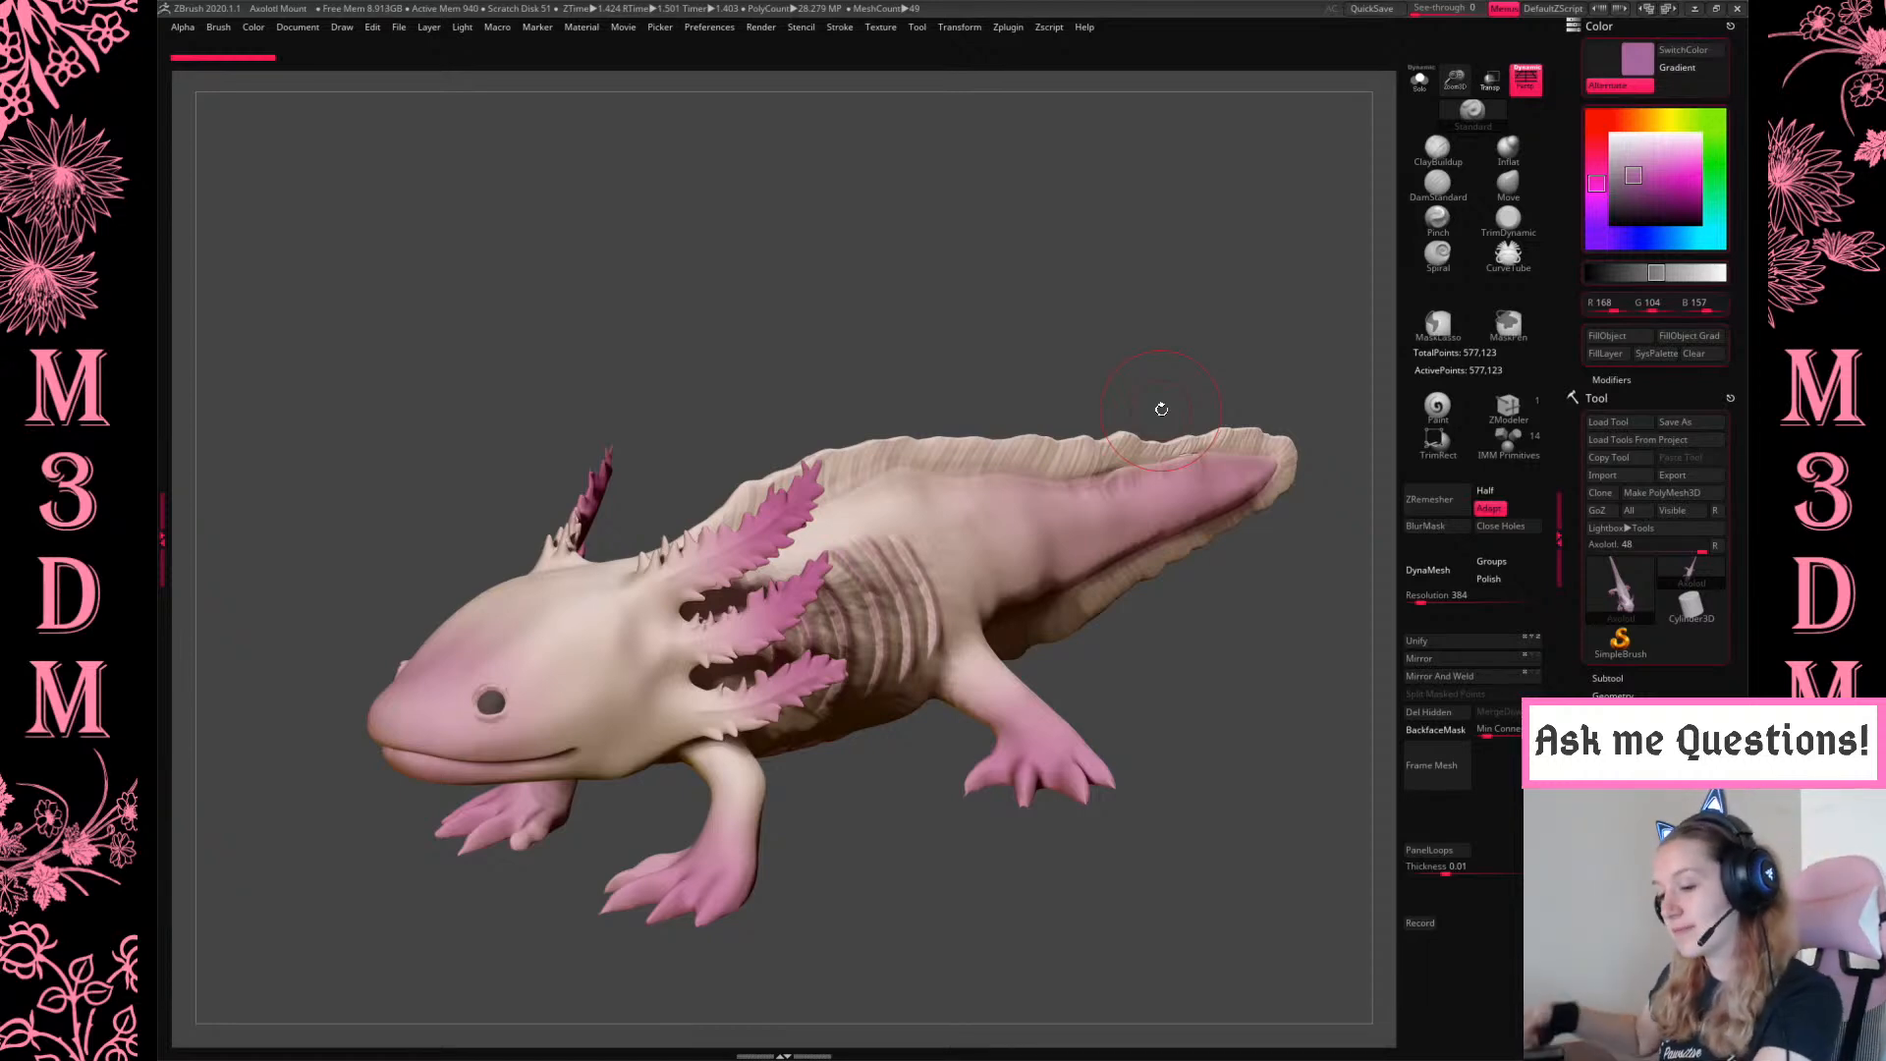
Examine the creature reference drawing in Chrome and return to ZBrush
{"action": "key", "text": "super+Tab"}
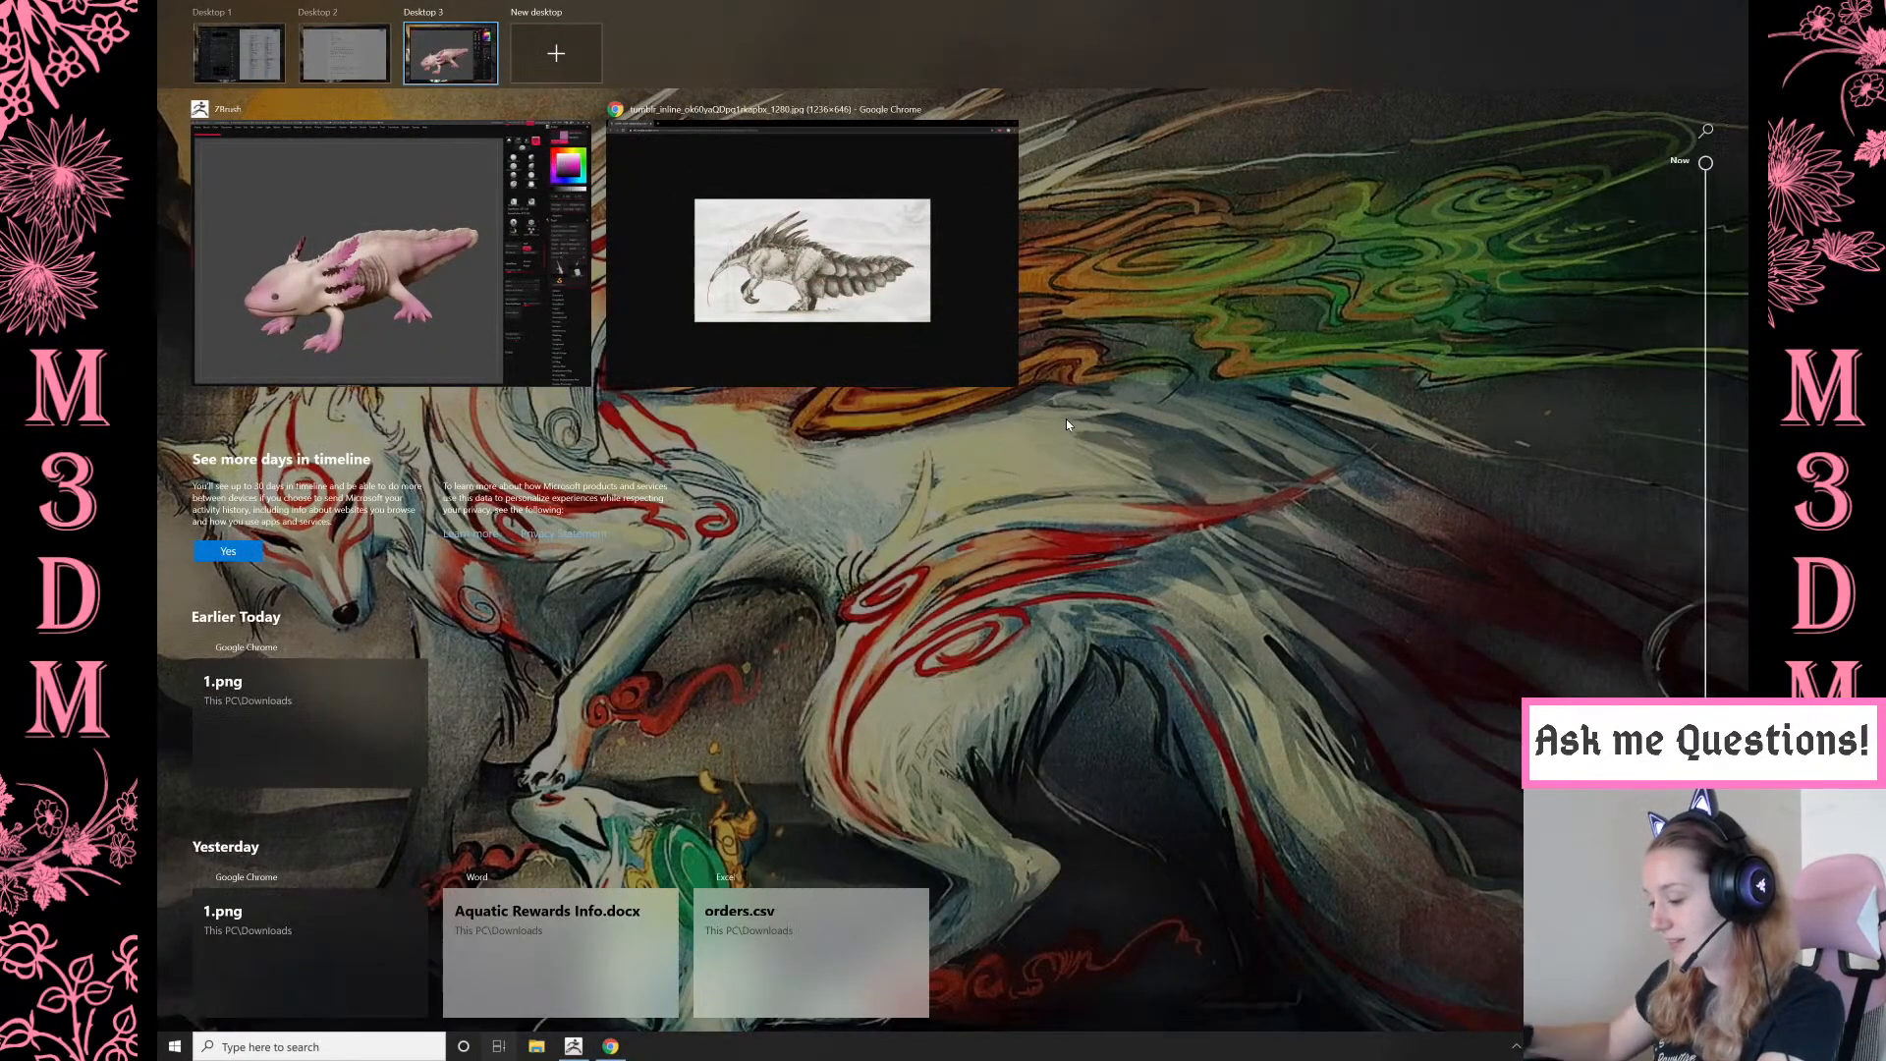
{"action": "left_click", "coordinate": [833, 214]}
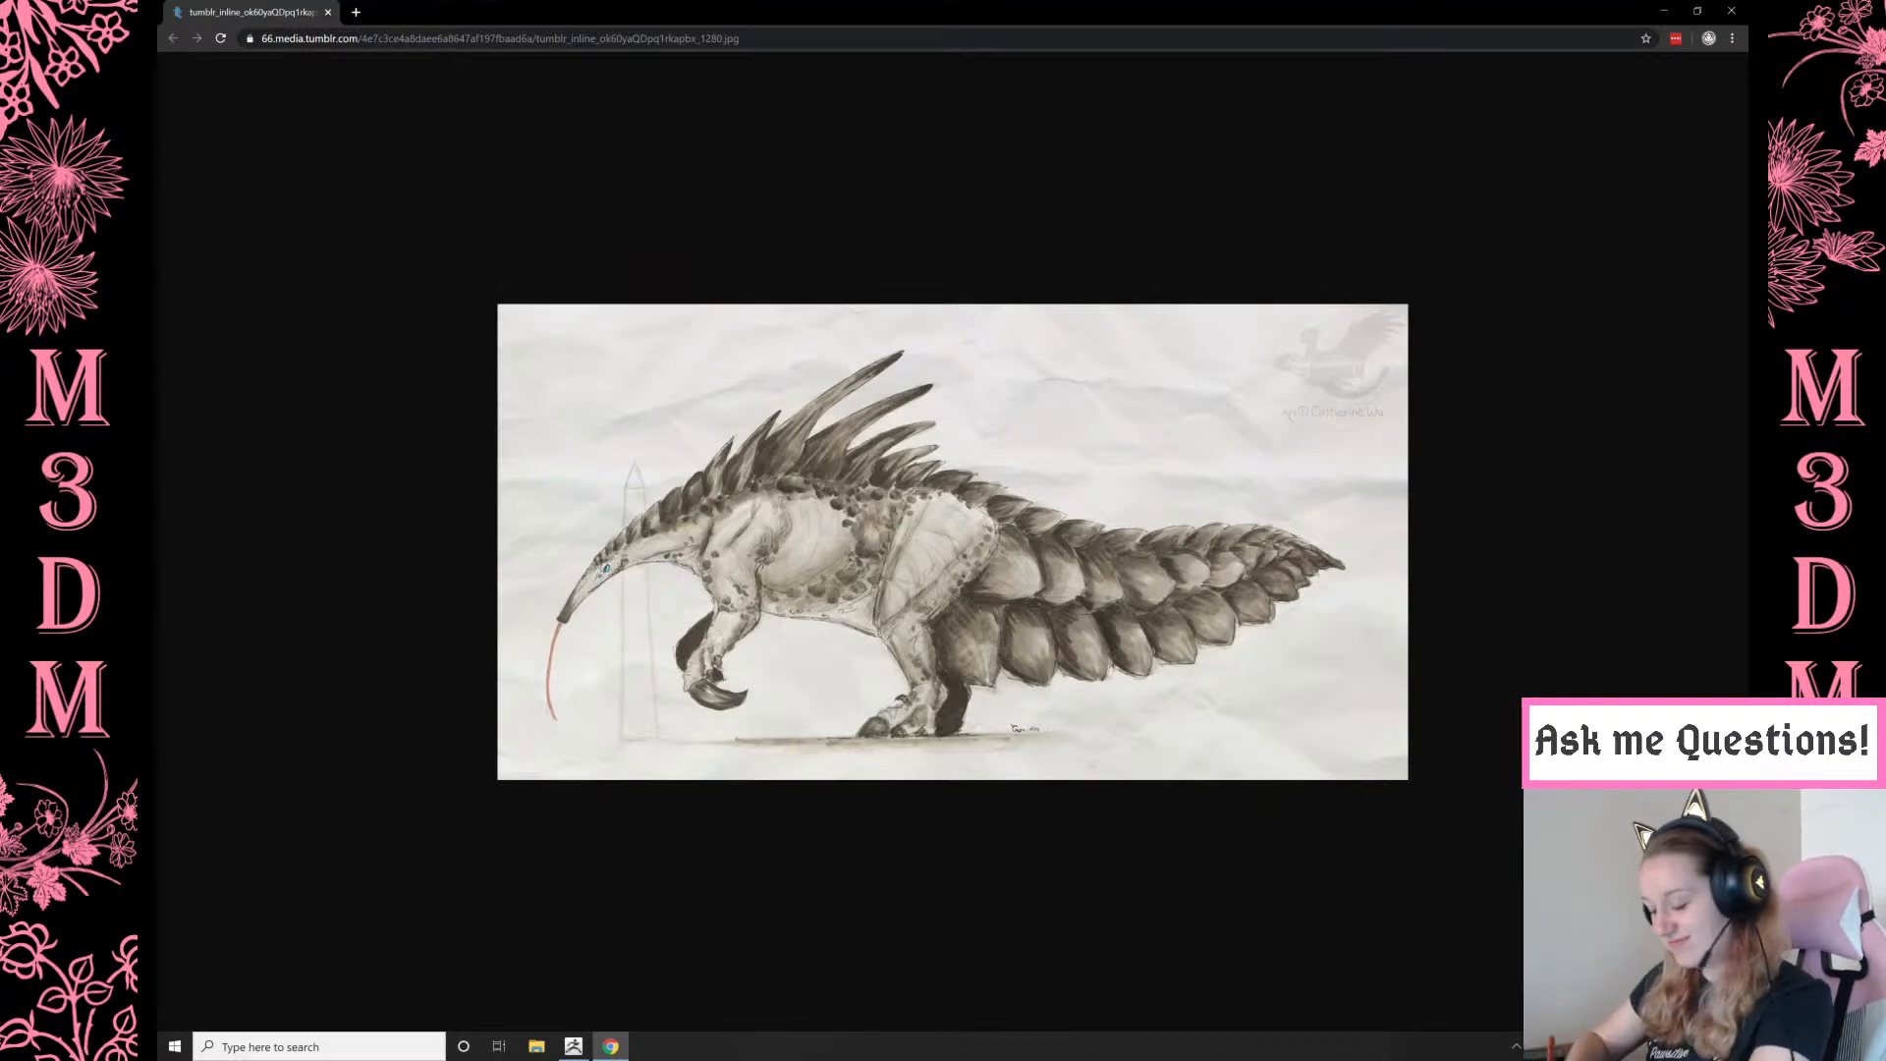
{"action": "left_click", "coordinate": [574, 1046]}
{"action": "left_click_drag", "start_coordinate": [1122, 247], "coordinate": [1107, 300]}
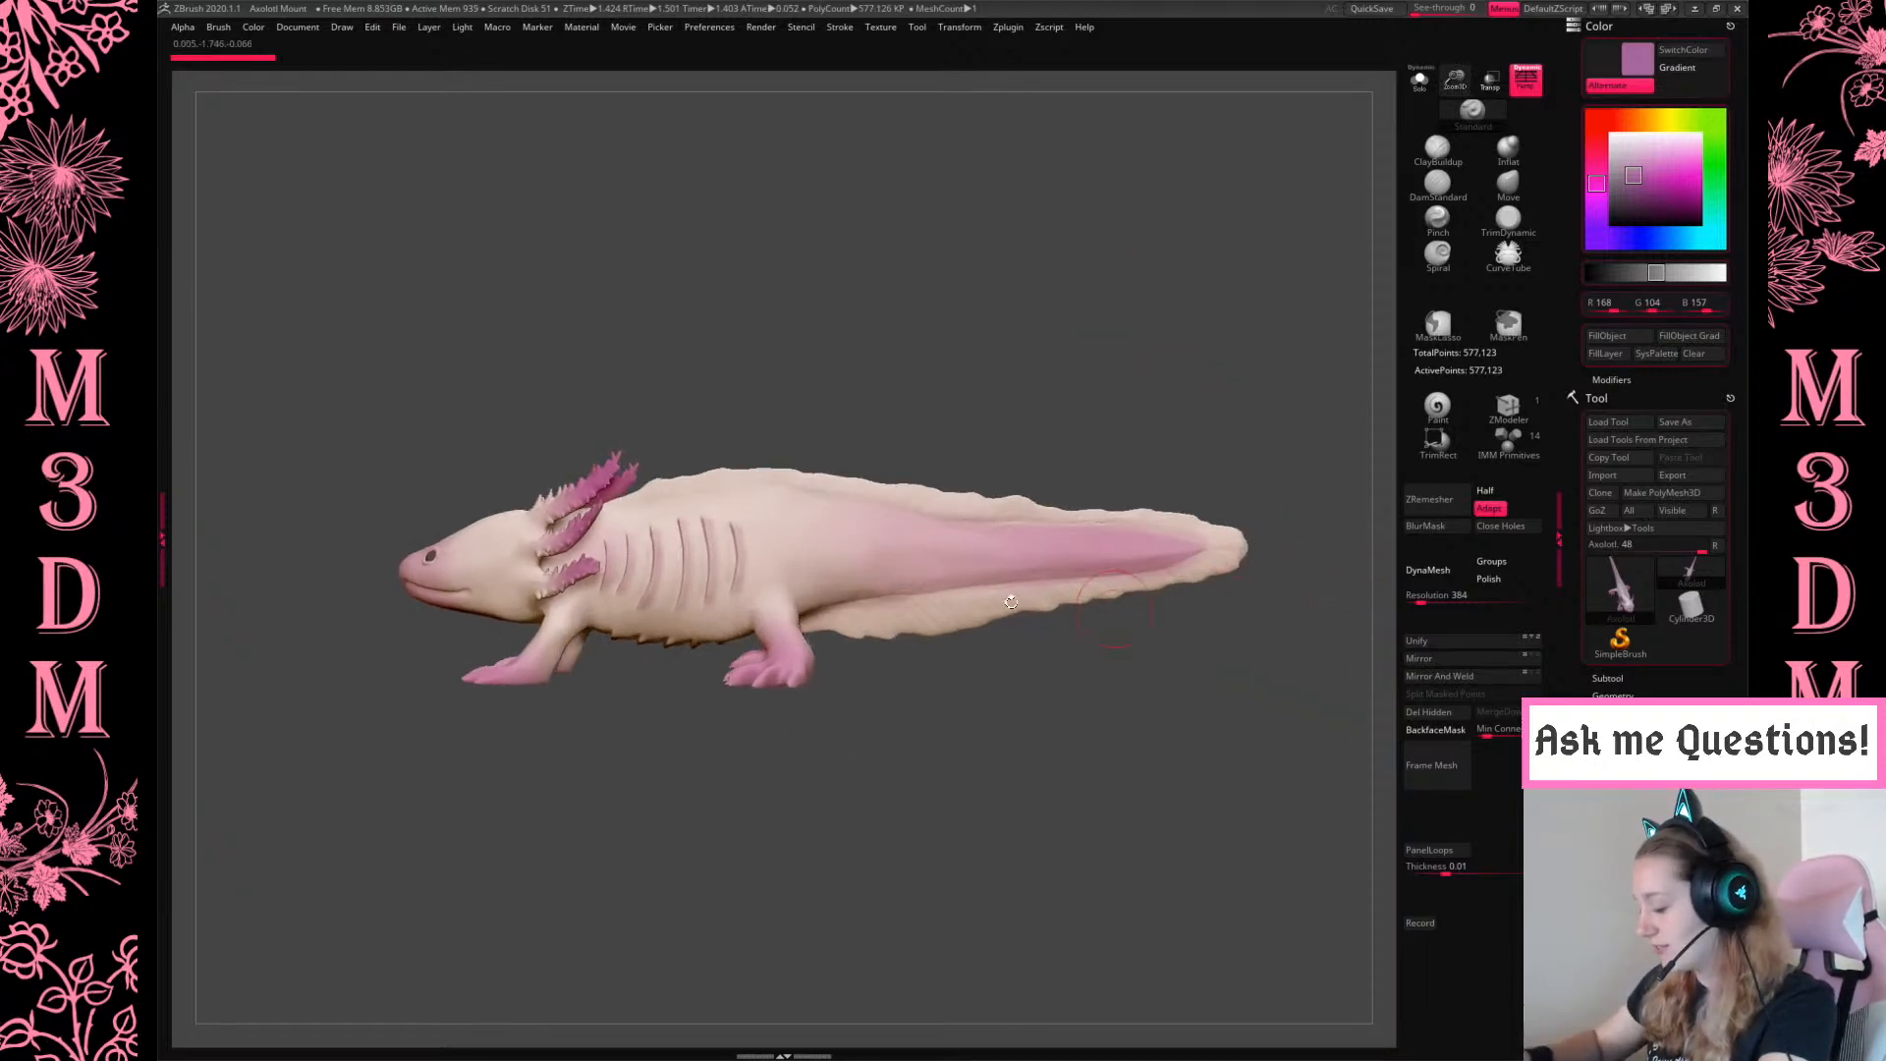
{"action": "left_click_drag", "start_coordinate": [1164, 461], "coordinate": [1221, 387]}
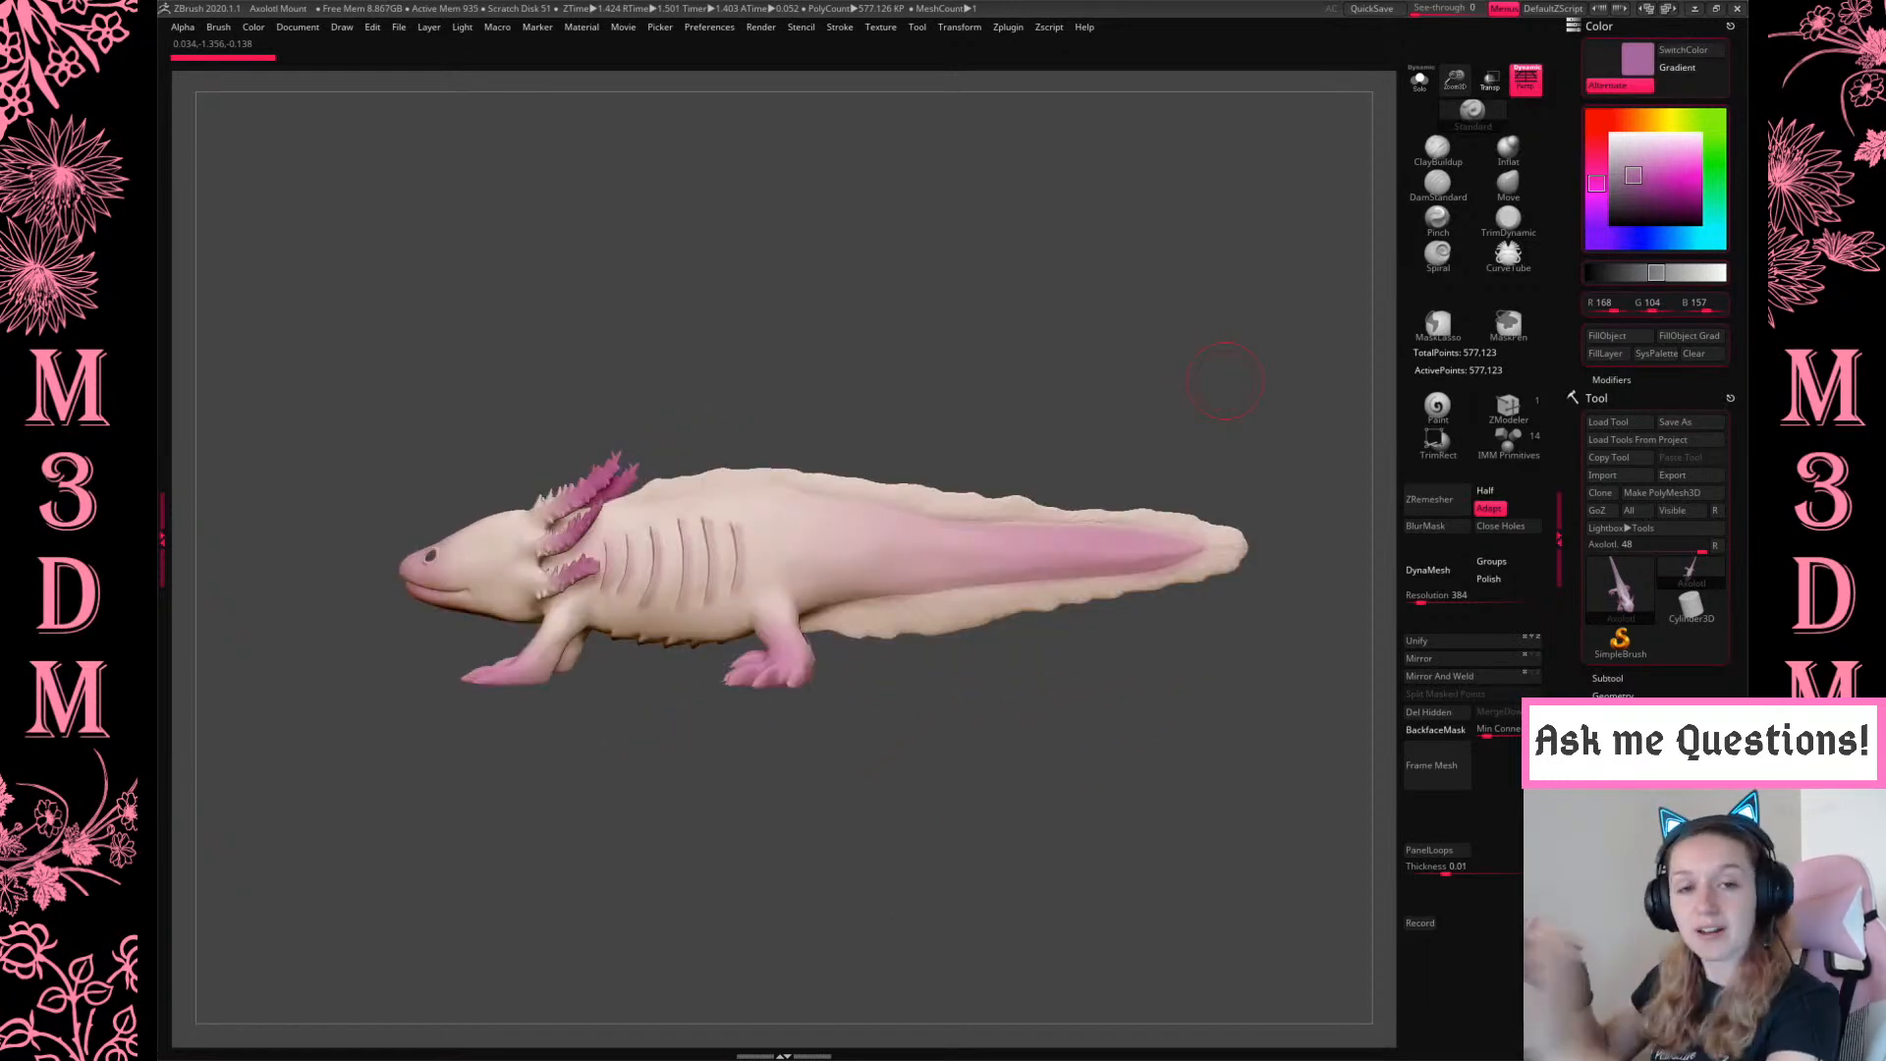
{"action": "left_click_drag", "start_coordinate": [1225, 381], "coordinate": [1166, 413]}
{"action": "key", "text": "space"}
{"action": "left_click_drag", "start_coordinate": [1148, 348], "coordinate": [1198, 360], "text": "alt"}
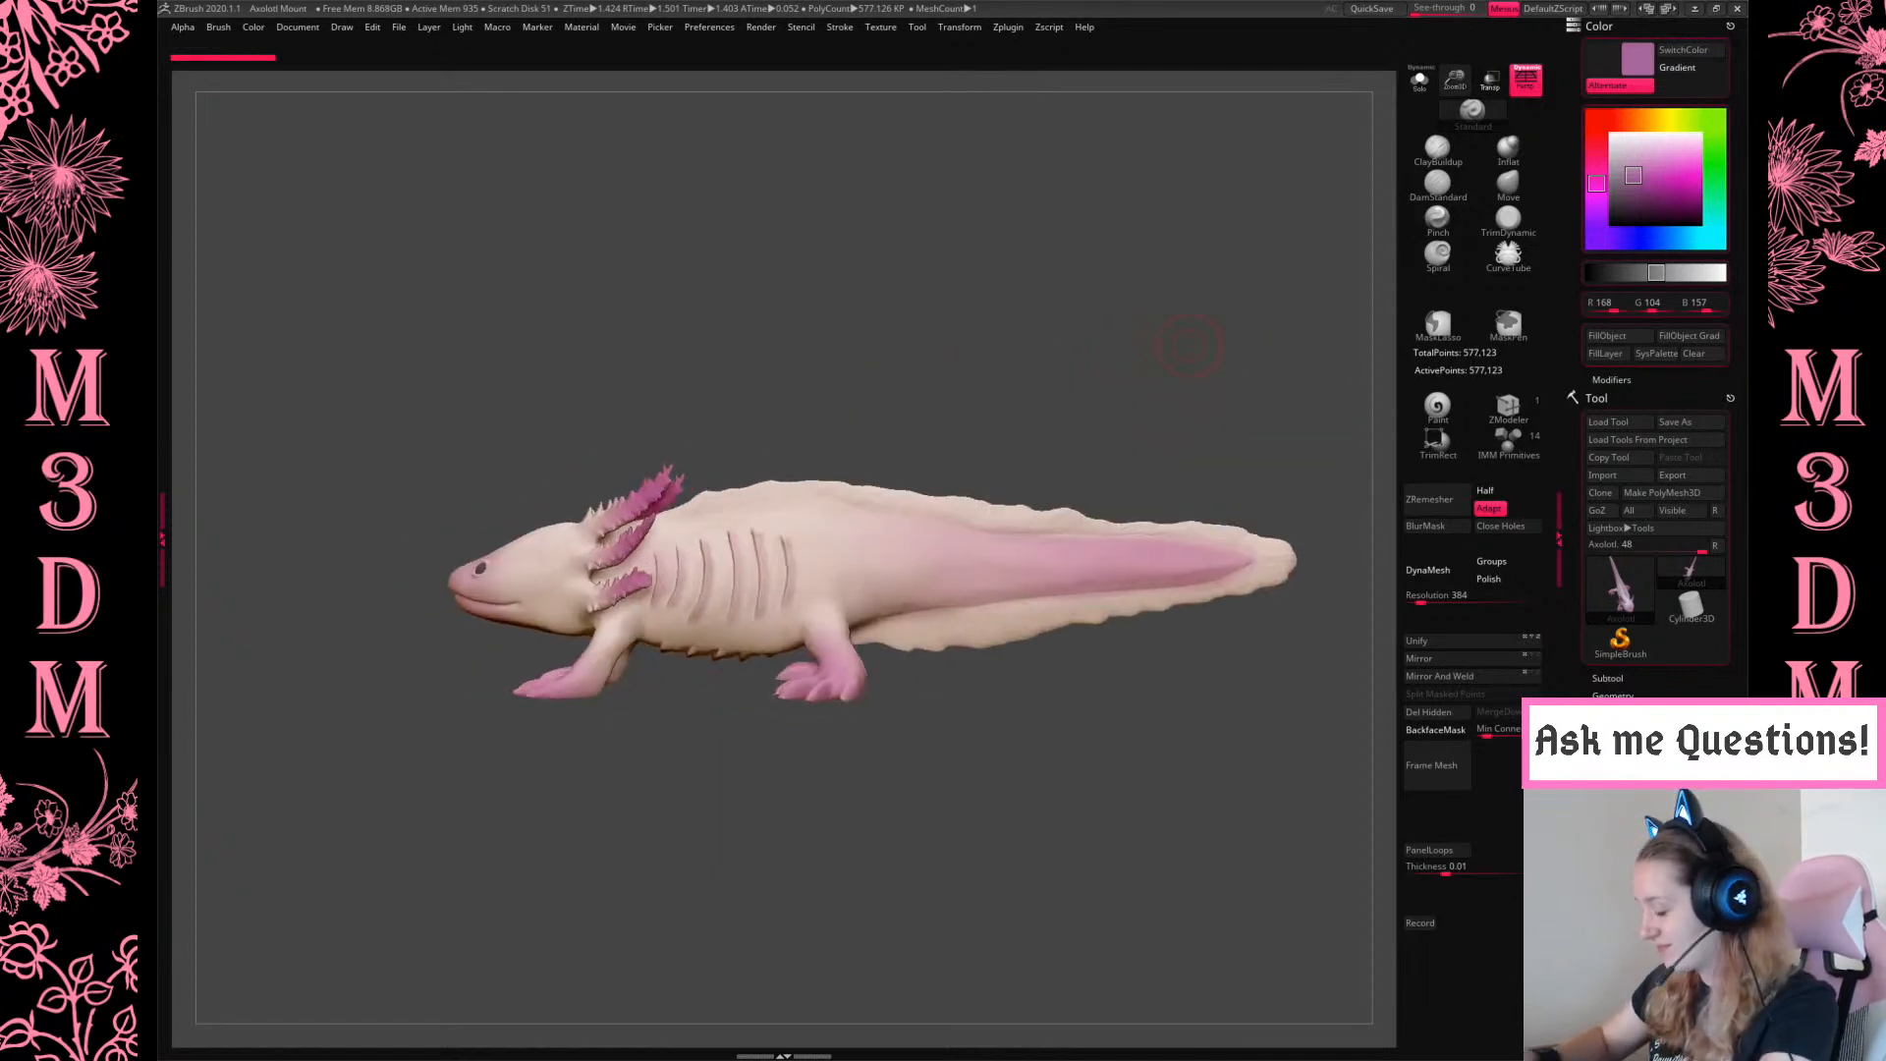
{"action": "left_click_drag", "start_coordinate": [1247, 757], "coordinate": [1237, 755], "text": "shift"}
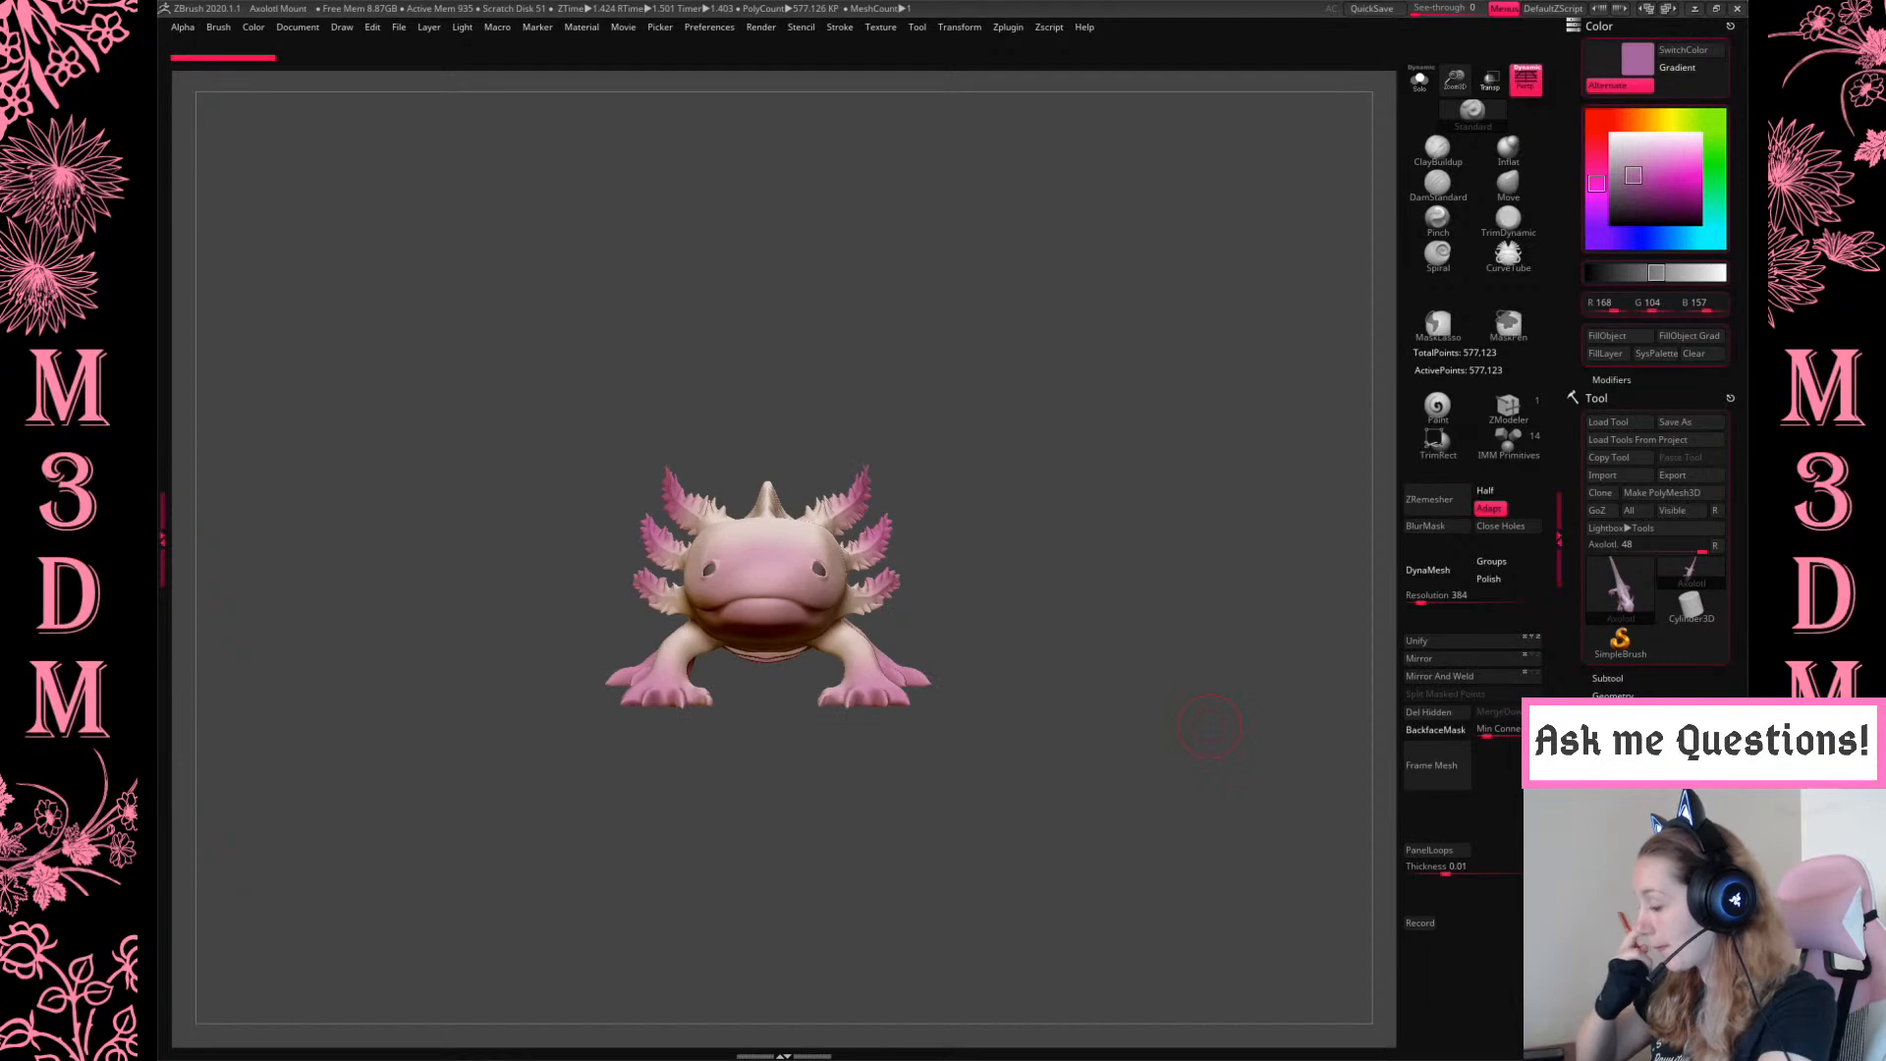
Turn on DynaMesh for the axolotl without freezing subdivision levels and remesh it at resolution 128
{"action": "left_click_drag", "start_coordinate": [1453, 85], "coordinate": [1454, 31]}
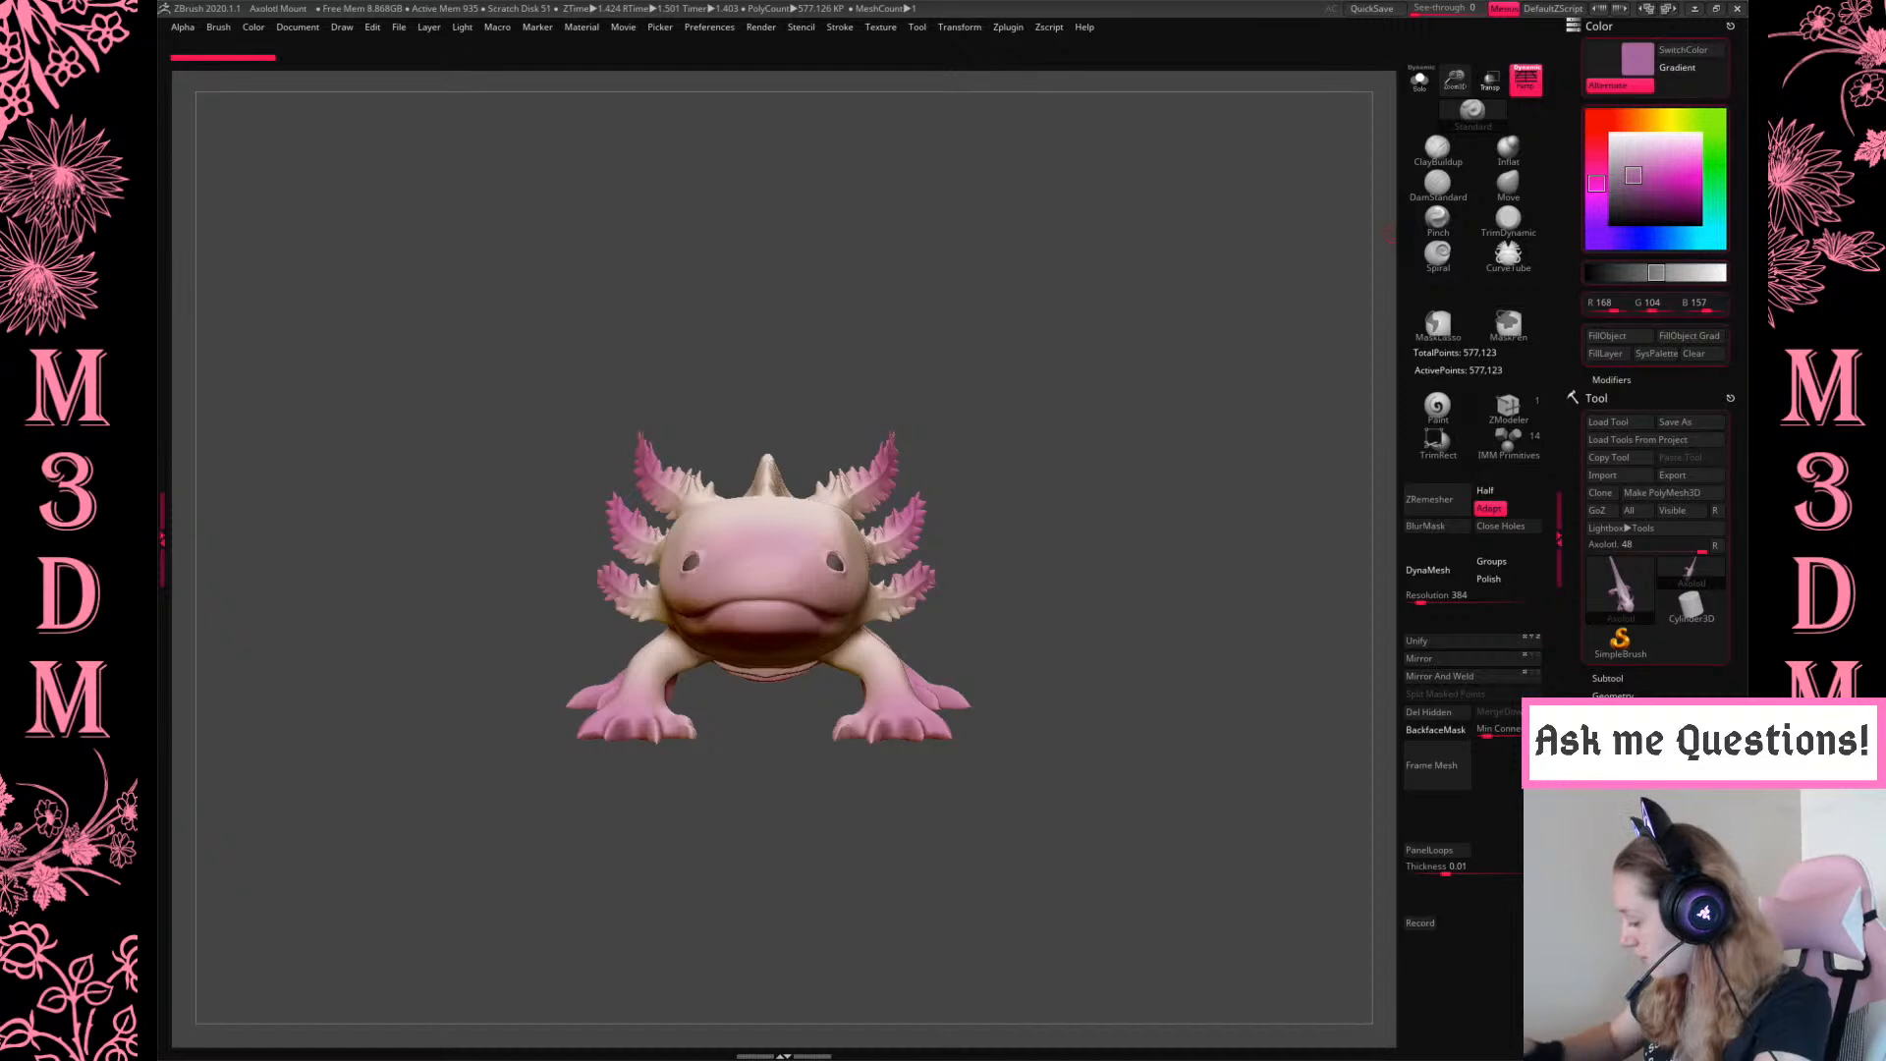
{"action": "left_click", "coordinate": [1444, 570]}
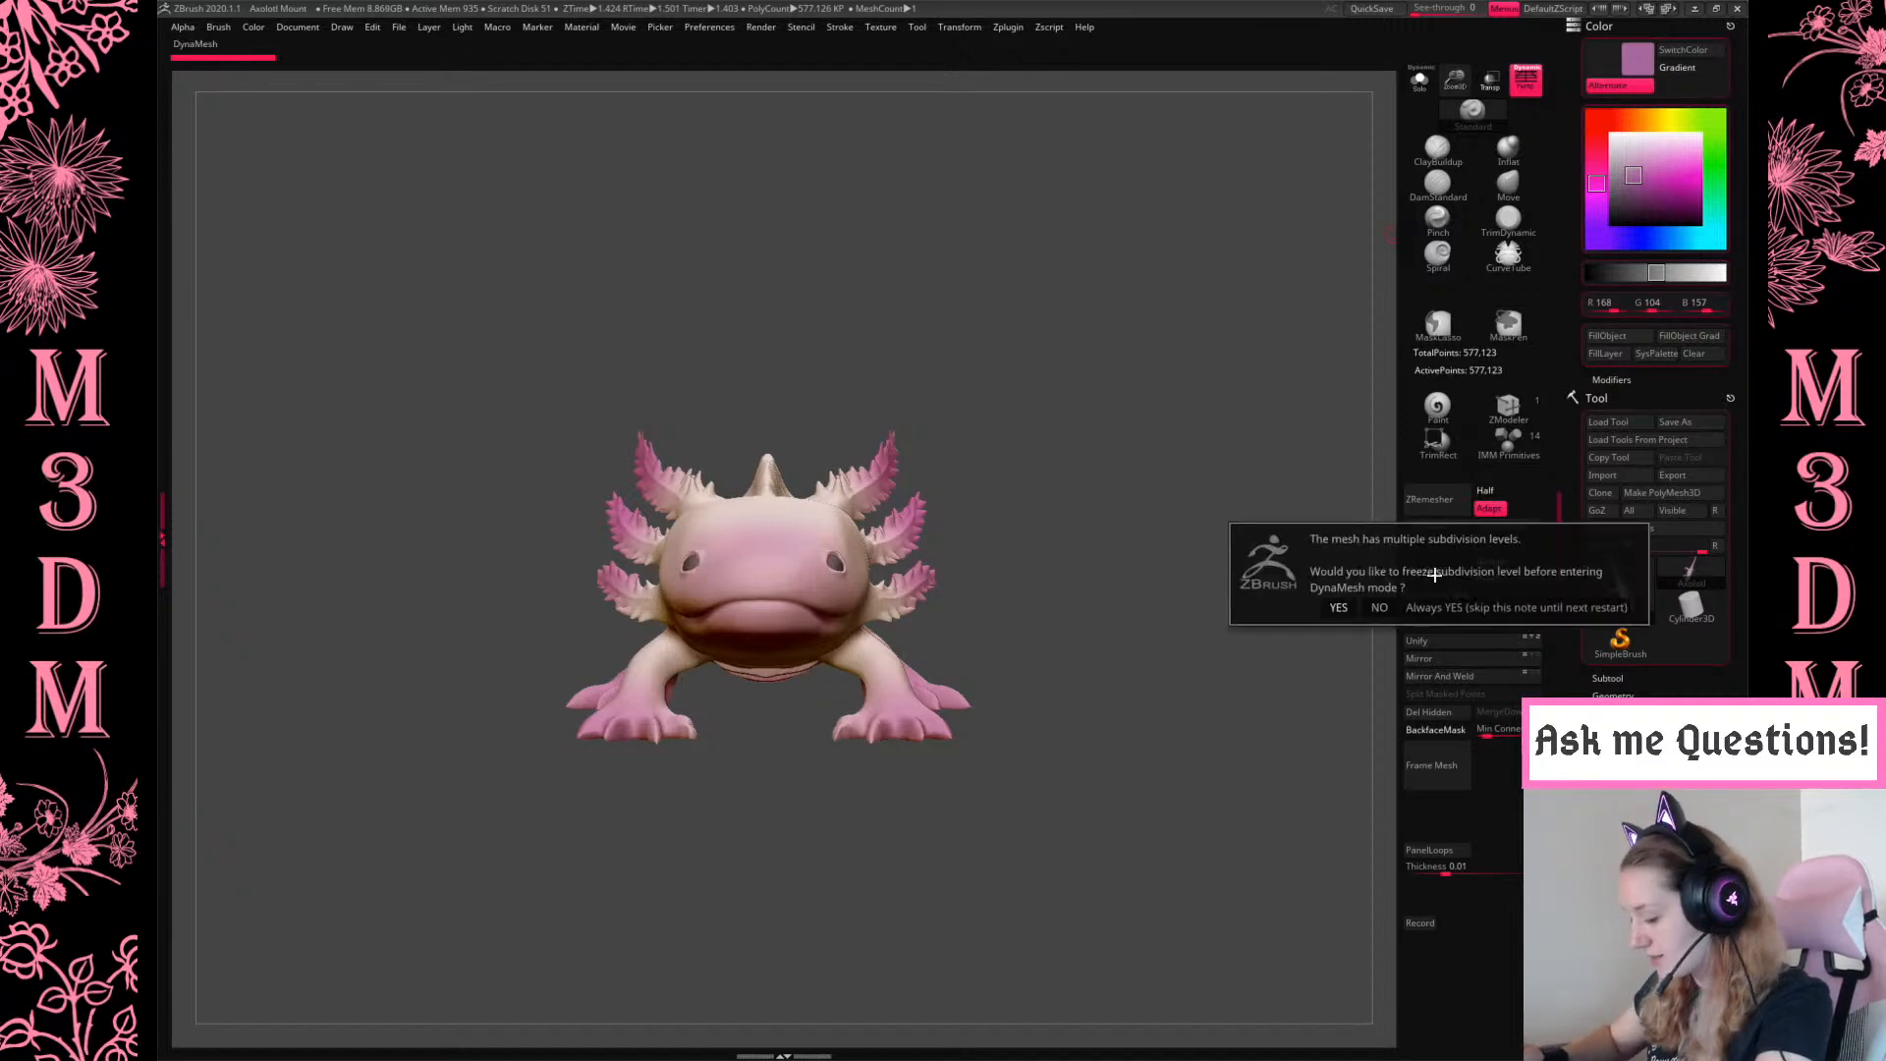
{"action": "left_click", "coordinate": [1378, 607]}
{"action": "left_click_drag", "start_coordinate": [1189, 758], "coordinate": [1229, 746]}
{"action": "left_click", "coordinate": [1413, 598]}
{"action": "left_click_drag", "start_coordinate": [1158, 412], "coordinate": [1234, 522], "text": "ctrl"}
Smooth away the feathery gills with an enlarged Smooth brush and remesh the body with DynaMesh
{"action": "right_click", "coordinate": [1103, 606]}
{"action": "mouse_move", "coordinate": [1234, 446]}
{"action": "left_mouse_down", "text": "shift"}
{"action": "mouse_move", "coordinate": [1239, 490]}
{"action": "mouse_move", "coordinate": [766, 677]}
{"action": "left_mouse_up", "text": "shift"}
{"action": "right_click", "coordinate": [1238, 484]}
{"action": "left_click", "coordinate": [1480, 730]}
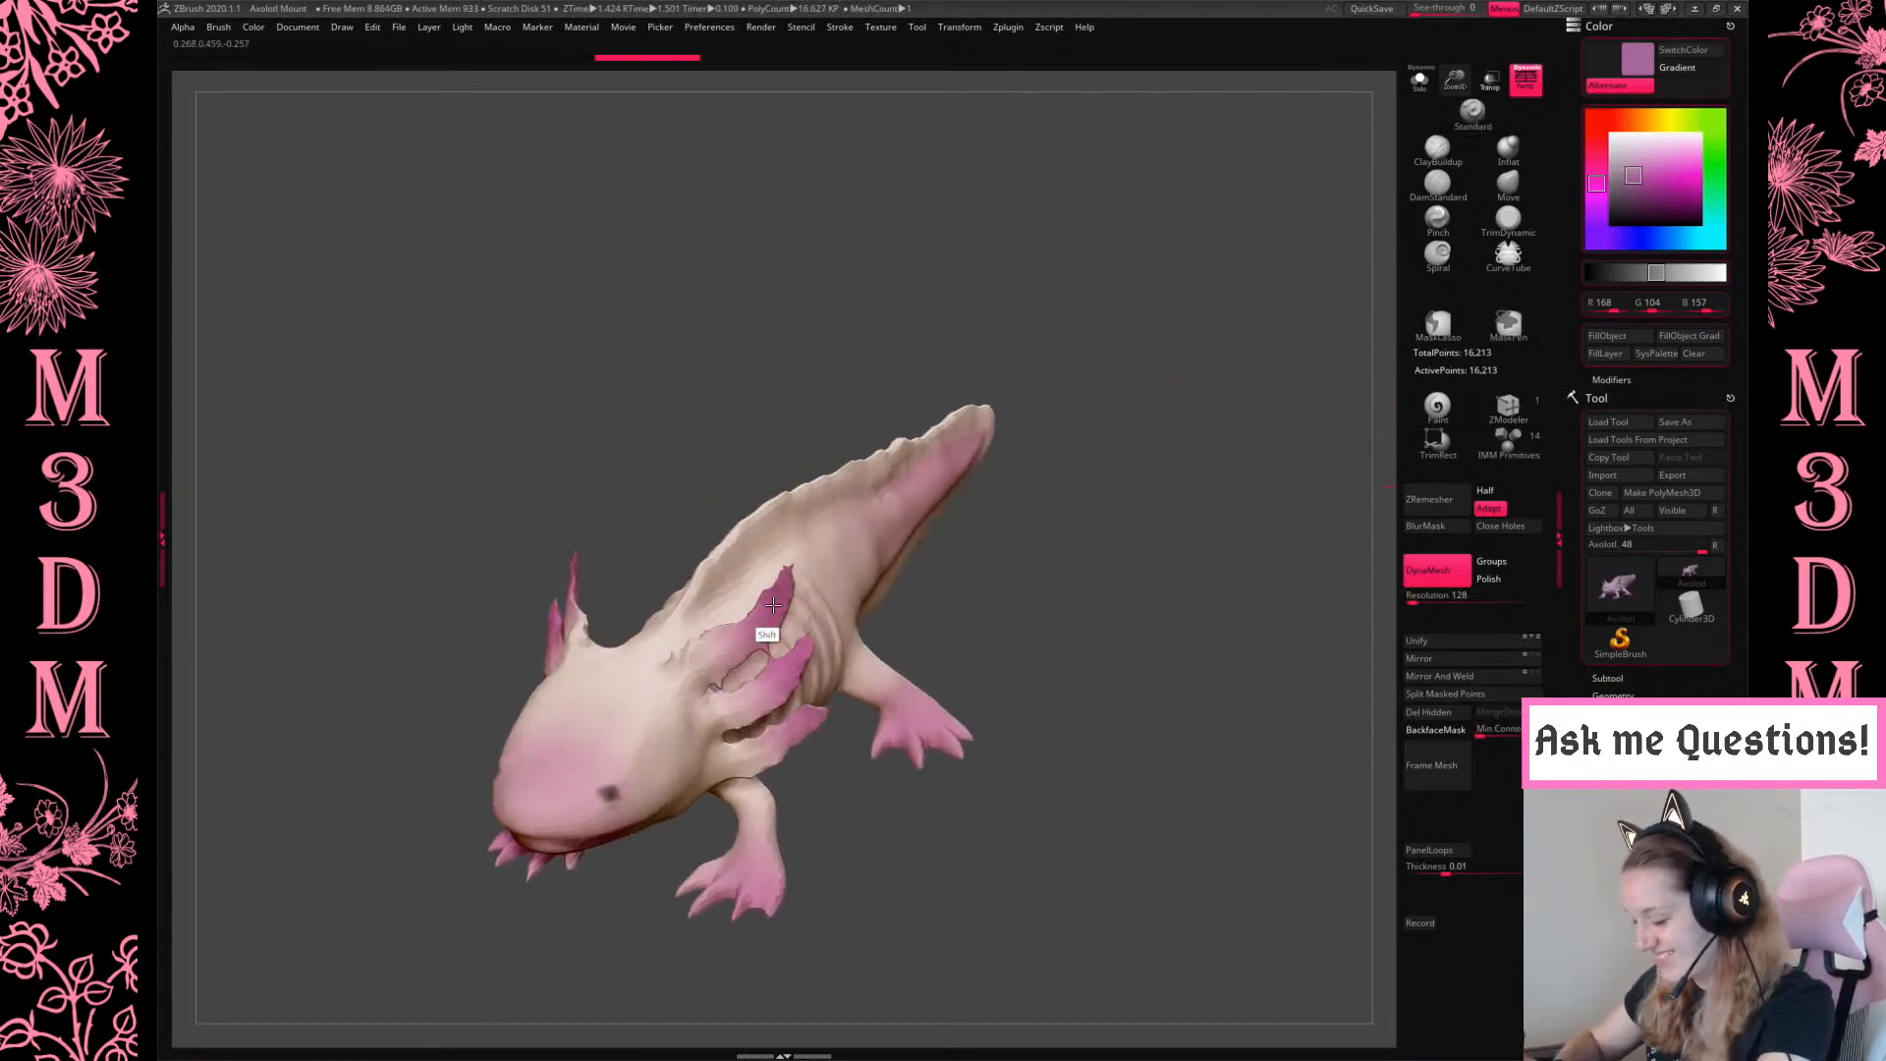
{"action": "right_click", "coordinate": [871, 547]}
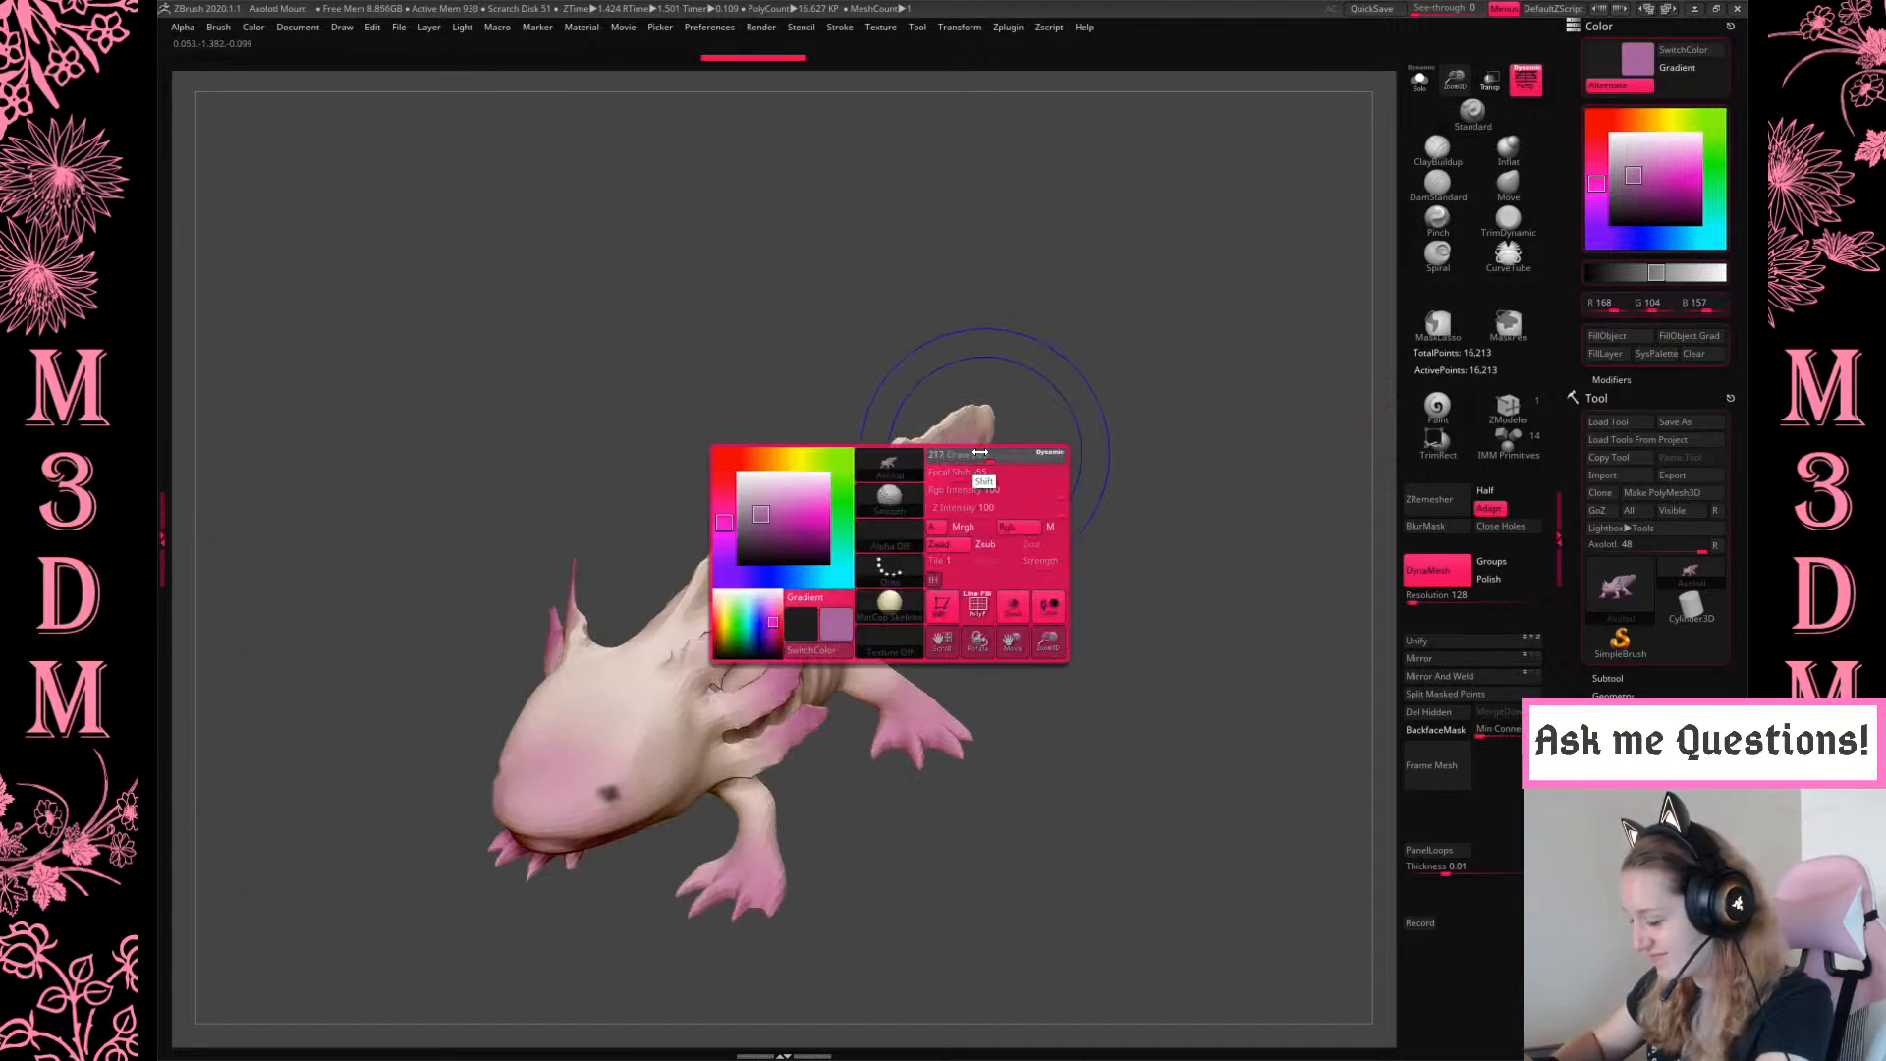
{"action": "left_click_drag", "start_coordinate": [744, 639], "coordinate": [798, 734], "text": "shift"}
{"action": "mouse_move", "coordinate": [1223, 481]}
{"action": "left_mouse_down", "text": "ctrl"}
{"action": "mouse_move", "coordinate": [1295, 659]}
{"action": "mouse_move", "coordinate": [1262, 661]}
{"action": "left_mouse_up", "text": "ctrl"}
Smooth the remaining gill stubs and spikes behind the head, remeshing between passes
{"action": "left_click_drag", "start_coordinate": [611, 679], "coordinate": [603, 612], "text": "shift"}
{"action": "mouse_move", "coordinate": [901, 319]}
{"action": "left_mouse_down", "text": "ctrl"}
{"action": "mouse_move", "coordinate": [958, 452]}
{"action": "mouse_move", "coordinate": [1059, 496]}
{"action": "left_mouse_up", "text": "ctrl"}
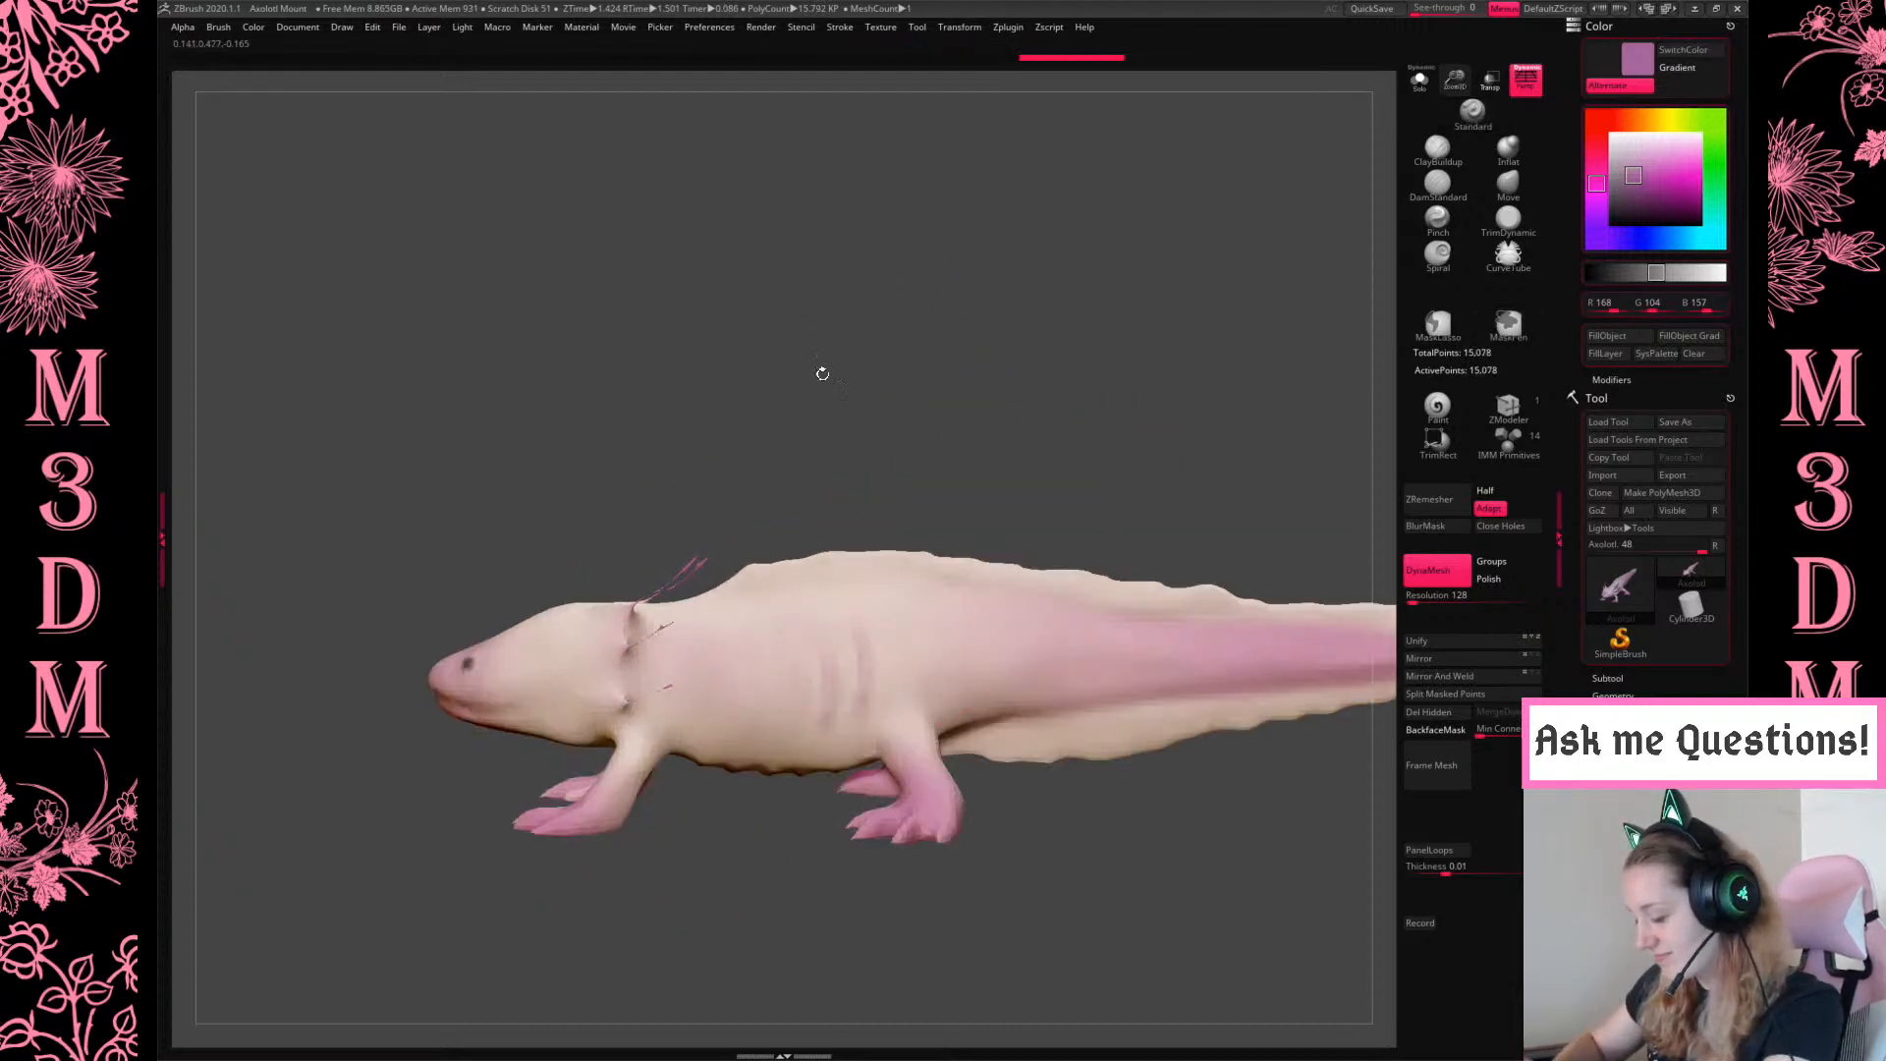
{"action": "left_click_drag", "start_coordinate": [943, 439], "coordinate": [794, 619]}
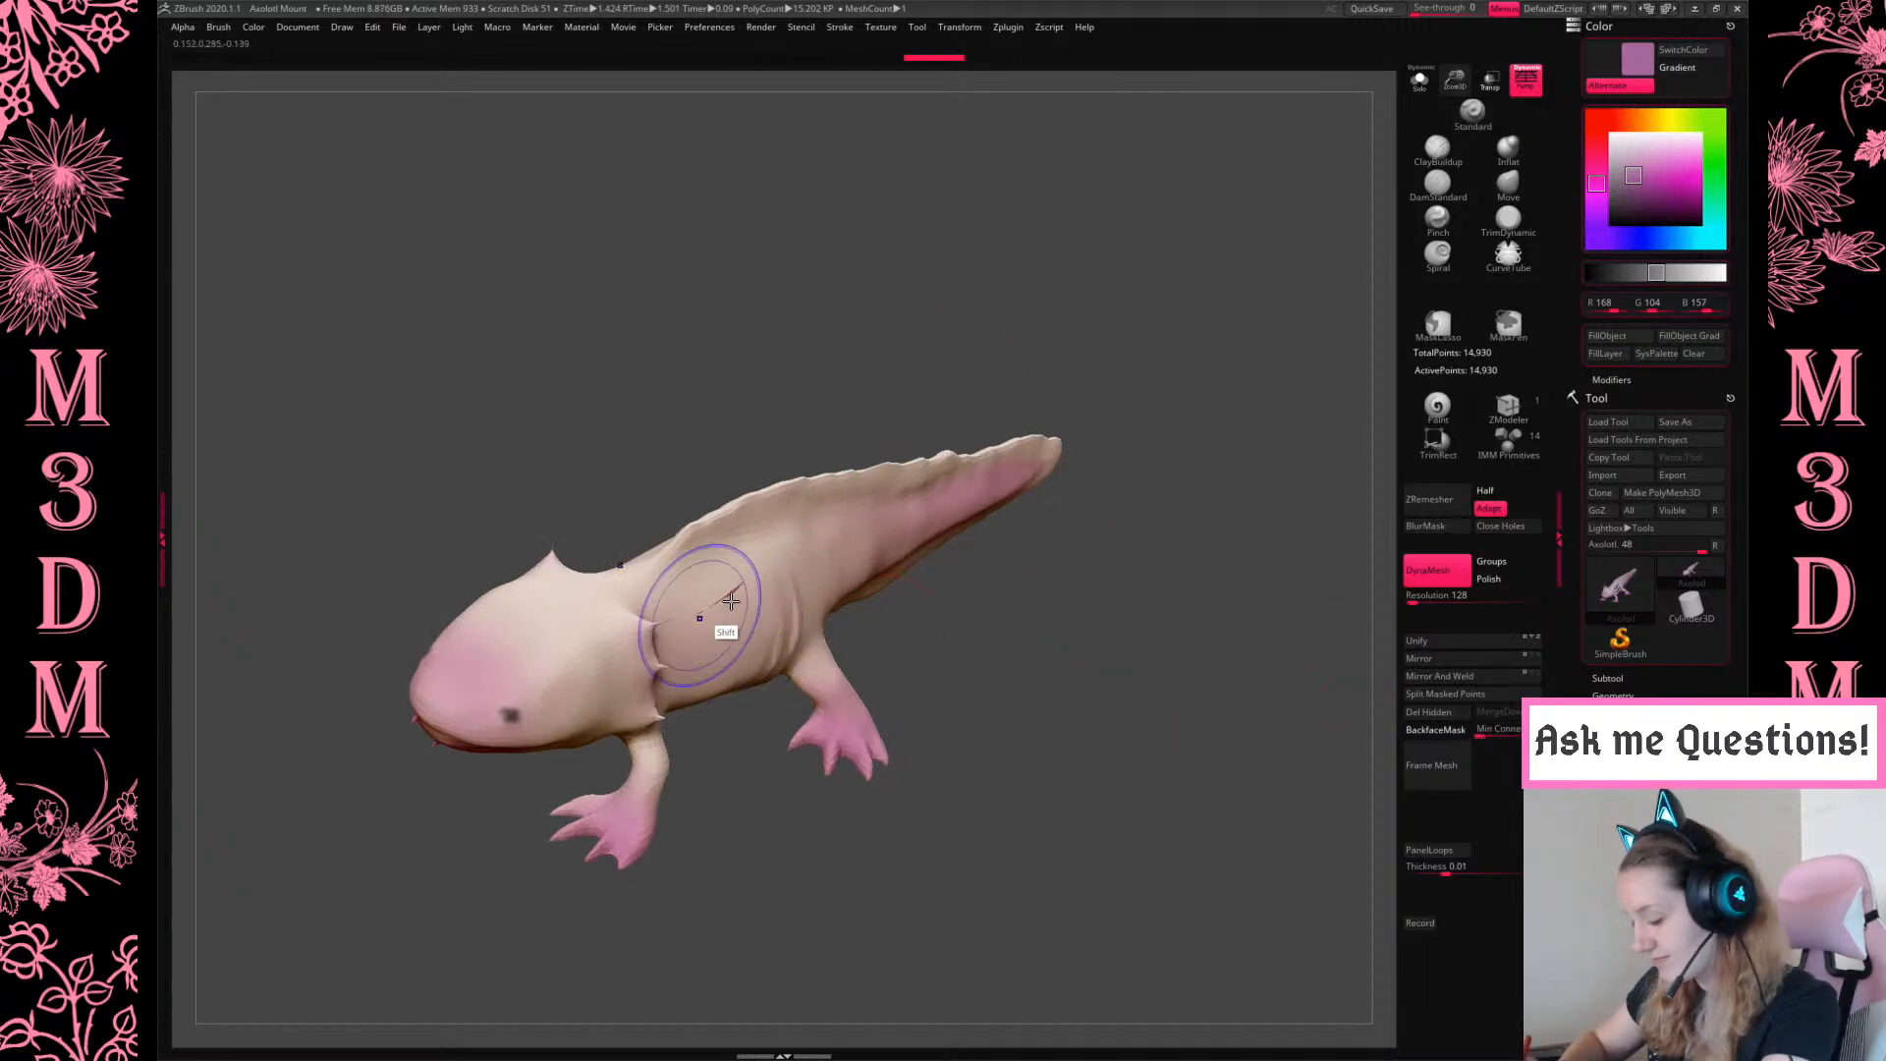
{"action": "left_click_drag", "start_coordinate": [1149, 757], "coordinate": [1128, 703], "text": "ctrl"}
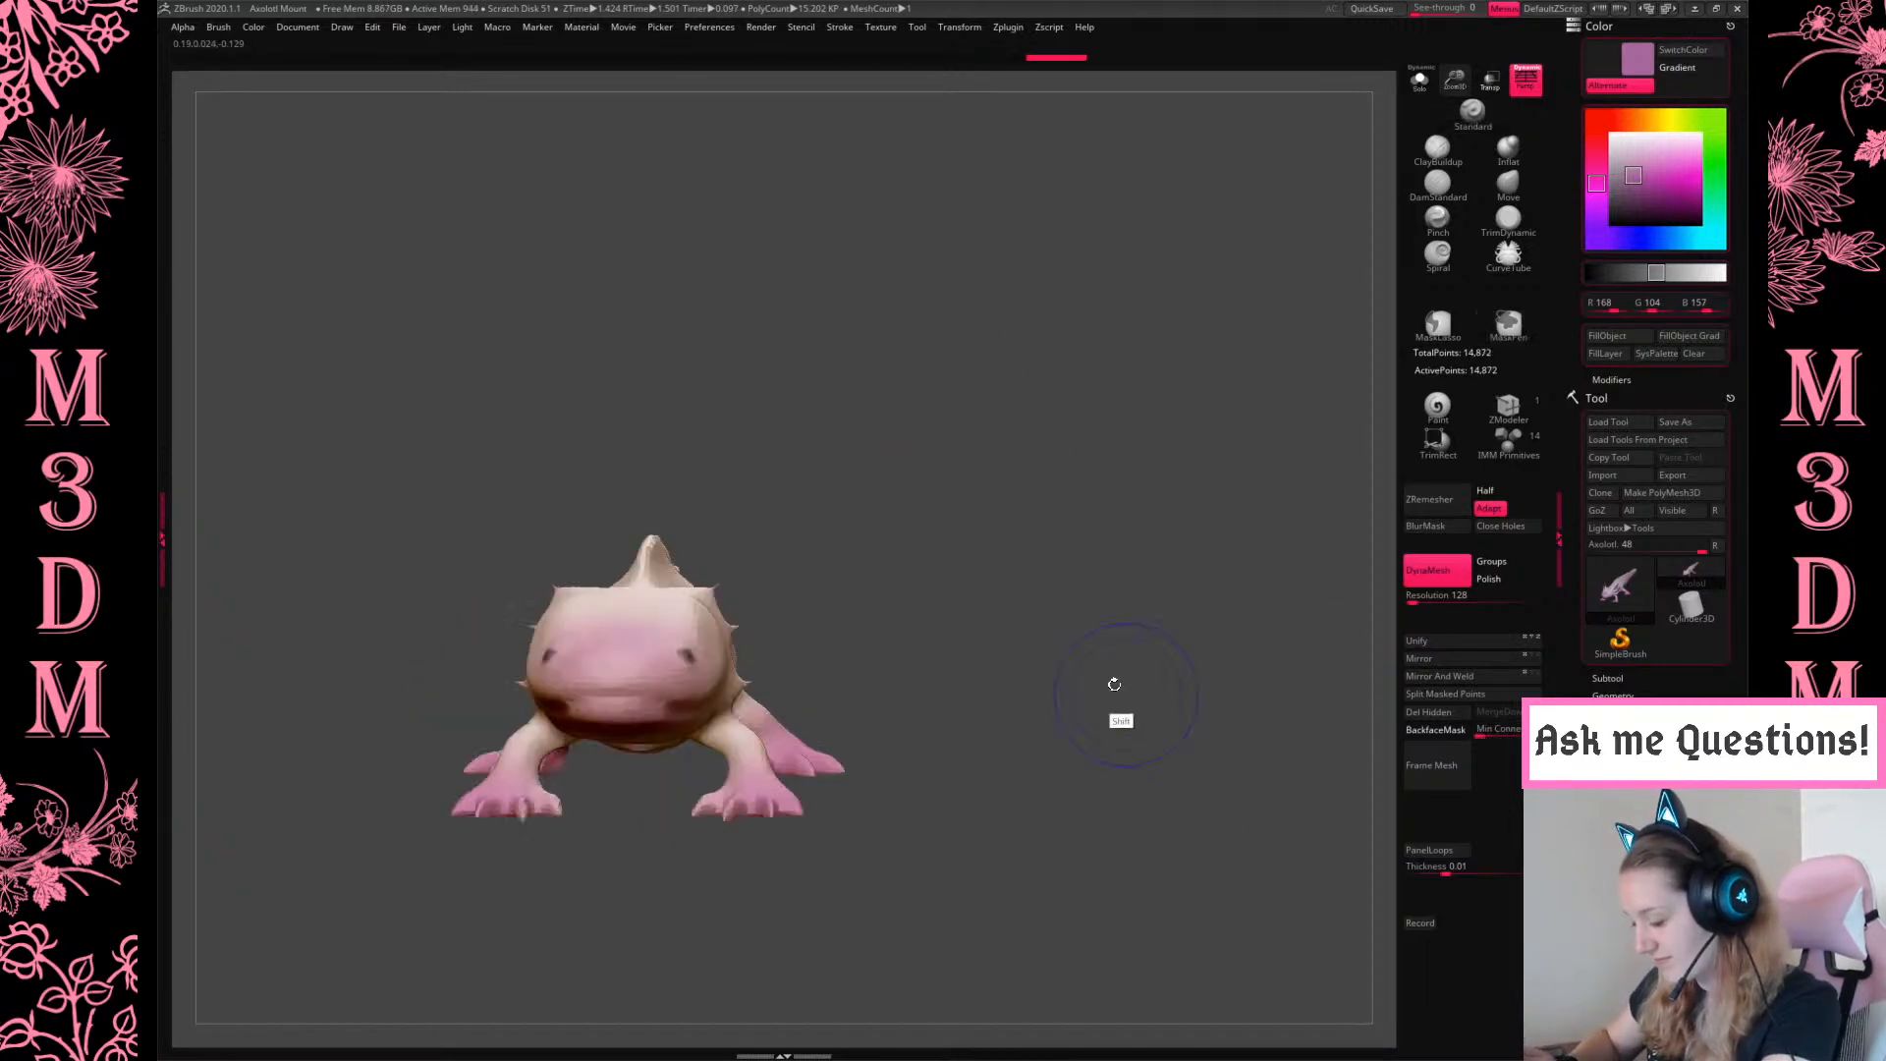
{"action": "mouse_move", "coordinate": [728, 644]}
{"action": "left_mouse_down", "text": "shift"}
{"action": "mouse_move", "coordinate": [705, 604]}
{"action": "mouse_move", "coordinate": [742, 707]}
{"action": "left_mouse_up", "text": "shift"}
{"action": "mouse_move", "coordinate": [955, 471]}
{"action": "left_mouse_down", "text": "ctrl"}
{"action": "mouse_move", "coordinate": [1067, 591]}
{"action": "mouse_move", "coordinate": [1167, 583]}
{"action": "left_mouse_up", "text": "ctrl"}
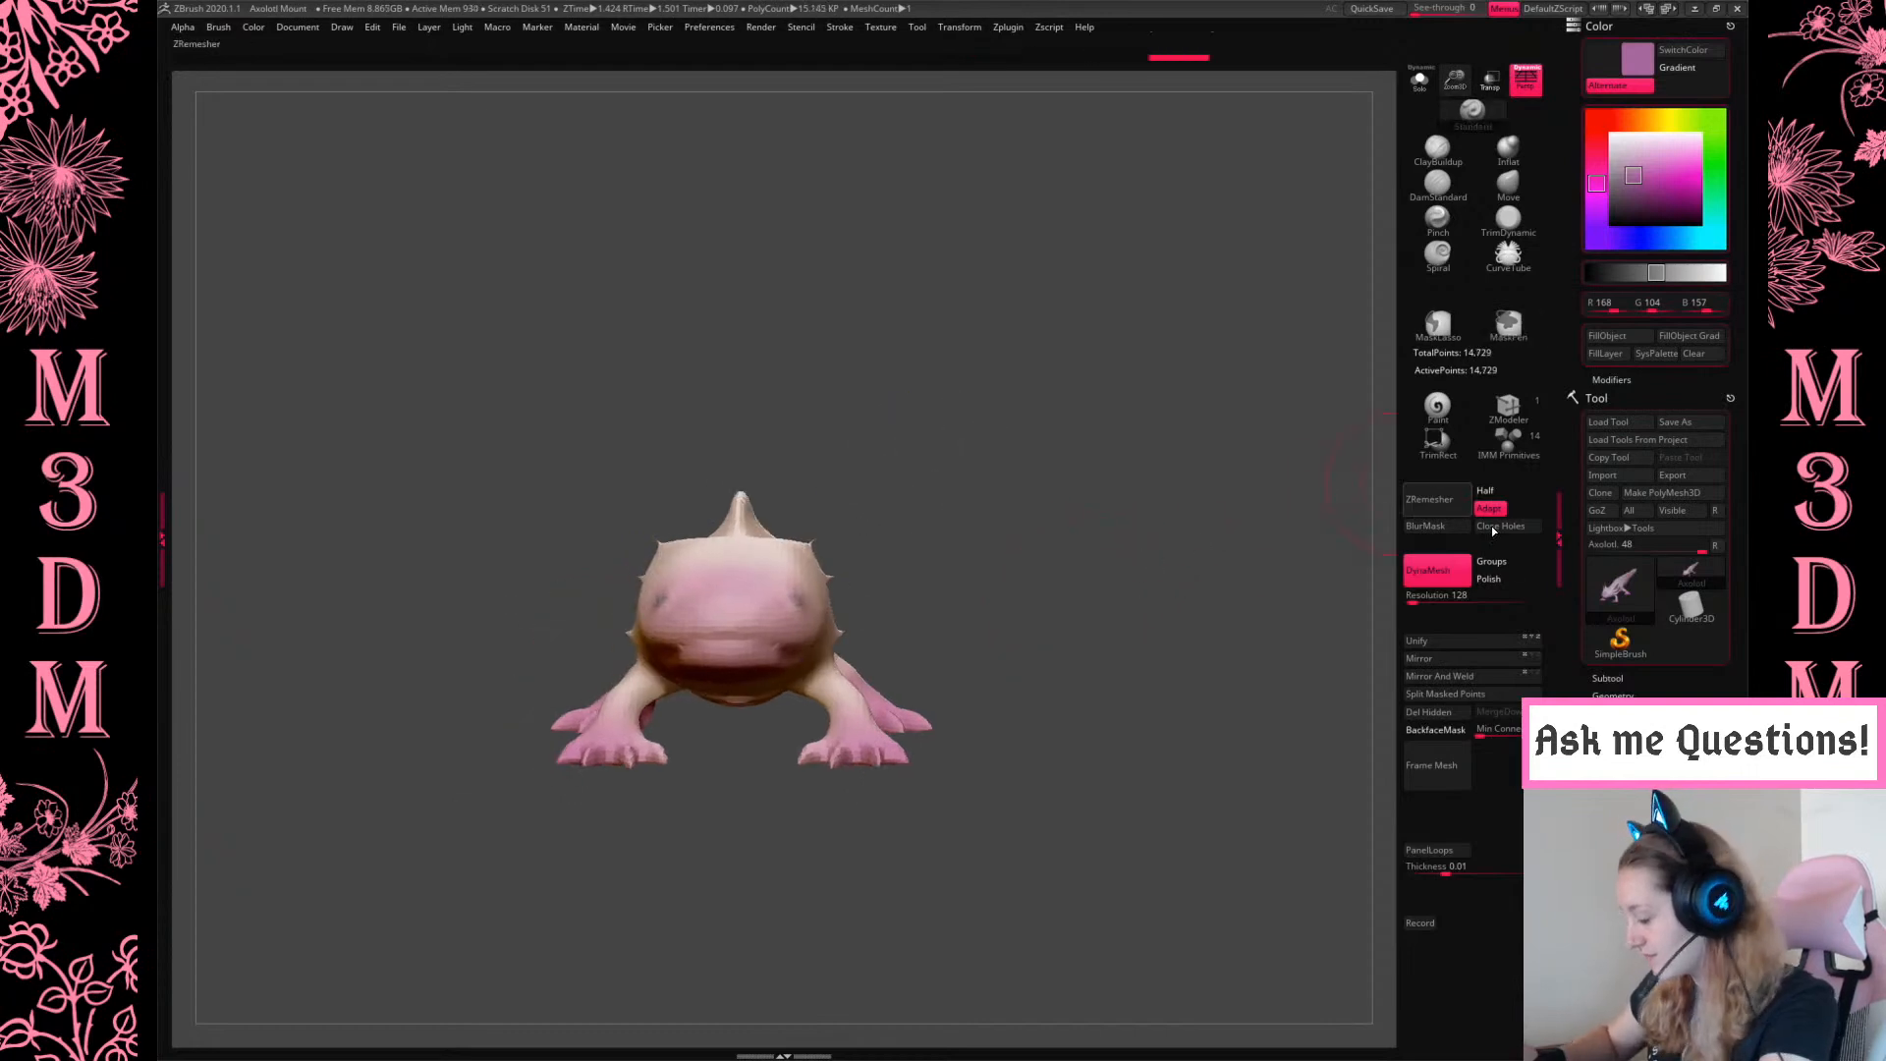
Set the DynaMesh resolution to 80, remesh the body and smooth the neck area
{"action": "left_click", "coordinate": [1412, 603]}
{"action": "type", "text": "80"}
{"action": "key", "text": "Return"}
{"action": "left_click_drag", "start_coordinate": [1056, 501], "coordinate": [1111, 605], "text": "ctrl"}
{"action": "left_click_drag", "start_coordinate": [1209, 557], "coordinate": [1087, 526]}
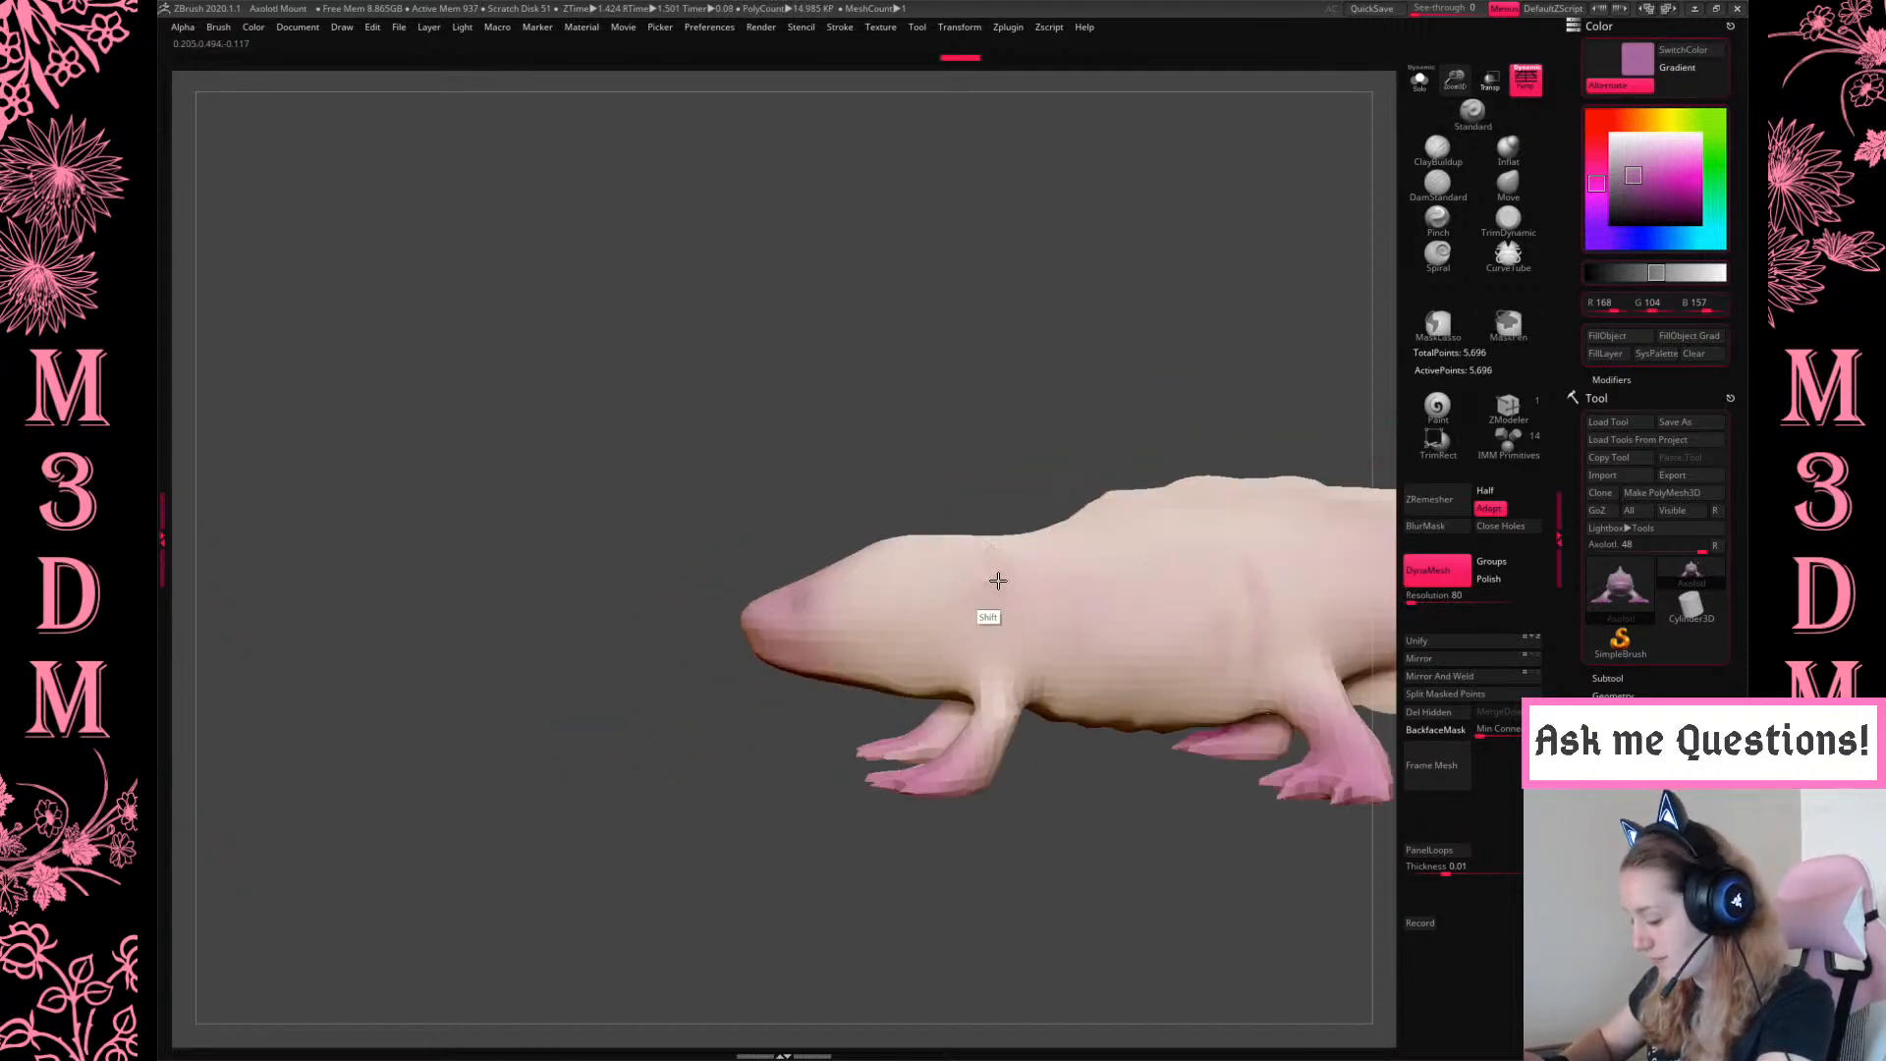
{"action": "left_click_drag", "start_coordinate": [1145, 315], "coordinate": [833, 322], "text": "alt"}
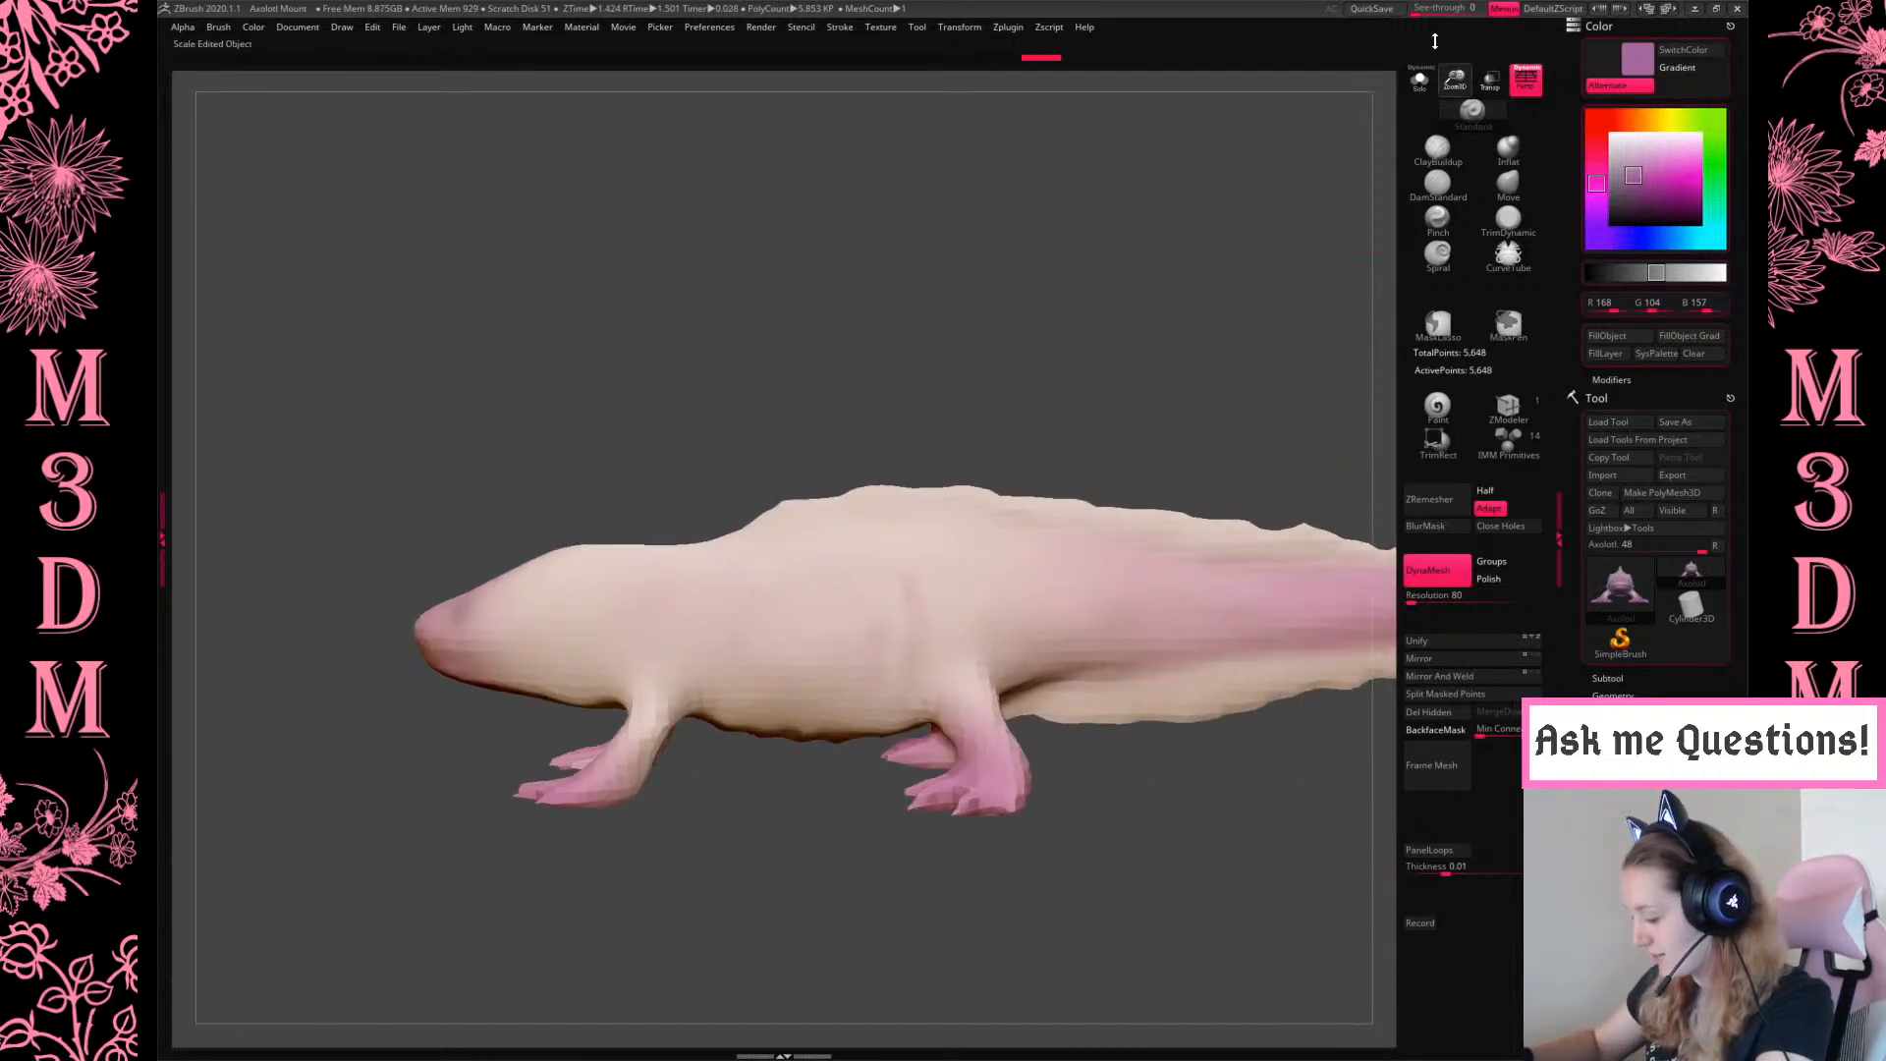
Choose a yellow-orange hue and fill the whole model with a light tan
{"action": "left_click_drag", "start_coordinate": [1453, 79], "coordinate": [1380, 187]}
{"action": "left_click_drag", "start_coordinate": [1146, 427], "coordinate": [1159, 450], "text": "alt"}
{"action": "left_click", "coordinate": [1650, 119]}
{"action": "left_click", "coordinate": [1648, 179]}
{"action": "left_click", "coordinate": [1611, 335]}
{"action": "left_click", "coordinate": [1637, 168]}
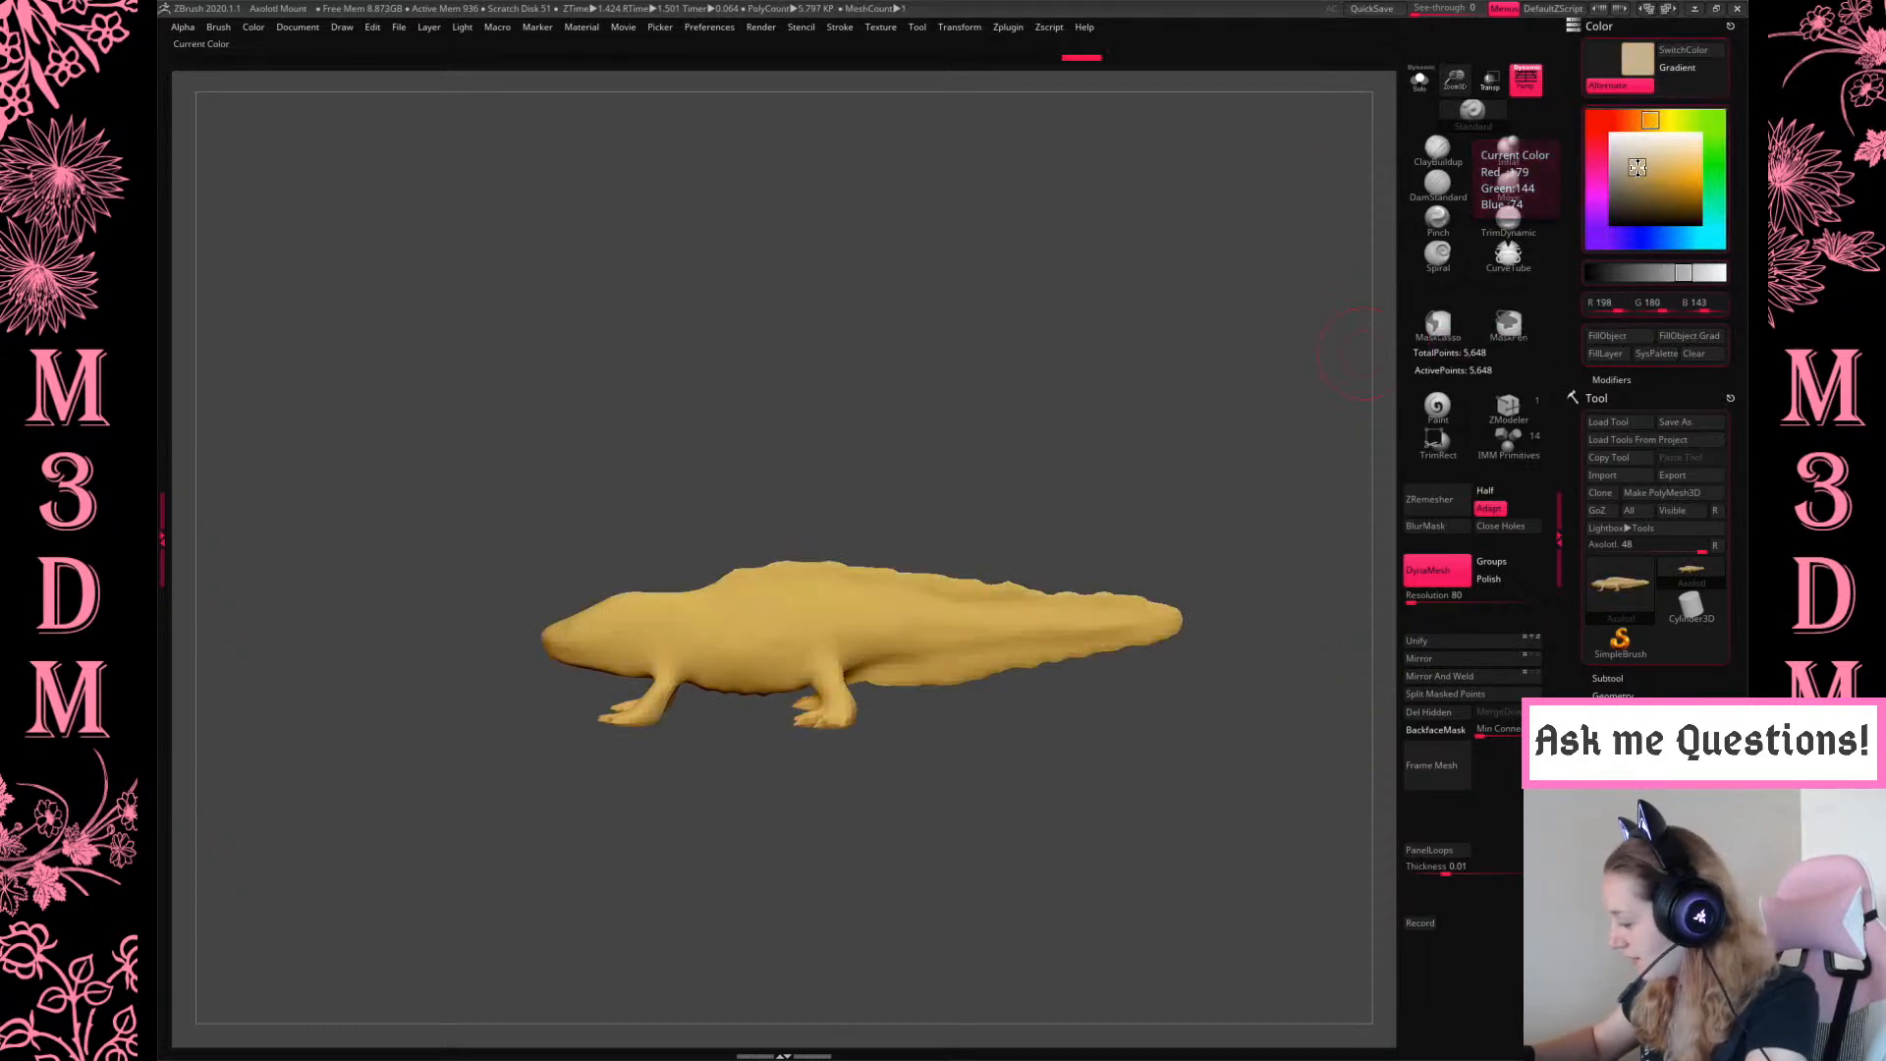
{"action": "left_click", "coordinate": [1628, 337]}
Try darker tan shades on the model and fill it with a muted brown, RGB 139, 121, 86
{"action": "left_click", "coordinate": [1649, 174]}
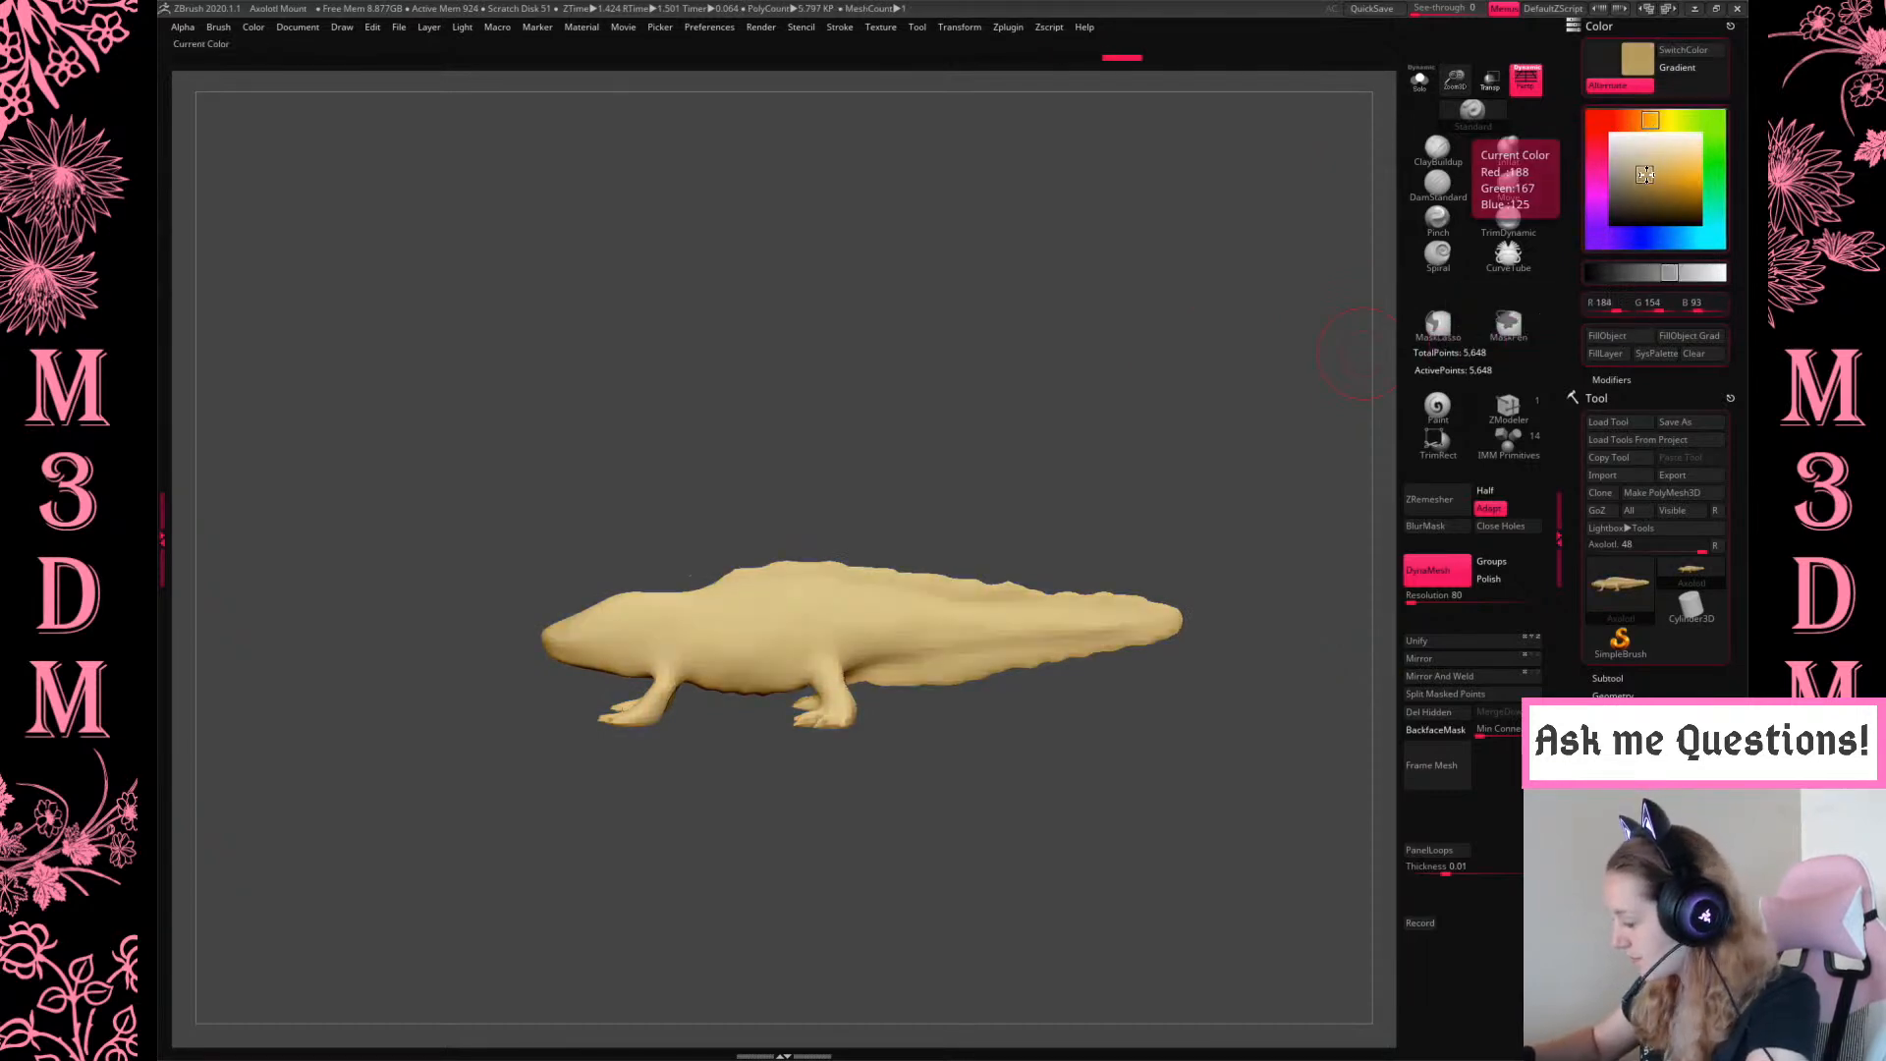
{"action": "left_click", "coordinate": [1625, 335]}
{"action": "left_click", "coordinate": [1631, 191]}
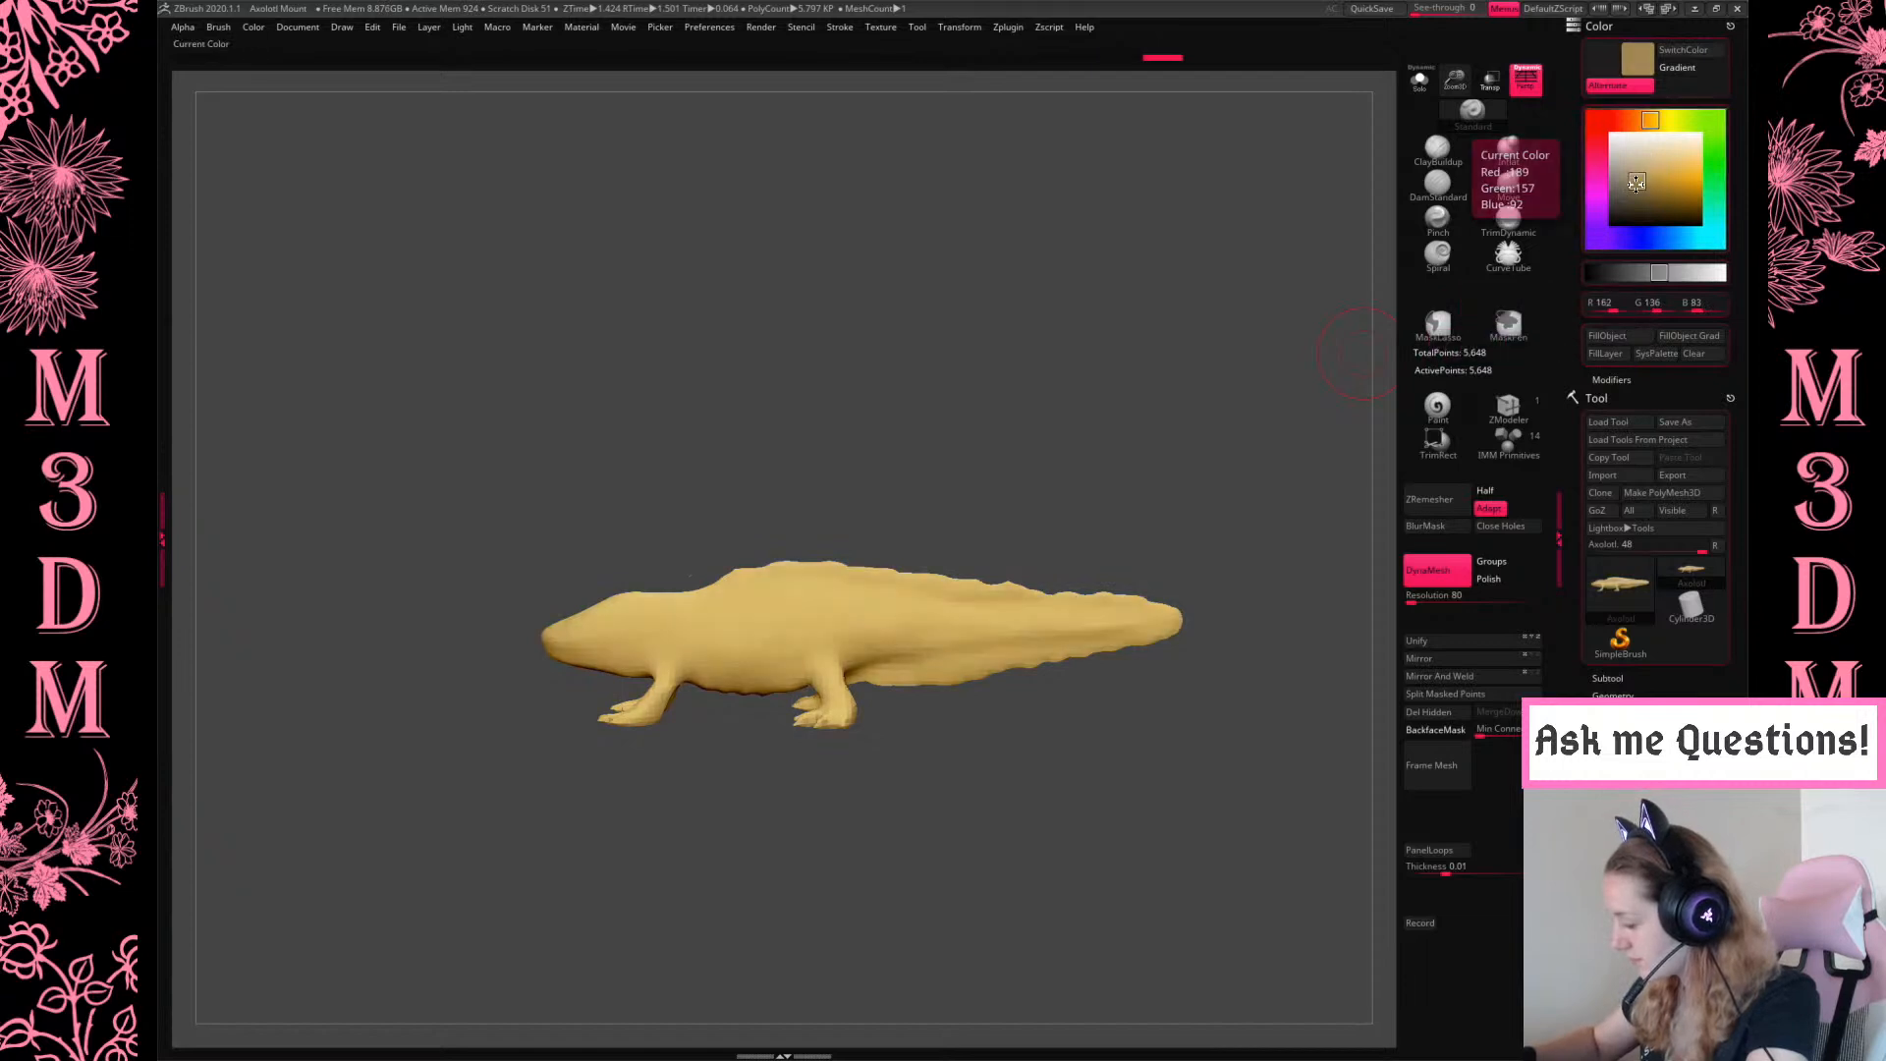
{"action": "left_click", "coordinate": [1623, 335]}
{"action": "left_click", "coordinate": [1639, 180]}
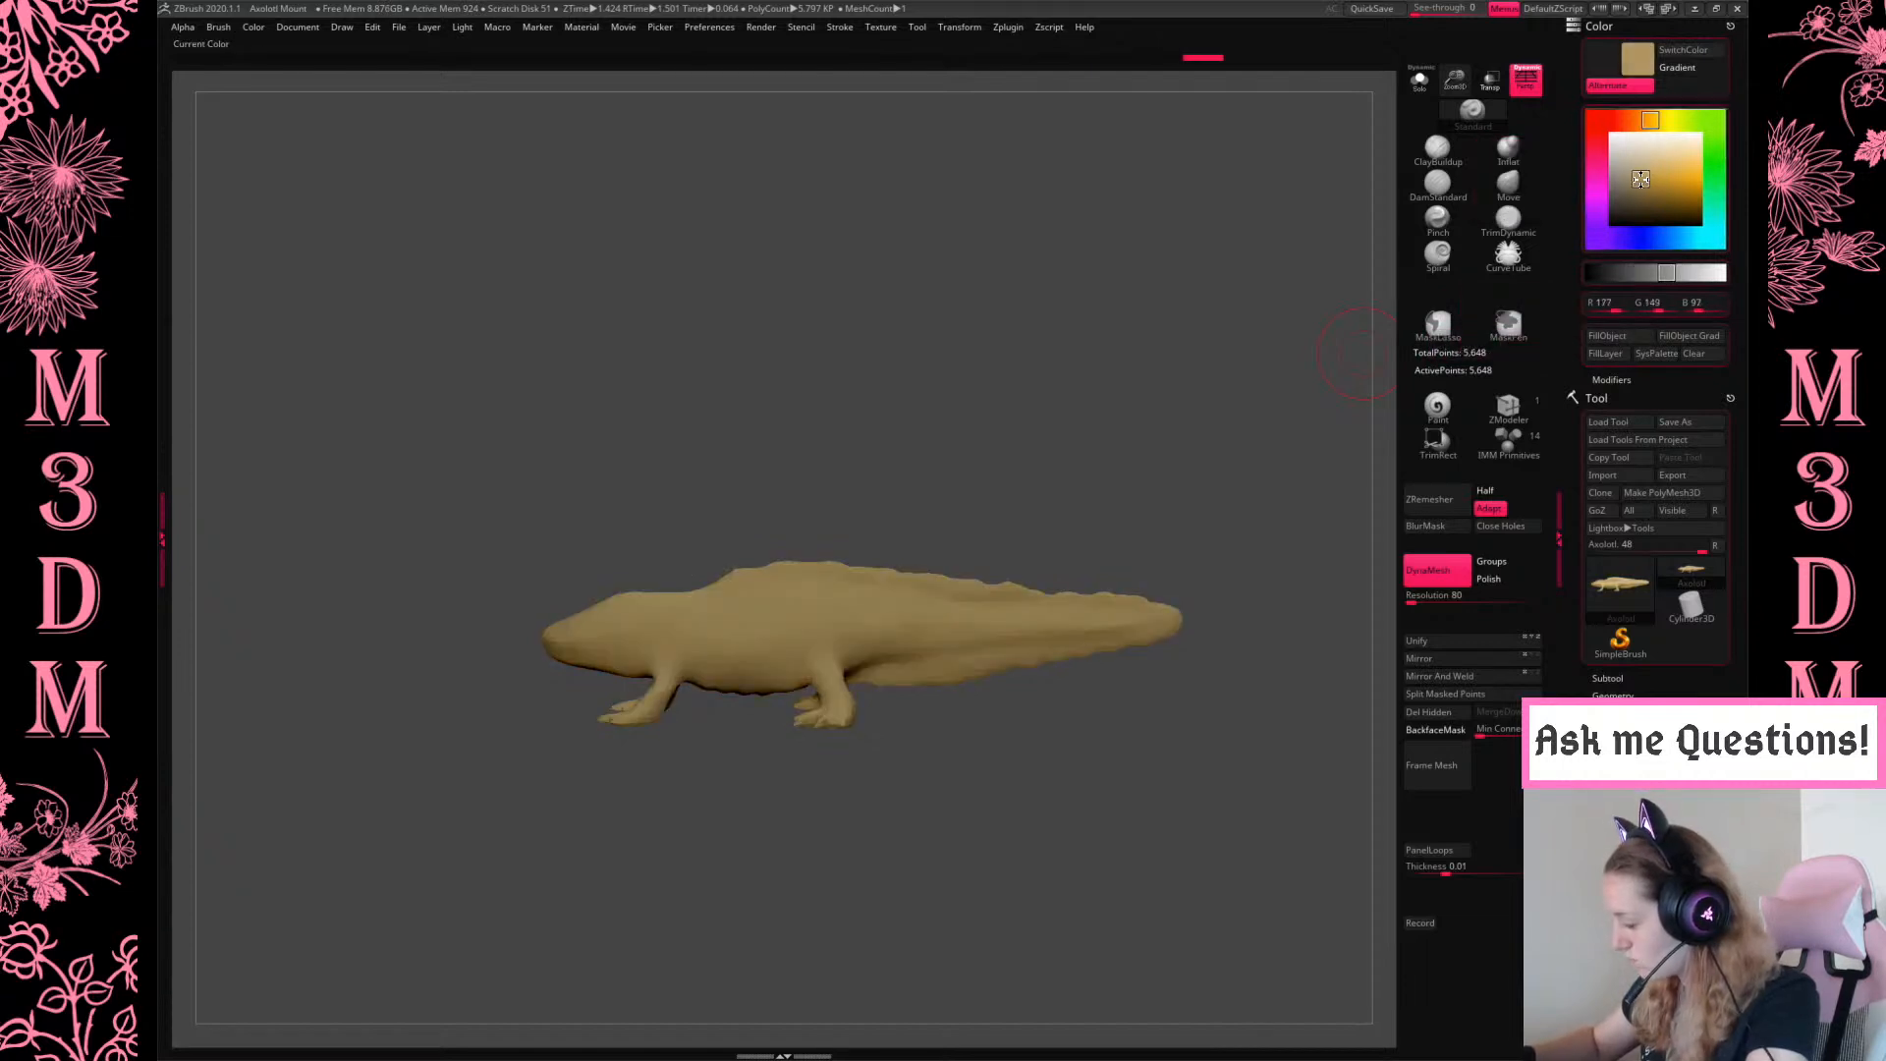
{"action": "left_click", "coordinate": [1613, 337]}
{"action": "left_click", "coordinate": [1631, 184]}
{"action": "left_click", "coordinate": [1624, 336]}
Mask the creature's head in side view with the MaskLasso brush
{"action": "left_click_drag", "start_coordinate": [1184, 417], "coordinate": [1153, 392]}
{"action": "left_click_drag", "start_coordinate": [1391, 176], "coordinate": [1364, 143], "text": "alt"}
{"action": "left_click_drag", "start_coordinate": [1453, 87], "coordinate": [1454, 111]}
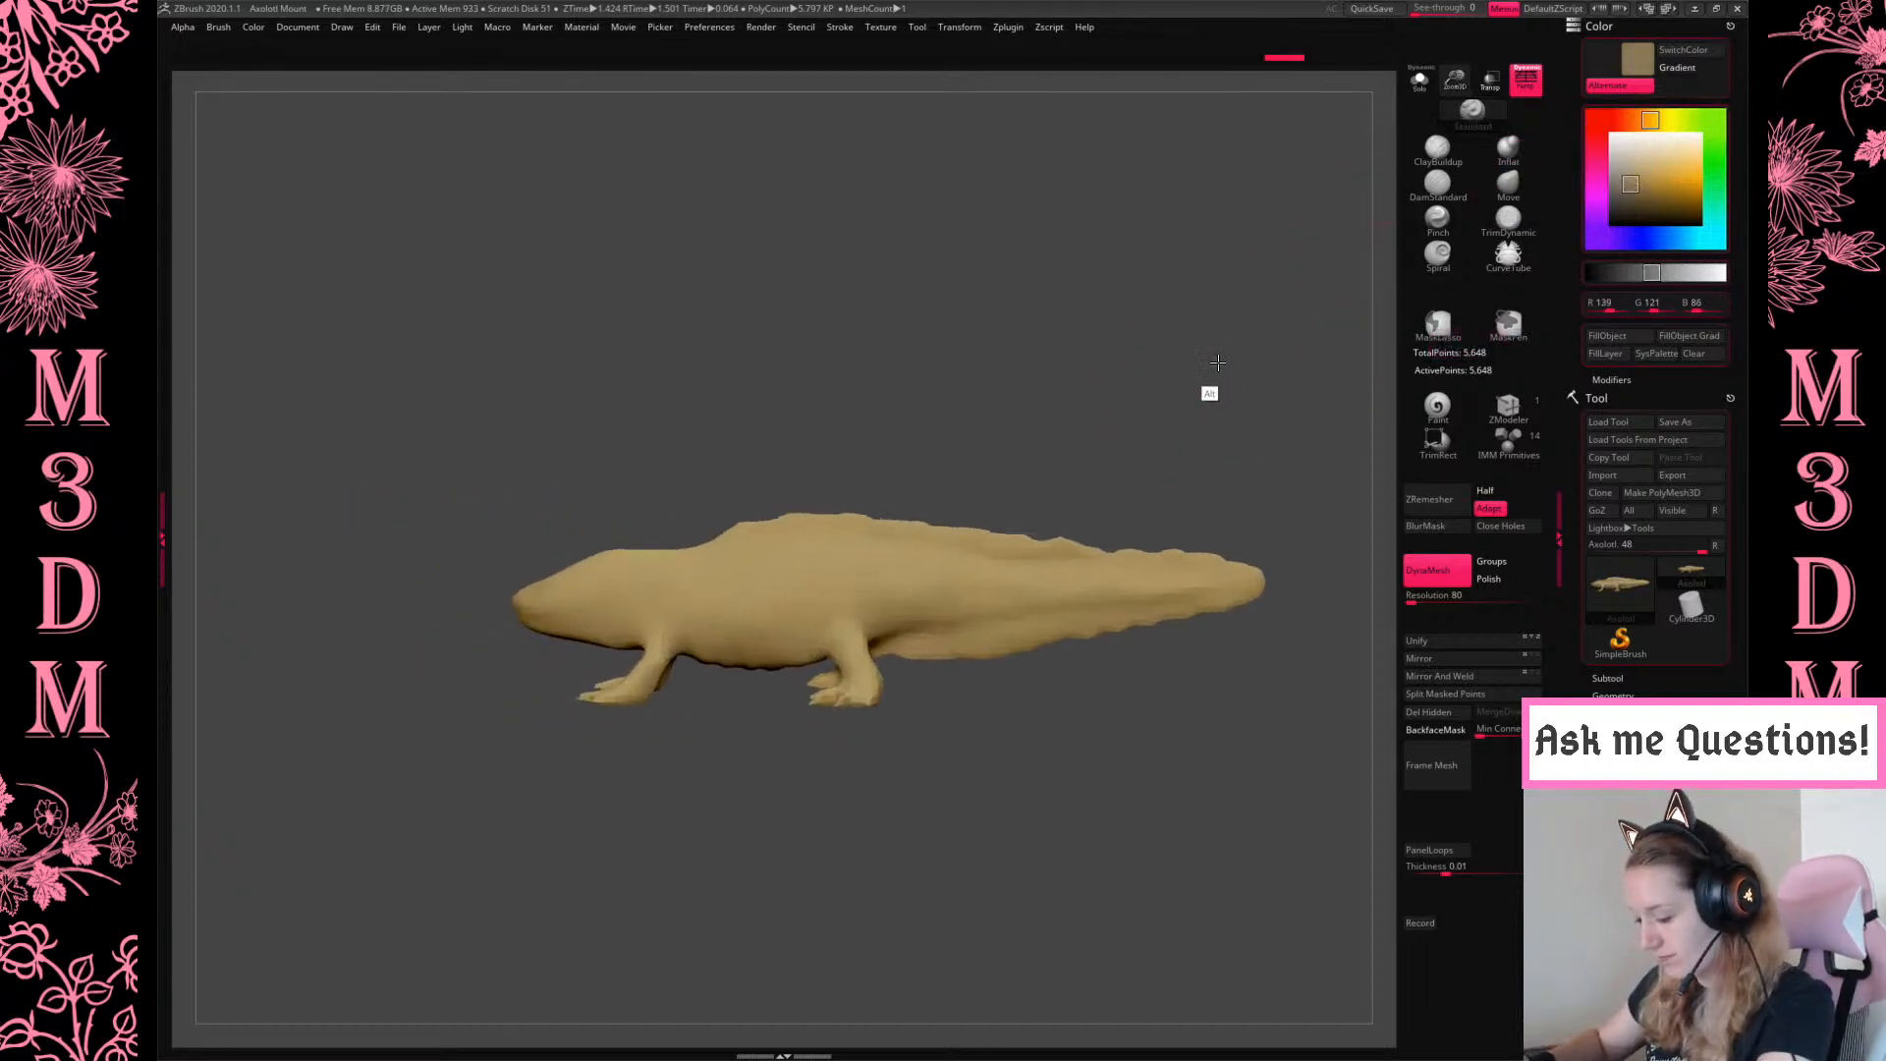
{"action": "left_click_drag", "start_coordinate": [1151, 392], "coordinate": [1210, 386], "text": "alt"}
{"action": "key", "text": "space"}
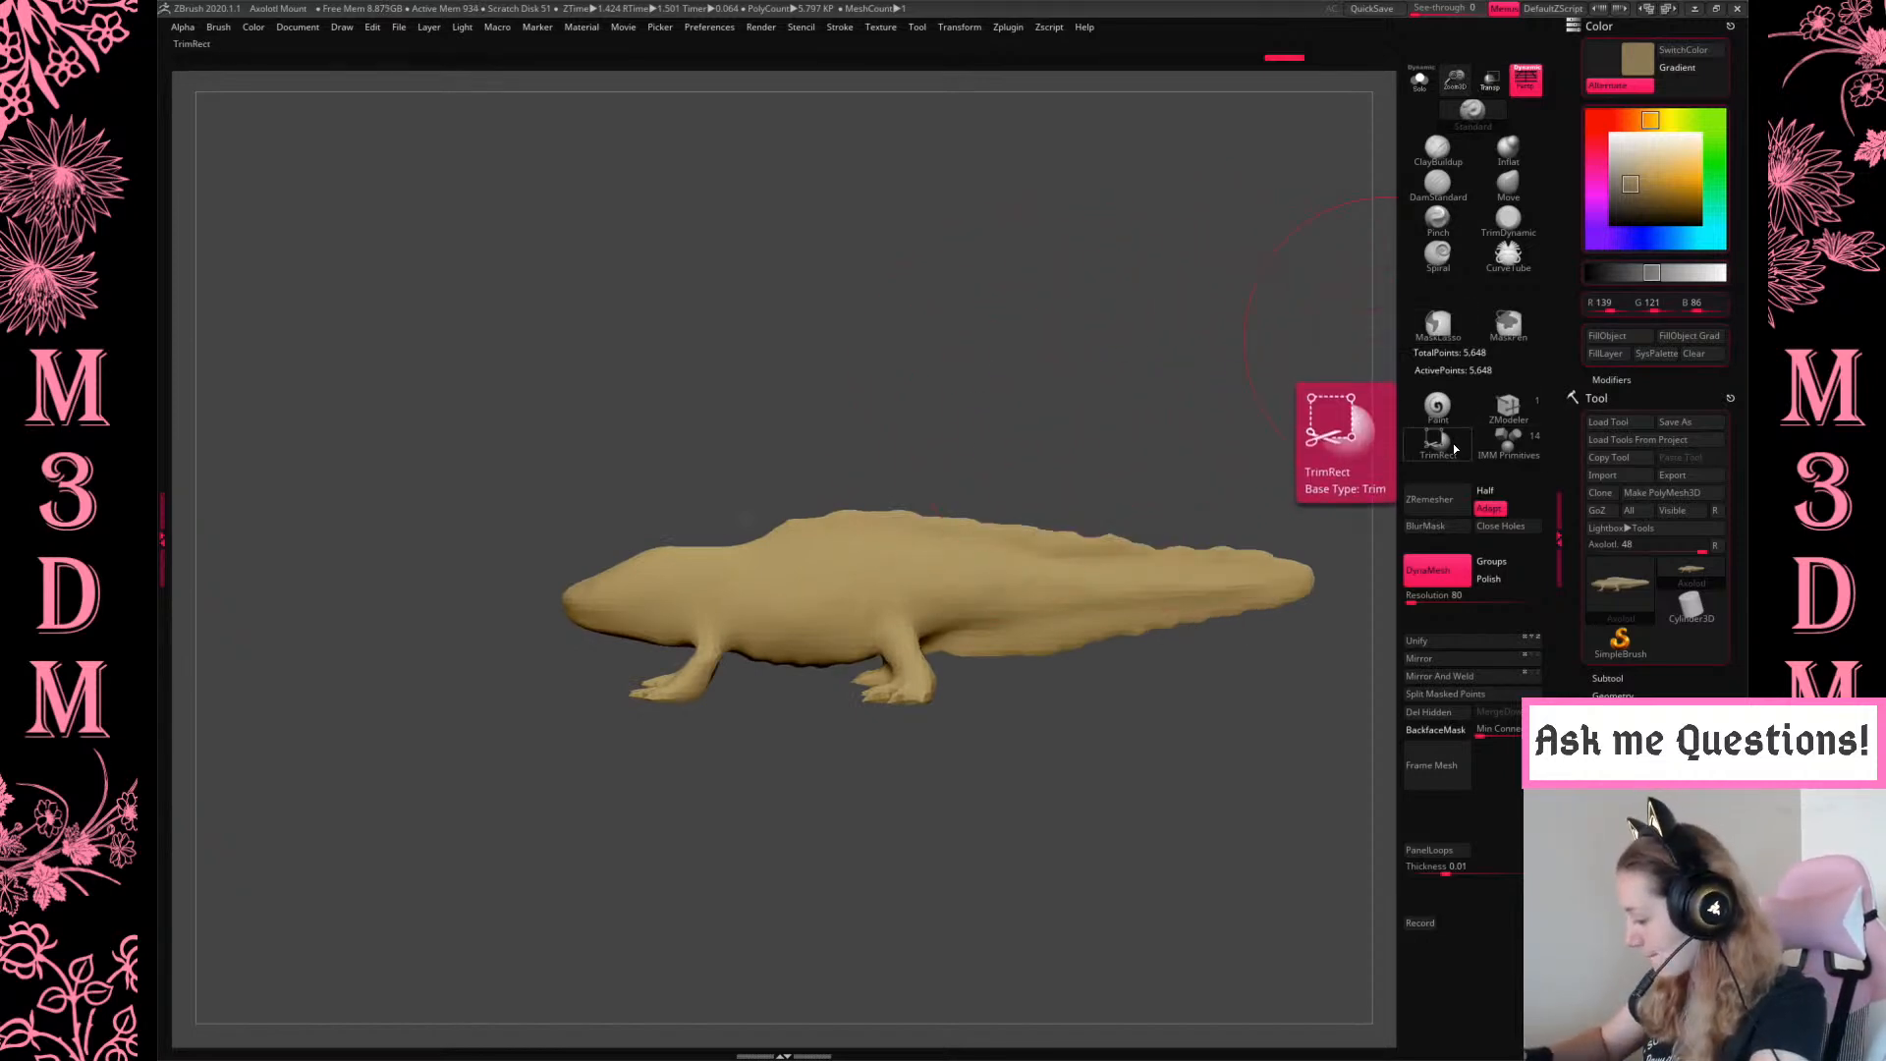
{"action": "left_click", "coordinate": [1438, 324]}
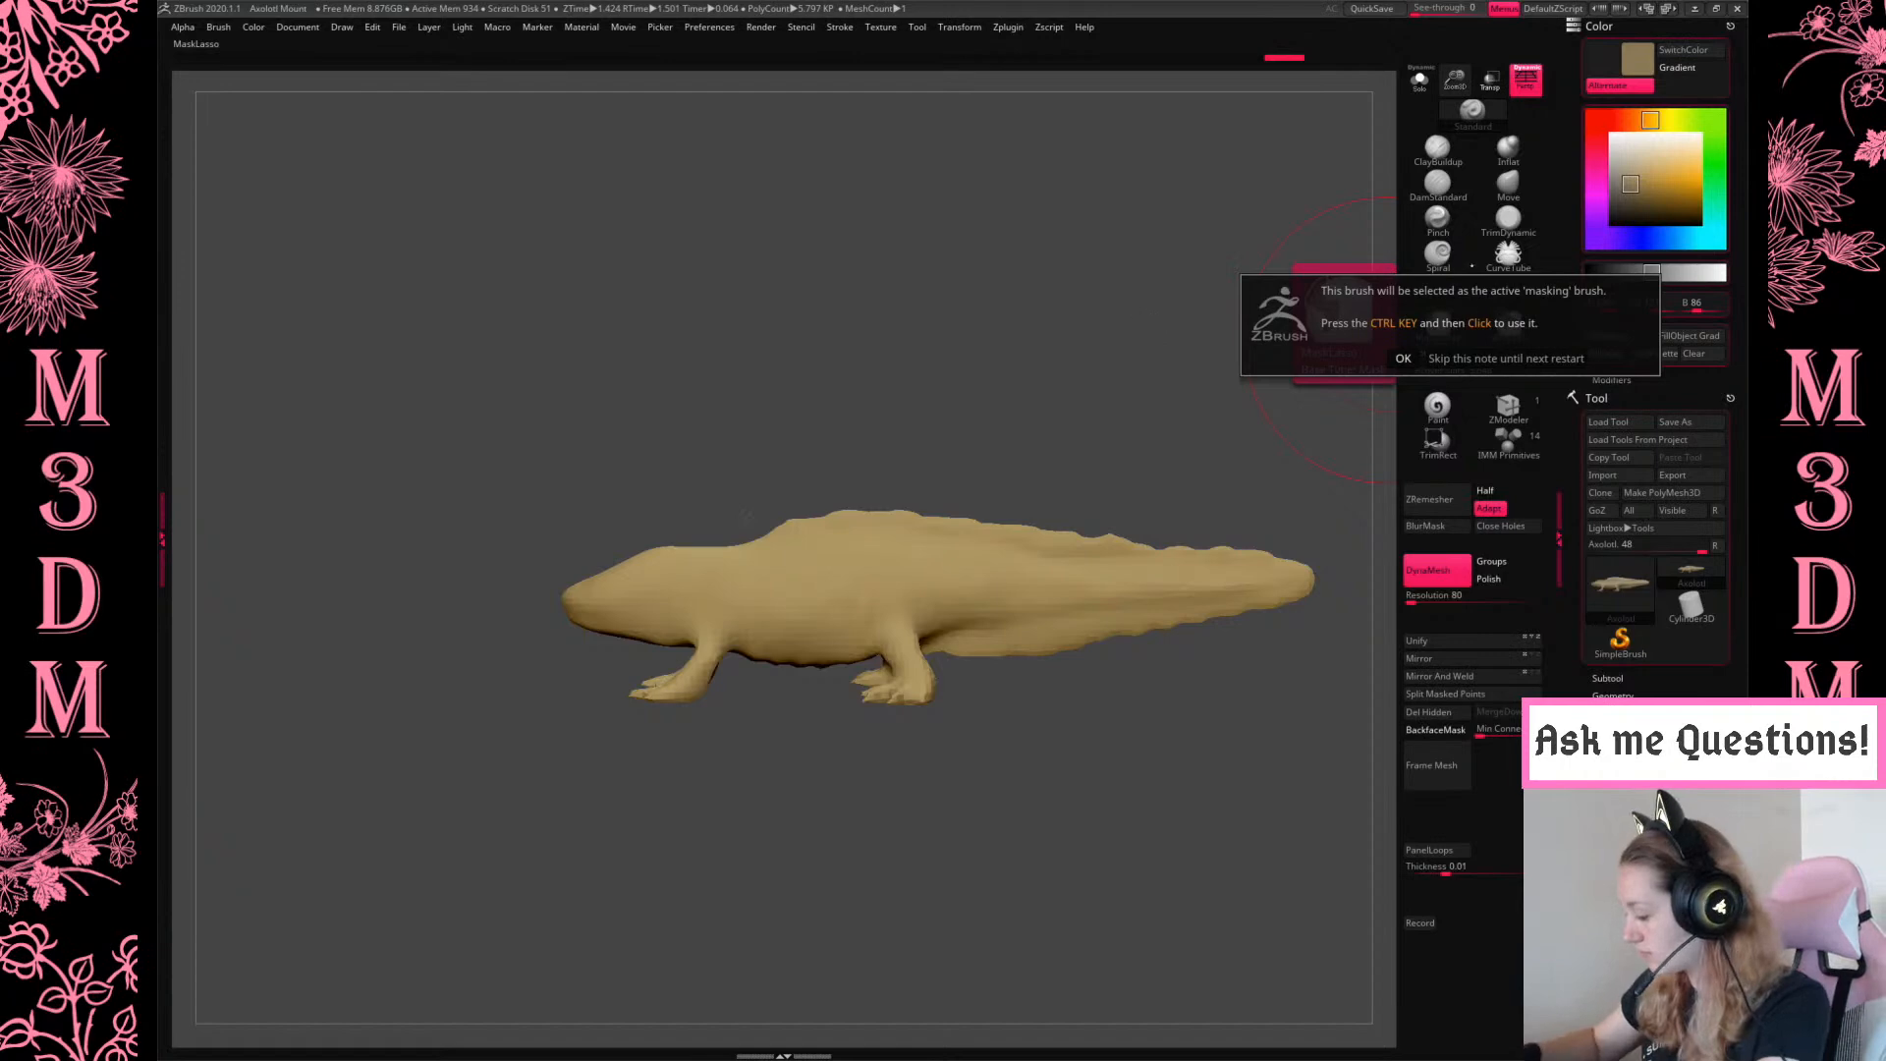
{"action": "left_click", "coordinate": [1483, 359]}
{"action": "left_click_drag", "start_coordinate": [1118, 419], "coordinate": [1062, 432], "text": "alt"}
{"action": "left_click_drag", "start_coordinate": [1408, 115], "coordinate": [1316, 186], "text": "alt"}
{"action": "mouse_move", "coordinate": [519, 437]}
{"action": "left_mouse_down", "text": "ctrl"}
{"action": "mouse_move", "coordinate": [499, 670]}
{"action": "mouse_move", "coordinate": [597, 628]}
{"action": "mouse_move", "coordinate": [666, 520]}
{"action": "left_mouse_up", "text": "ctrl"}
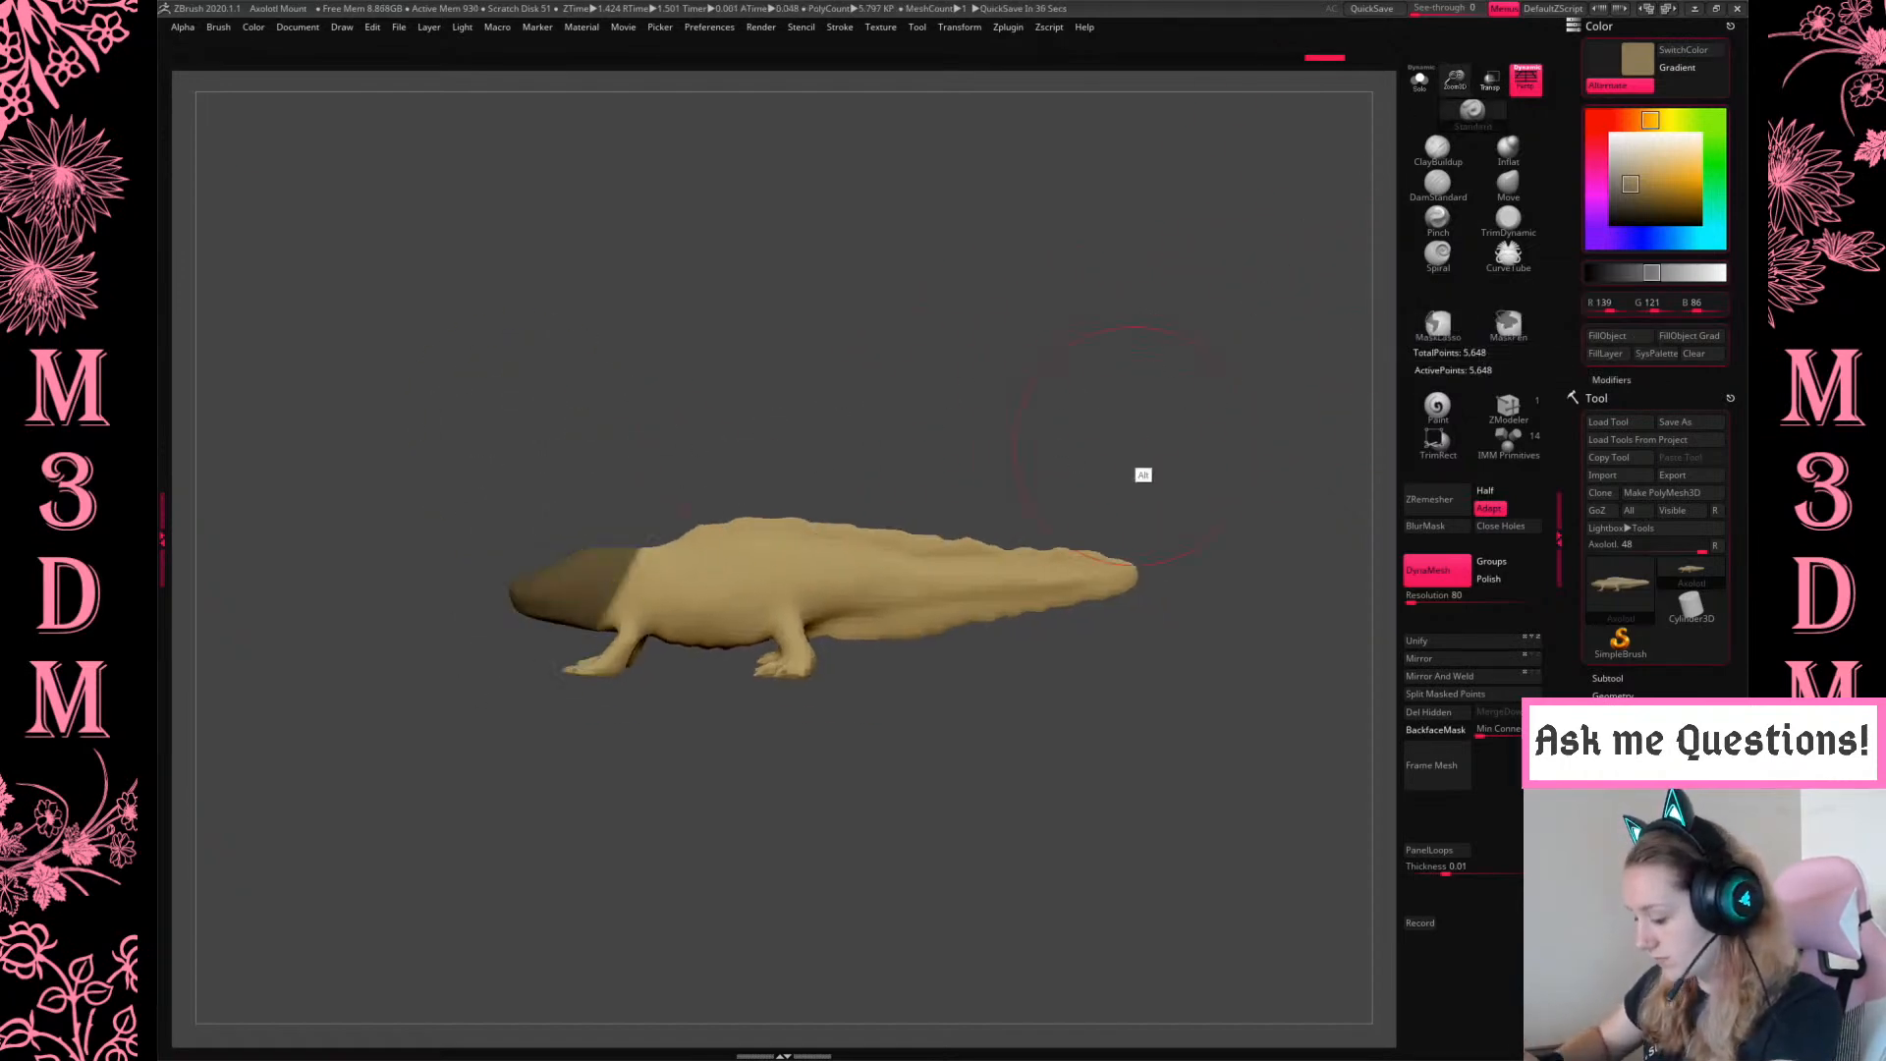
Blur the head mask's edge and invert the mask so only the head can be moved
{"action": "left_click_drag", "start_coordinate": [1141, 442], "coordinate": [1188, 450], "text": "alt"}
{"action": "left_click", "coordinate": [1432, 527]}
{"action": "left_click_drag", "start_coordinate": [1180, 754], "coordinate": [1209, 769], "text": "alt"}
{"action": "left_click", "coordinate": [1210, 718], "text": "ctrl"}
Raise the head and shift it forward with the gizmo from the neck, and clear the mask
{"action": "key", "text": "w"}
{"action": "left_click", "coordinate": [706, 600], "text": "alt"}
{"action": "left_click_drag", "start_coordinate": [762, 535], "coordinate": [673, 401]}
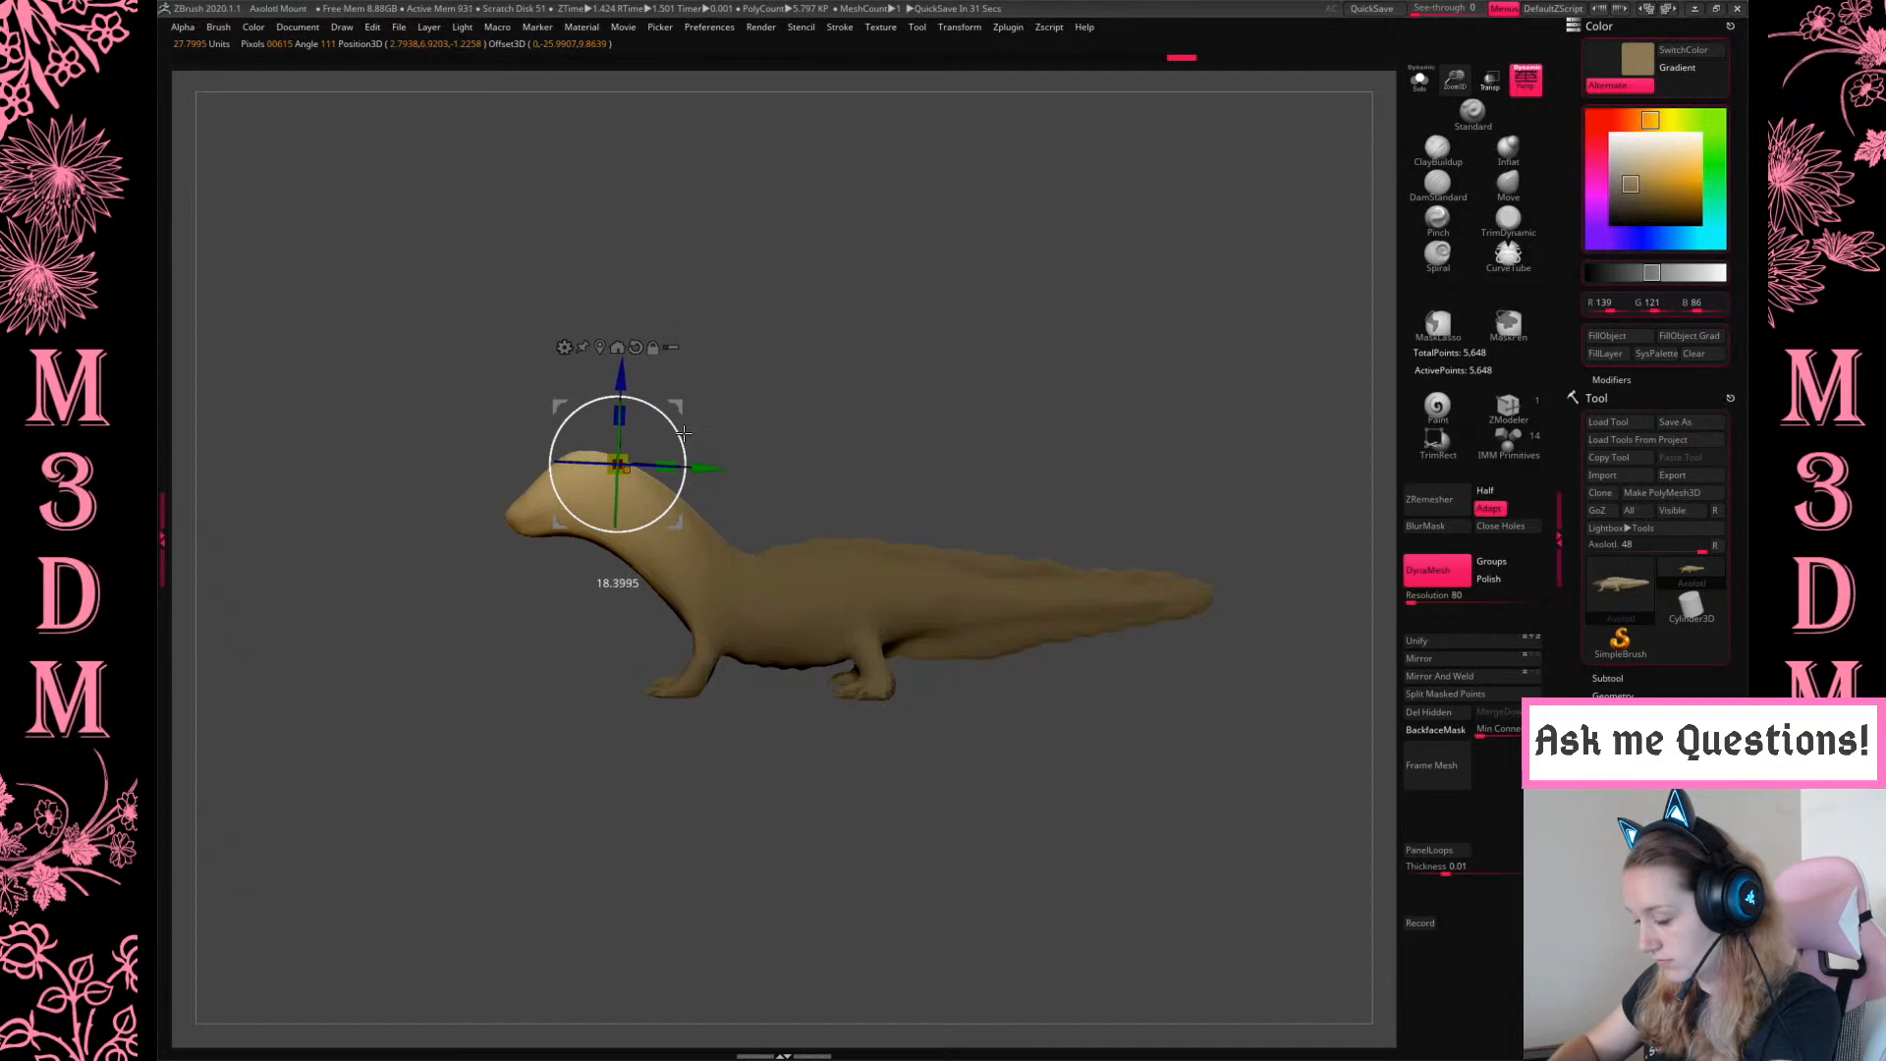
{"action": "left_click_drag", "start_coordinate": [621, 466], "coordinate": [631, 515]}
{"action": "key", "text": "q"}
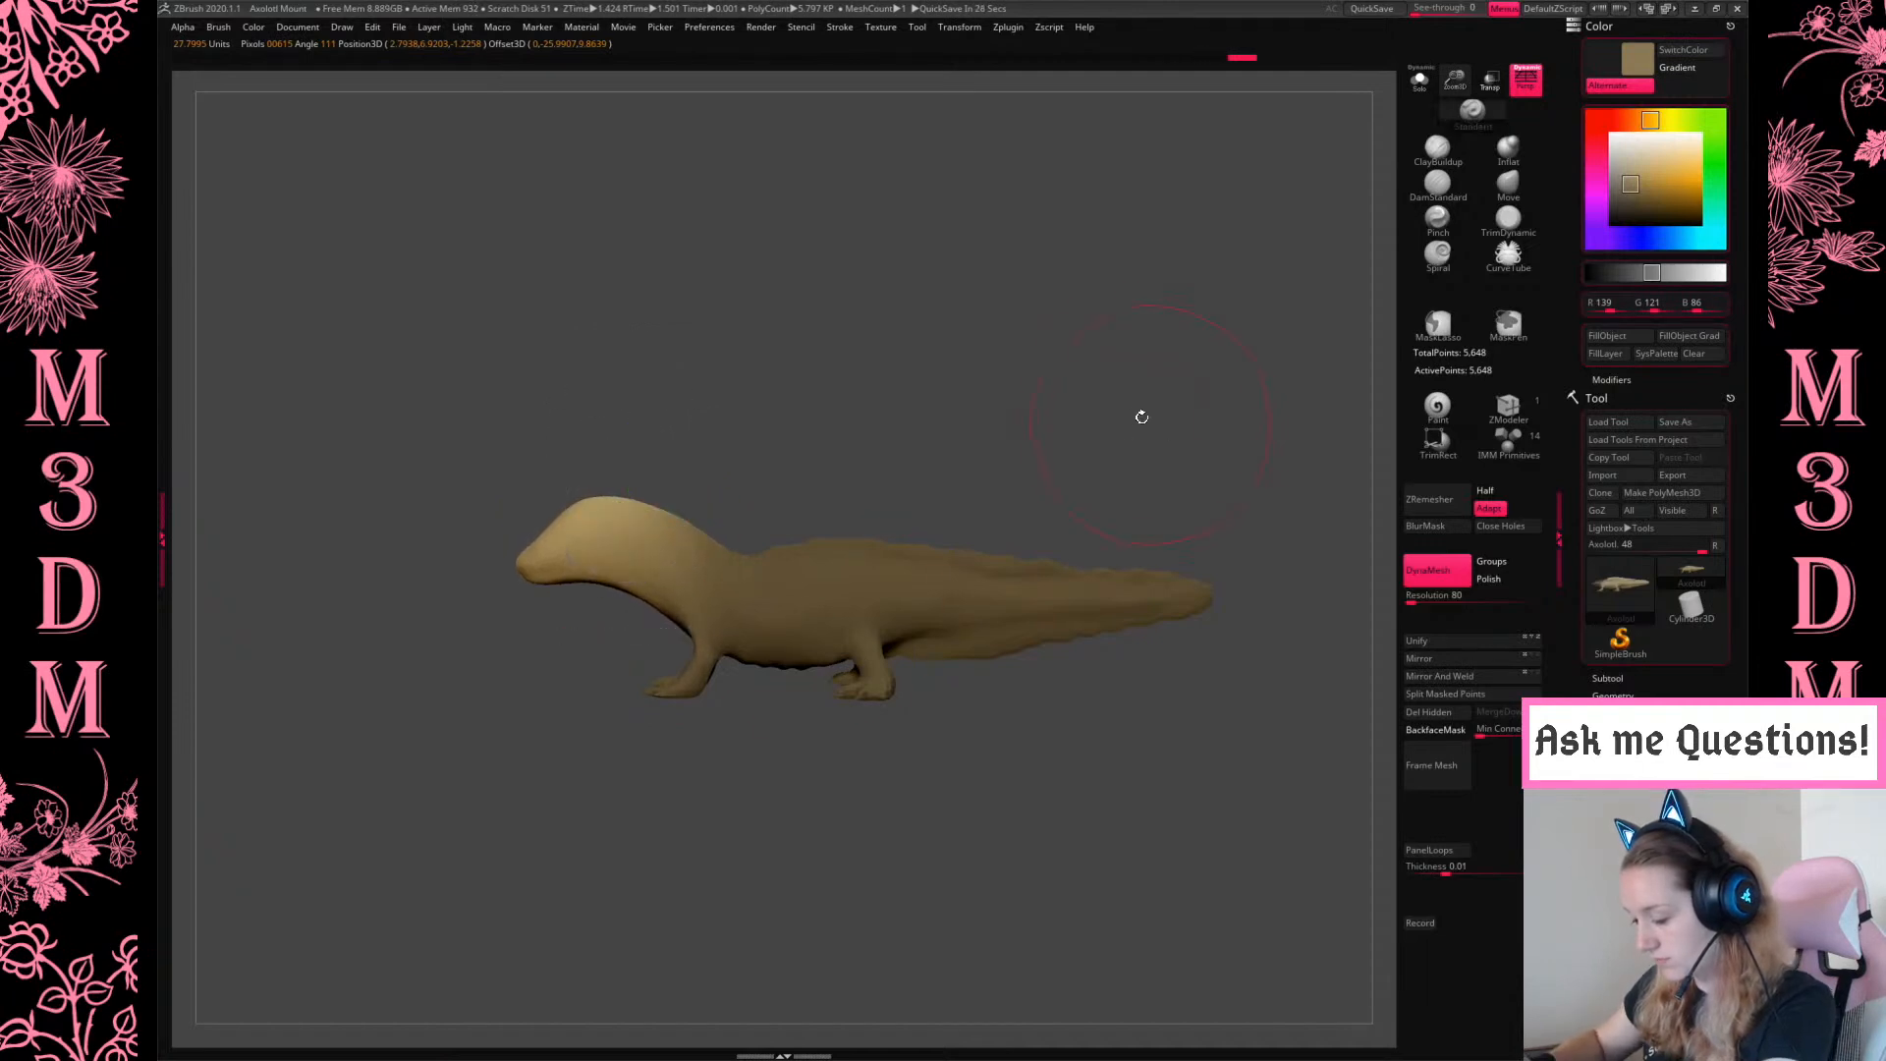
{"action": "left_click", "coordinate": [1132, 447], "text": "ctrl"}
Reshape the head and neck into a higher arch with an enlarged Move brush, undoing an unwanted stroke
{"action": "key", "text": "space"}
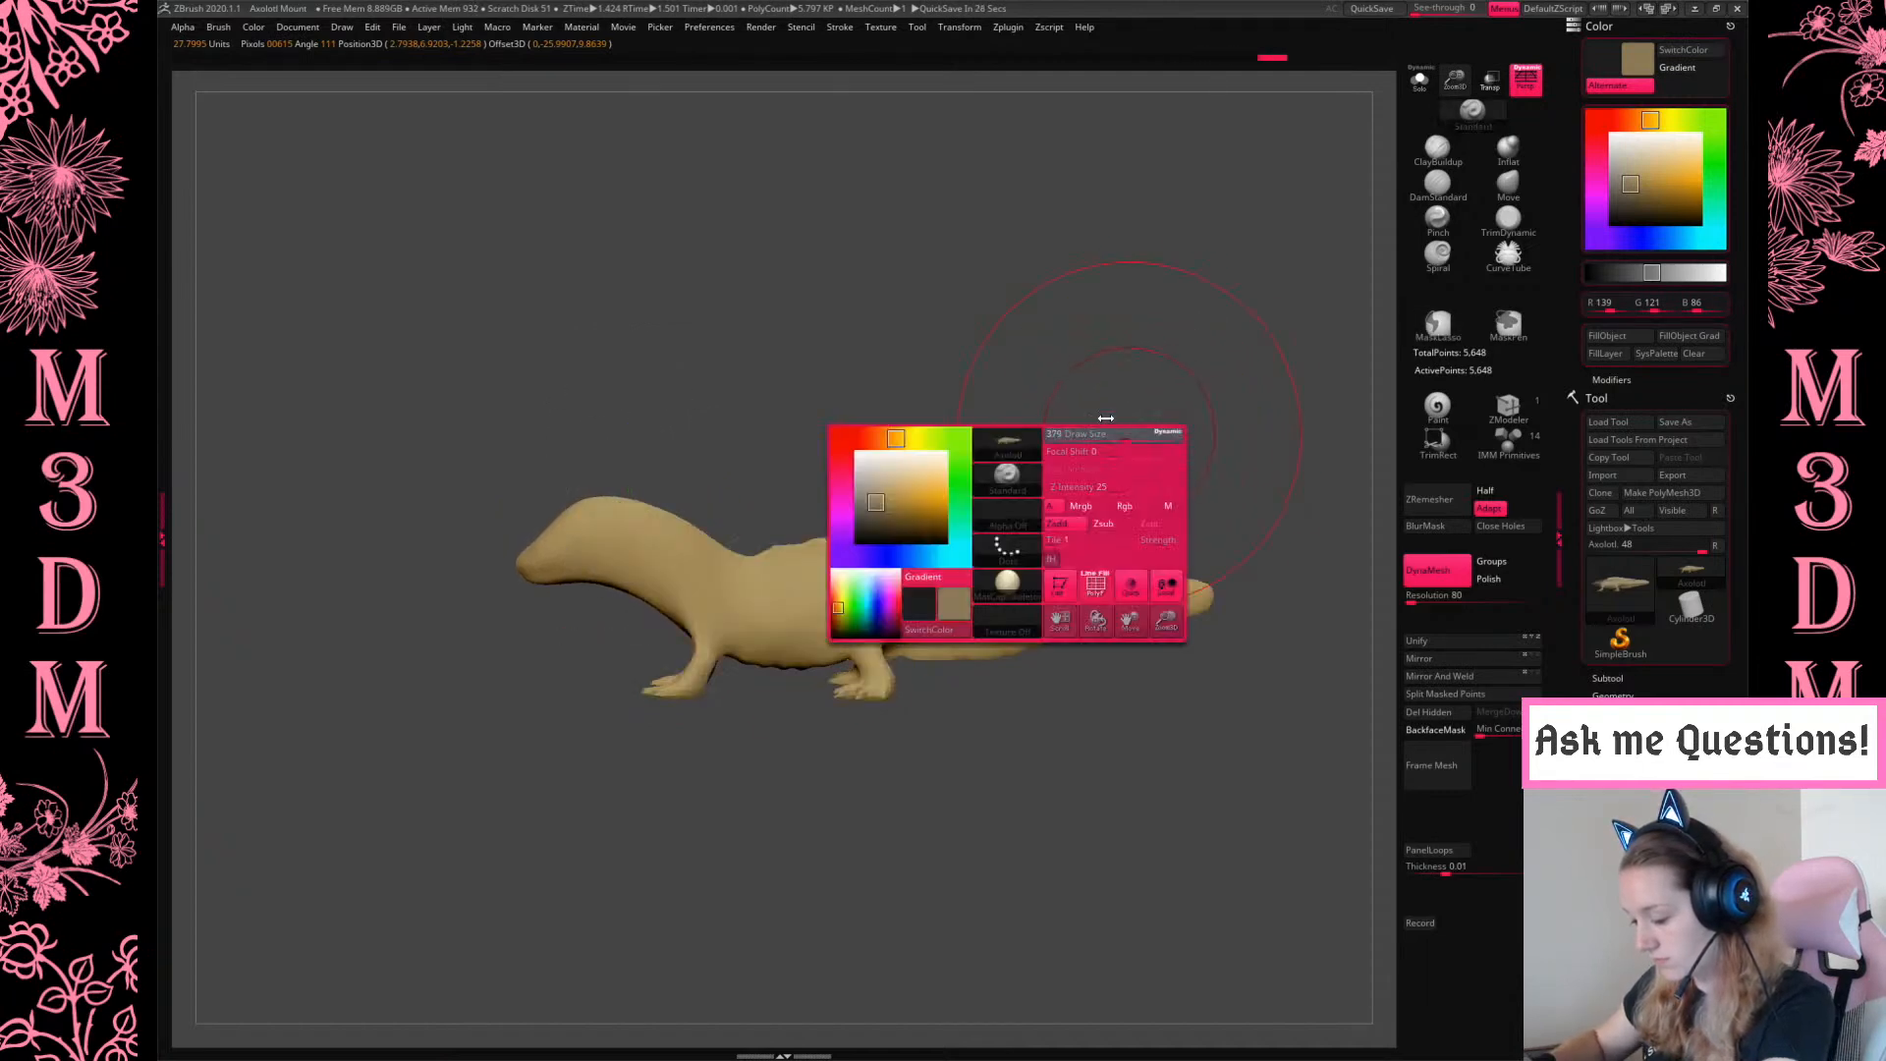
{"action": "left_click", "coordinate": [1508, 185]}
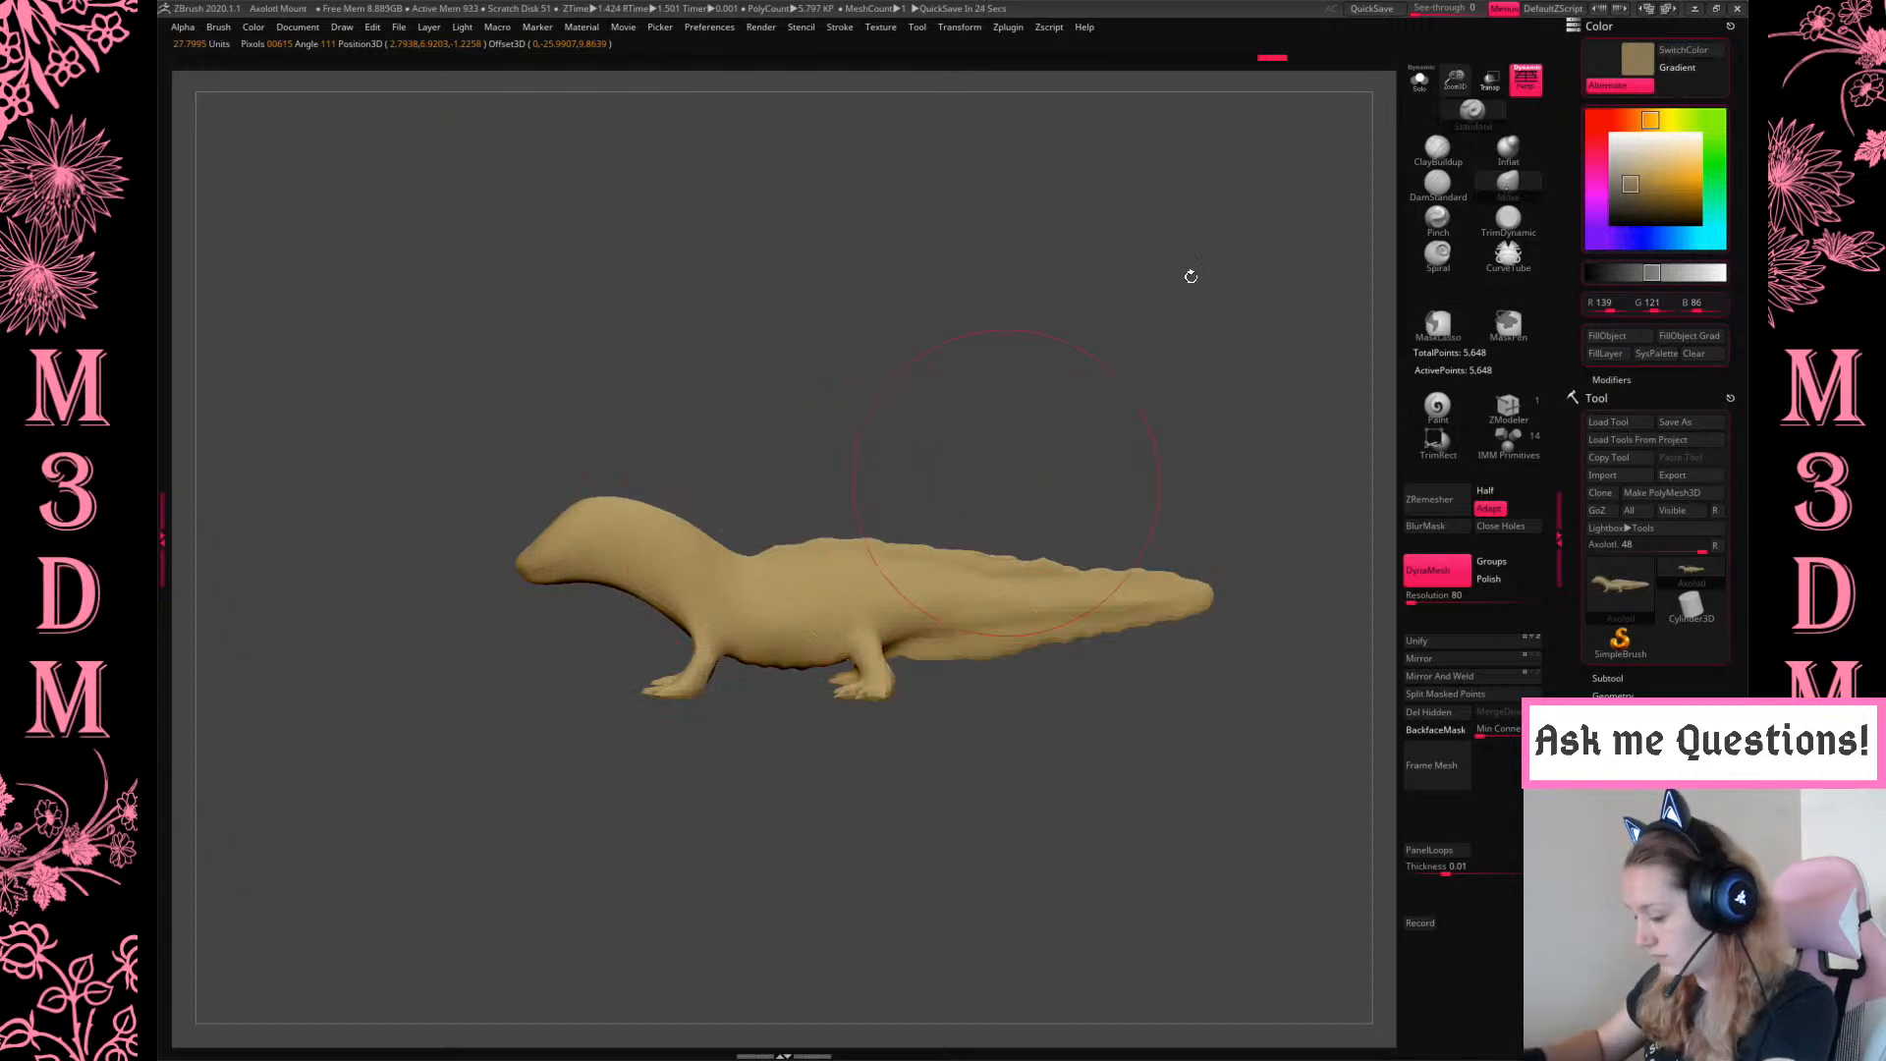
{"action": "mouse_move", "coordinate": [699, 564]}
{"action": "left_mouse_down"}
{"action": "mouse_move", "coordinate": [721, 513]}
{"action": "mouse_move", "coordinate": [574, 577]}
{"action": "mouse_move", "coordinate": [639, 554]}
{"action": "mouse_move", "coordinate": [551, 558]}
{"action": "left_mouse_up"}
{"action": "key", "text": "ctrl+z"}
{"action": "left_click", "coordinate": [1437, 221]}
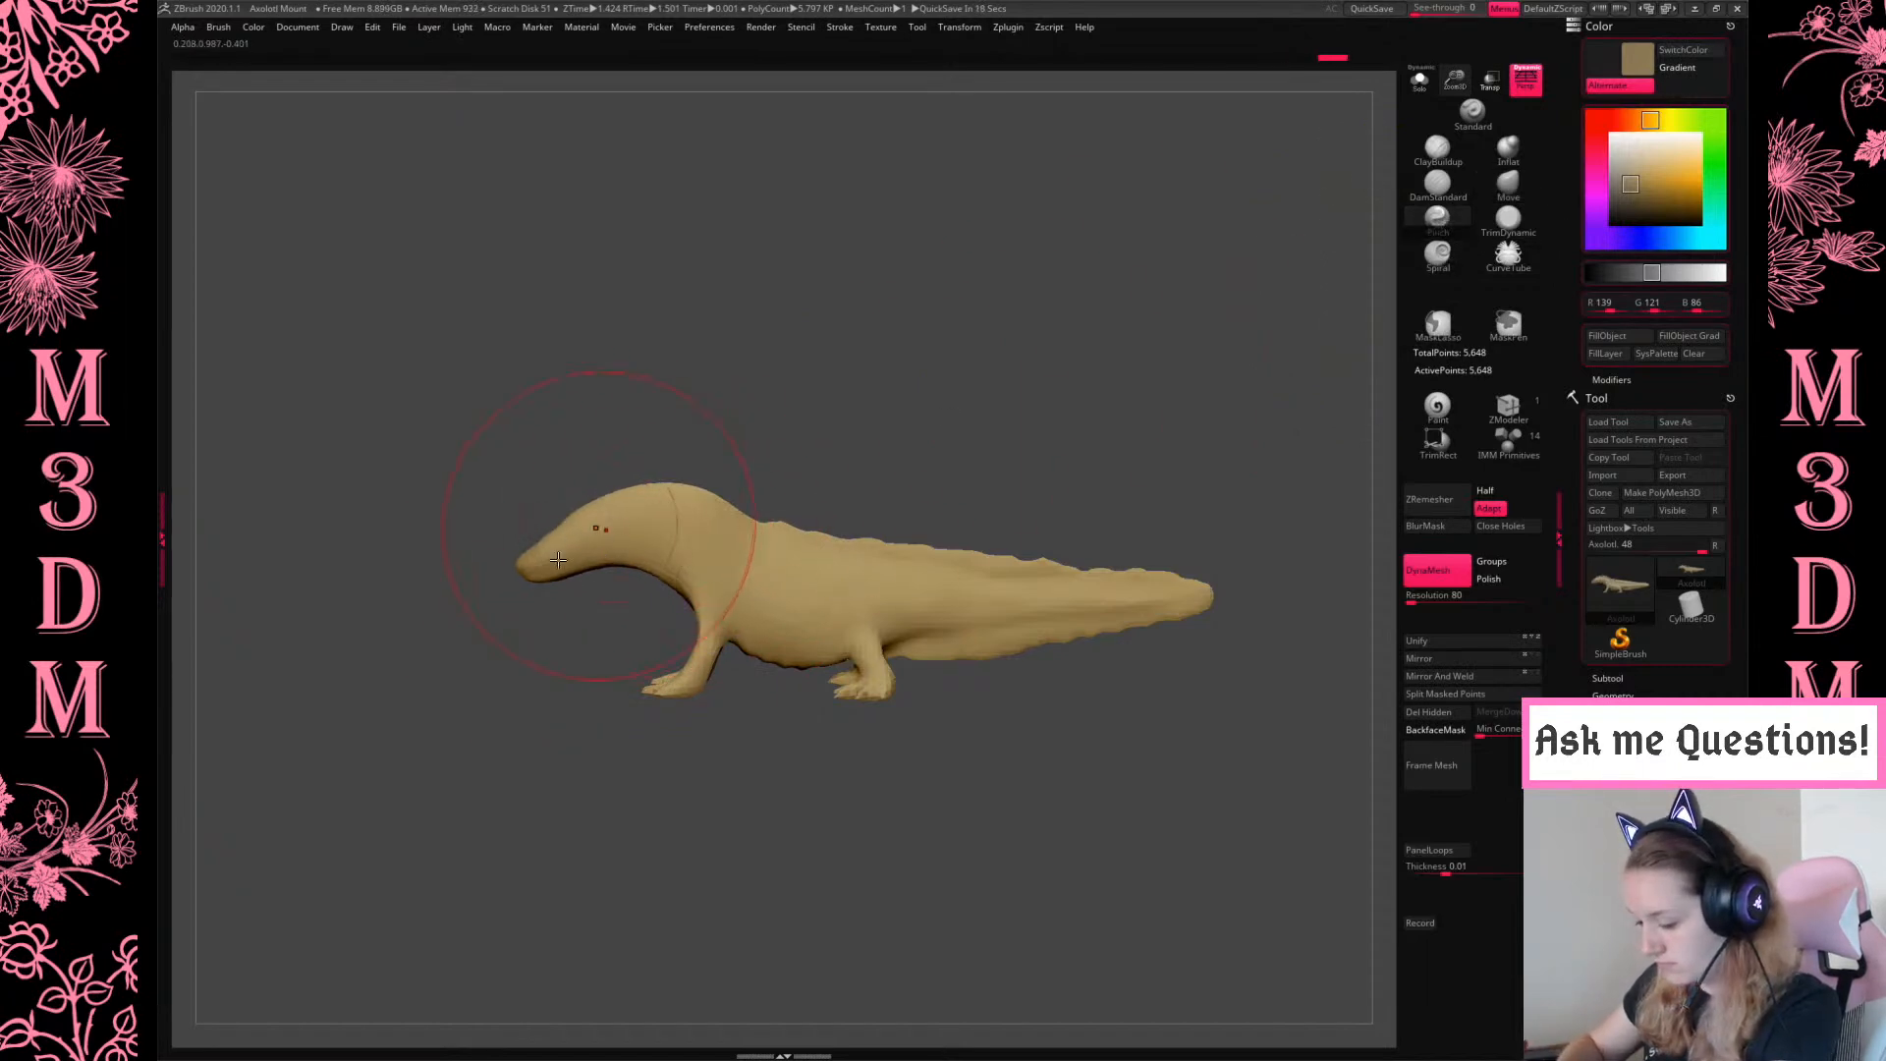
Push up the belly and tail underside with the Move brush and stretch the tail backward
{"action": "left_click", "coordinate": [1500, 186]}
{"action": "key", "text": "space"}
{"action": "mouse_move", "coordinate": [784, 623]}
{"action": "left_mouse_down"}
{"action": "mouse_move", "coordinate": [831, 628]}
{"action": "mouse_move", "coordinate": [783, 581]}
{"action": "mouse_move", "coordinate": [797, 592]}
{"action": "left_mouse_up"}
{"action": "left_click_drag", "start_coordinate": [958, 626], "coordinate": [962, 579]}
{"action": "left_click_drag", "start_coordinate": [1110, 599], "coordinate": [1117, 580]}
{"action": "left_click_drag", "start_coordinate": [1017, 552], "coordinate": [1024, 529]}
{"action": "mouse_move", "coordinate": [1126, 560]}
{"action": "left_mouse_down"}
{"action": "mouse_move", "coordinate": [1145, 539]}
{"action": "mouse_move", "coordinate": [1271, 580]}
{"action": "left_mouse_up"}
Pull the back up into a tall rounded arch and refine the body outline with the Move brush
{"action": "key", "text": "space"}
{"action": "left_click_drag", "start_coordinate": [798, 516], "coordinate": [798, 431]}
{"action": "mouse_move", "coordinate": [892, 484]}
{"action": "right_mouse_down"}
{"action": "mouse_move", "coordinate": [948, 486]}
{"action": "mouse_move", "coordinate": [892, 487]}
{"action": "right_mouse_up"}
{"action": "left_click_drag", "start_coordinate": [883, 493], "coordinate": [905, 472]}
{"action": "key", "text": "space"}
{"action": "mouse_move", "coordinate": [1081, 451]}
{"action": "right_mouse_down"}
{"action": "mouse_move", "coordinate": [1120, 383]}
{"action": "mouse_move", "coordinate": [994, 438]}
{"action": "mouse_move", "coordinate": [1023, 497]}
{"action": "mouse_move", "coordinate": [973, 566]}
{"action": "right_mouse_up"}
{"action": "left_click_drag", "start_coordinate": [952, 442], "coordinate": [974, 447]}
{"action": "left_click_drag", "start_coordinate": [920, 609], "coordinate": [934, 609]}
{"action": "left_click_drag", "start_coordinate": [896, 404], "coordinate": [910, 402]}
{"action": "mouse_move", "coordinate": [1104, 338]}
{"action": "right_mouse_down"}
{"action": "mouse_move", "coordinate": [1069, 476]}
{"action": "mouse_move", "coordinate": [1098, 475]}
{"action": "mouse_move", "coordinate": [1094, 500]}
{"action": "mouse_move", "coordinate": [1118, 419]}
{"action": "mouse_move", "coordinate": [1081, 282]}
{"action": "right_mouse_up"}
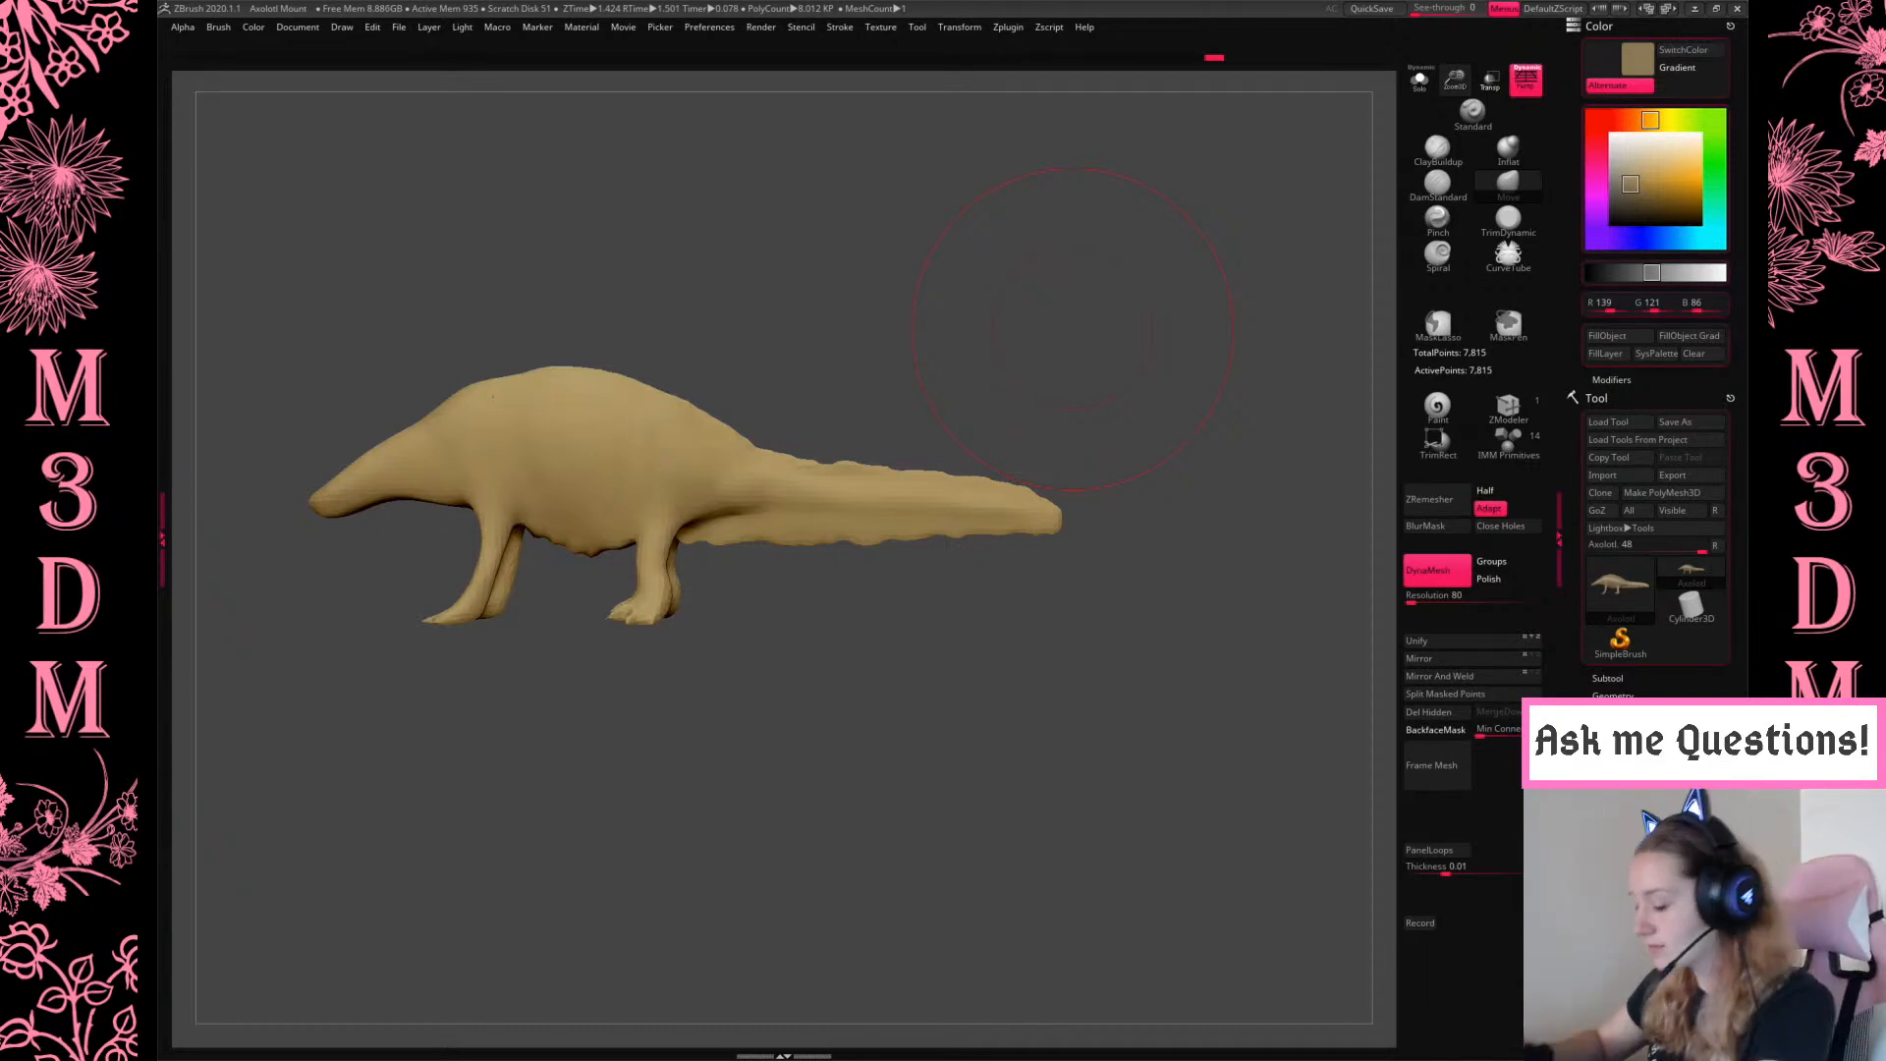
Adjust the rear slope of the back and the tail's contour in side view with the Move brush
{"action": "left_click_drag", "start_coordinate": [1178, 447], "coordinate": [1271, 518], "text": "alt"}
{"action": "left_click_drag", "start_coordinate": [1454, 81], "coordinate": [1372, 236]}
{"action": "left_click_drag", "start_coordinate": [1367, 251], "coordinate": [1414, 244], "text": "alt"}
{"action": "mouse_move", "coordinate": [934, 521]}
{"action": "left_mouse_down"}
{"action": "mouse_move", "coordinate": [959, 464]}
{"action": "mouse_move", "coordinate": [928, 499]}
{"action": "mouse_move", "coordinate": [883, 478]}
{"action": "left_mouse_up"}
{"action": "left_click_drag", "start_coordinate": [1027, 536], "coordinate": [1036, 513]}
{"action": "left_click_drag", "start_coordinate": [1093, 558], "coordinate": [1130, 552]}
{"action": "left_click_drag", "start_coordinate": [1091, 420], "coordinate": [1164, 428], "text": "alt"}
Lasso-mask the front part of the body, blur the mask and invert it
{"action": "right_click", "coordinate": [992, 517]}
{"action": "right_click", "coordinate": [703, 664]}
{"action": "mouse_move", "coordinate": [562, 395]}
{"action": "left_mouse_down", "text": "ctrl"}
{"action": "mouse_move", "coordinate": [536, 433]}
{"action": "mouse_move", "coordinate": [764, 636]}
{"action": "mouse_move", "coordinate": [772, 388]}
{"action": "left_mouse_up", "text": "ctrl"}
{"action": "left_click", "coordinate": [1438, 527]}
{"action": "left_click", "coordinate": [1214, 713], "text": "ctrl"}
Shift the front of the body slightly forward with the gizmo, clear the mask and nudge the back's top upward
{"action": "key", "text": "w"}
{"action": "left_click", "coordinate": [788, 516], "text": "alt"}
{"action": "left_click_drag", "start_coordinate": [847, 458], "coordinate": [813, 450]}
{"action": "left_click_drag", "start_coordinate": [1048, 662], "coordinate": [1074, 689], "text": "alt"}
{"action": "left_click_drag", "start_coordinate": [1071, 722], "coordinate": [1096, 740], "text": "ctrl"}
{"action": "key", "text": "q"}
{"action": "left_click_drag", "start_coordinate": [837, 488], "coordinate": [842, 475]}
Adjust the brush size and thicken the front leg from shoulder to foot with the Inflate brush
{"action": "key", "text": "space"}
{"action": "key", "text": "space"}
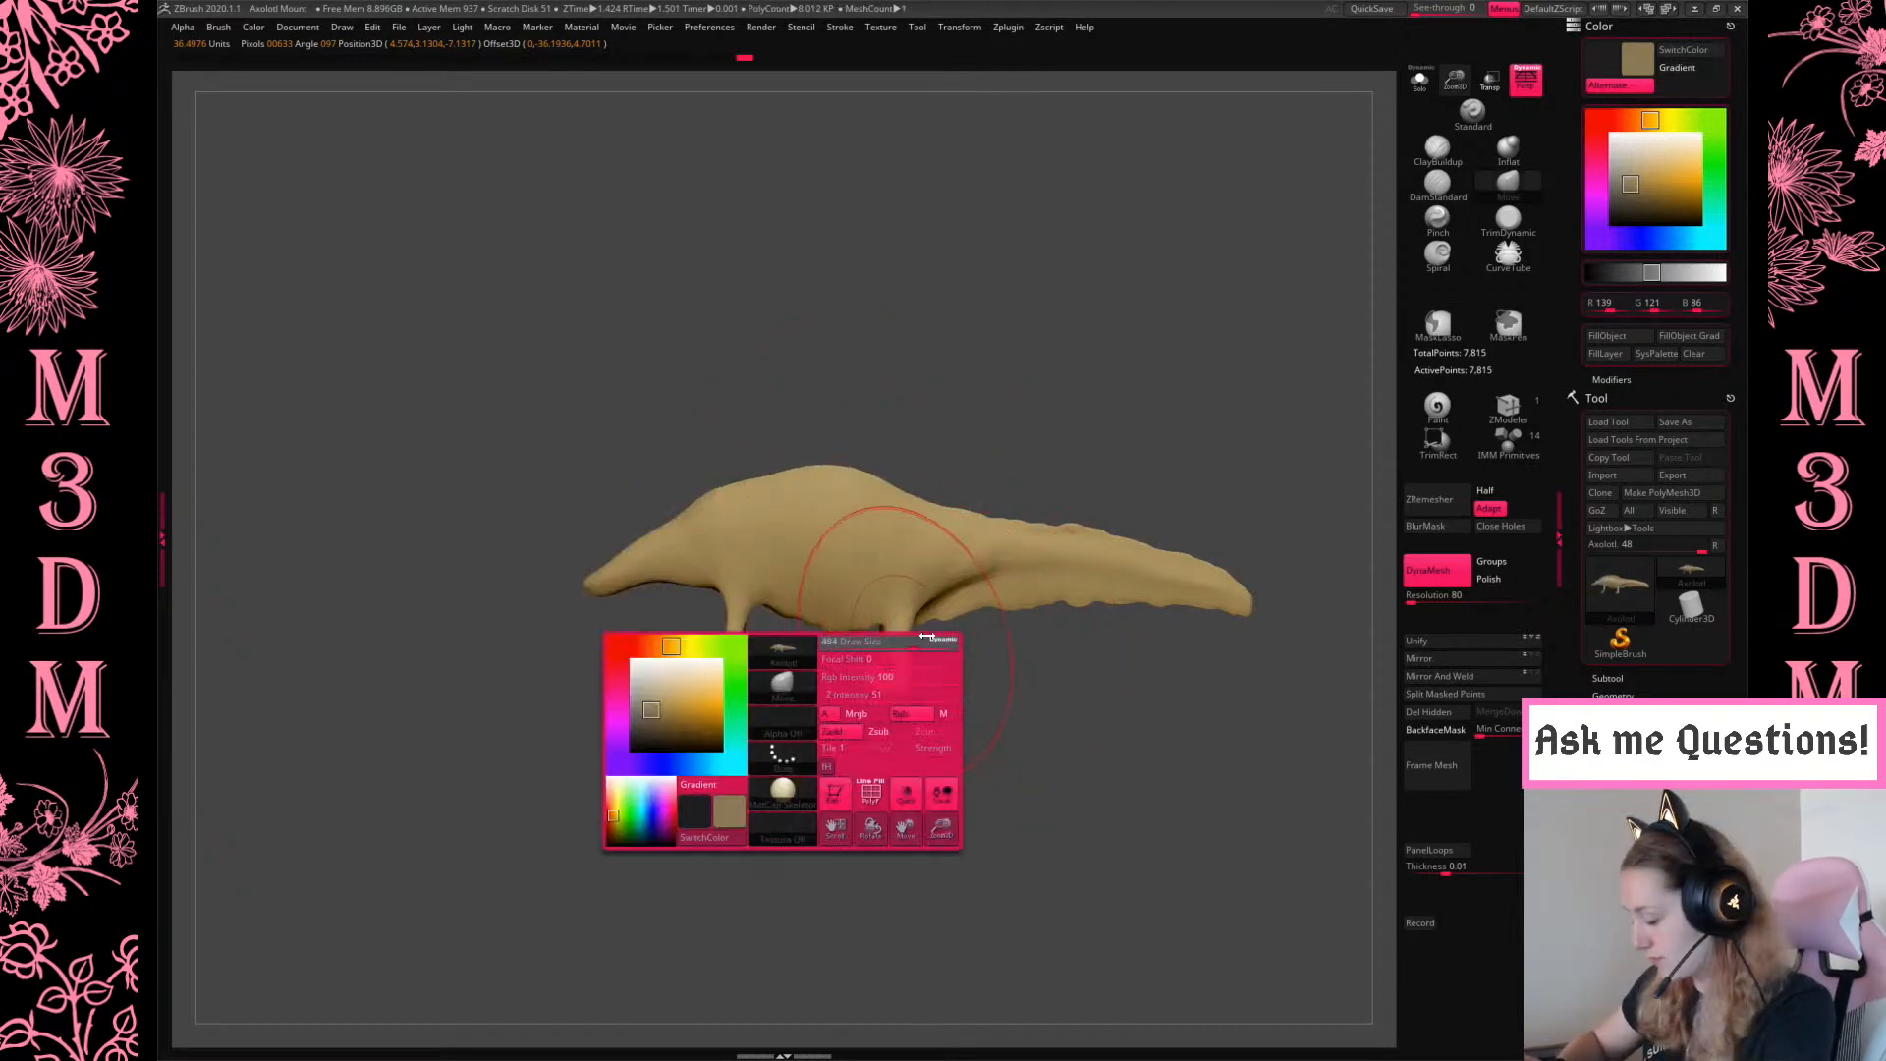
{"action": "mouse_move", "coordinate": [1048, 694]}
{"action": "left_mouse_down"}
{"action": "mouse_move", "coordinate": [1140, 685]}
{"action": "mouse_move", "coordinate": [1045, 697]}
{"action": "left_mouse_up"}
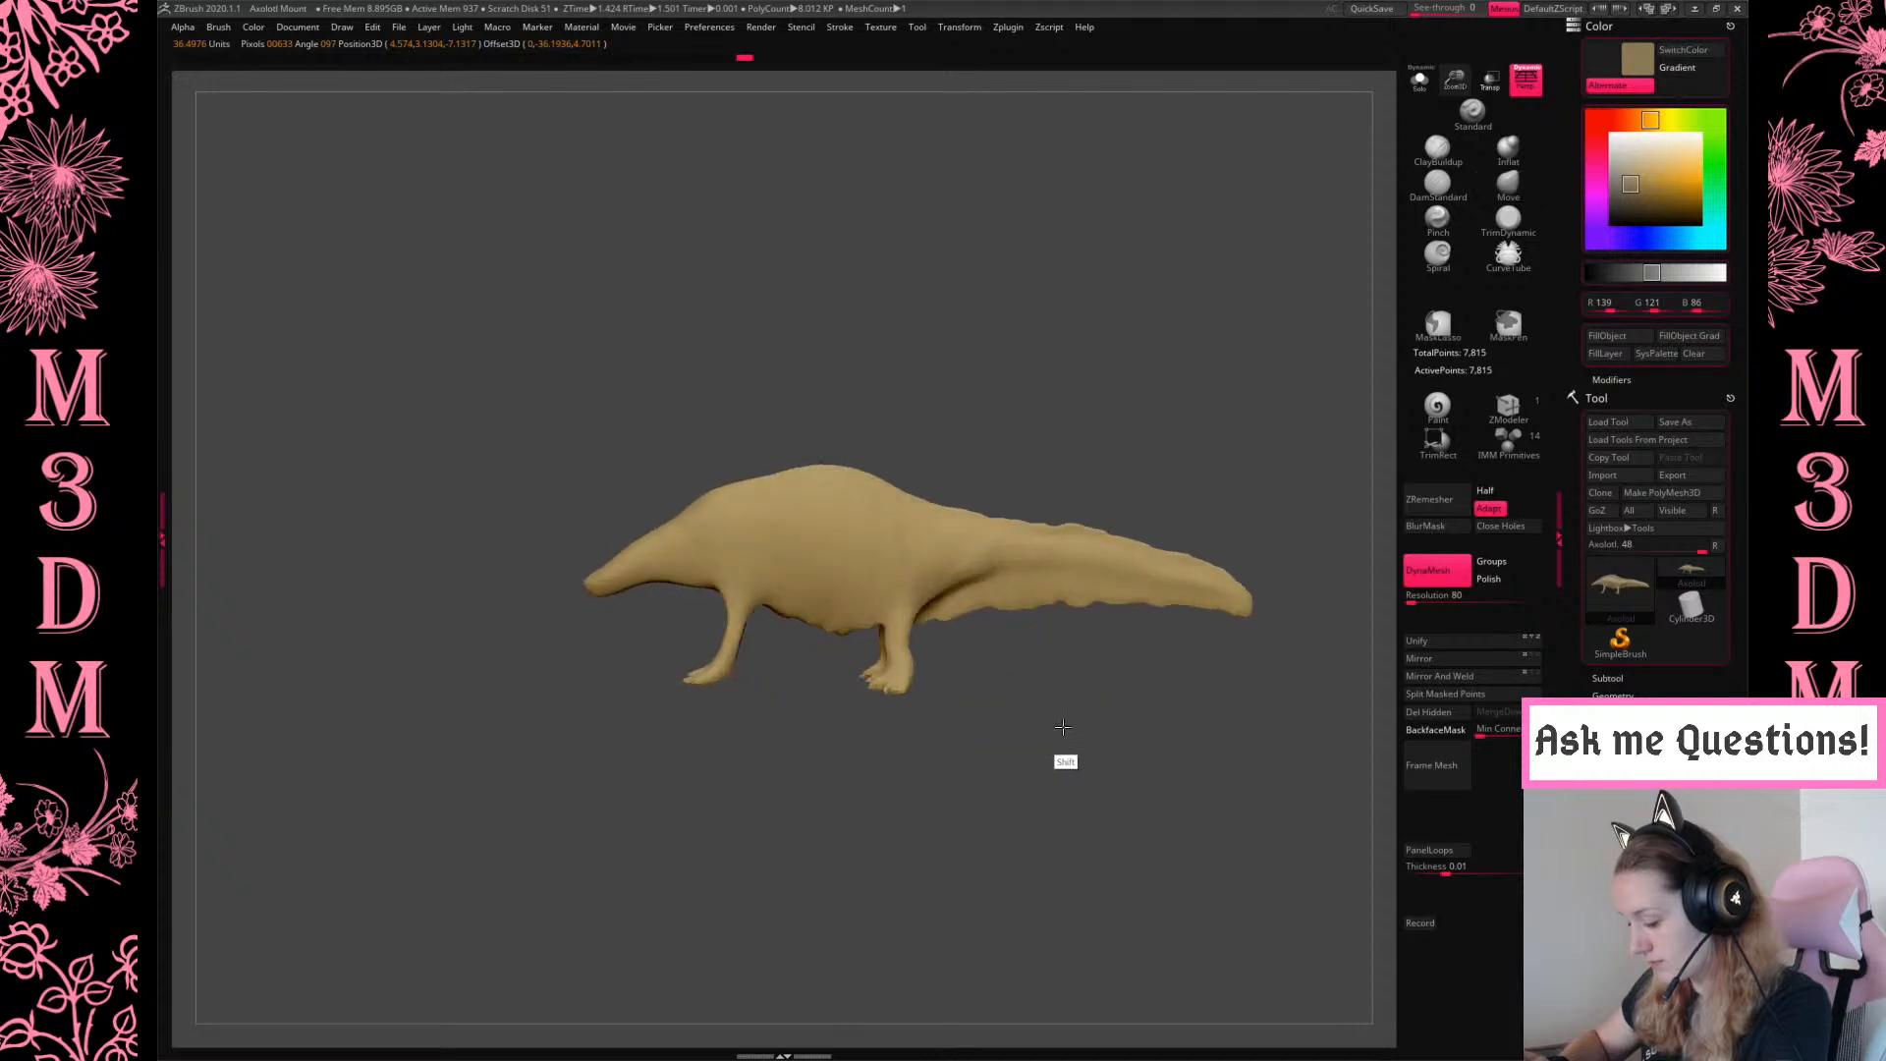
{"action": "left_click", "coordinate": [1508, 150]}
{"action": "mouse_move", "coordinate": [744, 592]}
{"action": "left_mouse_down"}
{"action": "mouse_move", "coordinate": [719, 665]}
{"action": "mouse_move", "coordinate": [678, 701]}
{"action": "left_mouse_up"}
Turn off perspective and lengthen the hind leg downward with the Move brush
{"action": "left_click", "coordinate": [1508, 185]}
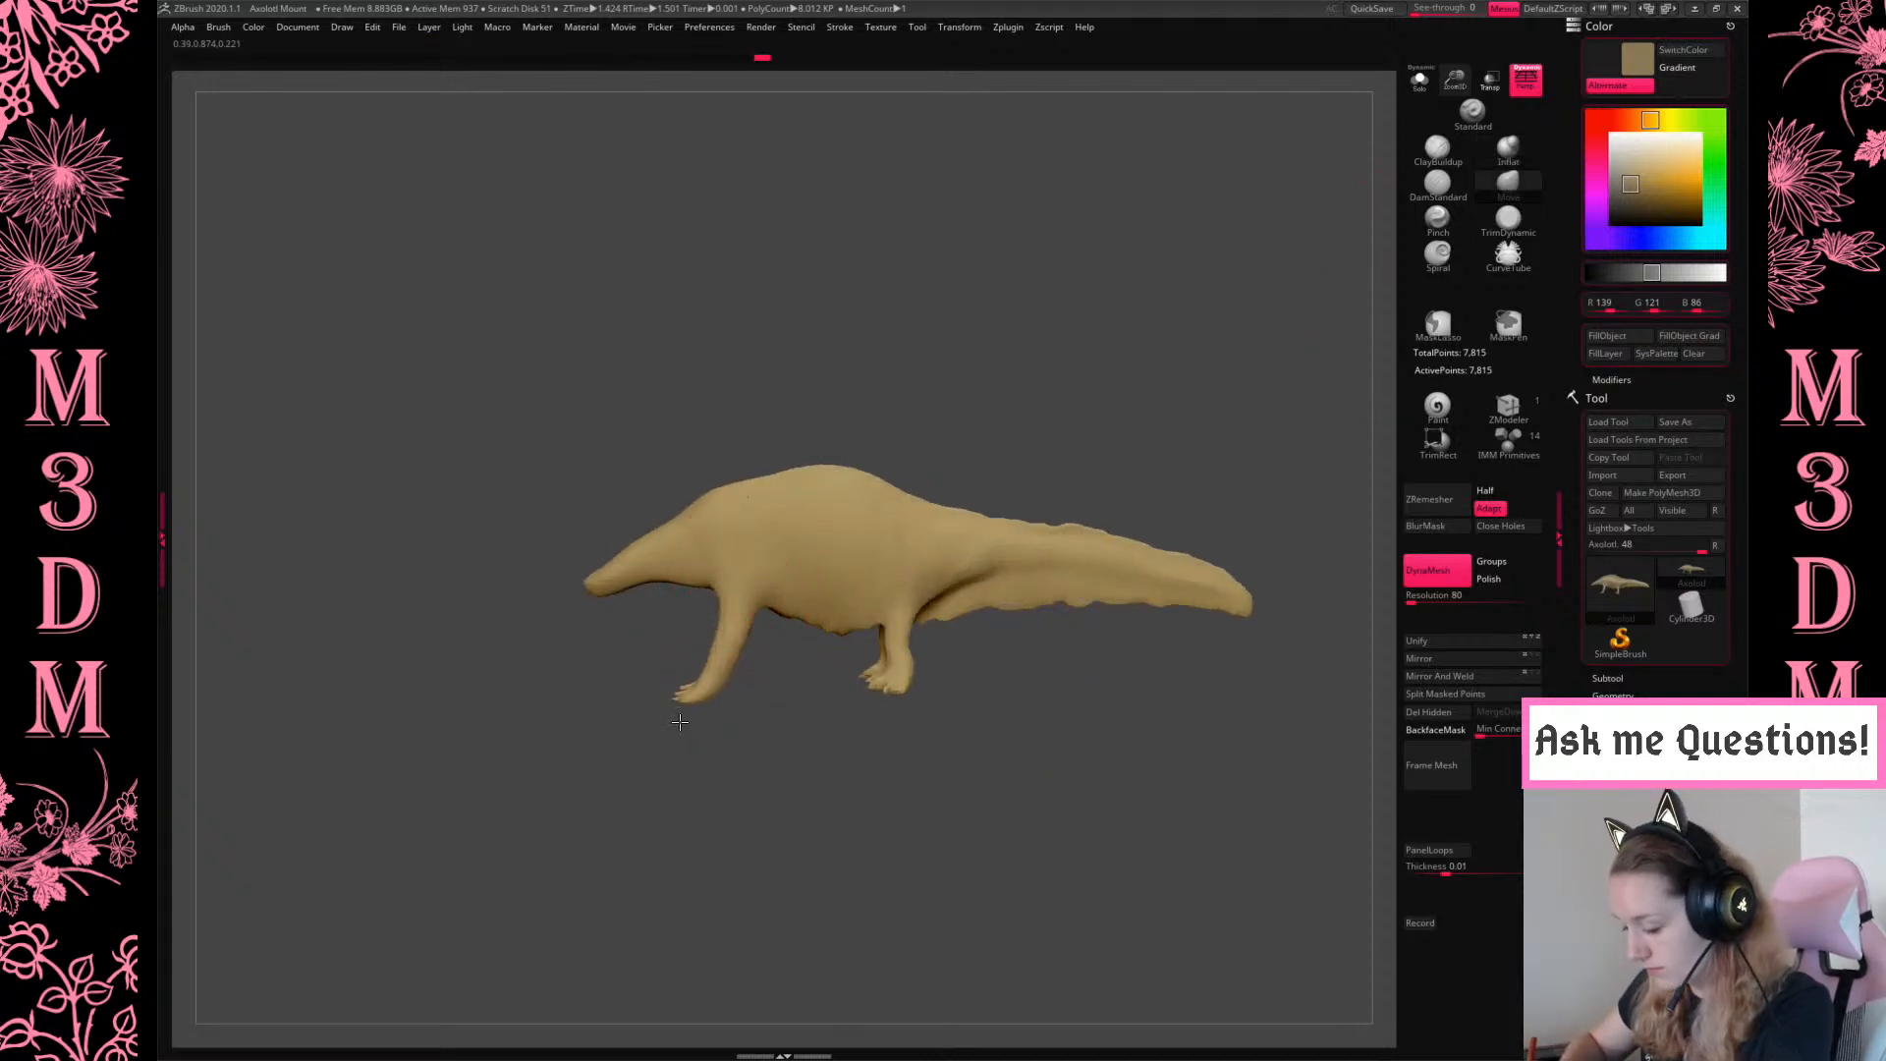
{"action": "left_click", "coordinate": [1526, 78]}
{"action": "left_click_drag", "start_coordinate": [1456, 89], "coordinate": [1146, 484]}
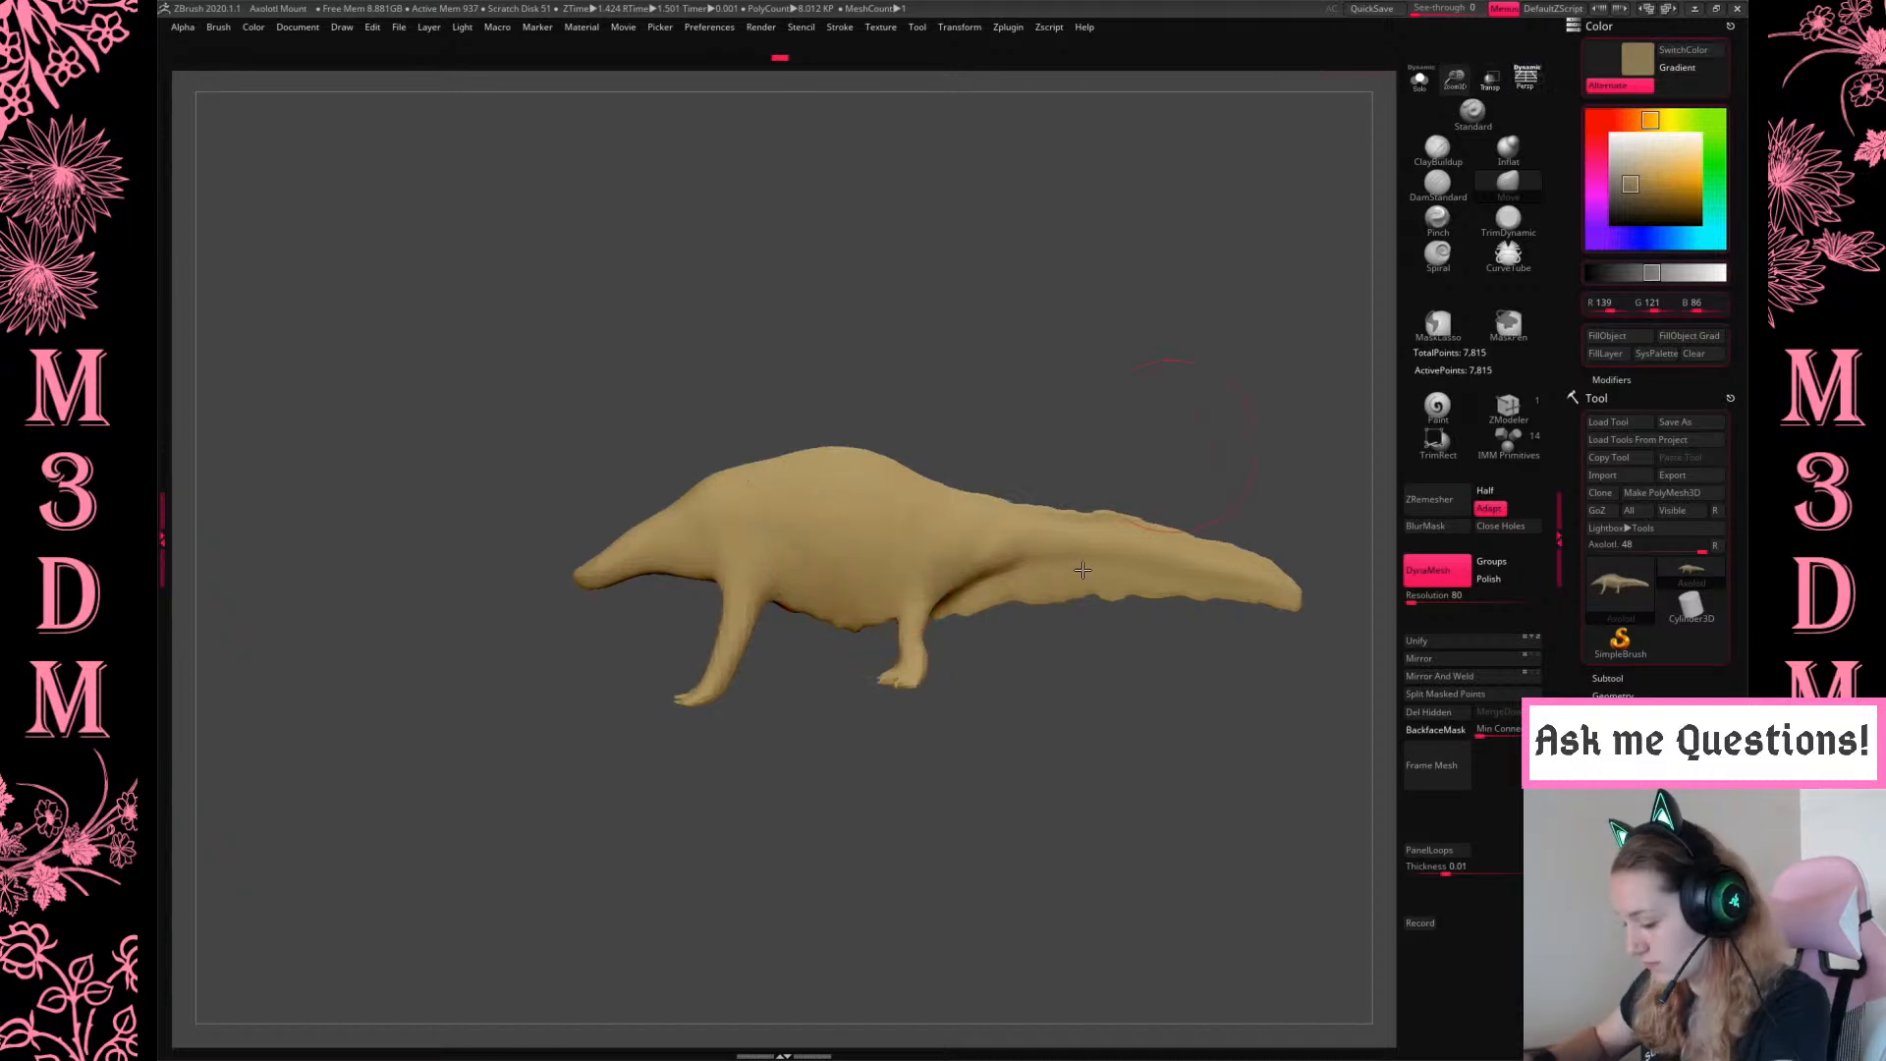
{"action": "mouse_move", "coordinate": [886, 703]}
{"action": "left_mouse_down"}
{"action": "mouse_move", "coordinate": [895, 727]}
{"action": "mouse_move", "coordinate": [926, 720]}
{"action": "mouse_move", "coordinate": [915, 744]}
{"action": "left_mouse_up"}
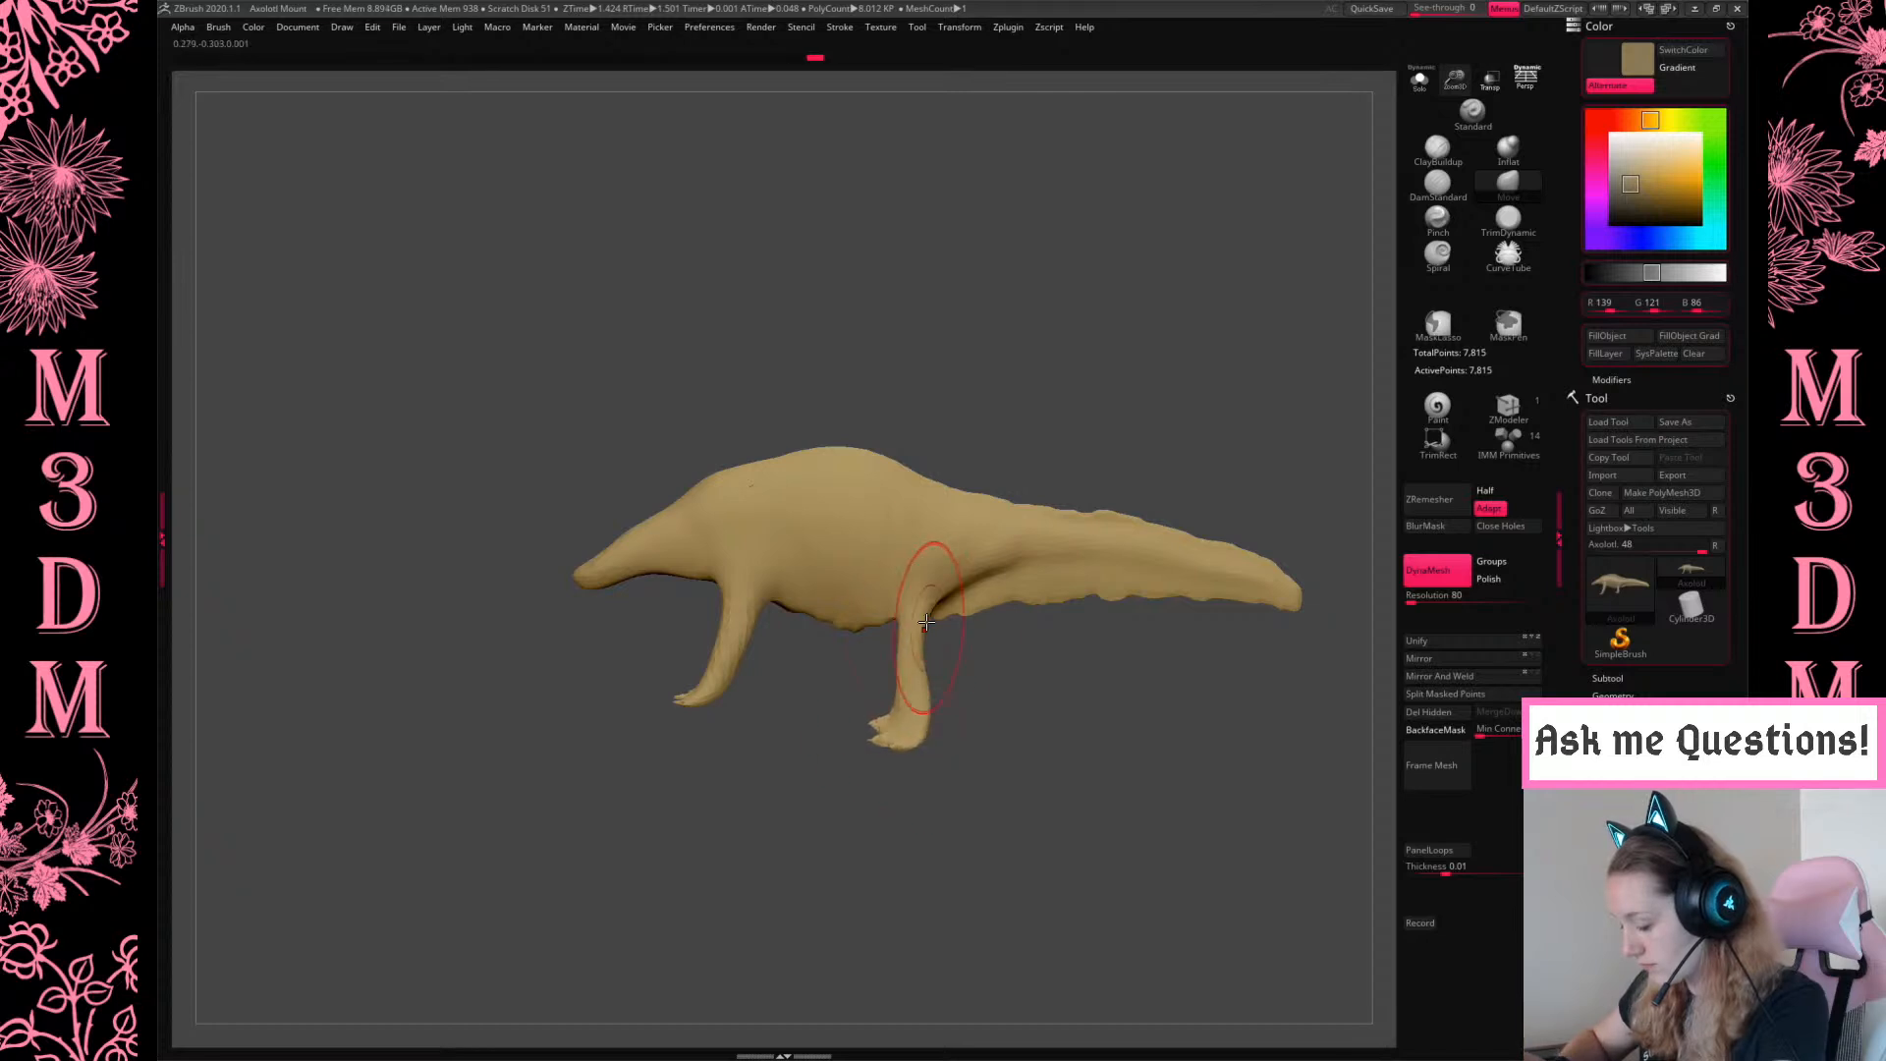
Turn on BackfaceMask, pull the hind leg's thigh forward and upward with the Move brush, and update the DynaMesh
{"action": "left_click", "coordinate": [1435, 728]}
{"action": "mouse_move", "coordinate": [902, 594]}
{"action": "left_mouse_down"}
{"action": "mouse_move", "coordinate": [852, 528]}
{"action": "mouse_move", "coordinate": [876, 535]}
{"action": "left_mouse_up"}
{"action": "left_click_drag", "start_coordinate": [1063, 706], "coordinate": [1124, 774], "text": "ctrl"}
{"action": "left_click_drag", "start_coordinate": [907, 573], "coordinate": [895, 527]}
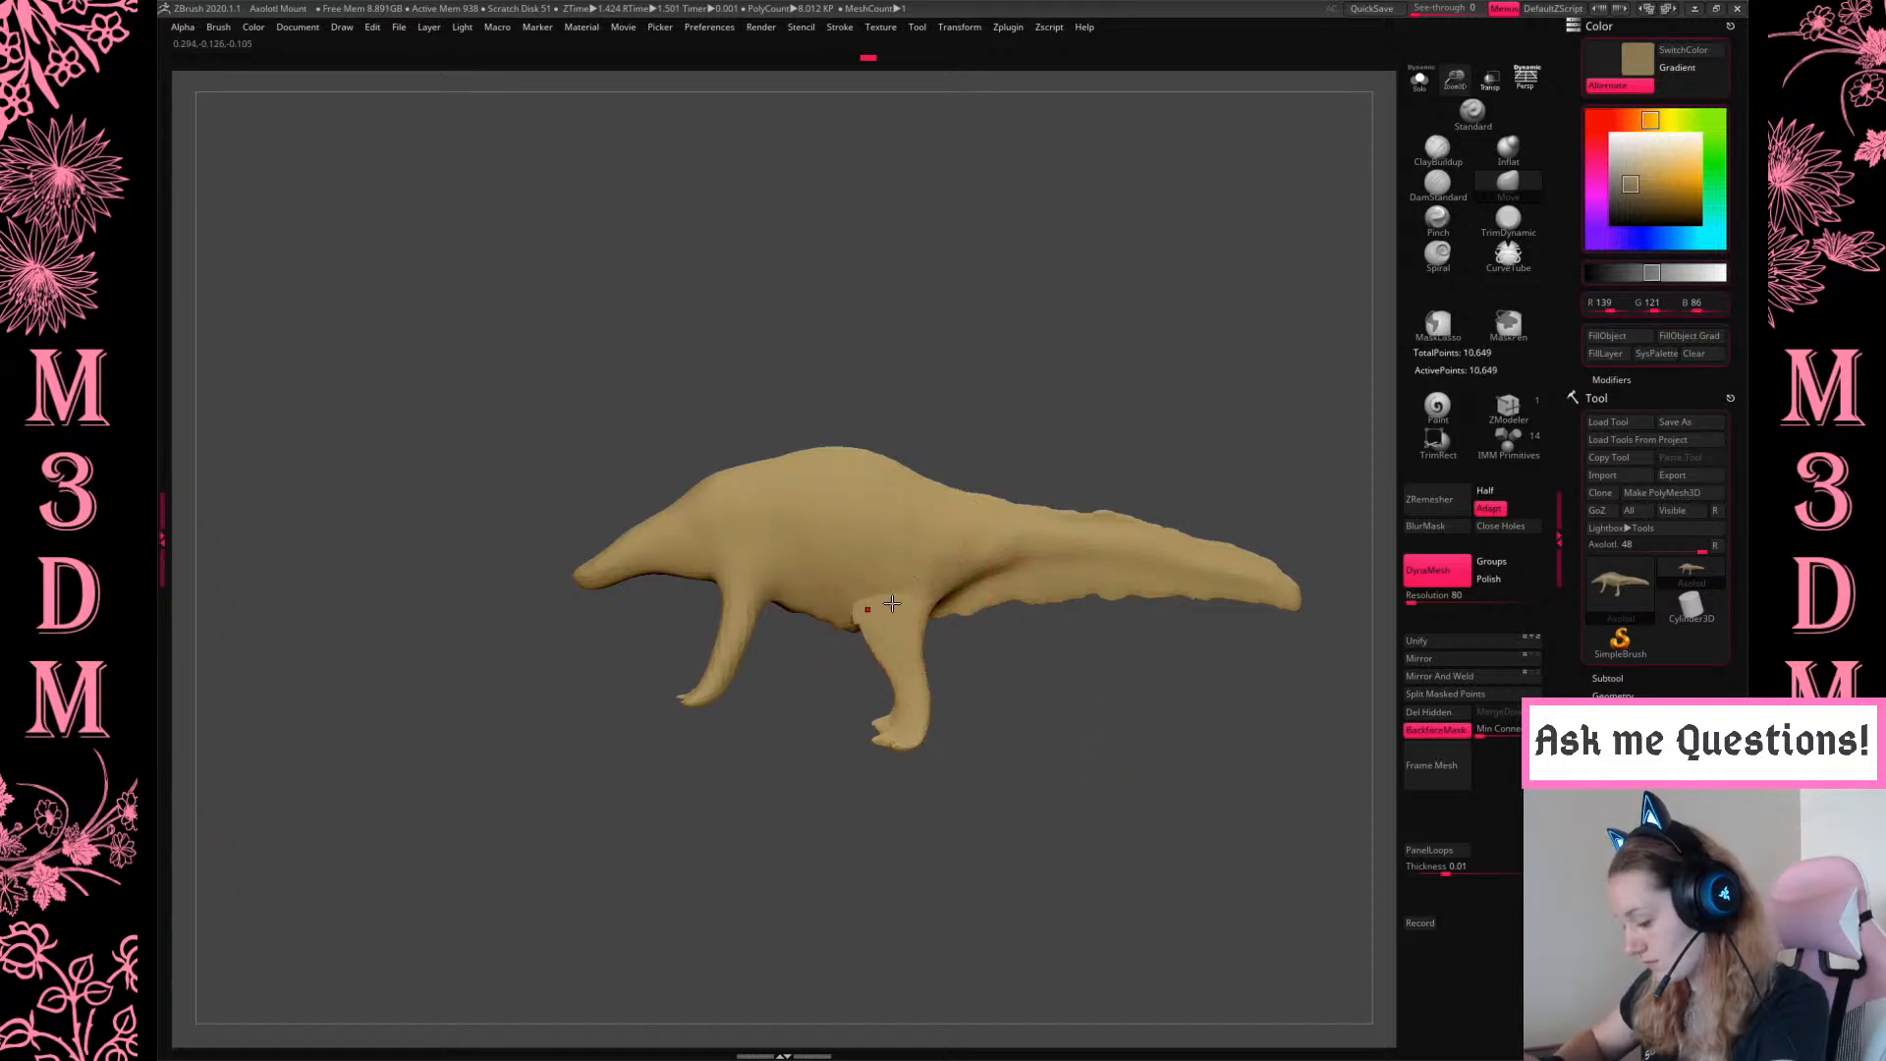
{"action": "left_click_drag", "start_coordinate": [931, 609], "coordinate": [938, 577]}
{"action": "left_click_drag", "start_coordinate": [1081, 690], "coordinate": [1156, 756], "text": "ctrl"}
Refine the hind leg's thigh and rear contour with the Move brush and smooth where it joins the body
{"action": "mouse_move", "coordinate": [1102, 734]}
{"action": "left_mouse_down"}
{"action": "mouse_move", "coordinate": [1217, 732]}
{"action": "mouse_move", "coordinate": [1166, 724]}
{"action": "mouse_move", "coordinate": [1154, 629]}
{"action": "left_mouse_up"}
{"action": "left_click_drag", "start_coordinate": [923, 600], "coordinate": [908, 569]}
{"action": "mouse_move", "coordinate": [1076, 593]}
{"action": "left_mouse_down"}
{"action": "mouse_move", "coordinate": [1081, 678]}
{"action": "mouse_move", "coordinate": [1147, 690]}
{"action": "left_mouse_up"}
{"action": "left_click_drag", "start_coordinate": [940, 692], "coordinate": [950, 677]}
{"action": "mouse_move", "coordinate": [1249, 729]}
{"action": "left_mouse_down"}
{"action": "mouse_move", "coordinate": [1139, 729]}
{"action": "mouse_move", "coordinate": [1174, 729]}
{"action": "left_mouse_up"}
{"action": "left_click_drag", "start_coordinate": [929, 558], "coordinate": [944, 588], "text": "shift"}
{"action": "left_click_drag", "start_coordinate": [1162, 682], "coordinate": [1068, 704], "text": "alt"}
{"action": "left_click_drag", "start_coordinate": [1174, 388], "coordinate": [1118, 443], "text": "alt"}
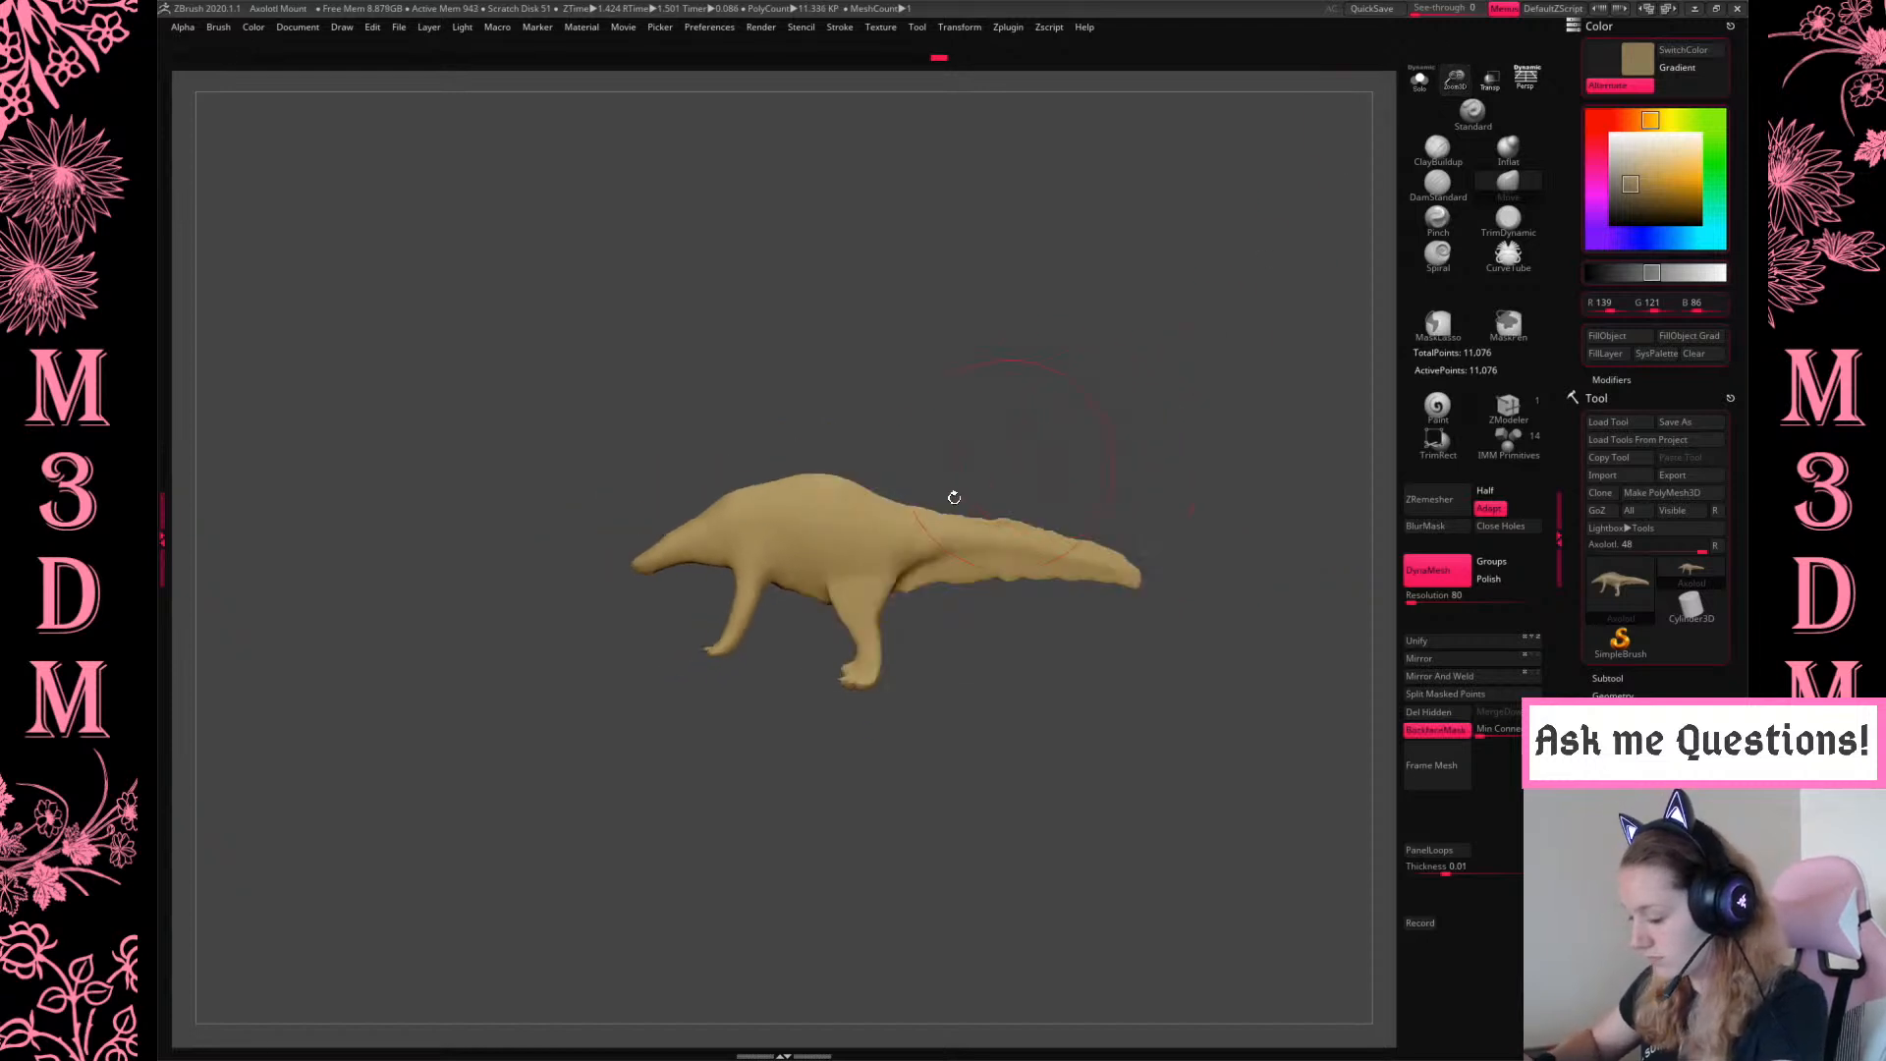
Raise the neck and reshape the tail with a larger Move brush
{"action": "mouse_move", "coordinate": [851, 496]}
{"action": "left_mouse_down"}
{"action": "mouse_move", "coordinate": [874, 477]}
{"action": "mouse_move", "coordinate": [793, 478]}
{"action": "left_mouse_up"}
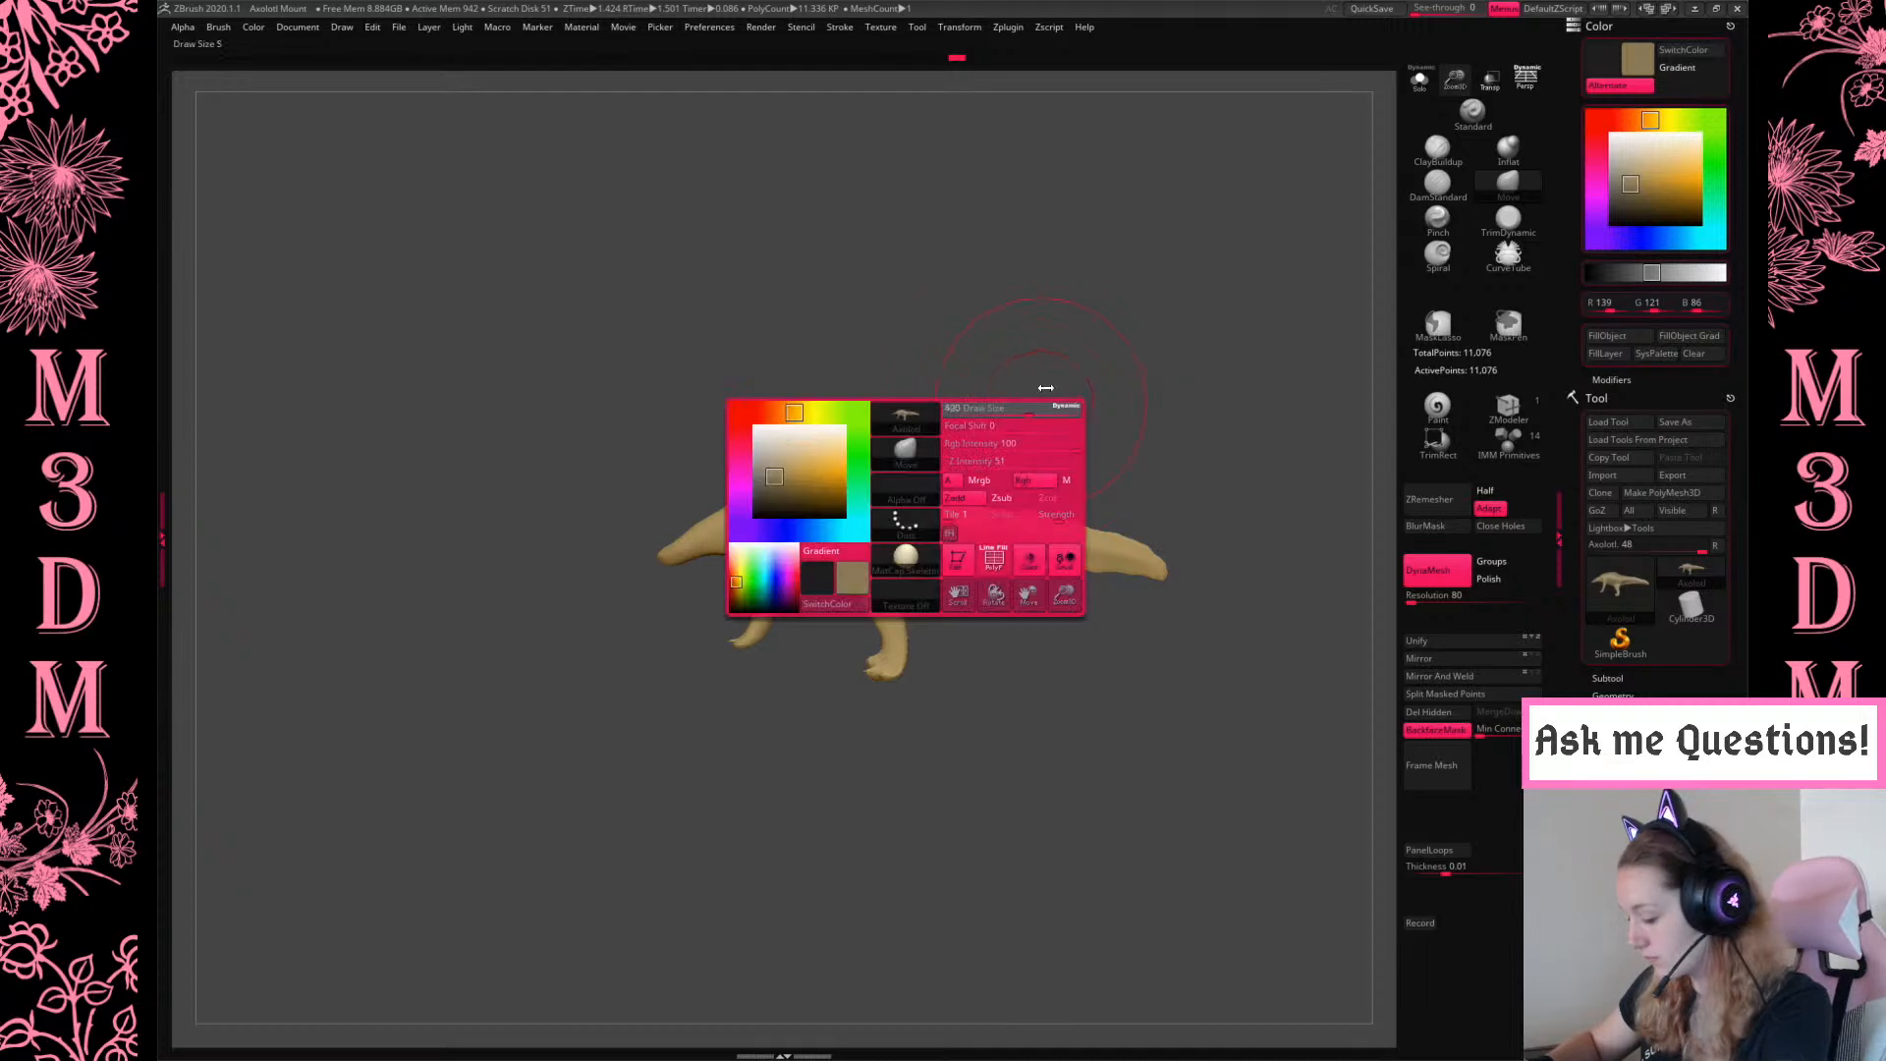
{"action": "left_click_drag", "start_coordinate": [1455, 79], "coordinate": [1330, 644]}
{"action": "mouse_move", "coordinate": [714, 531]}
{"action": "left_mouse_down"}
{"action": "mouse_move", "coordinate": [668, 496]}
{"action": "mouse_move", "coordinate": [688, 486]}
{"action": "left_mouse_up"}
{"action": "key", "text": "space"}
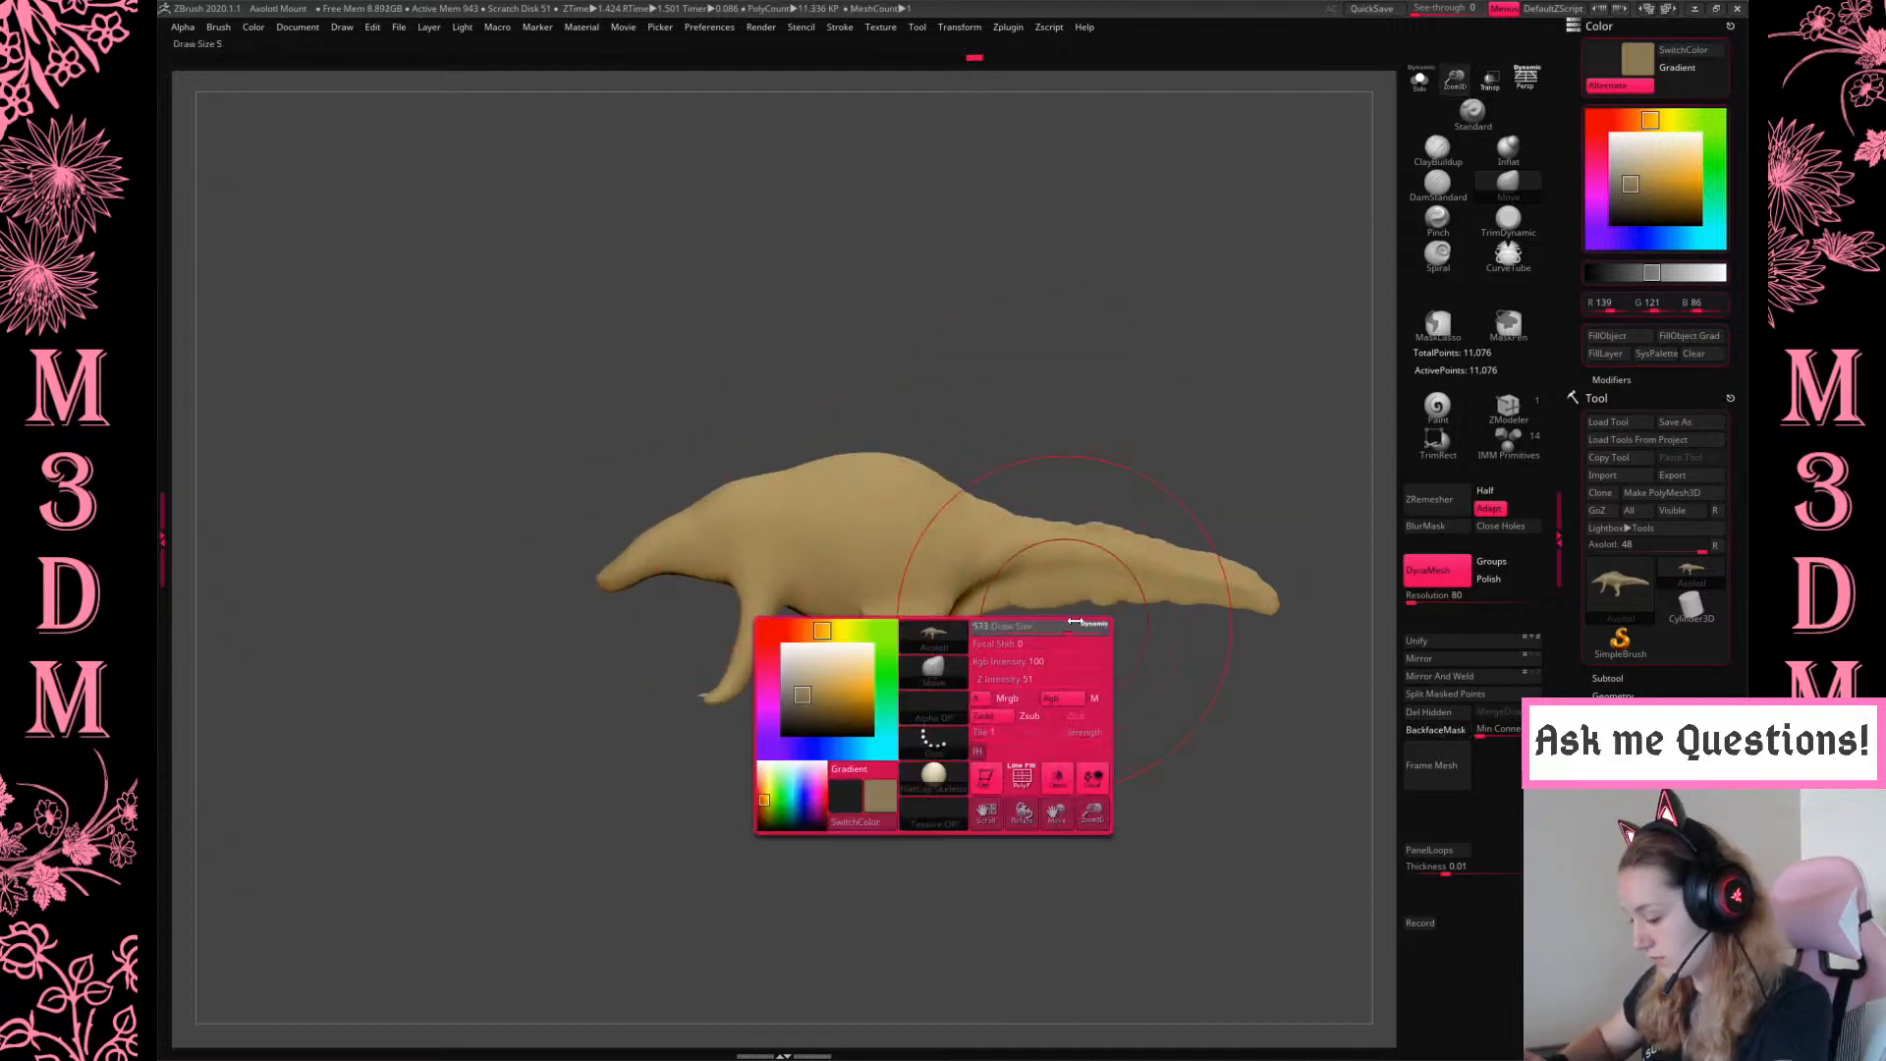
{"action": "mouse_move", "coordinate": [1183, 492]}
{"action": "left_mouse_down"}
{"action": "mouse_move", "coordinate": [884, 505]}
{"action": "mouse_move", "coordinate": [1032, 491]}
{"action": "mouse_move", "coordinate": [985, 502]}
{"action": "mouse_move", "coordinate": [1081, 530]}
{"action": "left_mouse_up"}
{"action": "left_click", "coordinate": [1435, 730]}
{"action": "mouse_move", "coordinate": [885, 492]}
{"action": "left_mouse_down"}
{"action": "mouse_move", "coordinate": [1016, 500]}
{"action": "mouse_move", "coordinate": [1135, 537]}
{"action": "left_mouse_up"}
{"action": "left_click_drag", "start_coordinate": [1235, 602], "coordinate": [1204, 551]}
Leave BackfaceMask off, adjust the brush size, reshape the hind leg with the Move brush and refresh the DynaMesh
{"action": "key", "text": "space"}
{"action": "left_click", "coordinate": [1435, 730]}
{"action": "key", "text": "space"}
{"action": "mouse_move", "coordinate": [869, 615]}
{"action": "left_mouse_down"}
{"action": "mouse_move", "coordinate": [823, 605]}
{"action": "mouse_move", "coordinate": [836, 705]}
{"action": "left_mouse_up"}
{"action": "key", "text": "space"}
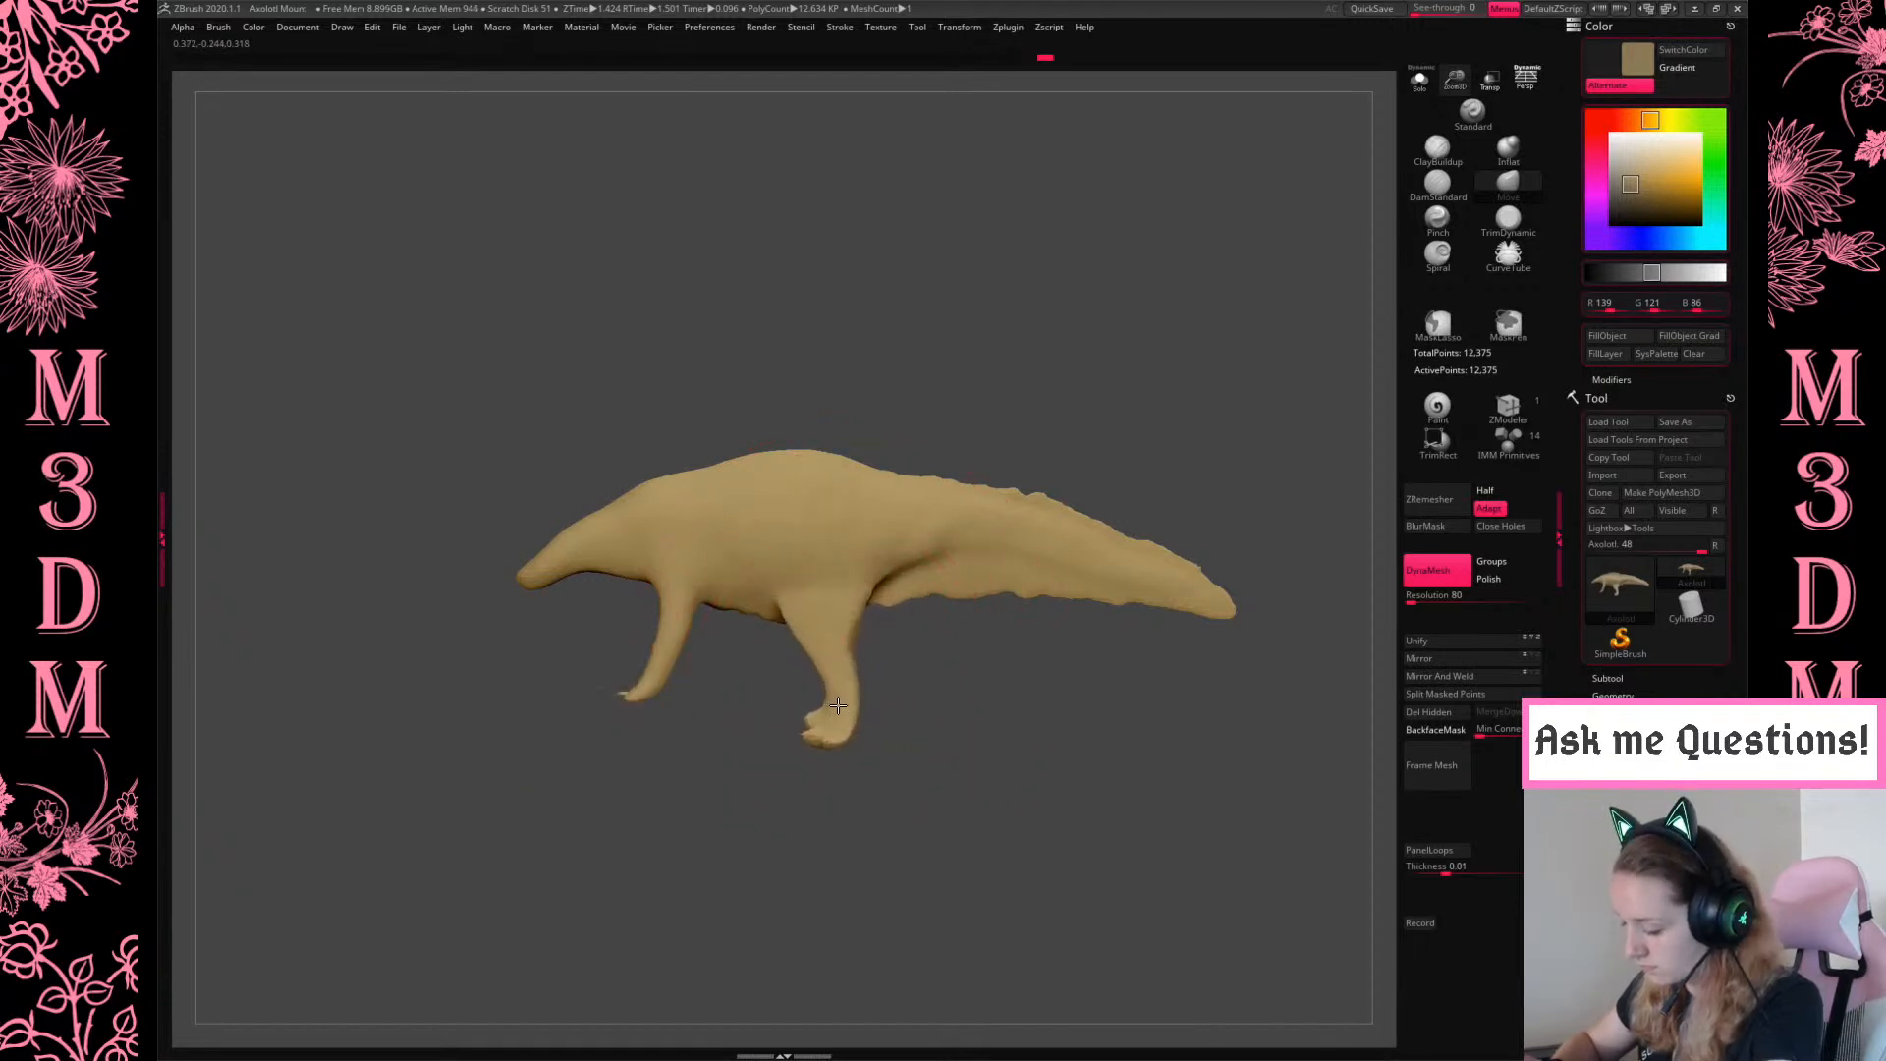
{"action": "mouse_move", "coordinate": [1024, 732]}
{"action": "left_mouse_down"}
{"action": "mouse_move", "coordinate": [999, 715]}
{"action": "mouse_move", "coordinate": [1058, 762]}
{"action": "left_mouse_up"}
{"action": "key", "text": "space"}
{"action": "left_click_drag", "start_coordinate": [943, 680], "coordinate": [1007, 686], "text": "alt"}
Lasso-mask the lower front leg, blur and invert the mask, and rotate that section forward from the elbow with the gizmo
{"action": "mouse_move", "coordinate": [656, 720]}
{"action": "left_mouse_down", "text": "ctrl"}
{"action": "mouse_move", "coordinate": [767, 707]}
{"action": "mouse_move", "coordinate": [735, 627]}
{"action": "mouse_move", "coordinate": [785, 558]}
{"action": "mouse_move", "coordinate": [761, 551]}
{"action": "mouse_move", "coordinate": [778, 690]}
{"action": "mouse_move", "coordinate": [815, 621]}
{"action": "mouse_move", "coordinate": [807, 676]}
{"action": "left_mouse_up", "text": "ctrl"}
{"action": "left_click", "coordinate": [1438, 527]}
{"action": "left_click", "coordinate": [1167, 756], "text": "ctrl"}
{"action": "key", "text": "w"}
{"action": "left_click", "coordinate": [743, 644], "text": "alt"}
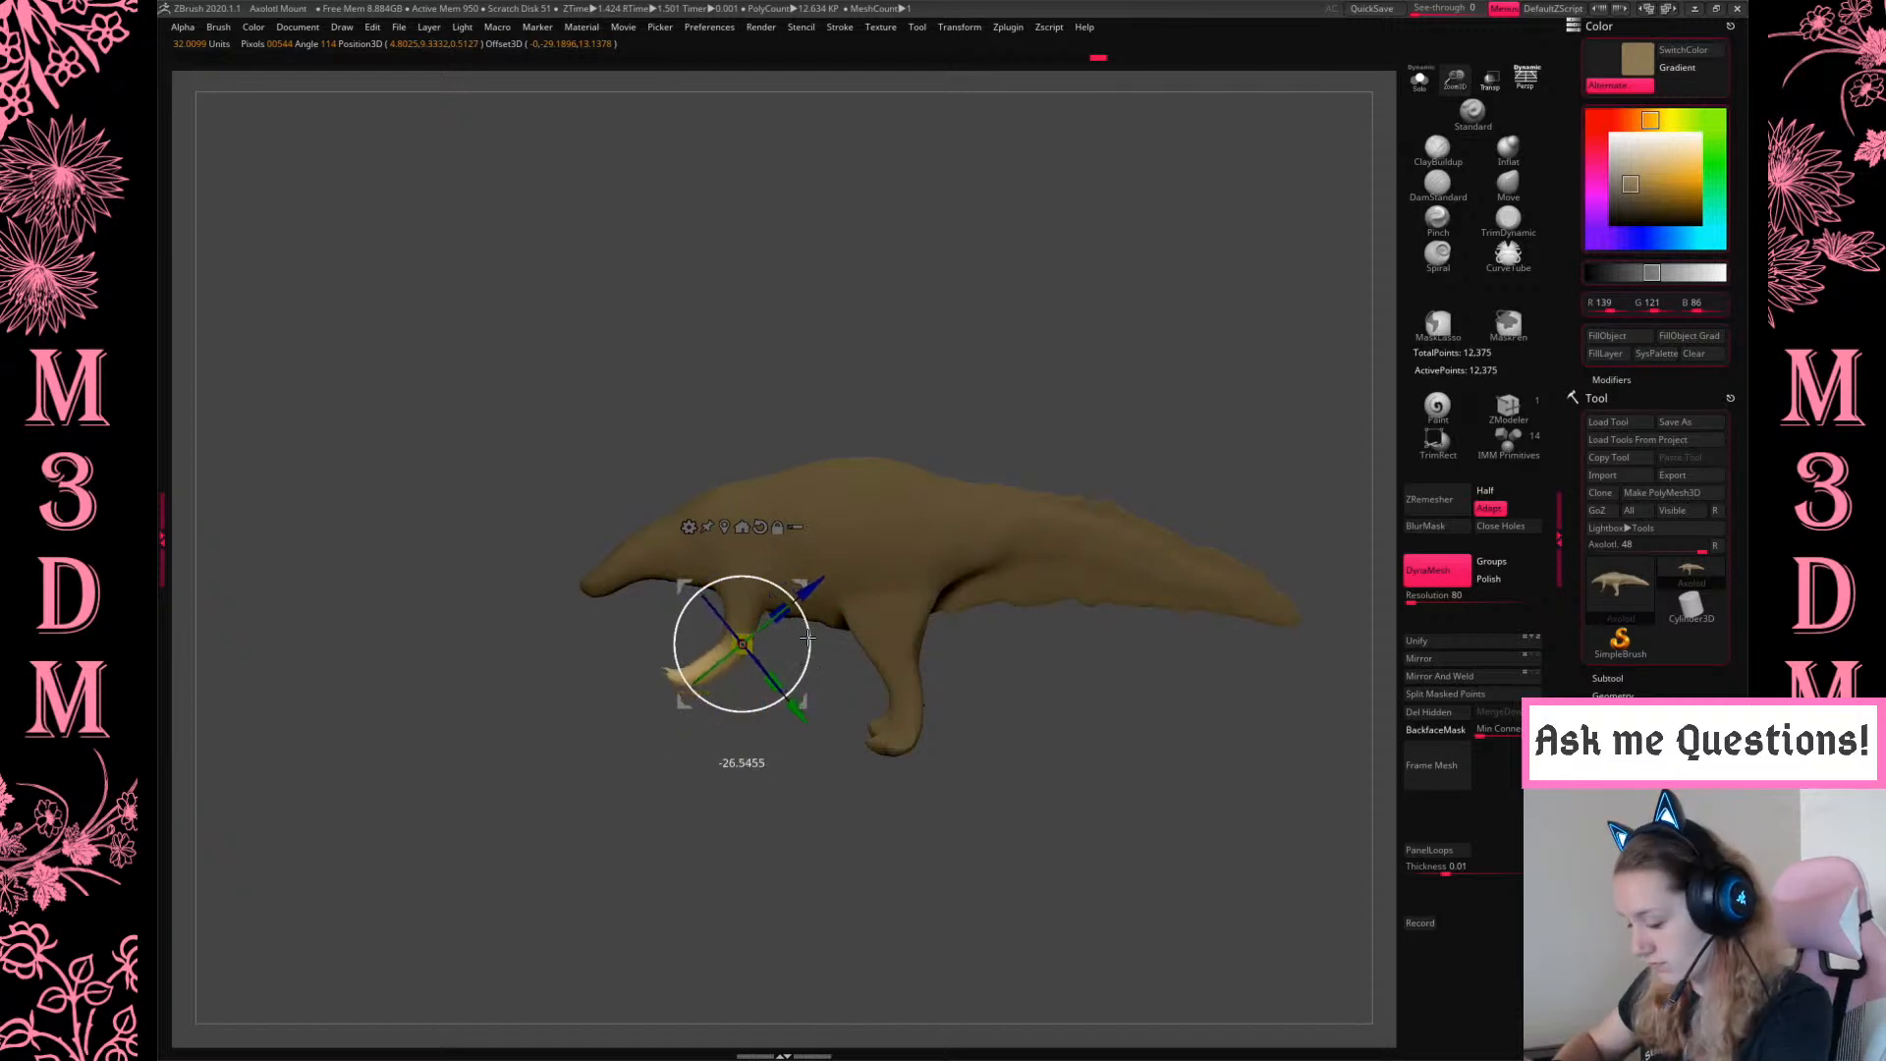
{"action": "left_click_drag", "start_coordinate": [806, 584], "coordinate": [678, 629]}
{"action": "key", "text": "q"}
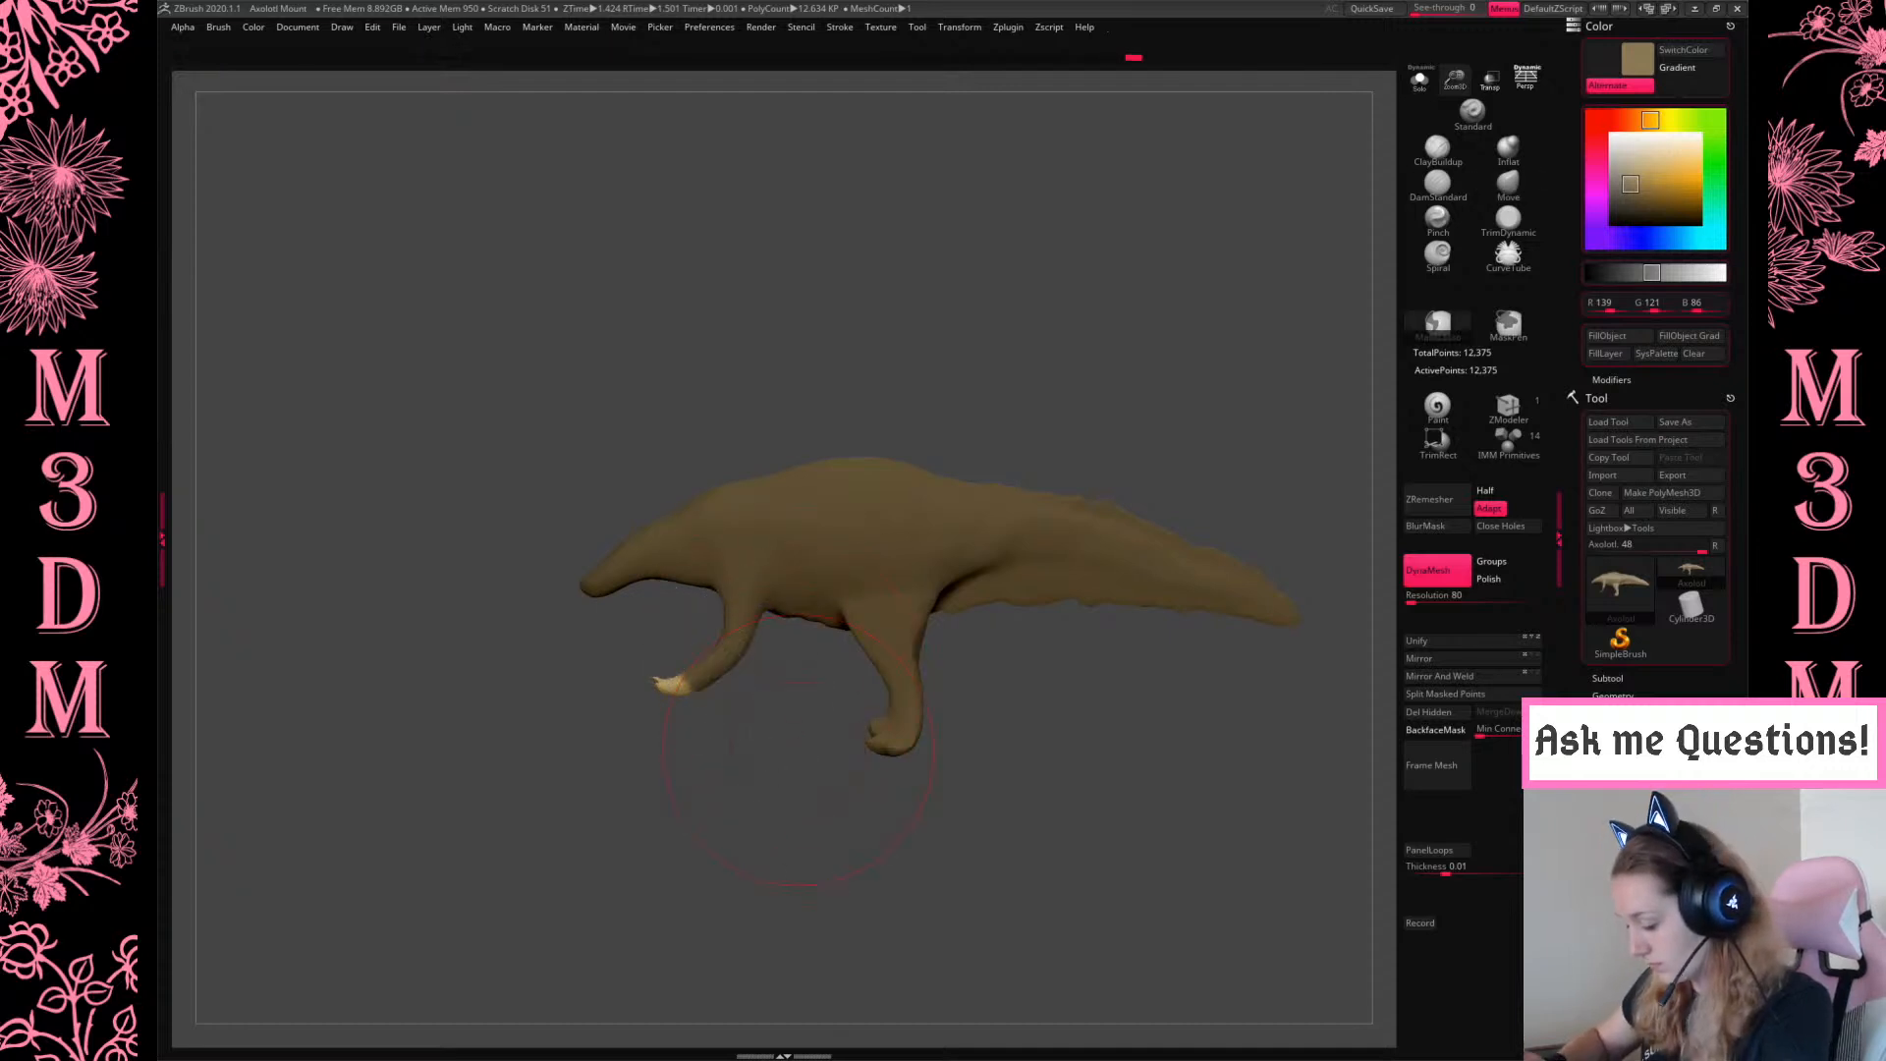
Rotate the unmasked front foot downward at the wrist with the gizmo and clear the mask
{"action": "key", "text": "w"}
{"action": "left_click_drag", "start_coordinate": [790, 603], "coordinate": [696, 601], "text": "alt"}
{"action": "key", "text": "q"}
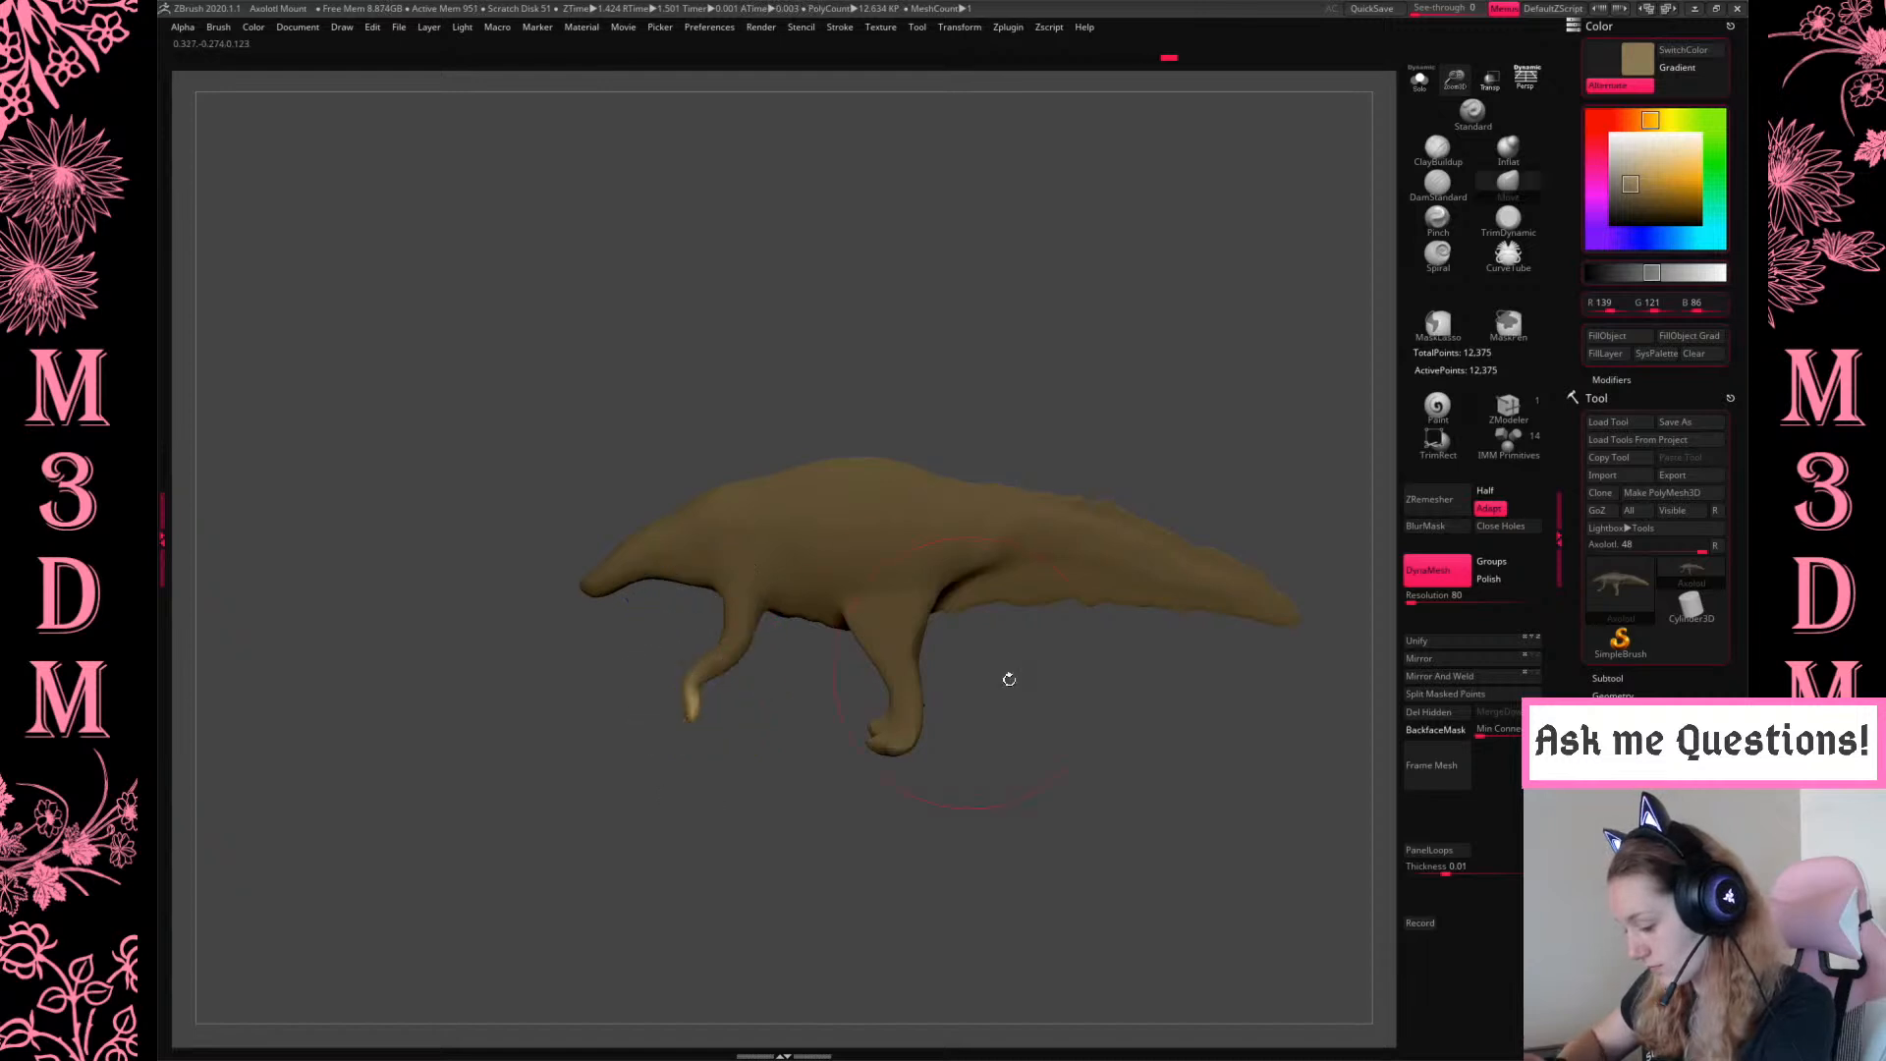
{"action": "left_click", "coordinate": [1129, 720], "text": "ctrl"}
{"action": "key", "text": "space"}
{"action": "mouse_move", "coordinate": [1130, 722]}
{"action": "left_mouse_down"}
{"action": "mouse_move", "coordinate": [1201, 703]}
{"action": "mouse_move", "coordinate": [1099, 757]}
{"action": "mouse_move", "coordinate": [1206, 760]}
{"action": "left_mouse_up"}
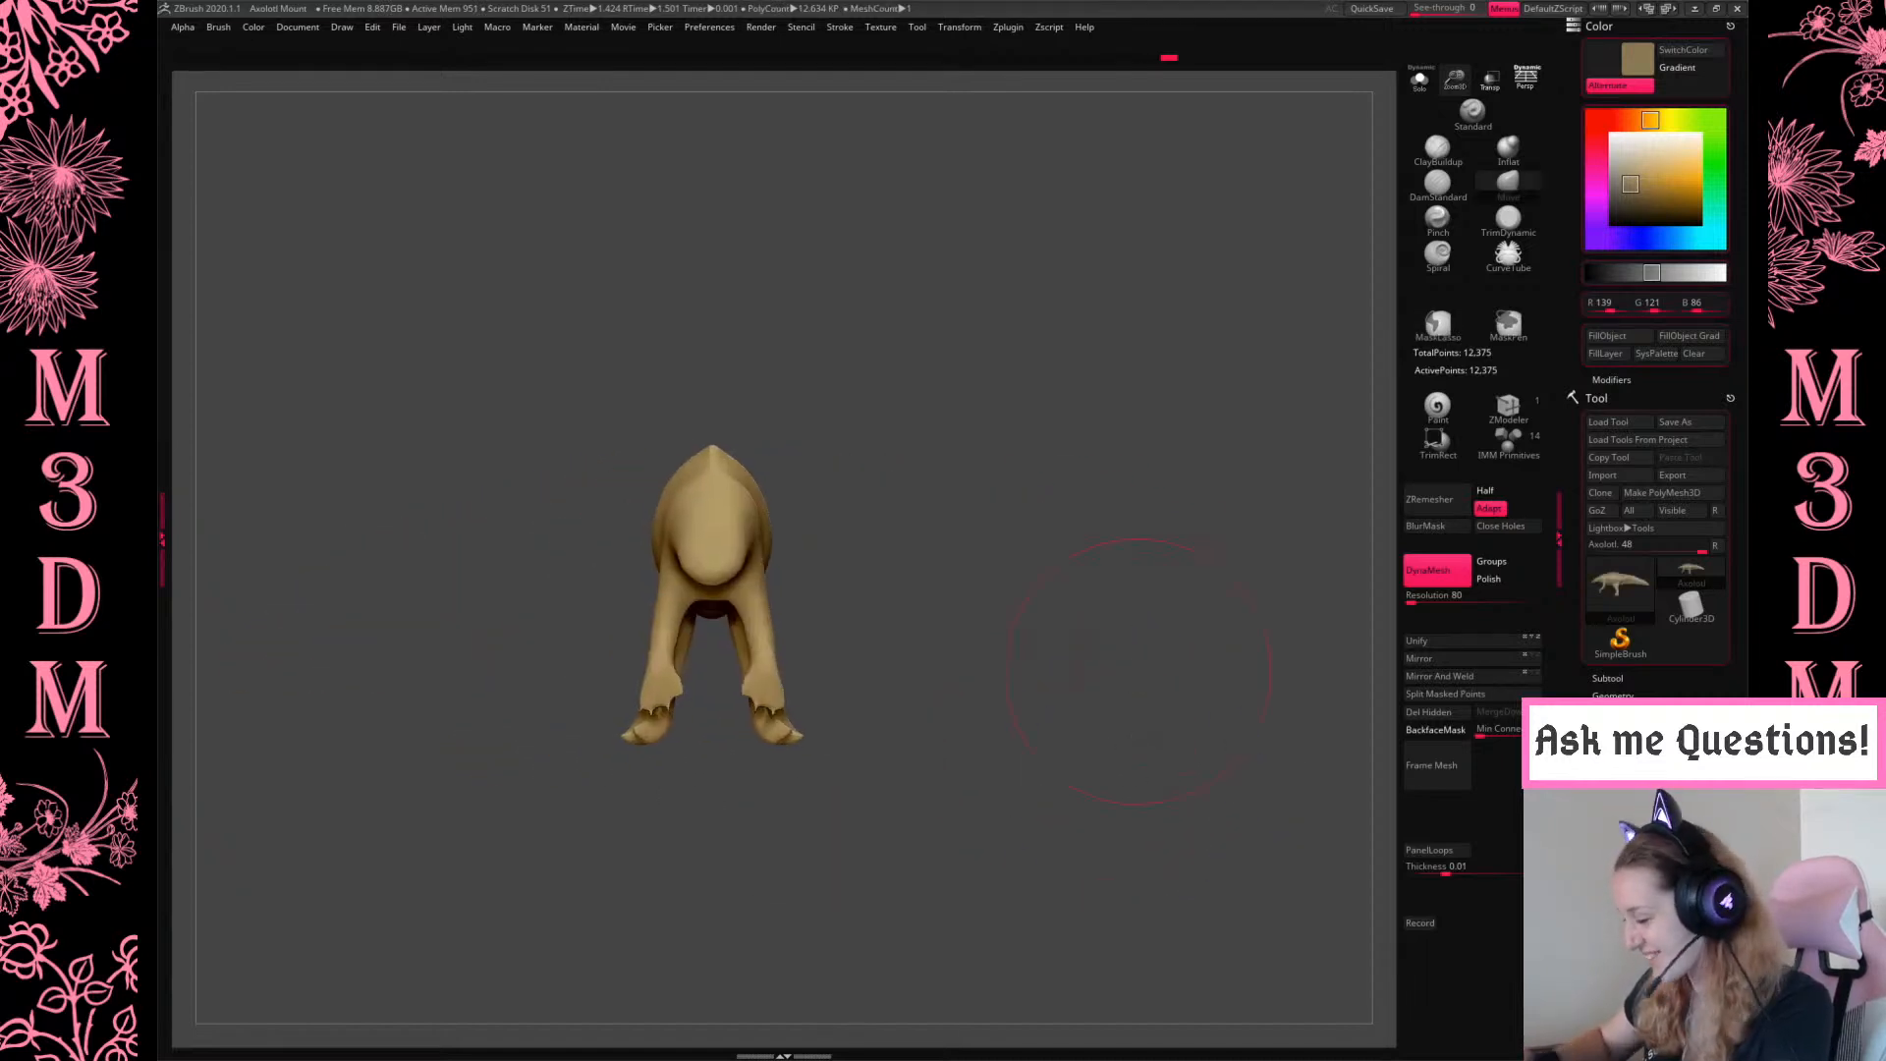
Cancel a ZRemesher run, rebuild the mesh with DynaMesh instead and turn on perspective
{"action": "left_click", "coordinate": [1430, 499]}
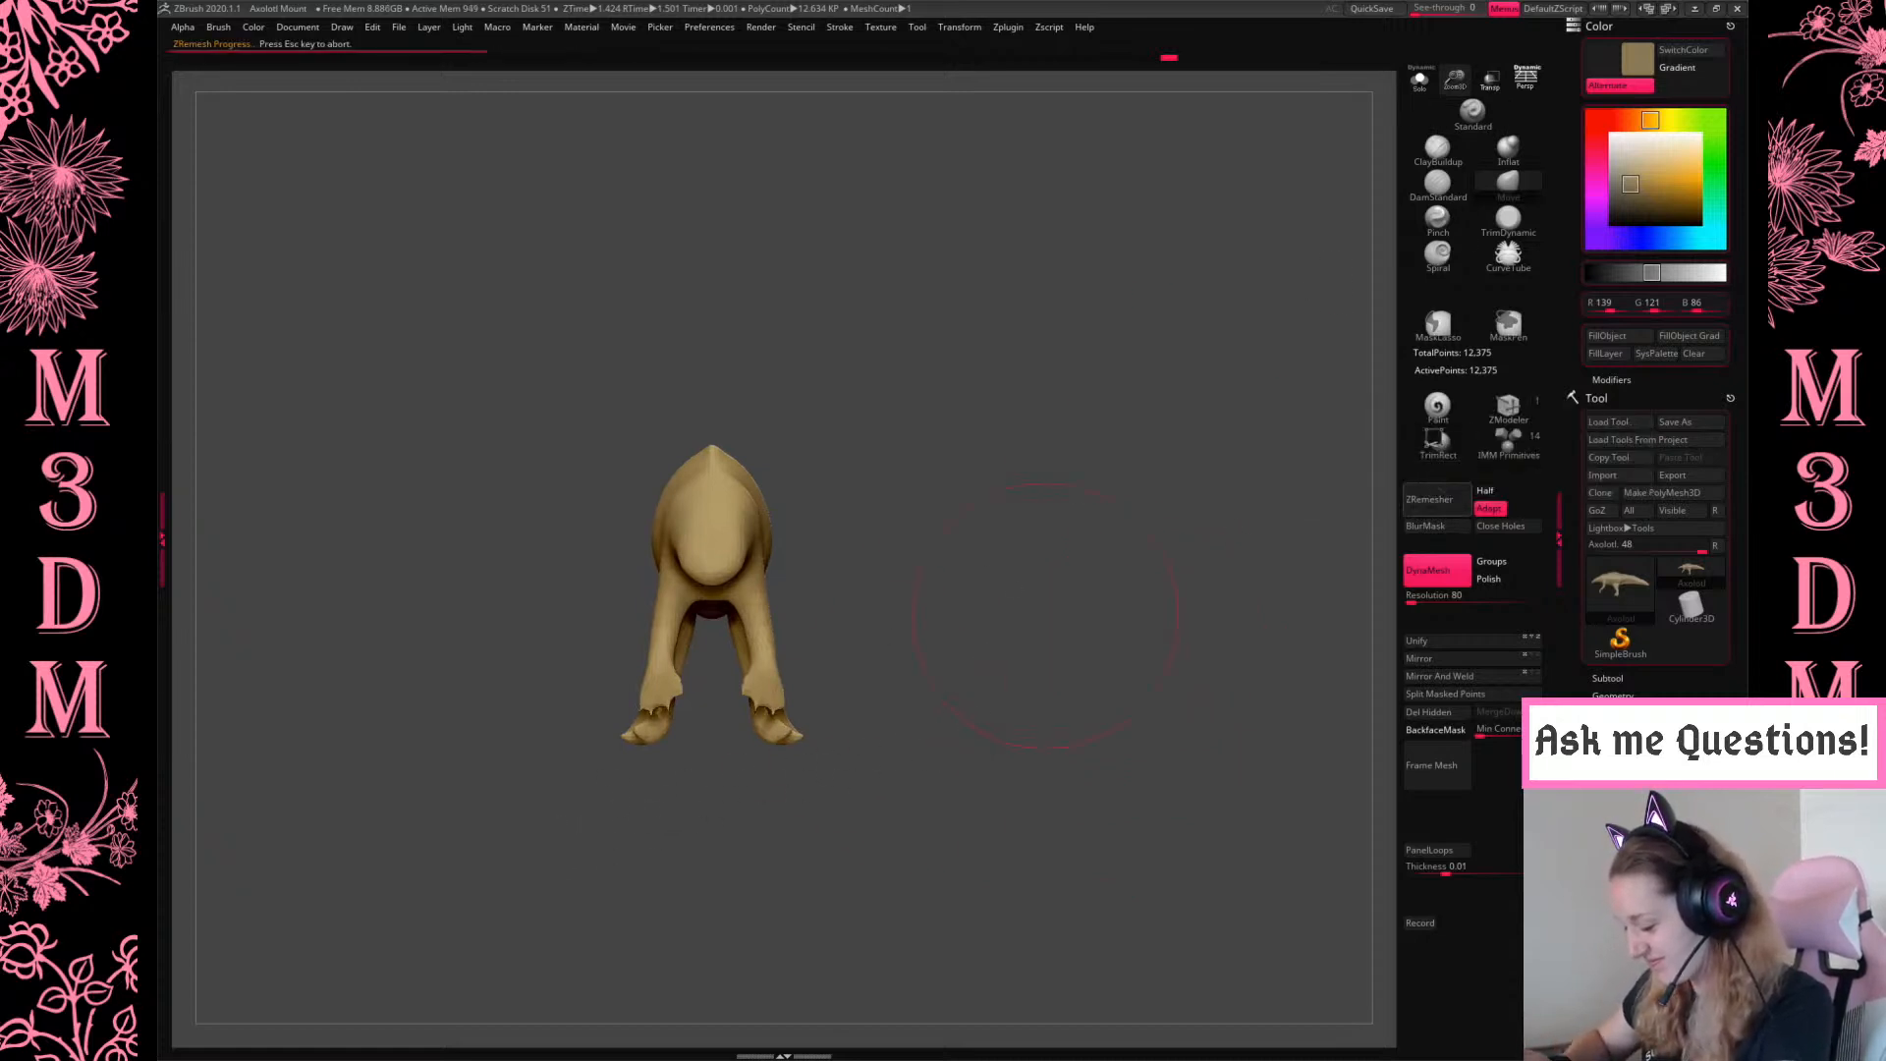
{"action": "key", "text": "Escape"}
{"action": "left_click_drag", "start_coordinate": [575, 803], "coordinate": [1068, 643], "text": "ctrl"}
{"action": "key", "text": "space"}
{"action": "key", "text": "p"}
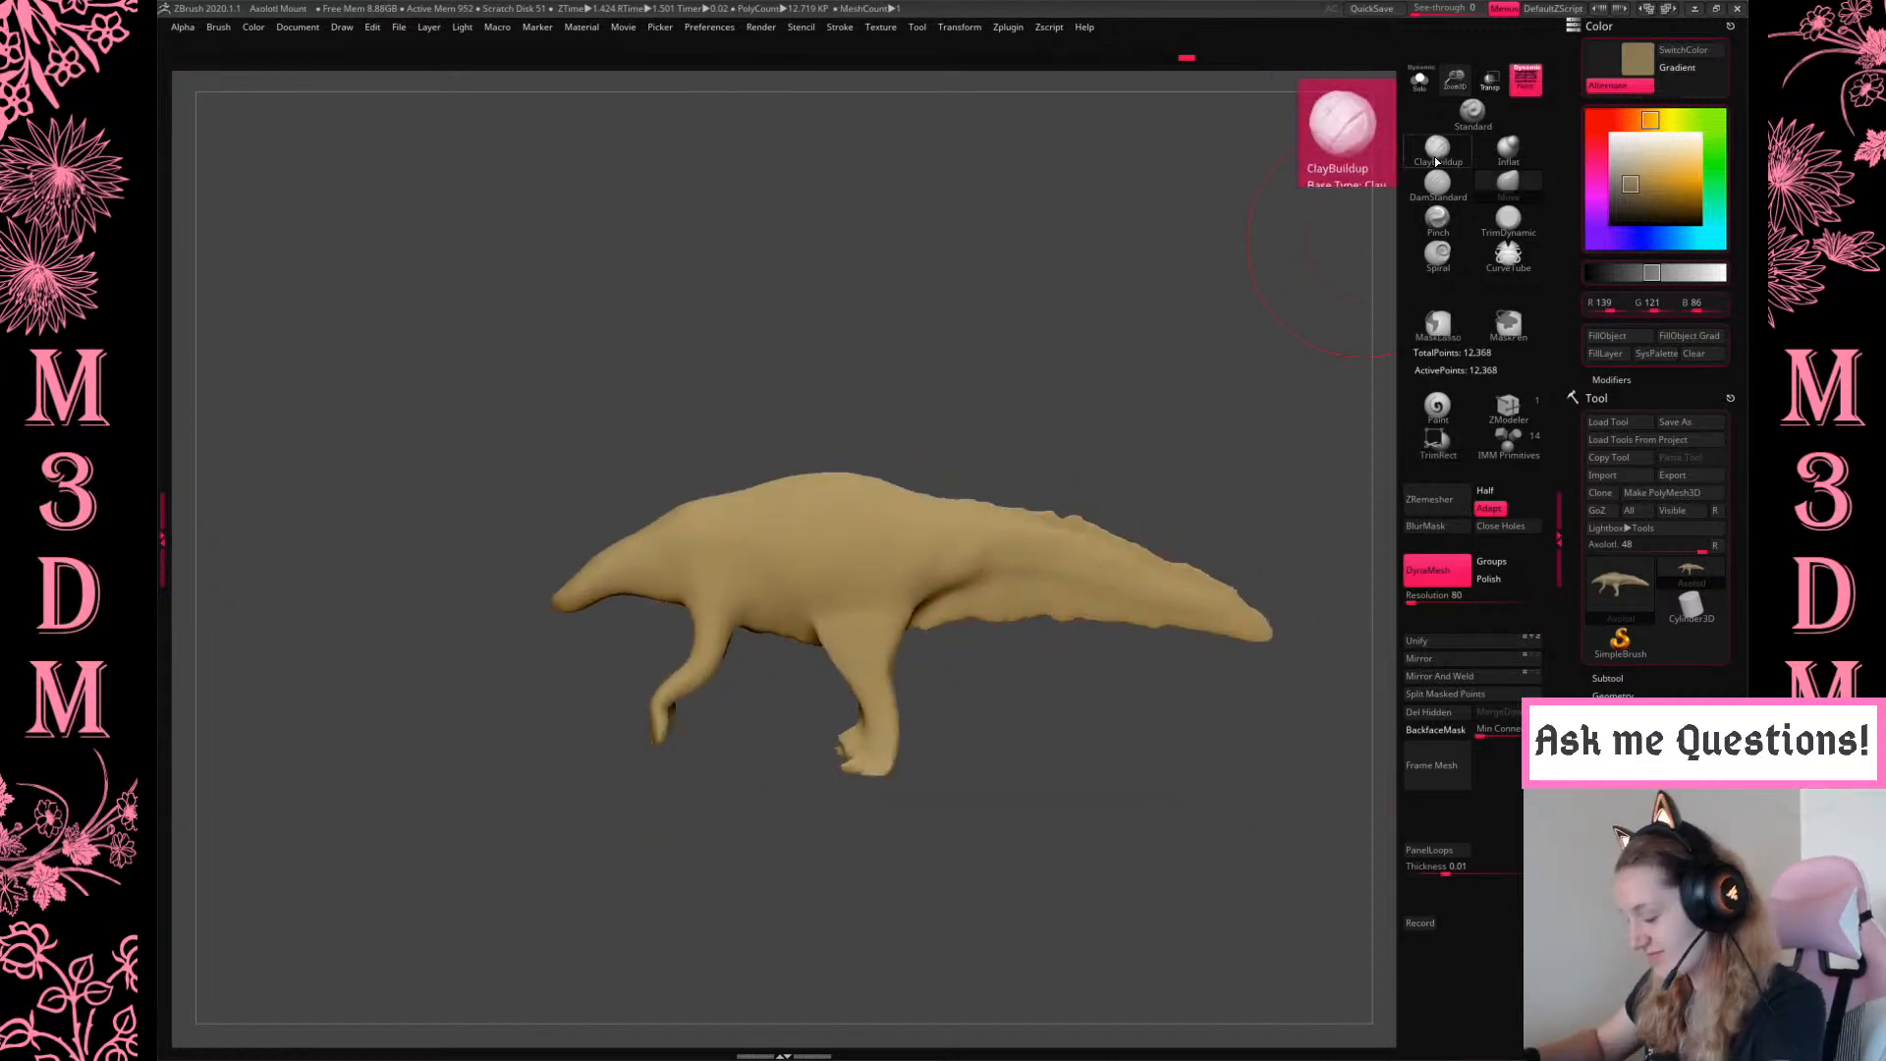
Raise the see-through transparency, align the sculpt over the reference drawing and choose the Move brush
{"action": "key", "text": "space"}
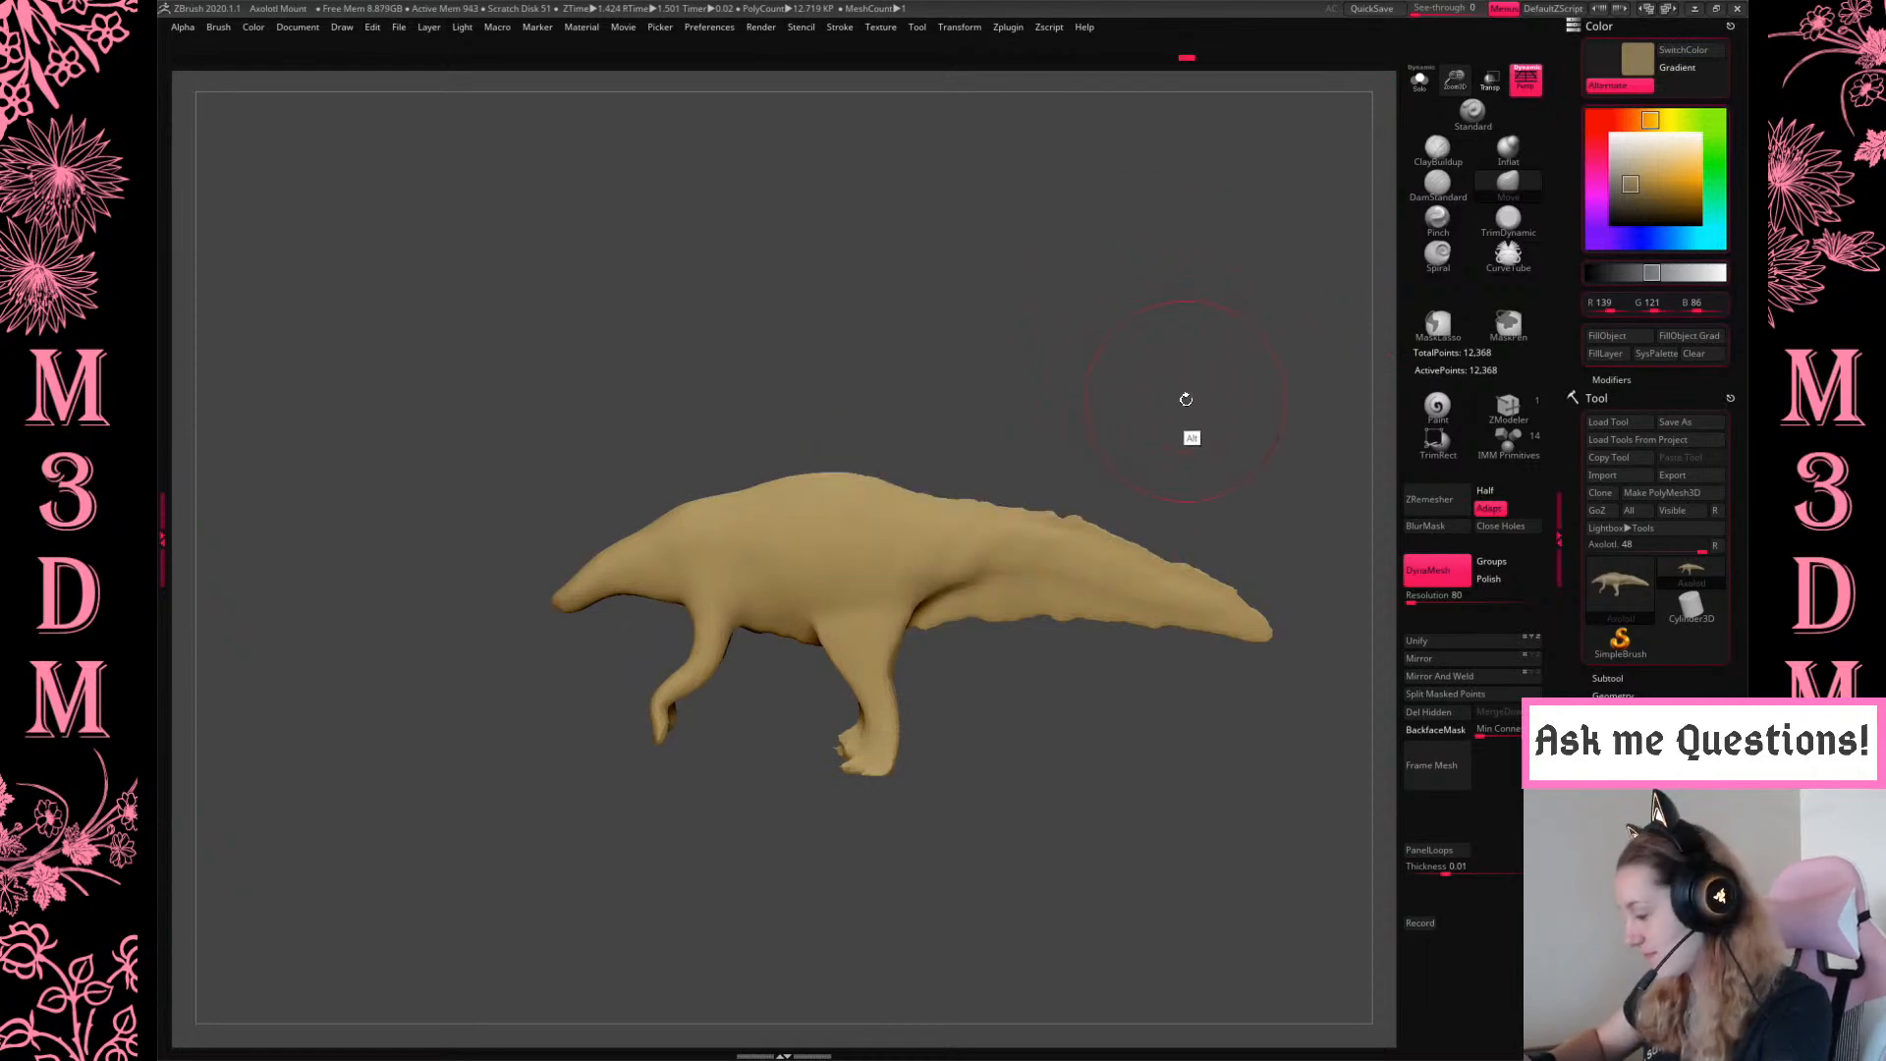
{"action": "left_click_drag", "start_coordinate": [1440, 7], "coordinate": [1462, 7]}
{"action": "left_click_drag", "start_coordinate": [1179, 865], "coordinate": [1109, 830]}
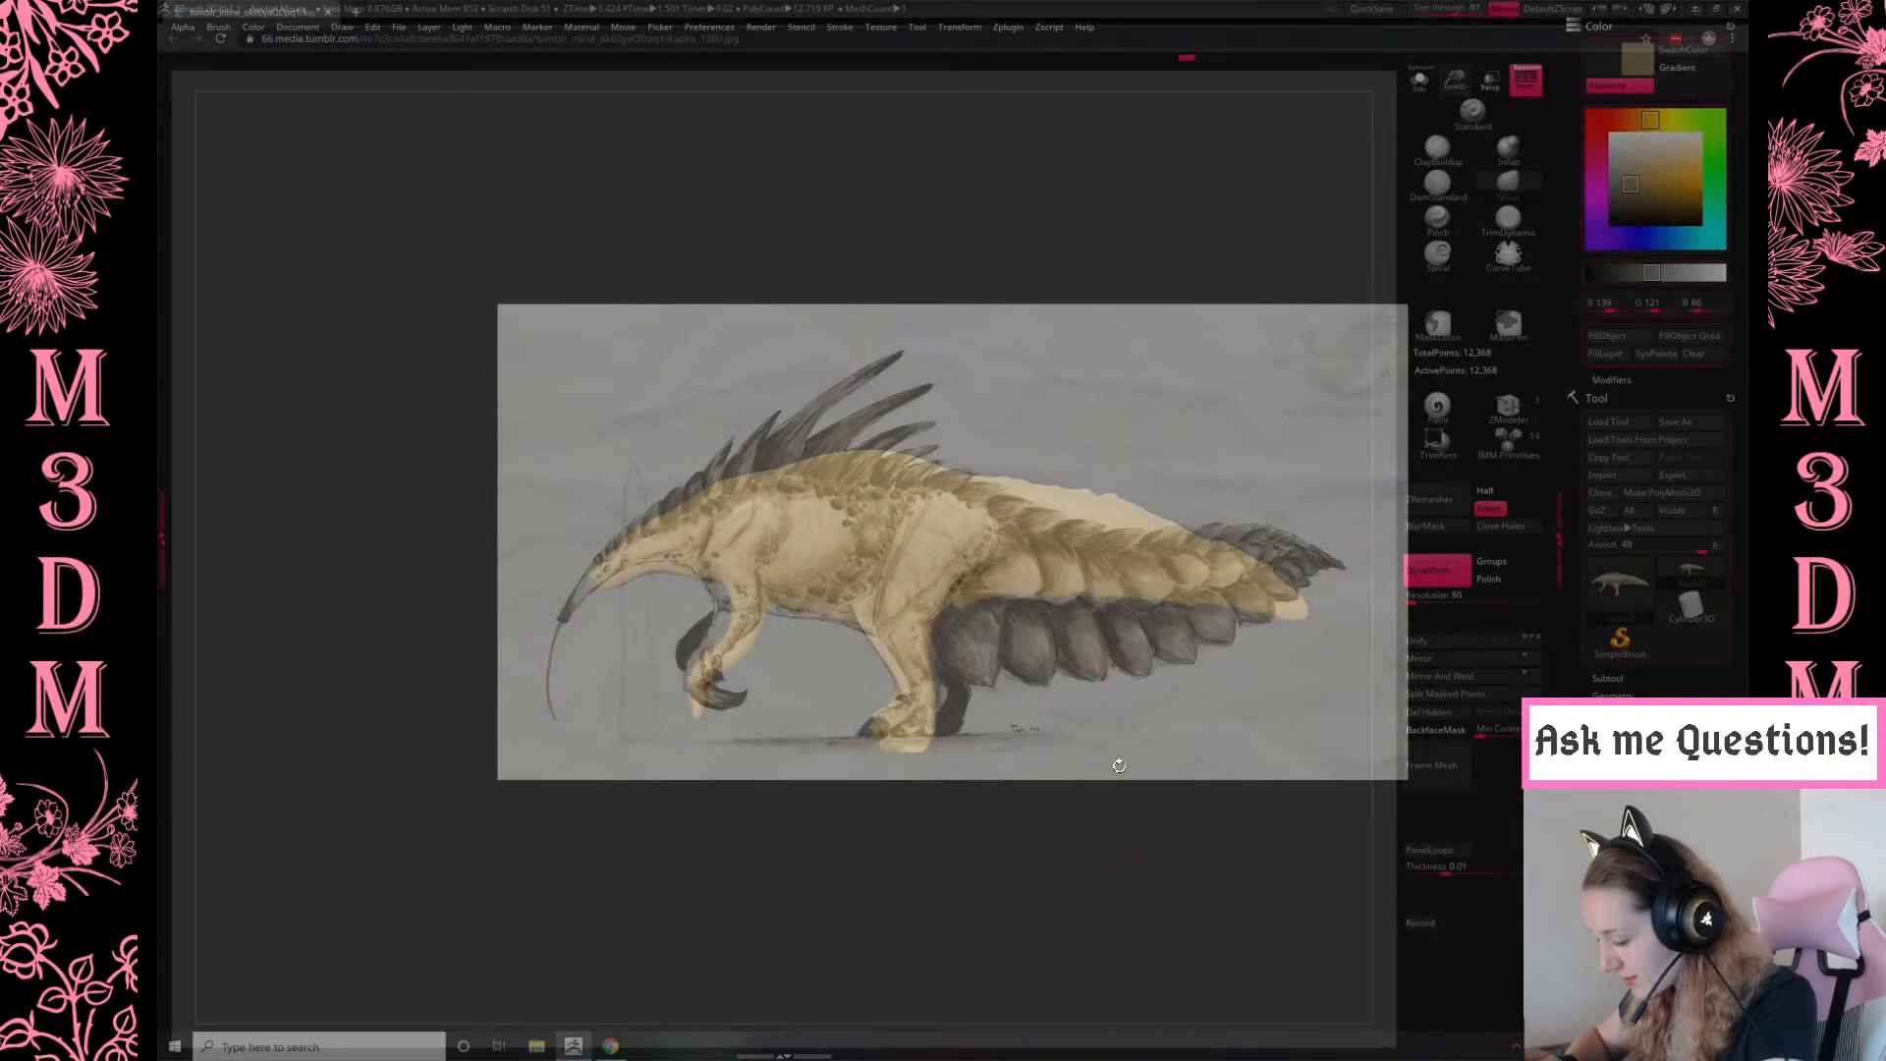
{"action": "key", "text": "space"}
{"action": "key", "text": "s"}
{"action": "key", "text": "b"}
{"action": "key", "text": "m"}
{"action": "key", "text": "v"}
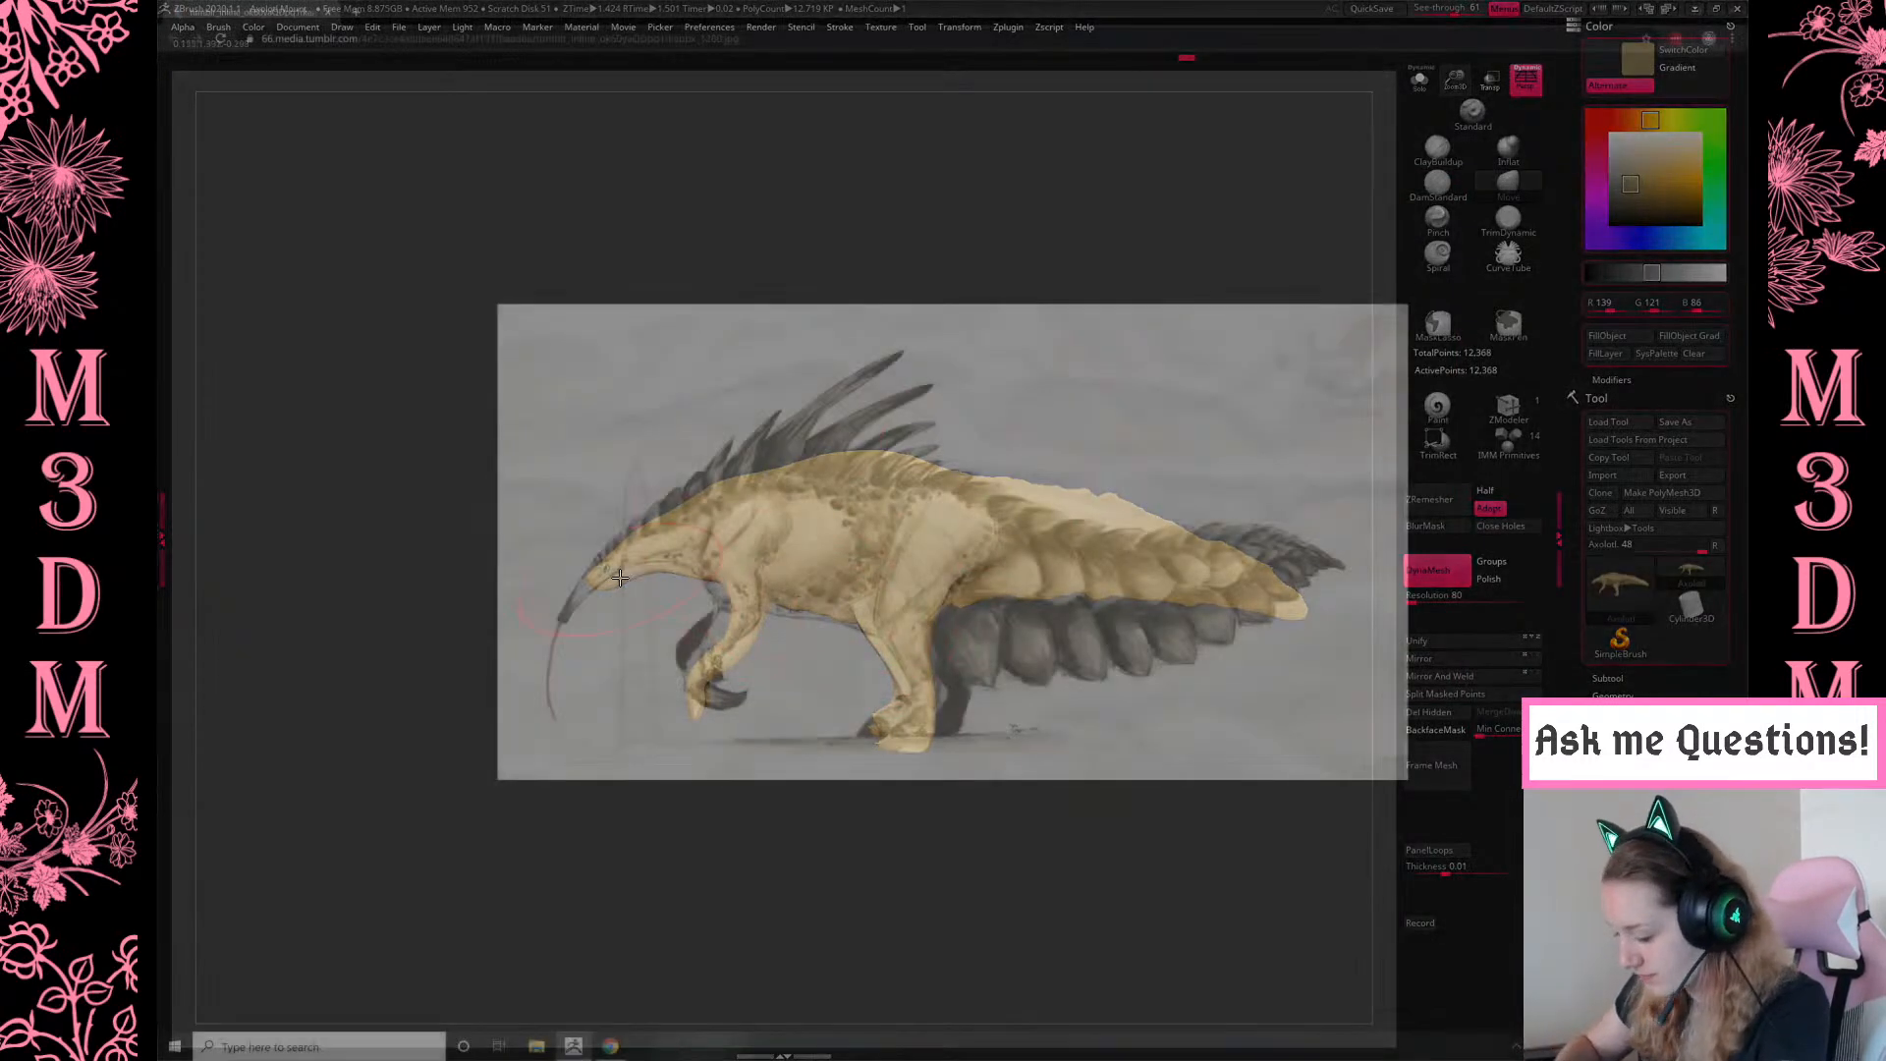
Bend the snout downward and pull the front leg and curled hand into line with the reference drawing
{"action": "mouse_move", "coordinate": [620, 578]}
{"action": "left_mouse_down"}
{"action": "mouse_move", "coordinate": [561, 613]}
{"action": "mouse_move", "coordinate": [625, 561]}
{"action": "left_mouse_up"}
{"action": "left_click_drag", "start_coordinate": [674, 629], "coordinate": [709, 645]}
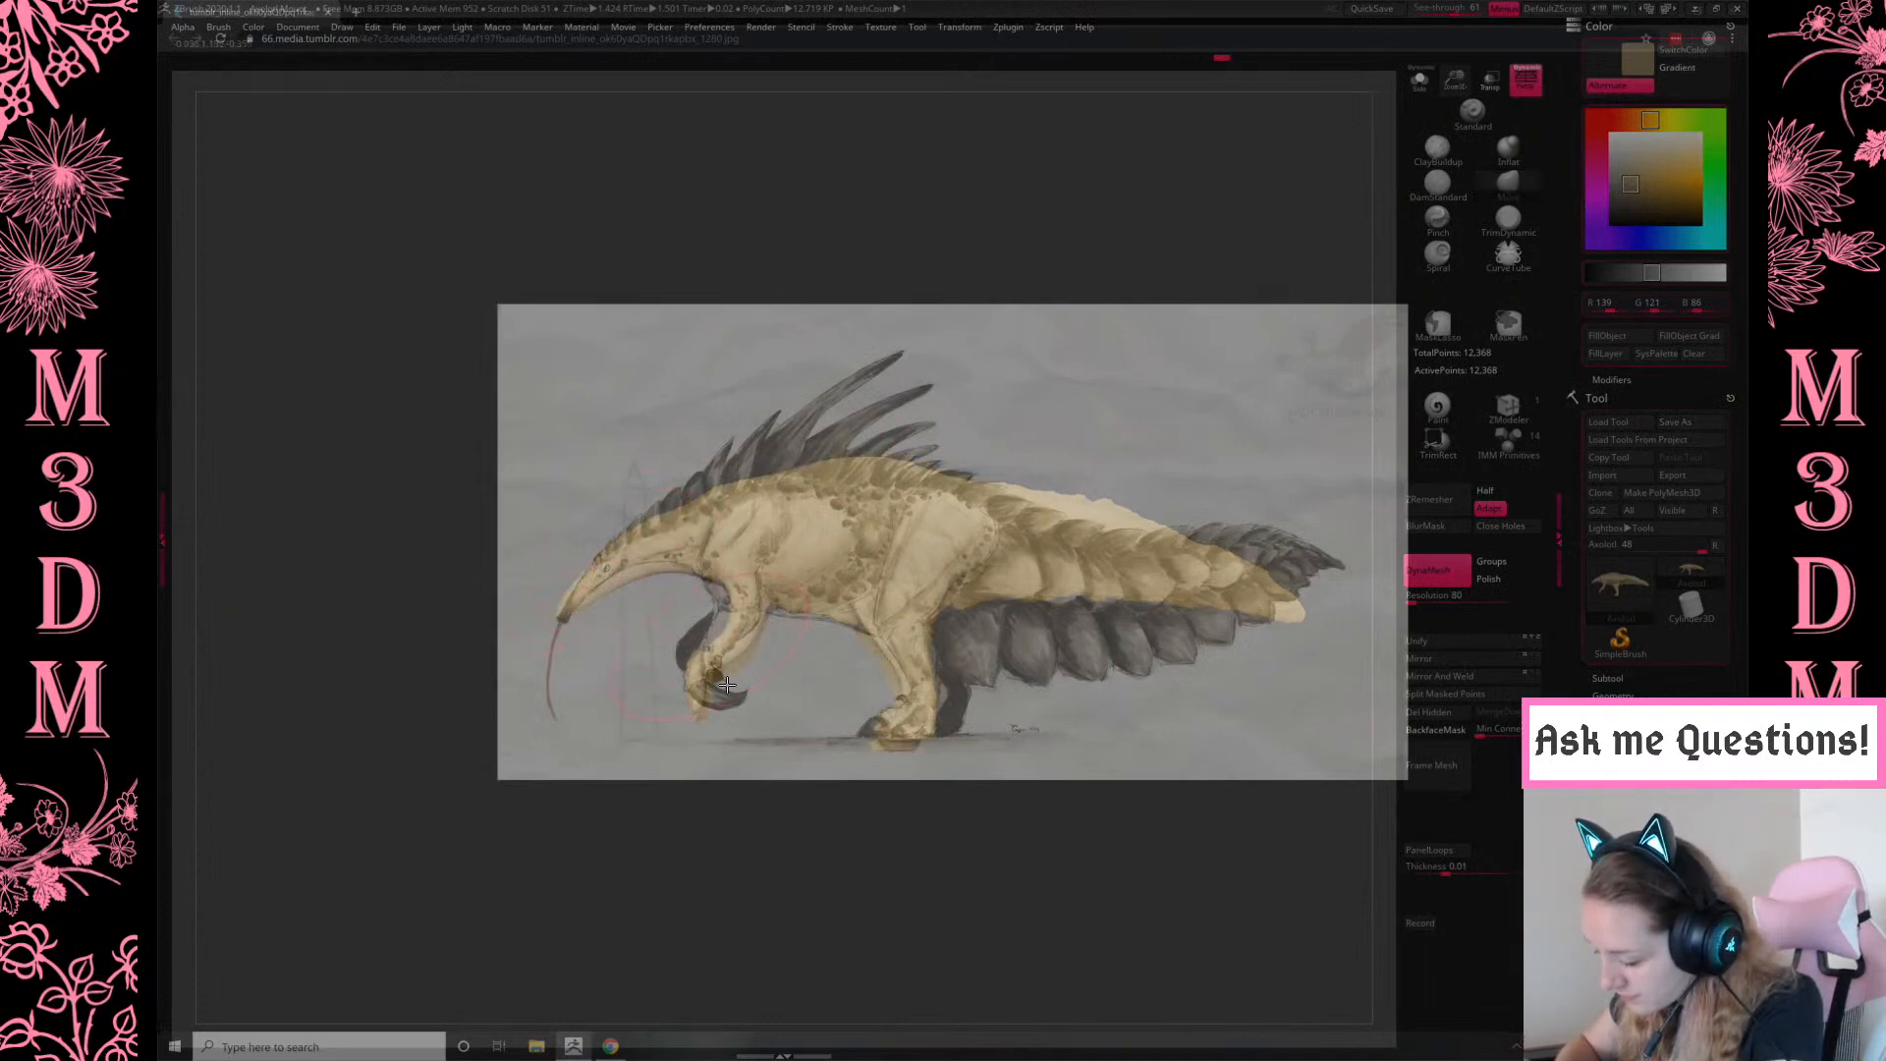
{"action": "key", "text": "space"}
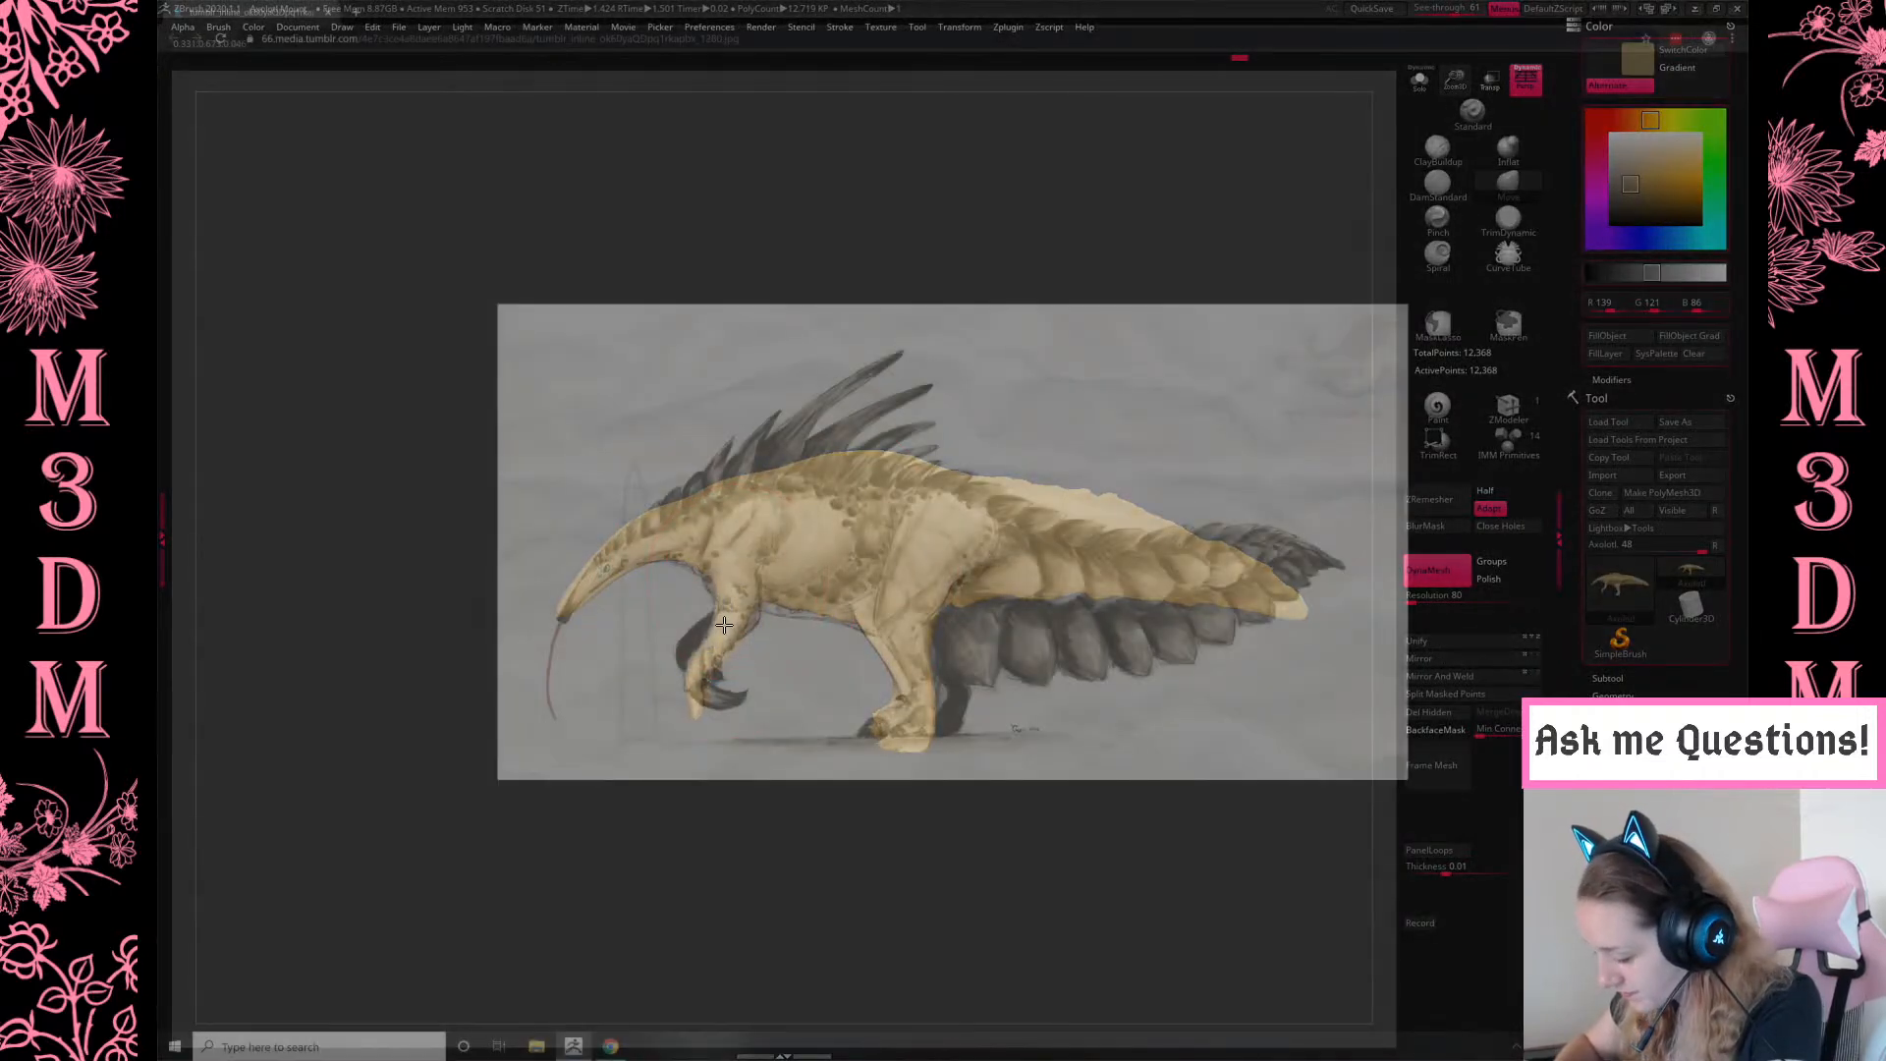
{"action": "key", "text": "space"}
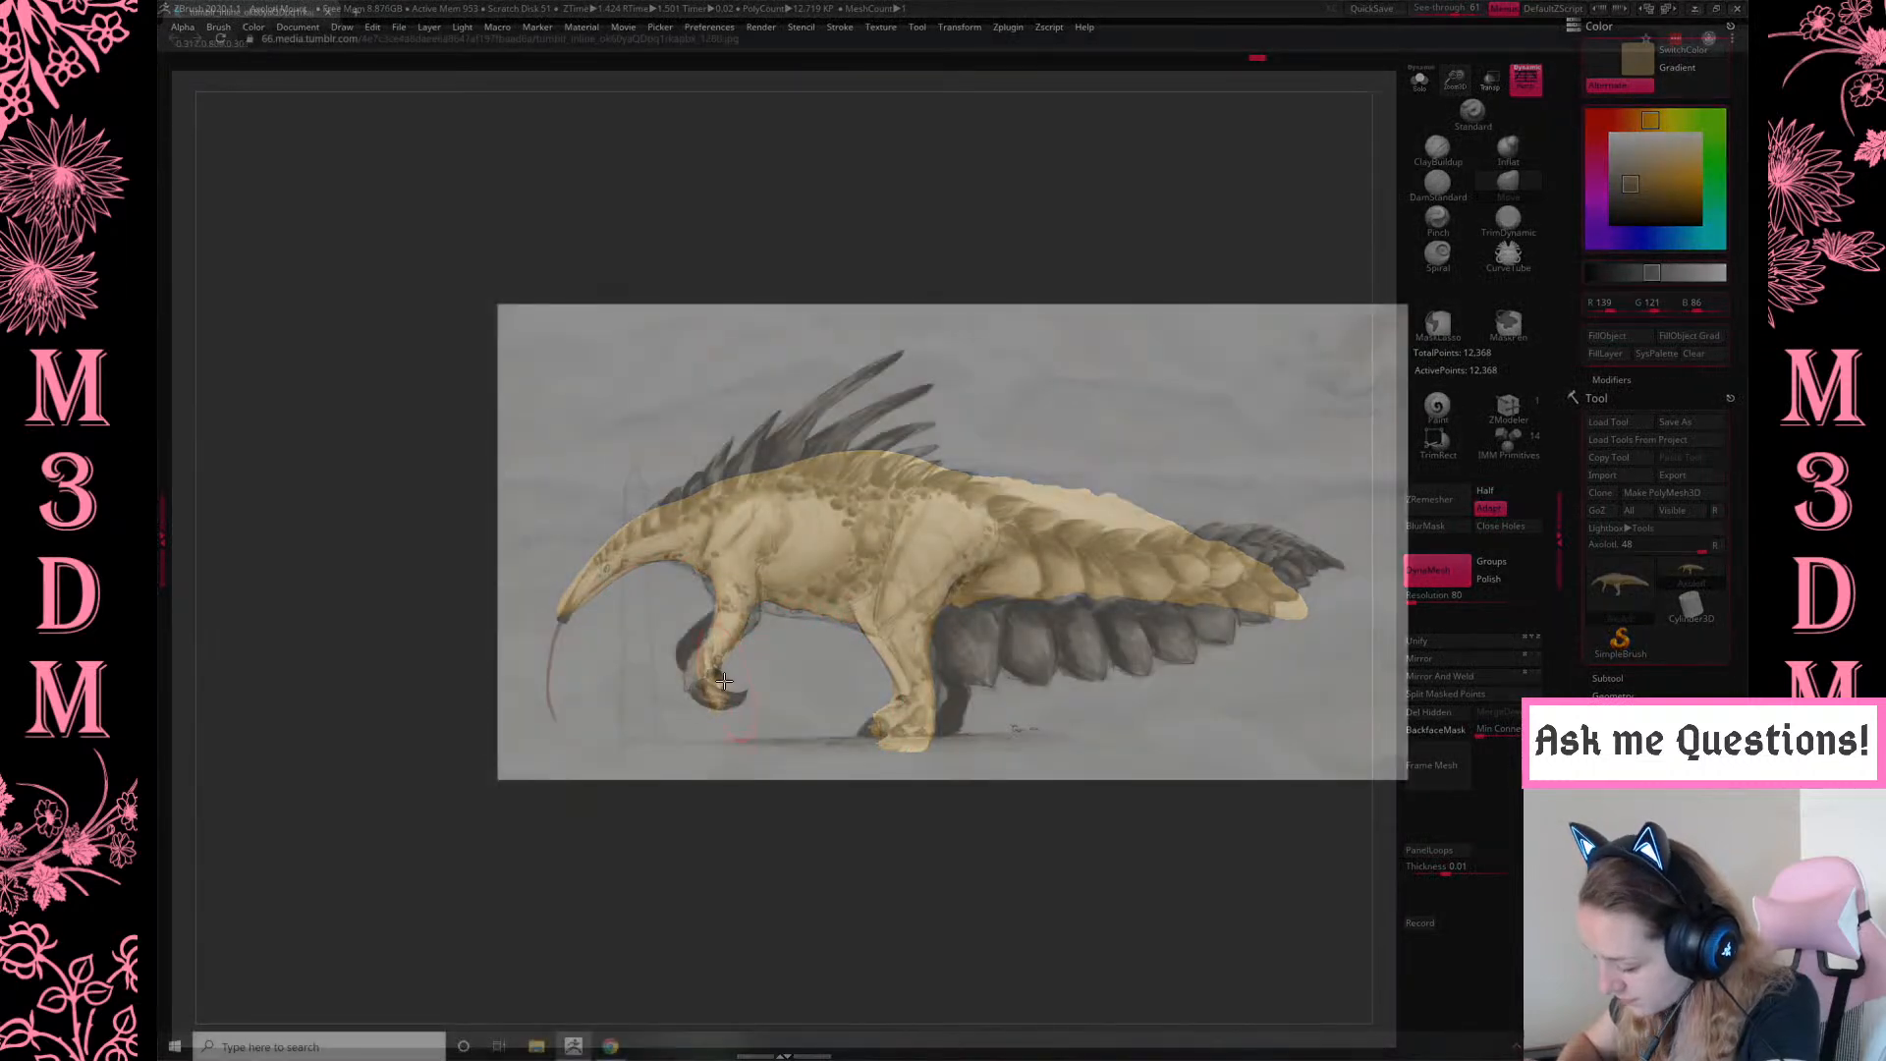
{"action": "mouse_move", "coordinate": [718, 709]}
{"action": "left_mouse_down", "text": "shift"}
{"action": "mouse_move", "coordinate": [819, 709]}
{"action": "mouse_move", "coordinate": [714, 684]}
{"action": "left_mouse_up", "text": "shift"}
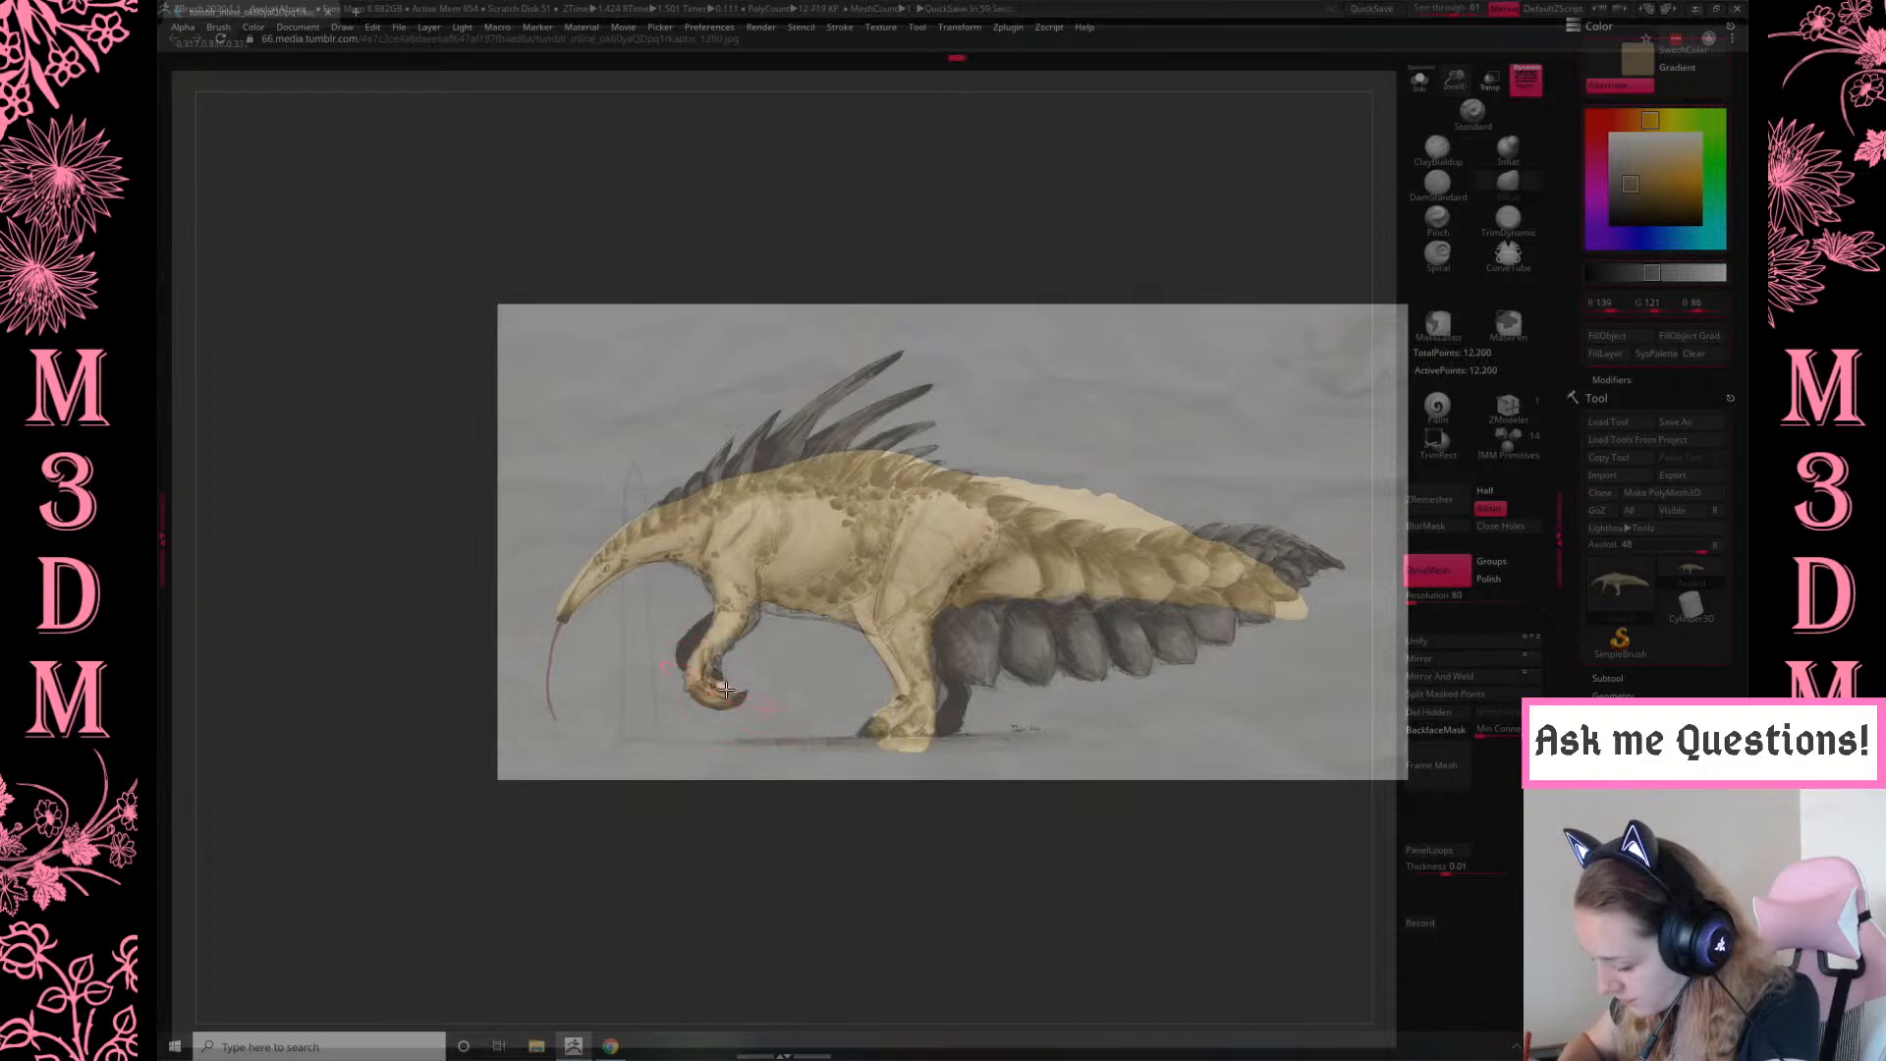
{"action": "left_click_drag", "start_coordinate": [740, 611], "coordinate": [763, 616]}
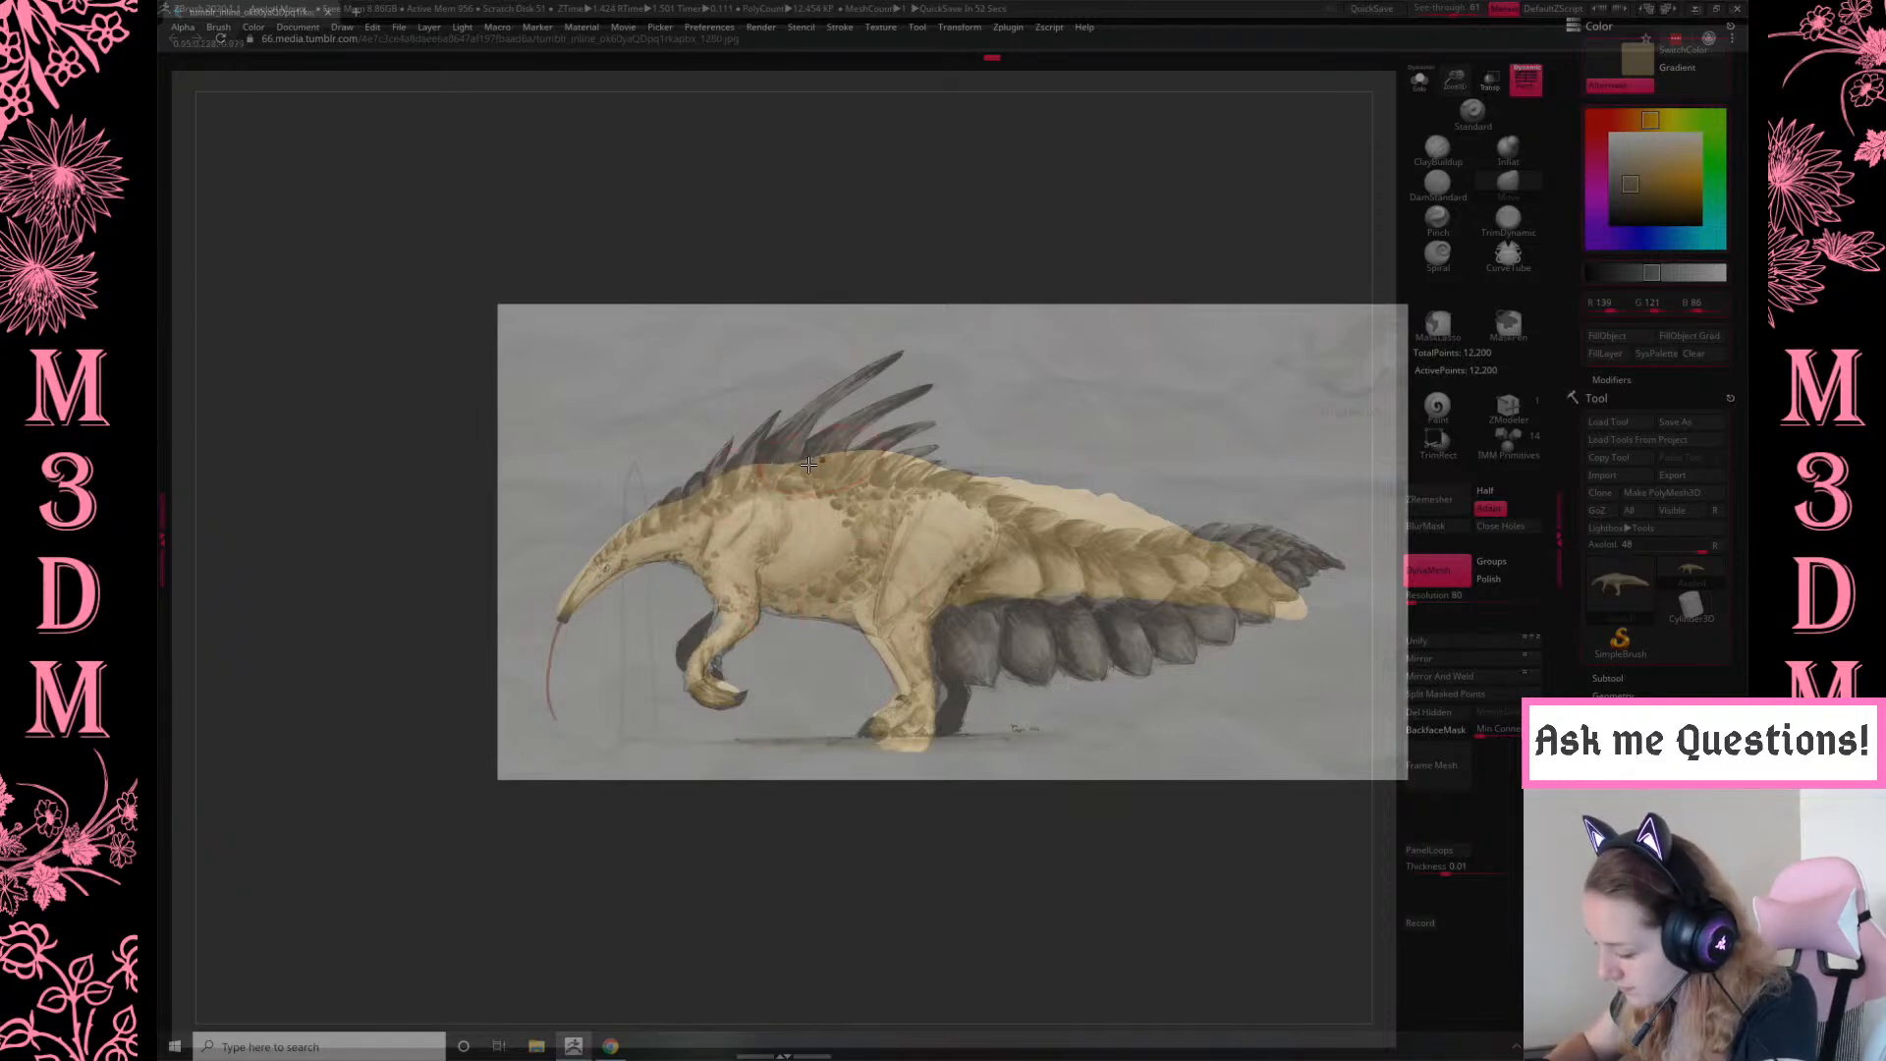
Turn off perspective and match the back contour and hind leg to the reference with the Move brush
{"action": "mouse_move", "coordinate": [867, 449]}
{"action": "left_mouse_down"}
{"action": "mouse_move", "coordinate": [867, 476]}
{"action": "mouse_move", "coordinate": [793, 476]}
{"action": "mouse_move", "coordinate": [802, 492]}
{"action": "left_mouse_up"}
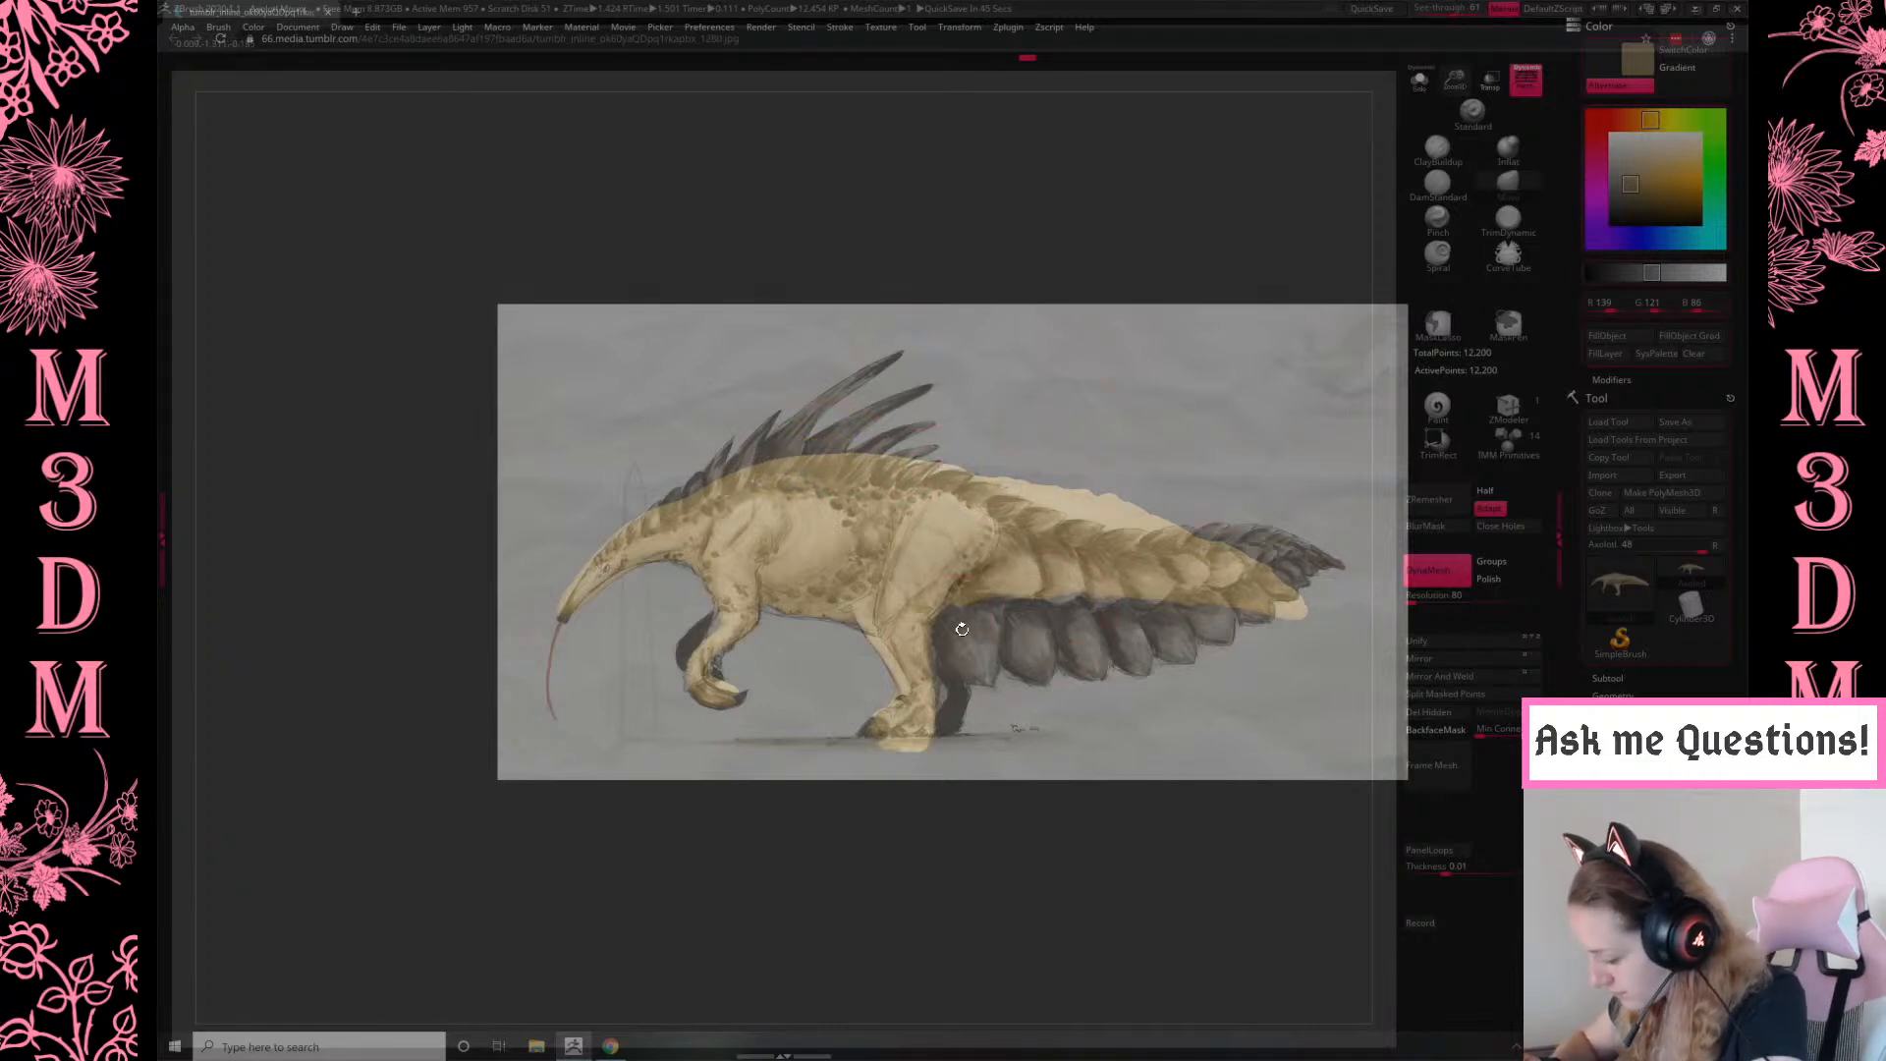
{"action": "mouse_move", "coordinate": [913, 649]}
{"action": "left_mouse_down"}
{"action": "mouse_move", "coordinate": [981, 730]}
{"action": "mouse_move", "coordinate": [982, 705]}
{"action": "left_mouse_up"}
{"action": "left_click", "coordinate": [1531, 86]}
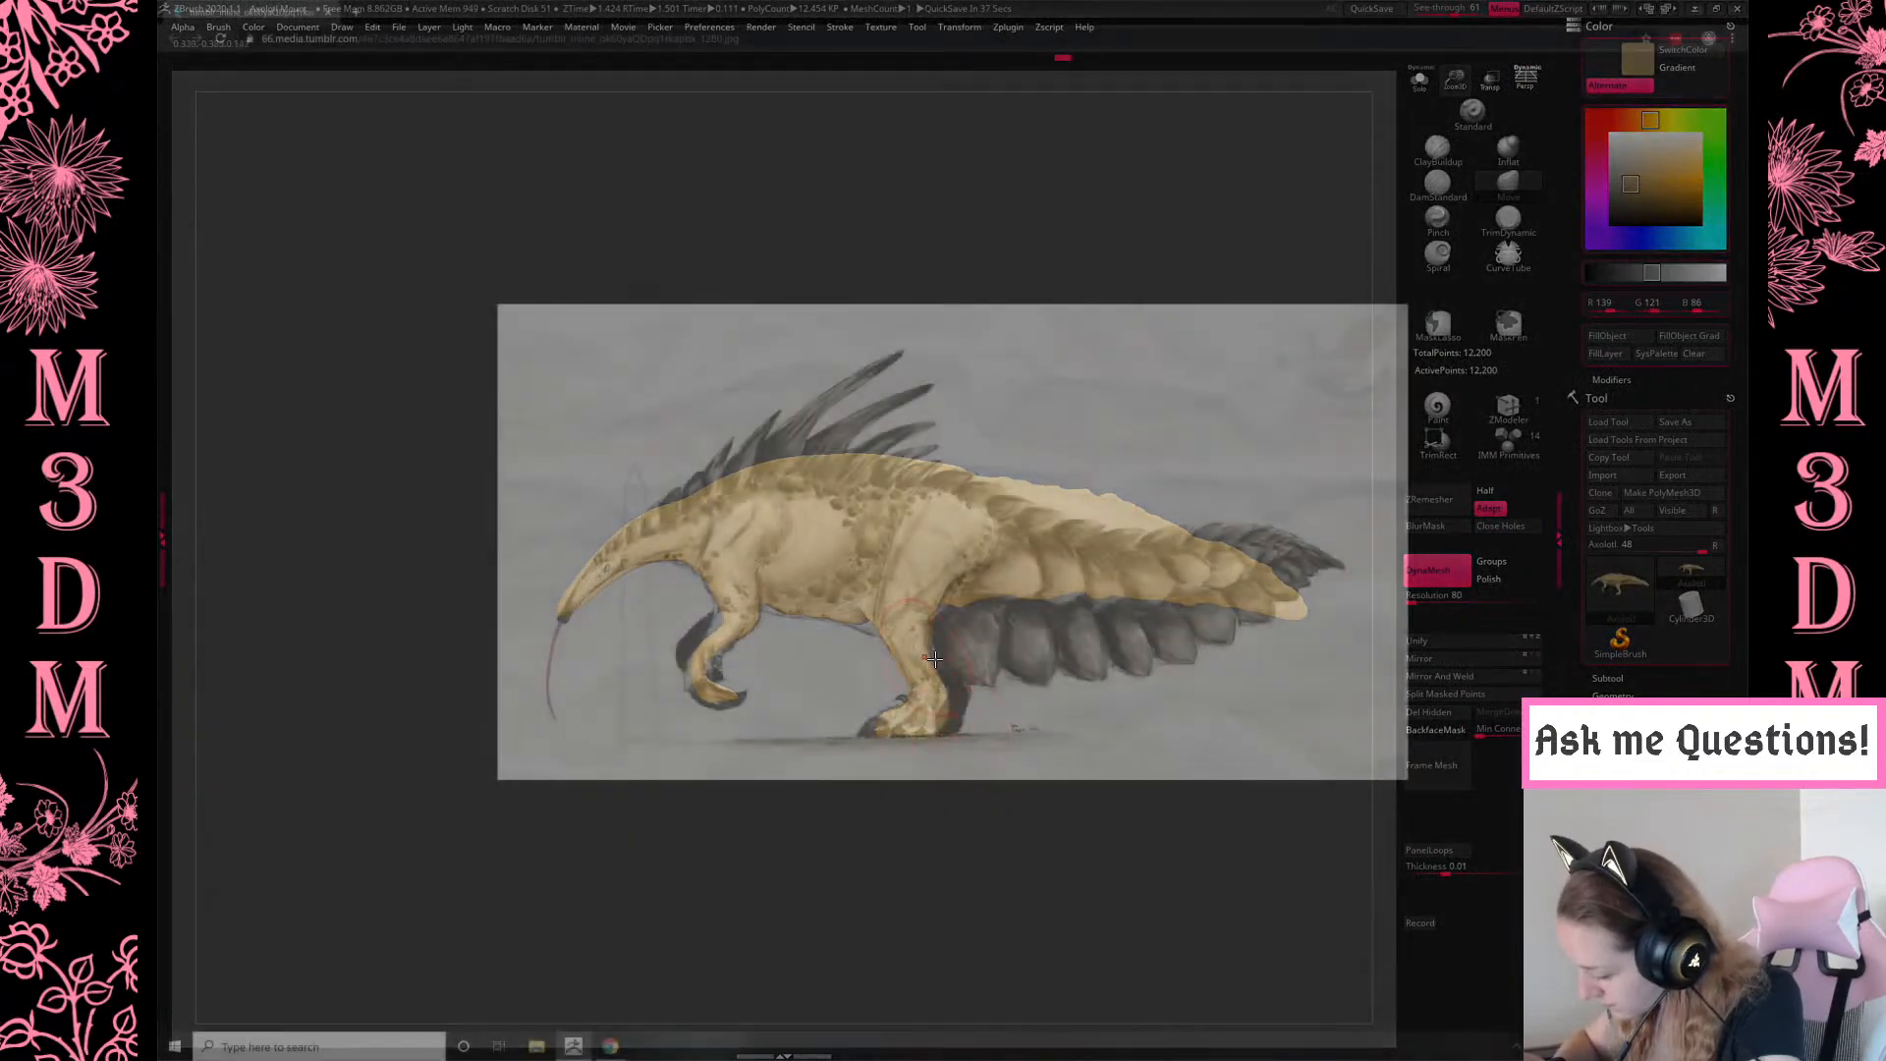
{"action": "left_click_drag", "start_coordinate": [935, 659], "coordinate": [966, 598]}
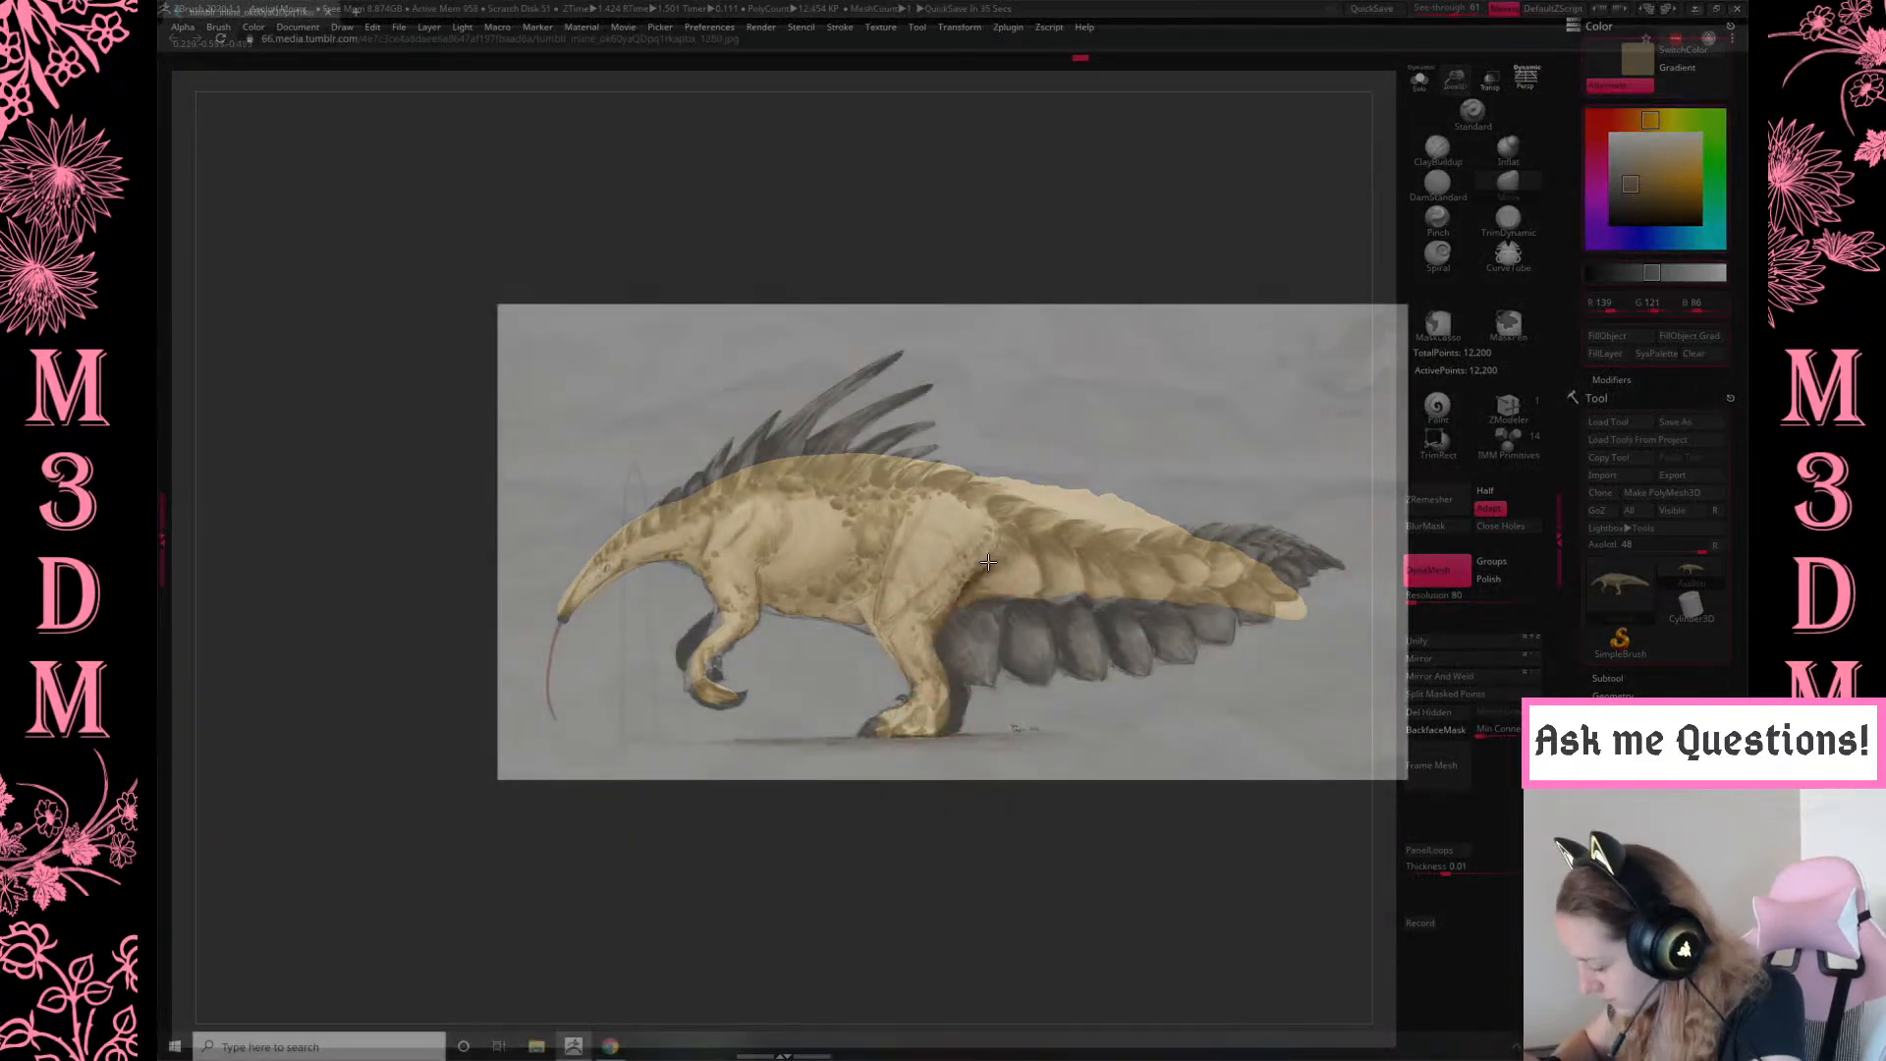
Slim the tail and curve its tip upward along the reference, update the DynaMesh and smooth the tail
{"action": "key", "text": "s"}
{"action": "mouse_move", "coordinate": [1093, 537]}
{"action": "left_mouse_down"}
{"action": "mouse_move", "coordinate": [1112, 537]}
{"action": "mouse_move", "coordinate": [1031, 534]}
{"action": "left_mouse_up"}
{"action": "left_click_drag", "start_coordinate": [1157, 540], "coordinate": [1168, 567]}
{"action": "left_click_drag", "start_coordinate": [1294, 588], "coordinate": [1300, 566]}
{"action": "left_click_drag", "start_coordinate": [1212, 607], "coordinate": [1179, 596]}
{"action": "left_click_drag", "start_coordinate": [1314, 690], "coordinate": [1300, 689], "text": "ctrl"}
{"action": "left_click_drag", "start_coordinate": [1230, 565], "coordinate": [1069, 587], "text": "shift"}
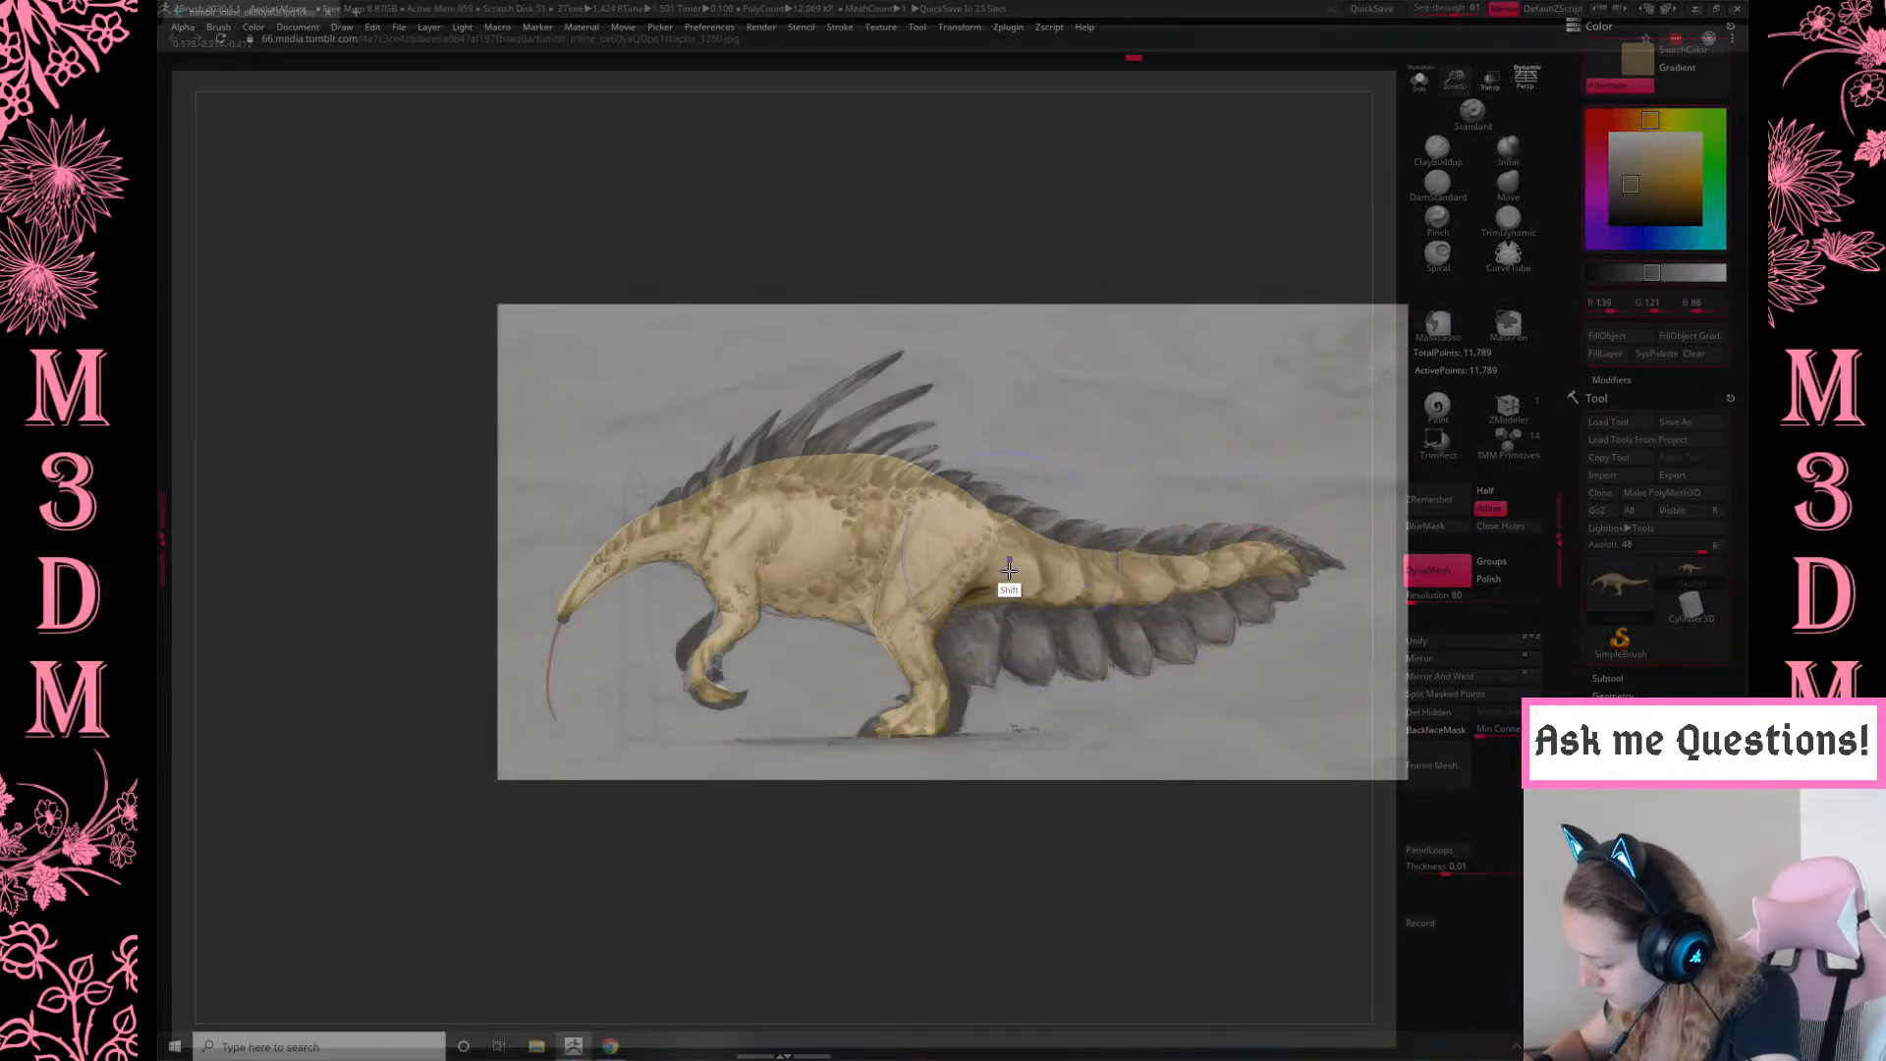
Switch back to the Move brush and set see-through to 0 to hide the reference drawing
{"action": "right_click", "coordinate": [1021, 676]}
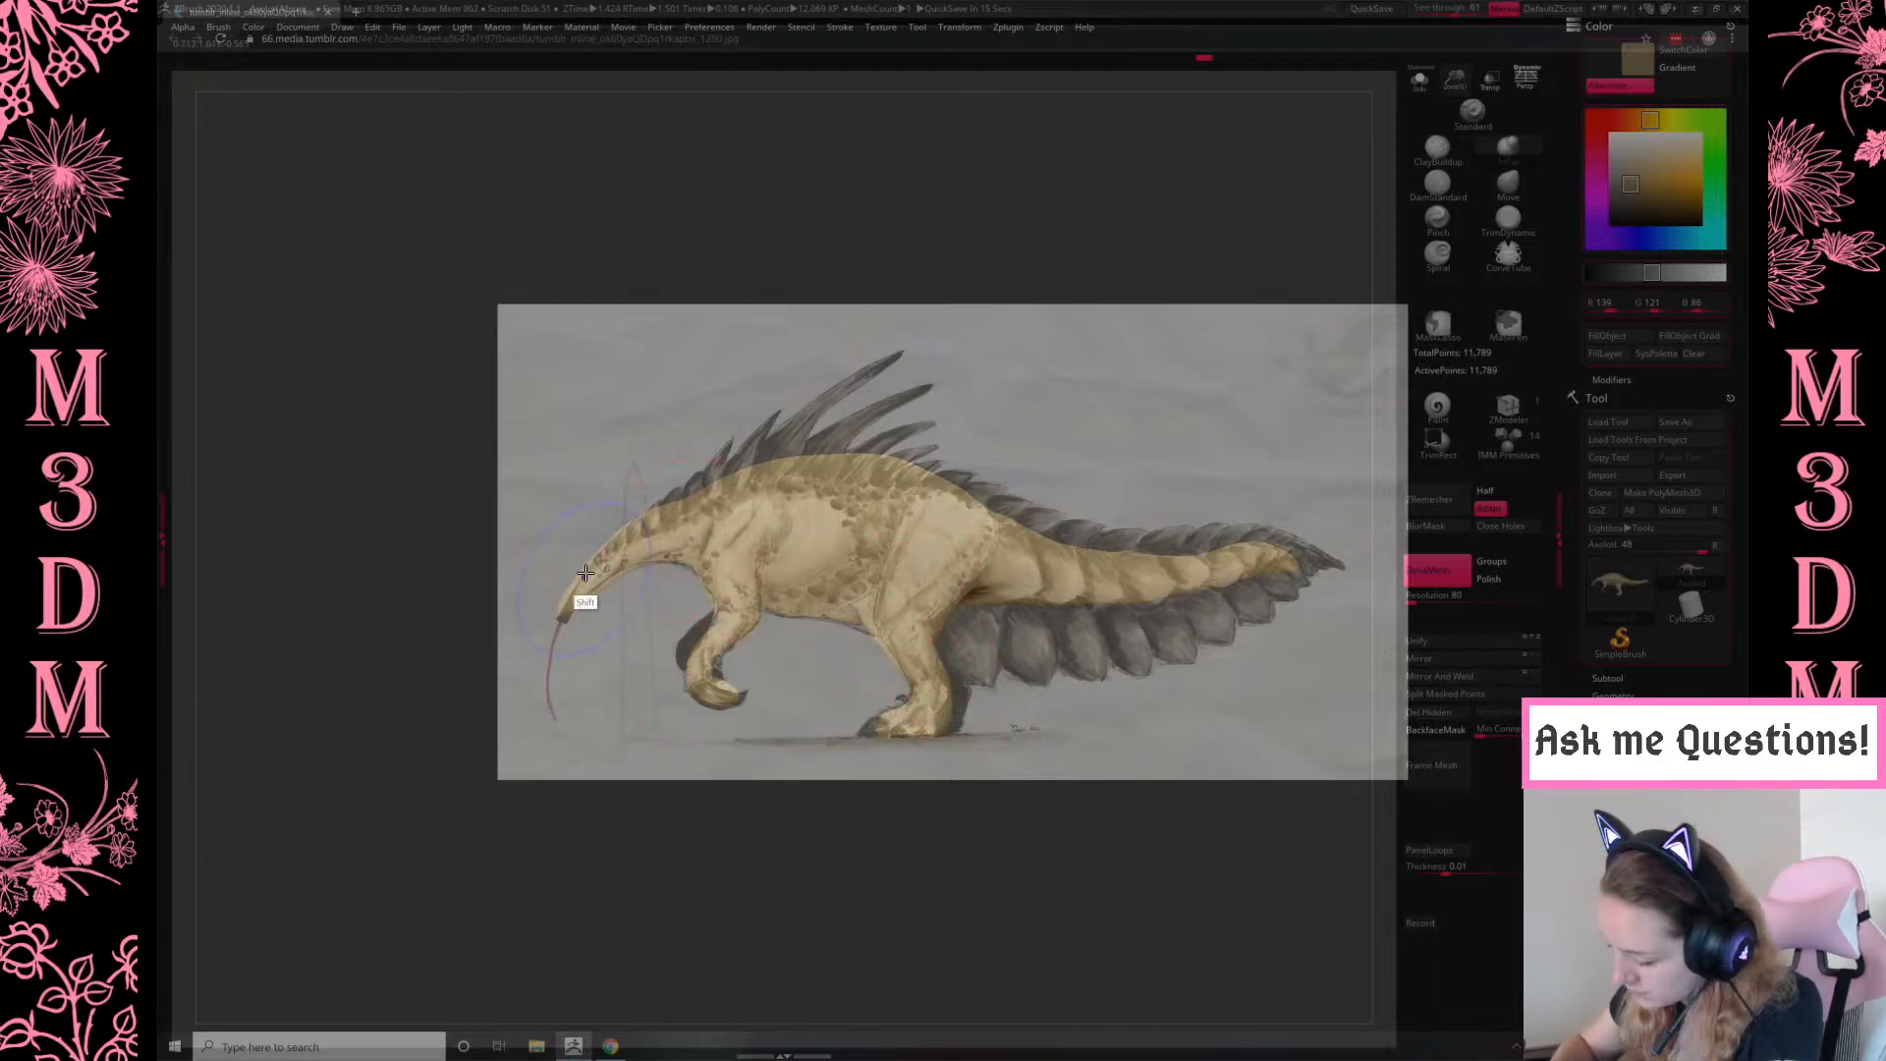
{"action": "left_click", "coordinate": [1508, 183]}
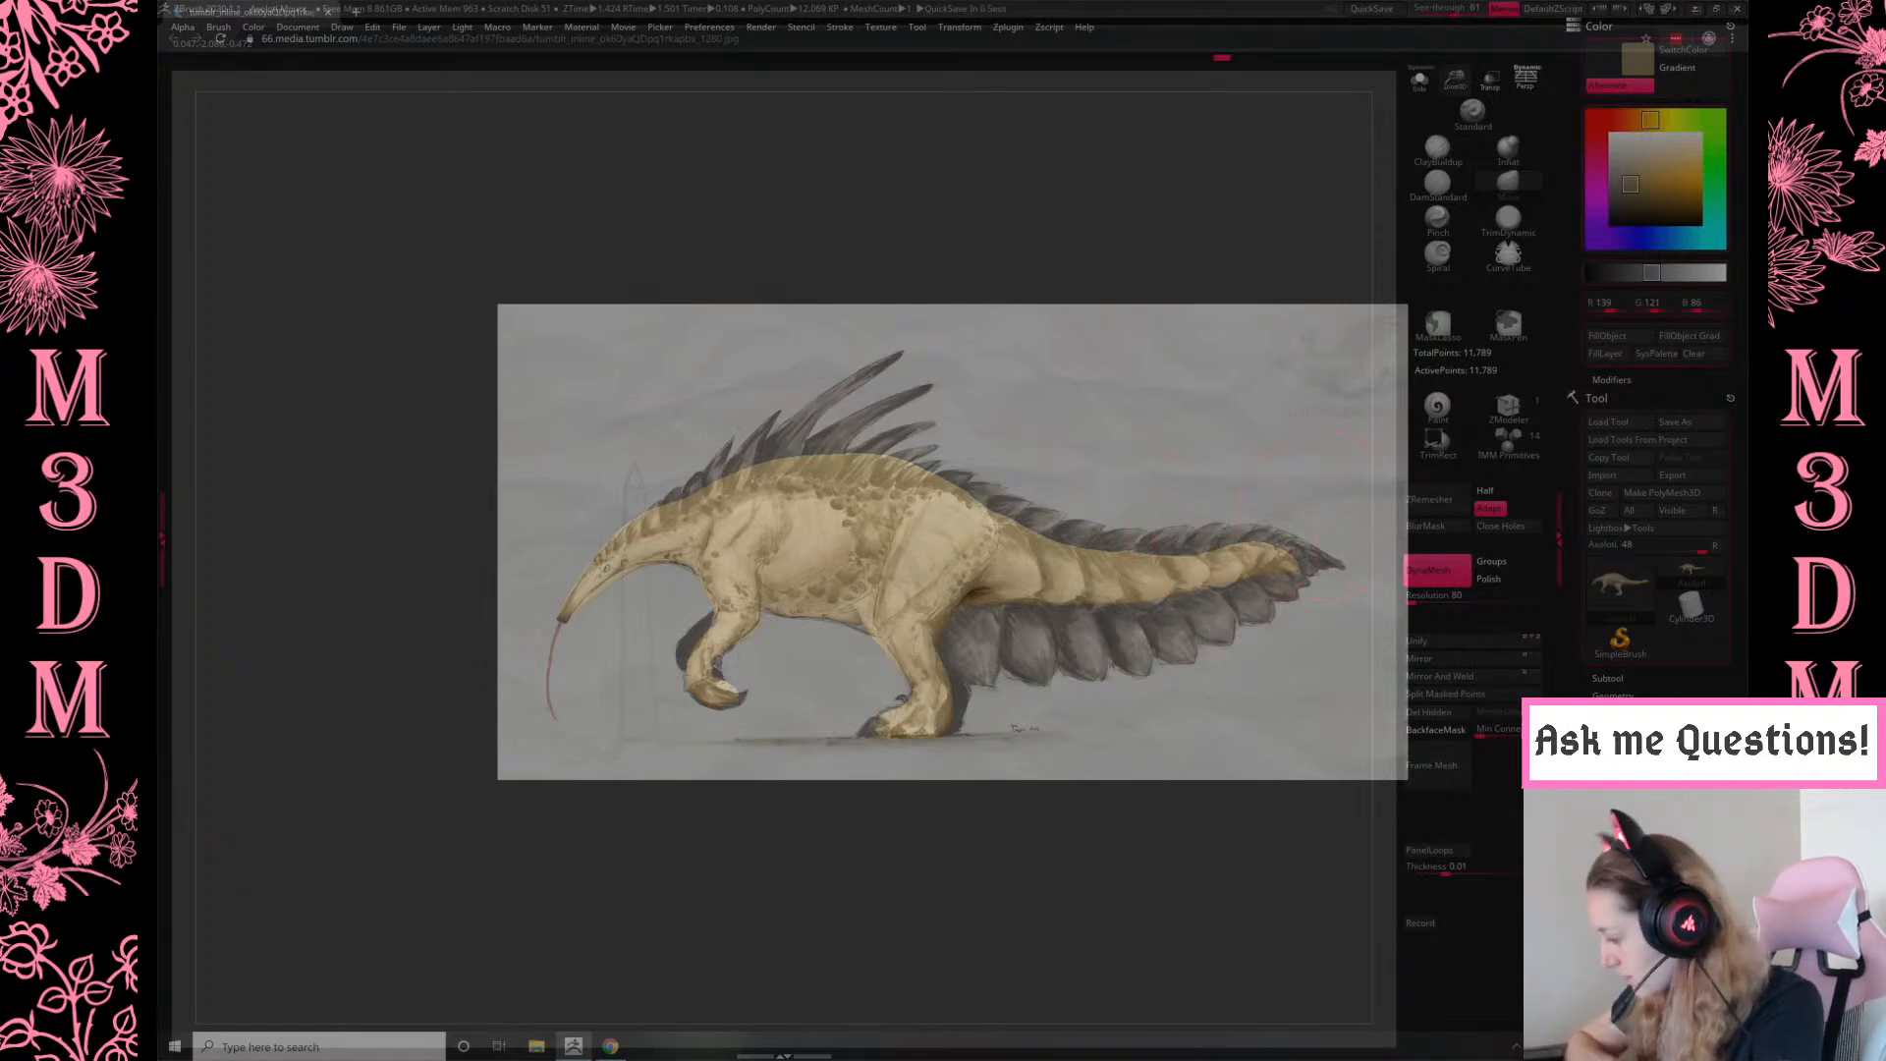
{"action": "mouse_move", "coordinate": [1452, 8]}
{"action": "left_mouse_down"}
{"action": "mouse_move", "coordinate": [1411, 7]}
{"action": "mouse_move", "coordinate": [1521, 5]}
{"action": "mouse_move", "coordinate": [1414, 8]}
{"action": "left_mouse_up"}
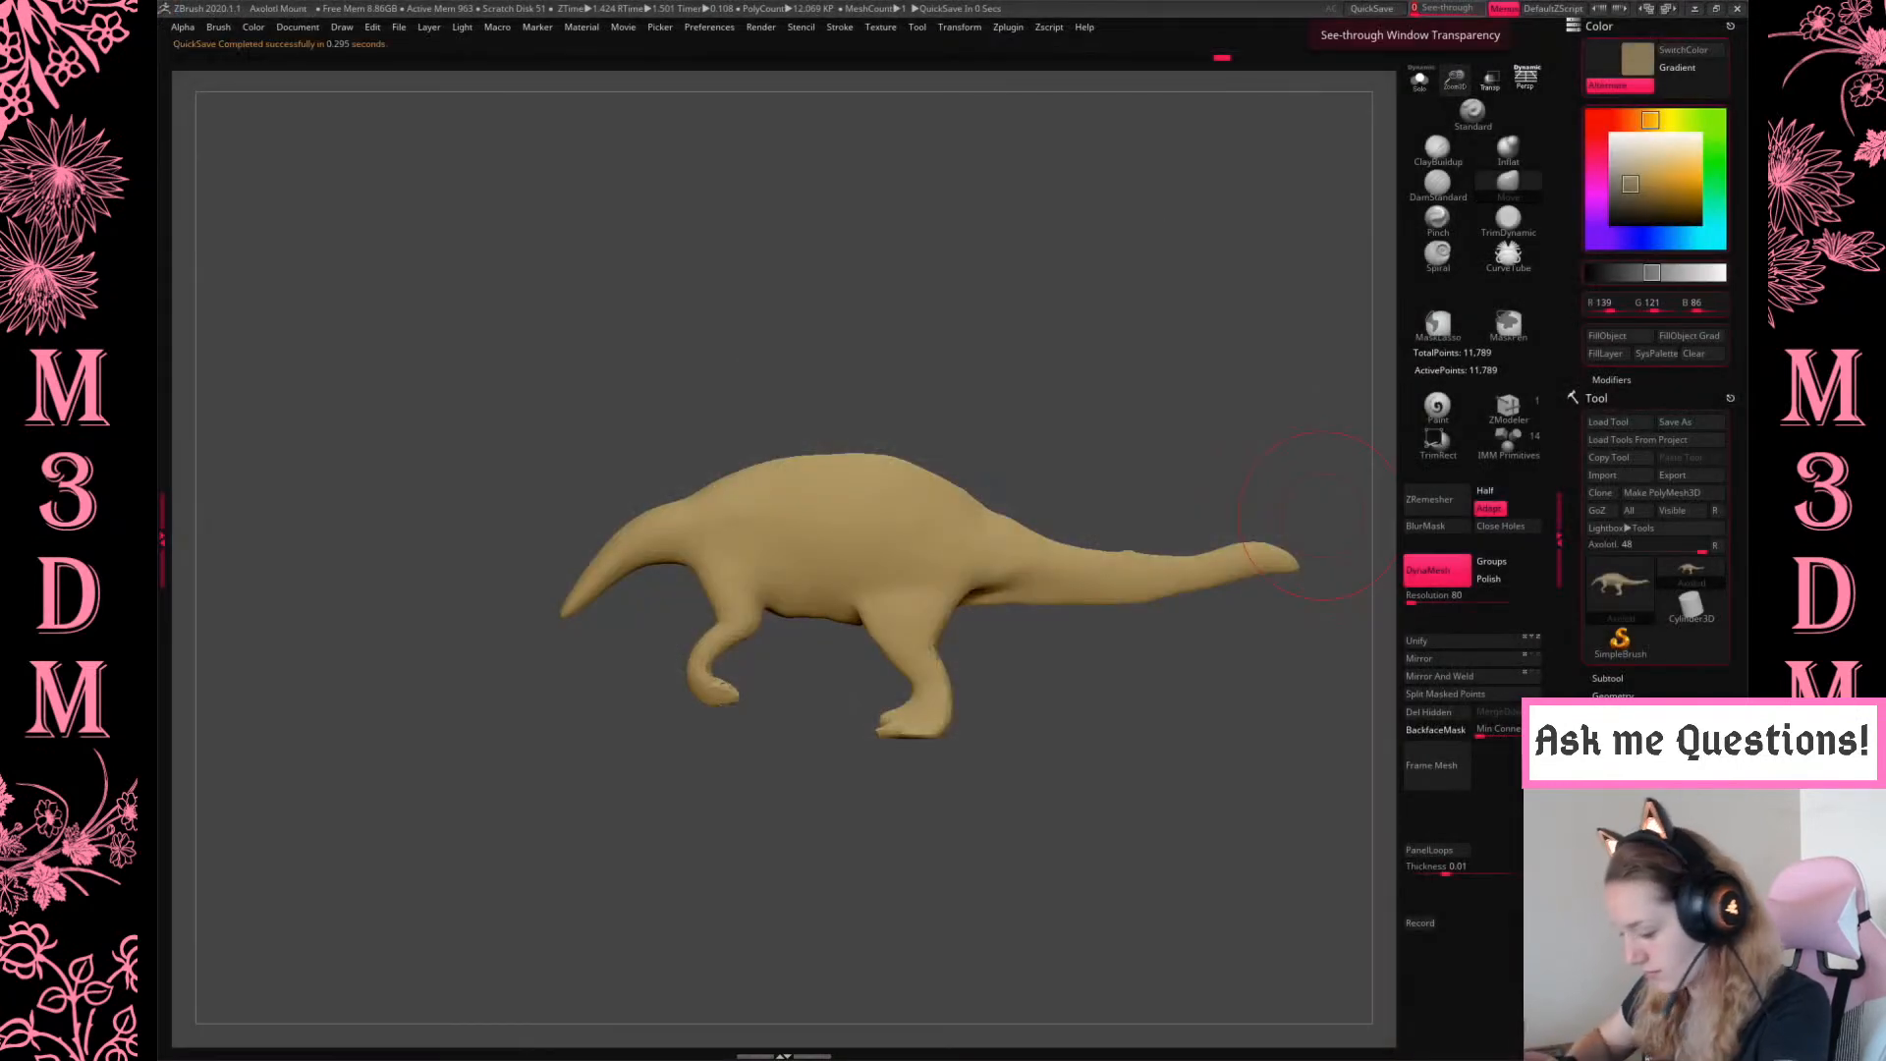
{"action": "mouse_move", "coordinate": [1002, 665]}
{"action": "left_mouse_down"}
{"action": "mouse_move", "coordinate": [1166, 737]}
{"action": "mouse_move", "coordinate": [1229, 707]}
{"action": "mouse_move", "coordinate": [1084, 727]}
{"action": "mouse_move", "coordinate": [1073, 644]}
{"action": "left_mouse_up"}
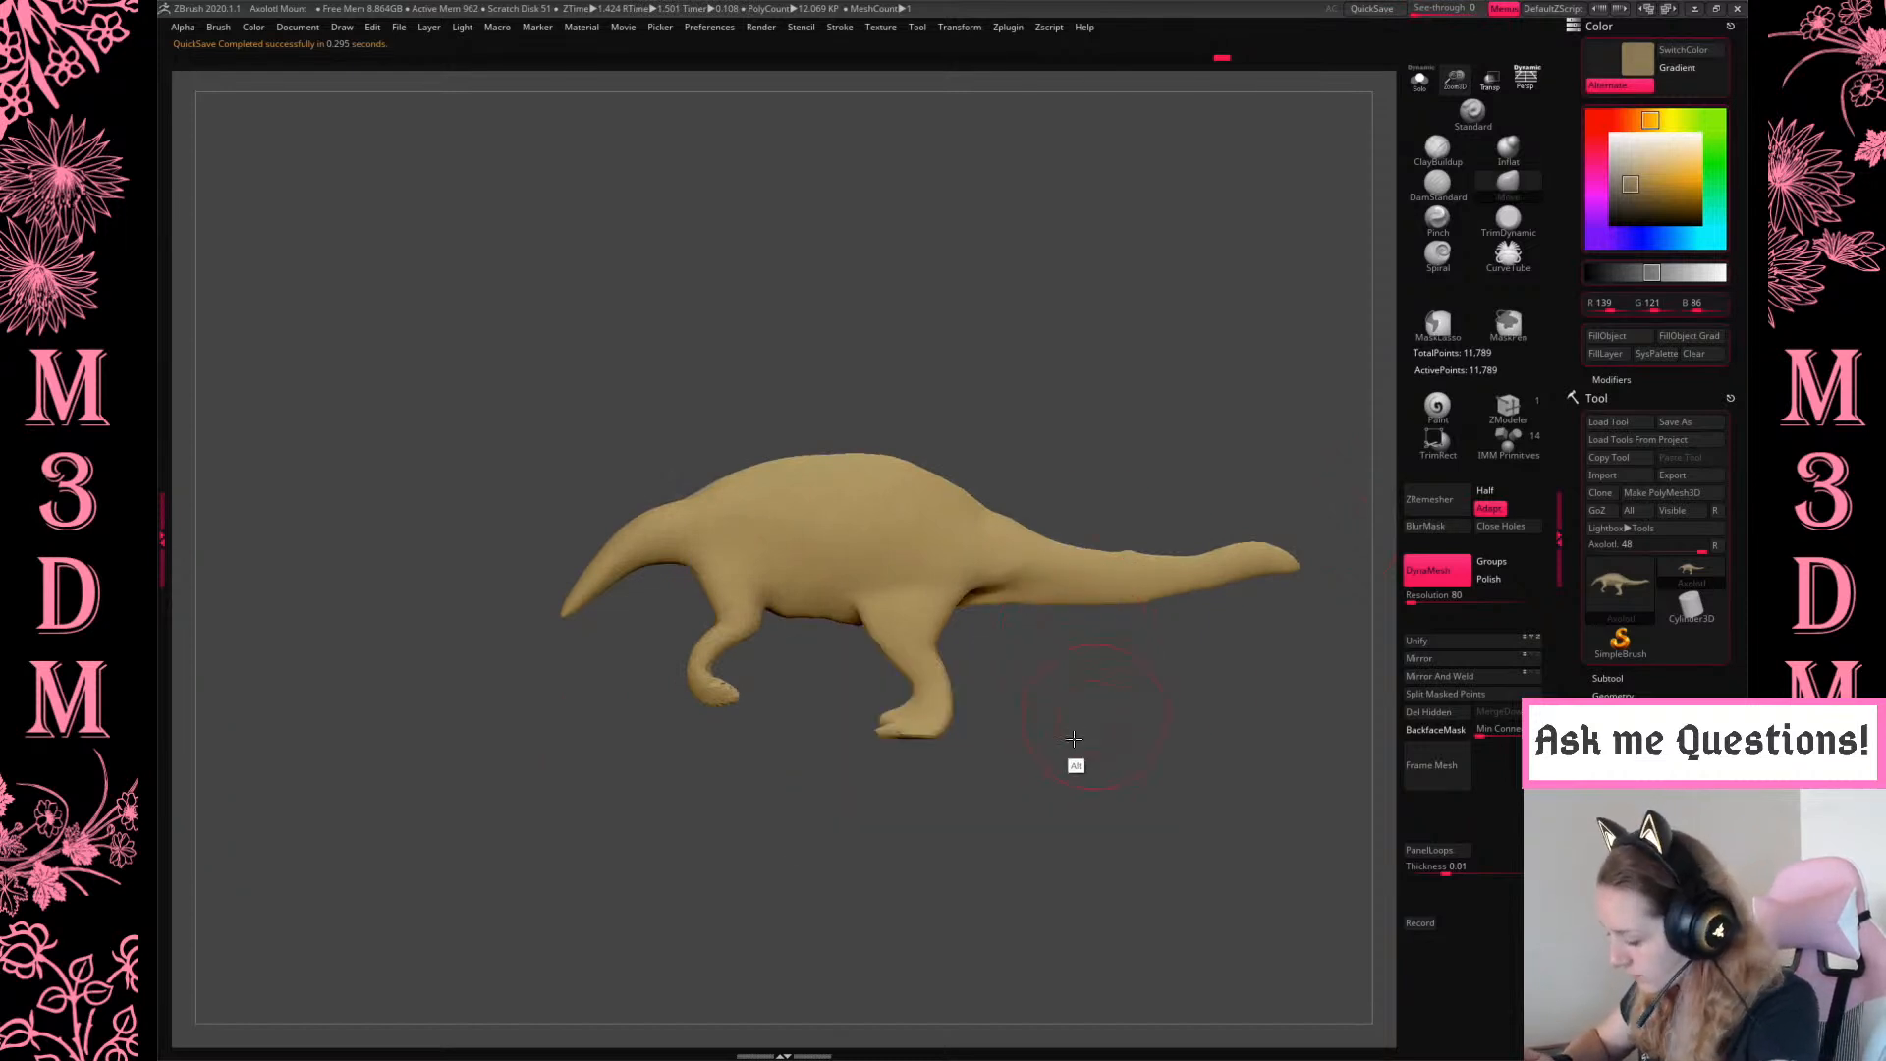
{"action": "left_click_drag", "start_coordinate": [1078, 733], "coordinate": [1057, 757], "text": "alt"}
{"action": "mouse_move", "coordinate": [851, 610]}
{"action": "left_mouse_down"}
{"action": "mouse_move", "coordinate": [870, 586]}
{"action": "mouse_move", "coordinate": [852, 596]}
{"action": "mouse_move", "coordinate": [871, 610]}
{"action": "left_mouse_up"}
{"action": "right_click", "coordinate": [865, 588]}
{"action": "key", "text": "ctrl+z"}
{"action": "right_click", "coordinate": [874, 603]}
Widen the tail from its middle to its base with the Inflate brush, working from above
{"action": "mouse_move", "coordinate": [982, 688]}
{"action": "left_mouse_down"}
{"action": "mouse_move", "coordinate": [1146, 687]}
{"action": "mouse_move", "coordinate": [1131, 696]}
{"action": "left_mouse_up"}
{"action": "right_click", "coordinate": [1135, 664]}
{"action": "left_click_drag", "start_coordinate": [1131, 629], "coordinate": [1127, 703]}
{"action": "right_click", "coordinate": [1120, 654]}
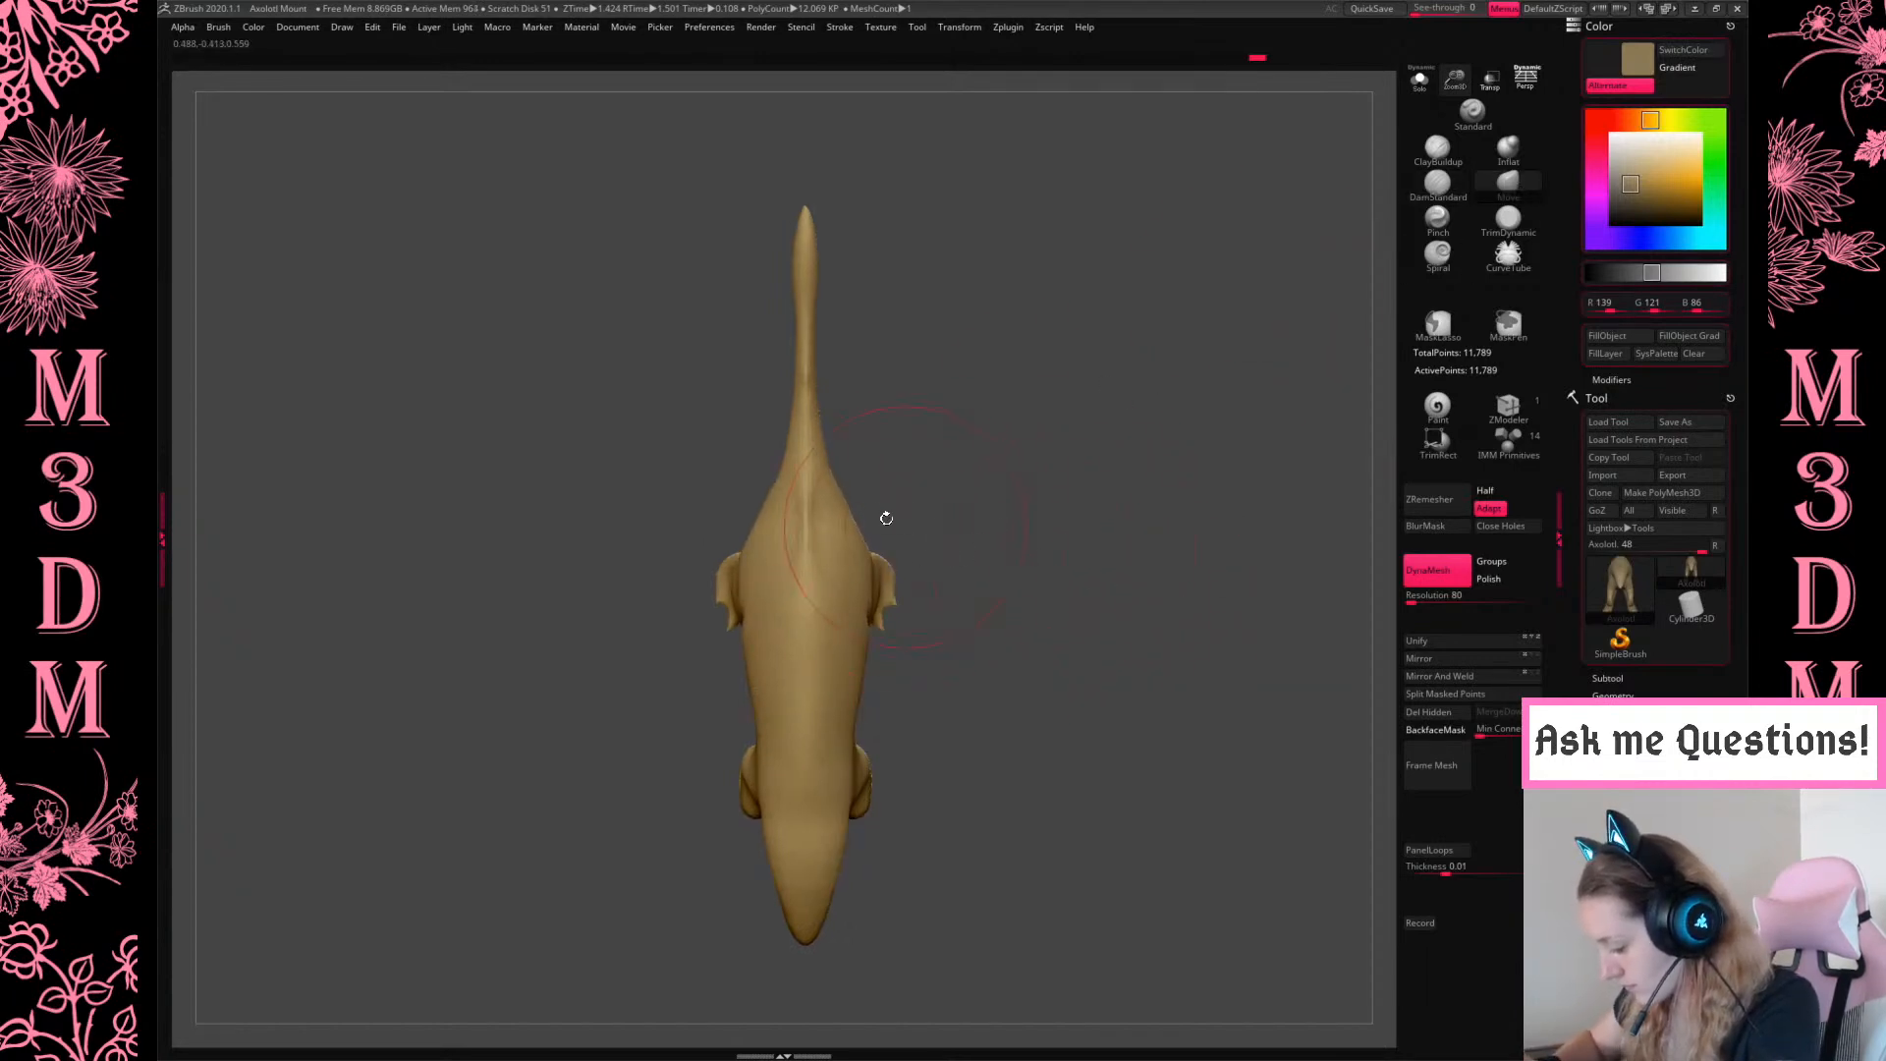
{"action": "left_click_drag", "start_coordinate": [944, 458], "coordinate": [946, 547], "text": "alt"}
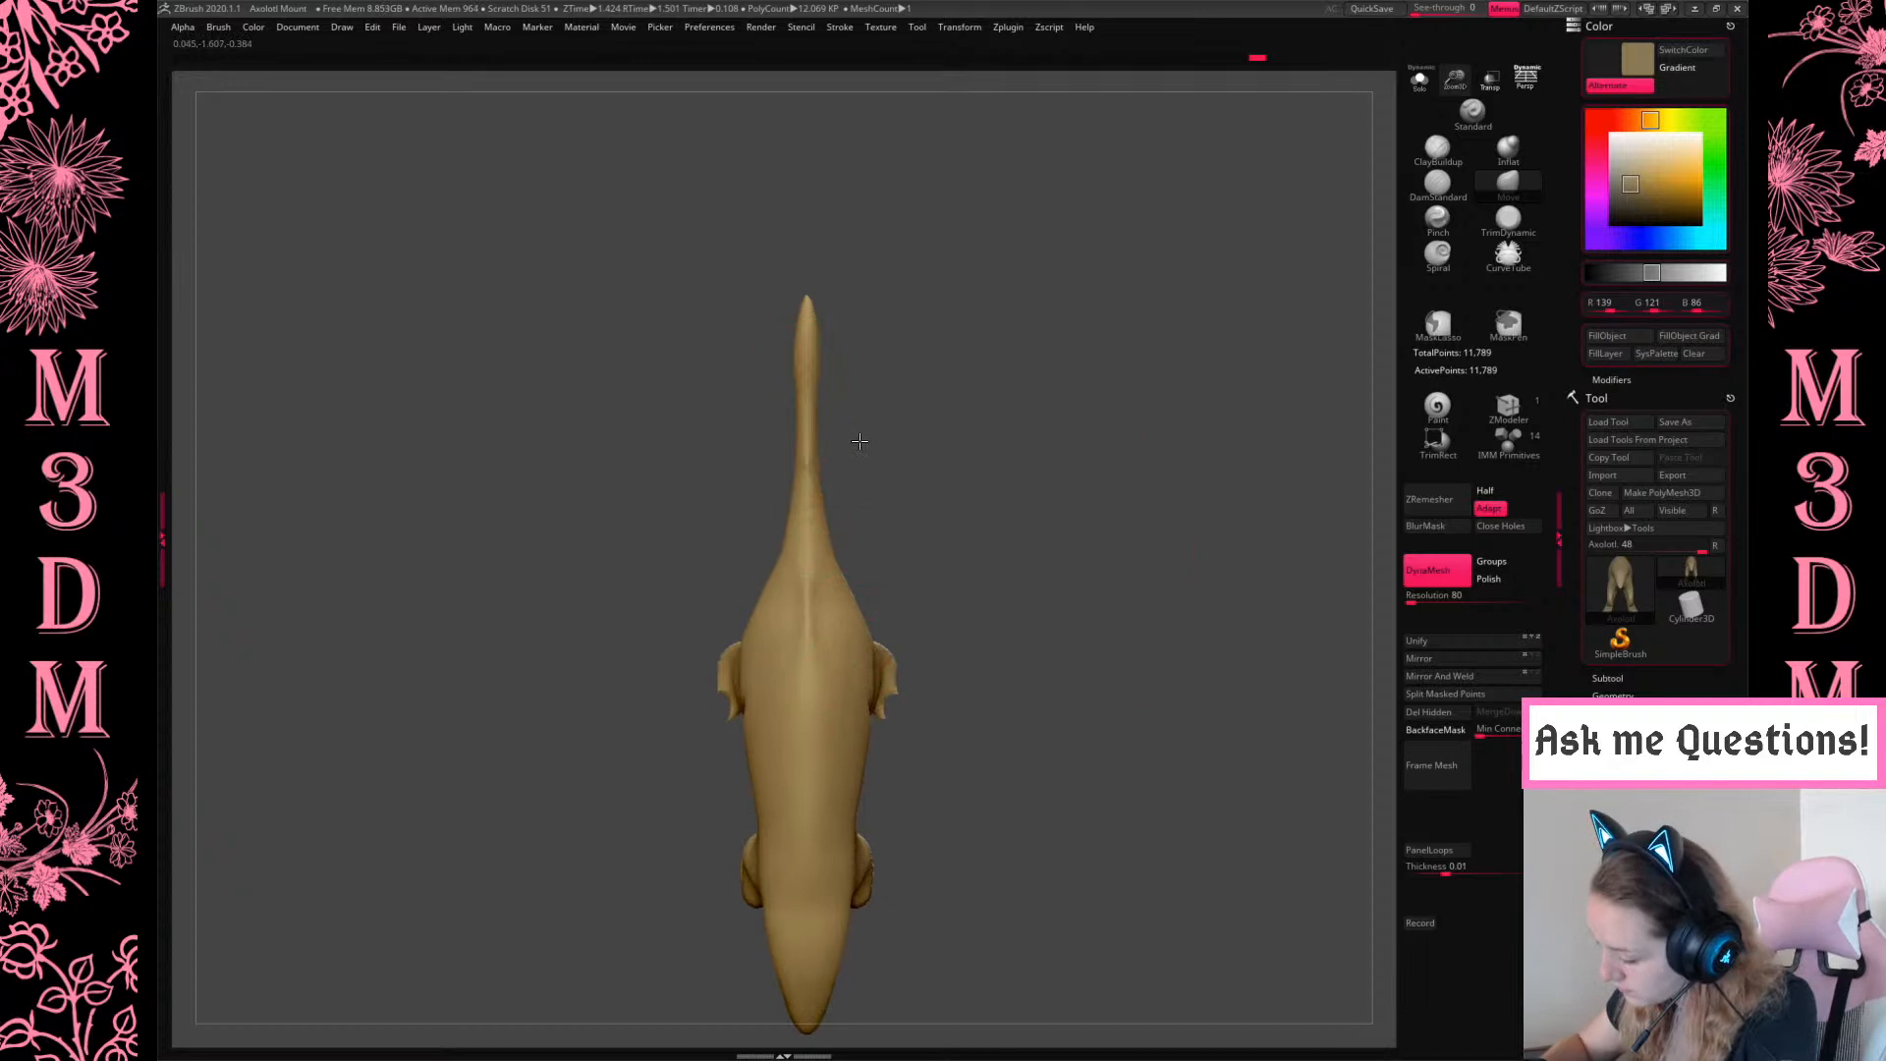
{"action": "left_click", "coordinate": [1508, 149]}
{"action": "left_click_drag", "start_coordinate": [821, 379], "coordinate": [827, 519]}
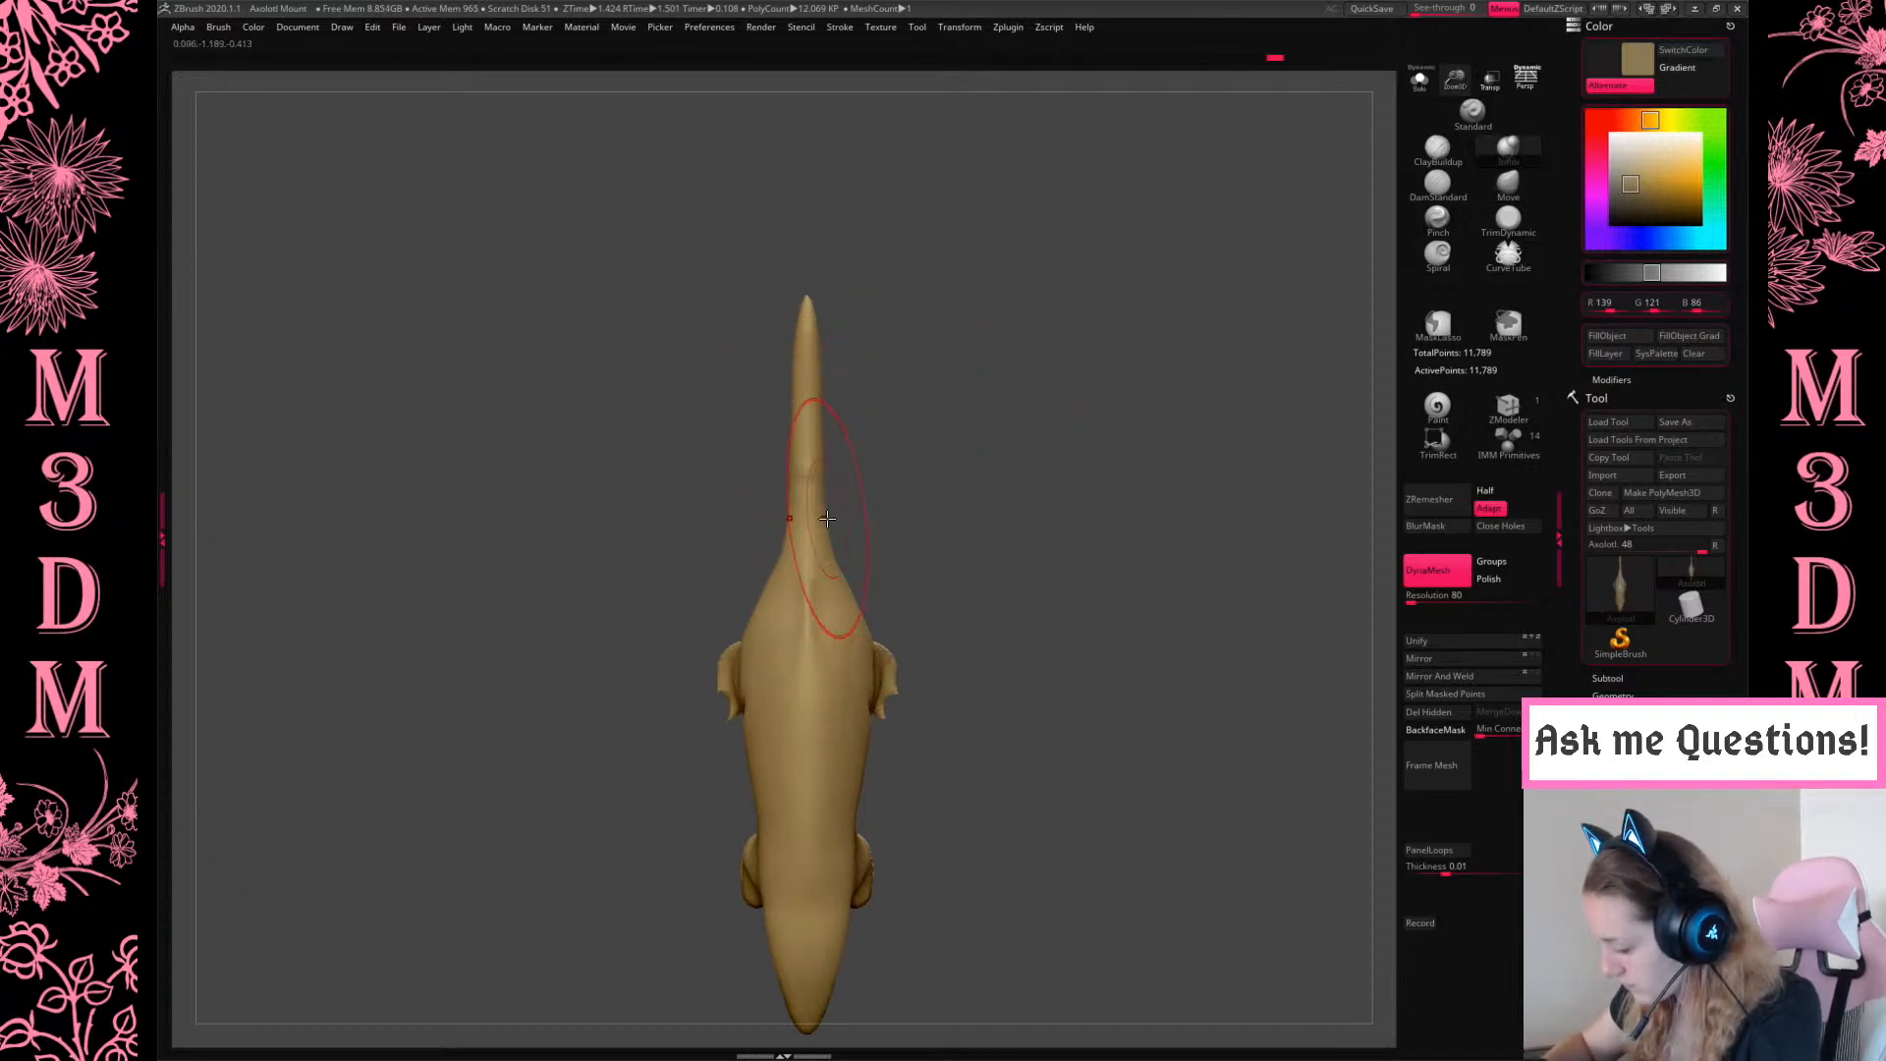
{"action": "mouse_move", "coordinate": [1096, 567]}
{"action": "left_mouse_down"}
{"action": "mouse_move", "coordinate": [1074, 568]}
{"action": "mouse_move", "coordinate": [1095, 602]}
{"action": "mouse_move", "coordinate": [1070, 601]}
{"action": "left_mouse_up"}
Adjust the Move brush size and pull the hind feet outward symmetrically, working from below
{"action": "key", "text": "space"}
{"action": "left_click_drag", "start_coordinate": [1179, 490], "coordinate": [784, 562]}
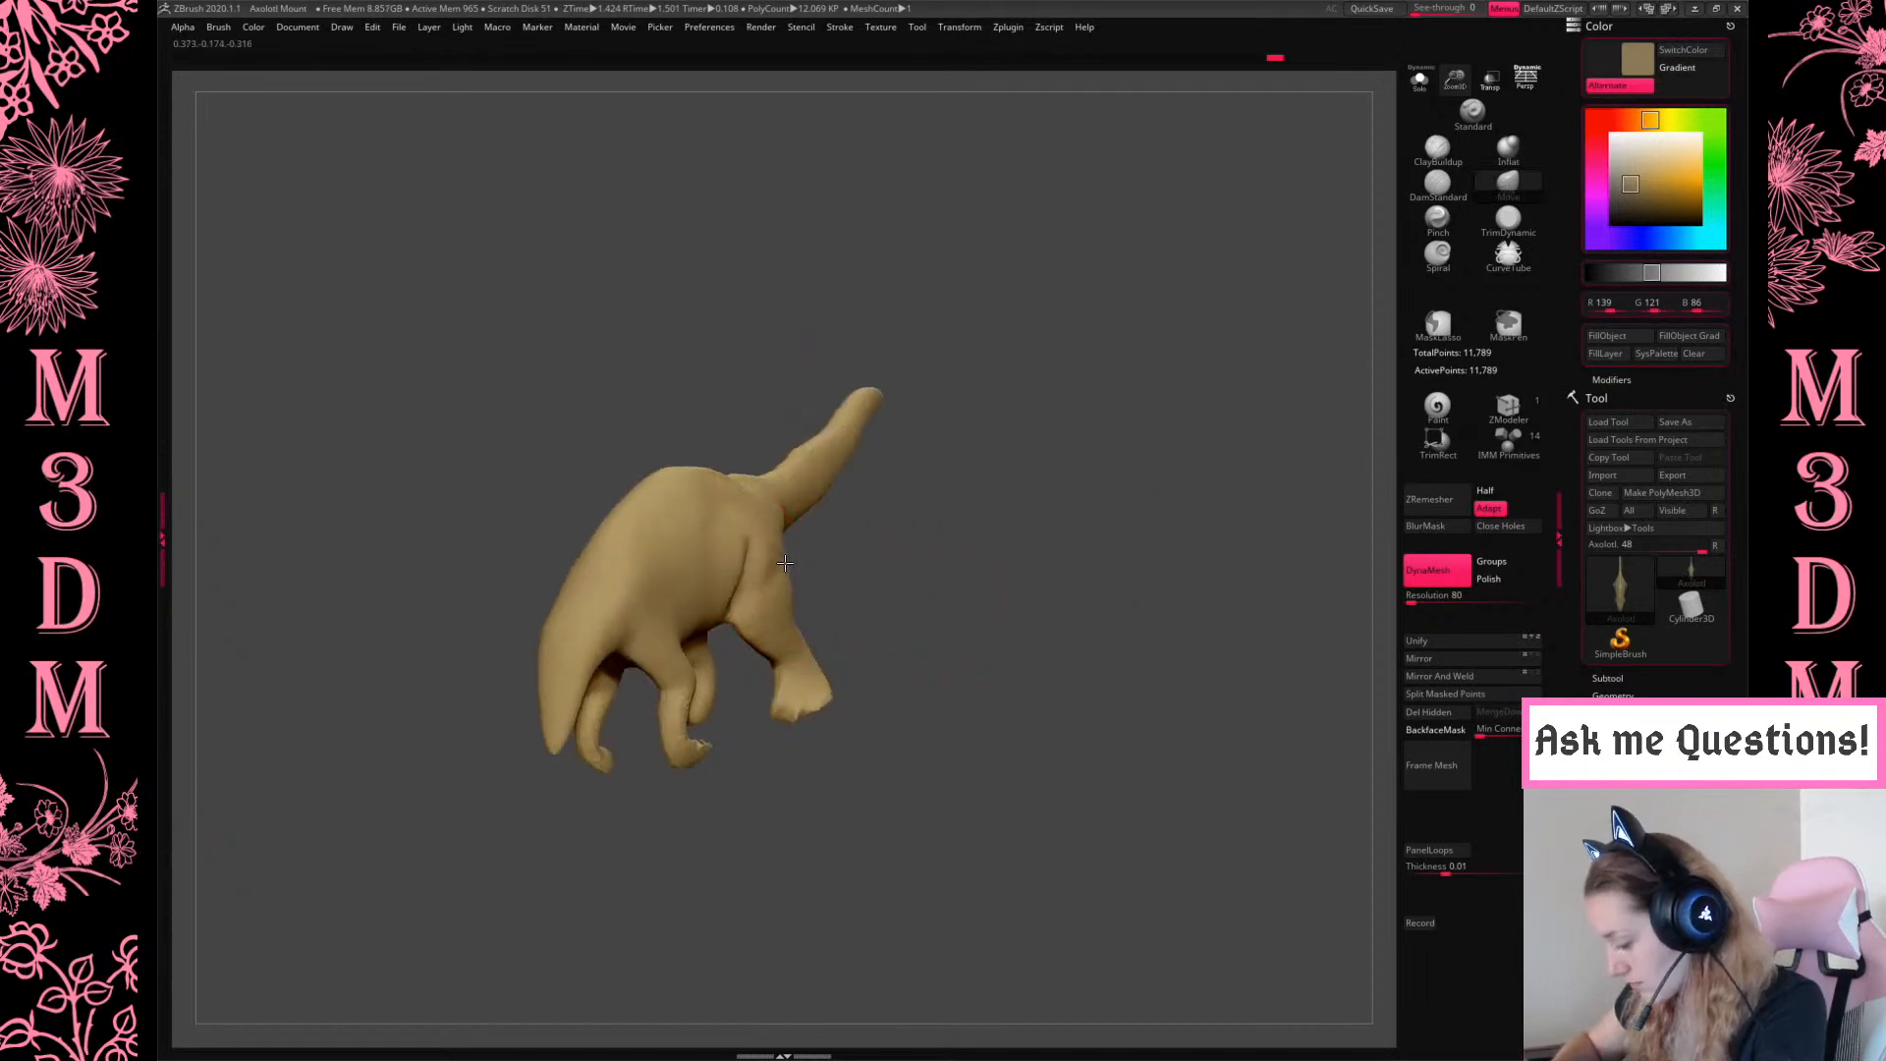
{"action": "mouse_move", "coordinate": [904, 595]}
{"action": "left_mouse_down"}
{"action": "mouse_move", "coordinate": [961, 603]}
{"action": "mouse_move", "coordinate": [919, 574]}
{"action": "left_mouse_up"}
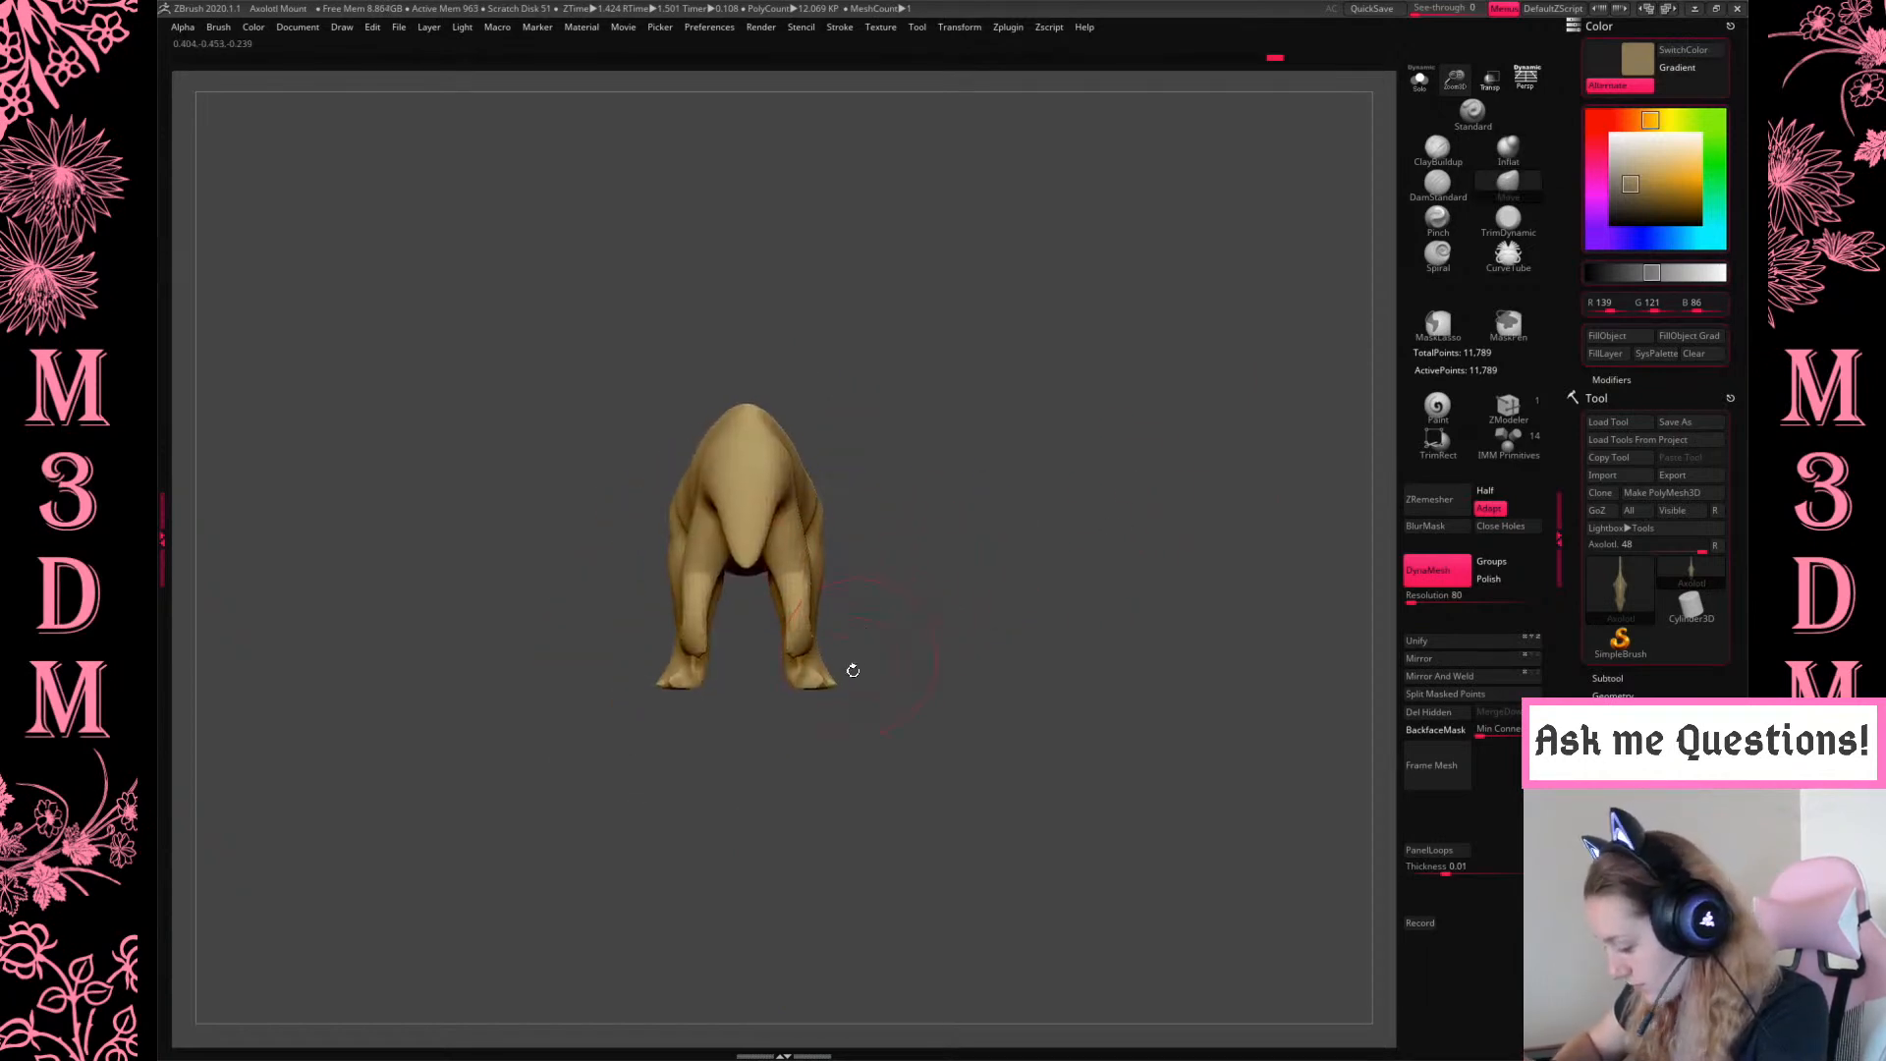
{"action": "mouse_move", "coordinate": [964, 698]}
{"action": "left_mouse_down", "text": "shift"}
{"action": "mouse_move", "coordinate": [966, 501]}
{"action": "mouse_move", "coordinate": [1001, 585]}
{"action": "mouse_move", "coordinate": [967, 555]}
{"action": "left_mouse_up", "text": "shift"}
{"action": "key", "text": "space"}
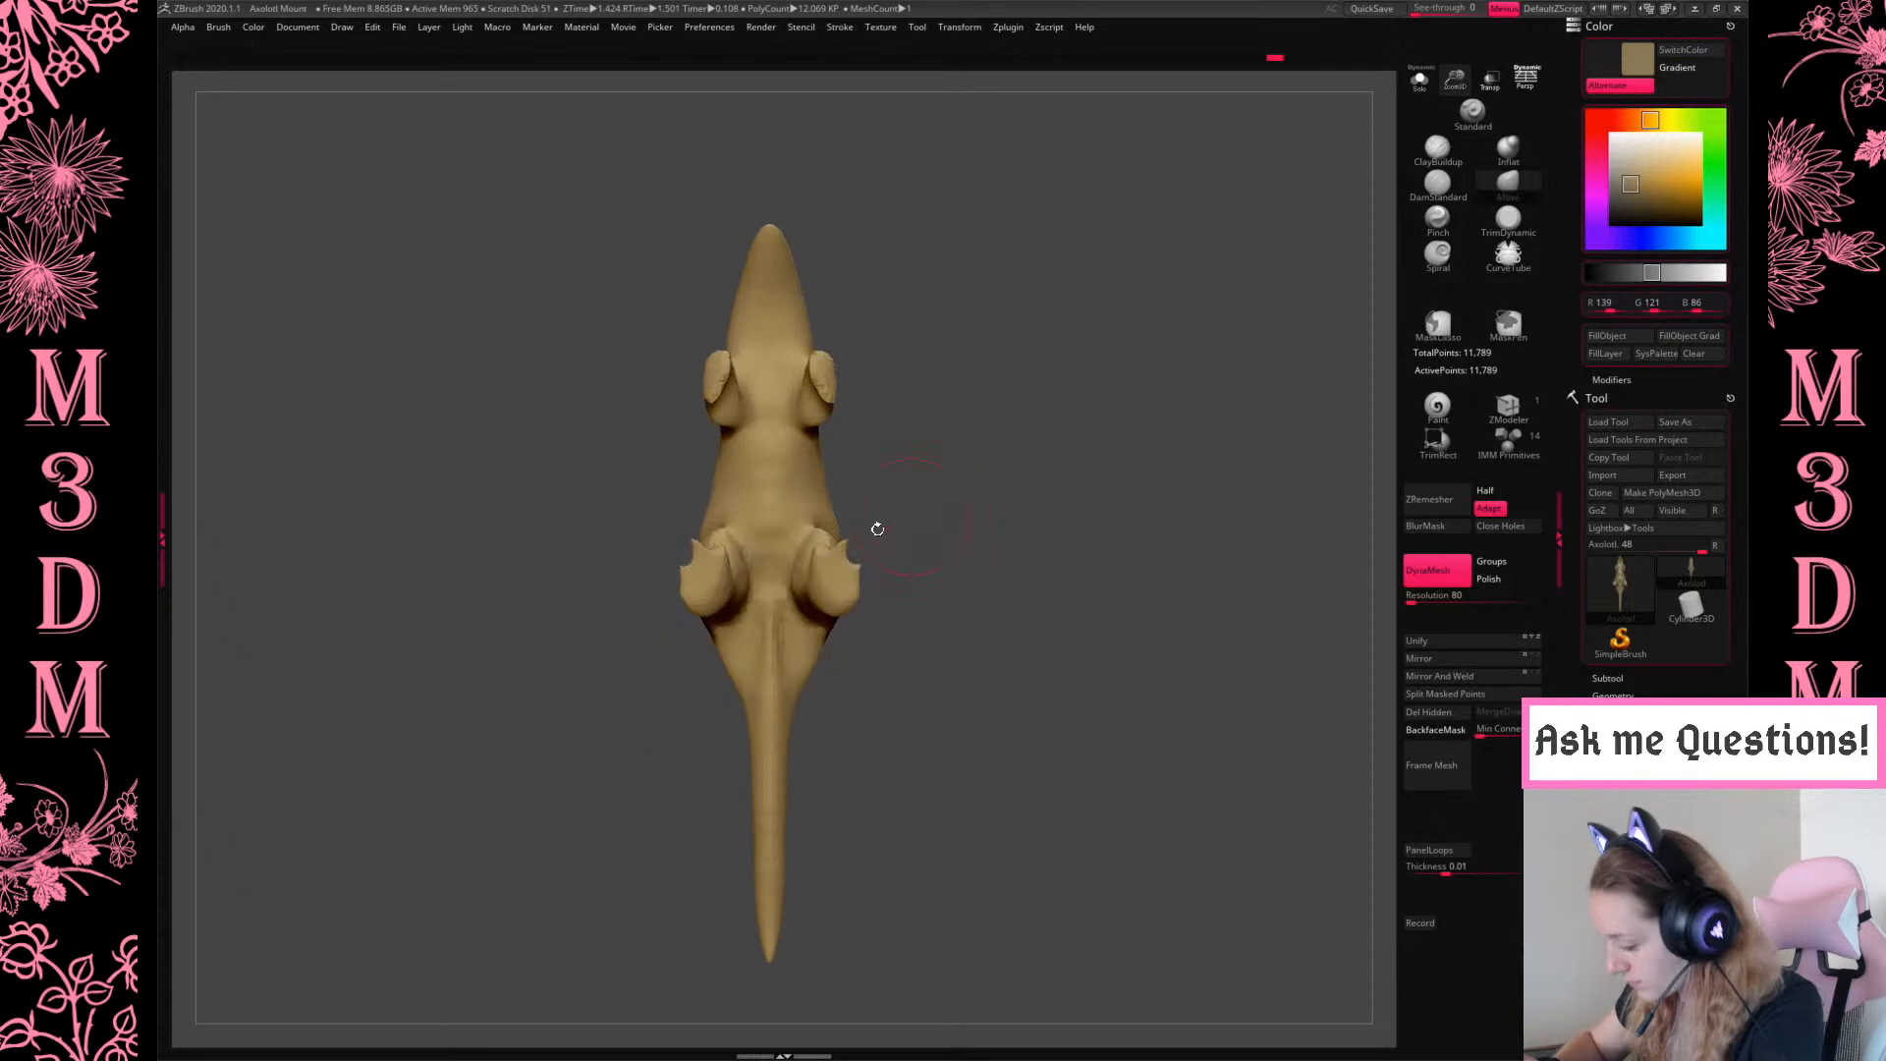
{"action": "left_click_drag", "start_coordinate": [804, 587], "coordinate": [862, 555]}
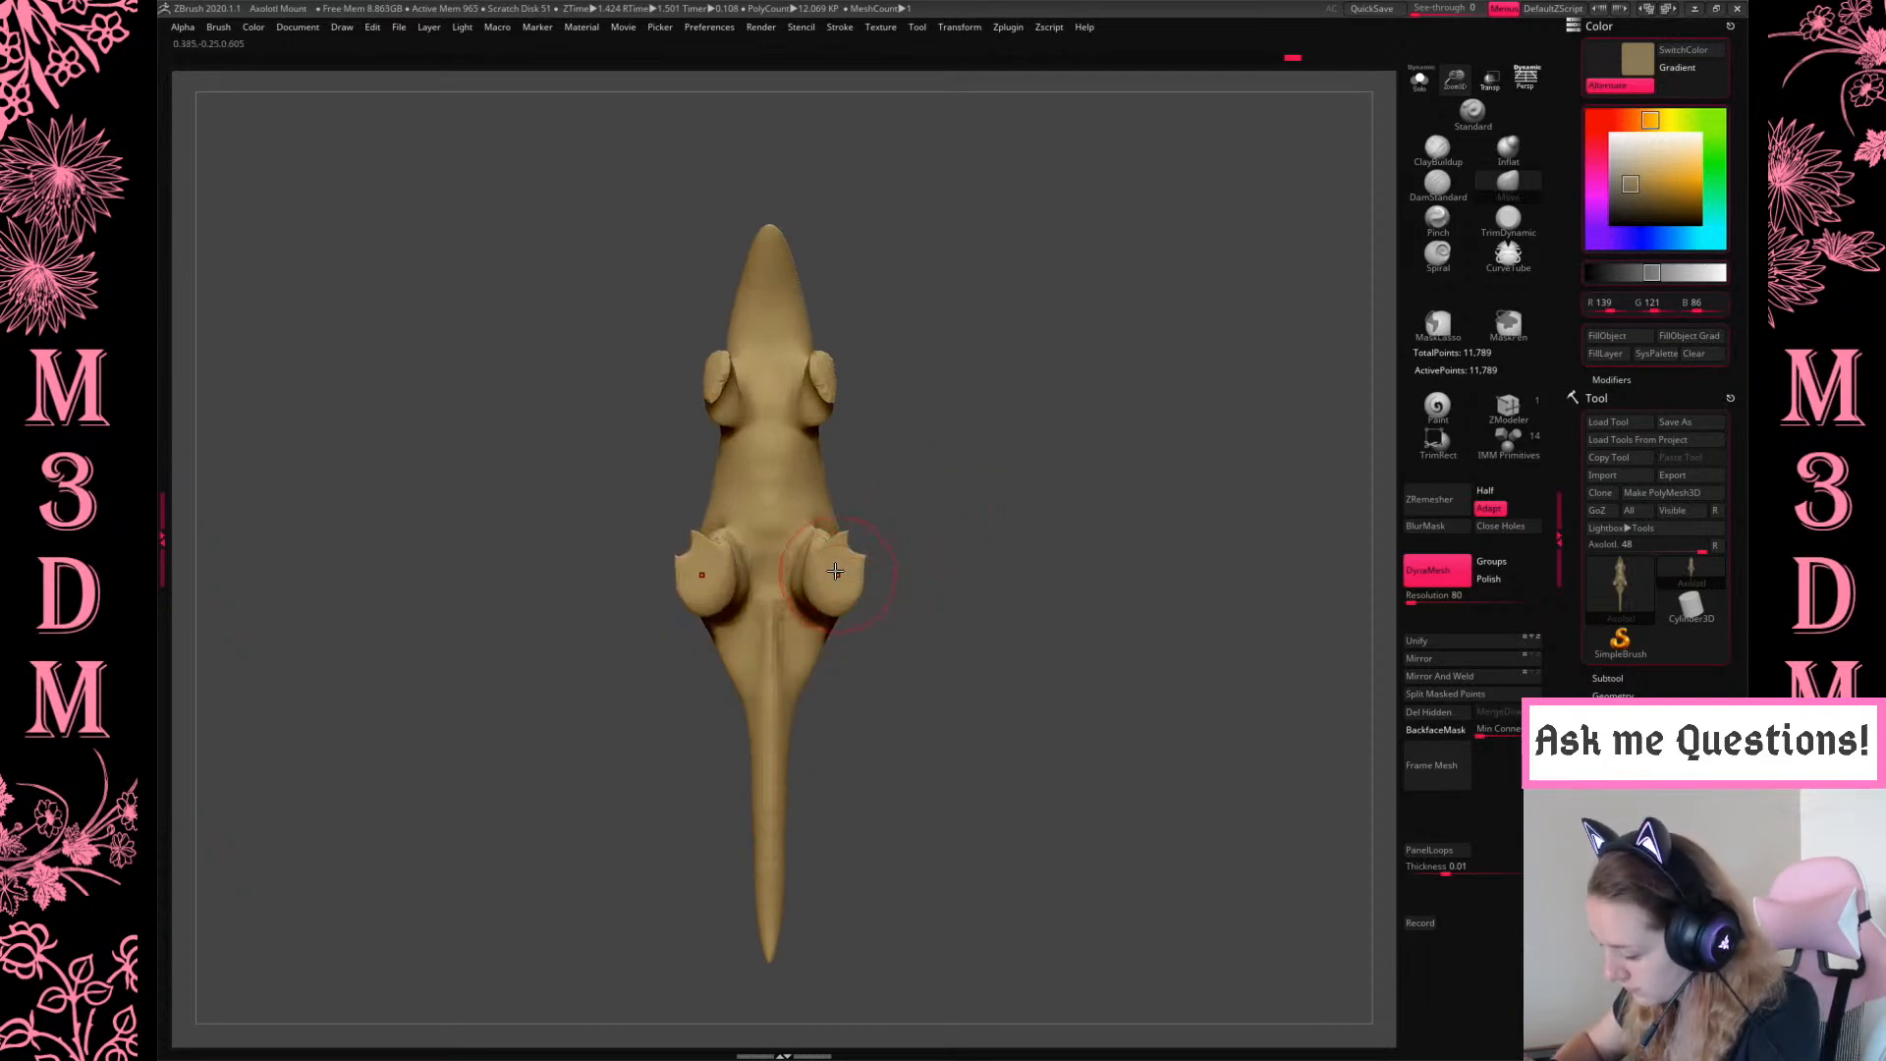
{"action": "mouse_move", "coordinate": [915, 445]}
{"action": "left_mouse_down"}
{"action": "mouse_move", "coordinate": [1035, 615]}
{"action": "mouse_move", "coordinate": [1022, 581]}
{"action": "mouse_move", "coordinate": [857, 561]}
{"action": "left_mouse_up"}
{"action": "key", "text": "space"}
Rebuild the sculpt's mesh with DynaMesh
{"action": "left_click_drag", "start_coordinate": [786, 619], "coordinate": [939, 563], "text": "ctrl"}
{"action": "left_click_drag", "start_coordinate": [1052, 622], "coordinate": [1042, 725], "text": "alt"}
{"action": "left_click_drag", "start_coordinate": [765, 842], "coordinate": [1075, 670], "text": "ctrl"}
{"action": "left_click_drag", "start_coordinate": [1222, 685], "coordinate": [1110, 619]}
{"action": "right_click", "coordinate": [1110, 619]}
{"action": "left_click_drag", "start_coordinate": [1454, 81], "coordinate": [1480, 157]}
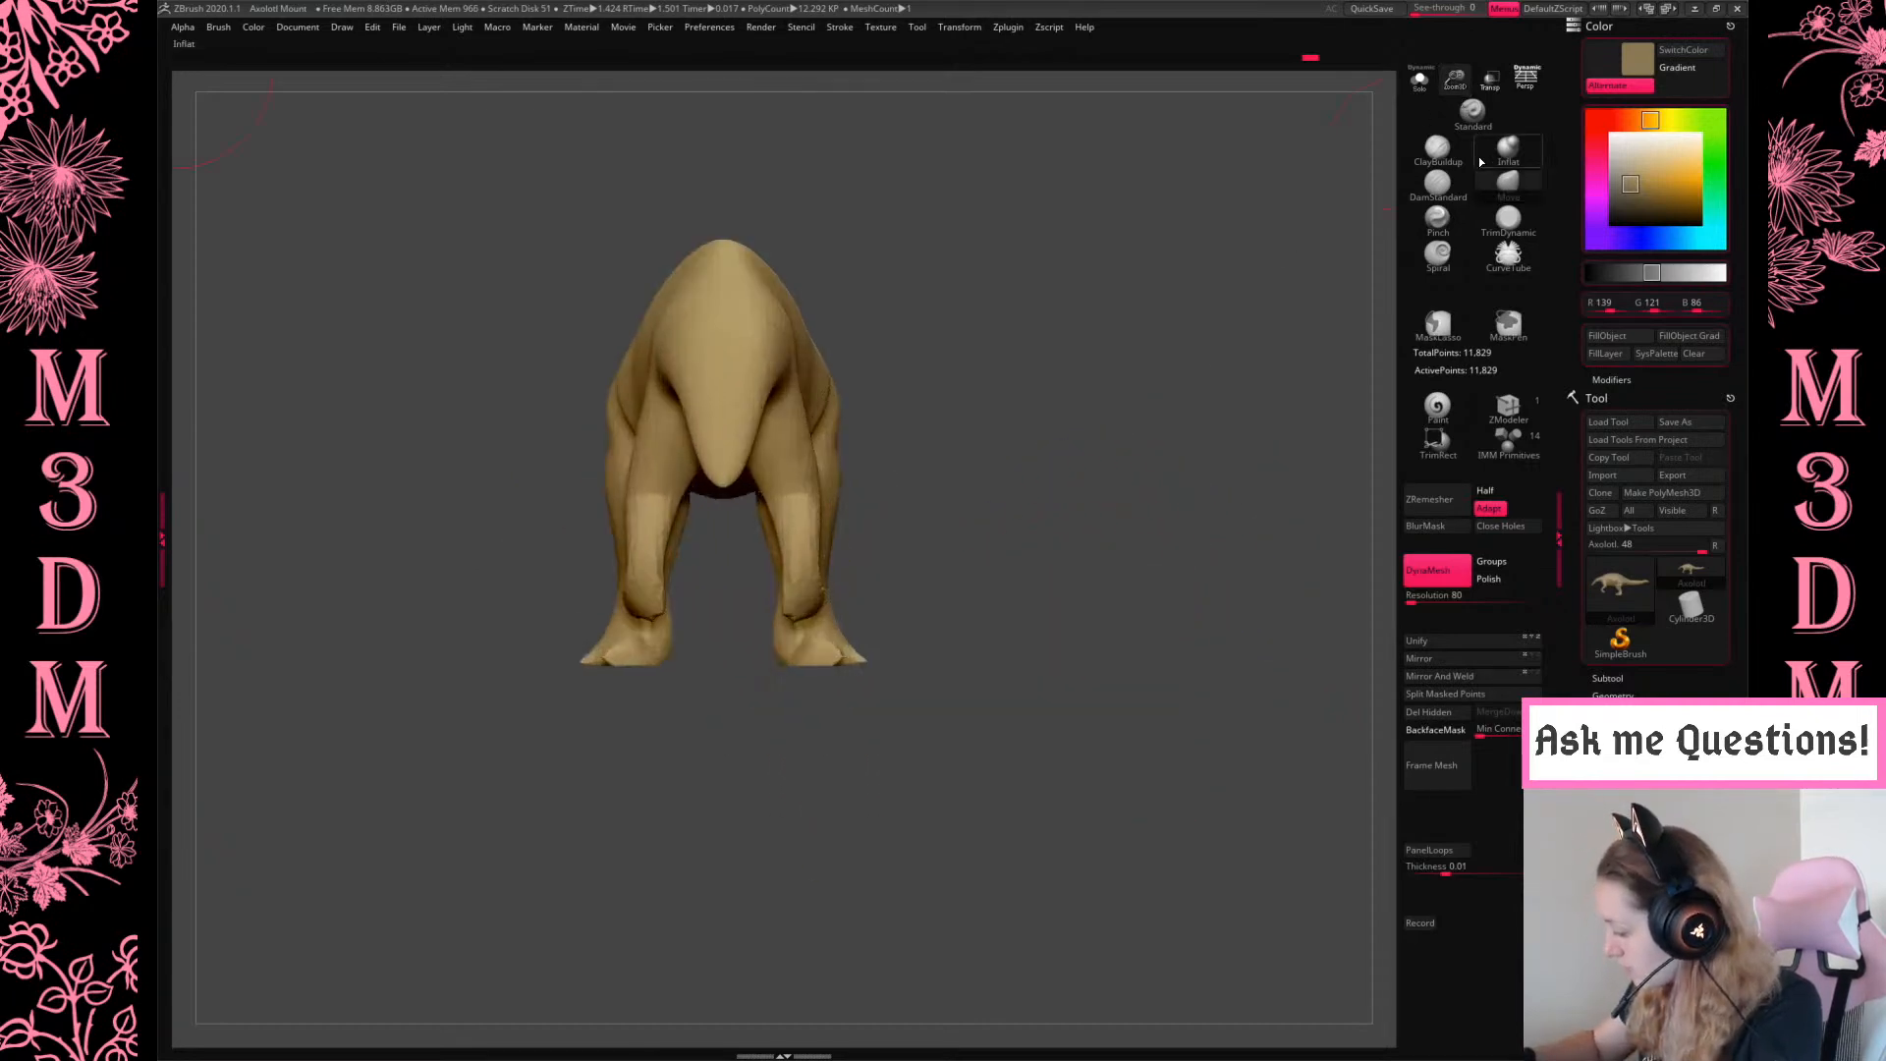
Carve creases where the front and hind legs meet the belly with the DamStandard brush, working from below
{"action": "right_click", "coordinate": [1036, 616]}
{"action": "left_click_drag", "start_coordinate": [1037, 616], "coordinate": [986, 416]}
{"action": "right_click", "coordinate": [738, 341]}
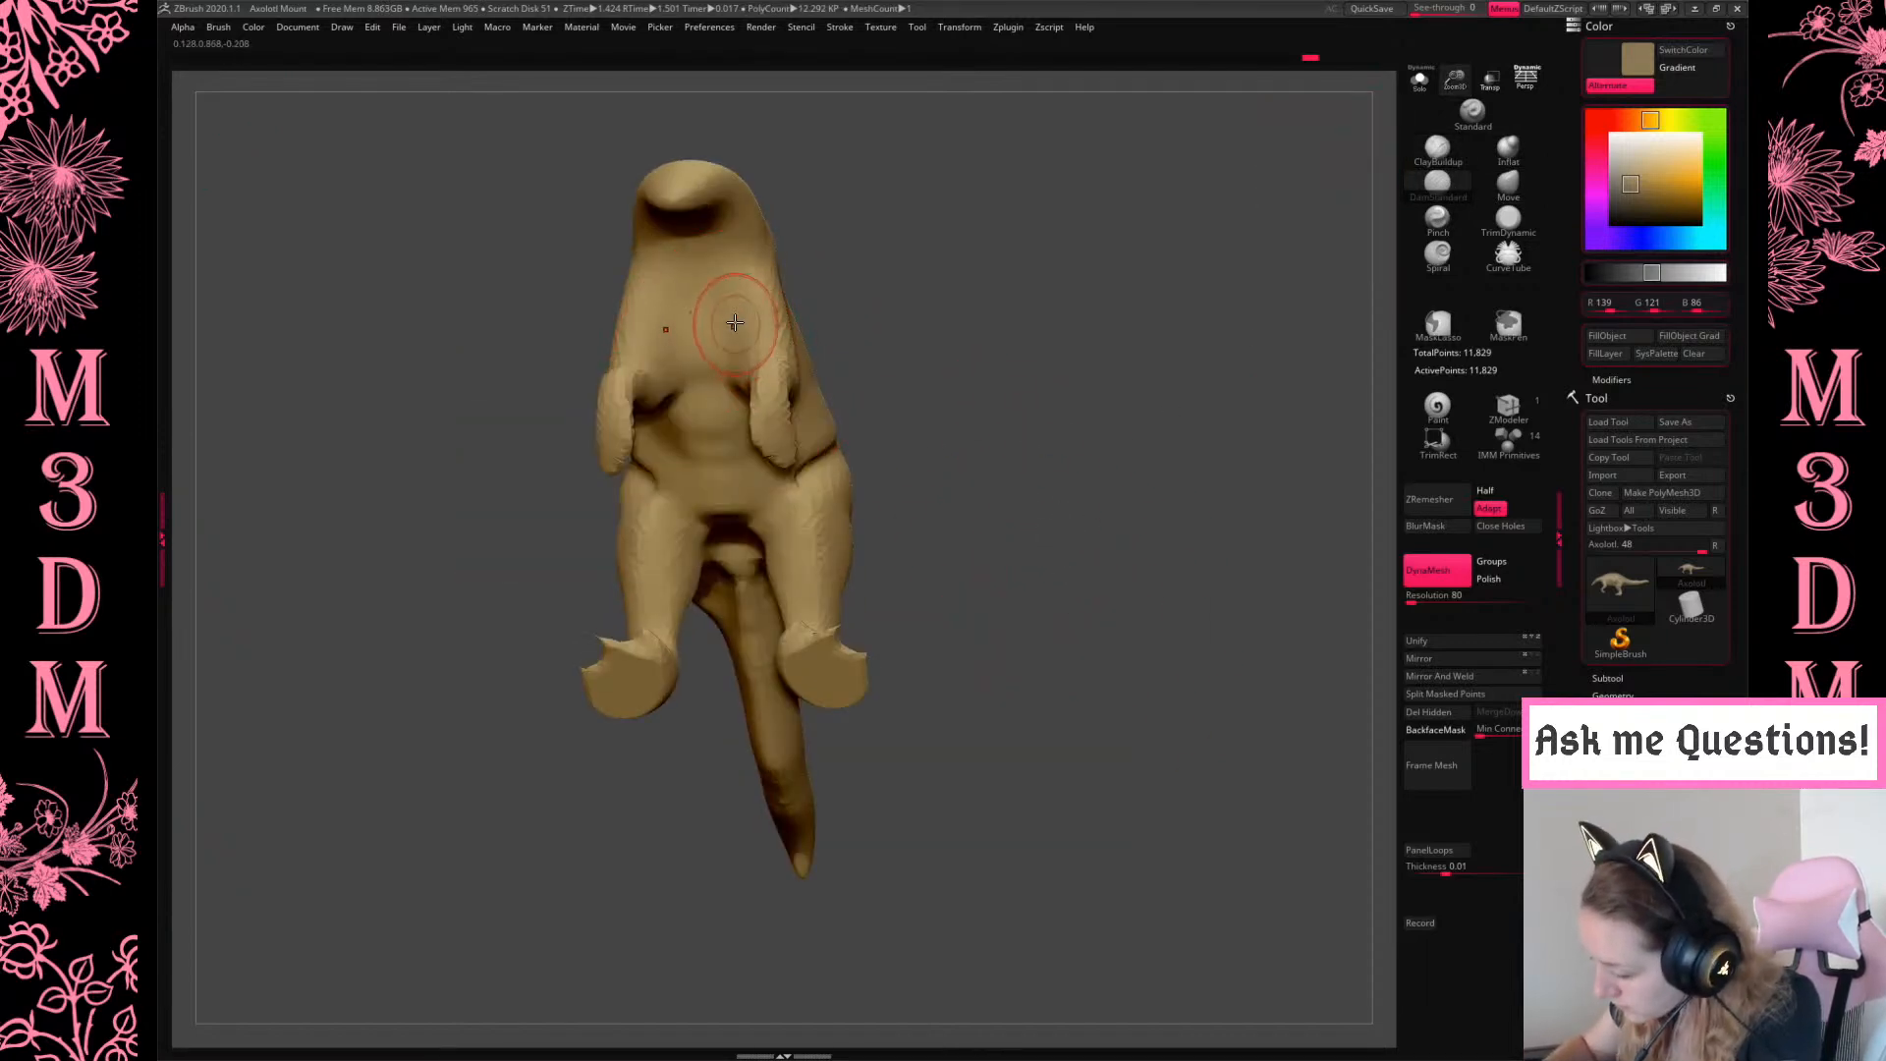
{"action": "left_click_drag", "start_coordinate": [927, 286], "coordinate": [742, 408]}
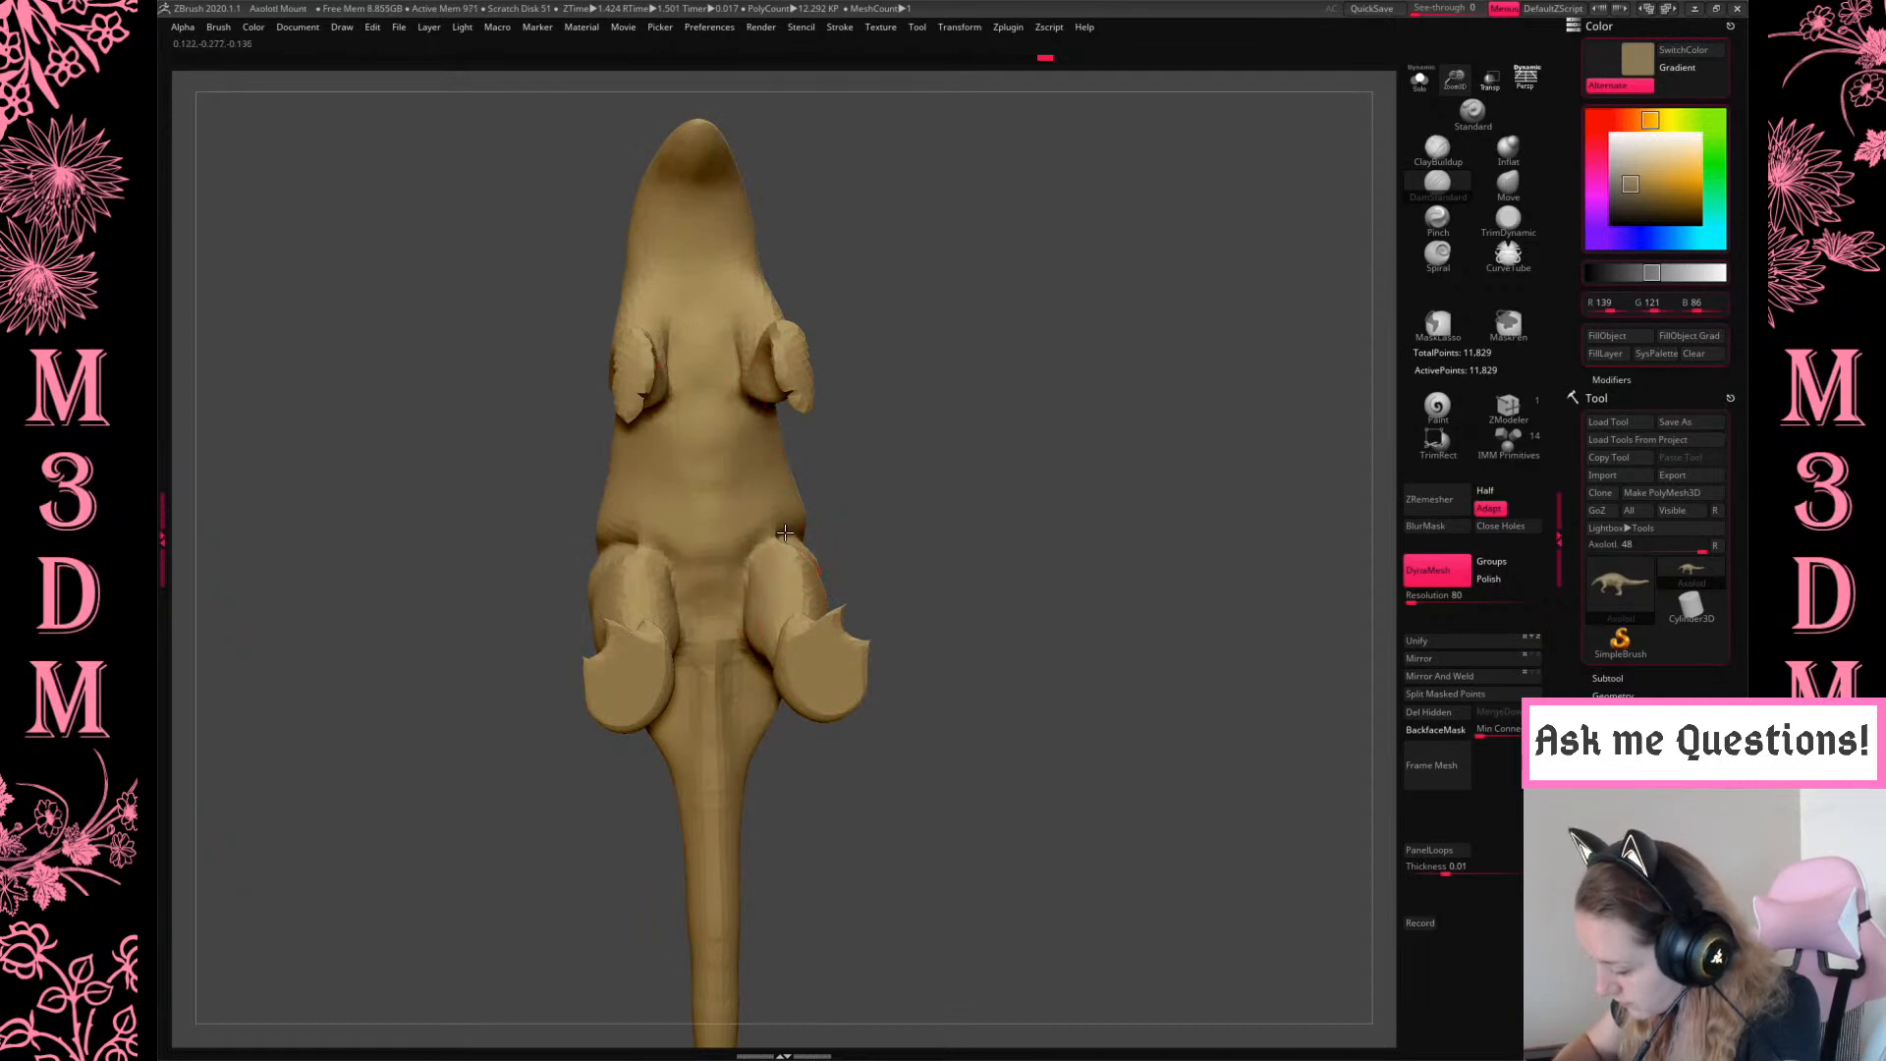
{"action": "mouse_move", "coordinate": [842, 525]}
{"action": "left_mouse_down"}
{"action": "mouse_move", "coordinate": [960, 623]}
{"action": "mouse_move", "coordinate": [880, 512]}
{"action": "left_mouse_up"}
Adjust the DamStandard brush size and deepen the creases around the shoulders and hips from the side
{"action": "left_click_drag", "start_coordinate": [938, 658], "coordinate": [1073, 767]}
{"action": "mouse_move", "coordinate": [656, 546]}
{"action": "left_mouse_down"}
{"action": "mouse_move", "coordinate": [693, 634]}
{"action": "mouse_move", "coordinate": [629, 570]}
{"action": "left_mouse_up"}
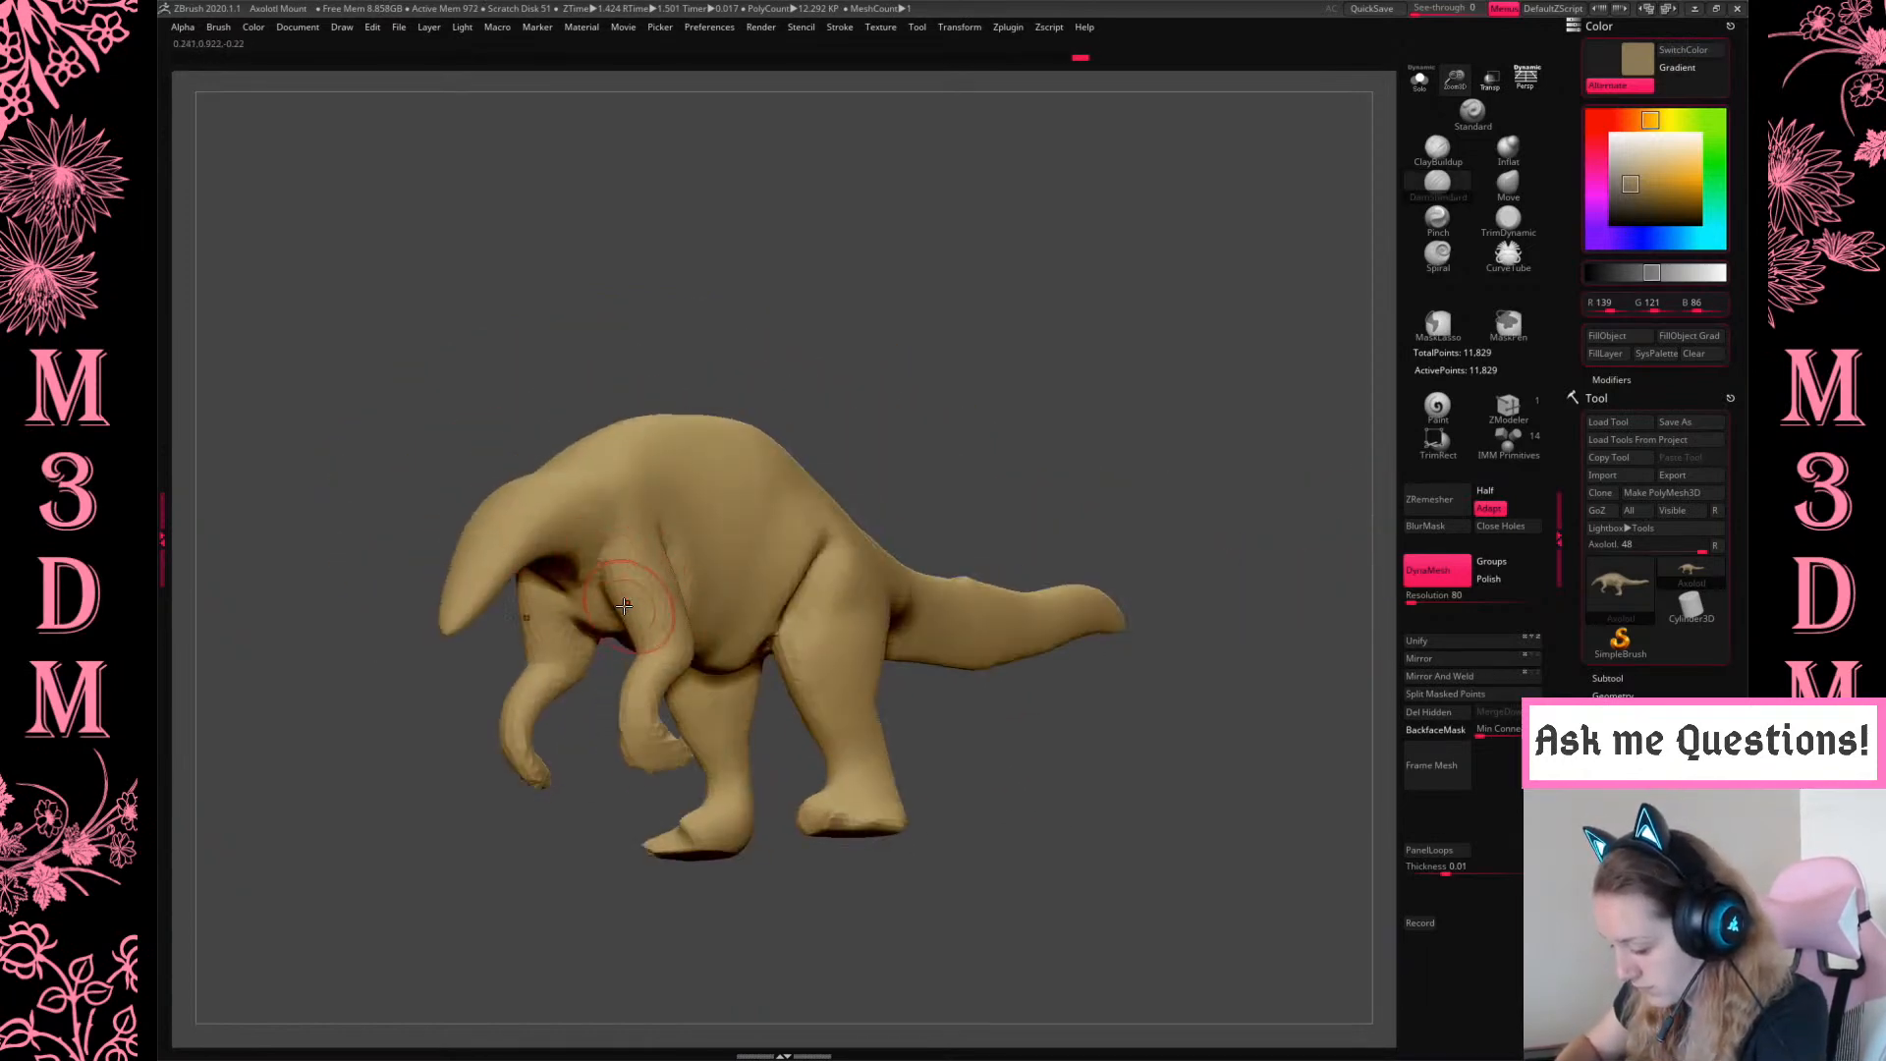
{"action": "mouse_move", "coordinate": [1023, 345]}
{"action": "left_mouse_down"}
{"action": "mouse_move", "coordinate": [1074, 298]}
{"action": "mouse_move", "coordinate": [1033, 463]}
{"action": "left_mouse_up"}
{"action": "left_click_drag", "start_coordinate": [758, 796], "coordinate": [639, 786]}
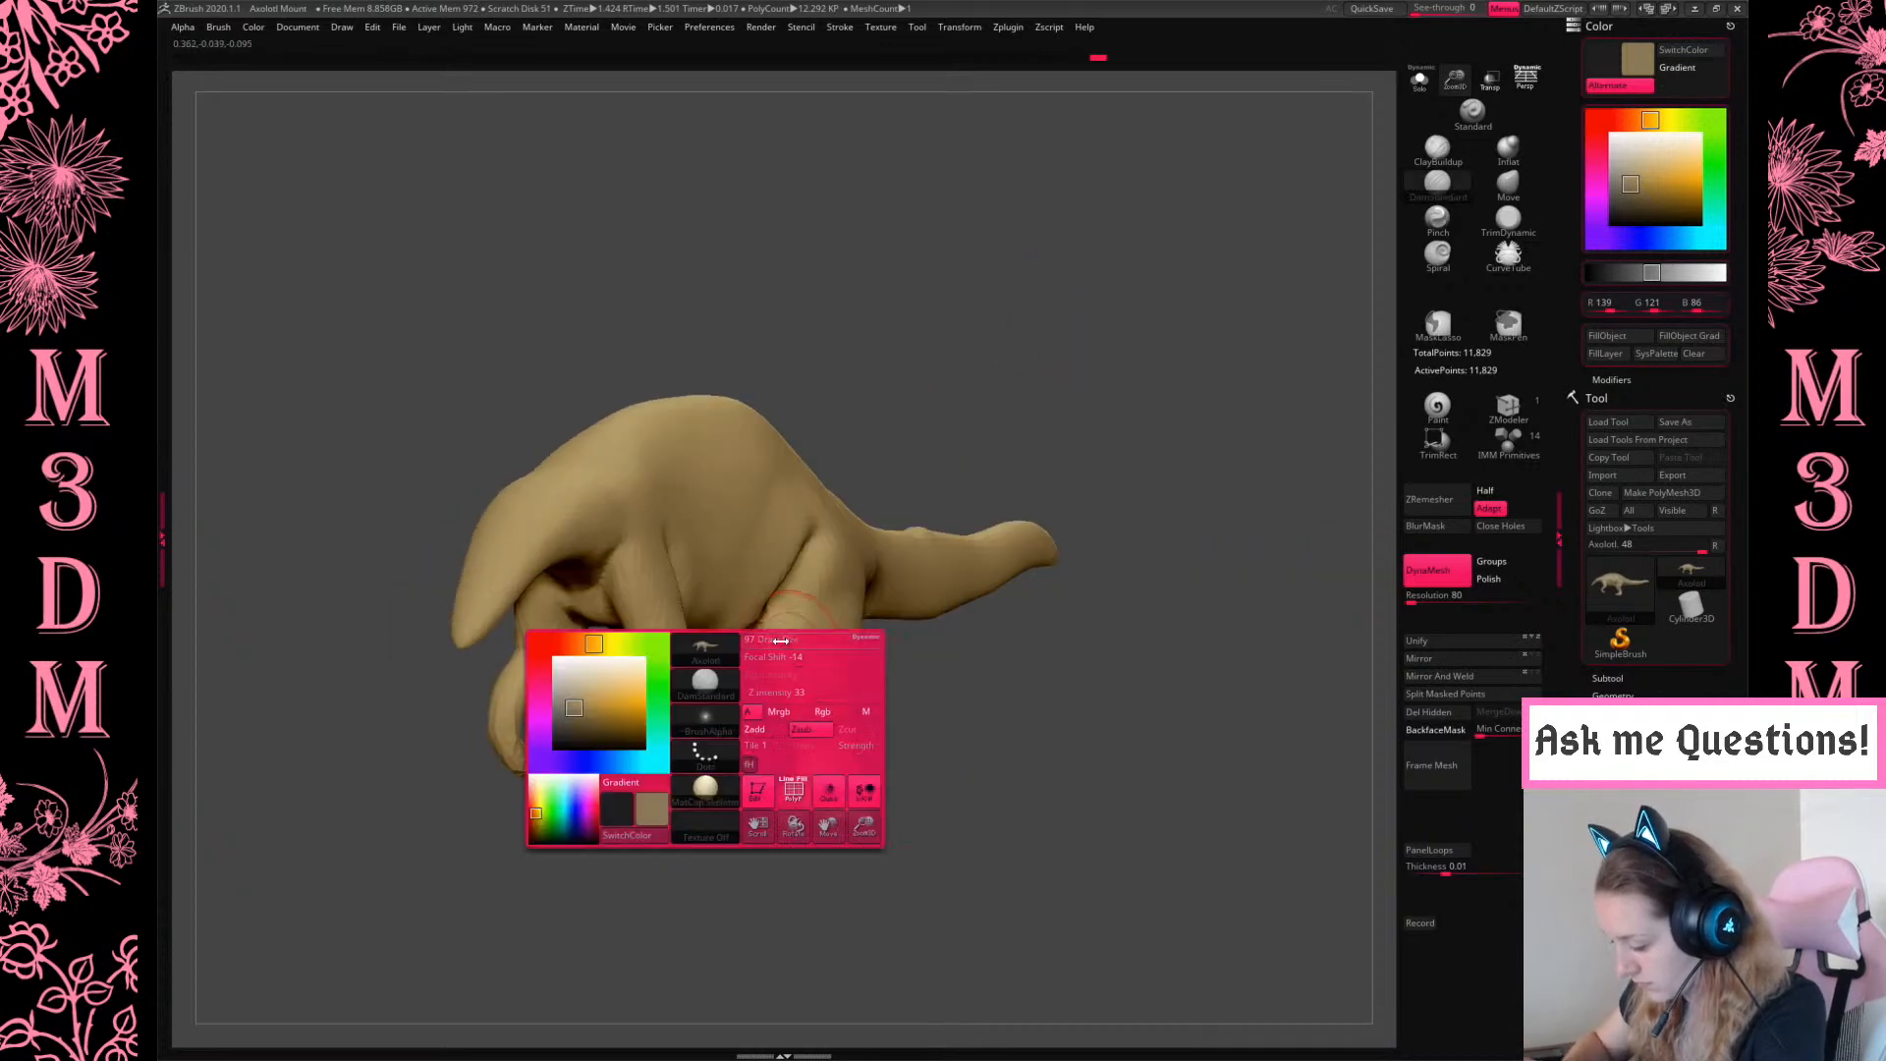
{"action": "left_click_drag", "start_coordinate": [783, 639], "coordinate": [794, 631]}
{"action": "left_click_drag", "start_coordinate": [862, 282], "coordinate": [541, 544], "text": "shift"}
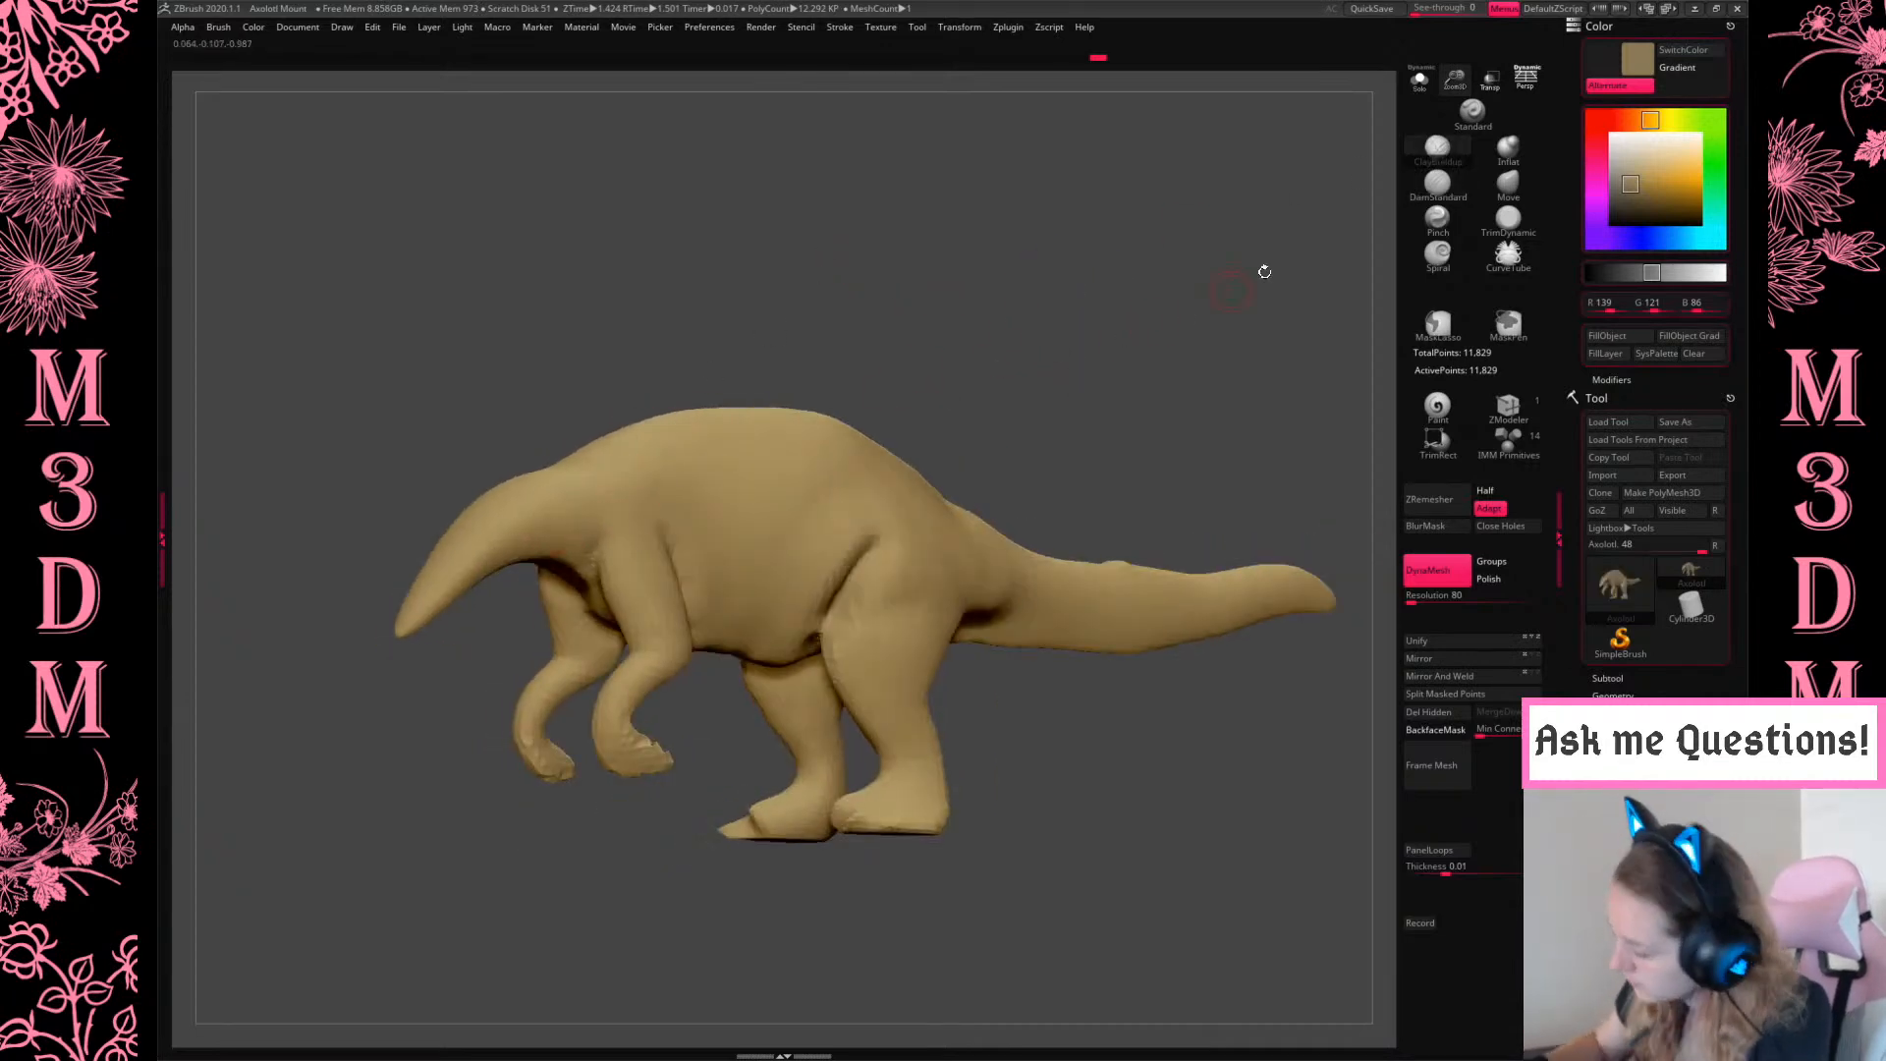
Compare the creature's side profile with the reference drawing using see-through, with the ClayBuildup brush active
{"action": "left_click_drag", "start_coordinate": [1245, 283], "coordinate": [1229, 261]}
{"action": "left_click_drag", "start_coordinate": [1440, 12], "coordinate": [1473, 14]}
{"action": "left_click_drag", "start_coordinate": [1147, 286], "coordinate": [1189, 352]}
{"action": "mouse_move", "coordinate": [1210, 337]}
{"action": "left_mouse_down"}
{"action": "mouse_move", "coordinate": [1212, 398]}
{"action": "mouse_move", "coordinate": [1199, 275]}
{"action": "mouse_move", "coordinate": [1235, 297]}
{"action": "mouse_move", "coordinate": [1220, 307]}
{"action": "left_mouse_up"}
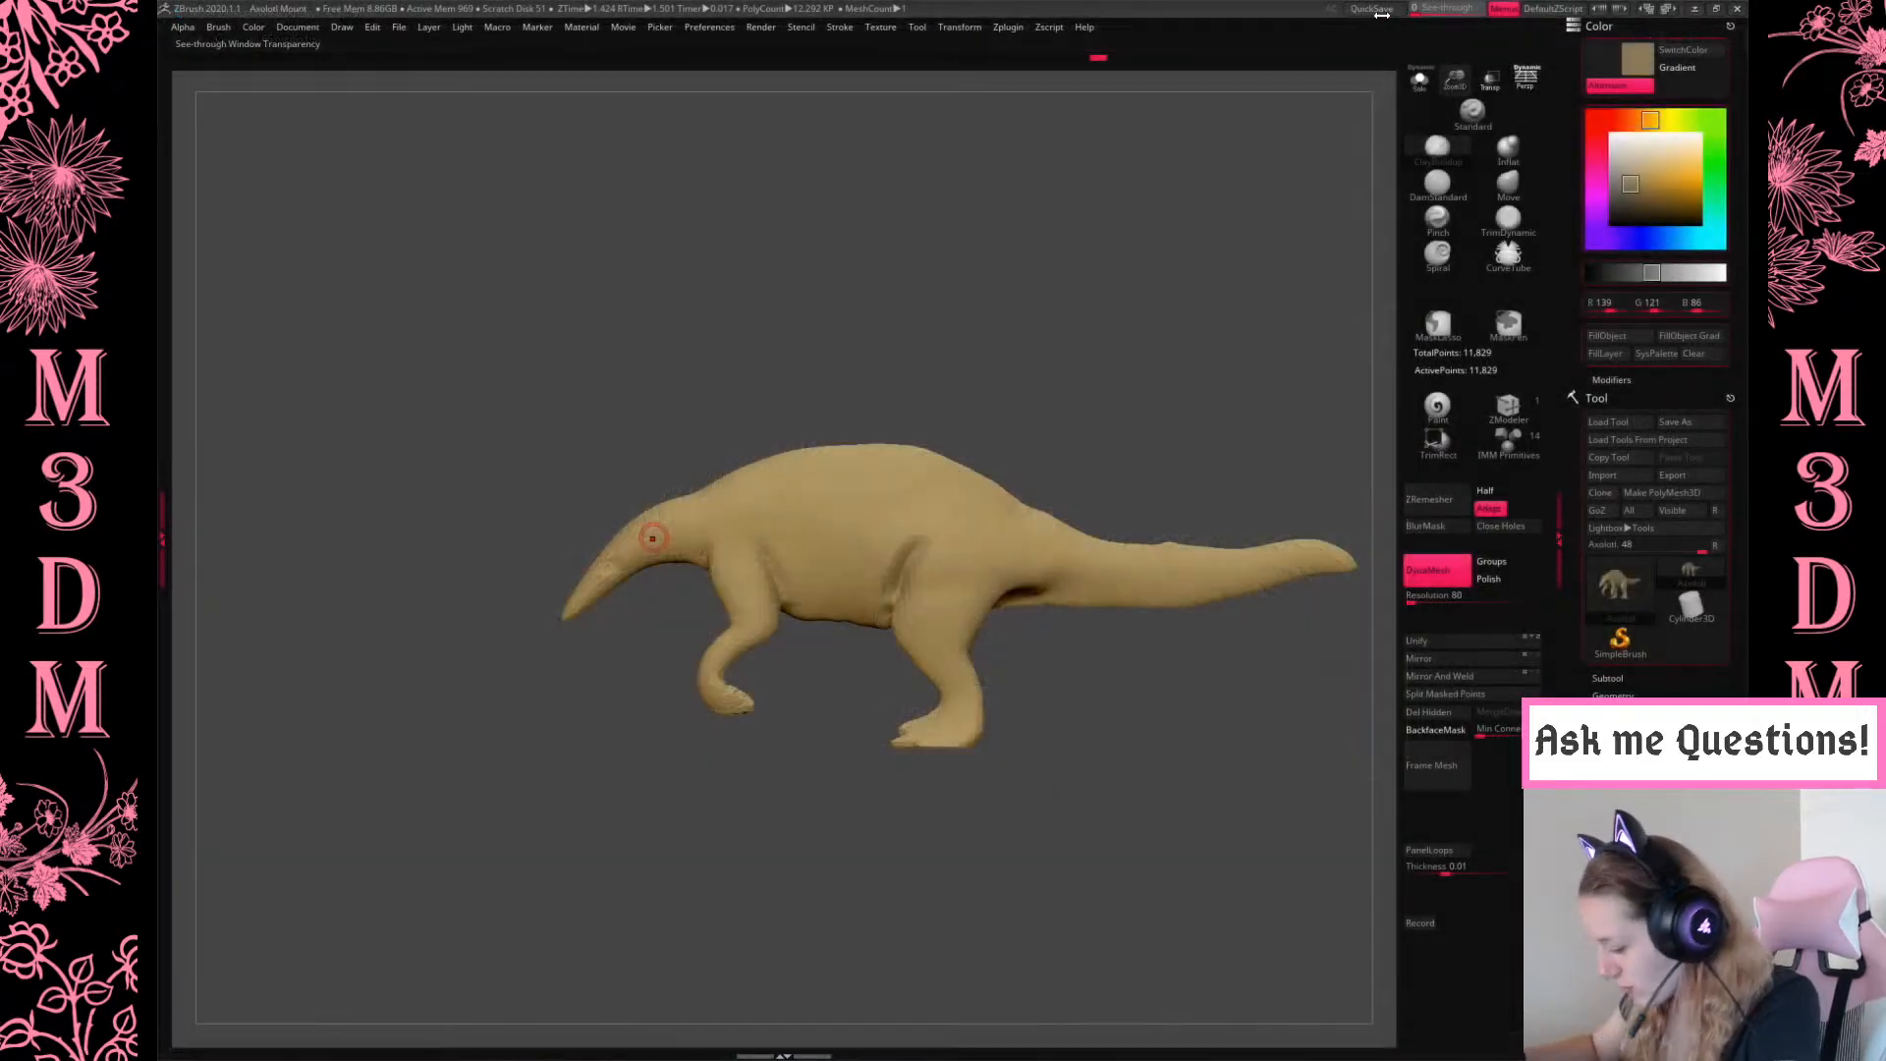
Shrink the ClayBuildup brush and hollow out an eye socket on the side of the head
{"action": "left_click_drag", "start_coordinate": [1148, 373], "coordinate": [1301, 241]}
{"action": "key", "text": "space"}
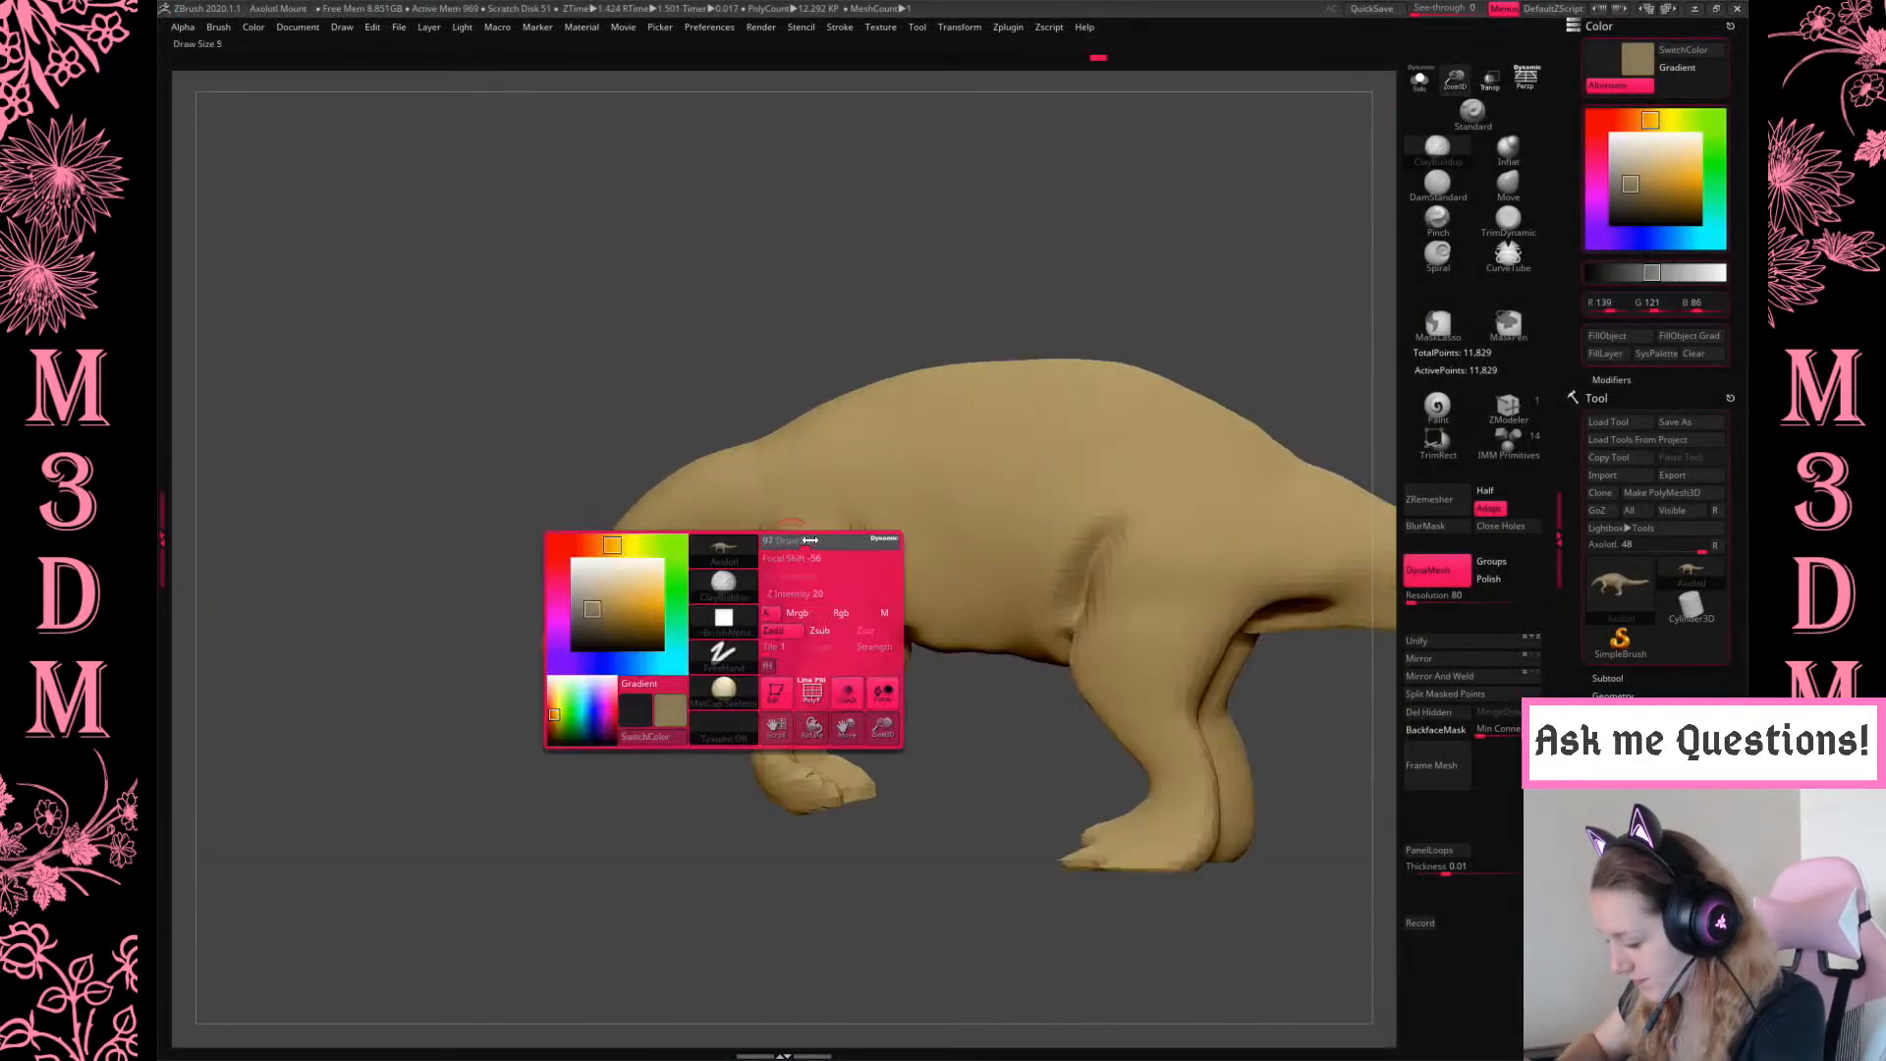
{"action": "left_click_drag", "start_coordinate": [674, 677], "coordinate": [735, 676]}
{"action": "key", "text": "space"}
{"action": "left_click_drag", "start_coordinate": [632, 557], "coordinate": [620, 557]}
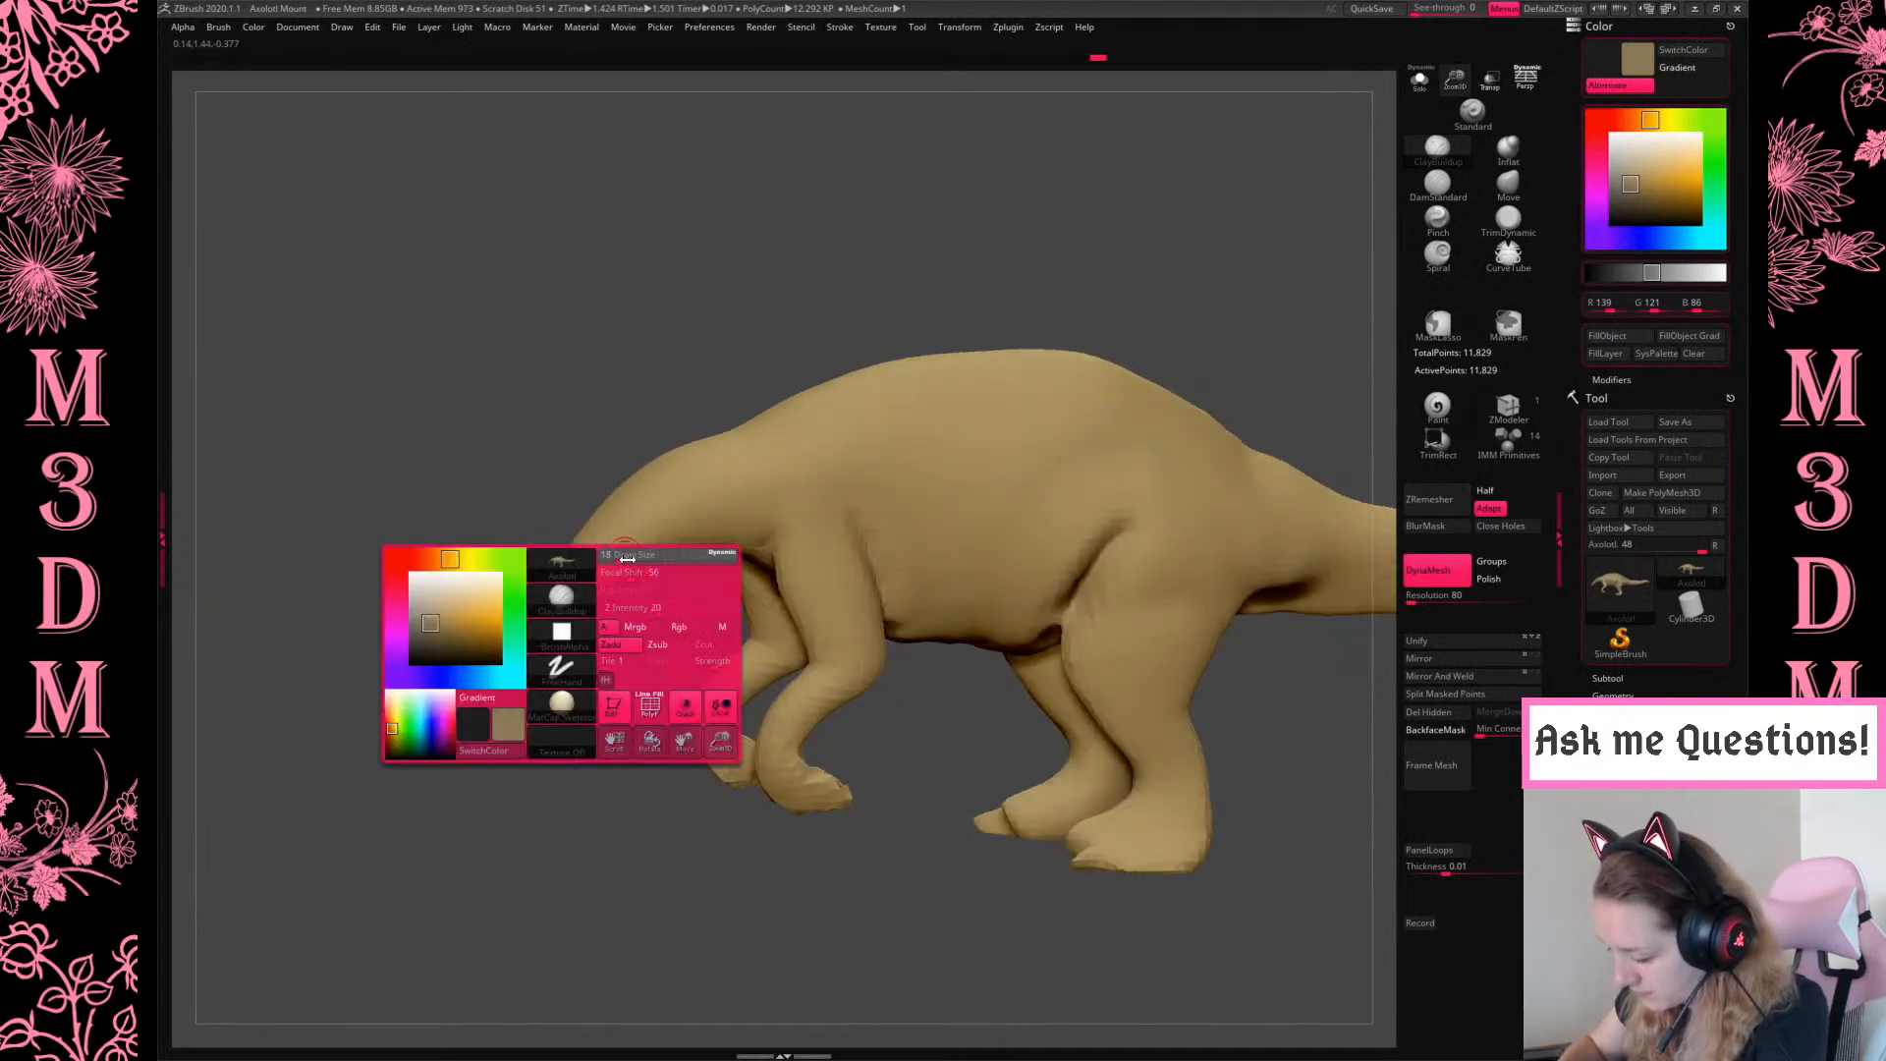
{"action": "key", "text": "space"}
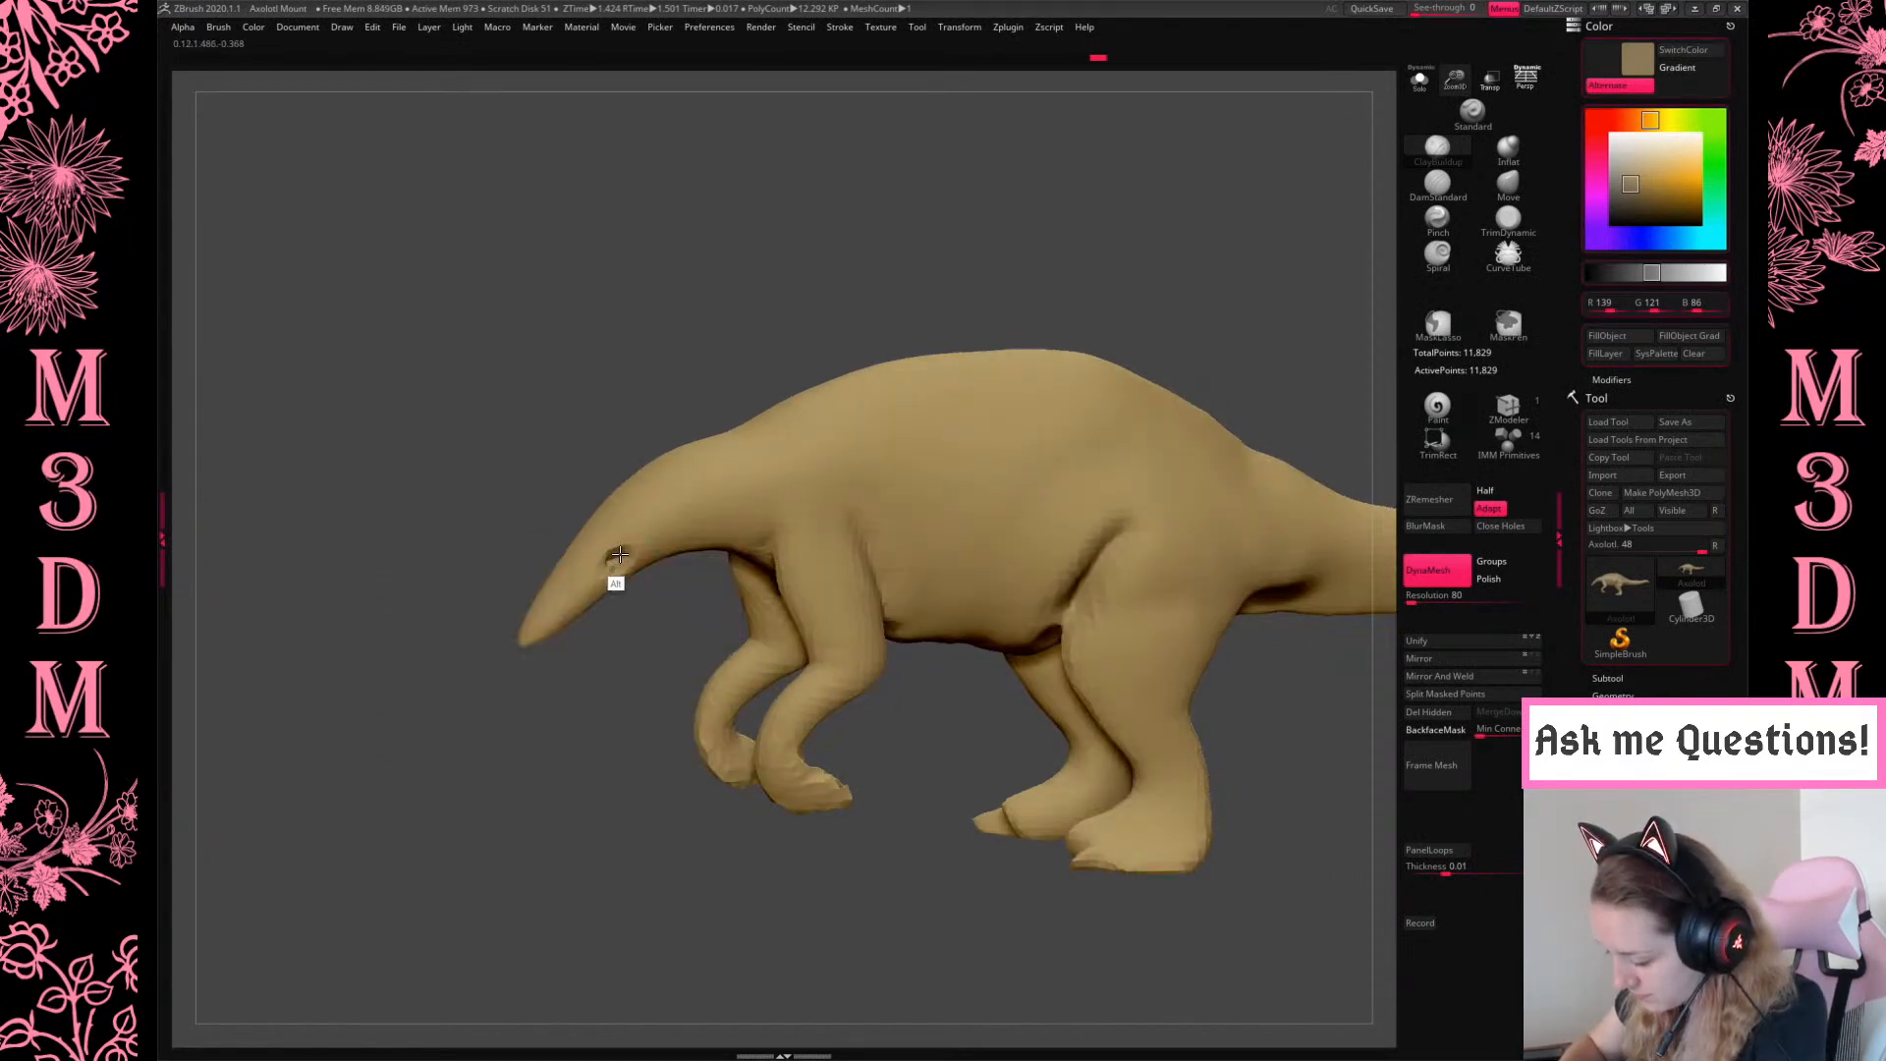
{"action": "left_click_drag", "start_coordinate": [661, 637], "coordinate": [781, 789]}
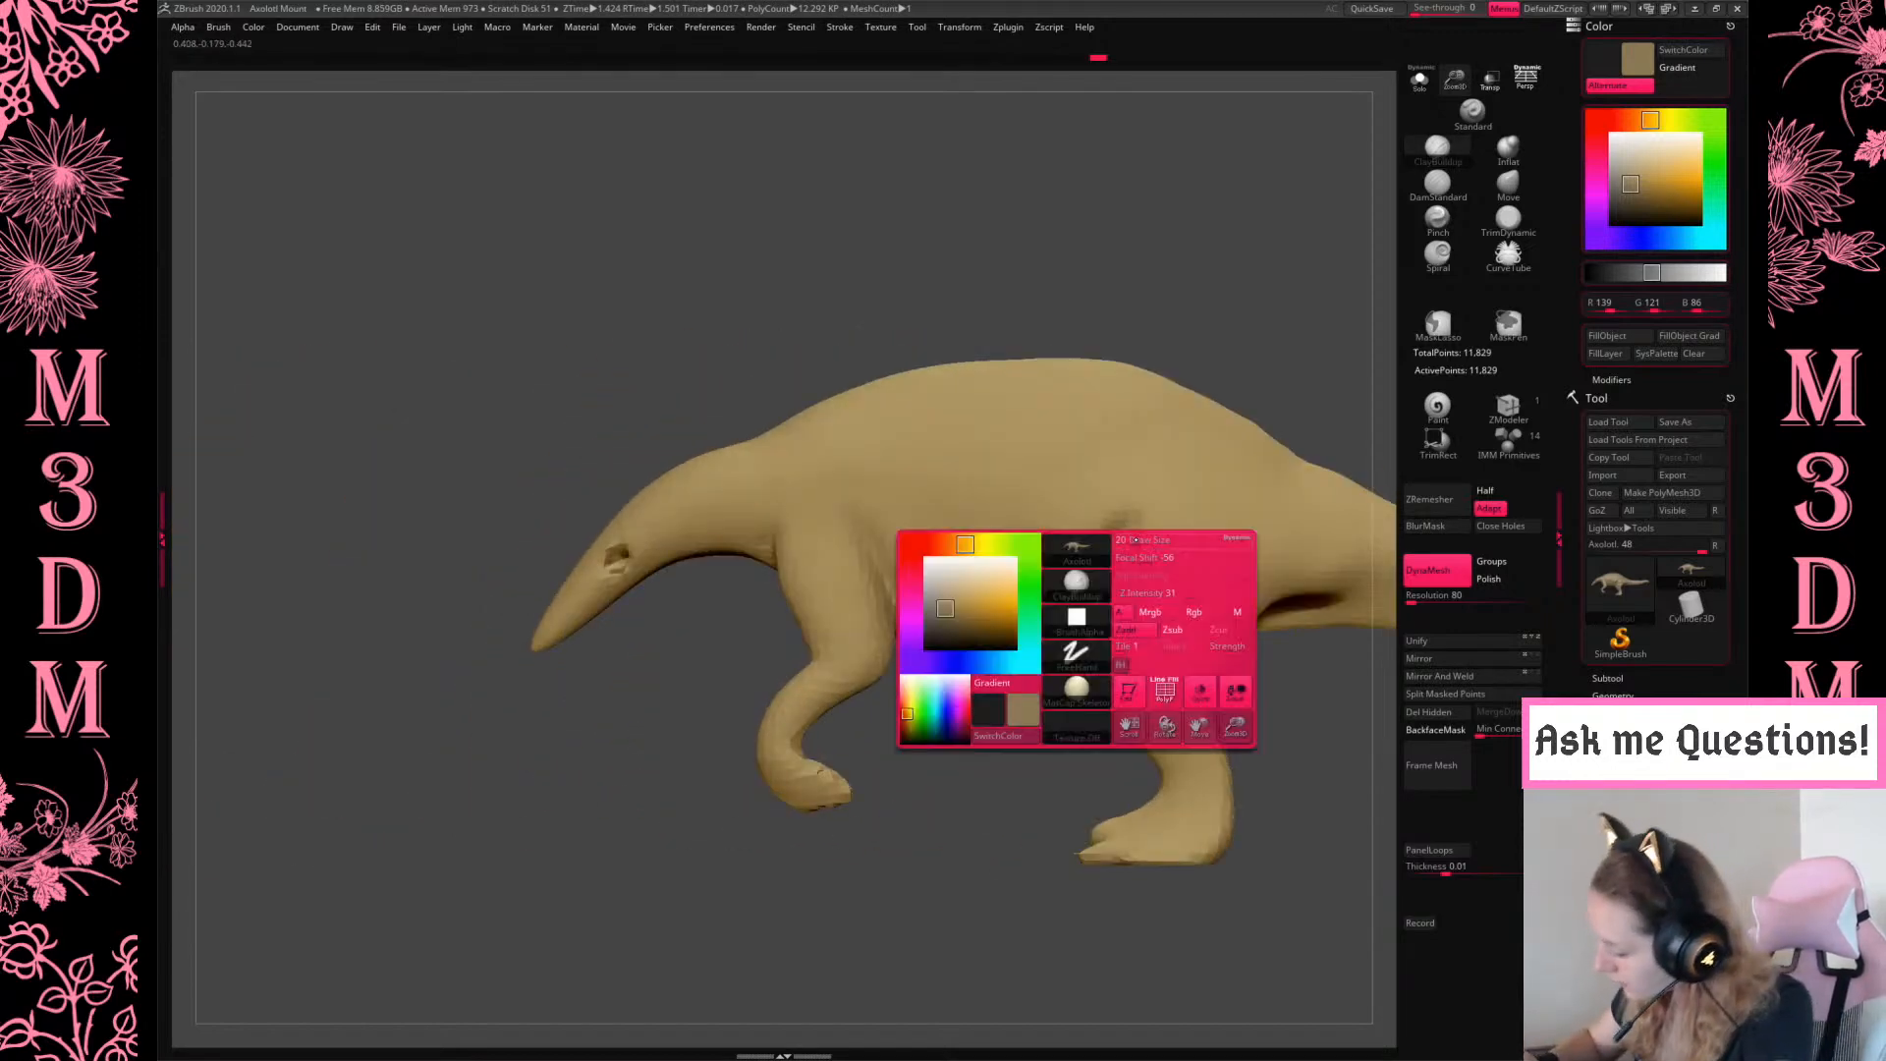
{"action": "left_click", "coordinate": [1508, 184]}
{"action": "key", "text": "space"}
{"action": "mouse_move", "coordinate": [1104, 589]}
{"action": "left_mouse_down"}
{"action": "mouse_move", "coordinate": [1083, 591]}
{"action": "mouse_move", "coordinate": [1120, 580]}
{"action": "mouse_move", "coordinate": [1097, 582]}
{"action": "left_mouse_up"}
{"action": "key", "text": "b"}
{"action": "key", "text": "i"}
{"action": "key", "text": "n"}
{"action": "key", "text": "space"}
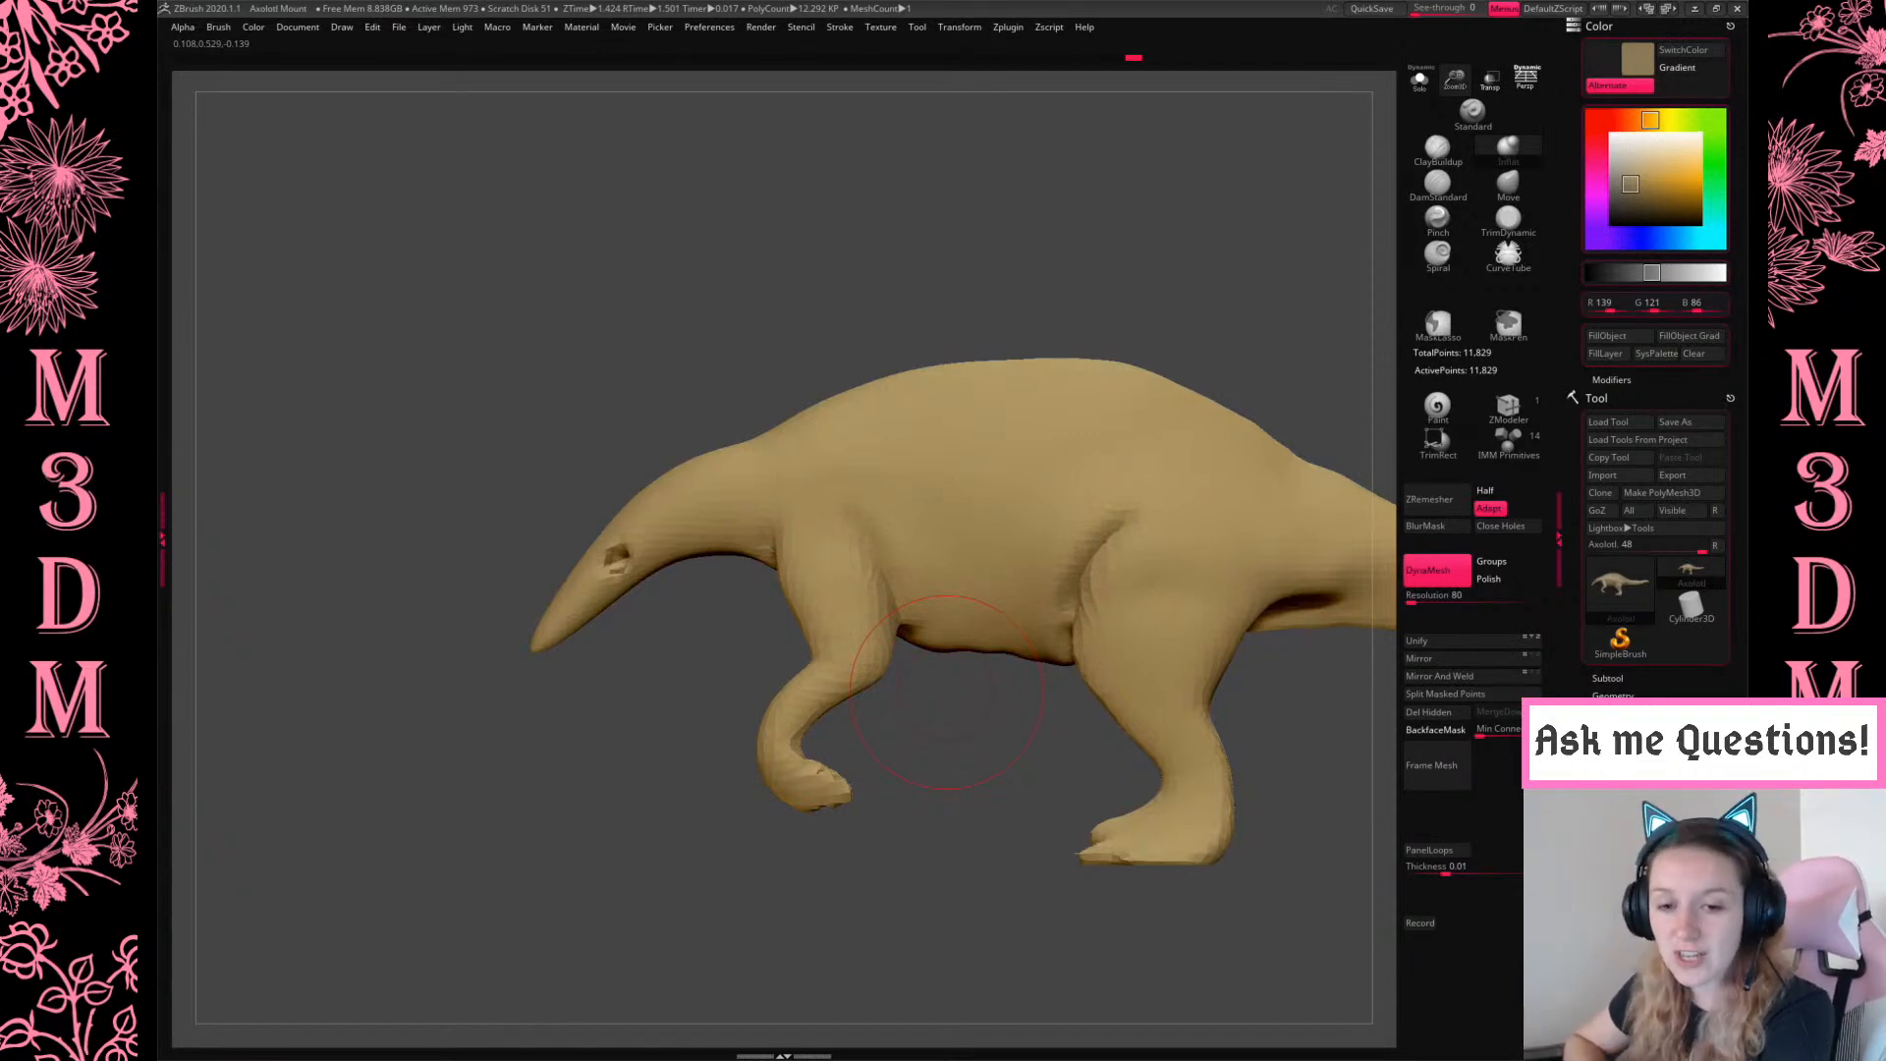
Raise the upper contour of the tail behind the hips with the Move brush in side view
{"action": "key", "text": "f"}
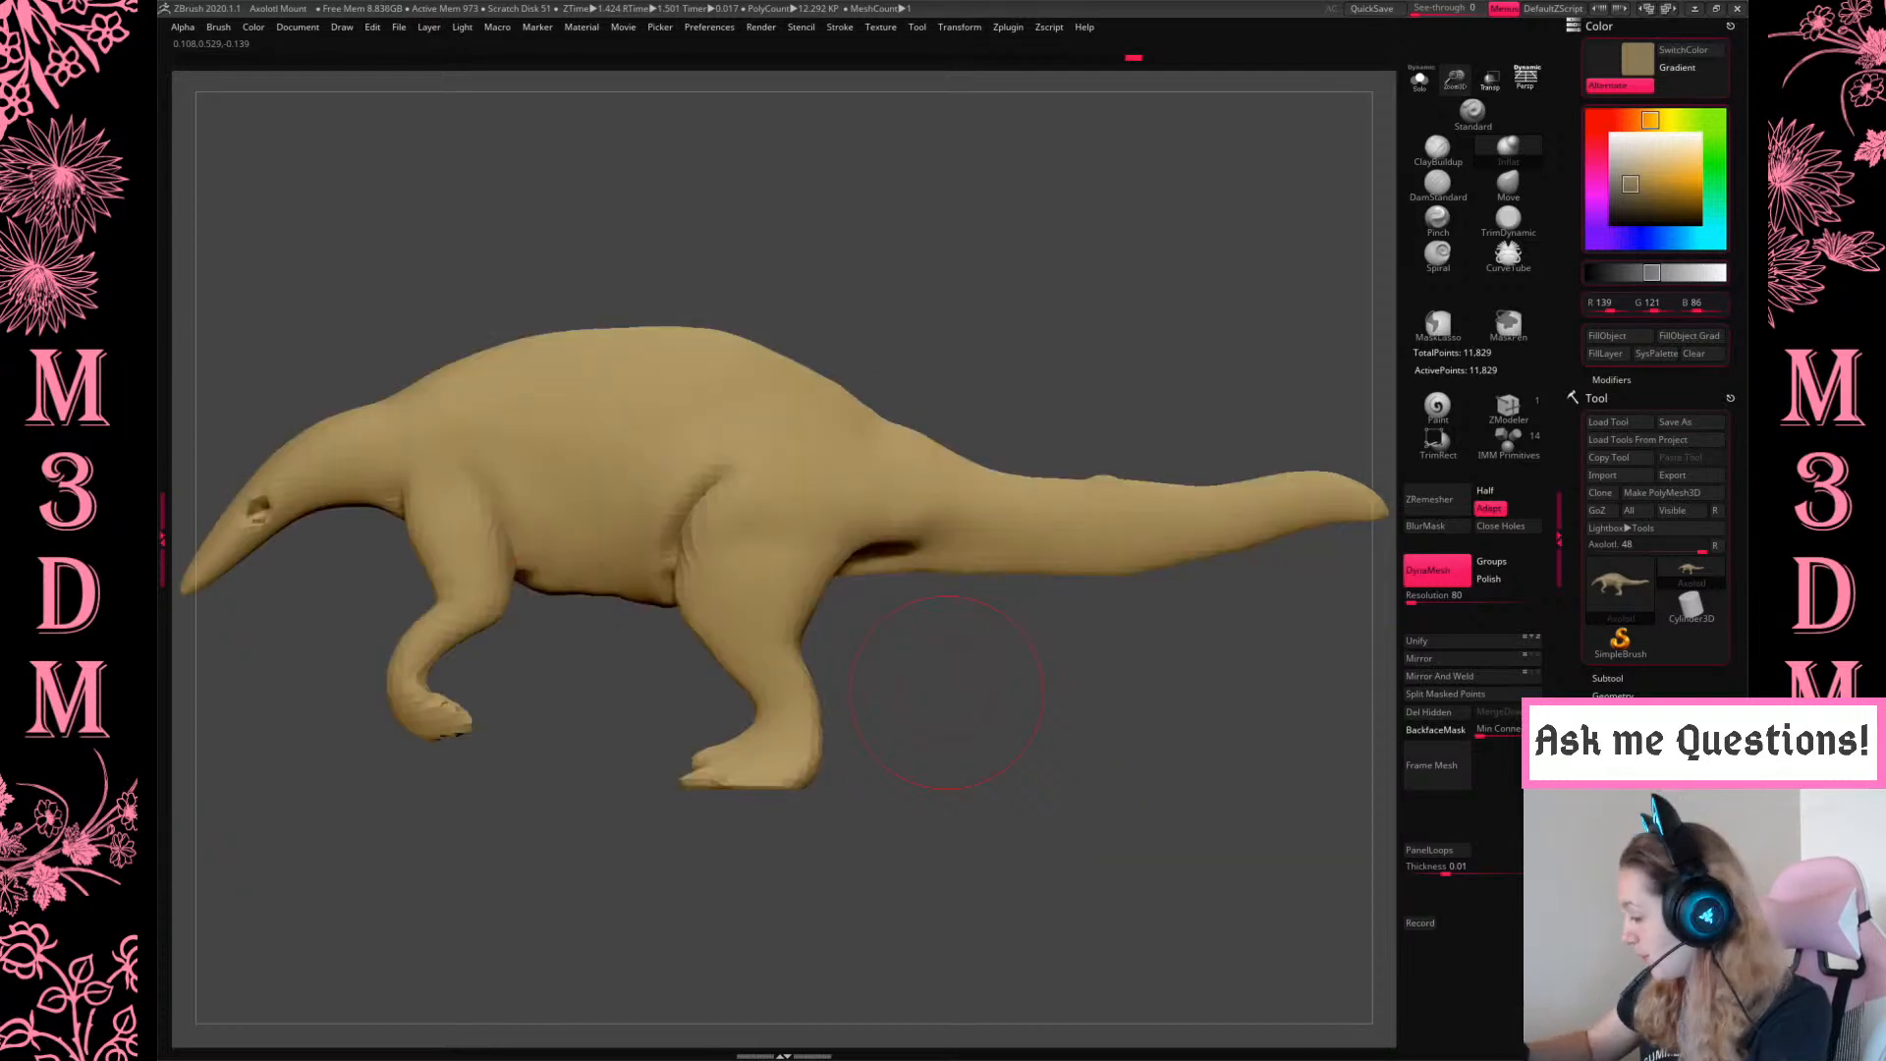
{"action": "mouse_move", "coordinate": [948, 692]}
{"action": "right_mouse_down", "text": "ctrl"}
{"action": "mouse_move", "coordinate": [1052, 539]}
{"action": "mouse_move", "coordinate": [1175, 610]}
{"action": "right_mouse_up", "text": "ctrl"}
{"action": "right_click", "coordinate": [1000, 645]}
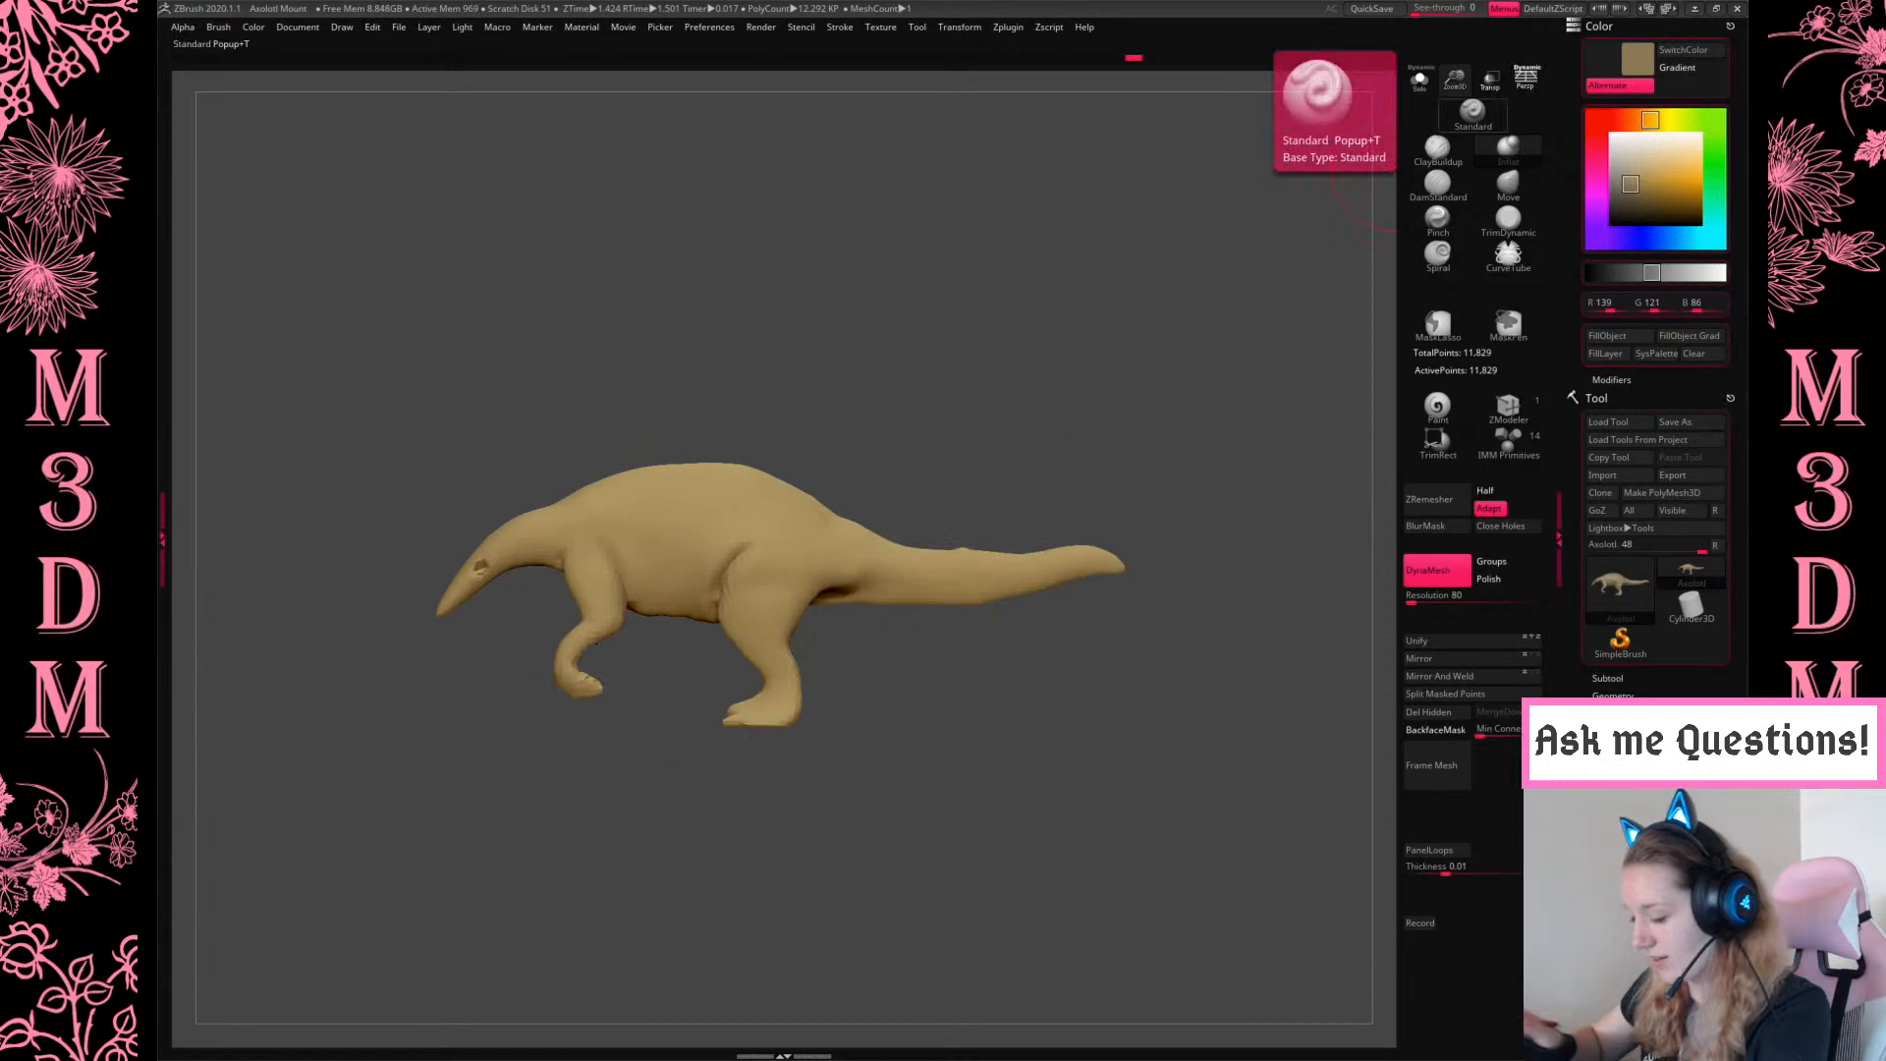
{"action": "left_click_drag", "start_coordinate": [1455, 79], "coordinate": [1510, 194]}
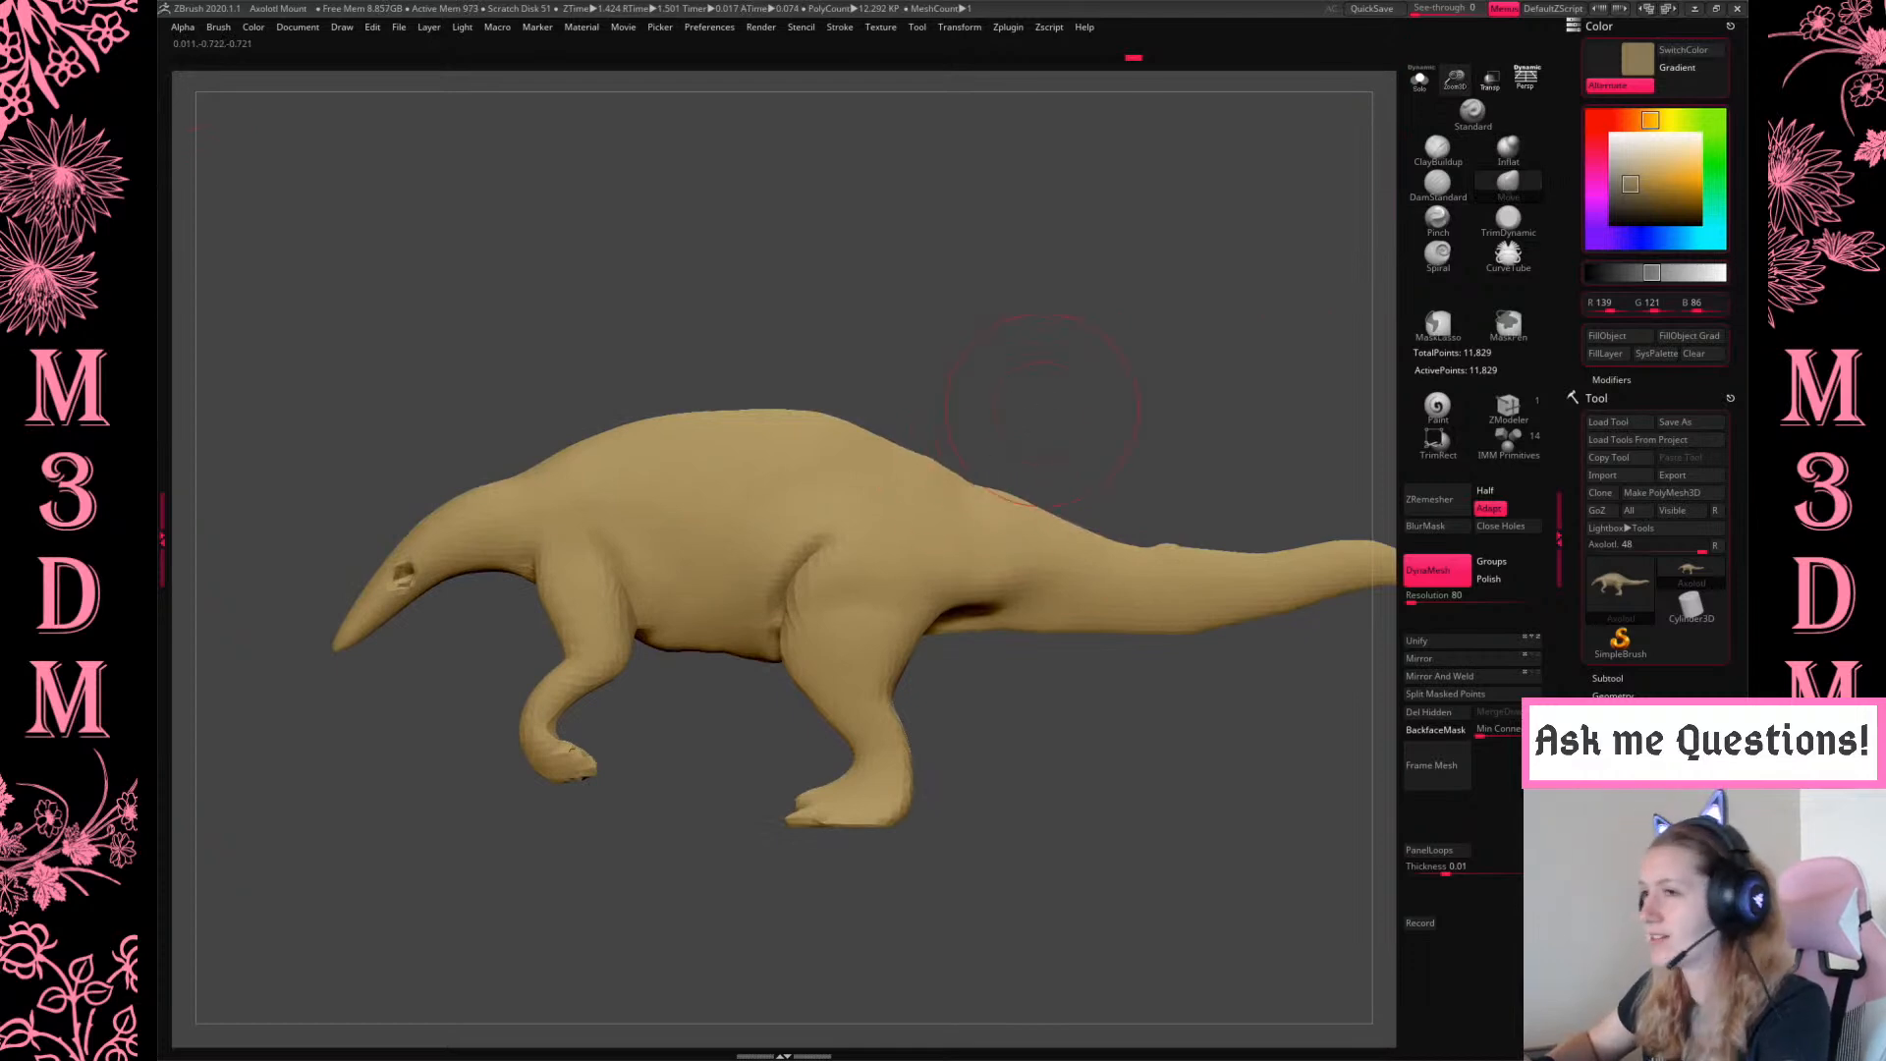
{"action": "left_click_drag", "start_coordinate": [1146, 435], "coordinate": [1028, 400], "text": "alt"}
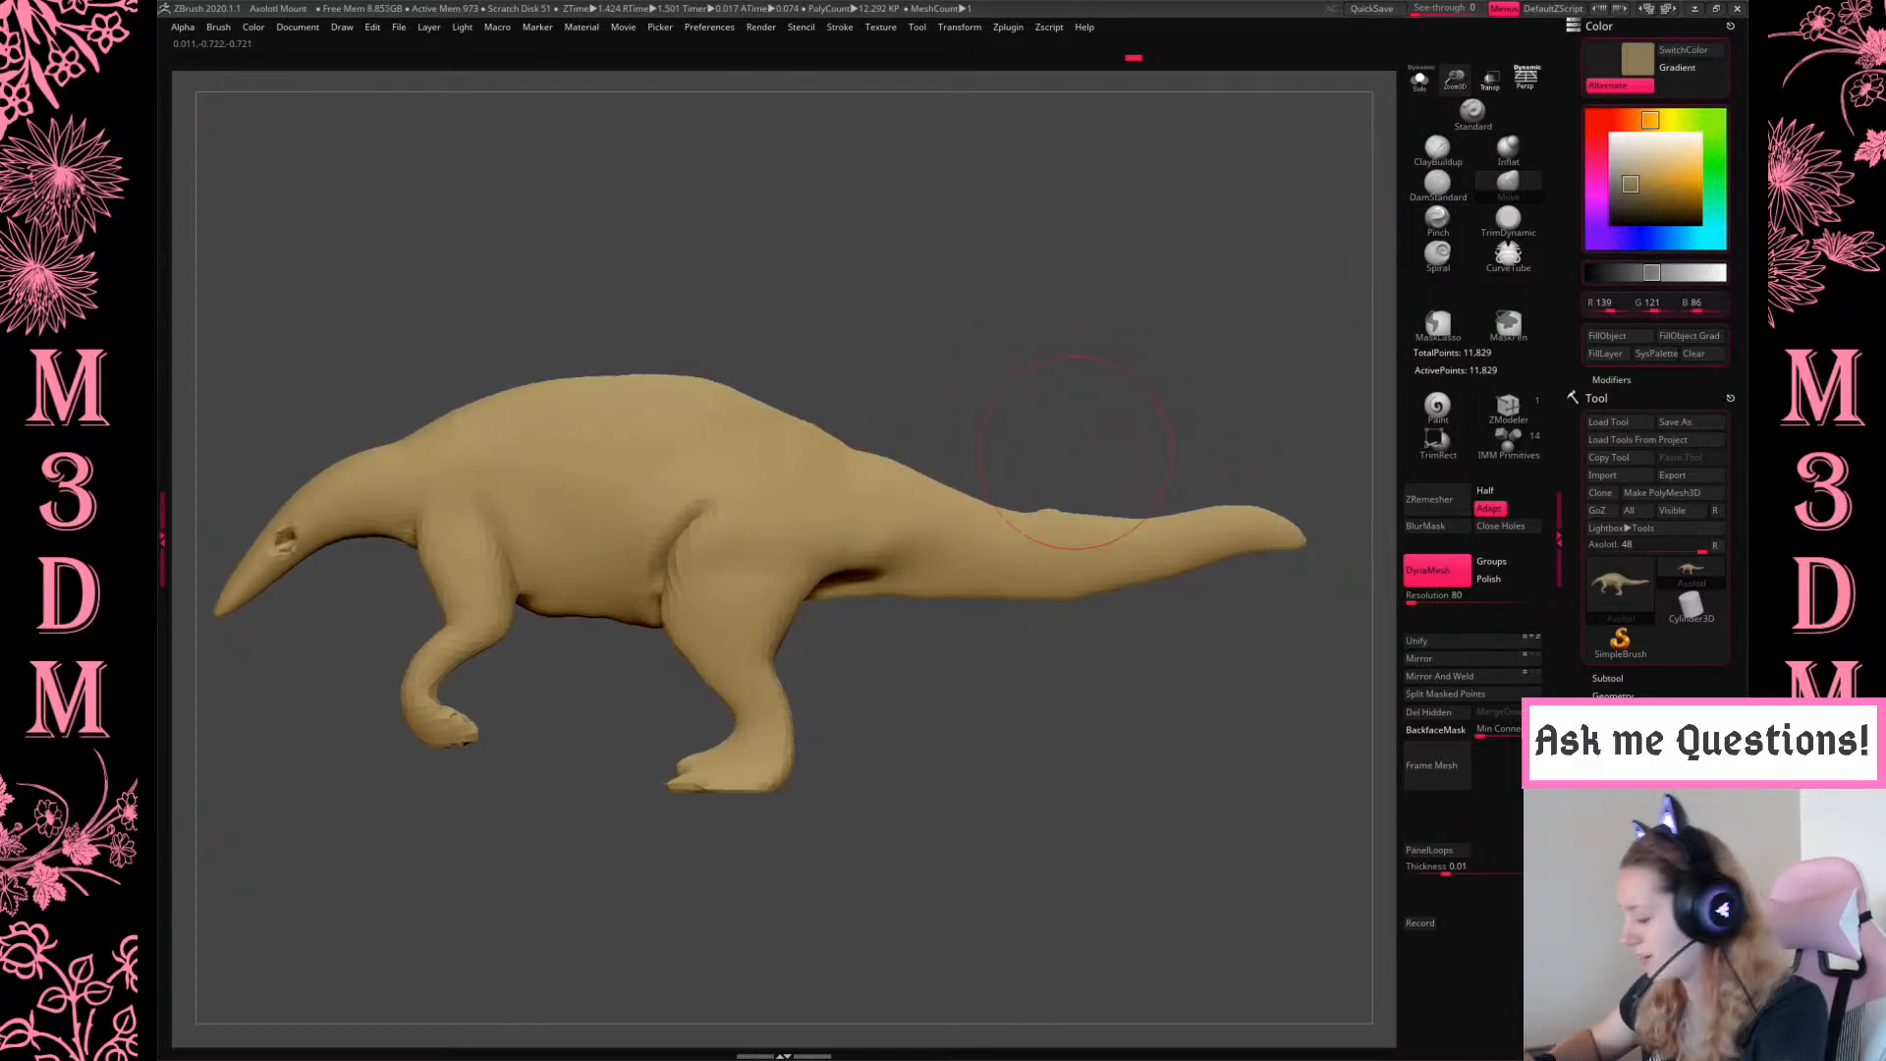
{"action": "left_click_drag", "start_coordinate": [1015, 524], "coordinate": [1006, 484]}
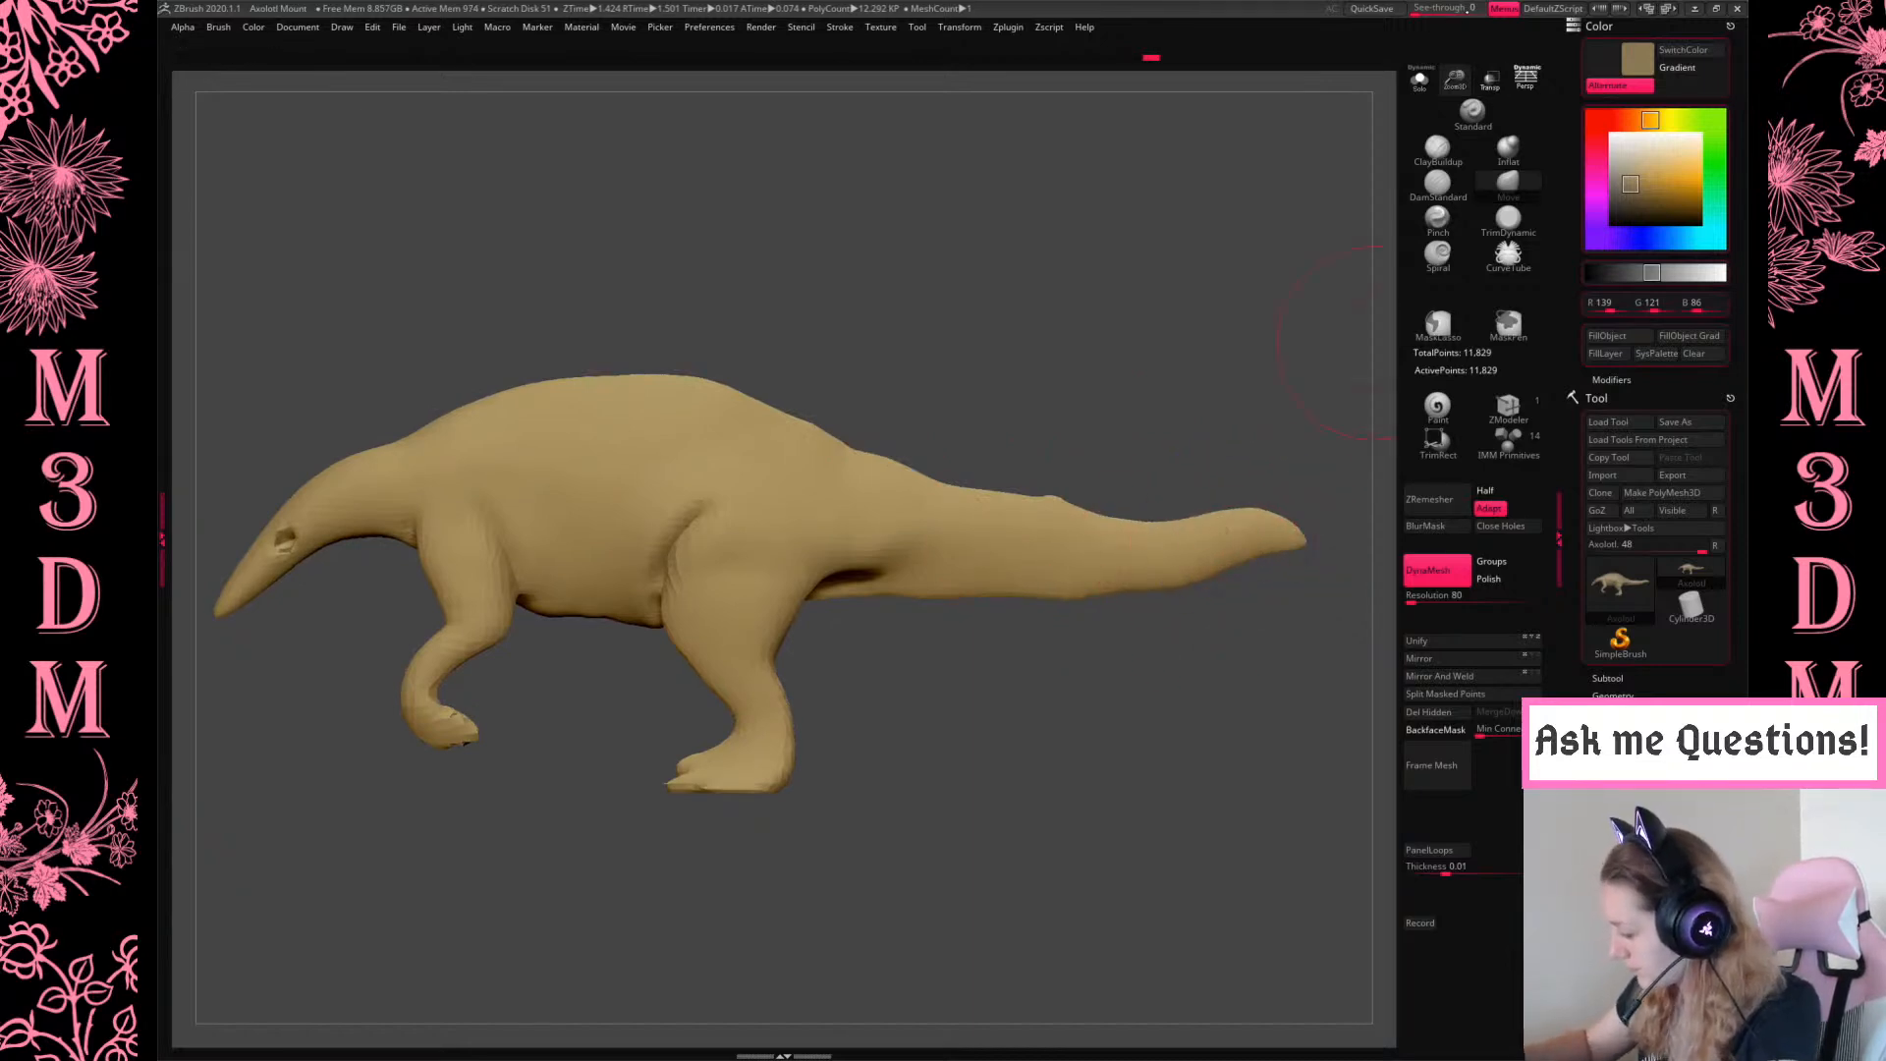
Set see-through back to 0, enlarge the Move brush and push the middle of the tail slightly downward
{"action": "left_click_drag", "start_coordinate": [1437, 9], "coordinate": [1394, 5]}
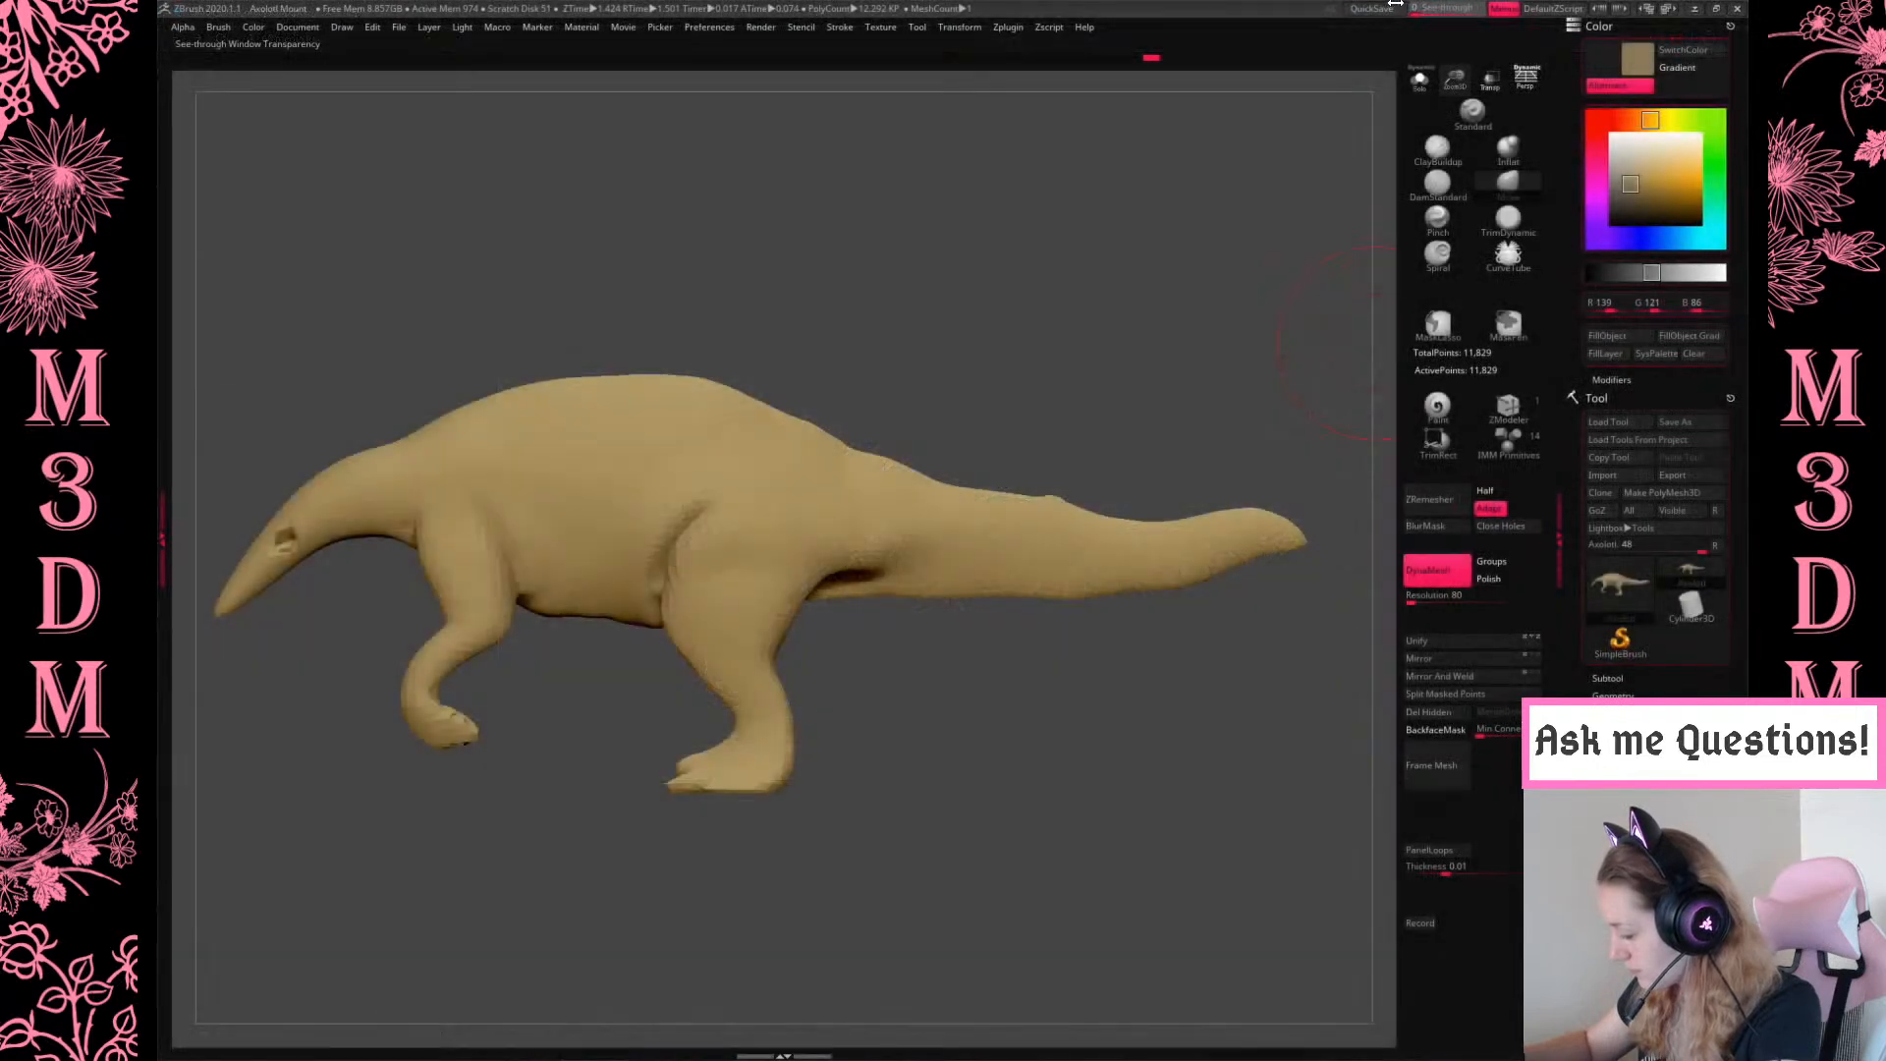
{"action": "key", "text": "]"}
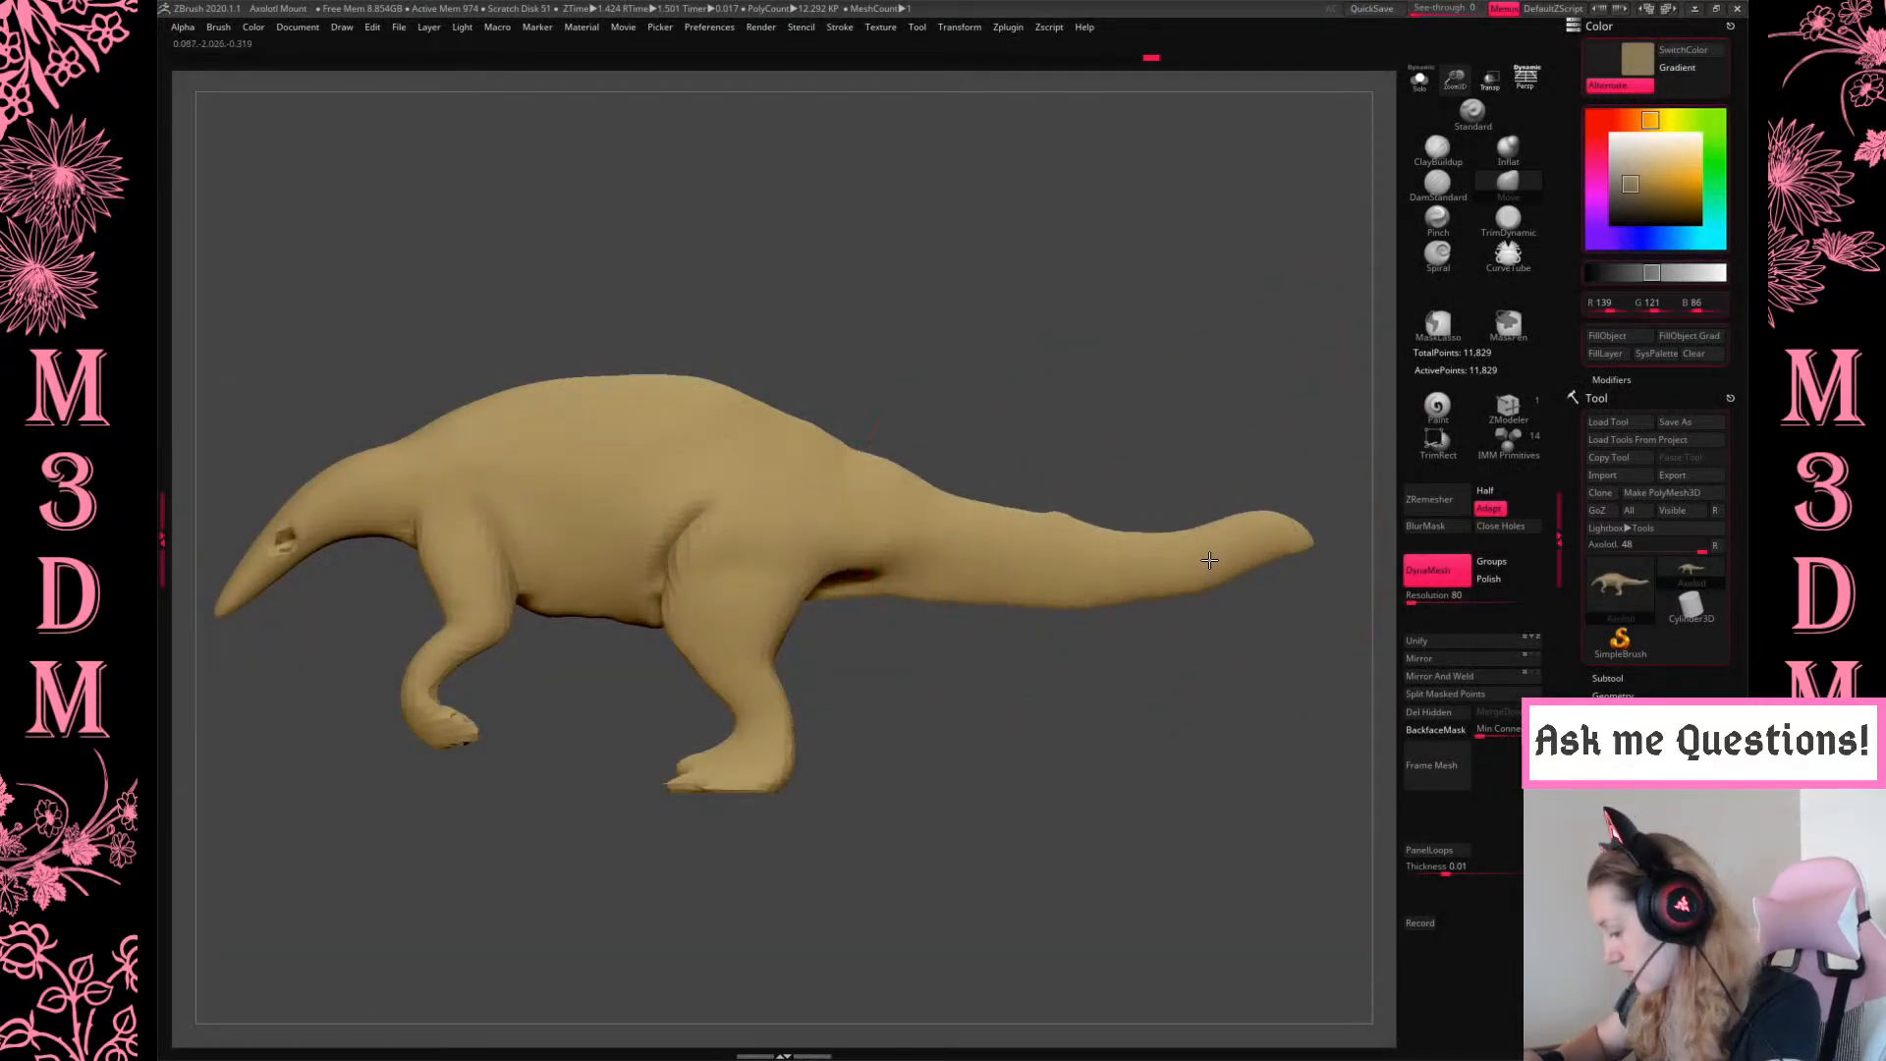
{"action": "left_click_drag", "start_coordinate": [1180, 708], "coordinate": [1226, 734], "text": "alt"}
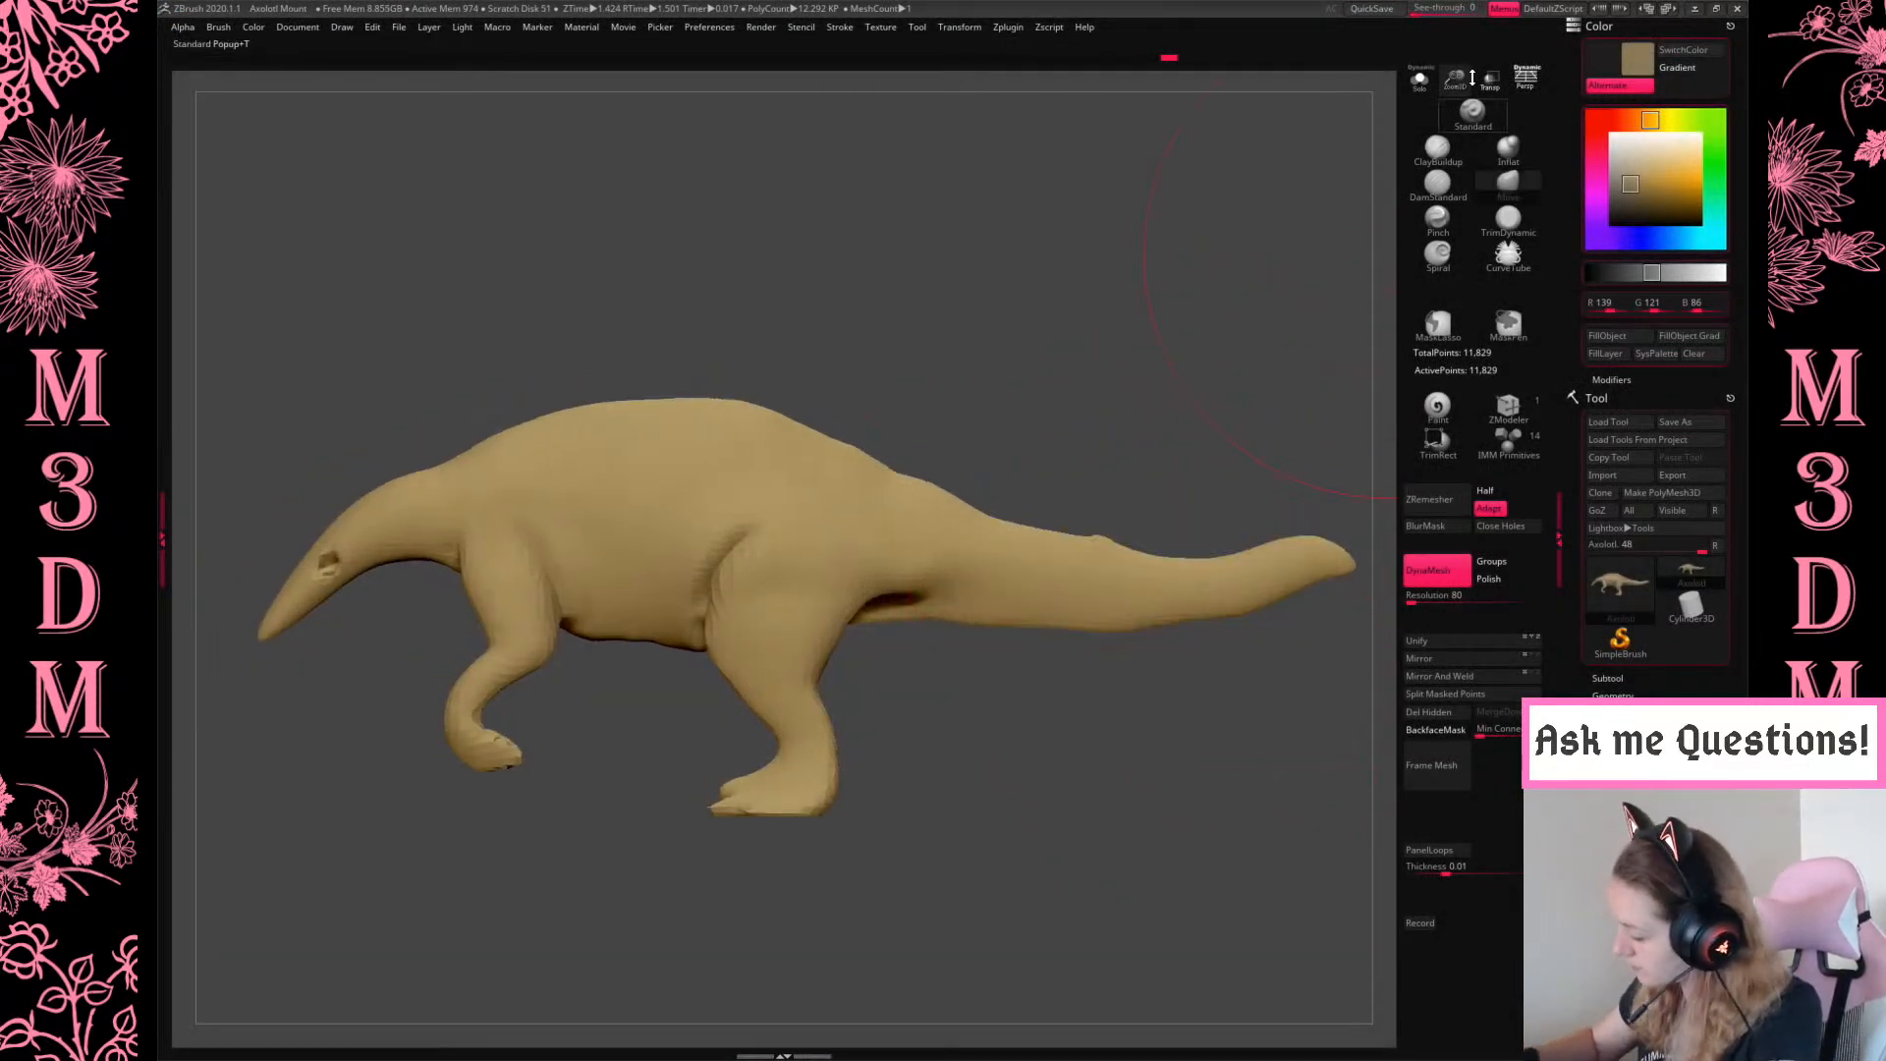
Narrow the end of the tail to a slimmer tip with a large Pinch brush
{"action": "left_click_drag", "start_coordinate": [1455, 79], "coordinate": [1467, 189]}
{"action": "left_click_drag", "start_coordinate": [1338, 563], "coordinate": [1137, 596], "text": "alt"}
{"action": "key", "text": "space"}
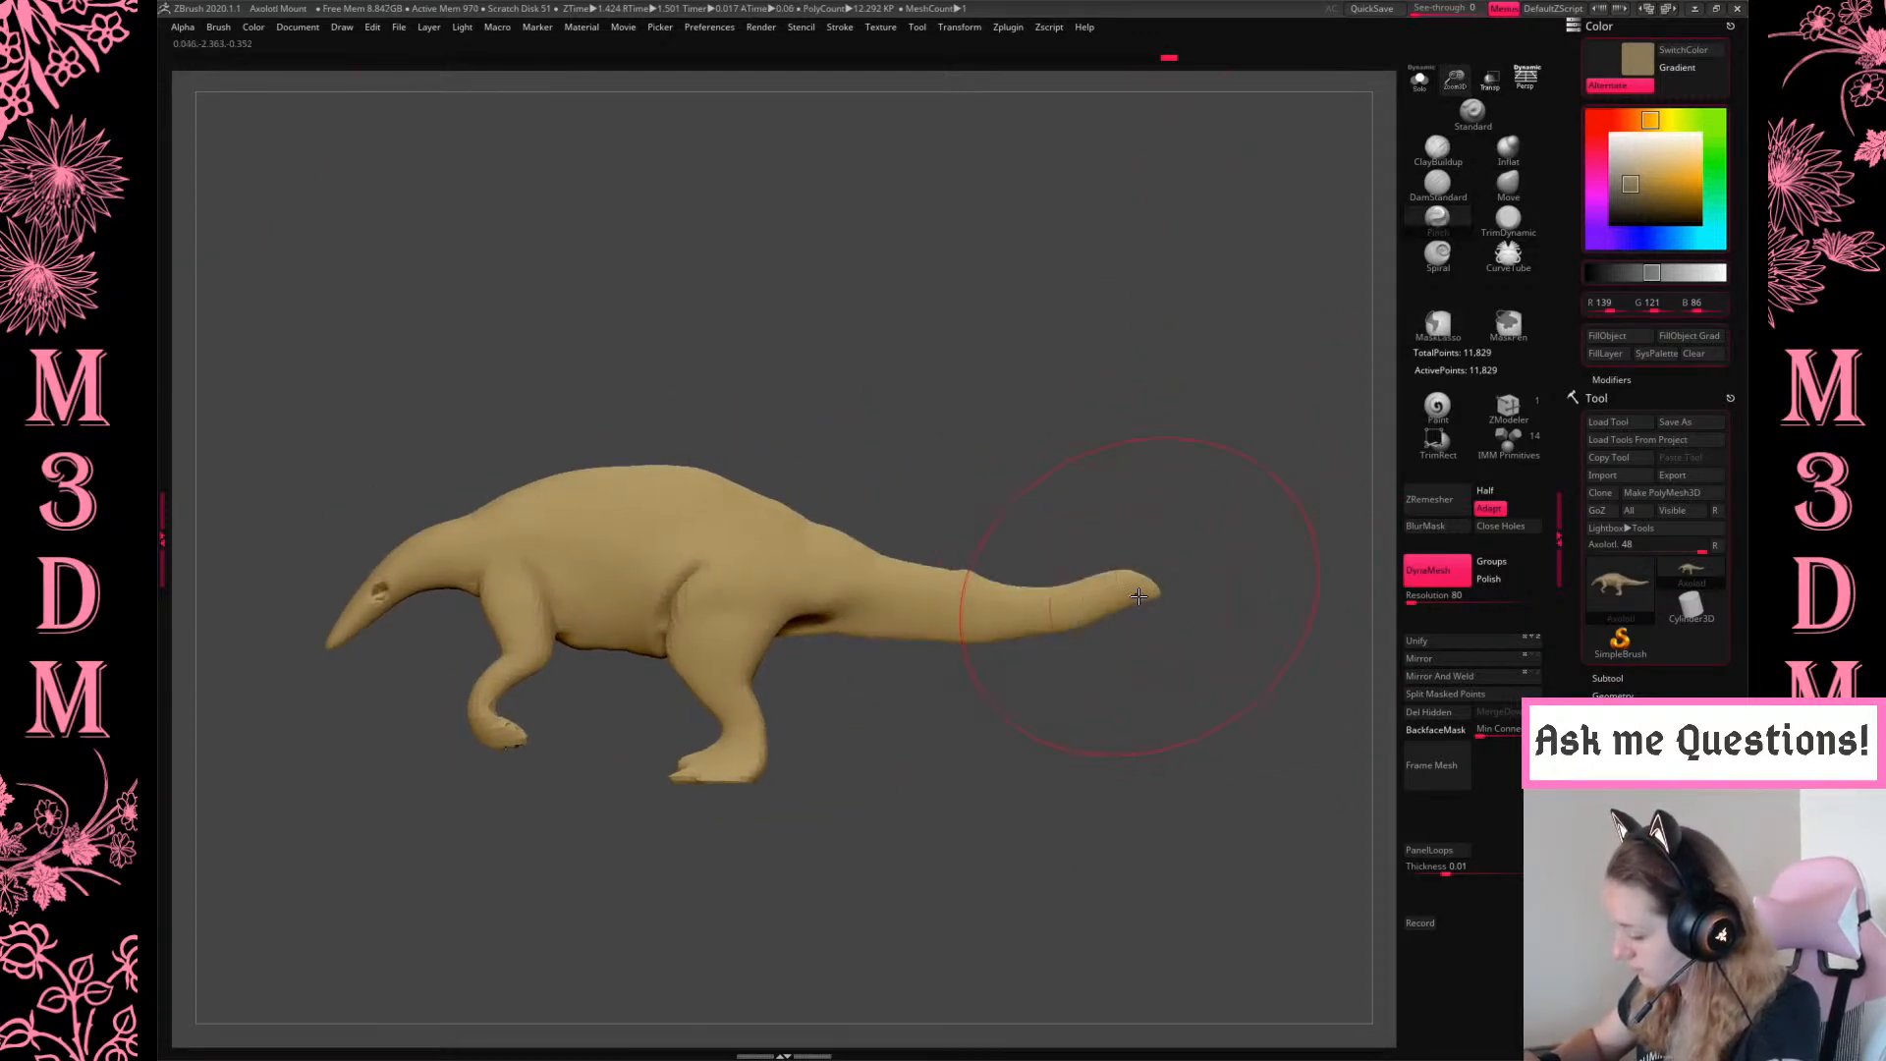
{"action": "key", "text": "space"}
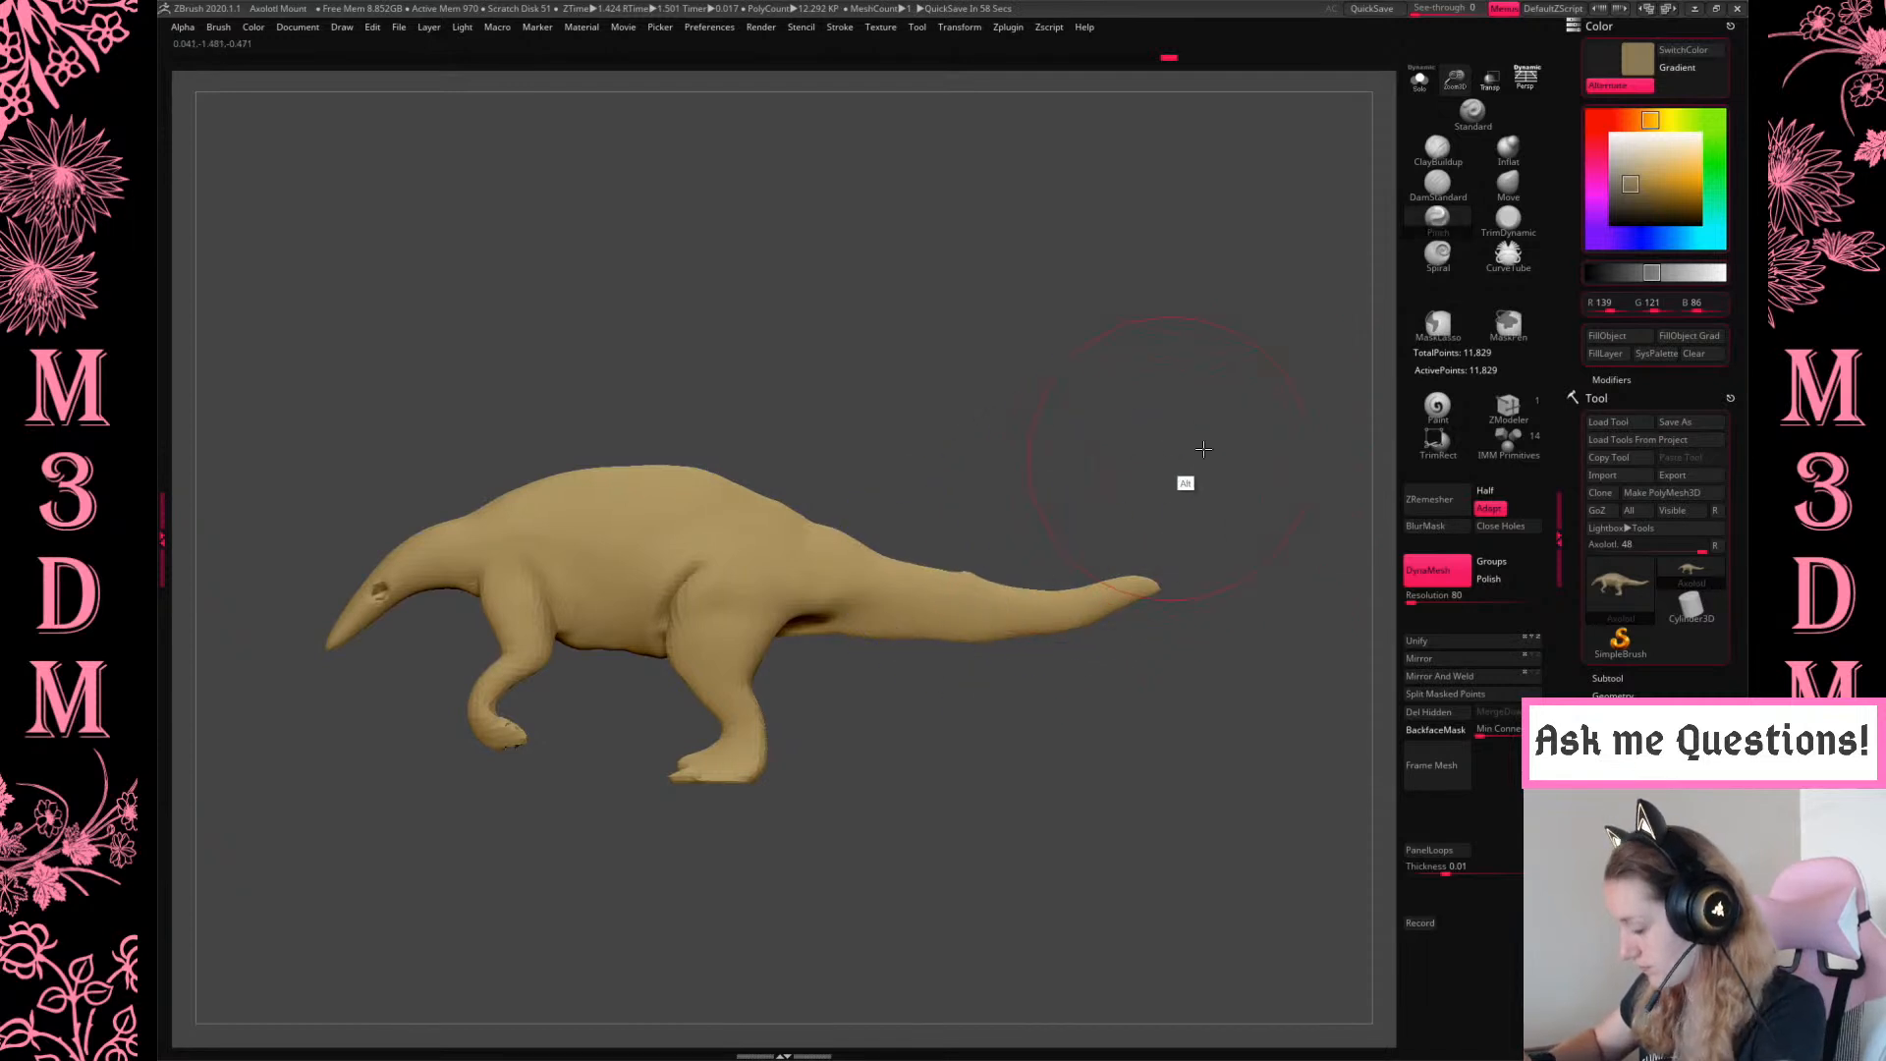
Thicken the tail towards its tip with the Inflate brush at Z Intensity 10
{"action": "left_click_drag", "start_coordinate": [1158, 488], "coordinate": [1215, 470], "text": "alt"}
{"action": "key", "text": "space"}
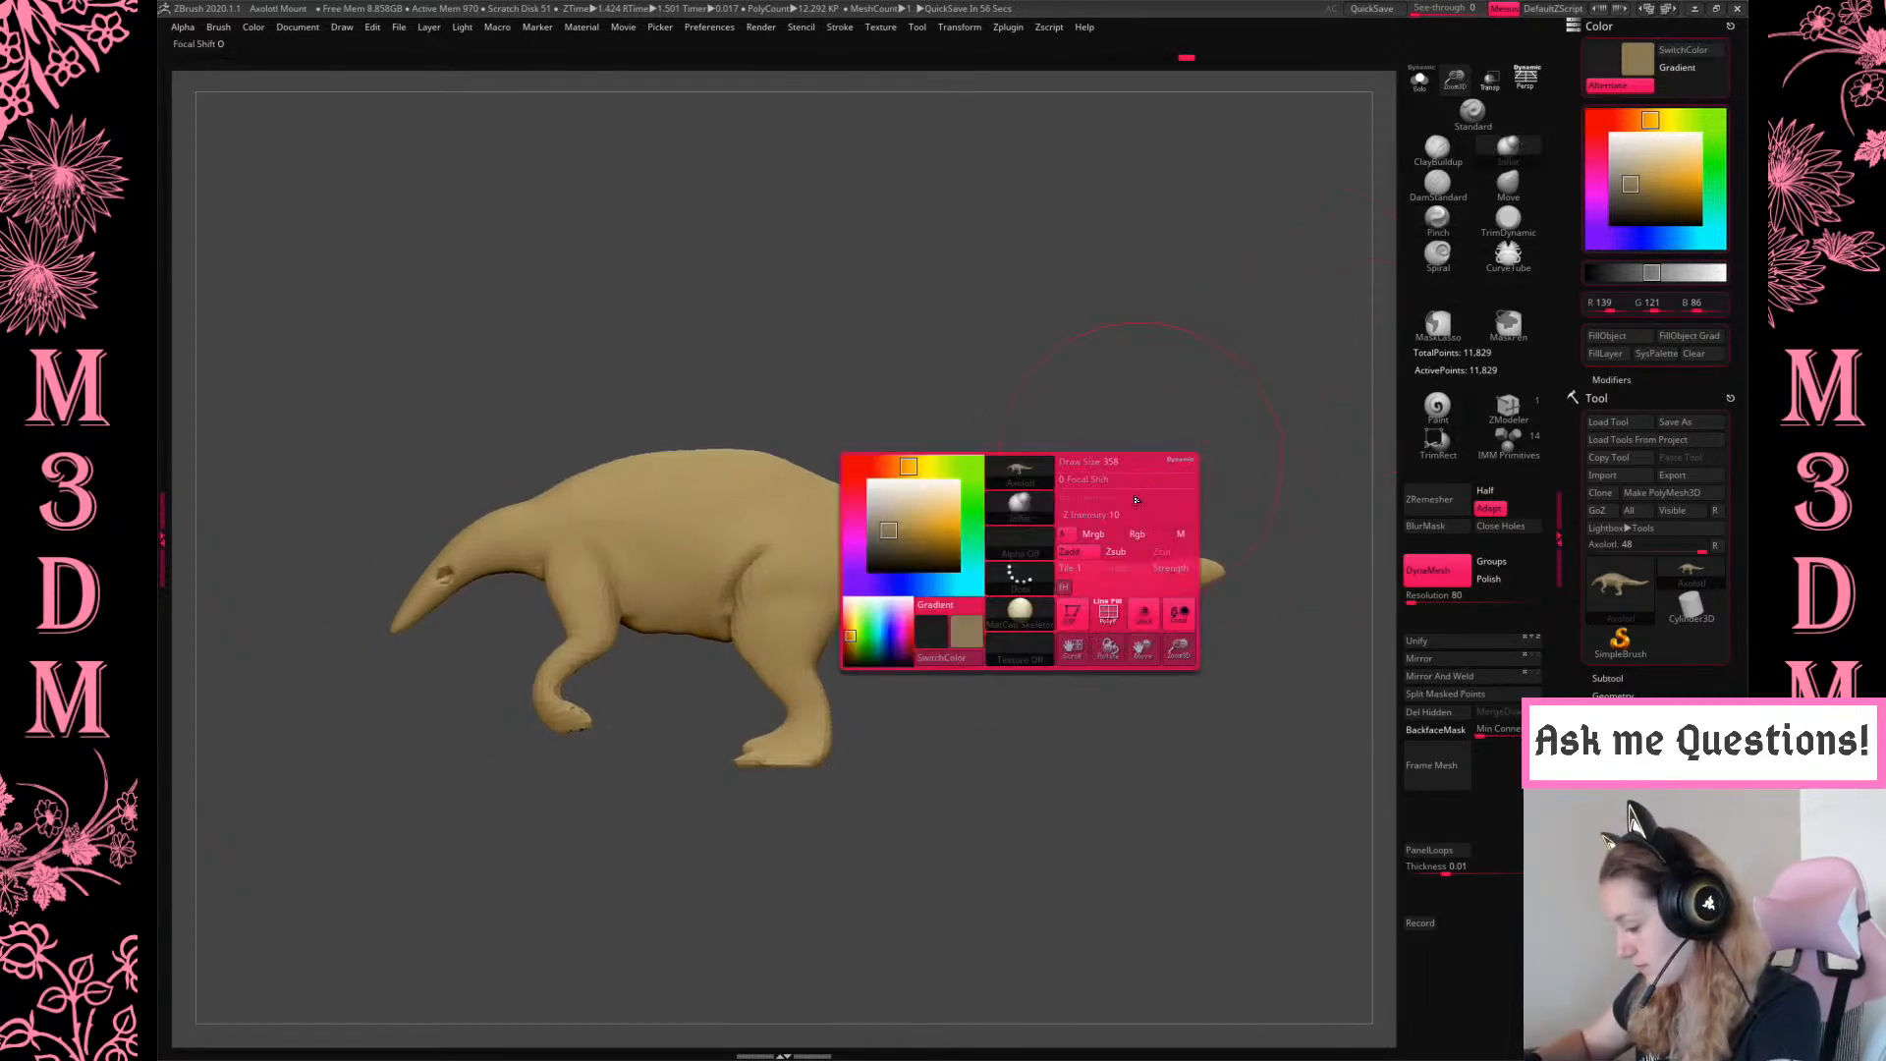
{"action": "key", "text": "space"}
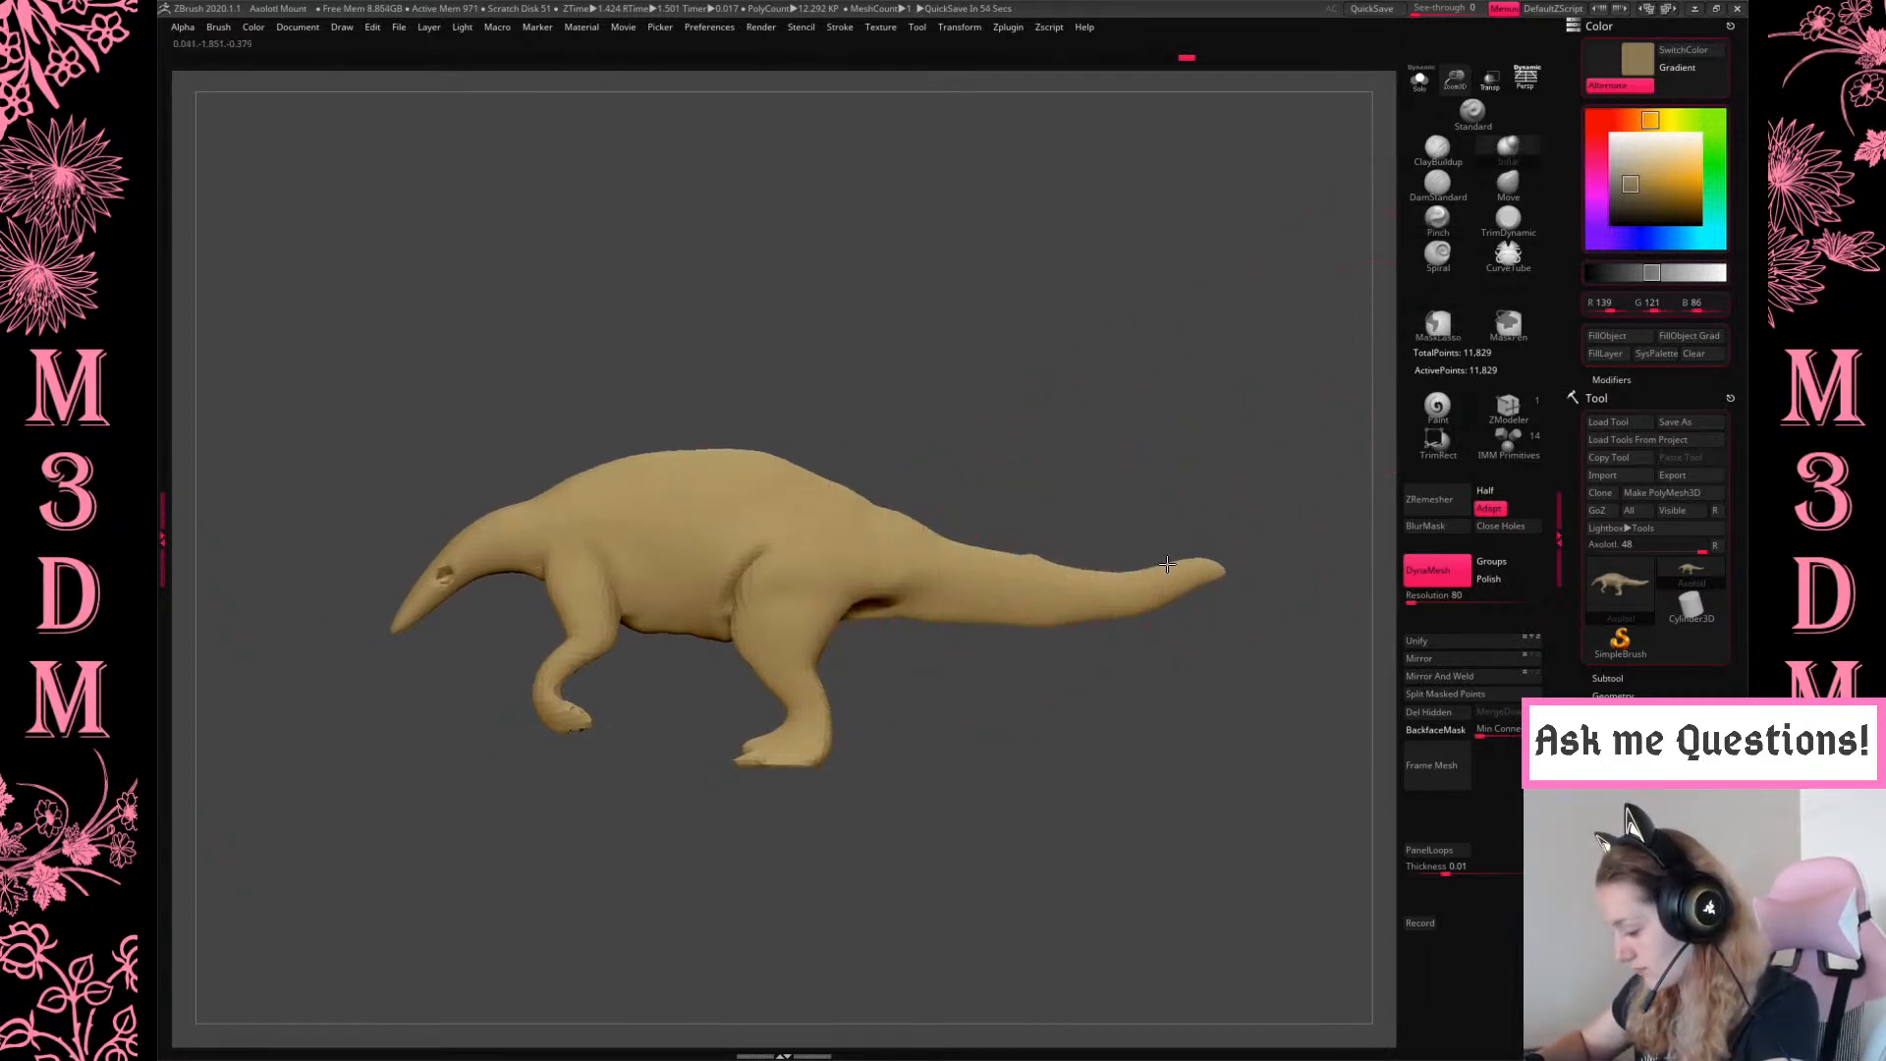
{"action": "mouse_move", "coordinate": [1228, 430]}
{"action": "left_mouse_down"}
{"action": "mouse_move", "coordinate": [1200, 564]}
{"action": "mouse_move", "coordinate": [1229, 438]}
{"action": "mouse_move", "coordinate": [1223, 295]}
{"action": "mouse_move", "coordinate": [1208, 404]}
{"action": "left_mouse_up"}
Resize the ClayBuildup brush and outline the hips and thighs of the hind legs at Z Intensity 31
{"action": "left_click_drag", "start_coordinate": [1221, 333], "coordinate": [1170, 439]}
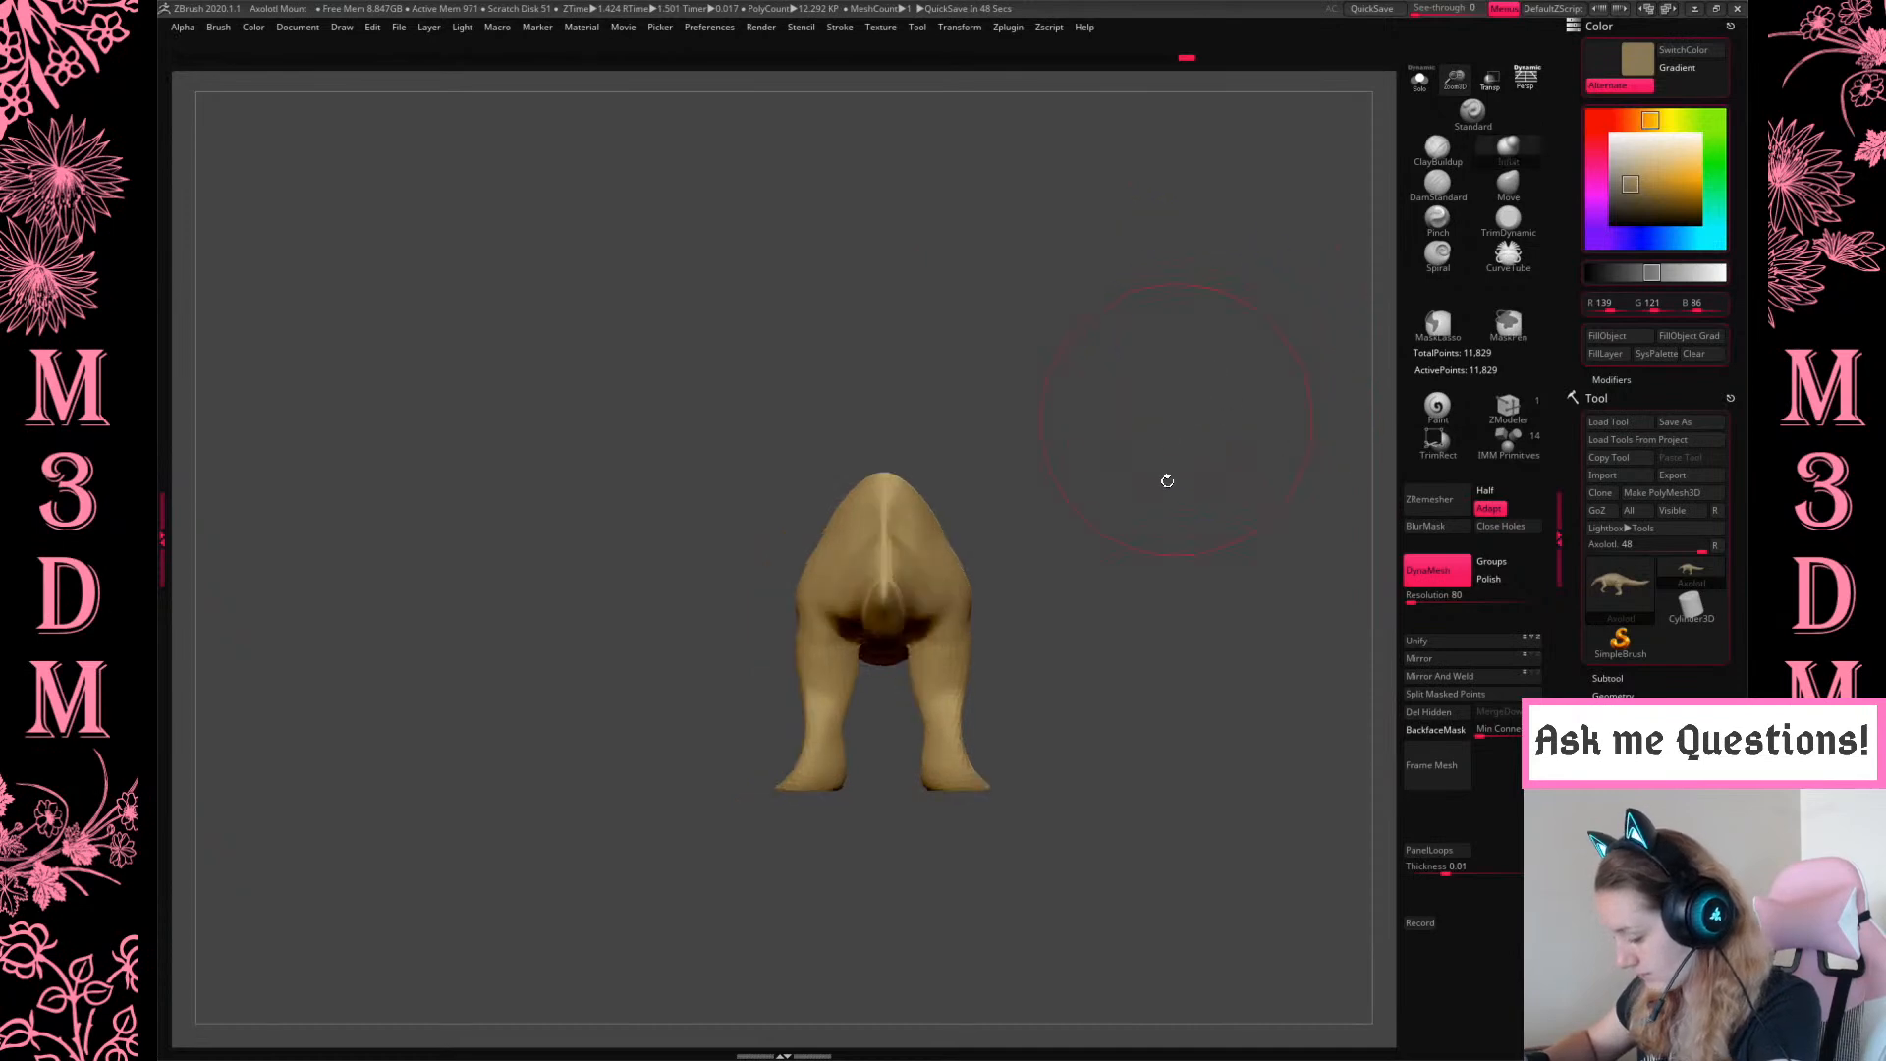
{"action": "key", "text": "space"}
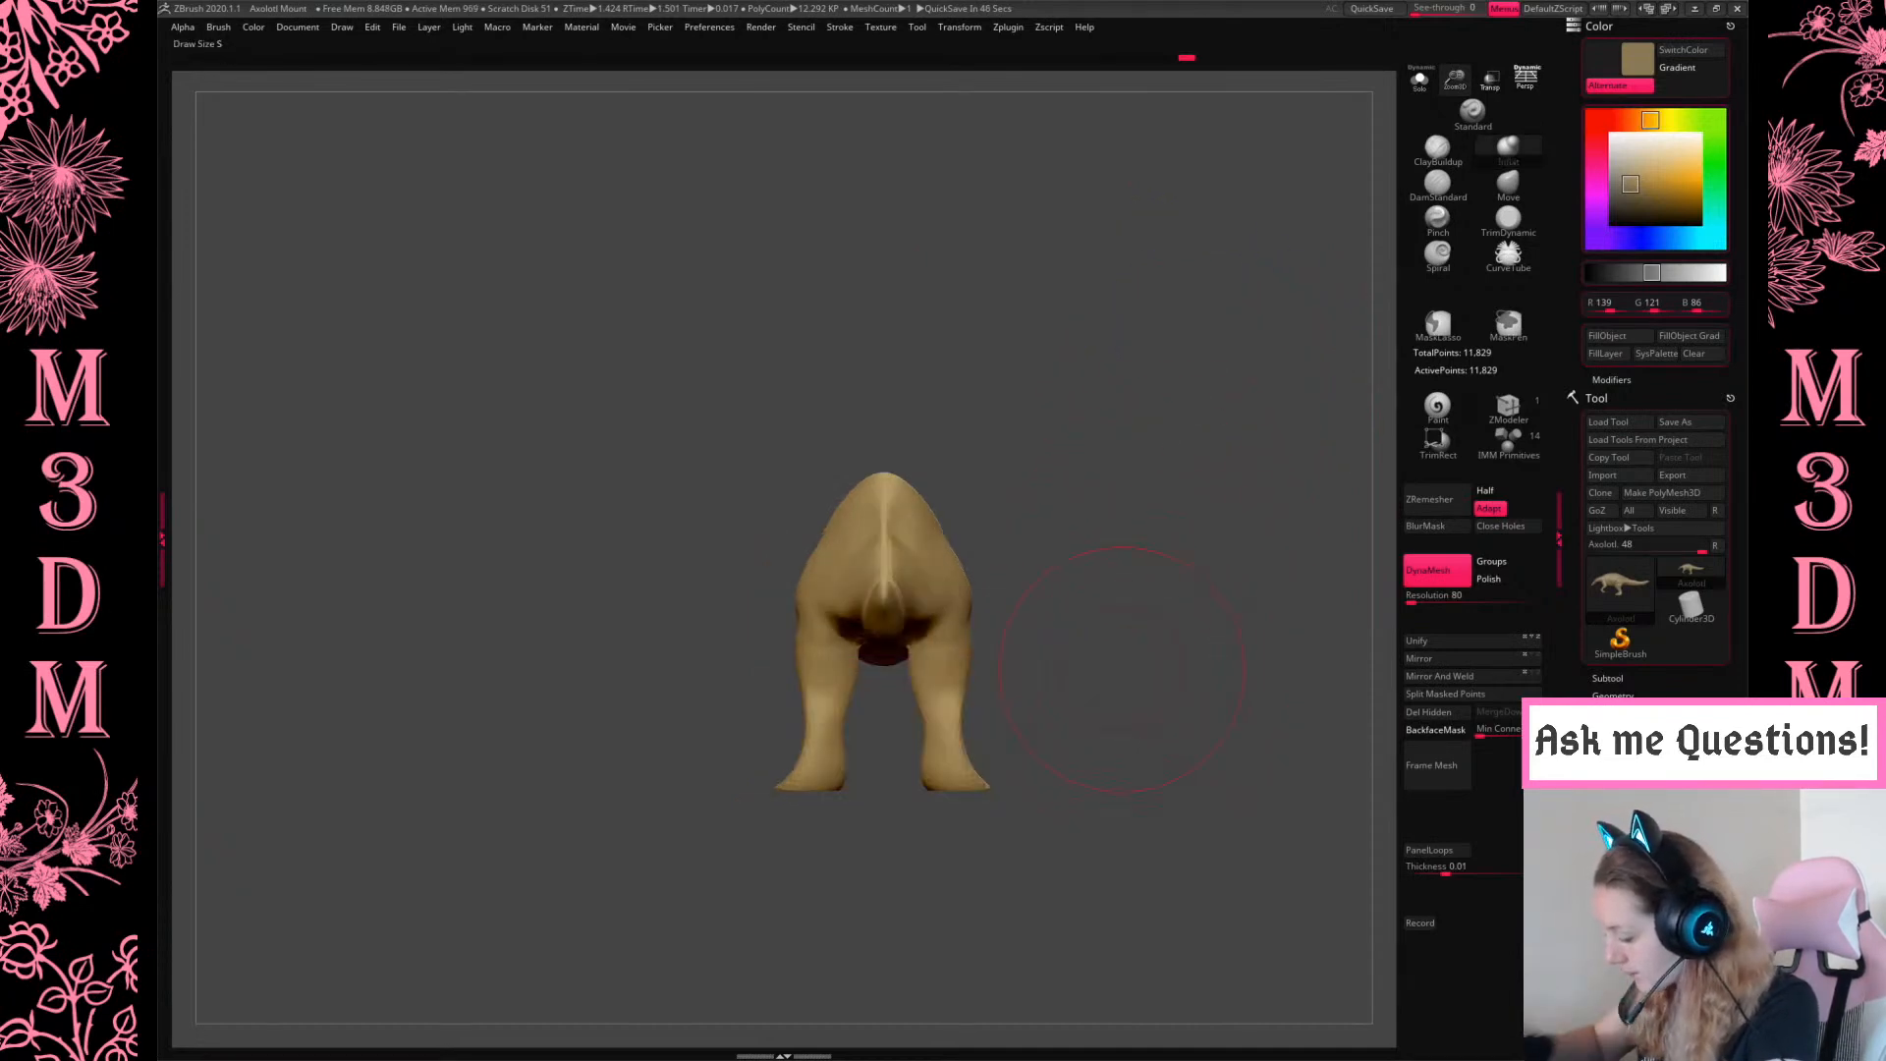
{"action": "left_click", "coordinate": [1454, 146]}
{"action": "left_click_drag", "start_coordinate": [1272, 258], "coordinate": [1280, 324], "text": "alt"}
{"action": "key", "text": "space"}
{"action": "left_click_drag", "start_coordinate": [1070, 597], "coordinate": [1036, 599]}
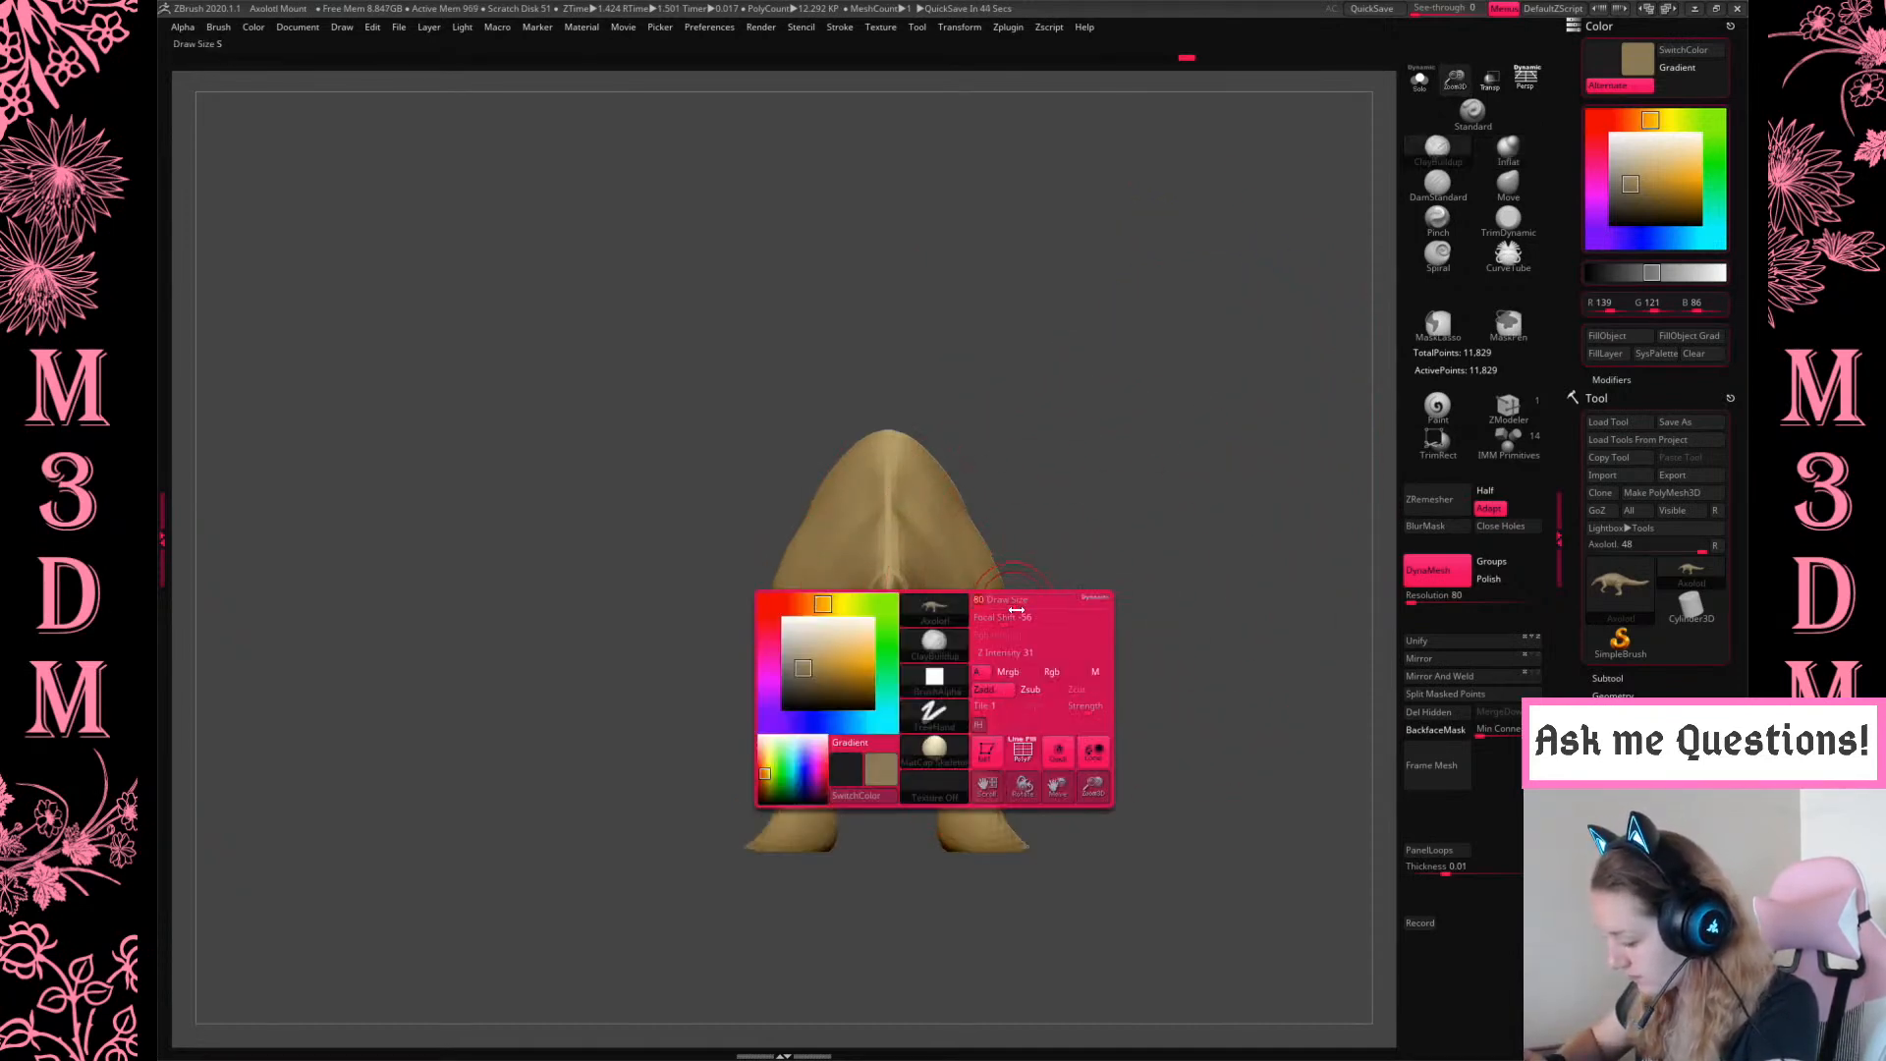
{"action": "key", "text": "space"}
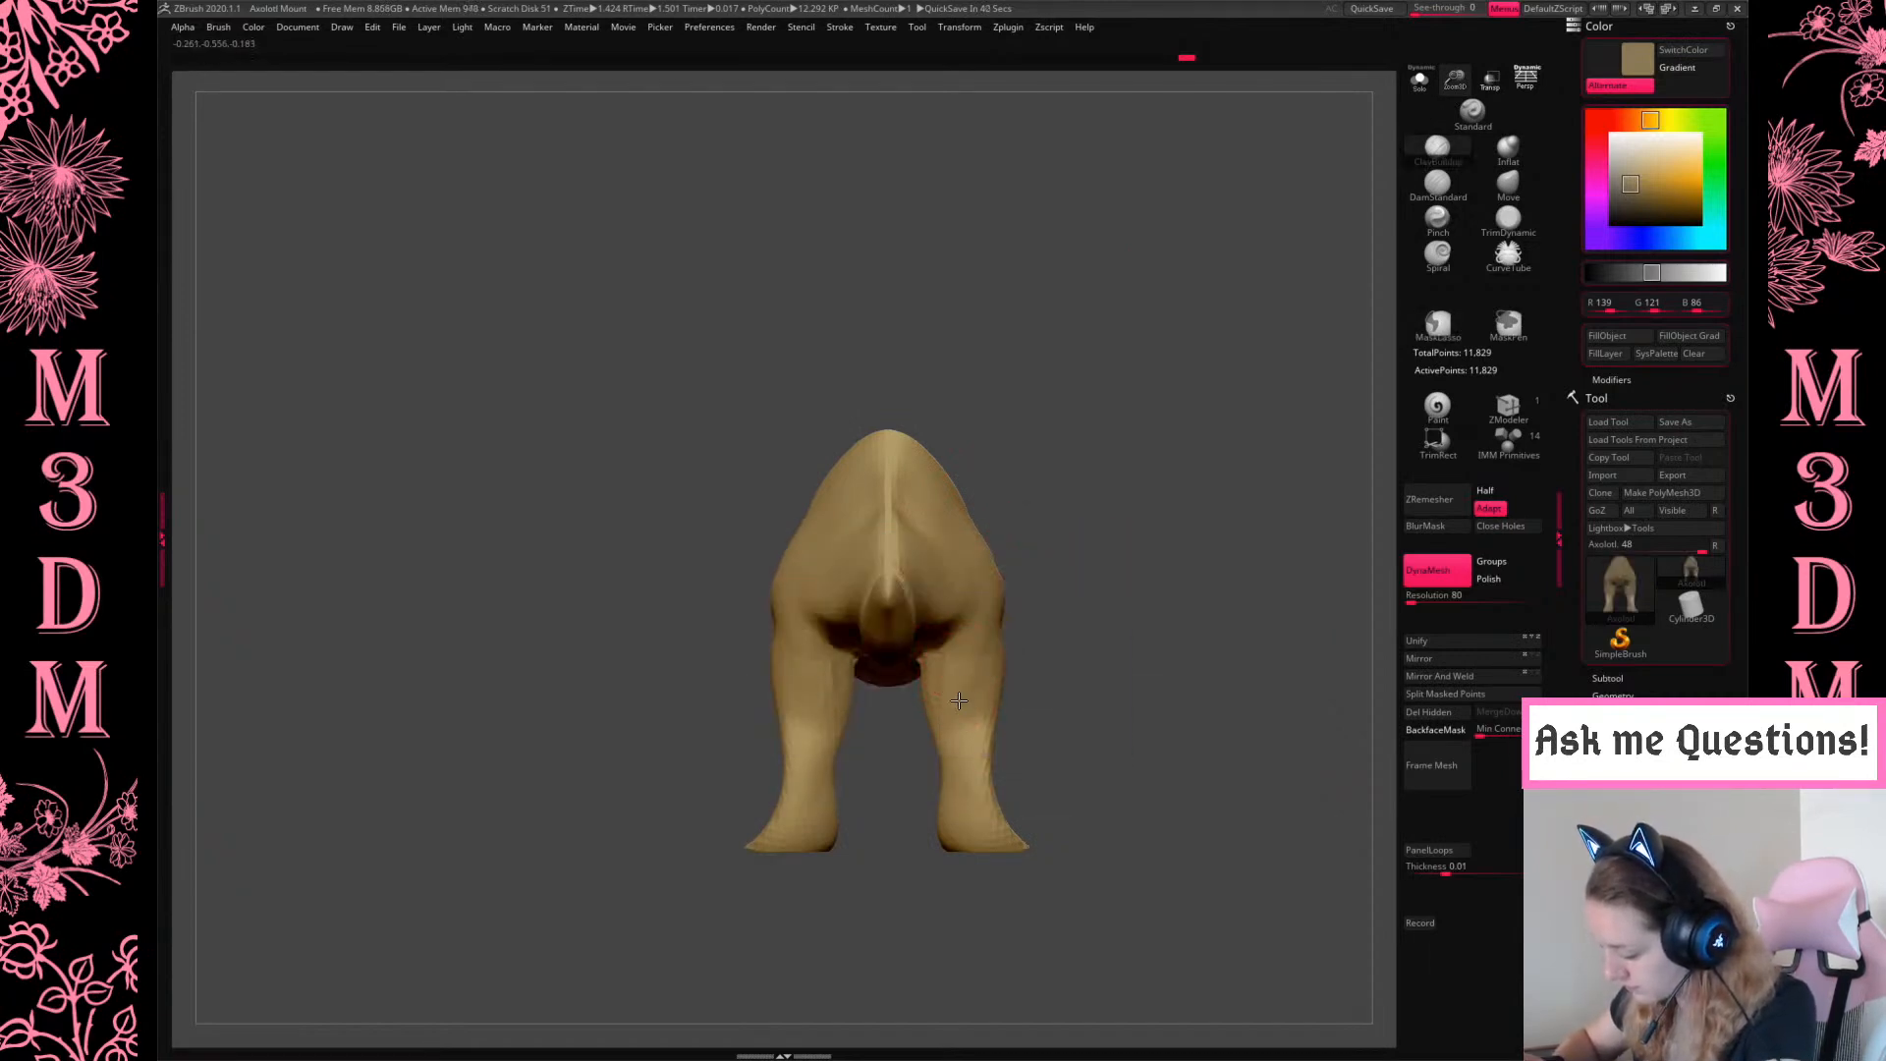
{"action": "left_click_drag", "start_coordinate": [1051, 605], "coordinate": [1165, 447]}
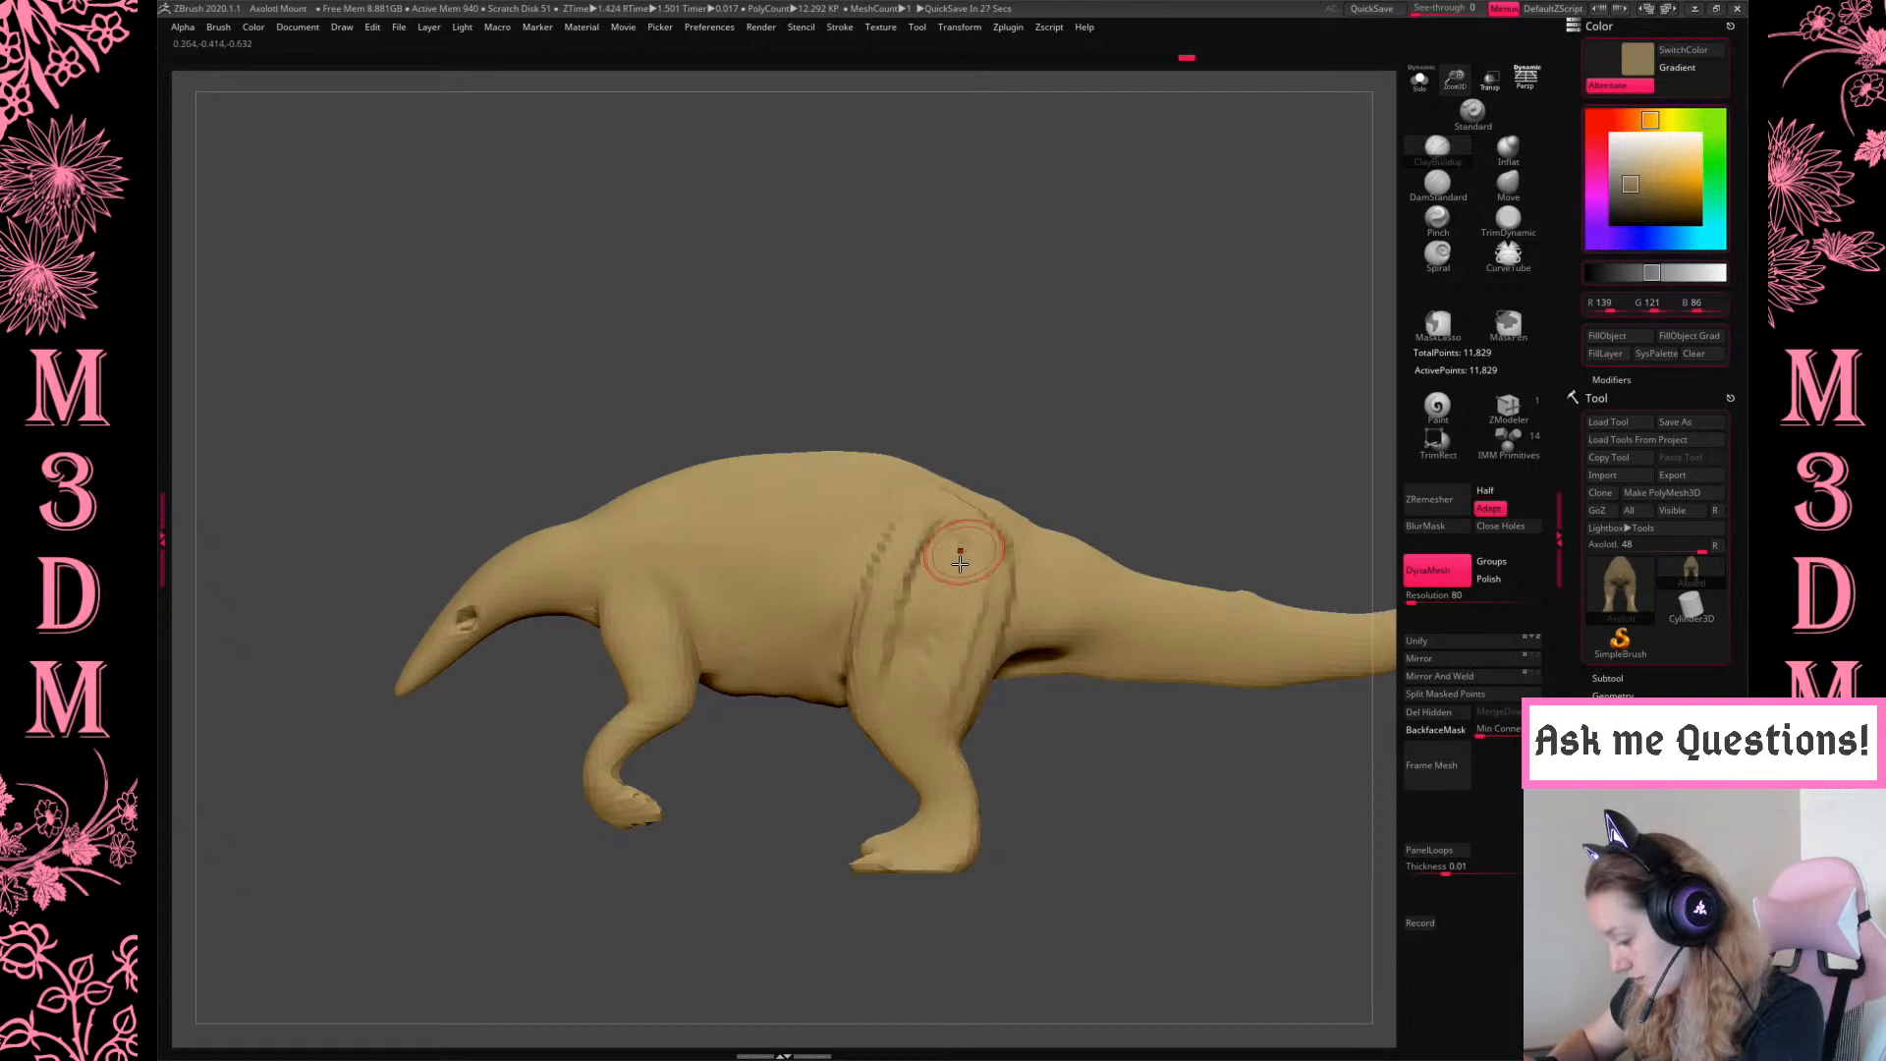
Fill in the outer thigh with clay strokes and smooth the surface inside its outline
{"action": "left_click_drag", "start_coordinate": [949, 528], "coordinate": [918, 639]}
{"action": "left_click_drag", "start_coordinate": [1159, 354], "coordinate": [1112, 488]}
{"action": "mouse_move", "coordinate": [990, 583]}
{"action": "left_mouse_down", "text": "alt"}
{"action": "mouse_move", "coordinate": [953, 664]}
{"action": "mouse_move", "coordinate": [982, 554]}
{"action": "left_mouse_up", "text": "alt"}
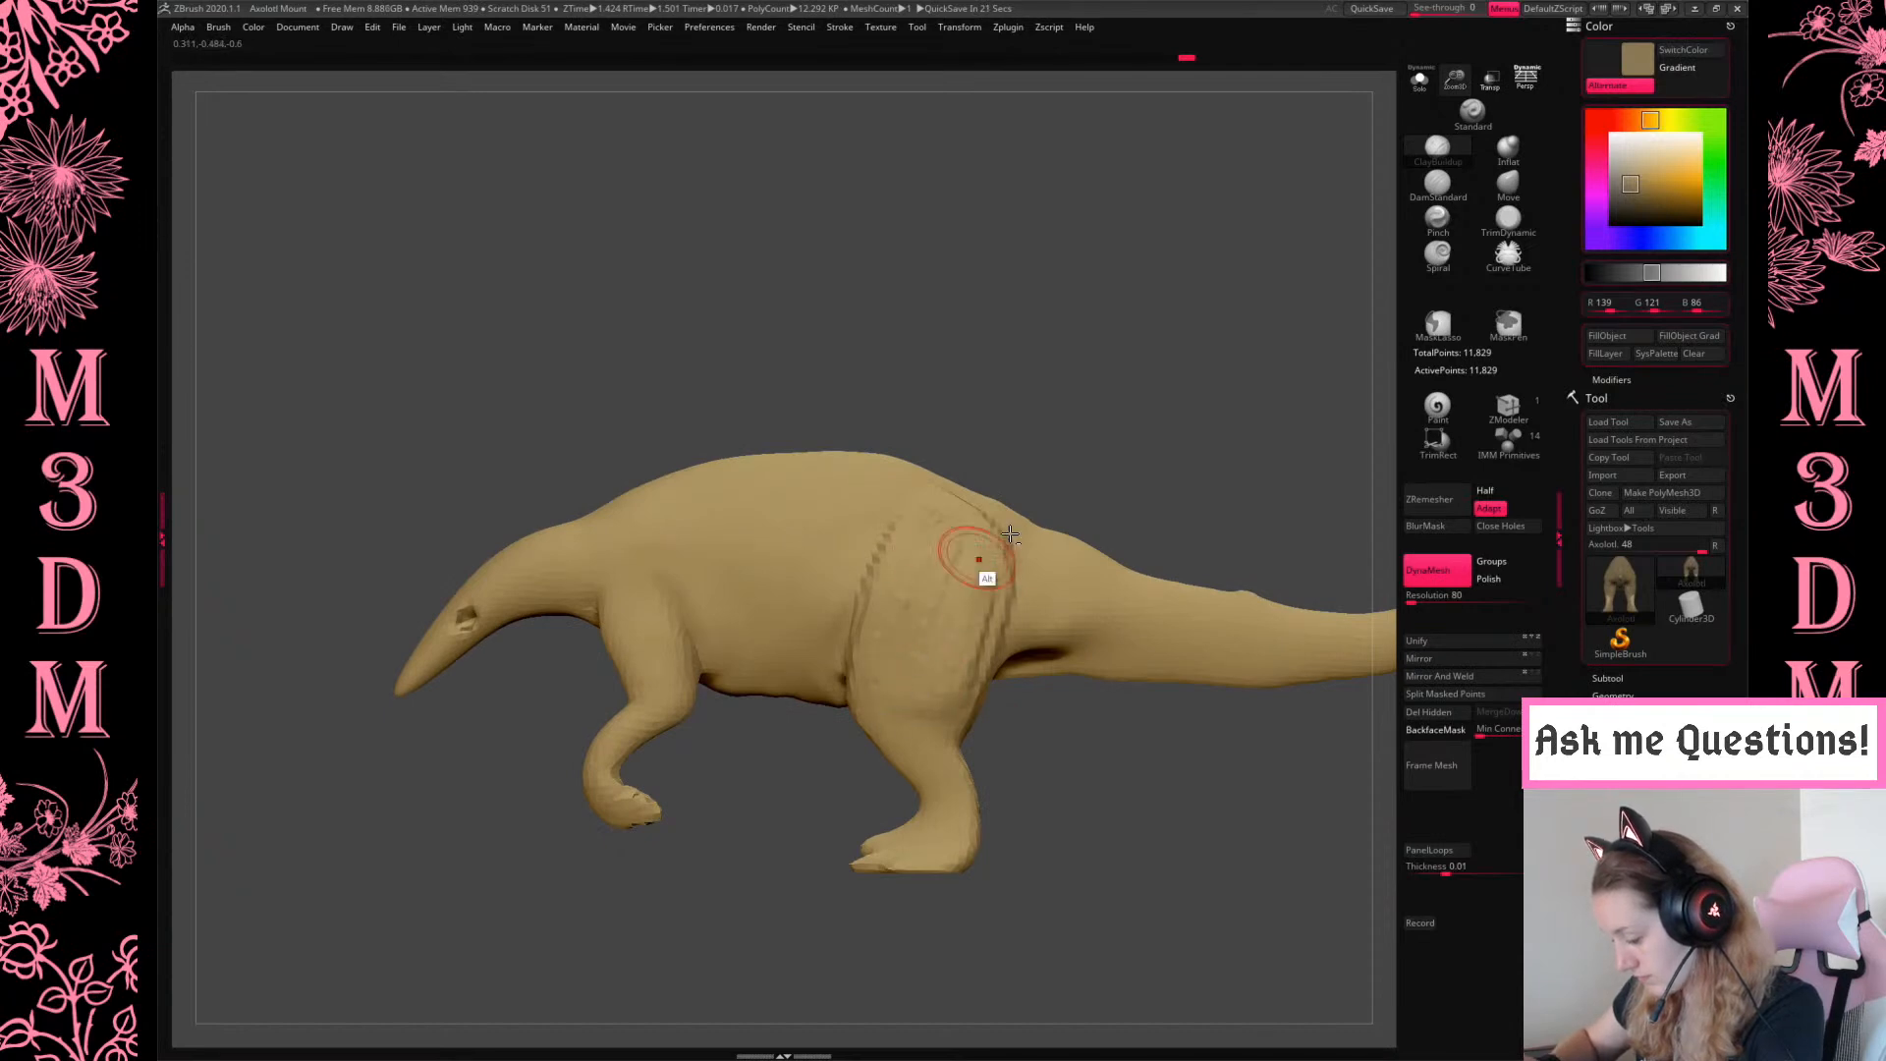
{"action": "left_click_drag", "start_coordinate": [969, 632], "coordinate": [956, 529], "text": "alt"}
{"action": "left_click_drag", "start_coordinate": [951, 669], "coordinate": [973, 679], "text": "alt"}
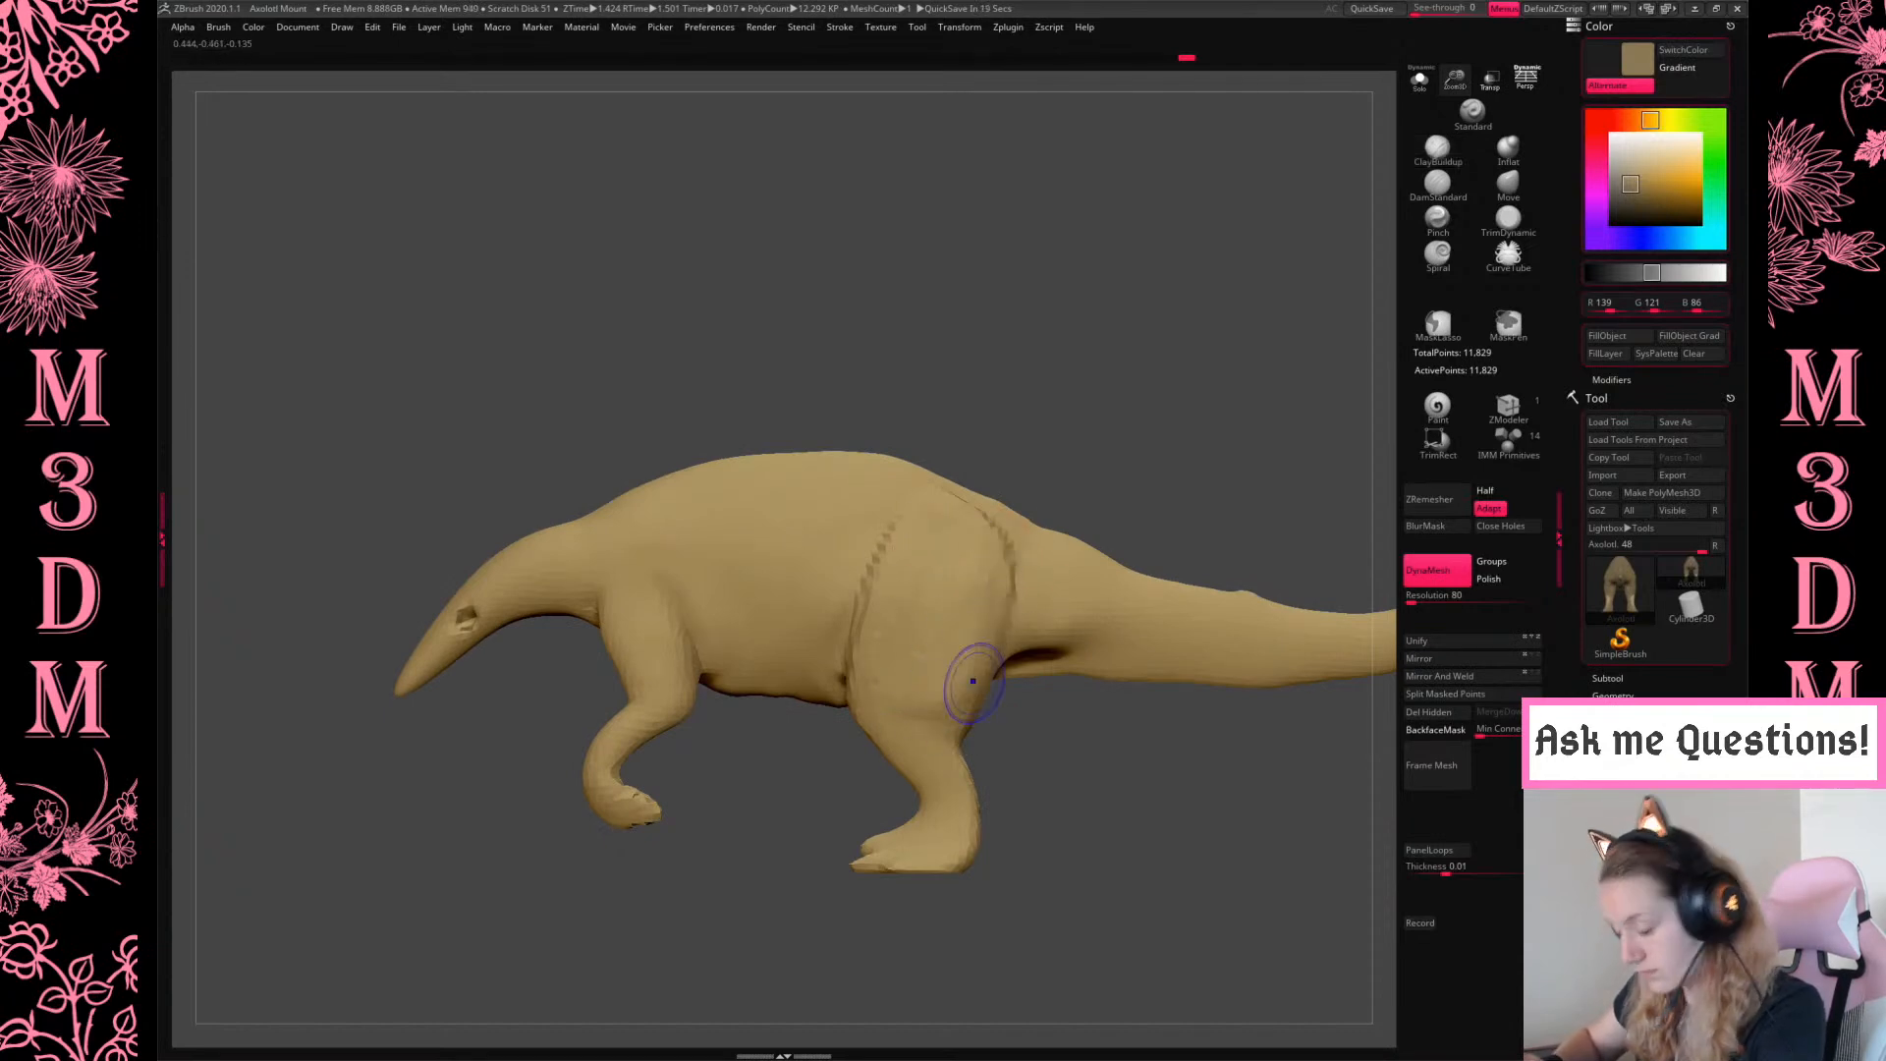
{"action": "left_click_drag", "start_coordinate": [1148, 420], "coordinate": [1086, 409], "text": "alt"}
Build up muscle on the lower hind legs and rear thighs with ClayBuildup, working from behind and below
{"action": "key", "text": "space"}
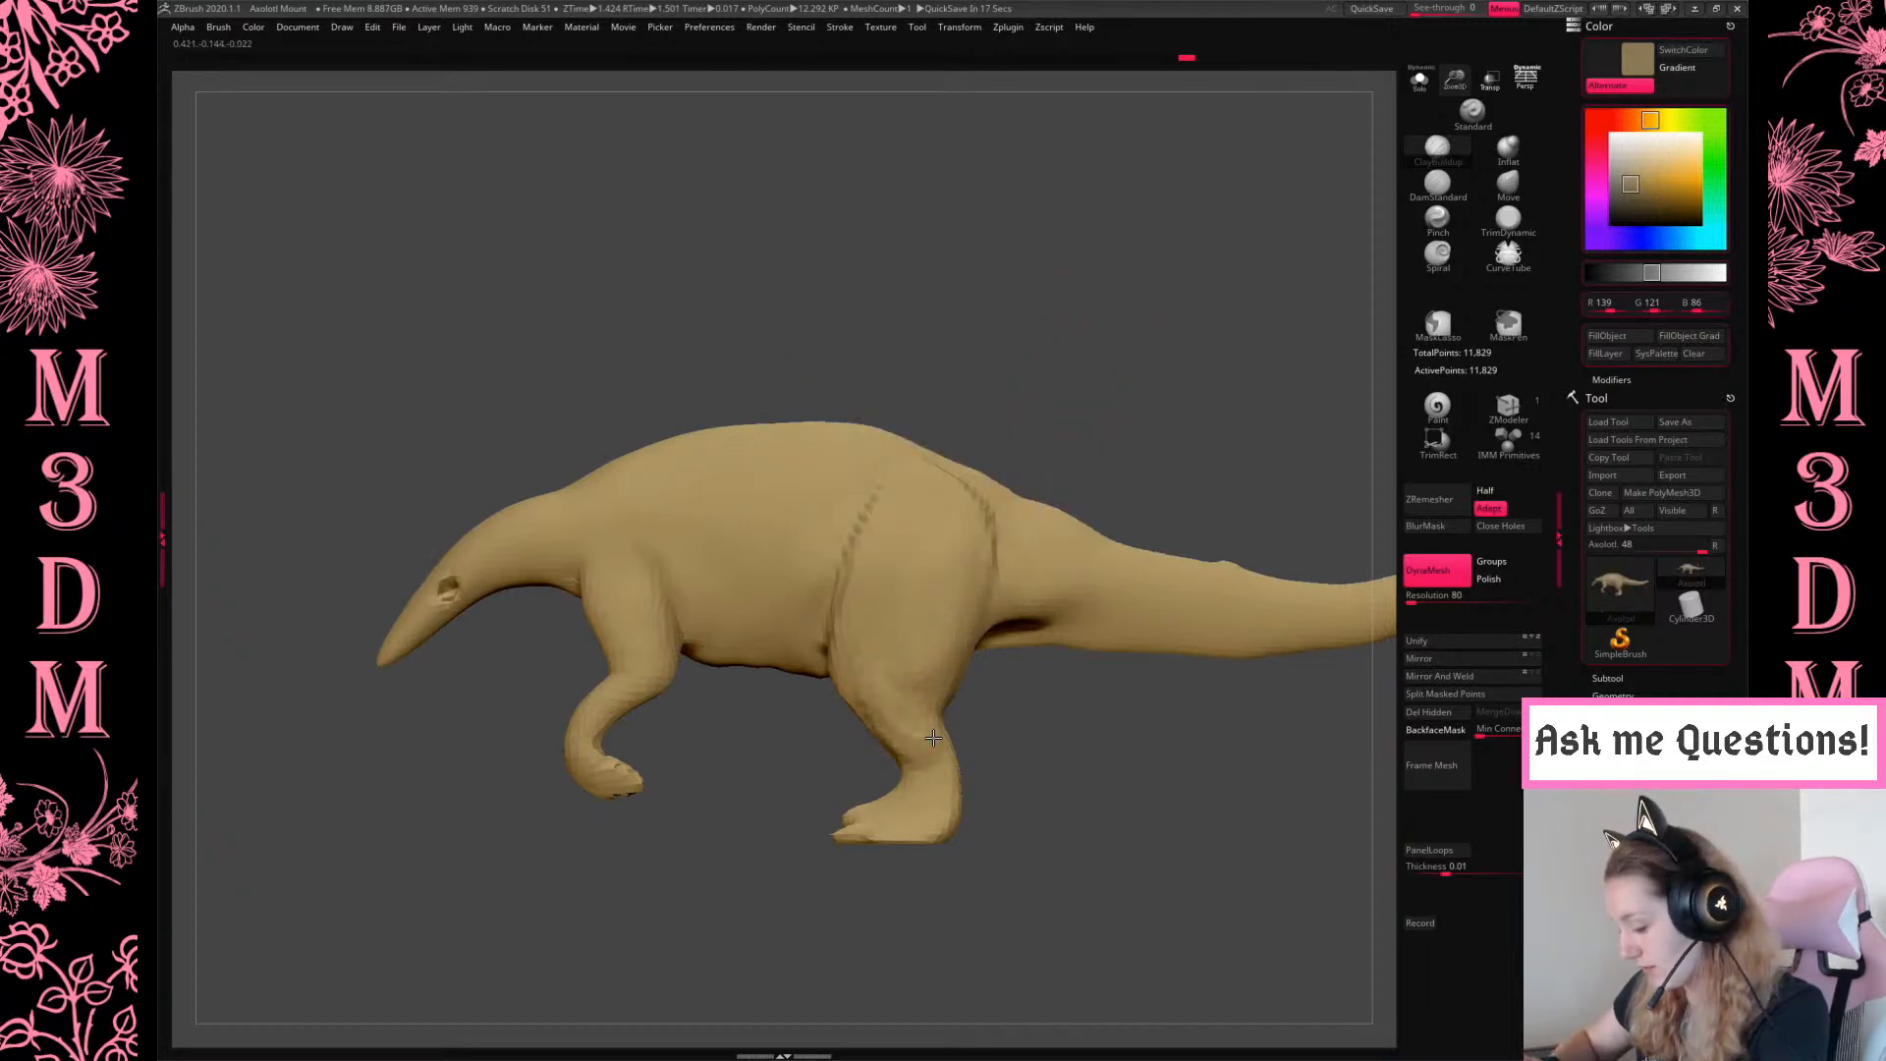
{"action": "mouse_move", "coordinate": [1199, 363]}
{"action": "left_mouse_down"}
{"action": "mouse_move", "coordinate": [1146, 354]}
{"action": "mouse_move", "coordinate": [819, 674]}
{"action": "left_mouse_up"}
{"action": "left_click_drag", "start_coordinate": [926, 606], "coordinate": [786, 723]}
{"action": "left_click_drag", "start_coordinate": [909, 724], "coordinate": [779, 776]}
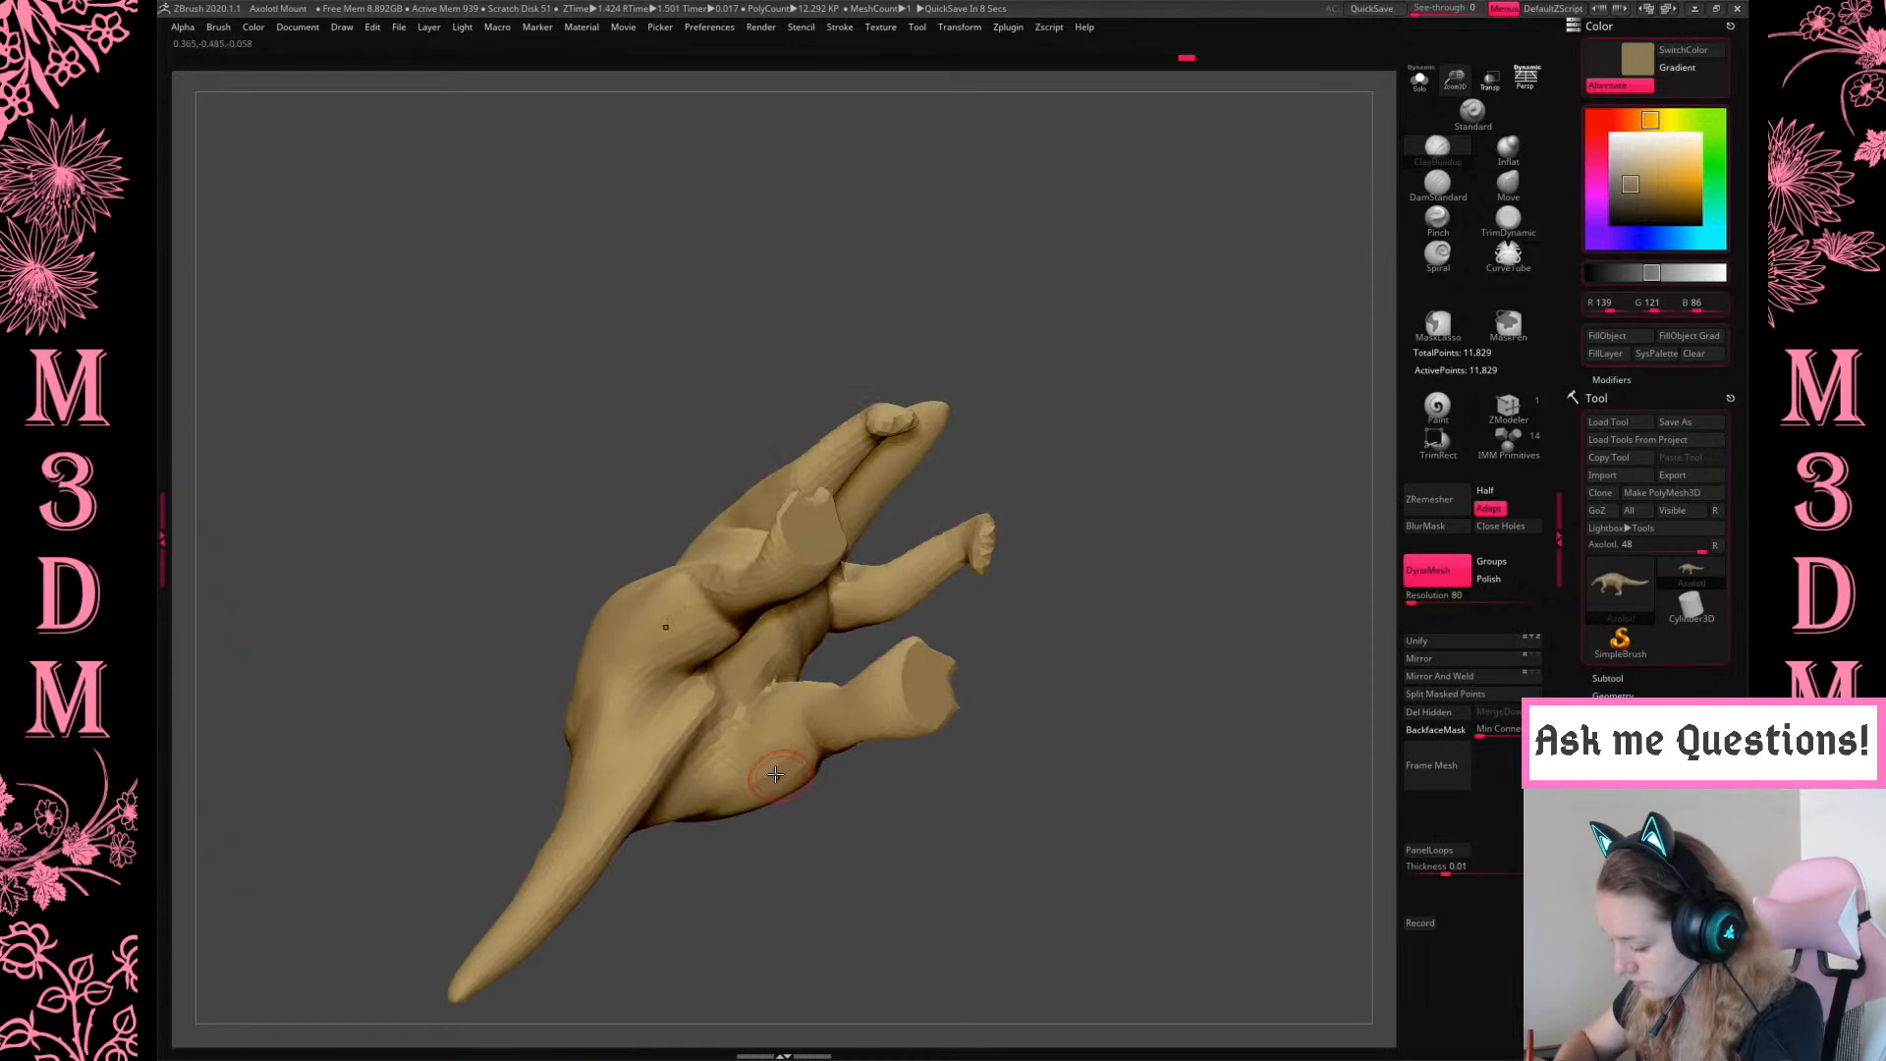
{"action": "left_click_drag", "start_coordinate": [947, 598], "coordinate": [757, 573]}
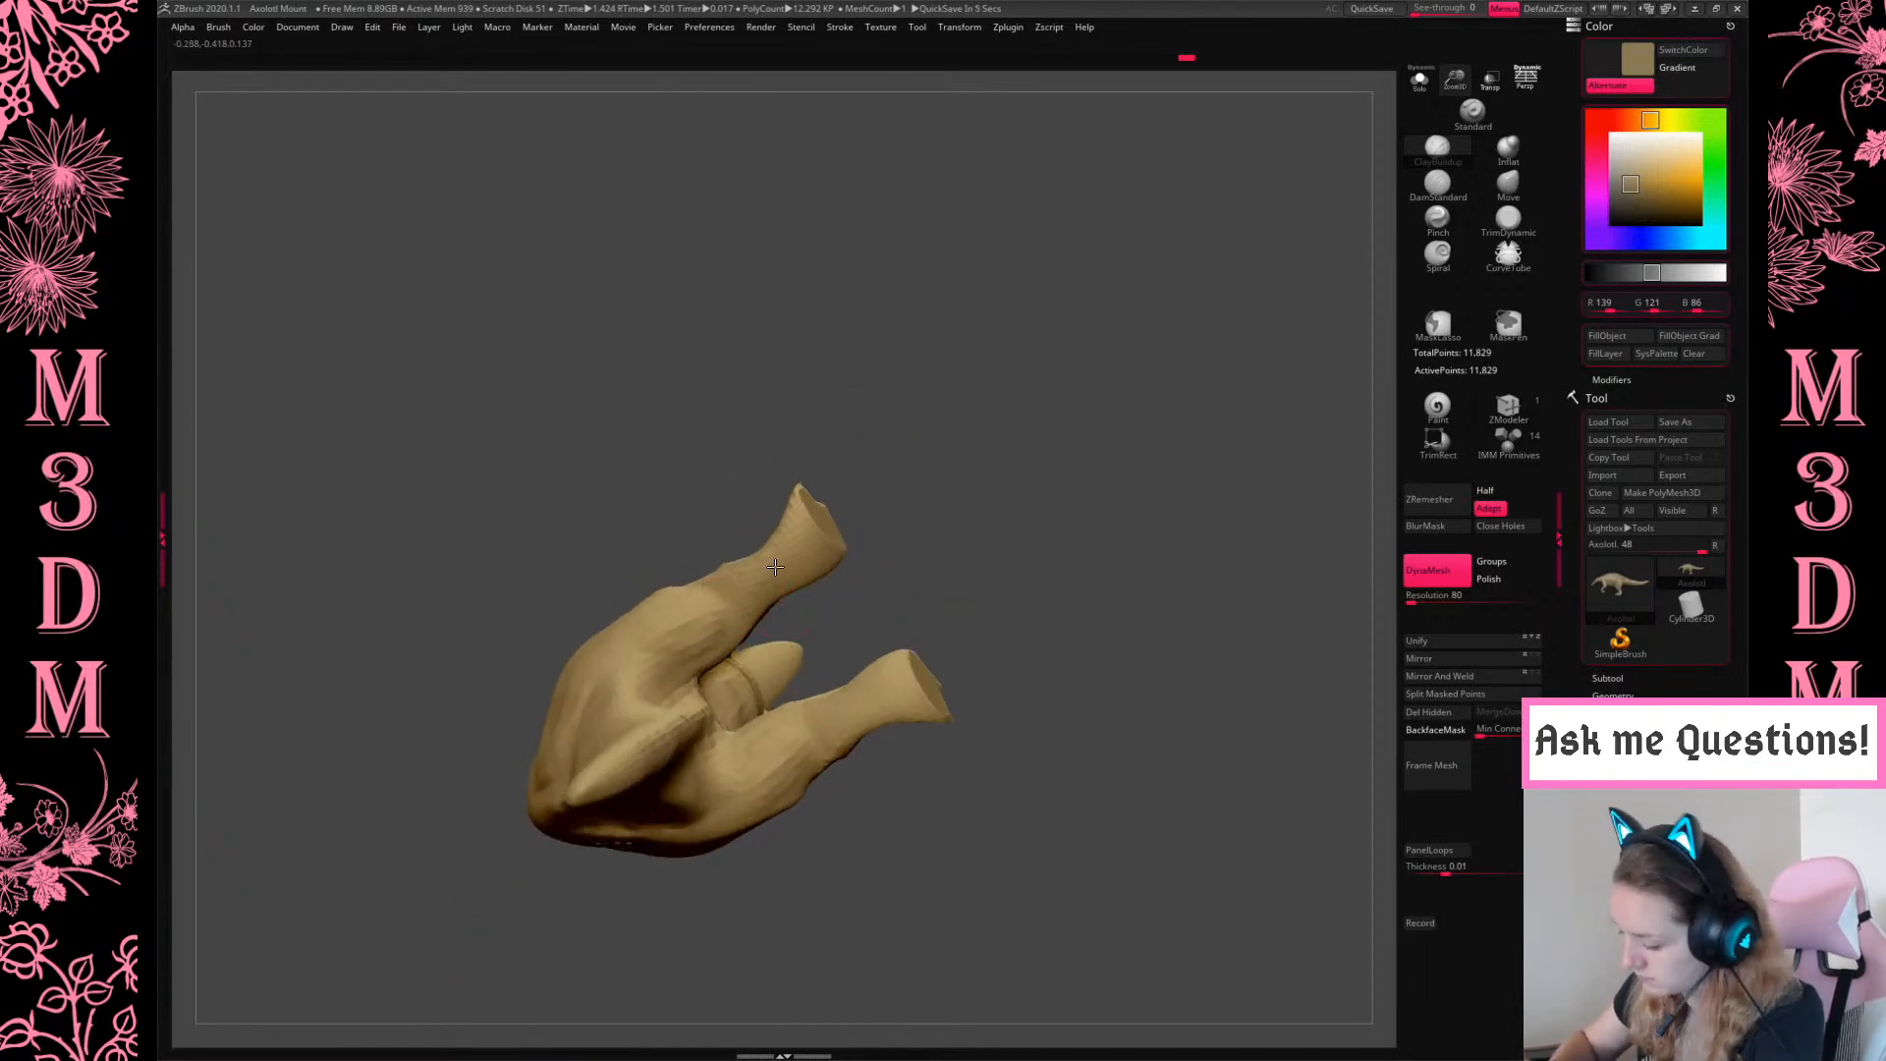
Turn on perspective display and view the creature's opposite side in profile
{"action": "left_click_drag", "start_coordinate": [1099, 425], "coordinate": [1139, 611]}
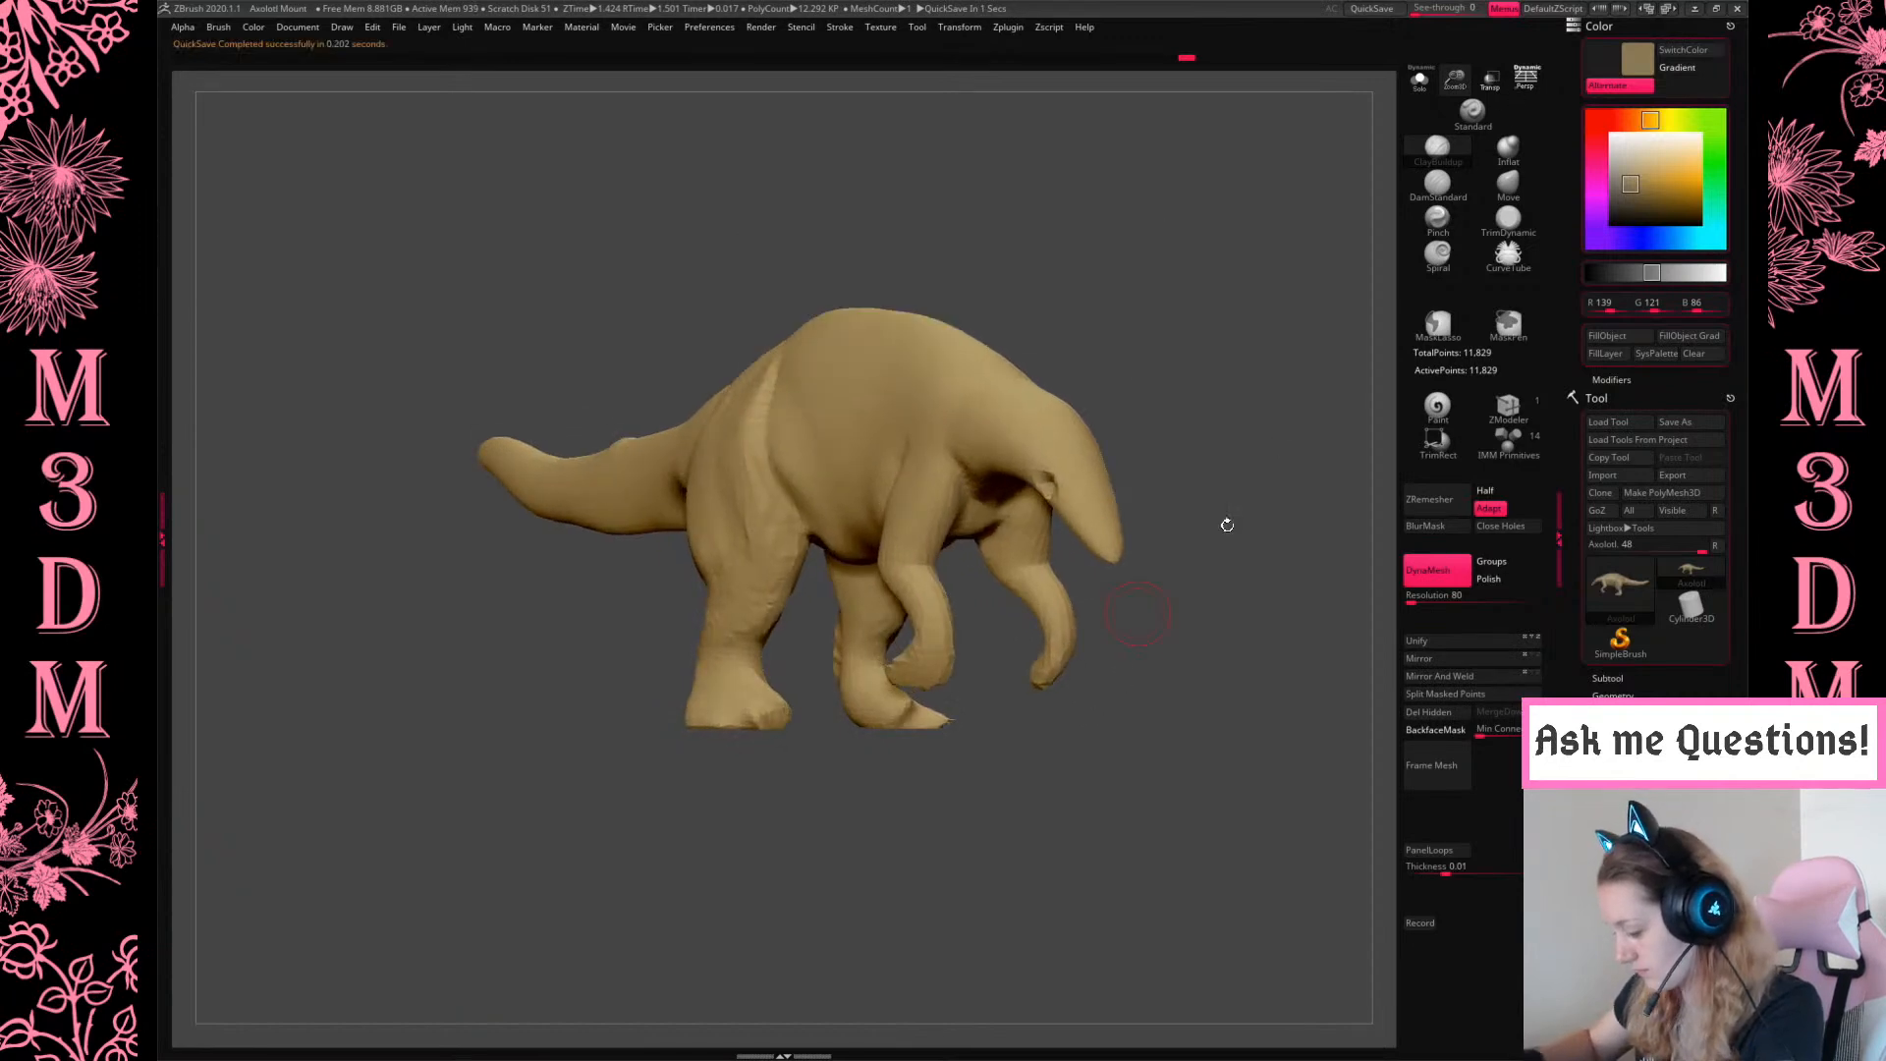
{"action": "key", "text": "p"}
{"action": "left_click_drag", "start_coordinate": [1293, 584], "coordinate": [1217, 775], "text": "shift"}
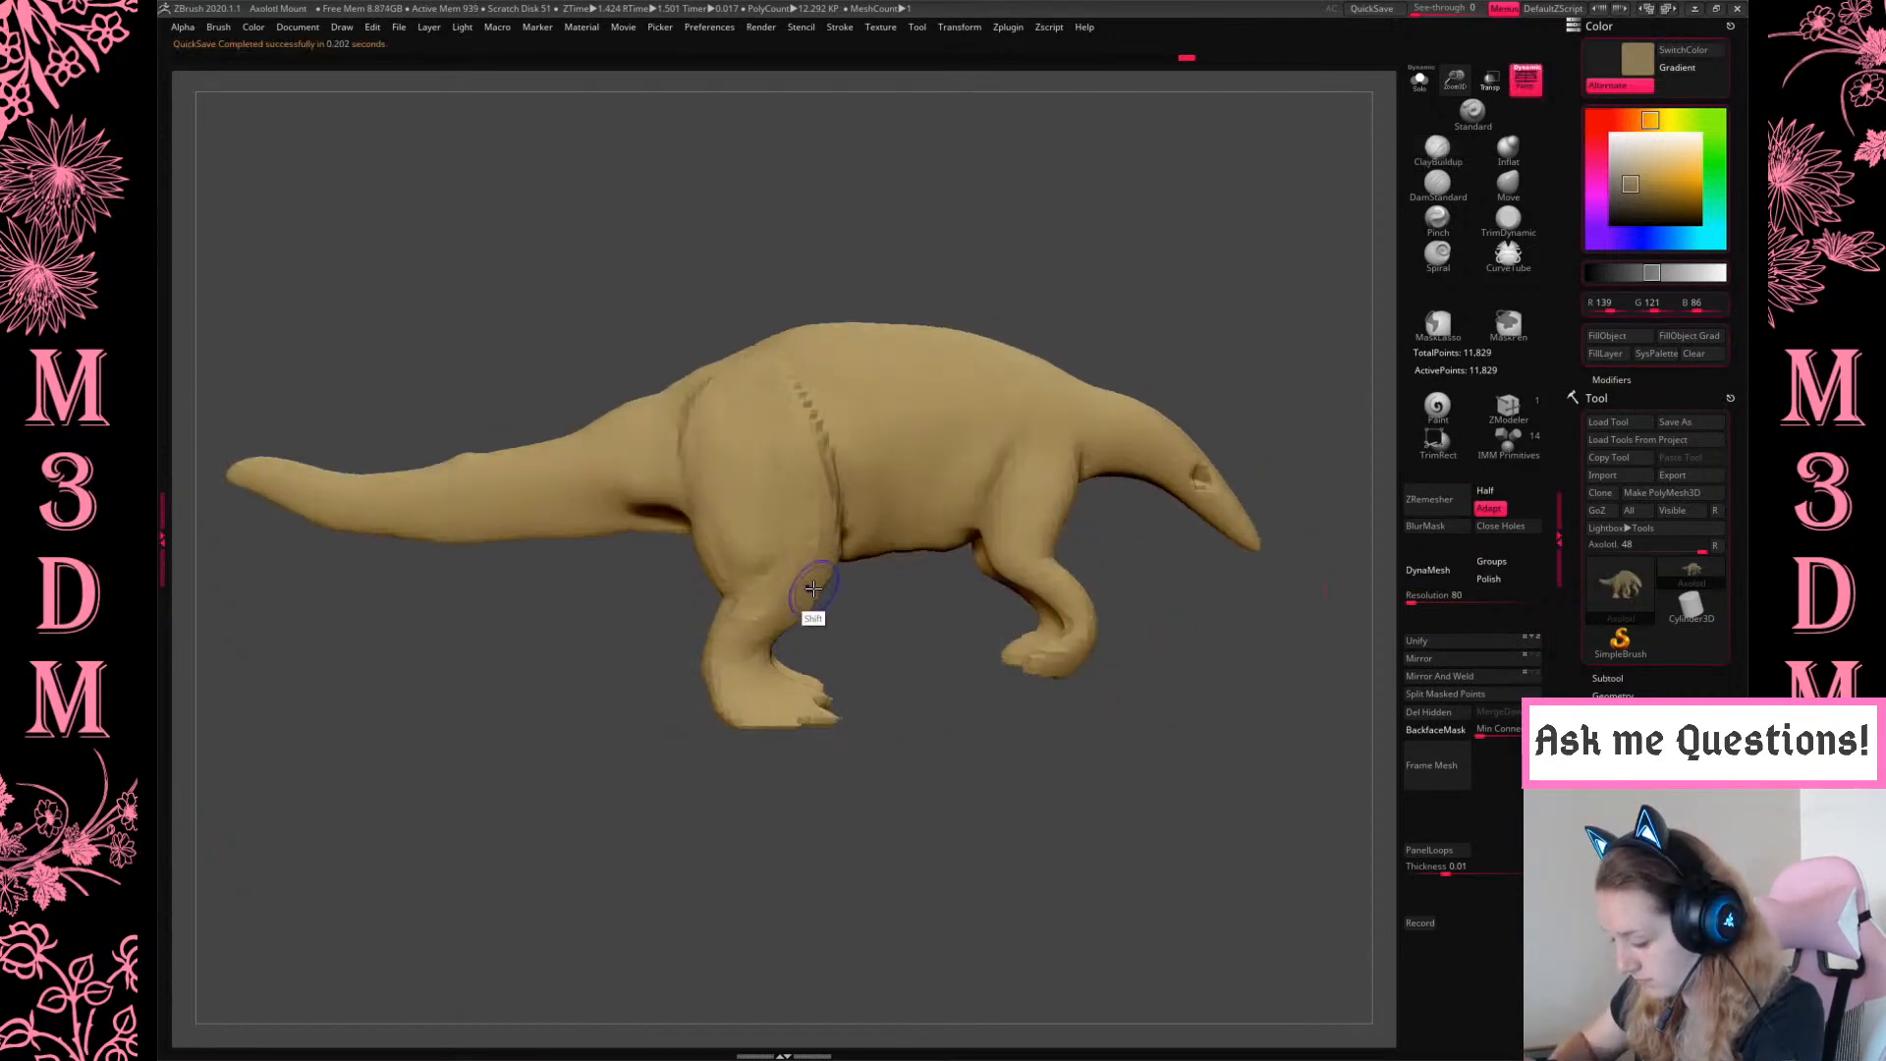
Adjust the contour of the hind legs around the back of the thigh and knee with the Move brush
{"action": "right_click", "coordinate": [918, 582]}
{"action": "left_click", "coordinate": [1507, 185]}
{"action": "right_click", "coordinate": [754, 521]}
{"action": "left_click_drag", "start_coordinate": [723, 560], "coordinate": [742, 558]}
{"action": "left_click_drag", "start_coordinate": [1131, 773], "coordinate": [1071, 707]}
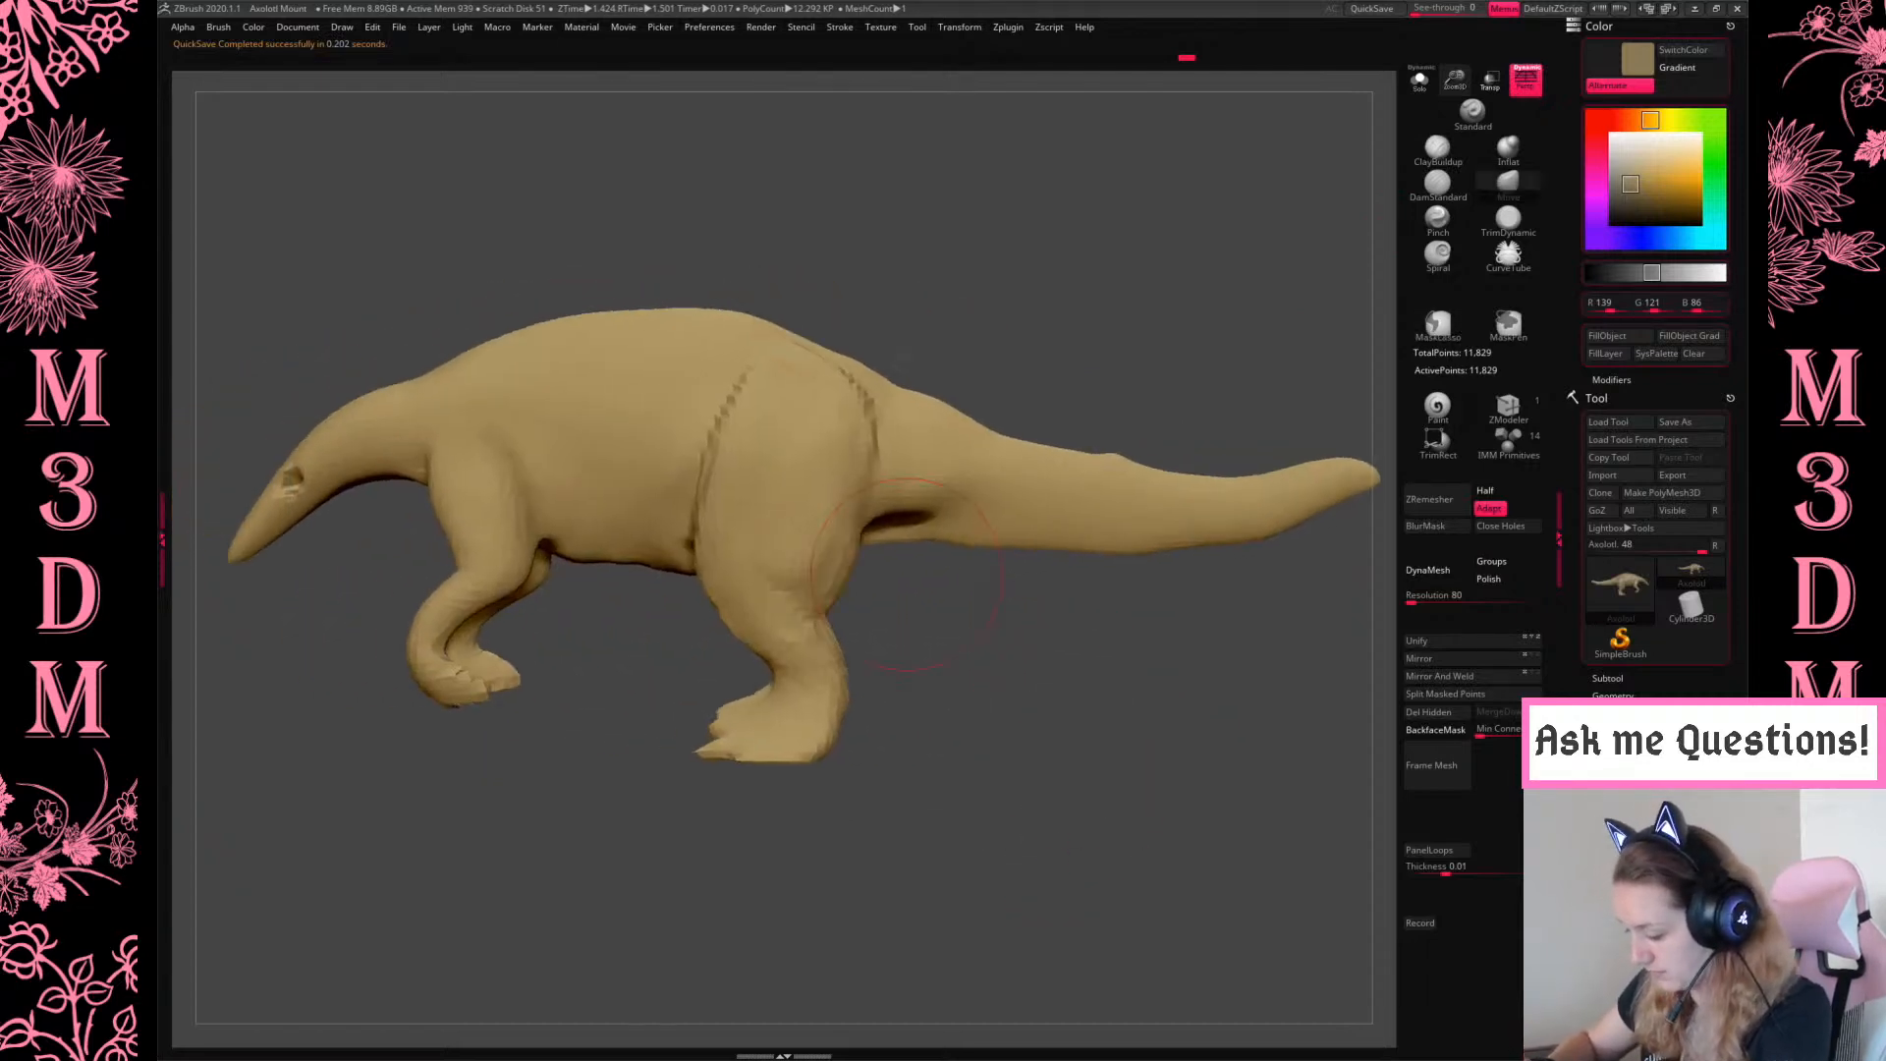
{"action": "left_click_drag", "start_coordinate": [1461, 94], "coordinate": [1317, 228]}
{"action": "left_click_drag", "start_coordinate": [1048, 713], "coordinate": [1128, 746], "text": "alt"}
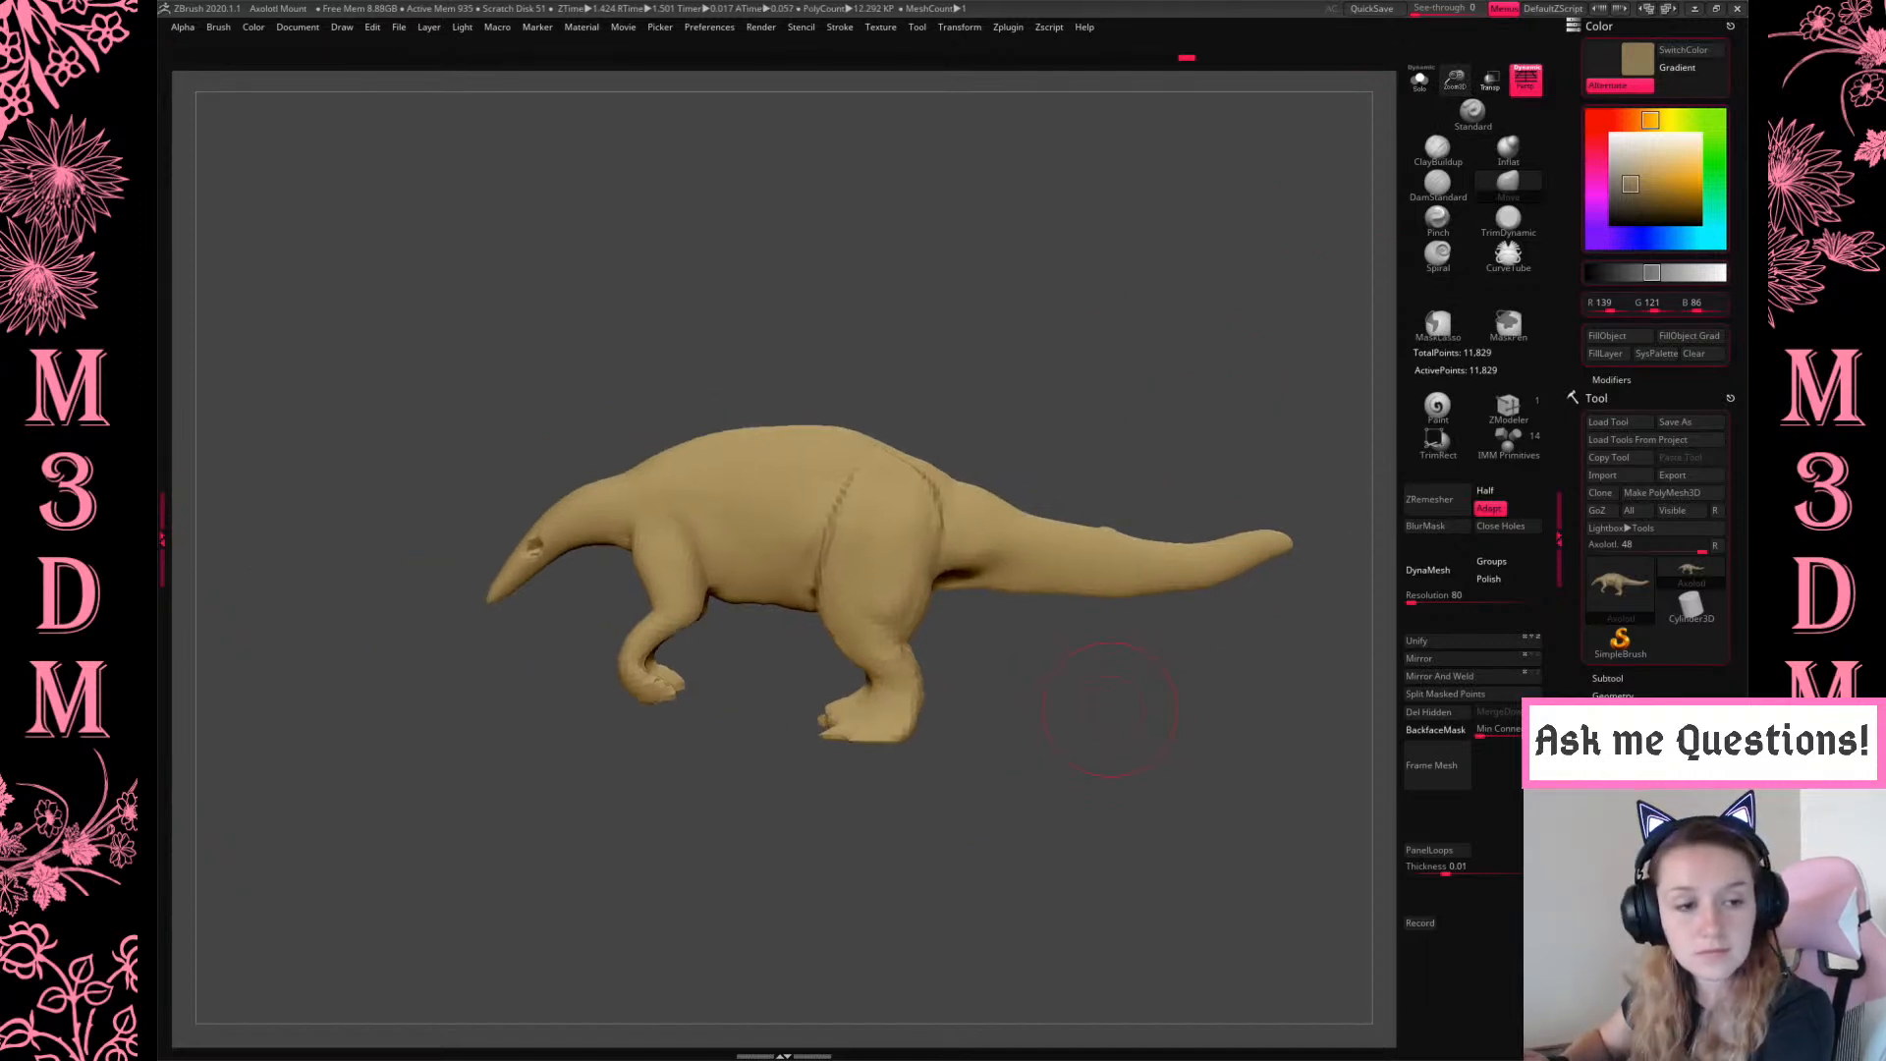
Resize the Move brush and reshape the bend of the hind legs, pushing the knee area up and the heel back
{"action": "key", "text": "space"}
{"action": "left_click_drag", "start_coordinate": [1015, 712], "coordinate": [1059, 672]}
{"action": "key", "text": "space"}
{"action": "key", "text": "space"}
{"action": "left_click_drag", "start_coordinate": [863, 606], "coordinate": [863, 582]}
{"action": "mouse_move", "coordinate": [888, 737]}
{"action": "left_mouse_down"}
{"action": "mouse_move", "coordinate": [842, 754]}
{"action": "mouse_move", "coordinate": [909, 743]}
{"action": "left_mouse_up"}
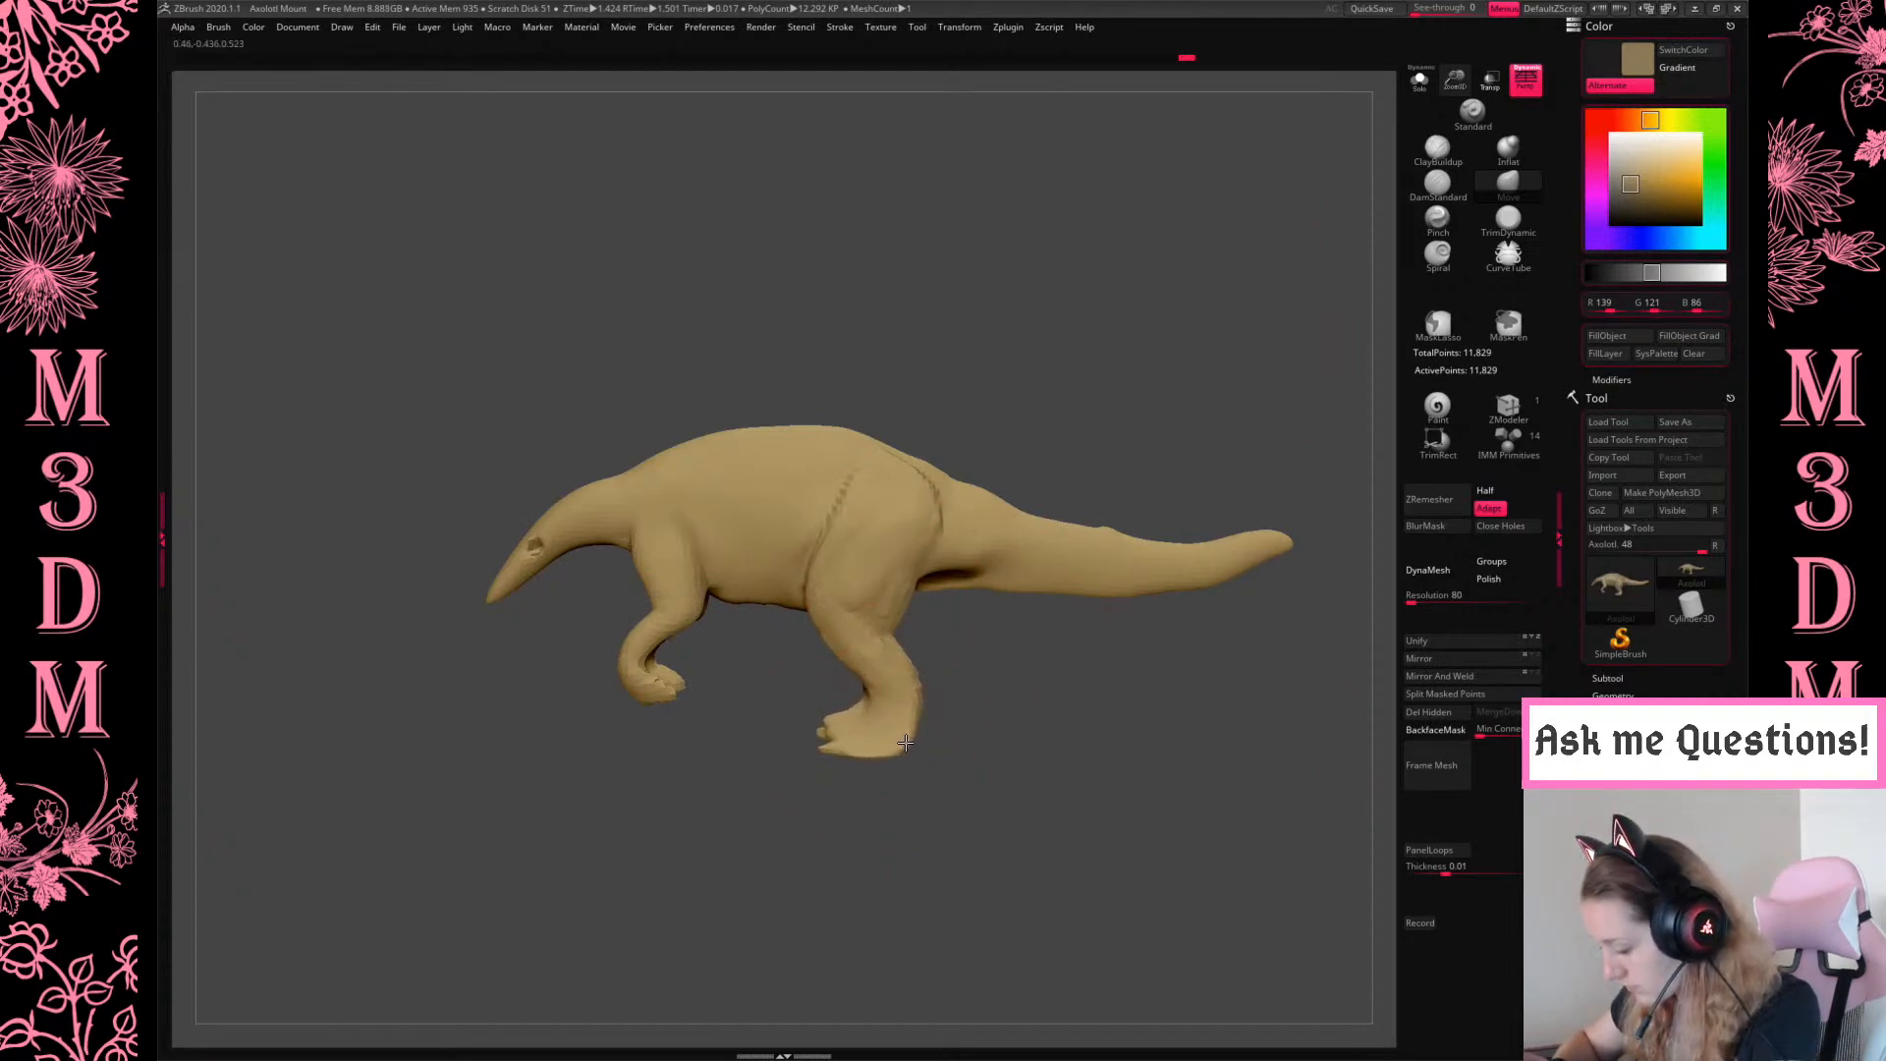
Mask the creature from the hips back and rotate the unmasked front half of the body upward with the gizmo
{"action": "mouse_move", "coordinate": [535, 361]}
{"action": "left_mouse_down", "text": "ctrl"}
{"action": "mouse_move", "coordinate": [413, 763]}
{"action": "mouse_move", "coordinate": [783, 644]}
{"action": "mouse_move", "coordinate": [840, 378]}
{"action": "left_mouse_up", "text": "ctrl"}
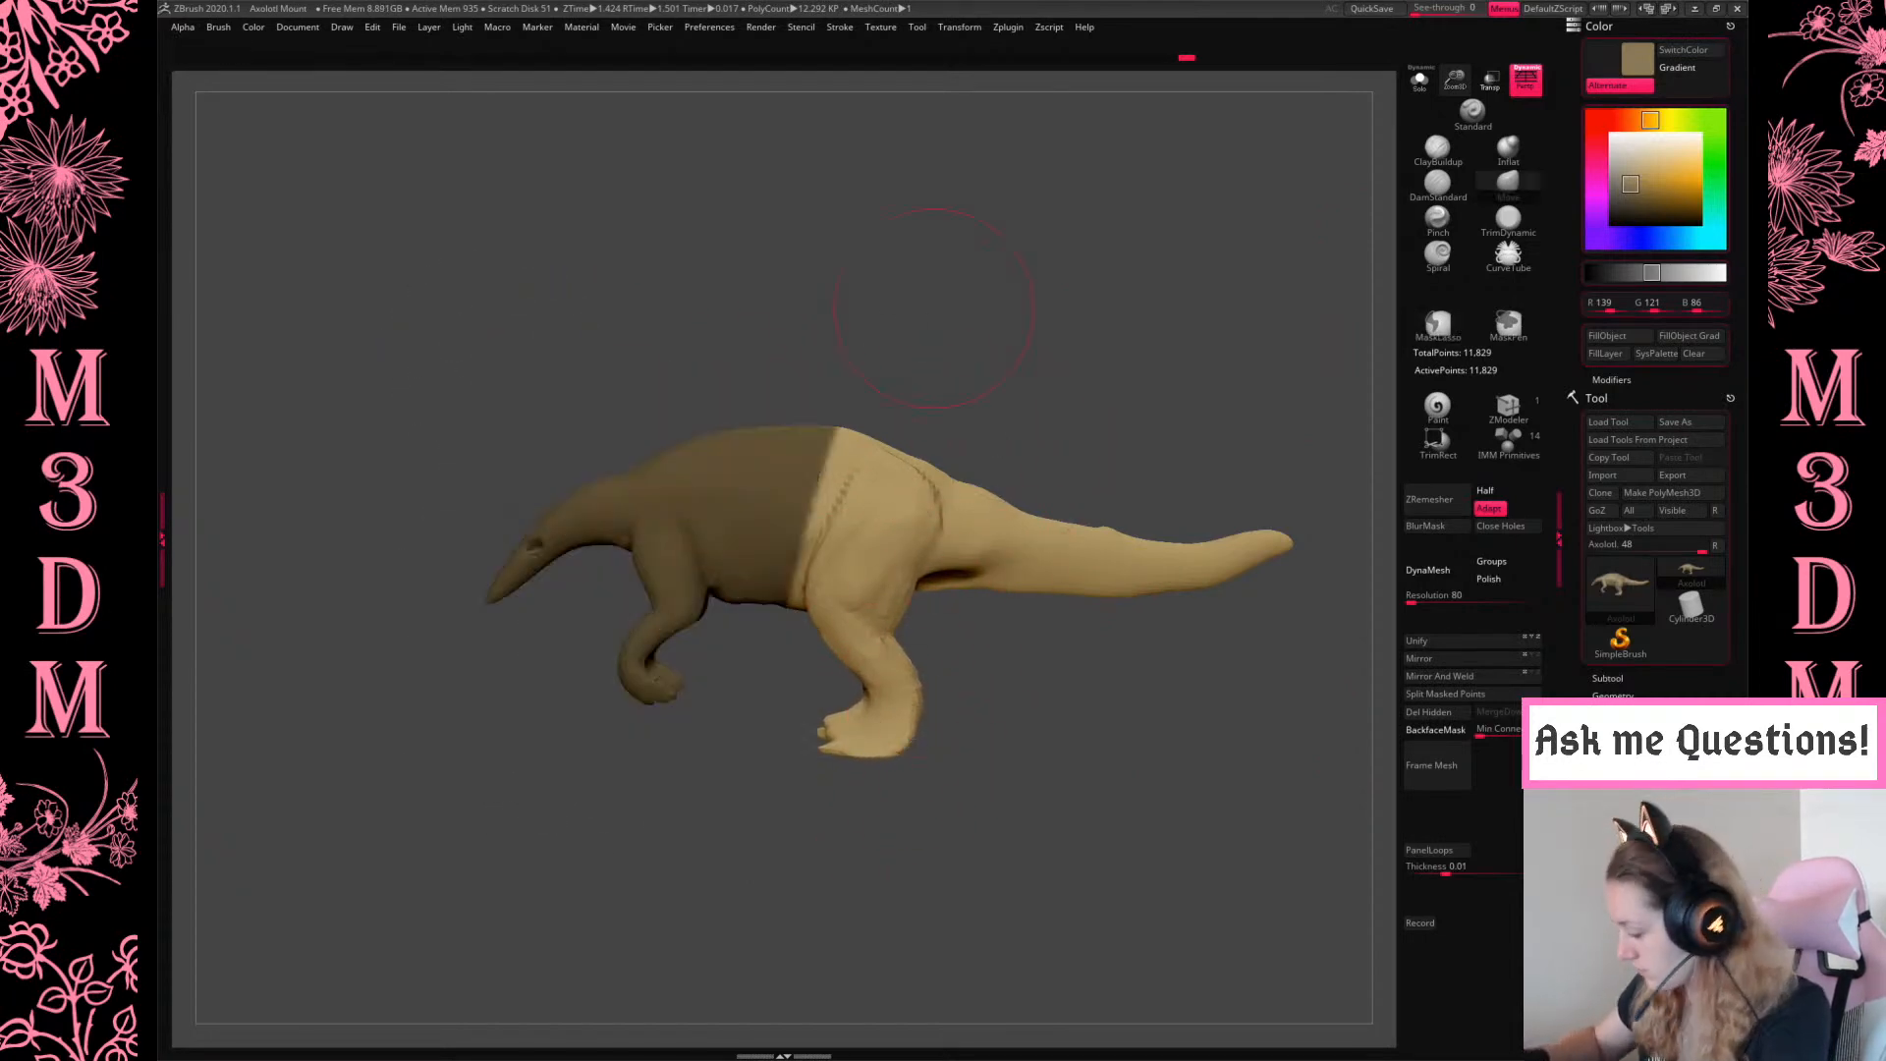
{"action": "left_click", "coordinate": [1250, 695], "text": "ctrl"}
{"action": "key", "text": "w"}
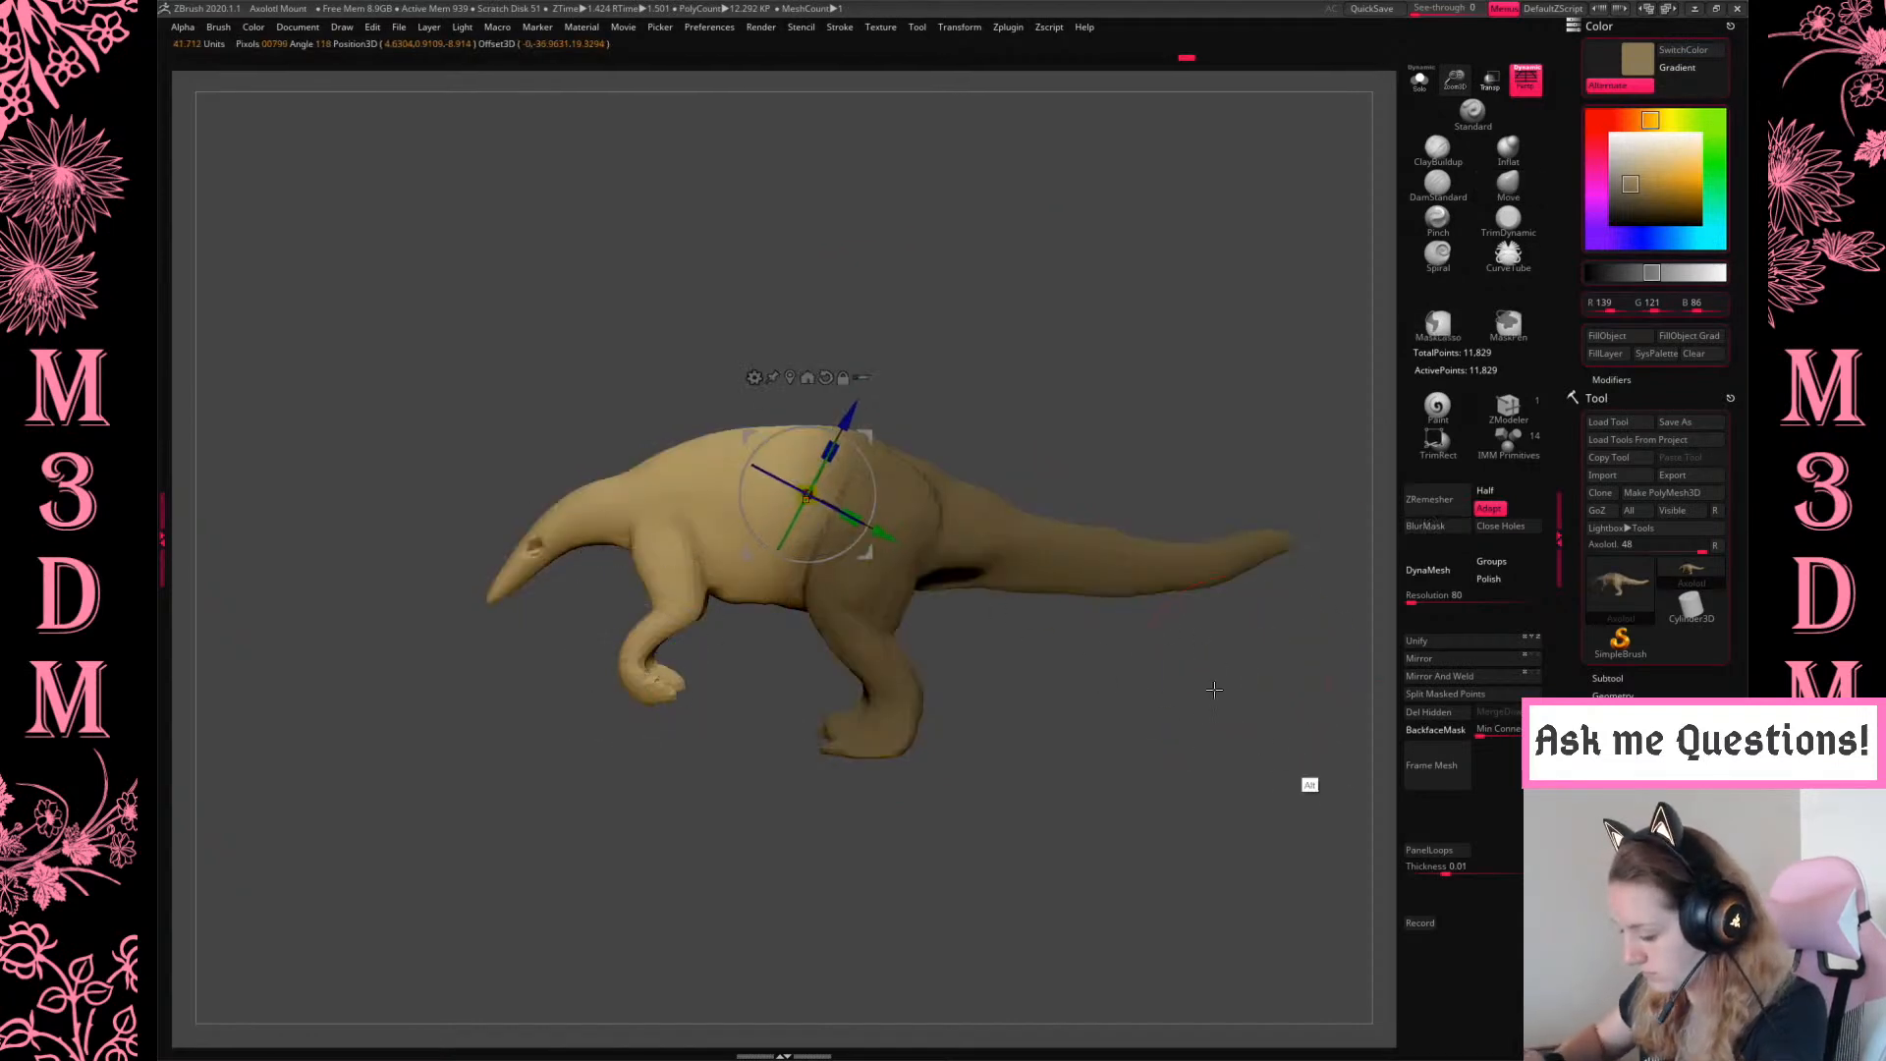
{"action": "left_click_drag", "start_coordinate": [879, 498], "coordinate": [879, 452]}
{"action": "key", "text": "q"}
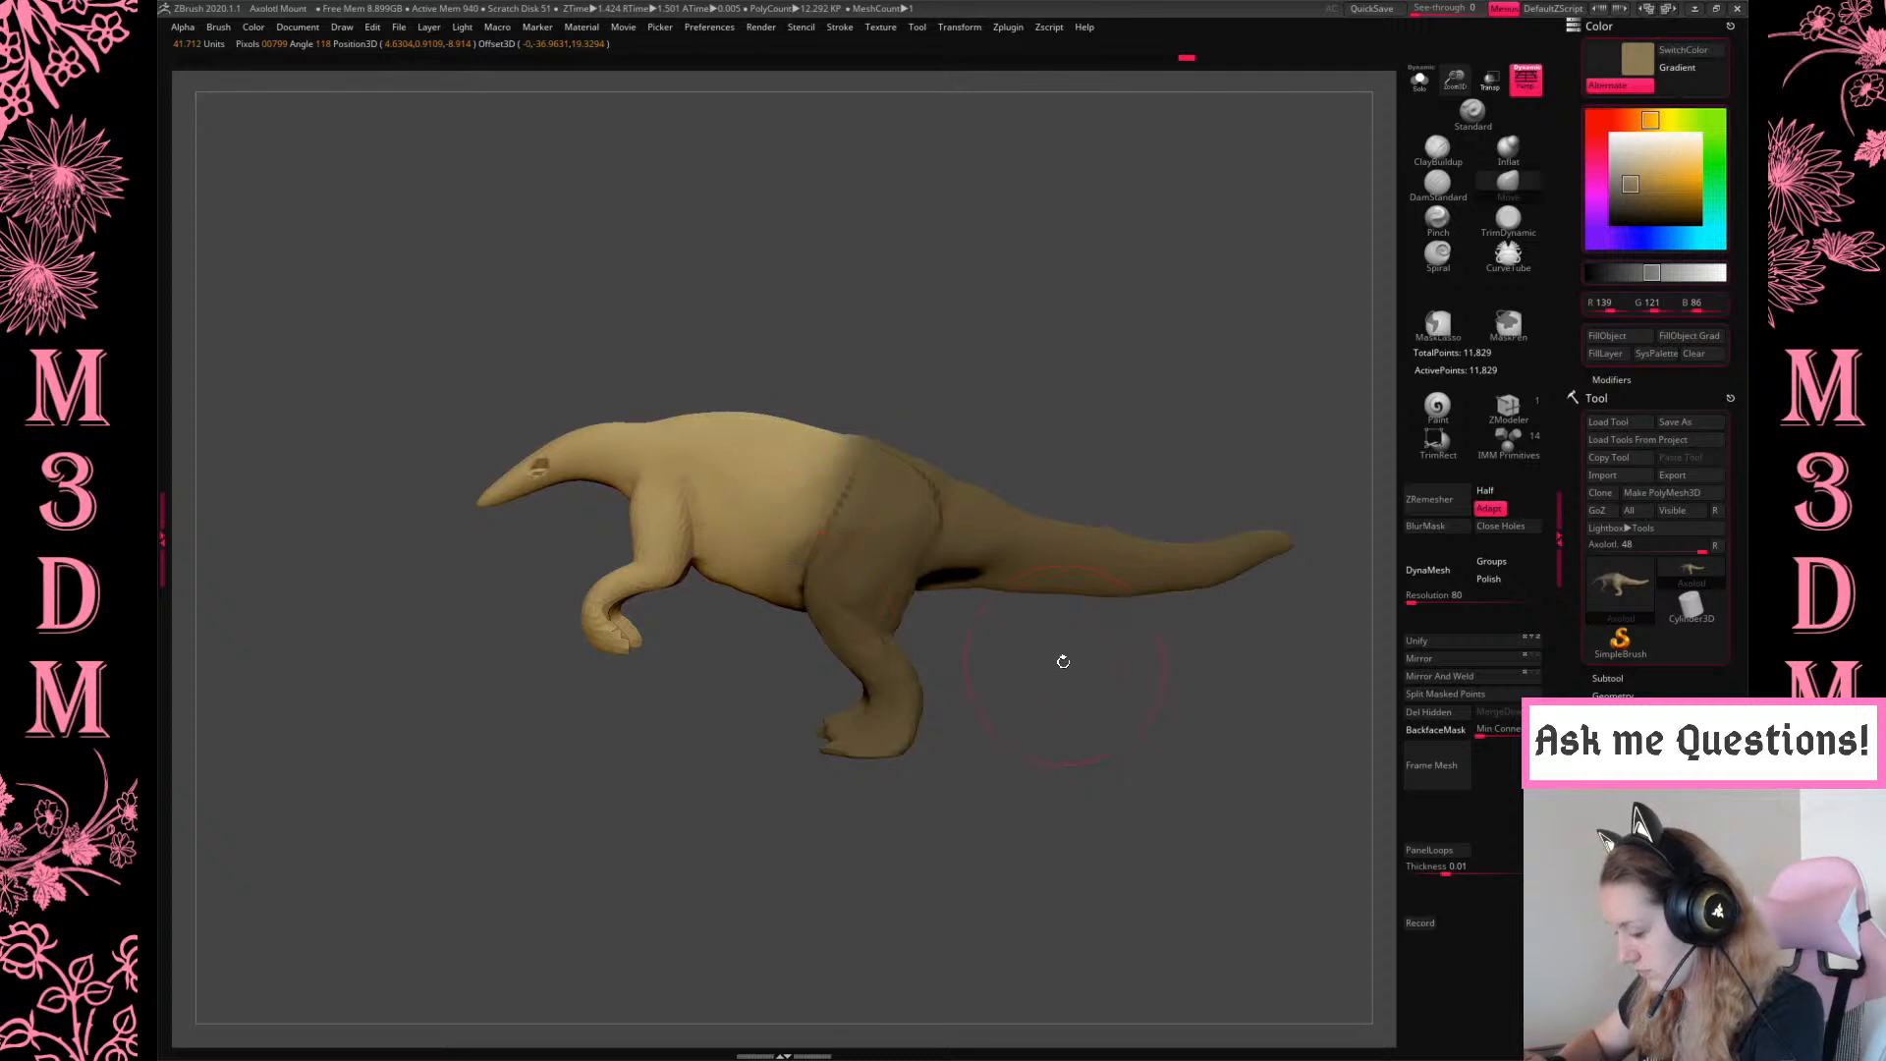
Mask everything behind the shoulders and rotate the head and front legs downward around the shoulder with the gizmo
{"action": "mouse_move", "coordinate": [526, 336]}
{"action": "left_mouse_down", "text": "ctrl"}
{"action": "mouse_move", "coordinate": [532, 734]}
{"action": "mouse_move", "coordinate": [735, 415]}
{"action": "left_mouse_up", "text": "ctrl"}
{"action": "key", "text": "ctrl+z"}
{"action": "mouse_move", "coordinate": [1012, 375]}
{"action": "left_mouse_down", "text": "ctrl"}
{"action": "mouse_move", "coordinate": [787, 354]}
{"action": "mouse_move", "coordinate": [831, 772]}
{"action": "left_mouse_up", "text": "ctrl"}
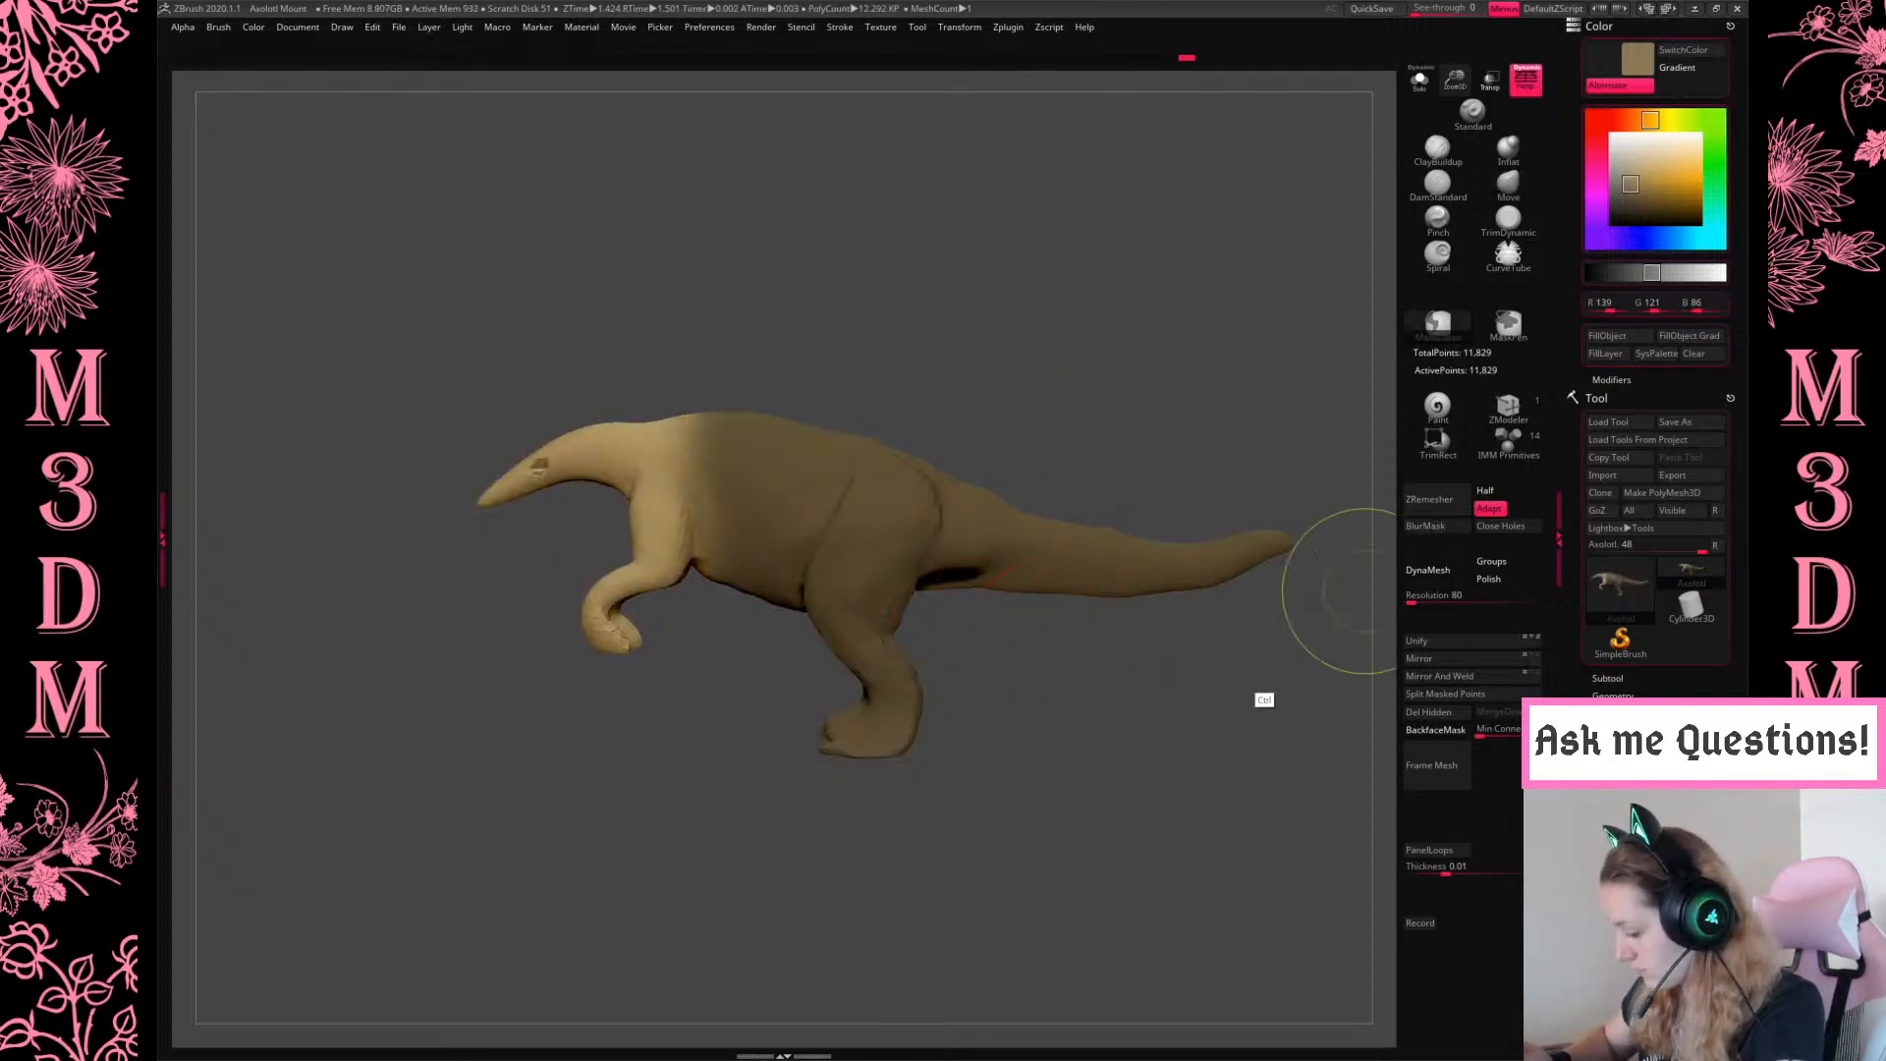
{"action": "left_click", "coordinate": [1275, 682], "text": "ctrl"}
{"action": "key", "text": "w"}
{"action": "left_click", "coordinate": [688, 493], "text": "alt"}
{"action": "left_click", "coordinate": [1235, 412], "text": "ctrl"}
{"action": "mouse_move", "coordinate": [751, 518]}
{"action": "left_mouse_down"}
{"action": "mouse_move", "coordinate": [763, 498]}
{"action": "mouse_move", "coordinate": [749, 560]}
{"action": "left_mouse_up"}
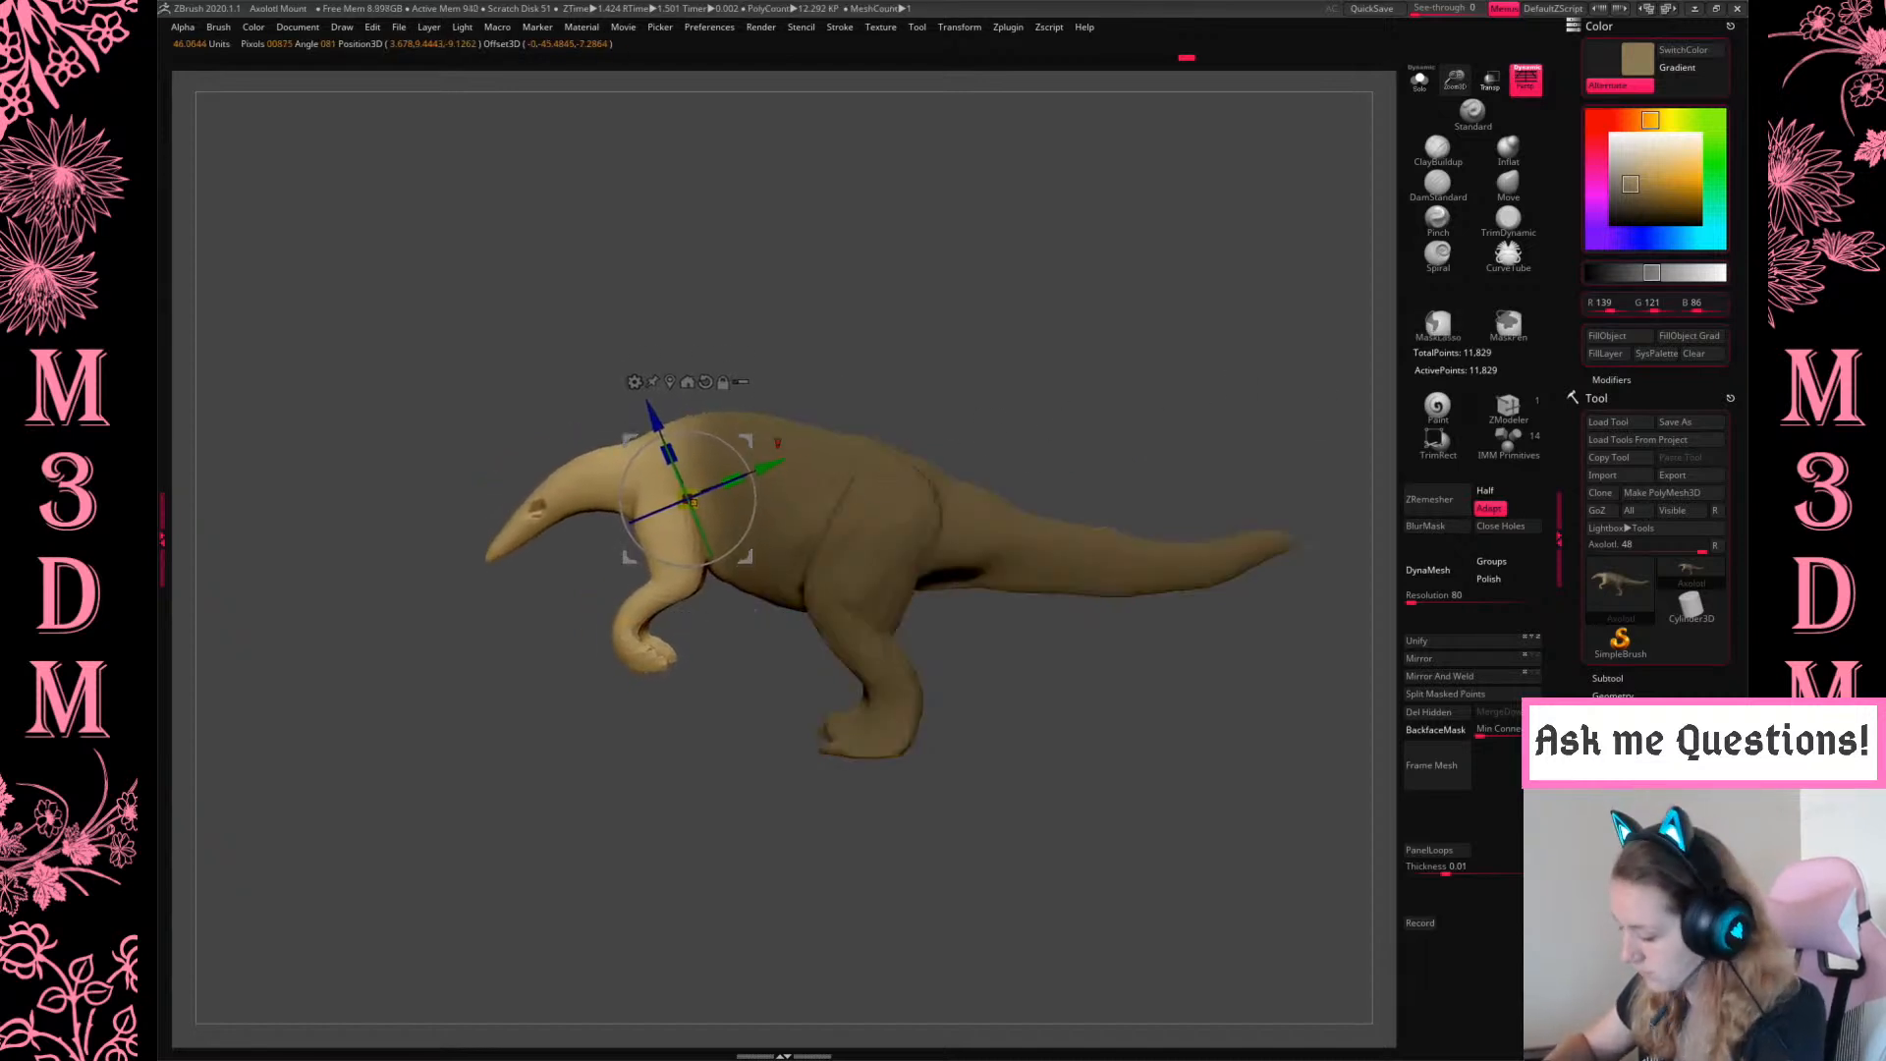
Mask everything except the lower hind legs and rotate them slightly forward around the knee with perspective display turned off
{"action": "key", "text": "q"}
{"action": "mouse_move", "coordinate": [1033, 703]}
{"action": "left_mouse_down", "text": "ctrl"}
{"action": "mouse_move", "coordinate": [833, 601]}
{"action": "mouse_move", "coordinate": [982, 811]}
{"action": "mouse_move", "coordinate": [958, 786]}
{"action": "left_mouse_up", "text": "ctrl"}
{"action": "key", "text": "w"}
{"action": "key", "text": "ctrl+z"}
{"action": "left_click_drag", "start_coordinate": [857, 606], "coordinate": [1331, 680], "text": "alt"}
{"action": "left_click", "coordinate": [1169, 678], "text": "ctrl"}
{"action": "left_click_drag", "start_coordinate": [920, 596], "coordinate": [894, 552]}
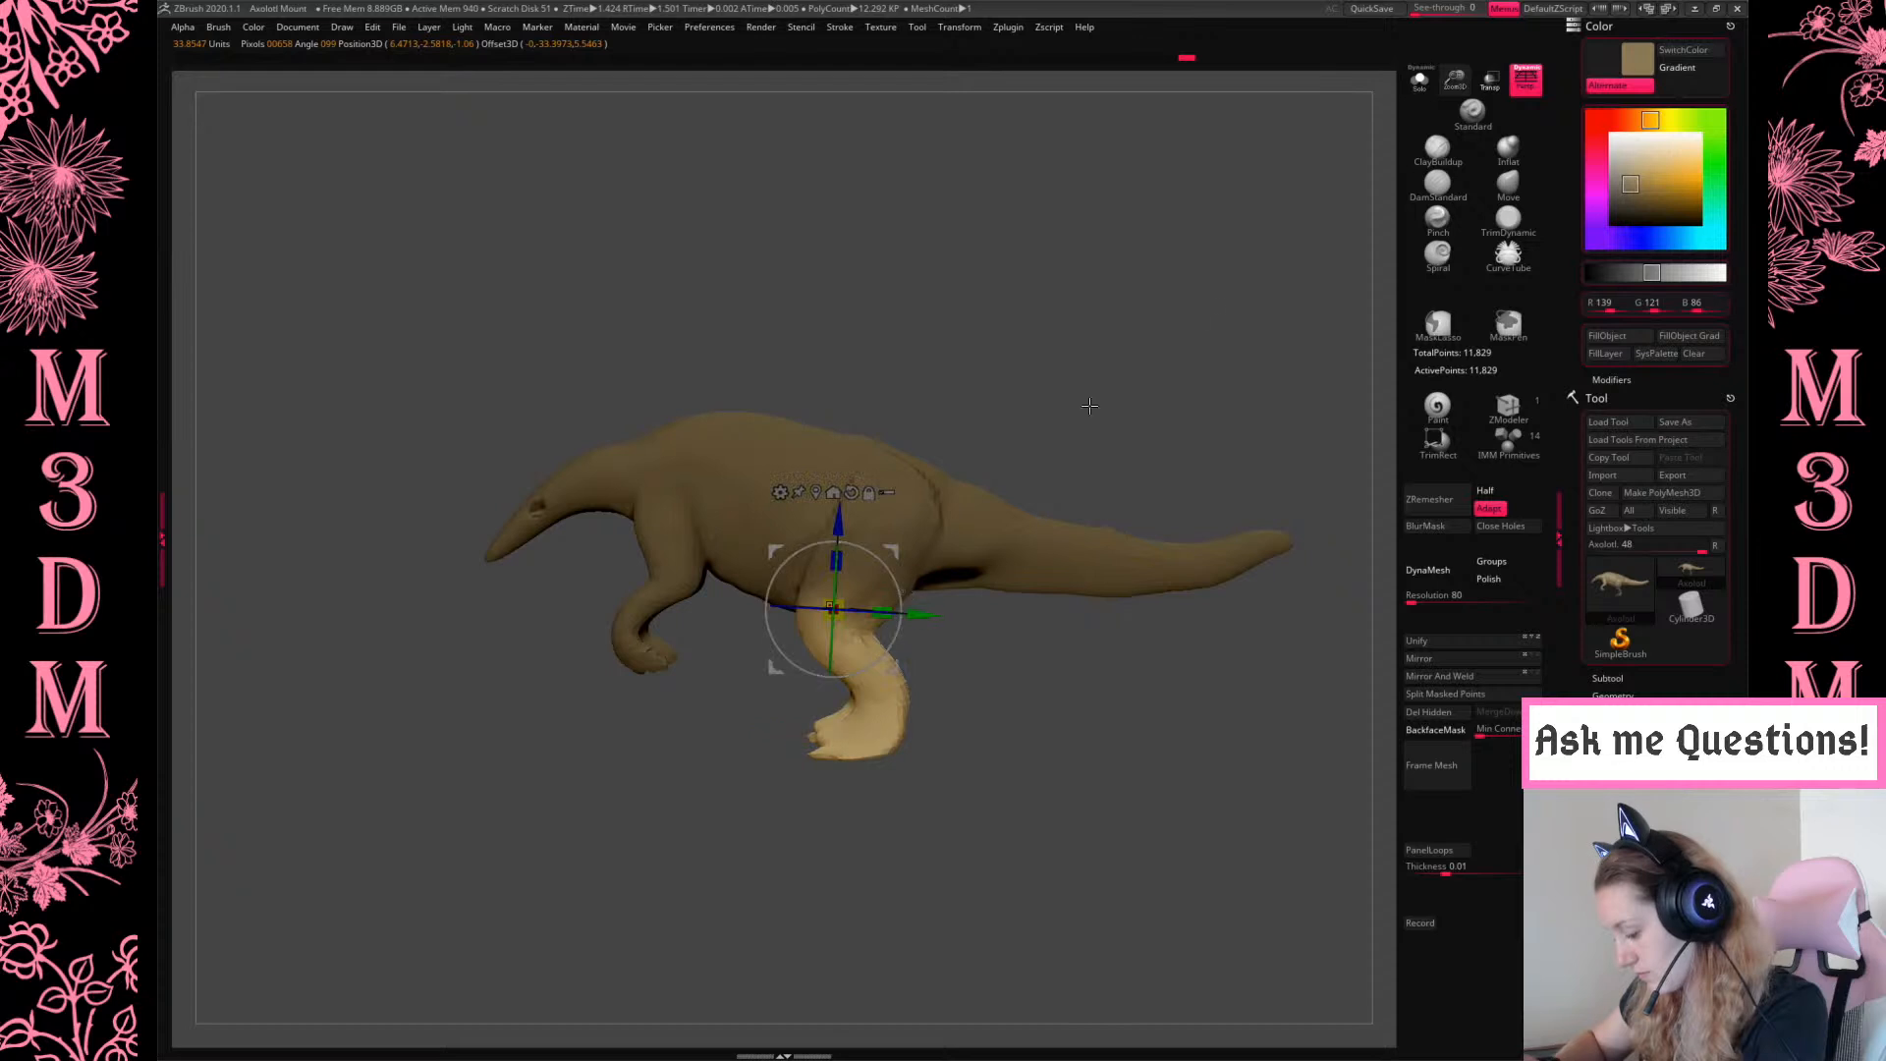
{"action": "left_click", "coordinate": [1525, 78]}
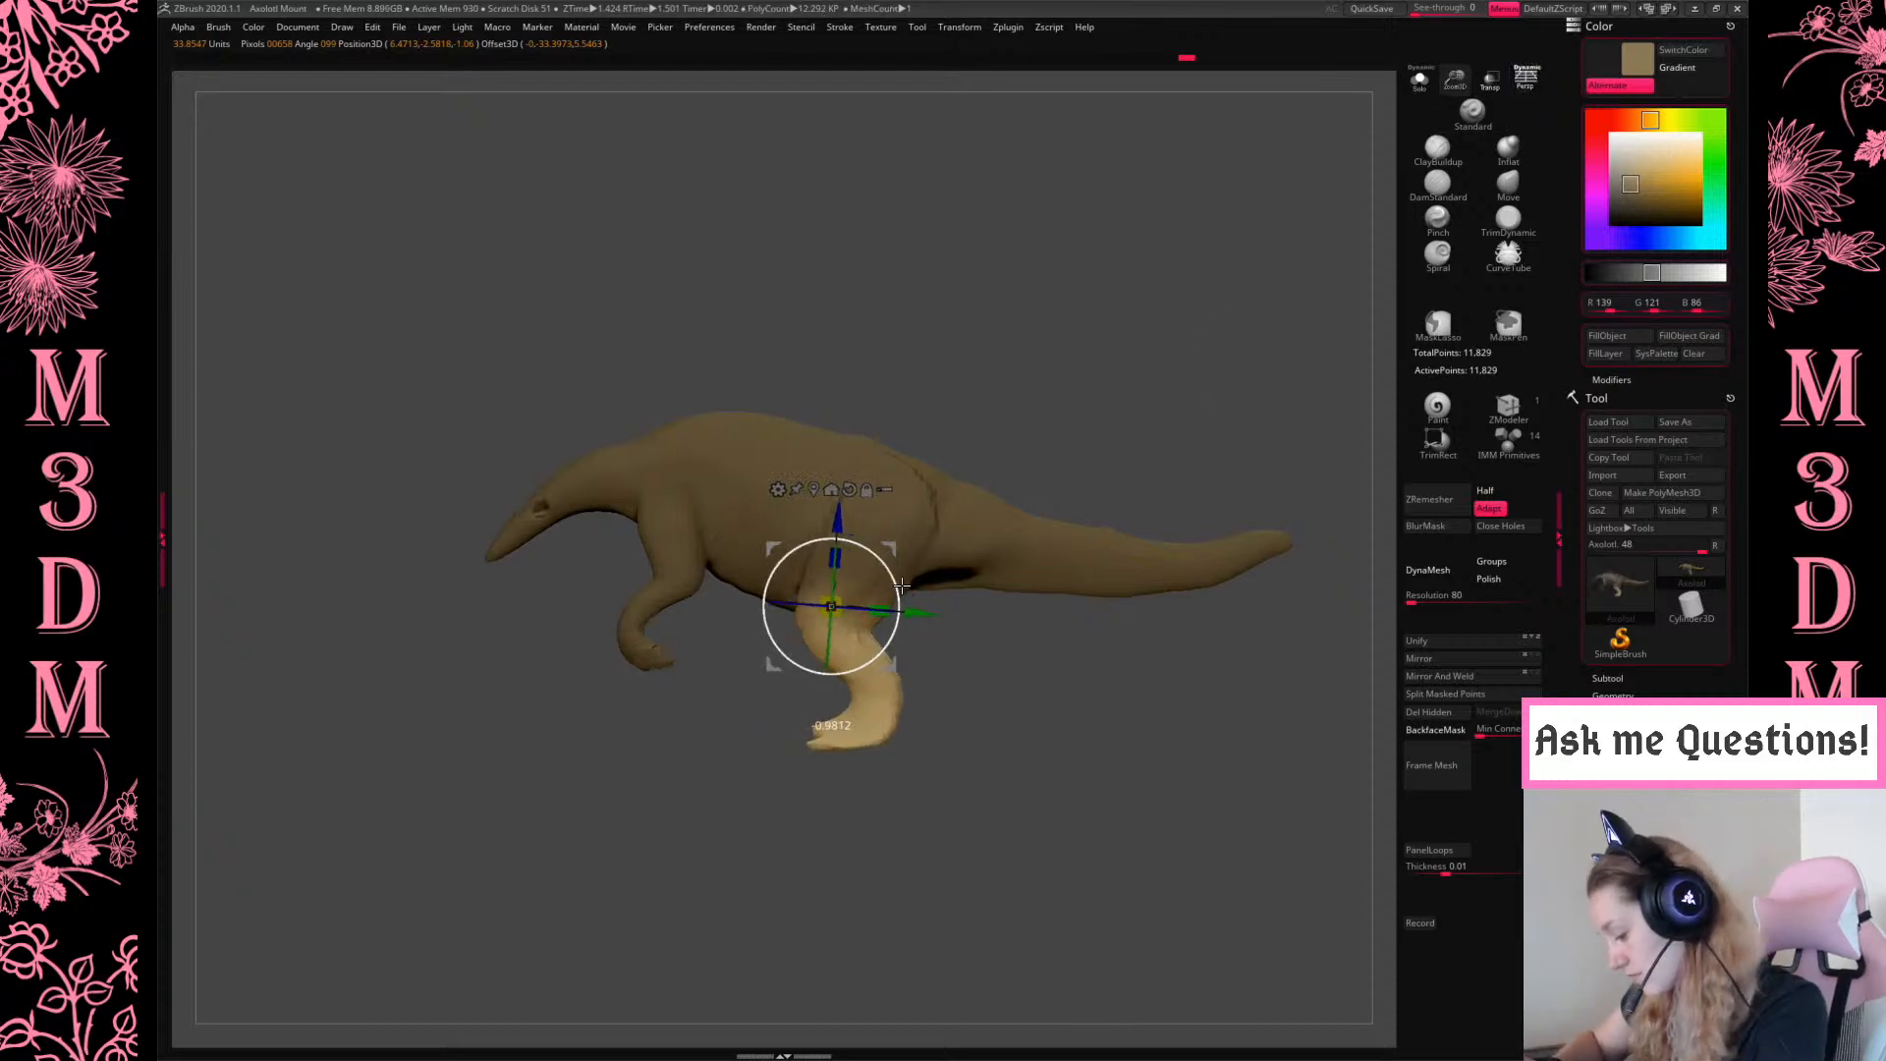
Clear the mask, subdivide the mesh and build up the thigh and knee muscles with ClayBuildup strokes
{"action": "key", "text": "q"}
{"action": "mouse_move", "coordinate": [1176, 375]}
{"action": "left_mouse_down", "text": "ctrl"}
{"action": "mouse_move", "coordinate": [1211, 423]}
{"action": "mouse_move", "coordinate": [1209, 467]}
{"action": "left_mouse_up", "text": "ctrl"}
{"action": "mouse_move", "coordinate": [769, 807]}
{"action": "left_mouse_down", "text": "ctrl+shift"}
{"action": "mouse_move", "coordinate": [971, 743]}
{"action": "mouse_move", "coordinate": [1041, 680]}
{"action": "left_mouse_up", "text": "ctrl+shift"}
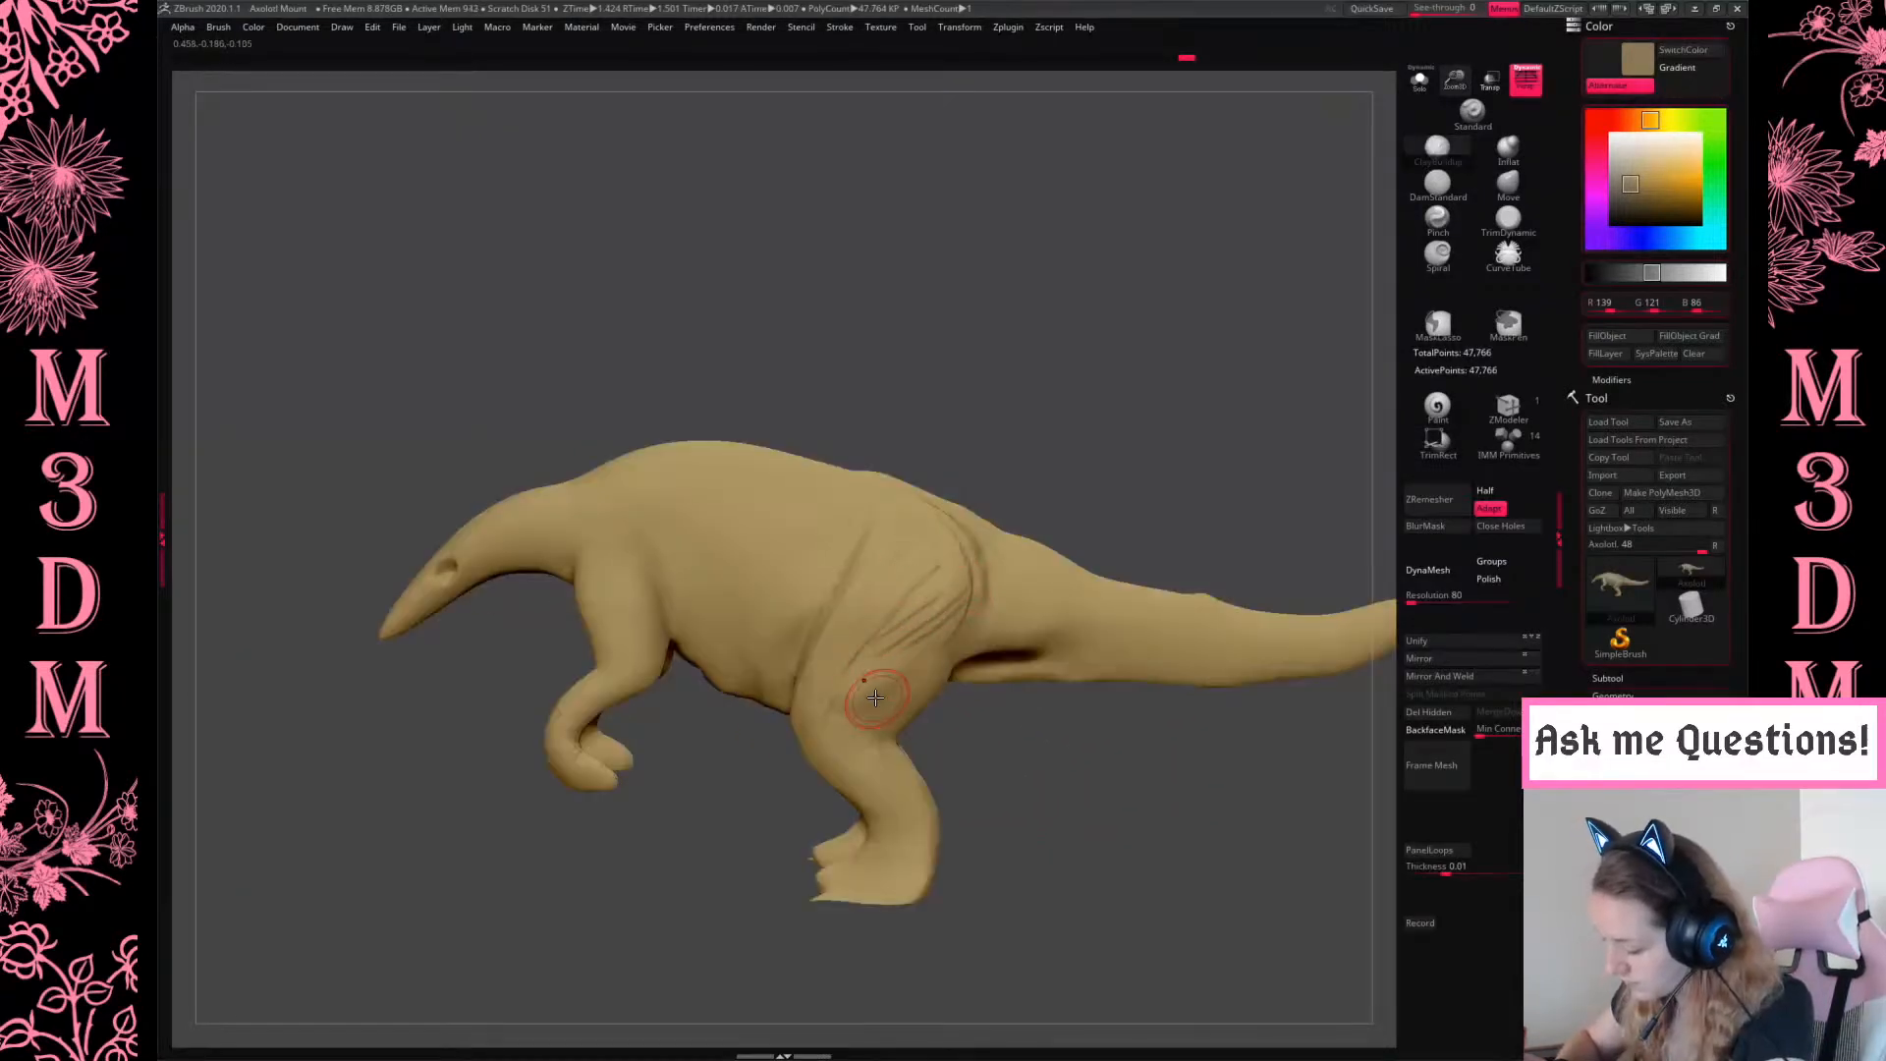
{"action": "right_click_drag", "start_coordinate": [865, 695], "coordinate": [903, 736]}
{"action": "right_click_drag", "start_coordinate": [1041, 808], "coordinate": [817, 743]}
{"action": "right_click_drag", "start_coordinate": [1066, 785], "coordinate": [785, 735]}
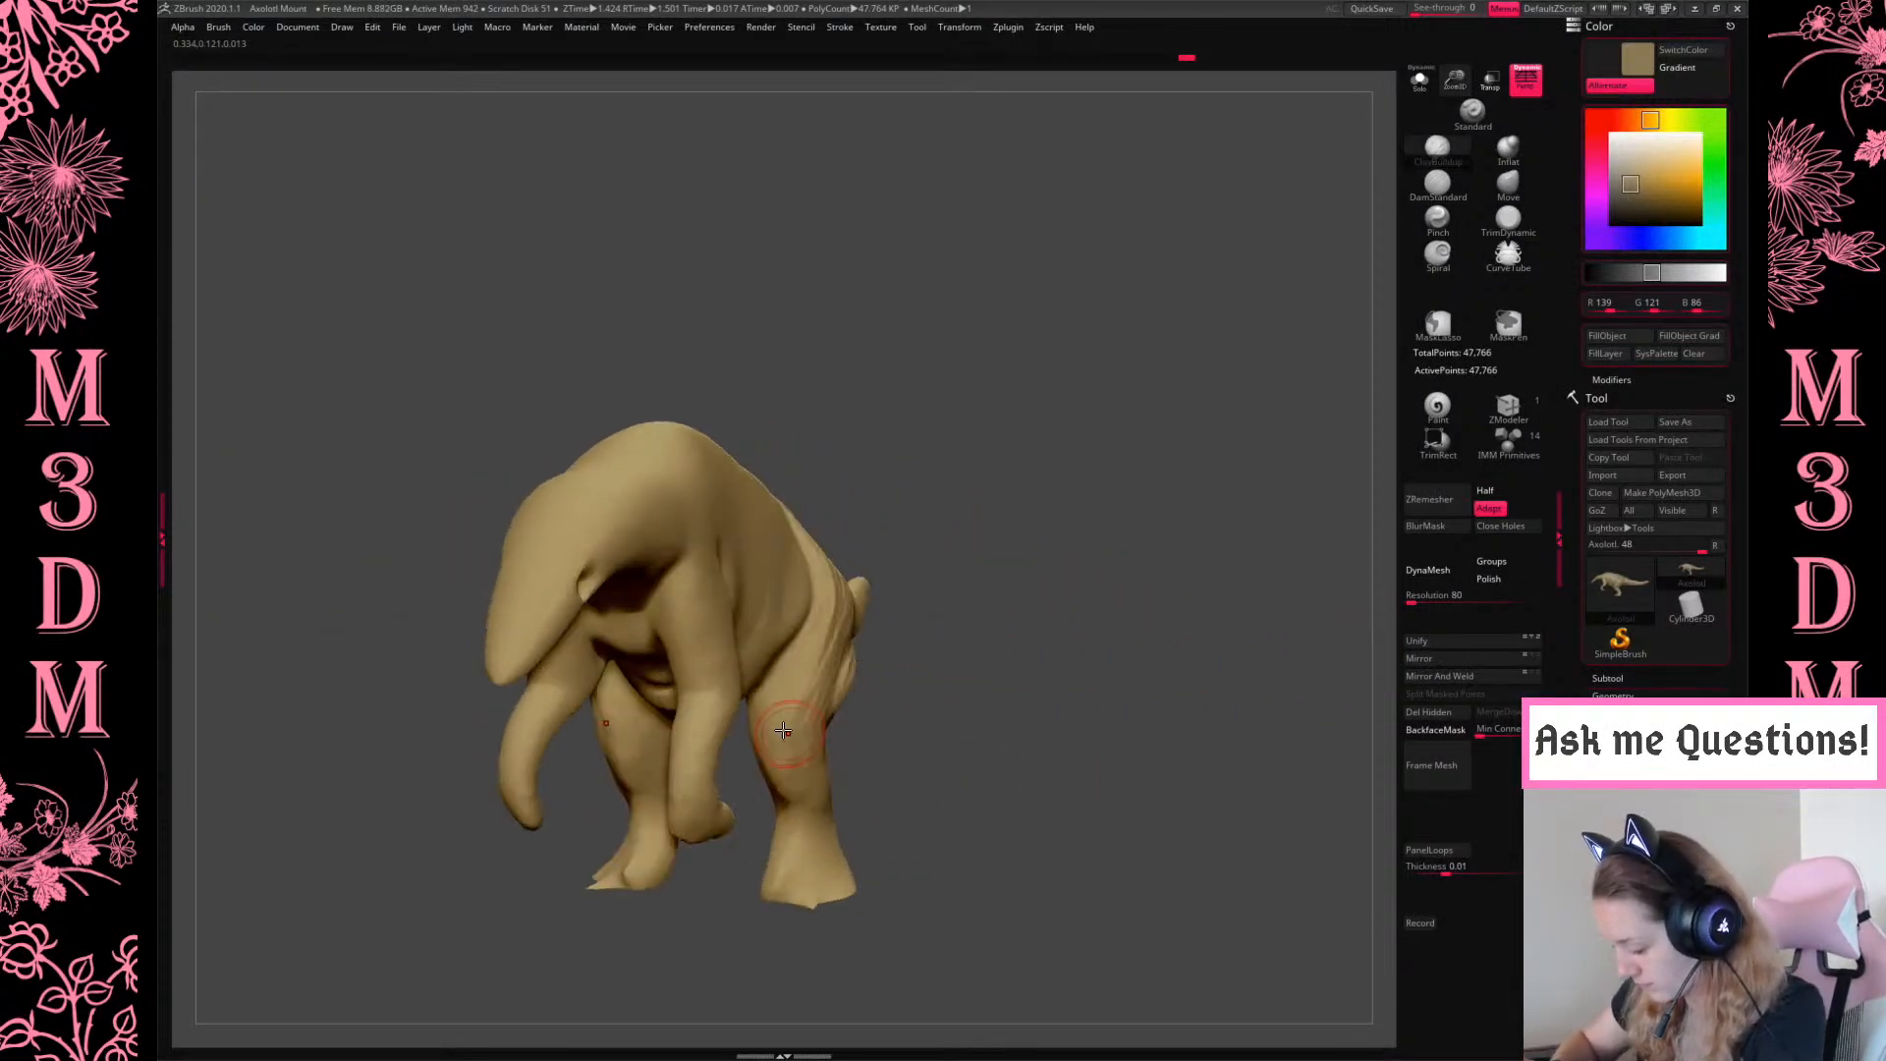
{"action": "right_click_drag", "start_coordinate": [961, 769], "coordinate": [841, 738]}
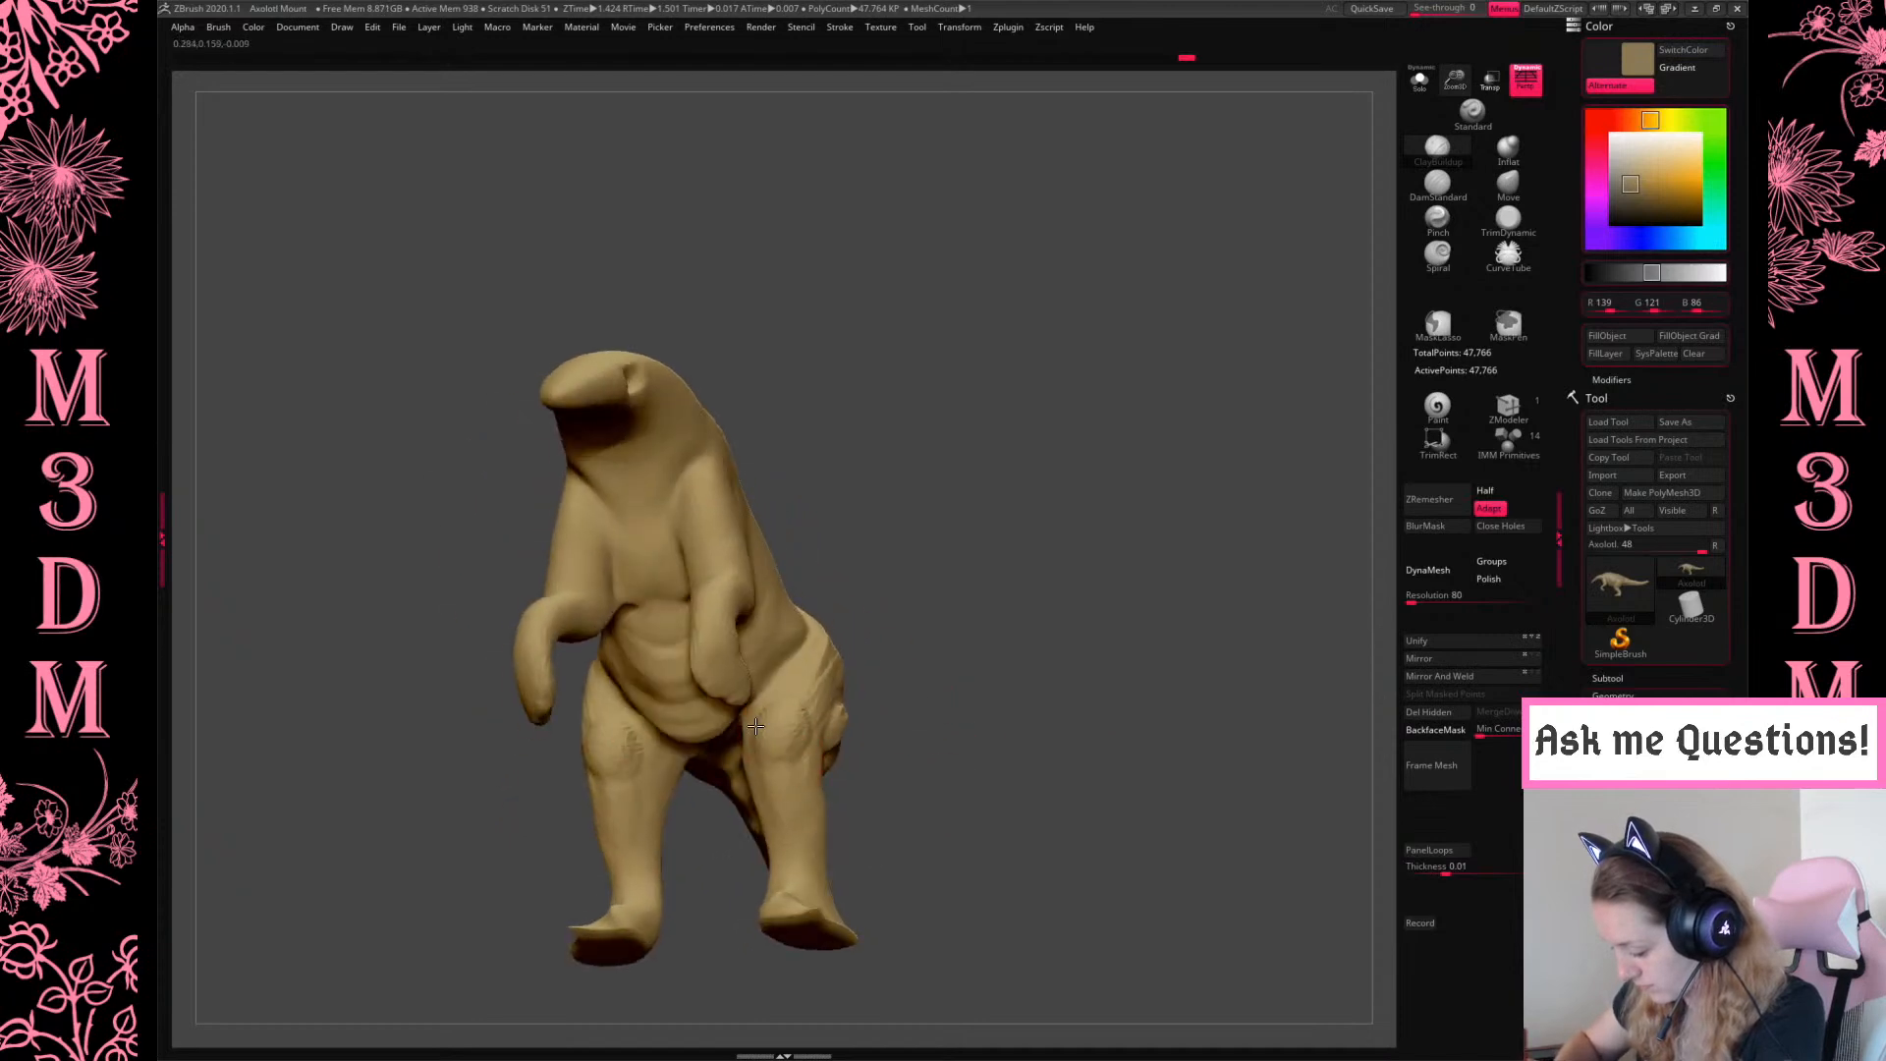
{"action": "right_click_drag", "start_coordinate": [987, 869], "coordinate": [802, 688]}
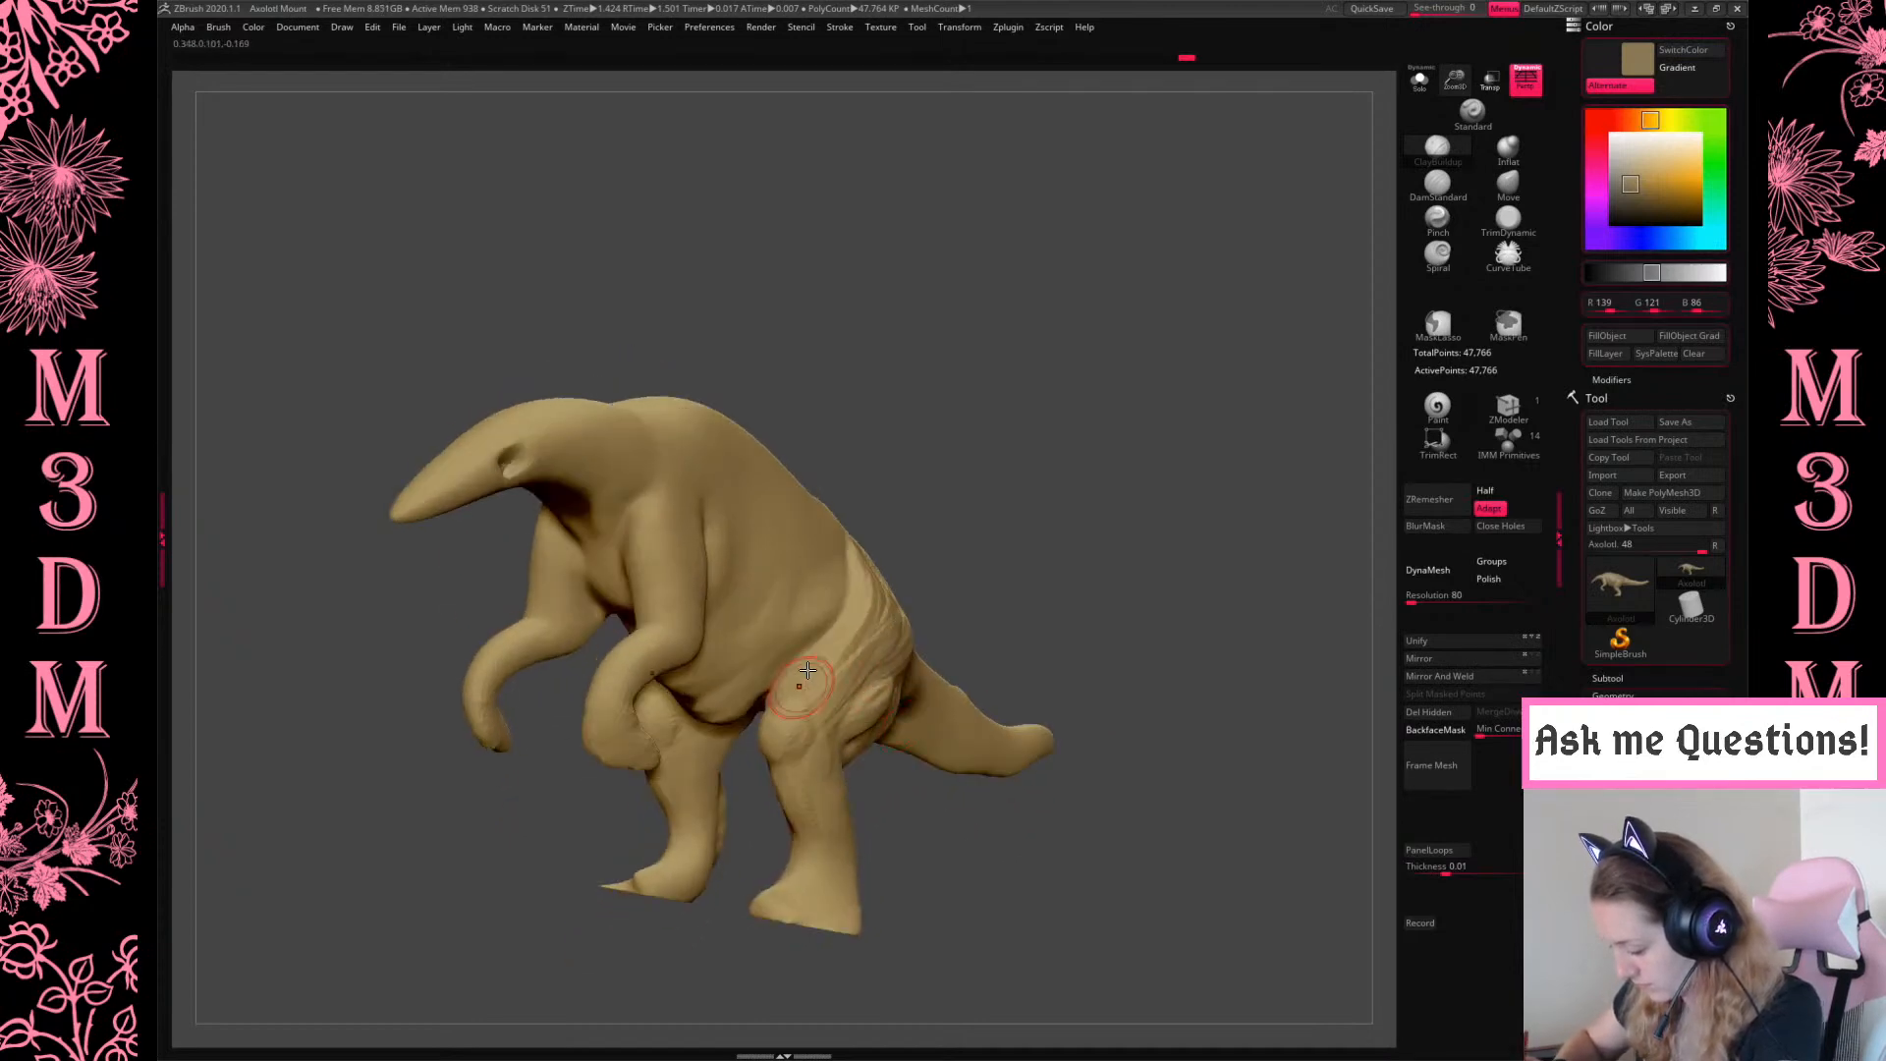
{"action": "right_click_drag", "start_coordinate": [963, 599], "coordinate": [853, 638]}
{"action": "right_click_drag", "start_coordinate": [1150, 852], "coordinate": [1020, 776]}
Resize the ClayBuildup brush and sculpt muscle ridges along the outer shin and calf of the hind legs
{"action": "left_click_drag", "start_coordinate": [1452, 126], "coordinate": [1451, 169]}
{"action": "left_click_drag", "start_coordinate": [1033, 776], "coordinate": [1012, 702], "text": "alt"}
{"action": "key", "text": "space"}
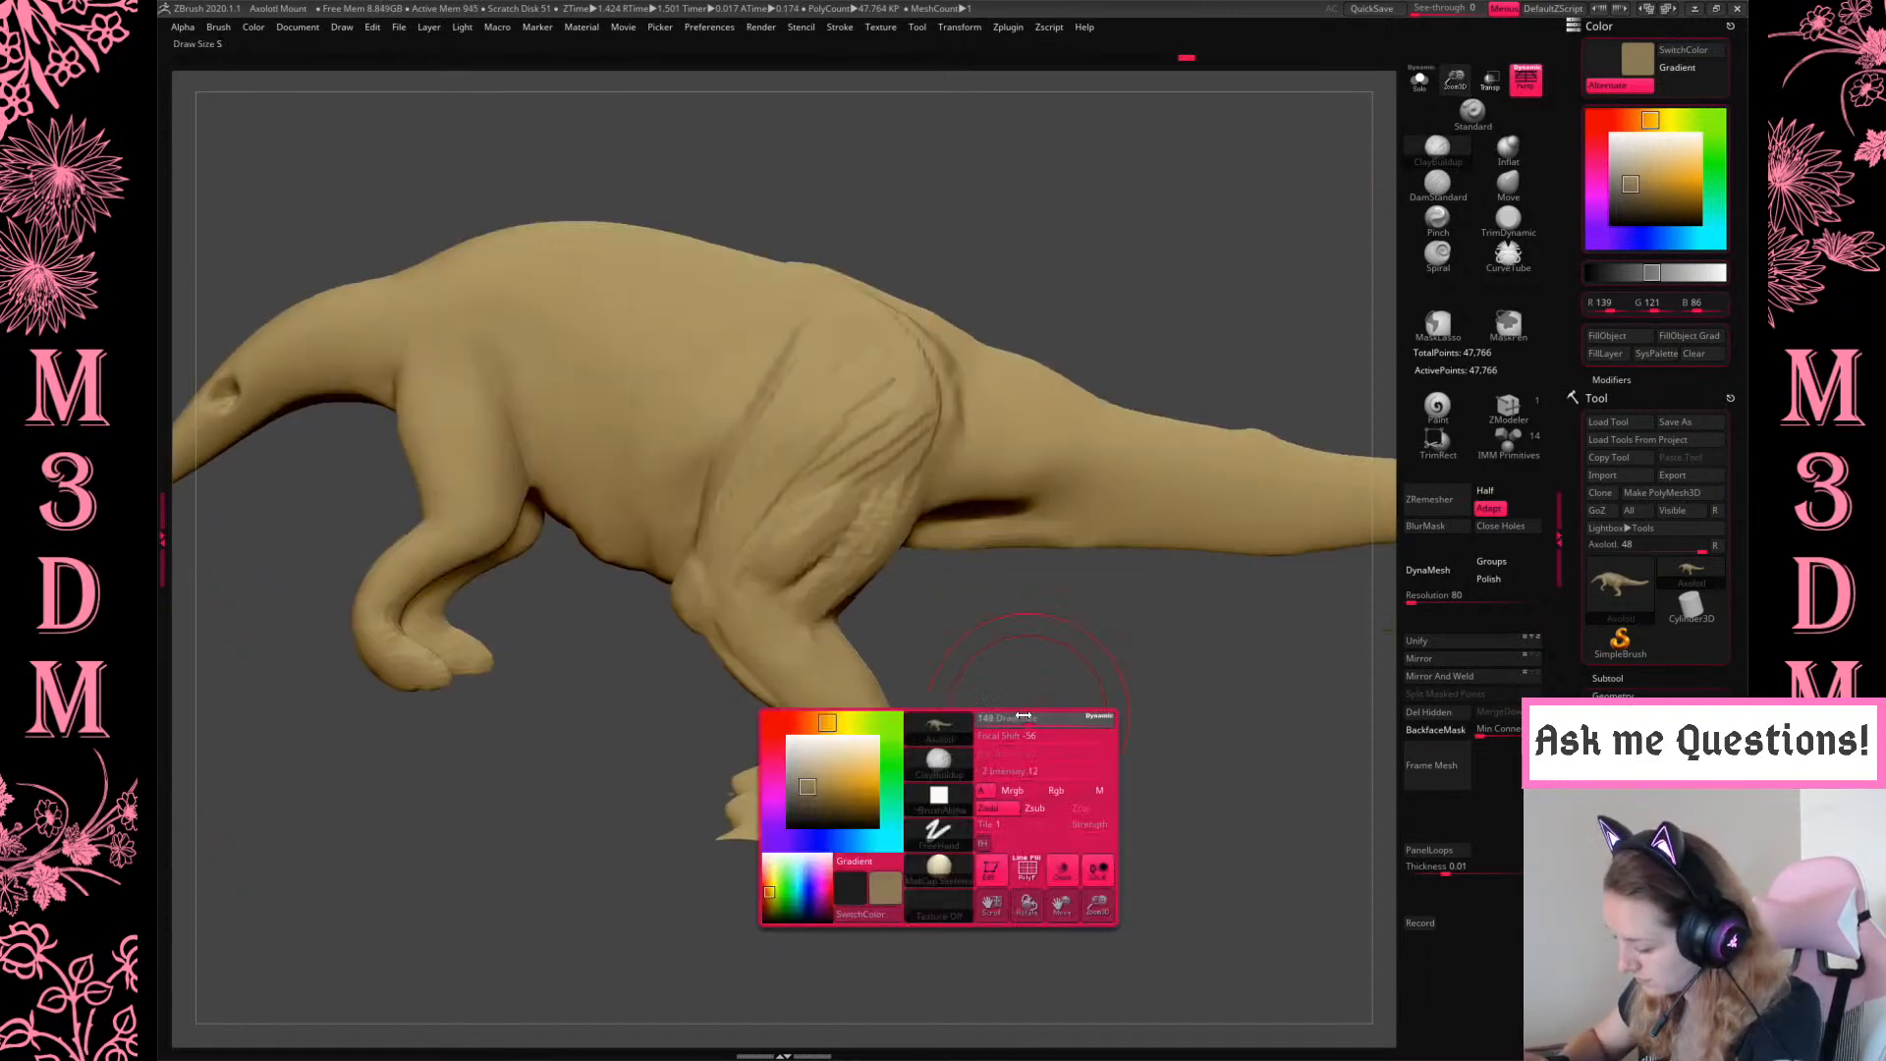
{"action": "key", "text": "space"}
{"action": "left_click_drag", "start_coordinate": [762, 638], "coordinate": [743, 639]}
{"action": "key", "text": "space"}
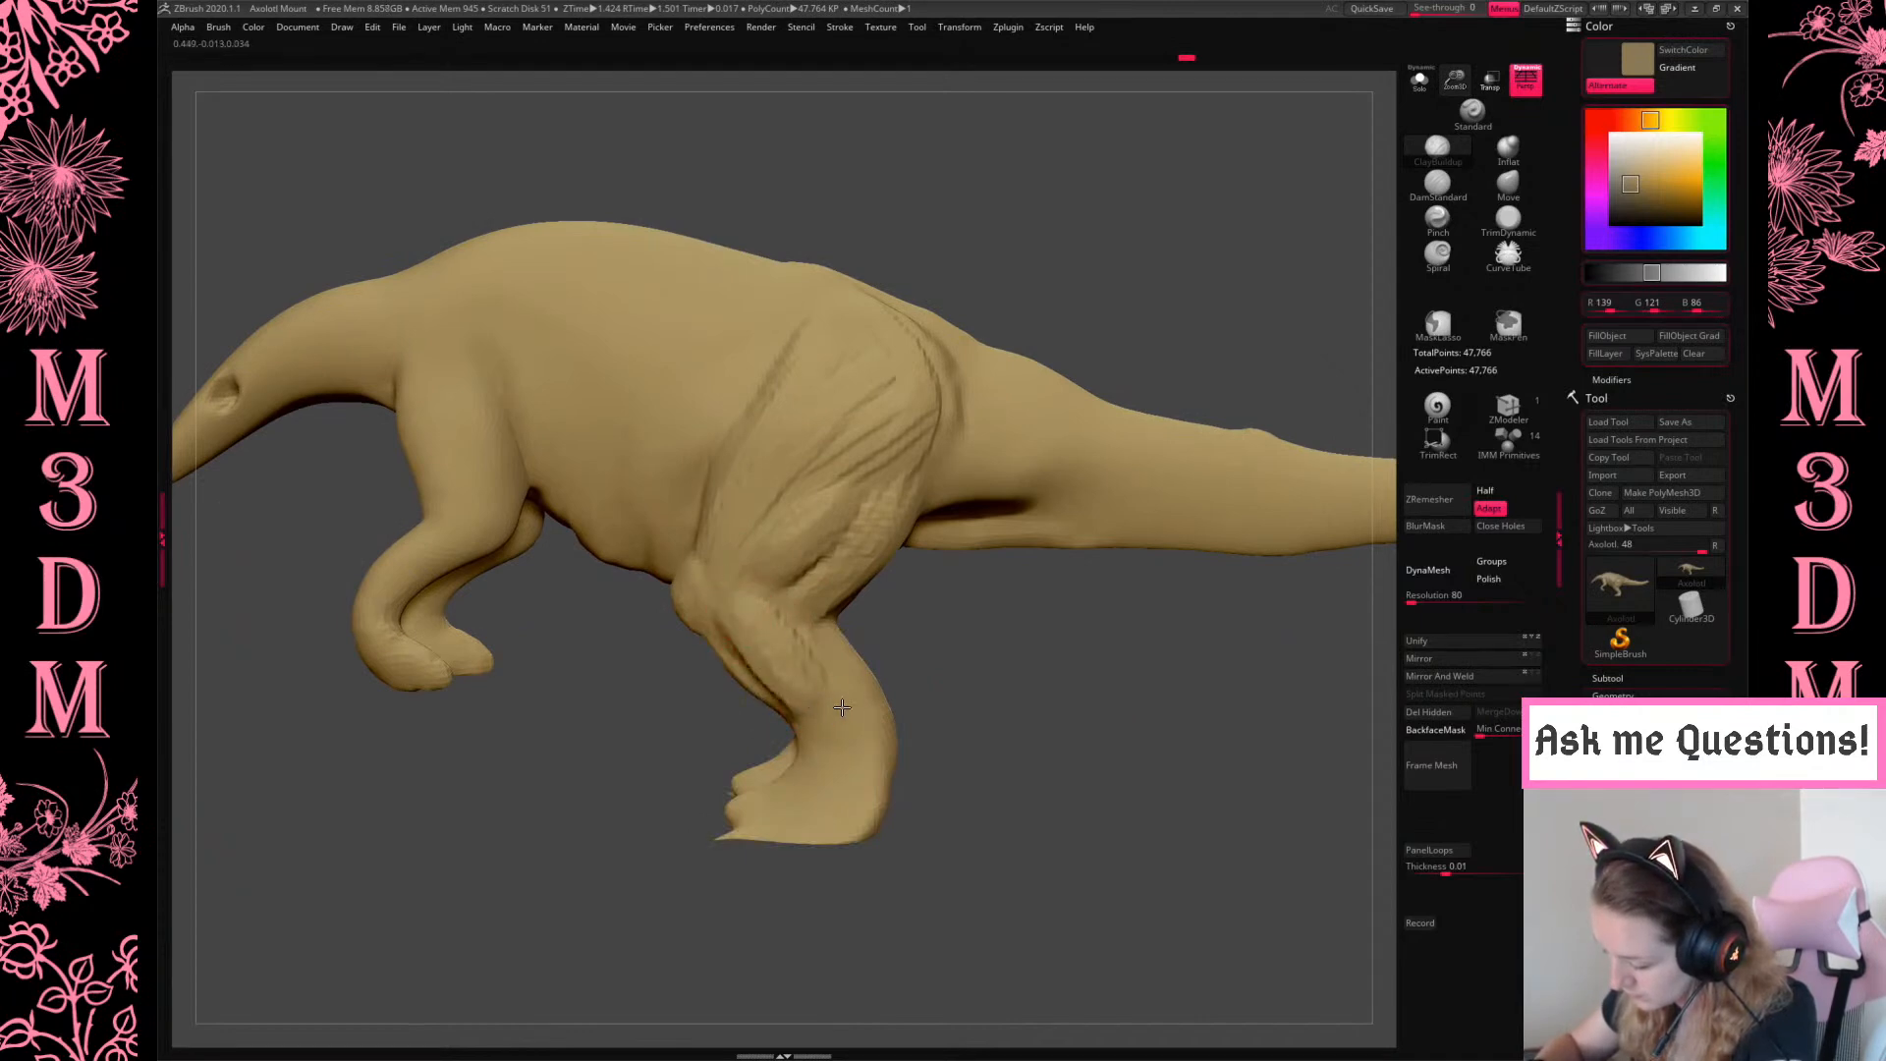
{"action": "left_click_drag", "start_coordinate": [1007, 724], "coordinate": [1007, 738]}
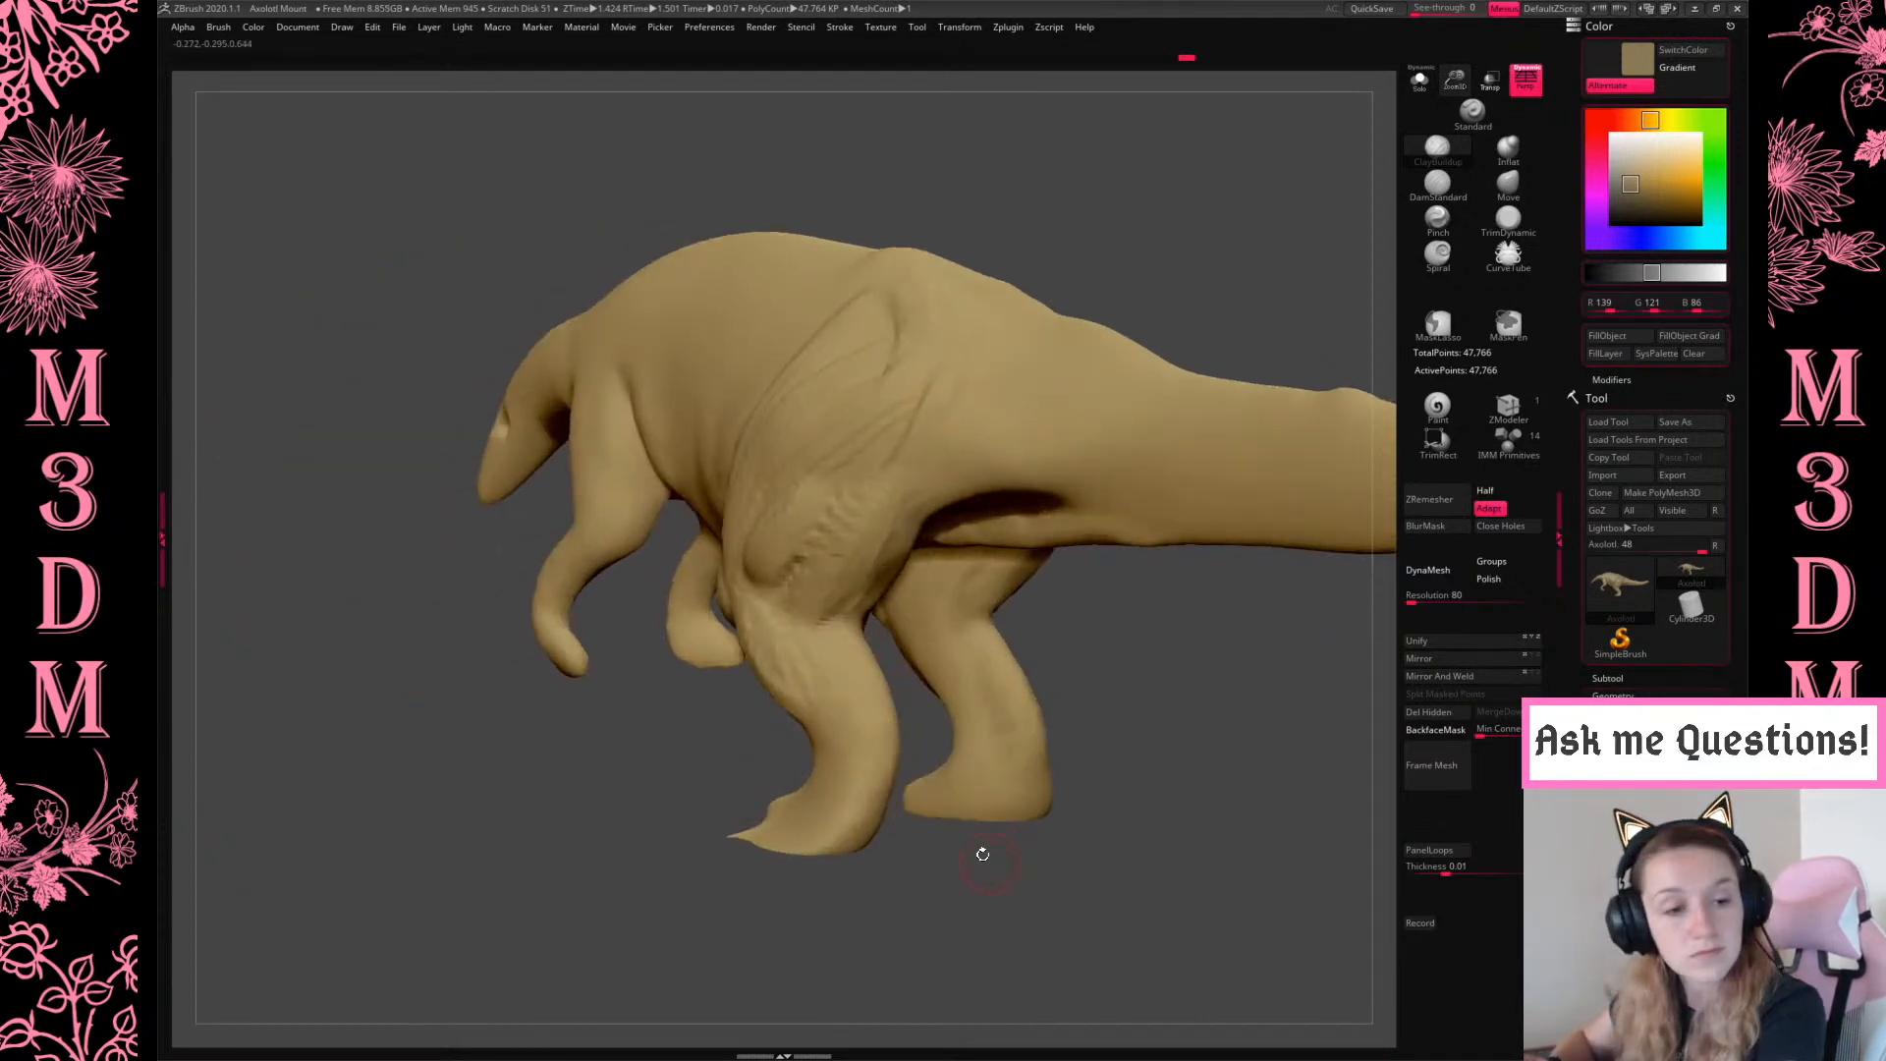
Build up the calves, heels and inner sides of the lower hind legs, working from behind
{"action": "mouse_move", "coordinate": [954, 869]}
{"action": "left_mouse_down"}
{"action": "mouse_move", "coordinate": [847, 768]}
{"action": "mouse_move", "coordinate": [912, 808]}
{"action": "left_mouse_up"}
{"action": "left_click_drag", "start_coordinate": [953, 898], "coordinate": [882, 685]}
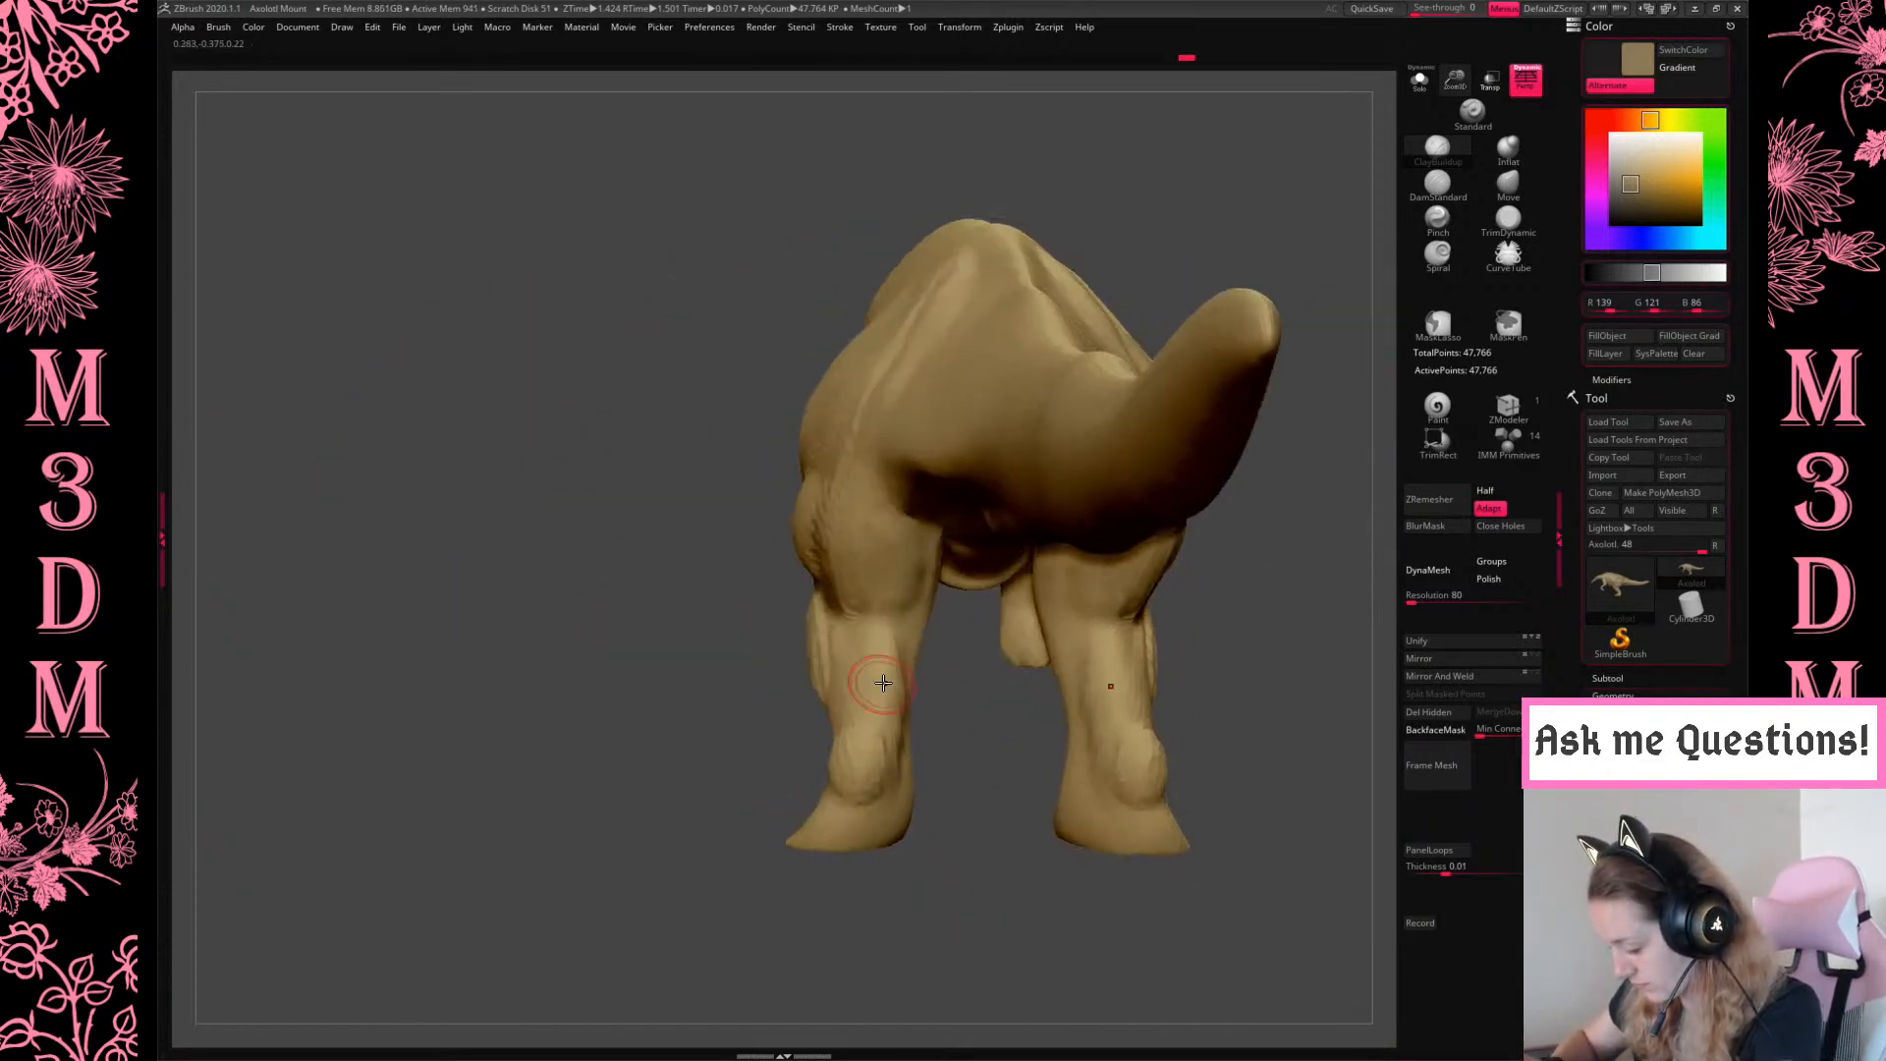
{"action": "mouse_move", "coordinate": [983, 825]}
{"action": "left_mouse_down"}
{"action": "mouse_move", "coordinate": [1012, 806]}
{"action": "mouse_move", "coordinate": [992, 832]}
{"action": "left_mouse_up"}
{"action": "mouse_move", "coordinate": [1059, 732]}
{"action": "left_mouse_down"}
{"action": "mouse_move", "coordinate": [1002, 609]}
{"action": "mouse_move", "coordinate": [1080, 579]}
{"action": "mouse_move", "coordinate": [1032, 600]}
{"action": "mouse_move", "coordinate": [1029, 644]}
{"action": "left_mouse_up"}
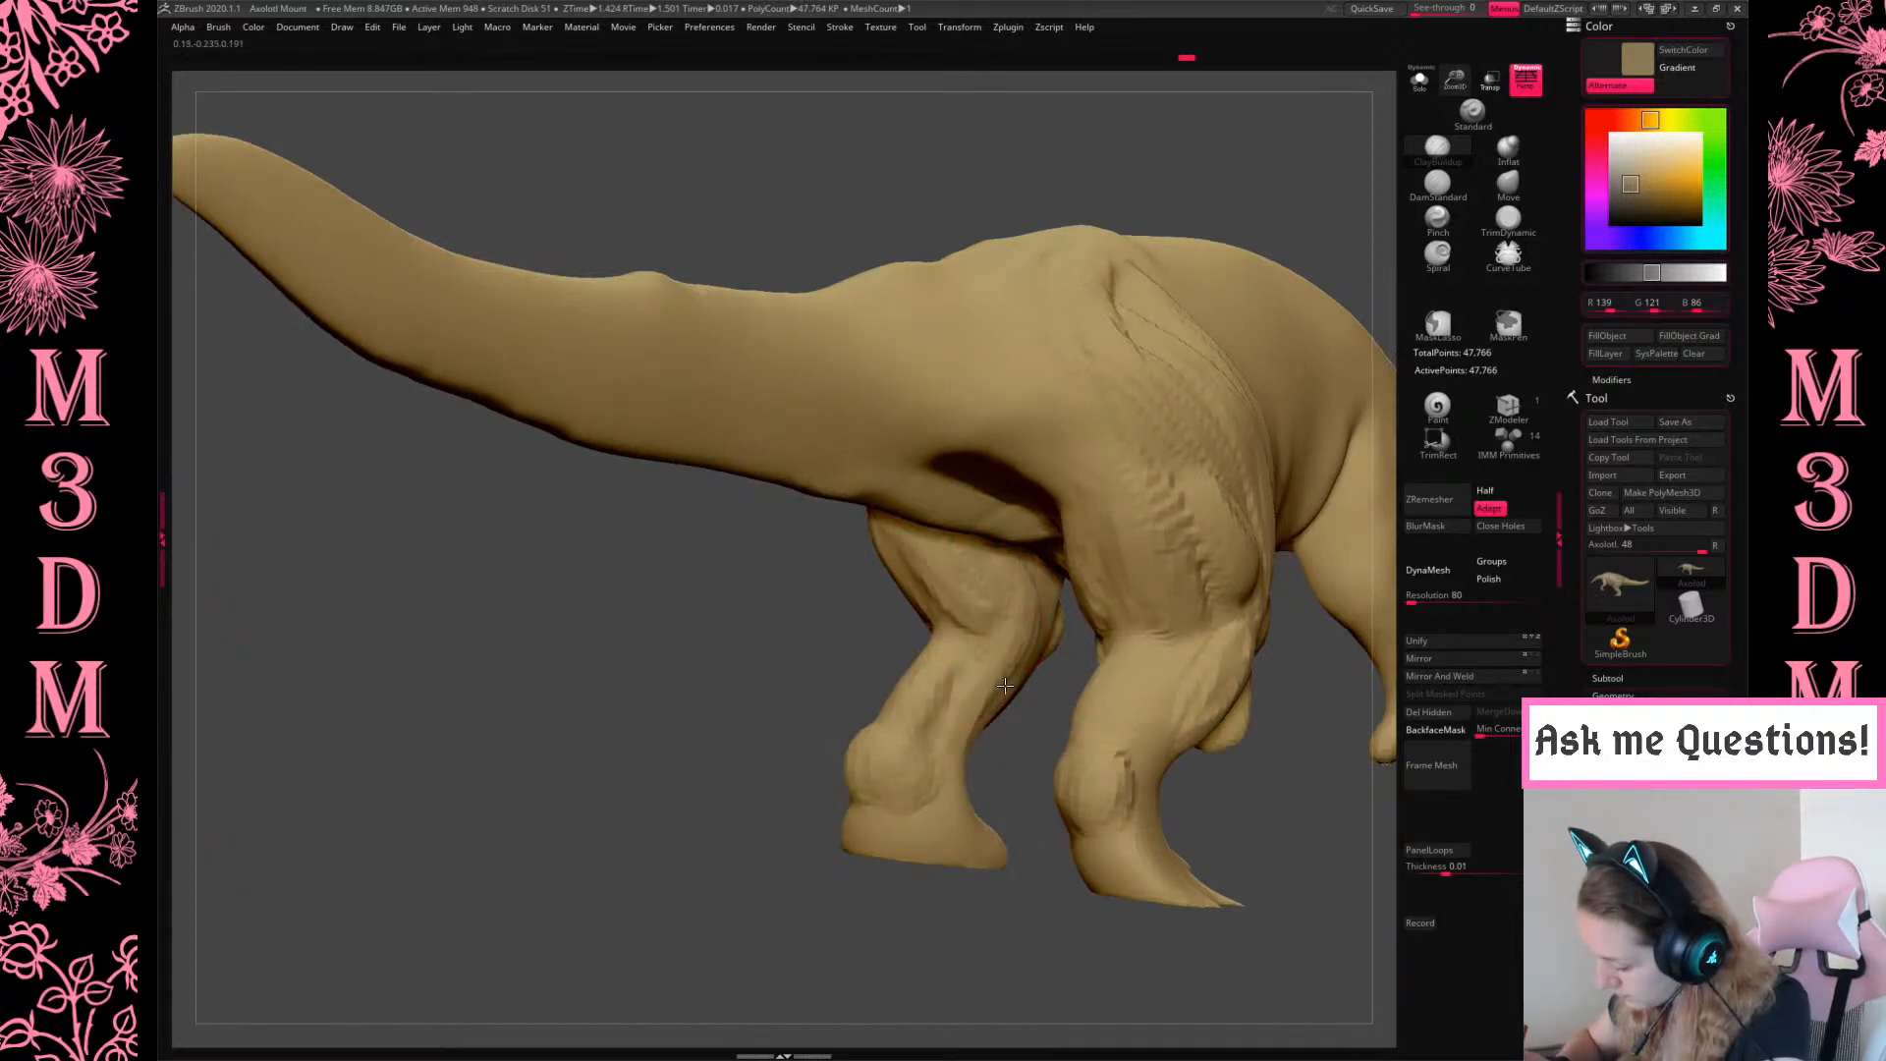
{"action": "mouse_move", "coordinate": [1035, 805]}
{"action": "left_mouse_down"}
{"action": "mouse_move", "coordinate": [1035, 758]}
{"action": "mouse_move", "coordinate": [1067, 748]}
{"action": "left_mouse_up"}
{"action": "mouse_move", "coordinate": [1201, 712]}
{"action": "left_mouse_down"}
{"action": "mouse_move", "coordinate": [1223, 786]}
{"action": "mouse_move", "coordinate": [1190, 739]}
{"action": "left_mouse_up"}
{"action": "left_click_drag", "start_coordinate": [1102, 676], "coordinate": [1209, 496]}
Round and widen the hind feet from below with the Move brush, smoothing out the jagged toe edges
{"action": "left_click_drag", "start_coordinate": [999, 521], "coordinate": [993, 367]}
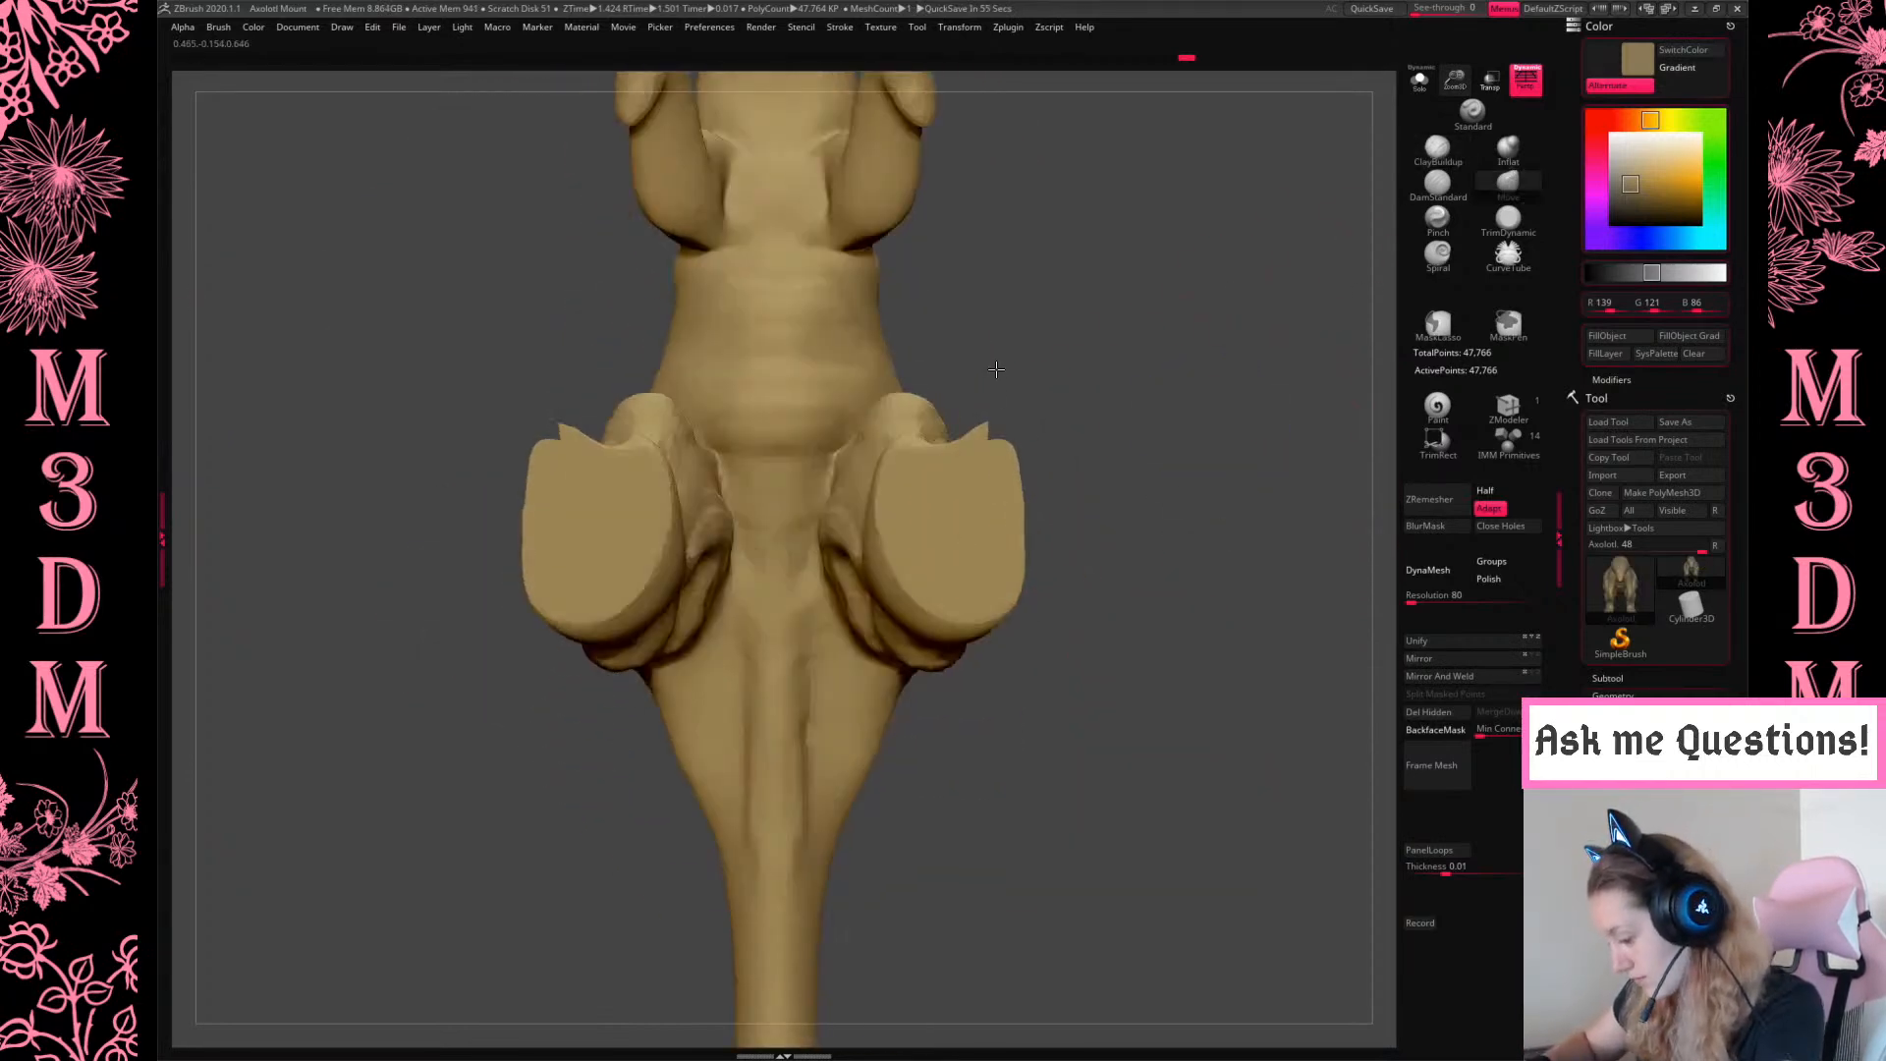
{"action": "left_click_drag", "start_coordinate": [1006, 530], "coordinate": [1039, 516]}
{"action": "mouse_move", "coordinate": [984, 459]}
{"action": "left_mouse_down"}
{"action": "mouse_move", "coordinate": [978, 392]}
{"action": "mouse_move", "coordinate": [914, 438]}
{"action": "left_mouse_up"}
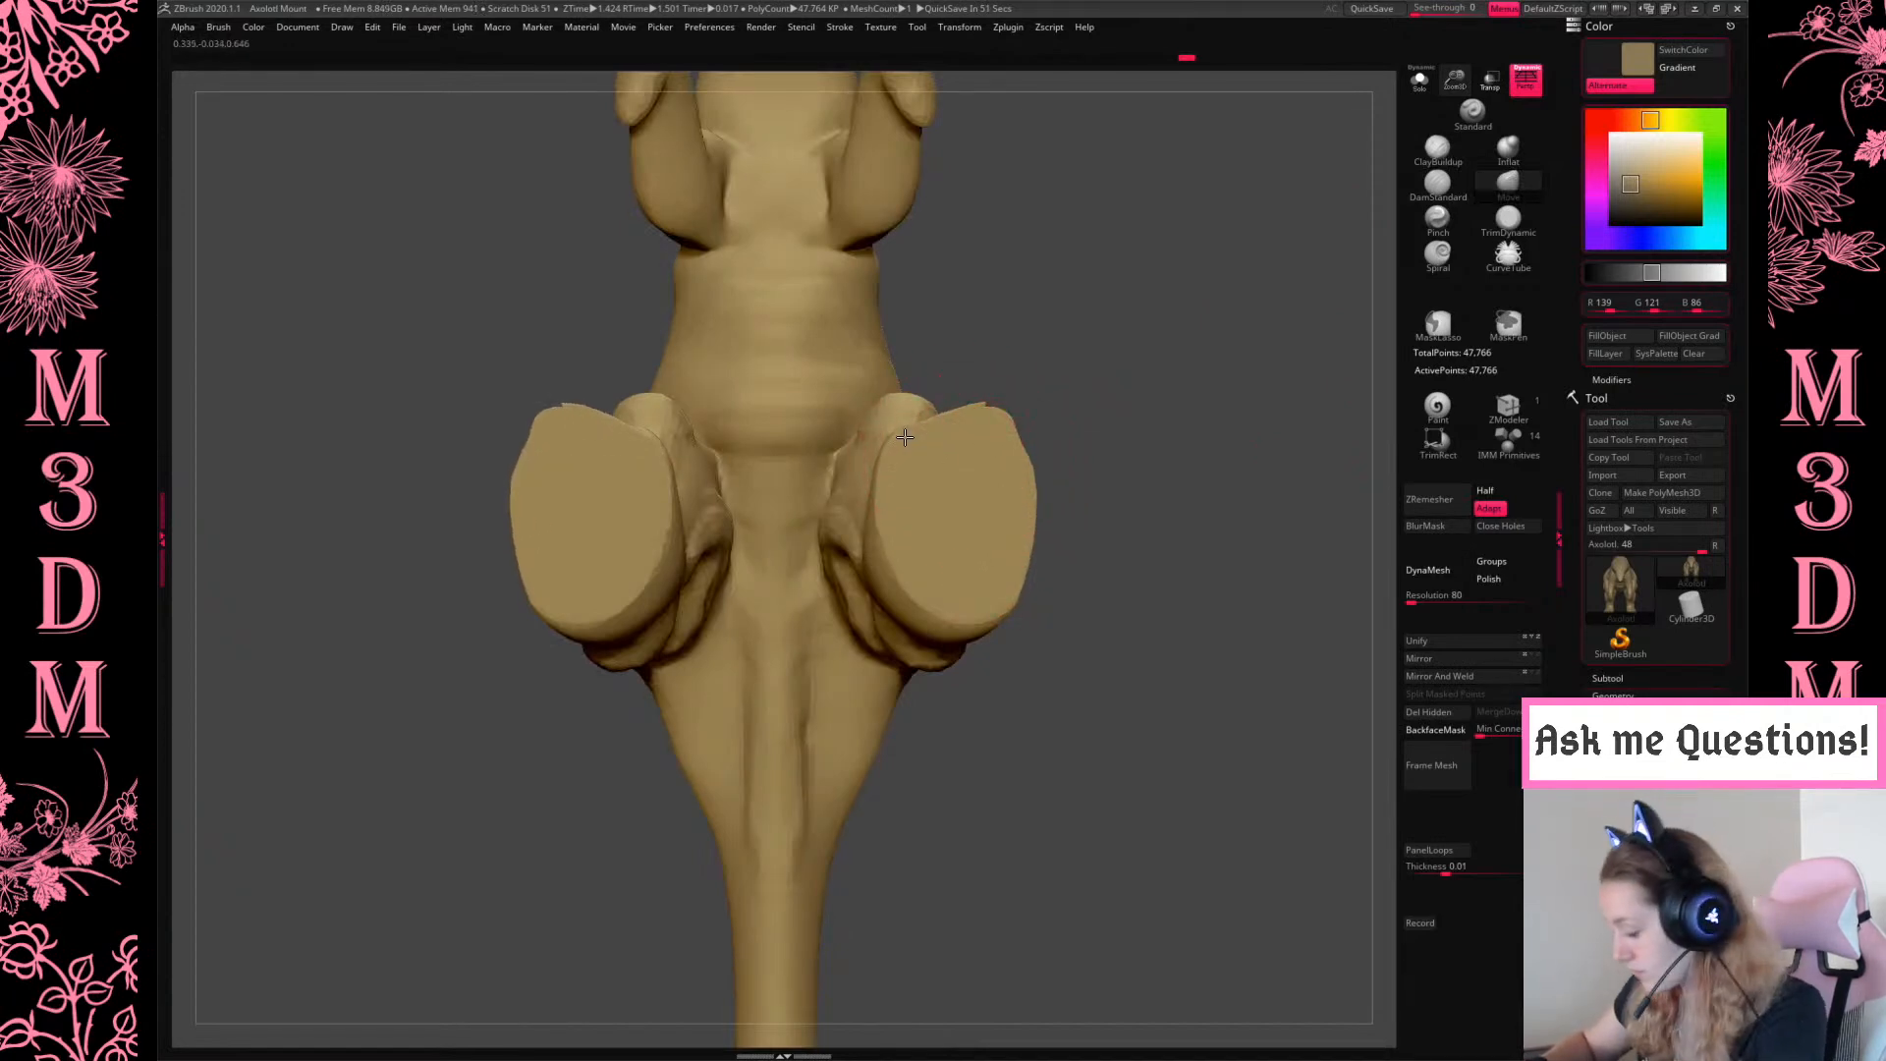
{"action": "left_click_drag", "start_coordinate": [1014, 497], "coordinate": [1040, 493]}
Resize the ClayBuildup brush and add volume to the top and front of the hind feet
{"action": "mouse_move", "coordinate": [1151, 514]}
{"action": "left_mouse_down"}
{"action": "mouse_move", "coordinate": [1178, 687]}
{"action": "mouse_move", "coordinate": [1082, 618]}
{"action": "mouse_move", "coordinate": [1162, 639]}
{"action": "mouse_move", "coordinate": [1297, 344]}
{"action": "left_mouse_up"}
{"action": "key", "text": "space"}
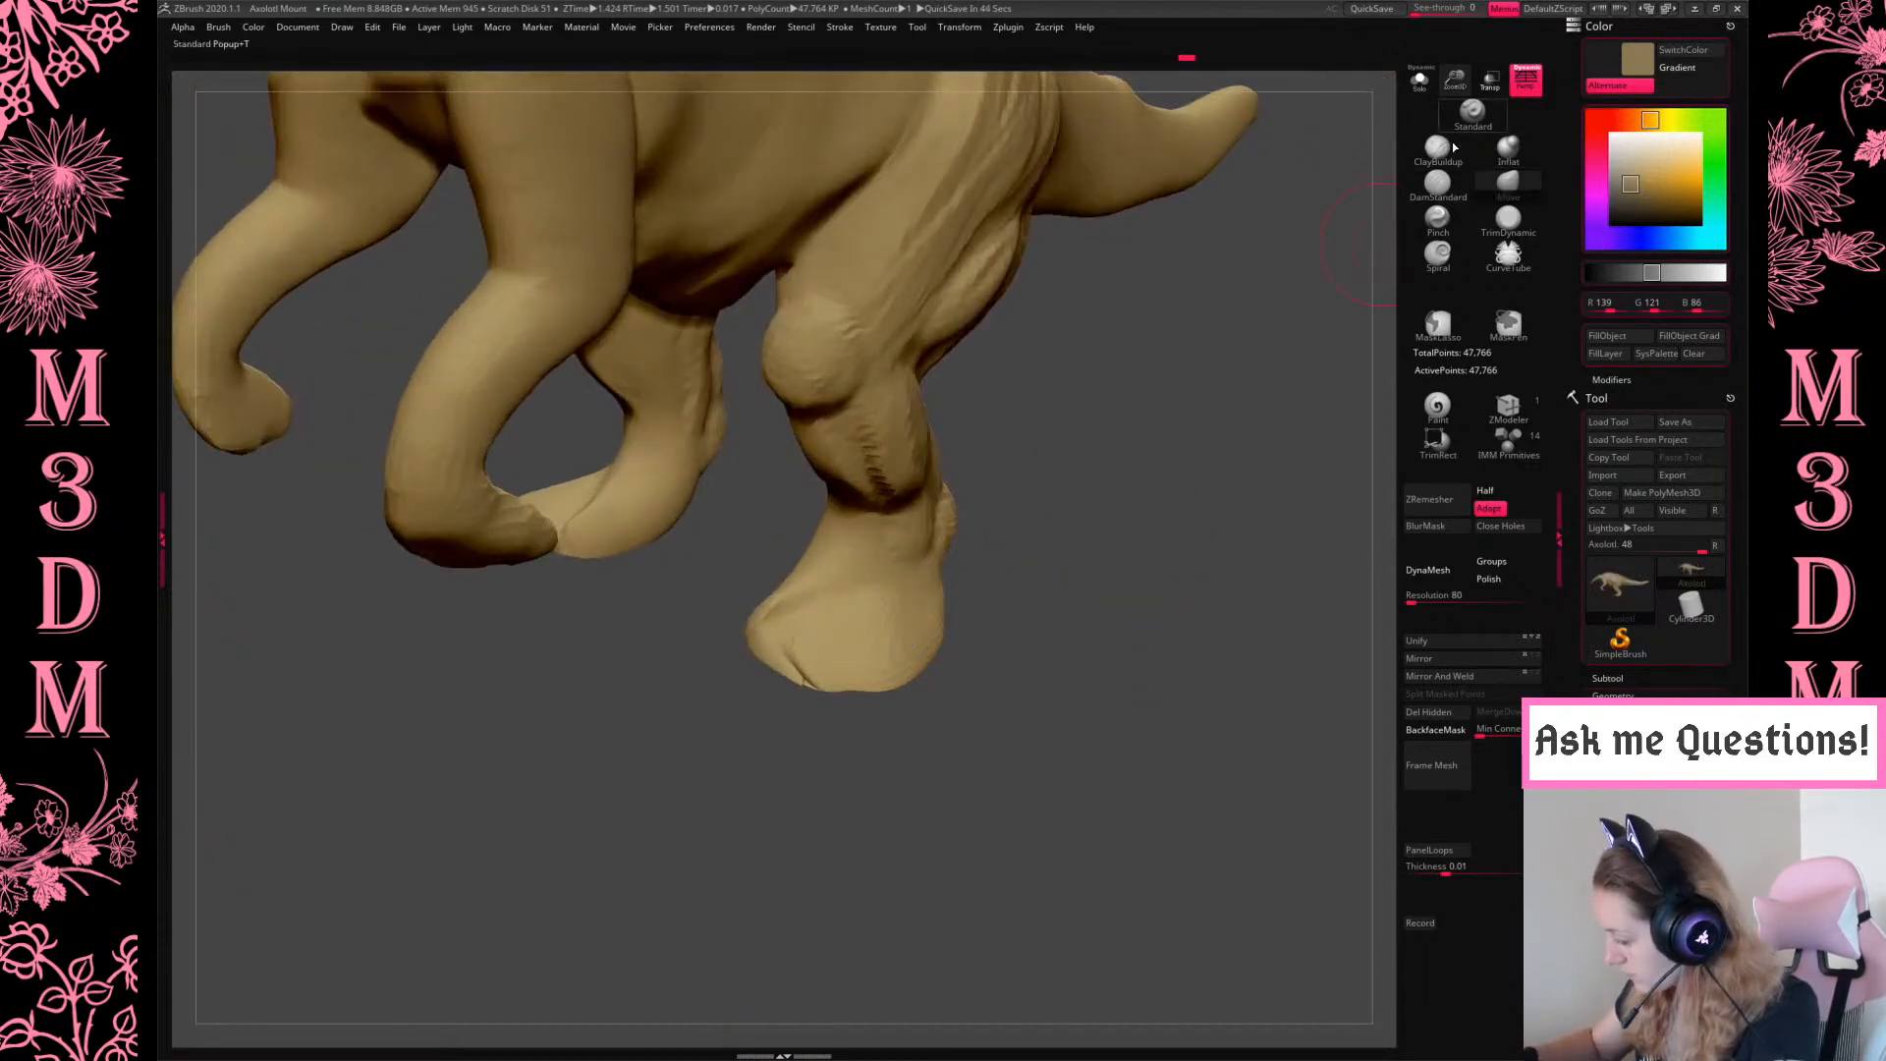
{"action": "key", "text": "space"}
{"action": "mouse_move", "coordinate": [828, 588]}
{"action": "left_mouse_down"}
{"action": "mouse_move", "coordinate": [852, 644]}
{"action": "mouse_move", "coordinate": [898, 629]}
{"action": "mouse_move", "coordinate": [909, 666]}
{"action": "left_mouse_up"}
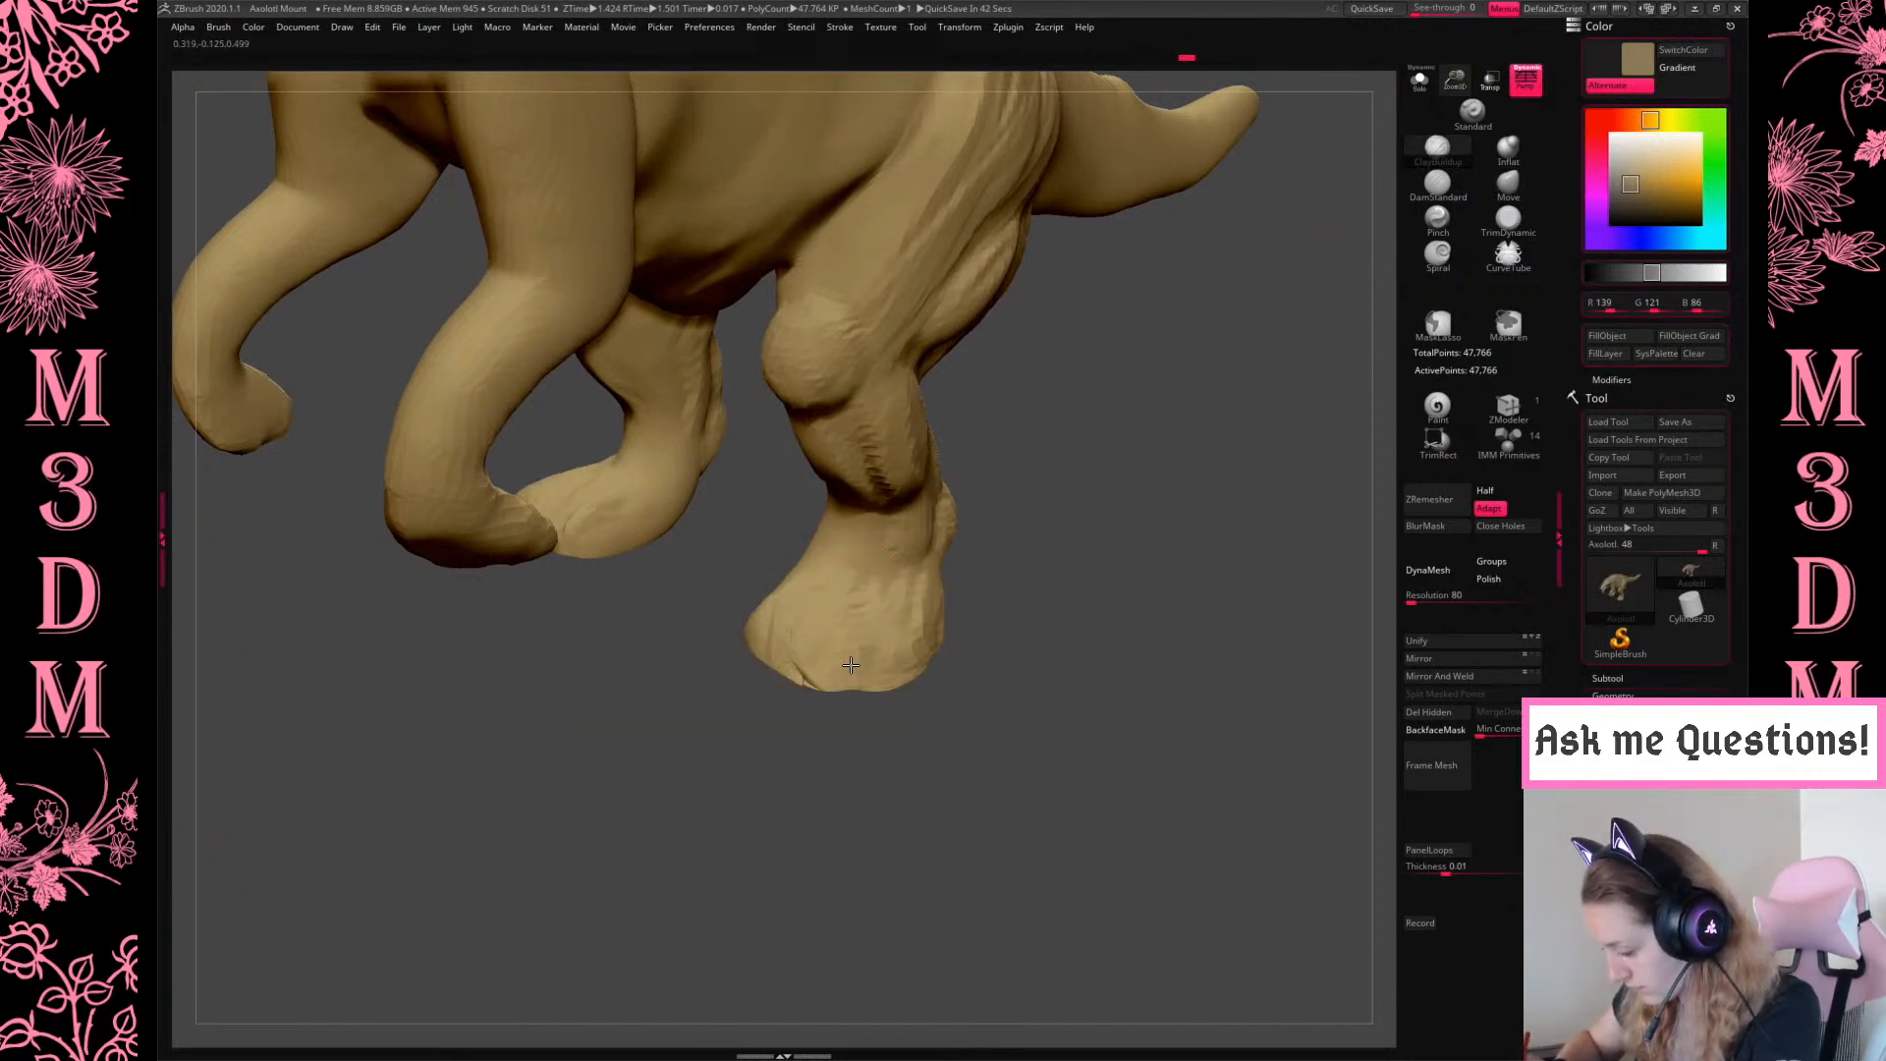
{"action": "left_click_drag", "start_coordinate": [1068, 572], "coordinate": [1149, 699], "text": "alt"}
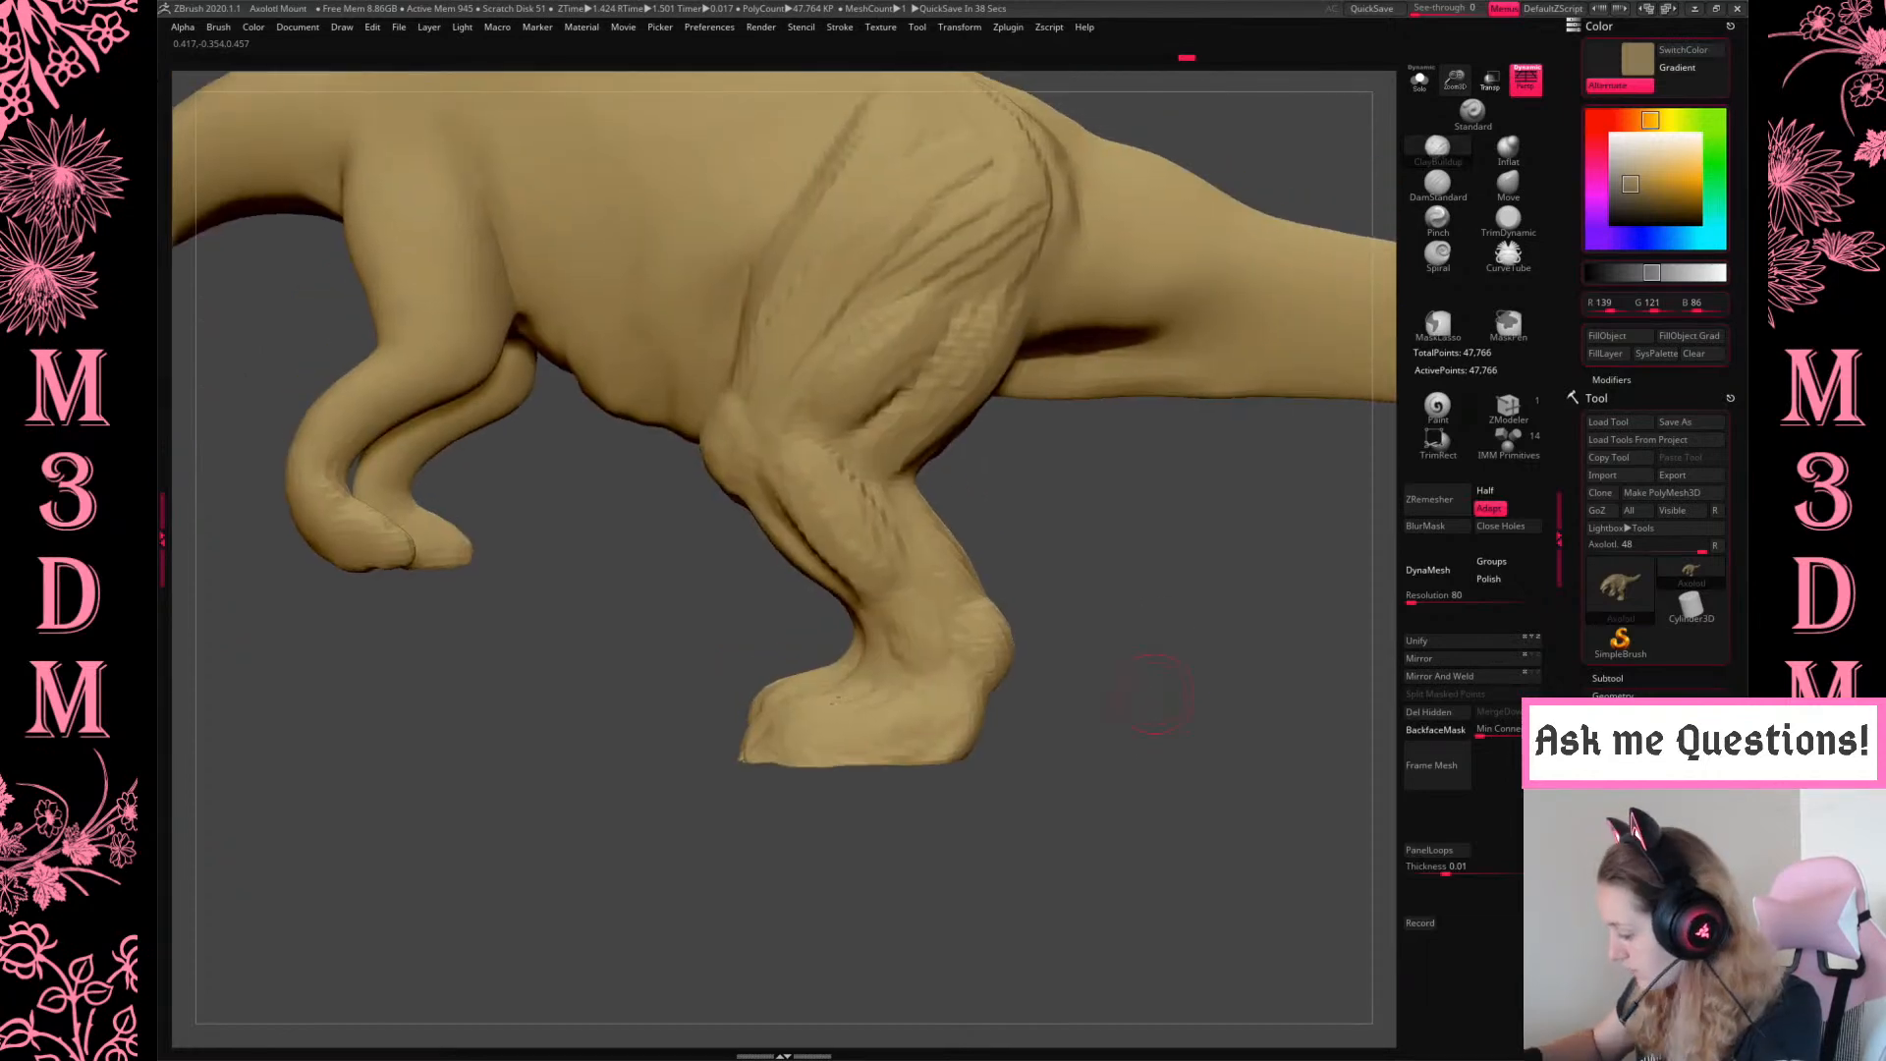
Delete the lower subdivision levels and insert a Sphere 32 primitive at the front of the hind feet with IMM Primitives
{"action": "left_click", "coordinate": [1511, 446]}
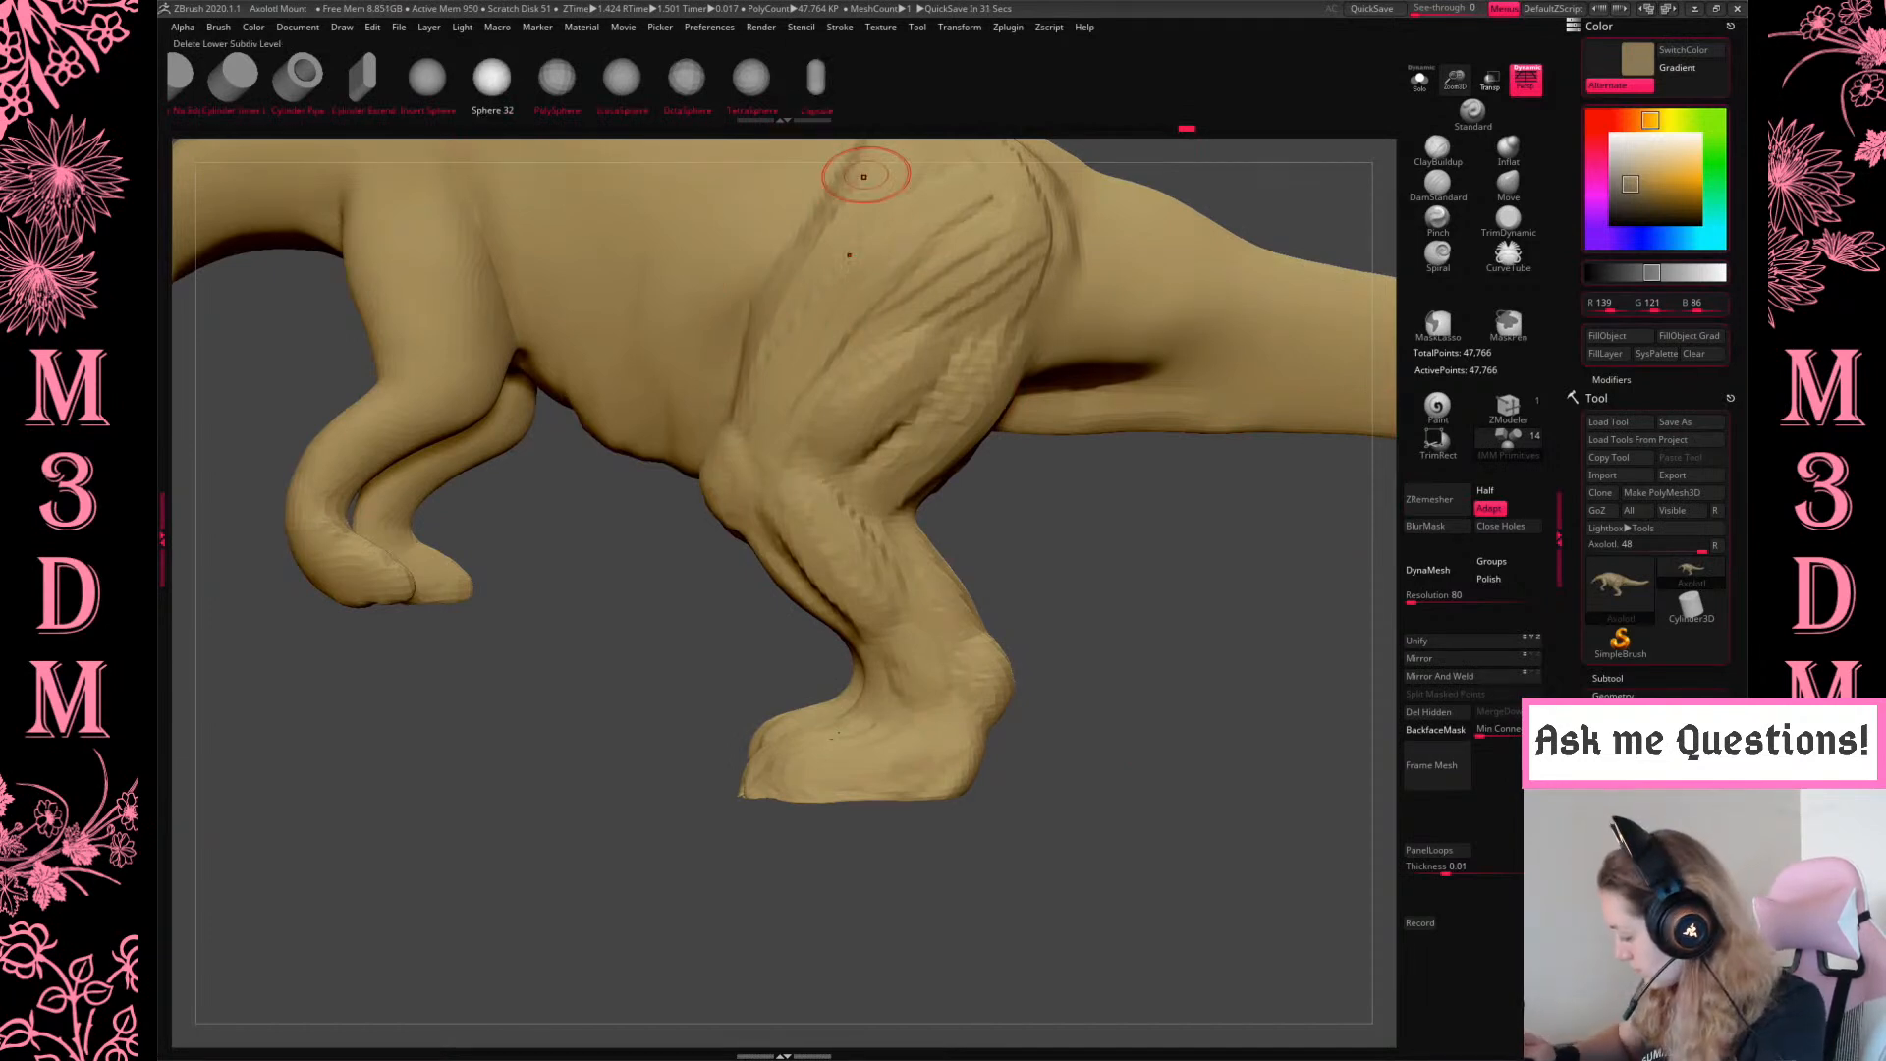
{"action": "mouse_move", "coordinate": [1179, 757]}
{"action": "left_mouse_down"}
{"action": "mouse_move", "coordinate": [972, 786]}
{"action": "mouse_move", "coordinate": [791, 771]}
{"action": "left_mouse_up"}
{"action": "left_click_drag", "start_coordinate": [987, 737], "coordinate": [1139, 686]}
{"action": "key", "text": "w"}
{"action": "key", "text": "q"}
{"action": "mouse_move", "coordinate": [880, 735]}
{"action": "left_mouse_down"}
{"action": "mouse_move", "coordinate": [897, 744]}
{"action": "mouse_move", "coordinate": [778, 738]}
{"action": "mouse_move", "coordinate": [781, 764]}
{"action": "mouse_move", "coordinate": [879, 716]}
{"action": "left_mouse_up"}
Resize the Move brush and start shaping the inserted spheres into oval claws on the hind feet
{"action": "left_click", "coordinate": [1508, 187]}
{"action": "key", "text": "space"}
{"action": "mouse_move", "coordinate": [1115, 687]}
{"action": "left_mouse_down"}
{"action": "mouse_move", "coordinate": [1216, 695]}
{"action": "mouse_move", "coordinate": [1170, 703]}
{"action": "mouse_move", "coordinate": [1215, 720]}
{"action": "mouse_move", "coordinate": [1192, 823]}
{"action": "left_mouse_up"}
{"action": "left_click_drag", "start_coordinate": [881, 744], "coordinate": [850, 733]}
{"action": "mouse_move", "coordinate": [1042, 755]}
{"action": "left_mouse_down"}
{"action": "mouse_move", "coordinate": [967, 744]}
{"action": "mouse_move", "coordinate": [1053, 733]}
{"action": "mouse_move", "coordinate": [994, 743]}
{"action": "left_mouse_up"}
{"action": "left_click_drag", "start_coordinate": [885, 835], "coordinate": [898, 847]}
{"action": "mouse_move", "coordinate": [1011, 775]}
{"action": "left_mouse_down"}
{"action": "mouse_move", "coordinate": [998, 799]}
{"action": "mouse_move", "coordinate": [1064, 737]}
{"action": "mouse_move", "coordinate": [997, 741]}
{"action": "left_mouse_up"}
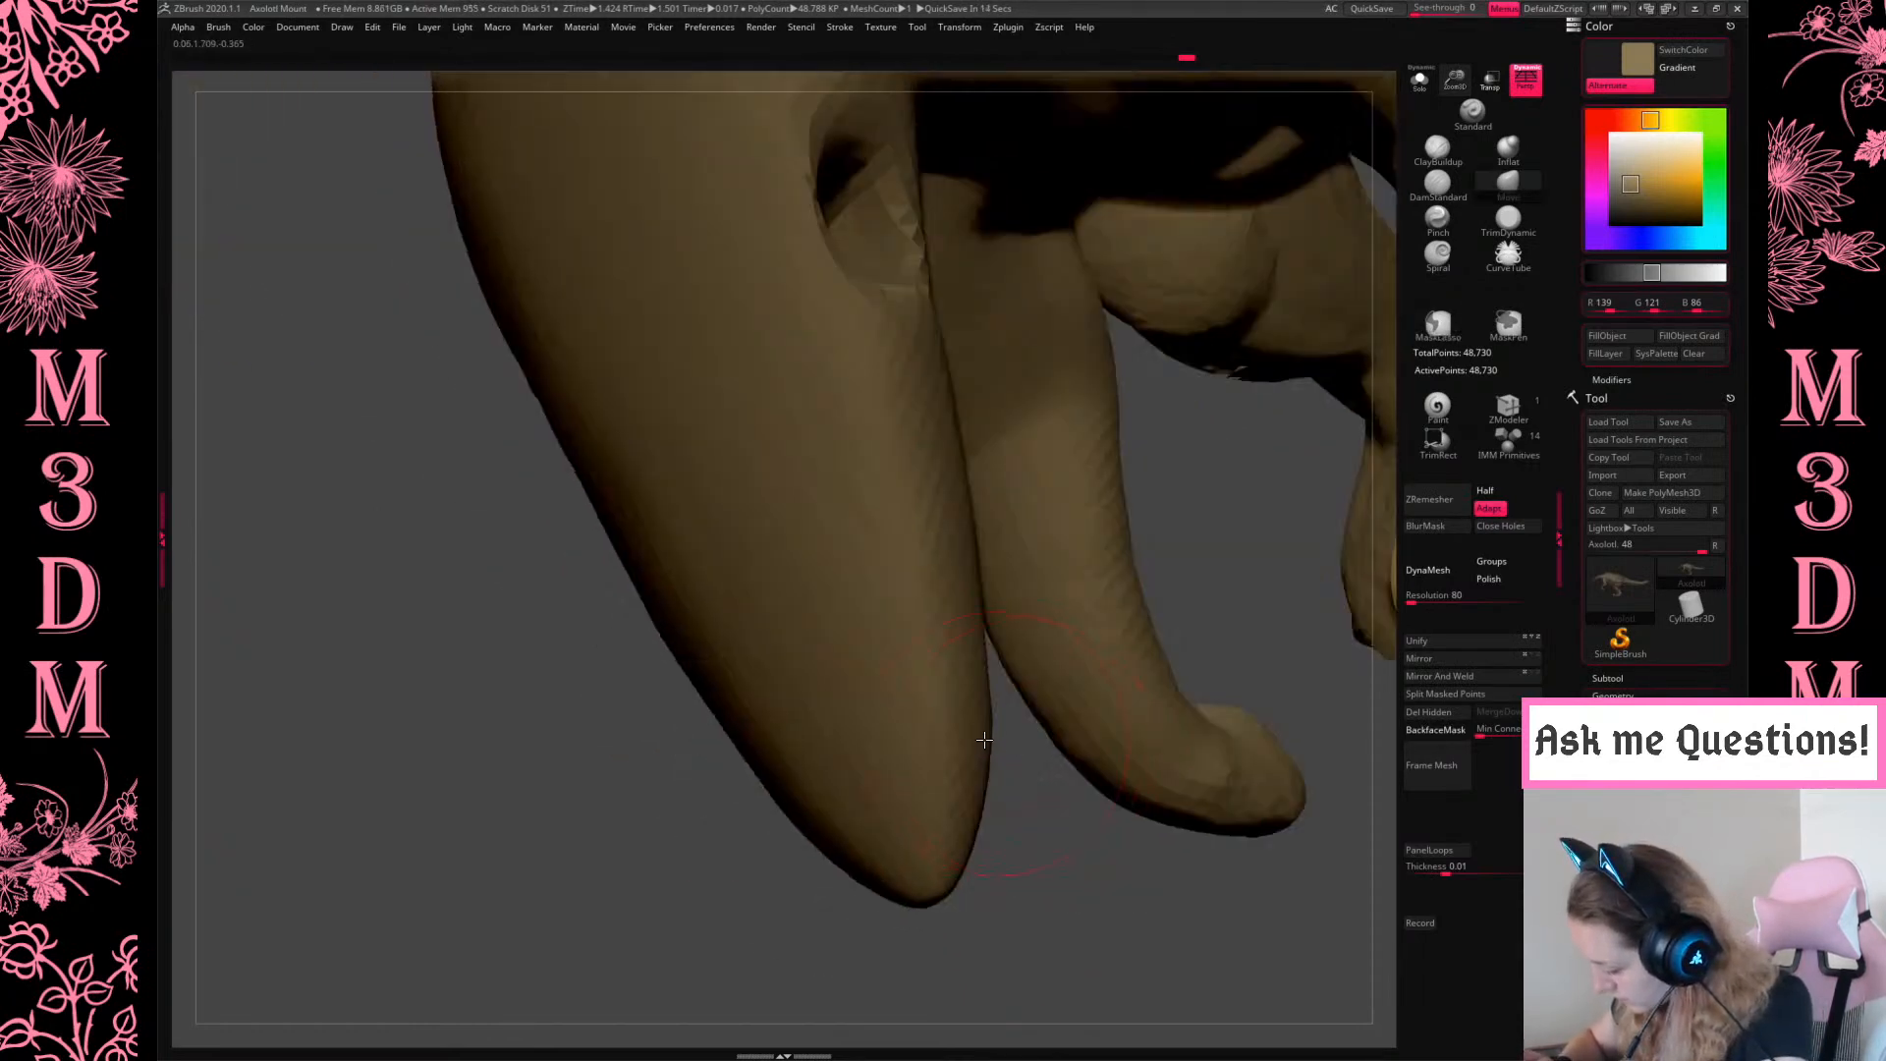
{"action": "left_click_drag", "start_coordinate": [1294, 634], "coordinate": [1139, 603]}
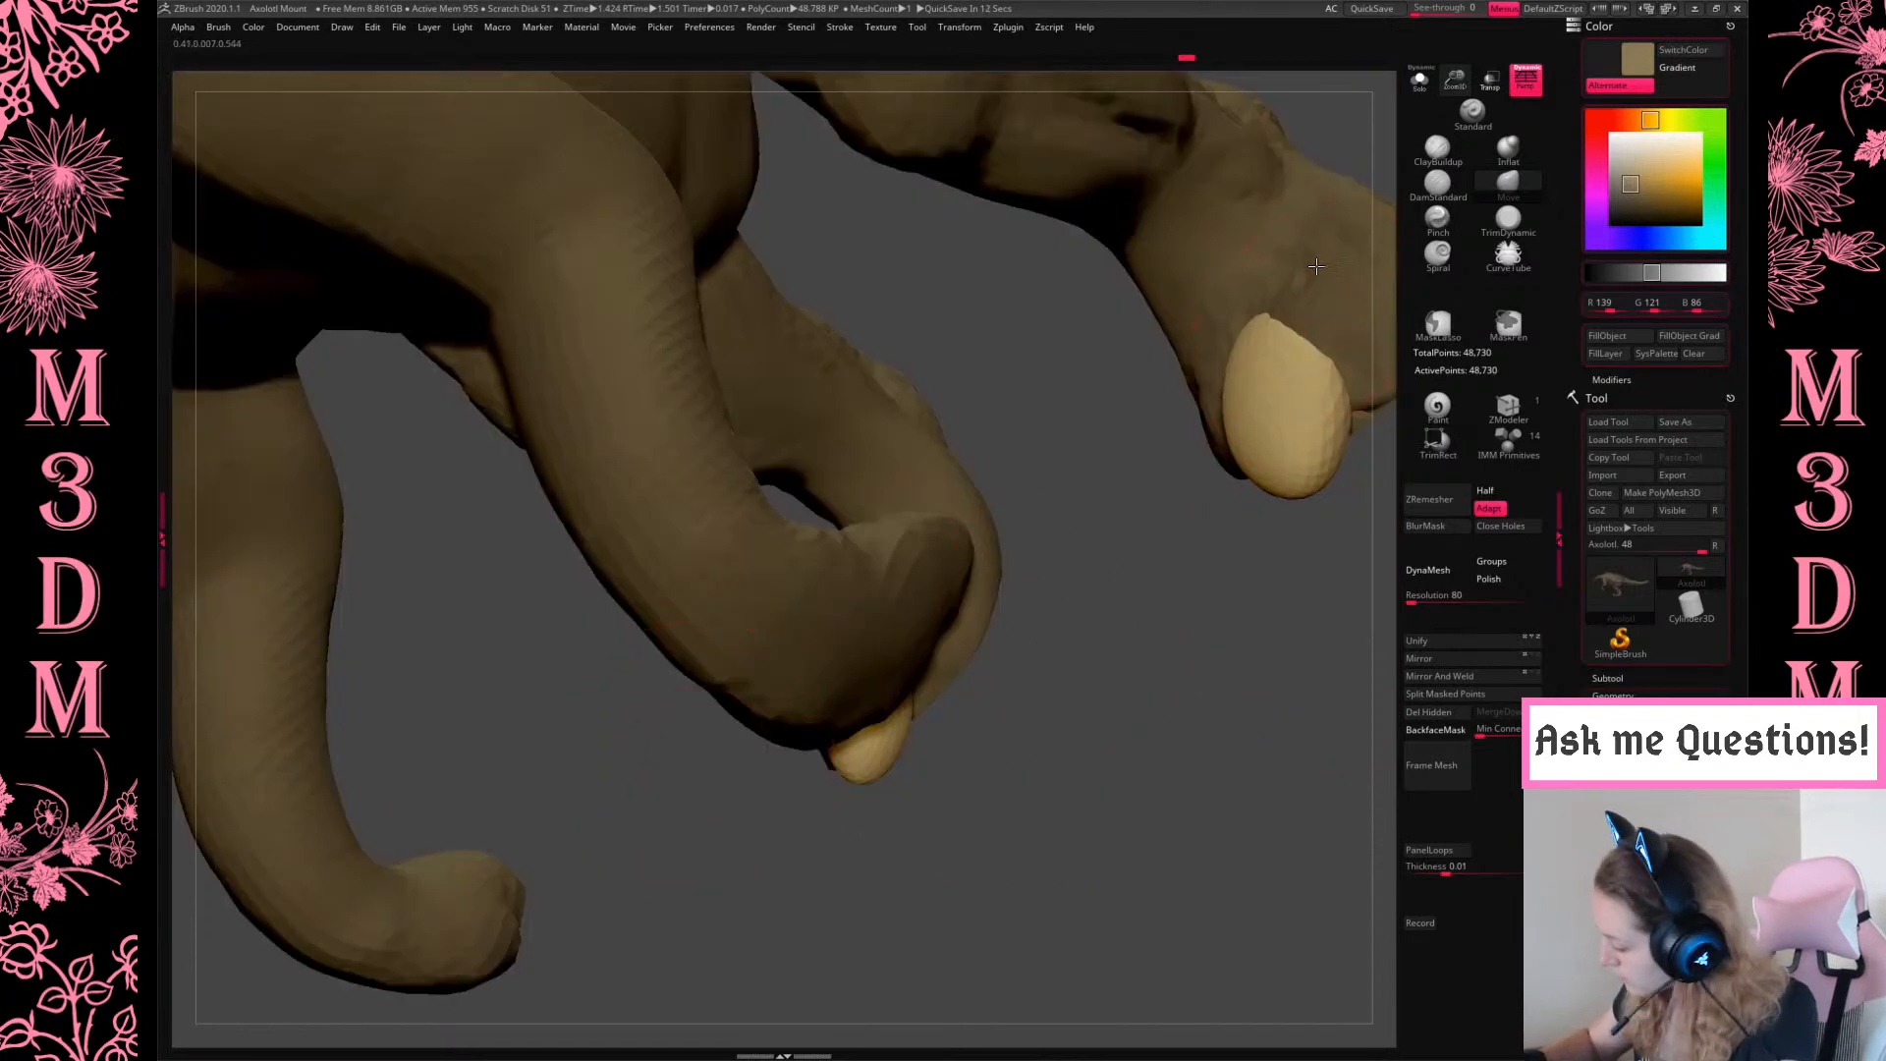
{"action": "left_click_drag", "start_coordinate": [1314, 285], "coordinate": [1276, 399]}
Stretch the ovals on the hind feet into long, narrow claws extending forward, shaping them from several angles
{"action": "mouse_move", "coordinate": [1179, 579]}
{"action": "left_mouse_down"}
{"action": "mouse_move", "coordinate": [1258, 585]}
{"action": "mouse_move", "coordinate": [1228, 766]}
{"action": "mouse_move", "coordinate": [550, 933]}
{"action": "left_mouse_up"}
{"action": "left_click_drag", "start_coordinate": [928, 519], "coordinate": [931, 496]}
{"action": "mouse_move", "coordinate": [1454, 79]}
{"action": "left_mouse_down"}
{"action": "mouse_move", "coordinate": [1129, 462]}
{"action": "mouse_move", "coordinate": [914, 648]}
{"action": "mouse_move", "coordinate": [841, 647]}
{"action": "left_mouse_up"}
{"action": "mouse_move", "coordinate": [905, 702]}
{"action": "left_mouse_down"}
{"action": "mouse_move", "coordinate": [924, 724]}
{"action": "mouse_move", "coordinate": [894, 681]}
{"action": "left_mouse_up"}
{"action": "left_click_drag", "start_coordinate": [1022, 708], "coordinate": [816, 722]}
{"action": "left_click_drag", "start_coordinate": [892, 621], "coordinate": [917, 670]}
{"action": "left_click_drag", "start_coordinate": [1099, 787], "coordinate": [1051, 756]}
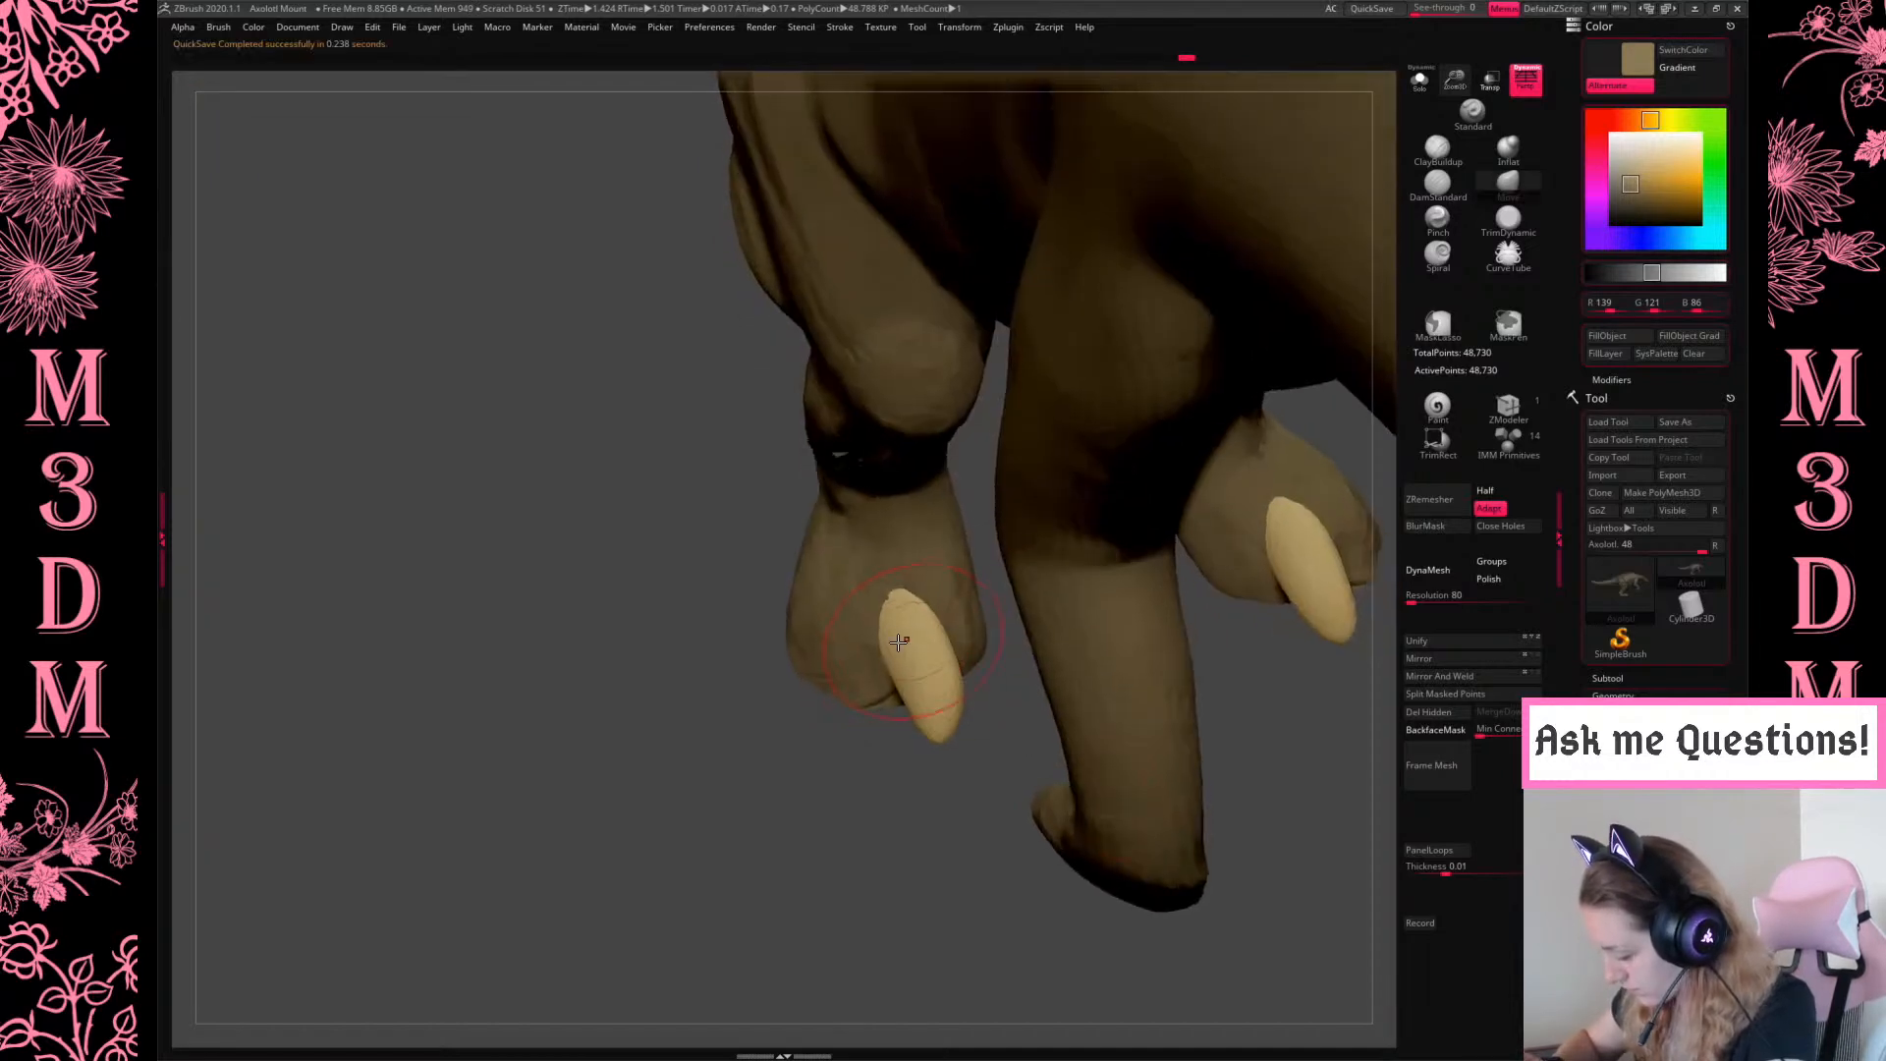
{"action": "mouse_move", "coordinate": [973, 847]}
{"action": "left_mouse_down"}
{"action": "mouse_move", "coordinate": [992, 815]}
{"action": "mouse_move", "coordinate": [1056, 872]}
{"action": "mouse_move", "coordinate": [1031, 795]}
{"action": "left_mouse_up"}
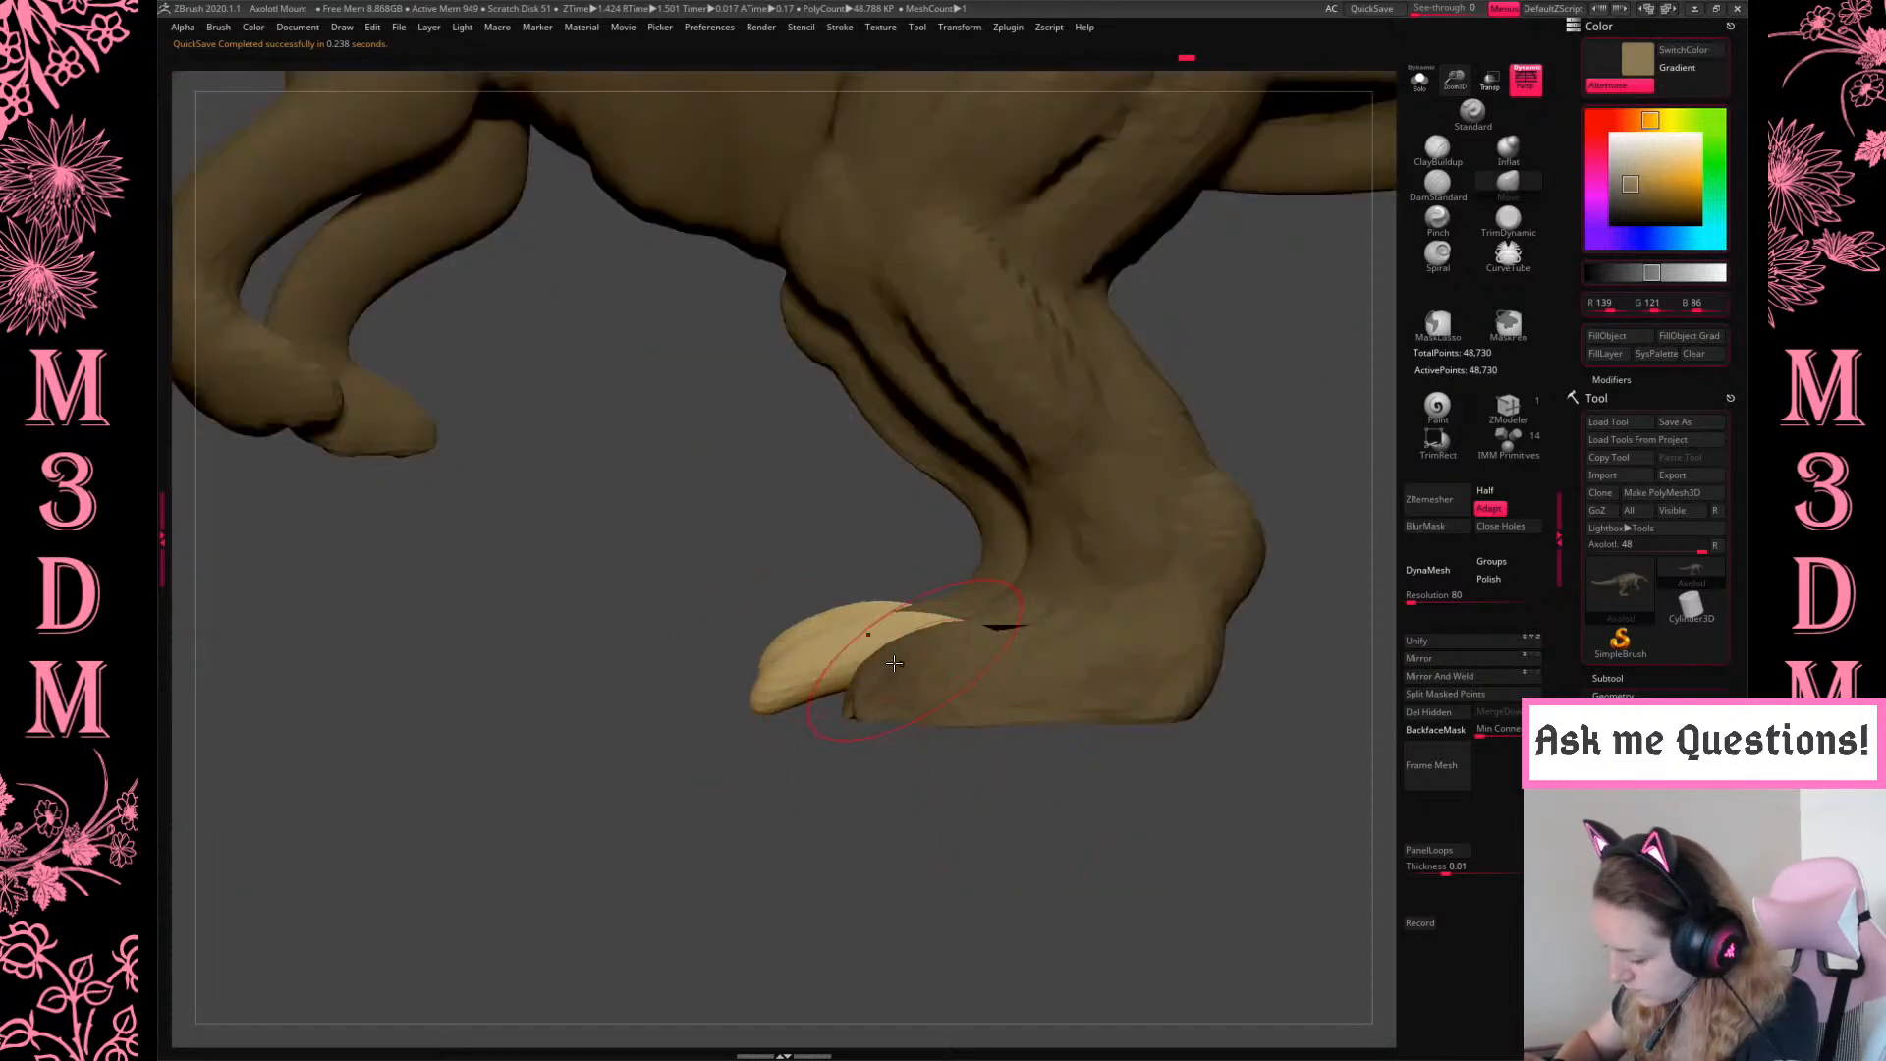
Undo the last adjustment to the claw and sharpen the claw tips into points with the Pinch brush
{"action": "left_click_drag", "start_coordinate": [848, 688], "coordinate": [857, 701]}
{"action": "key", "text": "ctrl+z"}
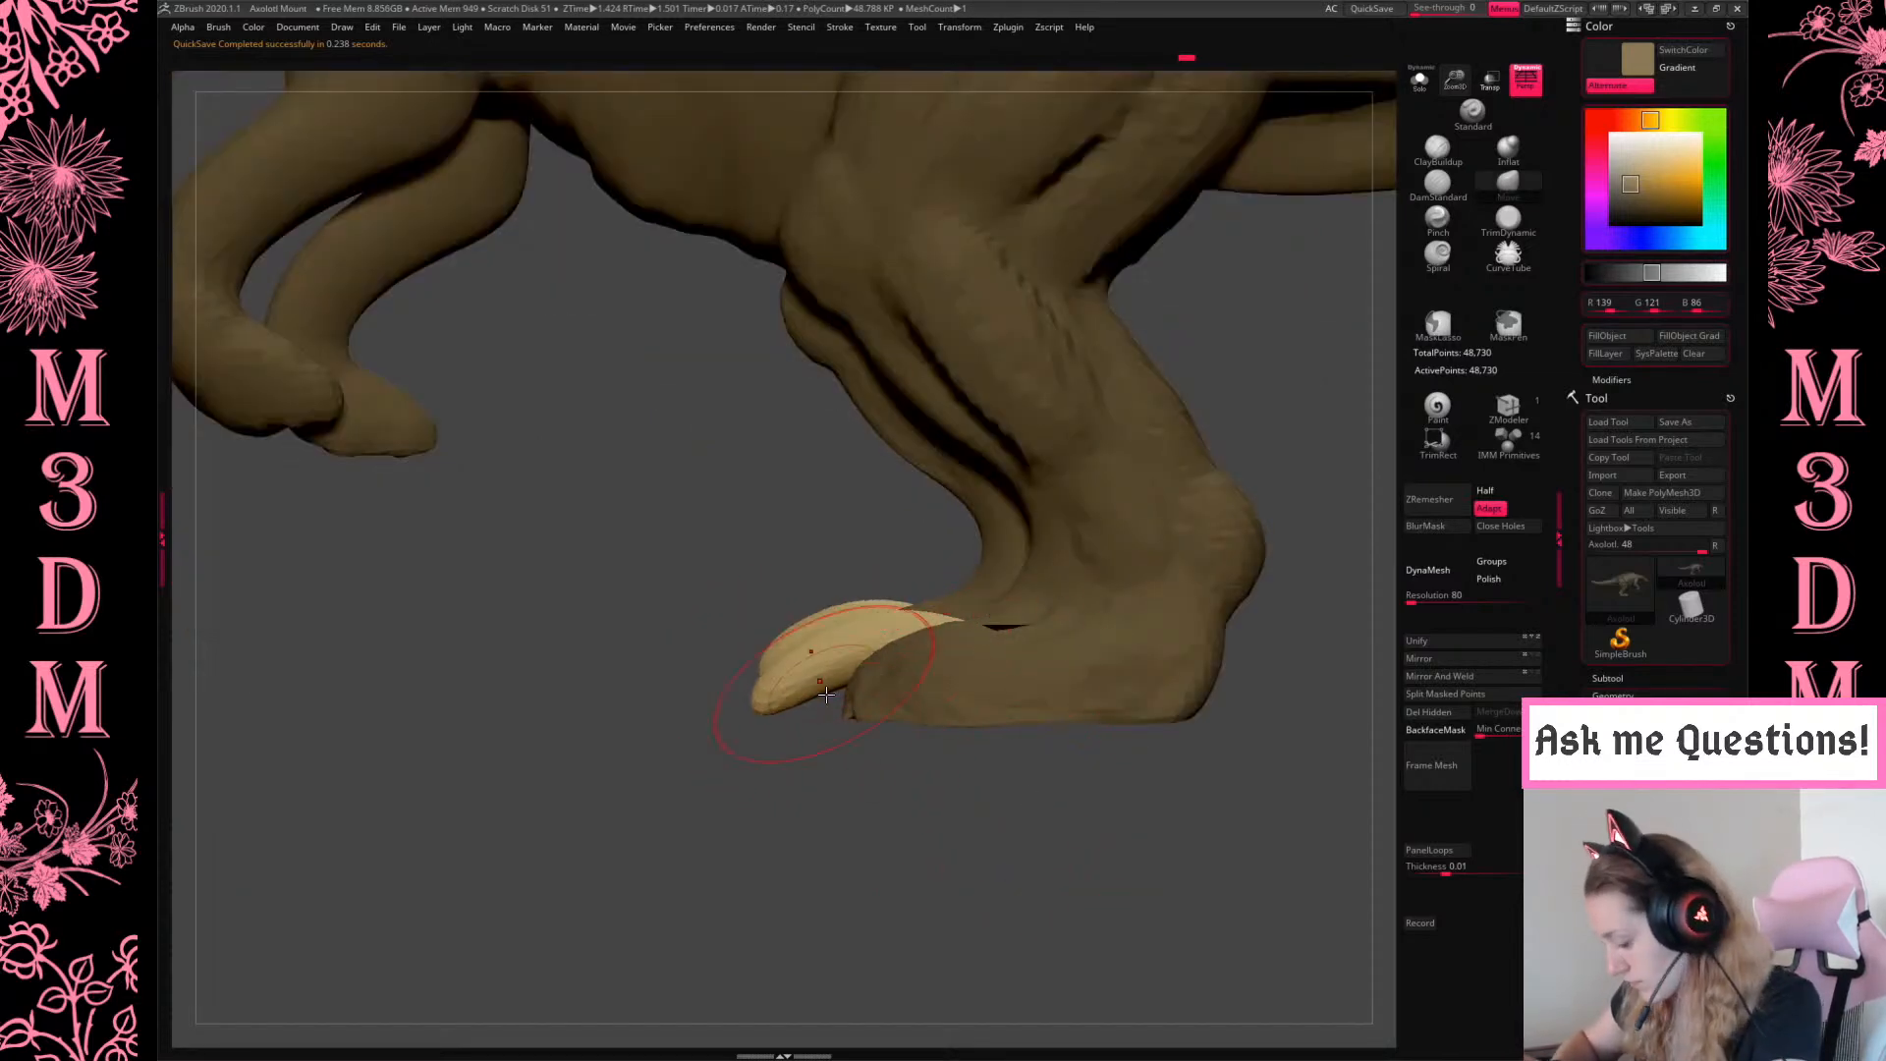
{"action": "left_click", "coordinate": [1437, 235]}
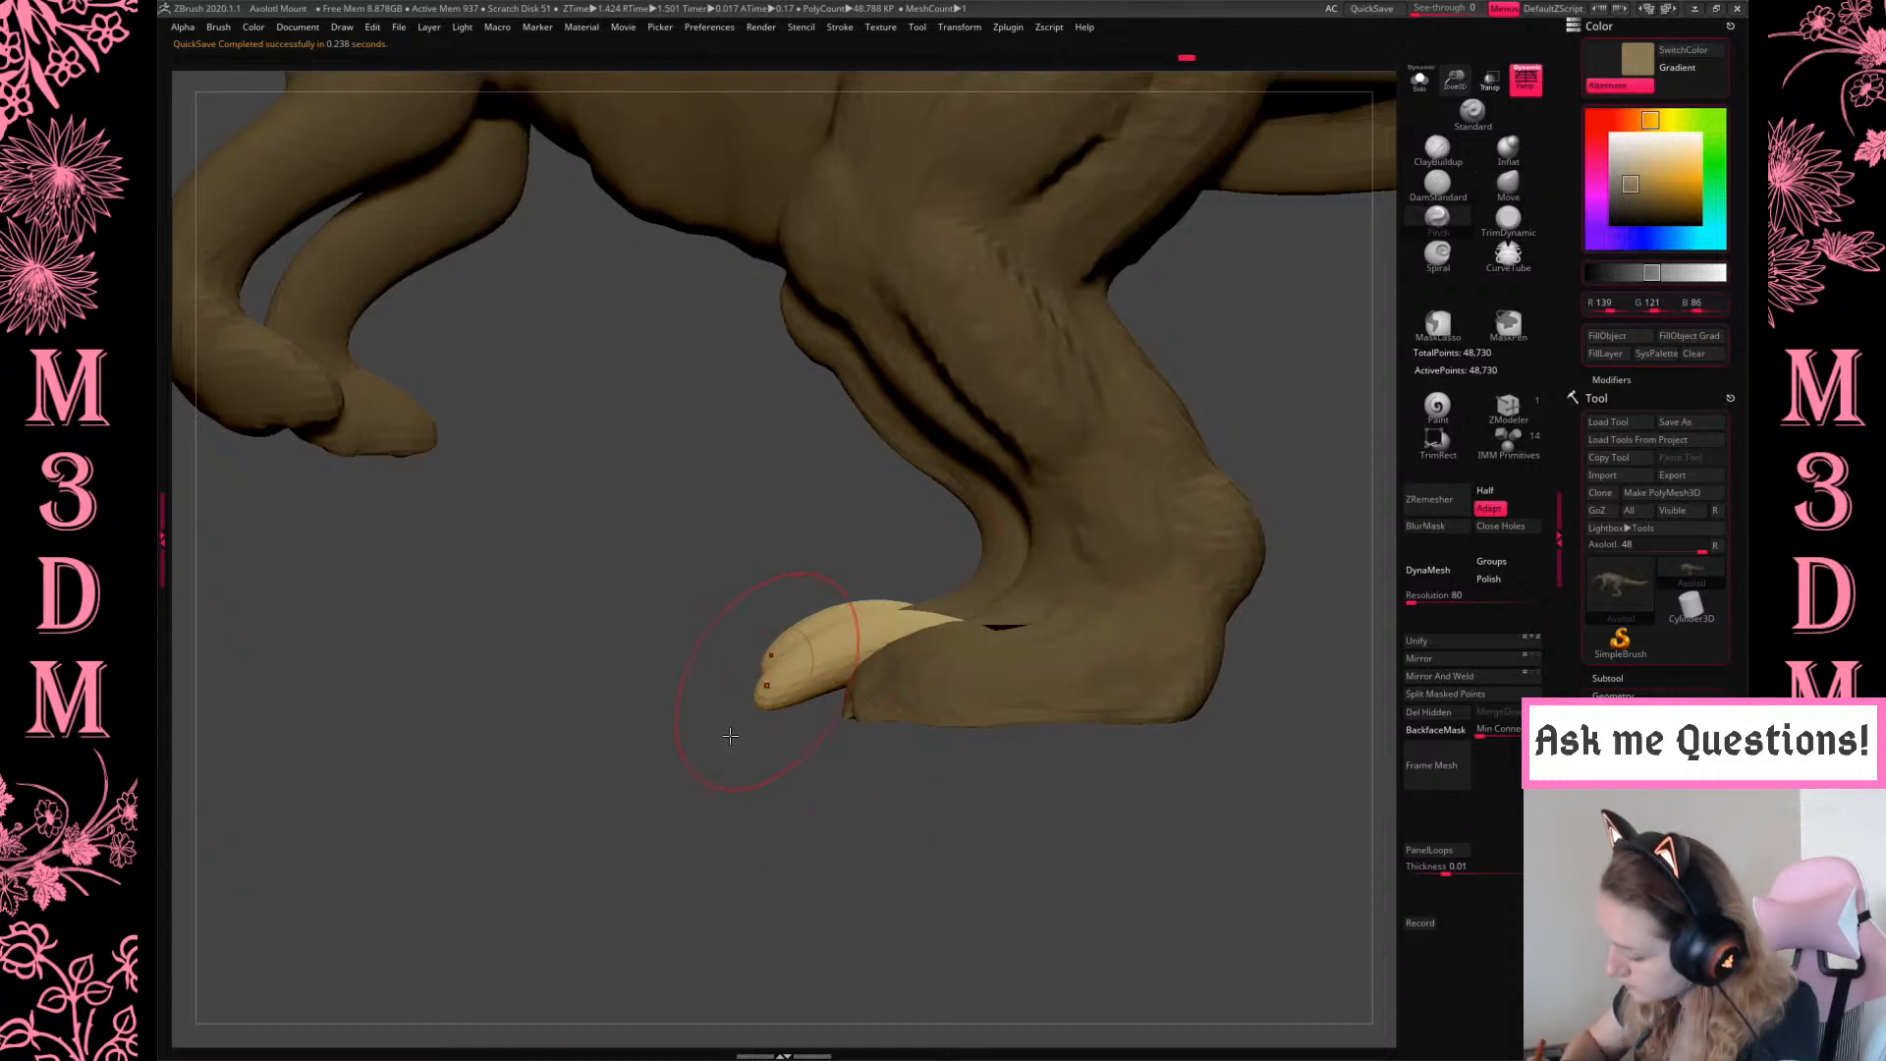
{"action": "left_click_drag", "start_coordinate": [923, 855], "coordinate": [941, 921]}
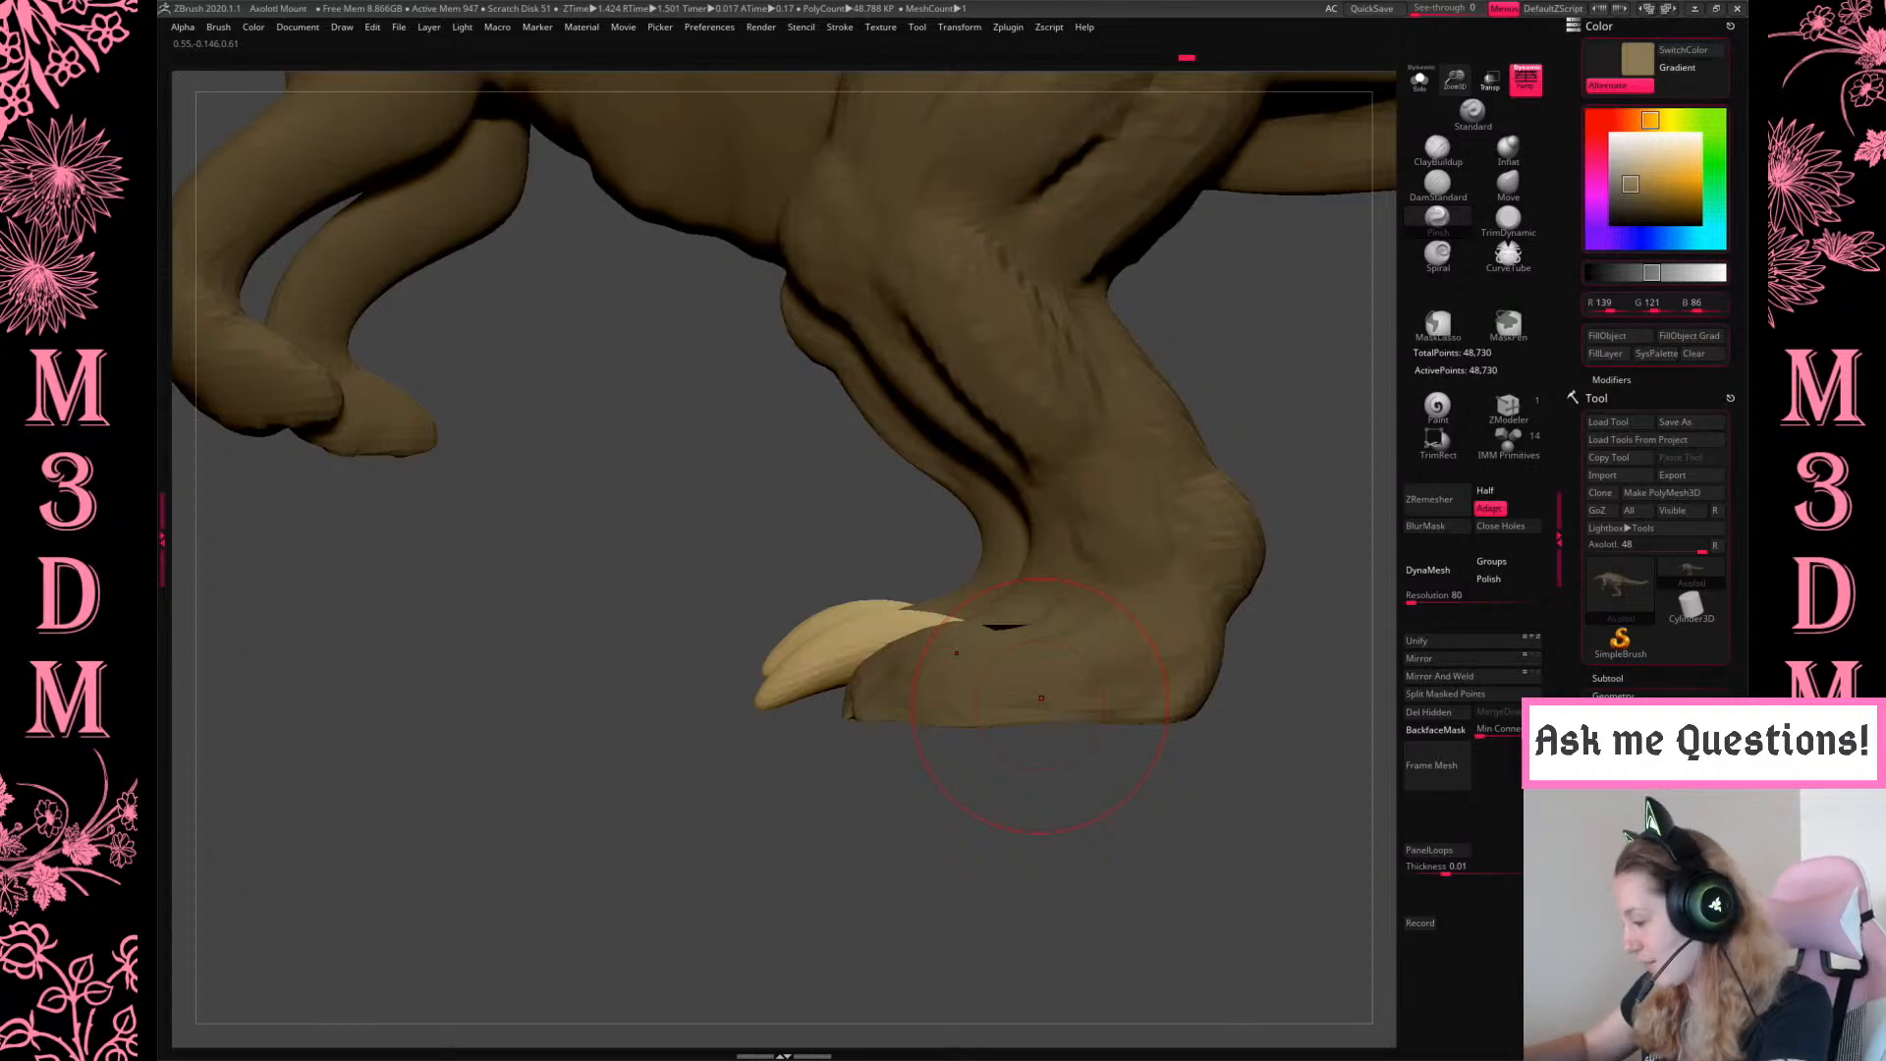
Compare the claws with the reference drawing through the see-through window and examine the whole creature in profile
{"action": "left_click_drag", "start_coordinate": [1444, 7], "coordinate": [1500, 4]}
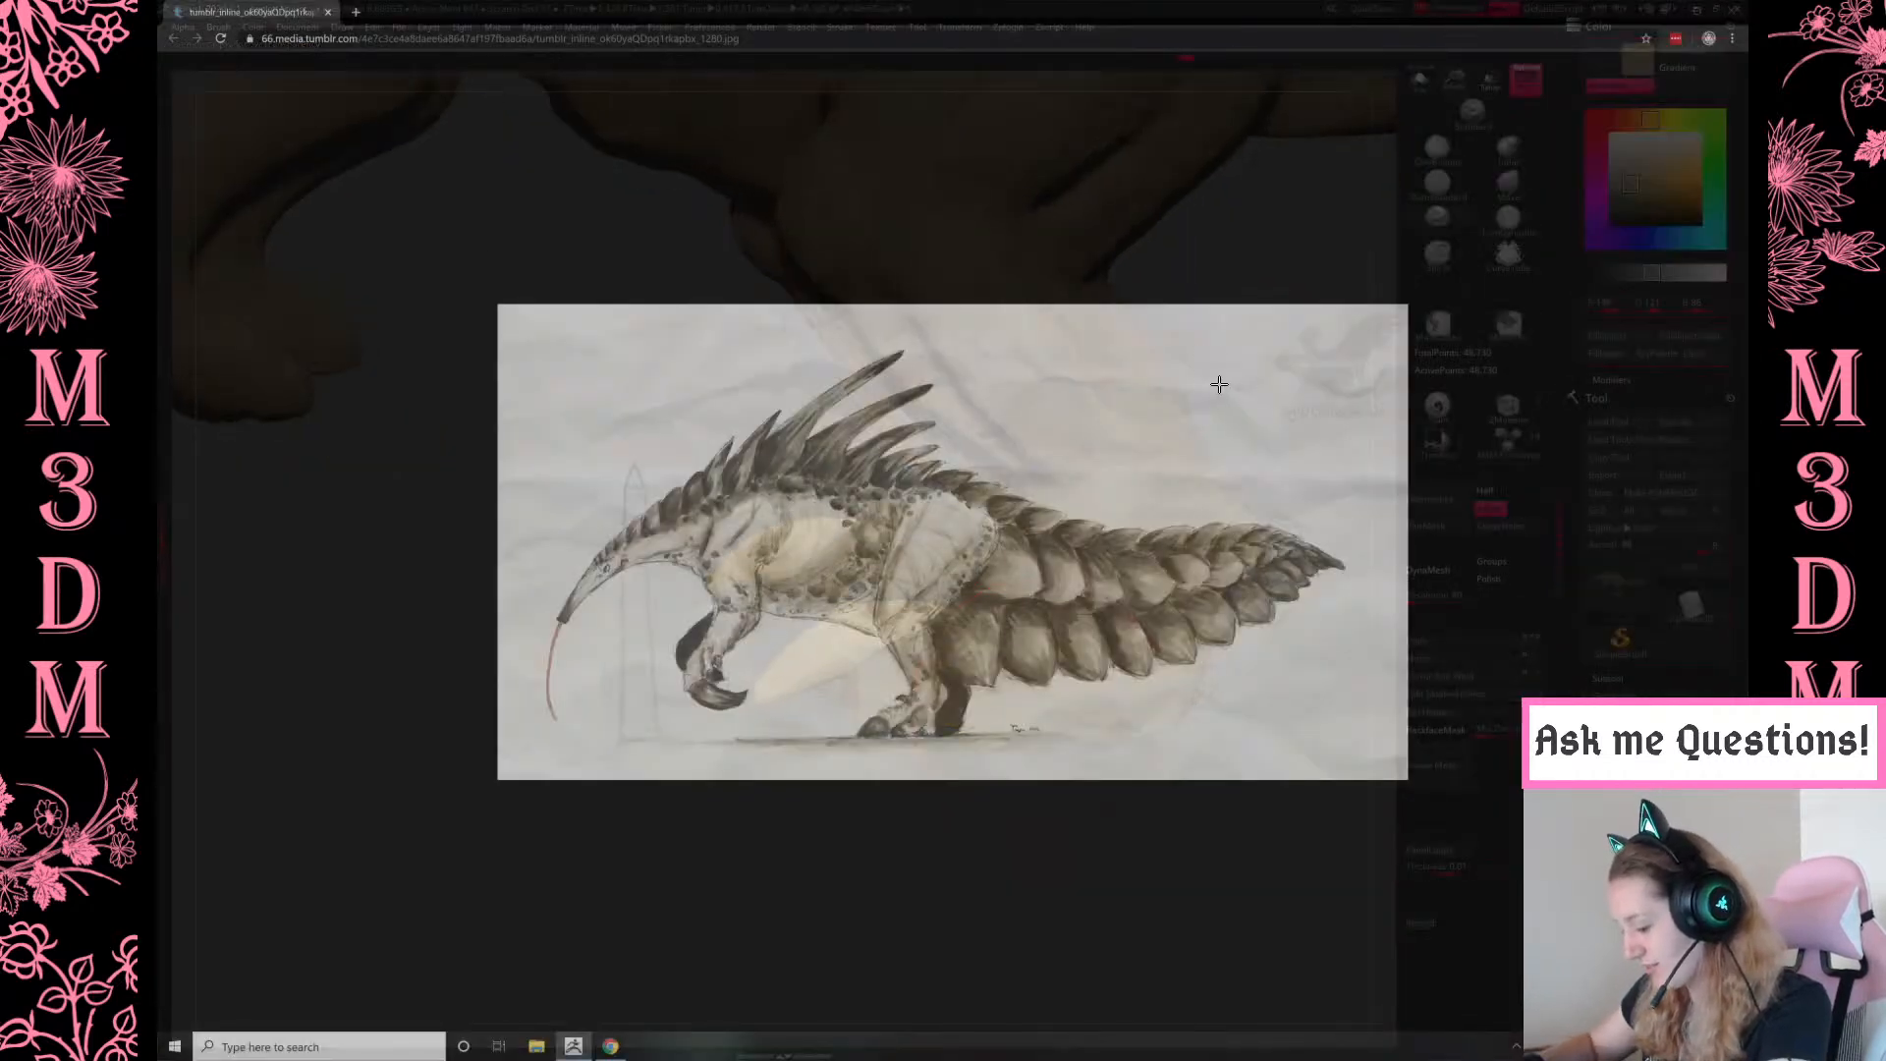
{"action": "left_click_drag", "start_coordinate": [1500, 7], "coordinate": [1414, 10]}
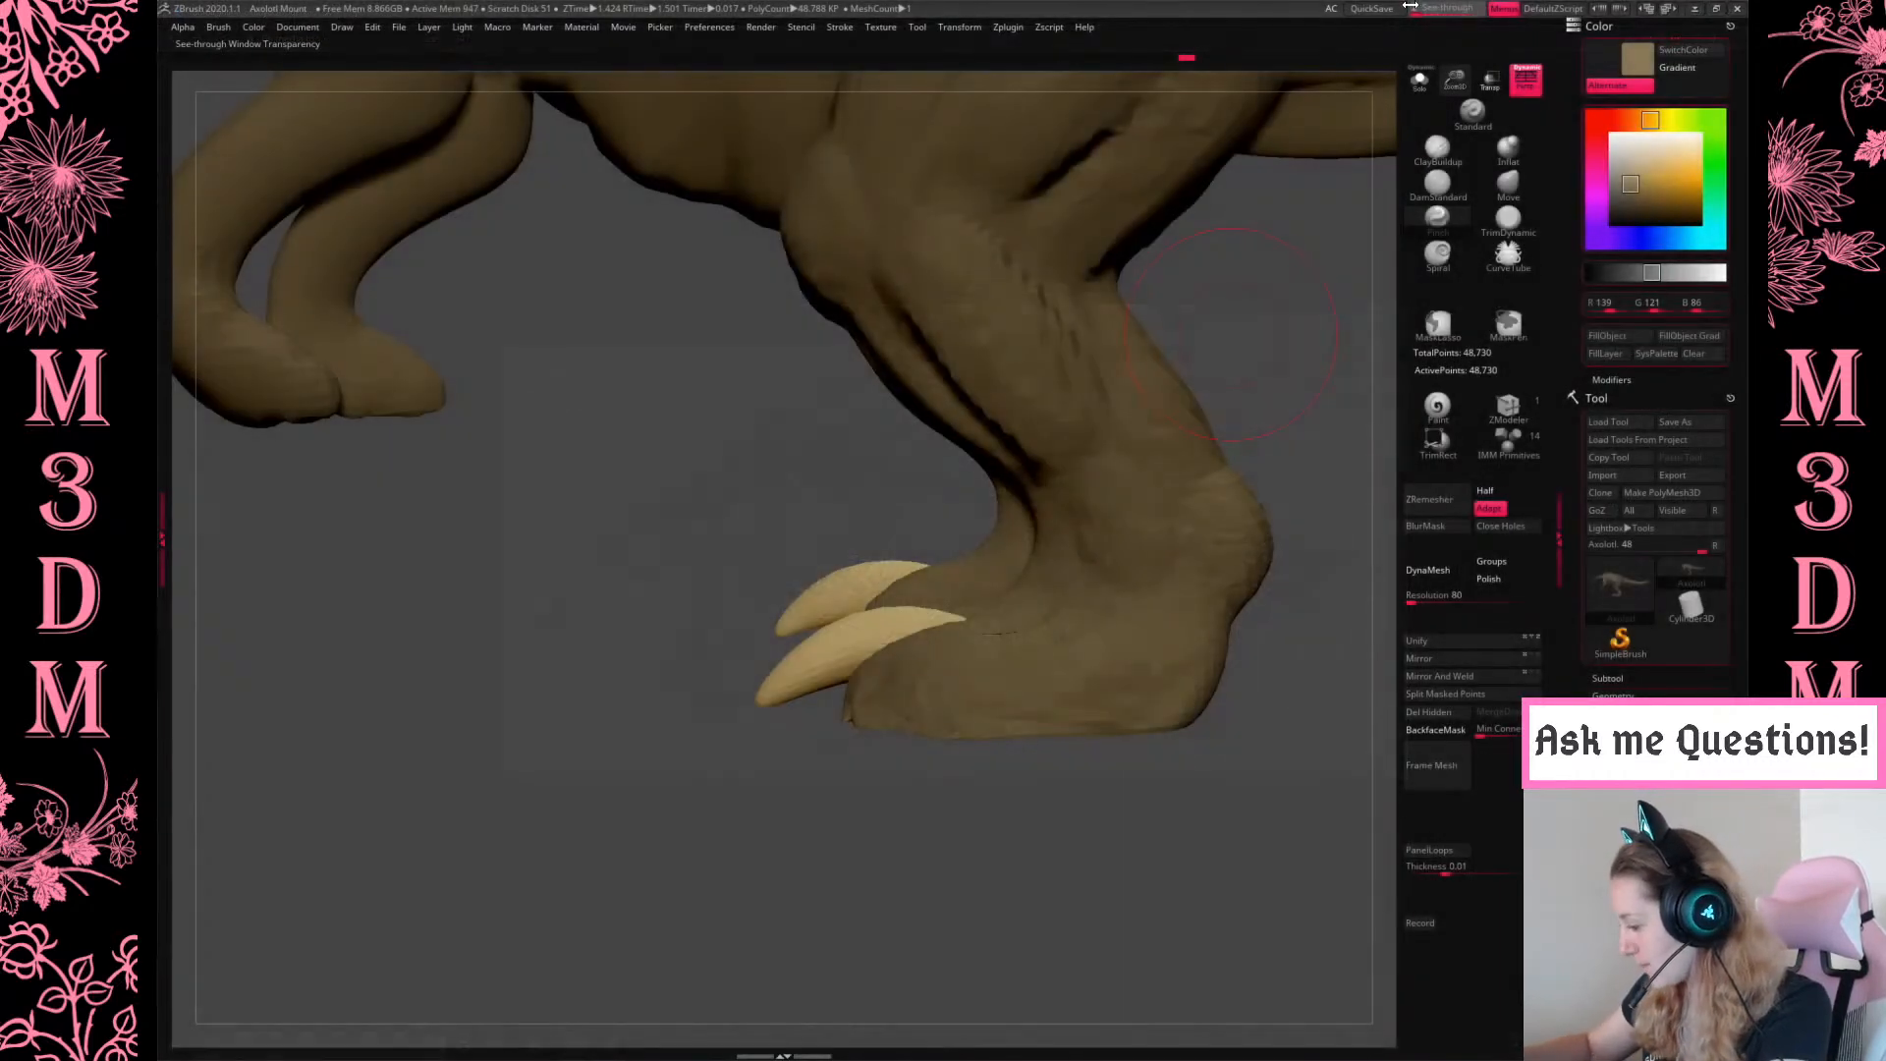
{"action": "mouse_move", "coordinate": [1141, 855]}
{"action": "left_mouse_down"}
{"action": "mouse_move", "coordinate": [1152, 759]}
{"action": "mouse_move", "coordinate": [1131, 808]}
{"action": "left_mouse_up"}
{"action": "mouse_move", "coordinate": [1102, 668]}
{"action": "left_mouse_down"}
{"action": "mouse_move", "coordinate": [1227, 640]}
{"action": "mouse_move", "coordinate": [1217, 878]}
{"action": "mouse_move", "coordinate": [1255, 883]}
{"action": "left_mouse_up"}
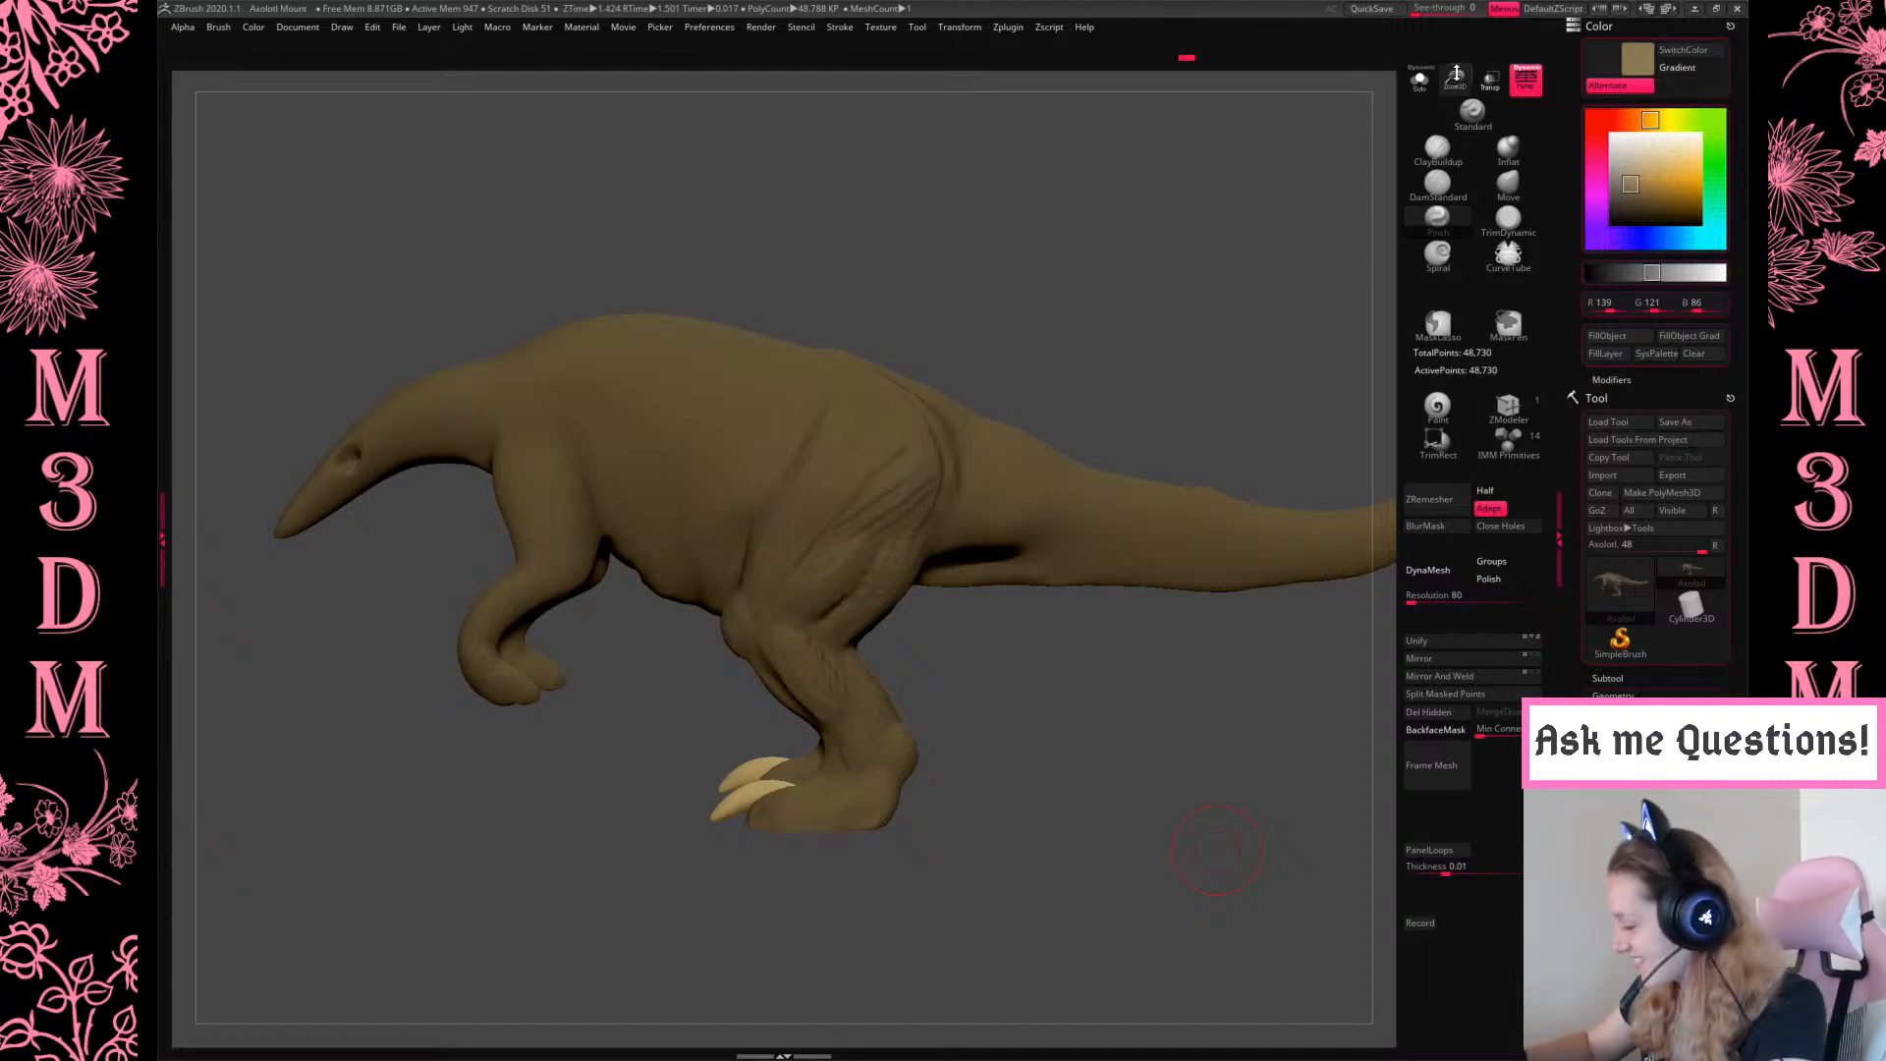
Undo the pinching and earlier sculpting strokes on the hind-foot claws to bring back their rounded tips
{"action": "left_click_drag", "start_coordinate": [1472, 134], "coordinate": [1467, 295]}
{"action": "left_click_drag", "start_coordinate": [1135, 850], "coordinate": [1133, 619], "text": "alt"}
{"action": "key", "text": "space"}
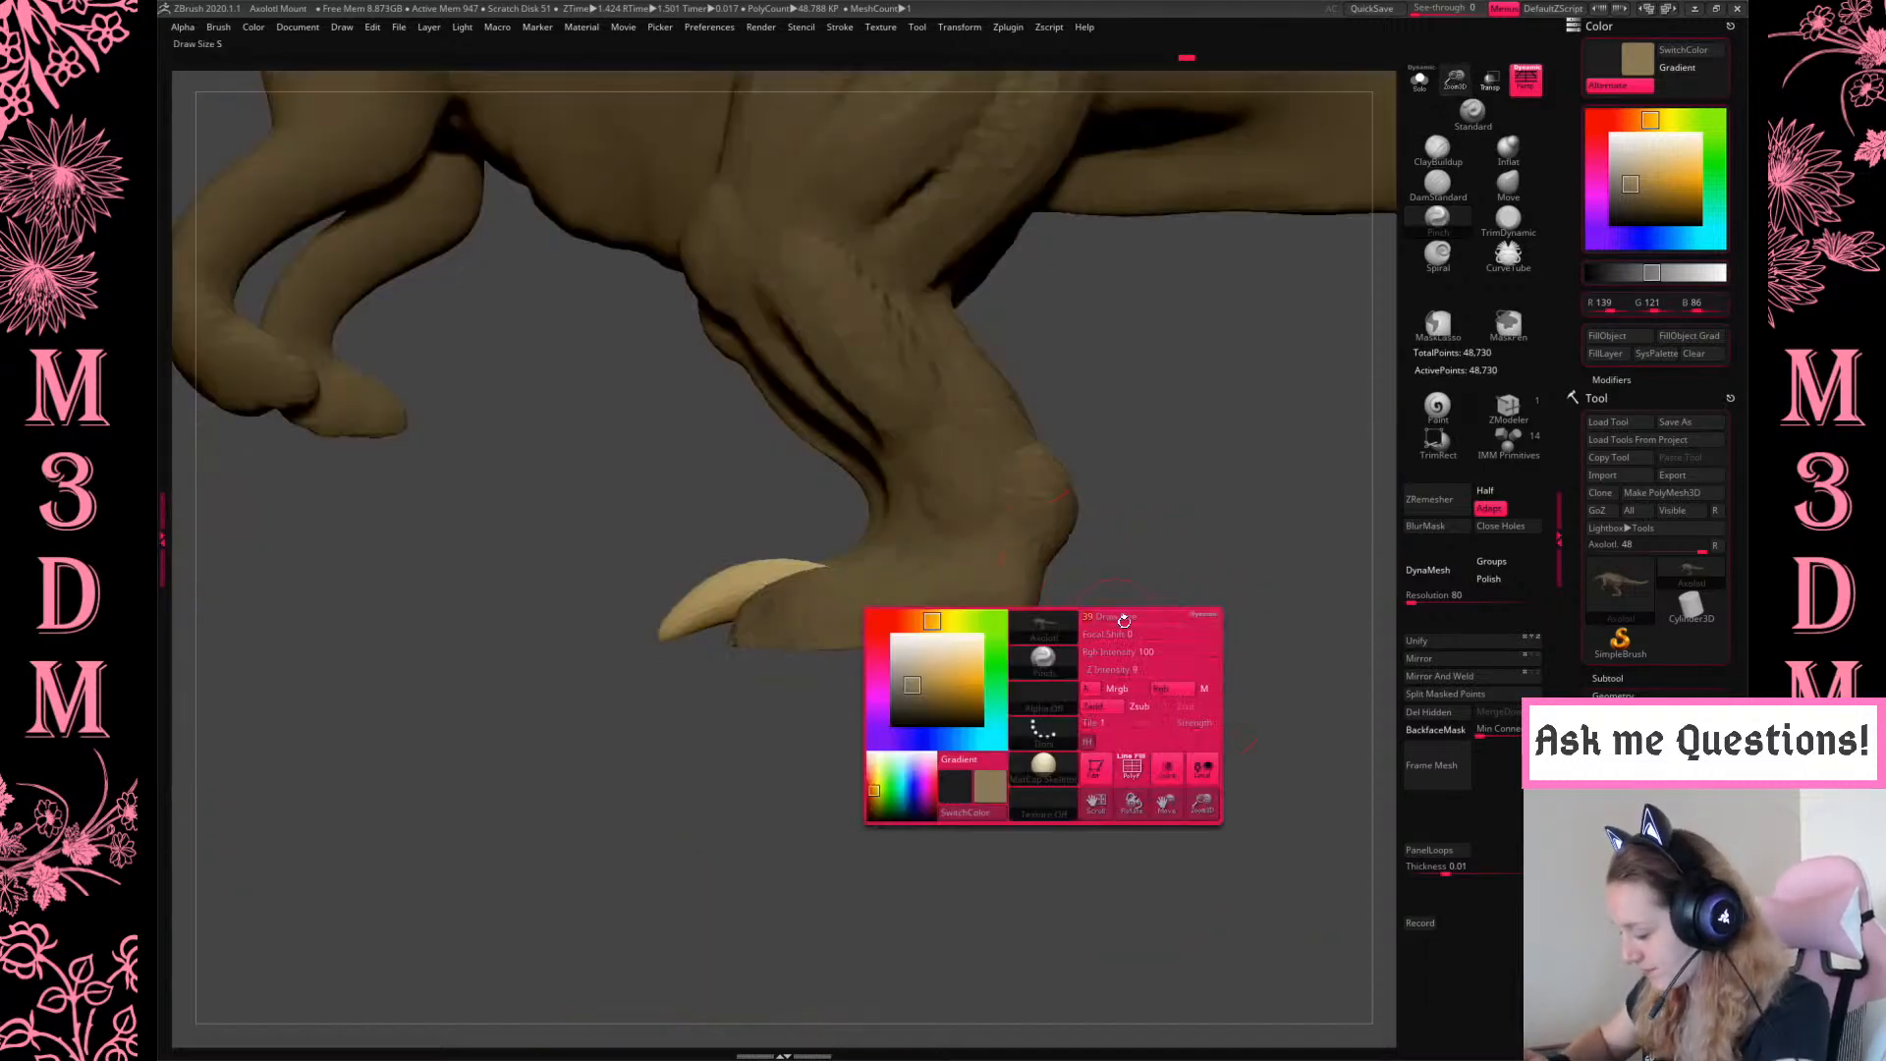
{"action": "key", "text": "ctrl+z"}
{"action": "key", "text": "ctrl+z"}
{"action": "key", "text": "ctrl+z"}
{"action": "key", "text": "ctrl+z"}
{"action": "key", "text": "ctrl+z"}
{"action": "key", "text": "ctrl+z"}
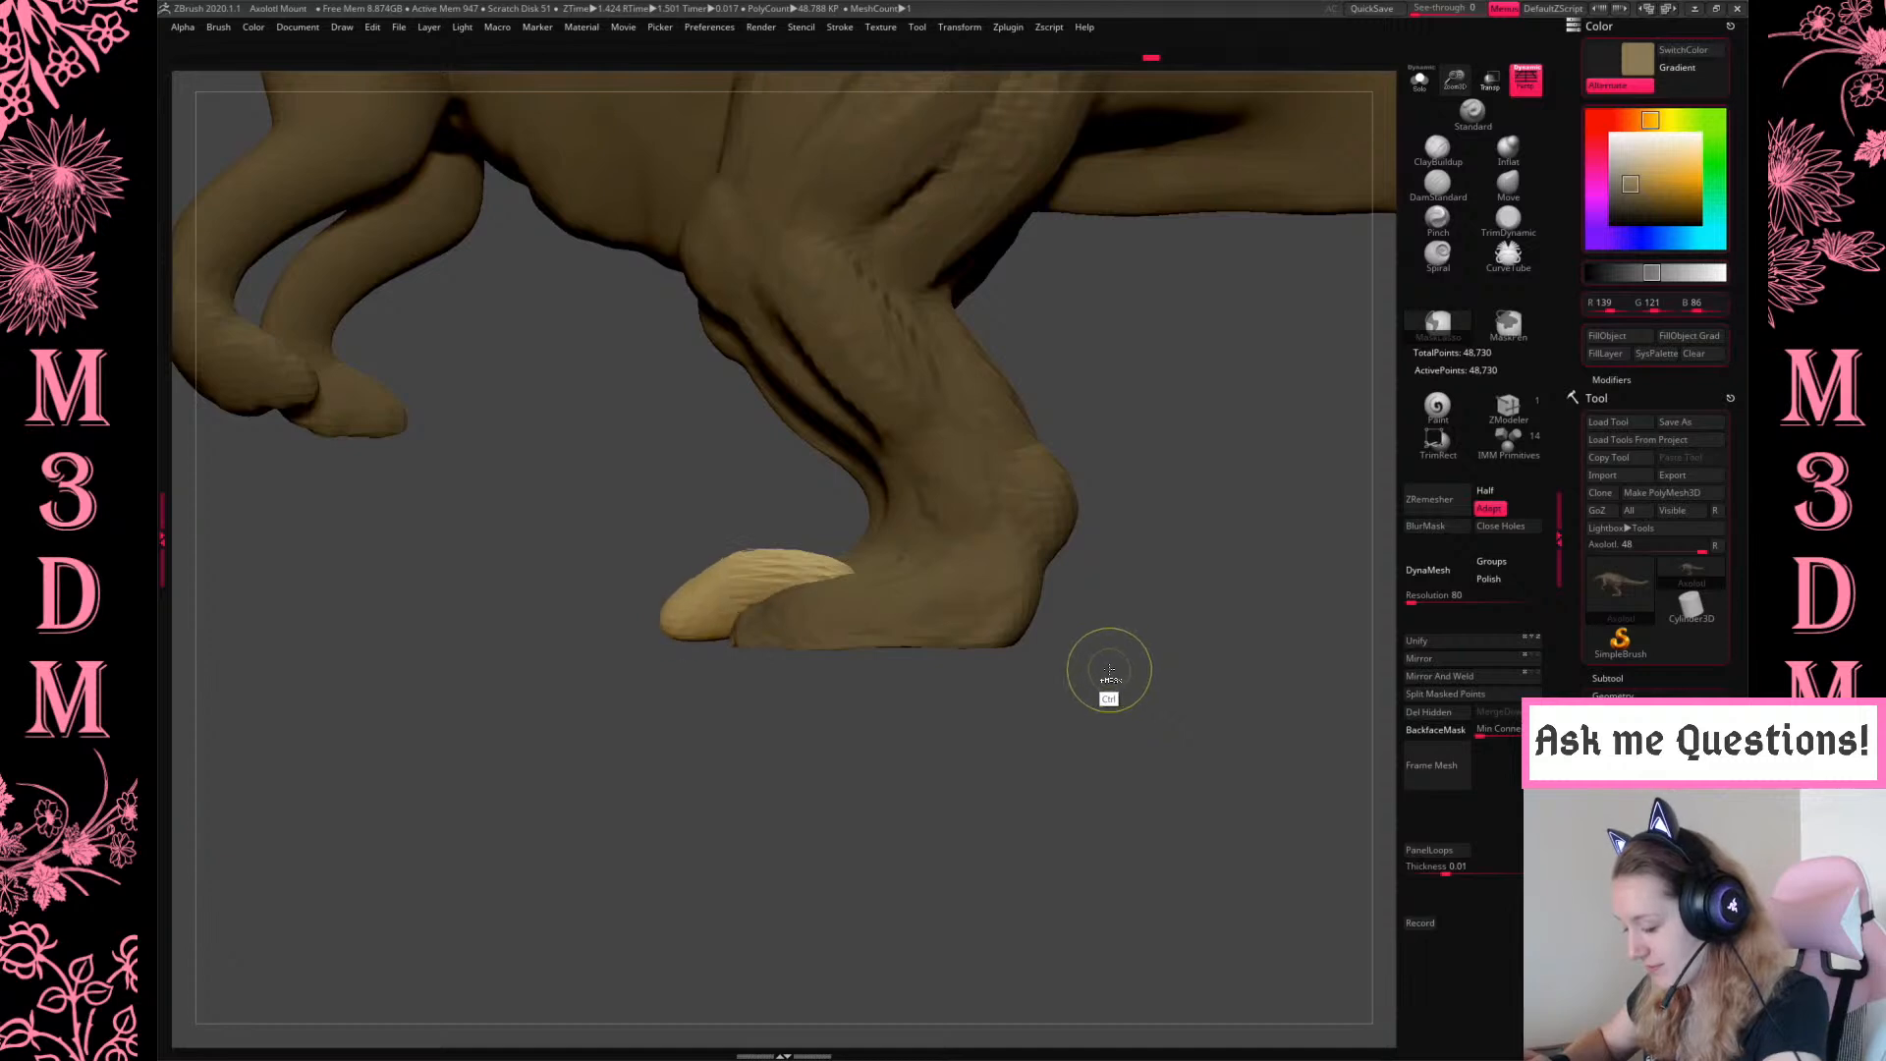
{"action": "key", "text": "ctrl+shift+z"}
{"action": "key", "text": "ctrl+shift+z"}
Smooth the rounded ovals and pull them back against the front of the hind feet
{"action": "key", "text": "space"}
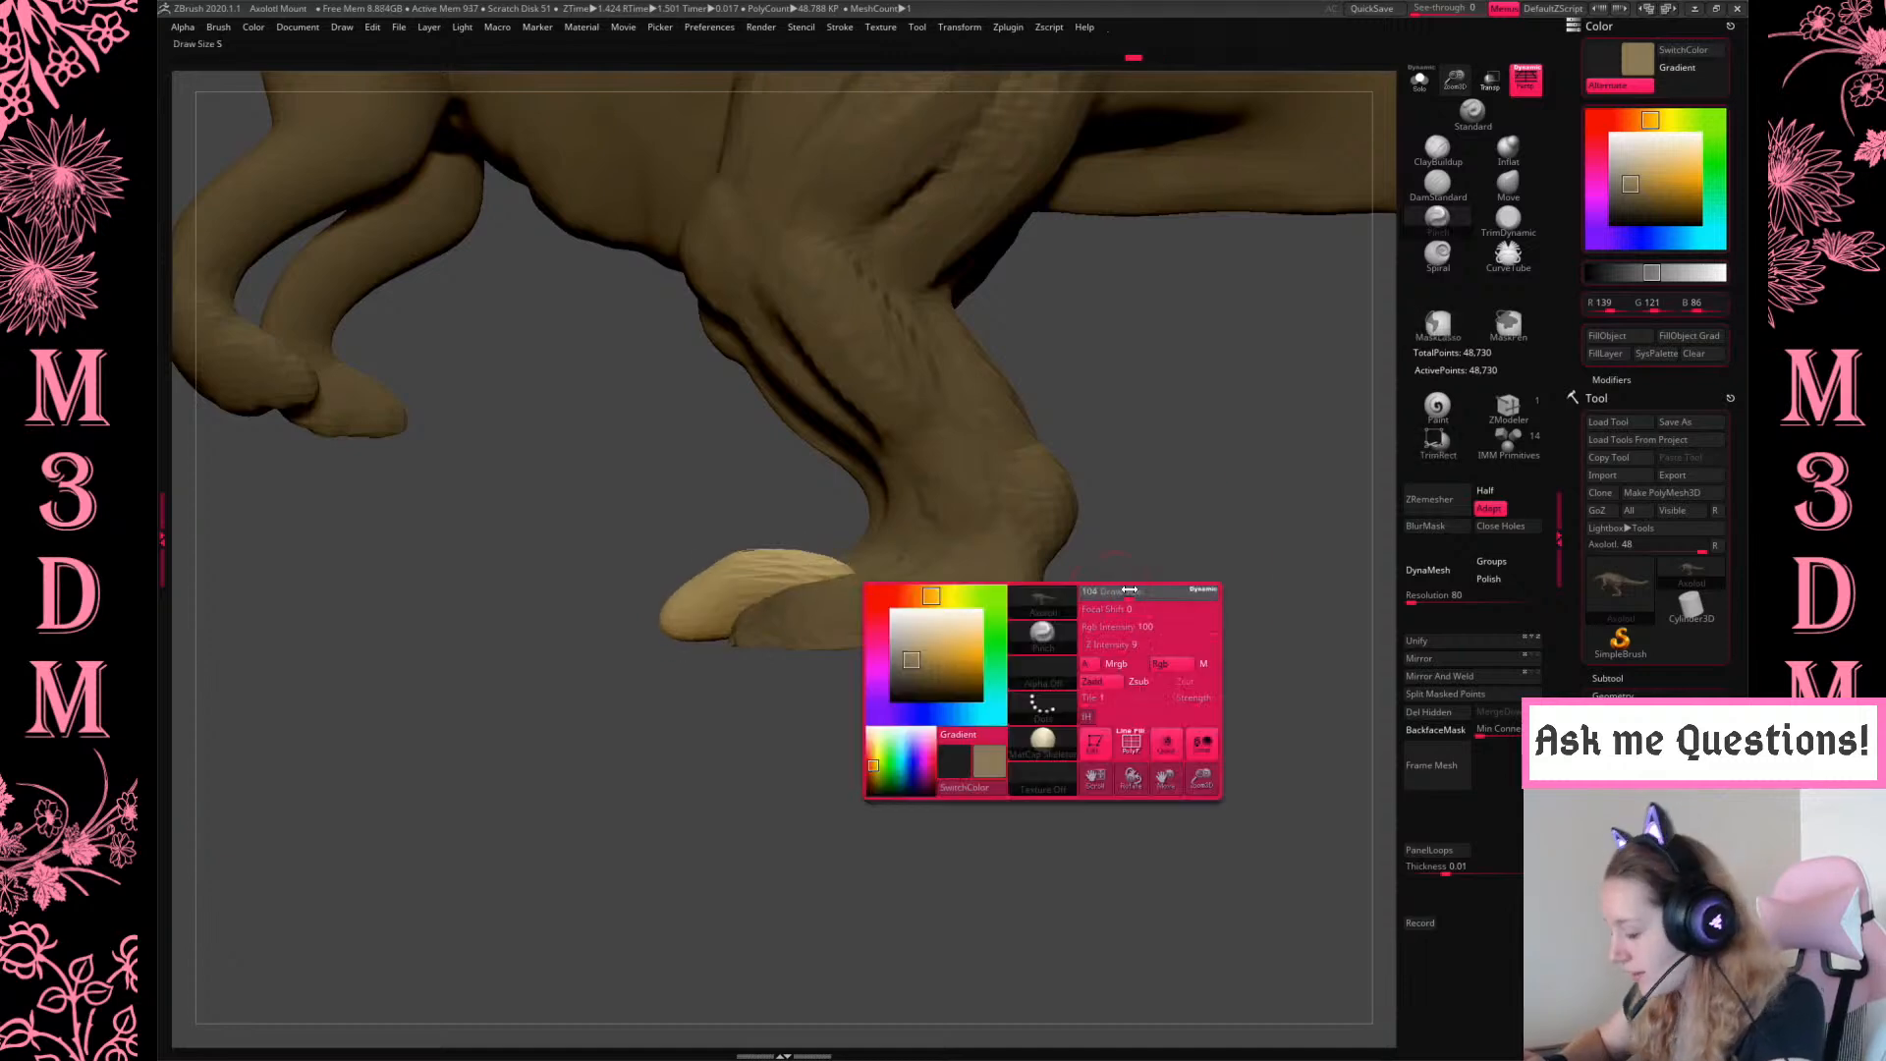
{"action": "left_click_drag", "start_coordinate": [705, 582], "coordinate": [863, 564], "text": "shift"}
{"action": "mouse_move", "coordinate": [1260, 542]}
{"action": "left_mouse_down"}
{"action": "mouse_move", "coordinate": [1288, 539]}
{"action": "mouse_move", "coordinate": [1168, 579]}
{"action": "mouse_move", "coordinate": [1159, 644]}
{"action": "left_mouse_up"}
{"action": "key", "text": "w"}
{"action": "left_click_drag", "start_coordinate": [693, 619], "coordinate": [744, 775], "text": "alt"}
{"action": "left_click", "coordinate": [729, 653], "text": "alt"}
{"action": "left_click_drag", "start_coordinate": [733, 603], "coordinate": [722, 601]}
{"action": "left_click_drag", "start_coordinate": [736, 554], "coordinate": [790, 578]}
{"action": "key", "text": "q"}
{"action": "left_click_drag", "start_coordinate": [1110, 565], "coordinate": [973, 619]}
{"action": "left_click_drag", "start_coordinate": [1150, 743], "coordinate": [1100, 727], "text": "shift"}
{"action": "key", "text": "w"}
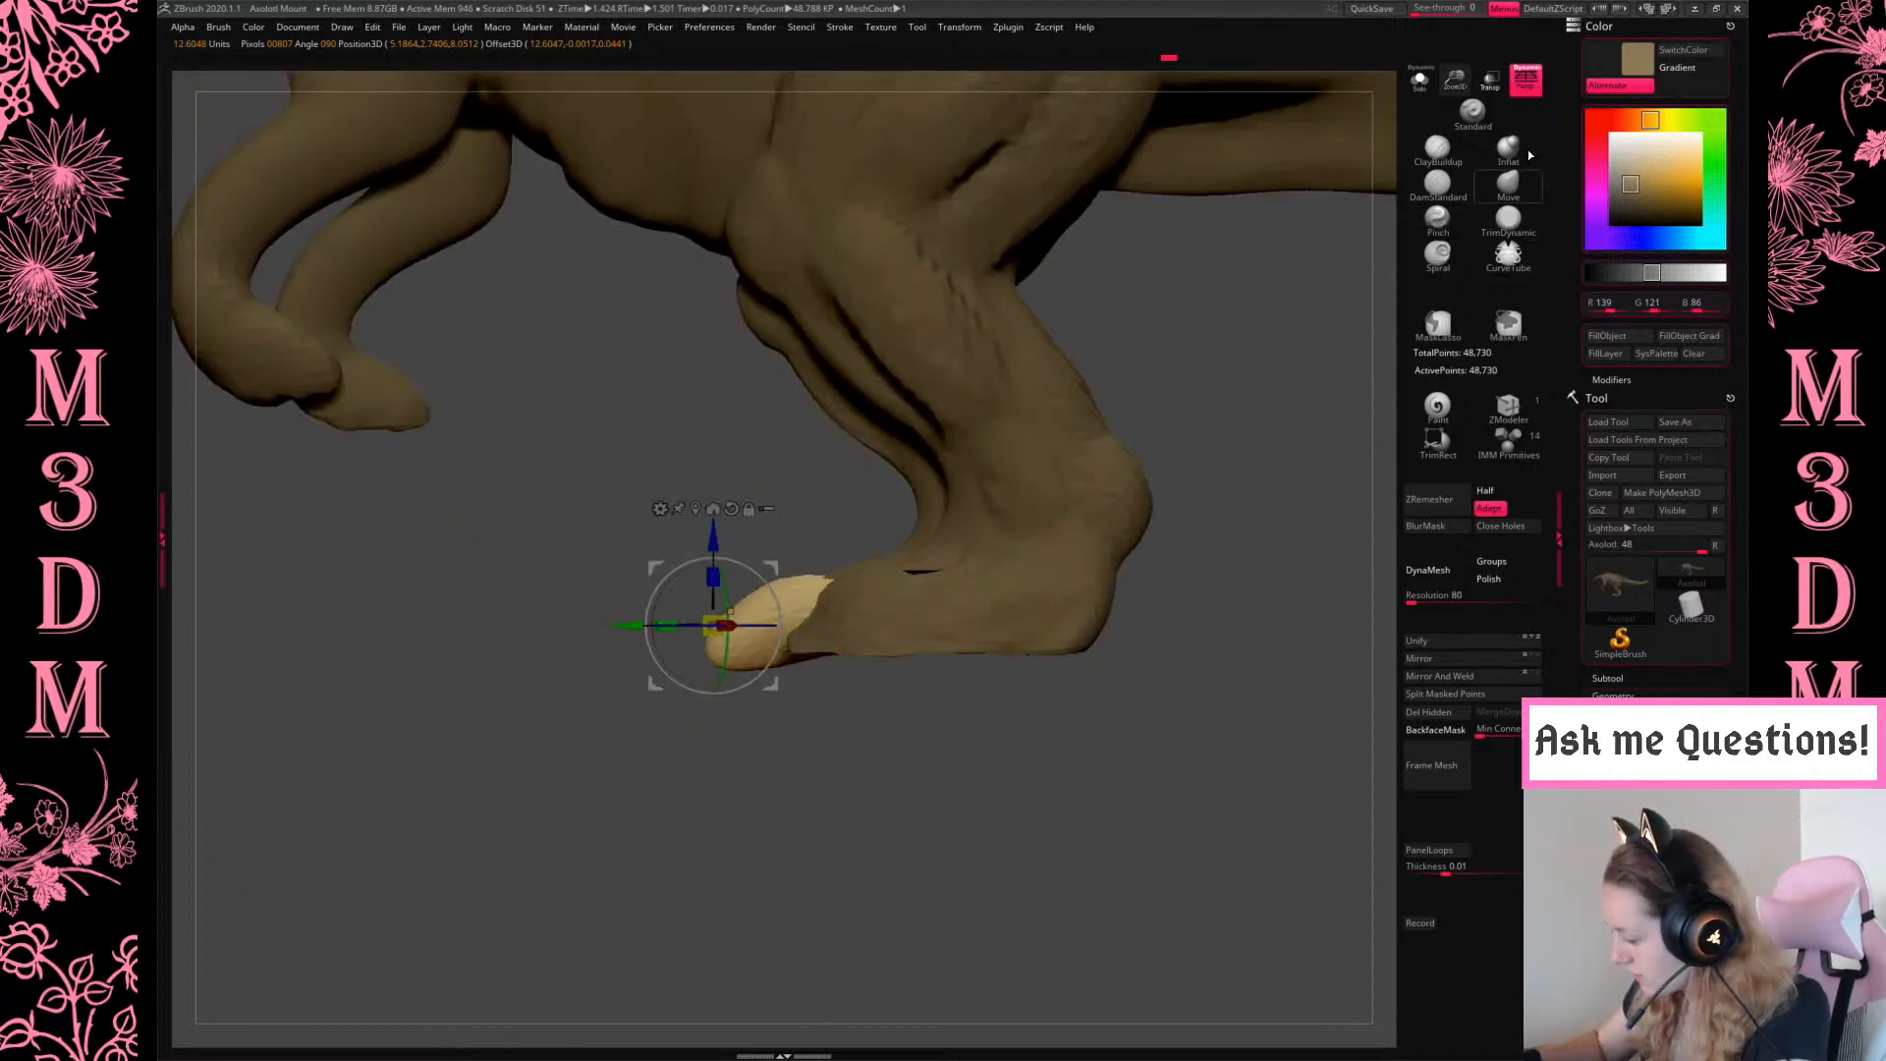
Turn off perspective, undo the last claw change, and reposition the ovals on the front of the feet
{"action": "key", "text": "p"}
{"action": "key", "text": "q"}
{"action": "key", "text": "space"}
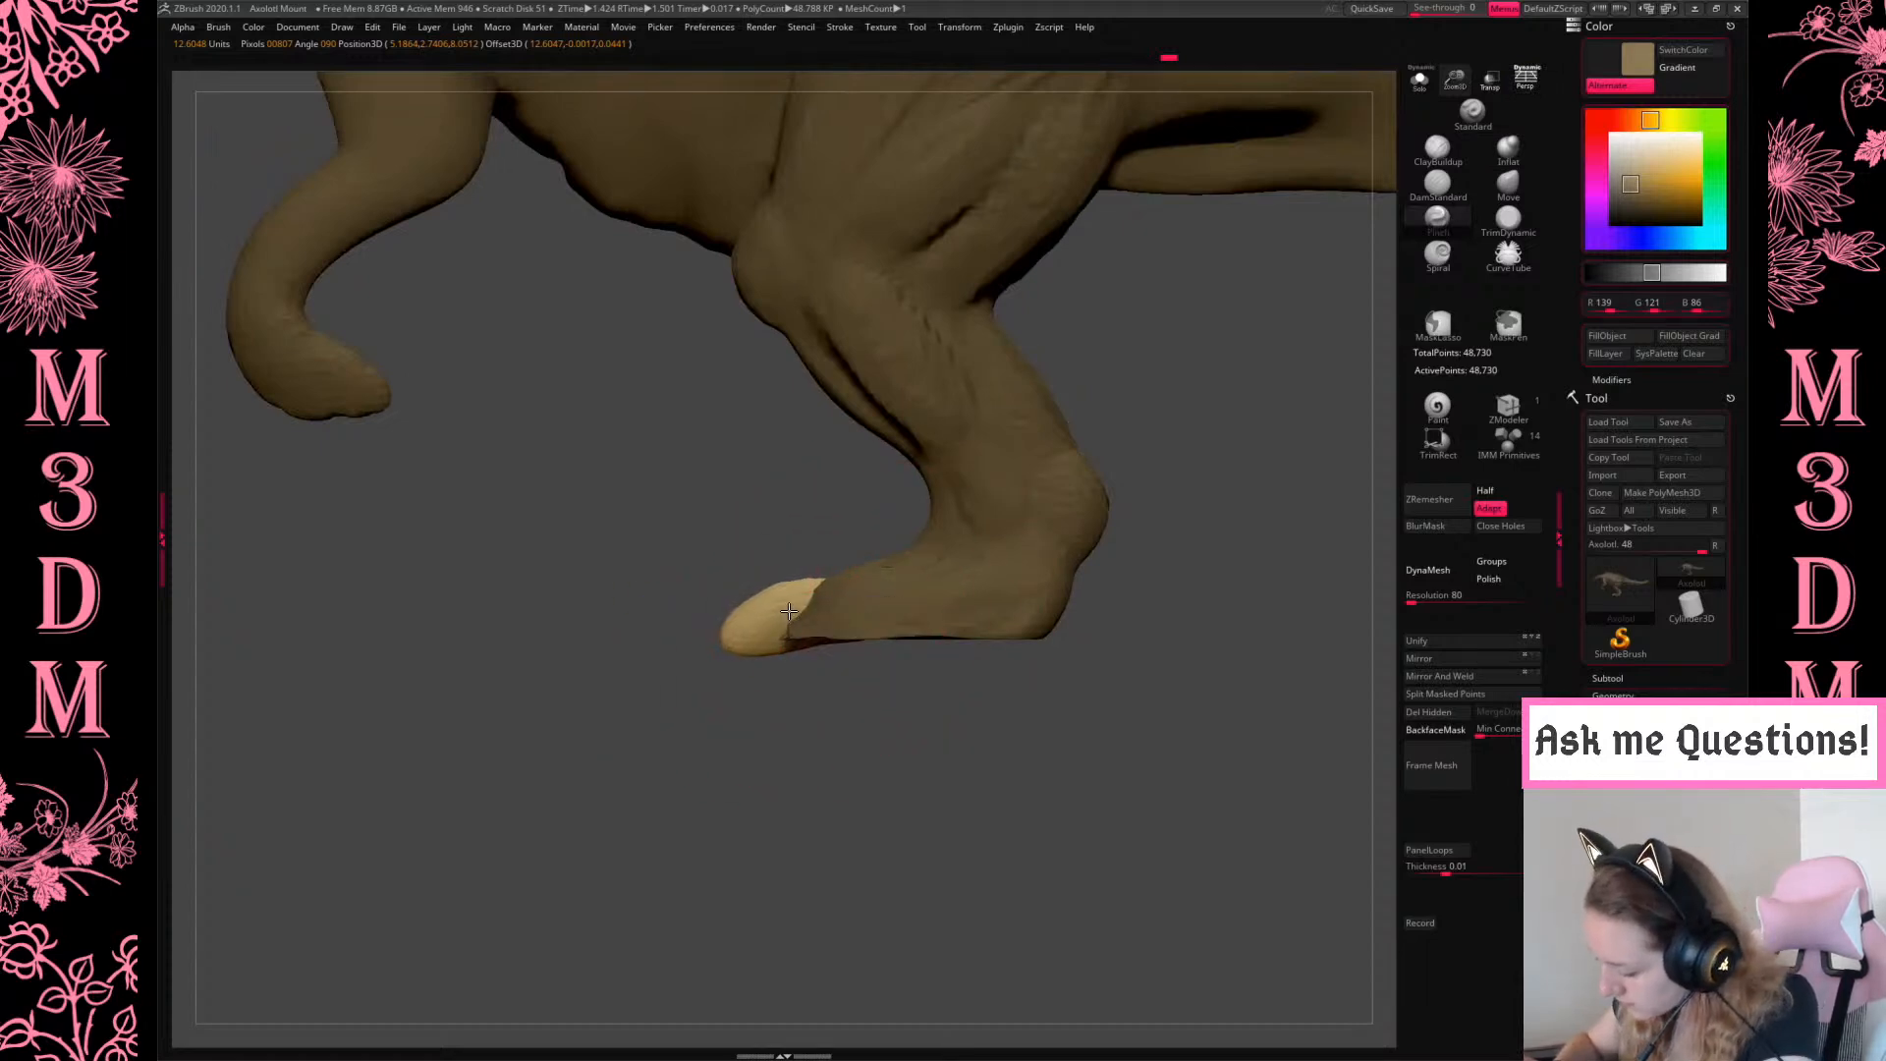
{"action": "key", "text": "ctrl+z"}
{"action": "left_click", "coordinate": [1508, 185]}
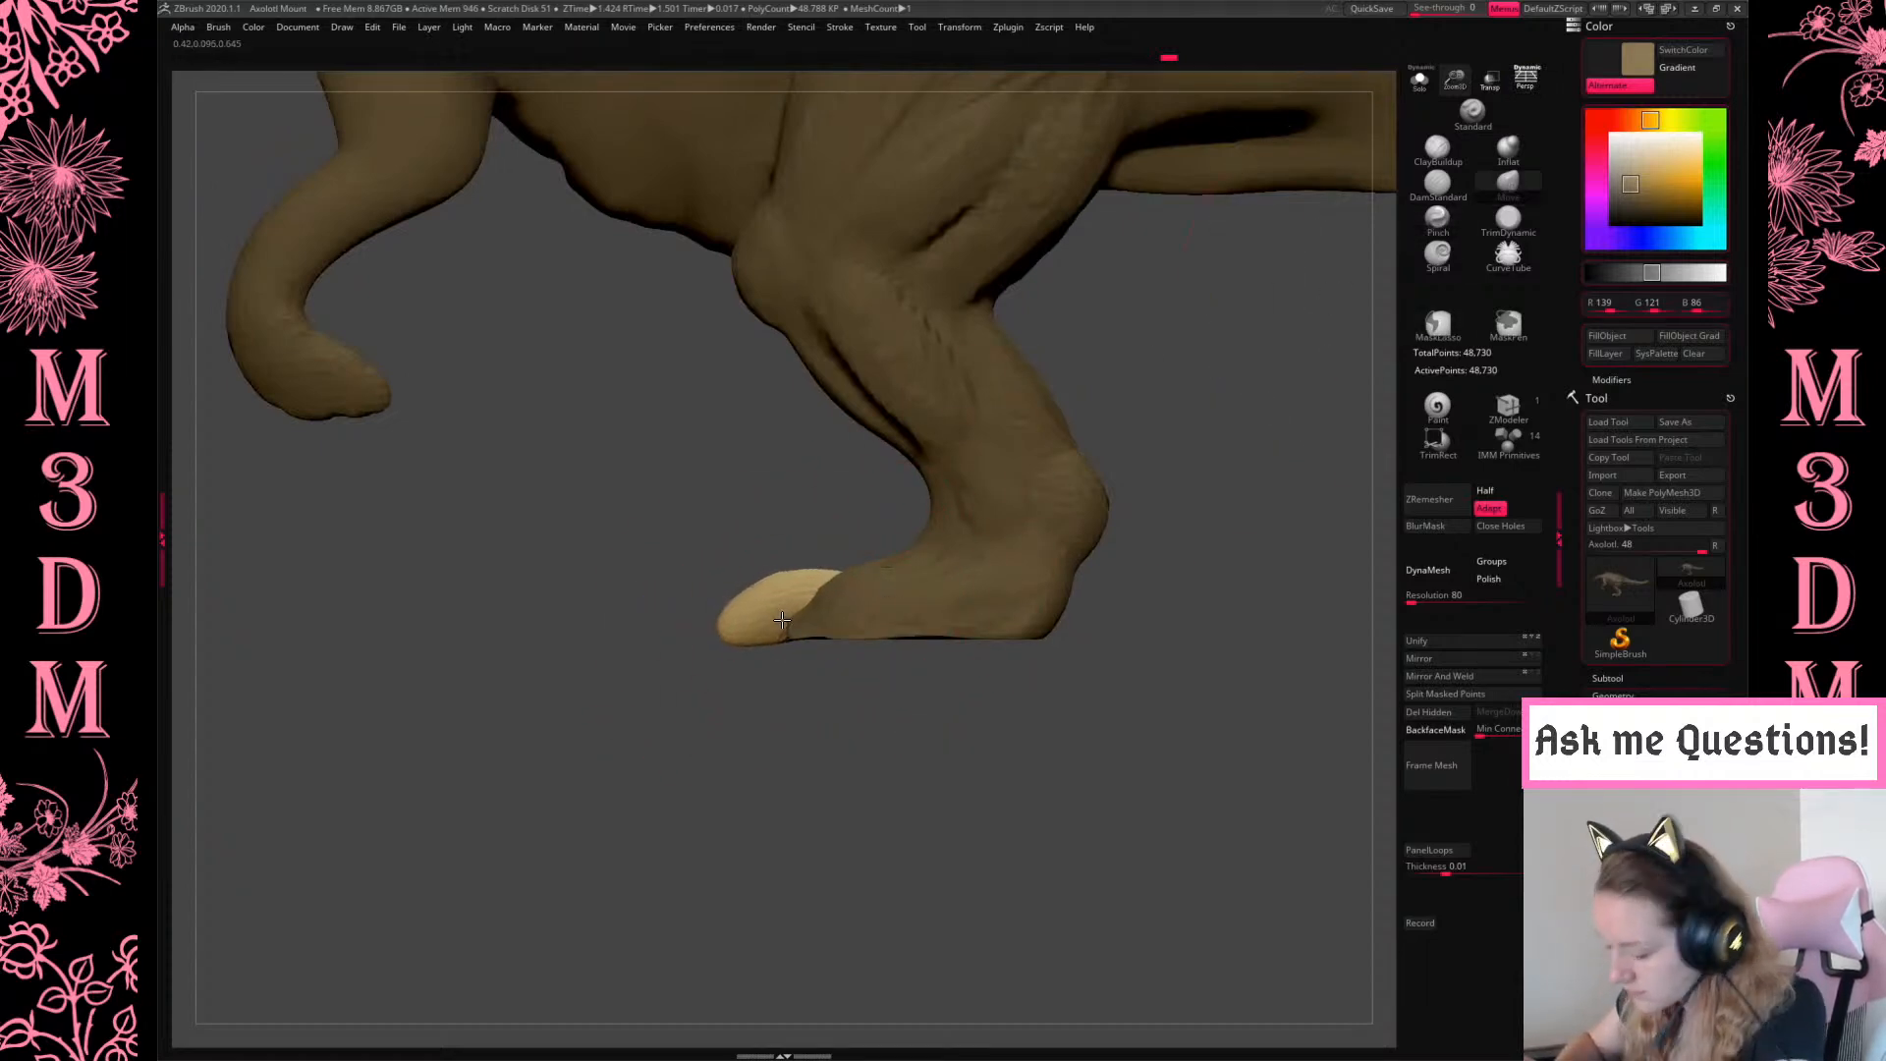
{"action": "key", "text": "space"}
{"action": "mouse_move", "coordinate": [856, 634]}
{"action": "left_mouse_down"}
{"action": "mouse_move", "coordinate": [720, 614]}
{"action": "mouse_move", "coordinate": [1247, 610]}
{"action": "mouse_move", "coordinate": [1413, 630]}
{"action": "left_mouse_up"}
{"action": "key", "text": "w"}
{"action": "left_click_drag", "start_coordinate": [719, 588], "coordinate": [742, 587]}
{"action": "key", "text": "q"}
{"action": "mouse_move", "coordinate": [1047, 770]}
{"action": "left_mouse_down"}
{"action": "mouse_move", "coordinate": [1011, 757]}
{"action": "mouse_move", "coordinate": [1101, 791]}
{"action": "left_mouse_up"}
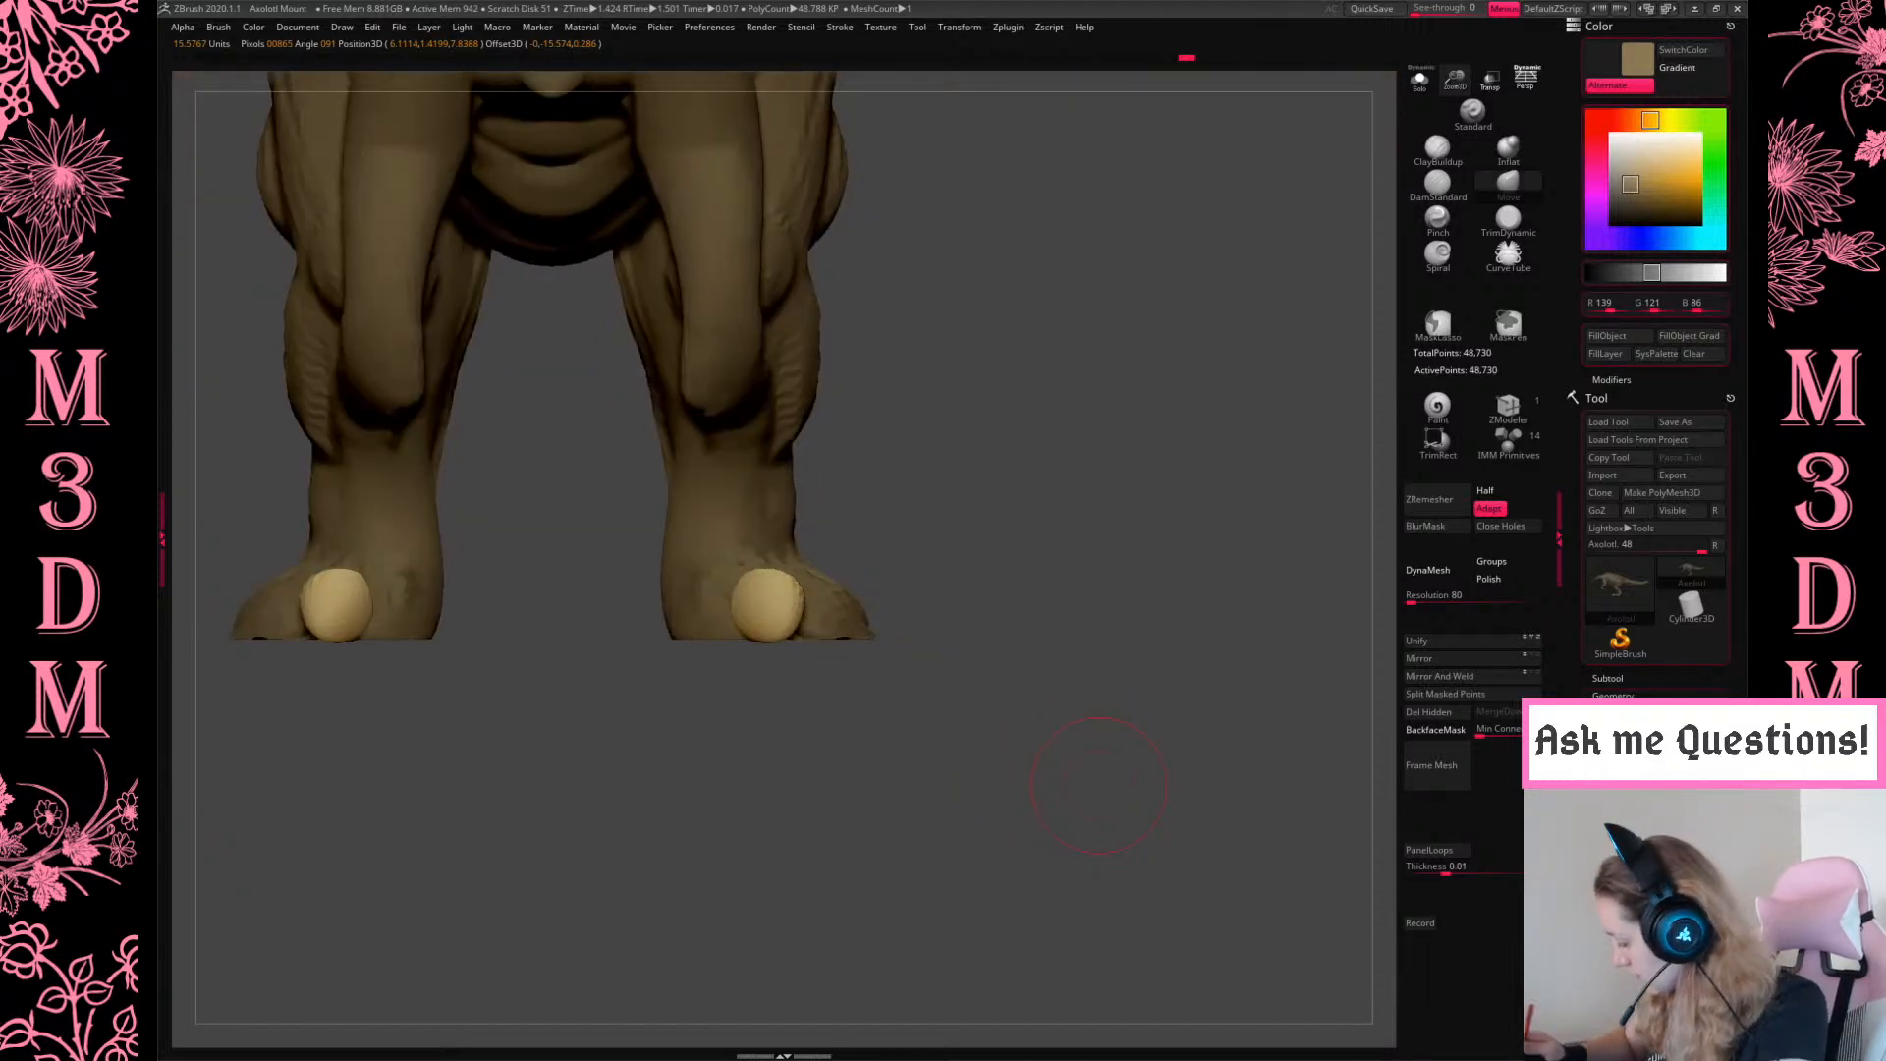
Split the ovals off into their own subtool and duplicate them as a second toe on each hind foot
{"action": "left_click", "coordinate": [1473, 694]}
{"action": "key", "text": "w"}
{"action": "left_click_drag", "start_coordinate": [1095, 613], "coordinate": [938, 607]}
{"action": "left_click_drag", "start_coordinate": [1179, 577], "coordinate": [1143, 590], "text": "shift"}
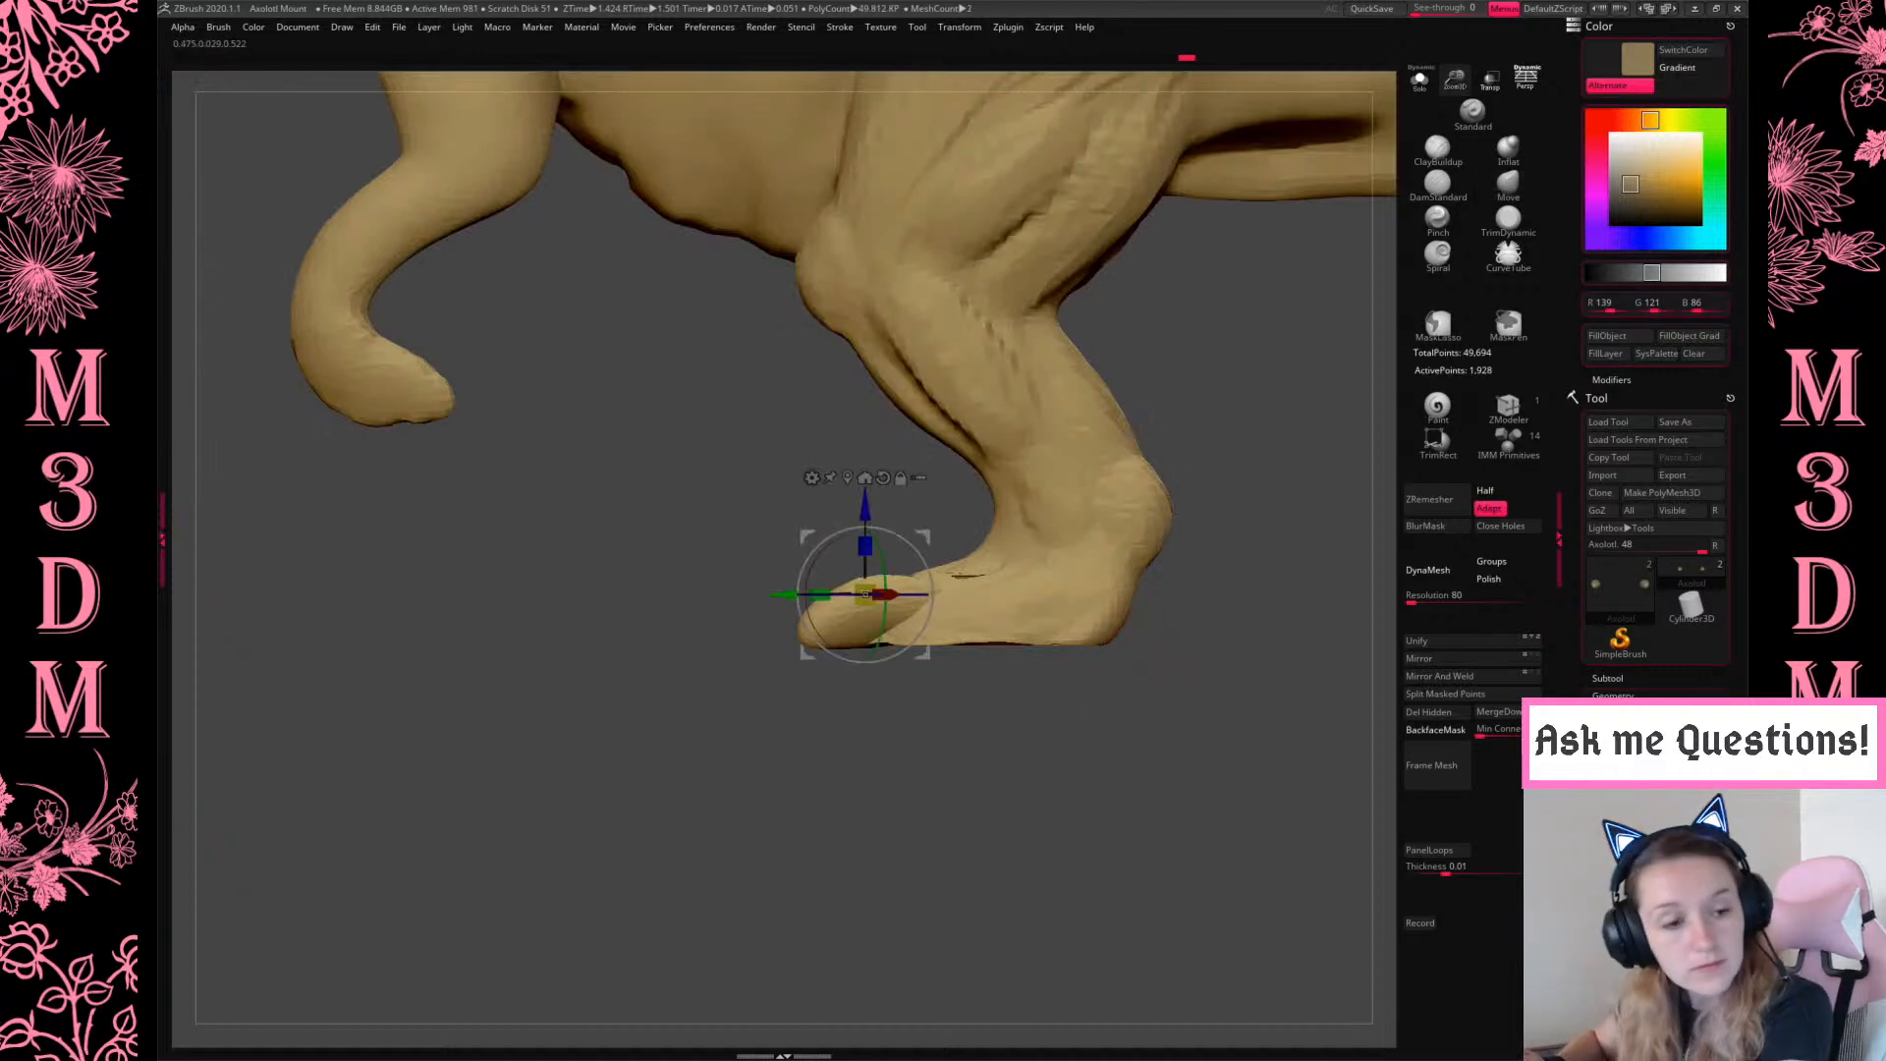
Move and turn the duplicated toes into place beside the first toes on the hind feet
{"action": "left_click_drag", "start_coordinate": [1130, 786], "coordinate": [1086, 687]}
{"action": "left_click_drag", "start_coordinate": [960, 599], "coordinate": [917, 598]}
{"action": "left_click_drag", "start_coordinate": [1042, 646], "coordinate": [1120, 689]}
{"action": "left_click_drag", "start_coordinate": [894, 630], "coordinate": [885, 626]}
{"action": "left_click_drag", "start_coordinate": [1150, 493], "coordinate": [1170, 591]}
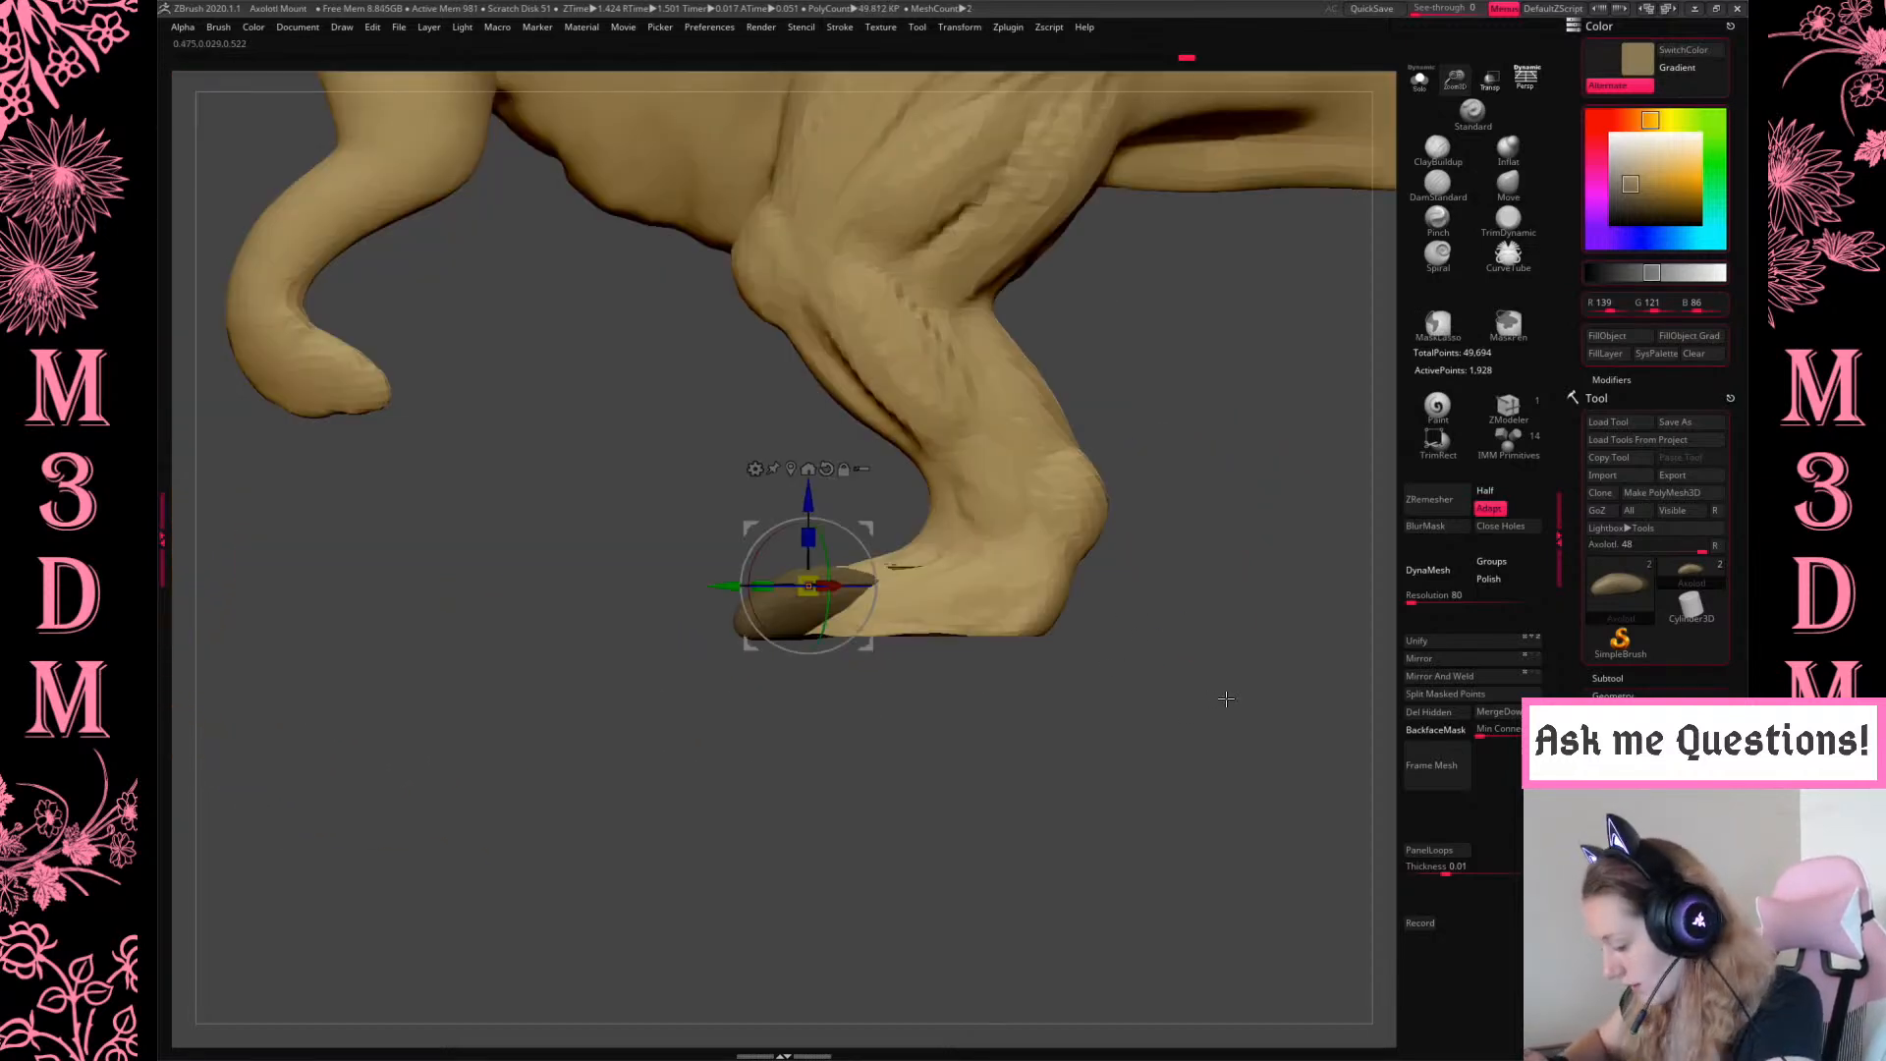
Fine-tune the spacing of the two toes on each hind foot and resize the Move brush
{"action": "left_click_drag", "start_coordinate": [1217, 698], "coordinate": [1123, 622], "text": "shift"}
{"action": "left_click", "coordinate": [1122, 622], "text": "ctrl"}
{"action": "left_click_drag", "start_coordinate": [901, 587], "coordinate": [924, 587]}
{"action": "left_click_drag", "start_coordinate": [1079, 580], "coordinate": [1179, 584]}
{"action": "left_click_drag", "start_coordinate": [902, 582], "coordinate": [867, 581]}
{"action": "key", "text": "q"}
{"action": "left_click_drag", "start_coordinate": [1193, 648], "coordinate": [1035, 663]}
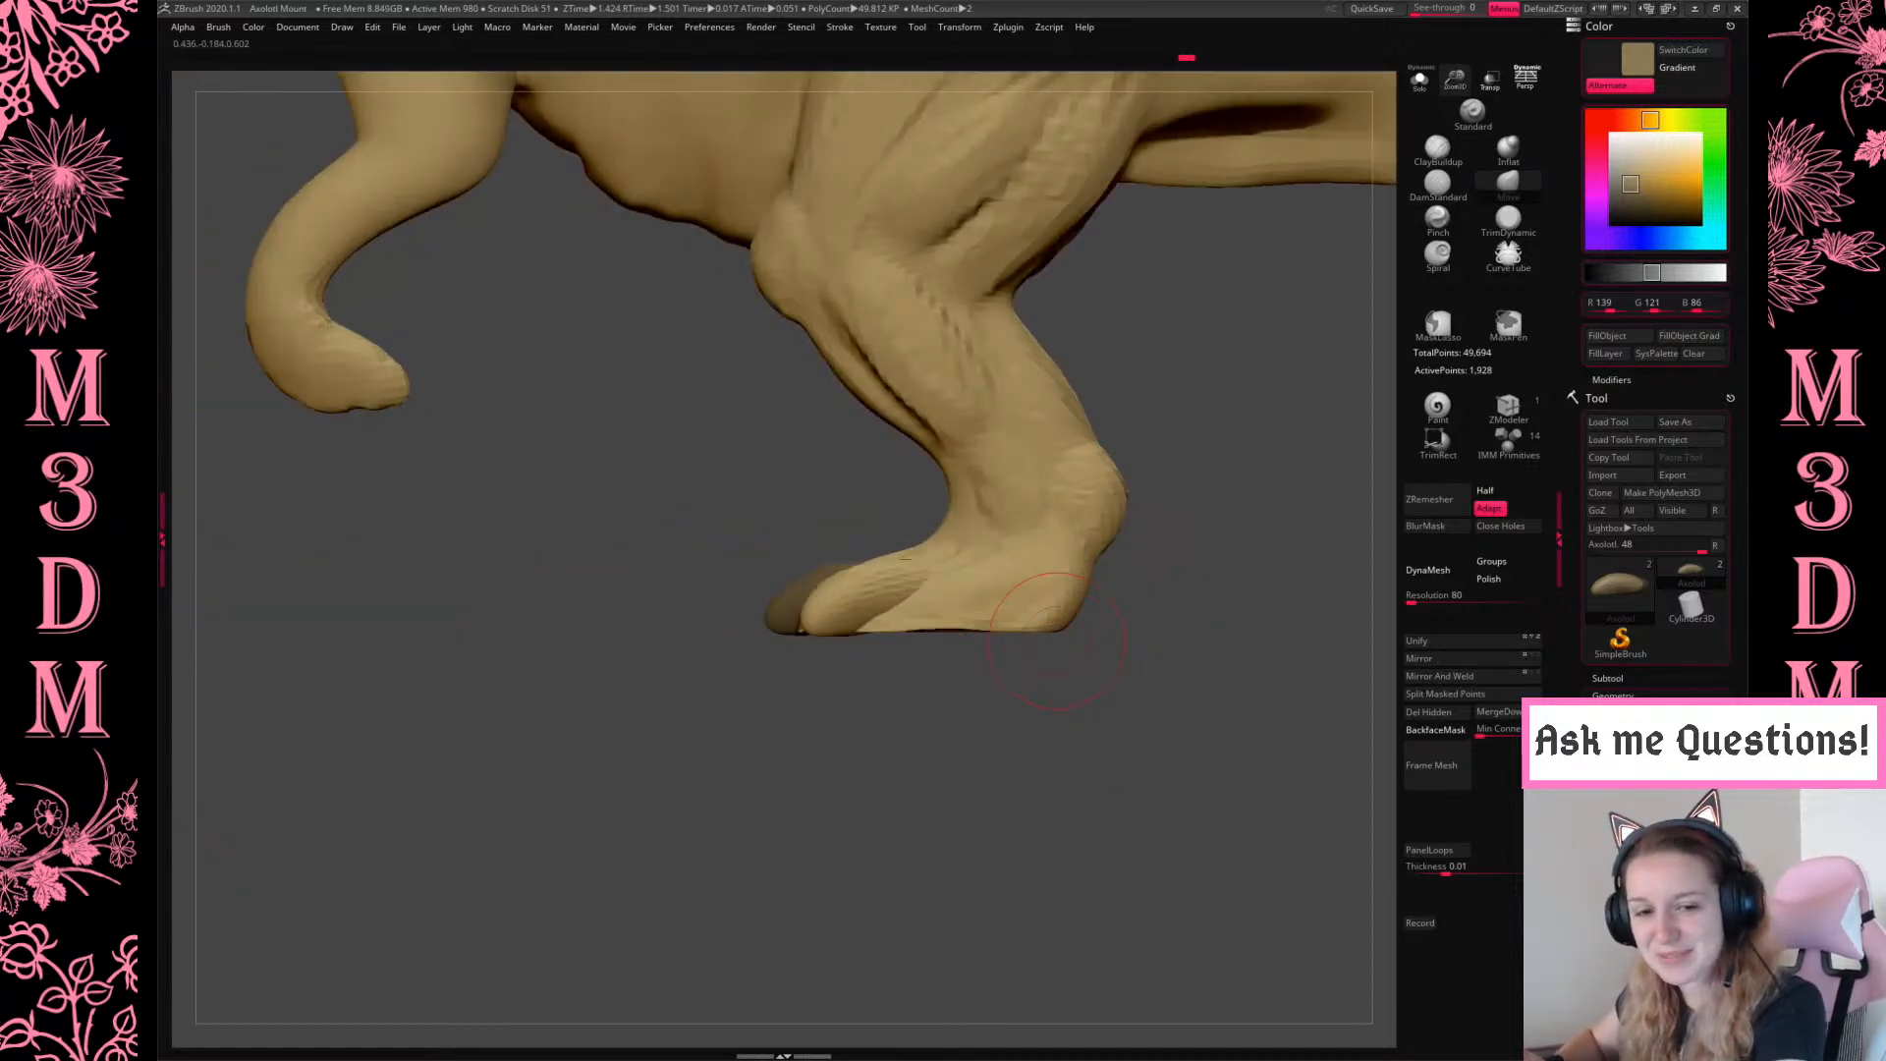
{"action": "mouse_move", "coordinate": [1057, 640]}
{"action": "left_mouse_down", "text": "alt"}
{"action": "mouse_move", "coordinate": [1021, 673]}
{"action": "mouse_move", "coordinate": [1033, 631]}
{"action": "left_mouse_up", "text": "alt"}
{"action": "key", "text": "space"}
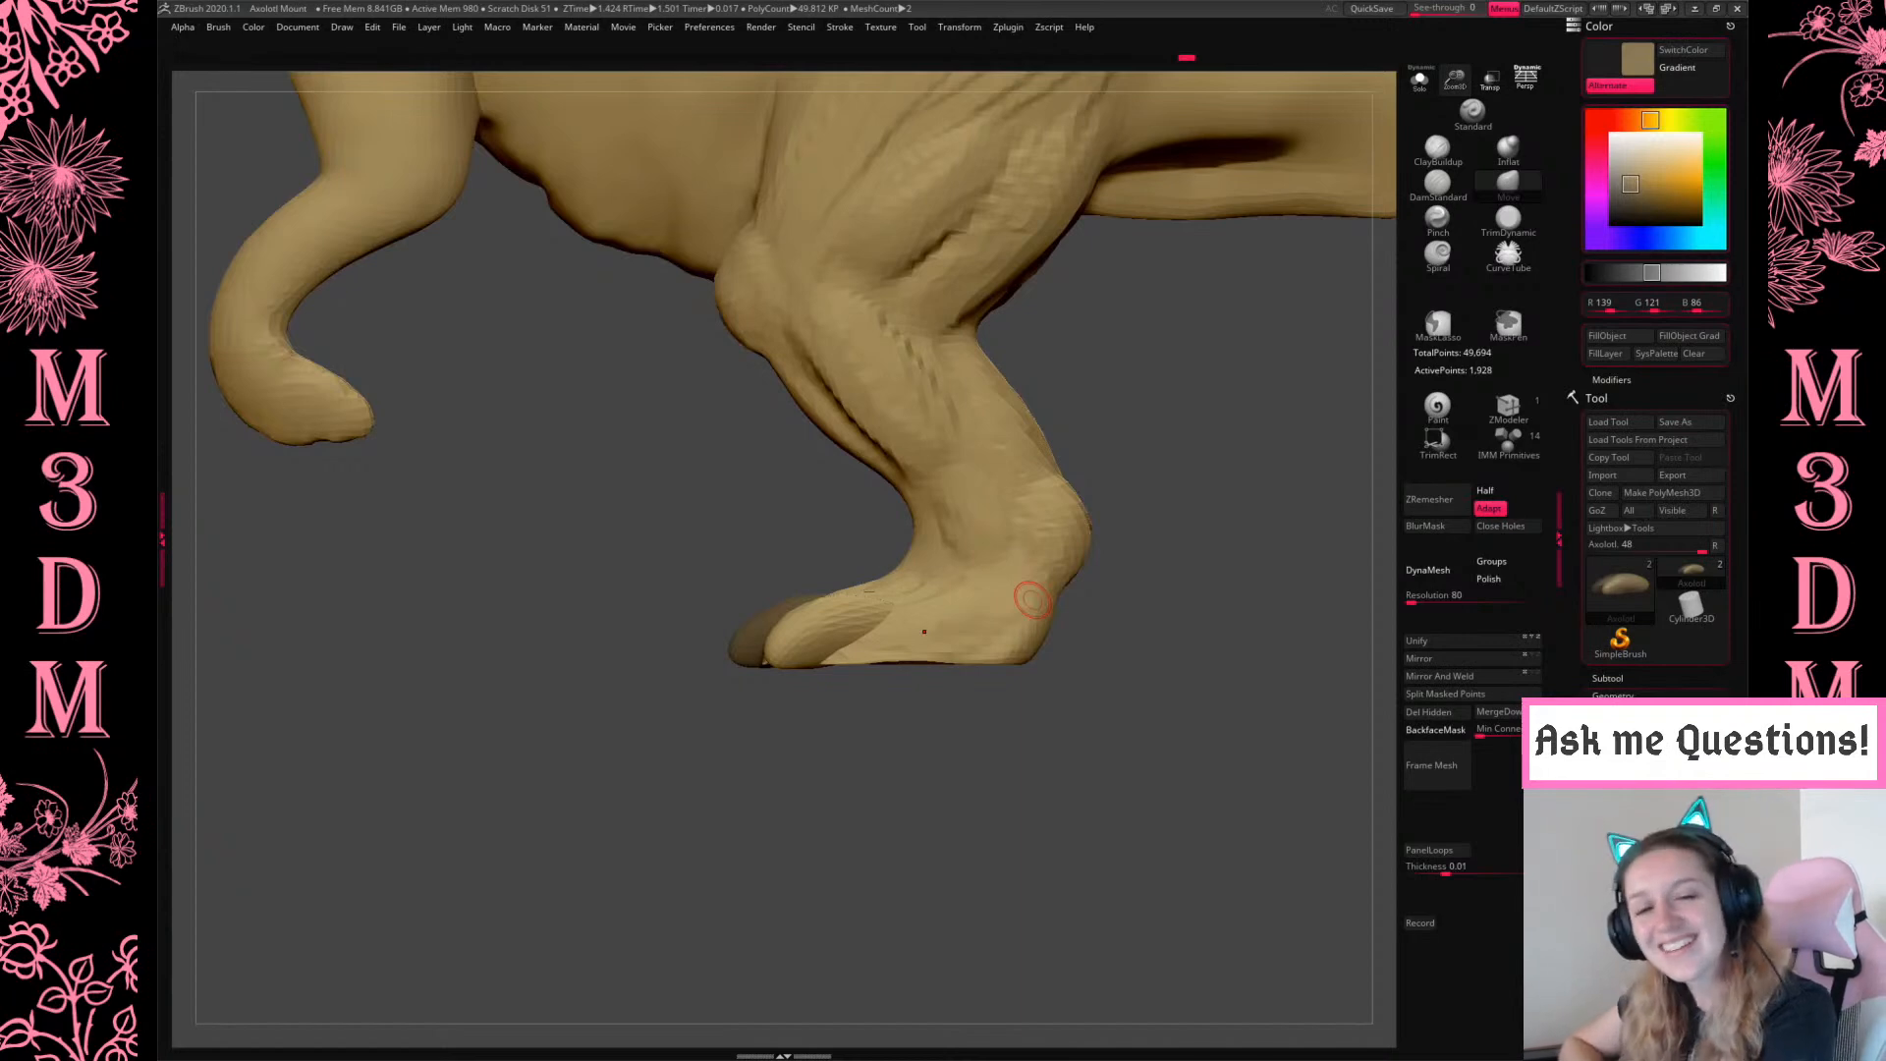
{"action": "left_click_drag", "start_coordinate": [1198, 620], "coordinate": [1161, 688], "text": "alt"}
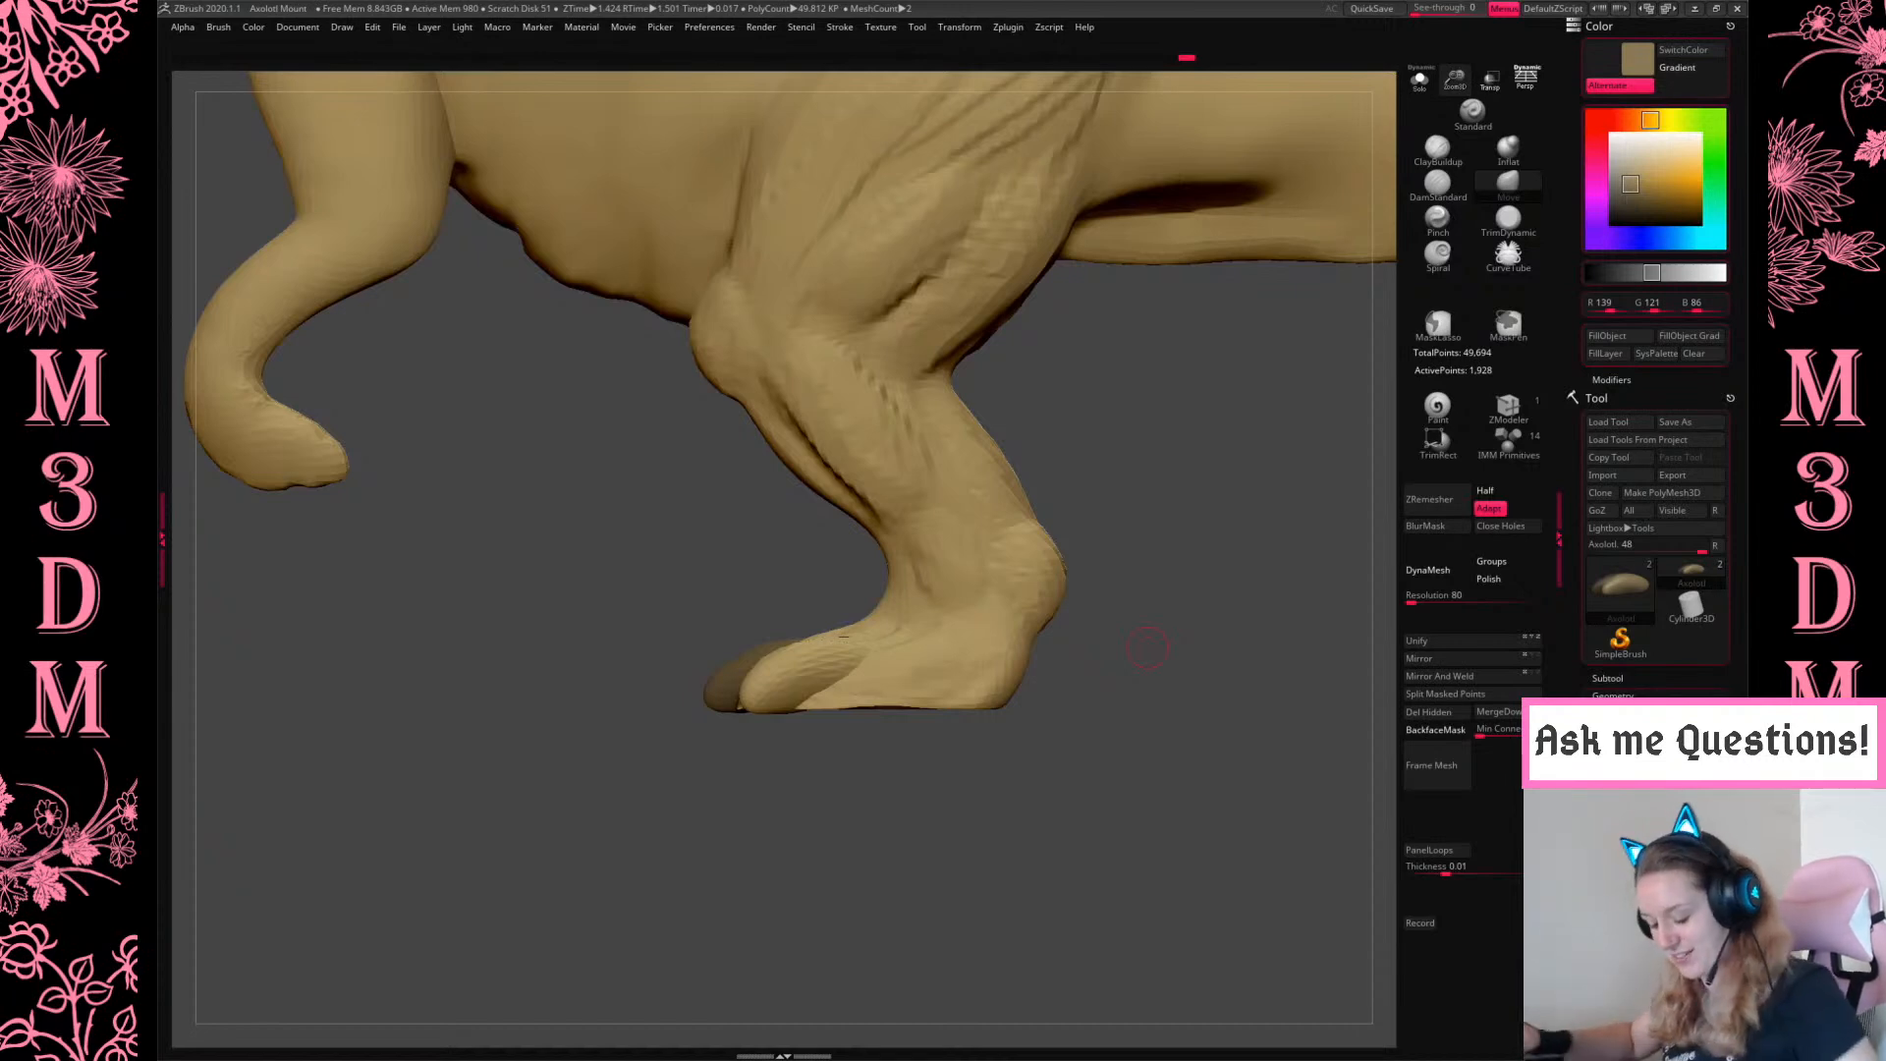
Switch to the browser, search Google Images for "ant eater" and open a side-view photo
{"action": "key", "text": "super"}
{"action": "left_click", "coordinate": [610, 1046]}
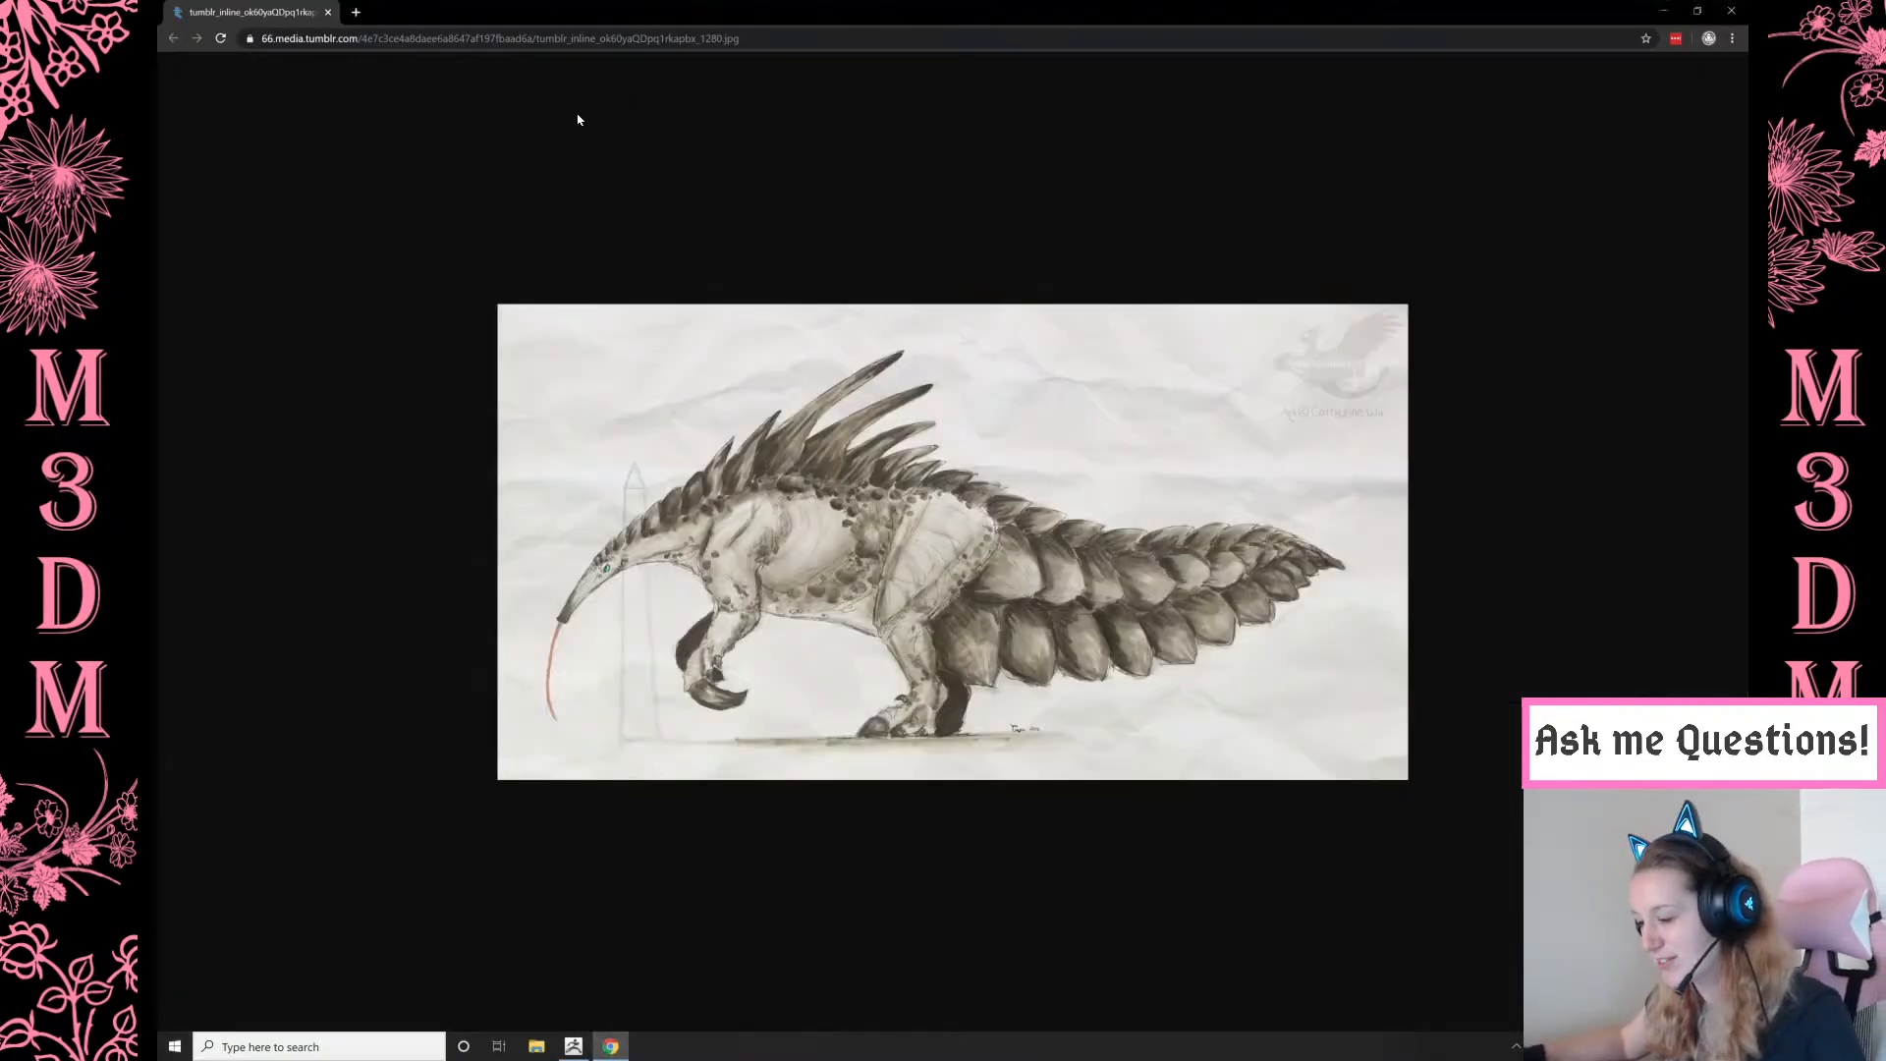
{"action": "left_click", "coordinate": [355, 12]}
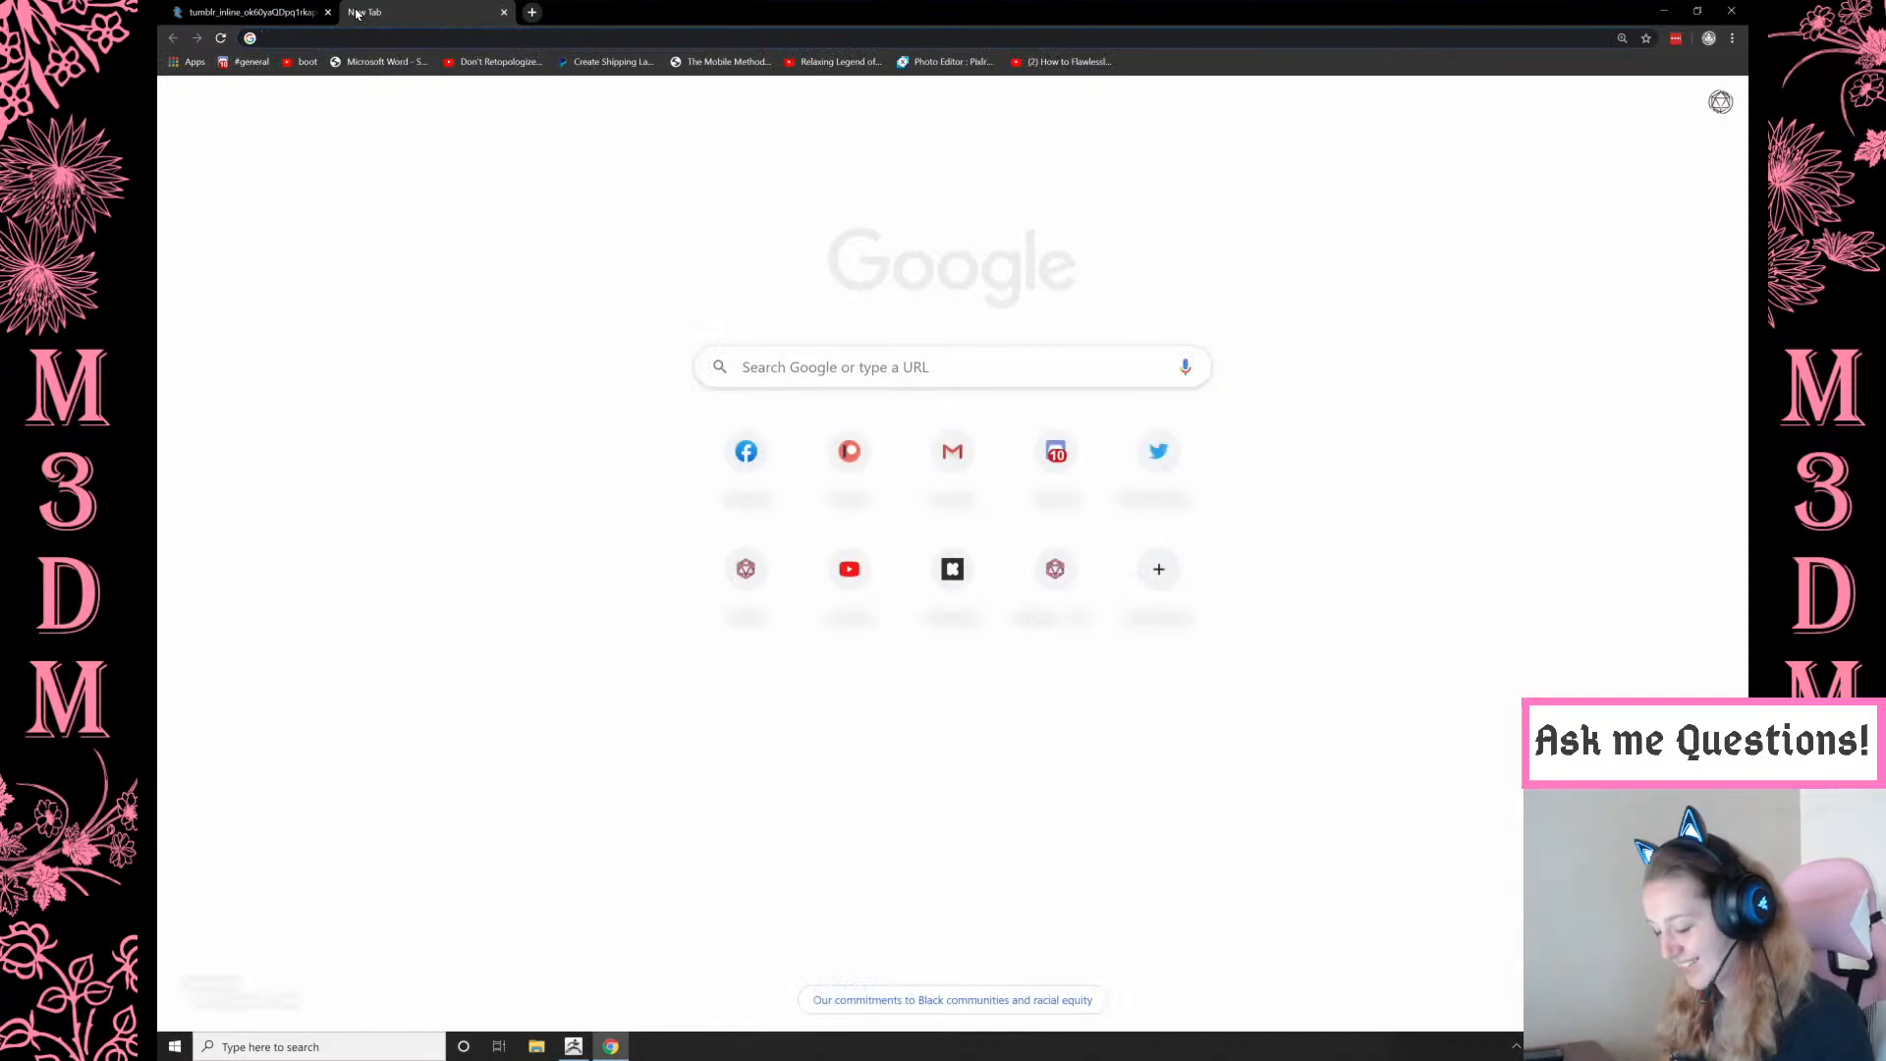
{"action": "type", "text": "ant eater"}
{"action": "key", "text": "Return"}
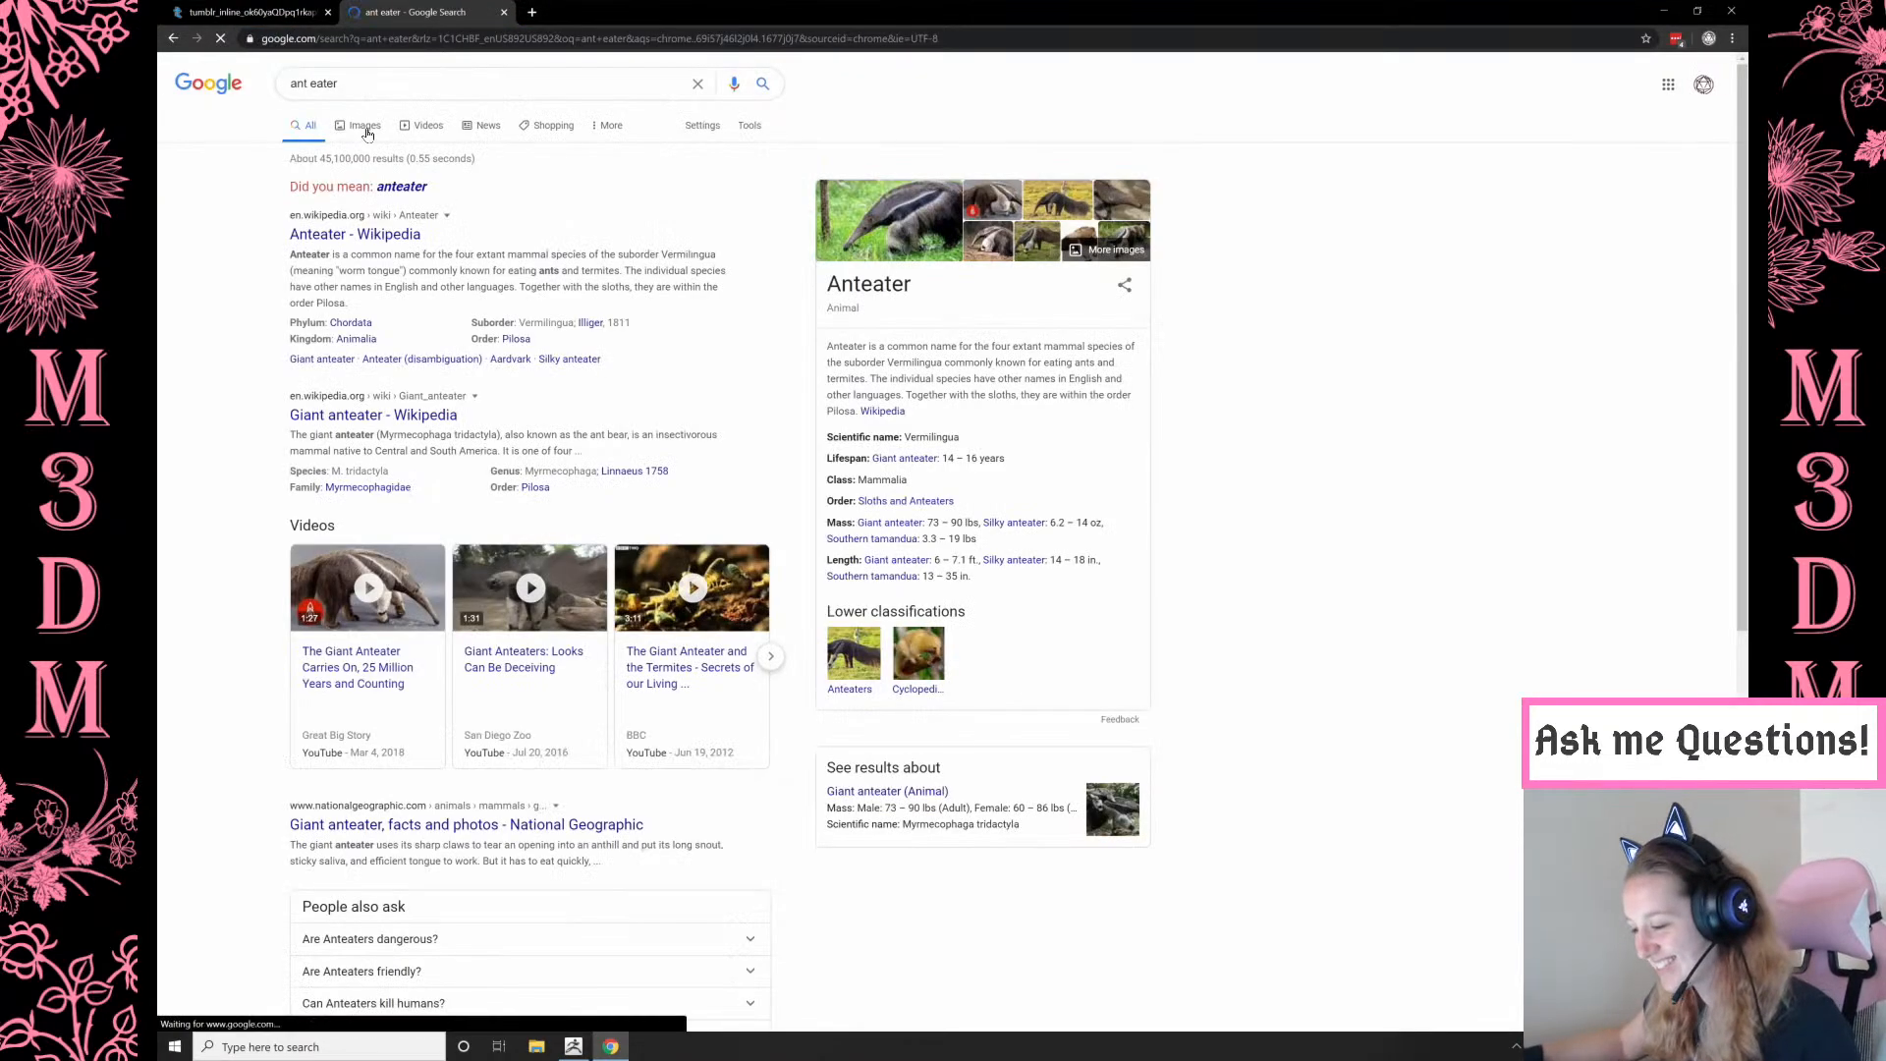
{"action": "left_click", "coordinate": [366, 133]}
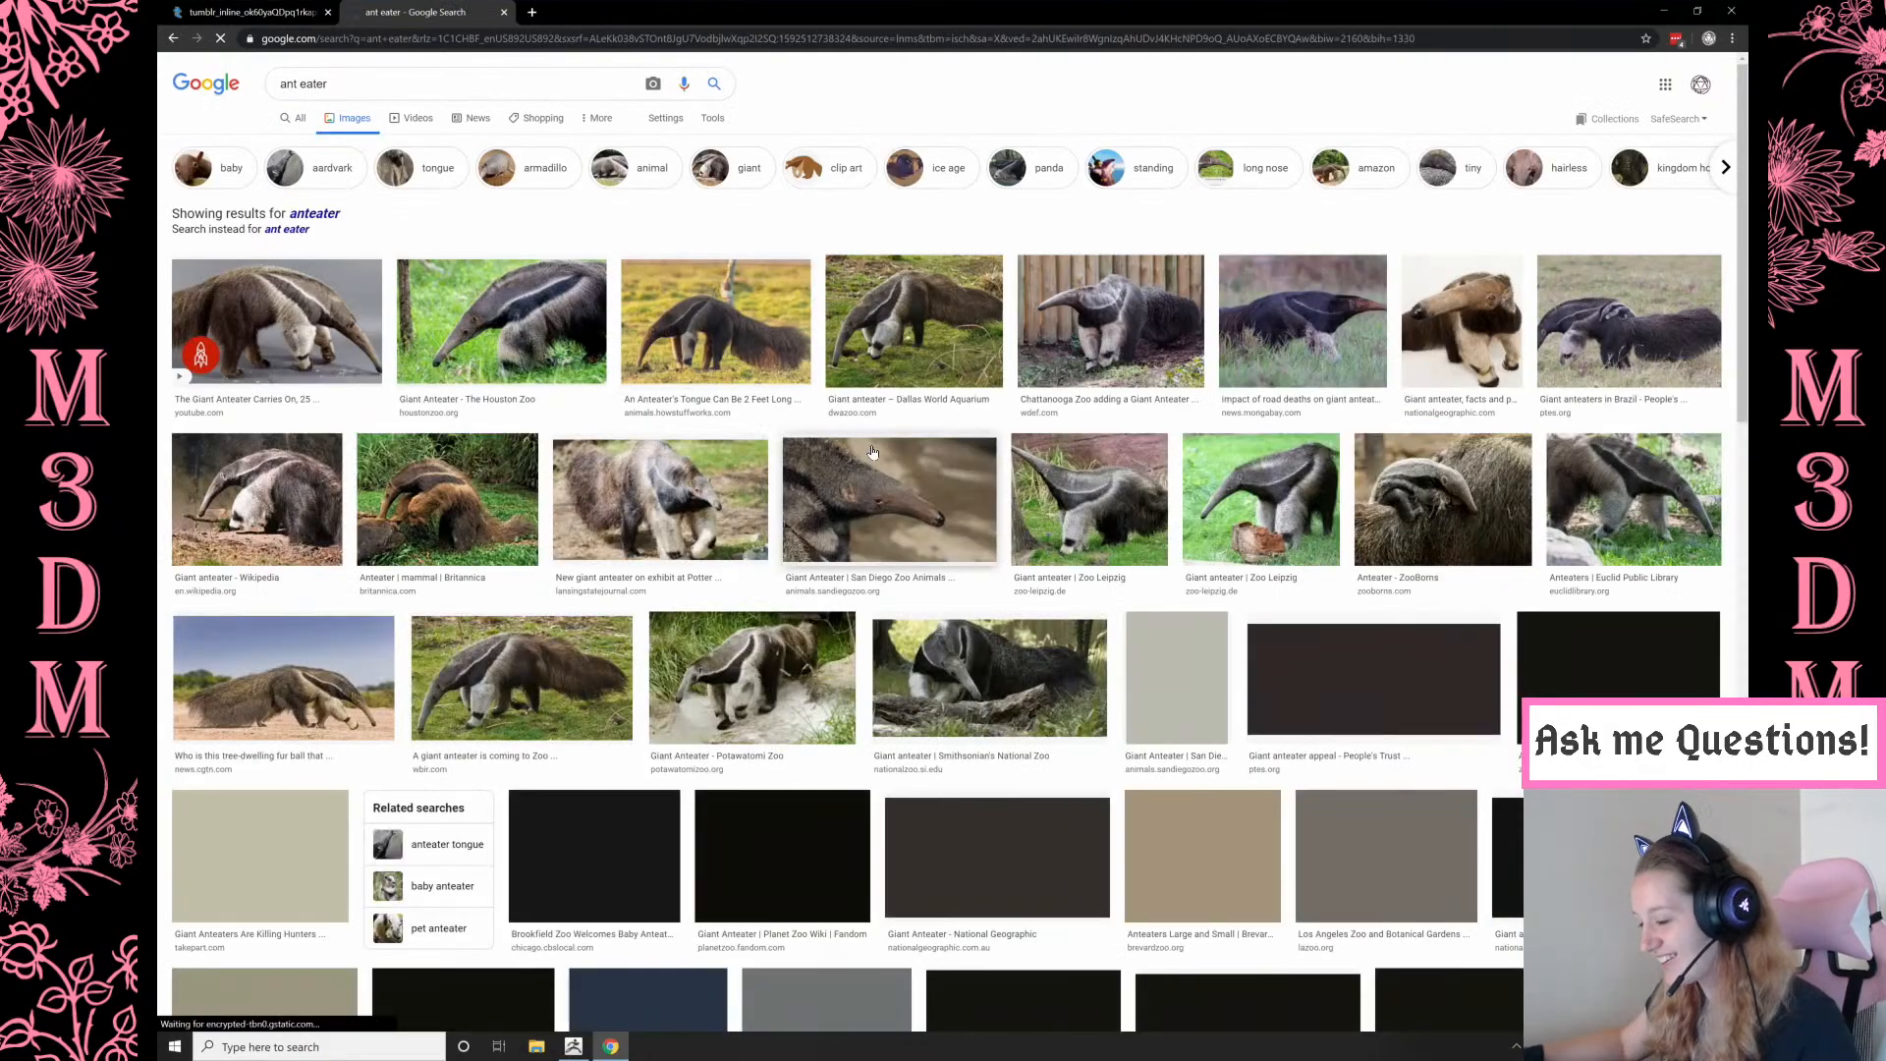
{"action": "left_click", "coordinate": [710, 330]}
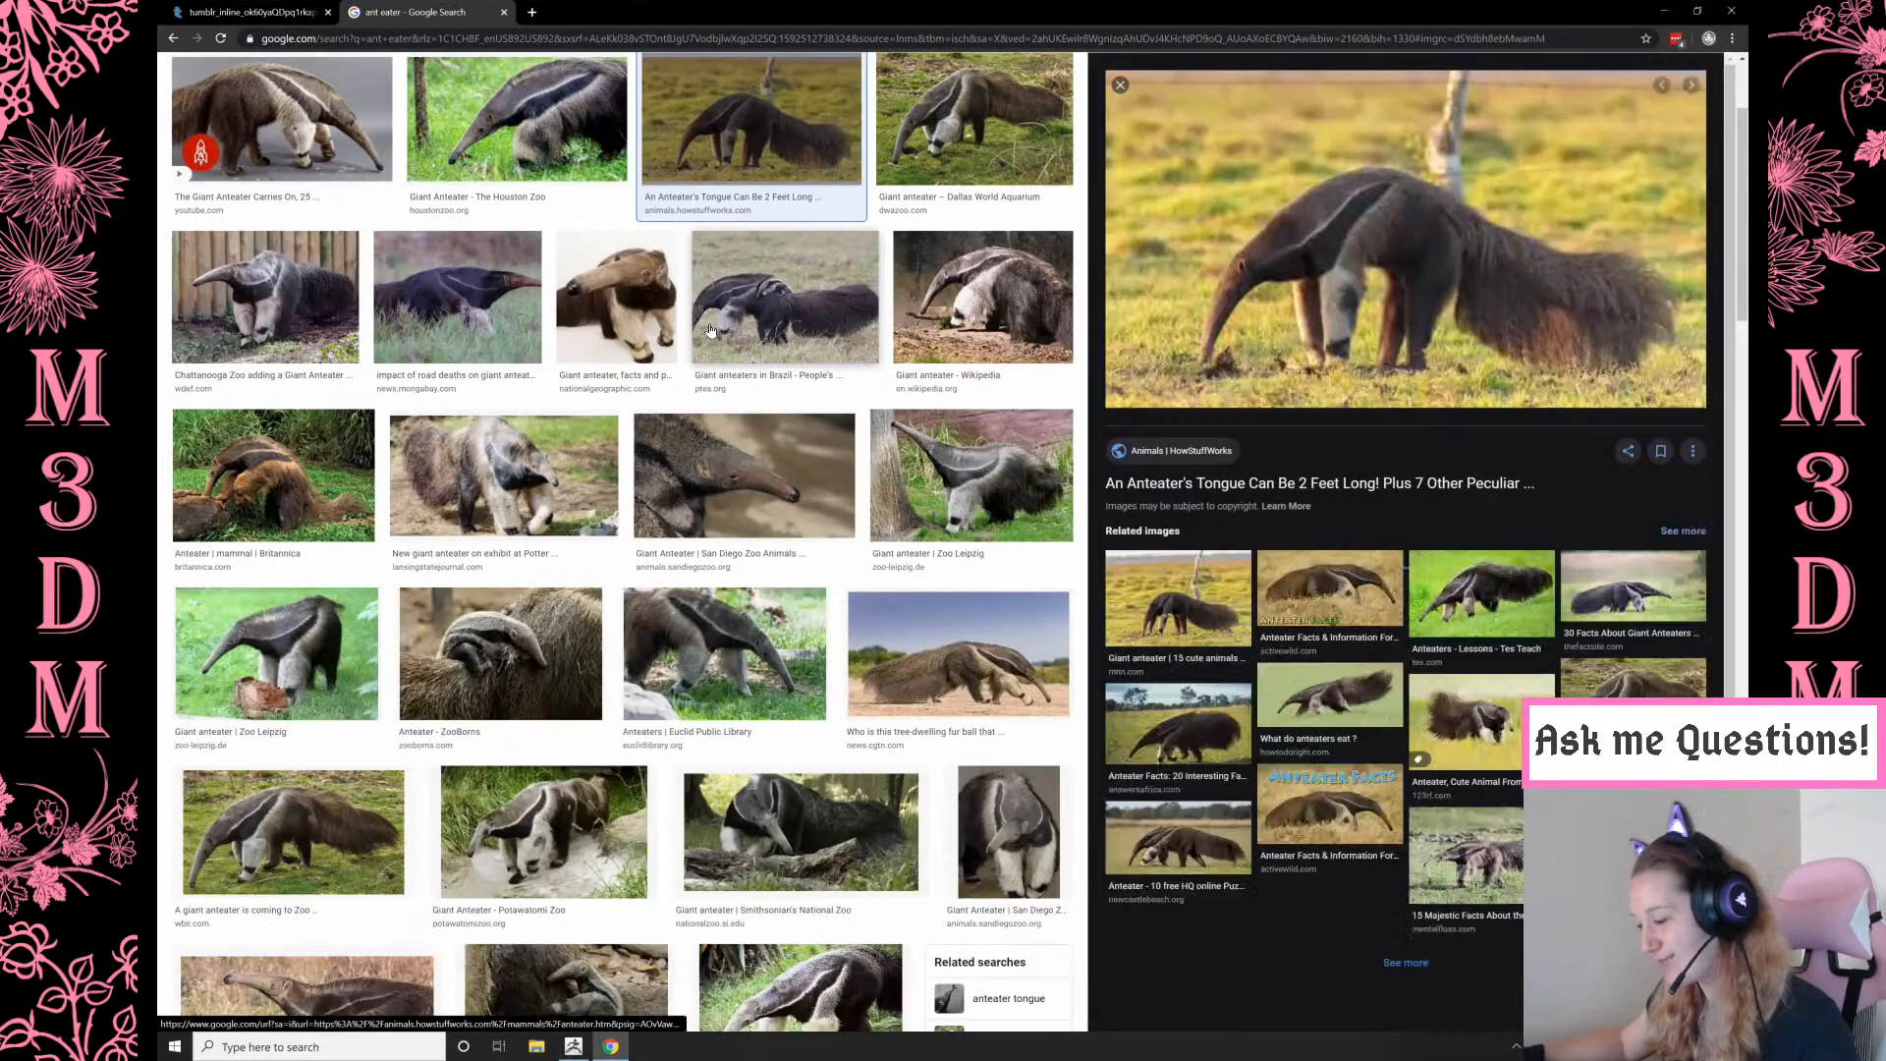
{"action": "scroll", "coordinate": [710, 330], "scroll_direction": "up", "scroll_amount": 2}
Search the images for "pangolin", open a close-up photo, close the search, and return to ZBrush
{"action": "left_click_drag", "start_coordinate": [369, 85], "coordinate": [157, 71]}
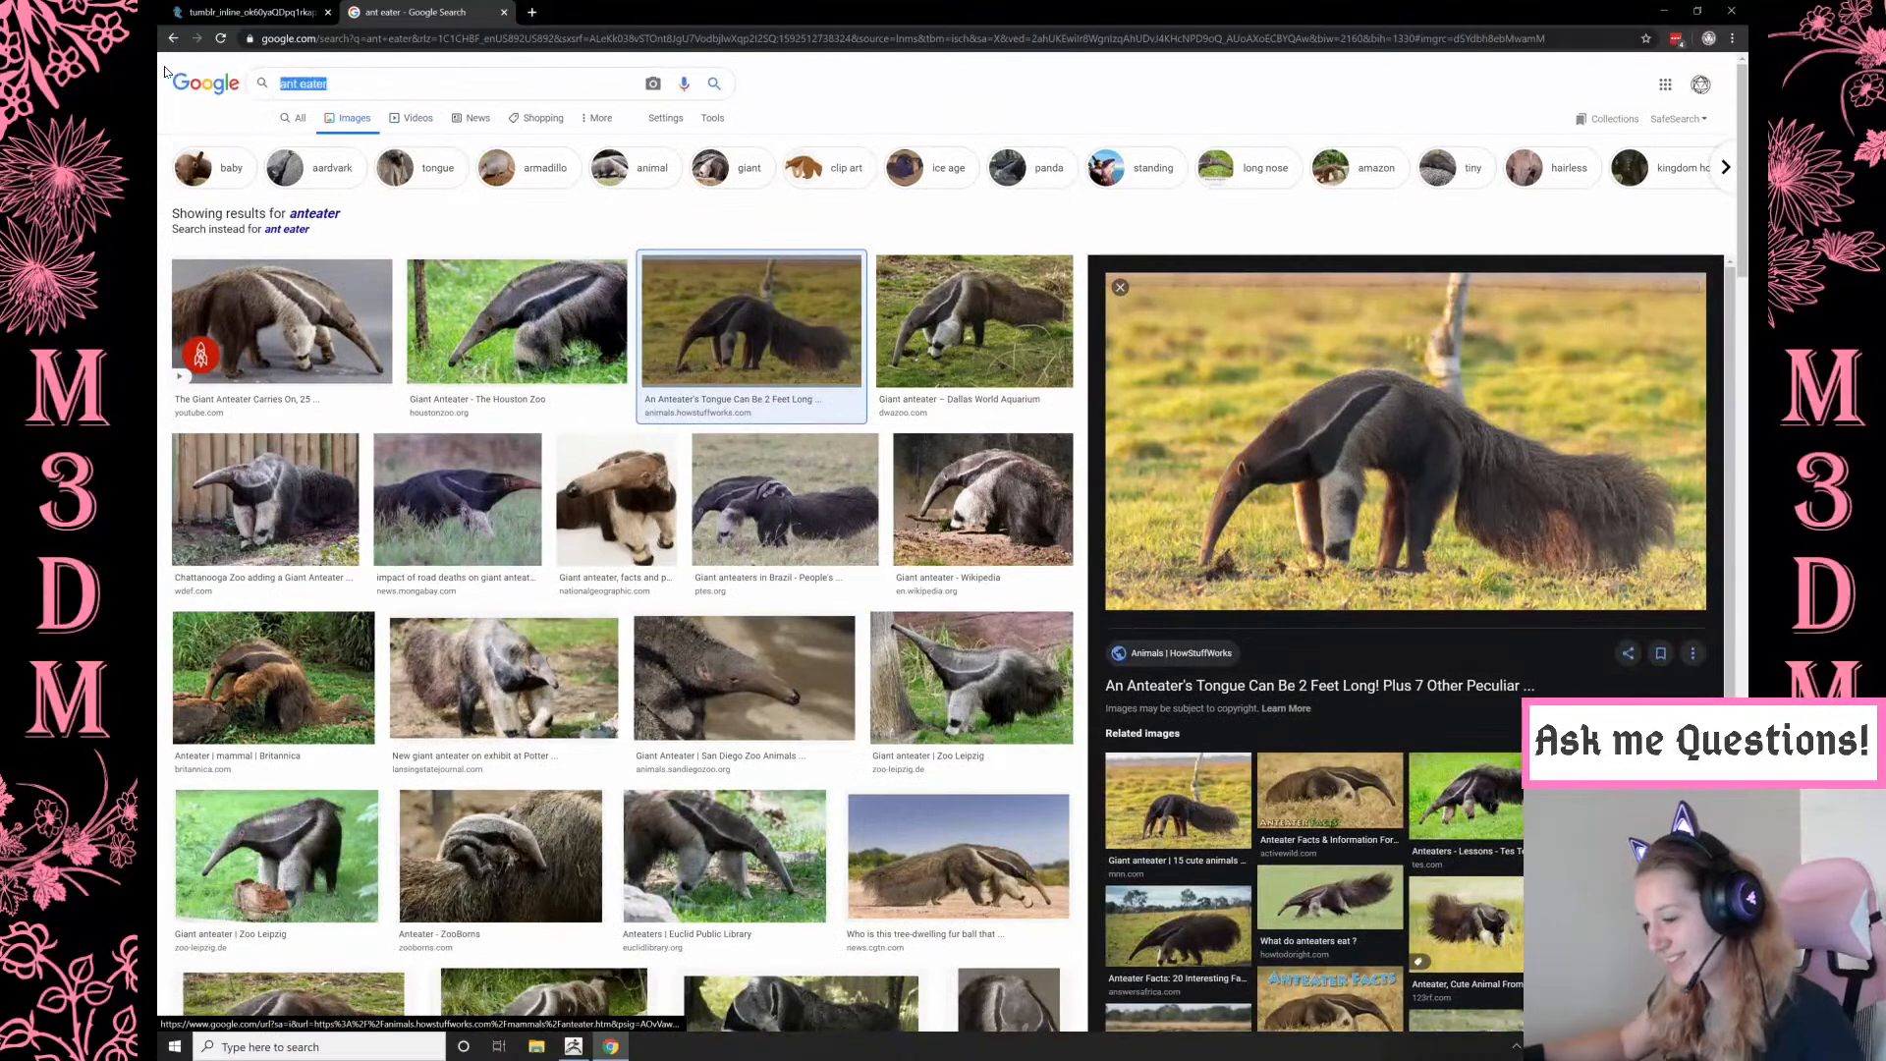
{"action": "type", "text": "pa"}
{"action": "key", "text": "BackSpace"}
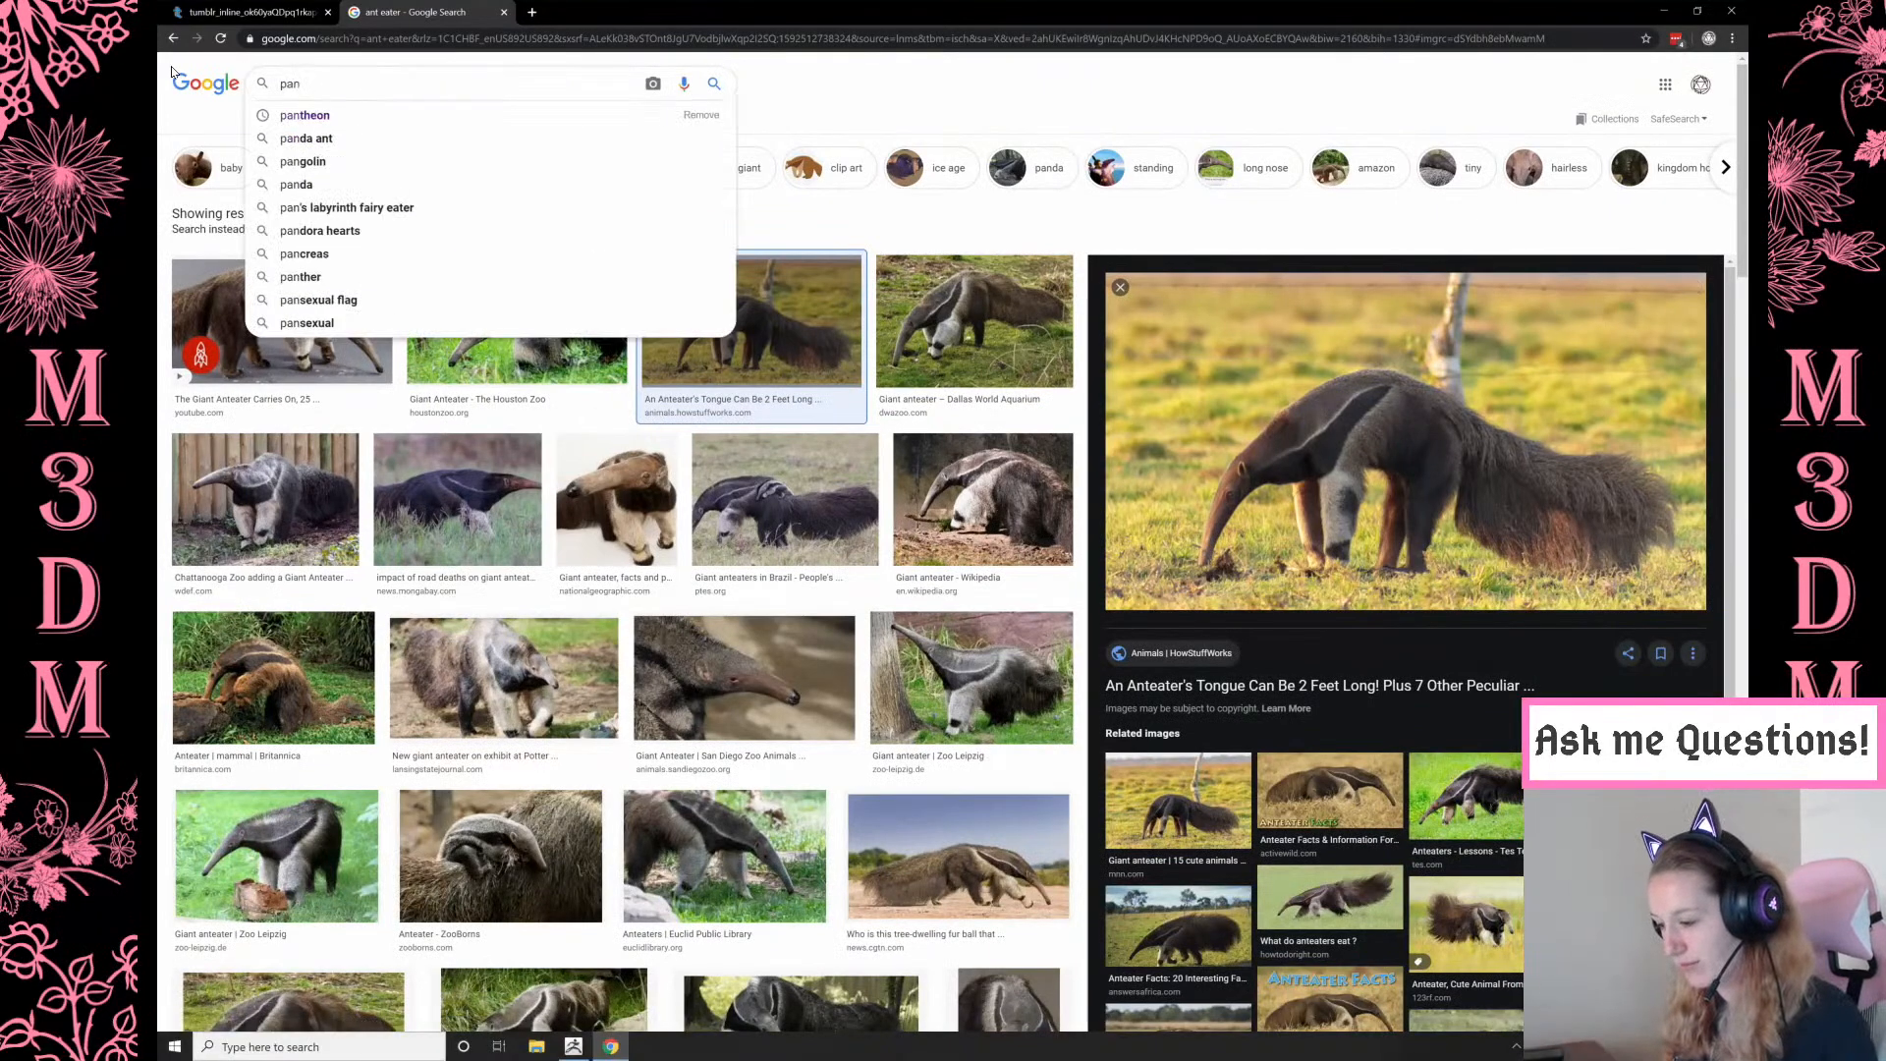
{"action": "key", "text": "Return"}
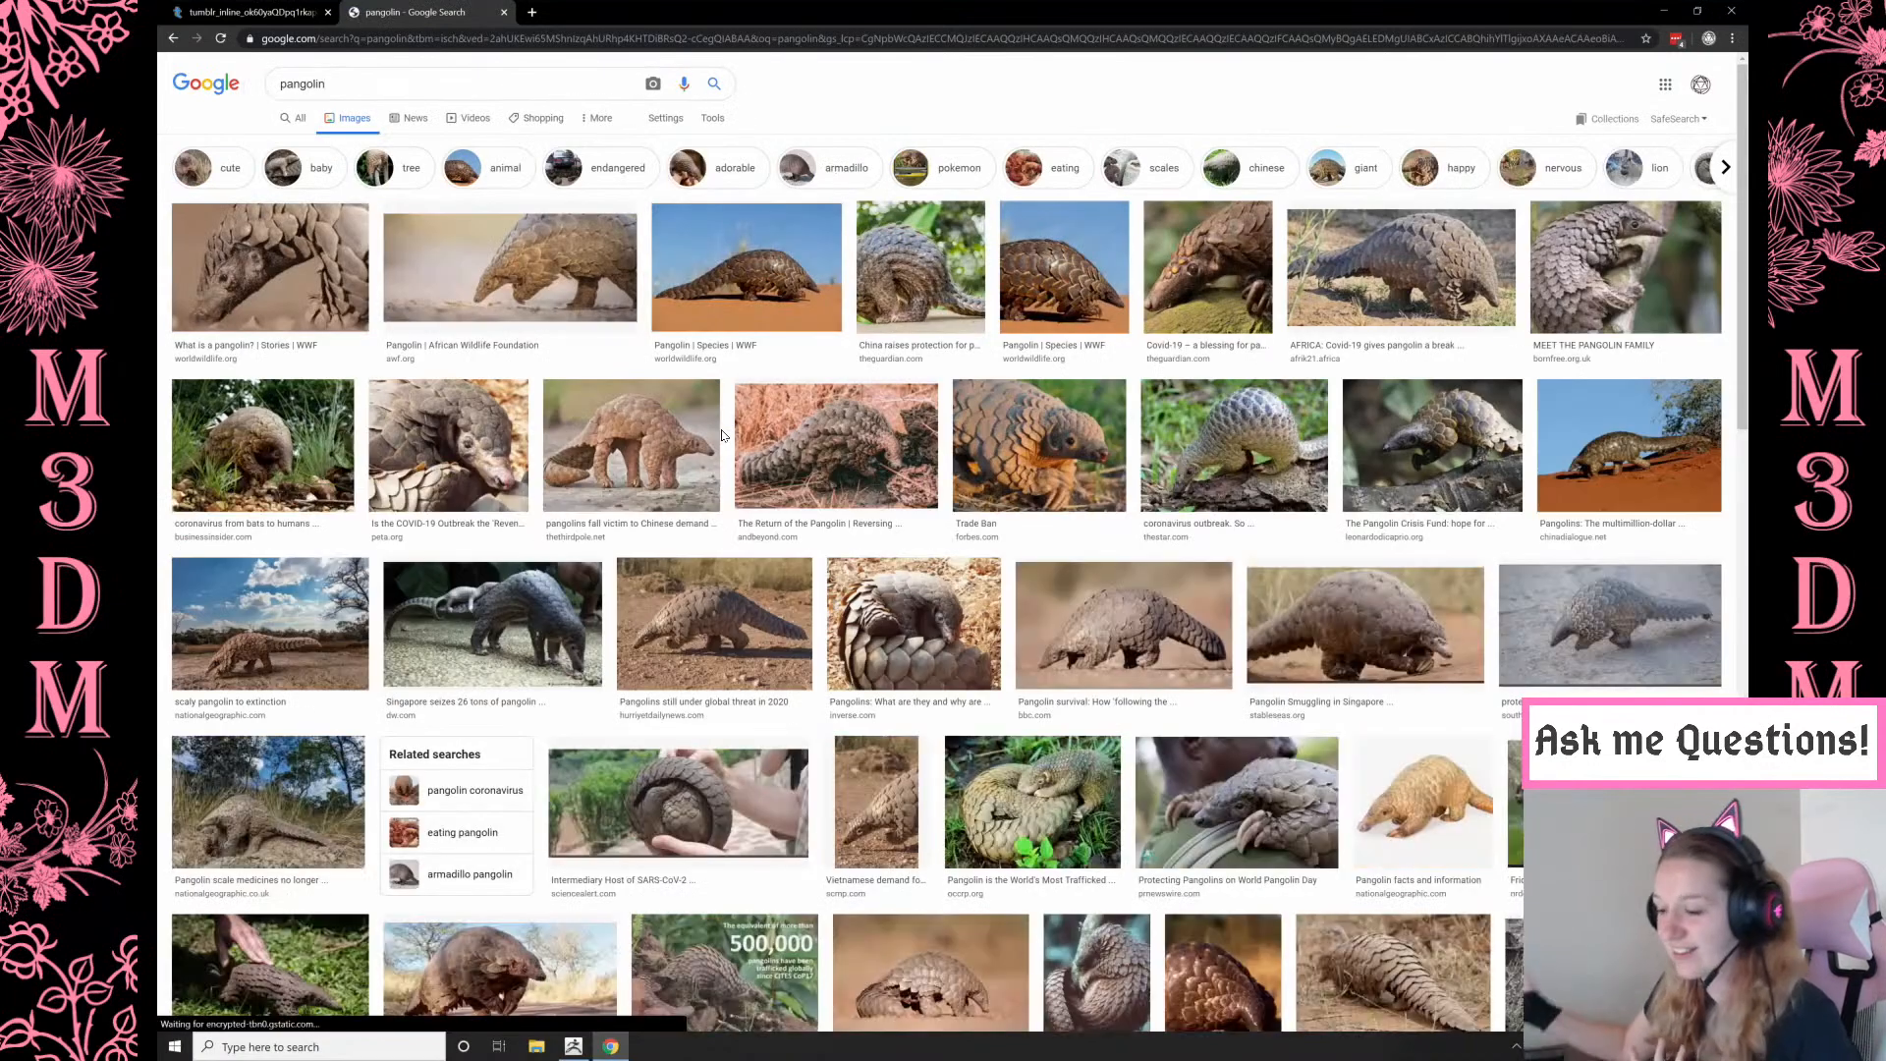
{"action": "left_click", "coordinate": [1045, 411]}
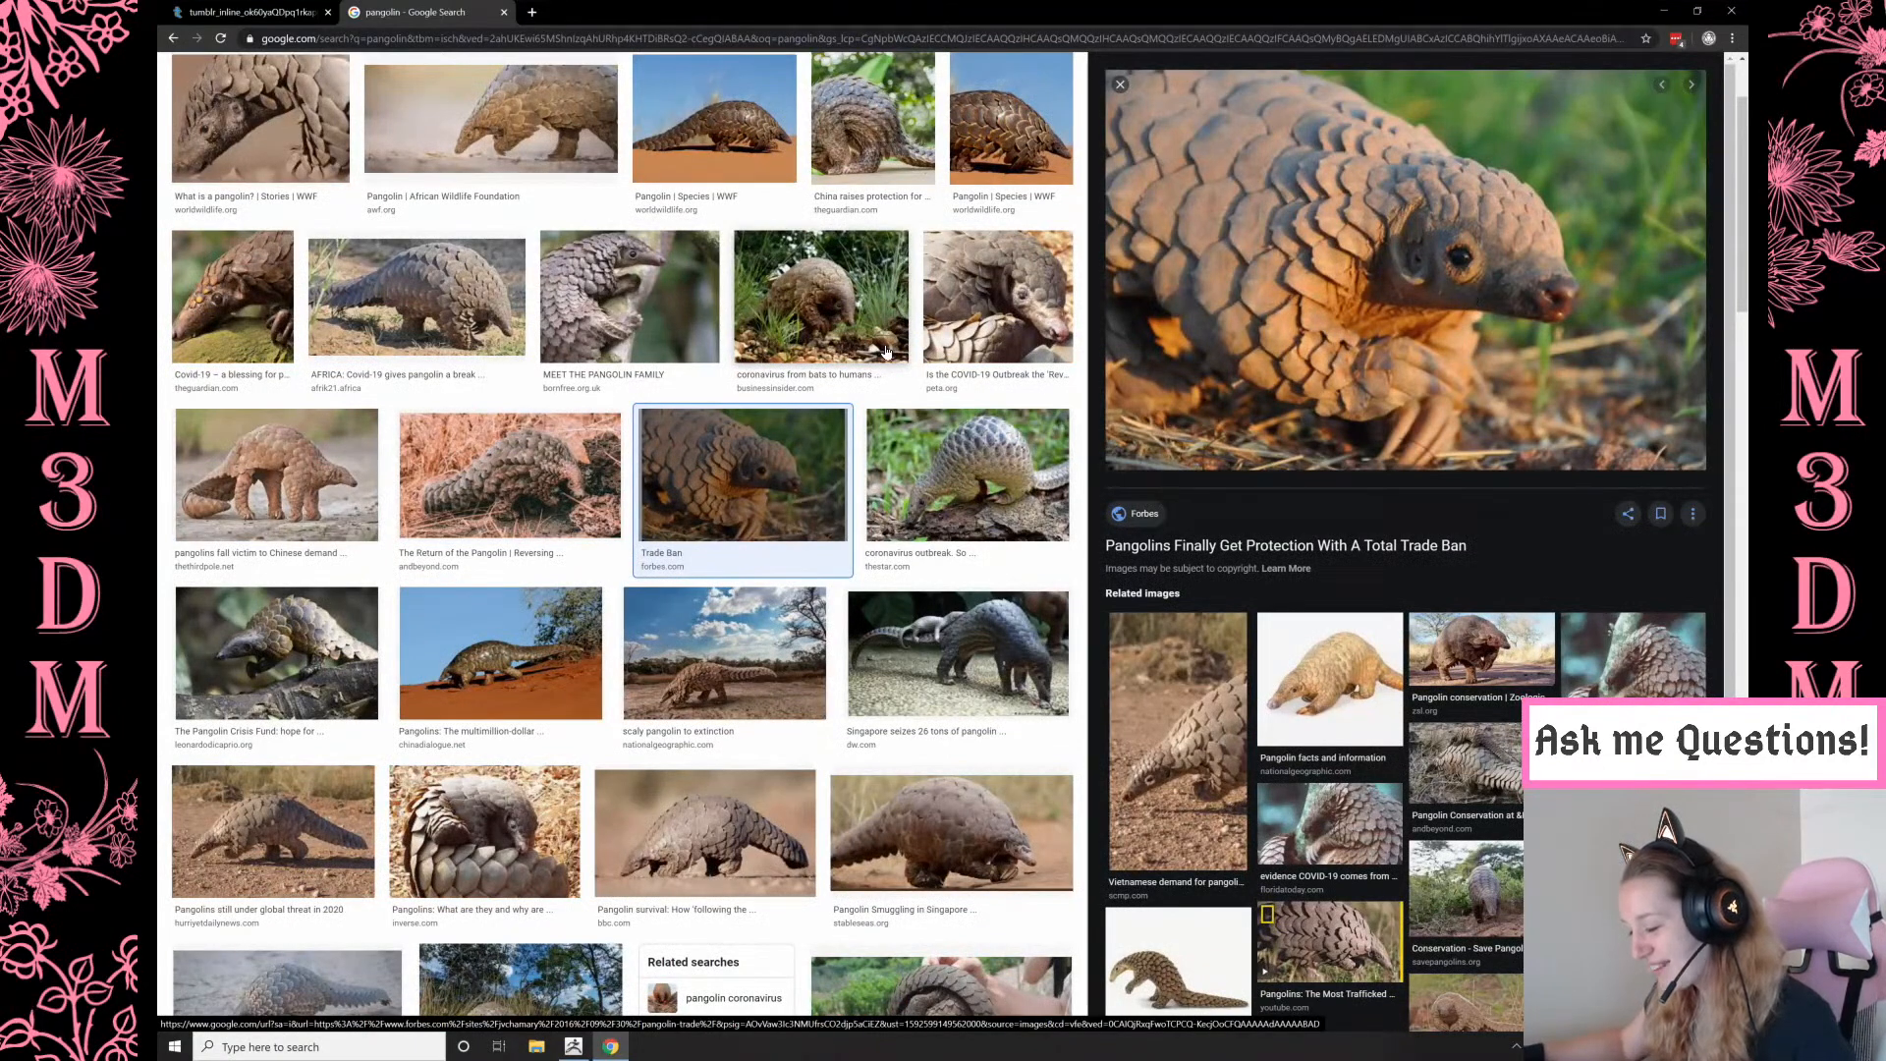
{"action": "scroll", "coordinate": [618, 267], "scroll_direction": "up", "scroll_amount": 2}
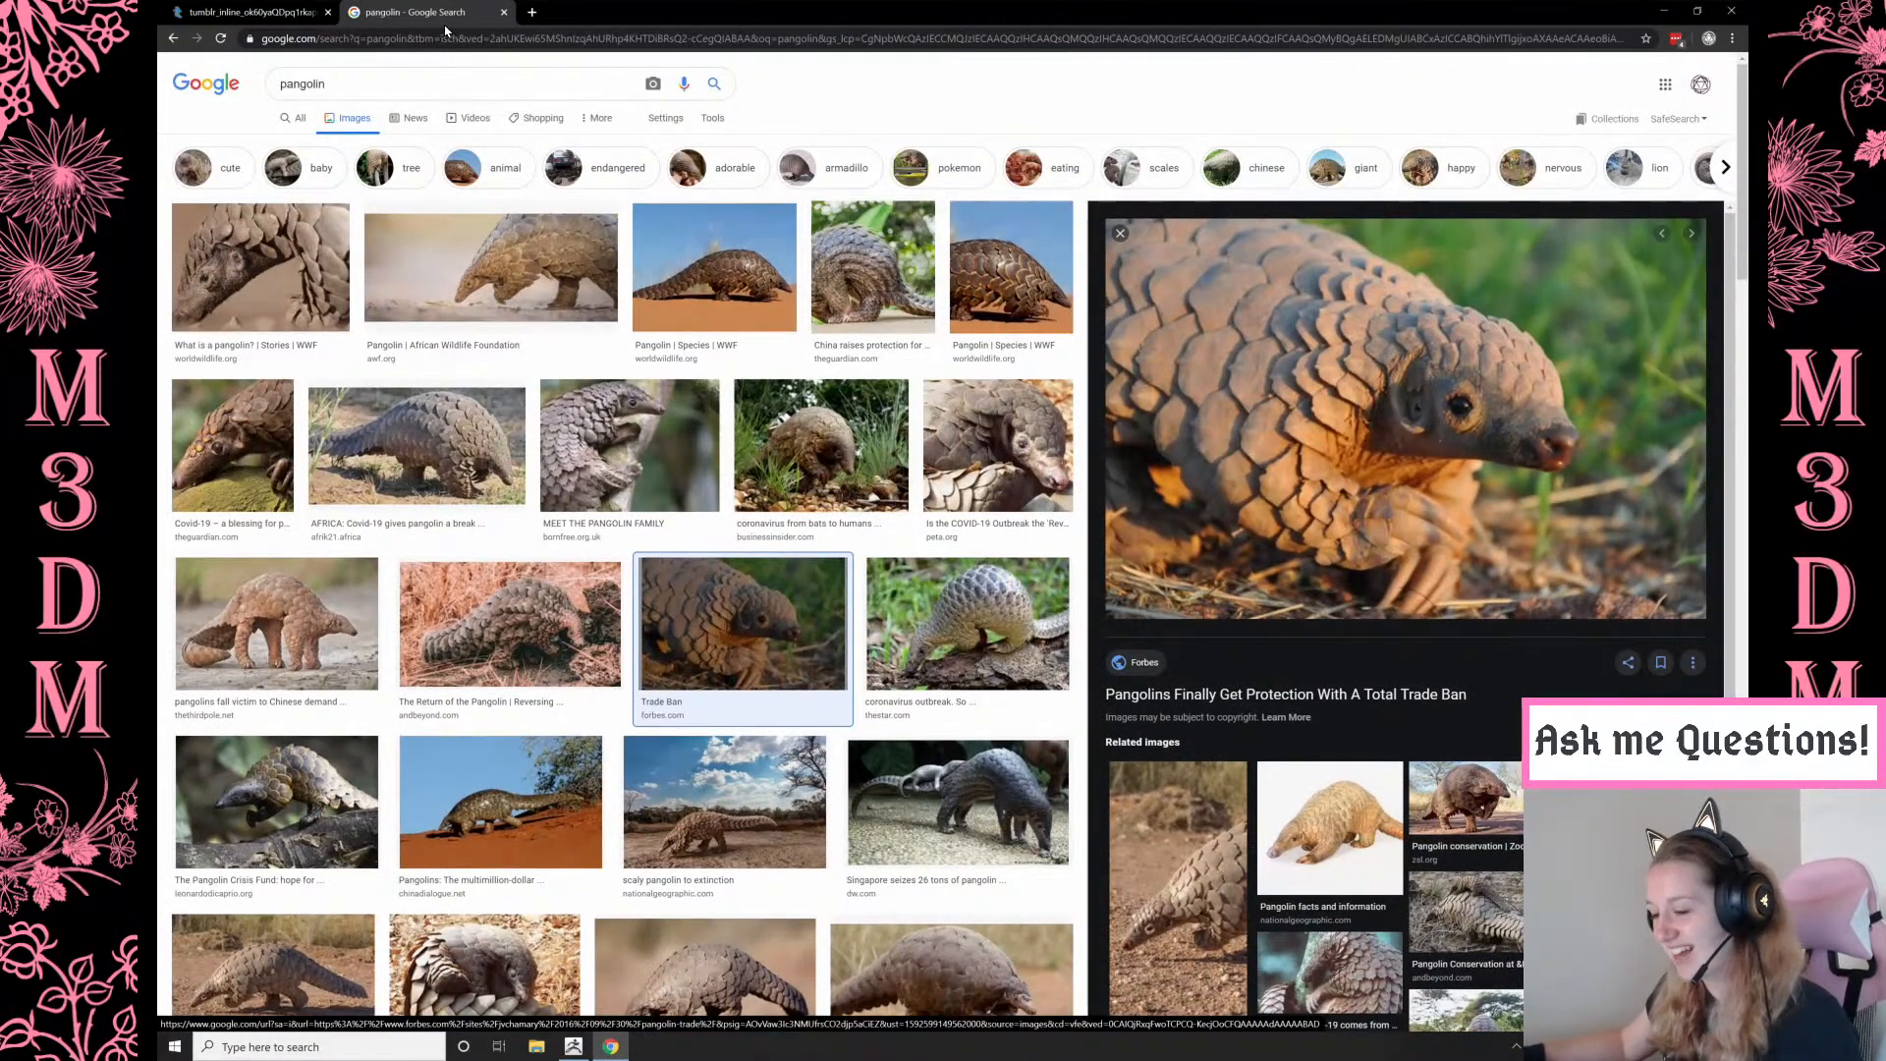
{"action": "left_click", "coordinate": [504, 12]}
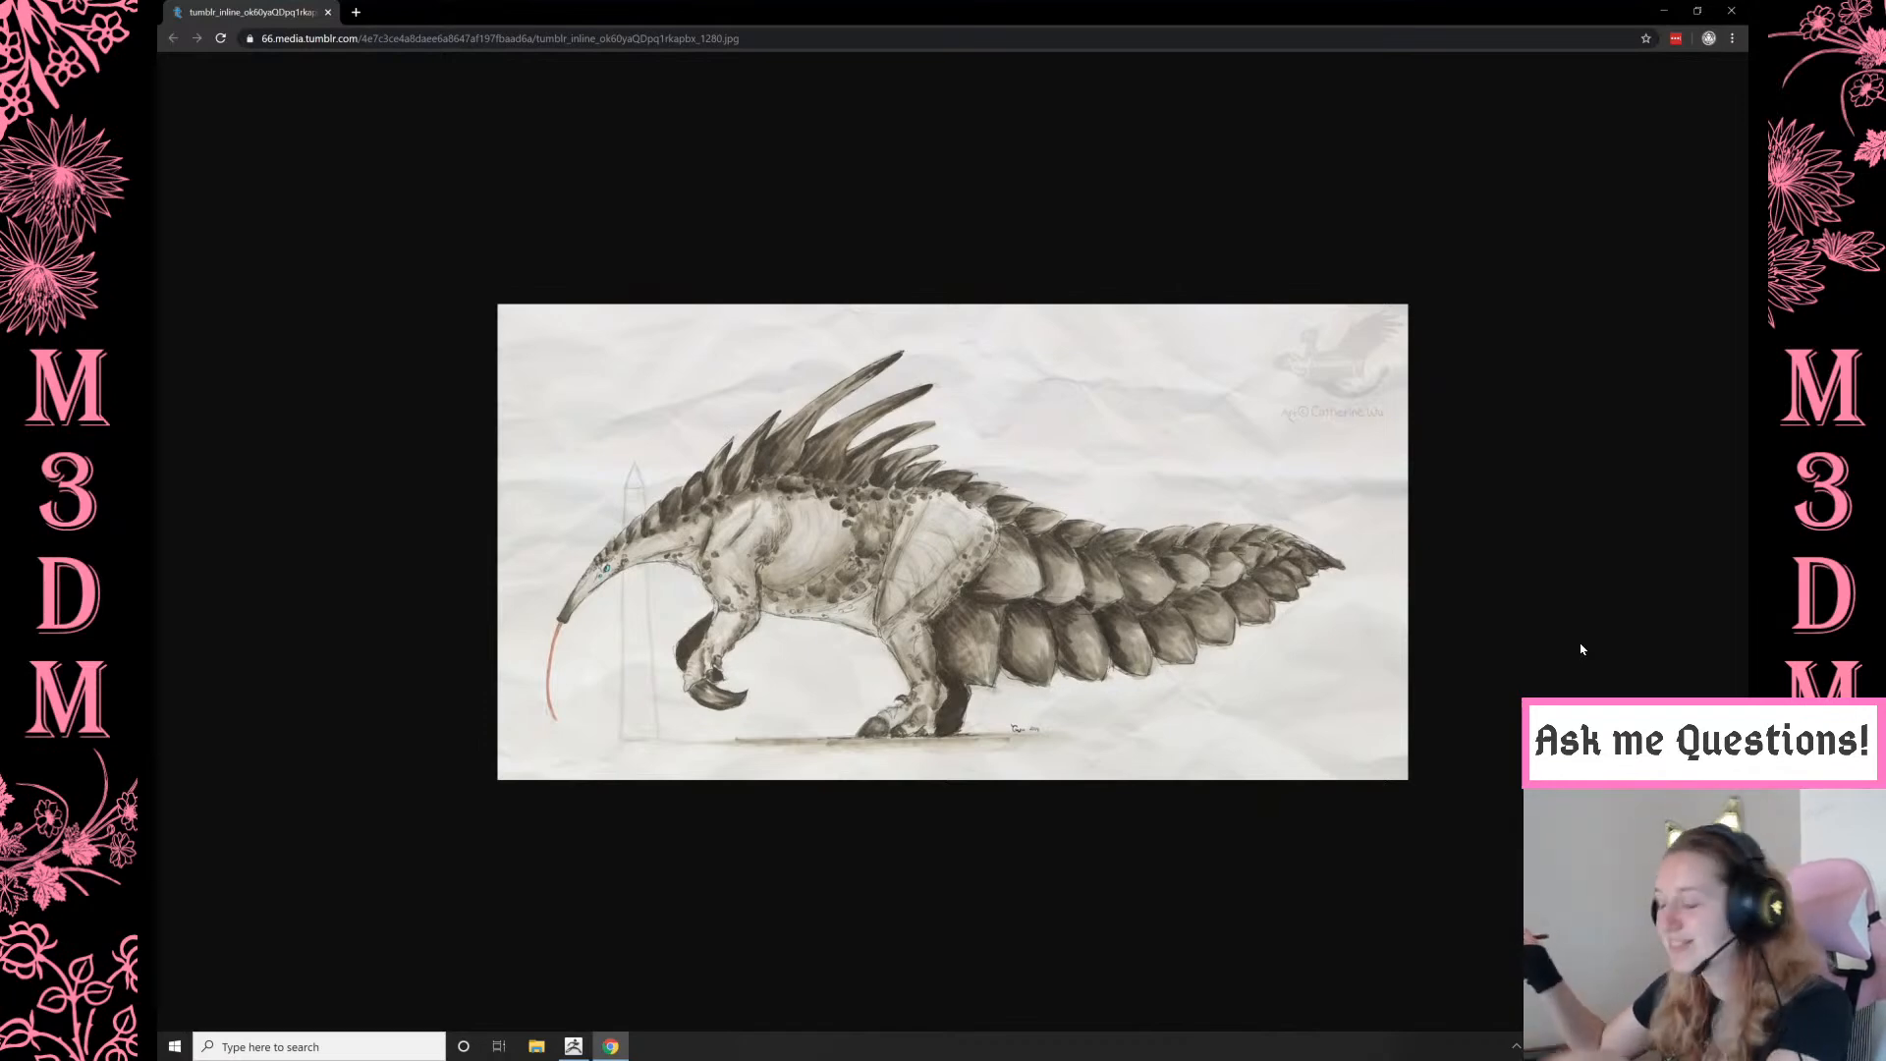
{"action": "left_click", "coordinate": [1662, 12]}
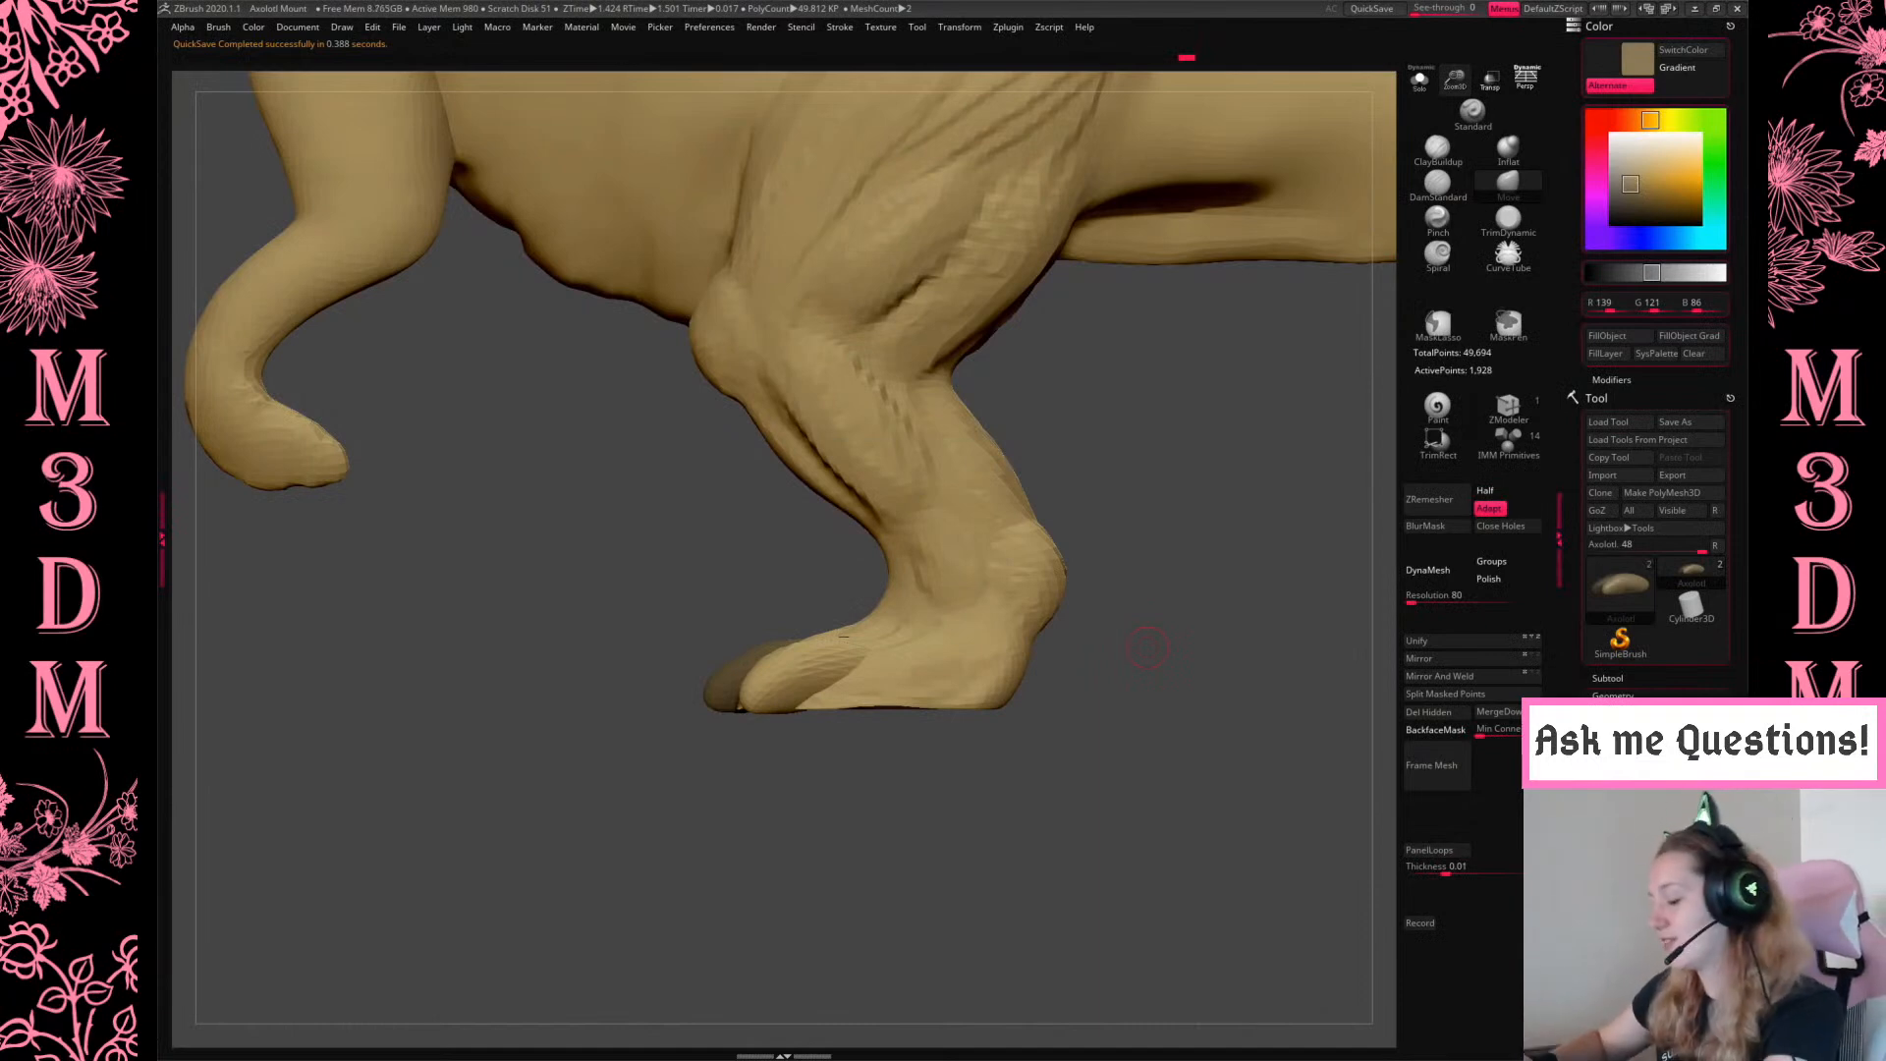
Resize the Move brush and reshape the toes along the side of the hind feet
{"action": "mouse_move", "coordinate": [1179, 525]}
{"action": "left_mouse_down"}
{"action": "mouse_move", "coordinate": [1210, 601]}
{"action": "mouse_move", "coordinate": [1175, 673]}
{"action": "mouse_move", "coordinate": [1142, 561]}
{"action": "left_mouse_up"}
{"action": "key", "text": "w"}
{"action": "mouse_move", "coordinate": [1227, 246]}
{"action": "left_mouse_down"}
{"action": "mouse_move", "coordinate": [1251, 286]}
{"action": "mouse_move", "coordinate": [1132, 593]}
{"action": "mouse_move", "coordinate": [925, 779]}
{"action": "mouse_move", "coordinate": [911, 755]}
{"action": "left_mouse_up"}
{"action": "key", "text": "q"}
{"action": "left_click_drag", "start_coordinate": [1130, 675], "coordinate": [1150, 645]}
{"action": "key", "text": "space"}
{"action": "left_click", "coordinate": [1143, 523]}
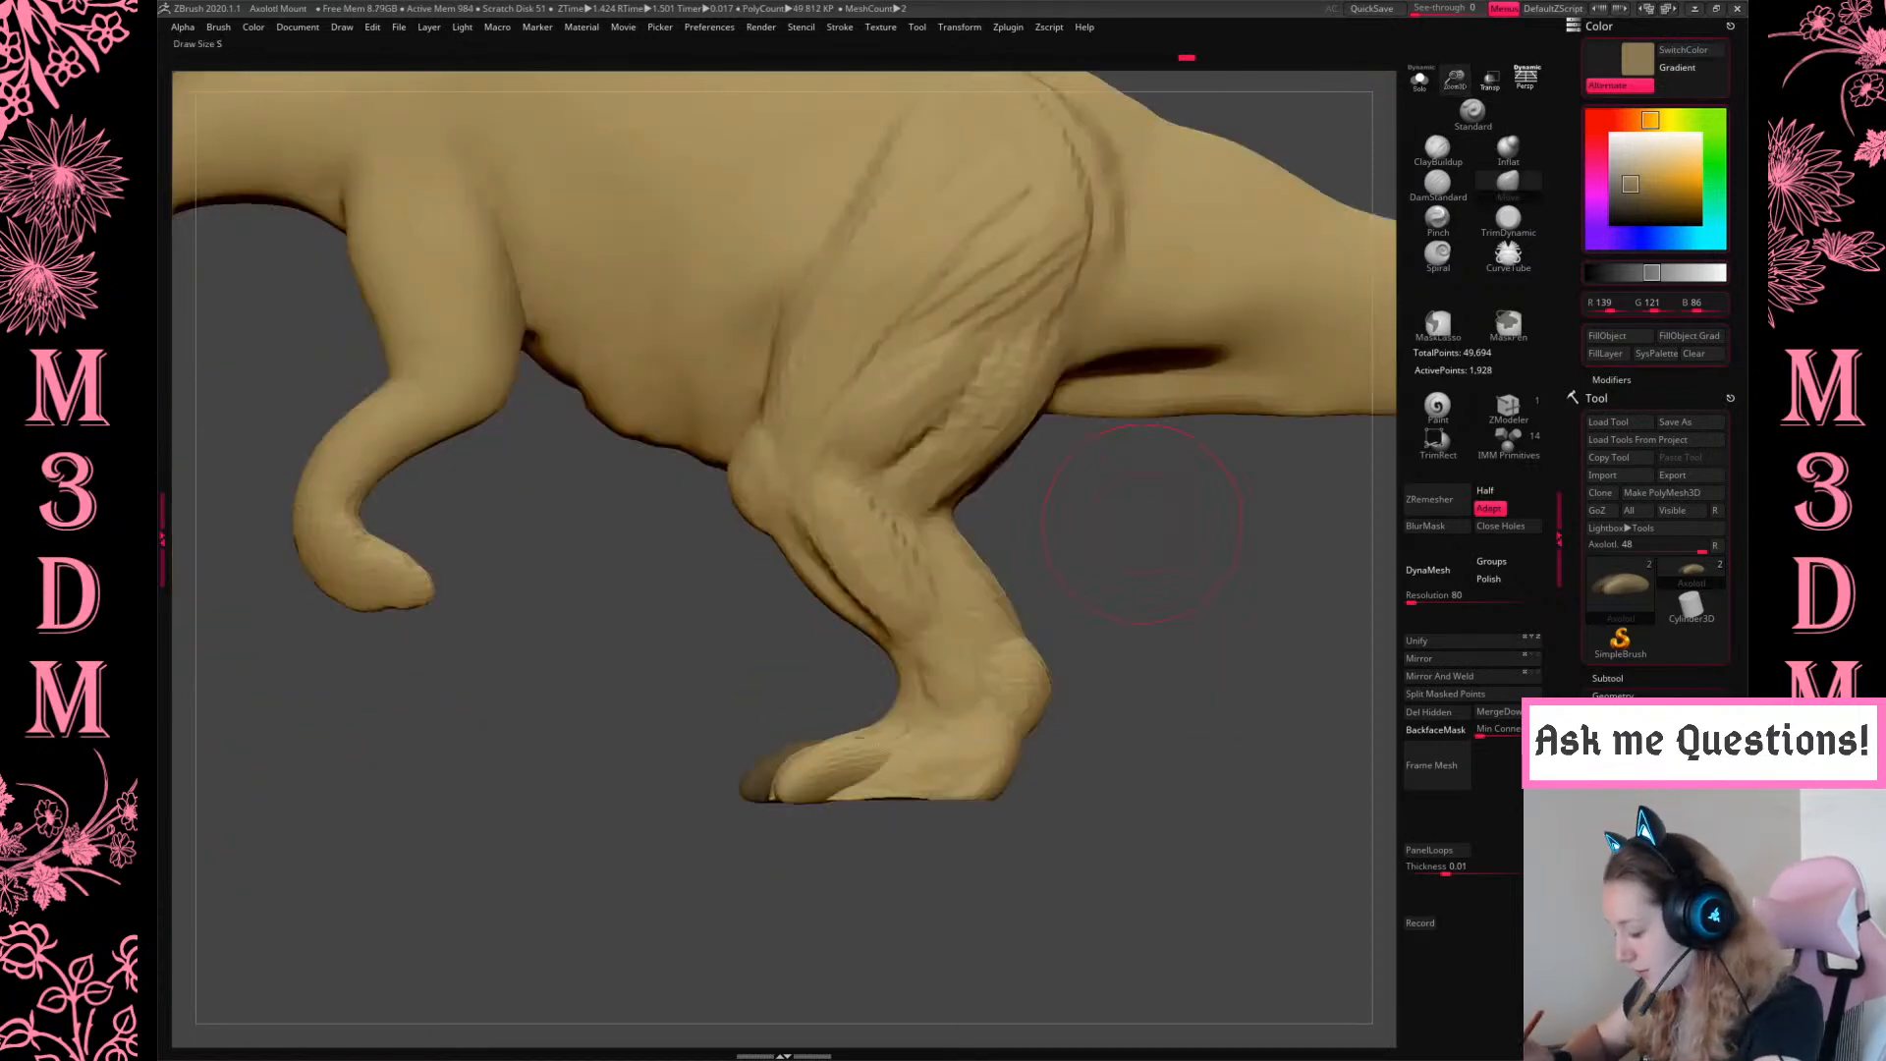
{"action": "left_click_drag", "start_coordinate": [1142, 523], "coordinate": [1220, 851]}
{"action": "left_click_drag", "start_coordinate": [1115, 762], "coordinate": [1116, 715]}
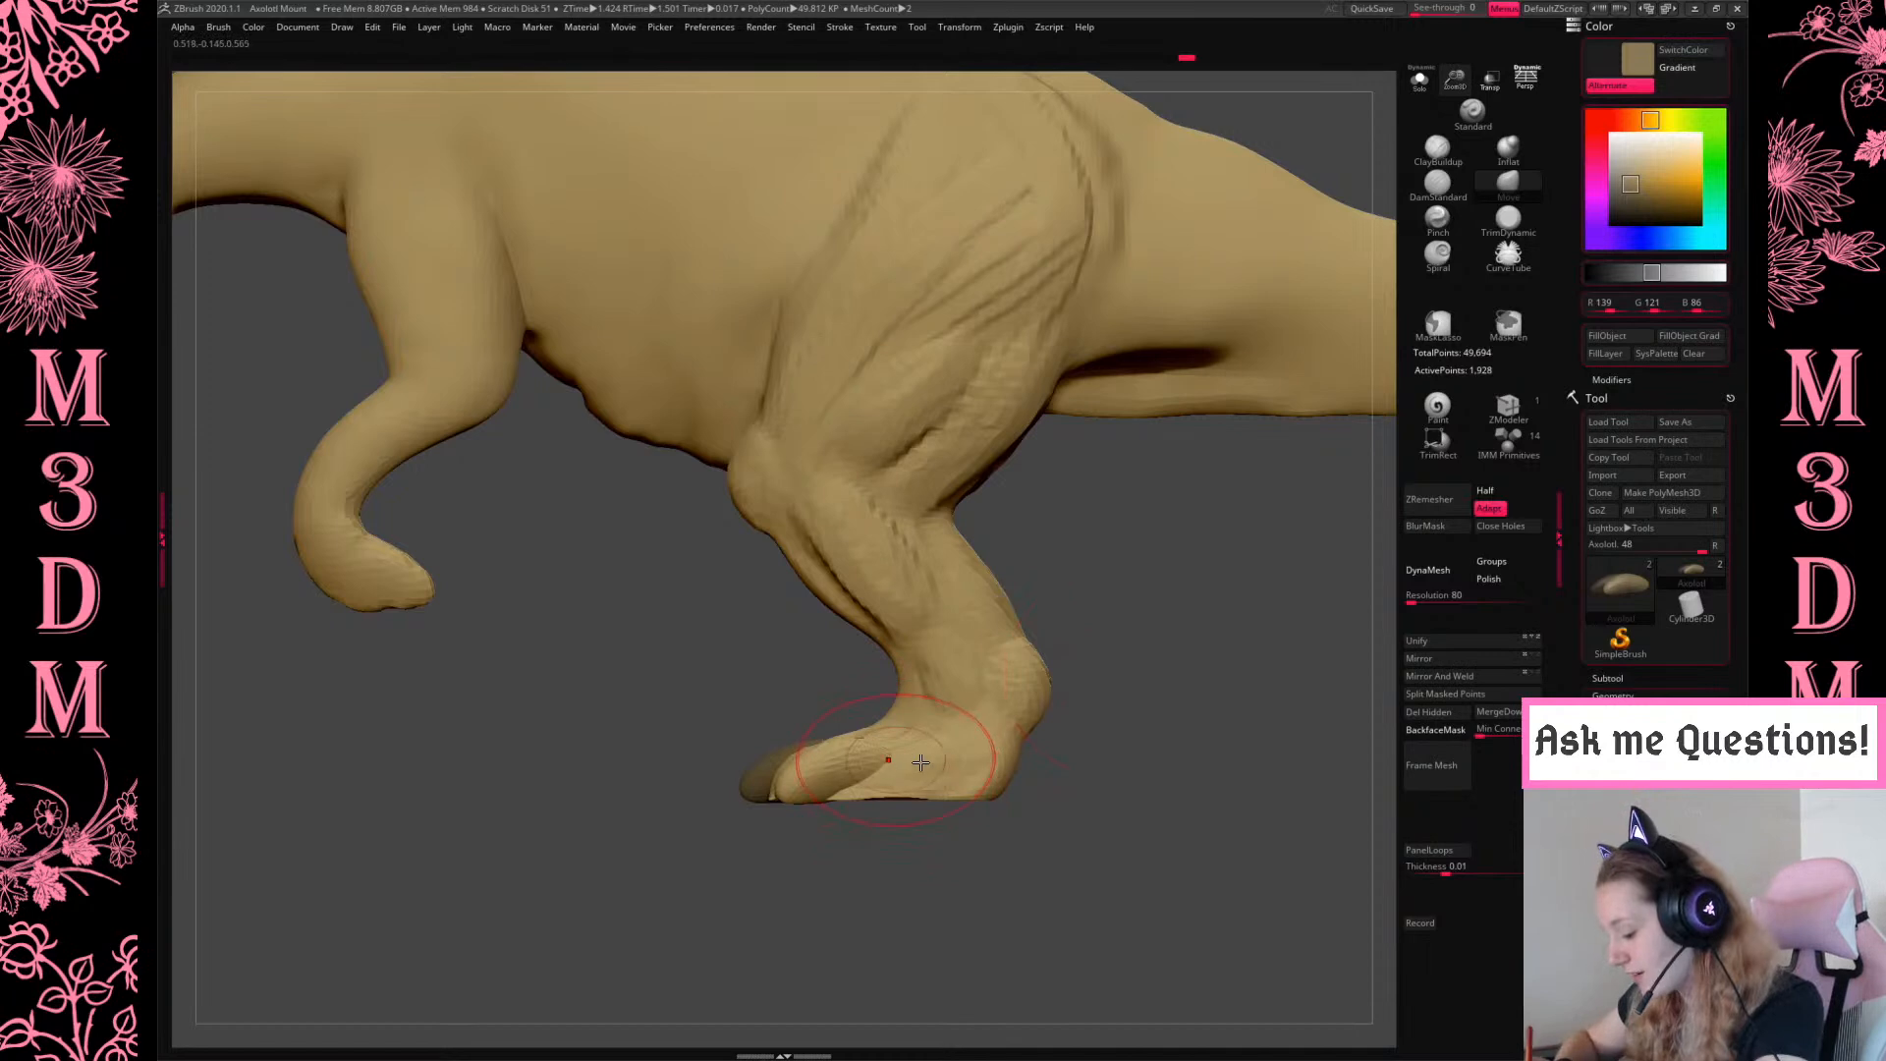
{"action": "left_click_drag", "start_coordinate": [1042, 756], "coordinate": [1043, 694]}
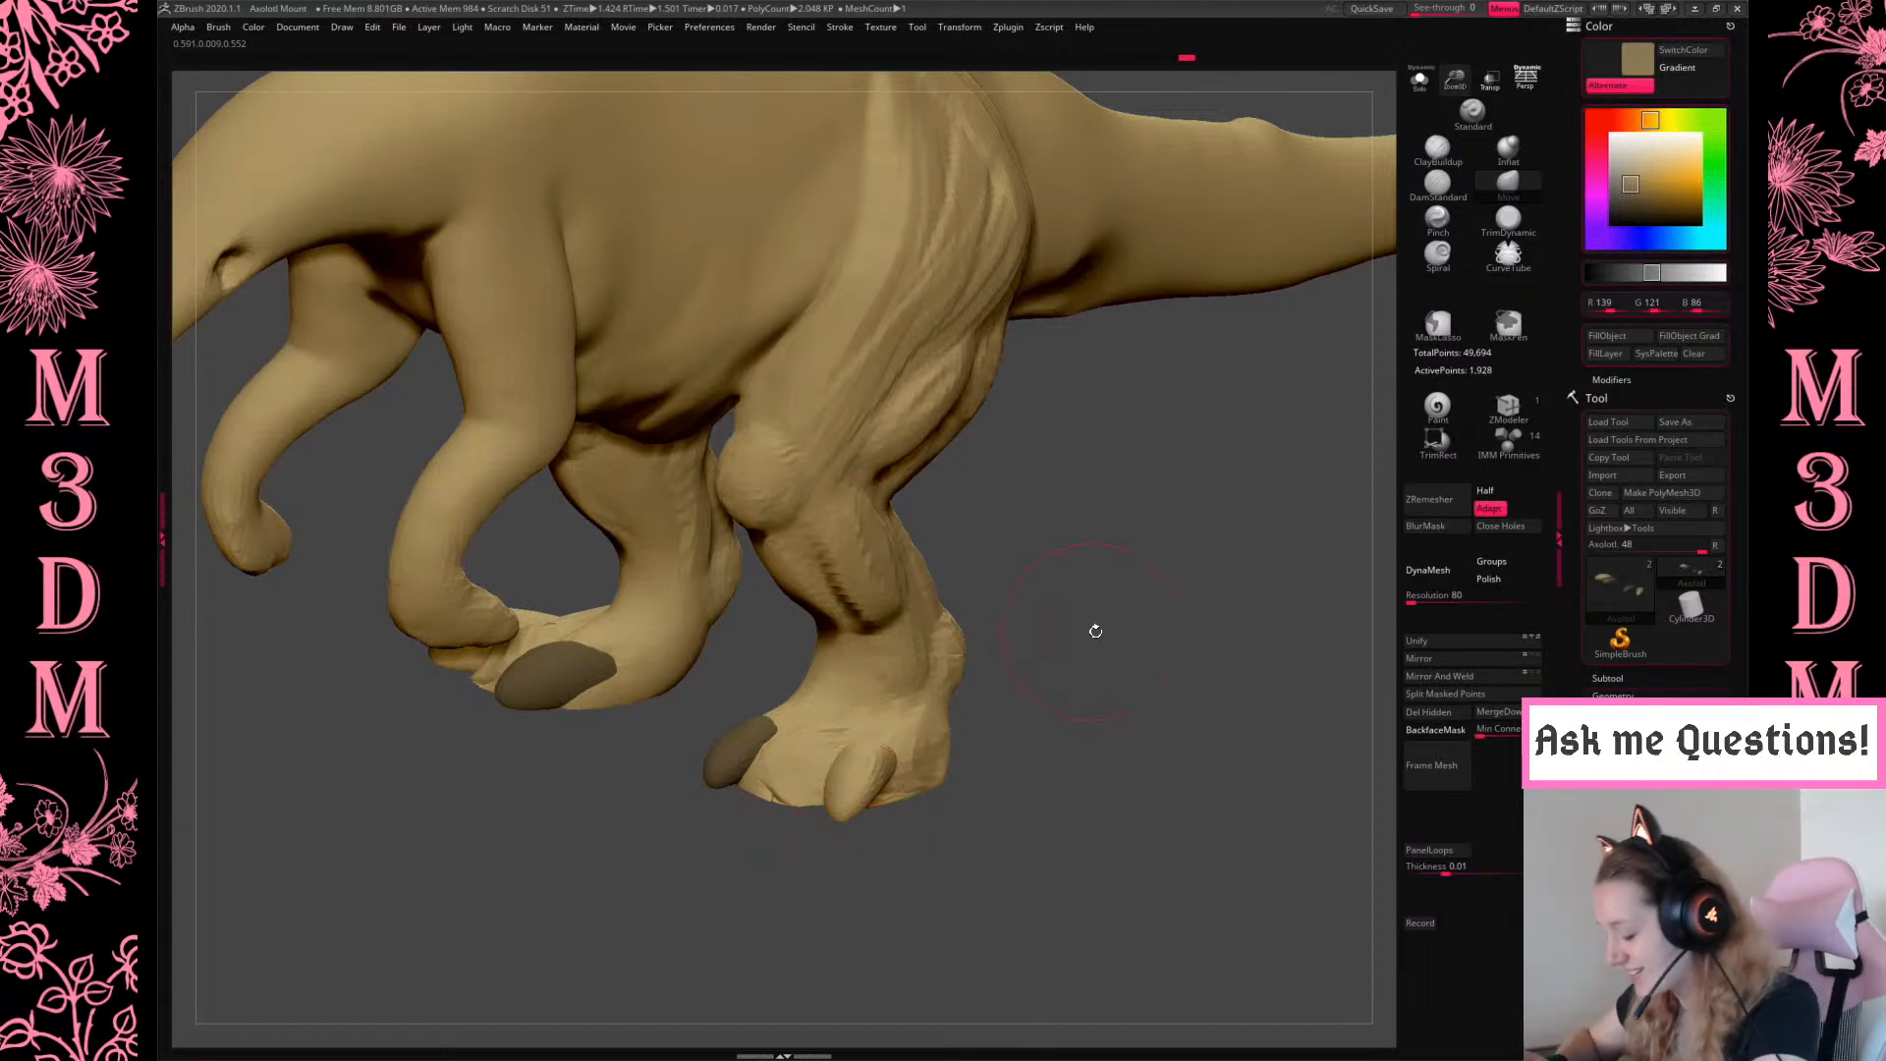
Try to duplicate a toe sideways across the front of the hind foot, and undo the attempts
{"action": "left_click_drag", "start_coordinate": [1101, 613], "coordinate": [1262, 646], "text": "shift"}
{"action": "right_click", "coordinate": [1126, 634]}
{"action": "key", "text": "w"}
{"action": "left_click_drag", "start_coordinate": [887, 719], "coordinate": [991, 853], "text": "alt"}
{"action": "left_click_drag", "start_coordinate": [840, 785], "coordinate": [1336, 805], "text": "alt"}
{"action": "left_click", "coordinate": [857, 669]}
{"action": "left_click_drag", "start_coordinate": [917, 793], "coordinate": [901, 794], "text": "ctrl"}
{"action": "key", "text": "ctrl+z"}
{"action": "left_click_drag", "start_coordinate": [1094, 695], "coordinate": [982, 739]}
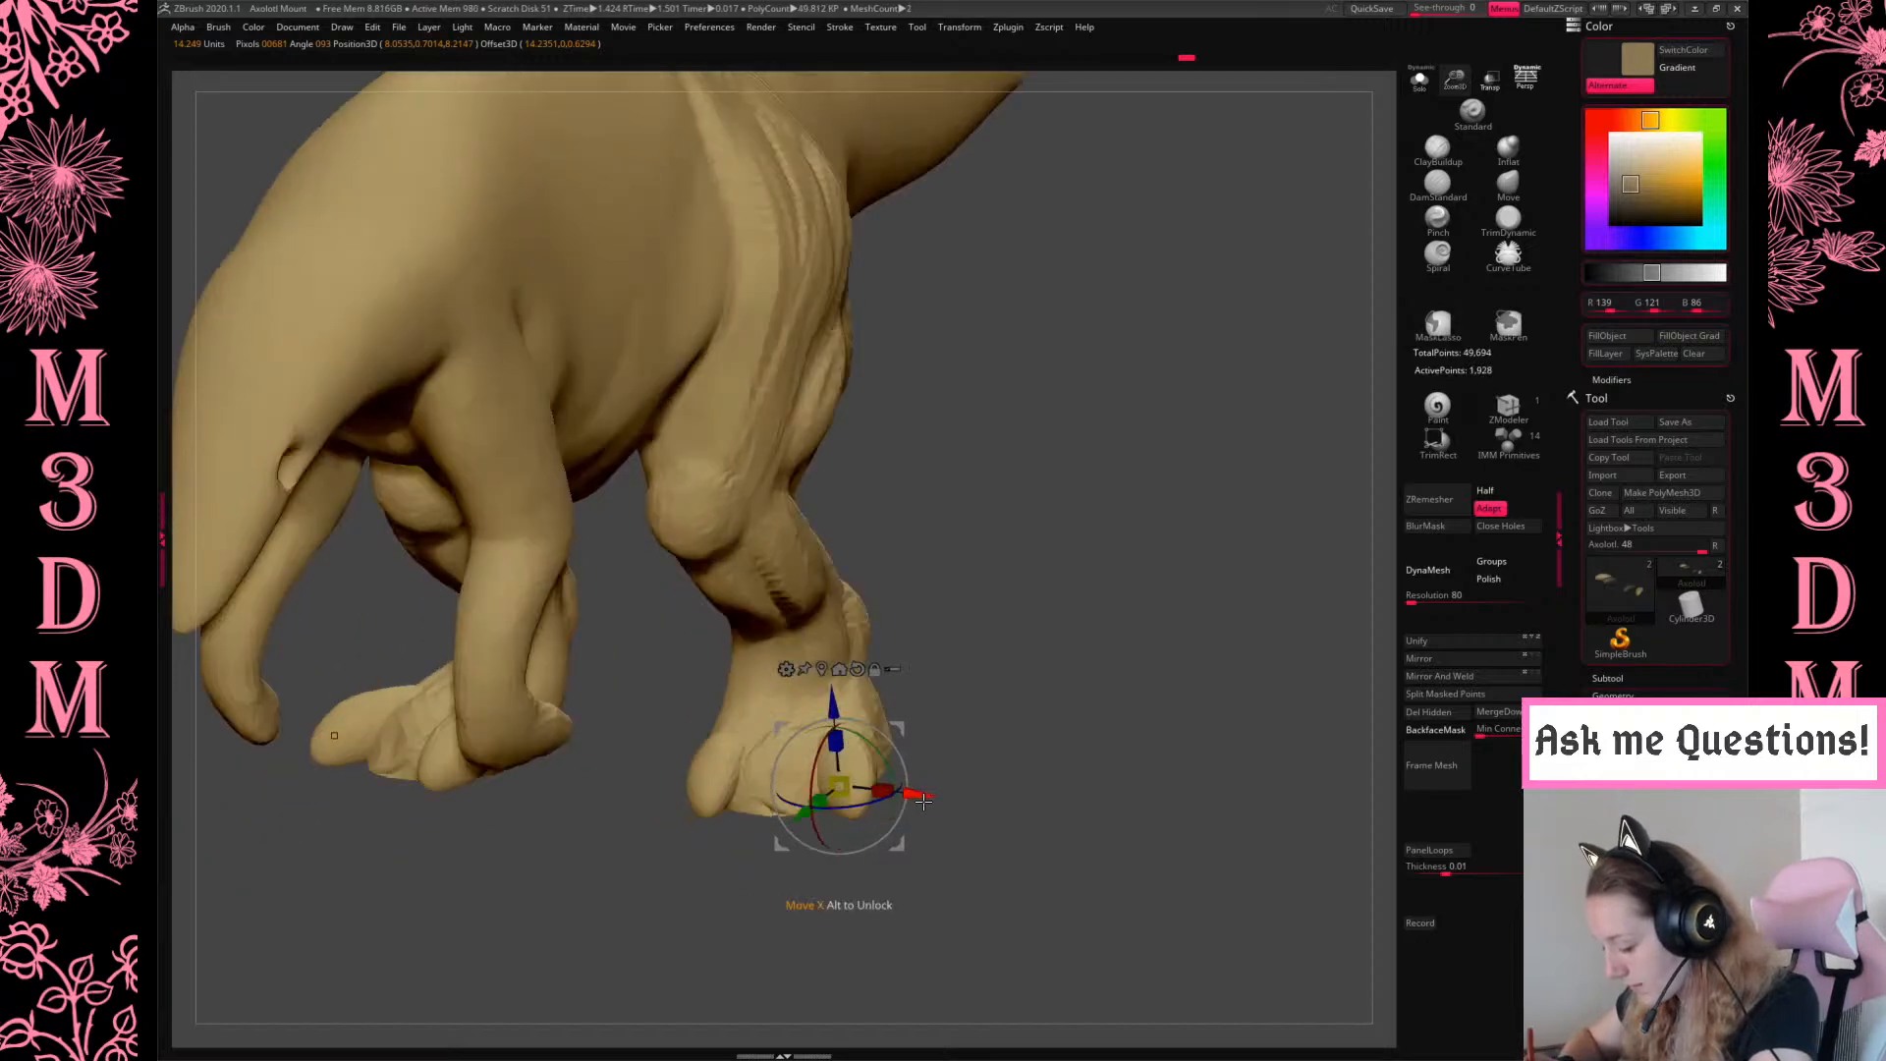
{"action": "mouse_move", "coordinate": [920, 793]}
{"action": "left_mouse_down", "text": "ctrl"}
{"action": "mouse_move", "coordinate": [882, 796]}
{"action": "mouse_move", "coordinate": [906, 797]}
{"action": "left_mouse_up", "text": "ctrl"}
{"action": "key", "text": "ctrl+z"}
Isolate the toe subtool, mask the outer toes and split the masked points into a separate subtool
{"action": "key", "text": "q"}
{"action": "left_click_drag", "start_coordinate": [1100, 724], "coordinate": [985, 733], "text": "shift"}
{"action": "mouse_move", "coordinate": [985, 651]}
{"action": "left_mouse_down", "text": "ctrl"}
{"action": "mouse_move", "coordinate": [913, 646]}
{"action": "mouse_move", "coordinate": [879, 899]}
{"action": "mouse_move", "coordinate": [933, 870]}
{"action": "left_mouse_up", "text": "ctrl"}
{"action": "left_click", "coordinate": [1419, 80]}
{"action": "left_click_drag", "start_coordinate": [1221, 387], "coordinate": [1081, 597]}
{"action": "mouse_move", "coordinate": [944, 666]}
{"action": "left_mouse_down", "text": "ctrl"}
{"action": "mouse_move", "coordinate": [764, 753]}
{"action": "mouse_move", "coordinate": [938, 877]}
{"action": "left_mouse_up", "text": "ctrl"}
{"action": "left_click_drag", "start_coordinate": [1102, 648], "coordinate": [1169, 660], "text": "shift"}
{"action": "left_click", "coordinate": [1420, 81]}
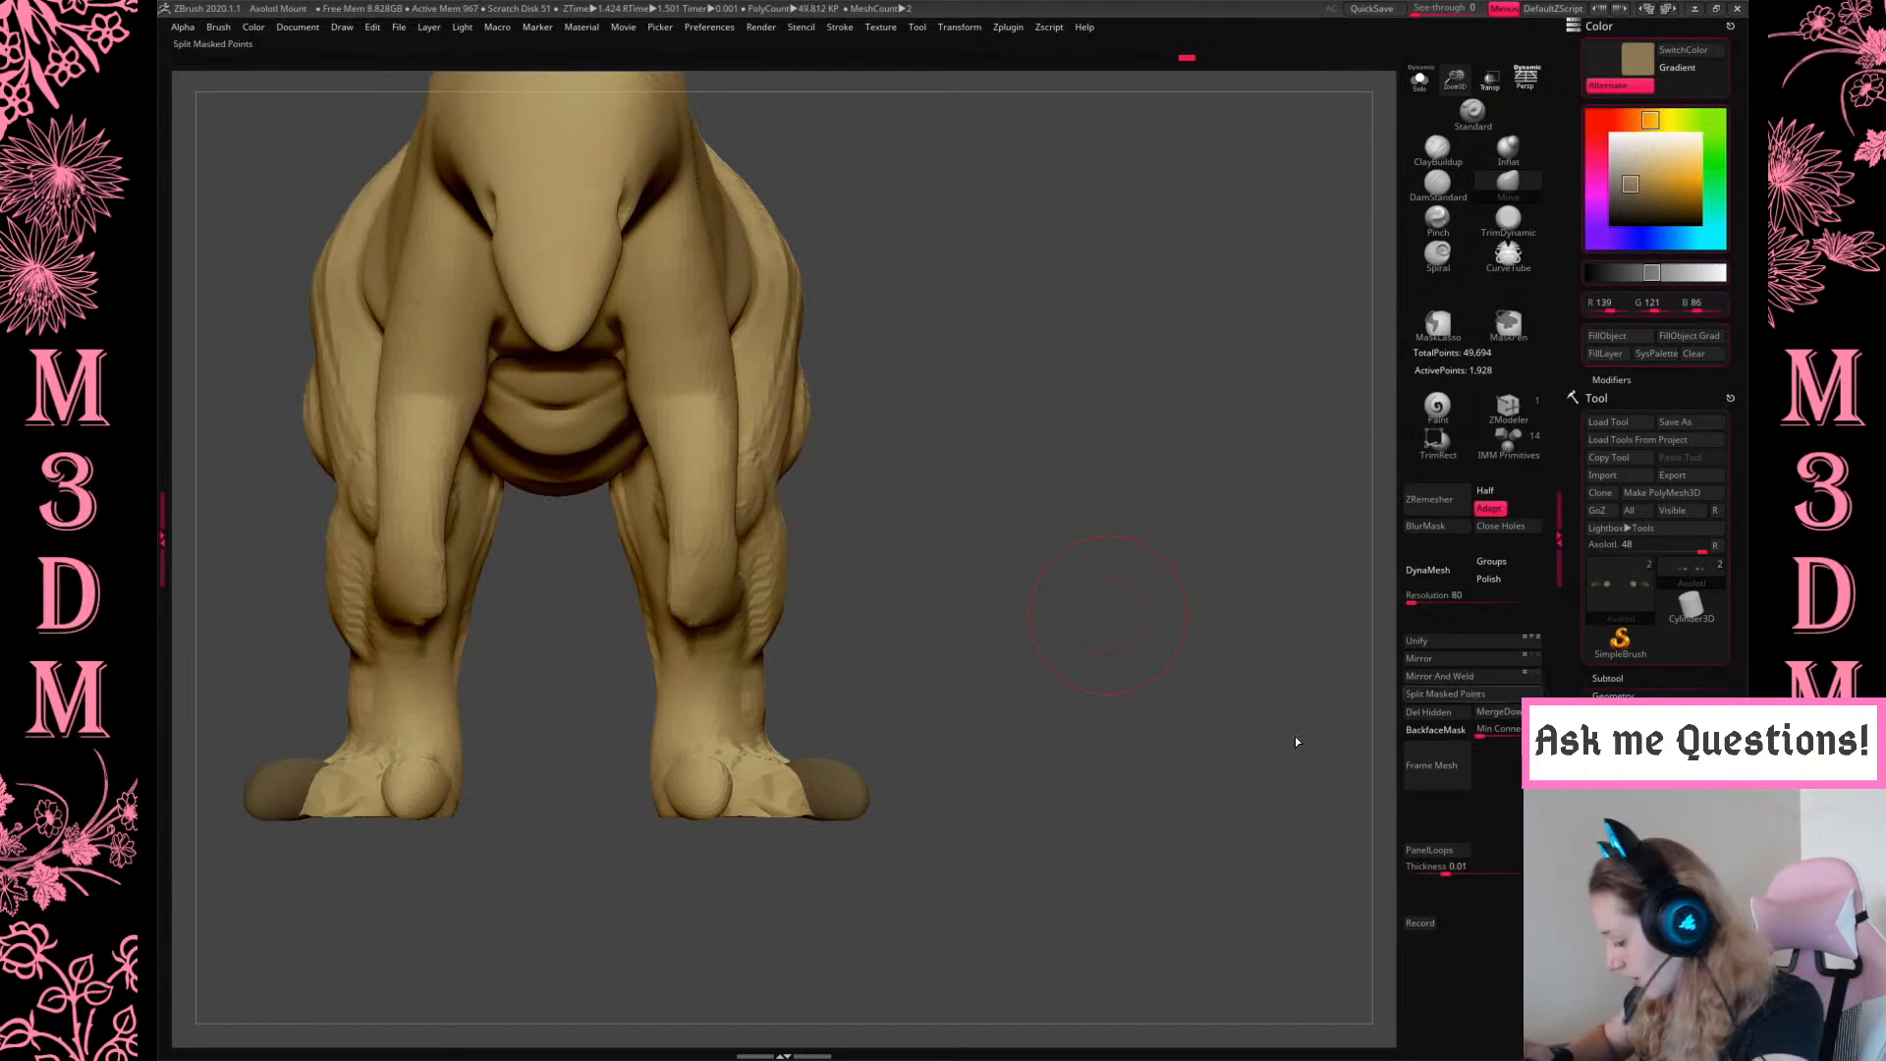
Duplicate the outer toes inward to make a middle toe on each hind foot, and adjust their placement
{"action": "left_click", "coordinate": [833, 788], "text": "alt"}
{"action": "key", "text": "shift+f"}
{"action": "key", "text": "w"}
{"action": "key", "text": "shift+f"}
{"action": "left_click_drag", "start_coordinate": [922, 785], "coordinate": [881, 785], "text": "ctrl"}
{"action": "mouse_move", "coordinate": [991, 658]}
{"action": "left_mouse_down"}
{"action": "mouse_move", "coordinate": [1141, 611]}
{"action": "mouse_move", "coordinate": [1144, 704]}
{"action": "left_mouse_up"}
{"action": "key", "text": "q"}
{"action": "key", "text": "w"}
{"action": "left_click_drag", "start_coordinate": [757, 730], "coordinate": [759, 712]}
{"action": "key", "text": "q"}
{"action": "left_click_drag", "start_coordinate": [1268, 205], "coordinate": [1309, 196], "text": "alt"}
Isolate the duplicated toe subtool, mask the outer pair and split the masked points off
{"action": "key", "text": "space"}
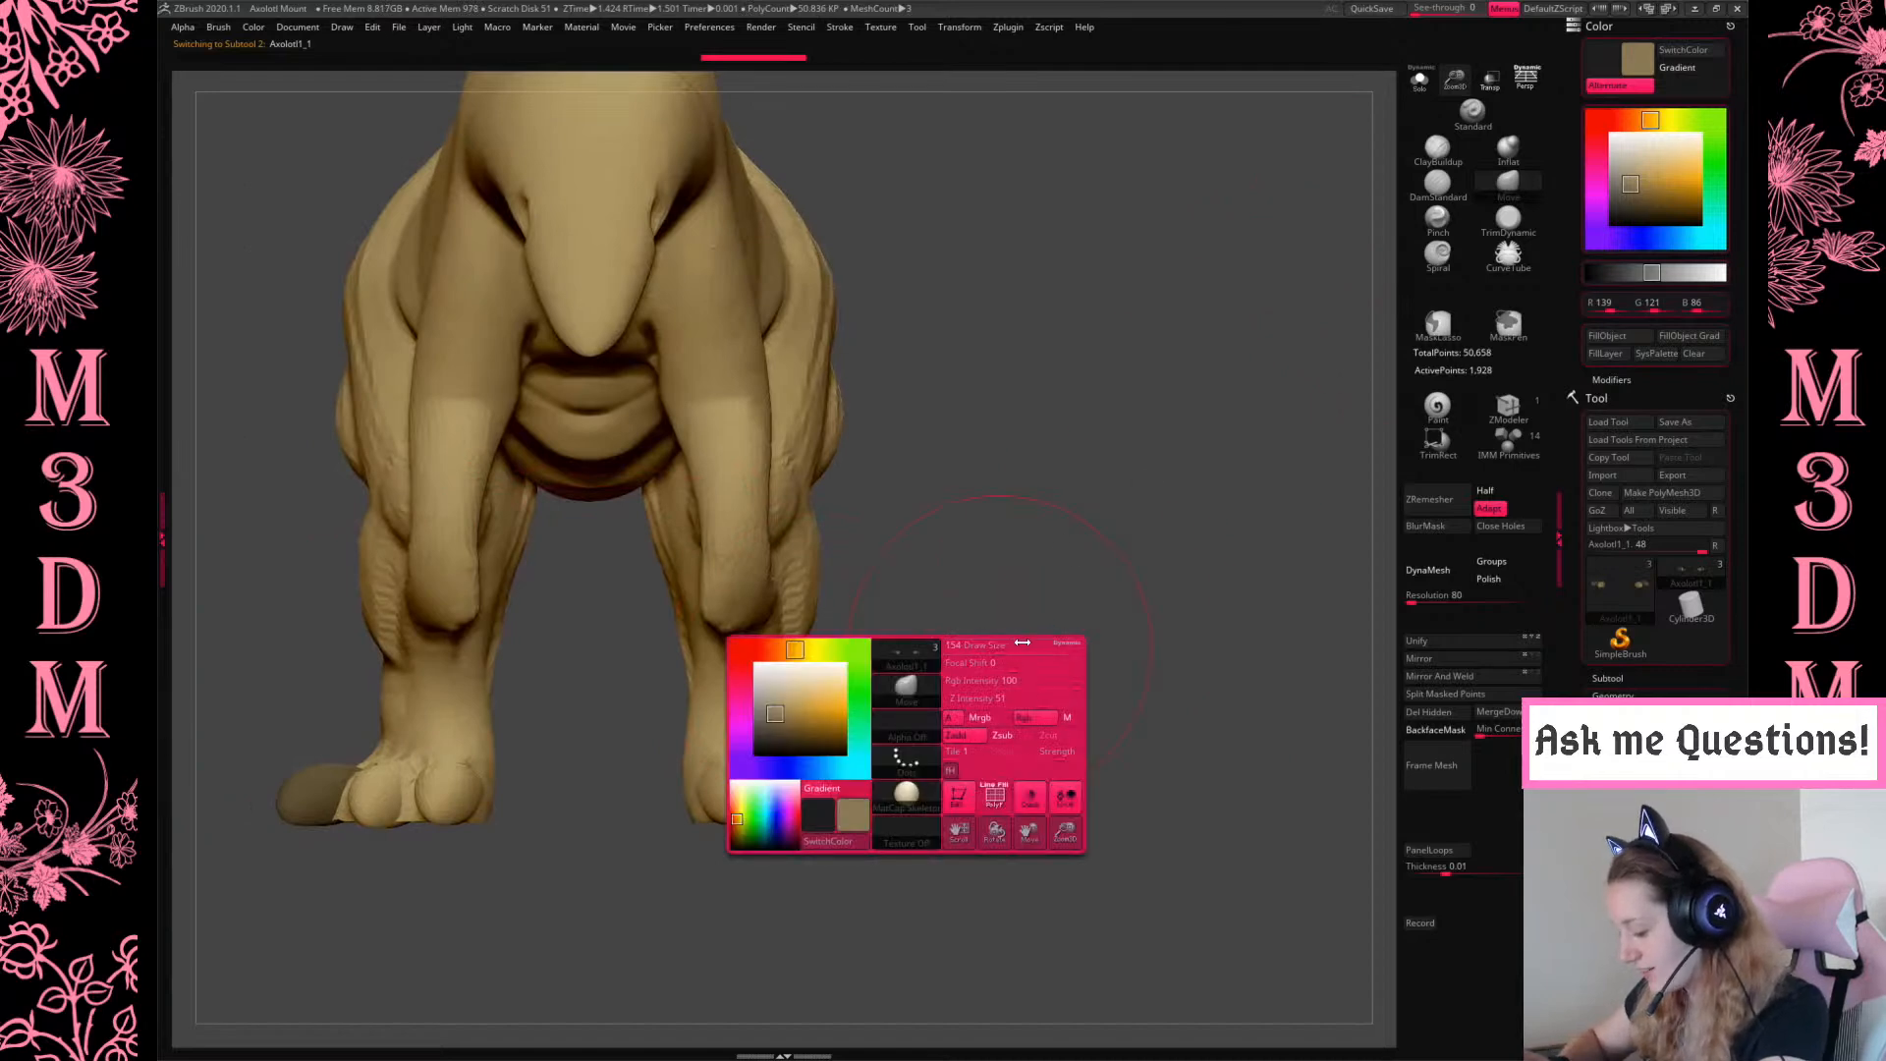
{"action": "mouse_move", "coordinate": [684, 908]}
{"action": "left_mouse_down", "text": "ctrl"}
{"action": "mouse_move", "coordinate": [897, 870]}
{"action": "mouse_move", "coordinate": [721, 791]}
{"action": "mouse_move", "coordinate": [714, 808]}
{"action": "left_mouse_up", "text": "ctrl"}
{"action": "mouse_move", "coordinate": [1151, 634]}
{"action": "left_mouse_down", "text": "ctrl"}
{"action": "mouse_move", "coordinate": [1189, 687]}
{"action": "mouse_move", "coordinate": [1031, 786]}
{"action": "left_mouse_up", "text": "ctrl"}
{"action": "left_click", "coordinate": [1419, 77]}
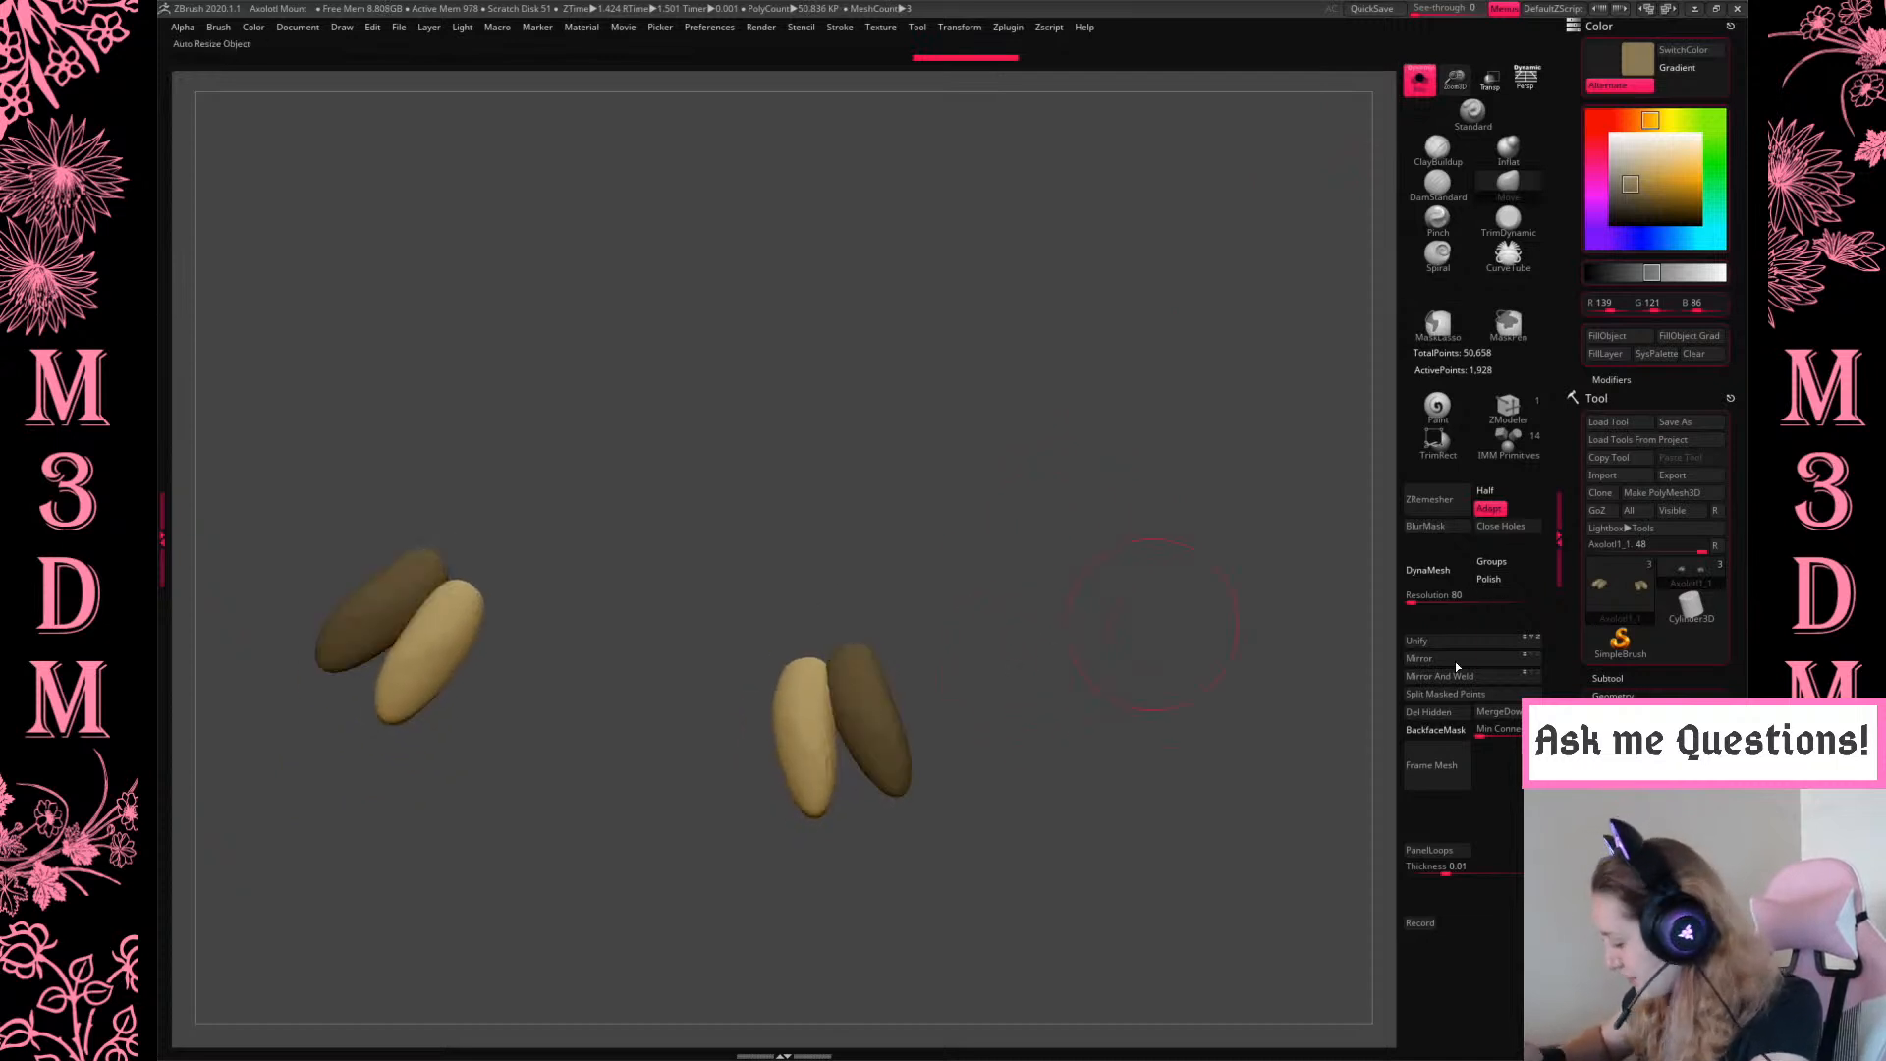
{"action": "left_click", "coordinate": [1453, 690]}
{"action": "left_click_drag", "start_coordinate": [1183, 658], "coordinate": [1157, 735]}
{"action": "left_click", "coordinate": [1419, 79]}
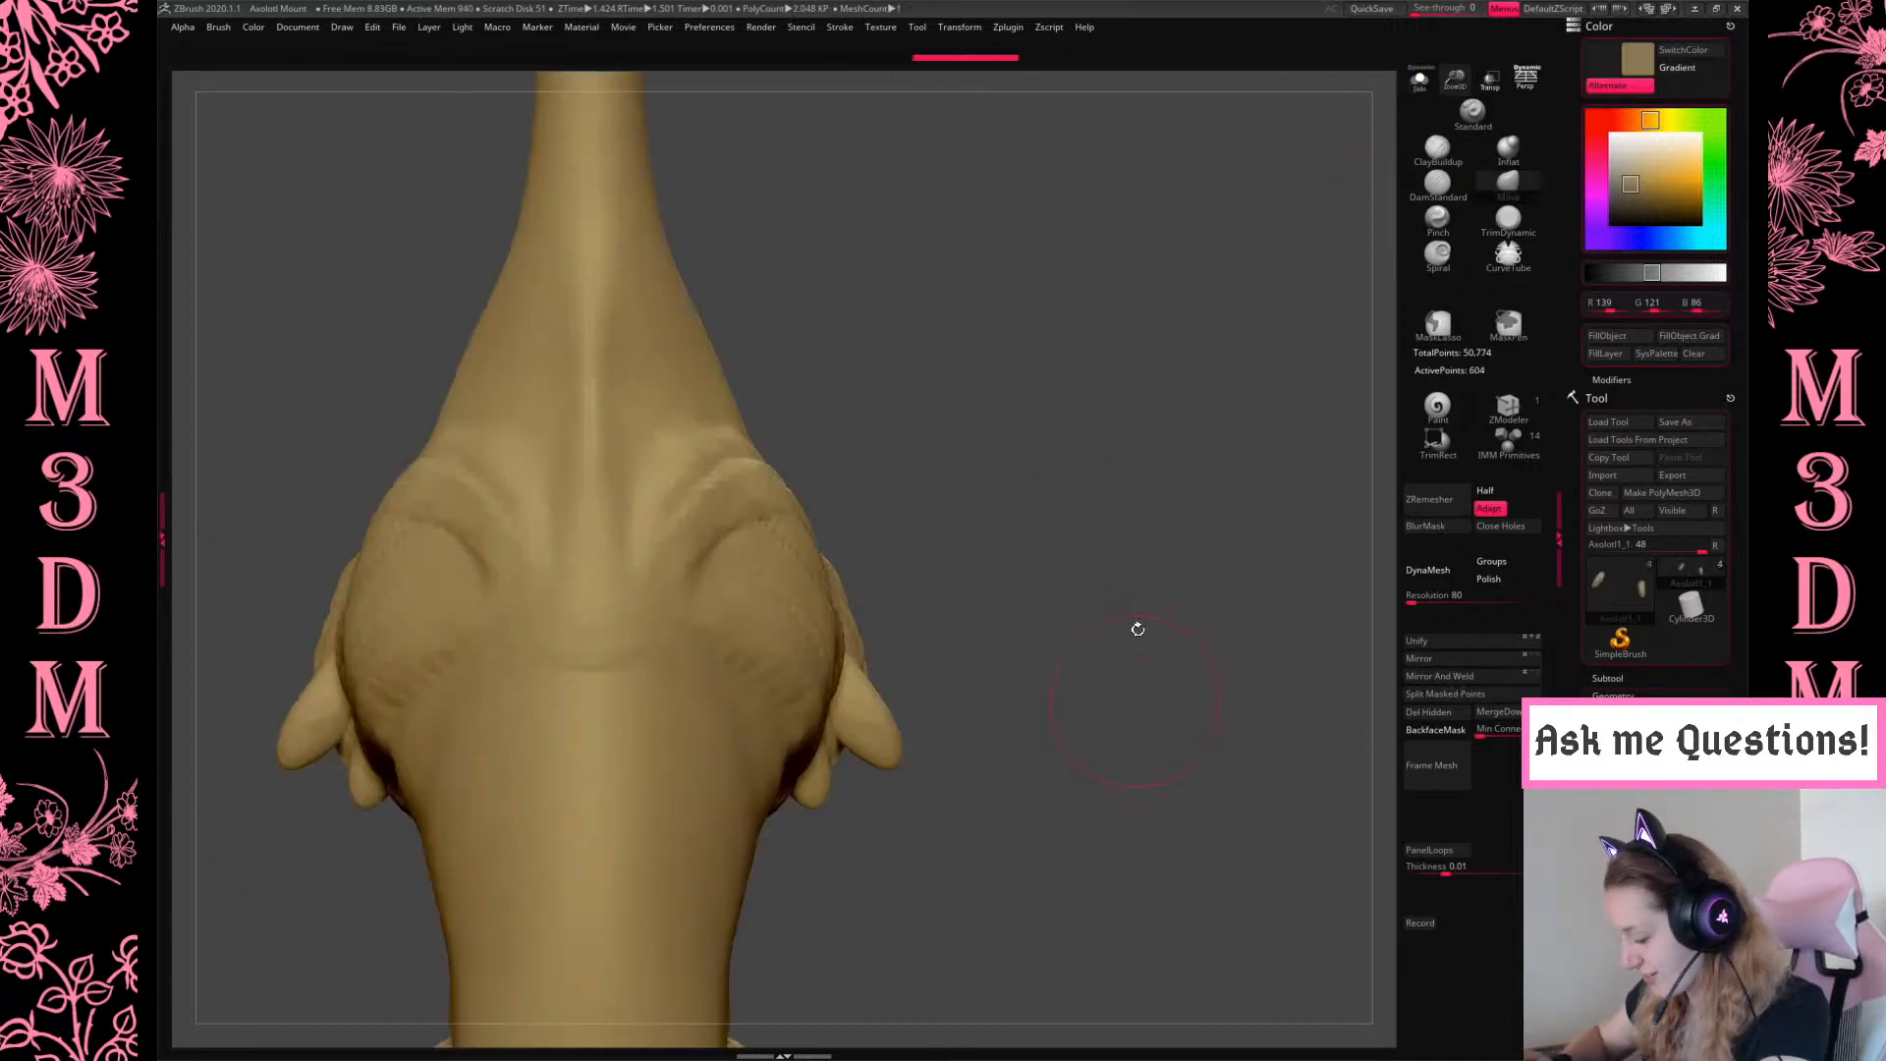
Try masking and reshaping the middle toes from the front, and undo the last stroke
{"action": "left_click_drag", "start_coordinate": [1139, 657], "coordinate": [1169, 514], "text": "shift"}
{"action": "right_click", "coordinate": [1179, 652]}
{"action": "left_click", "coordinate": [1510, 320]}
{"action": "mouse_move", "coordinate": [651, 899]}
{"action": "left_mouse_down", "text": "ctrl"}
{"action": "mouse_move", "coordinate": [934, 820]}
{"action": "mouse_move", "coordinate": [1009, 821]}
{"action": "left_mouse_up", "text": "ctrl"}
{"action": "right_click", "coordinate": [1050, 711]}
{"action": "left_click_drag", "start_coordinate": [798, 757], "coordinate": [800, 727]}
{"action": "key", "text": "ctrl+z"}
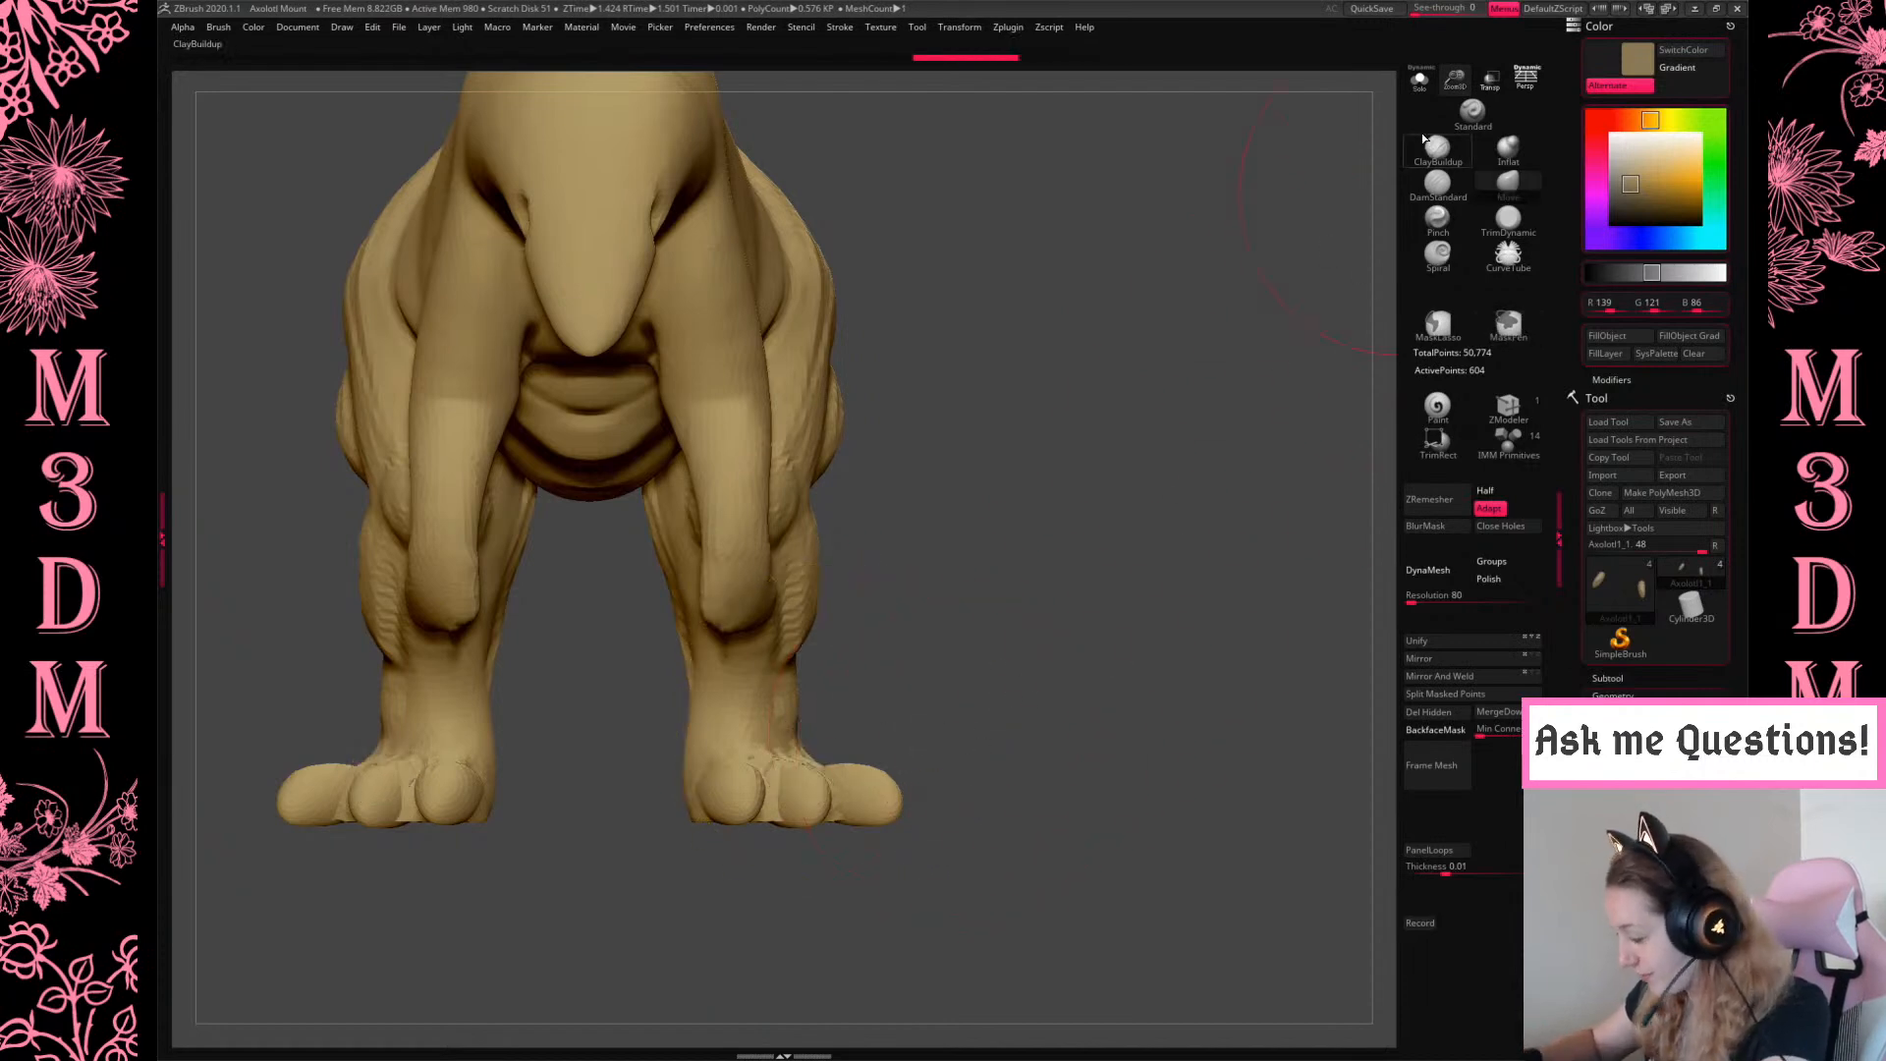
{"action": "left_click", "coordinate": [1420, 79]}
{"action": "left_click_drag", "start_coordinate": [1166, 475], "coordinate": [1240, 496]}
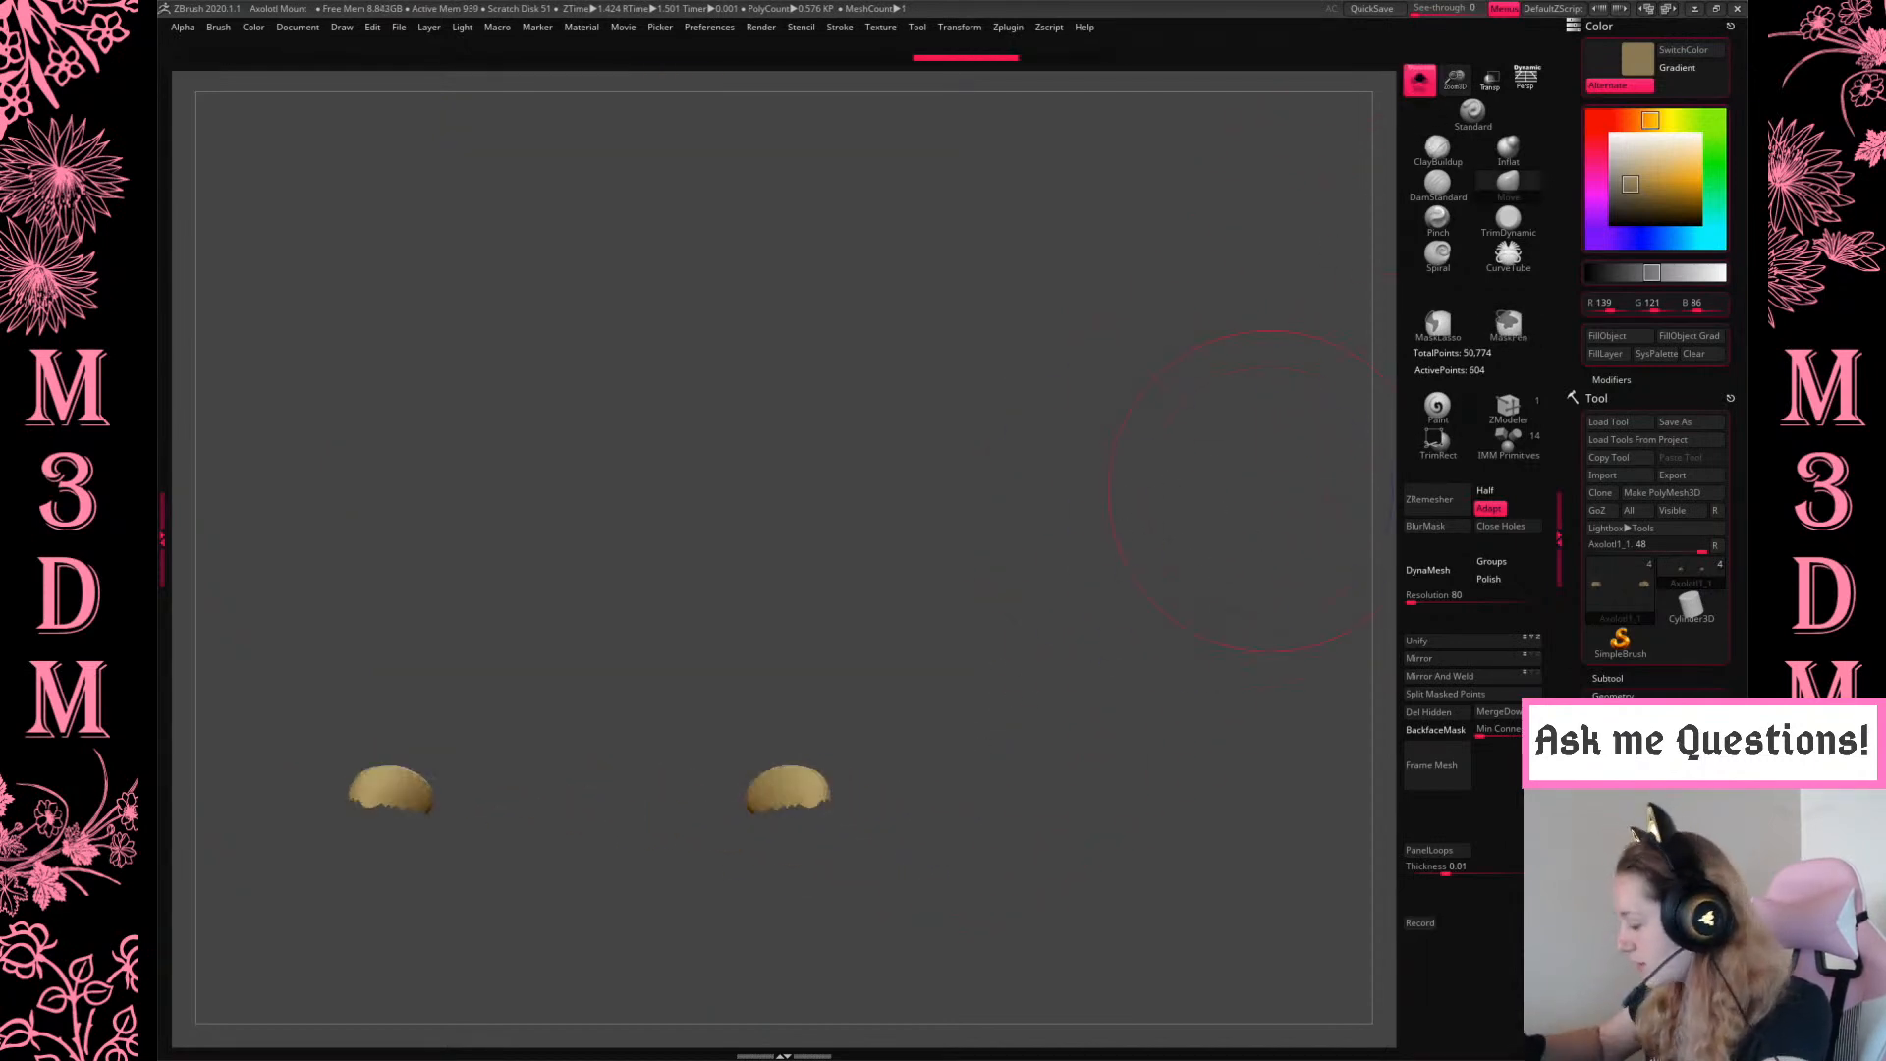
{"action": "left_click_drag", "start_coordinate": [894, 686], "coordinate": [771, 855], "text": "ctrl"}
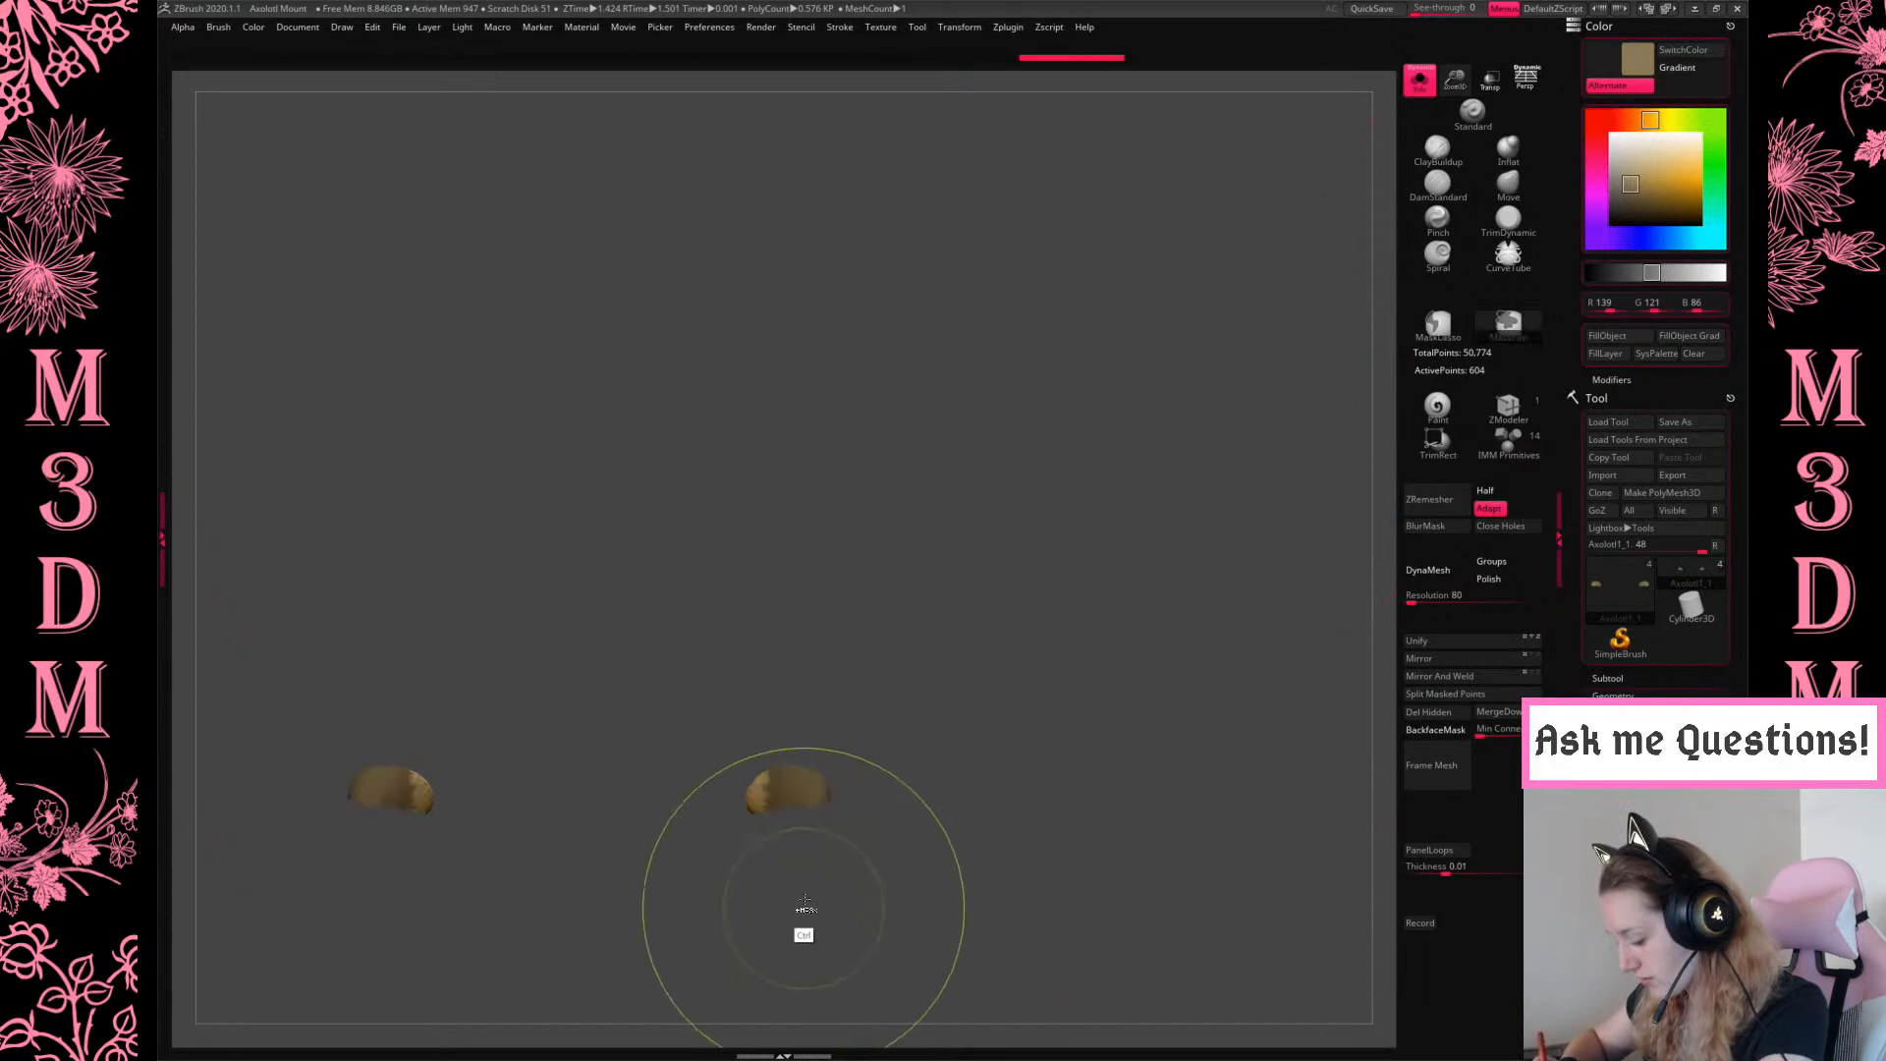
{"action": "left_click_drag", "start_coordinate": [919, 704], "coordinate": [1049, 699], "text": "ctrl"}
Undo the recent toe changes, split the masked outer toes off again and show the whole creature
{"action": "key", "text": "ctrl+z"}
{"action": "key", "text": "ctrl+z"}
{"action": "key", "text": "ctrl+z"}
{"action": "left_click_drag", "start_coordinate": [1001, 702], "coordinate": [1004, 776]}
{"action": "key", "text": "ctrl+z"}
{"action": "left_click_drag", "start_coordinate": [1170, 724], "coordinate": [1262, 604]}
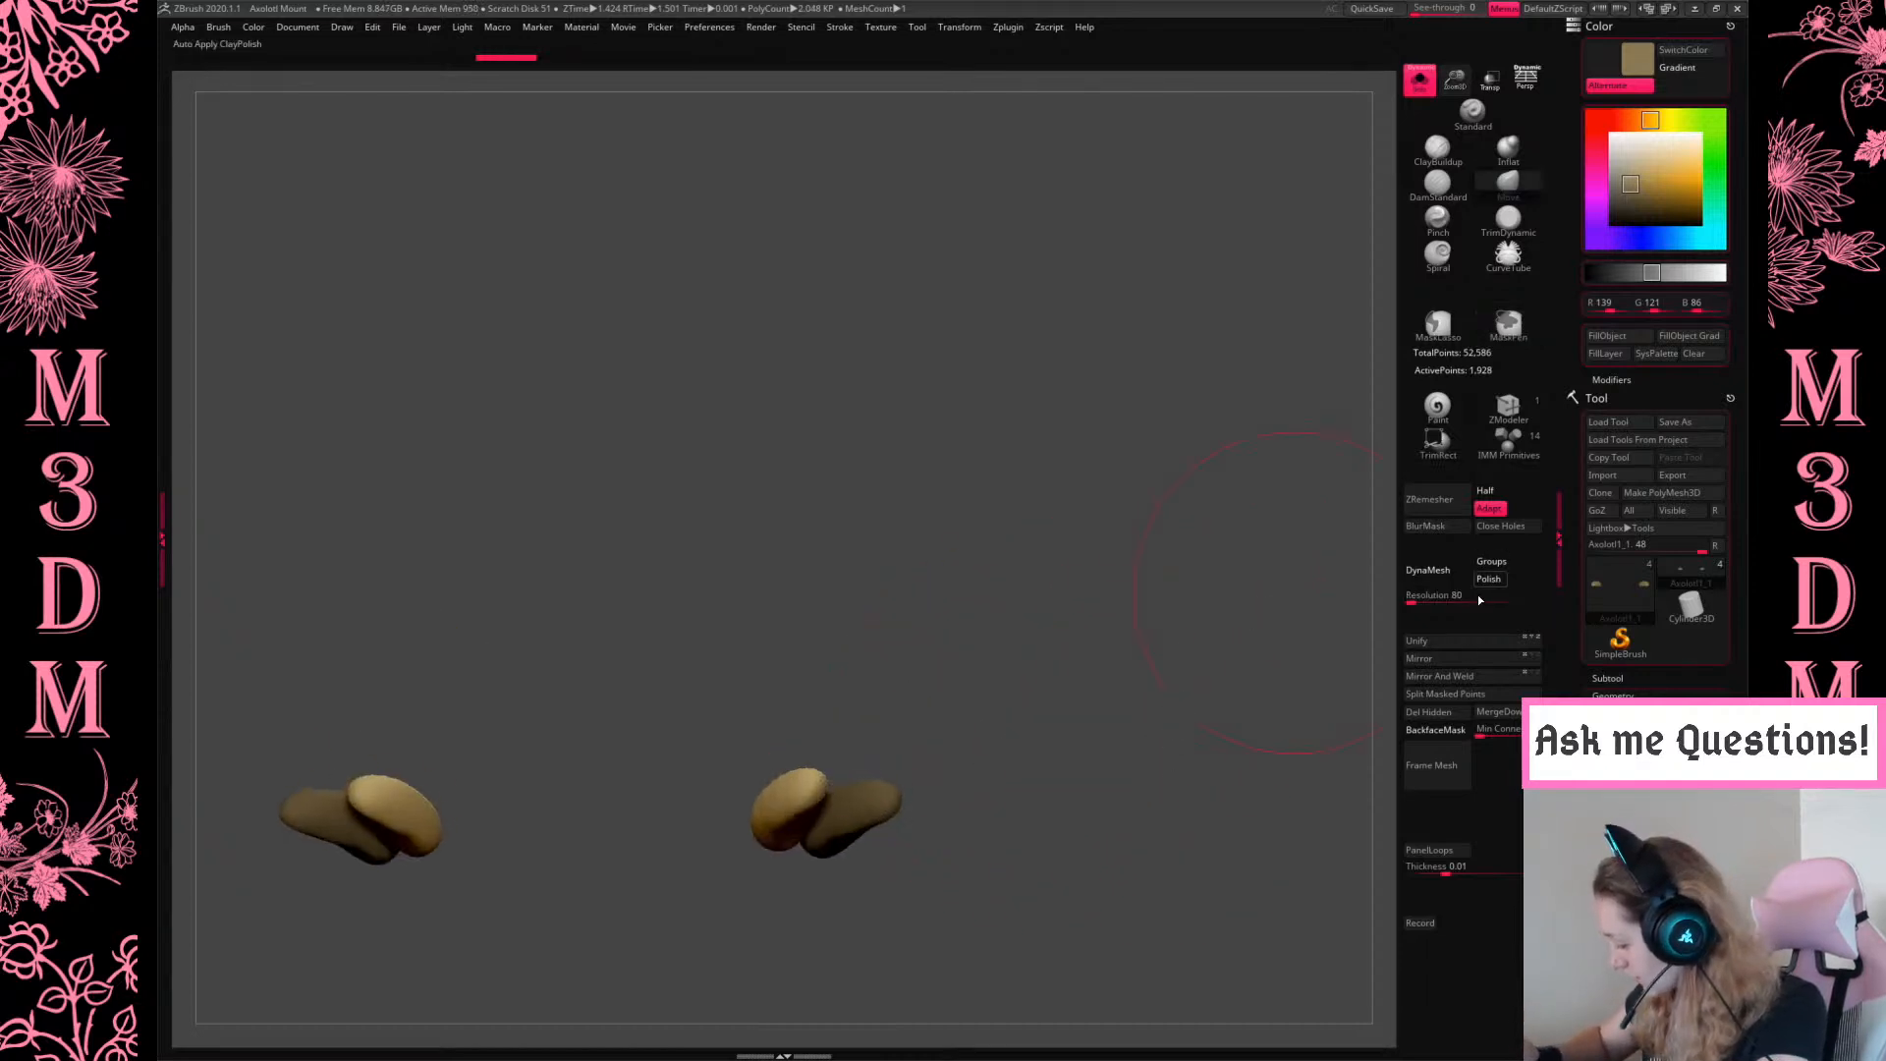
{"action": "left_click", "coordinate": [1446, 694]}
{"action": "left_click", "coordinate": [1420, 79]}
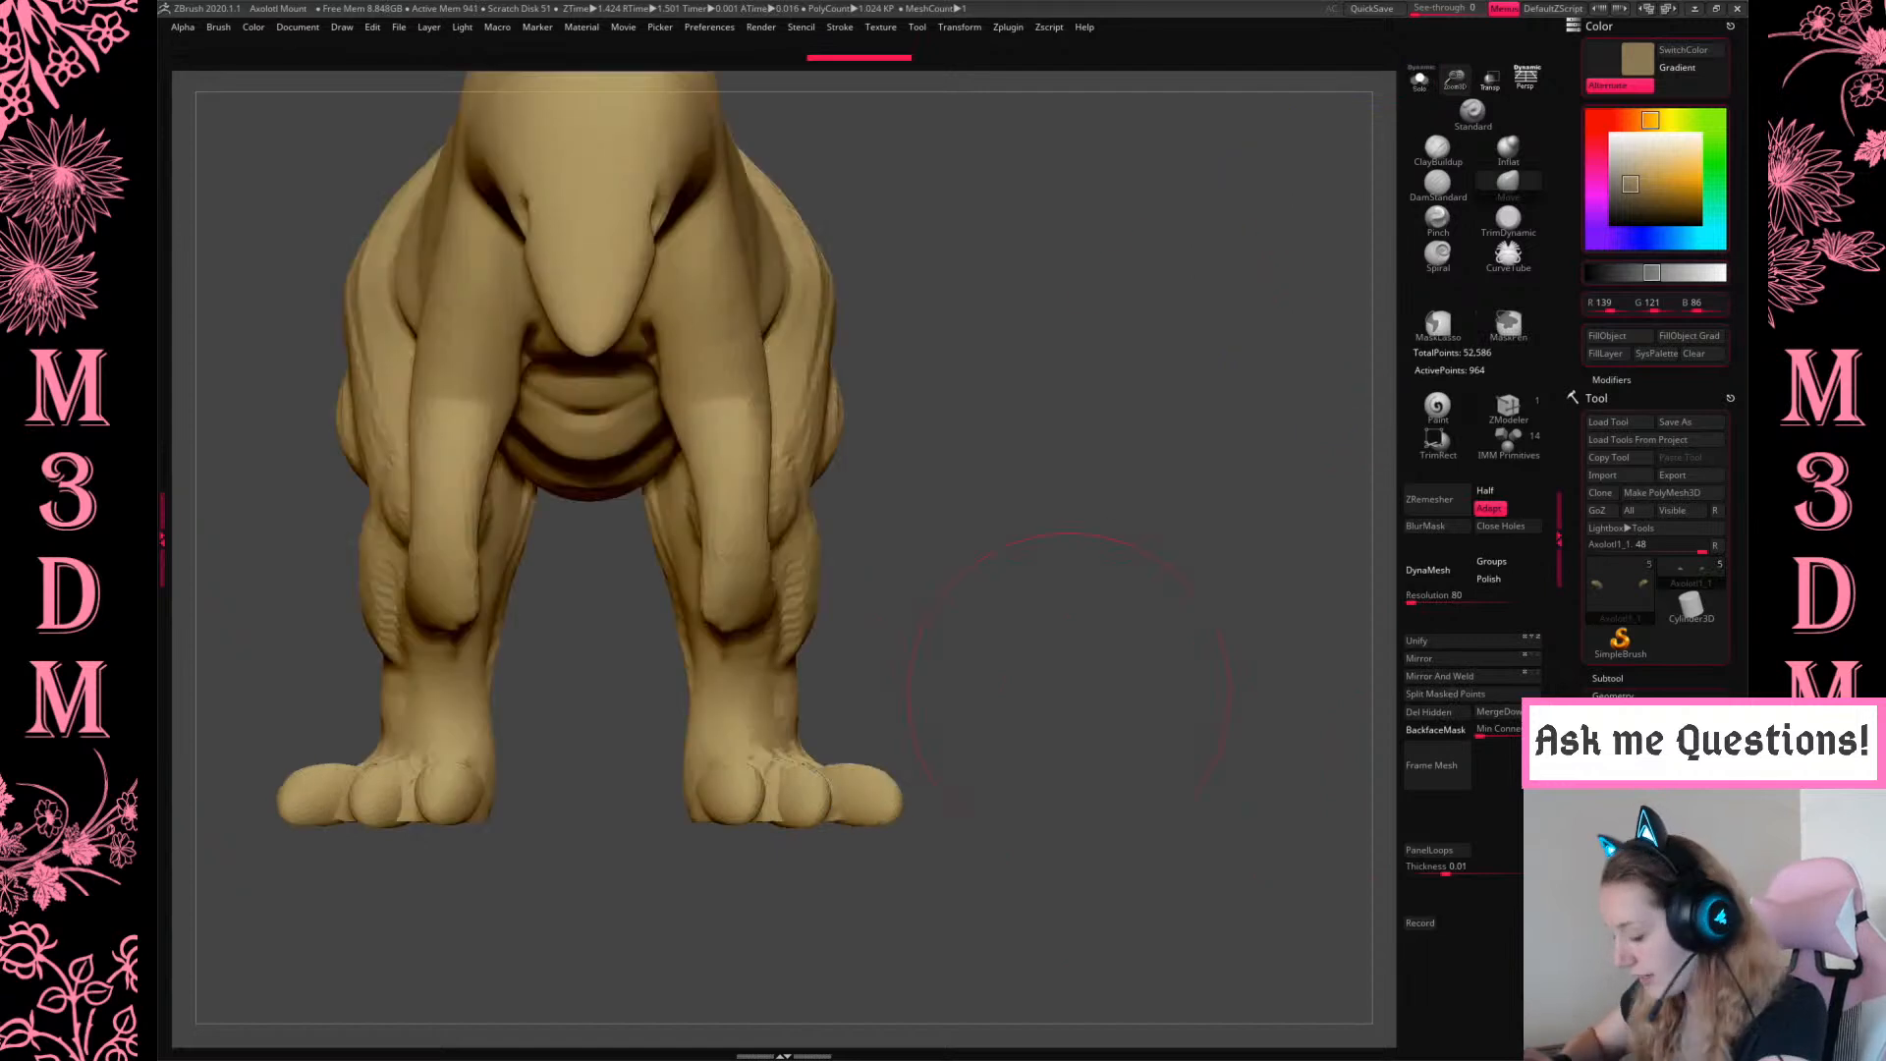
{"action": "key", "text": "w"}
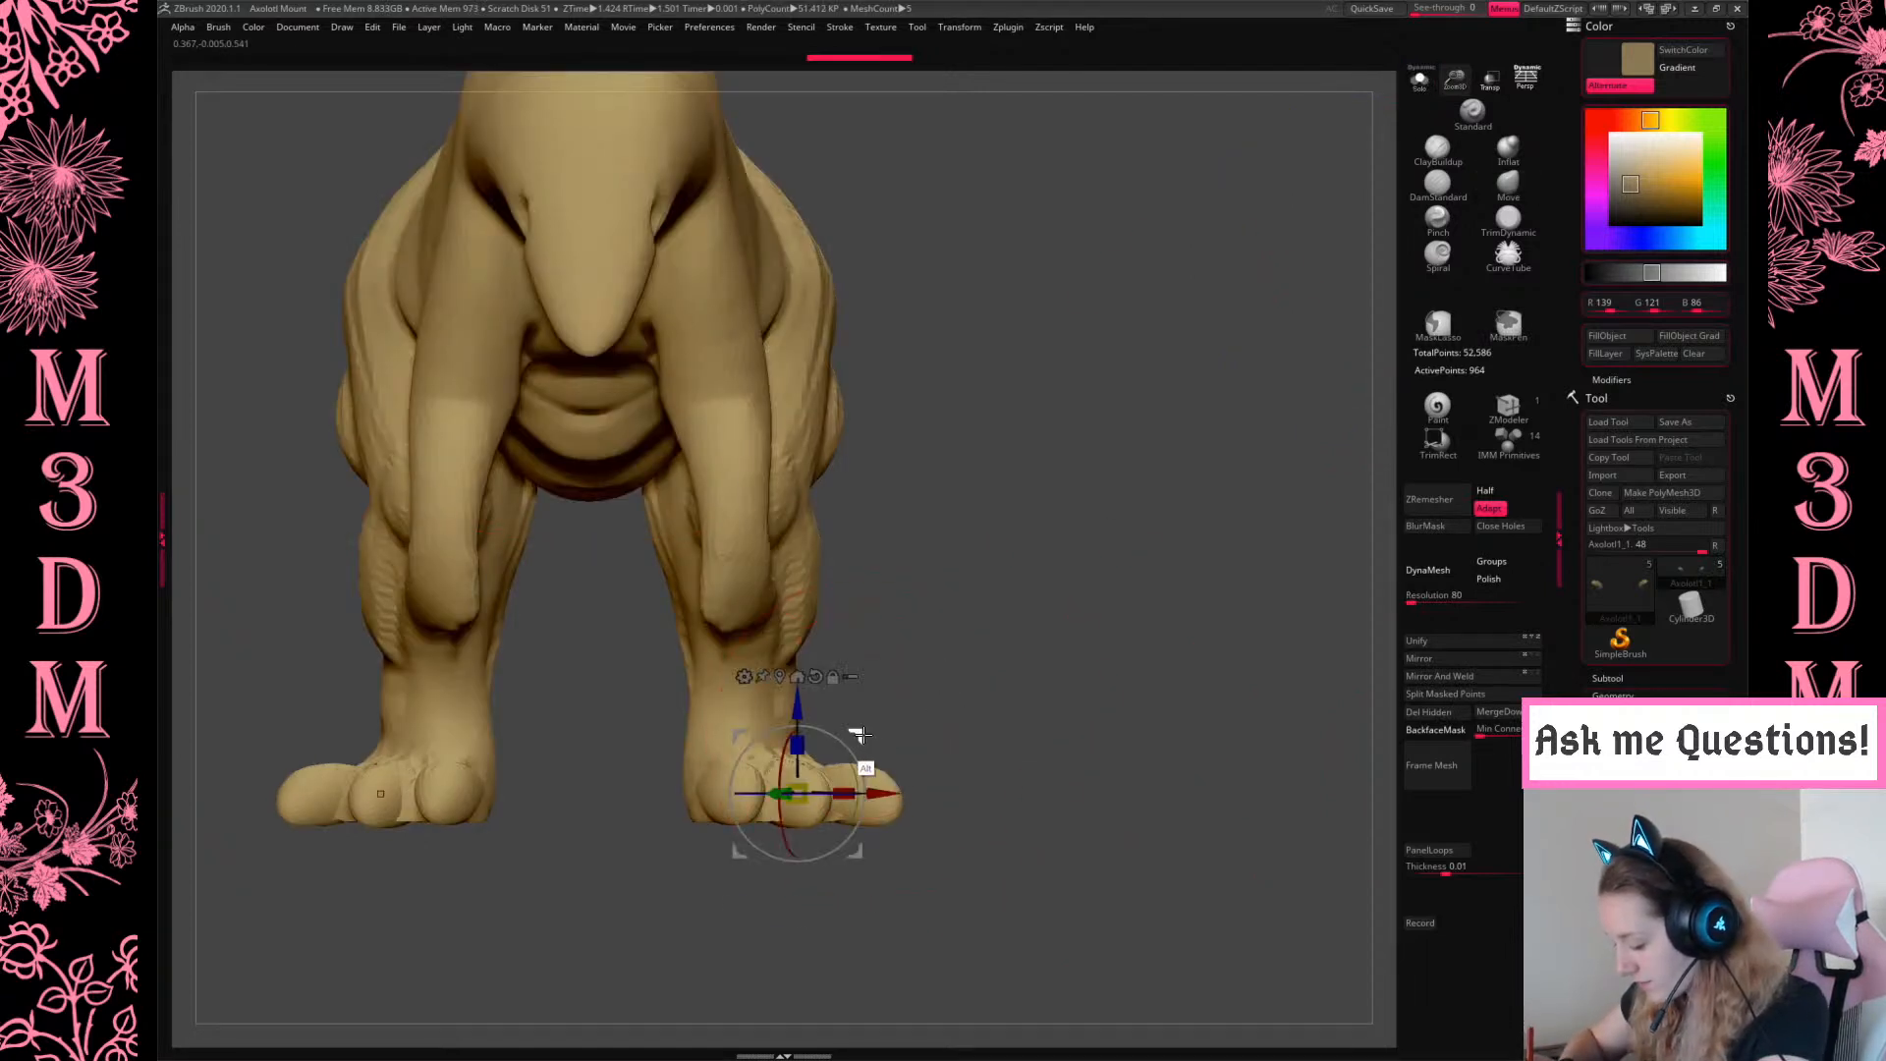
{"action": "left_click", "coordinate": [808, 797], "text": "ctrl"}
{"action": "left_click_drag", "start_coordinate": [1303, 810], "coordinate": [1326, 845], "text": "ctrl"}
{"action": "key", "text": "q"}
{"action": "key", "text": "w"}
{"action": "key", "text": "q"}
{"action": "left_click", "coordinate": [682, 866], "text": "ctrl"}
{"action": "left_click", "coordinate": [853, 788], "text": "ctrl"}
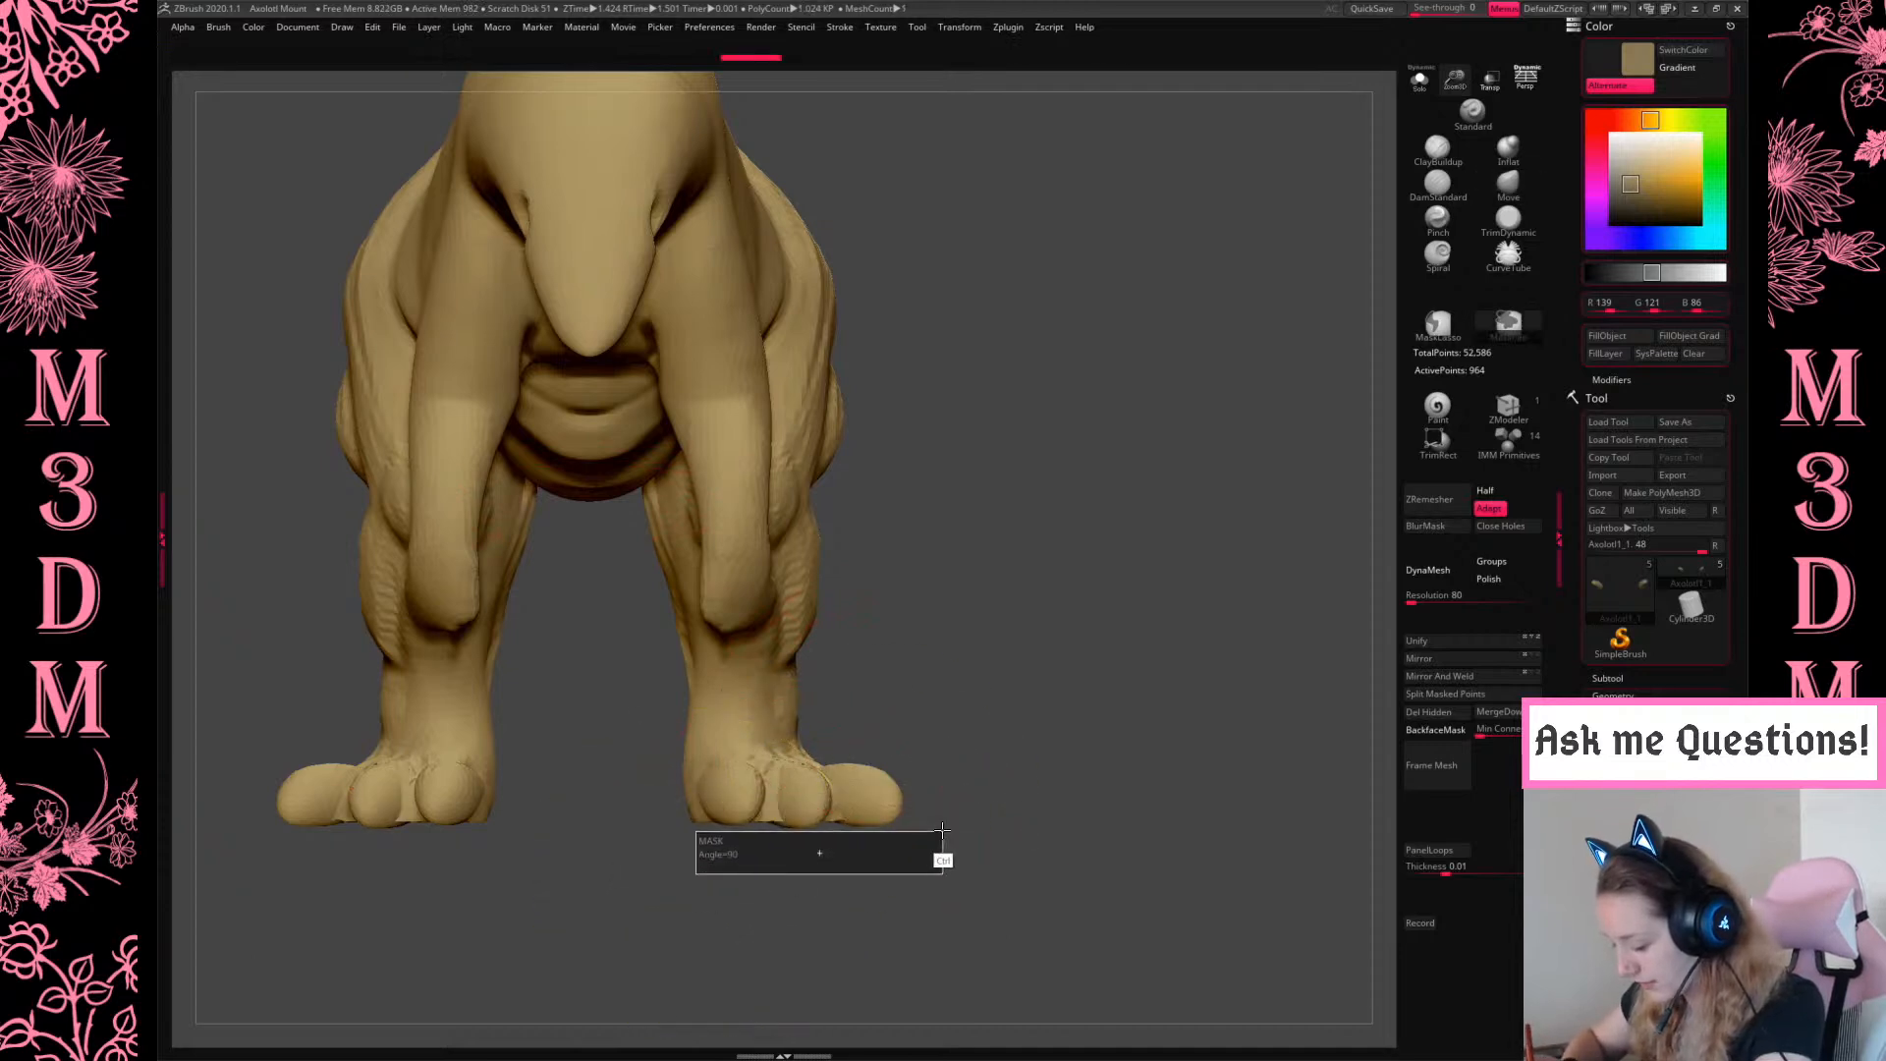
Reshape the middle toes of the hind feet with the Move brush from the front and three-quarter views
{"action": "key", "text": "space"}
{"action": "left_click_drag", "start_coordinate": [934, 703], "coordinate": [948, 700]}
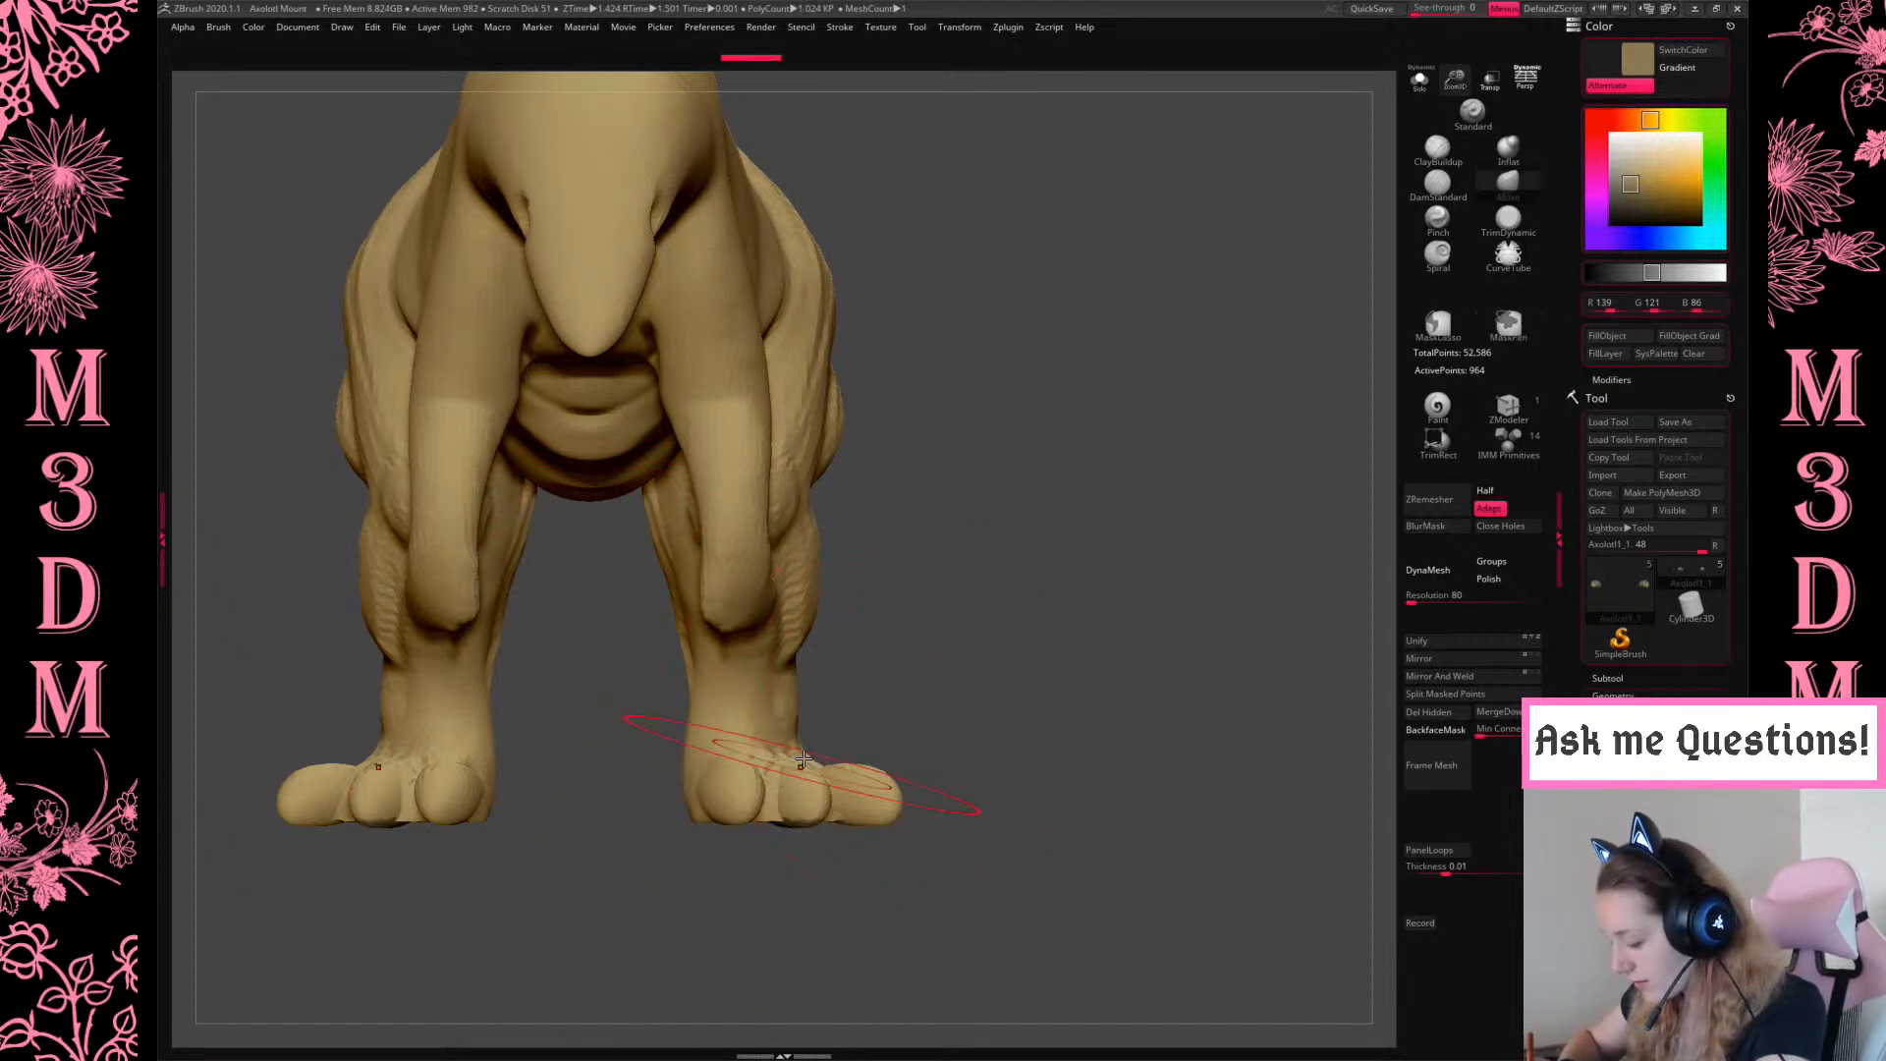
{"action": "left_click_drag", "start_coordinate": [1064, 640], "coordinate": [1092, 737]}
{"action": "key", "text": "space"}
{"action": "mouse_move", "coordinate": [857, 770]}
{"action": "left_mouse_down"}
{"action": "mouse_move", "coordinate": [873, 764]}
{"action": "mouse_move", "coordinate": [846, 761]}
{"action": "left_mouse_up"}
{"action": "left_click_drag", "start_coordinate": [840, 690], "coordinate": [832, 716]}
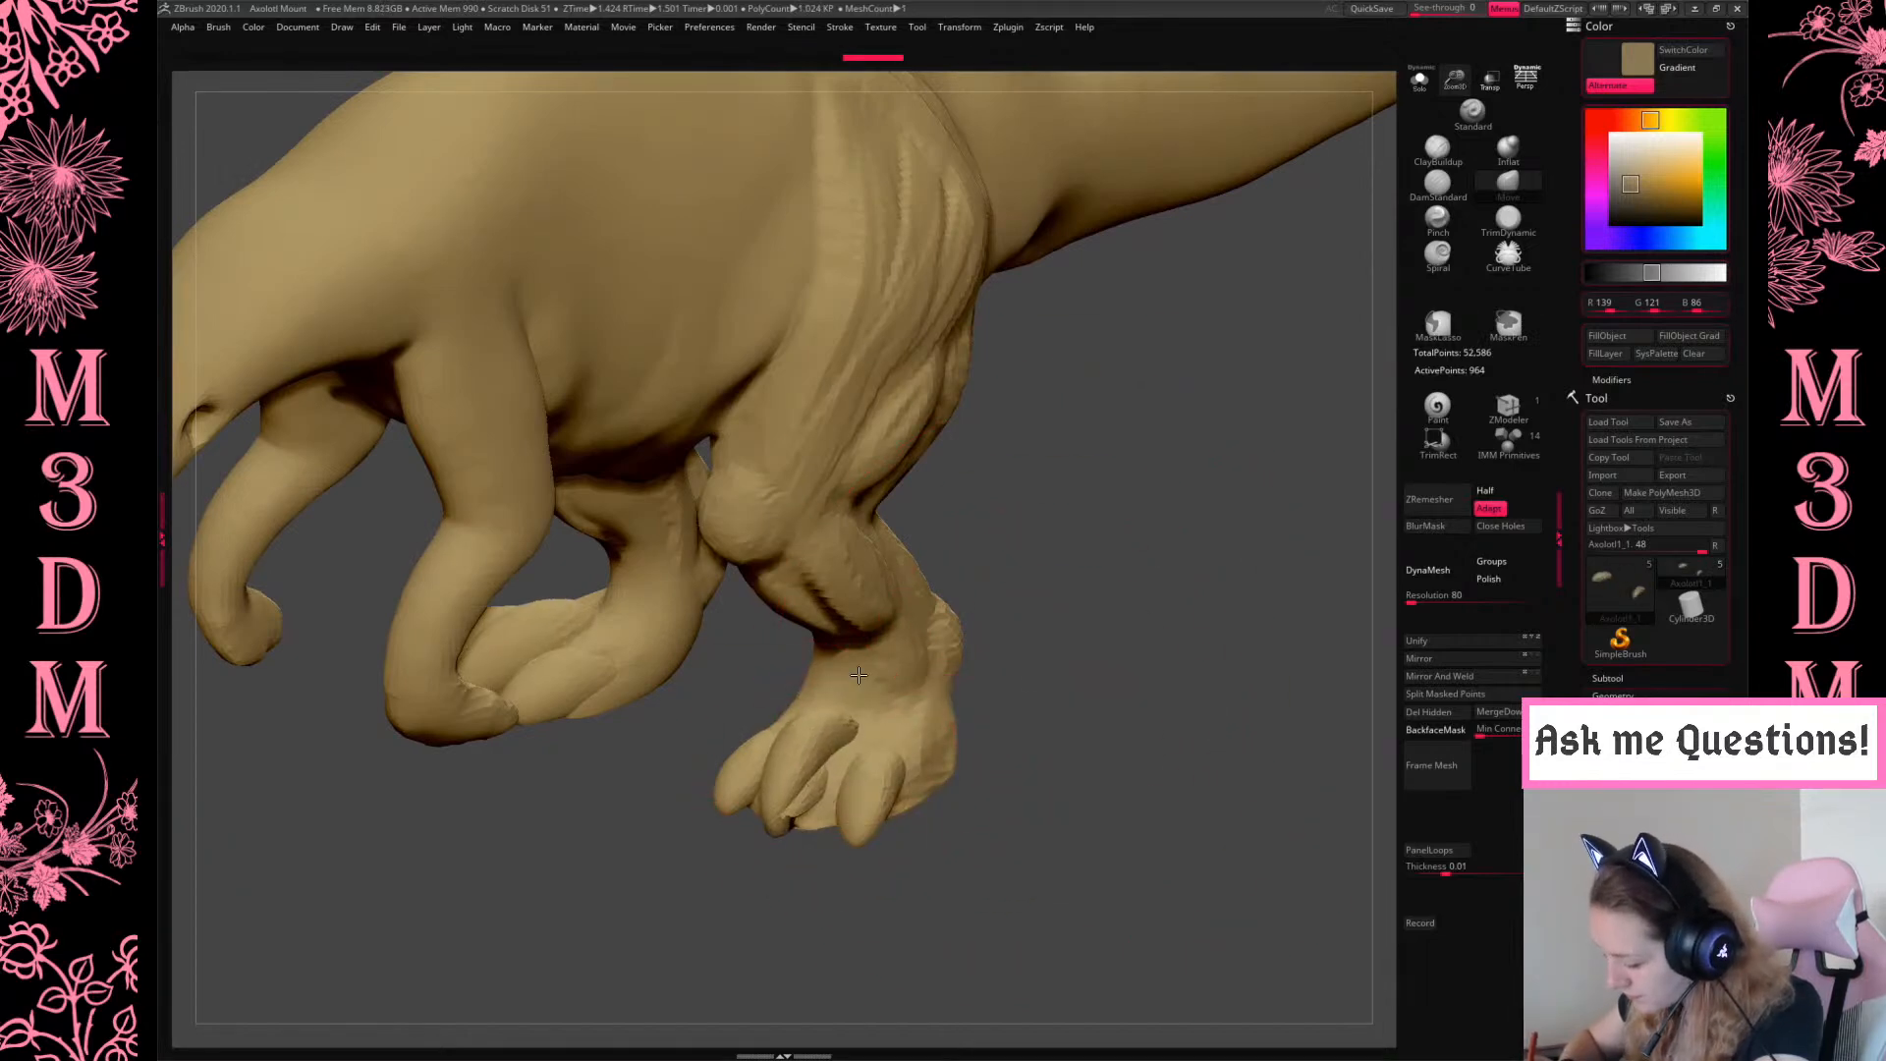
Refine the middle toes' side profile with the Move brush and trim their undersides level with the sole
{"action": "left_click_drag", "start_coordinate": [1134, 681], "coordinate": [1062, 685], "text": "shift"}
{"action": "left_click_drag", "start_coordinate": [798, 755], "coordinate": [800, 744]}
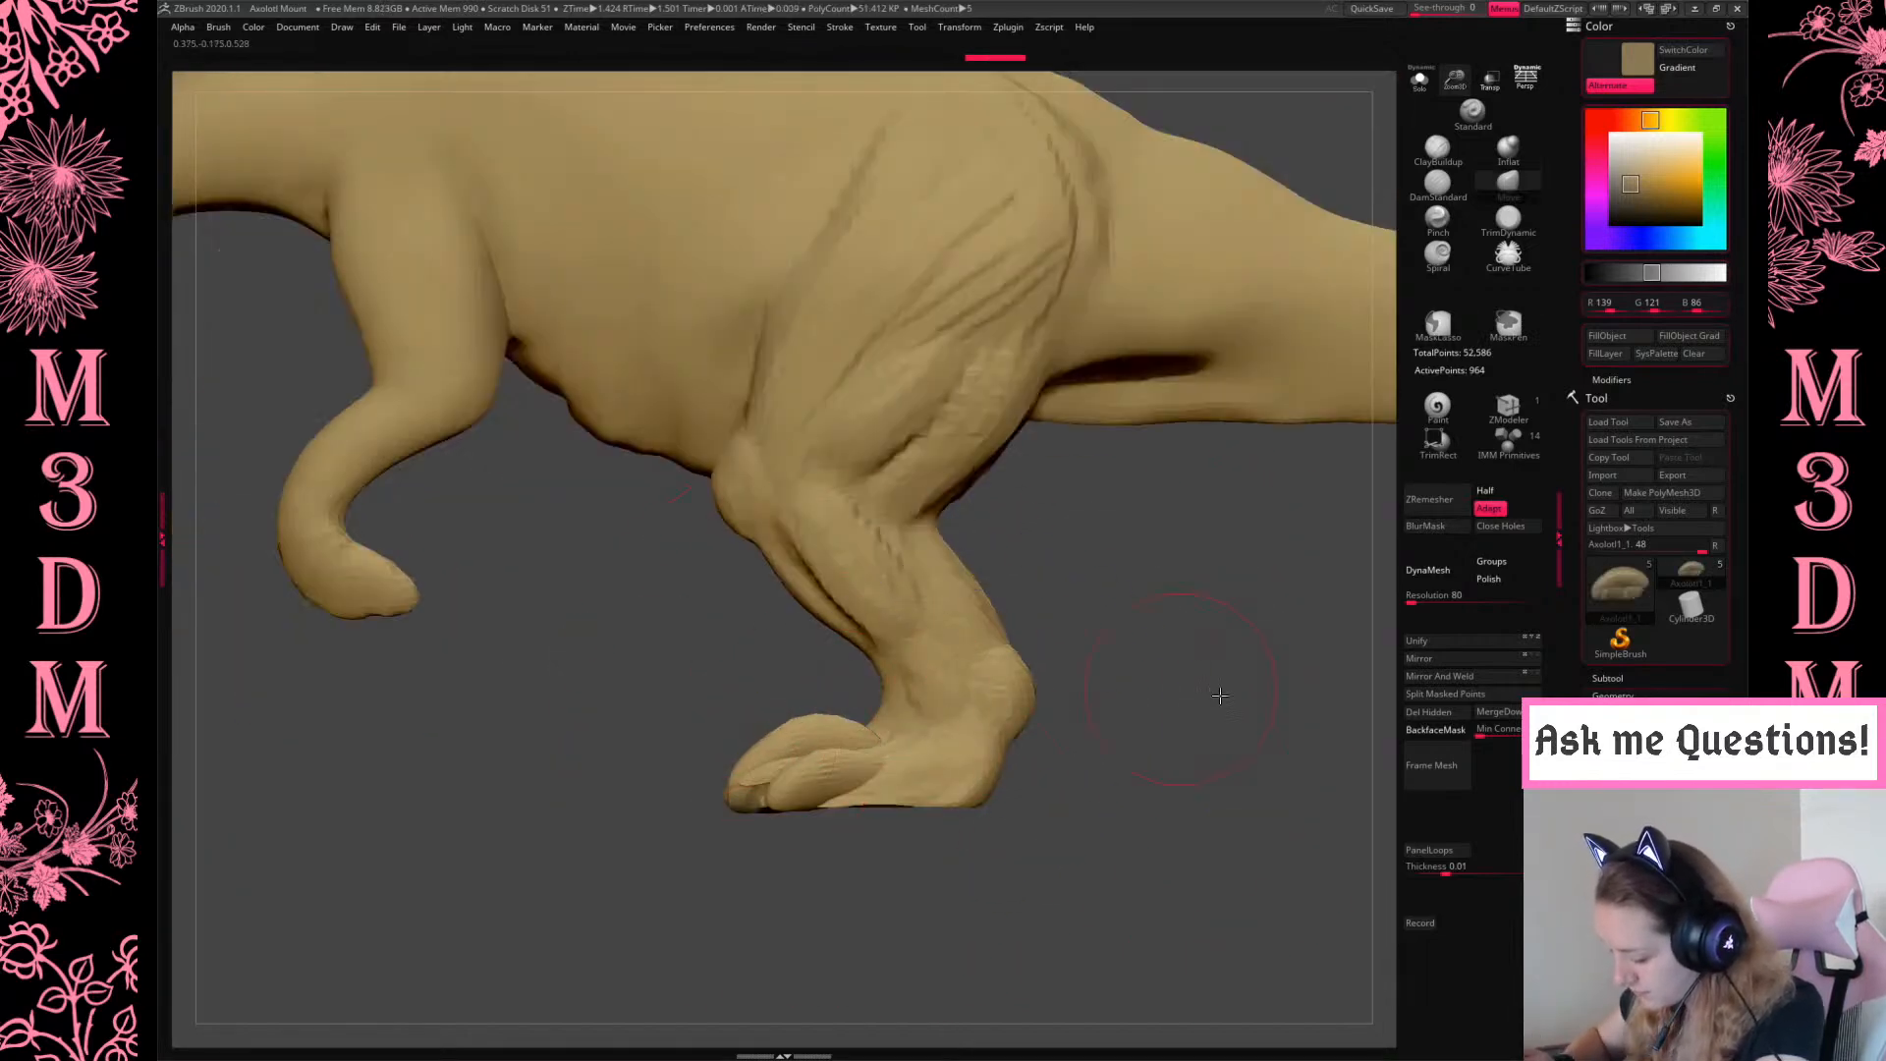
{"action": "left_click_drag", "start_coordinate": [1212, 694], "coordinate": [1299, 695]}
{"action": "mouse_move", "coordinate": [779, 779]}
{"action": "left_mouse_down"}
{"action": "mouse_move", "coordinate": [762, 767]}
{"action": "mouse_move", "coordinate": [792, 756]}
{"action": "left_mouse_up"}
{"action": "left_click_drag", "start_coordinate": [1027, 734], "coordinate": [938, 744], "text": "shift"}
{"action": "mouse_move", "coordinate": [766, 775]}
{"action": "left_mouse_down"}
{"action": "mouse_move", "coordinate": [752, 767]}
{"action": "mouse_move", "coordinate": [806, 780]}
{"action": "mouse_move", "coordinate": [915, 740]}
{"action": "left_mouse_up"}
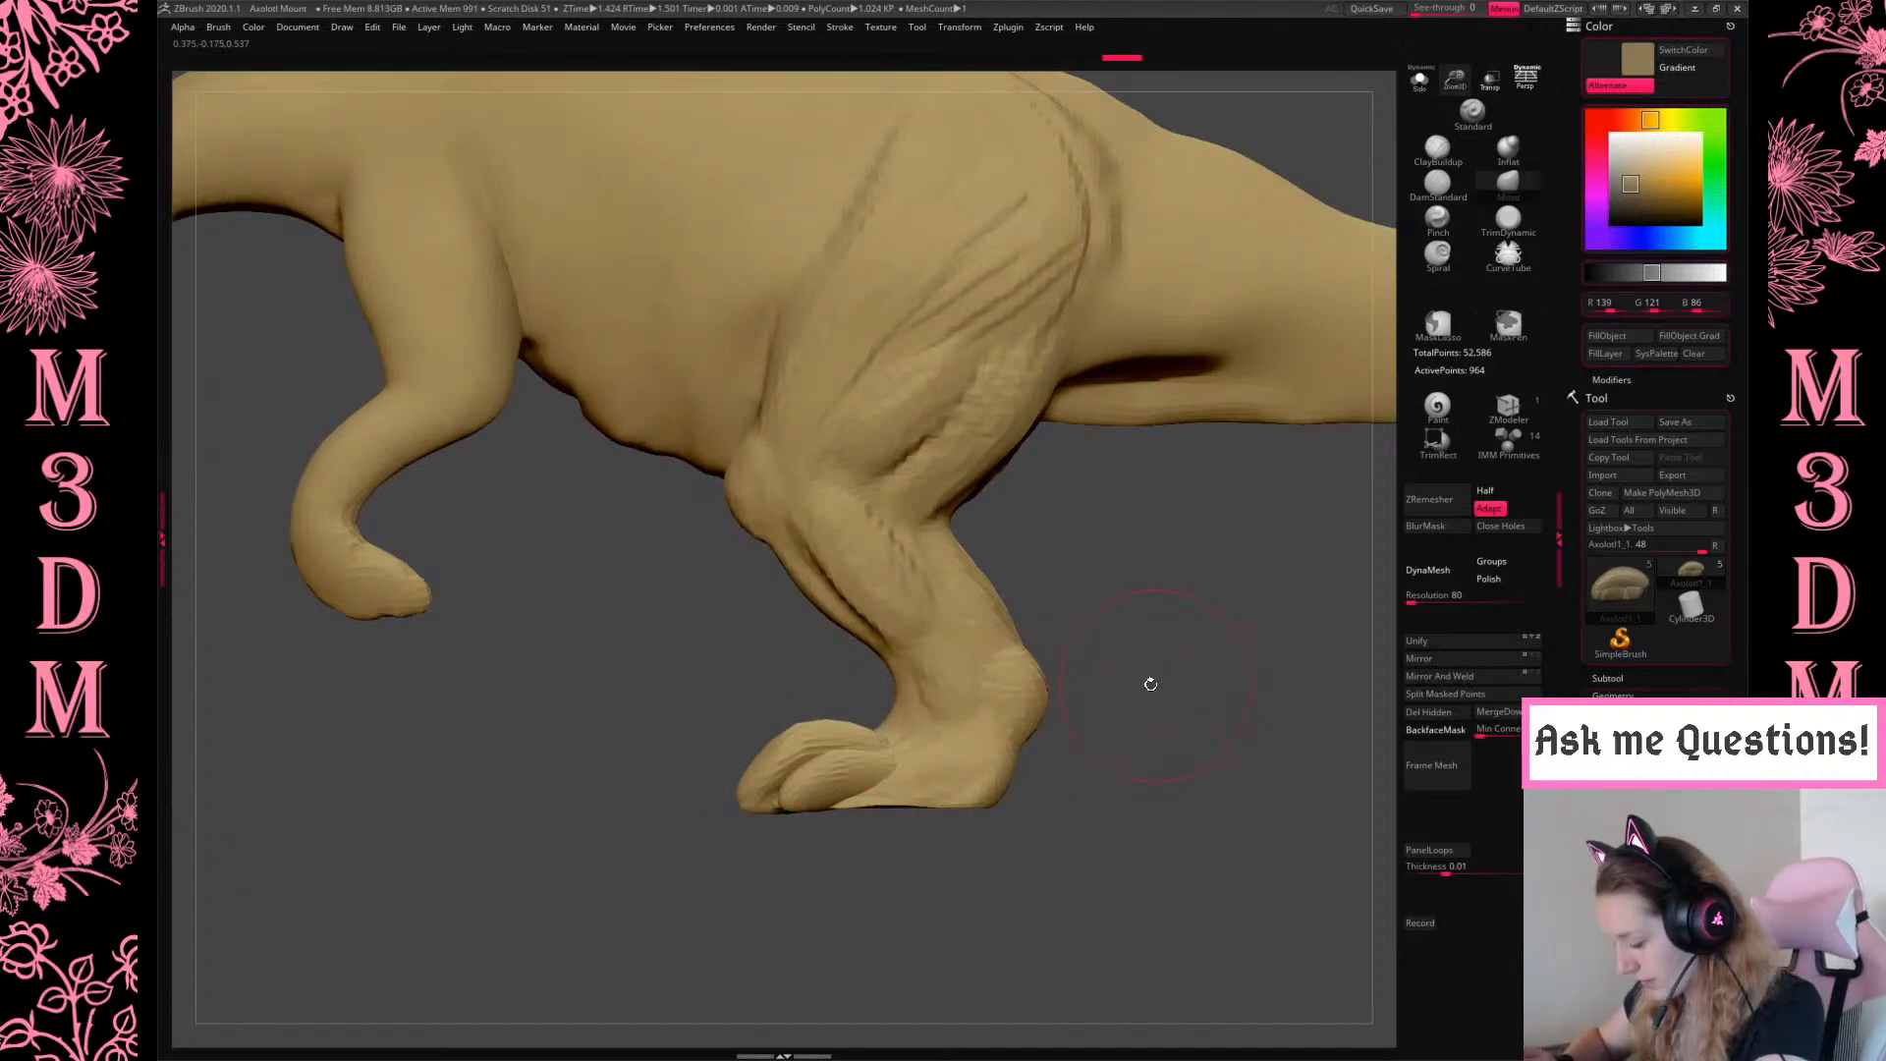
{"action": "mouse_move", "coordinate": [710, 851]}
{"action": "left_mouse_down", "text": "ctrl"}
{"action": "mouse_move", "coordinate": [1022, 830]}
{"action": "mouse_move", "coordinate": [1061, 804]}
{"action": "left_mouse_up", "text": "ctrl"}
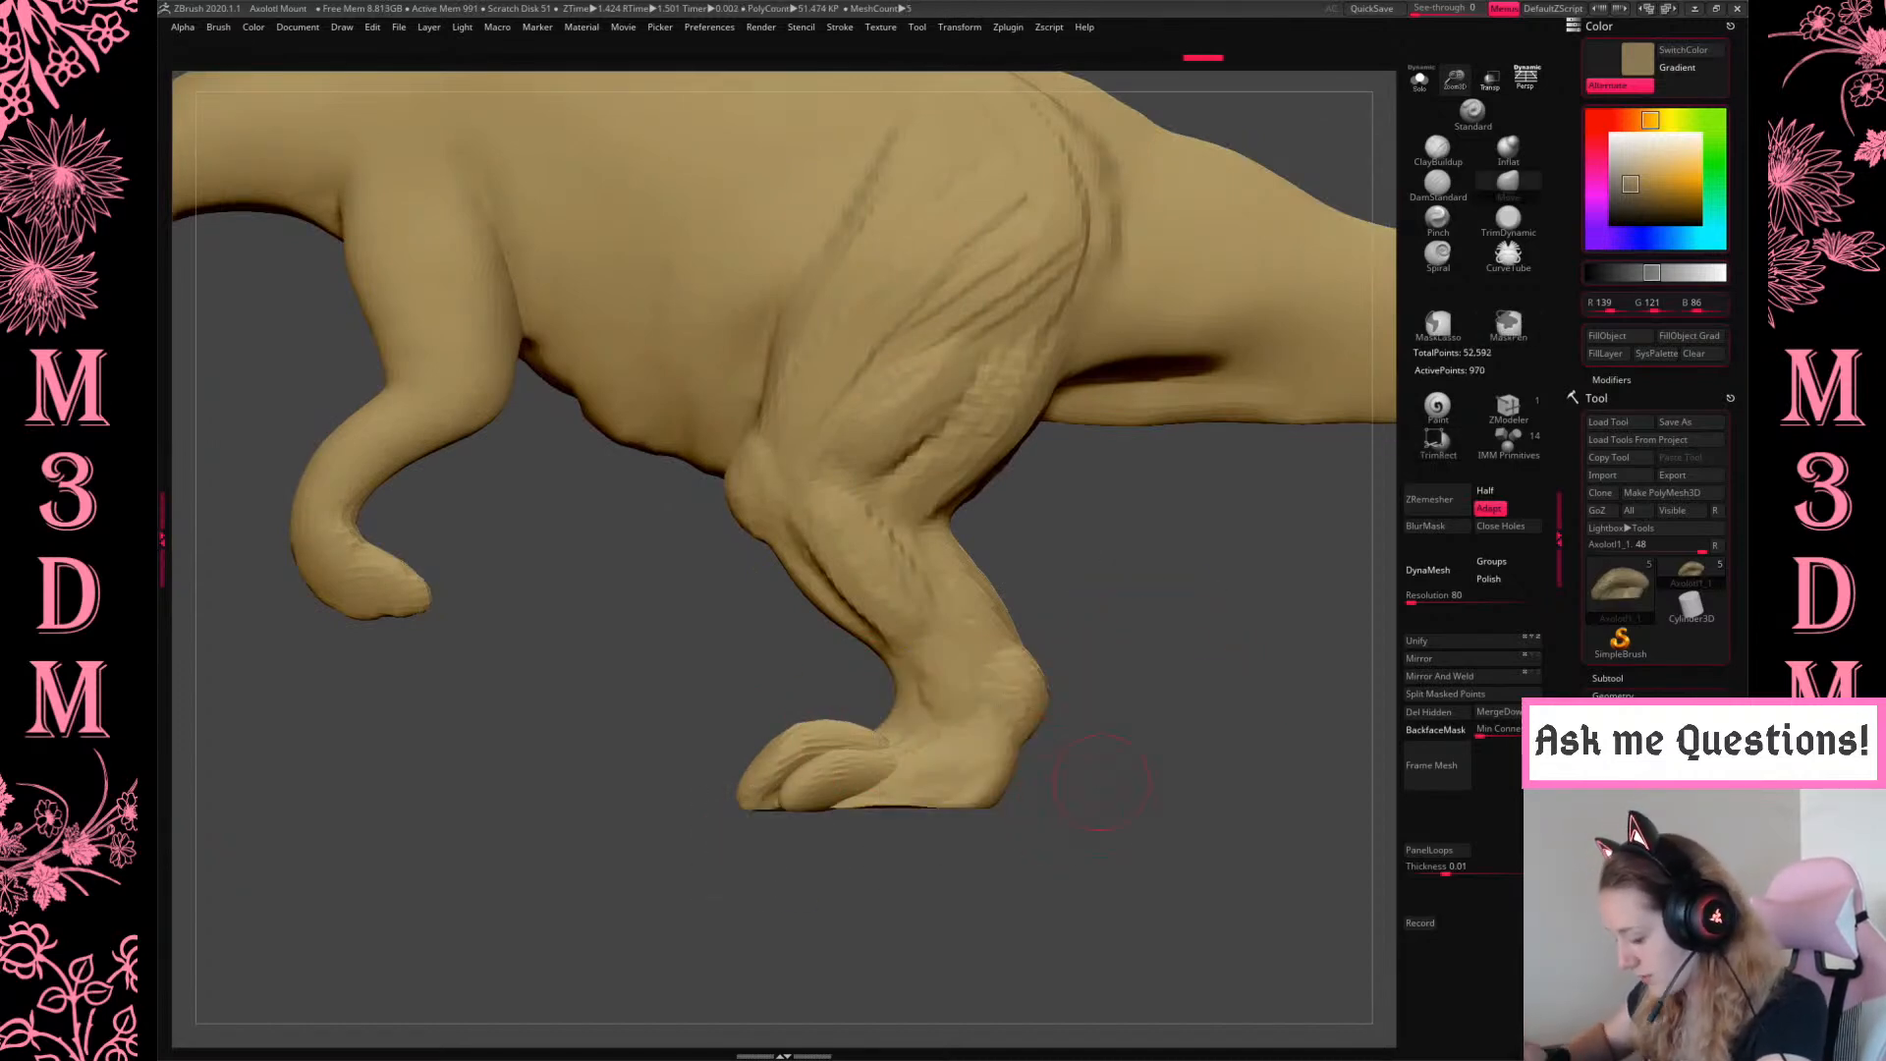
Find the redundant short toe pair among the subtools and delete it
{"action": "left_click", "coordinate": [1604, 678]}
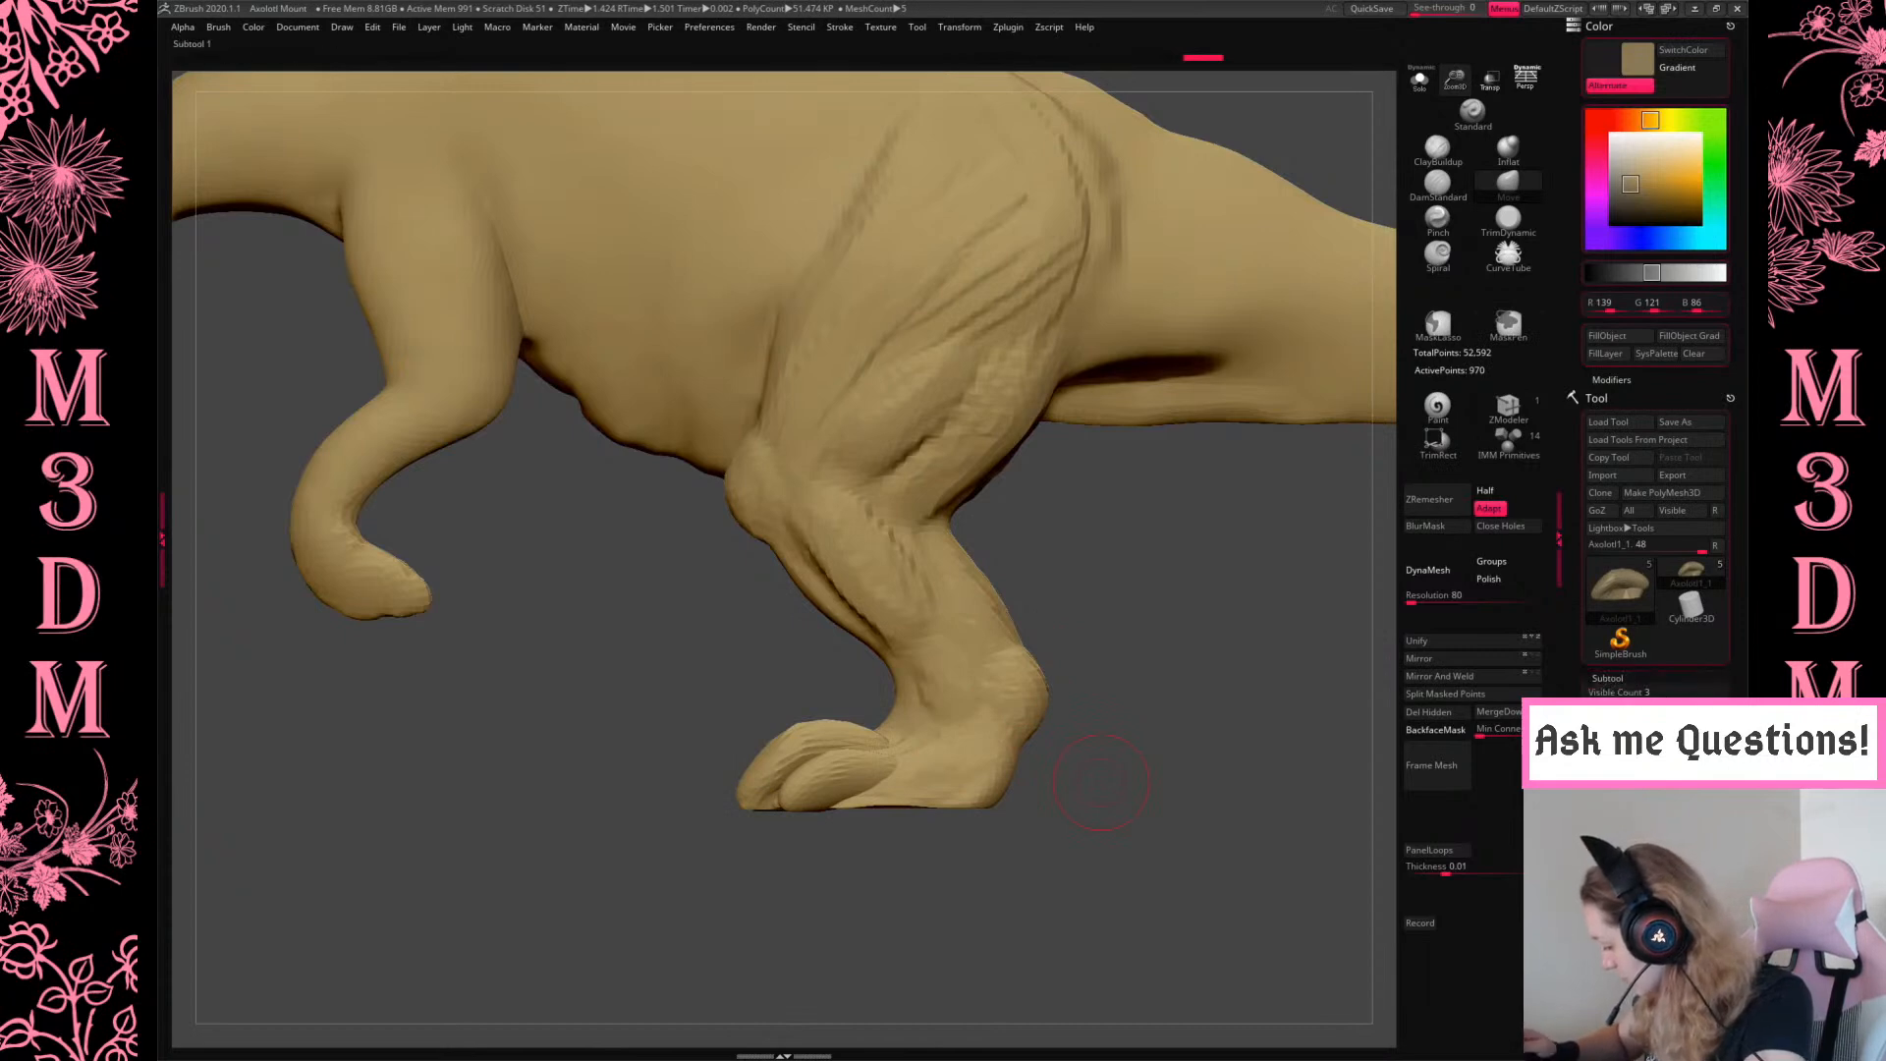
{"action": "left_click", "coordinate": [837, 779], "text": "alt"}
{"action": "left_click_drag", "start_coordinate": [1240, 417], "coordinate": [1207, 732]}
{"action": "left_click", "coordinate": [1630, 807]}
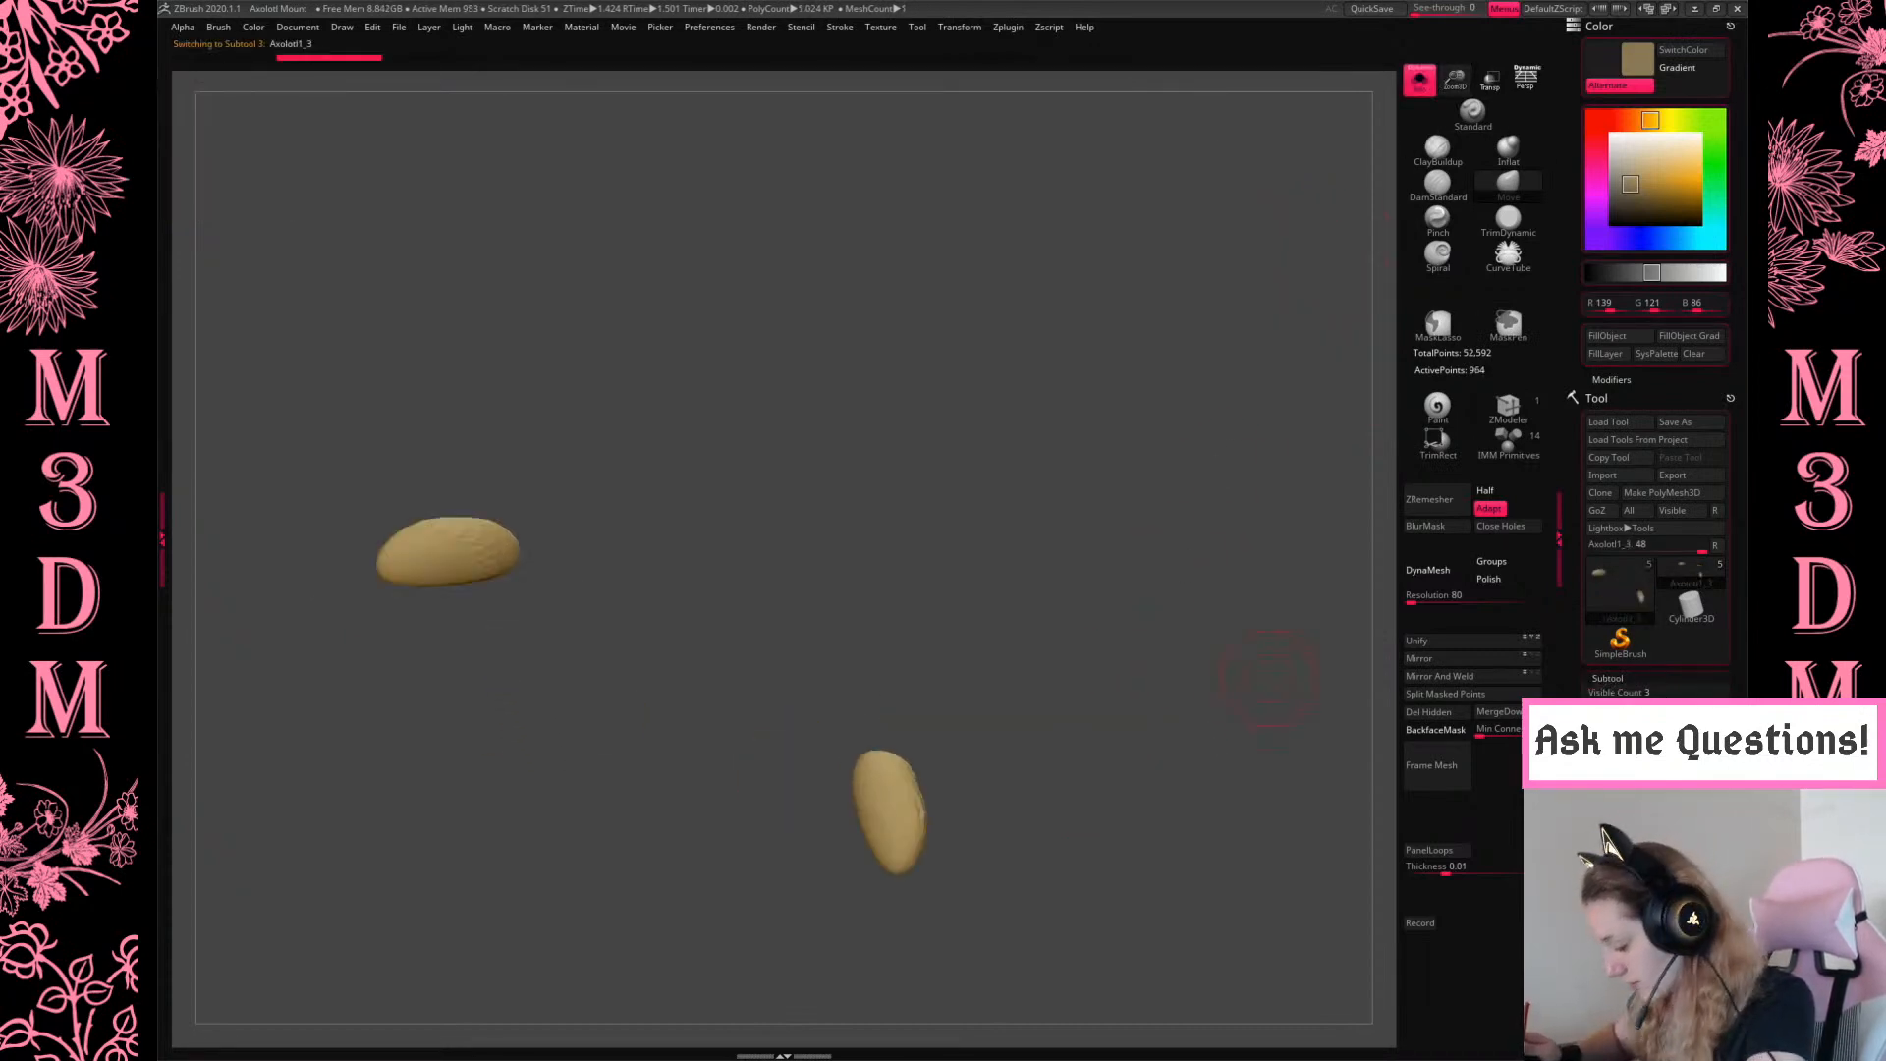
{"action": "left_click_drag", "start_coordinate": [1609, 694], "coordinate": [1630, 691]}
{"action": "left_click", "coordinate": [1630, 827]}
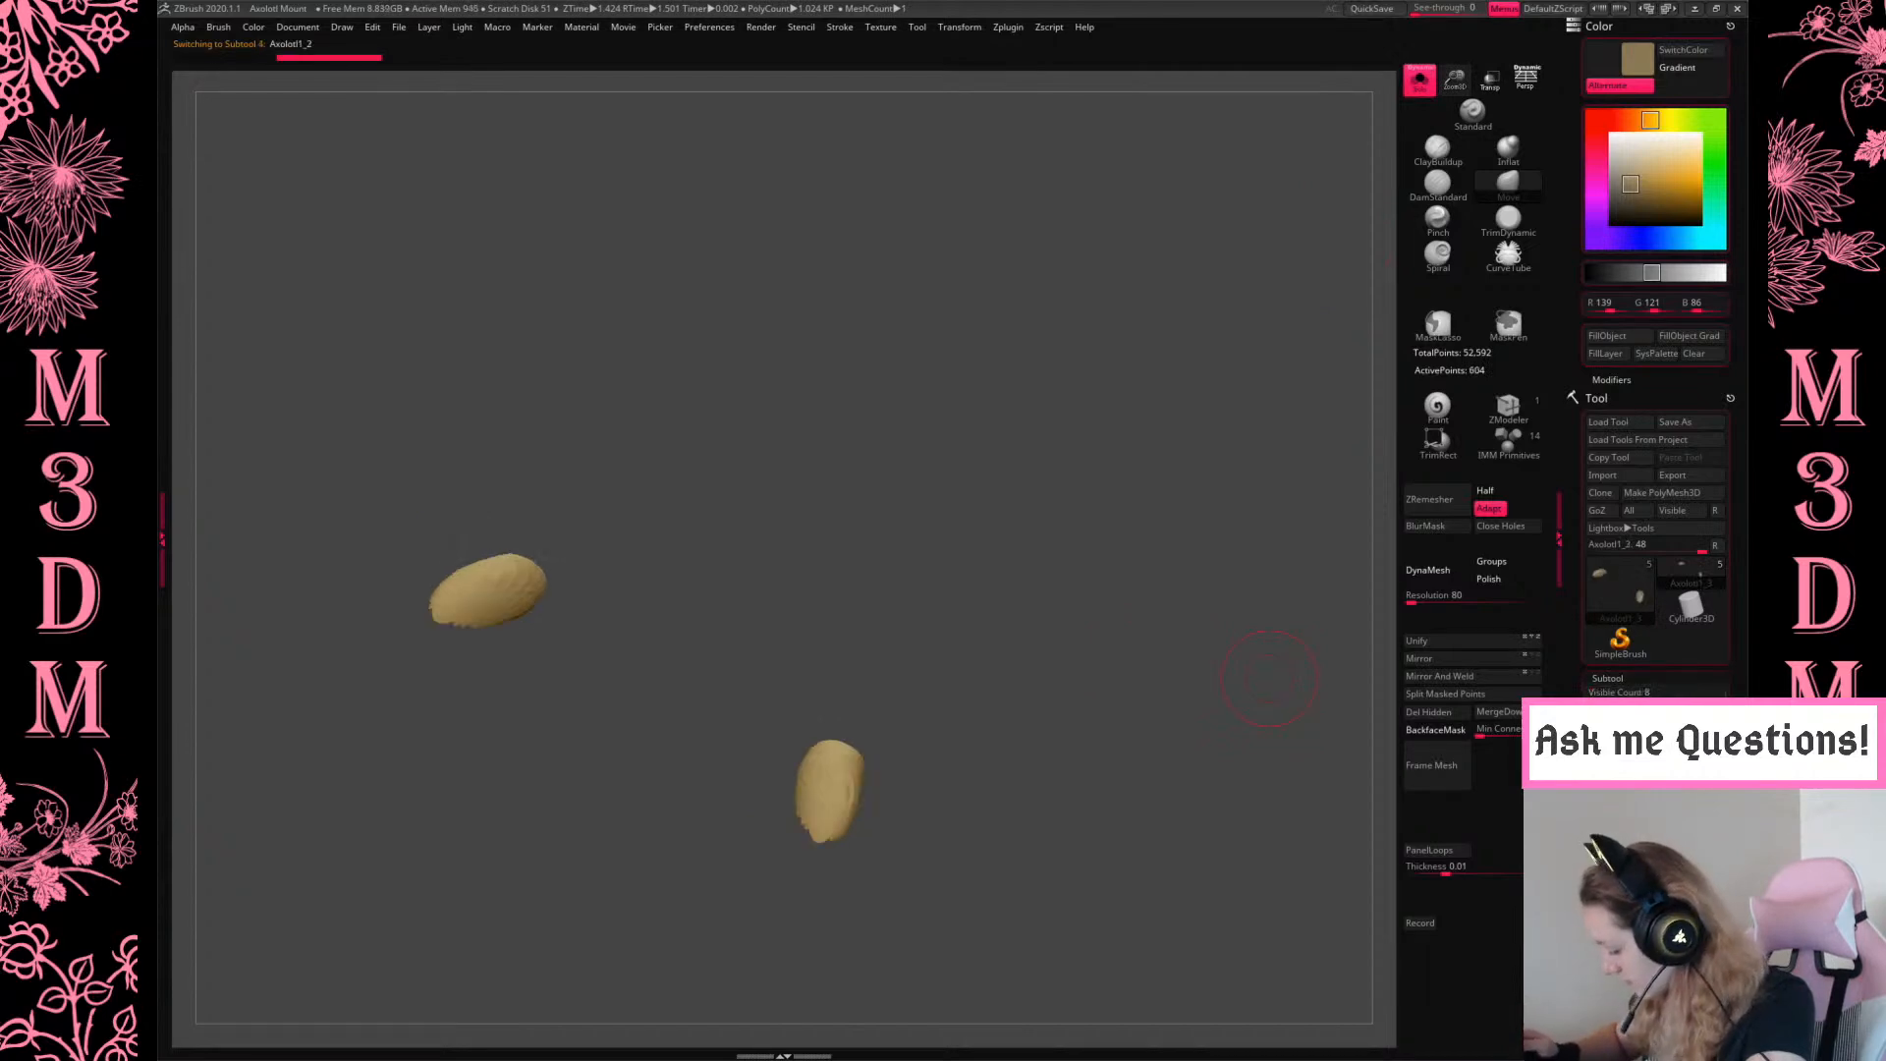
{"action": "left_click_drag", "start_coordinate": [1660, 1043], "coordinate": [1660, 711]}
{"action": "left_click", "coordinate": [1620, 815]}
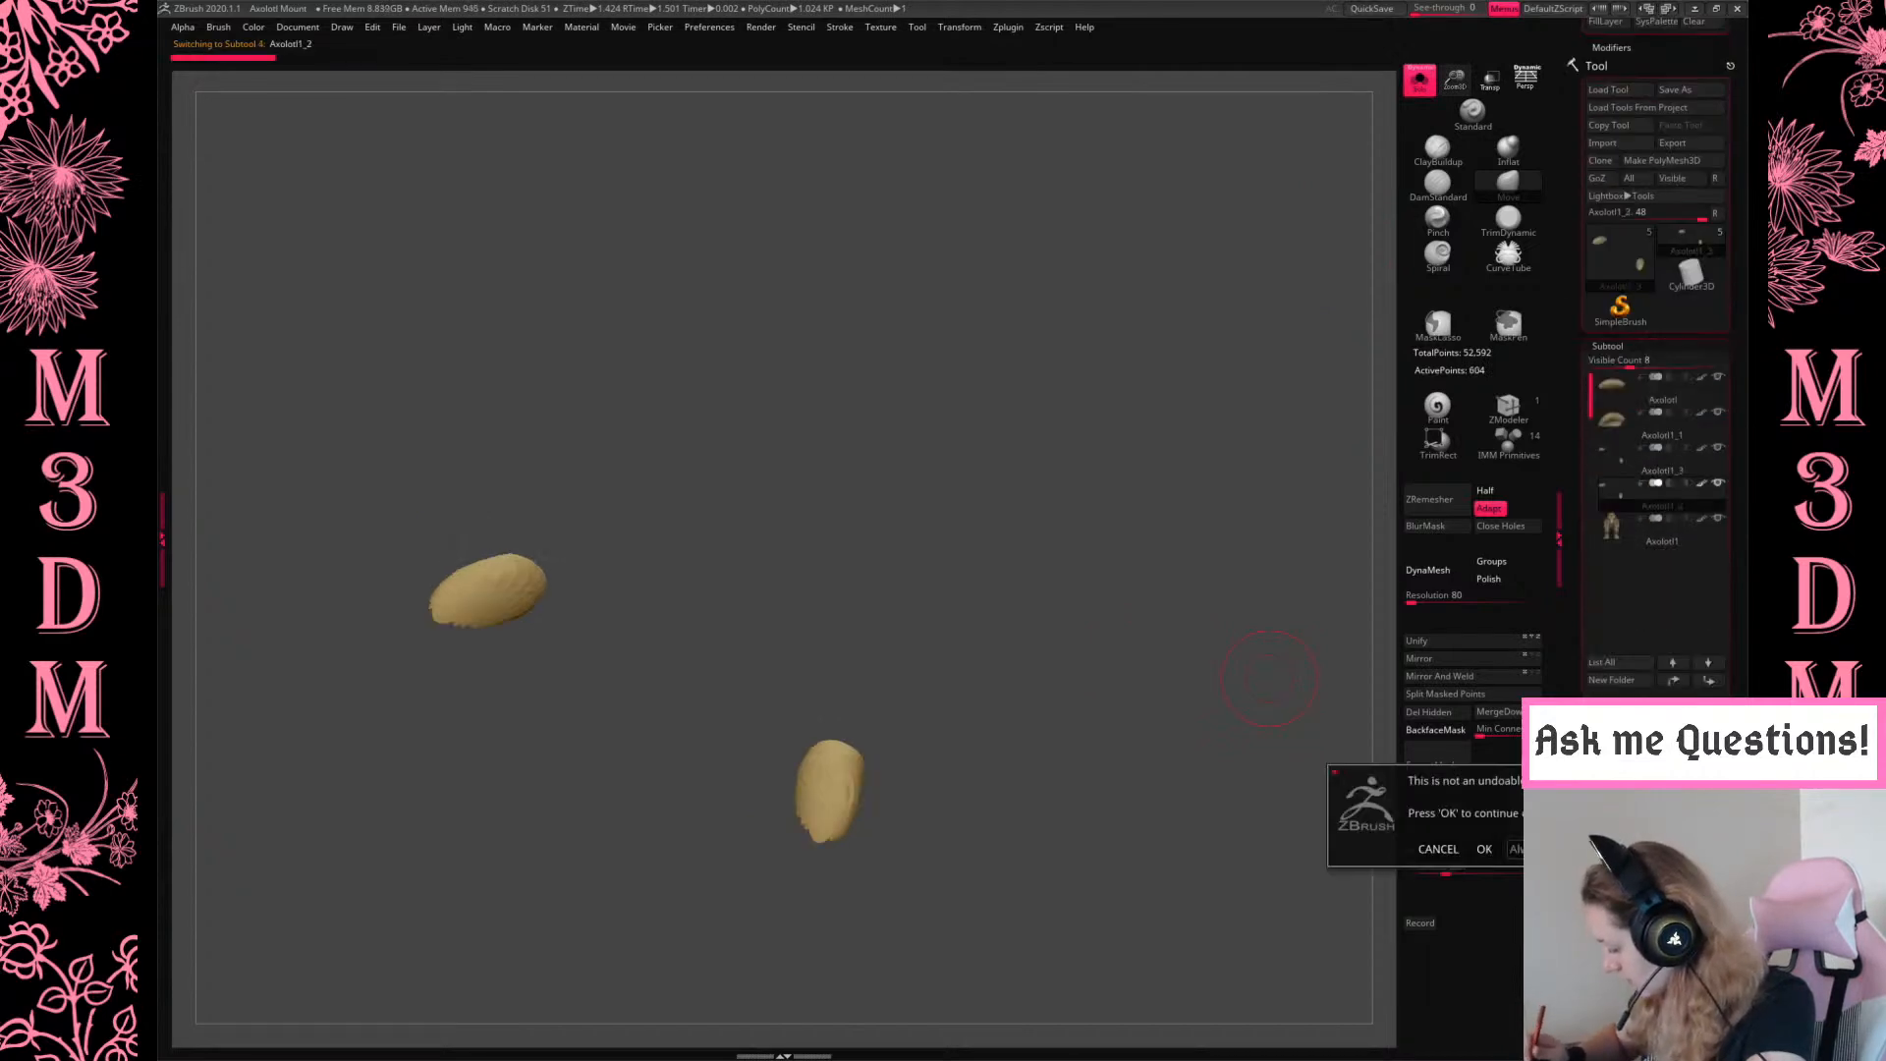
{"action": "left_click", "coordinate": [1485, 848]}
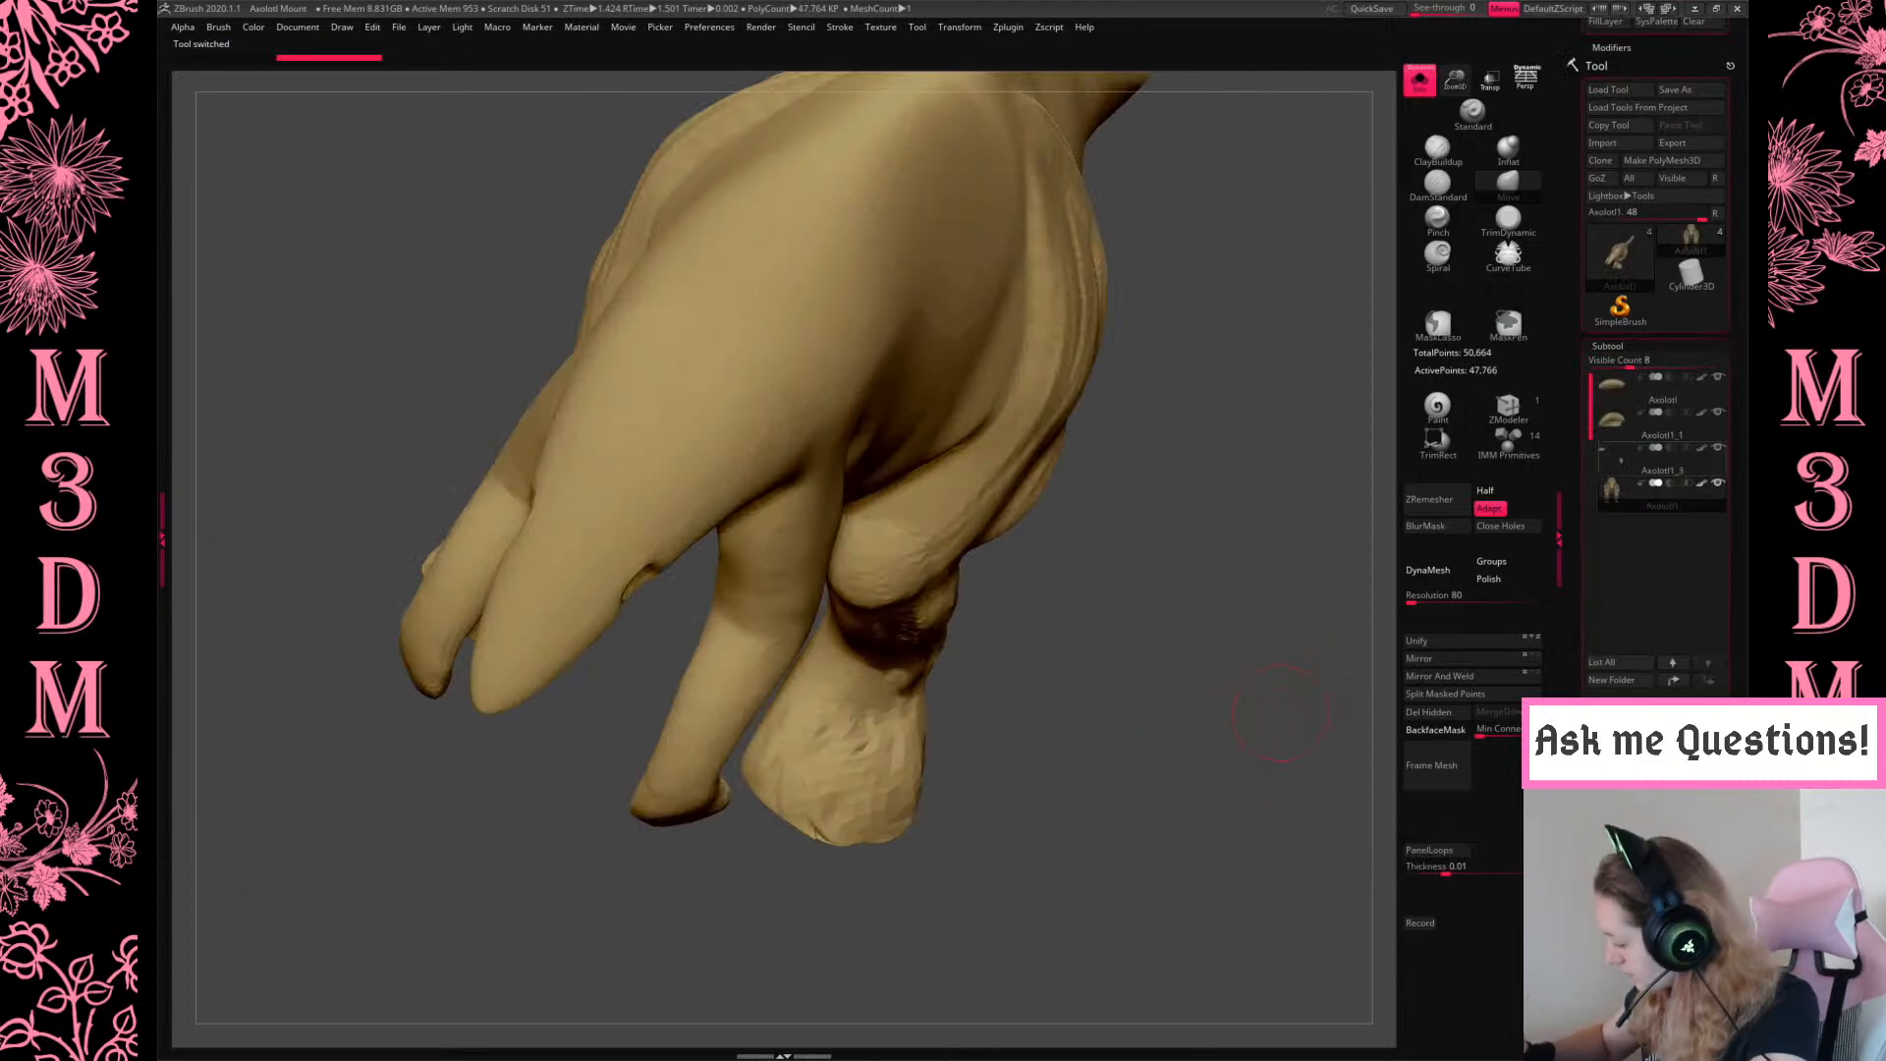
Show all subtools again, select the middle toe subtool and fill it with a darker brown
{"action": "left_click", "coordinate": [1420, 85]}
{"action": "left_click_drag", "start_coordinate": [1217, 692], "coordinate": [1196, 741]}
{"action": "left_click", "coordinate": [834, 736], "text": "alt"}
{"action": "key", "text": "space"}
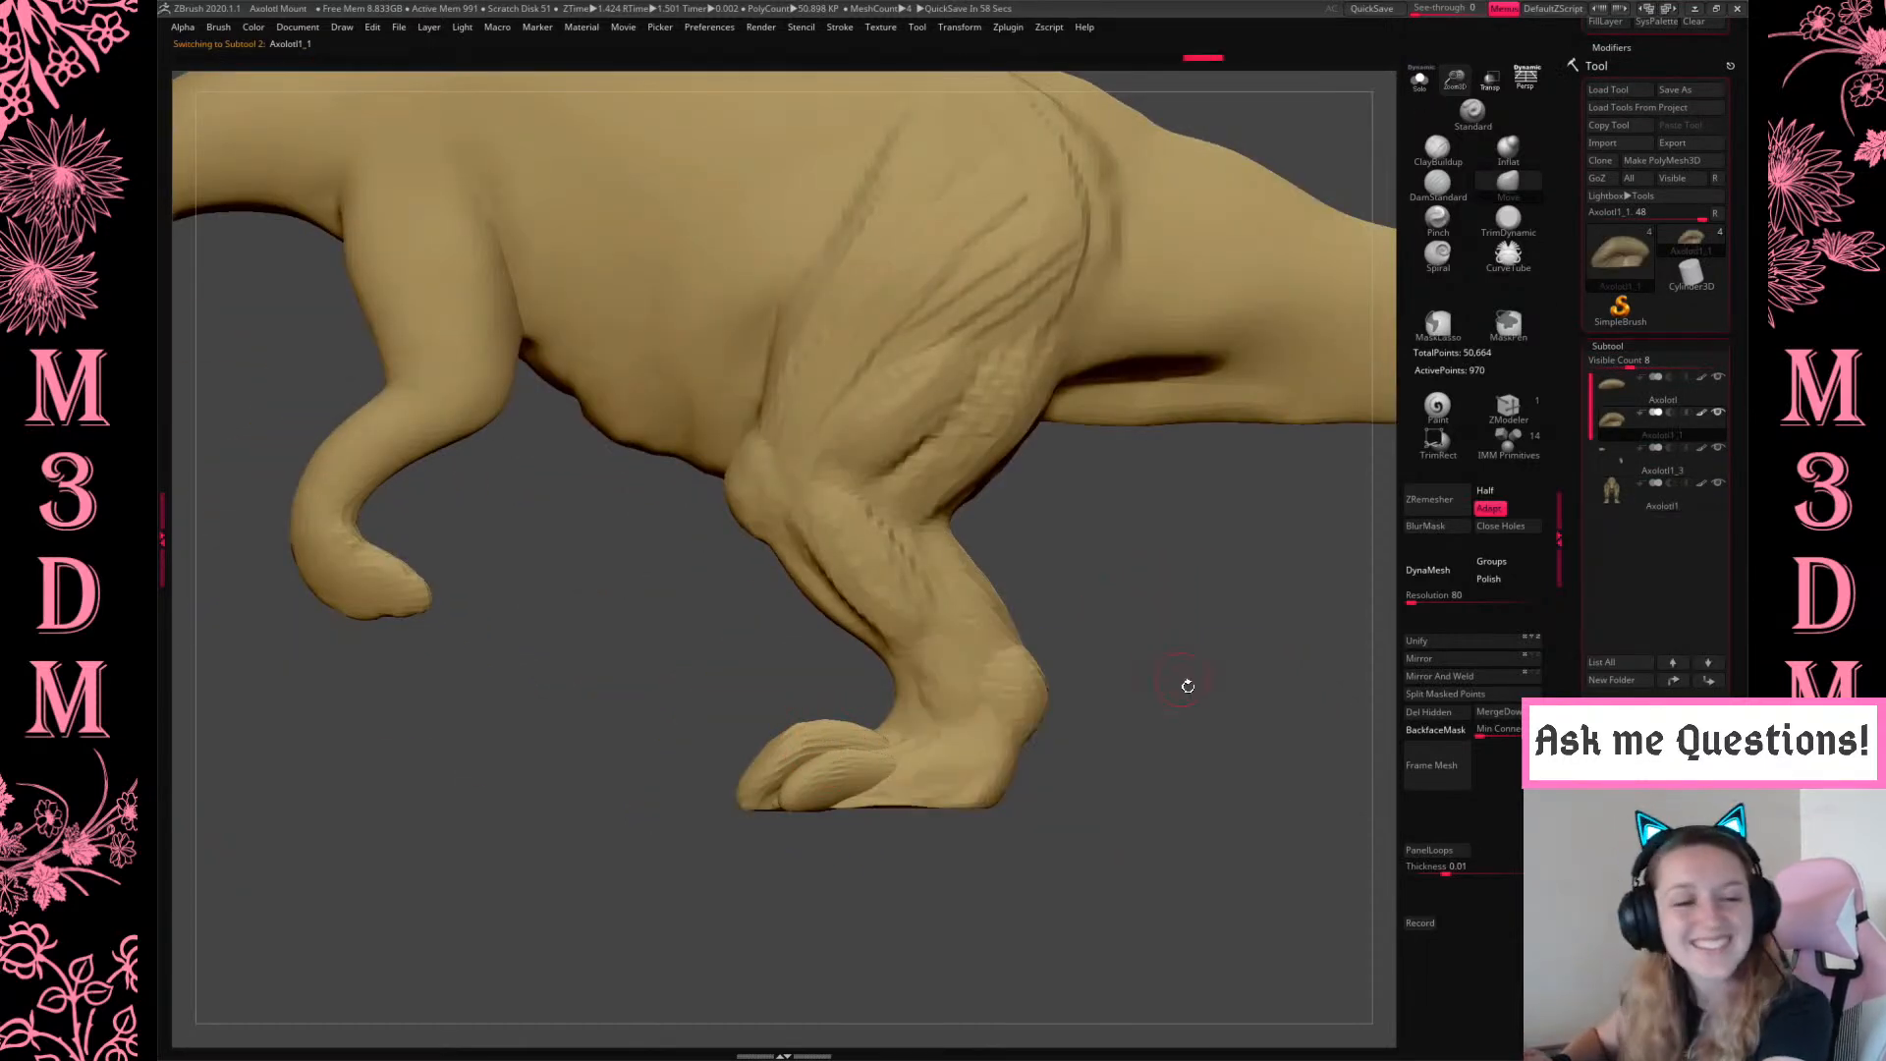
{"action": "scroll", "coordinate": [1611, 413], "scroll_direction": "up", "scroll_amount": 3}
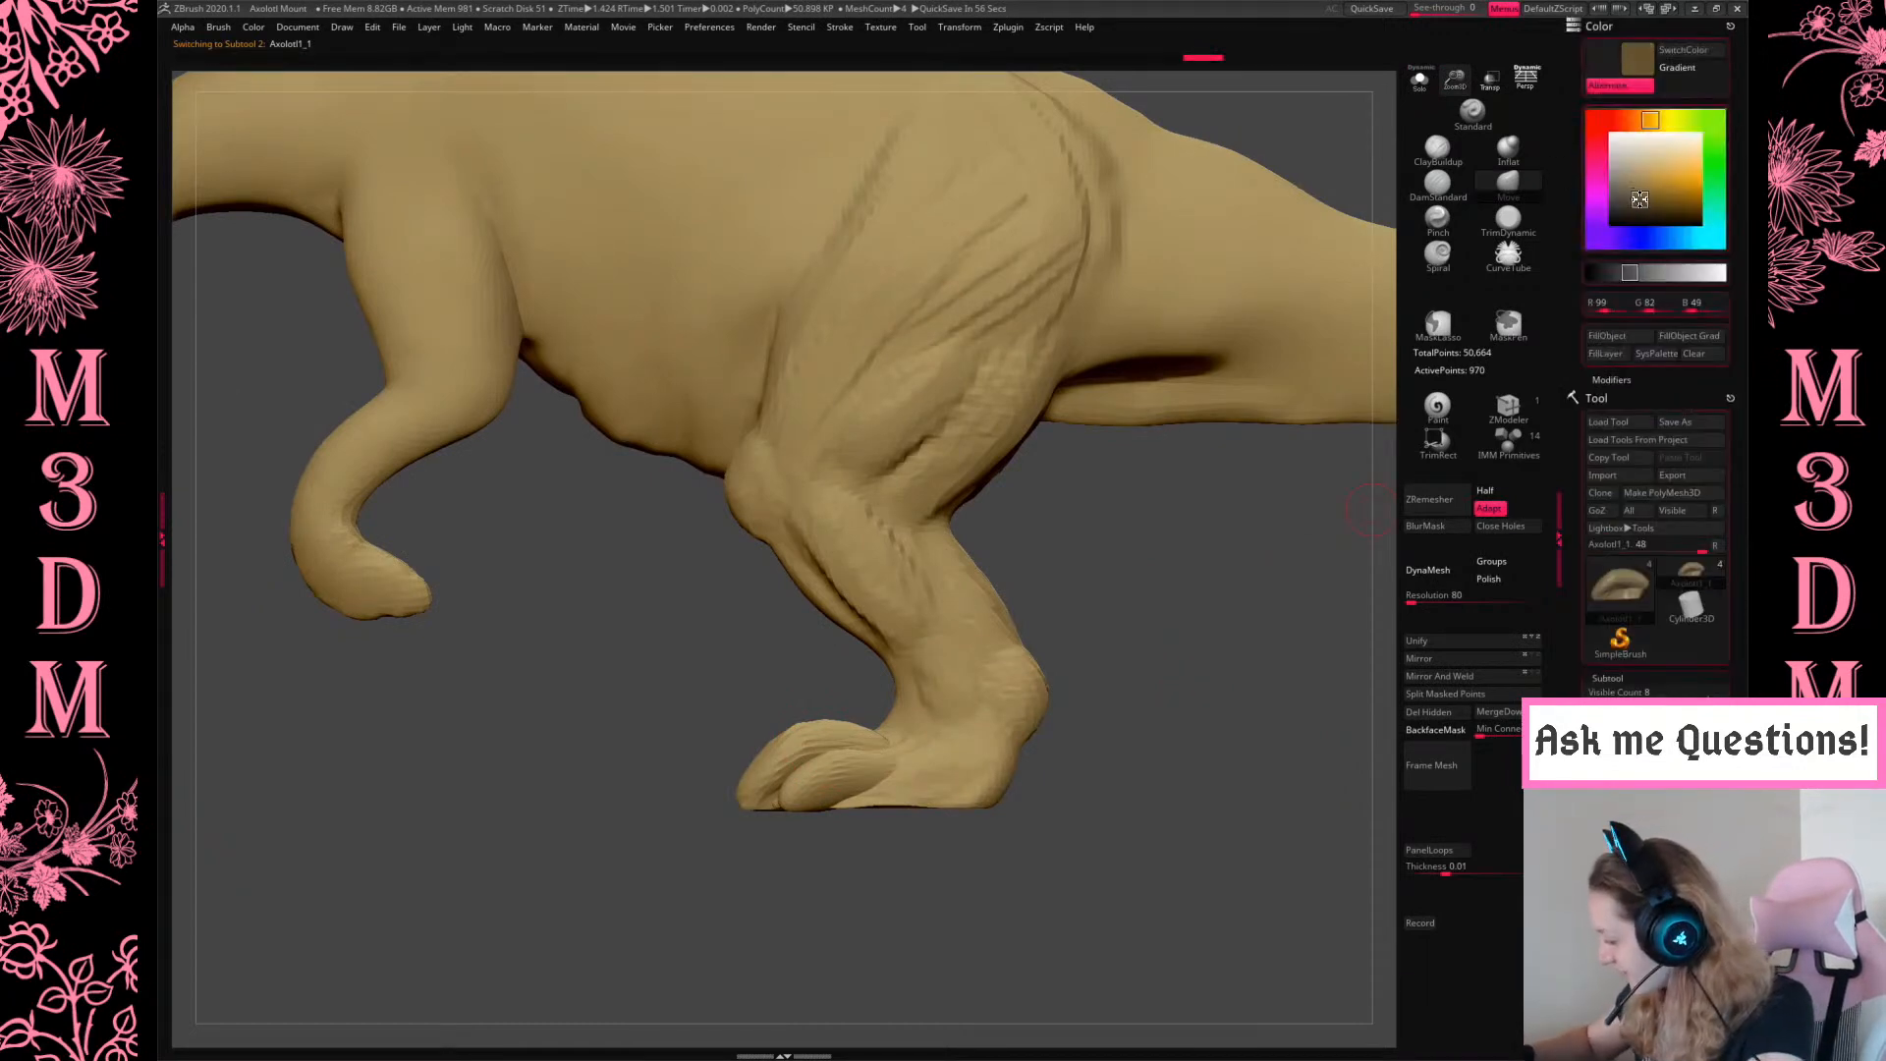
{"action": "left_click", "coordinate": [1619, 336]}
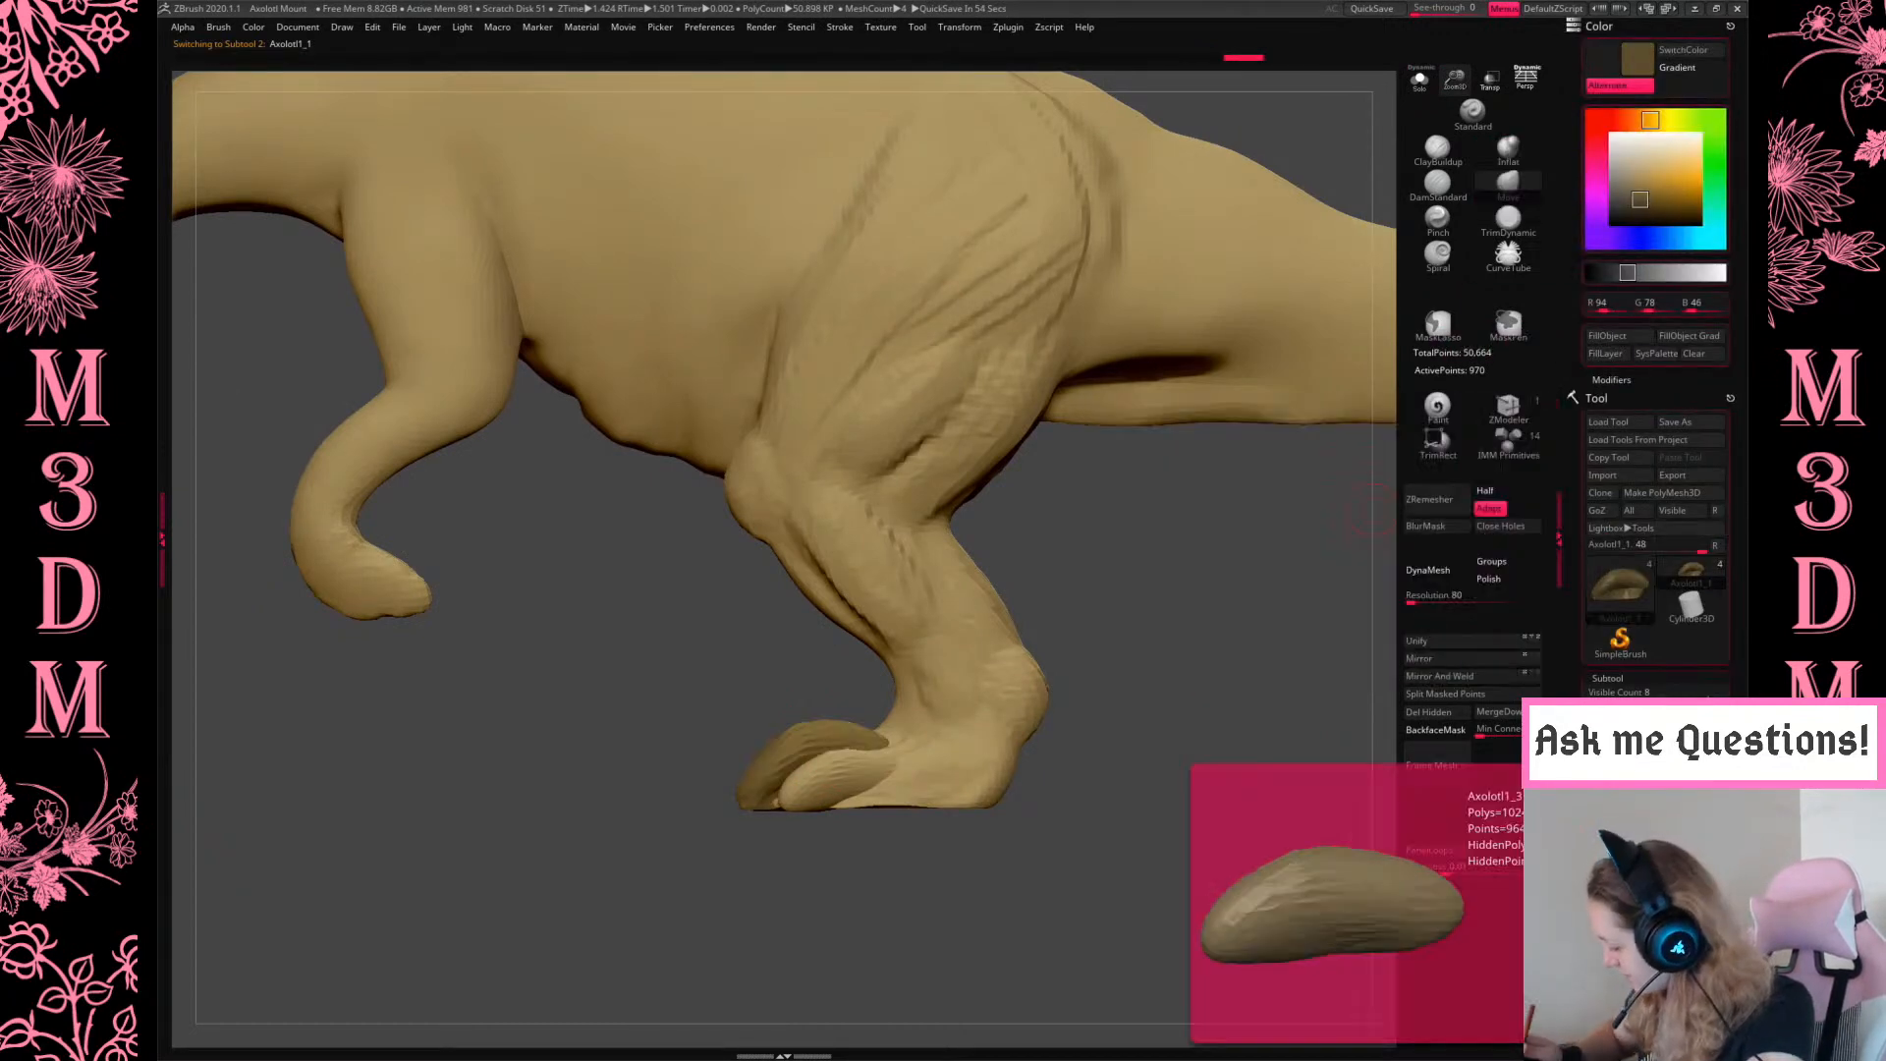
Merge the separate toe subtools down into one and fill it with the same dark brown
{"action": "left_click", "coordinate": [1499, 712]}
{"action": "left_click", "coordinate": [1500, 746]}
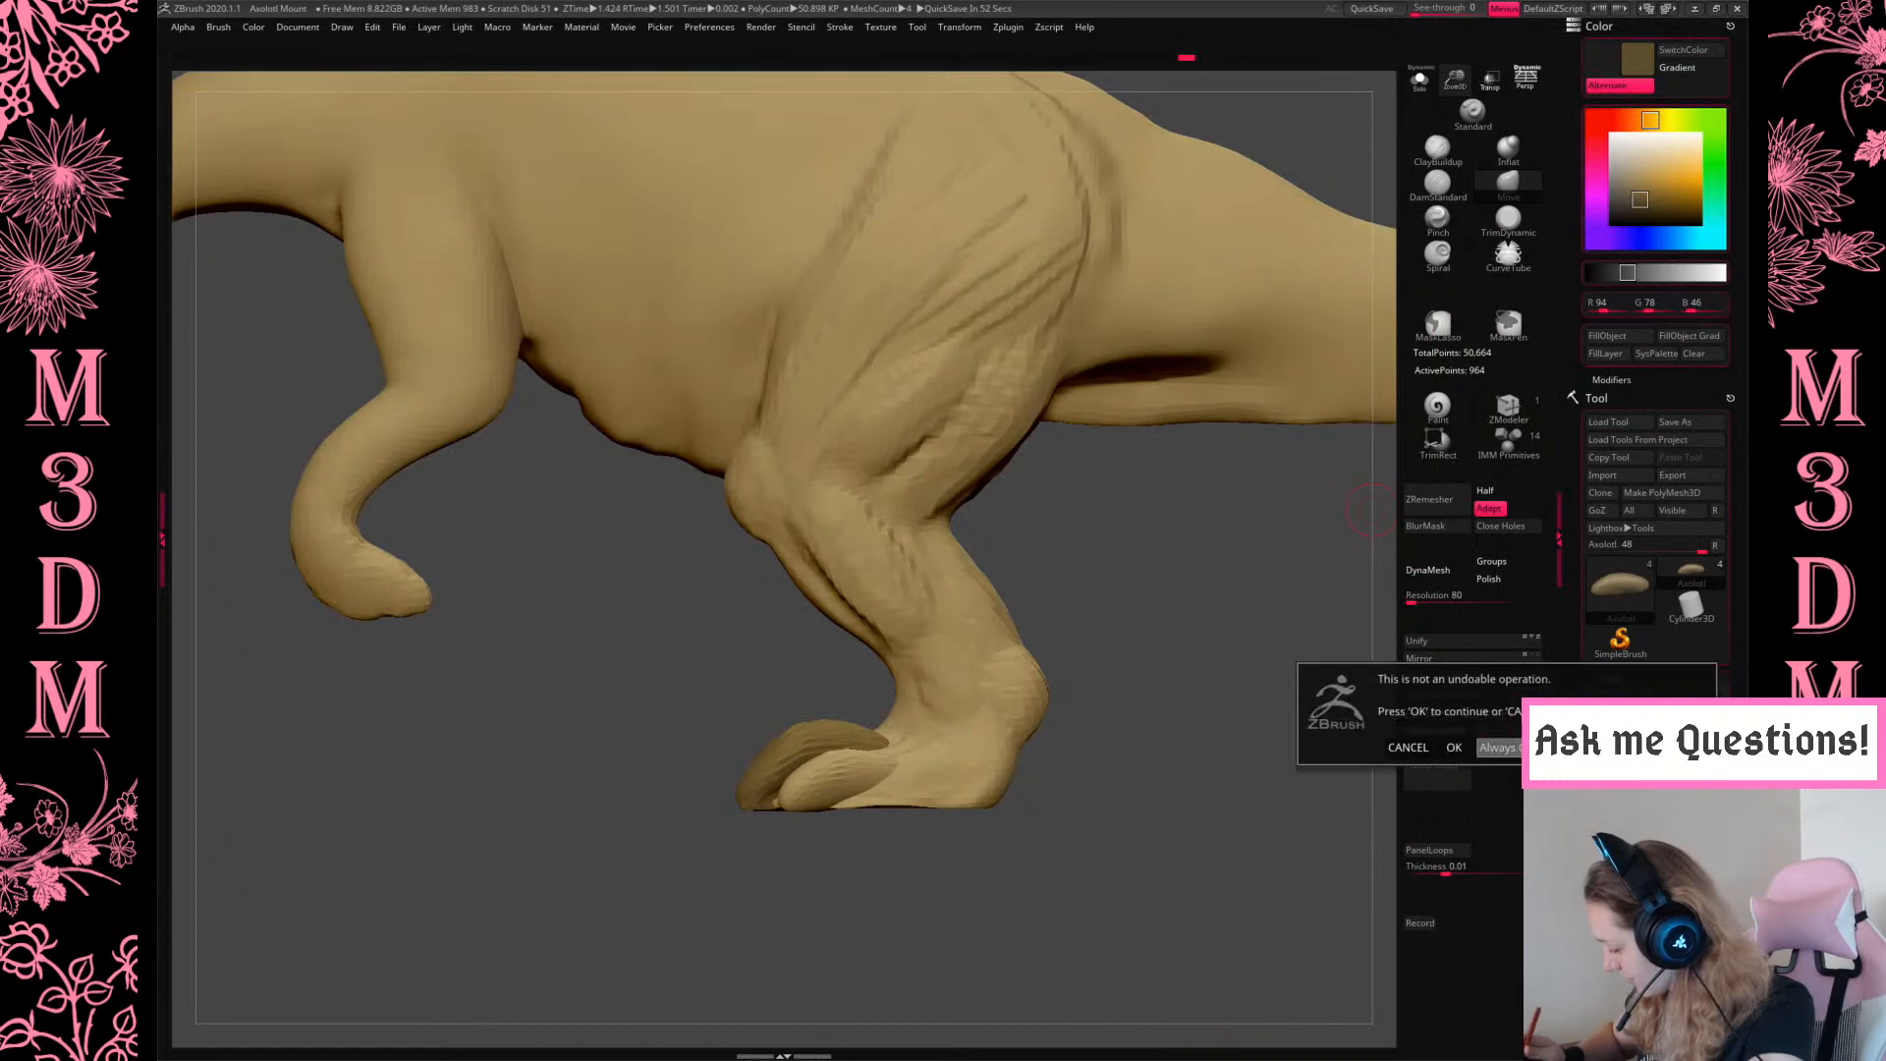
{"action": "left_click", "coordinate": [1499, 712]}
{"action": "left_click", "coordinate": [1500, 759]}
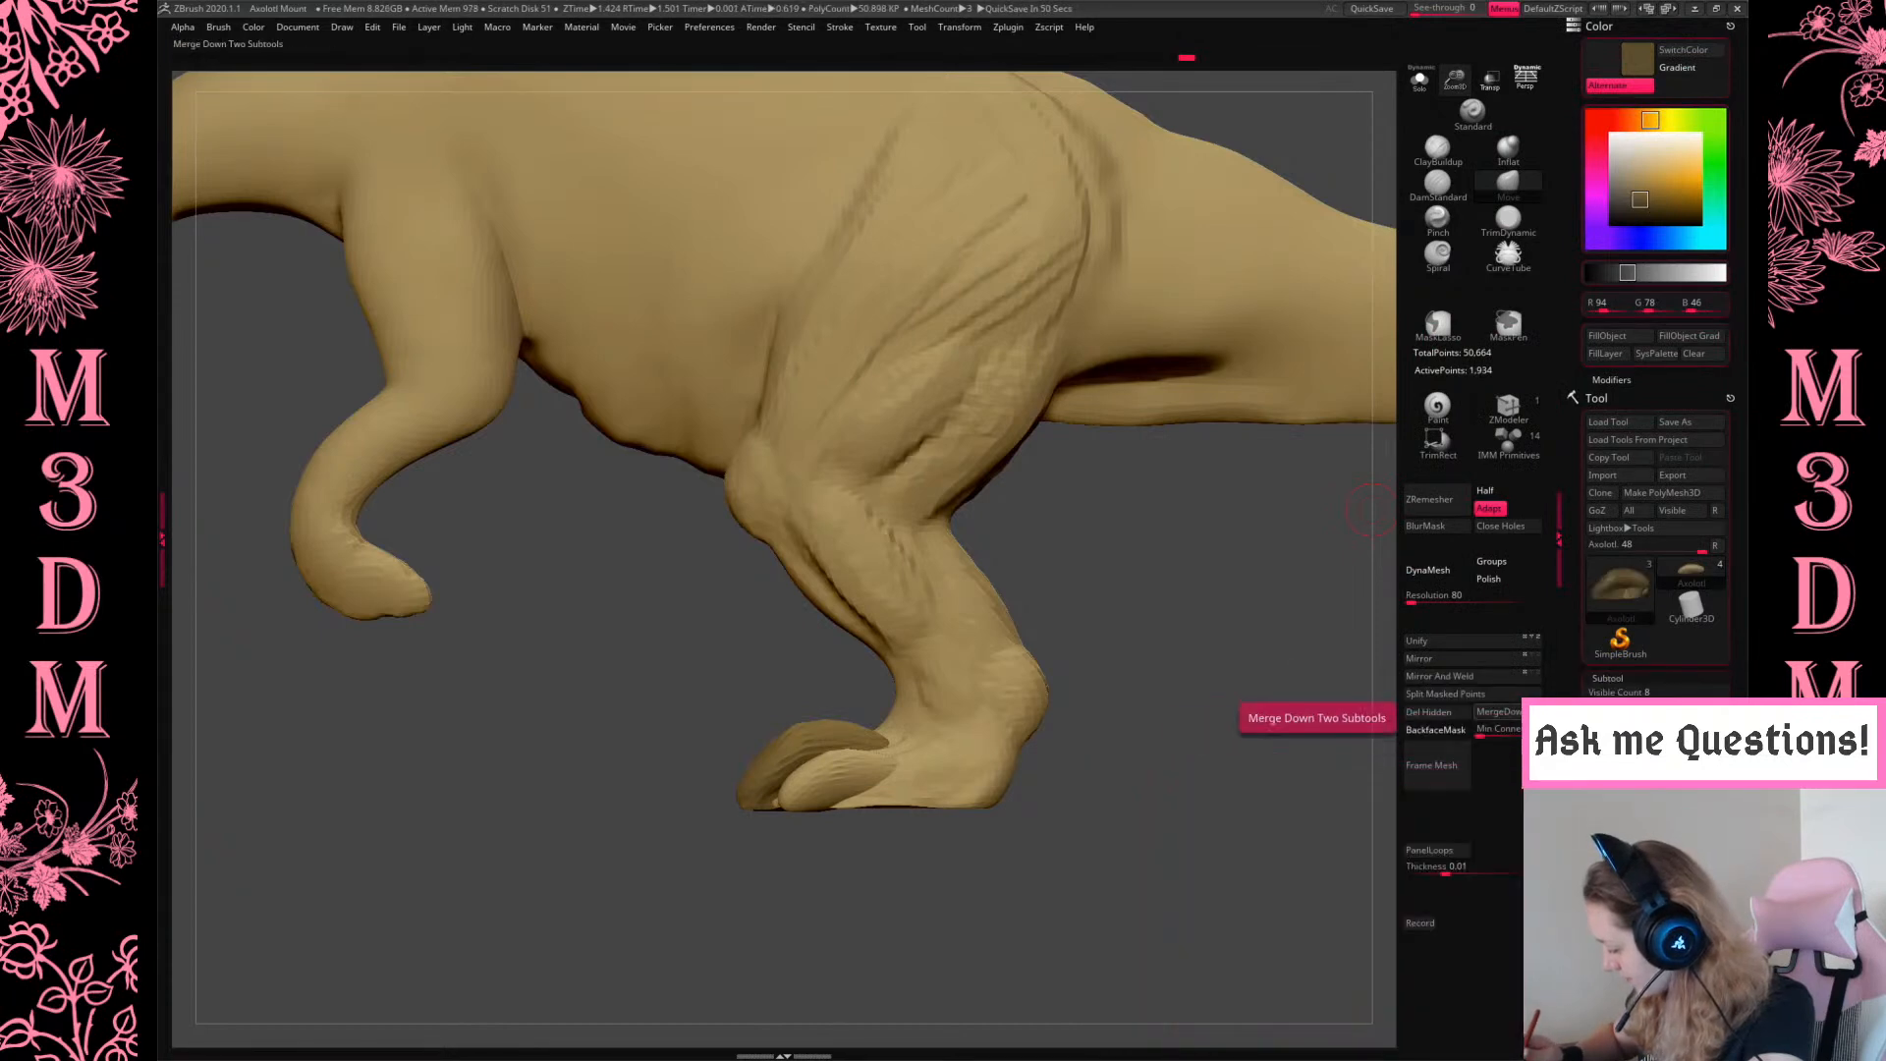
{"action": "left_click", "coordinate": [1623, 339]}
Adjust the shape of the merged middle toes with the Move brush from a three-quarter view
{"action": "mouse_move", "coordinate": [1234, 789]}
{"action": "left_mouse_down"}
{"action": "mouse_move", "coordinate": [1199, 786]}
{"action": "mouse_move", "coordinate": [1208, 770]}
{"action": "mouse_move", "coordinate": [1159, 714]}
{"action": "left_mouse_up"}
{"action": "key", "text": "space"}
{"action": "key", "text": "ctrl+z"}
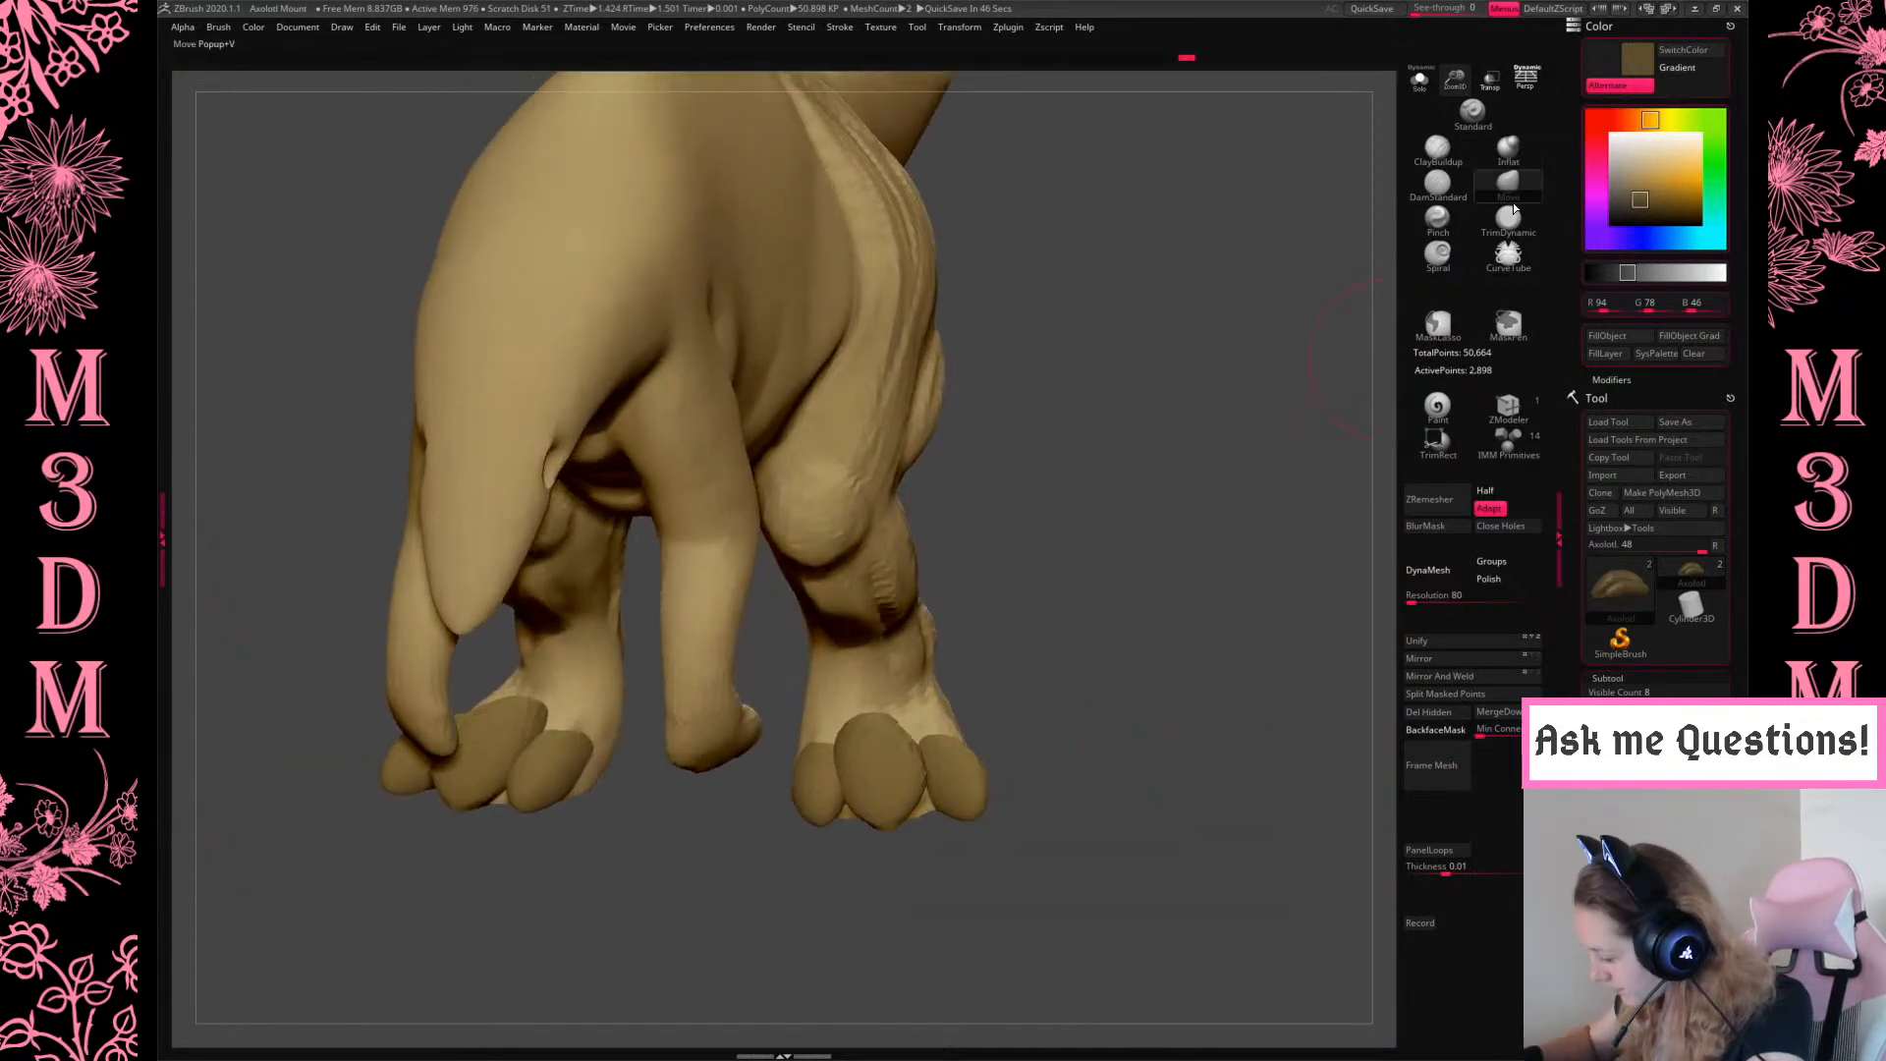
{"action": "mouse_move", "coordinate": [864, 758]}
{"action": "left_mouse_down"}
{"action": "mouse_move", "coordinate": [853, 777]}
{"action": "mouse_move", "coordinate": [884, 747]}
{"action": "mouse_move", "coordinate": [907, 765]}
{"action": "left_mouse_up"}
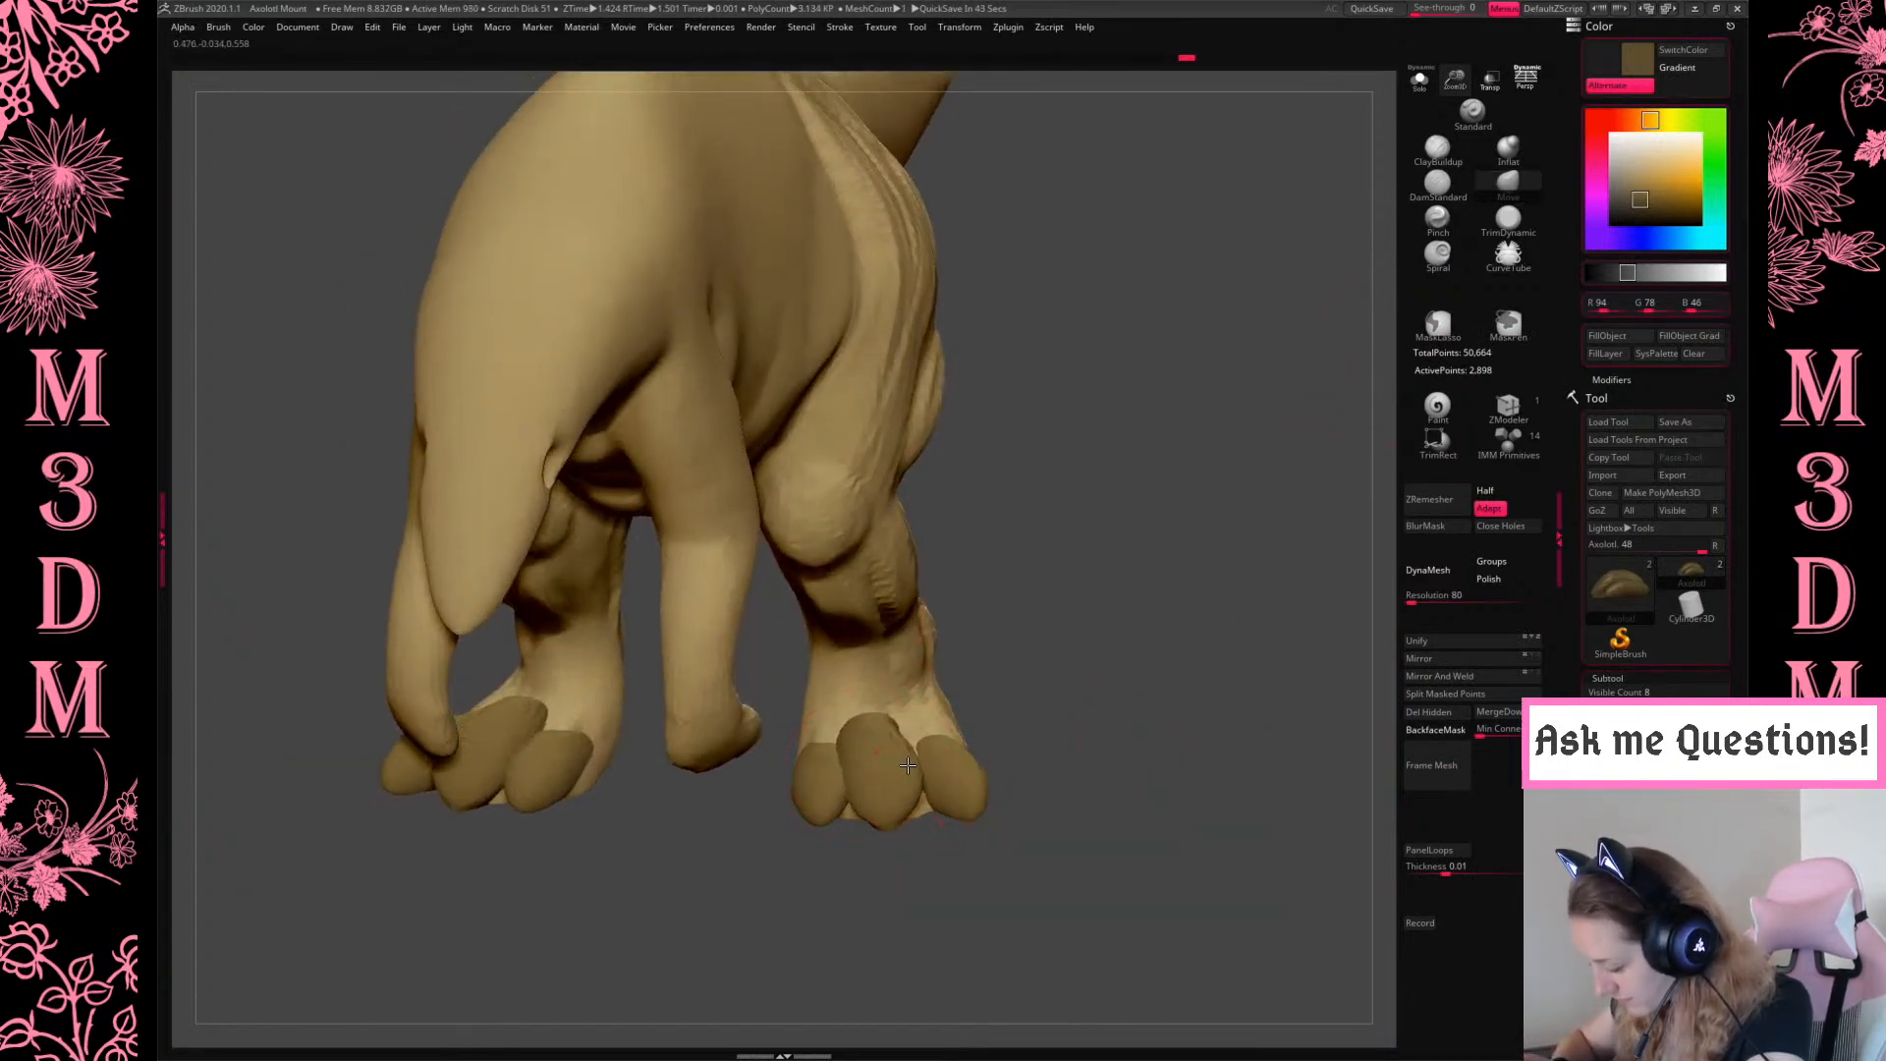
{"action": "key", "text": "space"}
{"action": "left_click_drag", "start_coordinate": [1191, 617], "coordinate": [1188, 649]}
Enable BackfaceMask and trim the undersides of the toes on both hind feet to a flat ground level
{"action": "left_click", "coordinate": [1419, 79]}
{"action": "left_click_drag", "start_coordinate": [1277, 540], "coordinate": [1296, 590]}
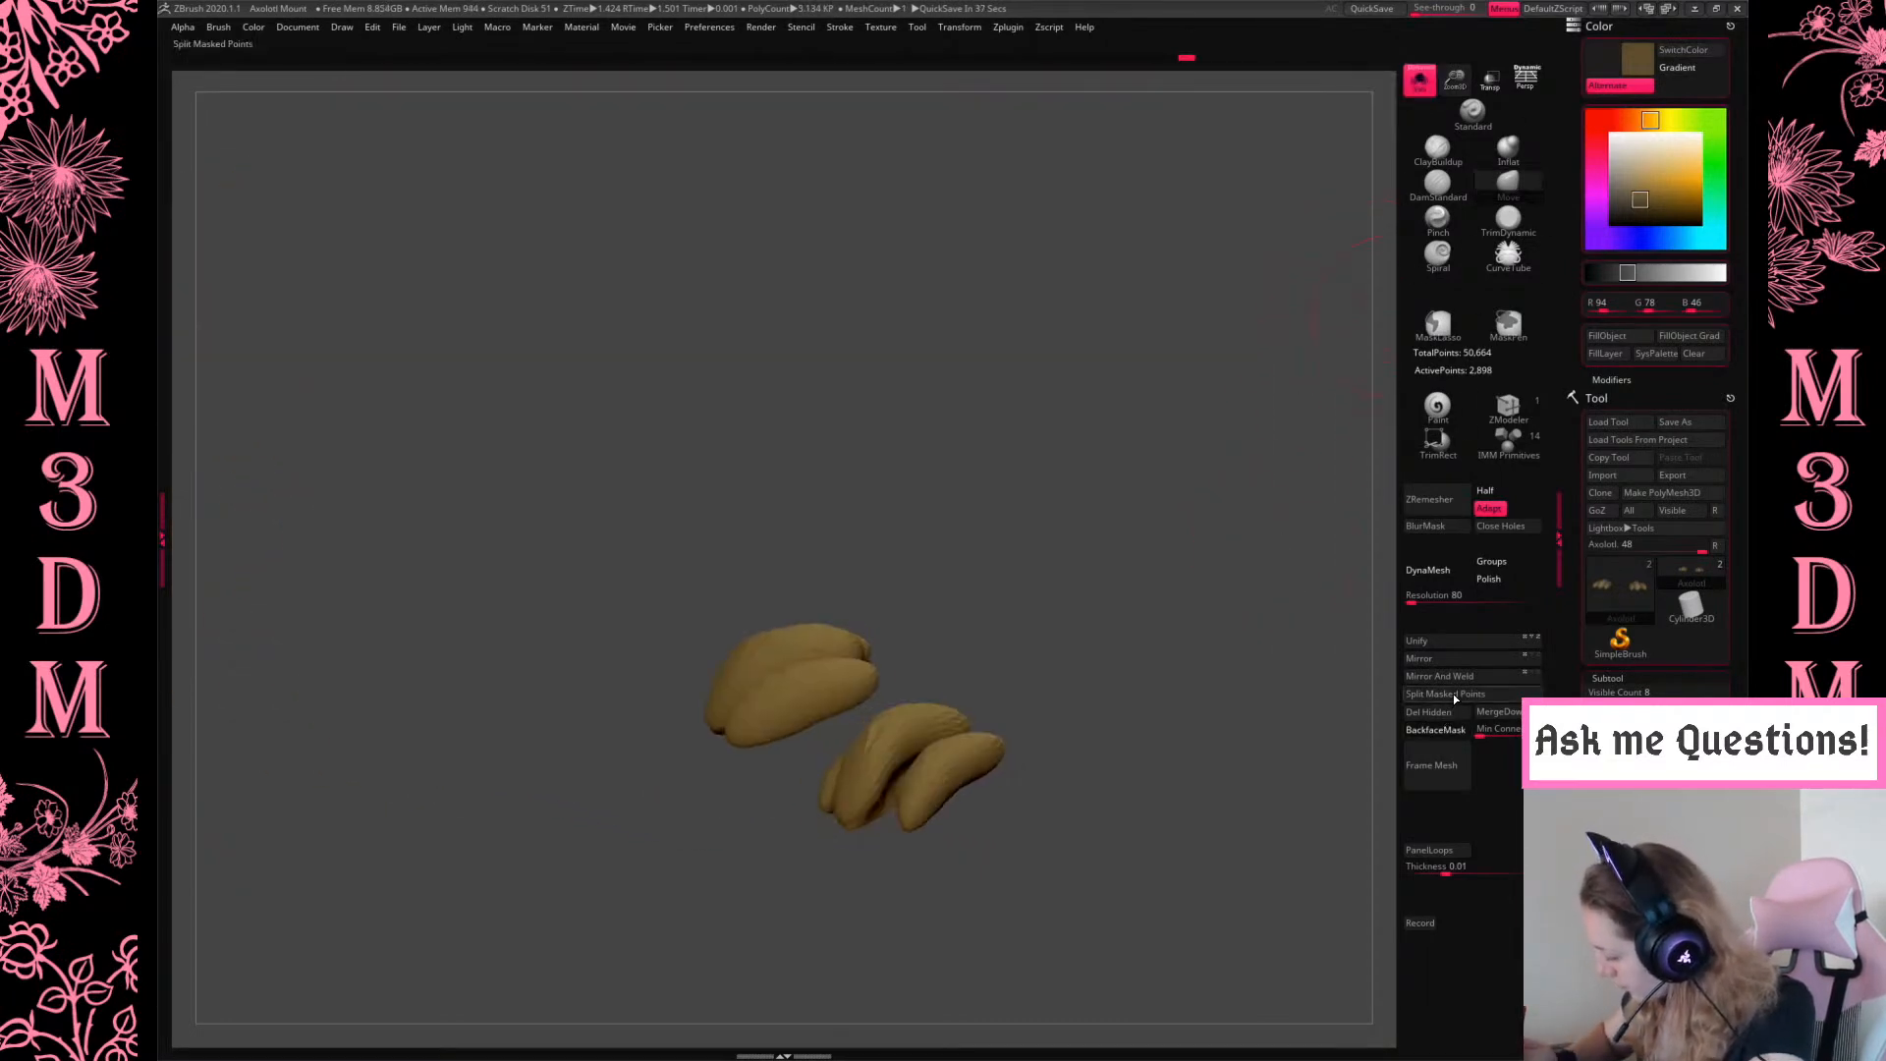
{"action": "left_click", "coordinate": [1435, 730]}
{"action": "mouse_move", "coordinate": [1213, 767]}
{"action": "left_mouse_down"}
{"action": "mouse_move", "coordinate": [901, 762]}
{"action": "mouse_move", "coordinate": [921, 838]}
{"action": "mouse_move", "coordinate": [1153, 753]}
{"action": "mouse_move", "coordinate": [1123, 736]}
{"action": "left_mouse_up"}
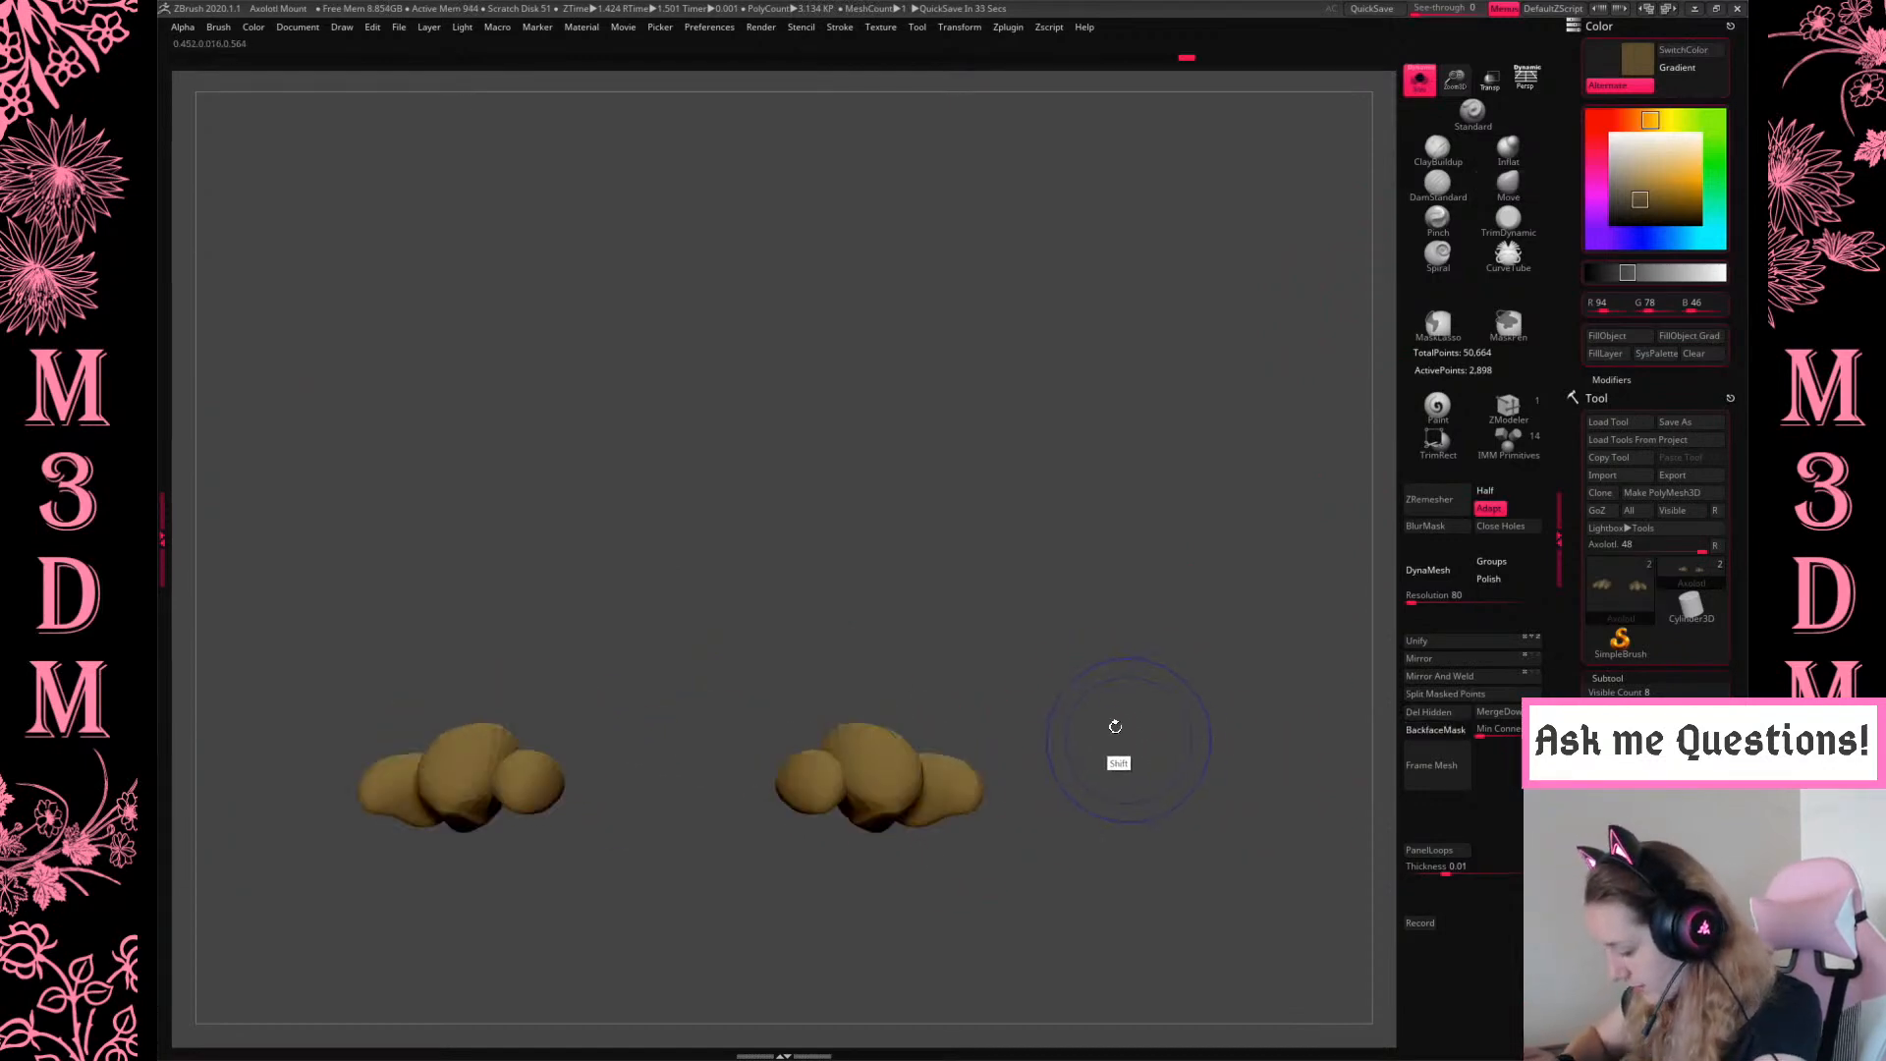
{"action": "left_click_drag", "start_coordinate": [725, 917], "coordinate": [1157, 808], "text": "ctrl+shift"}
{"action": "left_click", "coordinate": [1432, 88]}
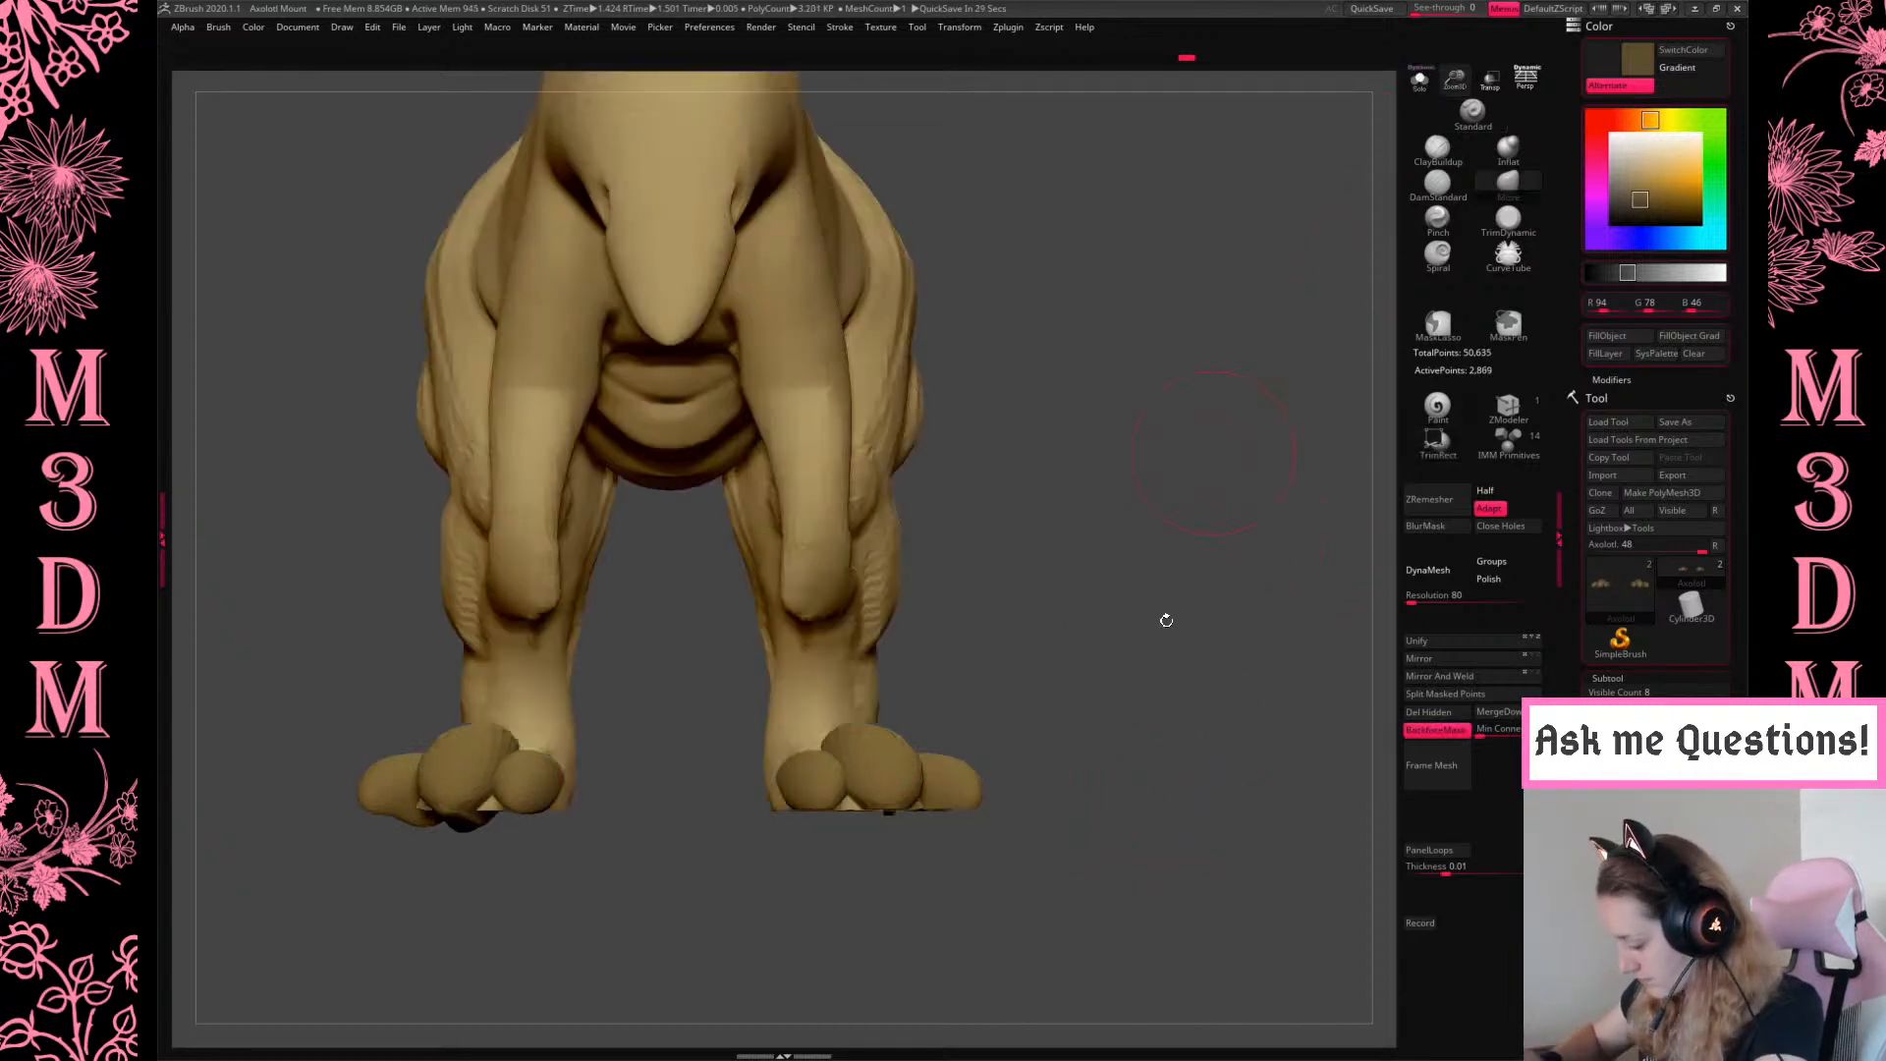
{"action": "mouse_move", "coordinate": [1120, 700]}
{"action": "left_mouse_down"}
{"action": "mouse_move", "coordinate": [1107, 665]}
{"action": "mouse_move", "coordinate": [1120, 703]}
{"action": "left_mouse_up"}
{"action": "left_click_drag", "start_coordinate": [310, 869], "coordinate": [1252, 807], "text": "ctrl+shift"}
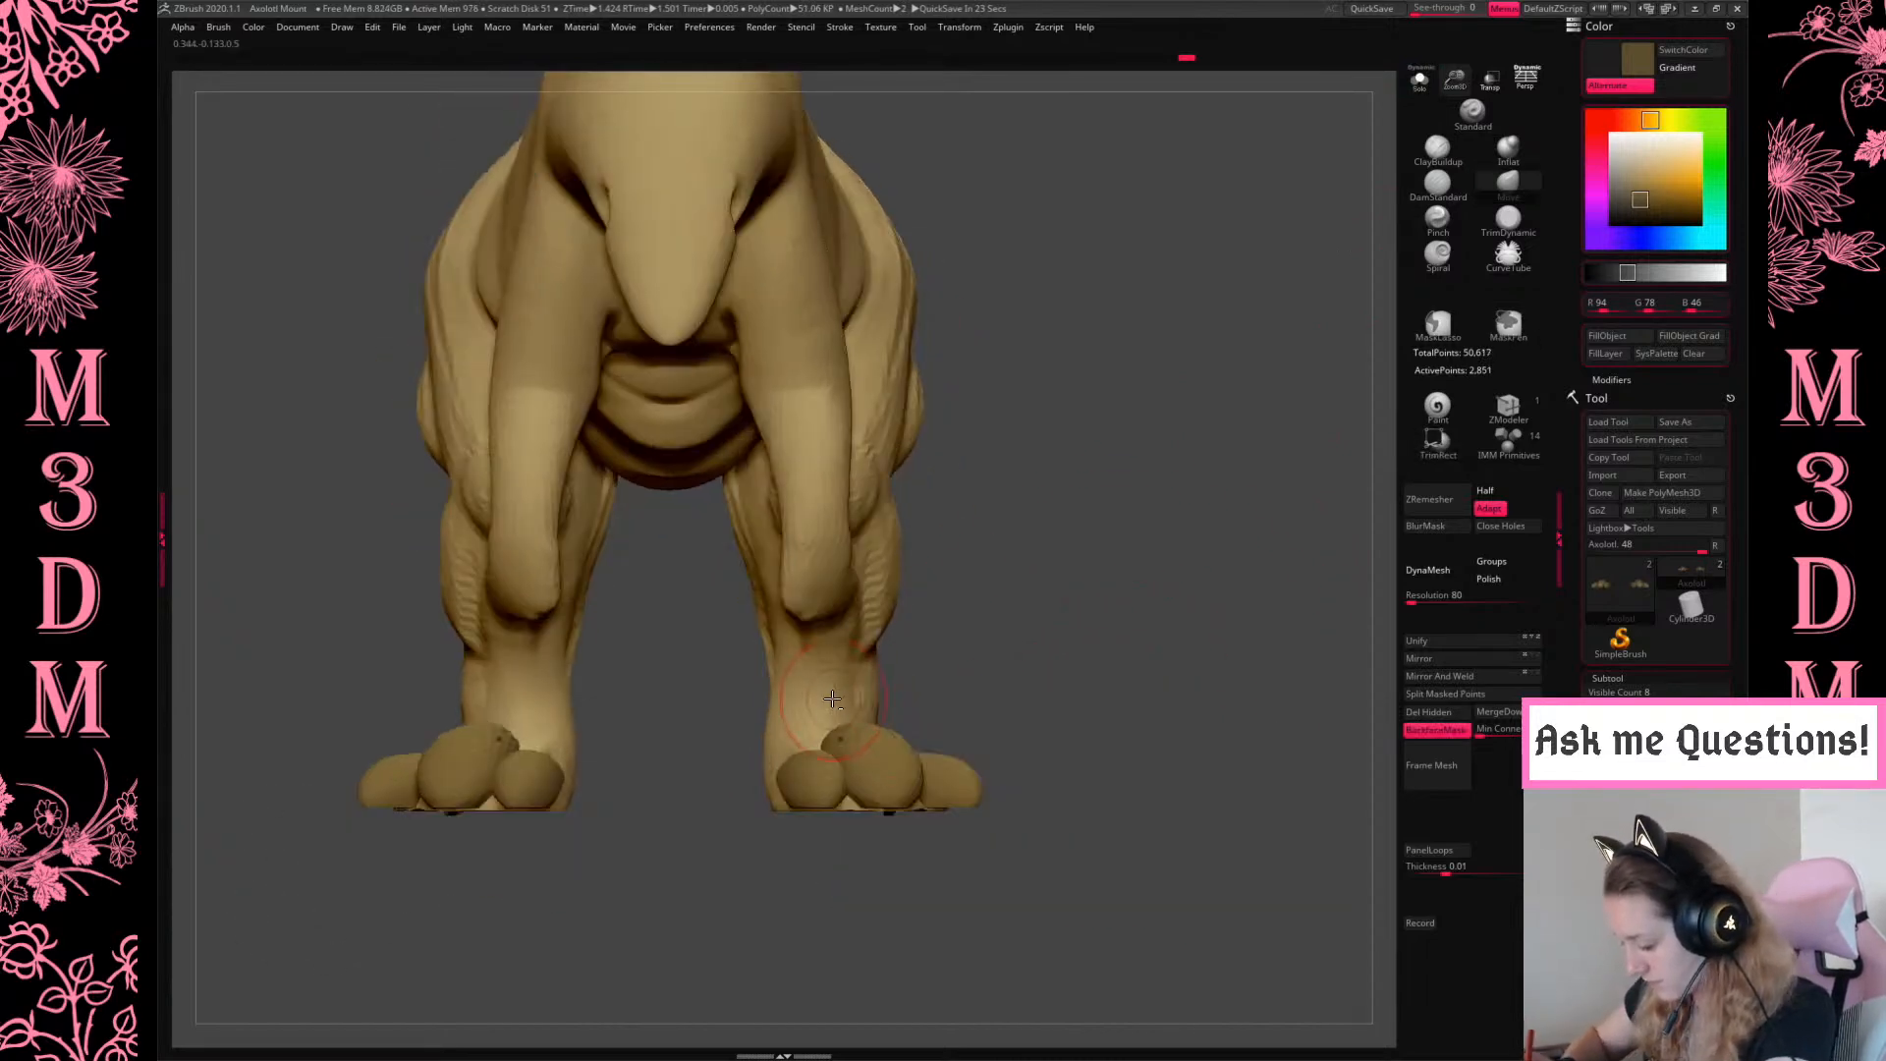
Select the body subtool and DynaMesh it at resolution 192
{"action": "left_click_drag", "start_coordinate": [1214, 611], "coordinate": [1466, 640]}
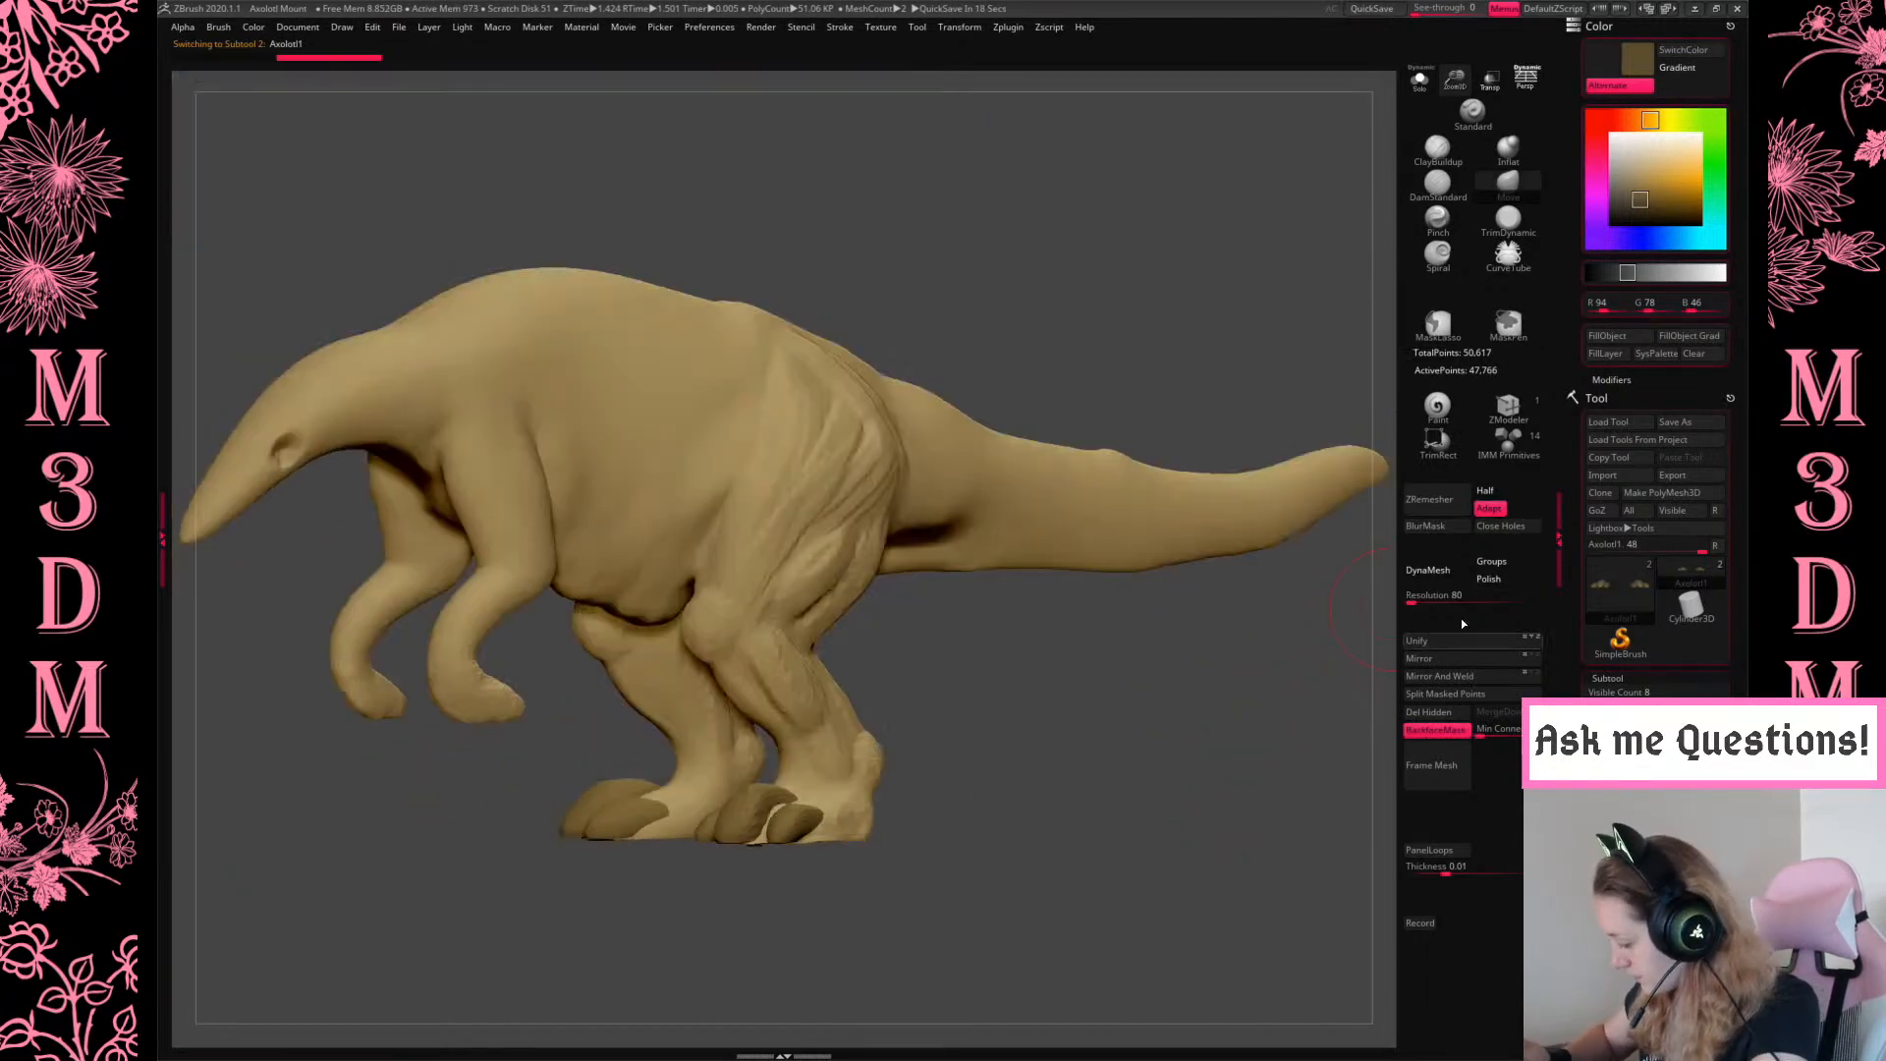
{"action": "left_click", "coordinate": [1444, 575]}
{"action": "left_click_drag", "start_coordinate": [1163, 795], "coordinate": [1268, 804], "text": "alt"}
{"action": "key", "text": "ctrl+z"}
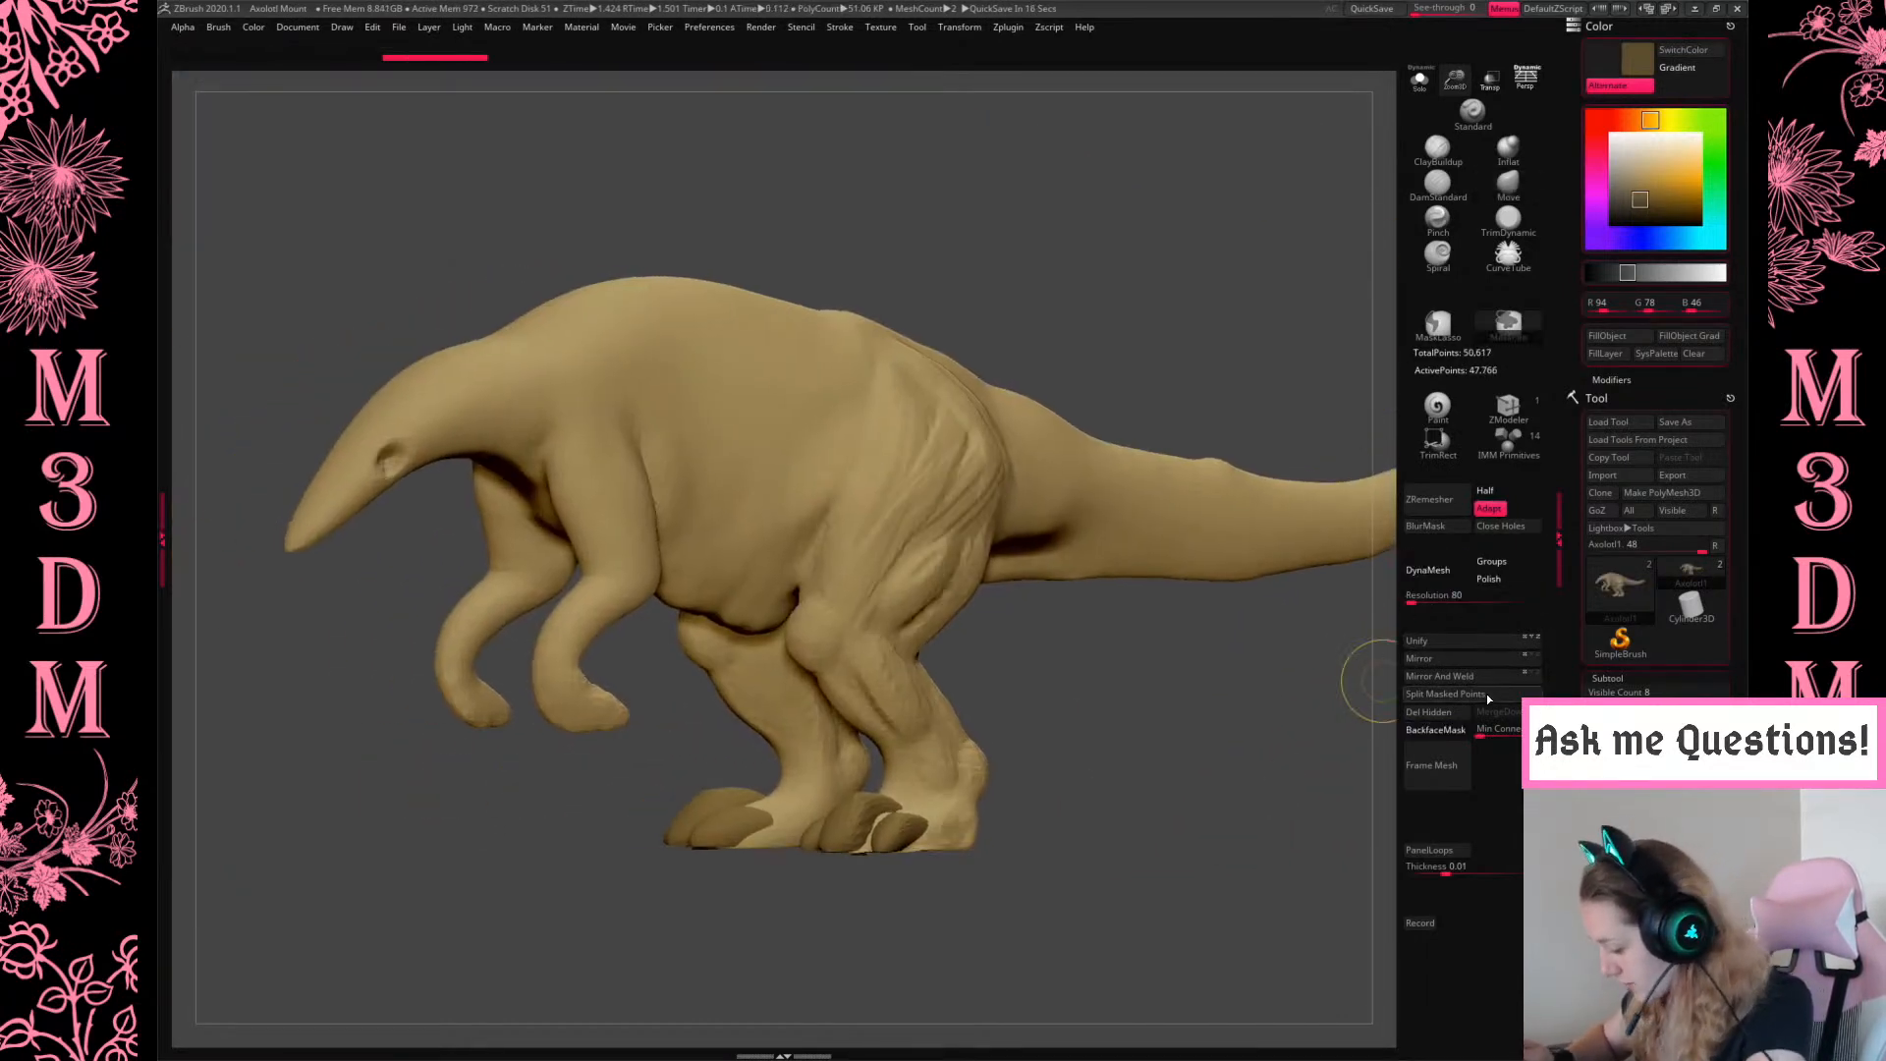
{"action": "left_click_drag", "start_coordinate": [1444, 602], "coordinate": [1418, 613]}
{"action": "left_click", "coordinate": [1429, 573]}
{"action": "key", "text": "ctrl+z"}
{"action": "left_click", "coordinate": [1436, 574]}
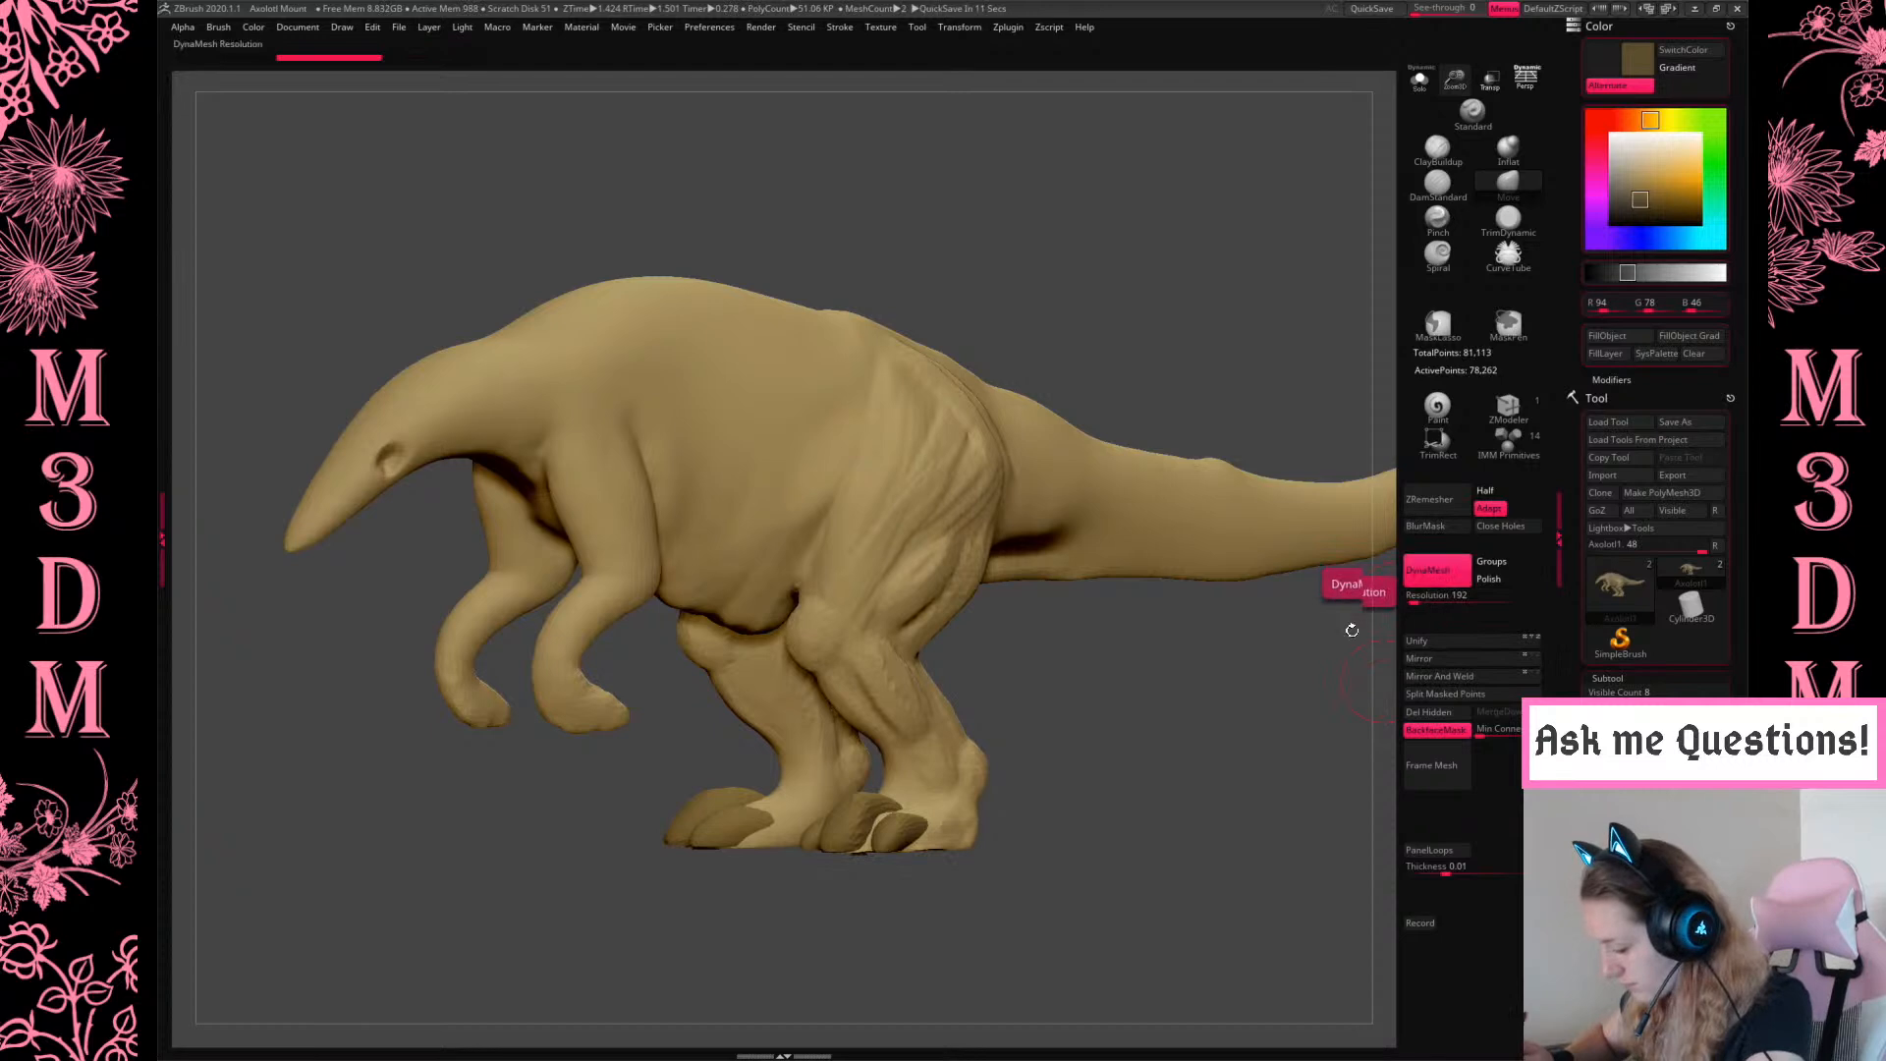
Isolate the body and mask the soles of both hind feet, painting the mask toward their front edges from below
{"action": "left_click_drag", "start_coordinate": [1162, 707], "coordinate": [1159, 452], "text": "shift"}
{"action": "key", "text": "space"}
{"action": "left_click", "coordinate": [924, 819], "text": "alt"}
{"action": "mouse_move", "coordinate": [1208, 757]}
{"action": "left_mouse_down"}
{"action": "mouse_move", "coordinate": [1213, 792]}
{"action": "mouse_move", "coordinate": [1175, 720]}
{"action": "mouse_move", "coordinate": [1187, 560]}
{"action": "mouse_move", "coordinate": [1214, 778]}
{"action": "mouse_move", "coordinate": [413, 825]}
{"action": "left_mouse_up"}
{"action": "key", "text": "shift+s"}
{"action": "key", "text": "shift+s"}
{"action": "key", "text": "Down"}
{"action": "key", "text": "shift+s"}
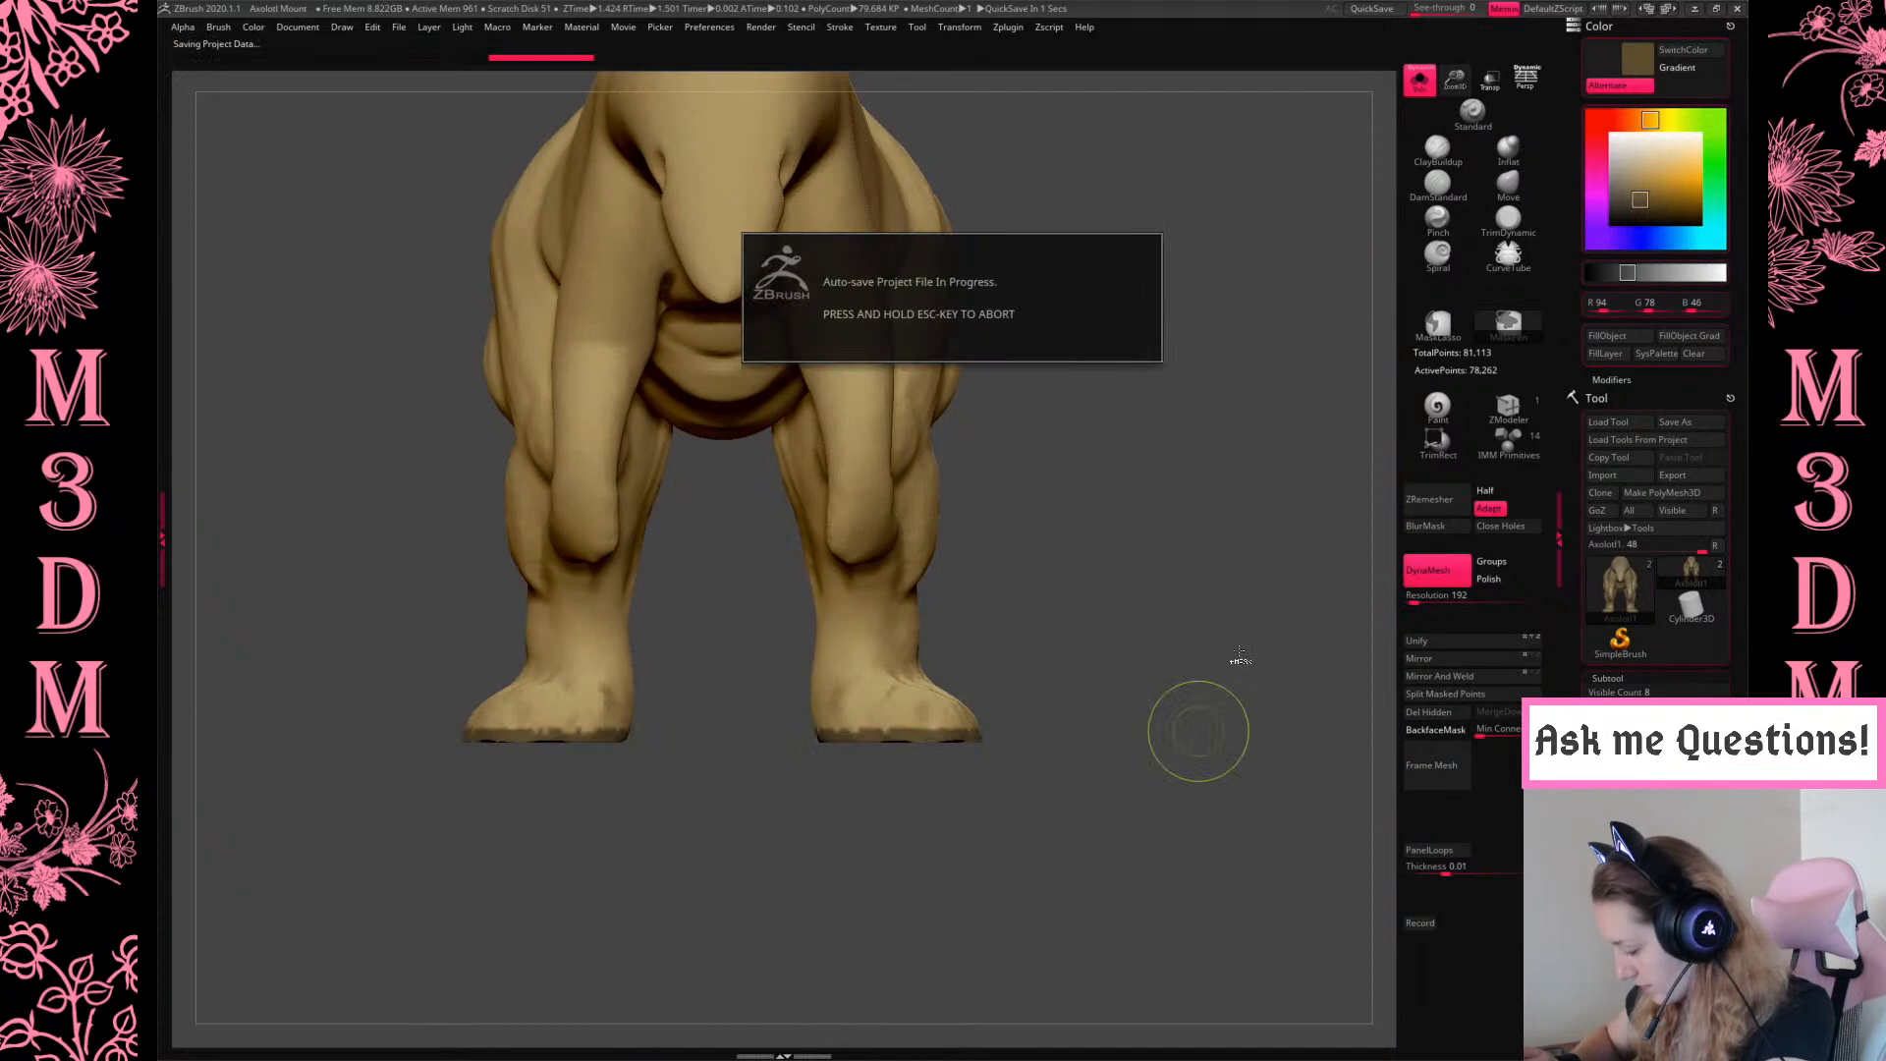
{"action": "key", "text": "ctrl"}
{"action": "mouse_move", "coordinate": [1224, 702]}
{"action": "left_mouse_down"}
{"action": "mouse_move", "coordinate": [1139, 629]}
{"action": "mouse_move", "coordinate": [1052, 717]}
{"action": "left_mouse_up"}
{"action": "right_click", "coordinate": [1052, 717]}
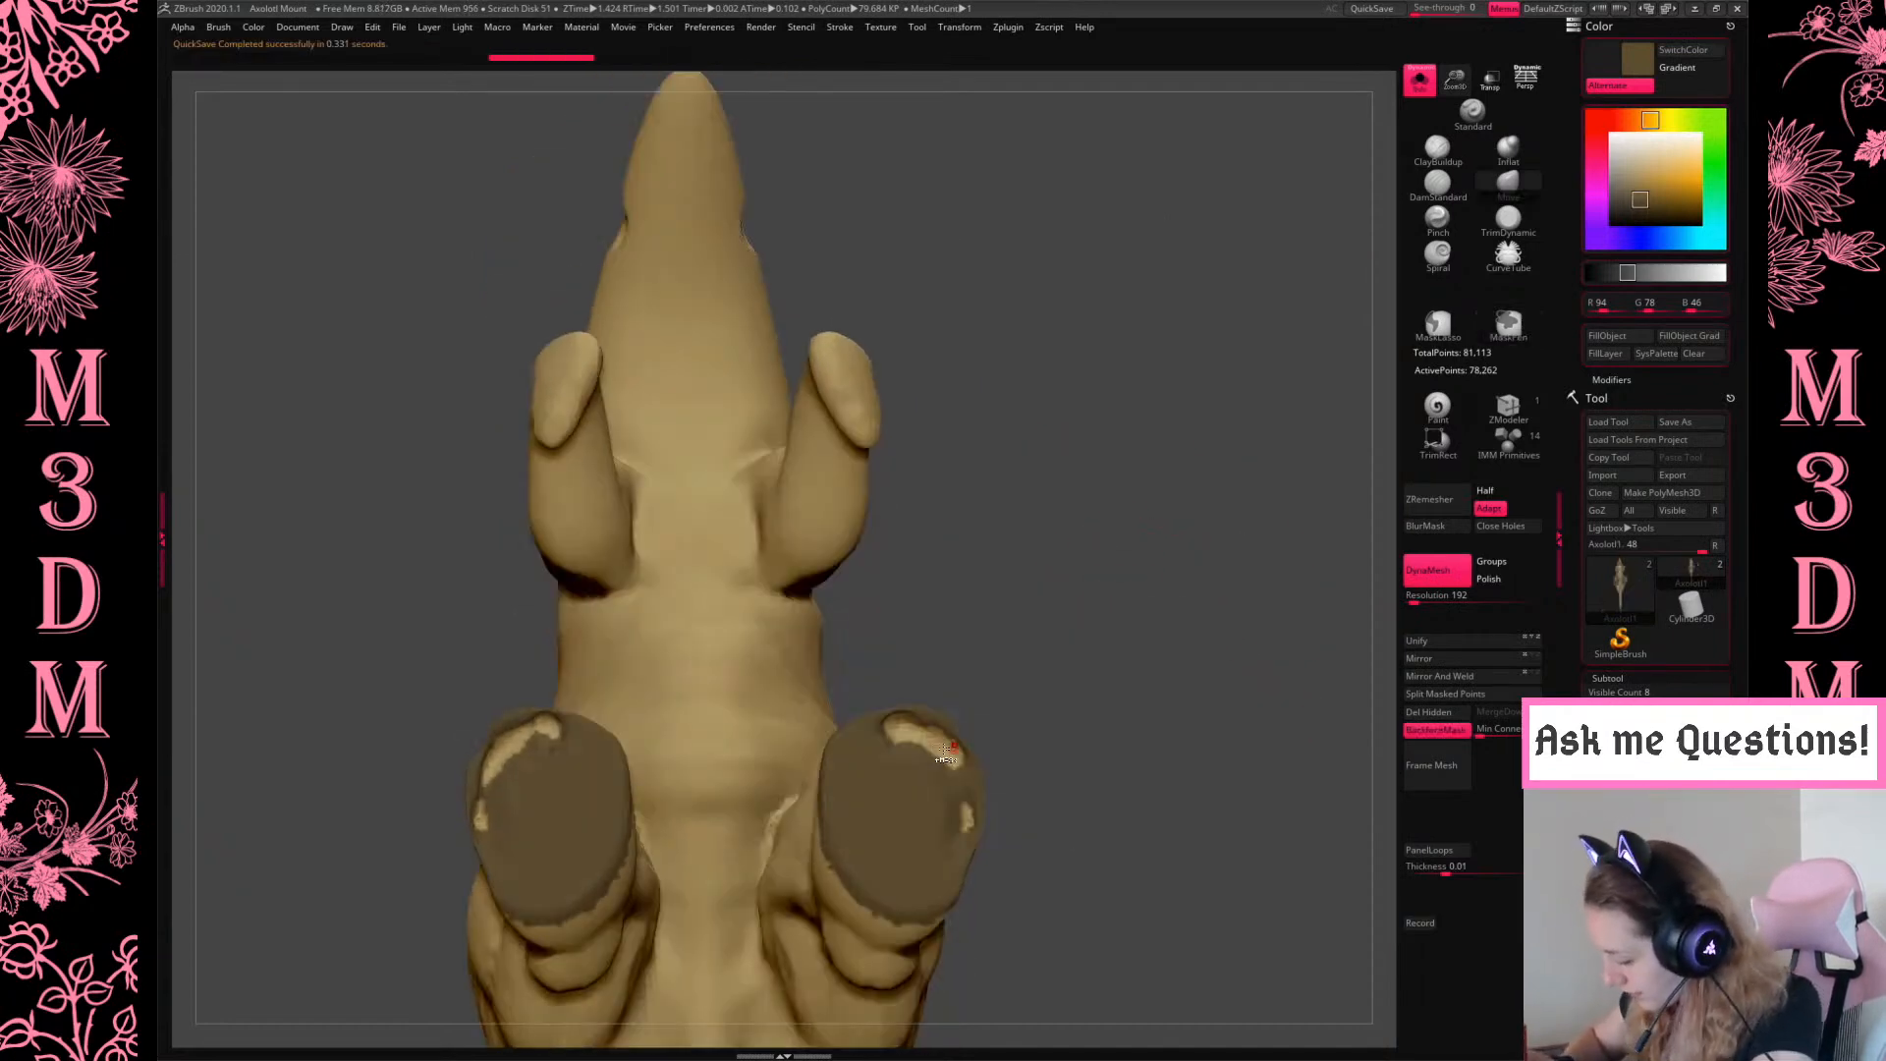
{"action": "right_click", "coordinate": [904, 737]}
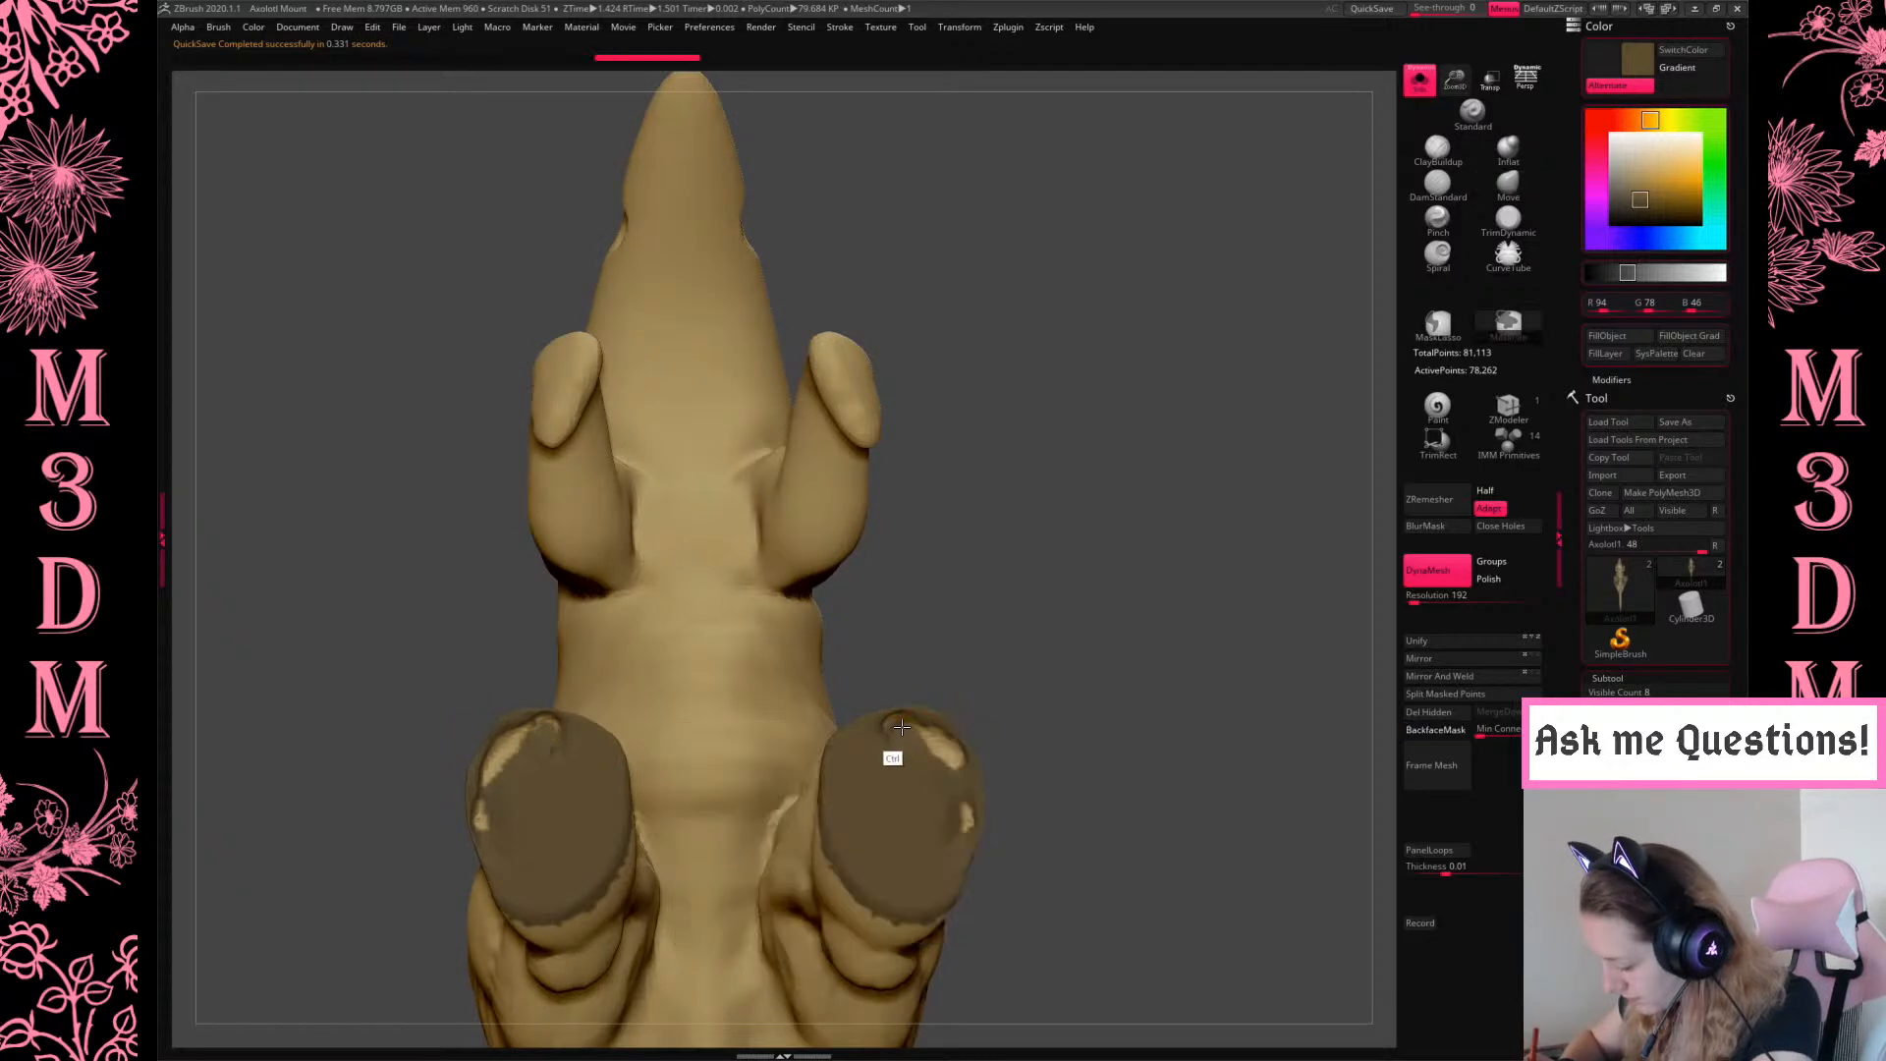
{"action": "left_click_drag", "start_coordinate": [1174, 763], "coordinate": [1129, 716]}
Extend the front of the hind feet downward at the soles and clear the mask
{"action": "key", "text": "w"}
{"action": "left_click_drag", "start_coordinate": [927, 698], "coordinate": [926, 813]}
{"action": "left_click", "coordinate": [1101, 741], "text": "ctrl"}
Trim the body's hind soles flat, smooth the front foot edge, and show the full creature with its toes
{"action": "left_click_drag", "start_coordinate": [374, 923], "coordinate": [1206, 745], "text": "ctrl+shift"}
{"action": "left_click_drag", "start_coordinate": [1236, 605], "coordinate": [1206, 704]}
{"action": "left_click_drag", "start_coordinate": [910, 847], "coordinate": [1216, 745], "text": "ctrl+shift"}
{"action": "left_click_drag", "start_coordinate": [968, 764], "coordinate": [964, 809], "text": "shift"}
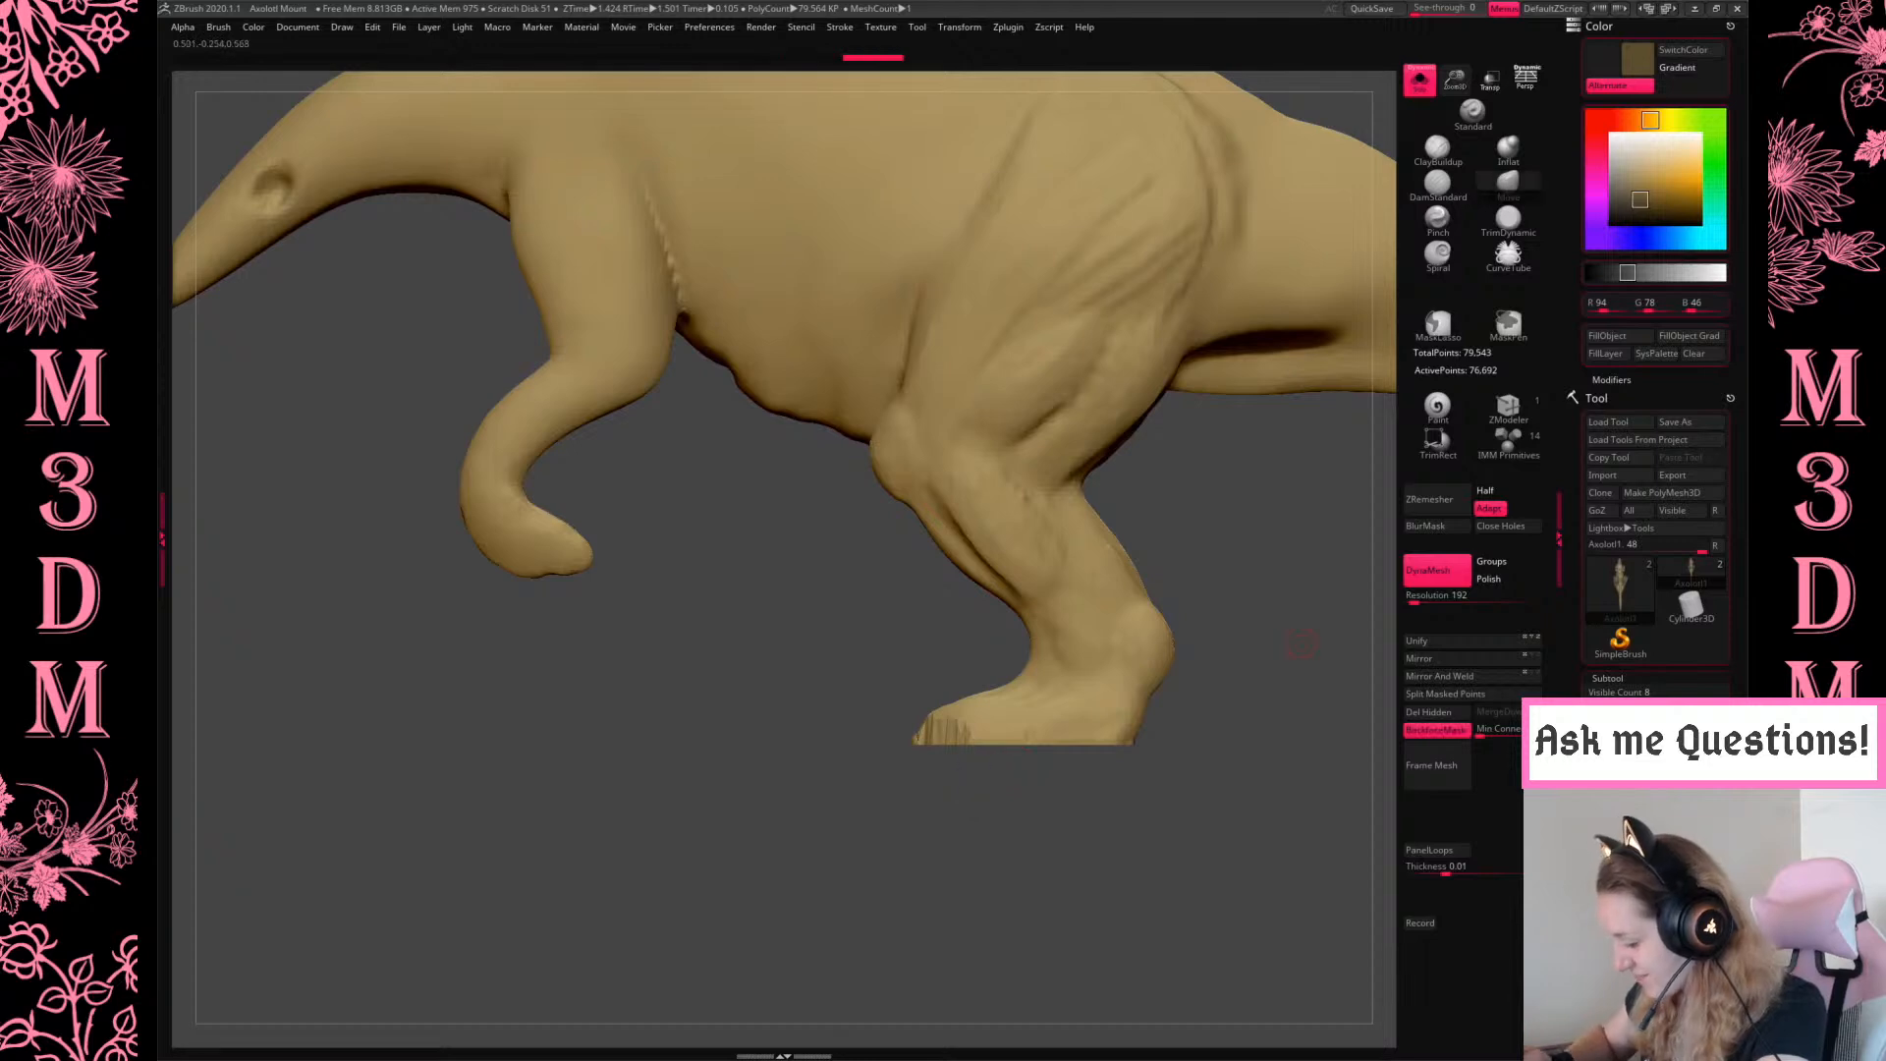
{"action": "left_click_drag", "start_coordinate": [1228, 688], "coordinate": [1130, 705], "text": "alt"}
{"action": "key", "text": "f"}
{"action": "left_click", "coordinate": [1421, 80]}
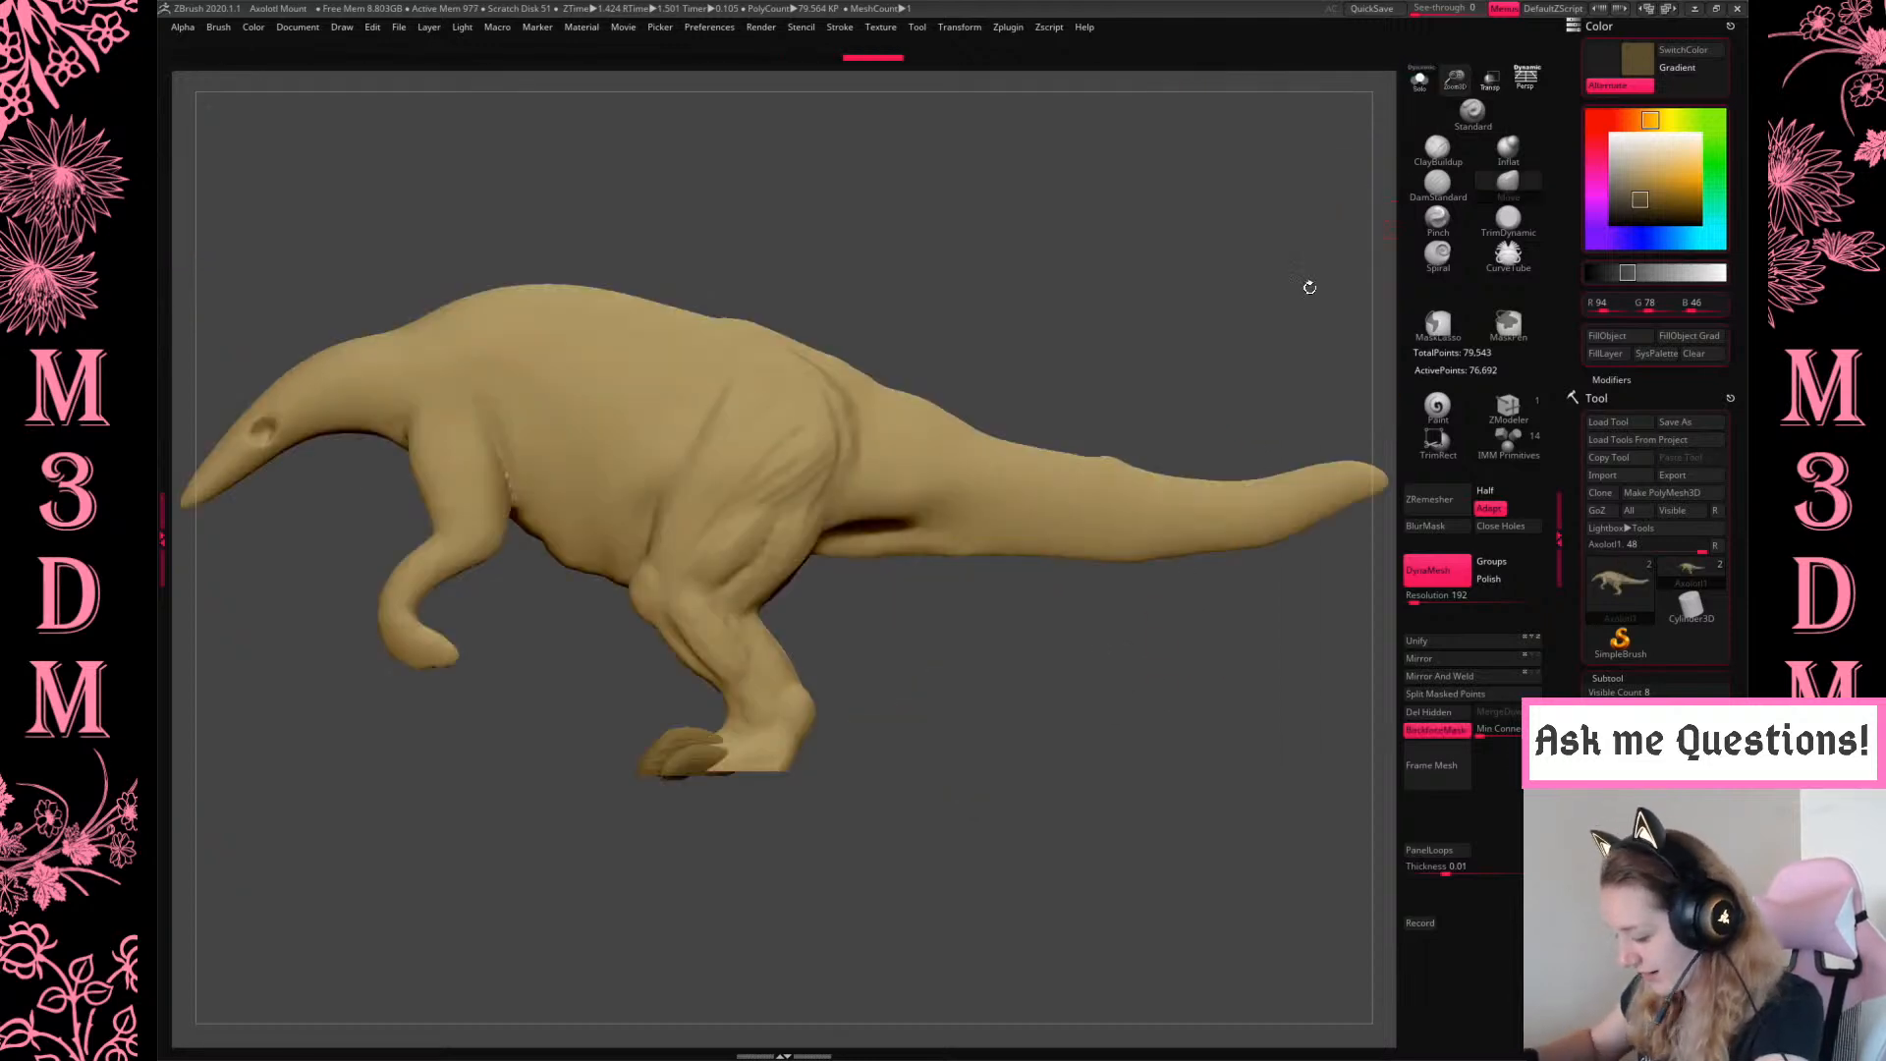
Select the hind toes subtool and trim the undersides of the toes flat at sole level
{"action": "left_click_drag", "start_coordinate": [1467, 143], "coordinate": [1470, 188]}
{"action": "left_click", "coordinate": [811, 898], "text": "alt"}
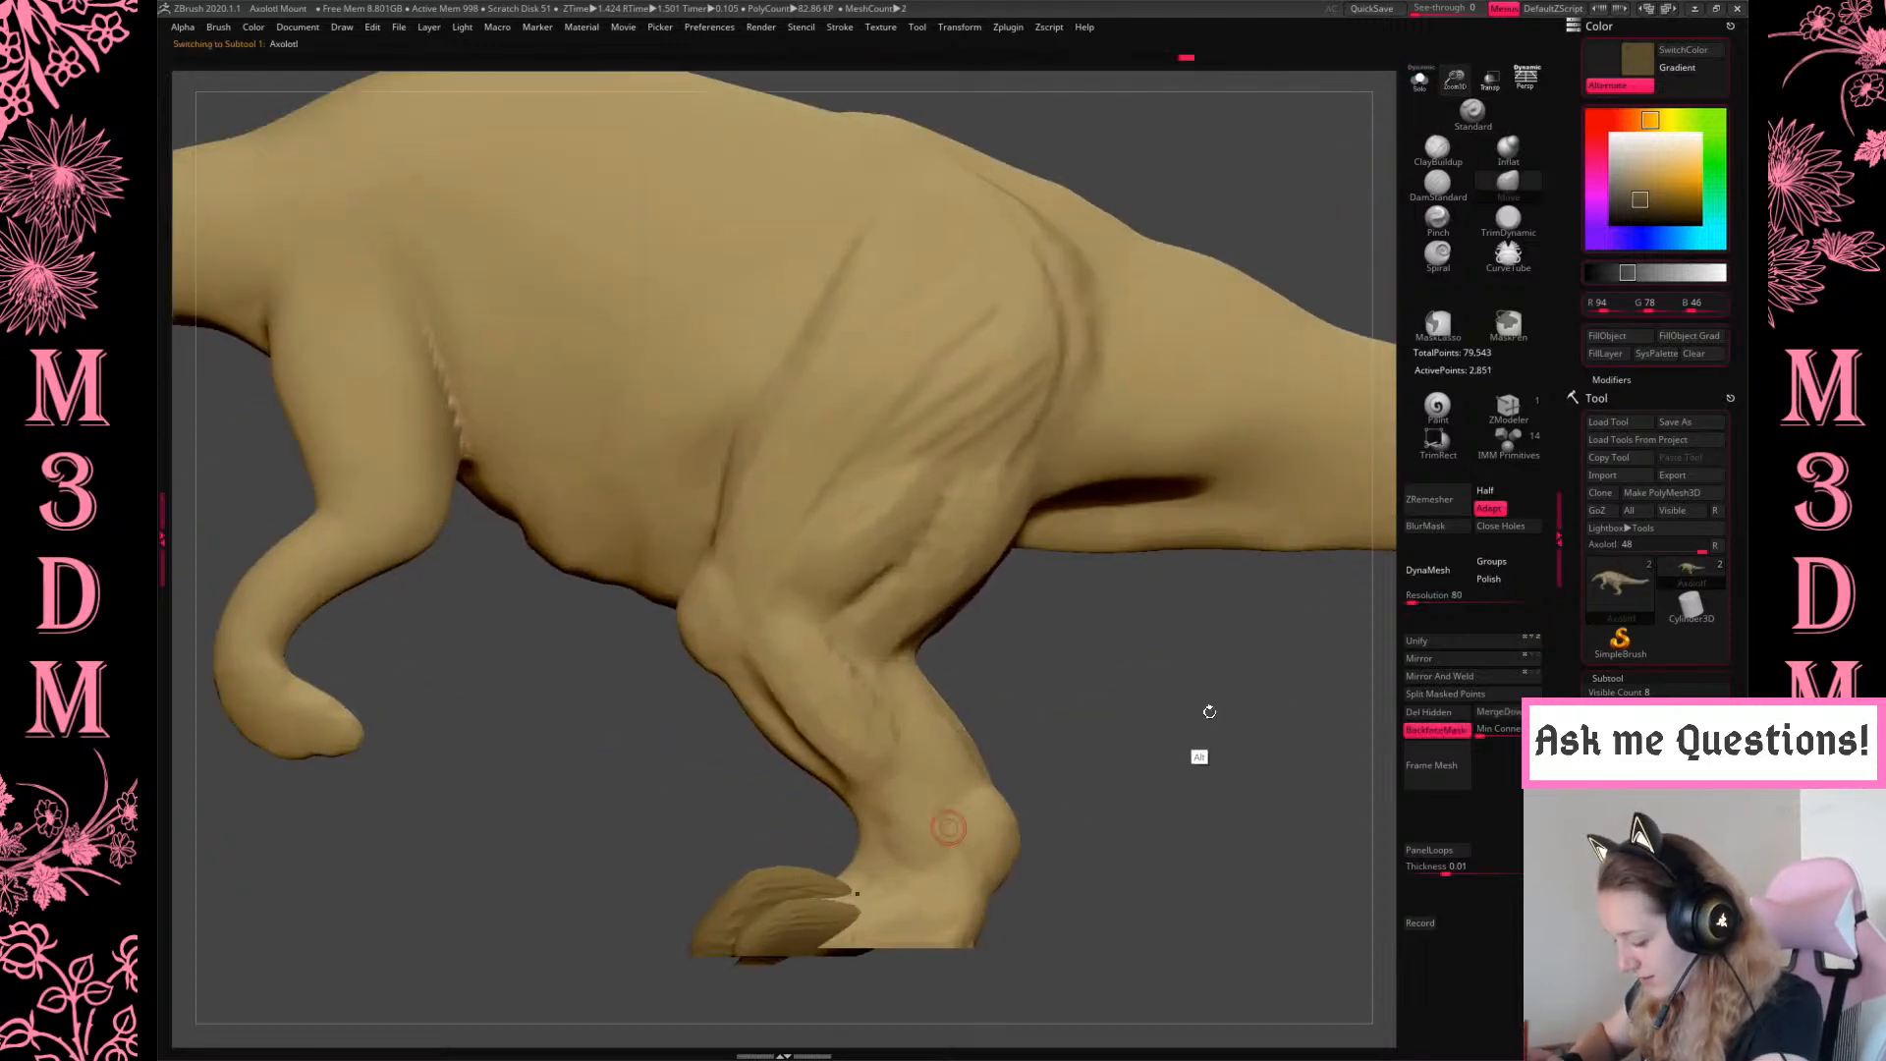
{"action": "left_click_drag", "start_coordinate": [1188, 740], "coordinate": [1252, 657], "text": "alt"}
{"action": "left_click_drag", "start_coordinate": [750, 936], "coordinate": [1262, 737], "text": "ctrl+shift"}
{"action": "left_click_drag", "start_coordinate": [1237, 823], "coordinate": [828, 877], "text": "shift"}
Subdivide the hind toes mesh twice
{"action": "left_click", "coordinate": [1606, 677]}
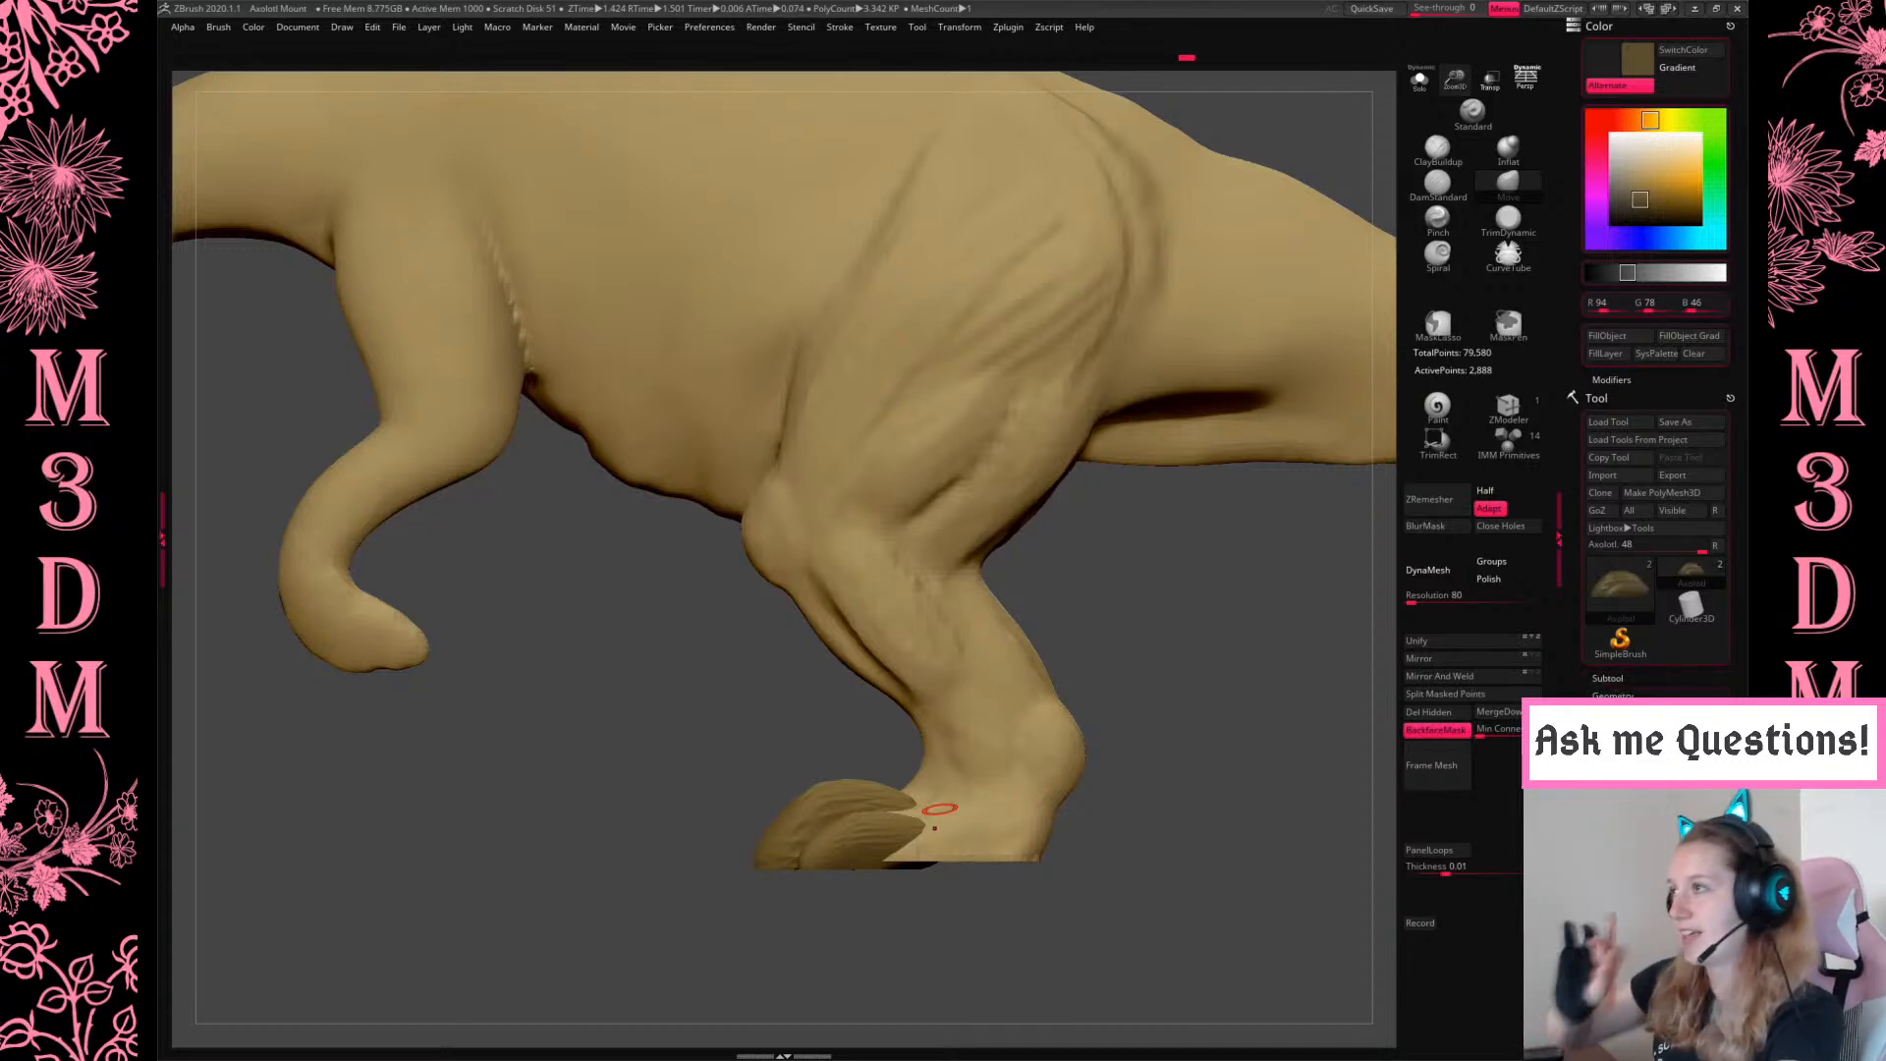
{"action": "key", "text": "ctrl+d"}
{"action": "key", "text": "ctrl+d"}
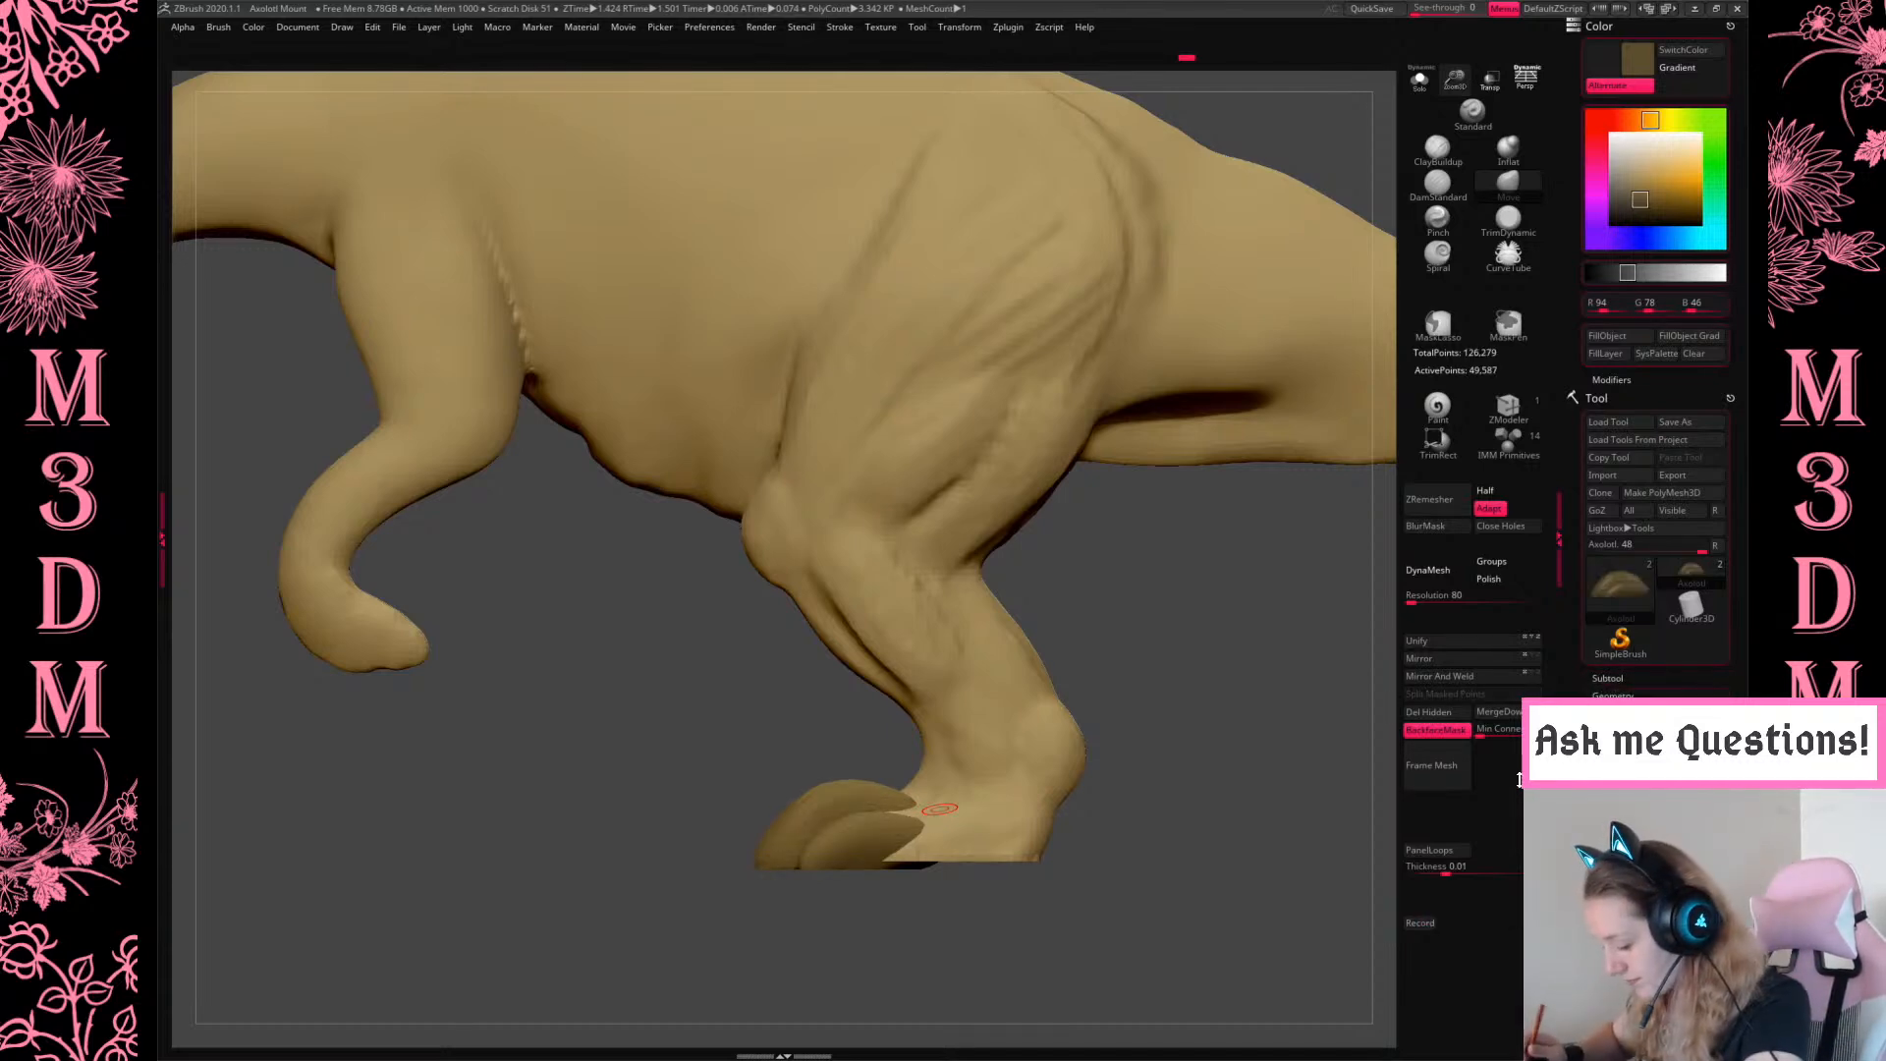
Mask the body except its hind soles, move the soles slightly down to meet the toe bottoms, and clear the mask
{"action": "left_click", "coordinate": [1004, 793], "text": "alt"}
{"action": "key", "text": "w"}
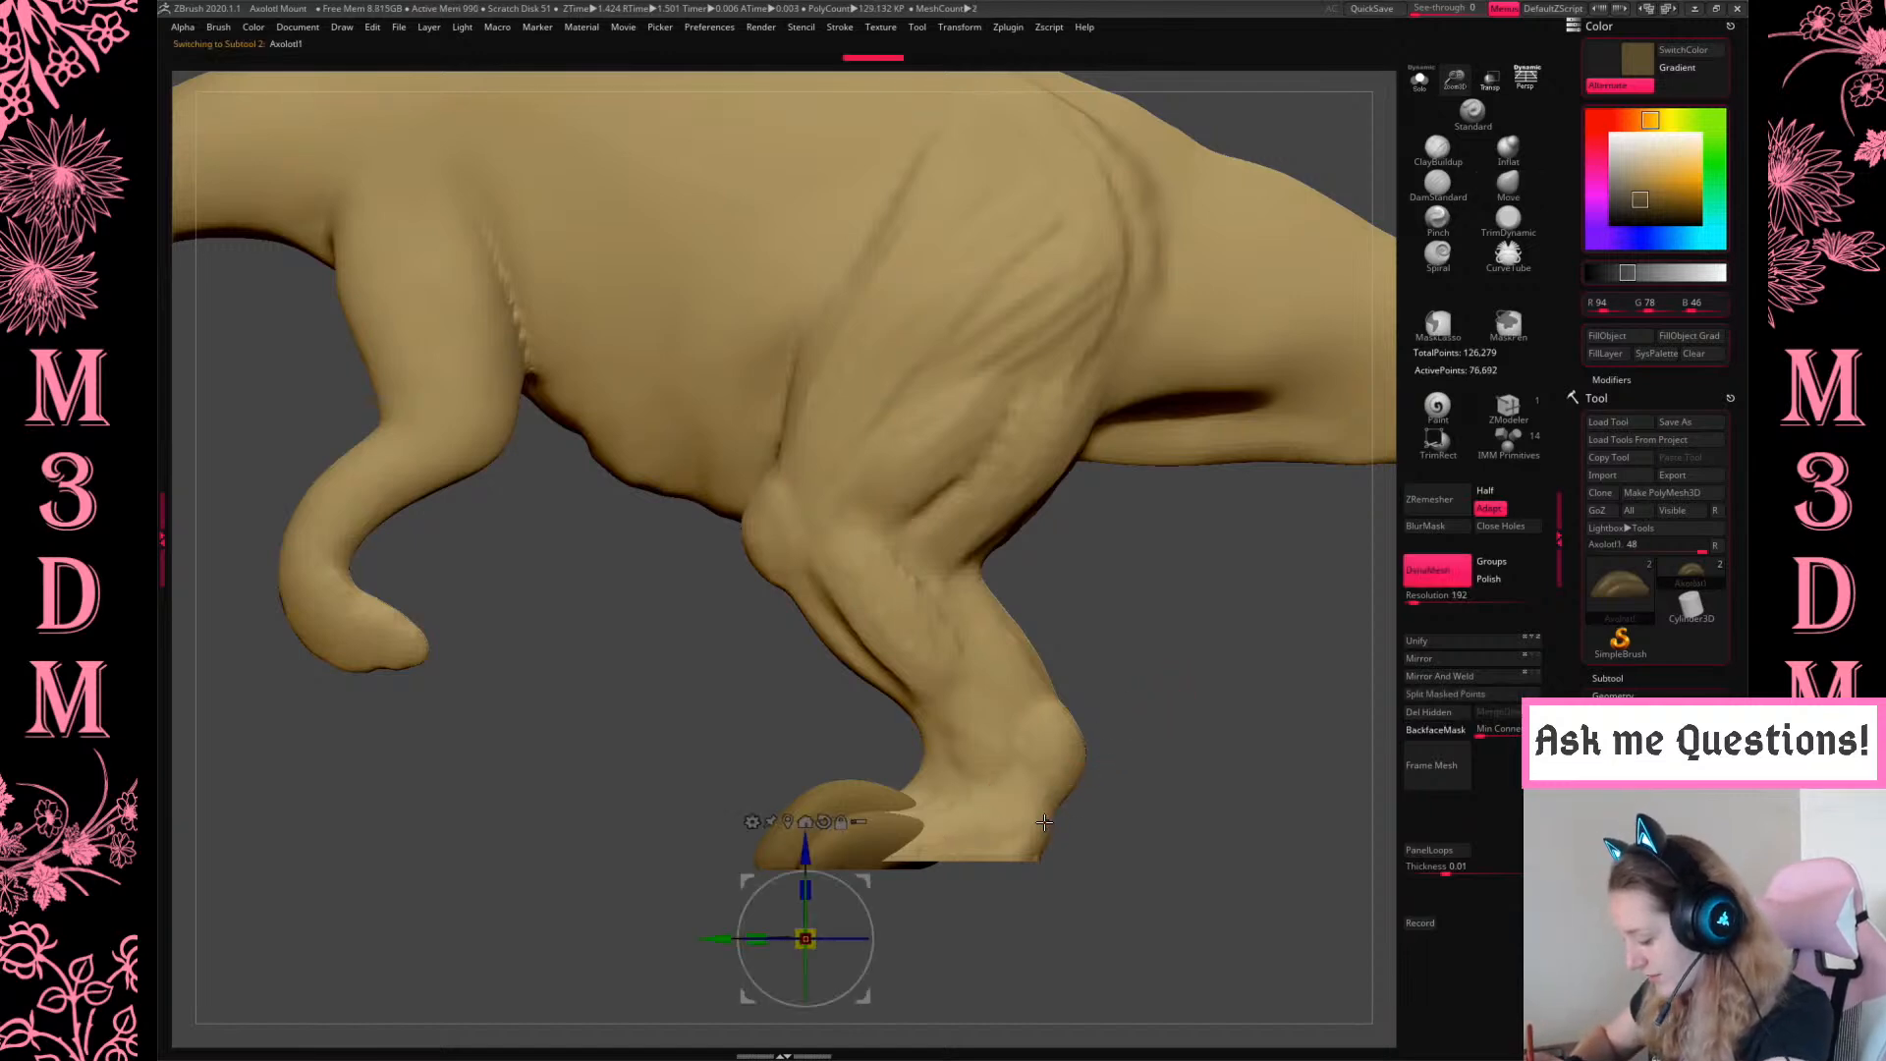
{"action": "key", "text": "q"}
{"action": "left_click_drag", "start_coordinate": [751, 929], "coordinate": [1177, 856], "text": "ctrl"}
{"action": "left_click", "coordinate": [1188, 839], "text": "ctrl"}
{"action": "key", "text": "w"}
{"action": "left_click_drag", "start_coordinate": [802, 857], "coordinate": [802, 862]}
{"action": "key", "text": "q"}
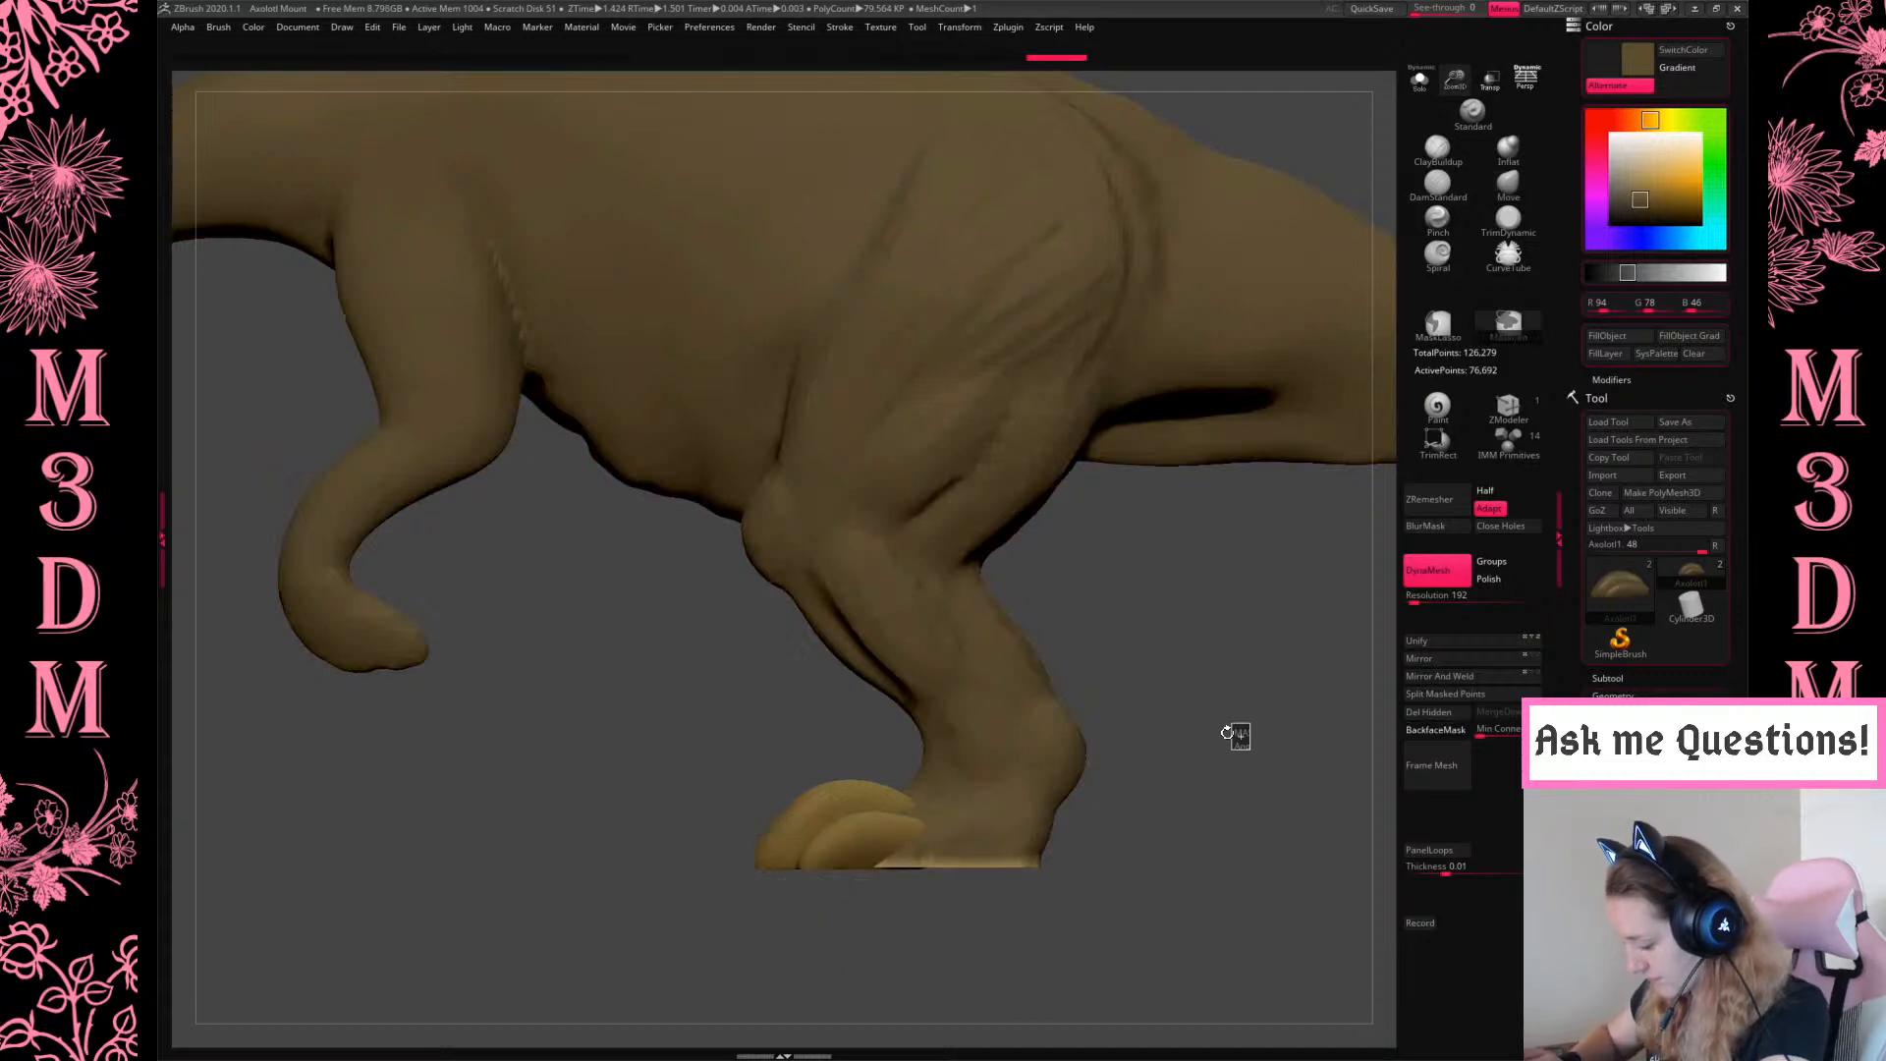
{"action": "left_click_drag", "start_coordinate": [1236, 733], "coordinate": [1210, 754], "text": "ctrl"}
Select the hind toes subtool and turn off backface masking for the Move brush
{"action": "right_click_drag", "start_coordinate": [1210, 753], "coordinate": [1267, 840]}
{"action": "right_click_drag", "start_coordinate": [1229, 712], "coordinate": [1100, 781]}
{"action": "left_click", "coordinate": [869, 852], "text": "alt"}
{"action": "right_click", "coordinate": [1109, 758]}
{"action": "left_click", "coordinate": [1511, 183]}
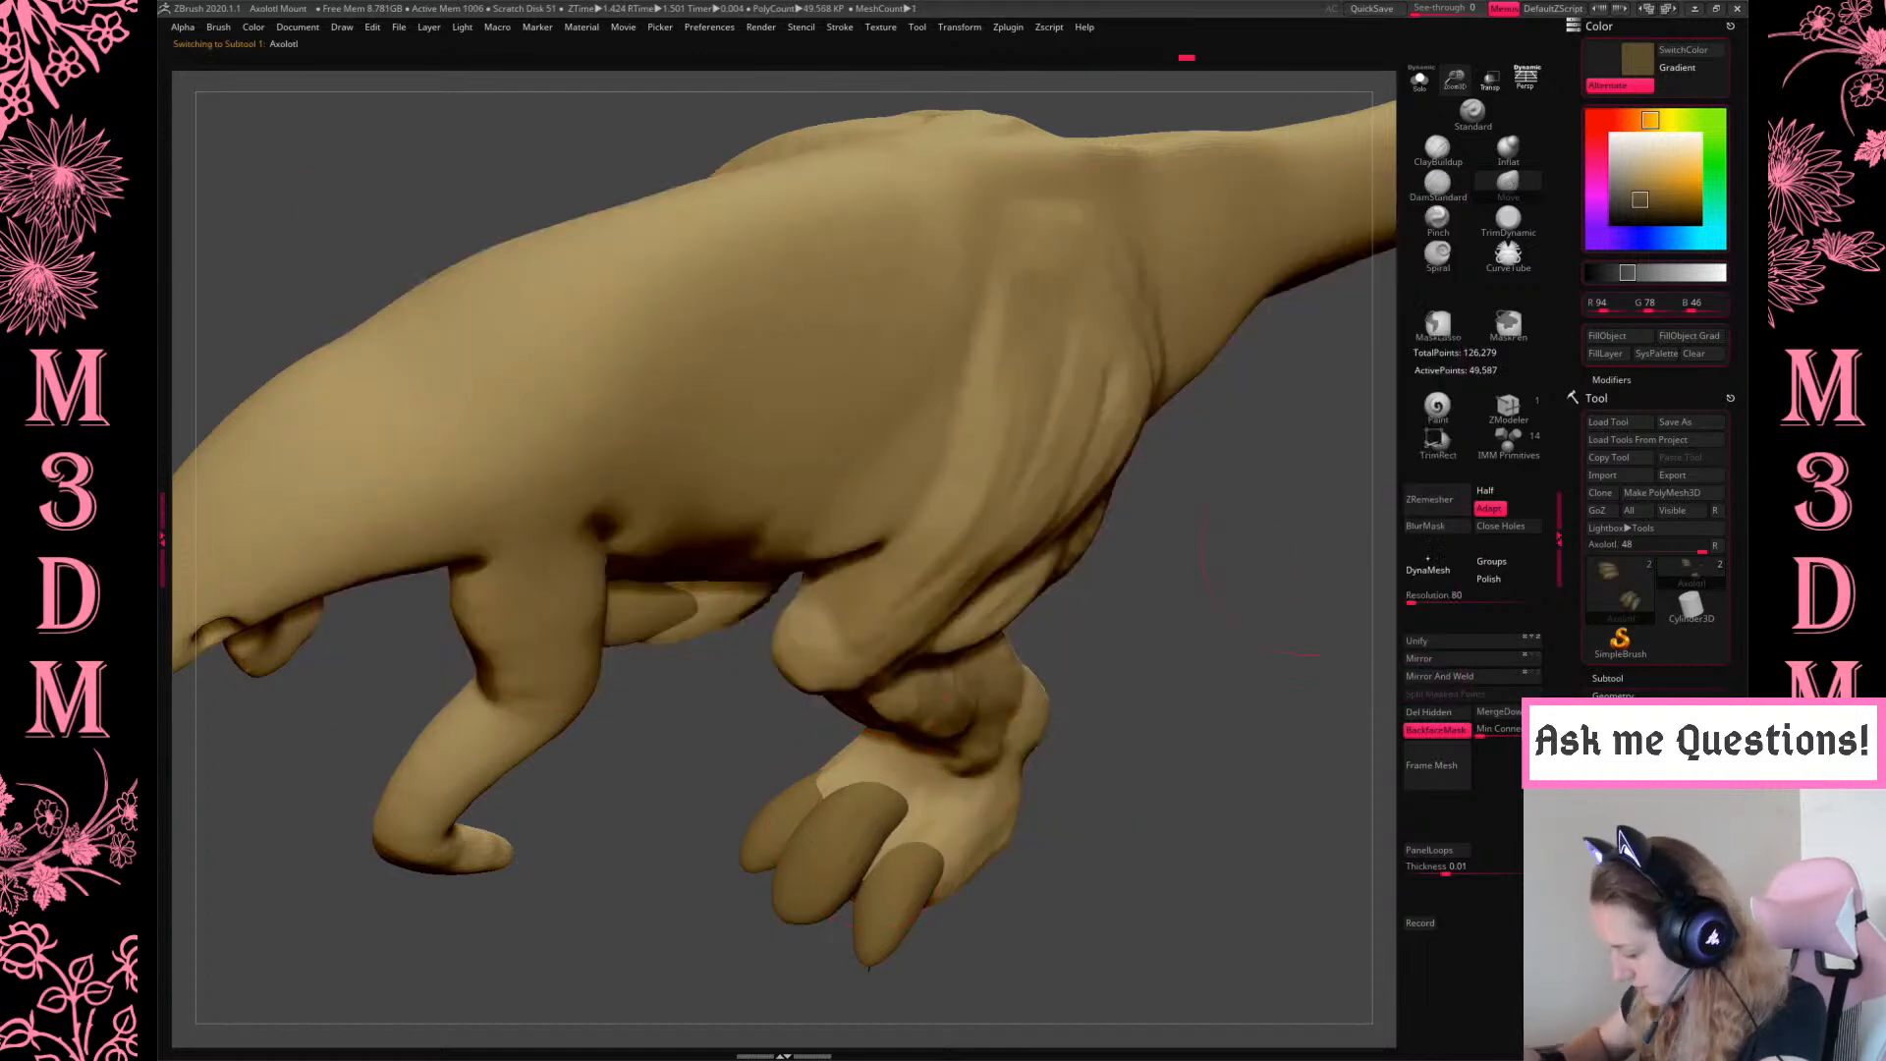
{"action": "left_click", "coordinate": [1447, 736]}
Build up clay on the body around the bases of the hind toes, using ClayBuildup with backface masking on
{"action": "left_click", "coordinate": [1044, 757], "text": "alt"}
{"action": "left_click_drag", "start_coordinate": [1069, 793], "coordinate": [940, 846]}
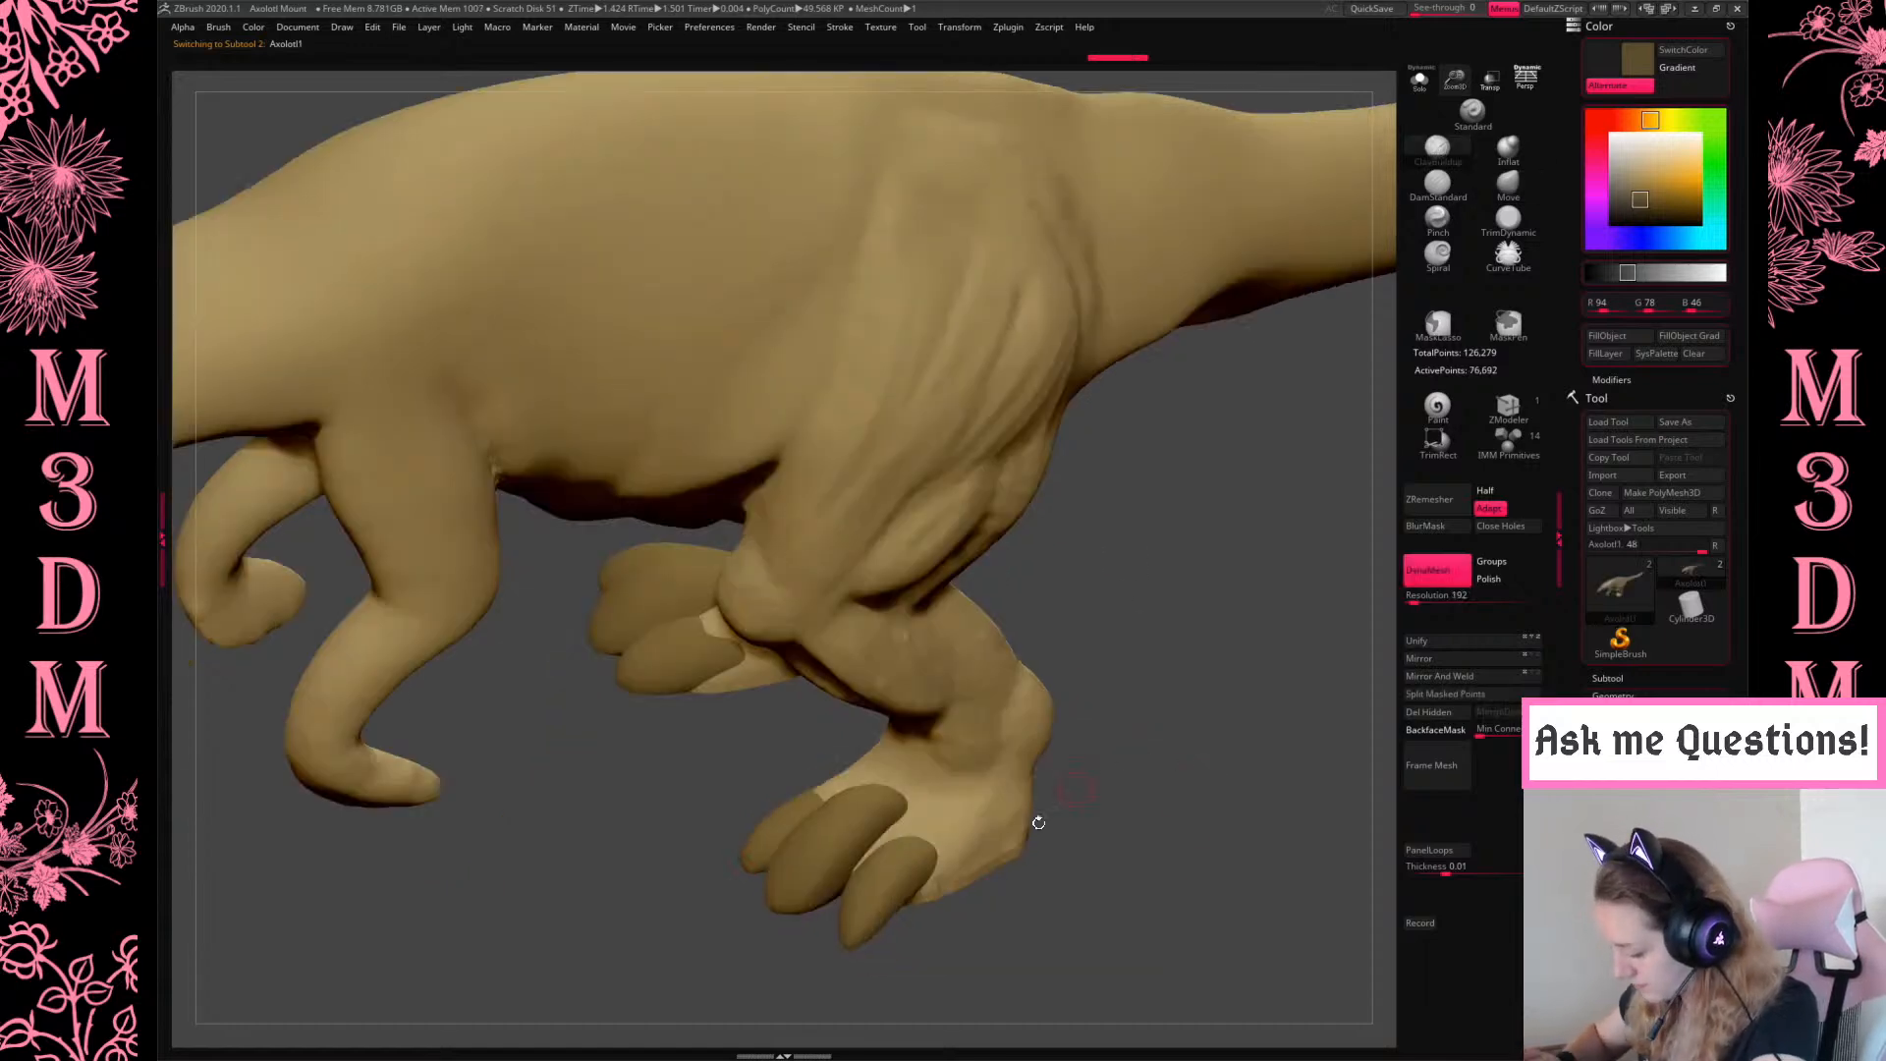
{"action": "left_click", "coordinate": [1435, 729]}
{"action": "key", "text": "space"}
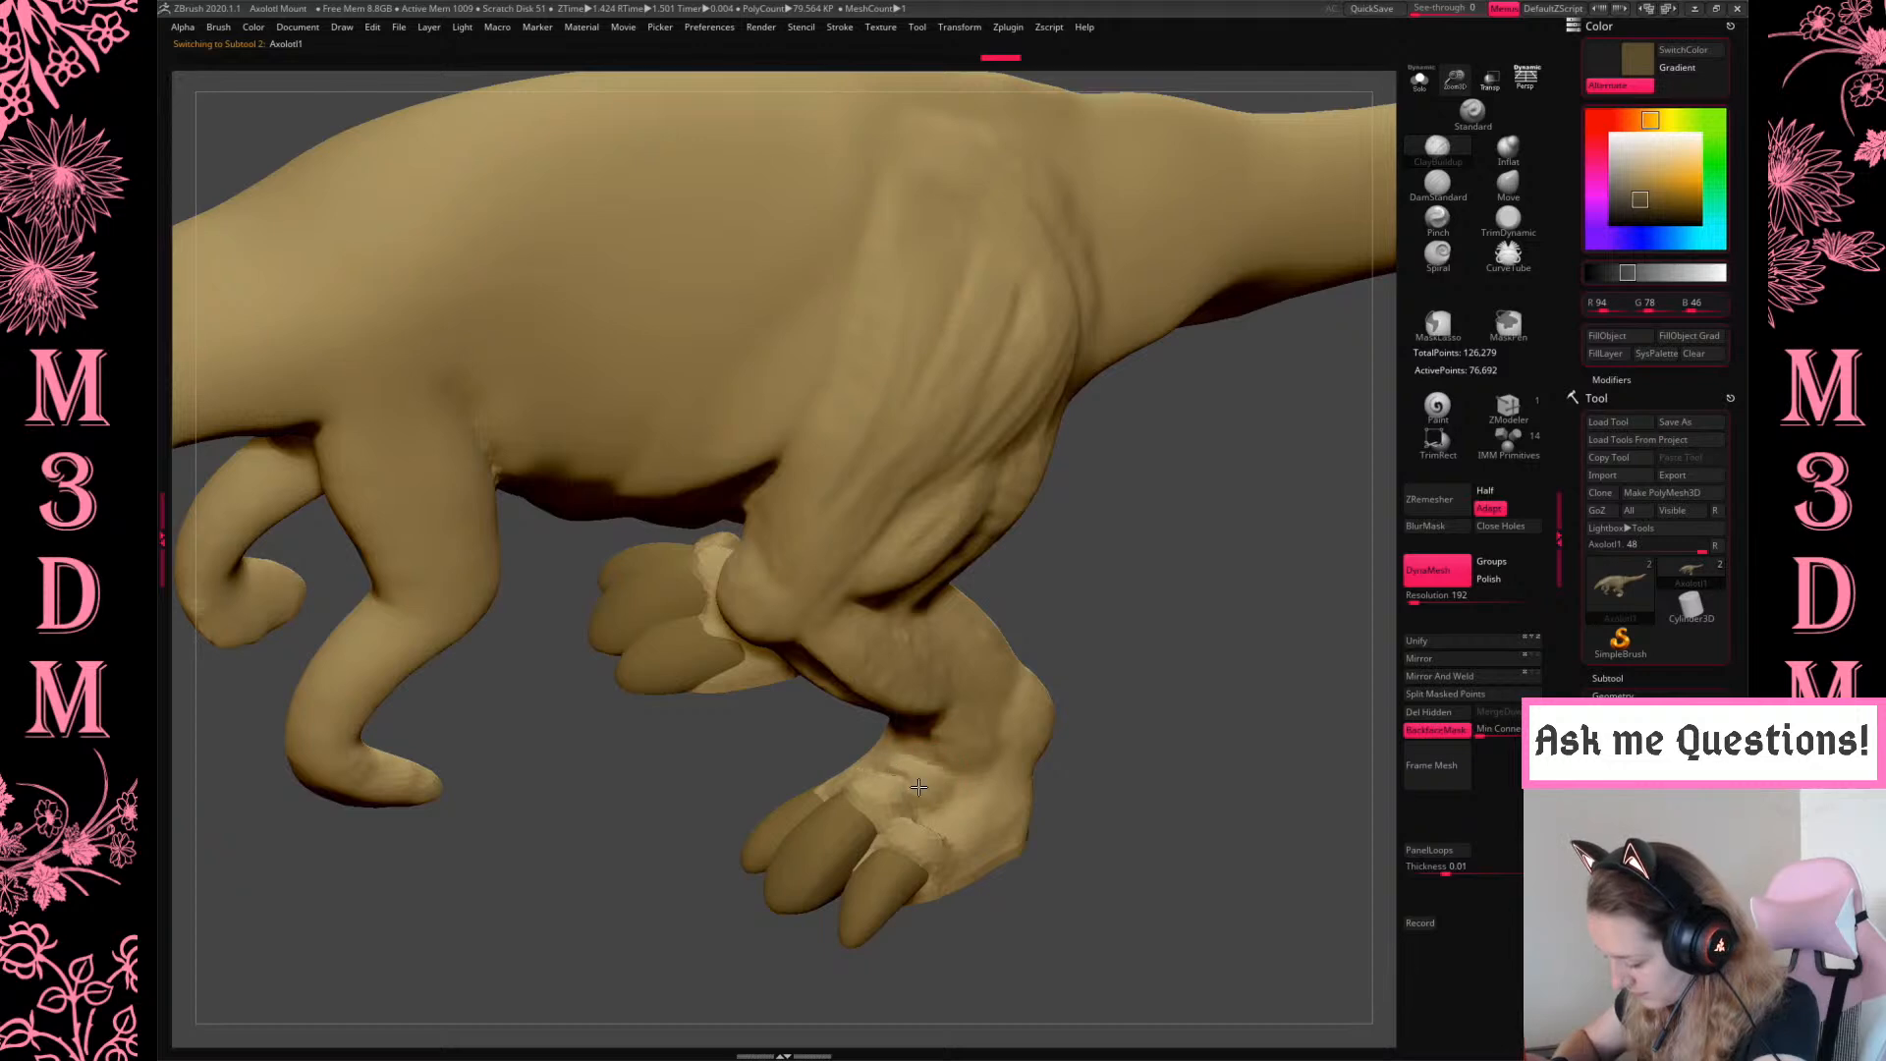
{"action": "left_click_drag", "start_coordinate": [1150, 741], "coordinate": [823, 787]}
{"action": "left_click_drag", "start_coordinate": [1190, 852], "coordinate": [765, 787]}
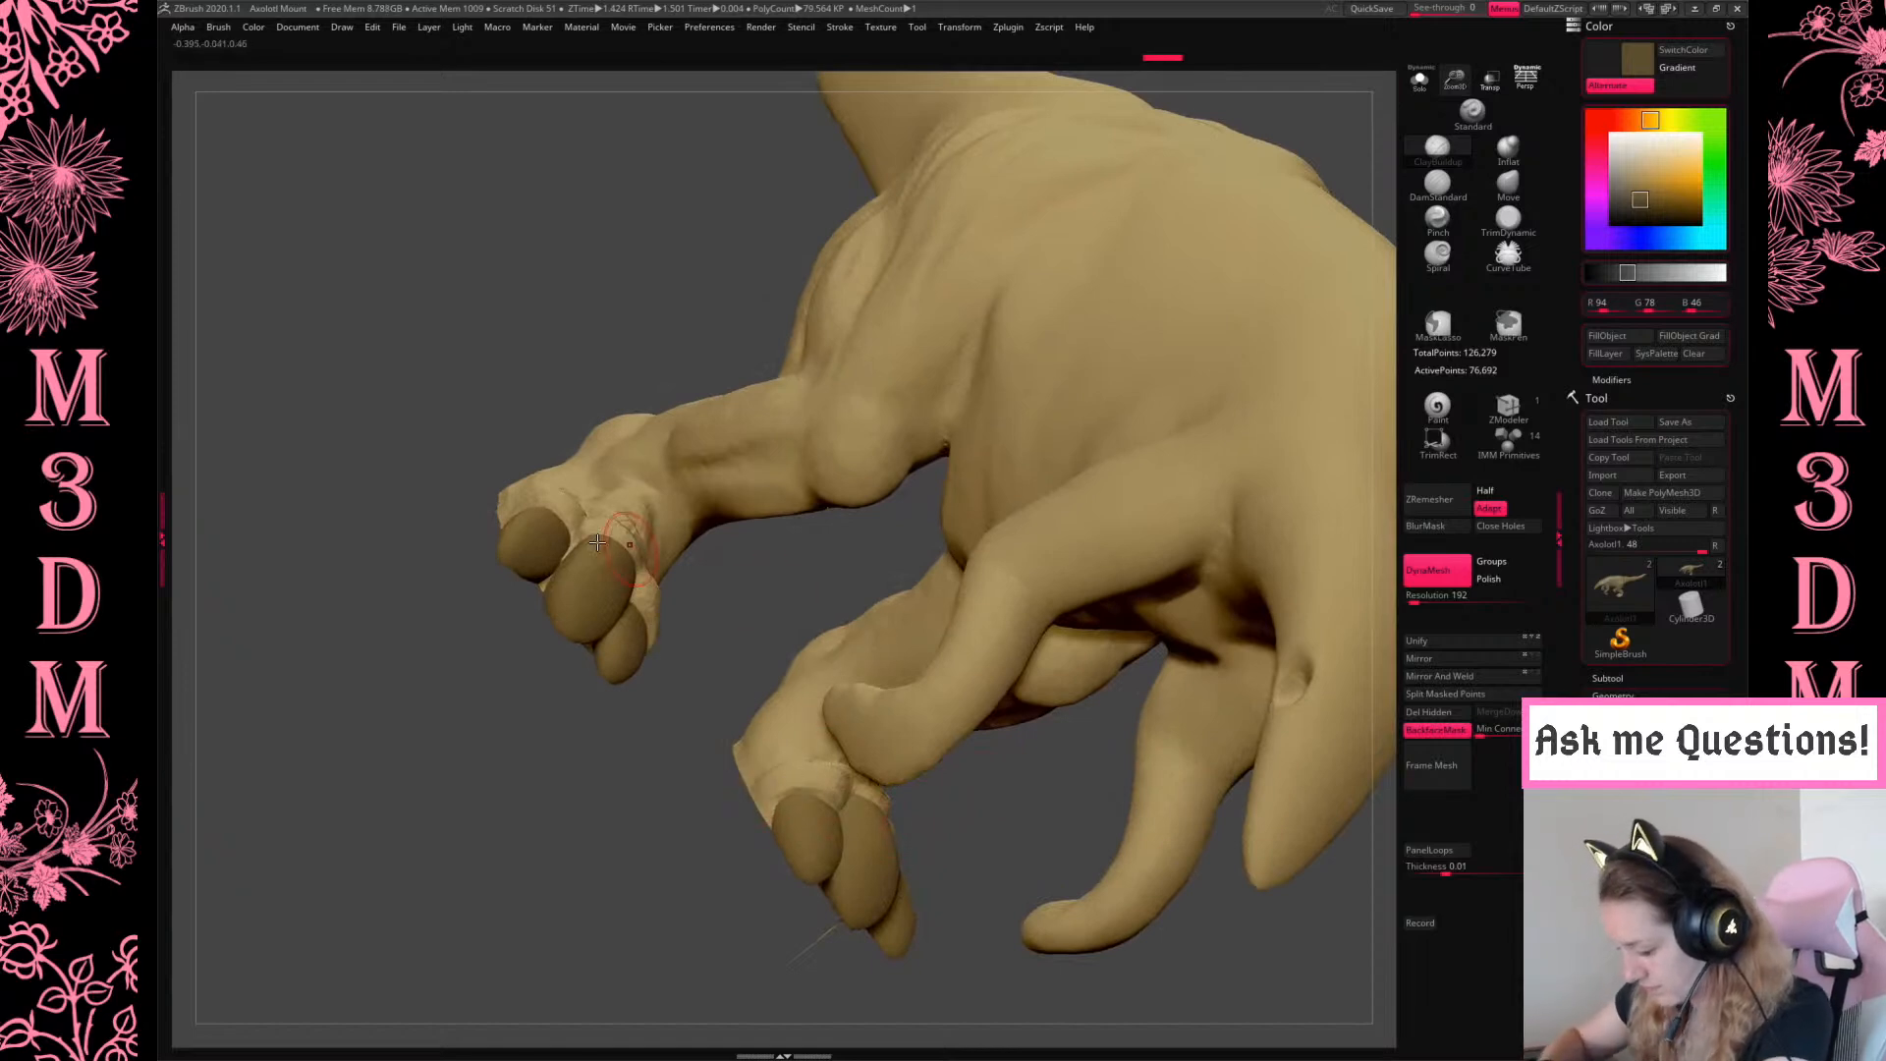
{"action": "left_click_drag", "start_coordinate": [707, 668], "coordinate": [676, 711]}
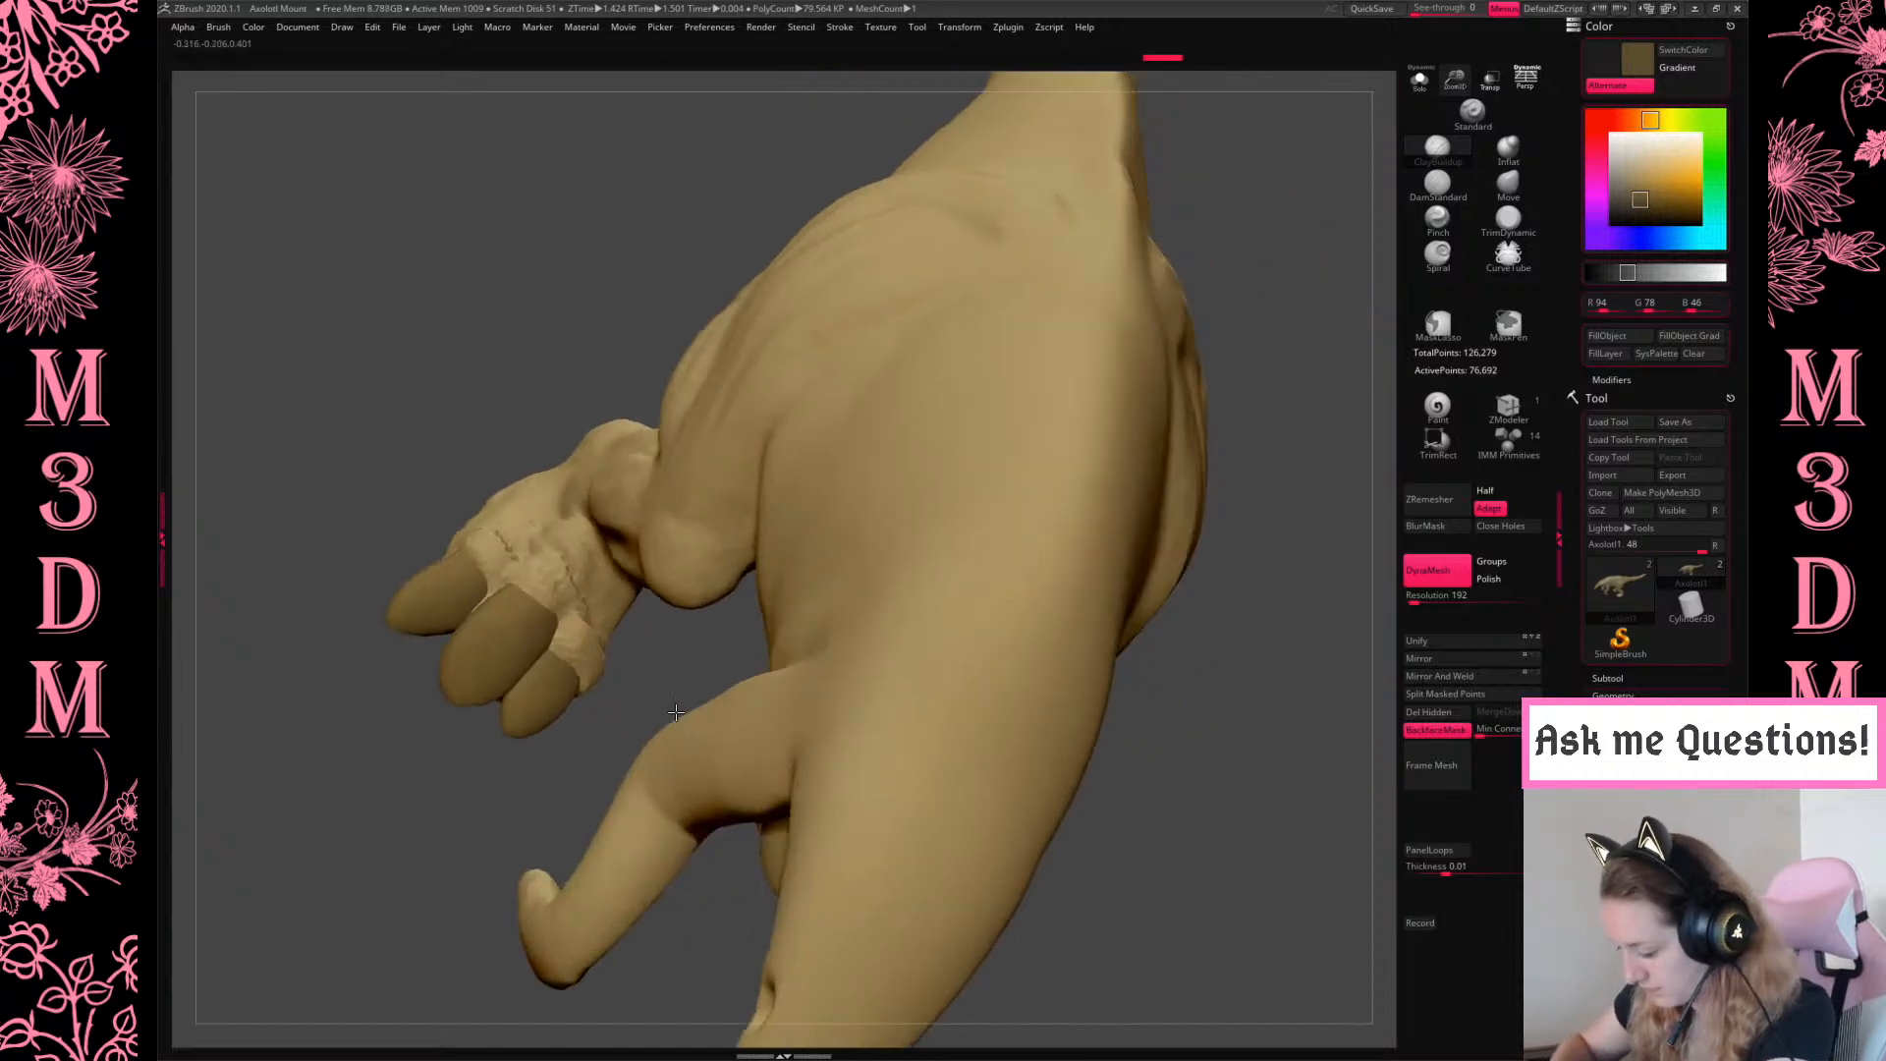
Isolate the hind toes and lasso-mask the inner and outer toes, leaving the middle toes free
{"action": "left_click", "coordinate": [504, 652], "text": "alt"}
{"action": "left_click", "coordinate": [1419, 81]}
{"action": "left_click_drag", "start_coordinate": [1251, 590], "coordinate": [1234, 641], "text": "shift"}
{"action": "left_click_drag", "start_coordinate": [1454, 81], "coordinate": [1466, 167]}
{"action": "left_click", "coordinate": [1508, 184]}
{"action": "left_click_drag", "start_coordinate": [1251, 497], "coordinate": [1110, 546], "text": "alt"}
{"action": "key", "text": "space"}
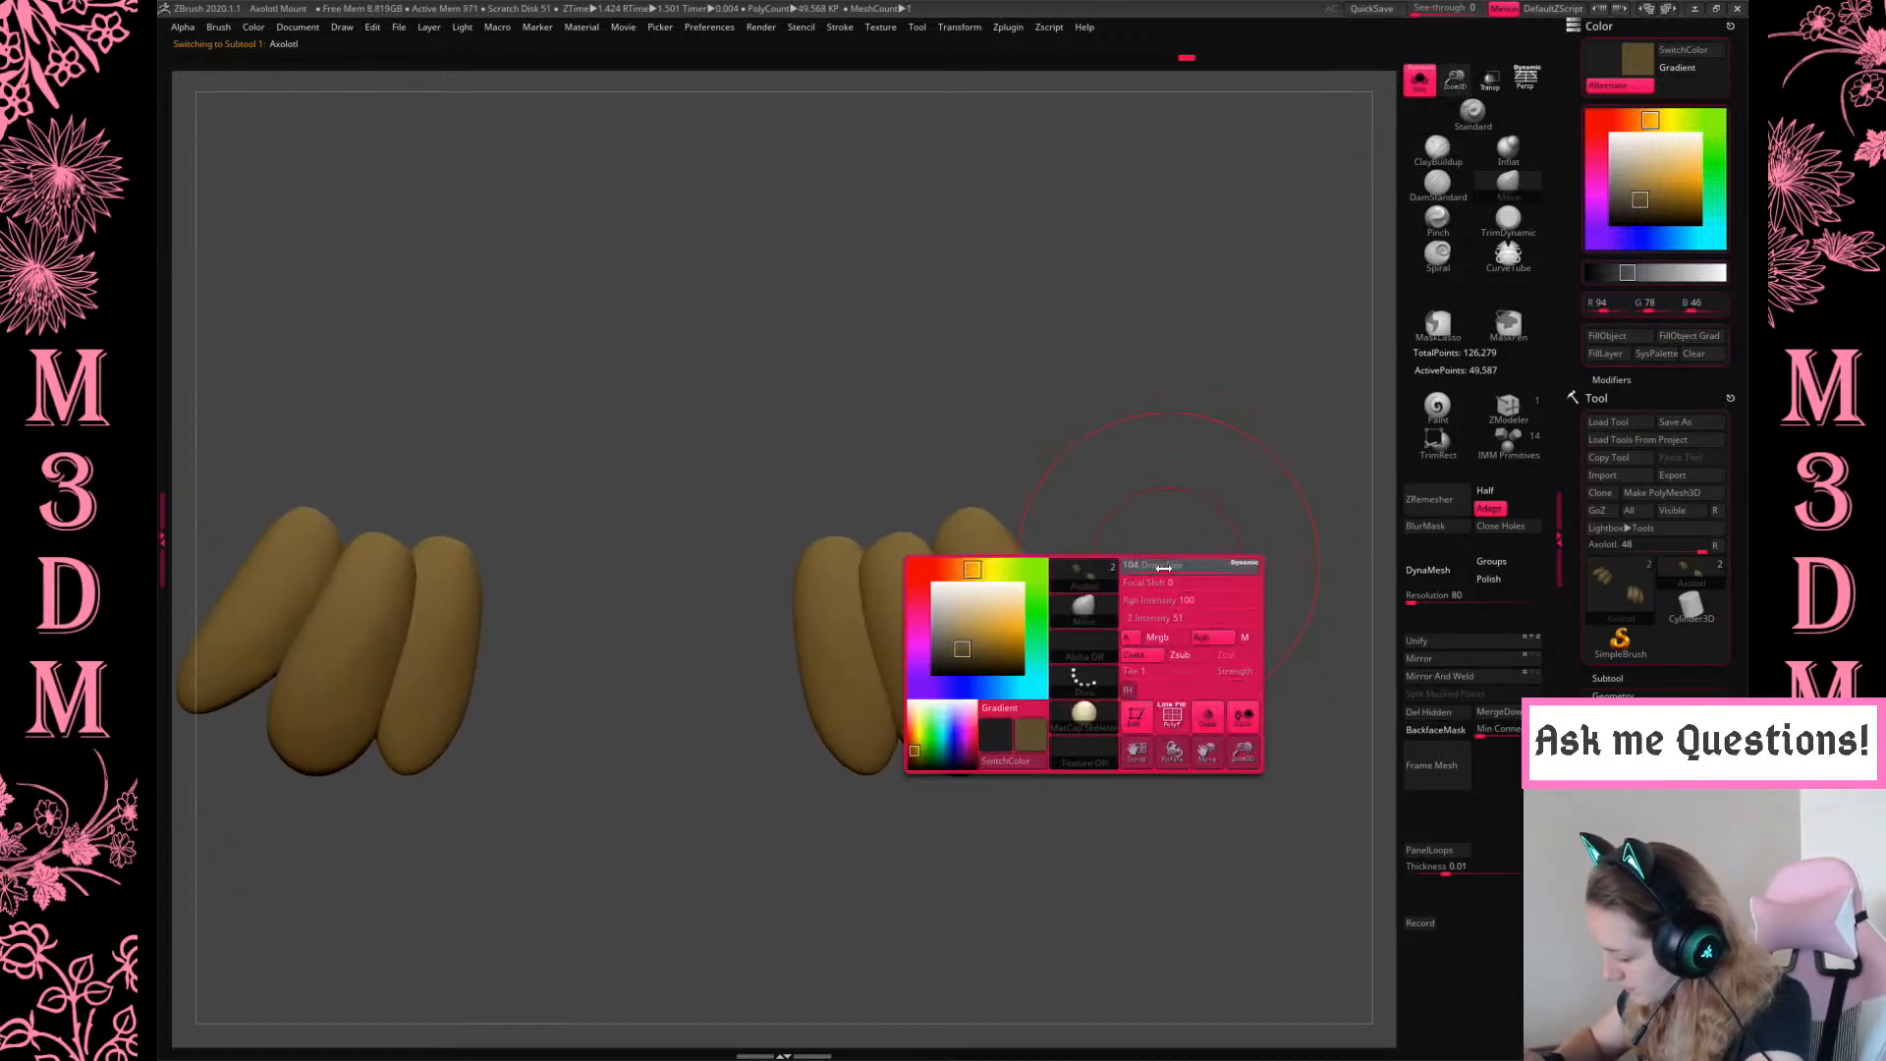
{"action": "key", "text": "ctrl"}
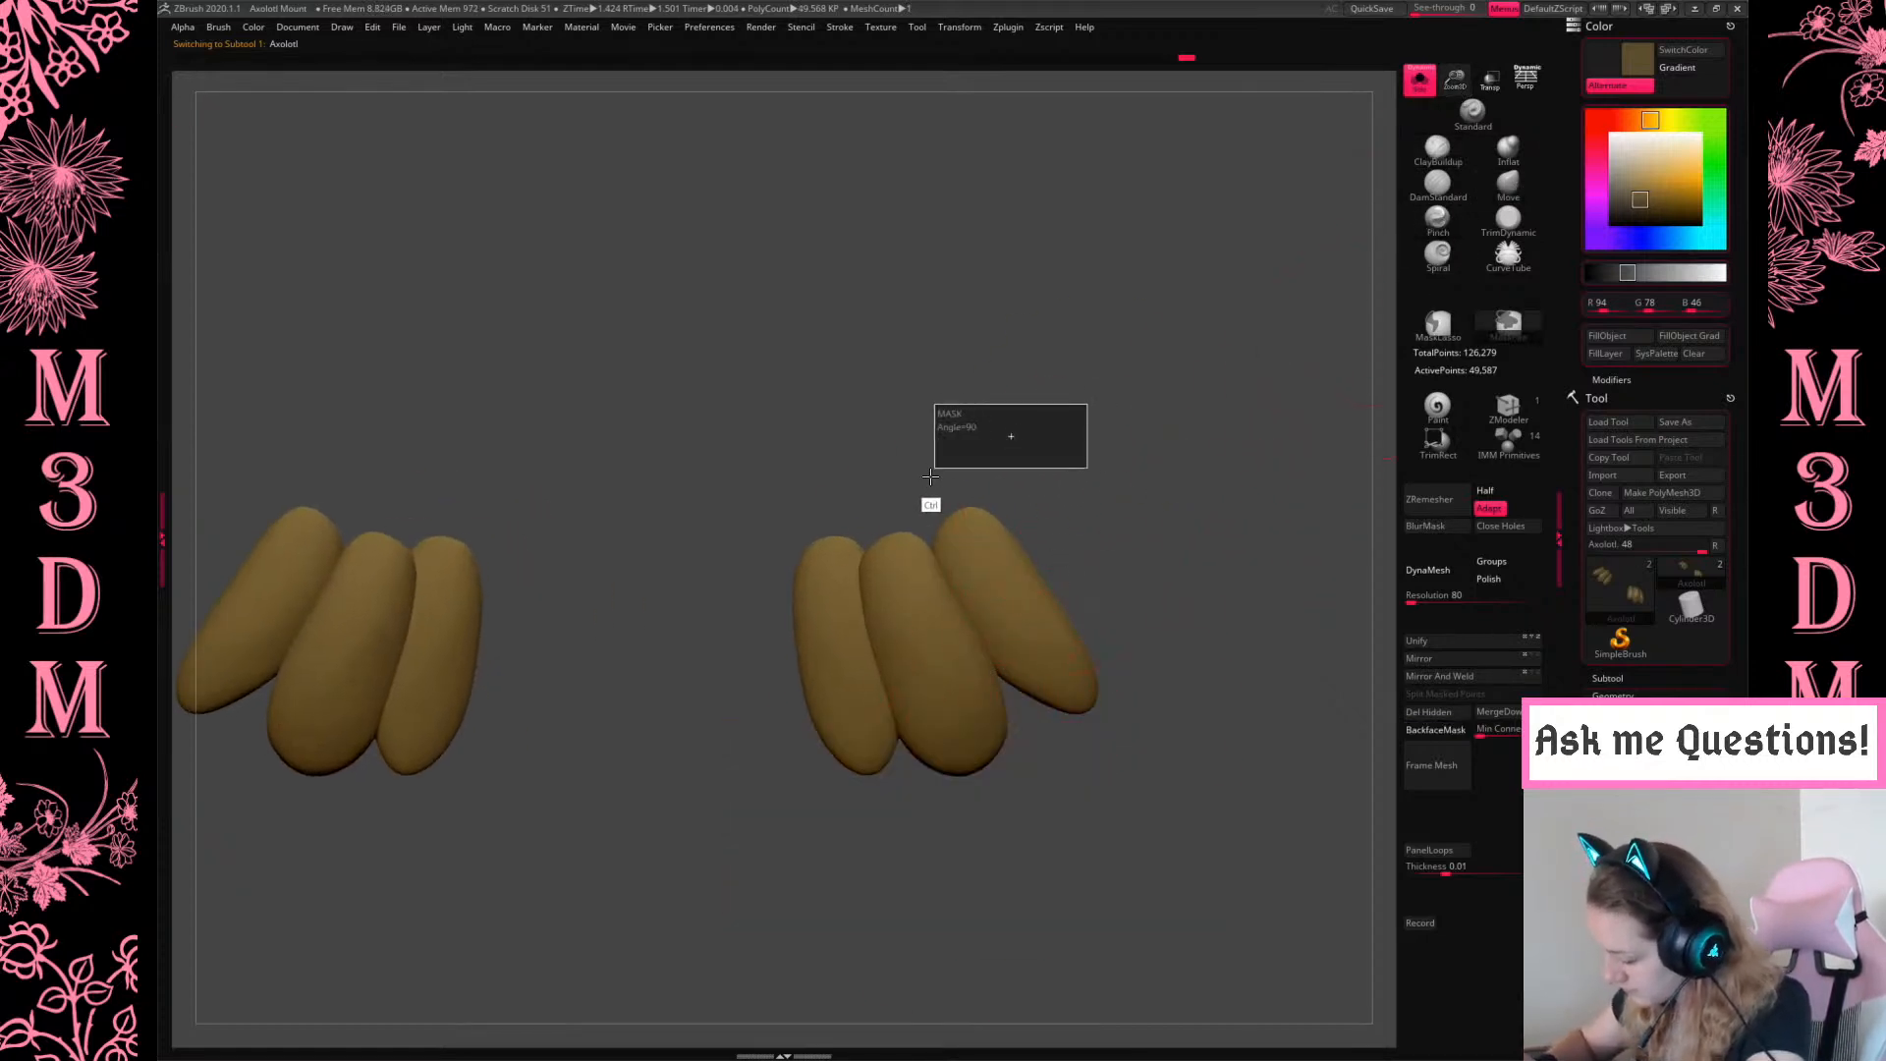
{"action": "left_click_drag", "start_coordinate": [938, 460], "coordinate": [925, 562], "text": "ctrl"}
{"action": "left_click", "coordinate": [1437, 326]}
{"action": "mouse_move", "coordinate": [1100, 433]}
{"action": "left_mouse_down", "text": "ctrl"}
{"action": "mouse_move", "coordinate": [942, 477]}
{"action": "mouse_move", "coordinate": [993, 698]}
{"action": "mouse_move", "coordinate": [1120, 766]}
{"action": "left_mouse_up", "text": "ctrl"}
{"action": "left_click_drag", "start_coordinate": [845, 467], "coordinate": [902, 847], "text": "ctrl"}
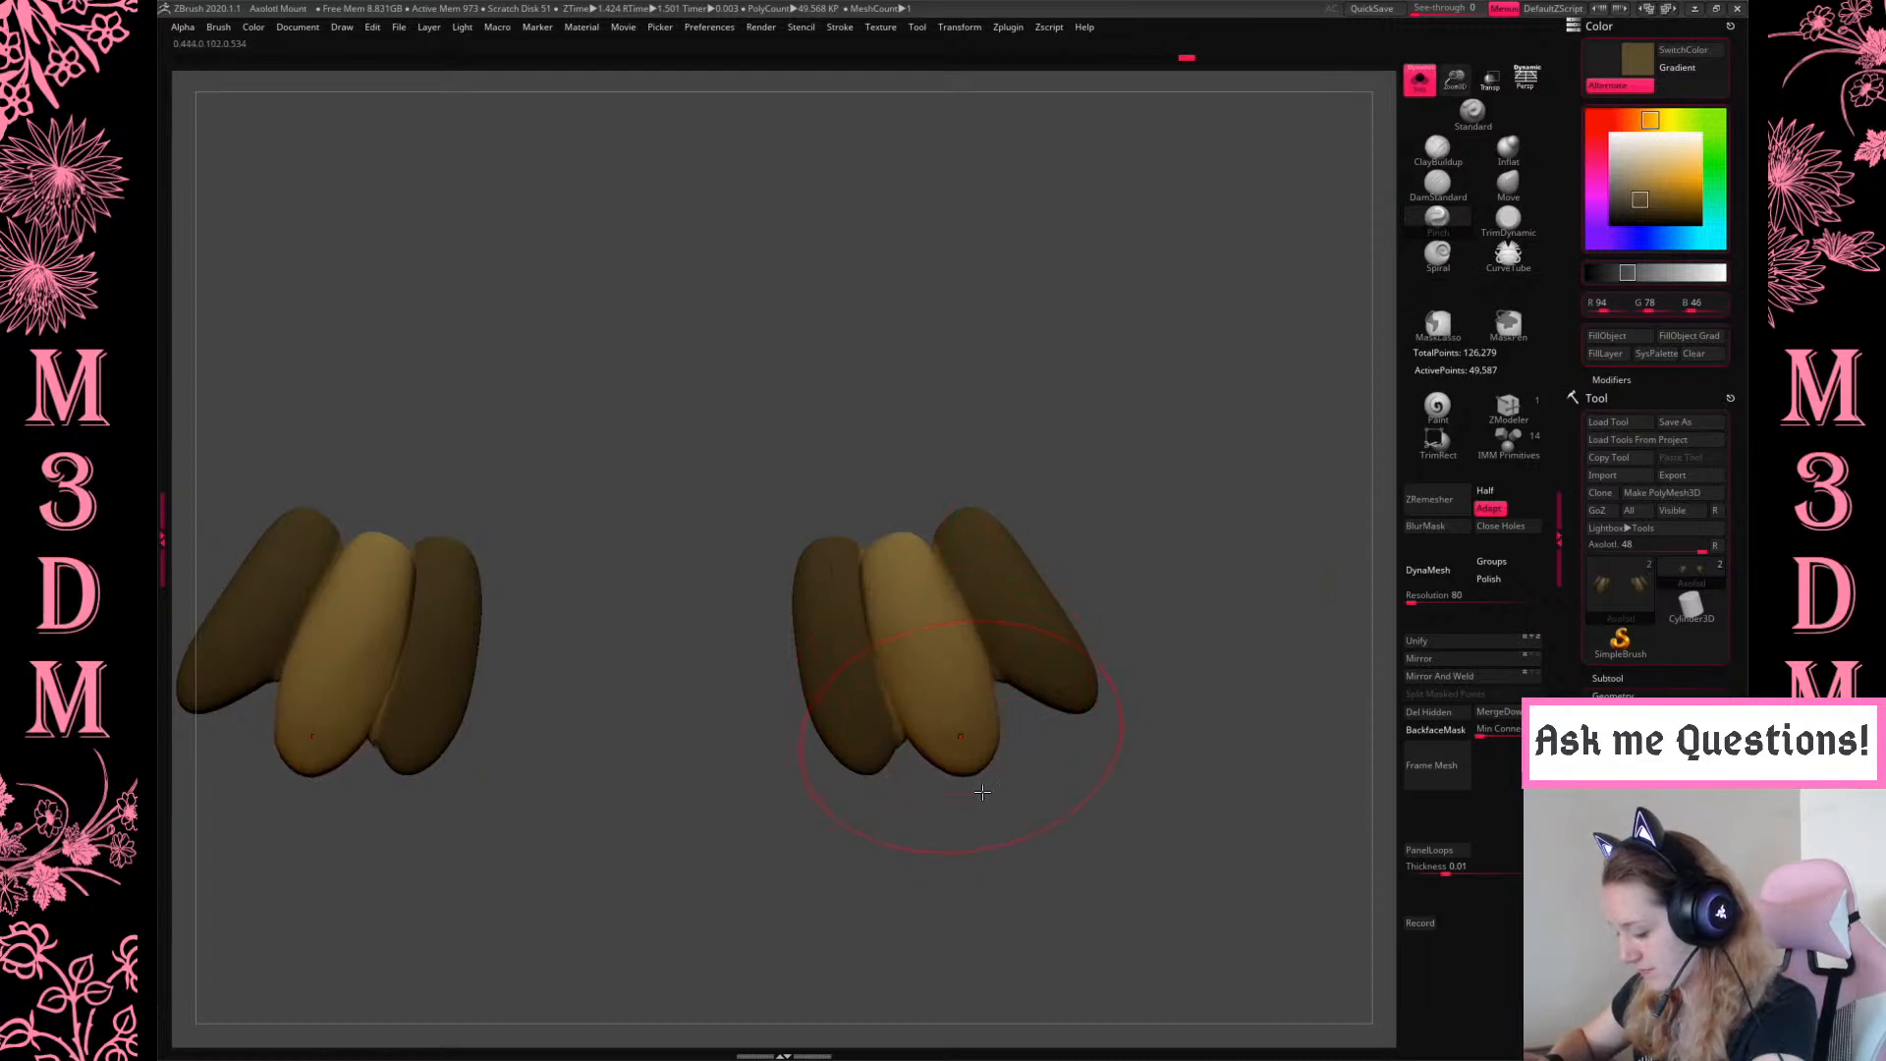
Narrow the tips of the middle toes with the Pinch and Move brushes and invert the mask
{"action": "left_click_drag", "start_coordinate": [1213, 514], "coordinate": [1243, 584]}
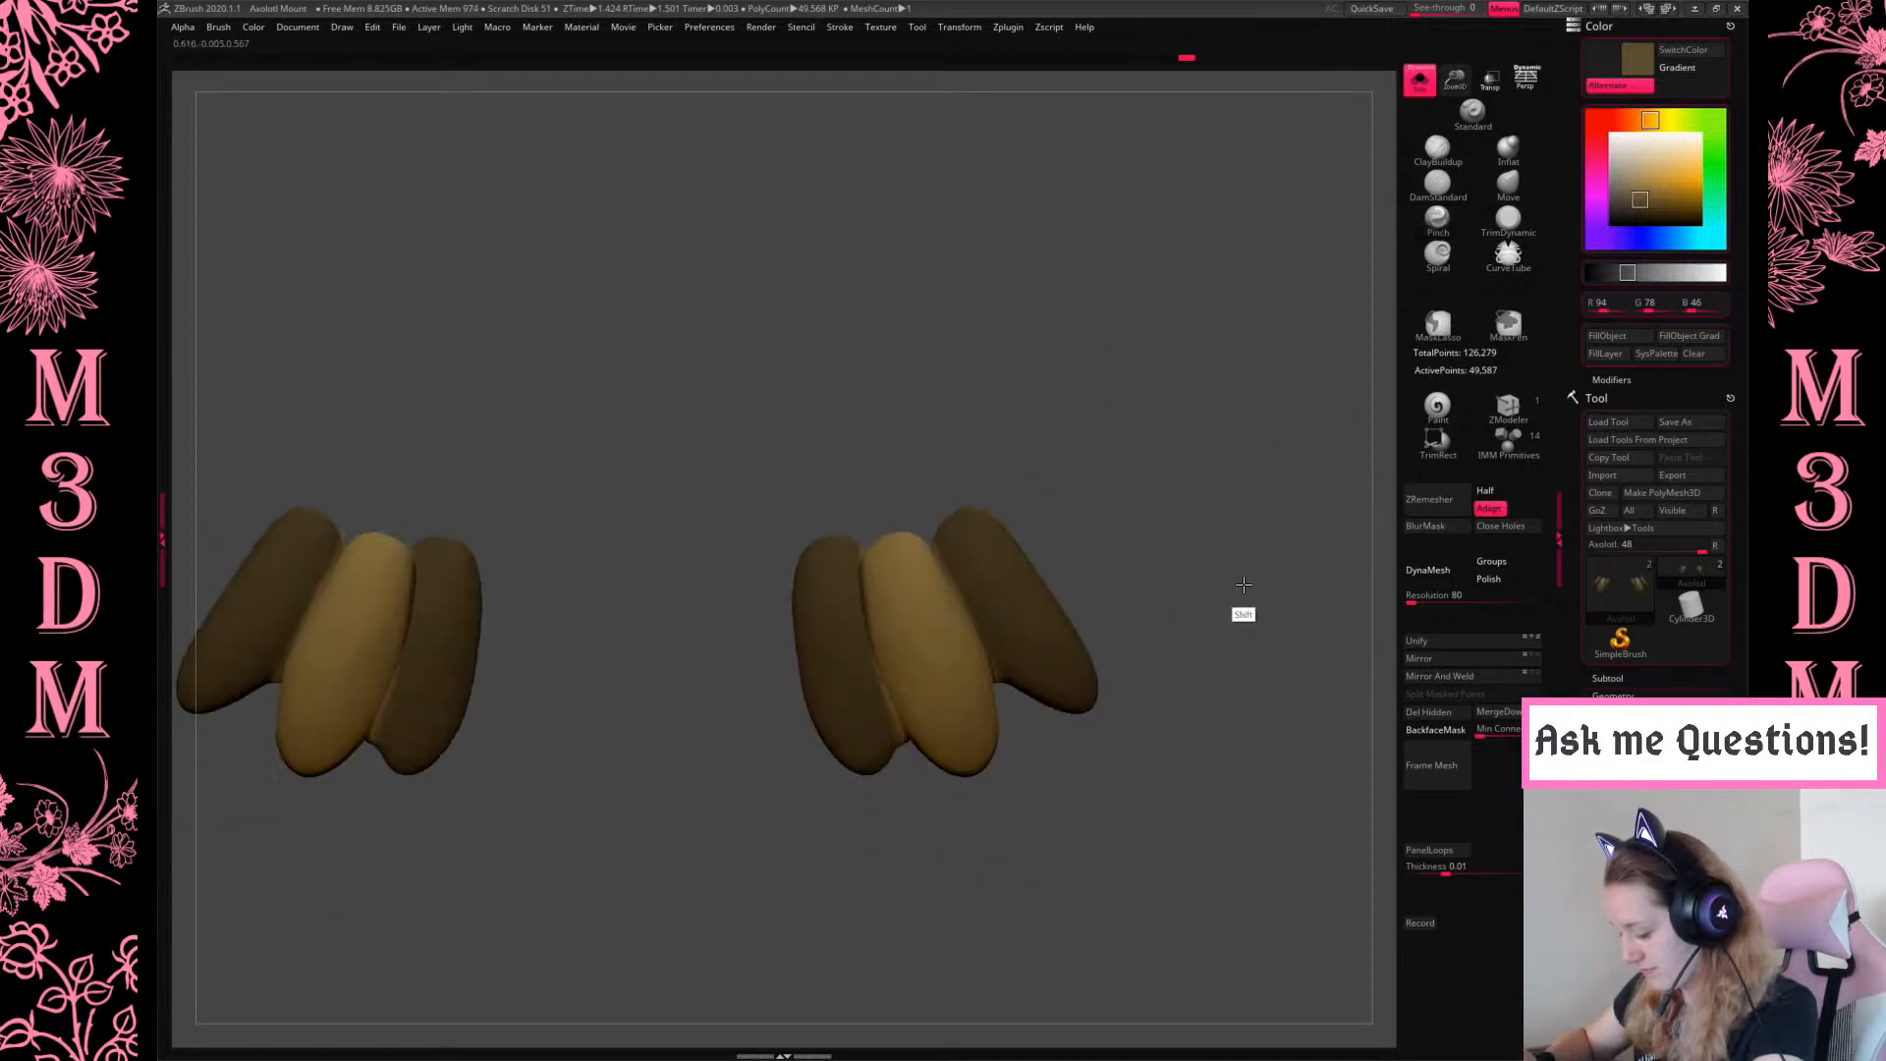
{"action": "left_click", "coordinate": [1511, 200]}
{"action": "mouse_move", "coordinate": [974, 744]}
{"action": "left_mouse_down"}
{"action": "mouse_move", "coordinate": [998, 745]}
{"action": "mouse_move", "coordinate": [1028, 696]}
{"action": "left_mouse_up"}
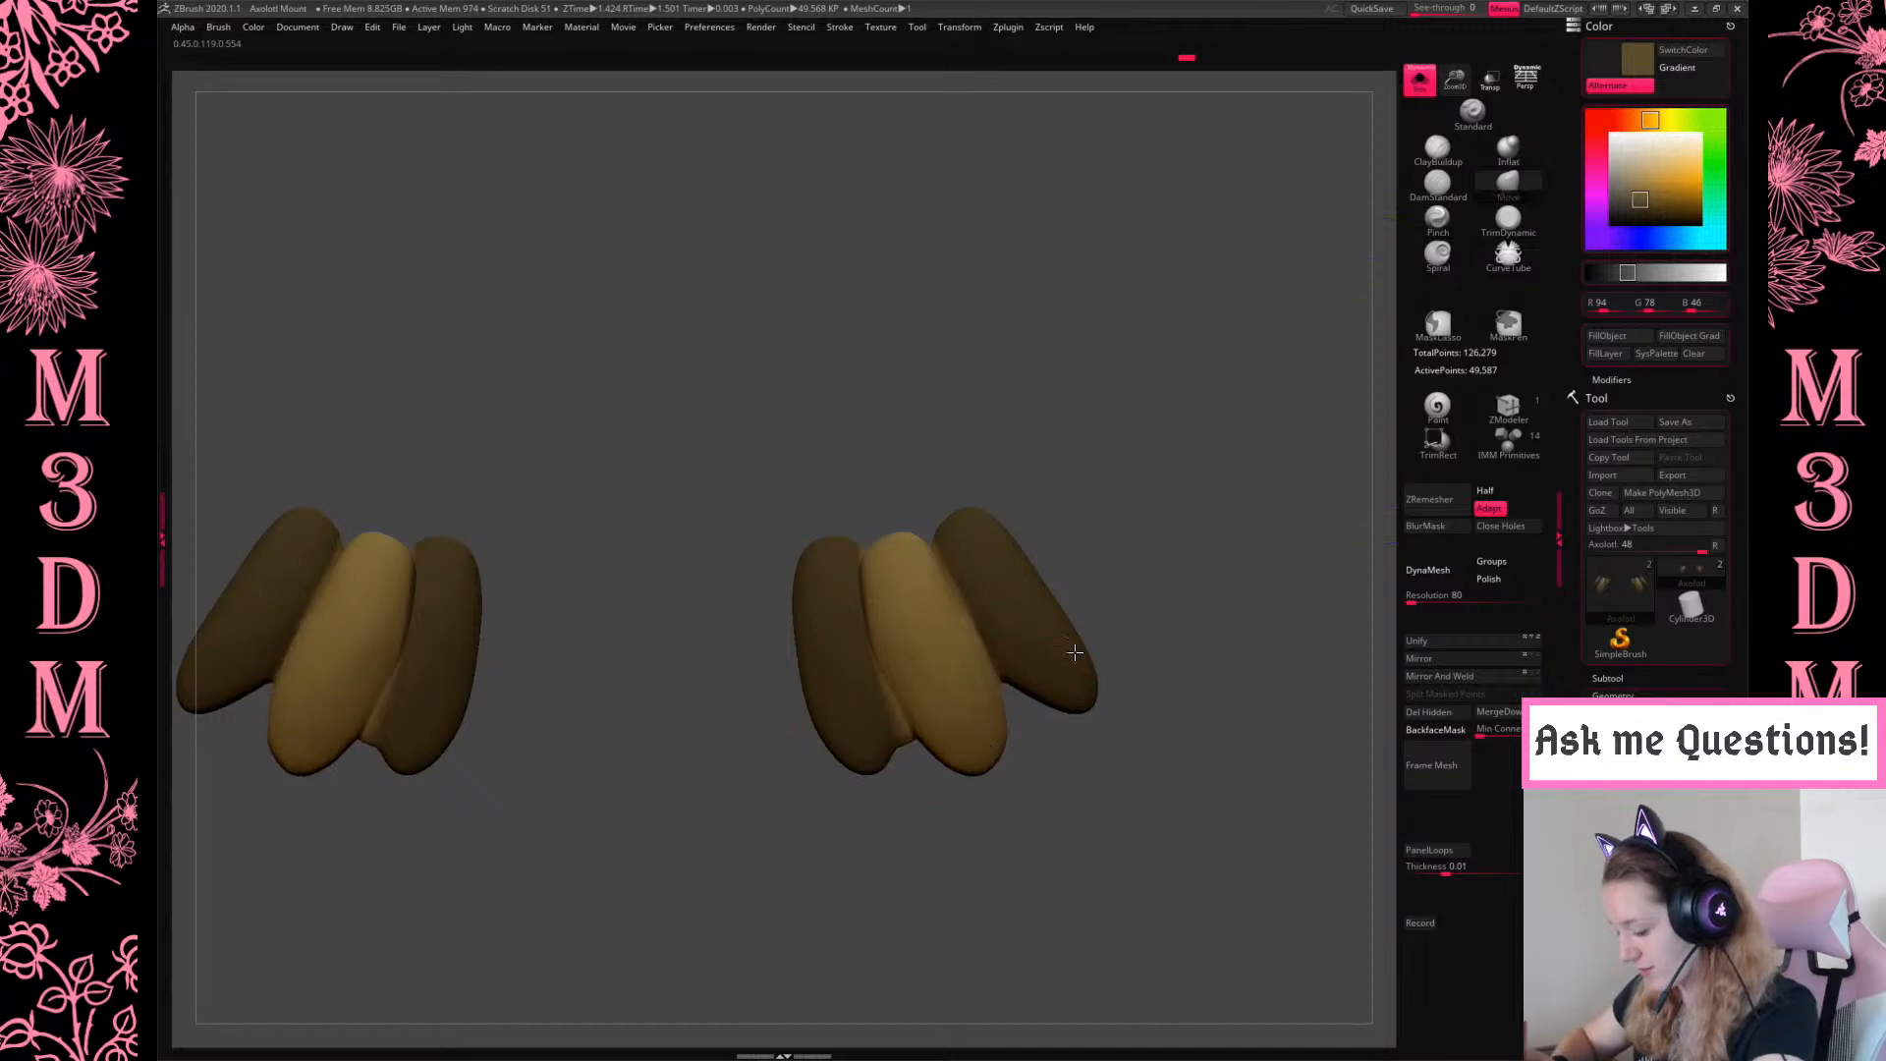
{"action": "left_click", "coordinate": [1445, 225]}
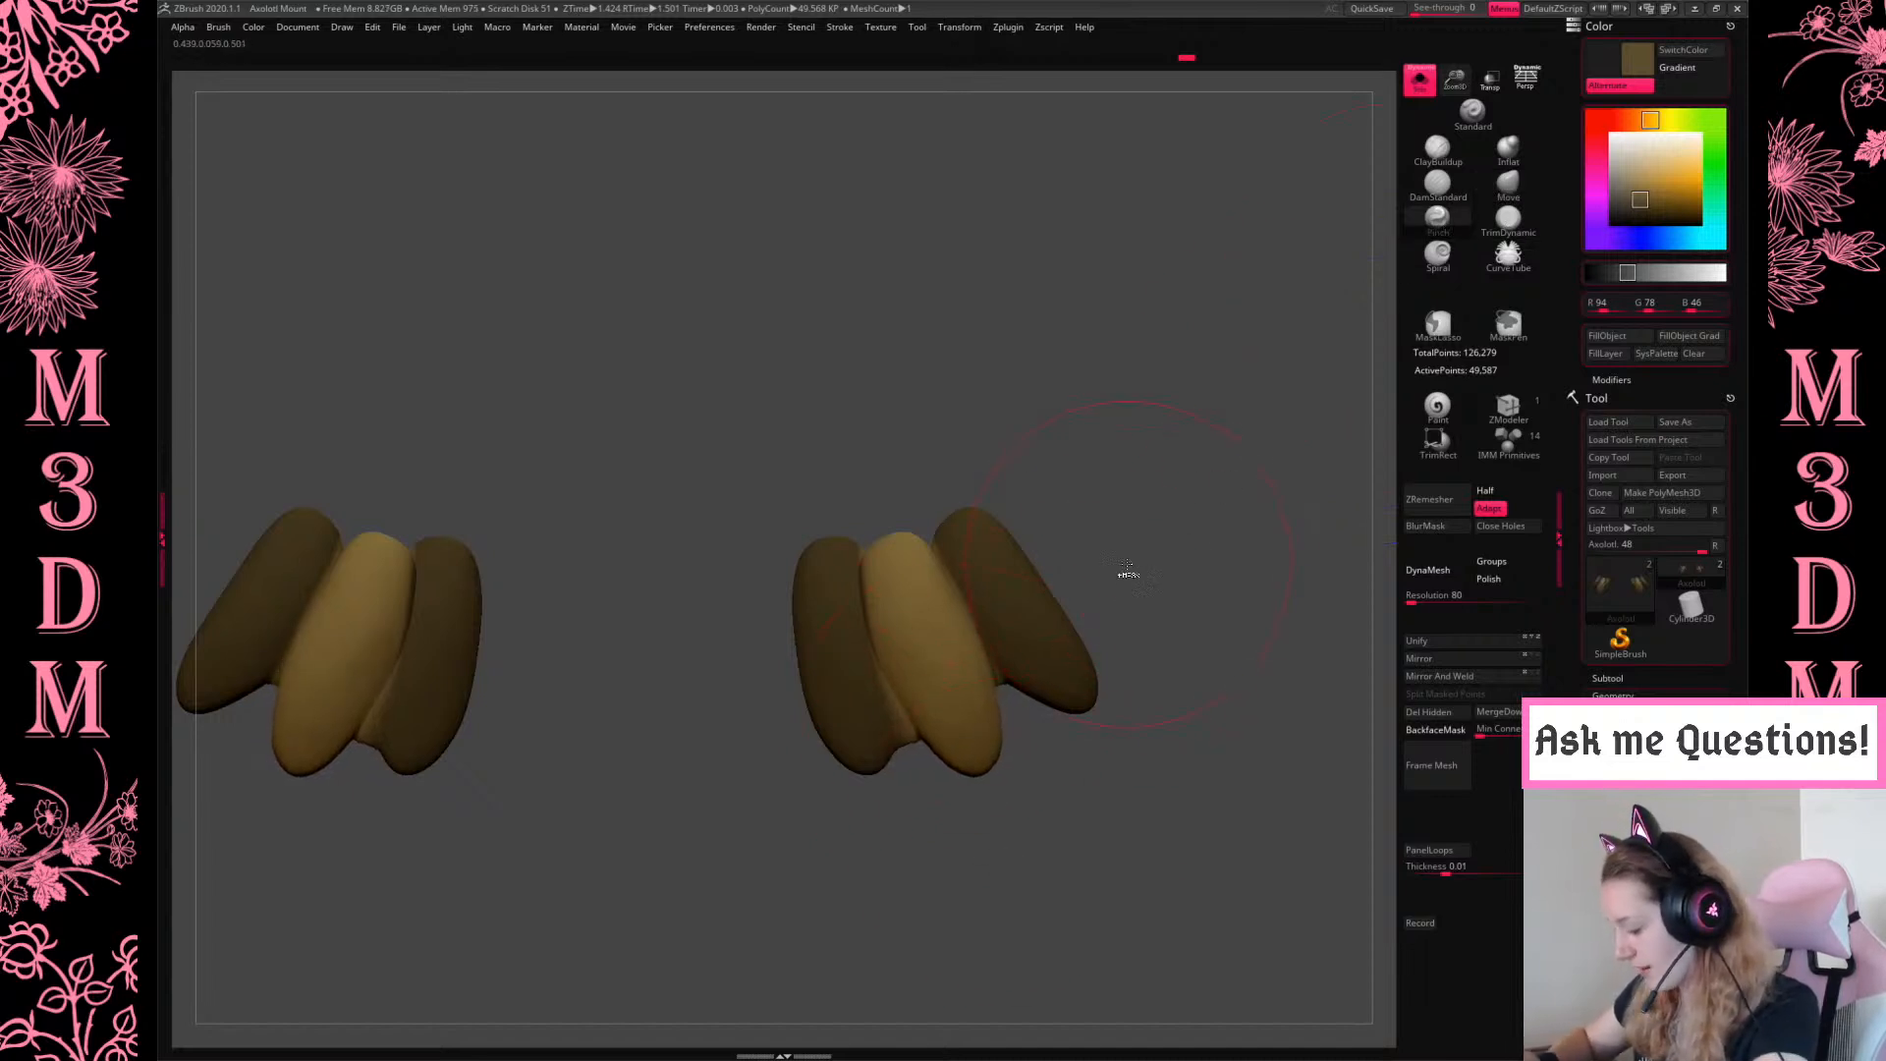
{"action": "left_click_drag", "start_coordinate": [1128, 551], "coordinate": [918, 723]}
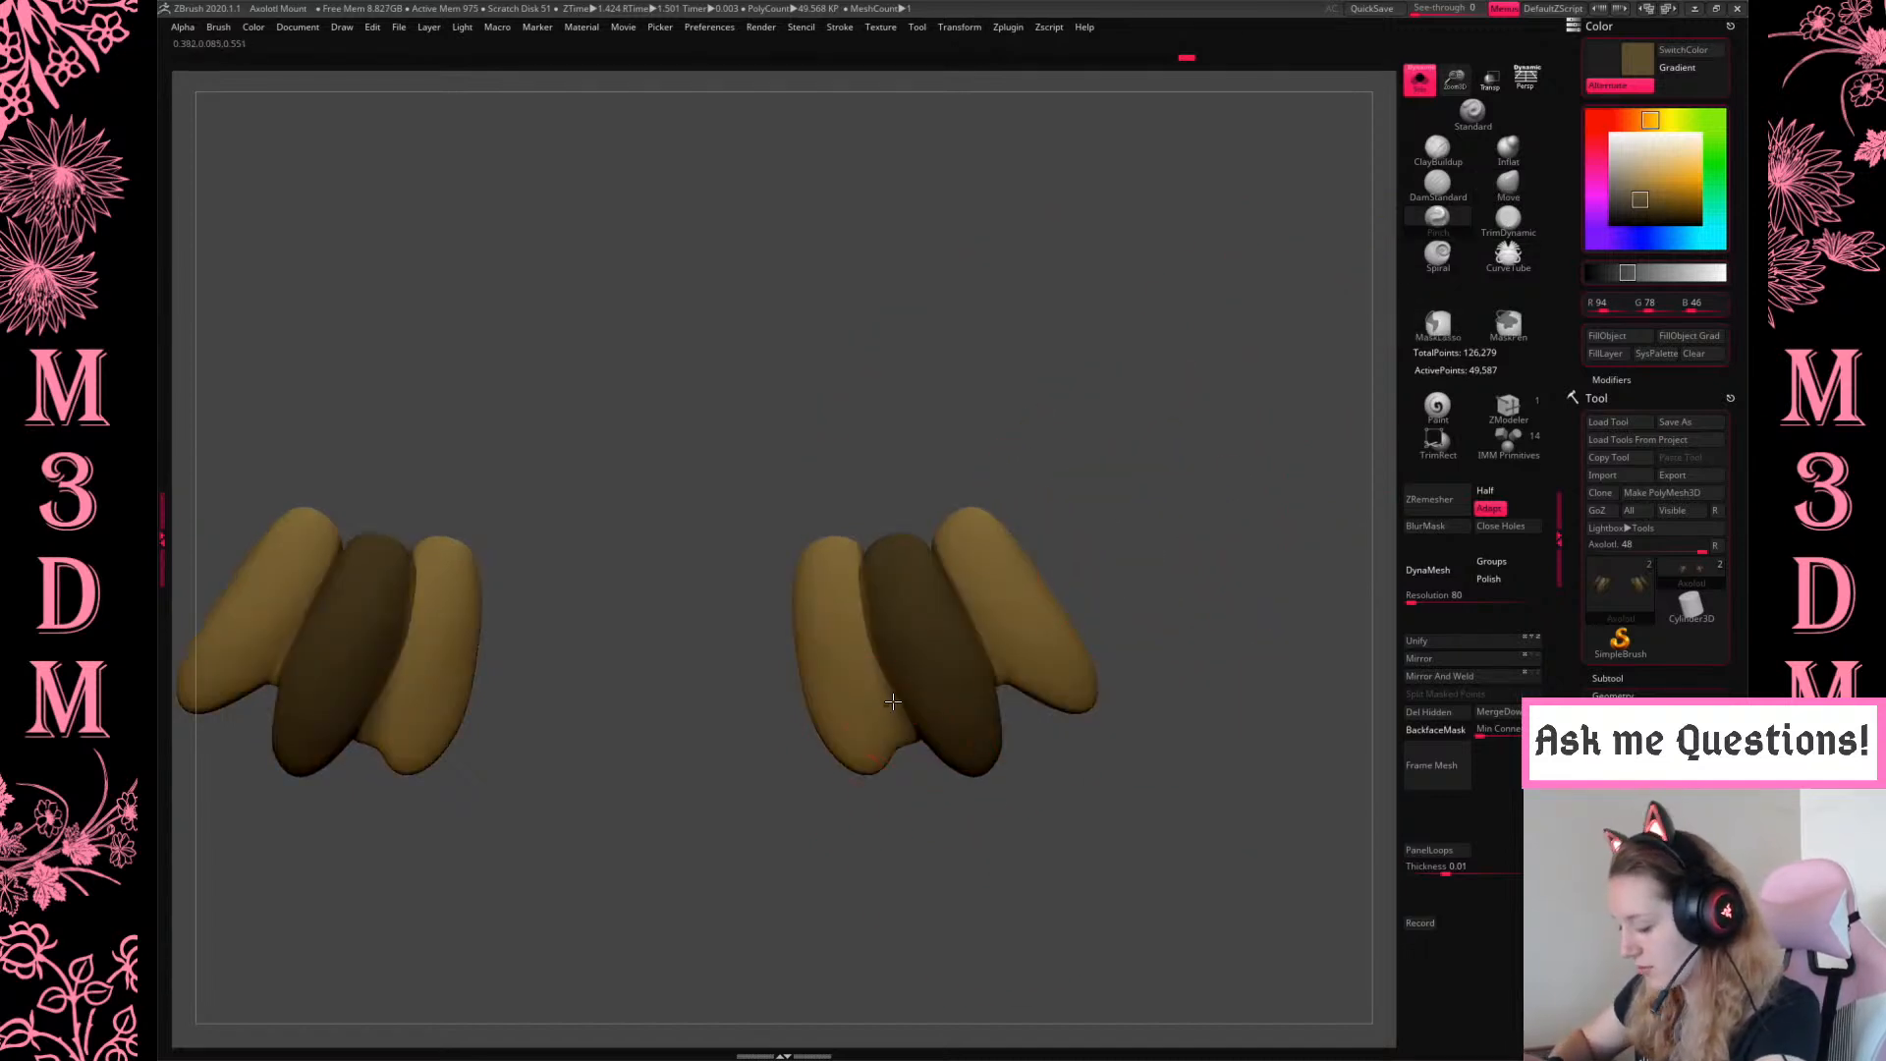
Refine the tips of the unmasked inner and outer toes with the Pinch brush and clear the mask
{"action": "left_click_drag", "start_coordinate": [1178, 526], "coordinate": [1009, 603]}
{"action": "left_click_drag", "start_coordinate": [1145, 487], "coordinate": [864, 732]}
{"action": "left_click", "coordinate": [1503, 190]}
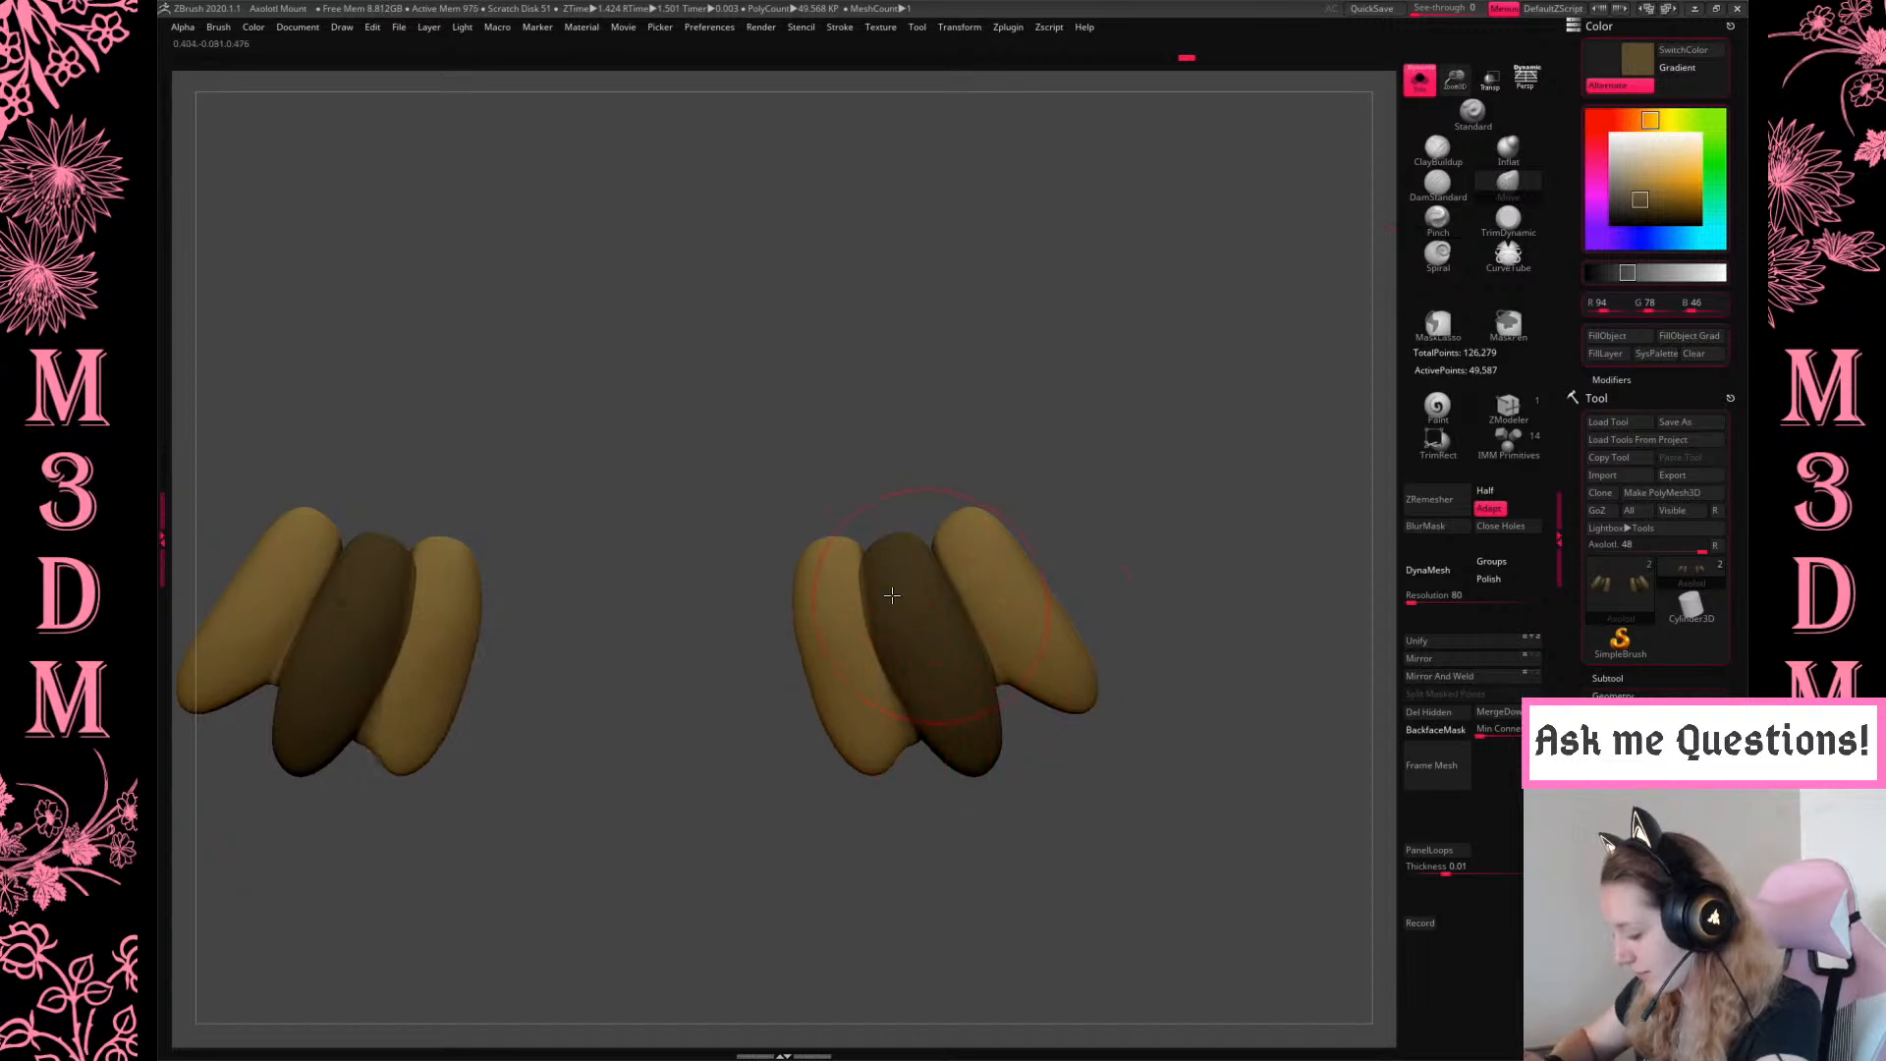
{"action": "left_click_drag", "start_coordinate": [1180, 449], "coordinate": [1183, 497]}
Adjust the bump beside the inner toe's tip with a smaller Move brush
{"action": "key", "text": "space"}
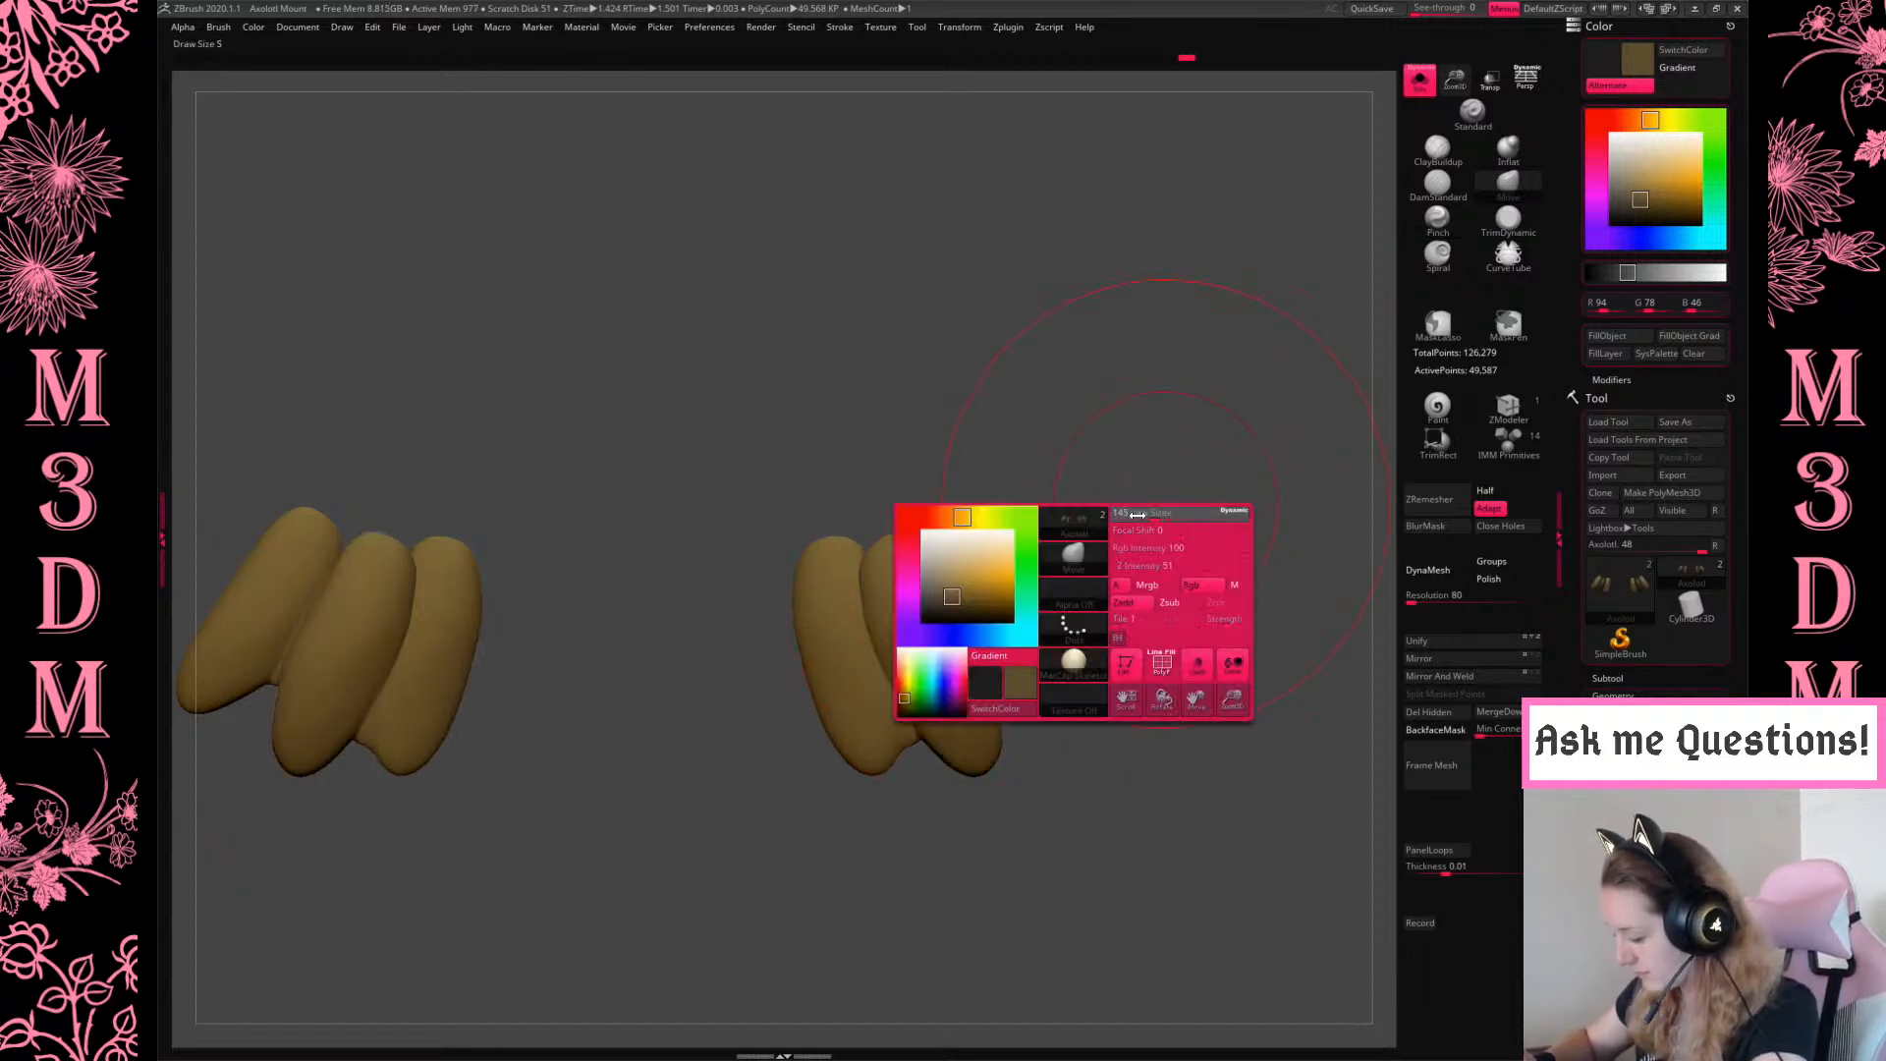
{"action": "key", "text": "space"}
{"action": "key", "text": "space"}
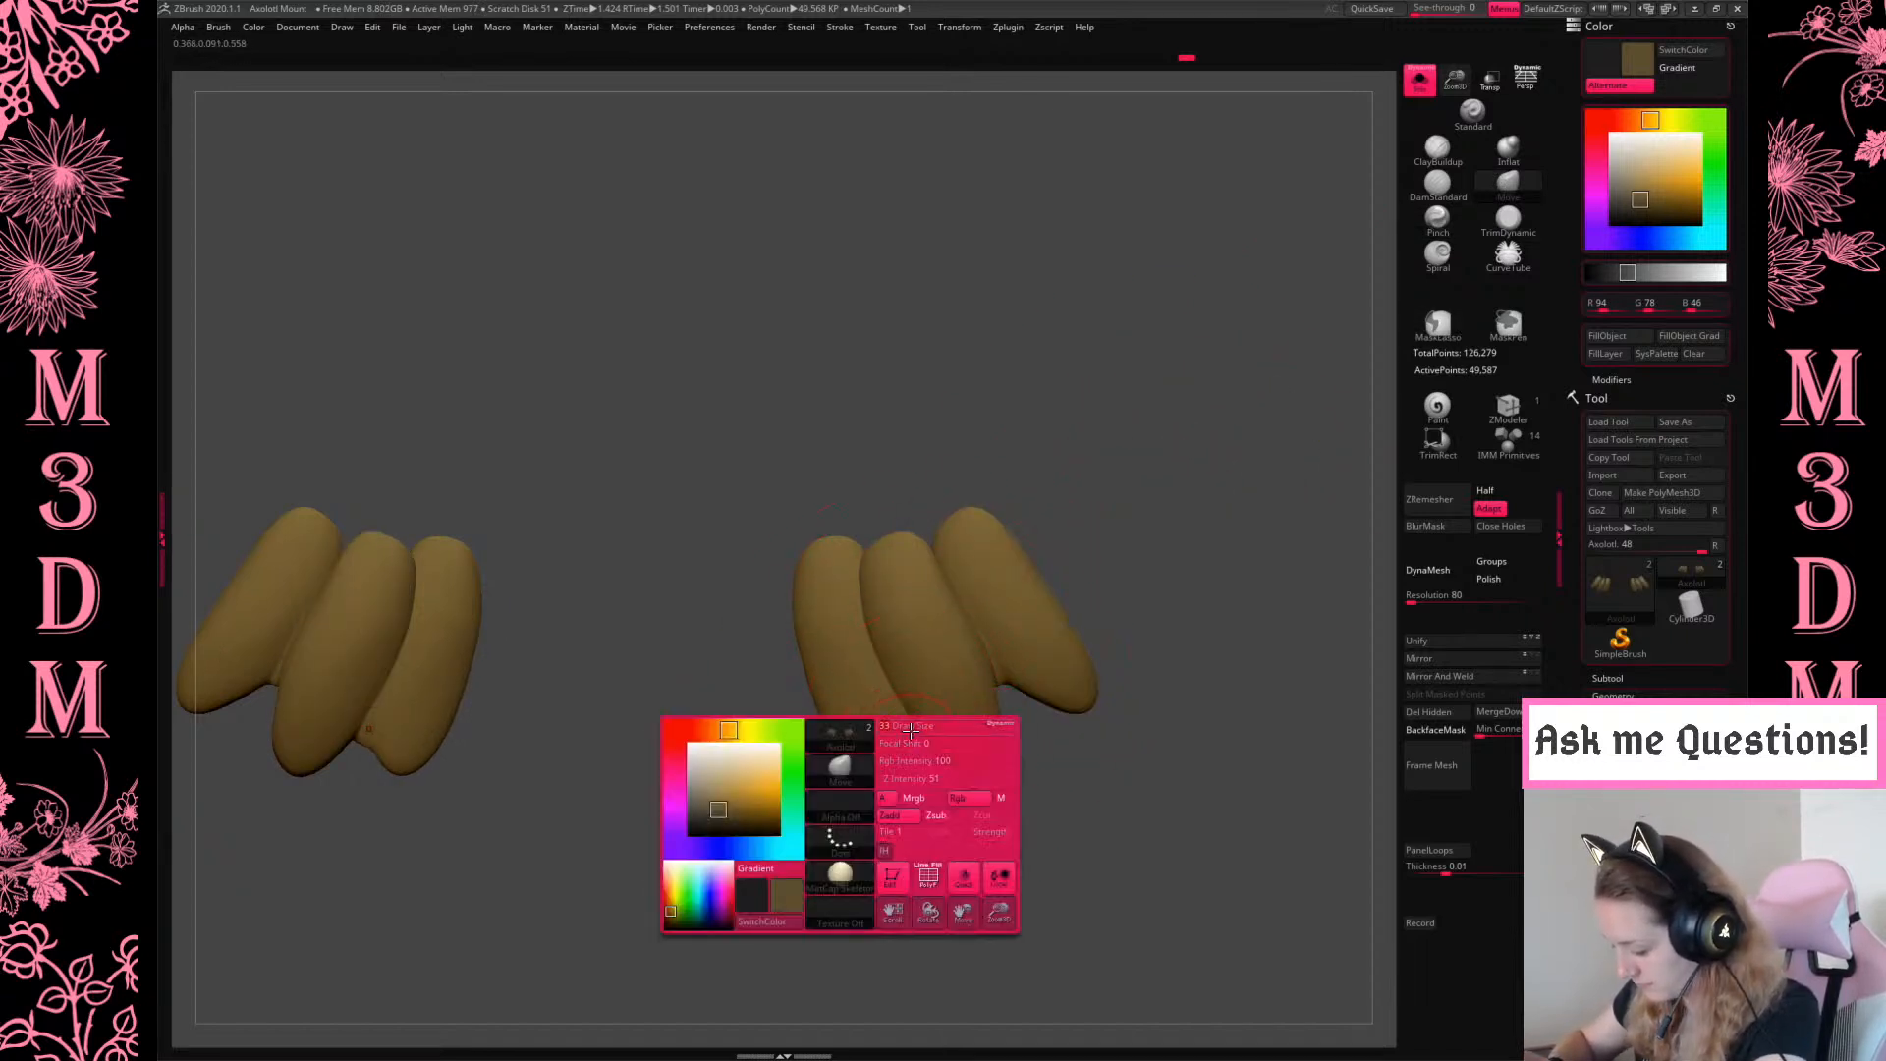
{"action": "left_click_drag", "start_coordinate": [900, 718], "coordinate": [904, 744]}
Mask the hind toes except for a thin strip along their undersides
{"action": "left_click_drag", "start_coordinate": [1234, 355], "coordinate": [1262, 557]}
{"action": "mouse_move", "coordinate": [1193, 437]}
{"action": "left_mouse_down"}
{"action": "mouse_move", "coordinate": [1235, 547]}
{"action": "mouse_move", "coordinate": [1166, 682]}
{"action": "left_mouse_up"}
{"action": "mouse_move", "coordinate": [767, 857]}
{"action": "left_mouse_down", "text": "ctrl"}
{"action": "mouse_move", "coordinate": [1074, 799]}
{"action": "mouse_move", "coordinate": [1034, 738]}
{"action": "left_mouse_up", "text": "ctrl"}
{"action": "left_click_drag", "start_coordinate": [1245, 586], "coordinate": [1263, 695], "text": "ctrl"}
{"action": "mouse_move", "coordinate": [754, 905]}
{"action": "left_mouse_down", "text": "ctrl"}
{"action": "mouse_move", "coordinate": [1202, 772]}
{"action": "mouse_move", "coordinate": [834, 771]}
{"action": "left_mouse_up", "text": "ctrl"}
{"action": "left_click_drag", "start_coordinate": [1190, 548], "coordinate": [1265, 640], "text": "ctrl"}
{"action": "left_click_drag", "start_coordinate": [781, 884], "coordinate": [1227, 754], "text": "ctrl"}
{"action": "left_click", "coordinate": [1210, 541], "text": "ctrl"}
{"action": "left_click", "coordinate": [1232, 674], "text": "ctrl"}
Stretch the unmasked undersides of the toes downward and clear the mask
{"action": "key", "text": "w"}
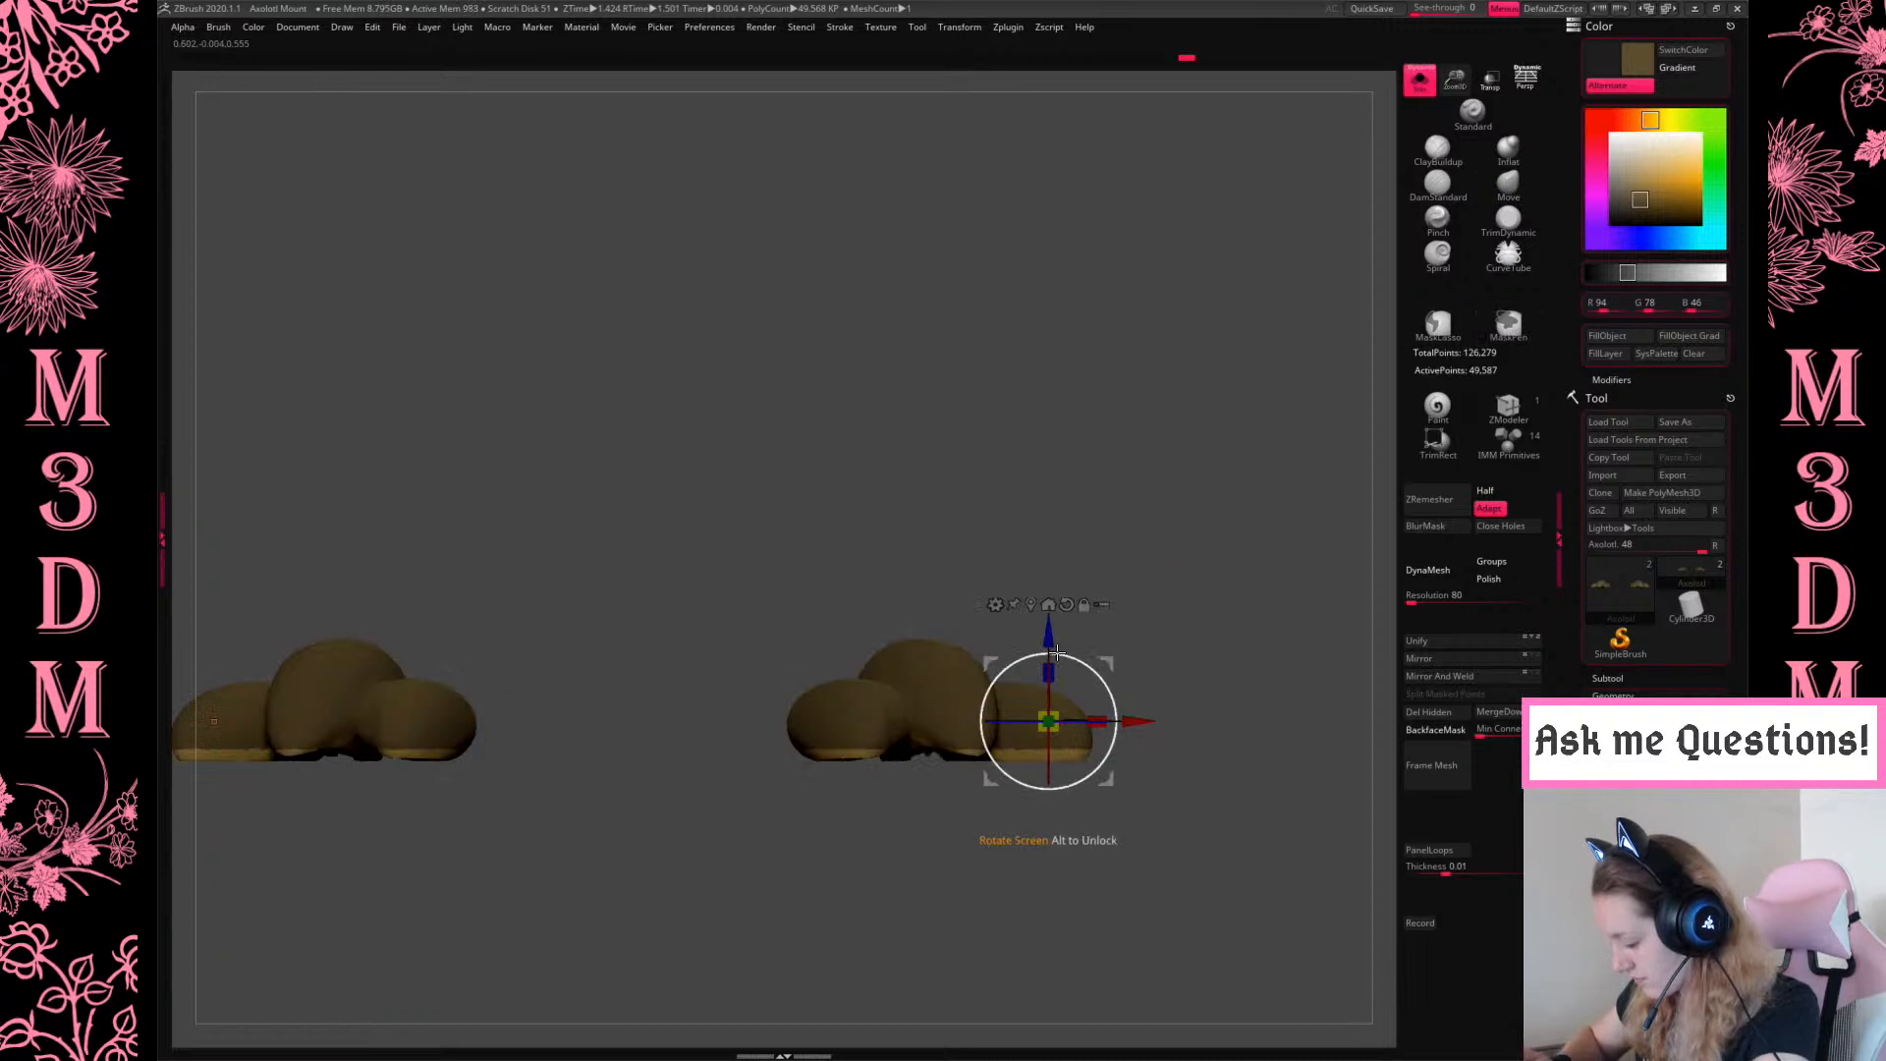
{"action": "left_click_drag", "start_coordinate": [1052, 644], "coordinate": [1052, 746]}
{"action": "left_click_drag", "start_coordinate": [1182, 610], "coordinate": [1224, 652], "text": "ctrl"}
{"action": "key", "text": "q"}
Trim the extended toes to a flat base and show the rest of the creature
{"action": "left_click_drag", "start_coordinate": [1239, 488], "coordinate": [1419, 77], "text": "alt"}
{"action": "left_click_drag", "start_coordinate": [453, 918], "coordinate": [1336, 727], "text": "ctrl+shift"}
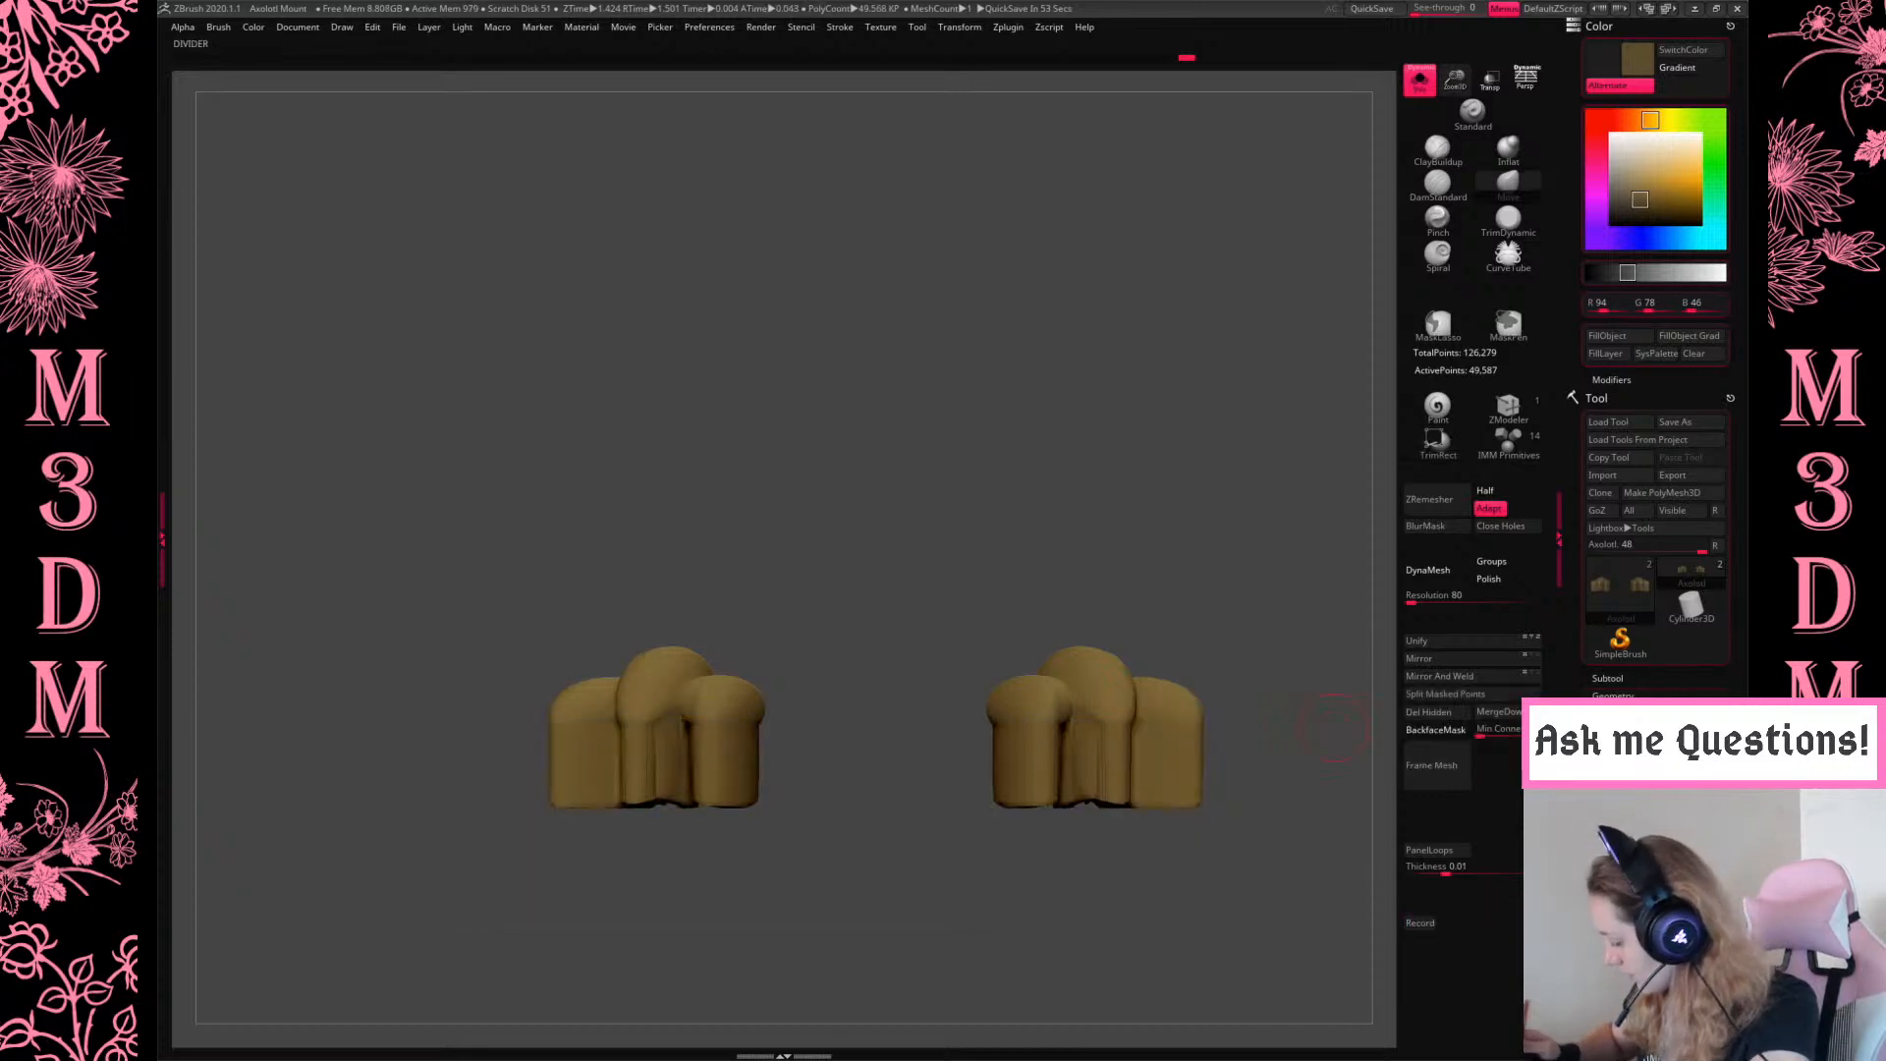
{"action": "left_click_drag", "start_coordinate": [490, 862], "coordinate": [1306, 724], "text": "ctrl+shift"}
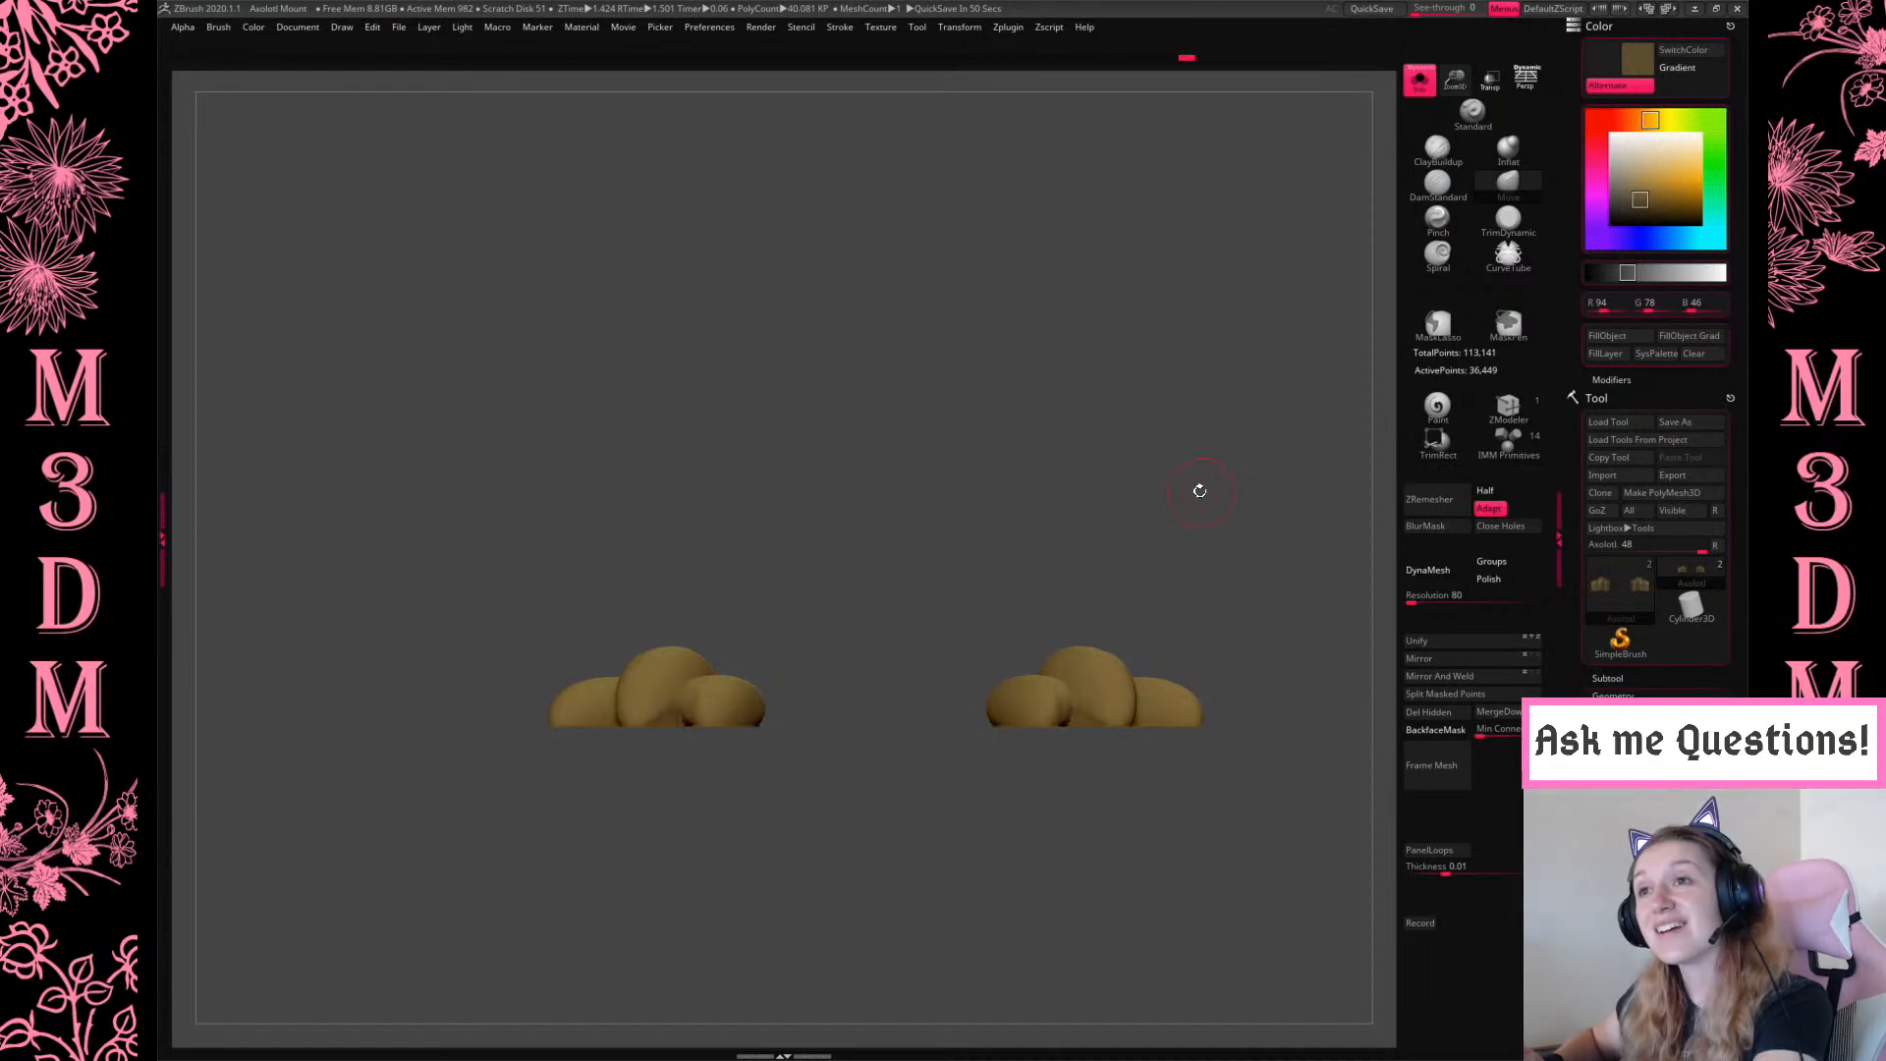
{"action": "left_click_drag", "start_coordinate": [1166, 484], "coordinate": [1269, 401], "text": "shift"}
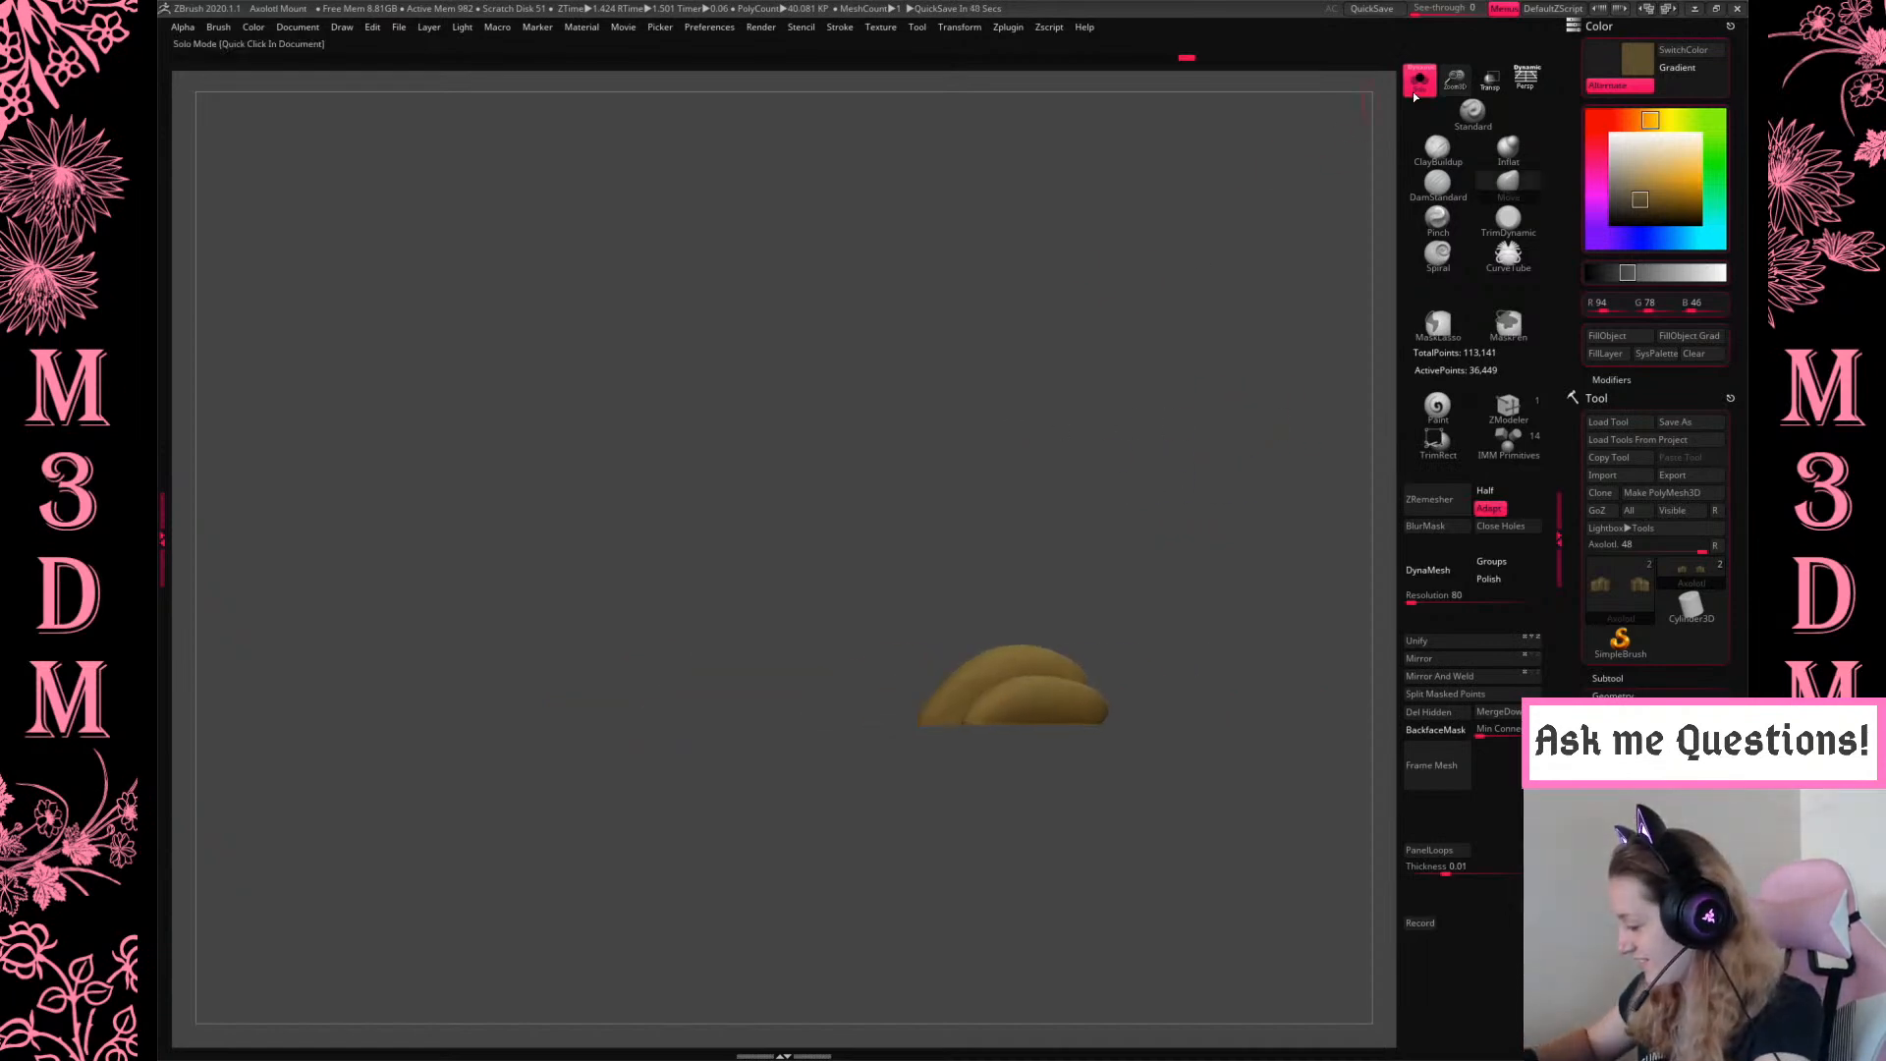
{"action": "left_click", "coordinate": [1414, 85]}
Select the body and trim its hind soles flat, level with the toe bottoms
{"action": "left_click_drag", "start_coordinate": [1316, 493], "coordinate": [1163, 503], "text": "alt"}
{"action": "key", "text": "w"}
{"action": "key", "text": "q"}
{"action": "left_click", "coordinate": [1023, 684], "text": "alt"}
{"action": "left_click_drag", "start_coordinate": [733, 795], "coordinate": [1195, 724], "text": "ctrl+shift"}
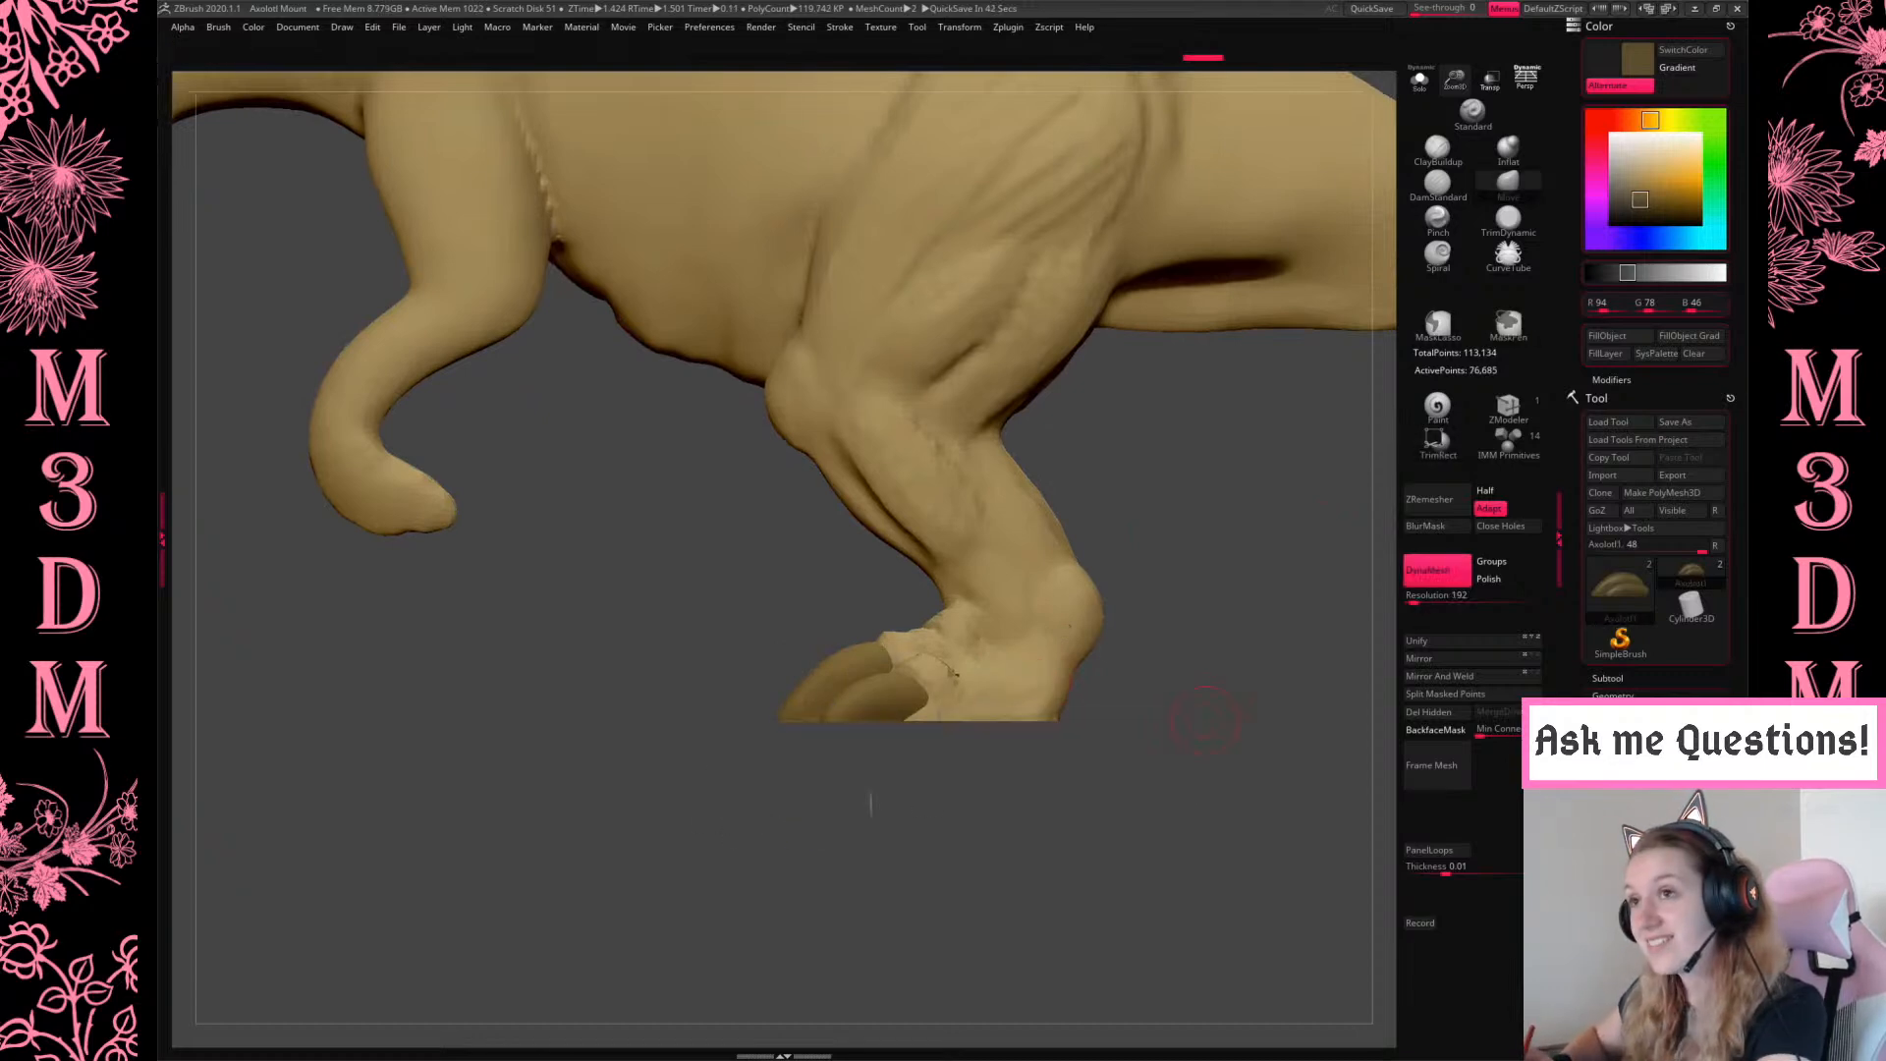
{"action": "key", "text": "space"}
{"action": "key", "text": "ctrl+z"}
Build up clay ridges on the tops of the hind feet behind the toes and smooth them
{"action": "left_click_drag", "start_coordinate": [1271, 633], "coordinate": [1256, 651]}
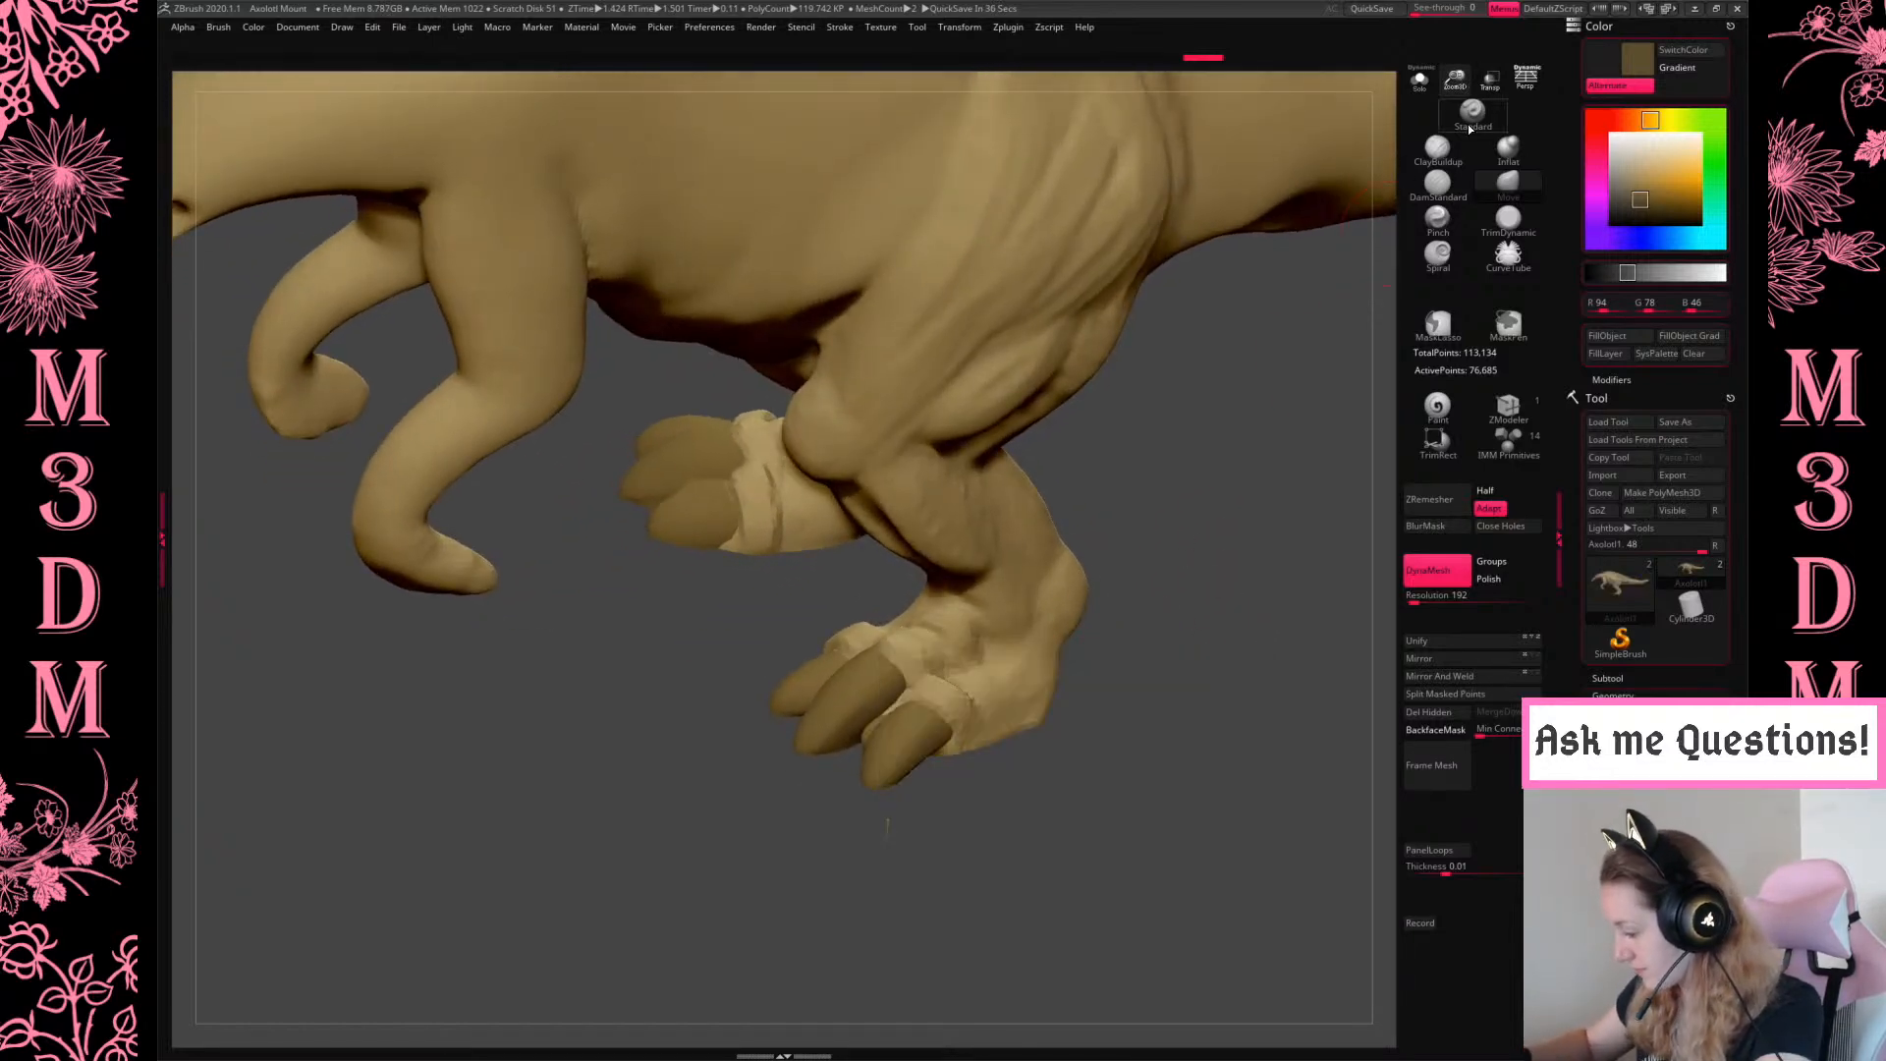
{"action": "left_click_drag", "start_coordinate": [1463, 121], "coordinate": [1491, 147]}
{"action": "left_click", "coordinate": [1437, 152]}
{"action": "key", "text": "space"}
{"action": "left_click_drag", "start_coordinate": [913, 718], "coordinate": [898, 720]}
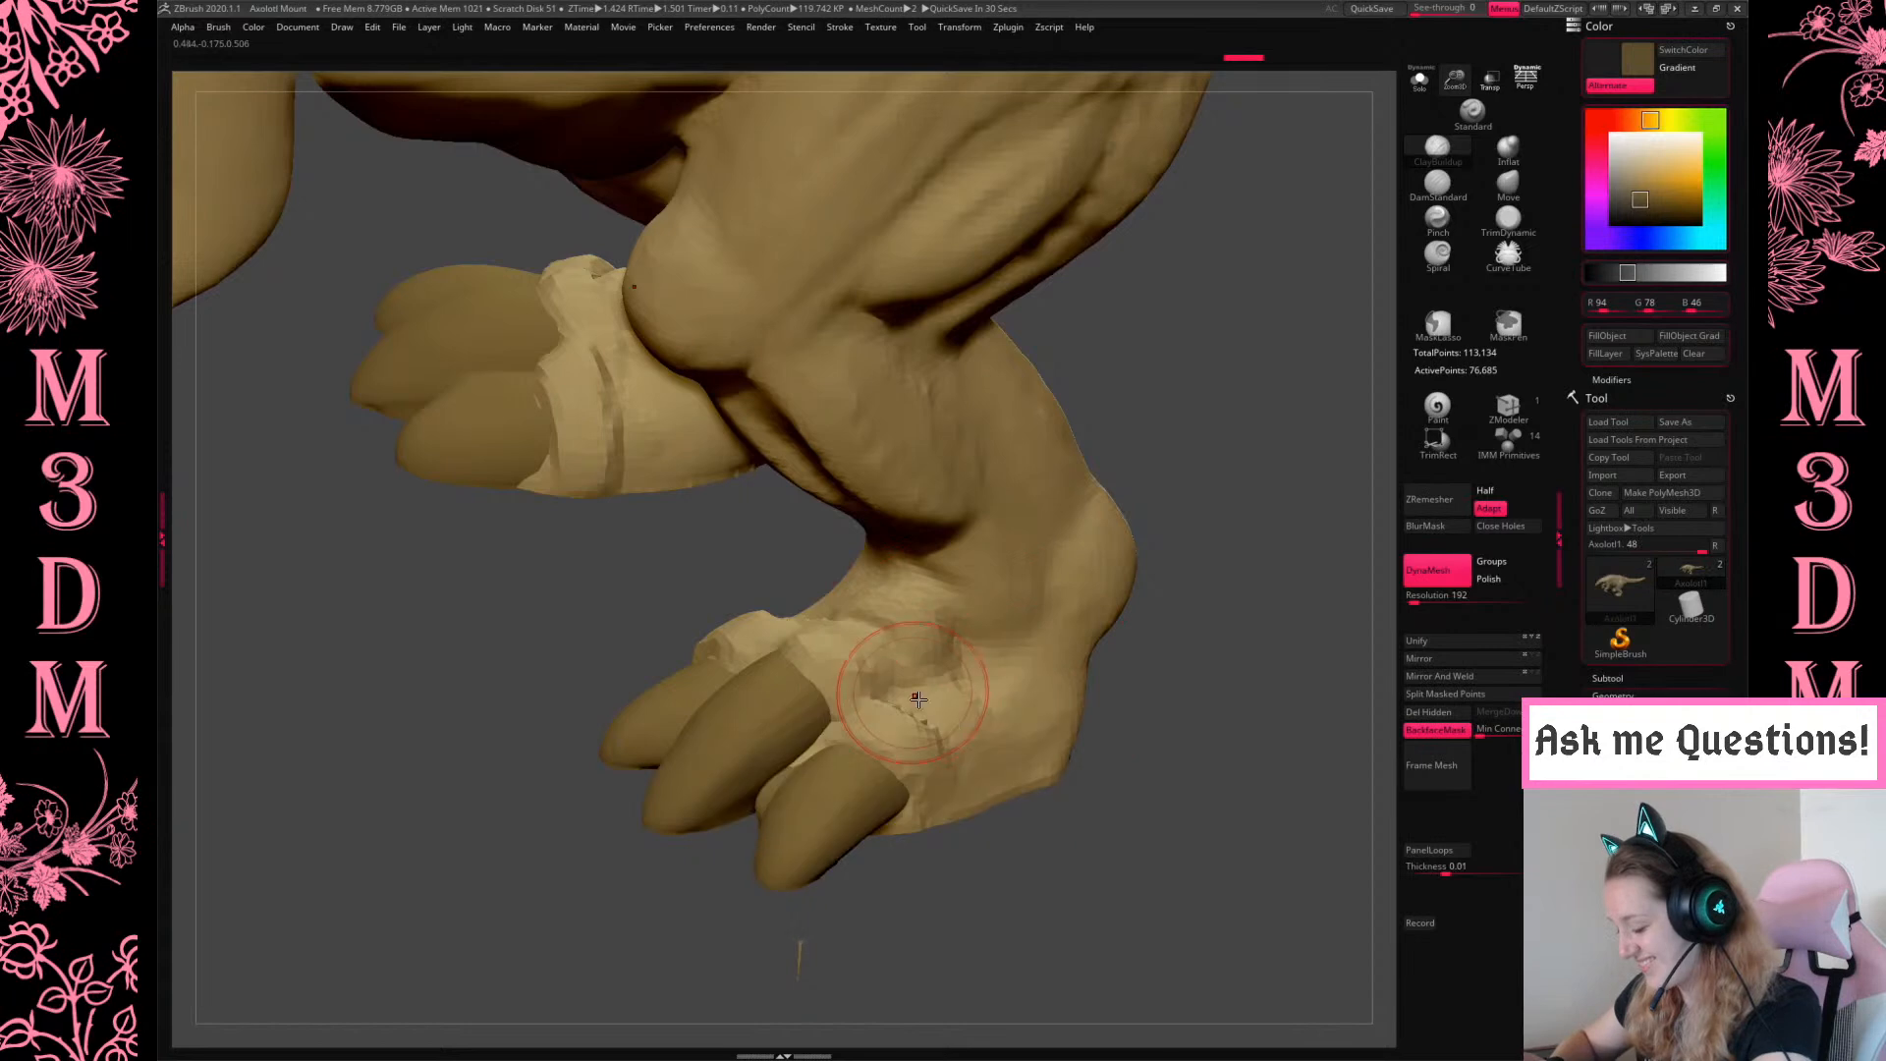
{"action": "left_click_drag", "start_coordinate": [927, 702], "coordinate": [986, 703], "text": "shift"}
{"action": "mouse_move", "coordinate": [1212, 706]}
{"action": "left_mouse_down"}
{"action": "mouse_move", "coordinate": [1199, 724]}
{"action": "mouse_move", "coordinate": [1127, 721]}
{"action": "left_mouse_up"}
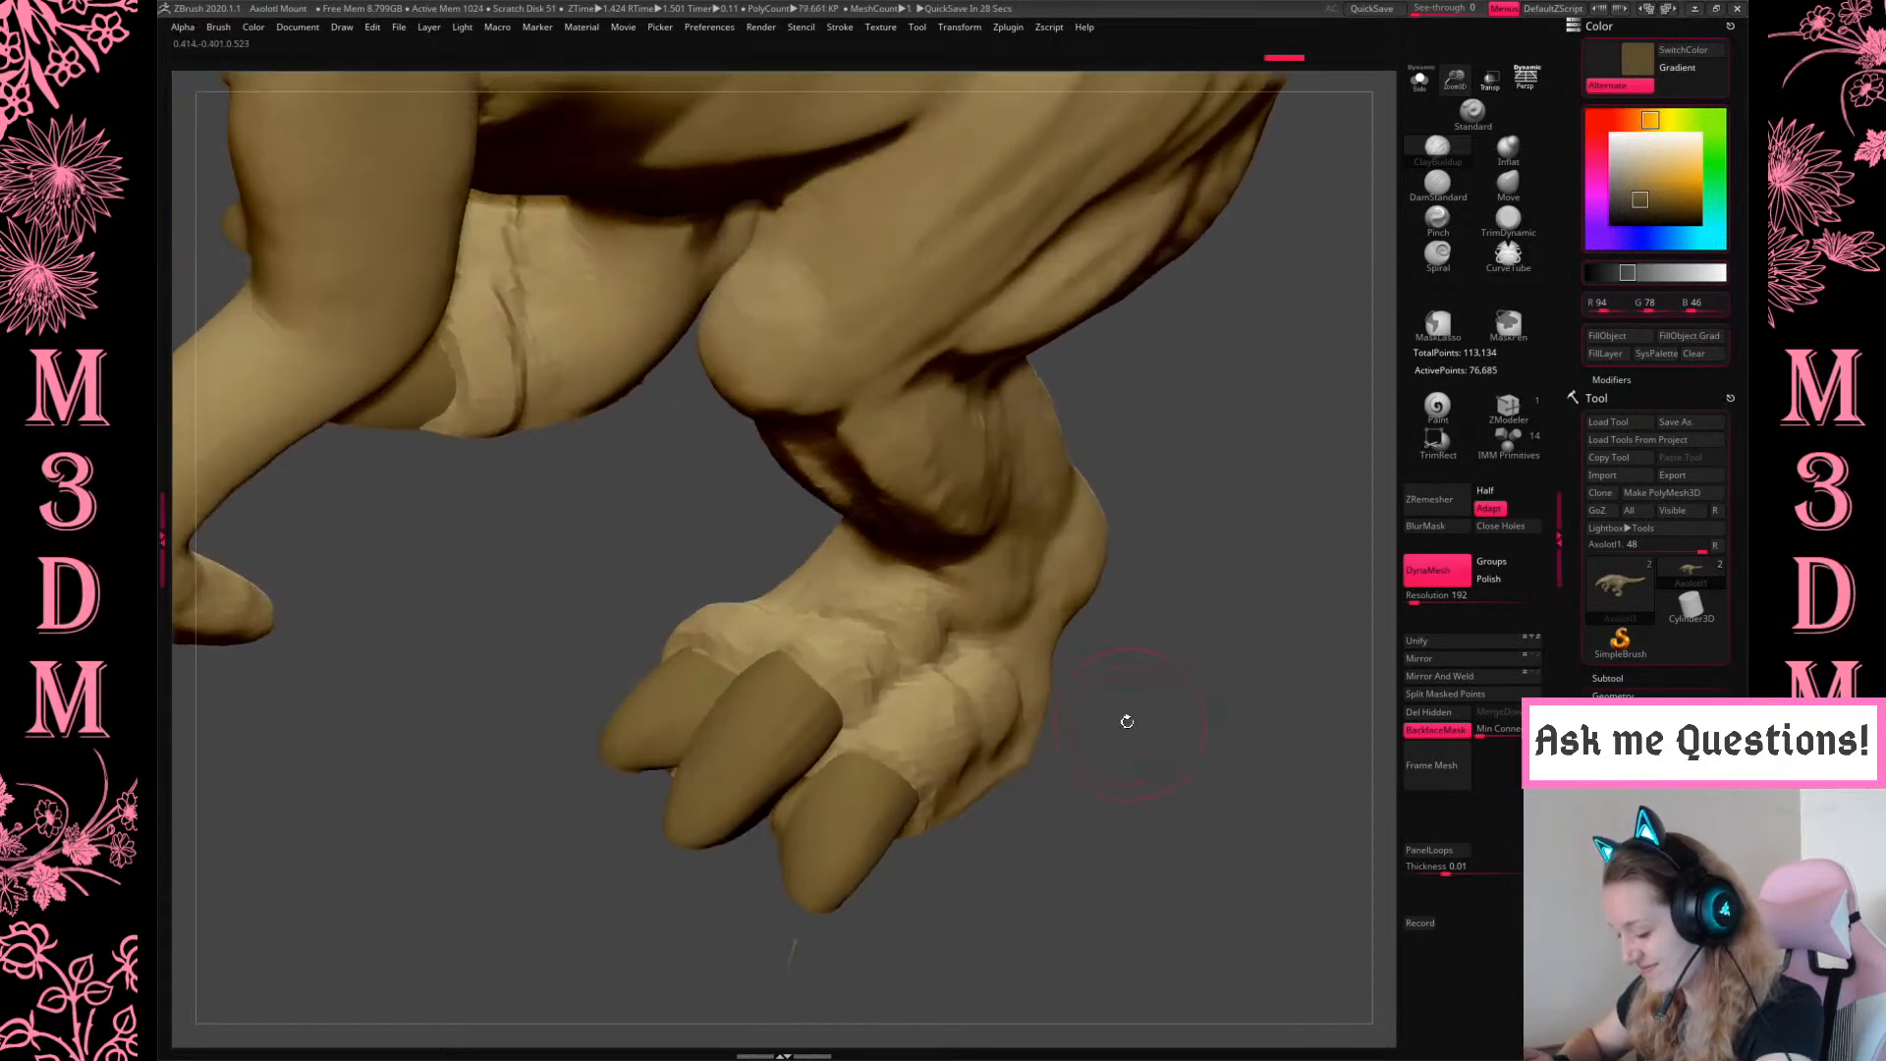
{"action": "left_click", "coordinate": [836, 820], "text": "alt"}
{"action": "key", "text": "space"}
{"action": "key", "text": "space"}
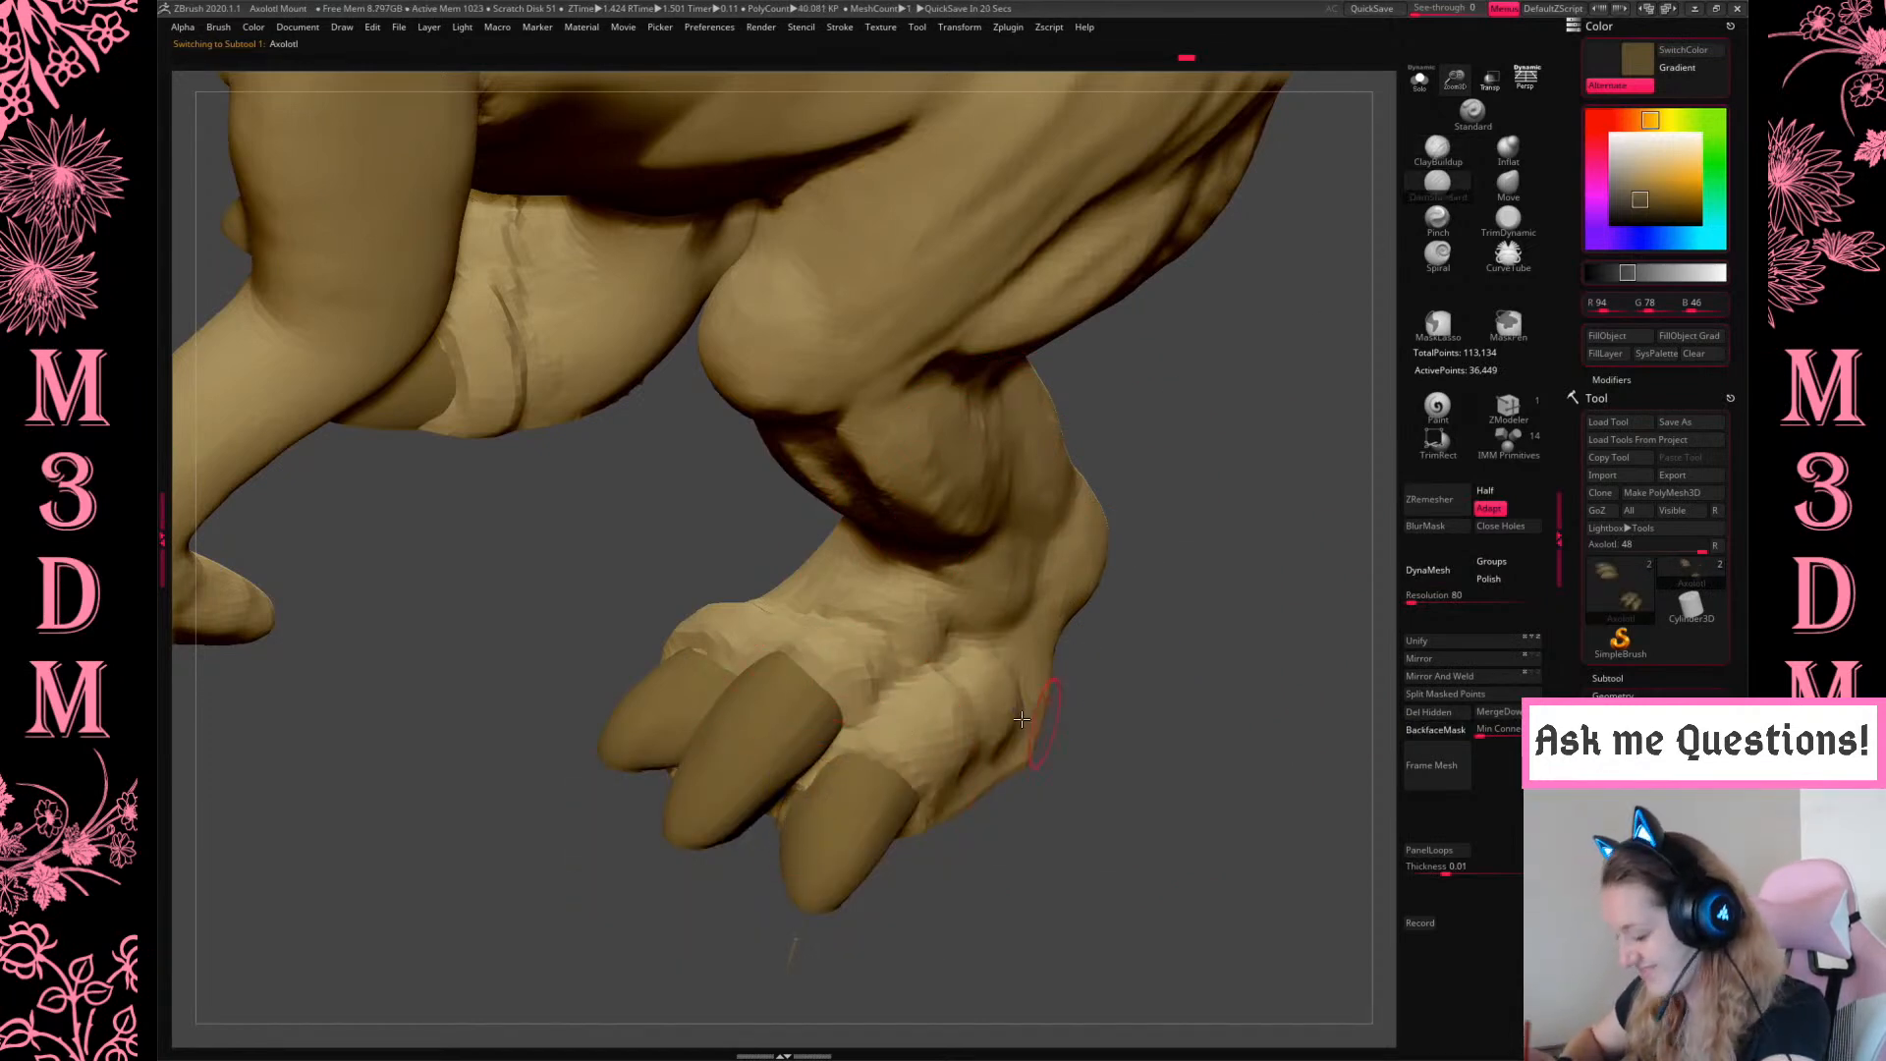
{"action": "left_click", "coordinate": [914, 787], "text": "alt"}
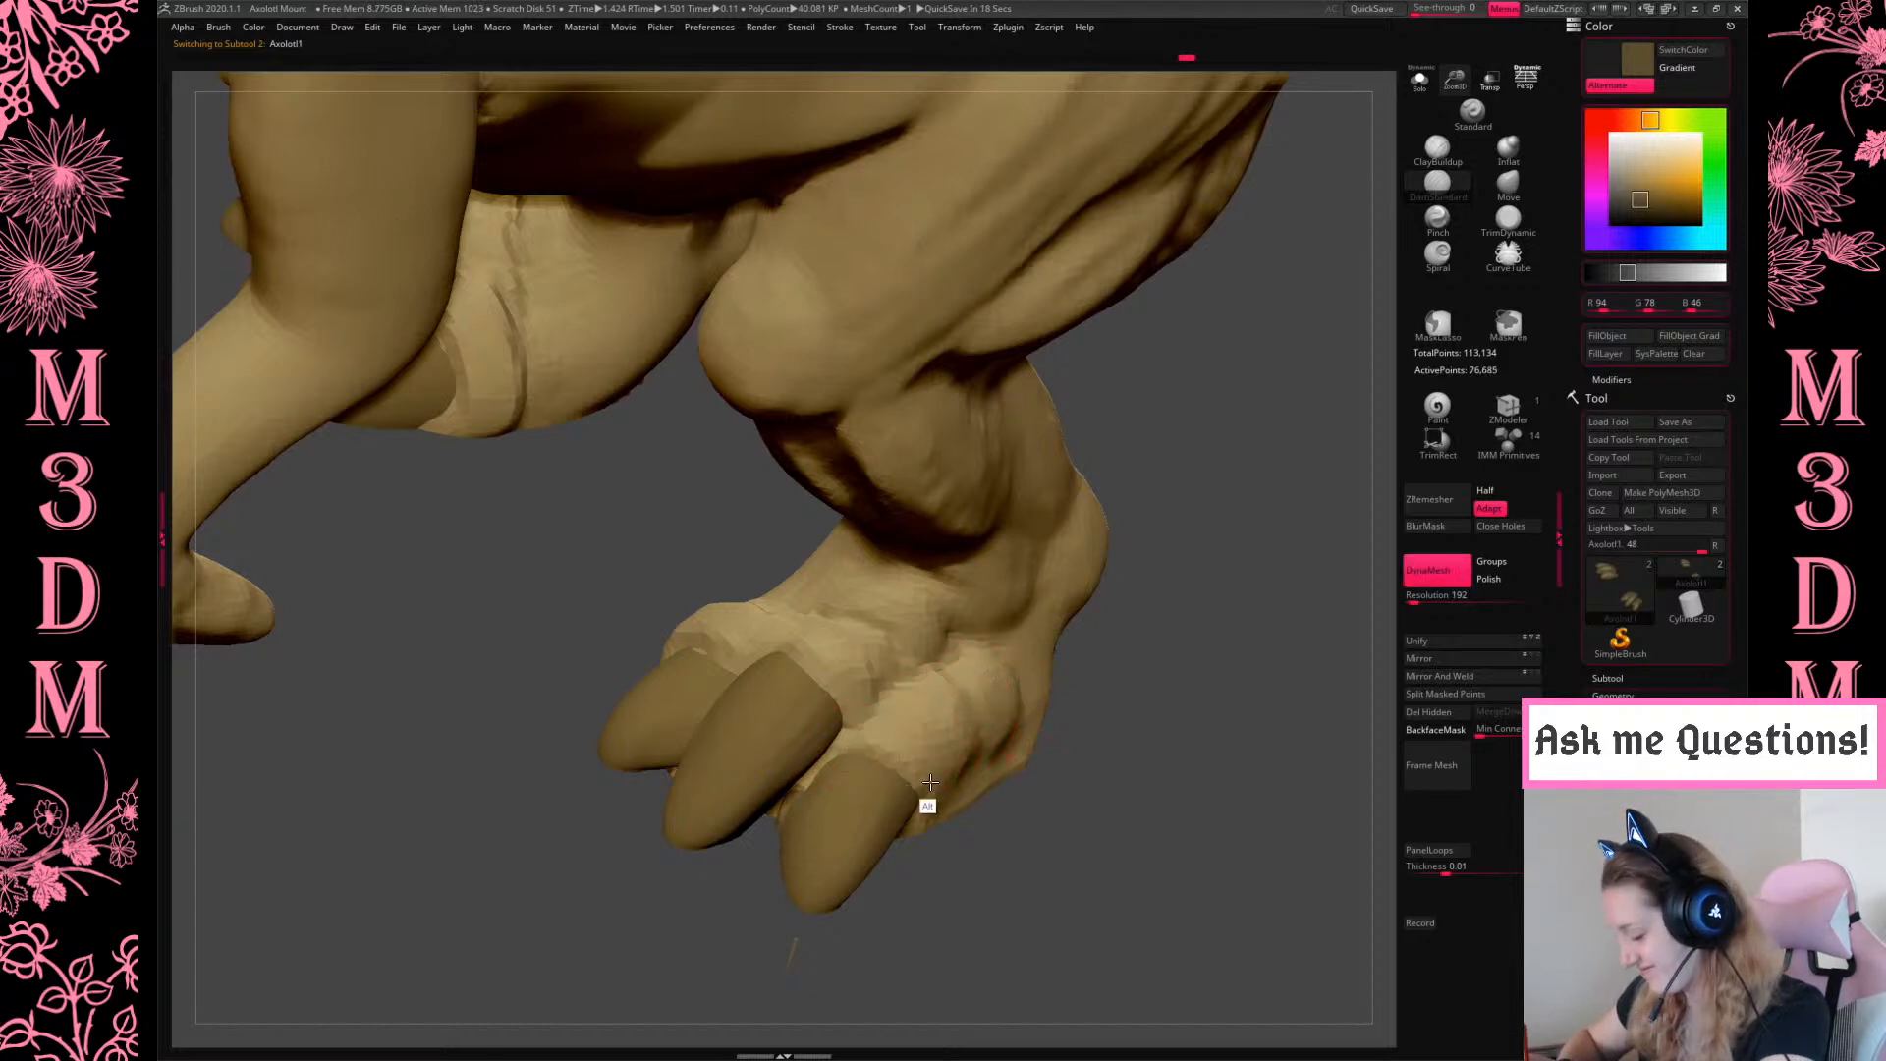
Add ClayBuildup volume around the base of the middle toe and along the inner side of the hind feet
{"action": "key", "text": "b"}
{"action": "key", "text": "c"}
{"action": "key", "text": "b"}
{"action": "left_click_drag", "start_coordinate": [790, 644], "coordinate": [838, 698]}
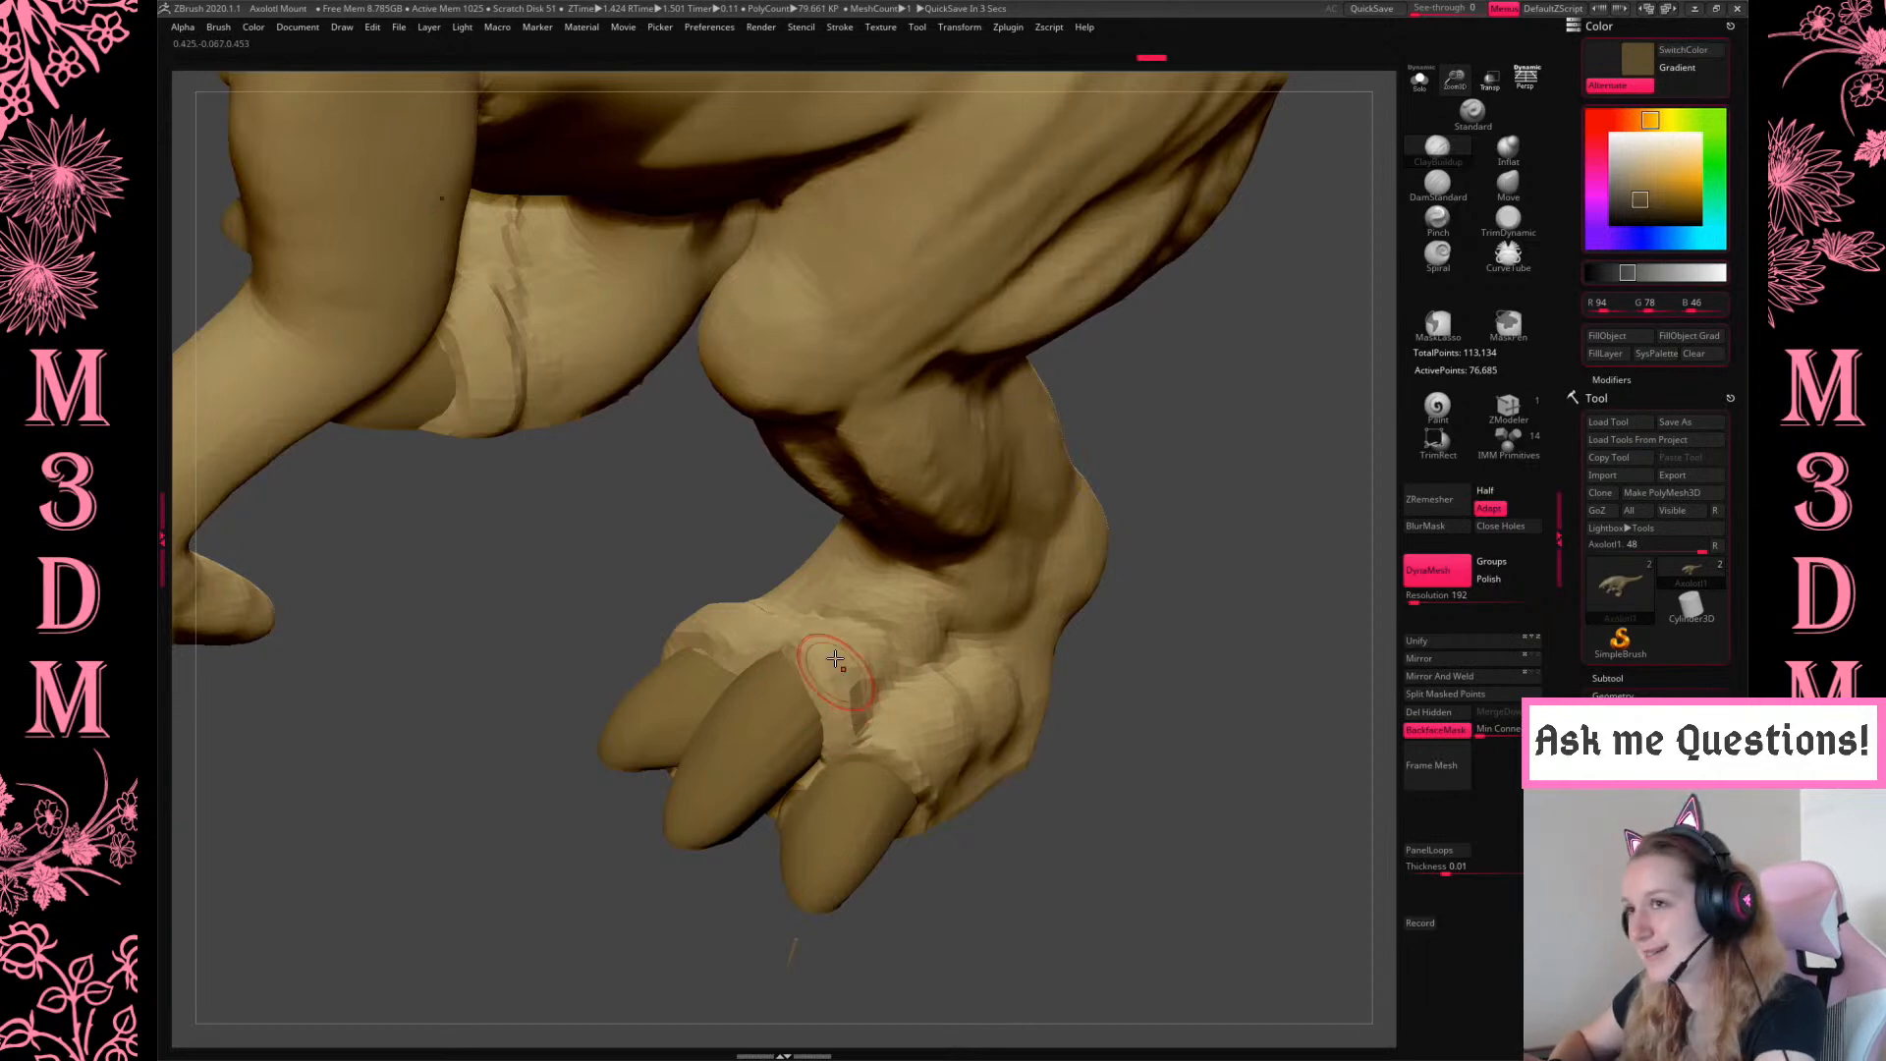
{"action": "mouse_move", "coordinate": [1162, 720]}
{"action": "left_mouse_down"}
{"action": "mouse_move", "coordinate": [1178, 682]}
{"action": "mouse_move", "coordinate": [1158, 694]}
{"action": "mouse_move", "coordinate": [1169, 759]}
{"action": "mouse_move", "coordinate": [1129, 637]}
{"action": "left_mouse_up"}
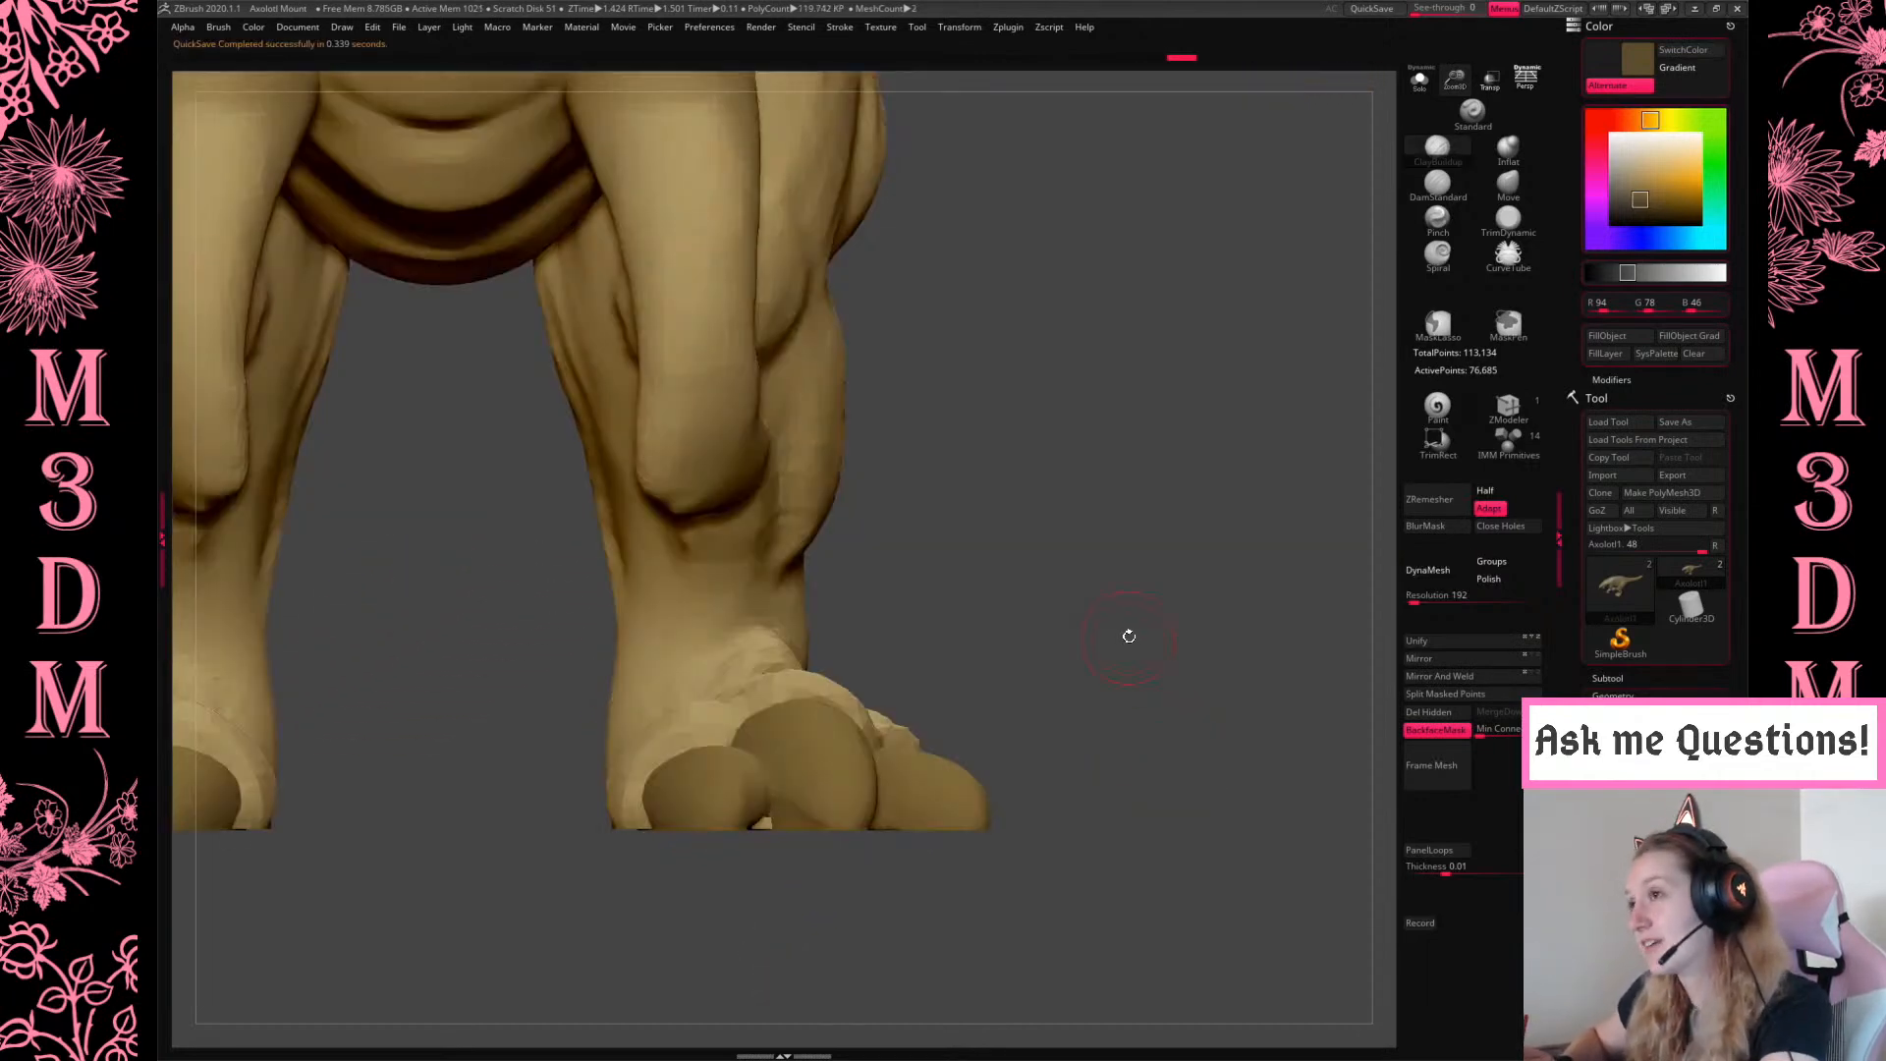
{"action": "mouse_move", "coordinate": [1190, 695]}
{"action": "left_mouse_down"}
{"action": "mouse_move", "coordinate": [1182, 716]}
{"action": "mouse_move", "coordinate": [759, 835]}
{"action": "mouse_move", "coordinate": [787, 776]}
{"action": "mouse_move", "coordinate": [776, 796]}
{"action": "left_mouse_up"}
{"action": "mouse_move", "coordinate": [638, 801]}
{"action": "left_mouse_down"}
{"action": "mouse_move", "coordinate": [635, 817]}
{"action": "mouse_move", "coordinate": [603, 785]}
{"action": "mouse_move", "coordinate": [694, 779]}
{"action": "mouse_move", "coordinate": [569, 770]}
{"action": "mouse_move", "coordinate": [629, 796]}
{"action": "mouse_move", "coordinate": [720, 765]}
{"action": "left_mouse_up"}
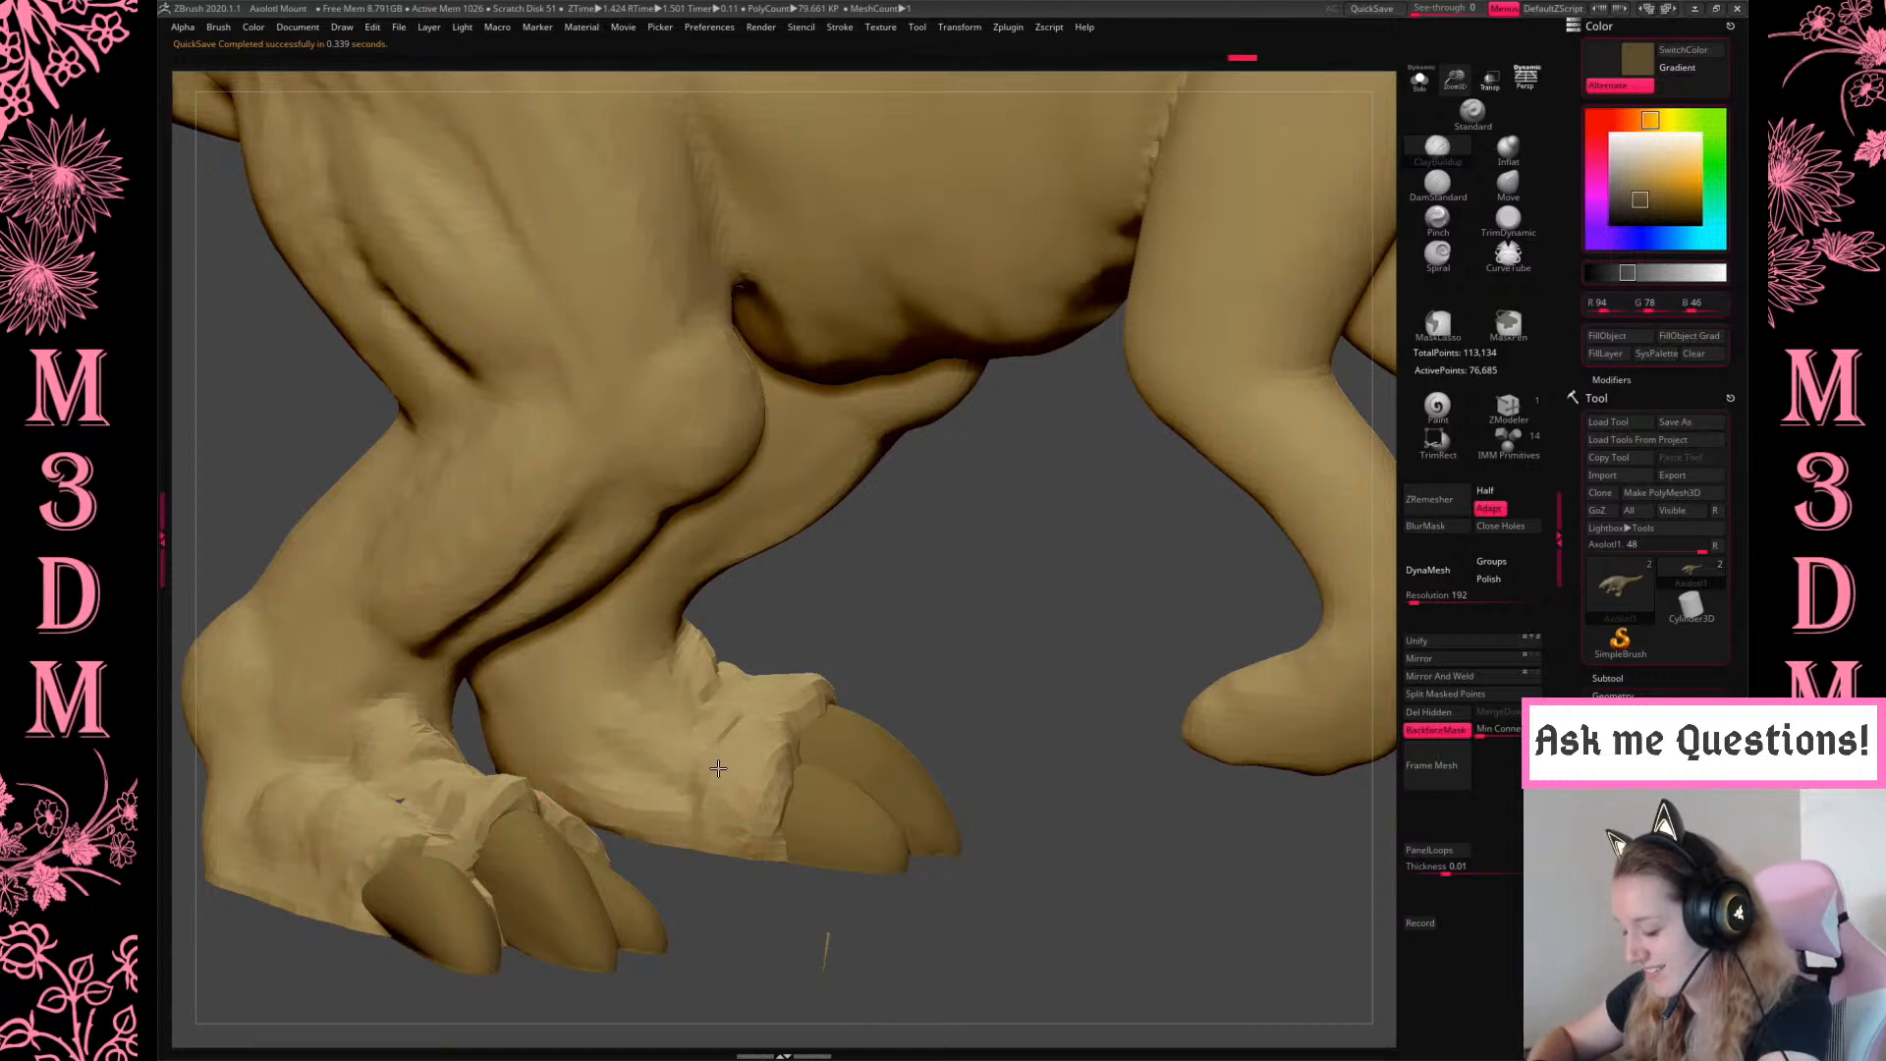
Examine the whole creature's silhouette and proportions from the side
{"action": "mouse_move", "coordinate": [1068, 779]}
{"action": "left_mouse_down"}
{"action": "mouse_move", "coordinate": [1048, 783]}
{"action": "mouse_move", "coordinate": [1078, 699]}
{"action": "mouse_move", "coordinate": [1115, 704]}
{"action": "mouse_move", "coordinate": [1082, 746]}
{"action": "mouse_move", "coordinate": [1372, 209]}
{"action": "left_mouse_up"}
{"action": "left_click_drag", "start_coordinate": [1460, 55], "coordinate": [1458, 13]}
{"action": "mouse_move", "coordinate": [1038, 725]}
{"action": "left_mouse_down", "text": "alt"}
{"action": "mouse_move", "coordinate": [1122, 770]}
{"action": "mouse_move", "coordinate": [1236, 753]}
{"action": "mouse_move", "coordinate": [1116, 775]}
{"action": "mouse_move", "coordinate": [1132, 819]}
{"action": "left_mouse_up", "text": "alt"}
{"action": "left_click", "coordinate": [1436, 730]}
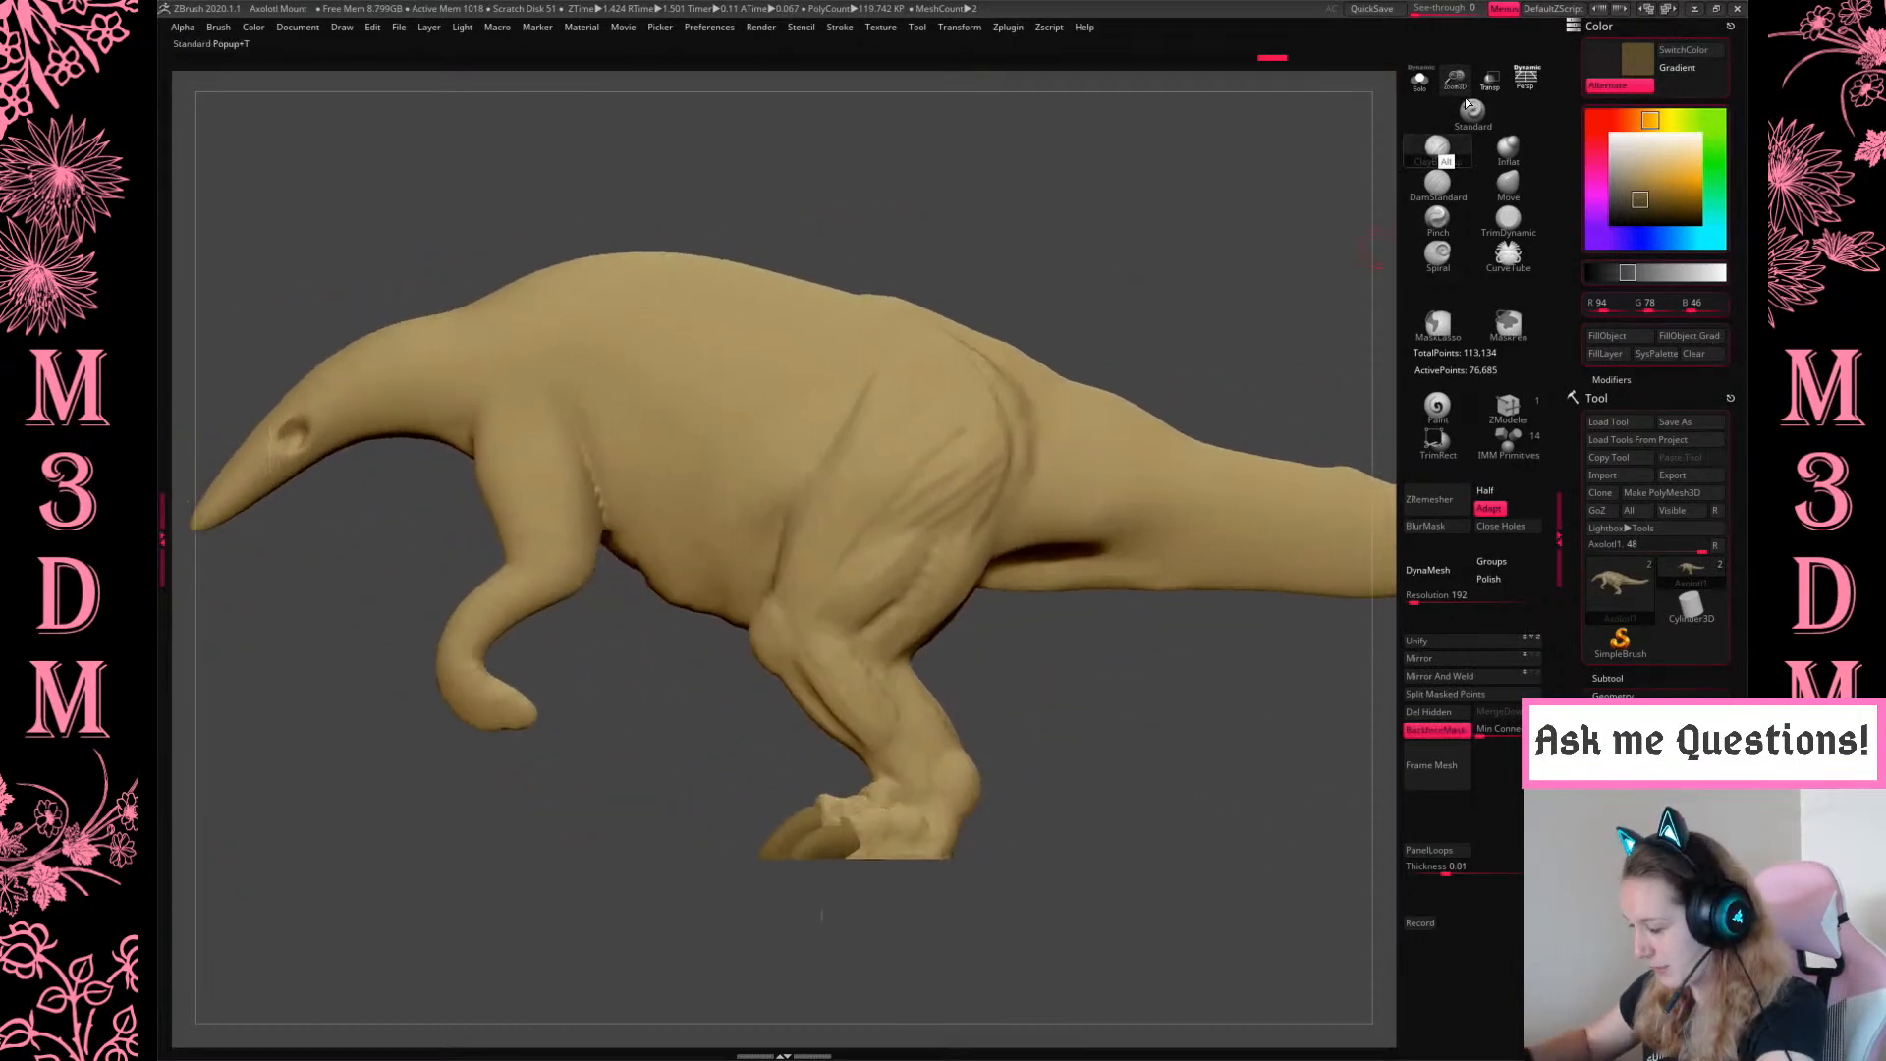
{"action": "left_click_drag", "start_coordinate": [1440, 35], "coordinate": [1442, 68]}
{"action": "left_click_drag", "start_coordinate": [1166, 783], "coordinate": [1127, 748], "text": "alt"}
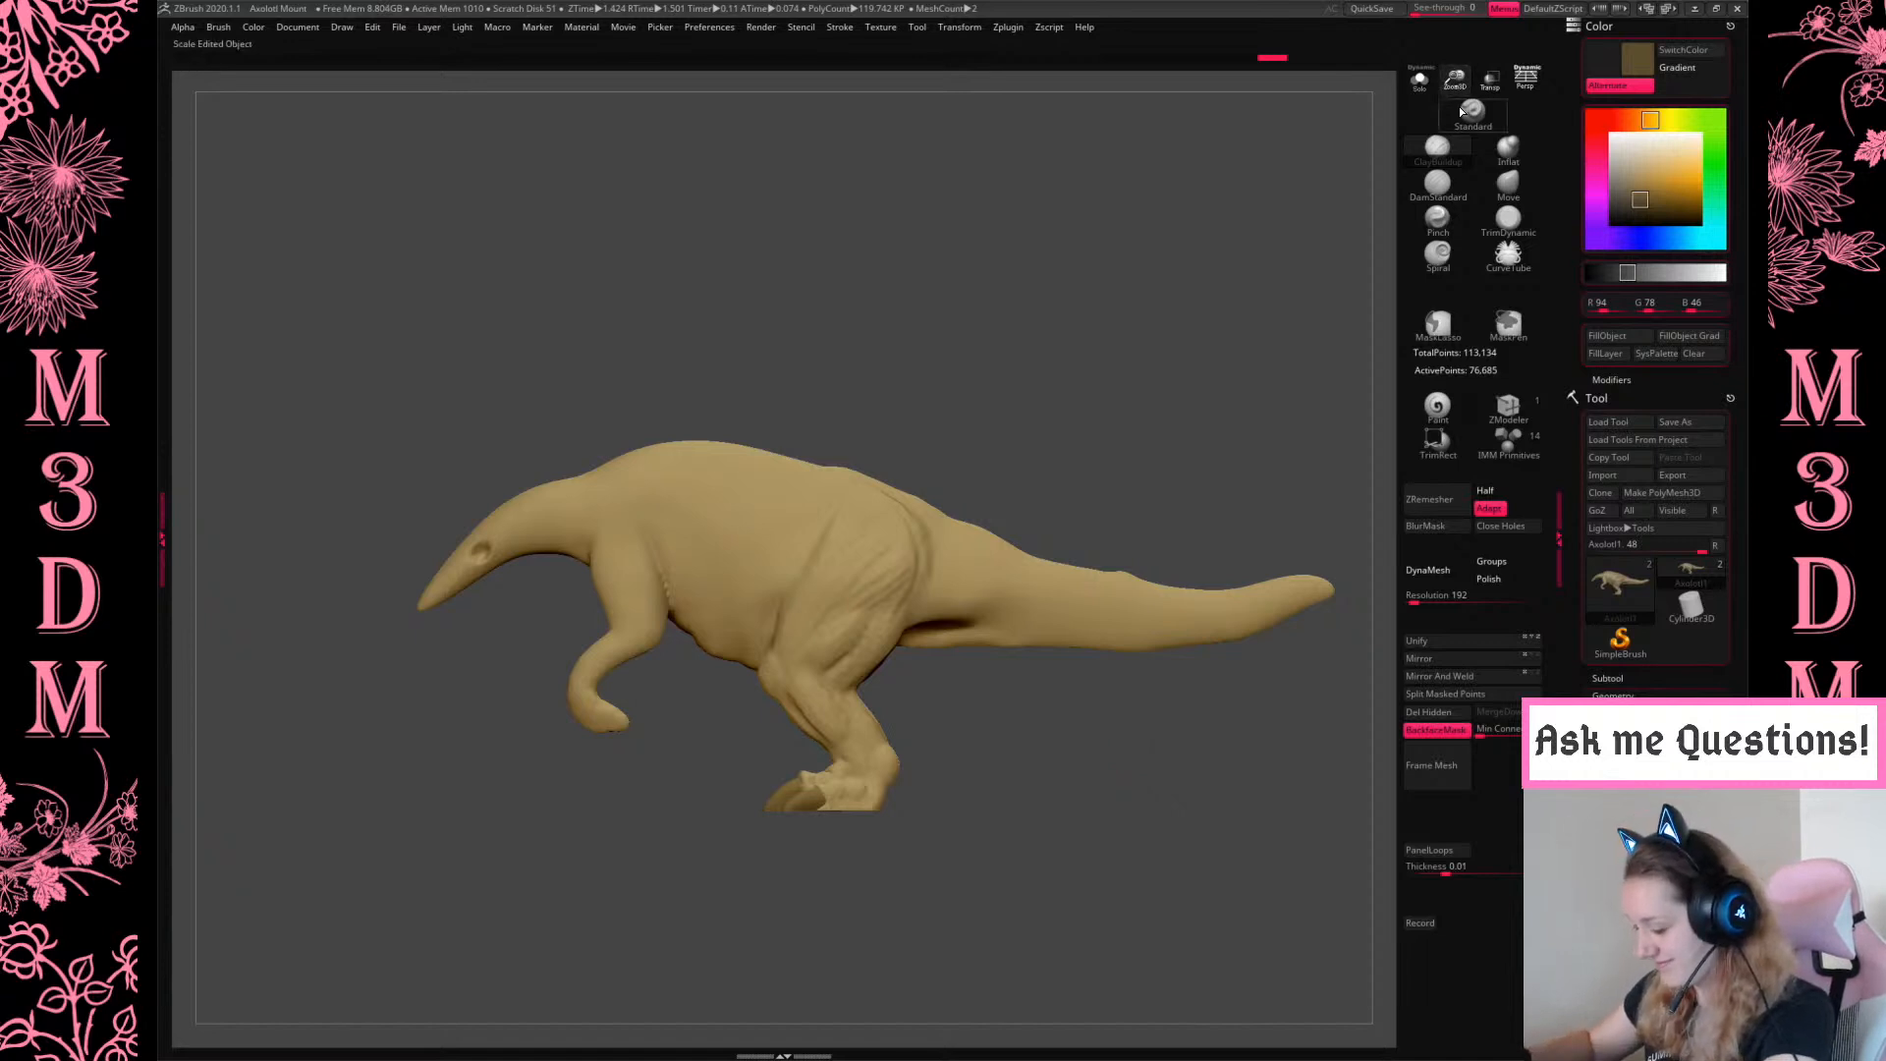
Isolate the toe meshes and mask everything except the outermost toe on each hind foot
{"action": "left_click_drag", "start_coordinate": [1455, 81], "coordinate": [1437, 138]}
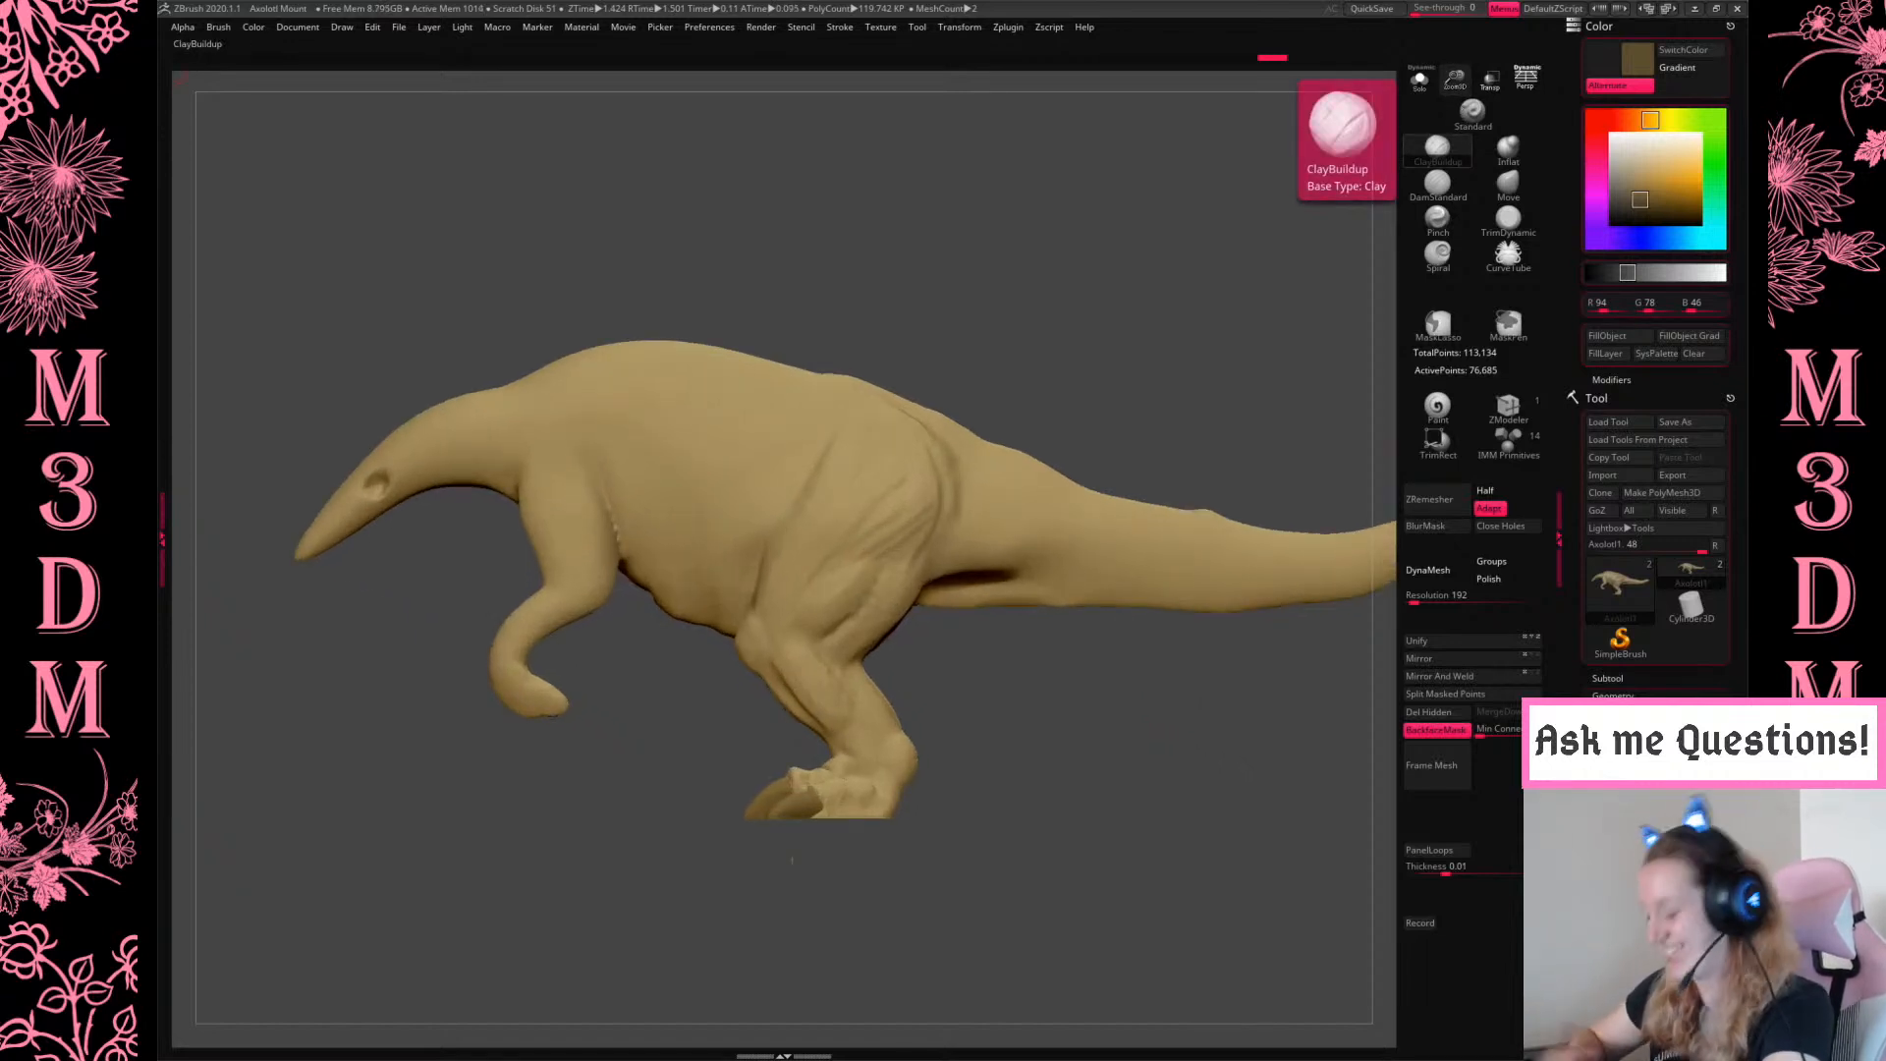
{"action": "left_click", "coordinate": [816, 785], "text": "alt"}
{"action": "left_click_drag", "start_coordinate": [1467, 119], "coordinate": [854, 808]}
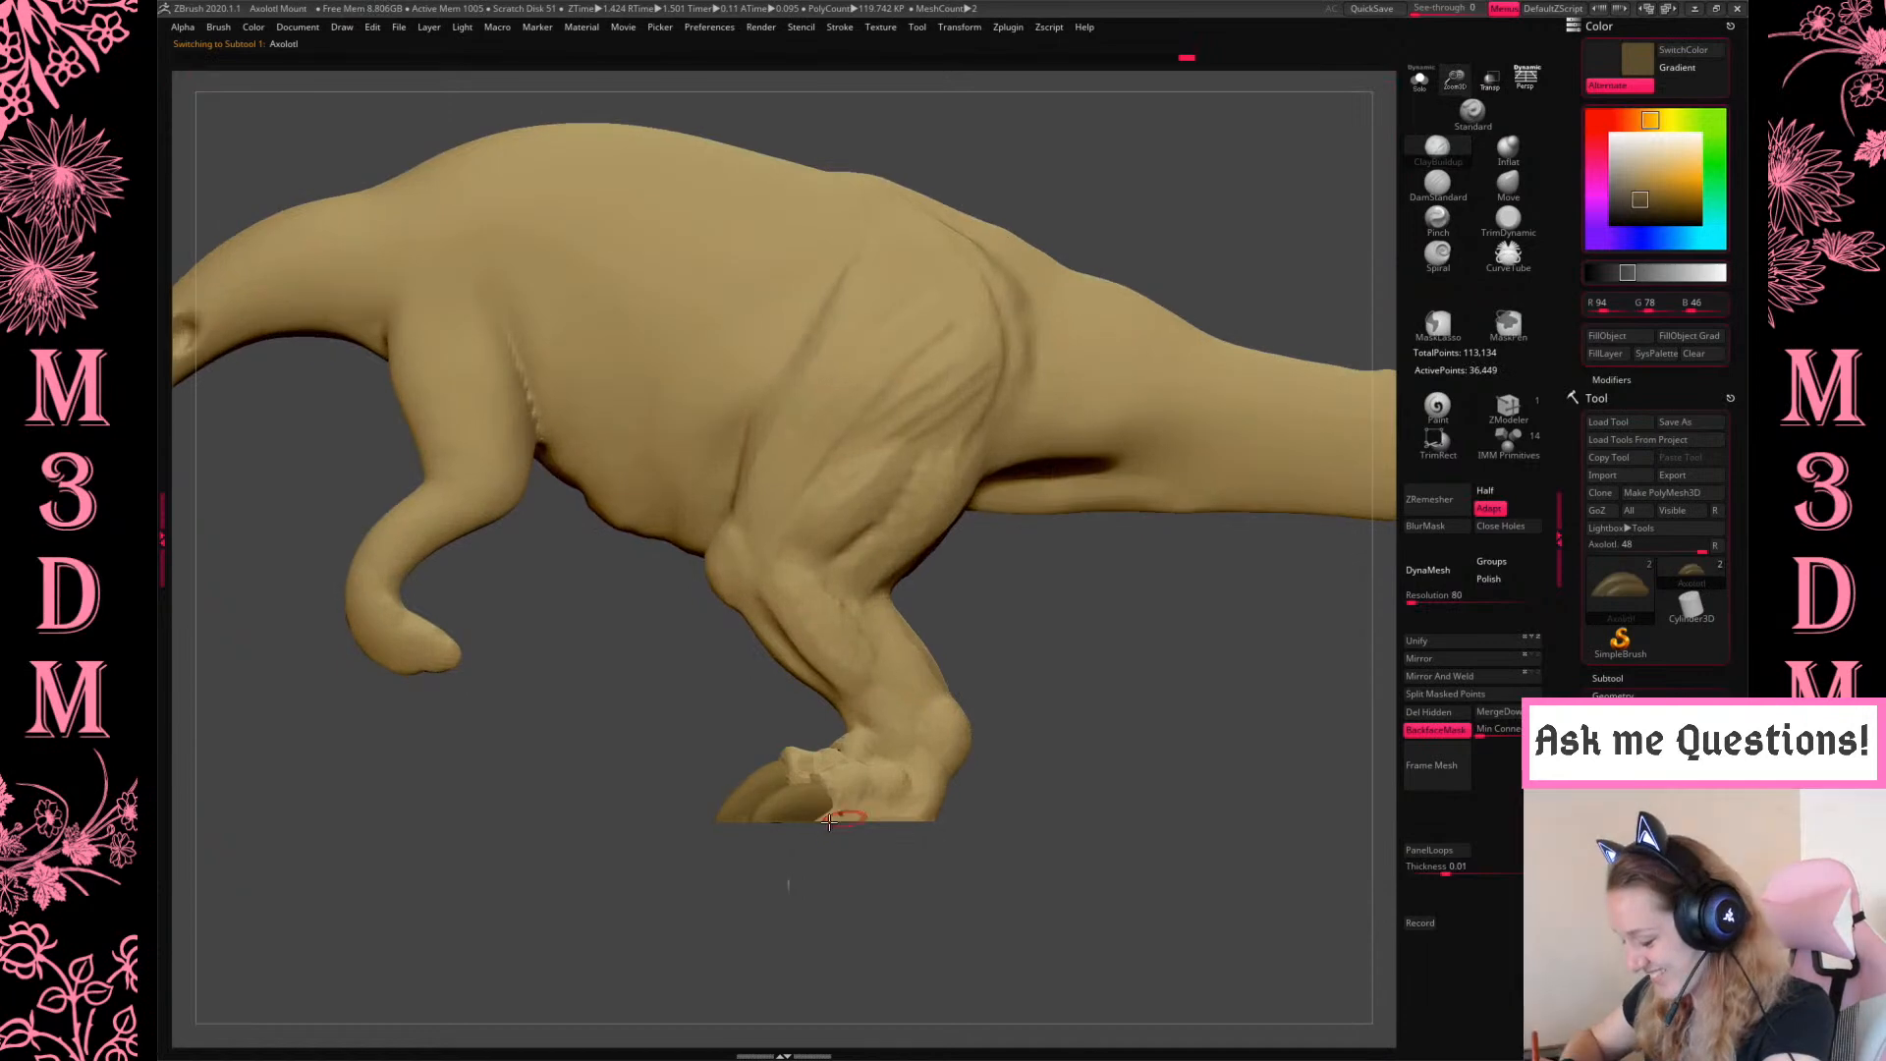
{"action": "left_click_drag", "start_coordinate": [957, 750], "coordinate": [1090, 492]}
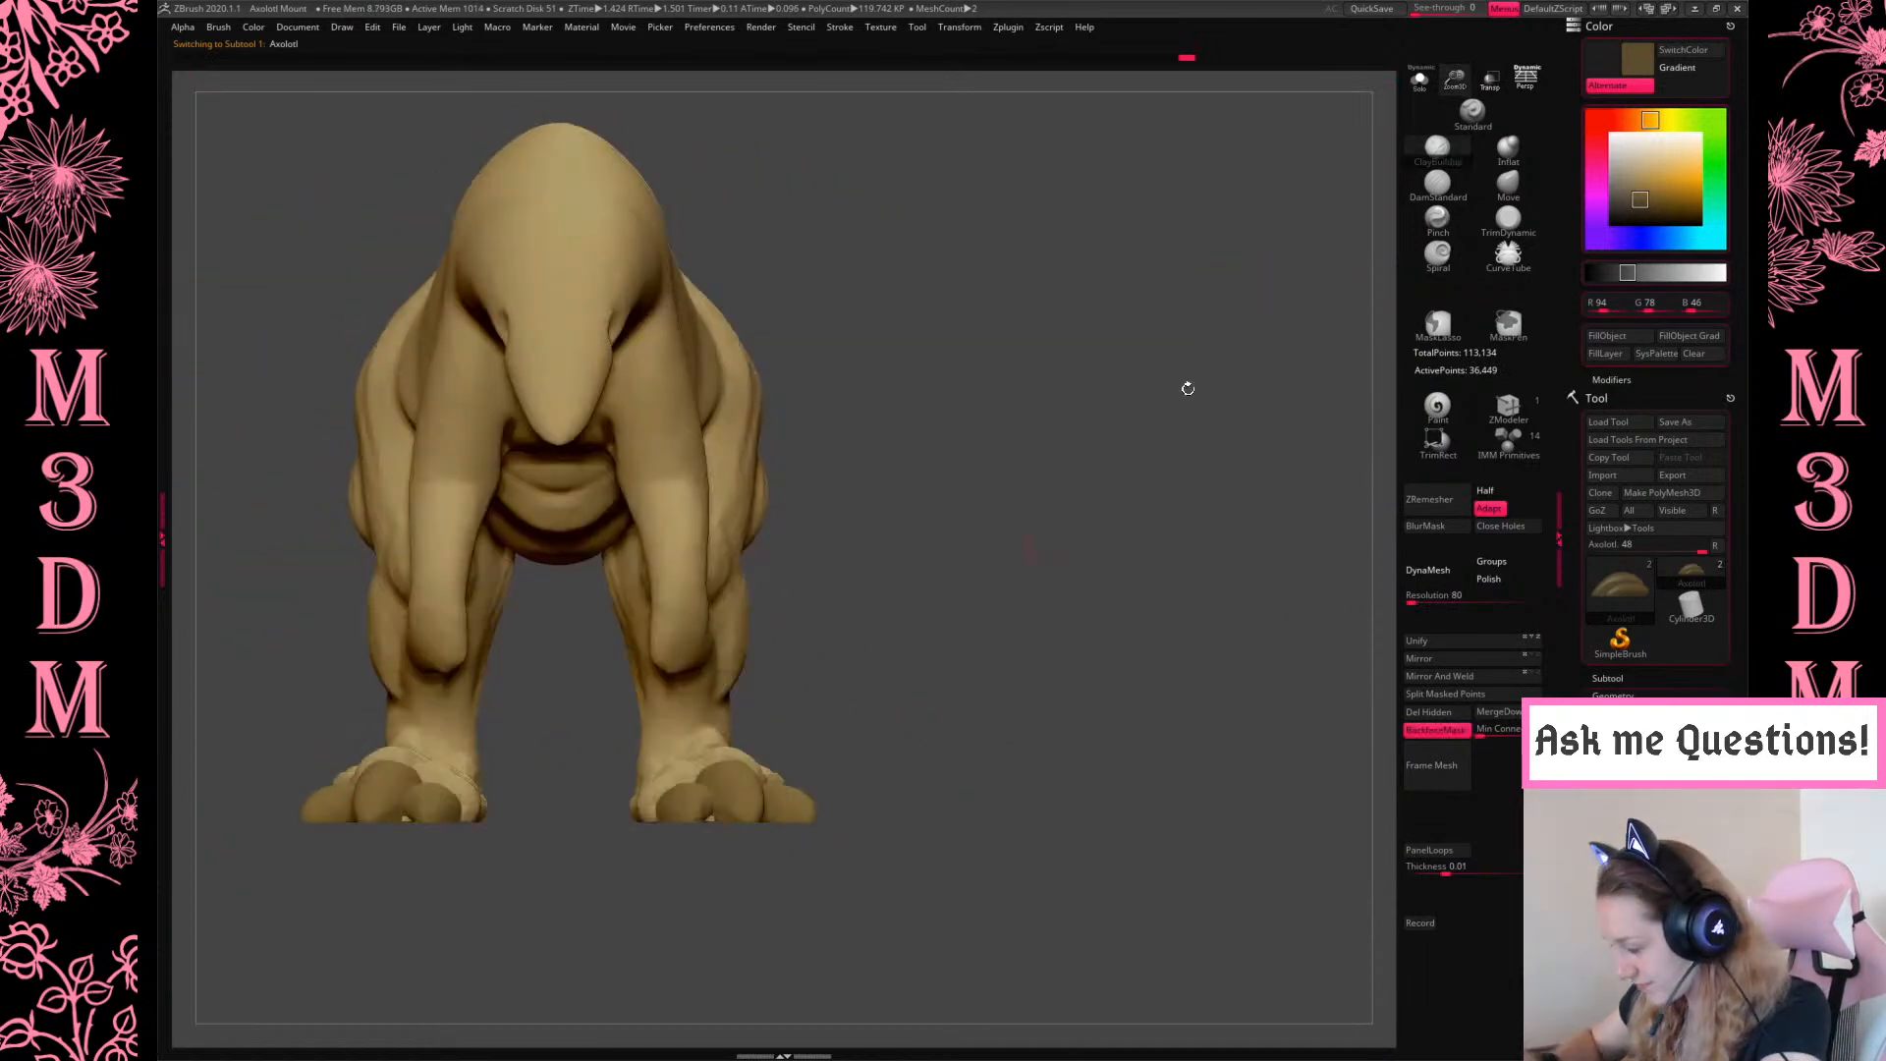
{"action": "left_click", "coordinate": [1419, 81]}
{"action": "left_click_drag", "start_coordinate": [884, 687], "coordinate": [933, 757]}
{"action": "left_click_drag", "start_coordinate": [832, 666], "coordinate": [739, 770], "text": "ctrl"}
{"action": "left_click_drag", "start_coordinate": [800, 681], "coordinate": [800, 918], "text": "ctrl"}
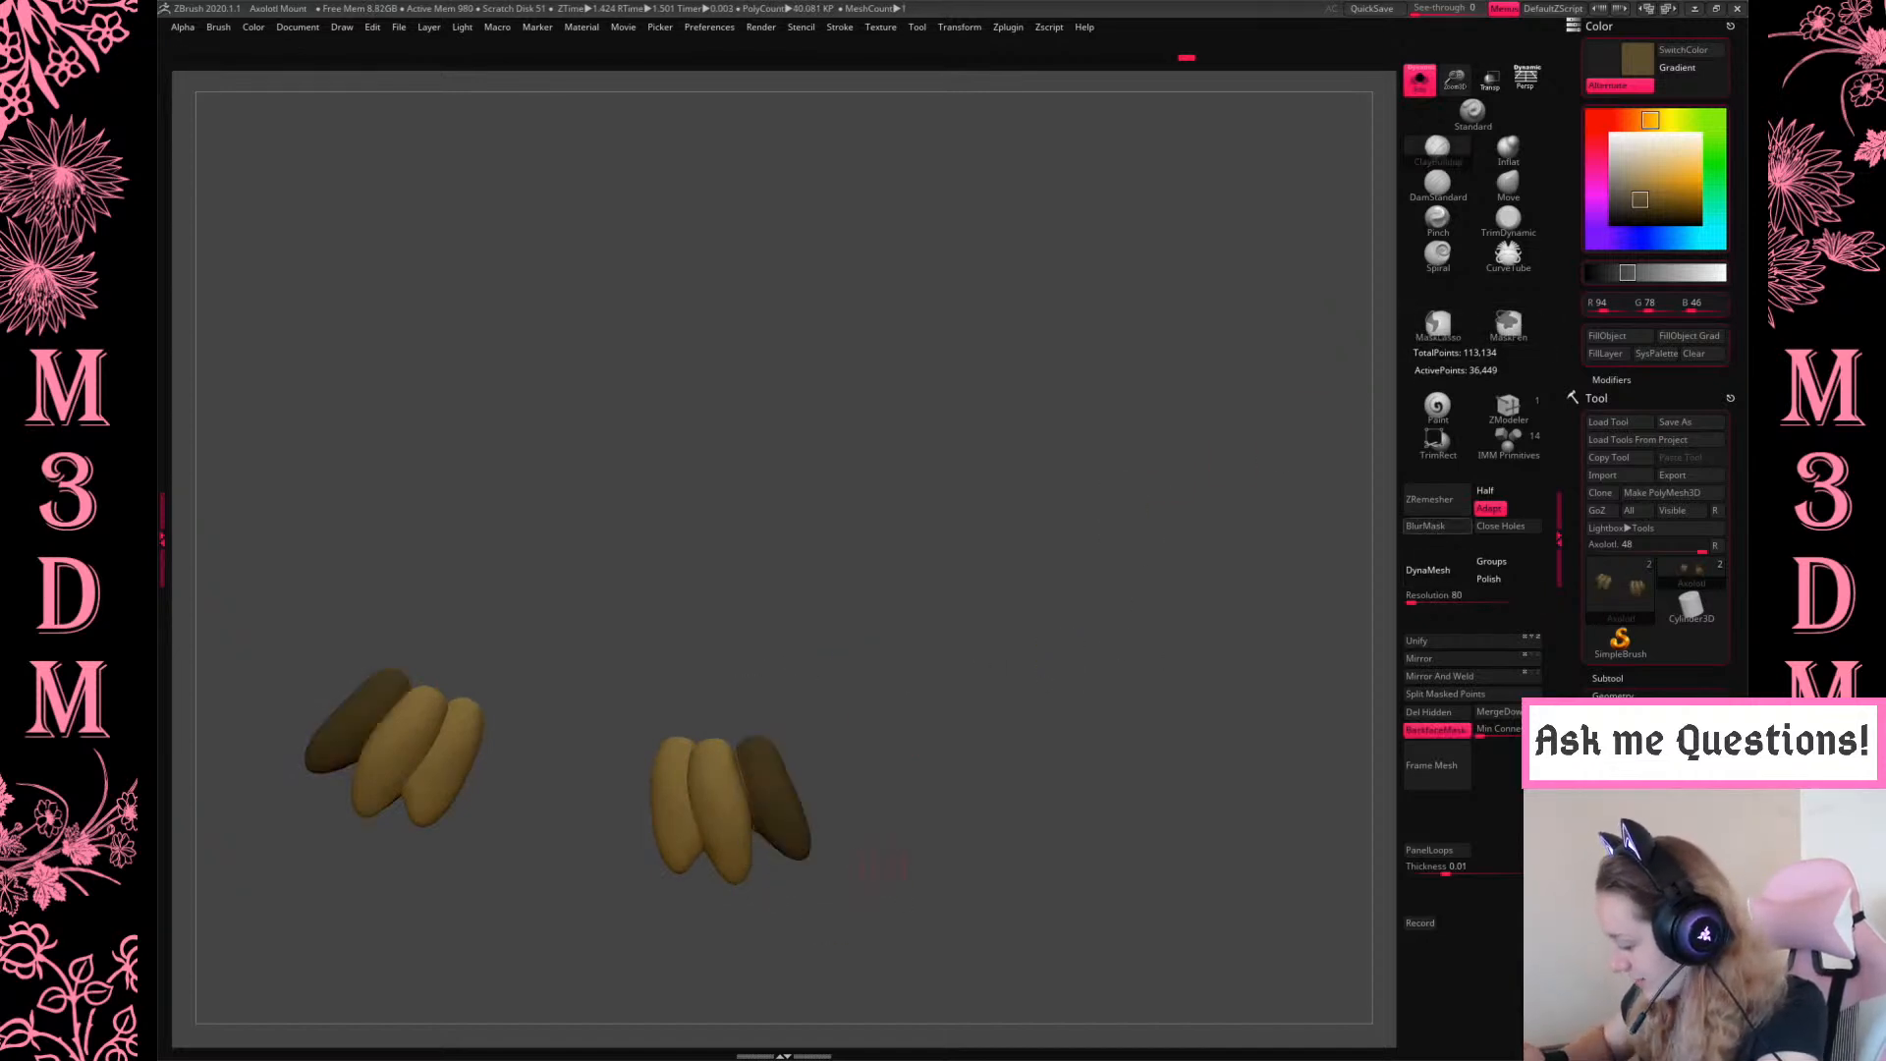
{"action": "mouse_move", "coordinate": [1182, 707]}
{"action": "left_mouse_down"}
{"action": "mouse_move", "coordinate": [1129, 652]}
{"action": "mouse_move", "coordinate": [1212, 724]}
{"action": "left_mouse_up"}
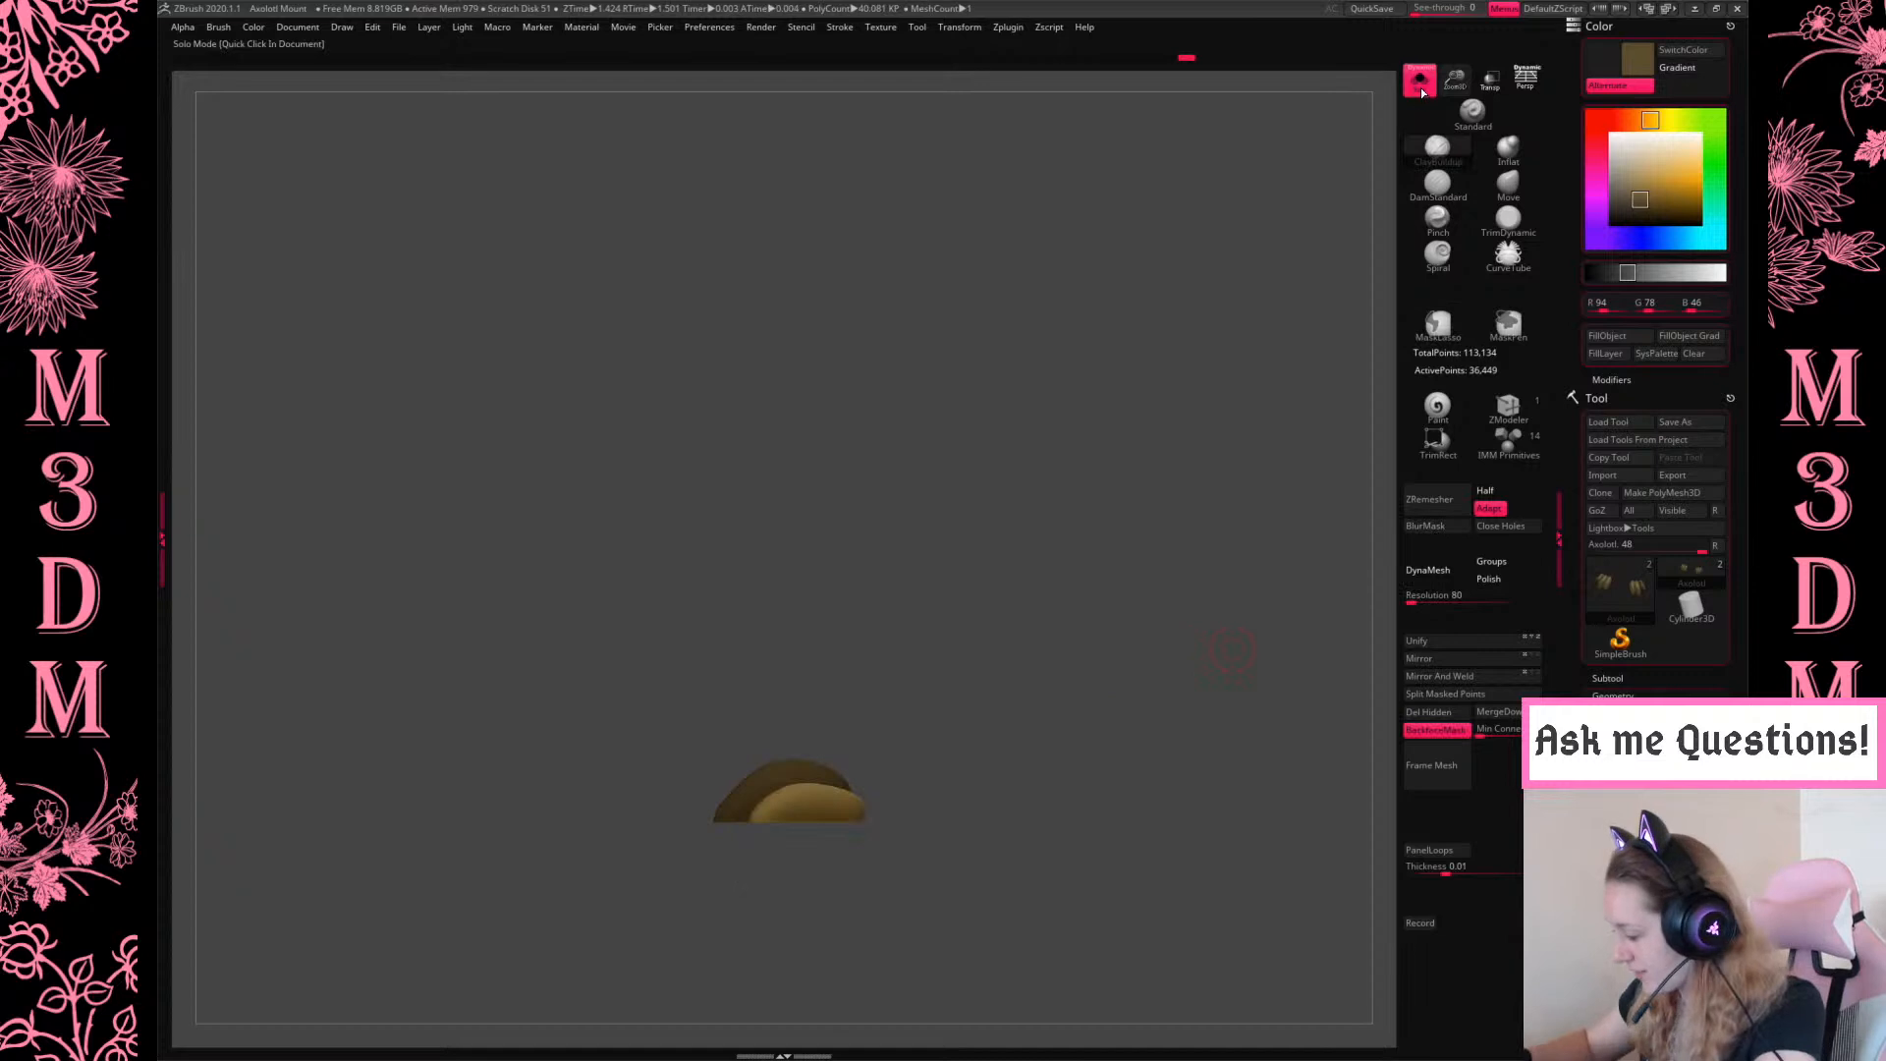
Show the whole model again and move the outer toes backward along the hind feet
{"action": "left_click", "coordinate": [1419, 81]}
{"action": "key", "text": "w"}
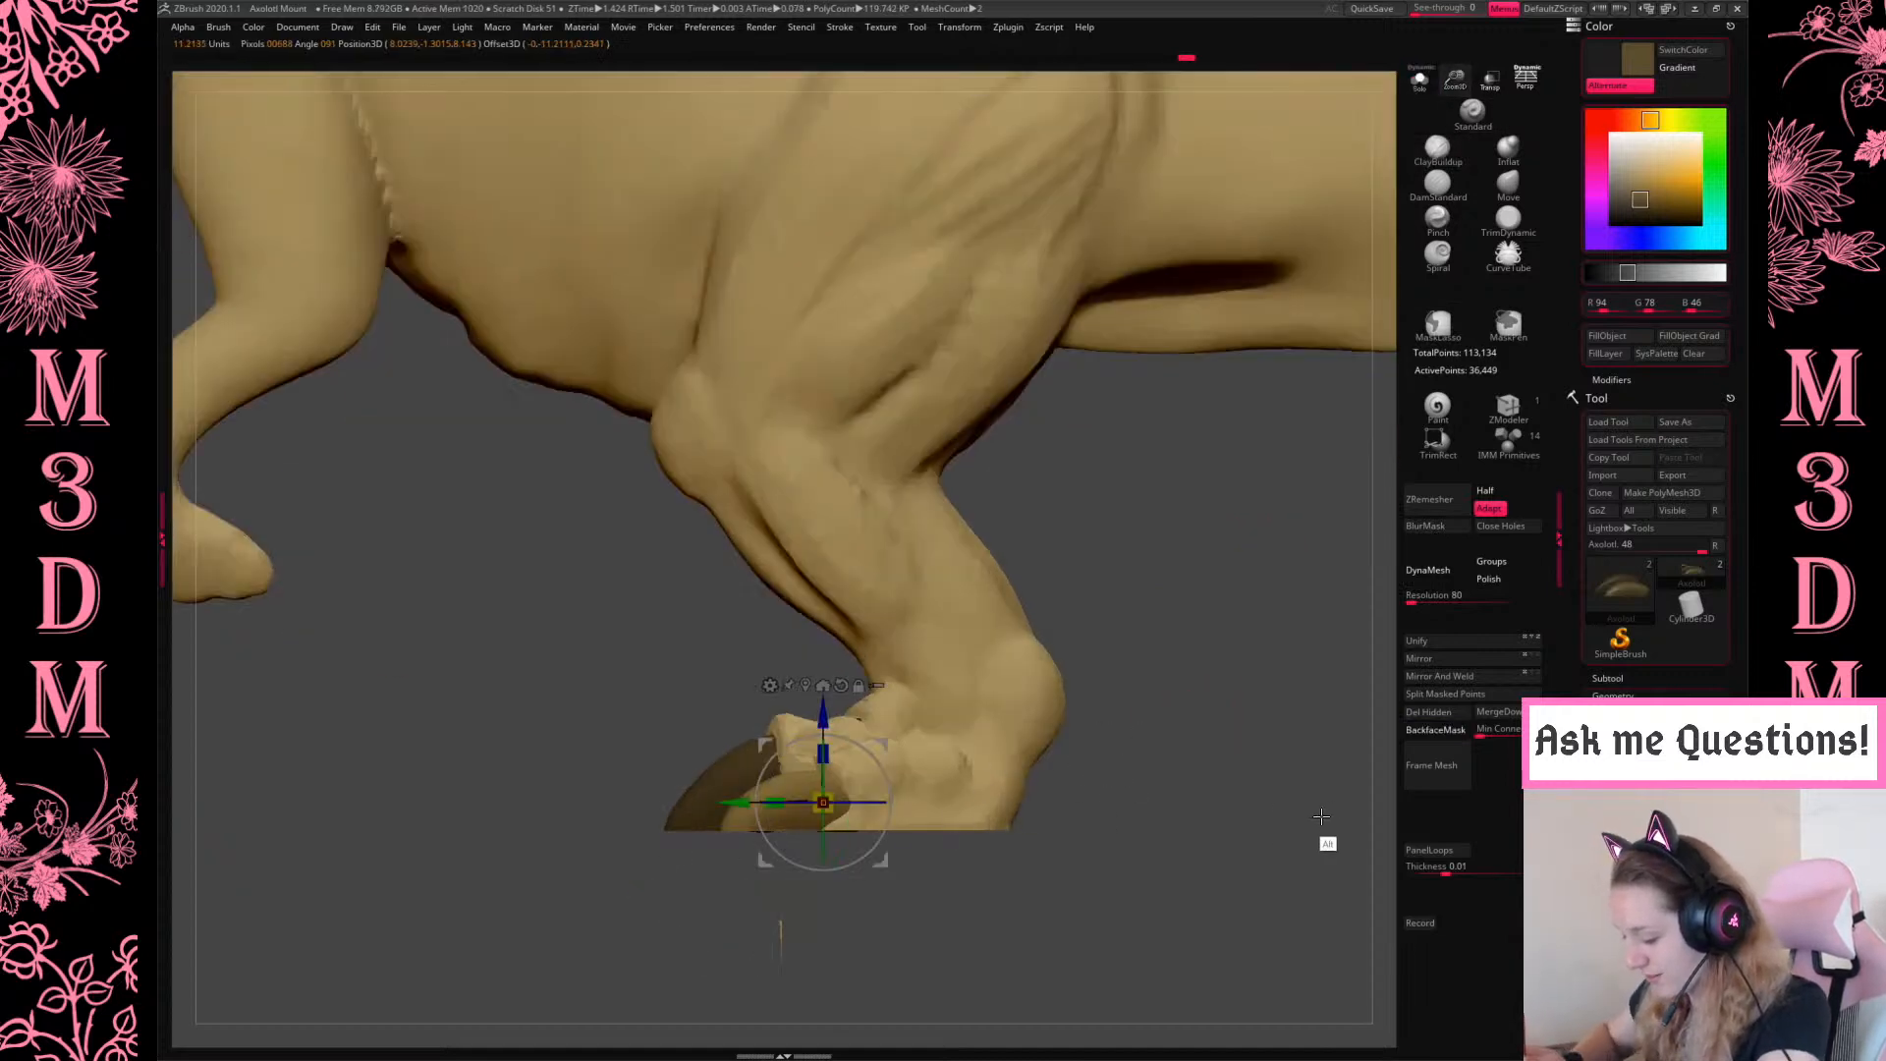
{"action": "left_click_drag", "start_coordinate": [738, 803], "coordinate": [781, 802]}
{"action": "left_click_drag", "start_coordinate": [1202, 724], "coordinate": [1248, 748]}
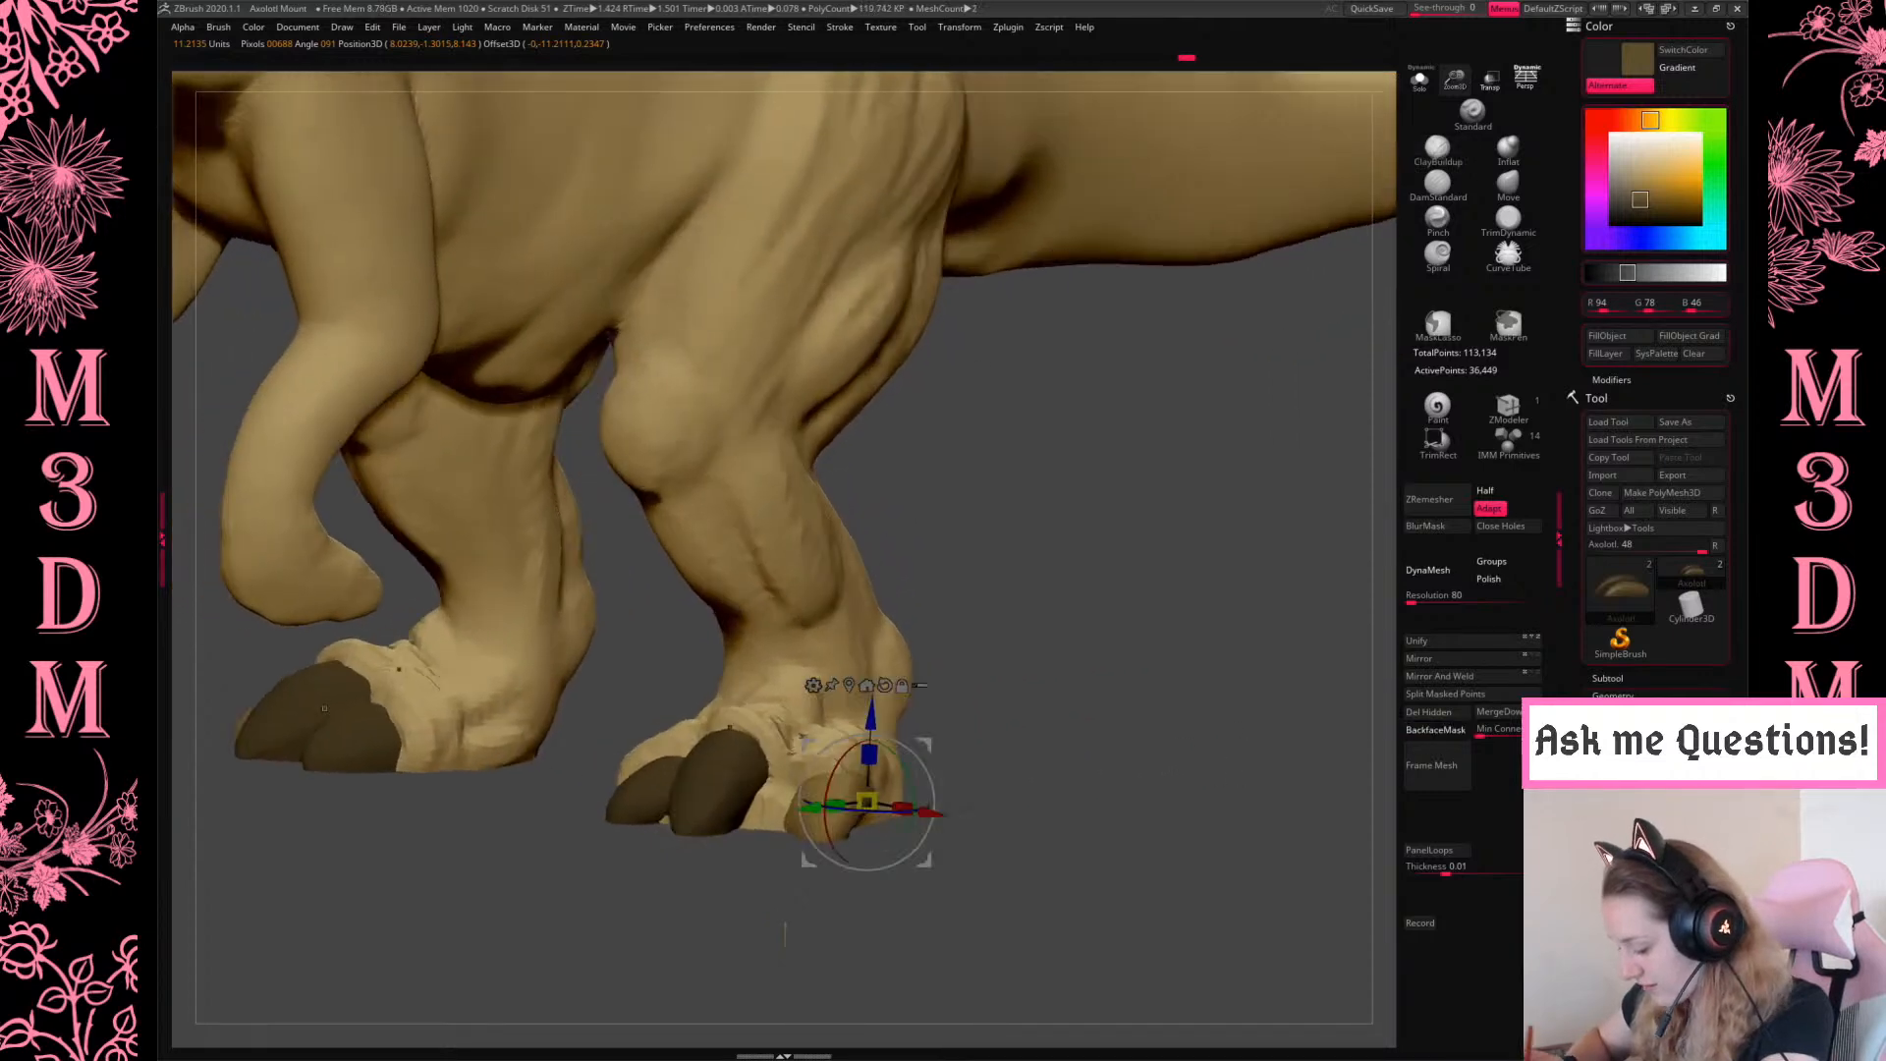
{"action": "left_click_drag", "start_coordinate": [1066, 766], "coordinate": [1043, 888], "text": "shift"}
Nudge the unmasked outer toes slightly outward from the hind feet
{"action": "left_click", "coordinate": [1232, 800], "text": "alt"}
{"action": "left_click_drag", "start_coordinate": [1116, 726], "coordinate": [922, 804]}
{"action": "key", "text": "q"}
{"action": "mouse_move", "coordinate": [1105, 746]}
{"action": "left_mouse_down"}
{"action": "mouse_move", "coordinate": [1116, 691]}
{"action": "mouse_move", "coordinate": [1159, 707]}
{"action": "mouse_move", "coordinate": [1129, 749]}
{"action": "mouse_move", "coordinate": [1094, 750]}
{"action": "left_mouse_up"}
{"action": "key", "text": "w"}
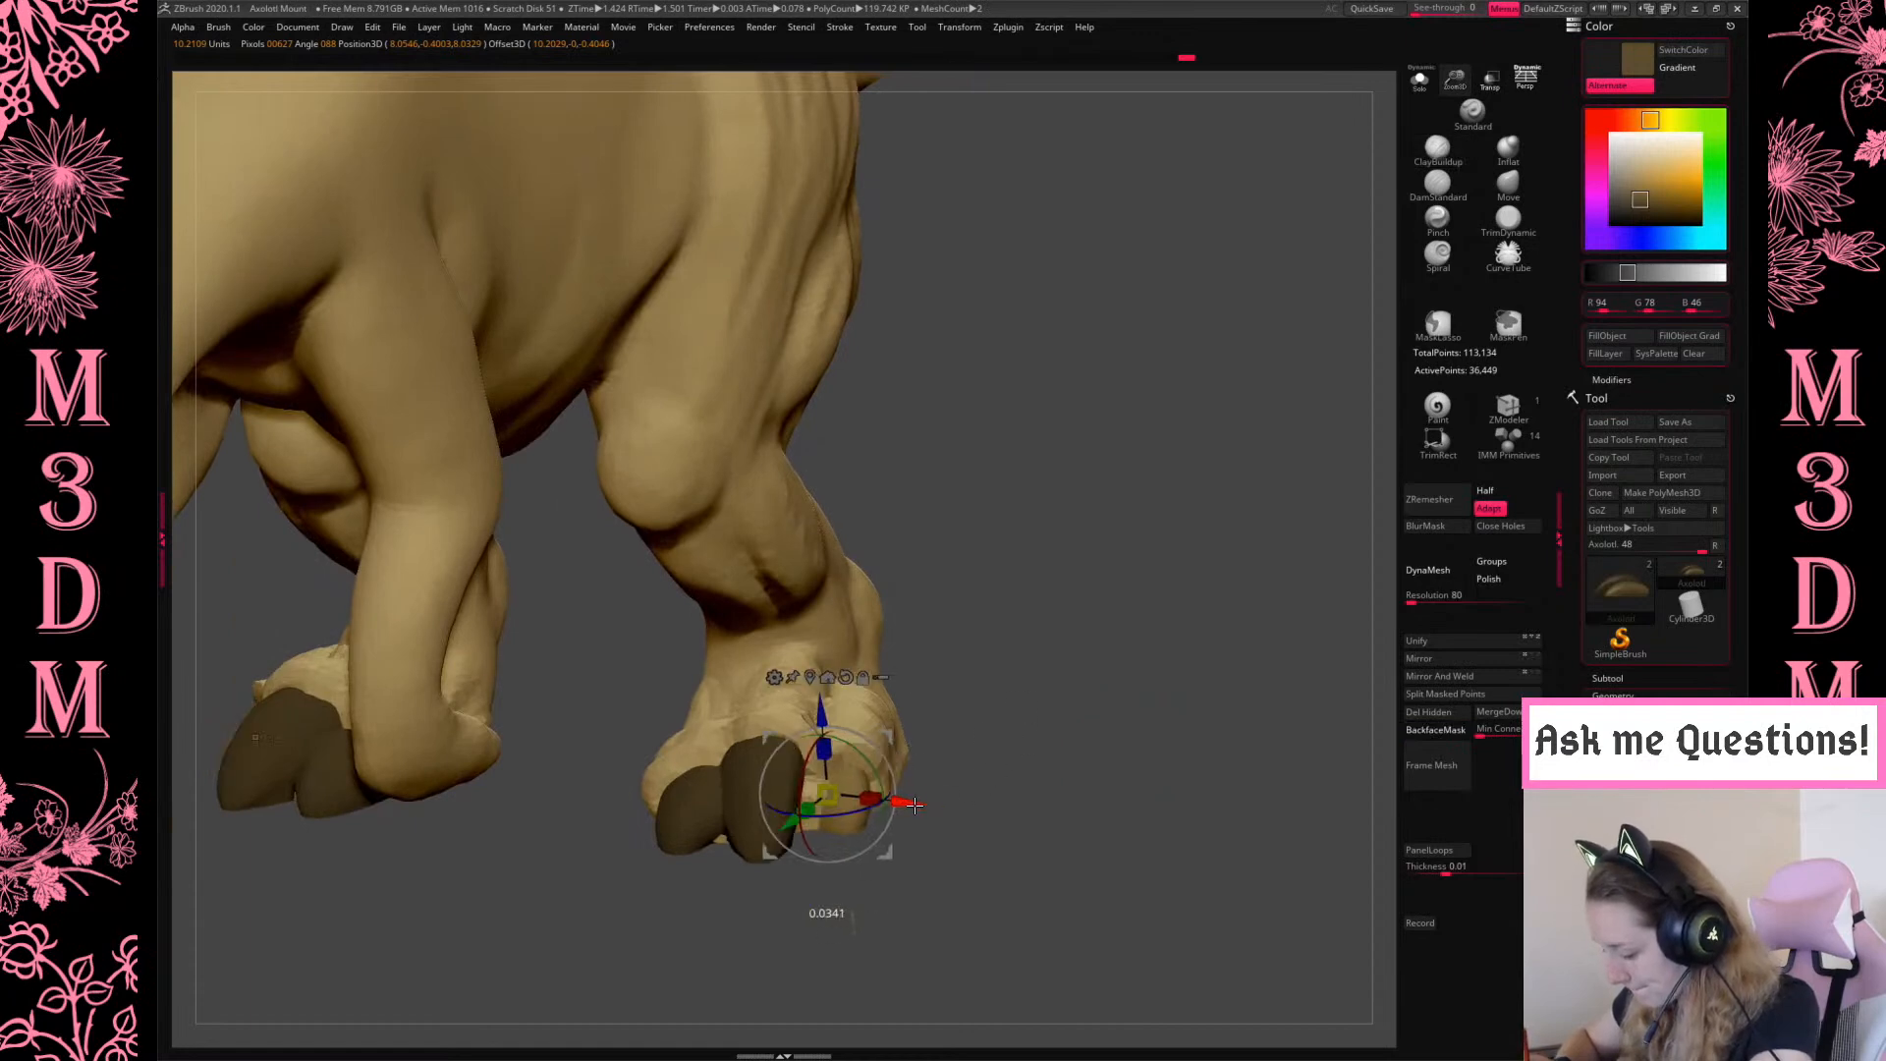
{"action": "key", "text": "q"}
{"action": "mouse_move", "coordinate": [1108, 683]}
{"action": "left_mouse_down"}
{"action": "mouse_move", "coordinate": [1107, 719]}
{"action": "mouse_move", "coordinate": [978, 755]}
{"action": "left_mouse_up"}
{"action": "key", "text": "w"}
{"action": "left_click_drag", "start_coordinate": [921, 823], "coordinate": [933, 827]}
{"action": "key", "text": "q"}
Select the body and build up clay on the outer side of the hind feet beside the outer toes
{"action": "left_click_drag", "start_coordinate": [1101, 674], "coordinate": [1234, 795], "text": "shift"}
{"action": "left_click", "coordinate": [953, 809], "text": "alt"}
{"action": "key", "text": "space"}
{"action": "left_click_drag", "start_coordinate": [889, 828], "coordinate": [890, 830], "text": "shift"}
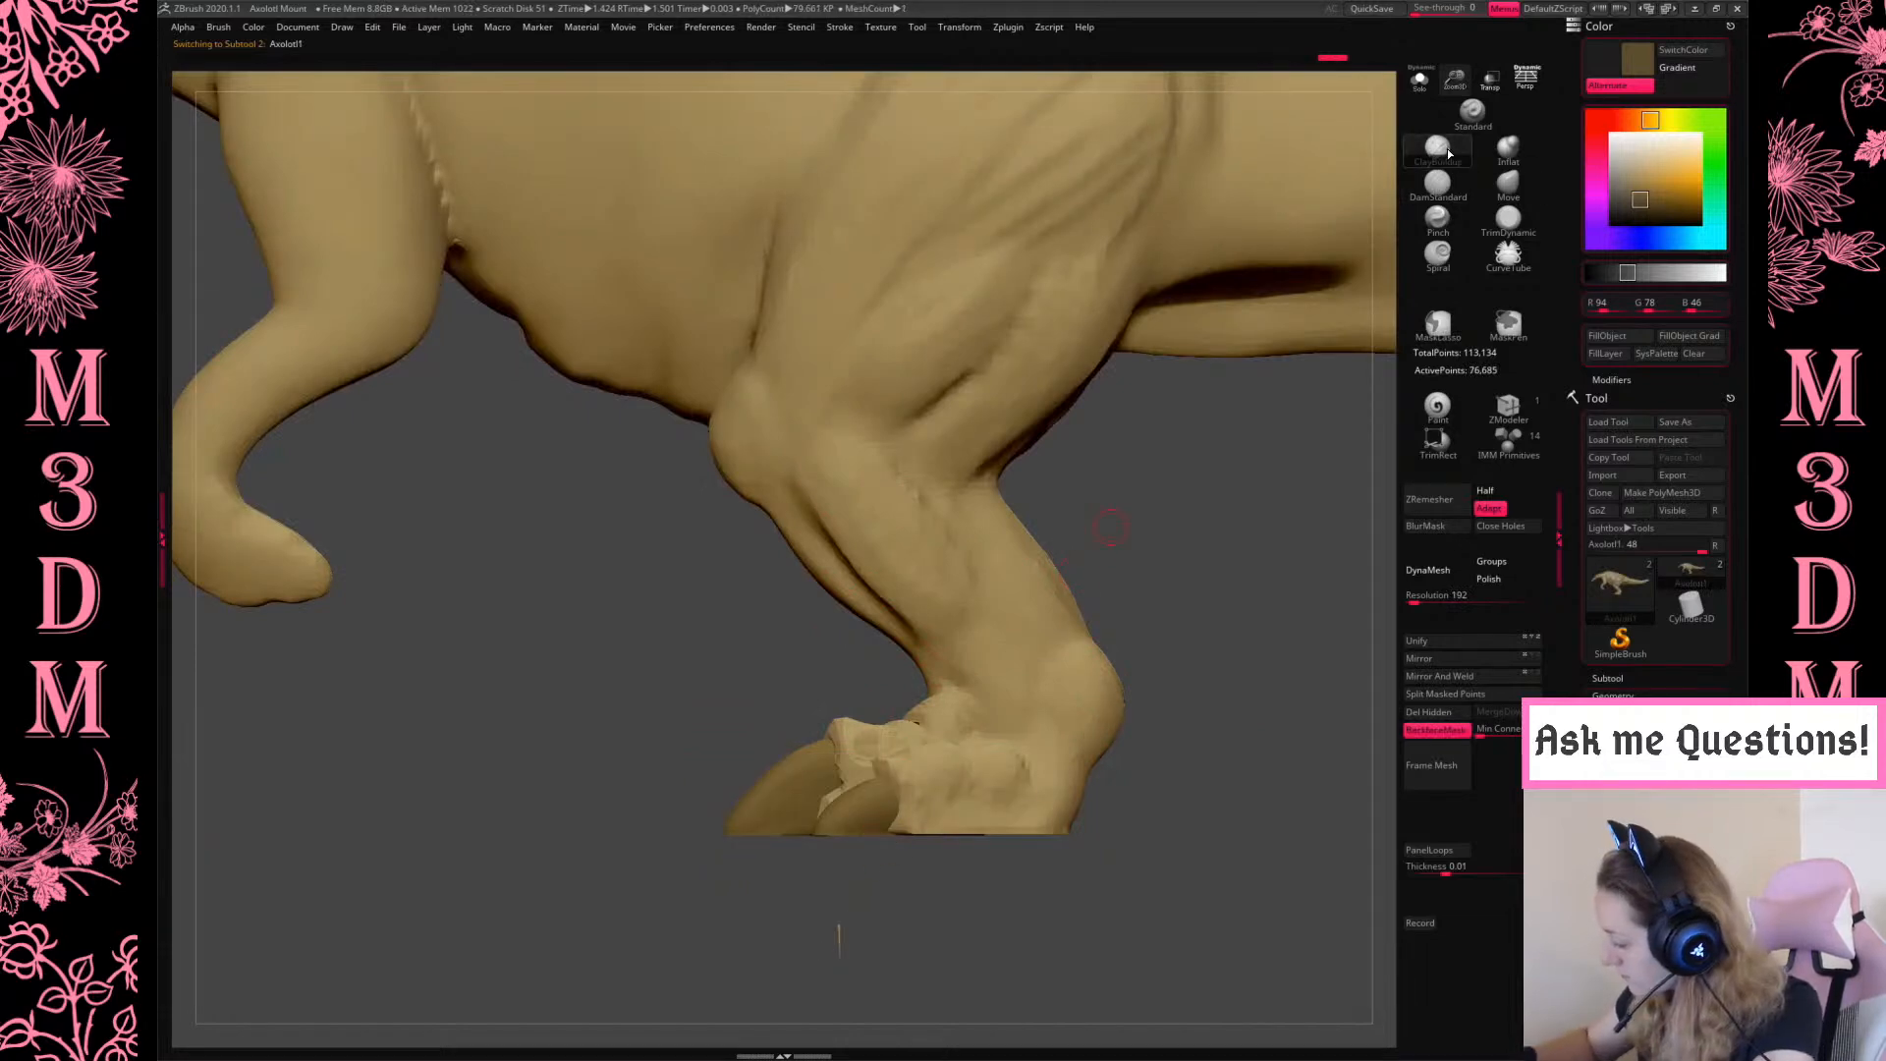
{"action": "key", "text": "space"}
{"action": "key", "text": "space"}
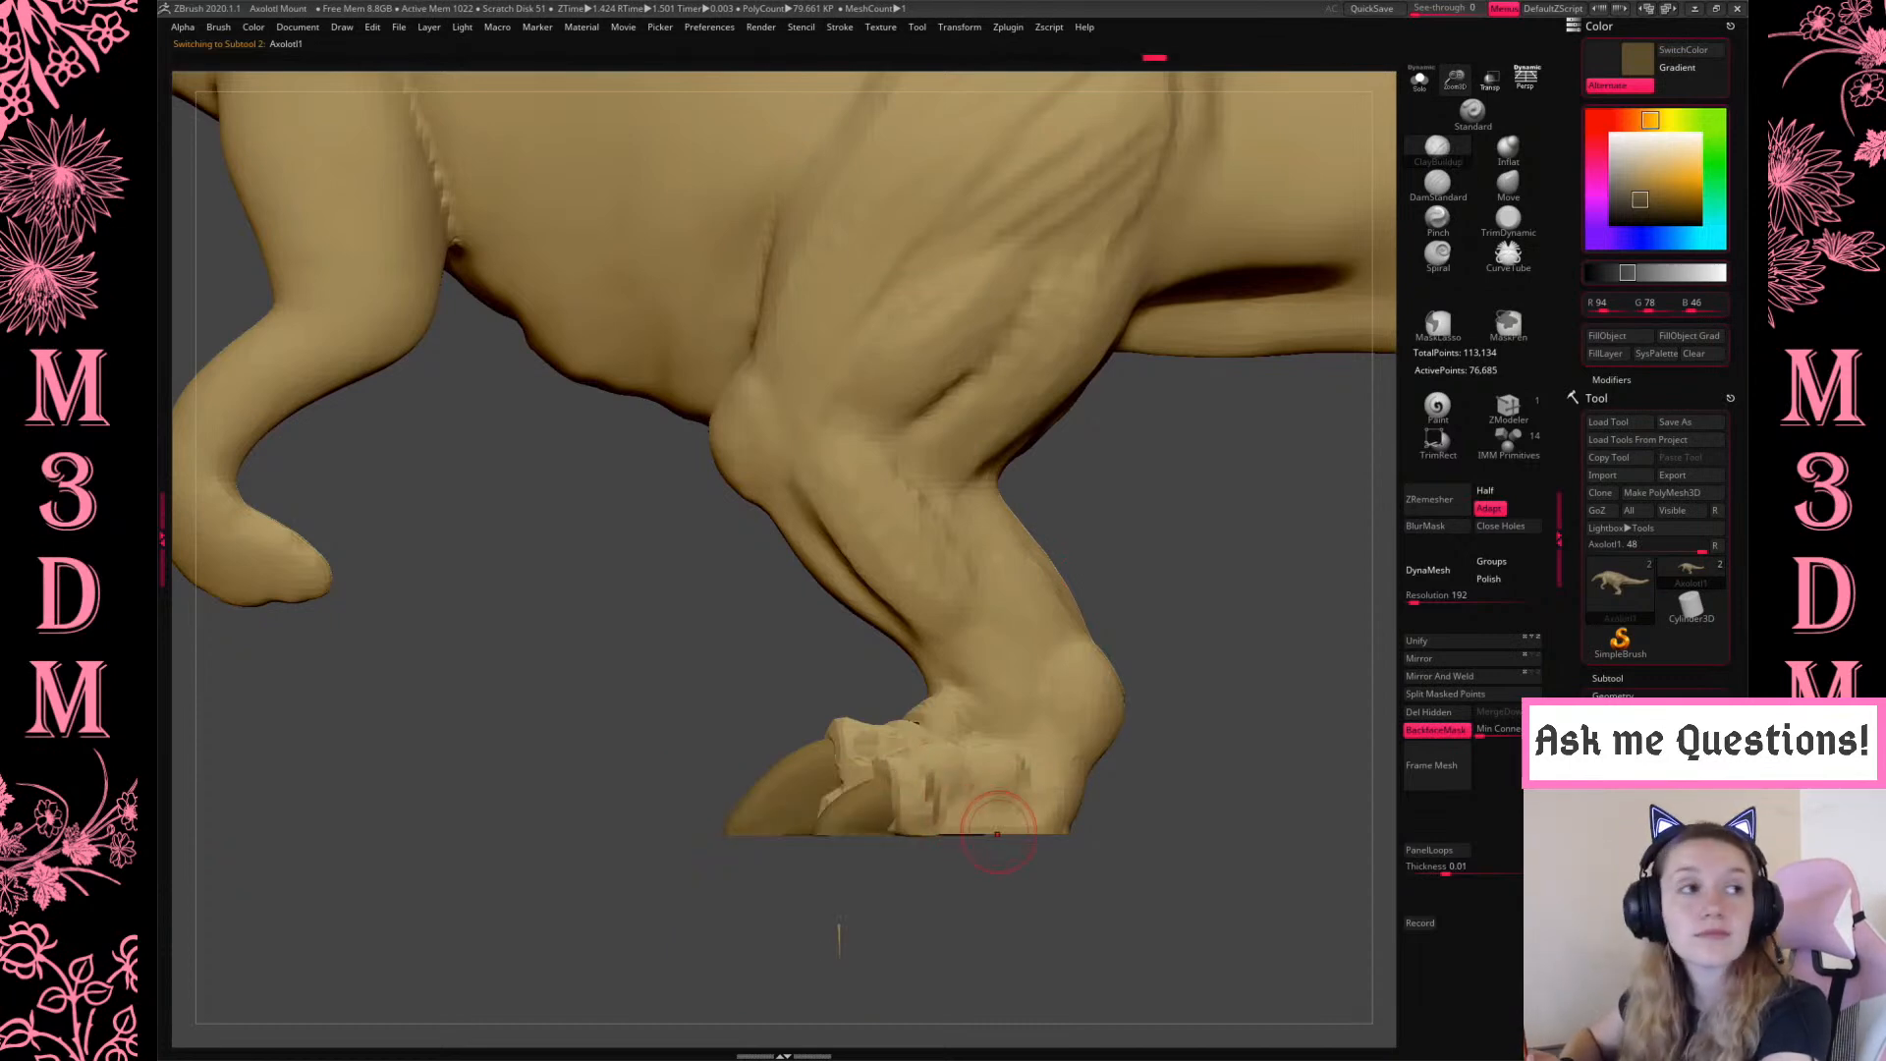
Isolate the toes and mask all but the innermost toe on each hind foot
{"action": "left_click_drag", "start_coordinate": [1155, 750], "coordinate": [1217, 750]}
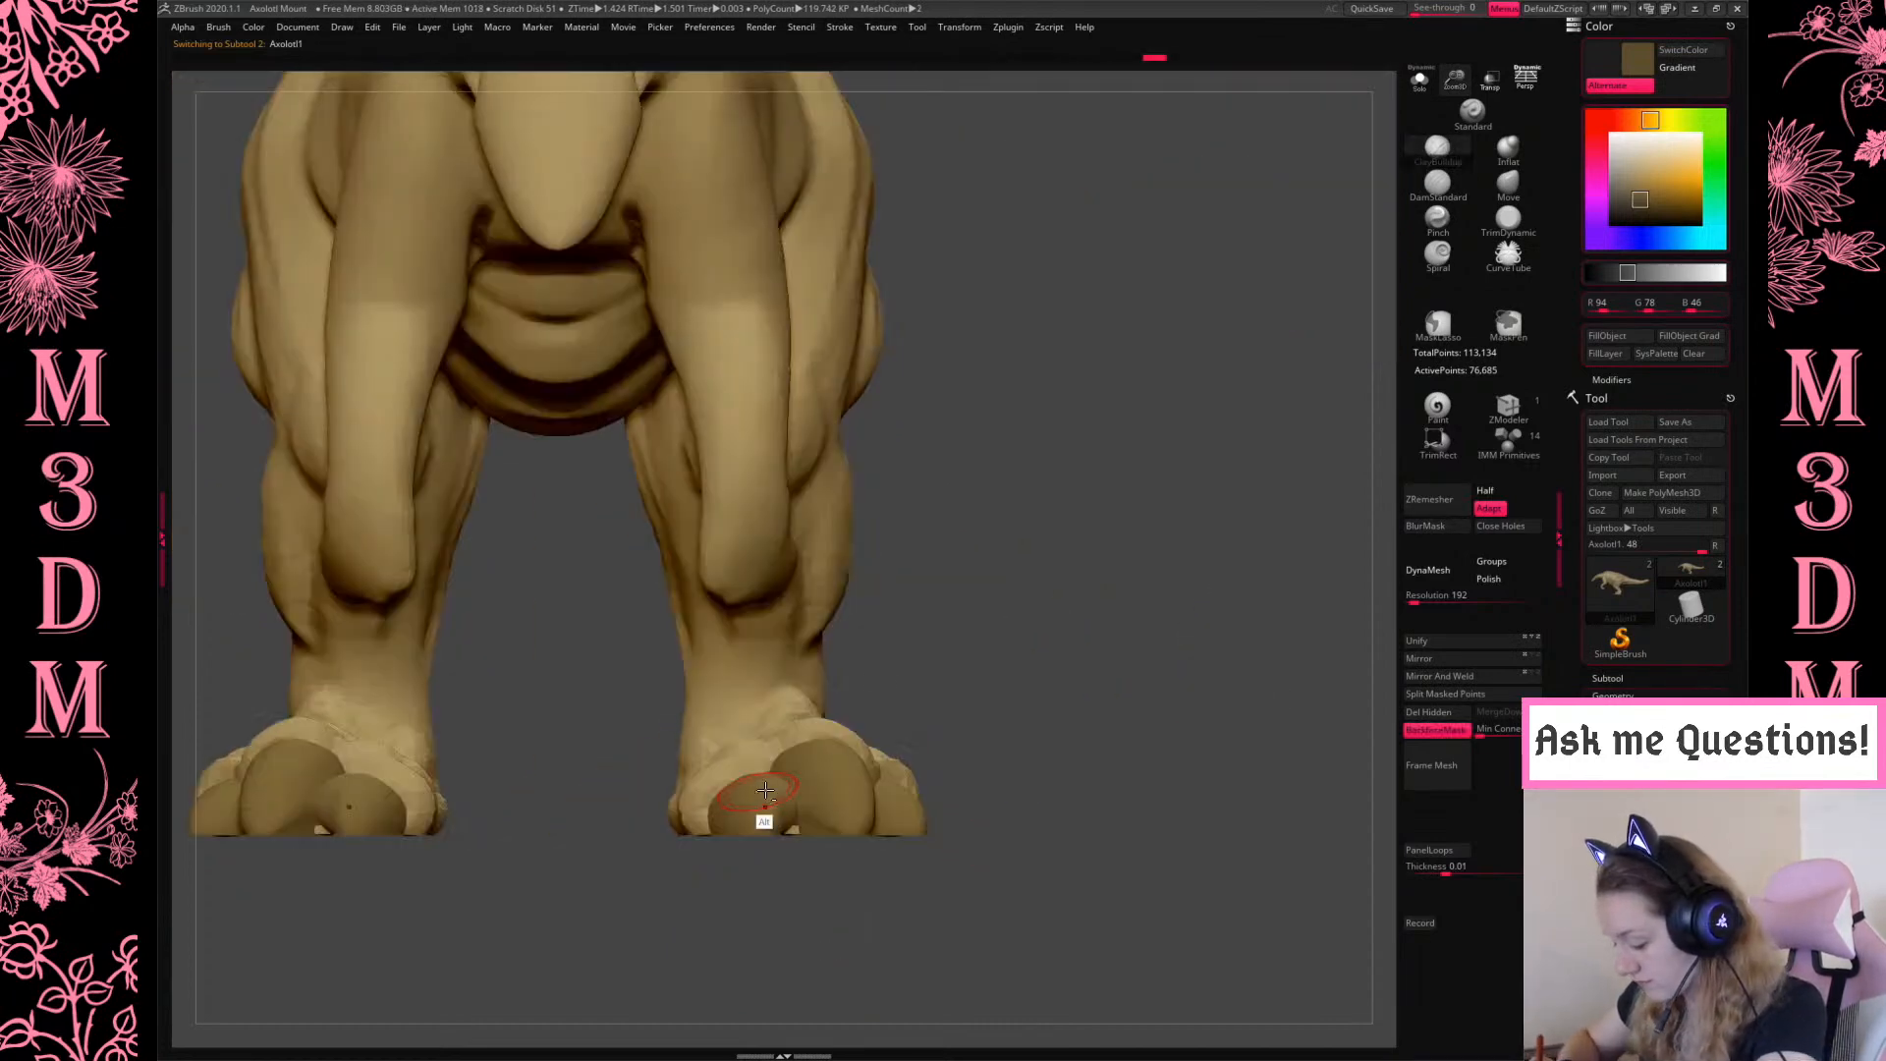
{"action": "left_click", "coordinate": [1419, 79]}
{"action": "left_click_drag", "start_coordinate": [1123, 536], "coordinate": [1076, 643]}
{"action": "mouse_move", "coordinate": [660, 629]}
{"action": "left_mouse_down", "text": "ctrl"}
{"action": "mouse_move", "coordinate": [683, 899]}
{"action": "mouse_move", "coordinate": [795, 852]}
{"action": "mouse_move", "coordinate": [776, 601]}
{"action": "left_mouse_up", "text": "ctrl"}
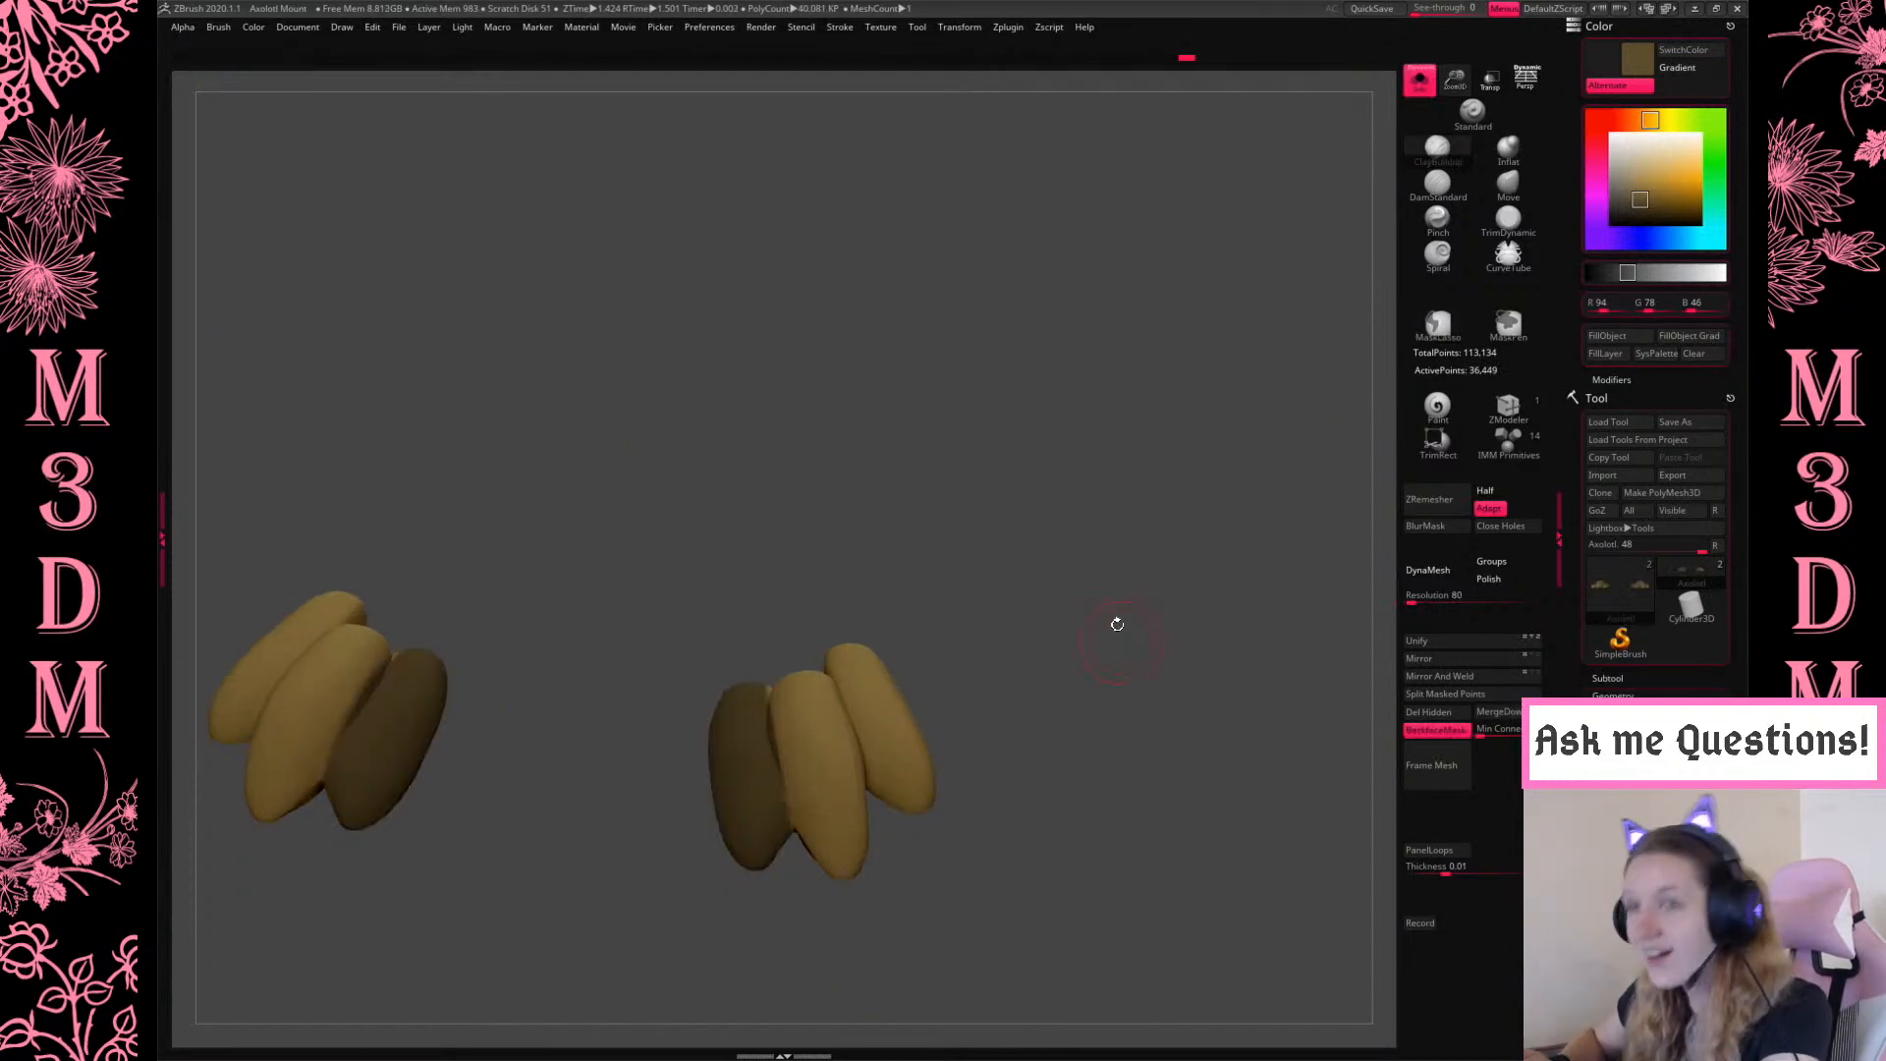
{"action": "mouse_move", "coordinate": [1178, 690]}
{"action": "left_mouse_down"}
{"action": "mouse_move", "coordinate": [1243, 604]}
{"action": "mouse_move", "coordinate": [1170, 770]}
{"action": "mouse_move", "coordinate": [1162, 711]}
{"action": "left_mouse_up"}
{"action": "left_click", "coordinate": [1159, 709], "text": "ctrl"}
Move the unmasked inner toes inward, away from the middle toes, with the rest of the model shown
{"action": "key", "text": "w"}
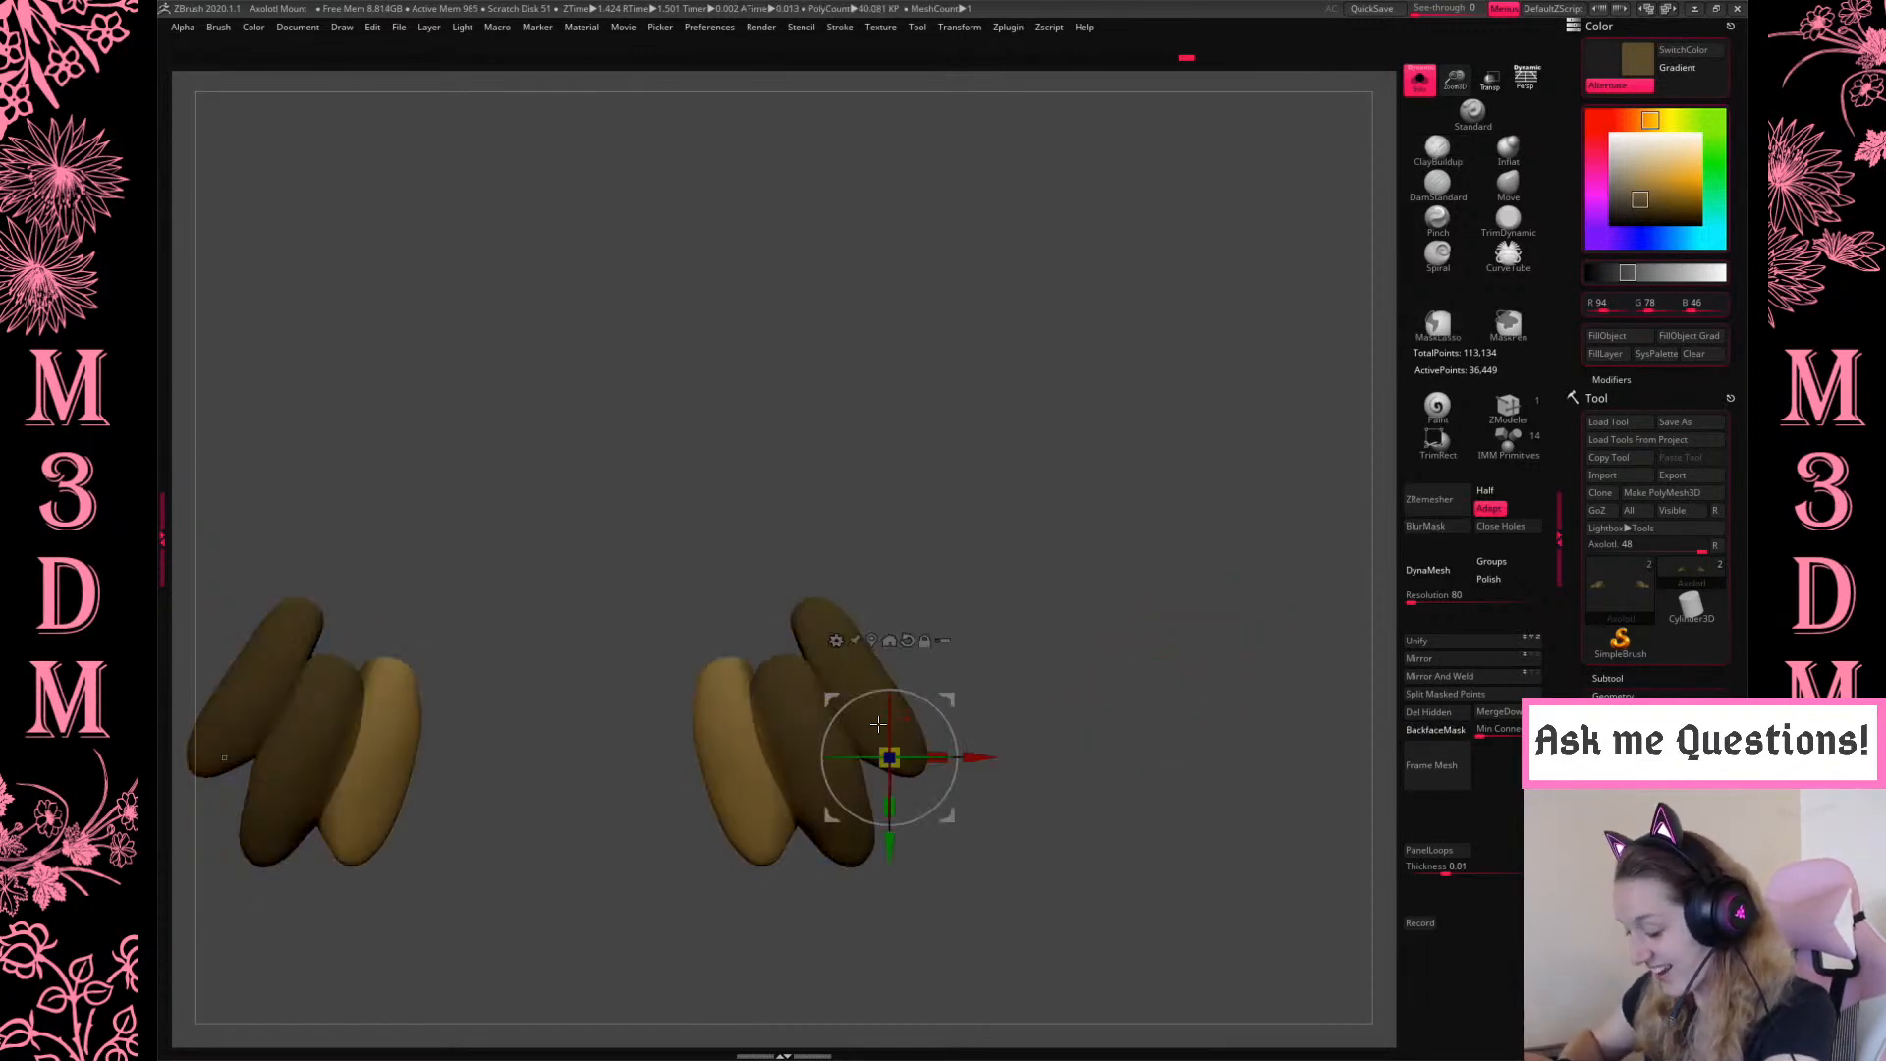
{"action": "left_click", "coordinate": [748, 792], "text": "alt"}
{"action": "mouse_move", "coordinate": [808, 726]}
{"action": "left_mouse_down"}
{"action": "mouse_move", "coordinate": [789, 704]}
{"action": "mouse_move", "coordinate": [800, 714]}
{"action": "left_mouse_up"}
{"action": "left_click", "coordinate": [1419, 78]}
{"action": "left_click_drag", "start_coordinate": [1226, 483], "coordinate": [1164, 655]}
{"action": "mouse_move", "coordinate": [1022, 661]}
{"action": "left_mouse_down"}
{"action": "mouse_move", "coordinate": [1031, 703]}
{"action": "mouse_move", "coordinate": [989, 695]}
{"action": "mouse_move", "coordinate": [873, 754]}
{"action": "left_mouse_up"}
{"action": "left_click_drag", "start_coordinate": [798, 830], "coordinate": [774, 831]}
{"action": "key", "text": "q"}
Clear the mask on the isolated toes and reshape the junction between inner and middle toes from below with the Move brush
{"action": "left_click_drag", "start_coordinate": [1059, 489], "coordinate": [1130, 442]}
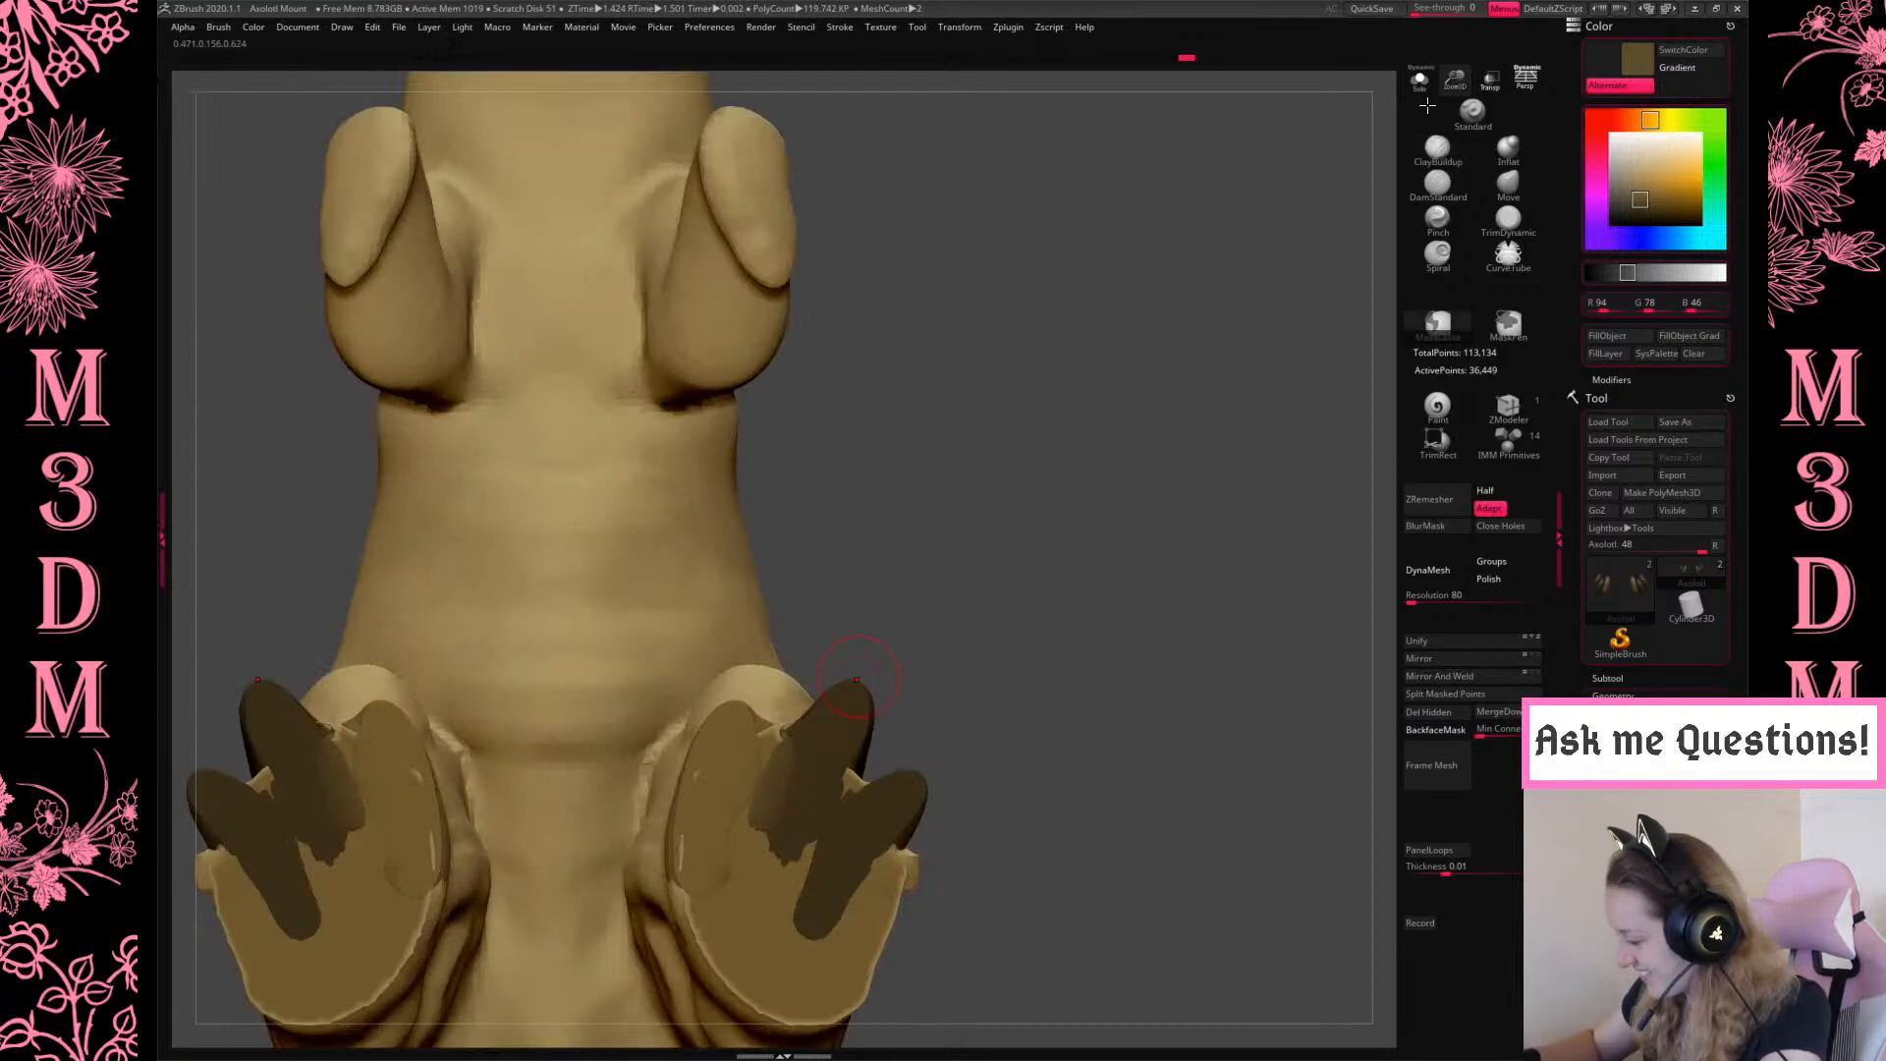
{"action": "key", "text": "s"}
{"action": "left_click_drag", "start_coordinate": [1039, 645], "coordinate": [1062, 672]}
{"action": "key", "text": "b"}
{"action": "key", "text": "m"}
{"action": "key", "text": "v"}
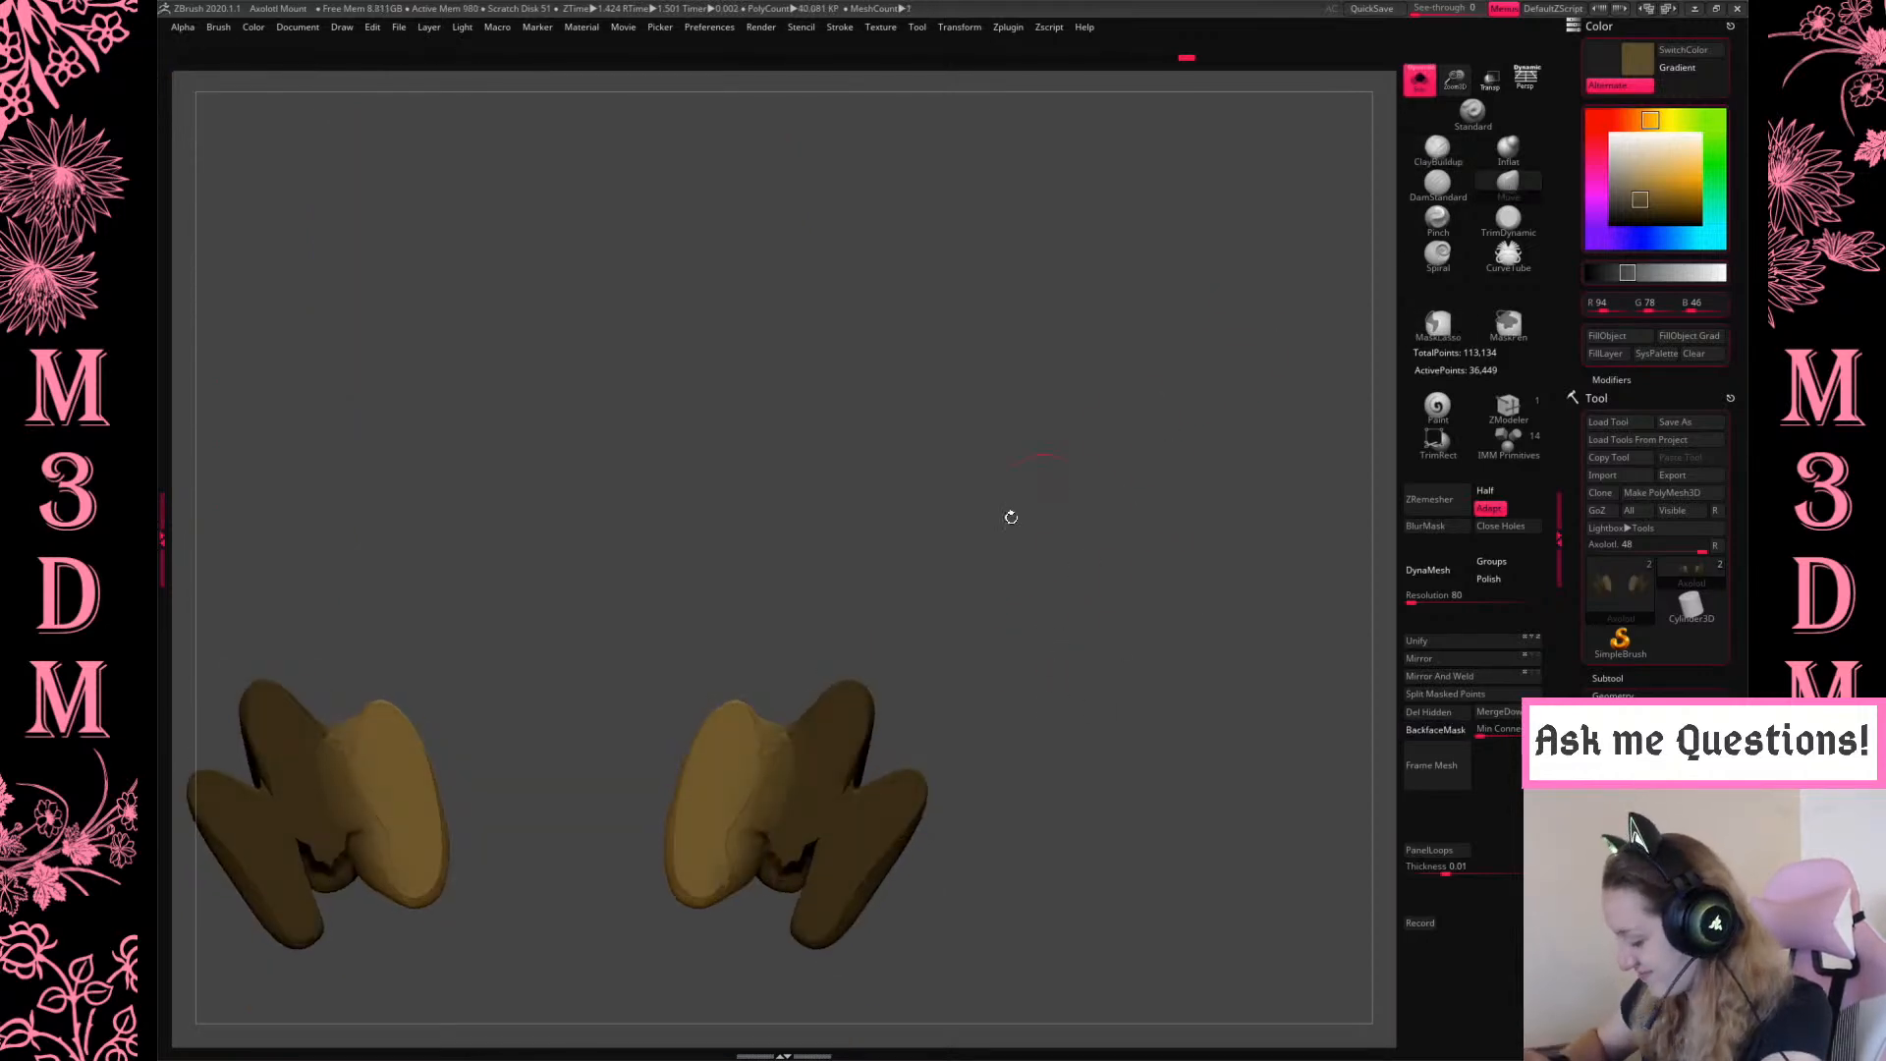
{"action": "left_click_drag", "start_coordinate": [977, 626], "coordinate": [1016, 647], "text": "ctrl"}
{"action": "left_click_drag", "start_coordinate": [779, 743], "coordinate": [785, 737]}
{"action": "right_click", "coordinate": [789, 752]}
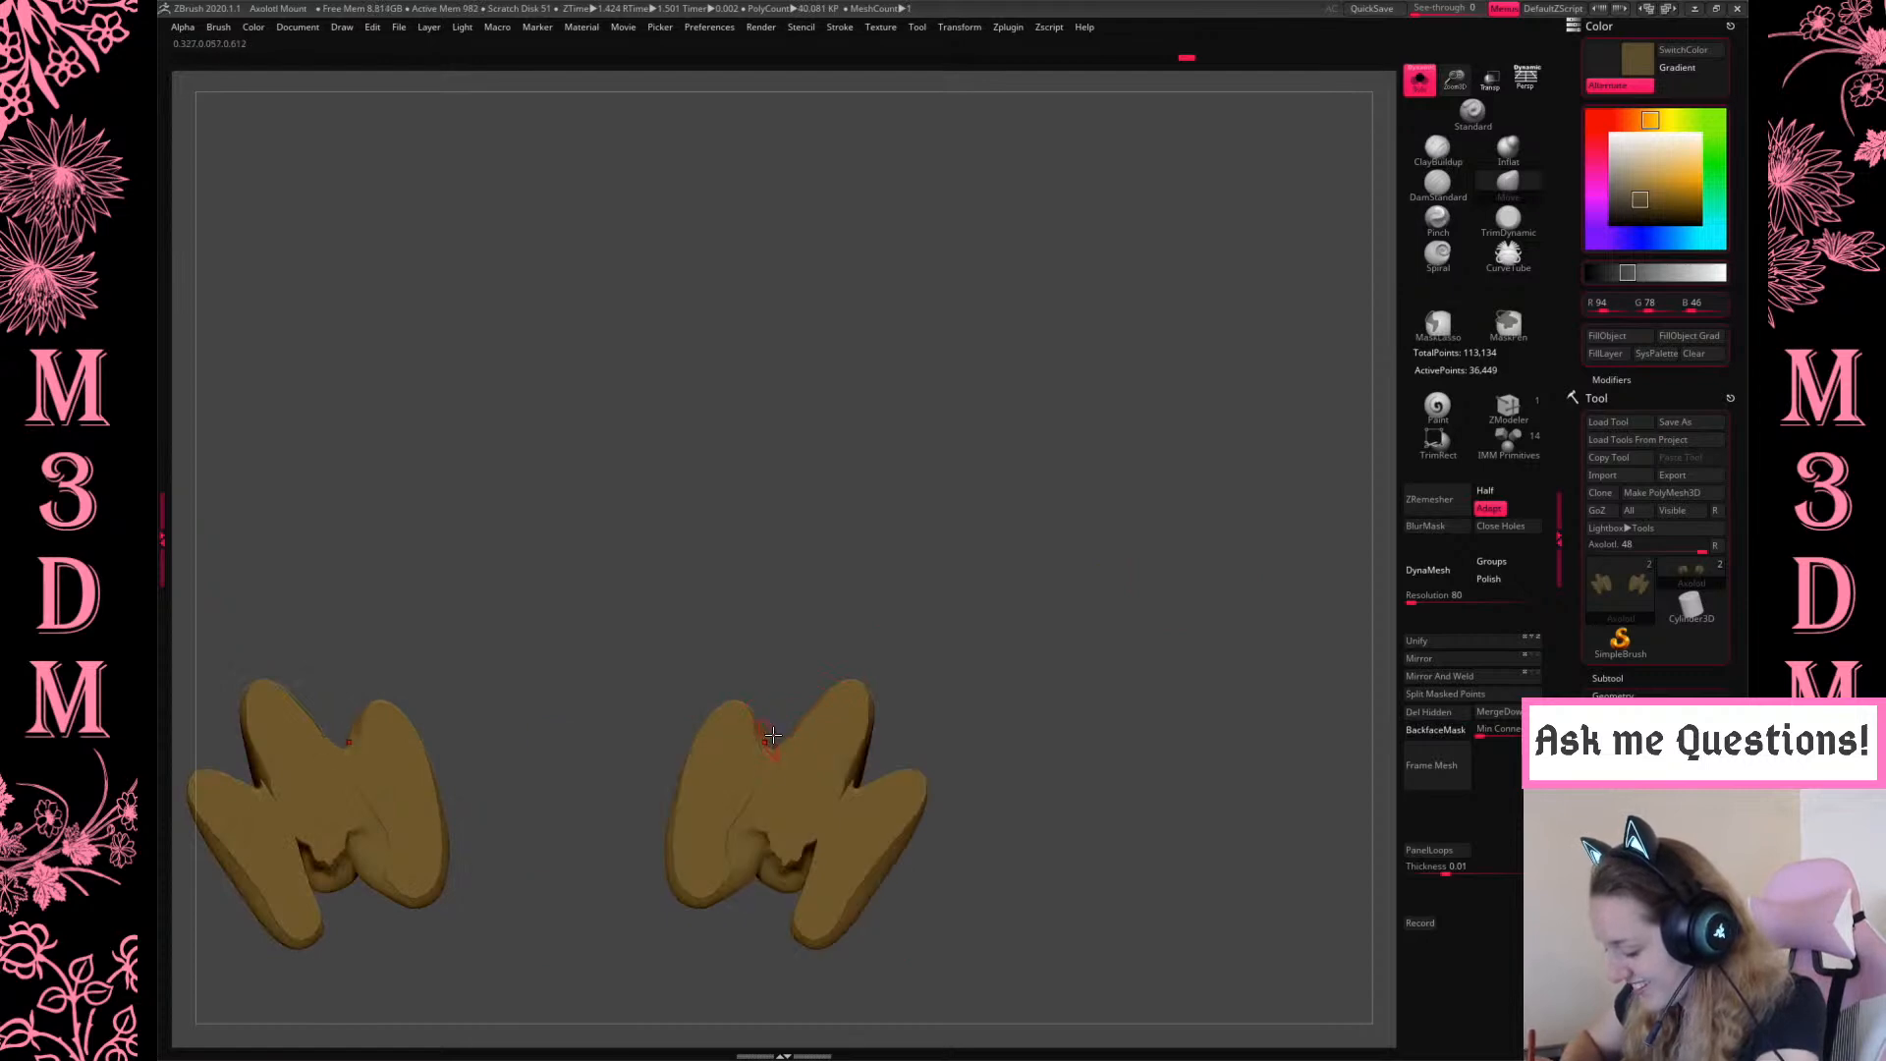
{"action": "left_click_drag", "start_coordinate": [896, 641], "coordinate": [750, 689]}
Adjust the brush size and refine the gap between the inner and middle toes from above
{"action": "mouse_move", "coordinate": [1031, 609]}
{"action": "left_mouse_down"}
{"action": "mouse_move", "coordinate": [1094, 459]}
{"action": "mouse_move", "coordinate": [1044, 593]}
{"action": "left_mouse_up"}
{"action": "right_click", "coordinate": [1041, 595]}
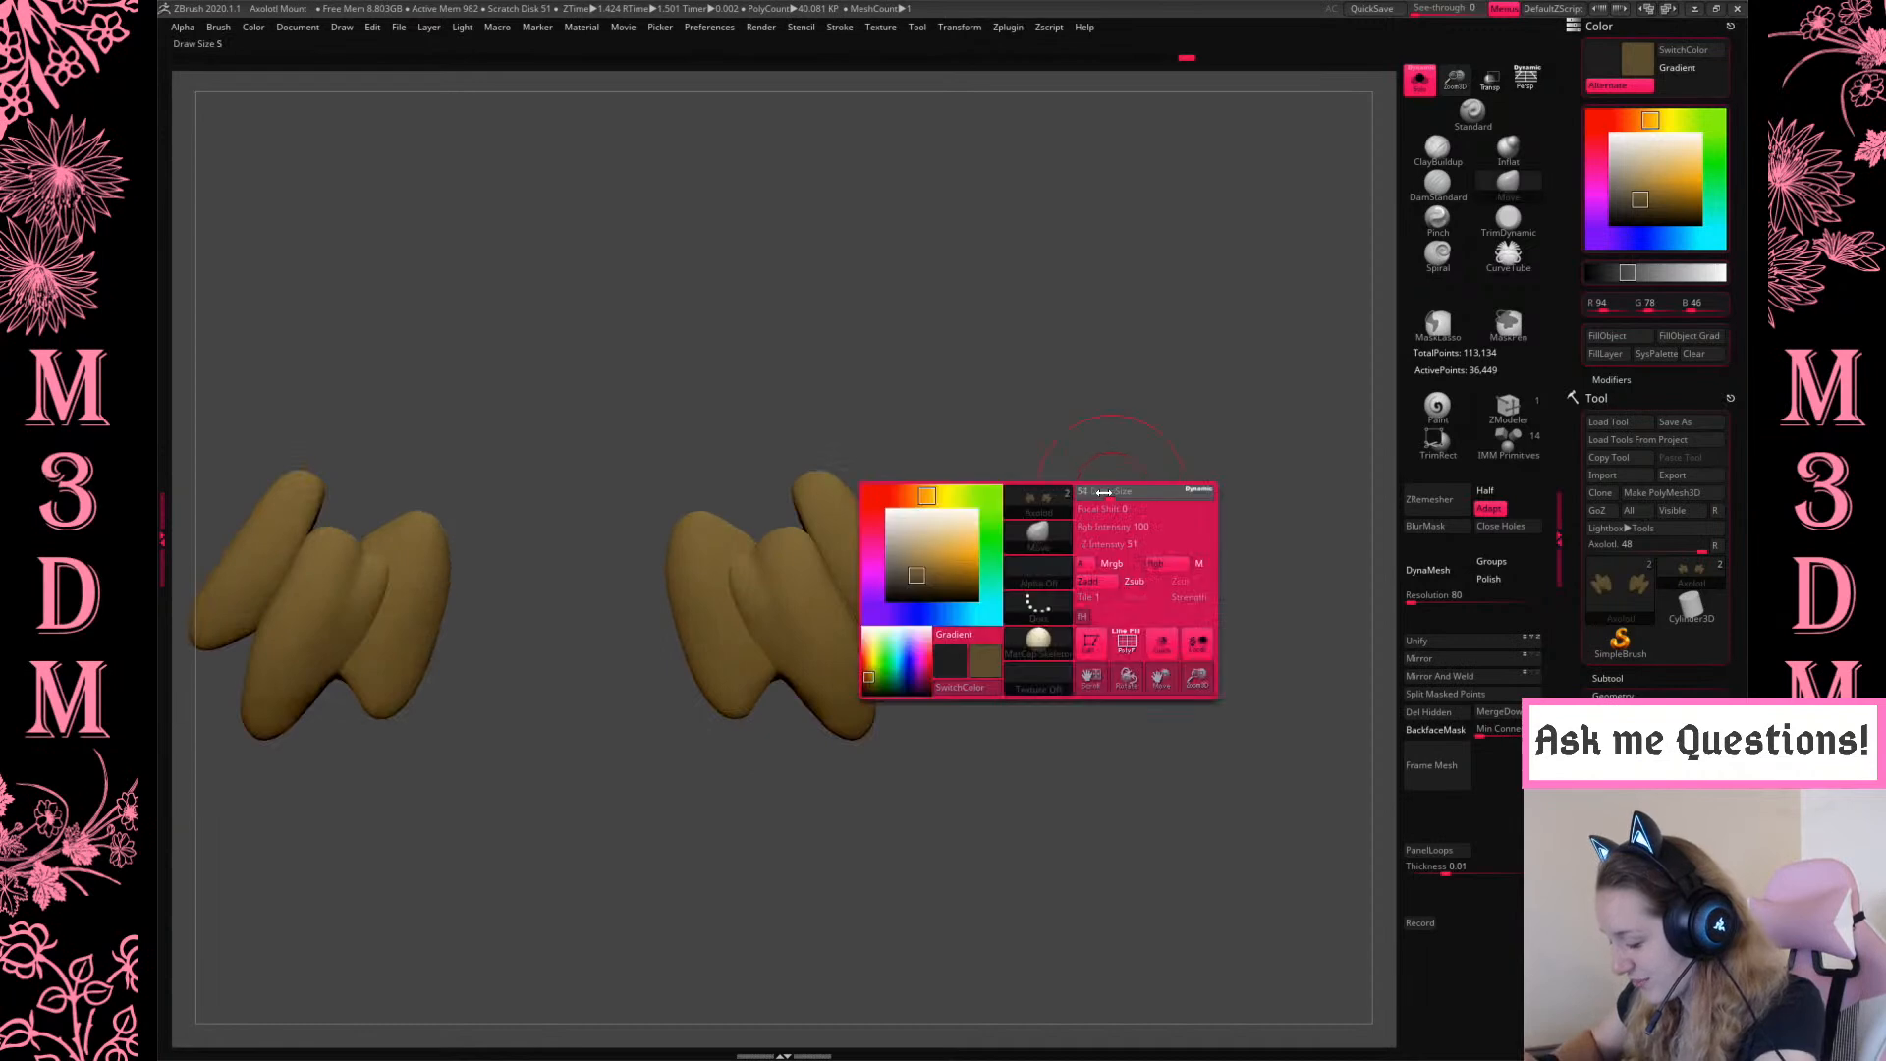
{"action": "key", "text": "b"}
{"action": "key", "text": "m"}
{"action": "key", "text": "v"}
{"action": "left_click_drag", "start_coordinate": [754, 639], "coordinate": [762, 648]}
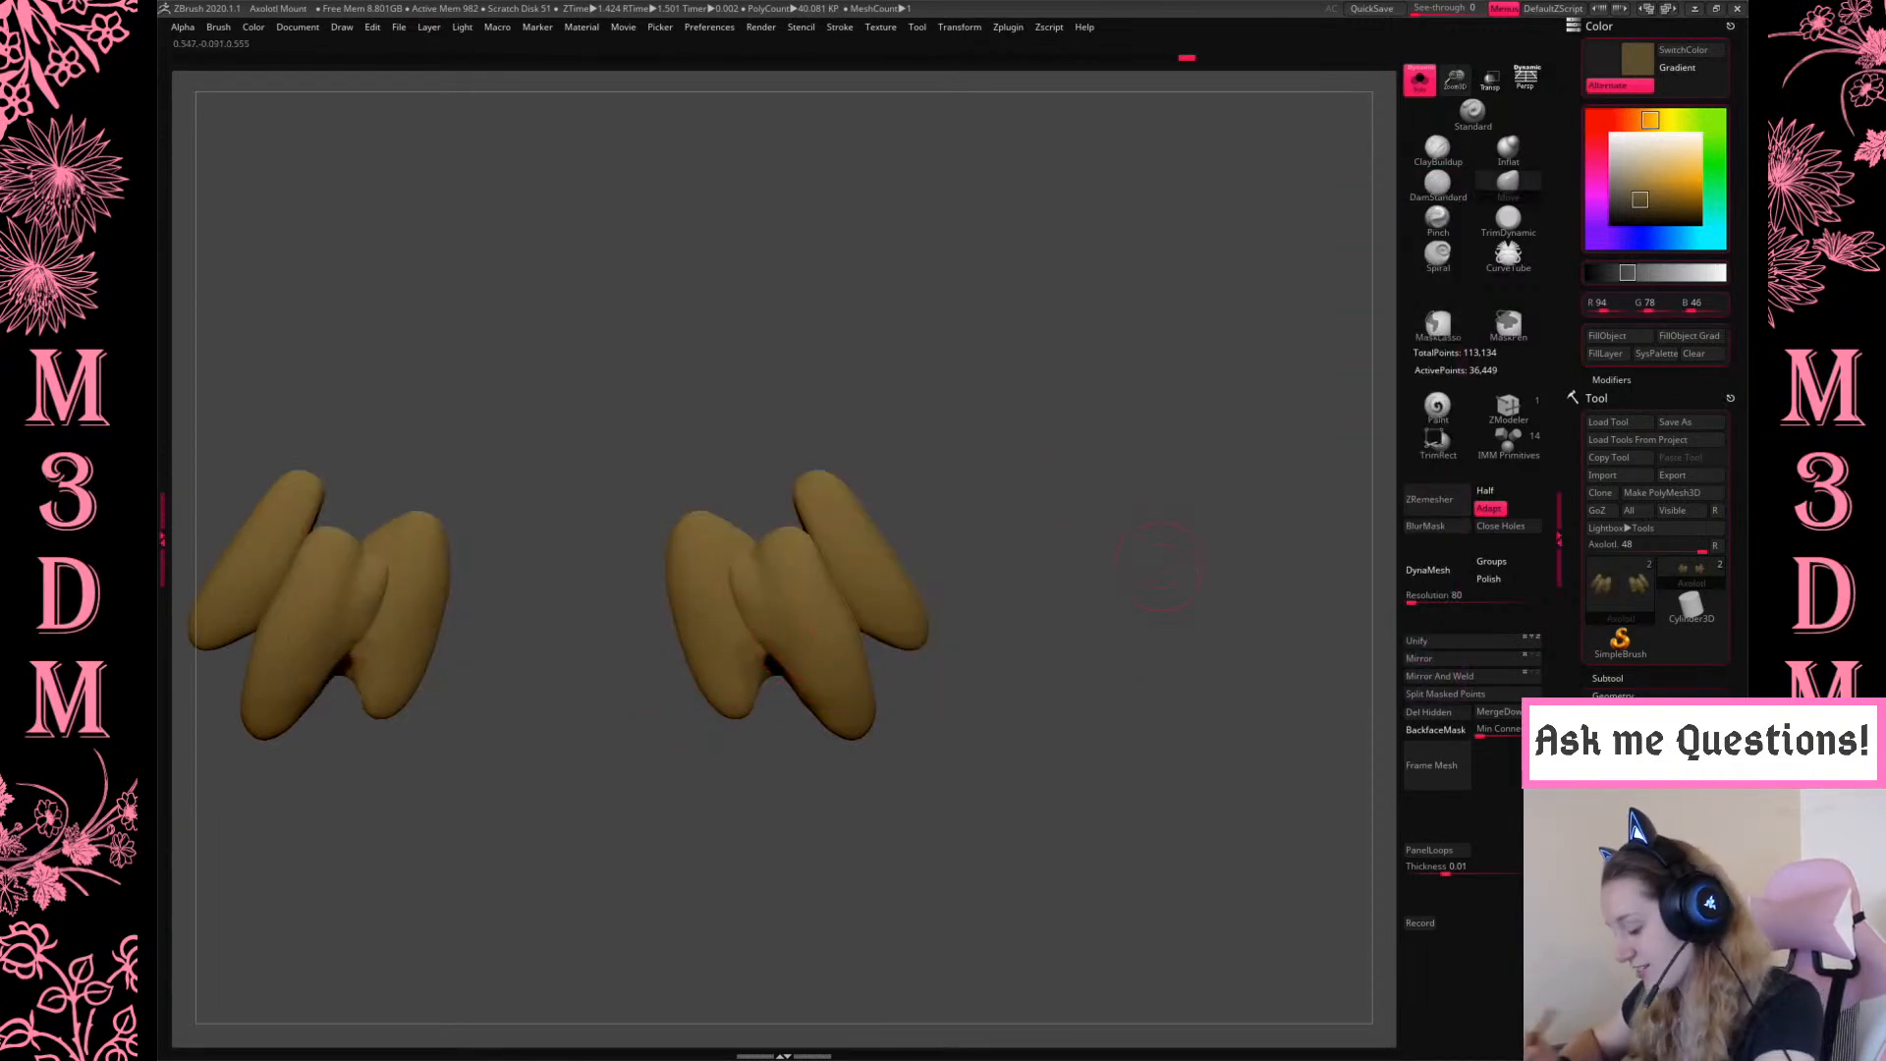
Select the body and flatten the front edges of its hind feet with TrimDynamic, then show the toes again
{"action": "left_click_drag", "start_coordinate": [1116, 511], "coordinate": [776, 745], "text": "shift"}
{"action": "key", "text": "alt+shift+s"}
{"action": "left_click", "coordinate": [776, 688], "text": "alt"}
{"action": "key", "text": "alt+shift+s"}
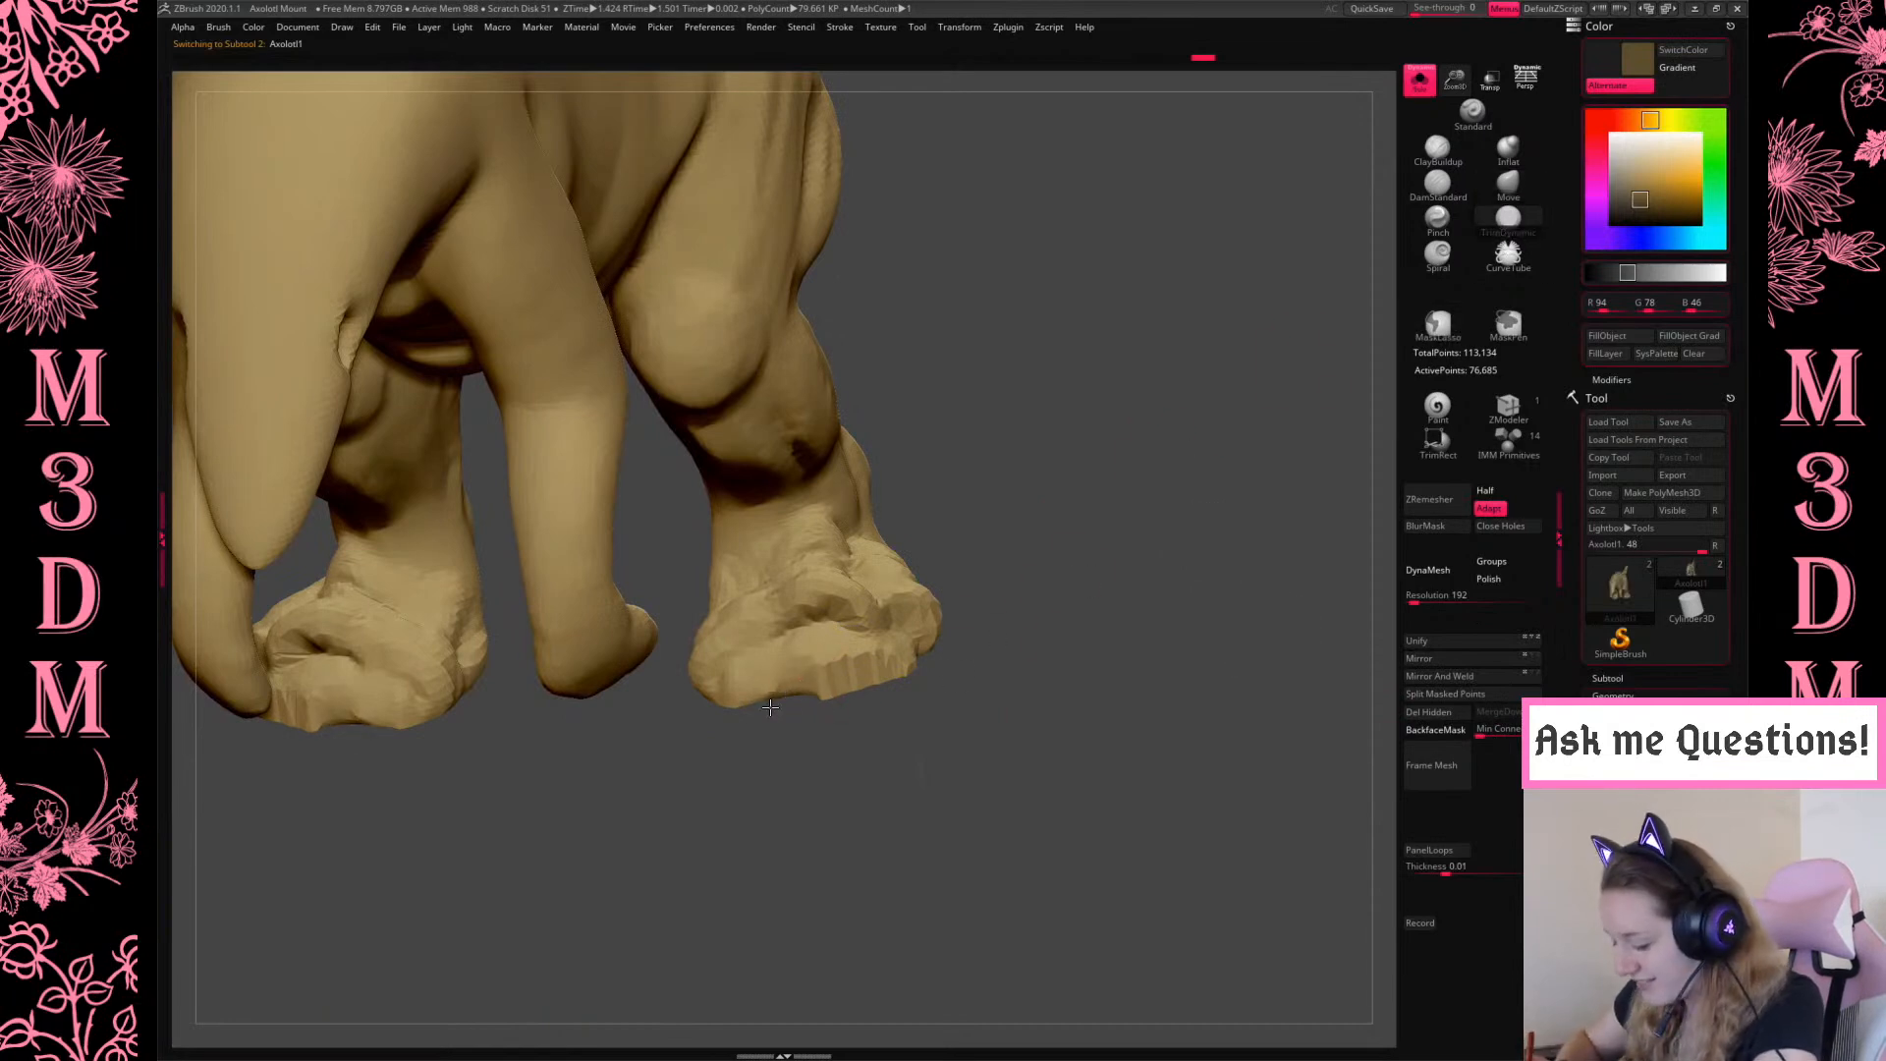
{"action": "left_click_drag", "start_coordinate": [1177, 506], "coordinate": [1231, 534], "text": "shift"}
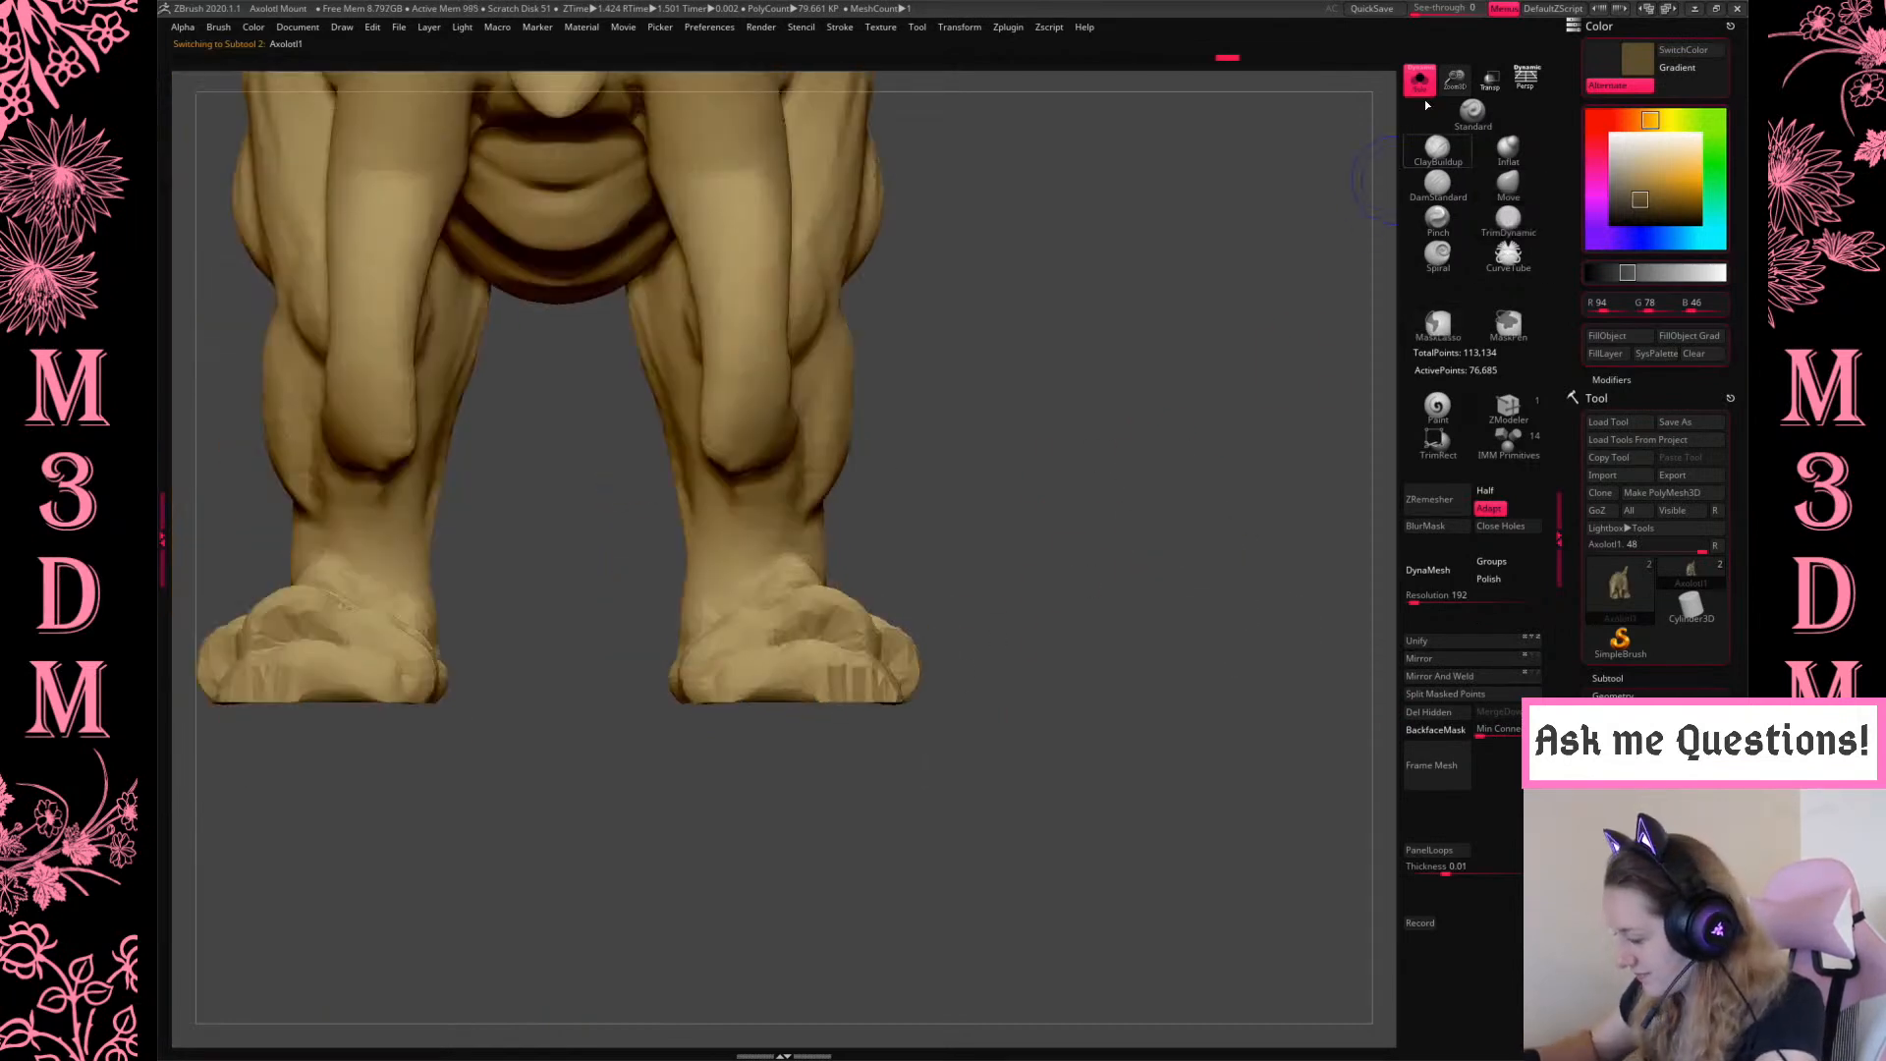
{"action": "left_click", "coordinate": [1419, 81]}
{"action": "mouse_move", "coordinate": [1068, 594]}
{"action": "left_mouse_down"}
{"action": "mouse_move", "coordinate": [1095, 638]}
{"action": "mouse_move", "coordinate": [1070, 623]}
{"action": "left_mouse_up"}
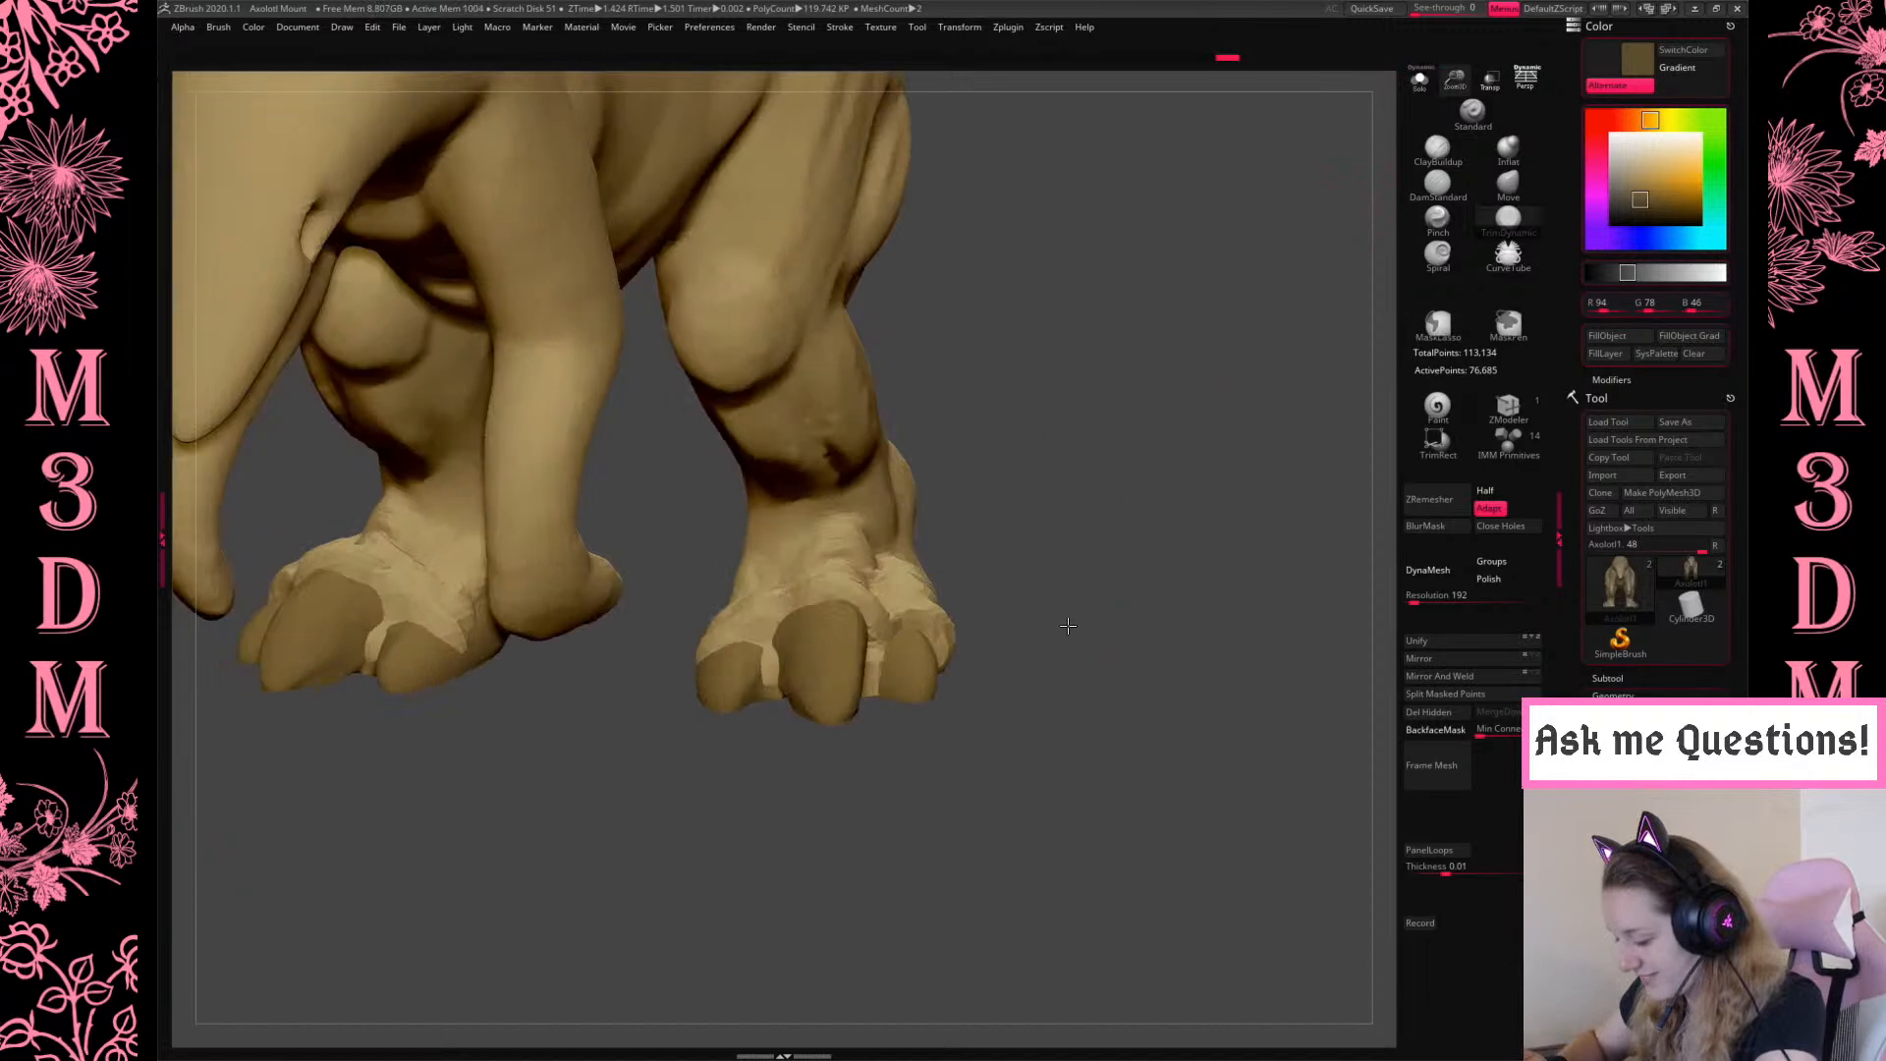
Select the toes and adjust their bases against the soles with the Move brush
{"action": "left_click", "coordinate": [755, 678], "text": "alt"}
{"action": "left_click_drag", "start_coordinate": [1148, 439], "coordinate": [1200, 531]}
{"action": "left_click", "coordinate": [1508, 187]}
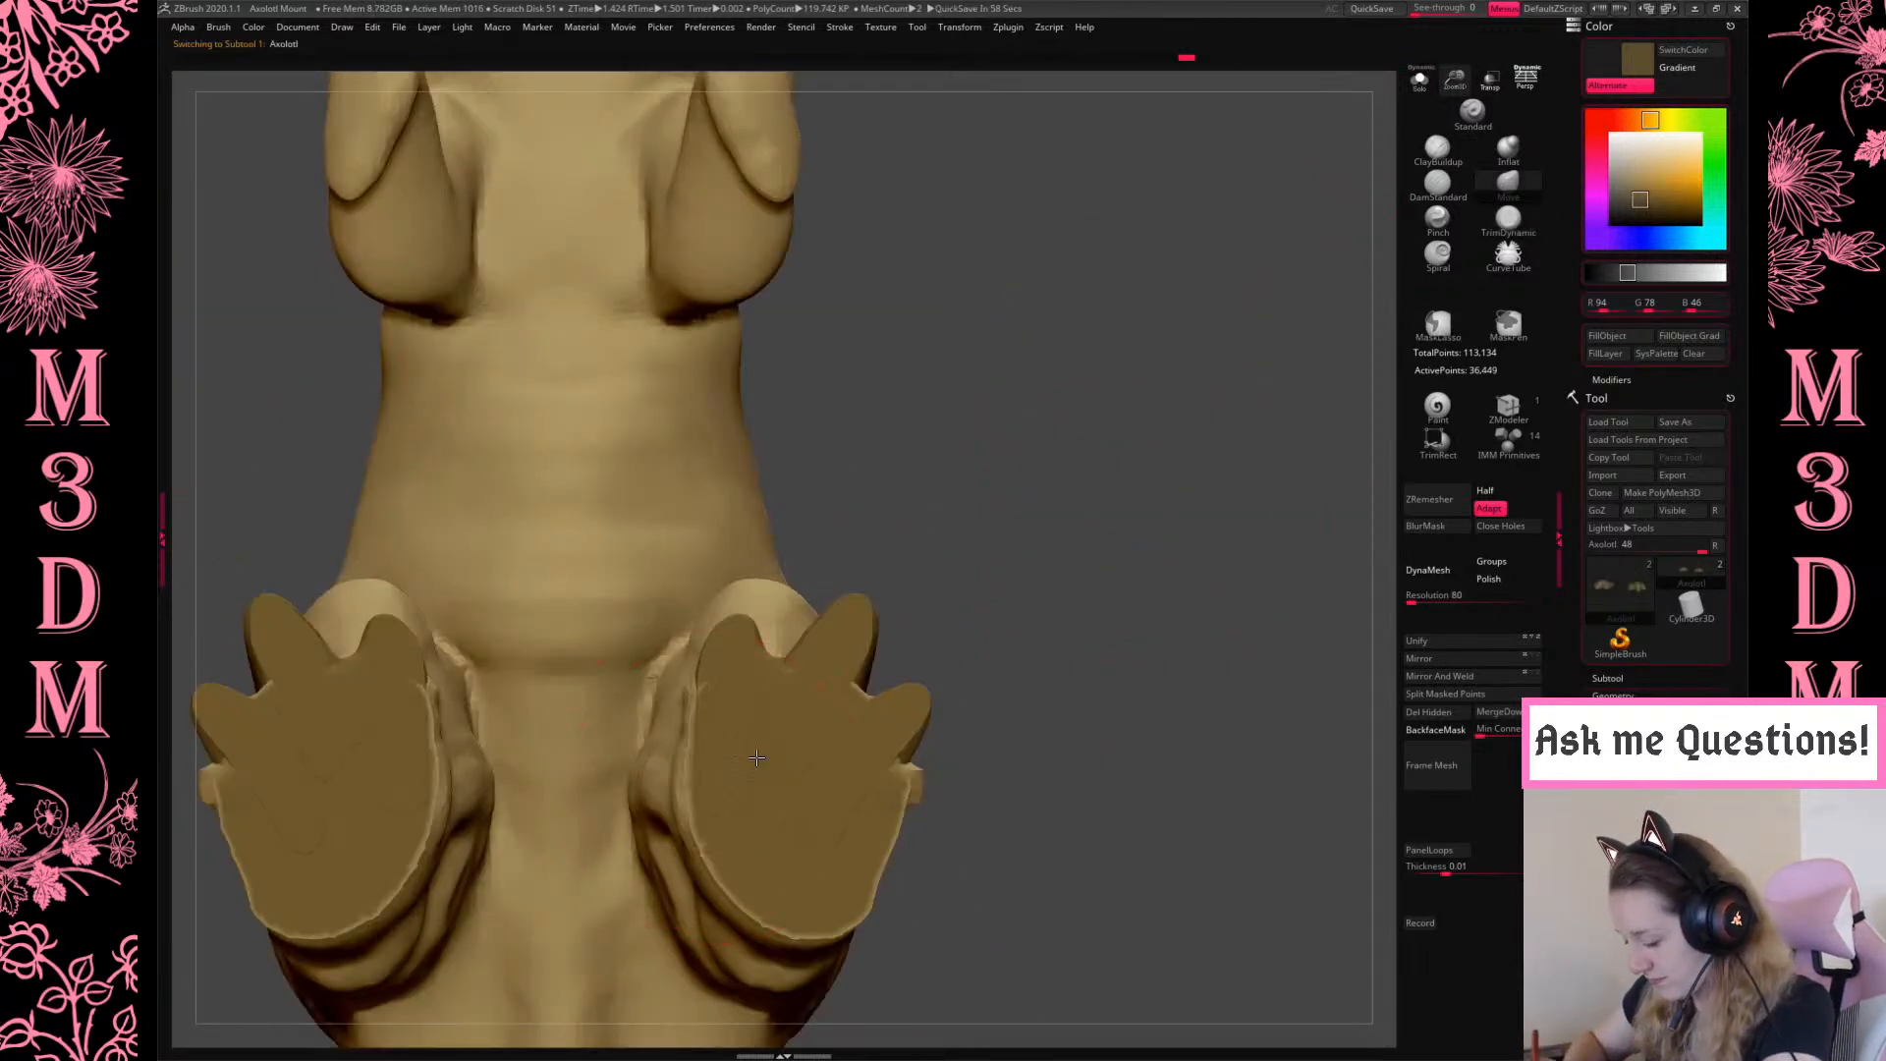
{"action": "left_click_drag", "start_coordinate": [1139, 703], "coordinate": [931, 684]}
{"action": "left_click_drag", "start_coordinate": [1026, 586], "coordinate": [985, 621]}
{"action": "key", "text": "s"}
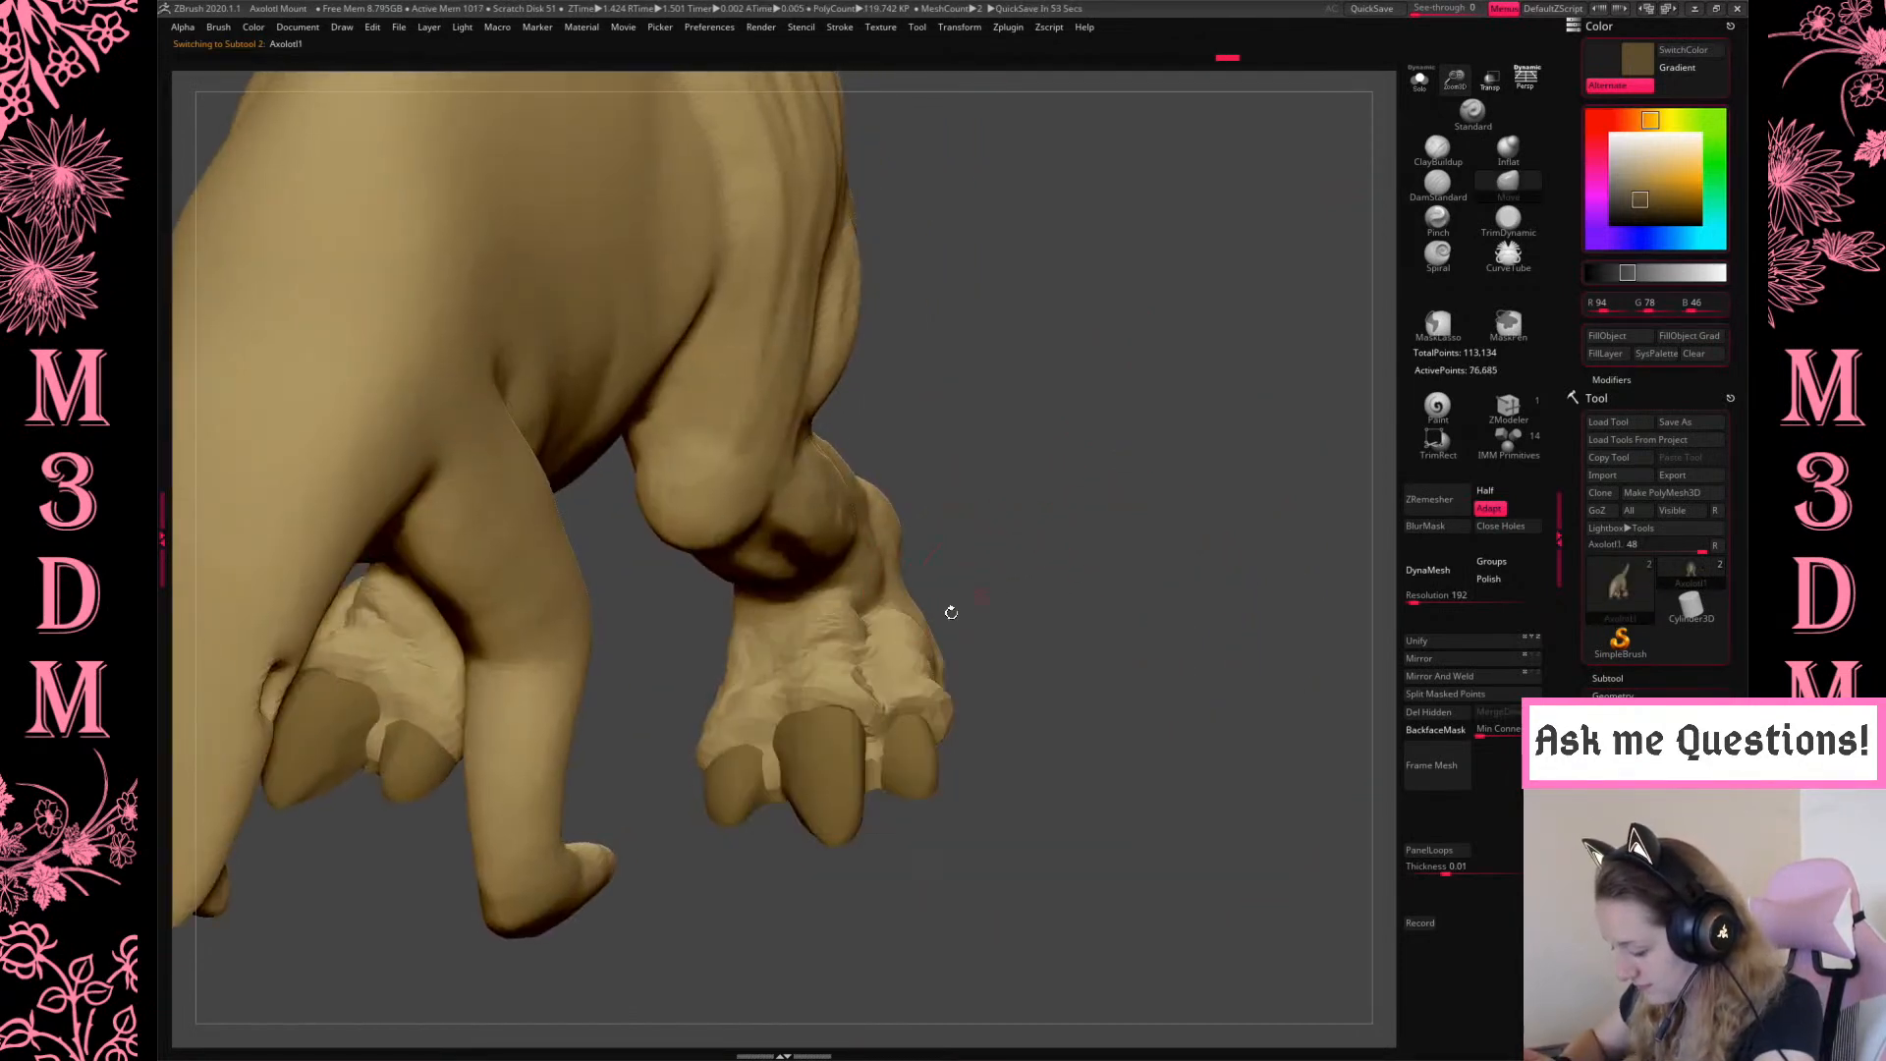
Build up clay on the body around the toe bases and DynaMesh it at resolution 192
{"action": "left_click", "coordinate": [1437, 152]}
{"action": "key", "text": "space"}
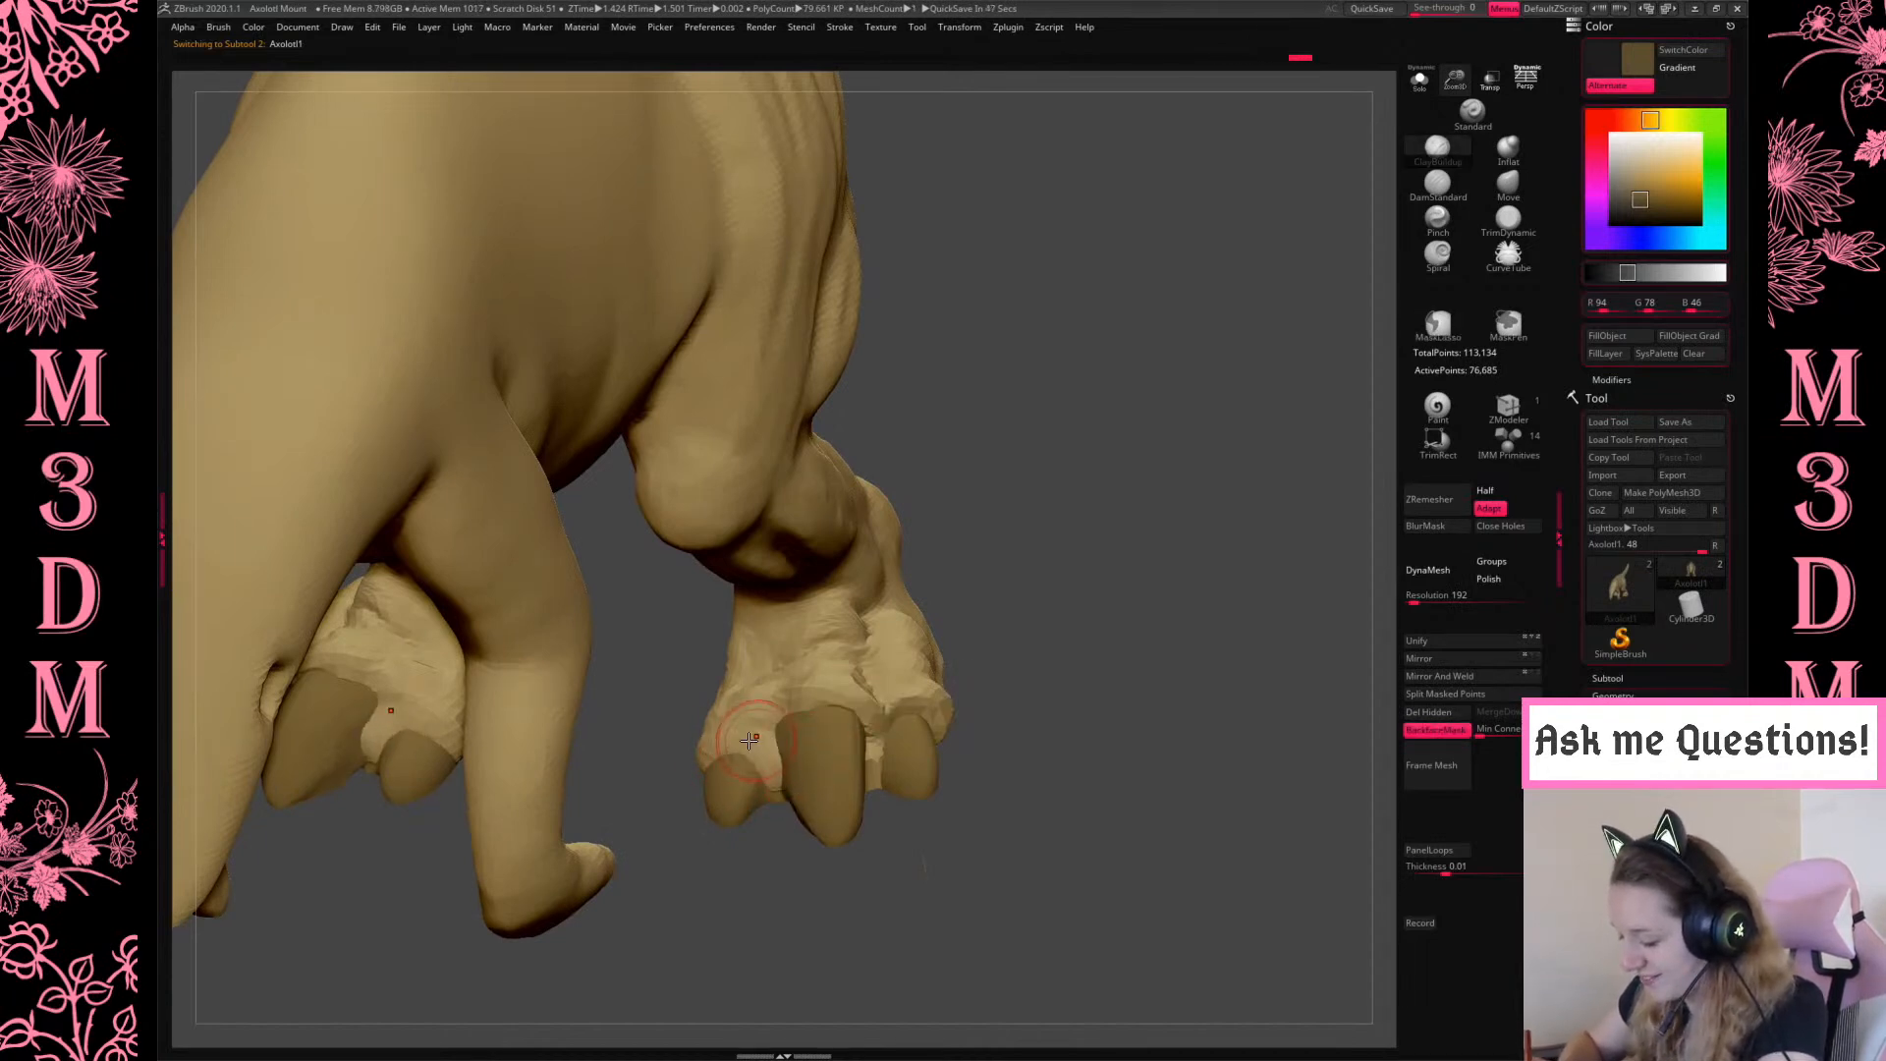
{"action": "left_click_drag", "start_coordinate": [735, 731], "coordinate": [740, 741]}
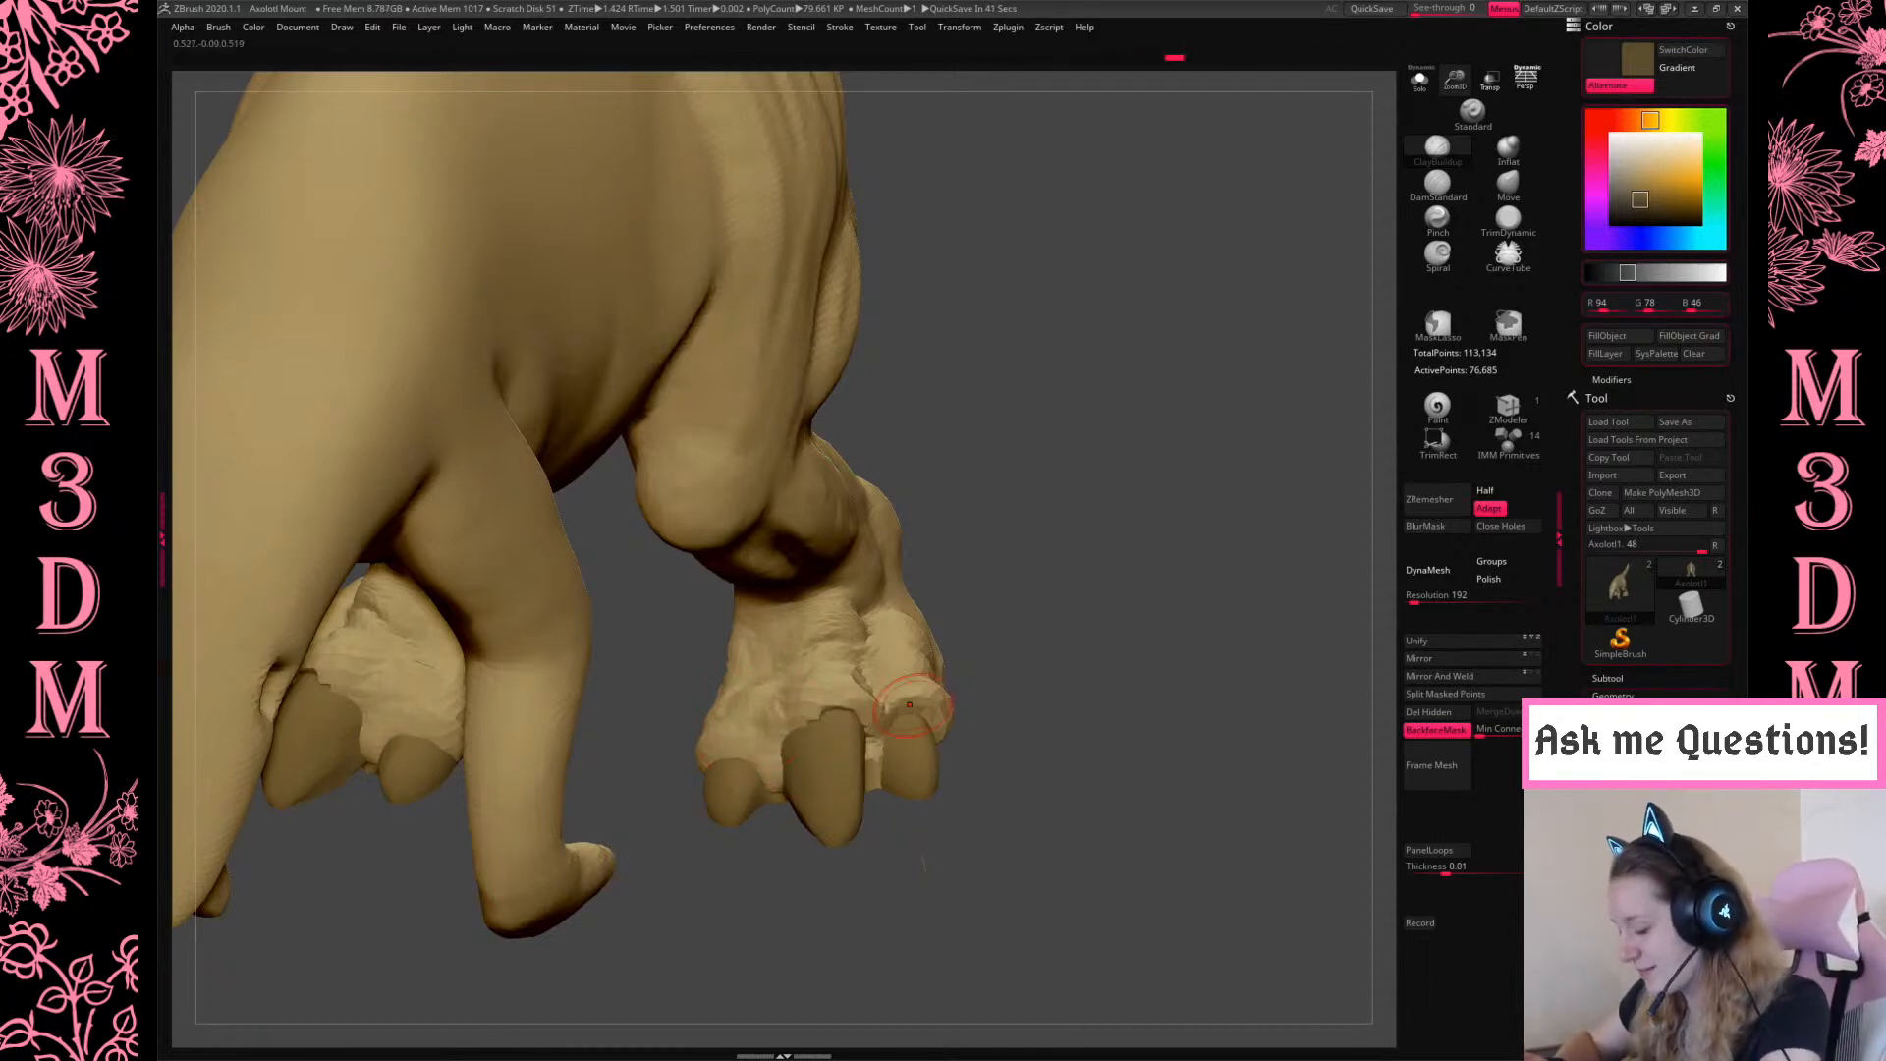
{"action": "key", "text": "ctrl+z"}
{"action": "left_click_drag", "start_coordinate": [1186, 626], "coordinate": [1092, 523], "text": "ctrl"}
{"action": "left_click_drag", "start_coordinate": [856, 701], "coordinate": [791, 724]}
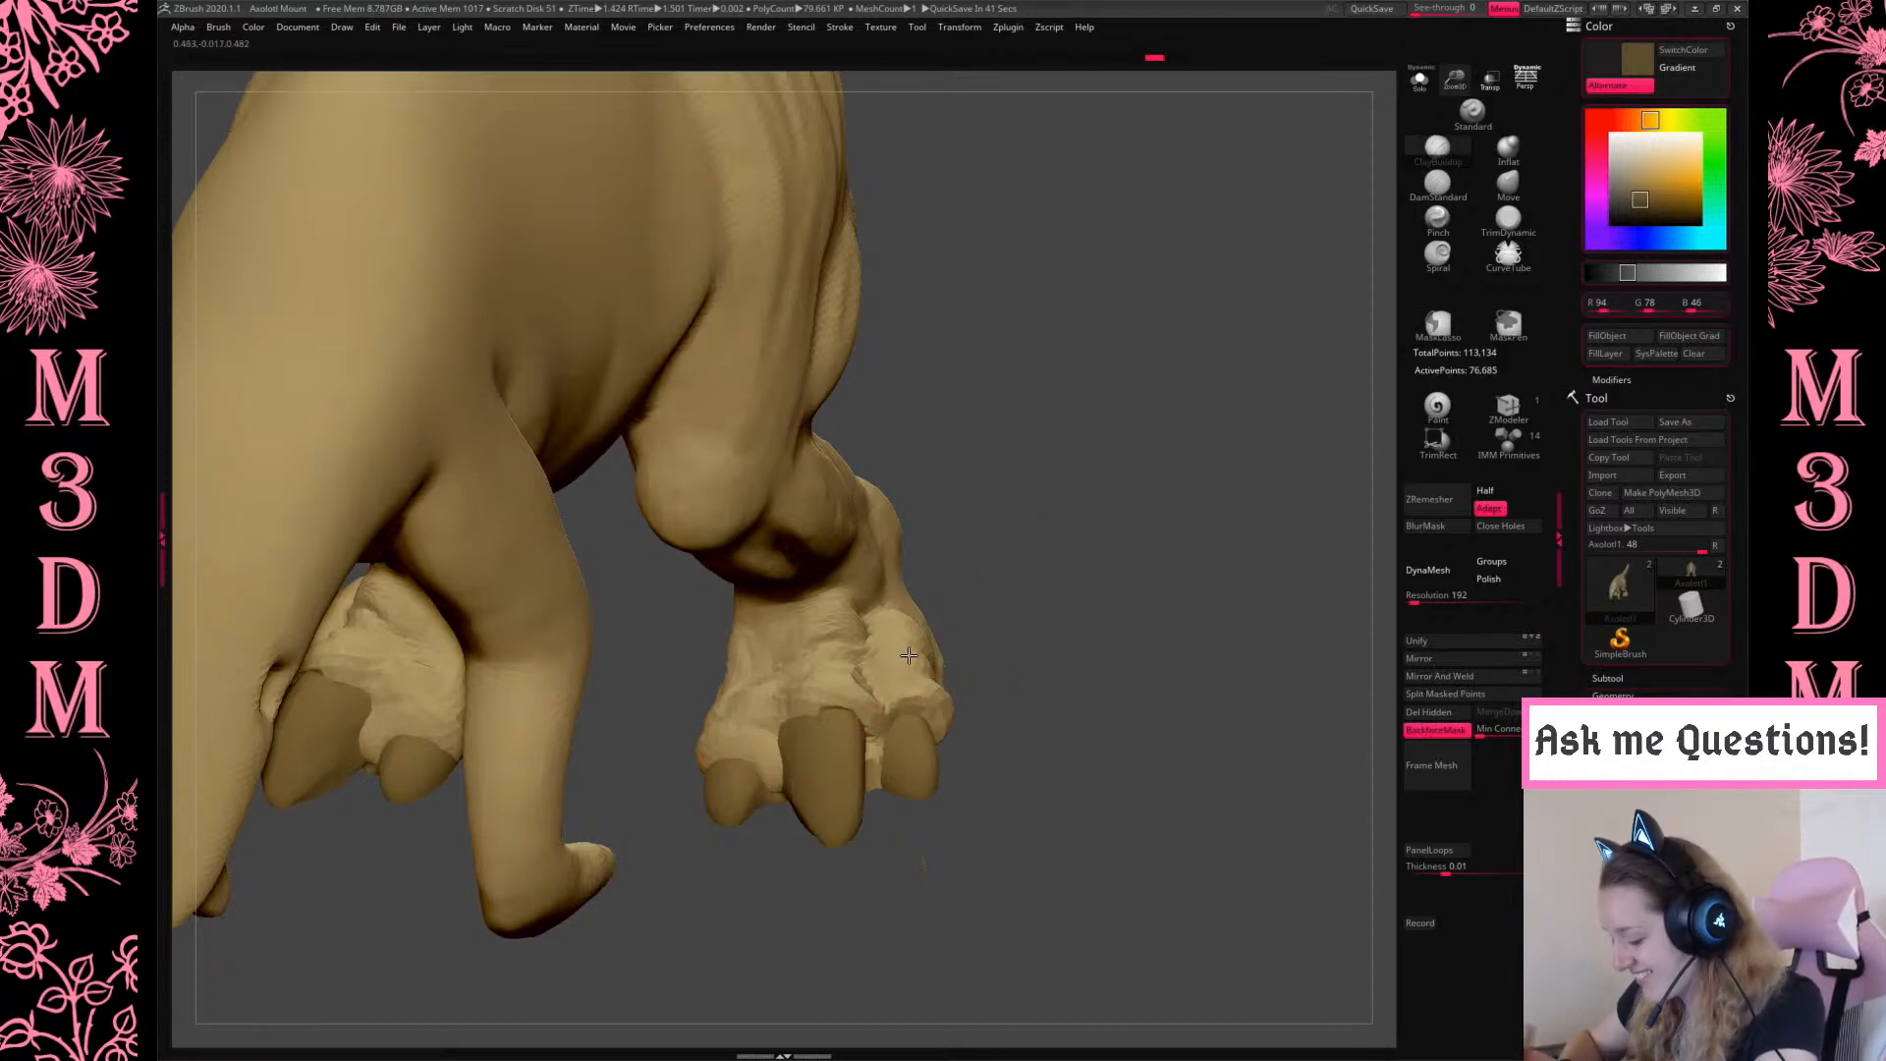
{"action": "left_click", "coordinate": [1442, 578]}
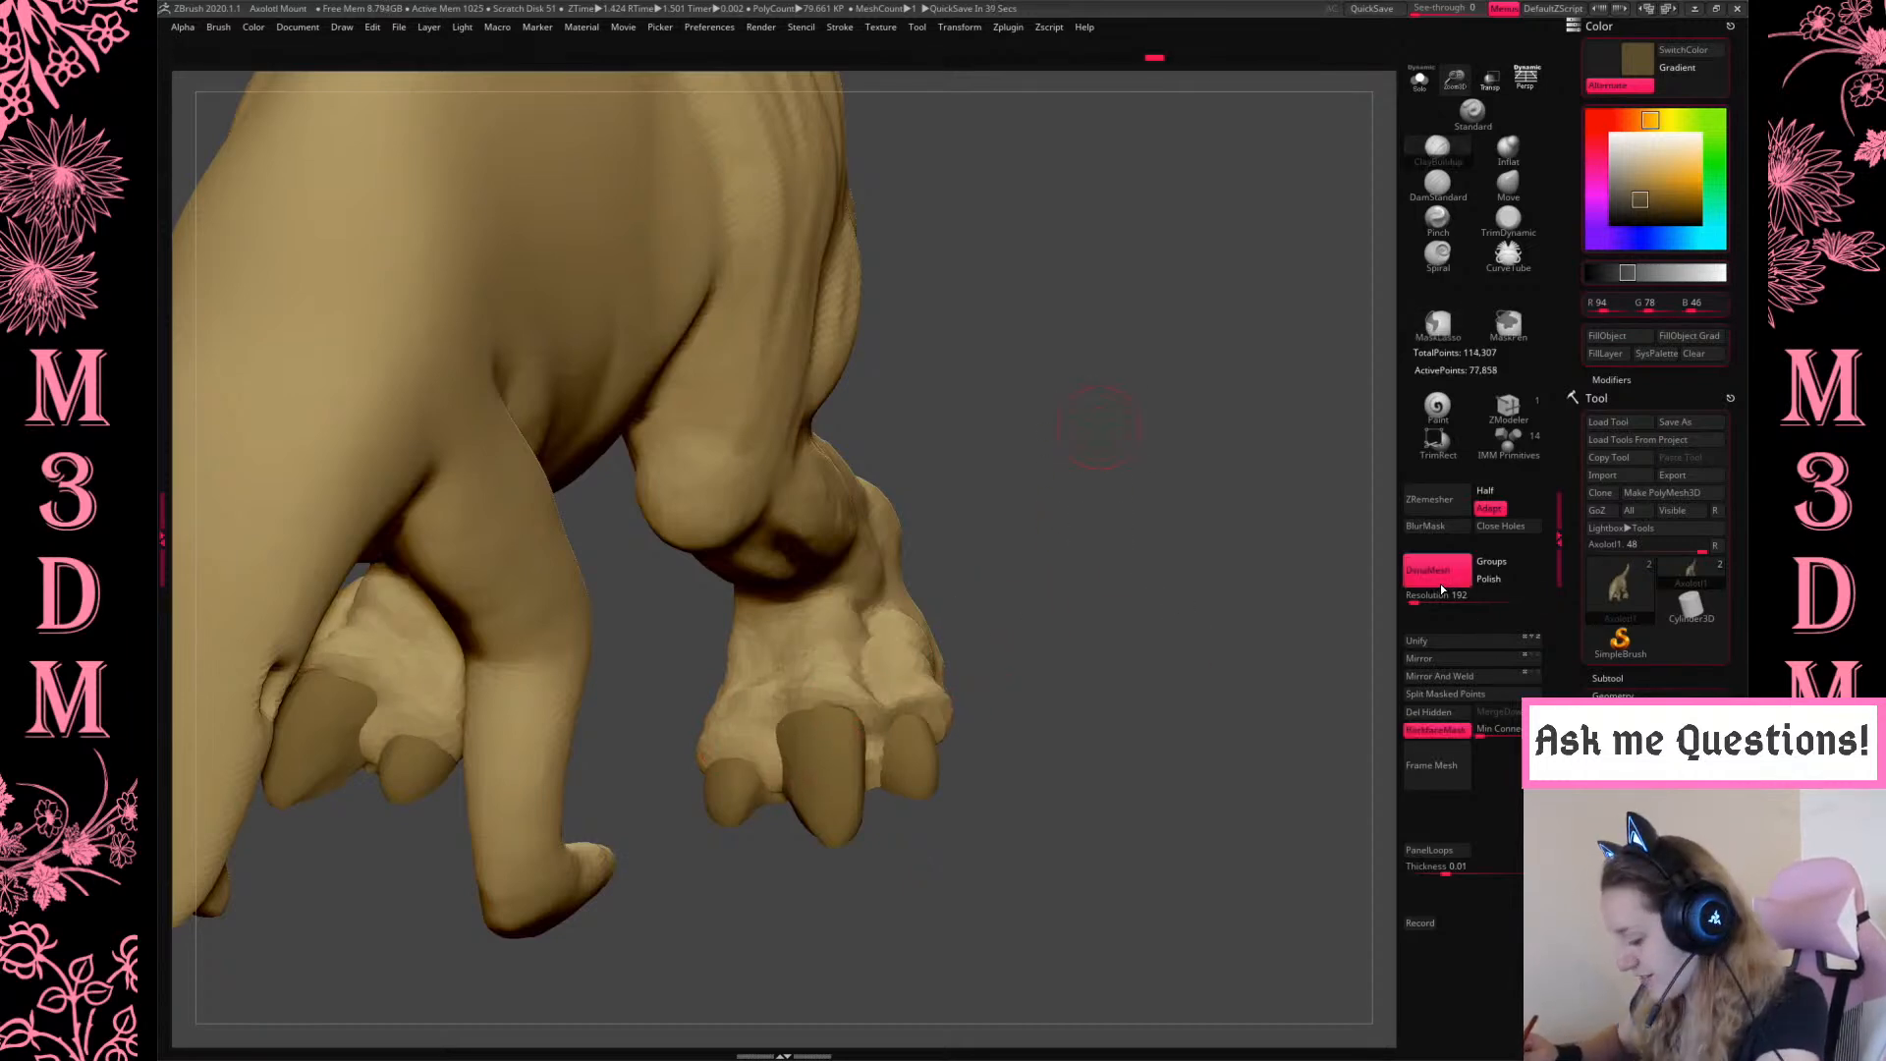
Carve creases between the toe knuckles with DamStandard, using BackfaceMask
{"action": "mouse_move", "coordinate": [828, 711]}
{"action": "left_mouse_down"}
{"action": "mouse_move", "coordinate": [805, 724]}
{"action": "mouse_move", "coordinate": [868, 715]}
{"action": "left_mouse_up"}
{"action": "left_click", "coordinate": [1437, 186]}
{"action": "left_click", "coordinate": [1435, 730]}
{"action": "right_click", "coordinate": [770, 749]}
{"action": "left_click_drag", "start_coordinate": [1096, 571], "coordinate": [897, 724]}
{"action": "left_click_drag", "start_coordinate": [1241, 603], "coordinate": [837, 655]}
{"action": "left_click_drag", "start_coordinate": [1259, 610], "coordinate": [795, 711]}
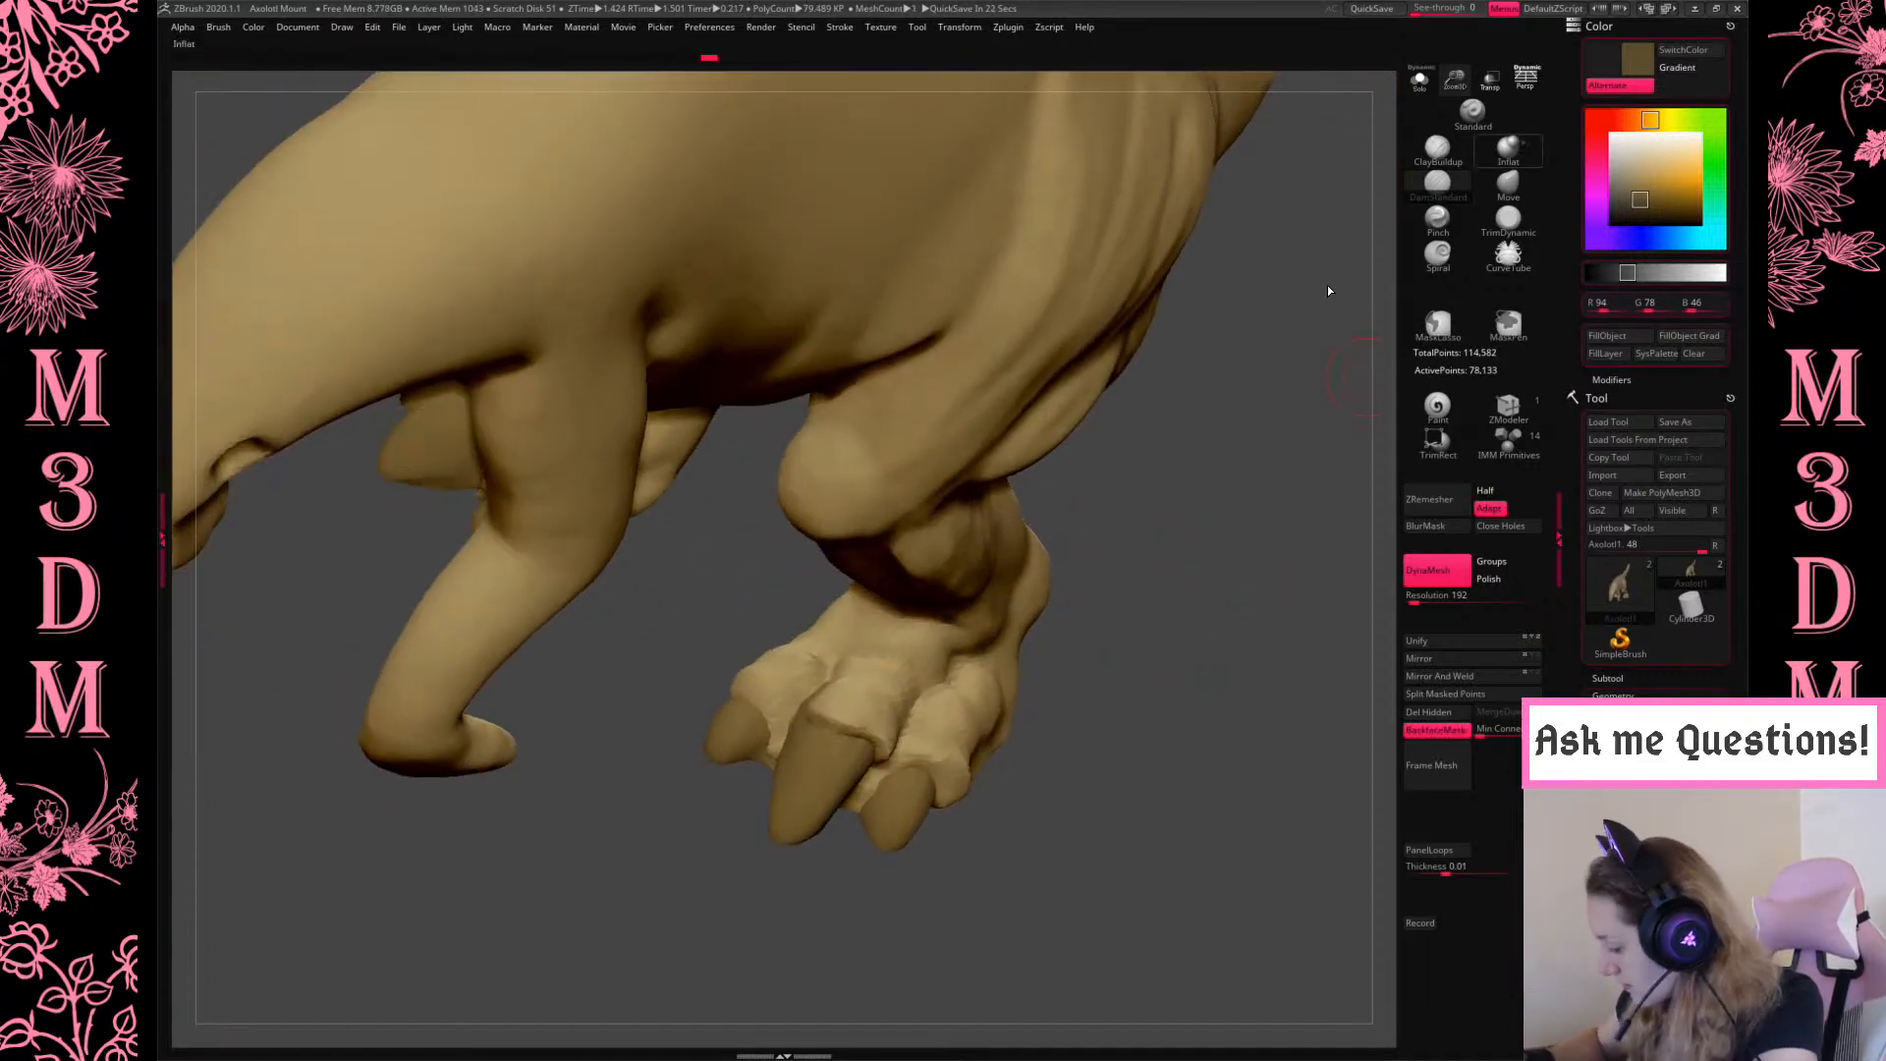
Inflate the skin folds around the hind toe bases and remesh the body
{"action": "left_click", "coordinate": [1453, 196]}
{"action": "key", "text": "space"}
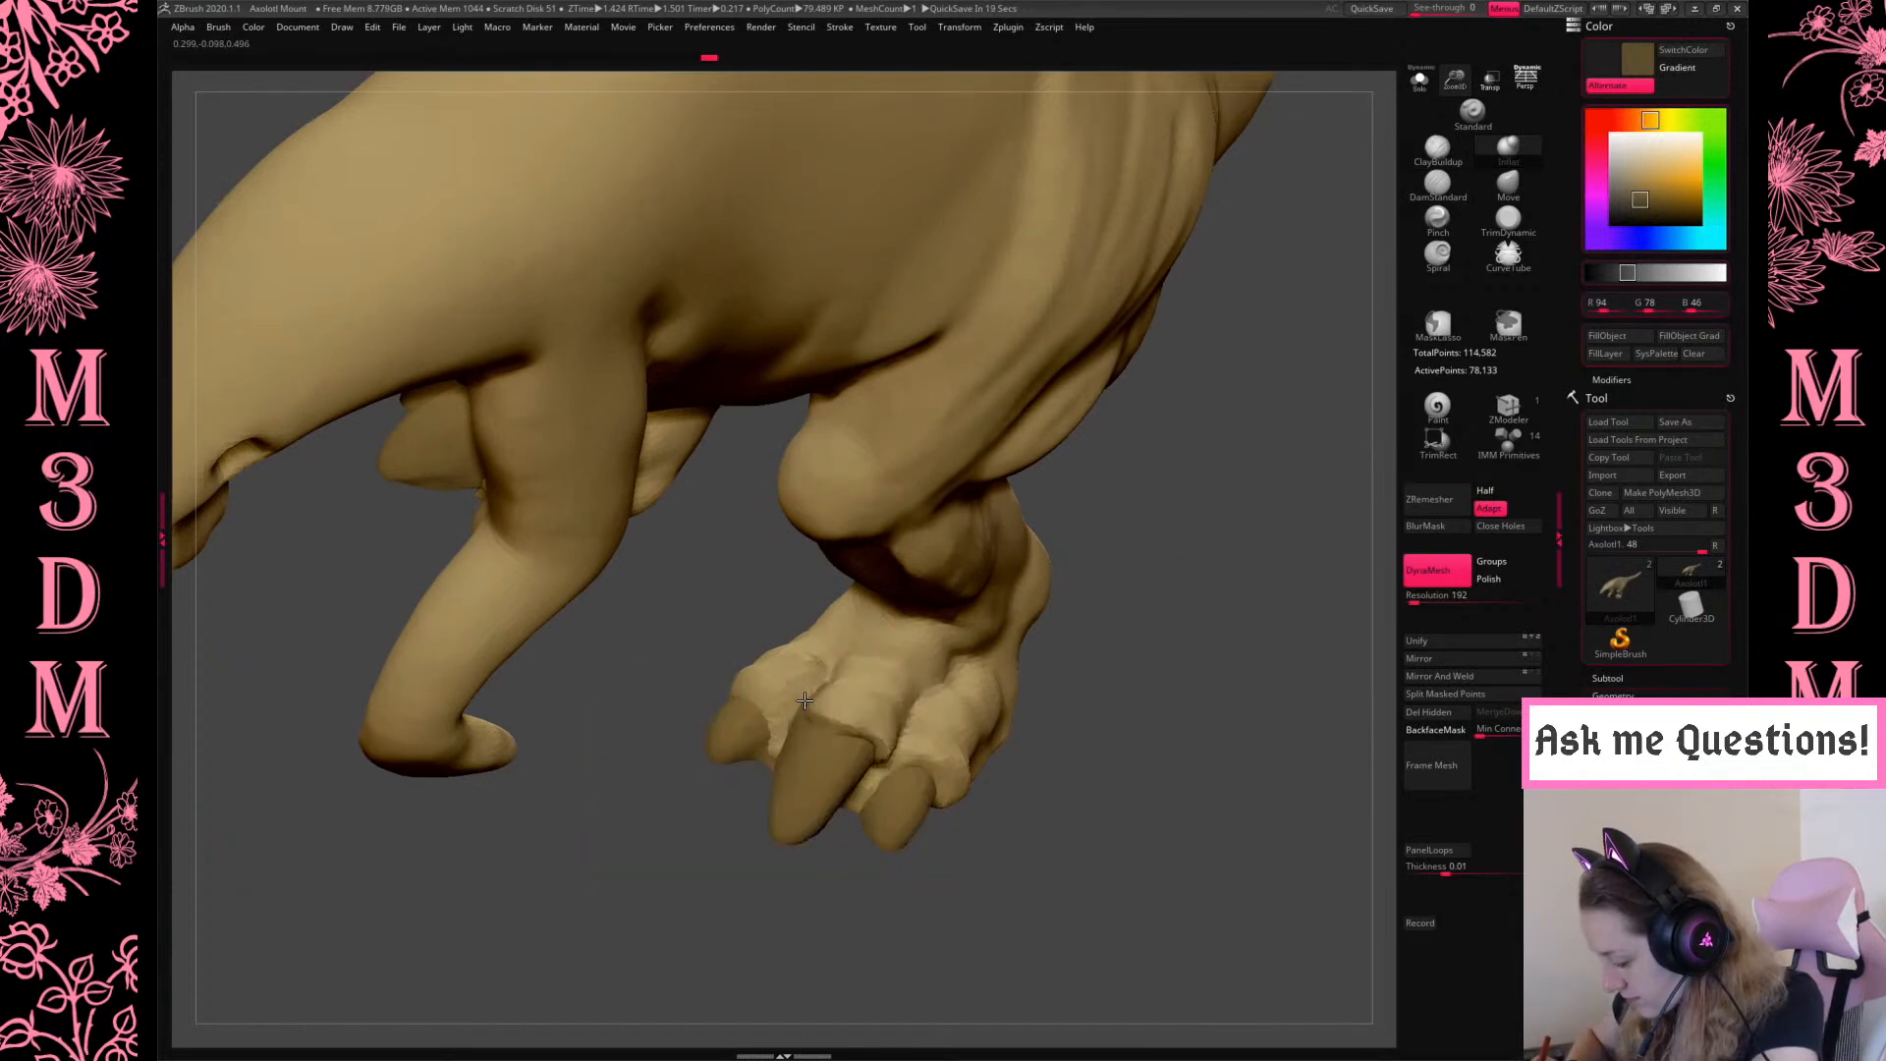
{"action": "key", "text": "space"}
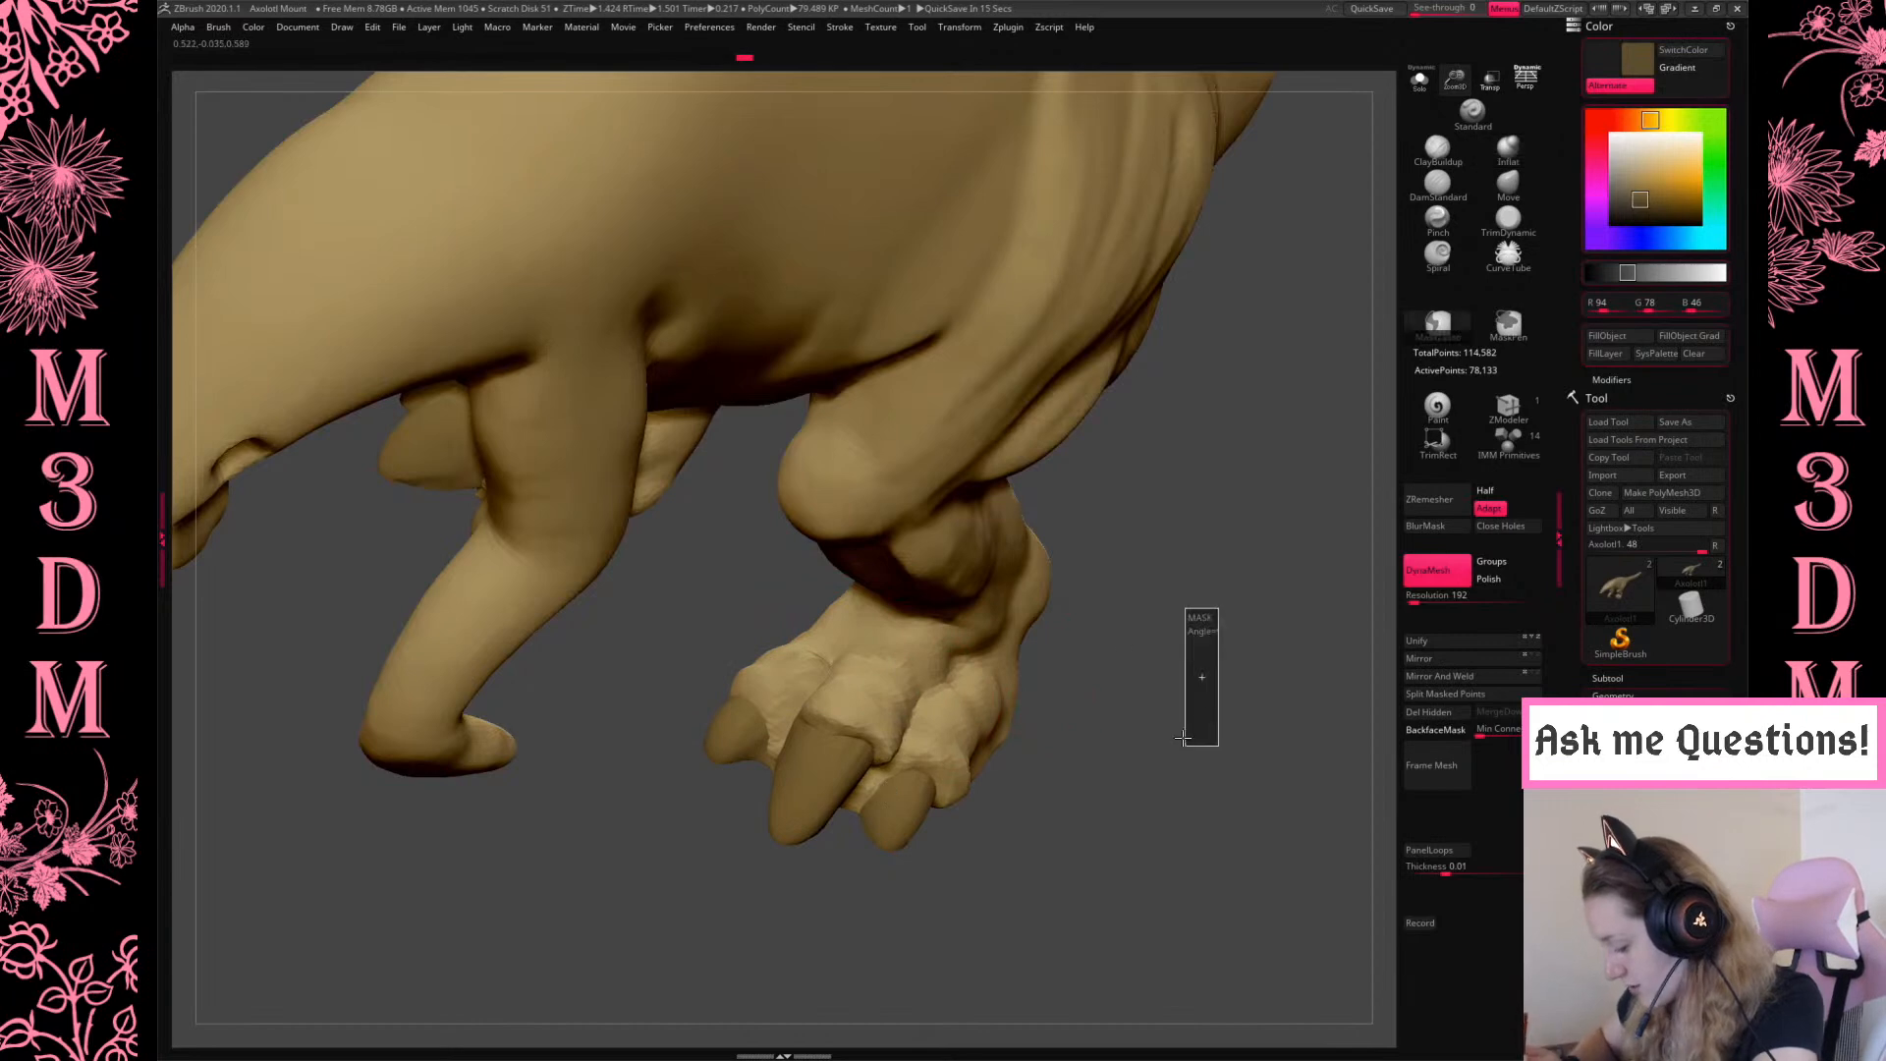
{"action": "left_click_drag", "start_coordinate": [1212, 661], "coordinate": [1230, 817]}
{"action": "left_click_drag", "start_coordinate": [1170, 742], "coordinate": [1159, 801]}
Shape the skin fold over the middle toe's base with the Move brush and select the toes
{"action": "left_click", "coordinate": [1508, 185]}
{"action": "mouse_move", "coordinate": [845, 731]}
{"action": "left_mouse_down"}
{"action": "mouse_move", "coordinate": [830, 766]}
{"action": "mouse_move", "coordinate": [884, 756]}
{"action": "mouse_move", "coordinate": [859, 817]}
{"action": "left_mouse_up"}
{"action": "mouse_move", "coordinate": [1098, 644]}
{"action": "left_mouse_down"}
{"action": "mouse_move", "coordinate": [1015, 750]}
{"action": "mouse_move", "coordinate": [1181, 526]}
{"action": "mouse_move", "coordinate": [1090, 668]}
{"action": "mouse_move", "coordinate": [1167, 825]}
{"action": "mouse_move", "coordinate": [1164, 751]}
{"action": "mouse_move", "coordinate": [1245, 797]}
{"action": "left_mouse_up"}
{"action": "left_click", "coordinate": [993, 741], "text": "alt"}
{"action": "key", "text": "space"}
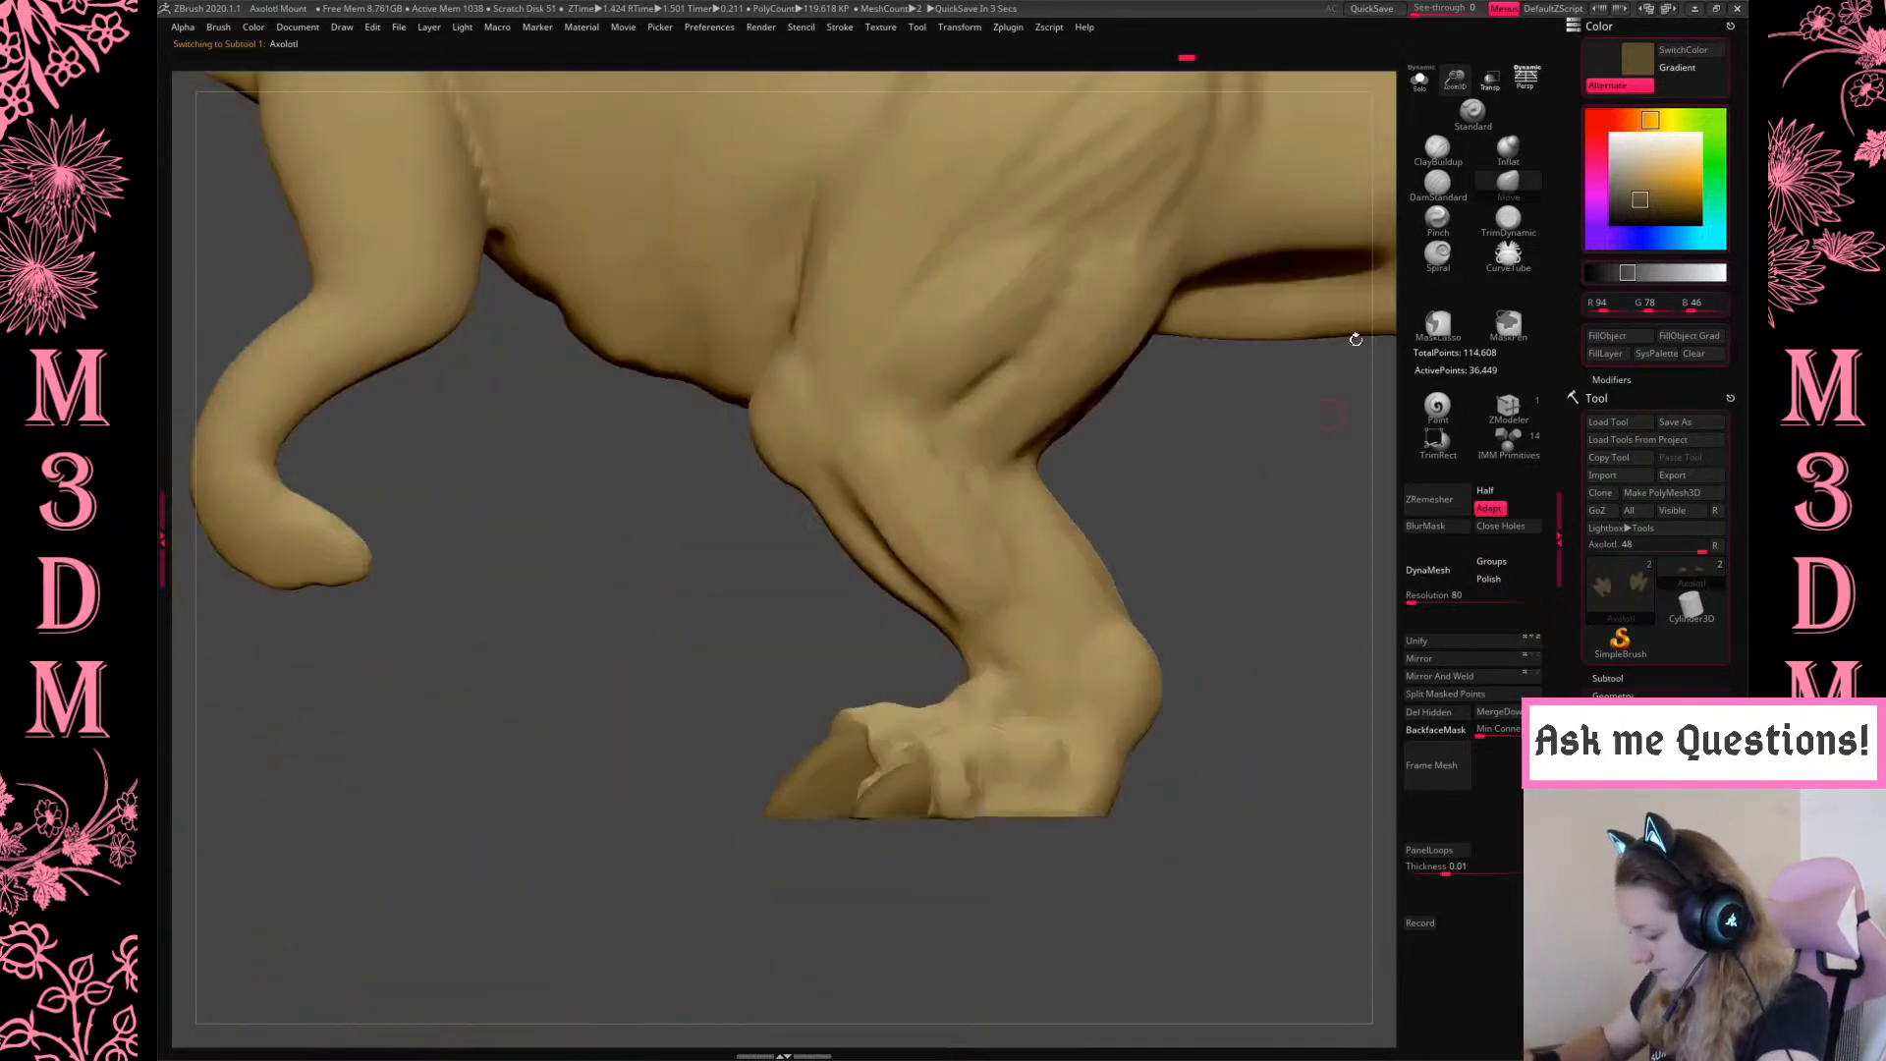
{"action": "mouse_move", "coordinate": [1309, 223]}
{"action": "left_mouse_down"}
{"action": "mouse_move", "coordinate": [1305, 450]}
{"action": "mouse_move", "coordinate": [1218, 714]}
{"action": "mouse_move", "coordinate": [1166, 709]}
{"action": "left_mouse_up"}
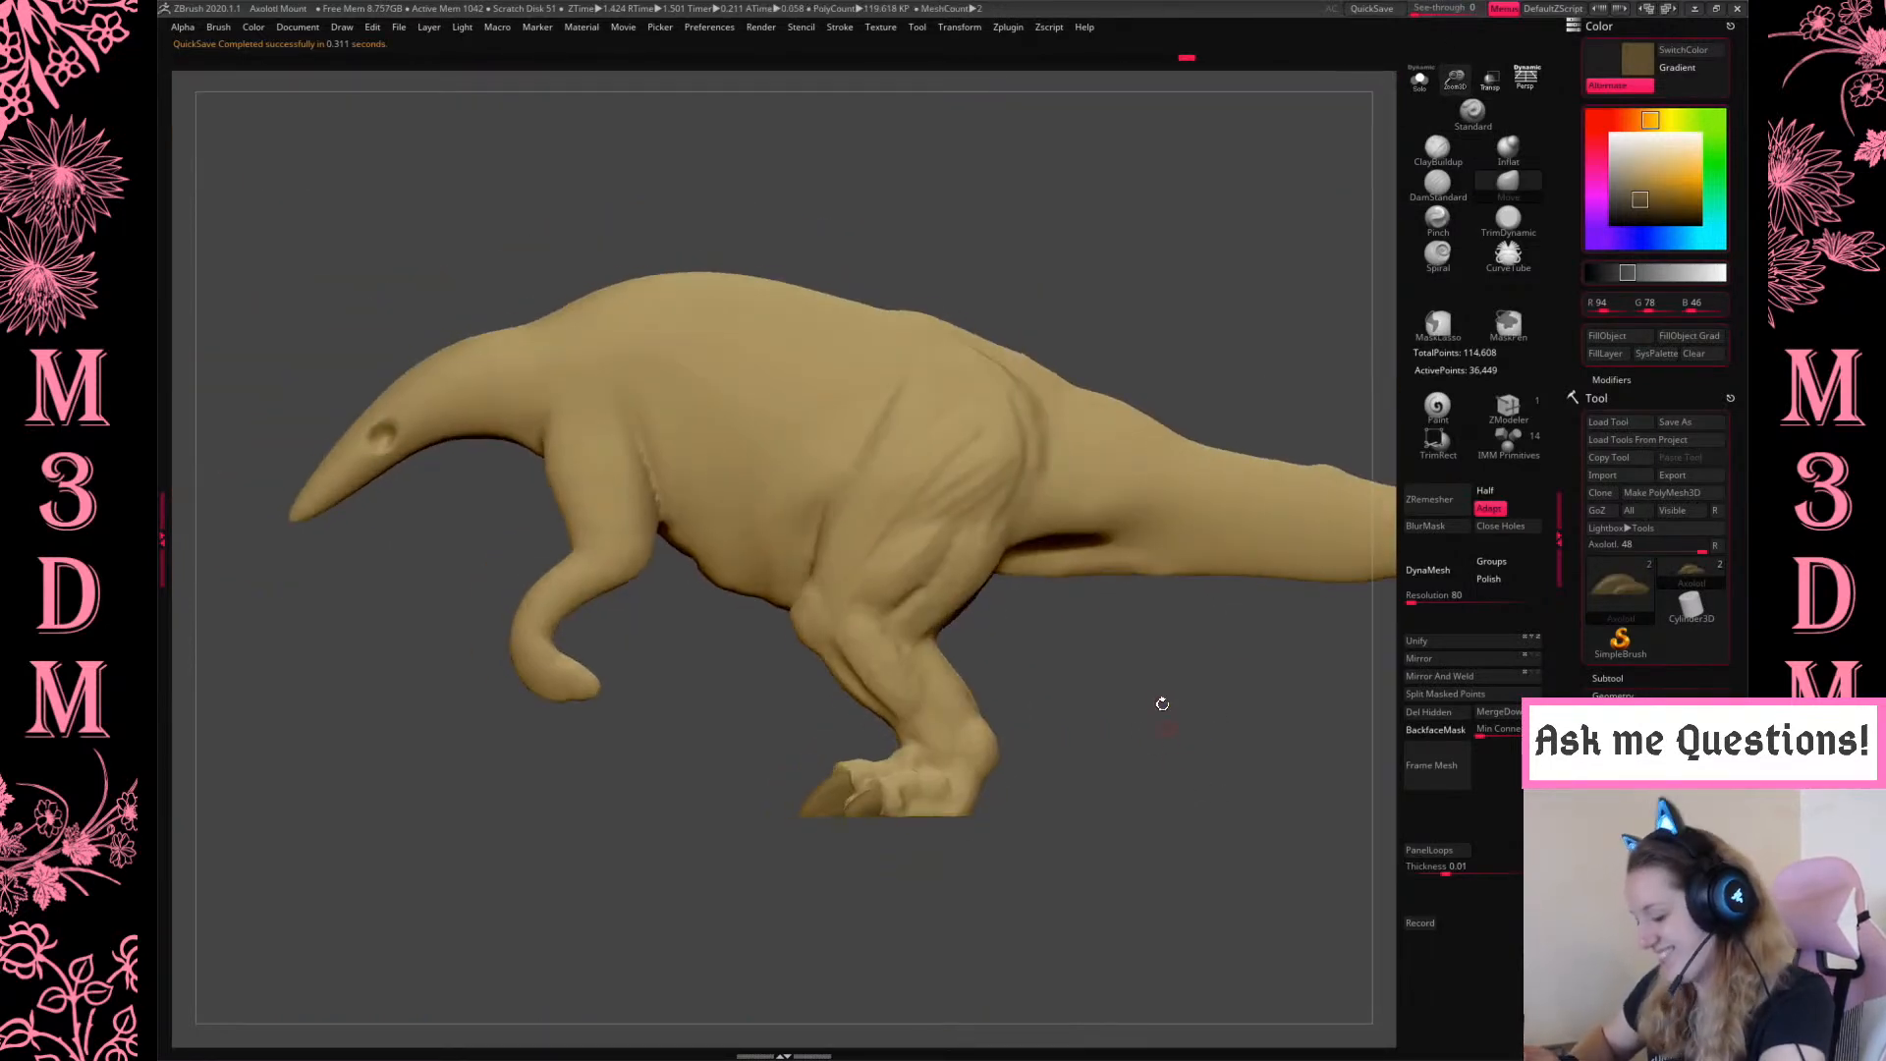
Create a folder named June Pat inside the Sync folder as the project's save location
{"action": "key", "text": "ctrl+s"}
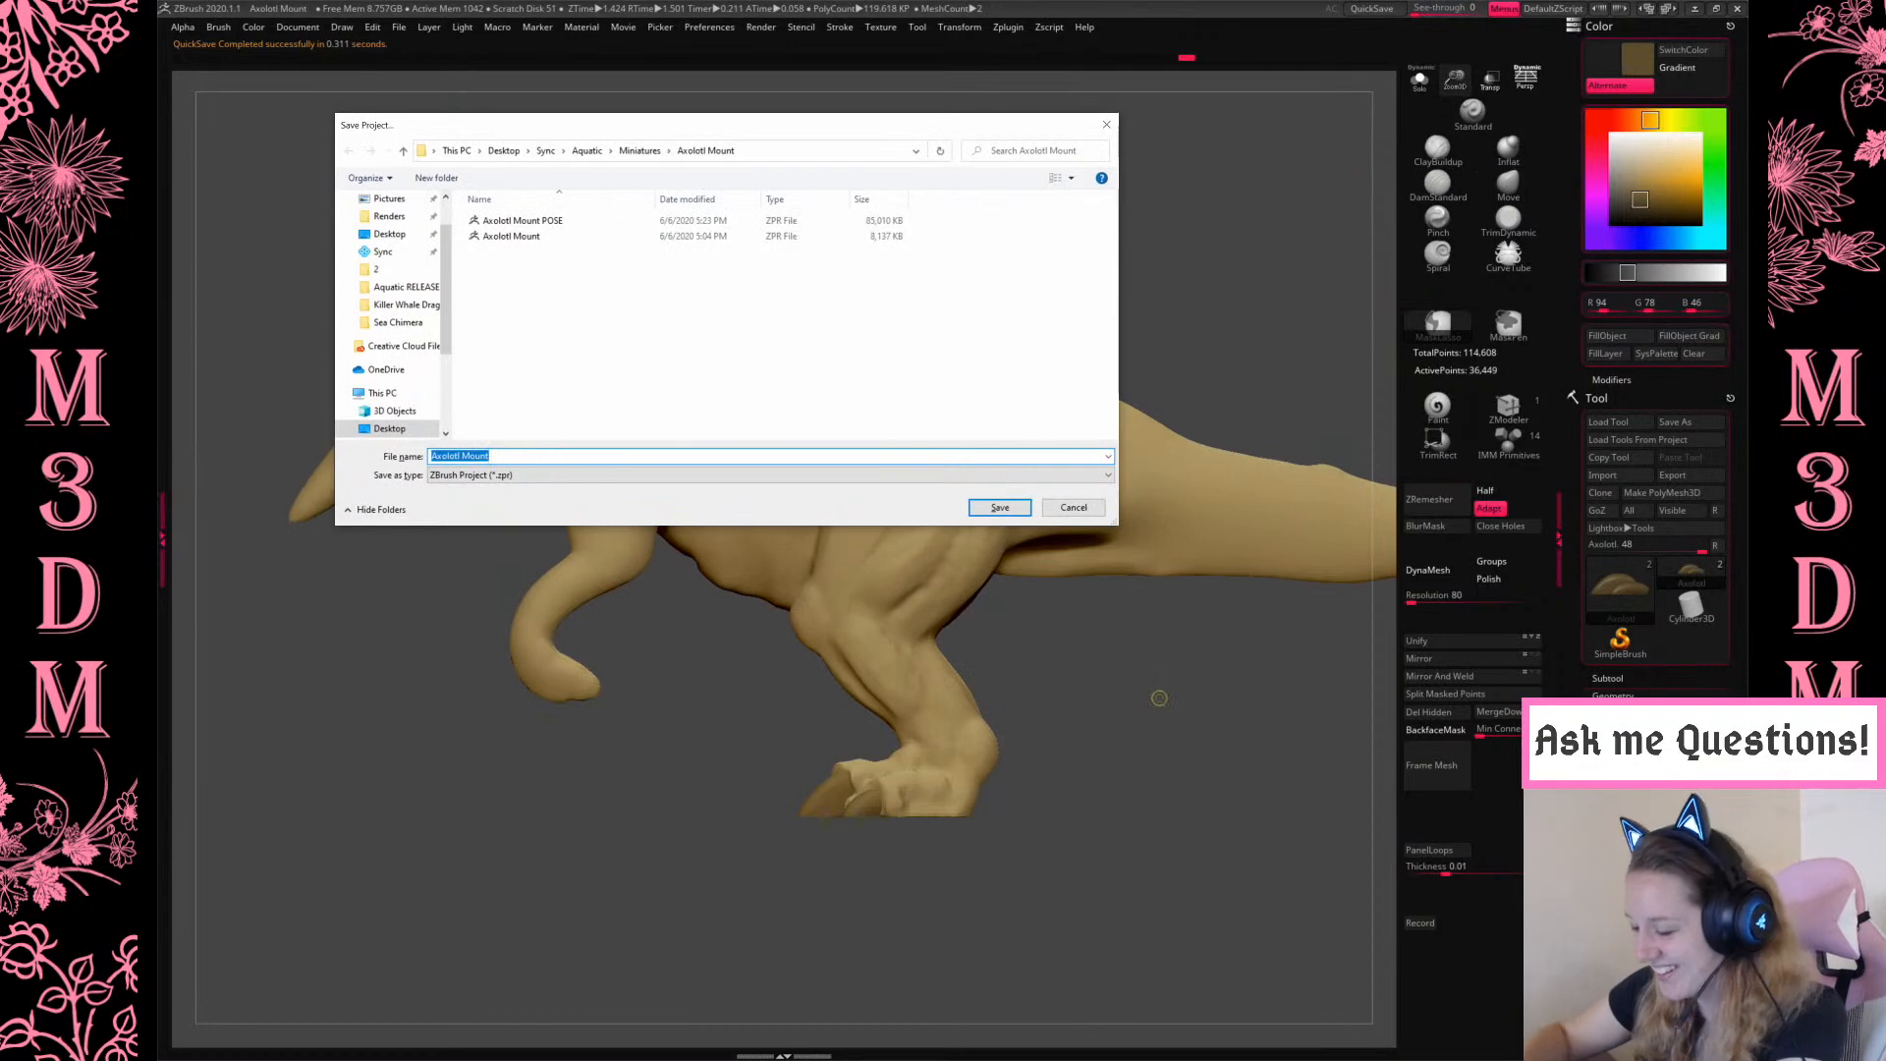
{"action": "left_click", "coordinate": [639, 151]}
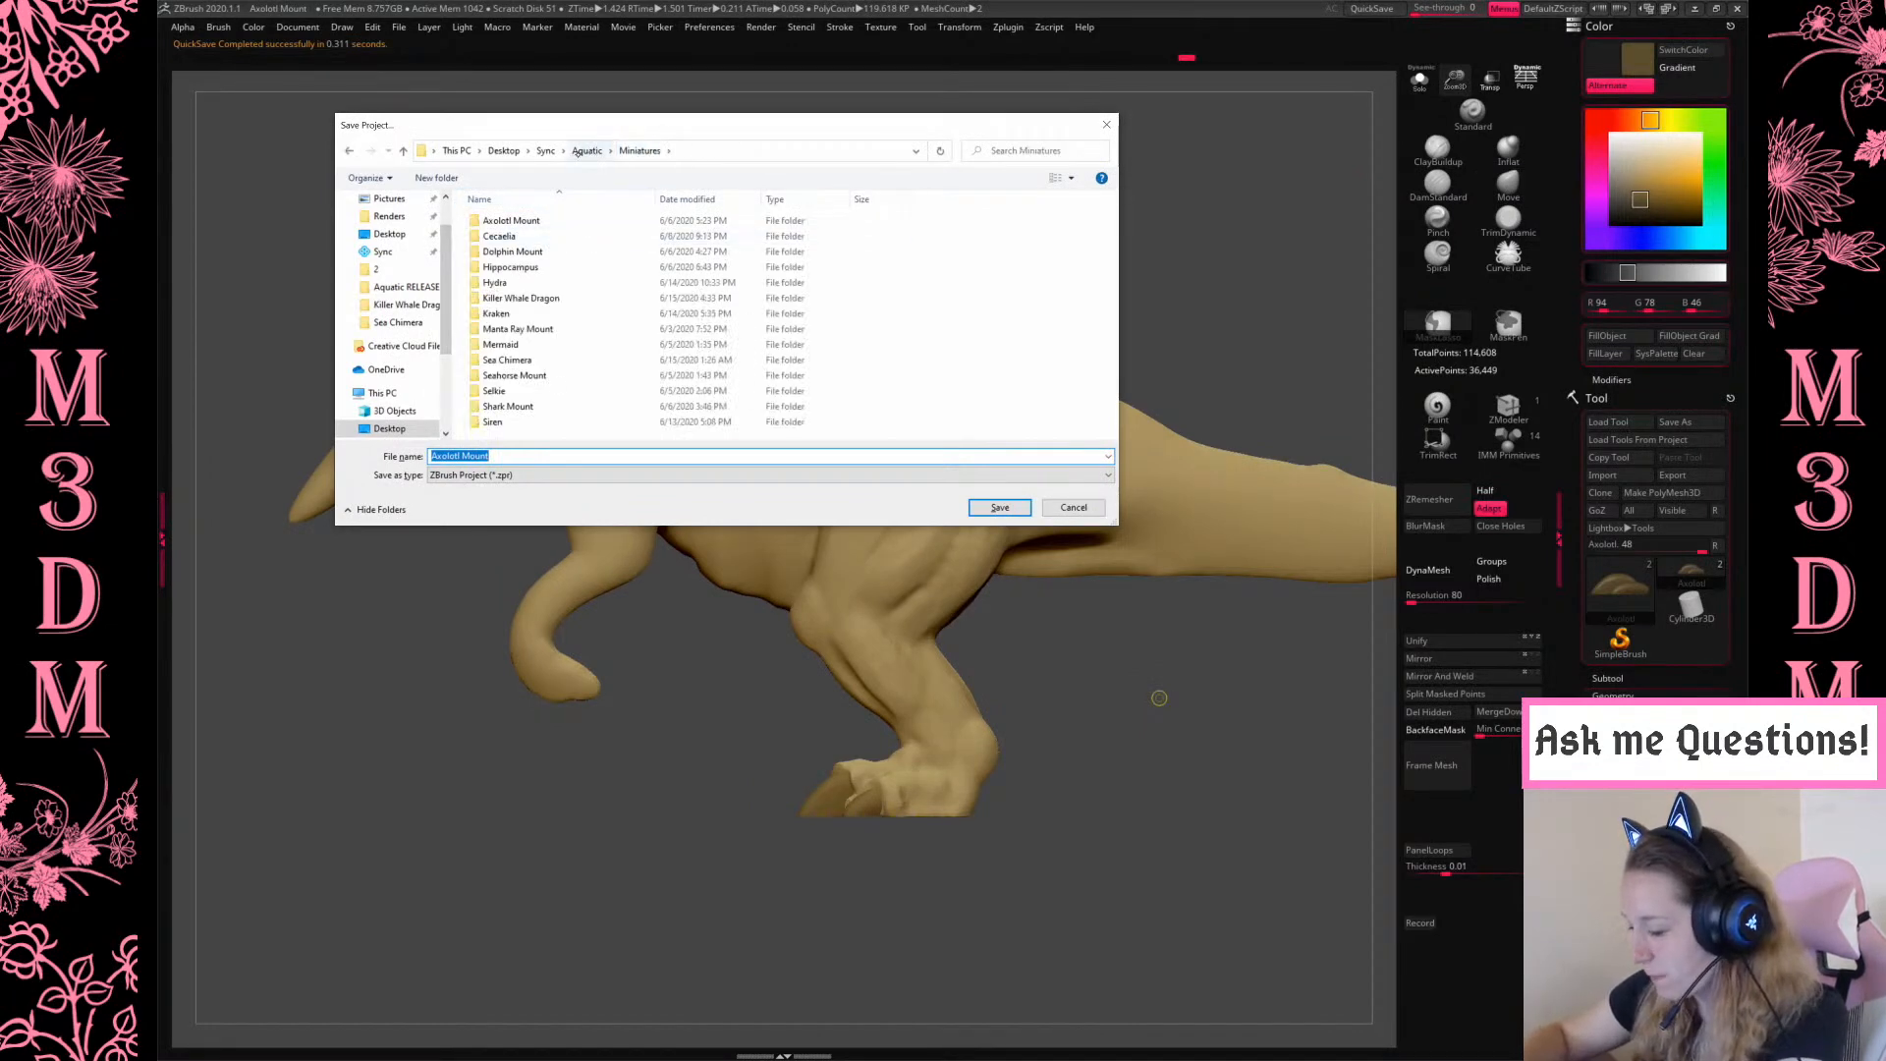
{"action": "left_click", "coordinate": [545, 150]}
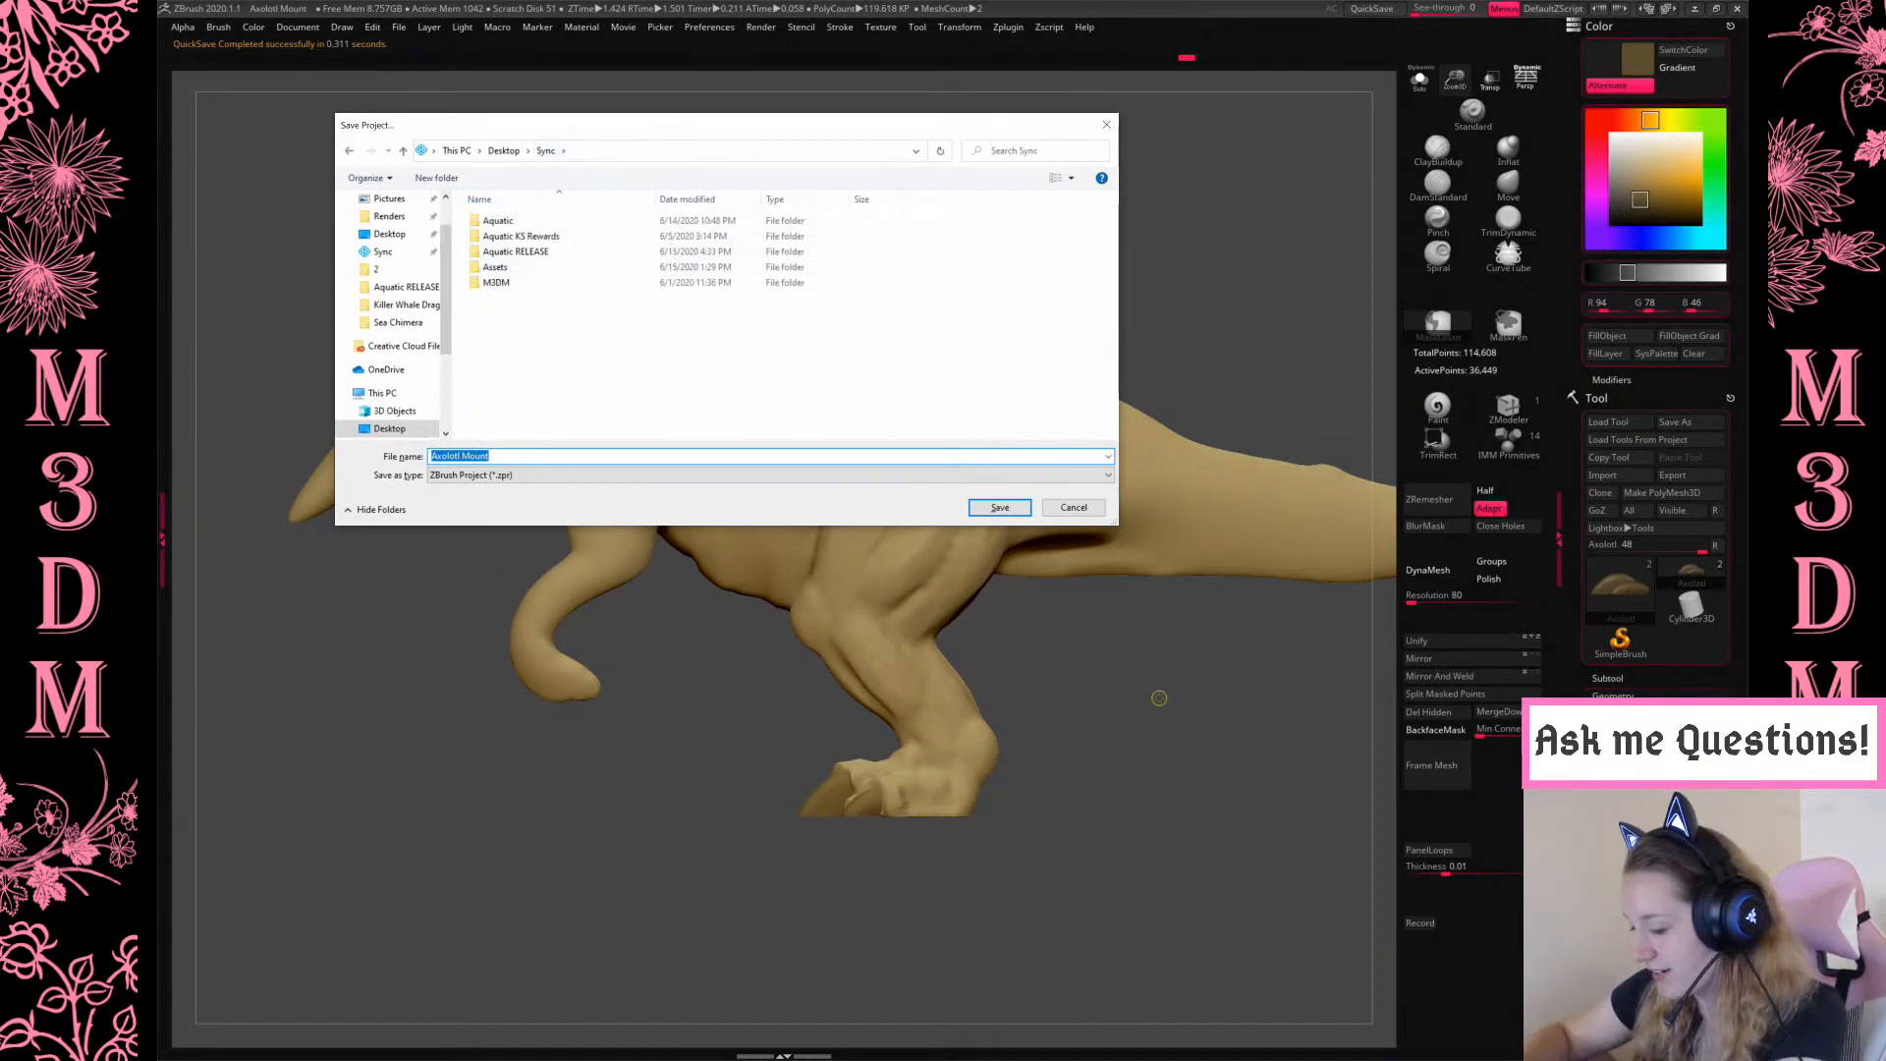
{"action": "left_click", "coordinate": [436, 177]}
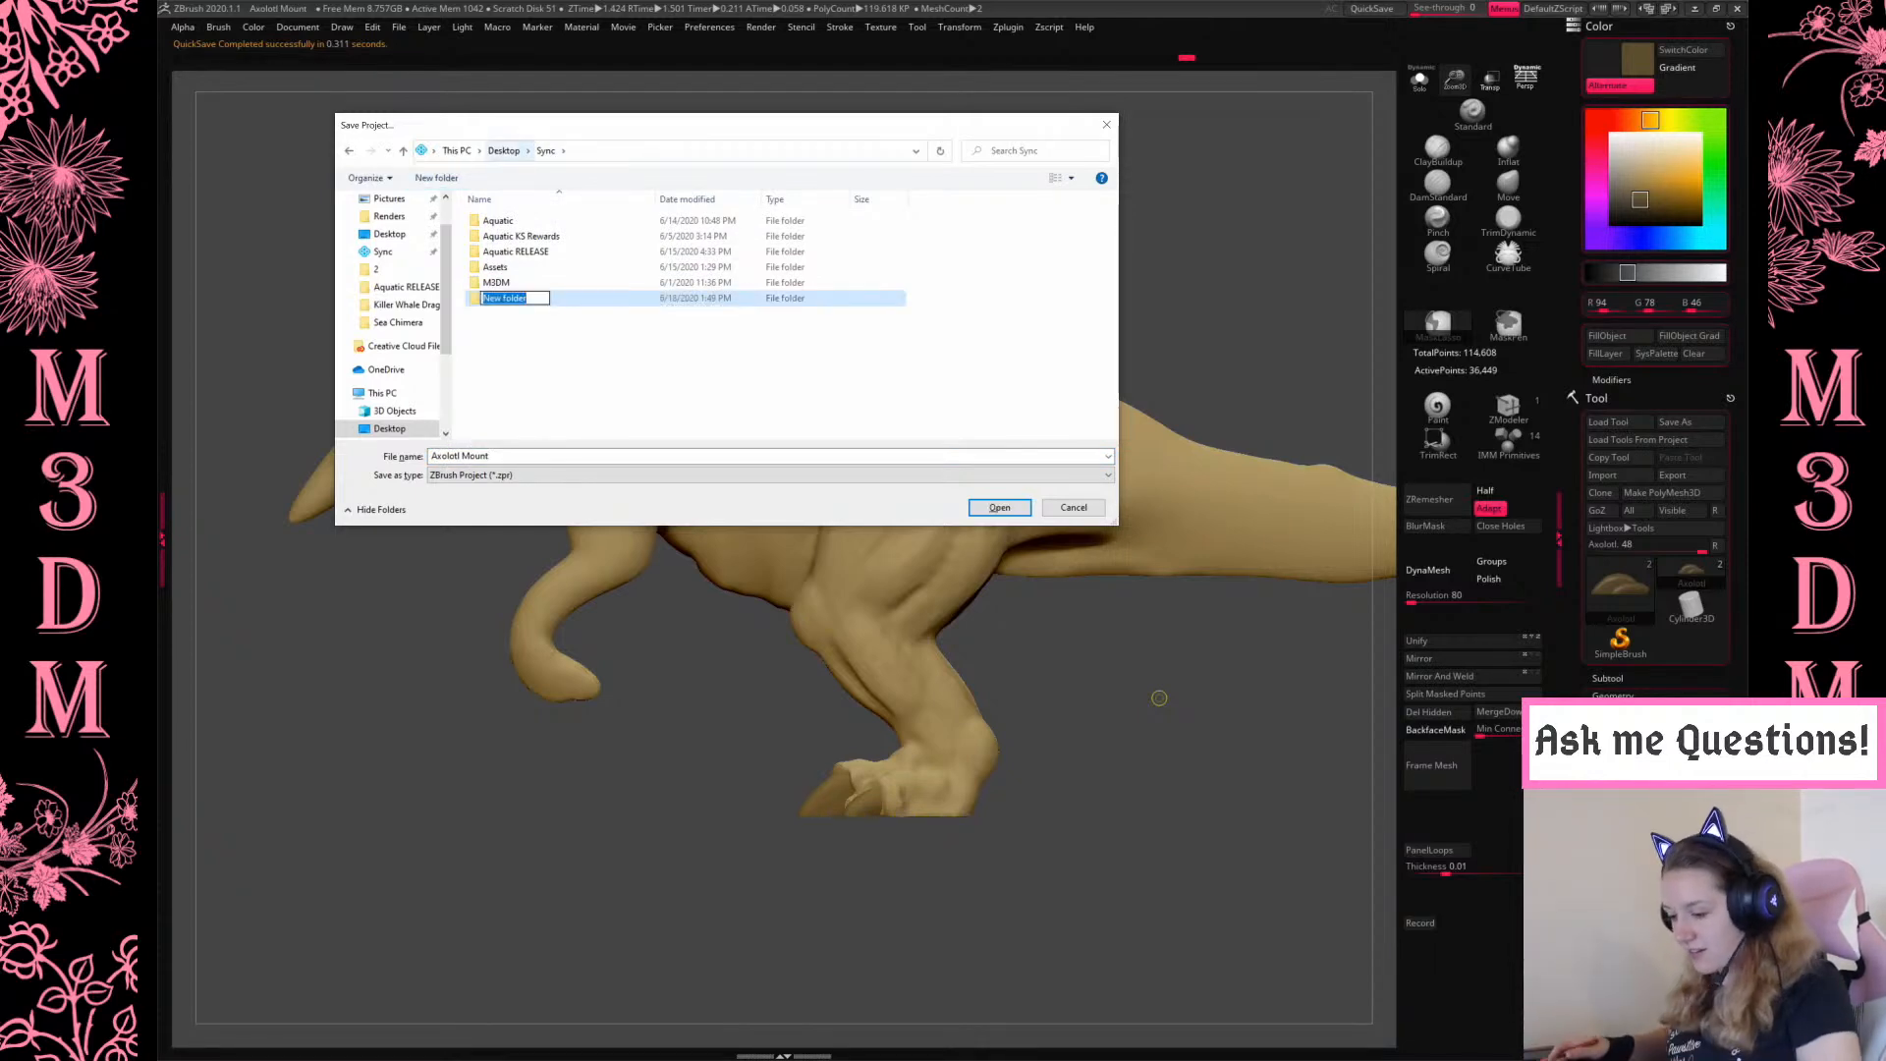
{"action": "type", "text": "June Pat"}
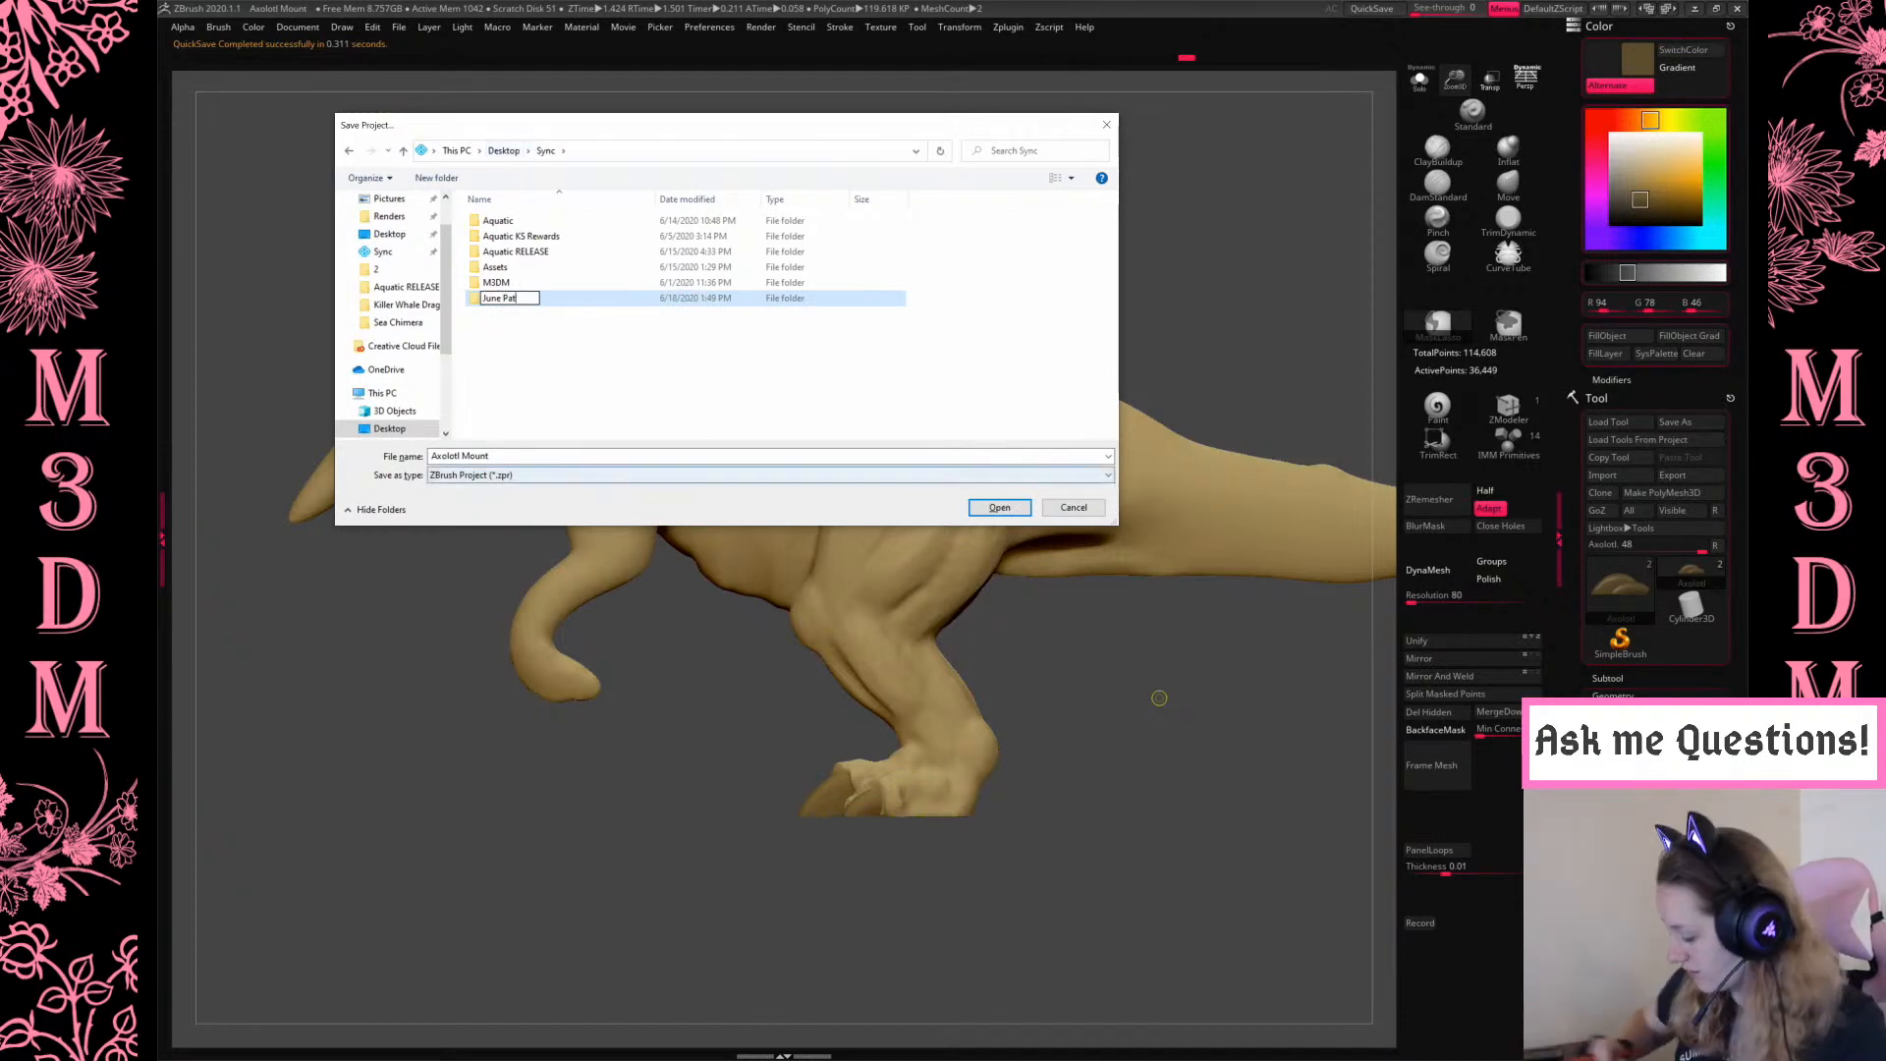
{"action": "key", "text": "Return"}
{"action": "double_click", "coordinate": [539, 299]}
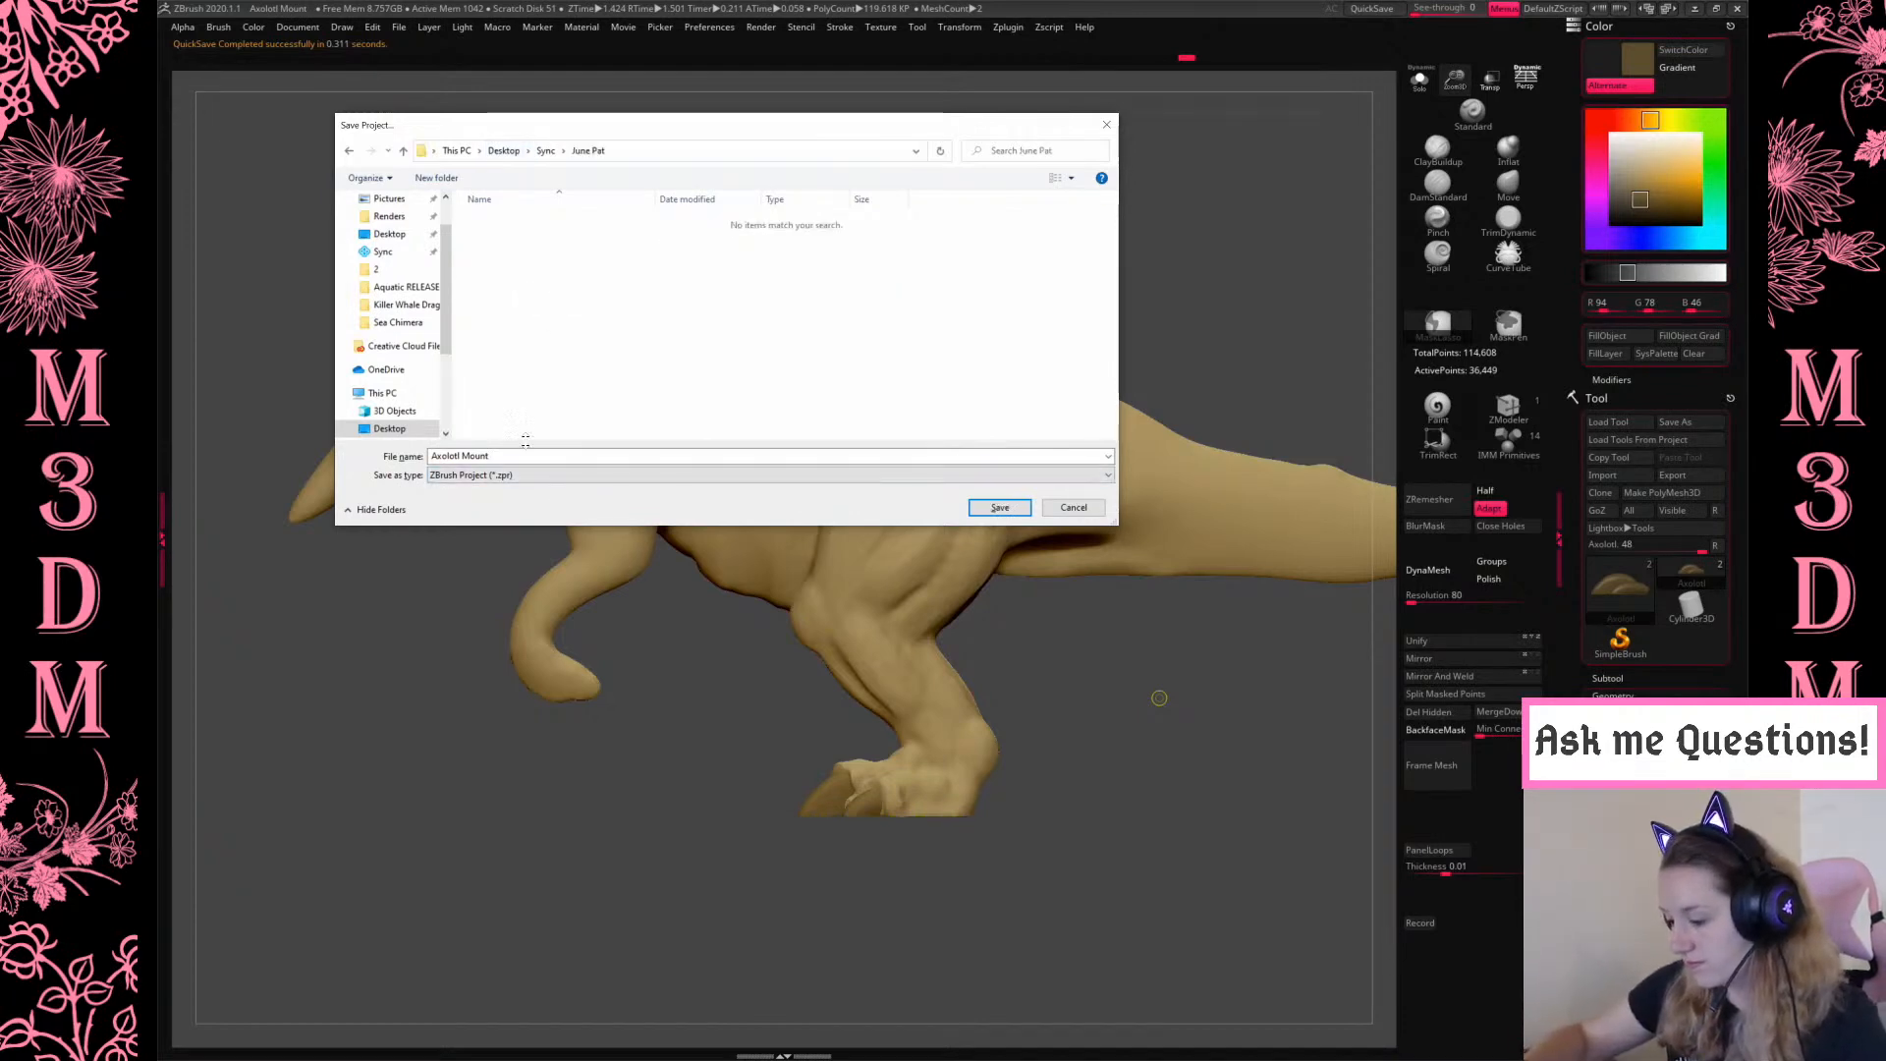
Save the project as Pangolin in the June Pat folder
{"action": "type", "text": "Pangolinn"}
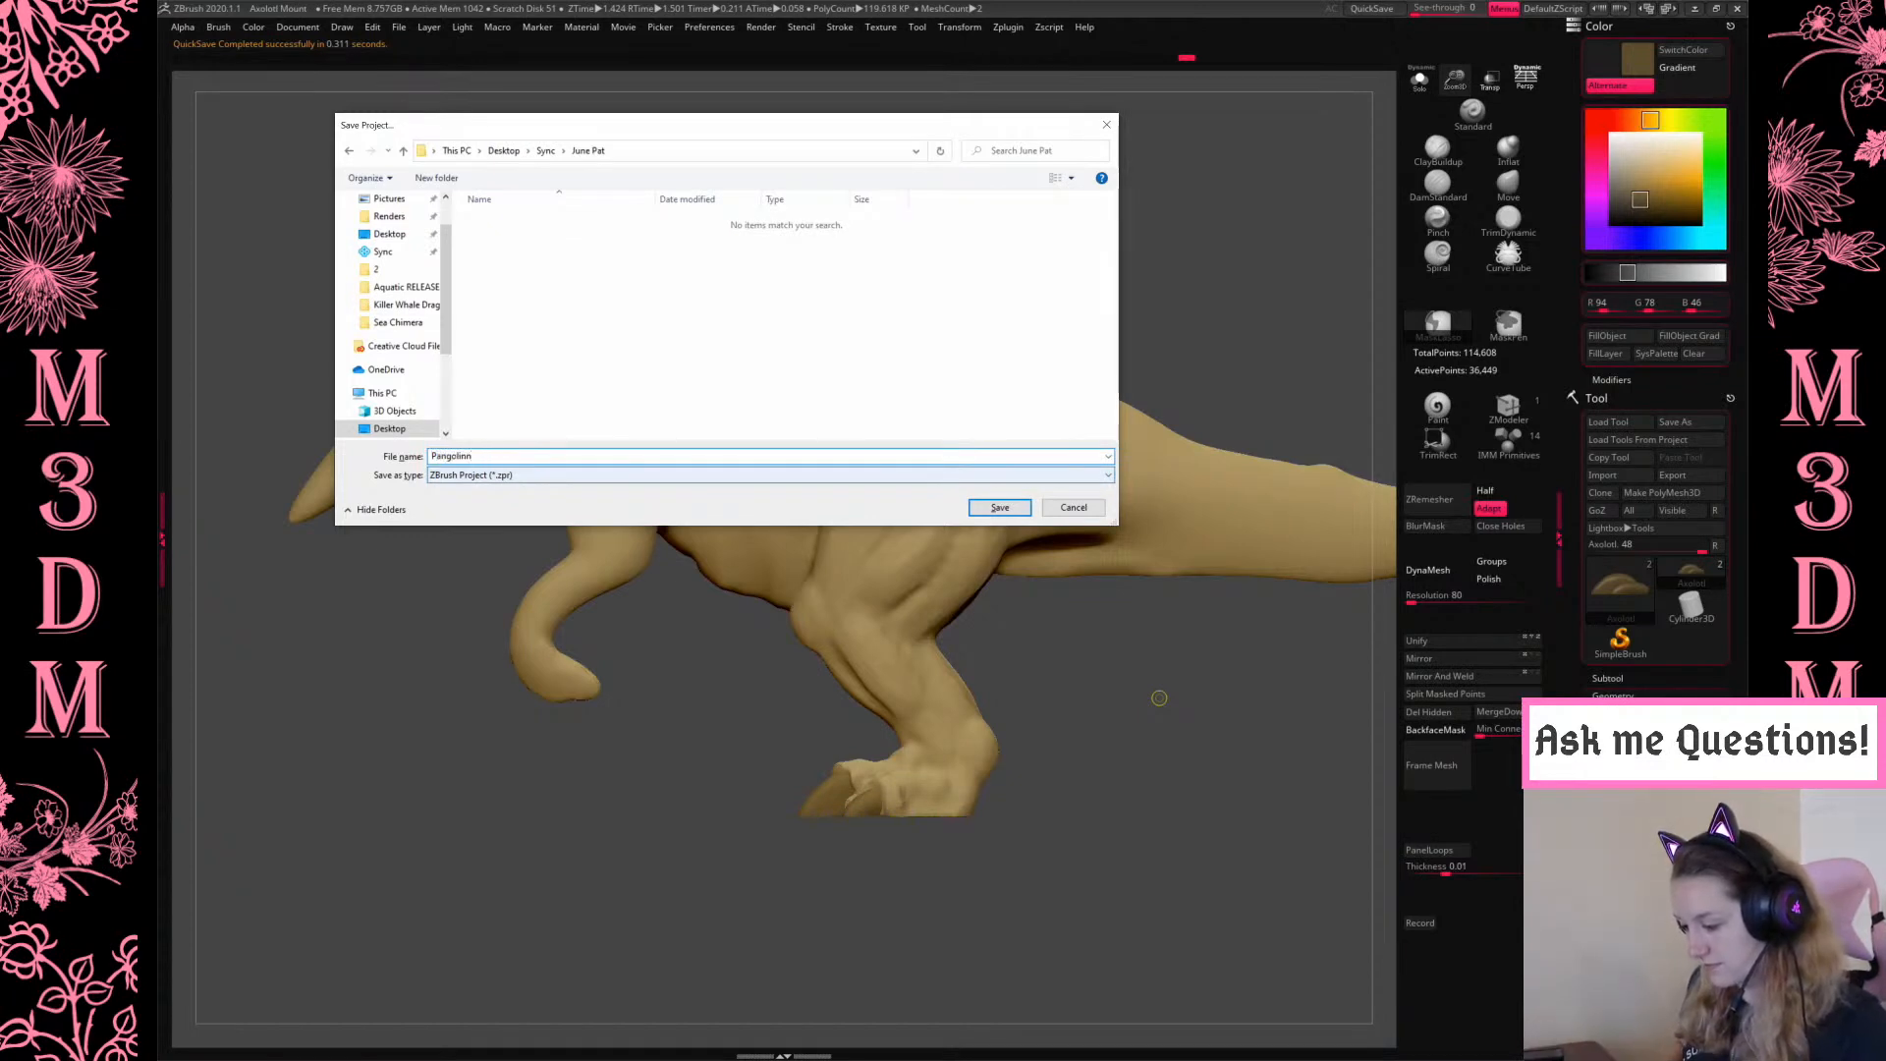
{"action": "key", "text": "Return"}
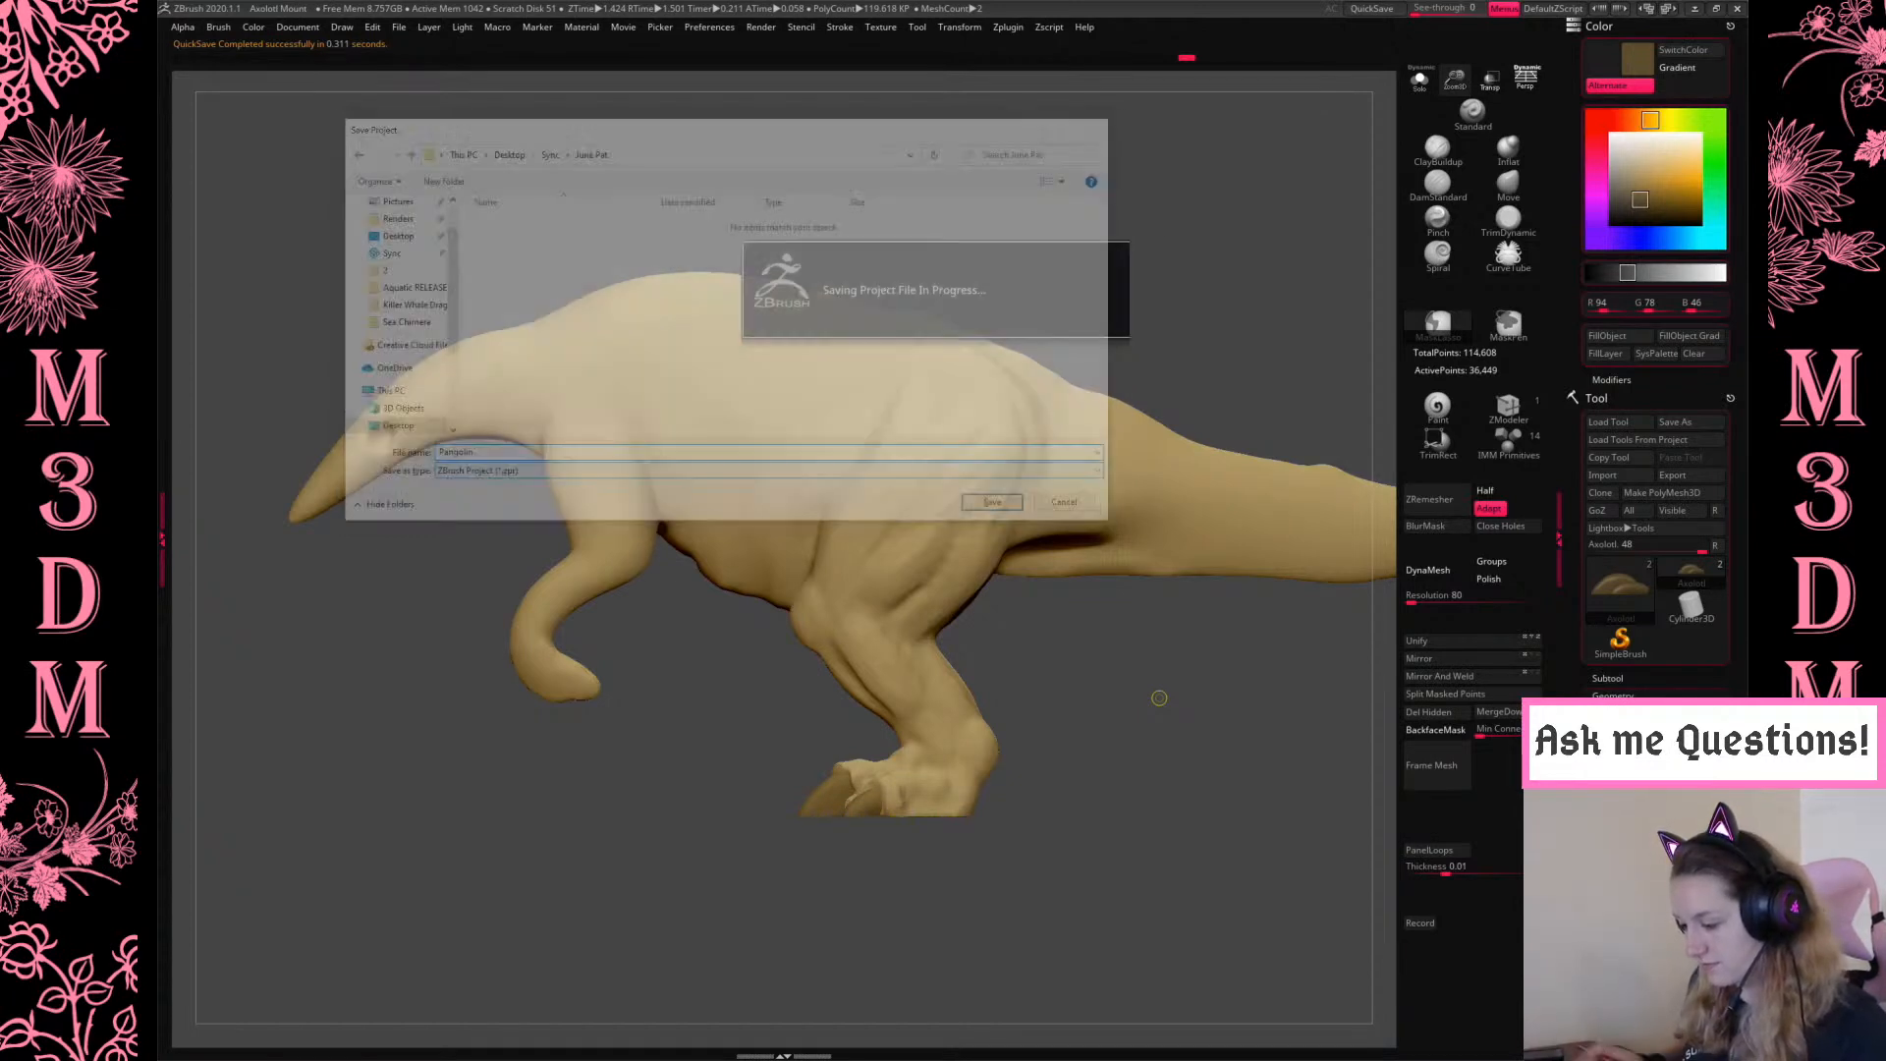
{"action": "mouse_move", "coordinate": [1140, 9]}
{"action": "left_mouse_down"}
{"action": "mouse_move", "coordinate": [1313, 9]}
{"action": "mouse_move", "coordinate": [1131, 19]}
{"action": "left_mouse_up"}
{"action": "left_click", "coordinate": [1675, 24]}
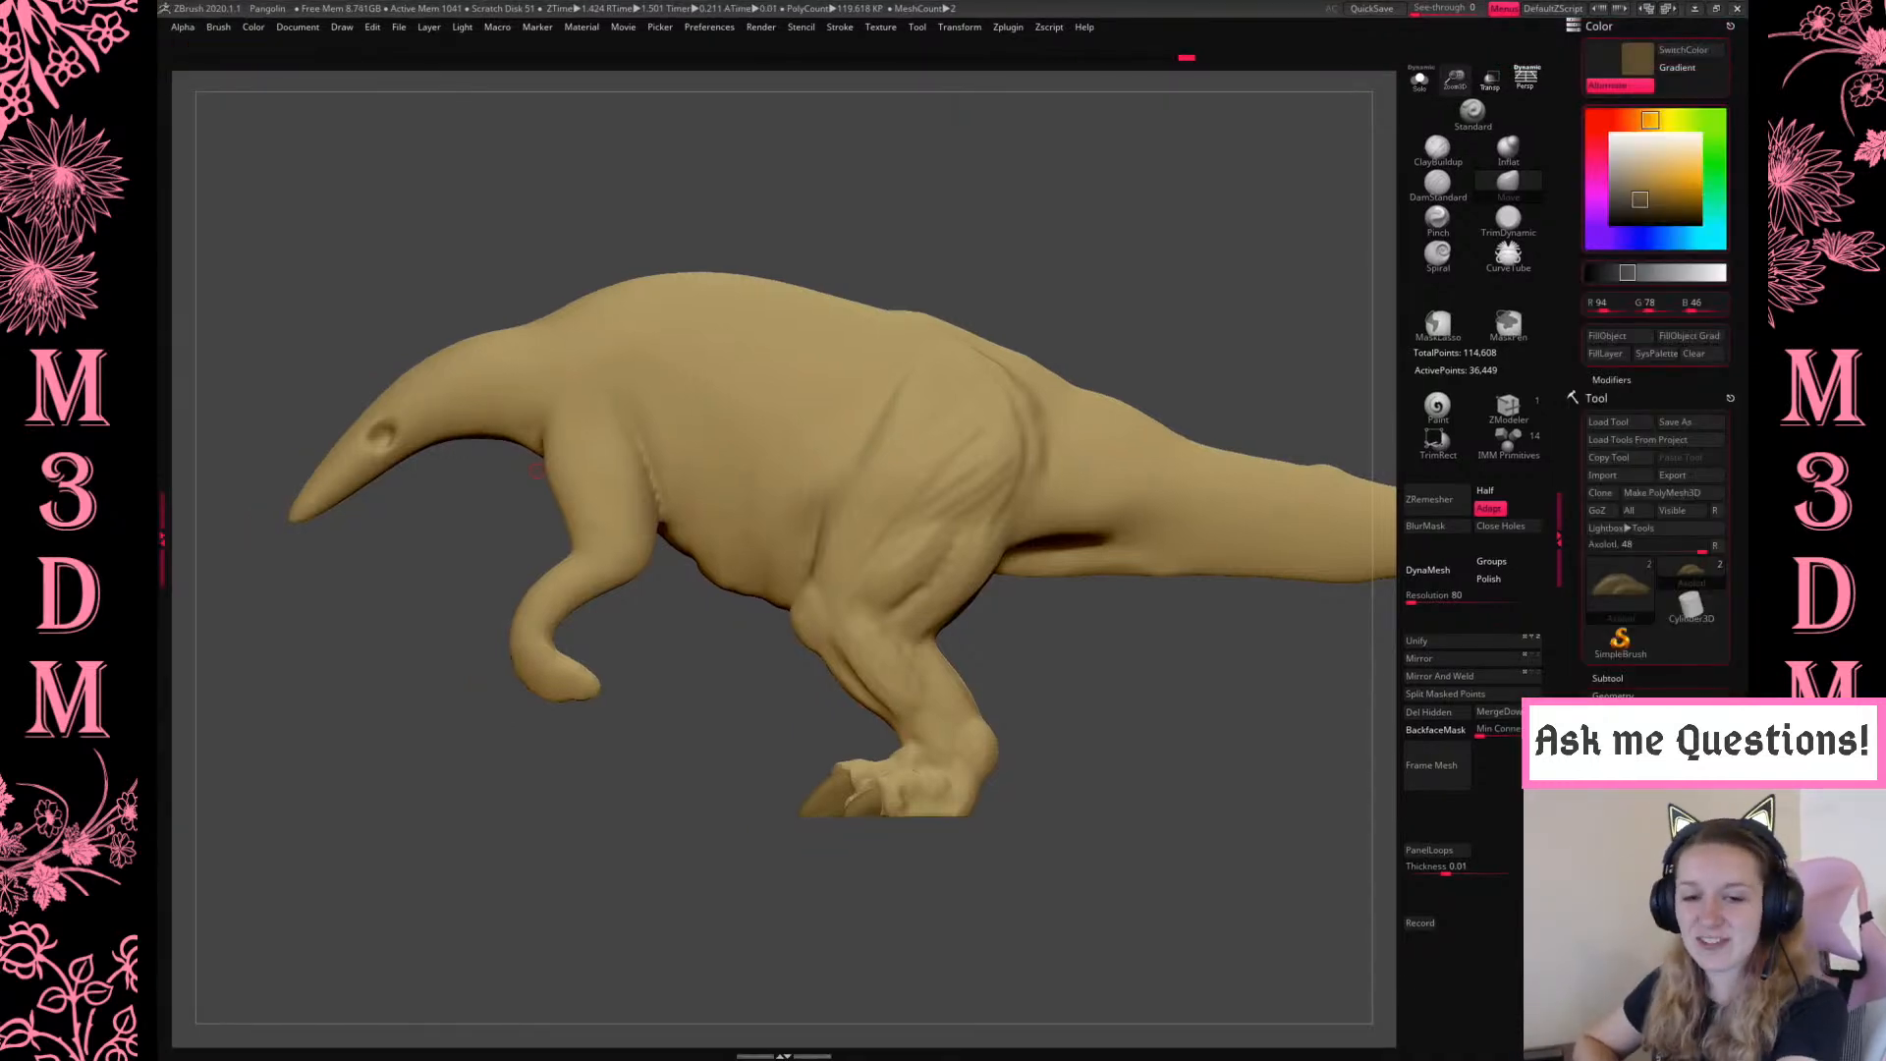
Make the body the active subtool and examine the whole creature's silhouette from the side
{"action": "left_click_drag", "start_coordinate": [1306, 294], "coordinate": [1237, 299]}
{"action": "left_click_drag", "start_coordinate": [1380, 310], "coordinate": [1177, 312], "text": "alt"}
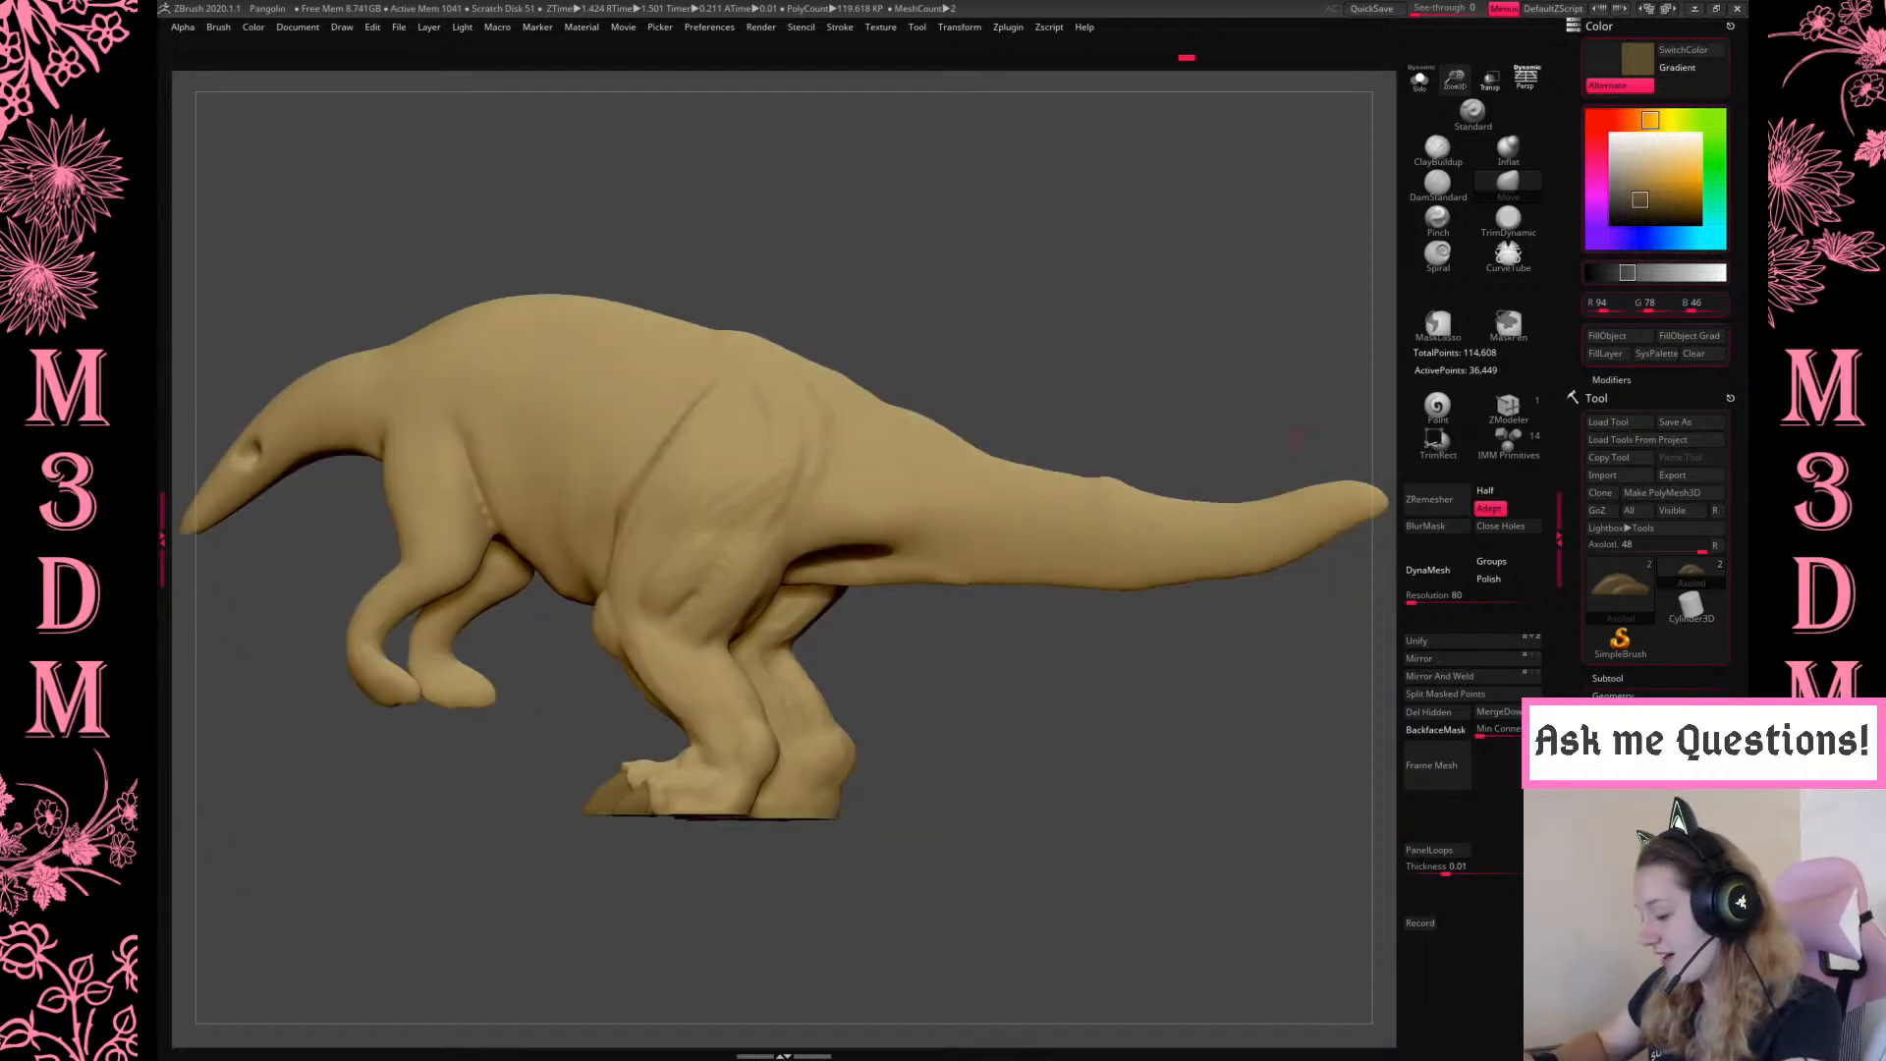
{"action": "left_click_drag", "start_coordinate": [1267, 245], "coordinate": [1326, 232], "text": "shift"}
{"action": "left_click_drag", "start_coordinate": [1448, 63], "coordinate": [1444, 22]}
{"action": "left_click", "coordinate": [946, 600], "text": "alt"}
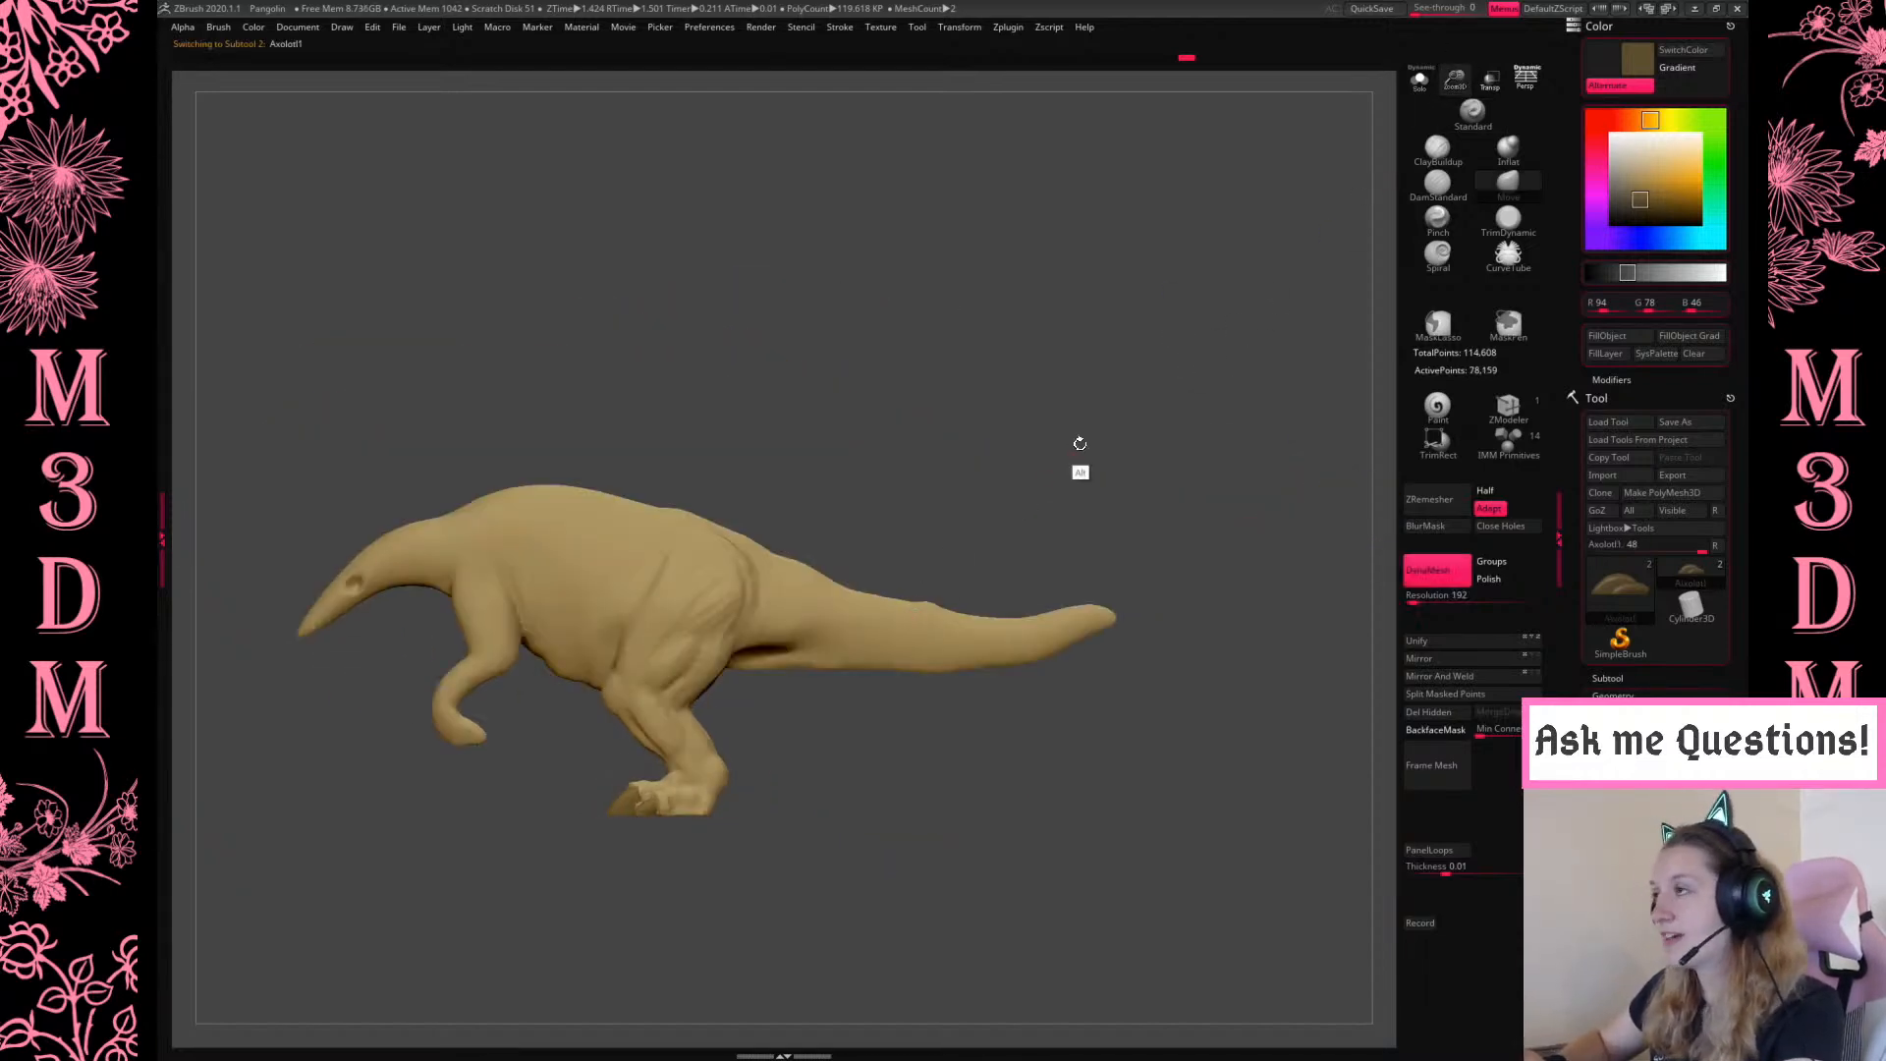
{"action": "left_click_drag", "start_coordinate": [1081, 438], "coordinate": [1139, 415], "text": "alt"}
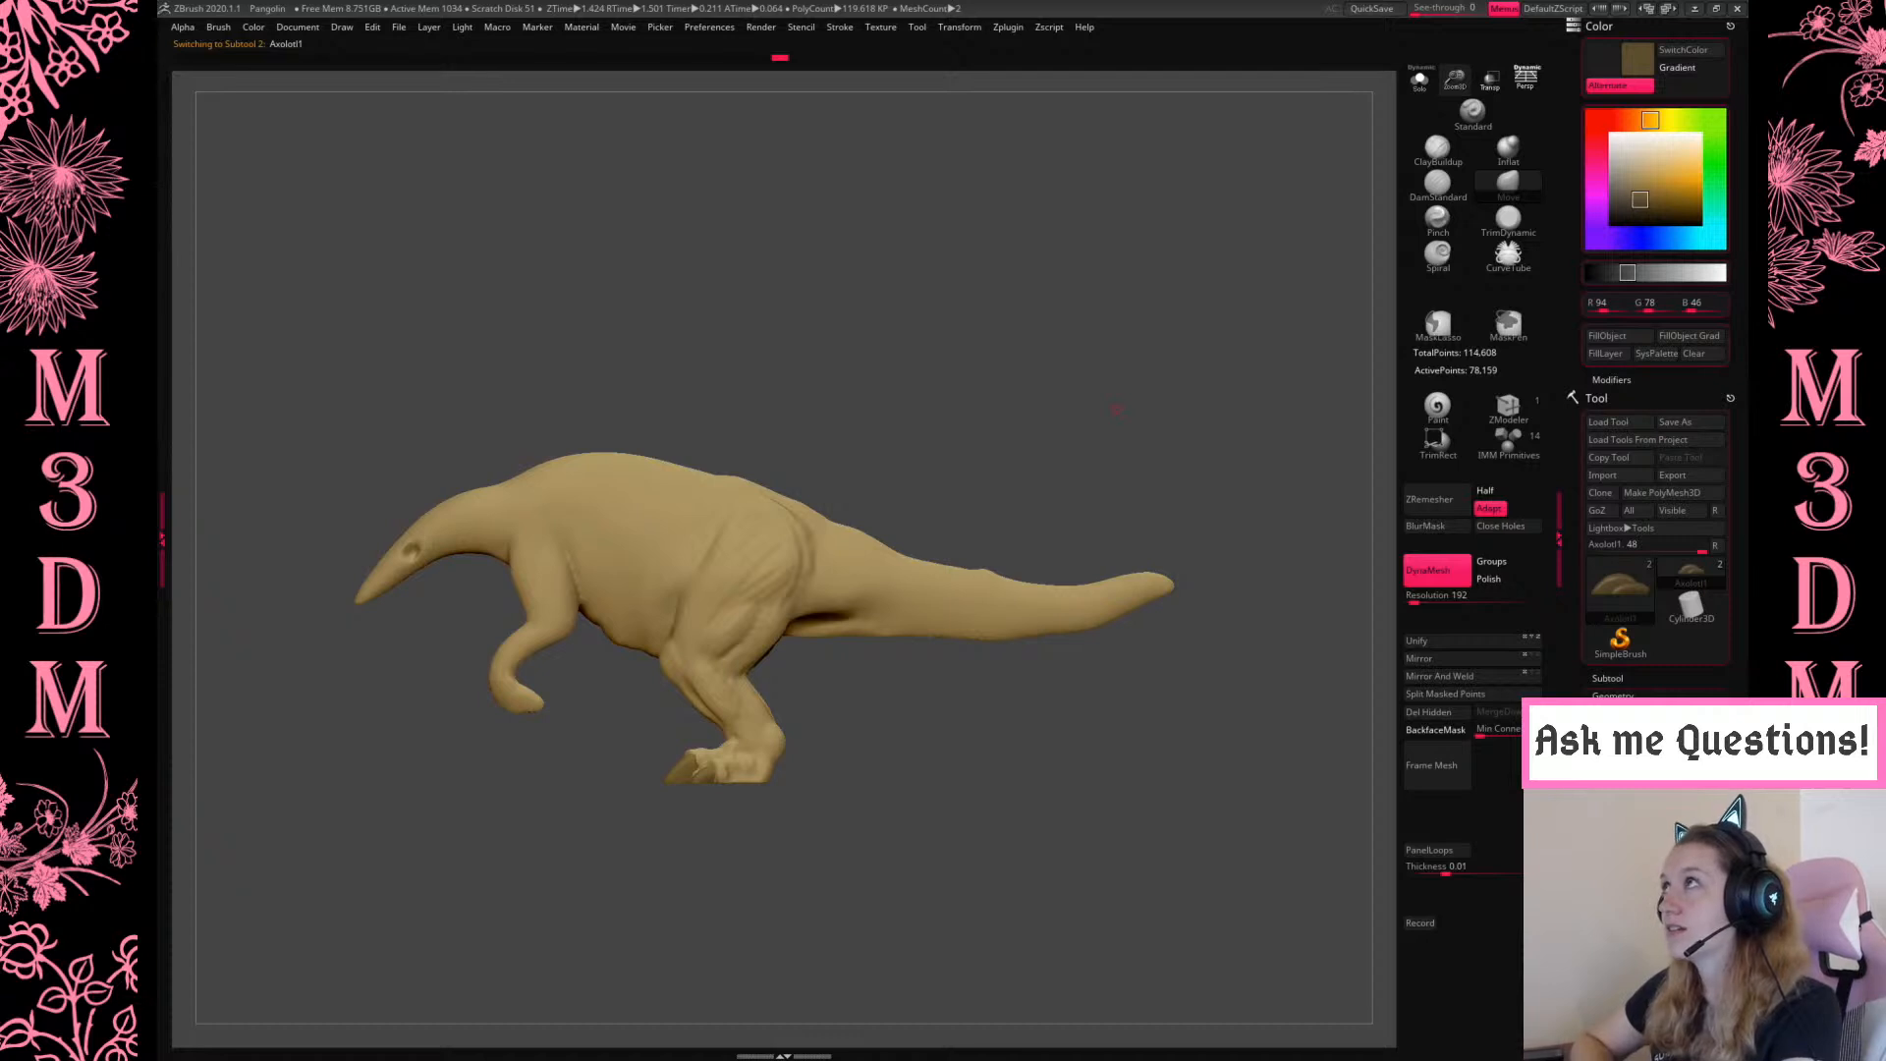
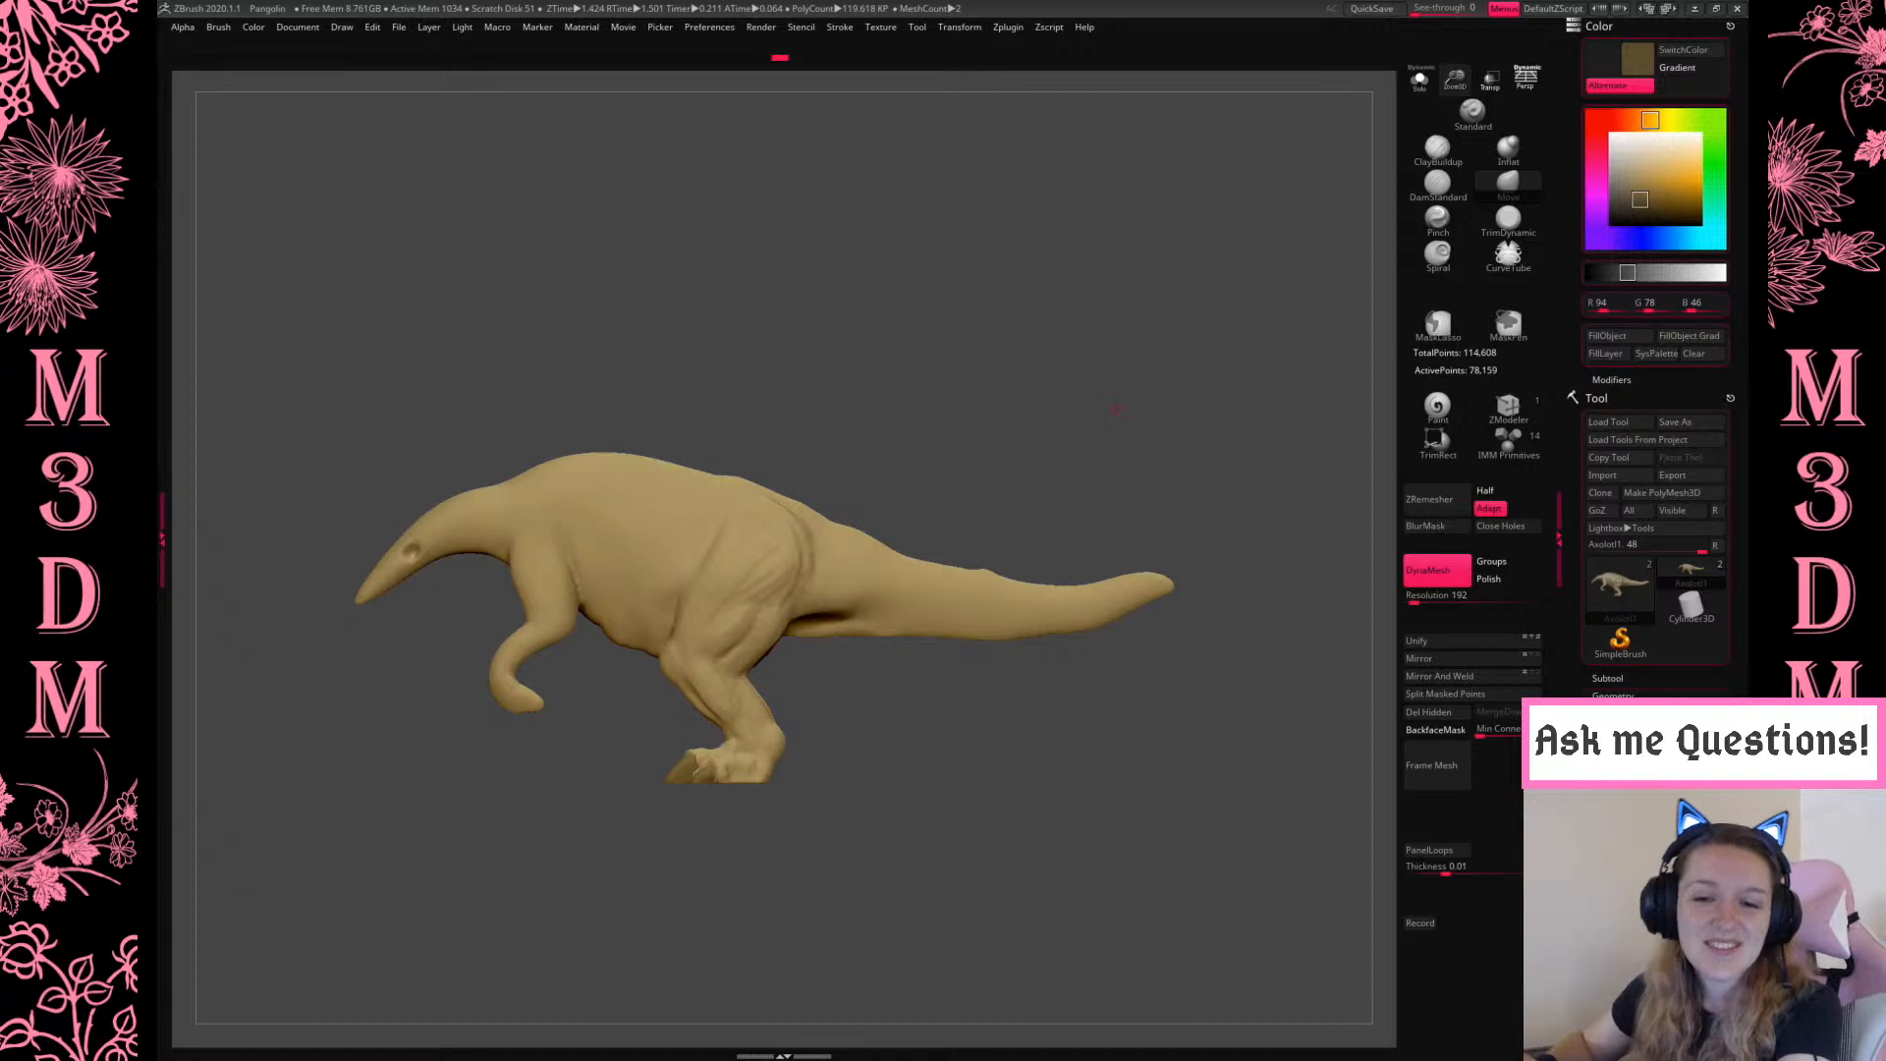
{"action": "left_click_drag", "start_coordinate": [1023, 399], "coordinate": [981, 391], "text": "alt"}
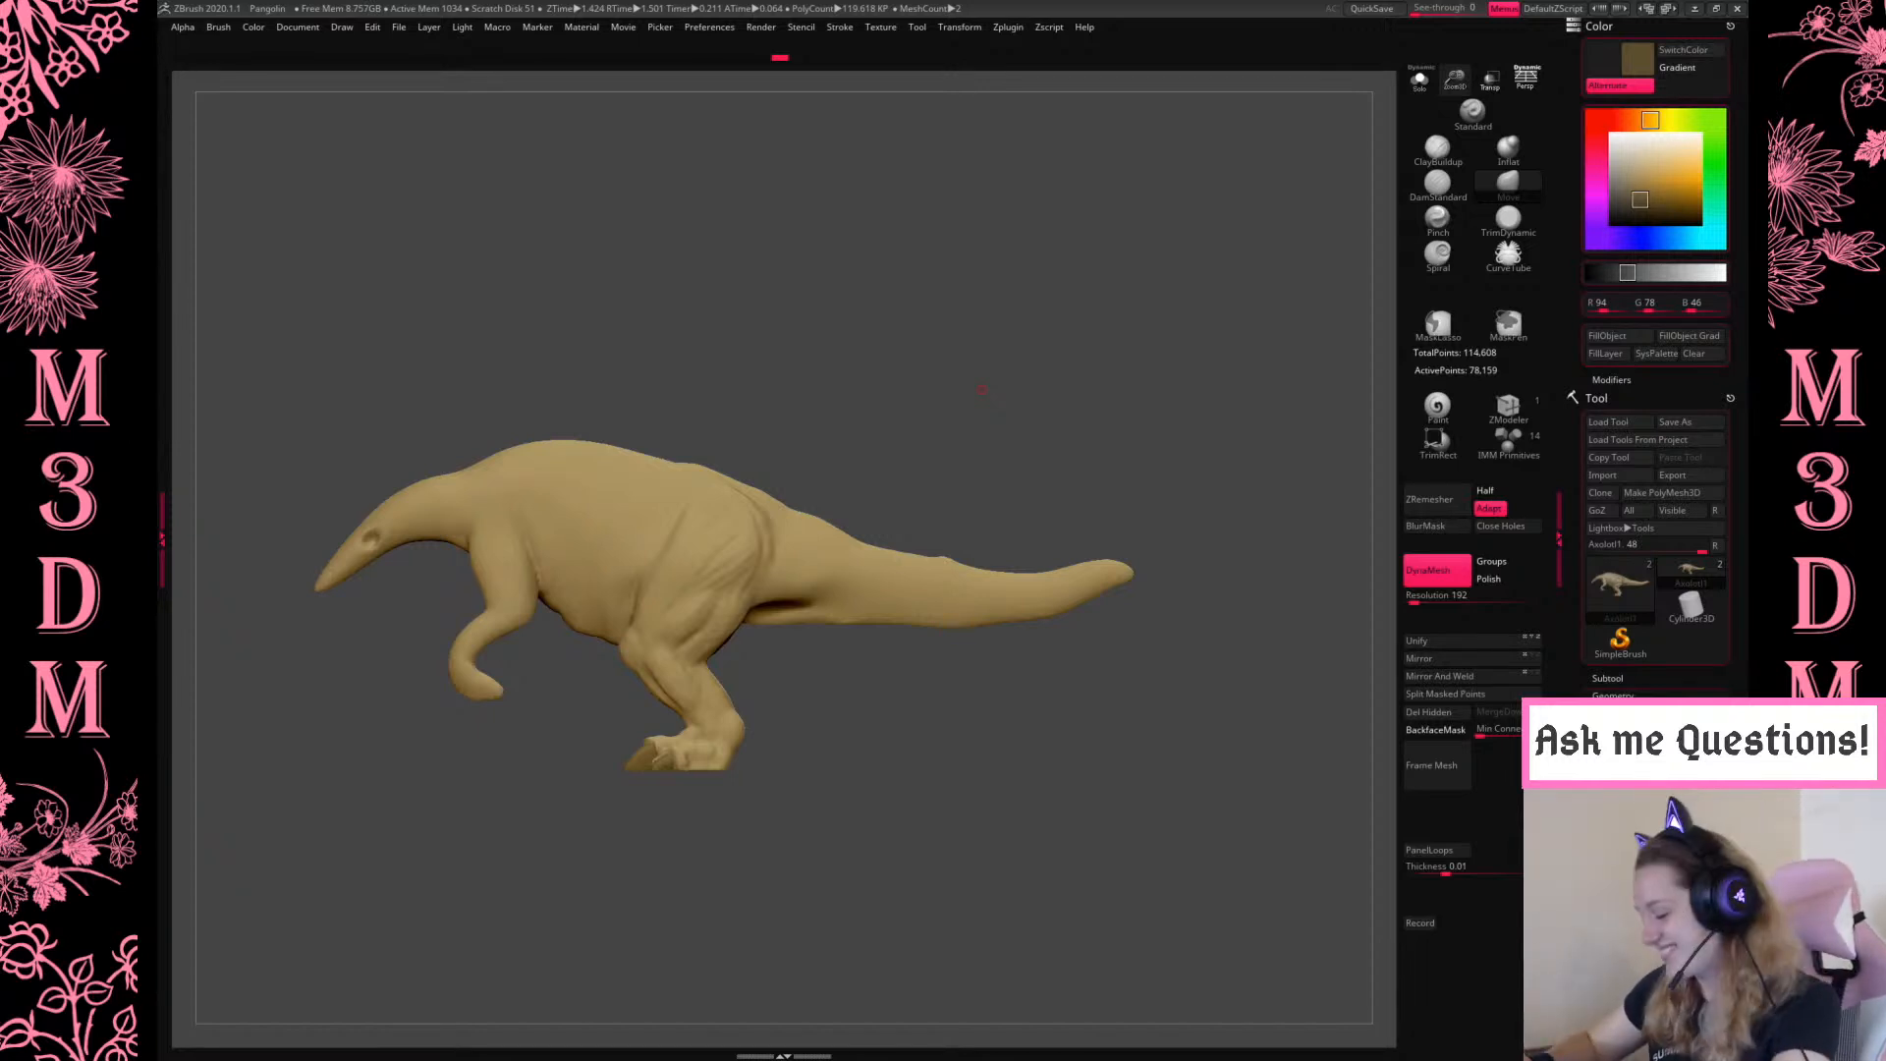
{"action": "left_click_drag", "start_coordinate": [1002, 353], "coordinate": [1200, 438], "text": "alt"}
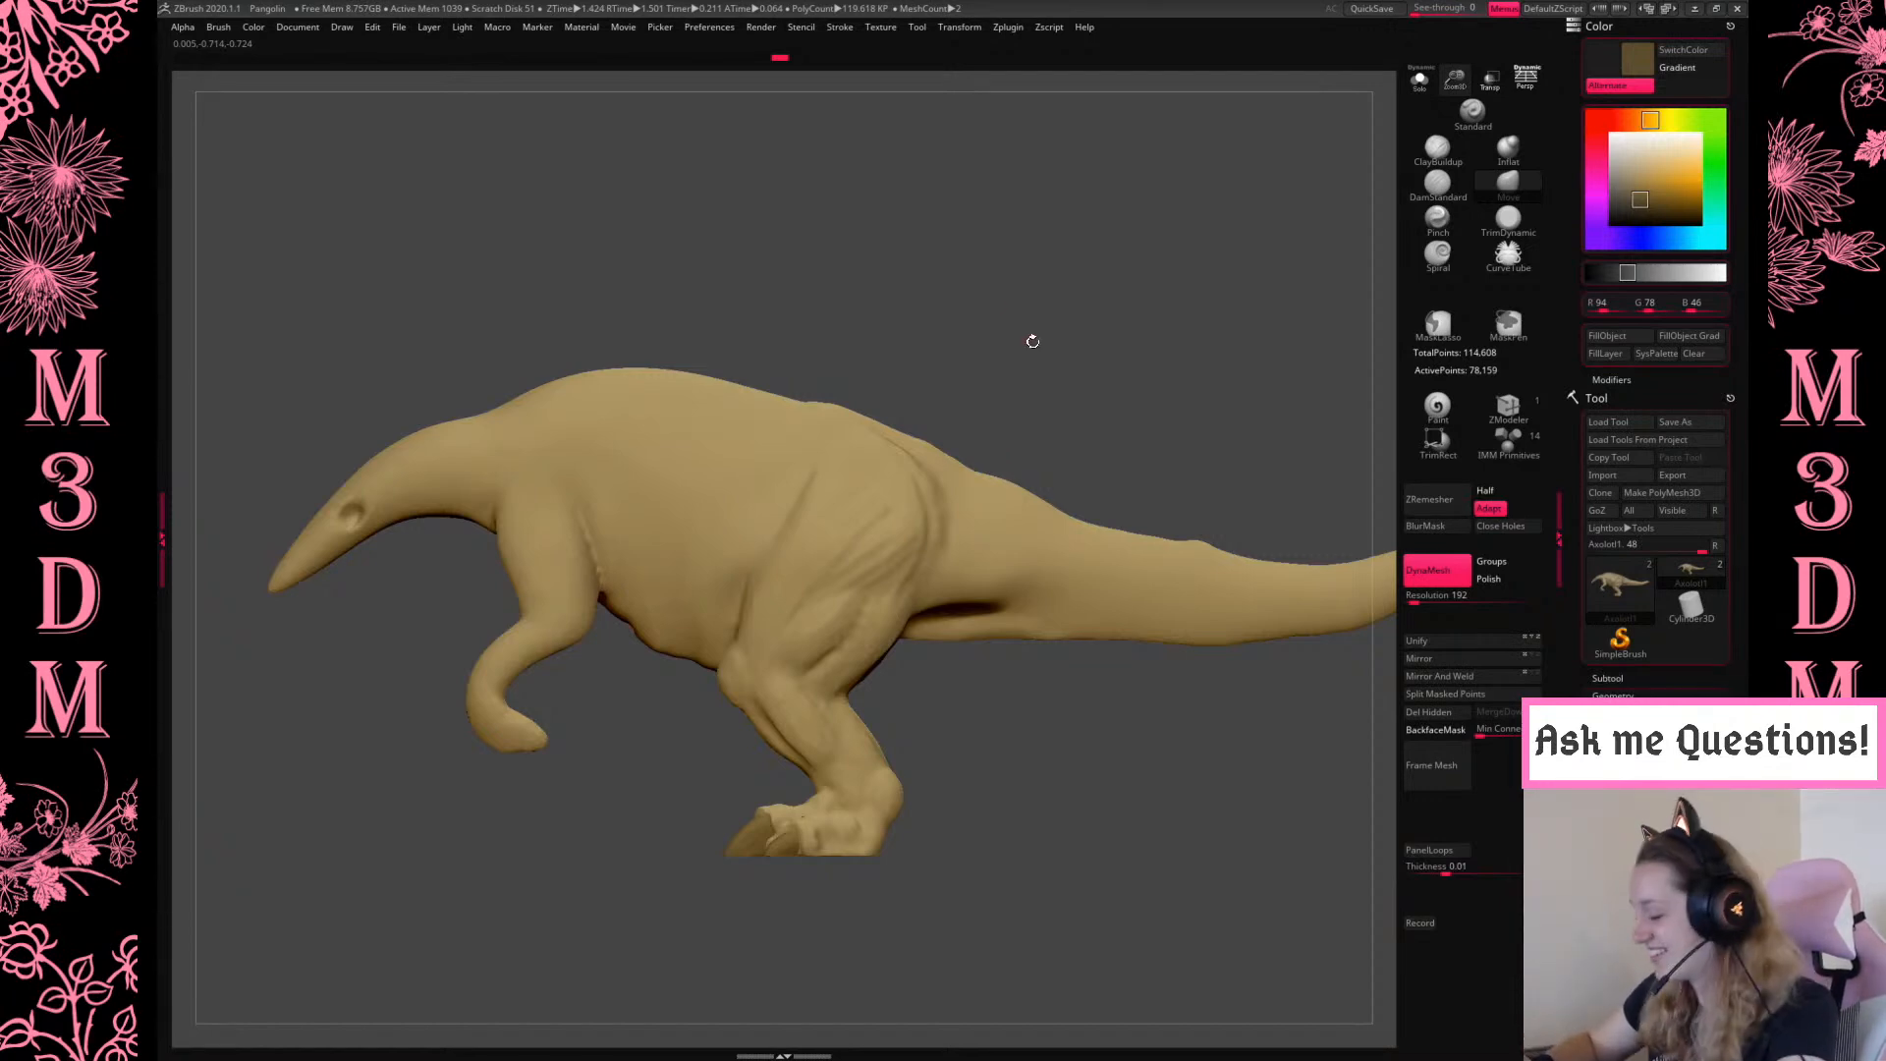
{"action": "key", "text": "f"}
{"action": "right_click", "coordinate": [1087, 304]}
{"action": "mouse_move", "coordinate": [1454, 75]}
{"action": "left_mouse_down"}
{"action": "mouse_move", "coordinate": [1152, 379]}
{"action": "mouse_move", "coordinate": [1185, 412]}
{"action": "left_mouse_up"}
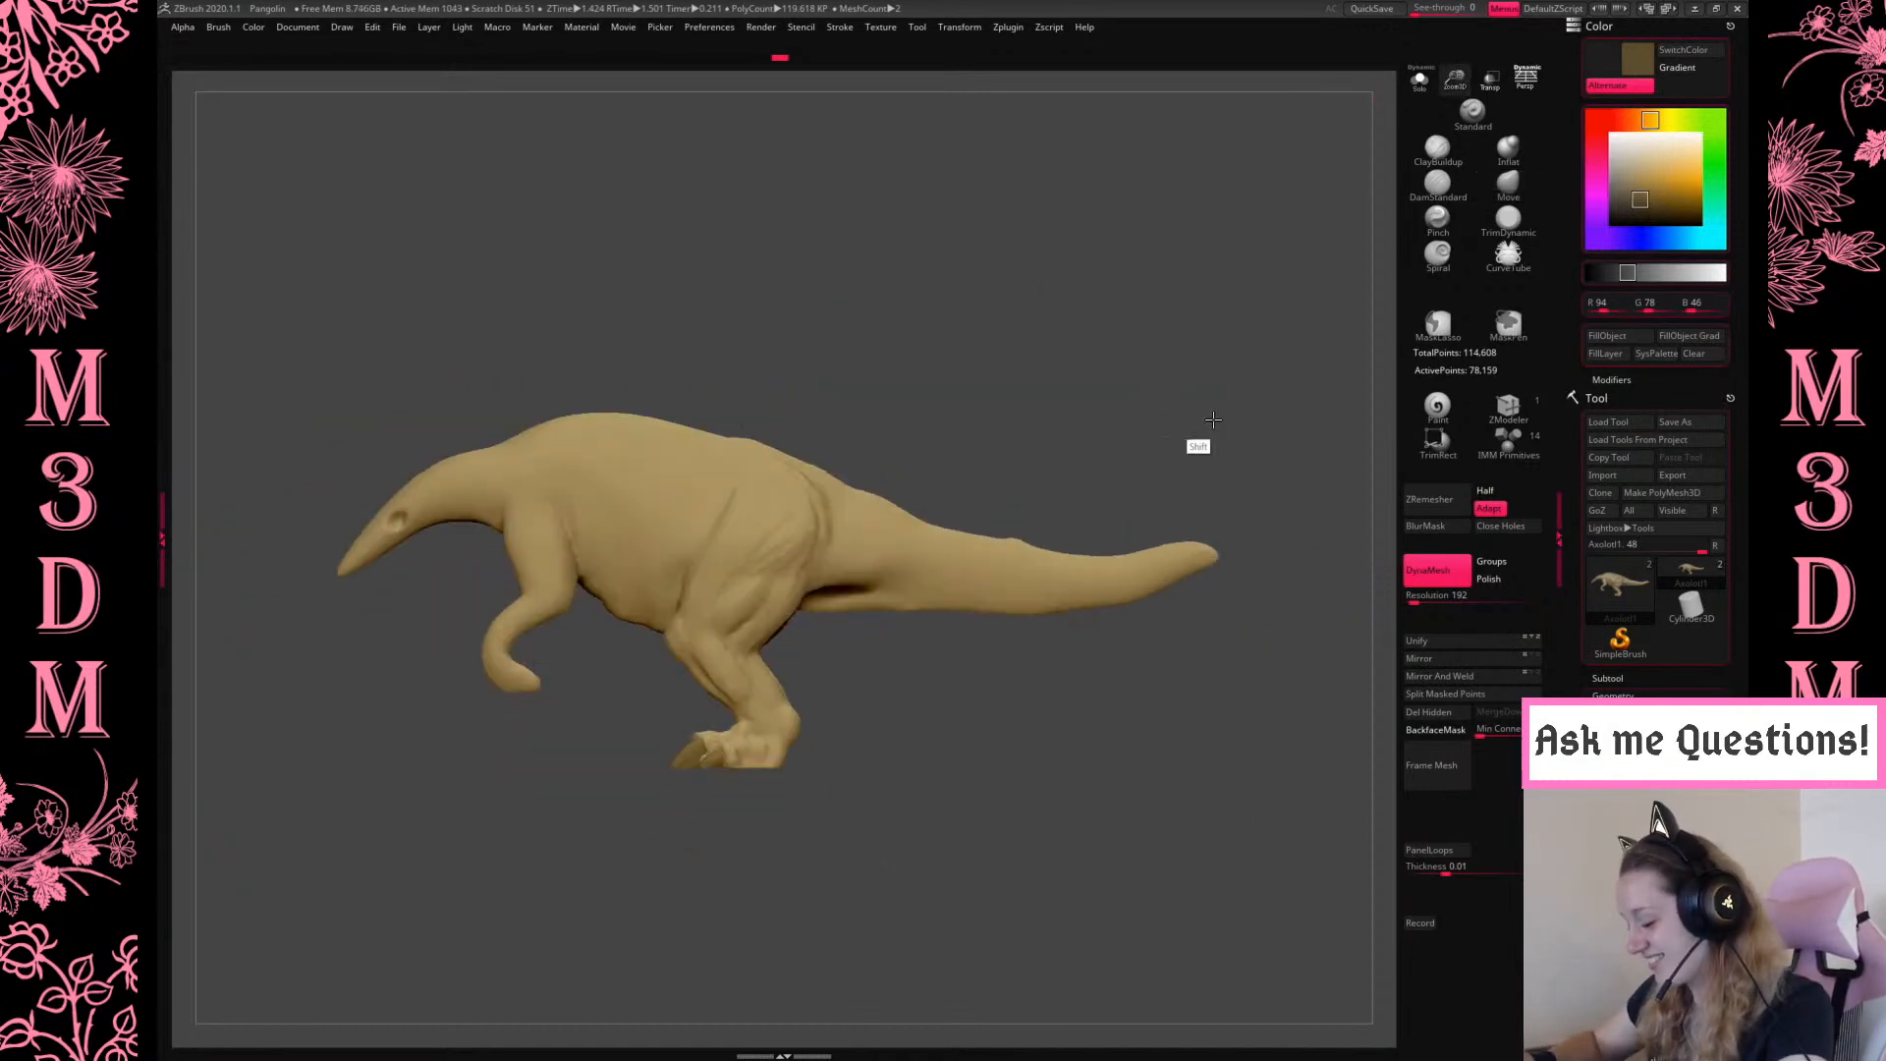
{"action": "left_click_drag", "start_coordinate": [1254, 249], "coordinate": [1249, 162], "text": "shift"}
{"action": "left_click_drag", "start_coordinate": [1454, 79], "coordinate": [1452, 128]}
Build up clay on the underside around the belly and between the hind legs with ClayBuildup
{"action": "left_click", "coordinate": [1437, 150]}
{"action": "mouse_move", "coordinate": [771, 739]}
{"action": "left_mouse_down"}
{"action": "mouse_move", "coordinate": [891, 732]}
{"action": "mouse_move", "coordinate": [891, 698]}
{"action": "mouse_move", "coordinate": [755, 754]}
{"action": "mouse_move", "coordinate": [923, 735]}
{"action": "mouse_move", "coordinate": [985, 754]}
{"action": "mouse_move", "coordinate": [921, 725]}
{"action": "mouse_move", "coordinate": [1130, 715]}
{"action": "left_mouse_up"}
{"action": "right_click", "coordinate": [882, 719]}
{"action": "right_click", "coordinate": [884, 651]}
{"action": "left_click_drag", "start_coordinate": [982, 749], "coordinate": [1127, 720], "text": "shift"}
{"action": "mouse_move", "coordinate": [884, 731]}
{"action": "left_mouse_down"}
{"action": "mouse_move", "coordinate": [1039, 724]}
{"action": "mouse_move", "coordinate": [869, 735]}
{"action": "left_mouse_up"}
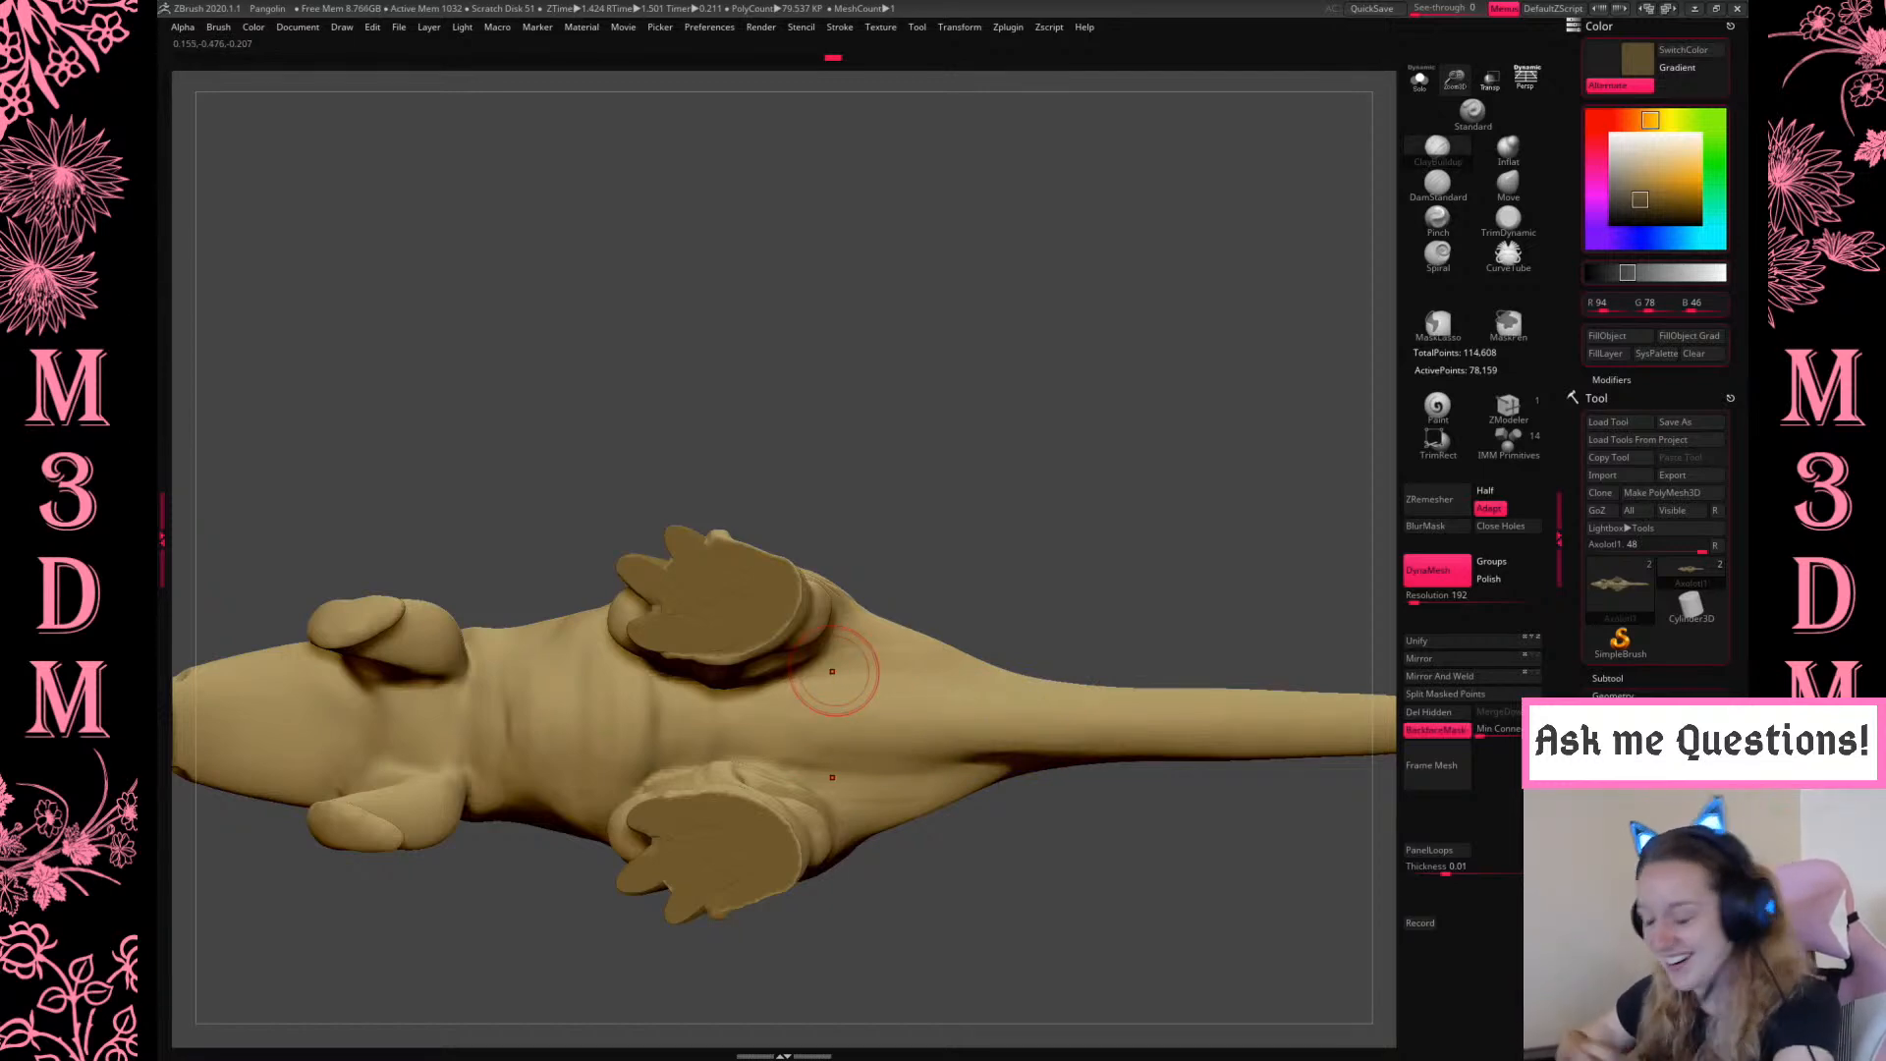
{"action": "mouse_move", "coordinate": [709, 700]}
{"action": "left_mouse_down"}
{"action": "mouse_move", "coordinate": [732, 742]}
{"action": "mouse_move", "coordinate": [707, 708]}
{"action": "mouse_move", "coordinate": [676, 725]}
{"action": "left_mouse_up"}
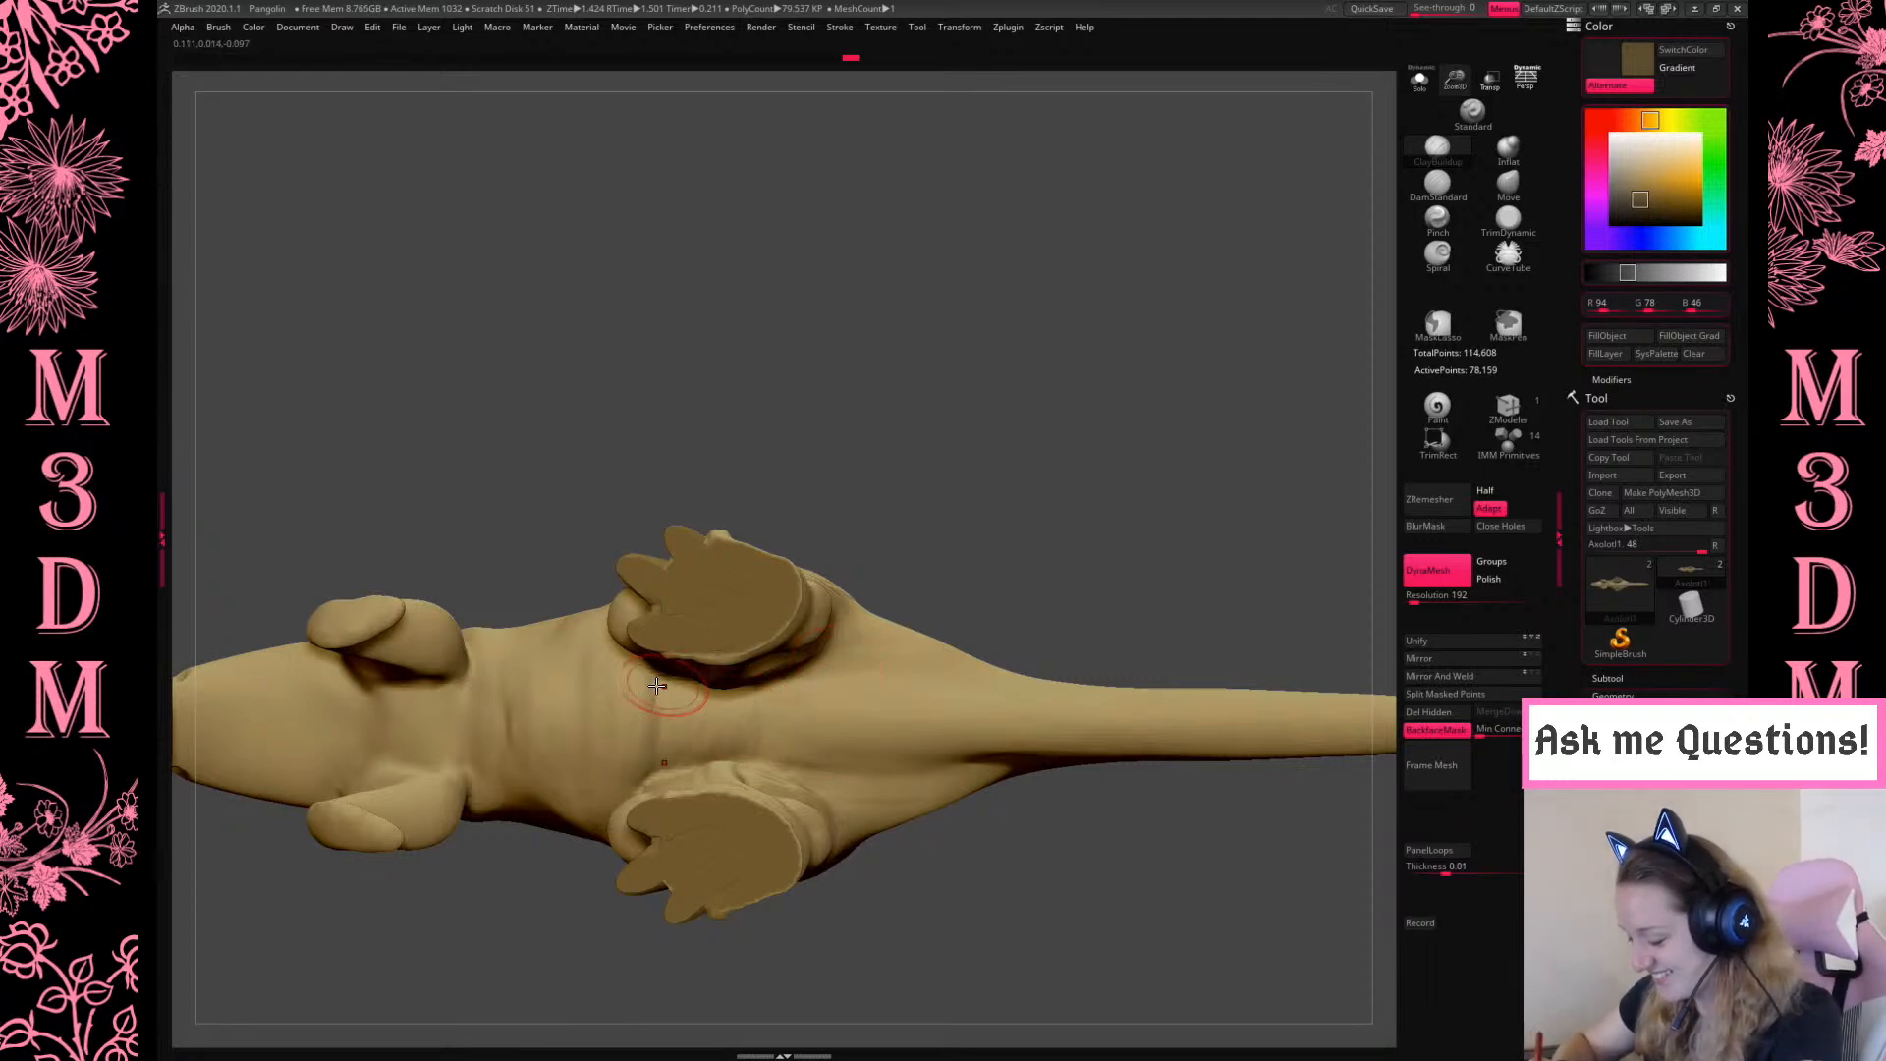
{"action": "mouse_move", "coordinate": [515, 701]}
{"action": "left_mouse_down"}
{"action": "mouse_move", "coordinate": [465, 722]}
{"action": "mouse_move", "coordinate": [407, 712]}
{"action": "mouse_move", "coordinate": [456, 695]}
{"action": "left_mouse_up"}
Try a clay stroke down the shoulder in side view, and undo it
{"action": "left_click_drag", "start_coordinate": [1012, 383], "coordinate": [1051, 590]}
{"action": "left_click_drag", "start_coordinate": [1085, 353], "coordinate": [1056, 707], "text": "shift"}
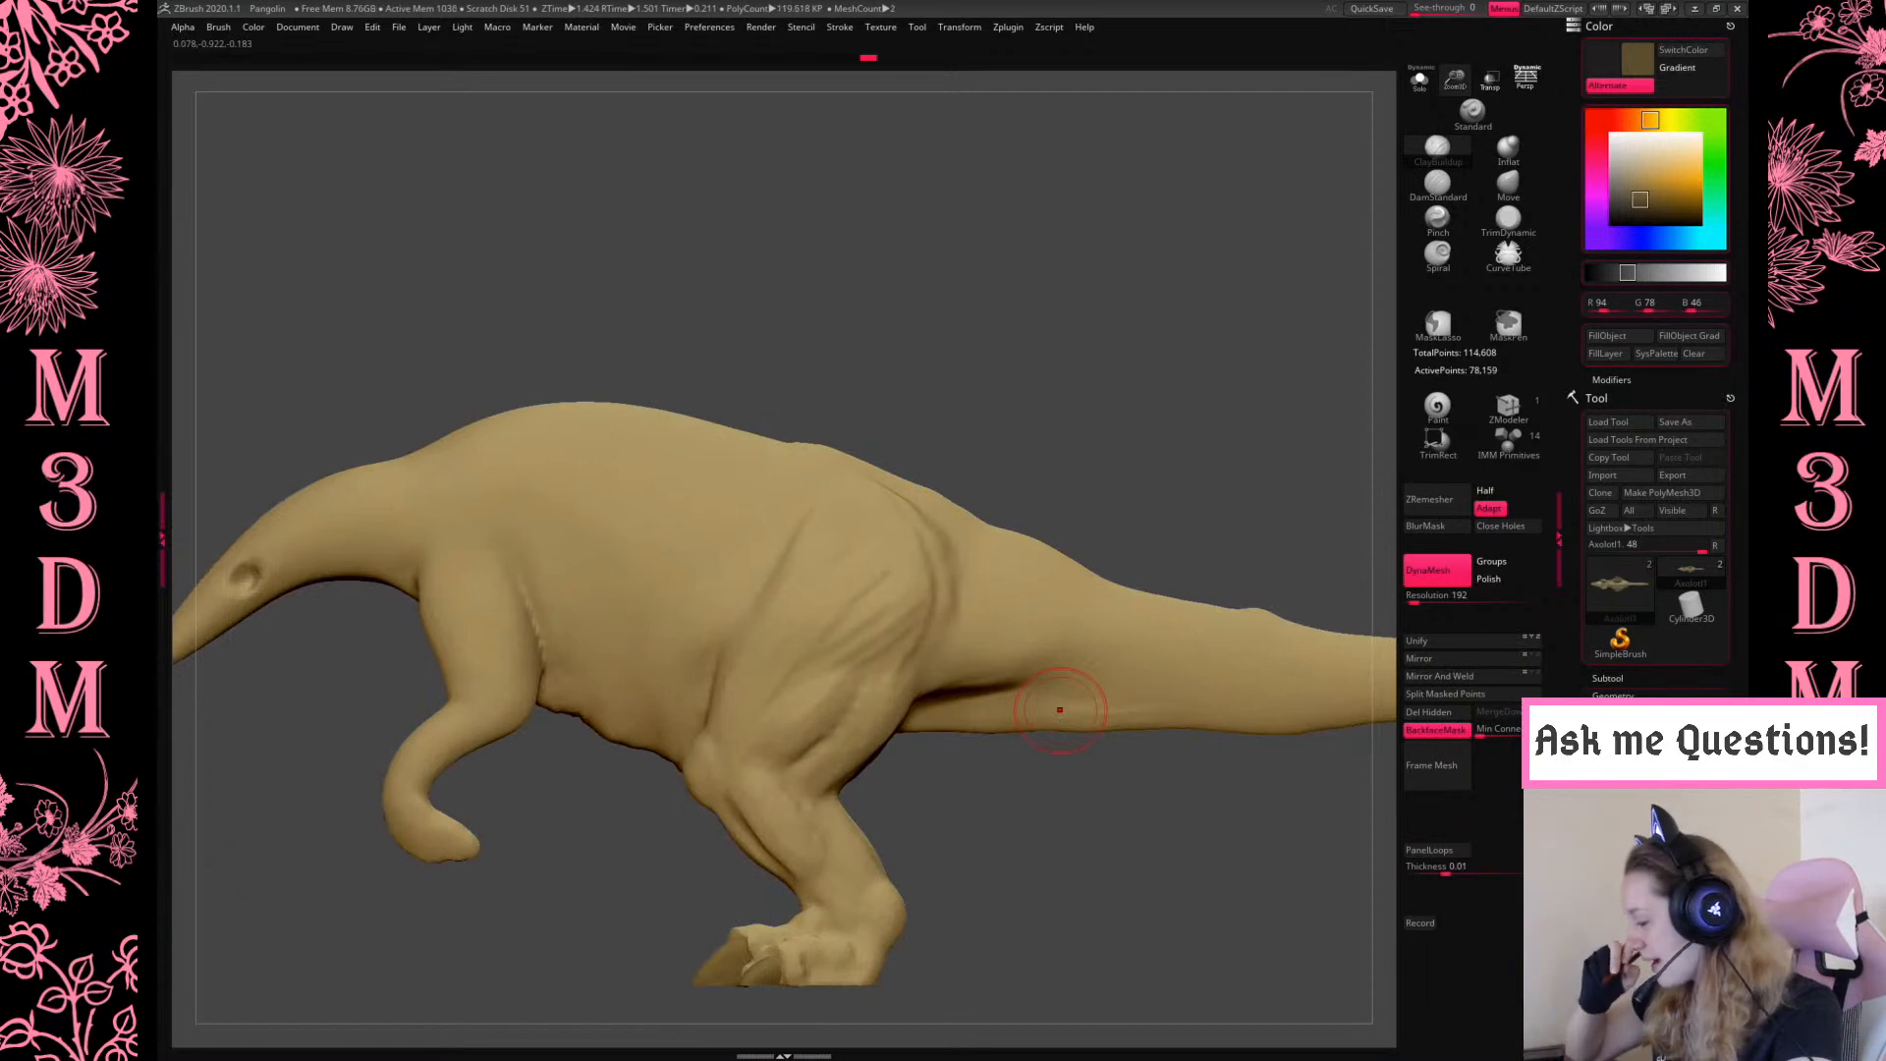
{"action": "left_click_drag", "start_coordinate": [1455, 79], "coordinate": [1451, 20]}
{"action": "left_click_drag", "start_coordinate": [1223, 433], "coordinate": [1326, 388], "text": "alt"}
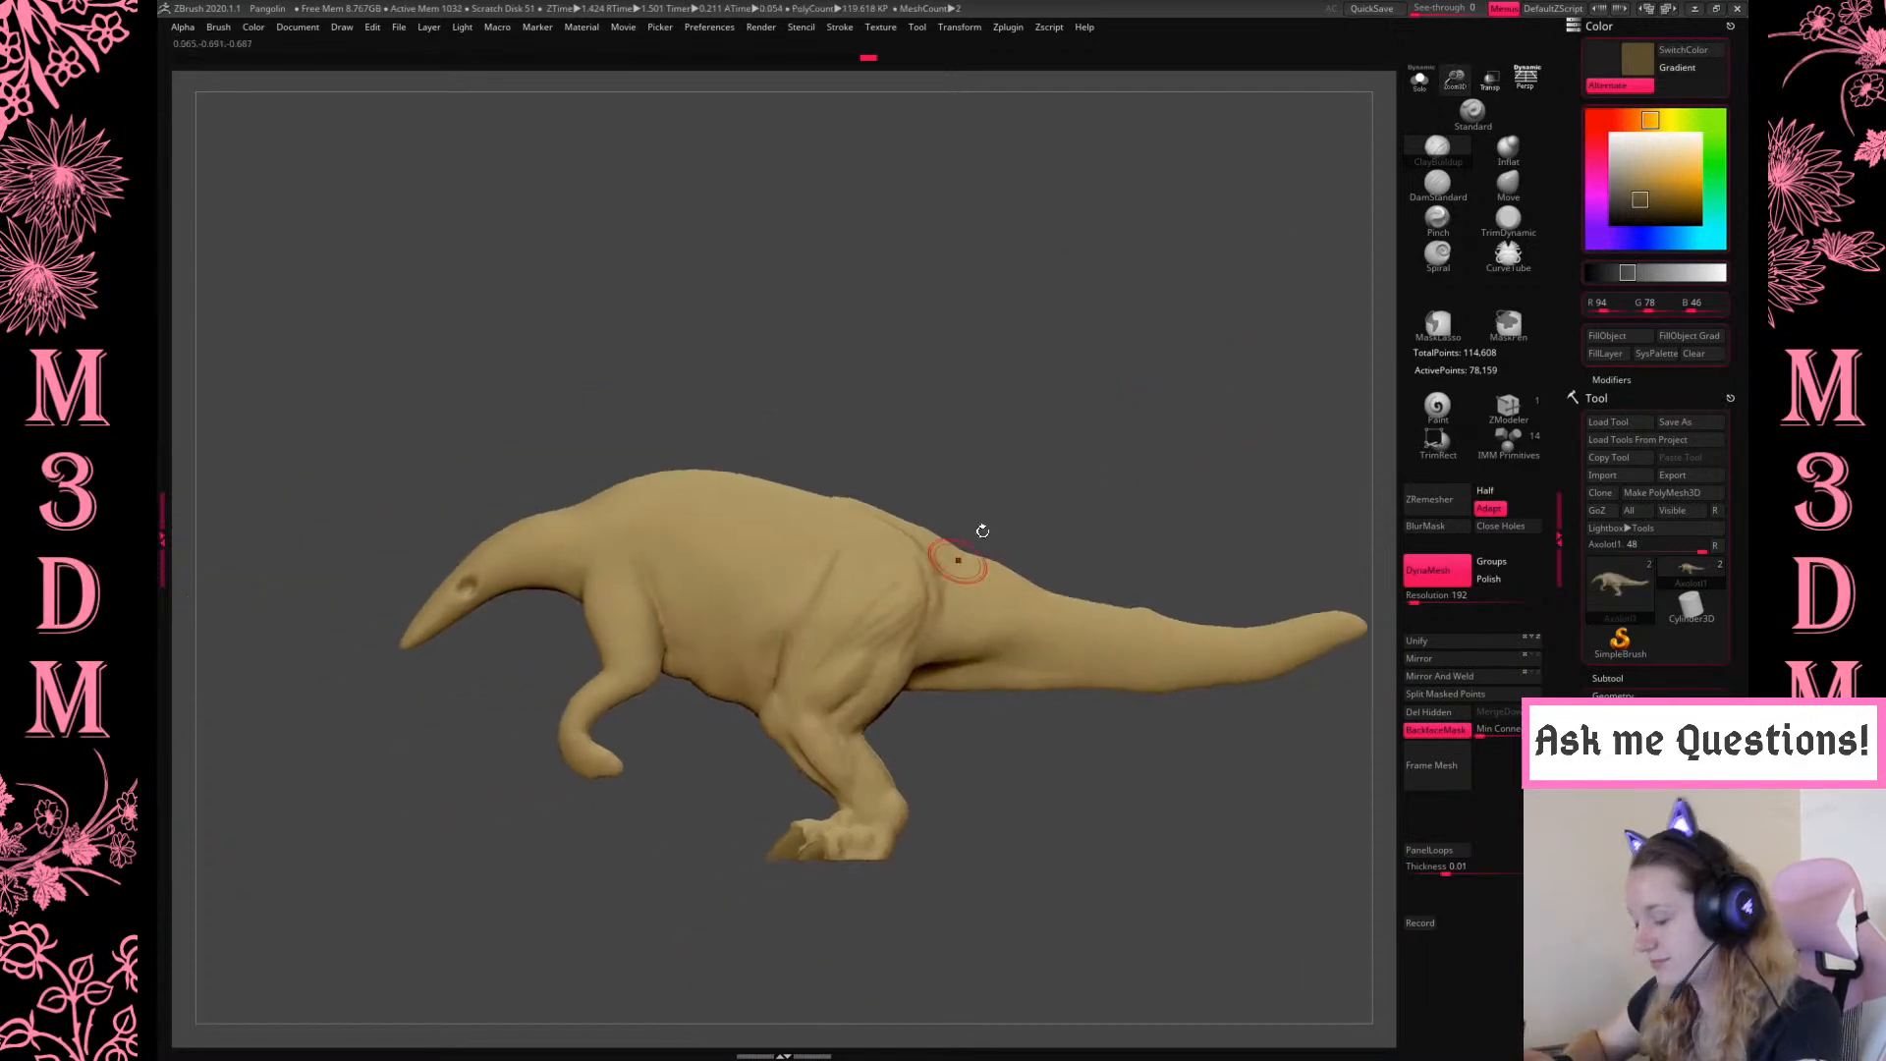
{"action": "left_click_drag", "start_coordinate": [1131, 403], "coordinate": [1188, 346], "text": "alt"}
{"action": "left_click_drag", "start_coordinate": [1455, 78], "coordinate": [1452, 162]}
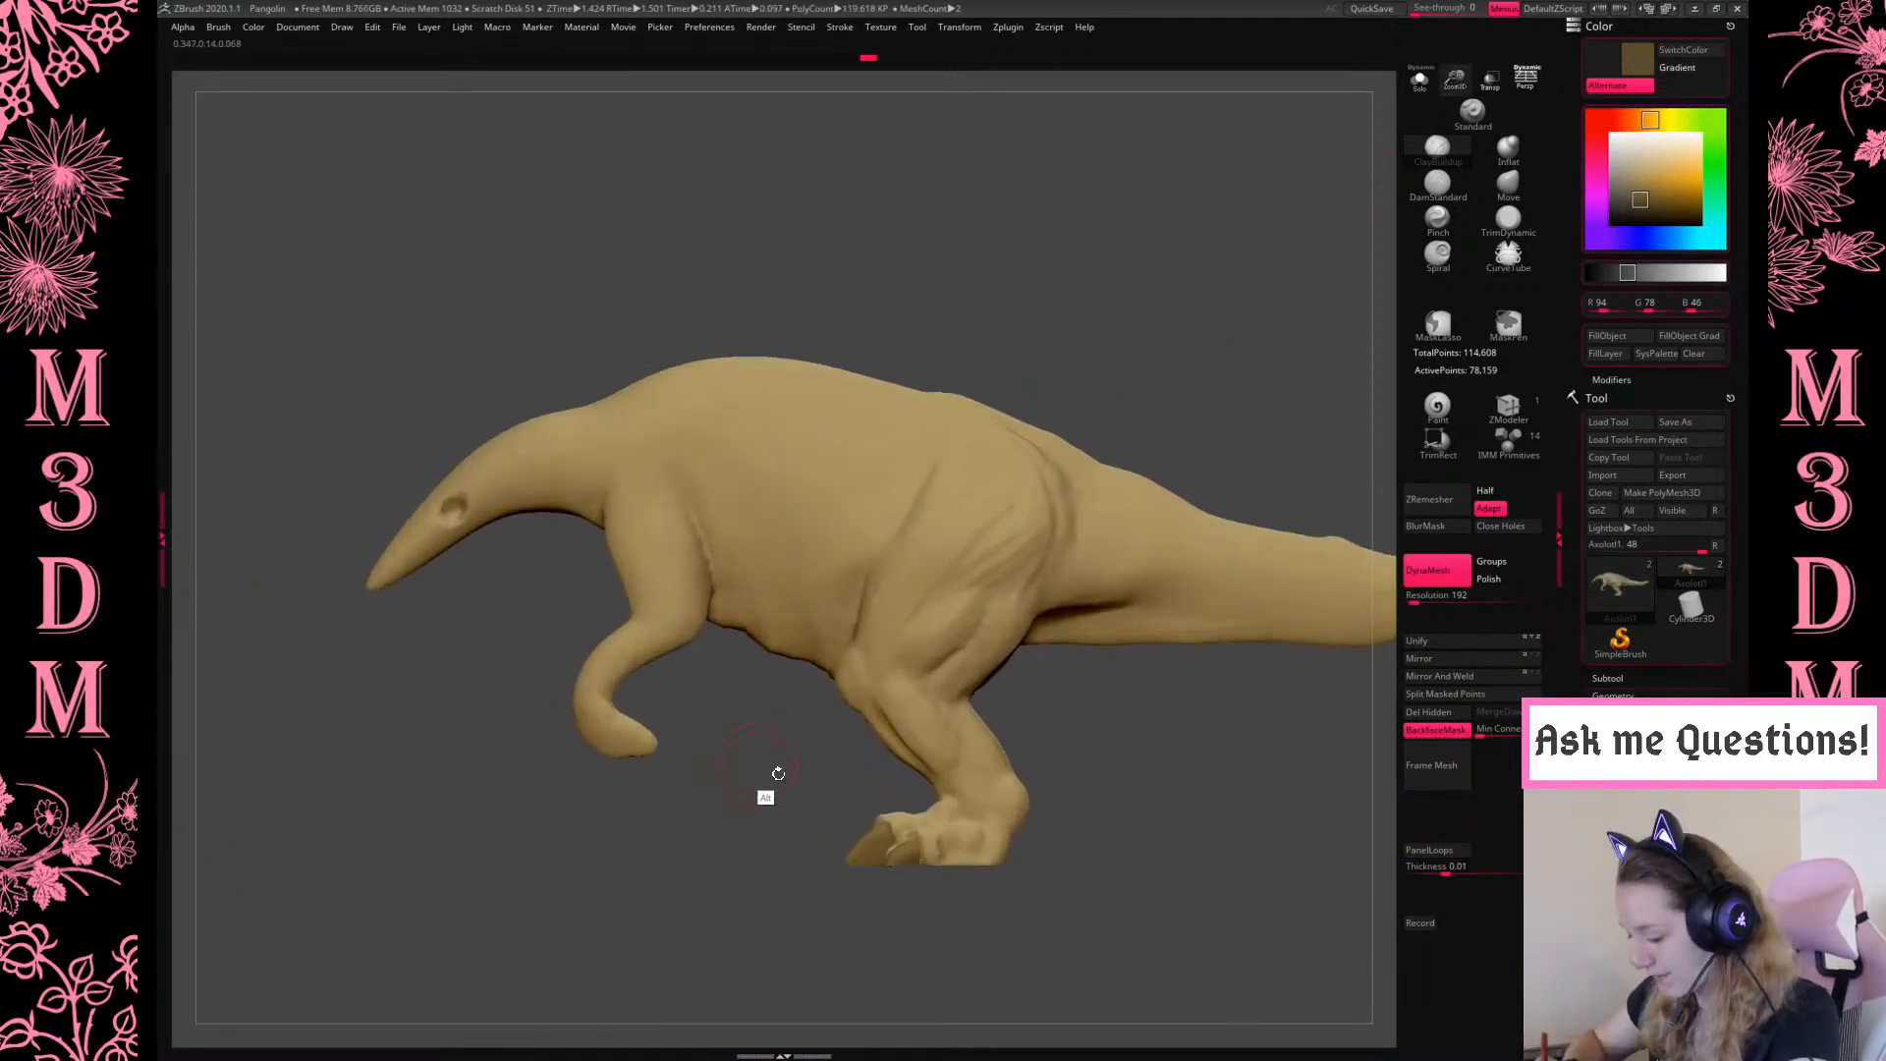
{"action": "left_click_drag", "start_coordinate": [757, 762], "coordinate": [821, 799], "text": "alt"}
{"action": "mouse_move", "coordinate": [725, 525]}
{"action": "left_mouse_down"}
{"action": "mouse_move", "coordinate": [738, 566]}
{"action": "mouse_move", "coordinate": [762, 539]}
{"action": "left_mouse_up"}
{"action": "key", "text": "ctrl+z"}
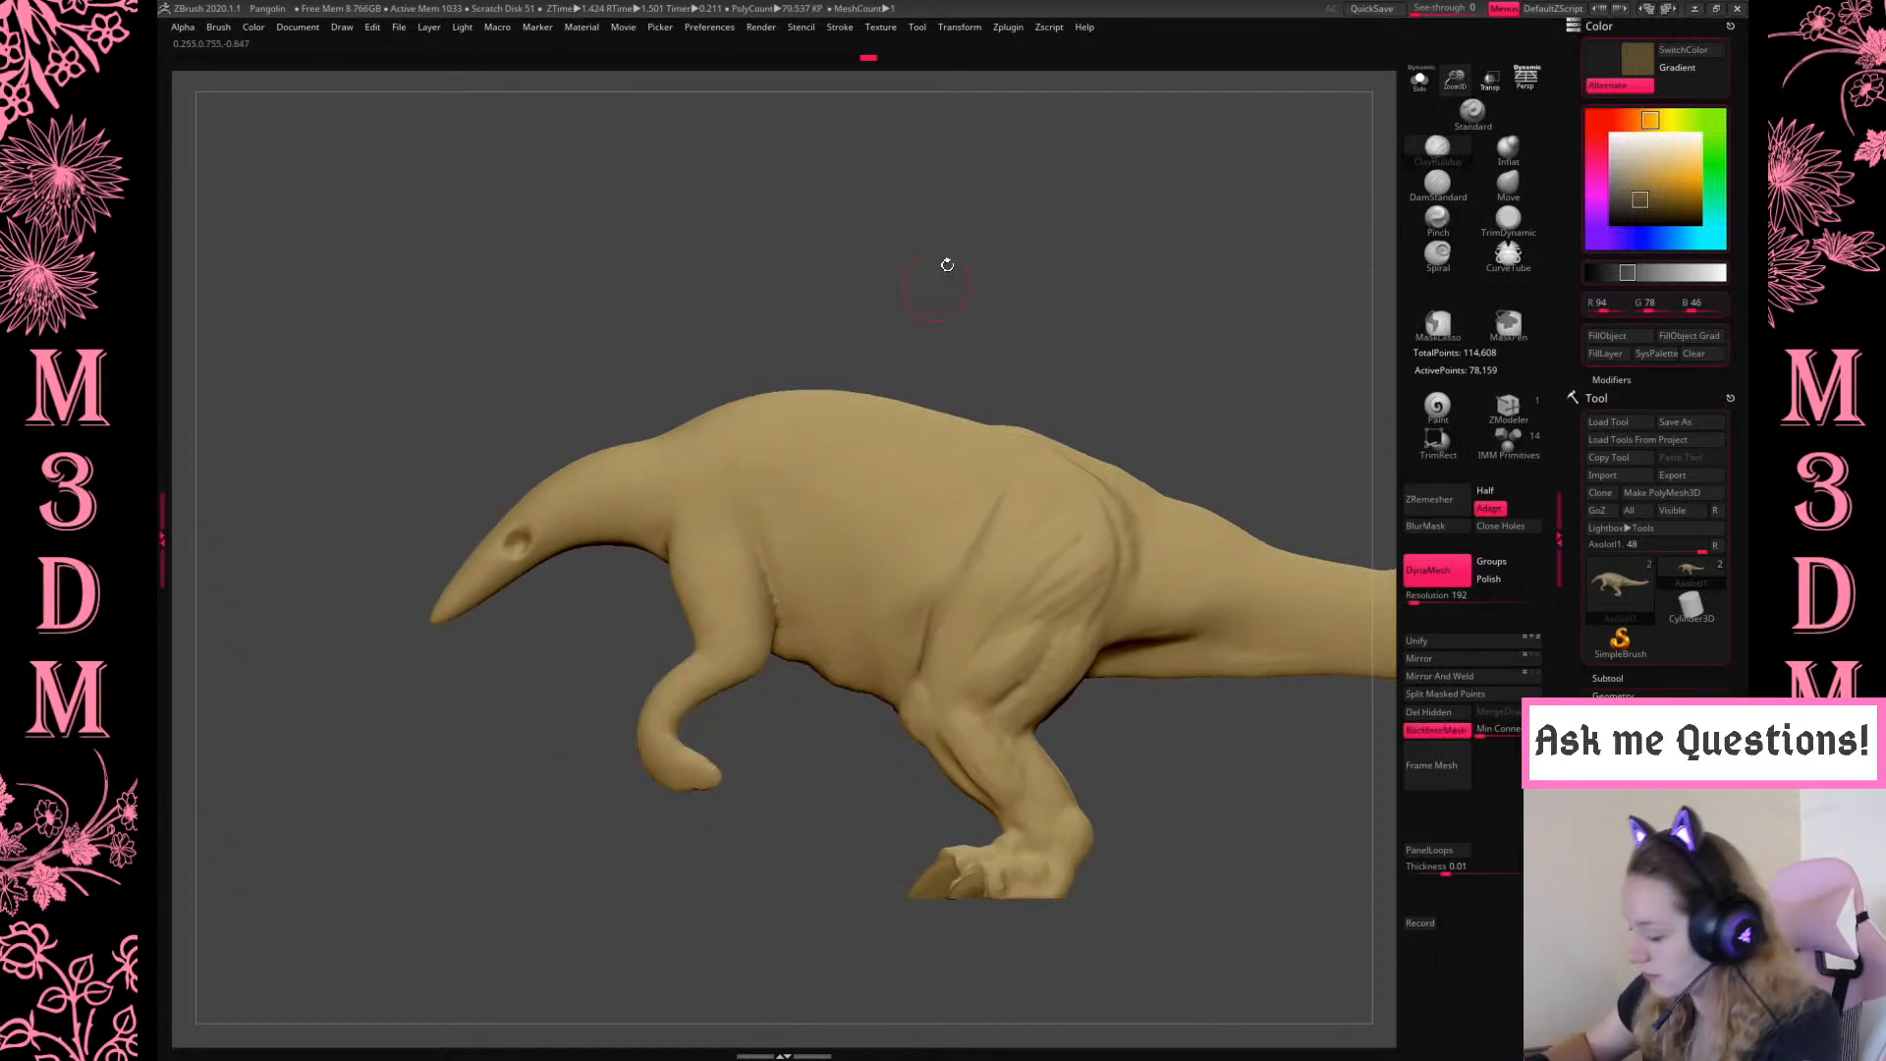
Build up the shoulder blade and the shoulder muscle above the front leg with ClayBuildup
{"action": "left_click_drag", "start_coordinate": [939, 274], "coordinate": [966, 317]}
{"action": "left_click_drag", "start_coordinate": [737, 425], "coordinate": [782, 455]}
{"action": "mouse_move", "coordinate": [1086, 282]}
{"action": "left_mouse_down", "text": "shift"}
{"action": "mouse_move", "coordinate": [1193, 255]}
{"action": "mouse_move", "coordinate": [1073, 337]}
{"action": "left_mouse_up", "text": "shift"}
{"action": "left_click_drag", "start_coordinate": [714, 509], "coordinate": [751, 452]}
{"action": "mouse_move", "coordinate": [1015, 312]}
{"action": "left_mouse_down"}
{"action": "mouse_move", "coordinate": [823, 457]}
{"action": "mouse_move", "coordinate": [683, 496]}
{"action": "mouse_move", "coordinate": [673, 557]}
{"action": "left_mouse_up"}
{"action": "left_click_drag", "start_coordinate": [725, 448], "coordinate": [694, 549]}
{"action": "left_click_drag", "start_coordinate": [932, 273], "coordinate": [957, 285], "text": "shift"}
{"action": "mouse_move", "coordinate": [786, 447]}
{"action": "left_mouse_down"}
{"action": "mouse_move", "coordinate": [715, 486]}
{"action": "mouse_move", "coordinate": [694, 552]}
{"action": "left_mouse_up"}
{"action": "left_click_drag", "start_coordinate": [715, 446], "coordinate": [702, 539]}
Extend the clay strokes from the shoulder down onto the front of the upper arm
{"action": "left_click_drag", "start_coordinate": [786, 324], "coordinate": [938, 375]}
{"action": "mouse_move", "coordinate": [703, 491]}
{"action": "left_mouse_down"}
{"action": "mouse_move", "coordinate": [686, 567]}
{"action": "mouse_move", "coordinate": [678, 462]}
{"action": "mouse_move", "coordinate": [699, 511]}
{"action": "left_mouse_up"}
{"action": "mouse_move", "coordinate": [908, 329]}
{"action": "left_mouse_down"}
{"action": "mouse_move", "coordinate": [1040, 291]}
{"action": "mouse_move", "coordinate": [1017, 291]}
{"action": "left_mouse_up"}
{"action": "mouse_move", "coordinate": [680, 542]}
{"action": "left_mouse_down"}
{"action": "mouse_move", "coordinate": [679, 622]}
{"action": "mouse_move", "coordinate": [654, 633]}
{"action": "mouse_move", "coordinate": [669, 613]}
{"action": "left_mouse_up"}
{"action": "left_click_drag", "start_coordinate": [897, 438], "coordinate": [678, 422]}
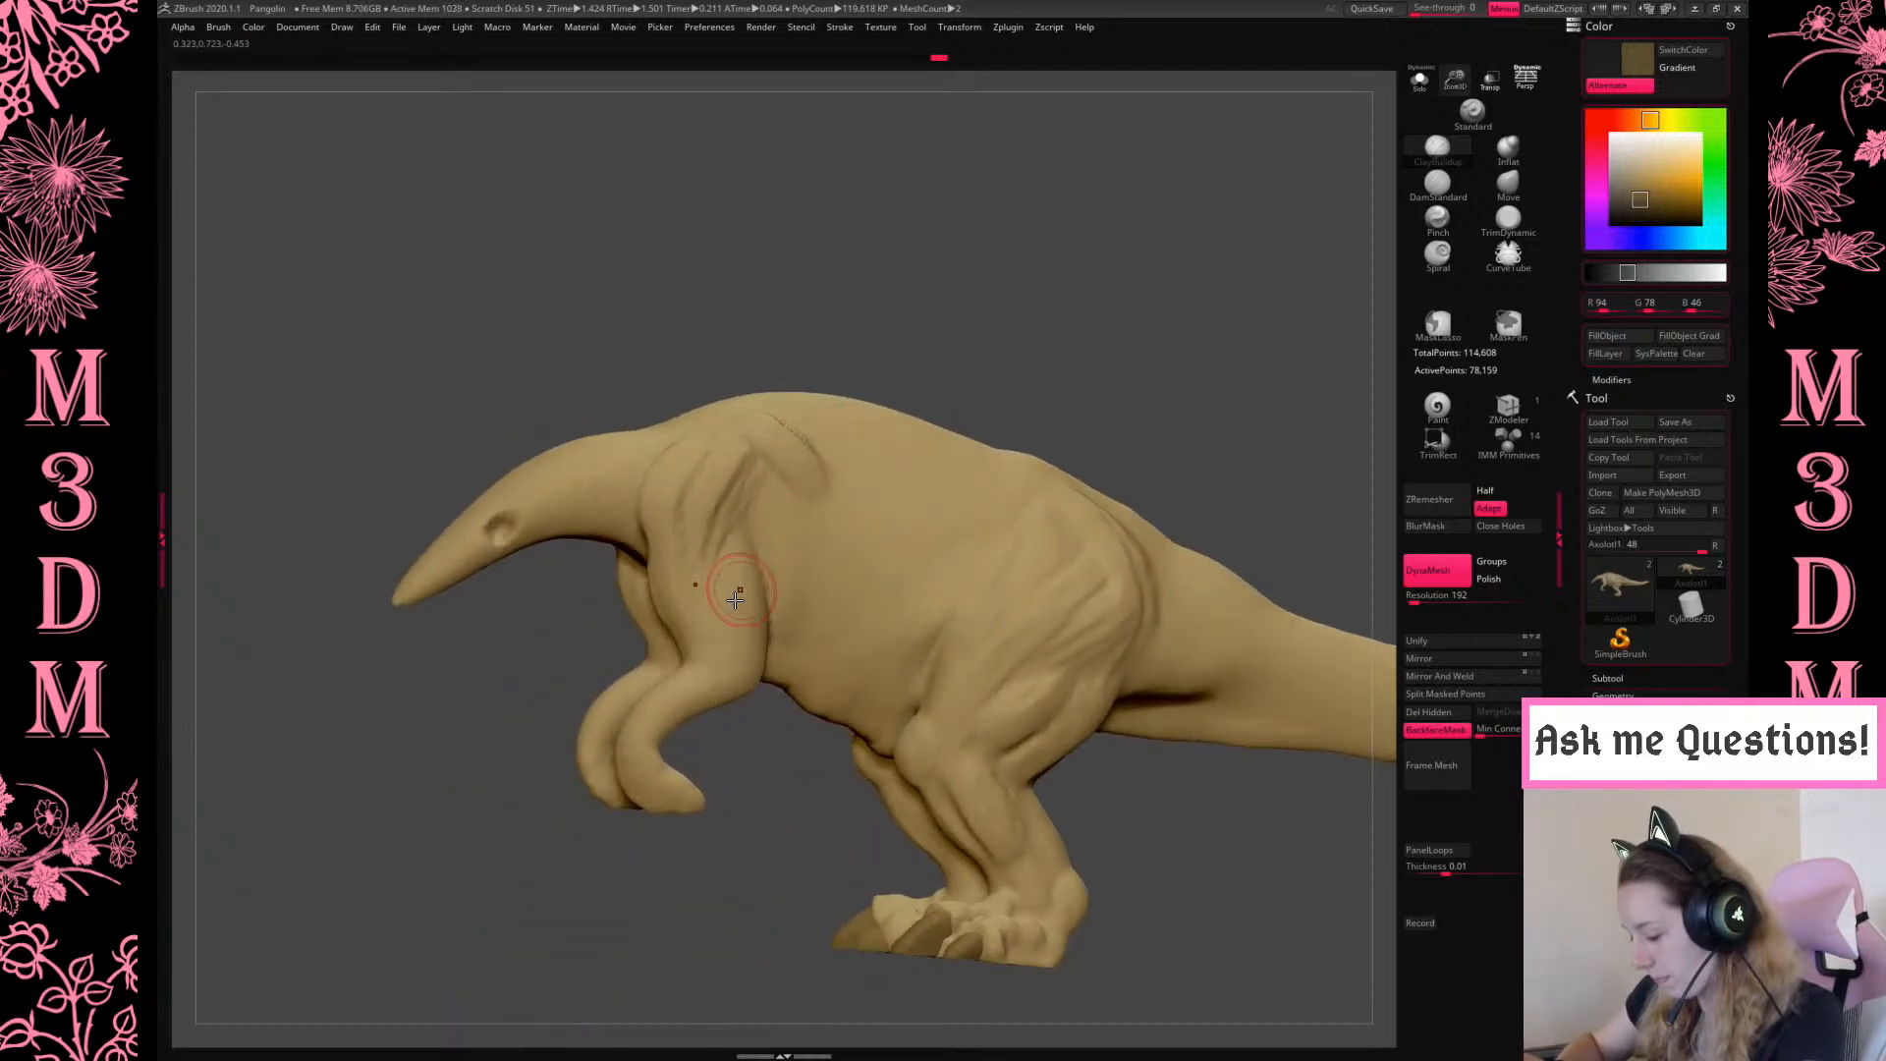
Adjust the ClayBuildup brush and shape the upper-arm muscles down to the elbow
{"action": "left_click_drag", "start_coordinate": [929, 385], "coordinate": [921, 395], "text": "shift"}
{"action": "left_click_drag", "start_coordinate": [1250, 185], "coordinate": [1218, 212], "text": "shift"}
{"action": "key", "text": "space"}
{"action": "left_click_drag", "start_coordinate": [721, 581], "coordinate": [707, 575]}
{"action": "left_click_drag", "start_coordinate": [1356, 135], "coordinate": [1352, 196], "text": "alt"}
{"action": "key", "text": "space"}
{"action": "mouse_move", "coordinate": [717, 594]}
{"action": "left_mouse_down"}
{"action": "mouse_move", "coordinate": [763, 585]}
{"action": "mouse_move", "coordinate": [743, 556]}
{"action": "mouse_move", "coordinate": [698, 590]}
{"action": "mouse_move", "coordinate": [736, 571]}
{"action": "mouse_move", "coordinate": [777, 626]}
{"action": "left_mouse_up"}
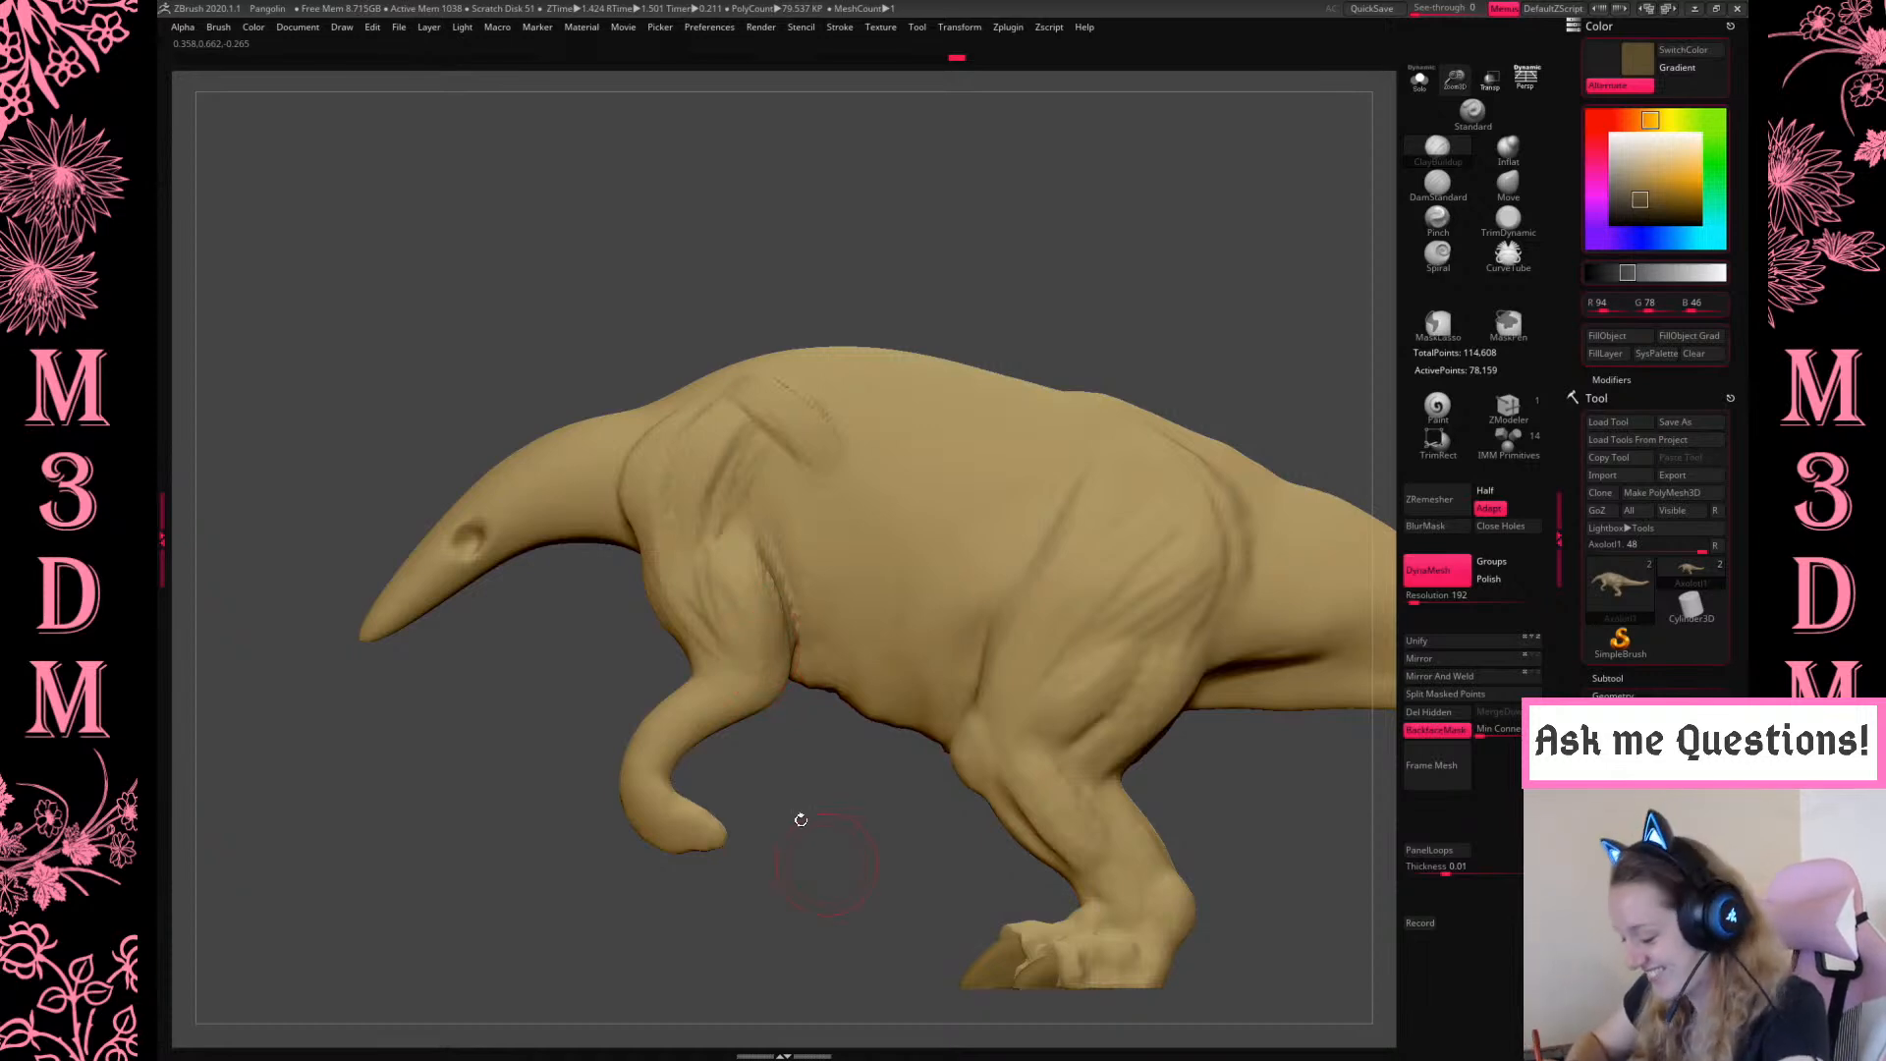
Fill out the muscle between the shoulder blade and the upper arm with ClayBuildup
{"action": "left_click_drag", "start_coordinate": [800, 829], "coordinate": [723, 835]}
{"action": "left_click_drag", "start_coordinate": [682, 908], "coordinate": [782, 650]}
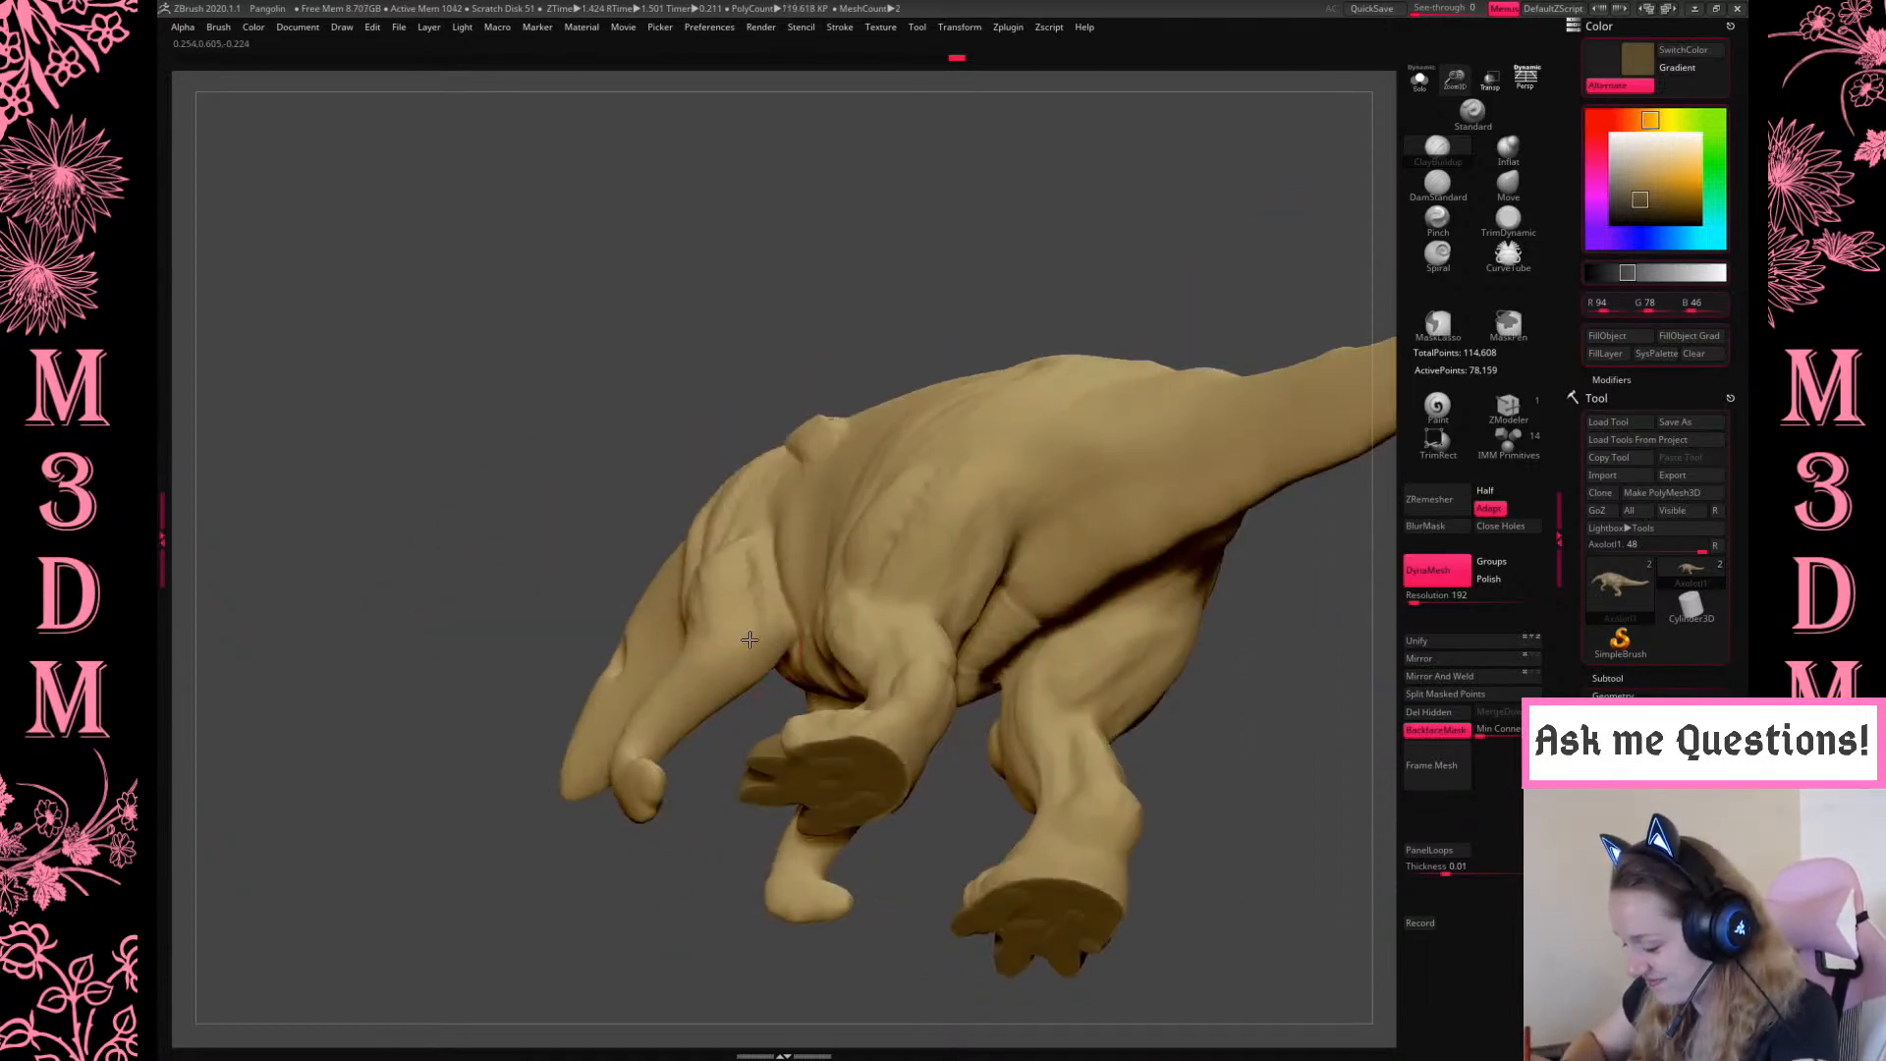
{"action": "left_click_drag", "start_coordinate": [1069, 295], "coordinate": [1110, 319], "text": "shift"}
{"action": "right_click", "coordinate": [732, 731]}
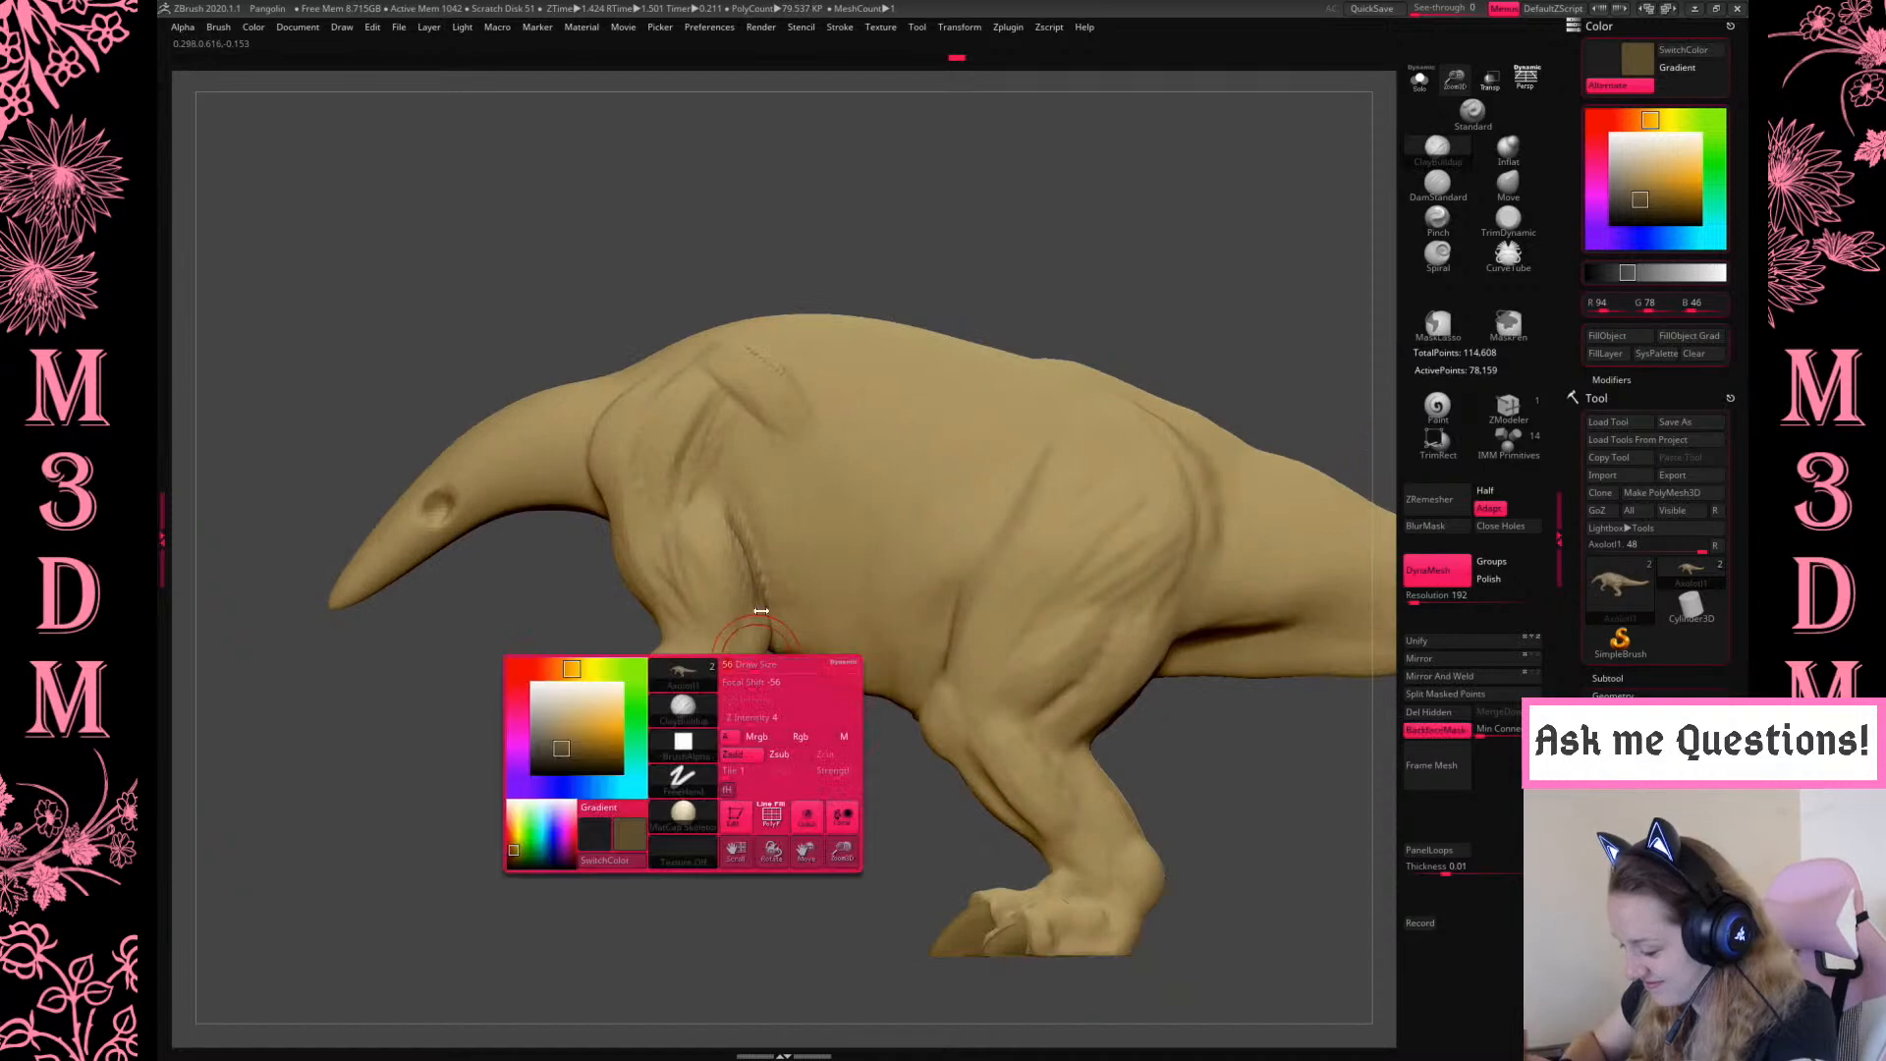
{"action": "right_click", "coordinate": [725, 465]}
{"action": "key", "text": "ctrl+z"}
{"action": "right_click", "coordinate": [738, 447]}
{"action": "mouse_move", "coordinate": [716, 482]}
{"action": "left_mouse_down"}
{"action": "mouse_move", "coordinate": [726, 454]}
{"action": "mouse_move", "coordinate": [715, 482]}
{"action": "left_mouse_up"}
{"action": "left_click_drag", "start_coordinate": [1015, 227], "coordinate": [1051, 214]}
{"action": "left_click_drag", "start_coordinate": [656, 542], "coordinate": [663, 599]}
{"action": "left_click_drag", "start_coordinate": [779, 478], "coordinate": [629, 590]}
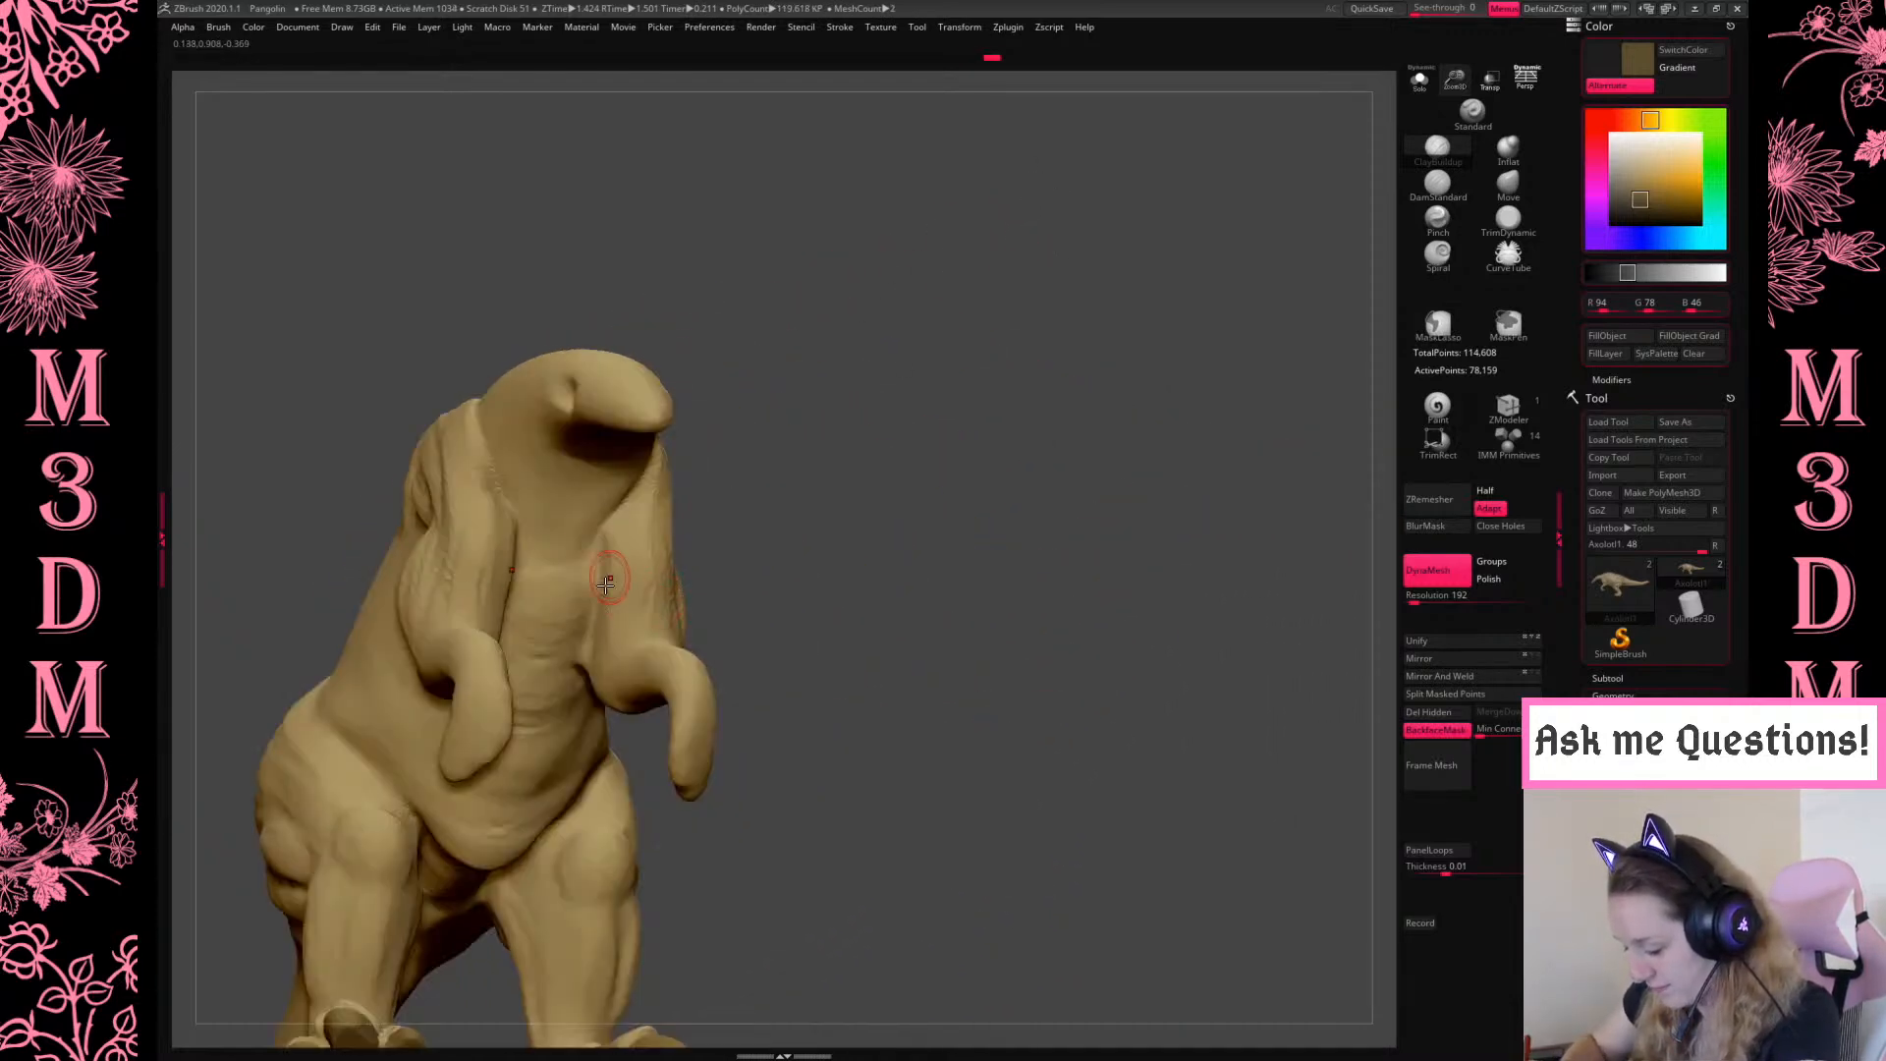
Build up the forearm muscles from the elbow towards the wrist, working around all sides of the front leg
{"action": "key", "text": "space"}
{"action": "left_click_drag", "start_coordinate": [814, 580], "coordinate": [815, 623]}
{"action": "key", "text": "space"}
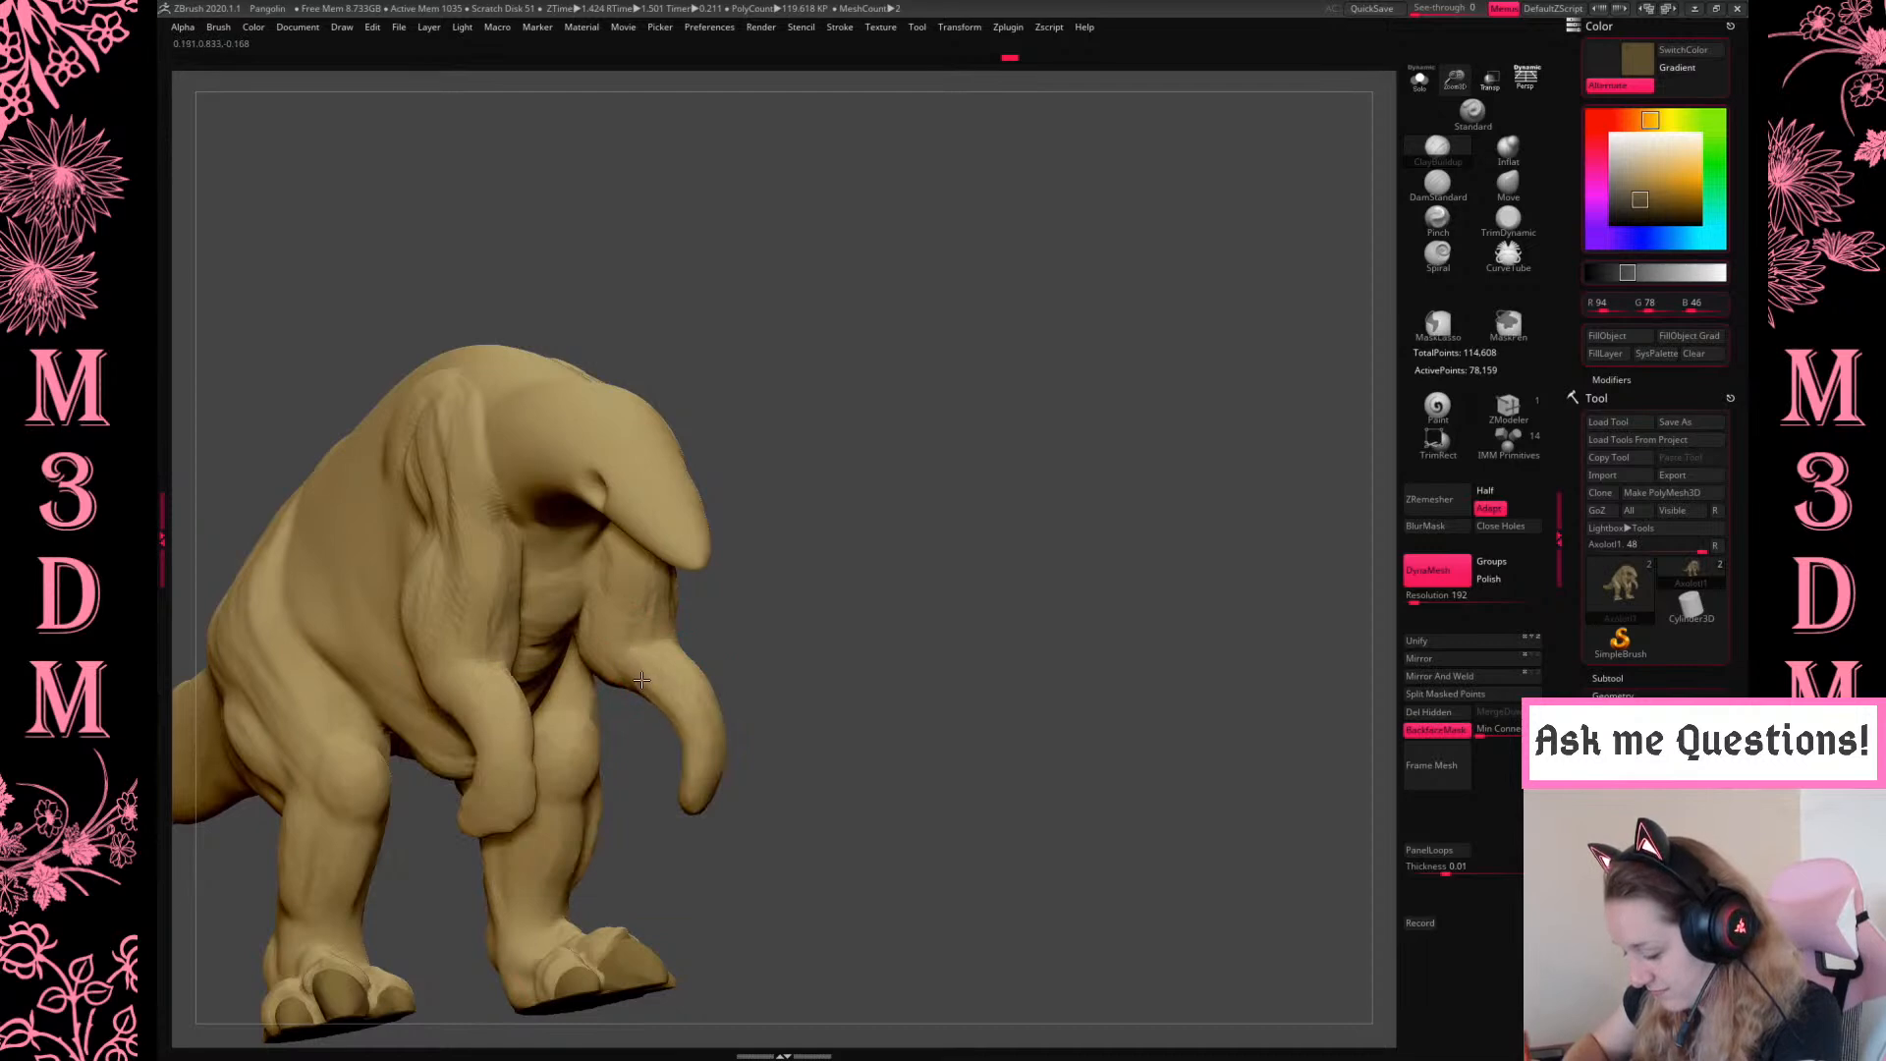
{"action": "left_click_drag", "start_coordinate": [860, 656], "coordinate": [681, 694]}
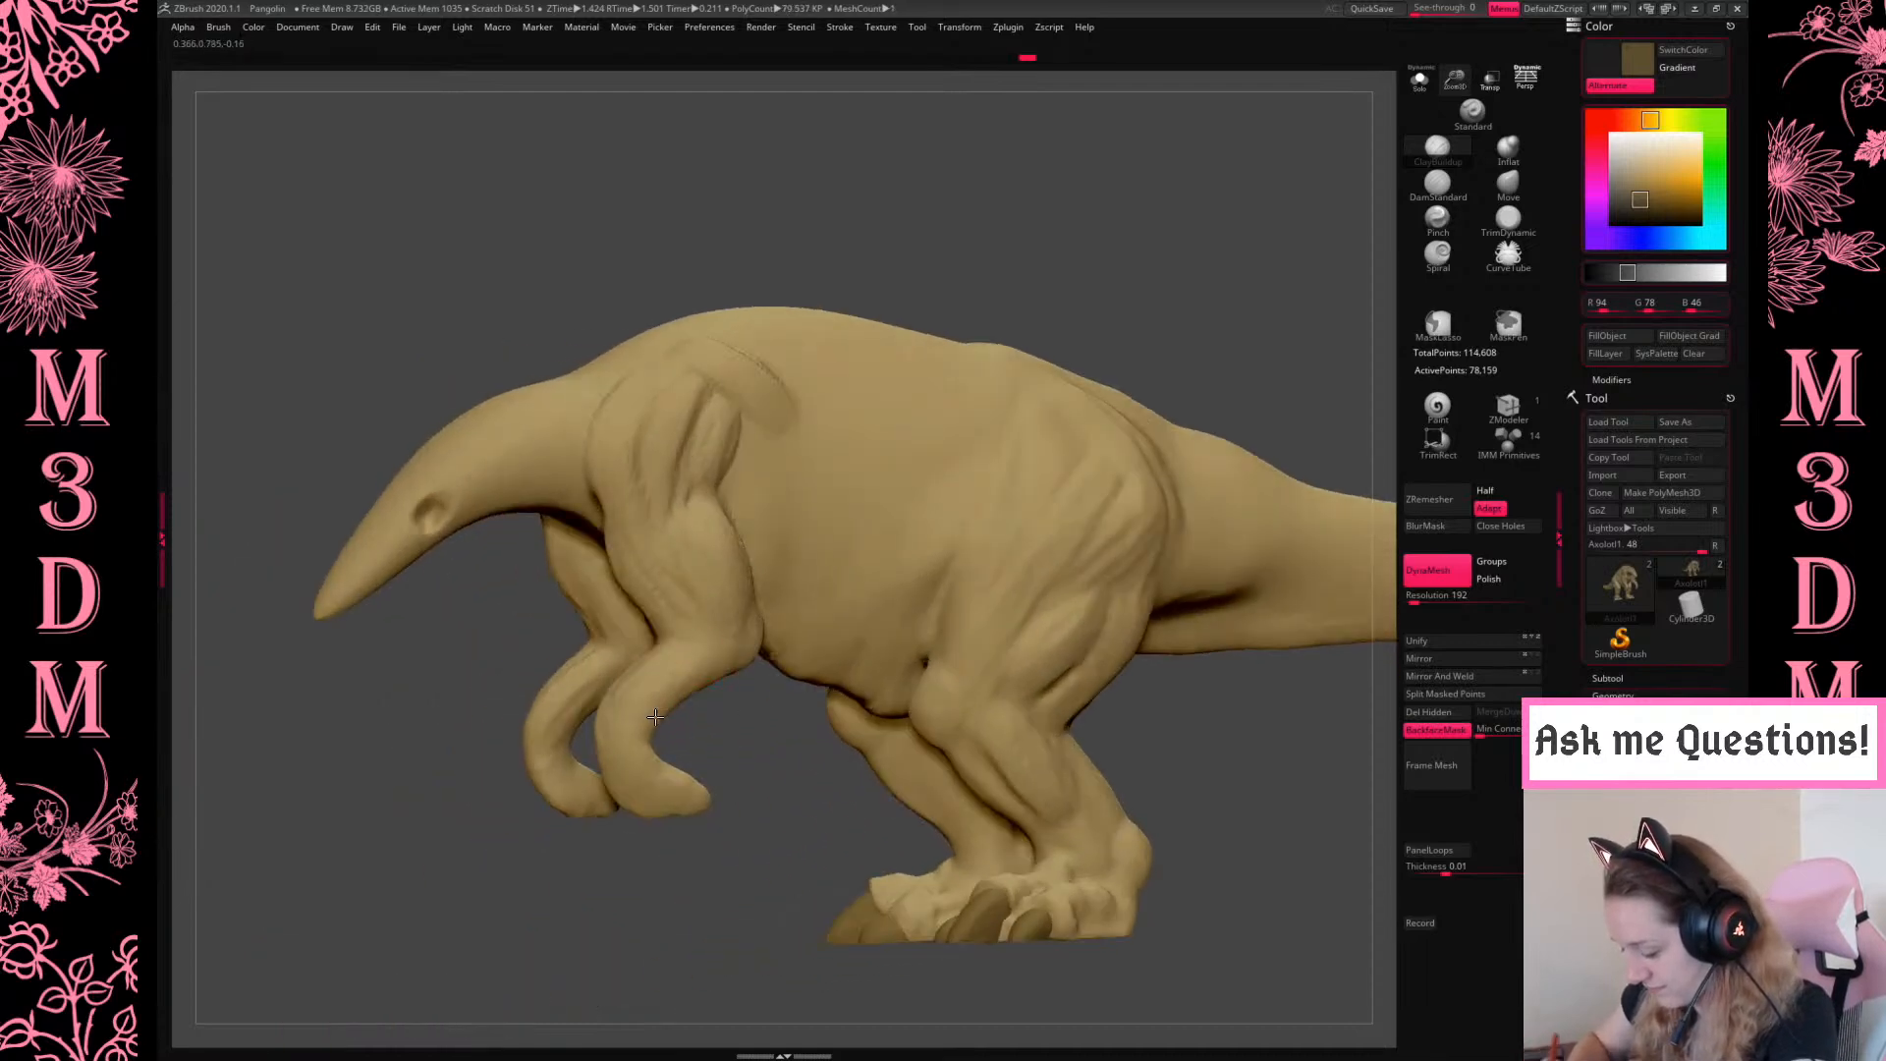
{"action": "left_click_drag", "start_coordinate": [794, 747], "coordinate": [933, 471]}
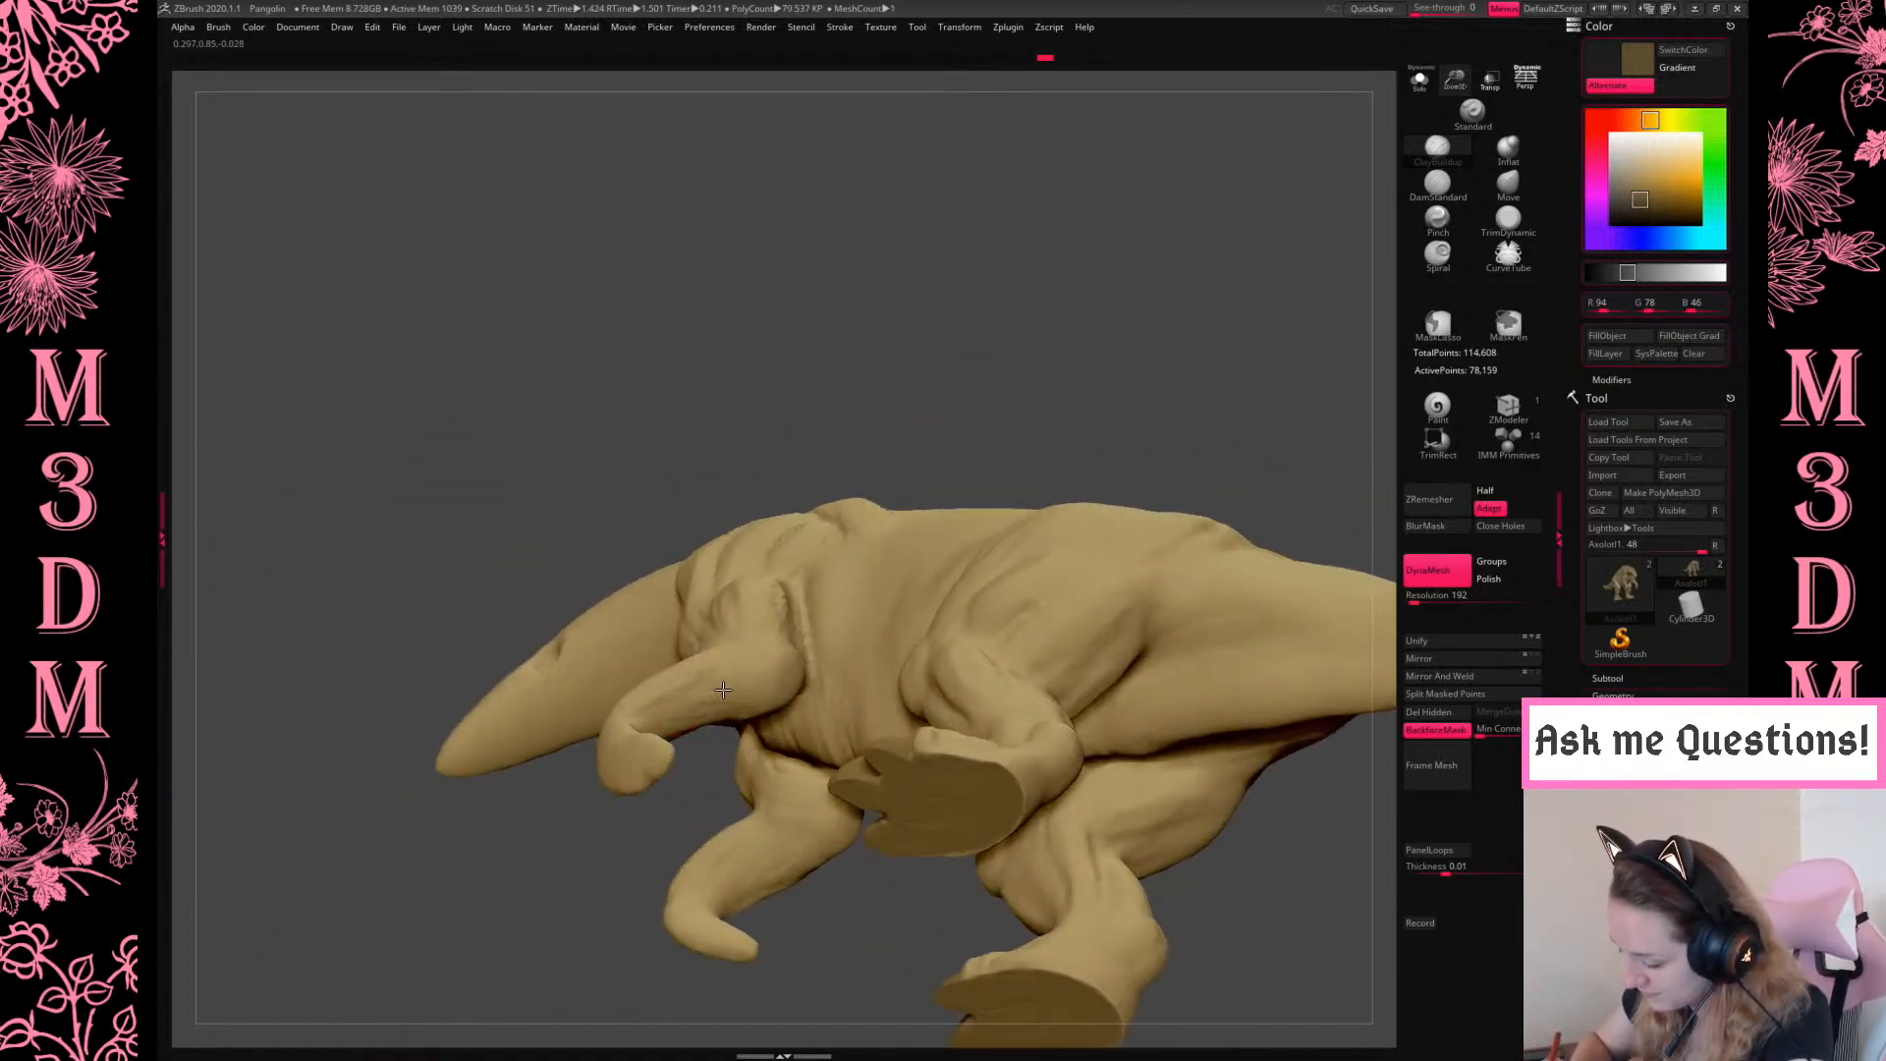
{"action": "left_click_drag", "start_coordinate": [1024, 353], "coordinate": [1029, 319]}
{"action": "mouse_move", "coordinate": [748, 716]}
{"action": "left_mouse_down"}
{"action": "mouse_move", "coordinate": [680, 723]}
{"action": "mouse_move", "coordinate": [716, 687]}
{"action": "left_mouse_up"}
{"action": "left_click_drag", "start_coordinate": [1242, 286], "coordinate": [1292, 295], "text": "shift"}
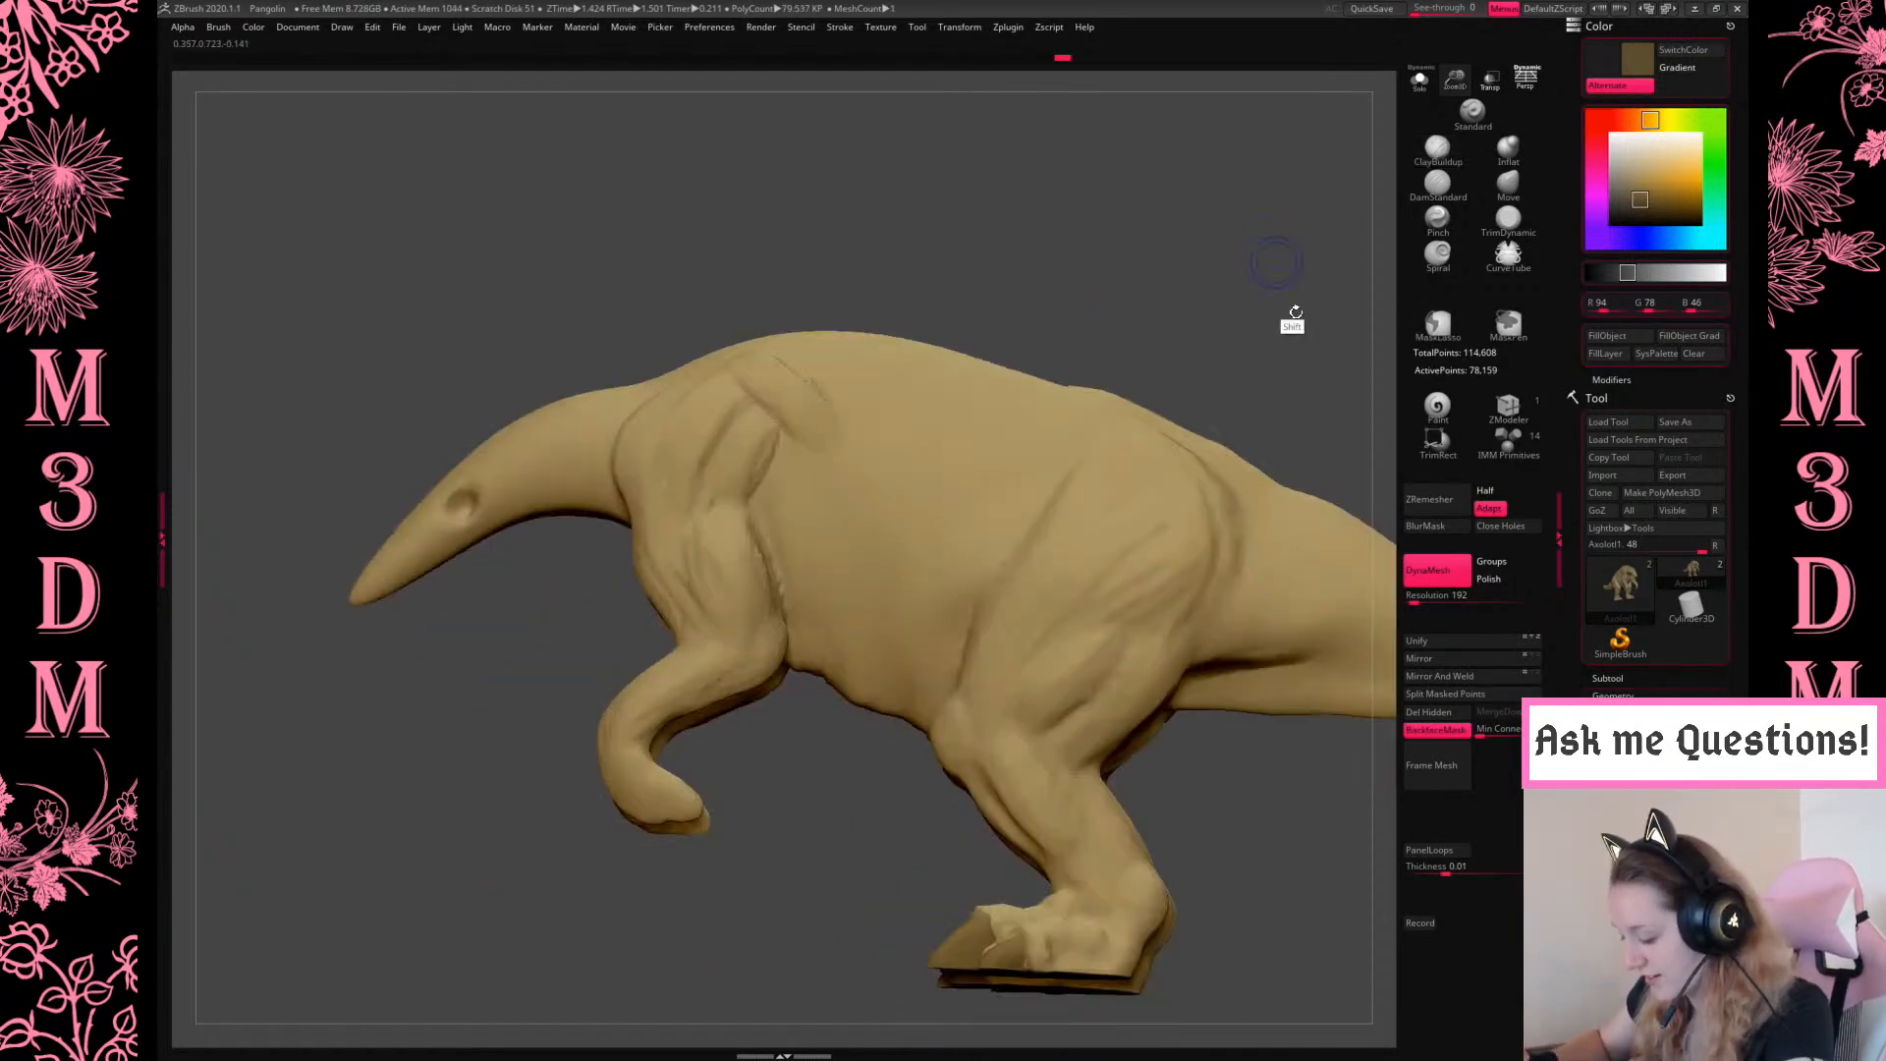
{"action": "left_click_drag", "start_coordinate": [825, 792], "coordinate": [731, 734]}
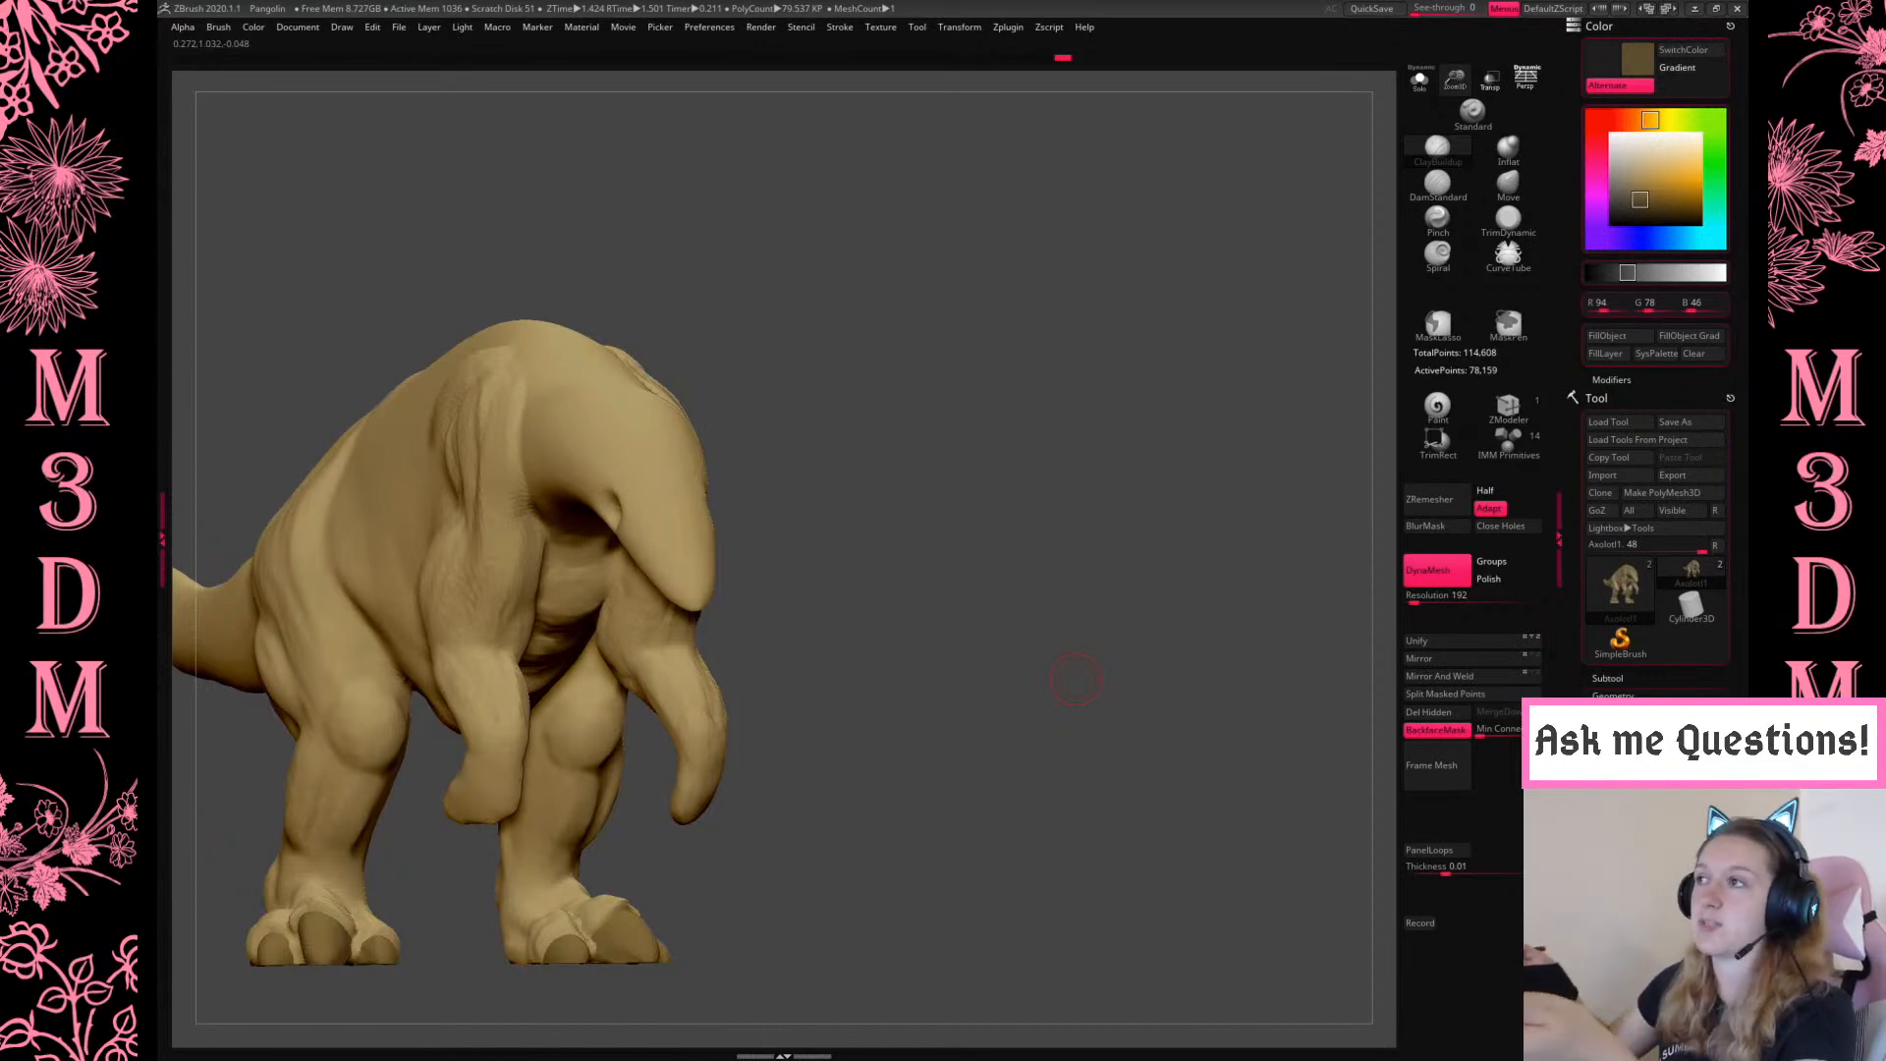
Slim and reshape the front paw in side view with the Move brush
{"action": "left_click_drag", "start_coordinate": [1077, 678], "coordinate": [969, 578], "text": "shift"}
{"action": "key", "text": "space"}
{"action": "left_click_drag", "start_coordinate": [1454, 79], "coordinate": [1451, 63]}
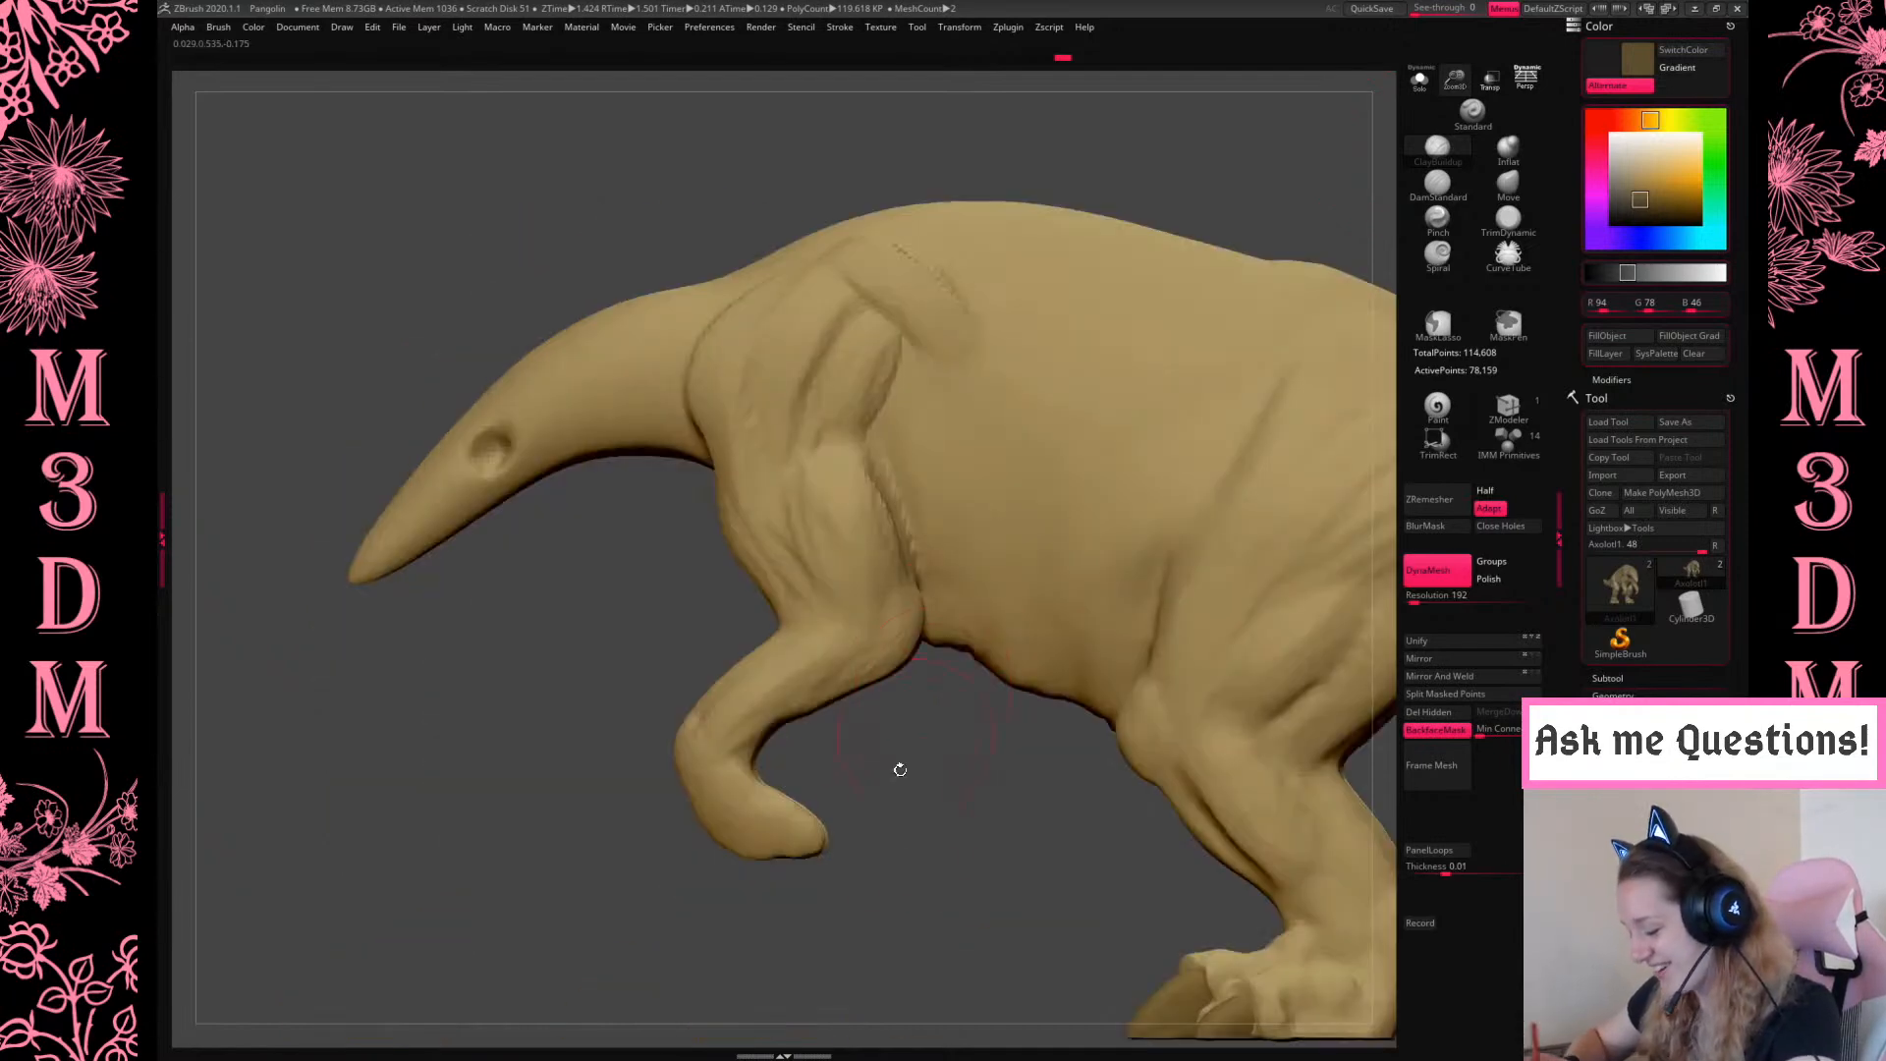
{"action": "key", "text": "space"}
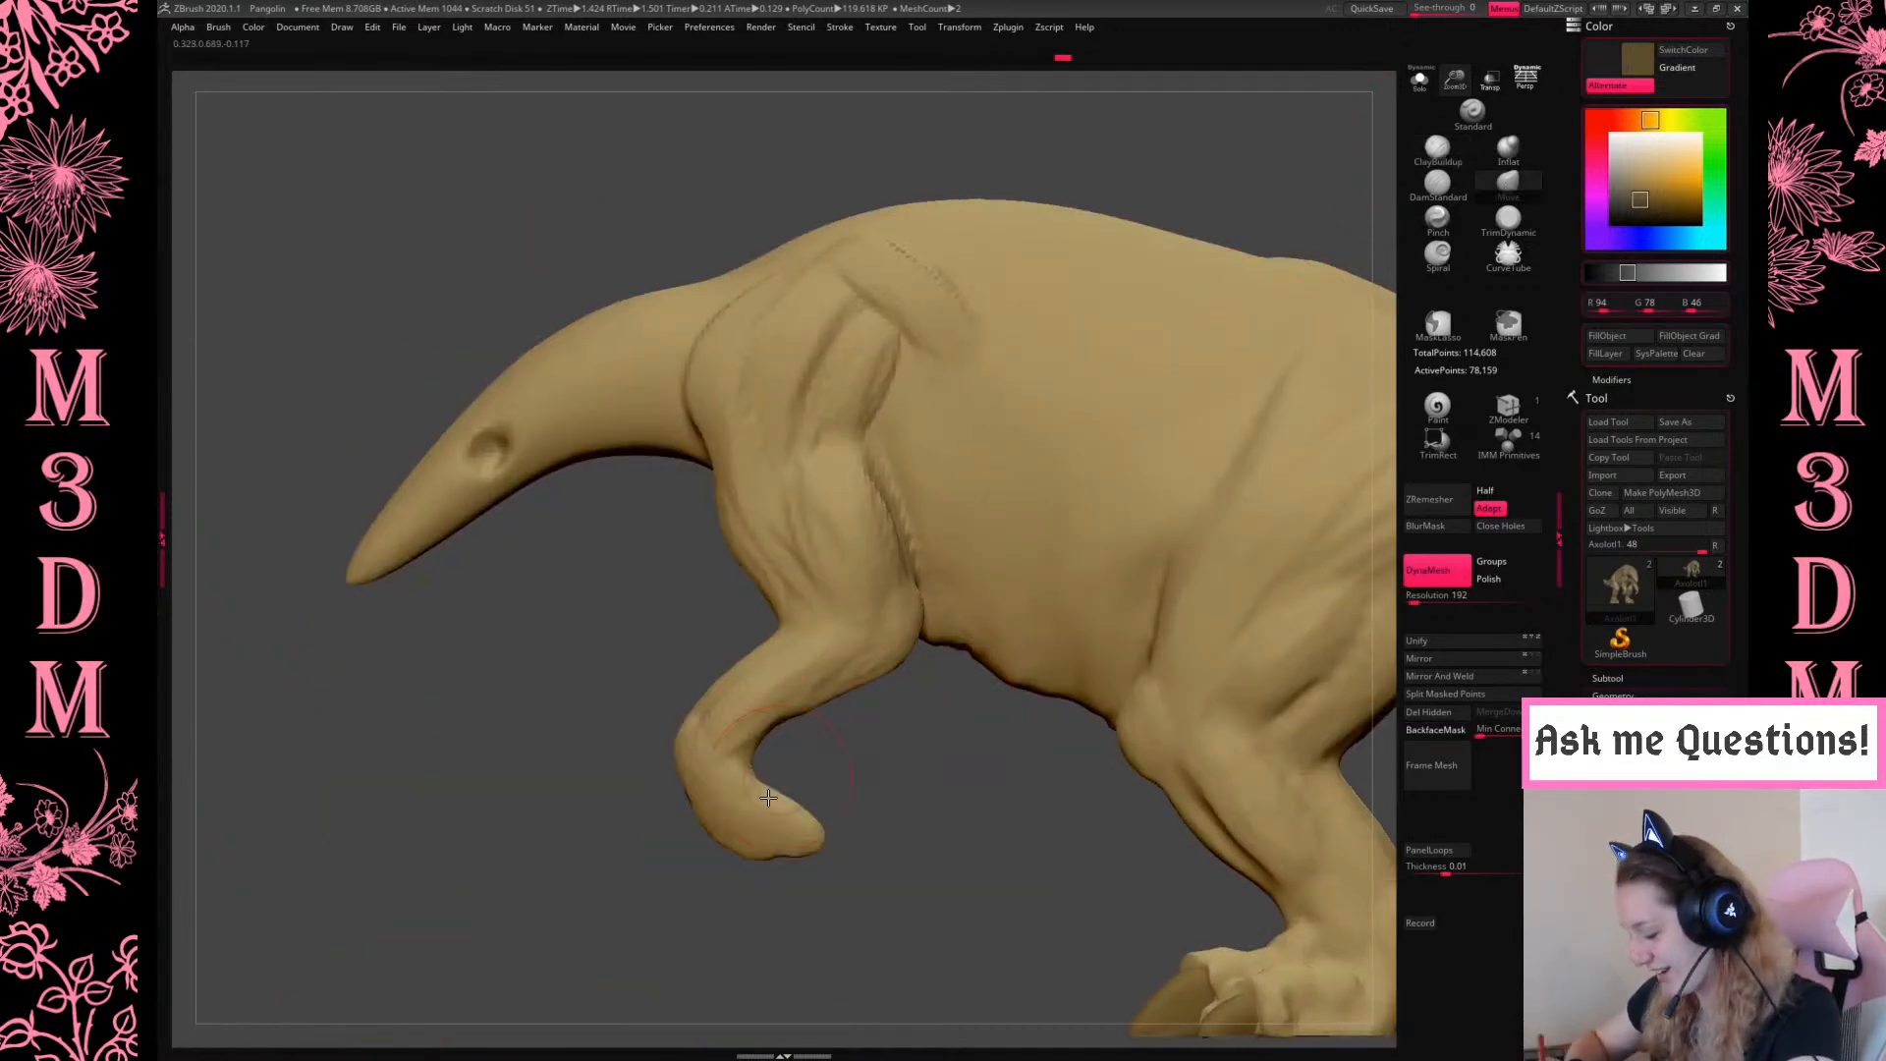
{"action": "key", "text": "space"}
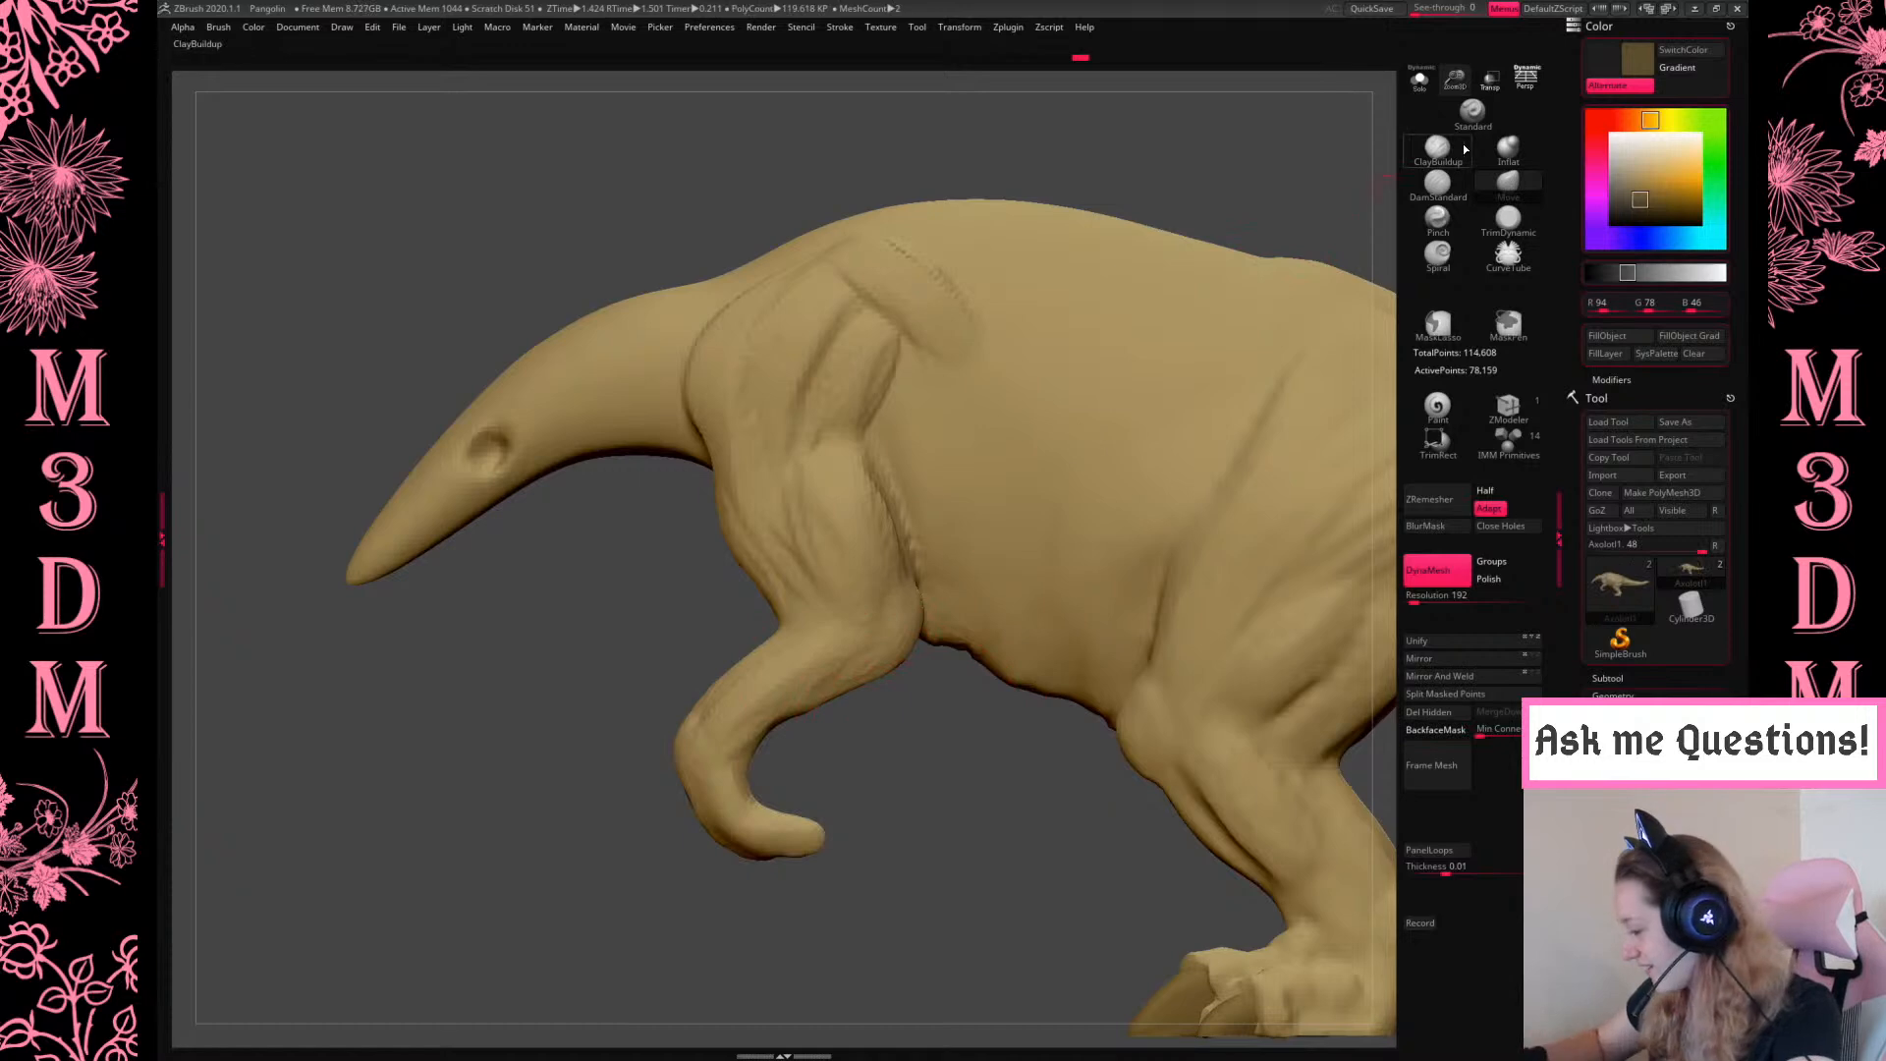
Build up the lower forearm with ClayBuildup and trim off the rounded end of the front paw
{"action": "left_click", "coordinate": [1437, 149]}
{"action": "key", "text": "space"}
{"action": "left_click_drag", "start_coordinate": [880, 722], "coordinate": [865, 723]}
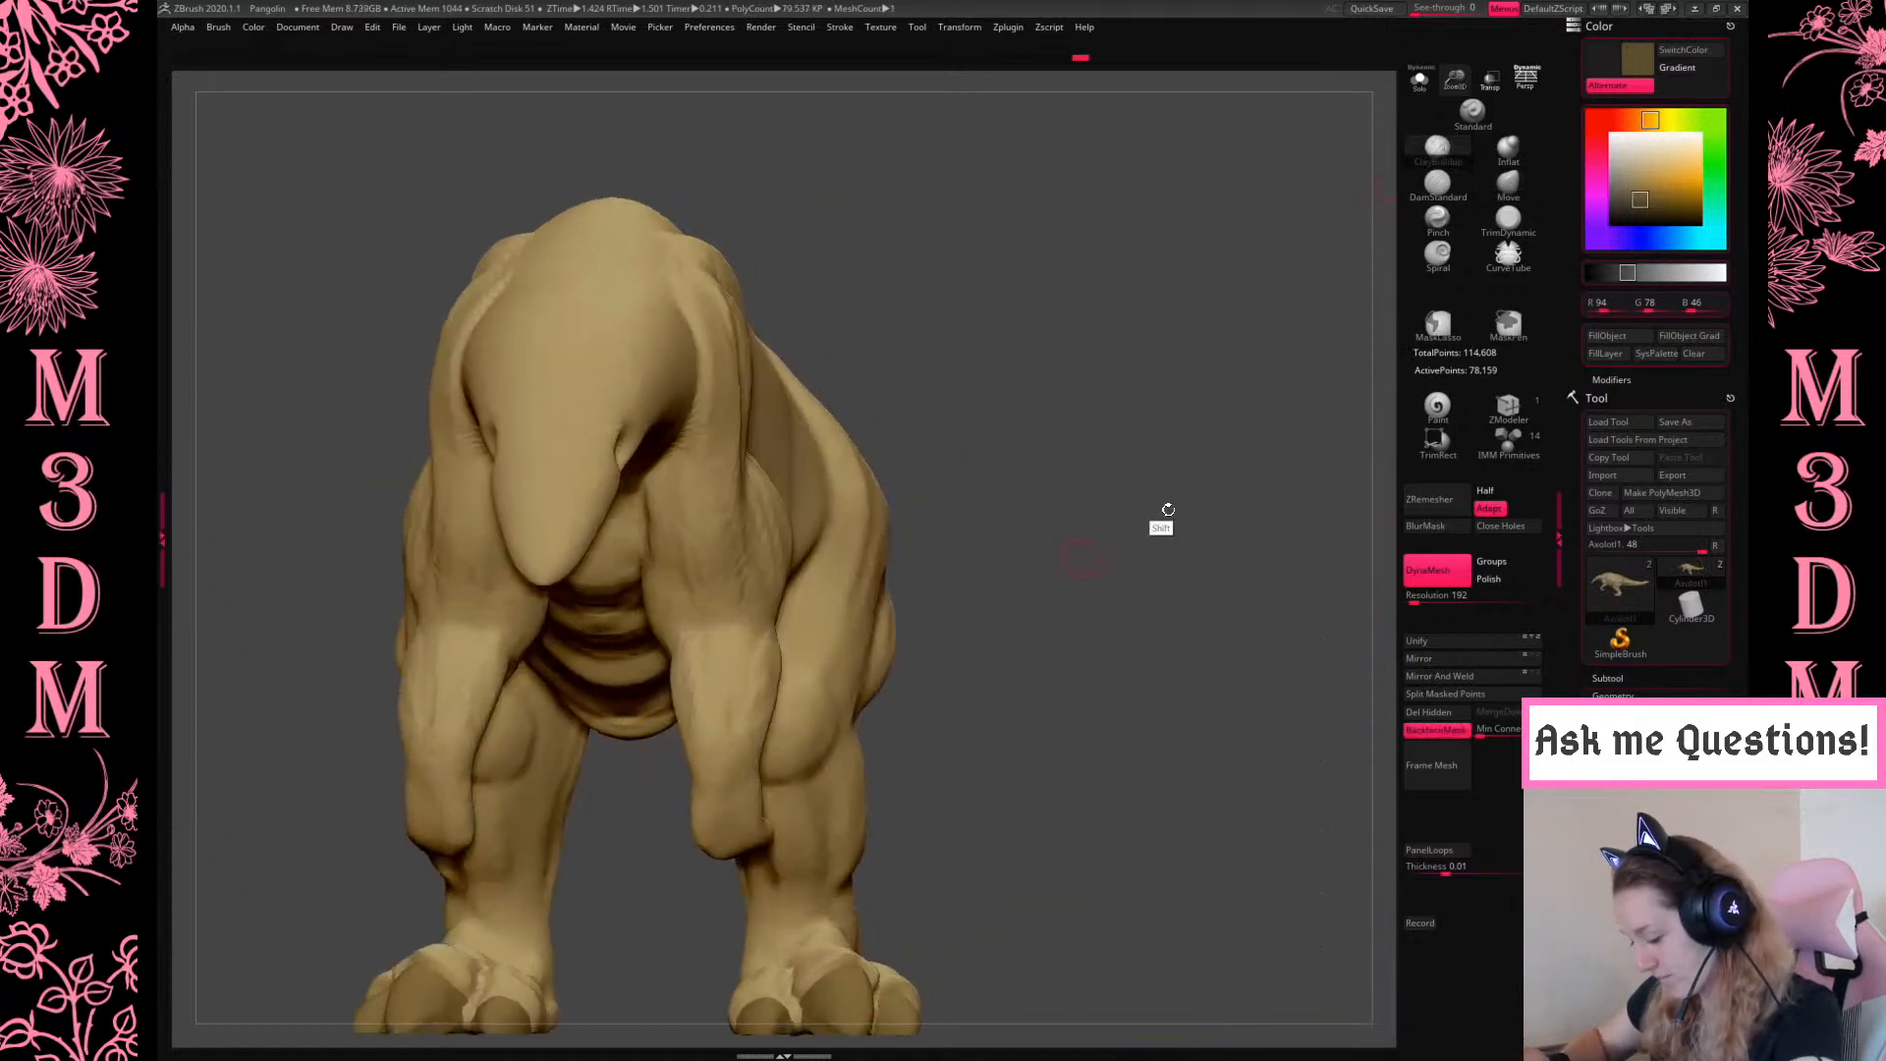
{"action": "left_click_drag", "start_coordinate": [753, 746], "coordinate": [755, 788]}
{"action": "mouse_move", "coordinate": [1047, 652]}
{"action": "left_mouse_down"}
{"action": "mouse_move", "coordinate": [1038, 567]}
{"action": "mouse_move", "coordinate": [1073, 656]}
{"action": "mouse_move", "coordinate": [926, 856]}
{"action": "mouse_move", "coordinate": [981, 890]}
{"action": "mouse_move", "coordinate": [928, 864]}
{"action": "left_mouse_up"}
{"action": "left_click_drag", "start_coordinate": [851, 750], "coordinate": [779, 861], "text": "ctrl+shift"}
Taper the trimmed front paw into a pointed tip with the Pinch brush and remesh the body with DynaMesh
{"action": "key", "text": "space"}
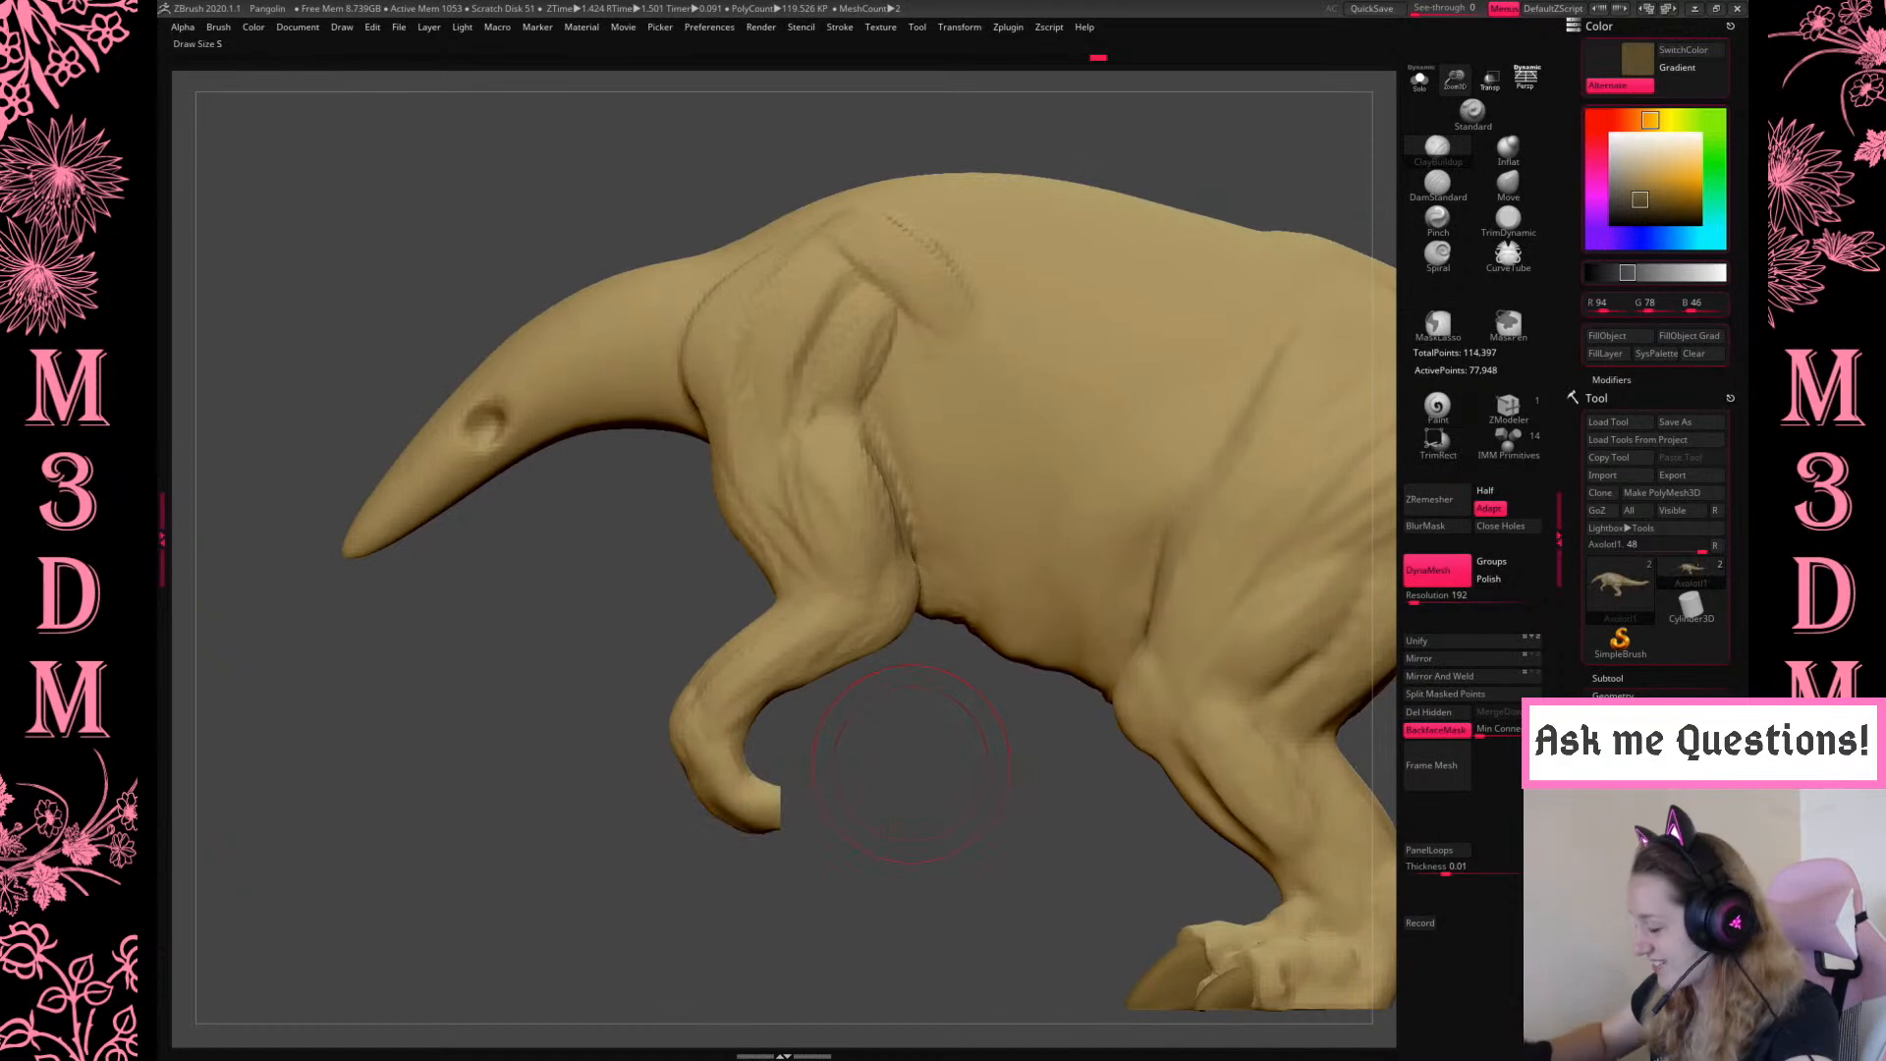
{"action": "left_click_drag", "start_coordinate": [703, 725], "coordinate": [779, 784], "text": "ctrl+shift"}
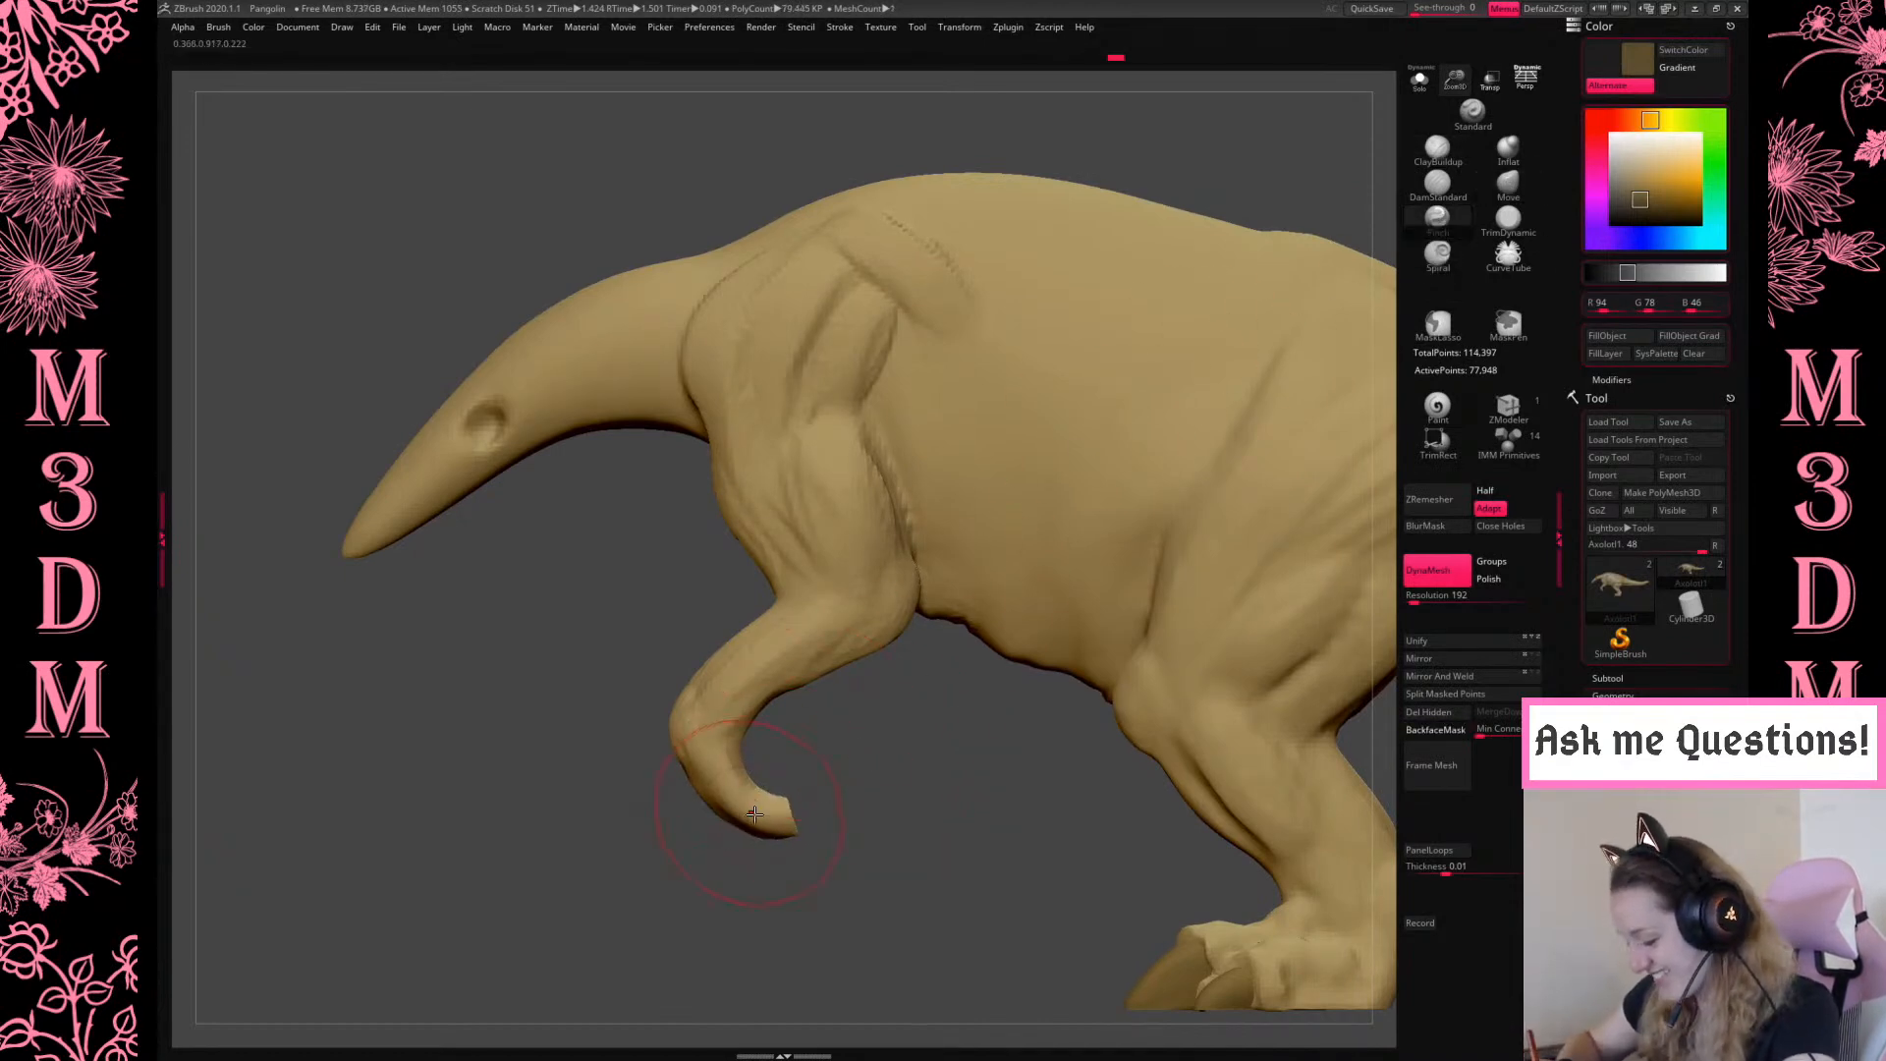
{"action": "key", "text": "ctrl+z"}
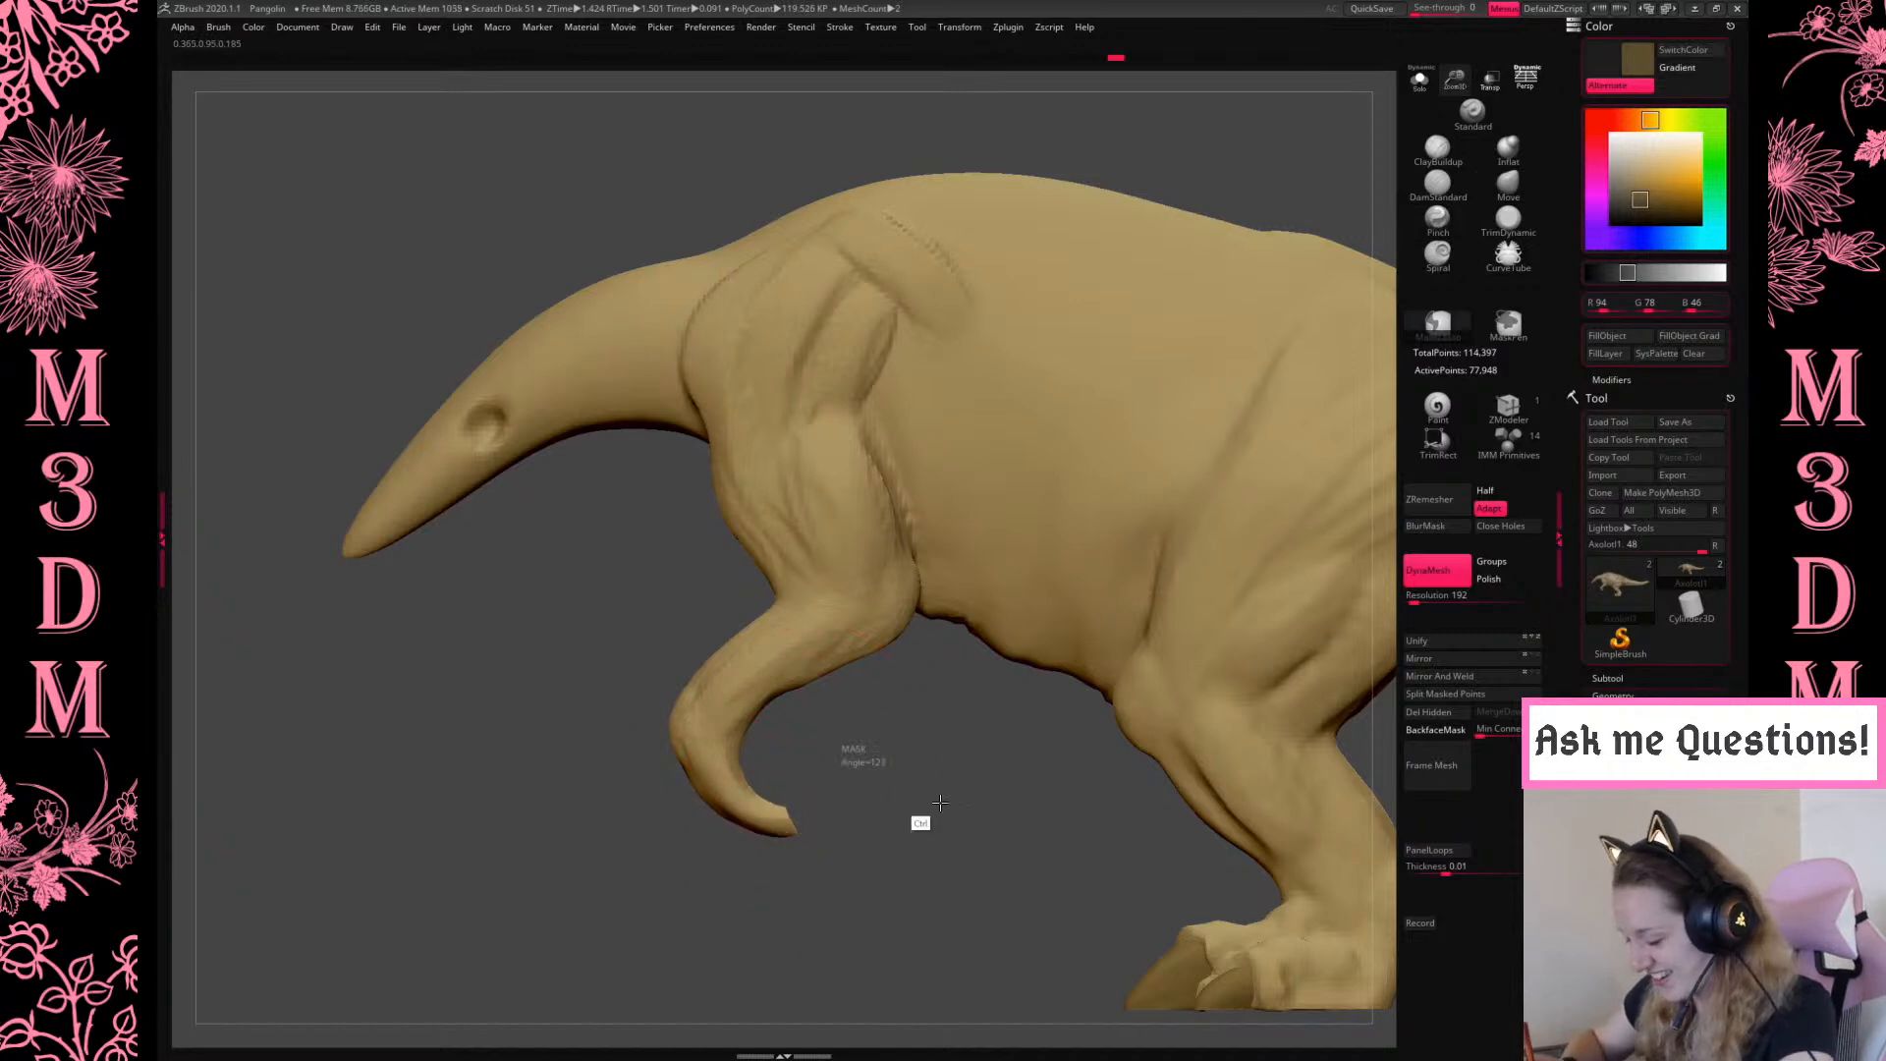
{"action": "mouse_move", "coordinate": [753, 733]}
{"action": "left_mouse_down", "text": "shift"}
{"action": "mouse_move", "coordinate": [968, 766]}
{"action": "mouse_move", "coordinate": [983, 732]}
{"action": "mouse_move", "coordinate": [942, 695]}
{"action": "left_mouse_up", "text": "shift"}
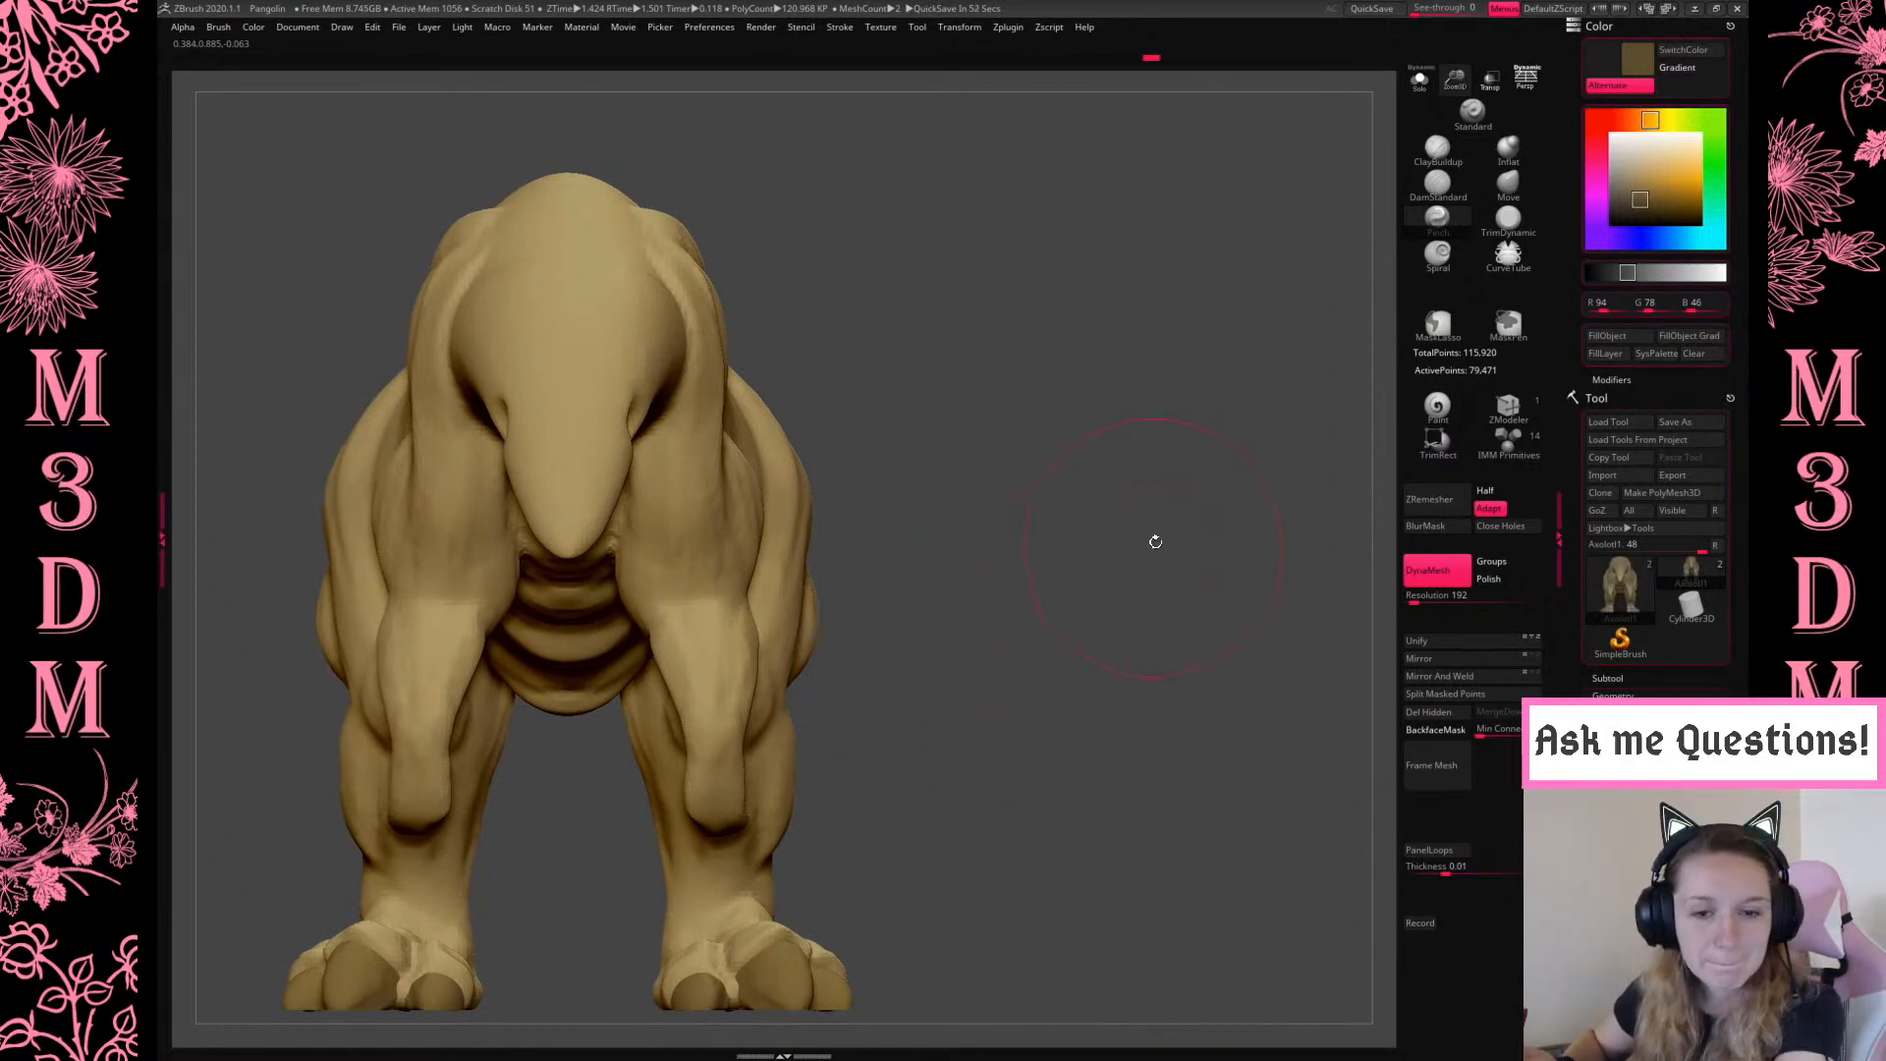
{"action": "left_click_drag", "start_coordinate": [1158, 511], "coordinate": [1056, 529]}
{"action": "key", "text": "space"}
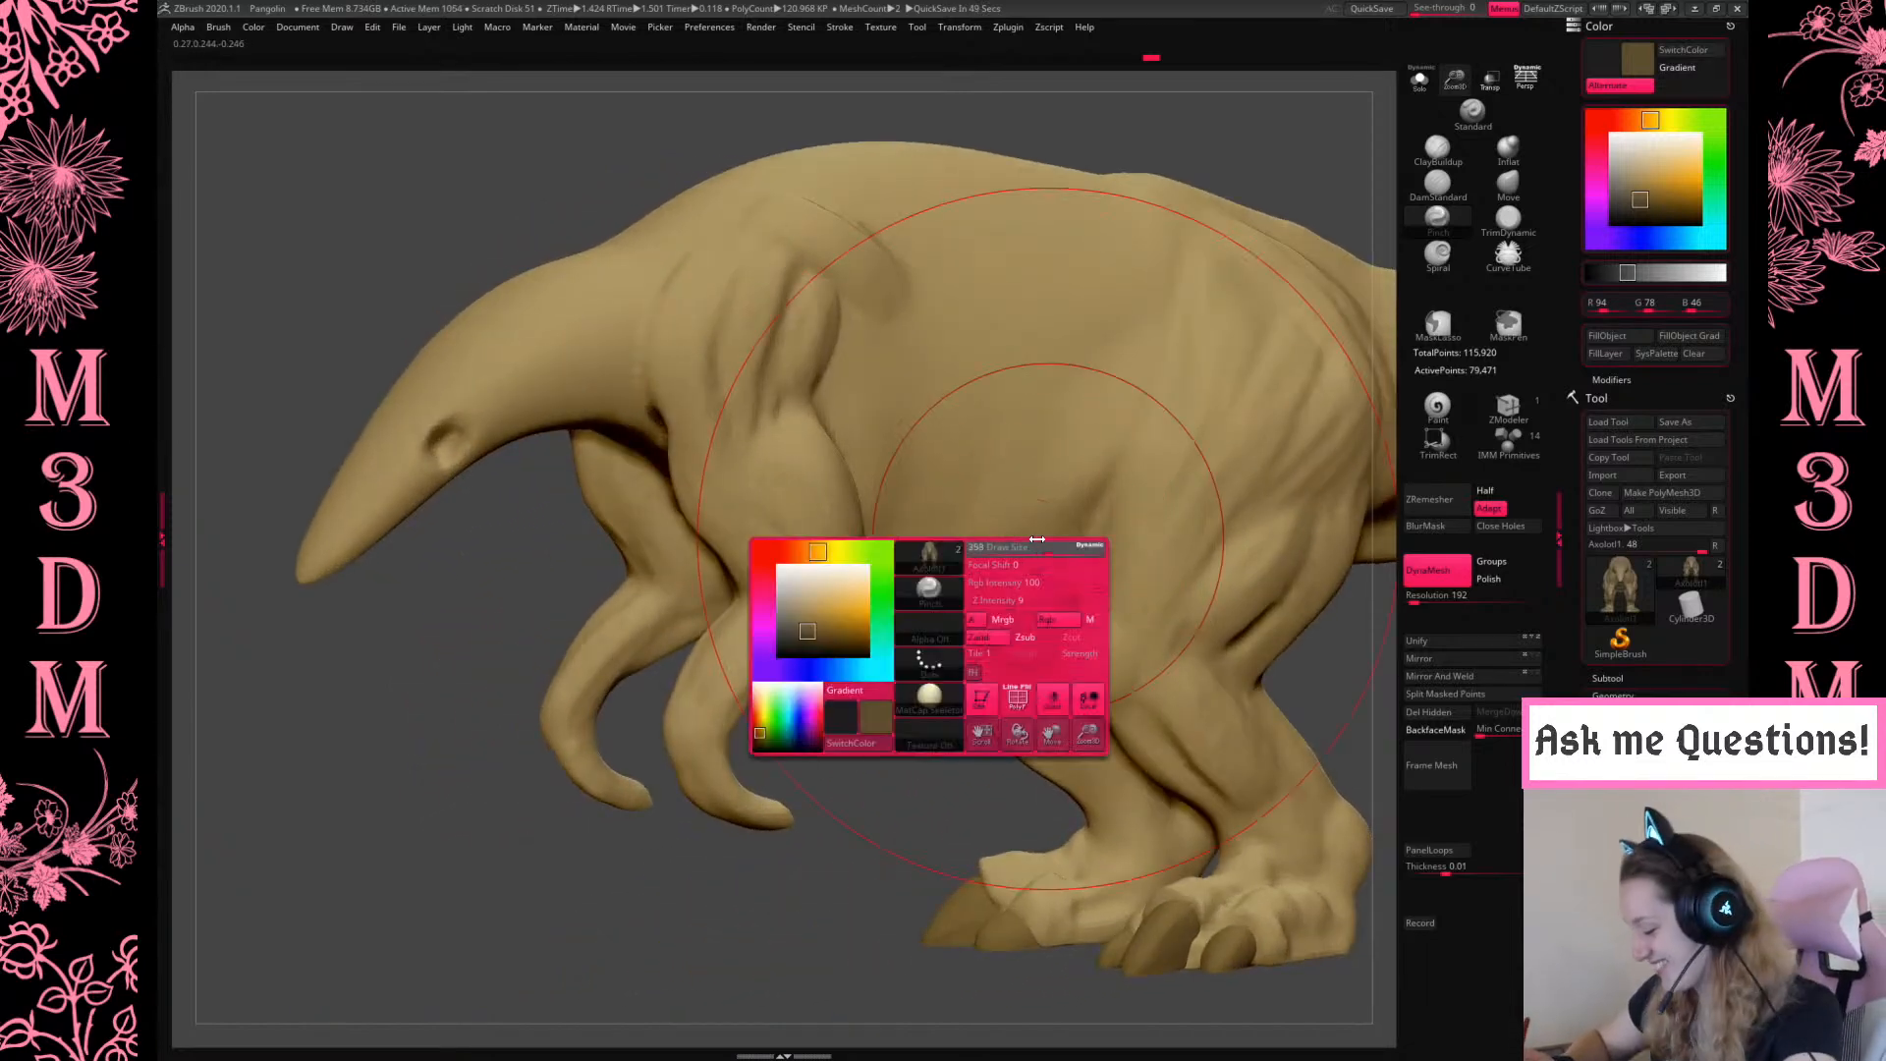
{"action": "mouse_move", "coordinate": [897, 762]}
{"action": "left_mouse_down"}
{"action": "mouse_move", "coordinate": [914, 716]}
{"action": "mouse_move", "coordinate": [737, 755]}
{"action": "mouse_move", "coordinate": [754, 786]}
{"action": "mouse_move", "coordinate": [754, 759]}
{"action": "left_mouse_up"}
Curve the pointed tip of the front paw further backward in side view with the Move brush
{"action": "left_click", "coordinate": [1507, 186]}
{"action": "mouse_move", "coordinate": [1011, 648]}
{"action": "left_mouse_down"}
{"action": "mouse_move", "coordinate": [1048, 597]}
{"action": "mouse_move", "coordinate": [1027, 688]}
{"action": "mouse_move", "coordinate": [980, 738]}
{"action": "mouse_move", "coordinate": [953, 861]}
{"action": "mouse_move", "coordinate": [940, 752]}
{"action": "mouse_move", "coordinate": [956, 718]}
{"action": "left_mouse_up"}
{"action": "right_click", "coordinate": [940, 751]}
{"action": "right_click", "coordinate": [957, 718]}
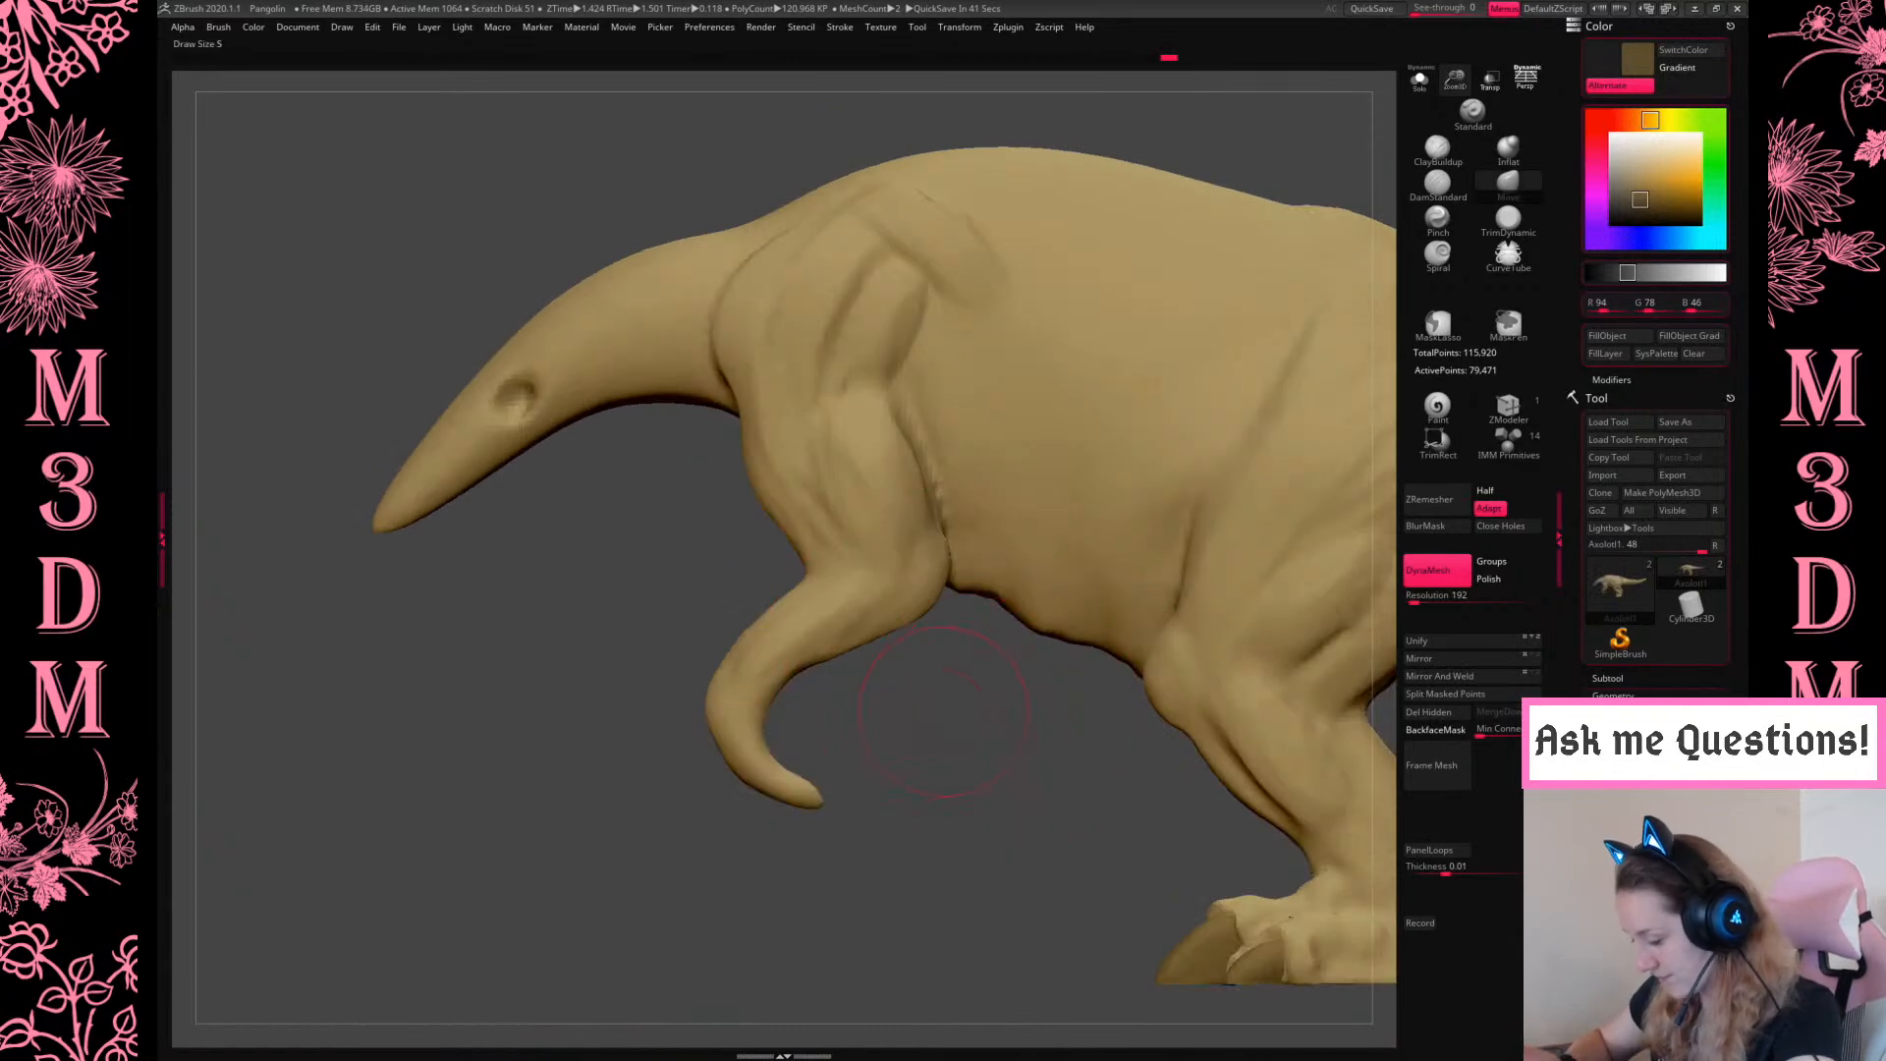
{"action": "left_click_drag", "start_coordinate": [792, 802], "coordinate": [820, 782]}
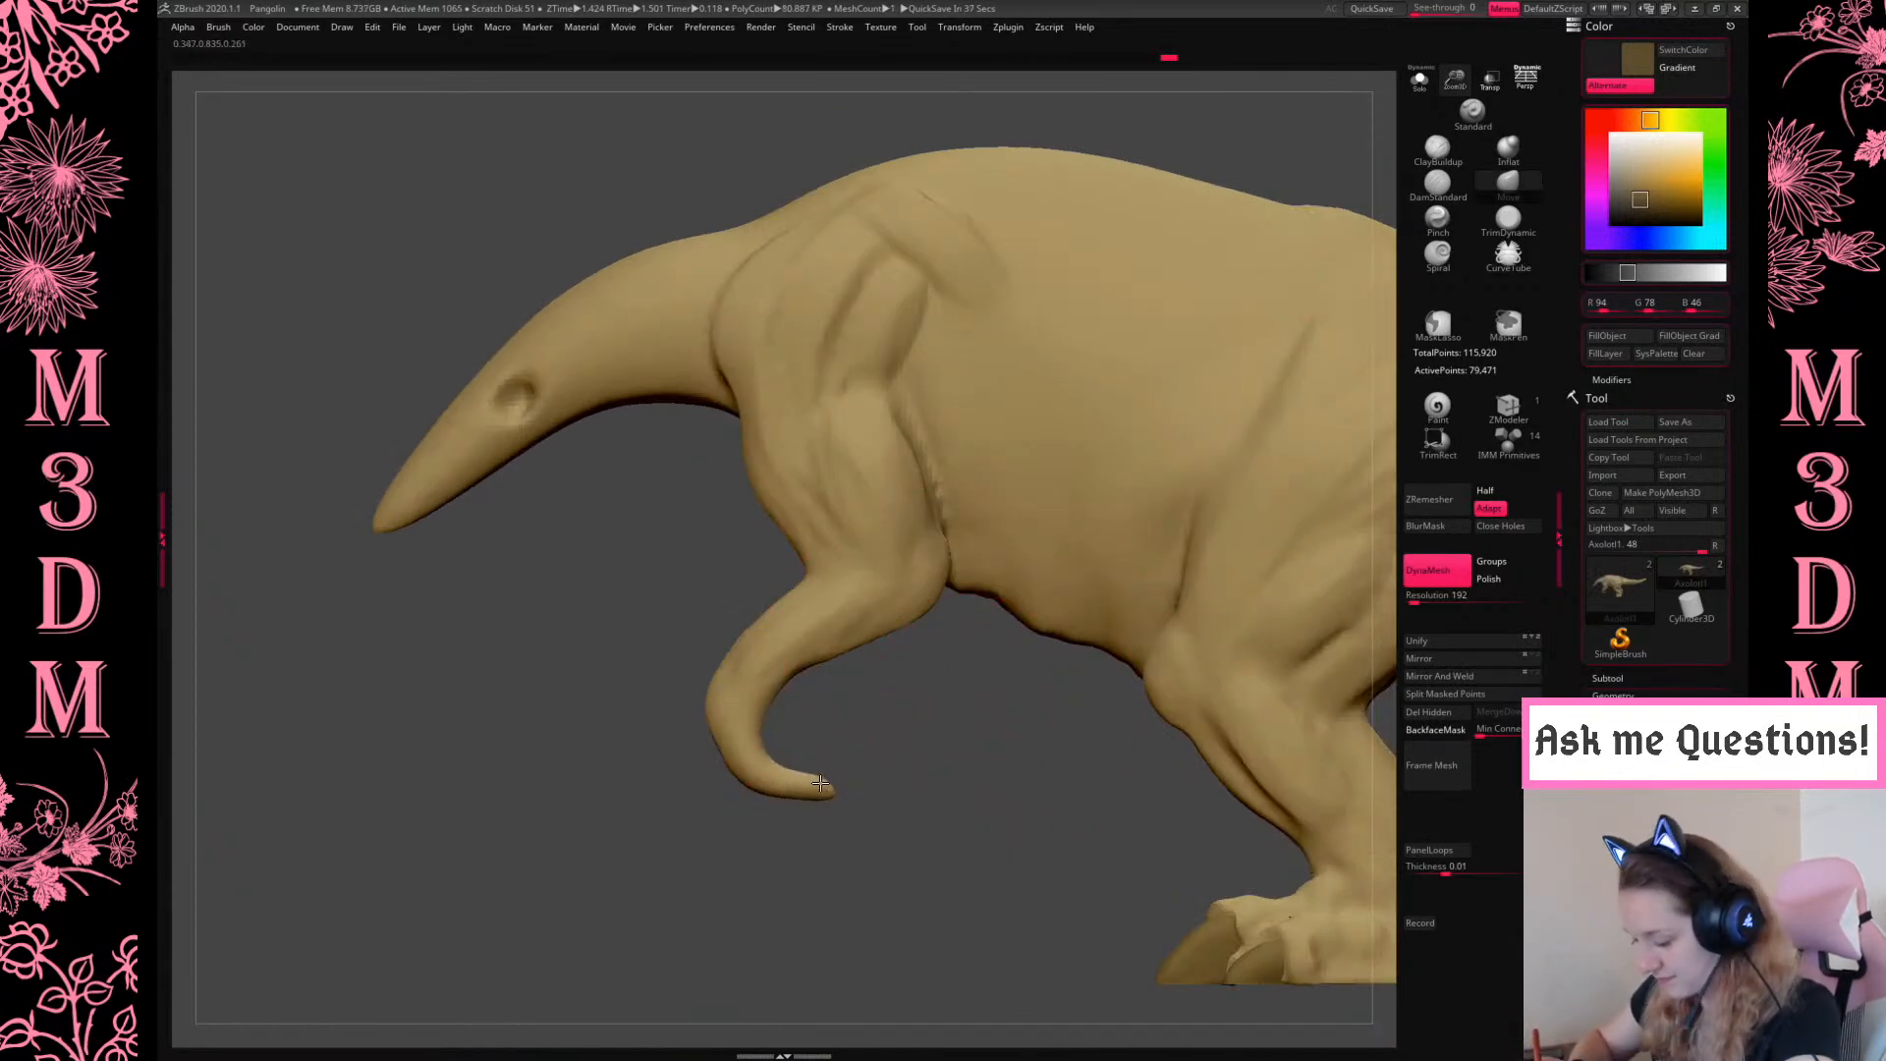
{"action": "mouse_move", "coordinate": [1037, 744]}
{"action": "left_mouse_down", "text": "shift"}
{"action": "mouse_move", "coordinate": [1066, 700]}
{"action": "mouse_move", "coordinate": [1089, 753]}
{"action": "mouse_move", "coordinate": [1037, 752]}
{"action": "left_mouse_up", "text": "shift"}
Shape the forearm and wrist of the front leg with the Standard brush, working from both sides
{"action": "key", "text": "space"}
{"action": "left_click", "coordinate": [1471, 115]}
{"action": "key", "text": "space"}
{"action": "left_click_drag", "start_coordinate": [879, 676], "coordinate": [863, 676]}
{"action": "left_click_drag", "start_coordinate": [778, 629], "coordinate": [789, 678]}
{"action": "key", "text": "p"}
{"action": "mouse_move", "coordinate": [987, 597]}
{"action": "left_mouse_down"}
{"action": "mouse_move", "coordinate": [948, 610]}
{"action": "mouse_move", "coordinate": [1052, 560]}
{"action": "mouse_move", "coordinate": [1016, 491]}
{"action": "left_mouse_up"}
{"action": "key", "text": "p"}
{"action": "left_click_drag", "start_coordinate": [1124, 404], "coordinate": [1085, 442], "text": "shift"}
{"action": "left_click_drag", "start_coordinate": [776, 634], "coordinate": [793, 678]}
{"action": "mouse_move", "coordinate": [948, 550]}
{"action": "left_mouse_down"}
{"action": "mouse_move", "coordinate": [1052, 534]}
{"action": "mouse_move", "coordinate": [933, 590]}
{"action": "left_mouse_up"}
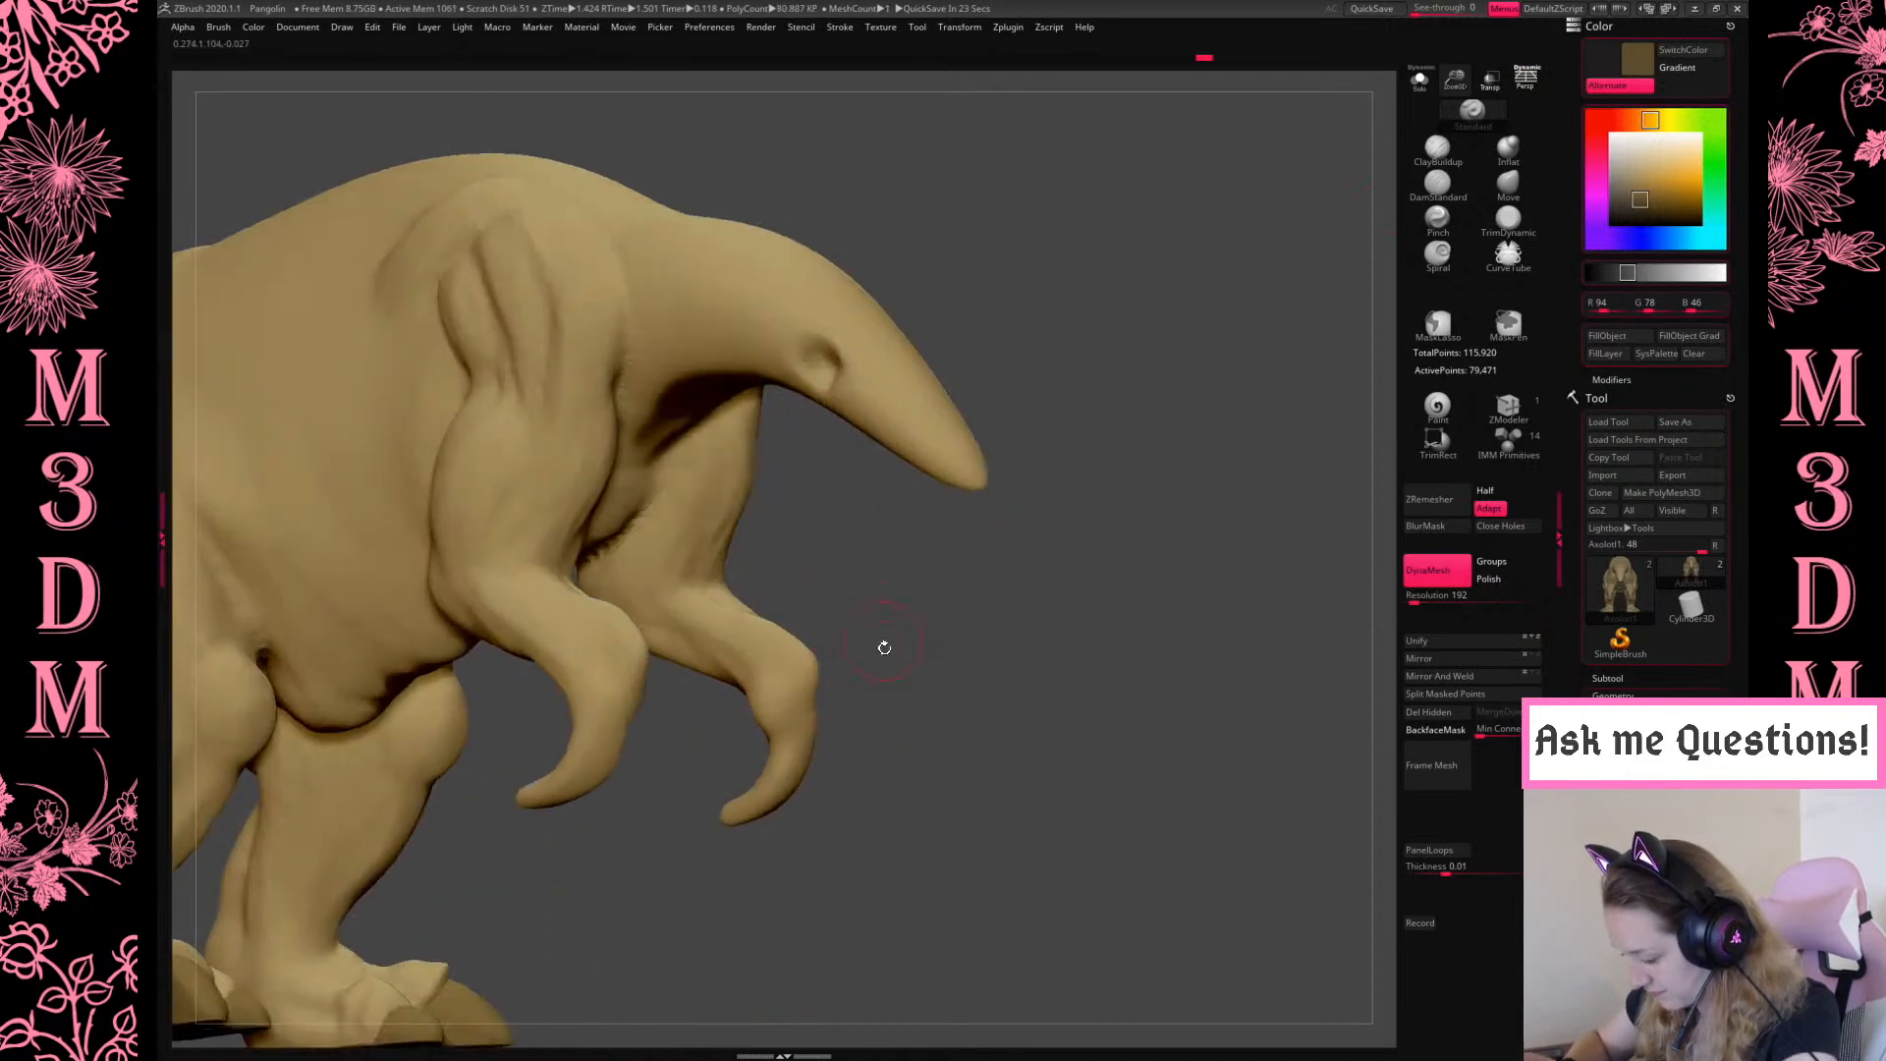
{"action": "left_click_drag", "start_coordinate": [764, 674], "coordinate": [754, 702]}
{"action": "key", "text": "space"}
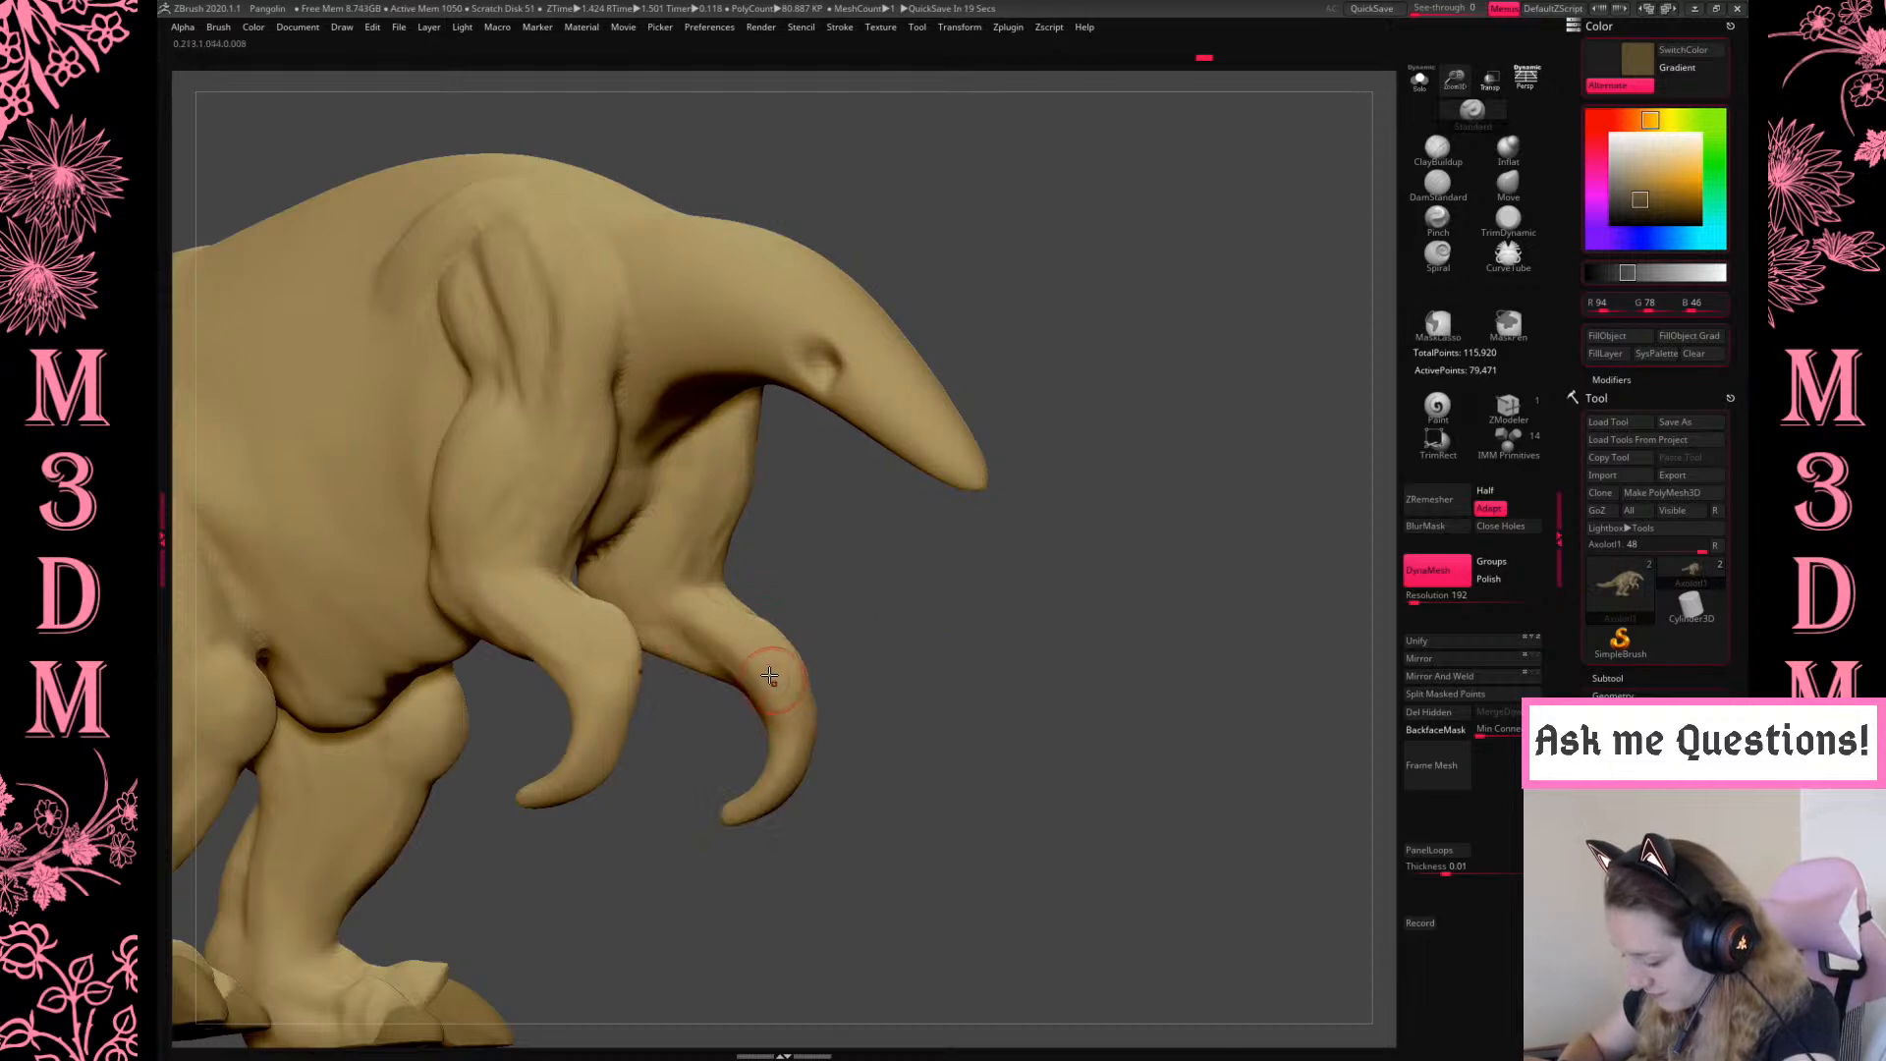
{"action": "left_click_drag", "start_coordinate": [896, 603], "coordinate": [860, 642]}
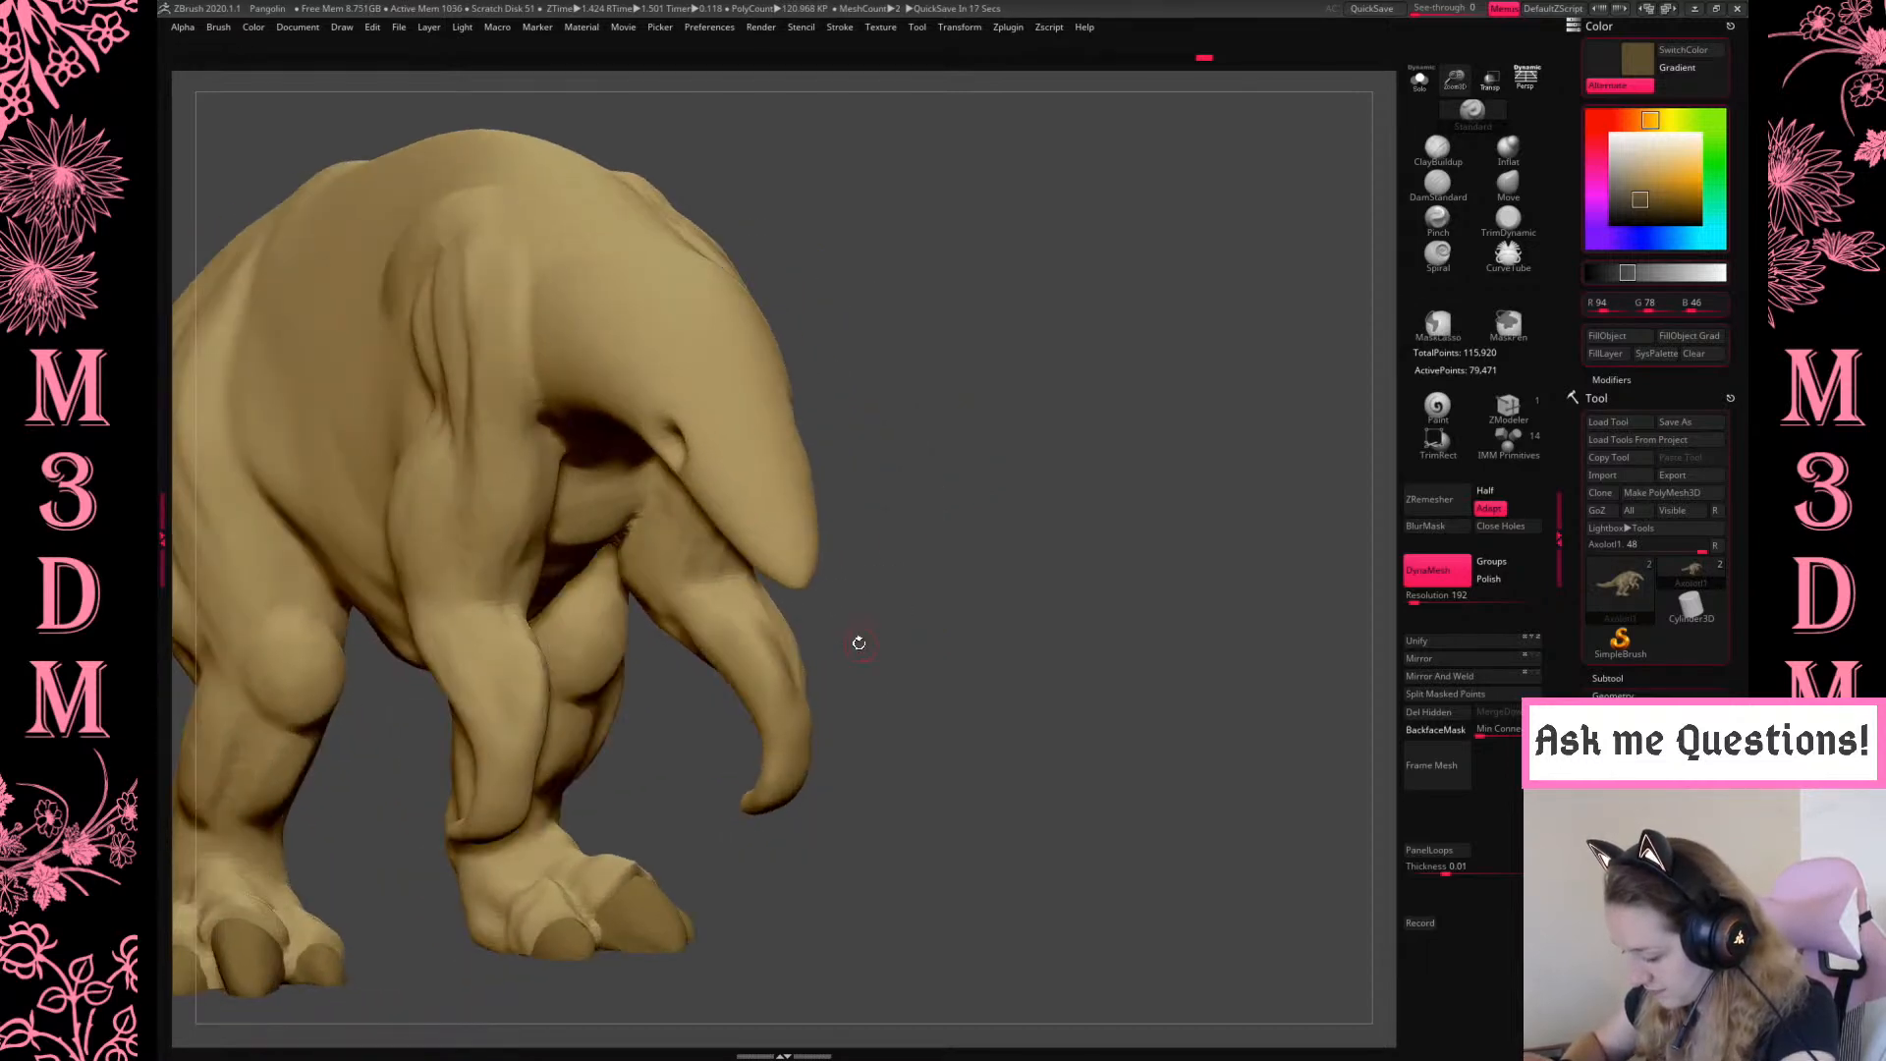
Add volume to the front of the forearm with ClayBuildup and smooth it towards the wrist
{"action": "left_click", "coordinate": [1453, 148]}
{"action": "key", "text": "space"}
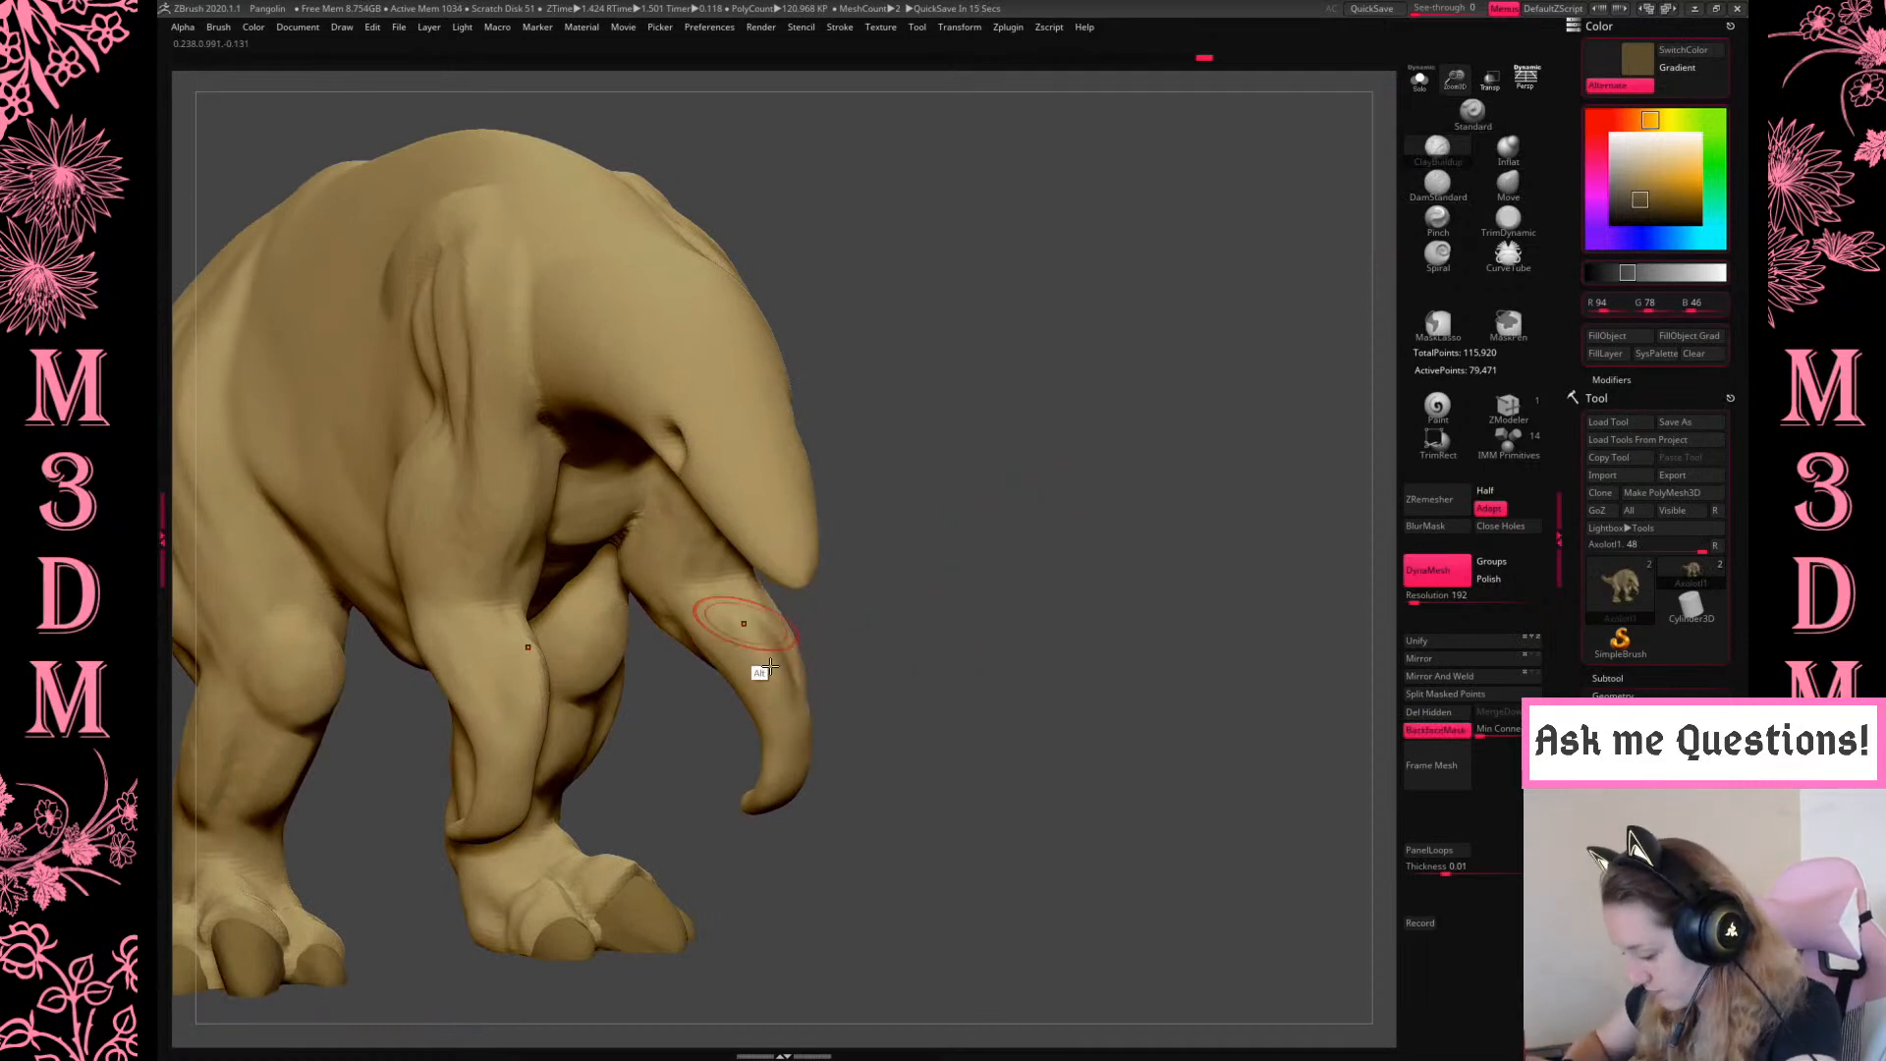
{"action": "left_click_drag", "start_coordinate": [914, 639], "coordinate": [910, 621]}
{"action": "left_click_drag", "start_coordinate": [758, 629], "coordinate": [747, 688], "text": "shift"}
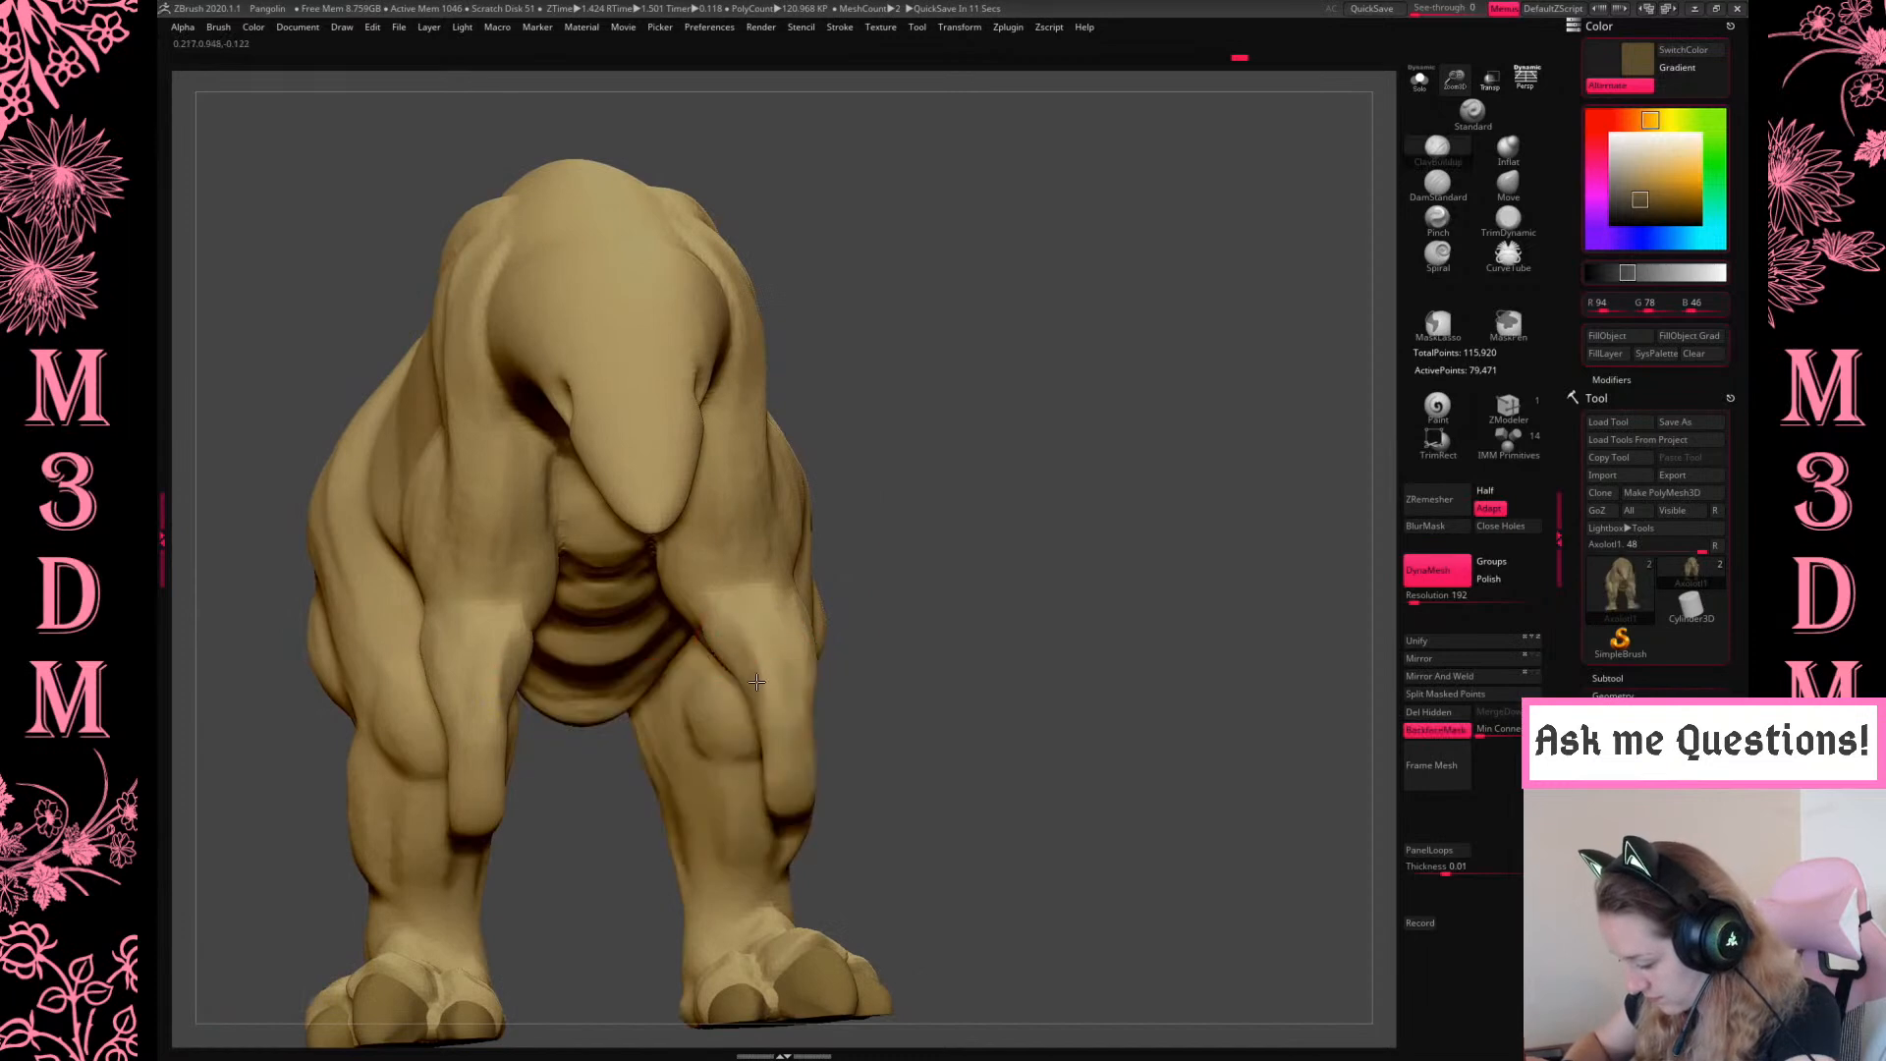
{"action": "left_click_drag", "start_coordinate": [961, 641], "coordinate": [782, 674]}
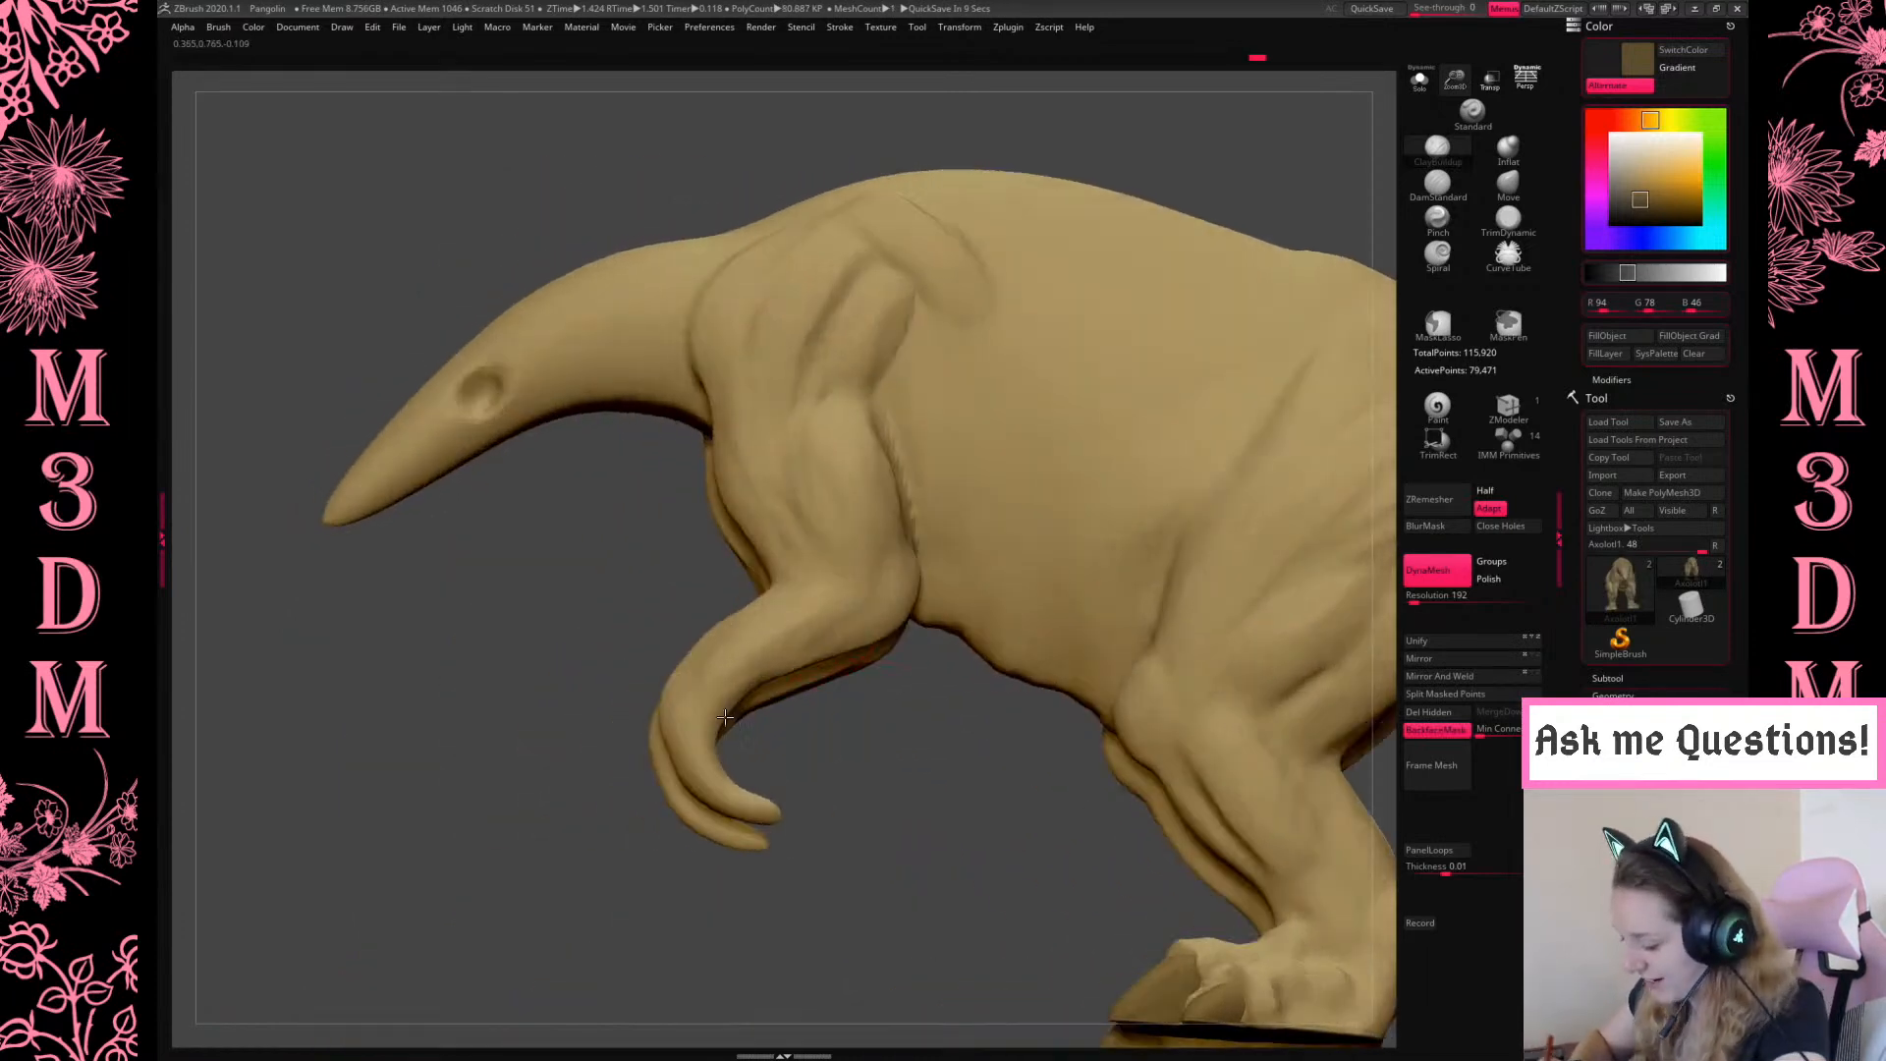
{"action": "mouse_move", "coordinate": [897, 757]}
{"action": "left_mouse_down"}
{"action": "mouse_move", "coordinate": [895, 659]}
{"action": "mouse_move", "coordinate": [932, 647]}
{"action": "left_mouse_up"}
{"action": "mouse_move", "coordinate": [1228, 235]}
{"action": "left_mouse_down"}
{"action": "mouse_move", "coordinate": [1213, 321]}
{"action": "mouse_move", "coordinate": [1129, 413]}
{"action": "left_mouse_up"}
{"action": "right_click", "coordinate": [928, 676]}
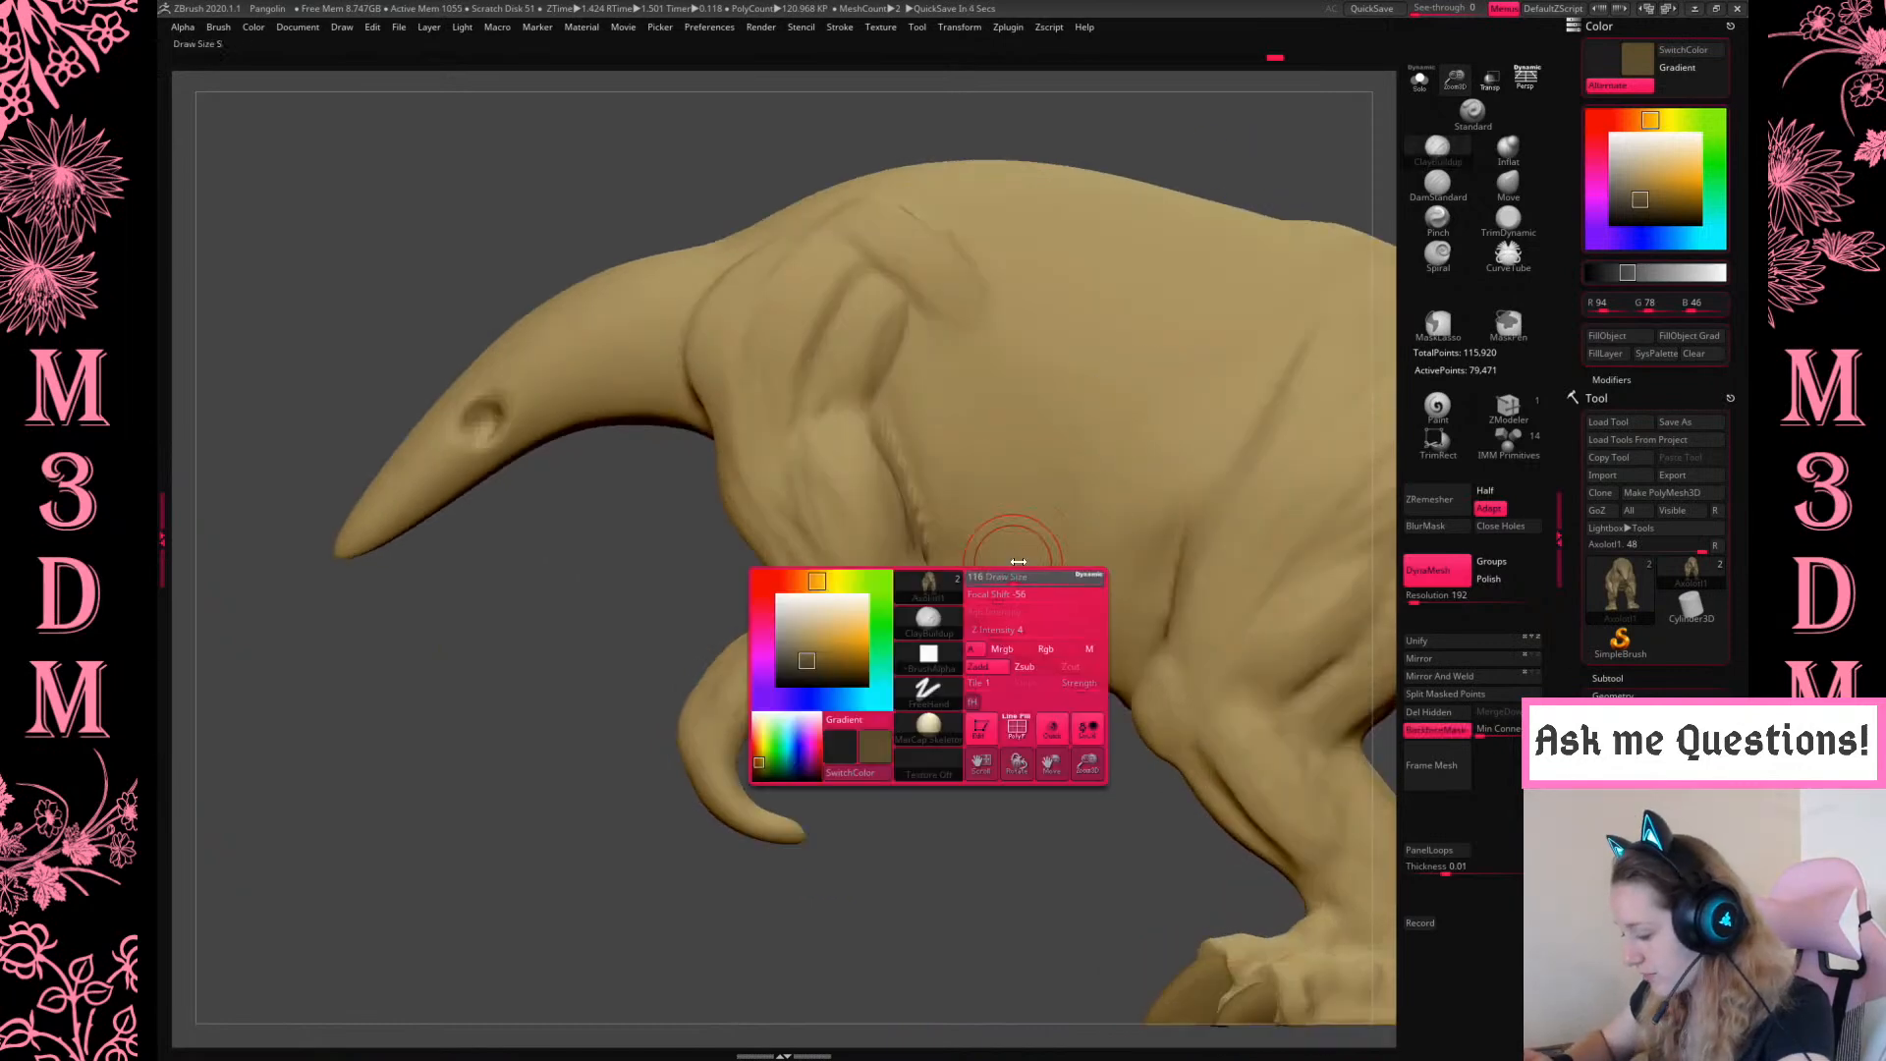
Isolate the body with Solo mode and frame it in side view
{"action": "left_click", "coordinate": [1511, 189]}
{"action": "left_click_drag", "start_coordinate": [1455, 83], "coordinate": [1283, 252]}
{"action": "left_click_drag", "start_coordinate": [1263, 681], "coordinate": [1230, 720], "text": "alt"}
{"action": "right_click", "coordinate": [1046, 731]}
{"action": "right_click", "coordinate": [1150, 691]}
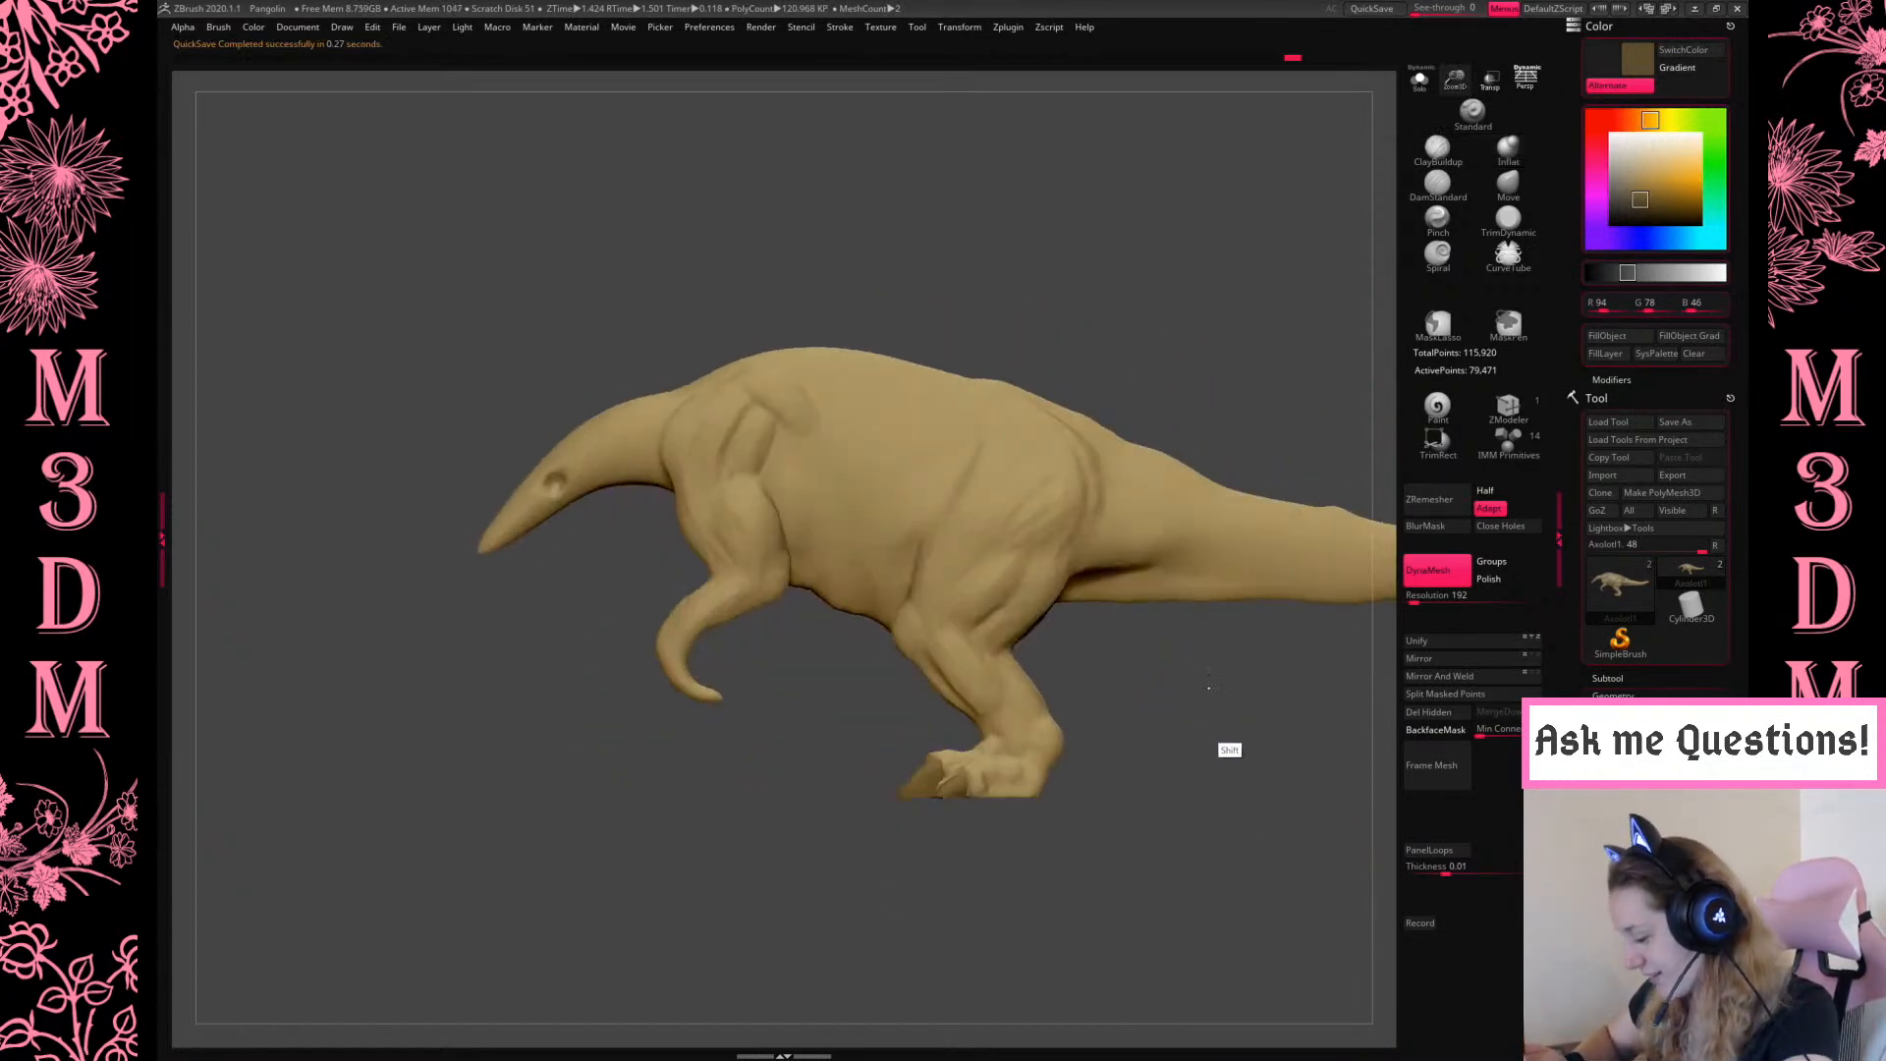
{"action": "left_click", "coordinate": [1419, 81]}
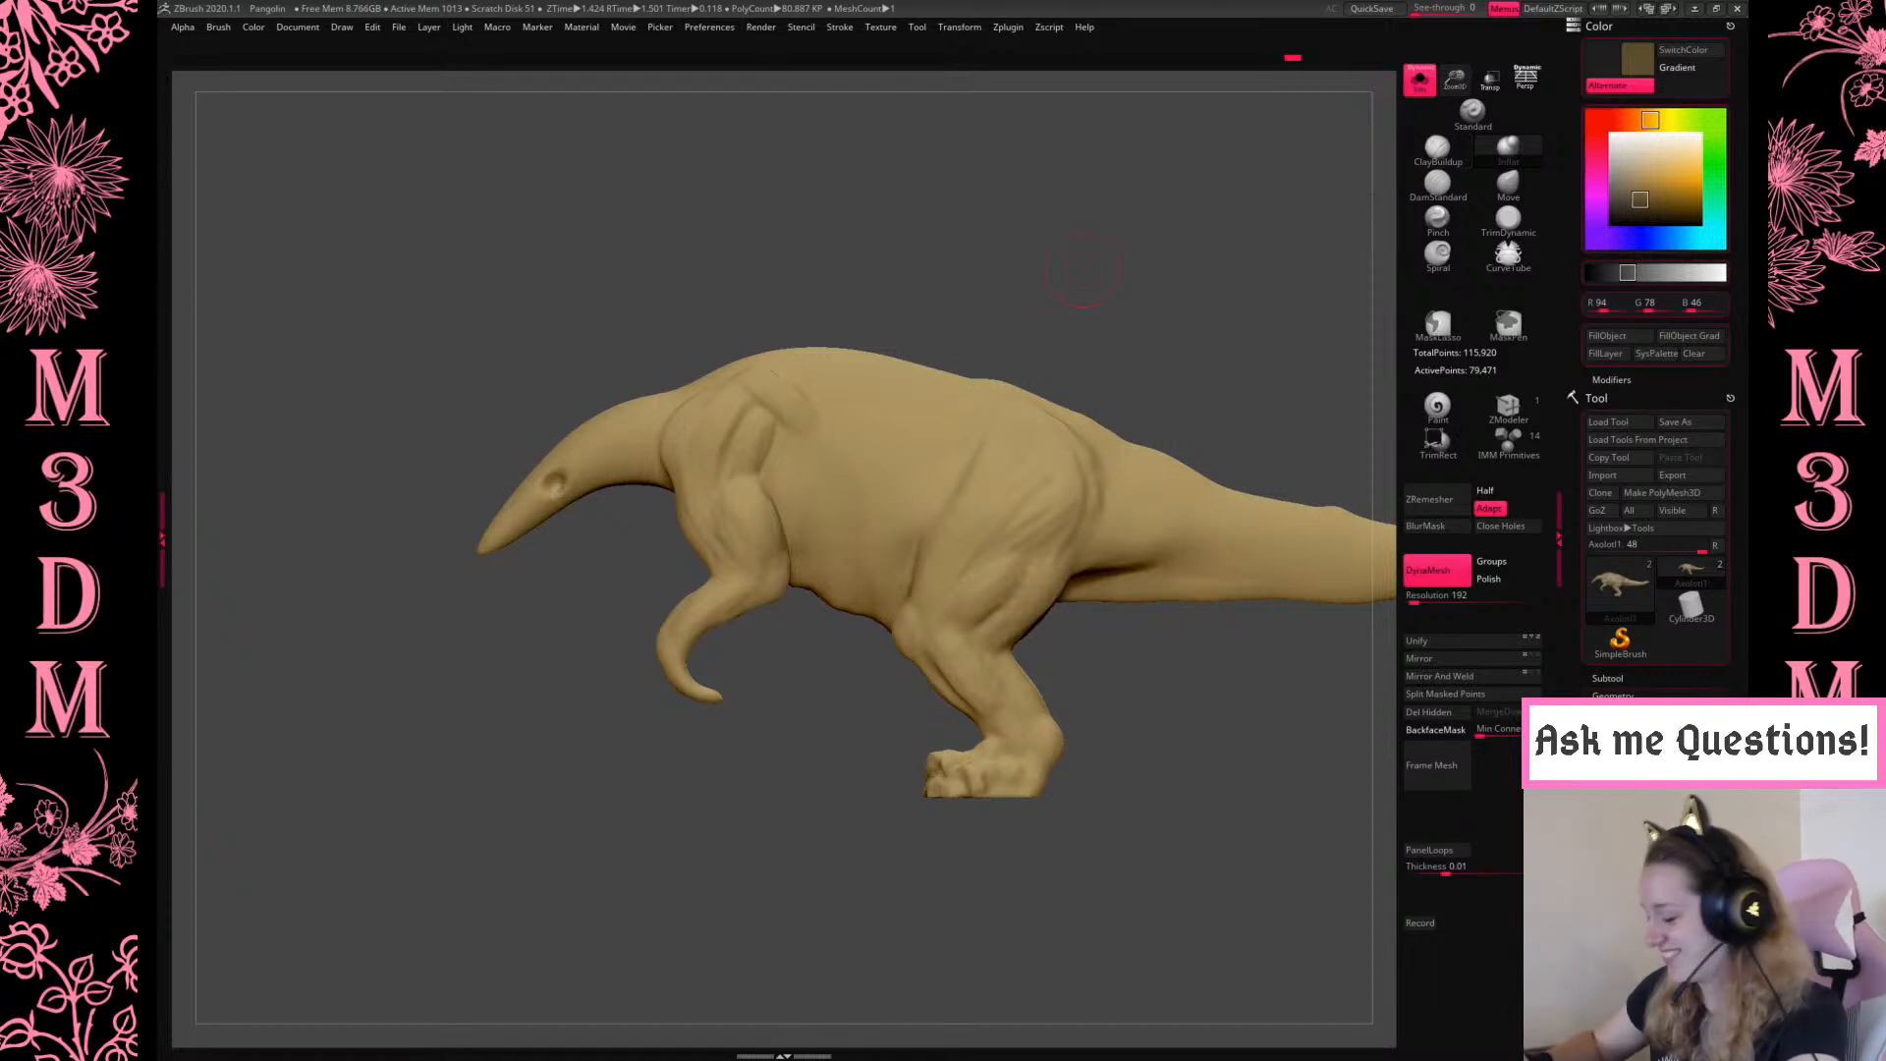
{"action": "left_click_drag", "start_coordinate": [1089, 292], "coordinate": [1009, 304], "text": "alt"}
Sculpt skin folds along the flank between the front and hind legs with the ClayBuildup brush
{"action": "left_click_drag", "start_coordinate": [1454, 81], "coordinate": [1466, 144]}
{"action": "left_click", "coordinate": [1464, 145]}
{"action": "mouse_move", "coordinate": [720, 452]}
{"action": "left_mouse_down"}
{"action": "mouse_move", "coordinate": [702, 408]}
{"action": "mouse_move", "coordinate": [725, 442]}
{"action": "left_mouse_up"}
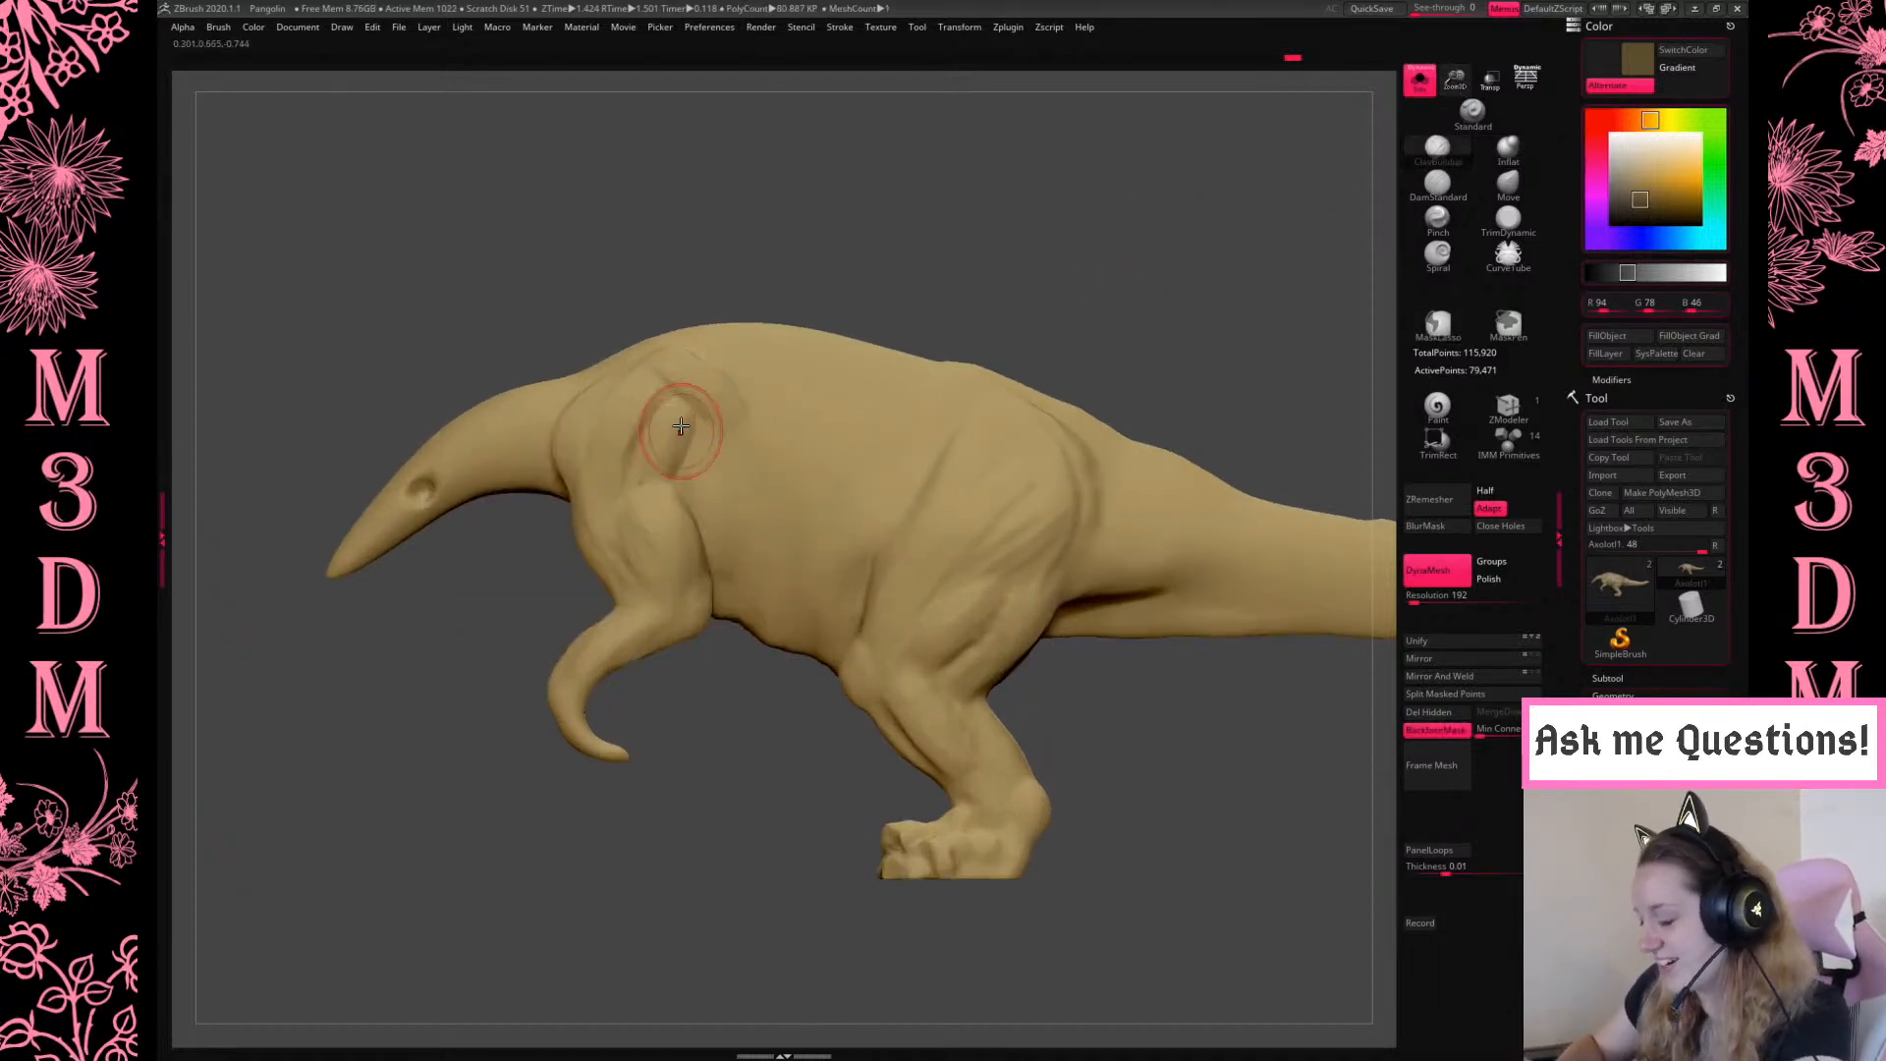
{"action": "key", "text": "space"}
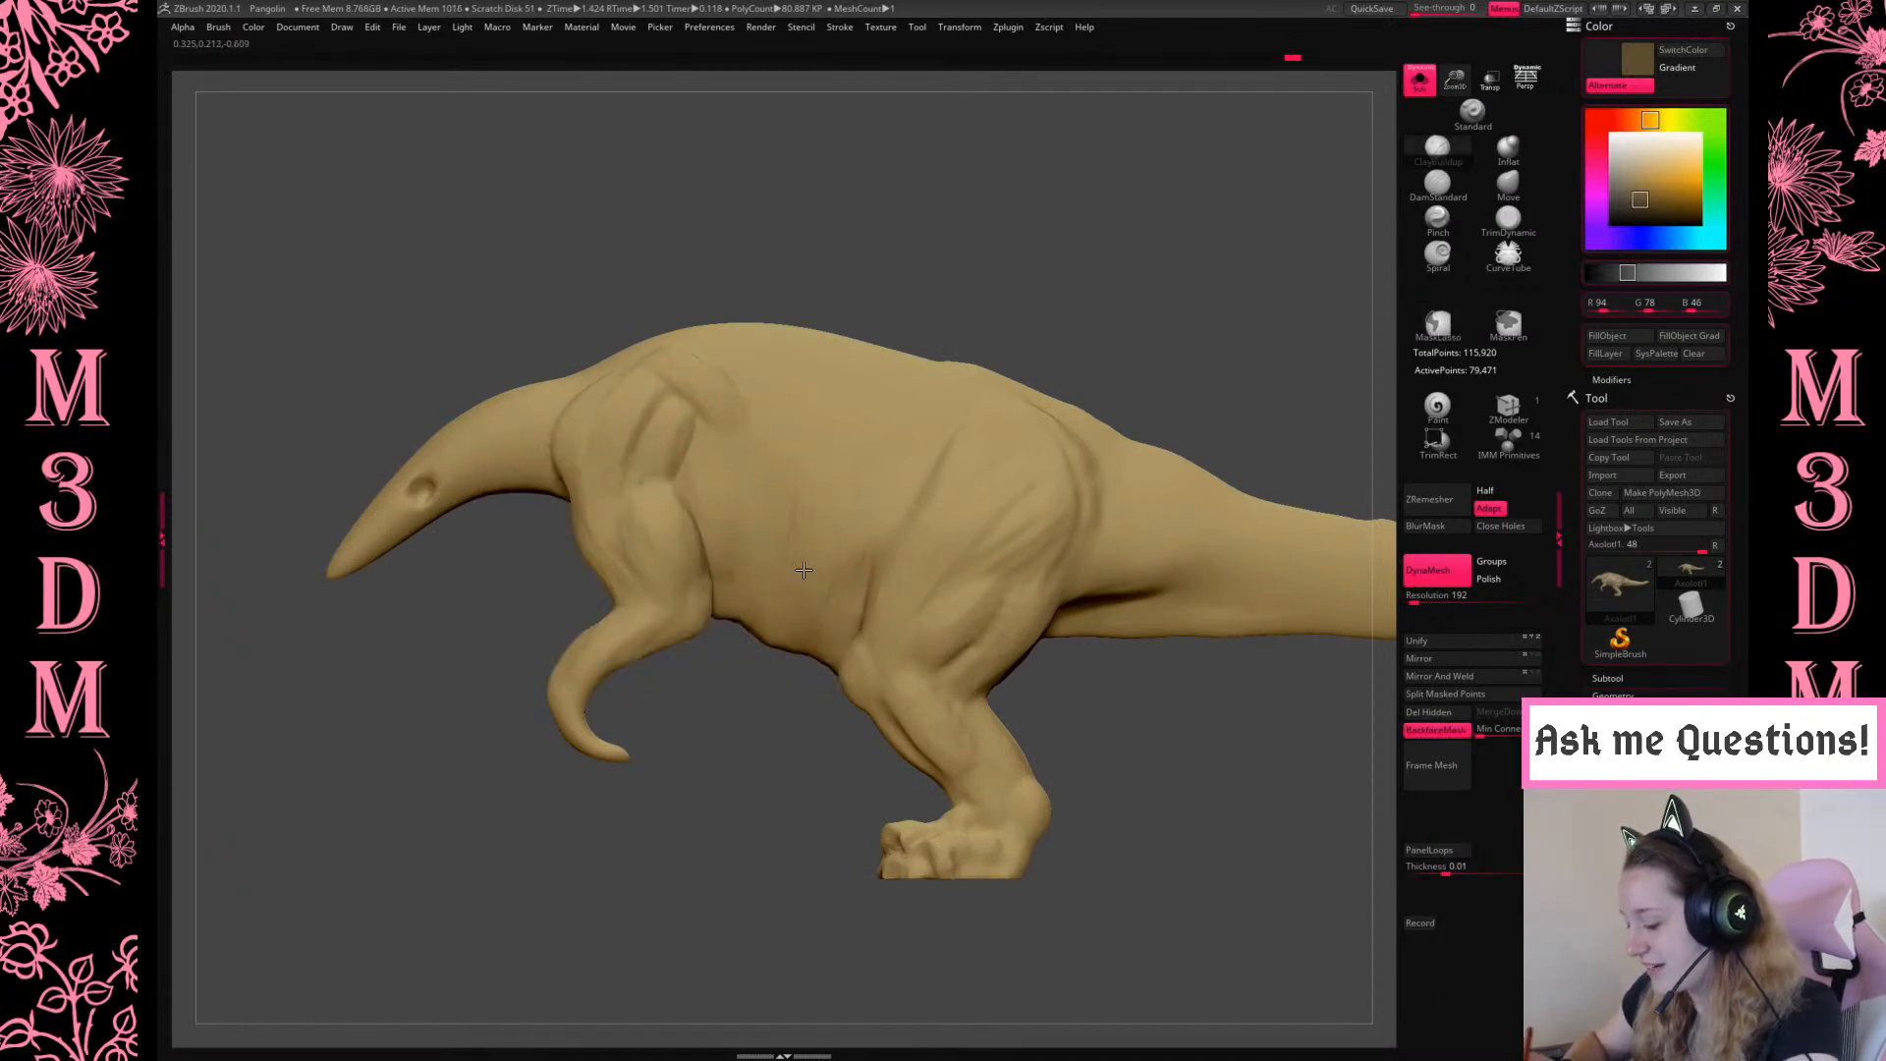
{"action": "key", "text": "space"}
{"action": "left_click_drag", "start_coordinate": [838, 540], "coordinate": [824, 543]}
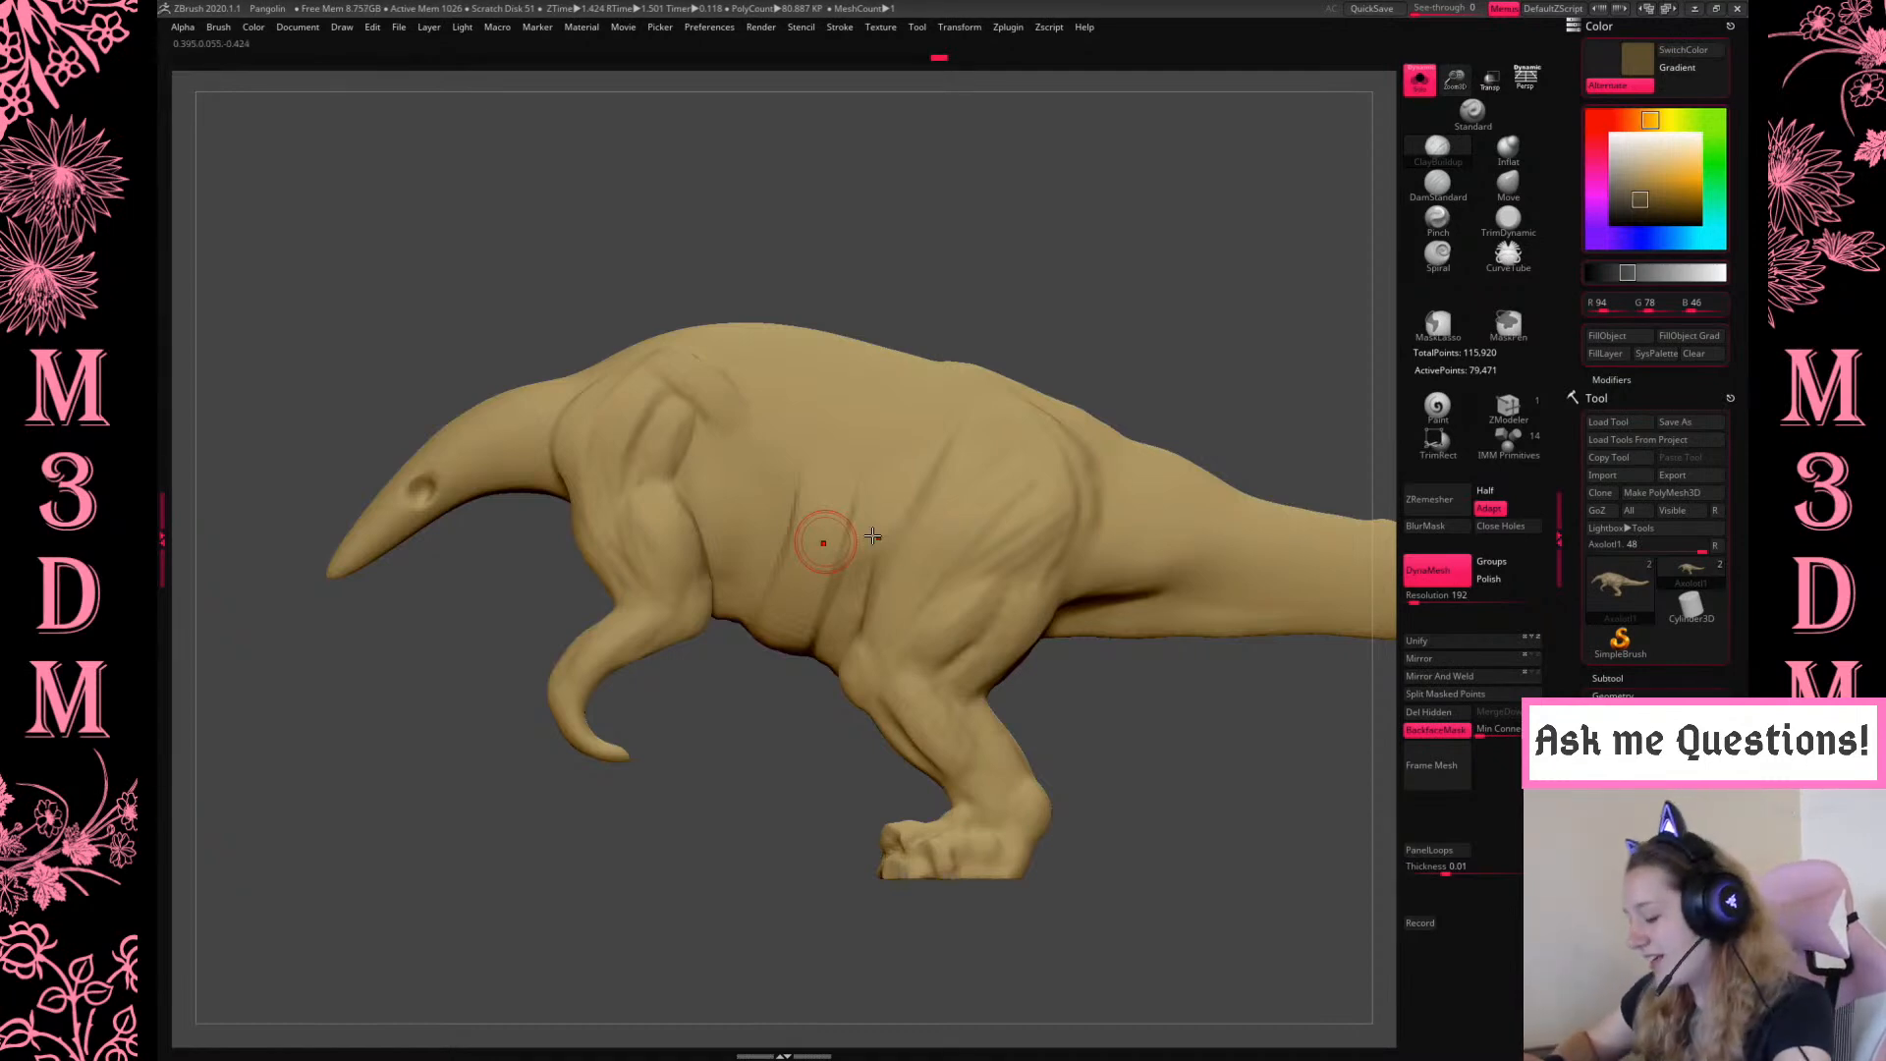
Dismiss the Cortana notification in the Windows Action Center and return to ZBrush
{"action": "key", "text": "super+a"}
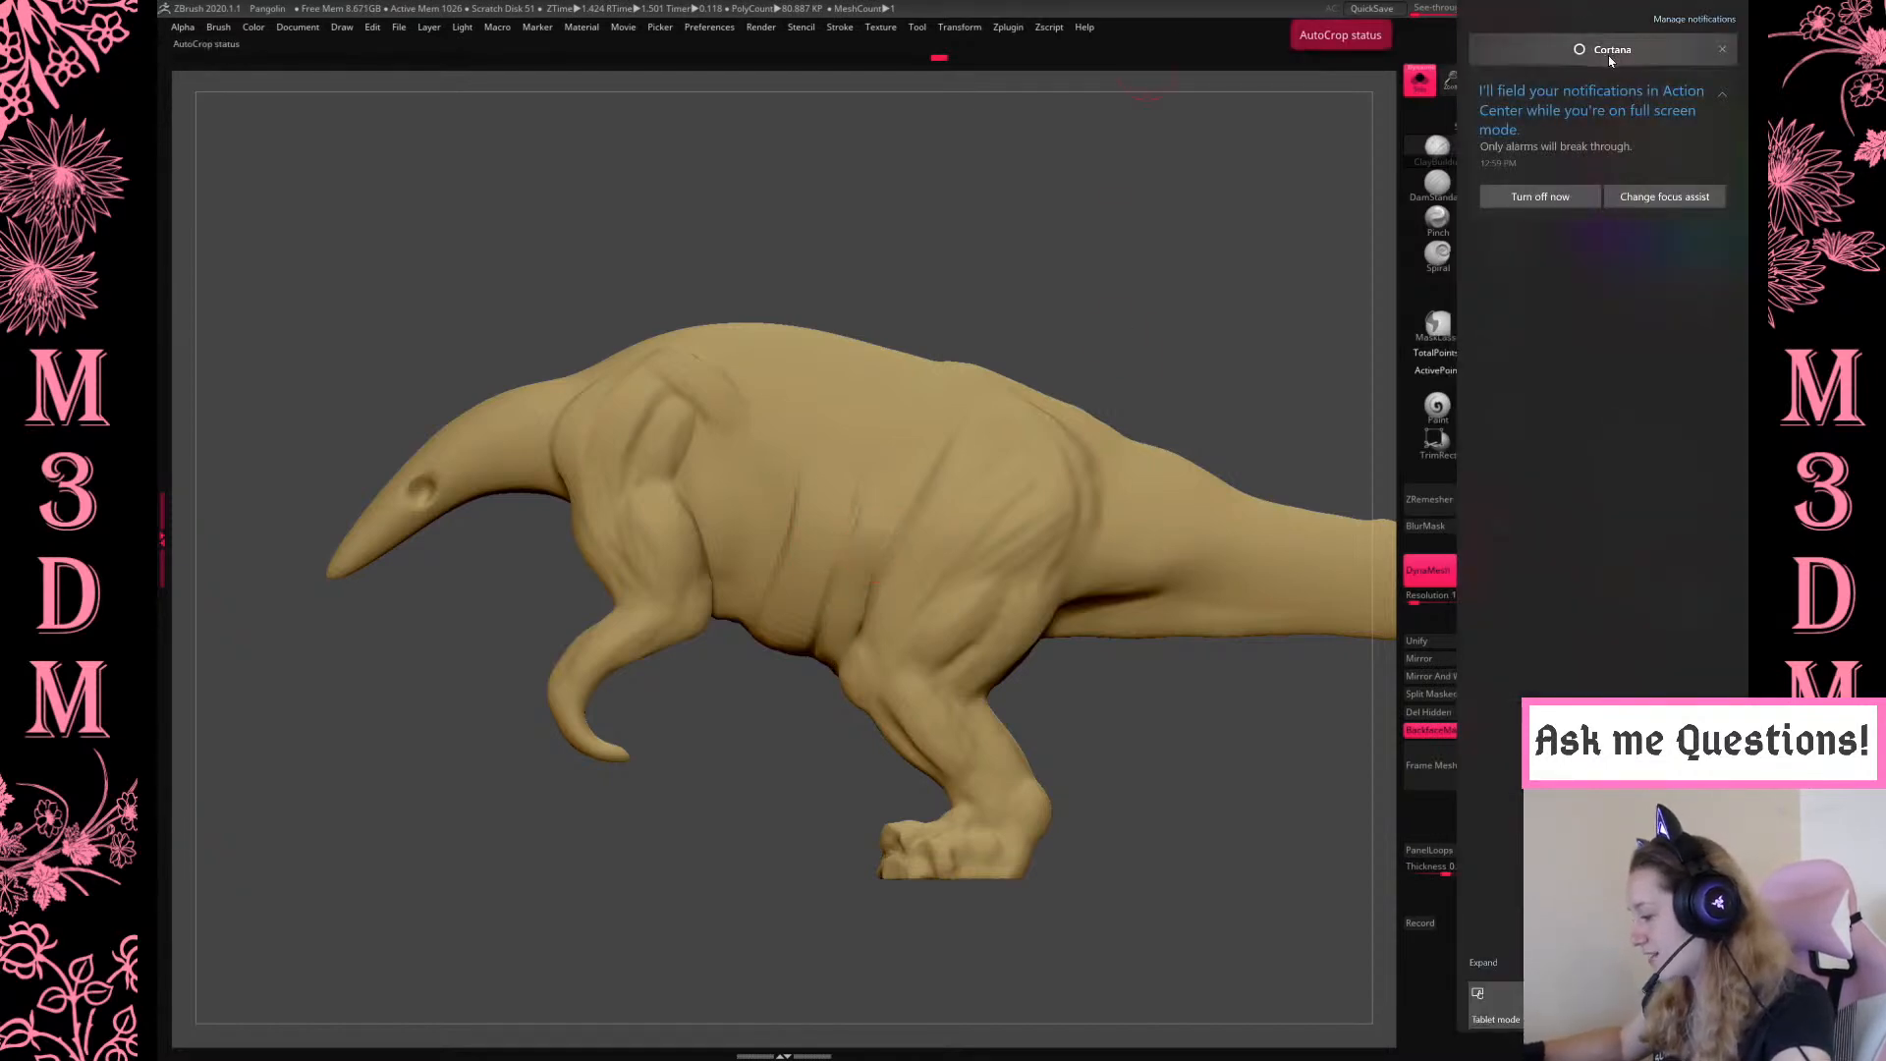
{"action": "left_click", "coordinate": [1722, 49]}
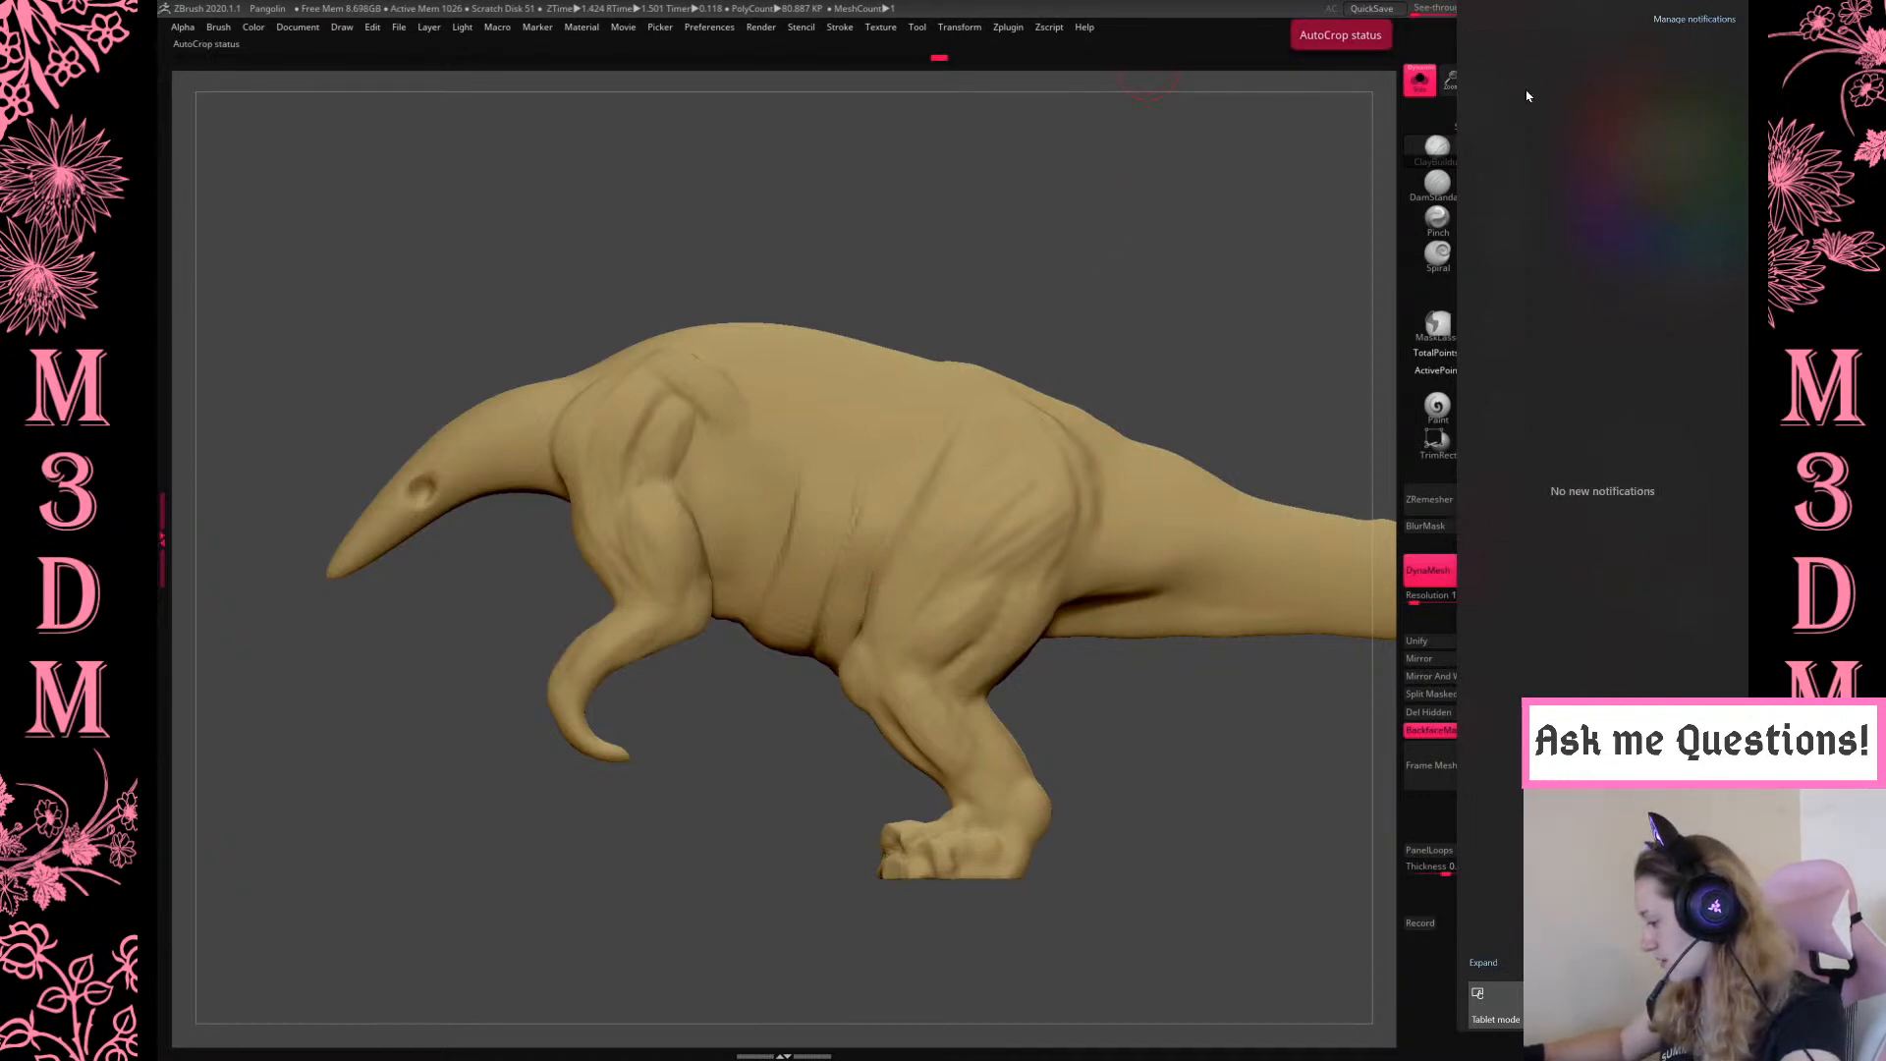
{"action": "left_click_drag", "start_coordinate": [1270, 233], "coordinate": [1255, 308]}
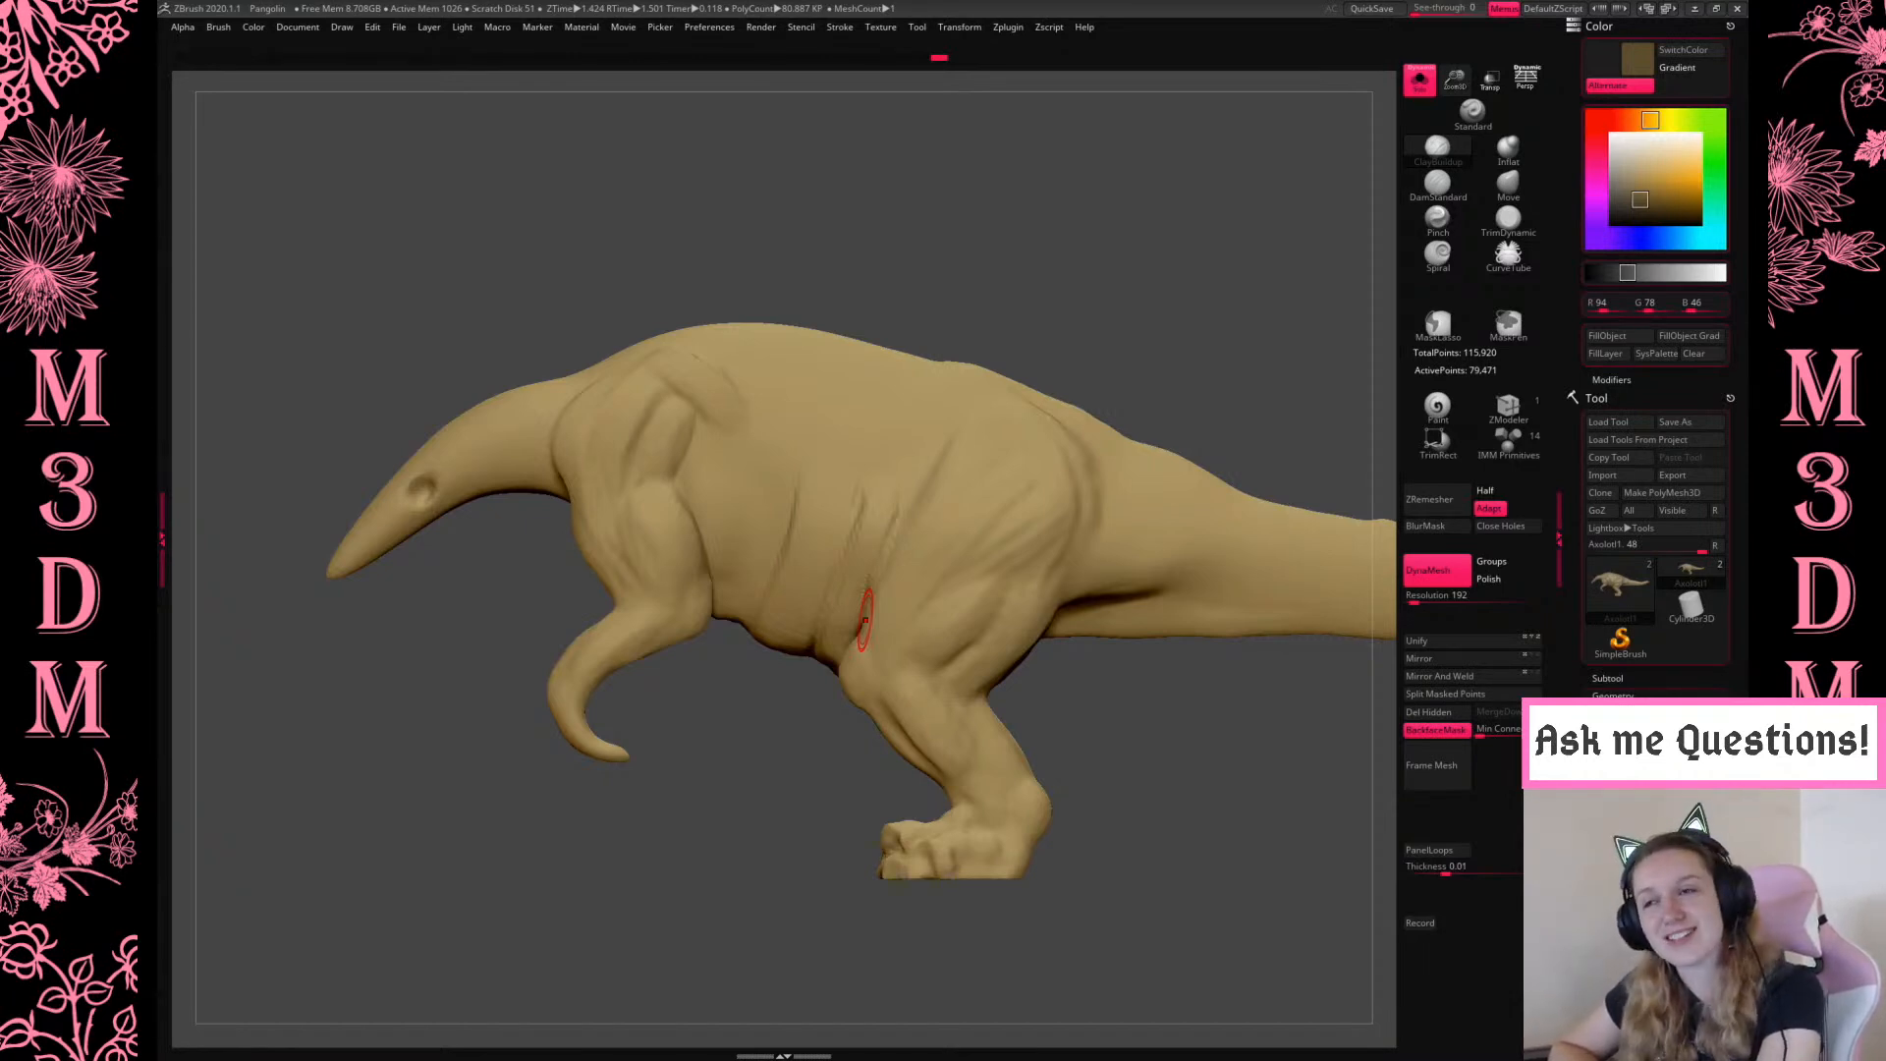
Soften the flank folds and continue them across the underside of the belly
{"action": "key", "text": "space"}
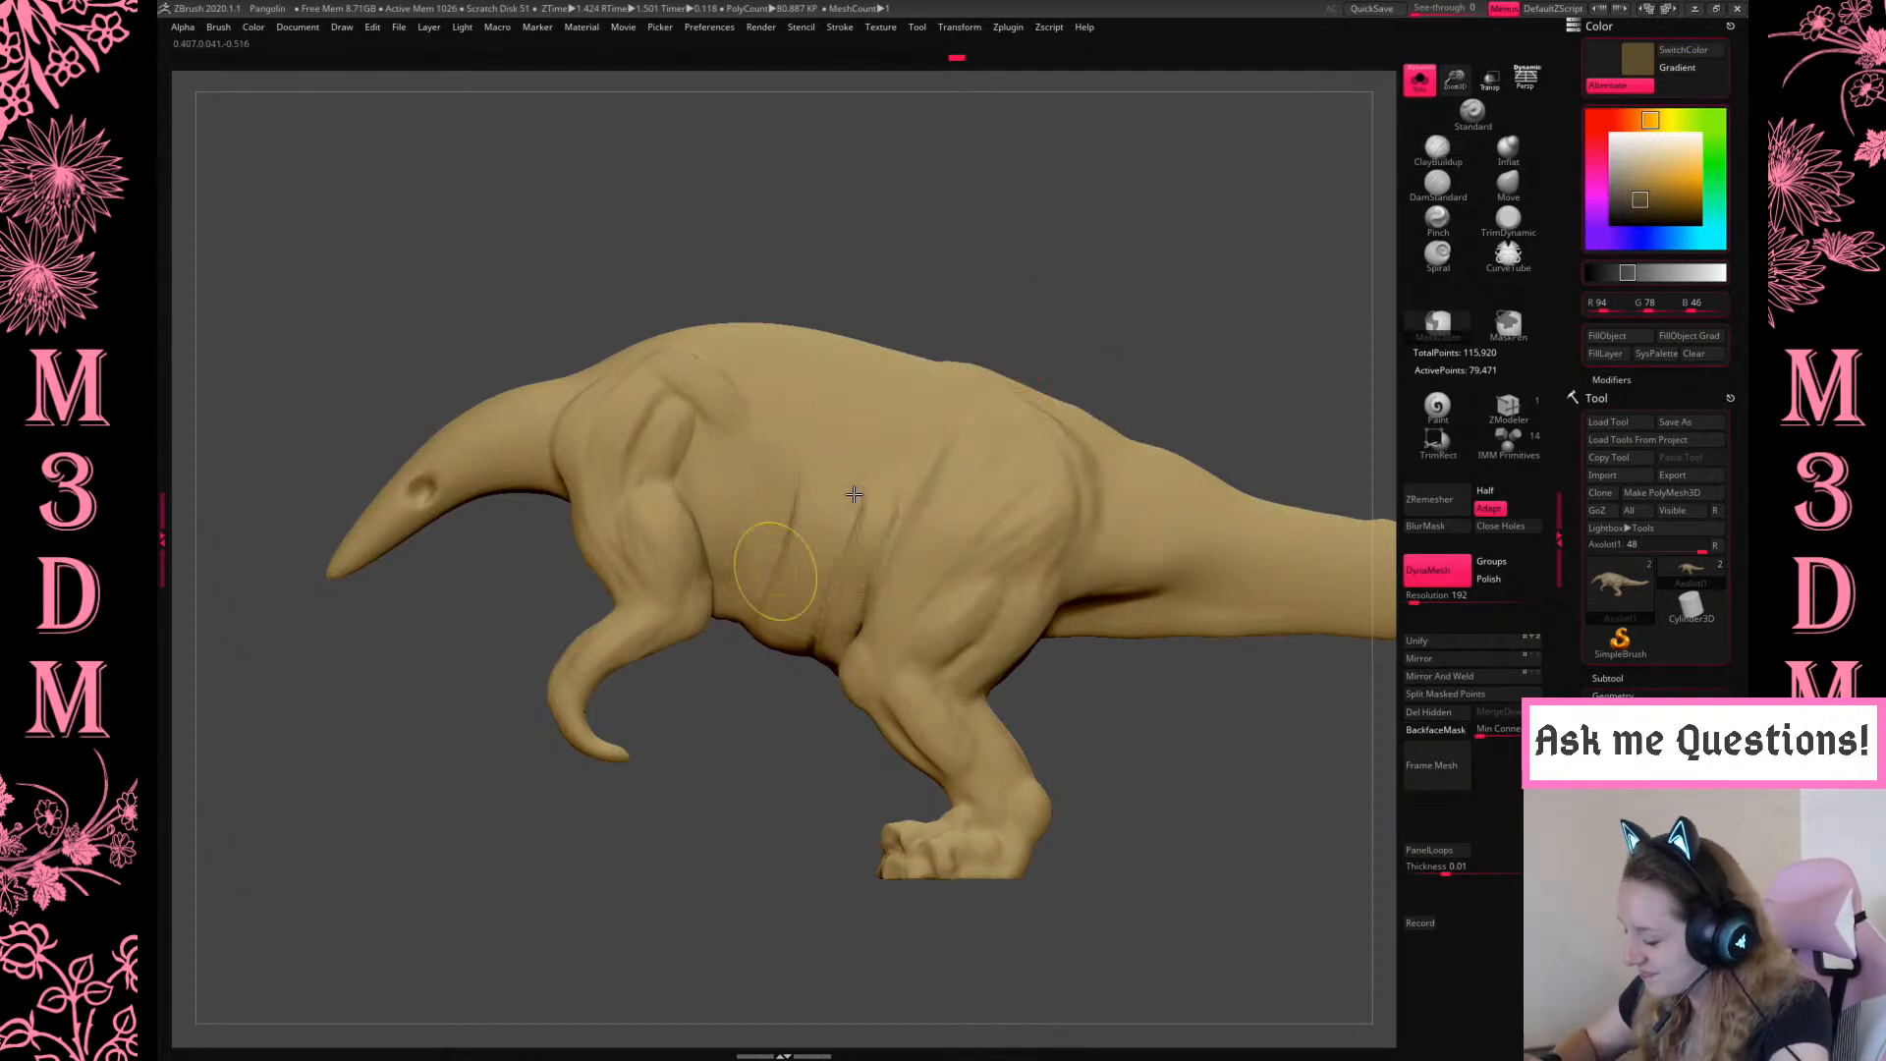
{"action": "left_click_drag", "start_coordinate": [1155, 302], "coordinate": [945, 624]}
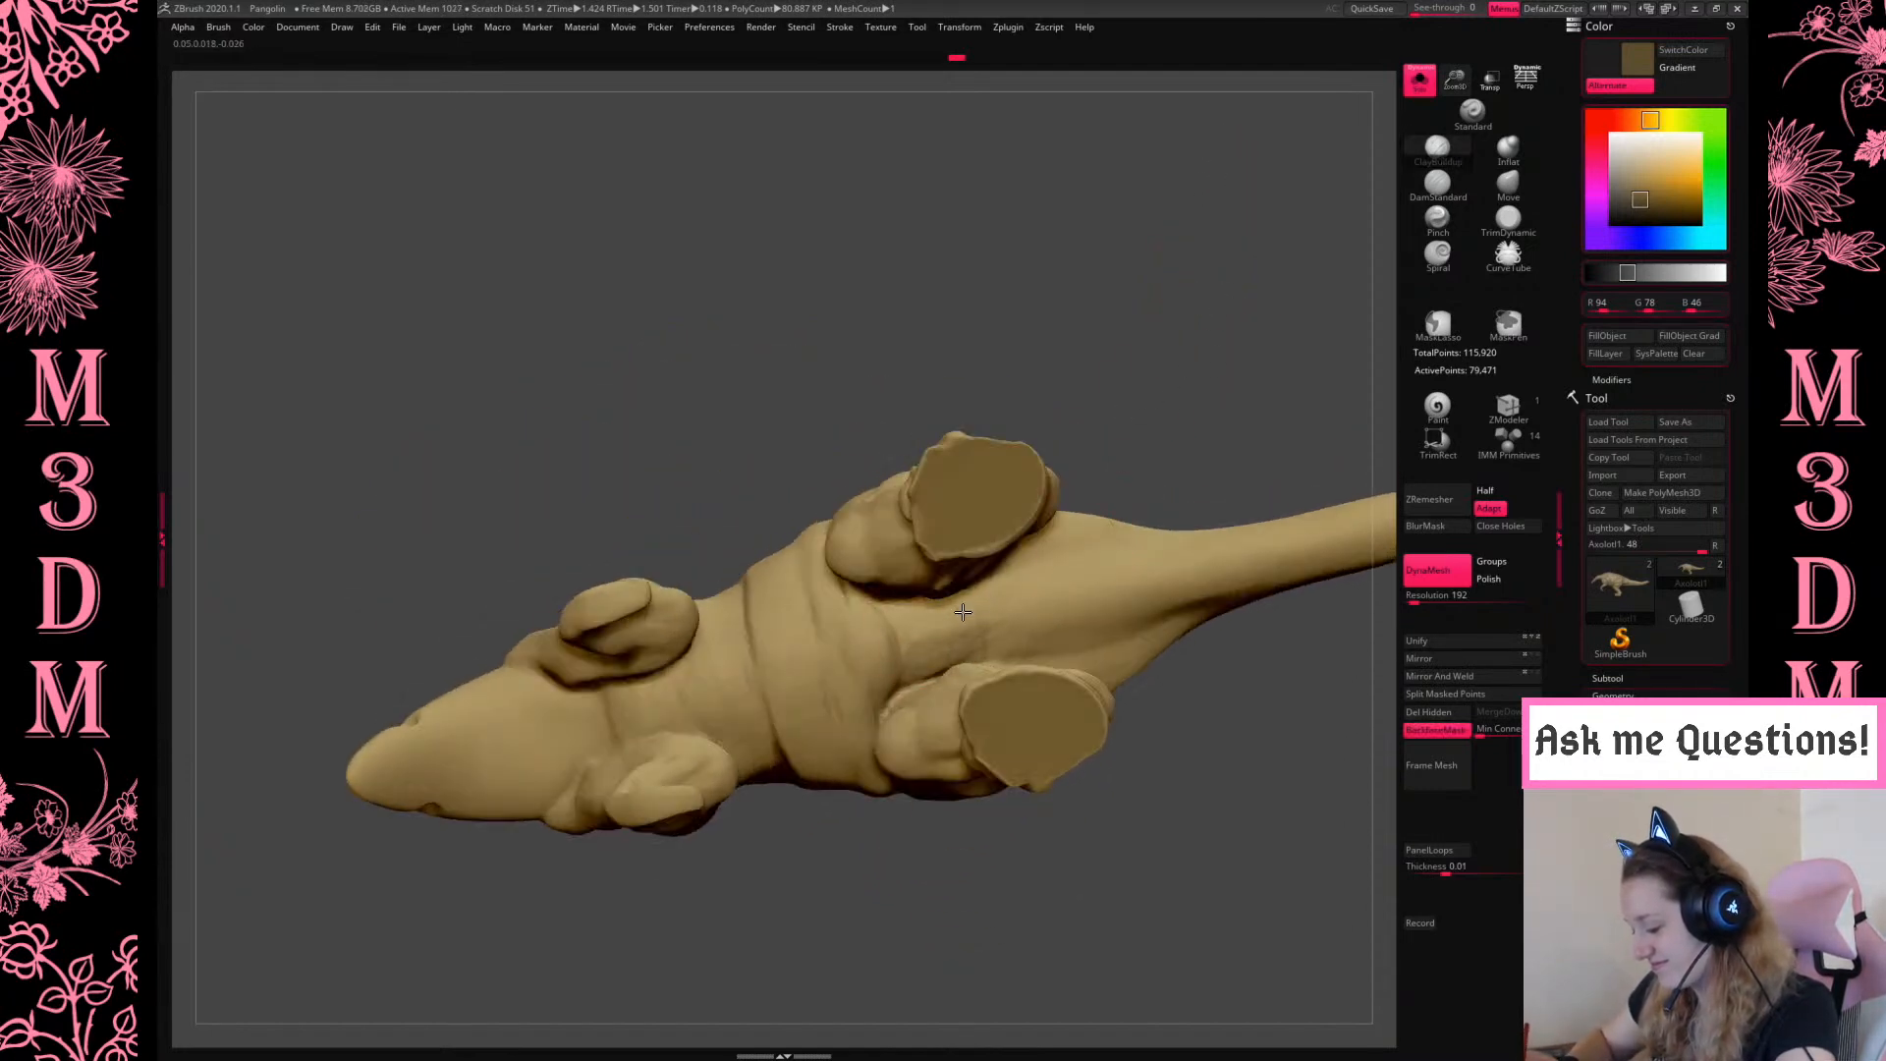
{"action": "left_click", "coordinate": [1511, 146]}
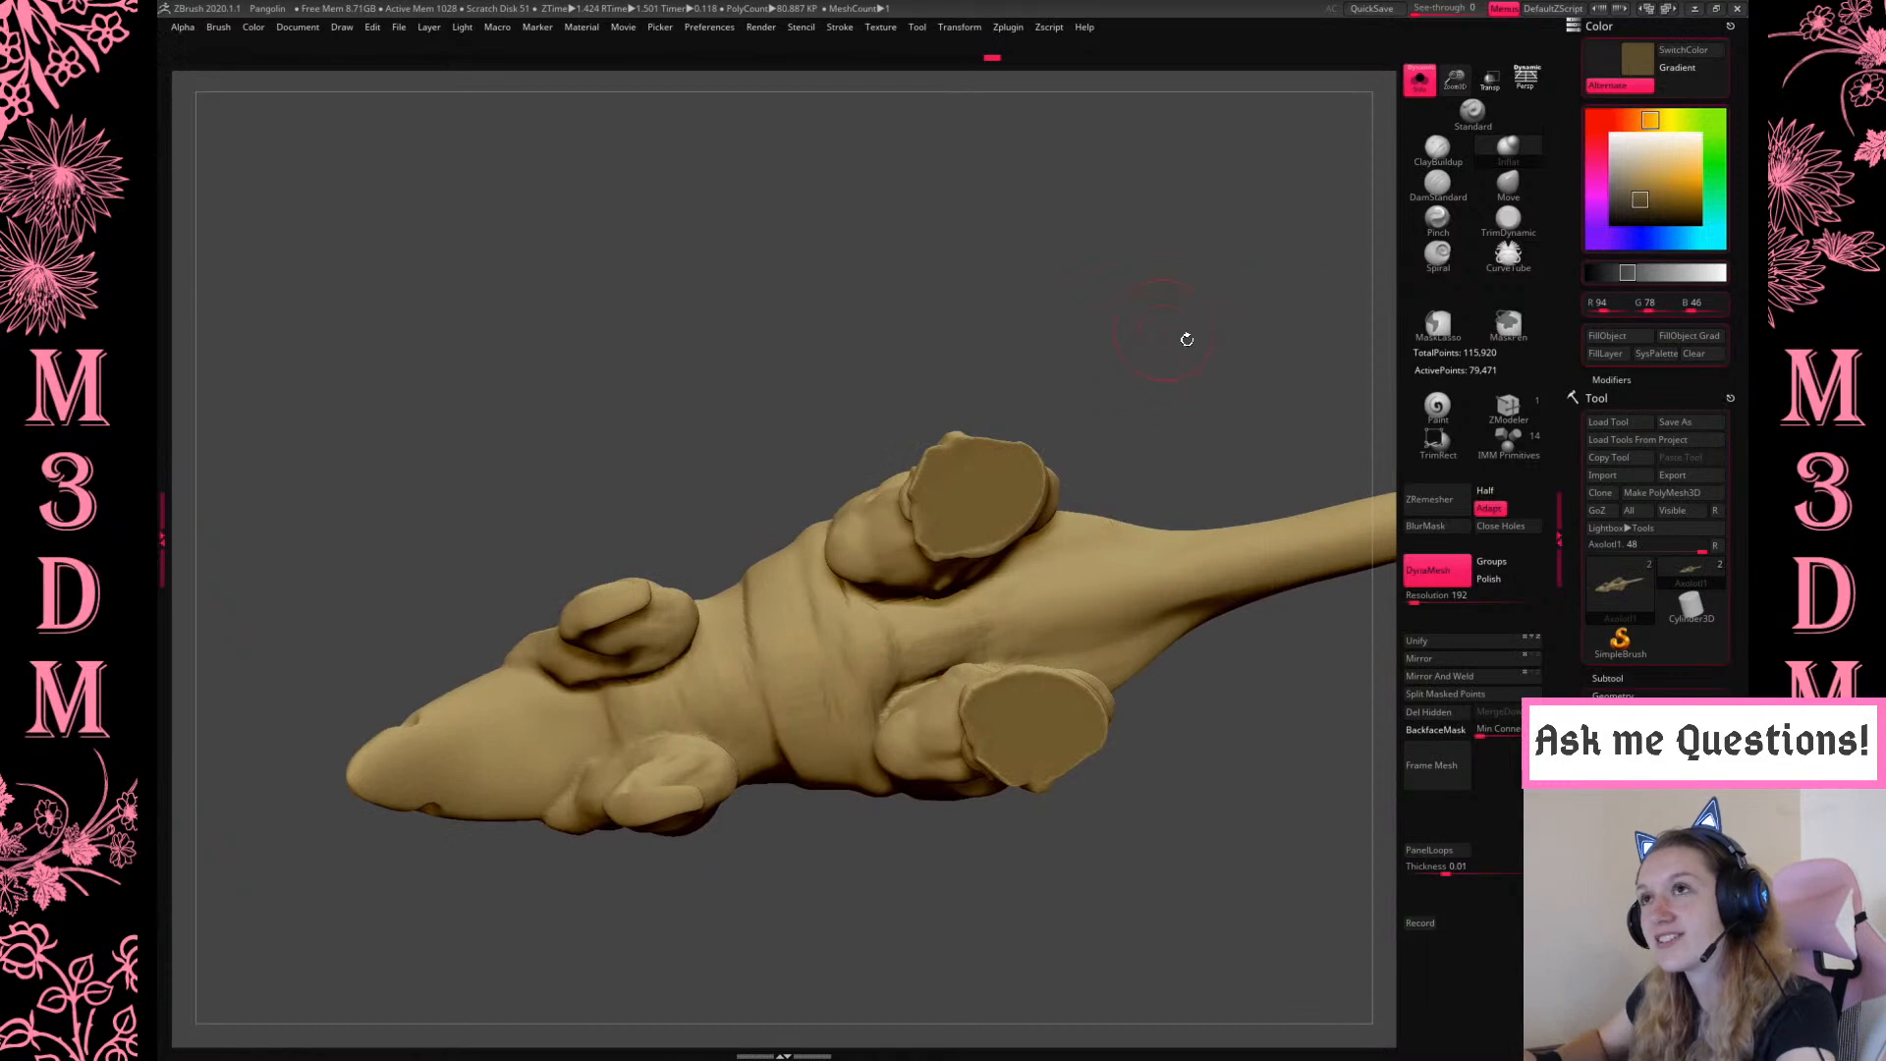
{"action": "left_click_drag", "start_coordinate": [1173, 350], "coordinate": [808, 498]}
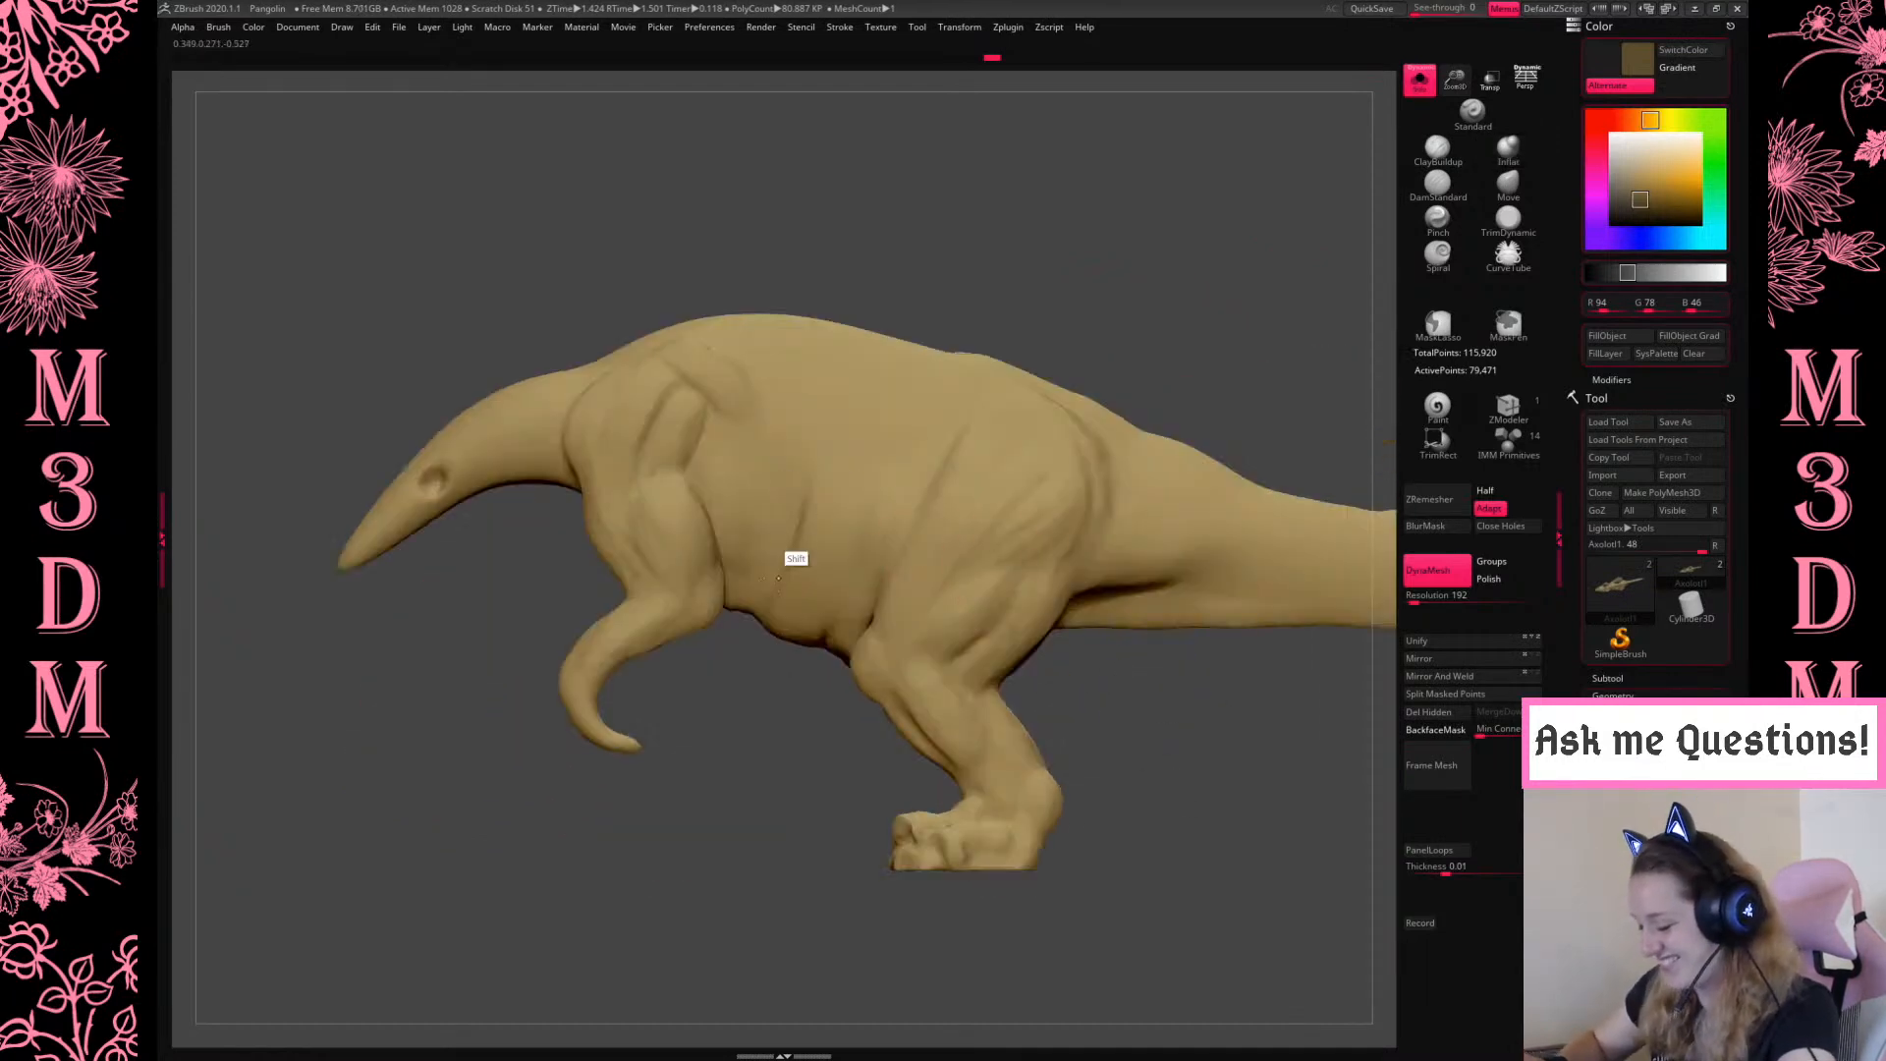
{"action": "key", "text": "space"}
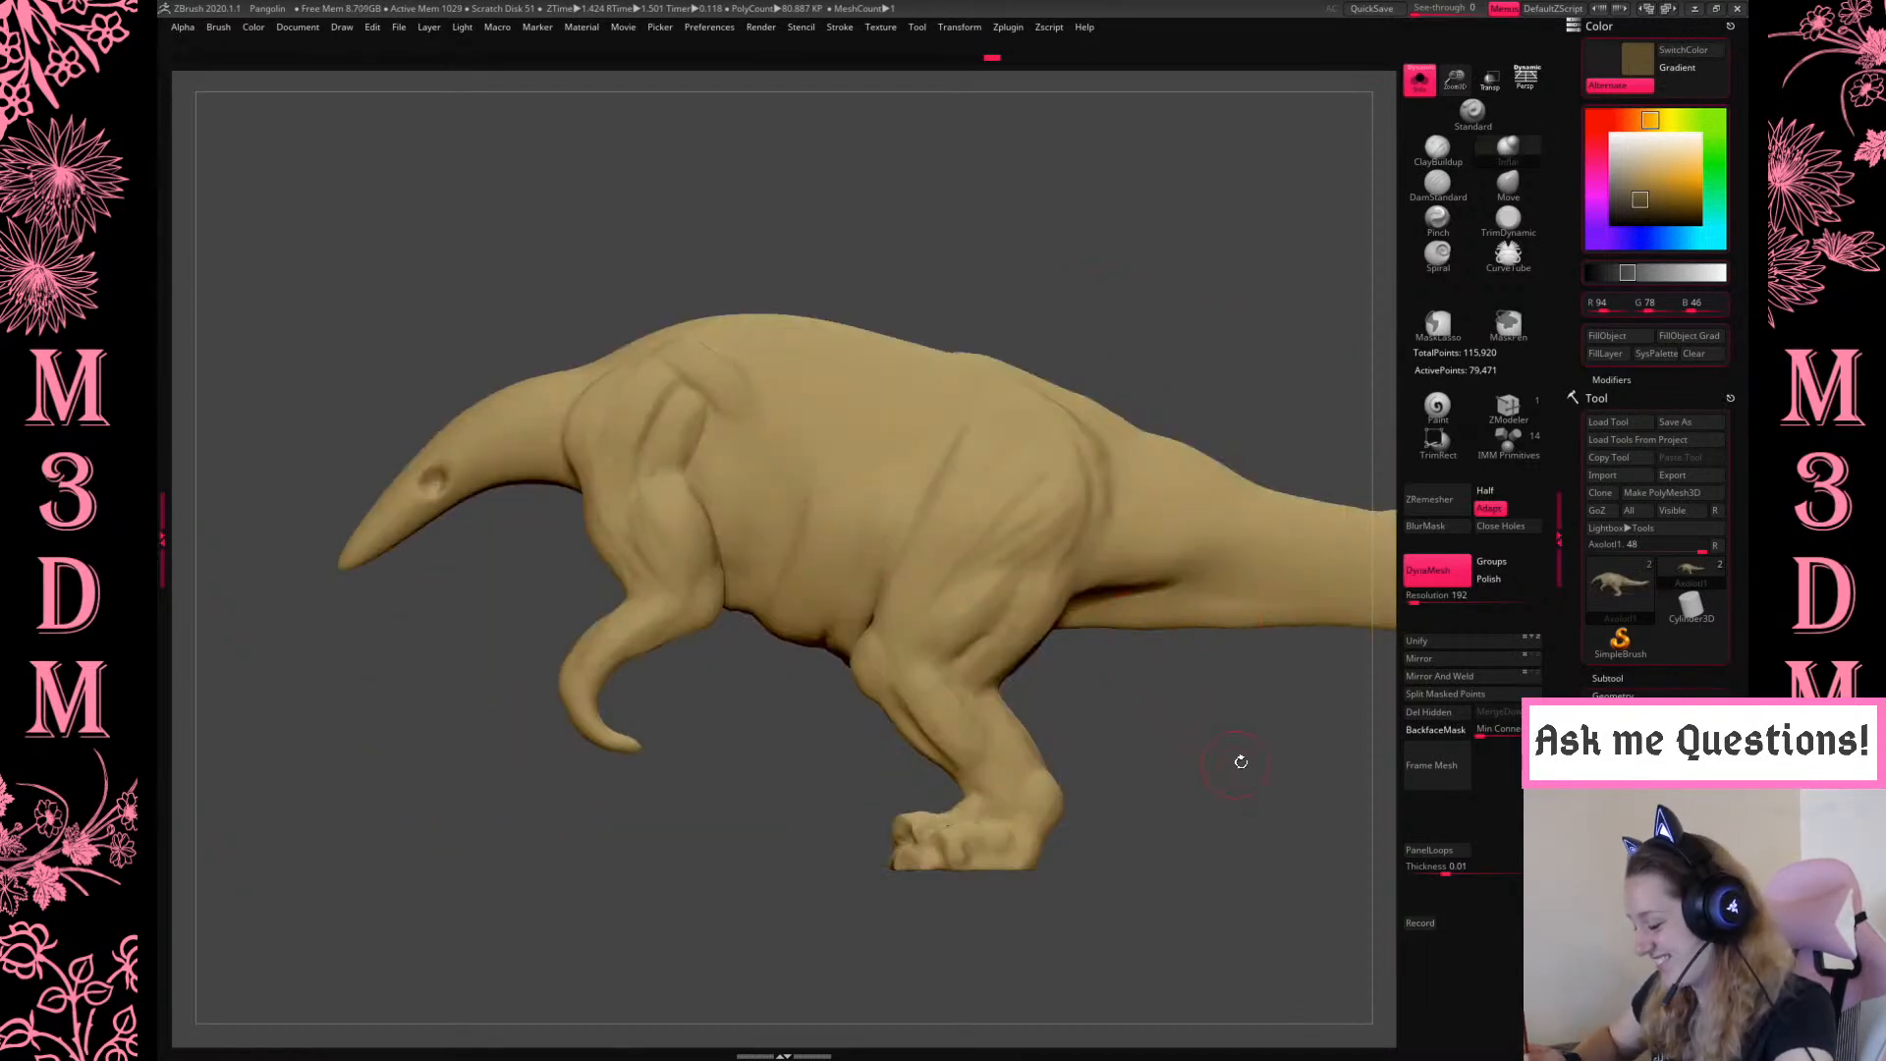
{"action": "left_click_drag", "start_coordinate": [1190, 762], "coordinate": [1264, 719]}
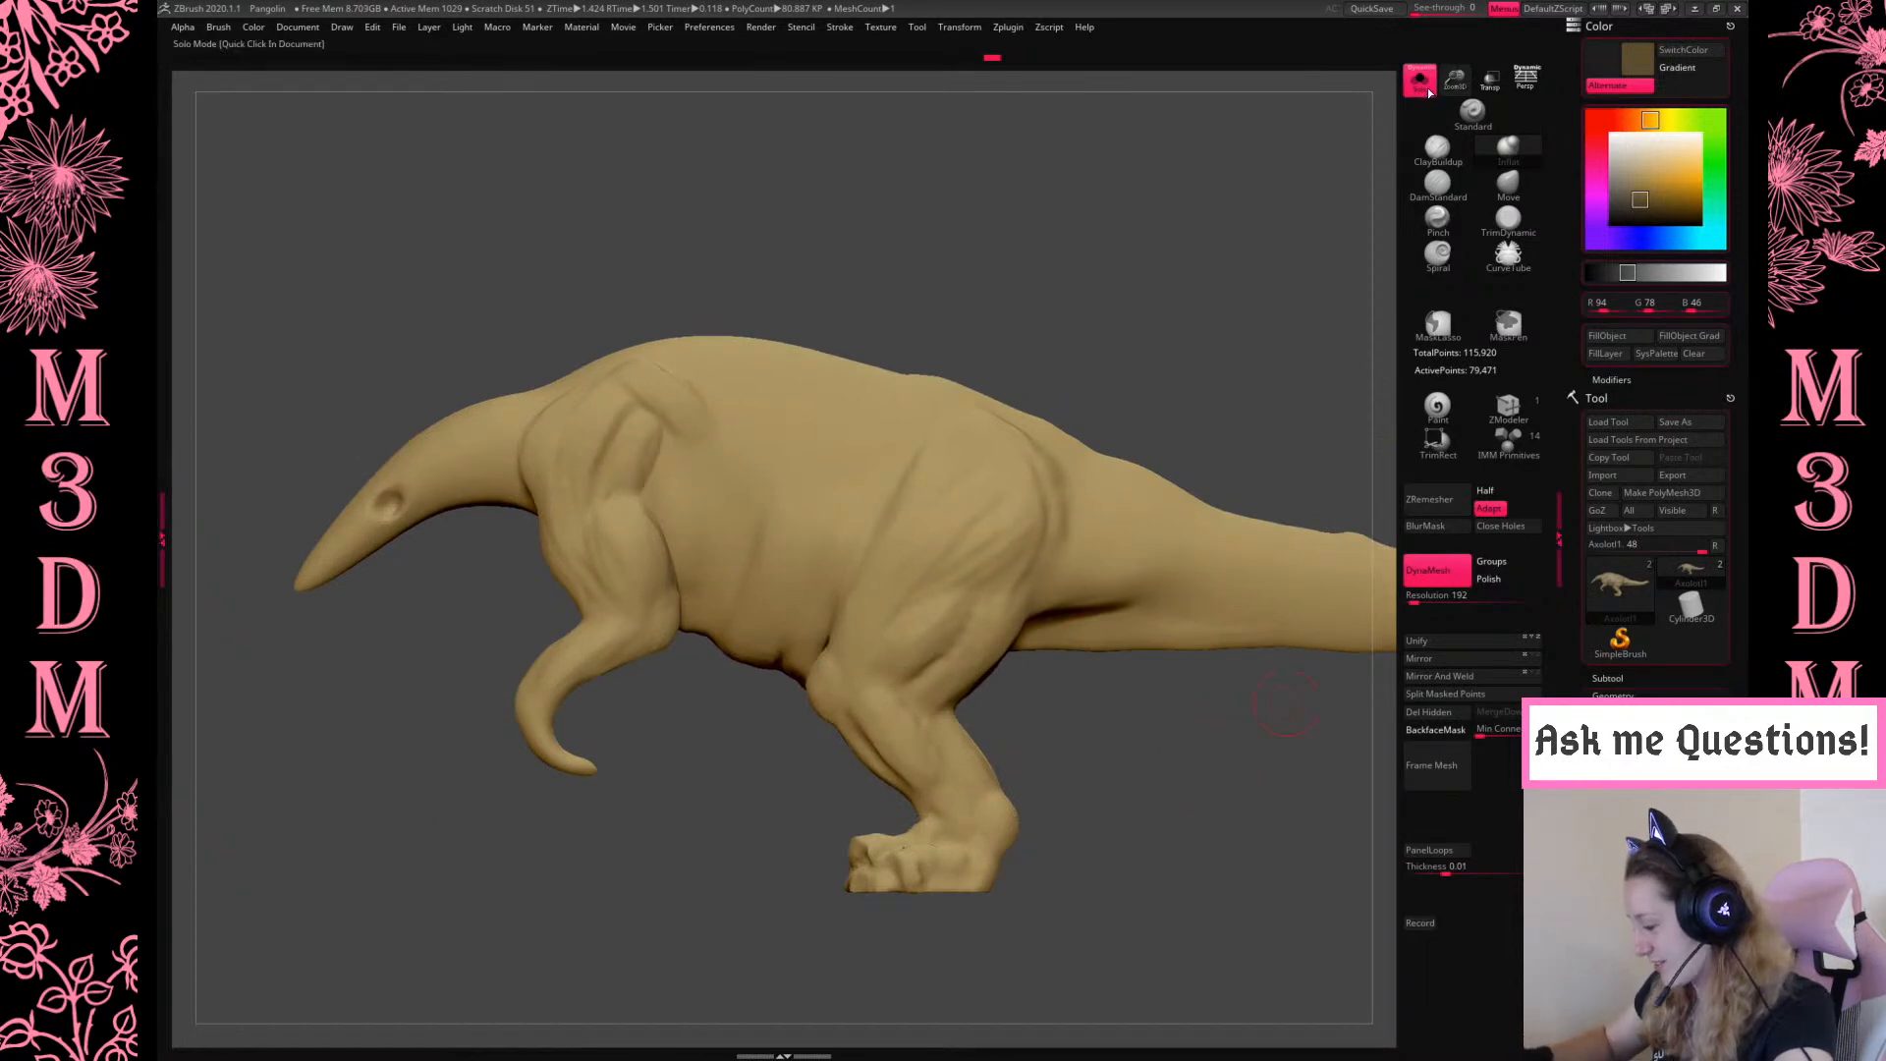
Turn off Solo mode to bring back the separate claws and switch to the ClayBuildup brush
{"action": "left_click_drag", "start_coordinate": [1441, 78], "coordinate": [1444, 56]}
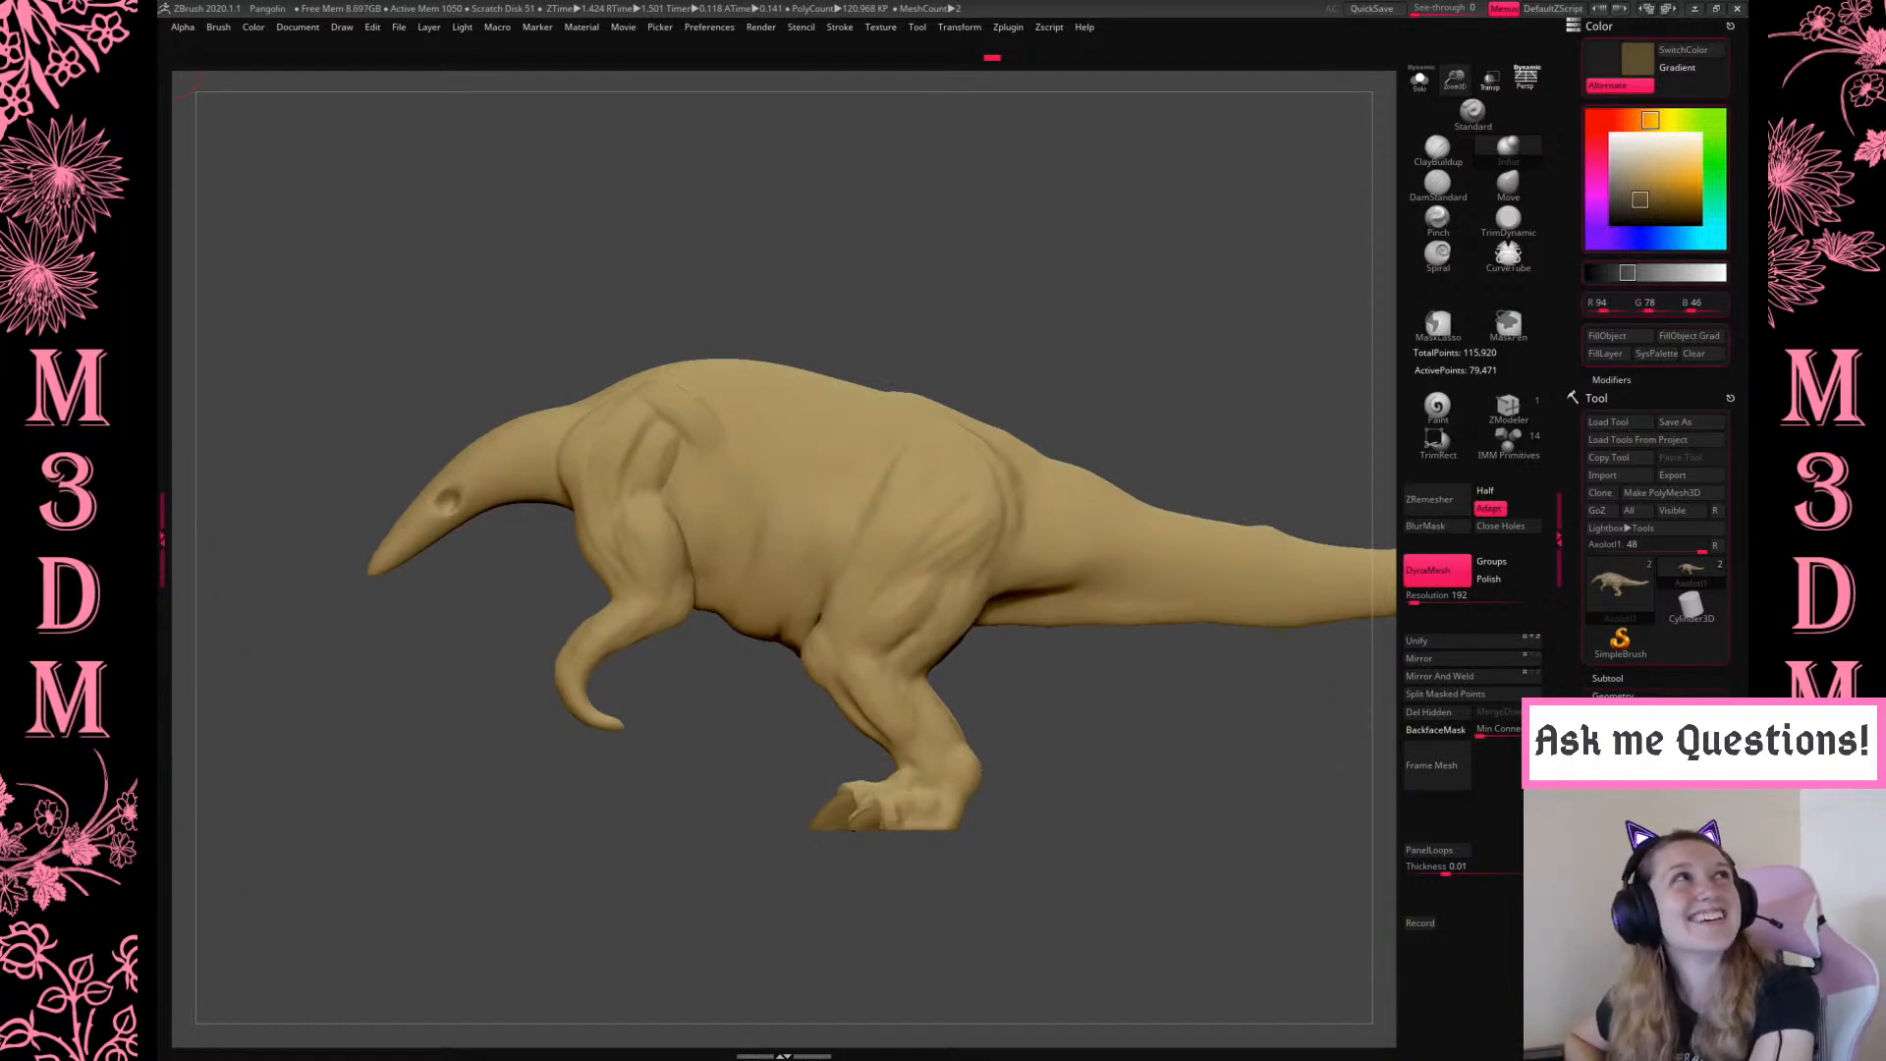
{"action": "left_click", "coordinate": [1437, 151]}
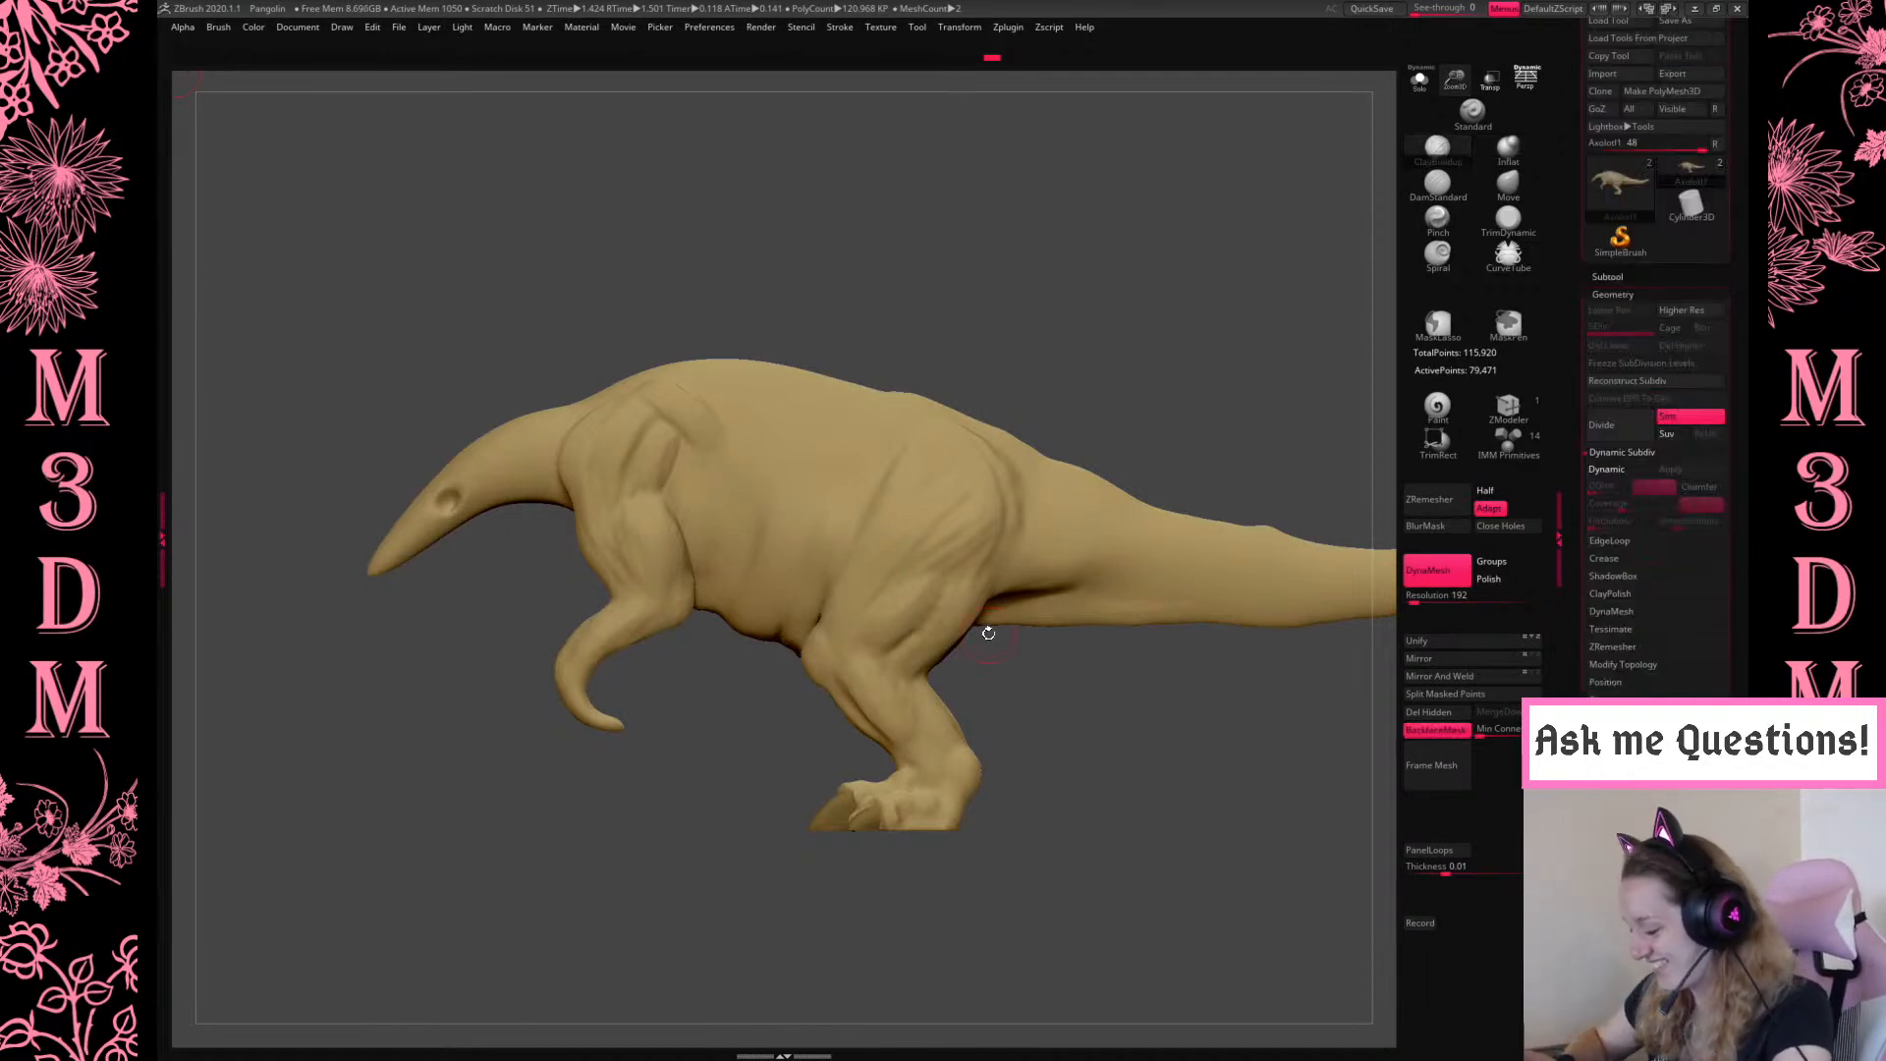
Build long muscle strands along the side of the tail, starting at its base, with the ClayBuildup brush
{"action": "left_click_drag", "start_coordinate": [1097, 677], "coordinate": [904, 708], "text": "alt"}
{"action": "left_click_drag", "start_coordinate": [818, 597], "coordinate": [985, 606]}
{"action": "left_click_drag", "start_coordinate": [848, 567], "coordinate": [989, 581]}
{"action": "left_click_drag", "start_coordinate": [823, 615], "coordinate": [928, 628]}
{"action": "mouse_move", "coordinate": [998, 379]}
{"action": "left_mouse_down"}
{"action": "mouse_move", "coordinate": [959, 473]}
{"action": "mouse_move", "coordinate": [1129, 429]}
{"action": "left_mouse_up"}
{"action": "left_click_drag", "start_coordinate": [860, 587], "coordinate": [1145, 613]}
{"action": "mouse_move", "coordinate": [1011, 600]}
{"action": "left_mouse_down"}
{"action": "mouse_move", "coordinate": [1228, 604]}
{"action": "mouse_move", "coordinate": [946, 575]}
{"action": "left_mouse_up"}
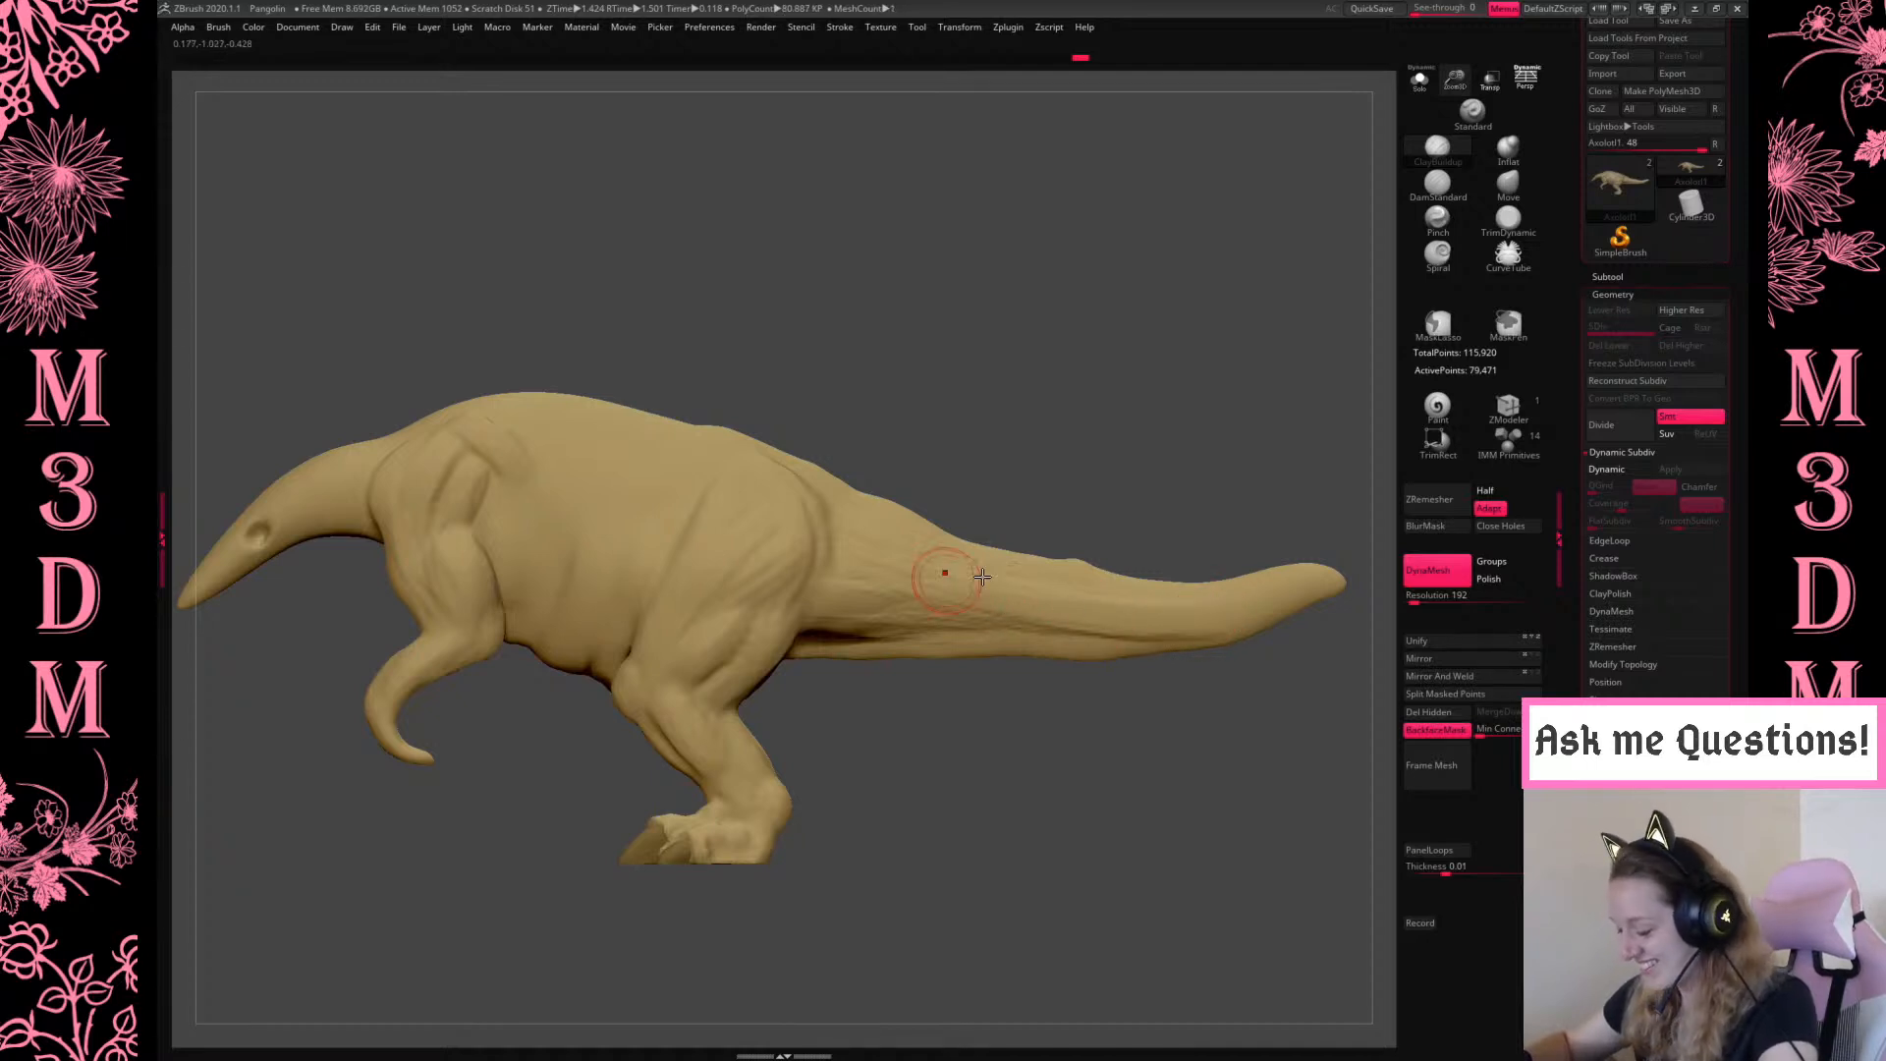
Add more muscle strands across the upper tail base just behind the hip
{"action": "left_click_drag", "start_coordinate": [960, 346], "coordinate": [858, 488]}
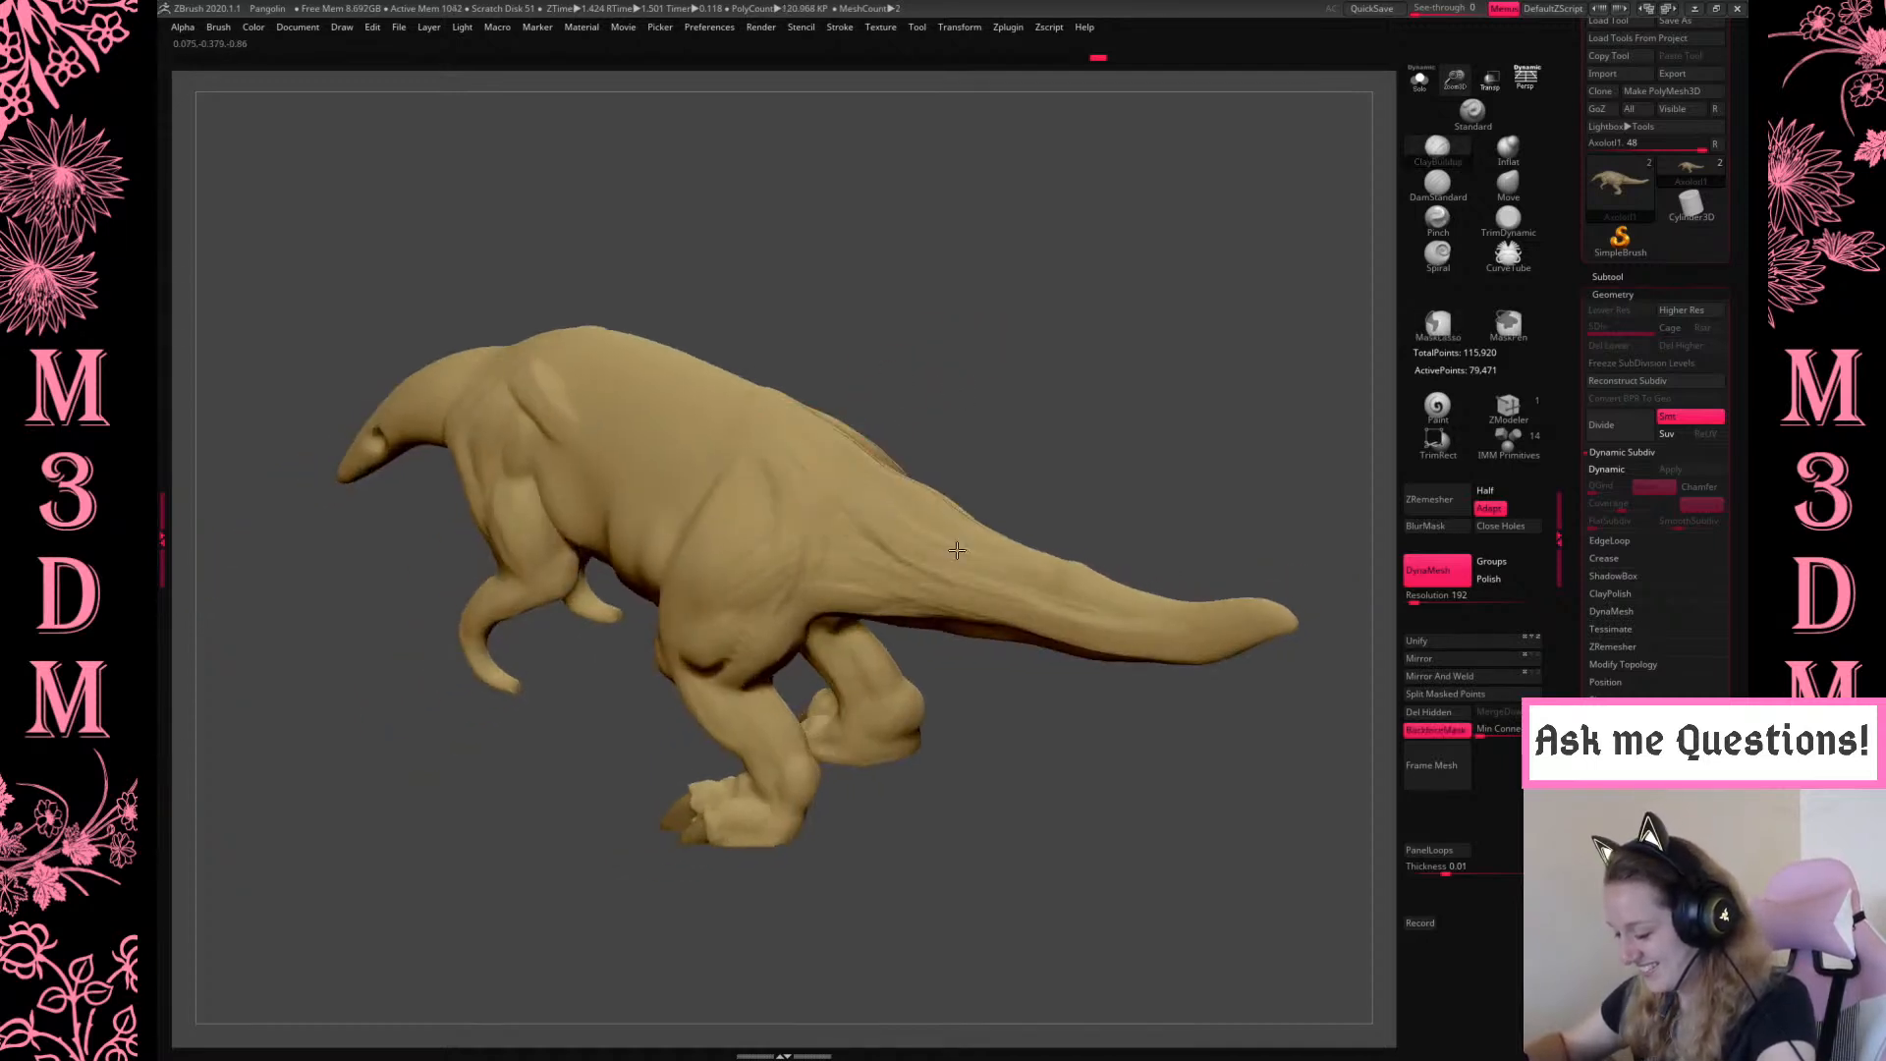
{"action": "left_click_drag", "start_coordinate": [1080, 602], "coordinate": [1111, 484]}
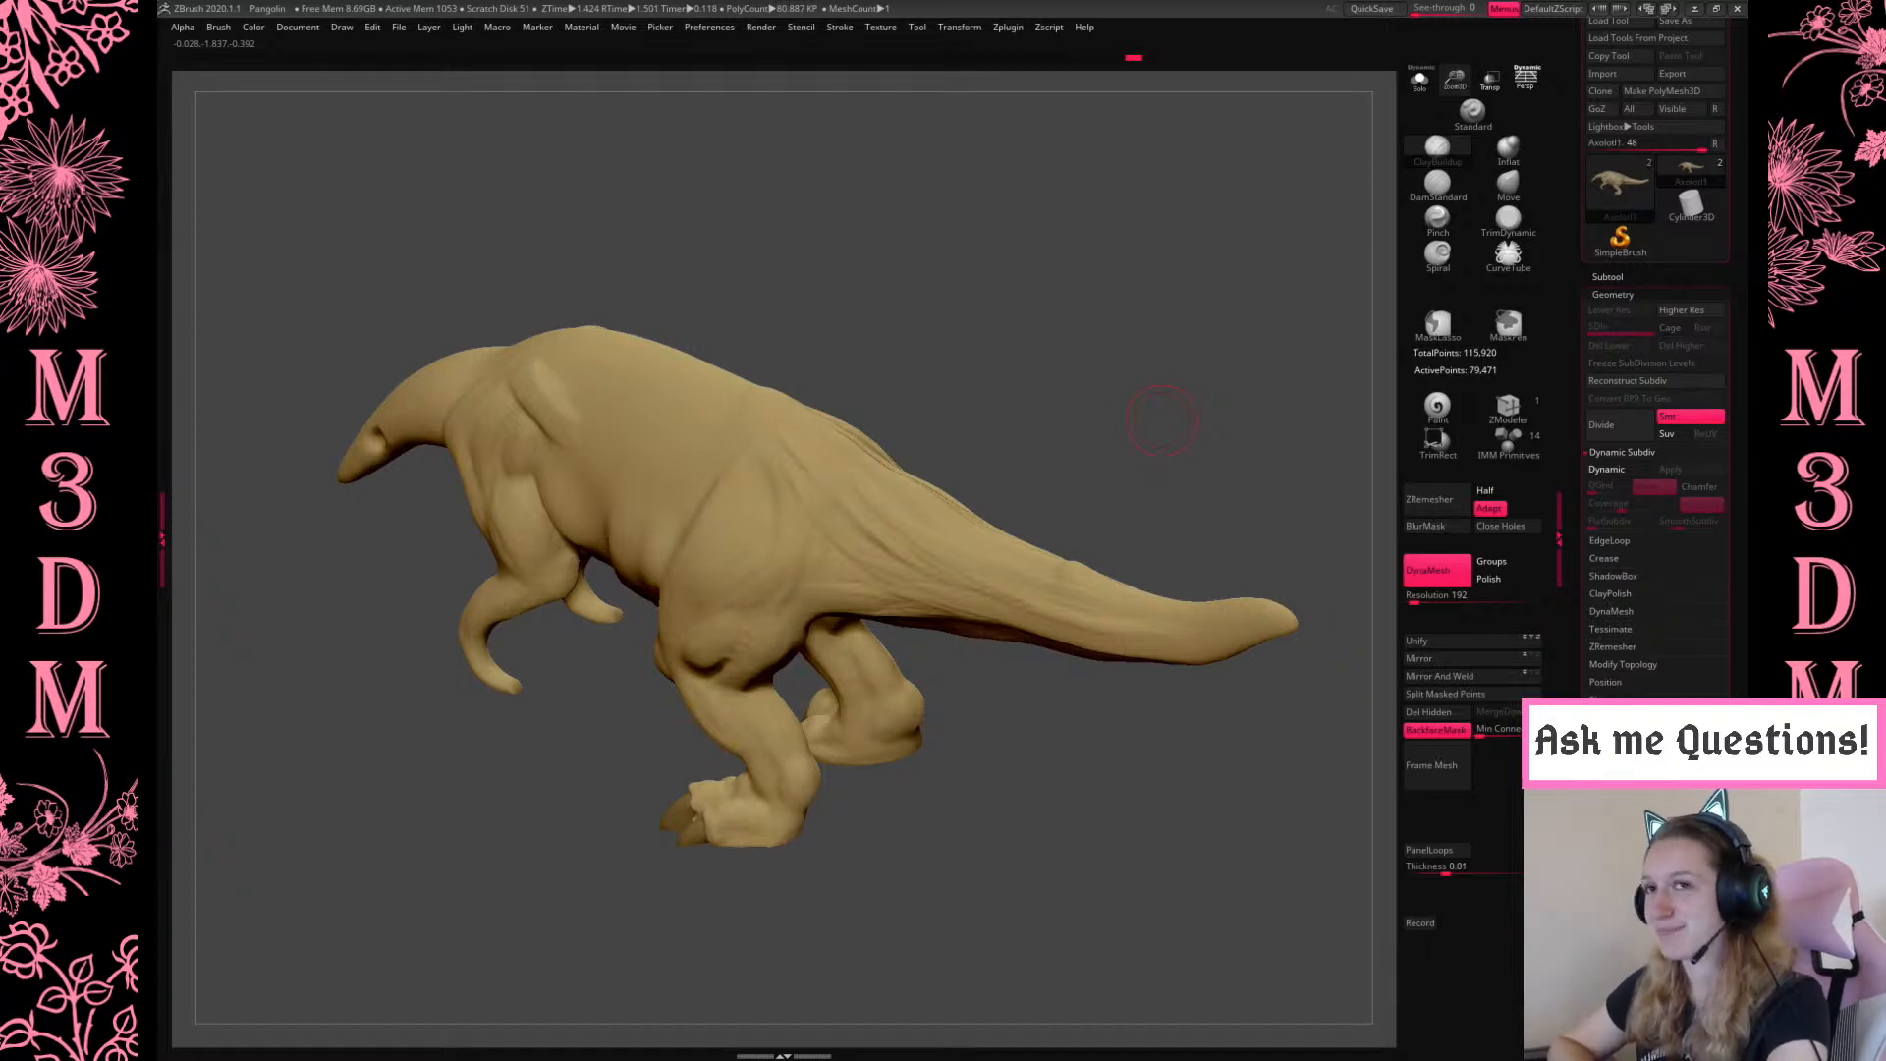
{"action": "mouse_move", "coordinate": [1228, 349]}
{"action": "left_mouse_down"}
{"action": "mouse_move", "coordinate": [1123, 362]}
{"action": "mouse_move", "coordinate": [1031, 413]}
{"action": "mouse_move", "coordinate": [805, 614]}
{"action": "mouse_move", "coordinate": [913, 688]}
{"action": "left_mouse_up"}
{"action": "mouse_move", "coordinate": [1073, 362]}
{"action": "left_mouse_down"}
{"action": "mouse_move", "coordinate": [1116, 337]}
{"action": "mouse_move", "coordinate": [1103, 354]}
{"action": "left_mouse_up"}
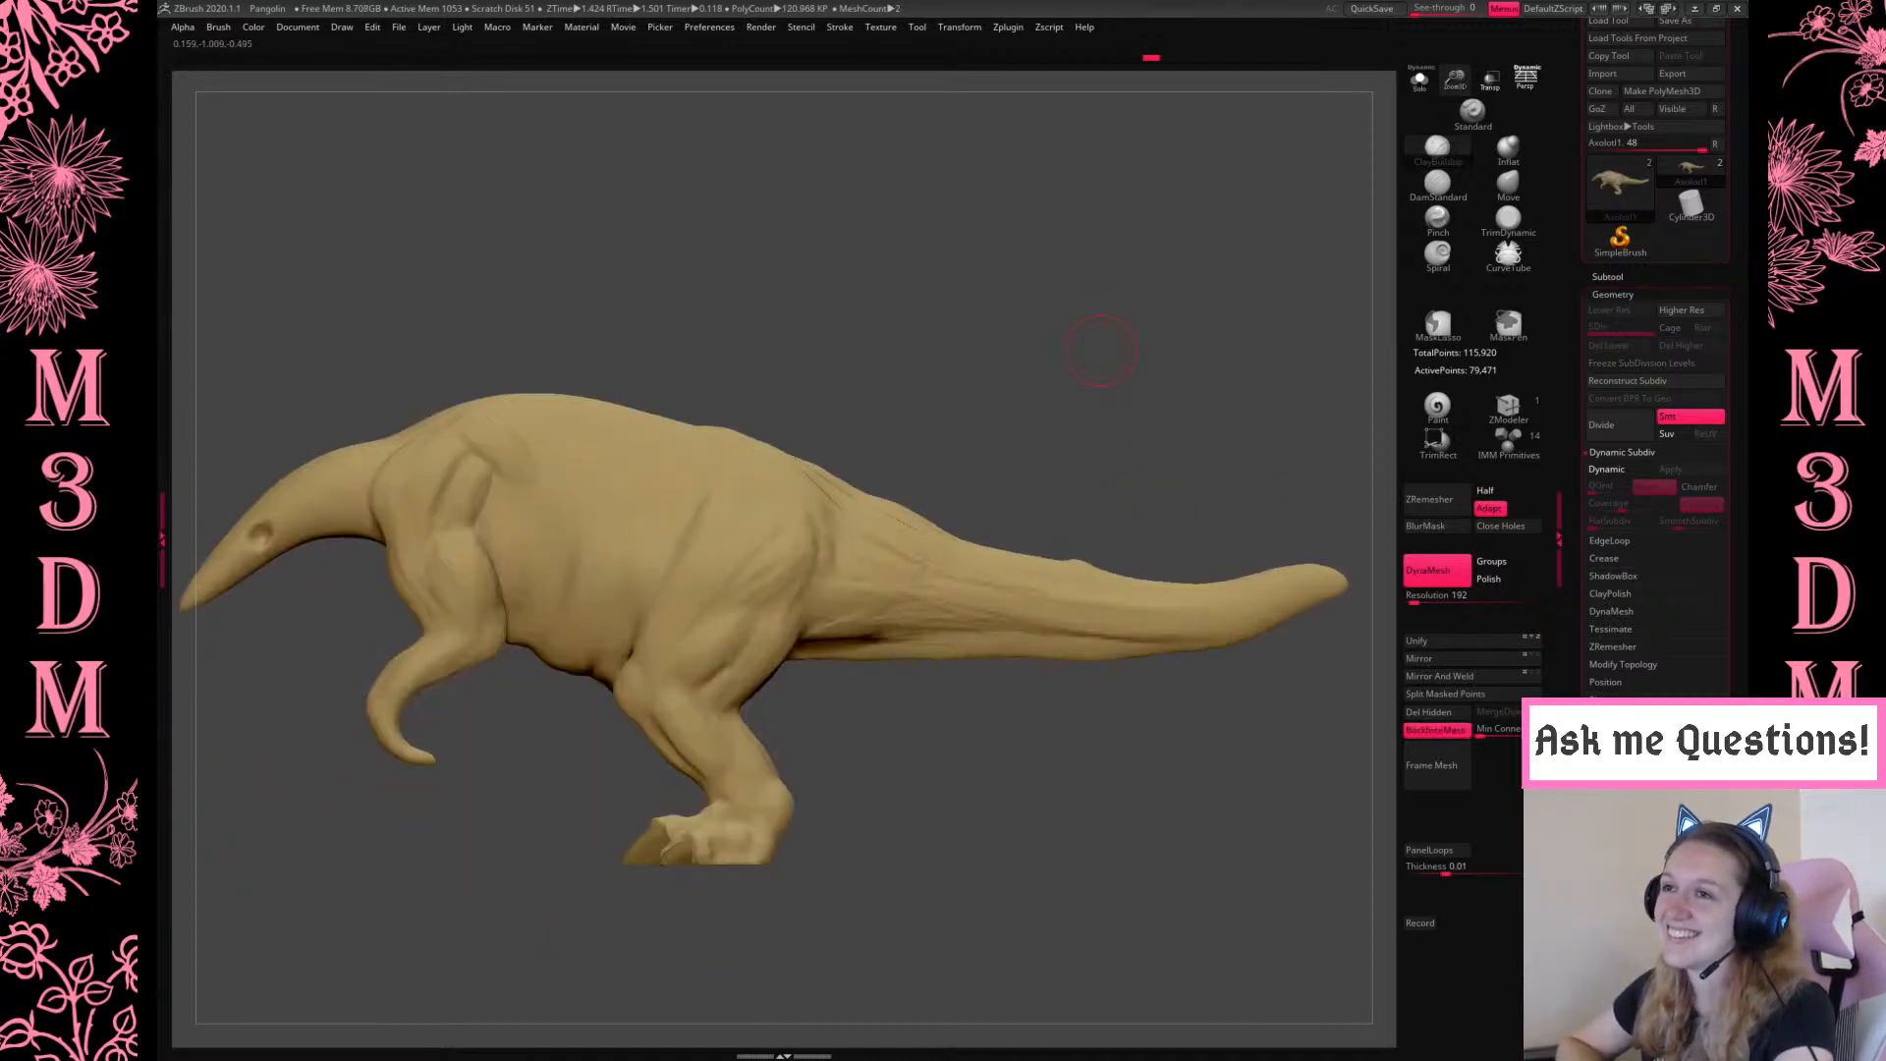
Sculpt muscle ridges over the hip and the front of the upper thigh with ClayBuildup
{"action": "left_click_drag", "start_coordinate": [1111, 333], "coordinate": [779, 455]}
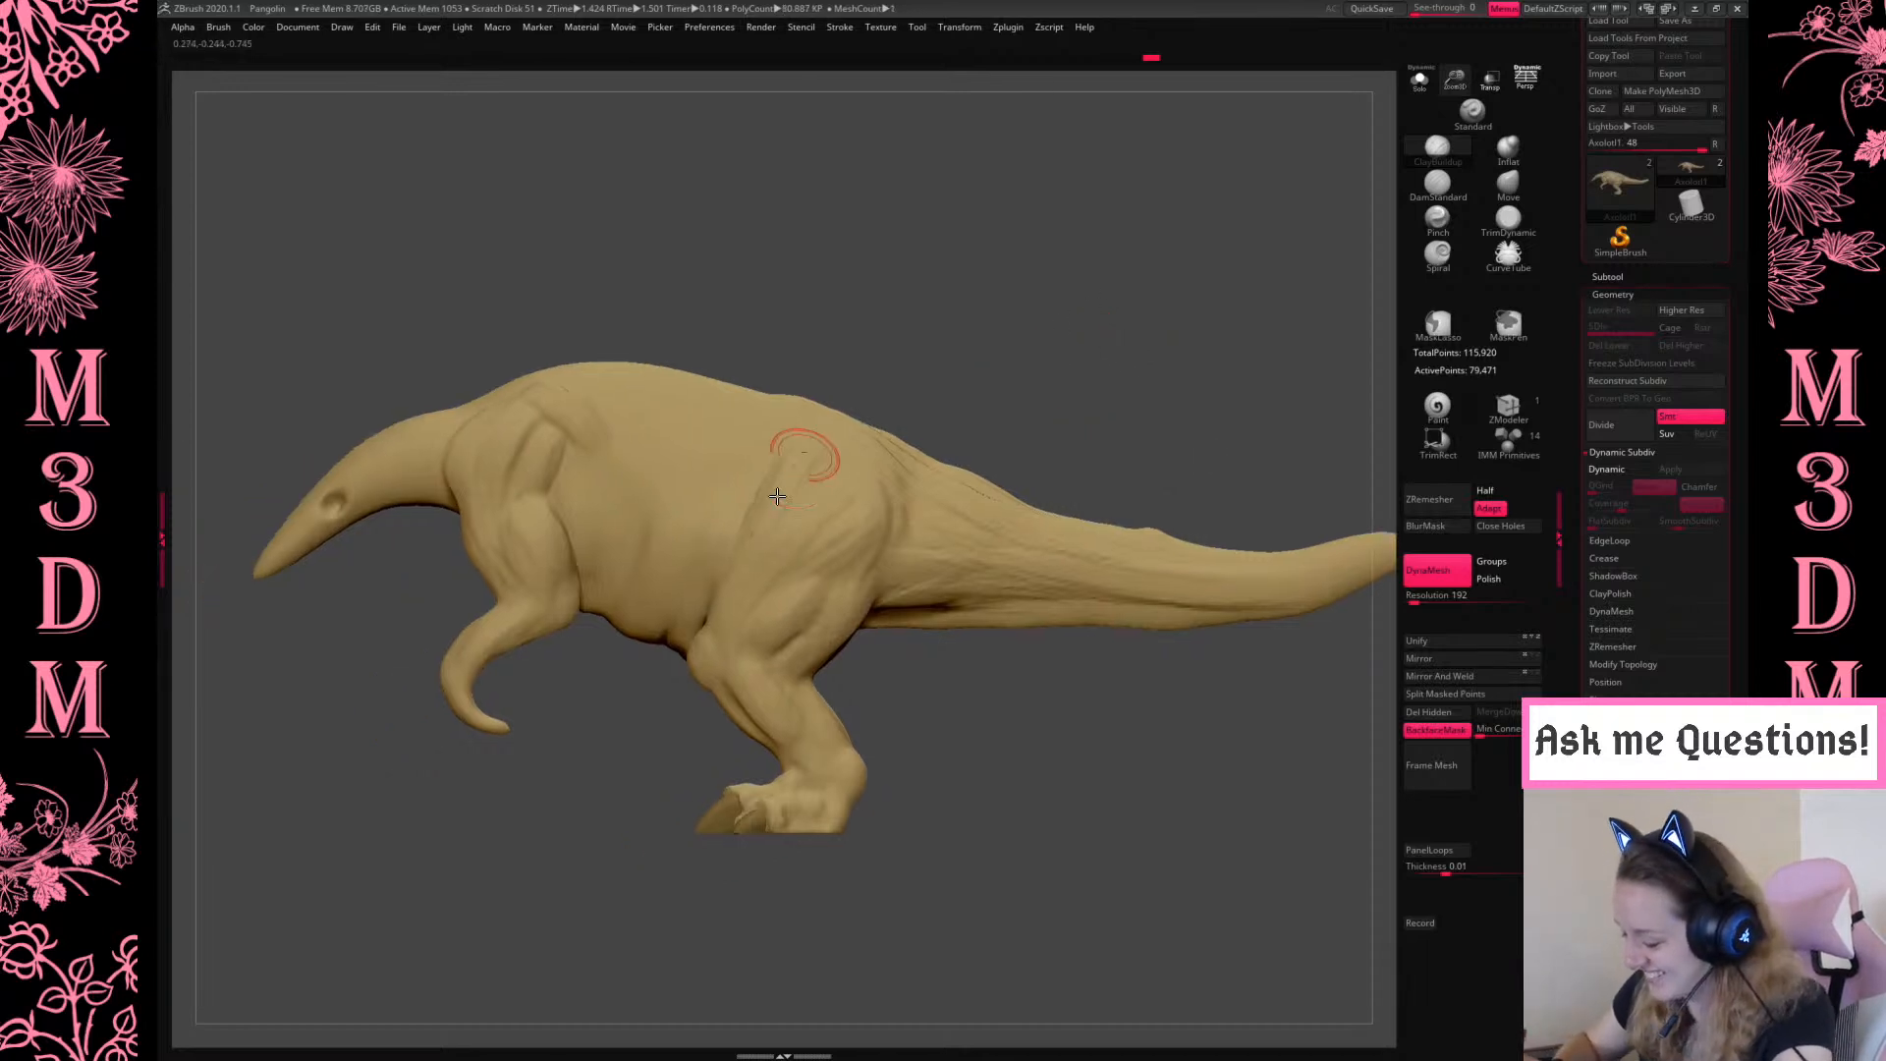
{"action": "left_click_drag", "start_coordinate": [791, 628], "coordinate": [800, 614]}
{"action": "left_click_drag", "start_coordinate": [864, 461], "coordinate": [836, 466]}
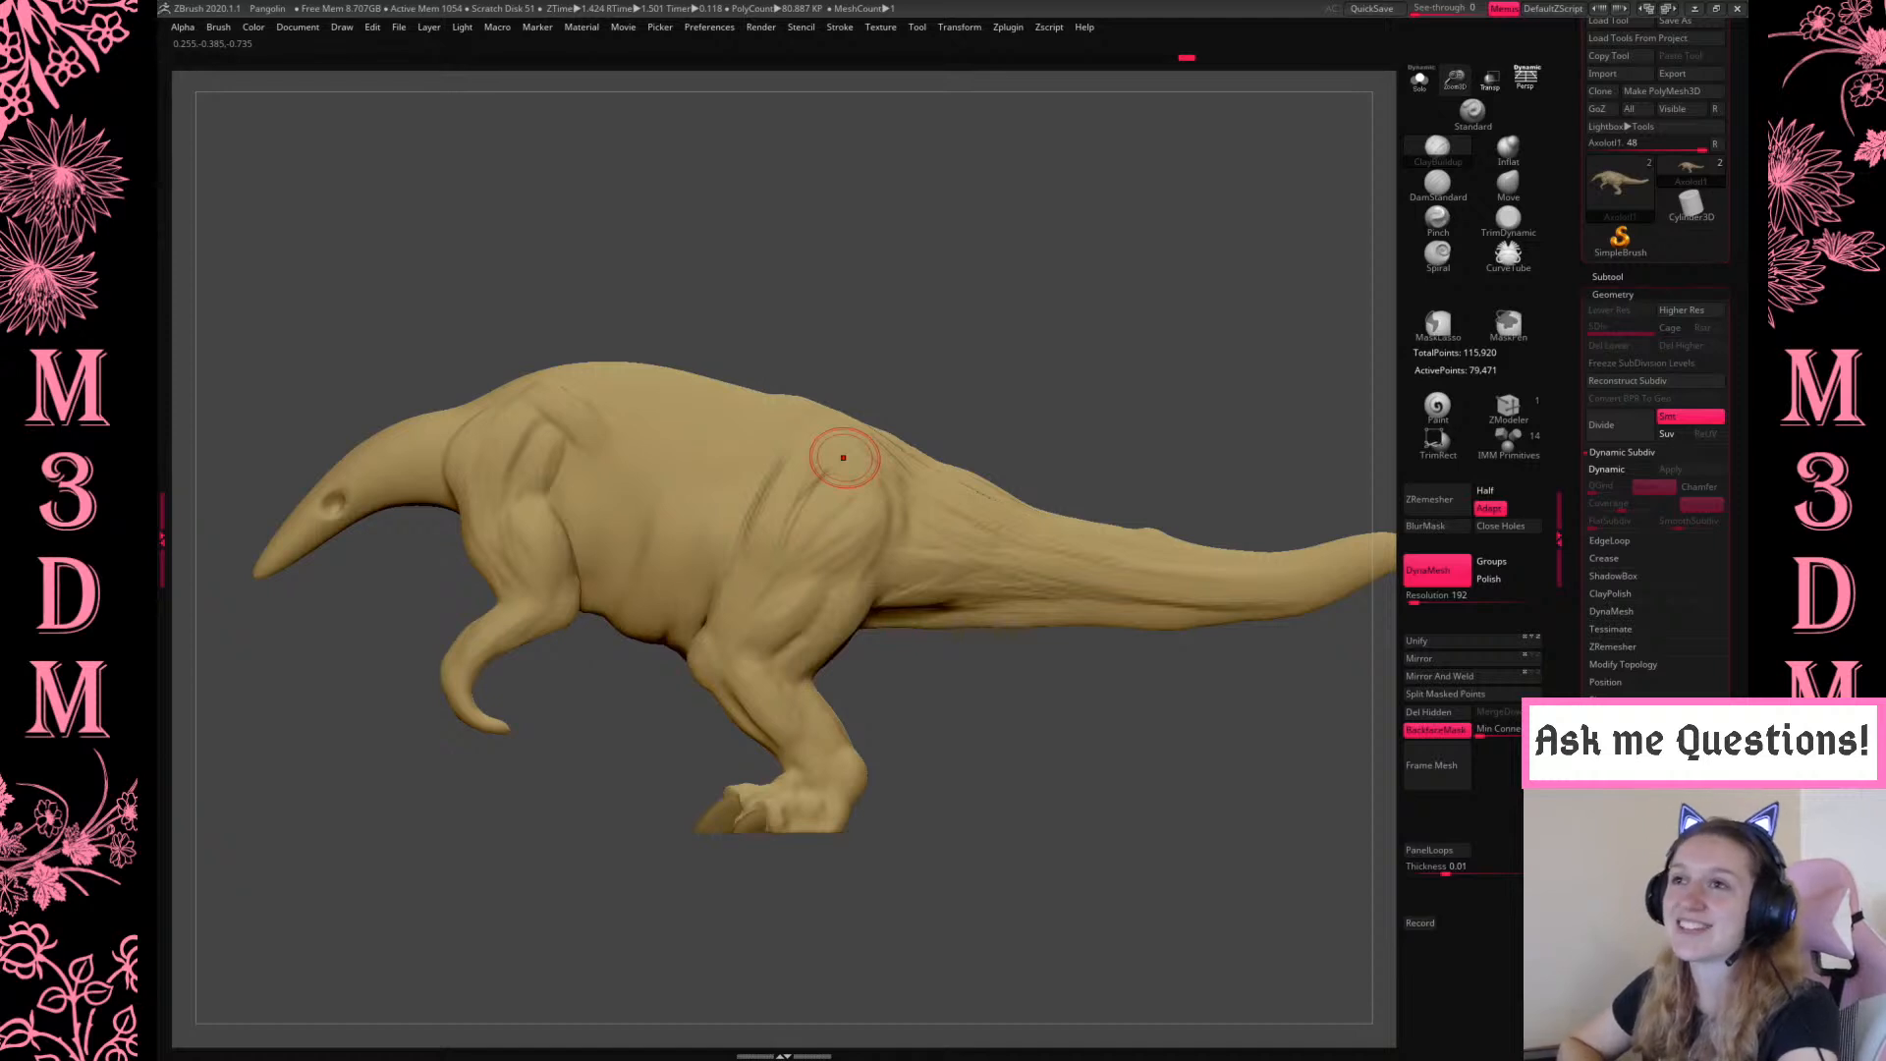
{"action": "mouse_move", "coordinate": [923, 346]}
{"action": "left_mouse_down"}
{"action": "mouse_move", "coordinate": [982, 343]}
{"action": "mouse_move", "coordinate": [1060, 383]}
{"action": "mouse_move", "coordinate": [1052, 337]}
{"action": "left_mouse_up"}
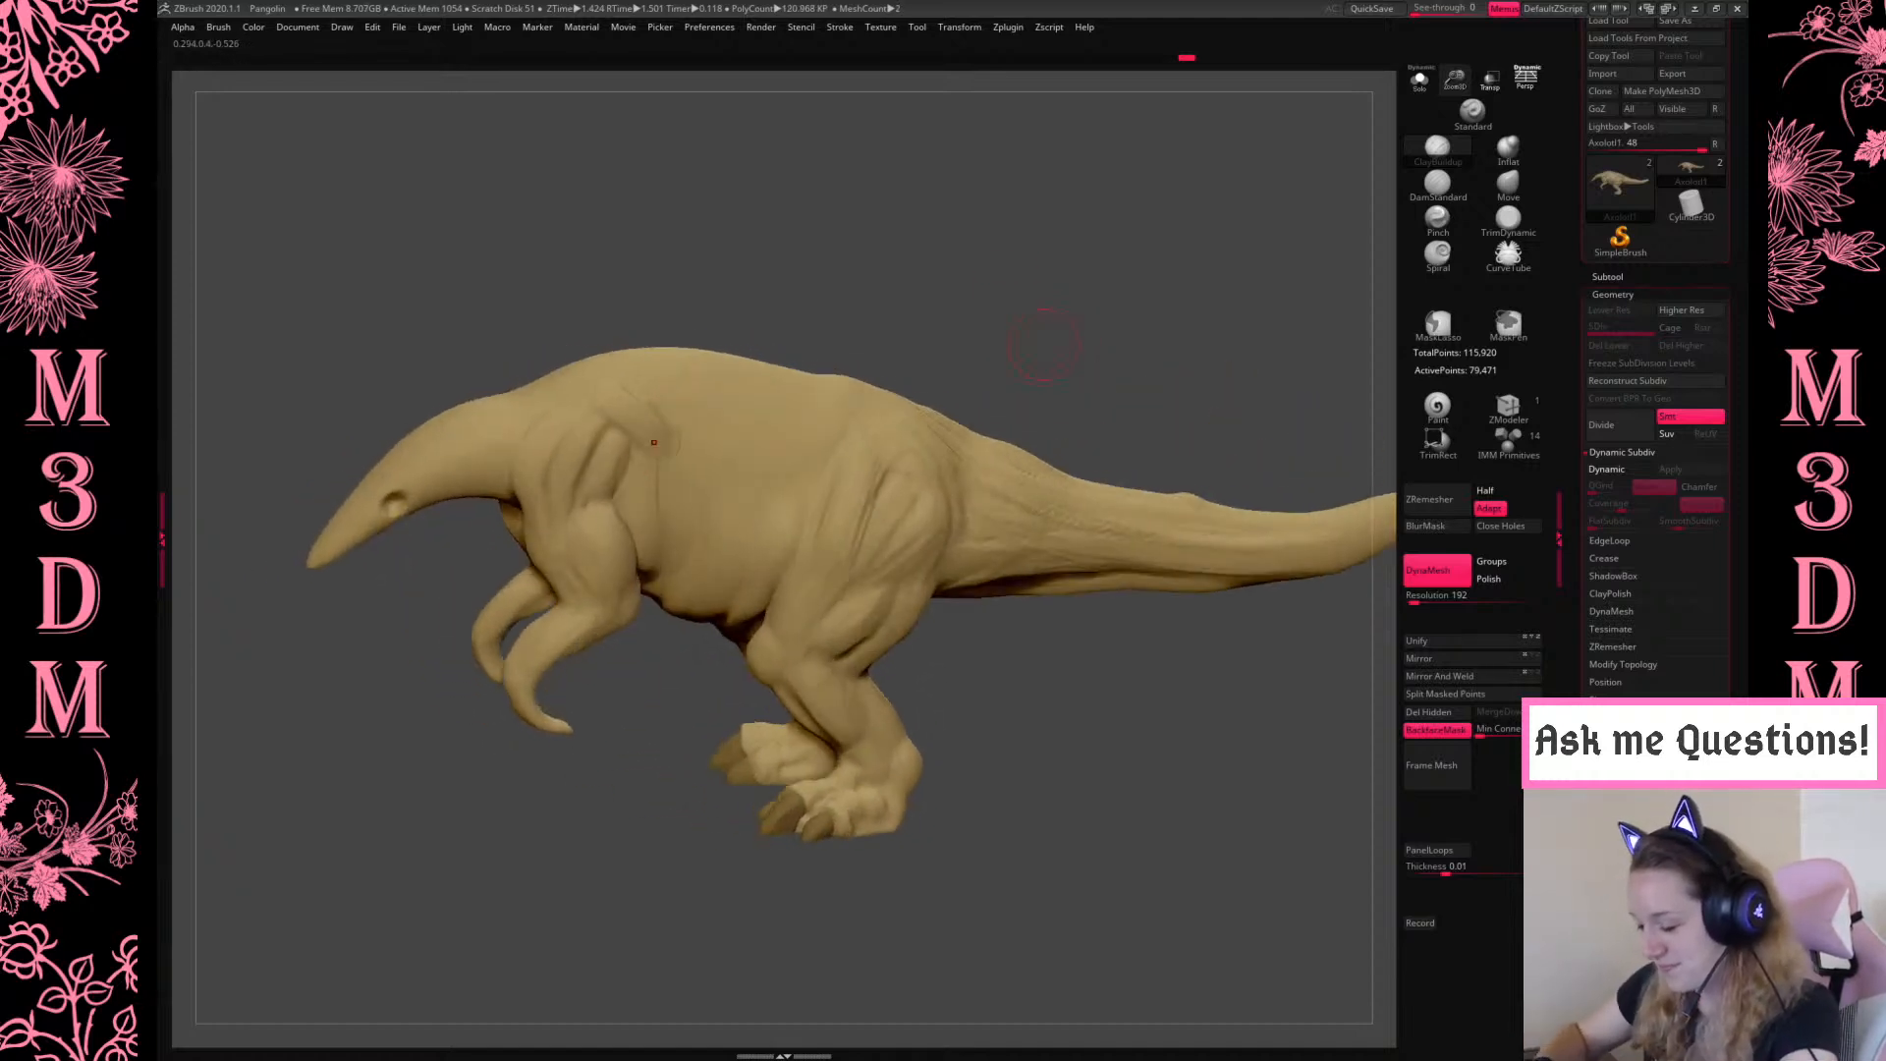
Turn perspective on and reshape the shoulders and the sides of the head from the front with the Move brush
{"action": "left_click_drag", "start_coordinate": [1074, 253], "coordinate": [1205, 475]}
{"action": "key", "text": "p"}
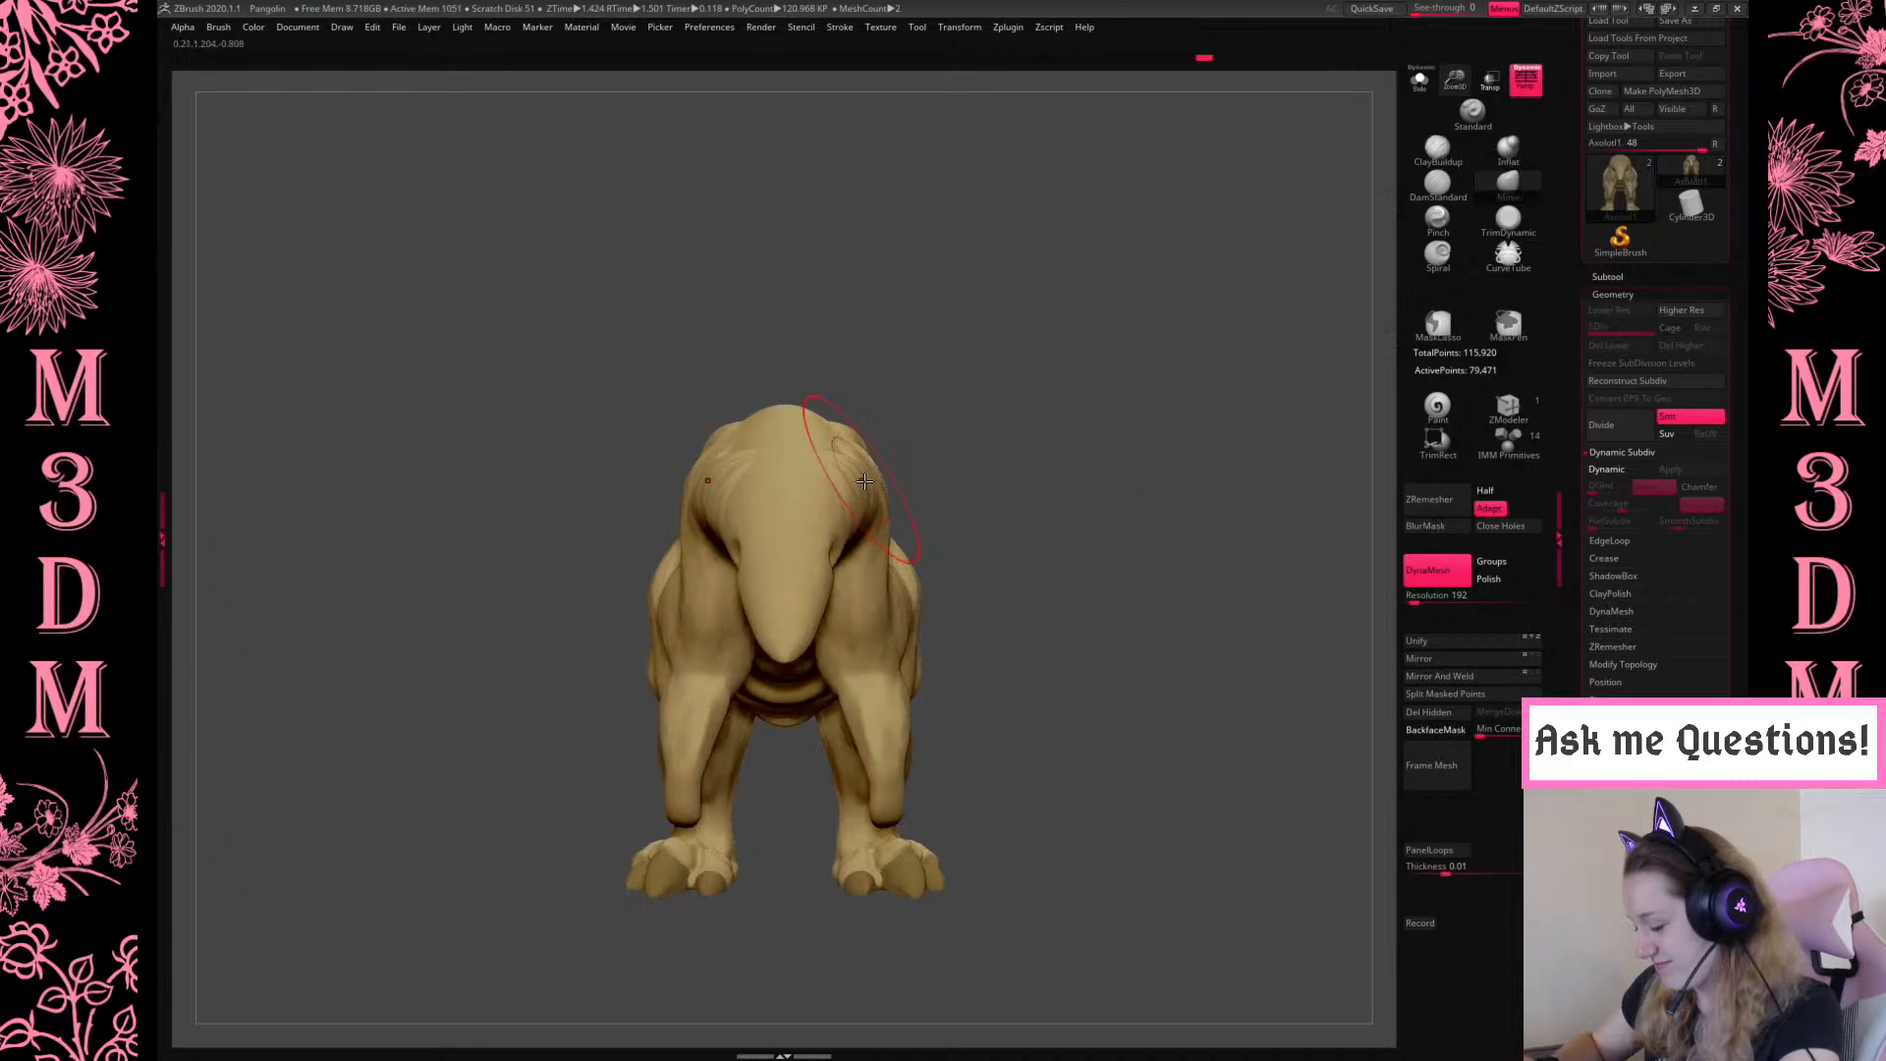
{"action": "left_click_drag", "start_coordinate": [833, 479], "coordinate": [846, 485]}
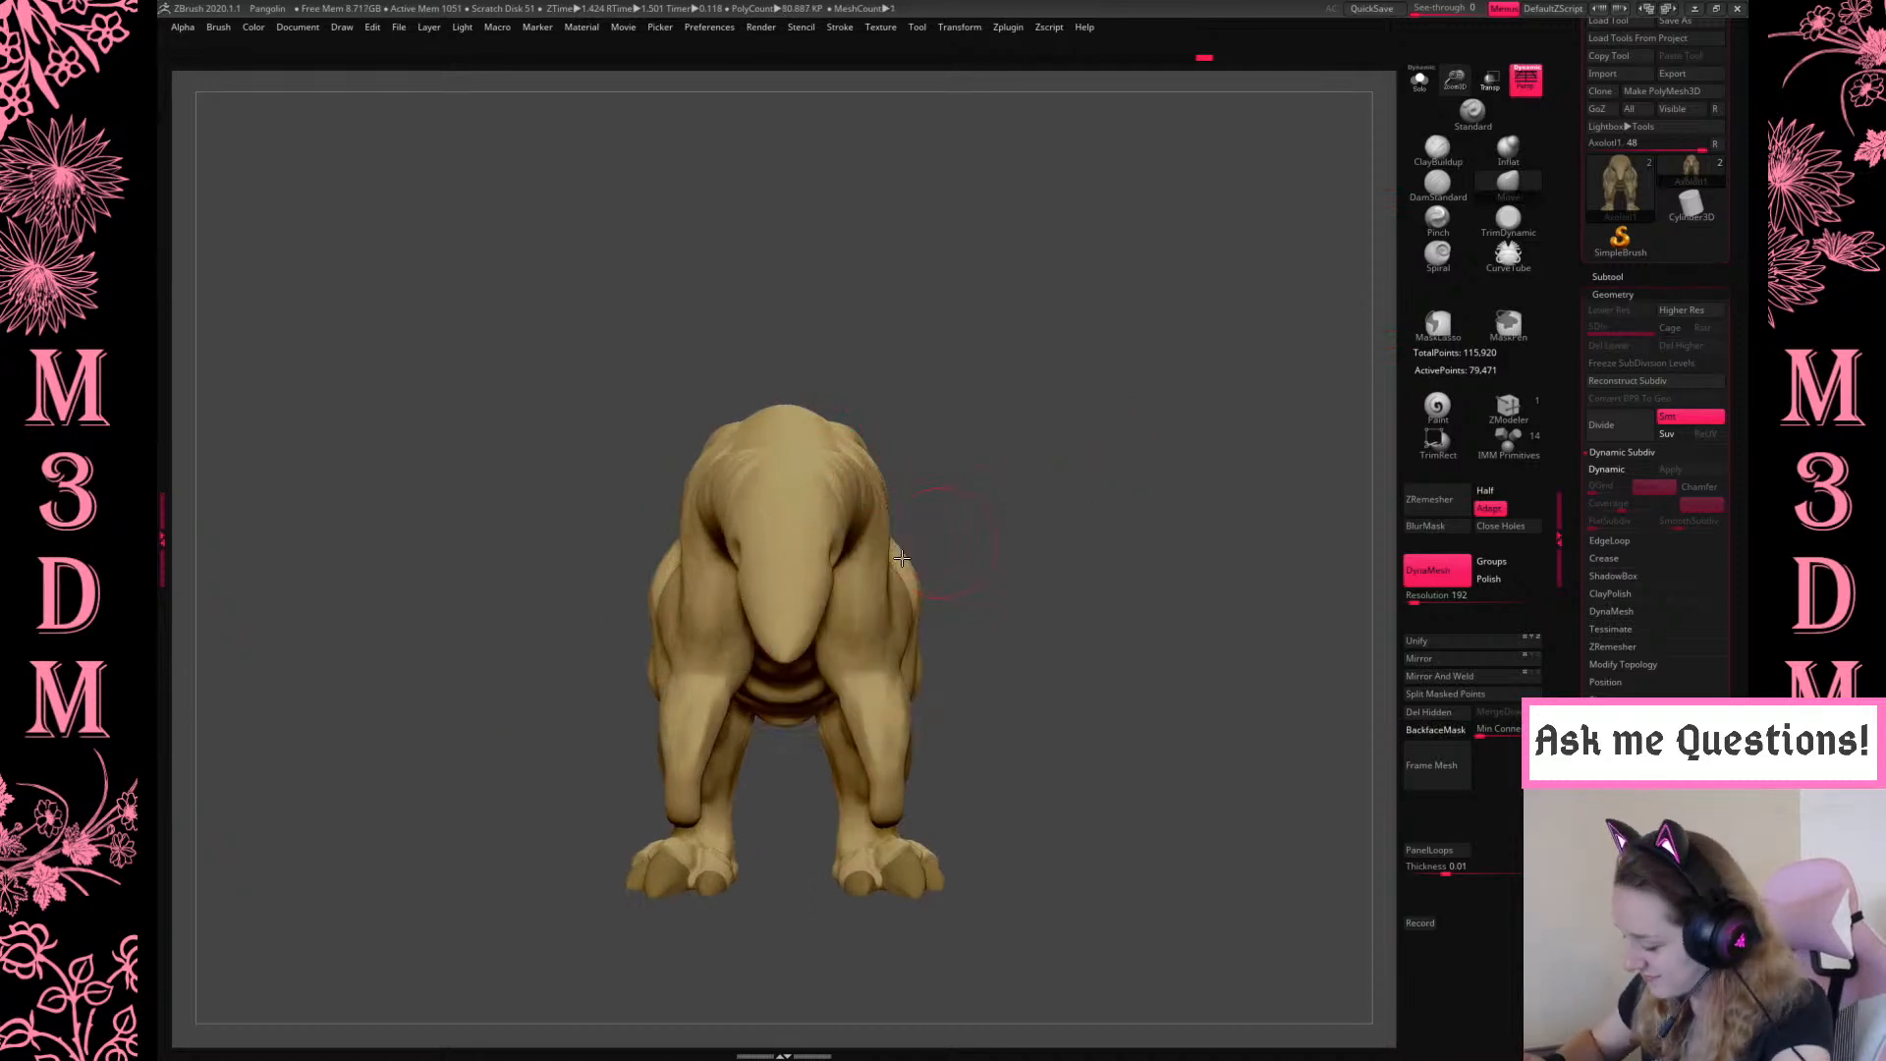
{"action": "left_click_drag", "start_coordinate": [747, 579], "coordinate": [767, 583]}
{"action": "left_click_drag", "start_coordinate": [1066, 447], "coordinate": [1097, 540]}
{"action": "left_click_drag", "start_coordinate": [749, 564], "coordinate": [781, 607]}
{"action": "left_click_drag", "start_coordinate": [1120, 432], "coordinate": [1169, 408]}
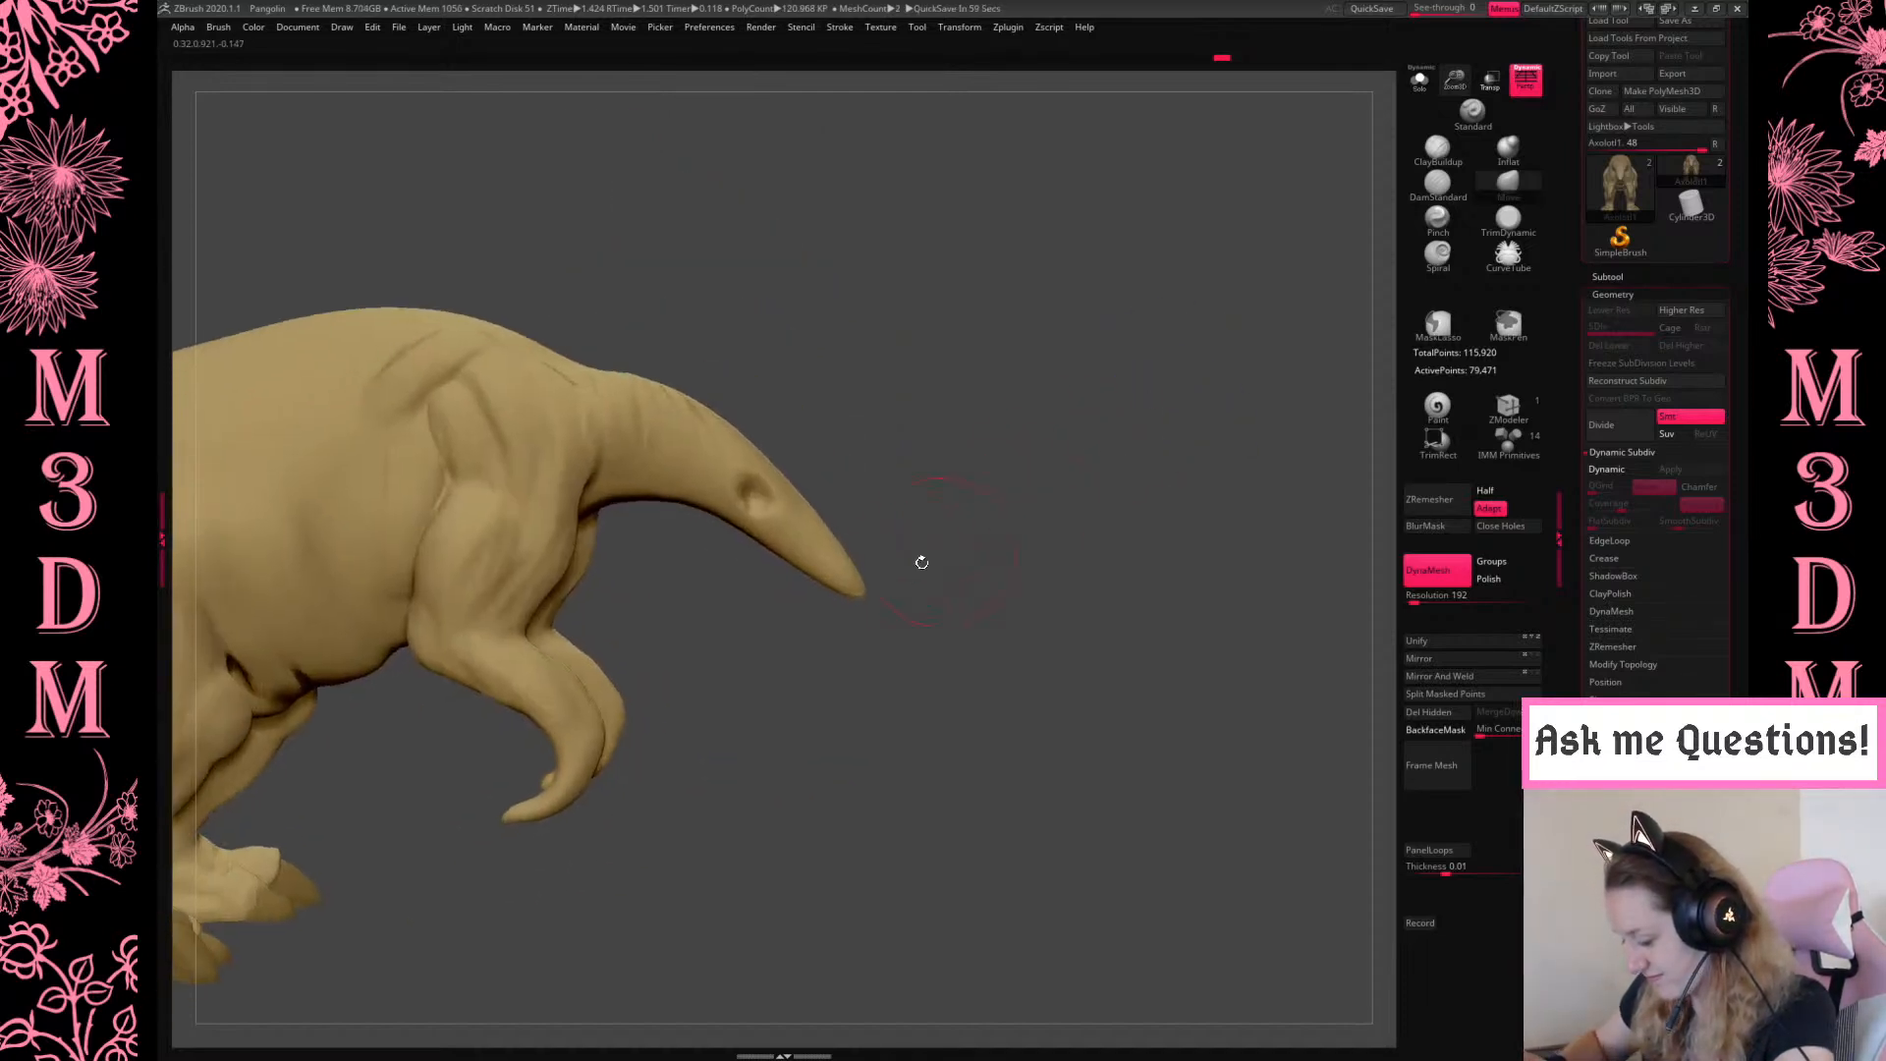
Insert a Sphere 32 primitive as an eyeball in the eye socket on both sides of the head
{"action": "left_click_drag", "start_coordinate": [1454, 78], "coordinate": [1444, 125]}
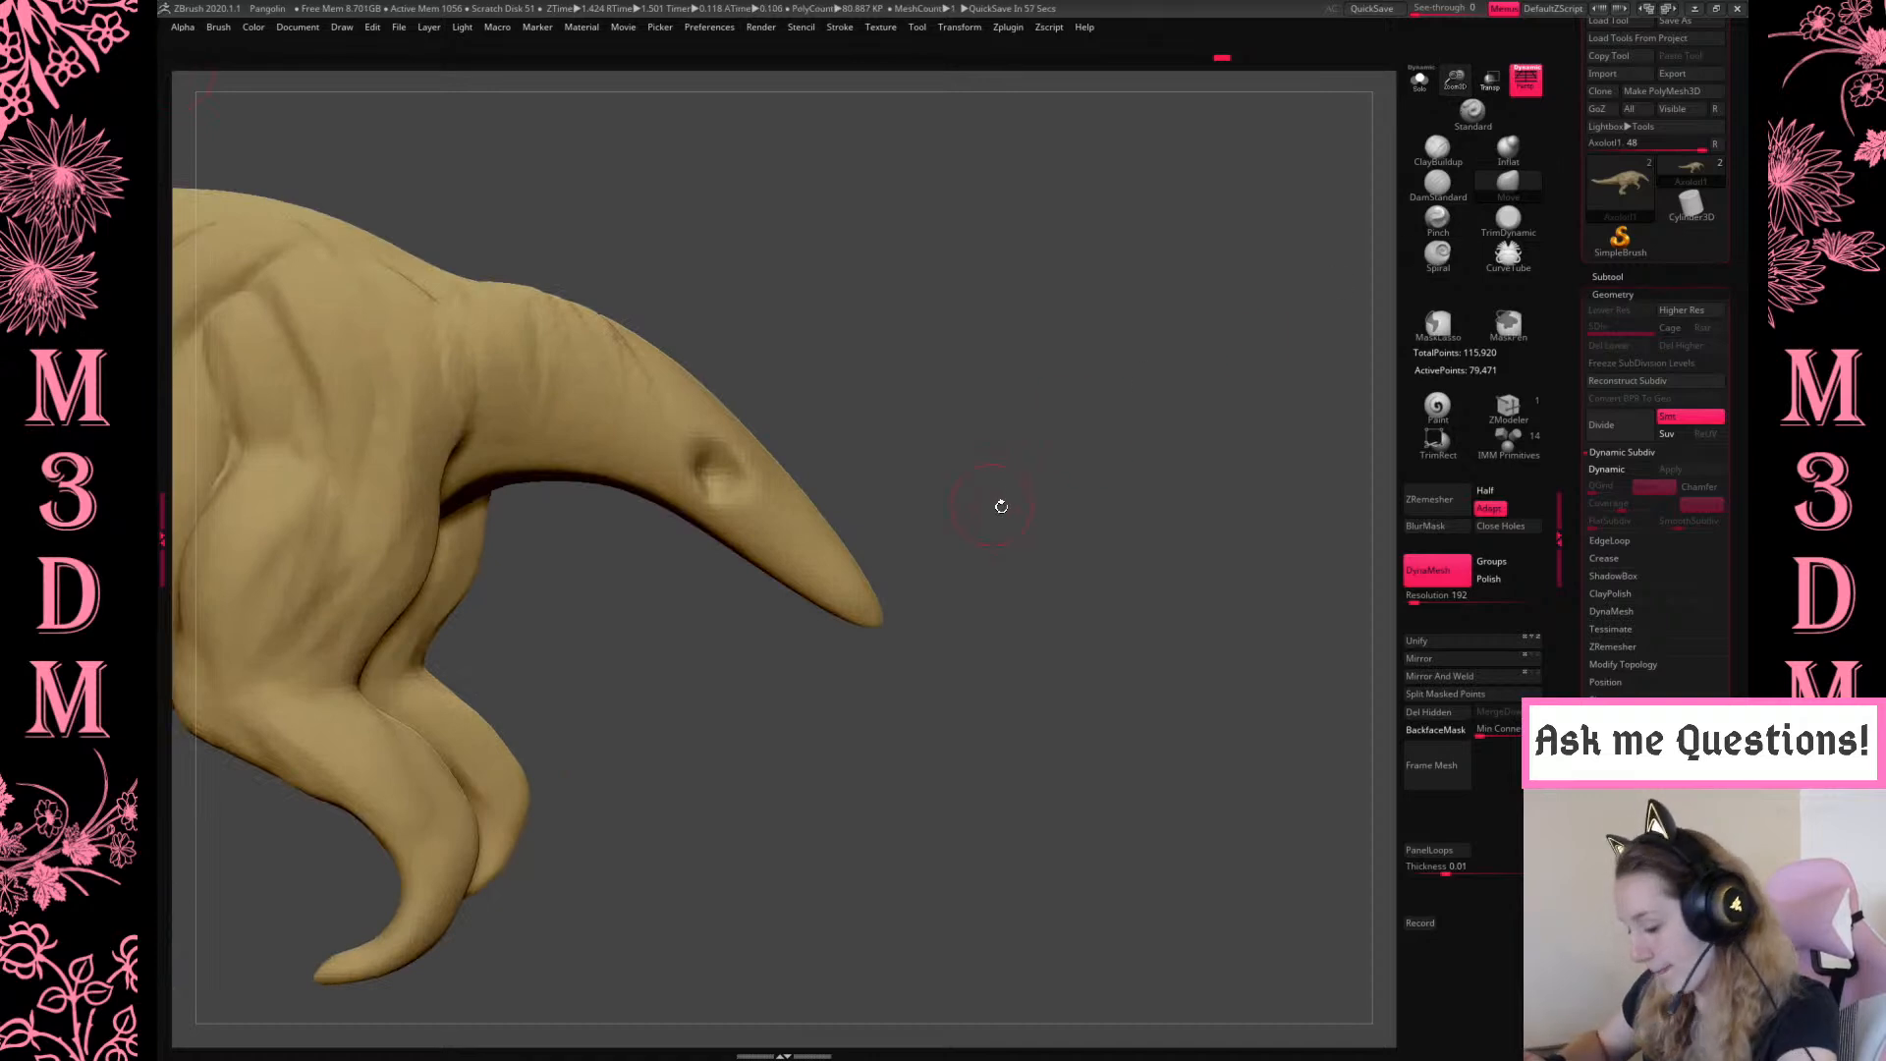
{"action": "left_click_drag", "start_coordinate": [995, 504], "coordinate": [1111, 507], "text": "alt"}
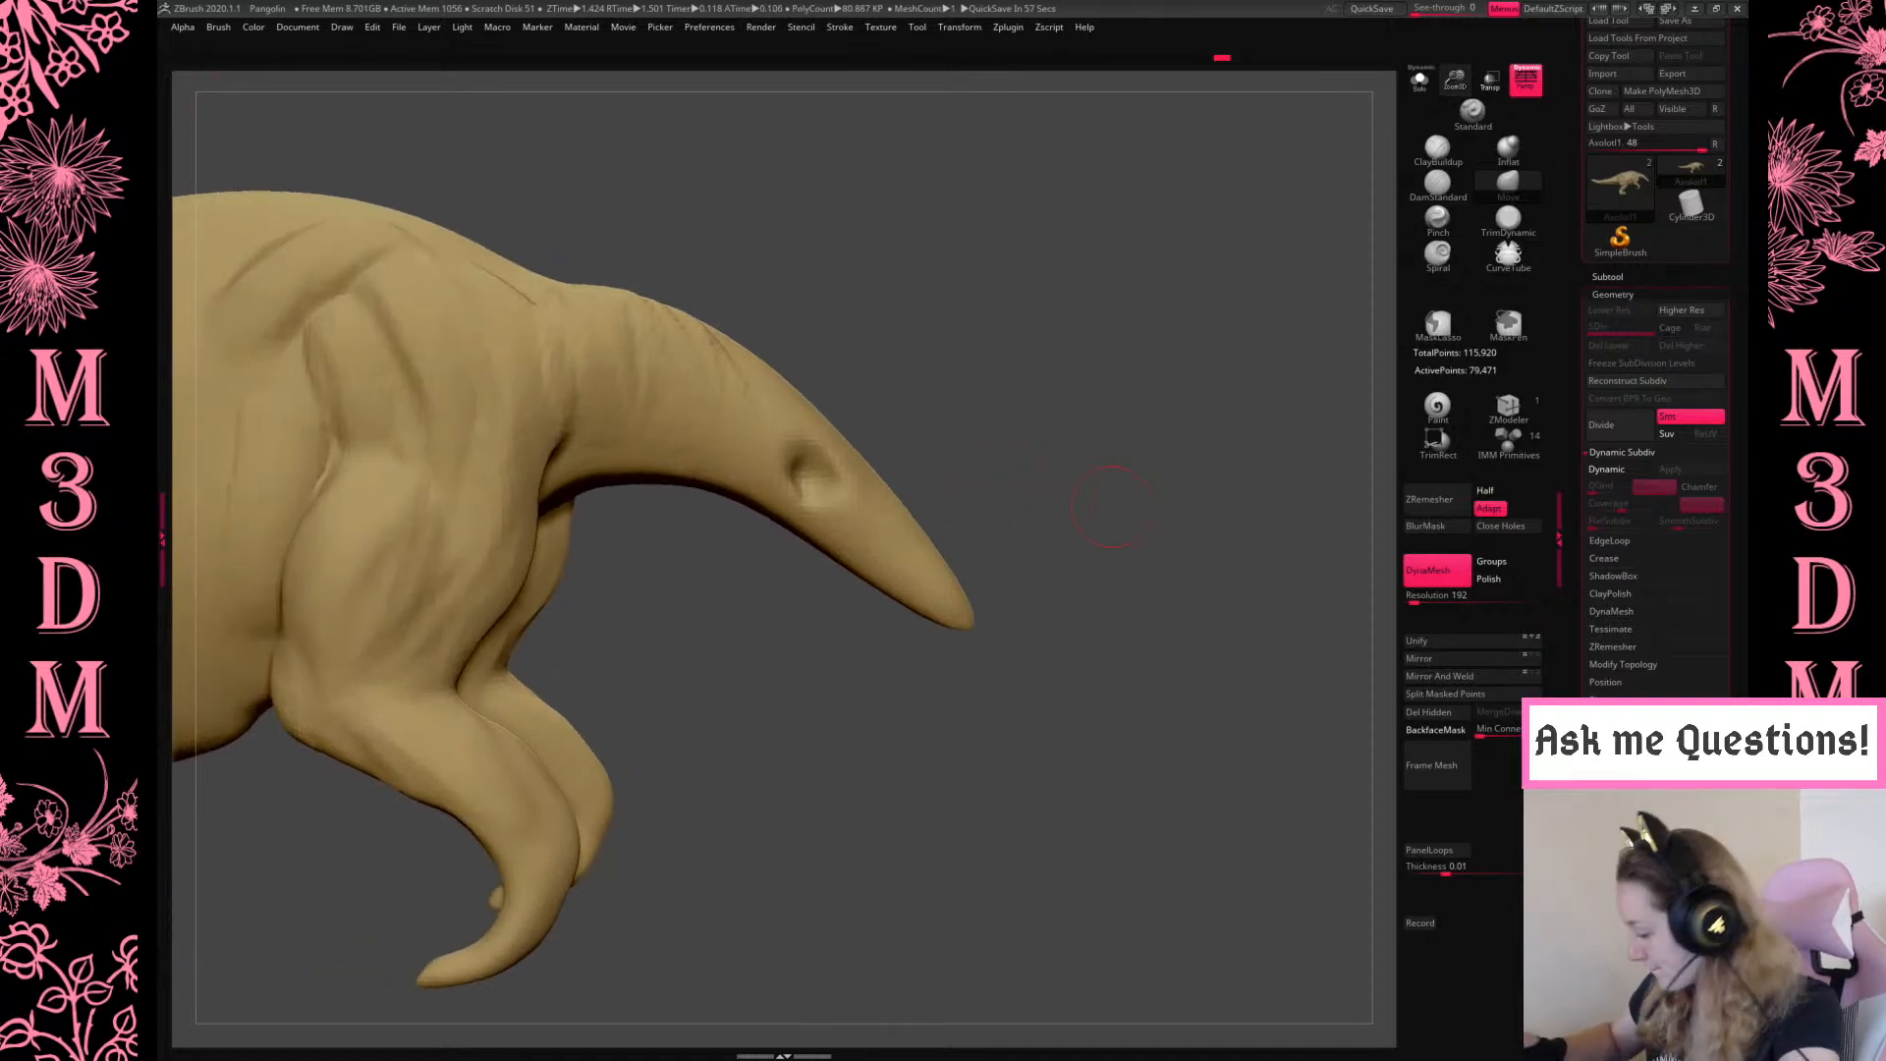
{"action": "left_click", "coordinate": [1508, 439]}
{"action": "left_click_drag", "start_coordinate": [807, 512], "coordinate": [823, 528]}
{"action": "left_click_drag", "start_coordinate": [1099, 412], "coordinate": [968, 398]}
{"action": "left_click_drag", "start_coordinate": [1191, 363], "coordinate": [1184, 388], "text": "shift"}
Move the inserted eye spheres so that they sit inside their sockets, checking from the front and the side
{"action": "key", "text": "w"}
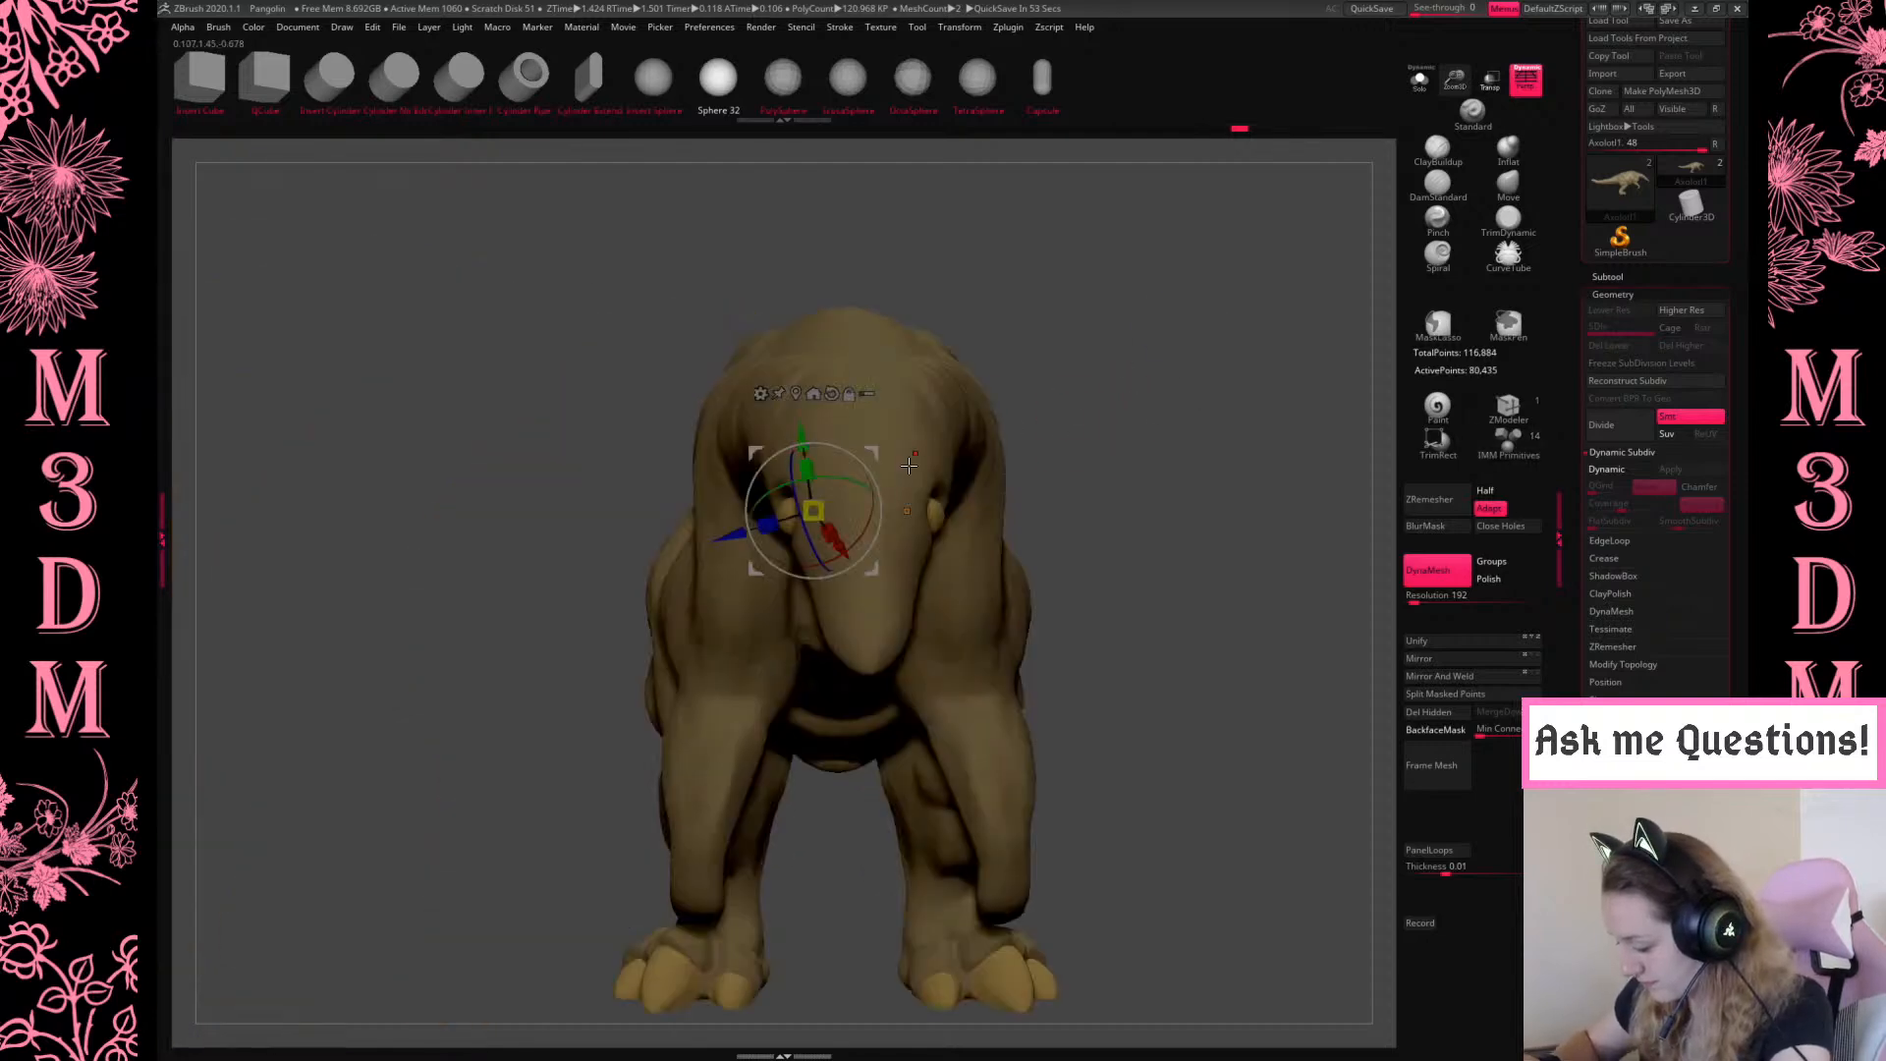
{"action": "left_click_drag", "start_coordinate": [868, 451], "coordinate": [877, 439]}
{"action": "key", "text": "q"}
{"action": "left_click_drag", "start_coordinate": [1240, 388], "coordinate": [1213, 438], "text": "shift"}
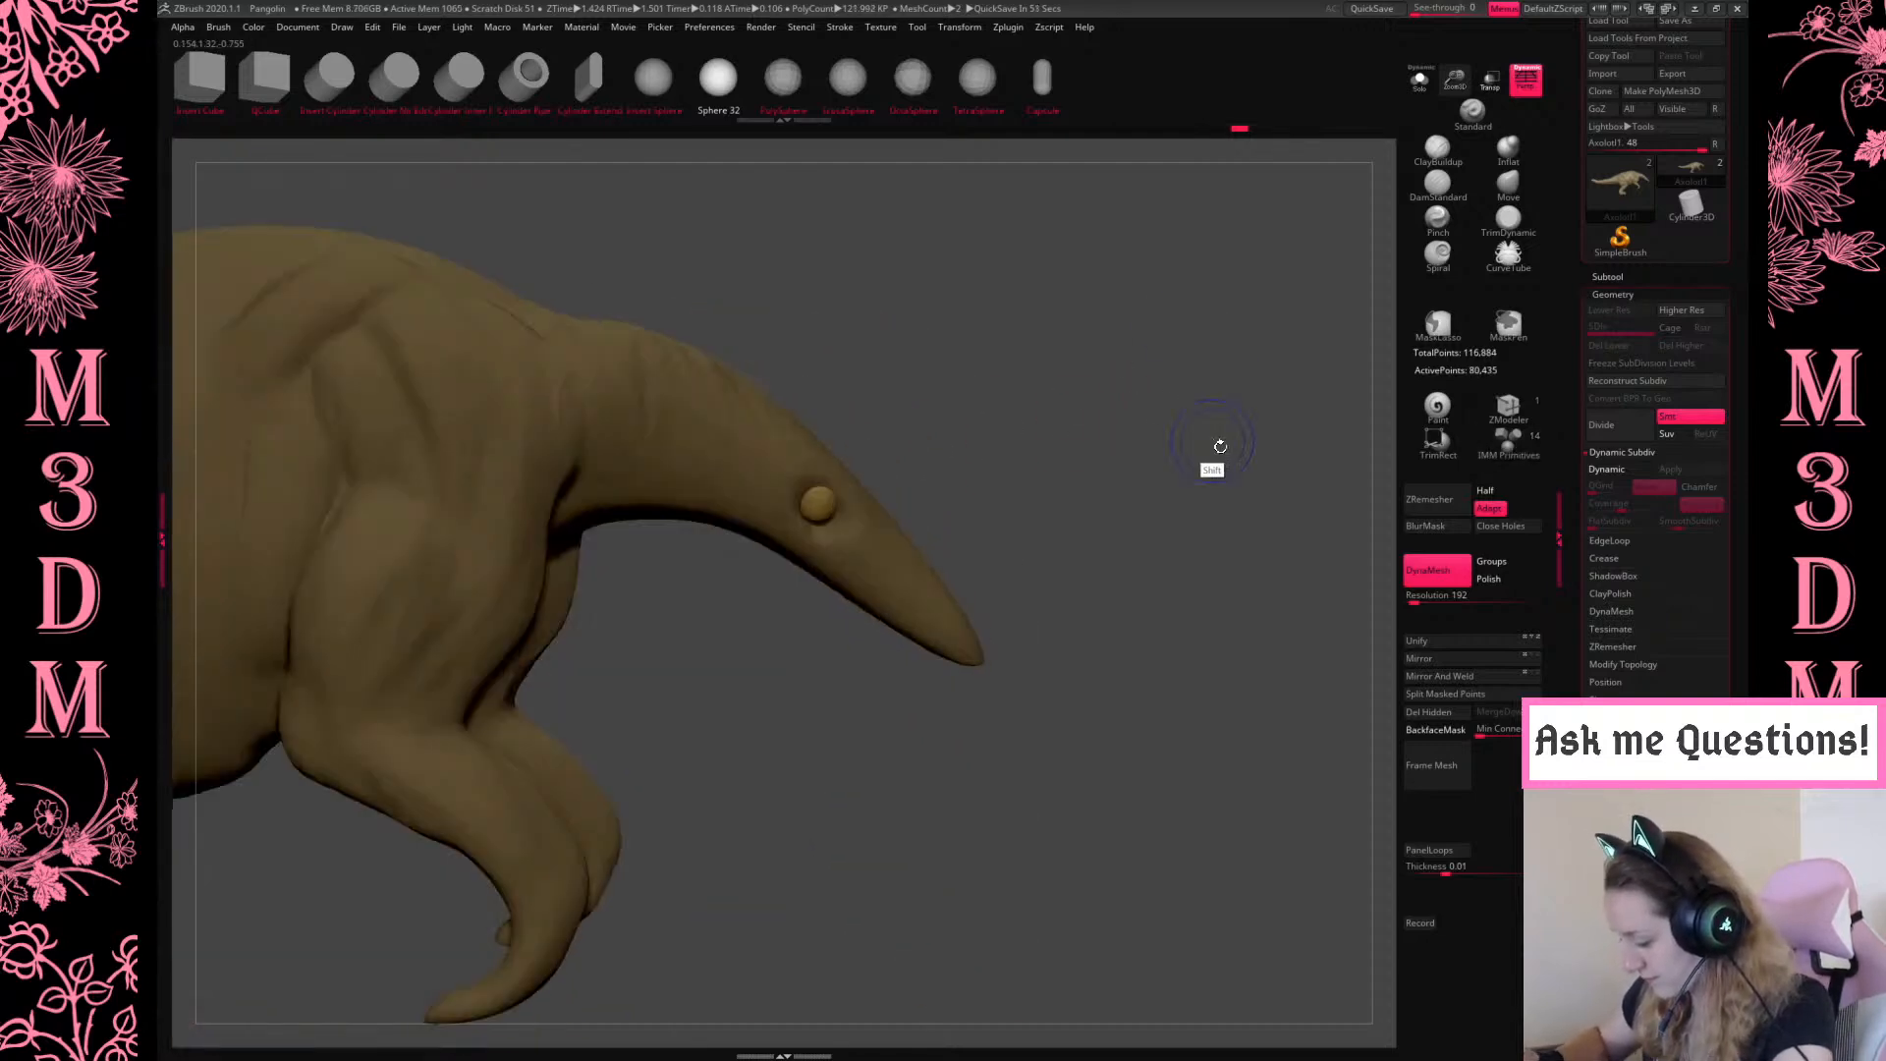
{"action": "key", "text": "w"}
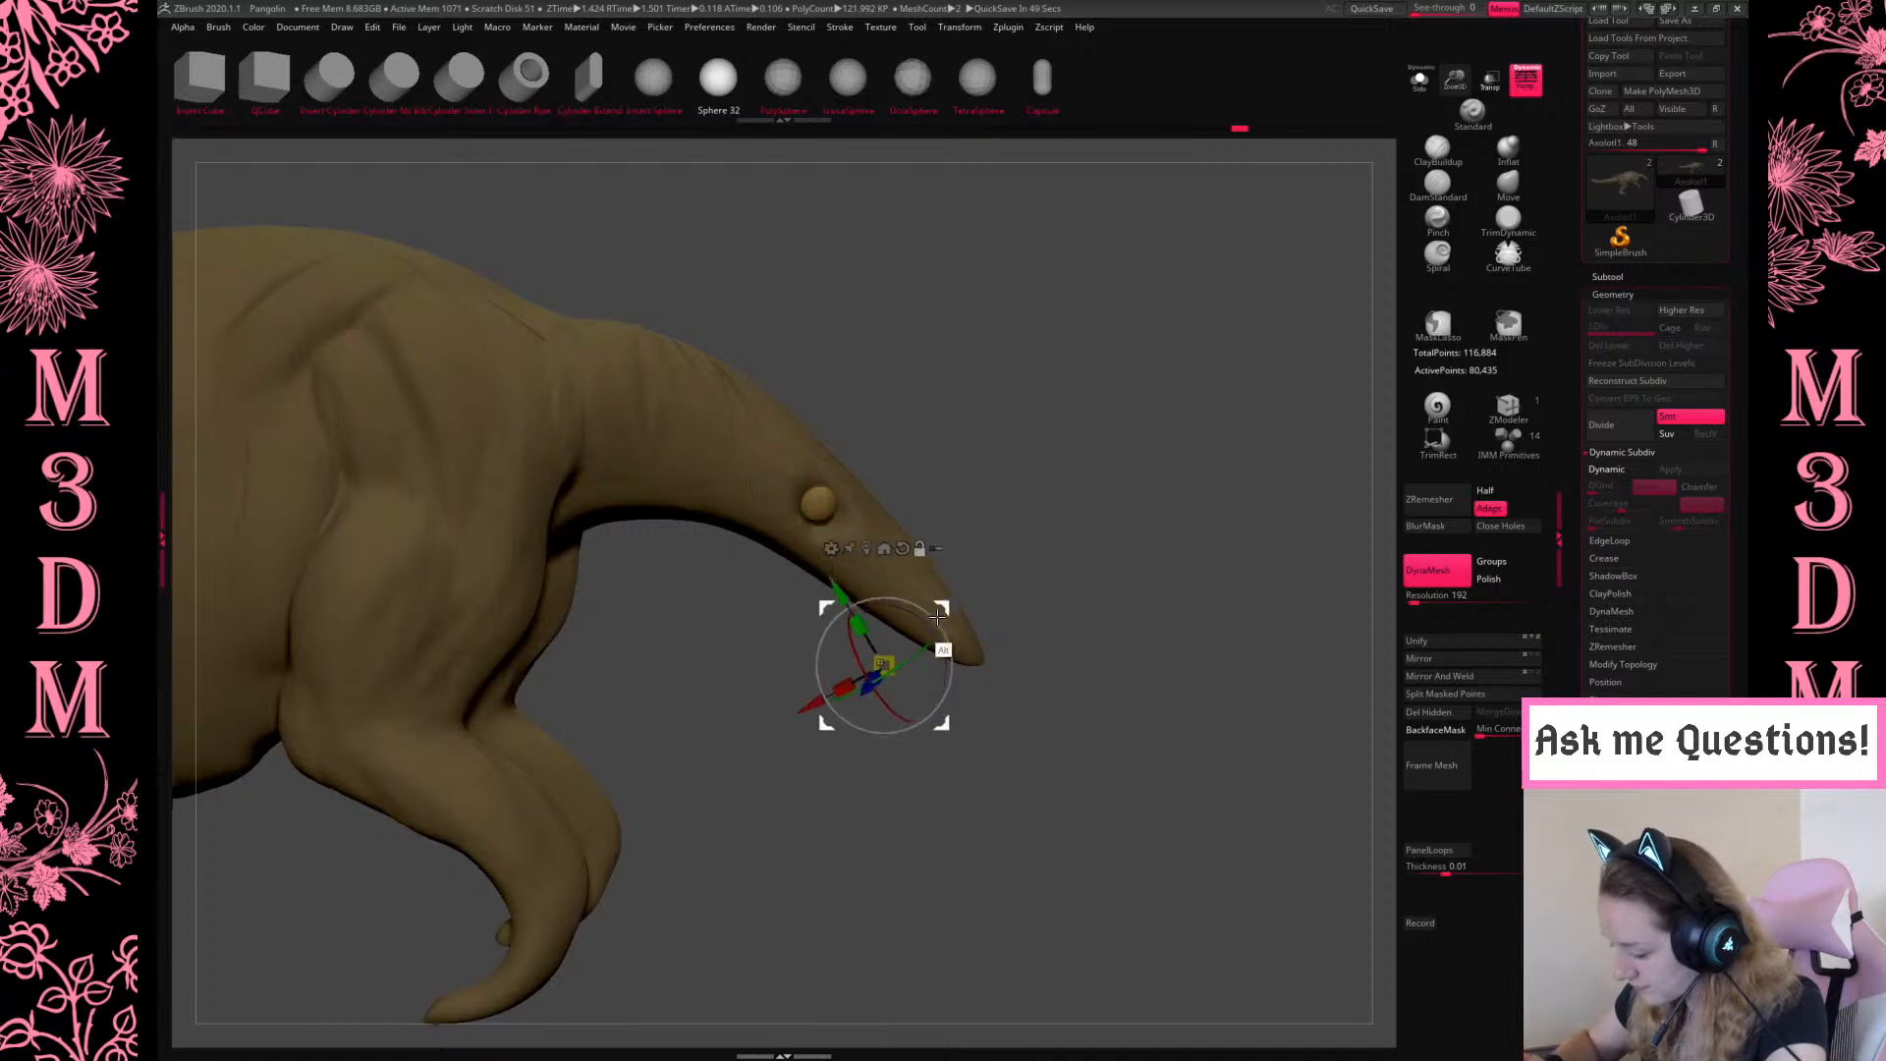
{"action": "left_click_drag", "start_coordinate": [1318, 179], "coordinate": [1313, 231], "text": "alt"}
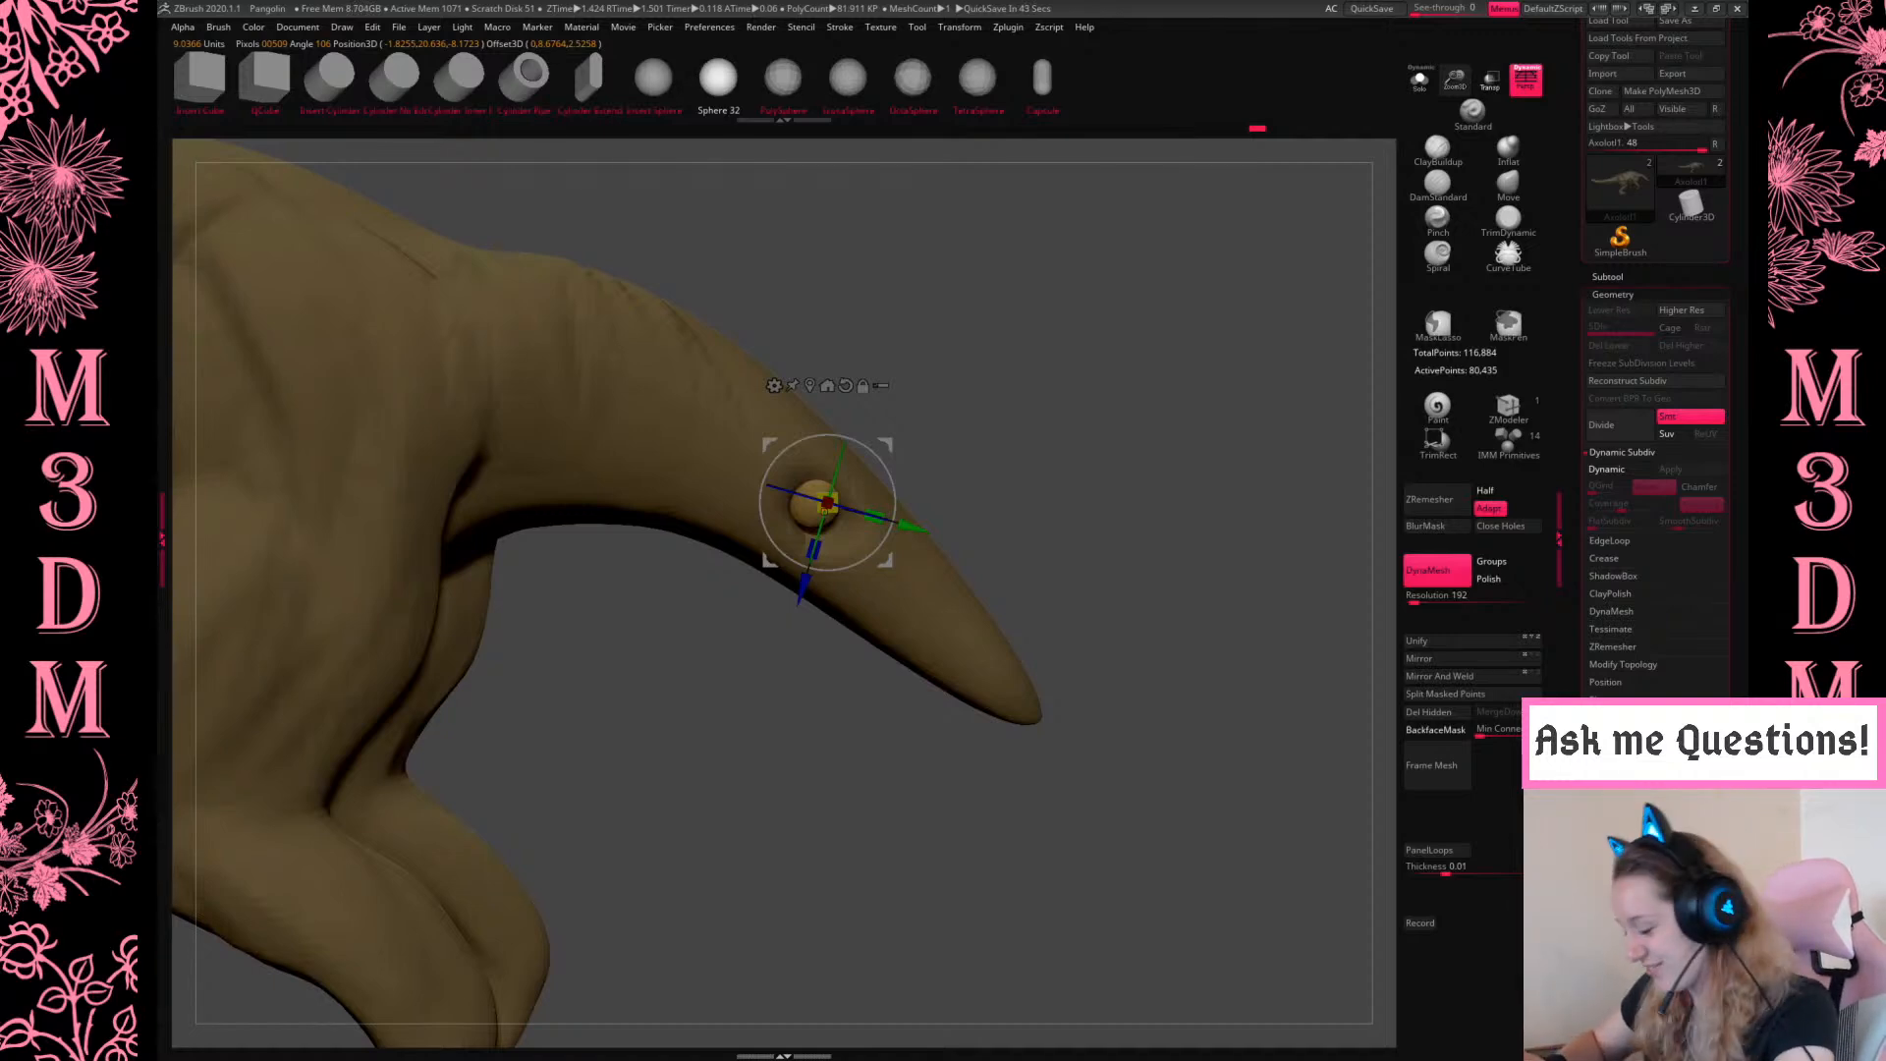
{"action": "left_click_drag", "start_coordinate": [842, 498], "coordinate": [838, 500]}
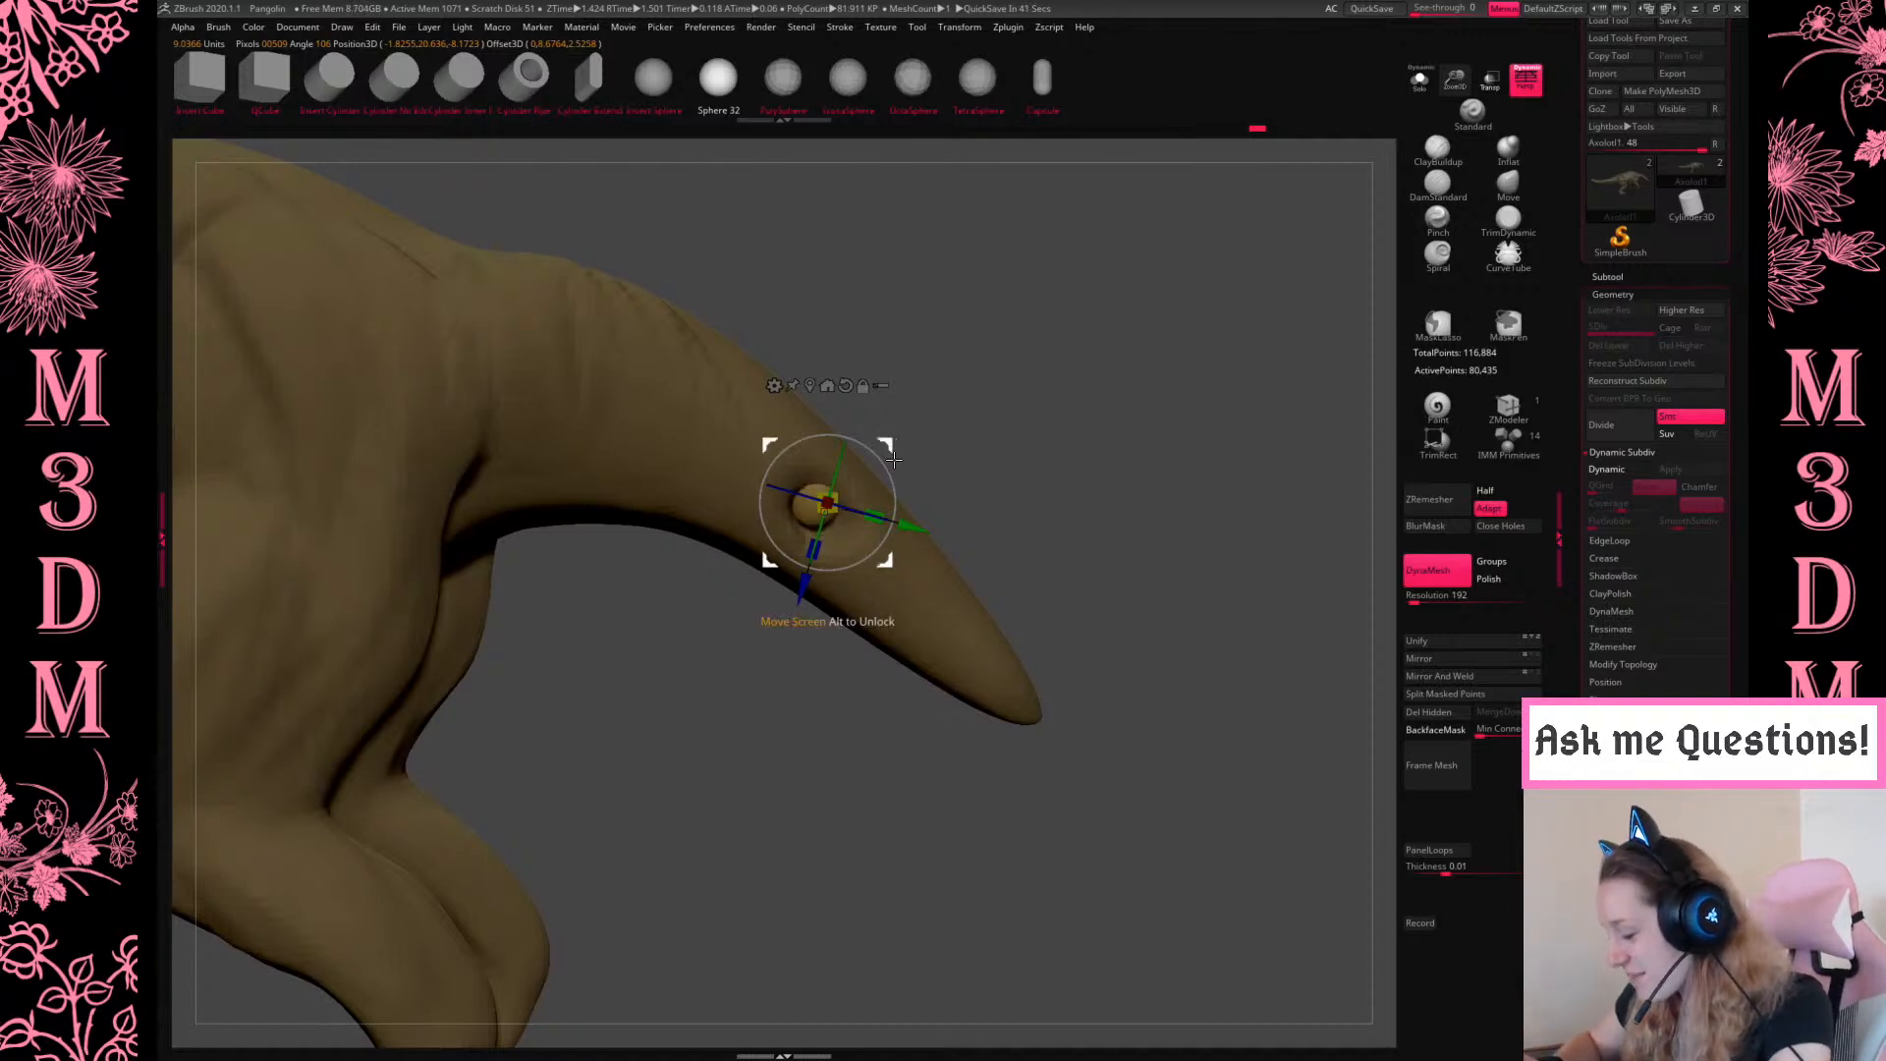
{"action": "key", "text": "q"}
Split the unmasked eye spheres from the masked body into a separate subtool and make the body active again
{"action": "mouse_move", "coordinate": [1147, 536]}
{"action": "left_mouse_down"}
{"action": "mouse_move", "coordinate": [1128, 534]}
{"action": "mouse_move", "coordinate": [1170, 509]}
{"action": "left_mouse_up"}
{"action": "left_click_drag", "start_coordinate": [1215, 613], "coordinate": [1188, 530], "text": "shift"}
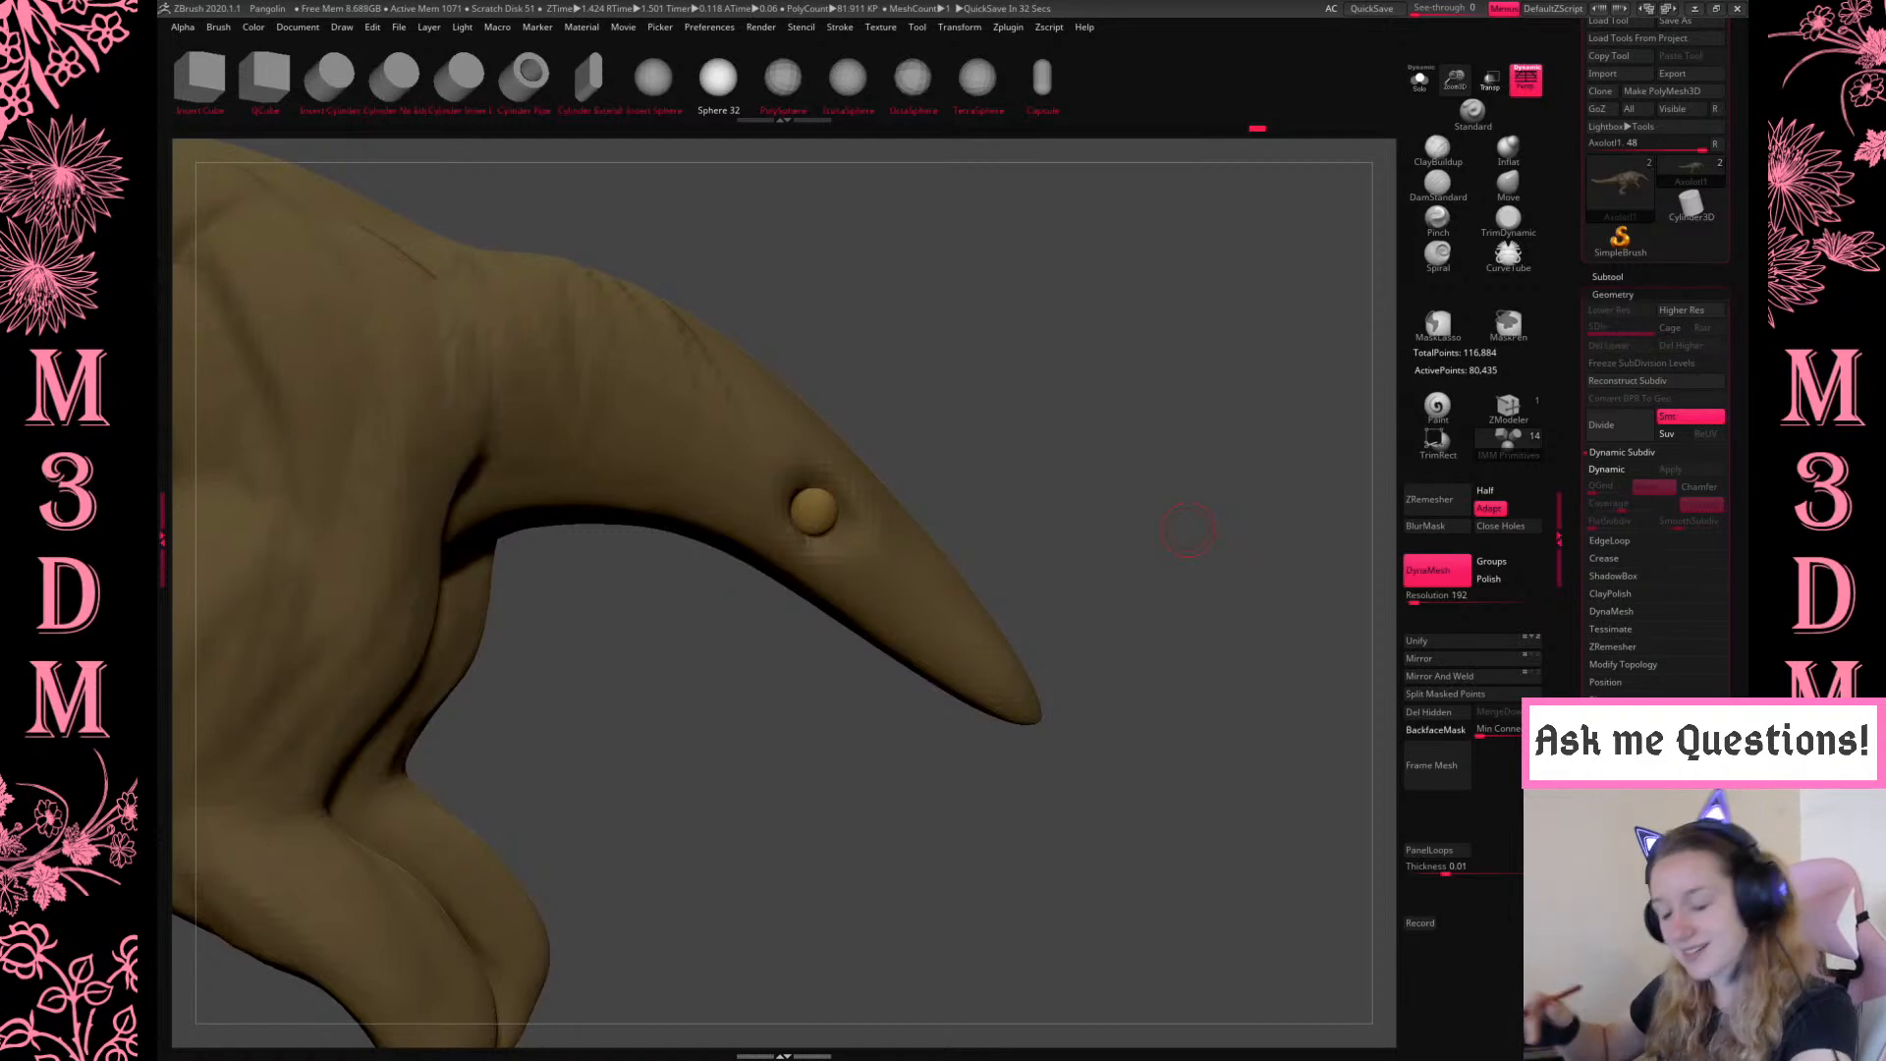
{"action": "left_click", "coordinate": [1445, 693]}
{"action": "left_click", "coordinate": [897, 568], "text": "alt"}
Build up clay around the eye socket with ClayBuildup and remesh the body with DynaMesh
{"action": "key", "text": "space"}
{"action": "left_click", "coordinate": [1450, 155]}
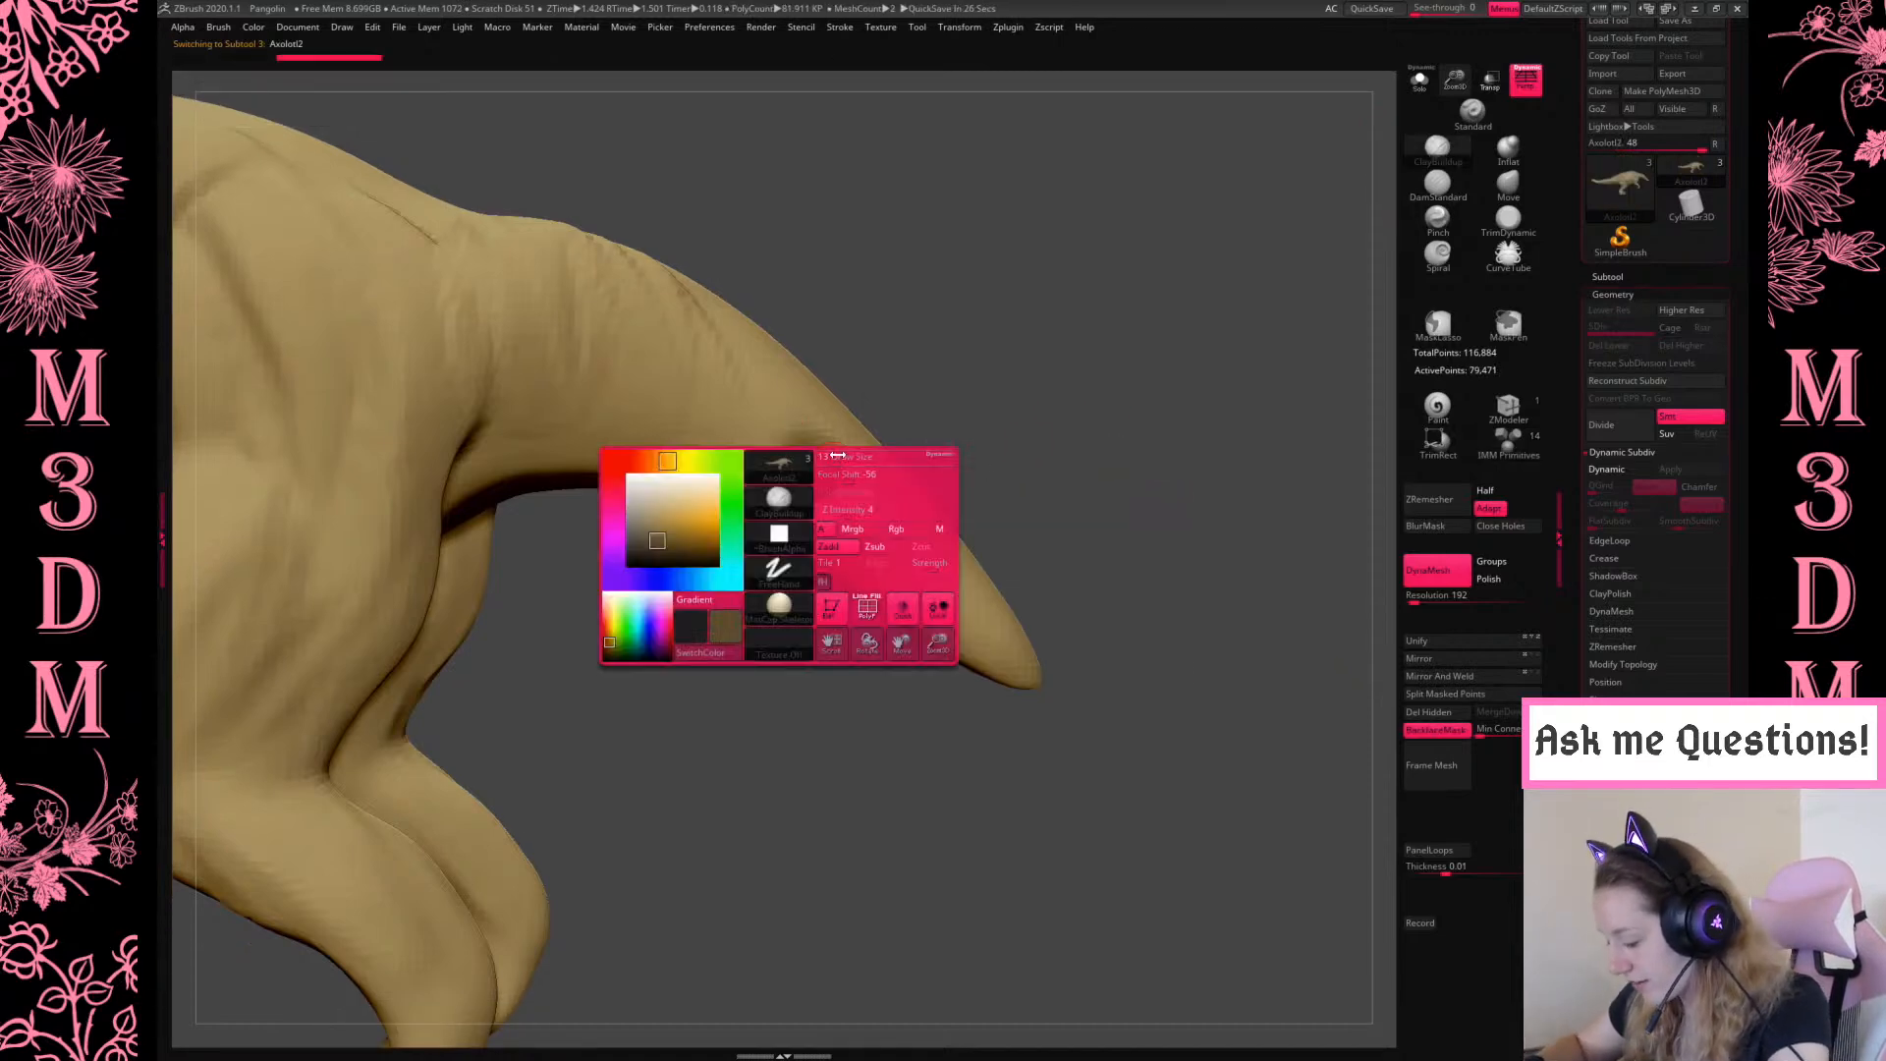
{"action": "mouse_move", "coordinate": [837, 476]}
{"action": "left_mouse_down"}
{"action": "mouse_move", "coordinate": [793, 492]}
{"action": "mouse_move", "coordinate": [827, 494]}
{"action": "left_mouse_up"}
{"action": "key", "text": "space"}
{"action": "mouse_move", "coordinate": [1033, 332]}
{"action": "left_mouse_down", "text": "ctrl"}
{"action": "mouse_move", "coordinate": [1175, 463]}
{"action": "mouse_move", "coordinate": [1175, 445]}
{"action": "mouse_move", "coordinate": [1088, 562]}
{"action": "left_mouse_up", "text": "ctrl"}
{"action": "right_click", "coordinate": [1078, 577]}
{"action": "left_click_drag", "start_coordinate": [1456, 81], "coordinate": [1467, 139]}
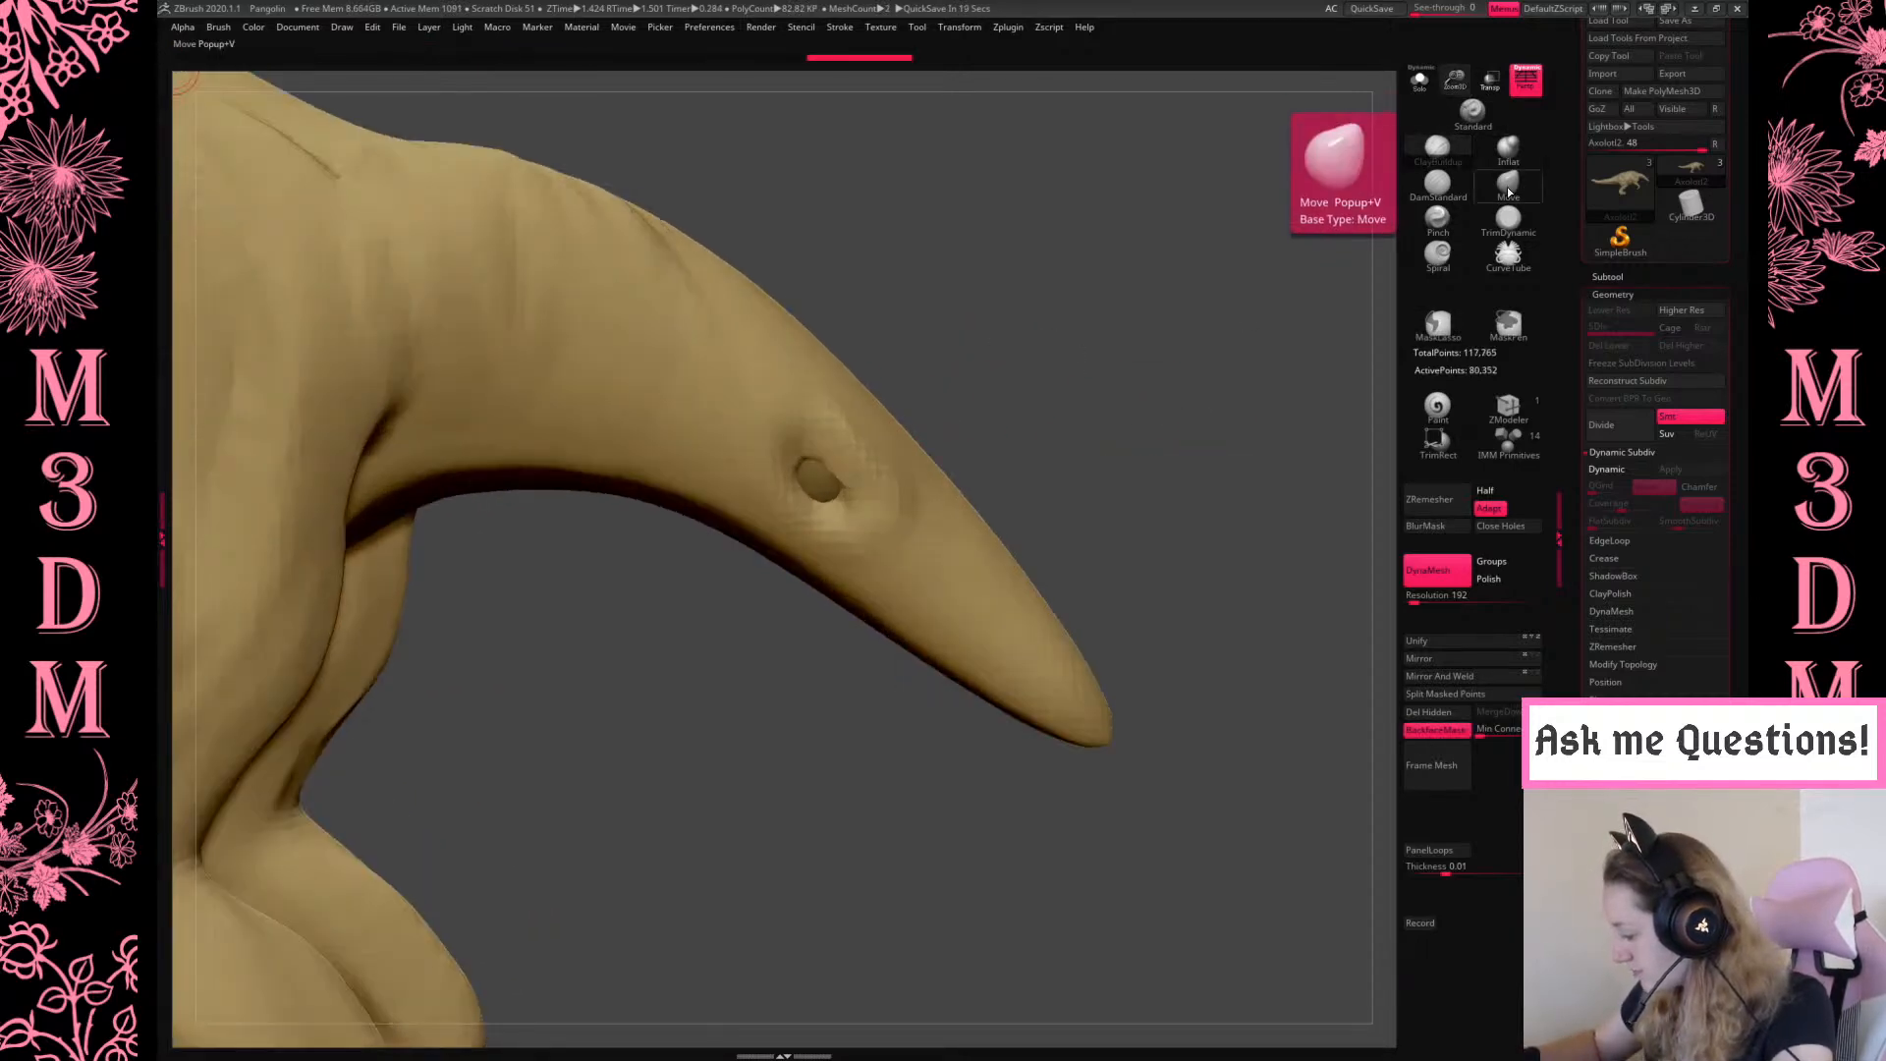
Try smoothing the muscle forms on the thigh and lower leg
{"action": "left_click", "coordinate": [1446, 188]}
{"action": "key", "text": "f"}
{"action": "mouse_move", "coordinate": [1214, 713]}
{"action": "left_mouse_down"}
{"action": "mouse_move", "coordinate": [1089, 732]}
{"action": "mouse_move", "coordinate": [1040, 770]}
{"action": "mouse_move", "coordinate": [918, 724]}
{"action": "left_mouse_up"}
{"action": "right_click", "coordinate": [1071, 580]}
{"action": "left_click_drag", "start_coordinate": [1074, 593], "coordinate": [1079, 593]}
{"action": "left_click_drag", "start_coordinate": [1147, 756], "coordinate": [975, 739], "text": "alt"}
{"action": "mouse_move", "coordinate": [886, 432]}
{"action": "left_mouse_down", "text": "shift"}
{"action": "mouse_move", "coordinate": [896, 518]}
{"action": "mouse_move", "coordinate": [805, 649]}
{"action": "left_mouse_up", "text": "shift"}
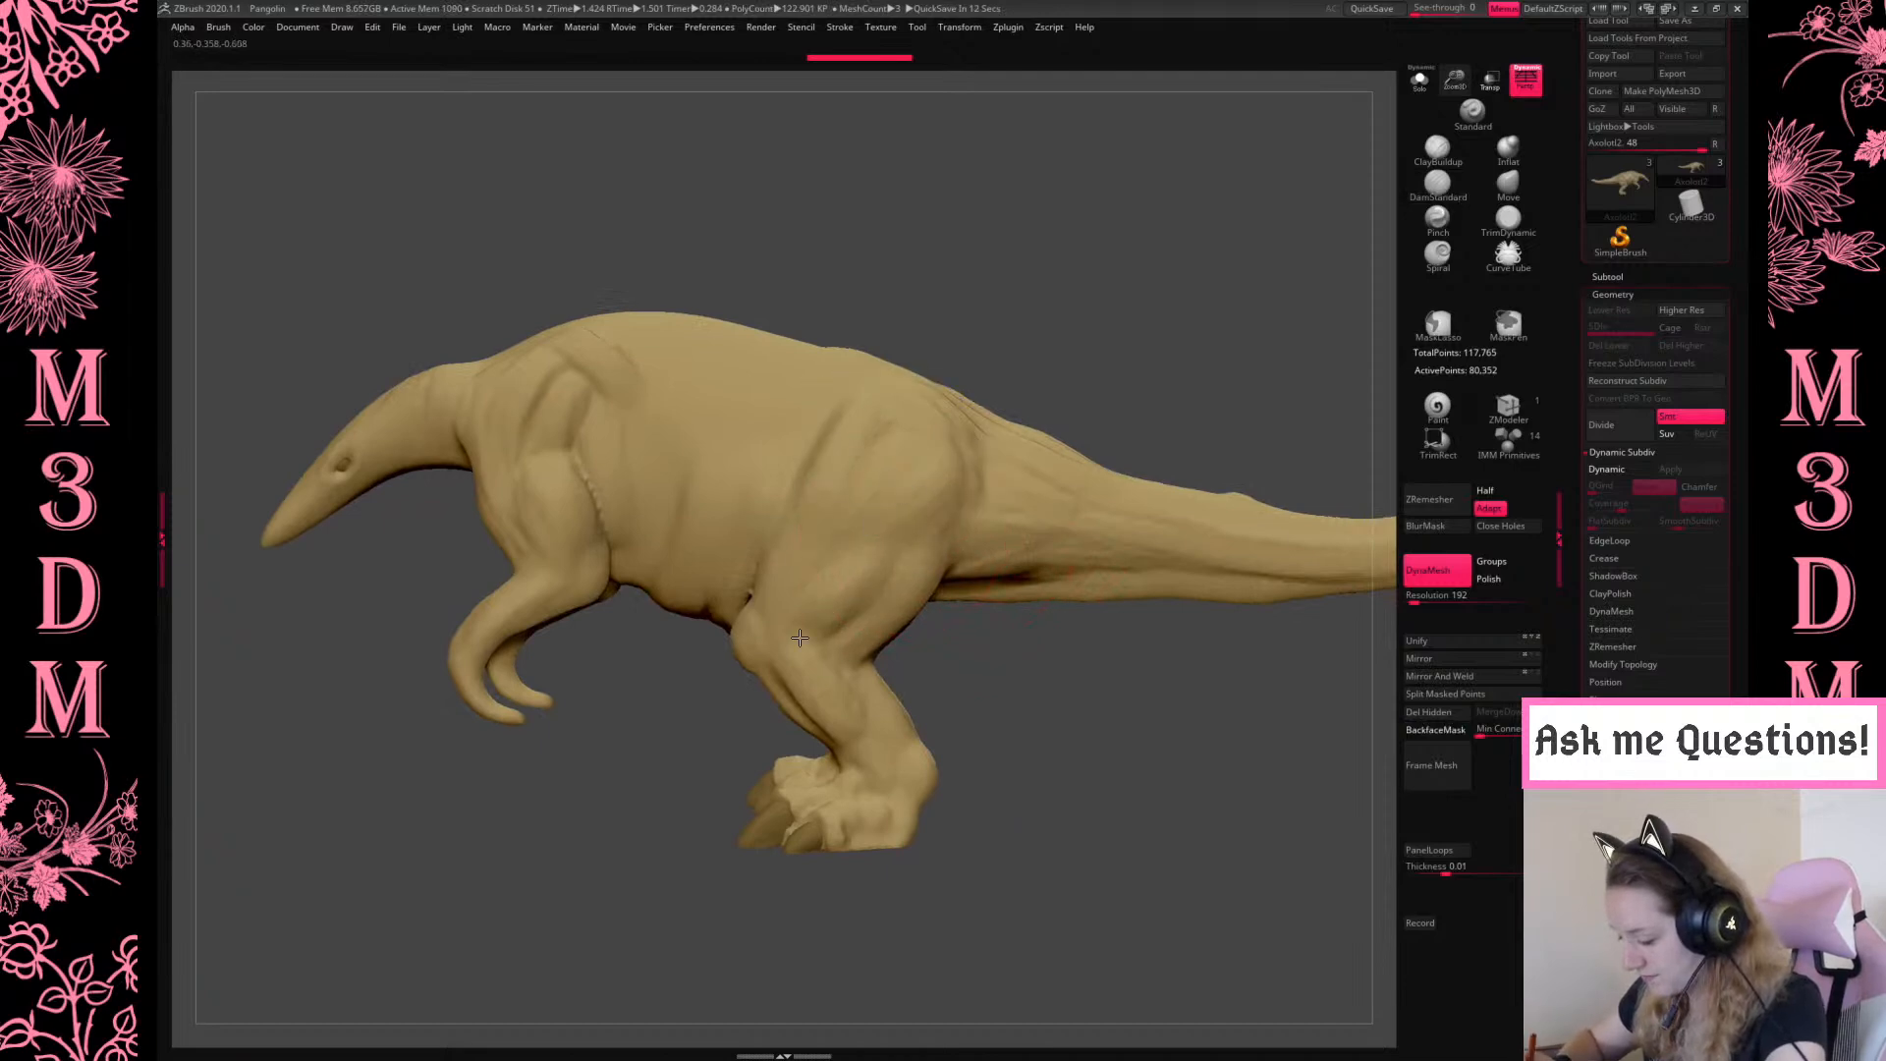
{"action": "left_click_drag", "start_coordinate": [875, 741], "coordinate": [880, 822], "text": "shift"}
{"action": "mouse_move", "coordinate": [1218, 794]}
{"action": "left_mouse_down"}
{"action": "mouse_move", "coordinate": [1159, 799]}
{"action": "mouse_move", "coordinate": [1192, 792]}
{"action": "mouse_move", "coordinate": [1249, 889]}
{"action": "left_mouse_up"}
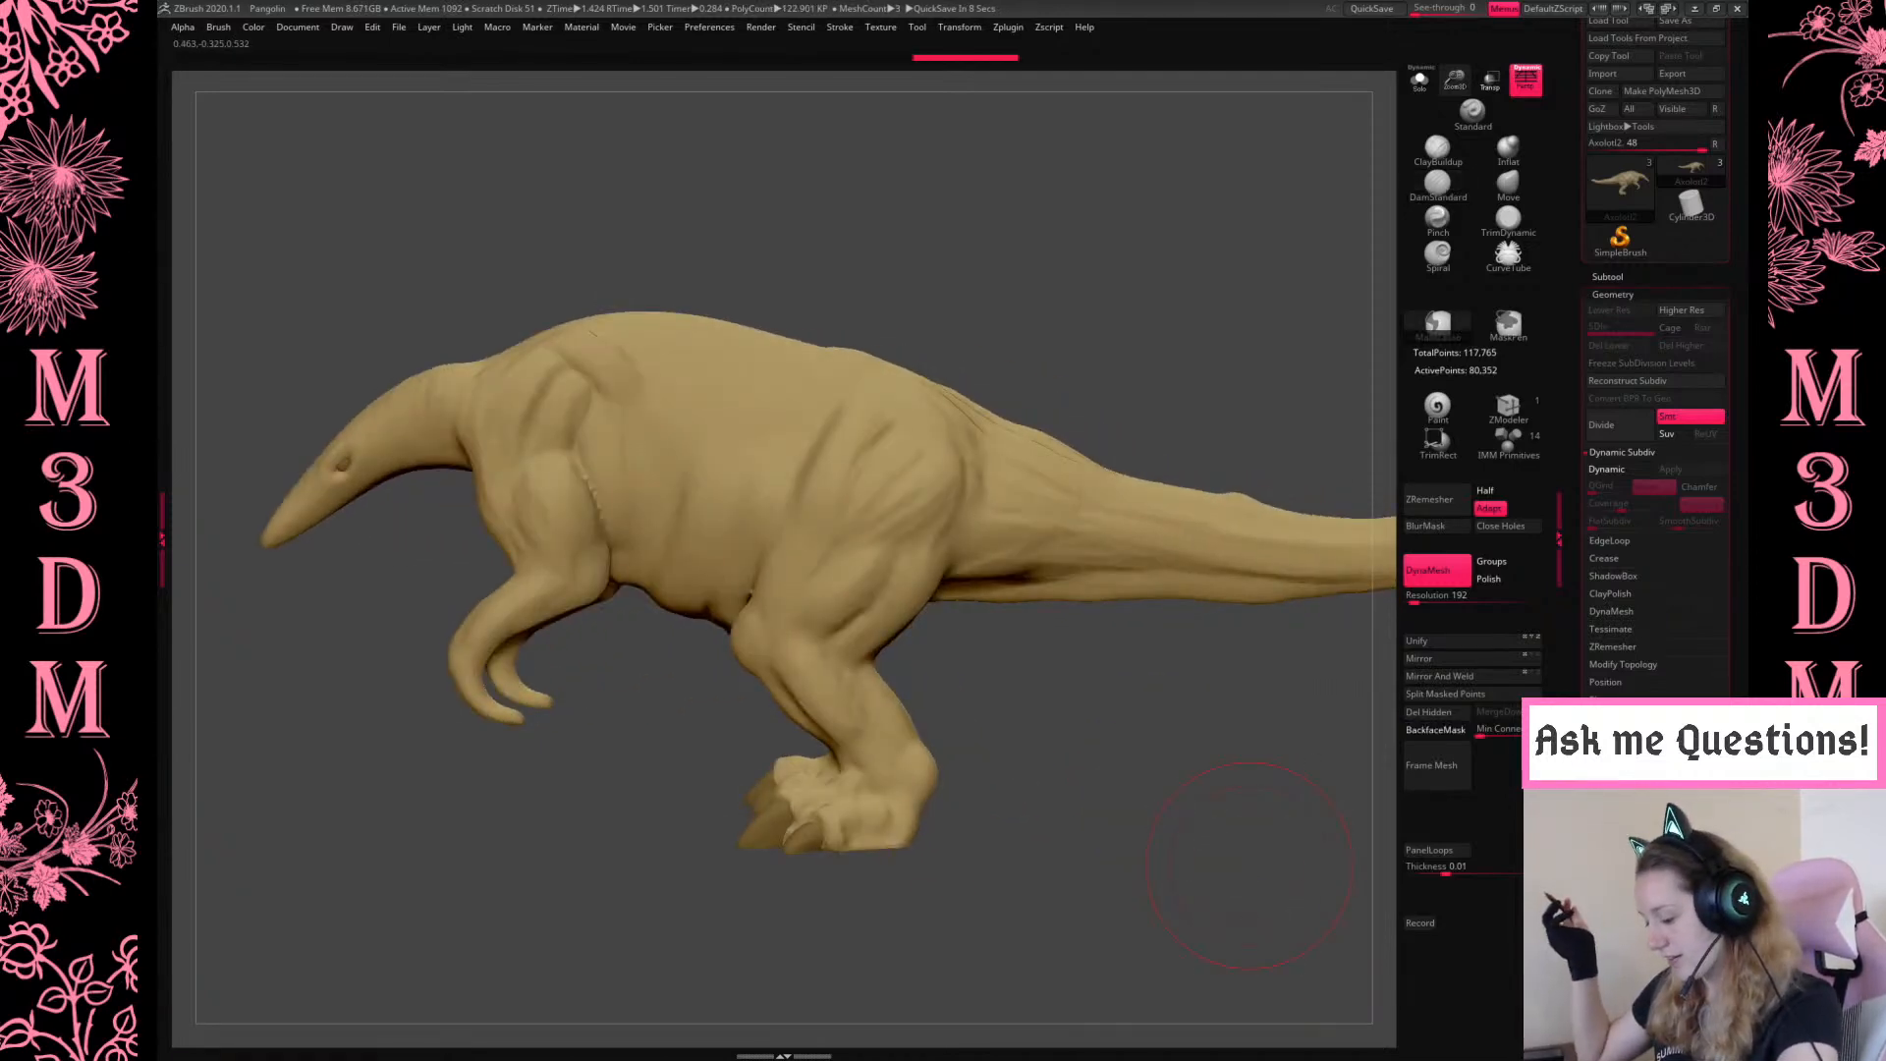
Build up muscle volume down the shin to the ankle with ClayBuildup
{"action": "left_click_drag", "start_coordinate": [1060, 682], "coordinate": [1161, 739]}
{"action": "left_click", "coordinate": [1438, 149]}
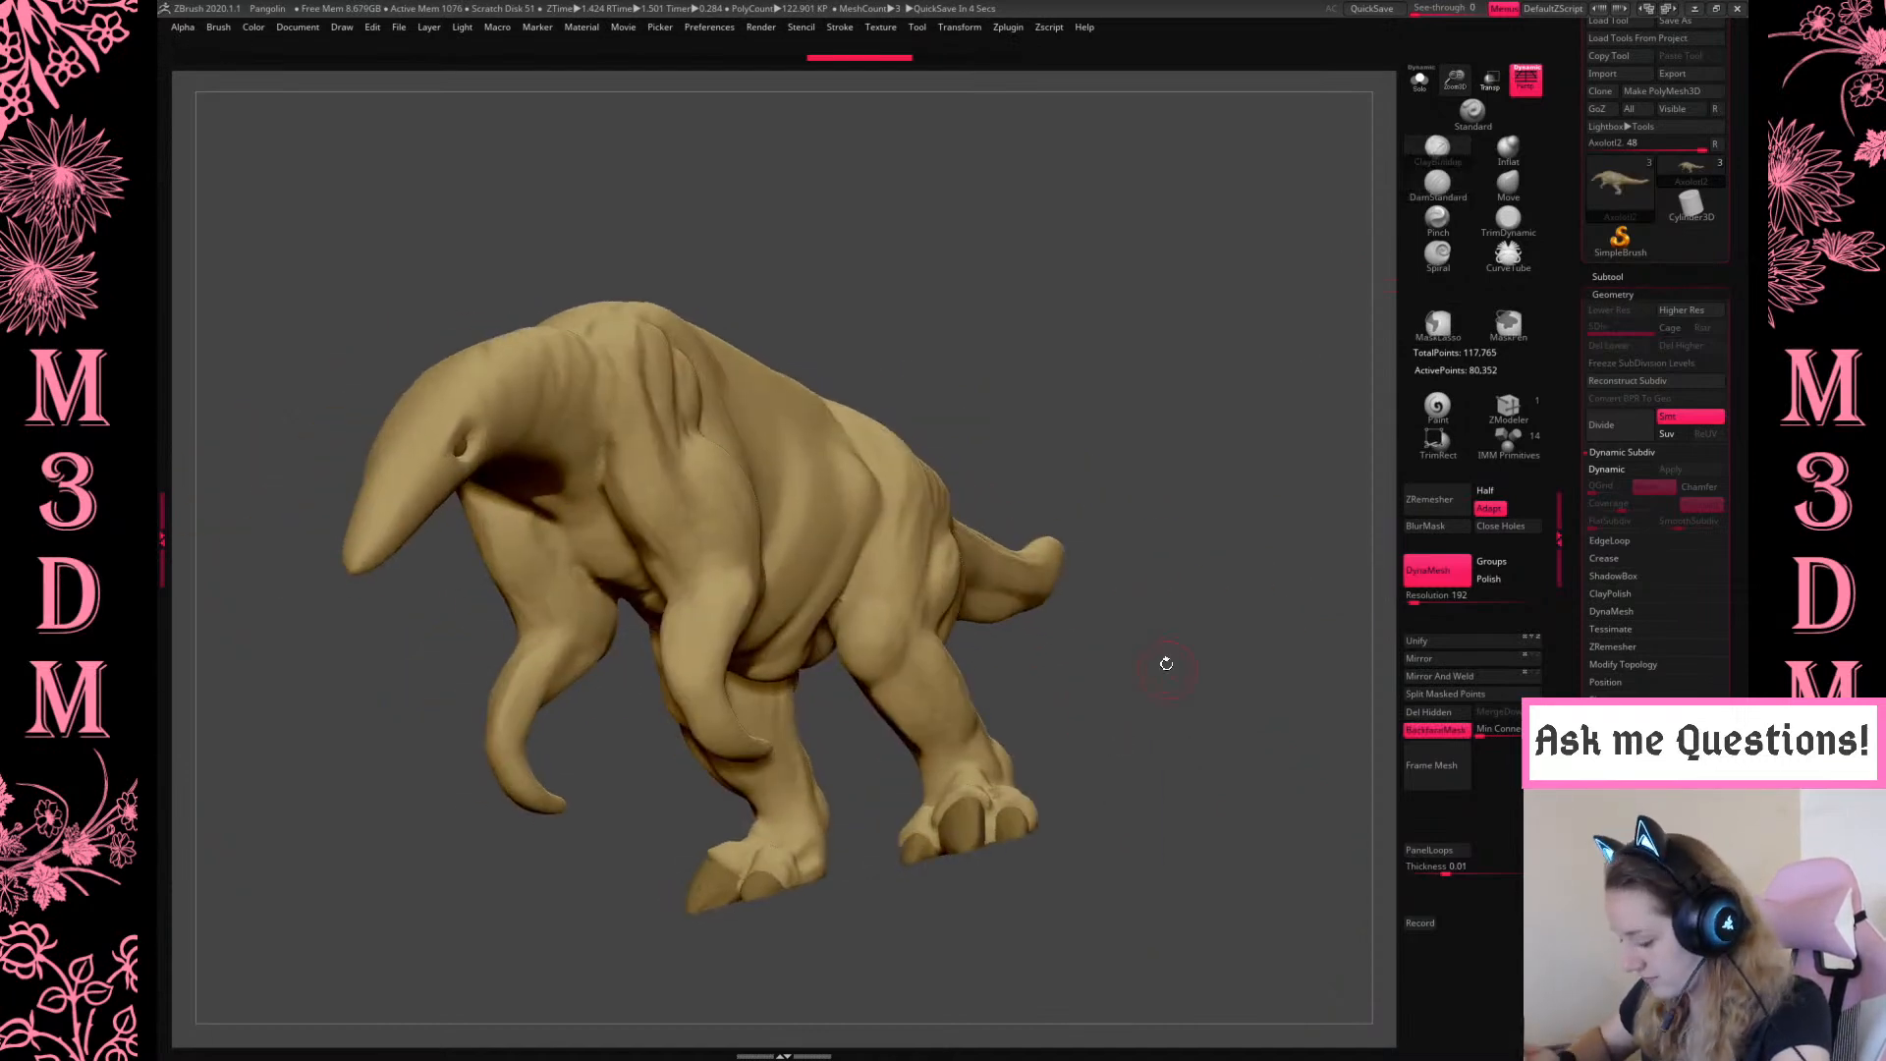
{"action": "left_click_drag", "start_coordinate": [1049, 688], "coordinate": [987, 650]}
{"action": "left_click_drag", "start_coordinate": [746, 728], "coordinate": [775, 799]}
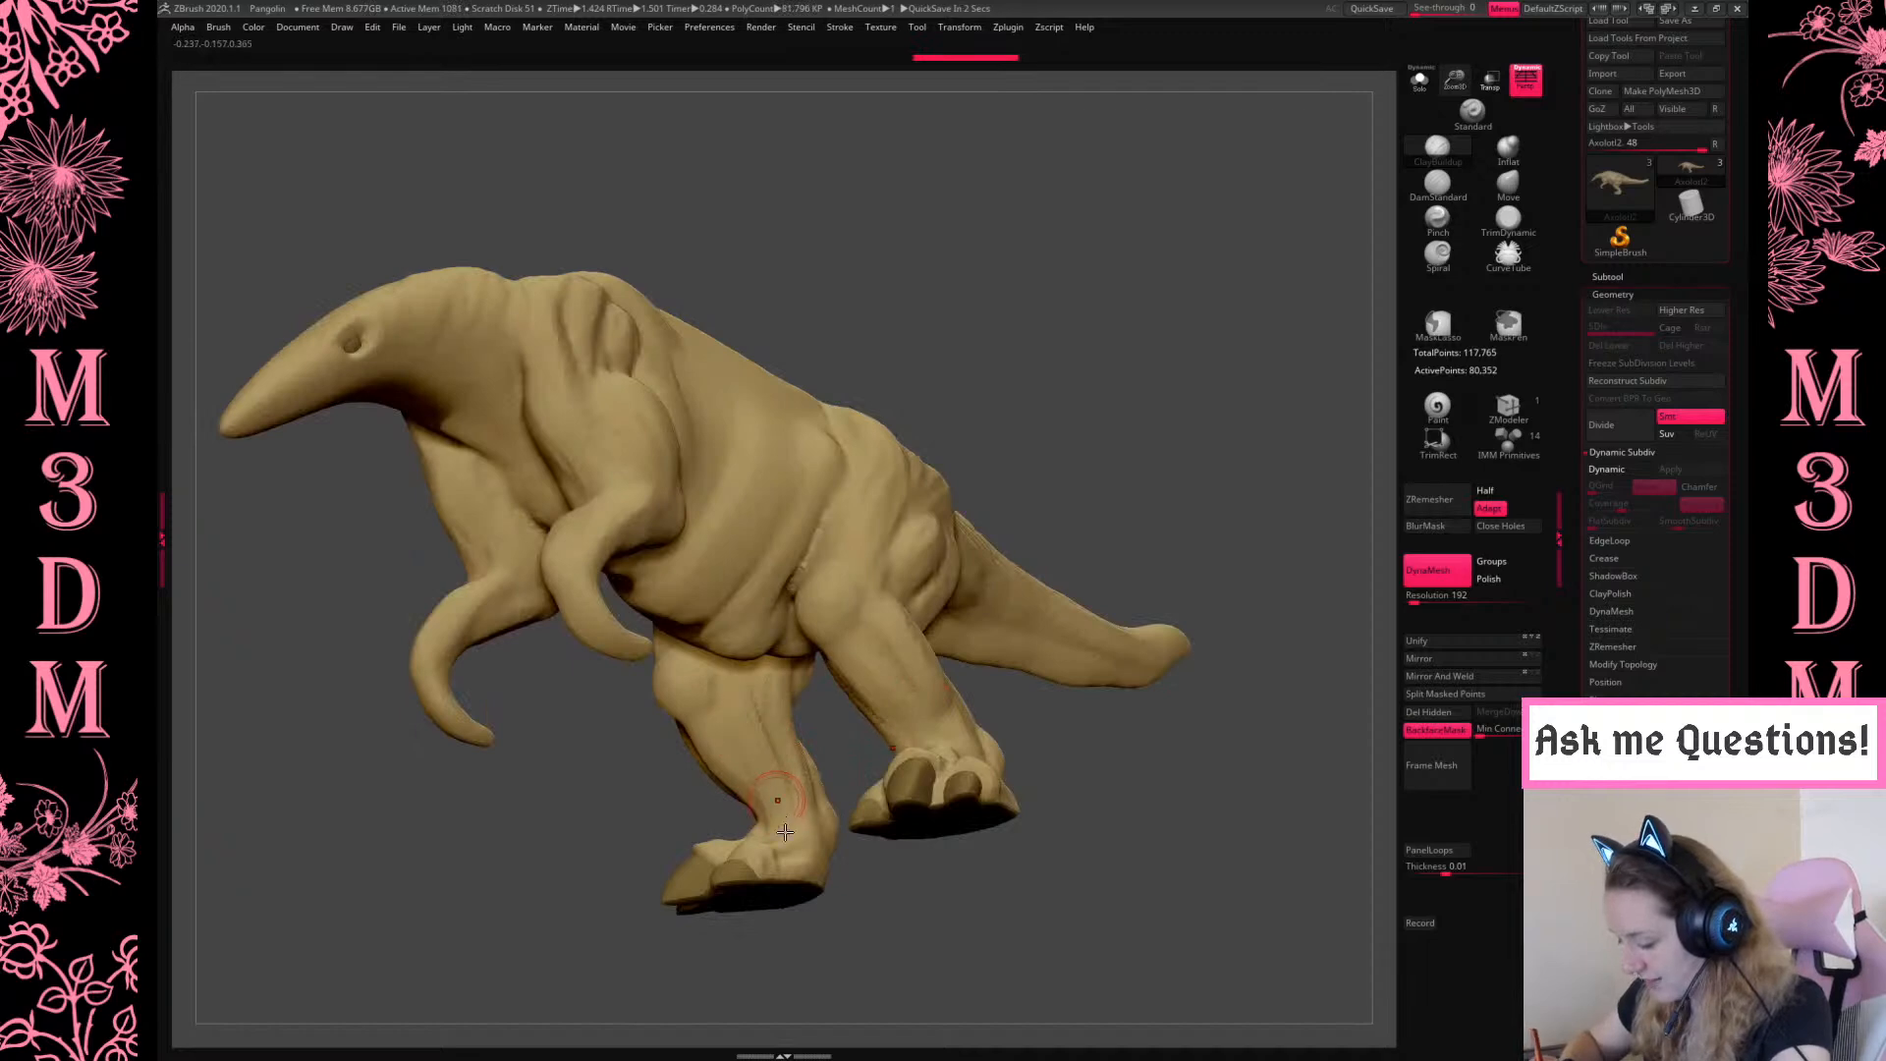
Try vertical clay strokes down the flank behind the shoulder and undo them
{"action": "mouse_move", "coordinate": [1166, 787]}
{"action": "left_mouse_down"}
{"action": "mouse_move", "coordinate": [1081, 762]}
{"action": "mouse_move", "coordinate": [1148, 664]}
{"action": "left_mouse_up"}
{"action": "left_click_drag", "start_coordinate": [609, 414], "coordinate": [646, 578]}
{"action": "left_click_drag", "start_coordinate": [693, 430], "coordinate": [688, 631]}
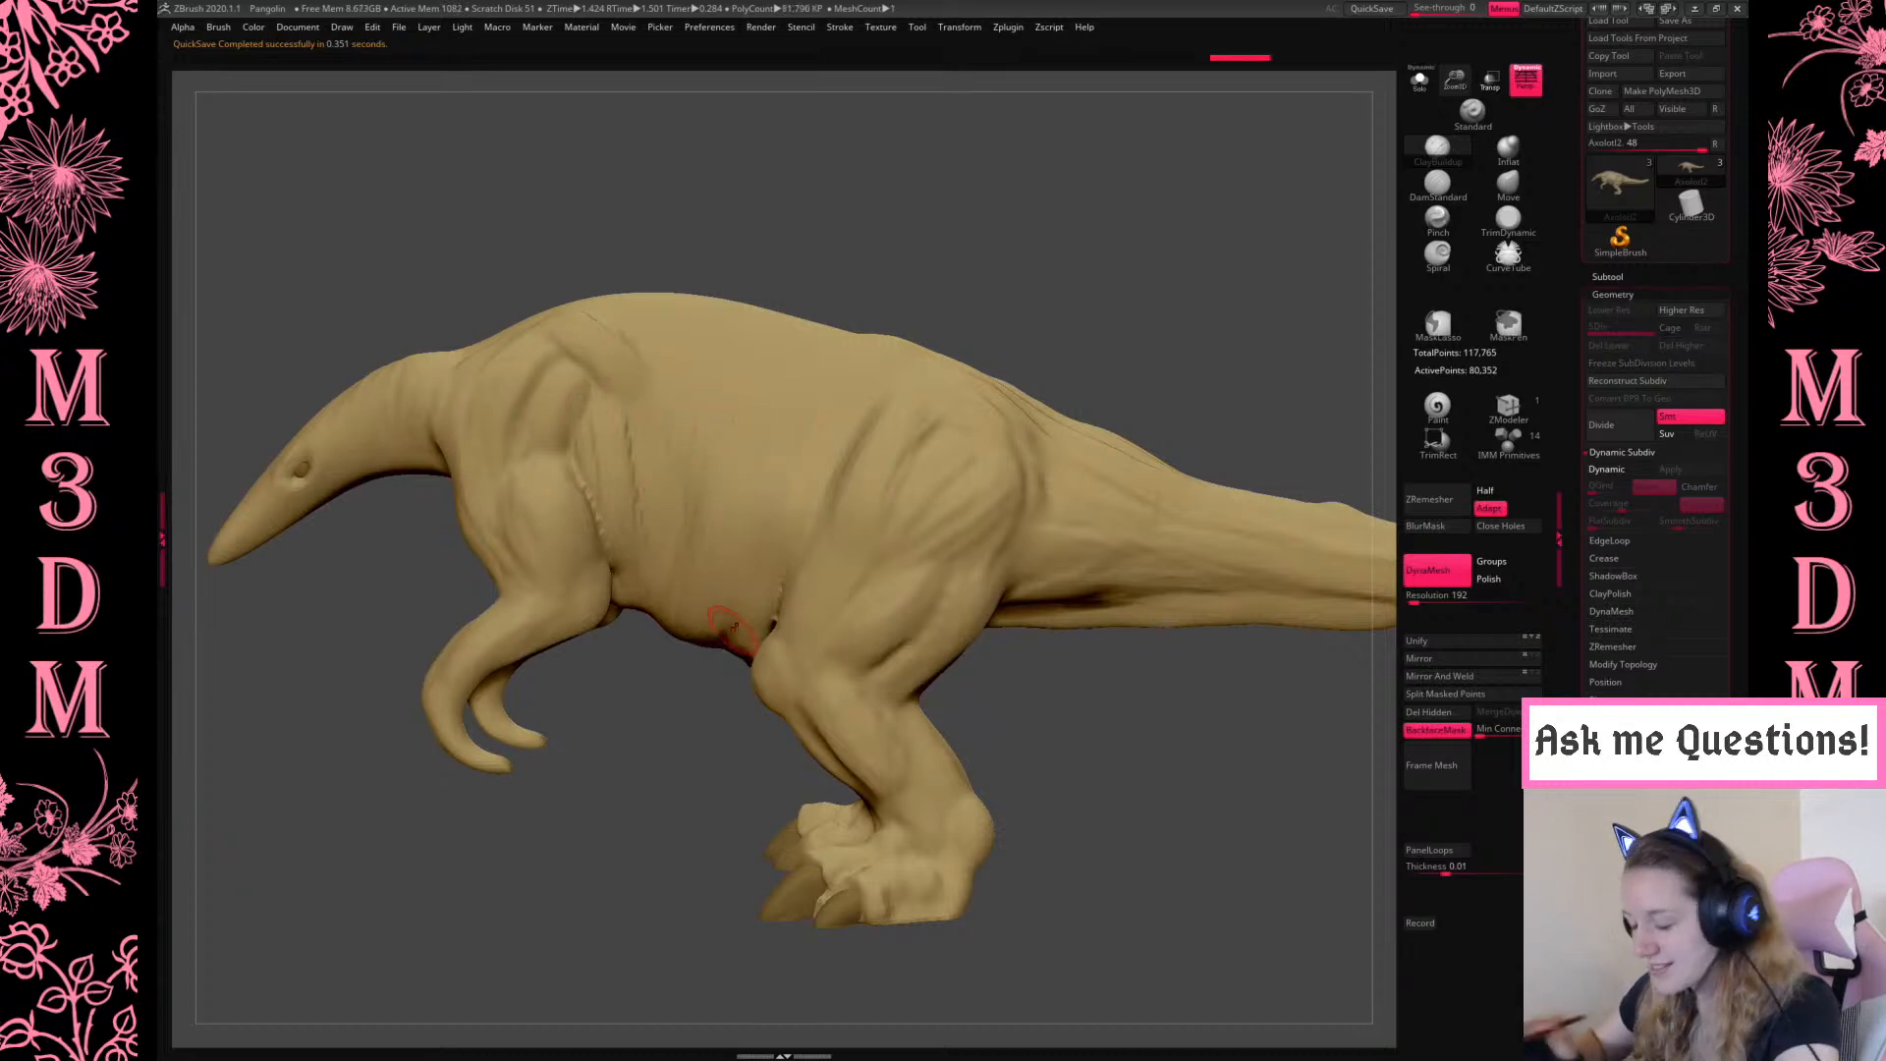
{"action": "key", "text": "ctrl+z"}
{"action": "key", "text": "ctrl+z"}
{"action": "key", "text": "ctrl+z"}
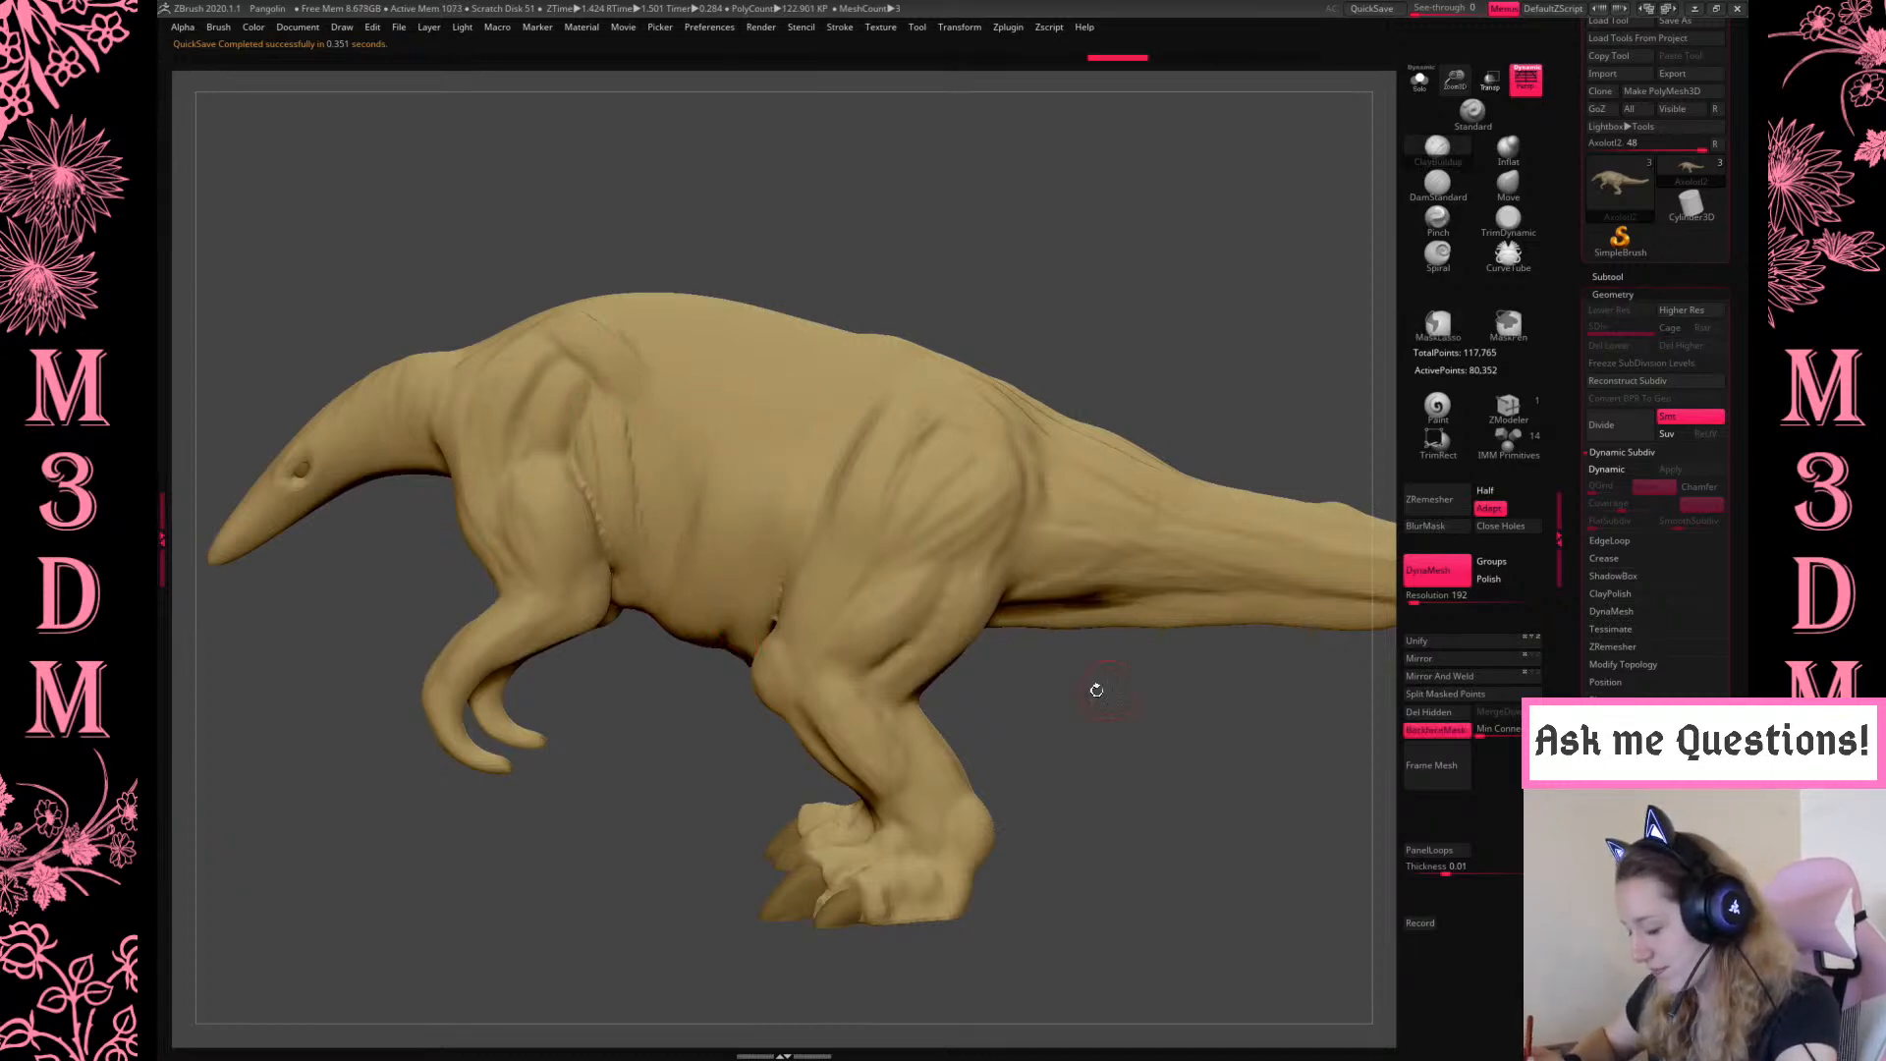
Try ribbed clay strokes on the rear flank in front of the thigh and undo them
{"action": "left_click_drag", "start_coordinate": [775, 434], "coordinate": [741, 647]}
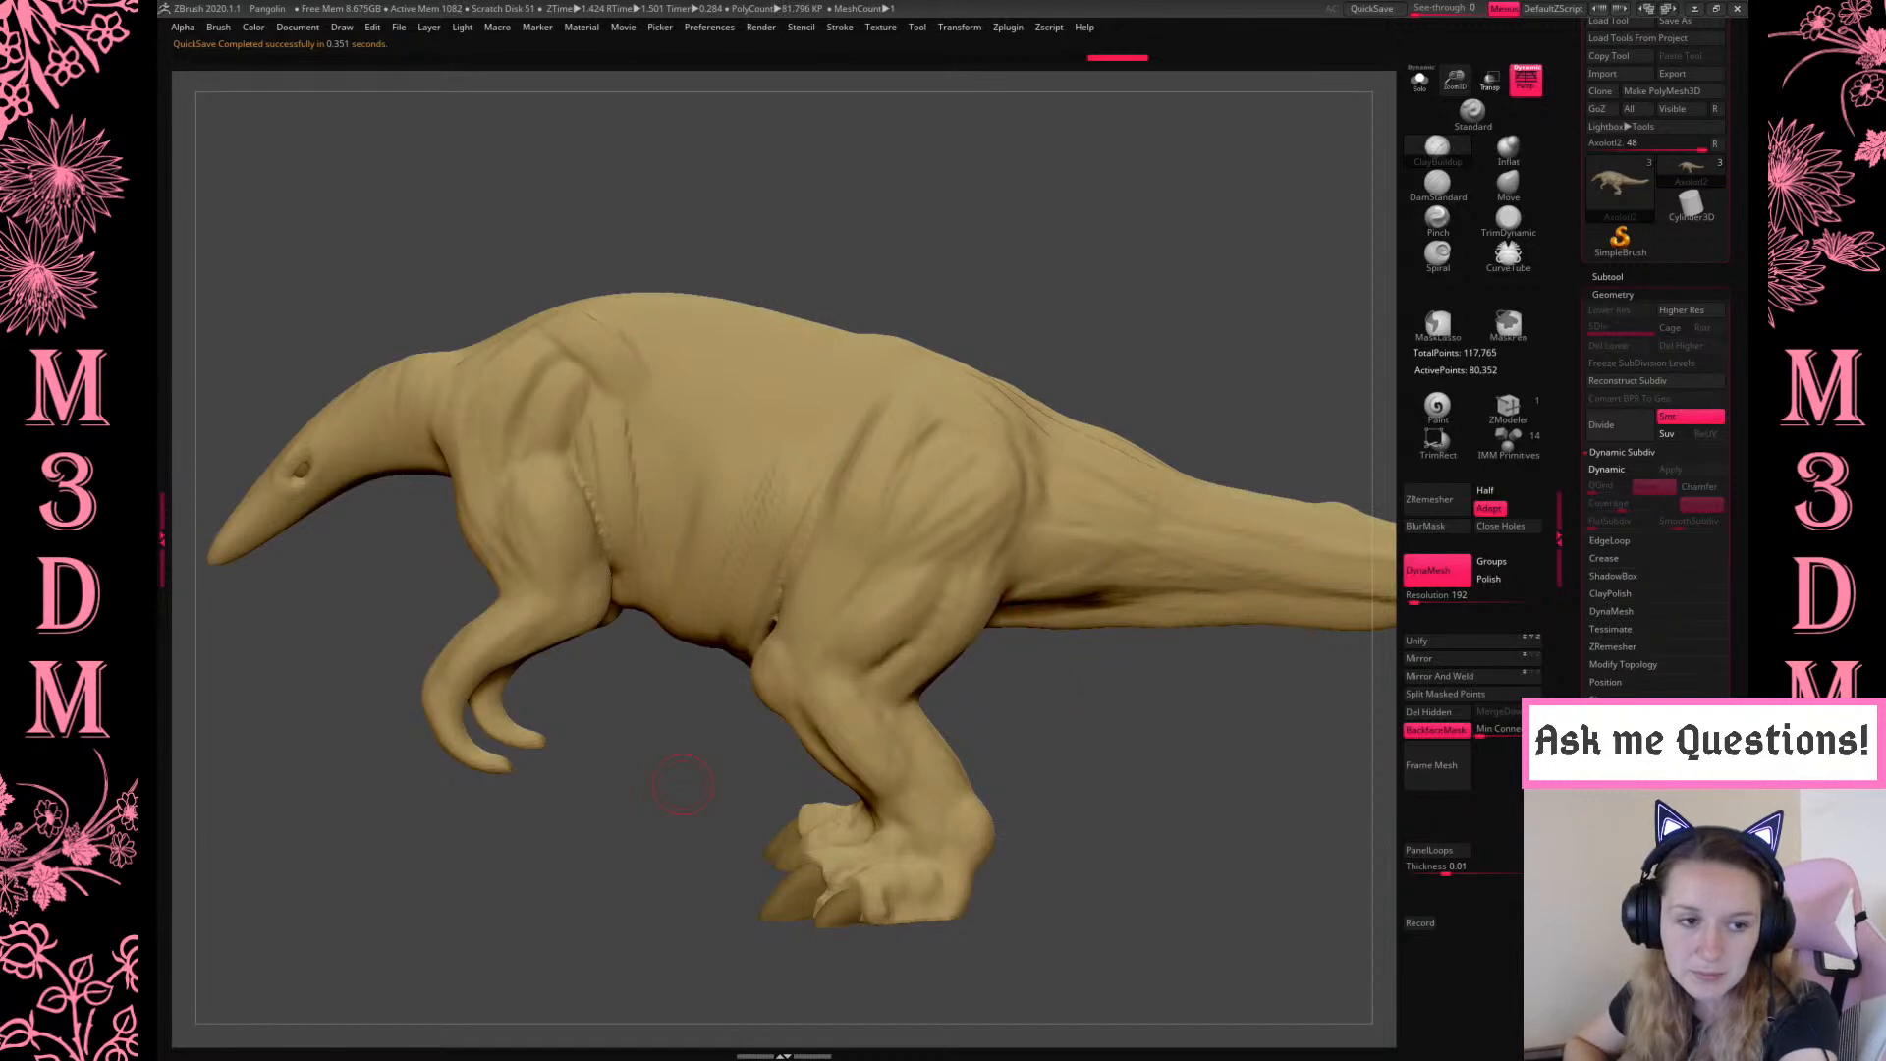
{"action": "key", "text": "ctrl+z"}
{"action": "key", "text": "ctrl+z"}
Try another set of diagonal strokes from the mid flank towards the armpit and undo them
{"action": "left_click_drag", "start_coordinate": [630, 510], "coordinate": [601, 568]}
{"action": "right_click", "coordinate": [600, 573]}
{"action": "mouse_move", "coordinate": [720, 438]}
{"action": "left_mouse_down"}
{"action": "mouse_move", "coordinate": [678, 429]}
{"action": "mouse_move", "coordinate": [816, 387]}
{"action": "mouse_move", "coordinate": [776, 462]}
{"action": "mouse_move", "coordinate": [609, 591]}
{"action": "left_mouse_up"}
{"action": "left_click", "coordinate": [1437, 184]}
{"action": "mouse_move", "coordinate": [1070, 720]}
{"action": "left_mouse_down"}
{"action": "mouse_move", "coordinate": [1177, 728]}
{"action": "mouse_move", "coordinate": [1137, 743]}
{"action": "mouse_move", "coordinate": [1190, 806]}
{"action": "left_mouse_up"}
{"action": "key", "text": "ctrl+z"}
{"action": "key", "text": "ctrl+z"}
{"action": "key", "text": "ctrl+z"}
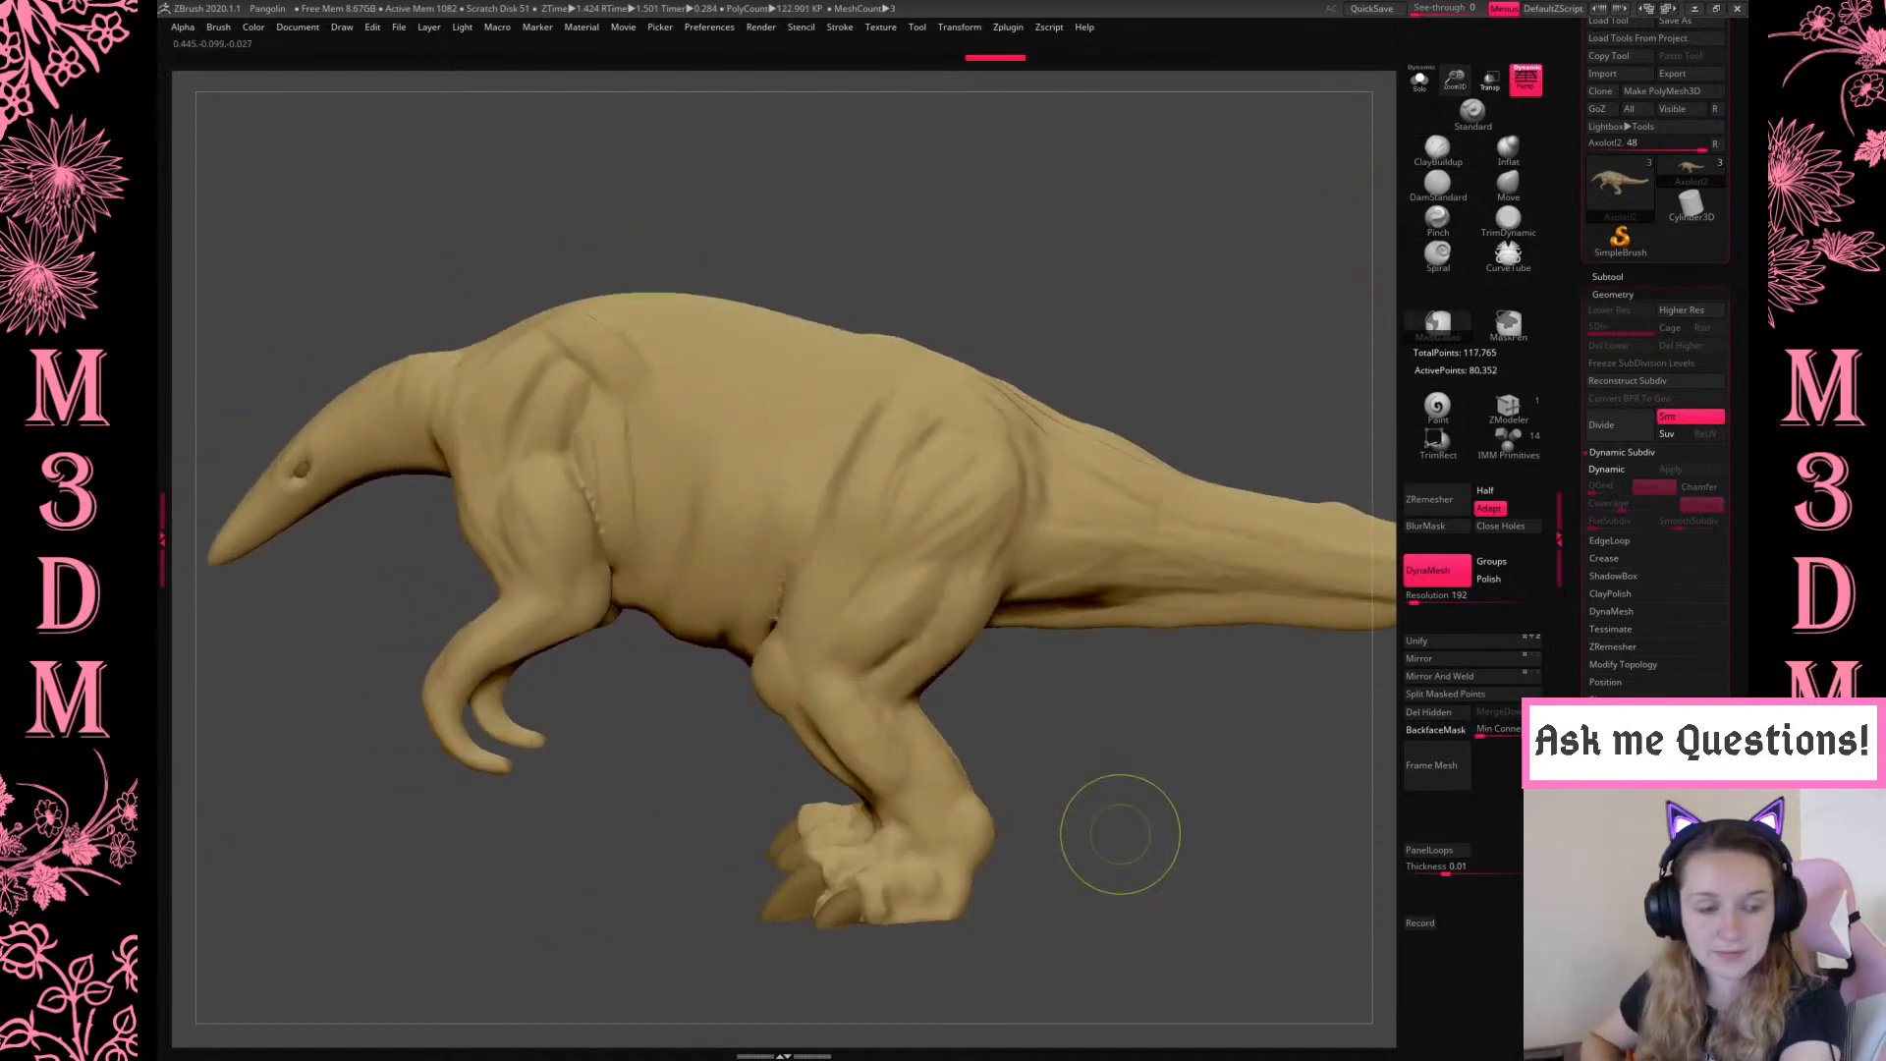
{"action": "key", "text": "ctrl+z"}
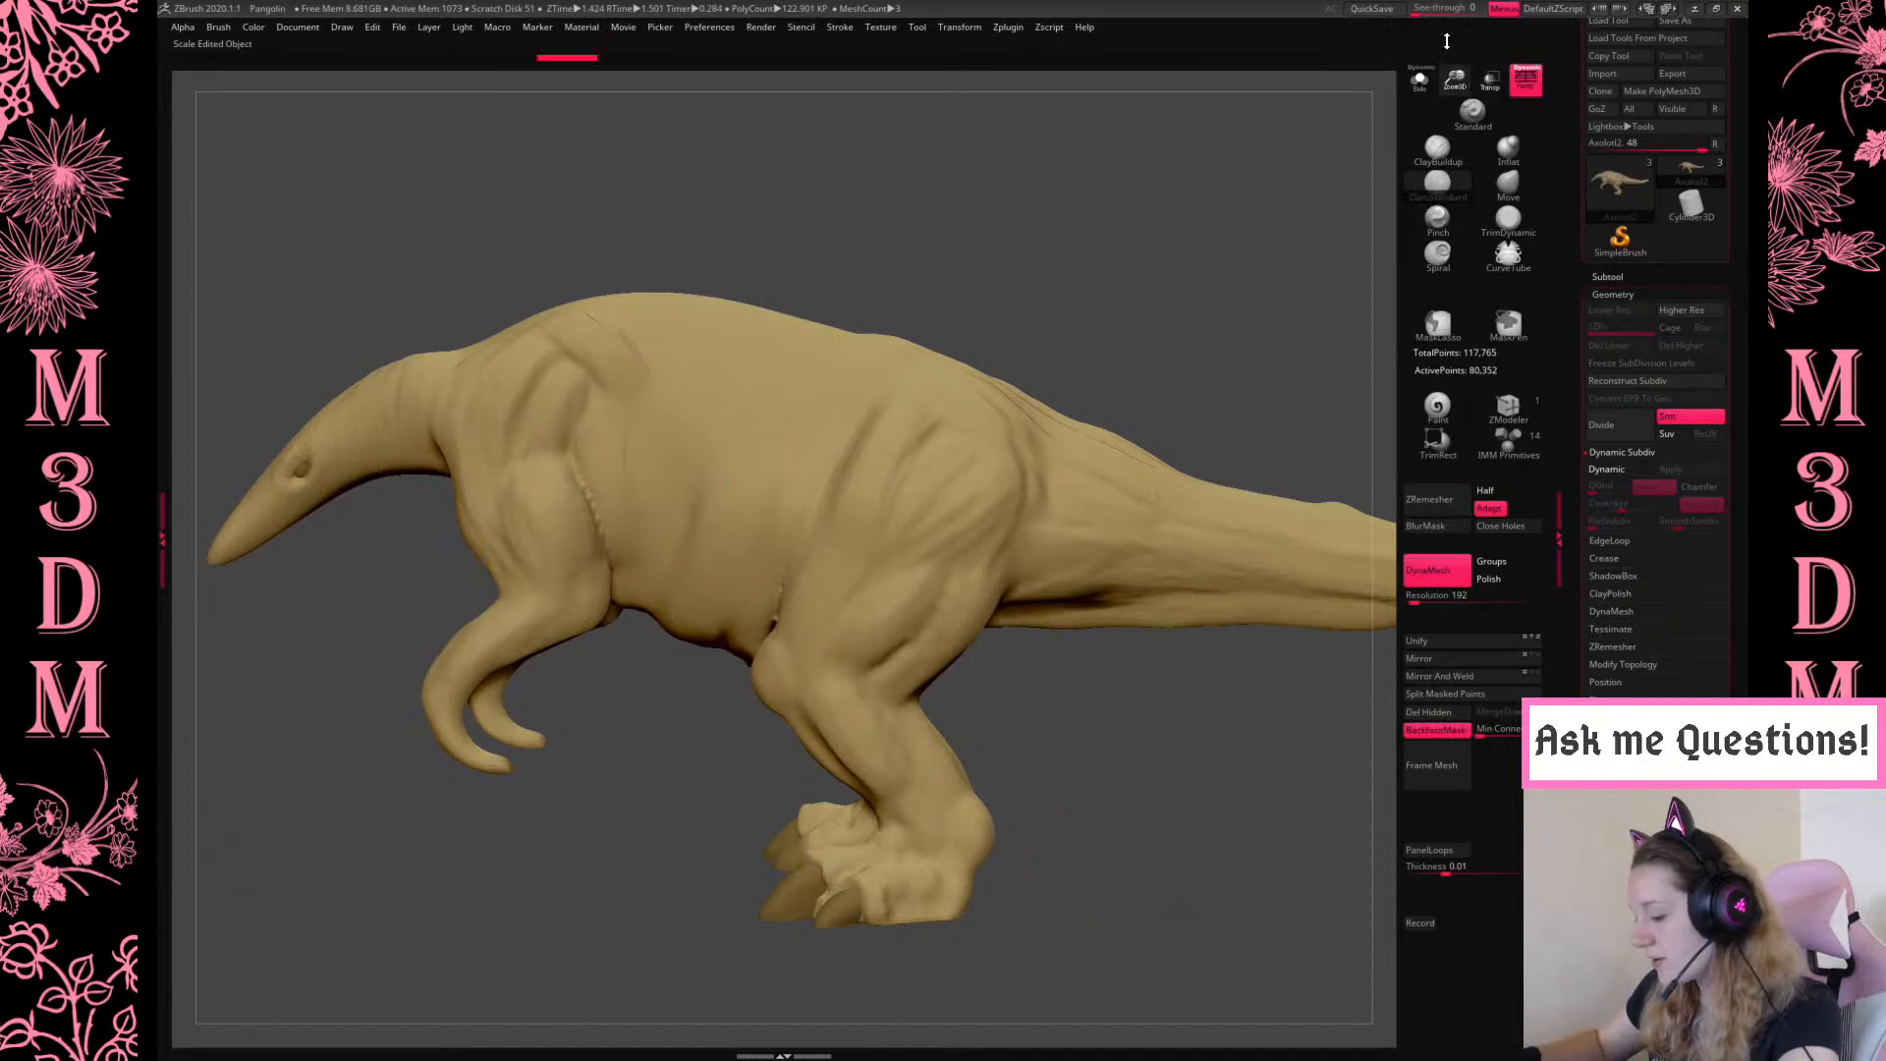
Switch to Chrome, examine the creature reference drawing's proportions, and return to the ZBrush sculpt
{"action": "mouse_move", "coordinate": [1442, 8]}
{"action": "left_mouse_down"}
{"action": "mouse_move", "coordinate": [1493, 8]}
{"action": "mouse_move", "coordinate": [1411, 8]}
{"action": "left_mouse_up"}
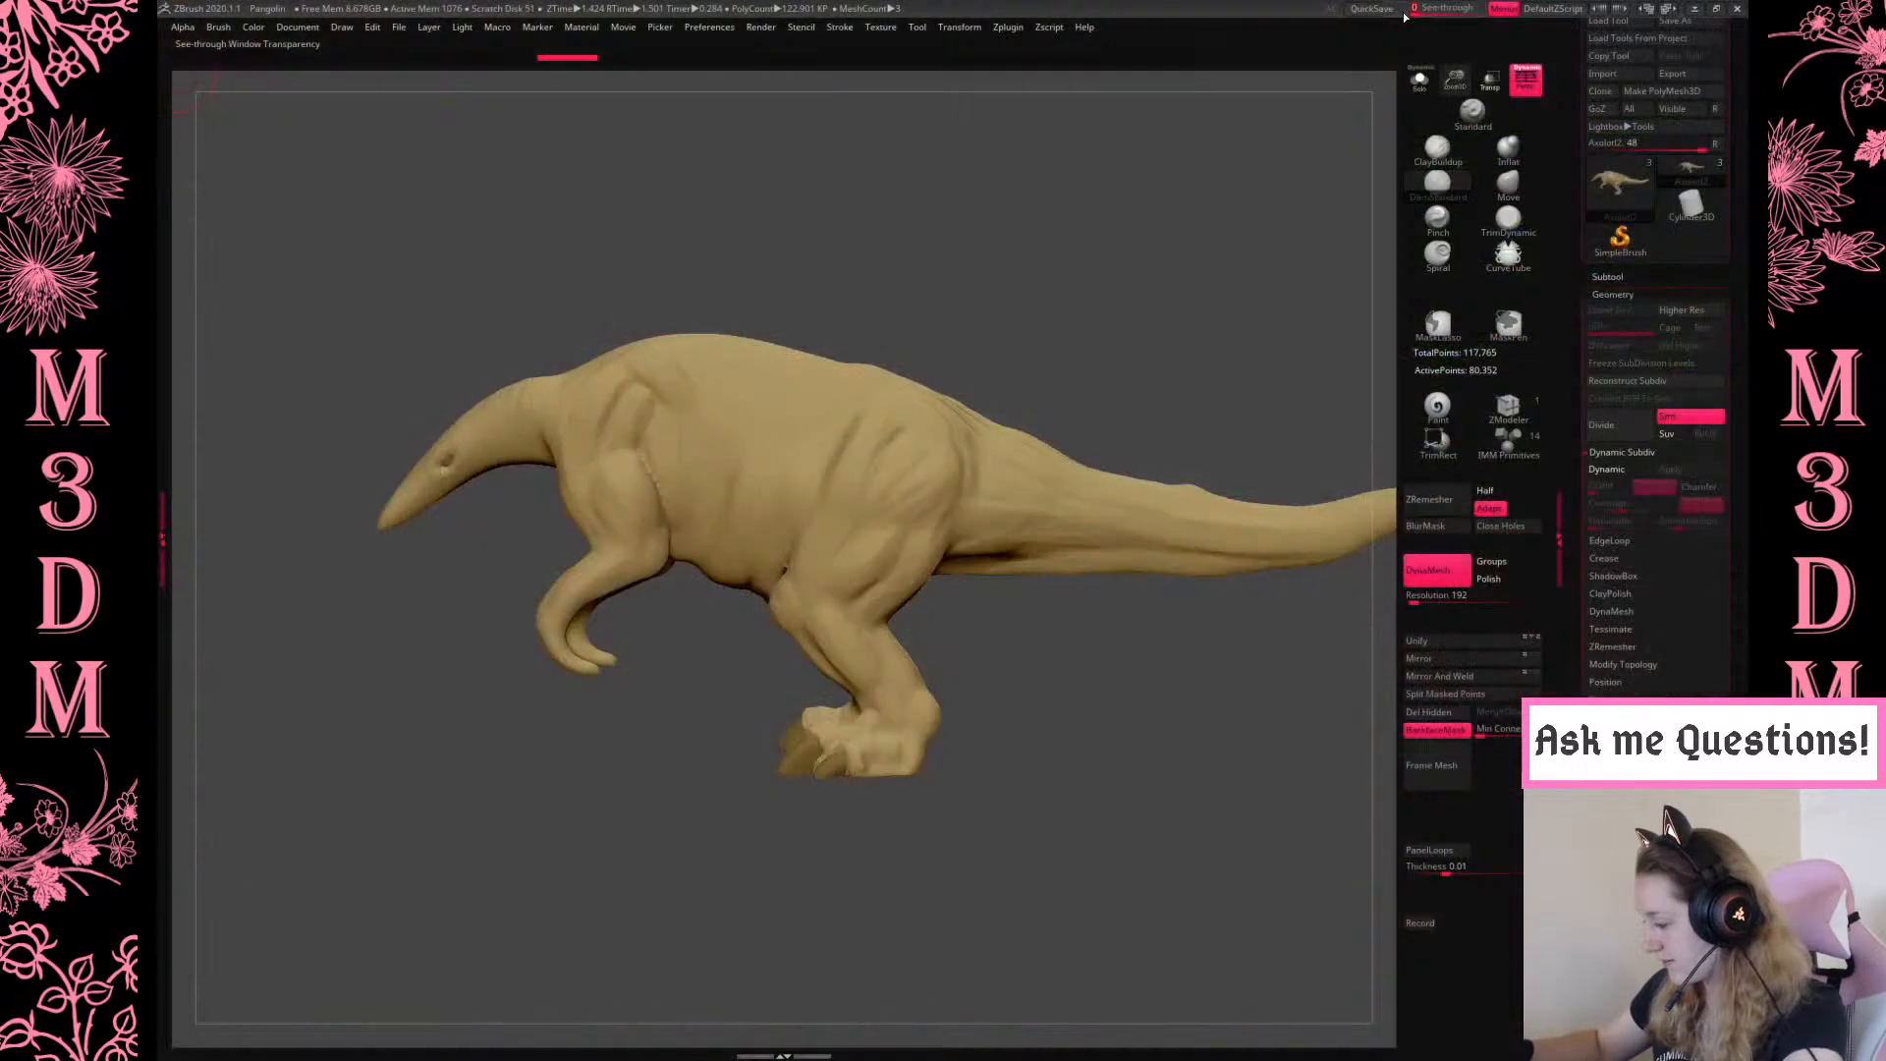
{"action": "key", "text": "super"}
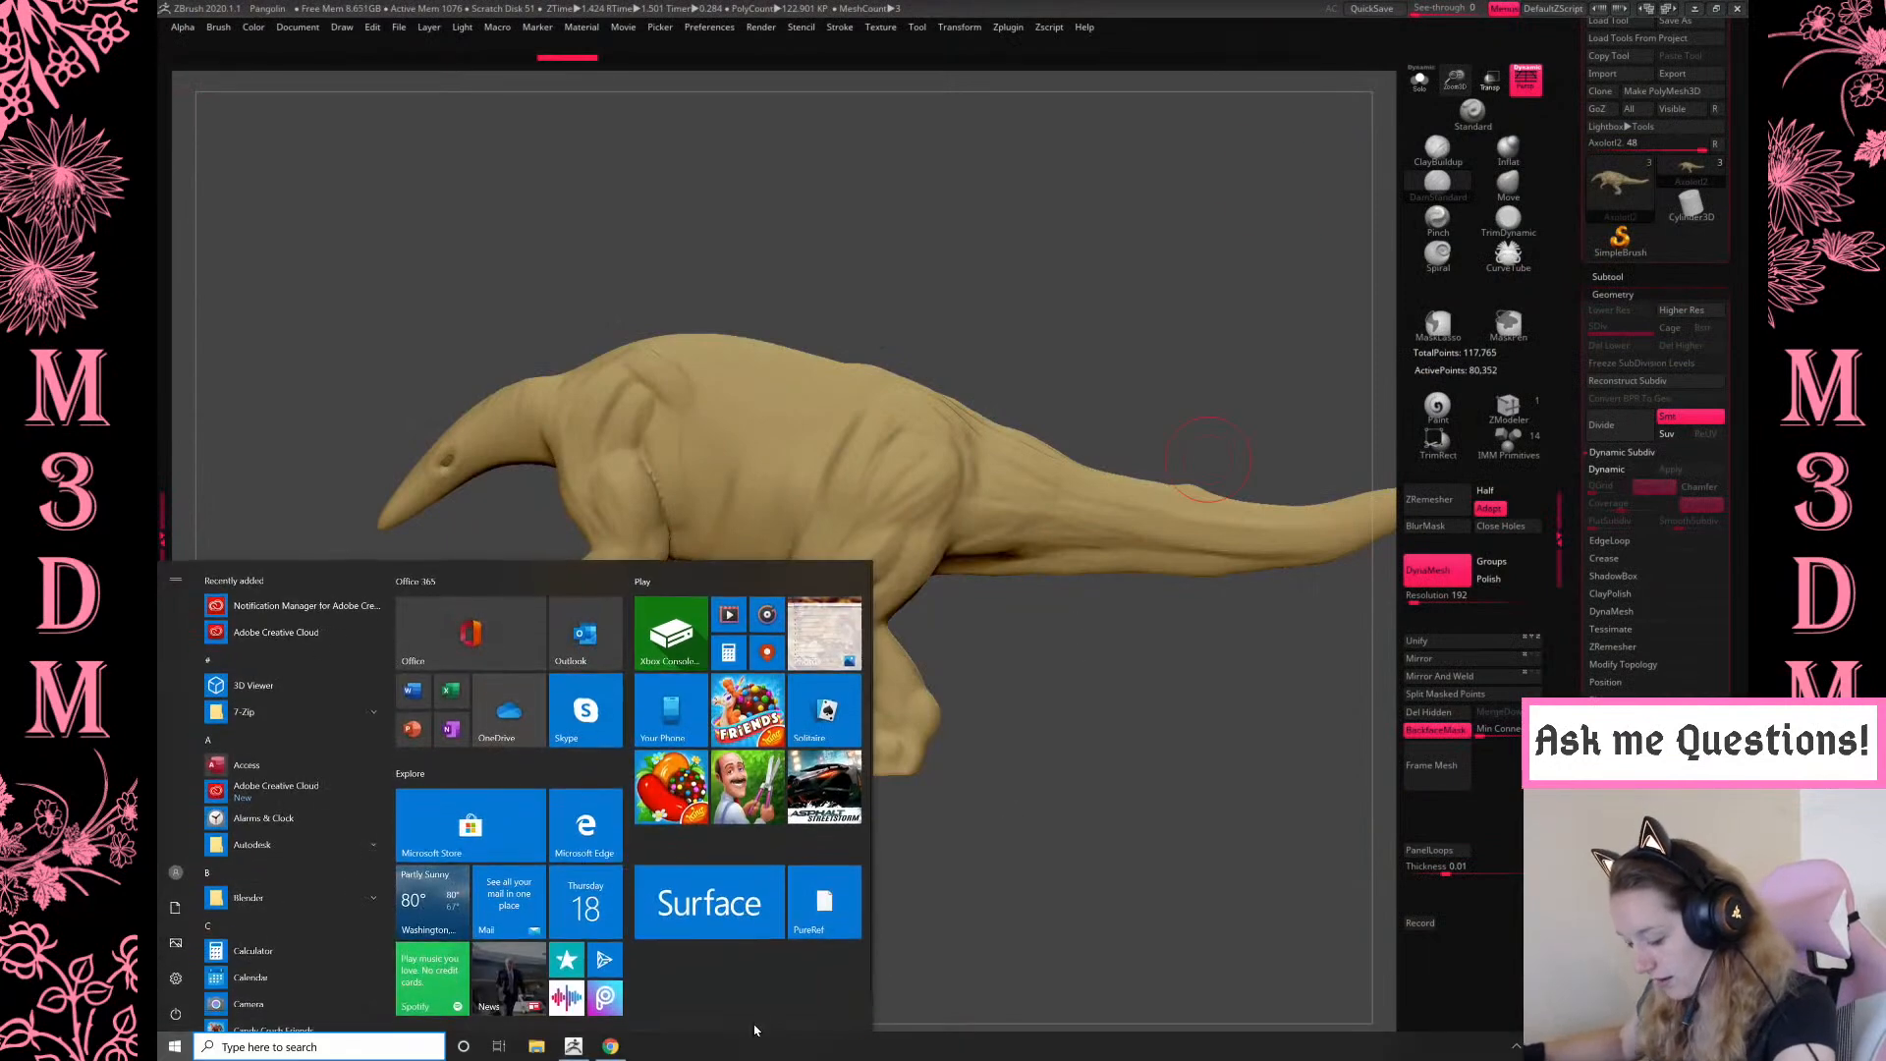
{"action": "left_click", "coordinate": [609, 1051]}
{"action": "key", "text": "super"}
{"action": "left_click", "coordinate": [609, 1051]}
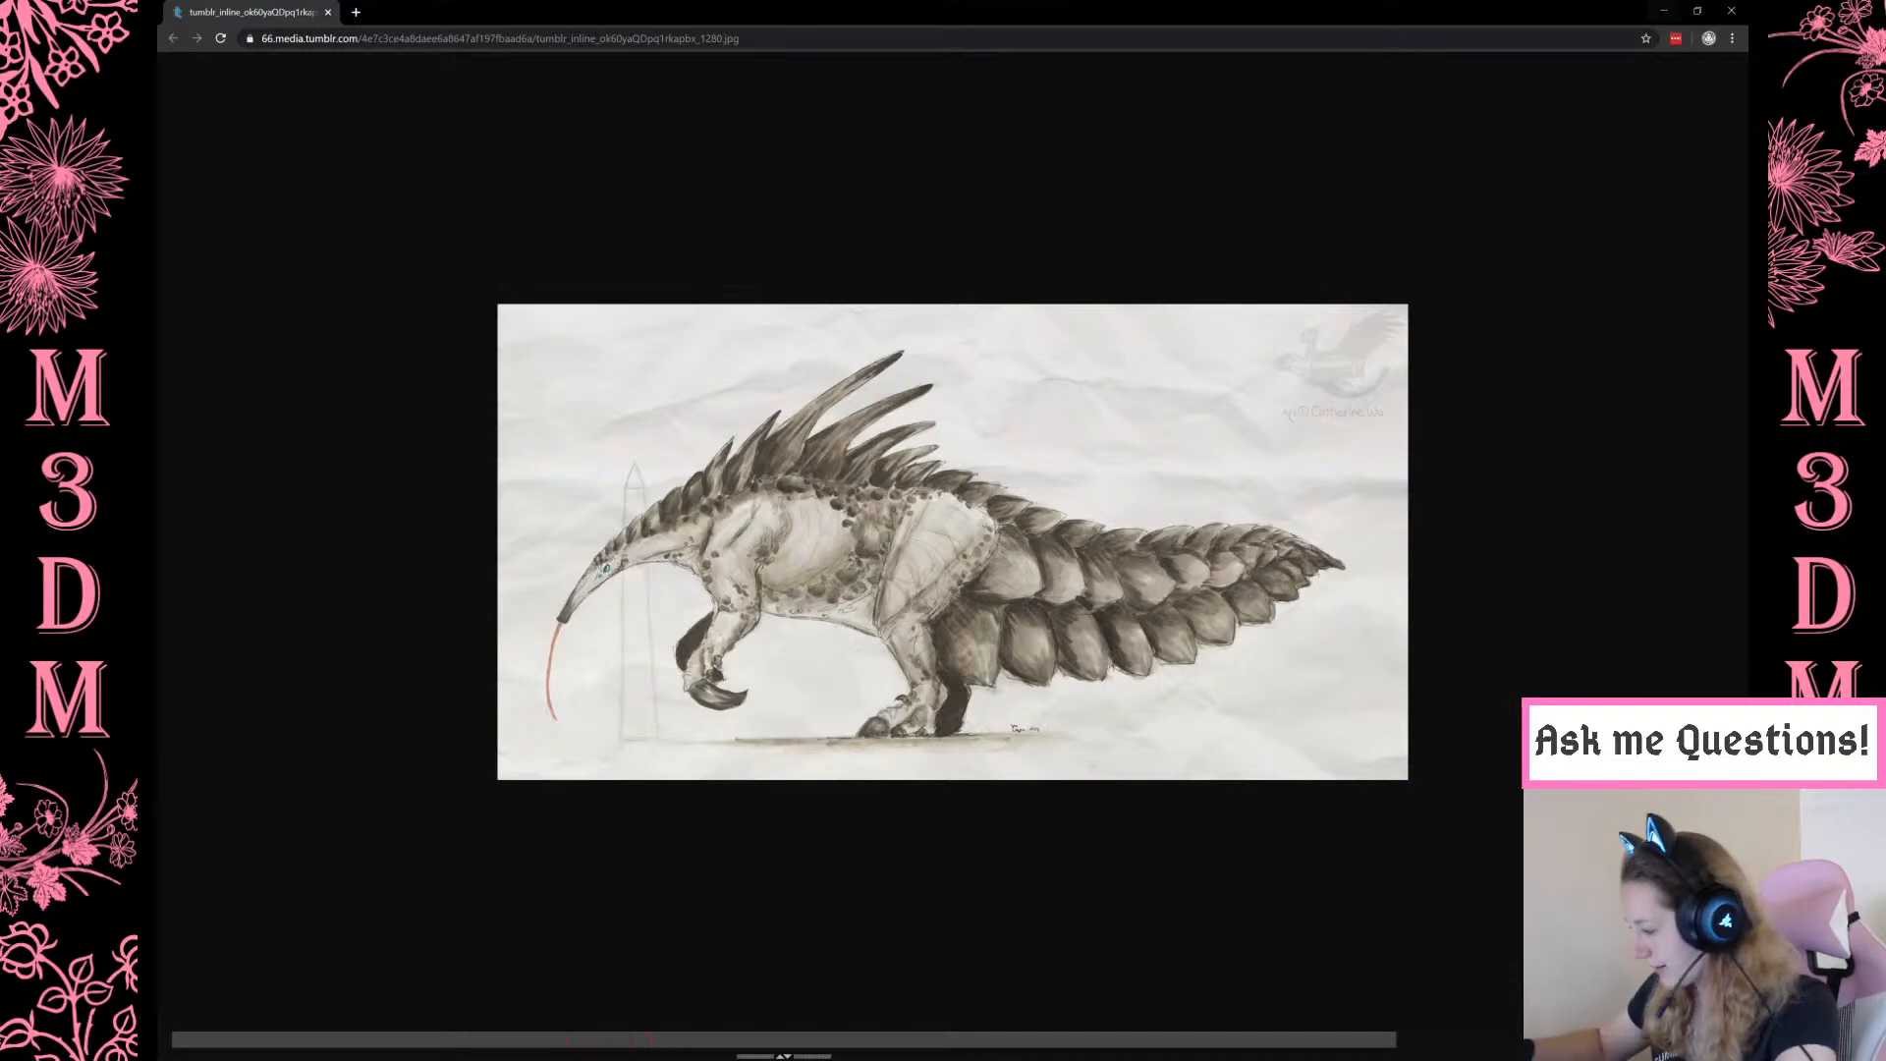
{"action": "left_click", "coordinate": [1664, 11]}
Push the hip and upper thigh slightly back towards the tail base with the Move brush
{"action": "left_click_drag", "start_coordinate": [1130, 710], "coordinate": [1090, 653], "text": "alt"}
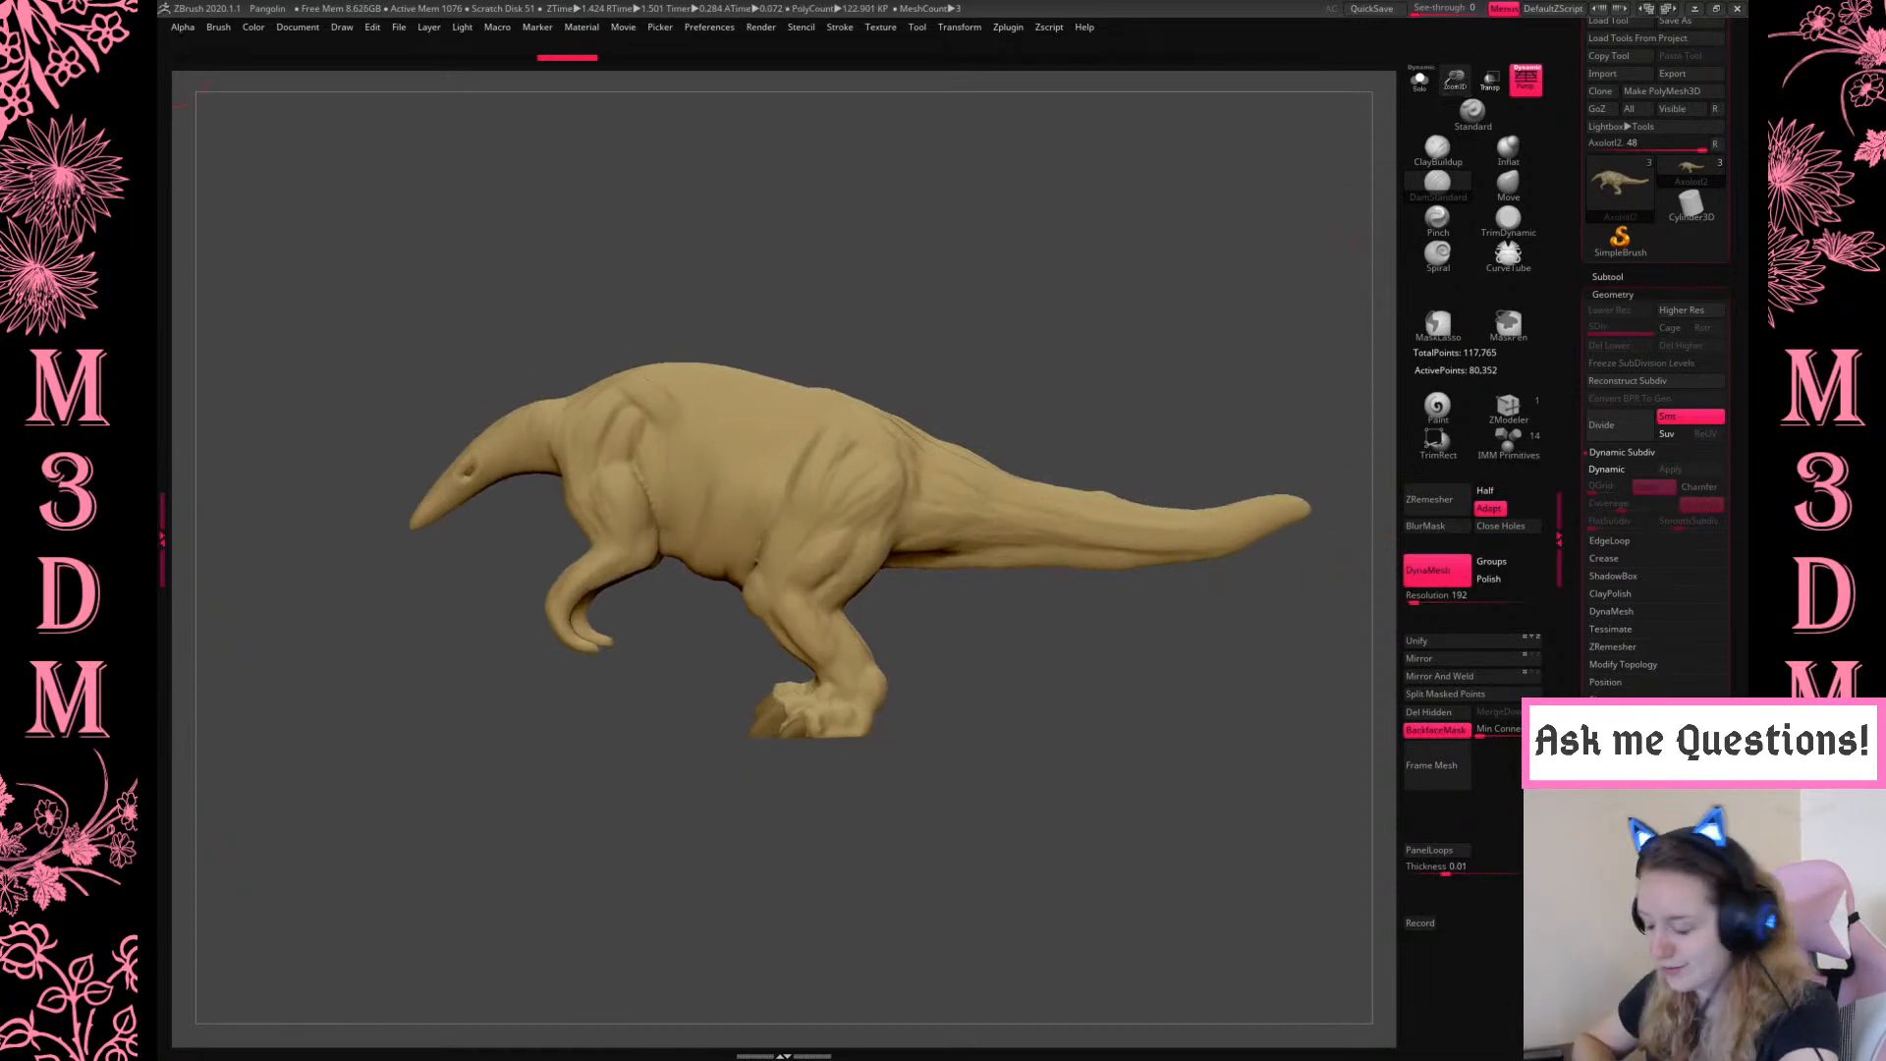
{"action": "right_click", "coordinate": [943, 642]}
{"action": "left_click", "coordinate": [1516, 187]}
{"action": "left_click_drag", "start_coordinate": [884, 463], "coordinate": [902, 467]}
{"action": "right_click", "coordinate": [904, 472]}
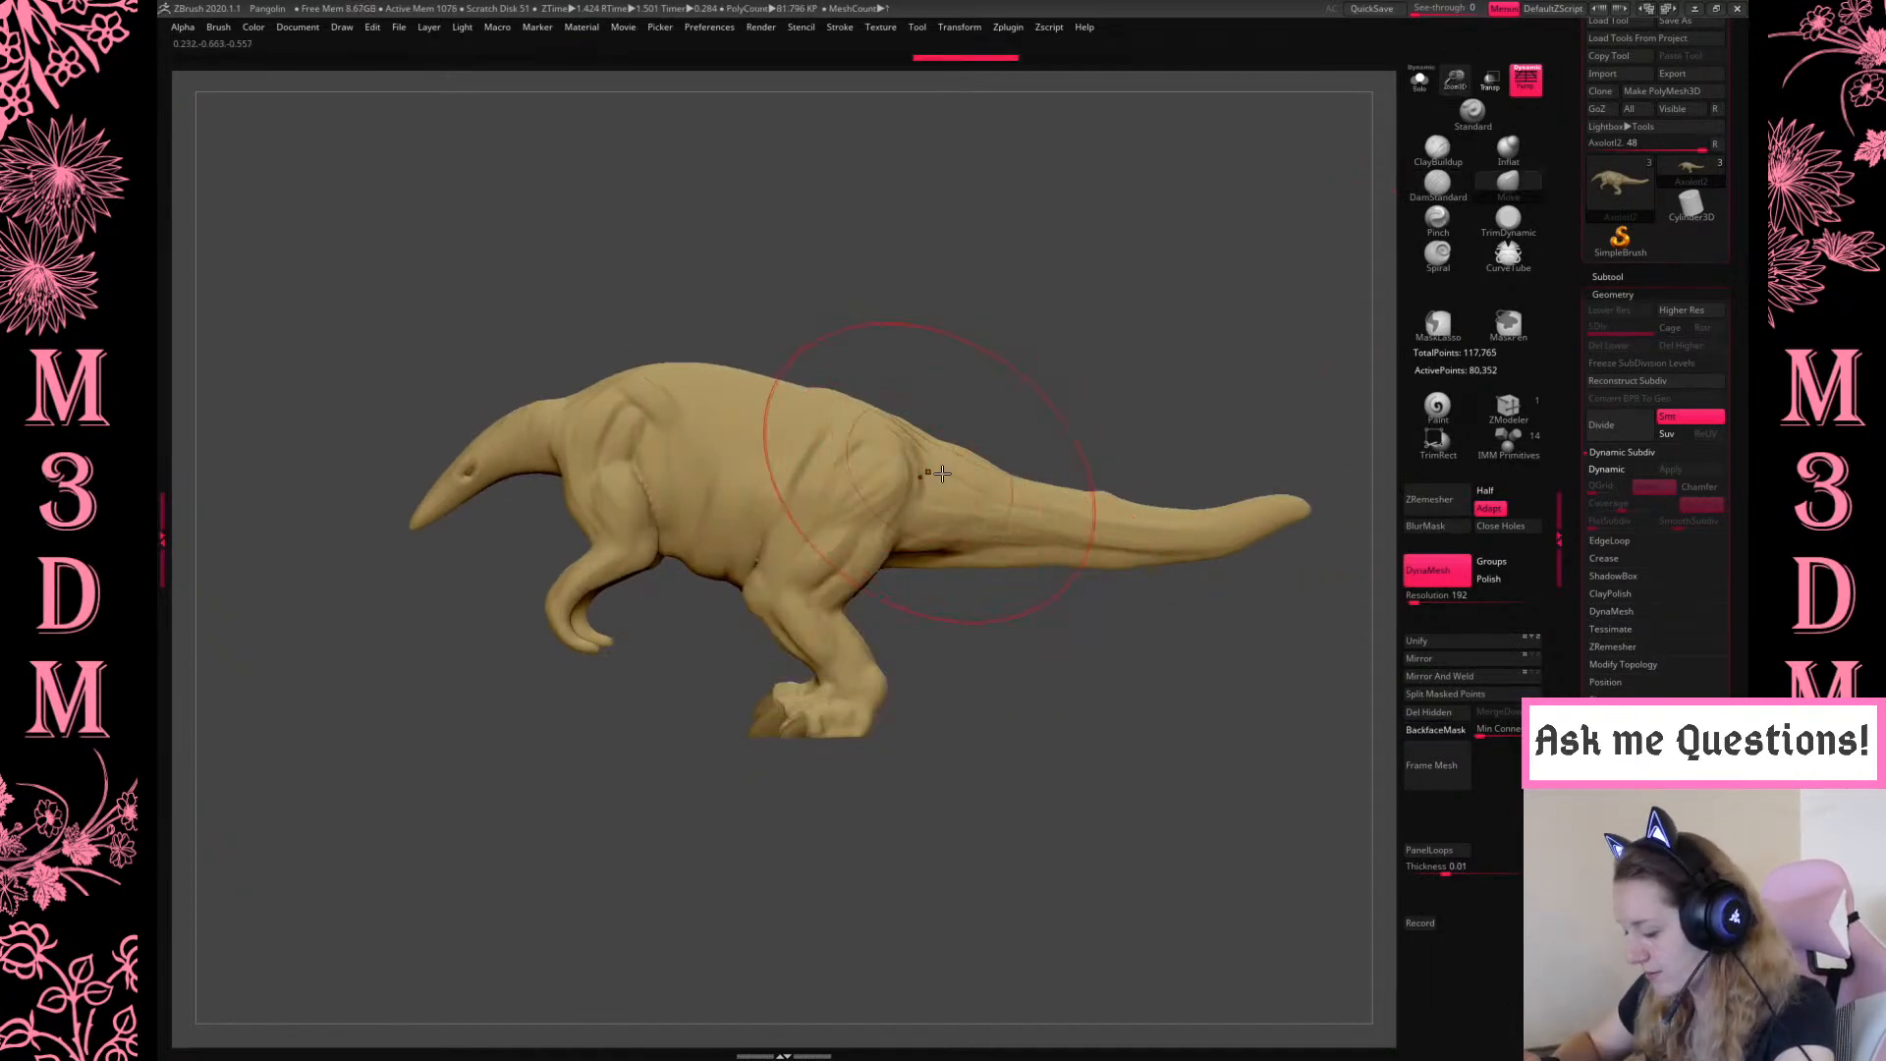
{"action": "right_click", "coordinate": [915, 501]}
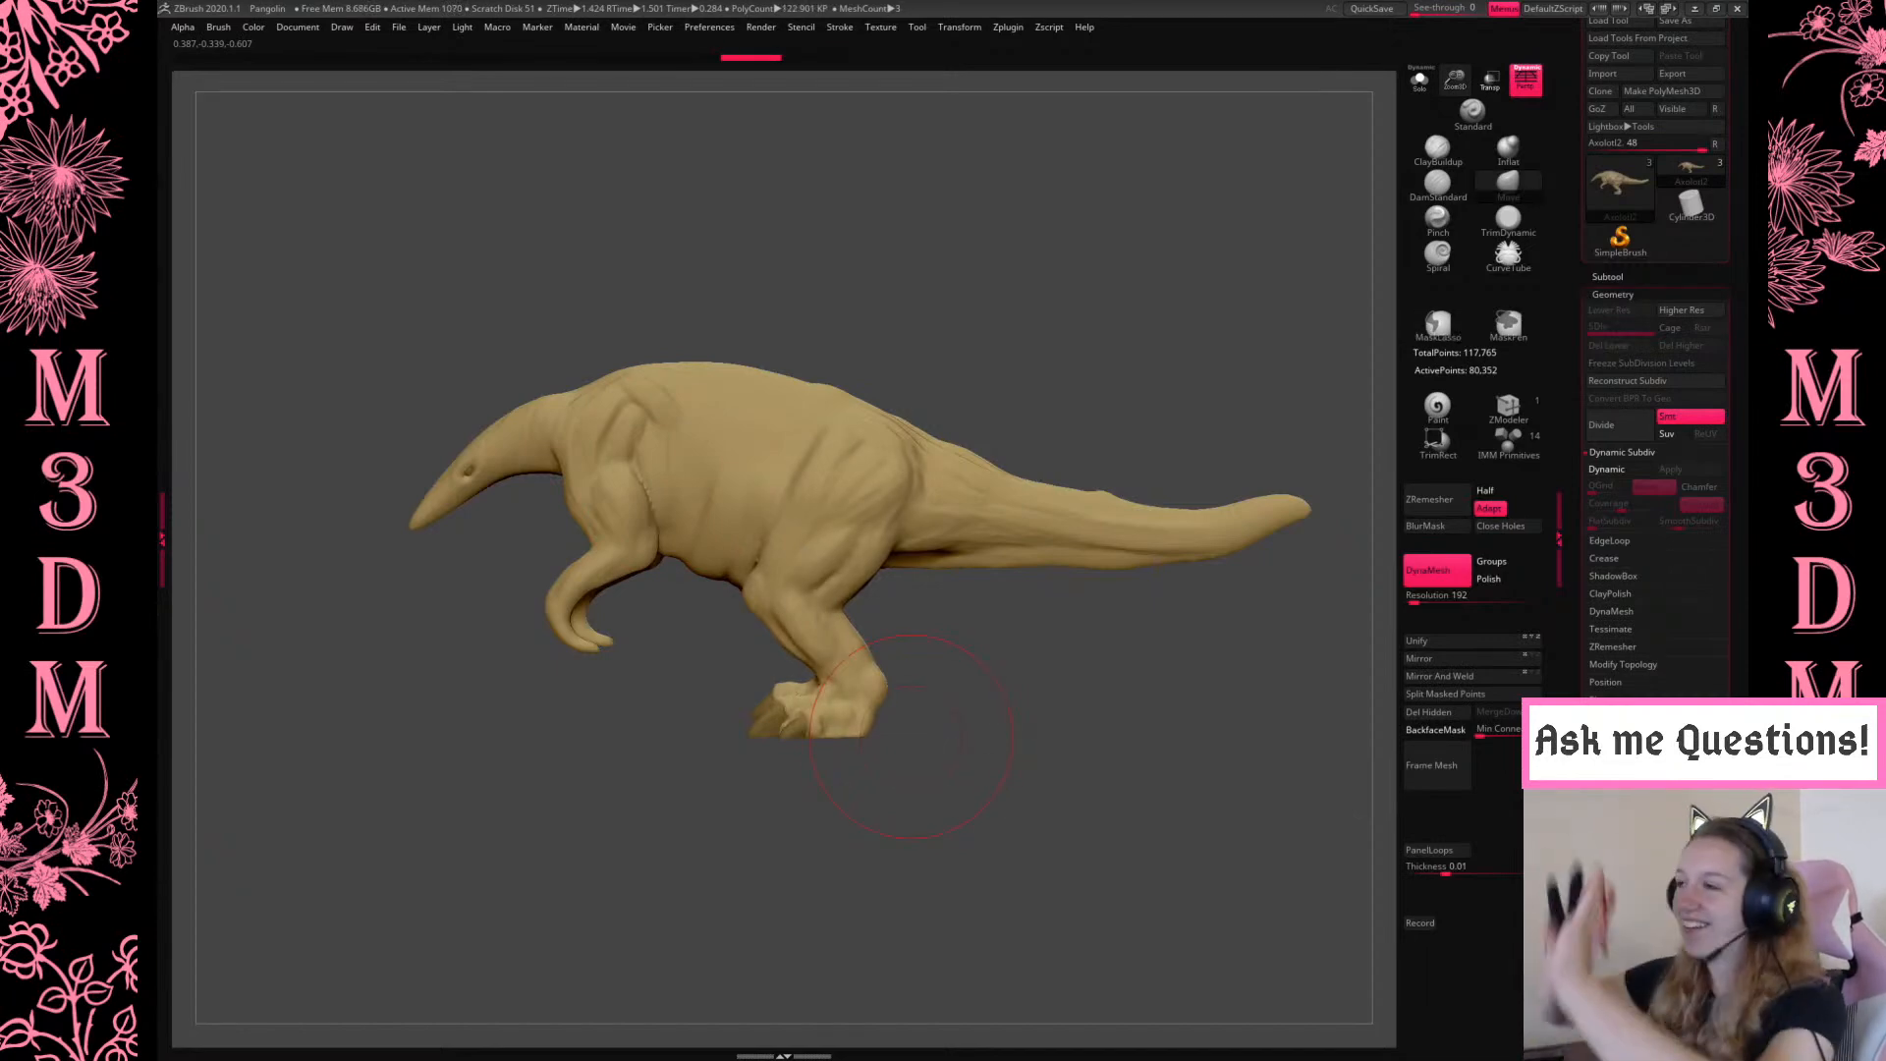
Nudge the flank just in front of the thigh with the Move brush
{"action": "mouse_move", "coordinate": [911, 737]}
{"action": "left_mouse_down"}
{"action": "mouse_move", "coordinate": [985, 610]}
{"action": "mouse_move", "coordinate": [938, 692]}
{"action": "mouse_move", "coordinate": [899, 688]}
{"action": "left_mouse_up"}
{"action": "left_click_drag", "start_coordinate": [807, 504], "coordinate": [798, 489]}
{"action": "mouse_move", "coordinate": [1011, 739]}
{"action": "left_mouse_down"}
{"action": "mouse_move", "coordinate": [1123, 718]}
{"action": "mouse_move", "coordinate": [1116, 587]}
{"action": "mouse_move", "coordinate": [920, 568]}
{"action": "left_mouse_up"}
{"action": "right_click", "coordinate": [1116, 590]}
{"action": "left_click_drag", "start_coordinate": [944, 471], "coordinate": [835, 471]}
Switch to the Inflate brush, try masking the hips and hind legs, and clear the mask
{"action": "key", "text": "b"}
{"action": "key", "text": "i"}
{"action": "key", "text": "n"}
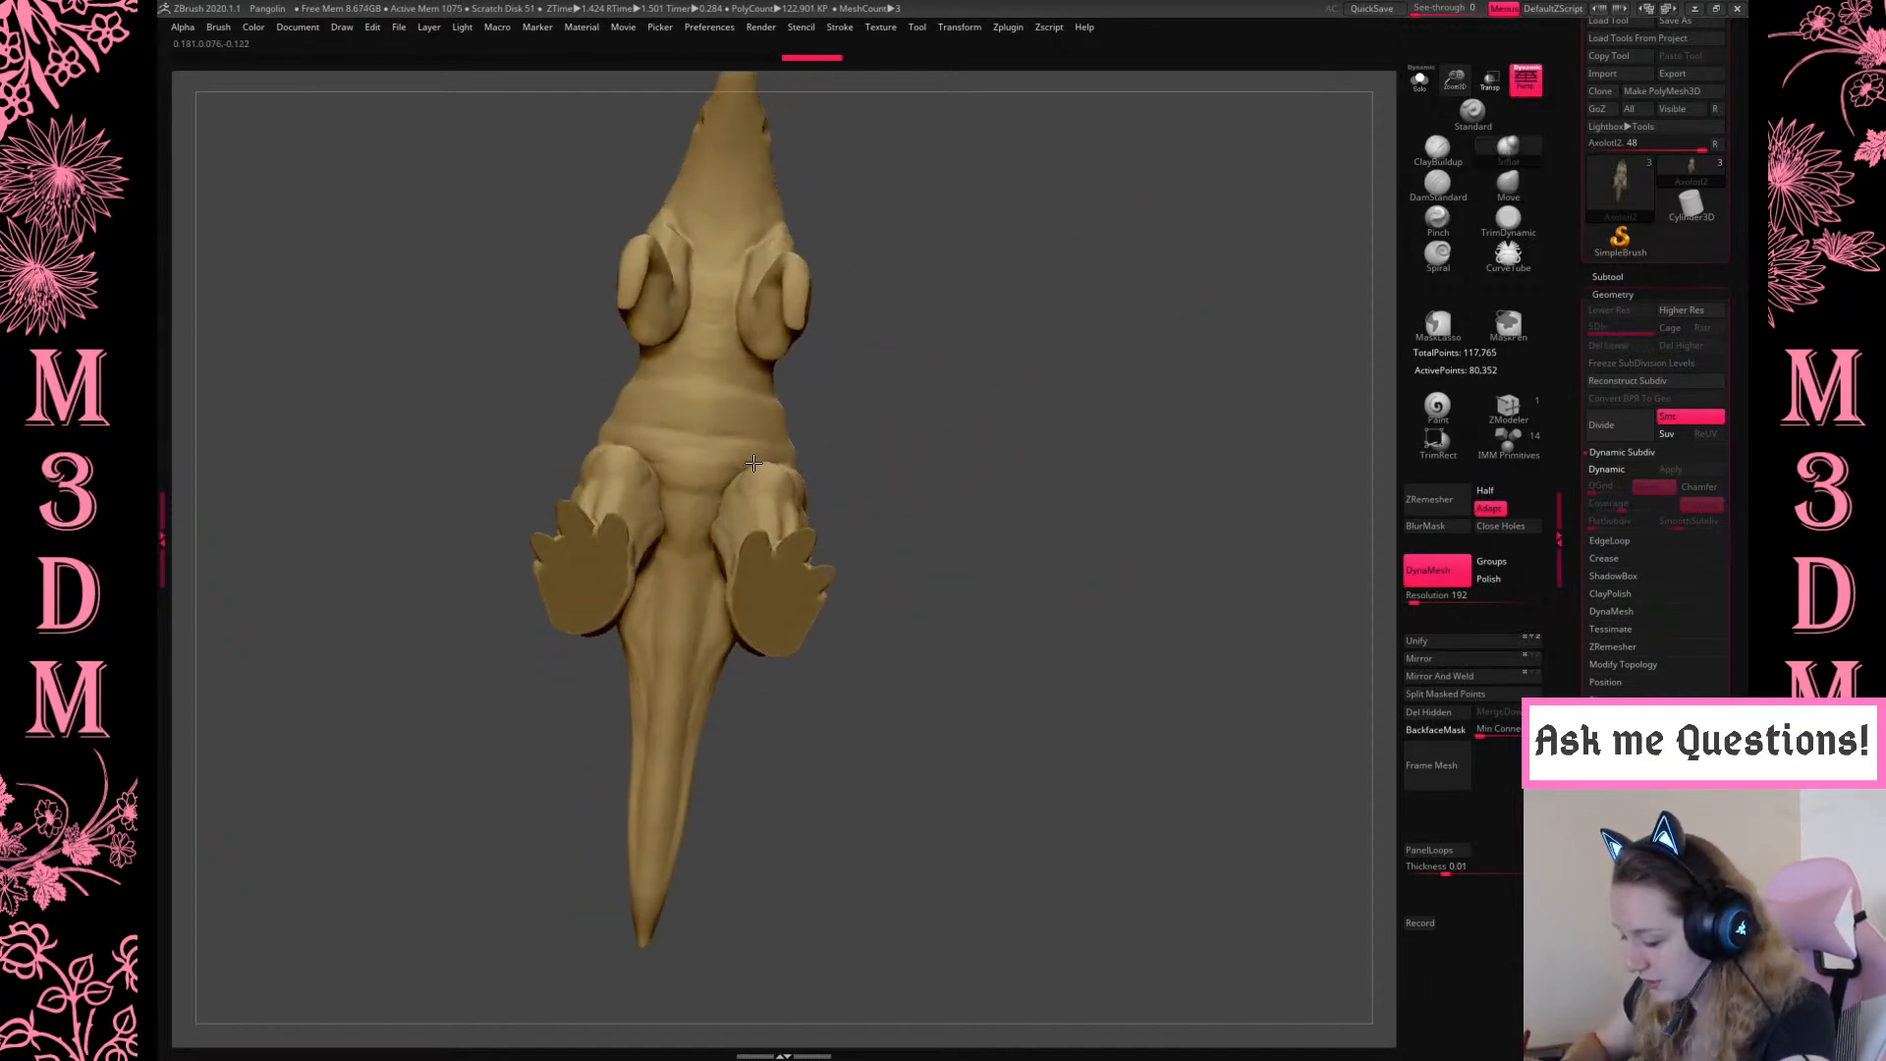
{"action": "mouse_move", "coordinate": [1018, 386]}
{"action": "left_mouse_down"}
{"action": "mouse_move", "coordinate": [1117, 484]}
{"action": "mouse_move", "coordinate": [1187, 357]}
{"action": "left_mouse_up"}
{"action": "mouse_move", "coordinate": [973, 497]}
{"action": "left_mouse_down", "text": "ctrl"}
{"action": "mouse_move", "coordinate": [792, 497]}
{"action": "mouse_move", "coordinate": [715, 535]}
{"action": "mouse_move", "coordinate": [792, 730]}
{"action": "left_mouse_up", "text": "ctrl"}
{"action": "mouse_move", "coordinate": [1051, 648]}
{"action": "left_mouse_down"}
{"action": "mouse_move", "coordinate": [1089, 611]}
{"action": "mouse_move", "coordinate": [1065, 577]}
{"action": "mouse_move", "coordinate": [1099, 674]}
{"action": "mouse_move", "coordinate": [1073, 661]}
{"action": "mouse_move", "coordinate": [1040, 713]}
{"action": "left_mouse_up"}
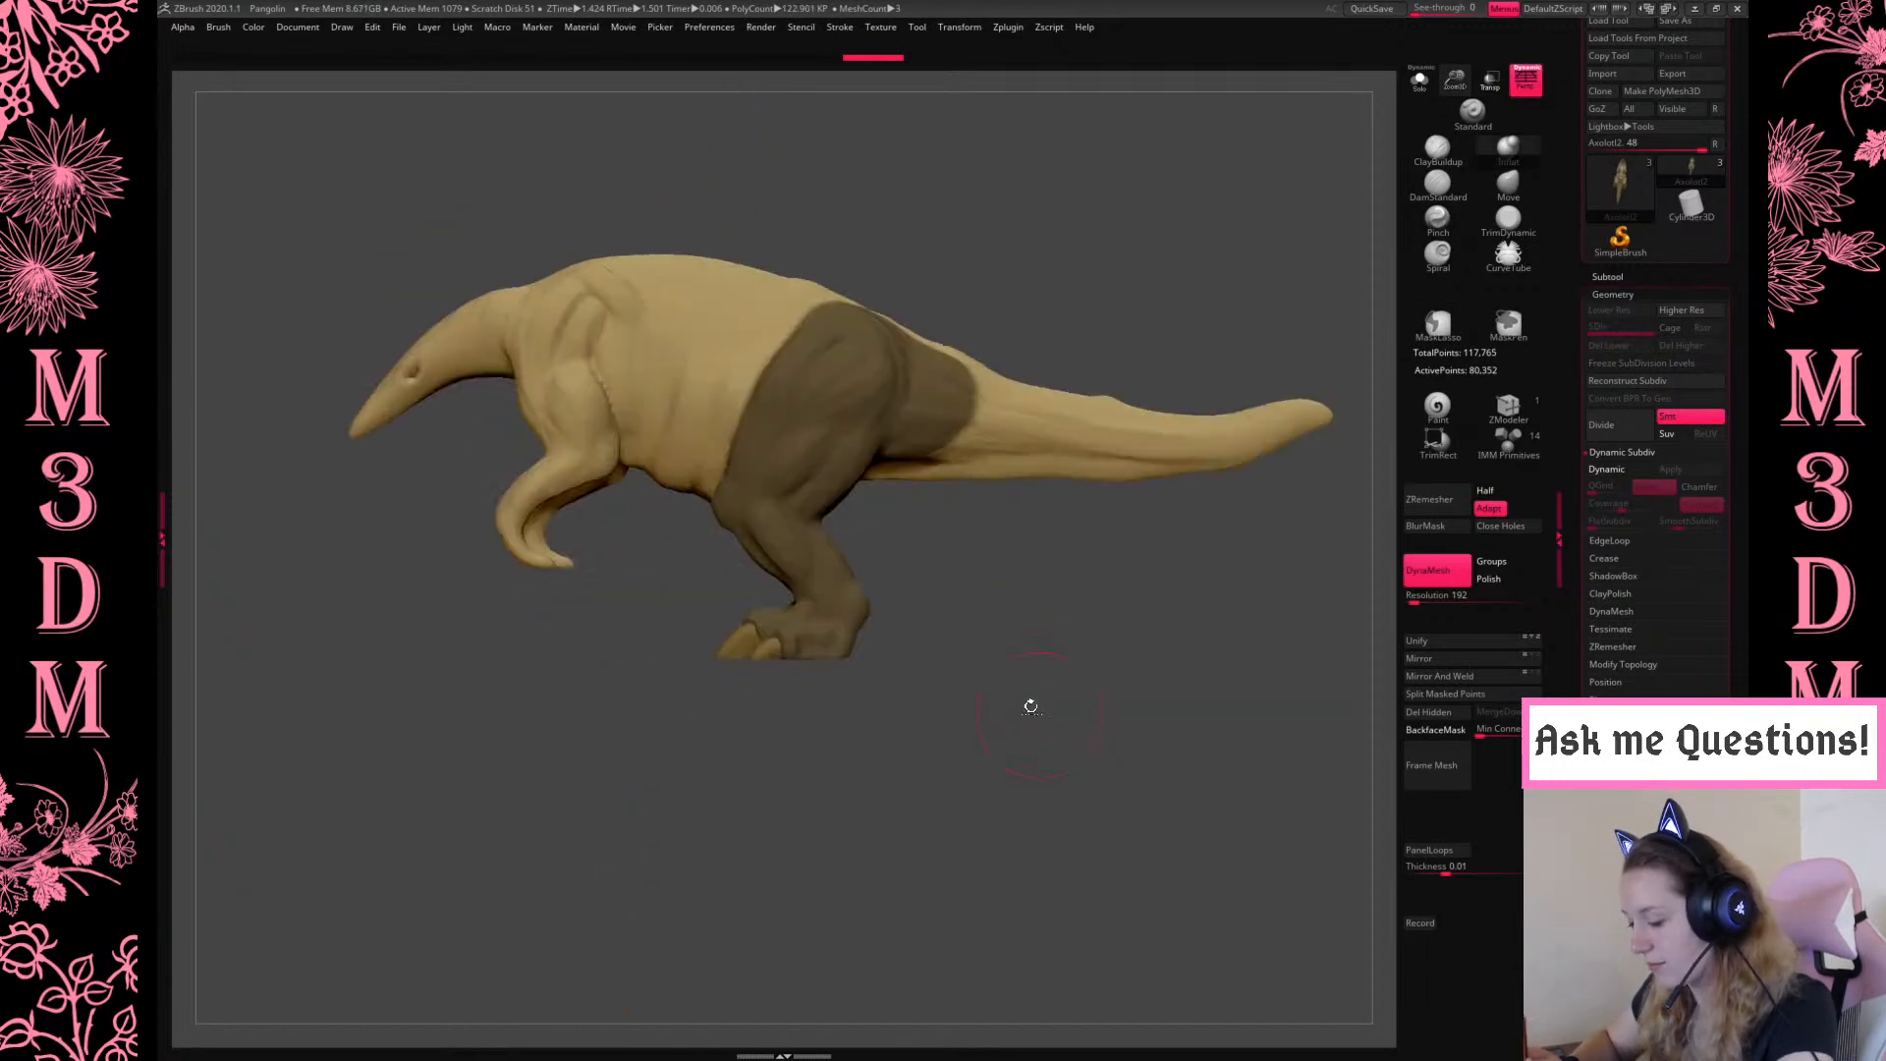
{"action": "left_click", "coordinate": [1039, 713], "text": "ctrl"}
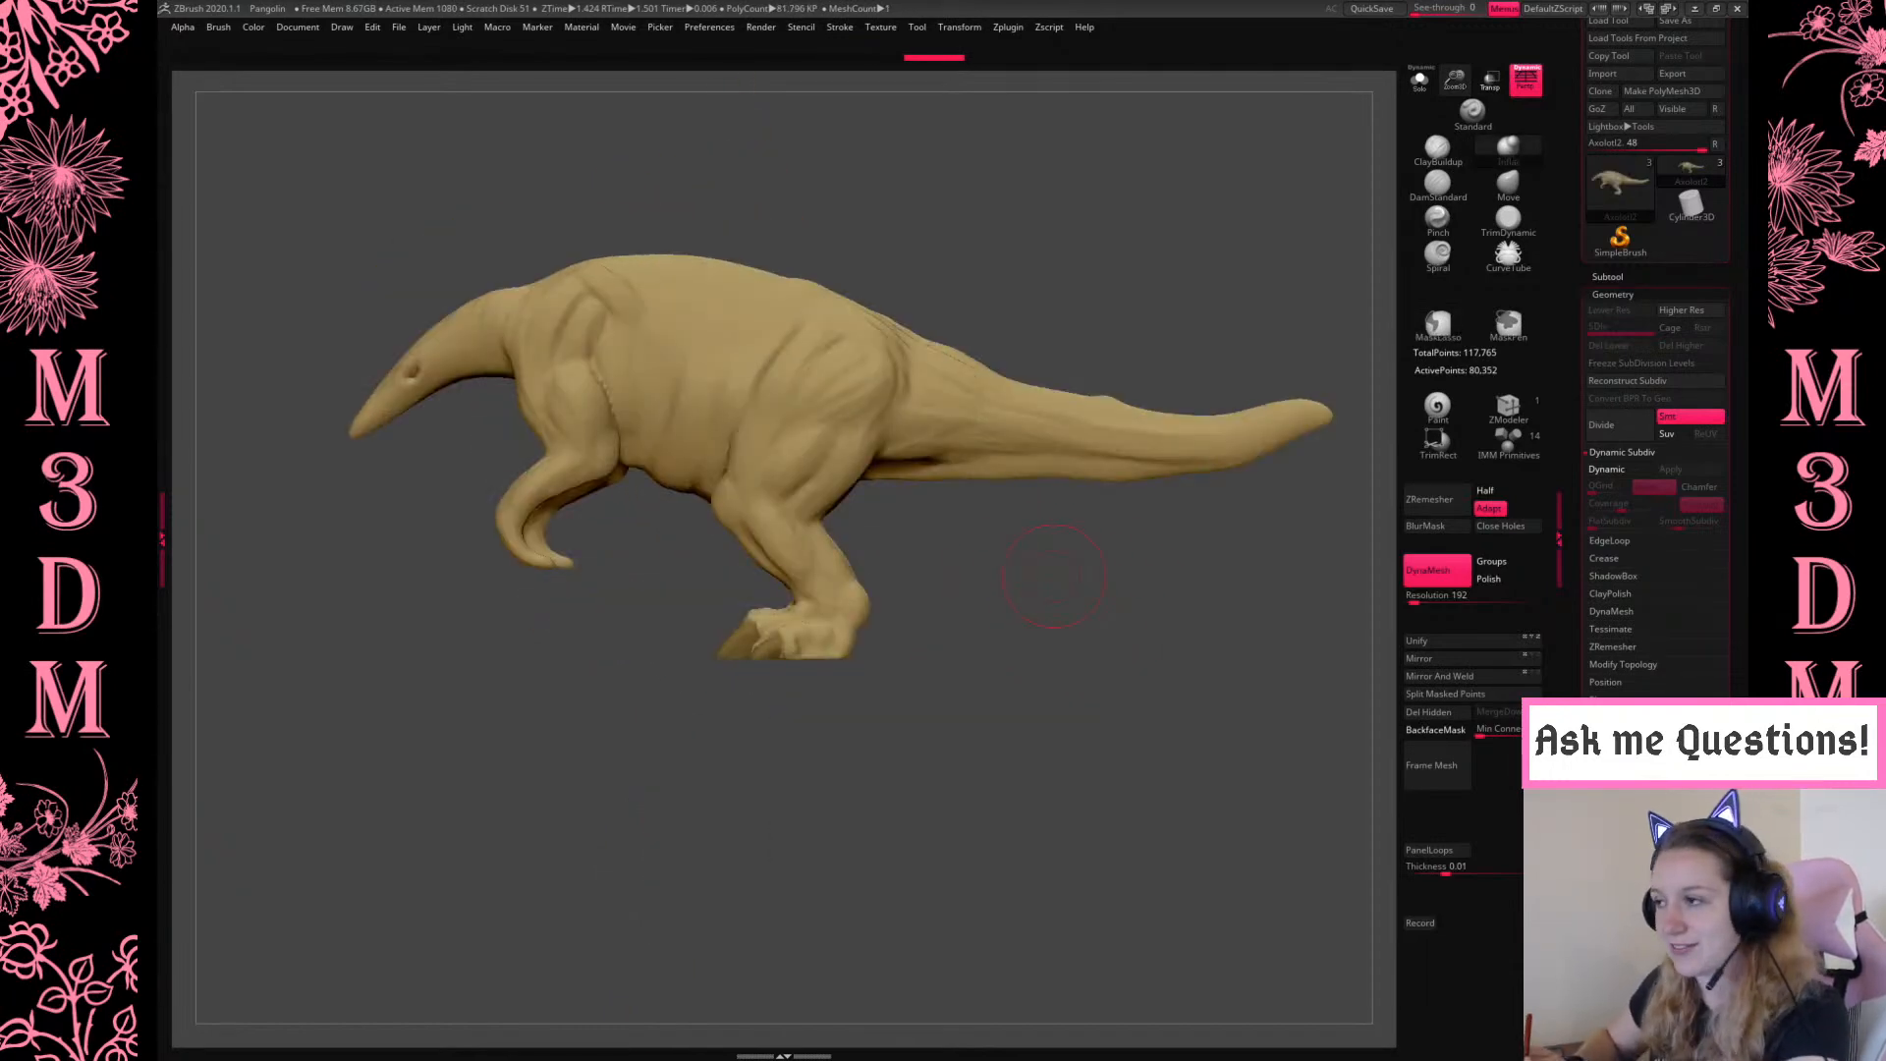
Build up rib-like strokes across the back and flank with the ClayBuildup brush and smooth them
{"action": "left_click_drag", "start_coordinate": [1065, 642], "coordinate": [1095, 673], "text": "alt"}
{"action": "right_click", "coordinate": [973, 727]}
{"action": "left_click", "coordinate": [1439, 153]}
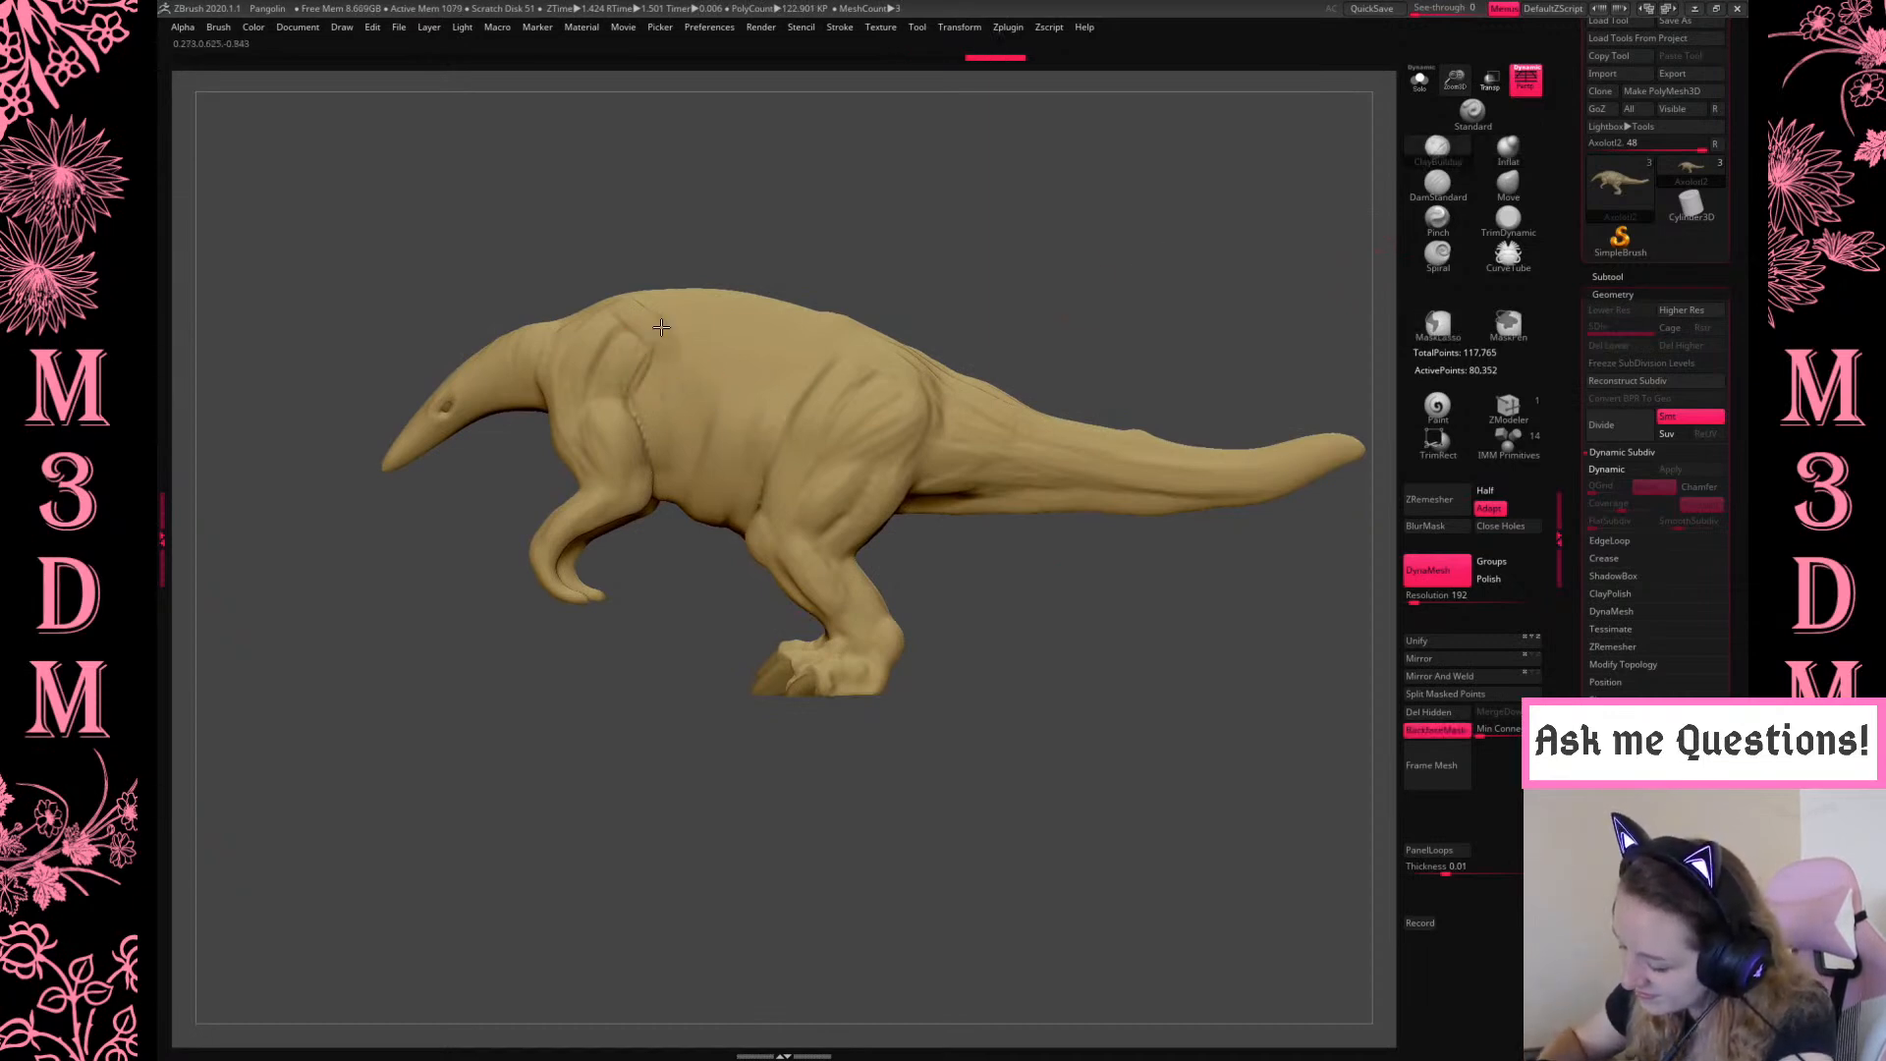
{"action": "left_click_drag", "start_coordinate": [1129, 603], "coordinate": [1120, 732]}
{"action": "left_click_drag", "start_coordinate": [1117, 367], "coordinate": [1020, 526], "text": "alt"}
{"action": "right_click", "coordinate": [1020, 525]}
{"action": "mouse_move", "coordinate": [466, 495]}
{"action": "left_mouse_down"}
{"action": "mouse_move", "coordinate": [522, 485]}
{"action": "mouse_move", "coordinate": [756, 552]}
{"action": "left_mouse_up"}
{"action": "left_click_drag", "start_coordinate": [505, 479], "coordinate": [822, 580]}
{"action": "mouse_move", "coordinate": [1130, 462]}
{"action": "left_mouse_down"}
{"action": "mouse_move", "coordinate": [1149, 492]}
{"action": "mouse_move", "coordinate": [1039, 409]}
{"action": "left_mouse_up"}
{"action": "mouse_move", "coordinate": [732, 520]}
{"action": "left_mouse_down", "text": "shift"}
{"action": "mouse_move", "coordinate": [716, 504]}
{"action": "mouse_move", "coordinate": [749, 475]}
{"action": "mouse_move", "coordinate": [736, 484]}
{"action": "mouse_move", "coordinate": [727, 452]}
{"action": "left_mouse_up", "text": "shift"}
{"action": "key", "text": "ctrl+z"}
{"action": "key", "text": "ctrl+shift+z"}
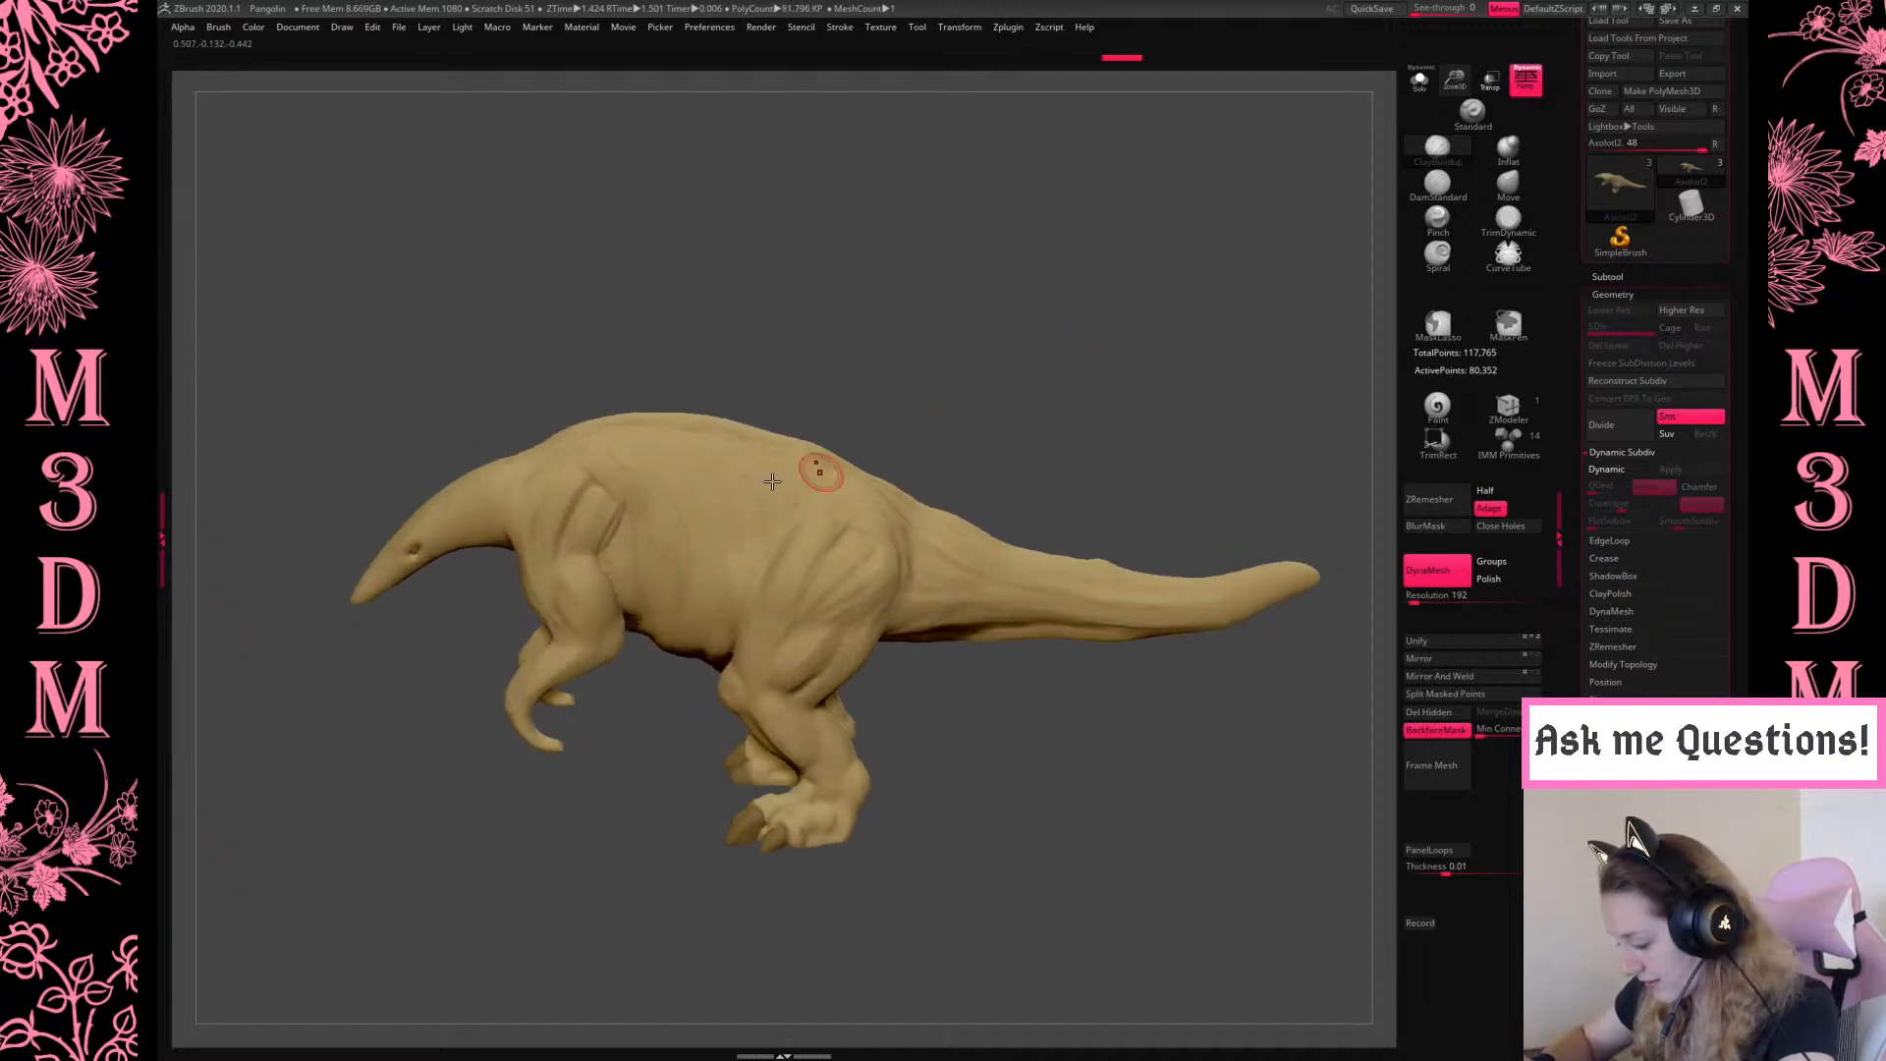
Add ClayBuildup strokes on the chest and belly between the forelegs, stepping back through the most recent ones
{"action": "left_click_drag", "start_coordinate": [1100, 344], "coordinate": [1163, 256]}
{"action": "left_click_drag", "start_coordinate": [677, 347], "coordinate": [741, 277]}
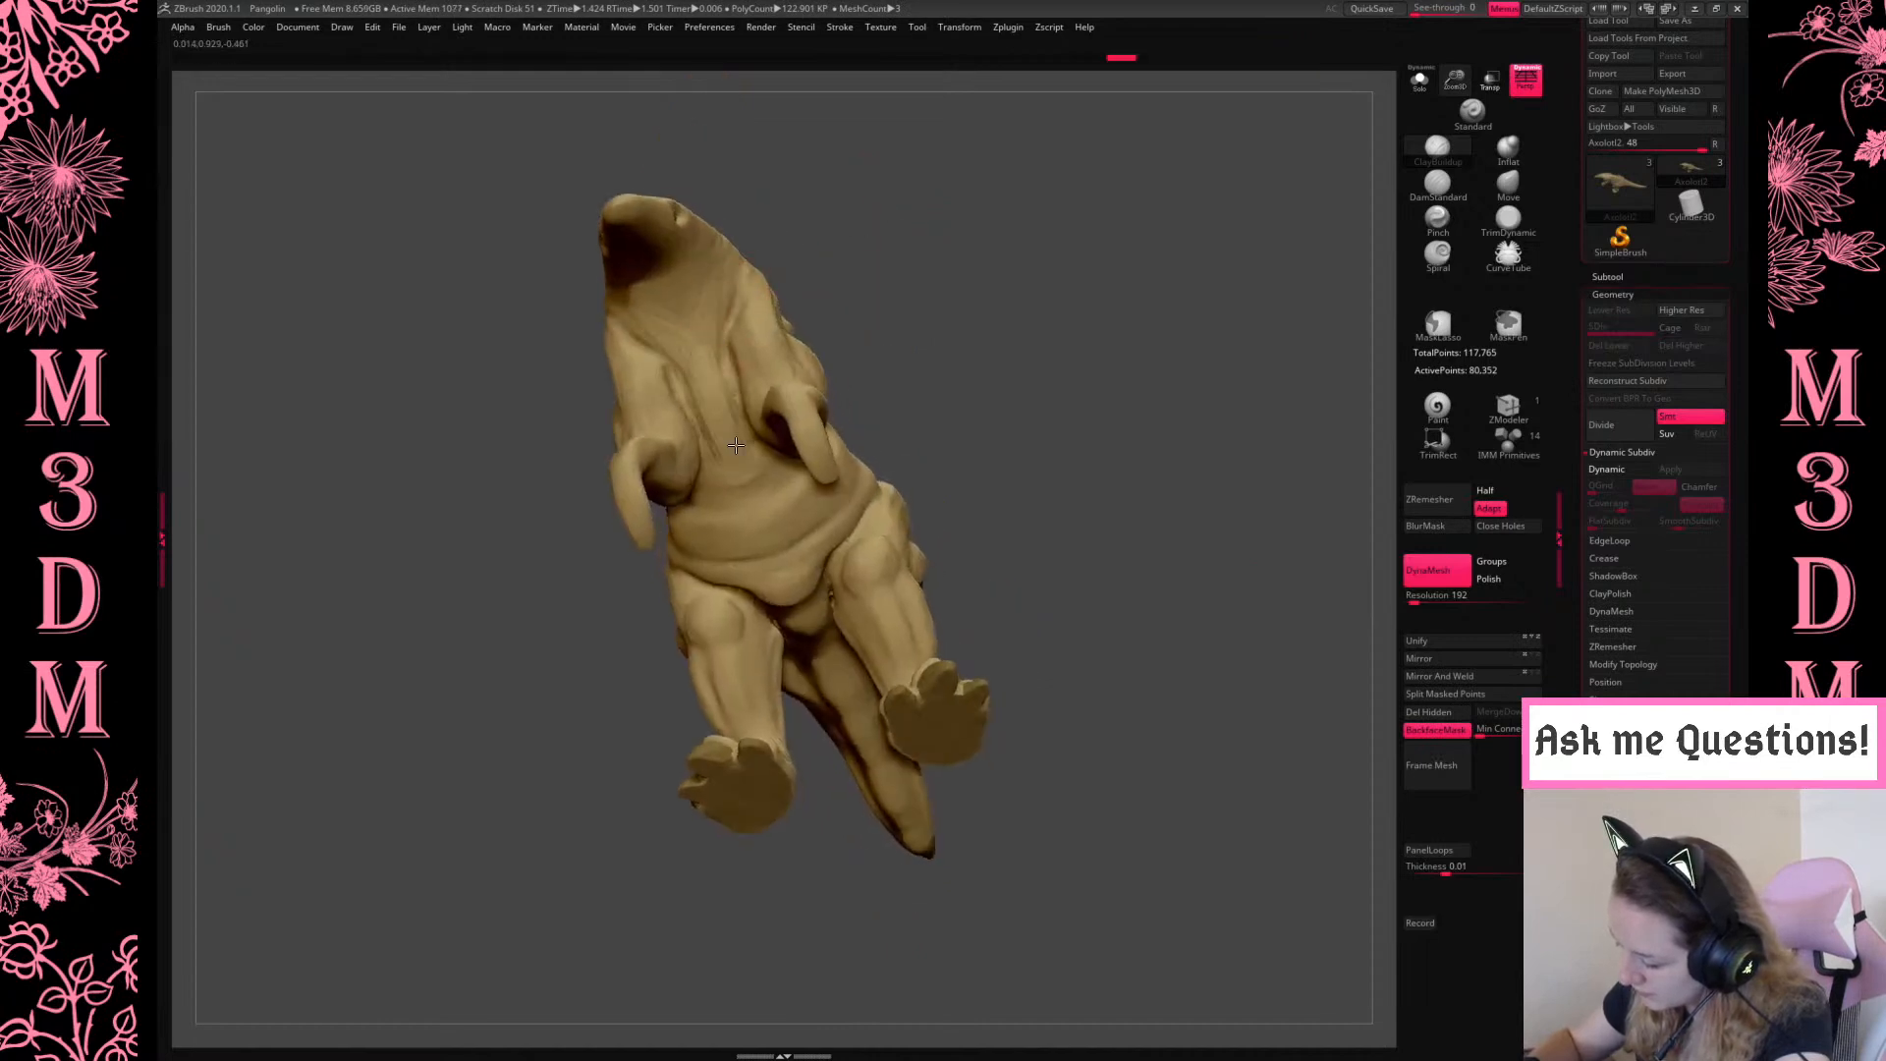
{"action": "key", "text": "ctrl+shift+z"}
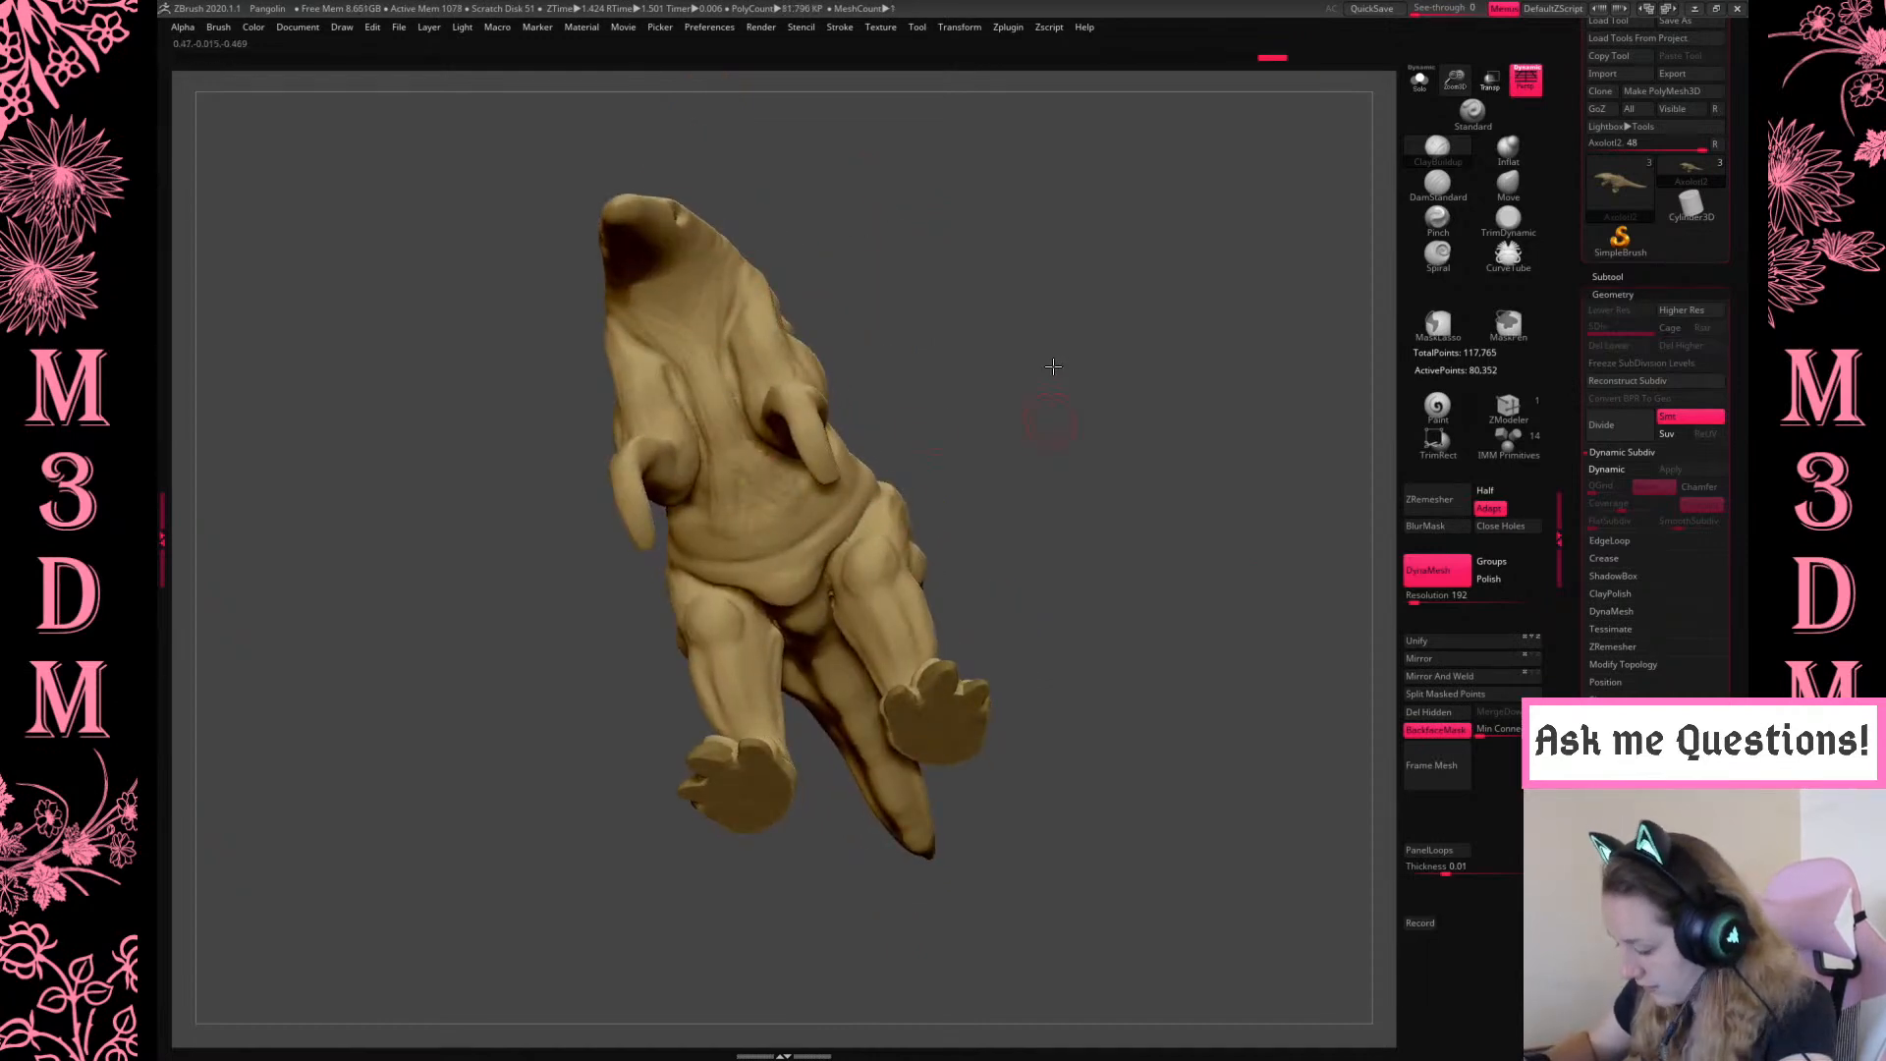
{"action": "left_click_drag", "start_coordinate": [1052, 371], "coordinate": [774, 476]}
{"action": "key", "text": "ctrl+shift+z"}
{"action": "mouse_move", "coordinate": [1039, 479]}
{"action": "left_mouse_down"}
{"action": "mouse_move", "coordinate": [1086, 560]}
{"action": "mouse_move", "coordinate": [1090, 514]}
{"action": "mouse_move", "coordinate": [1103, 642]}
{"action": "left_mouse_up"}
{"action": "key", "text": "ctrl+z"}
{"action": "key", "text": "ctrl+z"}
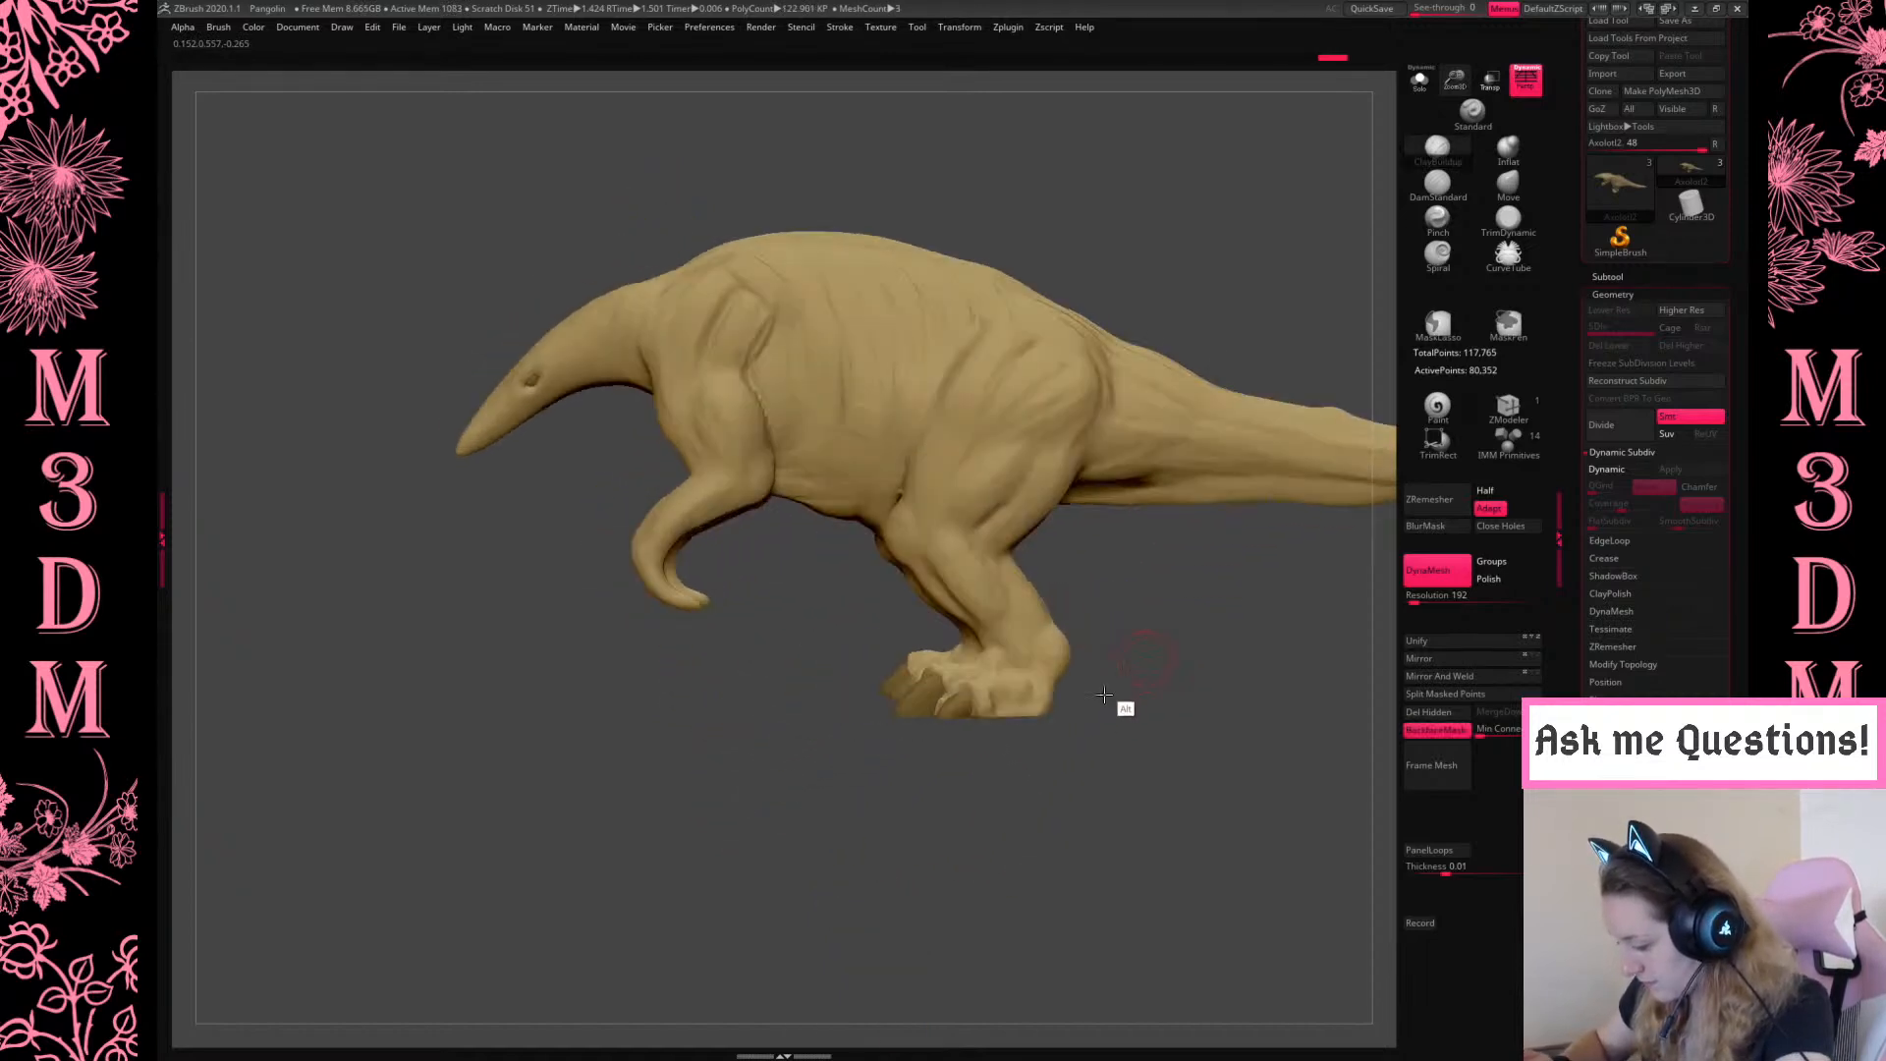
Push the rear edge of the shoulder slightly forward and up with the Move brush
{"action": "left_click", "coordinate": [1505, 189]}
{"action": "key", "text": "space"}
{"action": "left_click_drag", "start_coordinate": [603, 460], "coordinate": [613, 459]}
{"action": "key", "text": "space"}
{"action": "left_click_drag", "start_coordinate": [730, 420], "coordinate": [705, 406]}
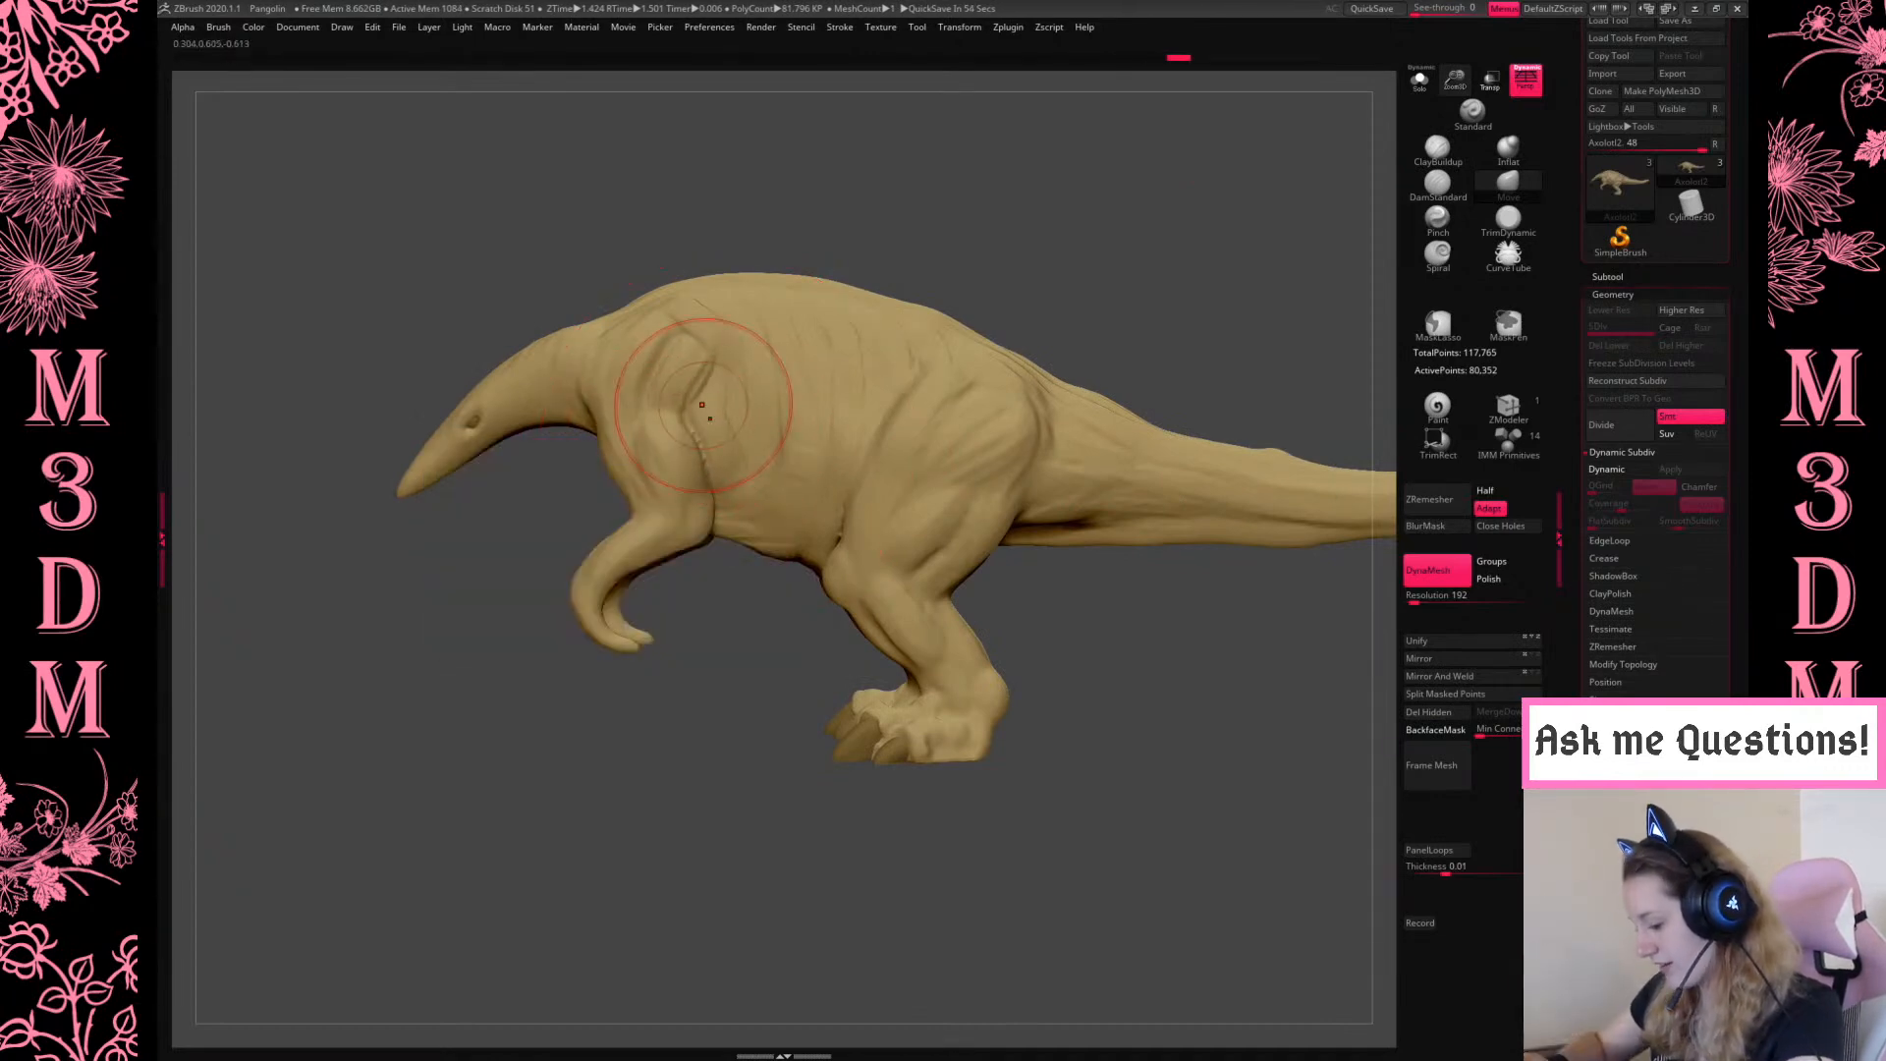
{"action": "key", "text": "space"}
Carve creases down the flank and lower belly in front of the thigh with the DamStandard brush
{"action": "left_click", "coordinate": [1439, 187]}
{"action": "left_click_drag", "start_coordinate": [850, 414], "coordinate": [808, 563]}
{"action": "key", "text": "space"}
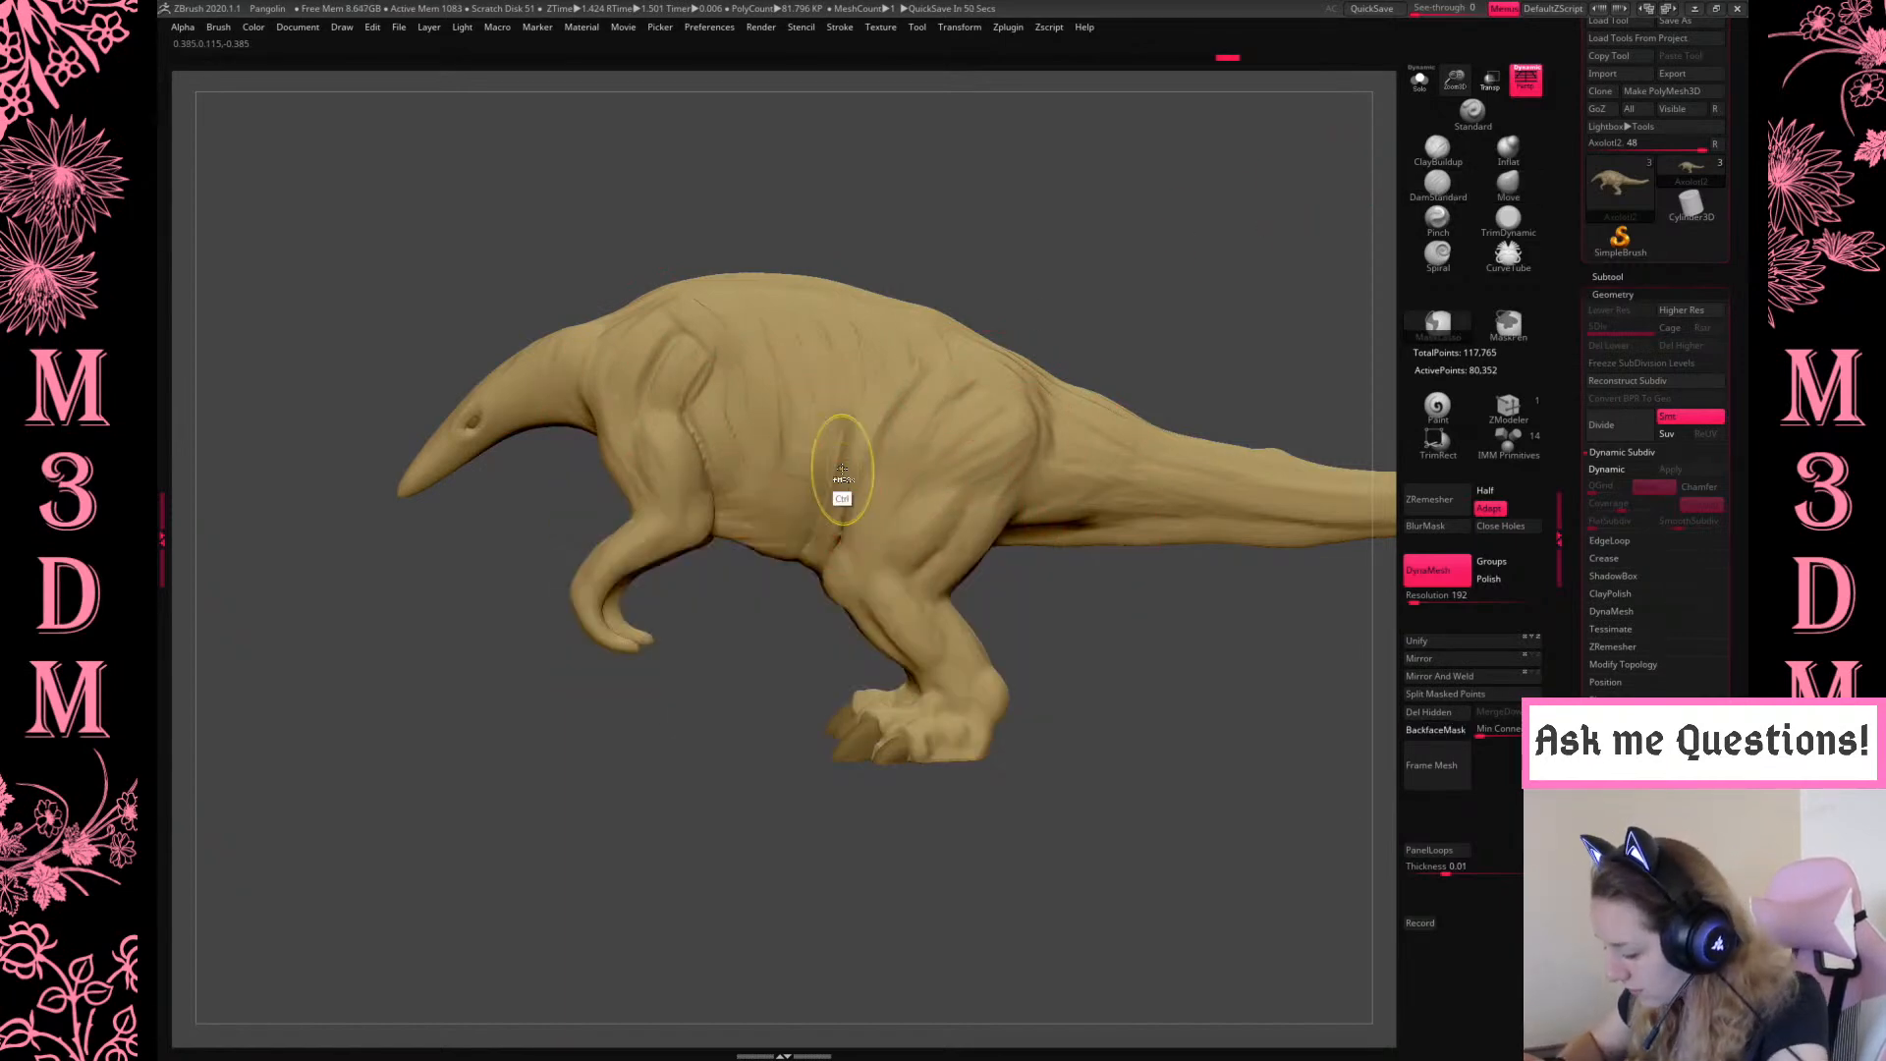
{"action": "mouse_move", "coordinate": [804, 450]}
{"action": "left_mouse_down"}
{"action": "mouse_move", "coordinate": [788, 518]}
{"action": "mouse_move", "coordinate": [811, 496]}
{"action": "left_mouse_up"}
{"action": "key", "text": "space"}
{"action": "left_click", "coordinate": [767, 489]}
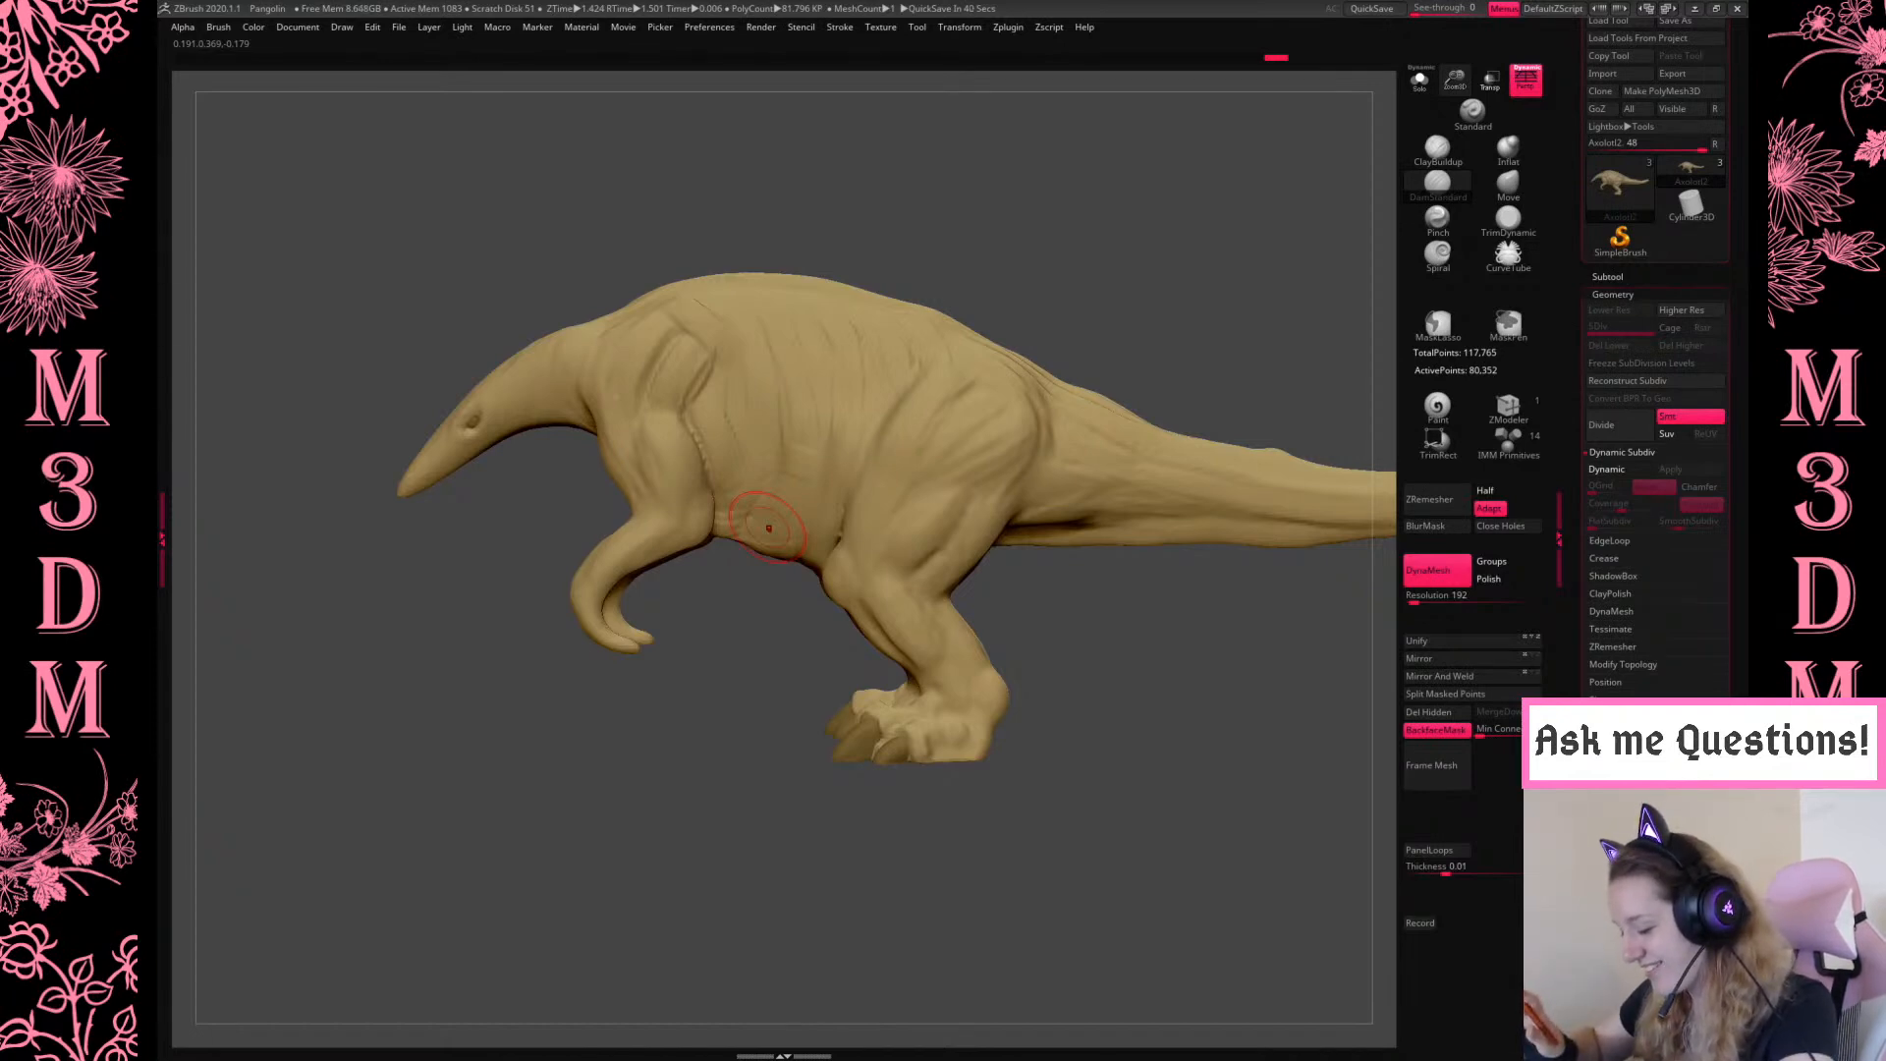
Try carving a mouth line along the snout with the DamStandard brush and undo it
{"action": "left_click_drag", "start_coordinate": [768, 851], "coordinate": [1361, 240]}
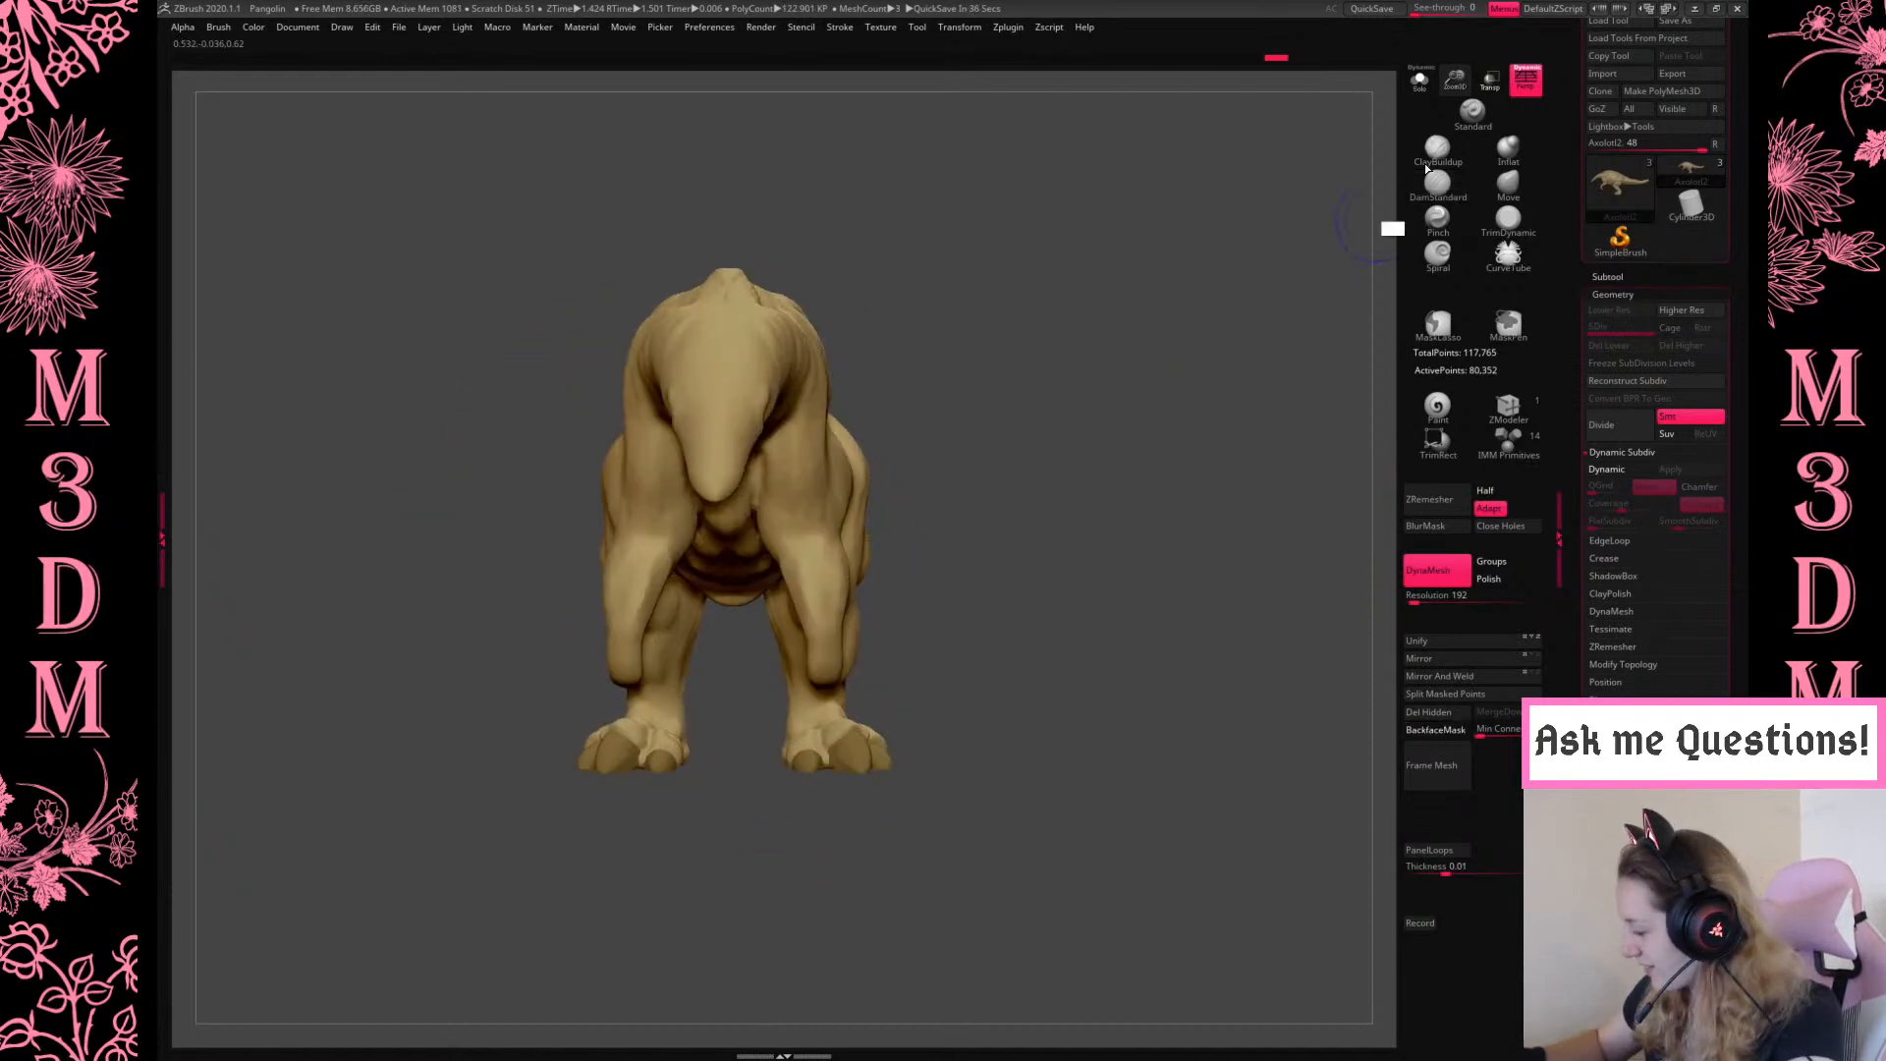
{"action": "left_click_drag", "start_coordinate": [1455, 84], "coordinate": [1454, 167]}
{"action": "left_click_drag", "start_coordinate": [1267, 373], "coordinate": [652, 876]}
{"action": "mouse_move", "coordinate": [814, 811]}
{"action": "left_mouse_down", "text": "alt"}
{"action": "mouse_move", "coordinate": [1225, 563]}
{"action": "mouse_move", "coordinate": [1427, 546]}
{"action": "left_mouse_up", "text": "alt"}
{"action": "left_click", "coordinate": [1438, 184]}
{"action": "key", "text": "space"}
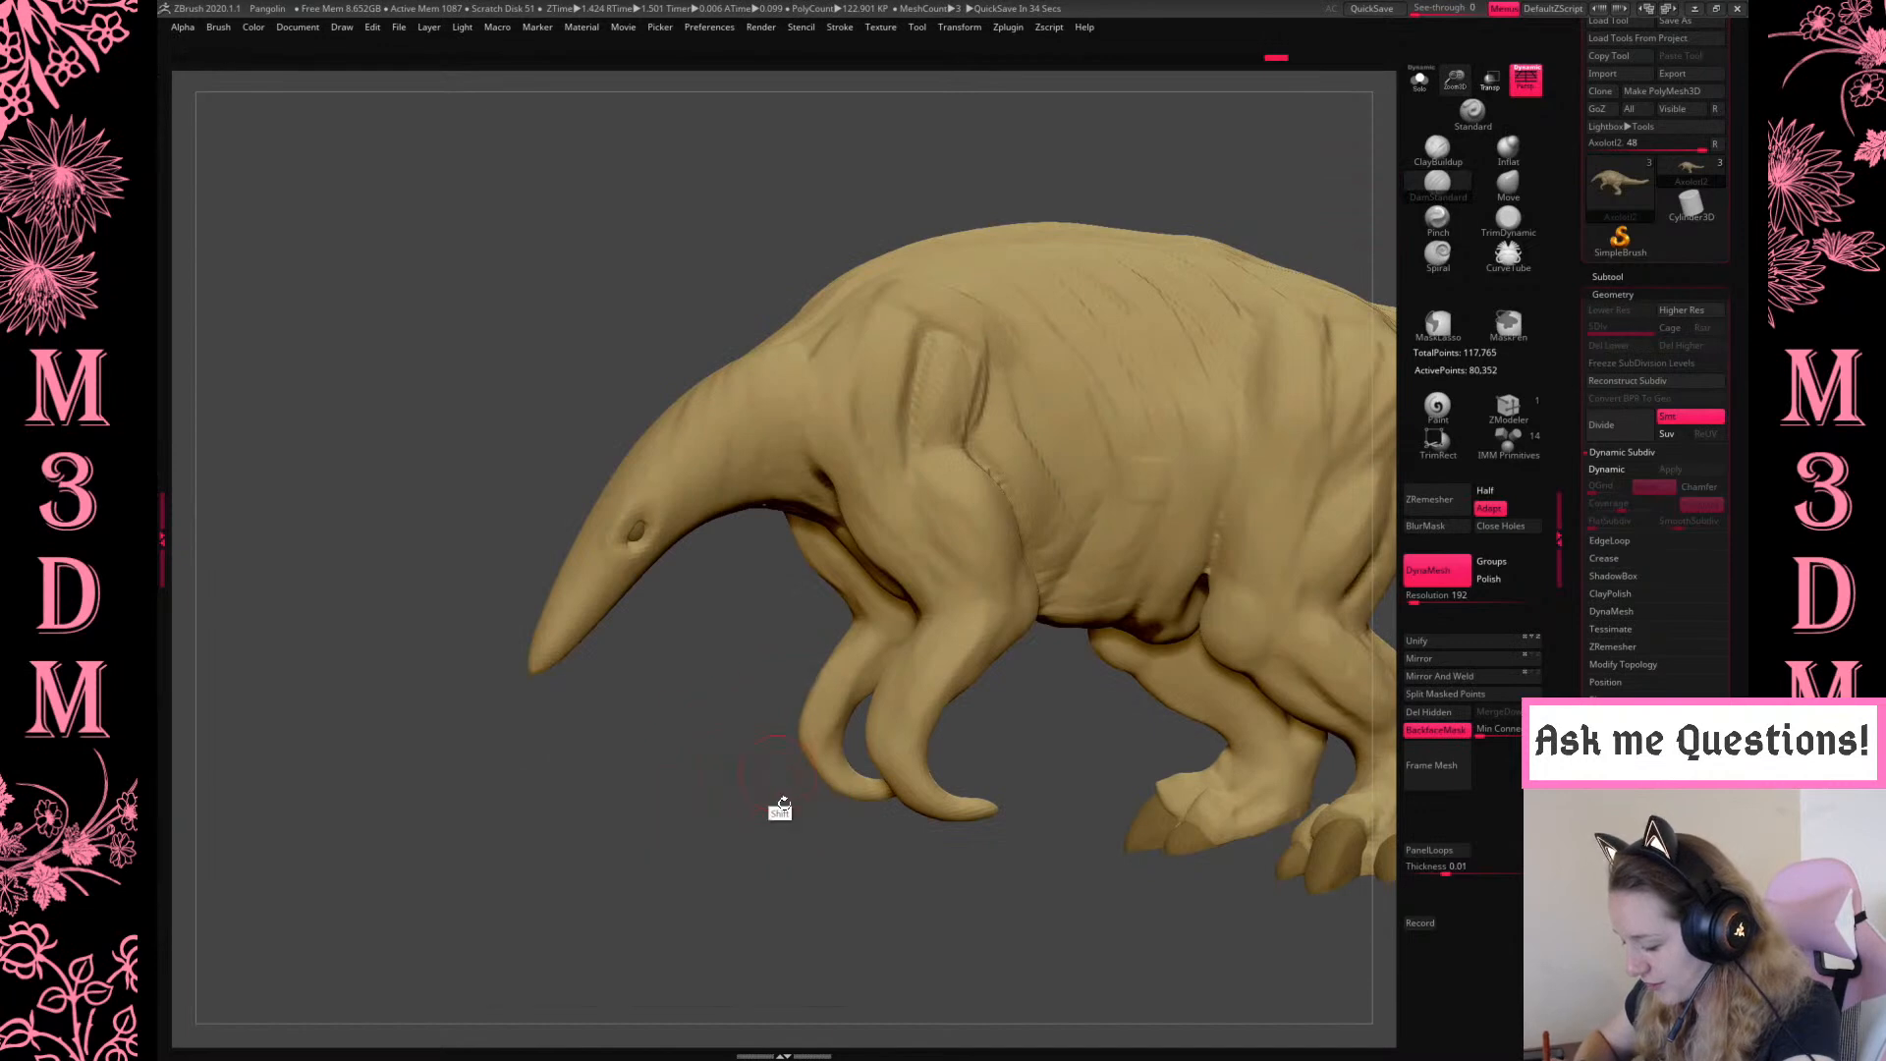
{"action": "left_click_drag", "start_coordinate": [776, 776], "coordinate": [545, 537]}
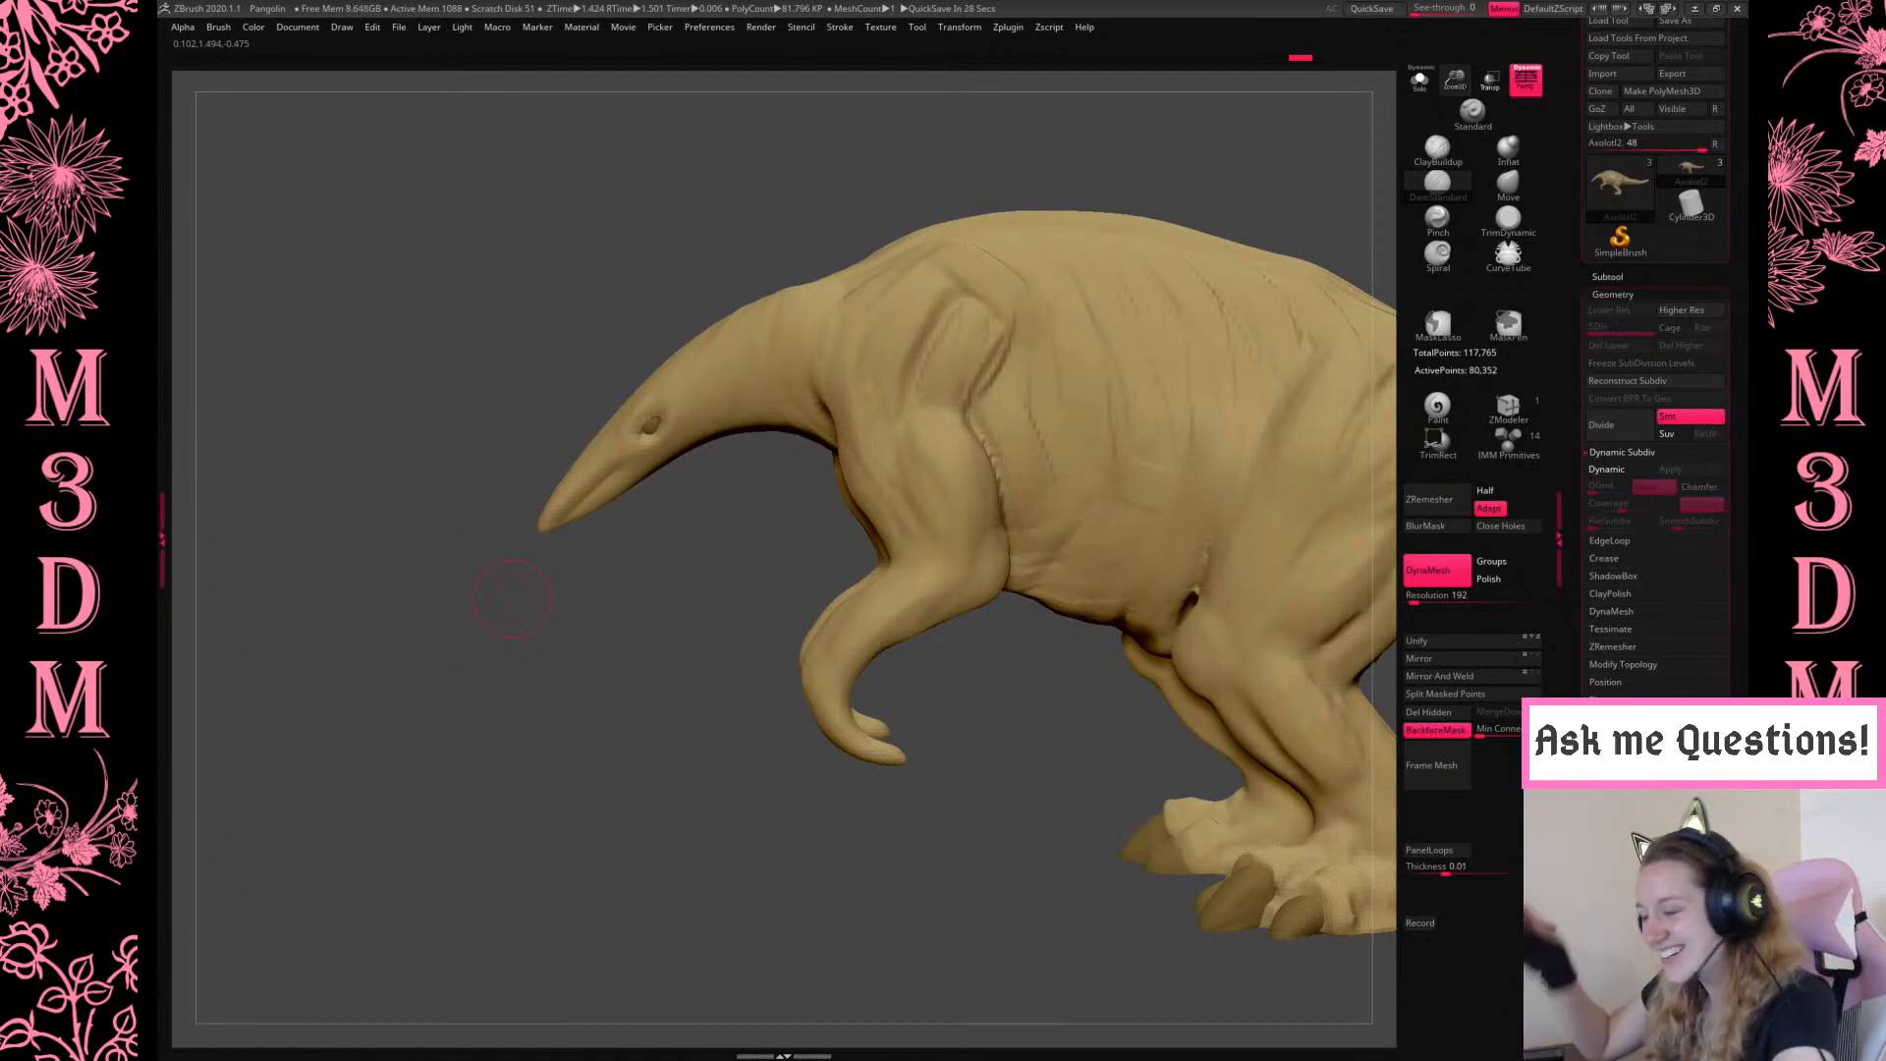
{"action": "left_click_drag", "start_coordinate": [507, 607], "coordinate": [734, 800]}
{"action": "key", "text": "ctrl+z"}
Build up form around the throat and neck with the ClayBuildup brush
{"action": "left_click_drag", "start_coordinate": [911, 856], "coordinate": [999, 568]}
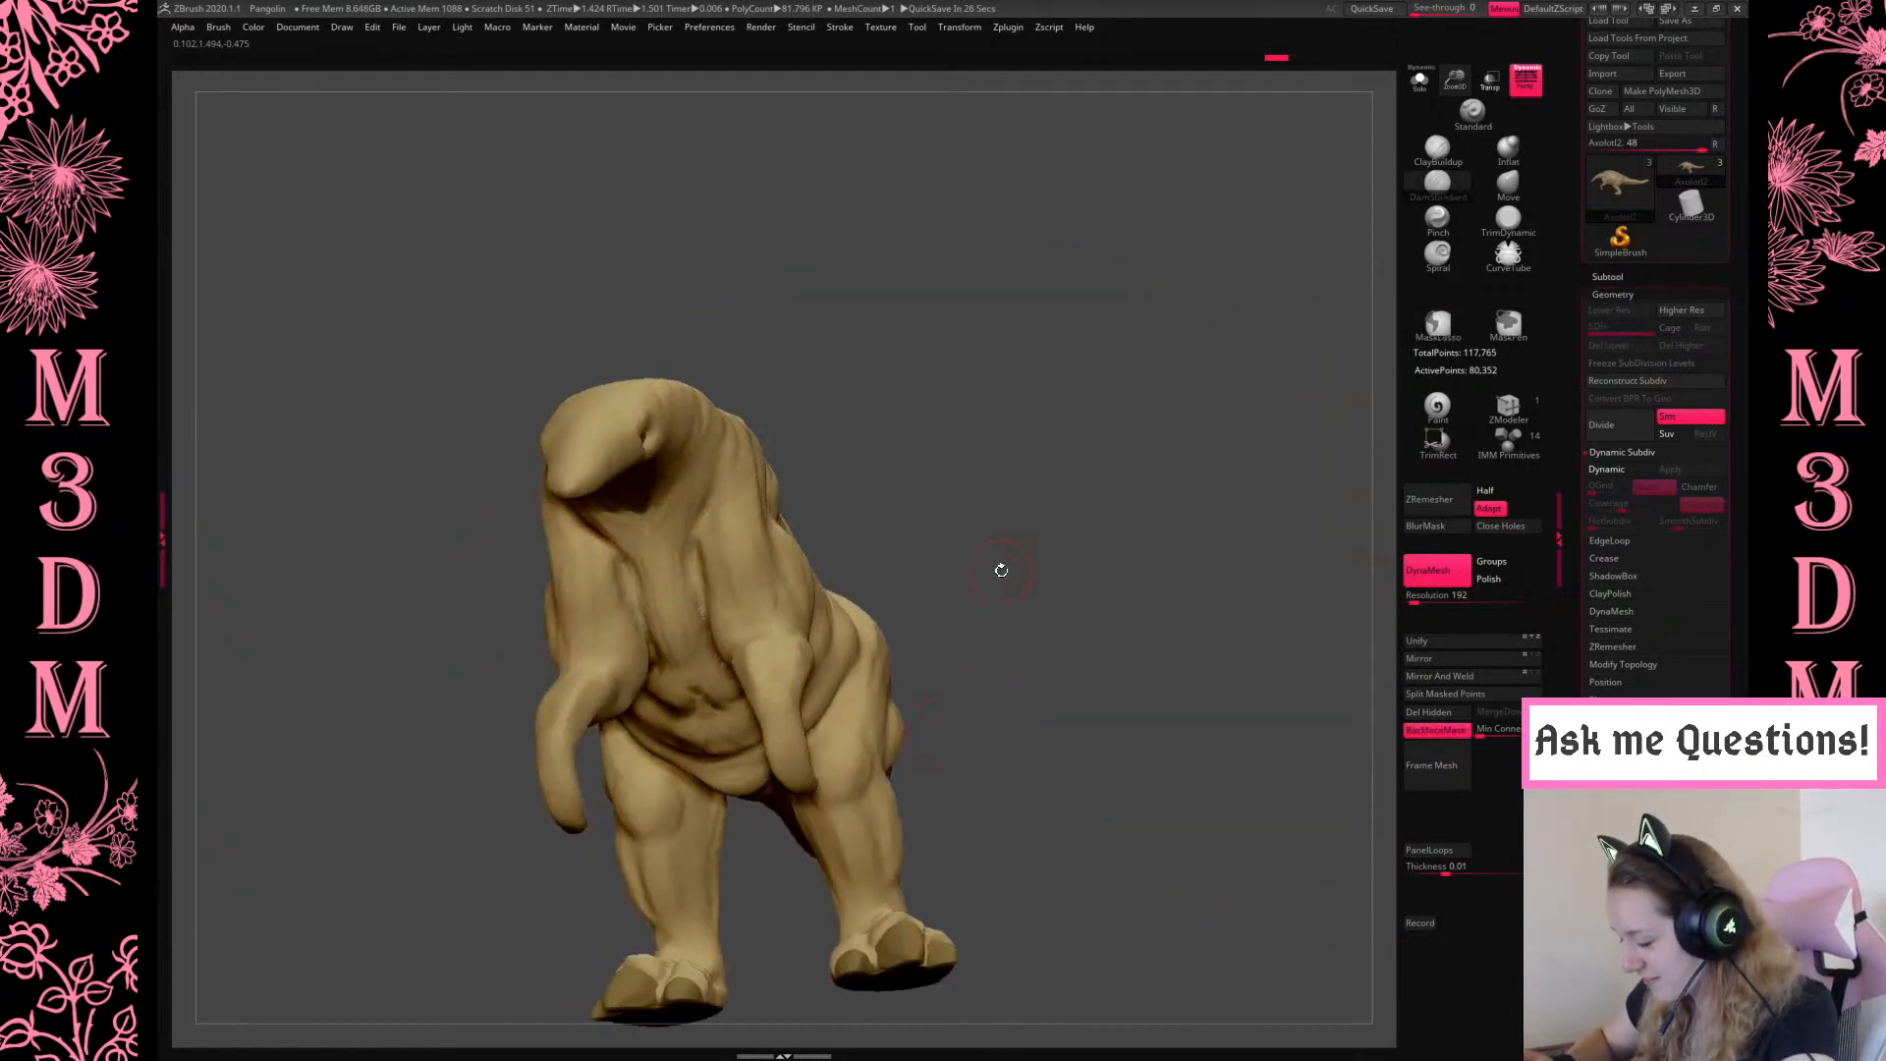
{"action": "mouse_move", "coordinate": [1145, 446]}
{"action": "left_mouse_down"}
{"action": "mouse_move", "coordinate": [1444, 90]}
{"action": "mouse_move", "coordinate": [1447, 139]}
{"action": "left_mouse_up"}
{"action": "left_click", "coordinate": [1438, 149]}
{"action": "mouse_move", "coordinate": [1027, 516]}
{"action": "left_mouse_down"}
{"action": "mouse_move", "coordinate": [1002, 521]}
{"action": "mouse_move", "coordinate": [1032, 518]}
{"action": "left_mouse_up"}
{"action": "left_click_drag", "start_coordinate": [623, 452], "coordinate": [625, 453], "text": "alt"}
{"action": "right_click", "coordinate": [624, 452]}
{"action": "mouse_move", "coordinate": [933, 446]}
{"action": "left_mouse_down"}
{"action": "mouse_move", "coordinate": [892, 450]}
{"action": "mouse_move", "coordinate": [884, 399]}
{"action": "mouse_move", "coordinate": [864, 403]}
{"action": "left_mouse_up"}
{"action": "left_click_drag", "start_coordinate": [462, 442], "coordinate": [1105, 336], "text": "alt"}
{"action": "mouse_move", "coordinate": [1076, 334]}
{"action": "left_mouse_down"}
{"action": "mouse_move", "coordinate": [1054, 332]}
{"action": "mouse_move", "coordinate": [792, 699]}
{"action": "mouse_move", "coordinate": [925, 362]}
{"action": "mouse_move", "coordinate": [881, 581]}
{"action": "mouse_move", "coordinate": [914, 575]}
{"action": "left_mouse_up"}
{"action": "right_click", "coordinate": [913, 575]}
{"action": "mouse_move", "coordinate": [989, 433]}
{"action": "left_mouse_down"}
{"action": "mouse_move", "coordinate": [1129, 362]}
{"action": "mouse_move", "coordinate": [1084, 401]}
{"action": "left_mouse_up"}
Try inflating the area around the eye and undo the stroke
{"action": "left_click", "coordinate": [1507, 149]}
{"action": "left_click_drag", "start_coordinate": [783, 447], "coordinate": [788, 435]}
{"action": "key", "text": "ctrl+z"}
Pinch the lower edge of the snout with the Pinch brush
{"action": "left_click_drag", "start_coordinate": [871, 560], "coordinate": [742, 629], "text": "alt"}
{"action": "left_click", "coordinate": [1457, 195]}
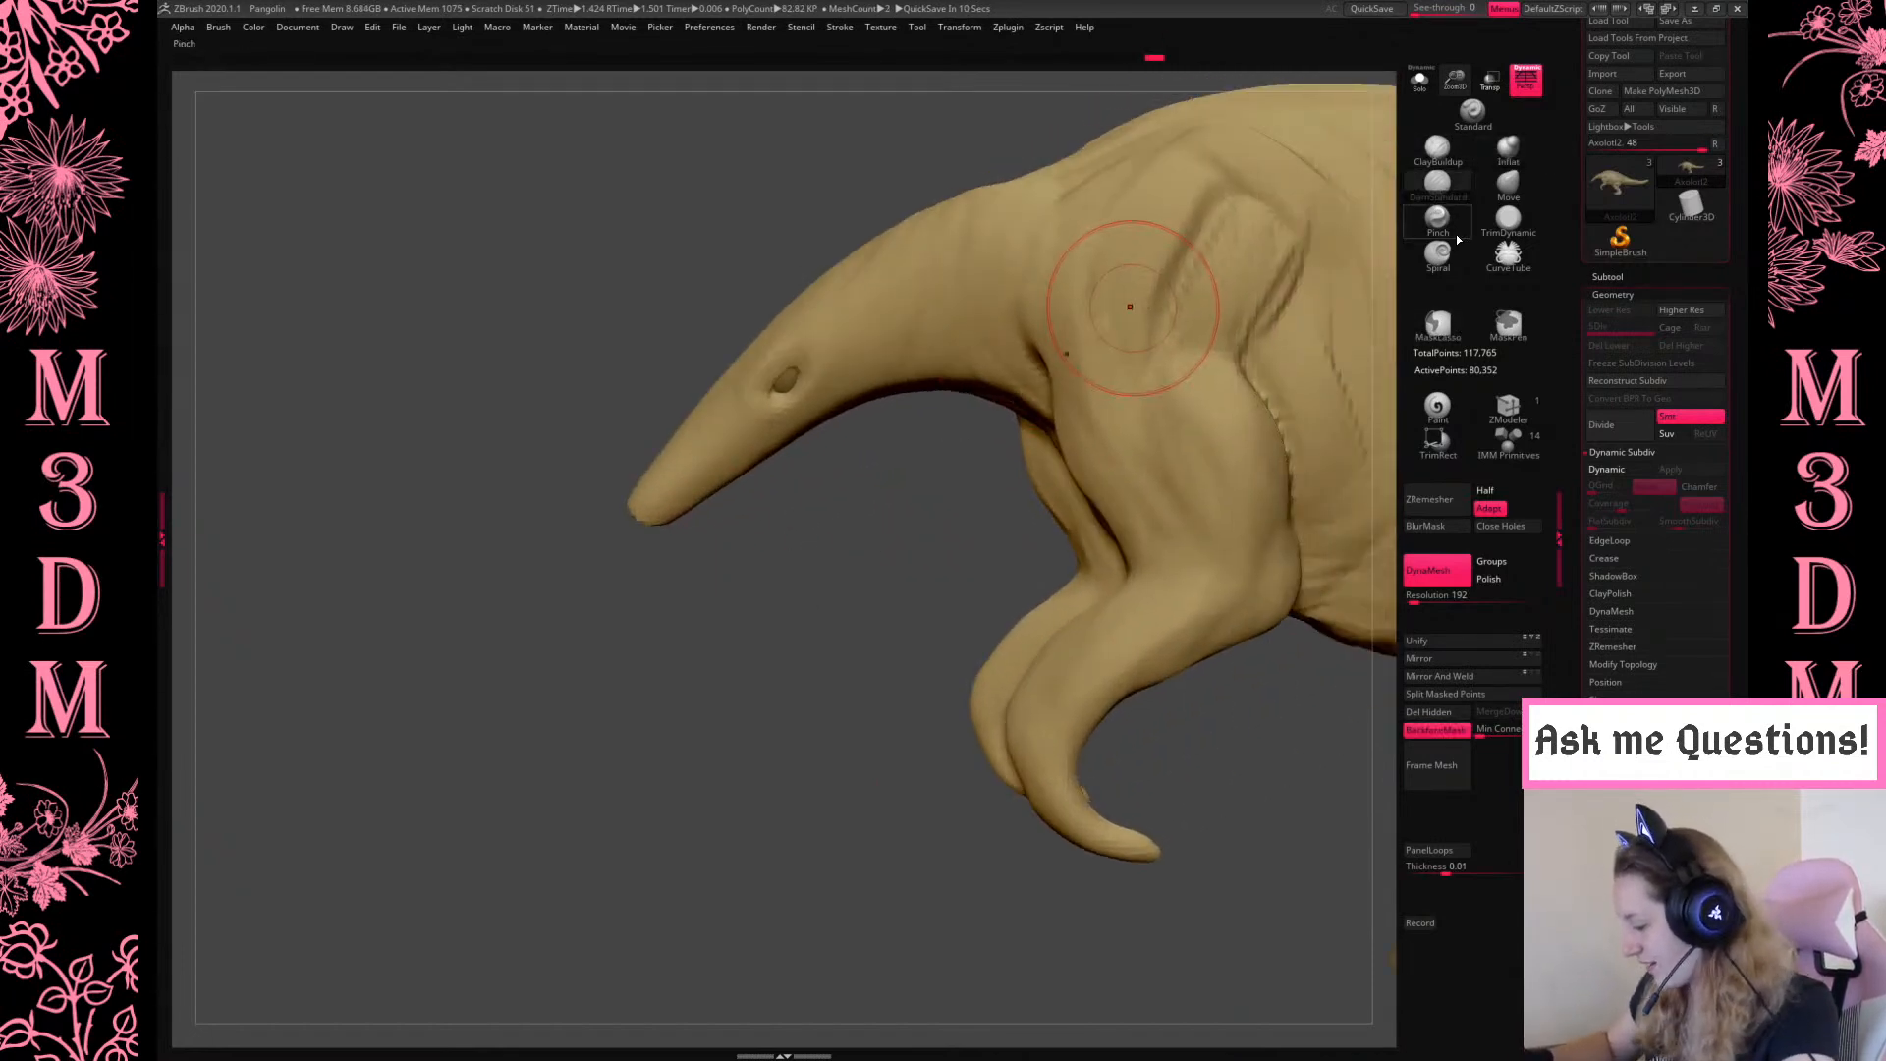
{"action": "left_click", "coordinate": [1457, 239]}
{"action": "key", "text": "space"}
{"action": "left_click_drag", "start_coordinate": [714, 487], "coordinate": [733, 457]}
{"action": "key", "text": "space"}
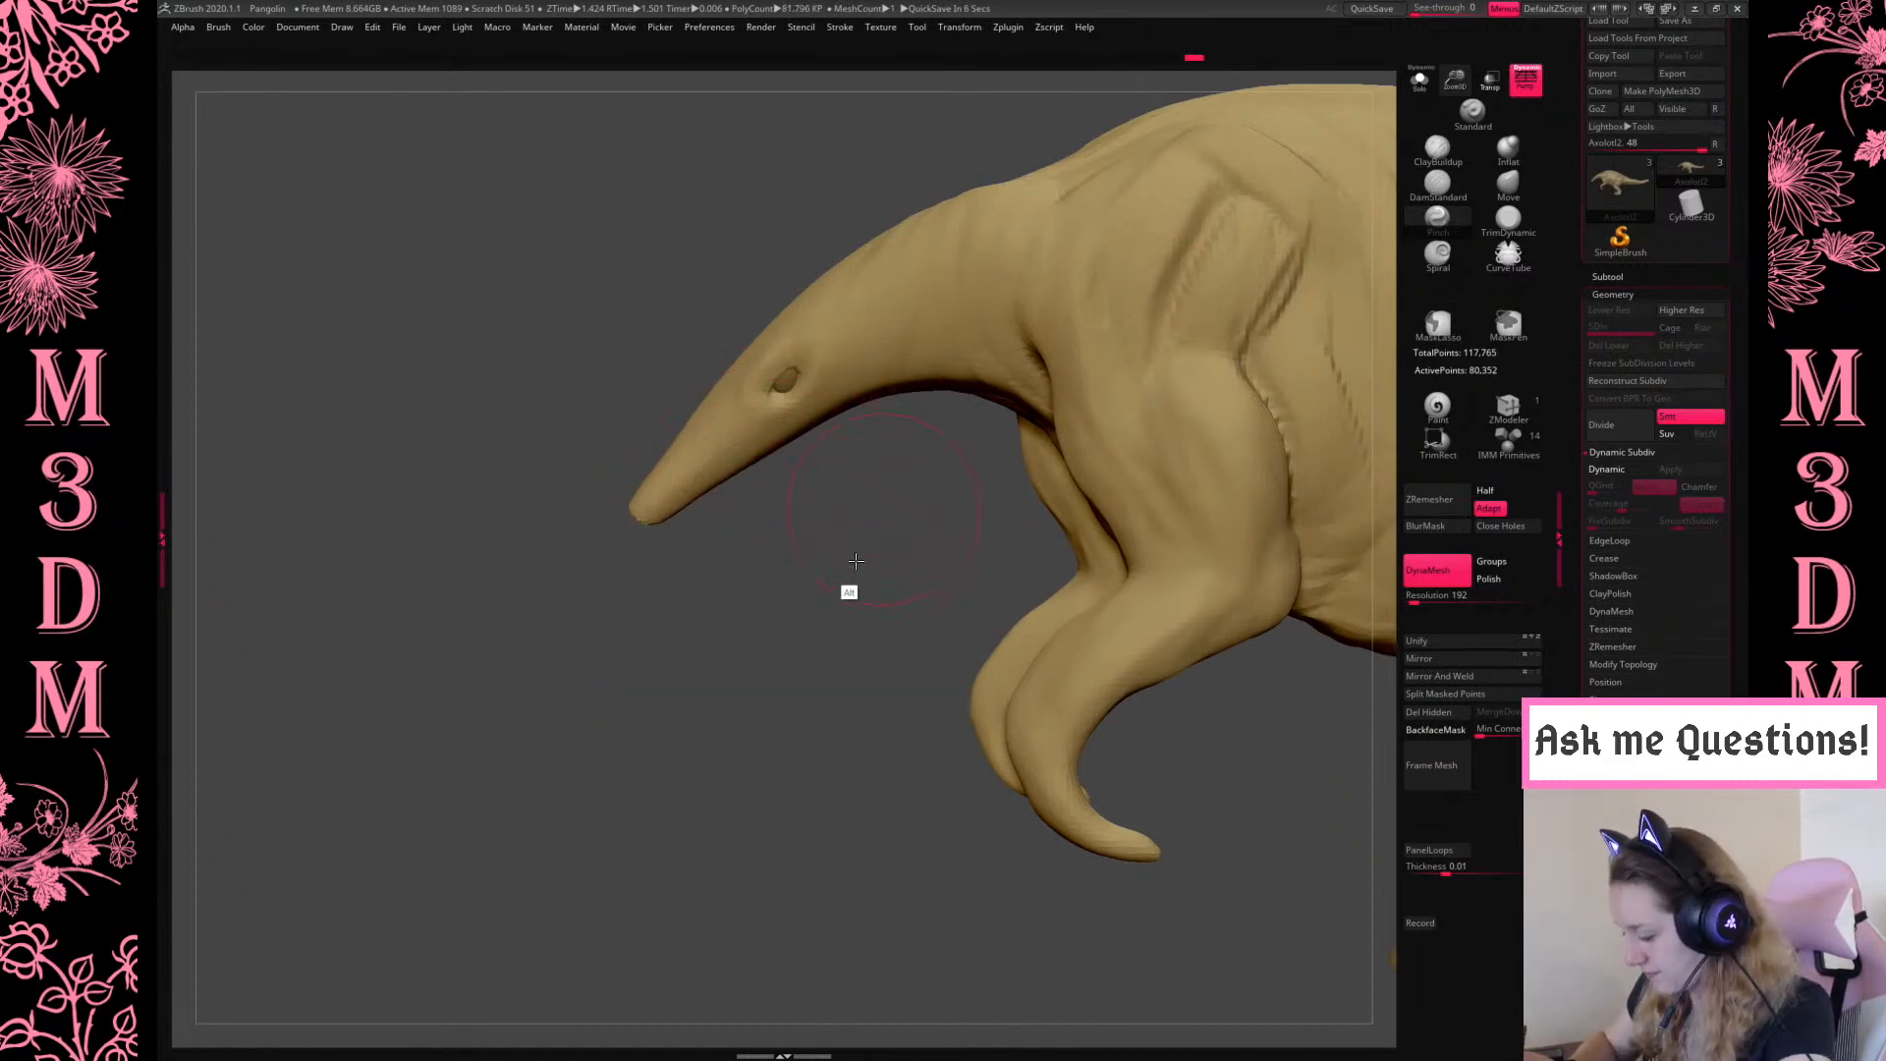
{"action": "left_click_drag", "start_coordinate": [852, 590], "coordinate": [818, 645], "text": "alt"}
Swell the skin around the eye with the Inflate brush
{"action": "key", "text": "space"}
{"action": "left_click_drag", "start_coordinate": [1460, 89], "coordinate": [1464, 128]}
{"action": "left_click", "coordinate": [1520, 149]}
{"action": "left_click_drag", "start_coordinate": [797, 401], "coordinate": [810, 386]}
Push the underside of the neck slightly back where it meets the chest with the Move brush
{"action": "mouse_move", "coordinate": [939, 545]}
{"action": "left_mouse_down"}
{"action": "mouse_move", "coordinate": [1015, 521]}
{"action": "mouse_move", "coordinate": [993, 429]}
{"action": "mouse_move", "coordinate": [1331, 366]}
{"action": "mouse_move", "coordinate": [1361, 304]}
{"action": "left_mouse_up"}
{"action": "key", "text": "f"}
{"action": "mouse_move", "coordinate": [1144, 499]}
{"action": "left_mouse_down"}
{"action": "mouse_move", "coordinate": [1153, 473]}
{"action": "mouse_move", "coordinate": [1156, 533]}
{"action": "left_mouse_up"}
{"action": "key", "text": "space"}
{"action": "left_click", "coordinate": [1508, 188]}
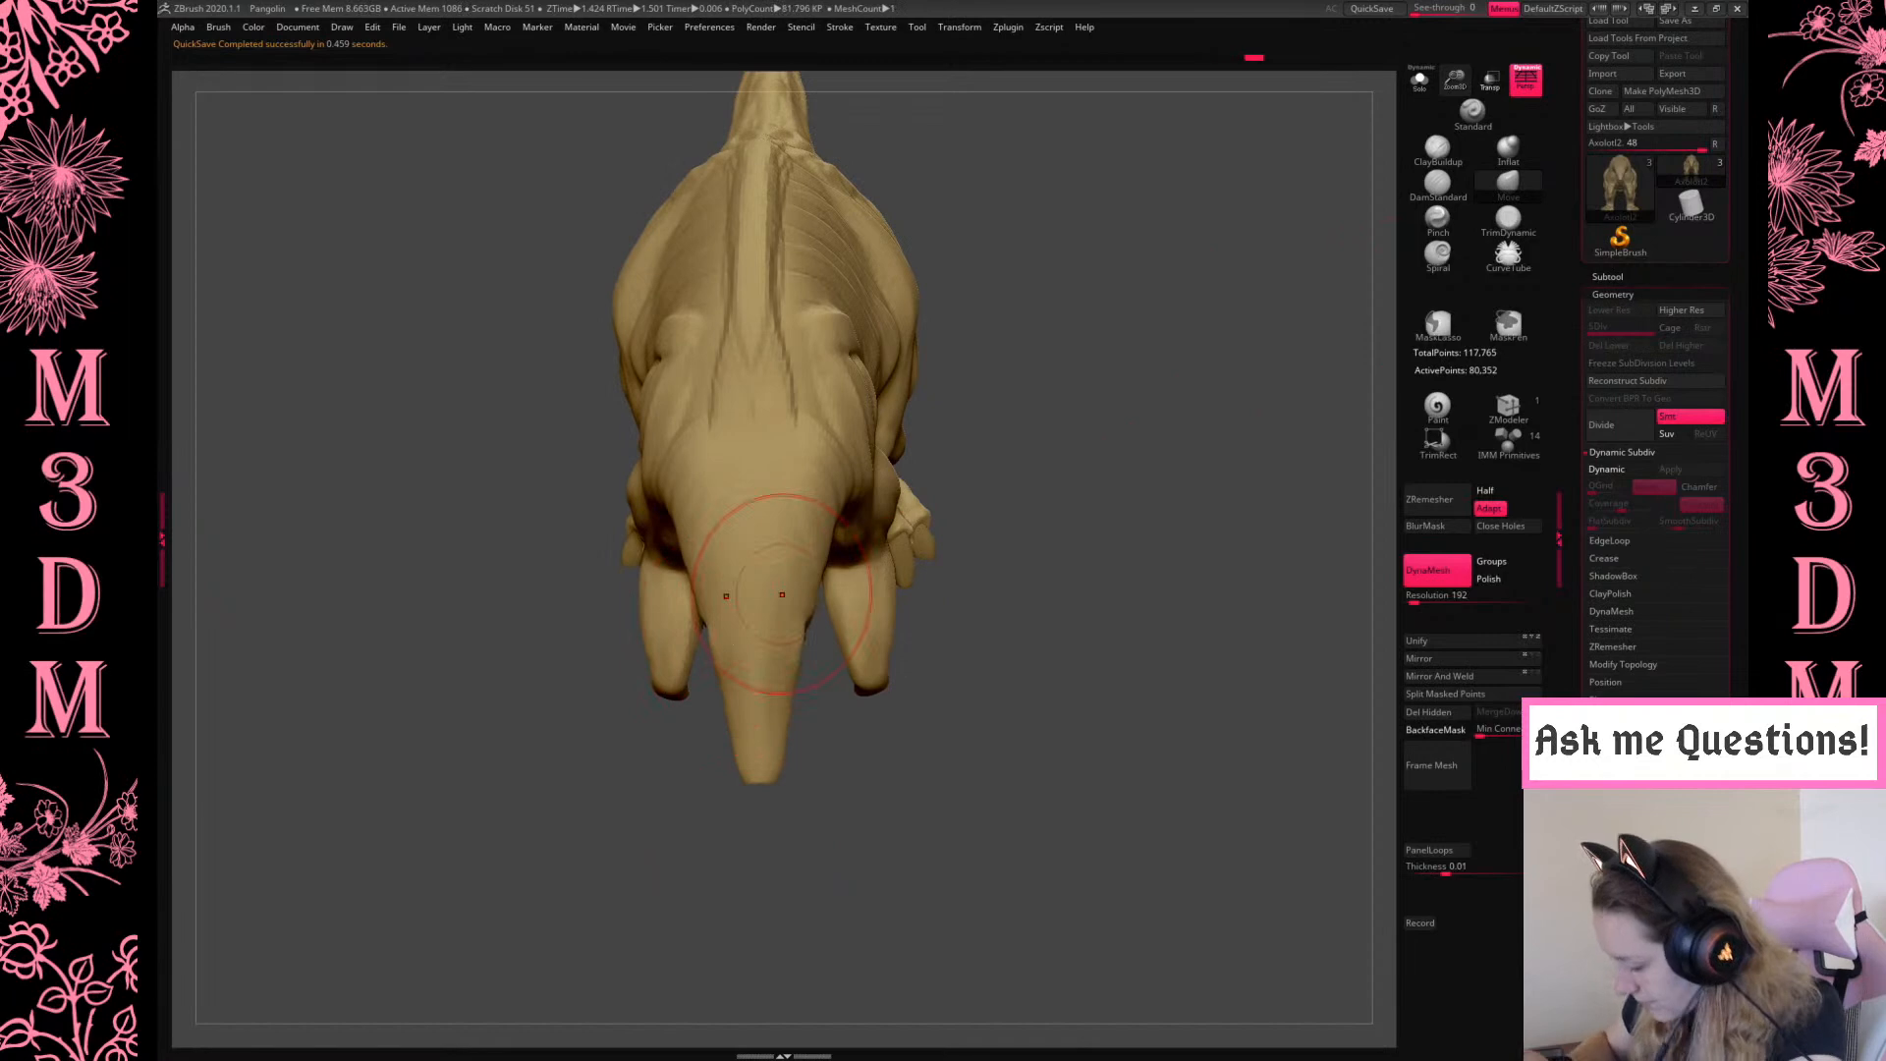
{"action": "left_click_drag", "start_coordinate": [1216, 512], "coordinate": [1271, 474]}
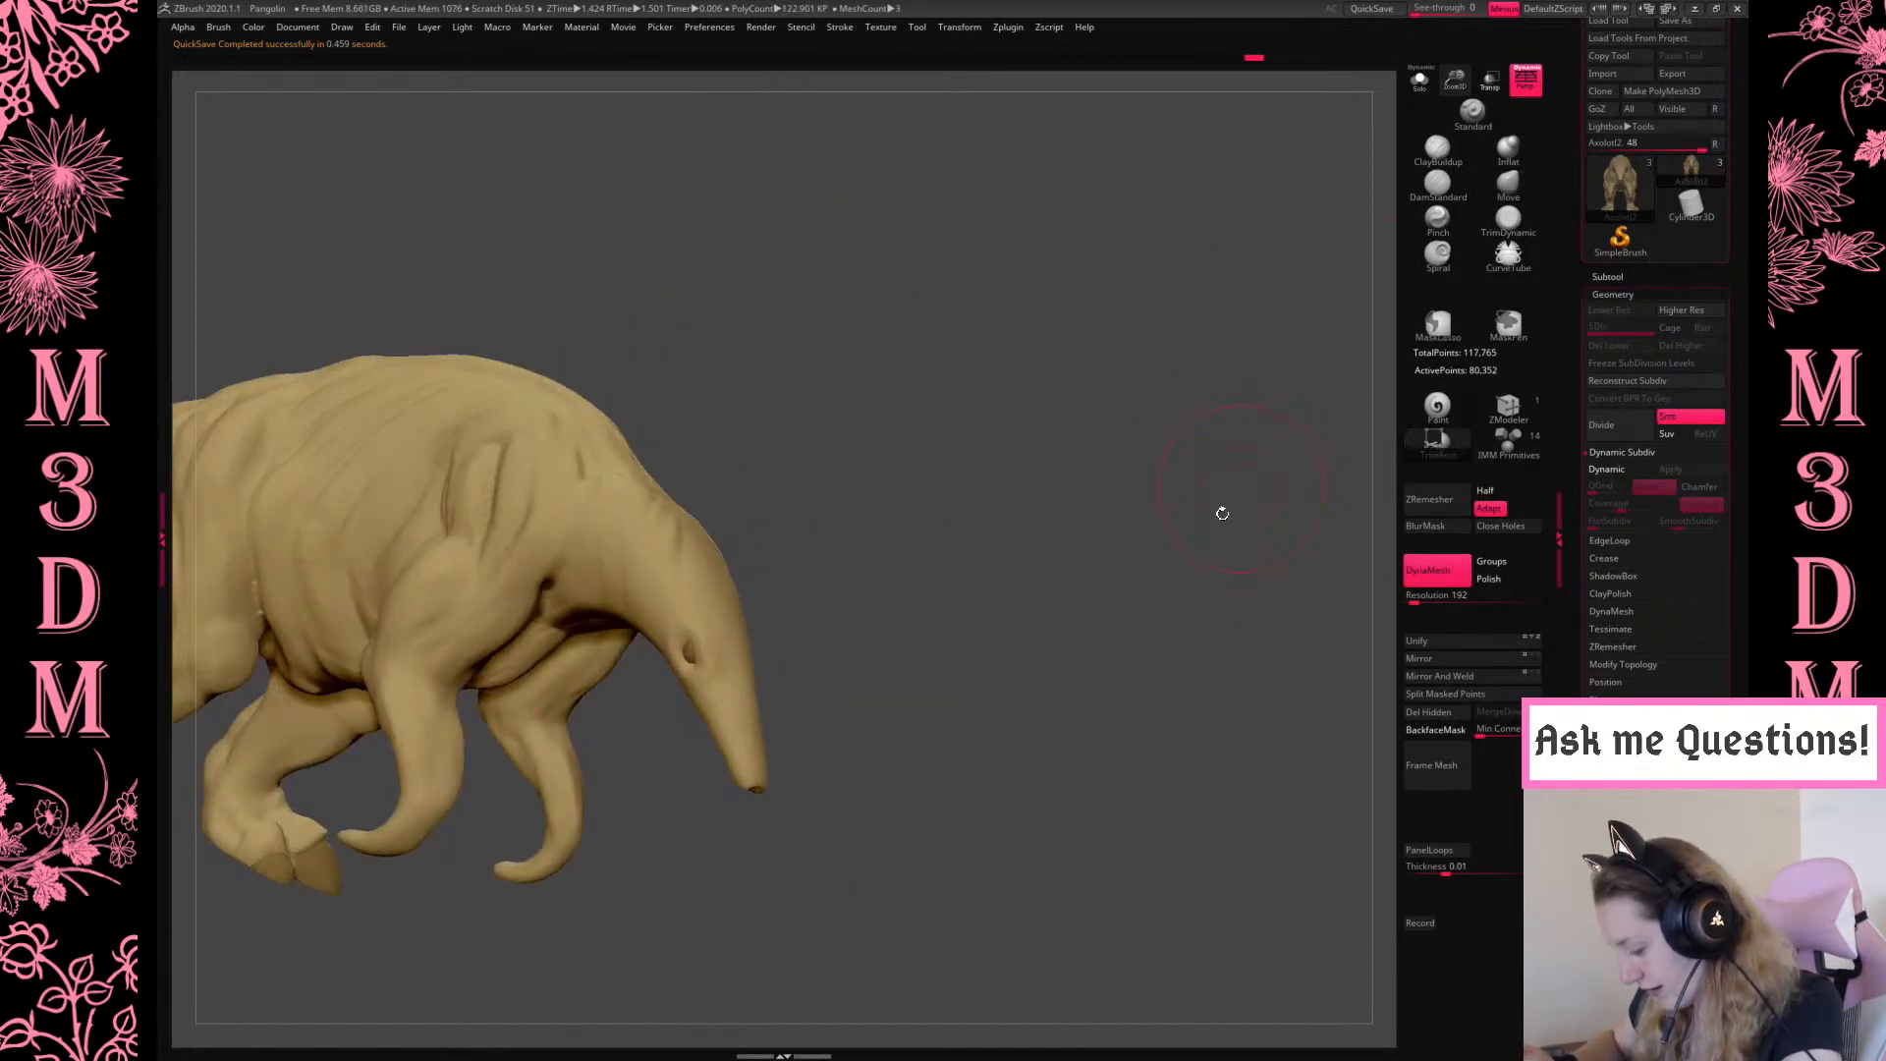
{"action": "mouse_move", "coordinate": [1158, 556]}
{"action": "left_mouse_down", "text": "shift"}
{"action": "mouse_move", "coordinate": [1204, 574]}
{"action": "mouse_move", "coordinate": [1169, 568]}
{"action": "left_mouse_up", "text": "shift"}
{"action": "left_click_drag", "start_coordinate": [923, 550], "coordinate": [1123, 564]}
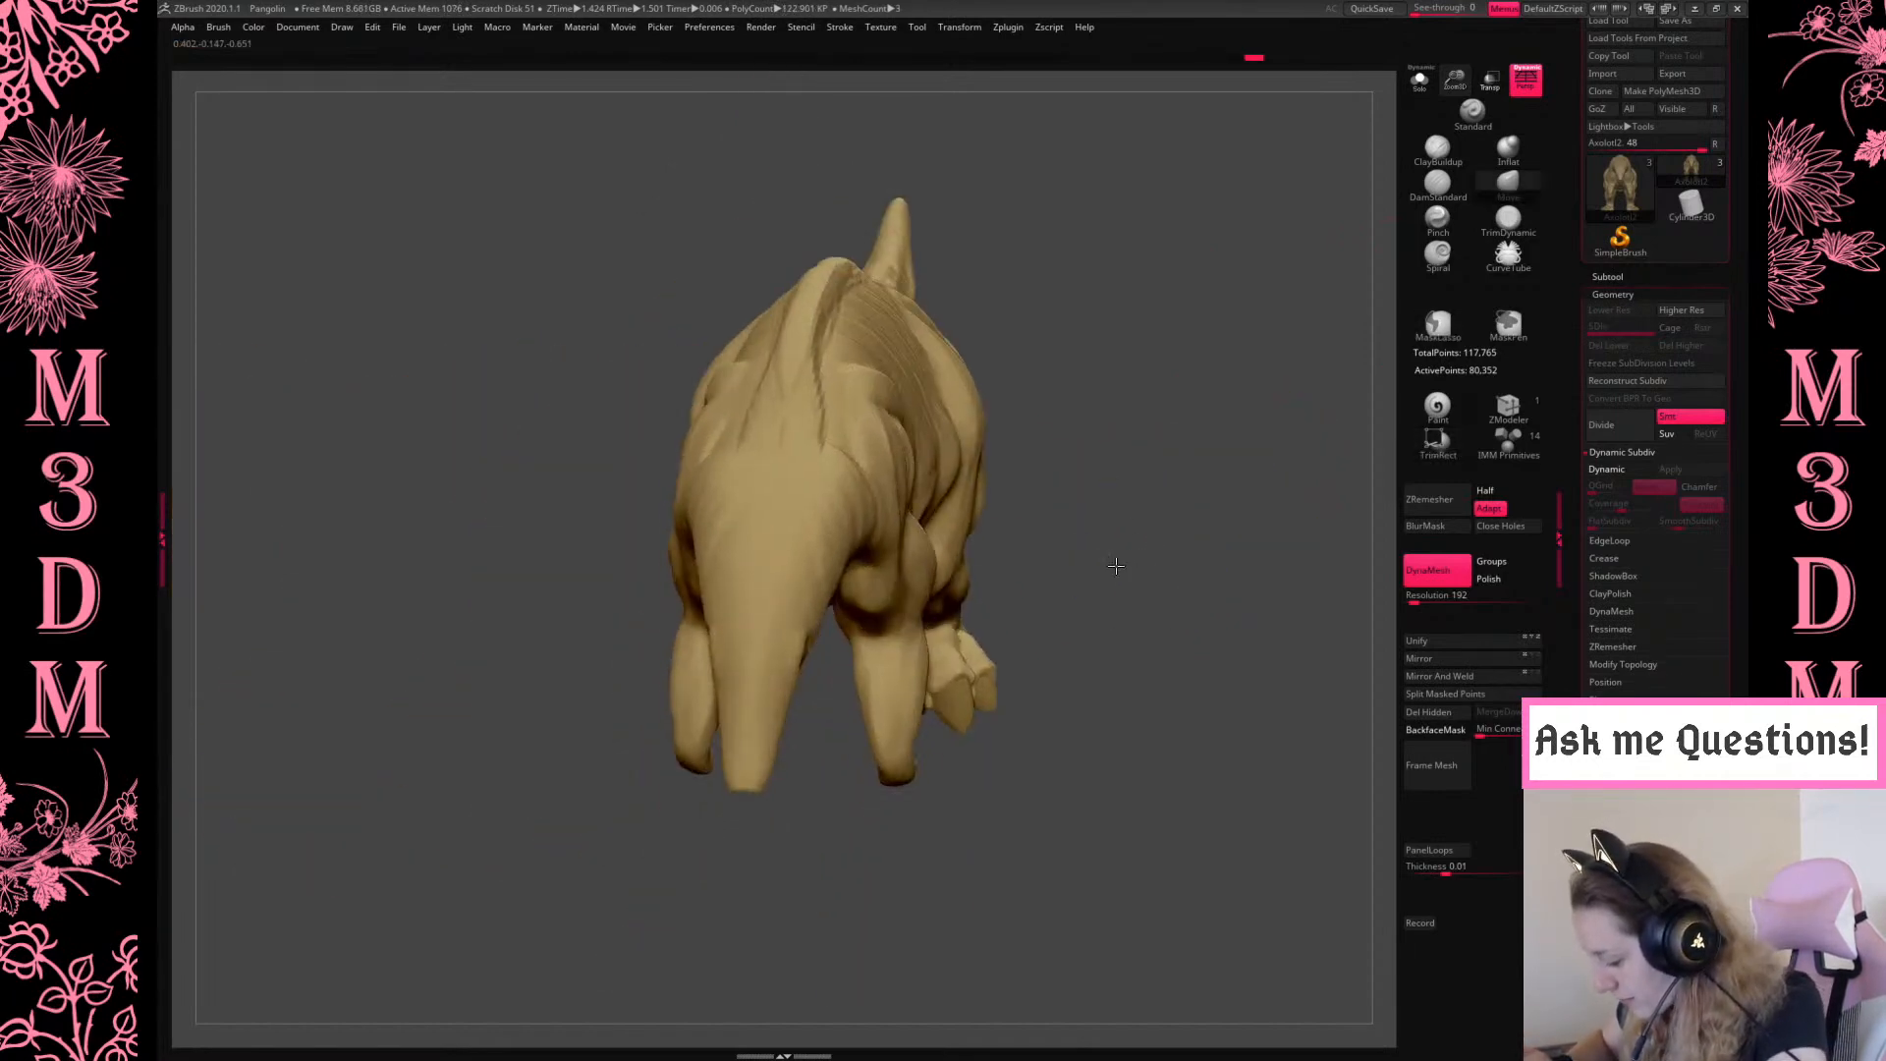
{"action": "left_click_drag", "start_coordinate": [1212, 476], "coordinate": [1116, 355]}
{"action": "left_click_drag", "start_coordinate": [1026, 295], "coordinate": [943, 558]}
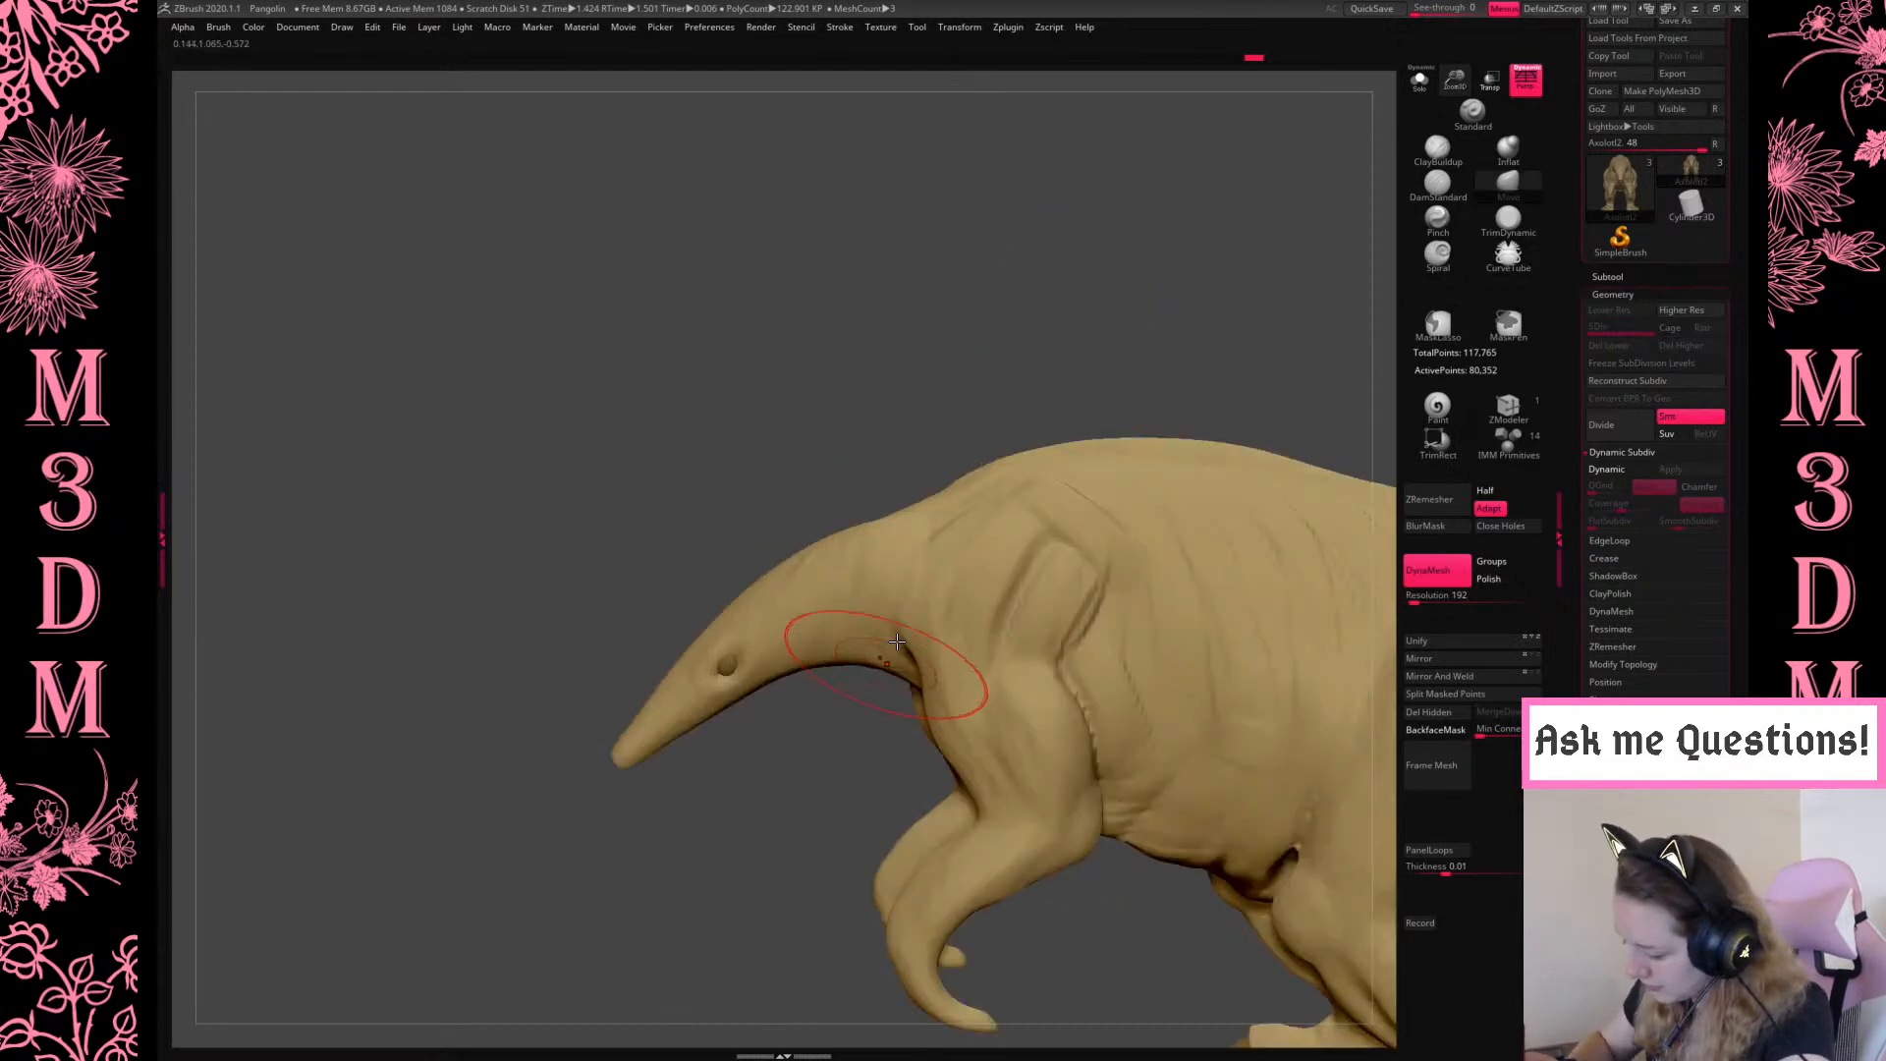
{"action": "key", "text": "space"}
{"action": "left_click_drag", "start_coordinate": [891, 657], "coordinate": [909, 657]}
{"action": "mouse_move", "coordinate": [785, 727]}
{"action": "left_mouse_down", "text": "alt"}
{"action": "mouse_move", "coordinate": [799, 821]}
{"action": "mouse_move", "coordinate": [796, 715]}
{"action": "left_mouse_up", "text": "alt"}
{"action": "key", "text": "space"}
Select the eye subtool and reposition the eye in its socket with the Move gizmo
{"action": "mouse_move", "coordinate": [1317, 361]}
{"action": "left_mouse_down"}
{"action": "mouse_move", "coordinate": [1240, 359]}
{"action": "mouse_move", "coordinate": [1189, 389]}
{"action": "left_mouse_up"}
{"action": "key", "text": "w"}
{"action": "left_click_drag", "start_coordinate": [878, 582], "coordinate": [741, 638], "text": "alt"}
{"action": "key", "text": "q"}
{"action": "left_click_drag", "start_coordinate": [909, 345], "coordinate": [1000, 337], "text": "shift"}
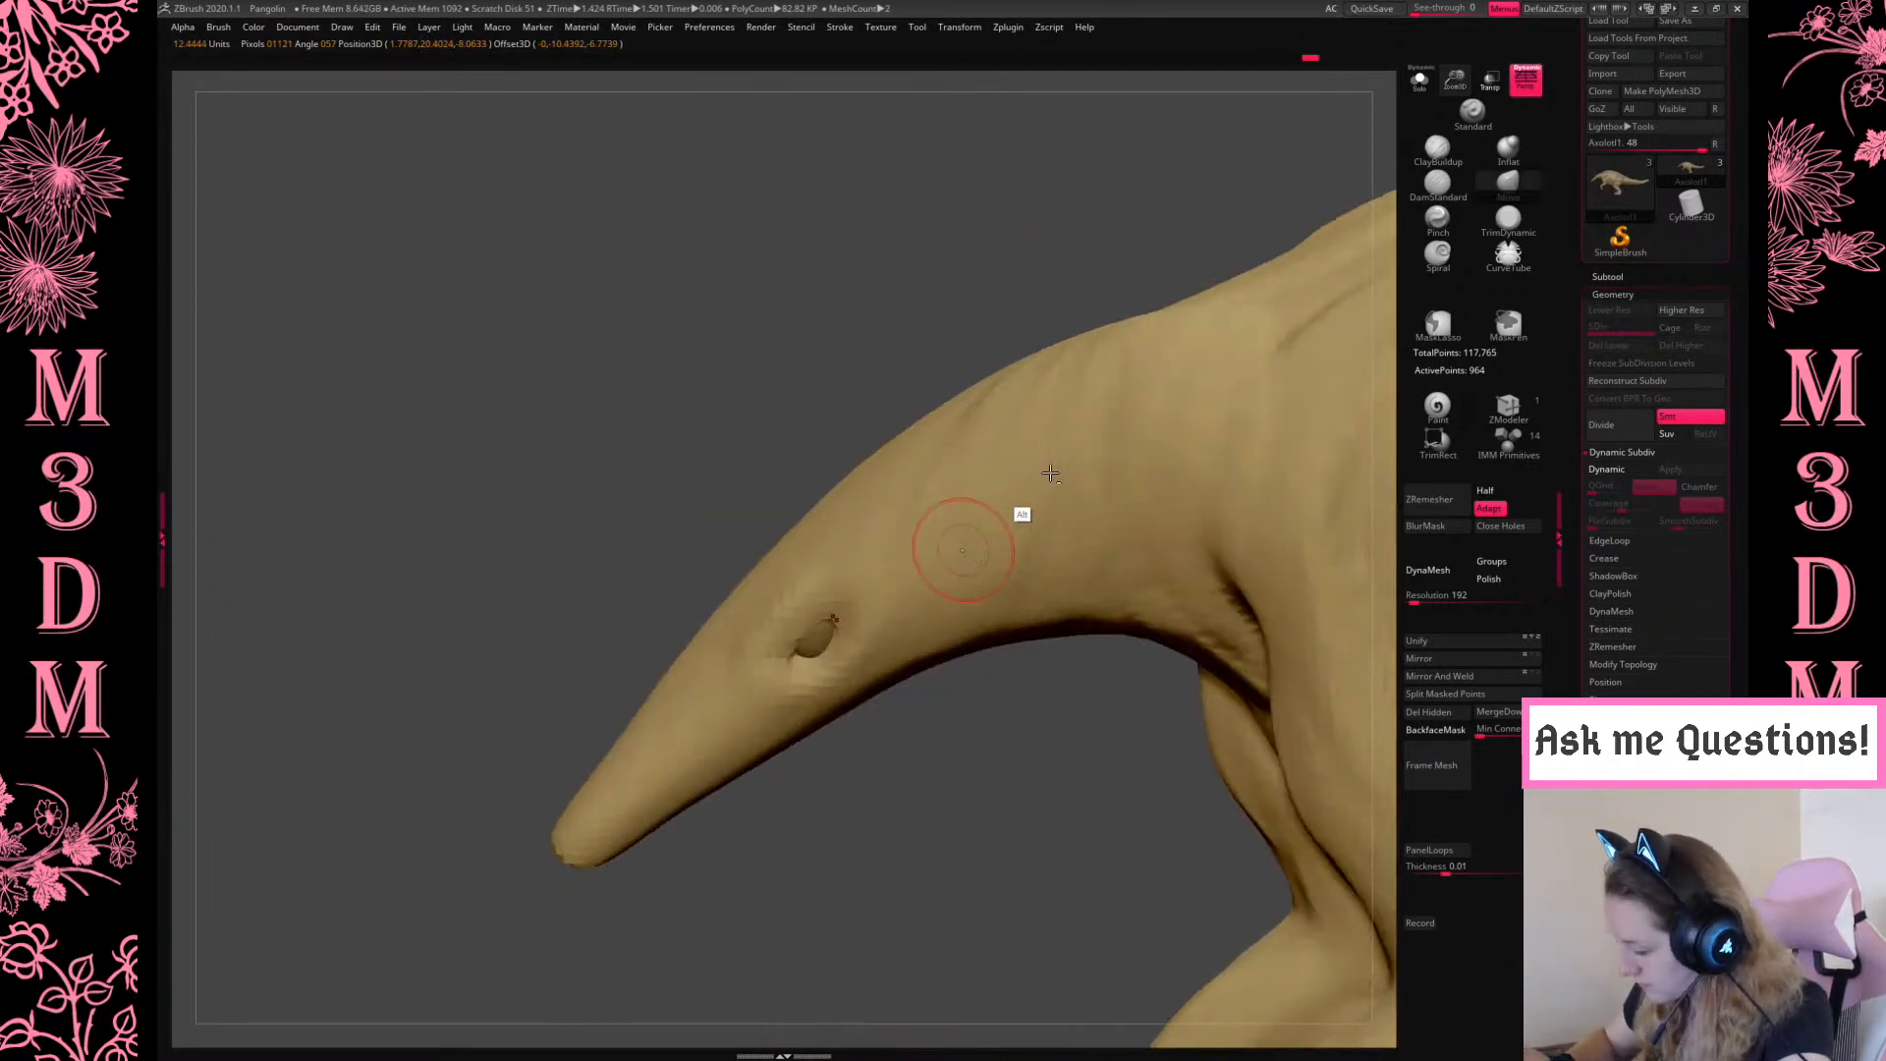
Reselect the body and shape the eyelids with the DamStandard brush, carving folds and raising a ridge around the eye
{"action": "left_click", "coordinate": [977, 539], "text": "alt"}
{"action": "left_click", "coordinate": [1437, 185]}
{"action": "key", "text": "space"}
{"action": "left_click_drag", "start_coordinate": [820, 639], "coordinate": [807, 642]}
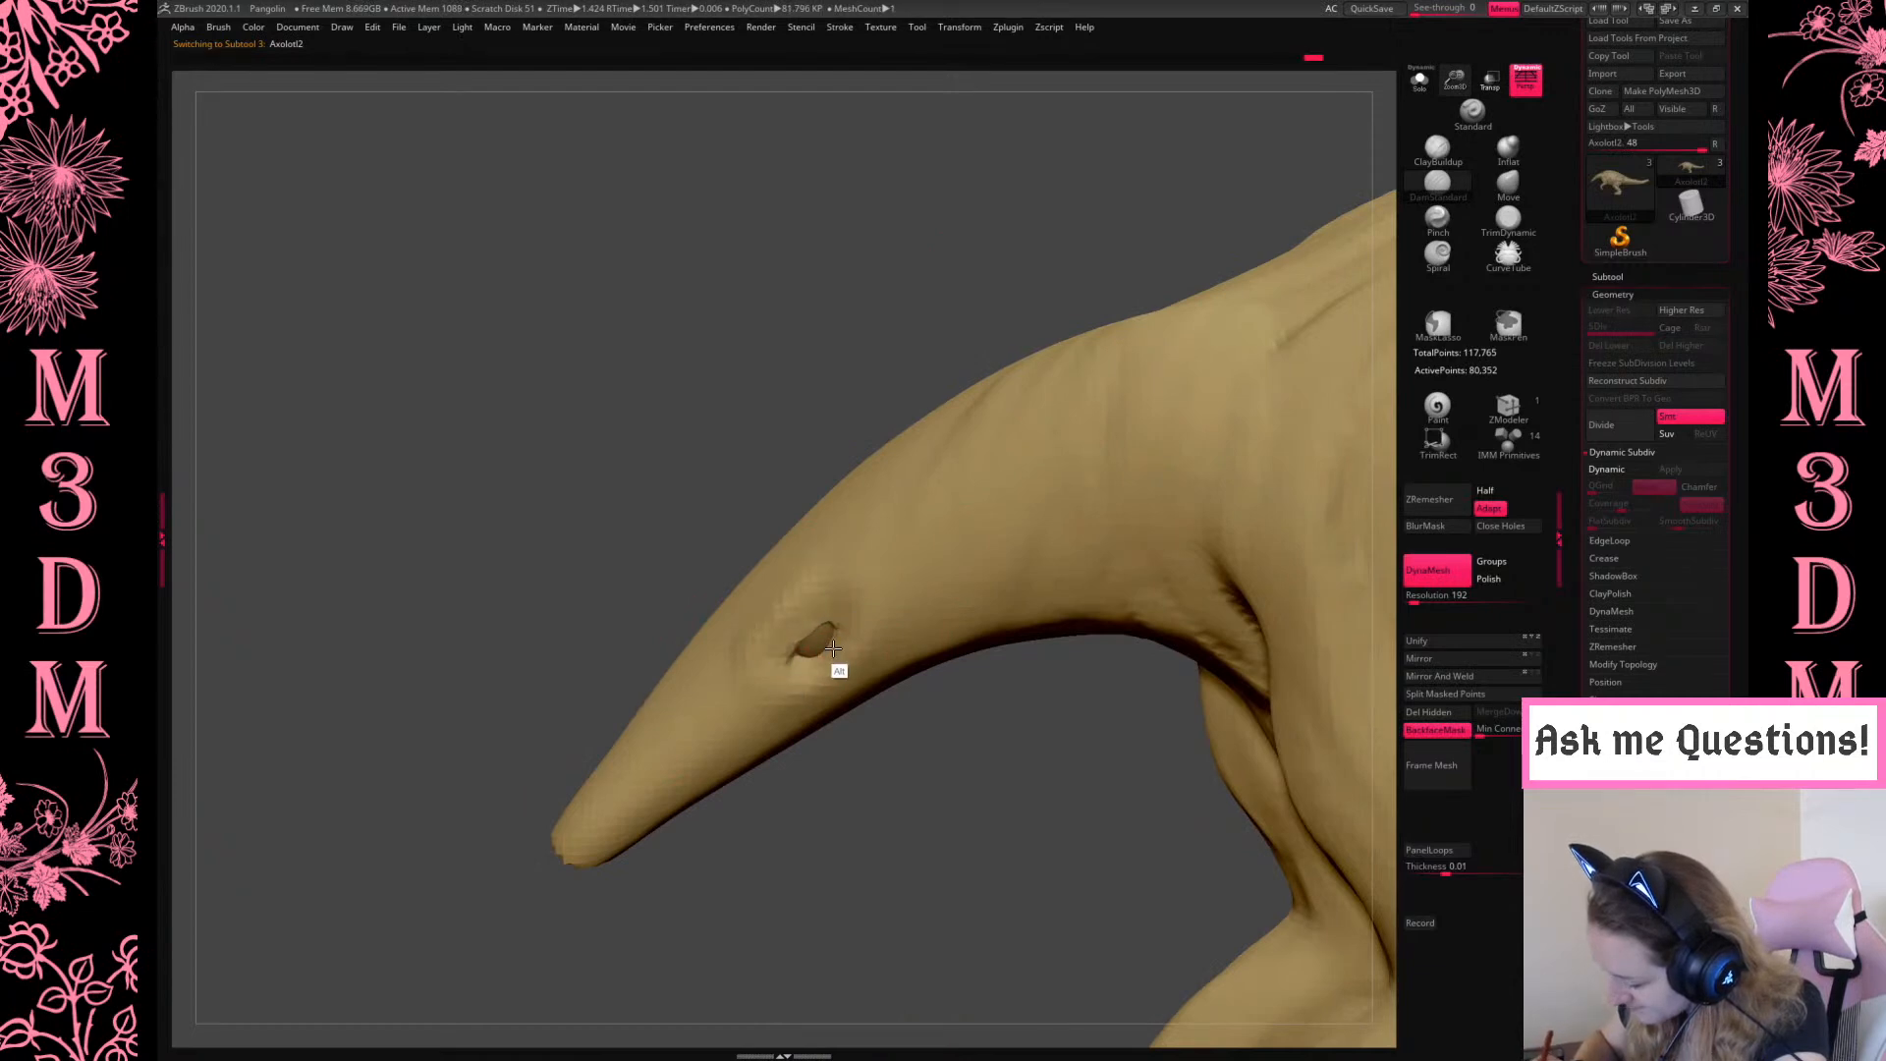
{"action": "key", "text": "space"}
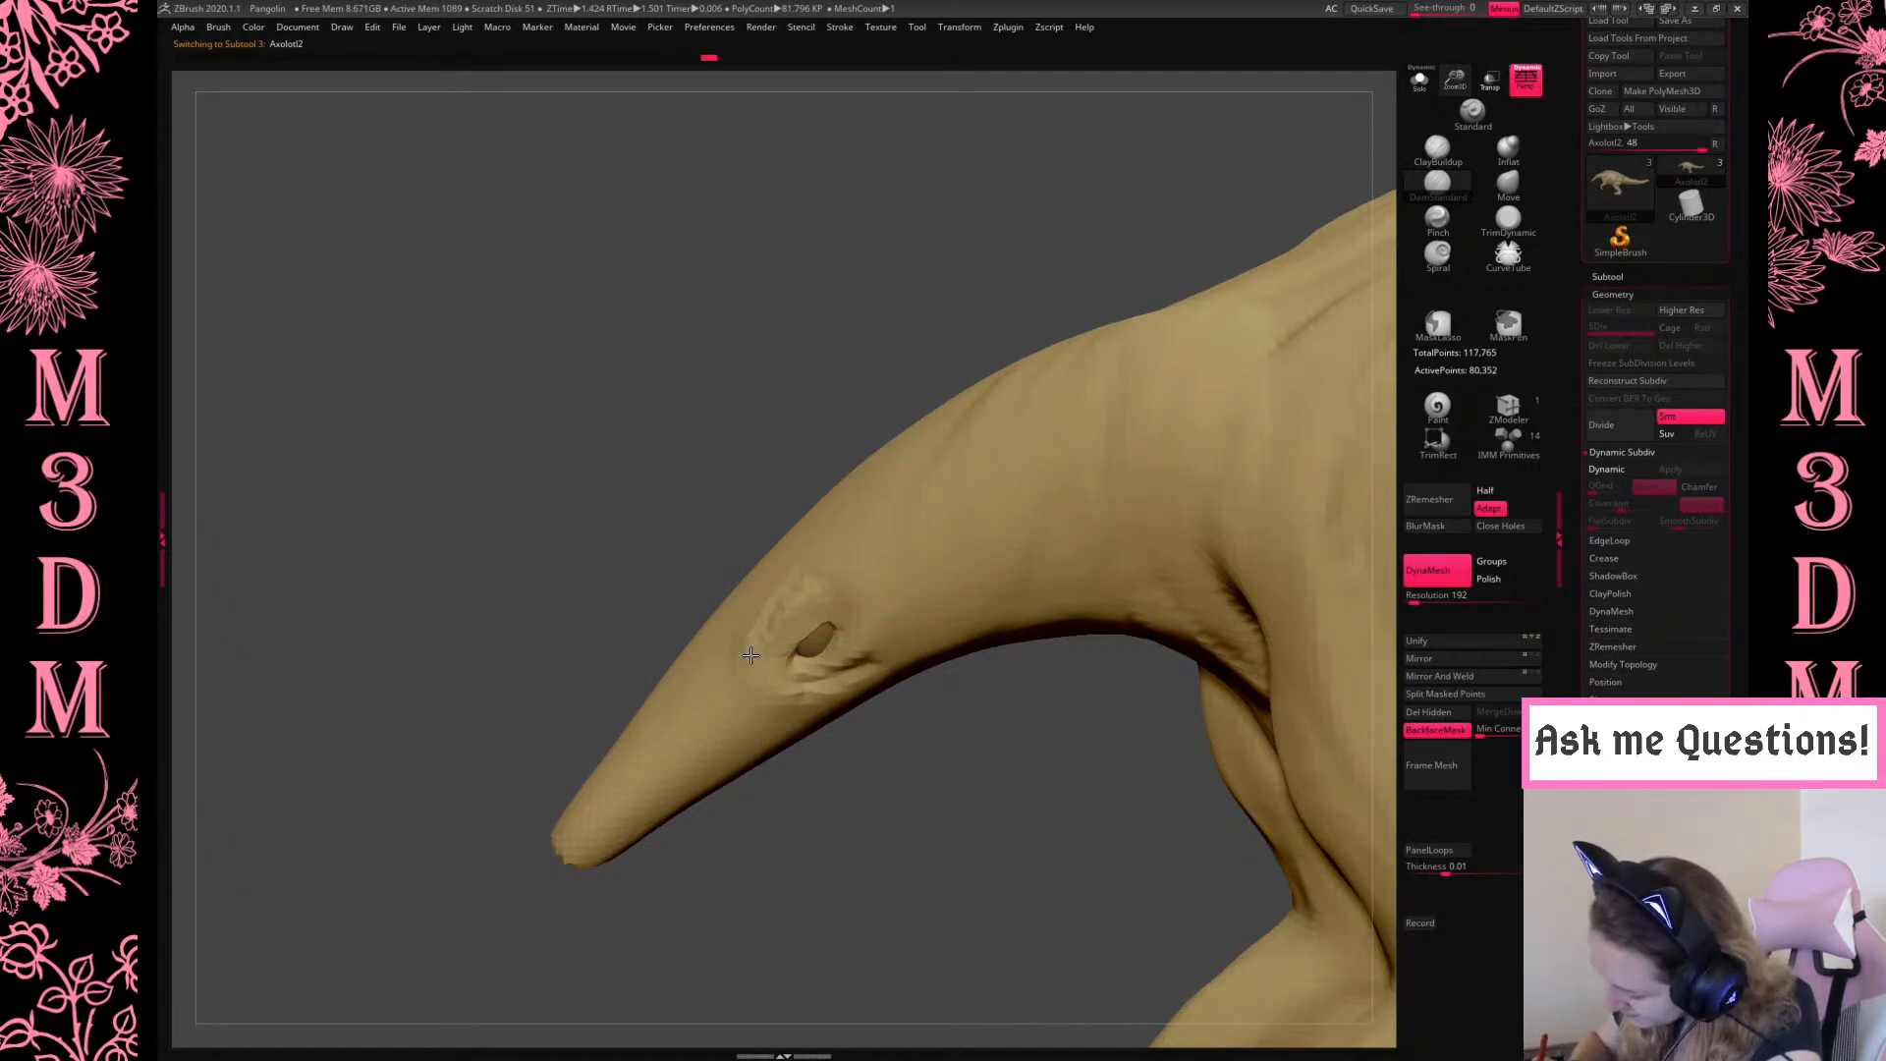
{"action": "left_click_drag", "start_coordinate": [787, 630], "coordinate": [833, 584], "text": "alt"}
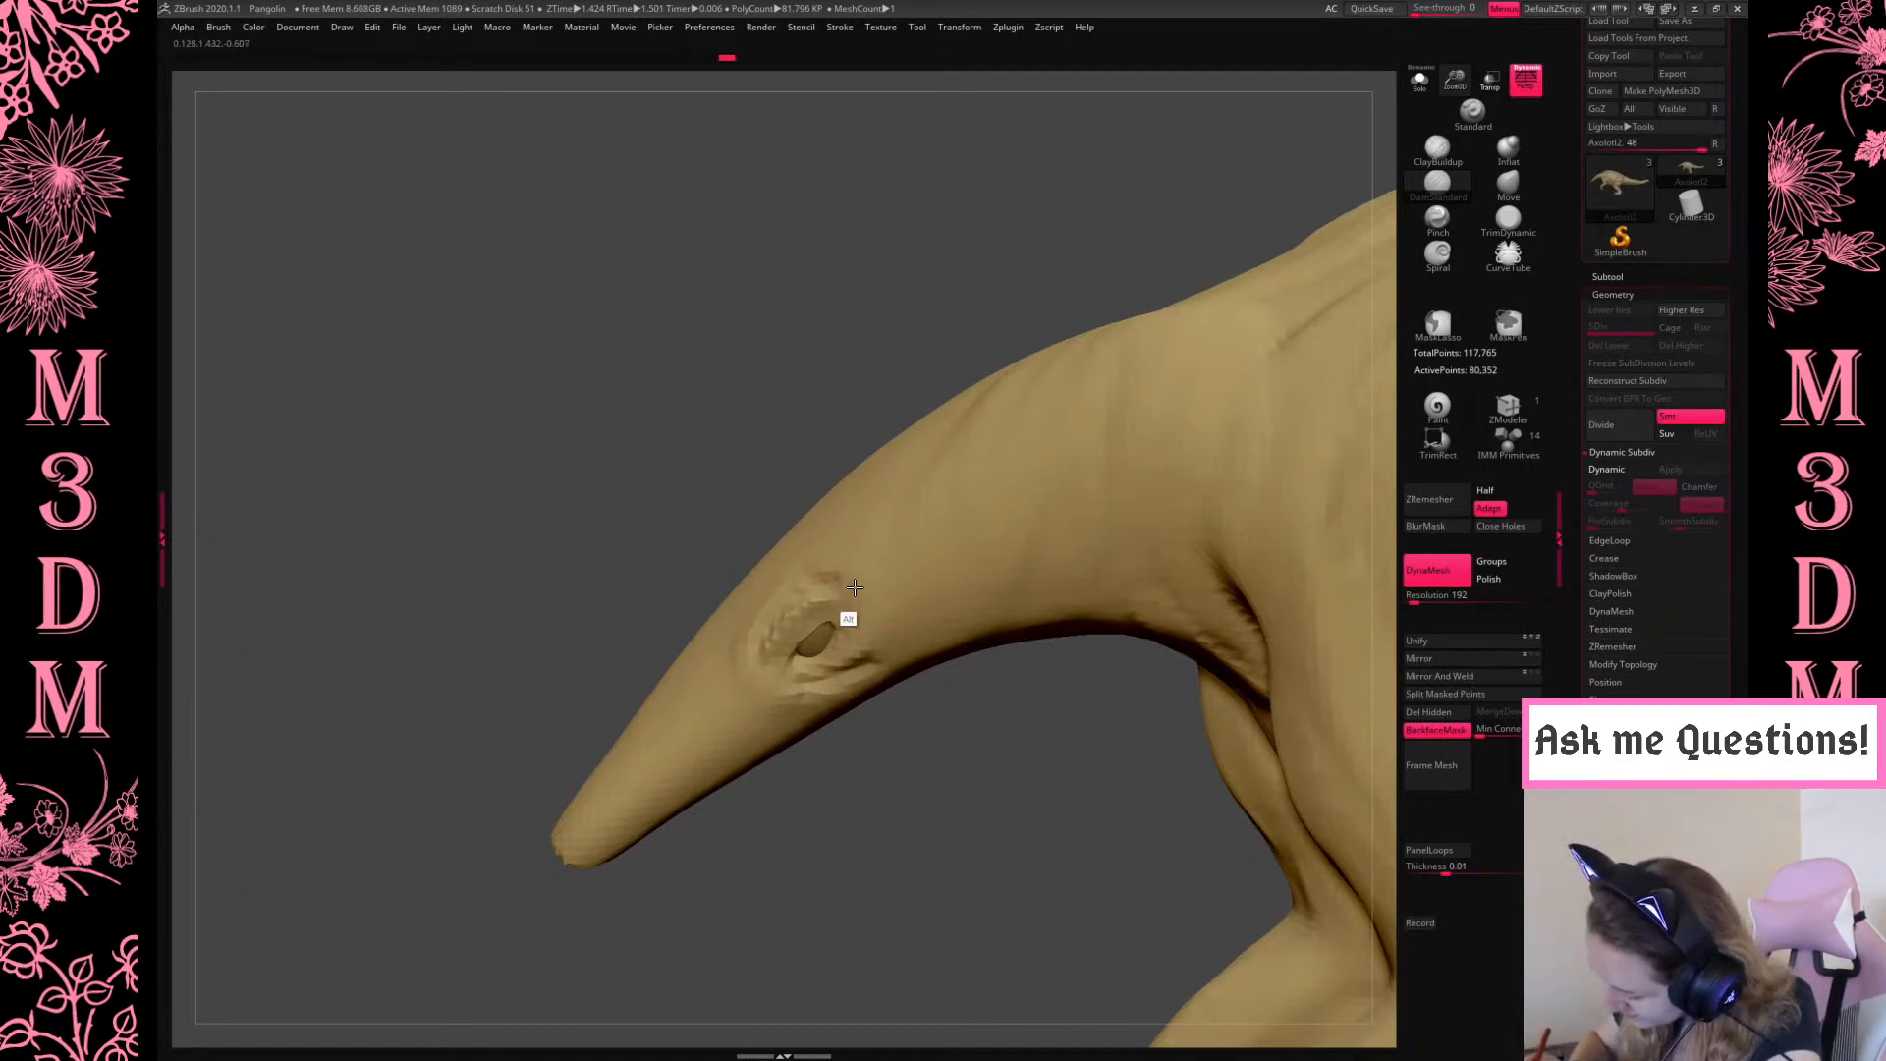
Try diagonal creases across the side of the neck from the opposite side and undo them
{"action": "mouse_move", "coordinate": [1009, 748]}
{"action": "left_mouse_down"}
{"action": "mouse_move", "coordinate": [1120, 752]}
{"action": "mouse_move", "coordinate": [929, 753]}
{"action": "mouse_move", "coordinate": [1006, 761]}
{"action": "mouse_move", "coordinate": [949, 674]}
{"action": "mouse_move", "coordinate": [911, 656]}
{"action": "mouse_move", "coordinate": [940, 794]}
{"action": "left_mouse_up"}
{"action": "left_click", "coordinate": [961, 717], "text": "shift"}
{"action": "right_click", "coordinate": [1015, 759]}
{"action": "left_click_drag", "start_coordinate": [849, 675], "coordinate": [964, 860], "text": "shift"}
{"action": "left_click_drag", "start_coordinate": [1120, 580], "coordinate": [1175, 546], "text": "alt"}
{"action": "left_click_drag", "start_coordinate": [554, 518], "coordinate": [709, 596]}
{"action": "key", "text": "ctrl+z"}
{"action": "left_click_drag", "start_coordinate": [546, 517], "coordinate": [664, 588]}
{"action": "key", "text": "ctrl+z"}
Carve a vertical crease at the base of the neck with the DamStandard brush and smooth it
{"action": "mouse_move", "coordinate": [453, 332]}
{"action": "left_mouse_down"}
{"action": "mouse_move", "coordinate": [458, 433]}
{"action": "mouse_move", "coordinate": [422, 575]}
{"action": "mouse_move", "coordinate": [439, 611]}
{"action": "left_mouse_up"}
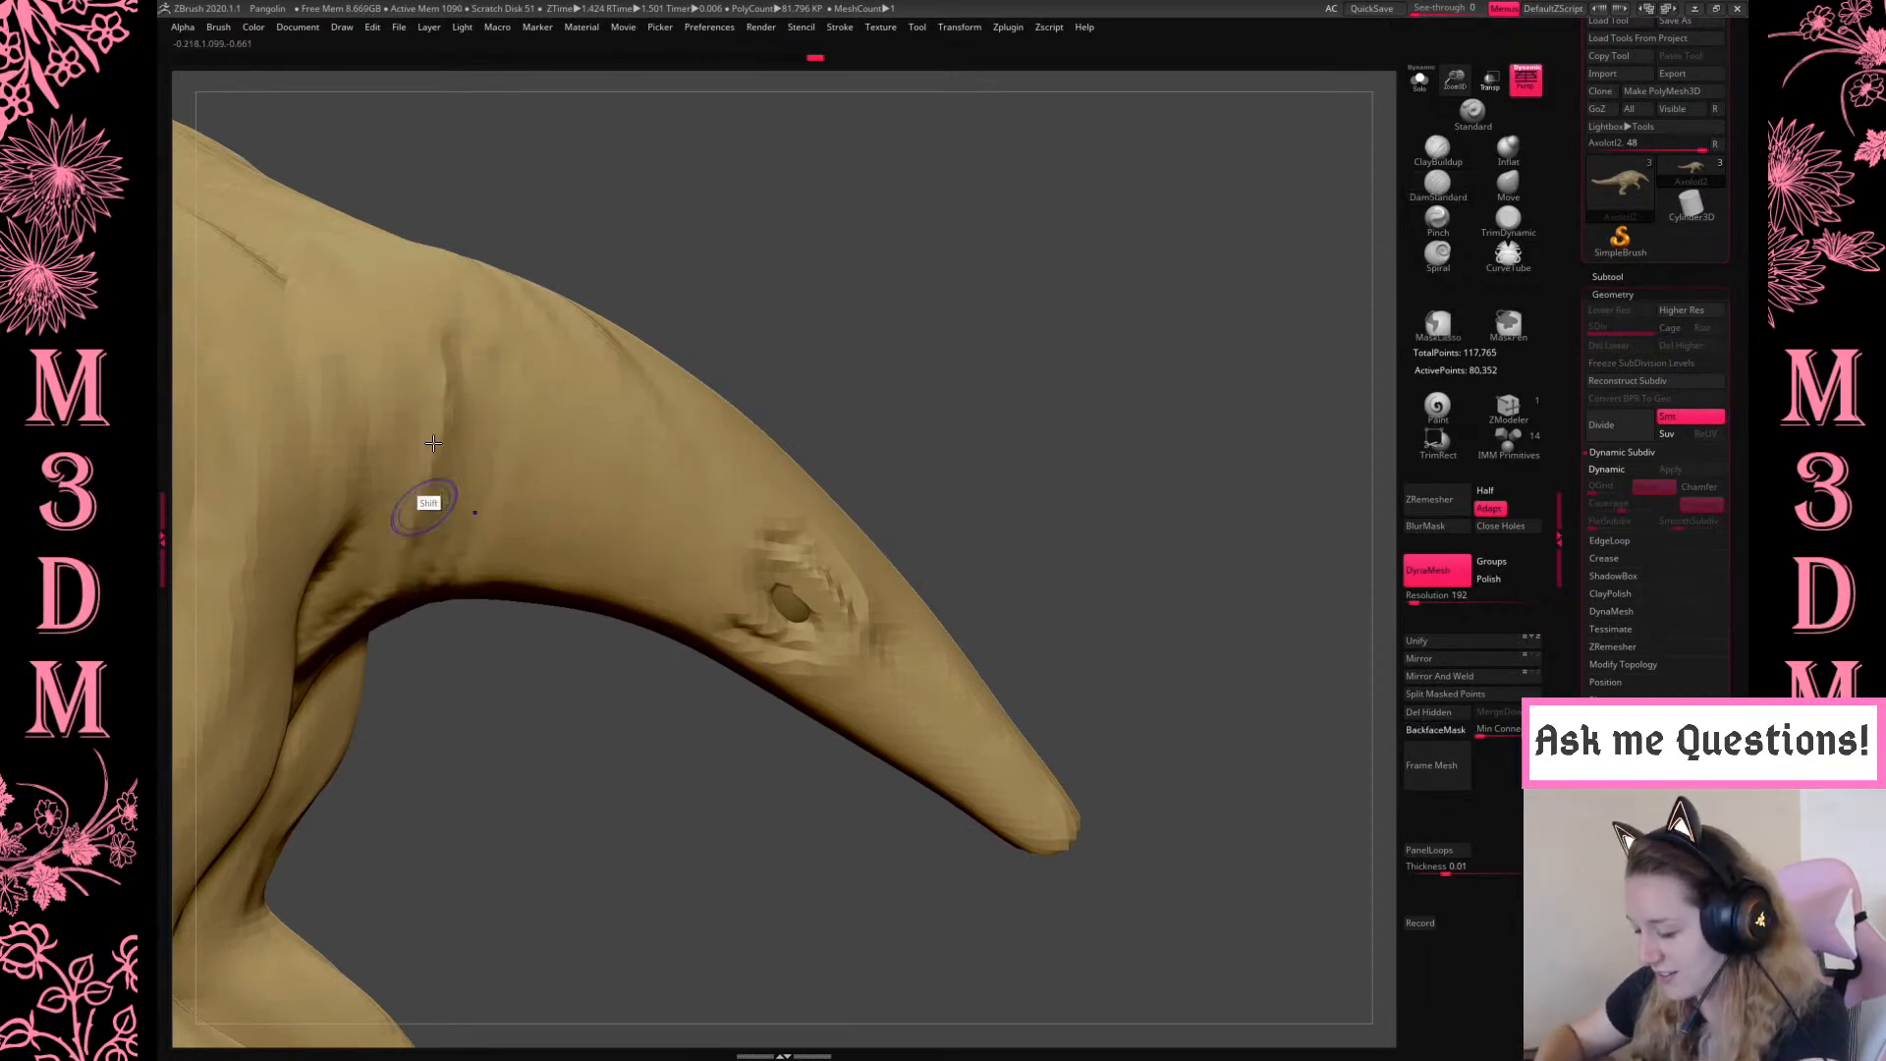
{"action": "left_click_drag", "start_coordinate": [1149, 366], "coordinate": [950, 542]}
{"action": "key", "text": "f"}
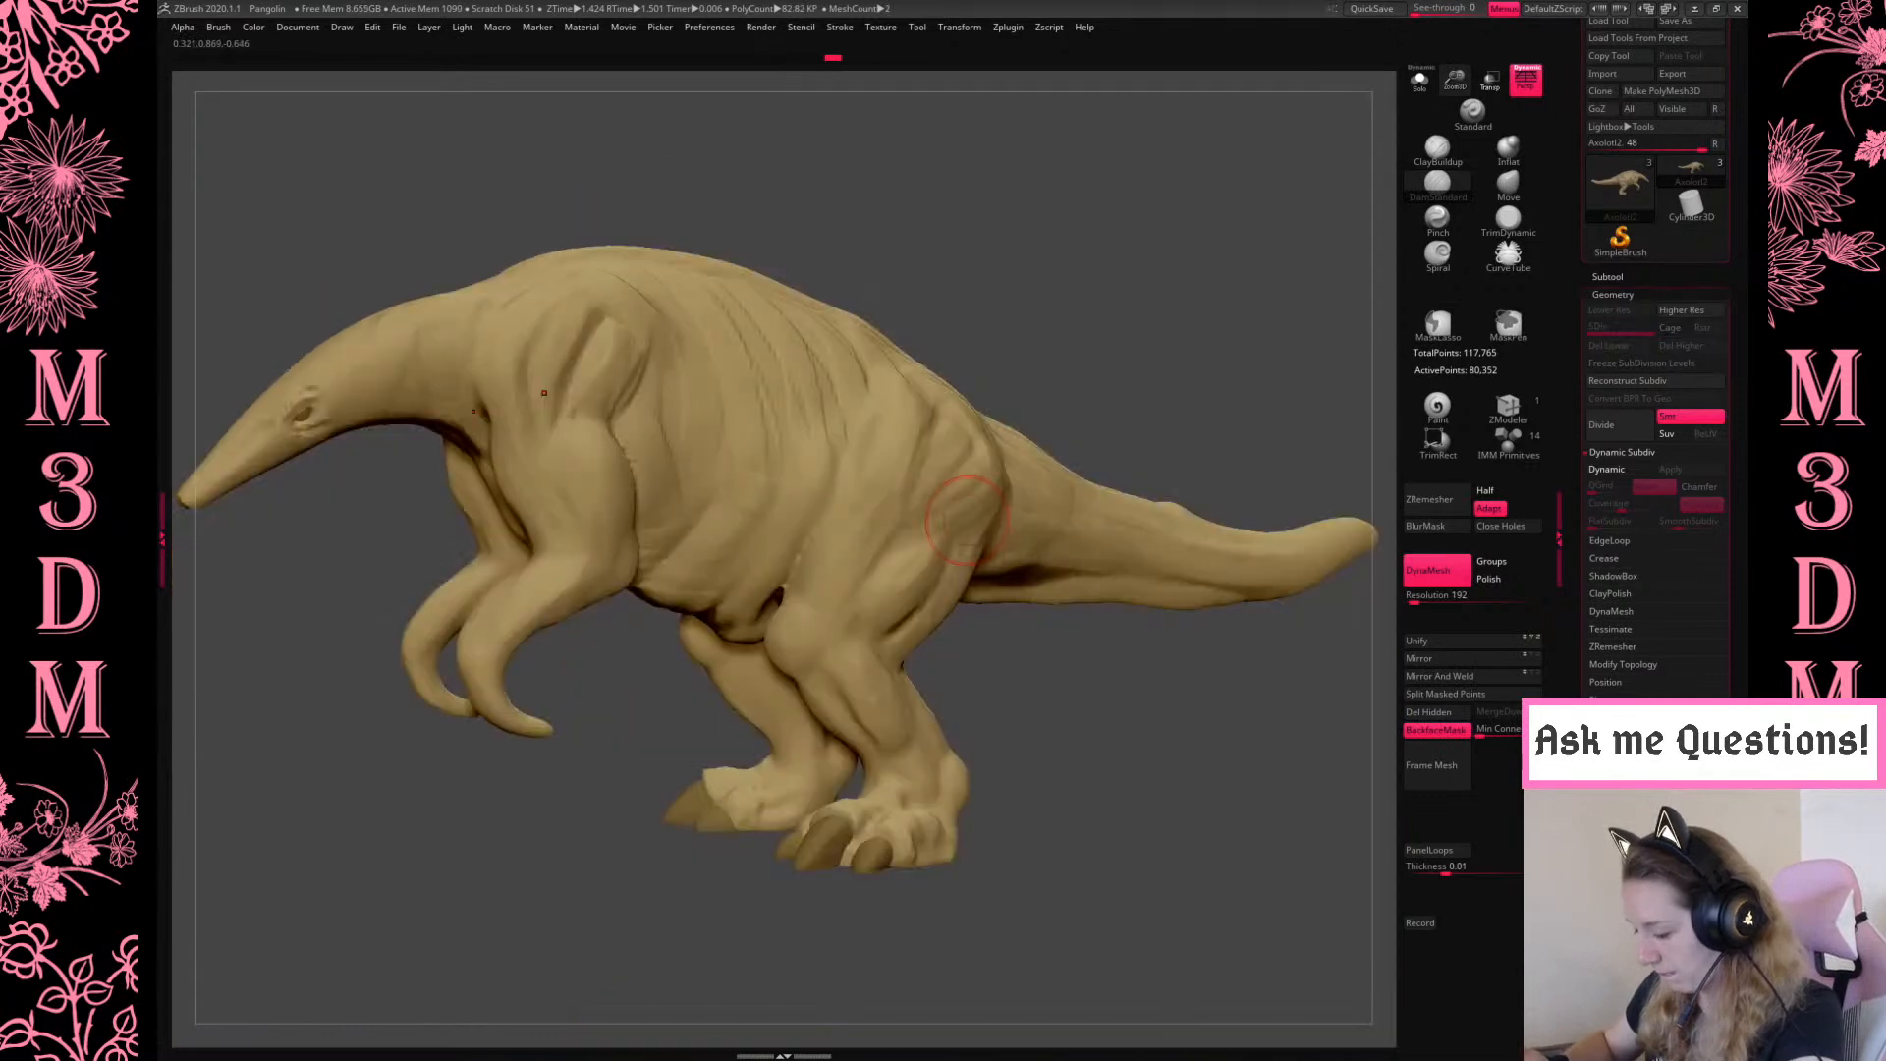
{"action": "left_click_drag", "start_coordinate": [1225, 315], "coordinate": [1226, 314], "text": "shift"}
{"action": "left_click_drag", "start_coordinate": [1088, 727], "coordinate": [1208, 779], "text": "alt"}
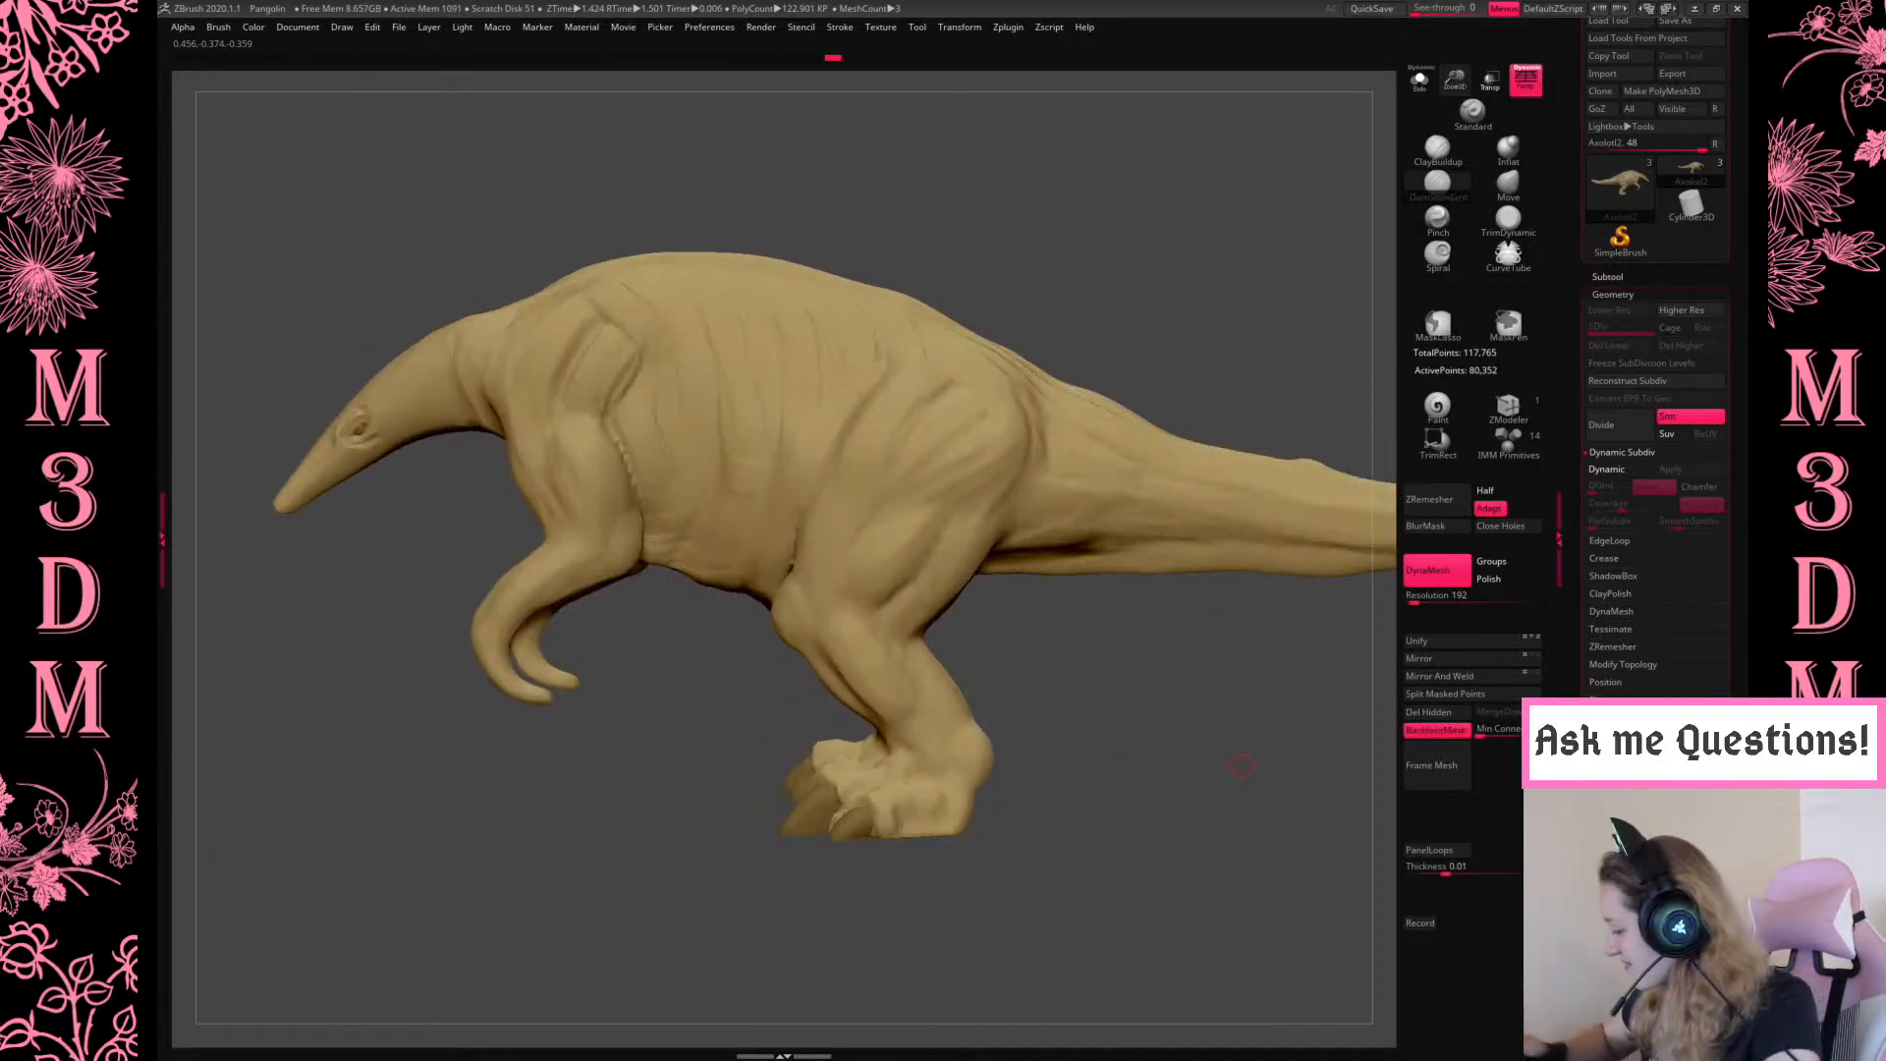
{"action": "left_click_drag", "start_coordinate": [1332, 567], "coordinate": [1303, 567], "text": "alt"}
{"action": "left_click_drag", "start_coordinate": [1242, 752], "coordinate": [1242, 678], "text": "alt"}
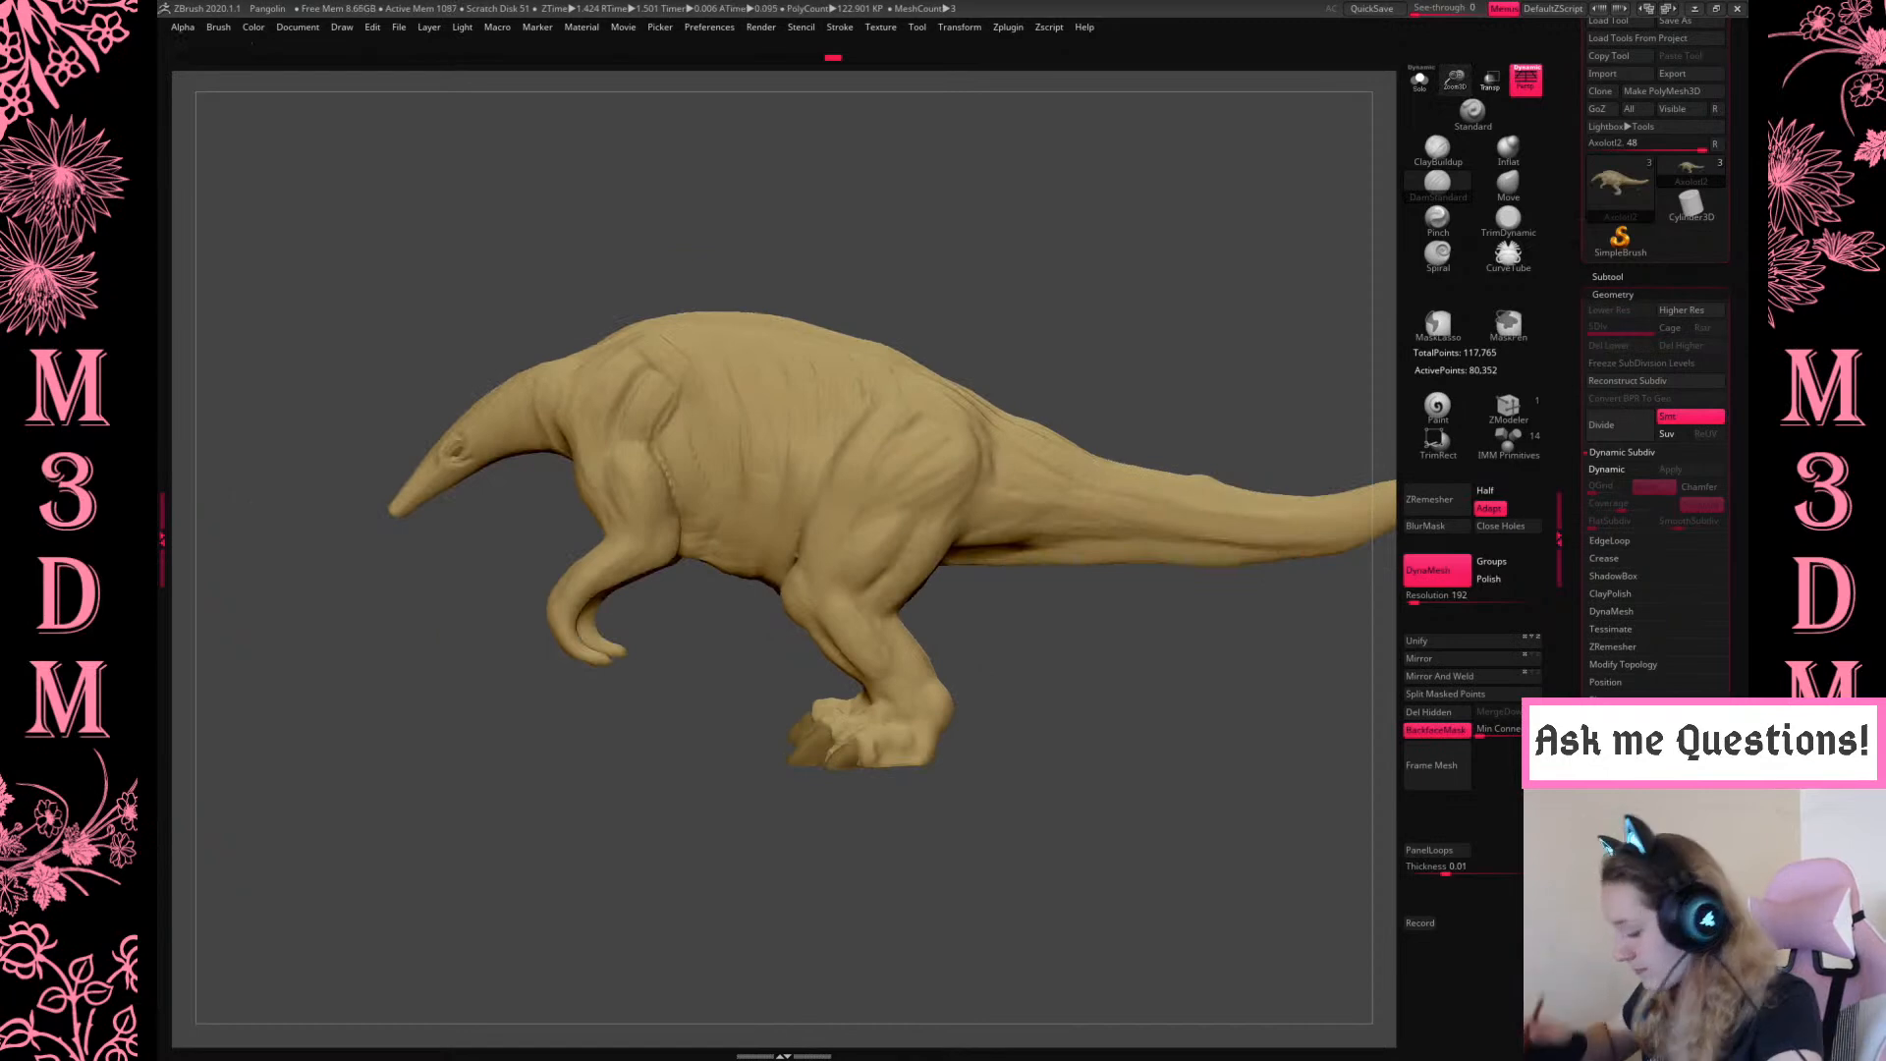
{"action": "left_click_drag", "start_coordinate": [1152, 743], "coordinate": [1188, 763], "text": "alt"}
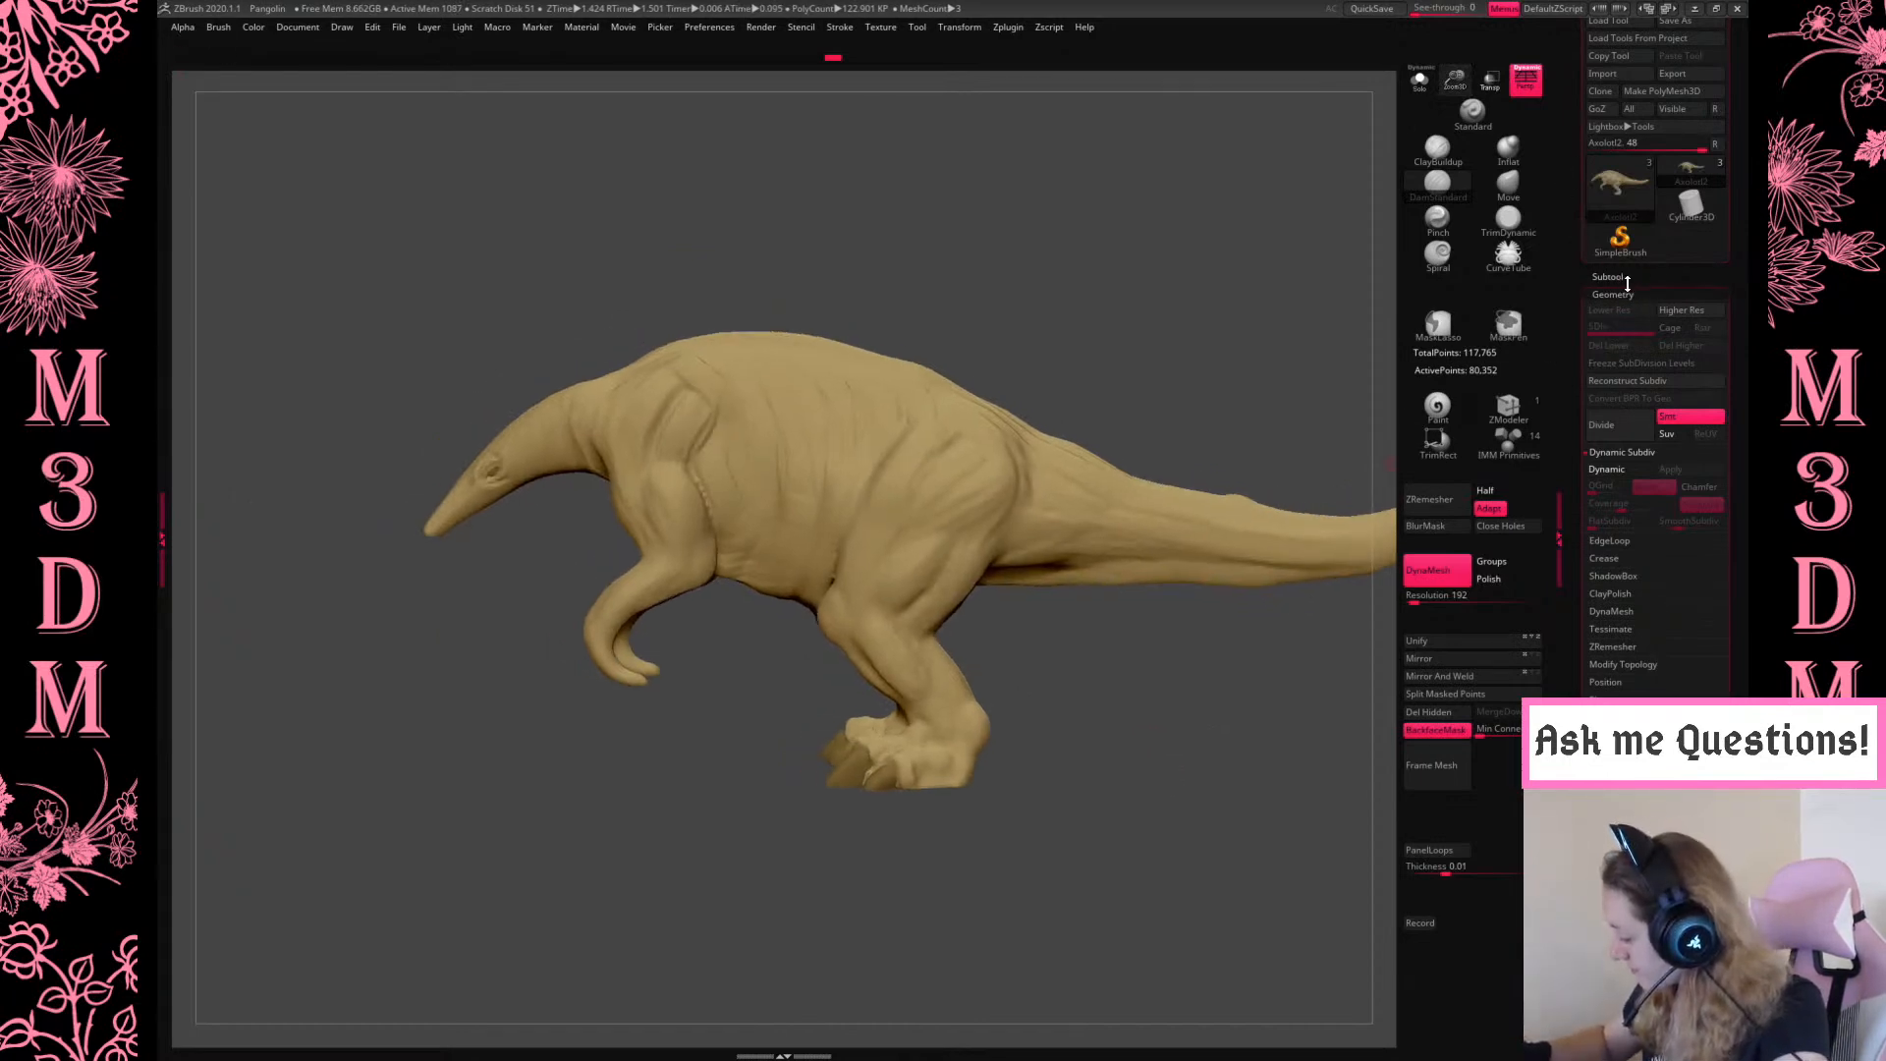
{"action": "left_click_drag", "start_coordinate": [1461, 84], "coordinate": [1500, 278]}
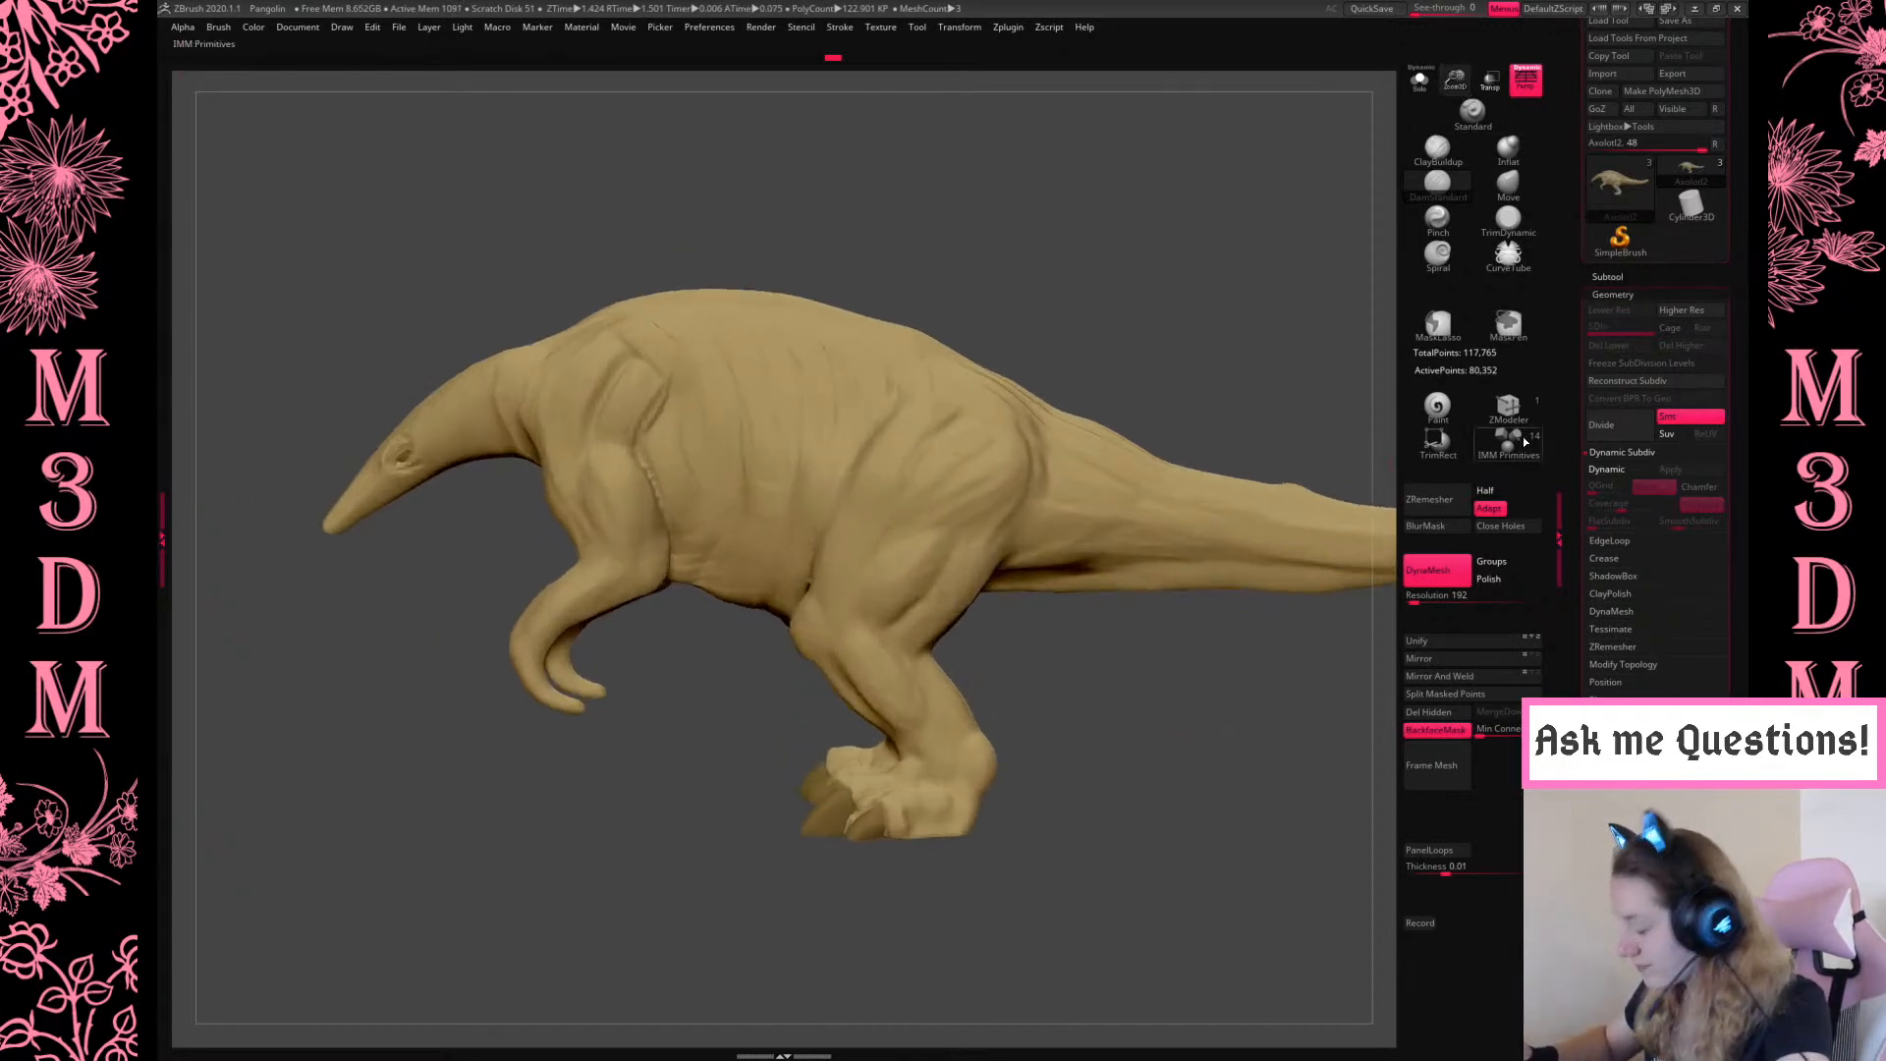
Insert a Capsule at the tip of the foreleg with the IMM Primitives brush
{"action": "left_click", "coordinate": [1523, 441]}
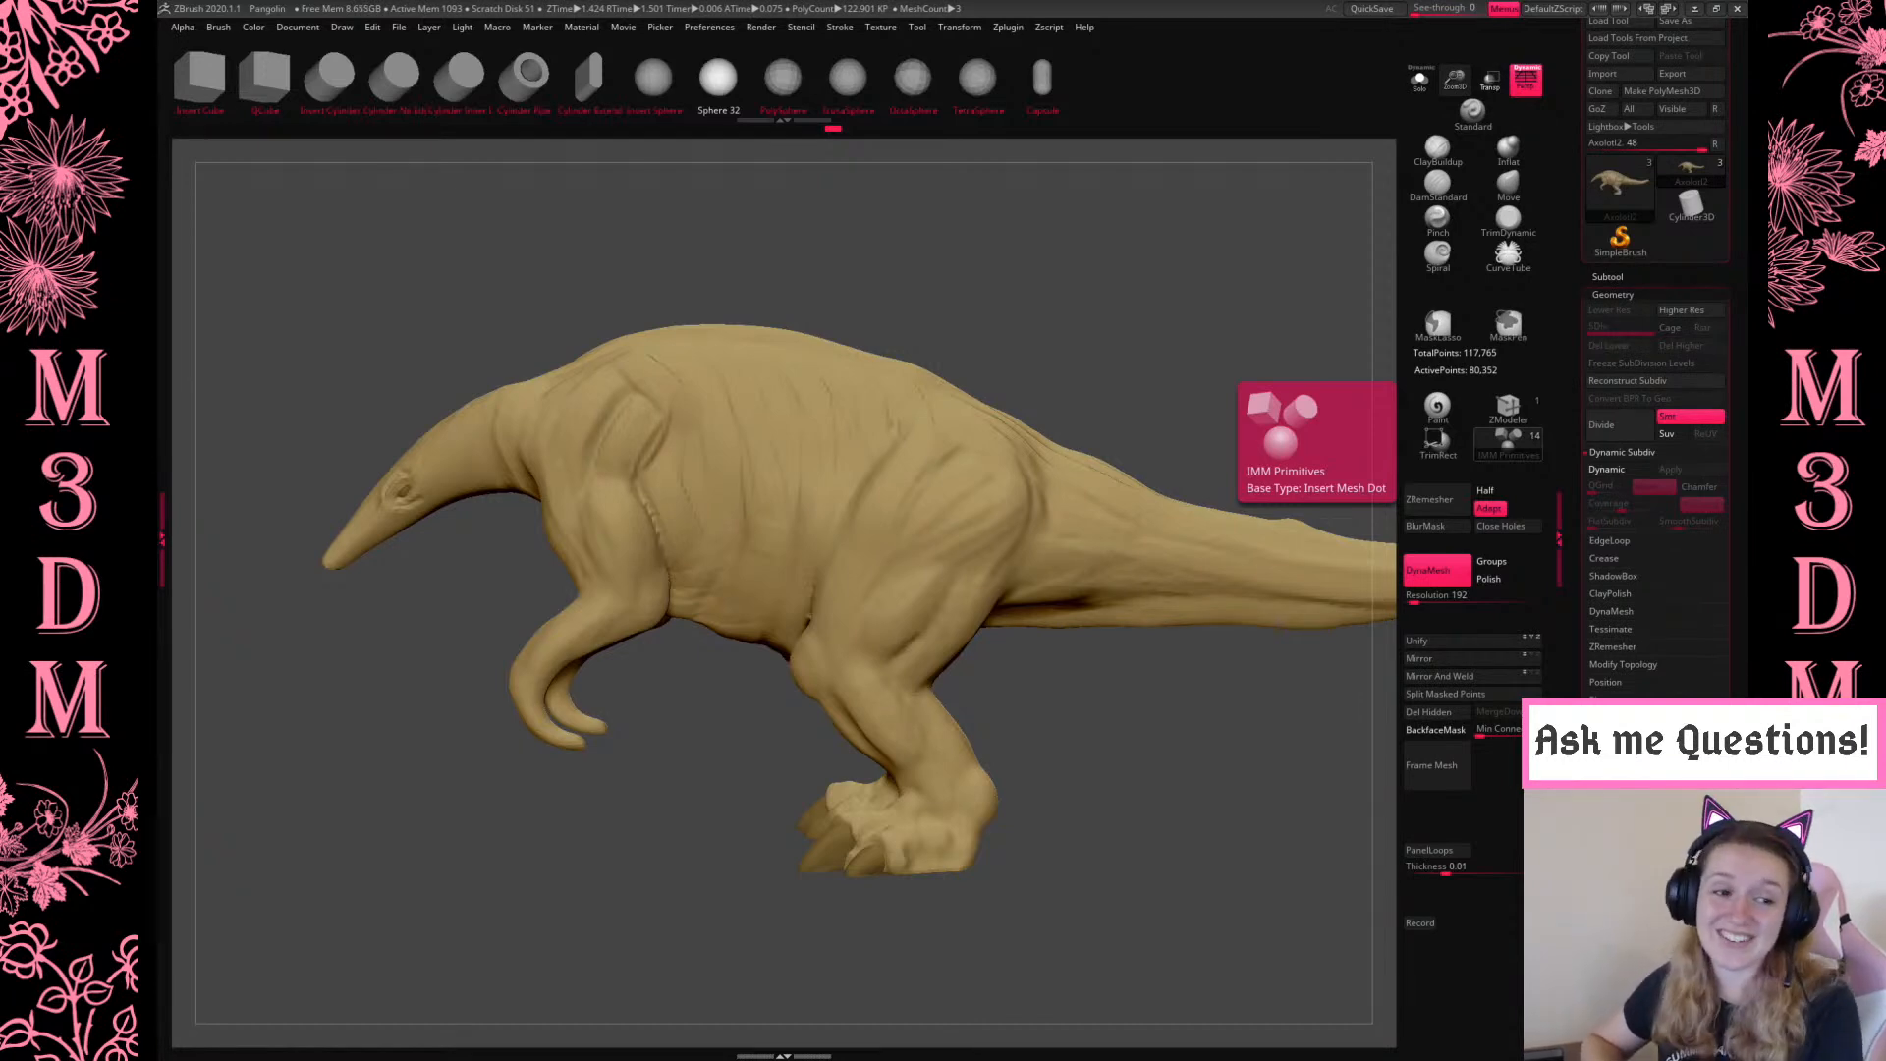
{"action": "left_click_drag", "start_coordinate": [1090, 332], "coordinate": [1129, 366]}
{"action": "left_click_drag", "start_coordinate": [1415, 137], "coordinate": [1400, 167]}
{"action": "right_click", "coordinate": [1036, 432]}
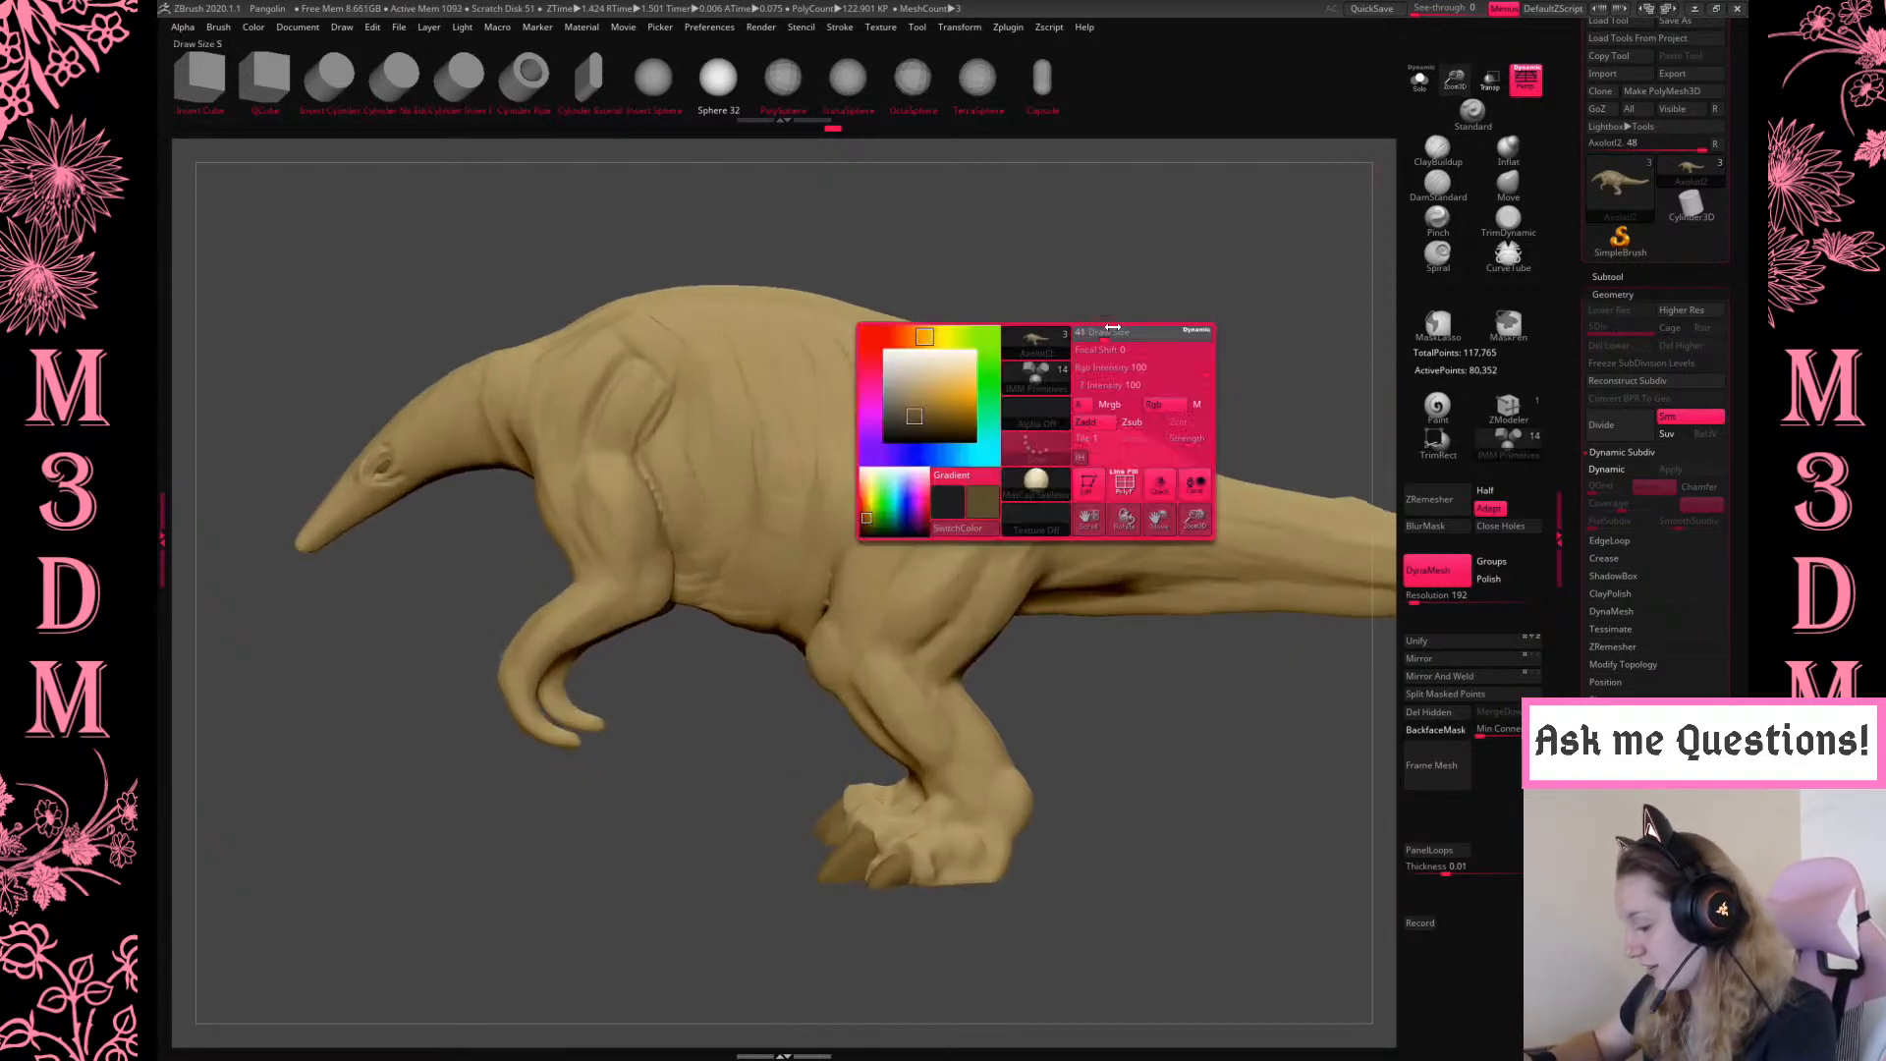
{"action": "left_click_drag", "start_coordinate": [1174, 321], "coordinate": [1302, 386], "text": "alt"}
{"action": "left_click", "coordinate": [1042, 82]}
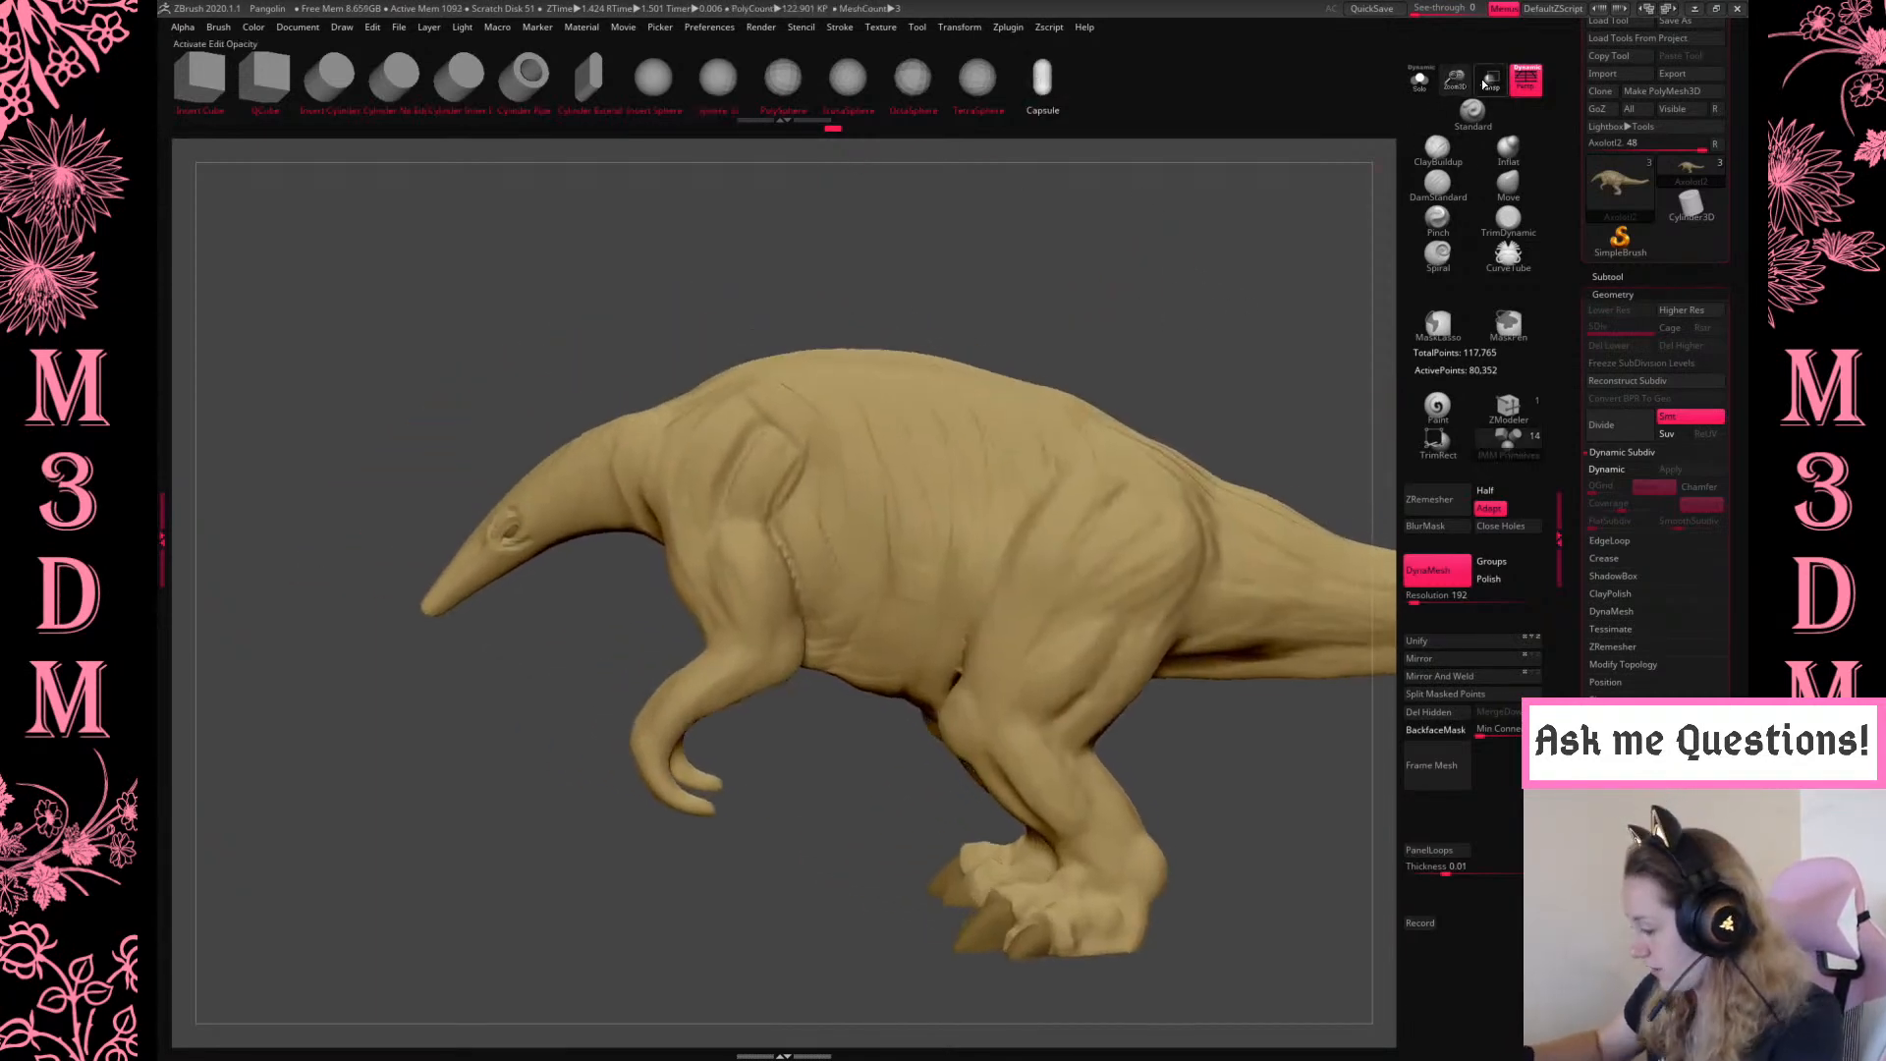
{"action": "left_click_drag", "start_coordinate": [1266, 281], "coordinate": [1261, 350], "text": "alt"}
{"action": "right_click", "coordinate": [829, 725]}
{"action": "left_click_drag", "start_coordinate": [619, 767], "coordinate": [656, 768]}
Position the inserted capsule as a finger at the end of the forearm with the Move gizmo
{"action": "key", "text": "w"}
{"action": "left_click_drag", "start_coordinate": [856, 804], "coordinate": [1183, 577]}
{"action": "left_click_drag", "start_coordinate": [723, 777], "coordinate": [688, 773]}
{"action": "key", "text": "q"}
{"action": "left_click_drag", "start_coordinate": [757, 674], "coordinate": [1416, 471]}
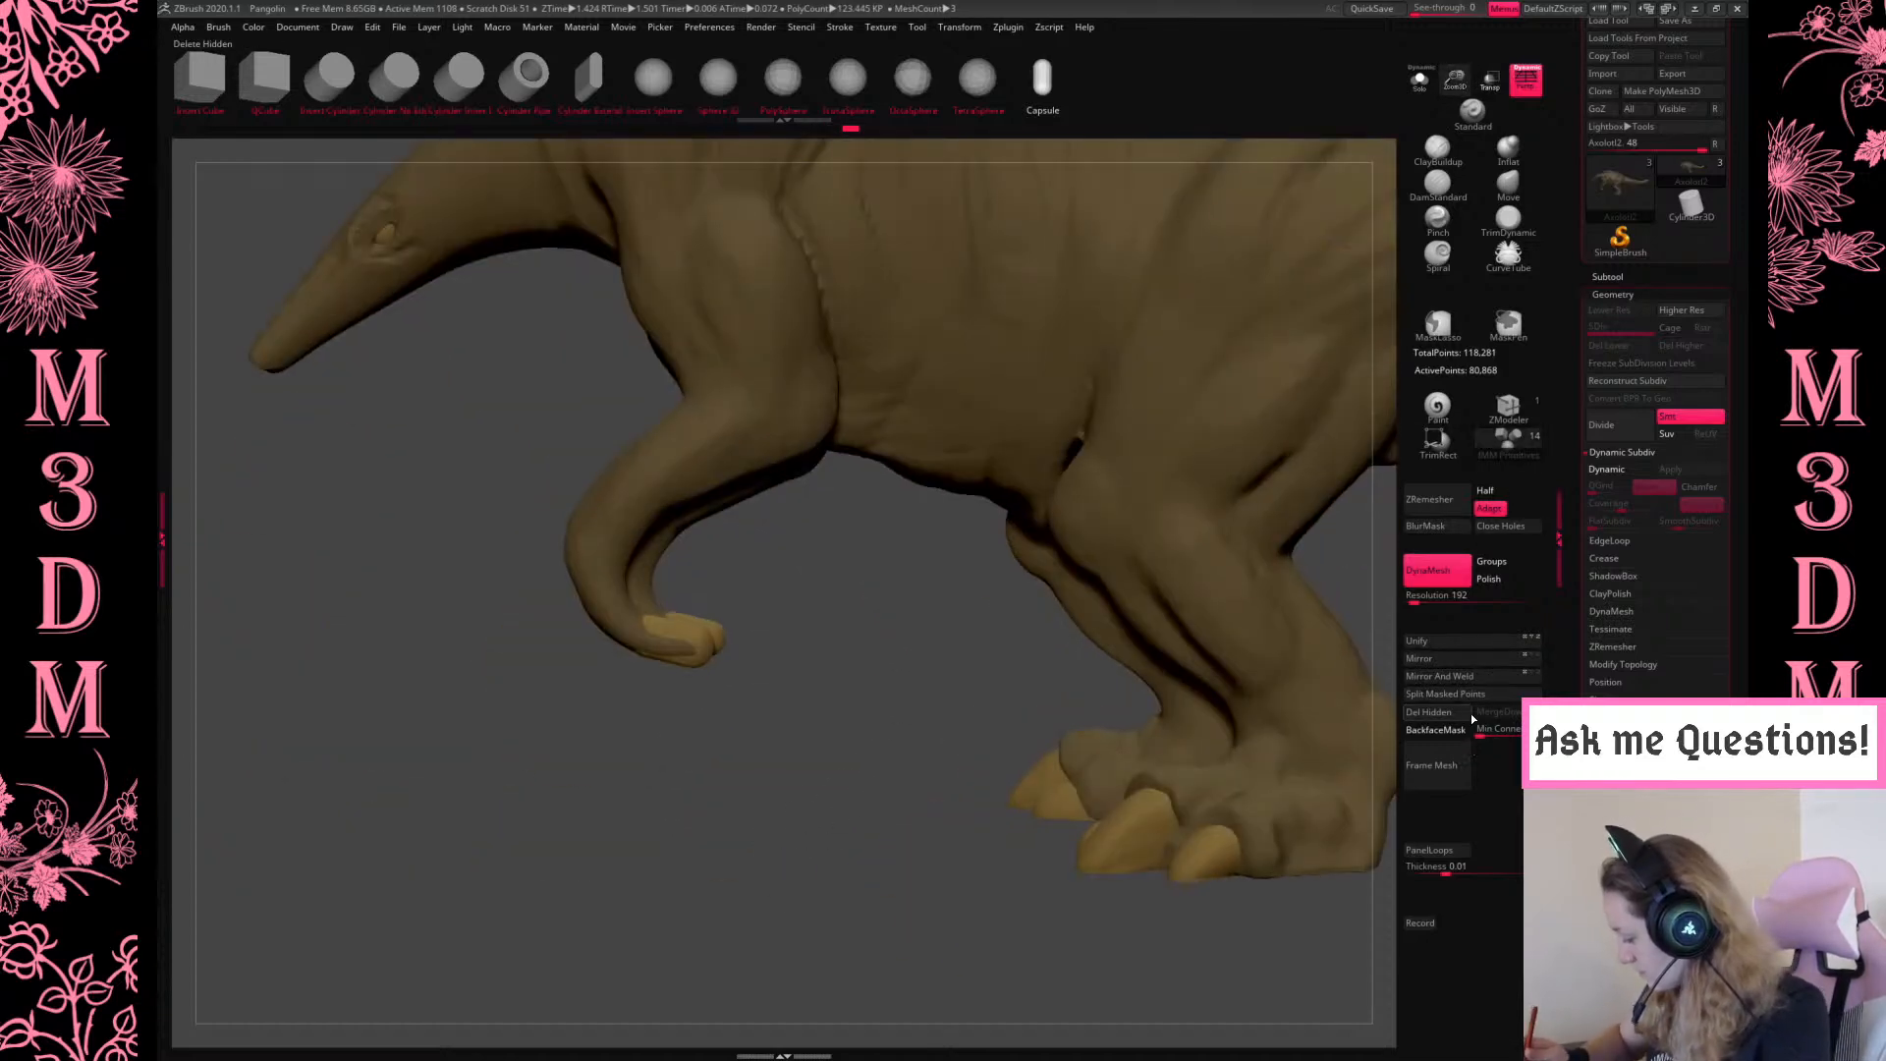
Select the capsule finger at the tip of the foreleg and inspect its polygon wireframe
{"action": "left_click", "coordinate": [684, 634], "text": "alt"}
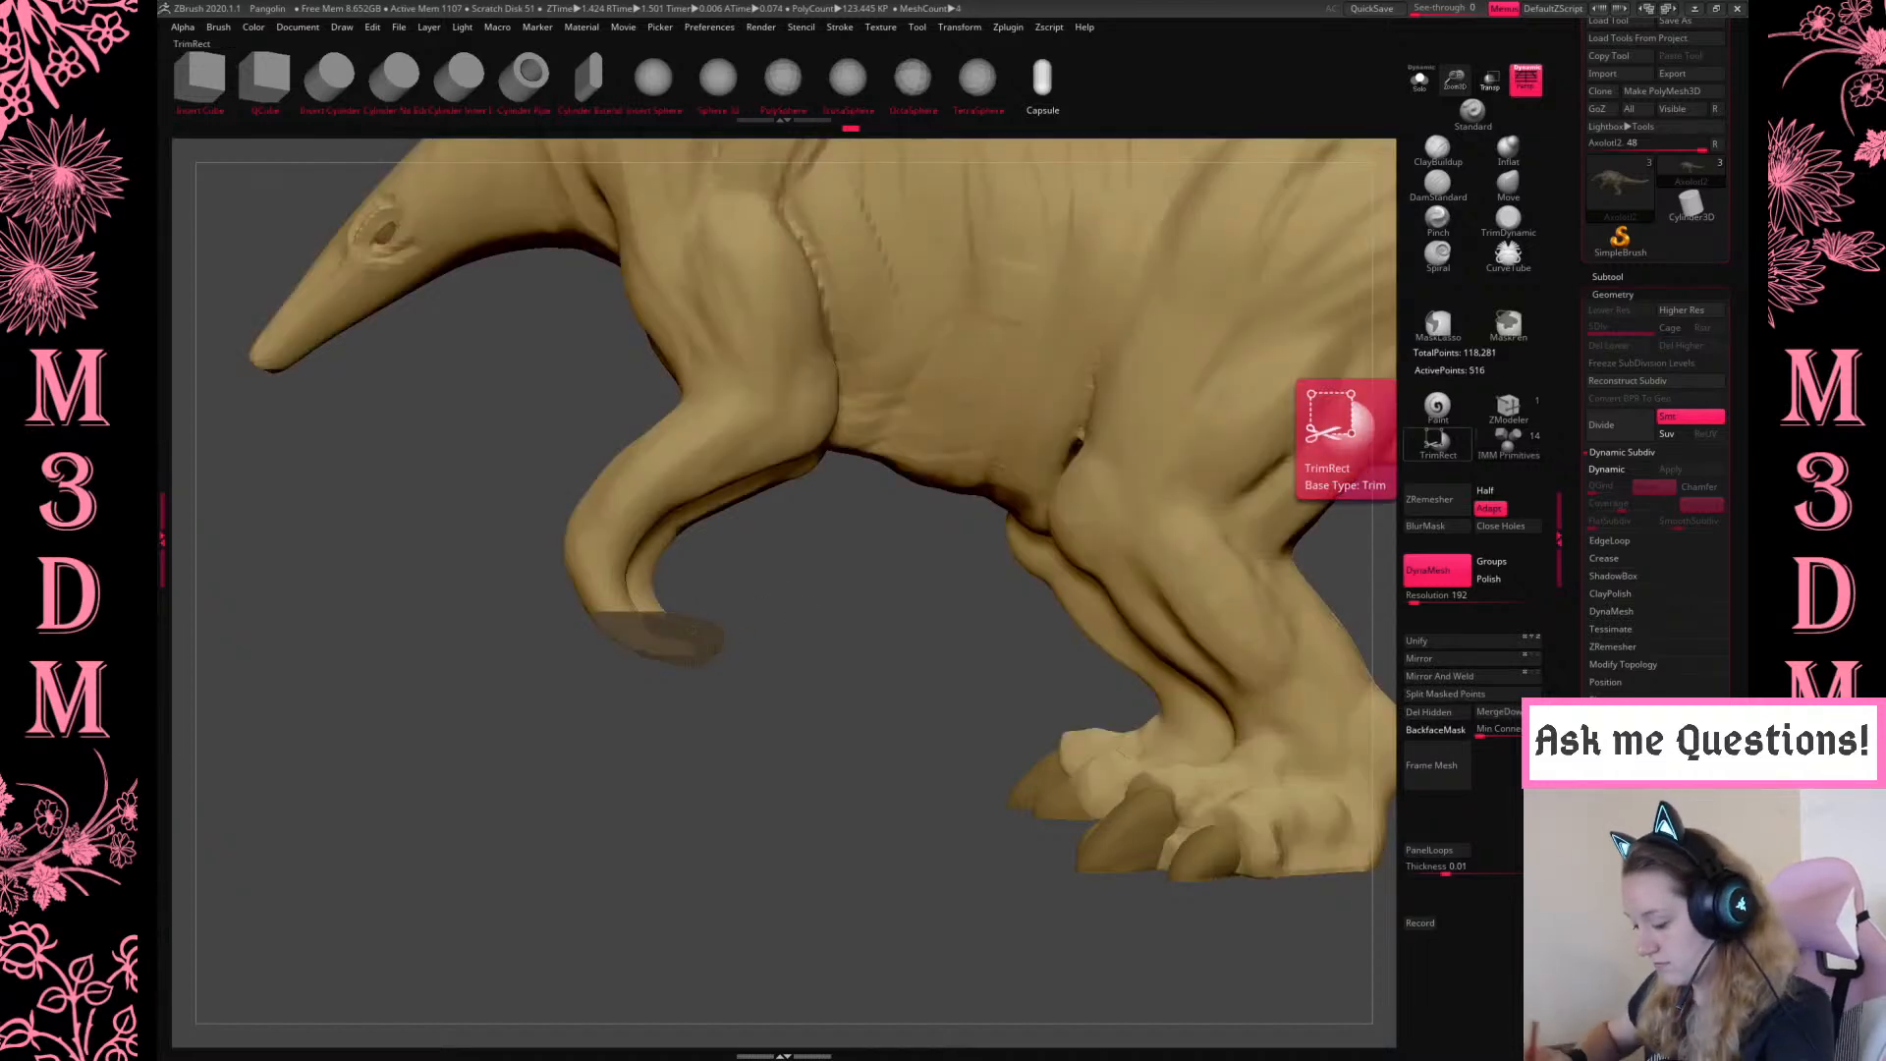
{"action": "key", "text": "shift+f"}
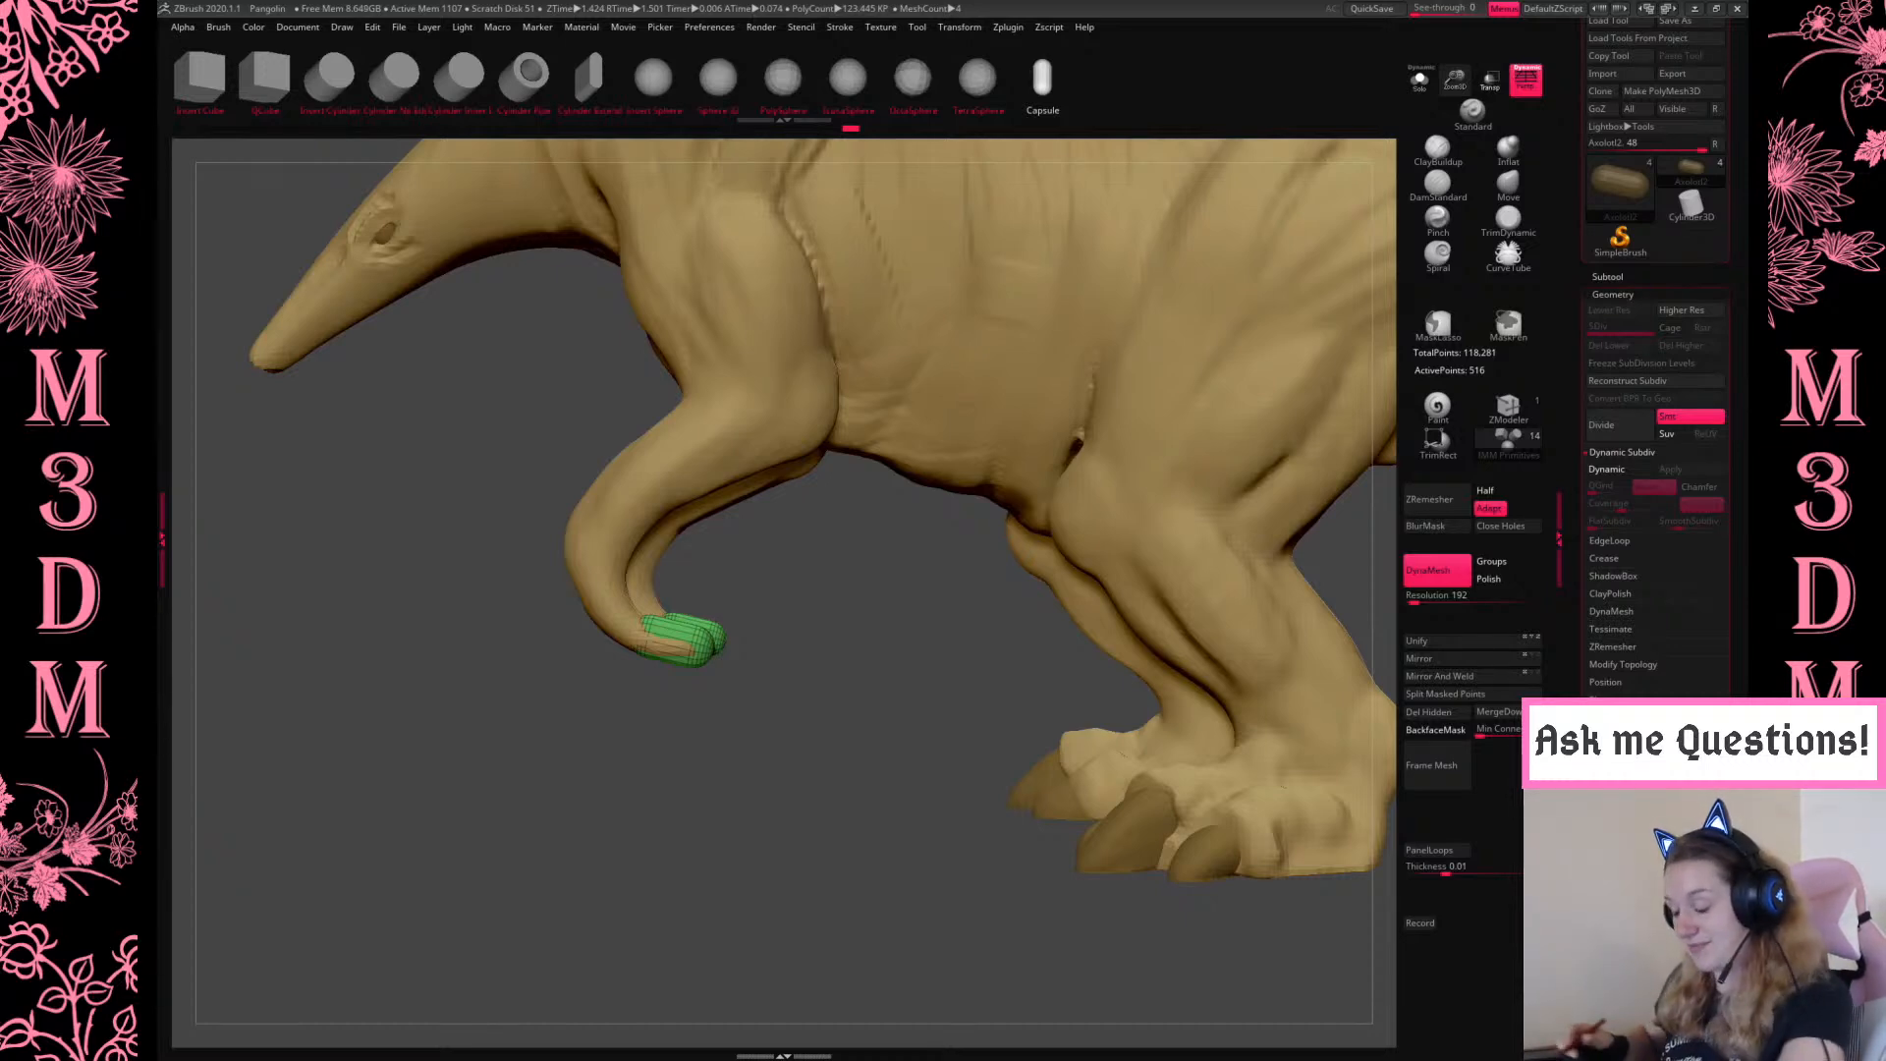
{"action": "left_click", "coordinate": [1619, 239]}
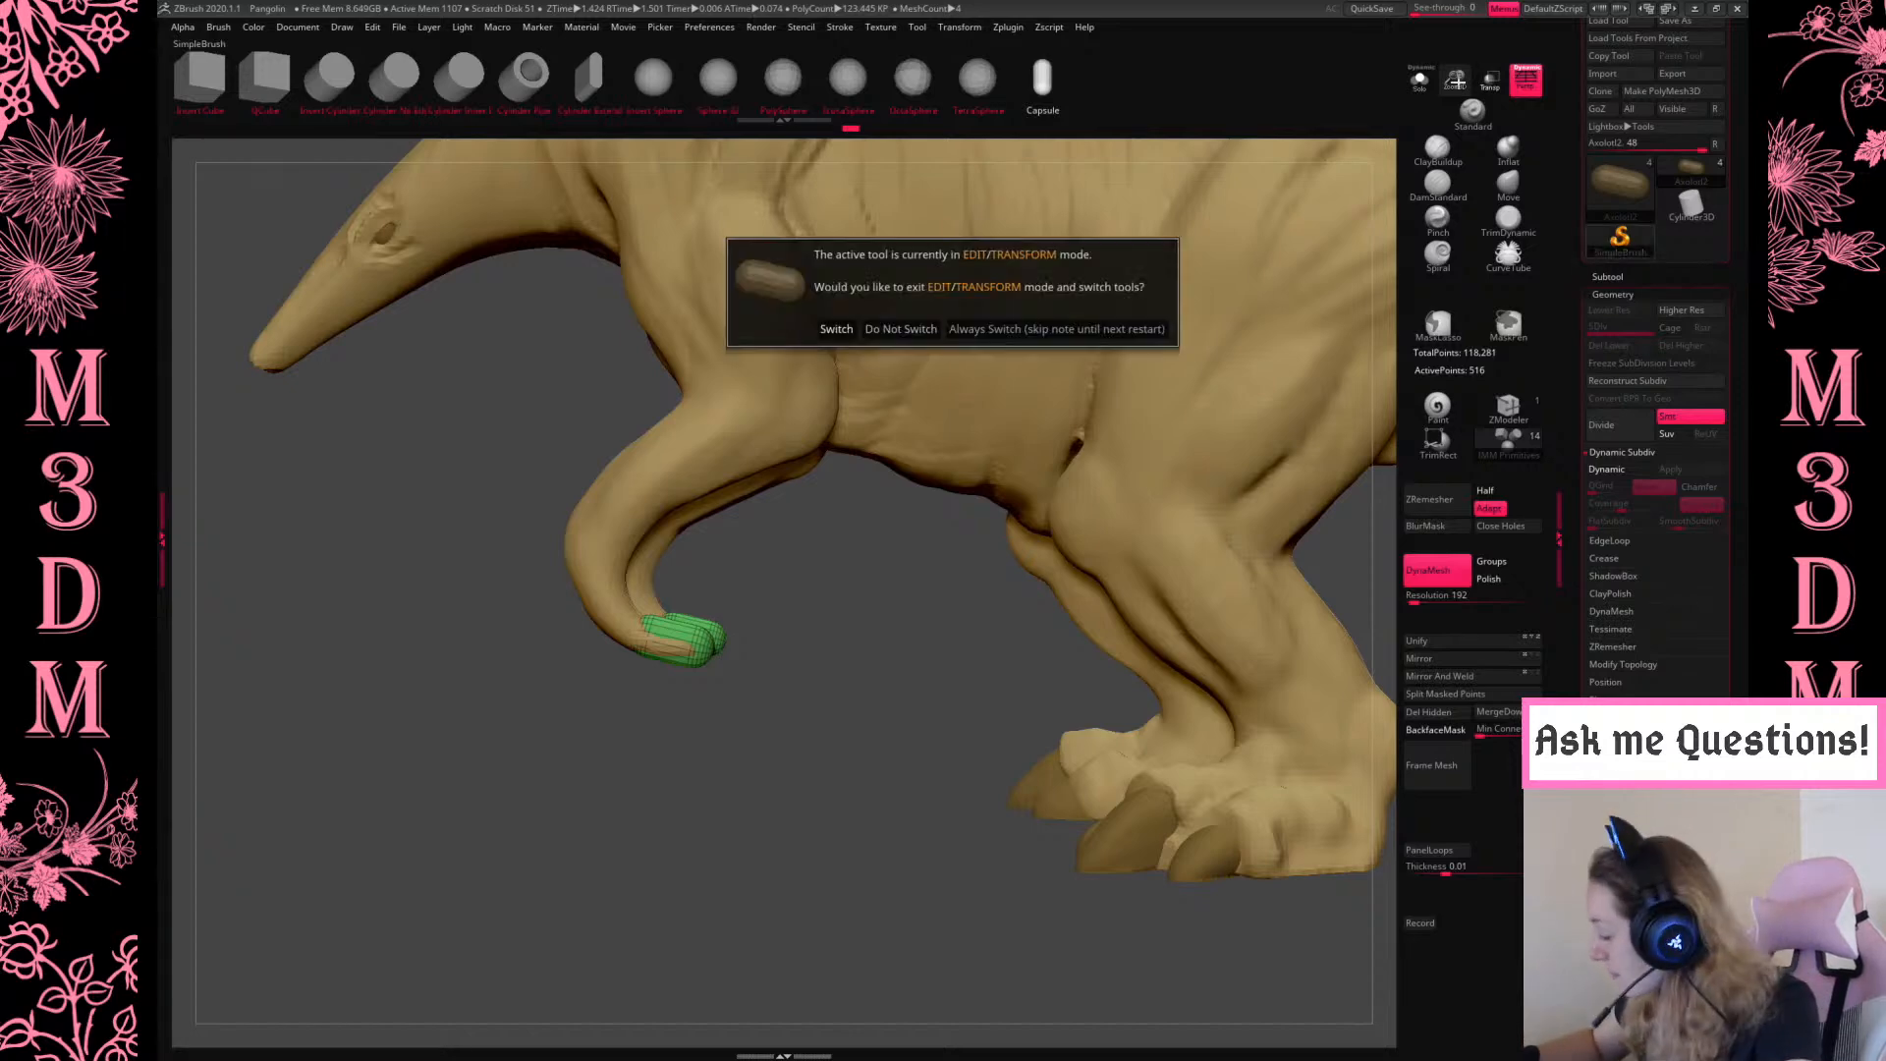
{"action": "left_click", "coordinate": [895, 329]}
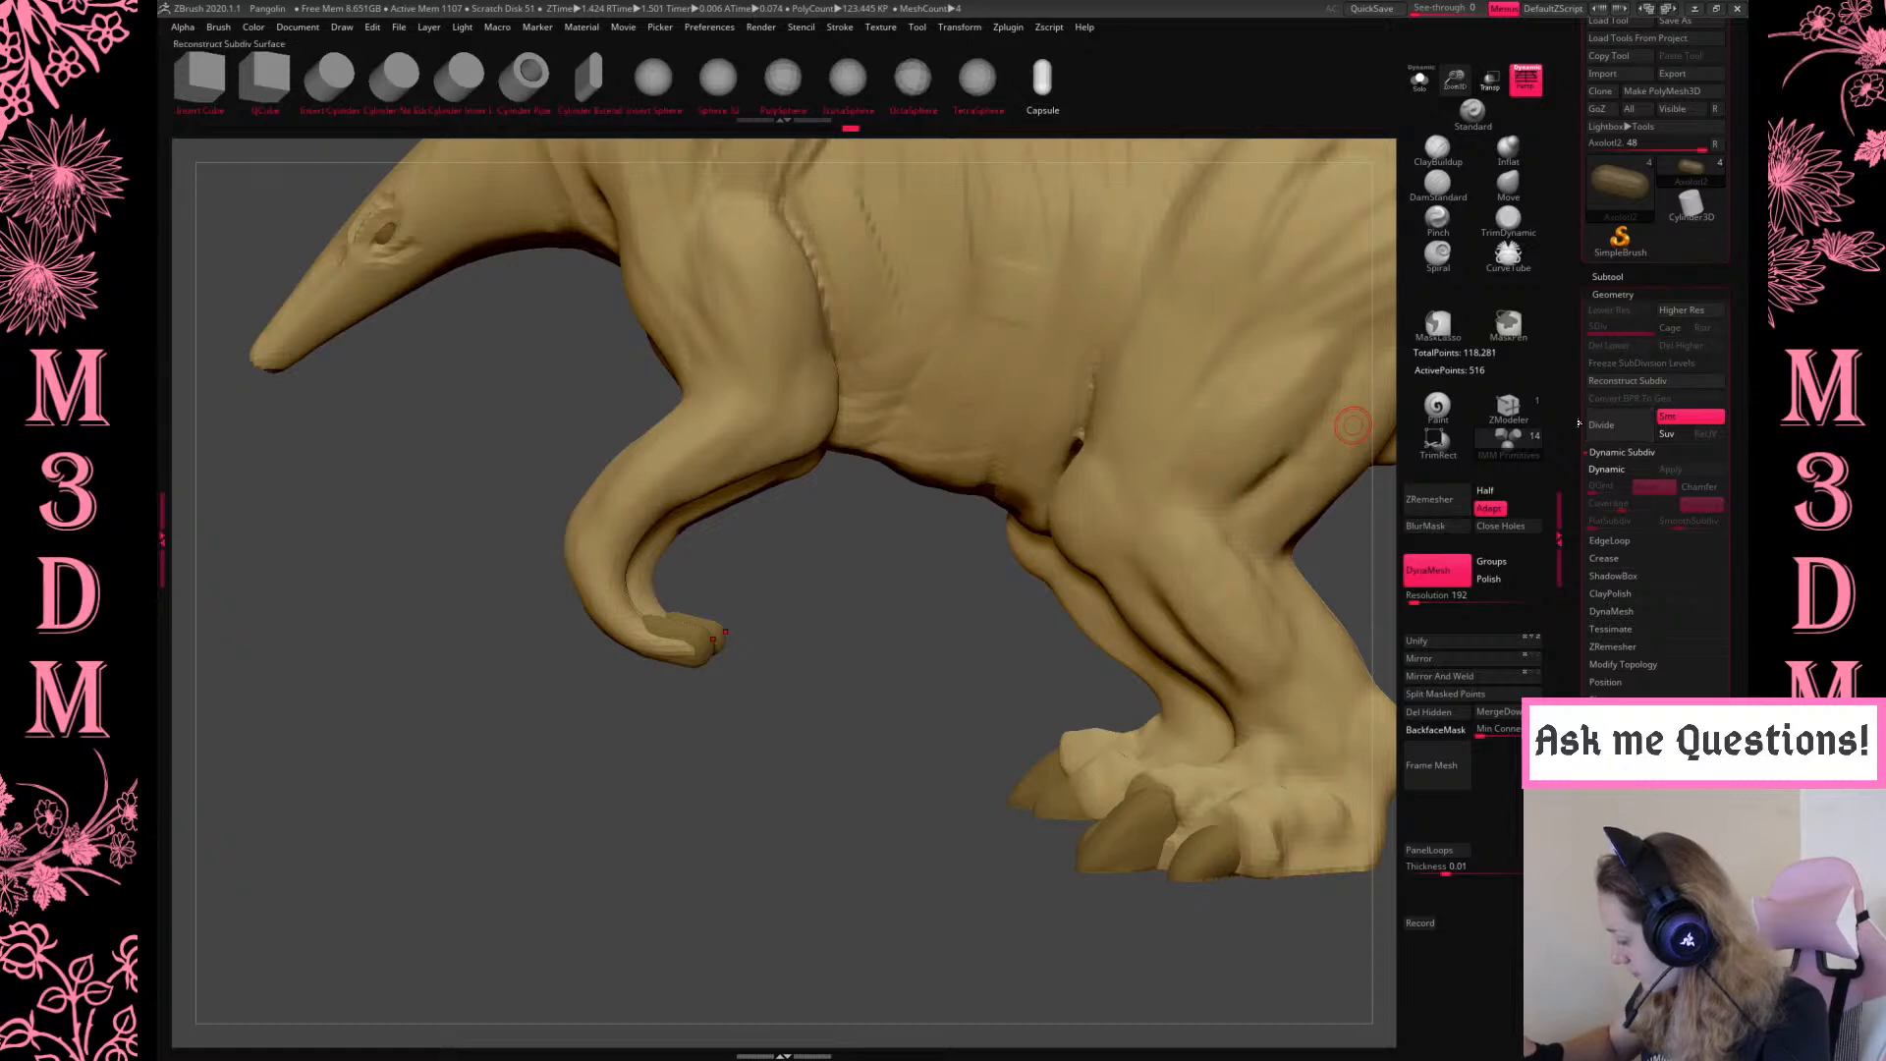
Lengthen the capsule finger and curve it forward from the forearm's tip with the Move brush
{"action": "key", "text": "space"}
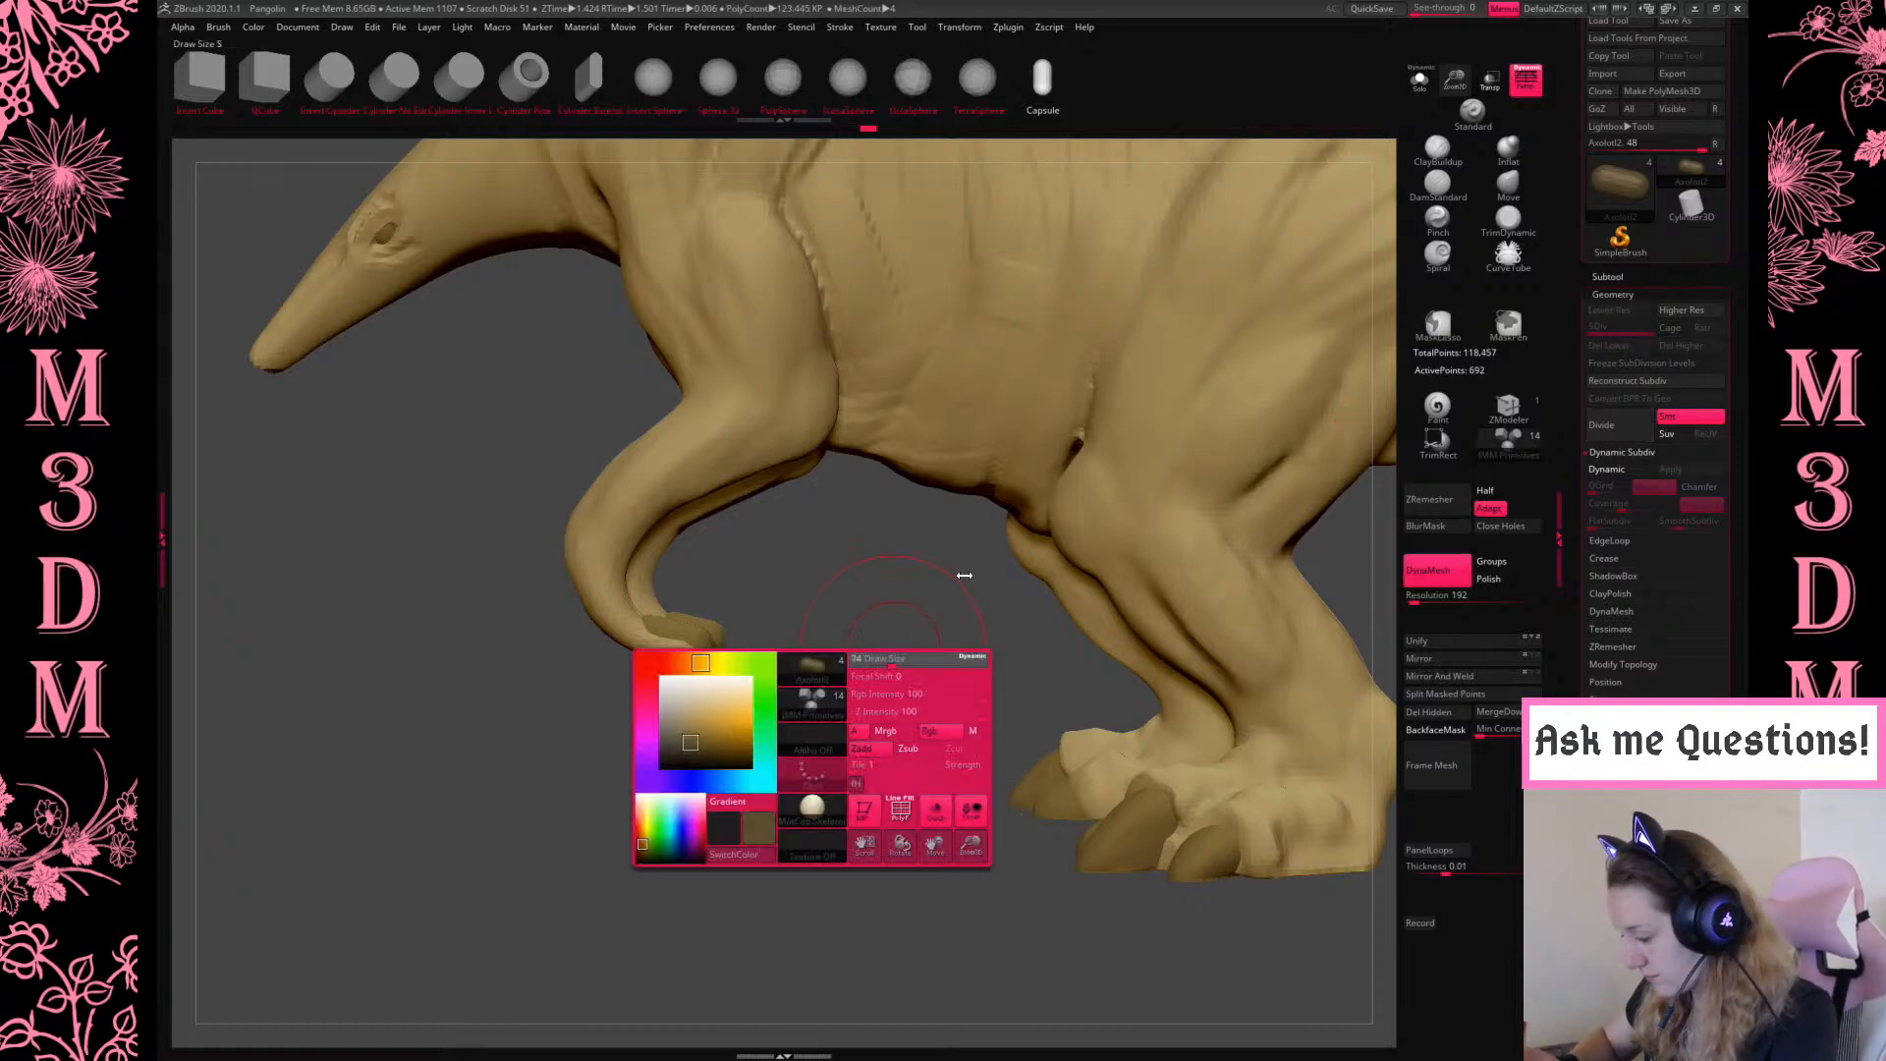
{"action": "left_click", "coordinate": [1507, 183]}
{"action": "mouse_move", "coordinate": [732, 603]}
{"action": "left_mouse_down"}
{"action": "mouse_move", "coordinate": [783, 588]}
{"action": "mouse_move", "coordinate": [676, 616]}
{"action": "mouse_move", "coordinate": [690, 633]}
{"action": "left_mouse_up"}
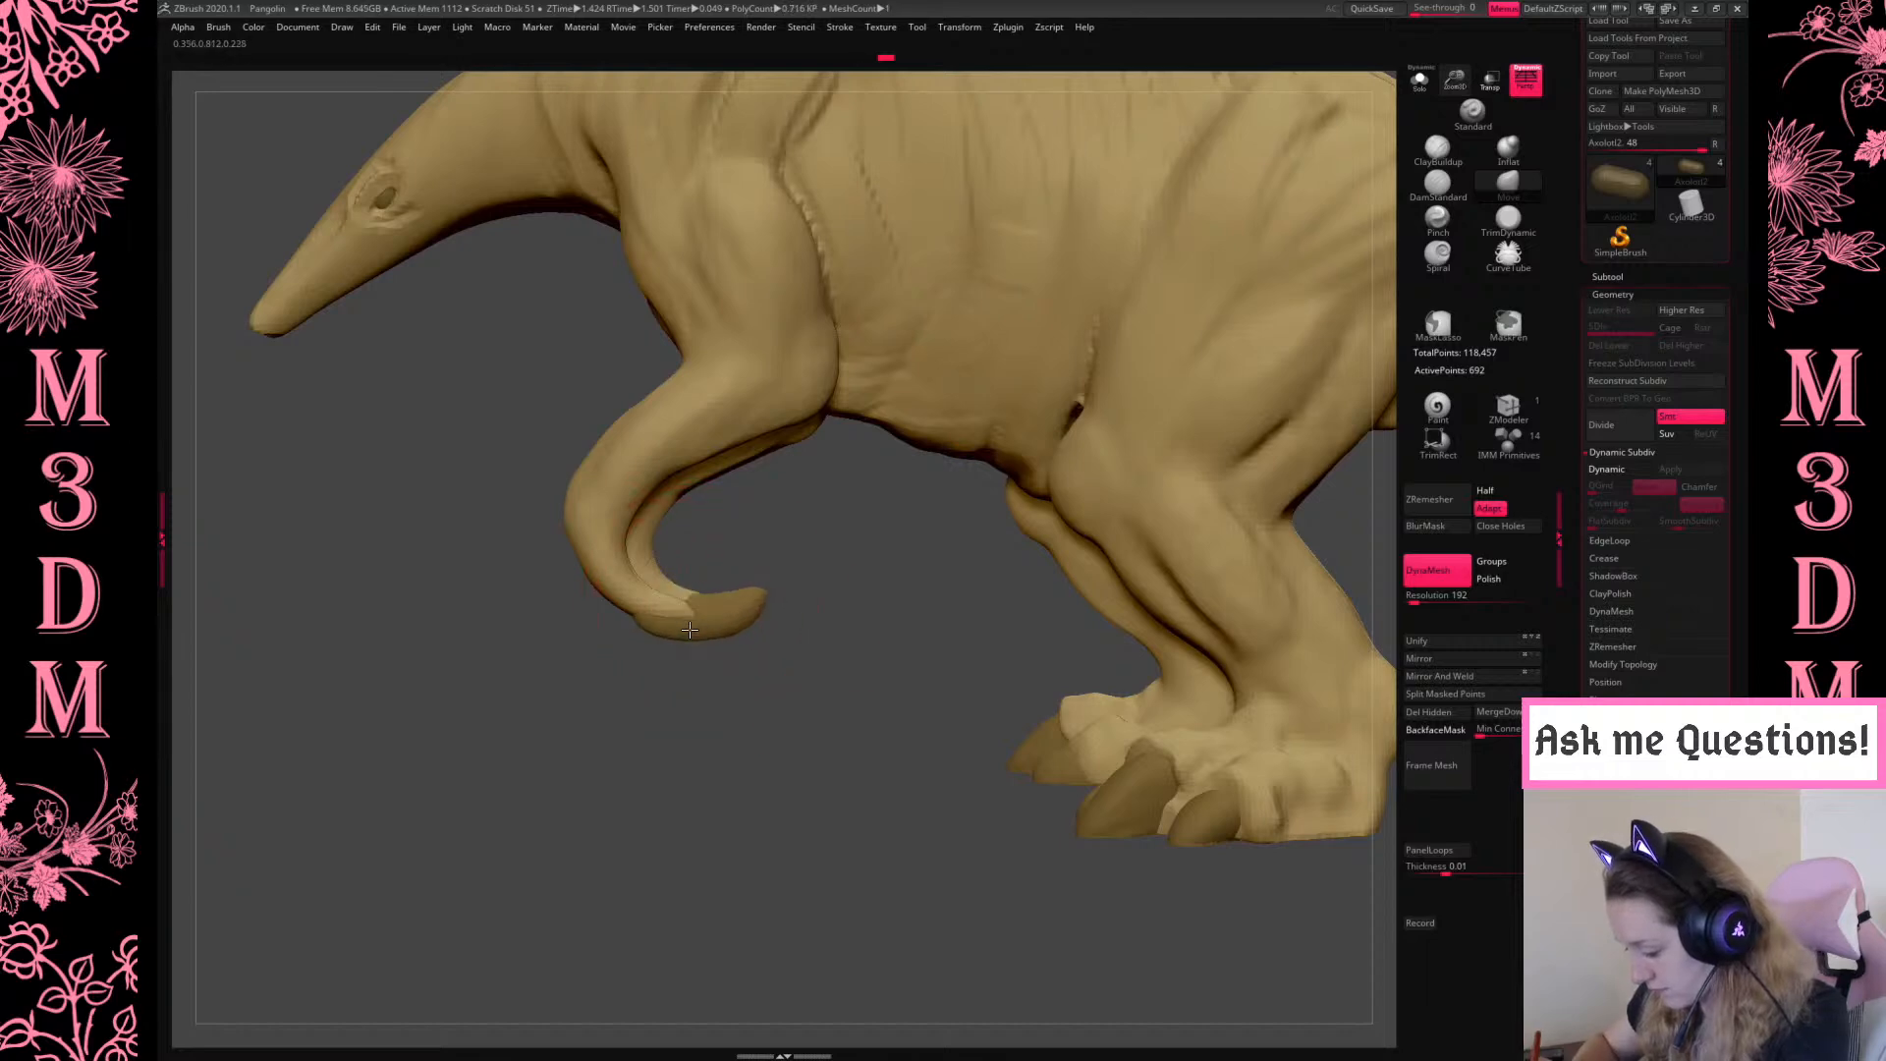
{"action": "left_click_drag", "start_coordinate": [842, 651], "coordinate": [914, 539]}
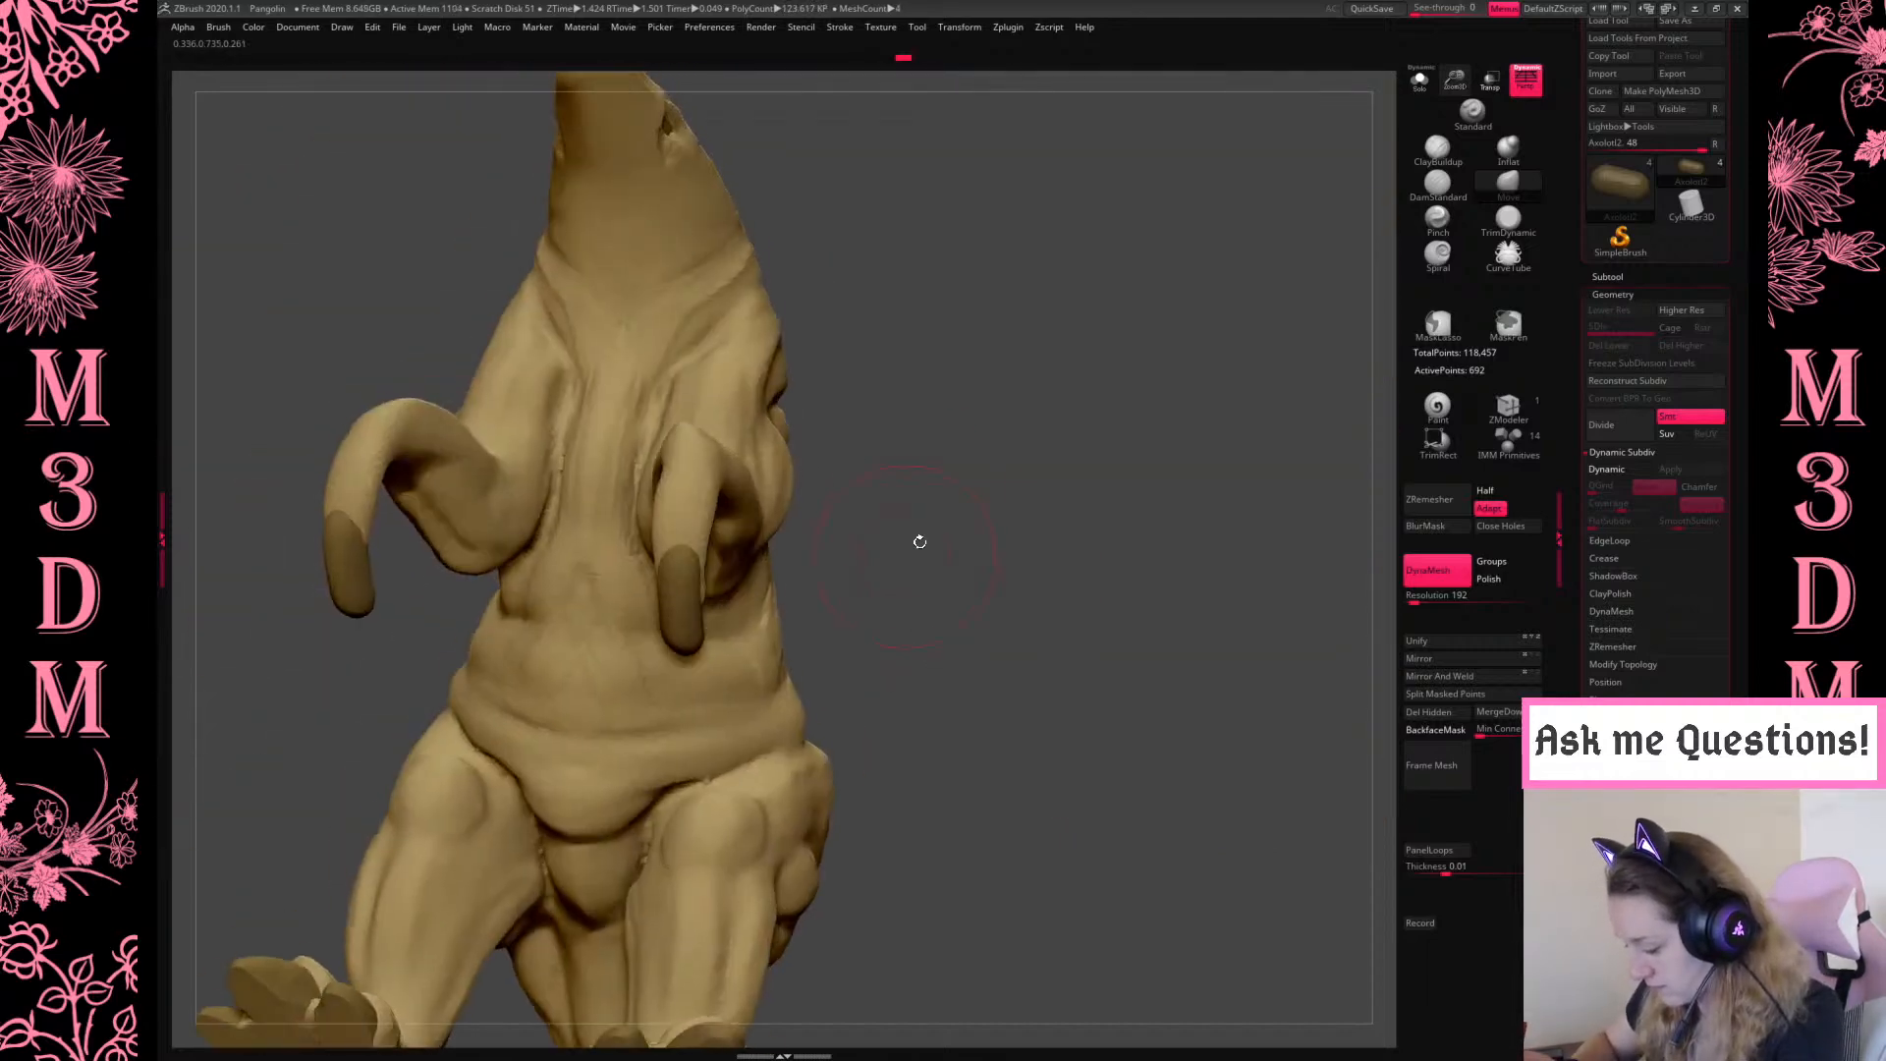
{"action": "left_click_drag", "start_coordinate": [699, 555], "coordinate": [687, 595]}
Reposition the curved finger at the end of the forearm with the Move gizmo
{"action": "mouse_move", "coordinate": [972, 466]}
{"action": "left_mouse_down"}
{"action": "mouse_move", "coordinate": [1005, 448]}
{"action": "mouse_move", "coordinate": [989, 447]}
{"action": "mouse_move", "coordinate": [973, 547]}
{"action": "mouse_move", "coordinate": [770, 805]}
{"action": "mouse_move", "coordinate": [1134, 700]}
{"action": "left_mouse_up"}
{"action": "left_click_drag", "start_coordinate": [735, 527], "coordinate": [739, 531]}
{"action": "key", "text": "w"}
{"action": "left_click_drag", "start_coordinate": [801, 465], "coordinate": [790, 492]}
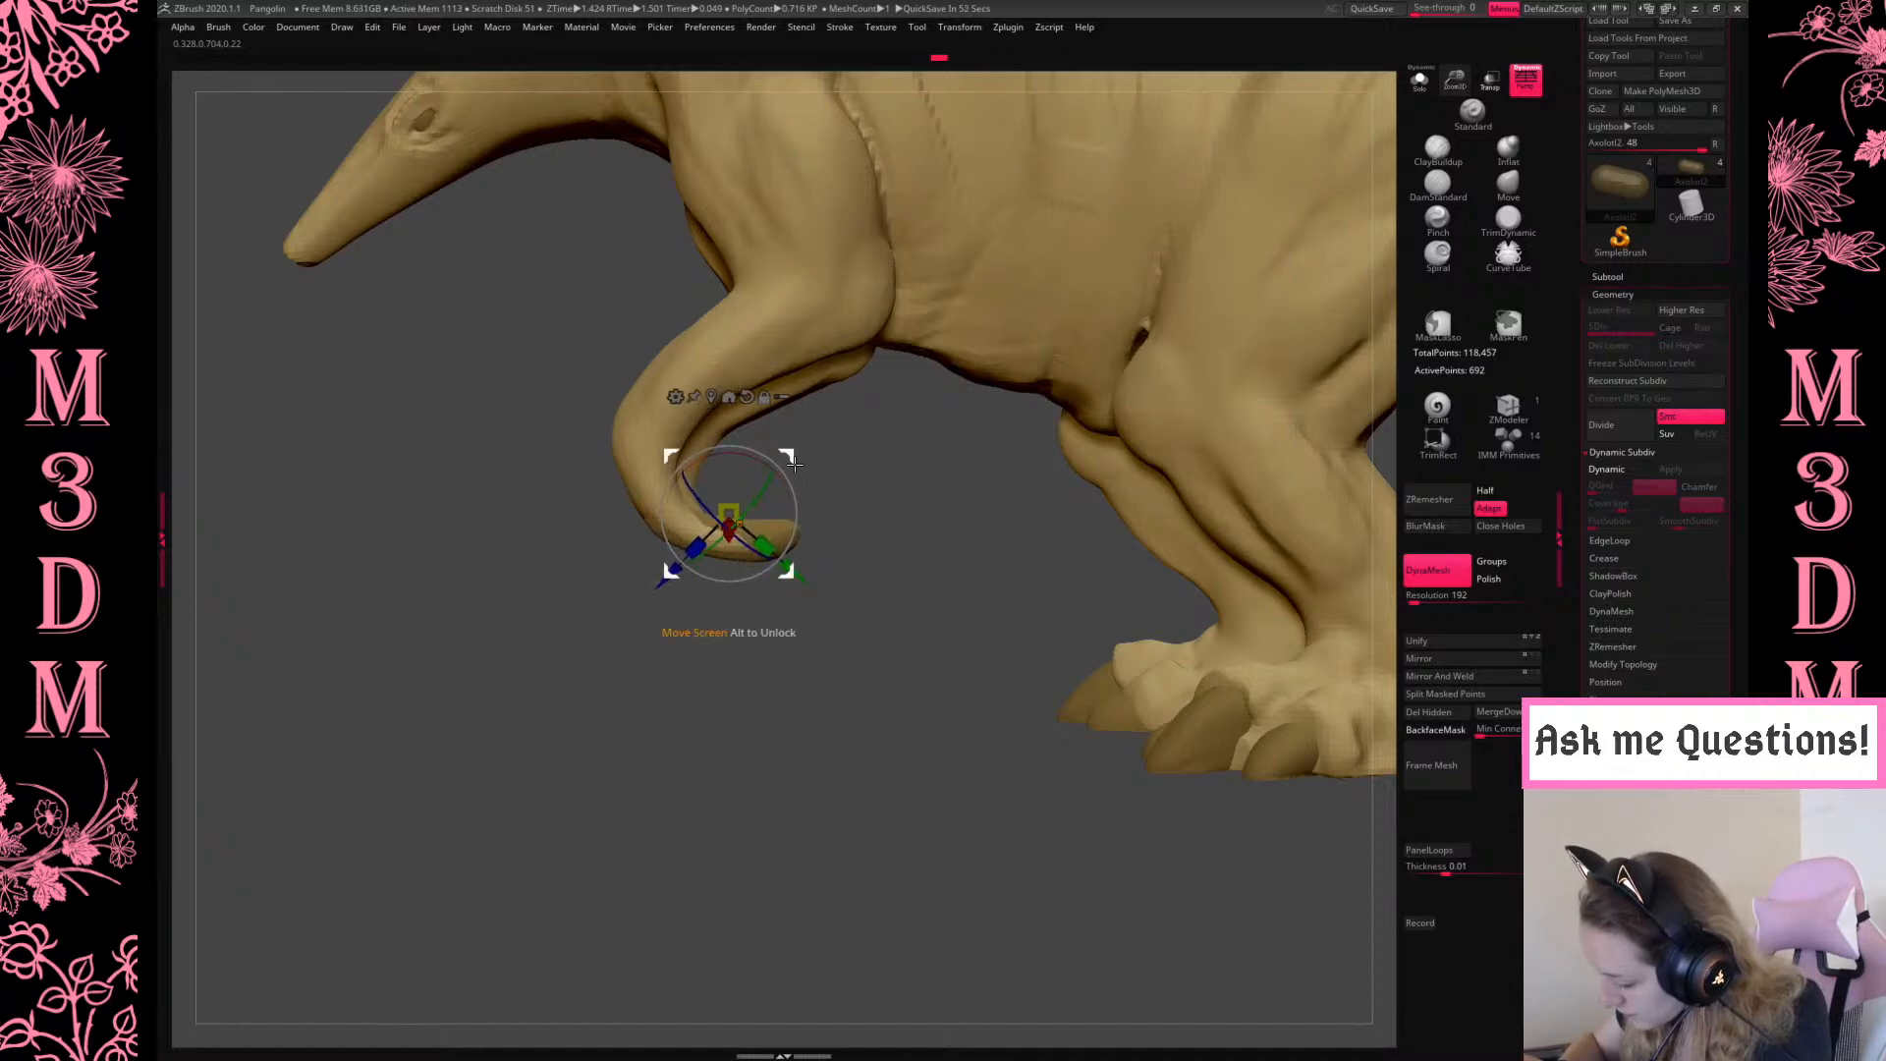
{"action": "key", "text": "q"}
Isolate the body and trim the tapered tips off both forearms with a straight cut, then show all parts again
{"action": "left_click", "coordinate": [1490, 81]}
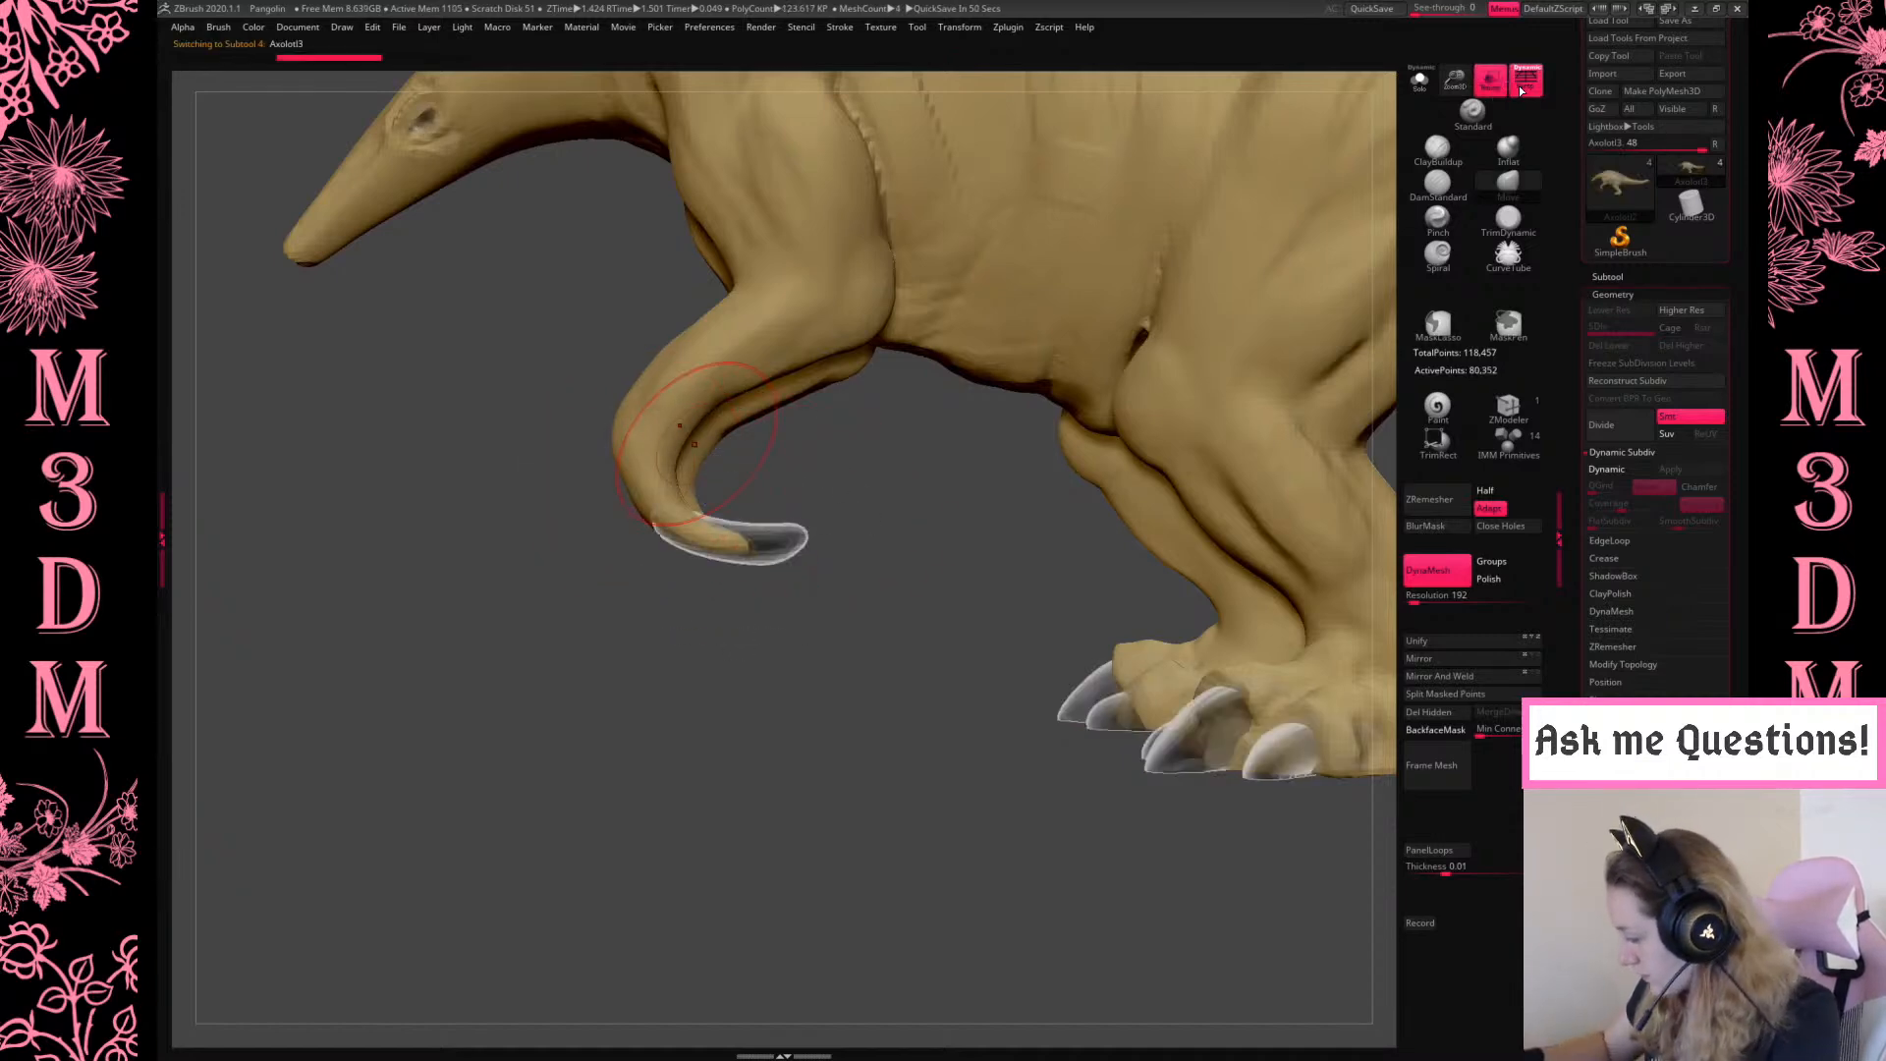
{"action": "left_click", "coordinate": [1420, 80]}
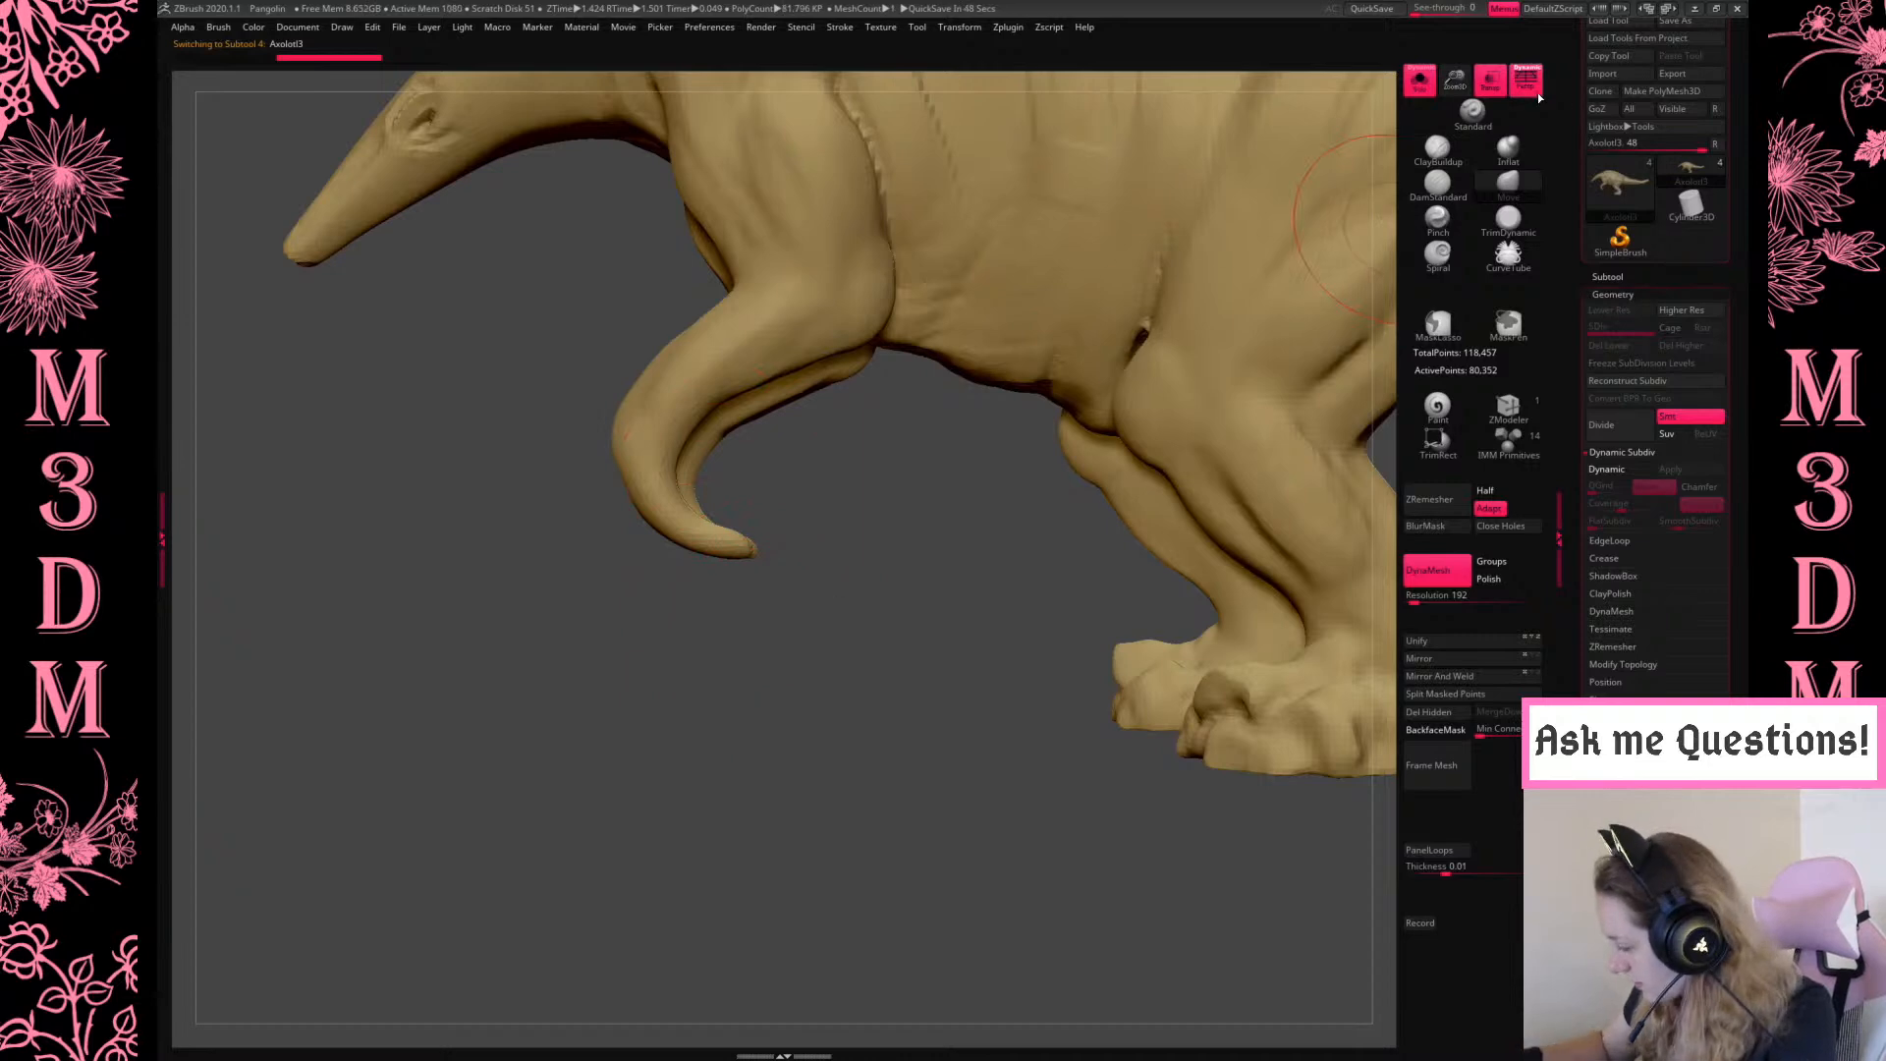
{"action": "left_click", "coordinate": [1530, 85]}
{"action": "left_click_drag", "start_coordinate": [662, 631], "coordinate": [813, 526], "text": "ctrl+shift"}
{"action": "key", "text": "ctrl+z"}
{"action": "left_click_drag", "start_coordinate": [631, 650], "coordinate": [821, 517], "text": "ctrl+shift"}
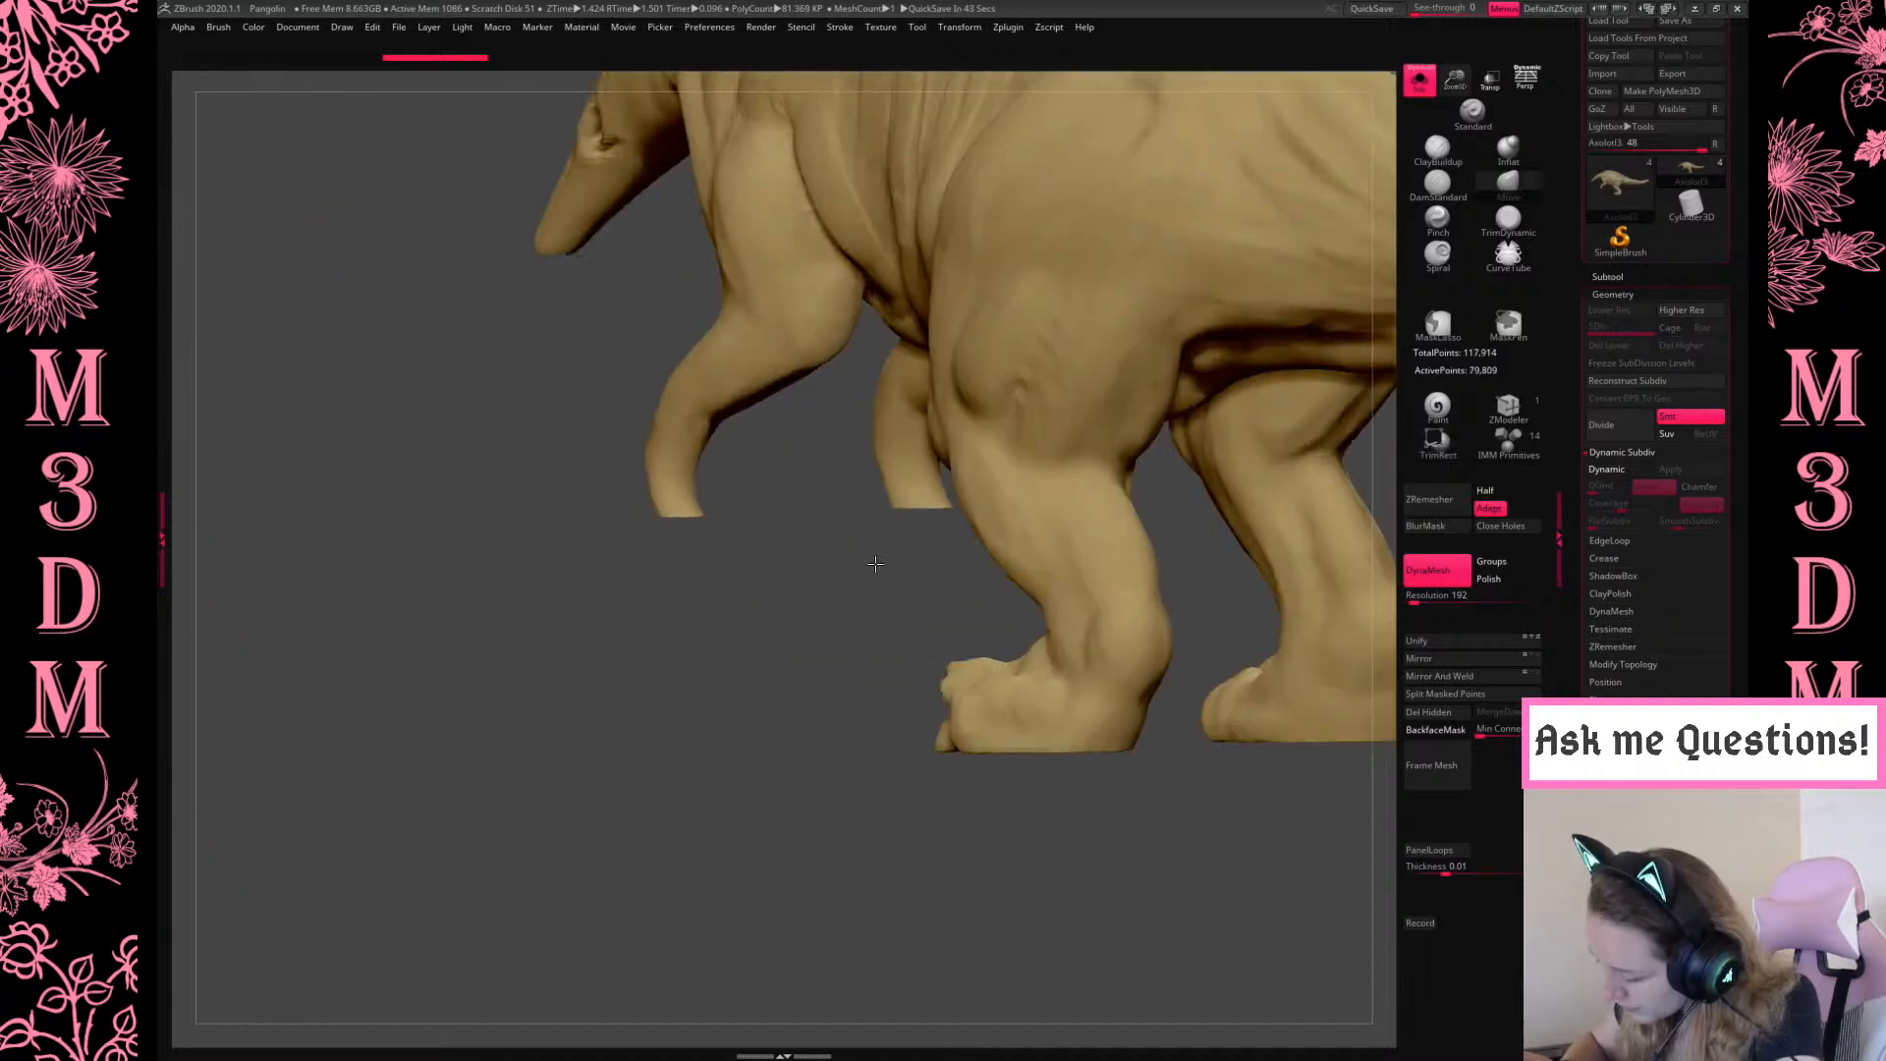
{"action": "key", "text": "space"}
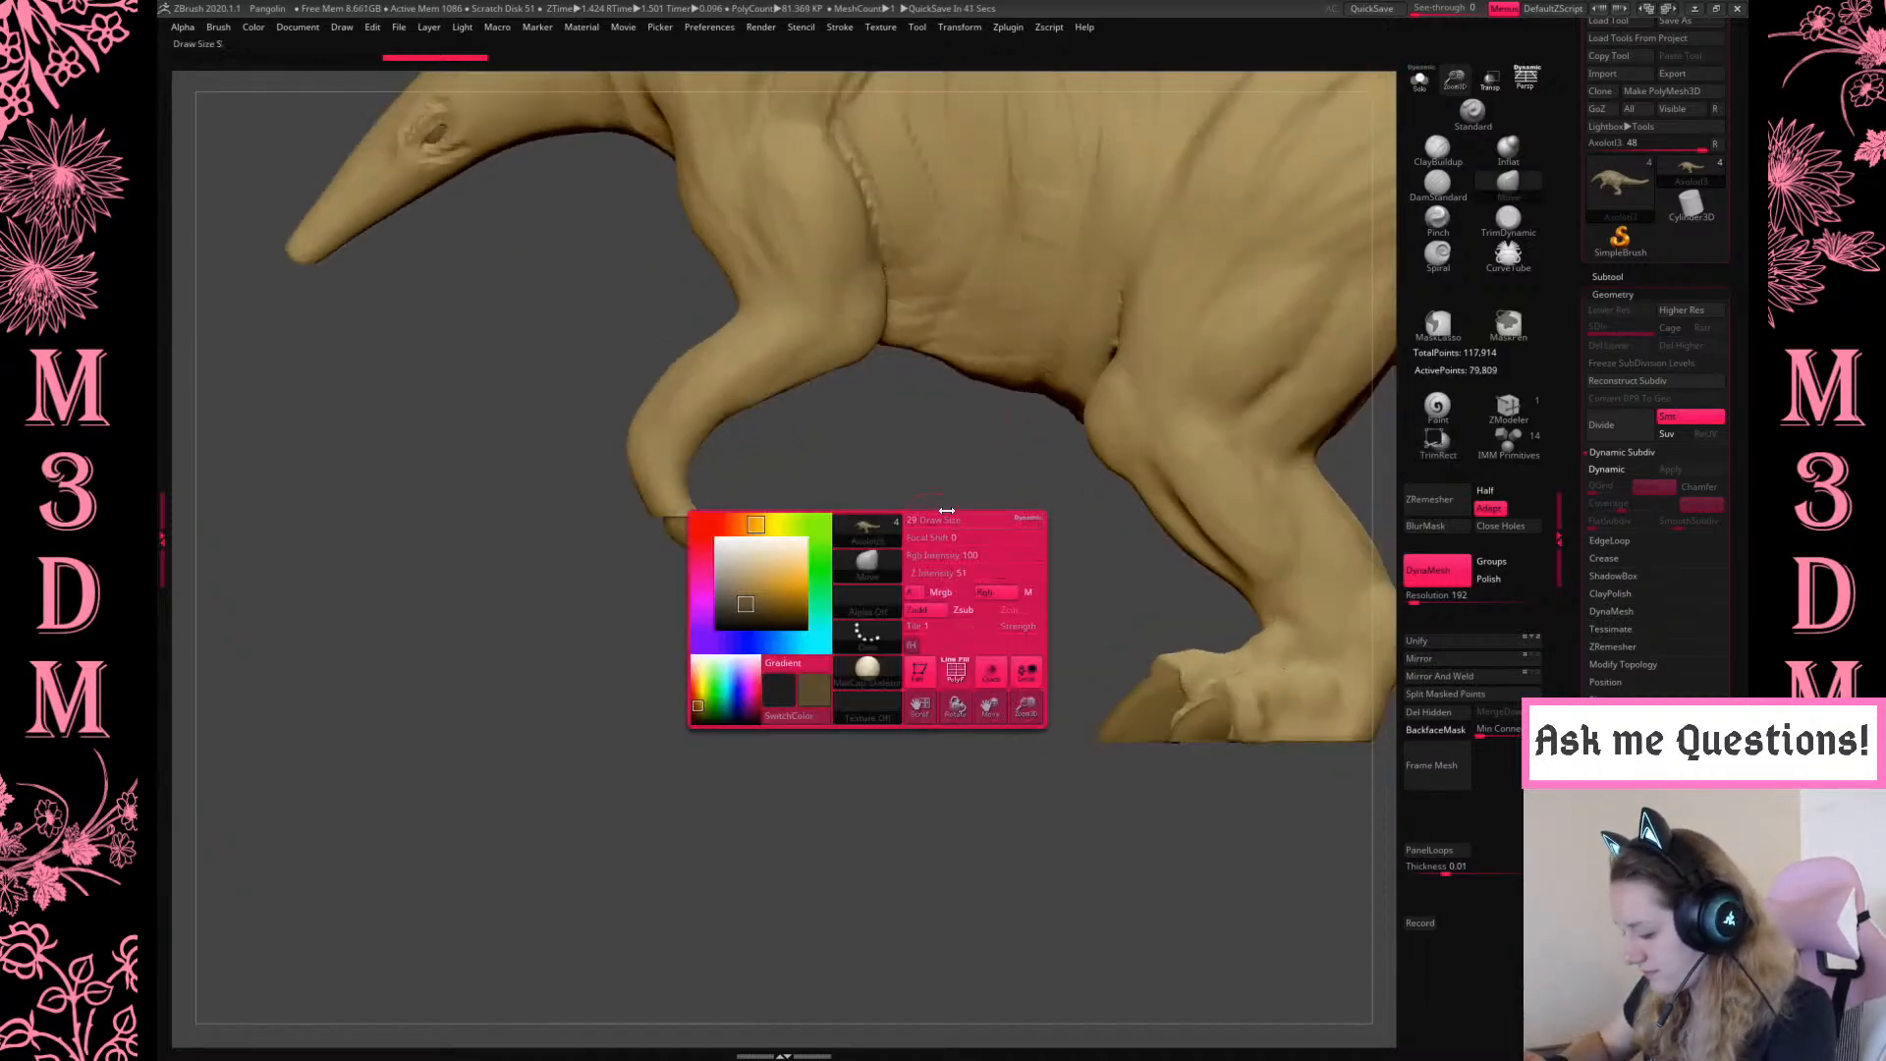
{"action": "left_click", "coordinate": [1527, 87]}
Select the finger and line it up with the forearm's cut end using the gizmo
{"action": "left_click", "coordinate": [787, 581], "text": "alt"}
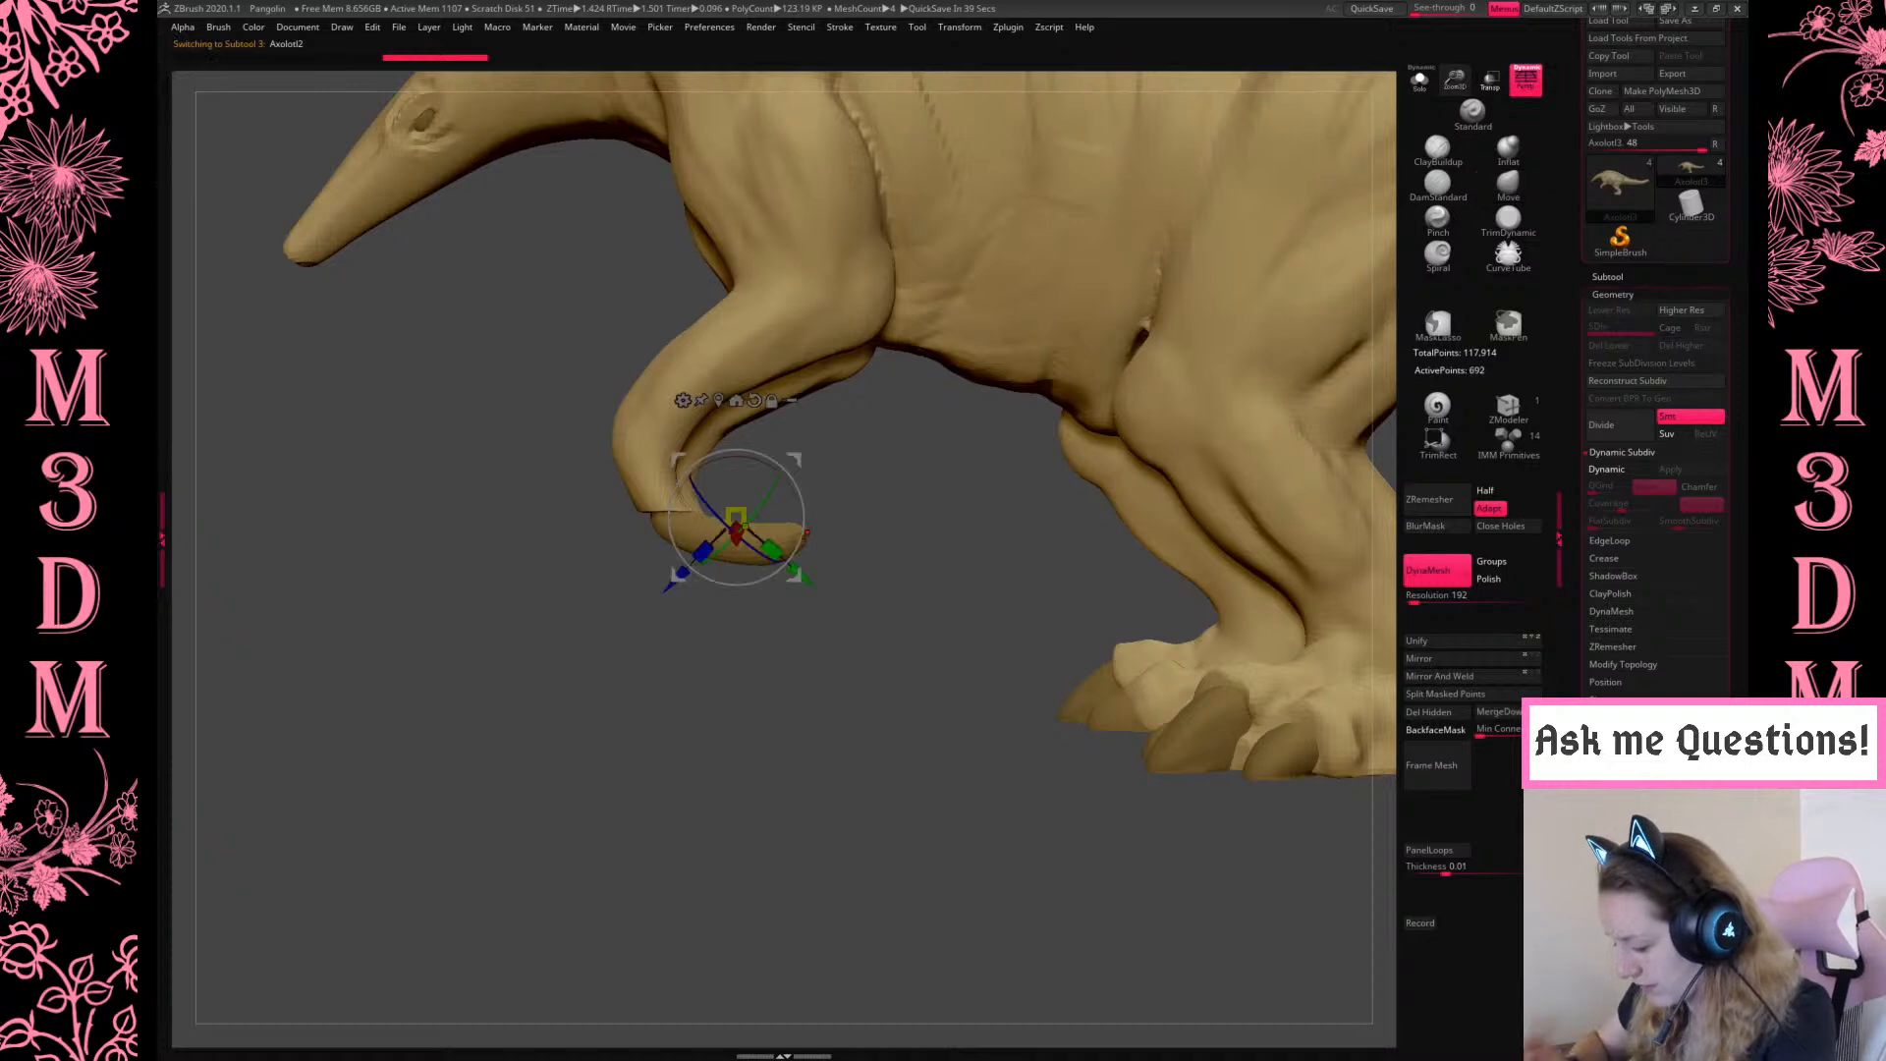
{"action": "mouse_move", "coordinate": [797, 471]}
{"action": "left_mouse_down", "text": "alt"}
{"action": "mouse_move", "coordinate": [902, 649]}
{"action": "mouse_move", "coordinate": [807, 481]}
{"action": "left_mouse_up", "text": "alt"}
{"action": "left_click_drag", "start_coordinate": [969, 540], "coordinate": [982, 462]}
{"action": "key", "text": "space"}
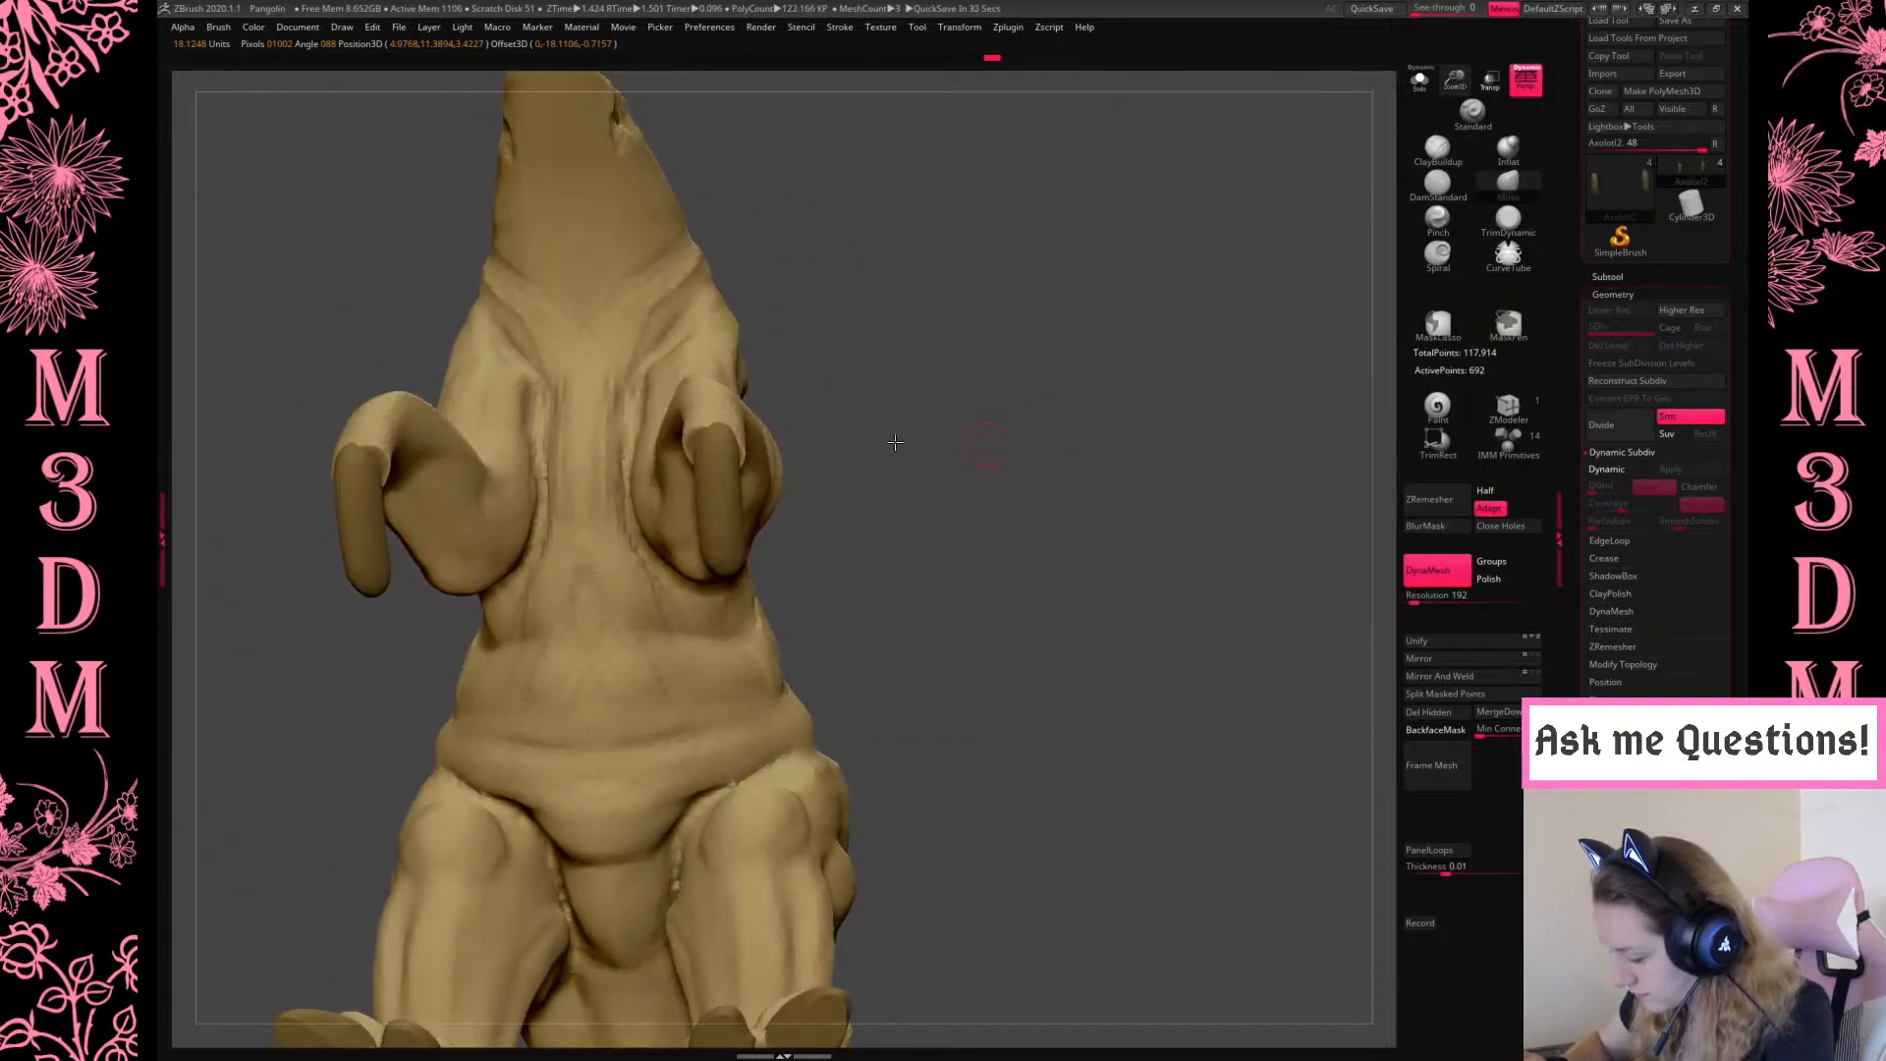
{"action": "key", "text": "w"}
{"action": "mouse_move", "coordinate": [812, 535]}
{"action": "left_mouse_down"}
{"action": "mouse_move", "coordinate": [828, 524]}
{"action": "mouse_move", "coordinate": [817, 543]}
{"action": "left_mouse_up"}
{"action": "key", "text": "q"}
Taper the finger with the Pinch brush and reposition it against the forearm's cut end with the gizmo
{"action": "left_click", "coordinate": [1438, 218]}
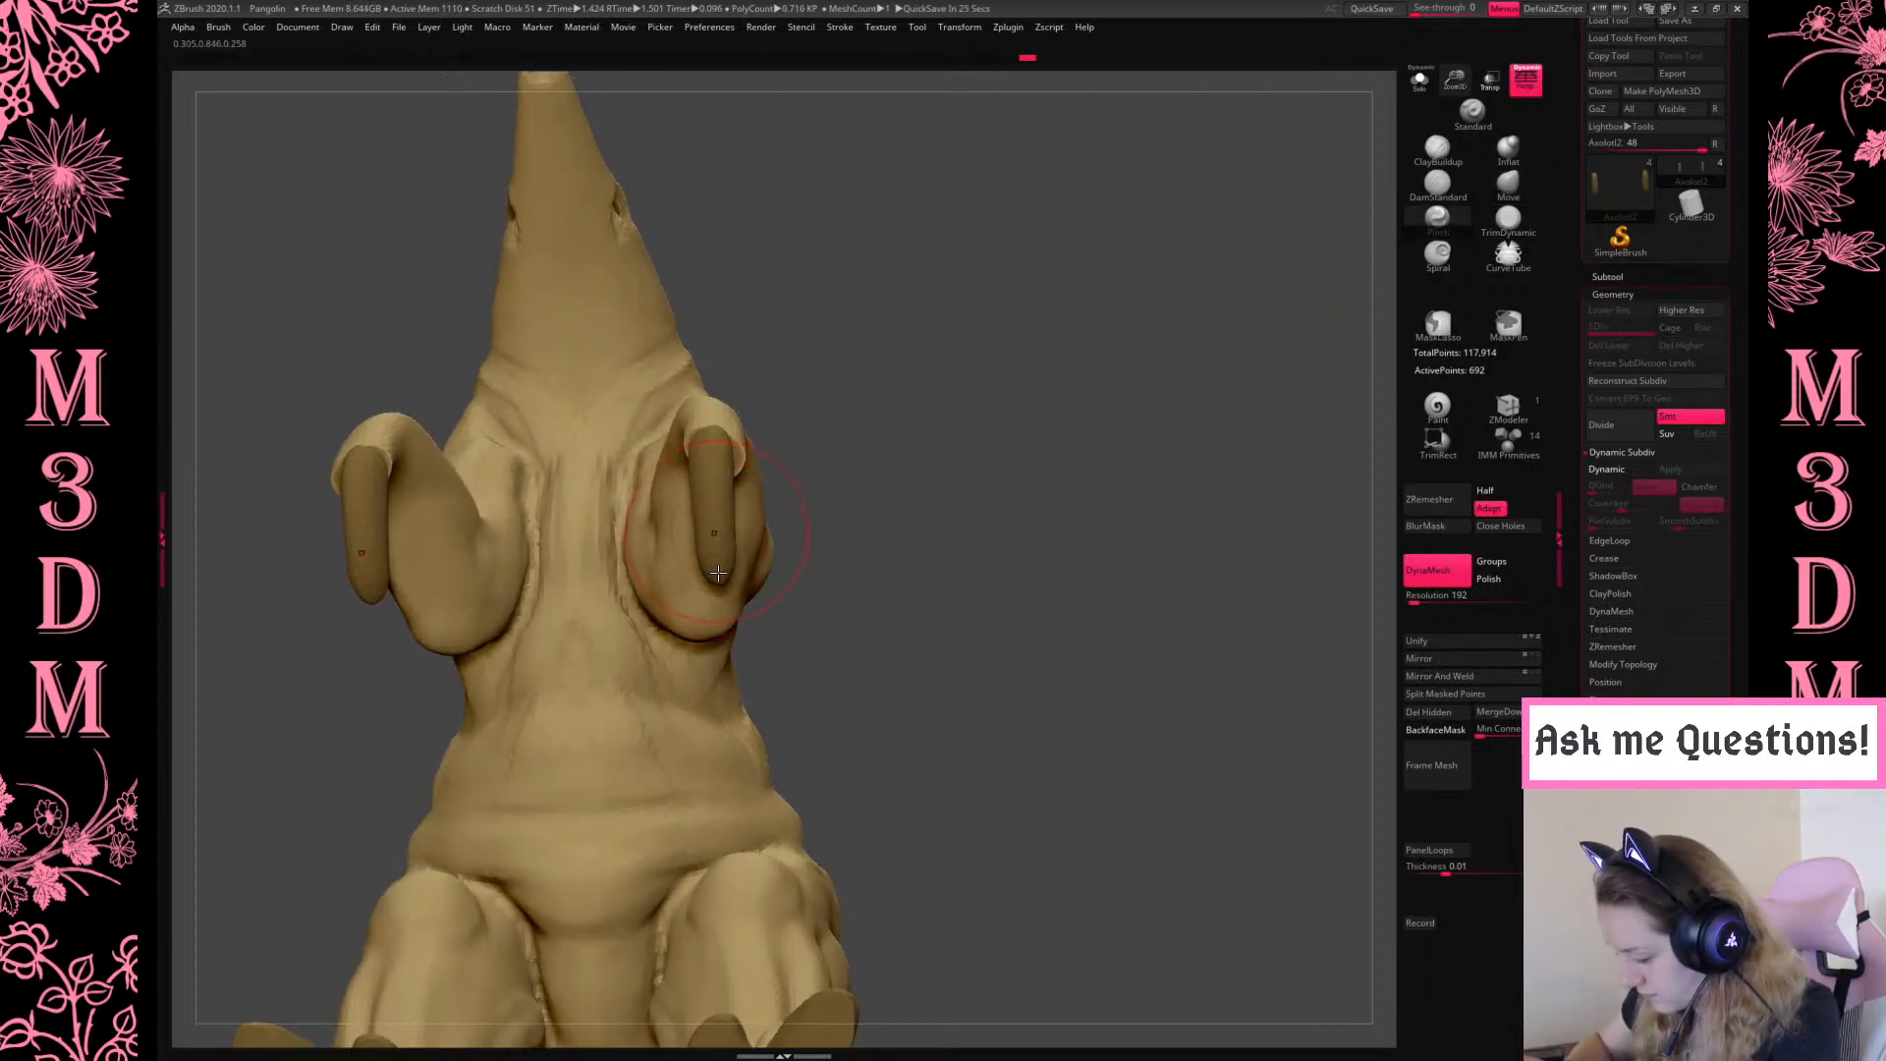
{"action": "left_click_drag", "start_coordinate": [1006, 522], "coordinate": [884, 665]}
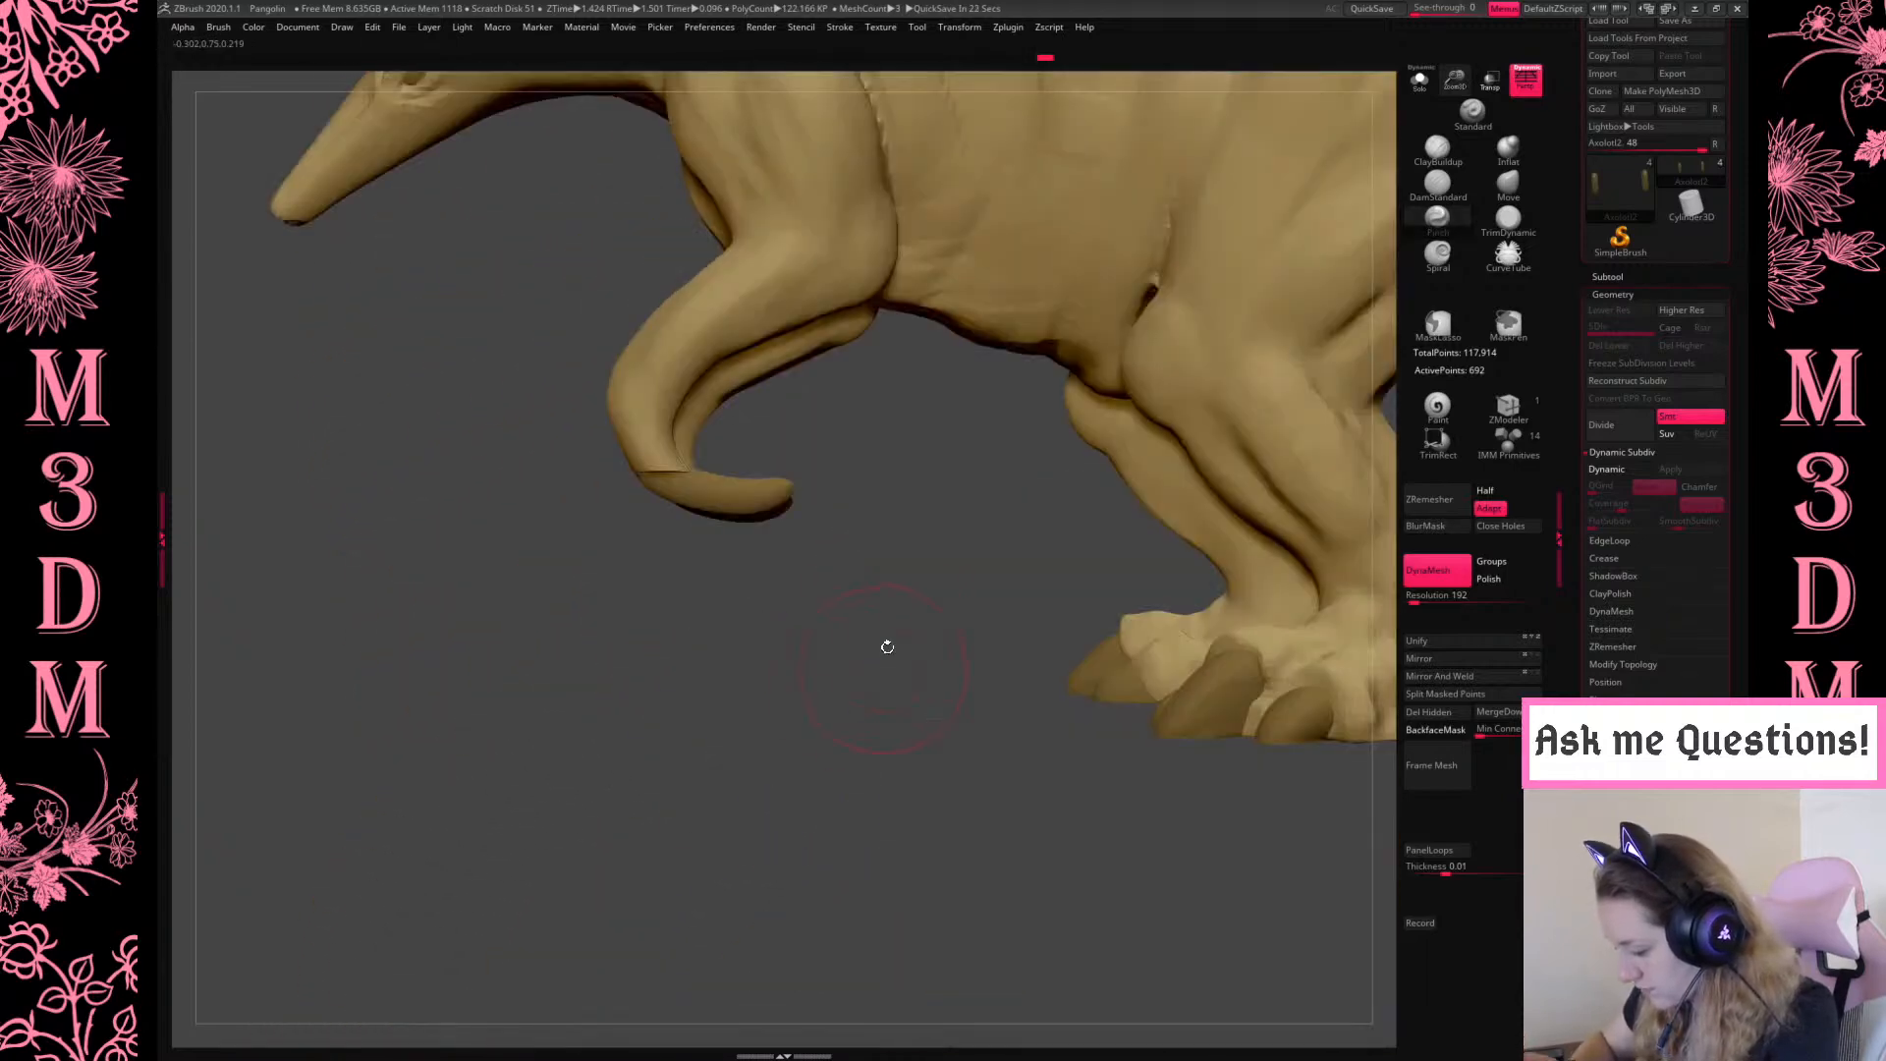
{"action": "key", "text": "w"}
{"action": "left_click_drag", "start_coordinate": [677, 508], "coordinate": [776, 440]}
{"action": "left_click_drag", "start_coordinate": [663, 468], "coordinate": [696, 463]}
{"action": "left_click_drag", "start_coordinate": [771, 532], "coordinate": [757, 543]}
{"action": "key", "text": "q"}
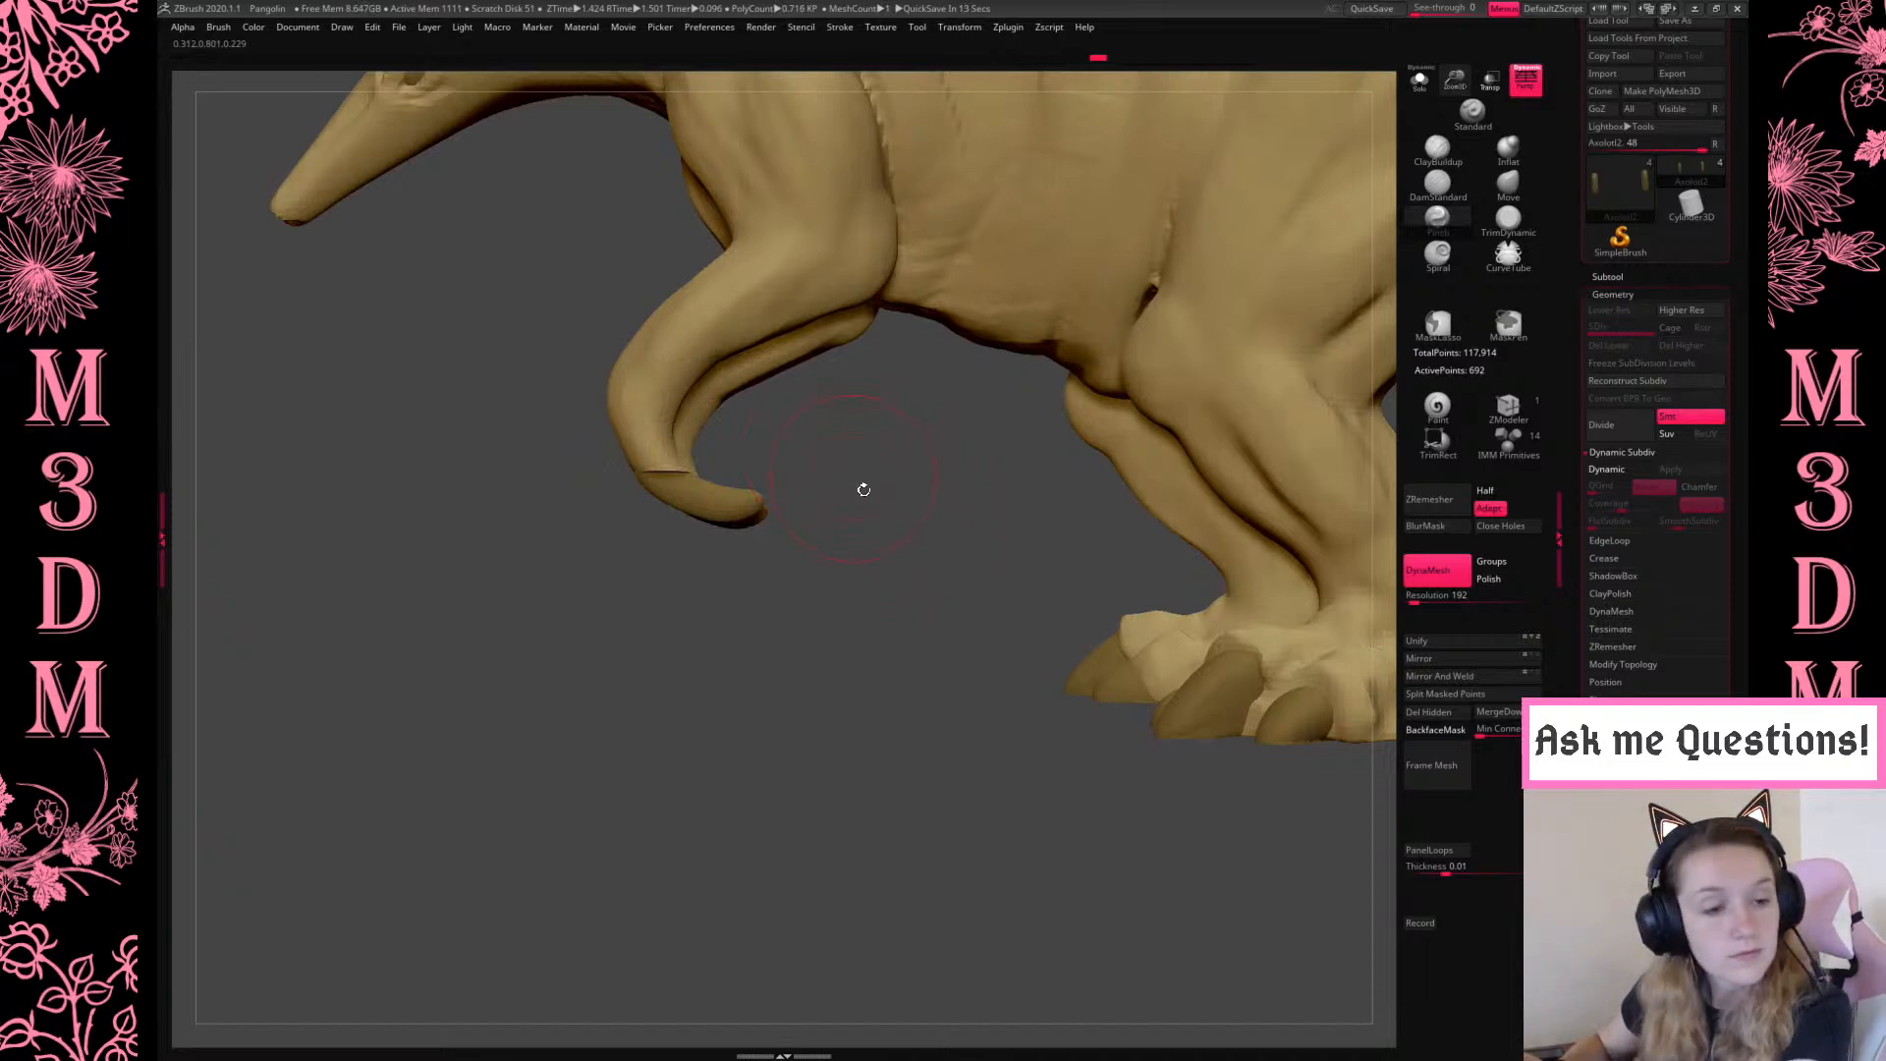
Isolate the finger and thicken its base with the Move brush, with BackfaceMask enabled
{"action": "right_click", "coordinate": [870, 508]}
{"action": "left_click", "coordinate": [1421, 83]}
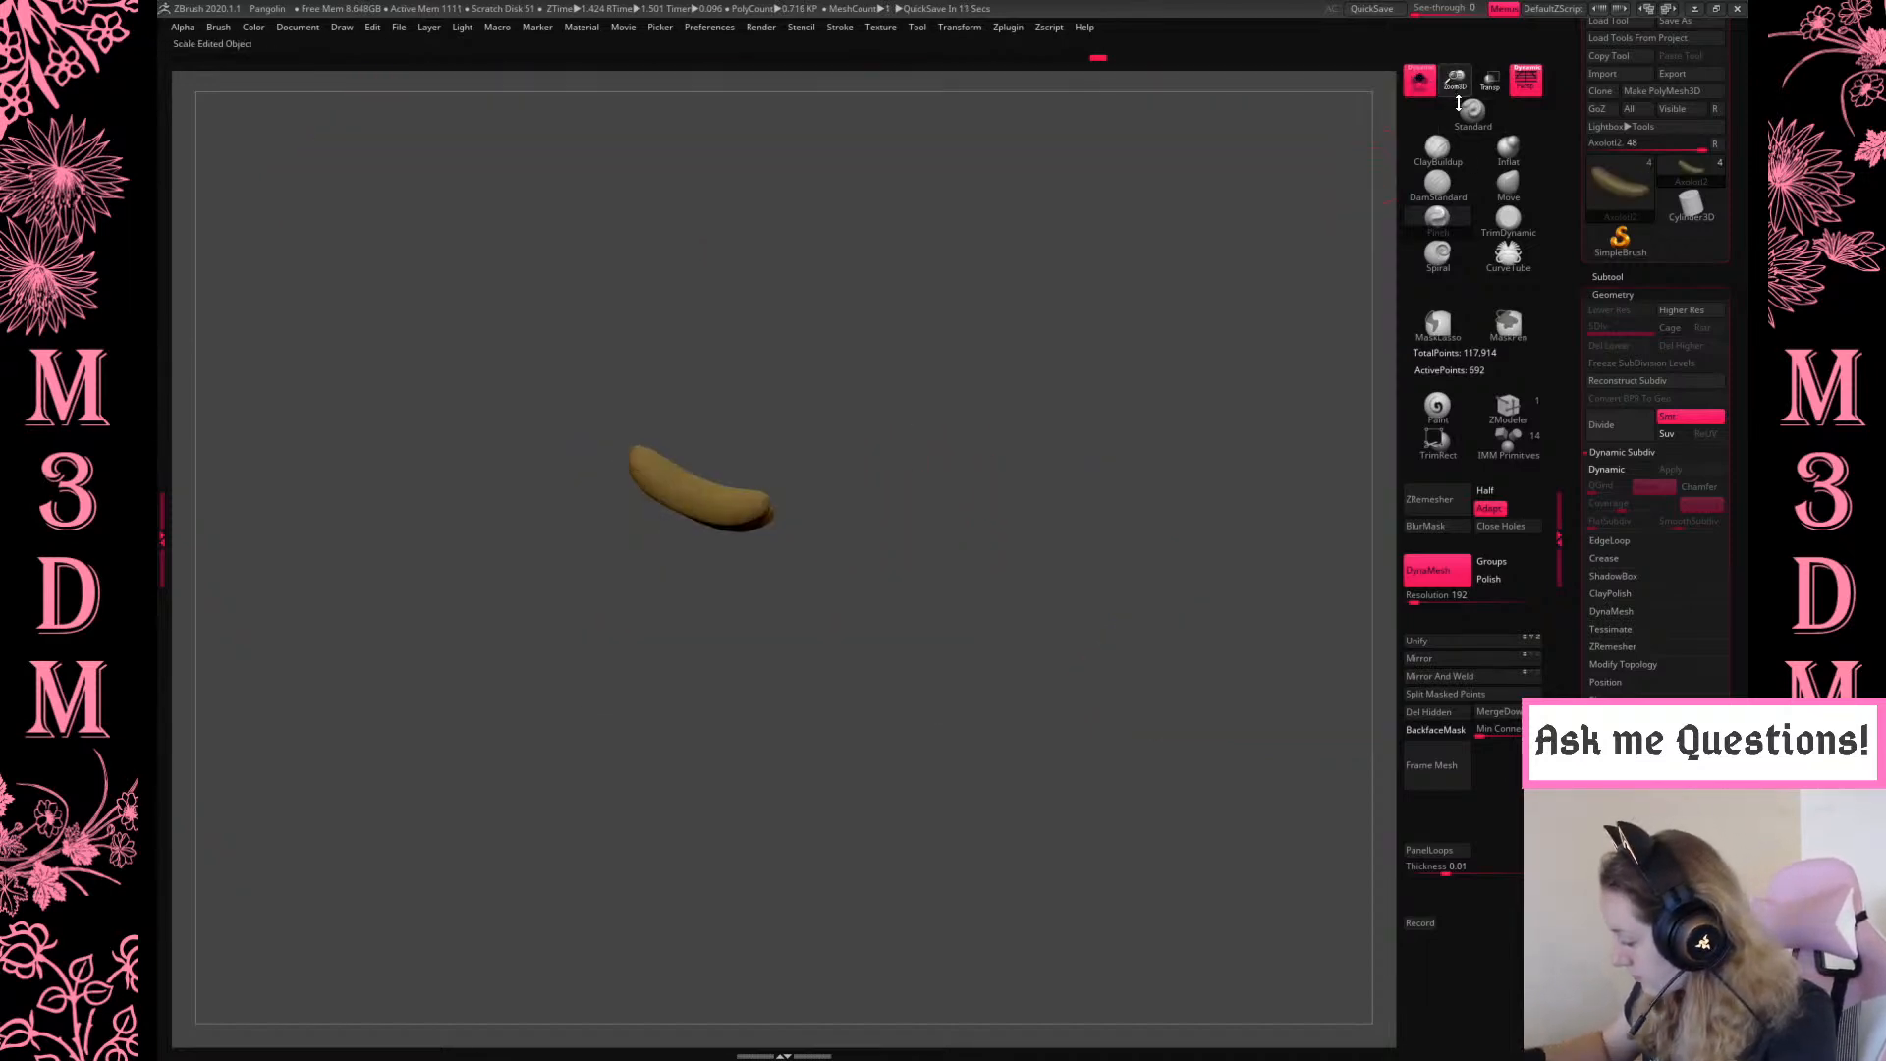
{"action": "left_click", "coordinate": [1507, 186]}
{"action": "left_click", "coordinate": [1435, 730]}
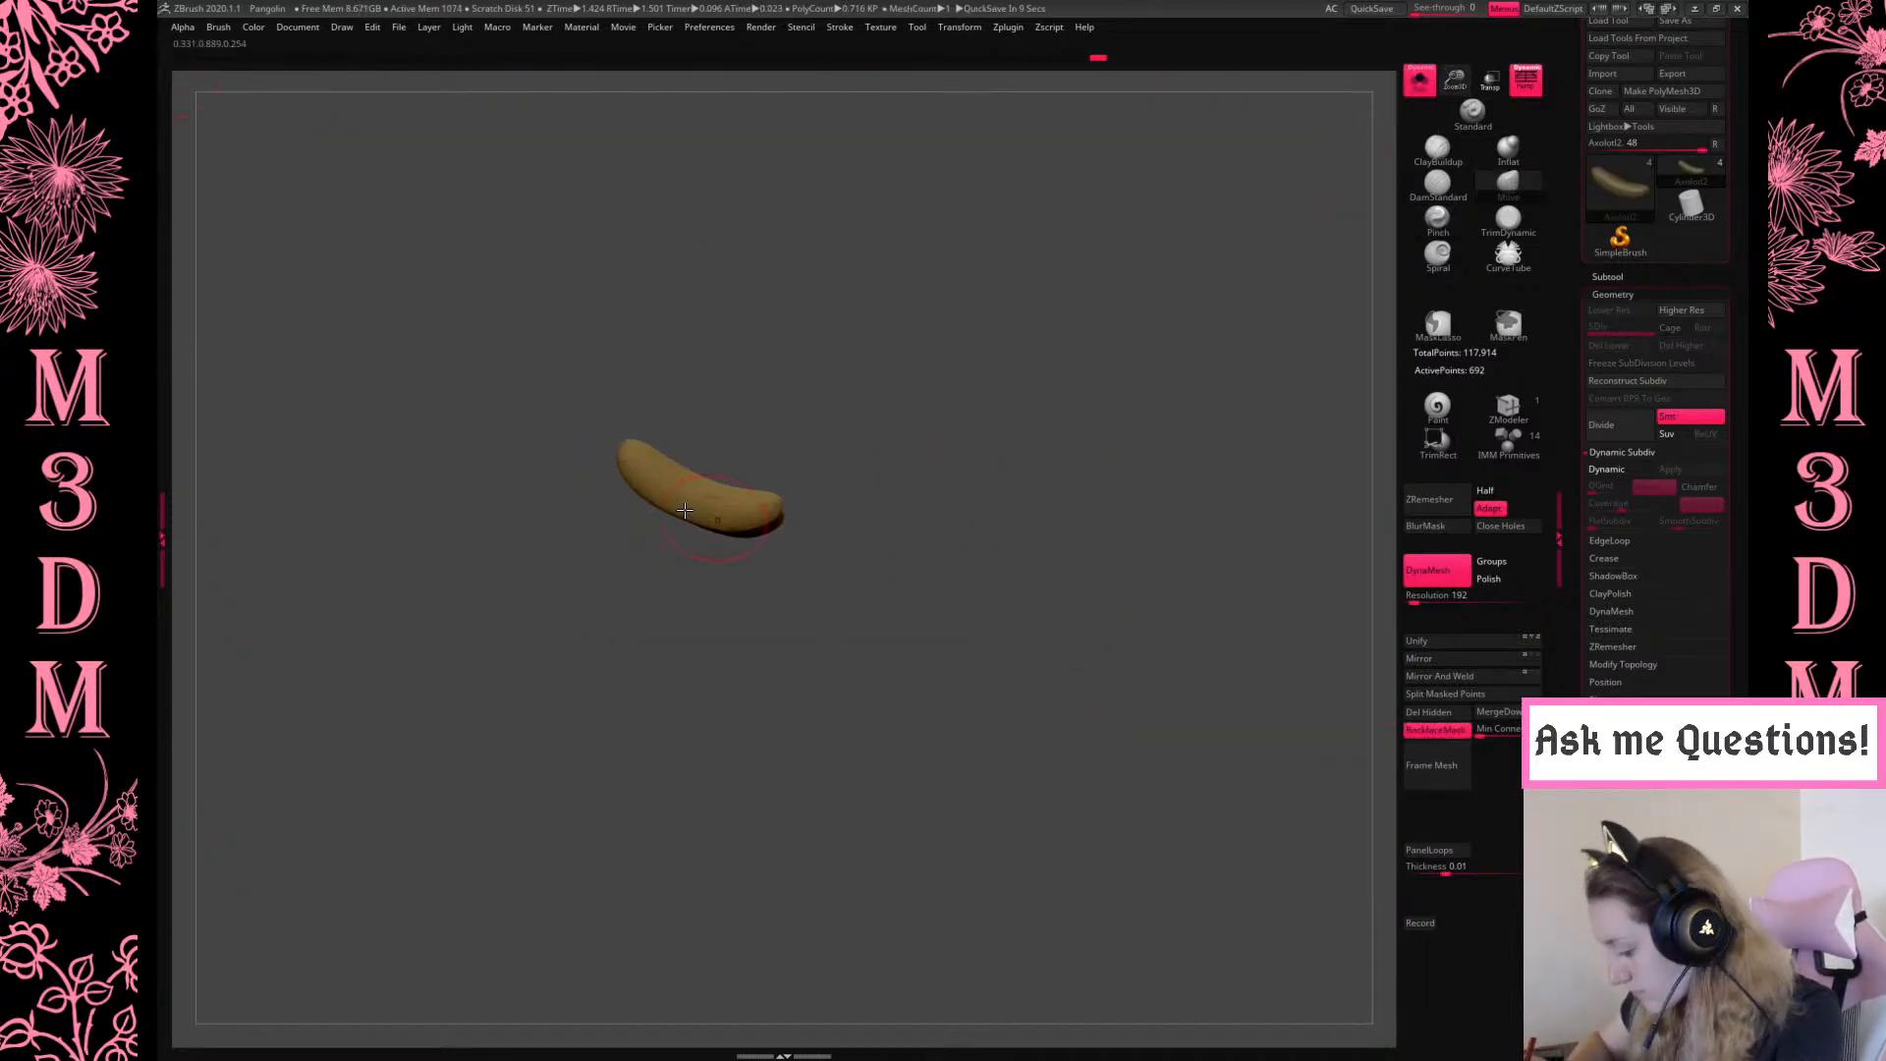
{"action": "right_click", "coordinate": [649, 512]}
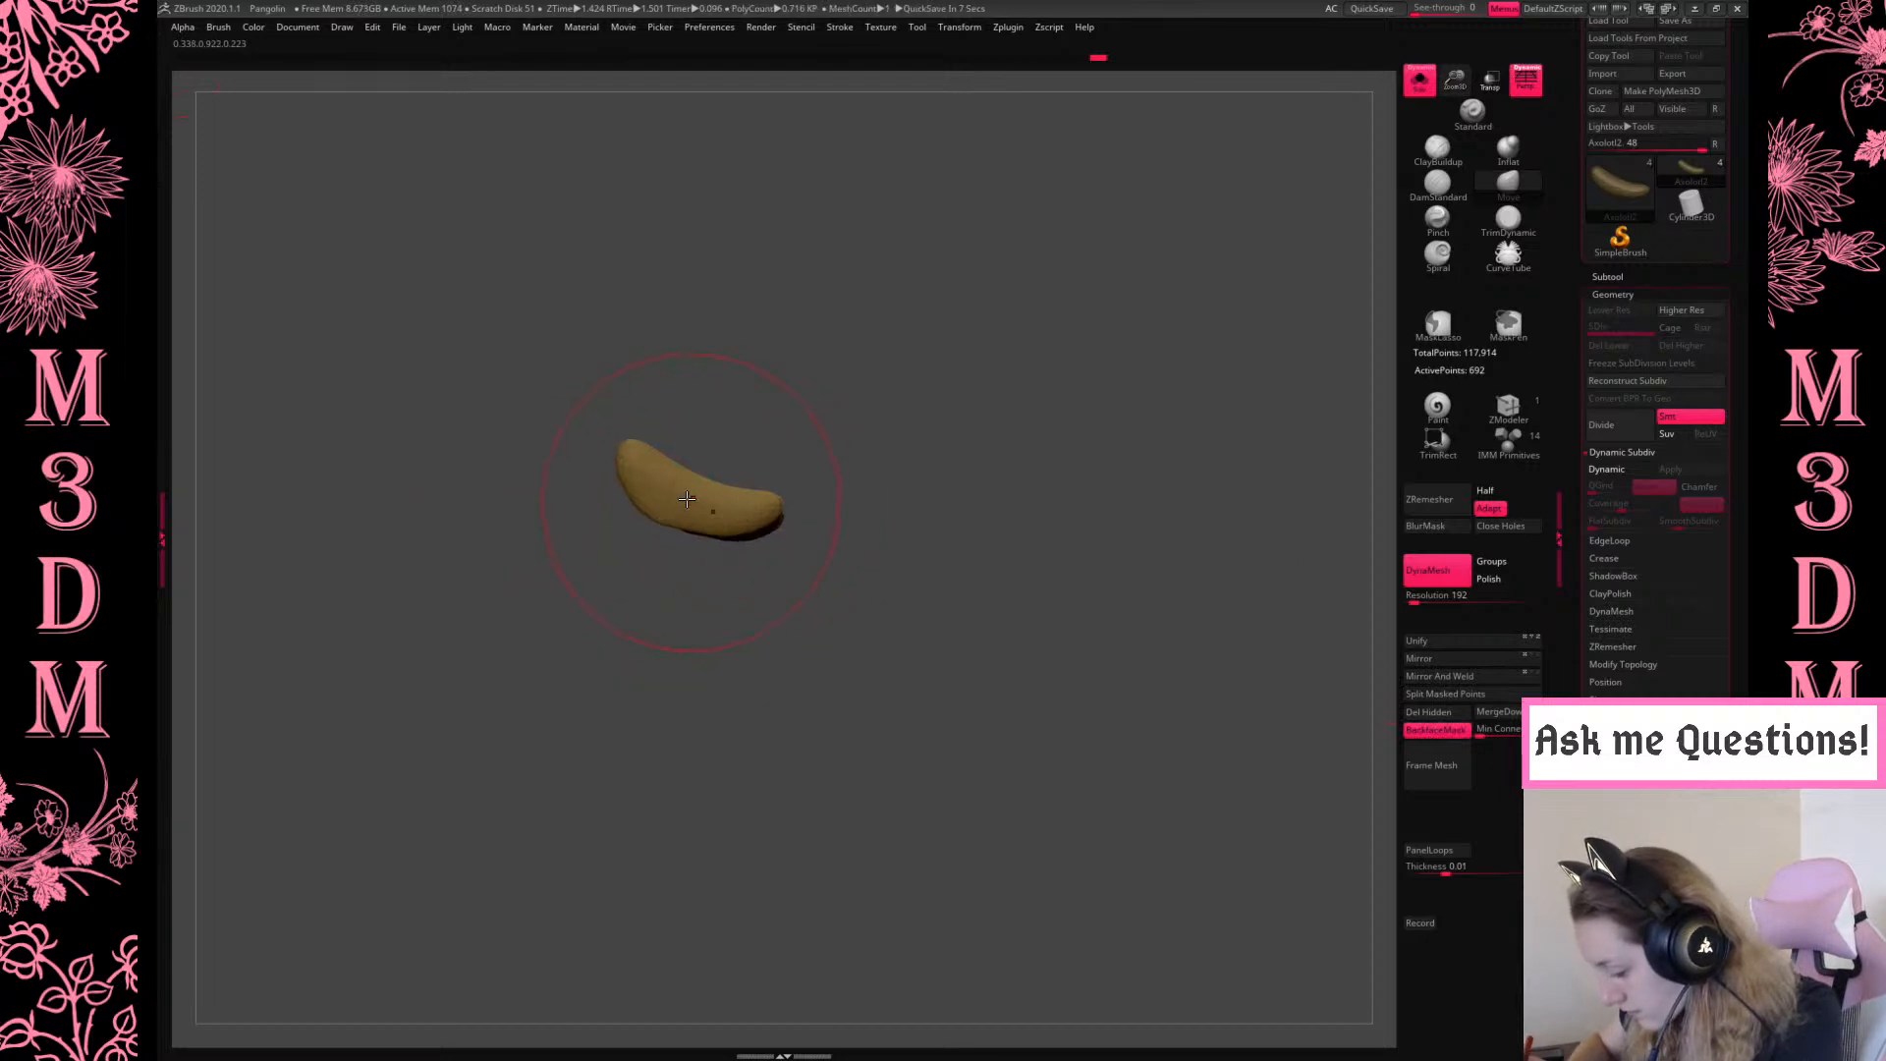
{"action": "key", "text": "alt+s"}
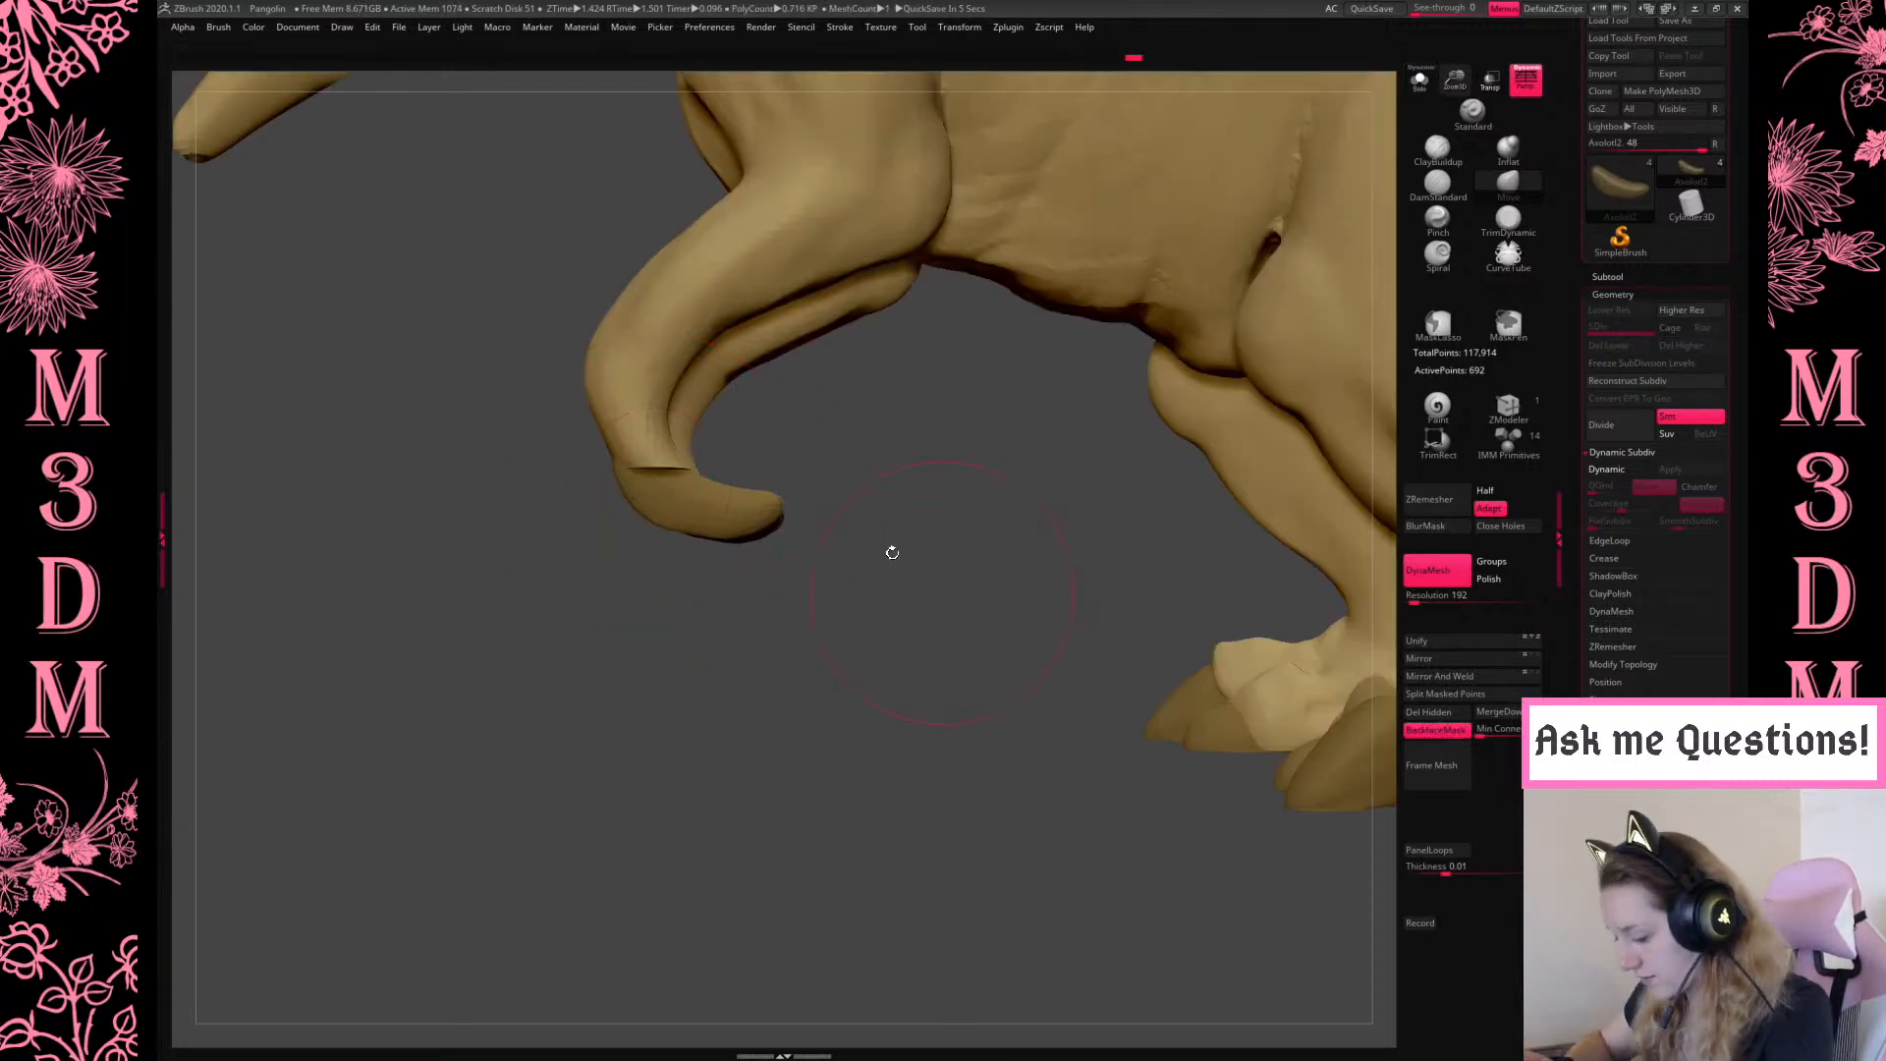
{"action": "mouse_move", "coordinate": [948, 556]}
{"action": "left_mouse_down"}
{"action": "mouse_move", "coordinate": [1052, 429]}
{"action": "mouse_move", "coordinate": [842, 454]}
{"action": "left_mouse_up"}
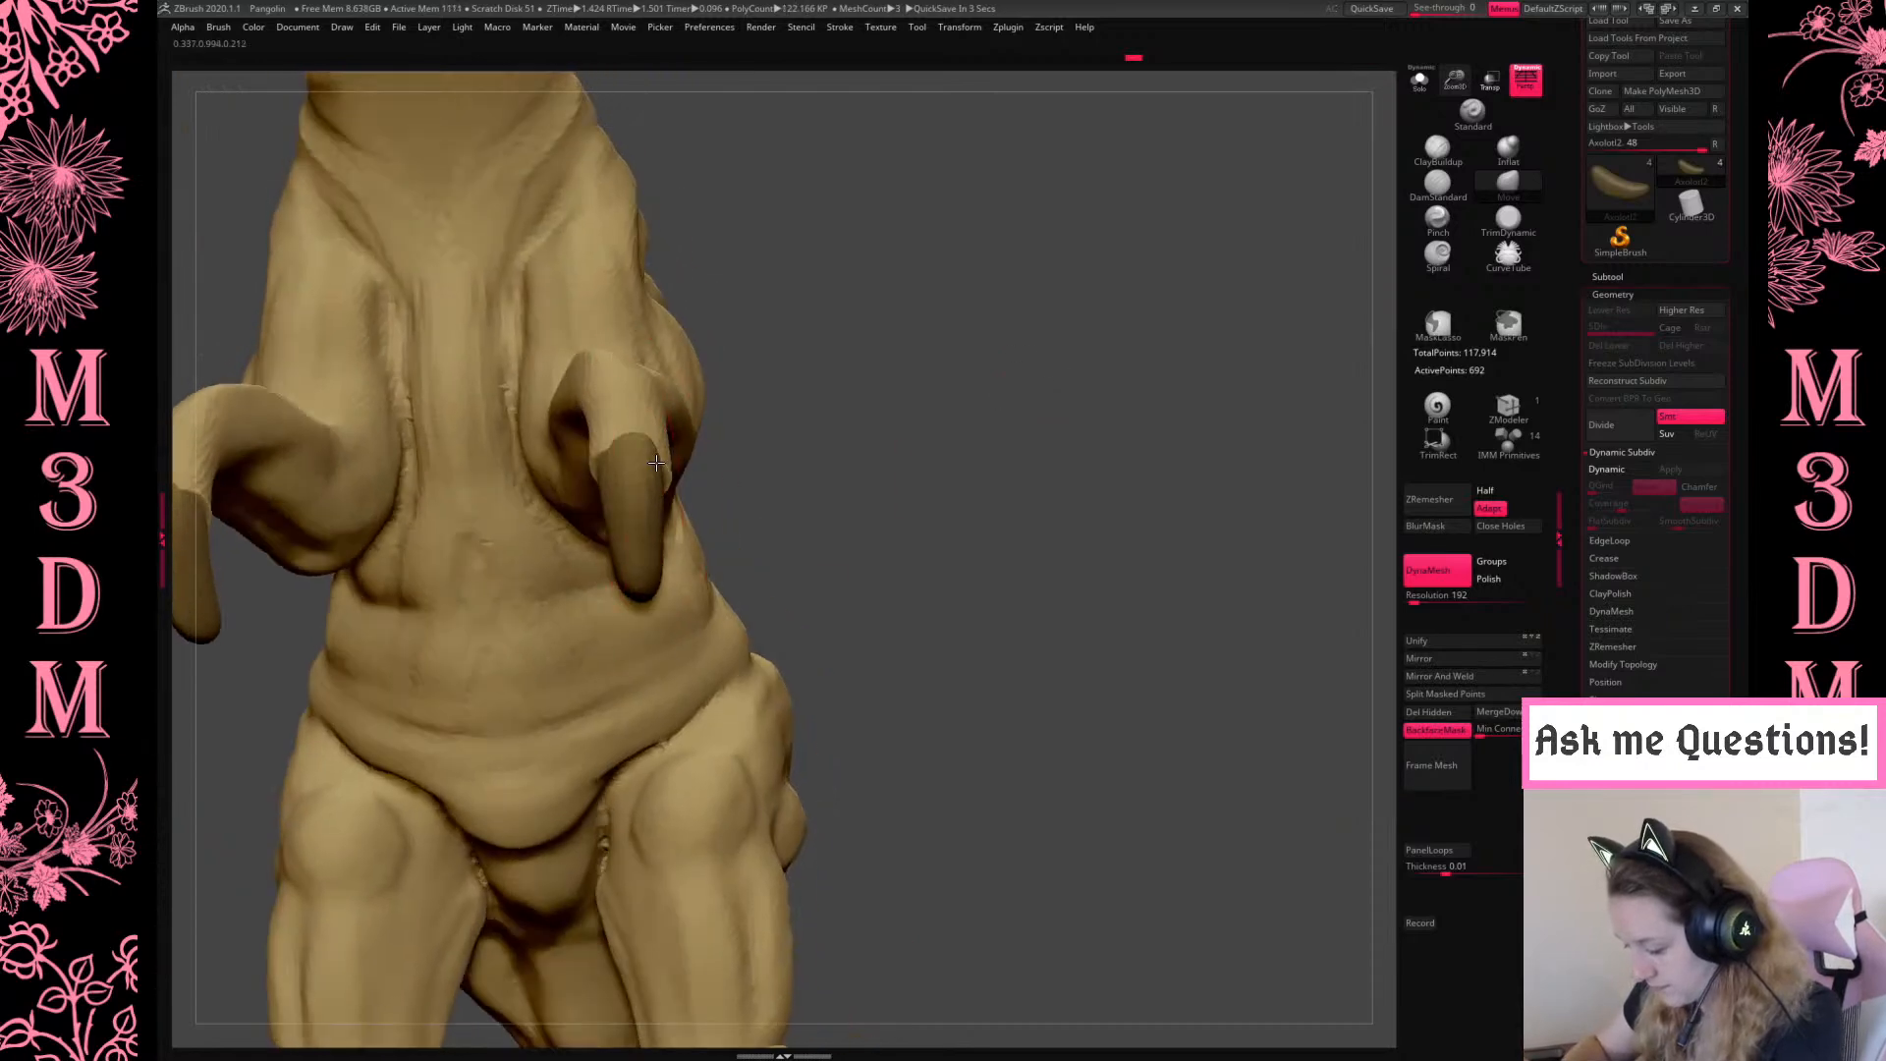
{"action": "left_click_drag", "start_coordinate": [624, 470], "coordinate": [653, 475]}
Round out the knuckle at the finger's base with the Move brush and turn BackfaceMask off
{"action": "mouse_move", "coordinate": [1030, 462]}
{"action": "left_mouse_down"}
{"action": "mouse_move", "coordinate": [1036, 544]}
{"action": "mouse_move", "coordinate": [880, 619]}
{"action": "left_mouse_up"}
{"action": "left_click_drag", "start_coordinate": [877, 745], "coordinate": [779, 745]}
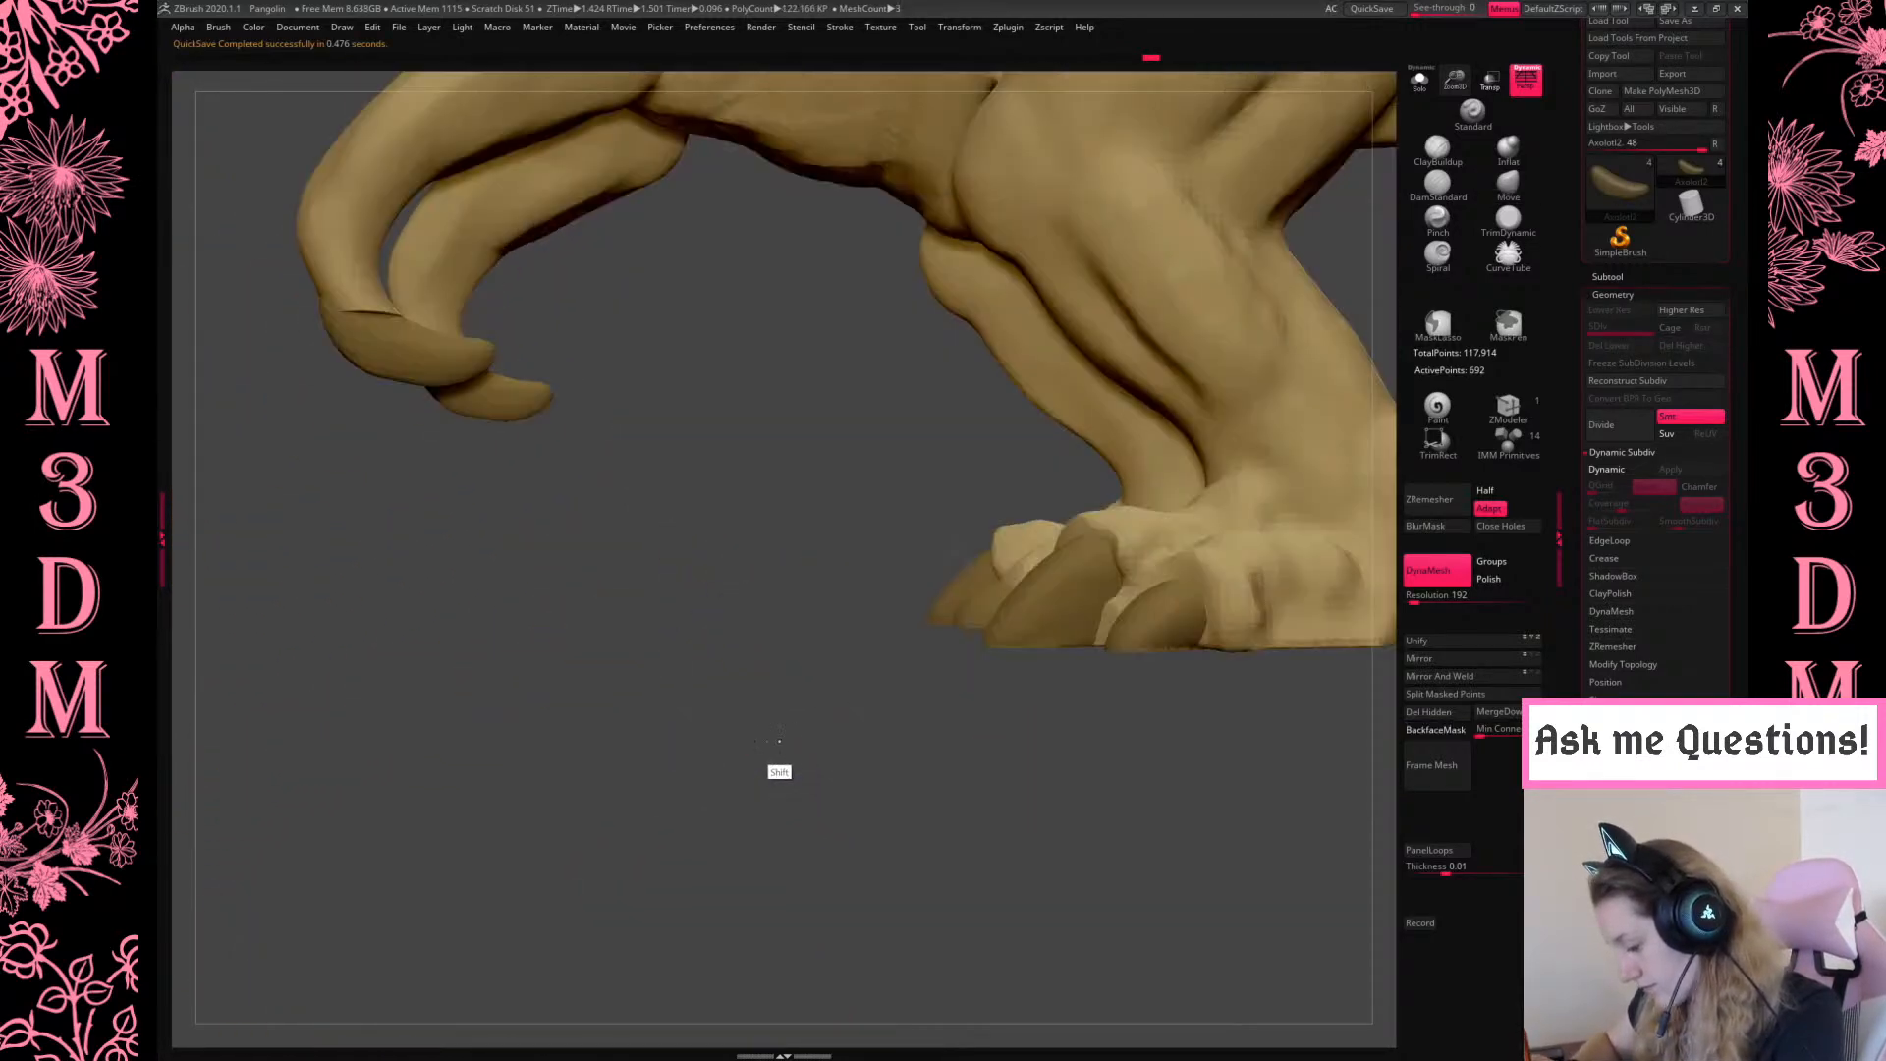
{"action": "left_click_drag", "start_coordinate": [811, 631], "coordinate": [1027, 795], "text": "alt"}
{"action": "right_click", "coordinate": [842, 558]}
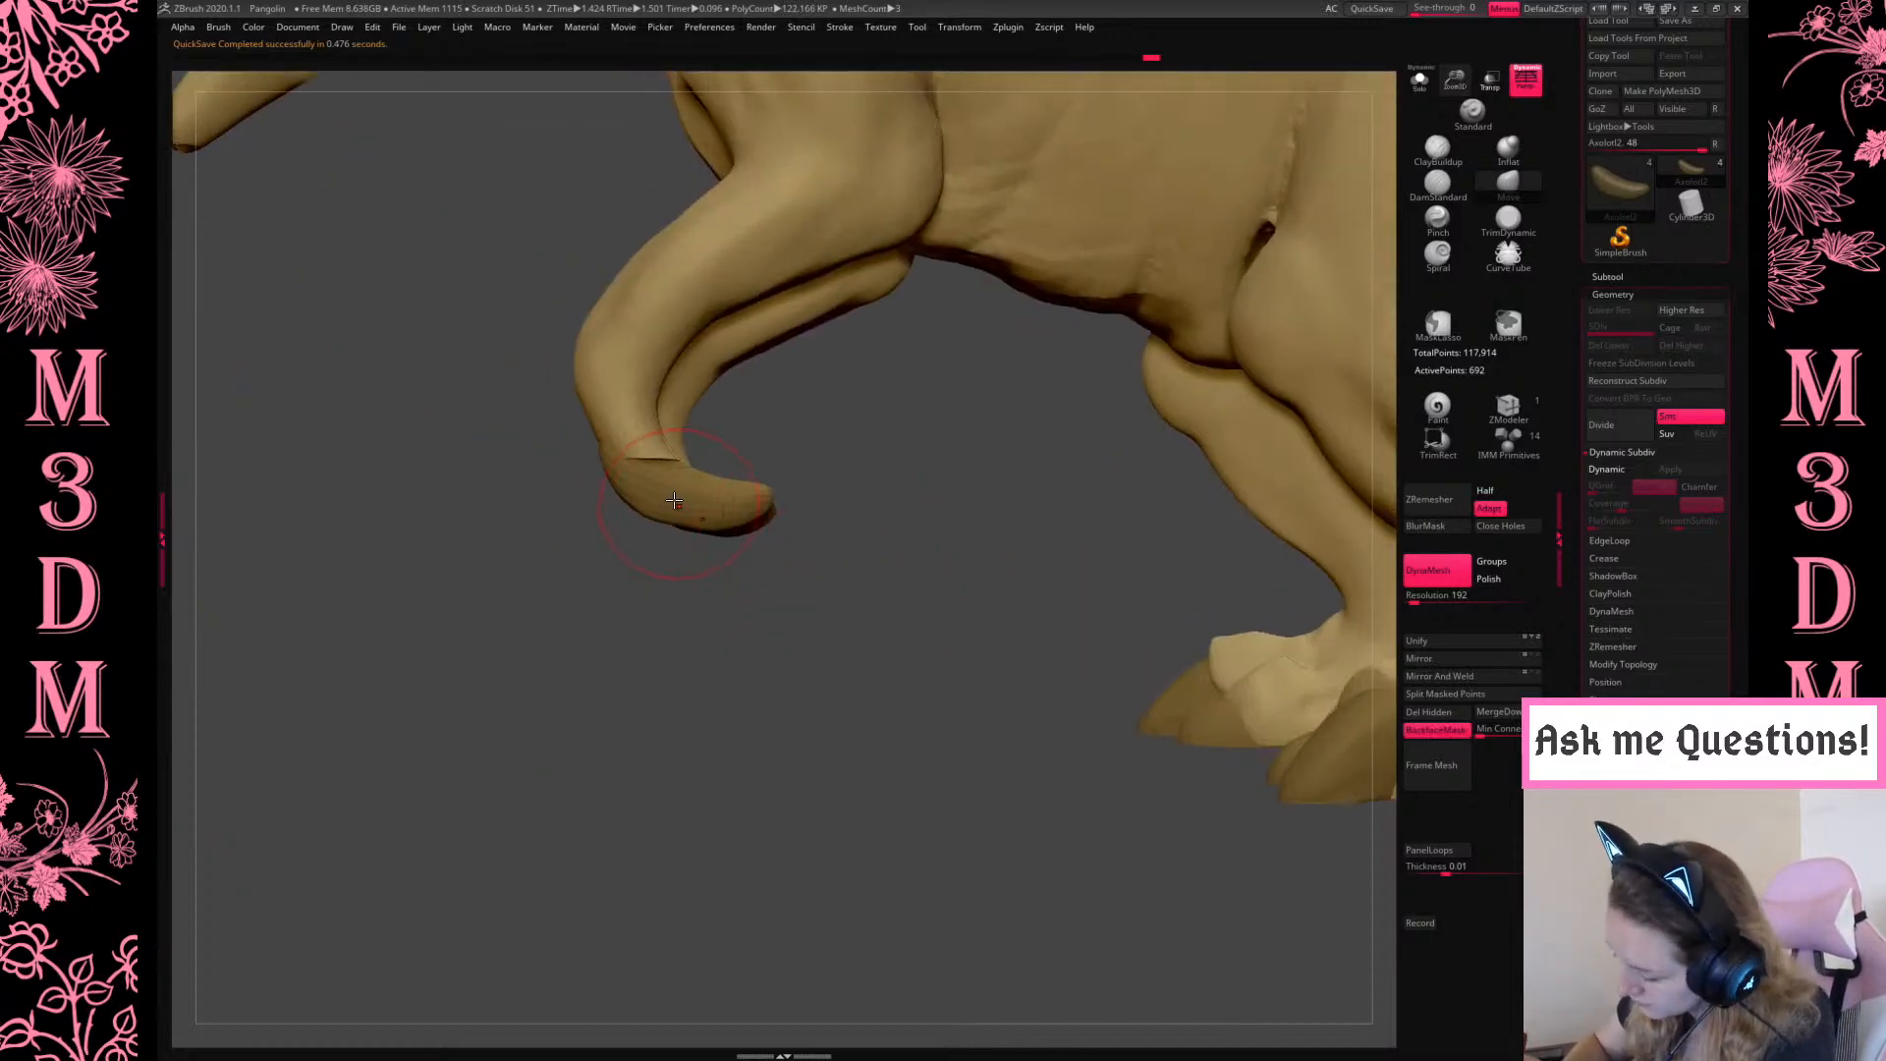
{"action": "left_click", "coordinate": [1464, 730]}
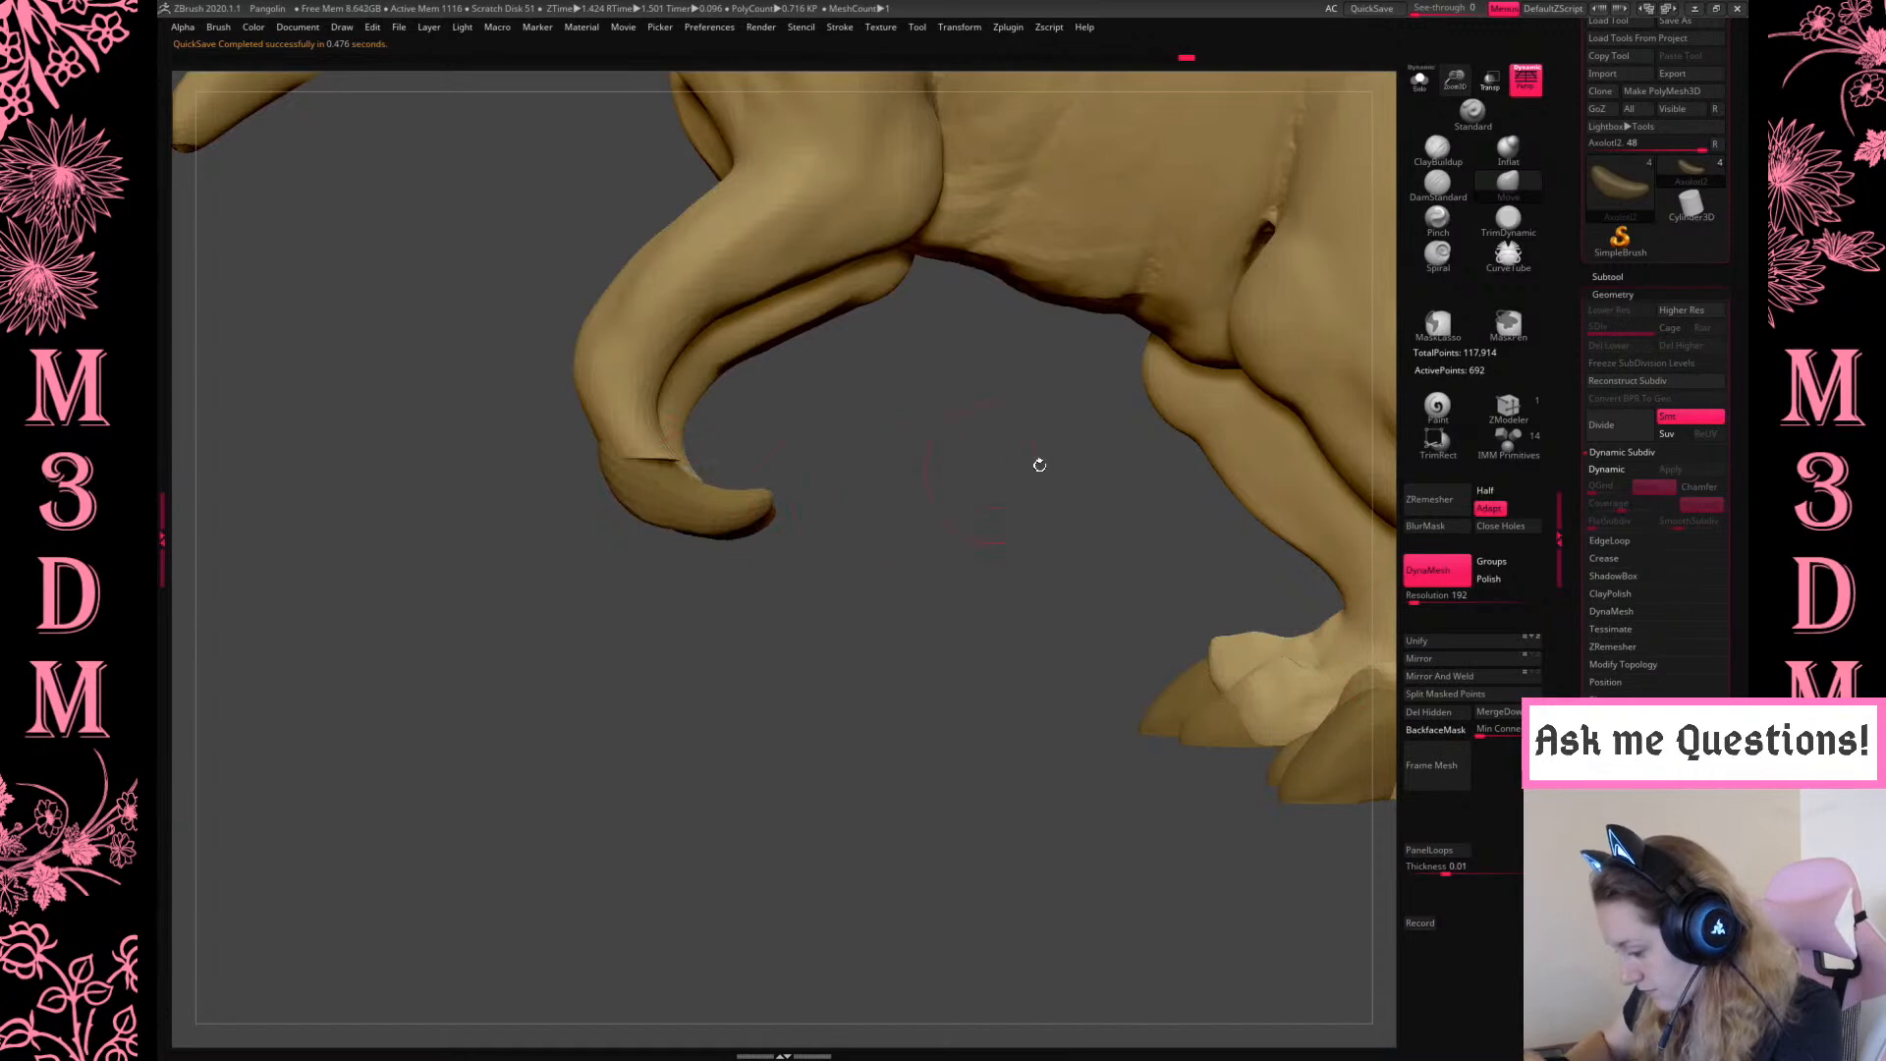
Sharpen the tip of the finger with the Pinch brush
{"action": "left_click", "coordinate": [1448, 224]}
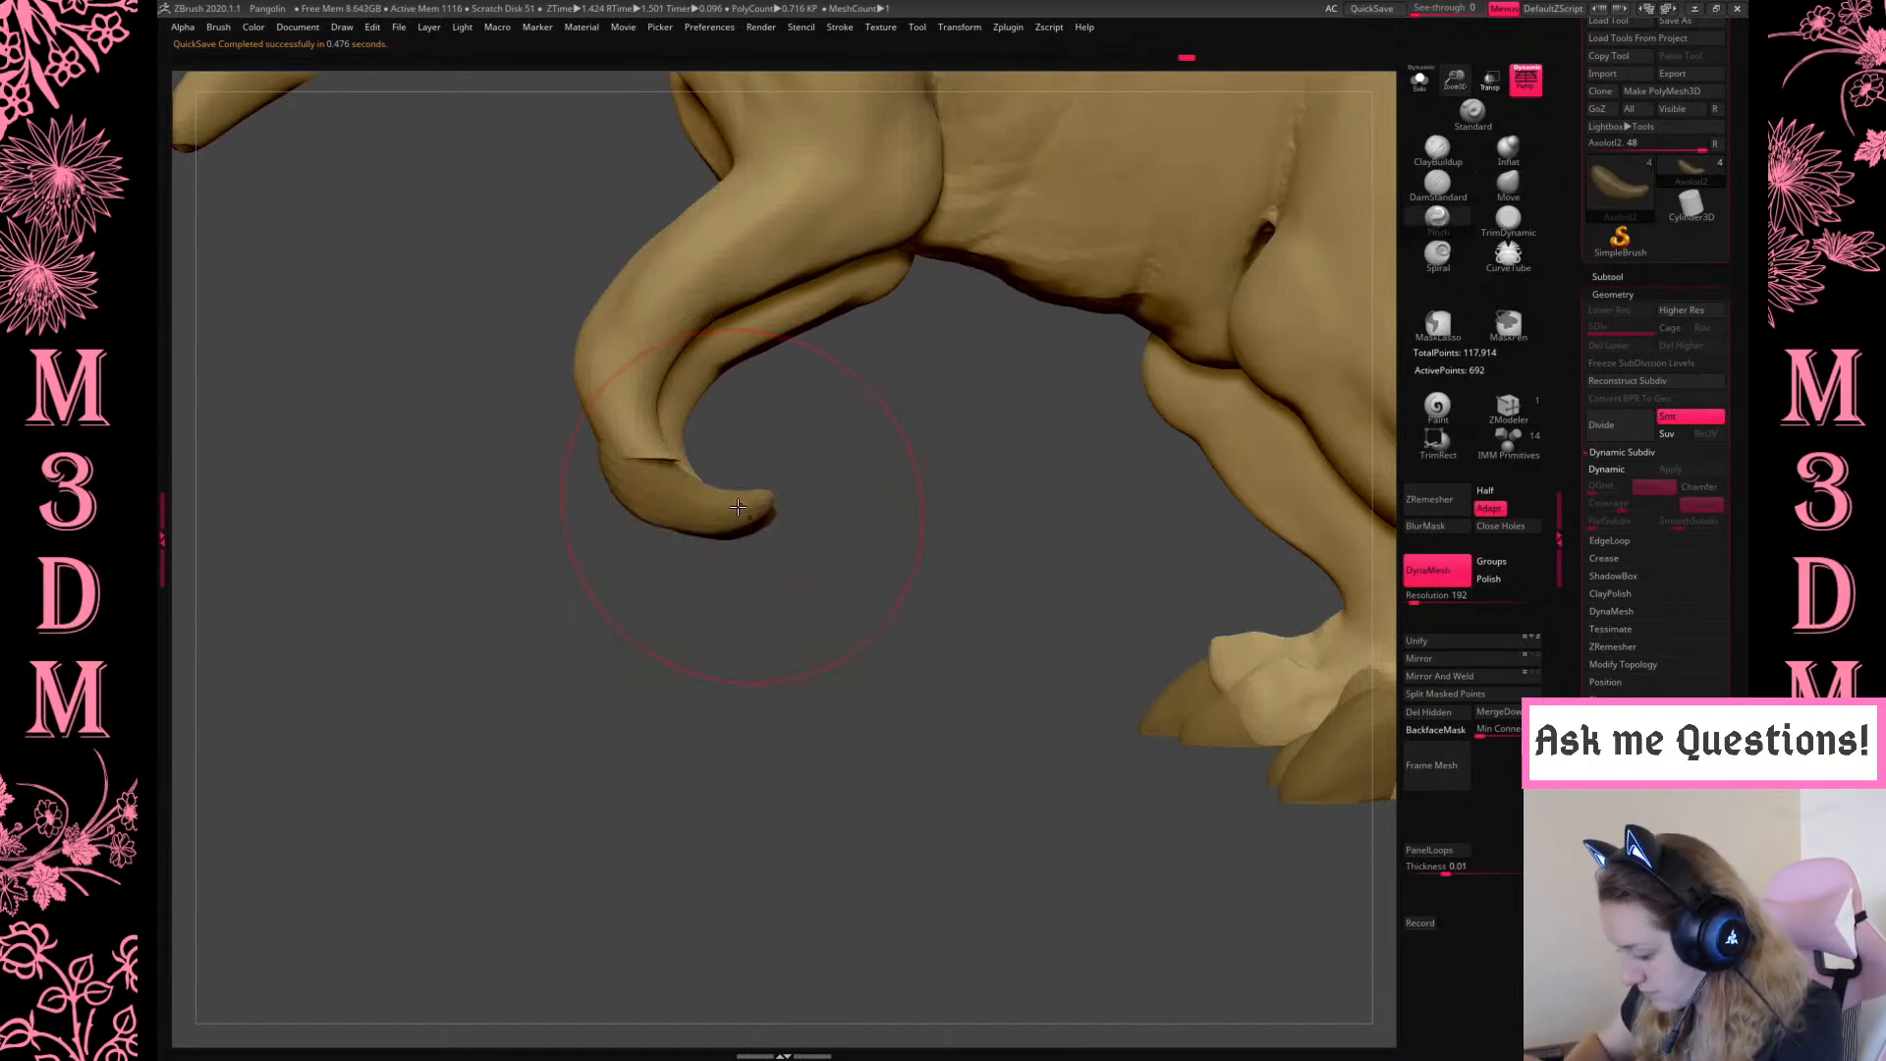
{"action": "key", "text": "space"}
{"action": "left_click_drag", "start_coordinate": [772, 497], "coordinate": [792, 499]}
Move the finger toward the inner side of the forearm's cut end with the gizmo
{"action": "mouse_move", "coordinate": [982, 525]}
{"action": "left_mouse_down"}
{"action": "mouse_move", "coordinate": [1065, 528]}
{"action": "mouse_move", "coordinate": [1000, 537]}
{"action": "mouse_move", "coordinate": [953, 619]}
{"action": "left_mouse_up"}
{"action": "left_click_drag", "start_coordinate": [965, 518], "coordinate": [1031, 511]}
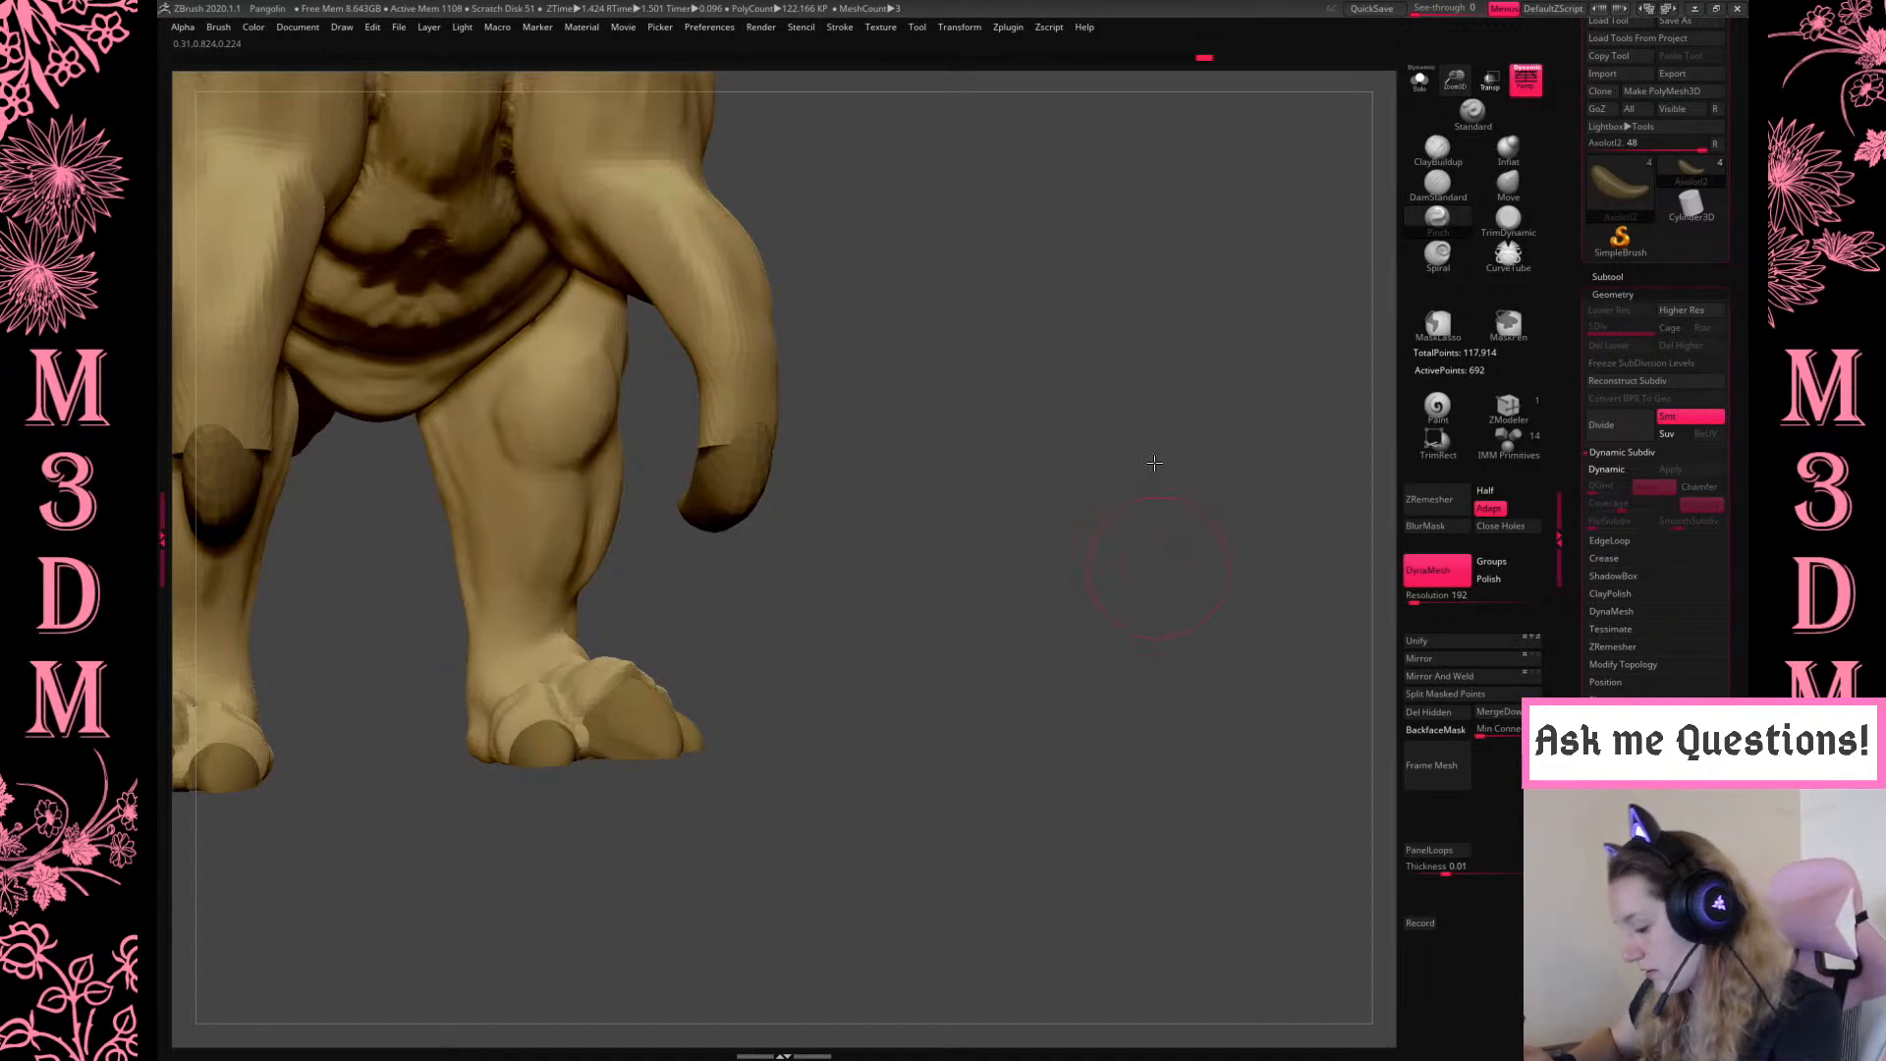
{"action": "left_click_drag", "start_coordinate": [1154, 462], "coordinate": [1159, 393]}
{"action": "key", "text": "w"}
{"action": "mouse_move", "coordinate": [824, 459]}
{"action": "left_mouse_down"}
{"action": "mouse_move", "coordinate": [779, 477]}
{"action": "mouse_move", "coordinate": [933, 527]}
{"action": "left_mouse_up"}
{"action": "key", "text": "q"}
Select the body and reshape the forearm's cut end around the finger base with the Move brush
{"action": "left_click", "coordinate": [765, 377], "text": "alt"}
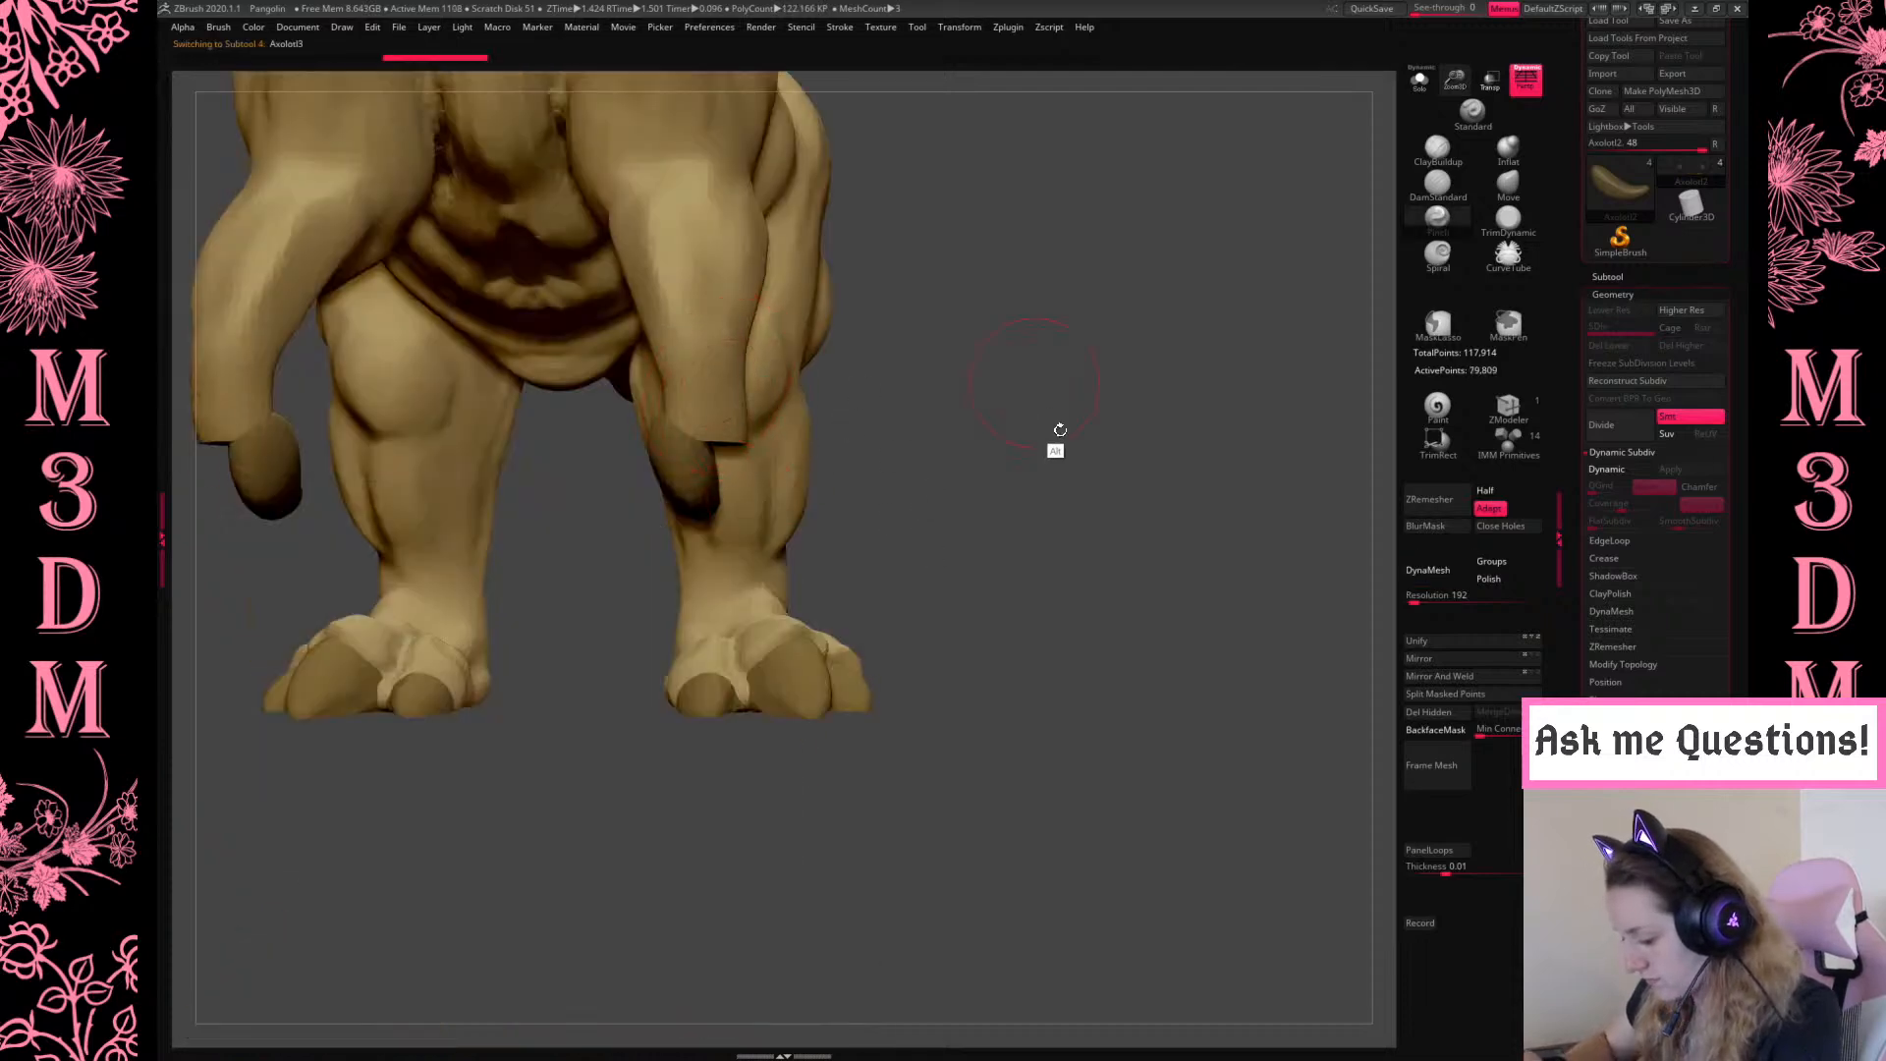
{"action": "left_click_drag", "start_coordinate": [1042, 423], "coordinate": [1029, 447], "text": "alt"}
{"action": "left_click", "coordinate": [1520, 179]}
{"action": "mouse_move", "coordinate": [759, 526]}
{"action": "left_mouse_down"}
{"action": "mouse_move", "coordinate": [742, 533]}
{"action": "mouse_move", "coordinate": [756, 544]}
{"action": "left_mouse_up"}
{"action": "key", "text": "space"}
{"action": "key", "text": "space"}
{"action": "left_click_drag", "start_coordinate": [1114, 460], "coordinate": [933, 472]}
{"action": "left_click_drag", "start_coordinate": [884, 846], "coordinate": [896, 821], "text": "shift"}
Duplicate the finger and place the copy beside it on the outer side of the forearm
{"action": "left_click", "coordinate": [896, 682], "text": "alt"}
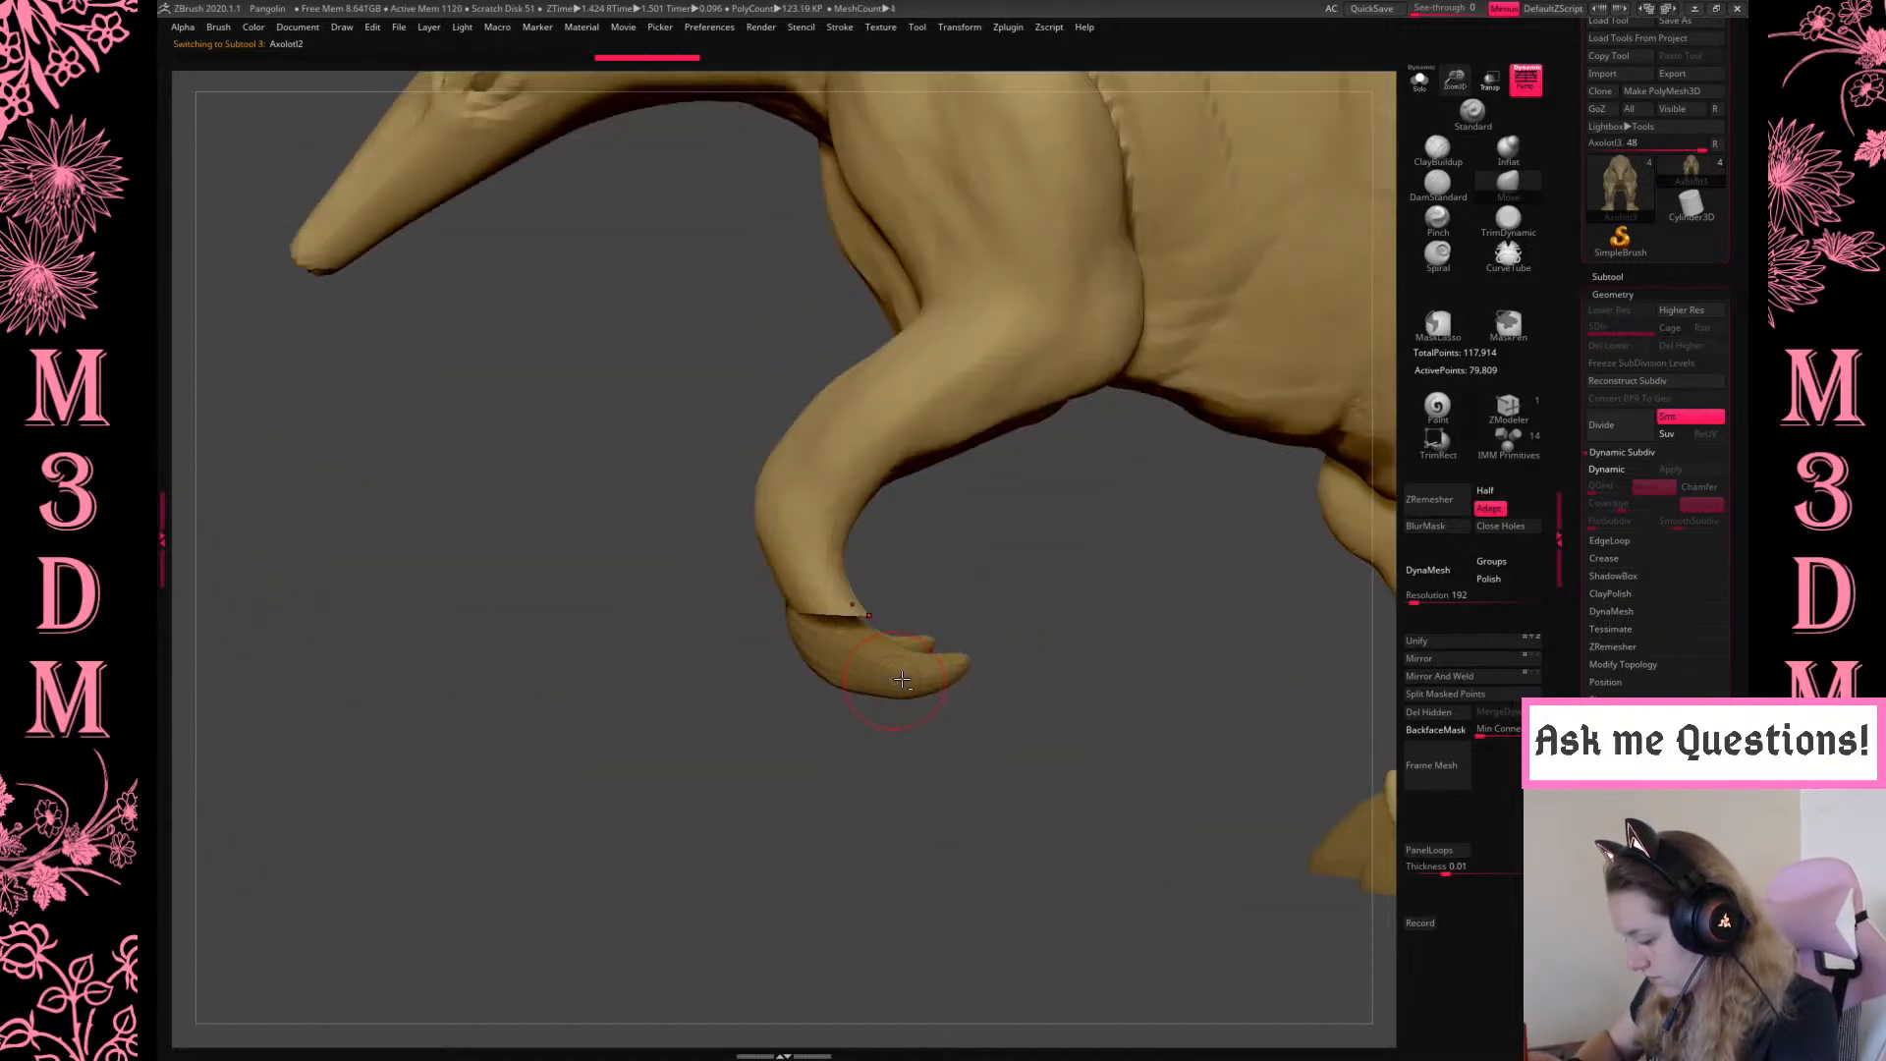
{"action": "left_click_drag", "start_coordinate": [1321, 639], "coordinate": [1258, 615], "text": "alt"}
{"action": "key", "text": "ctrl+shift+d"}
{"action": "left_click_drag", "start_coordinate": [1076, 725], "coordinate": [1183, 692]}
{"action": "key", "text": "w"}
{"action": "left_click_drag", "start_coordinate": [833, 609], "coordinate": [784, 611]}
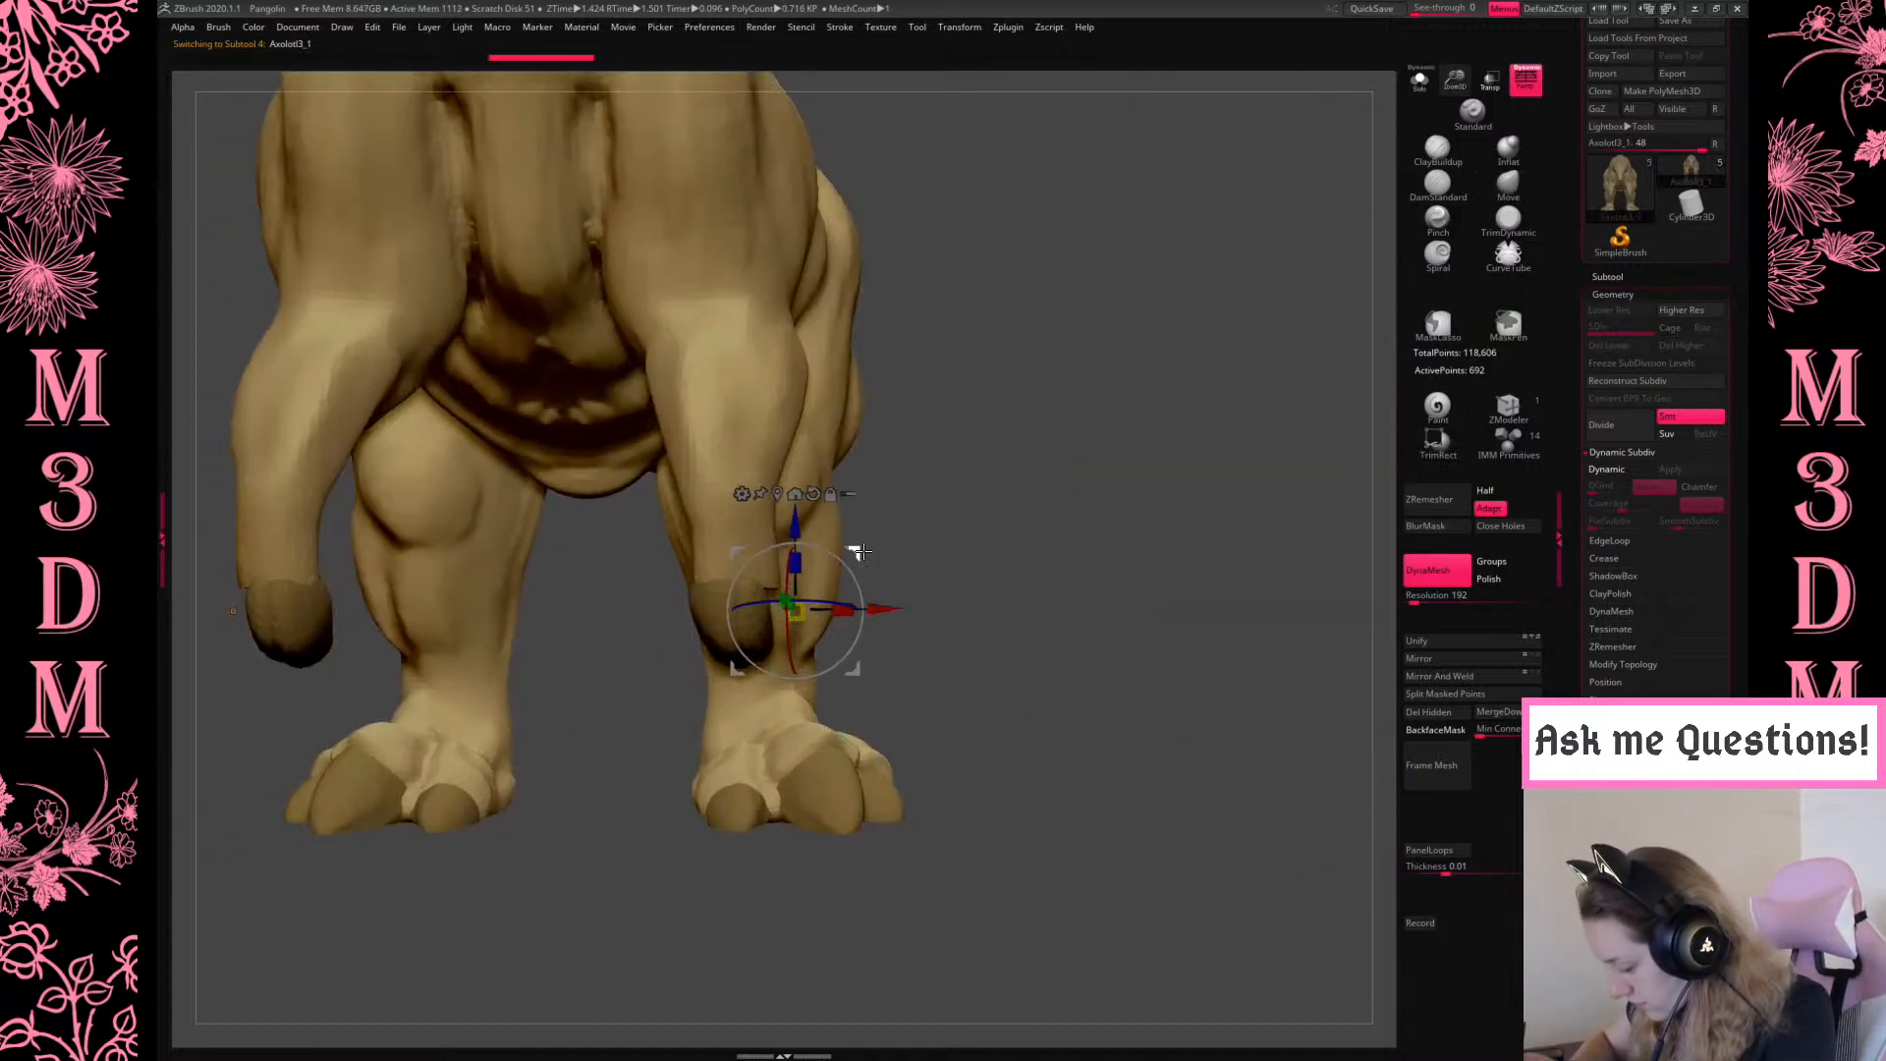
{"action": "left_click", "coordinate": [800, 575], "text": "alt"}
{"action": "left_click", "coordinate": [742, 621], "text": "alt"}
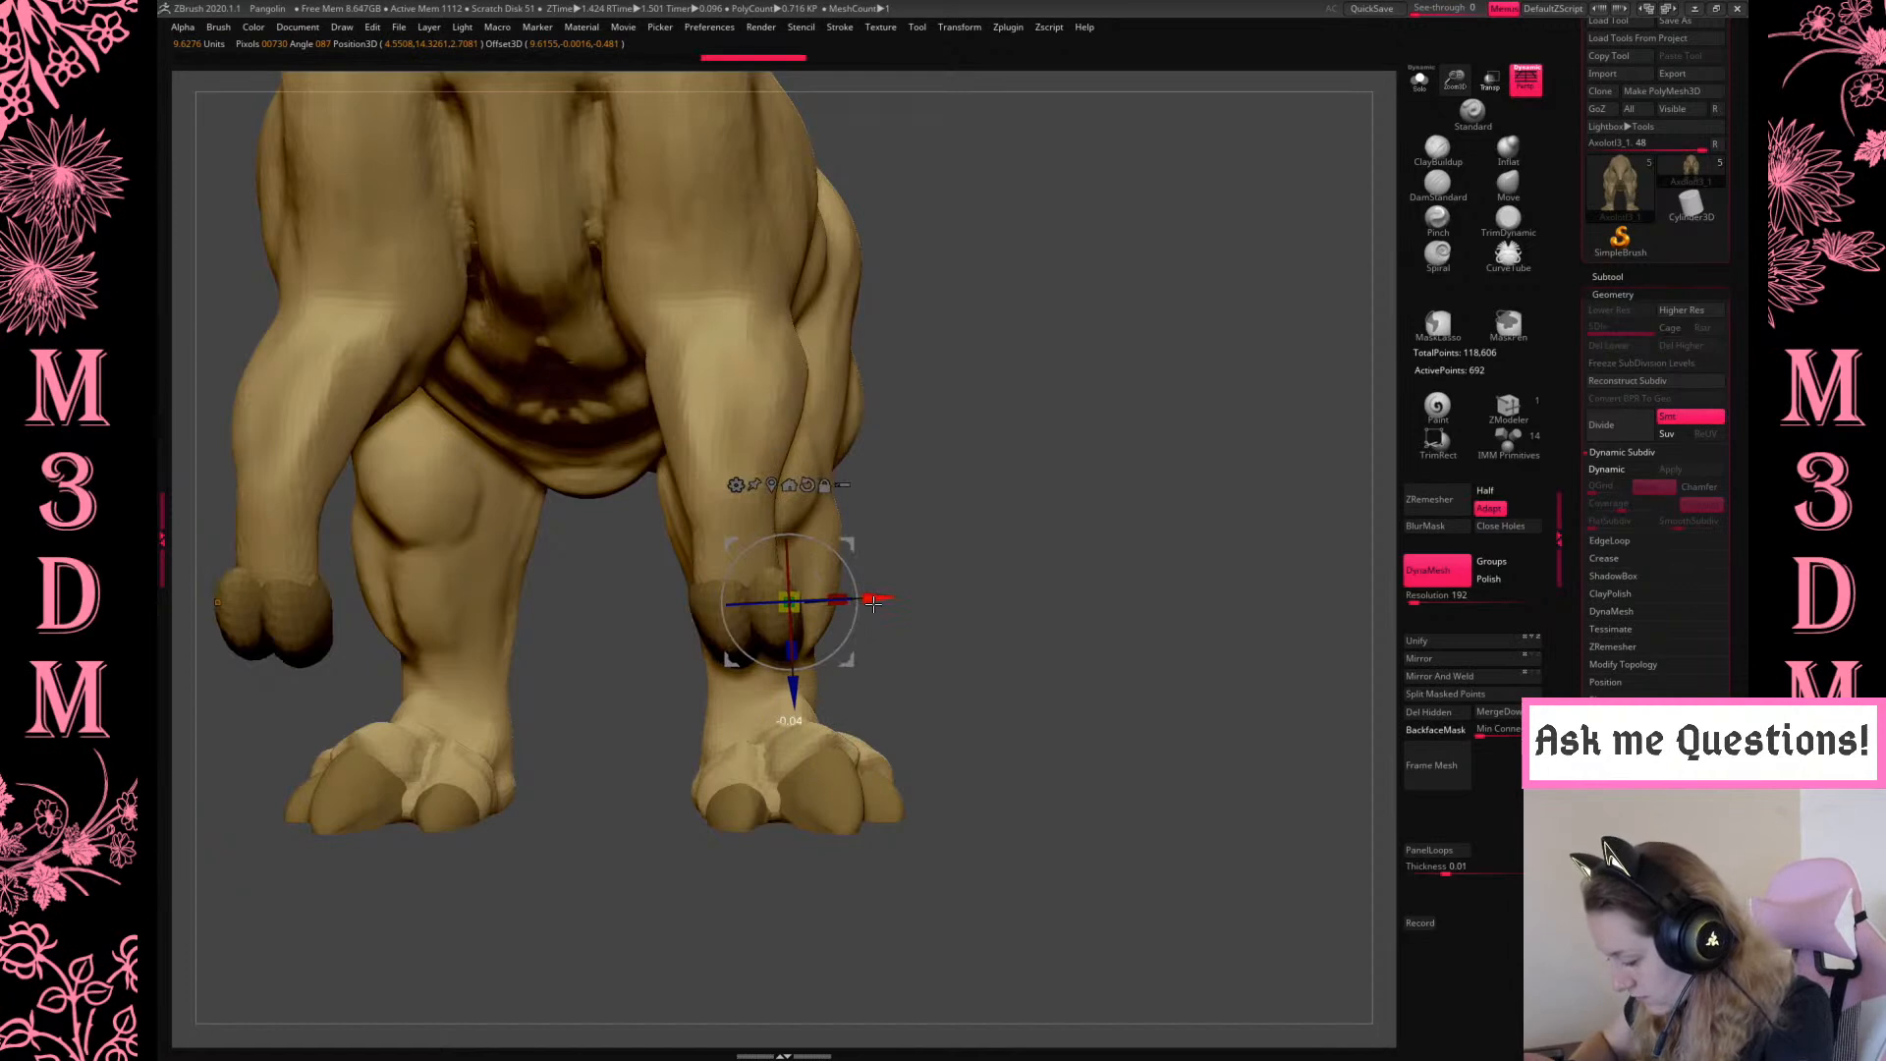
Raise the duplicated finger and set it back from the first finger in side view with the gizmo
{"action": "left_click_drag", "start_coordinate": [1040, 539], "coordinate": [946, 853], "text": "shift"}
{"action": "left_click", "coordinate": [845, 550], "text": "alt"}
{"action": "left_click", "coordinate": [892, 646], "text": "alt"}
{"action": "mouse_move", "coordinate": [887, 623]}
{"action": "left_mouse_down"}
{"action": "mouse_move", "coordinate": [881, 594]}
{"action": "mouse_move", "coordinate": [842, 621]}
{"action": "mouse_move", "coordinate": [899, 544]}
{"action": "left_mouse_up"}
{"action": "key", "text": "q"}
{"action": "mouse_move", "coordinate": [1153, 619]}
{"action": "left_mouse_down"}
{"action": "mouse_move", "coordinate": [1177, 629]}
{"action": "mouse_move", "coordinate": [1116, 619]}
{"action": "mouse_move", "coordinate": [1092, 728]}
{"action": "left_mouse_up"}
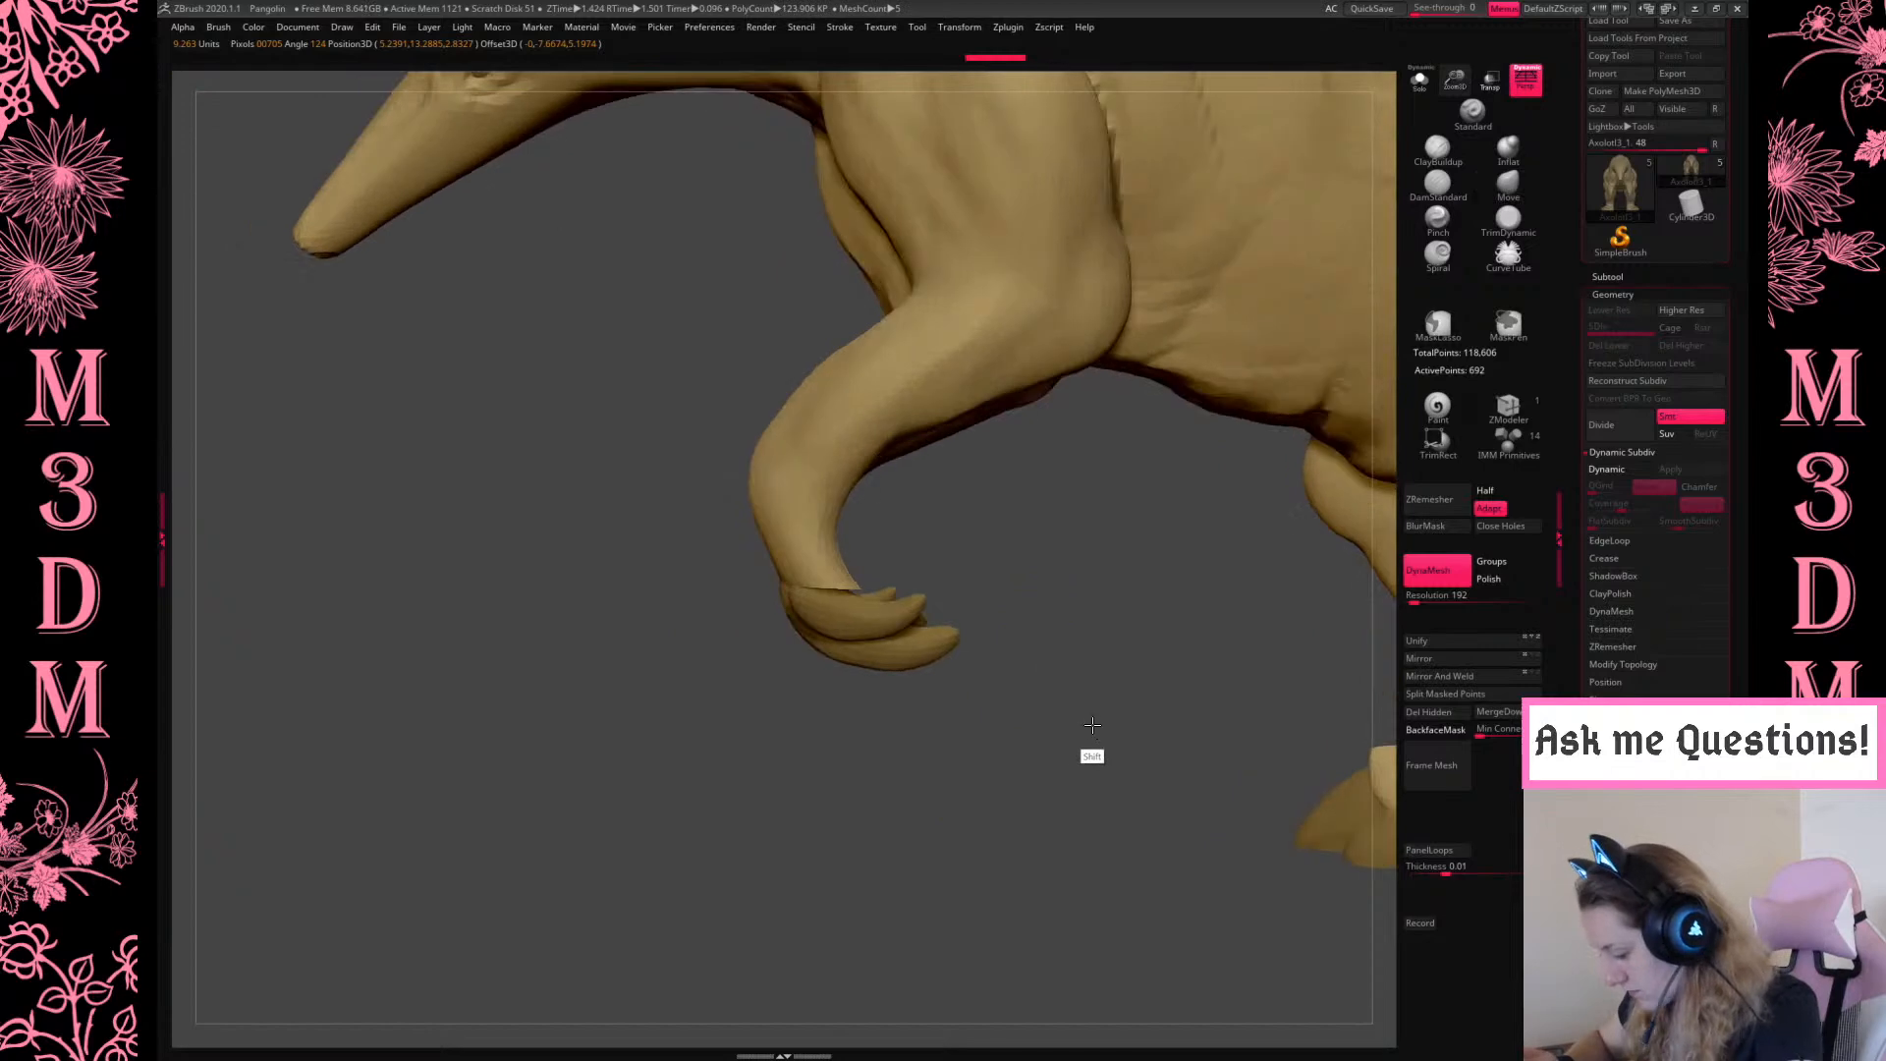
Select the body and pull the forearm's end over the bases of both fingers with the Move brush
{"action": "left_click", "coordinate": [797, 556], "text": "alt"}
{"action": "key", "text": "b"}
{"action": "key", "text": "m"}
{"action": "key", "text": "v"}
{"action": "left_click_drag", "start_coordinate": [821, 587], "coordinate": [802, 598]}
{"action": "key", "text": "space"}
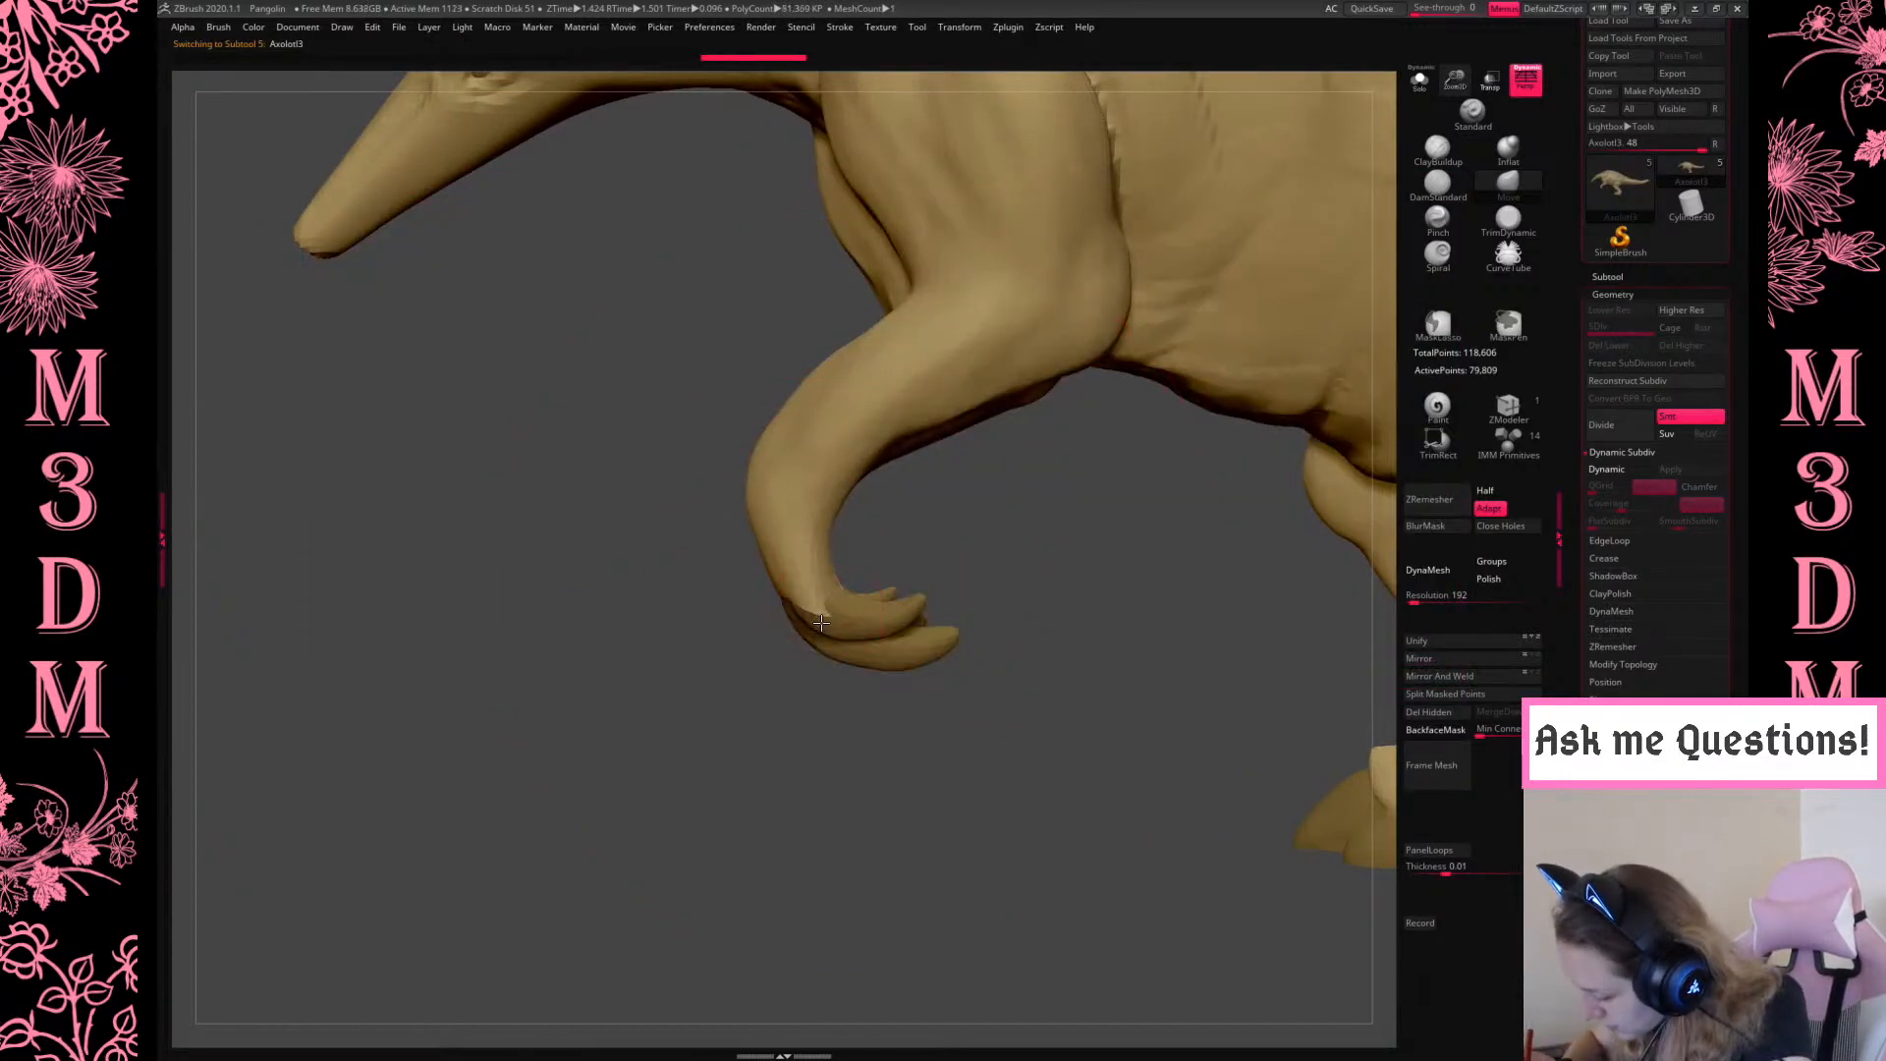
Shift one finger slightly sideways with the gizmo in front view, and reselect the body to smooth the forearm's end
{"action": "left_click_drag", "start_coordinate": [1003, 593], "coordinate": [829, 625], "text": "shift"}
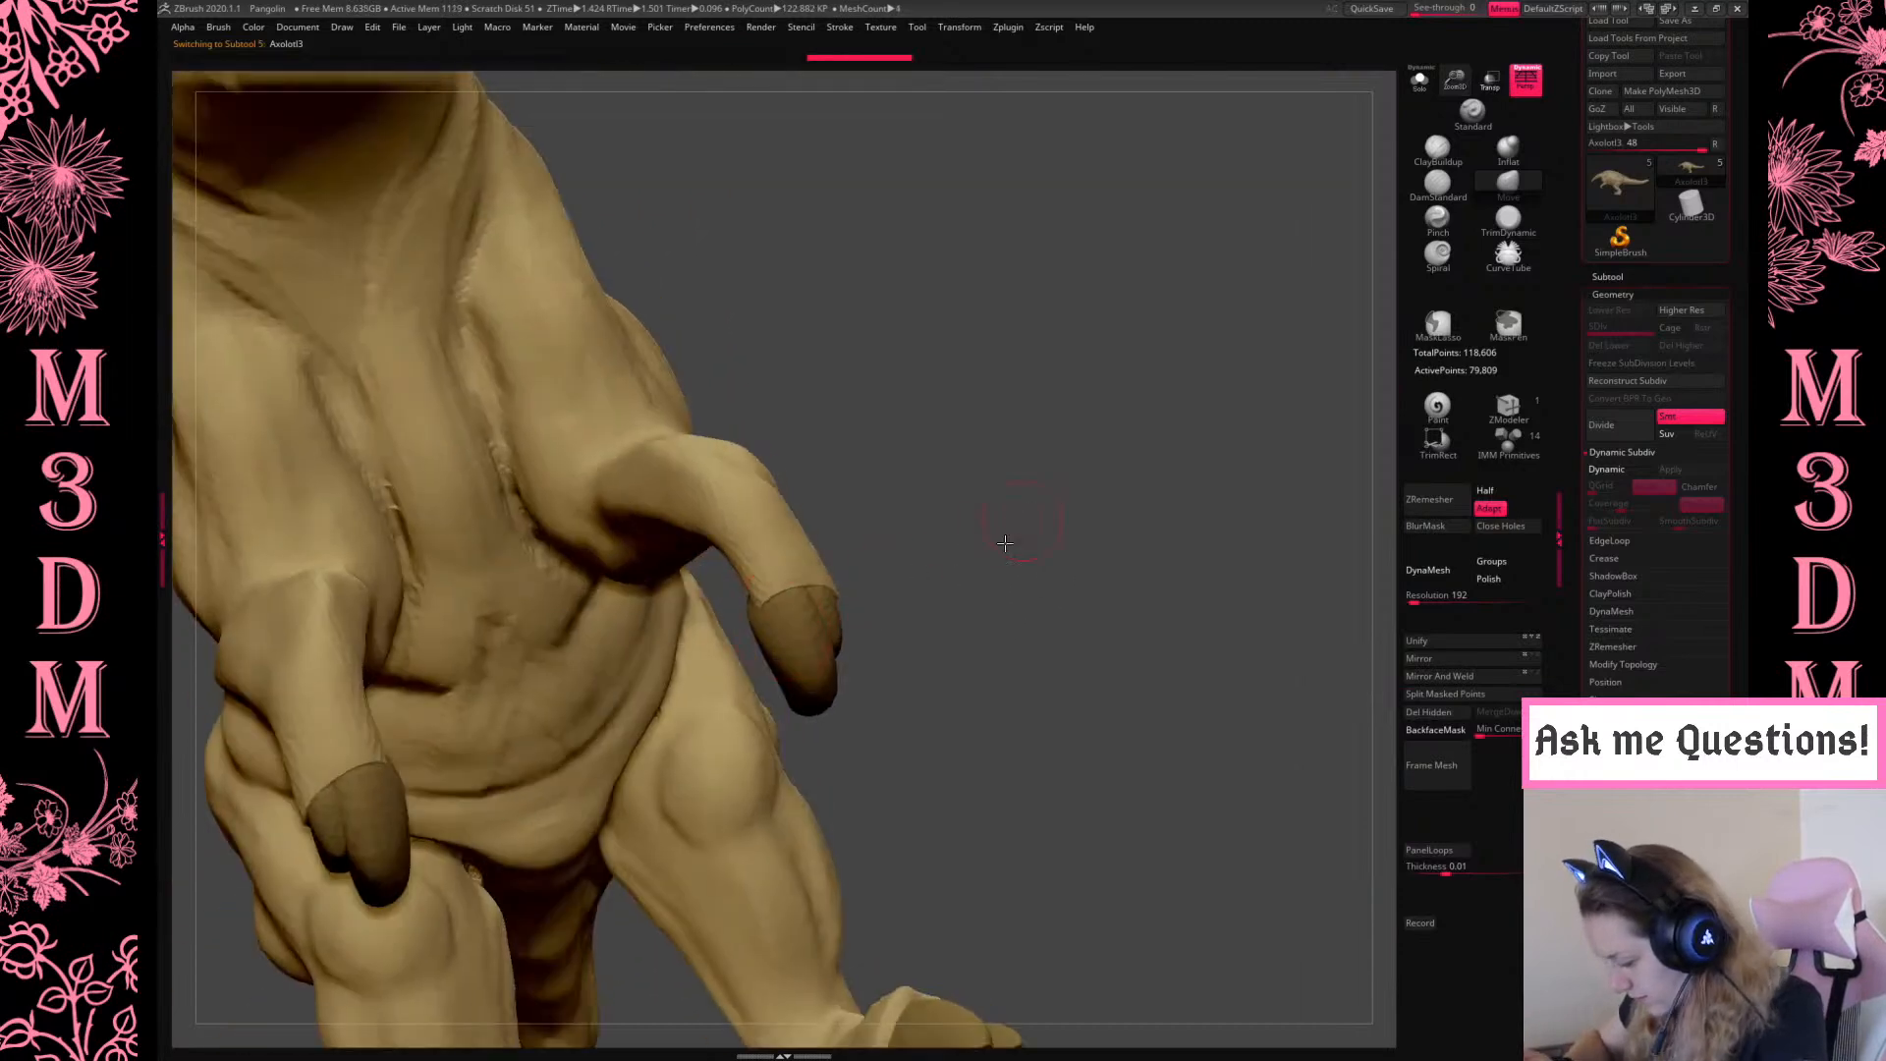
{"action": "left_click_drag", "start_coordinate": [1005, 542], "coordinate": [1105, 553], "text": "shift"}
{"action": "left_click", "coordinate": [785, 614], "text": "alt"}
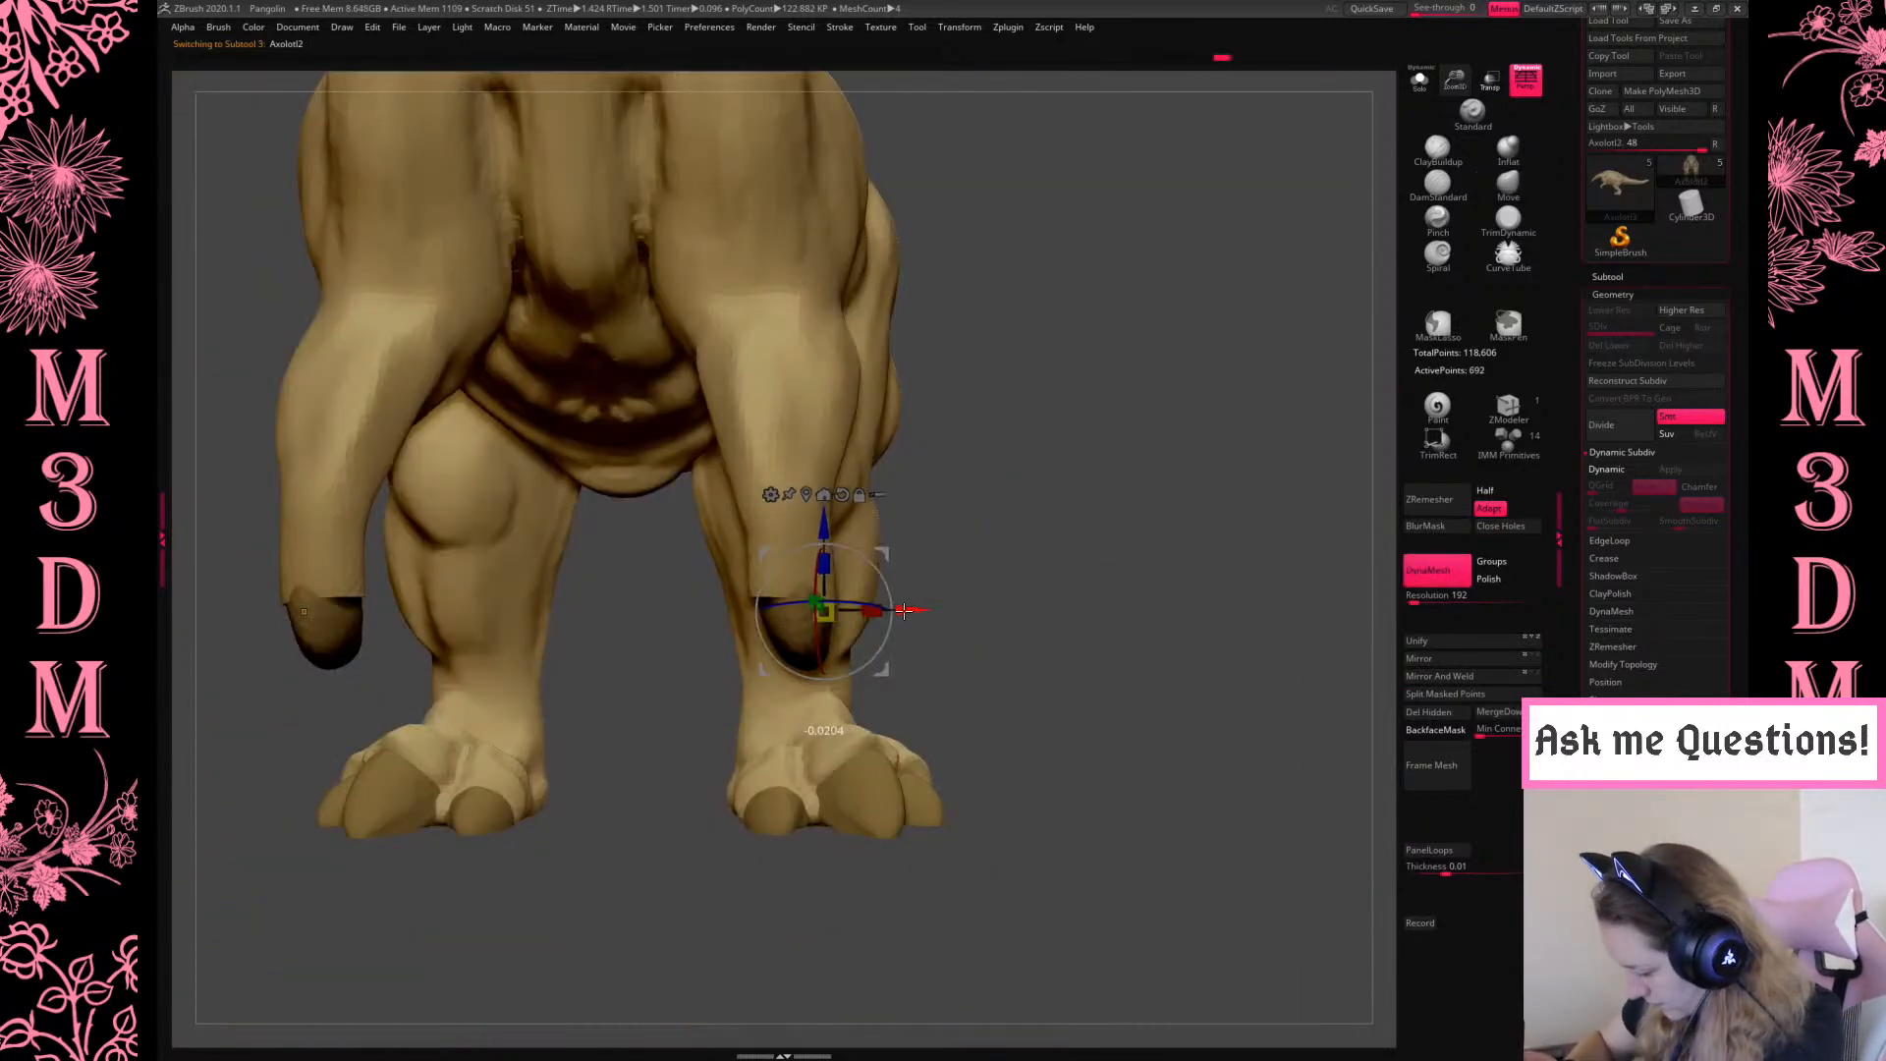
{"action": "left_click", "coordinate": [799, 569], "text": "alt"}
{"action": "mouse_move", "coordinate": [769, 589]}
{"action": "left_mouse_down", "text": "shift"}
{"action": "mouse_move", "coordinate": [783, 602]}
{"action": "mouse_move", "coordinate": [809, 580]}
{"action": "left_mouse_up", "text": "shift"}
{"action": "mouse_move", "coordinate": [1052, 534]}
{"action": "left_mouse_down"}
{"action": "mouse_move", "coordinate": [1103, 531]}
{"action": "mouse_move", "coordinate": [973, 550]}
{"action": "mouse_move", "coordinate": [1075, 533]}
{"action": "left_mouse_up"}
Build up the wrists around the finger bases with the ClayBuildup brush
{"action": "left_click", "coordinate": [1437, 150]}
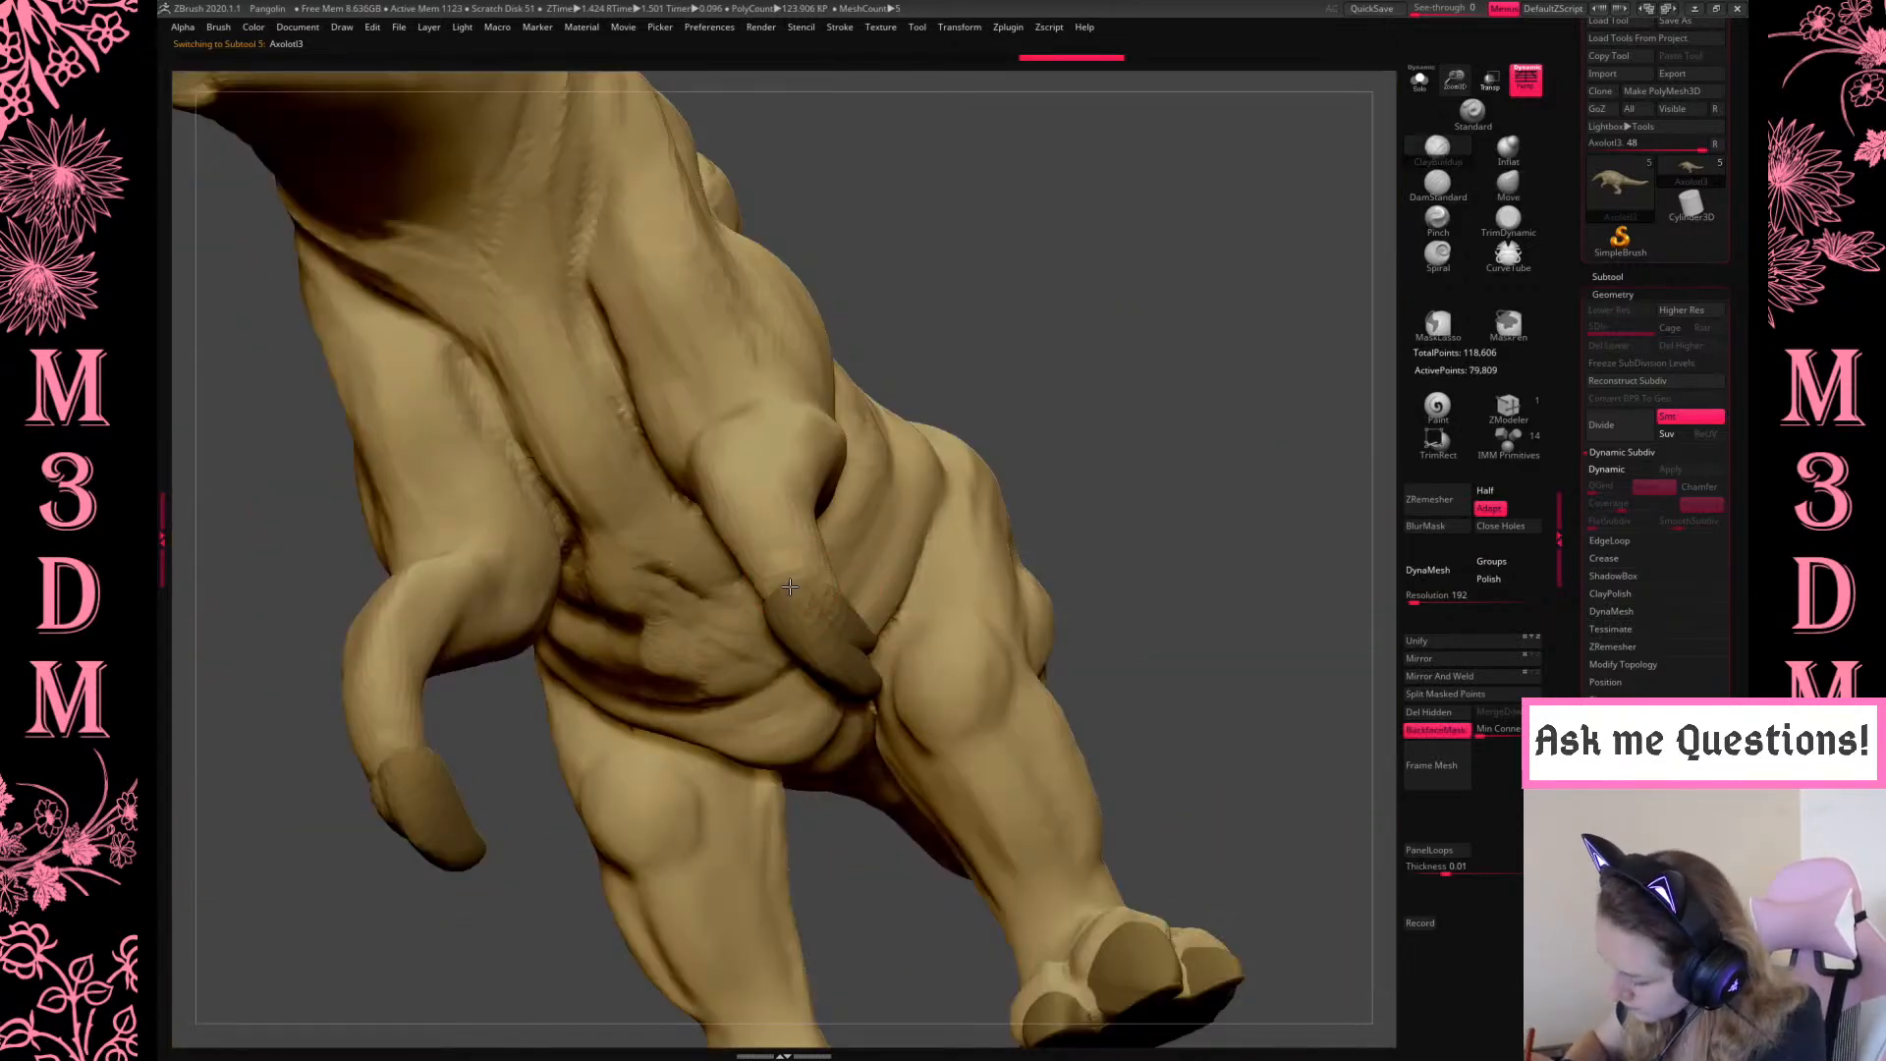
{"action": "left_click_drag", "start_coordinate": [1056, 426], "coordinate": [921, 594]}
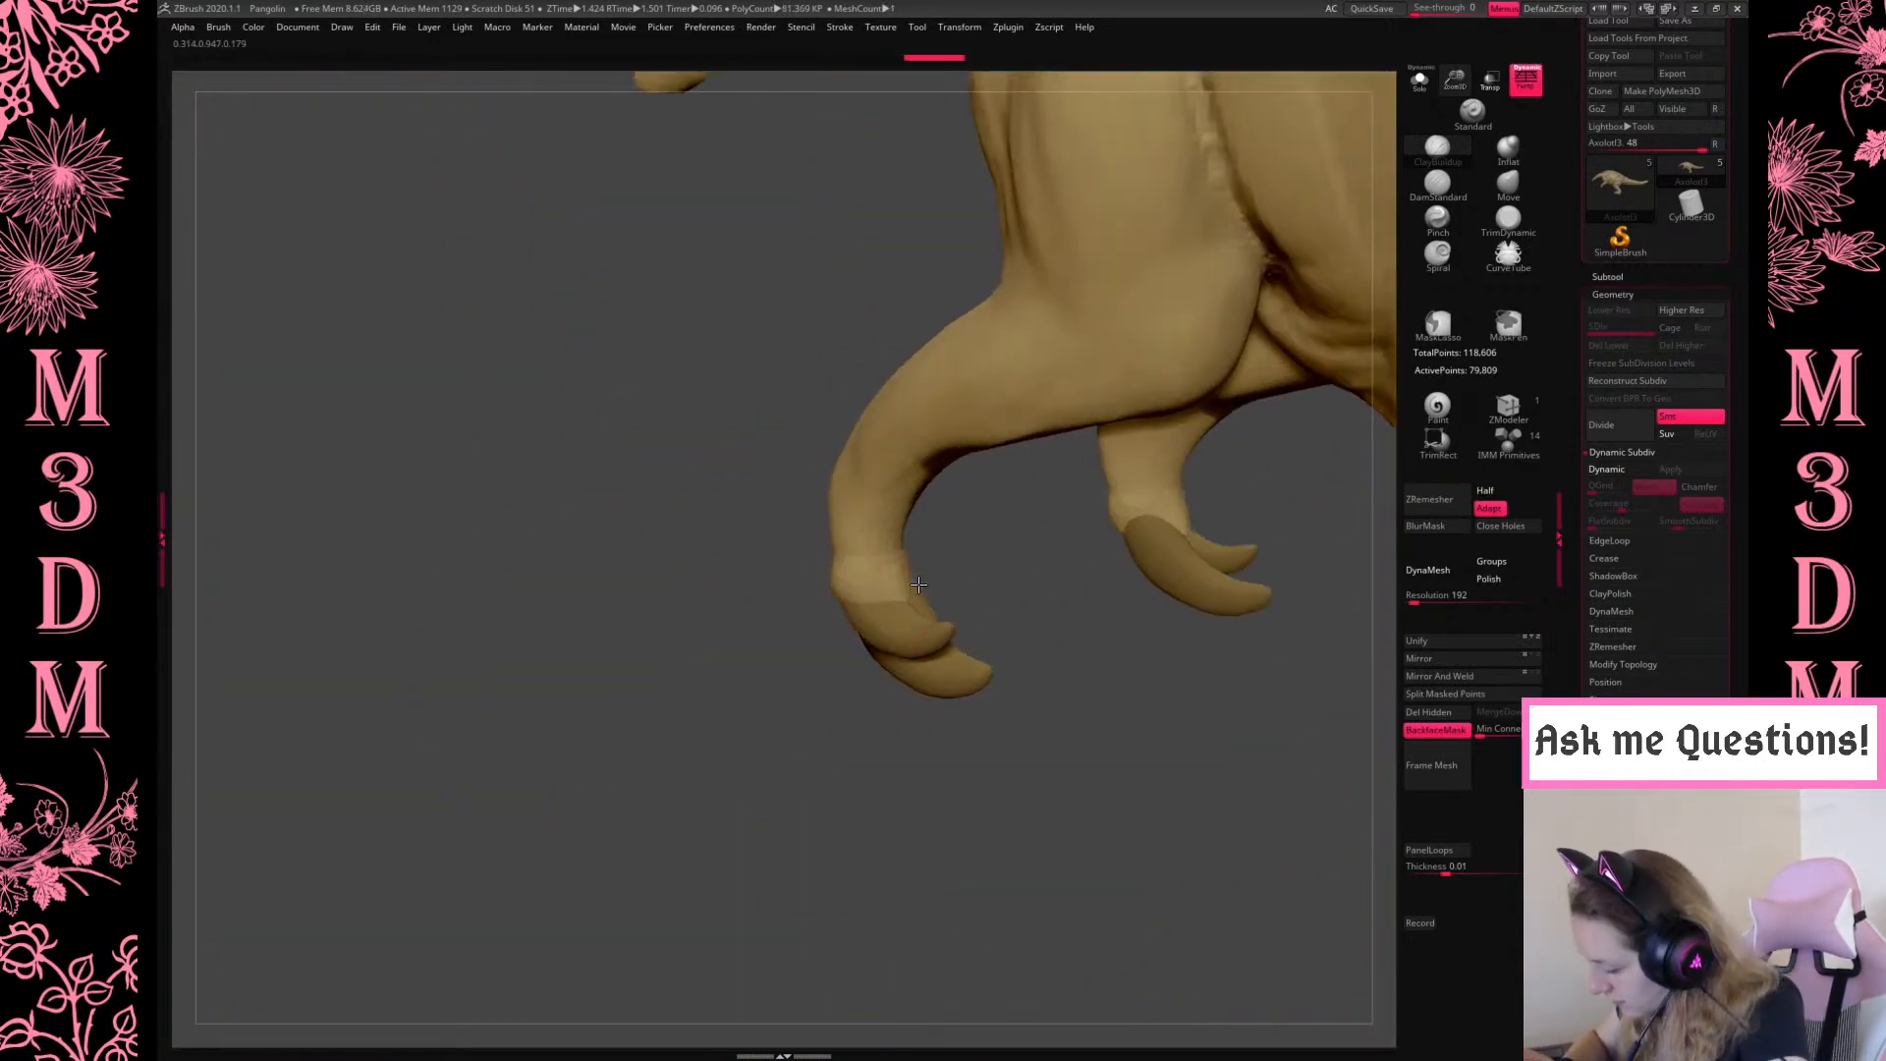
{"action": "left_click_drag", "start_coordinate": [1241, 479], "coordinate": [1126, 560]}
{"action": "left_click_drag", "start_coordinate": [1174, 676], "coordinate": [681, 835]}
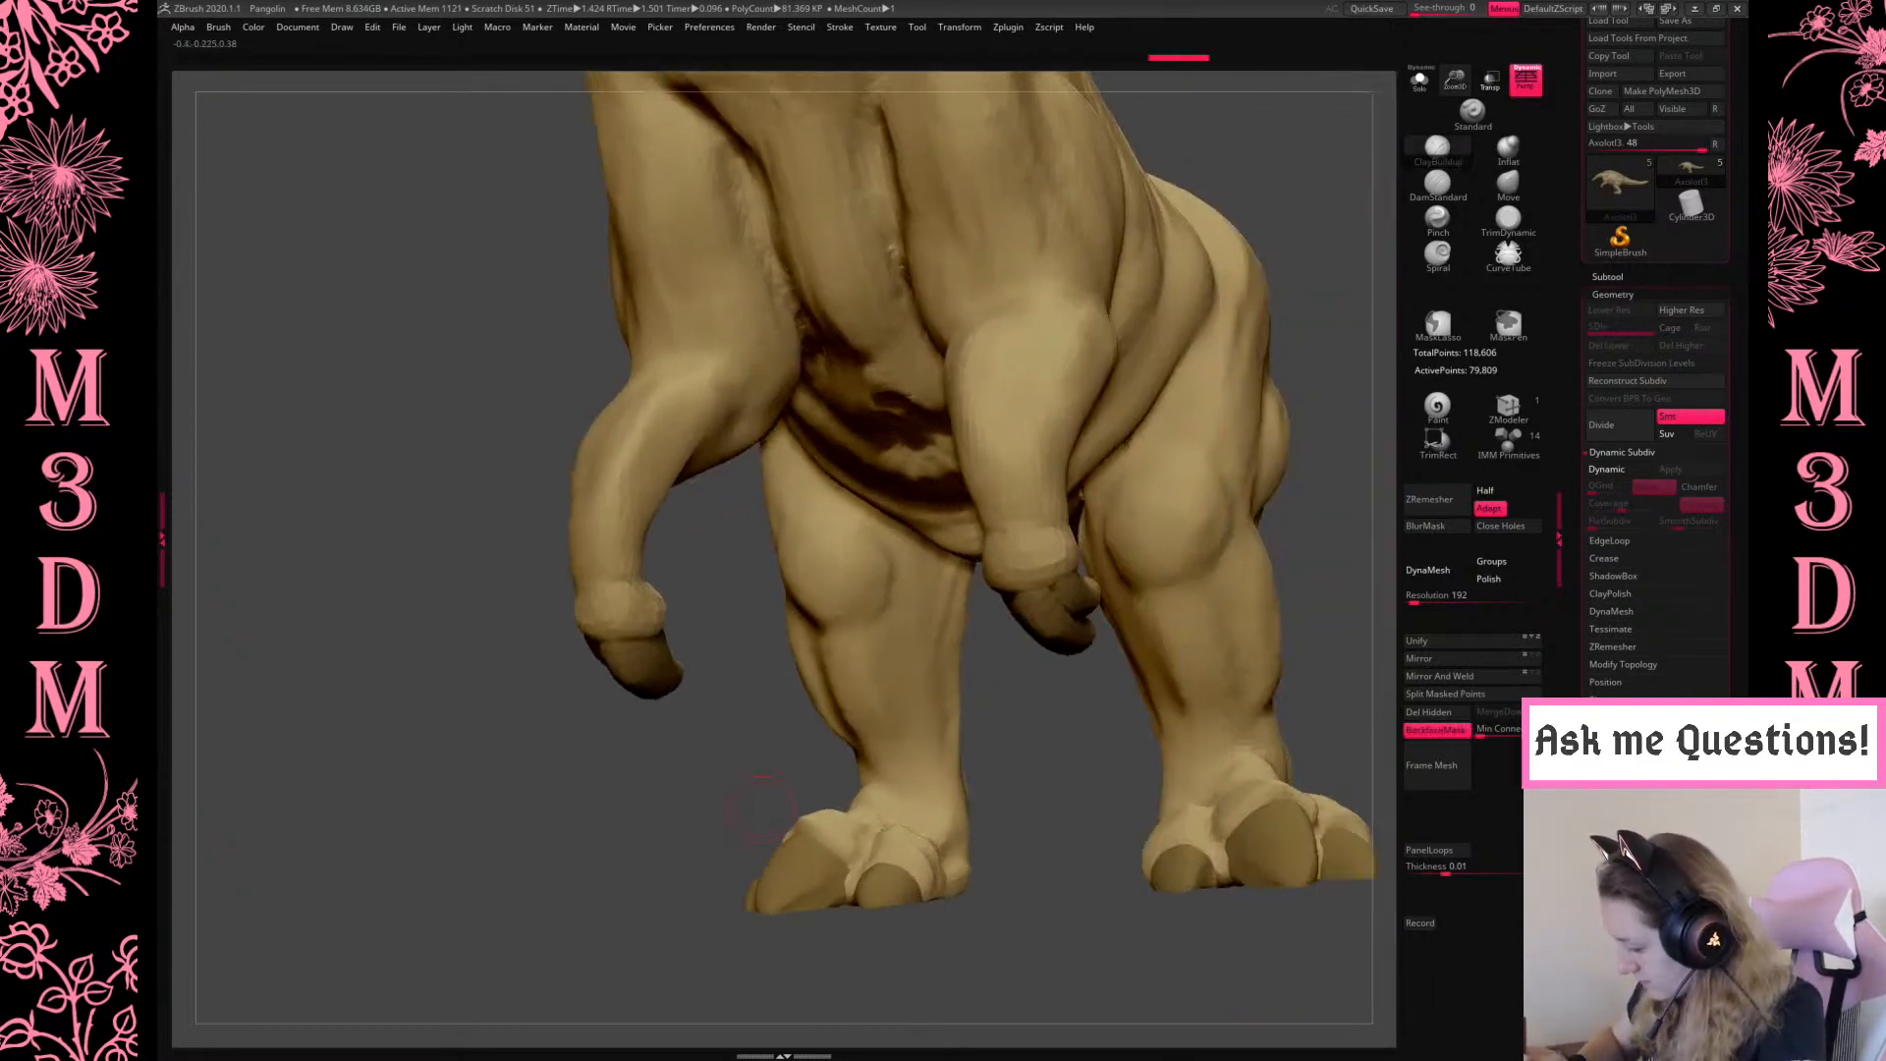
{"action": "left_click_drag", "start_coordinate": [1355, 567], "coordinate": [1328, 595], "text": "shift"}
Pull the front edge of the forearm into shape in side view with the Move brush
{"action": "key", "text": "f"}
{"action": "left_click_drag", "start_coordinate": [1174, 733], "coordinate": [1212, 668]}
{"action": "left_click_drag", "start_coordinate": [1455, 80], "coordinate": [1240, 429]}
{"action": "left_click_drag", "start_coordinate": [1185, 508], "coordinate": [1221, 793]}
{"action": "right_click", "coordinate": [1026, 783]}
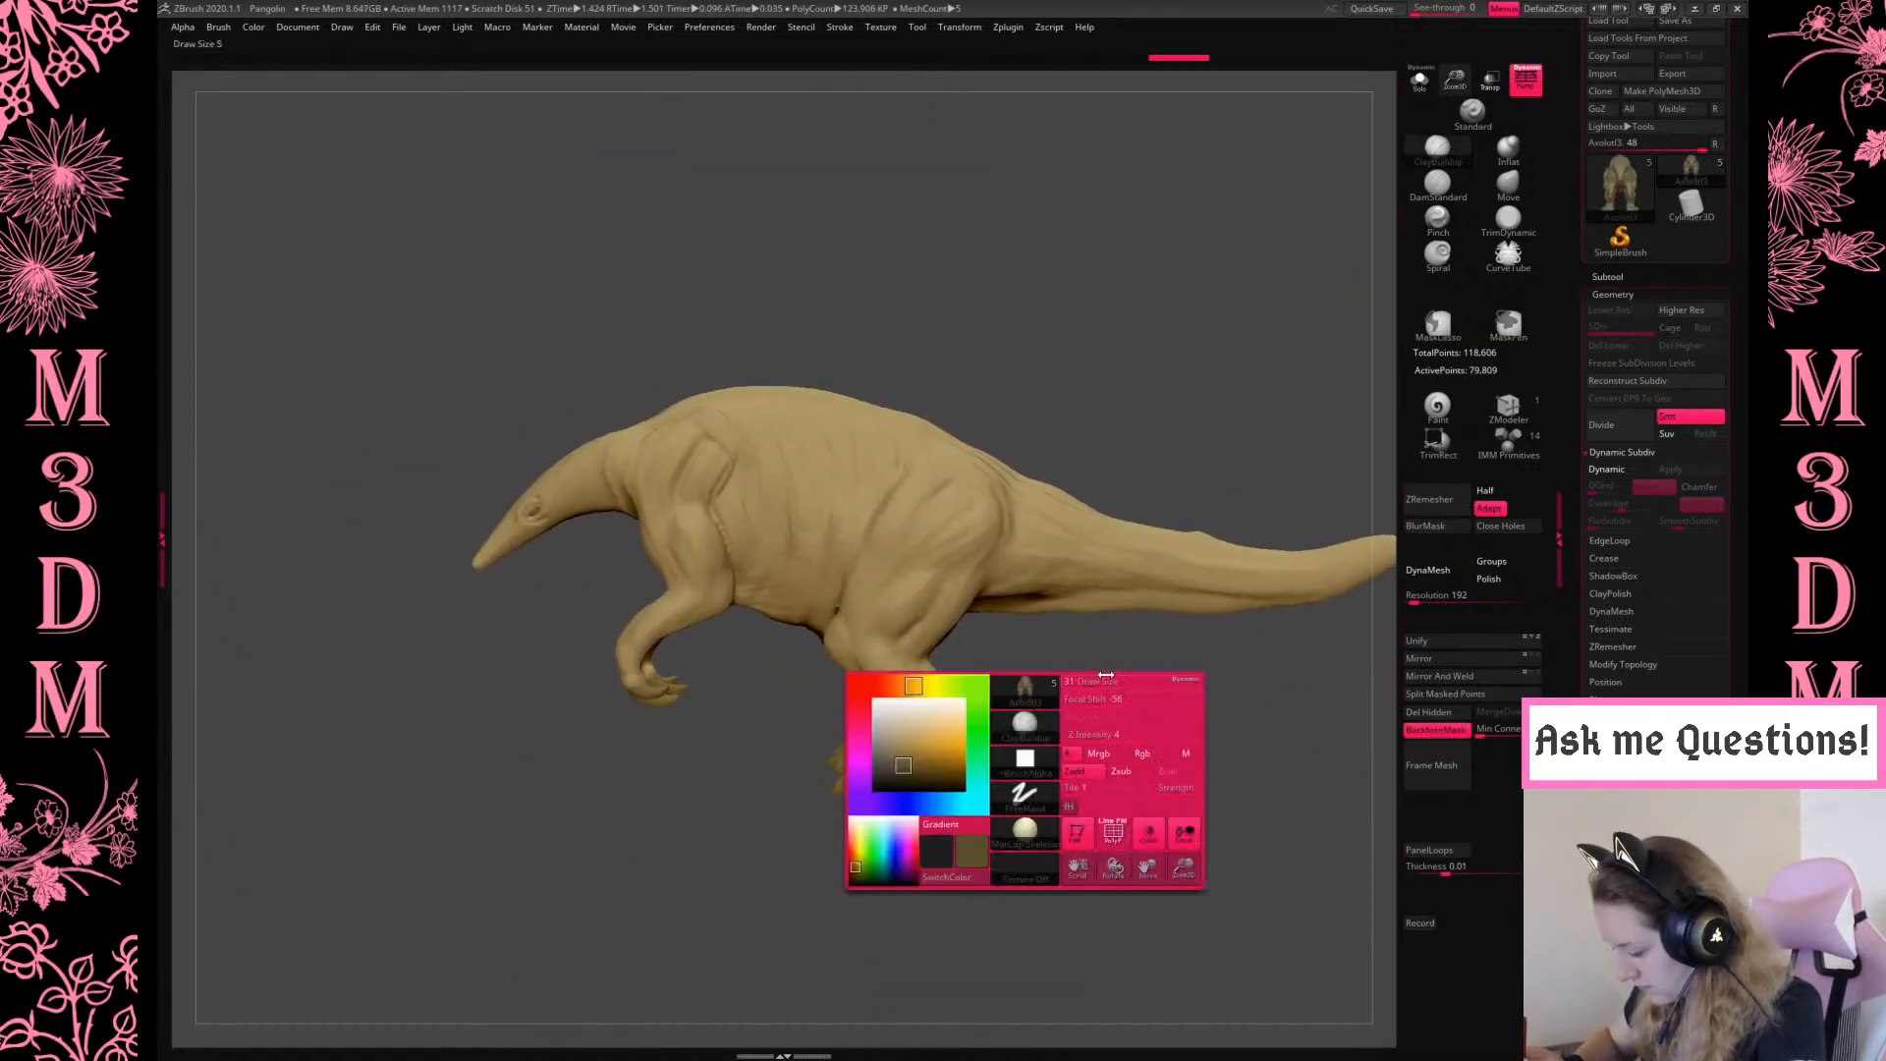
{"action": "left_click_drag", "start_coordinate": [1471, 129], "coordinate": [1473, 211]}
{"action": "left_click_drag", "start_coordinate": [591, 670], "coordinate": [757, 657], "text": "alt"}
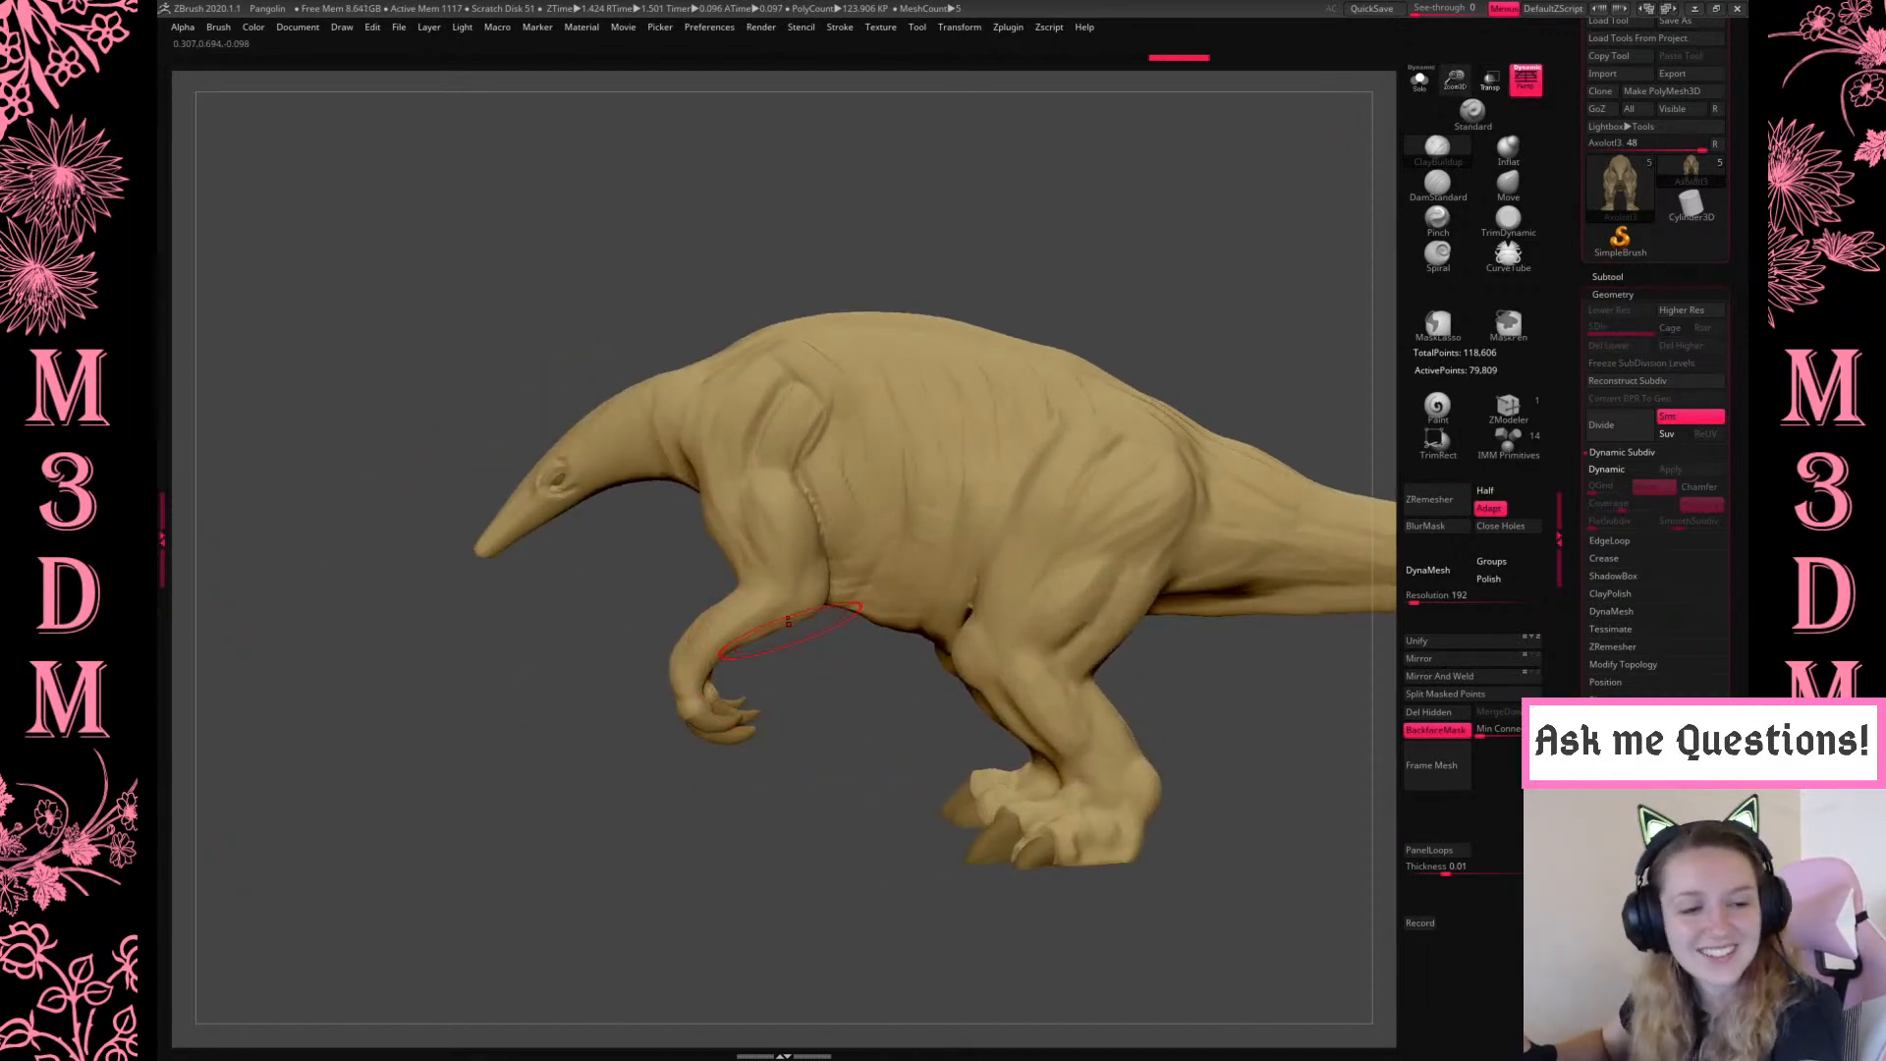
{"action": "left_click", "coordinate": [1488, 196]}
{"action": "right_click", "coordinate": [635, 750]}
{"action": "left_click_drag", "start_coordinate": [693, 635], "coordinate": [770, 641]}
{"action": "left_click_drag", "start_coordinate": [889, 732], "coordinate": [897, 678]}
{"action": "left_click_drag", "start_coordinate": [1482, 130], "coordinate": [1491, 183]}
Try to thicken the wrists with the Inflate brush in front view
{"action": "left_click", "coordinate": [1507, 150]}
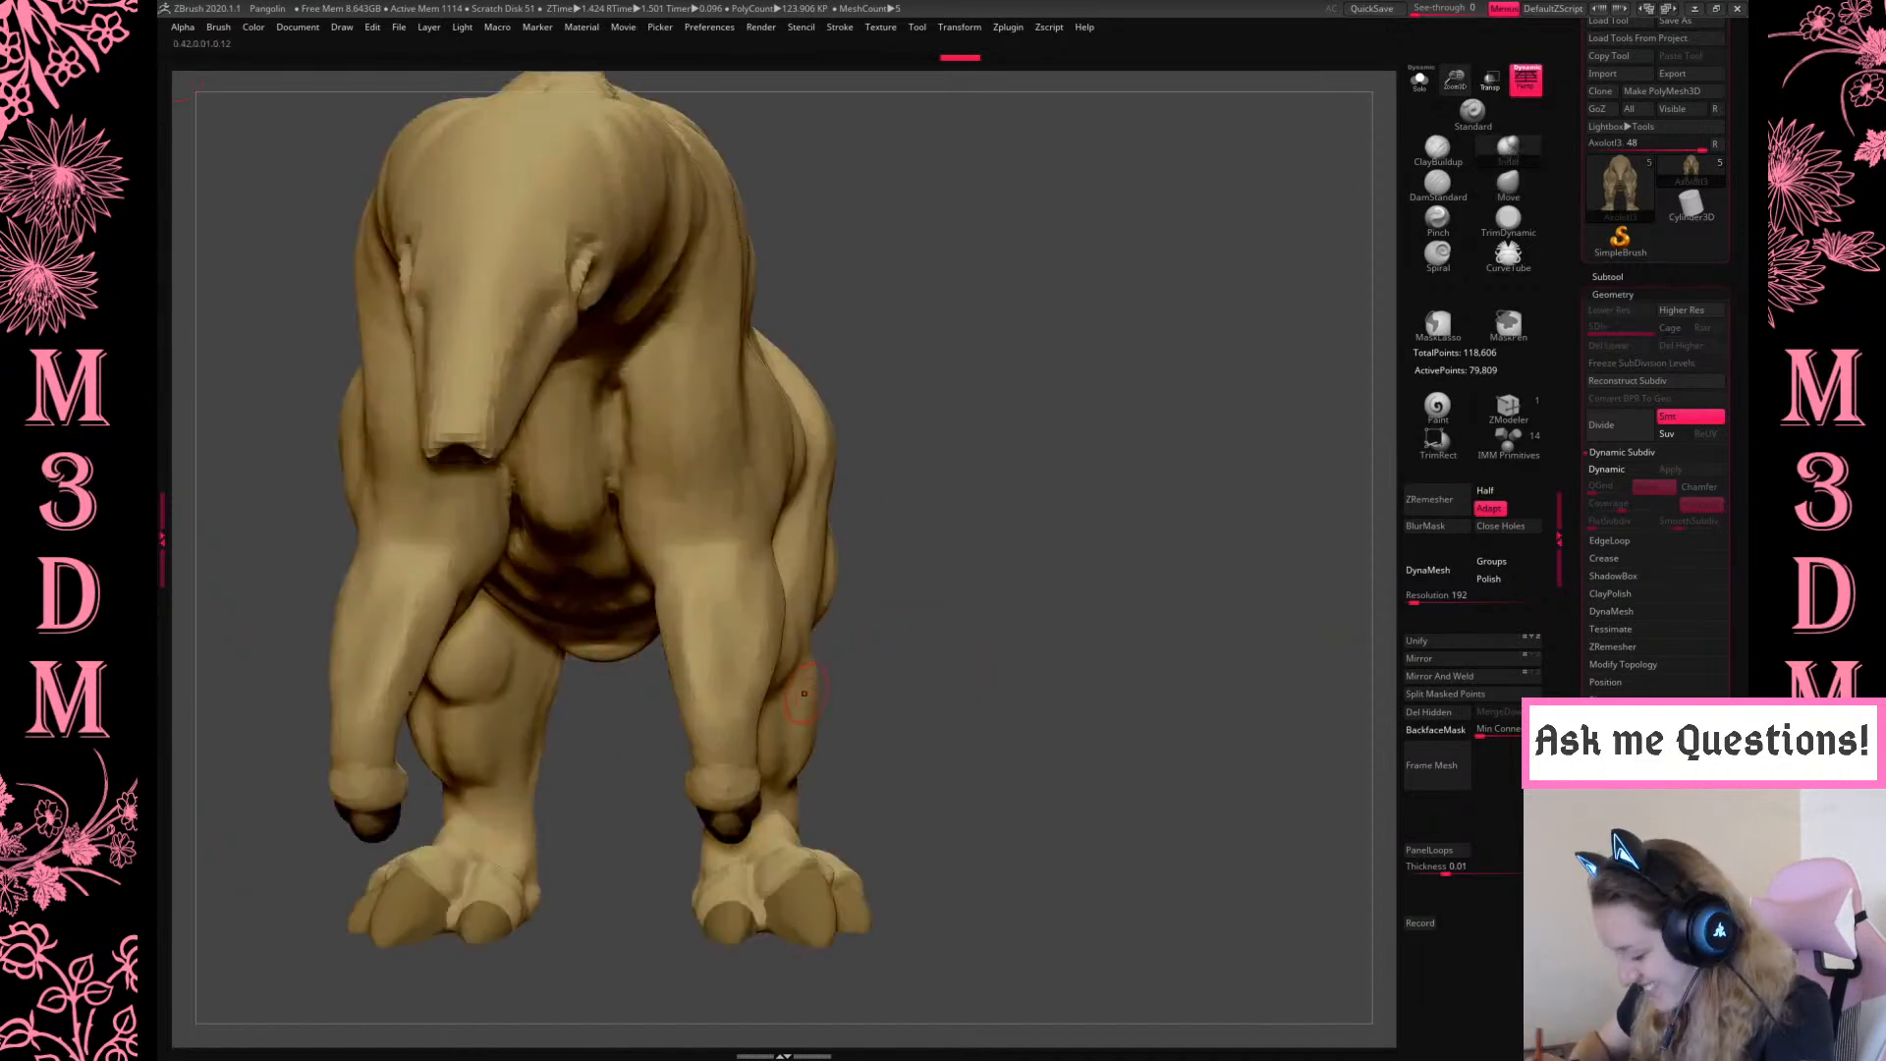
{"action": "key", "text": "space"}
{"action": "left_click_drag", "start_coordinate": [717, 818], "coordinate": [739, 817]}
{"action": "left_click_drag", "start_coordinate": [715, 699], "coordinate": [719, 771]}
{"action": "key", "text": "space"}
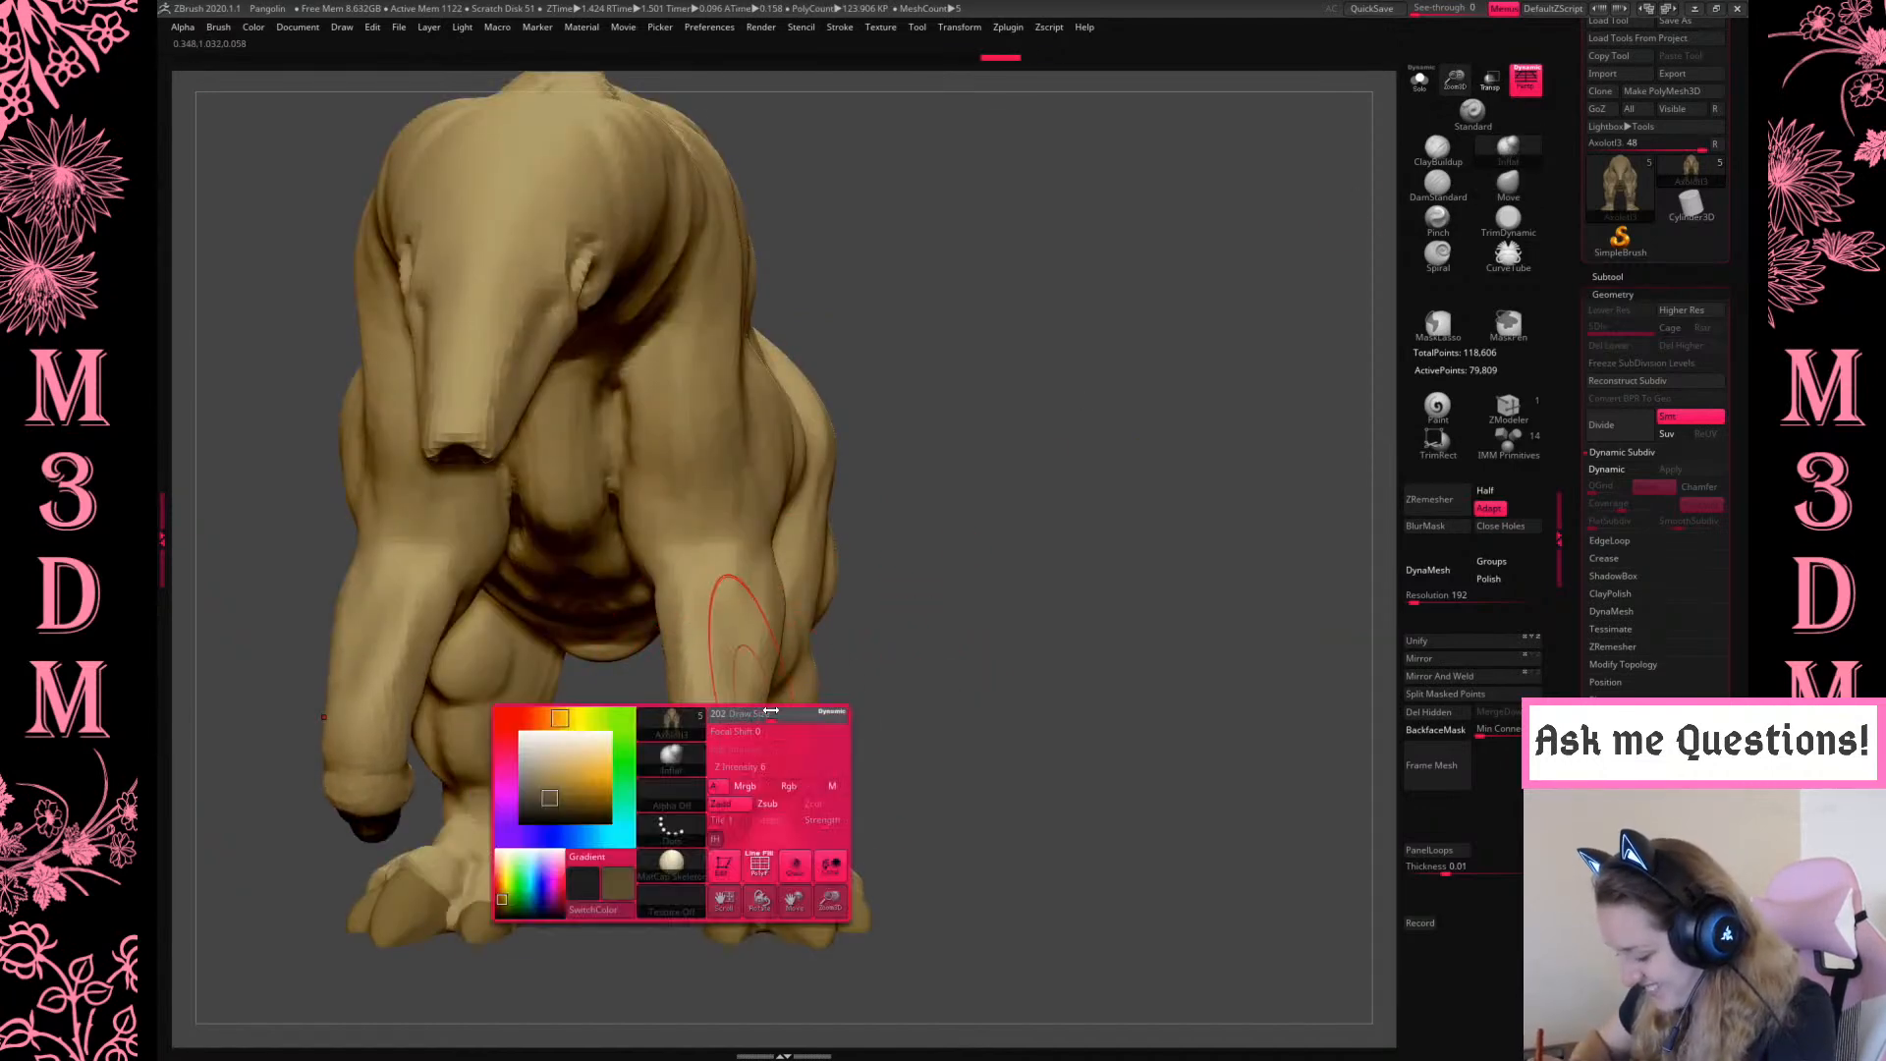
{"action": "key", "text": "ctrl+z"}
Adjust the lower forearms' outline in front view with the Move brush, using BackfaceMask only for this shaping
{"action": "left_click_drag", "start_coordinate": [1267, 510], "coordinate": [1355, 412], "text": "alt"}
{"action": "left_click", "coordinate": [1508, 184]}
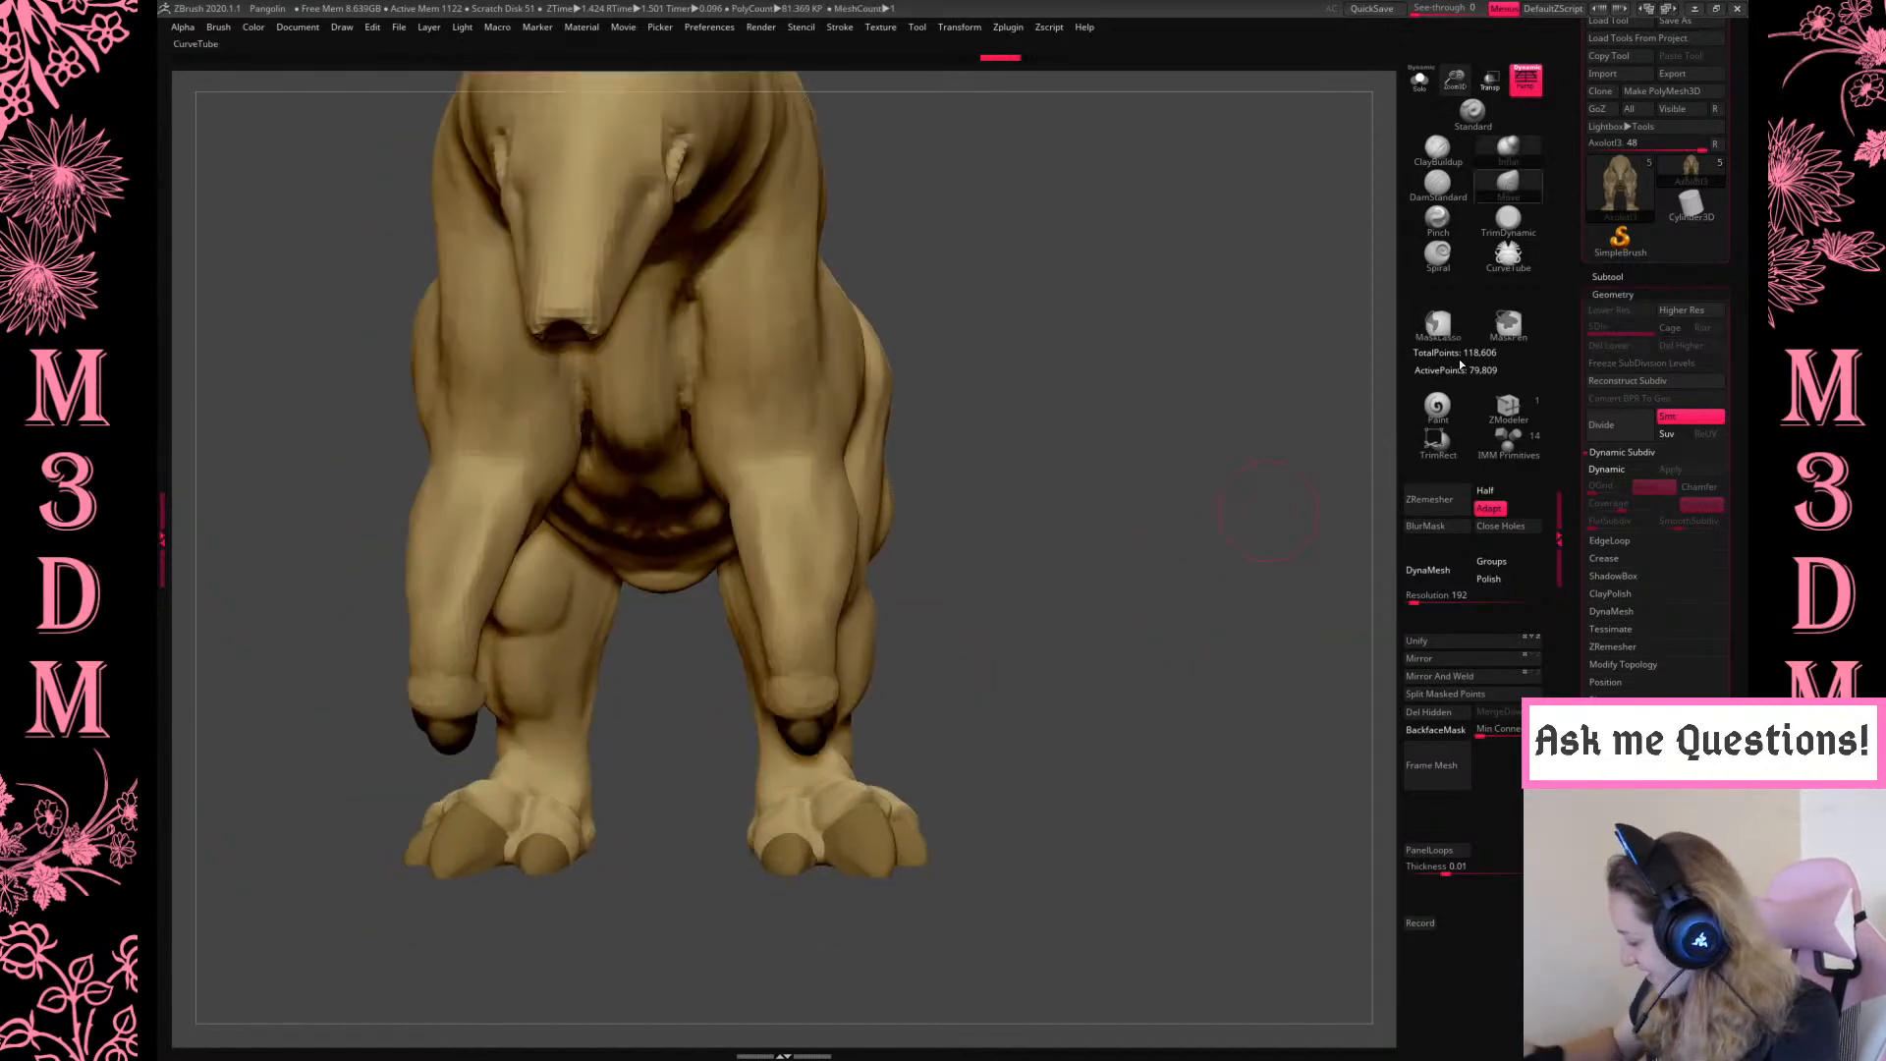
{"action": "left_click", "coordinate": [1427, 711]}
{"action": "left_click", "coordinate": [1455, 730]}
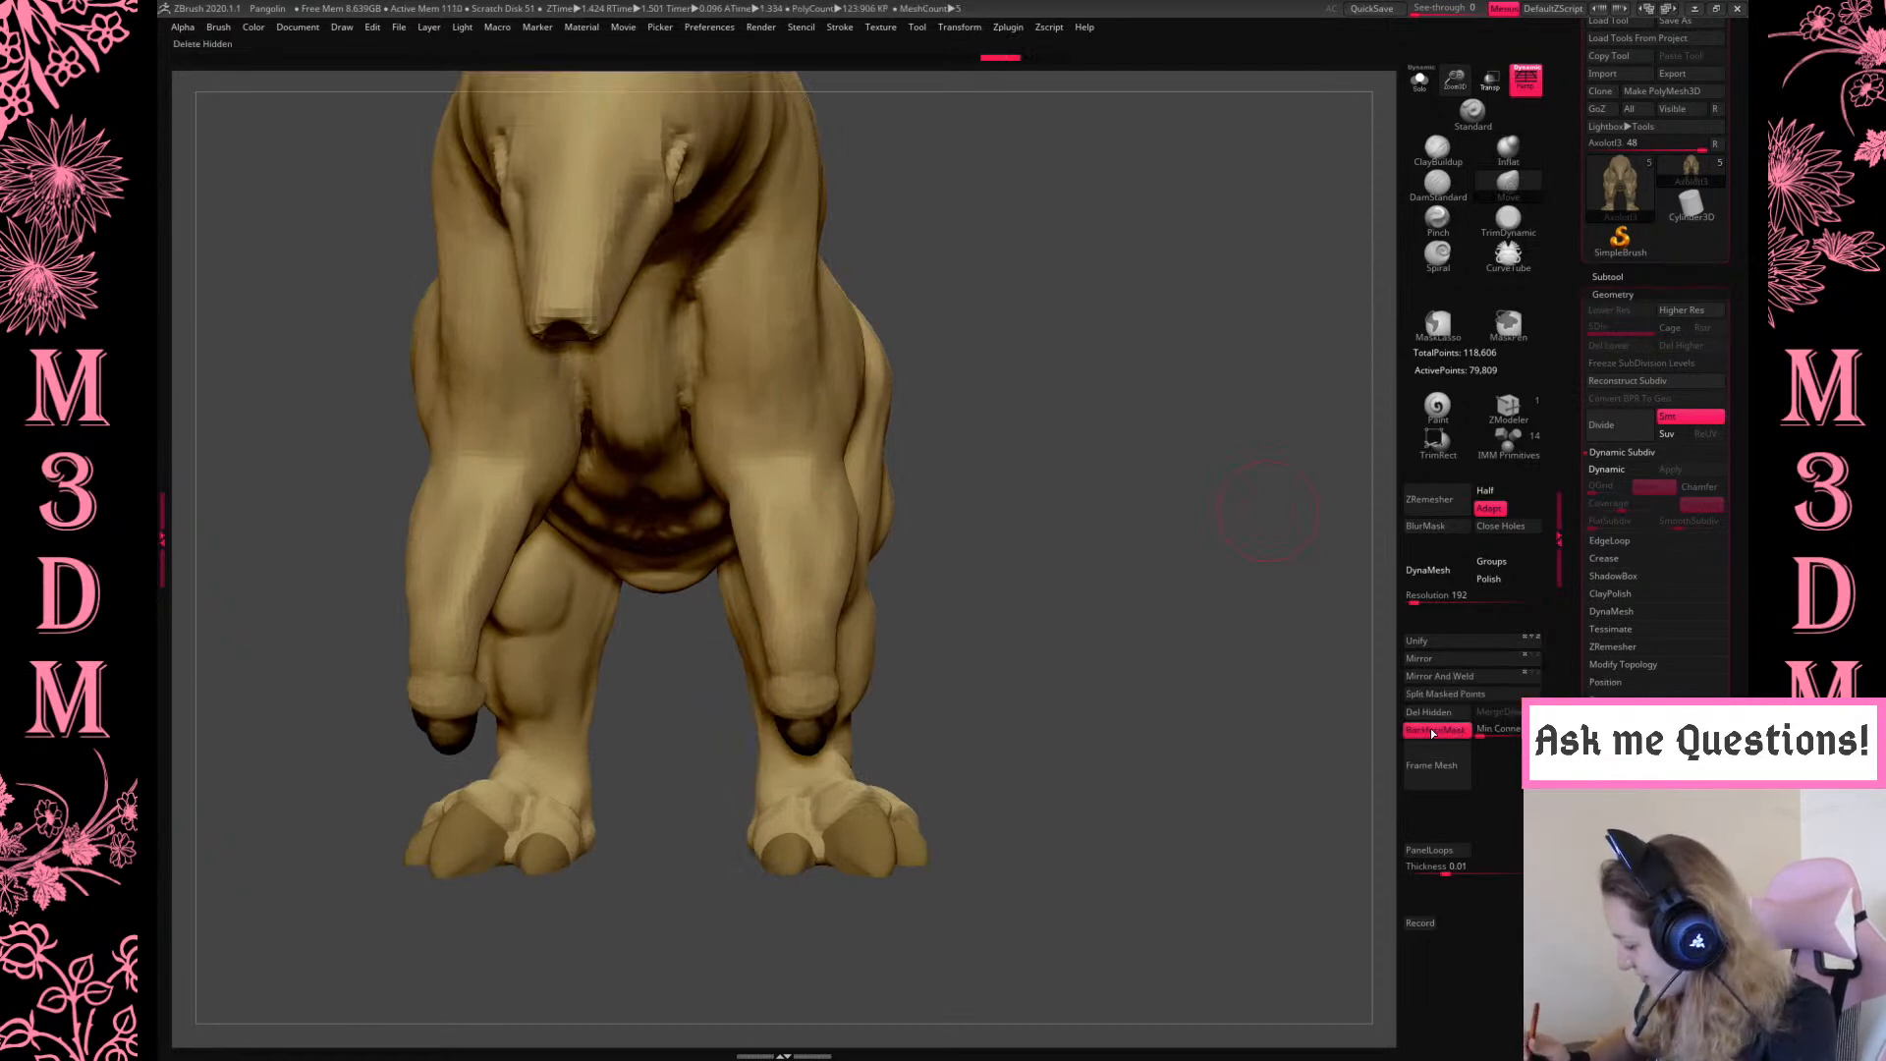
{"action": "left_click_drag", "start_coordinate": [773, 646], "coordinate": [773, 652]}
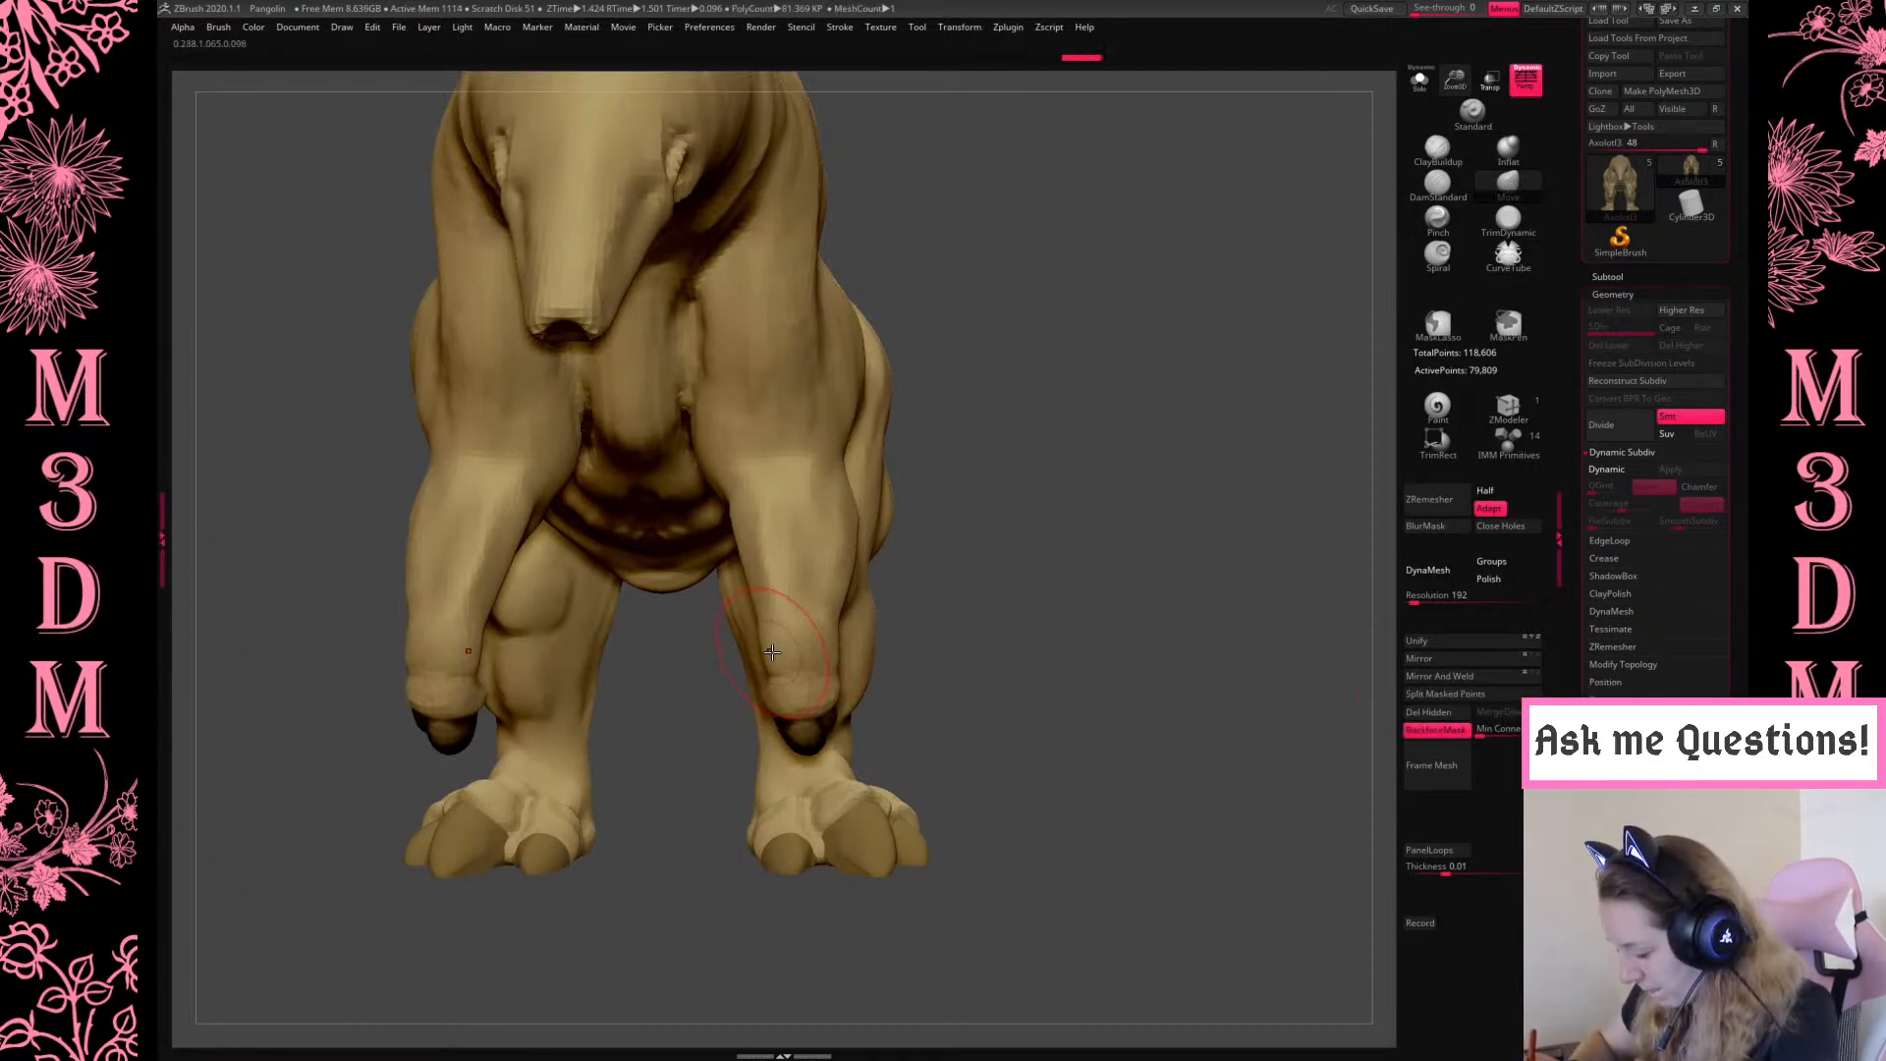
{"action": "mouse_move", "coordinate": [1186, 619]}
{"action": "left_mouse_down"}
{"action": "mouse_move", "coordinate": [943, 668]}
{"action": "mouse_move", "coordinate": [1048, 771]}
{"action": "left_mouse_up"}
{"action": "left_click_drag", "start_coordinate": [1031, 678], "coordinate": [1135, 678], "text": "ctrl"}
{"action": "left_click_drag", "start_coordinate": [1454, 81], "coordinate": [1416, 356]}
{"action": "left_click", "coordinate": [1438, 727]}
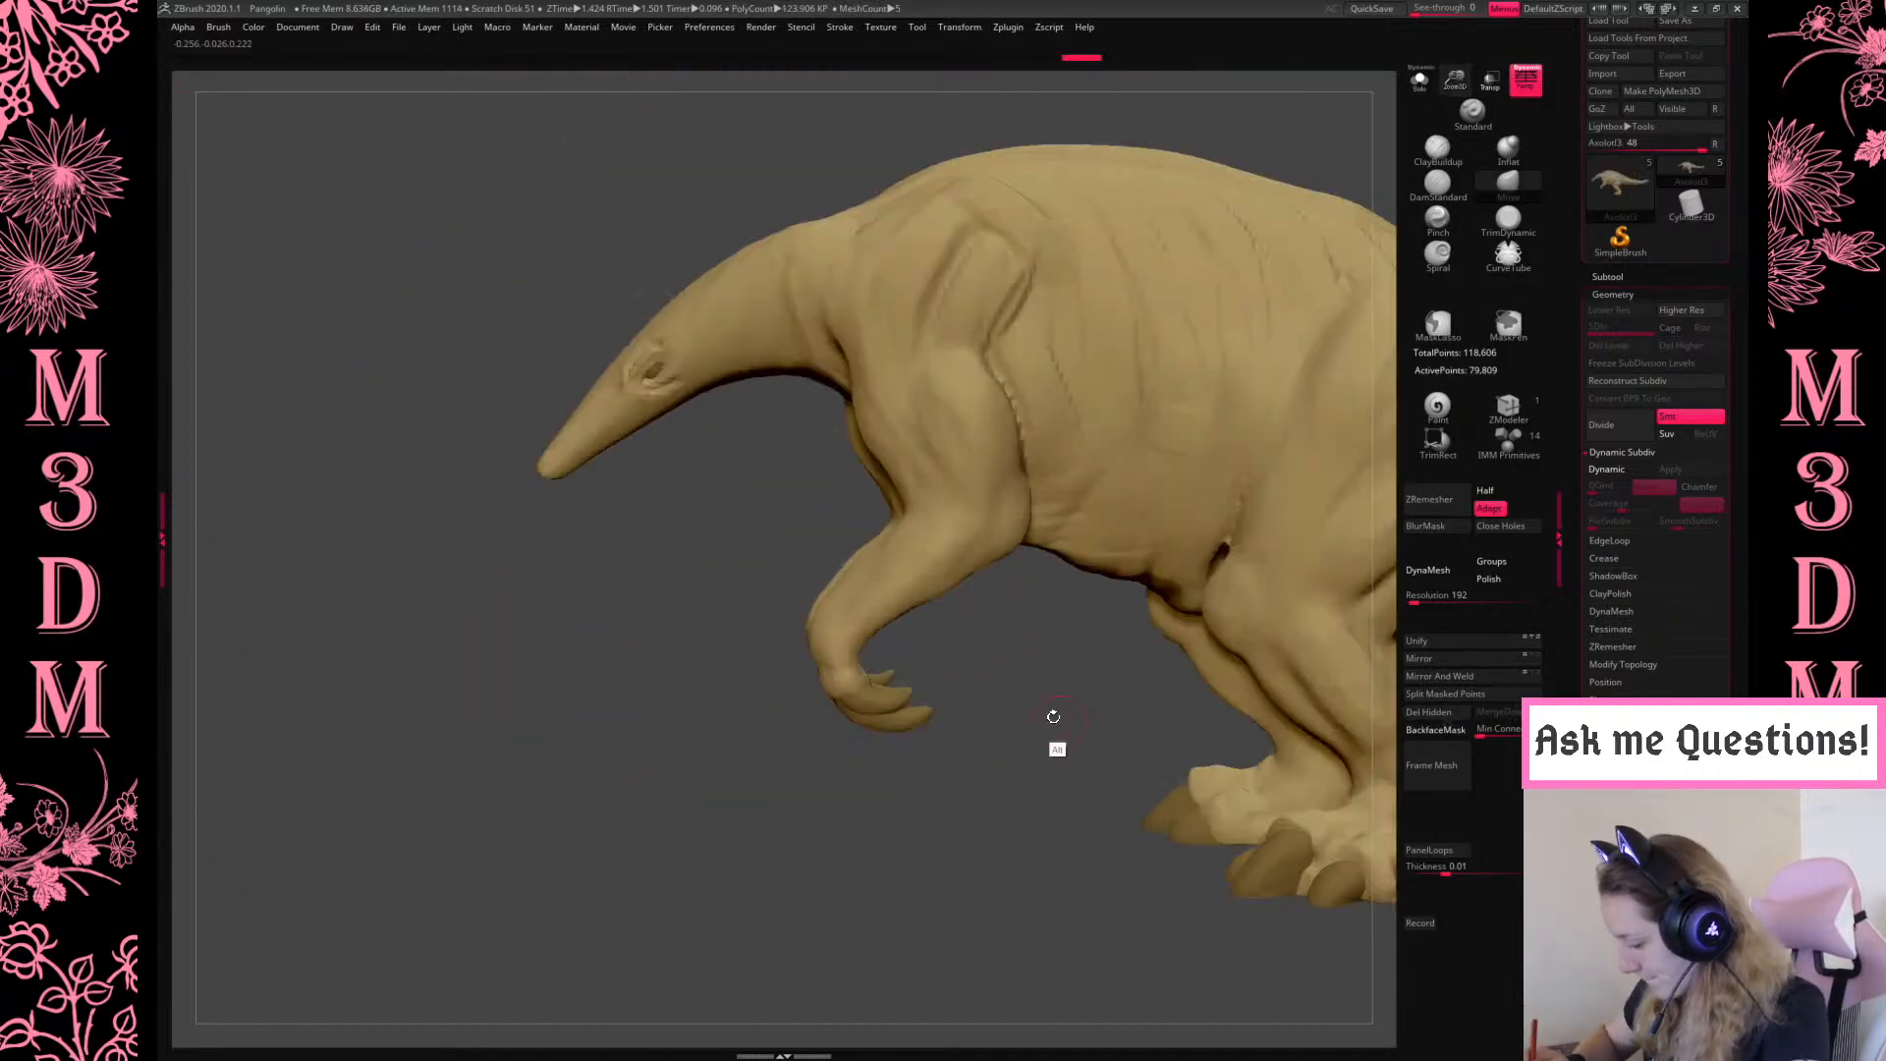
{"action": "left_click_drag", "start_coordinate": [1057, 720], "coordinate": [998, 641]}
{"action": "key", "text": "f"}
{"action": "left_click_drag", "start_coordinate": [1165, 739], "coordinate": [1252, 739], "text": "alt"}
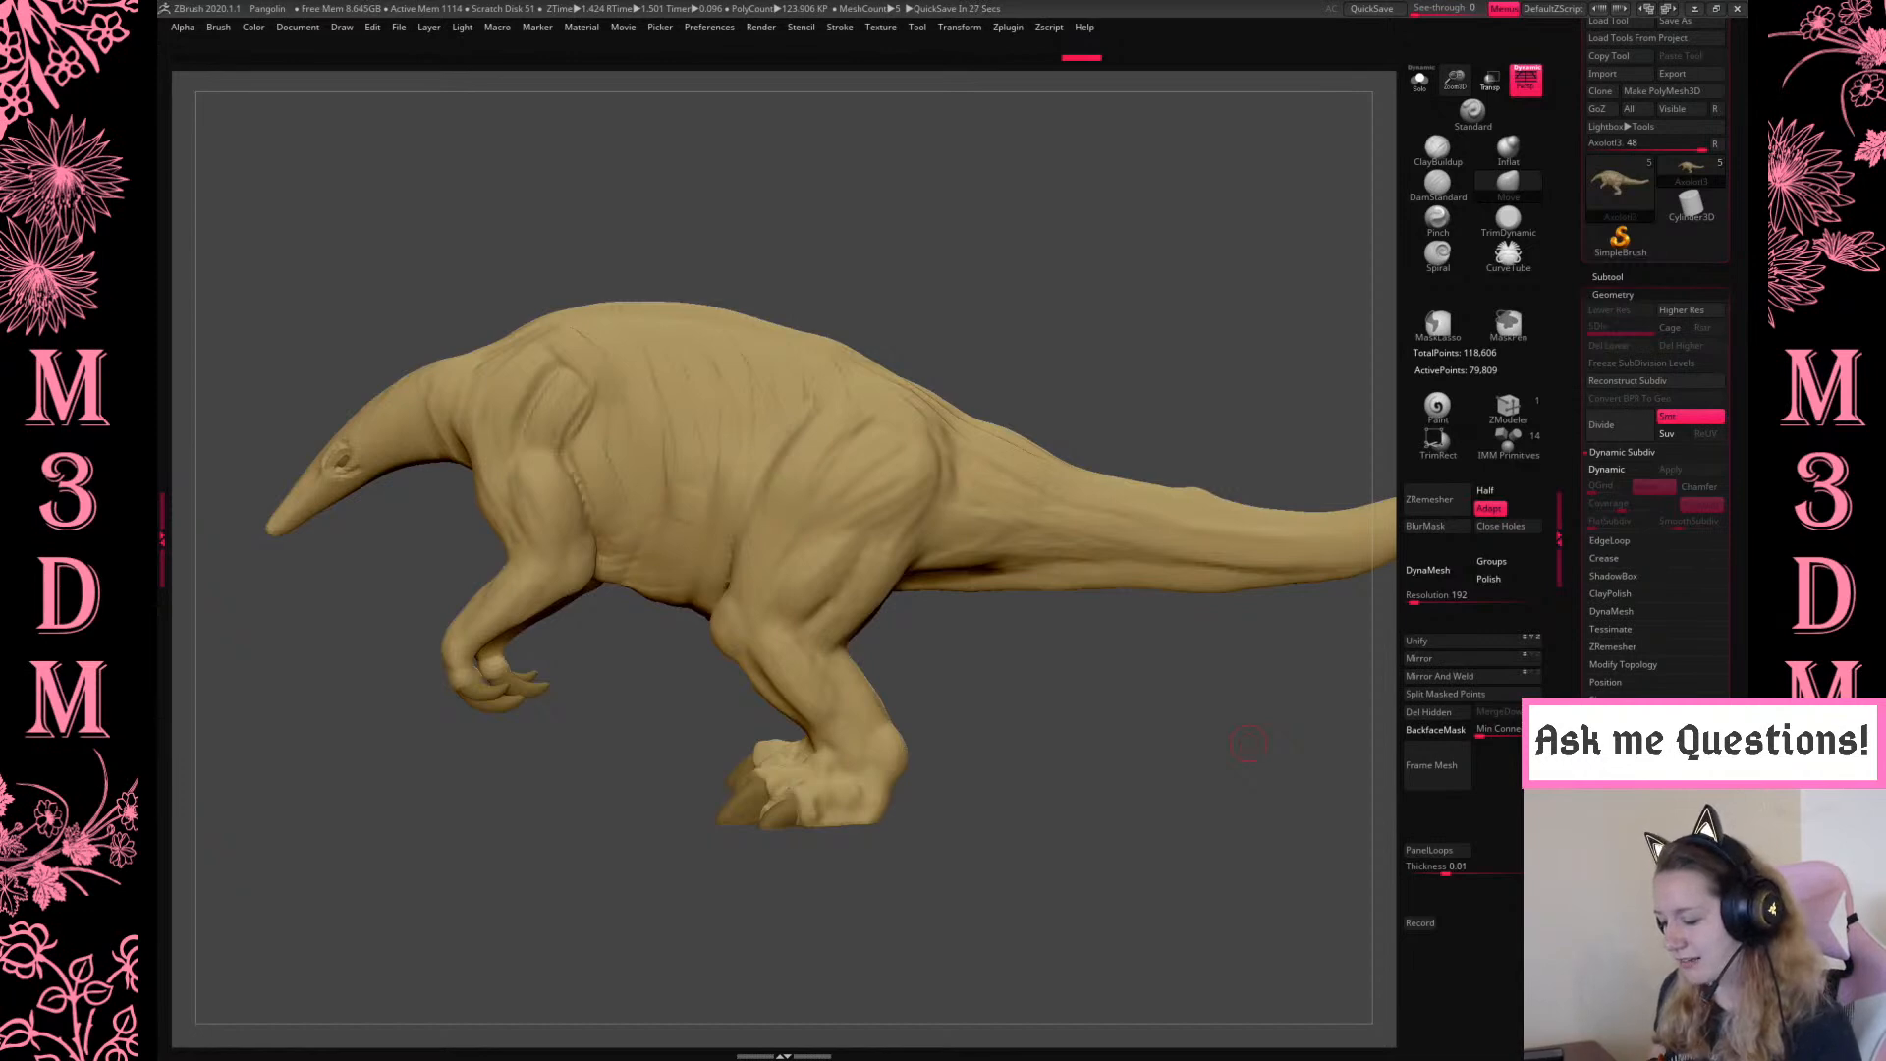
{"action": "left_click_drag", "start_coordinate": [1009, 300], "coordinate": [1075, 281]}
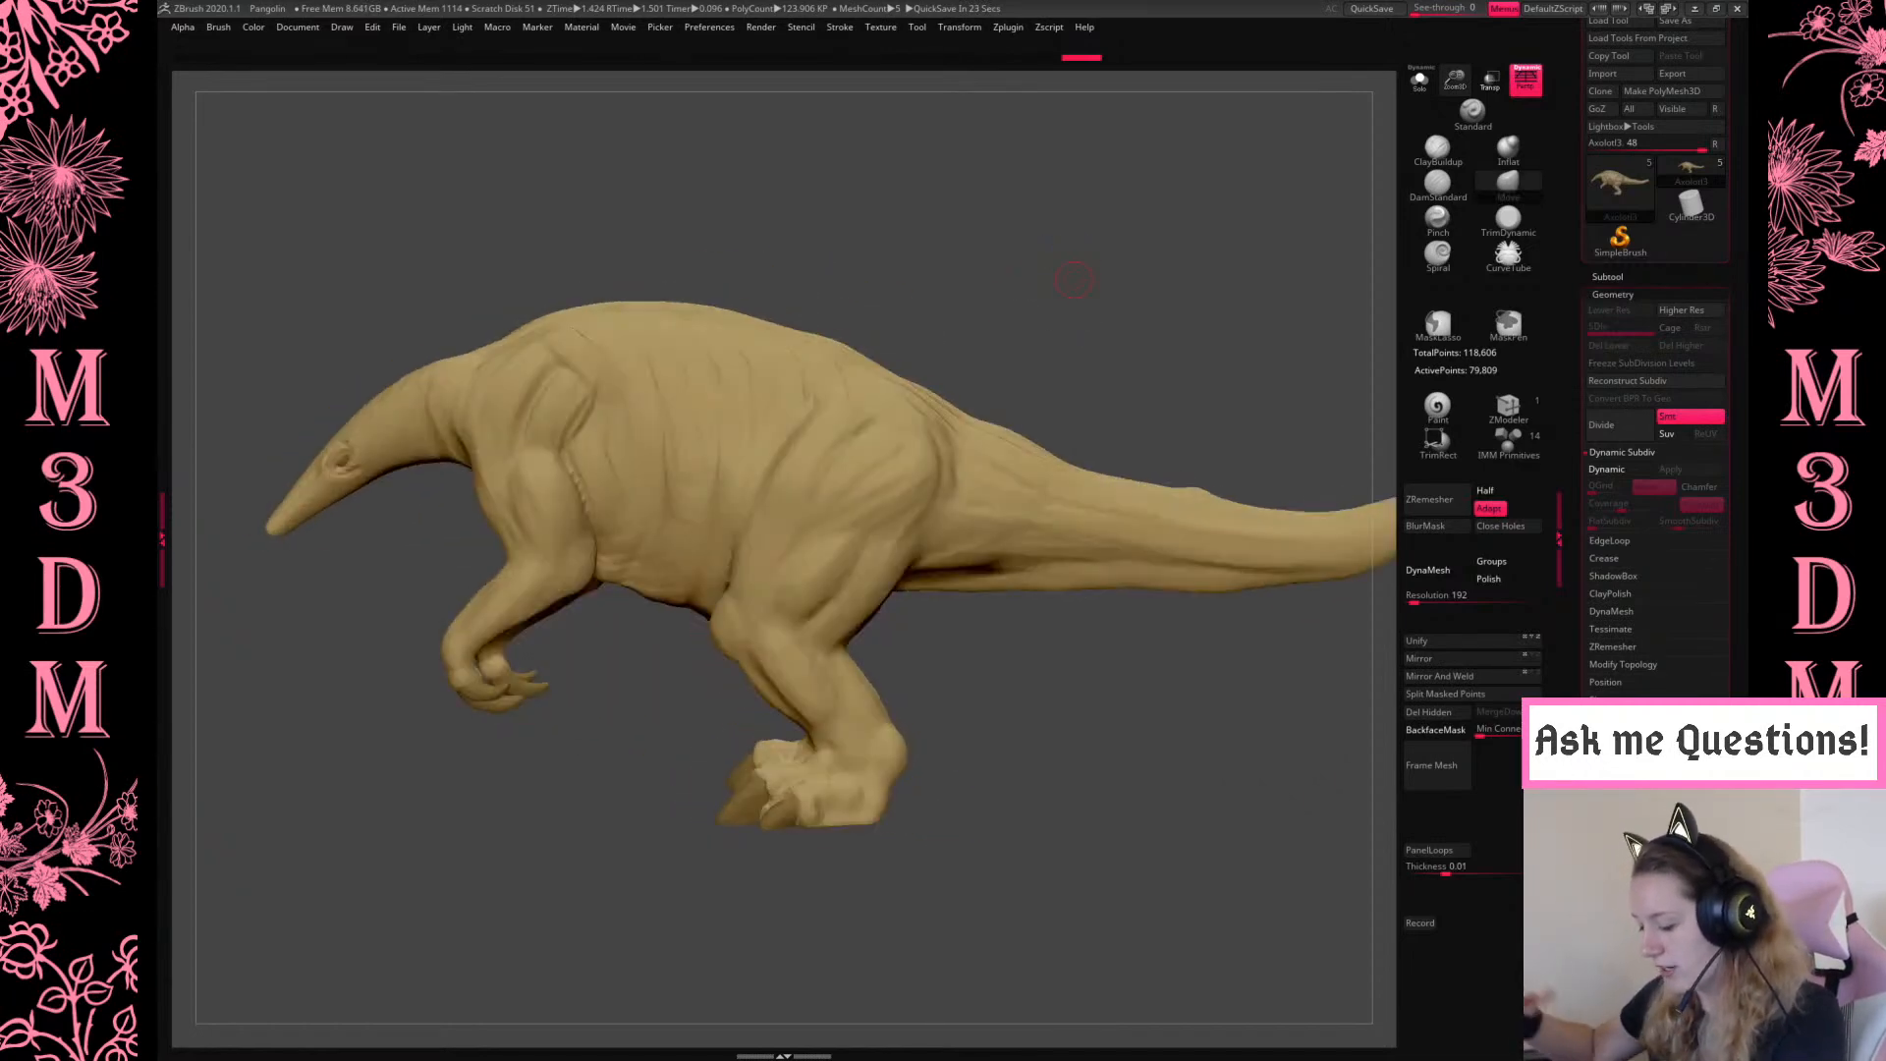
{"action": "right_click", "coordinate": [1111, 386]}
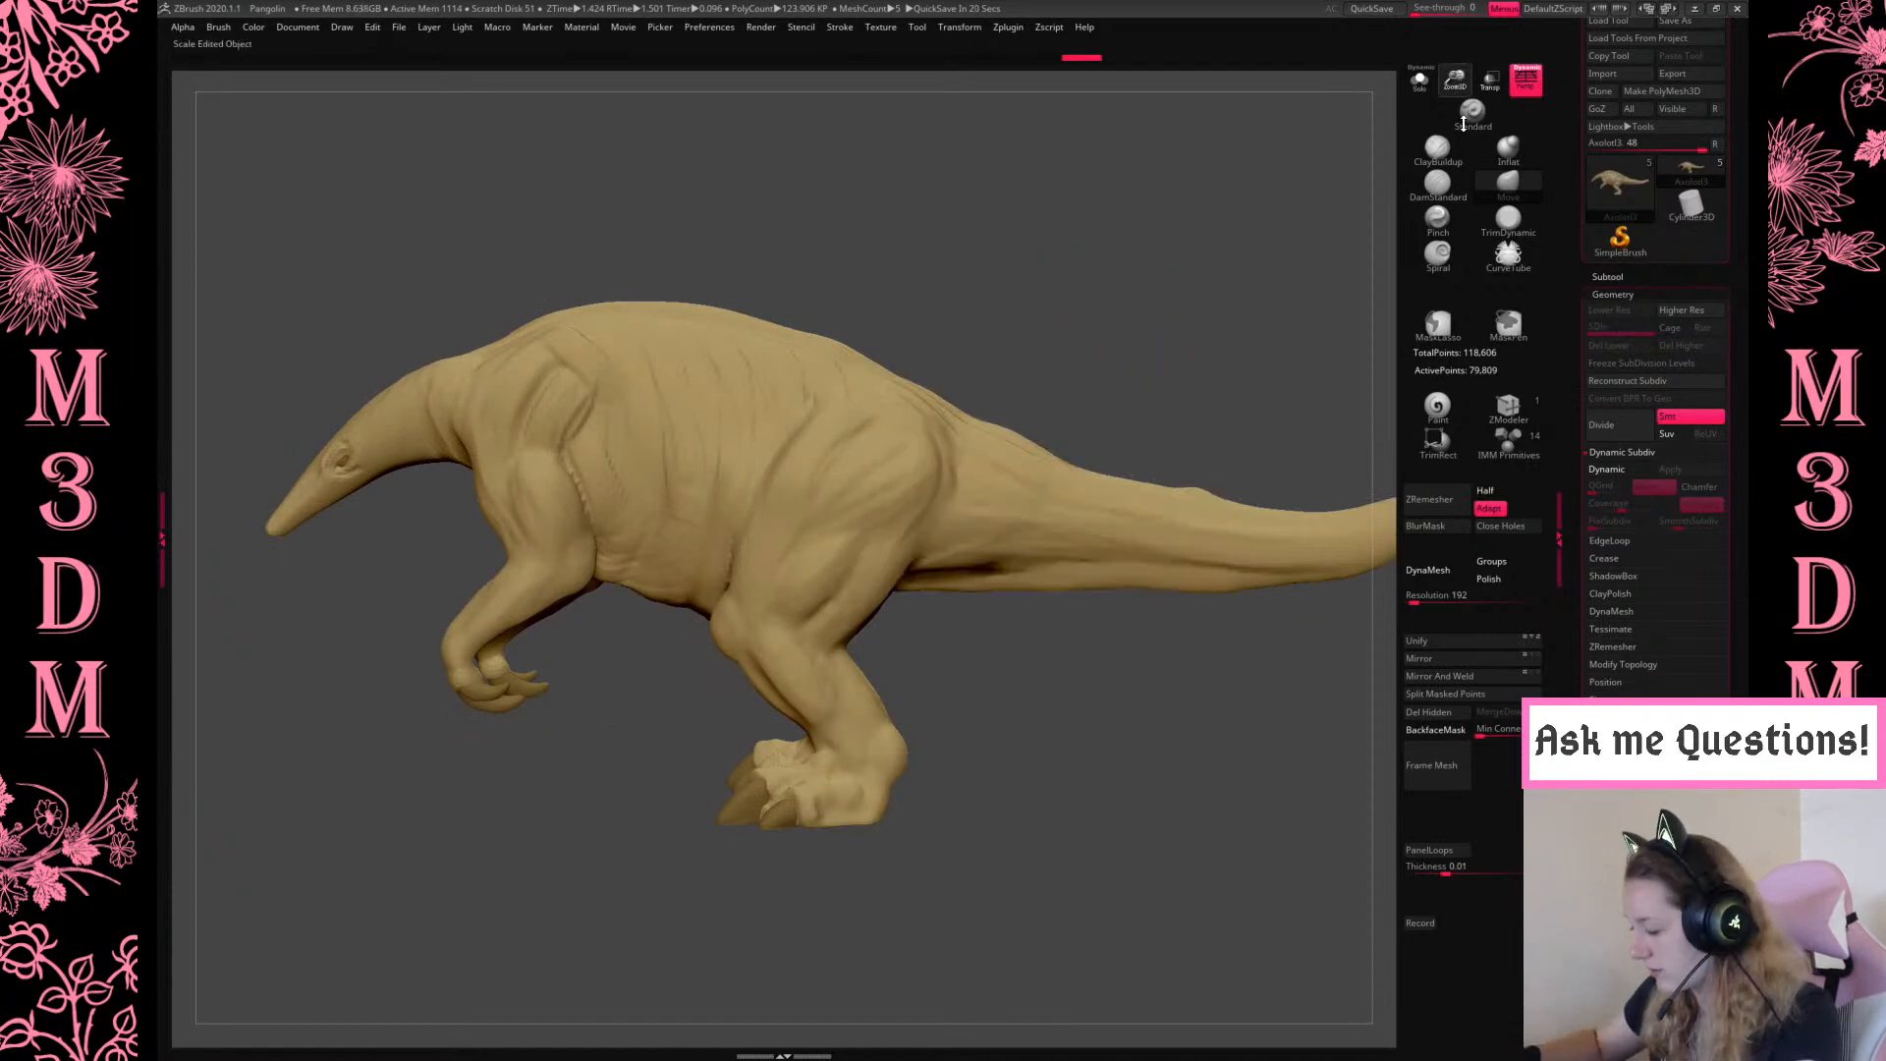
Isolate the body, sculpt the undersides and ends of the forelegs with ClayBuildup, and show all parts again
{"action": "left_click", "coordinate": [1420, 81]}
{"action": "right_click_drag", "start_coordinate": [1277, 216], "coordinate": [1274, 262], "text": "ctrl"}
{"action": "mouse_move", "coordinate": [1274, 263]}
{"action": "left_mouse_down"}
{"action": "mouse_move", "coordinate": [1297, 741]}
{"action": "mouse_move", "coordinate": [787, 763]}
{"action": "mouse_move", "coordinate": [770, 682]}
{"action": "mouse_move", "coordinate": [904, 673]}
{"action": "left_mouse_up"}
{"action": "left_click_drag", "start_coordinate": [1489, 127], "coordinate": [1492, 142]}
{"action": "left_click", "coordinate": [1438, 150]}
{"action": "mouse_move", "coordinate": [1298, 766]}
{"action": "left_mouse_down"}
{"action": "mouse_move", "coordinate": [1294, 578]}
{"action": "mouse_move", "coordinate": [1363, 580]}
{"action": "mouse_move", "coordinate": [313, 909]}
{"action": "left_mouse_up"}
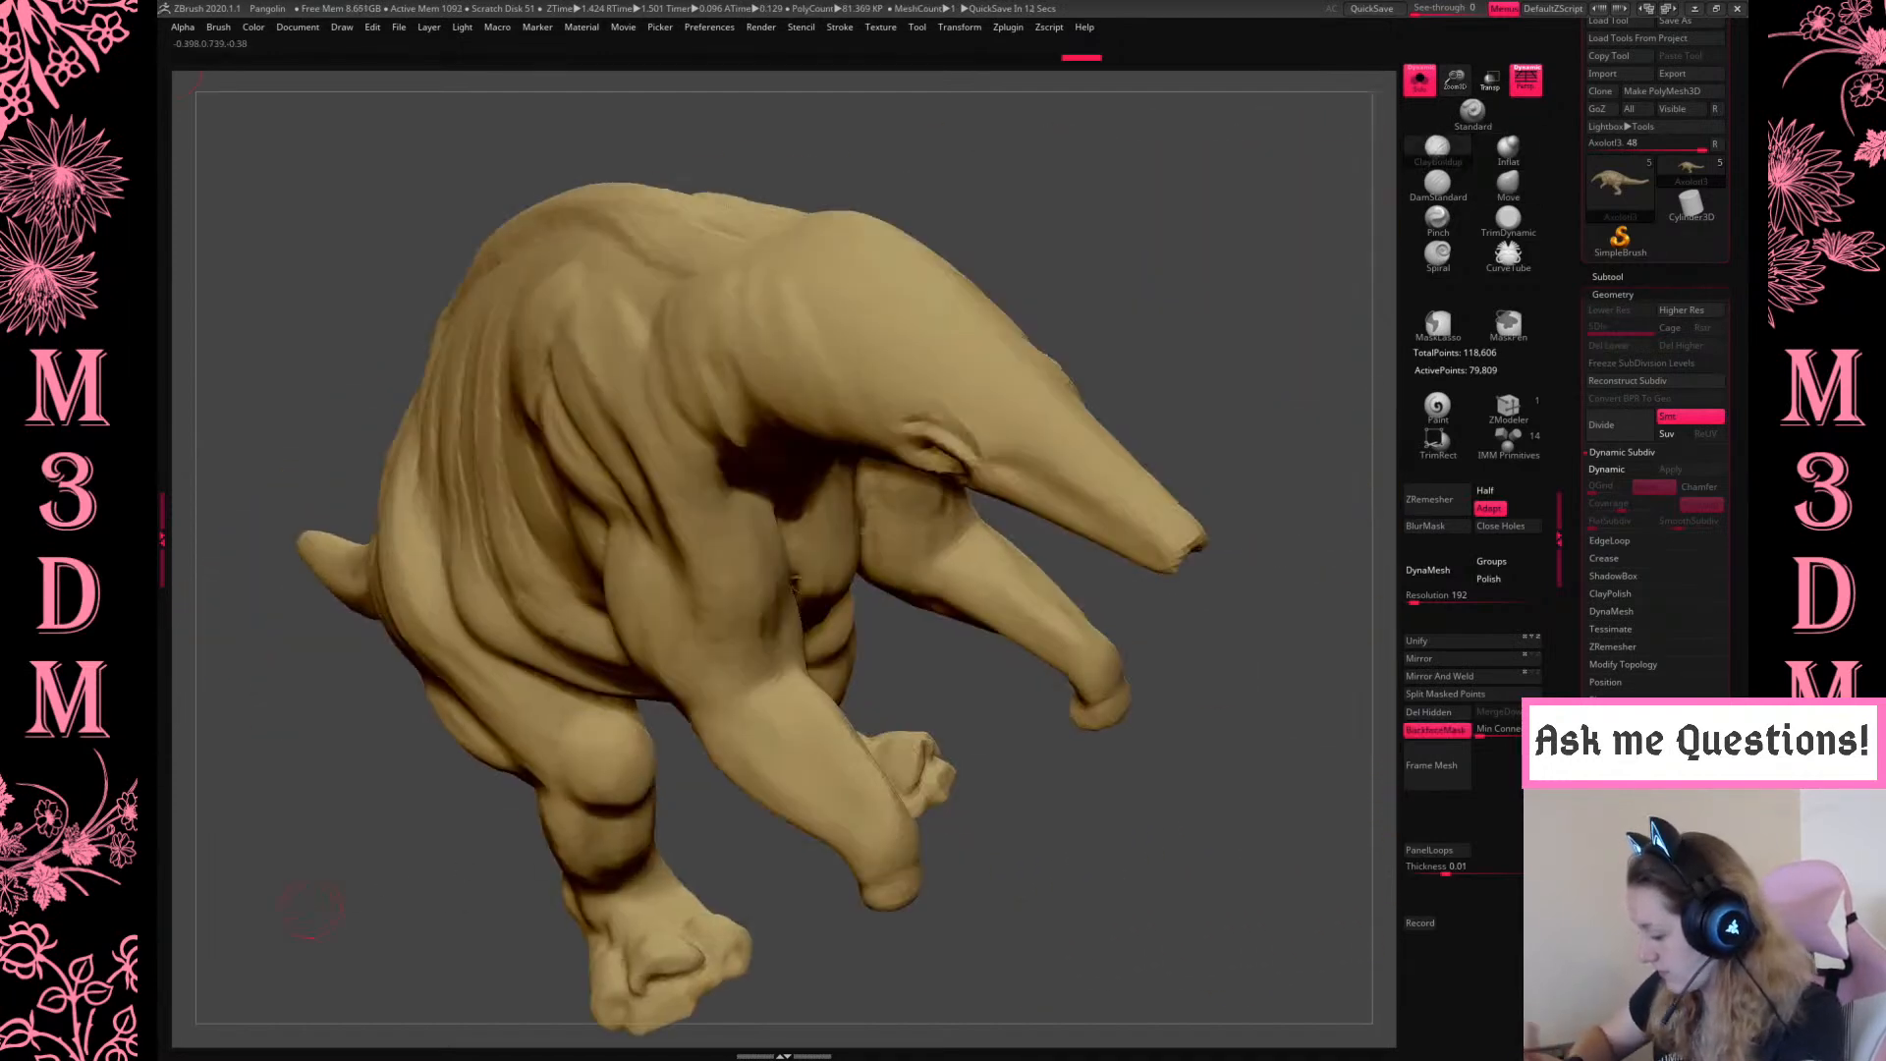
{"action": "left_click_drag", "start_coordinate": [1263, 637], "coordinate": [1151, 513]}
{"action": "left_click_drag", "start_coordinate": [1226, 414], "coordinate": [1054, 404]}
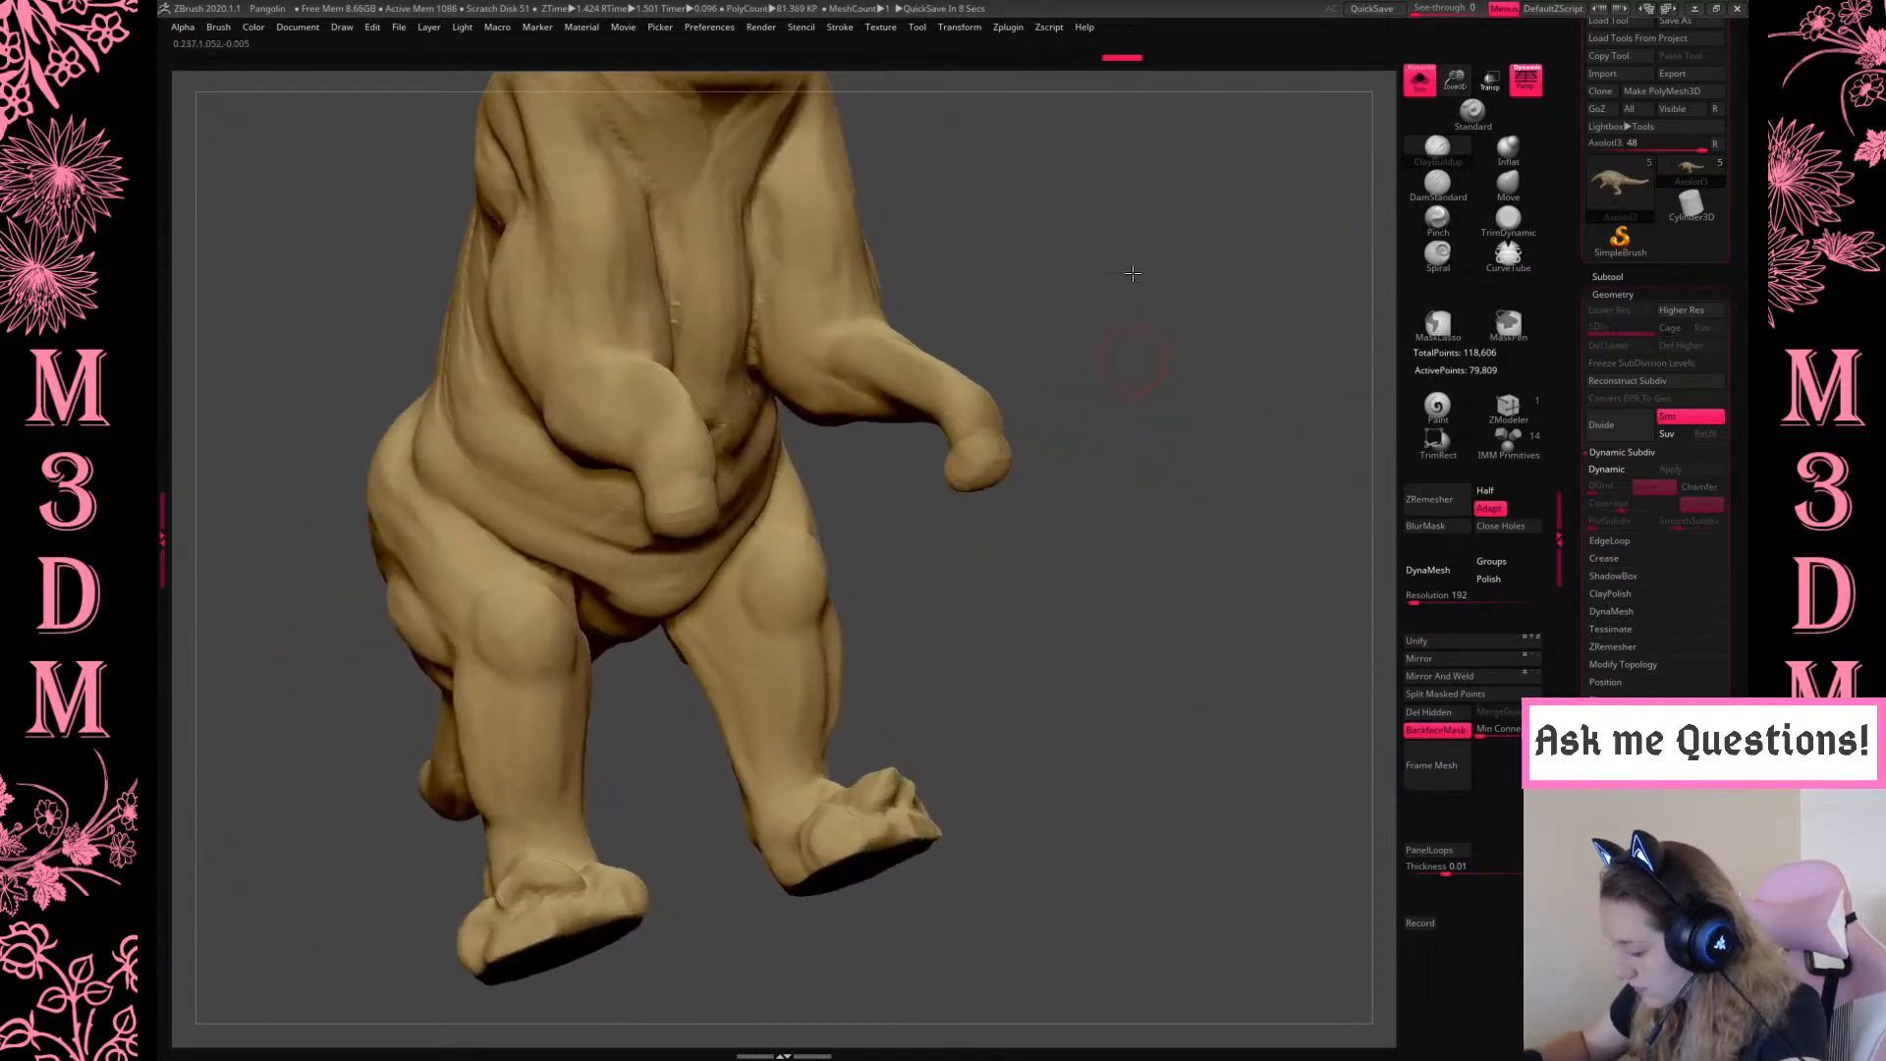
{"action": "left_click_drag", "start_coordinate": [1130, 347], "coordinate": [879, 378]}
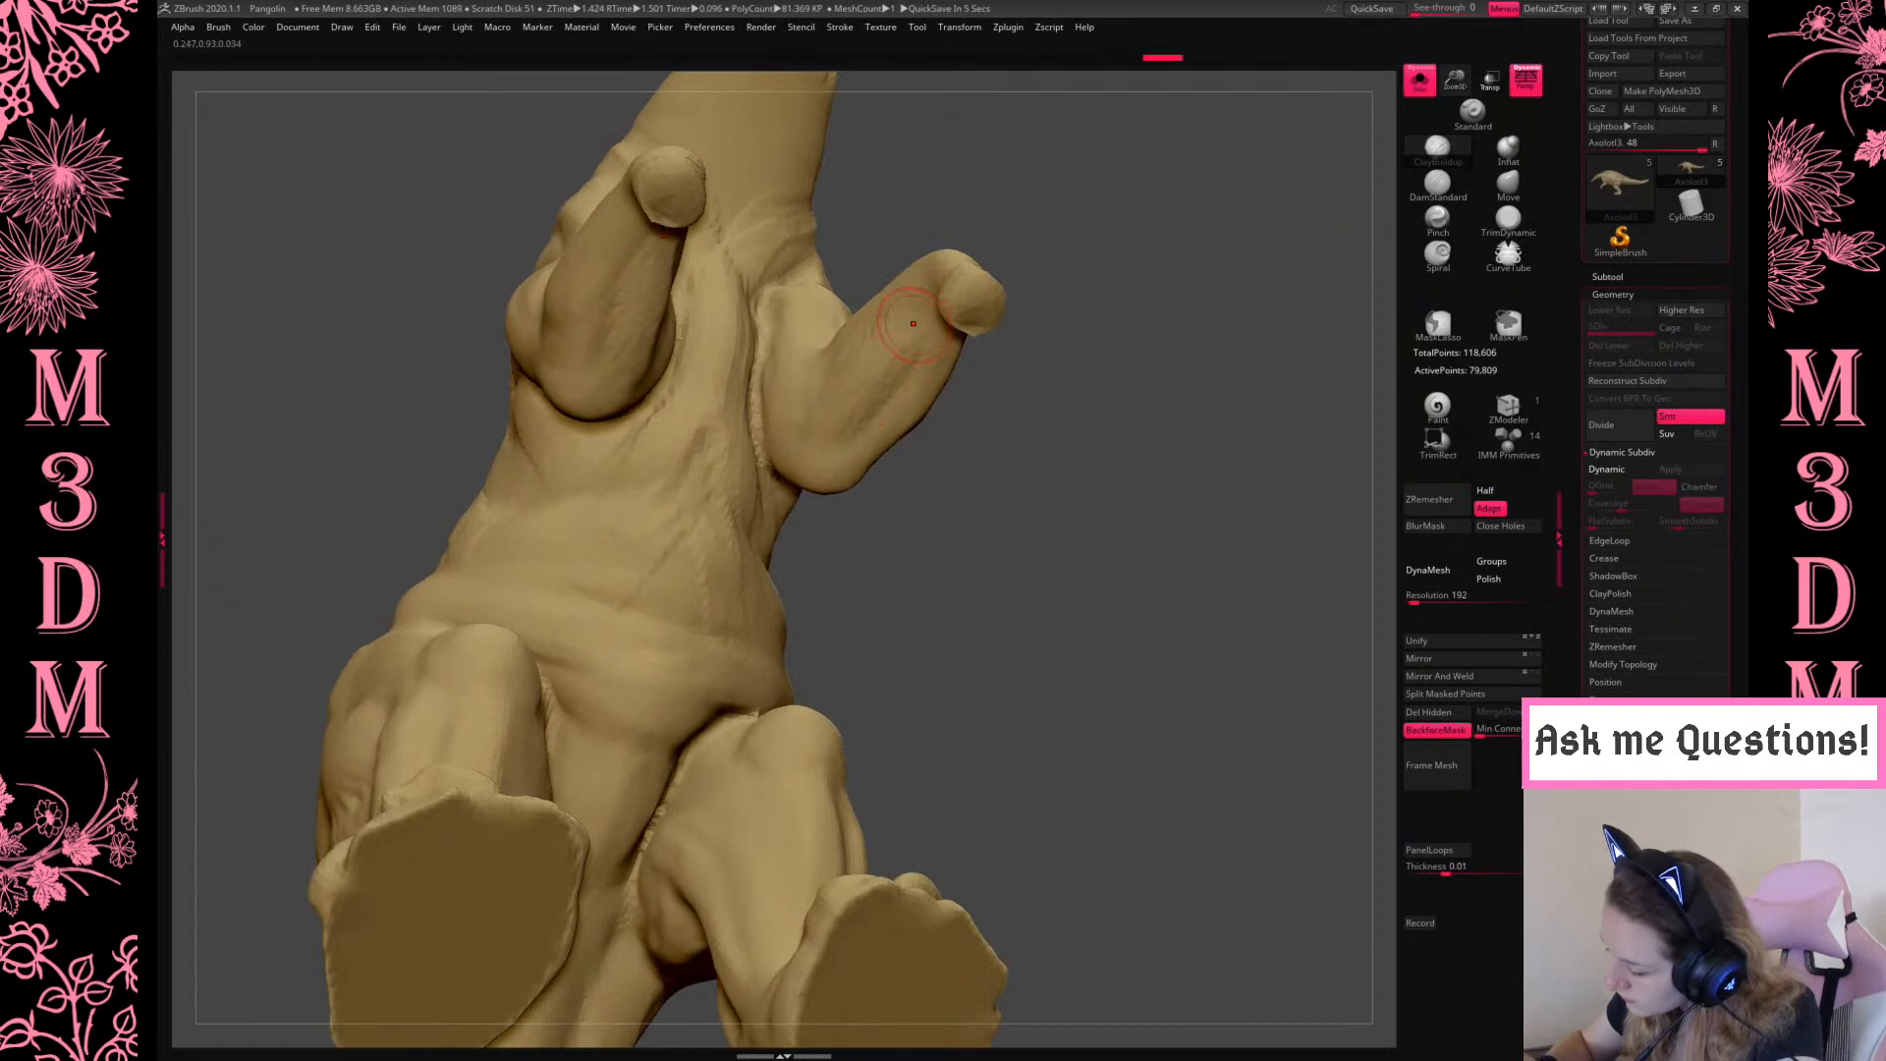
{"action": "mouse_move", "coordinate": [1048, 363]}
{"action": "left_mouse_down"}
{"action": "mouse_move", "coordinate": [1061, 321]}
{"action": "mouse_move", "coordinate": [993, 353]}
{"action": "mouse_move", "coordinate": [1093, 474]}
{"action": "mouse_move", "coordinate": [1128, 414]}
{"action": "mouse_move", "coordinate": [1142, 511]}
{"action": "left_mouse_up"}
{"action": "mouse_move", "coordinate": [1241, 475]}
{"action": "left_mouse_down"}
{"action": "mouse_move", "coordinate": [981, 716]}
{"action": "mouse_move", "coordinate": [1173, 498]}
{"action": "left_mouse_up"}
{"action": "left_click", "coordinate": [1419, 80]}
{"action": "mouse_move", "coordinate": [1221, 379]}
{"action": "left_mouse_down"}
{"action": "mouse_move", "coordinate": [1116, 631]}
{"action": "mouse_move", "coordinate": [1115, 535]}
{"action": "left_mouse_up"}
{"action": "key", "text": "f"}
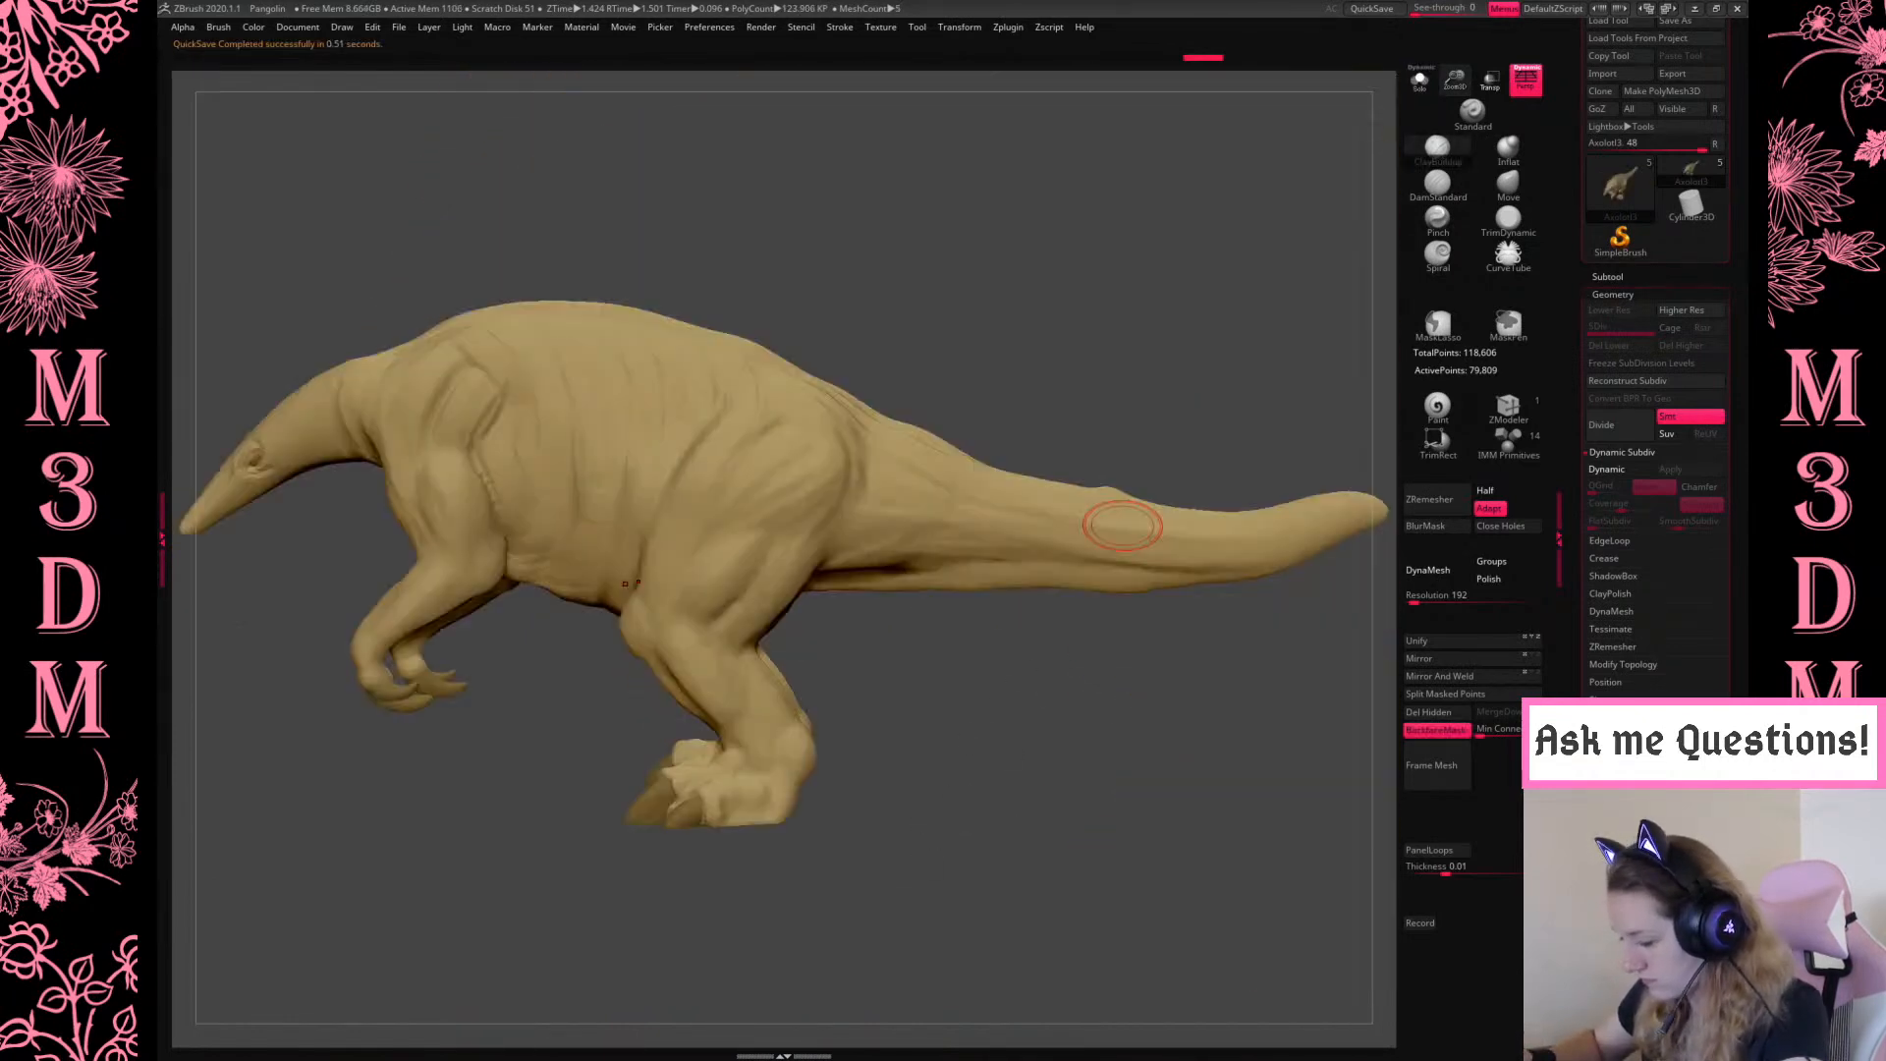
{"action": "mouse_move", "coordinate": [1140, 639]}
{"action": "left_mouse_down"}
{"action": "mouse_move", "coordinate": [1222, 670]}
{"action": "mouse_move", "coordinate": [1224, 724]}
{"action": "mouse_move", "coordinate": [1178, 678]}
{"action": "mouse_move", "coordinate": [1221, 681]}
{"action": "left_mouse_up"}
{"action": "left_click_drag", "start_coordinate": [1455, 81], "coordinate": [1448, 53]}
{"action": "left_click_drag", "start_coordinate": [1222, 643], "coordinate": [1208, 708], "text": "alt"}
{"action": "key", "text": "space"}
{"action": "key", "text": "ctrl"}
{"action": "mouse_move", "coordinate": [388, 443]}
{"action": "left_mouse_down", "text": "ctrl"}
{"action": "mouse_move", "coordinate": [602, 577]}
{"action": "mouse_move", "coordinate": [608, 422]}
{"action": "left_mouse_up", "text": "ctrl"}
{"action": "left_click", "coordinate": [1429, 526]}
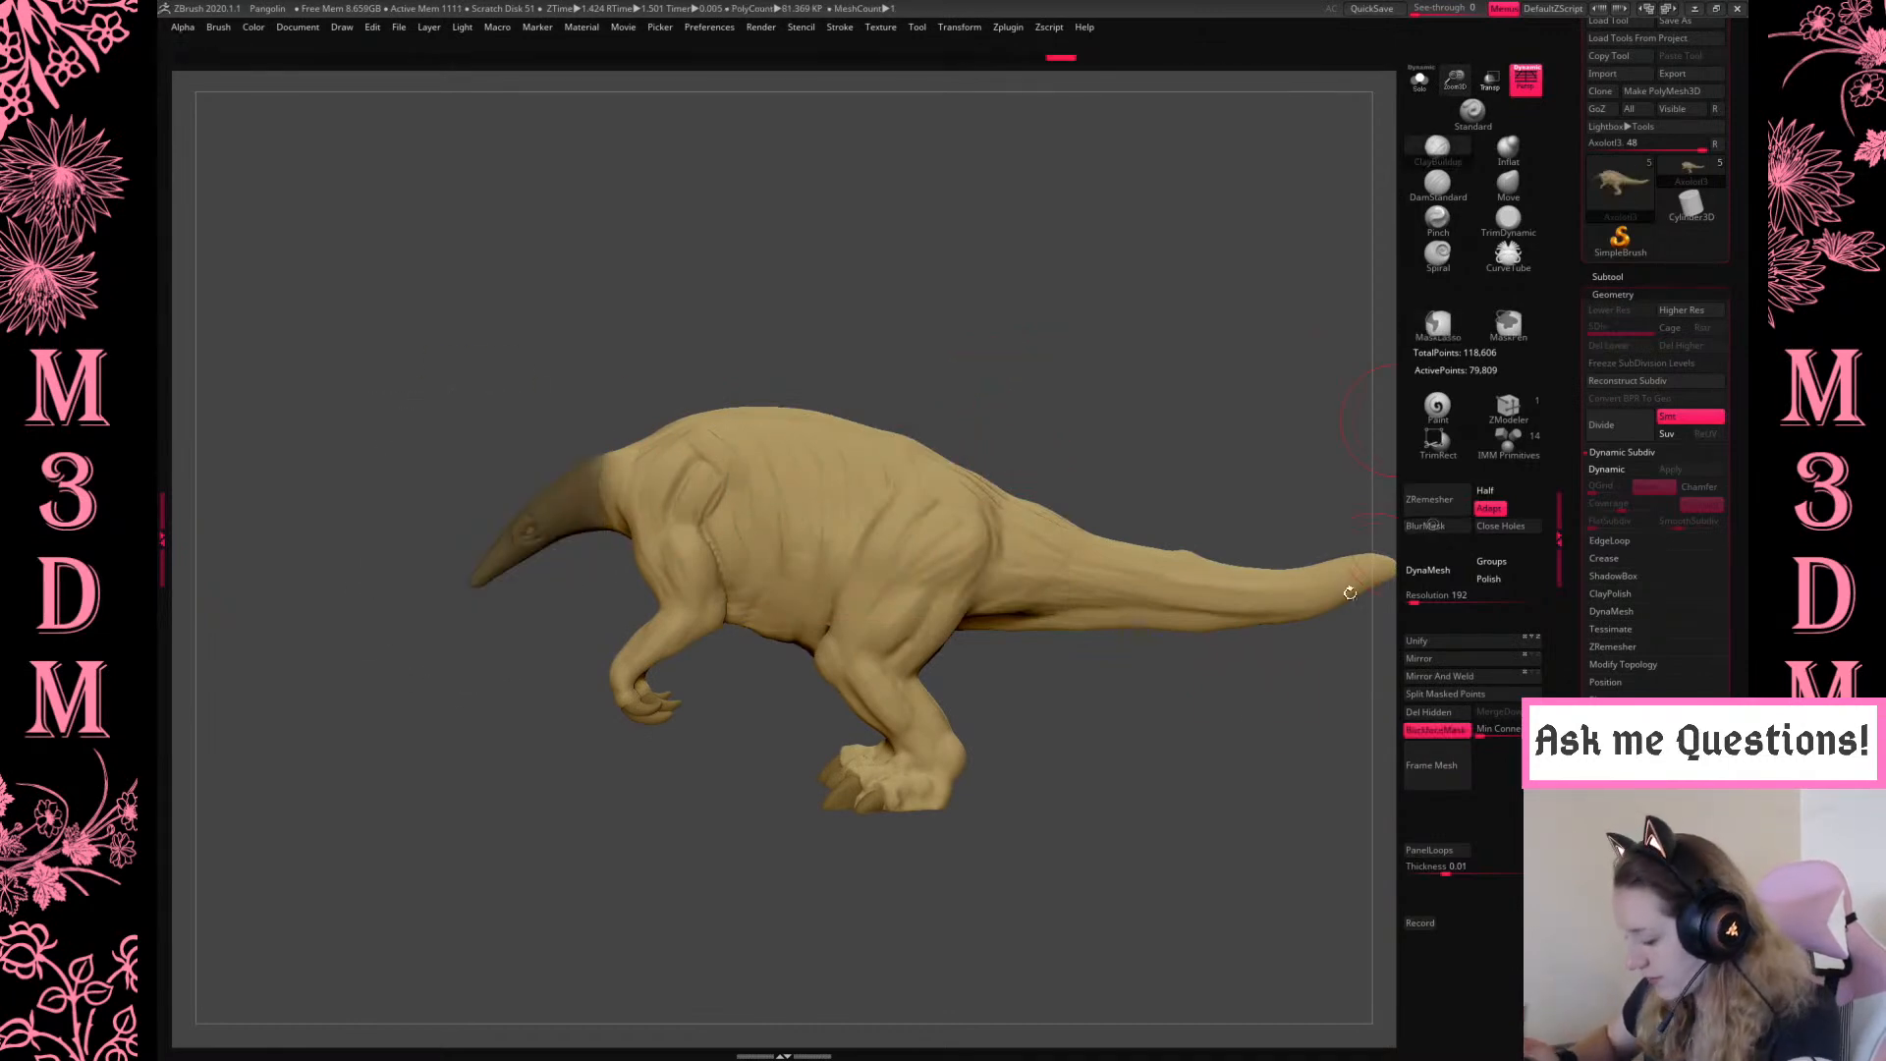
{"action": "left_click", "coordinate": [1218, 732], "text": "ctrl"}
{"action": "key", "text": "w"}
{"action": "left_click", "coordinate": [595, 491]}
{"action": "key", "text": "q"}
{"action": "left_click", "coordinate": [1625, 294]}
{"action": "left_click_drag", "start_coordinate": [1189, 747], "coordinate": [1306, 732], "text": "ctrl"}
Place the eye subtool directly above the body in the subtool order and merge it down into the body
{"action": "left_click", "coordinate": [1616, 275]}
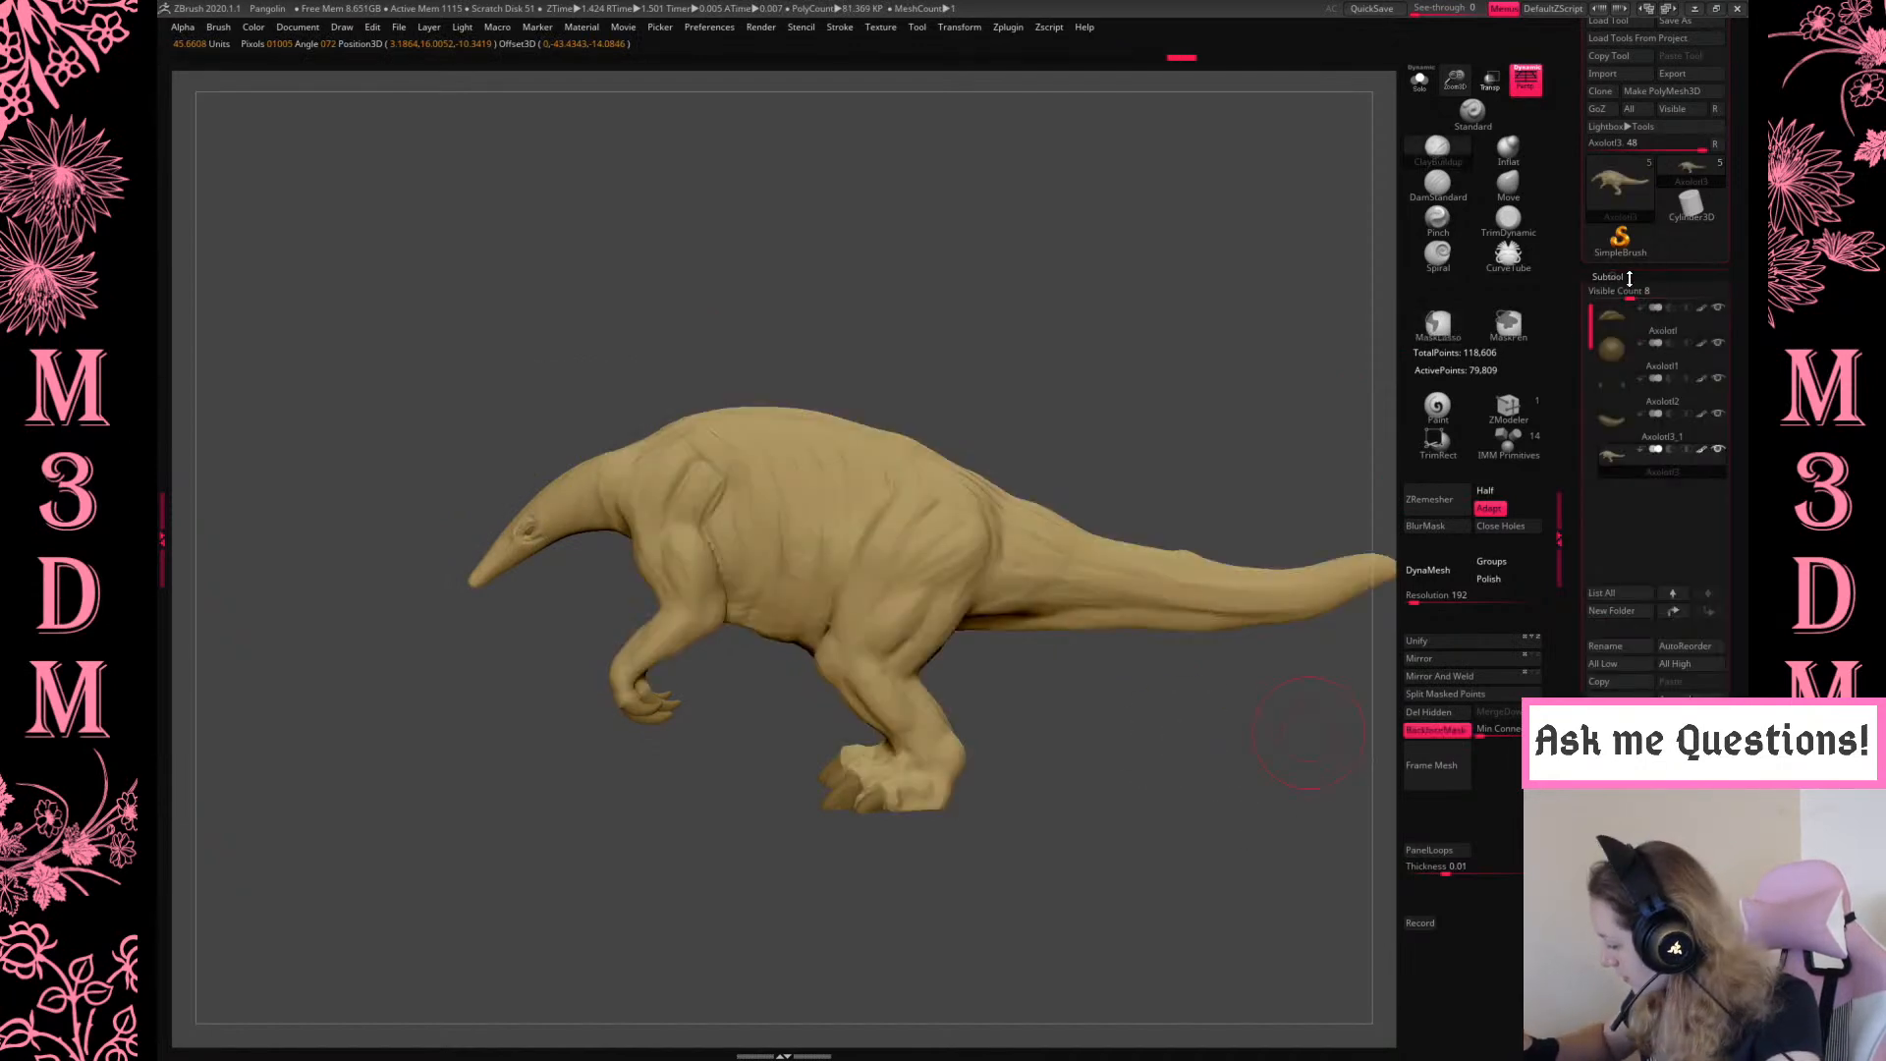
{"action": "left_click", "coordinate": [1624, 425]}
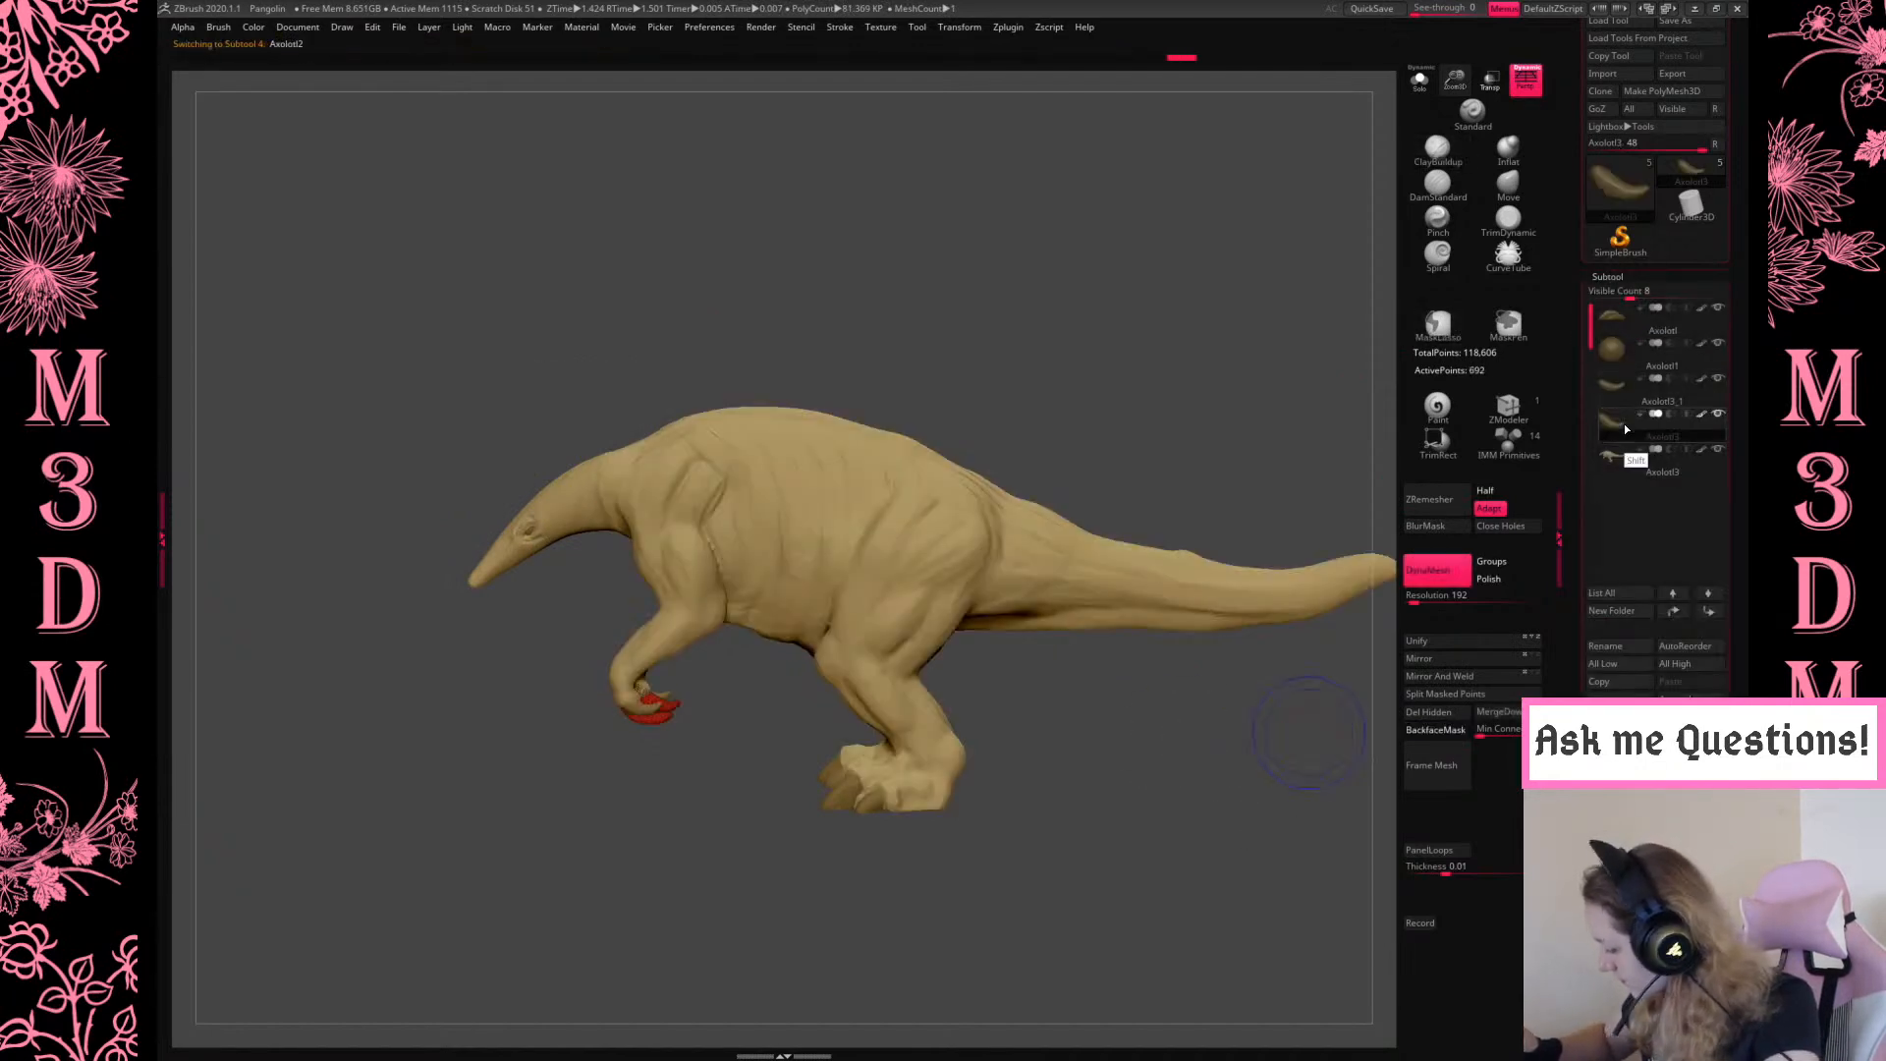
{"action": "left_click_drag", "start_coordinate": [1617, 348], "coordinate": [1617, 433]}
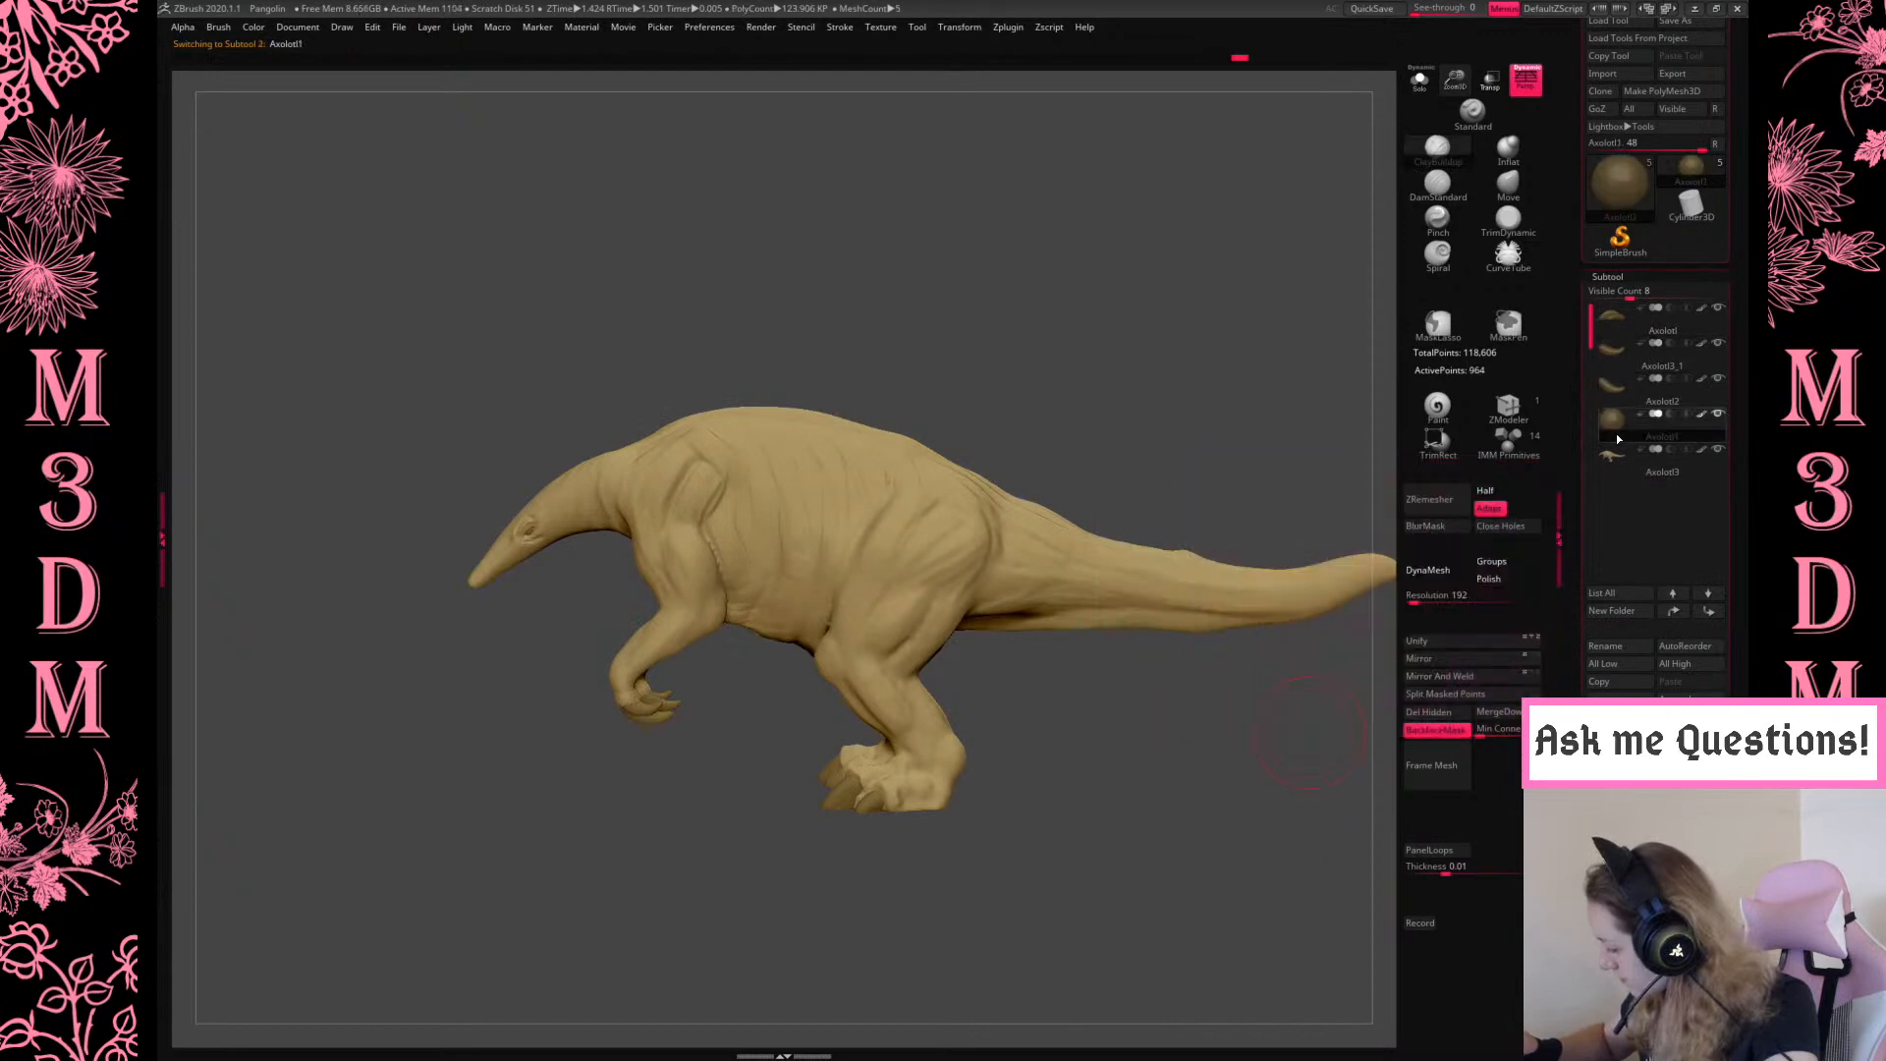
{"action": "left_click", "coordinate": [1718, 414]}
{"action": "left_click", "coordinate": [1499, 711], "text": "shift"}
{"action": "key", "text": "shift+f"}
{"action": "key", "text": "shift+f"}
Mask the head, blur the mask's edge at the neck, and invert it so only the head stays editable
{"action": "mouse_move", "coordinate": [435, 420]}
{"action": "left_mouse_down", "text": "ctrl"}
{"action": "mouse_move", "coordinate": [617, 562]}
{"action": "mouse_move", "coordinate": [629, 339]}
{"action": "left_mouse_up", "text": "ctrl"}
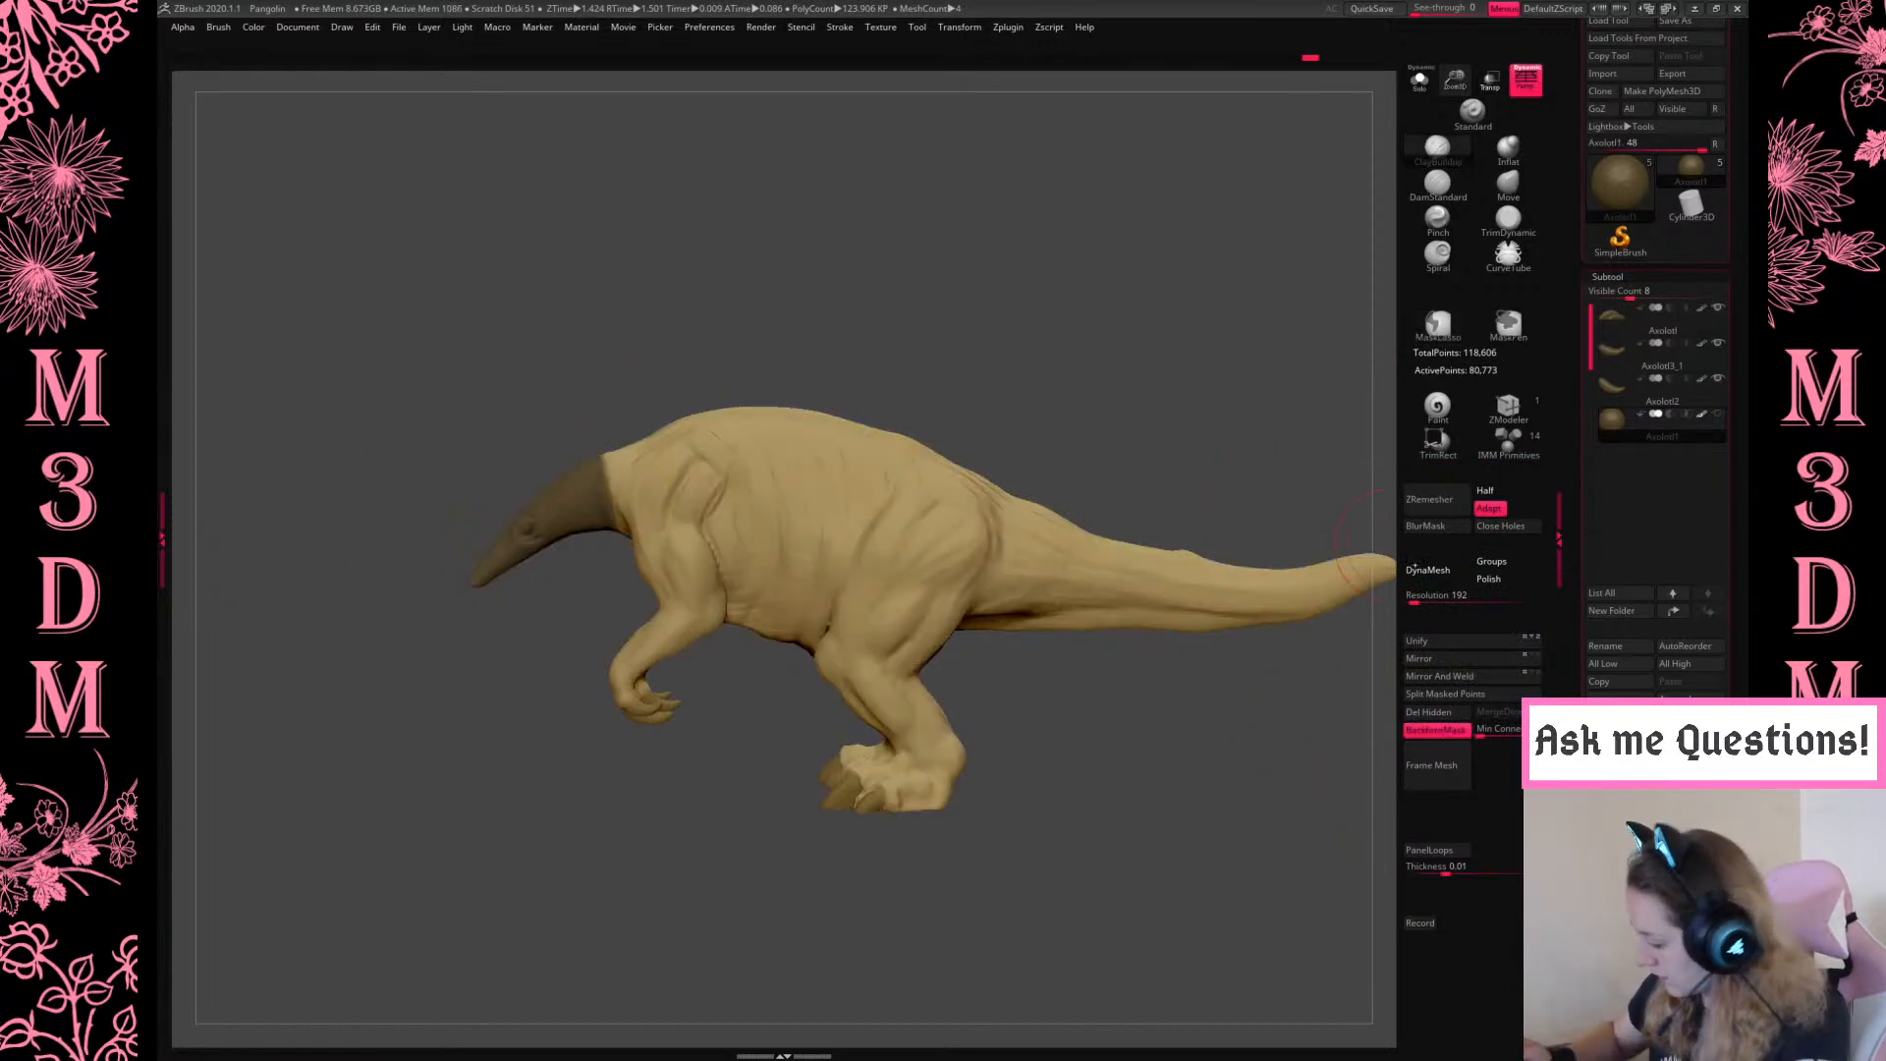
{"action": "left_click", "coordinate": [1440, 526]}
{"action": "left_click", "coordinate": [1232, 741], "text": "ctrl"}
Move the head forward and slightly down from the neck with the gizmo, and clear the mask
{"action": "key", "text": "w"}
{"action": "left_click_drag", "start_coordinate": [604, 482], "coordinate": [538, 530], "text": "alt"}
{"action": "left_click_drag", "start_coordinate": [611, 493], "coordinate": [1296, 391], "text": "alt"}
{"action": "mouse_move", "coordinate": [655, 428]}
{"action": "left_mouse_down"}
{"action": "mouse_move", "coordinate": [627, 420]}
{"action": "mouse_move", "coordinate": [618, 451]}
{"action": "left_mouse_up"}
{"action": "key", "text": "q"}
{"action": "mouse_move", "coordinate": [1066, 702]}
{"action": "left_mouse_down"}
{"action": "mouse_move", "coordinate": [1339, 703]}
{"action": "mouse_move", "coordinate": [1169, 729]}
{"action": "left_mouse_up"}
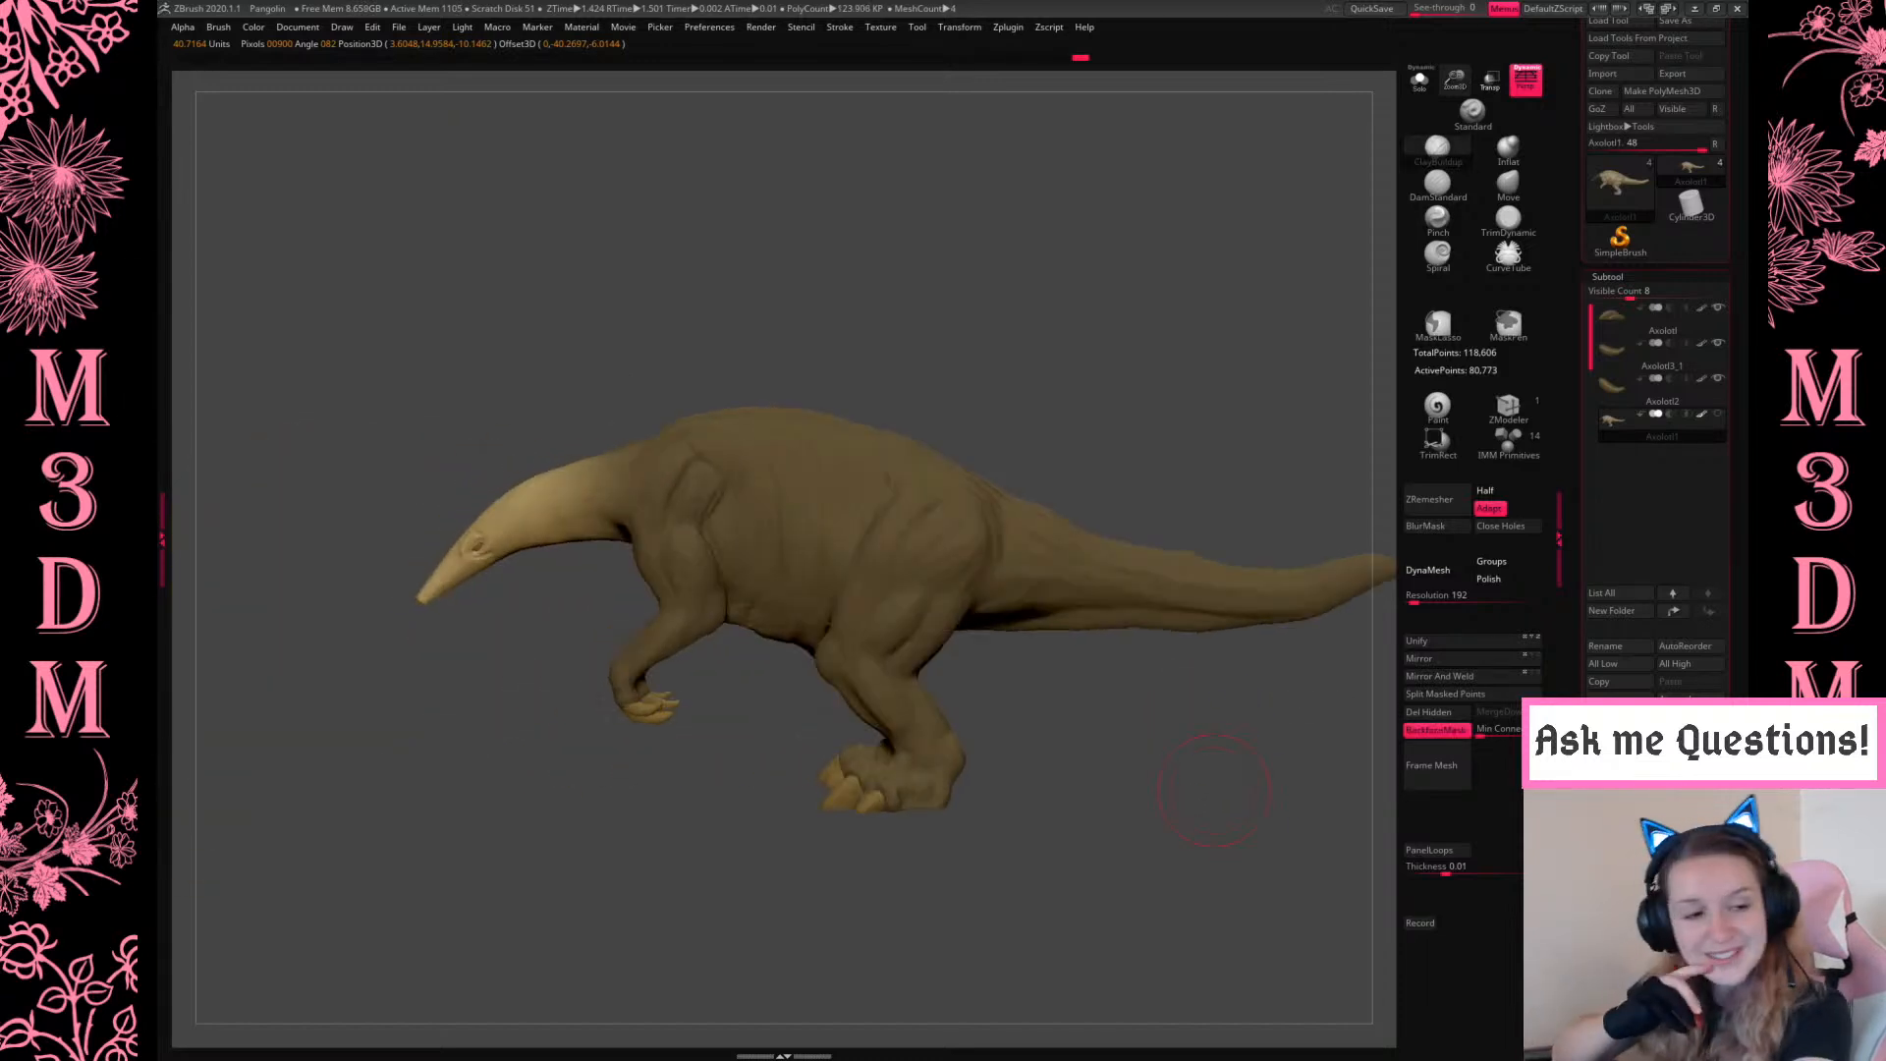
{"action": "key", "text": "w"}
{"action": "key", "text": "q"}
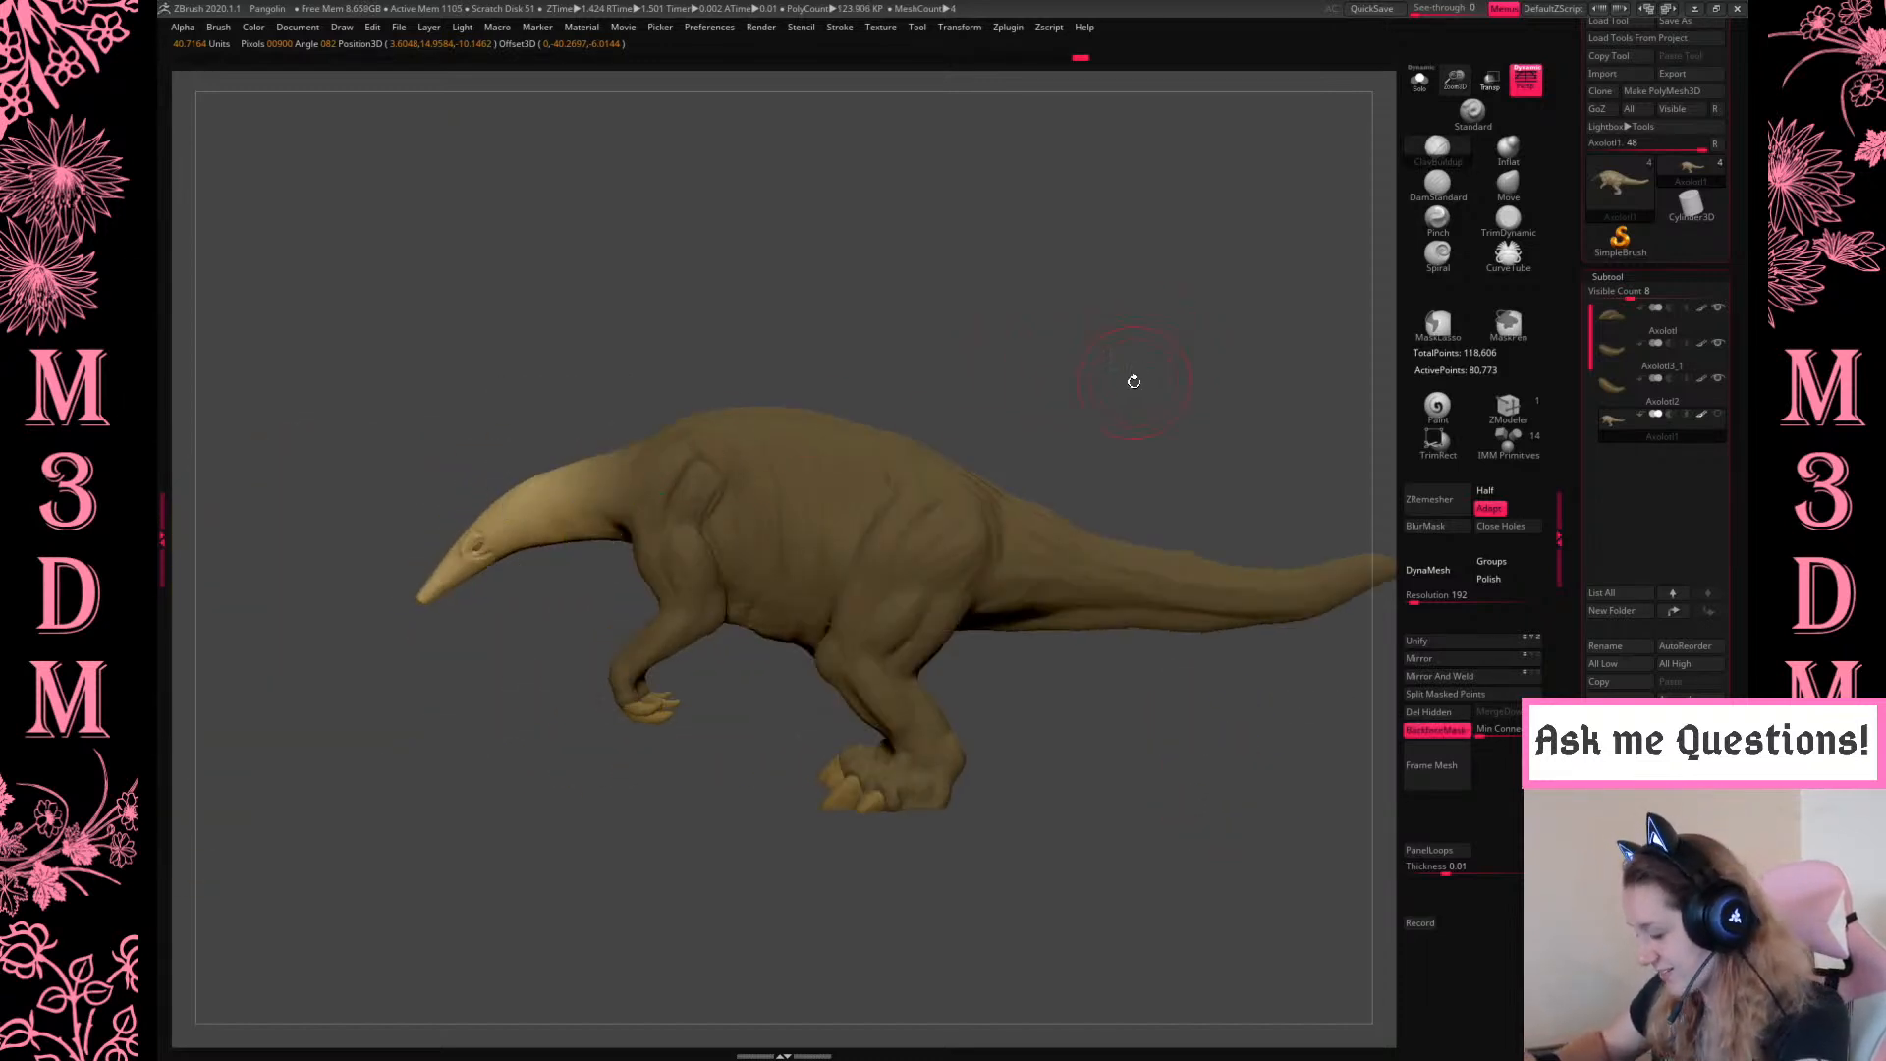
{"action": "left_click_drag", "start_coordinate": [1103, 365], "coordinate": [1129, 359], "text": "ctrl"}
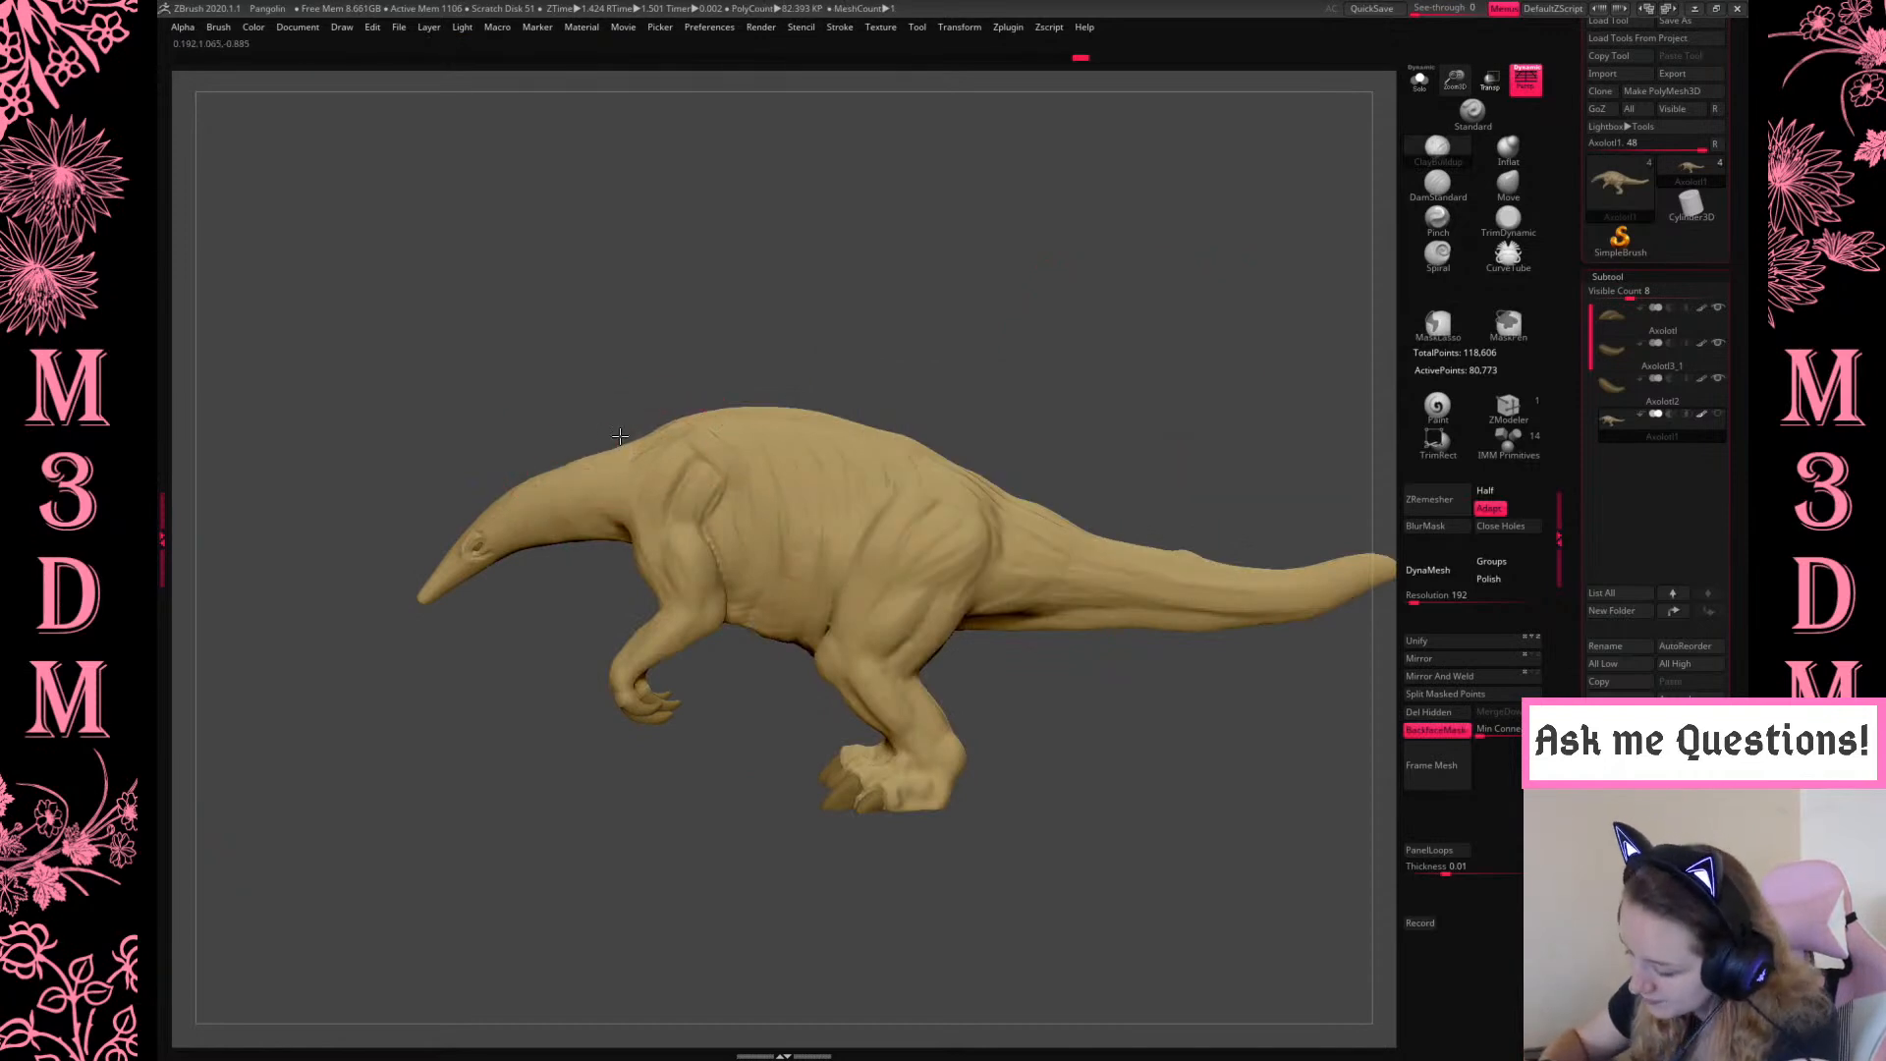
Reshape the neck and throat with a resized Move brush to blend the repositioned head into the shoulders
{"action": "left_click", "coordinate": [1507, 184]}
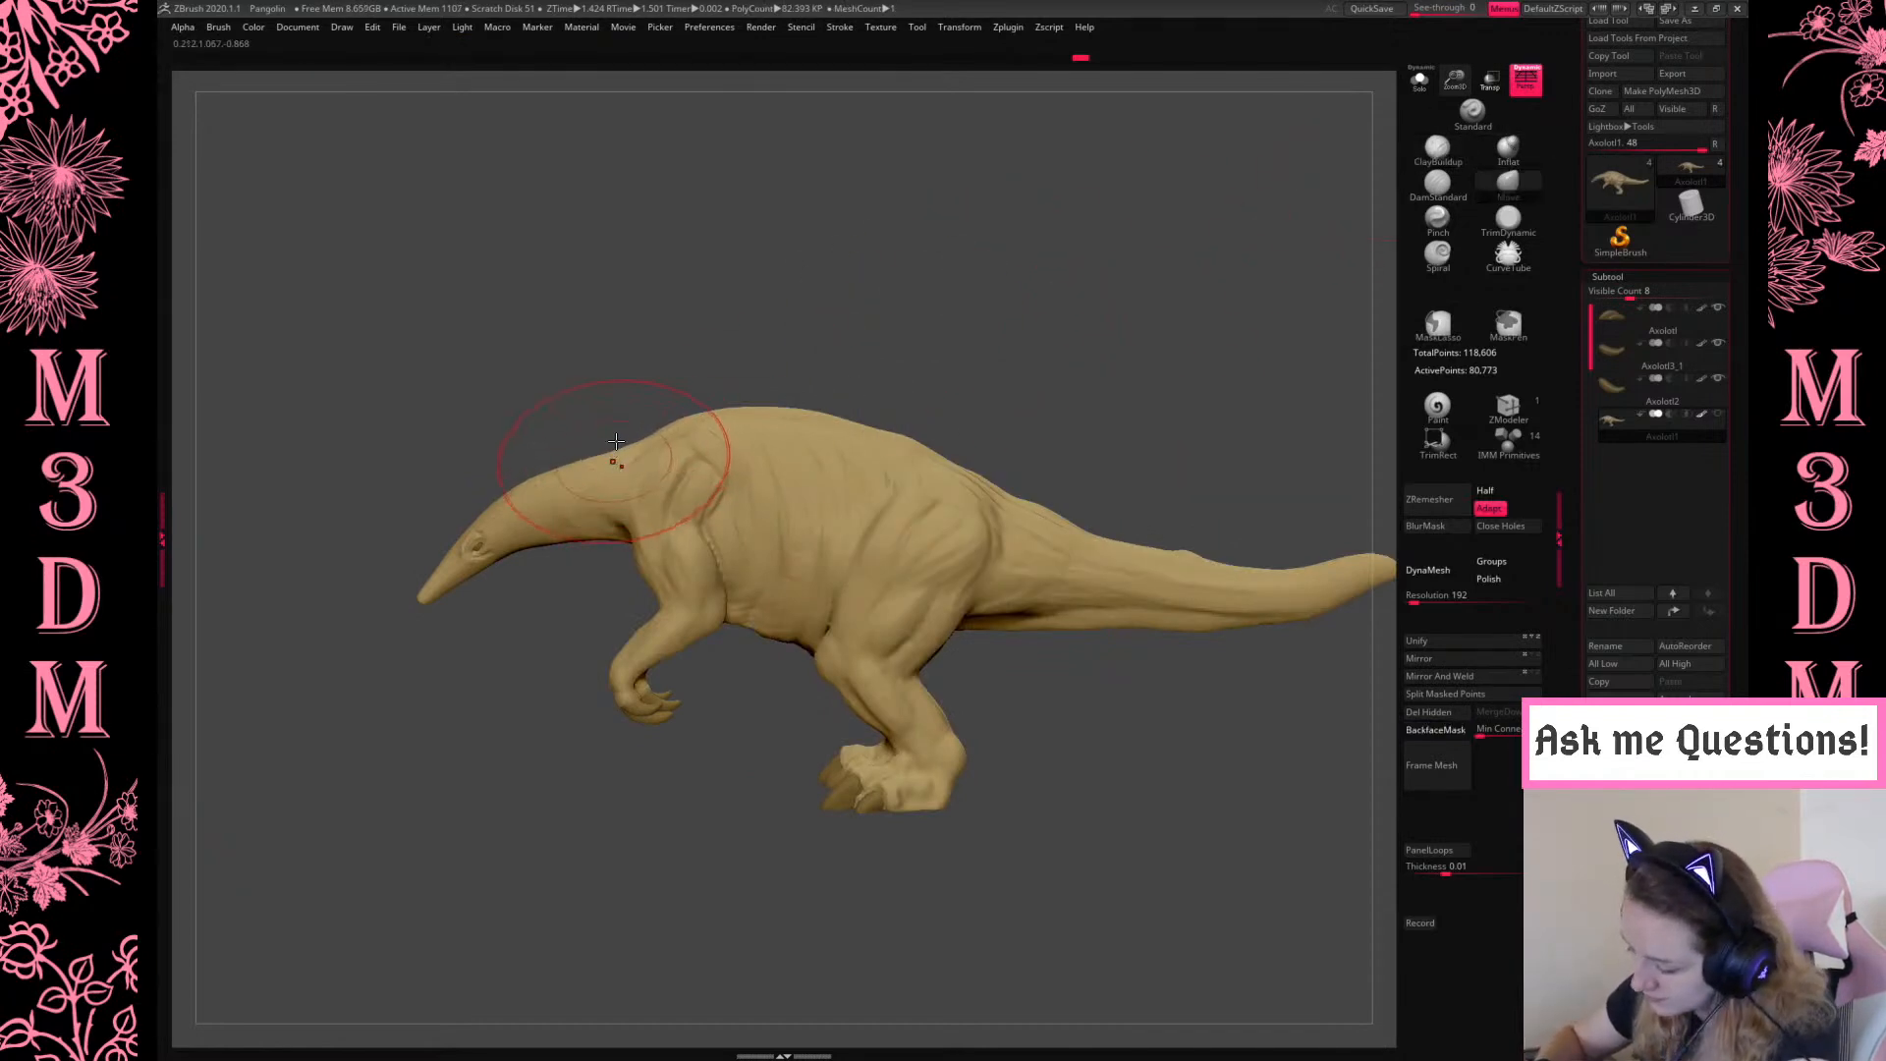
{"action": "key", "text": "s"}
{"action": "mouse_move", "coordinate": [1024, 242]}
{"action": "left_mouse_down"}
{"action": "mouse_move", "coordinate": [1087, 197]}
{"action": "mouse_move", "coordinate": [1049, 294]}
{"action": "mouse_move", "coordinate": [1030, 297]}
{"action": "left_mouse_up"}
{"action": "key", "text": "s"}
{"action": "mouse_move", "coordinate": [1092, 385]}
{"action": "left_mouse_down", "text": "shift"}
{"action": "mouse_move", "coordinate": [1111, 399]}
{"action": "mouse_move", "coordinate": [1064, 501]}
{"action": "mouse_move", "coordinate": [1043, 503]}
{"action": "left_mouse_up", "text": "shift"}
{"action": "left_click_drag", "start_coordinate": [627, 552], "coordinate": [607, 556]}
{"action": "left_click_drag", "start_coordinate": [720, 503], "coordinate": [757, 547]}
{"action": "left_click_drag", "start_coordinate": [639, 558], "coordinate": [623, 558]}
{"action": "mouse_move", "coordinate": [862, 560]}
{"action": "left_mouse_down"}
{"action": "mouse_move", "coordinate": [989, 384]}
{"action": "mouse_move", "coordinate": [1027, 469]}
{"action": "mouse_move", "coordinate": [924, 442]}
{"action": "left_mouse_up"}
Build up the neck and throat surface with the ClayBuildup brush
{"action": "key", "text": "space"}
{"action": "left_click_drag", "start_coordinate": [1347, 223], "coordinate": [1434, 118]}
{"action": "left_click_drag", "start_coordinate": [1455, 83], "coordinate": [1463, 149]}
{"action": "left_click", "coordinate": [1433, 155]}
{"action": "left_click_drag", "start_coordinate": [964, 607], "coordinate": [930, 556]}
{"action": "key", "text": "space"}
{"action": "mouse_move", "coordinate": [634, 625]}
{"action": "left_mouse_down"}
{"action": "mouse_move", "coordinate": [627, 717]}
{"action": "mouse_move", "coordinate": [769, 654]}
{"action": "mouse_move", "coordinate": [926, 421]}
{"action": "mouse_move", "coordinate": [1044, 370]}
{"action": "left_mouse_up"}
Refine the throat's outline in side view with the Move brush
{"action": "key", "text": "space"}
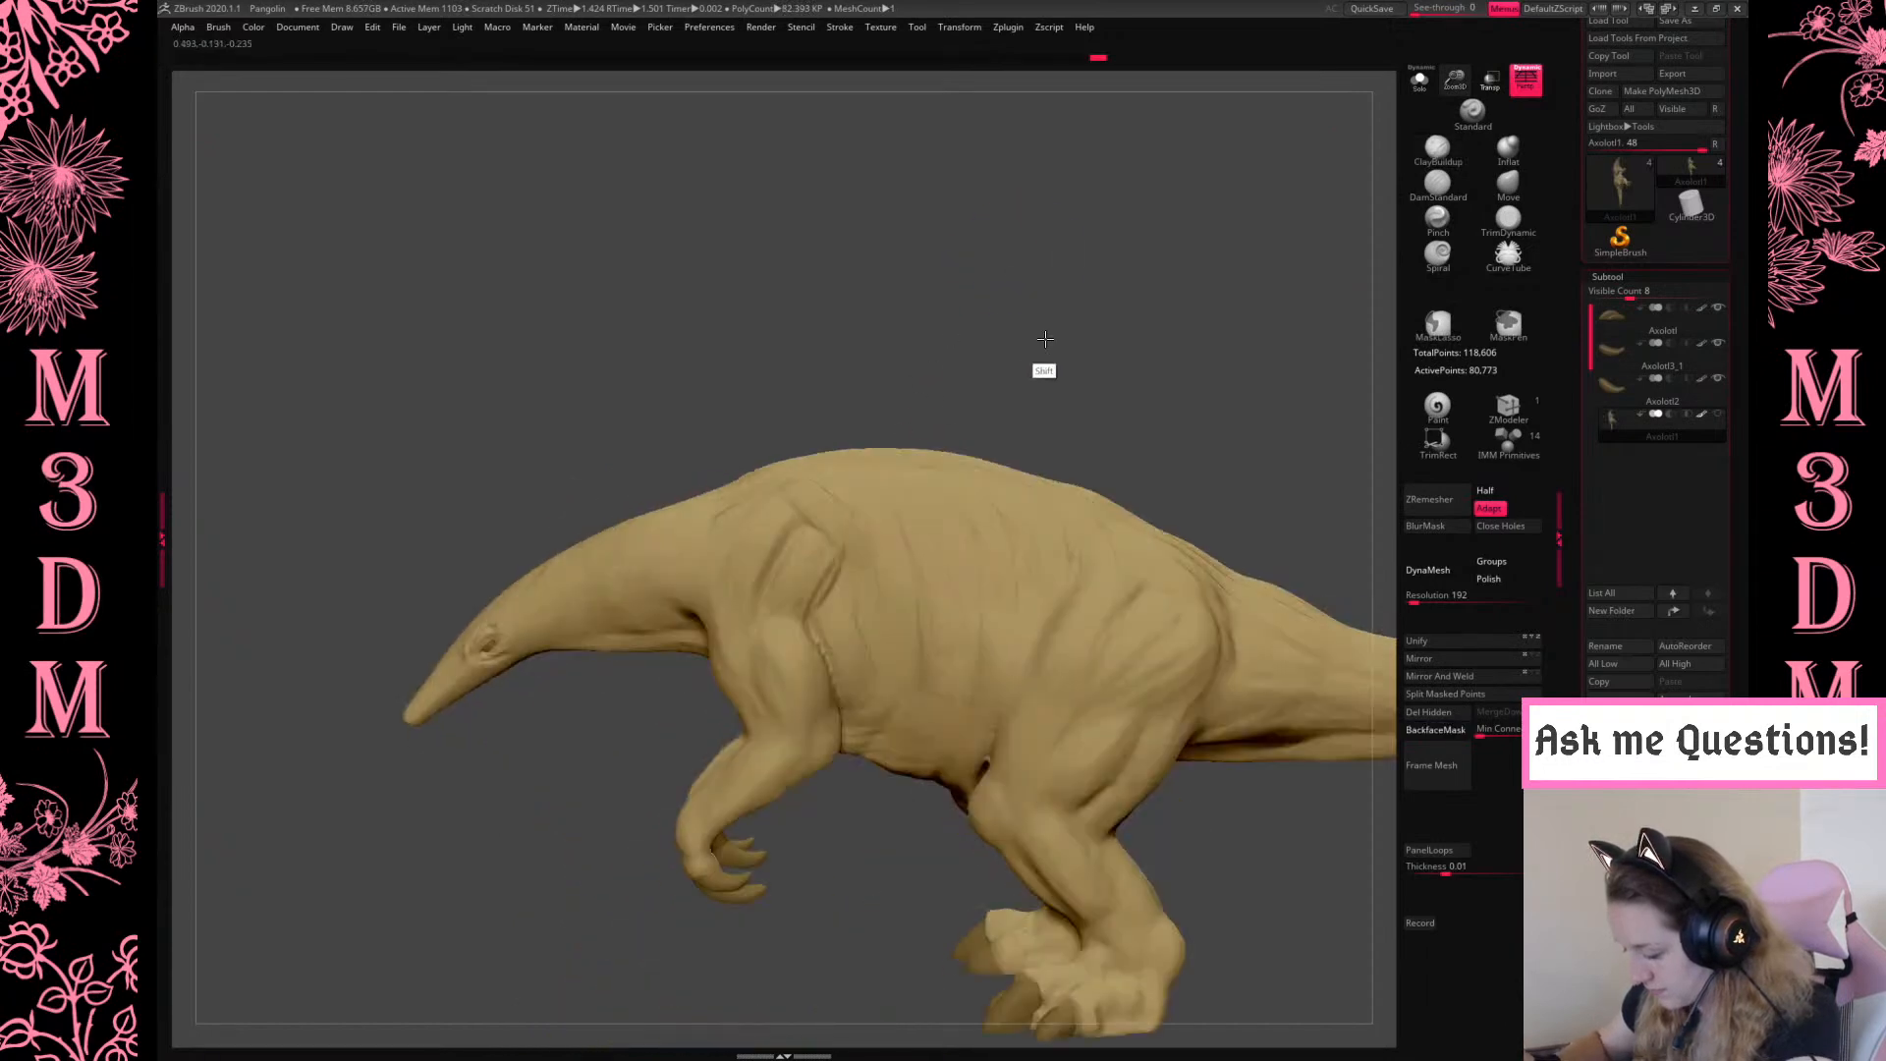
{"action": "left_click", "coordinate": [1508, 185]}
{"action": "key", "text": "space"}
{"action": "mouse_move", "coordinate": [639, 652]}
{"action": "left_mouse_down"}
{"action": "mouse_move", "coordinate": [643, 630]}
{"action": "mouse_move", "coordinate": [603, 634]}
{"action": "left_mouse_up"}
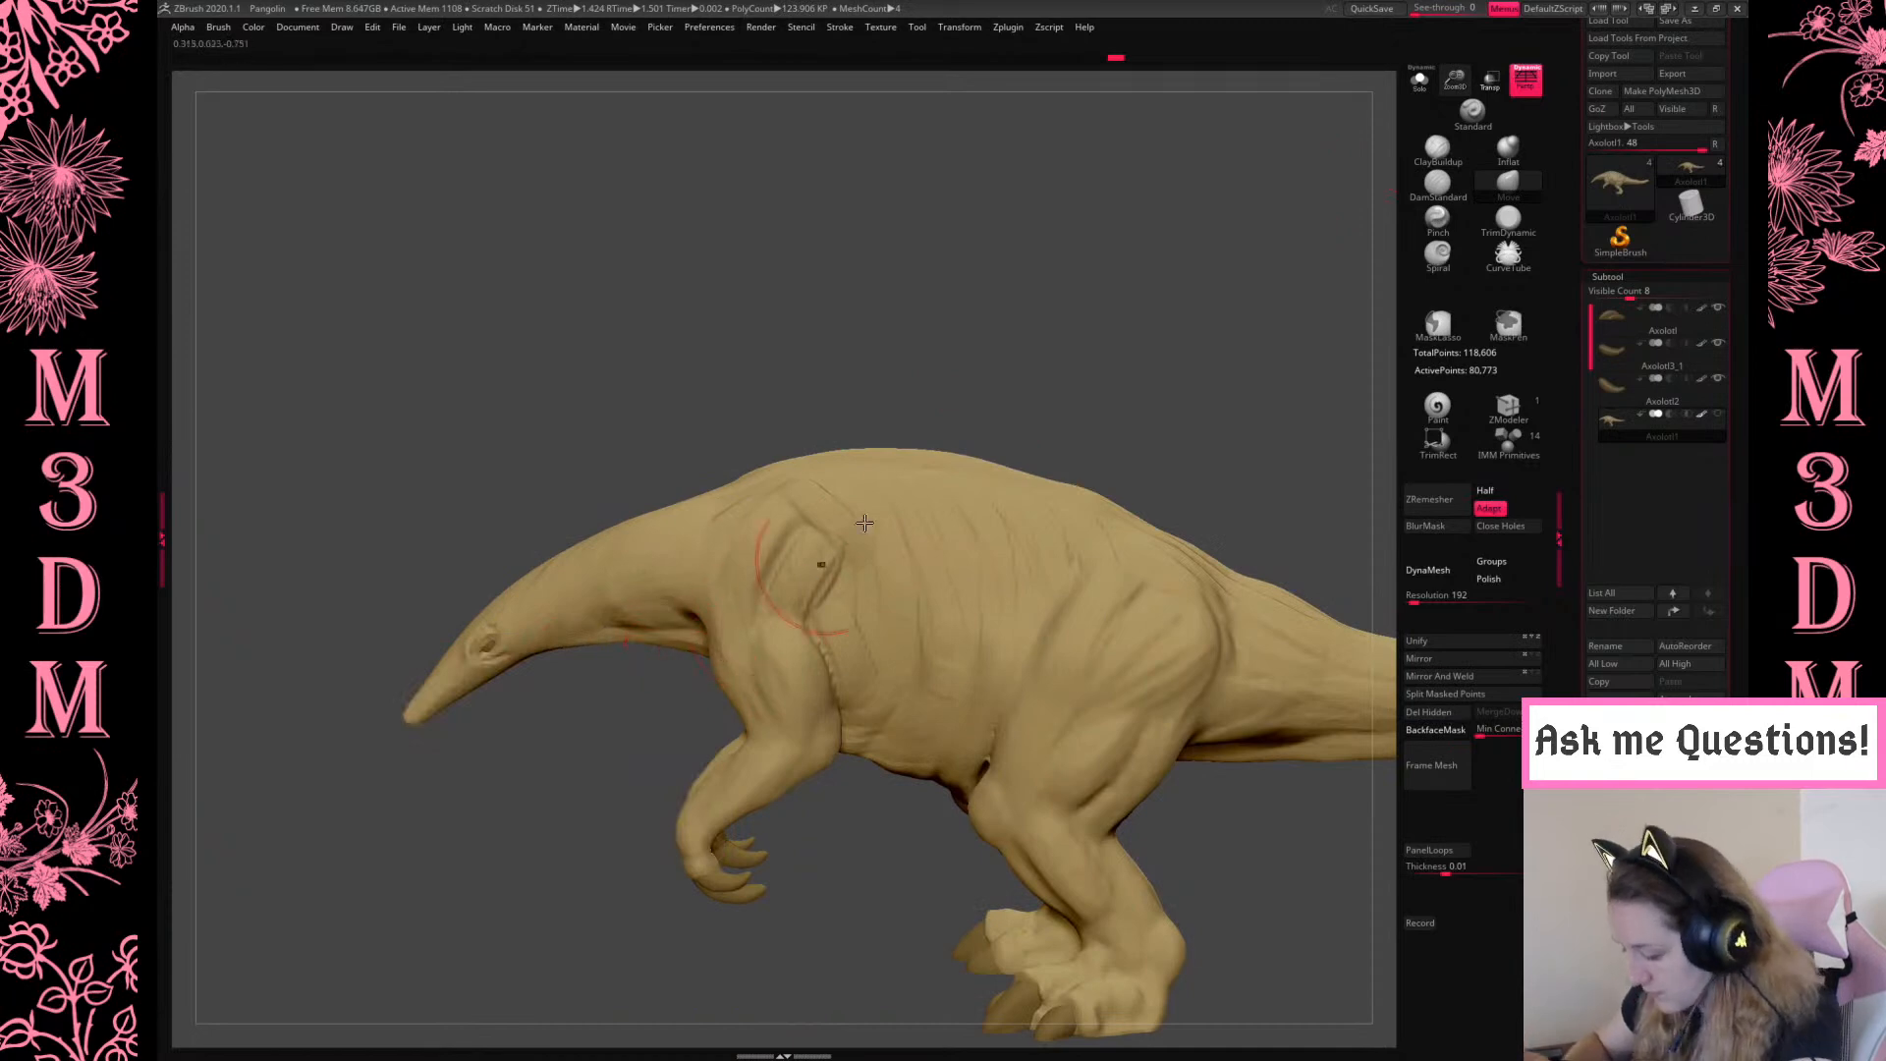
{"action": "key", "text": "space"}
{"action": "left_click_drag", "start_coordinate": [1456, 84], "coordinate": [1436, 39]}
{"action": "mouse_move", "coordinate": [1253, 393]}
{"action": "left_mouse_down"}
{"action": "mouse_move", "coordinate": [1237, 422]}
{"action": "mouse_move", "coordinate": [1248, 397]}
{"action": "left_mouse_up"}
{"action": "left_click_drag", "start_coordinate": [1456, 84], "coordinate": [1439, 128]}
{"action": "key", "text": "space"}
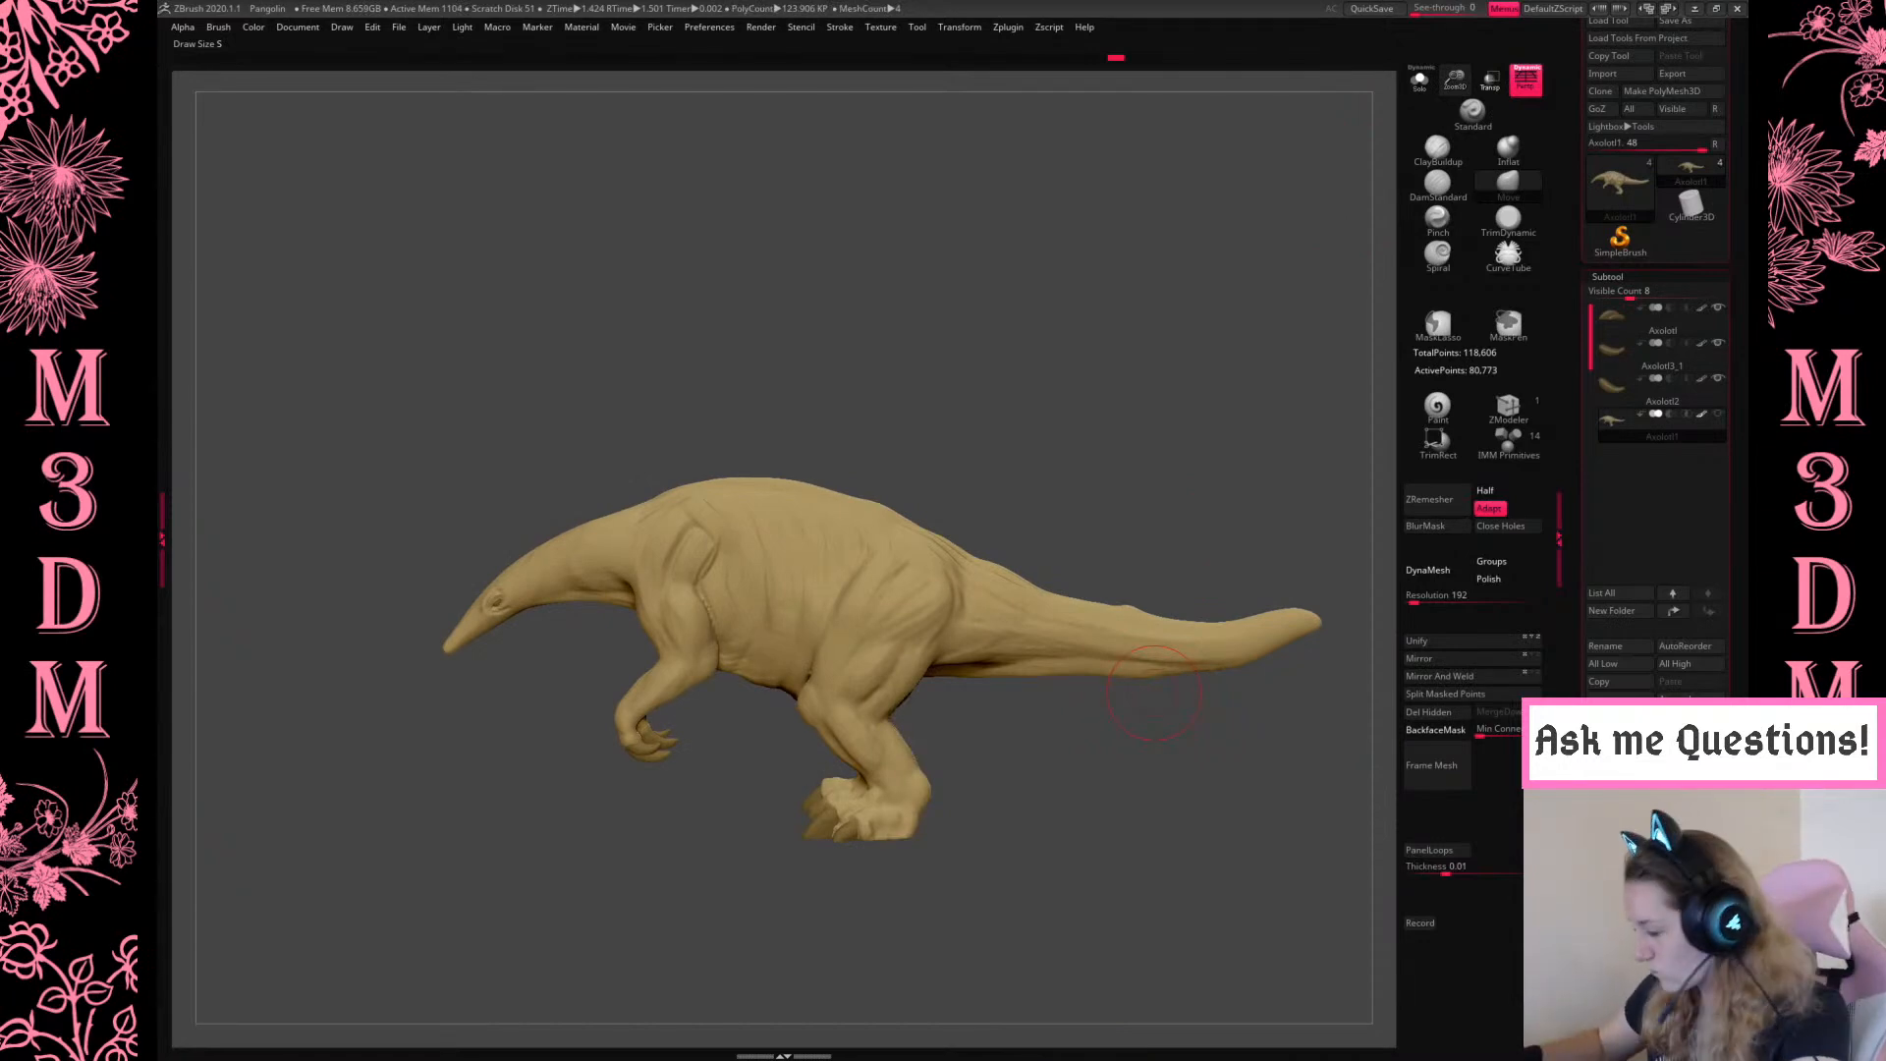
Build up the cheek and lower jaw behind the eye with a resized ClayBuildup brush, with BackfaceMask enabled
{"action": "left_click", "coordinate": [1456, 157]}
{"action": "left_click_drag", "start_coordinate": [1456, 82], "coordinate": [1448, 110]}
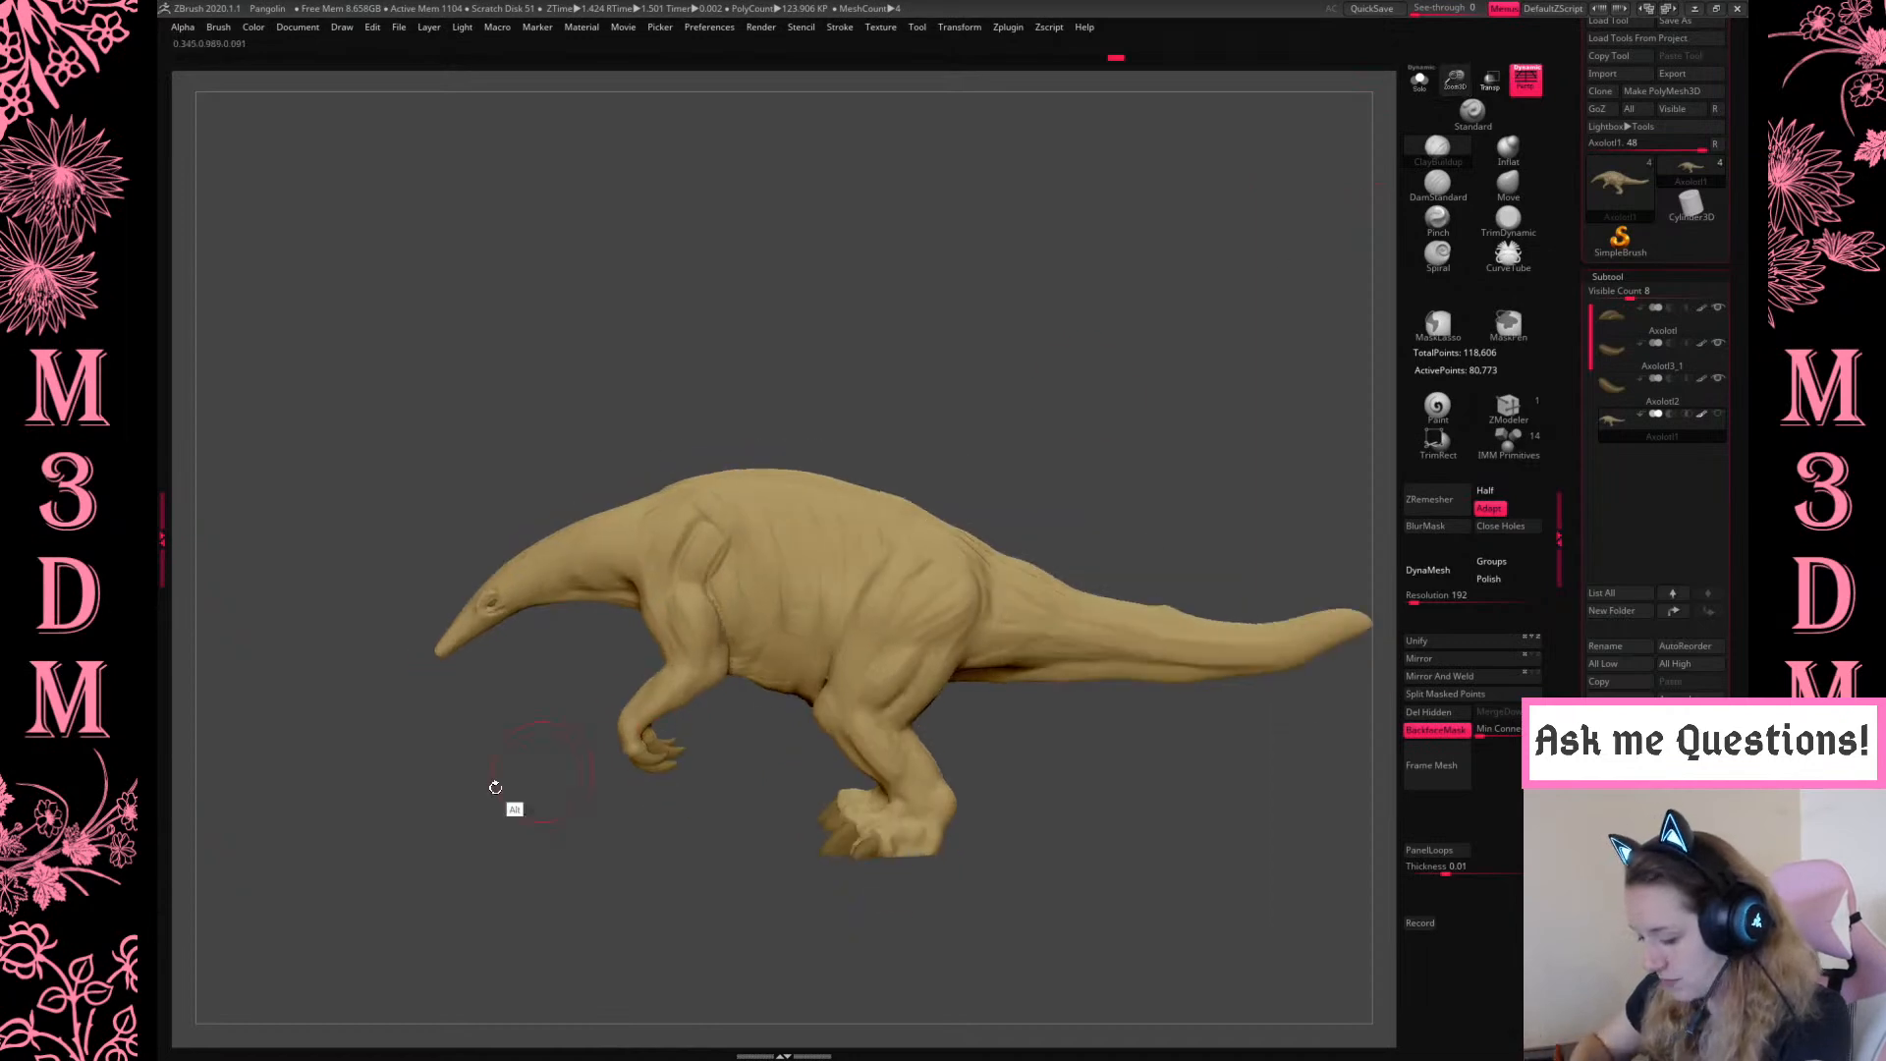
{"action": "left_click_drag", "start_coordinate": [527, 774], "coordinate": [771, 789], "text": "alt"}
{"action": "left_click_drag", "start_coordinate": [1456, 82], "coordinate": [1446, 137]}
{"action": "key", "text": "space"}
{"action": "left_click", "coordinate": [762, 711]}
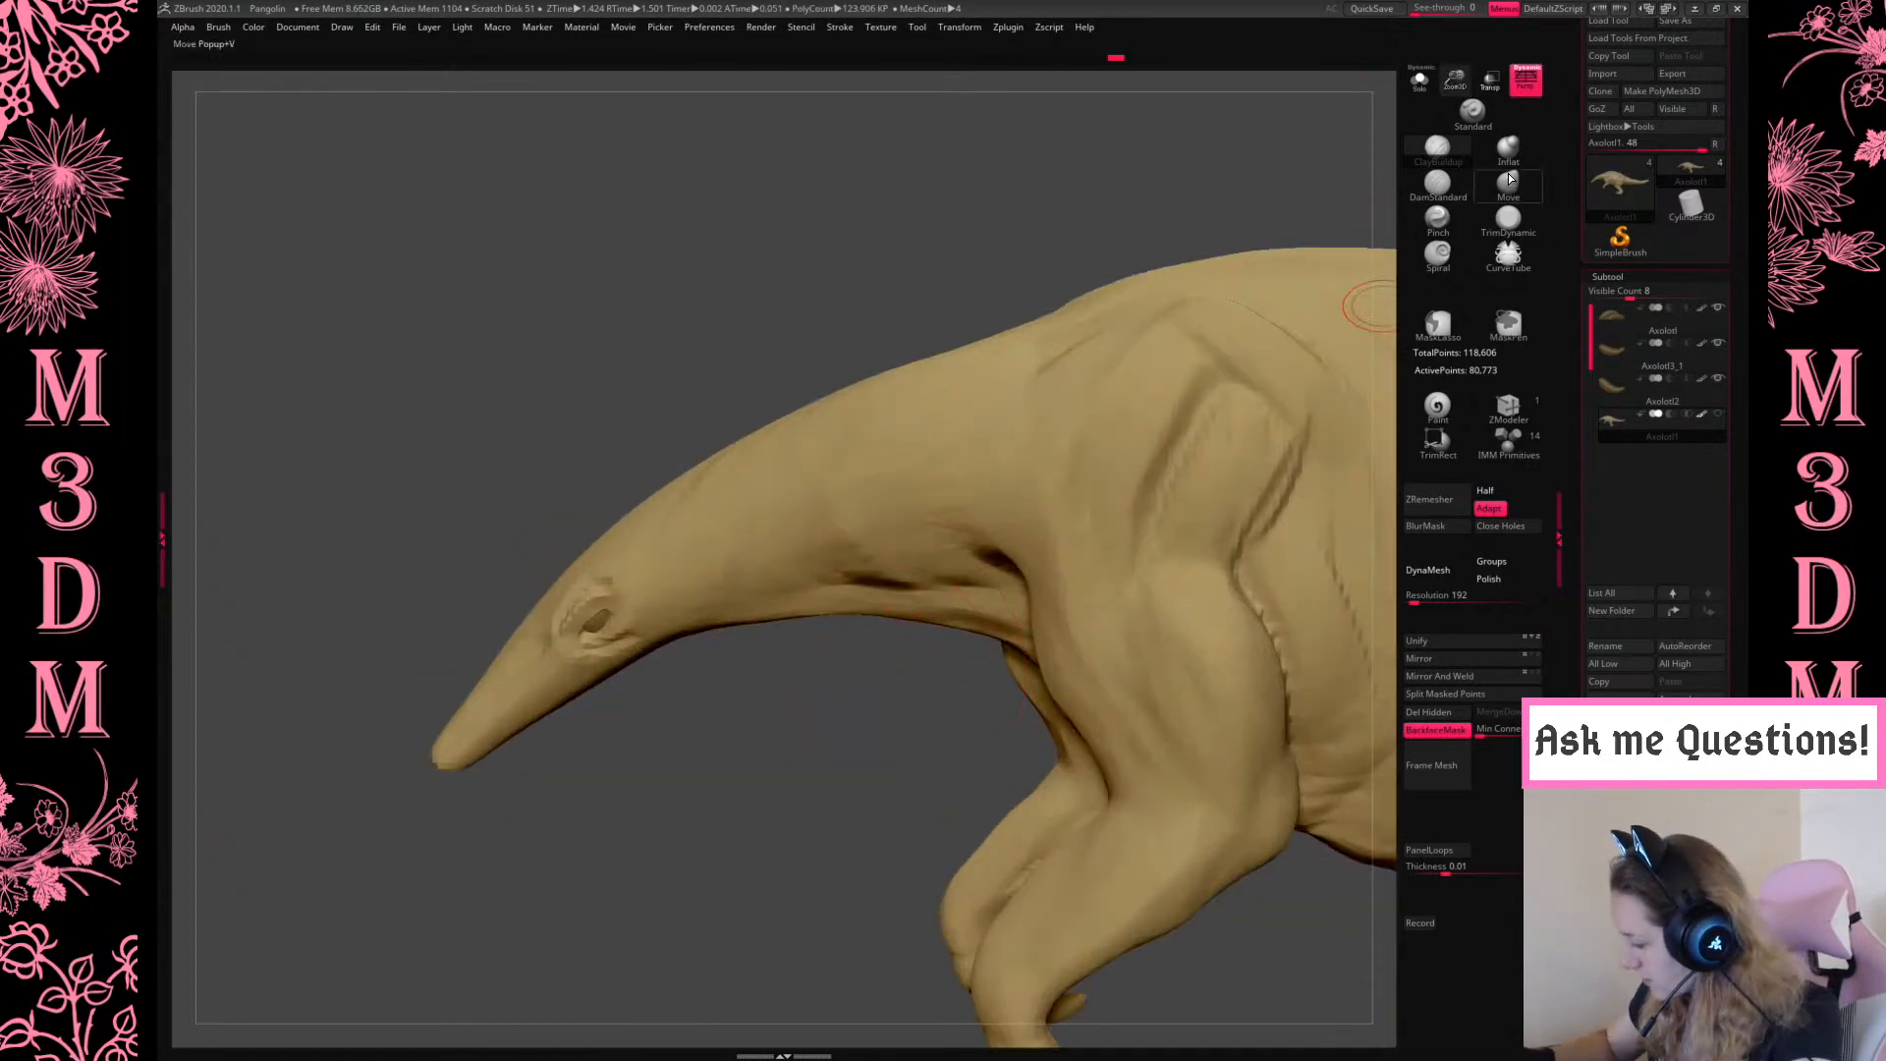
{"action": "key", "text": "space"}
{"action": "key", "text": "space"}
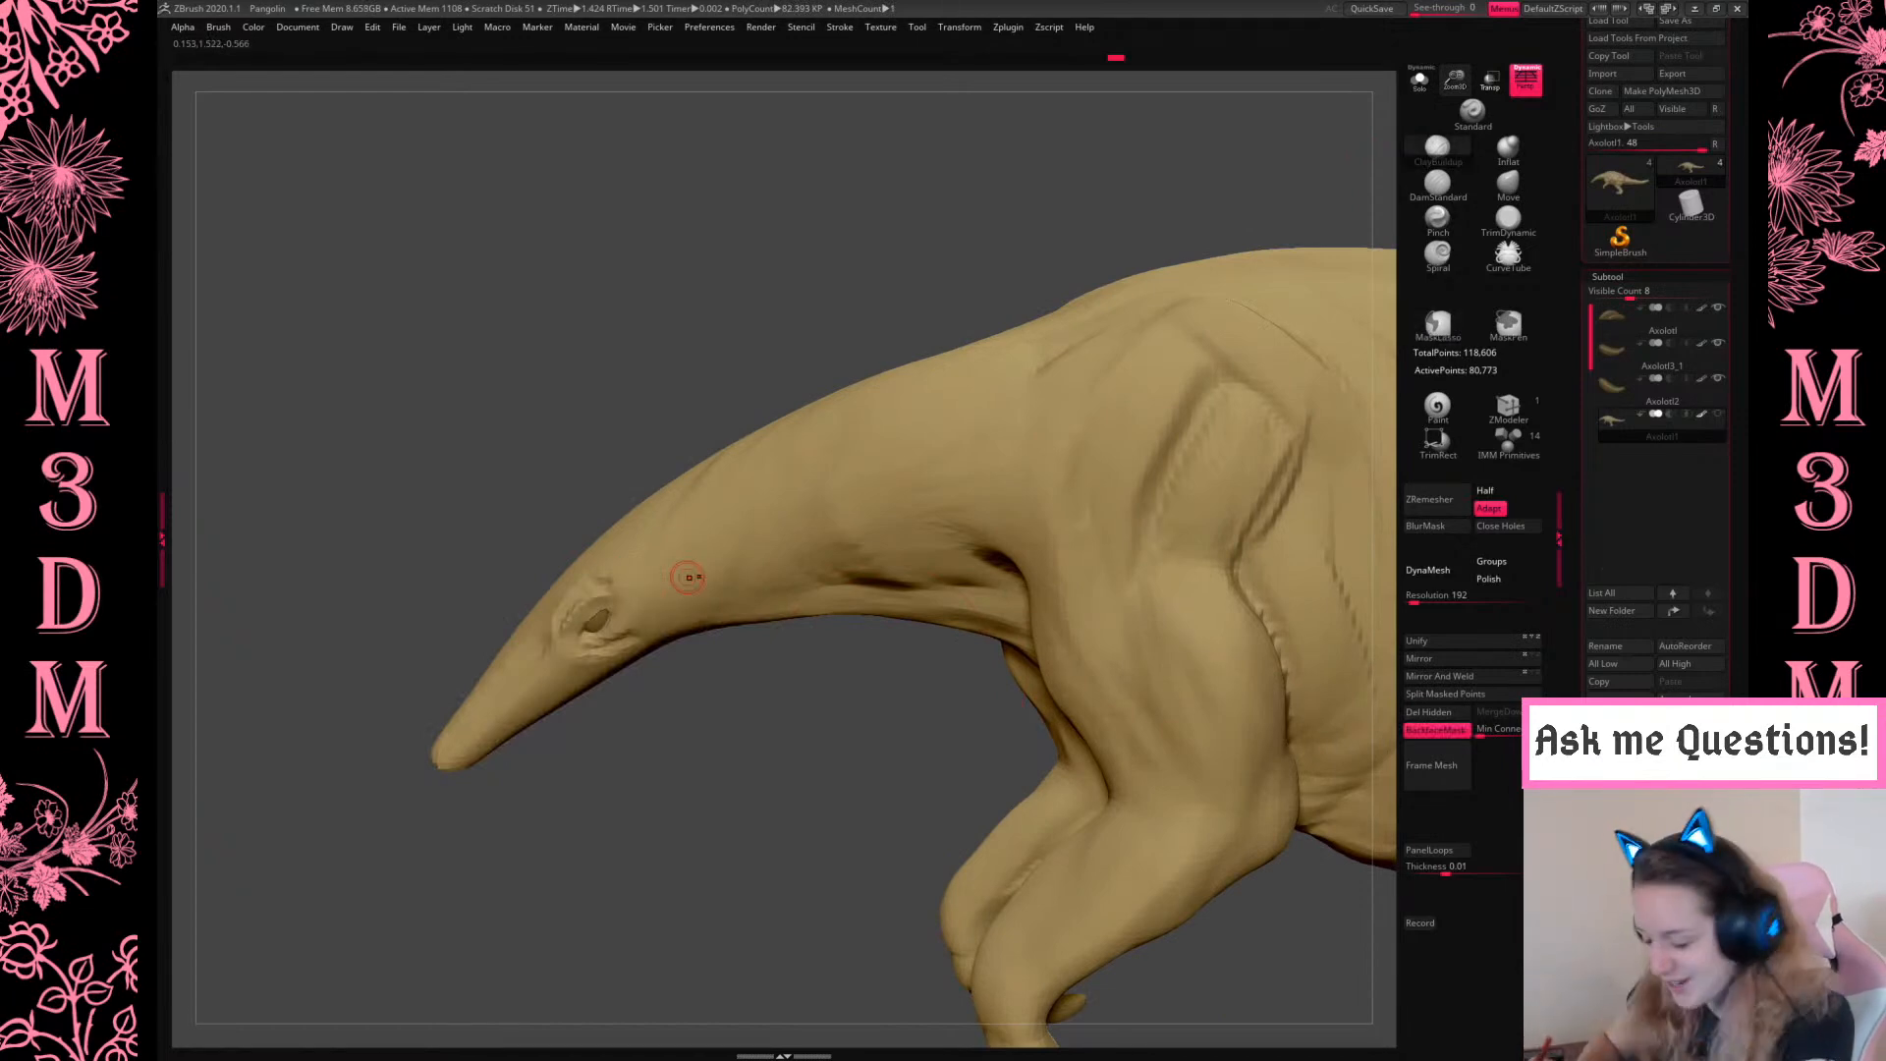
{"action": "key", "text": "space"}
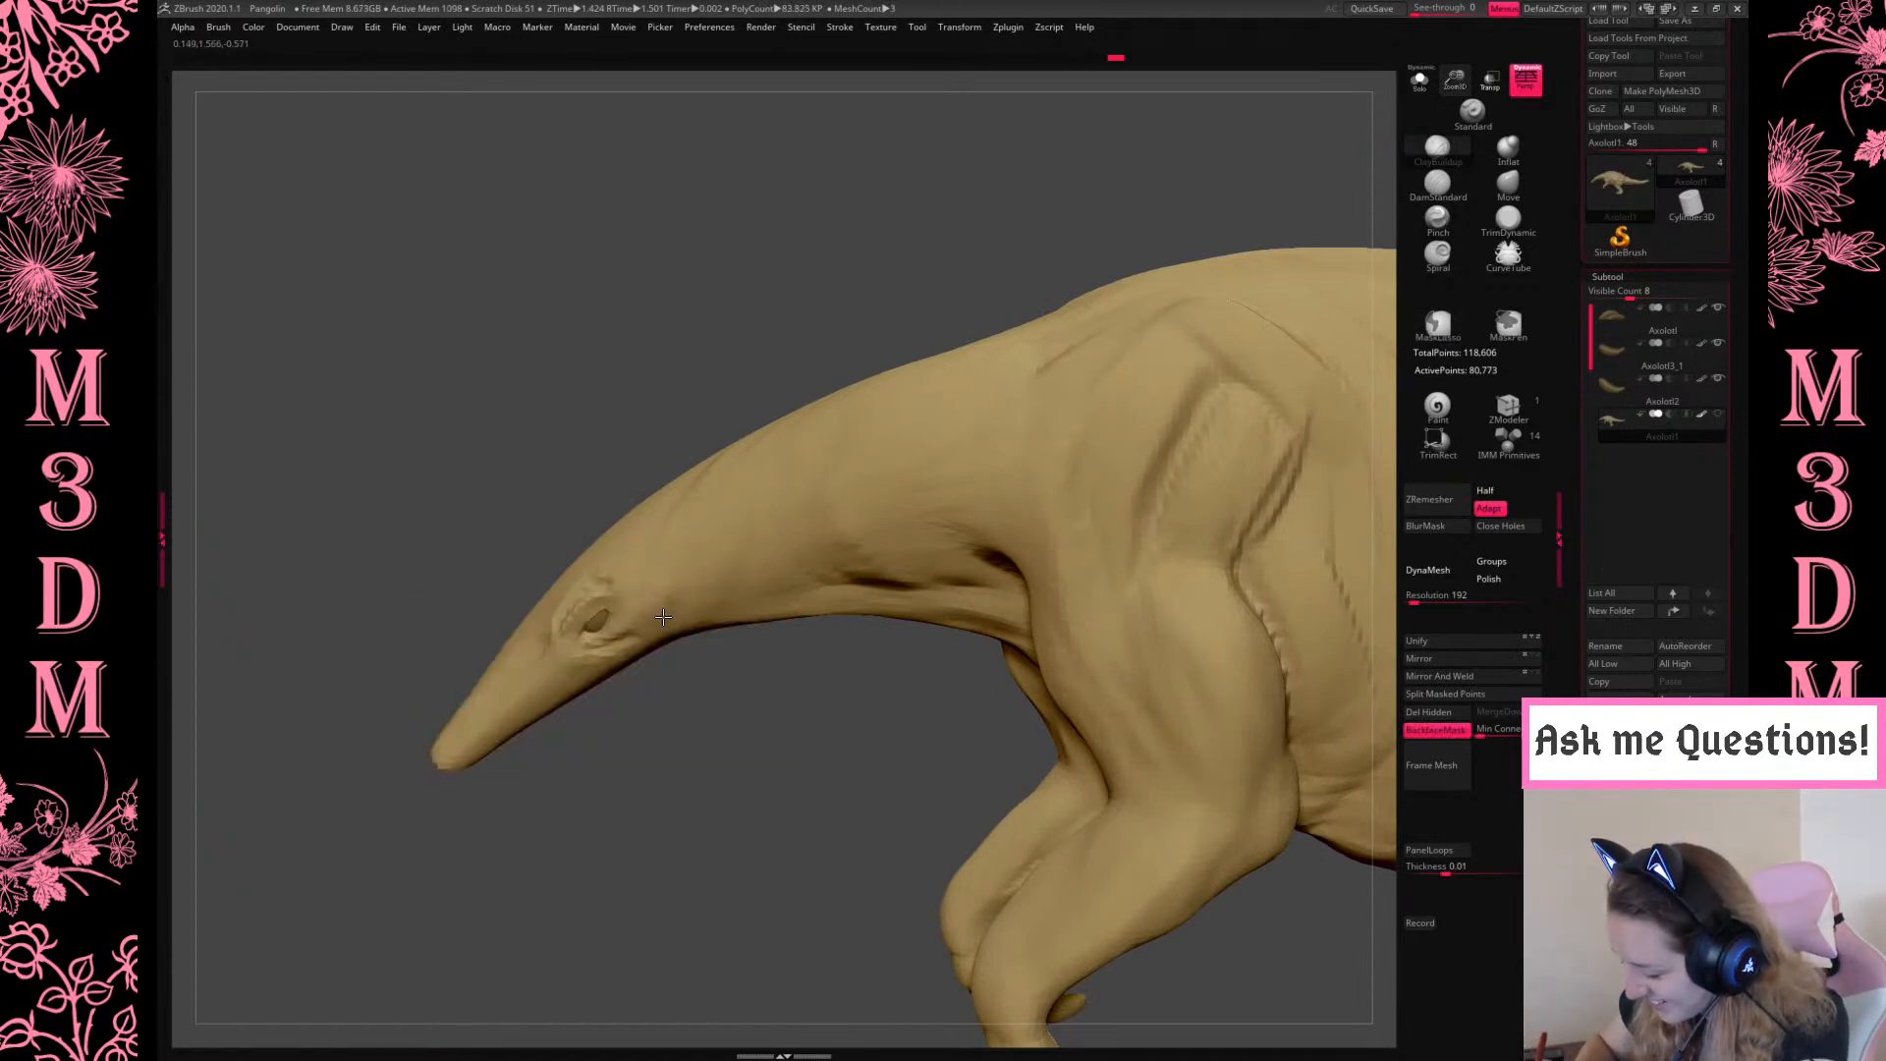
{"action": "mouse_move", "coordinate": [800, 761]}
{"action": "left_mouse_down"}
{"action": "mouse_move", "coordinate": [783, 681]}
{"action": "mouse_move", "coordinate": [737, 614]}
{"action": "mouse_move", "coordinate": [686, 609]}
{"action": "mouse_move", "coordinate": [630, 677]}
{"action": "mouse_move", "coordinate": [649, 696]}
{"action": "mouse_move", "coordinate": [682, 678]}
{"action": "mouse_move", "coordinate": [571, 763]}
{"action": "left_mouse_up"}
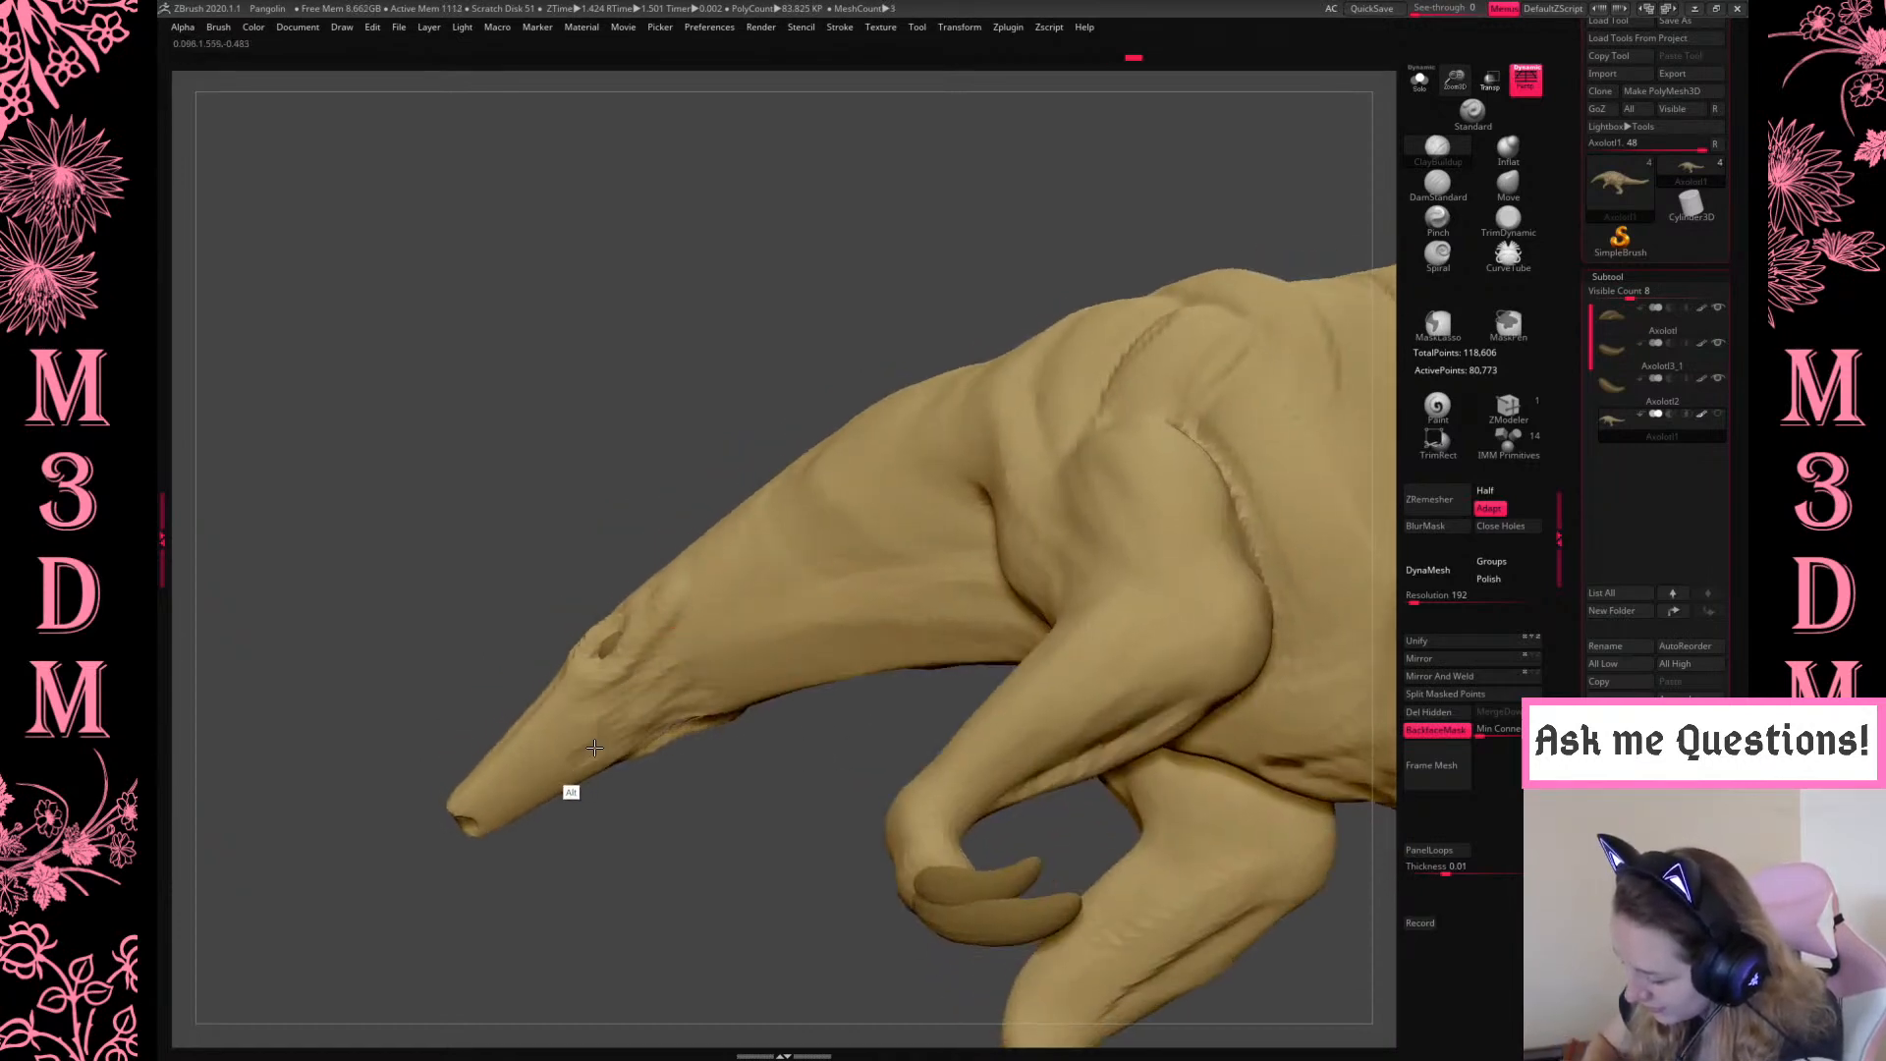
{"action": "mouse_move", "coordinate": [779, 771]}
{"action": "left_mouse_down"}
{"action": "mouse_move", "coordinate": [813, 780]}
{"action": "mouse_move", "coordinate": [703, 791]}
{"action": "left_mouse_up"}
{"action": "right_click", "coordinate": [680, 833]}
Adjust the jaw's lower outline behind the eye with the Move brush and undo the last stroke
{"action": "left_click", "coordinate": [1508, 187]}
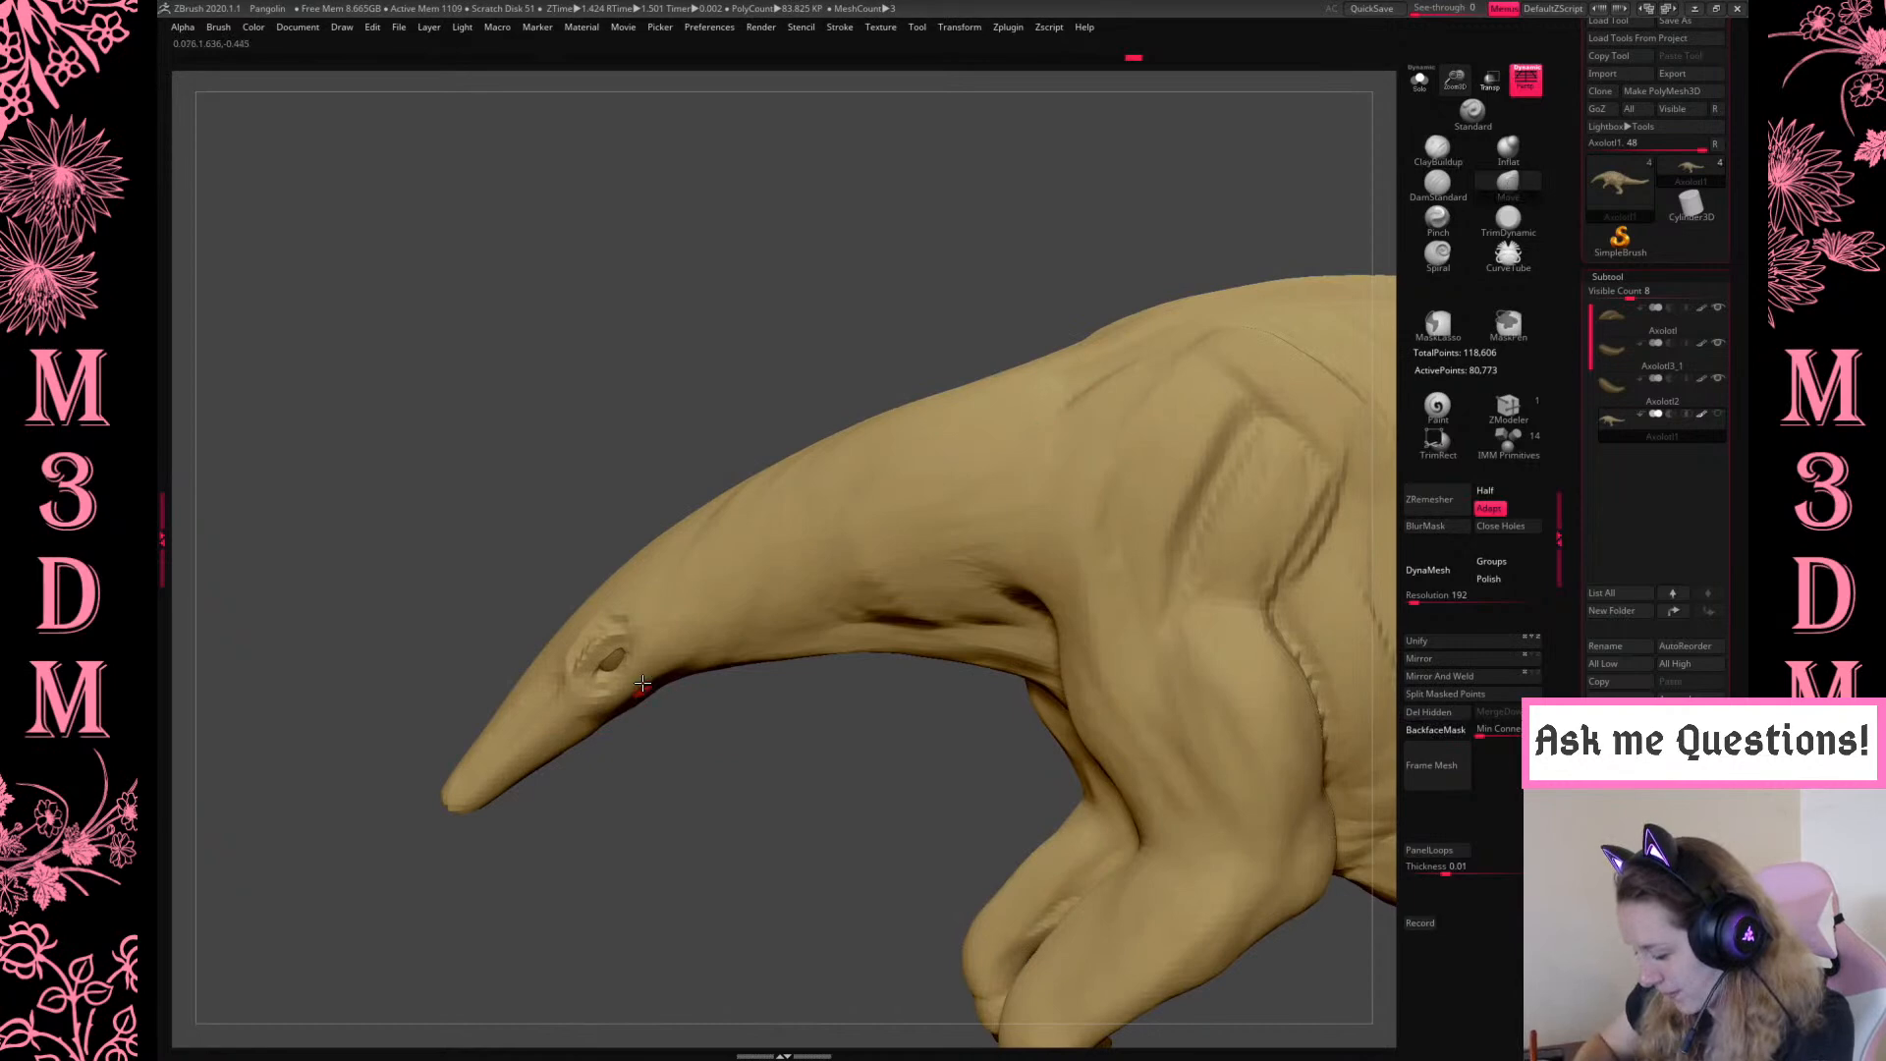
{"action": "right_click", "coordinate": [619, 750]}
{"action": "key", "text": "ctrl+z"}
{"action": "key", "text": "b"}
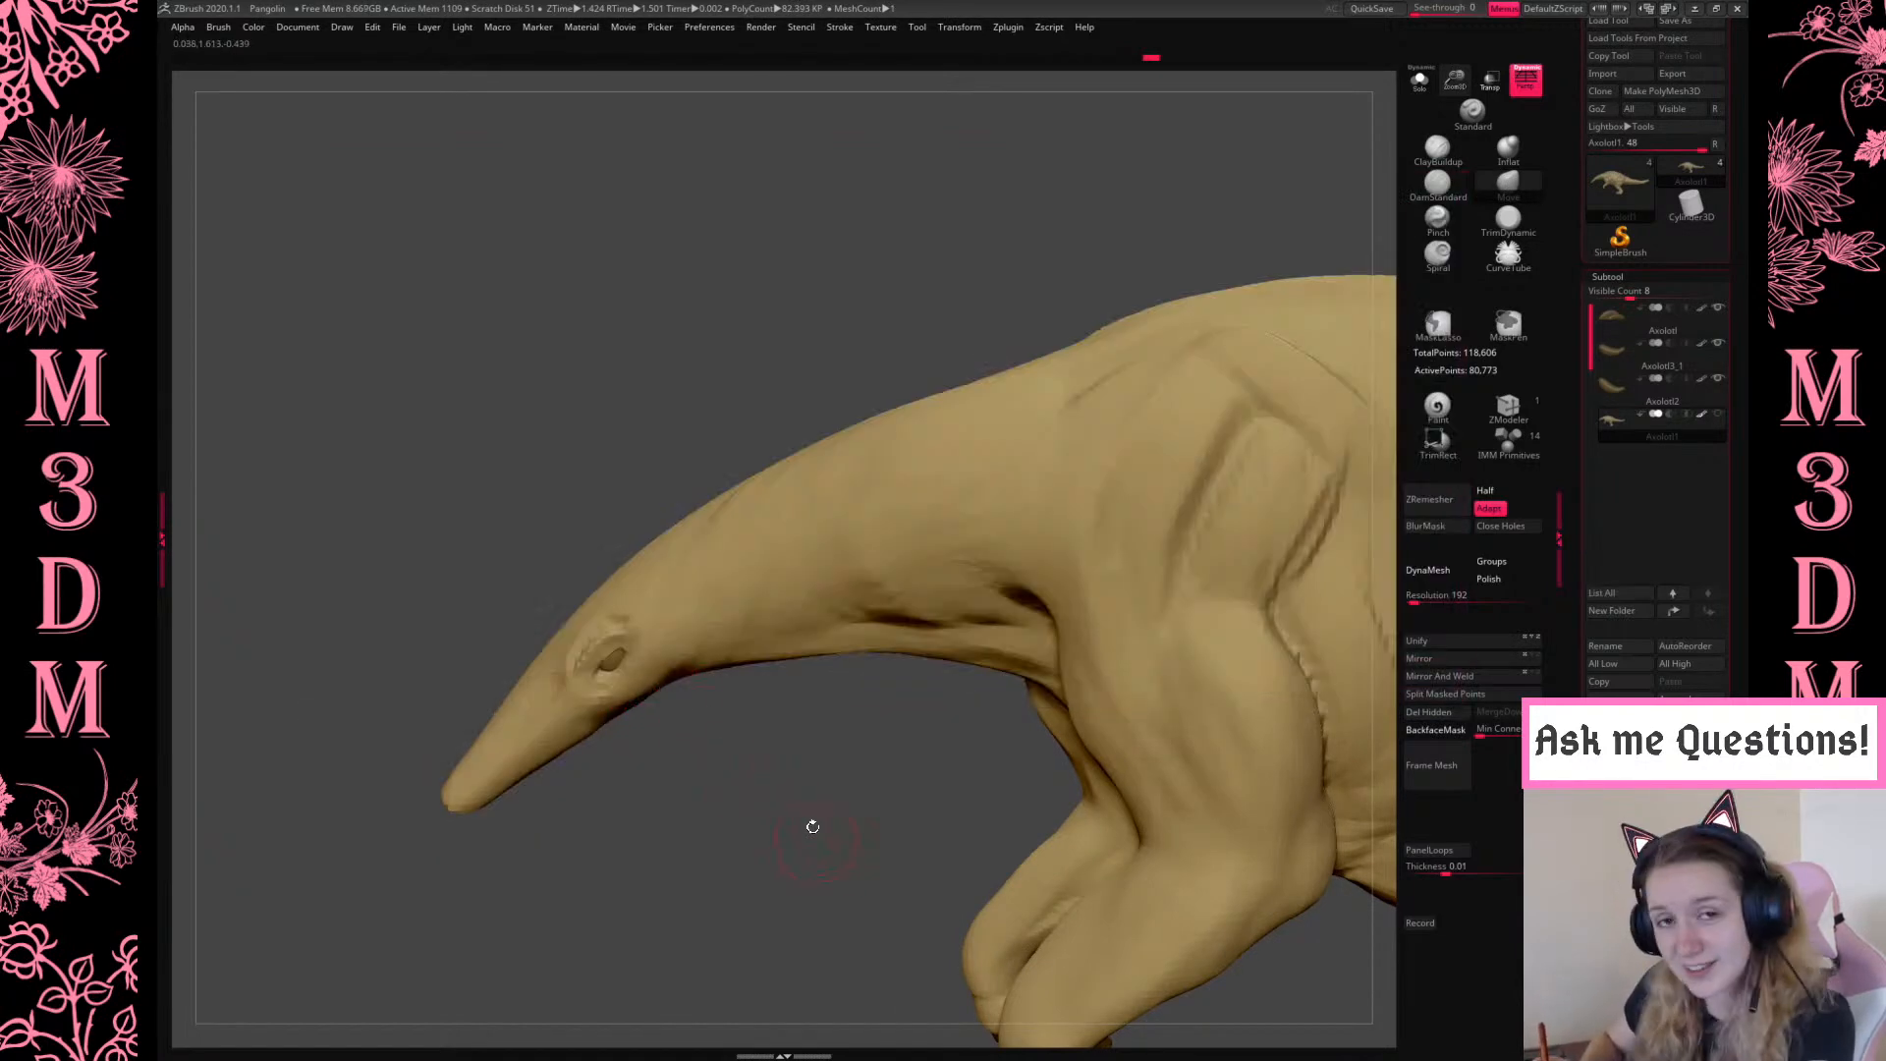
Examine the head, neck and whole-body proportions from above and in side view
{"action": "left_click_drag", "start_coordinate": [785, 819], "coordinate": [981, 691]}
{"action": "mouse_move", "coordinate": [1105, 581]}
{"action": "right_mouse_down"}
{"action": "mouse_move", "coordinate": [1087, 584]}
{"action": "mouse_move", "coordinate": [1105, 573]}
{"action": "mouse_move", "coordinate": [1111, 613]}
{"action": "mouse_move", "coordinate": [1109, 581]}
{"action": "right_mouse_up"}
{"action": "right_click", "coordinate": [1104, 572]}
{"action": "right_click", "coordinate": [1109, 581]}
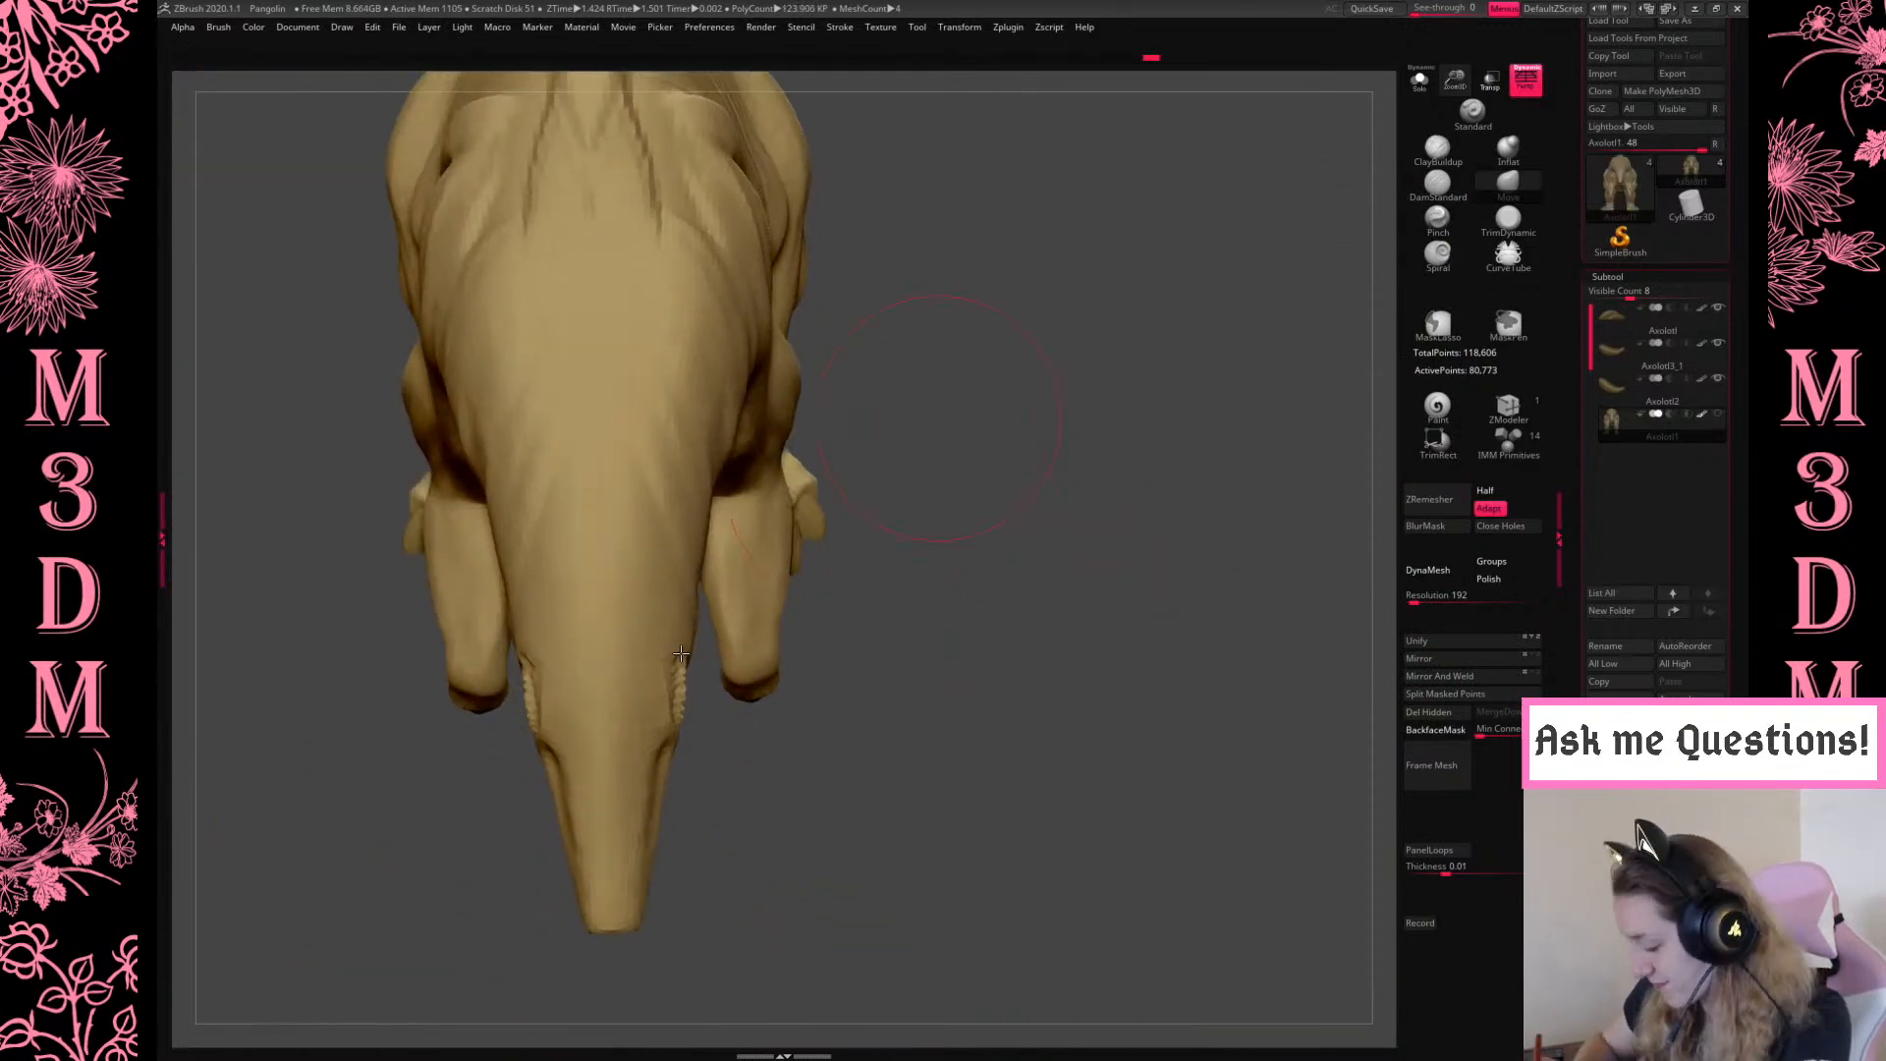
{"action": "right_click_drag", "start_coordinate": [1094, 691], "coordinate": [783, 802]}
{"action": "right_click", "coordinate": [783, 802]}
{"action": "mouse_move", "coordinate": [985, 656]}
{"action": "left_mouse_down"}
{"action": "mouse_move", "coordinate": [1000, 680]}
{"action": "mouse_move", "coordinate": [1041, 676]}
{"action": "left_mouse_up"}
{"action": "key", "text": "f"}
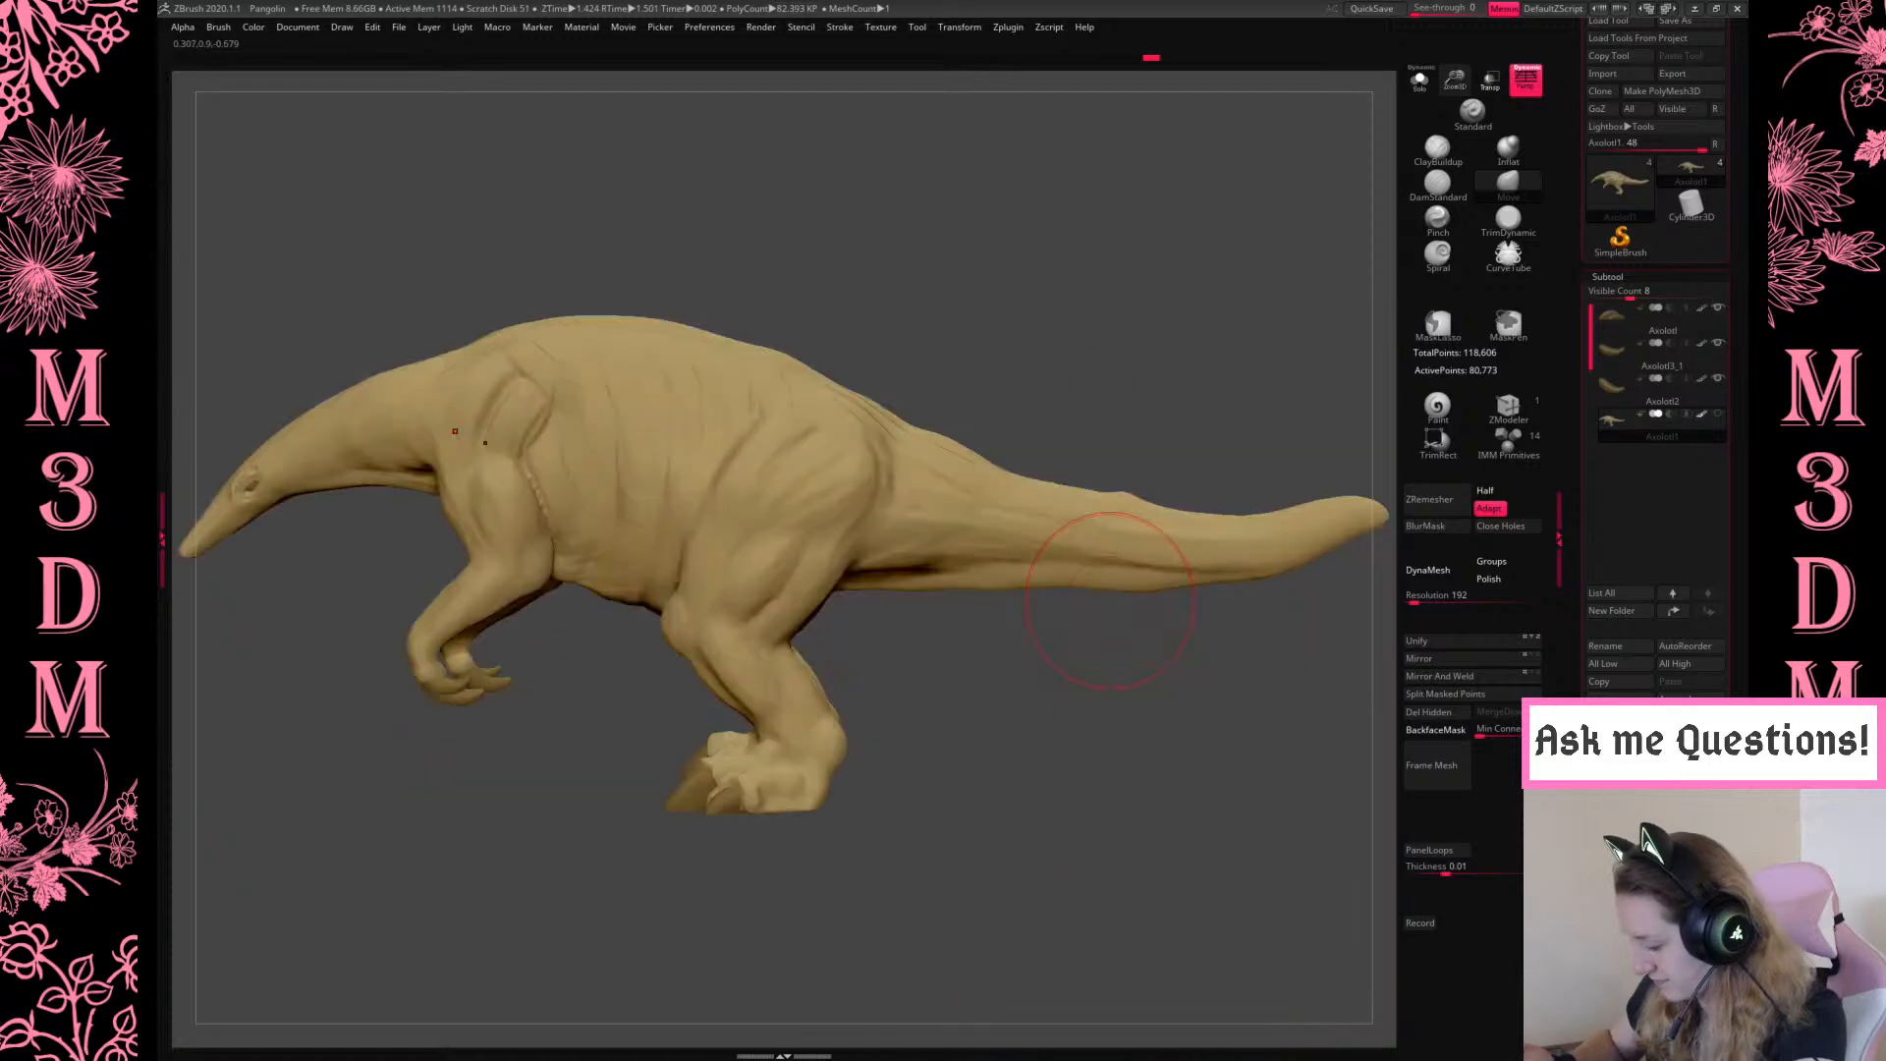
{"action": "right_click_drag", "start_coordinate": [1150, 715], "coordinate": [1069, 661]}
{"action": "right_click", "coordinate": [1061, 666]}
{"action": "right_click_drag", "start_coordinate": [1184, 715], "coordinate": [1066, 771], "text": "ctrl"}
{"action": "right_click", "coordinate": [980, 783]}
{"action": "left_click_drag", "start_coordinate": [1088, 677], "coordinate": [1050, 694]}
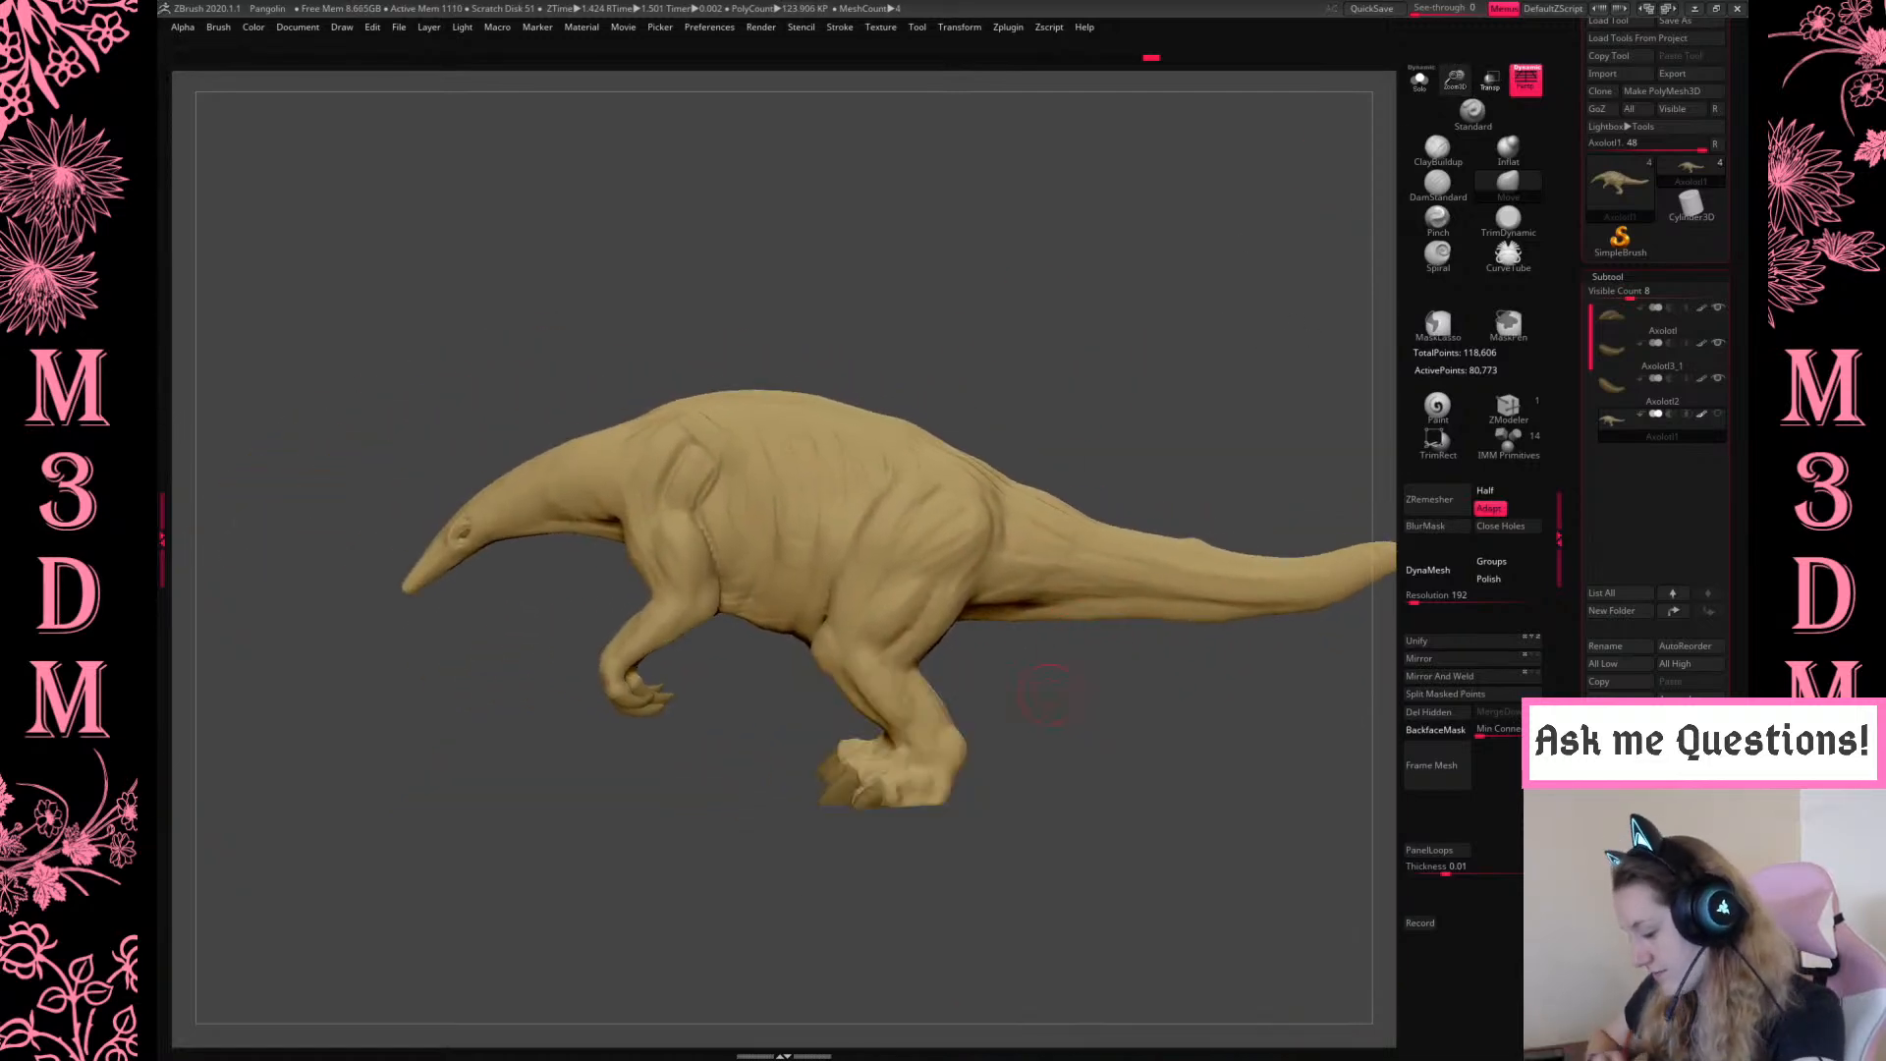
{"action": "right_click_drag", "start_coordinate": [1118, 823], "coordinate": [1081, 776], "text": "alt"}
Save the project as Pangolin in the June Pat folder, replacing the existing file
{"action": "key", "text": "ctrl+s"}
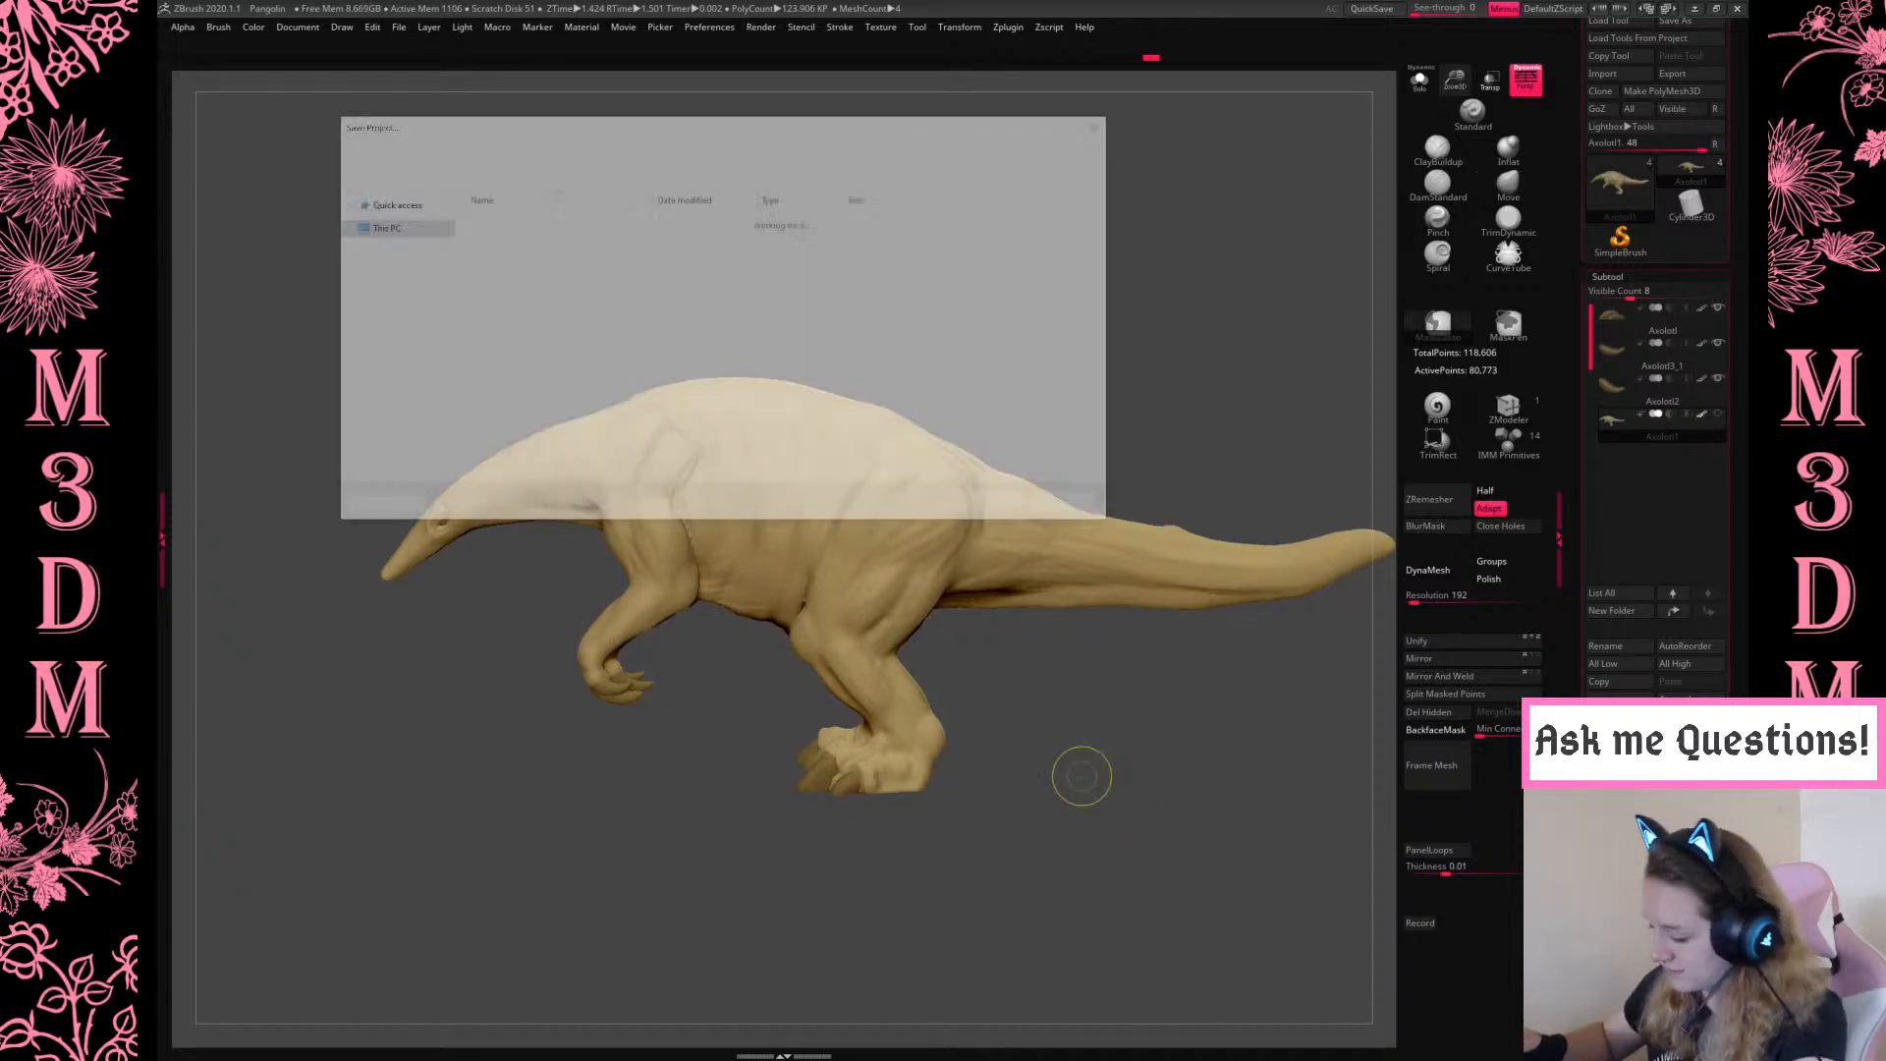
{"action": "left_click", "coordinate": [1002, 507]}
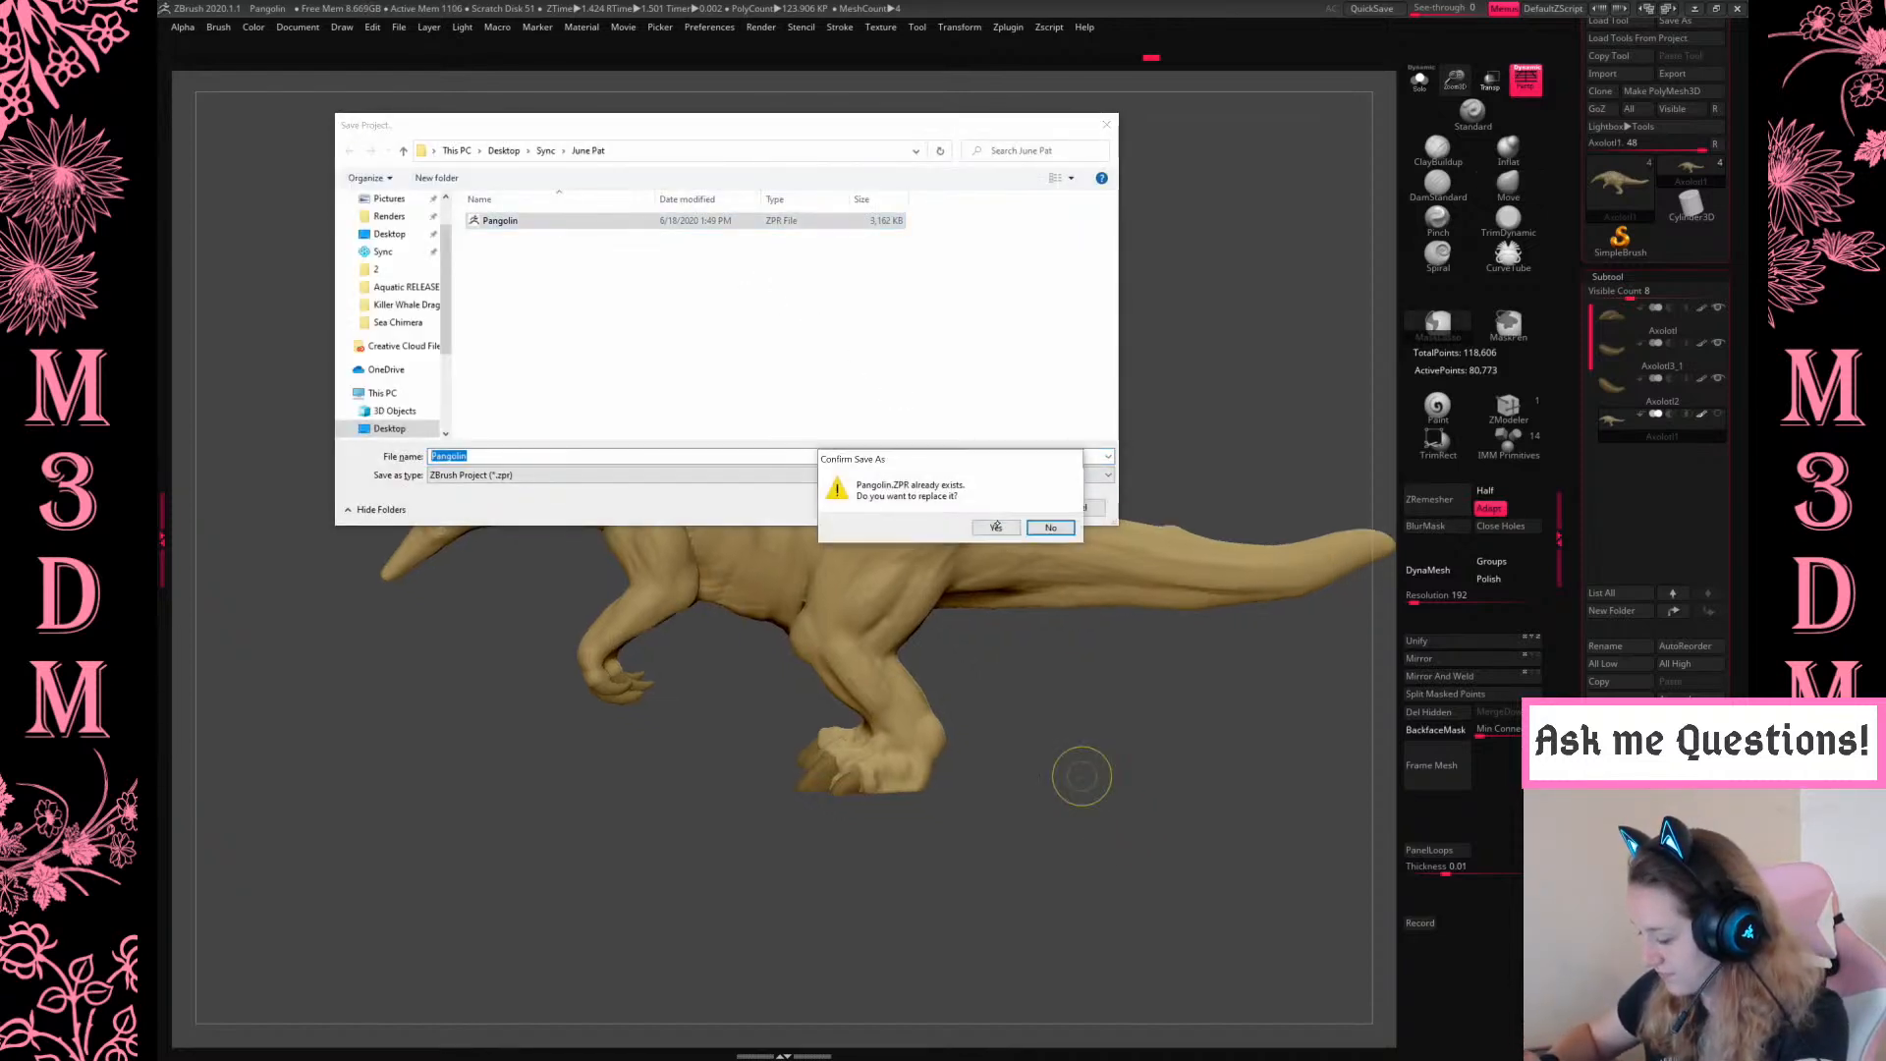
{"action": "left_click", "coordinate": [997, 527]}
Try a warm orange-brown material on the creature
{"action": "key", "text": "space"}
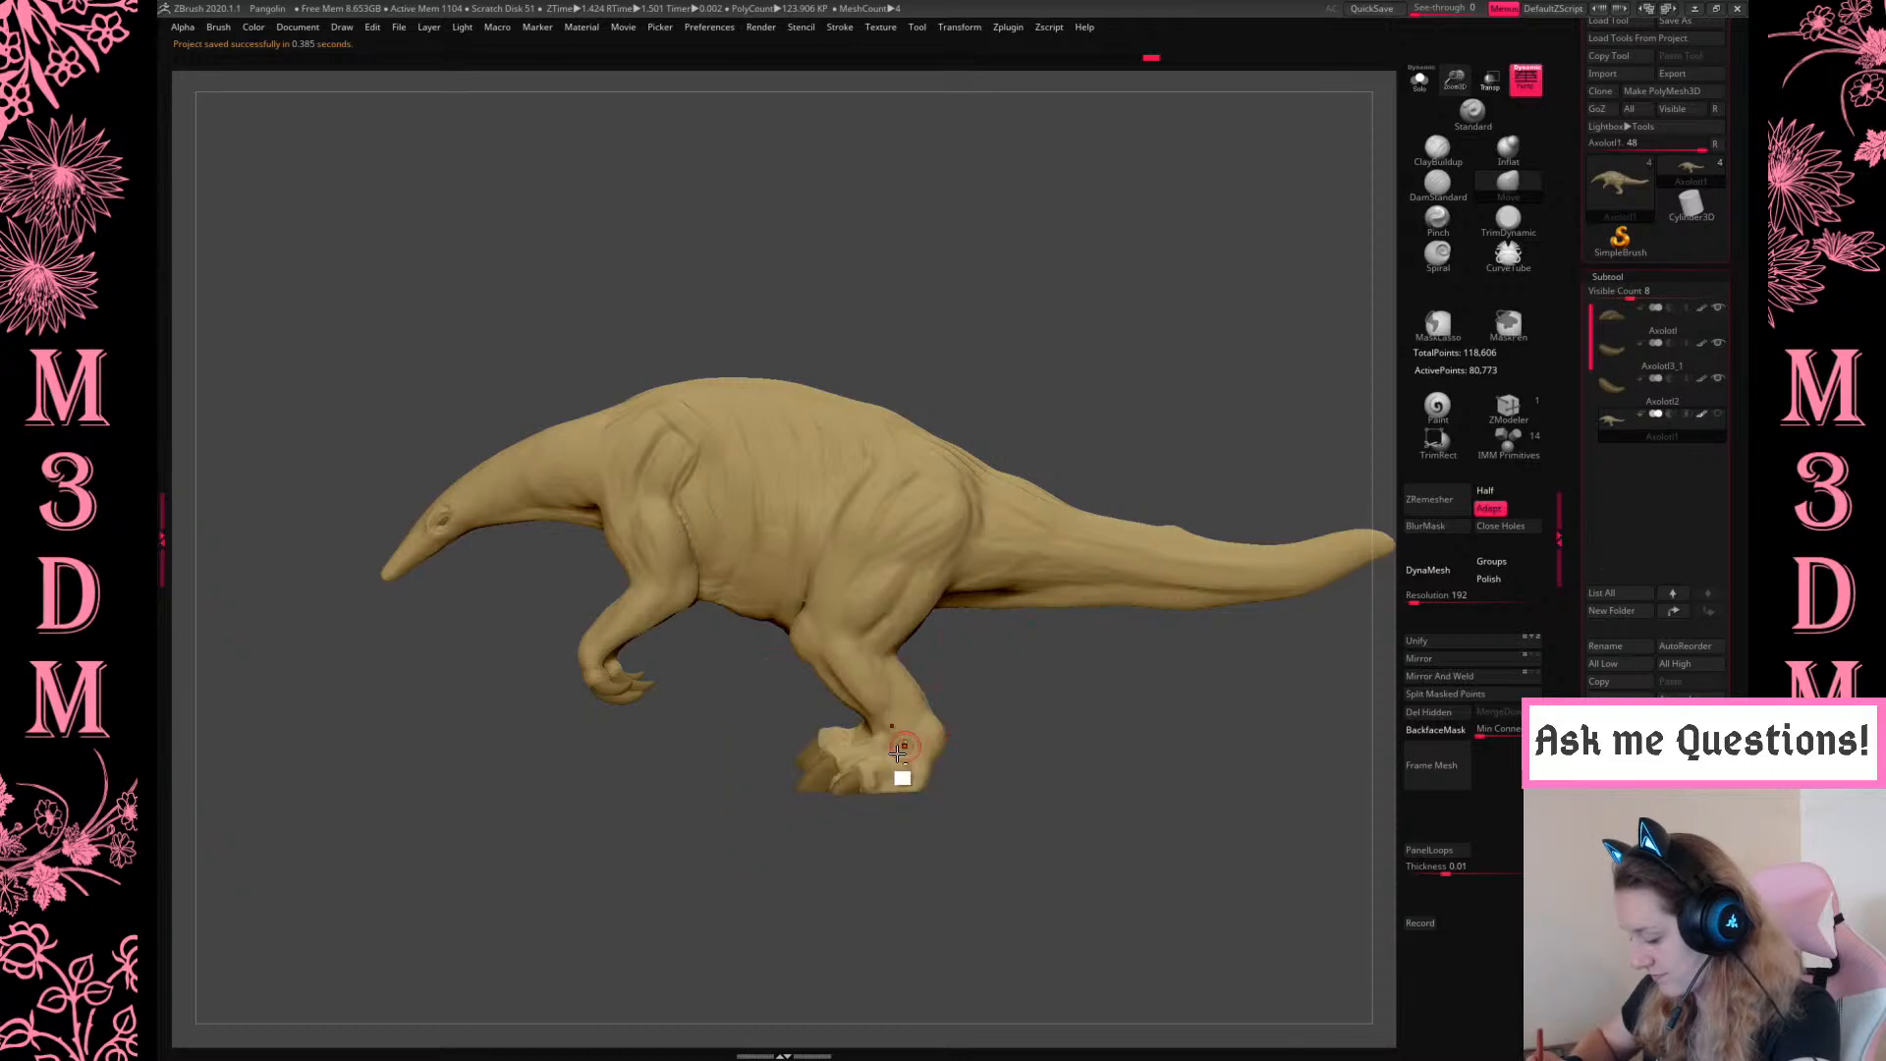
{"action": "key", "text": "space"}
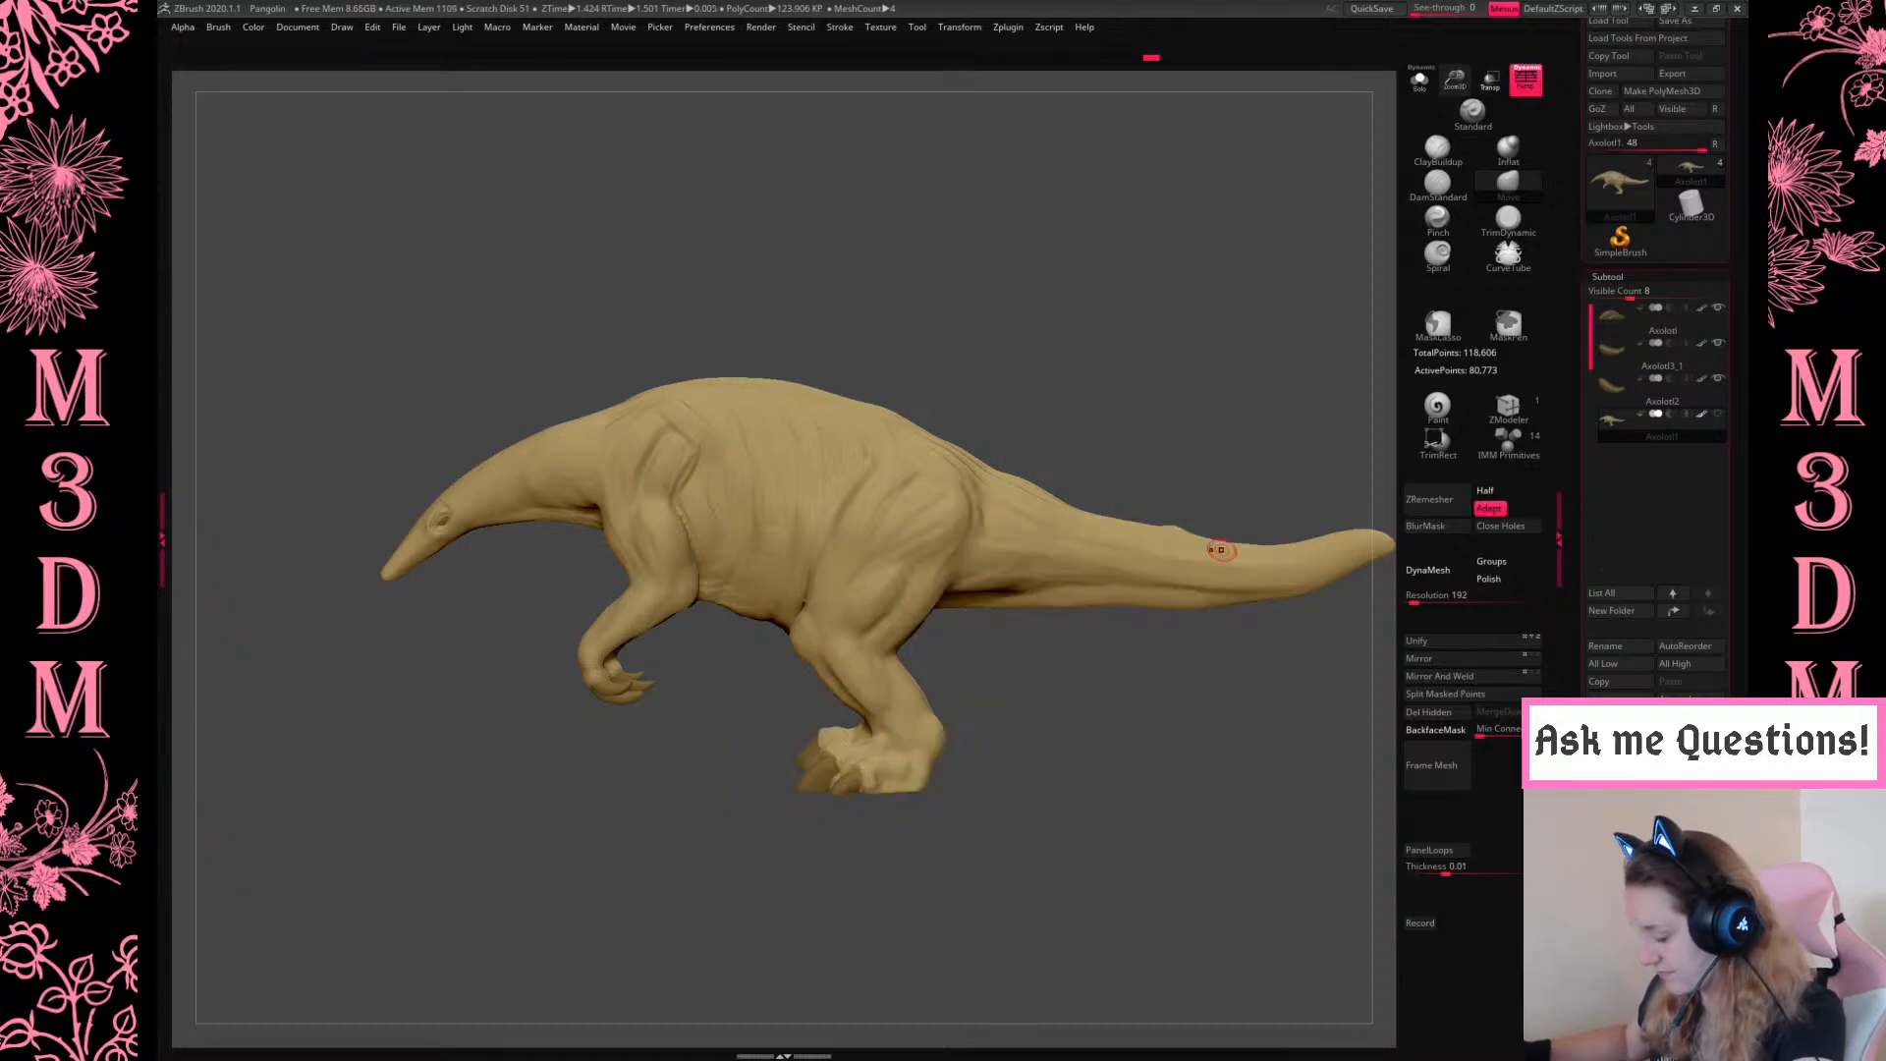
{"action": "key", "text": "space"}
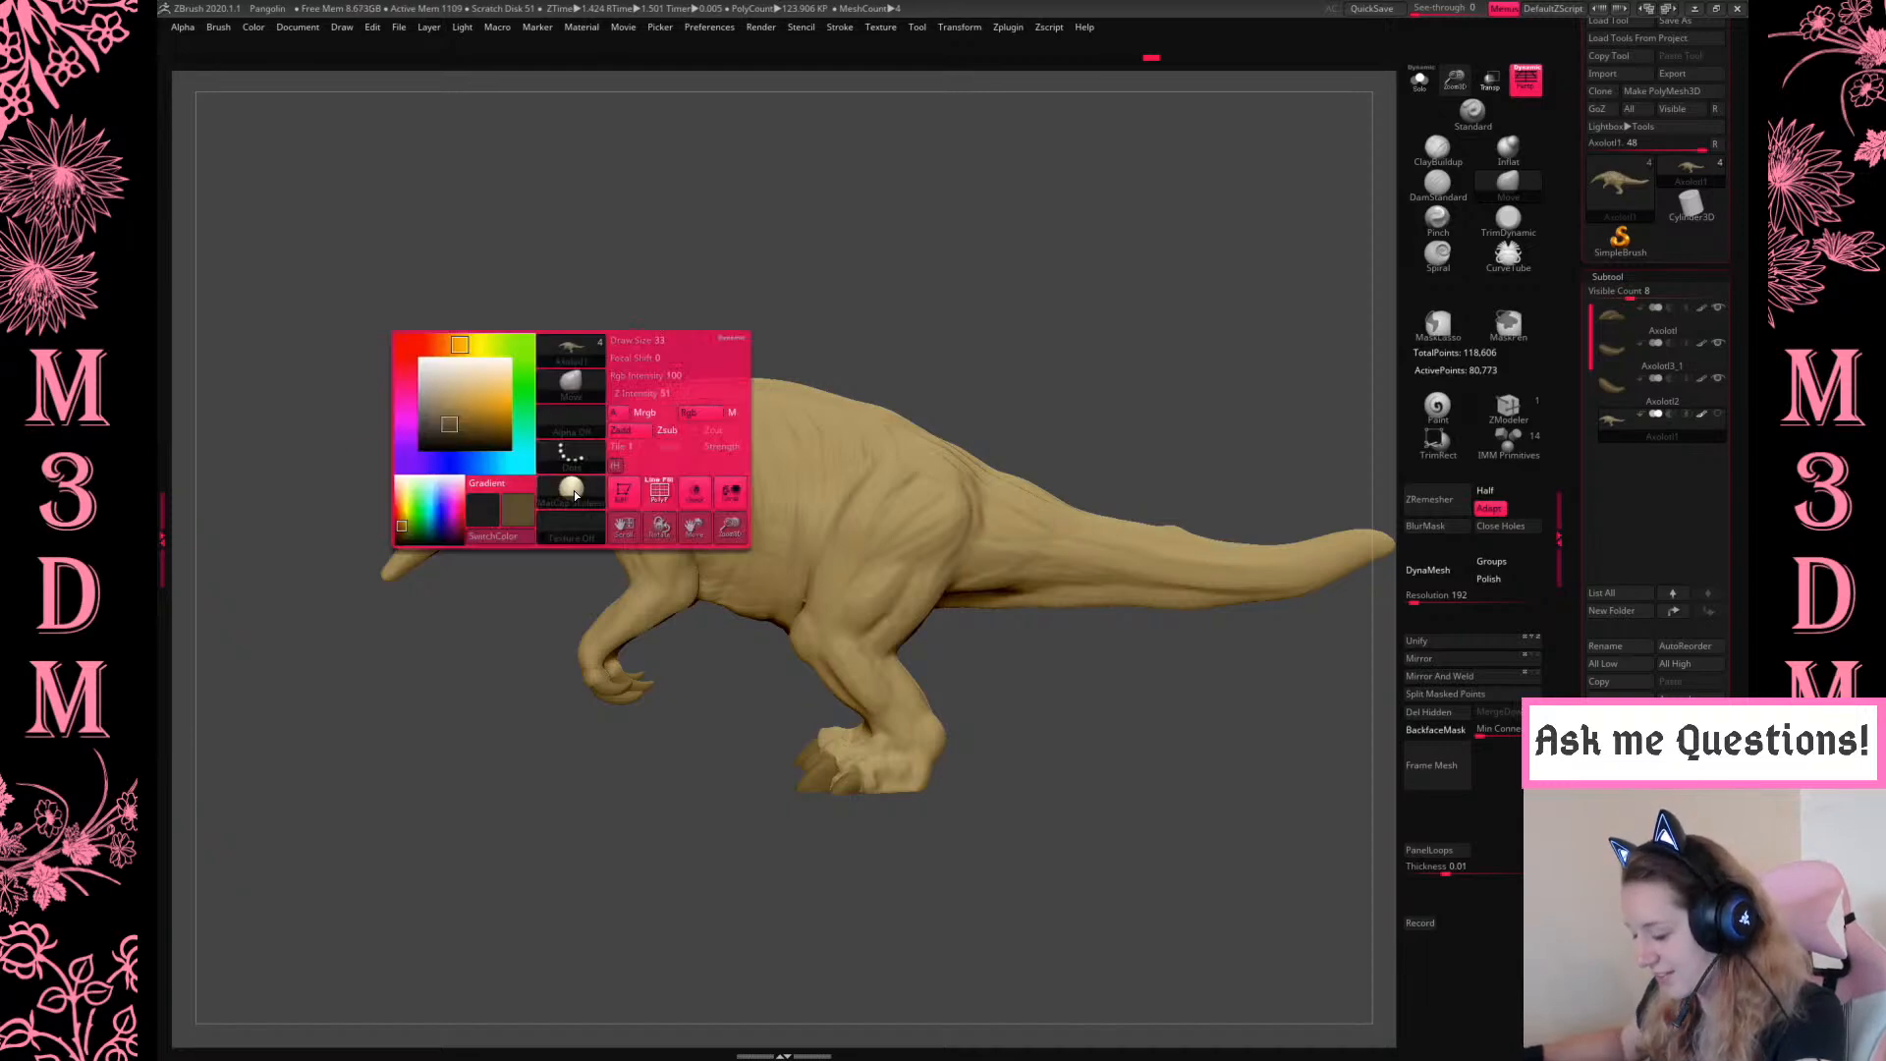
{"action": "left_click", "coordinate": [576, 496]}
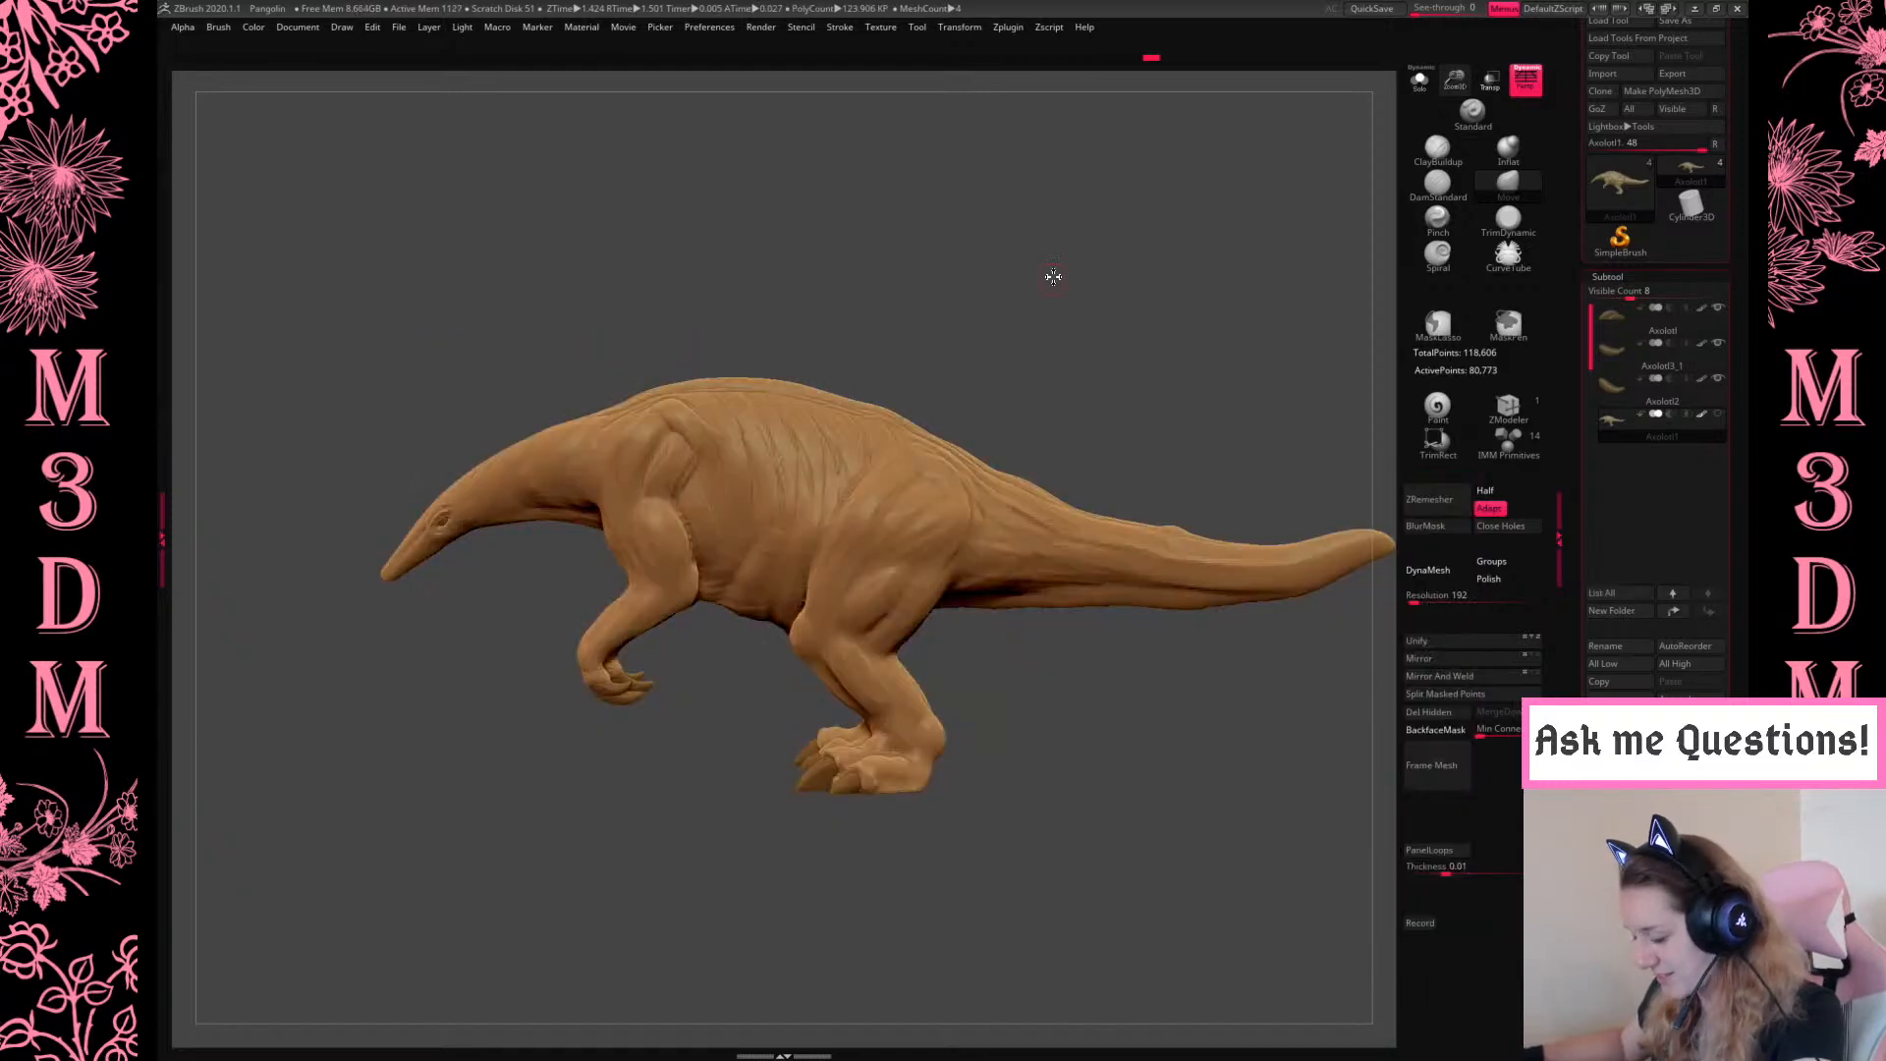
{"action": "left_click_drag", "start_coordinate": [1054, 275], "coordinate": [864, 777]}
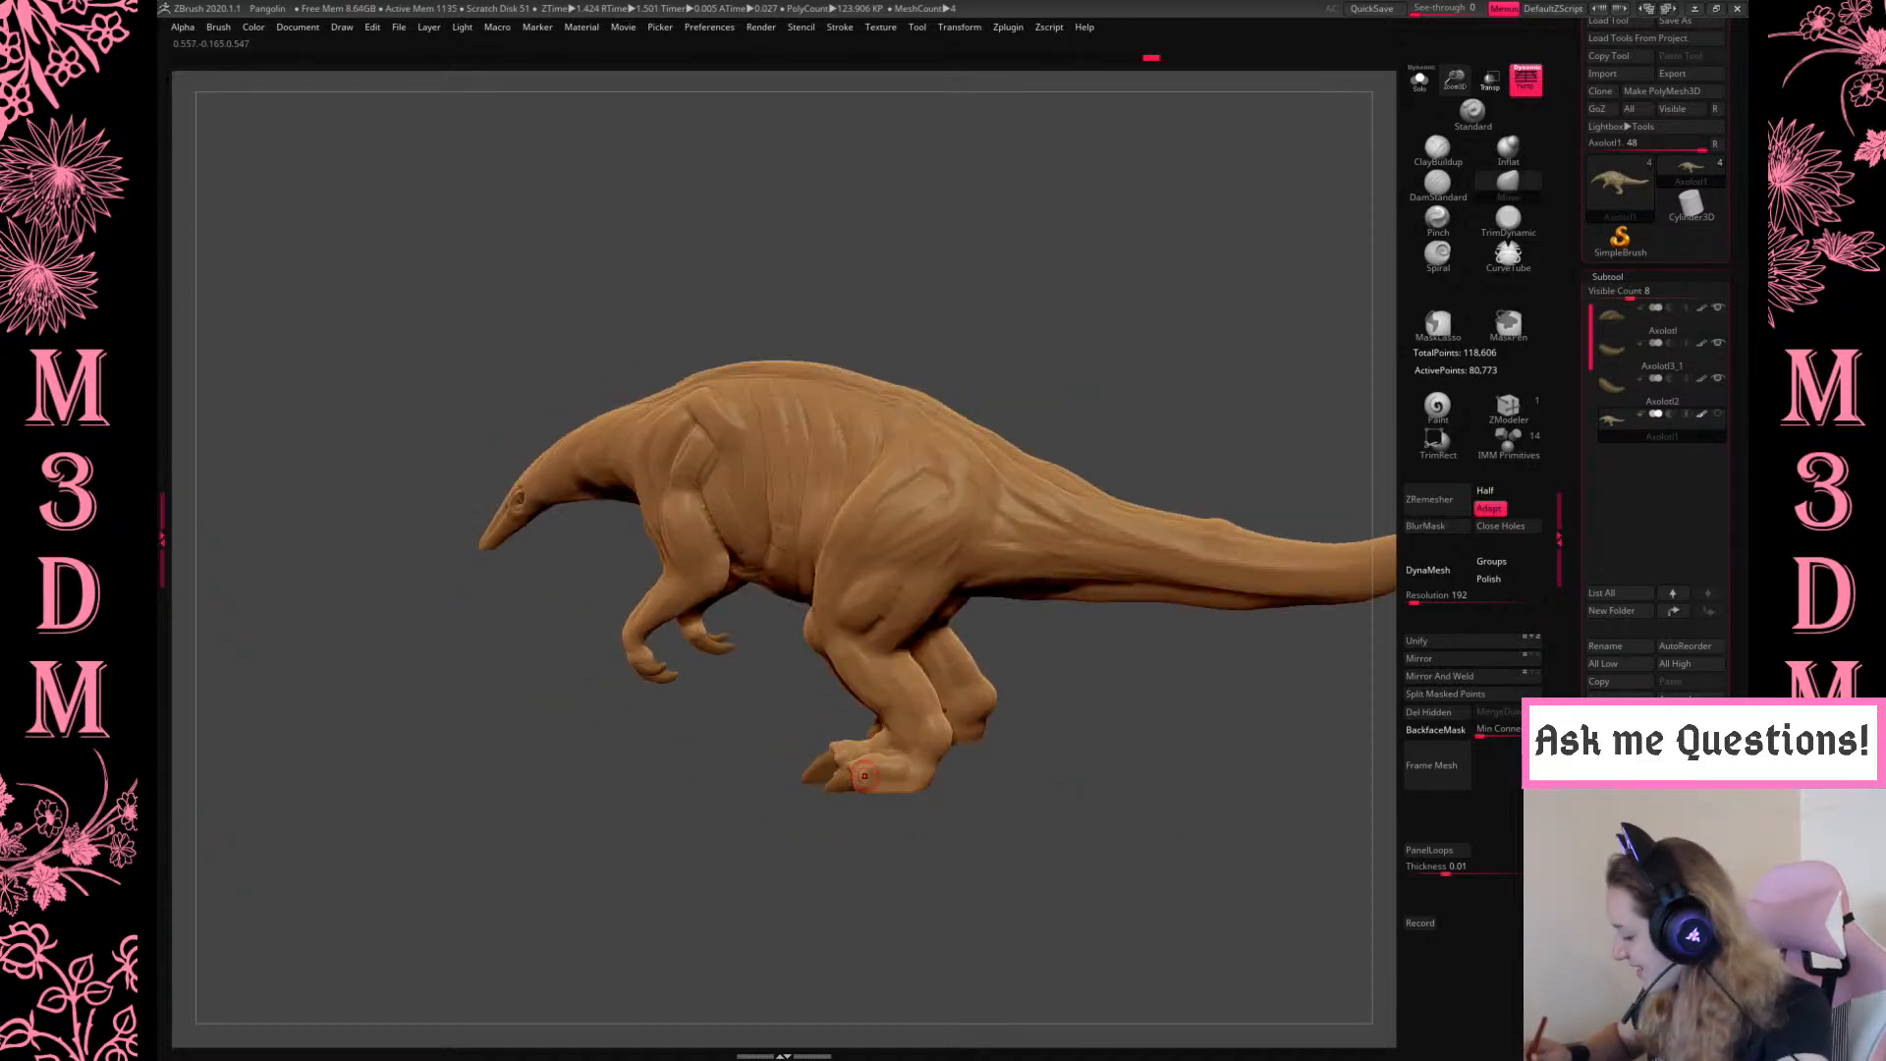
{"action": "left_click_drag", "start_coordinate": [1145, 644], "coordinate": [1237, 766], "text": "shift"}
Try muted beige, saturated orange and pale tan as the body's fill colour, using RGB 211, 193, 158 for the tan
{"action": "left_click_drag", "start_coordinate": [1744, 305], "coordinate": [1745, 706]}
{"action": "left_click_drag", "start_coordinate": [1632, 156], "coordinate": [1639, 170]}
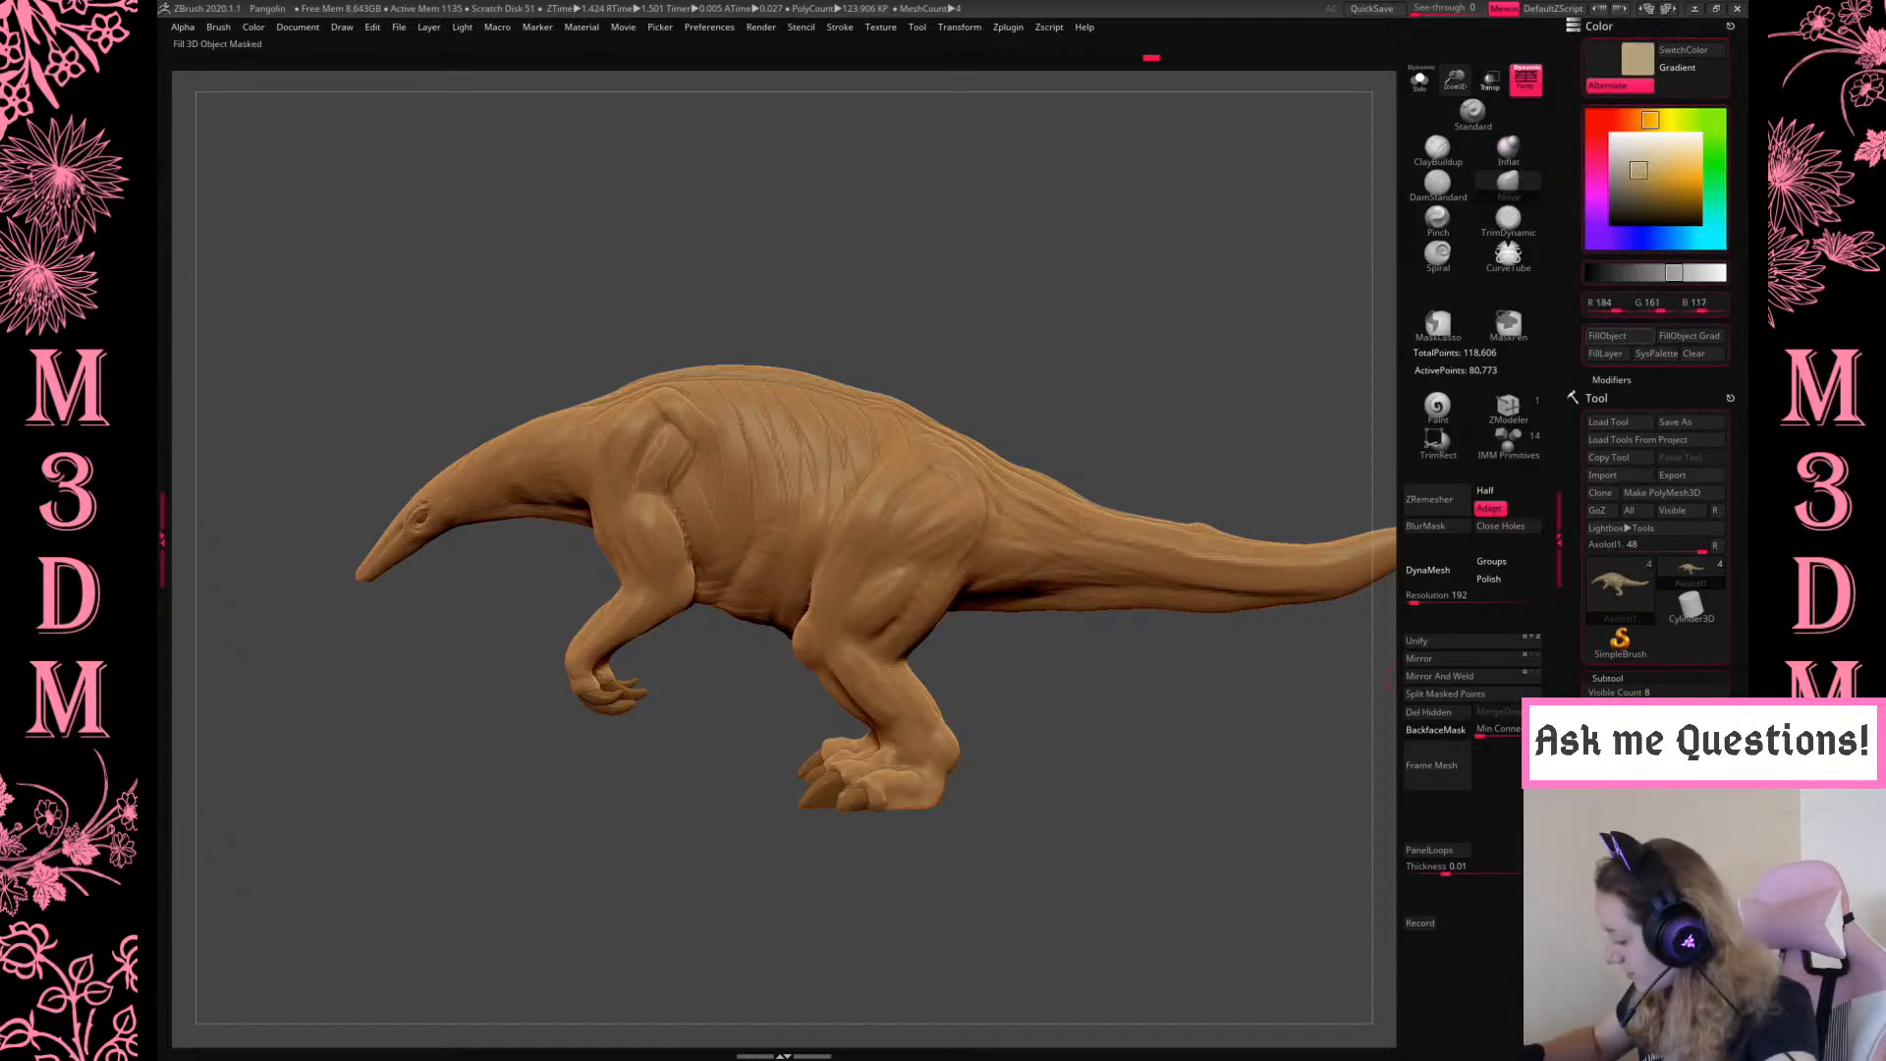
{"action": "left_click", "coordinate": [1626, 336]}
{"action": "left_click", "coordinate": [1629, 167]}
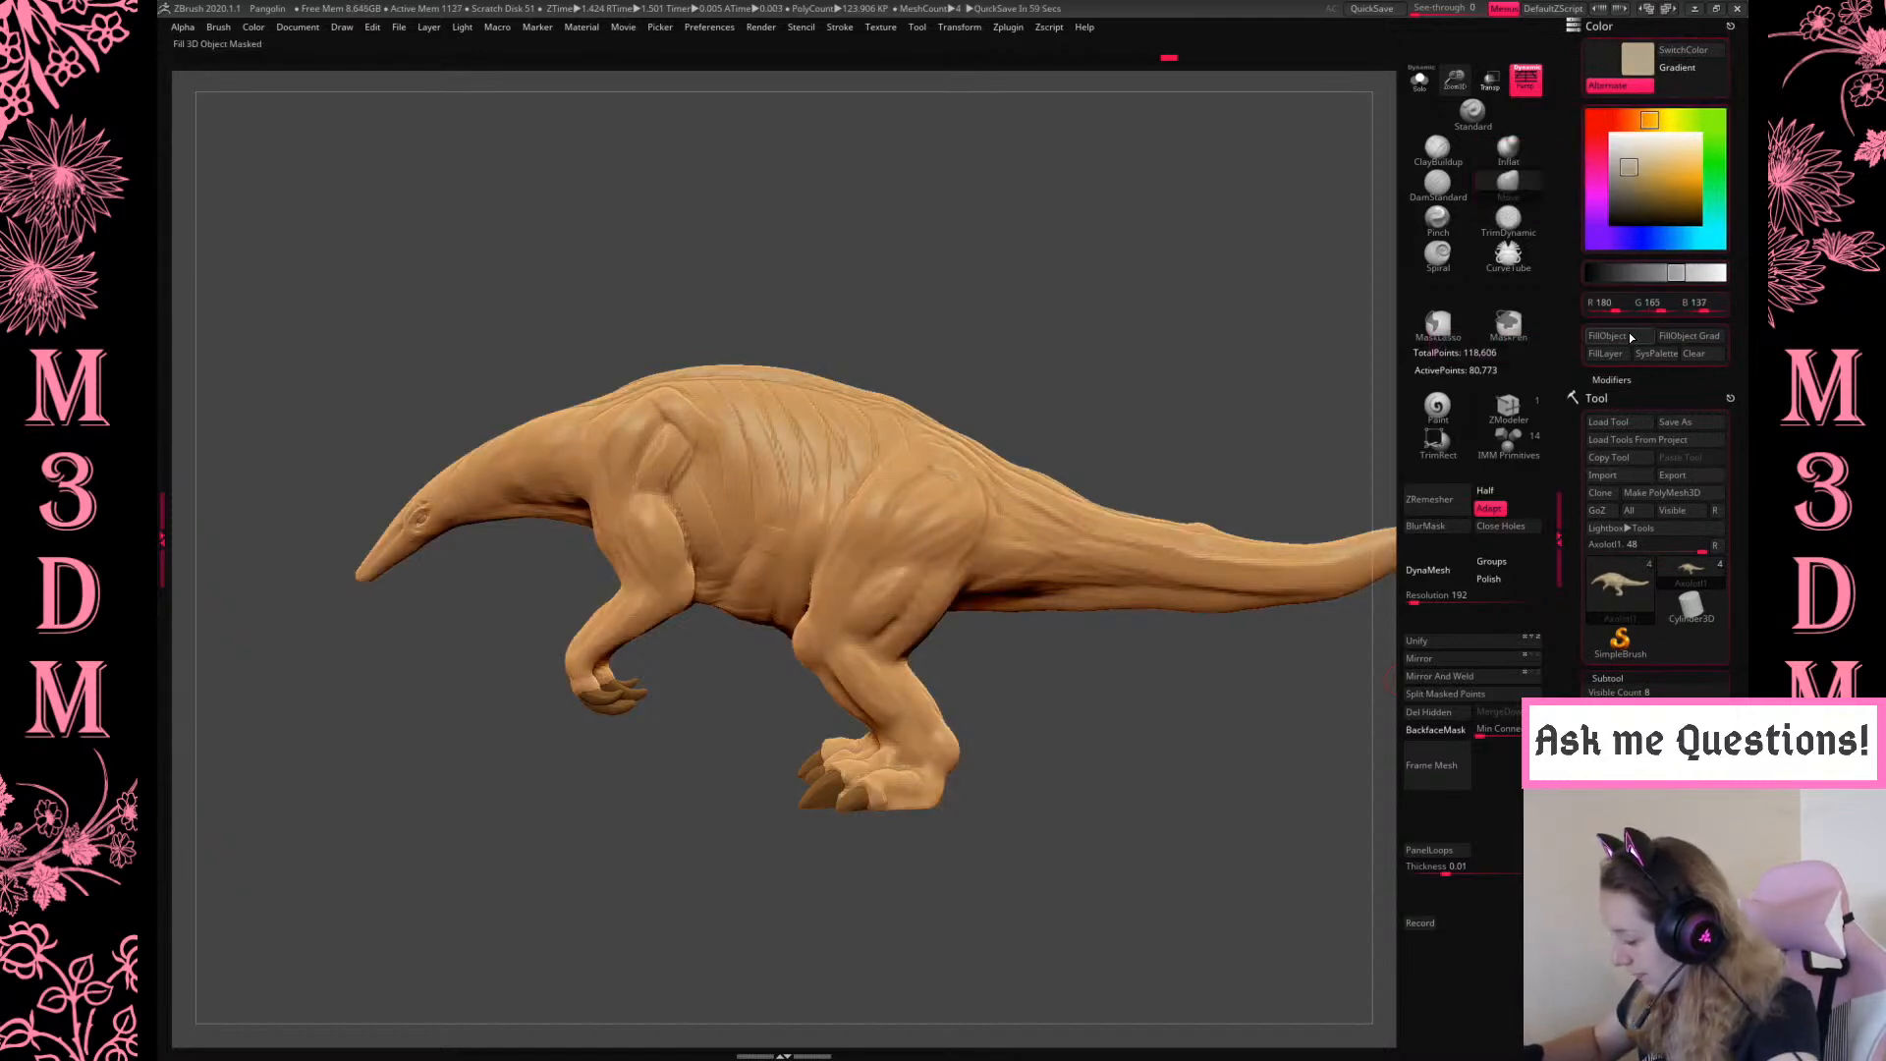
{"action": "left_click", "coordinate": [1628, 182]}
{"action": "left_click", "coordinate": [1616, 335]}
{"action": "left_click", "coordinate": [1683, 167]}
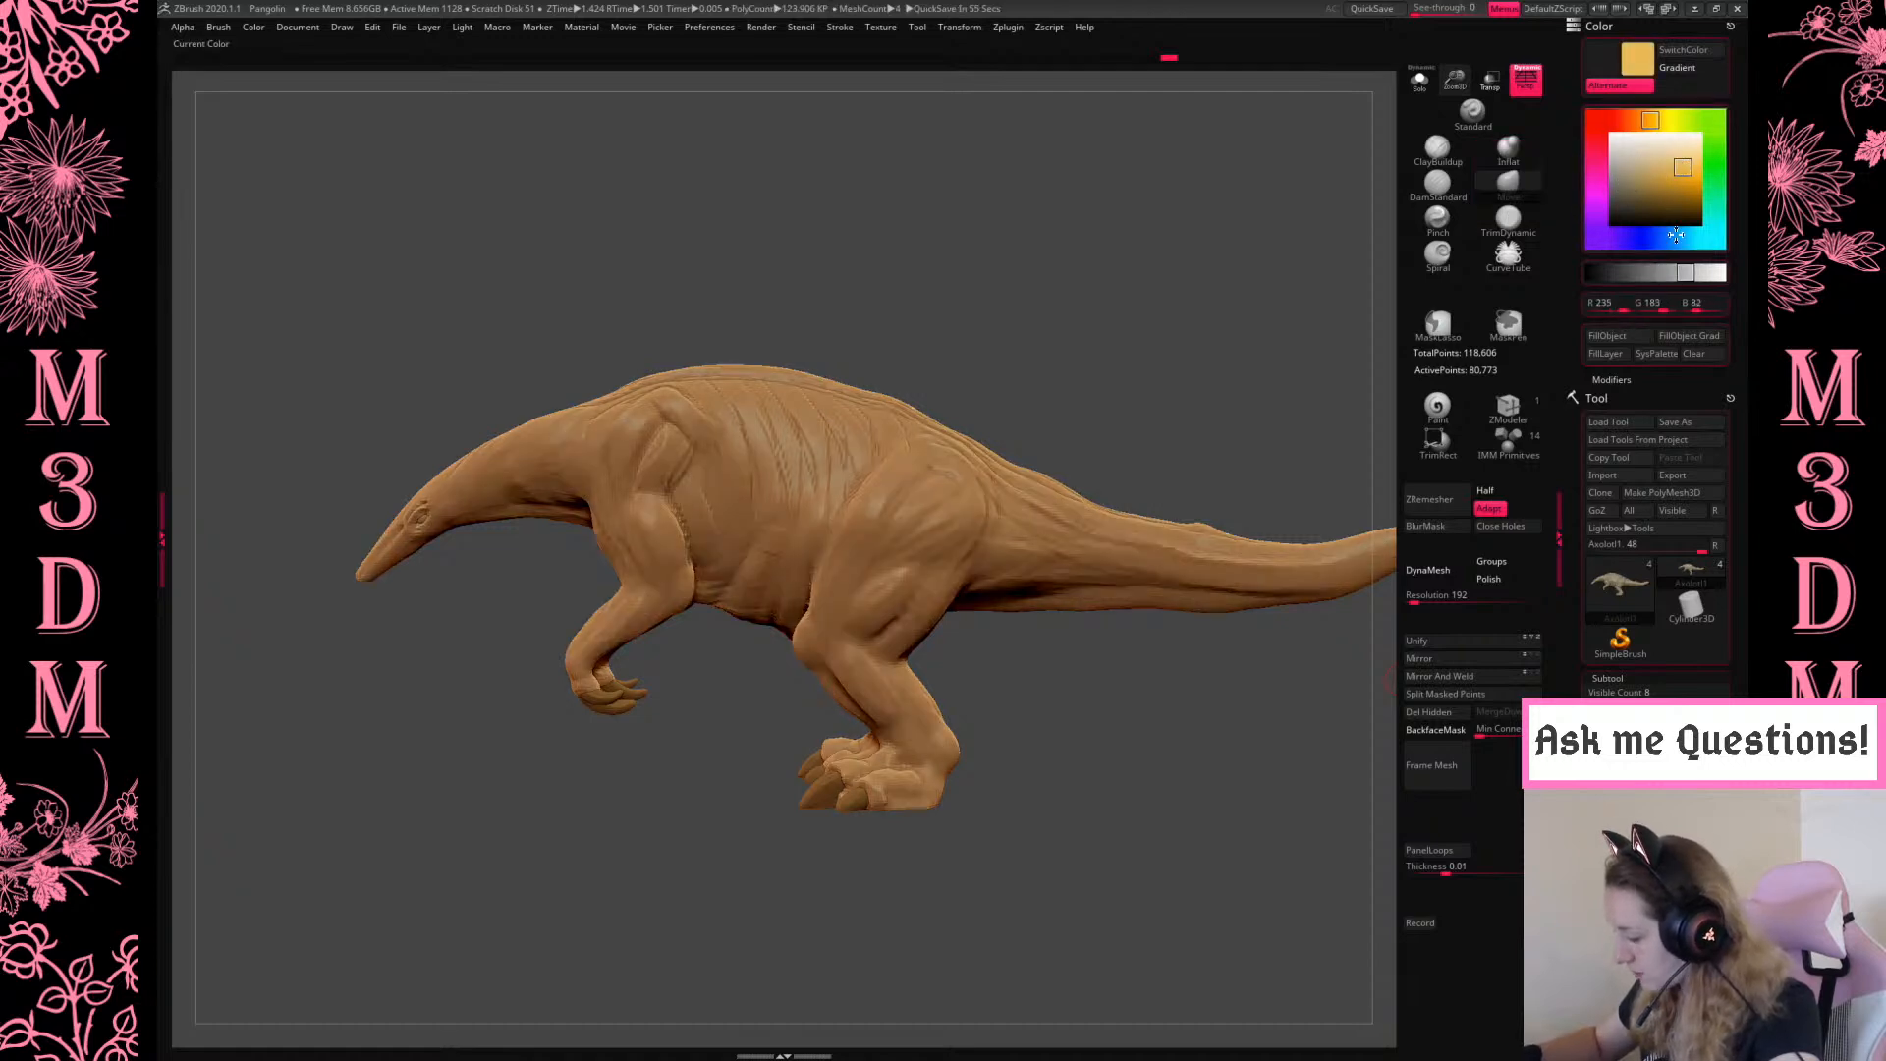
{"action": "left_click", "coordinate": [1607, 335]}
{"action": "left_click", "coordinate": [1644, 157]}
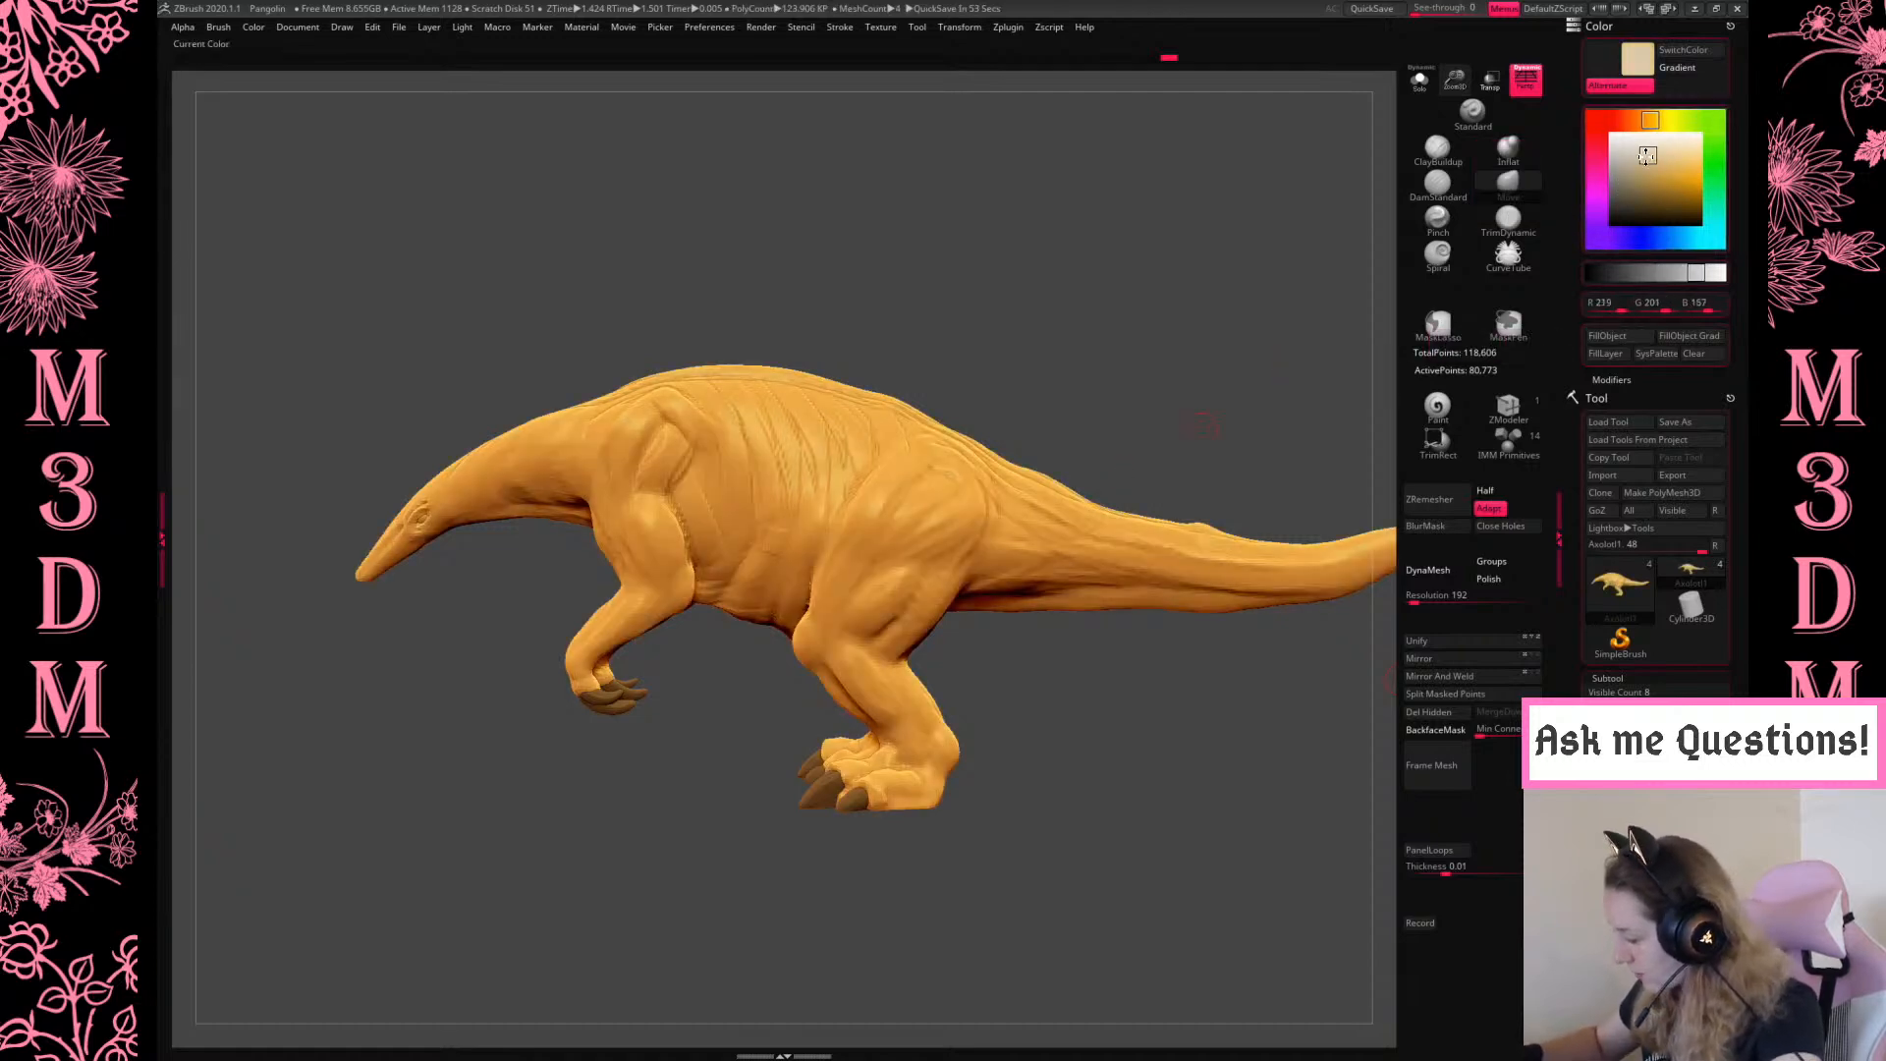
{"action": "left_click", "coordinate": [1619, 336]}
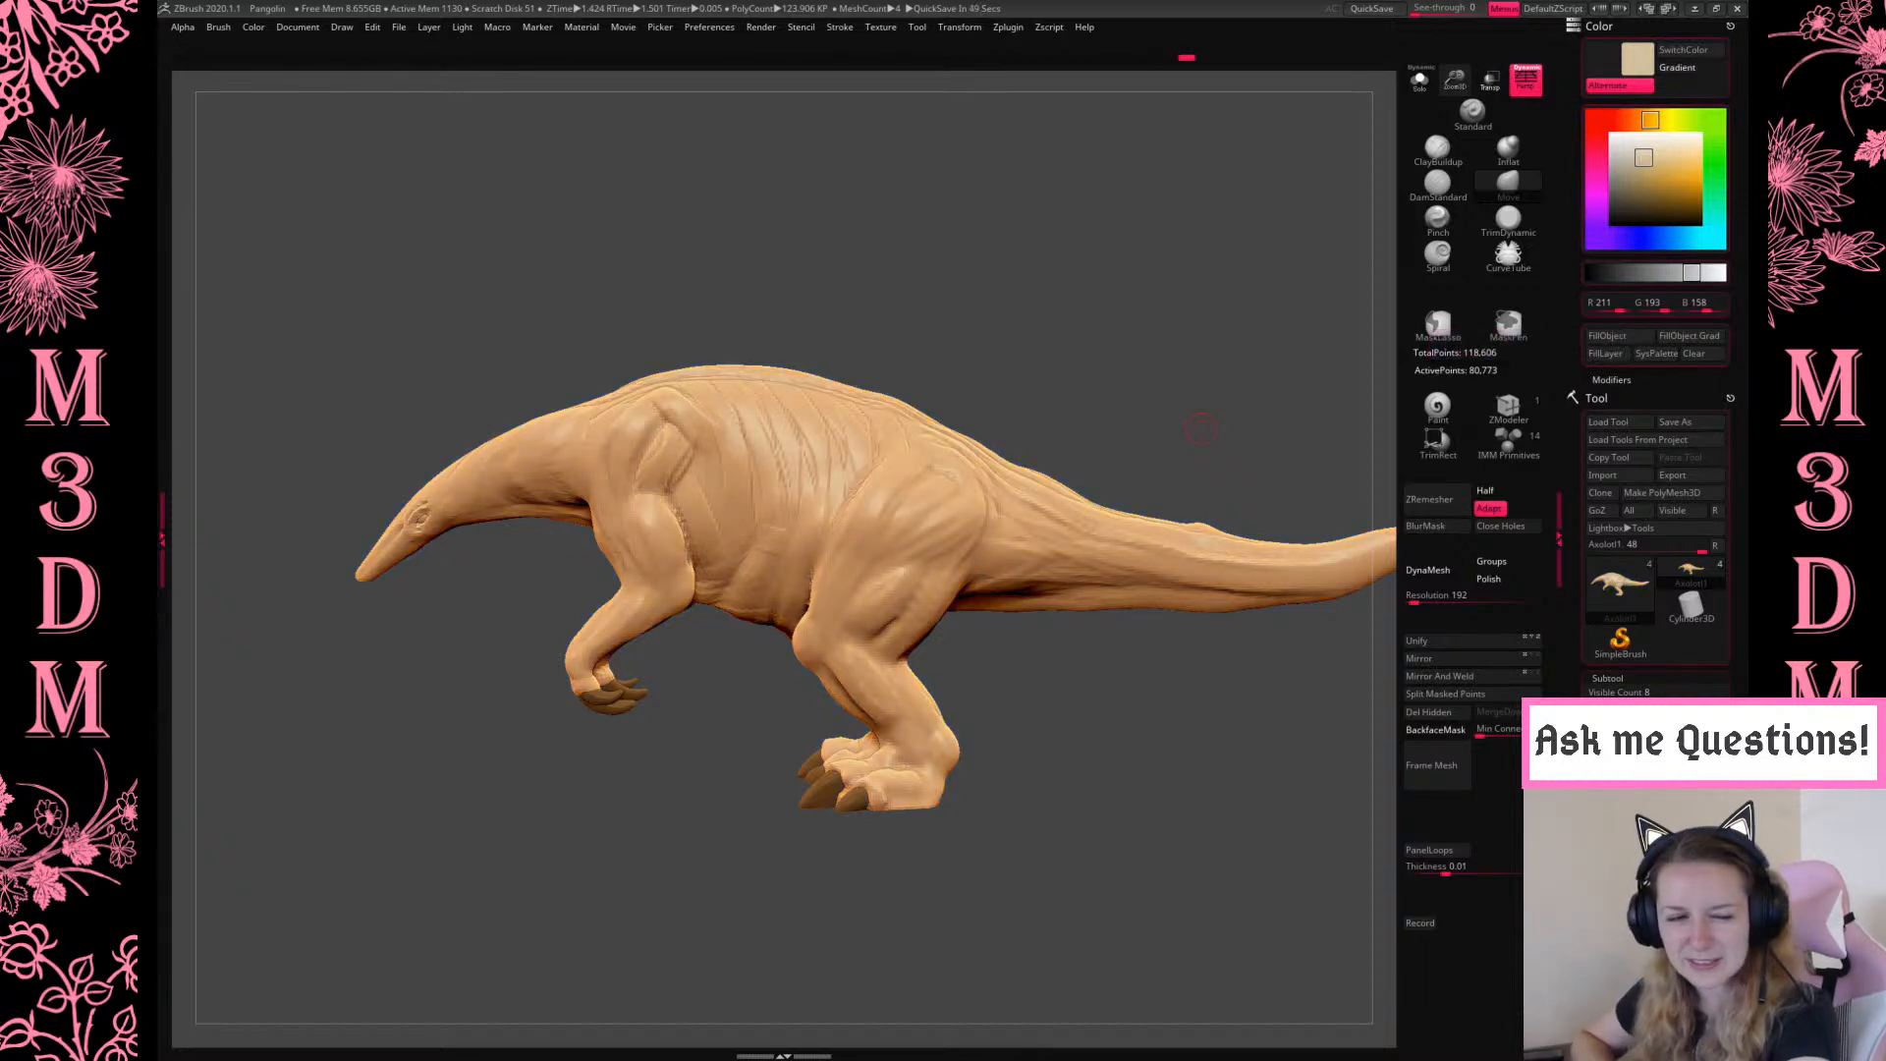
Switch the creature back to the pale matte material and fill the body with muted tan, RGB 139, 123, 90
{"action": "right_click", "coordinate": [1049, 466]}
{"action": "left_click", "coordinate": [983, 625]}
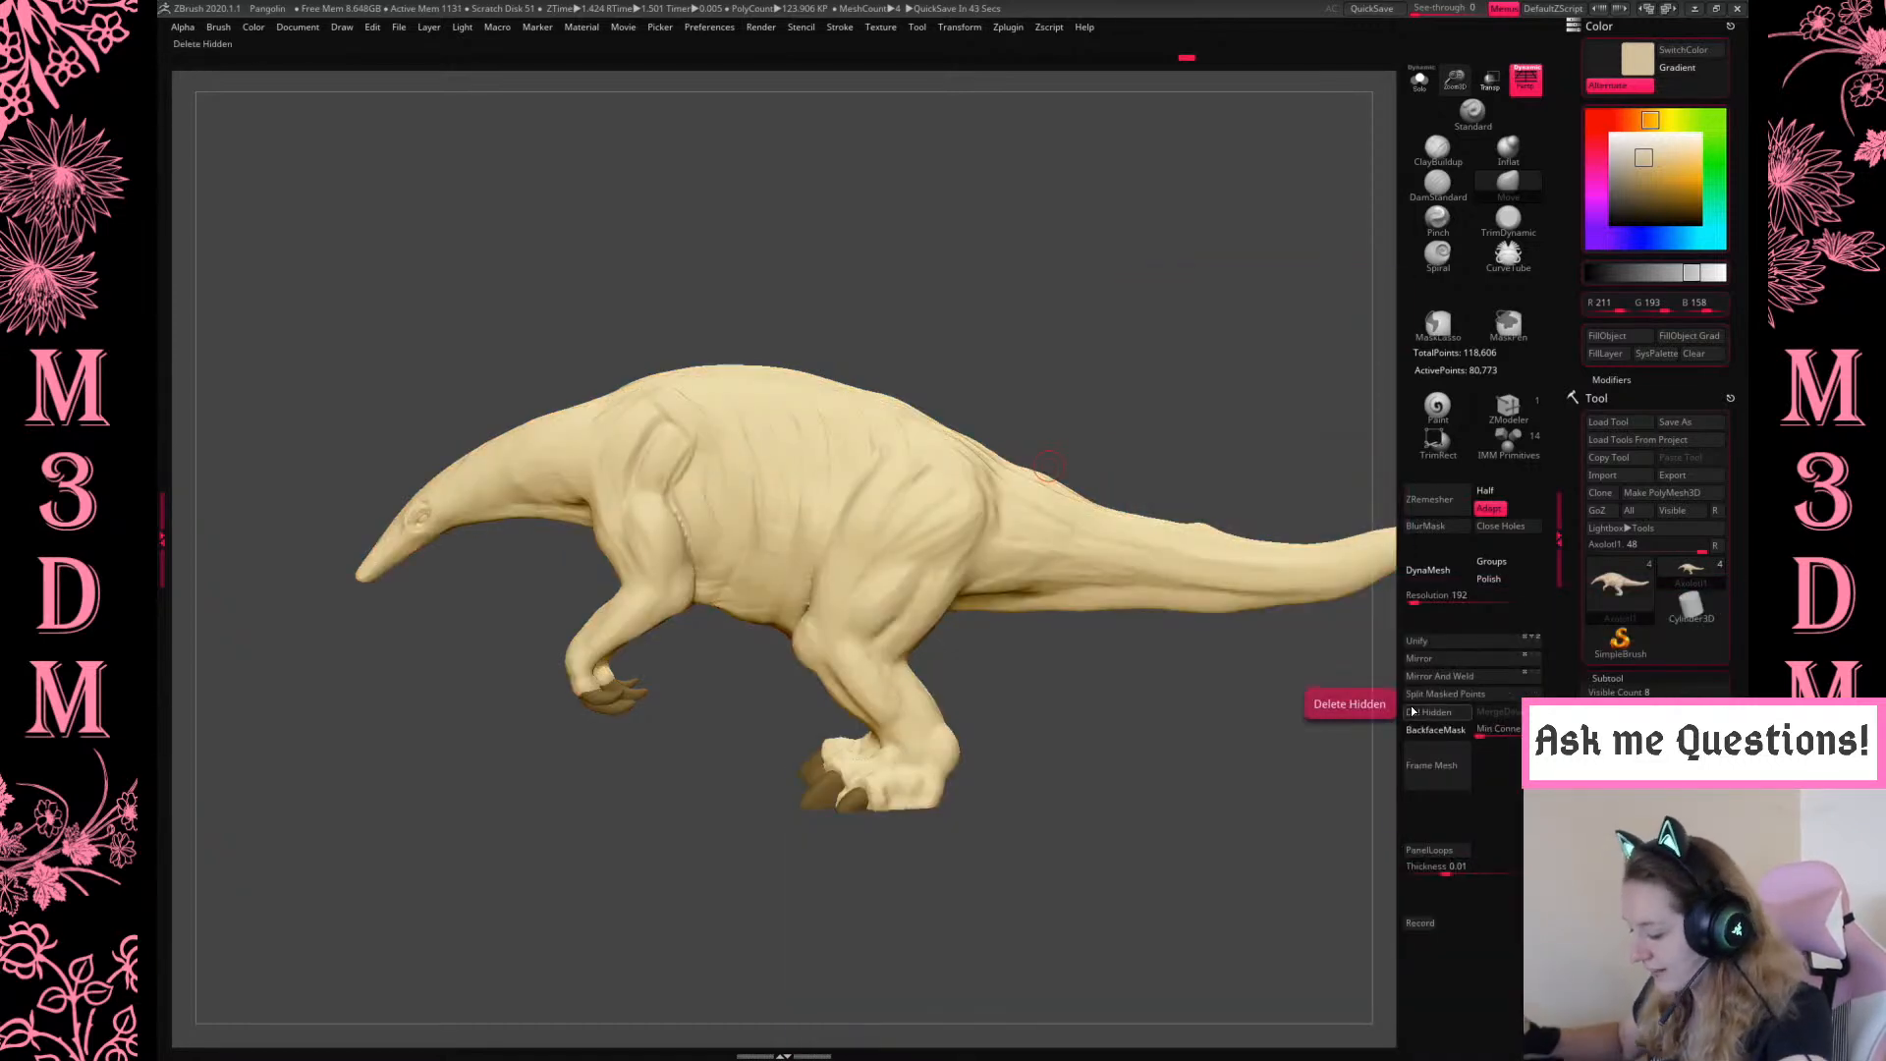
{"action": "left_click", "coordinate": [1647, 174]}
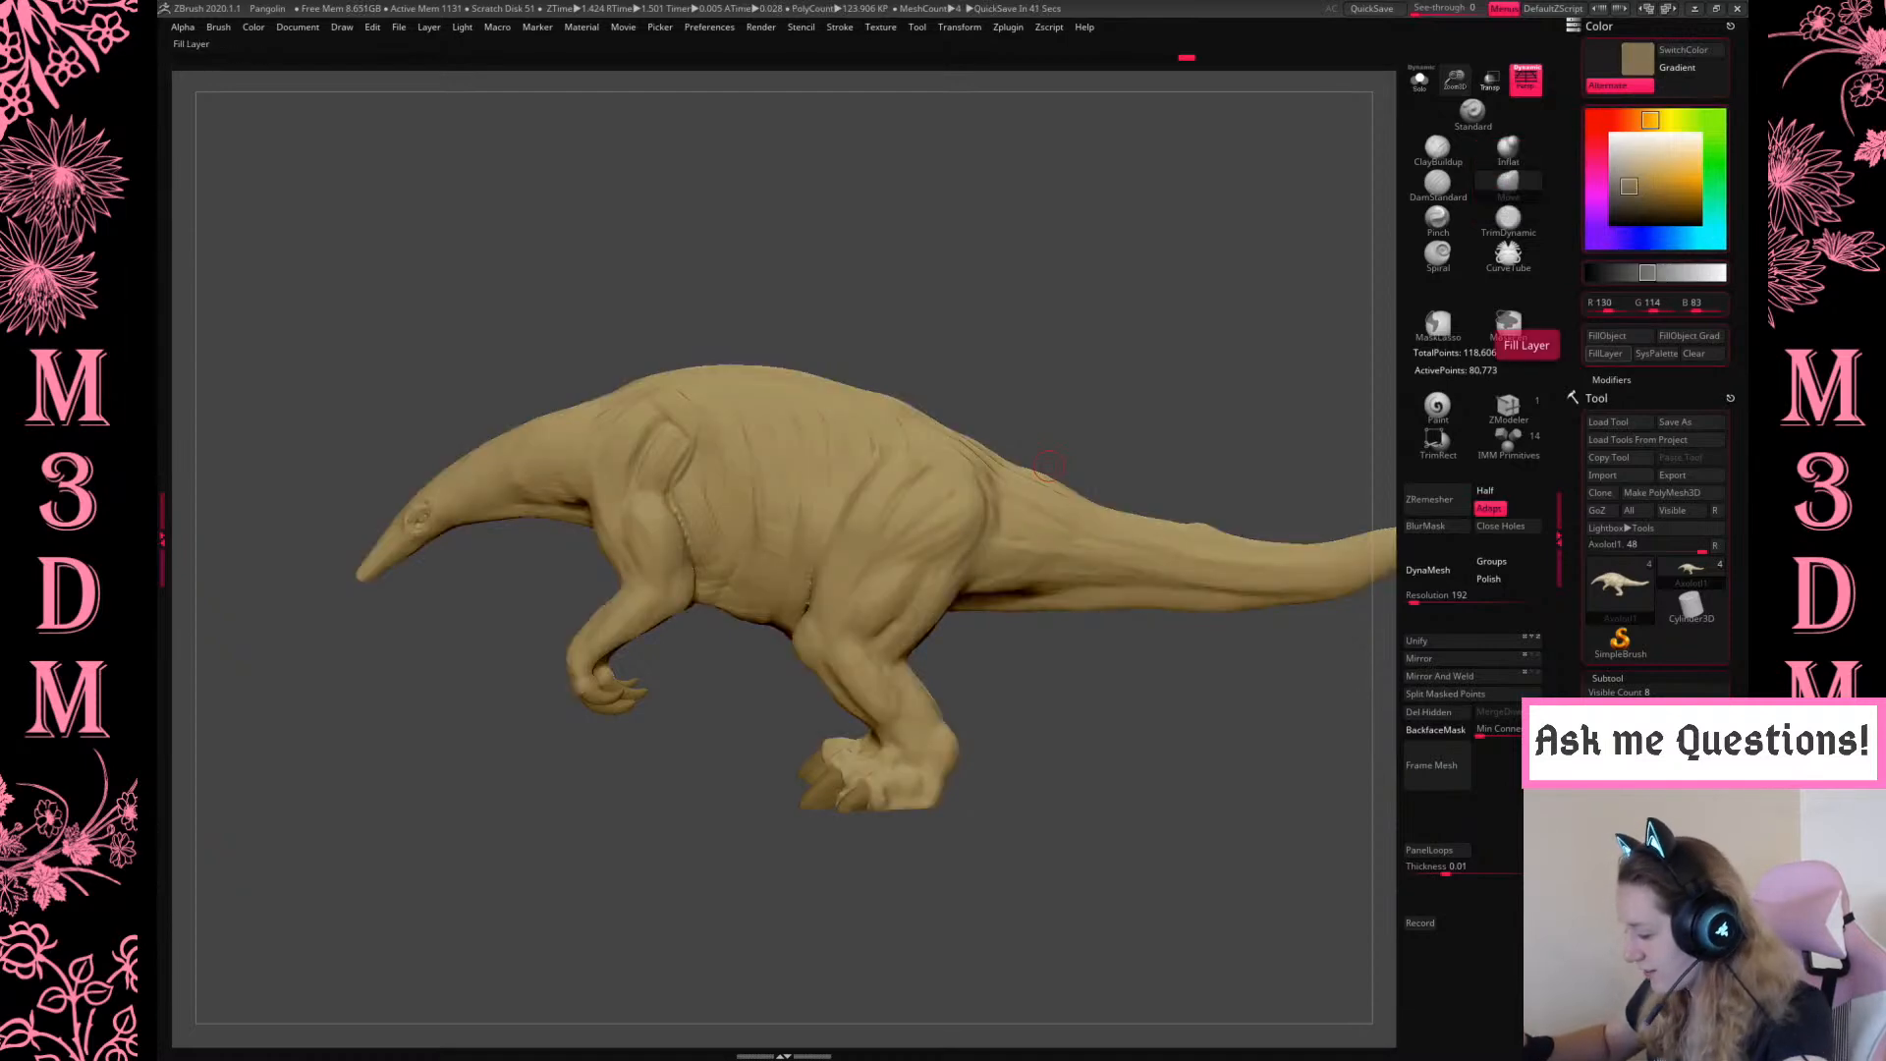
{"action": "left_click", "coordinate": [1634, 173]}
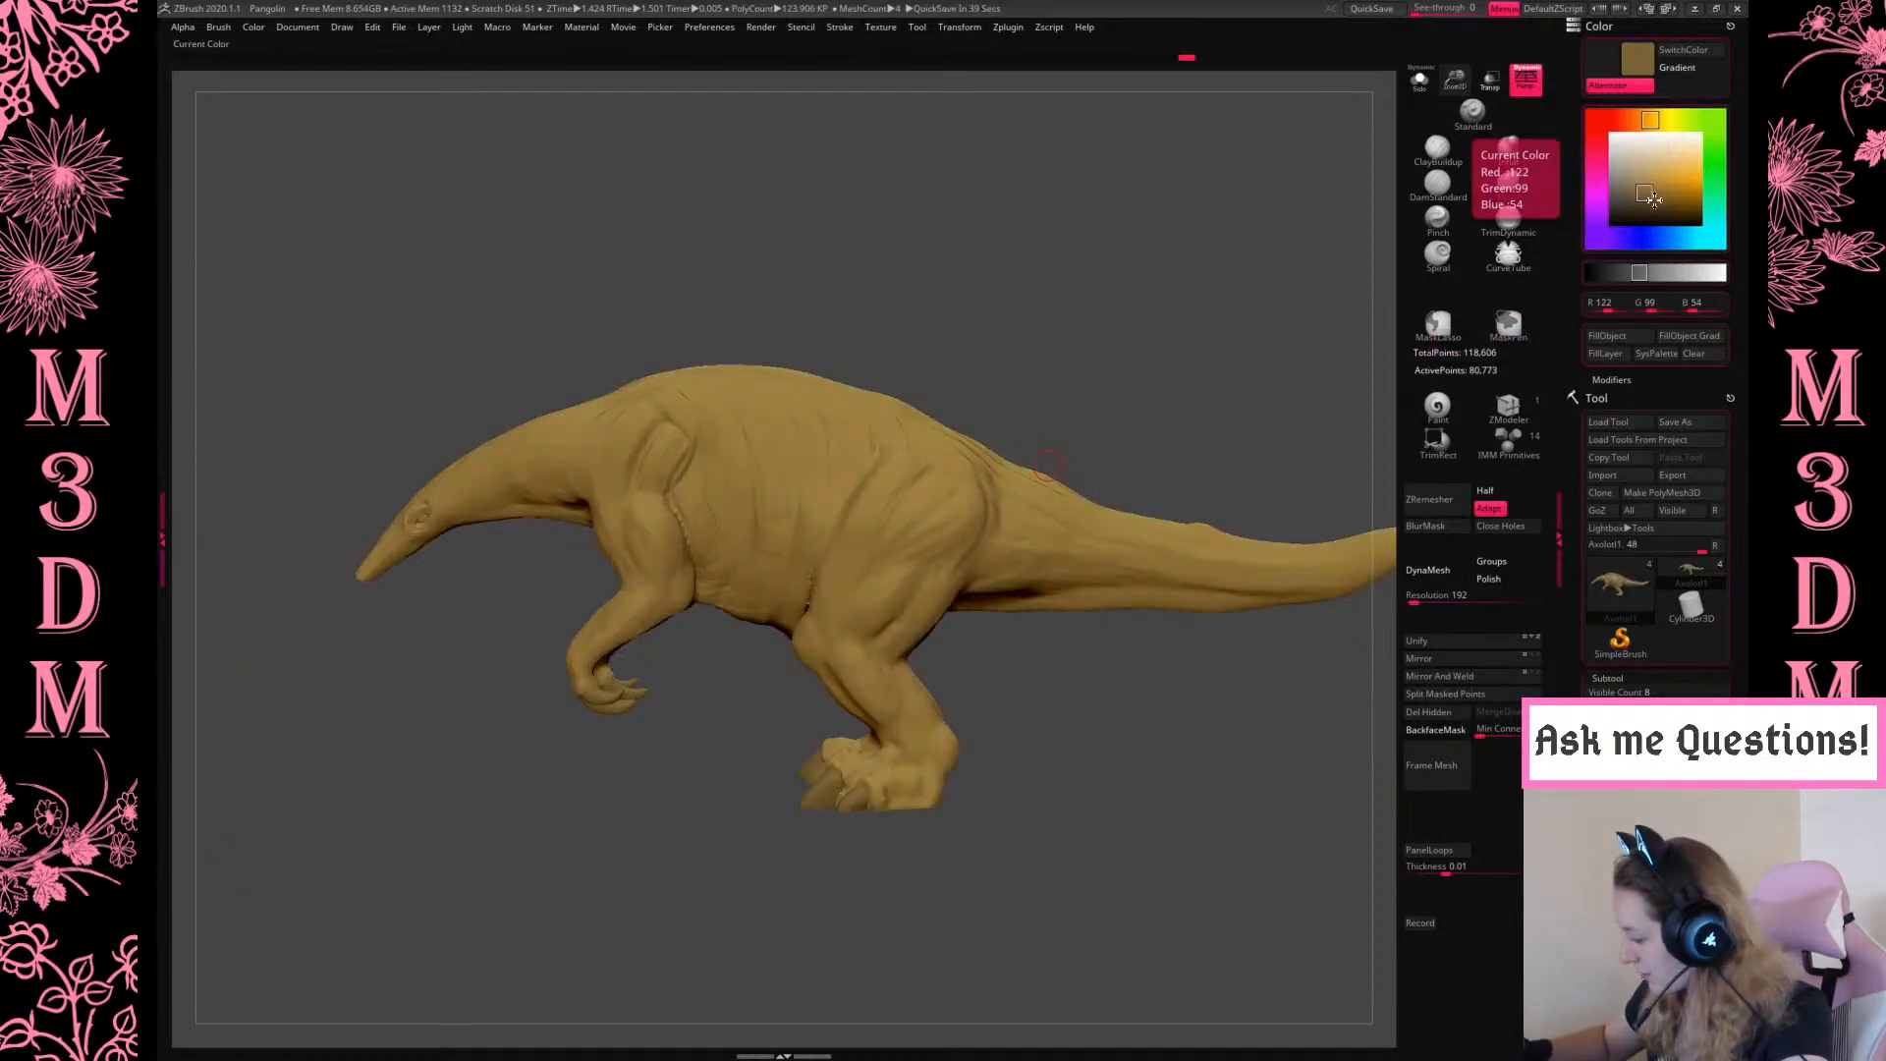
{"action": "left_click", "coordinate": [1616, 334]}
{"action": "left_click", "coordinate": [1647, 174]}
{"action": "left_click", "coordinate": [1630, 184]}
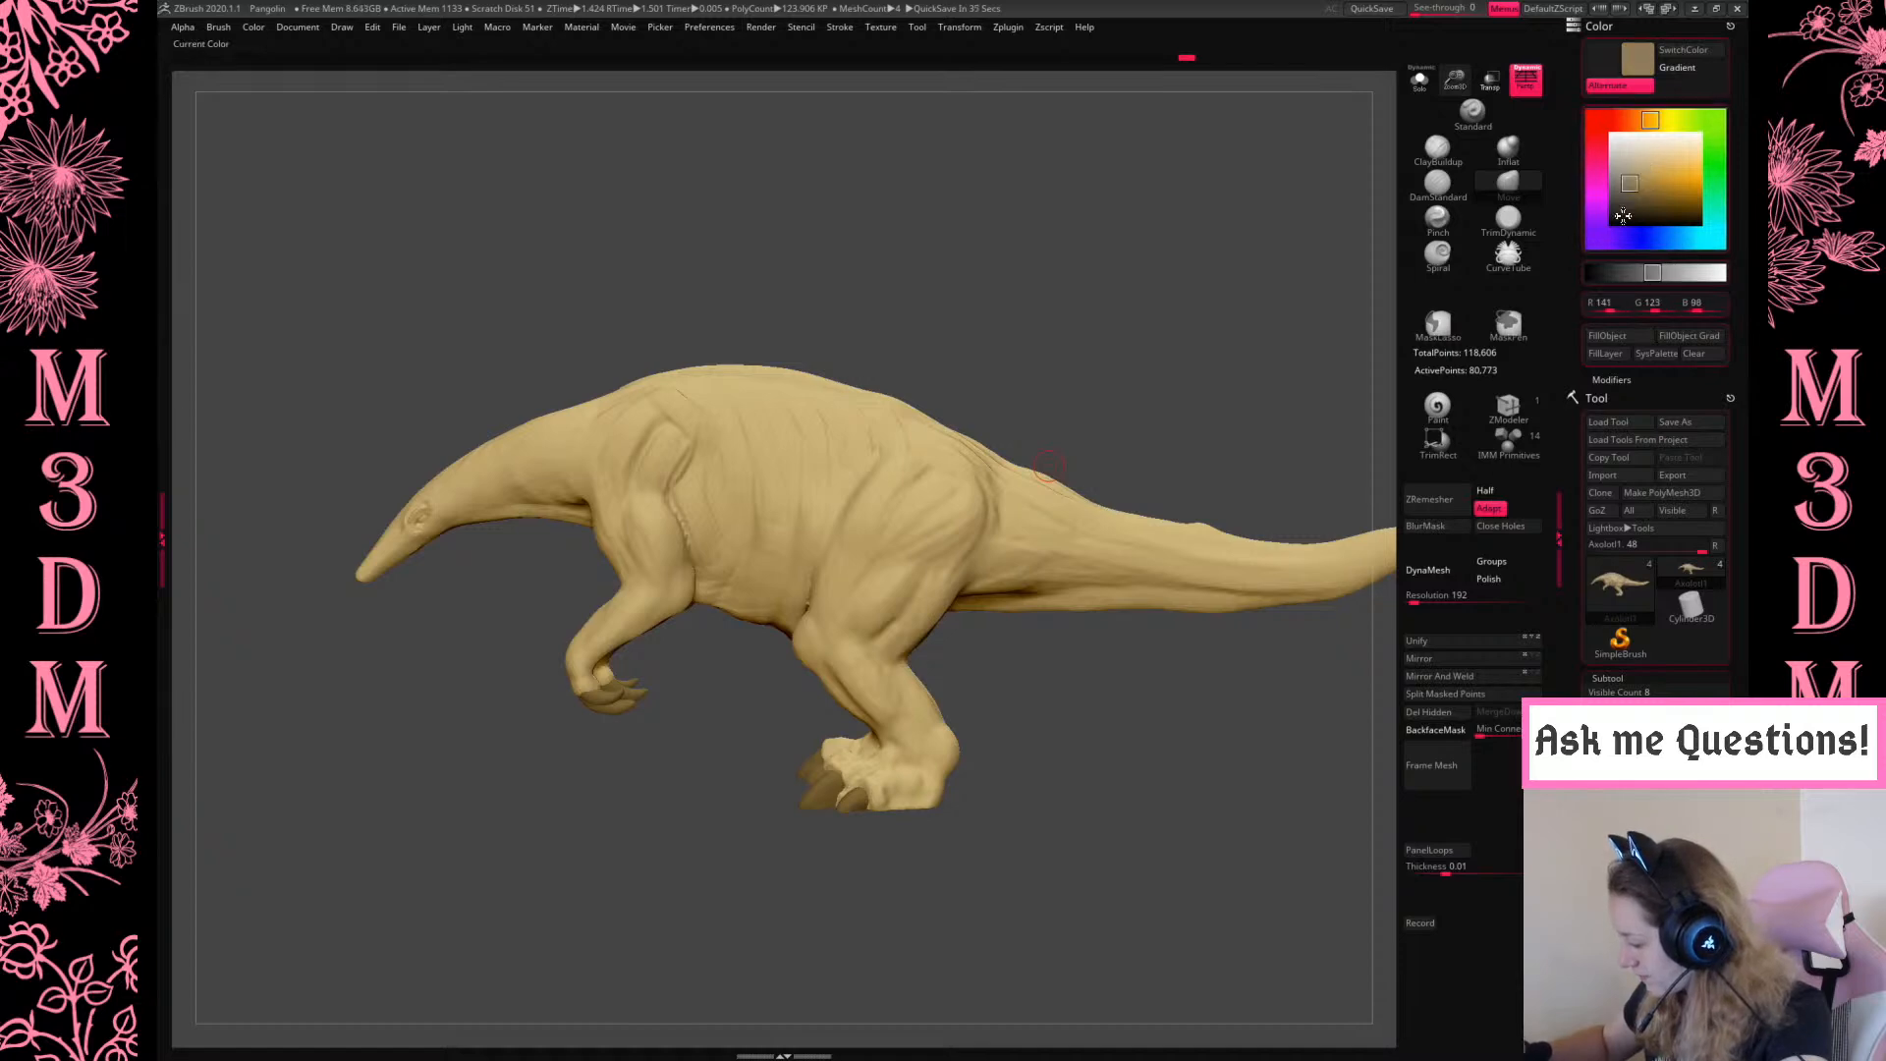
{"action": "left_click", "coordinate": [1612, 337]}
{"action": "left_click", "coordinate": [1628, 192]}
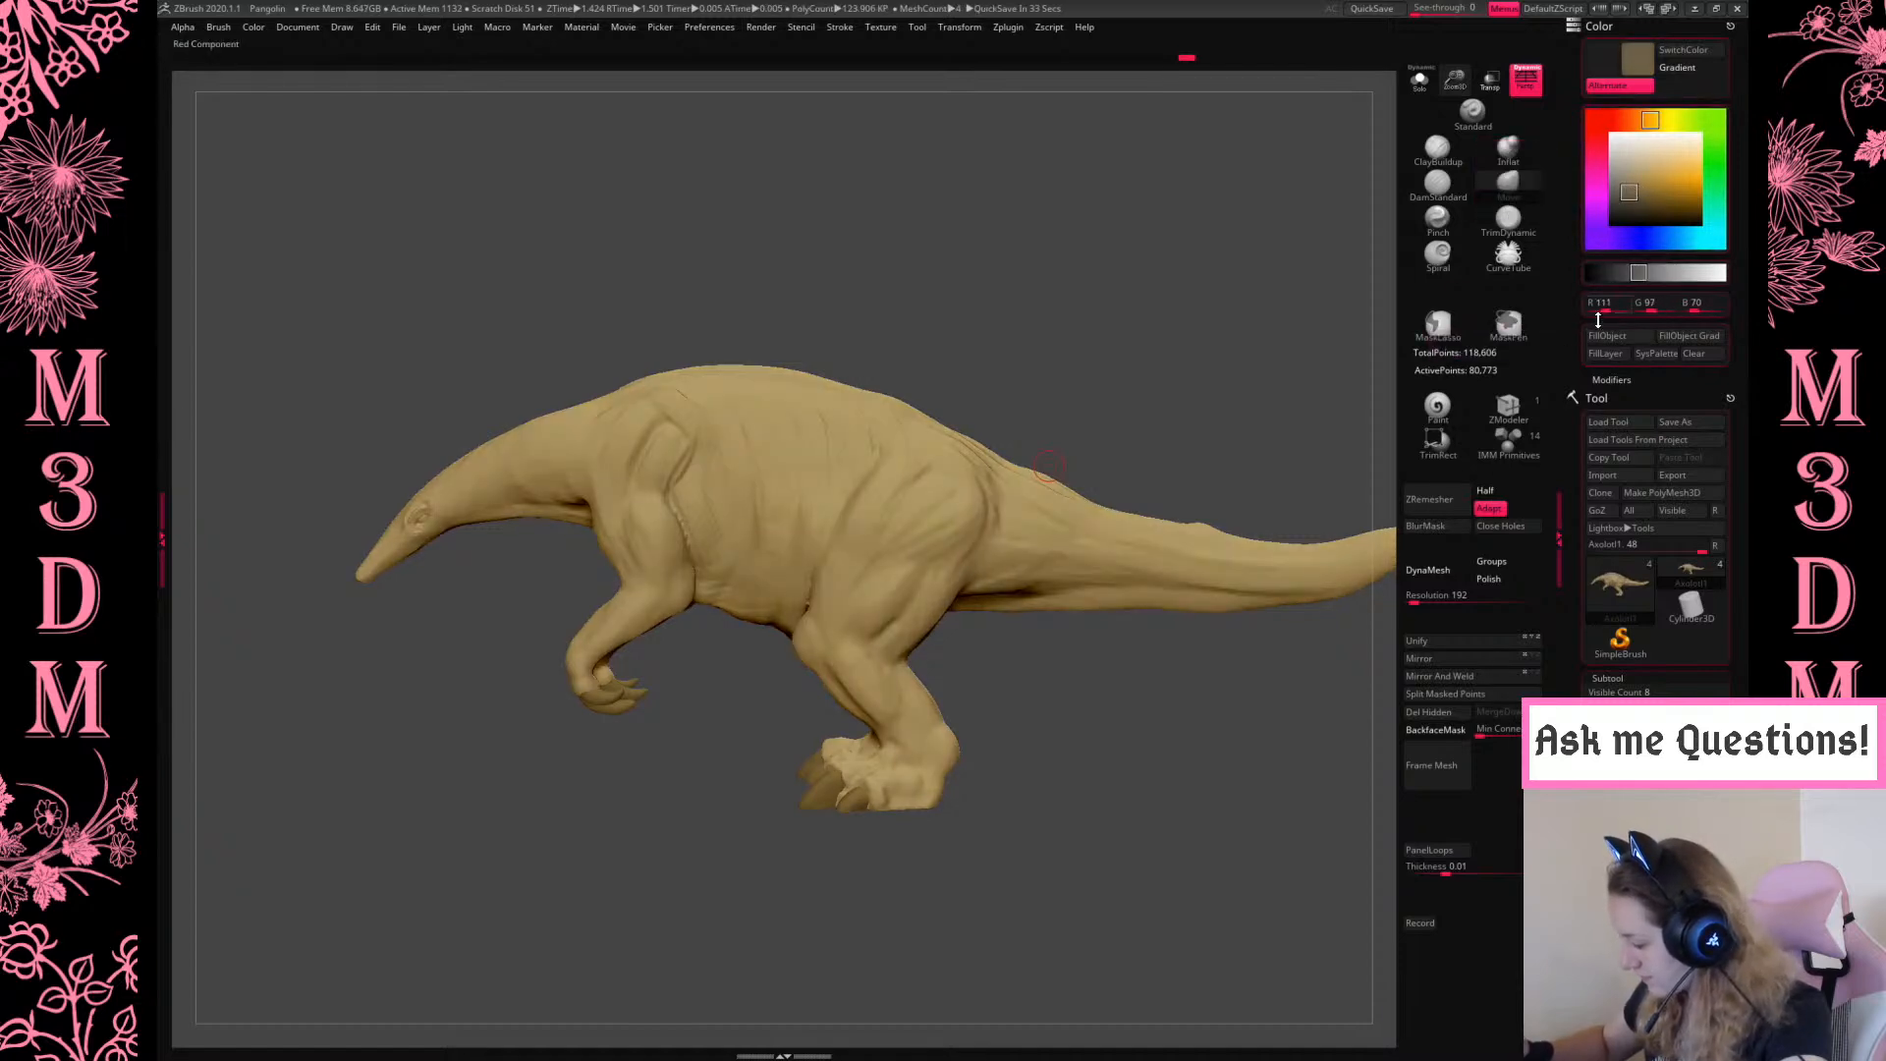
{"action": "left_click", "coordinate": [1602, 333]}
{"action": "left_click", "coordinate": [1628, 184]}
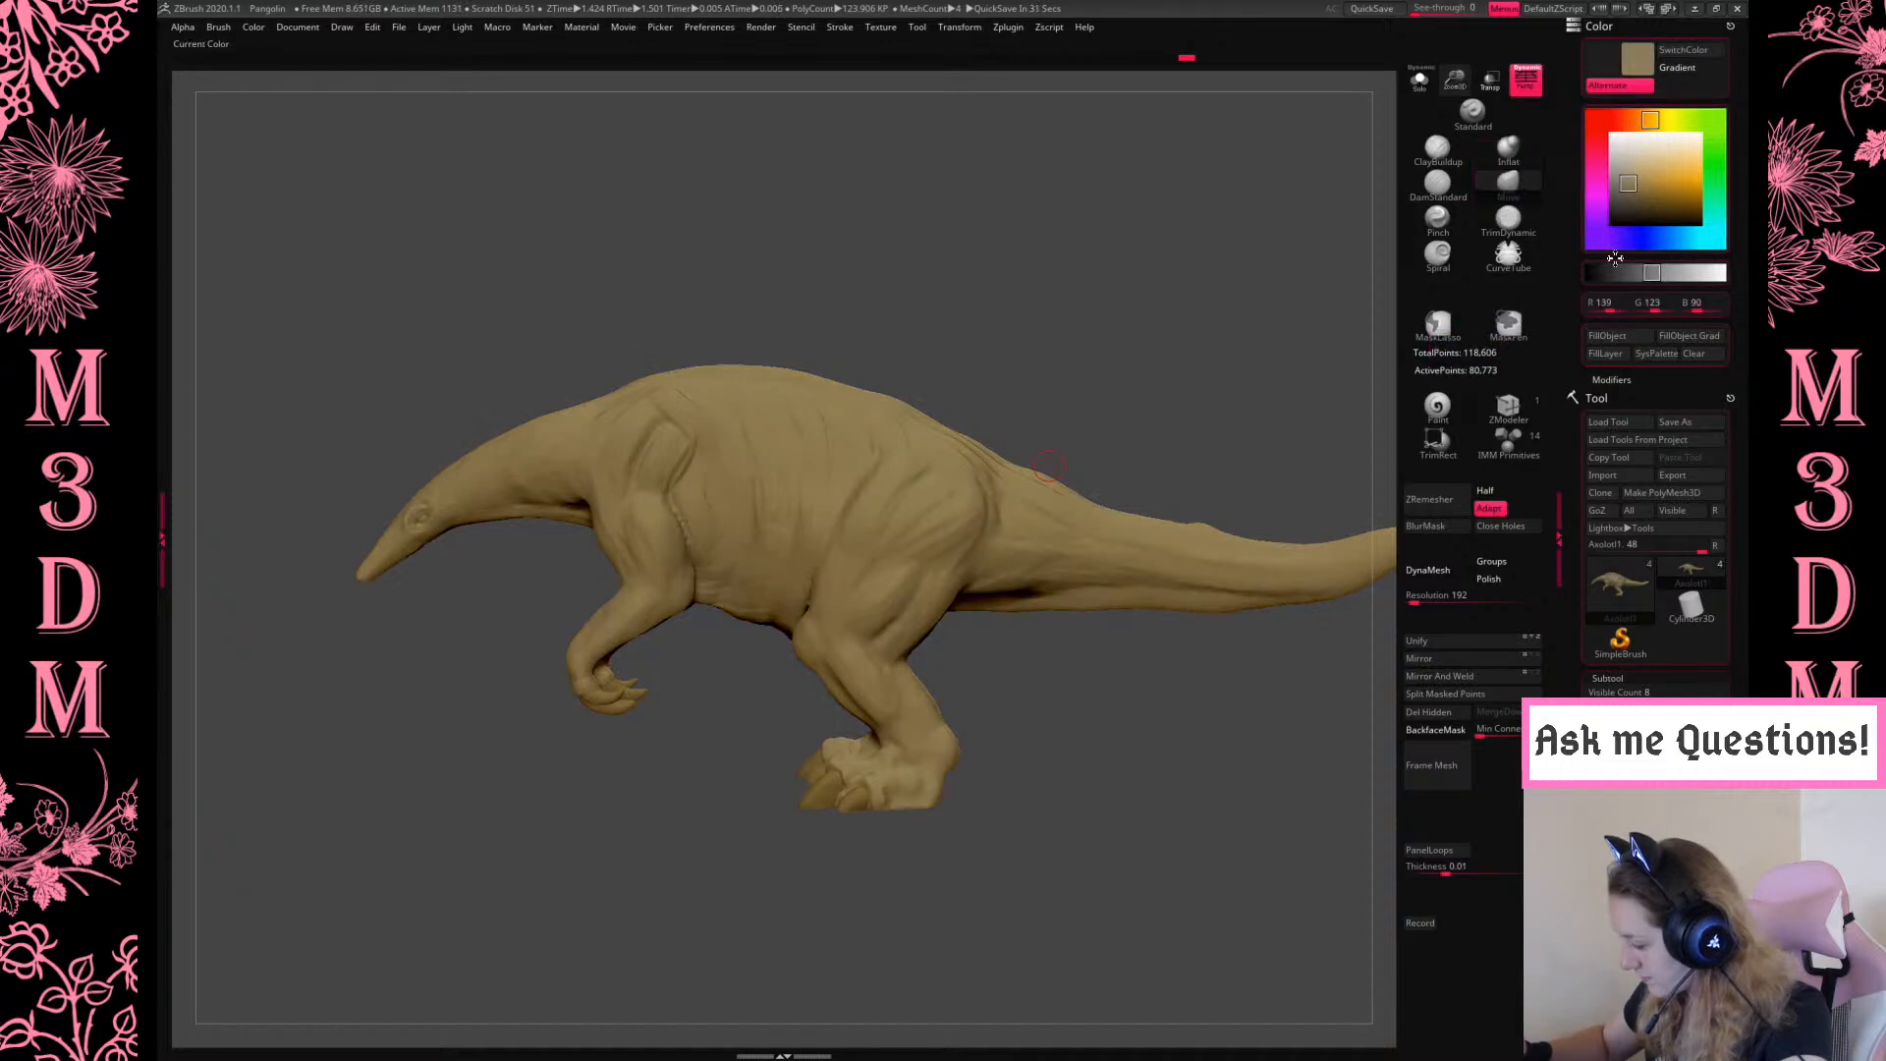
{"action": "left_click", "coordinate": [1608, 337]}
Choose the Paint brush at draw size 101 and try a brown stroke, RGB 94, 78, 46, on the hind foot
{"action": "left_click_drag", "start_coordinate": [1102, 774], "coordinate": [1061, 762]}
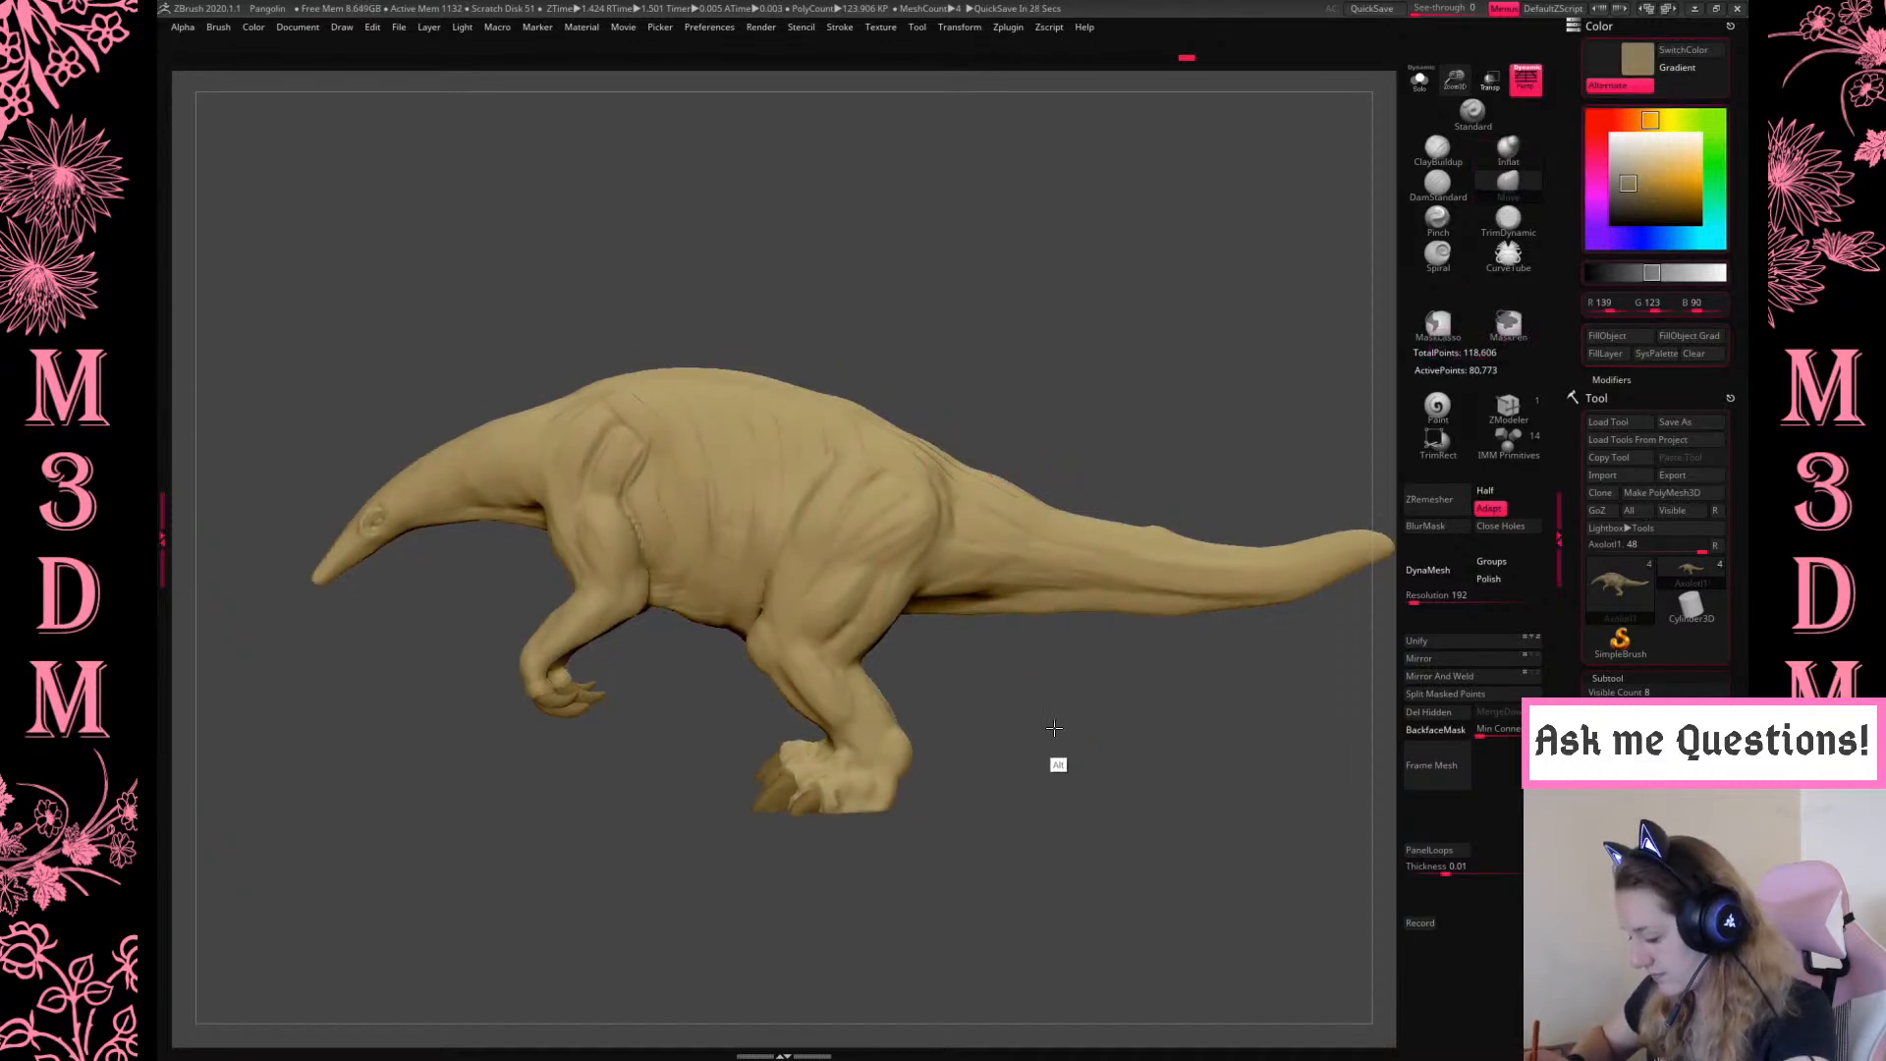
{"action": "key", "text": "c"}
{"action": "left_click", "coordinate": [1437, 406]}
{"action": "key", "text": "space"}
{"action": "left_click", "coordinate": [1012, 645]}
{"action": "left_click", "coordinate": [567, 660]}
{"action": "mouse_move", "coordinate": [864, 761]}
{"action": "left_mouse_down"}
{"action": "mouse_move", "coordinate": [964, 850]}
{"action": "mouse_move", "coordinate": [1130, 907]}
{"action": "left_mouse_up"}
Undo the foot stroke and paint the hind foot and forearm dark brown, RGB 70, 57, 31, at reduced RGB intensity
{"action": "key", "text": "space"}
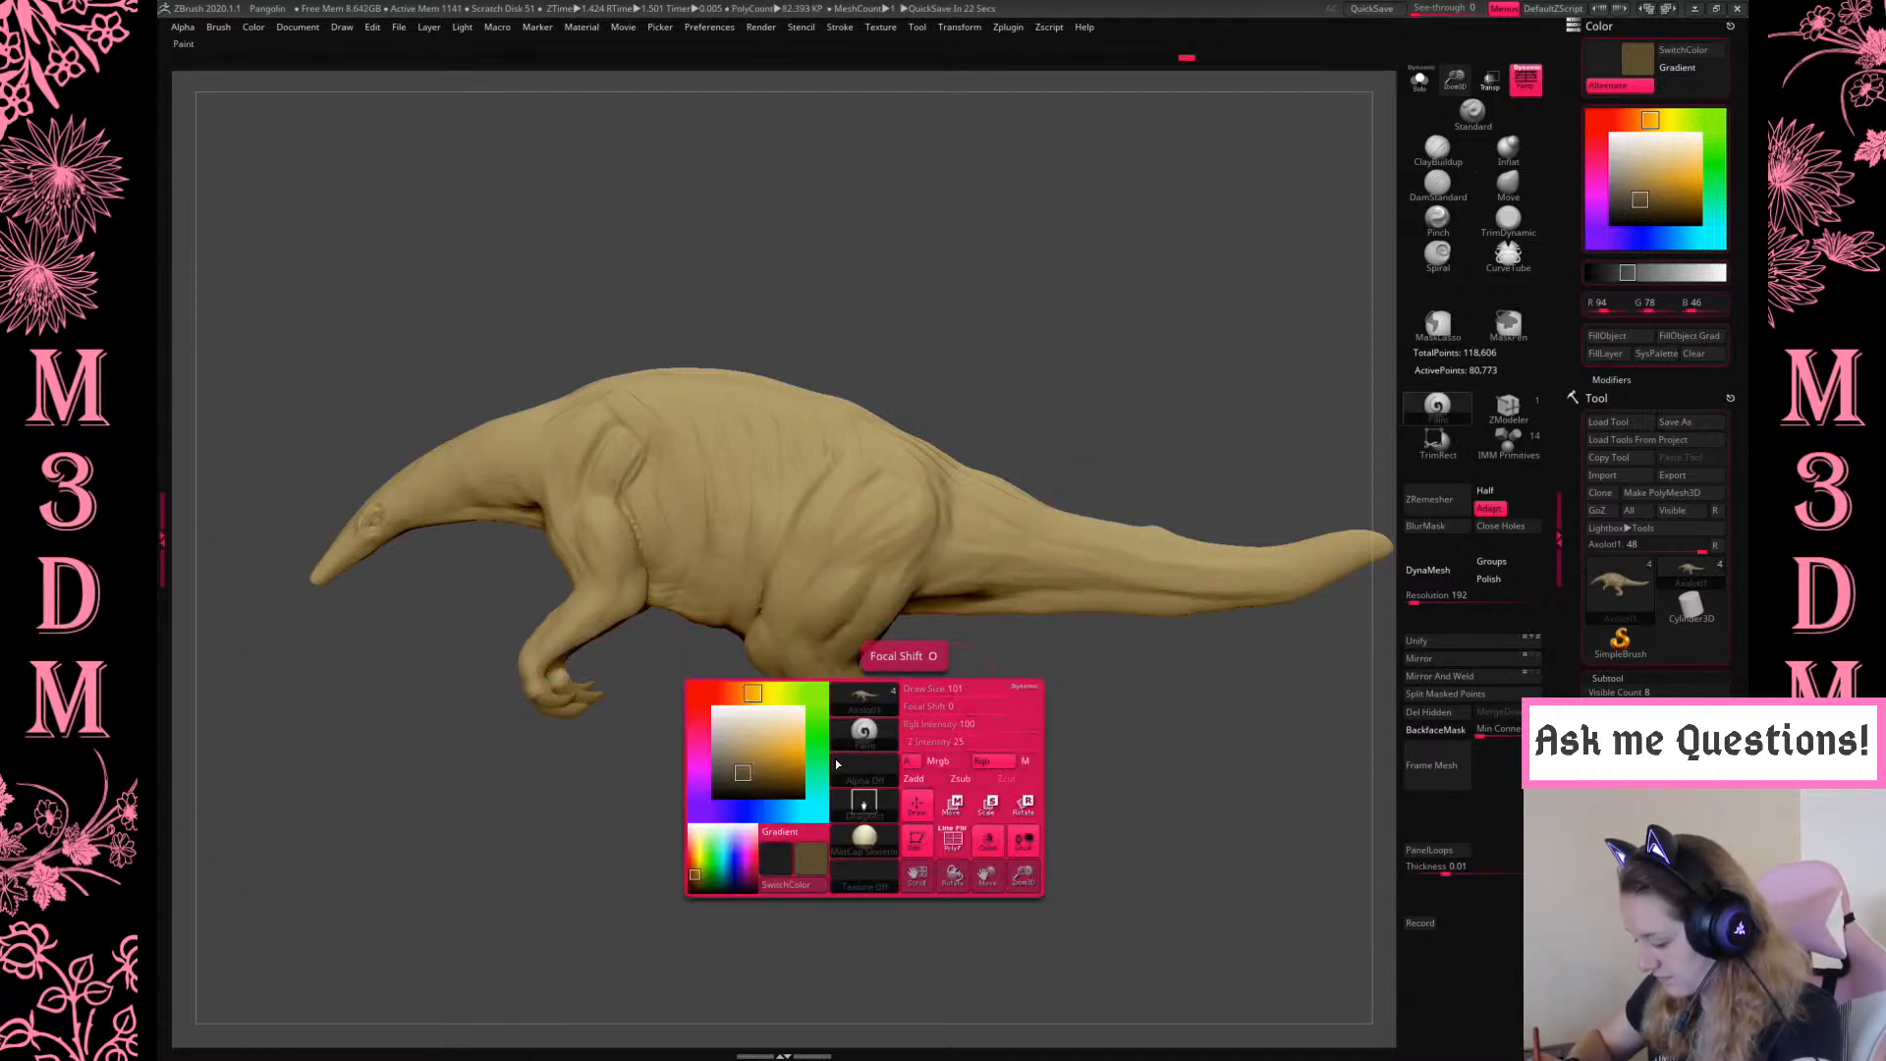
{"action": "left_click", "coordinate": [746, 779]}
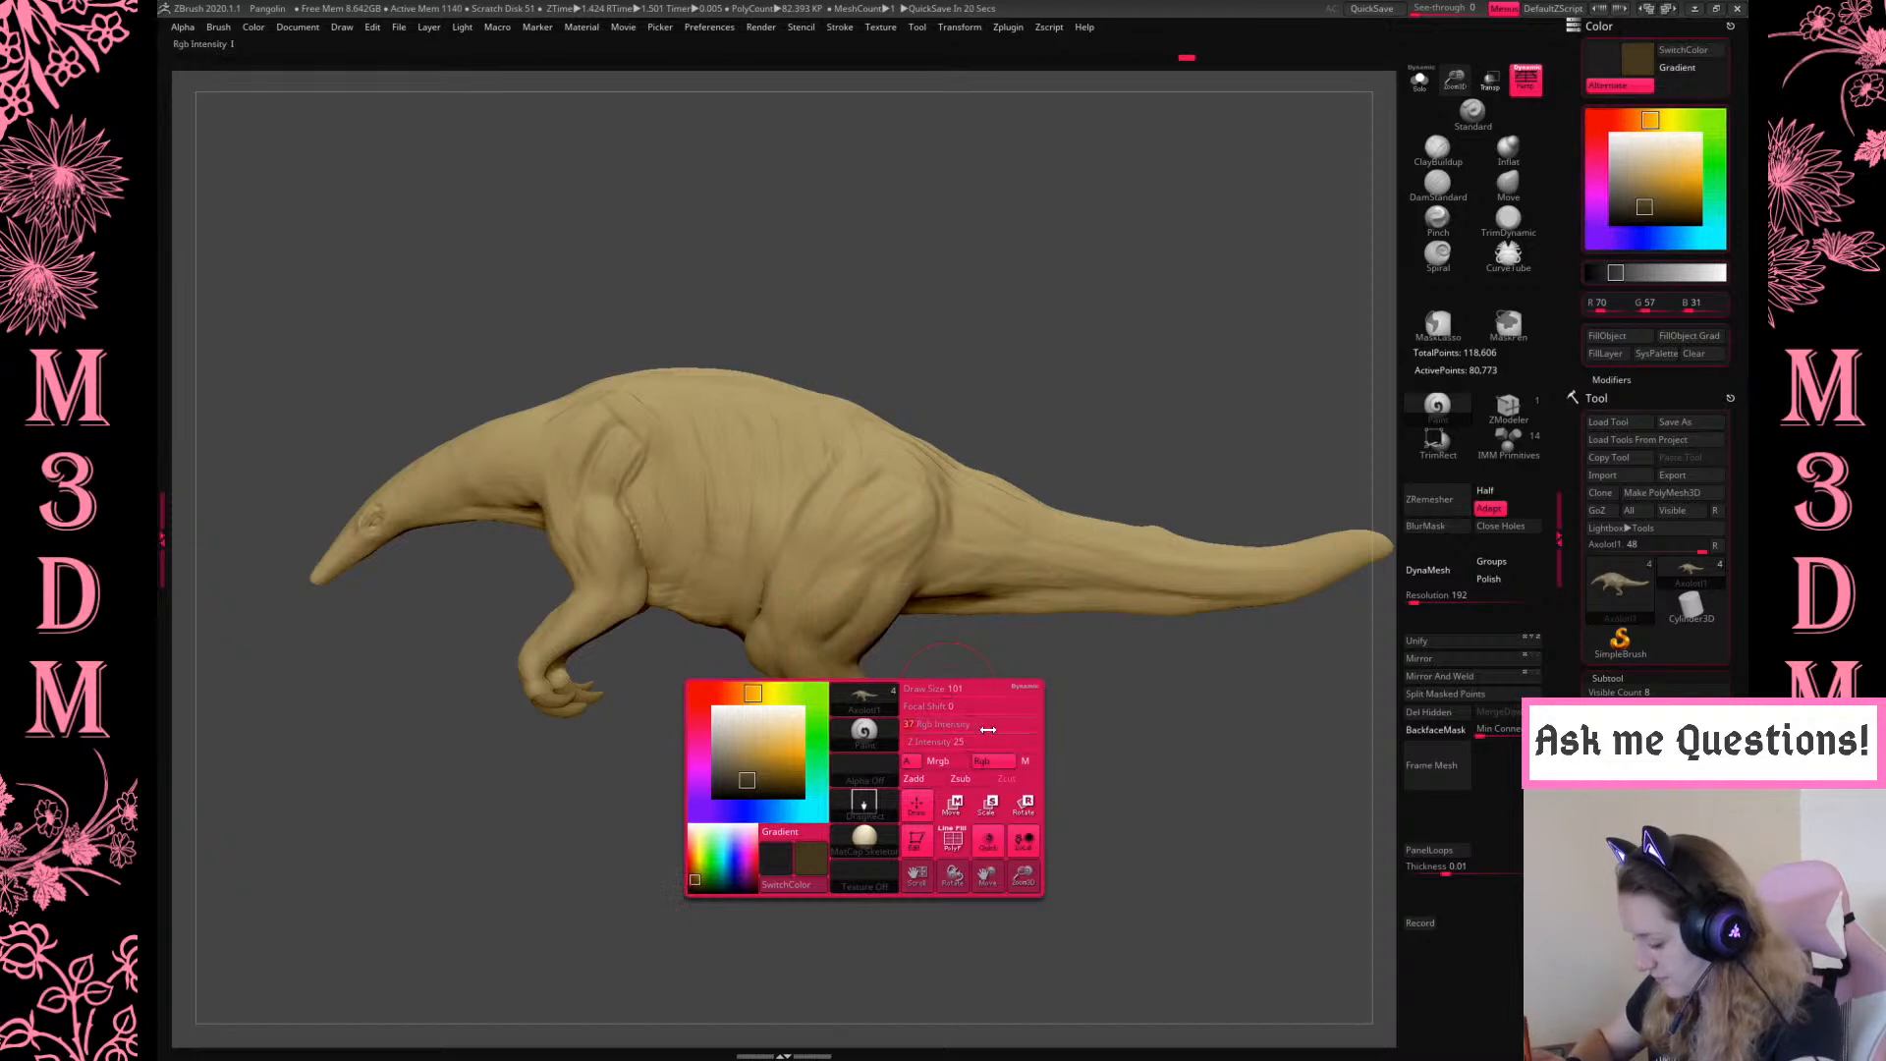
{"action": "key", "text": "ctrl+z"}
{"action": "left_click_drag", "start_coordinate": [840, 791], "coordinate": [1021, 890]}
{"action": "left_click_drag", "start_coordinate": [868, 810], "coordinate": [1062, 869]}
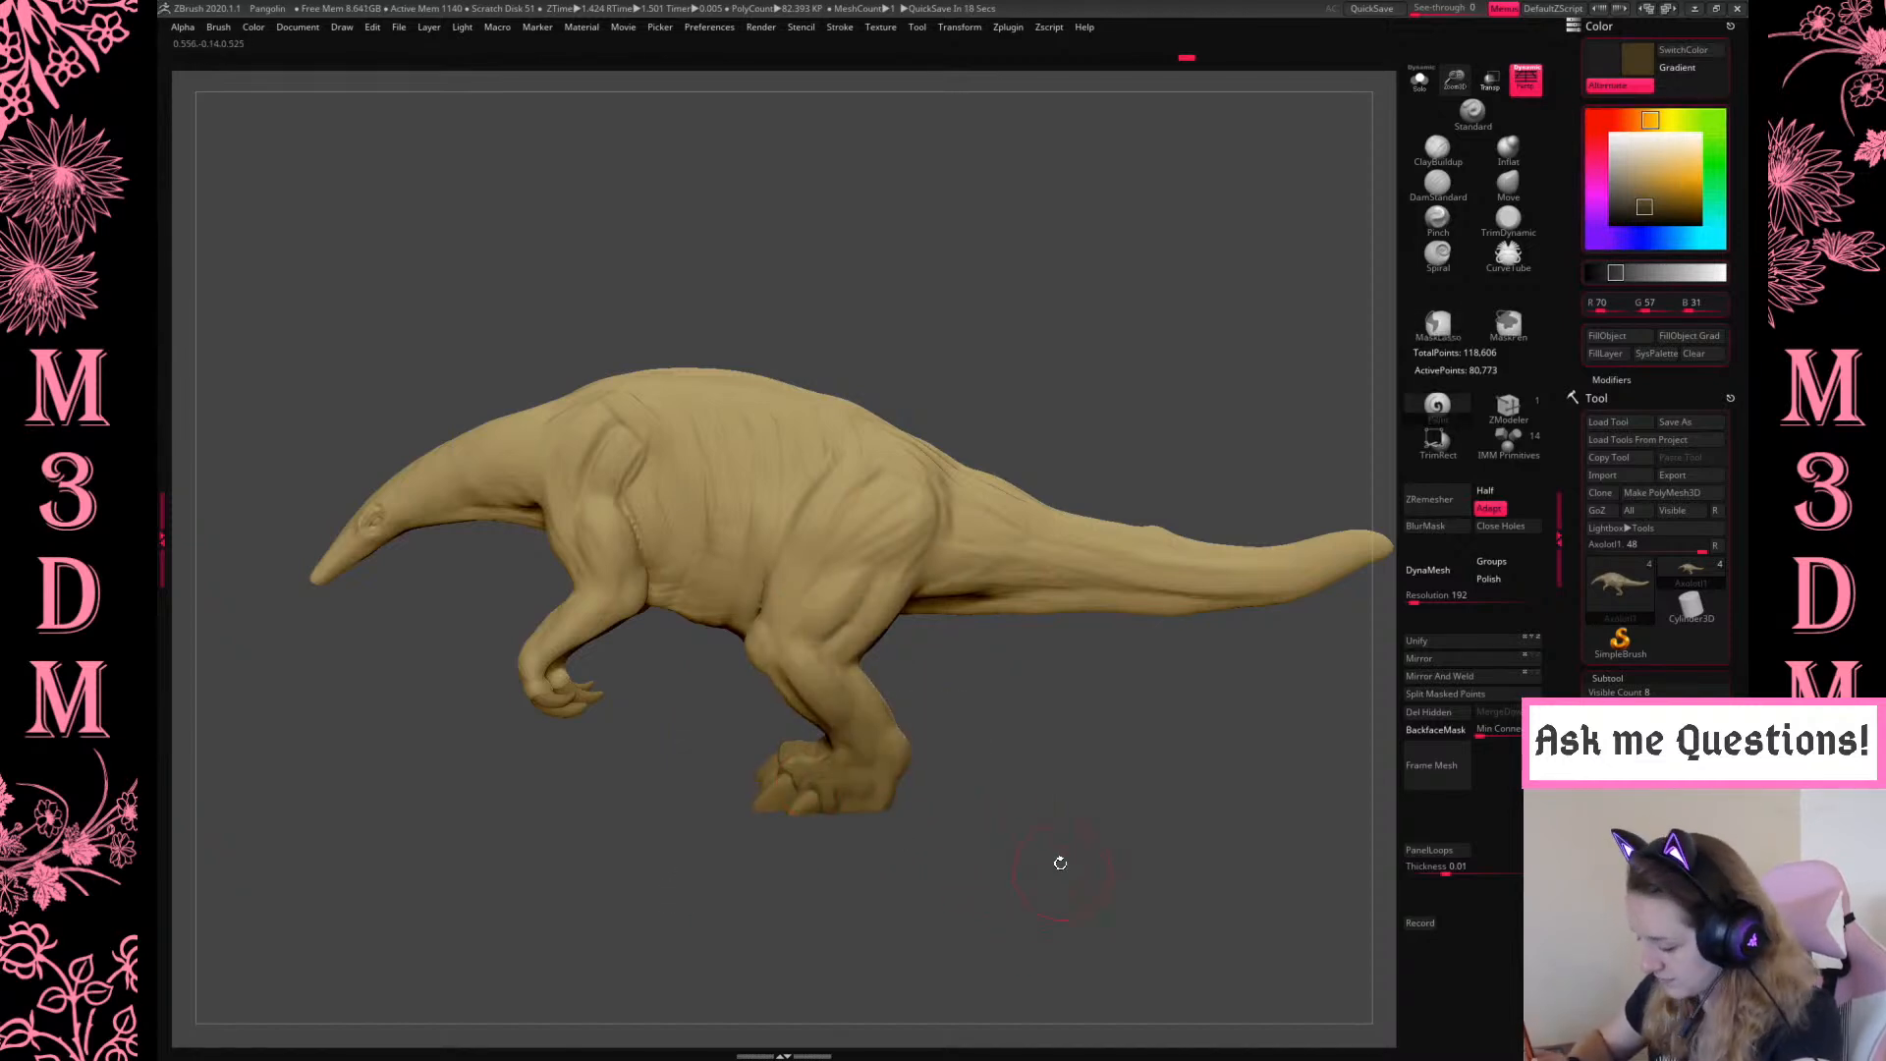
{"action": "mouse_move", "coordinate": [533, 666]}
{"action": "left_mouse_down"}
{"action": "mouse_move", "coordinate": [717, 785]}
{"action": "mouse_move", "coordinate": [896, 743]}
{"action": "left_mouse_up"}
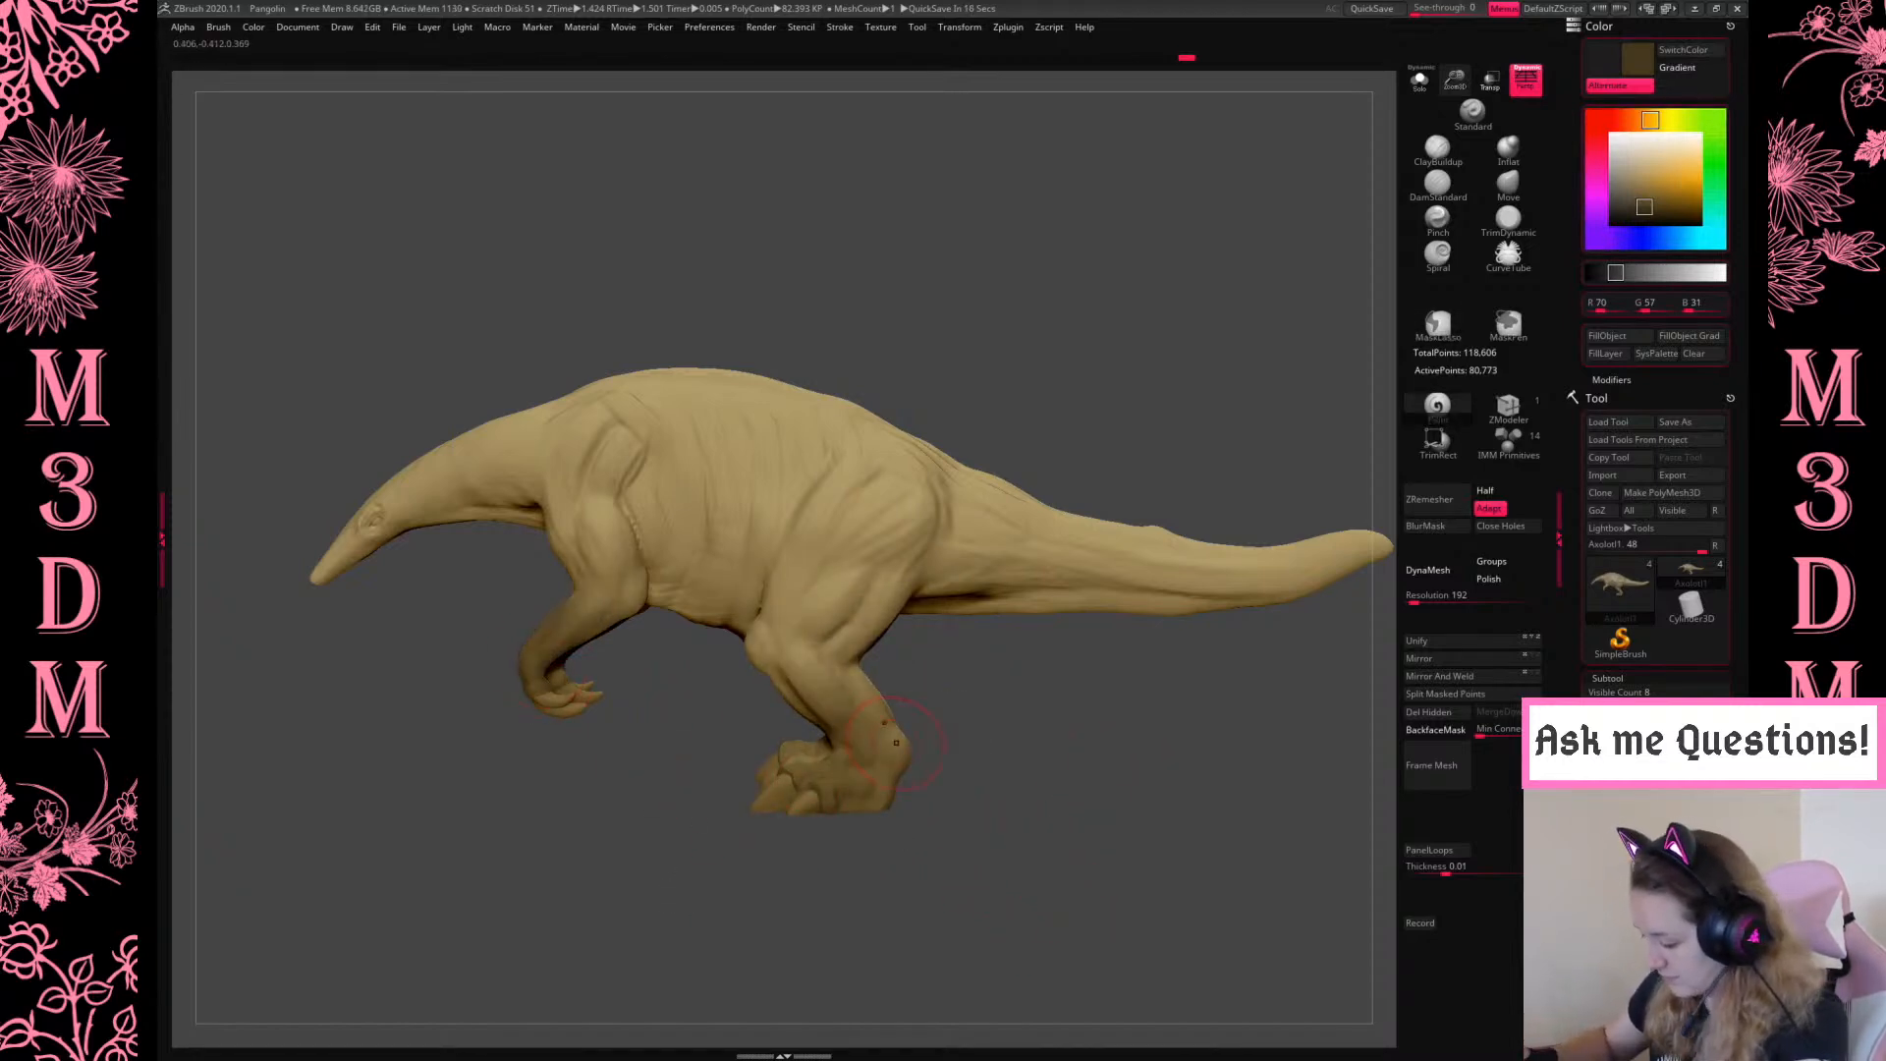
{"action": "left_click_drag", "start_coordinate": [1068, 407], "coordinate": [1116, 387], "text": "alt"}
{"action": "left_click_drag", "start_coordinate": [784, 545], "coordinate": [835, 645]}
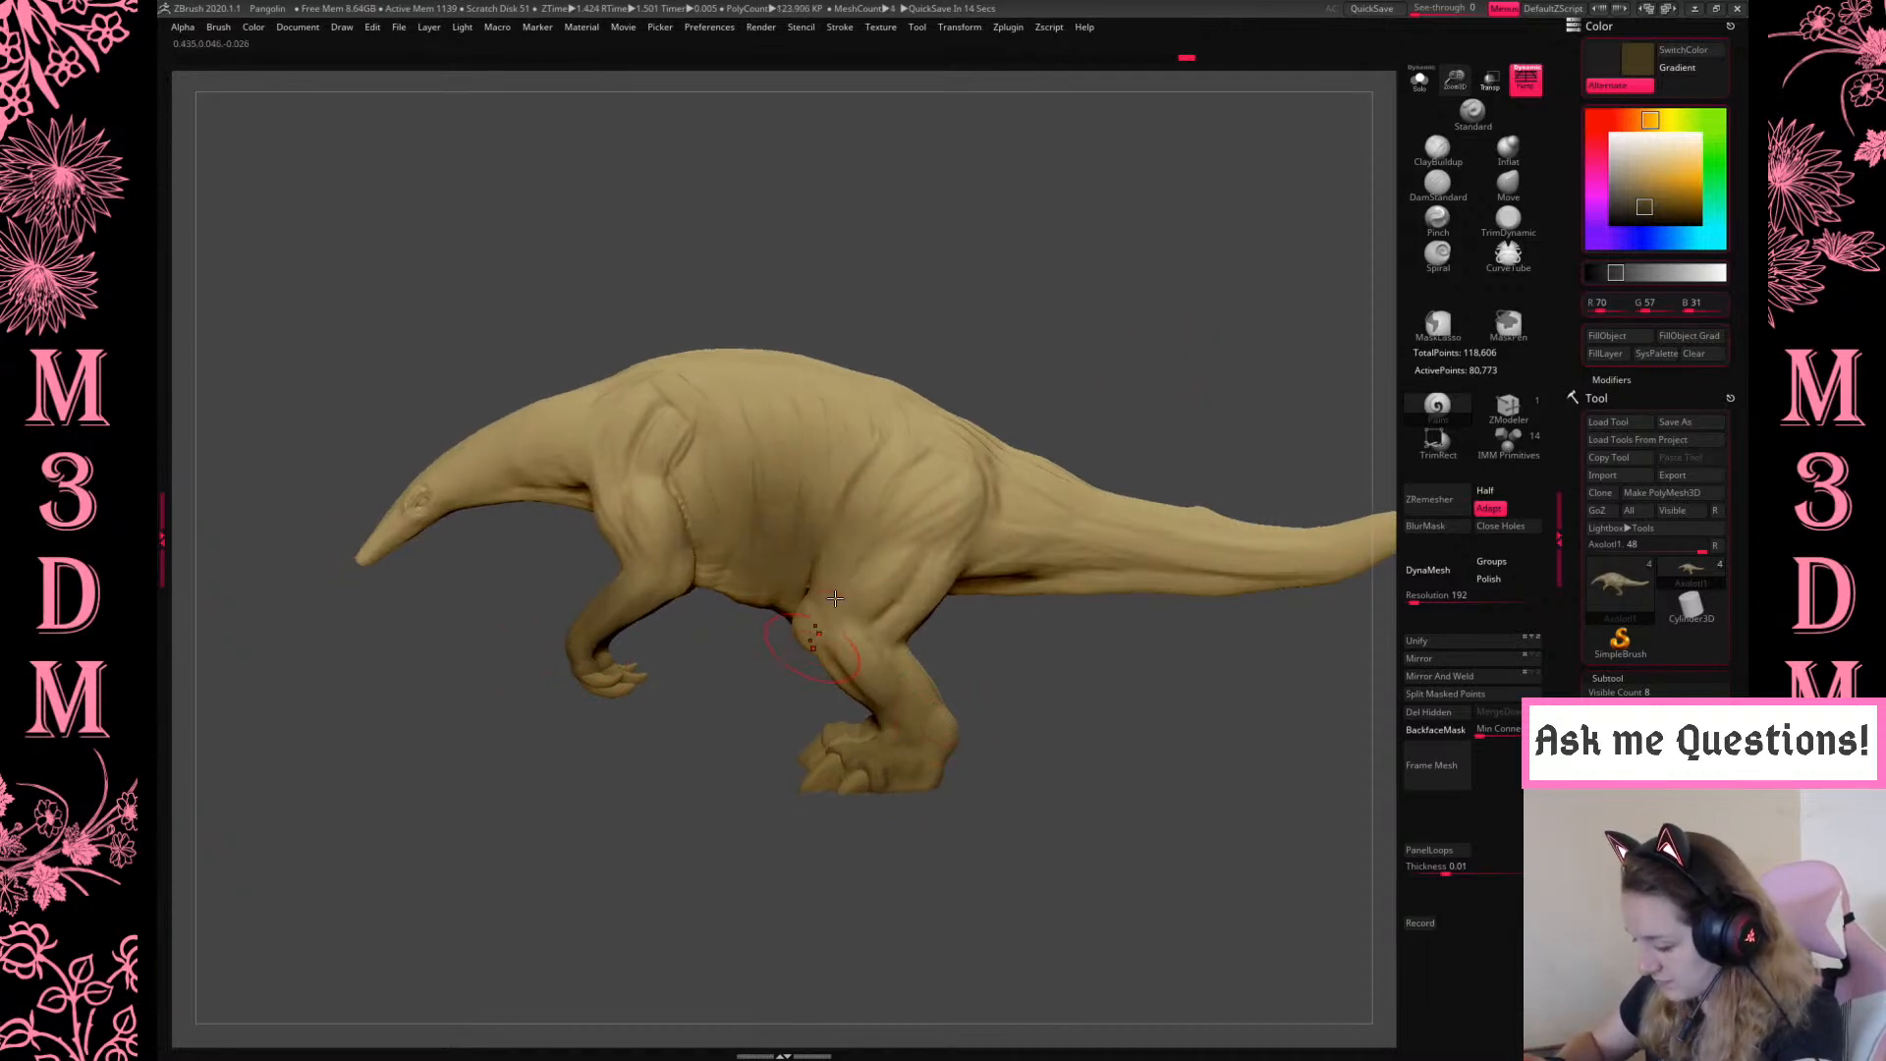
{"action": "key", "text": "ctrl+z"}
Undo the dark shading strokes on the creature's back and adjust the Paint brush's RGB intensity
{"action": "mouse_move", "coordinate": [1039, 357]}
{"action": "left_mouse_down"}
{"action": "mouse_move", "coordinate": [961, 381]}
{"action": "mouse_move", "coordinate": [1035, 449]}
{"action": "mouse_move", "coordinate": [1262, 421]}
{"action": "left_mouse_up"}
{"action": "right_click", "coordinate": [1258, 340]}
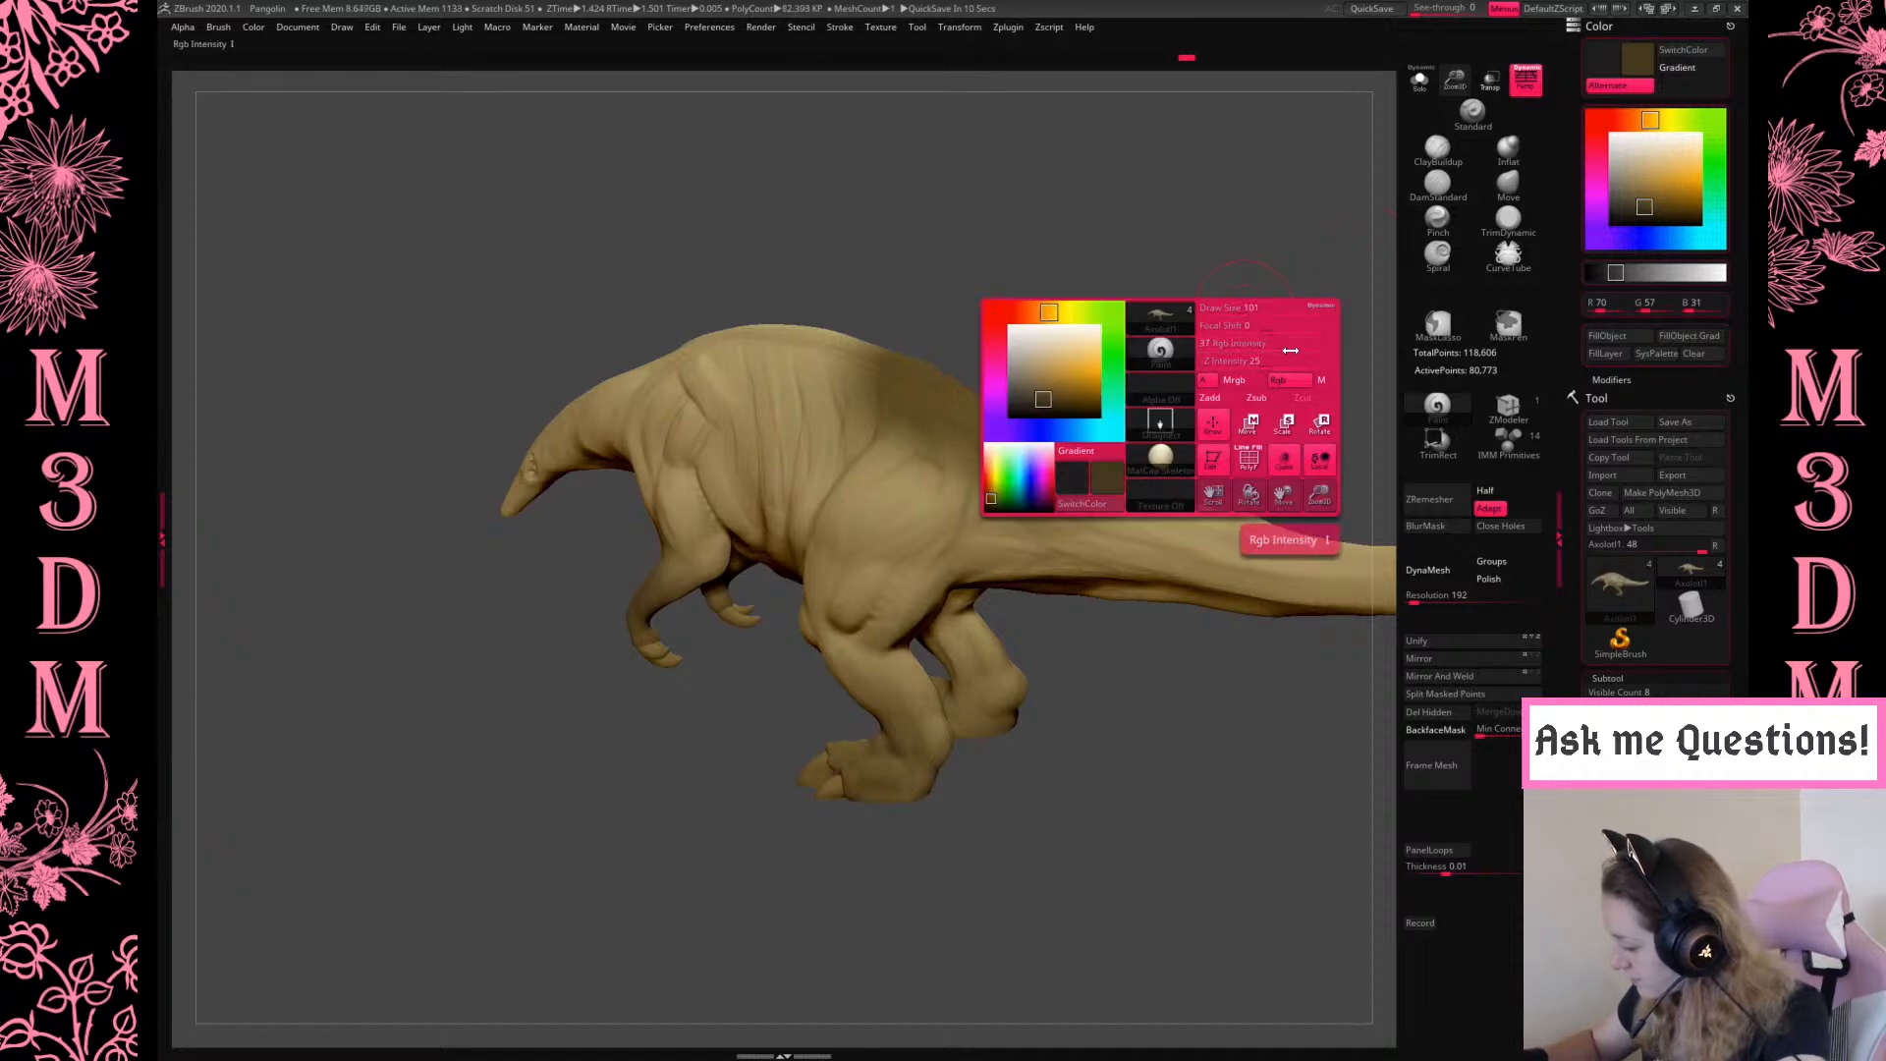
{"action": "key", "text": "ctrl+z"}
{"action": "key", "text": "ctrl+z"}
Paint soft dark brown shading along the spine and upper back with RGB 70, 57, 31
{"action": "mouse_move", "coordinate": [1166, 286]}
{"action": "left_mouse_down", "text": "alt"}
{"action": "mouse_move", "coordinate": [1109, 353]}
{"action": "mouse_move", "coordinate": [746, 457]}
{"action": "left_mouse_up", "text": "alt"}
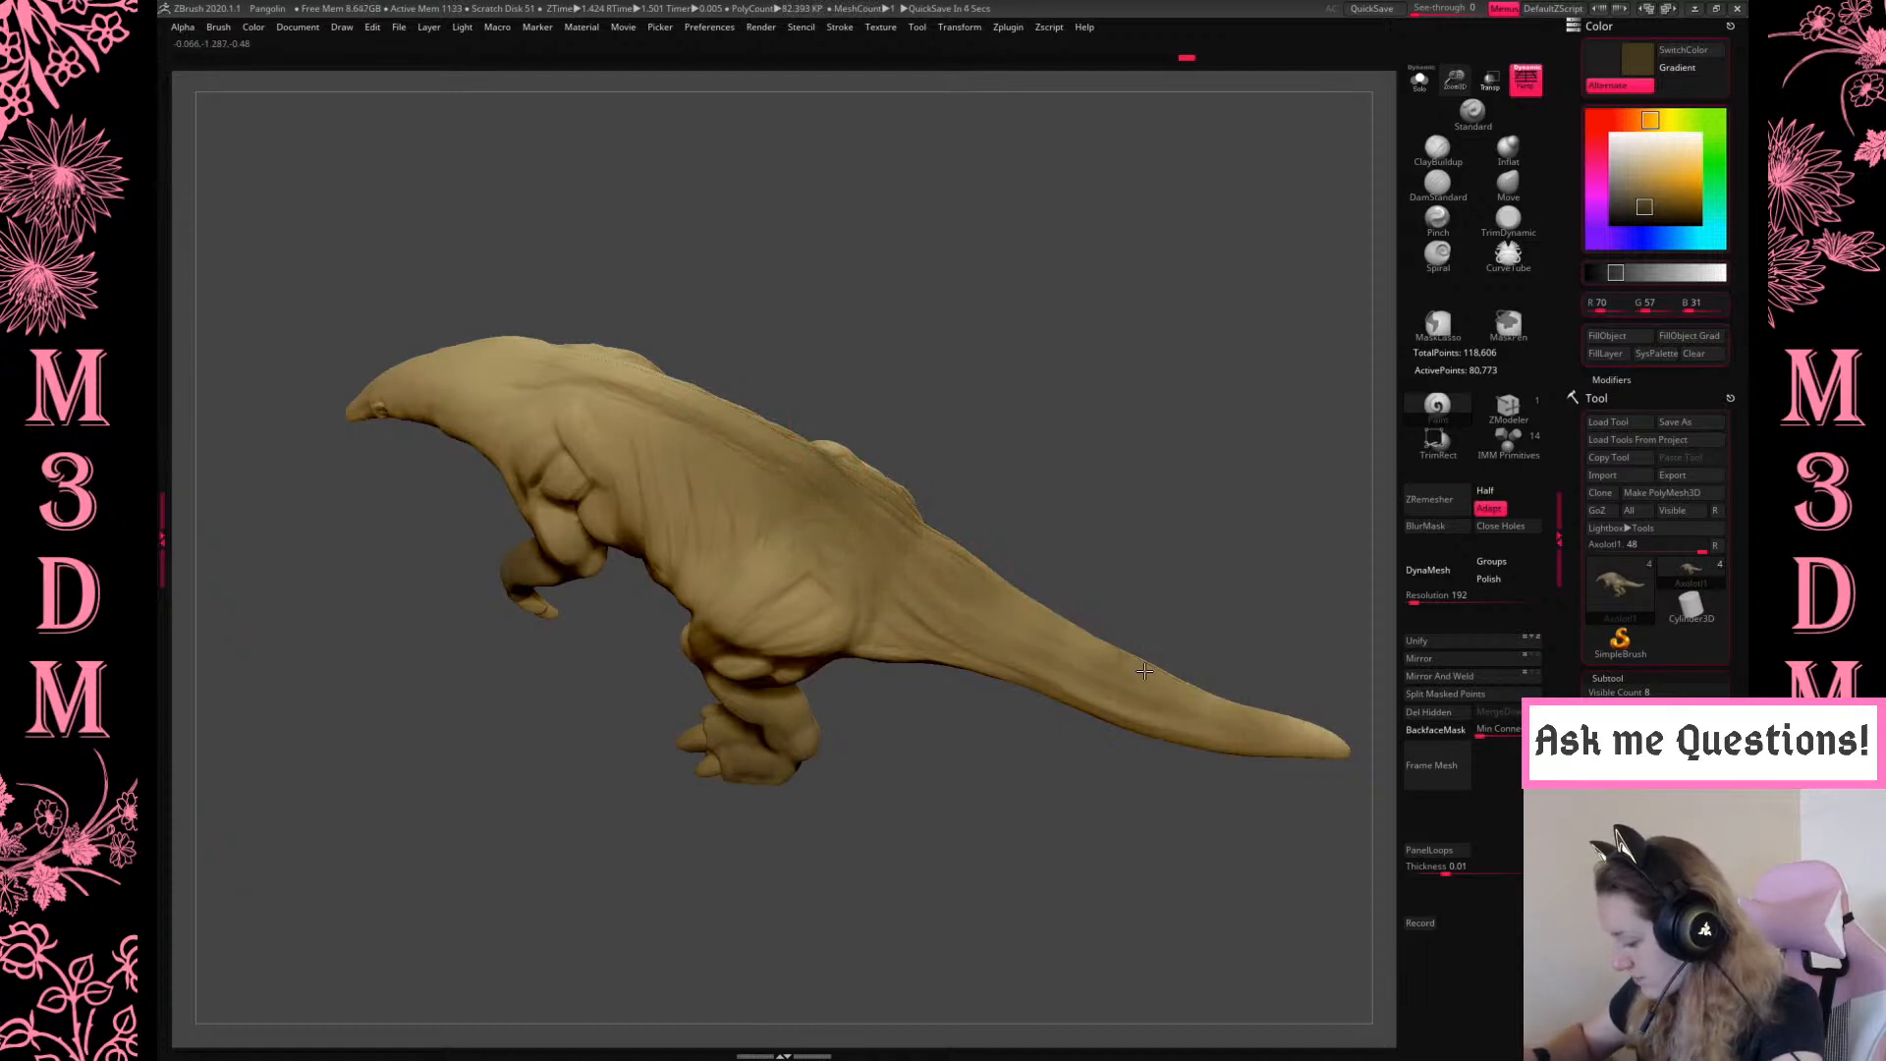
{"action": "mouse_move", "coordinate": [700, 397]}
{"action": "left_mouse_down"}
{"action": "mouse_move", "coordinate": [503, 379]}
{"action": "mouse_move", "coordinate": [811, 460]}
{"action": "mouse_move", "coordinate": [751, 447]}
{"action": "left_mouse_up"}
{"action": "mouse_move", "coordinate": [923, 442]}
{"action": "left_mouse_down"}
{"action": "mouse_move", "coordinate": [1247, 430]}
{"action": "mouse_move", "coordinate": [1232, 354]}
{"action": "mouse_move", "coordinate": [1012, 365]}
{"action": "left_mouse_up"}
{"action": "mouse_move", "coordinate": [587, 470]}
{"action": "left_mouse_down"}
{"action": "mouse_move", "coordinate": [535, 474]}
{"action": "mouse_move", "coordinate": [462, 520]}
{"action": "left_mouse_up"}
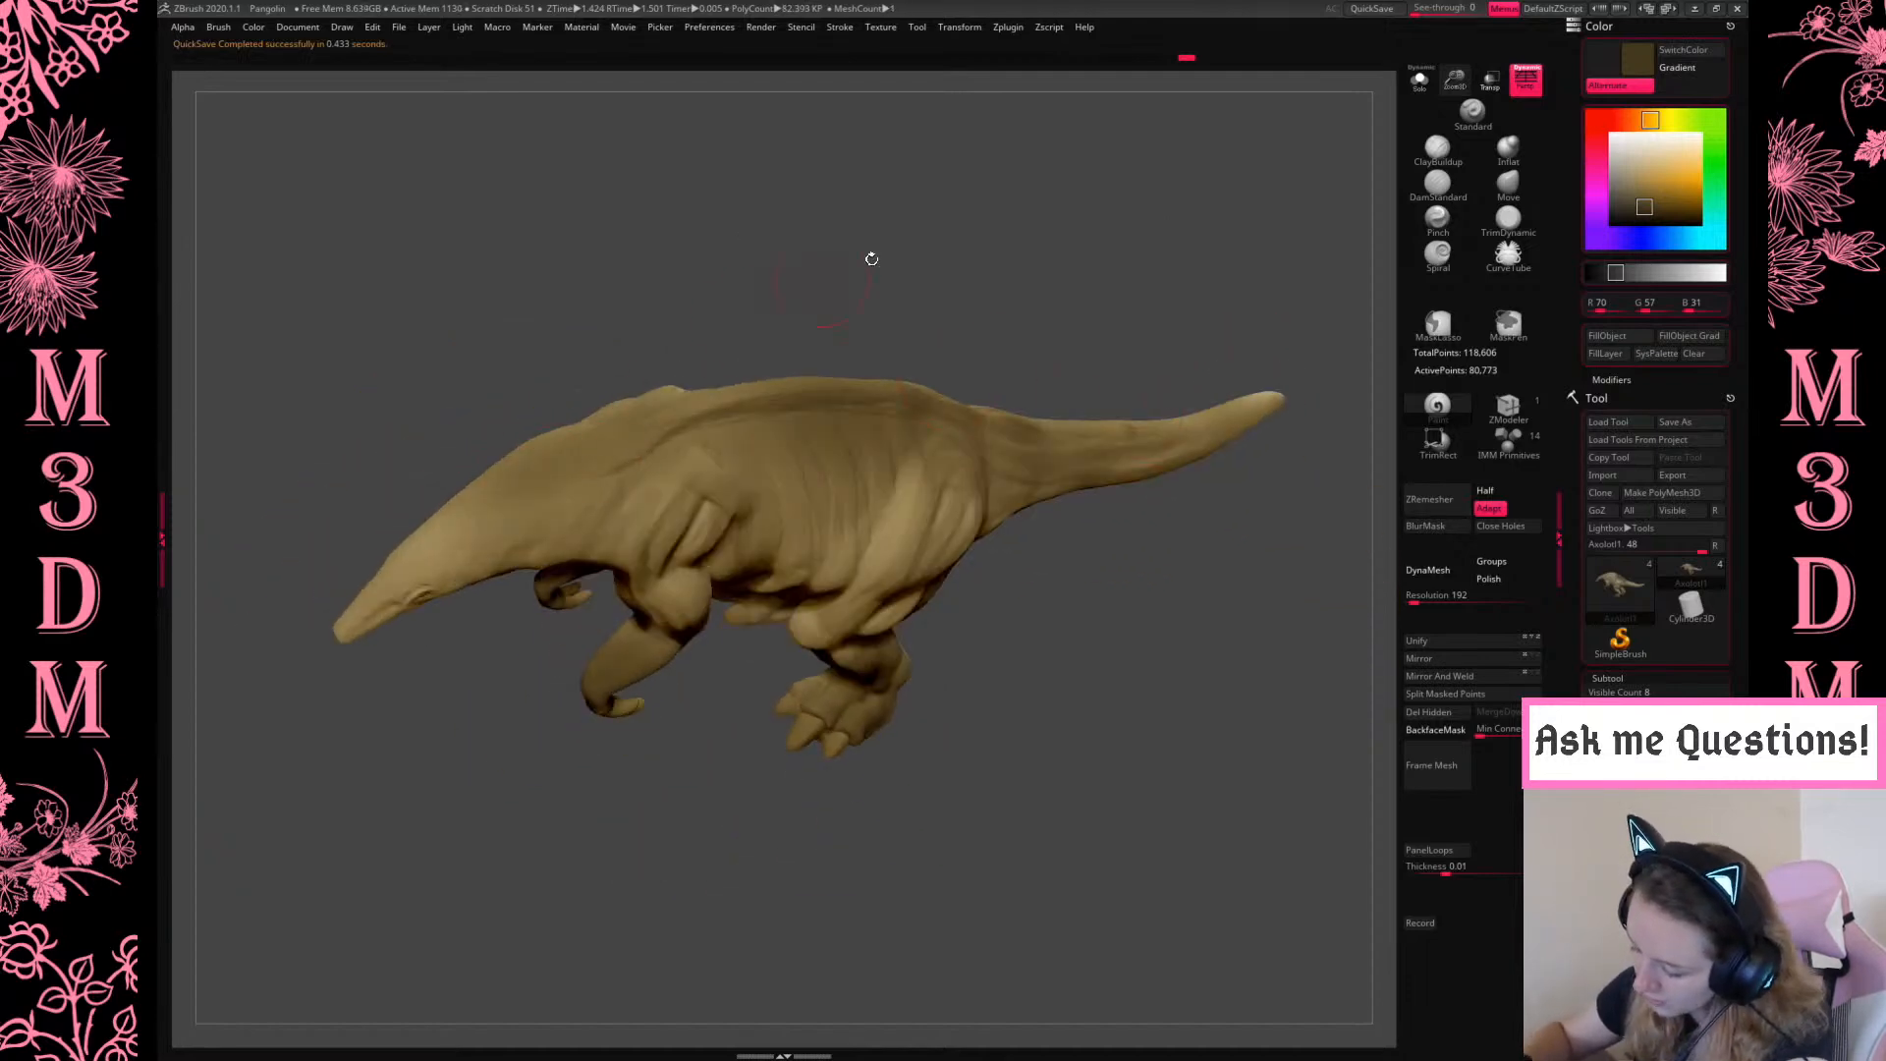
{"action": "left_click_drag", "start_coordinate": [1003, 169], "coordinate": [1103, 275], "text": "shift"}
{"action": "left_click_drag", "start_coordinate": [1103, 366], "coordinate": [1015, 352], "text": "alt"}
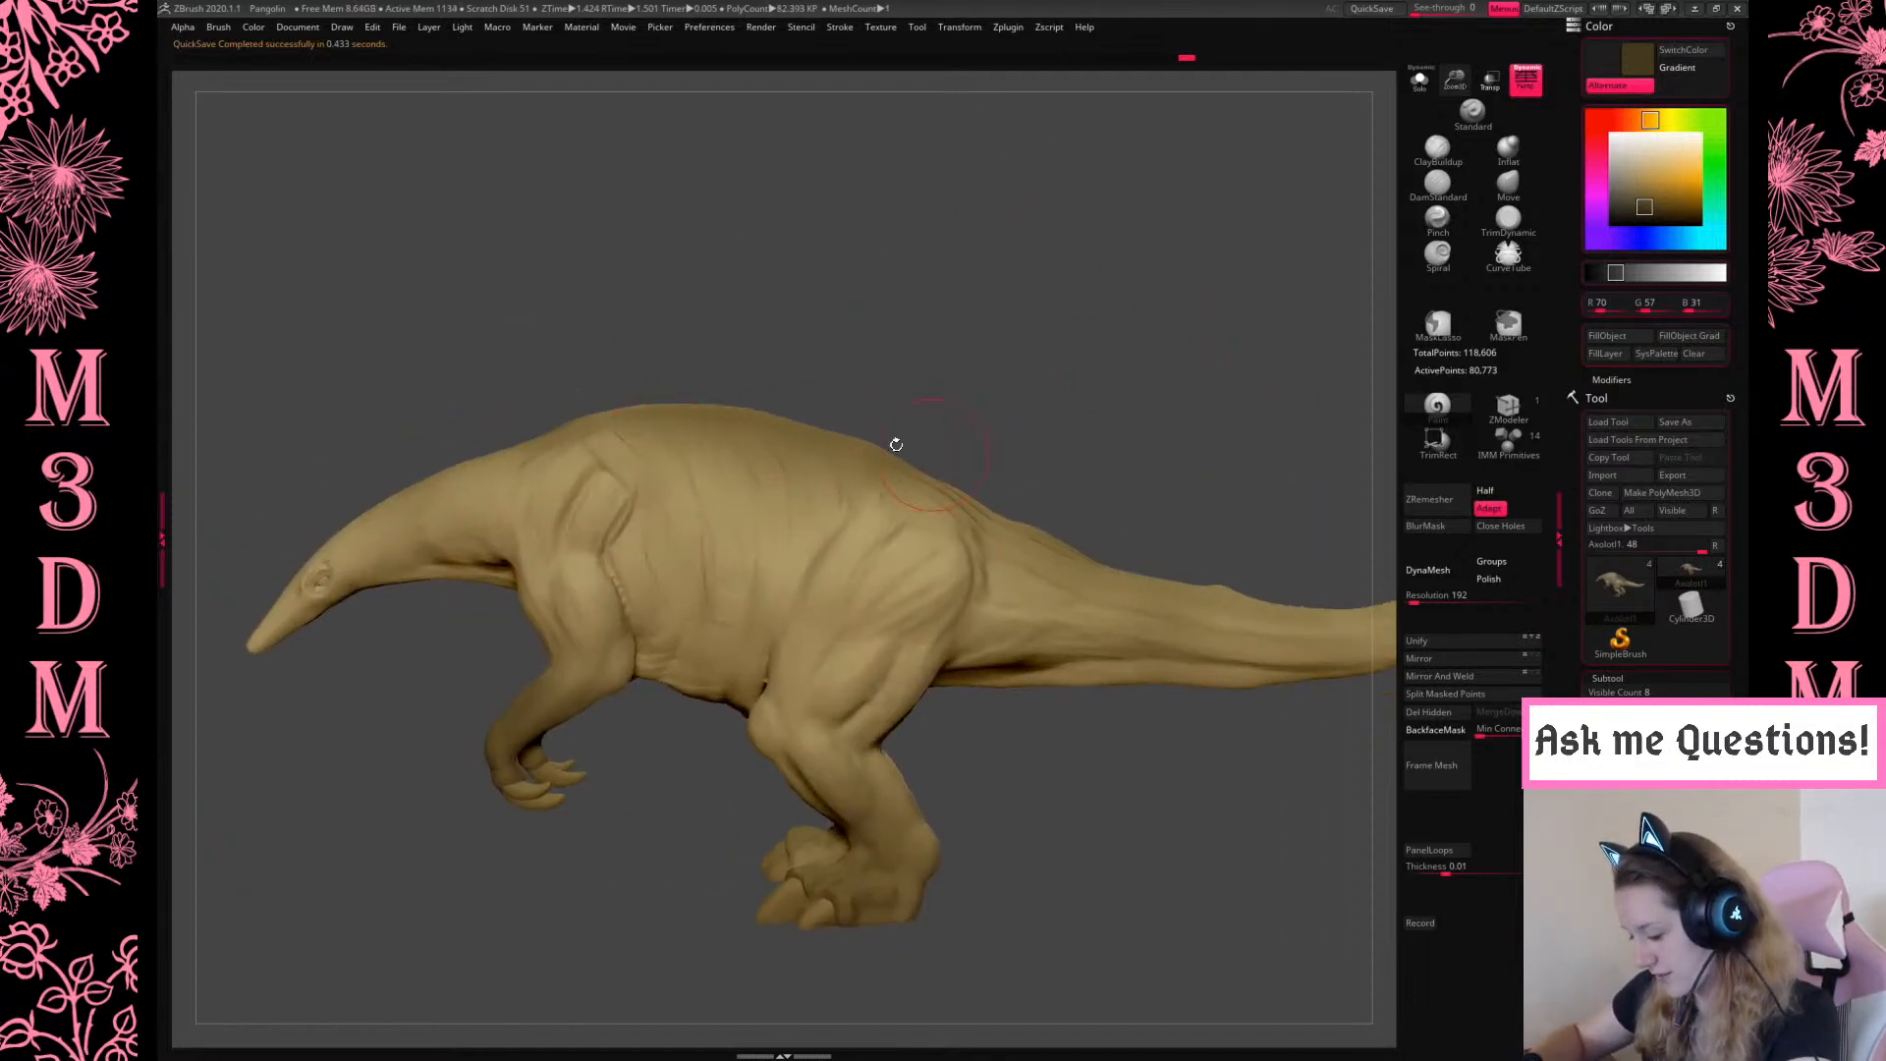
{"action": "left_click_drag", "start_coordinate": [1152, 806], "coordinate": [1081, 717], "text": "alt"}
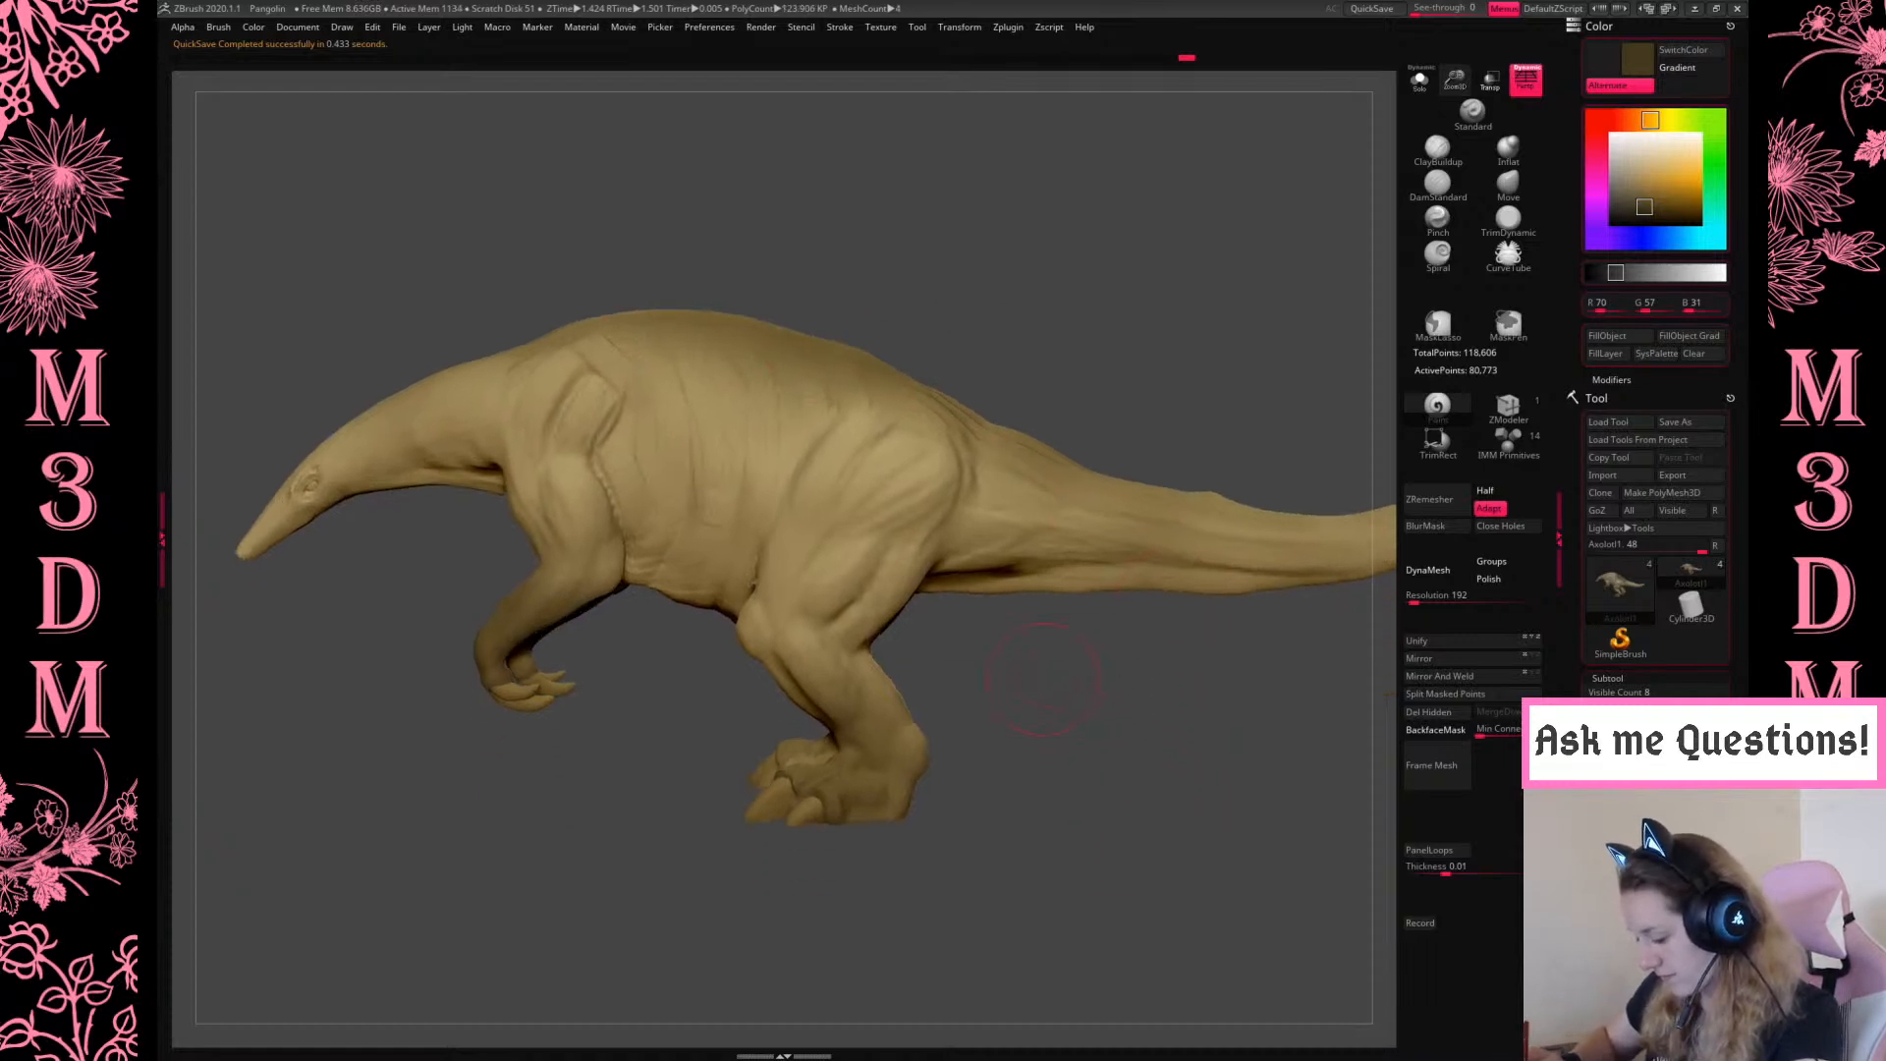
Select the claws subtool and fill it with dark brown, RGB 67, 57, 37
{"action": "left_click", "coordinate": [819, 811], "text": "alt"}
{"action": "key", "text": "shift+f"}
{"action": "key", "text": "shift+f"}
{"action": "left_click", "coordinate": [1634, 206]}
{"action": "left_click", "coordinate": [1609, 339]}
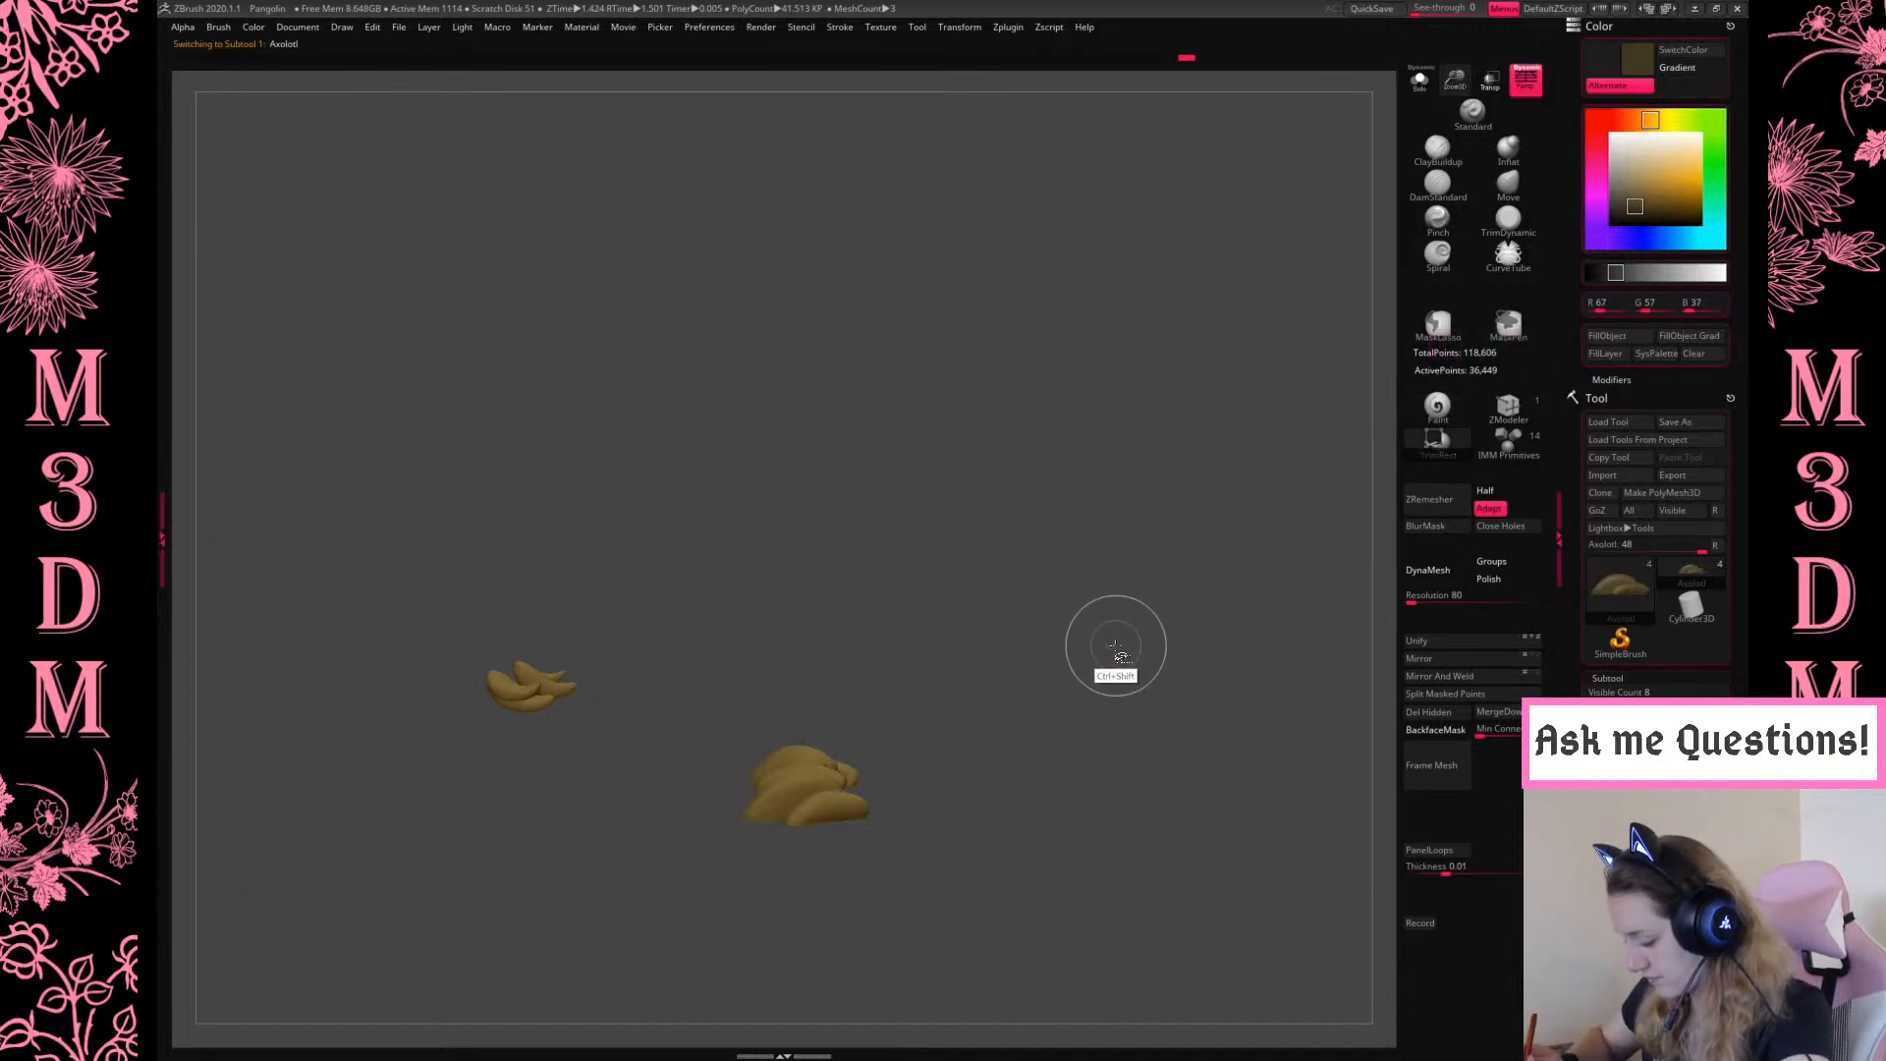
{"action": "left_click_drag", "start_coordinate": [1130, 643], "coordinate": [1165, 667], "text": "ctrl"}
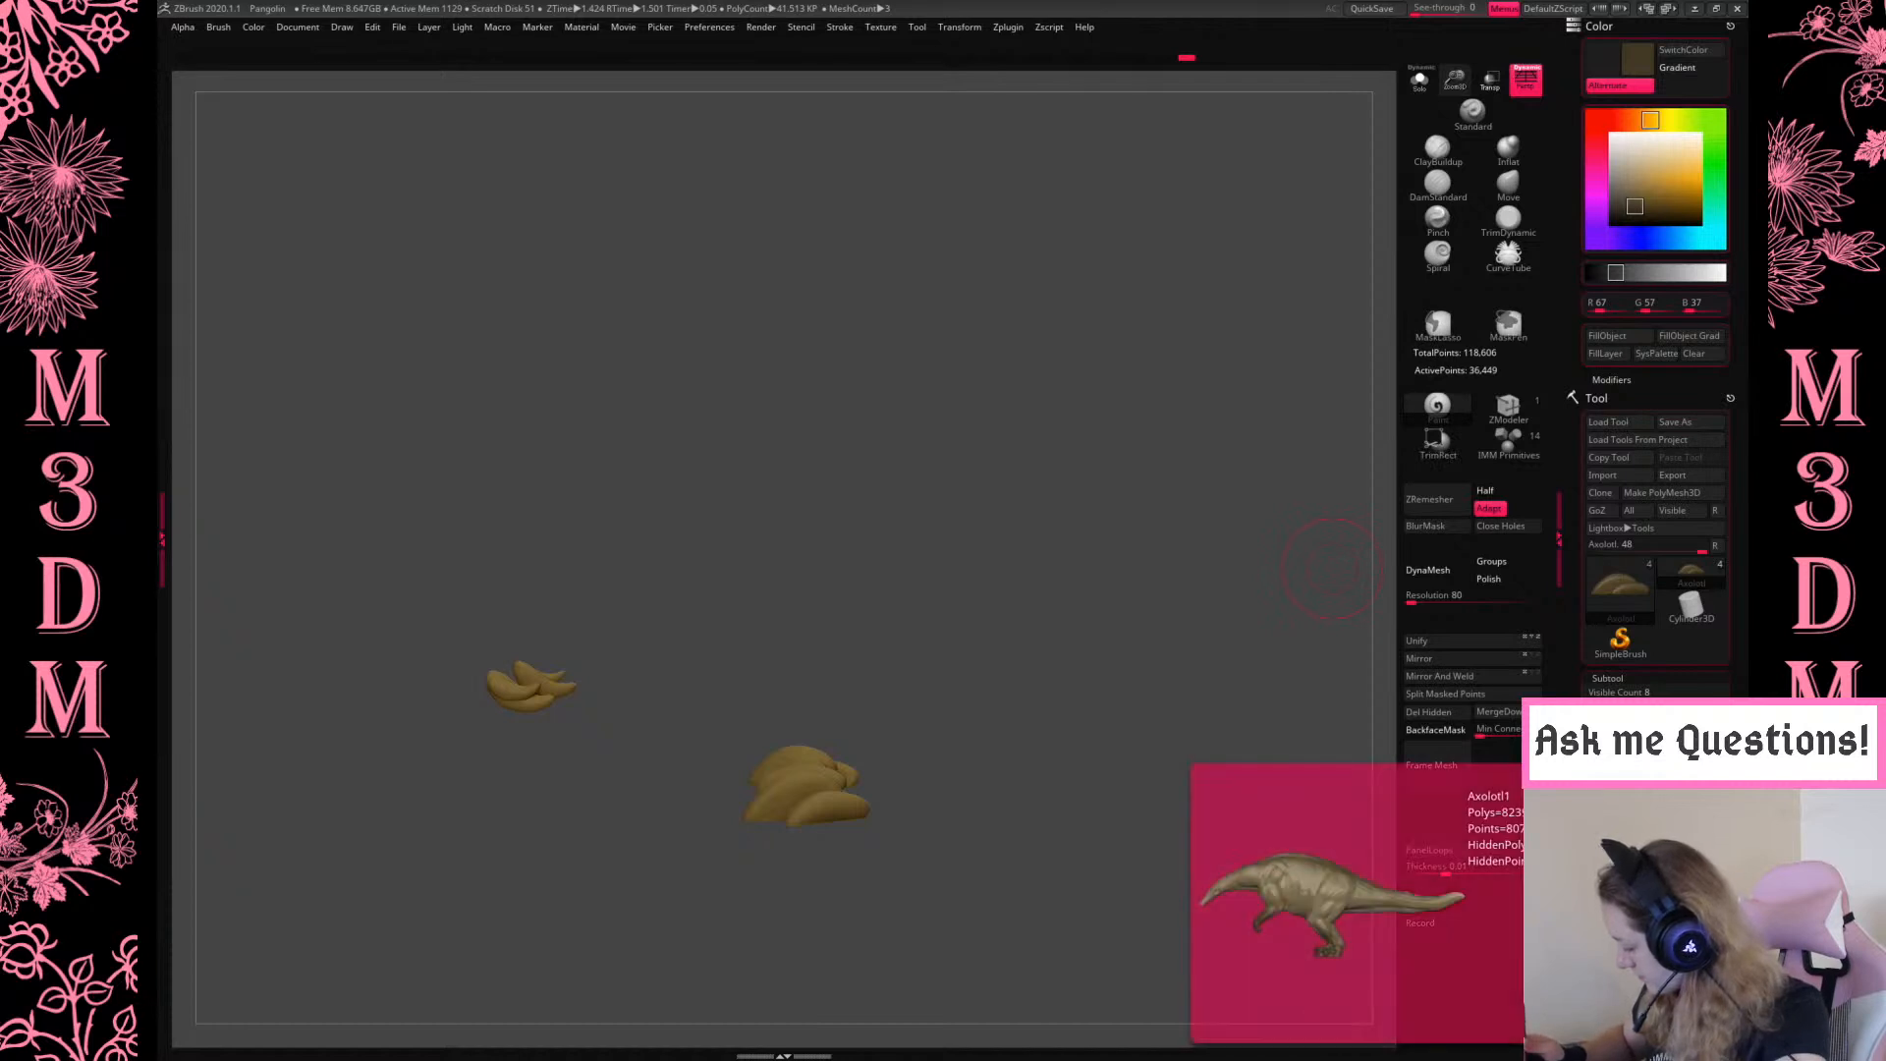
Show the whole creature again and merge the claw subtool down into the one below it
{"action": "left_click", "coordinate": [1332, 568], "text": "ctrl+shift"}
{"action": "key", "text": "shift+f"}
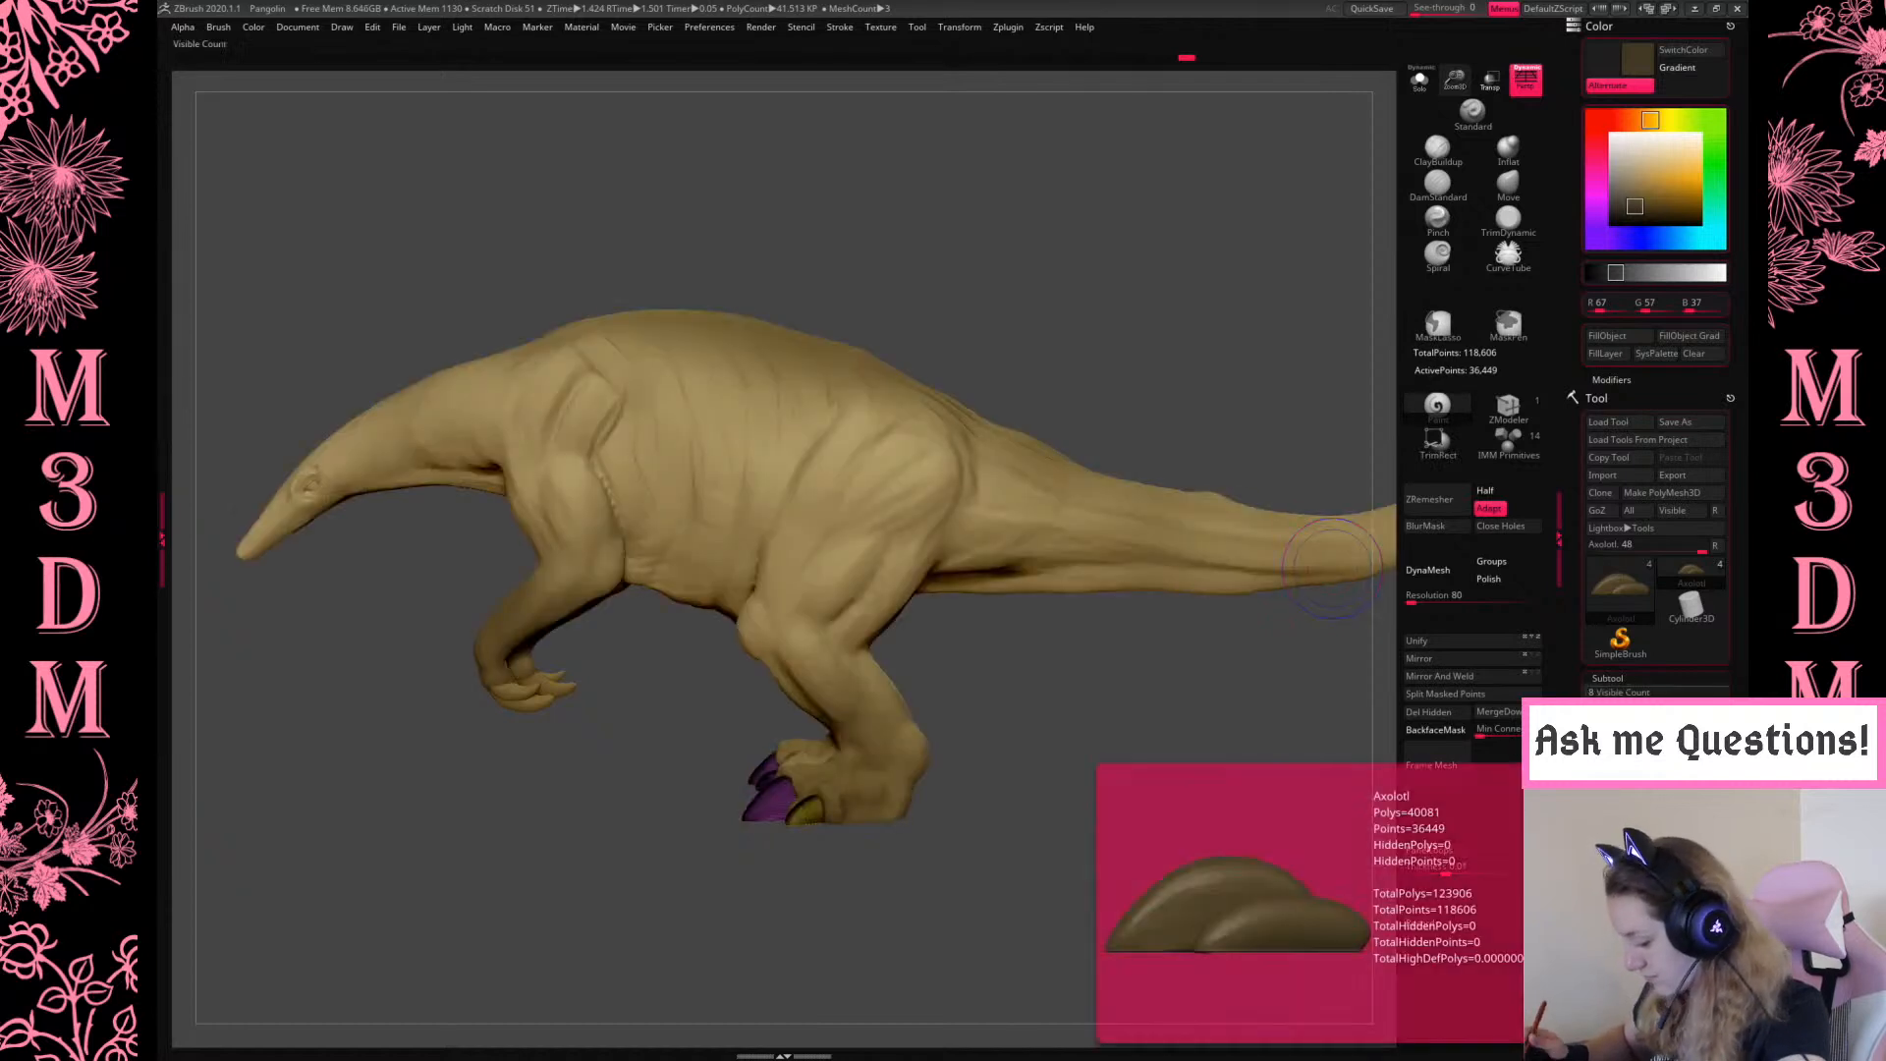
{"action": "left_click", "coordinate": [1498, 711]}
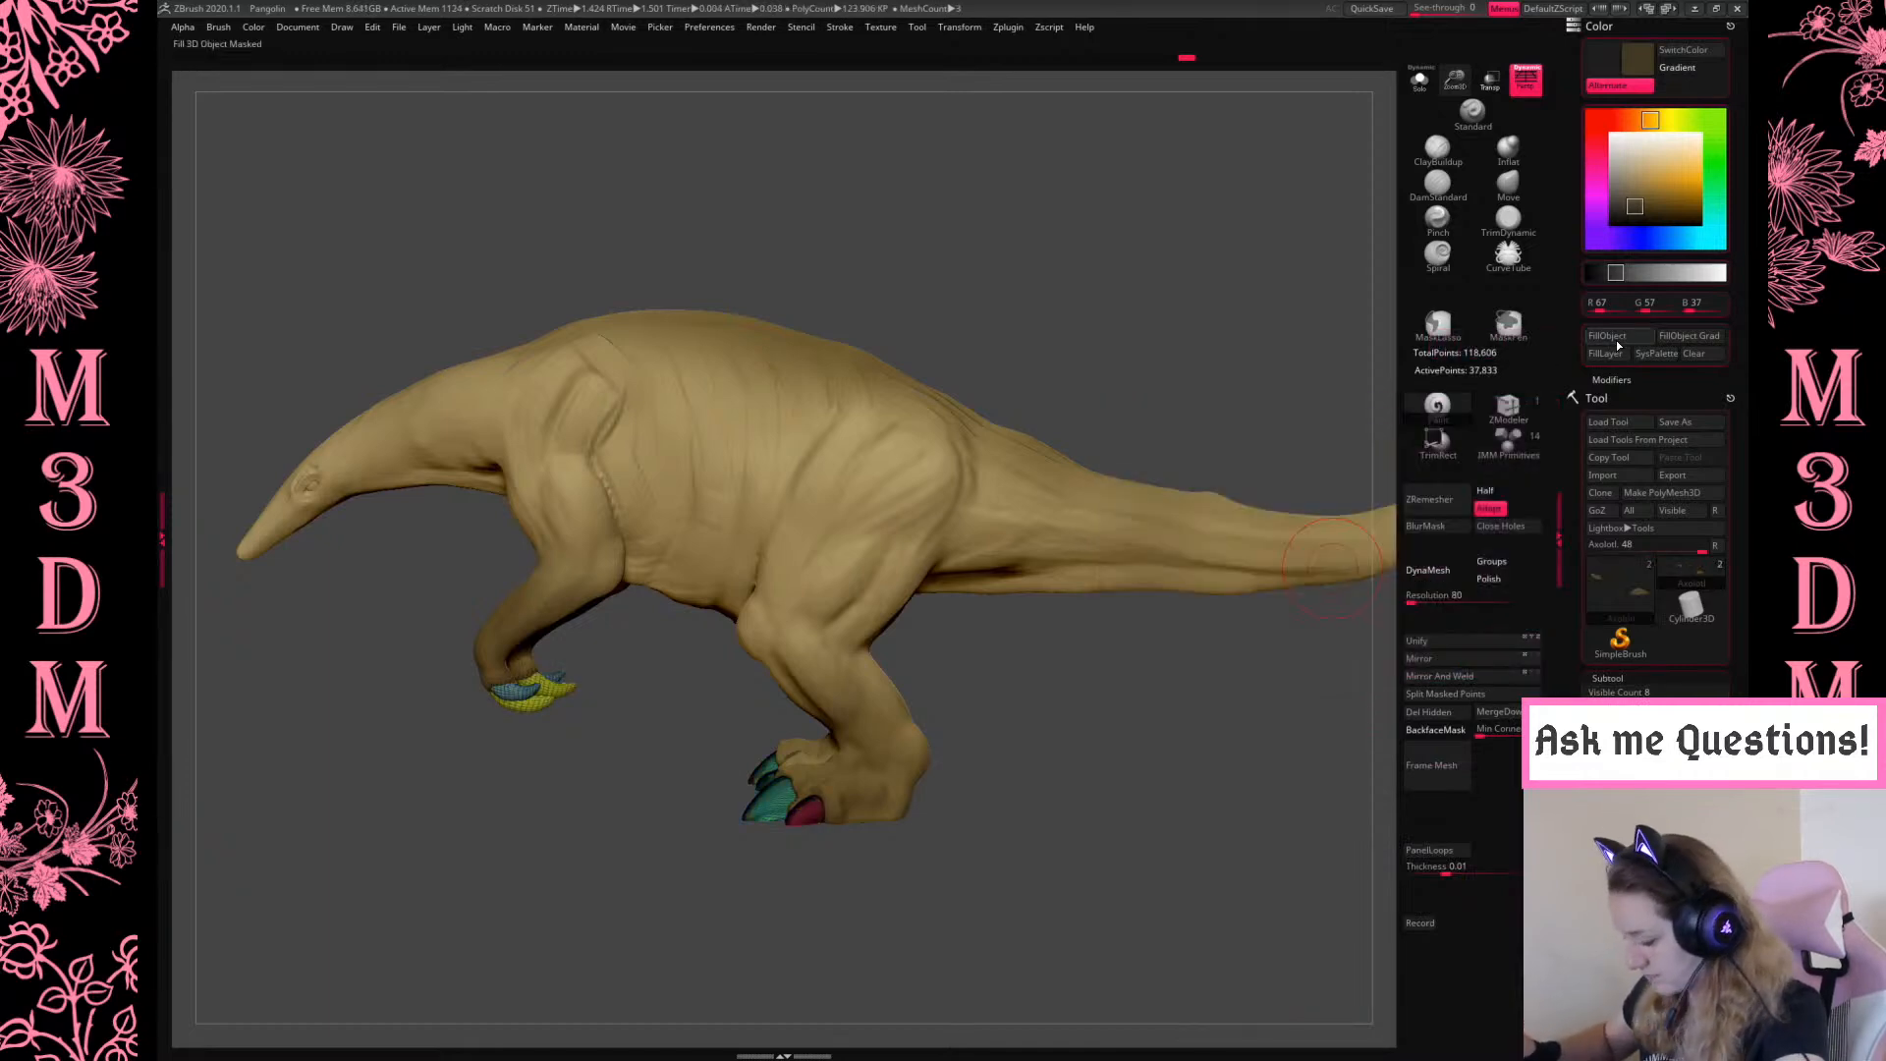
{"action": "key", "text": "shift+f"}
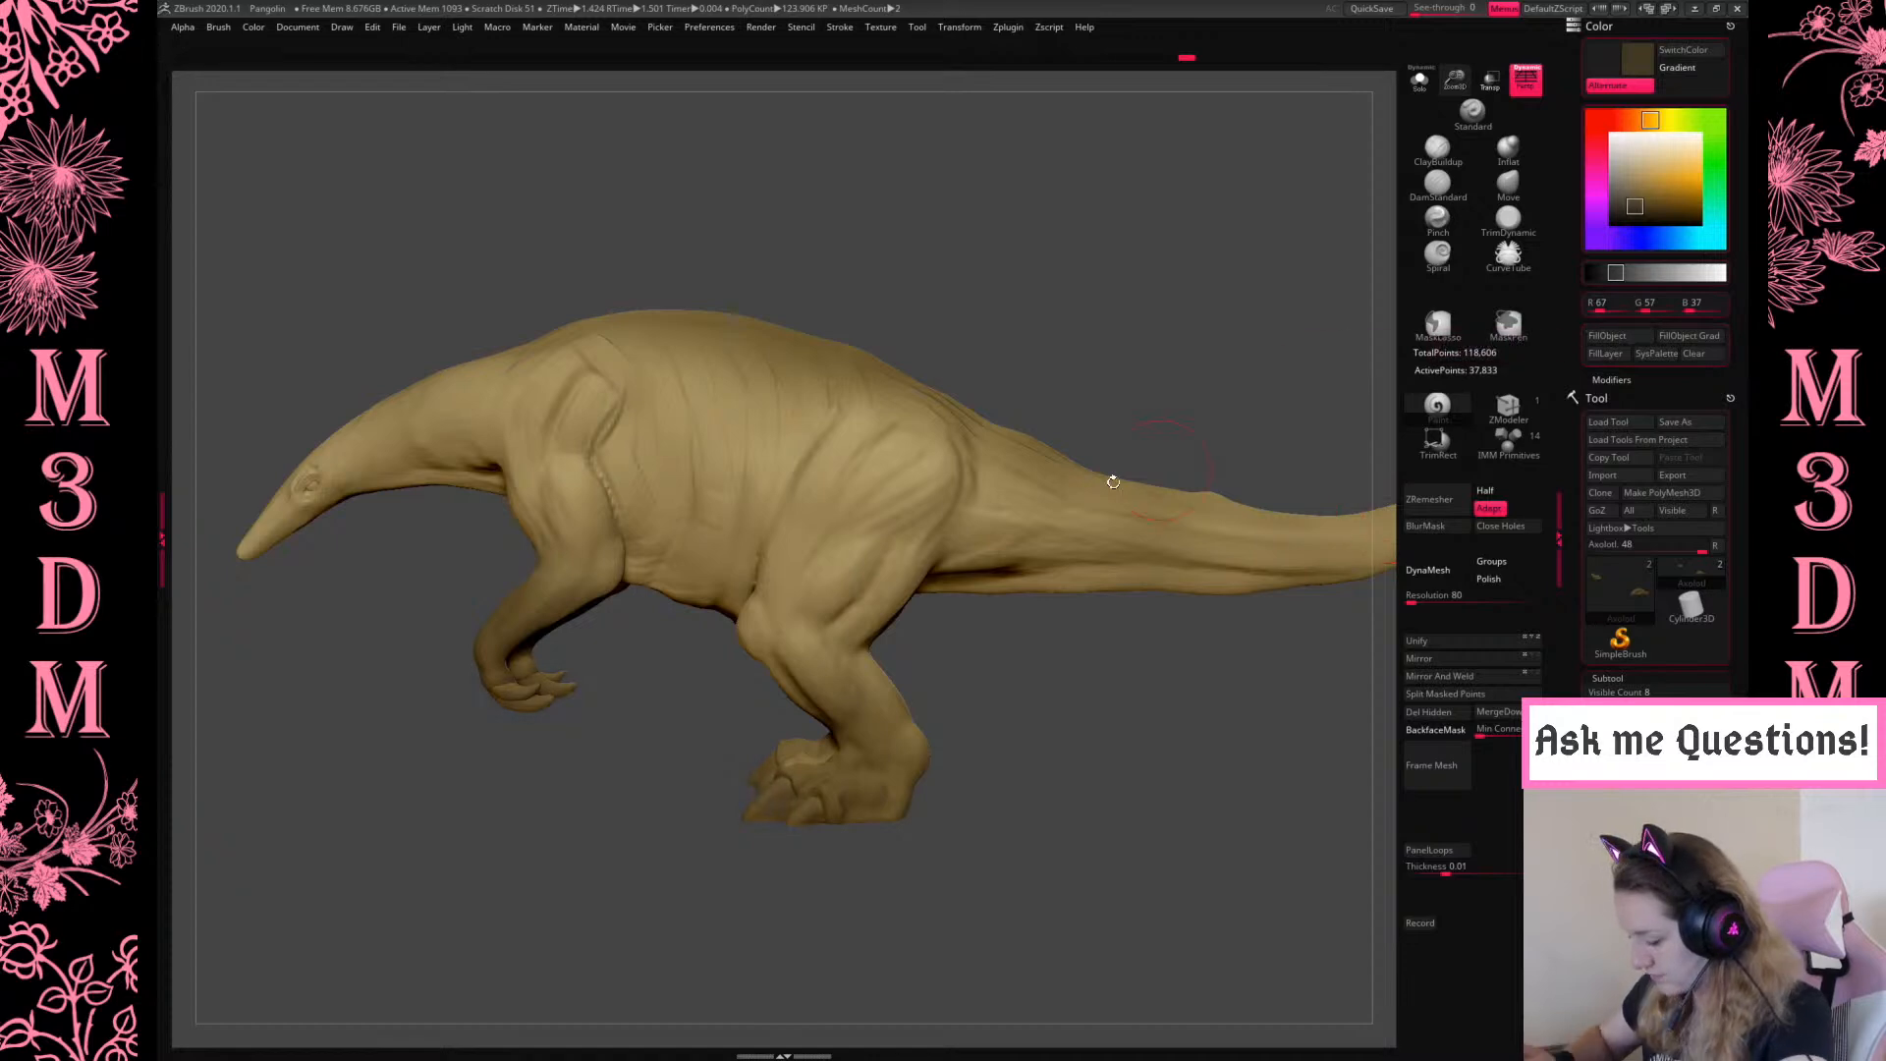
Paint the claws with a darker brown, RGB 40, 35, 24
{"action": "key", "text": "space"}
{"action": "left_click", "coordinate": [819, 565]}
{"action": "left_click", "coordinate": [818, 568]}
{"action": "left_click_drag", "start_coordinate": [823, 810], "coordinate": [704, 877]}
{"action": "left_click_drag", "start_coordinate": [767, 809], "coordinate": [758, 873]}
{"action": "left_click_drag", "start_coordinate": [1080, 798], "coordinate": [1184, 825]}
{"action": "left_click_drag", "start_coordinate": [1038, 714], "coordinate": [1041, 754]}
{"action": "left_click_drag", "start_coordinate": [1012, 637], "coordinate": [1182, 753], "text": "alt"}
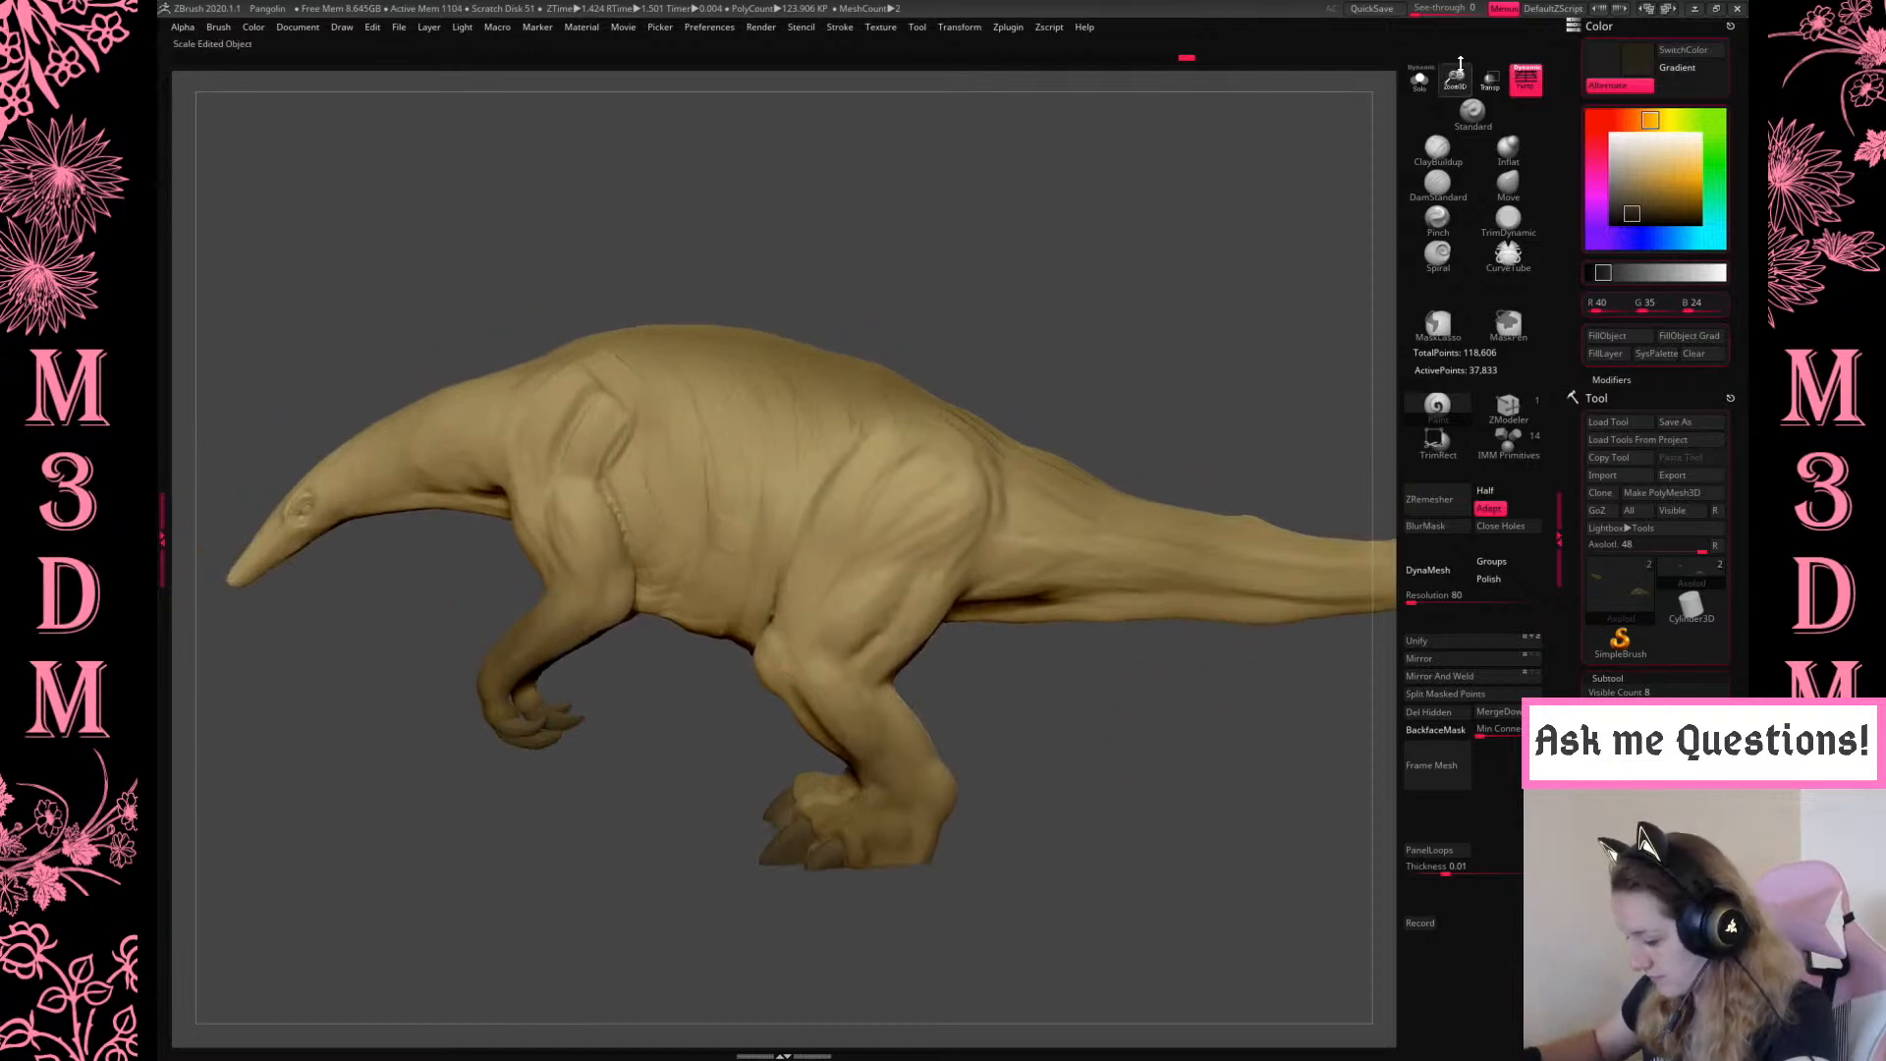
Select the subtool containing the eyes and isolate the eyes
{"action": "left_click_drag", "start_coordinate": [1461, 65], "coordinate": [1116, 370]}
{"action": "right_click", "coordinate": [990, 501]}
{"action": "left_click", "coordinate": [349, 507], "text": "alt"}
{"action": "key", "text": "shift+f"}
{"action": "key", "text": "shift+f"}
{"action": "key", "text": "shift+s"}
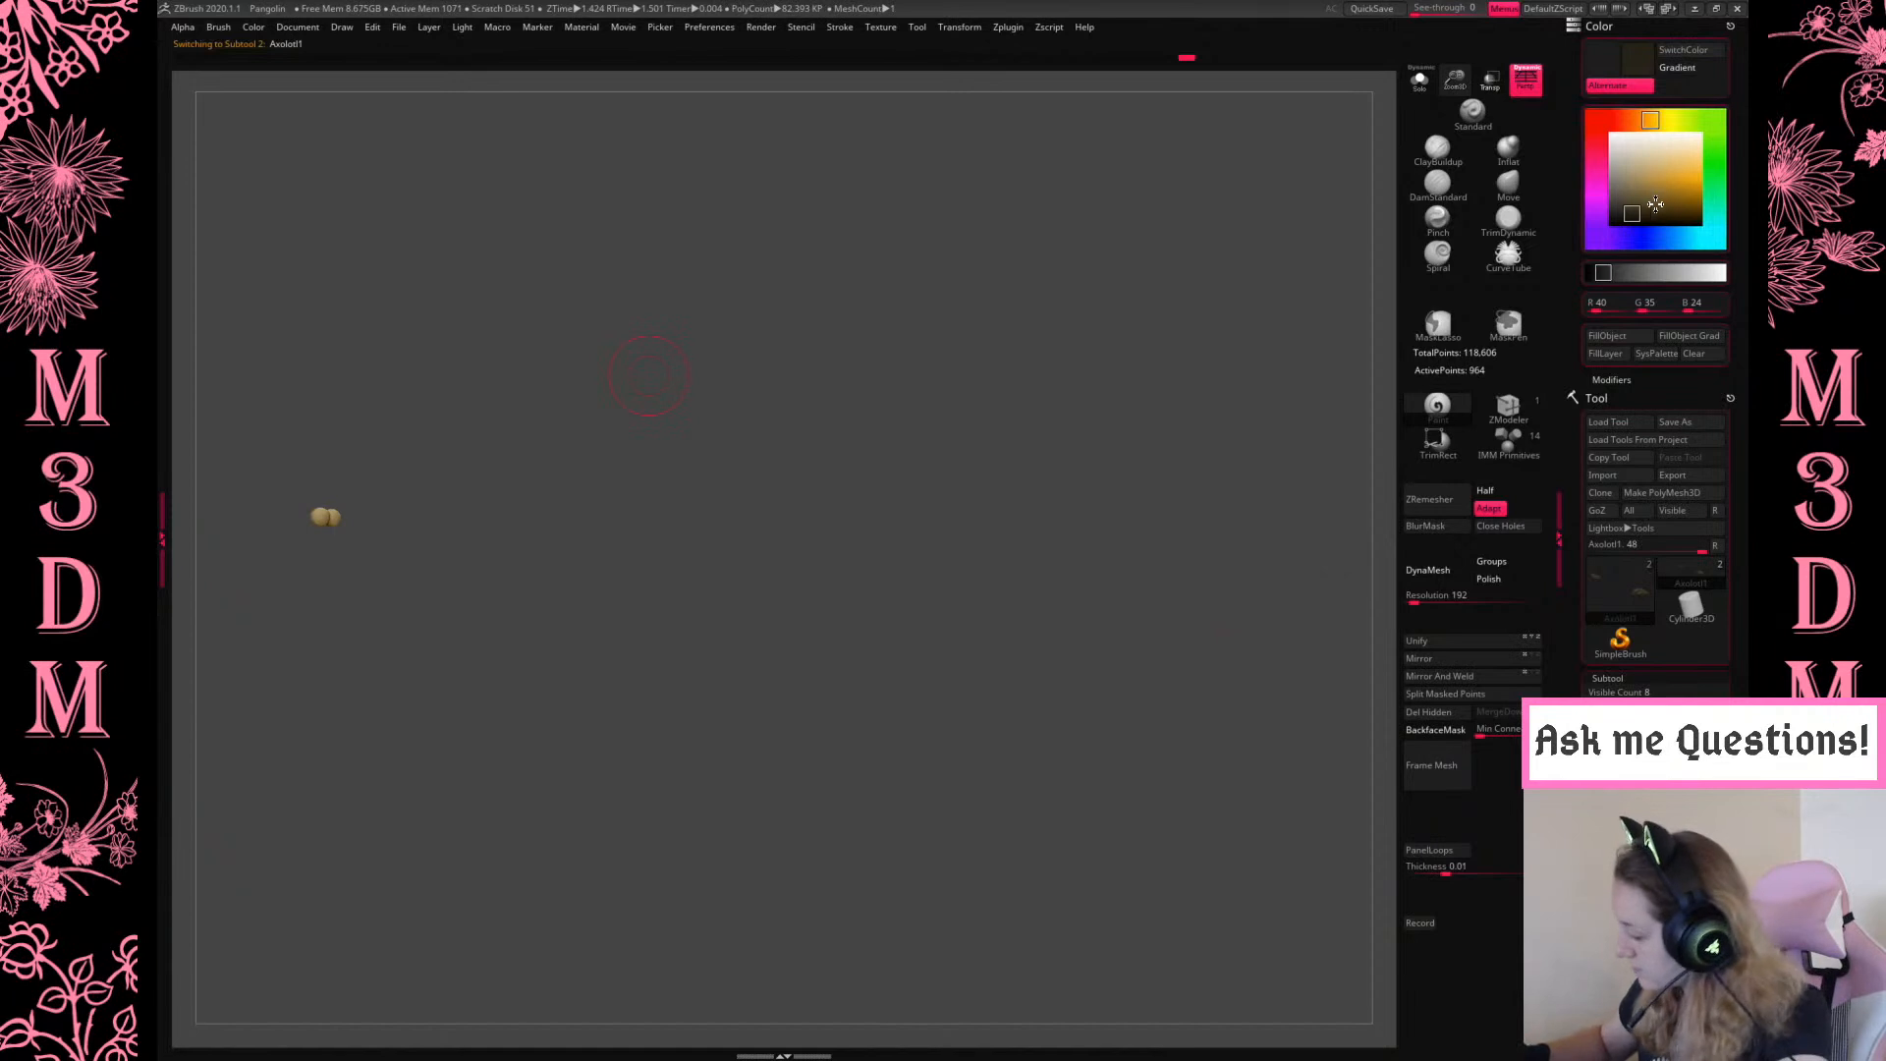
Fill the eyes with teal, RGB 69, 192, 192, and bring the rest of the creature back into view
{"action": "left_click", "coordinate": [1714, 238]}
{"action": "left_click", "coordinate": [1655, 178]}
{"action": "left_click", "coordinate": [1607, 335]}
{"action": "left_click", "coordinate": [1260, 550], "text": "ctrl+shift"}
{"action": "mouse_move", "coordinate": [1210, 789]}
{"action": "left_mouse_down"}
{"action": "mouse_move", "coordinate": [1188, 791]}
{"action": "mouse_move", "coordinate": [1218, 784]}
{"action": "left_mouse_up"}
{"action": "key", "text": "n"}
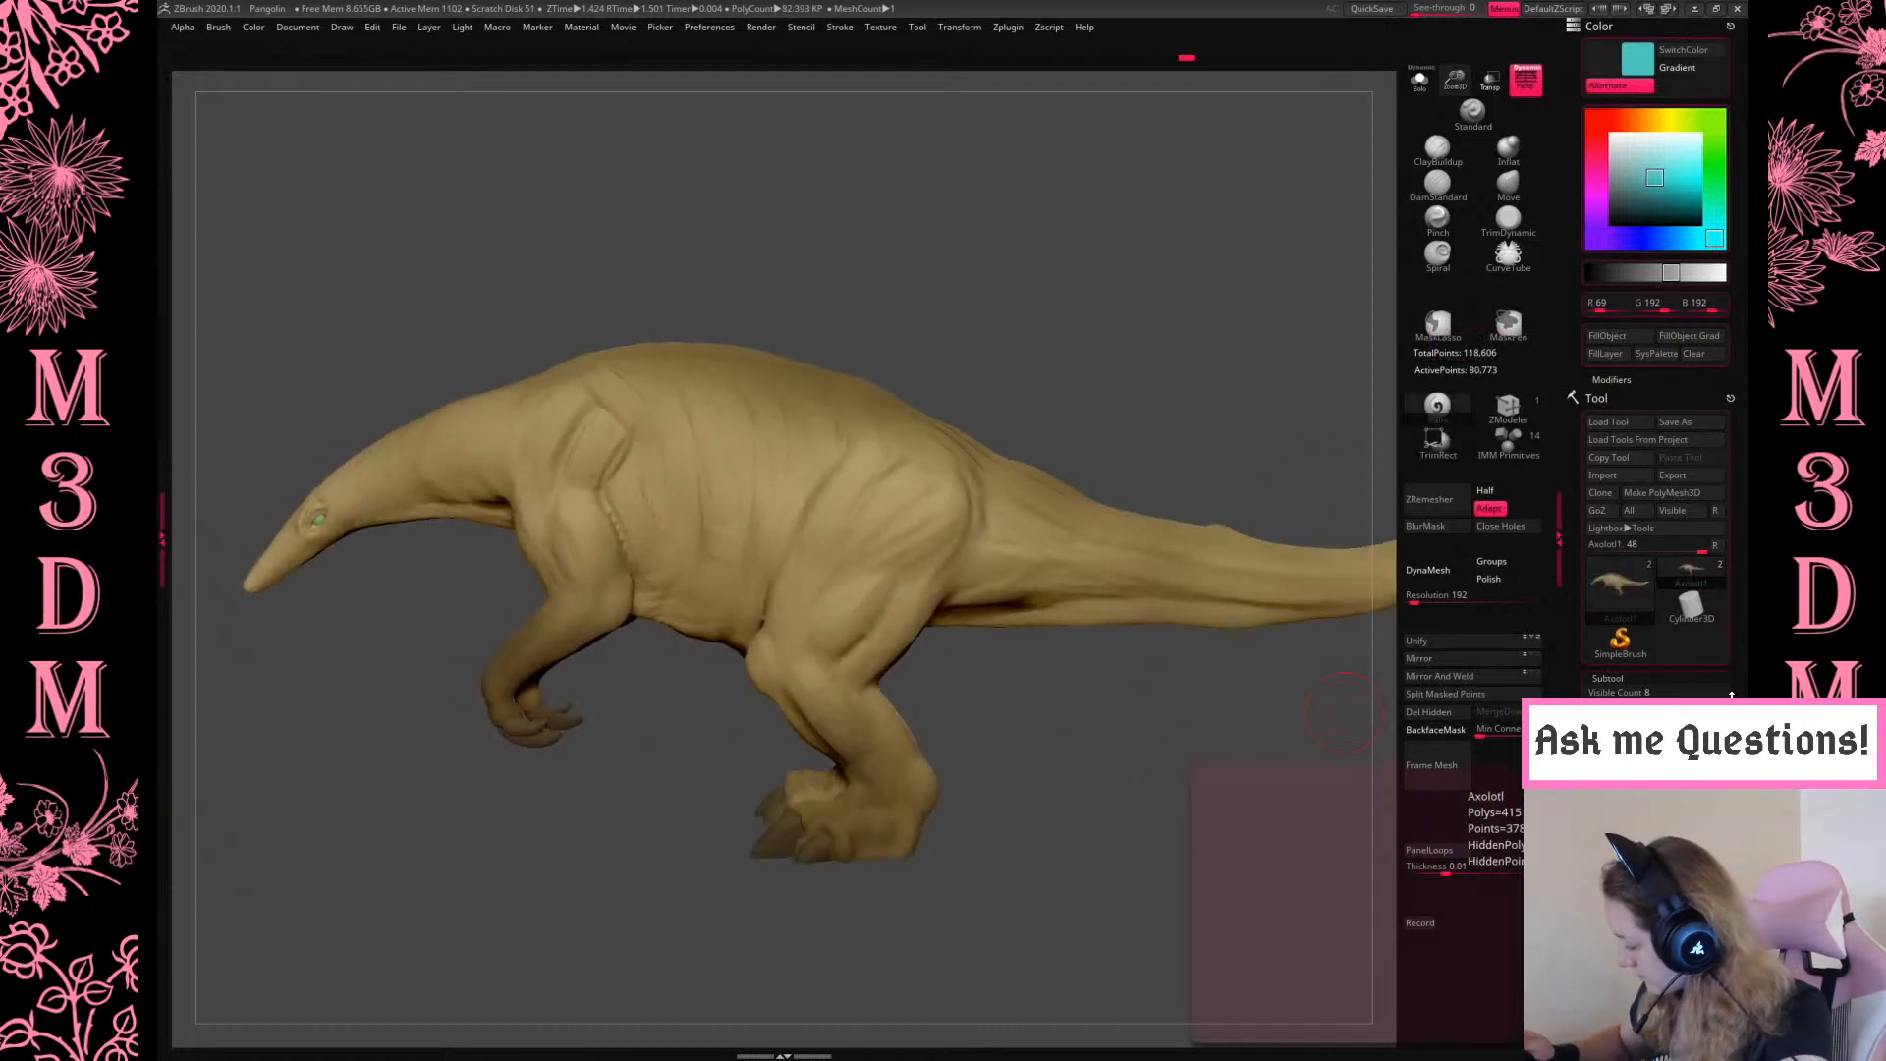
Inspect the coloured creature from several angles and look up Transpose Master among the plugins
{"action": "left_click_drag", "start_coordinate": [1064, 846], "coordinate": [1097, 860], "text": "alt"}
{"action": "left_click_drag", "start_coordinate": [1449, 68], "coordinate": [1389, 186]}
{"action": "left_click_drag", "start_coordinate": [1183, 743], "coordinate": [1191, 832], "text": "alt"}
{"action": "left_click_drag", "start_coordinate": [1456, 80], "coordinate": [1459, 112]}
{"action": "mouse_move", "coordinate": [1182, 784]}
{"action": "left_mouse_down"}
{"action": "mouse_move", "coordinate": [1194, 794]}
{"action": "mouse_move", "coordinate": [1183, 775]}
{"action": "left_mouse_up"}
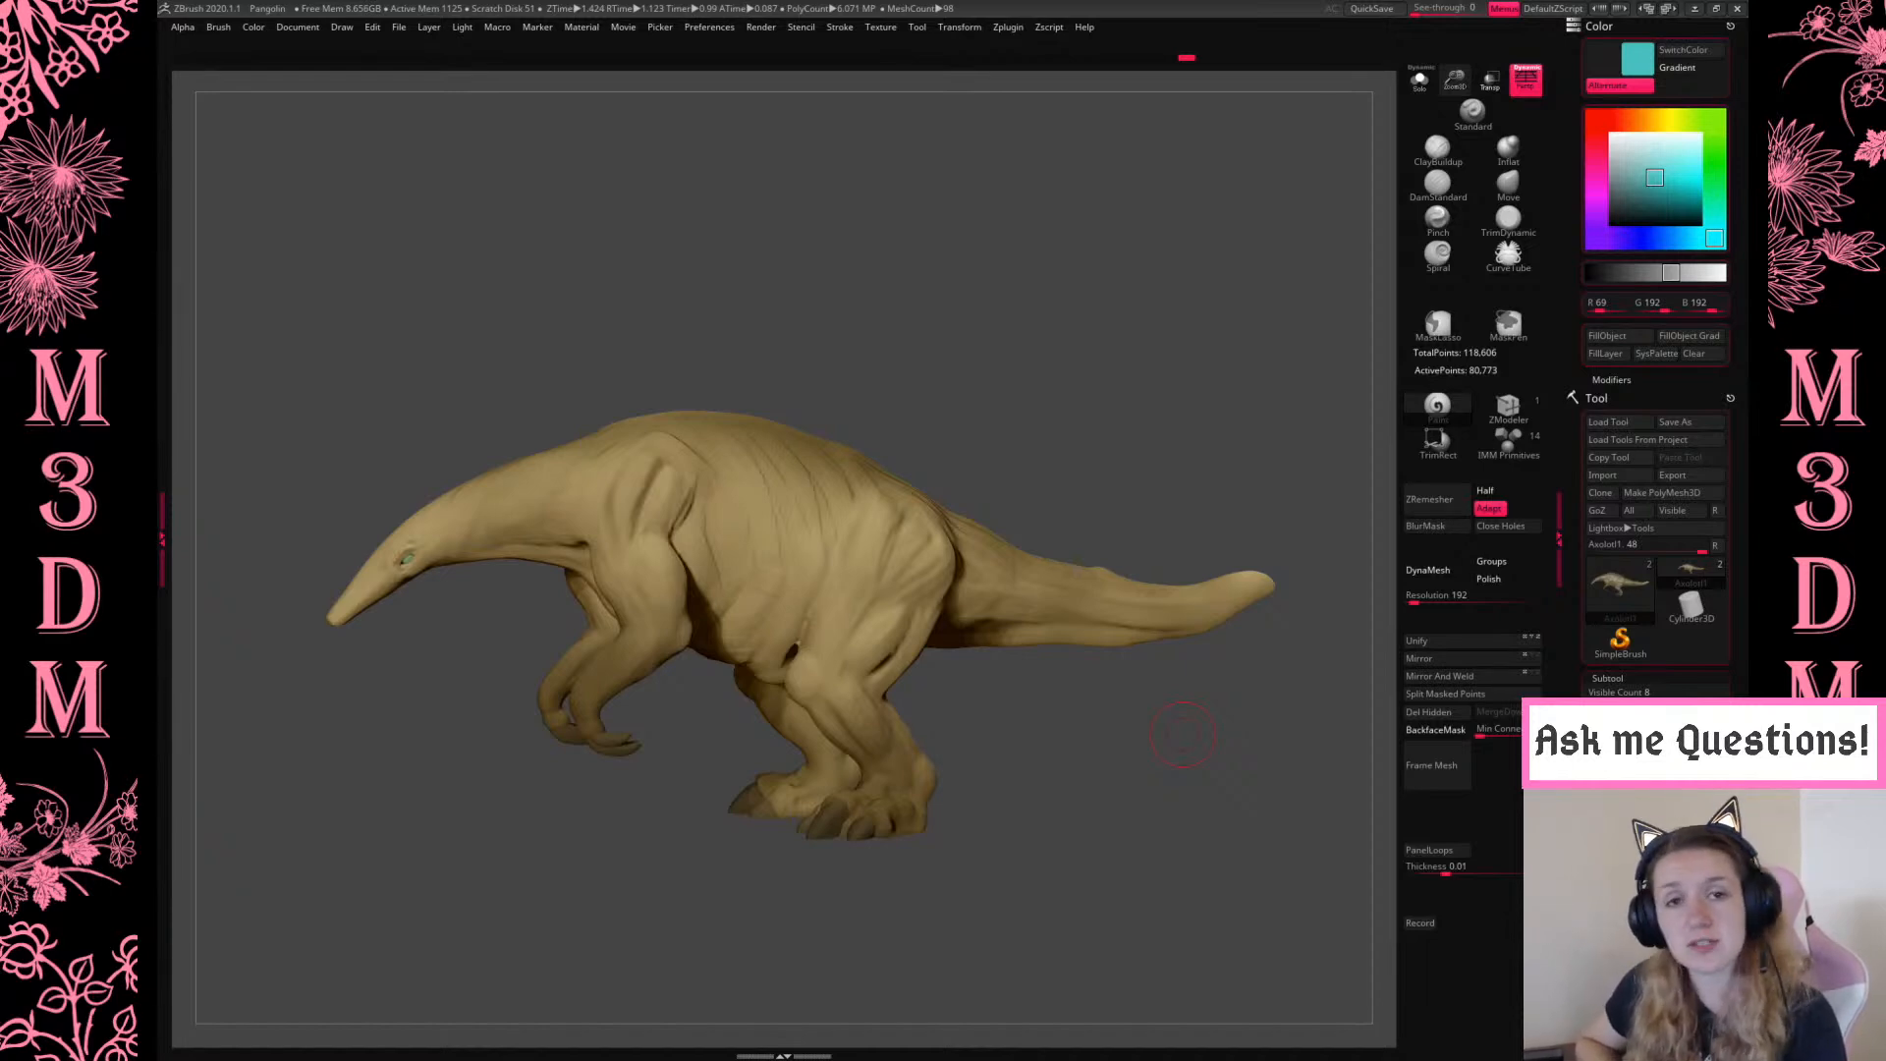
{"action": "left_click", "coordinate": [1008, 27]}
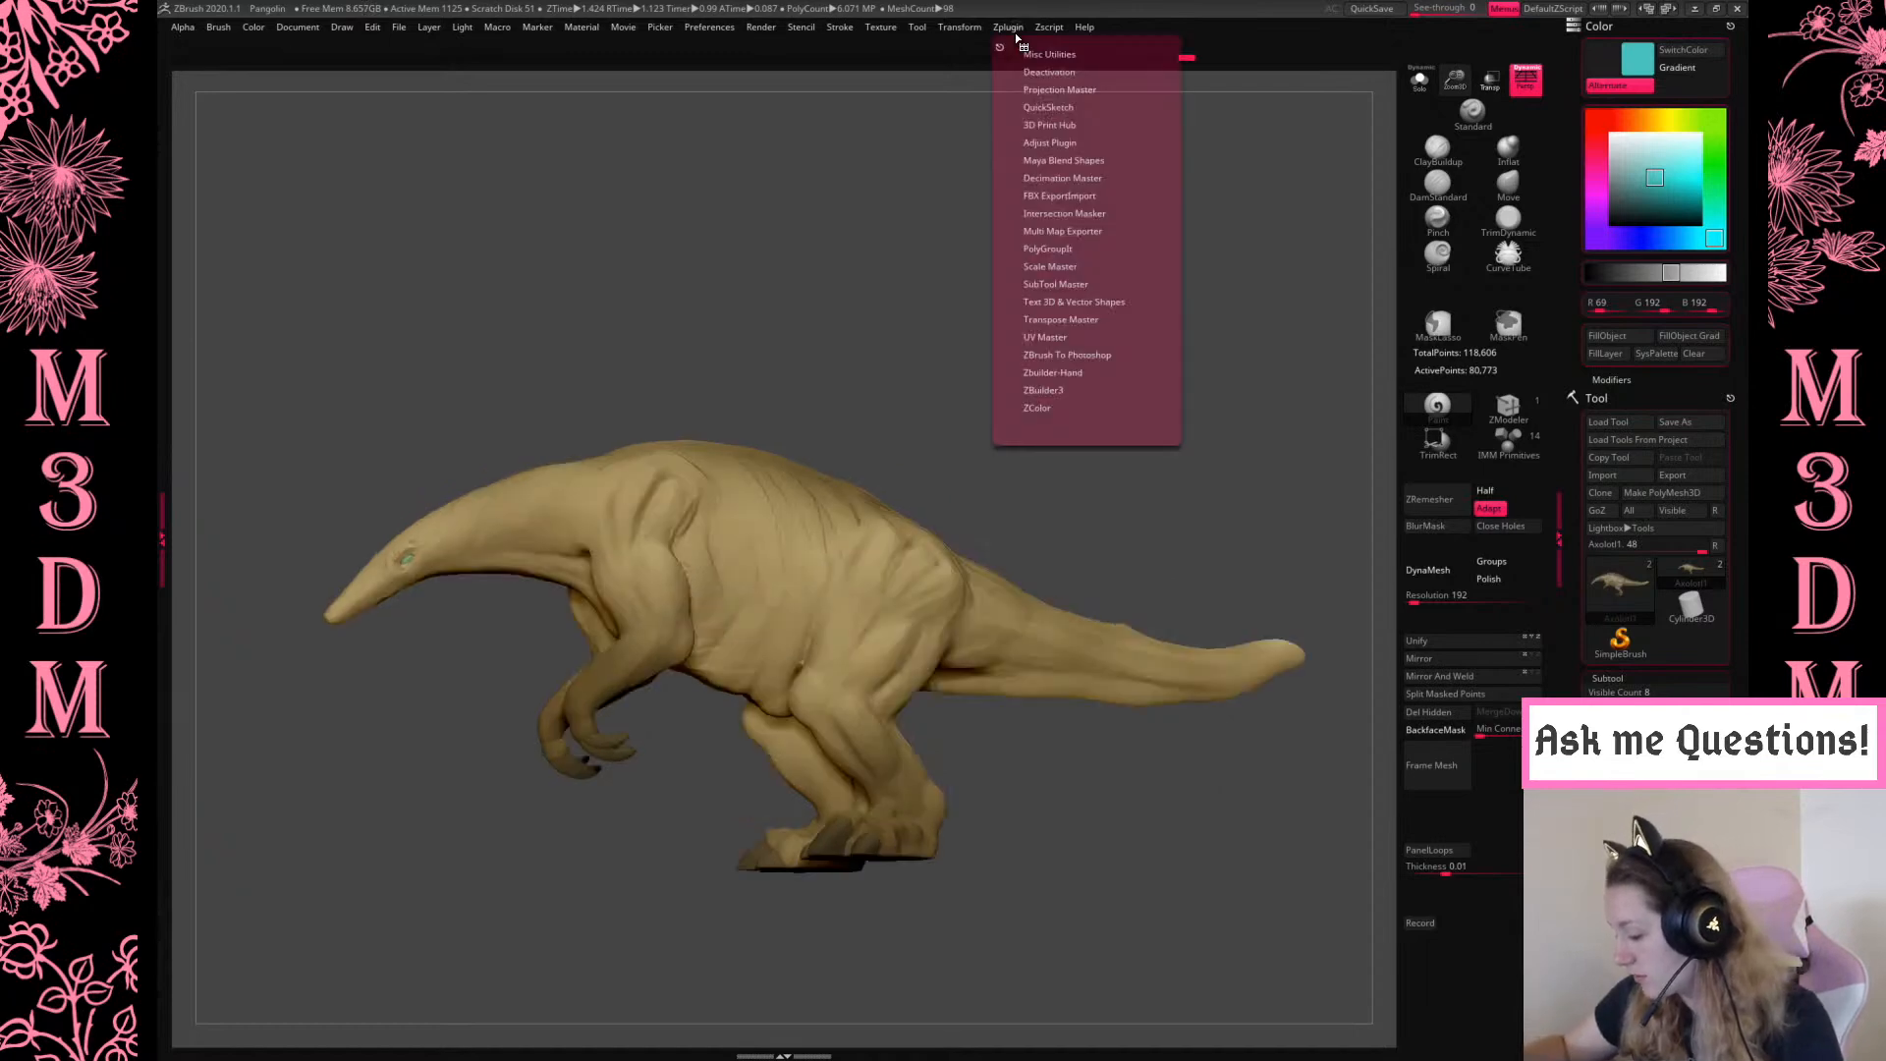
{"action": "left_click", "coordinate": [1078, 320]}
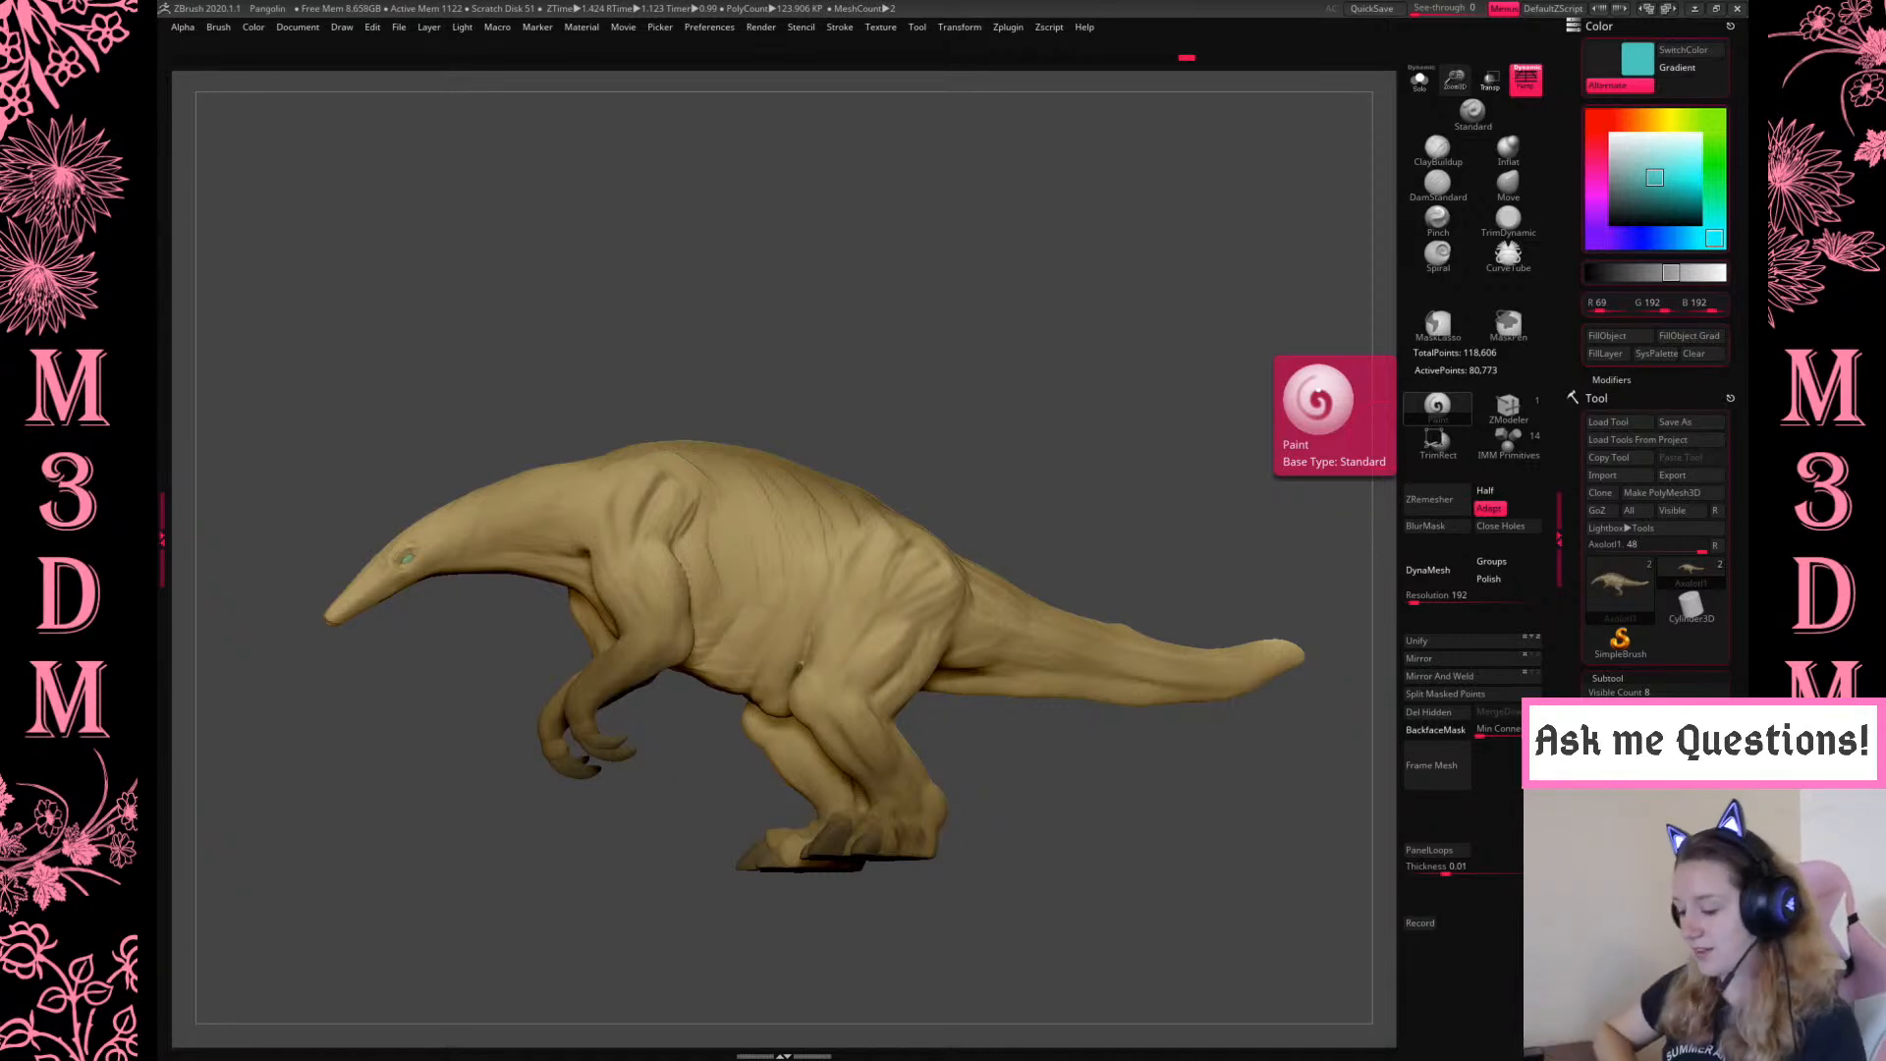
{"action": "left_click_drag", "start_coordinate": [1126, 910], "coordinate": [1123, 857]}
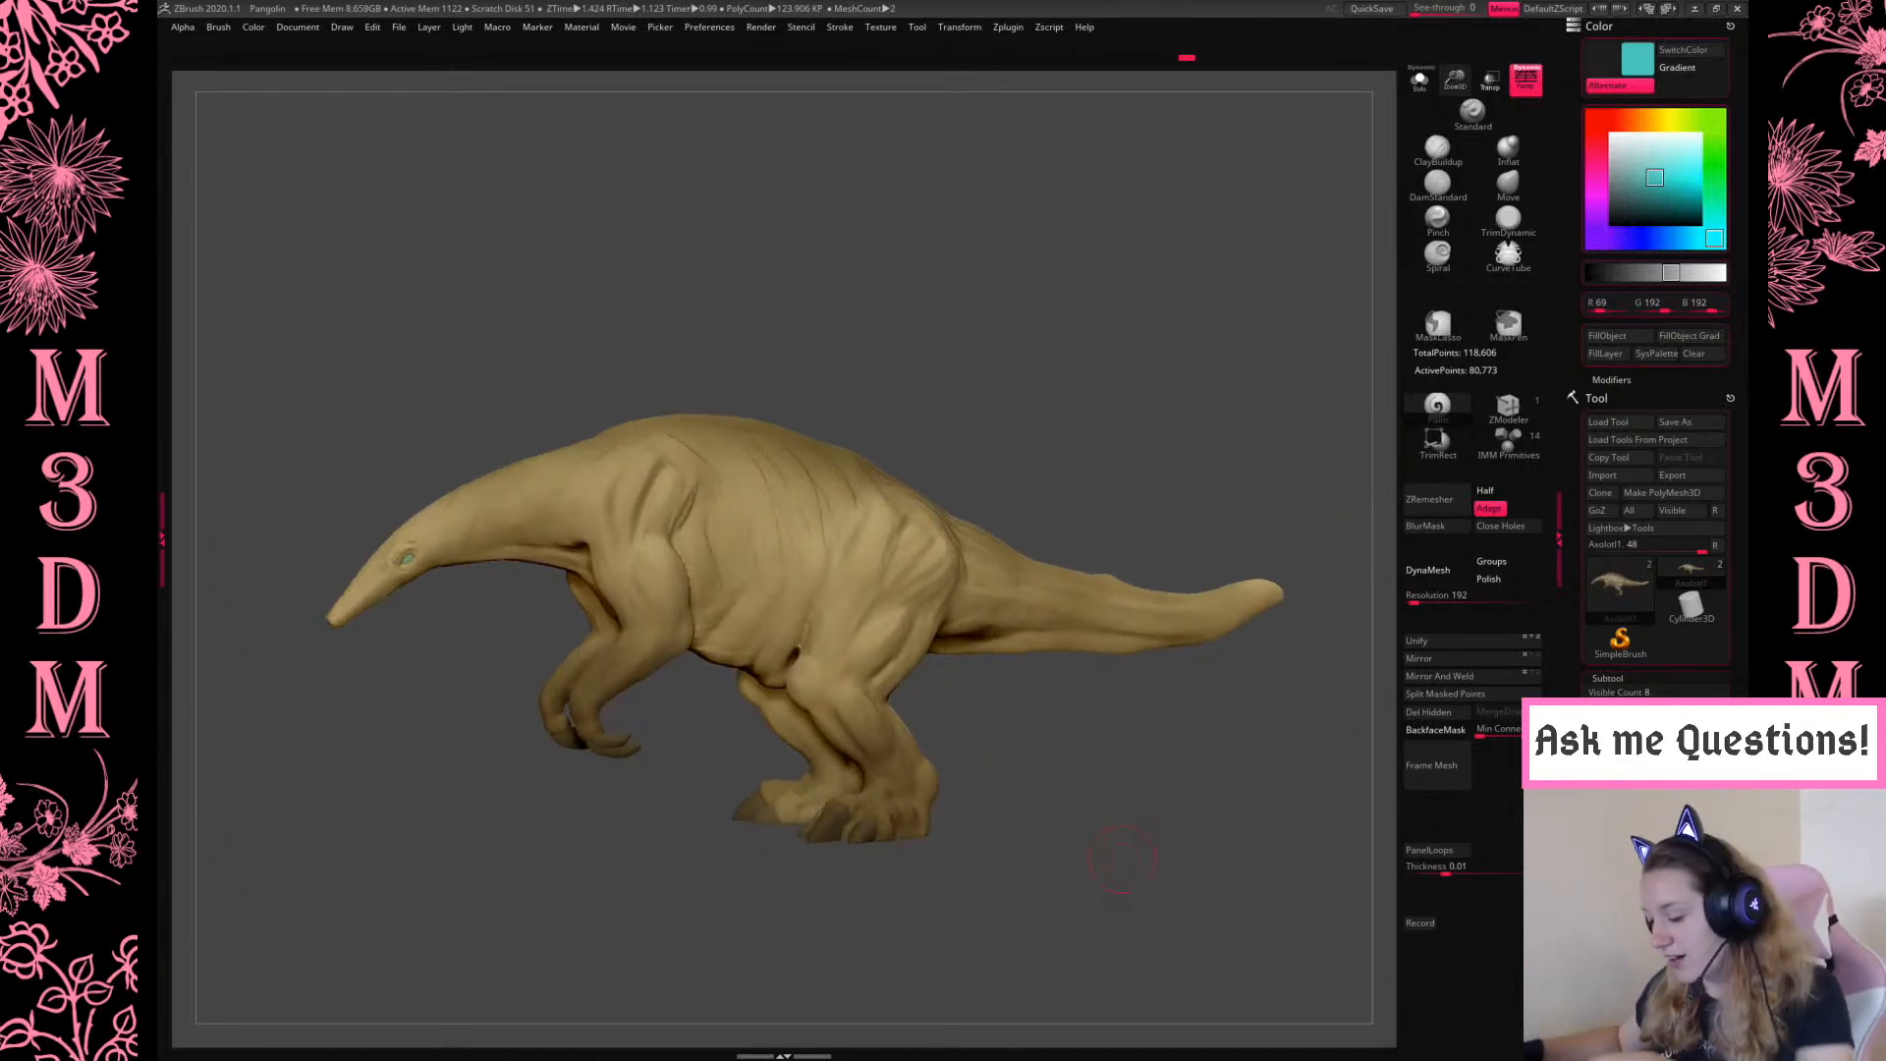
{"action": "left_click_drag", "start_coordinate": [1455, 79], "coordinate": [1452, 120]}
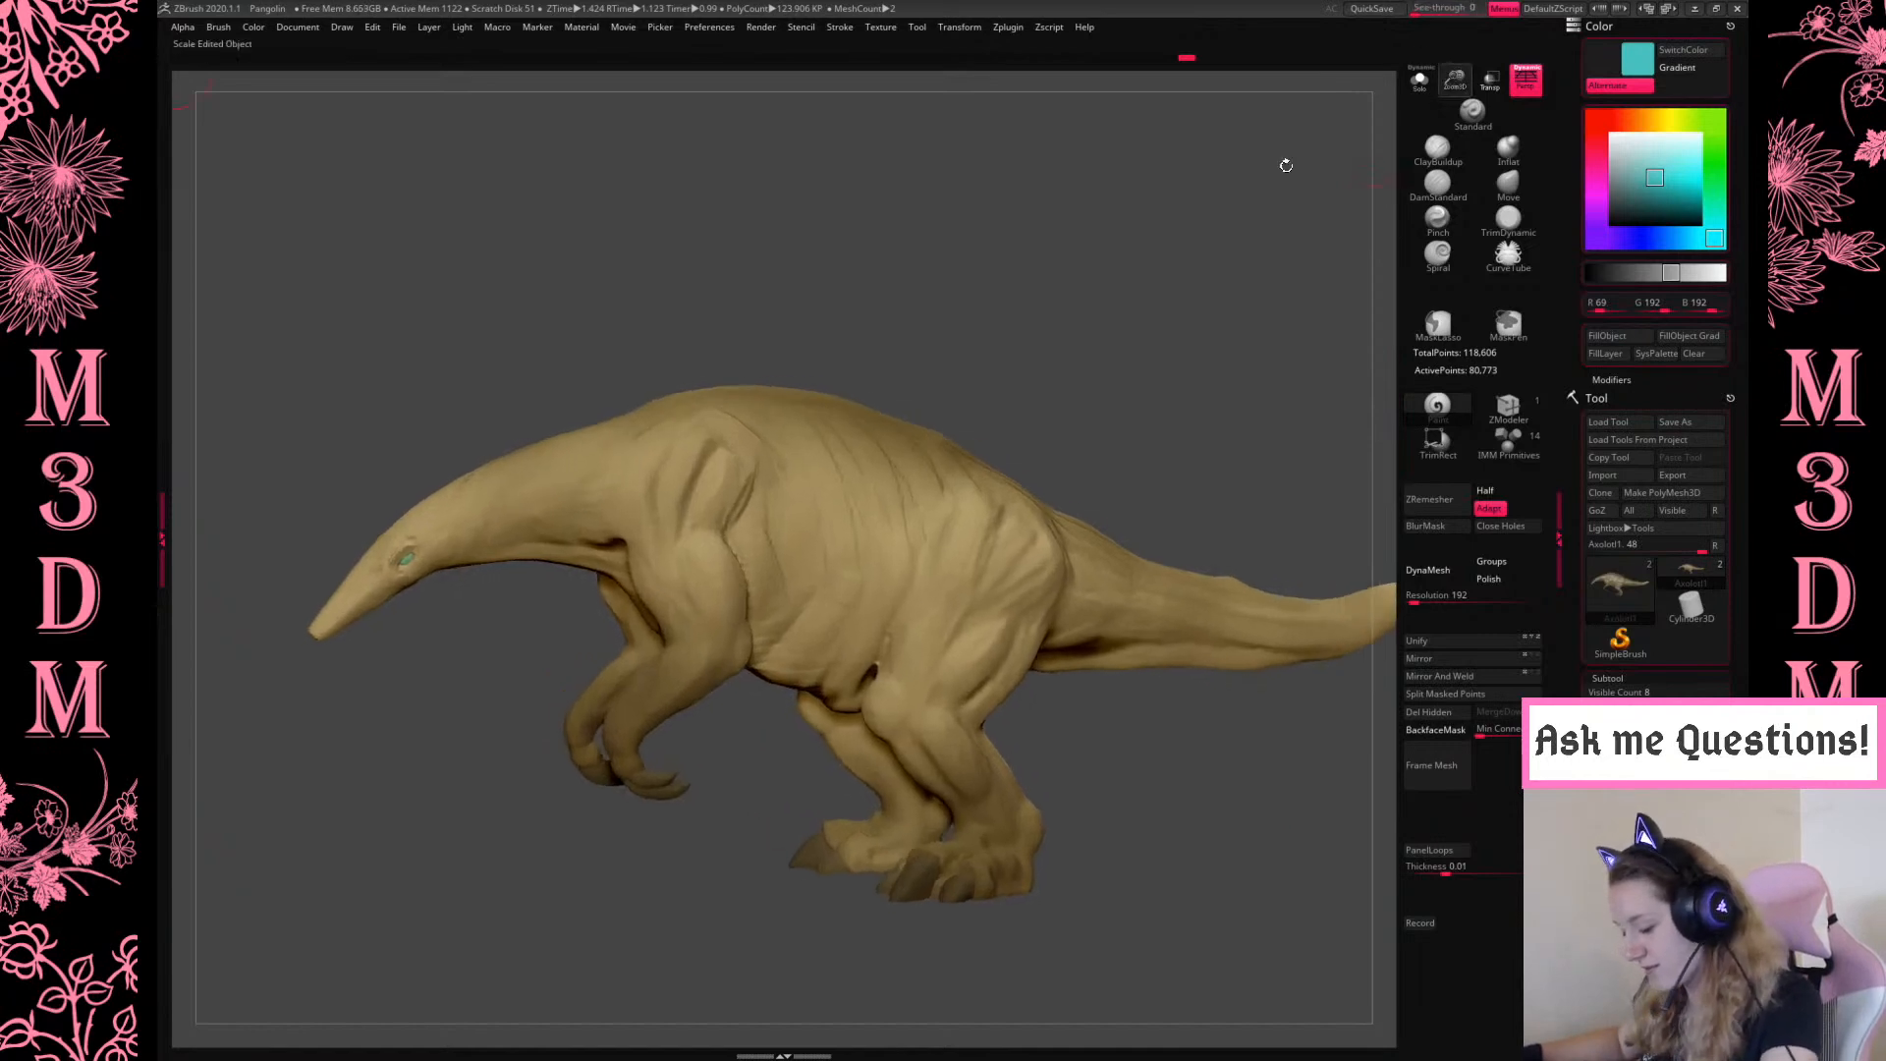
{"action": "left_click_drag", "start_coordinate": [1170, 280], "coordinate": [1137, 244]}
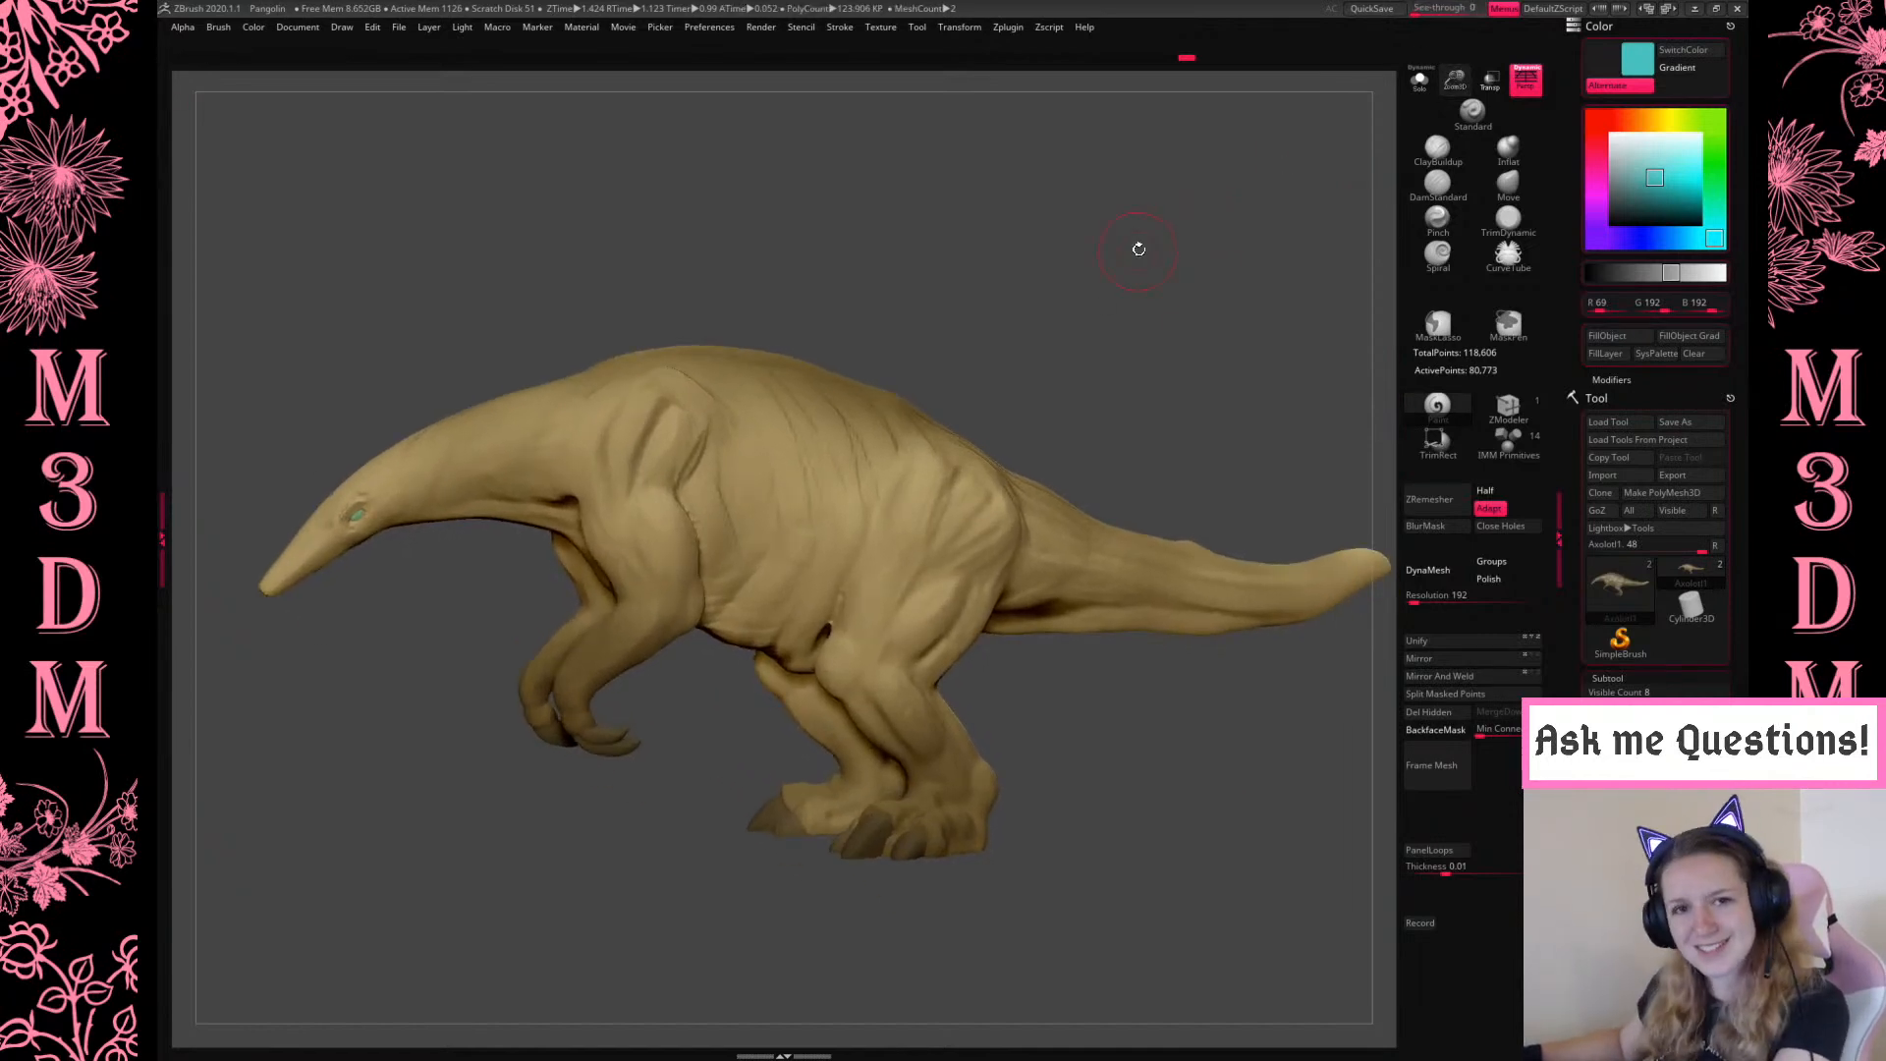
Open the picture Pink Watercolor Writer Business Card from the Pictures folder in Photos, show it over the model, and minimize it after the break
{"action": "key", "text": "super"}
{"action": "left_click", "coordinate": [567, 1043]}
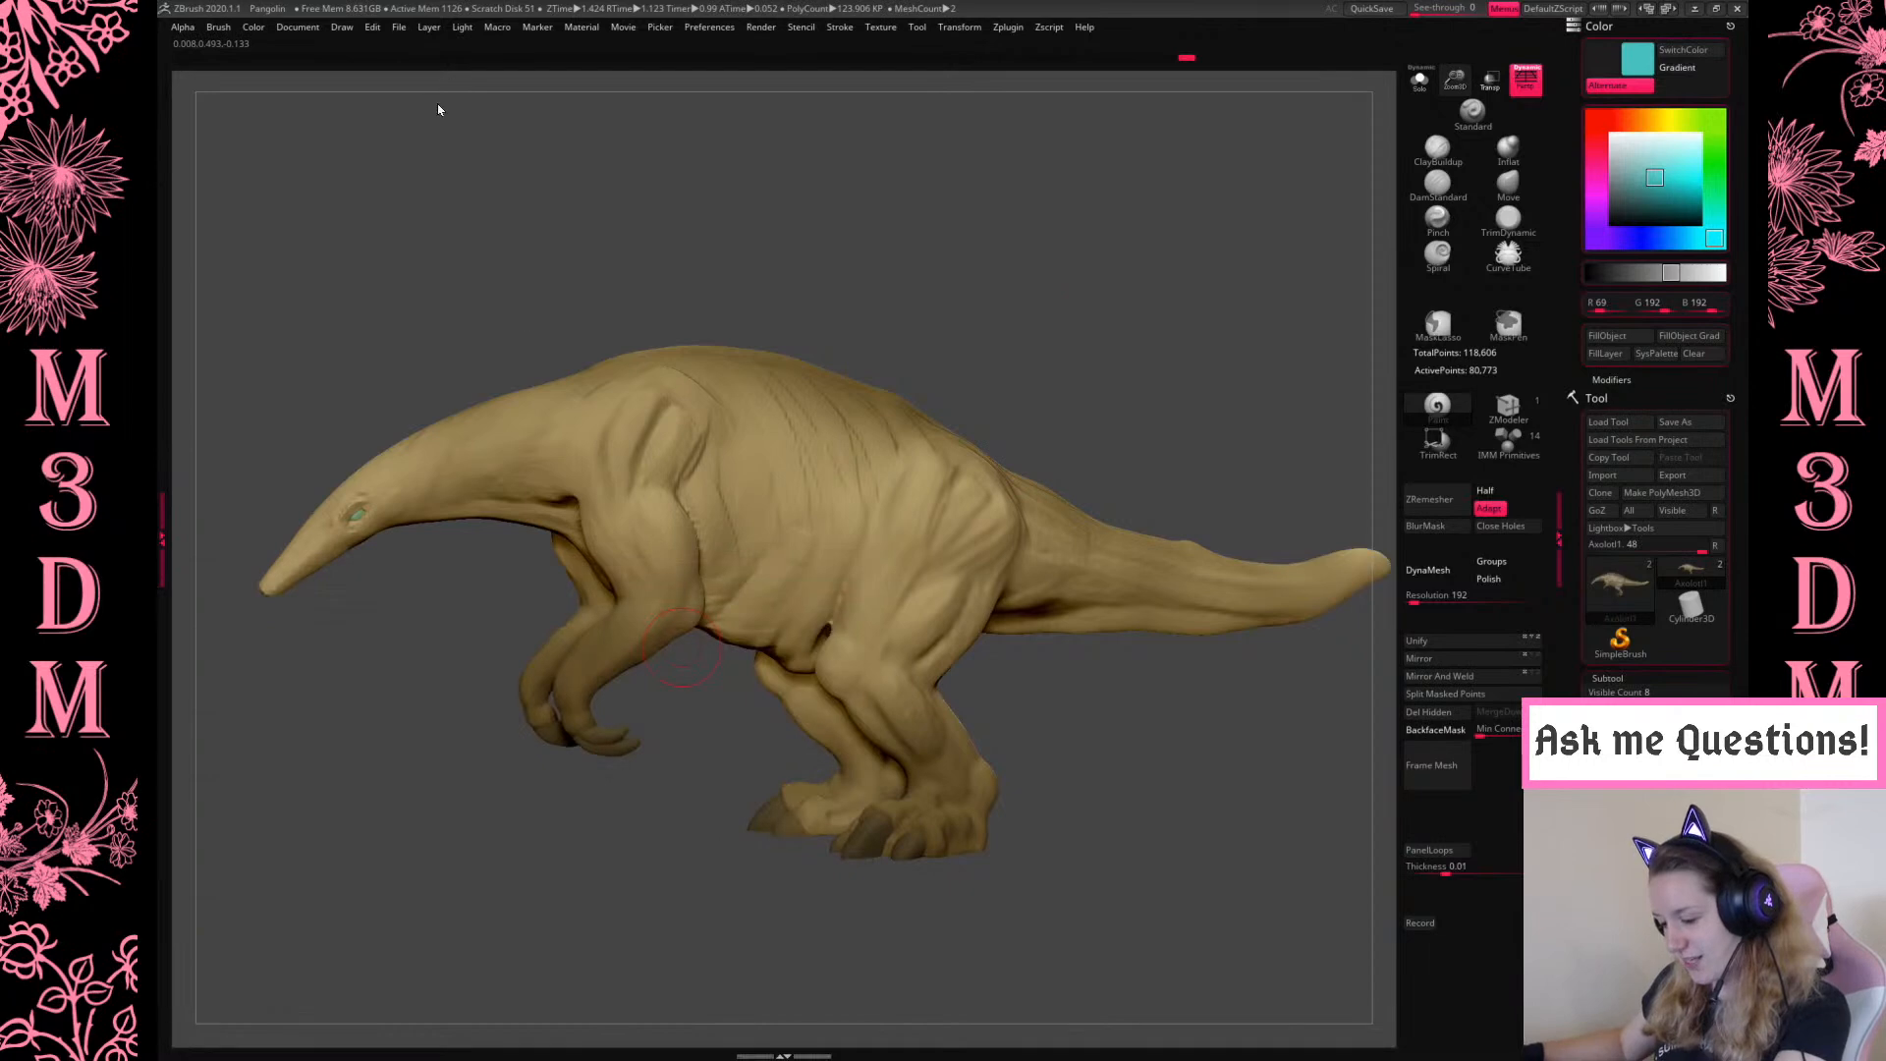
{"action": "key", "text": "super+e"}
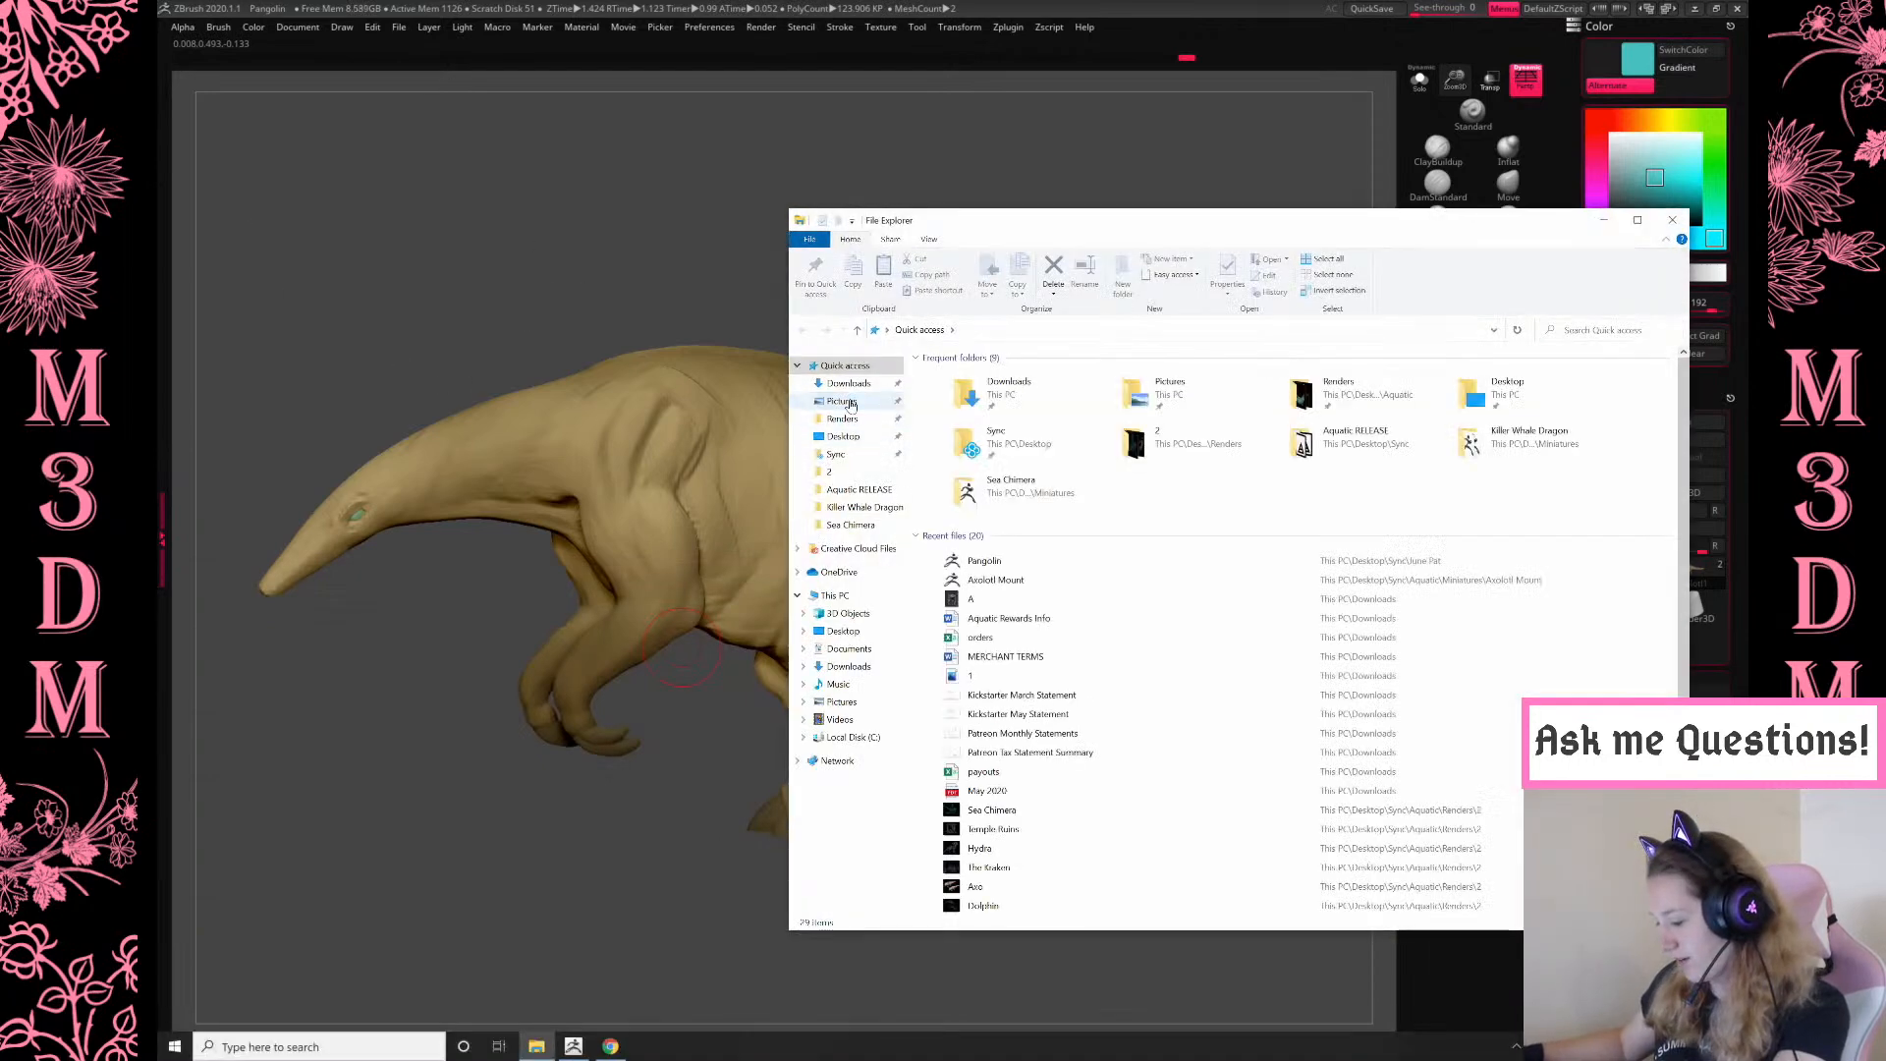
{"action": "left_click", "coordinate": [842, 401]}
{"action": "left_click", "coordinate": [1236, 402]}
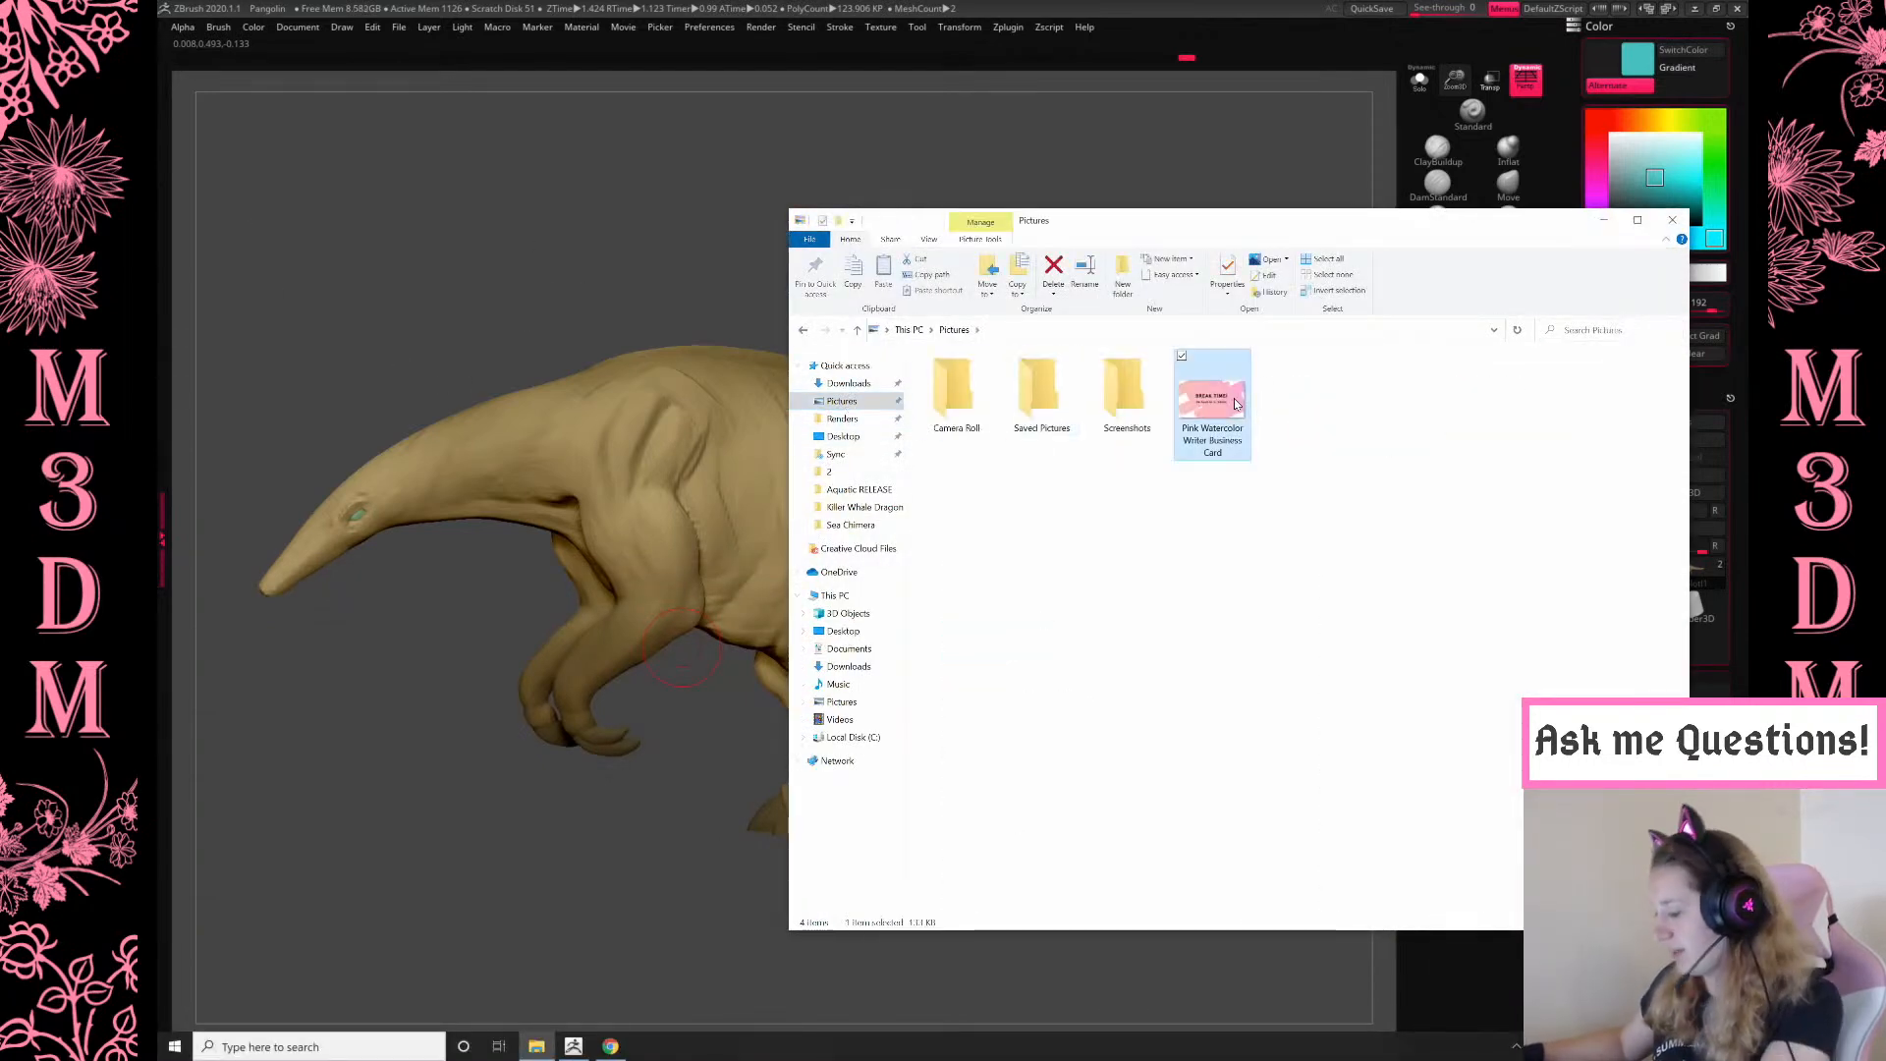
{"action": "double_click", "coordinate": [1236, 402]}
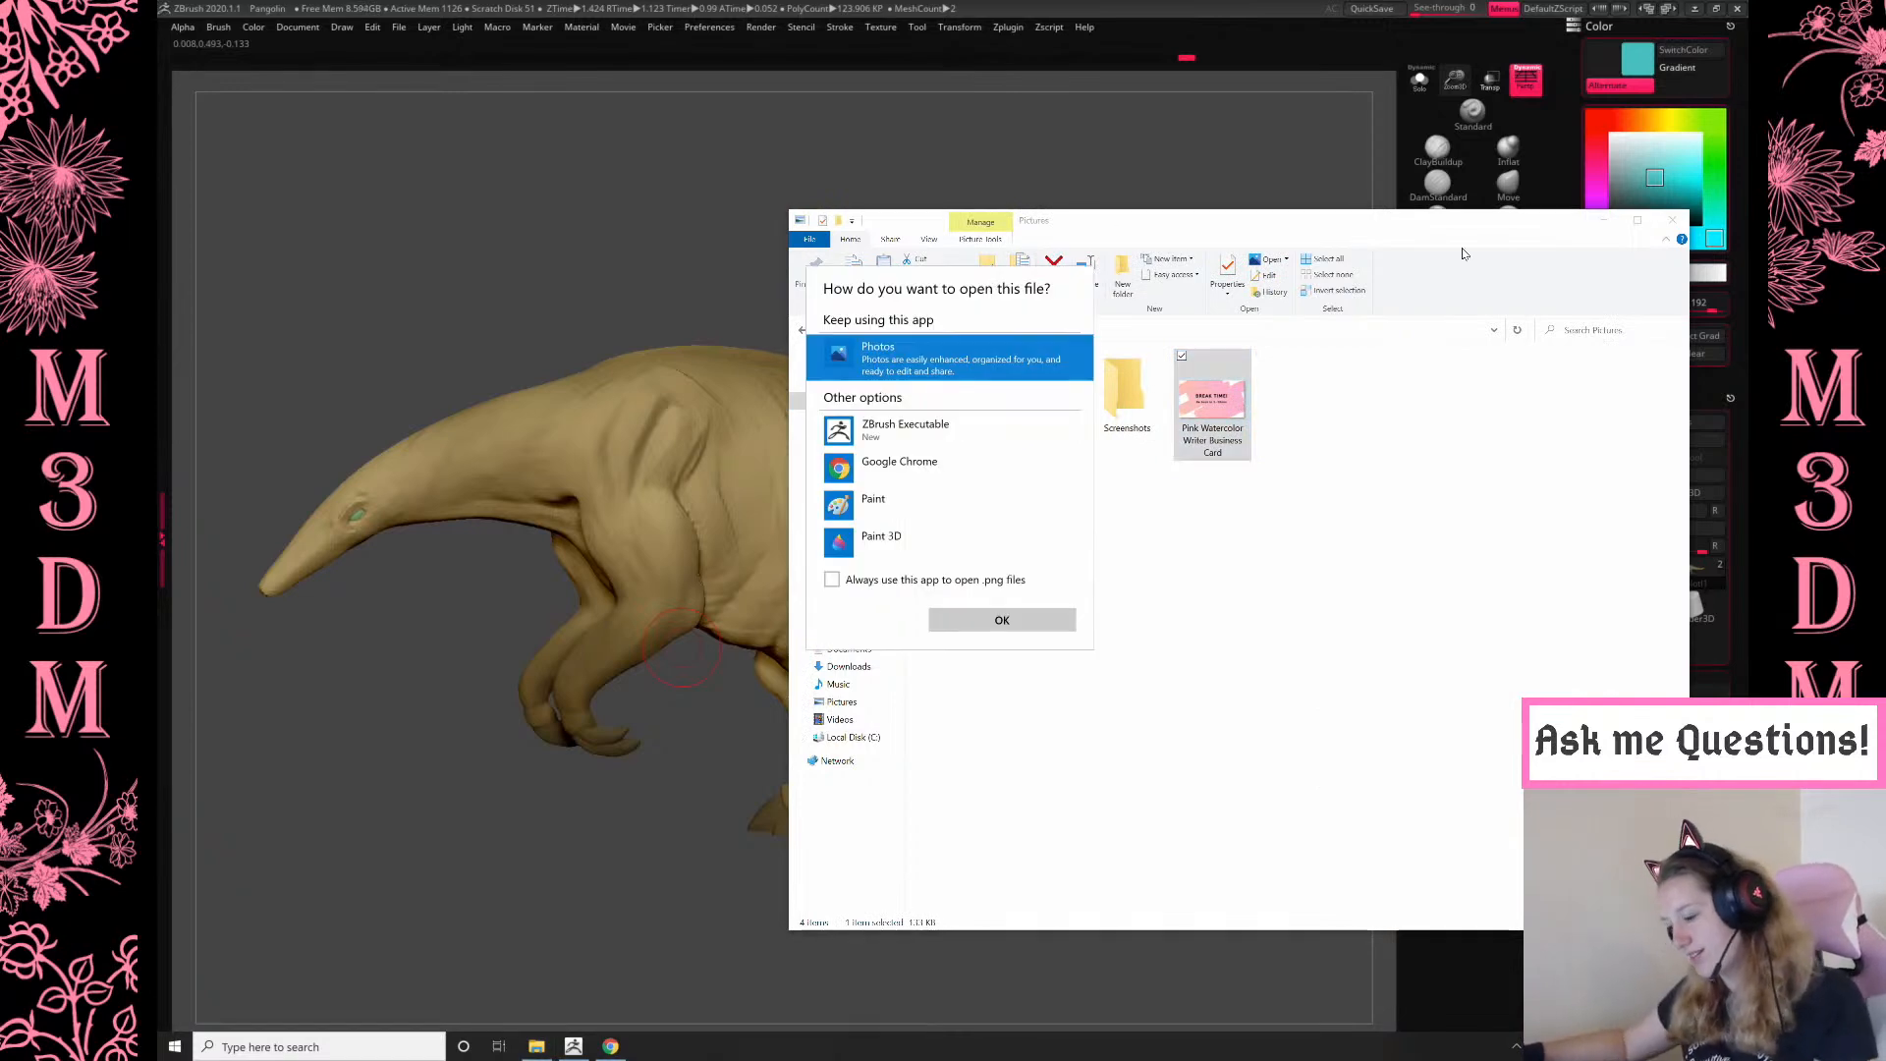
{"action": "left_click", "coordinate": [1001, 621]}
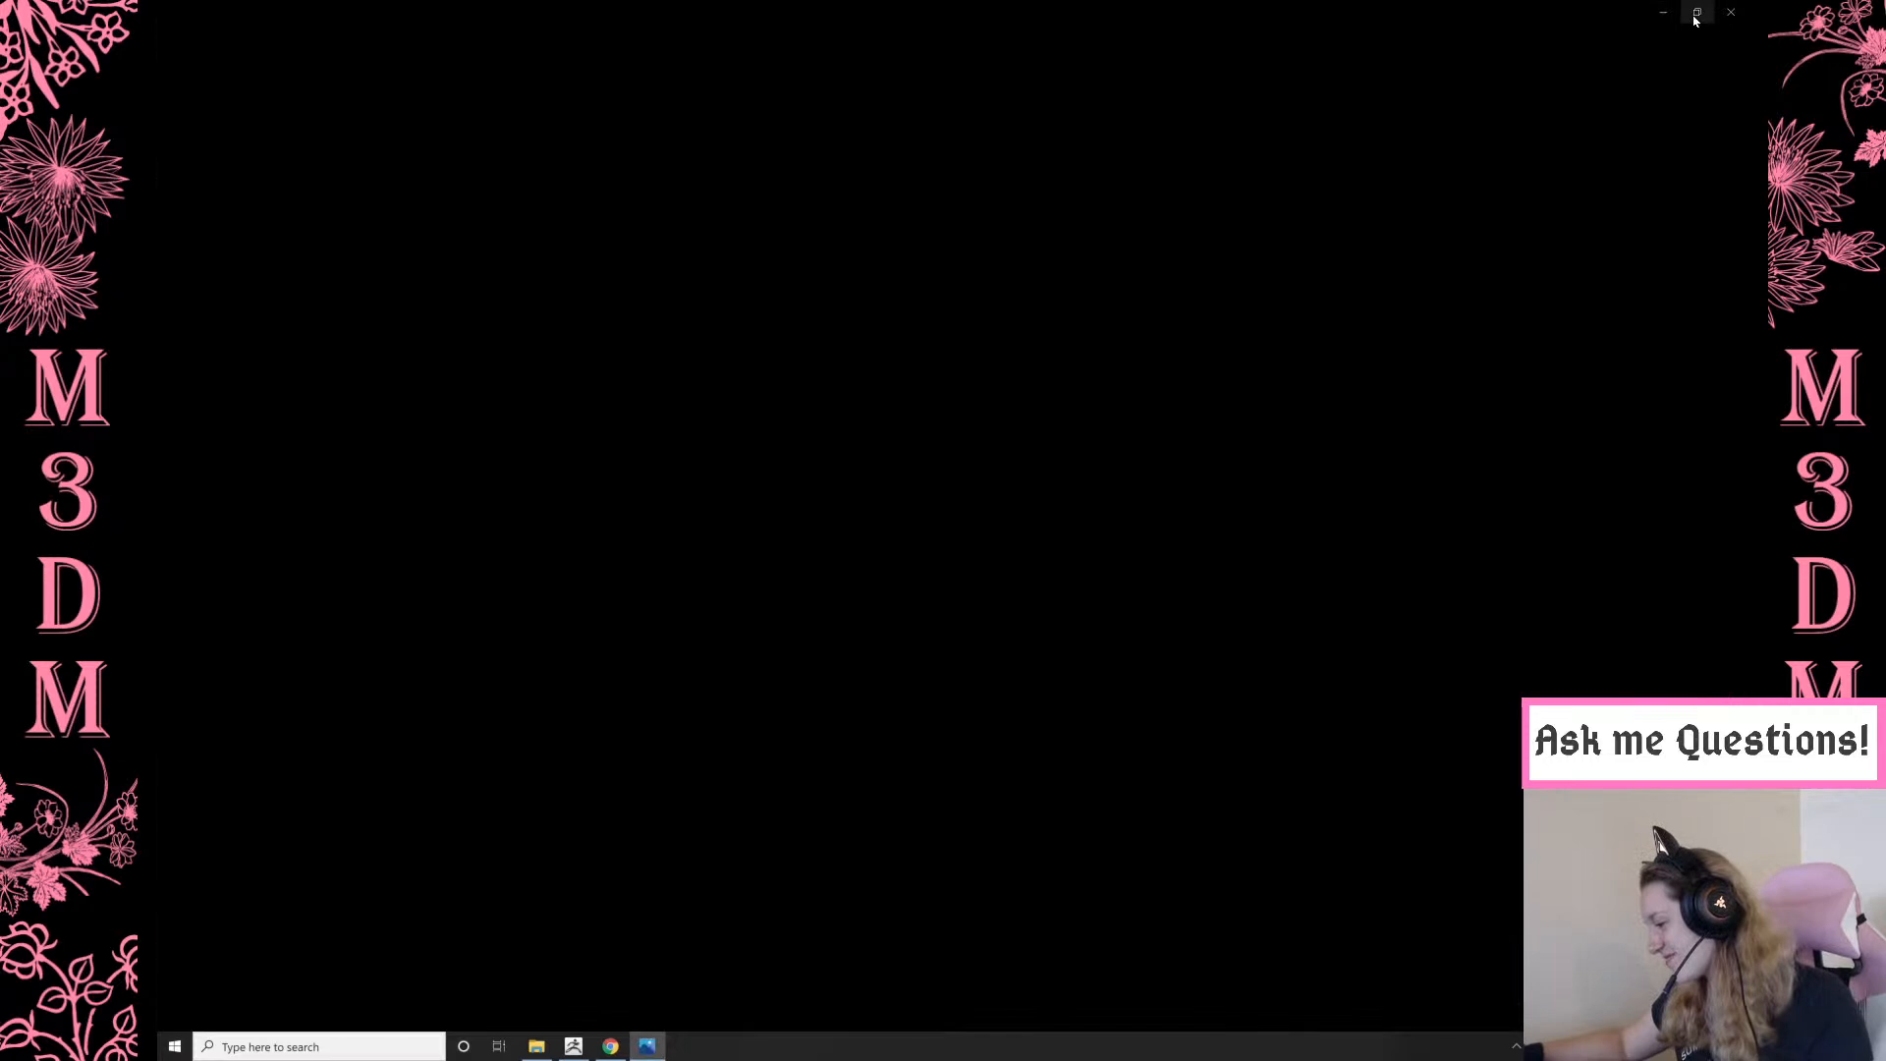
{"action": "left_click", "coordinate": [1695, 12]}
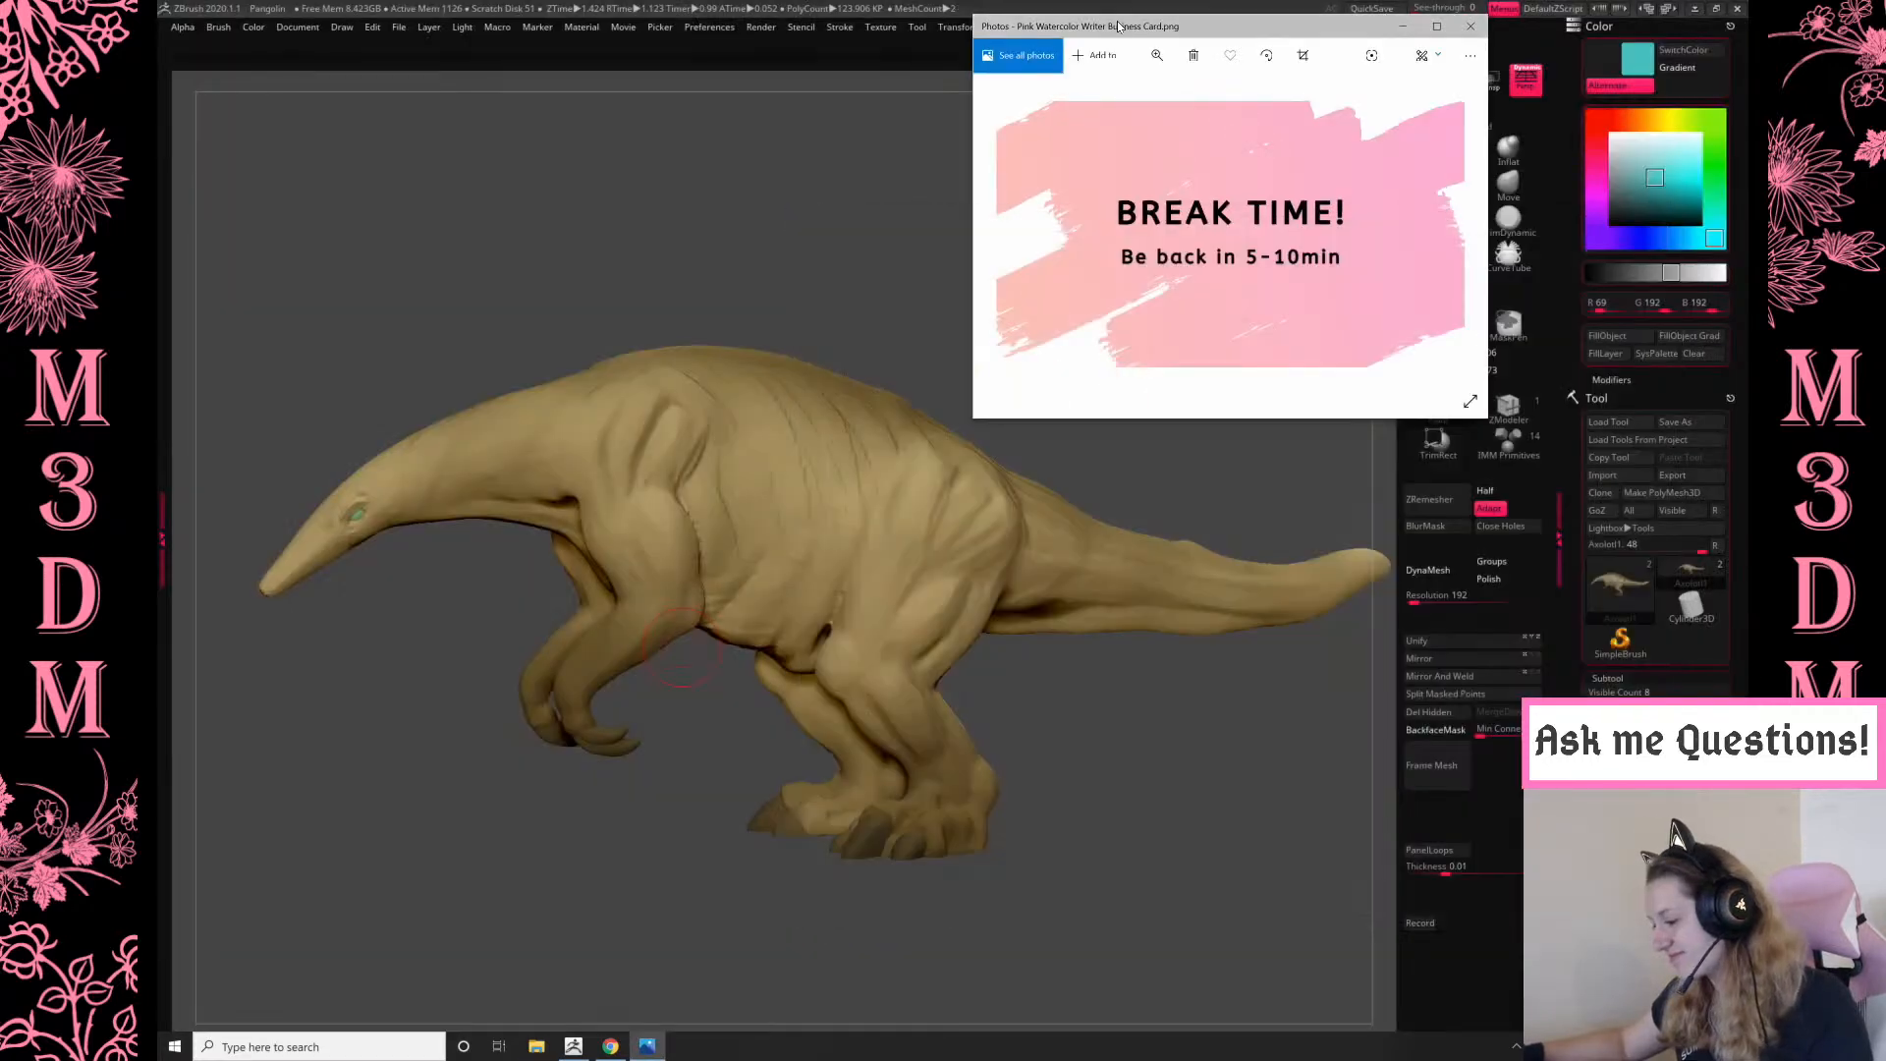
{"action": "left_click_drag", "start_coordinate": [1116, 26], "coordinate": [1040, 55]}
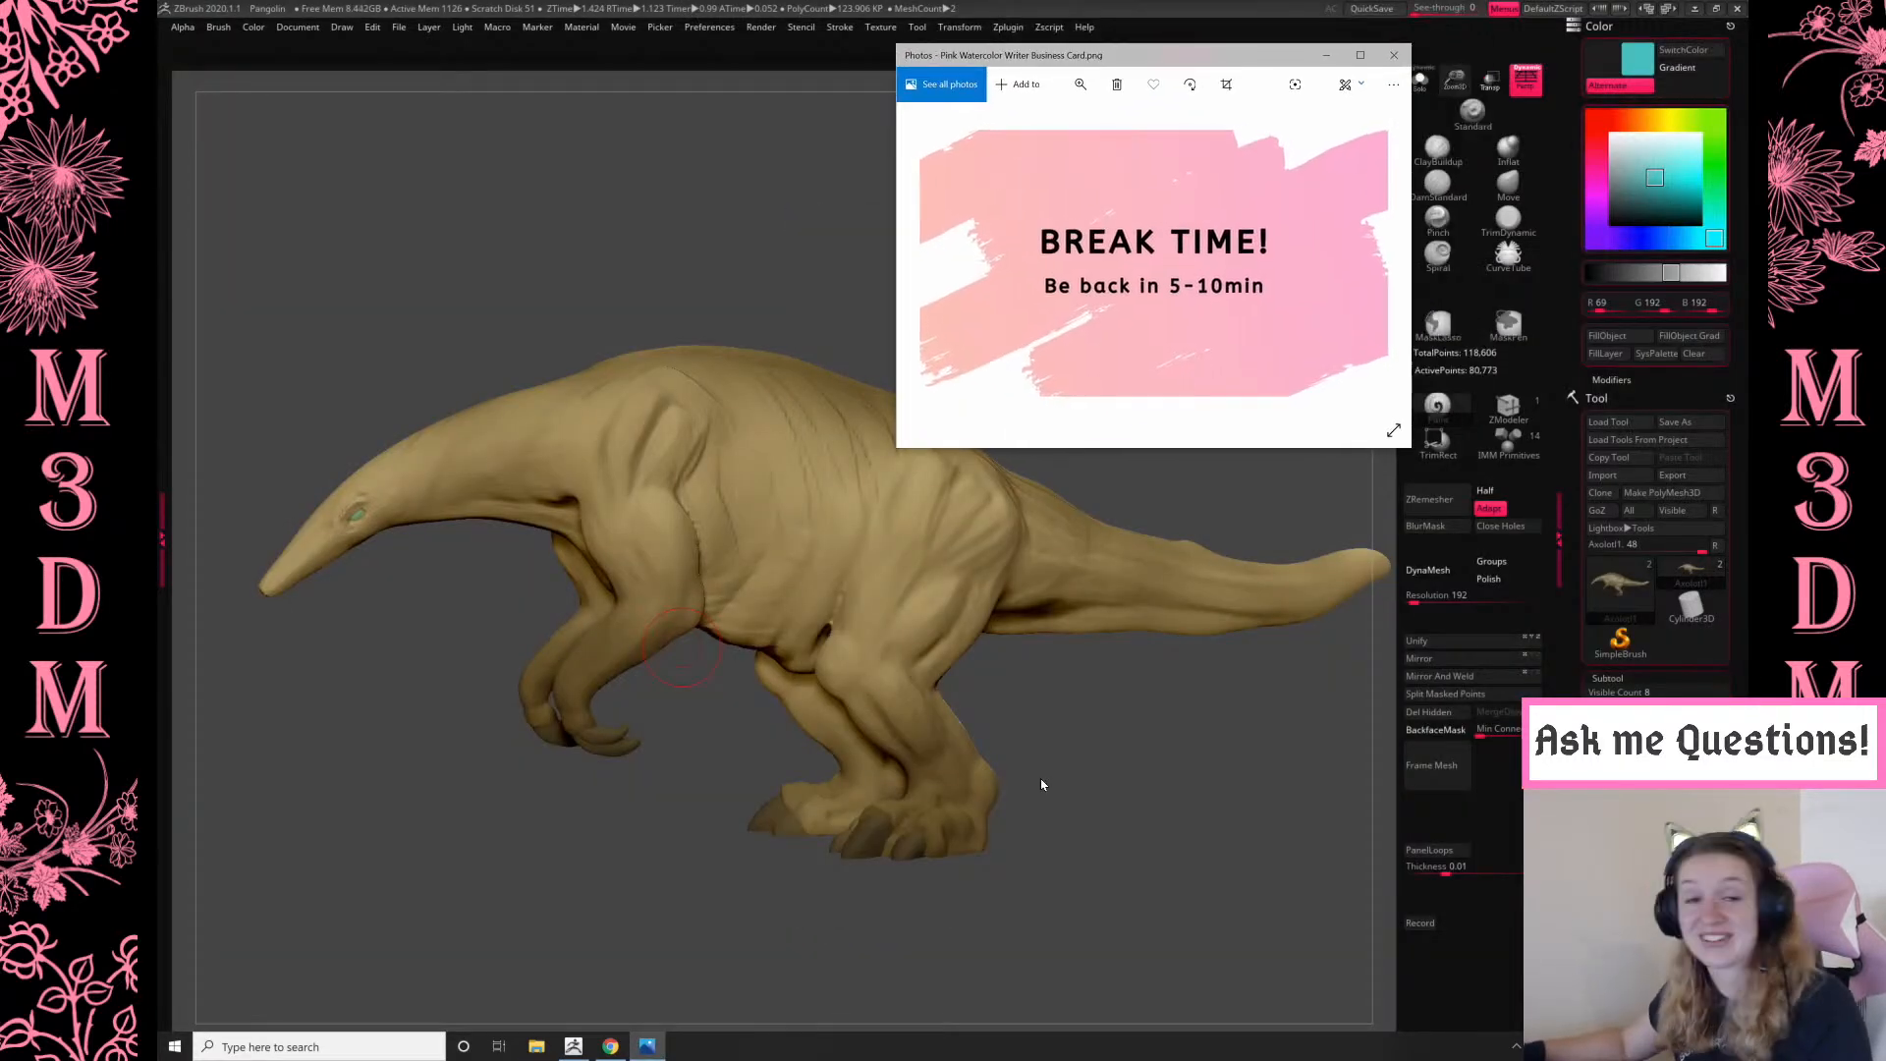
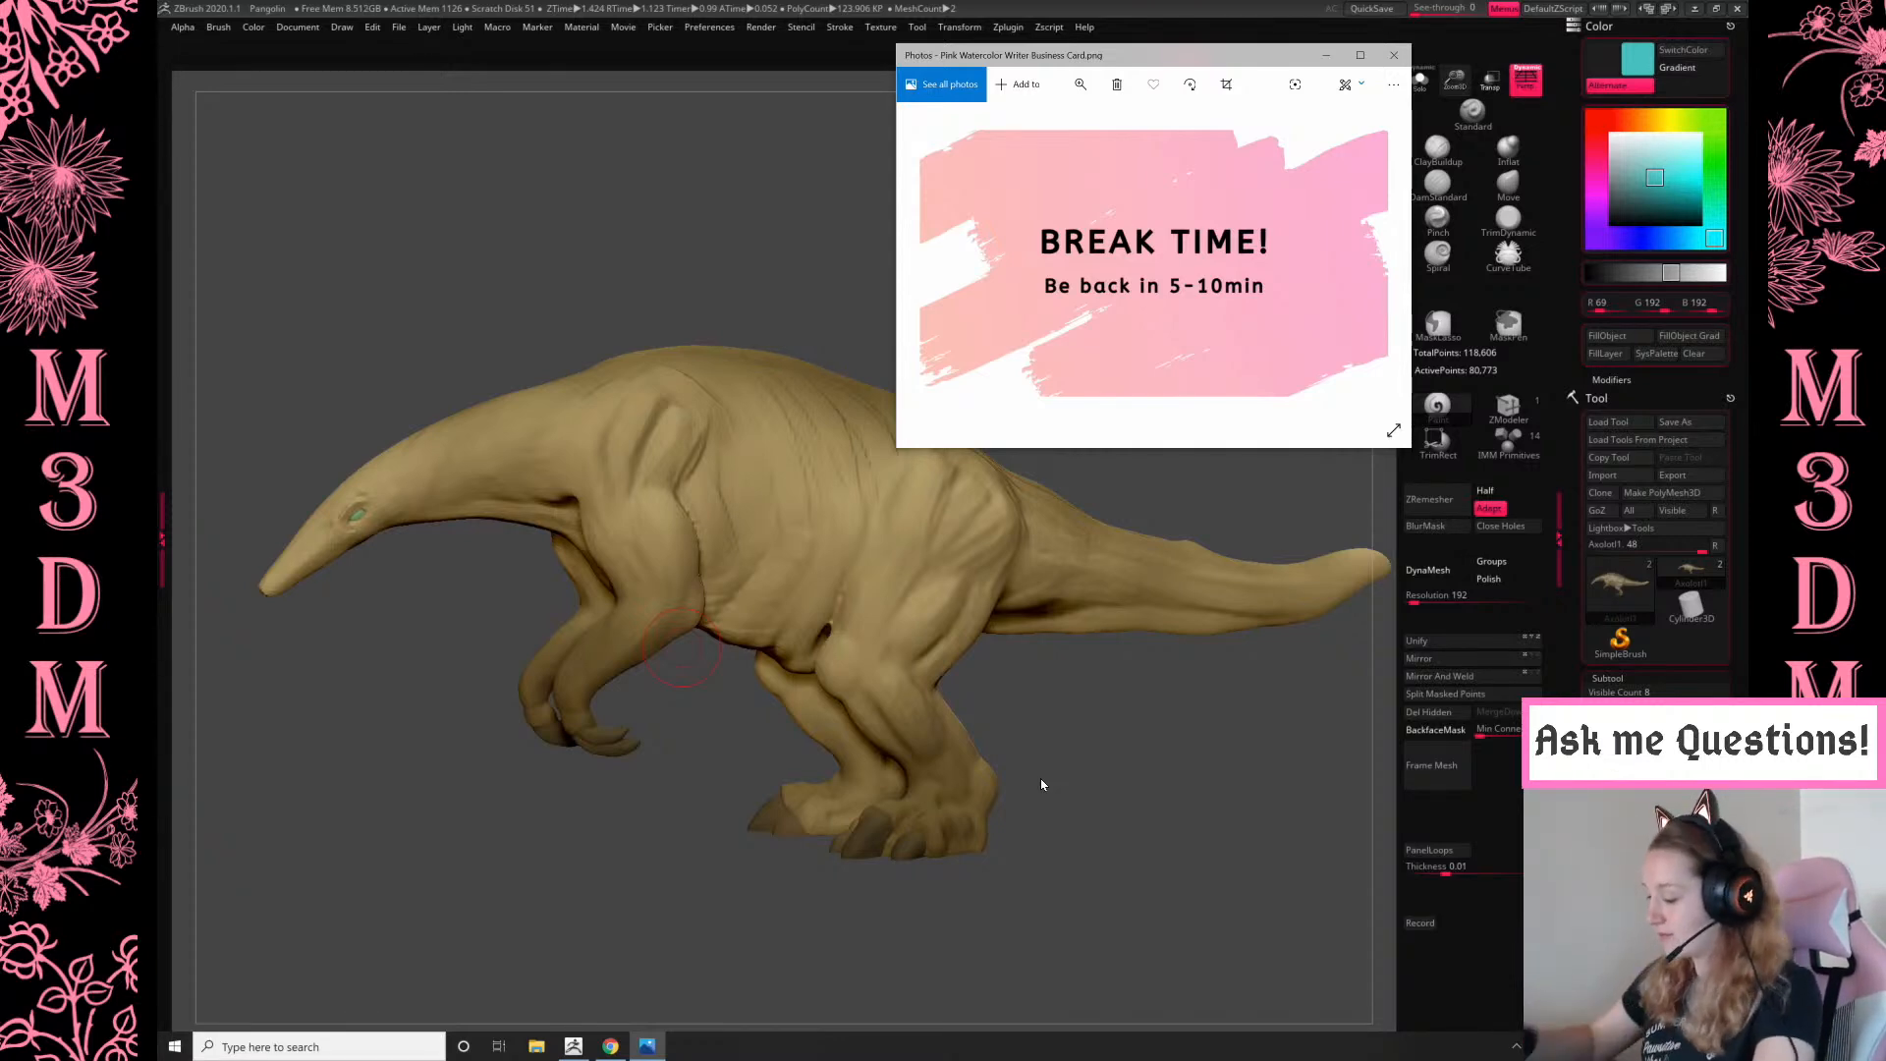
{"action": "left_click", "coordinate": [1326, 55]}
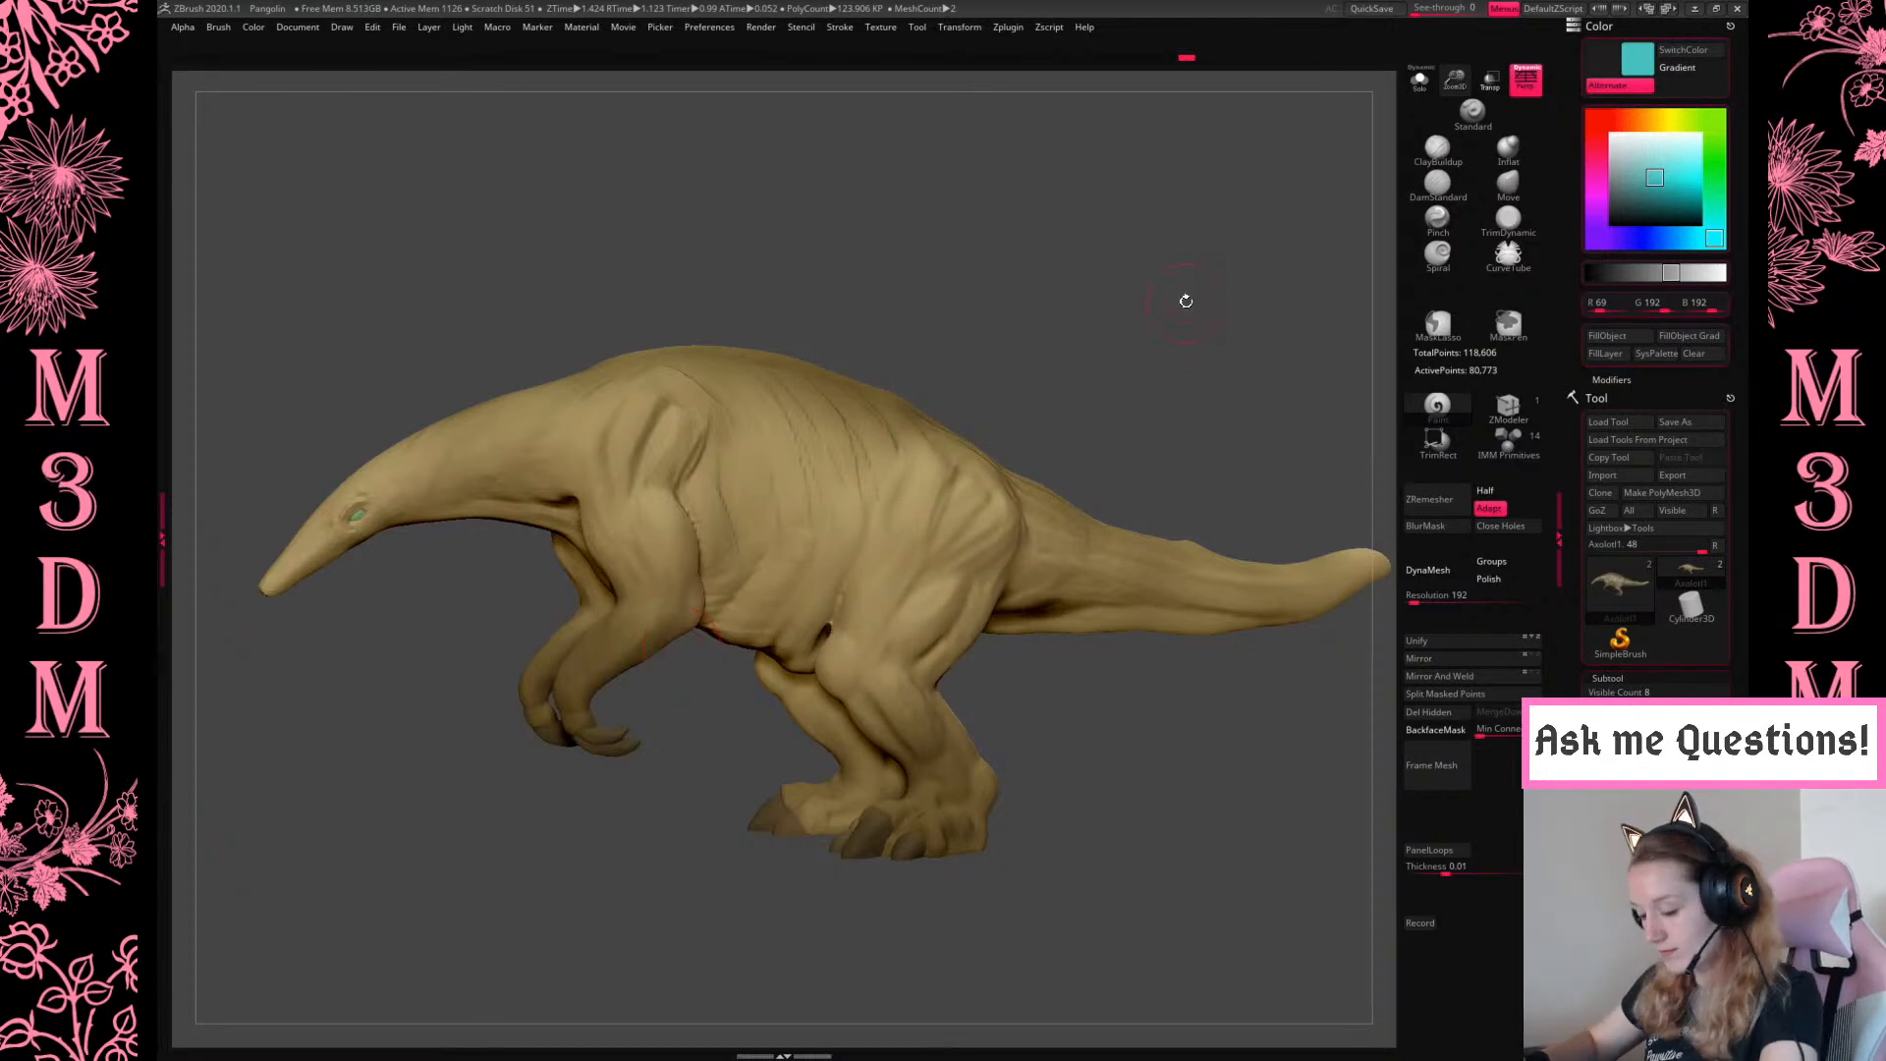
Append a Sphere3D as a new subtool and make it the active one
{"action": "mouse_move", "coordinate": [1225, 304]}
{"action": "left_mouse_down"}
{"action": "mouse_move", "coordinate": [1221, 274]}
{"action": "mouse_move", "coordinate": [1226, 306]}
{"action": "left_mouse_up"}
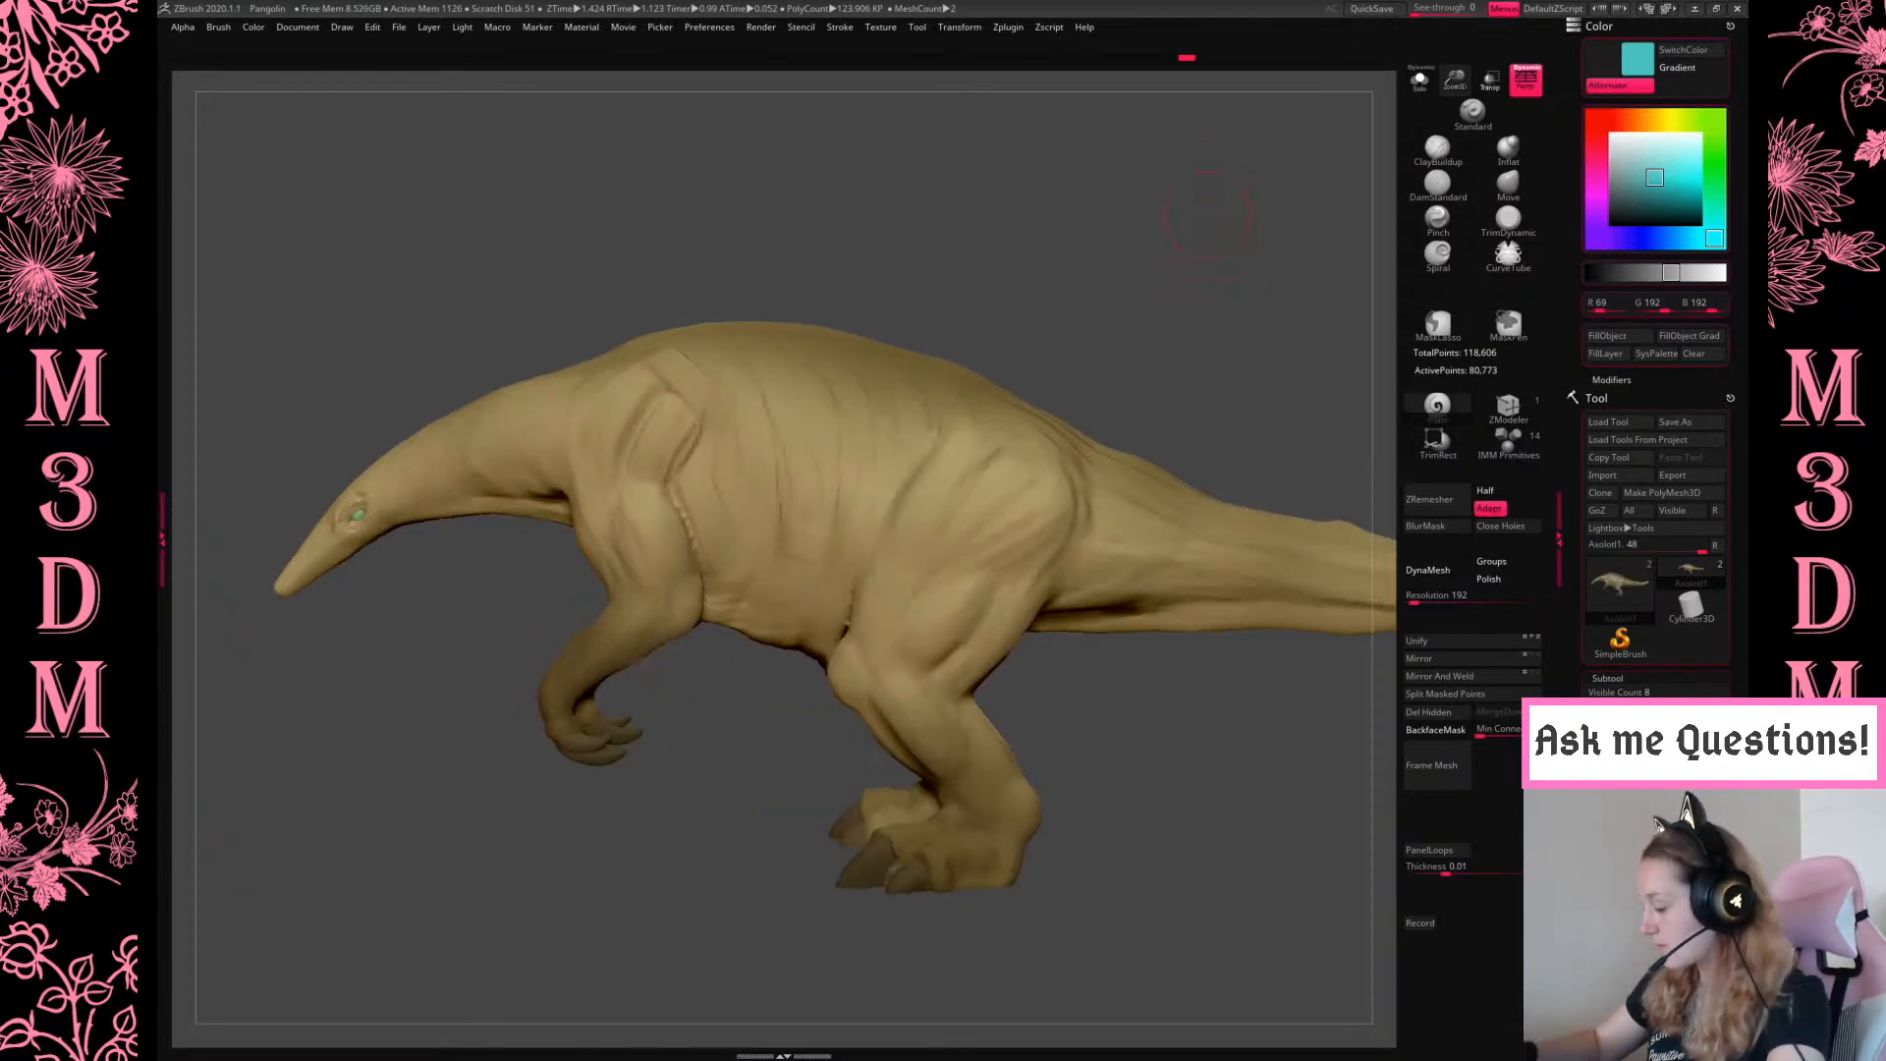
{"action": "left_click_drag", "start_coordinate": [1208, 214], "coordinate": [1121, 297], "text": "alt"}
{"action": "left_click_drag", "start_coordinate": [1564, 379], "coordinate": [1565, 167]}
{"action": "left_click", "coordinate": [1689, 887]}
{"action": "left_click", "coordinate": [1187, 751]}
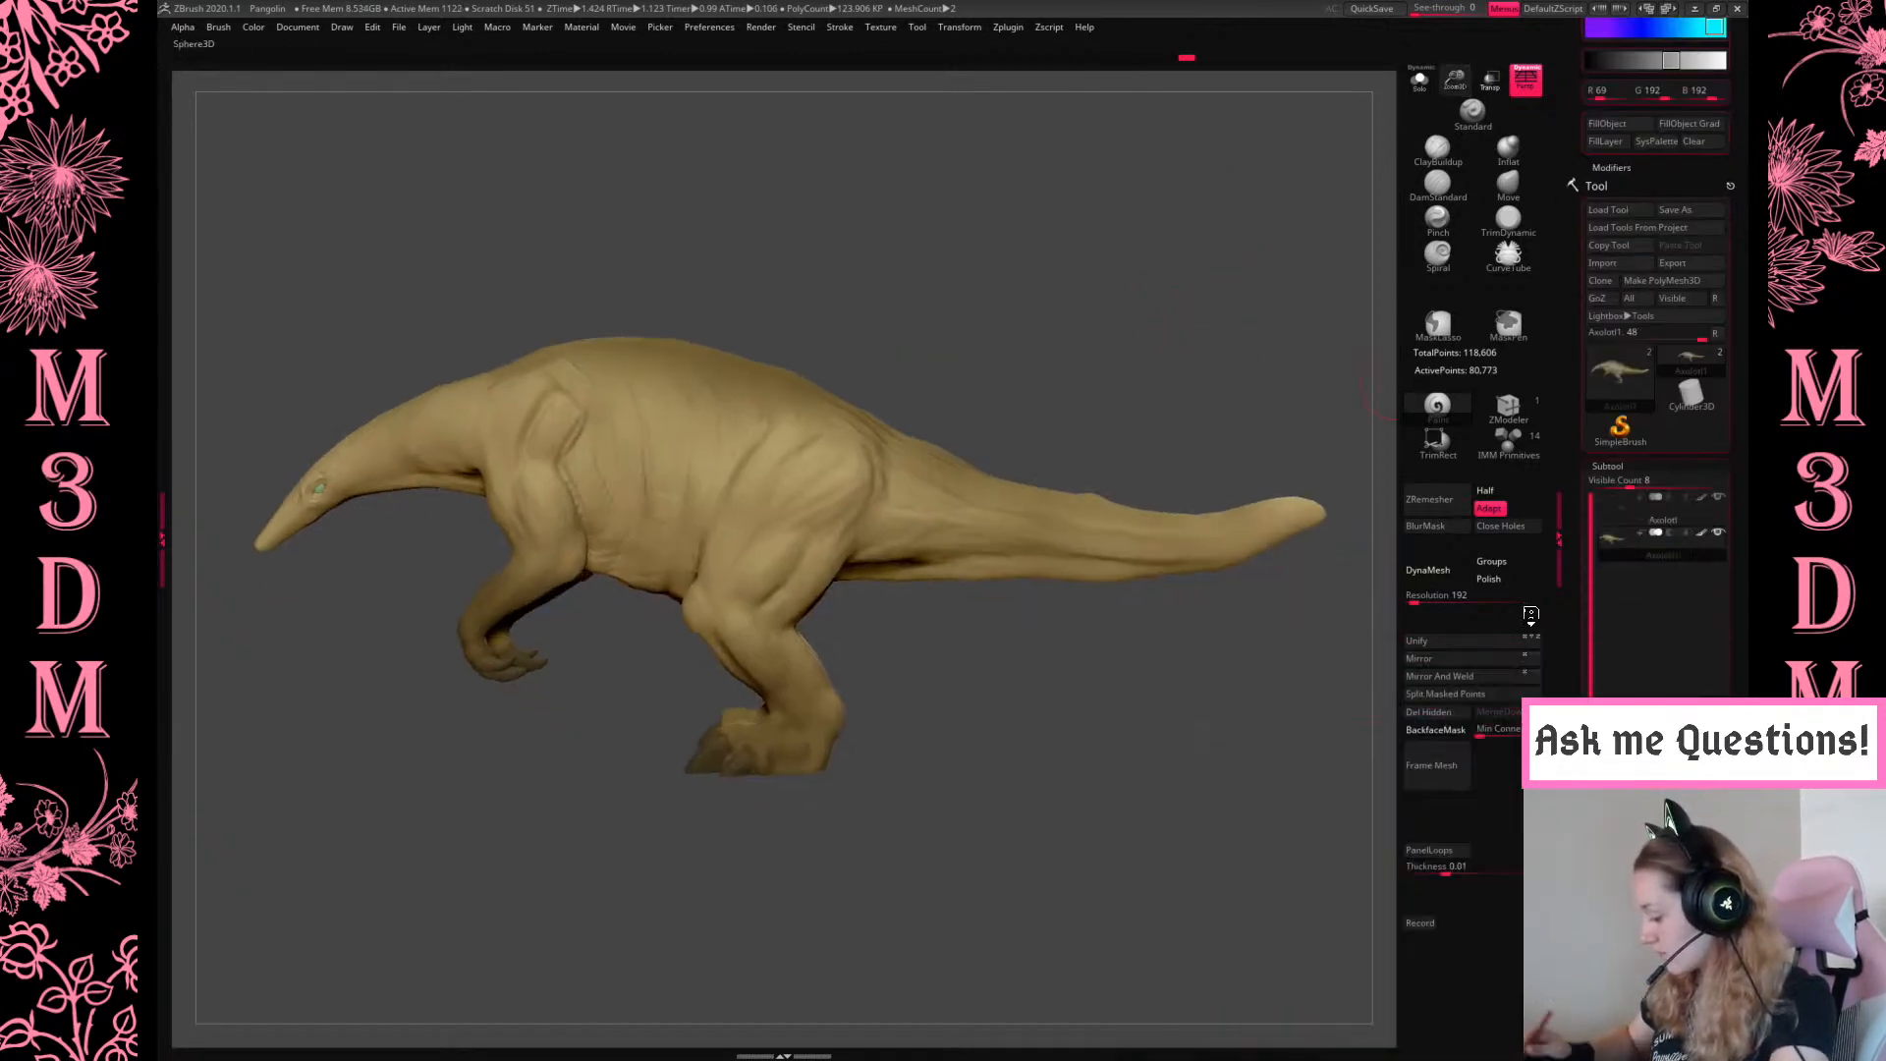
{"action": "left_click_drag", "start_coordinate": [1103, 707], "coordinate": [1175, 593]}
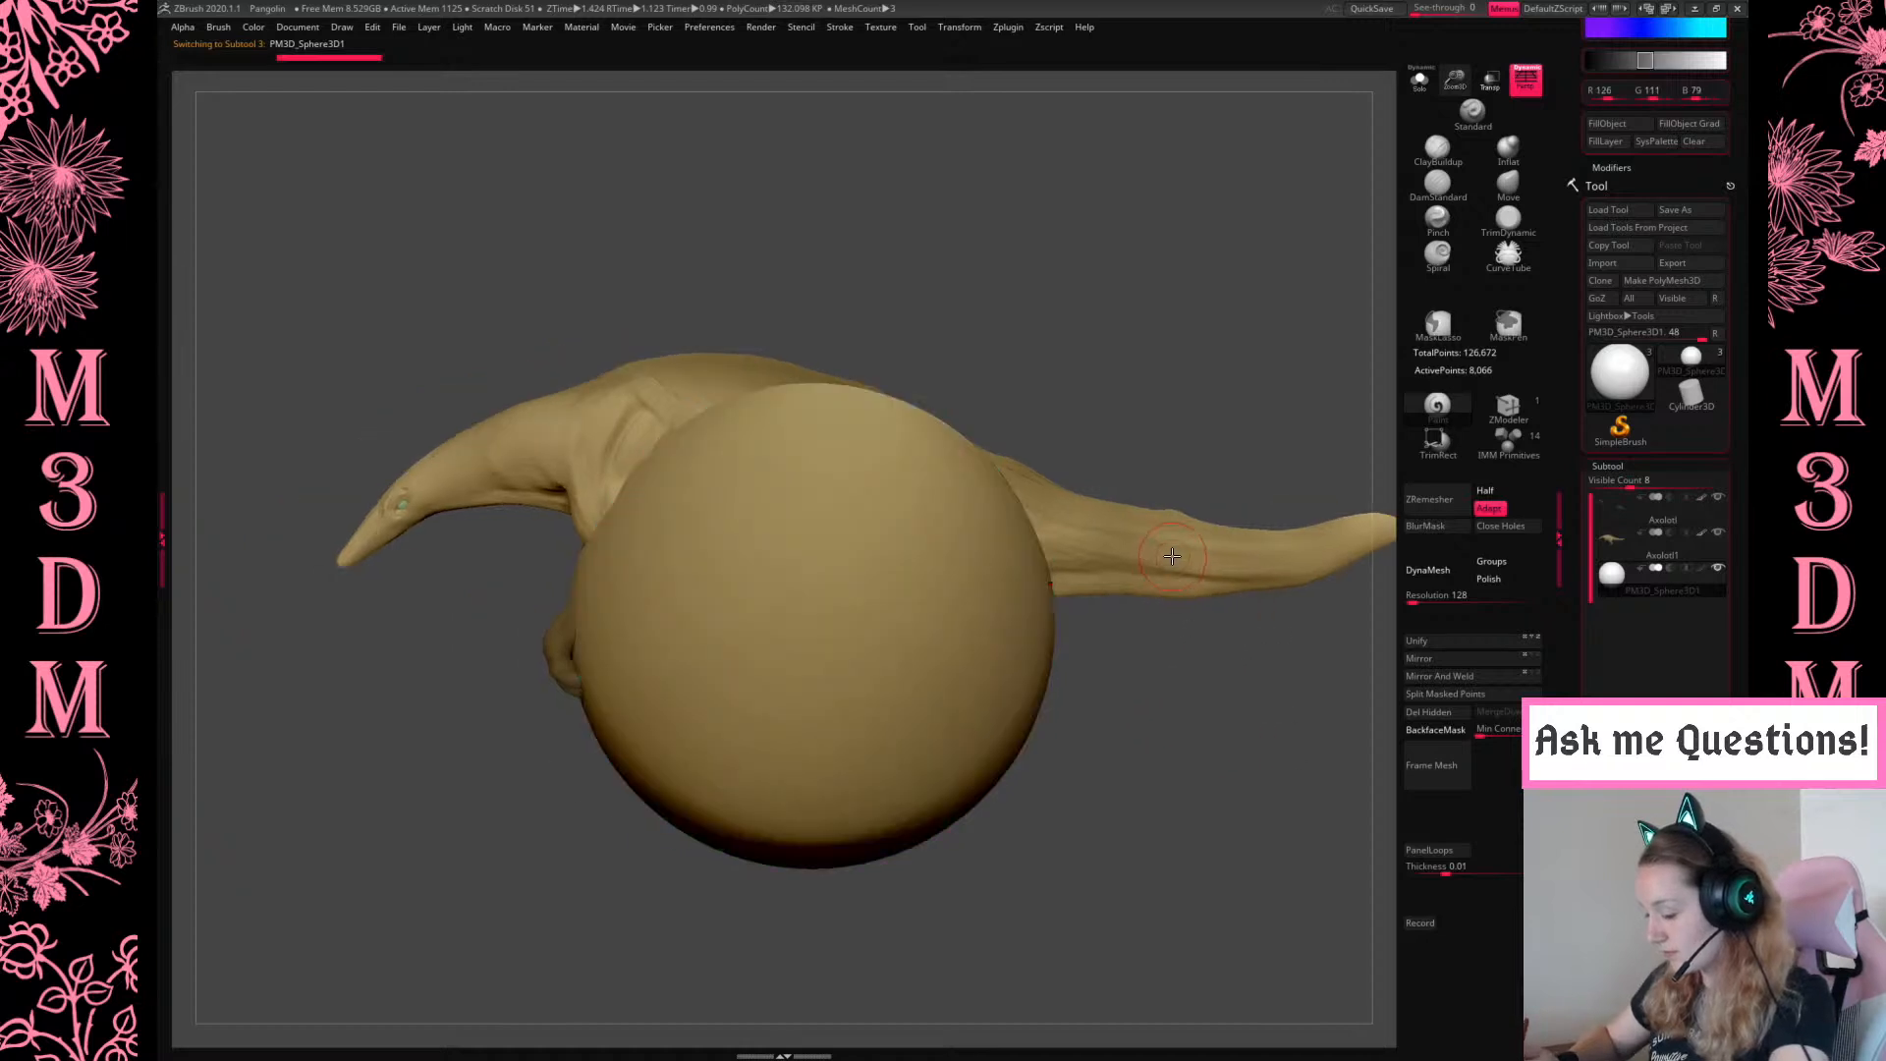
Fill the new sphere with dark brown, RGB 62, 54, 36, and isolate it in Solo mode
{"action": "key", "text": "c"}
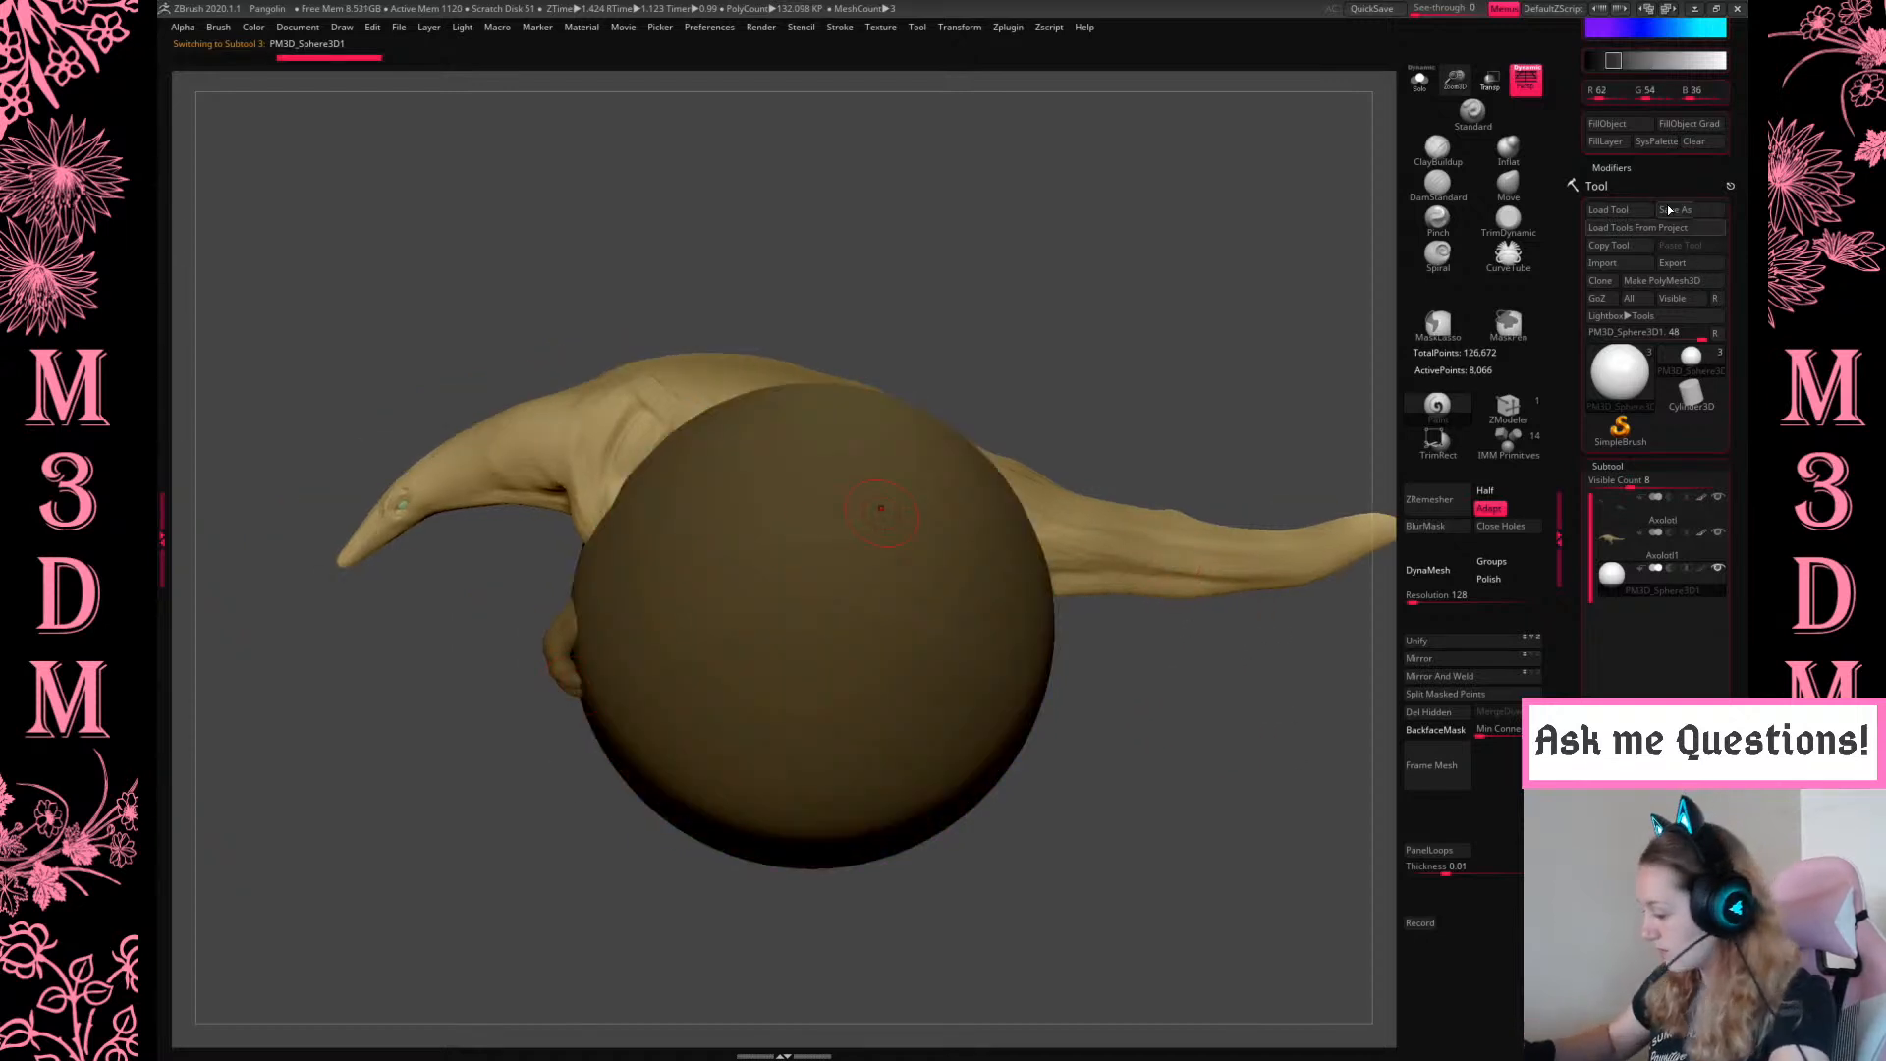
{"action": "left_click", "coordinate": [1623, 124]}
{"action": "key", "text": "space"}
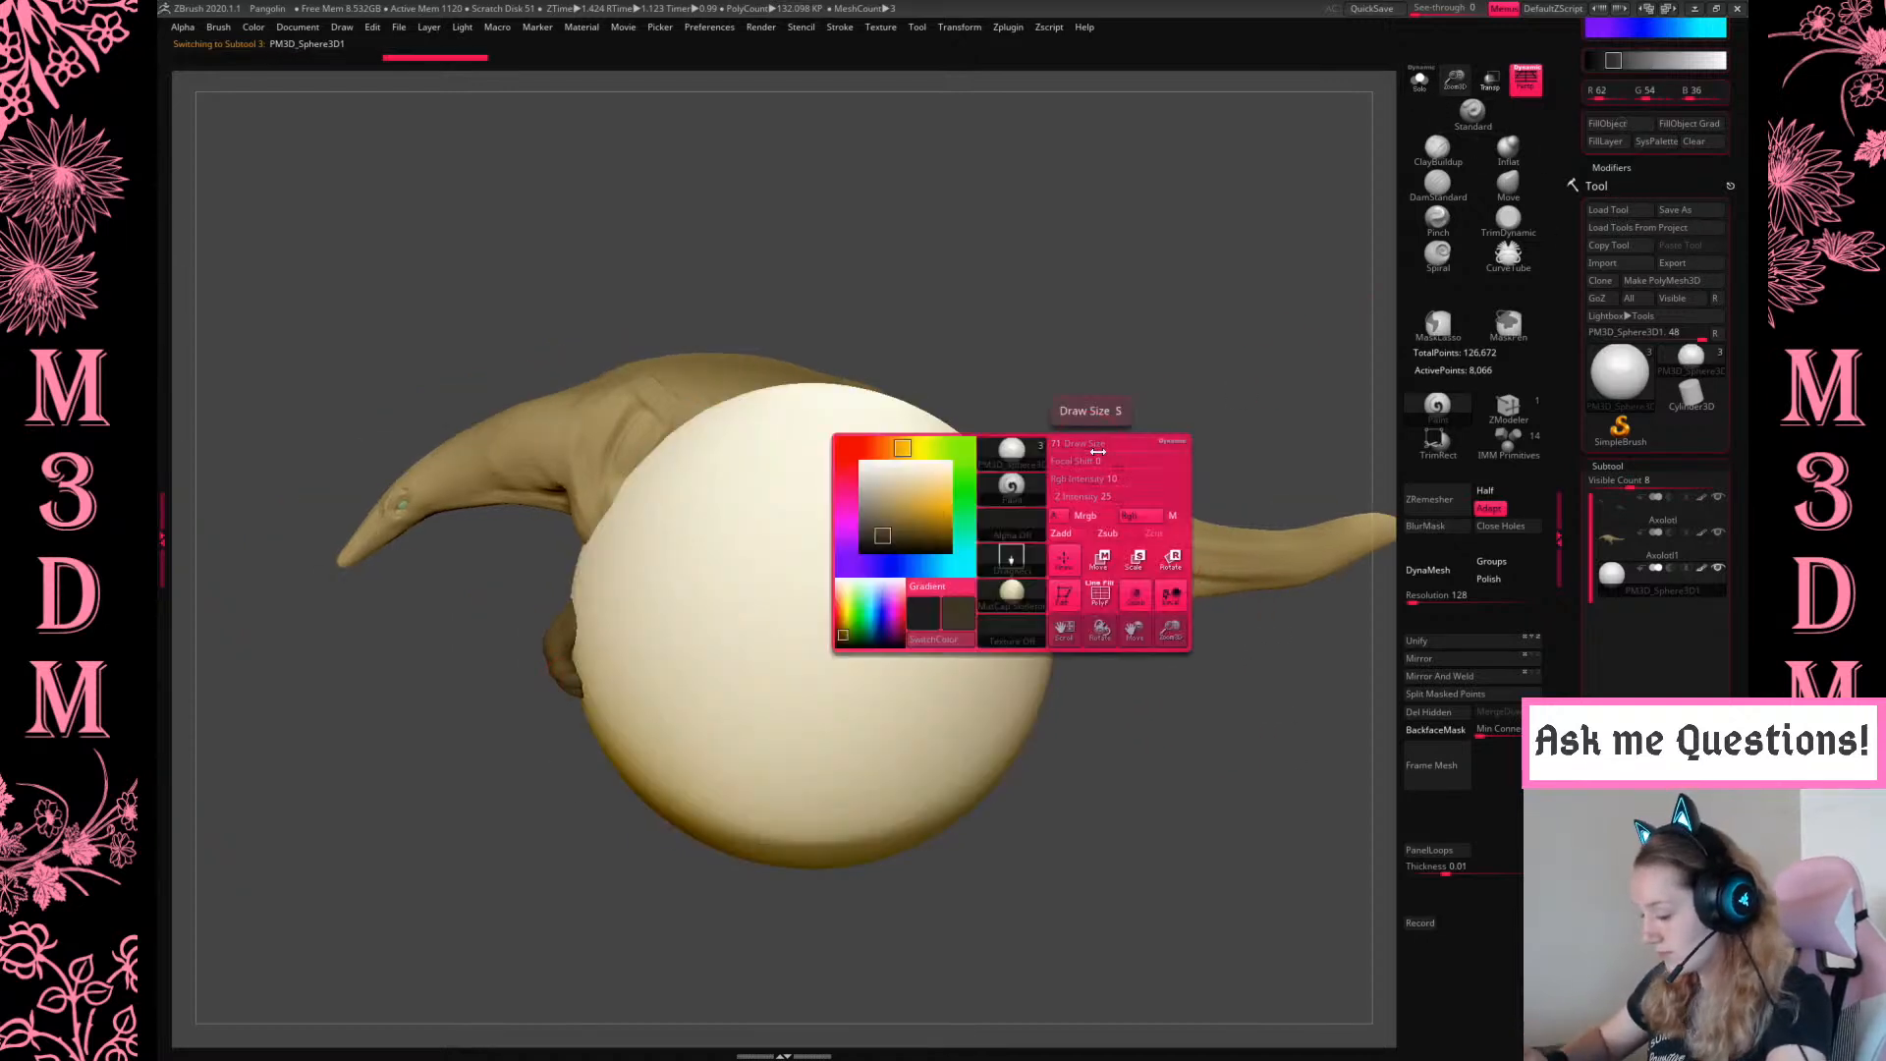
{"action": "left_click", "coordinate": [1629, 127]}
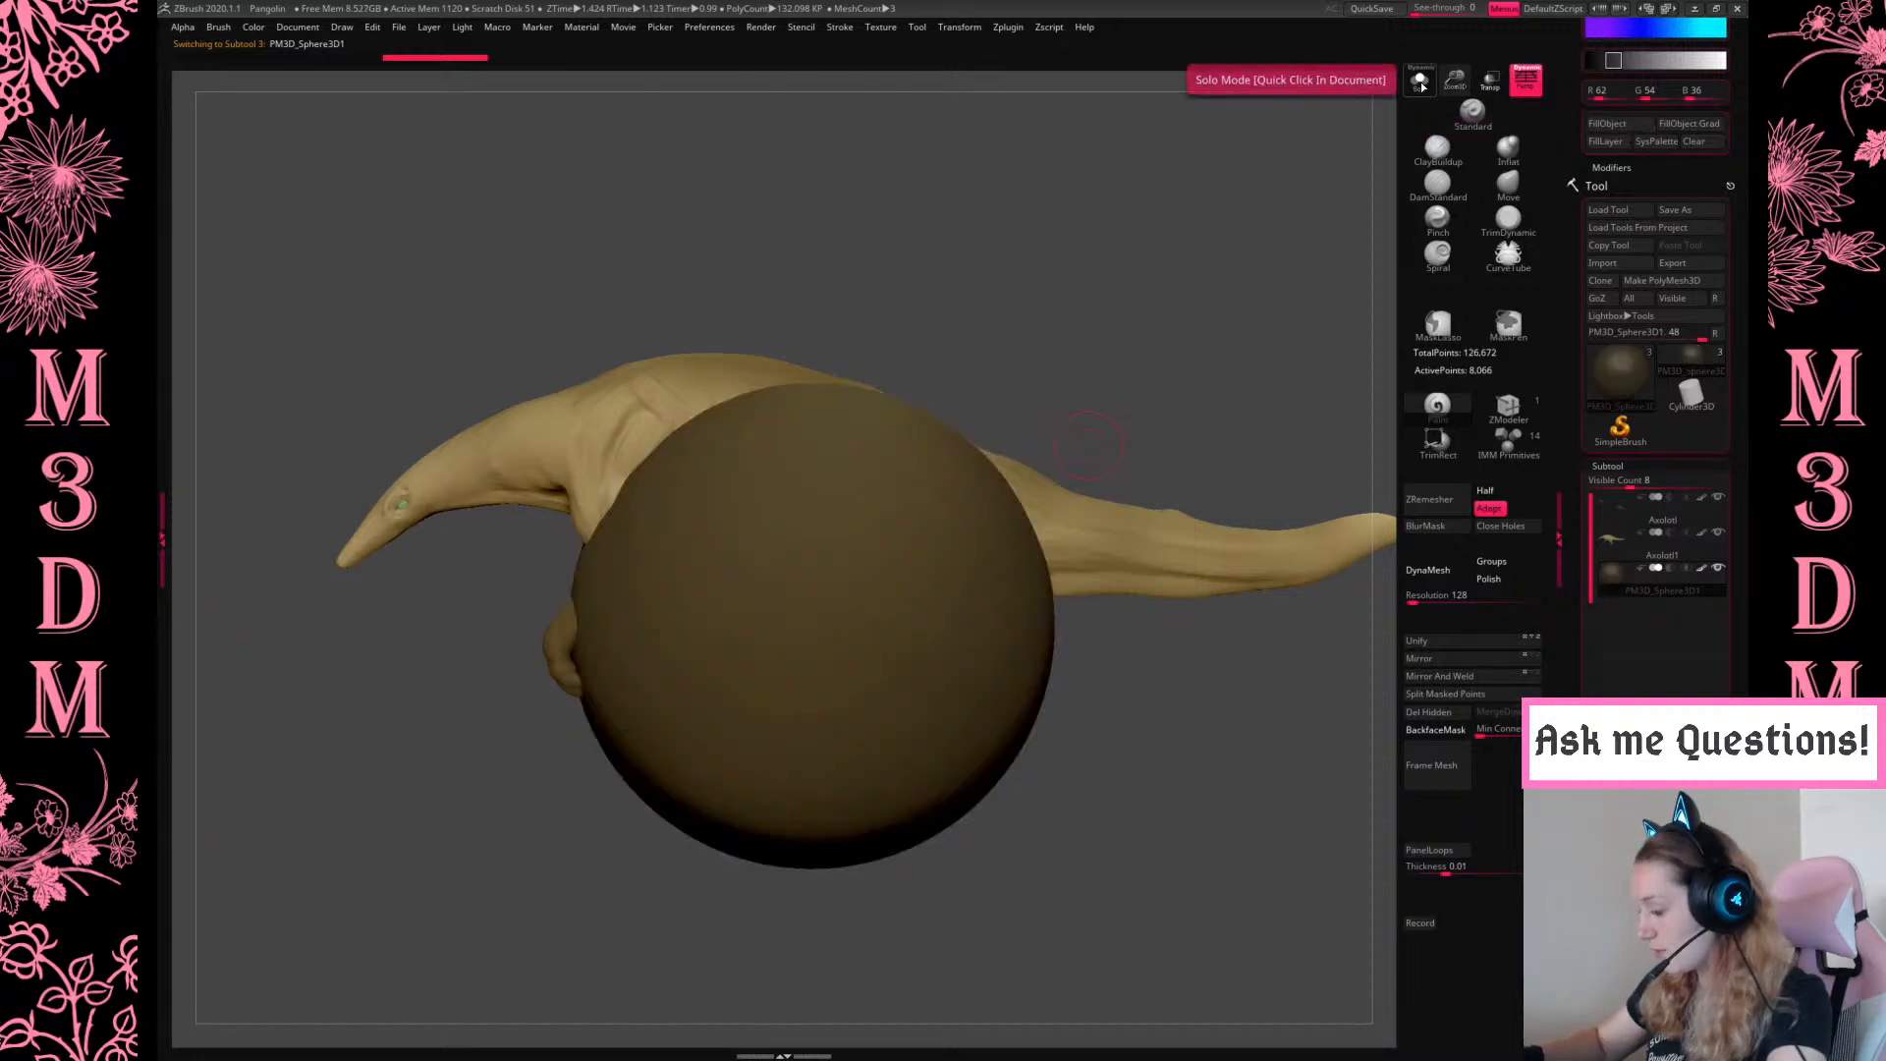
{"action": "left_click", "coordinate": [1421, 86]}
{"action": "left_click_drag", "start_coordinate": [1144, 488], "coordinate": [1183, 458]}
{"action": "left_click_drag", "start_coordinate": [1250, 383], "coordinate": [1306, 421]}
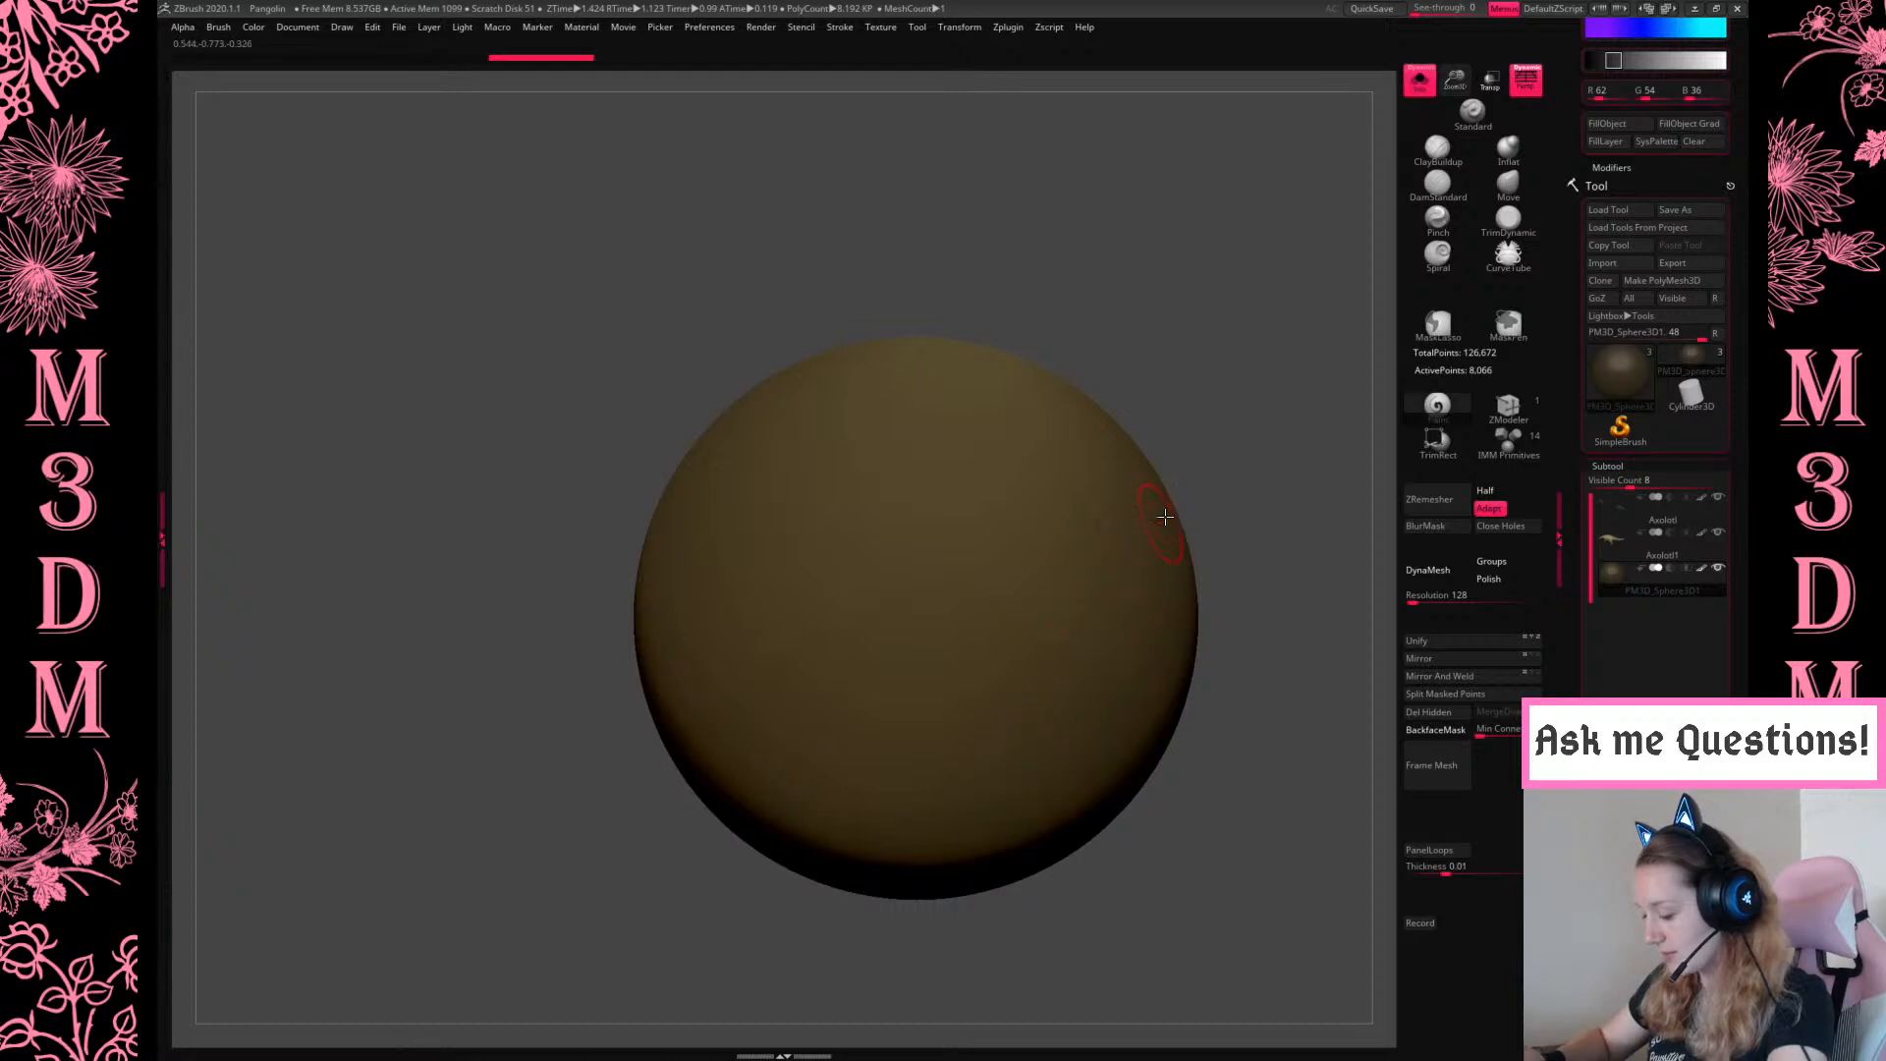
Isolate the brown sphere in Solo mode and flatten it along one horizontal axis to a scale of about 0.41
{"action": "left_click_drag", "start_coordinate": [1307, 279], "coordinate": [1193, 236], "text": "alt"}
{"action": "left_click", "coordinate": [1424, 90]}
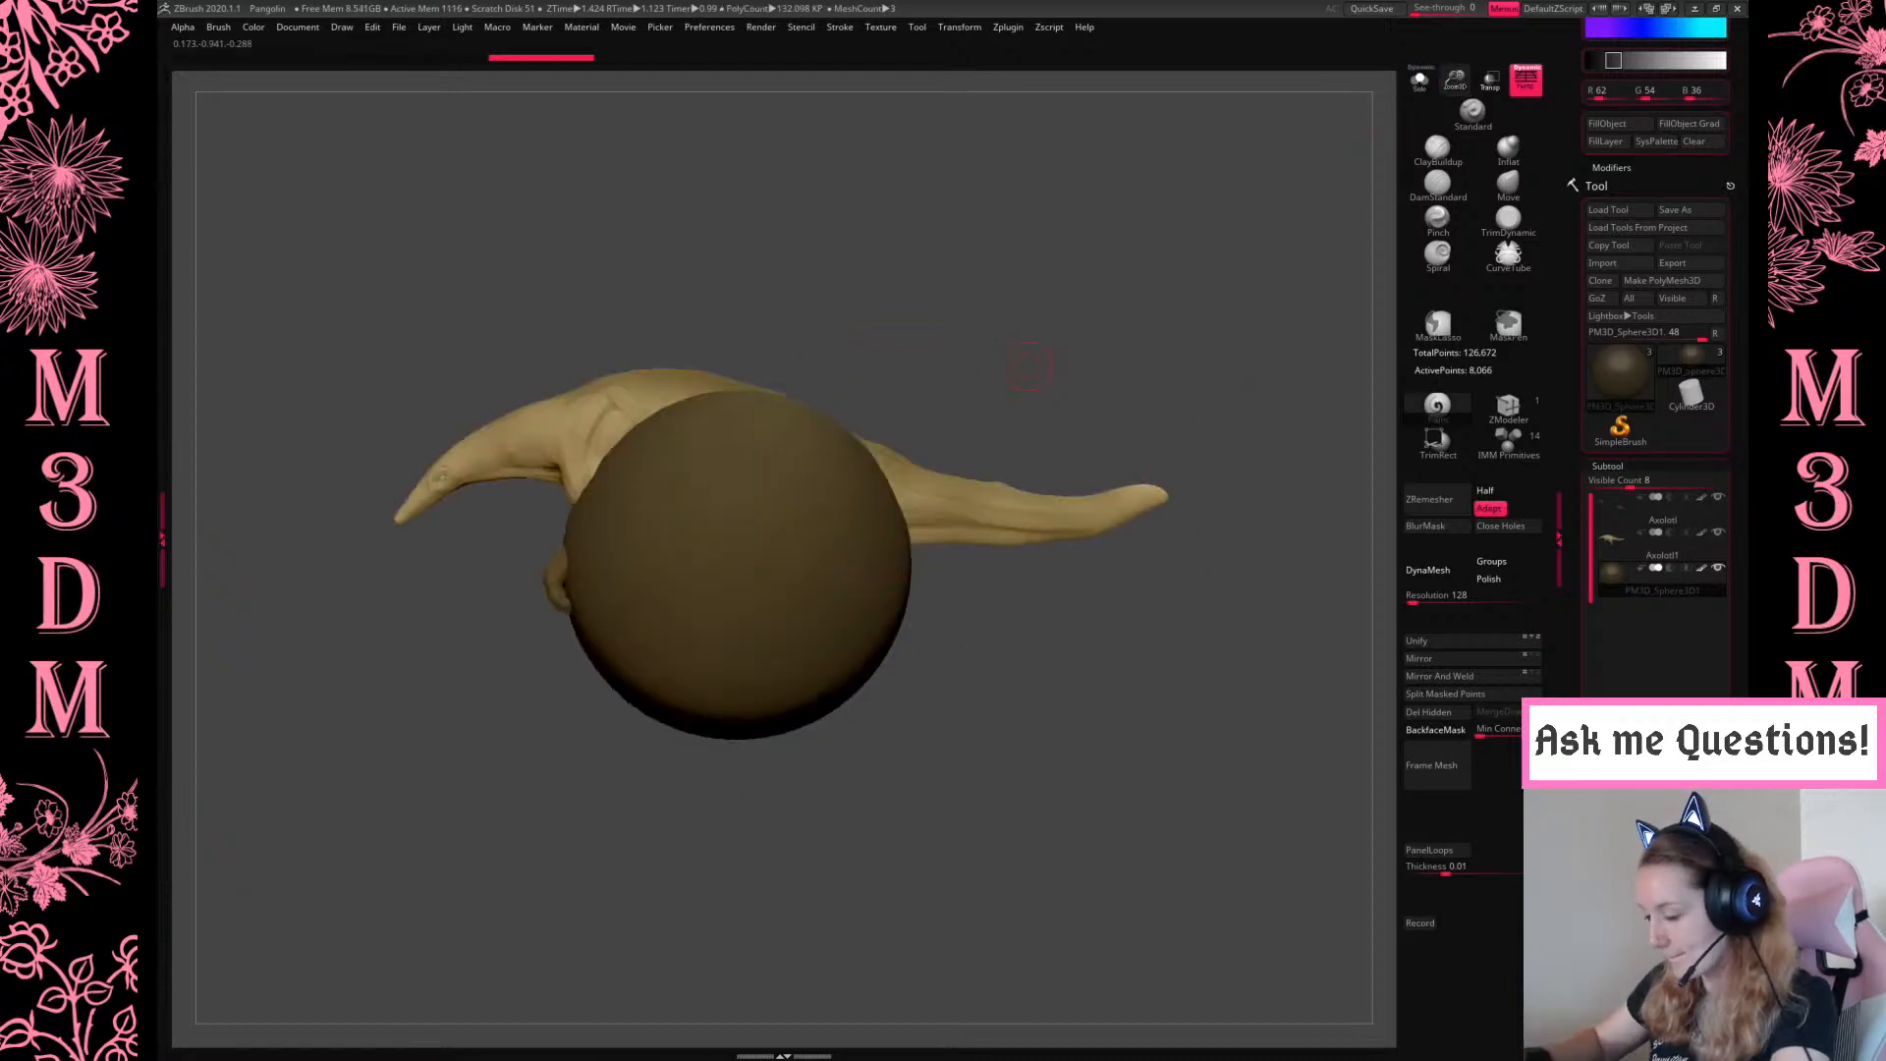
{"action": "left_click", "coordinate": [960, 28]}
{"action": "left_click", "coordinate": [1016, 464]}
{"action": "left_click", "coordinate": [981, 465]}
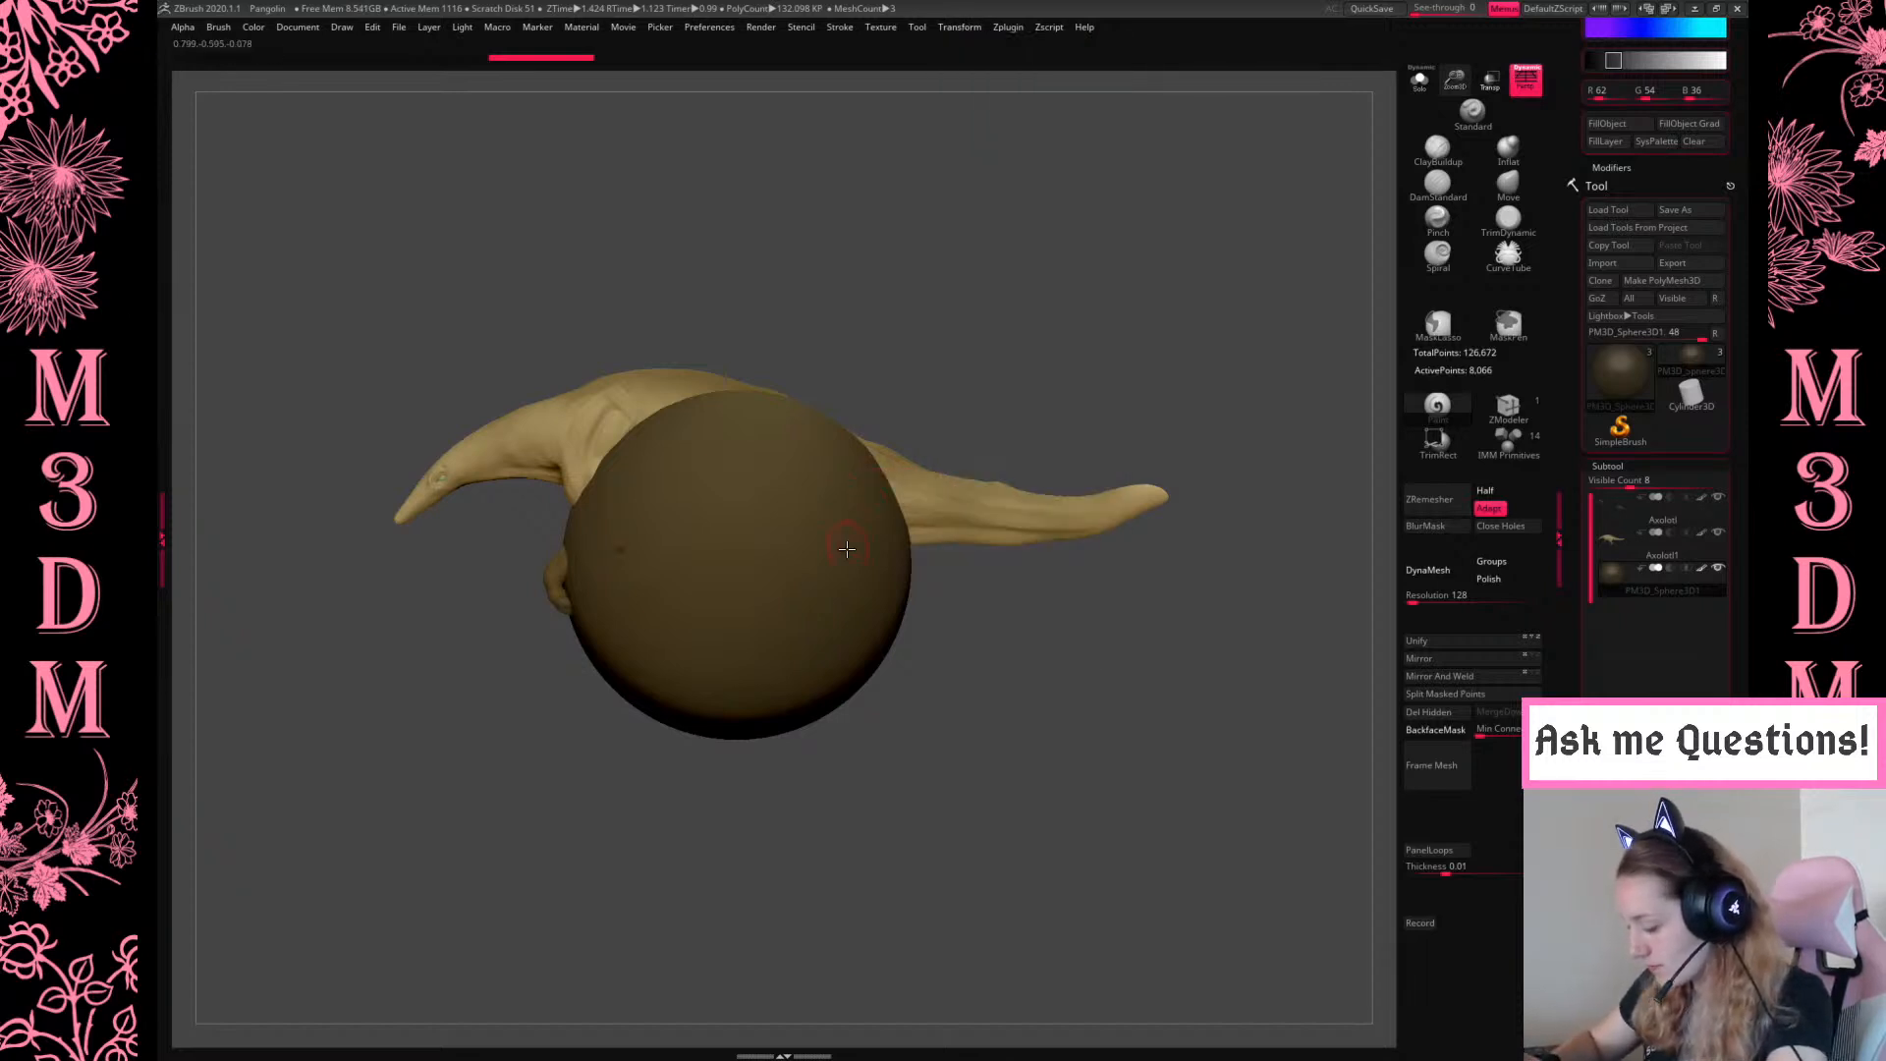
{"action": "left_click", "coordinate": [1420, 79]}
{"action": "key", "text": "f"}
{"action": "key", "text": "w"}
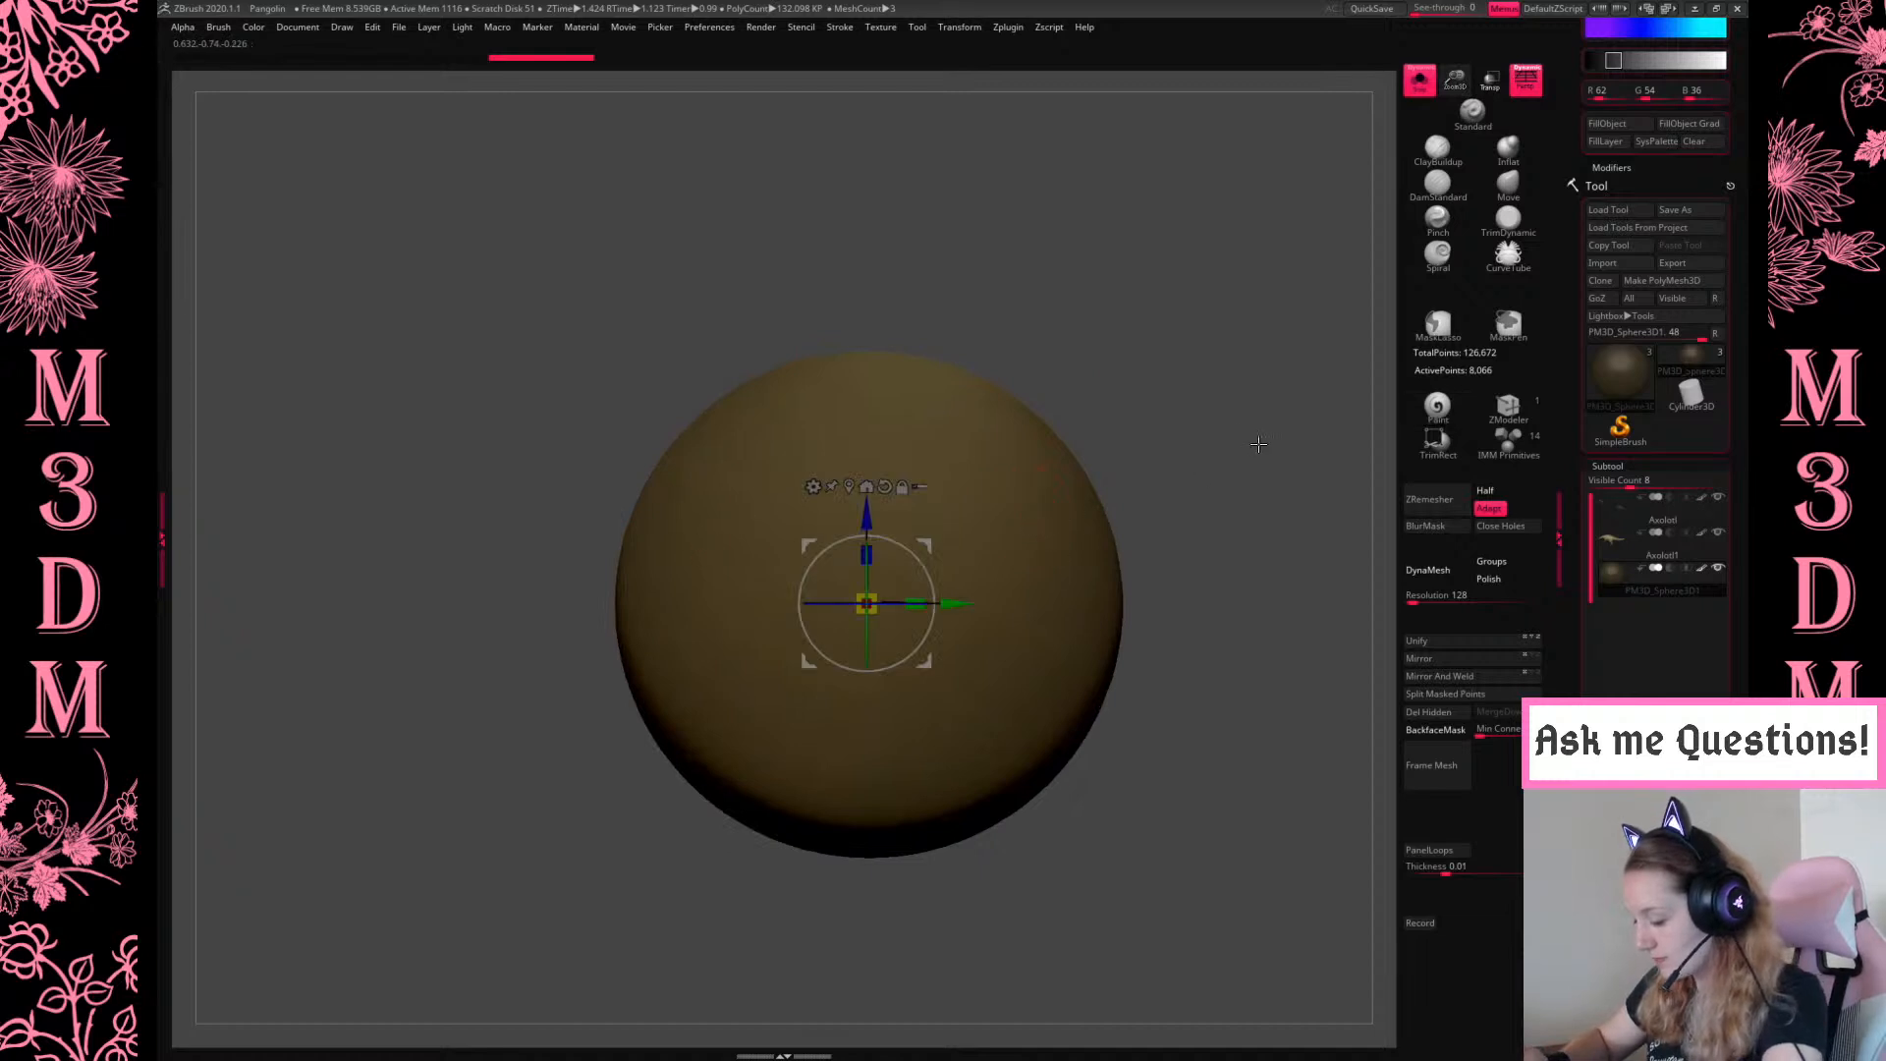
{"action": "left_click_drag", "start_coordinate": [913, 603], "coordinate": [771, 622]}
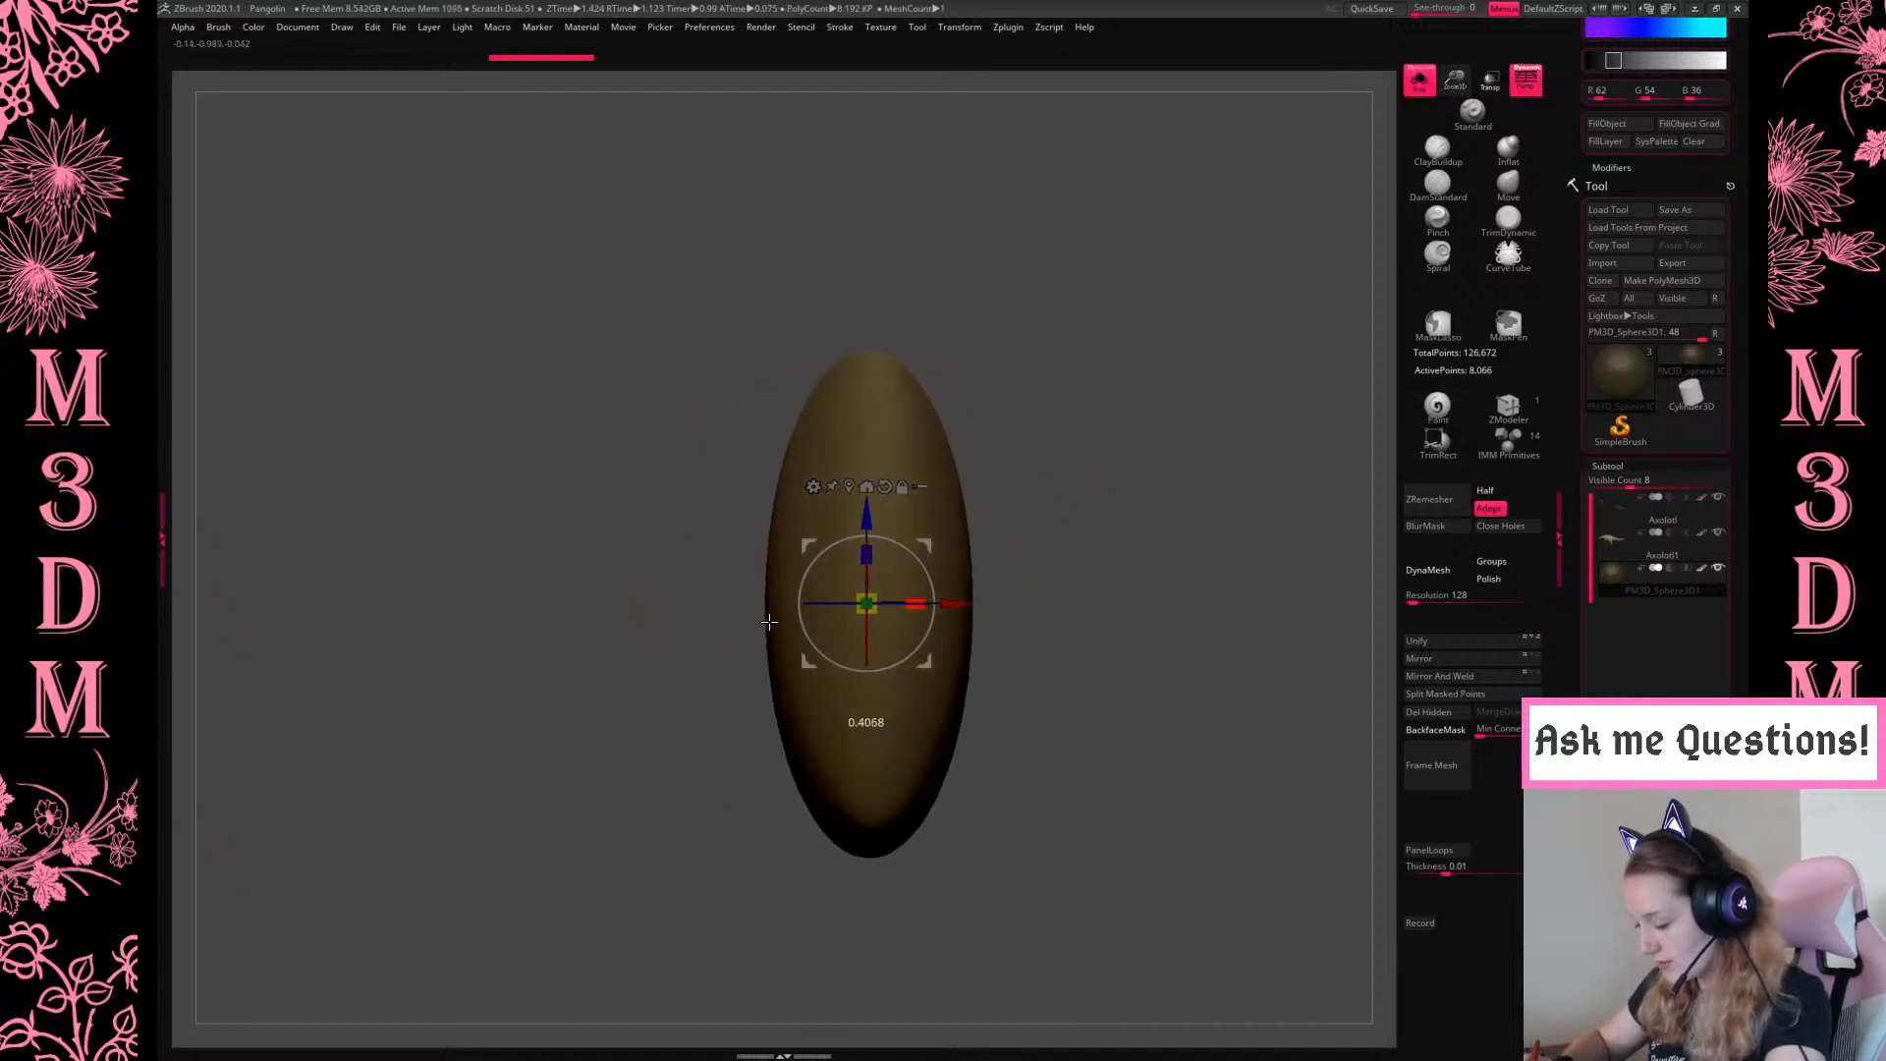
{"action": "key", "text": "ctrl+z"}
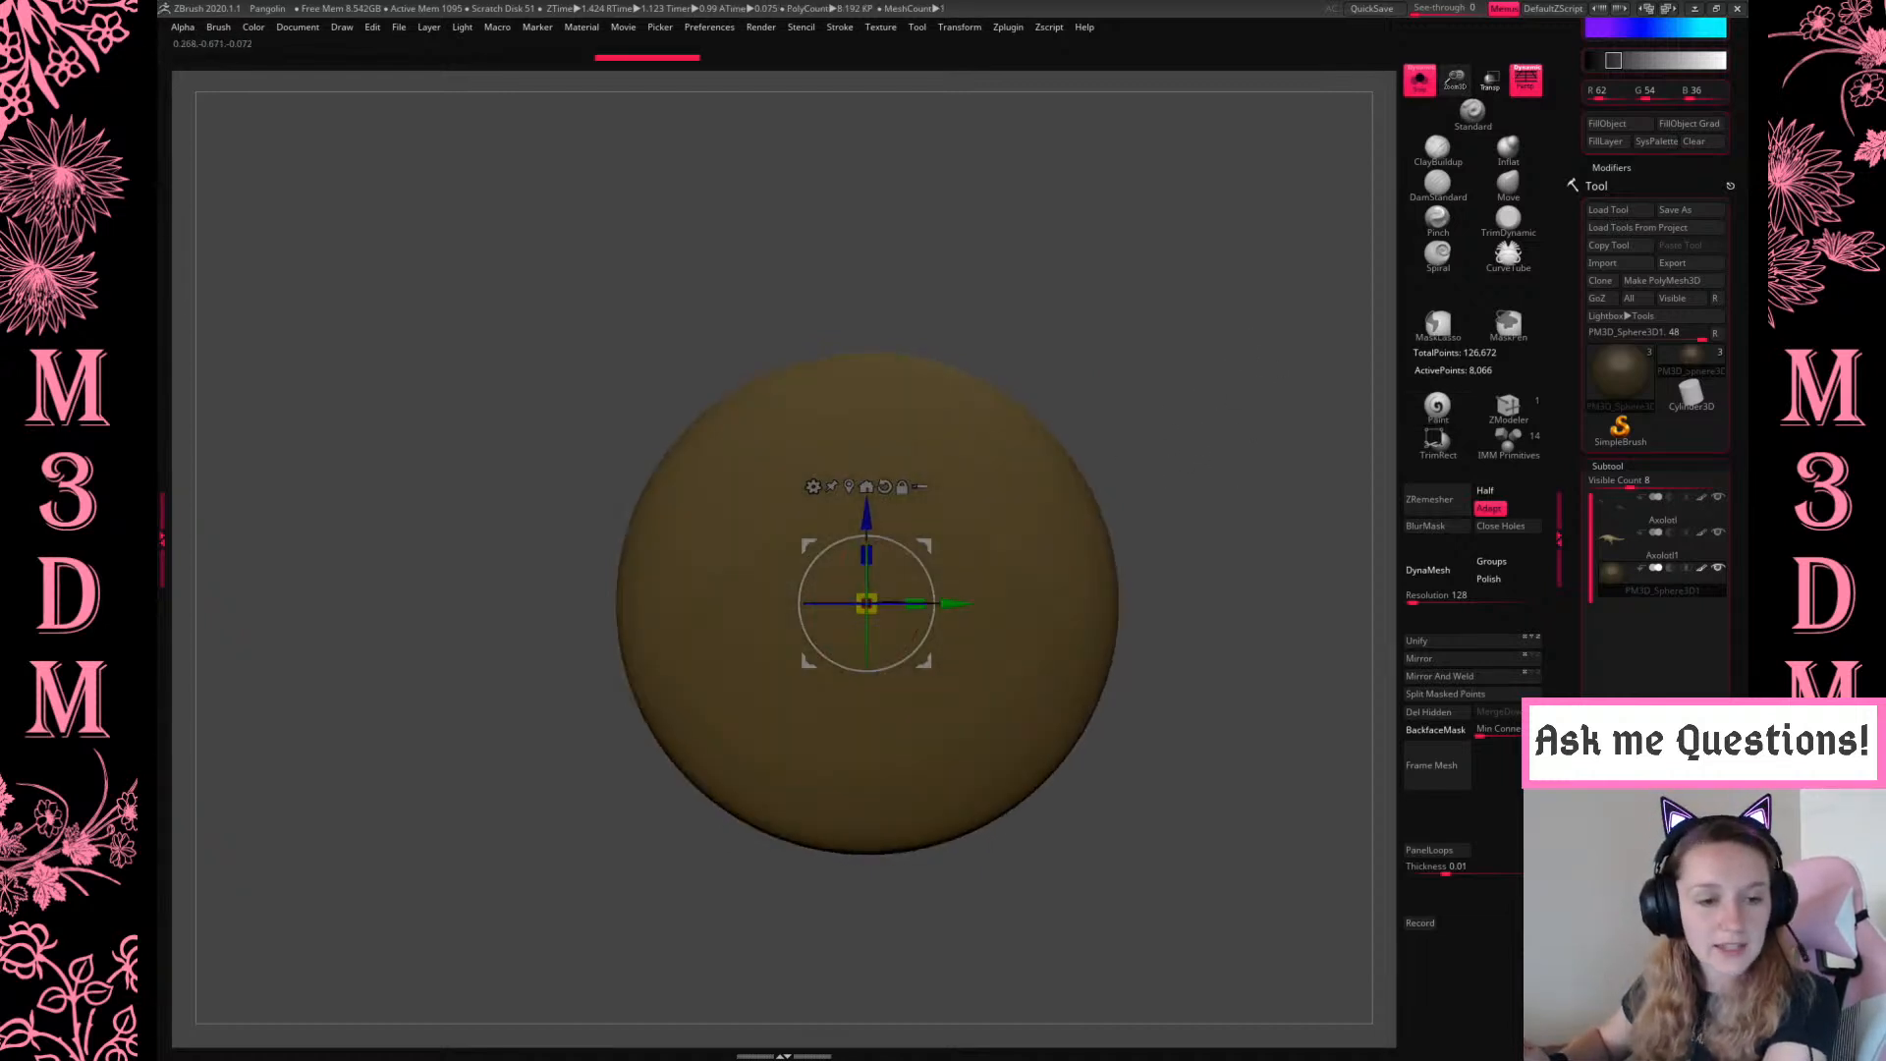
{"action": "left_click_drag", "start_coordinate": [1226, 409], "coordinate": [1182, 374], "text": "alt"}
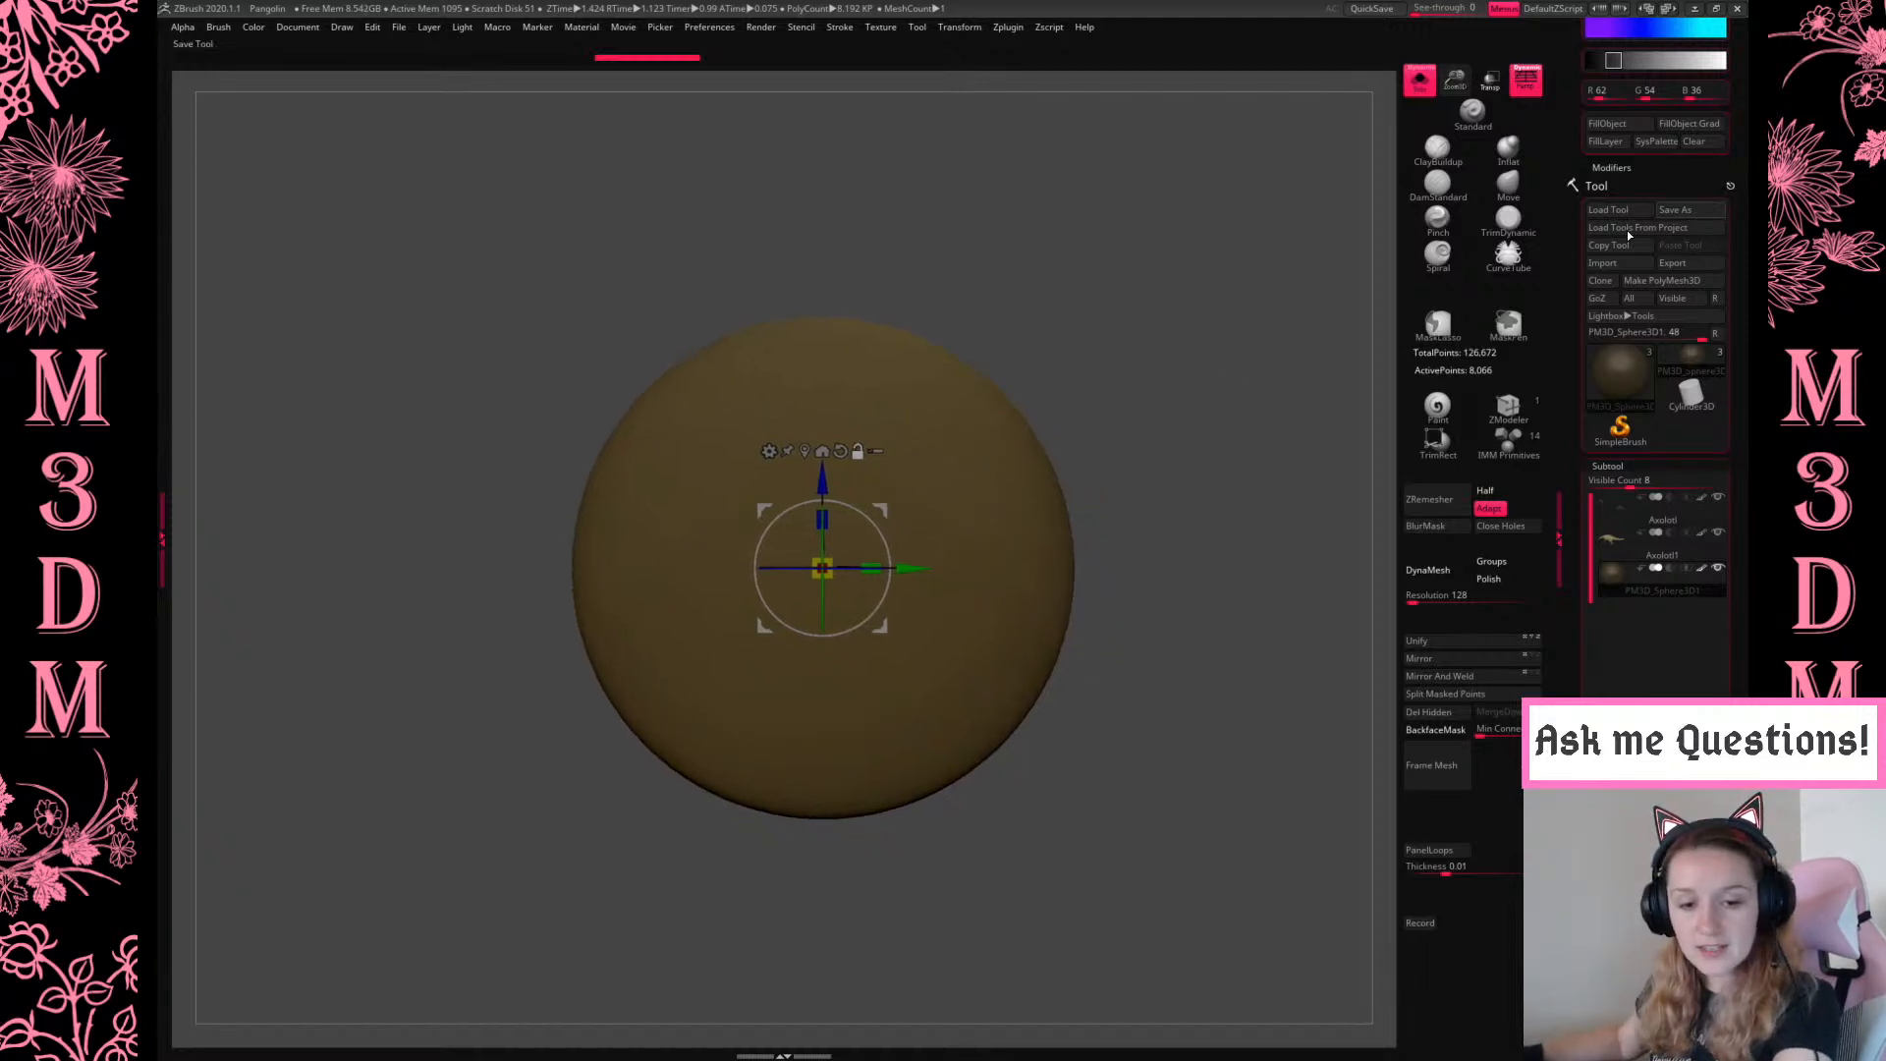
Taper the flattened sphere toward its upper end into a teardrop with the Taper deformer and return to Gizmo 3D
{"action": "left_click", "coordinate": [1009, 27]}
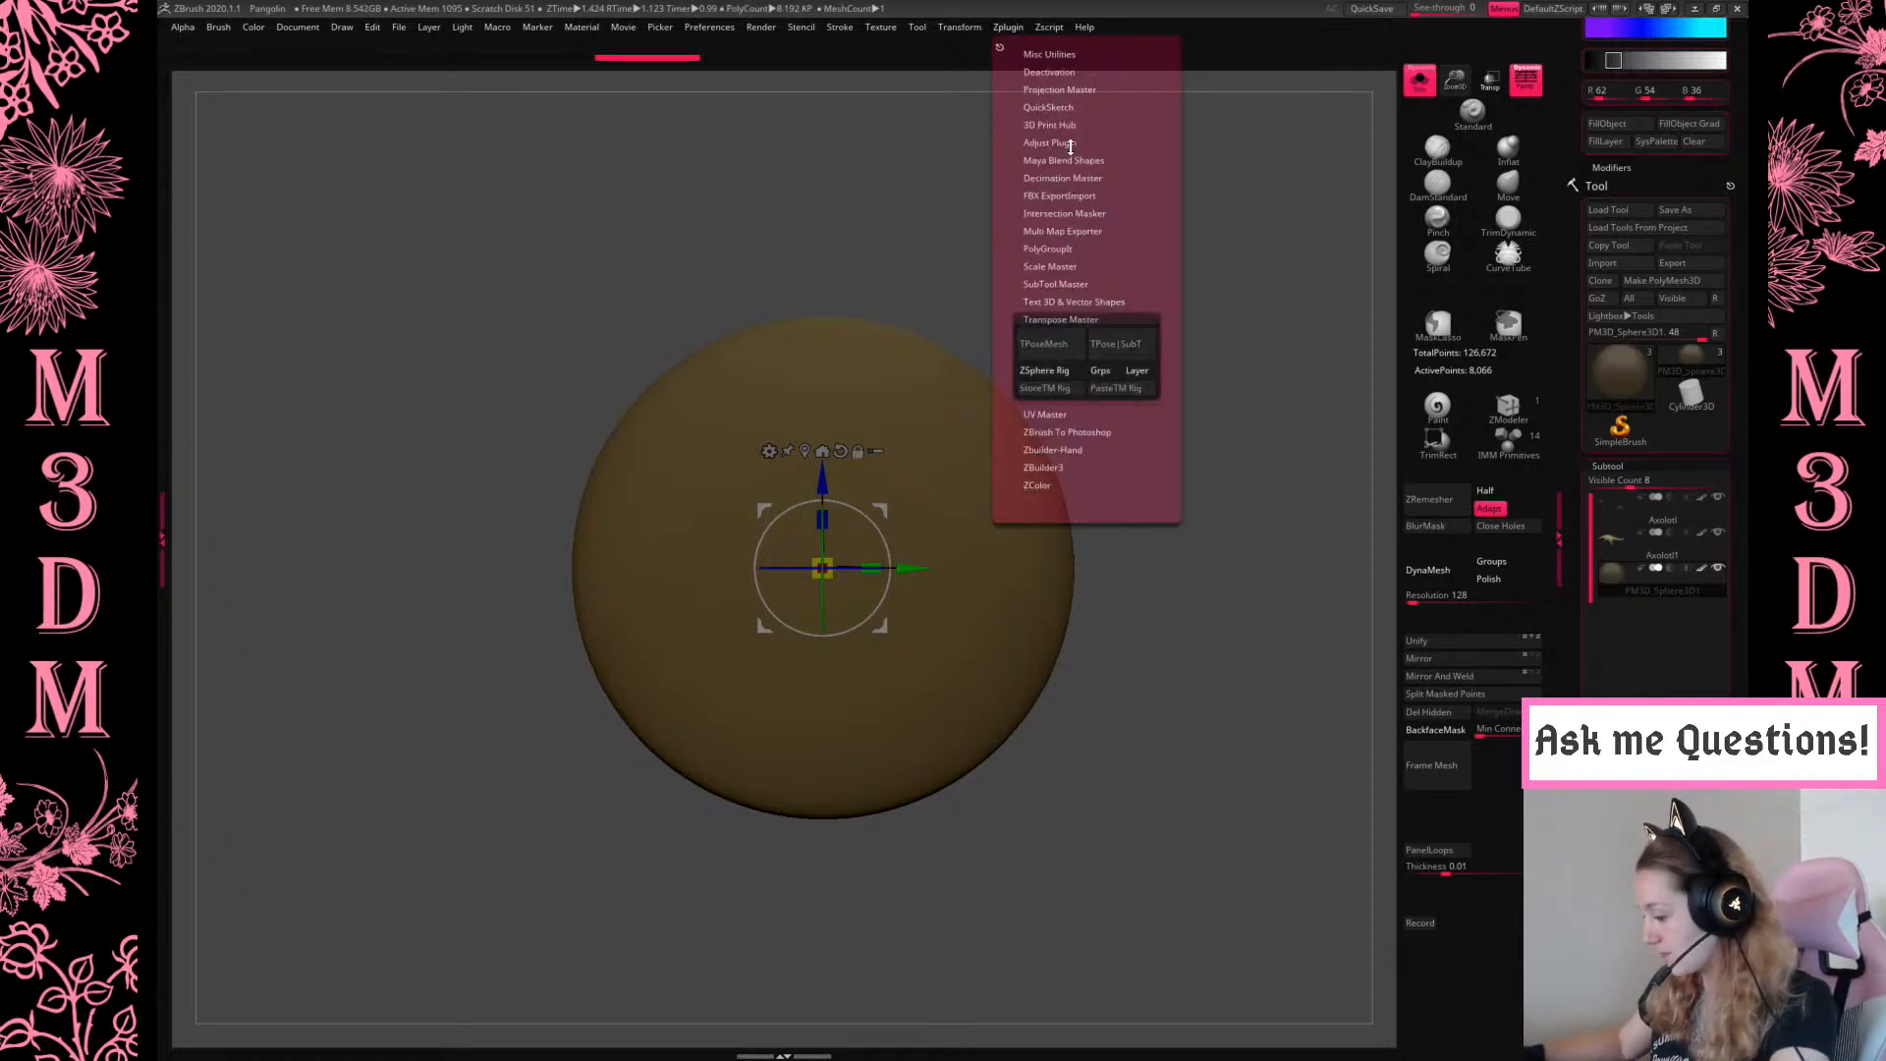
{"action": "left_click", "coordinate": [769, 450]}
{"action": "left_click", "coordinate": [923, 602]}
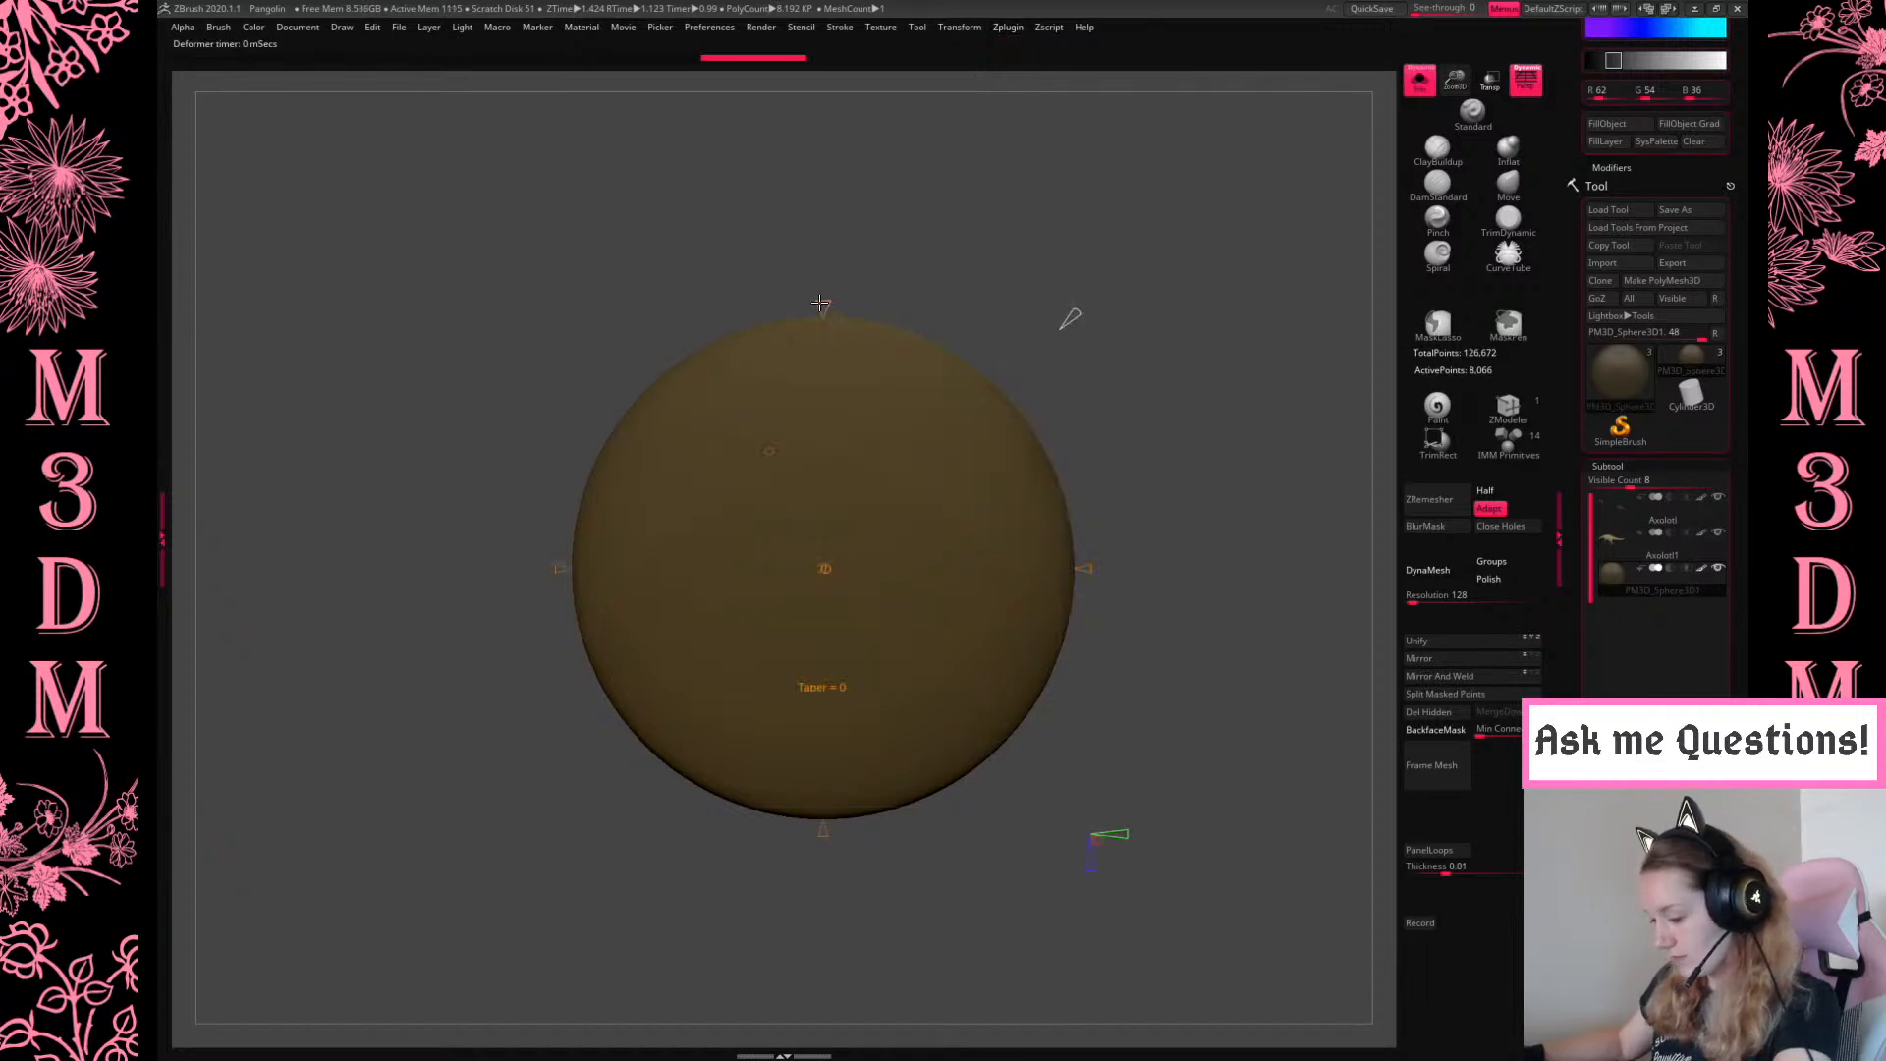
{"action": "left_click_drag", "start_coordinate": [822, 299], "coordinate": [825, 360]}
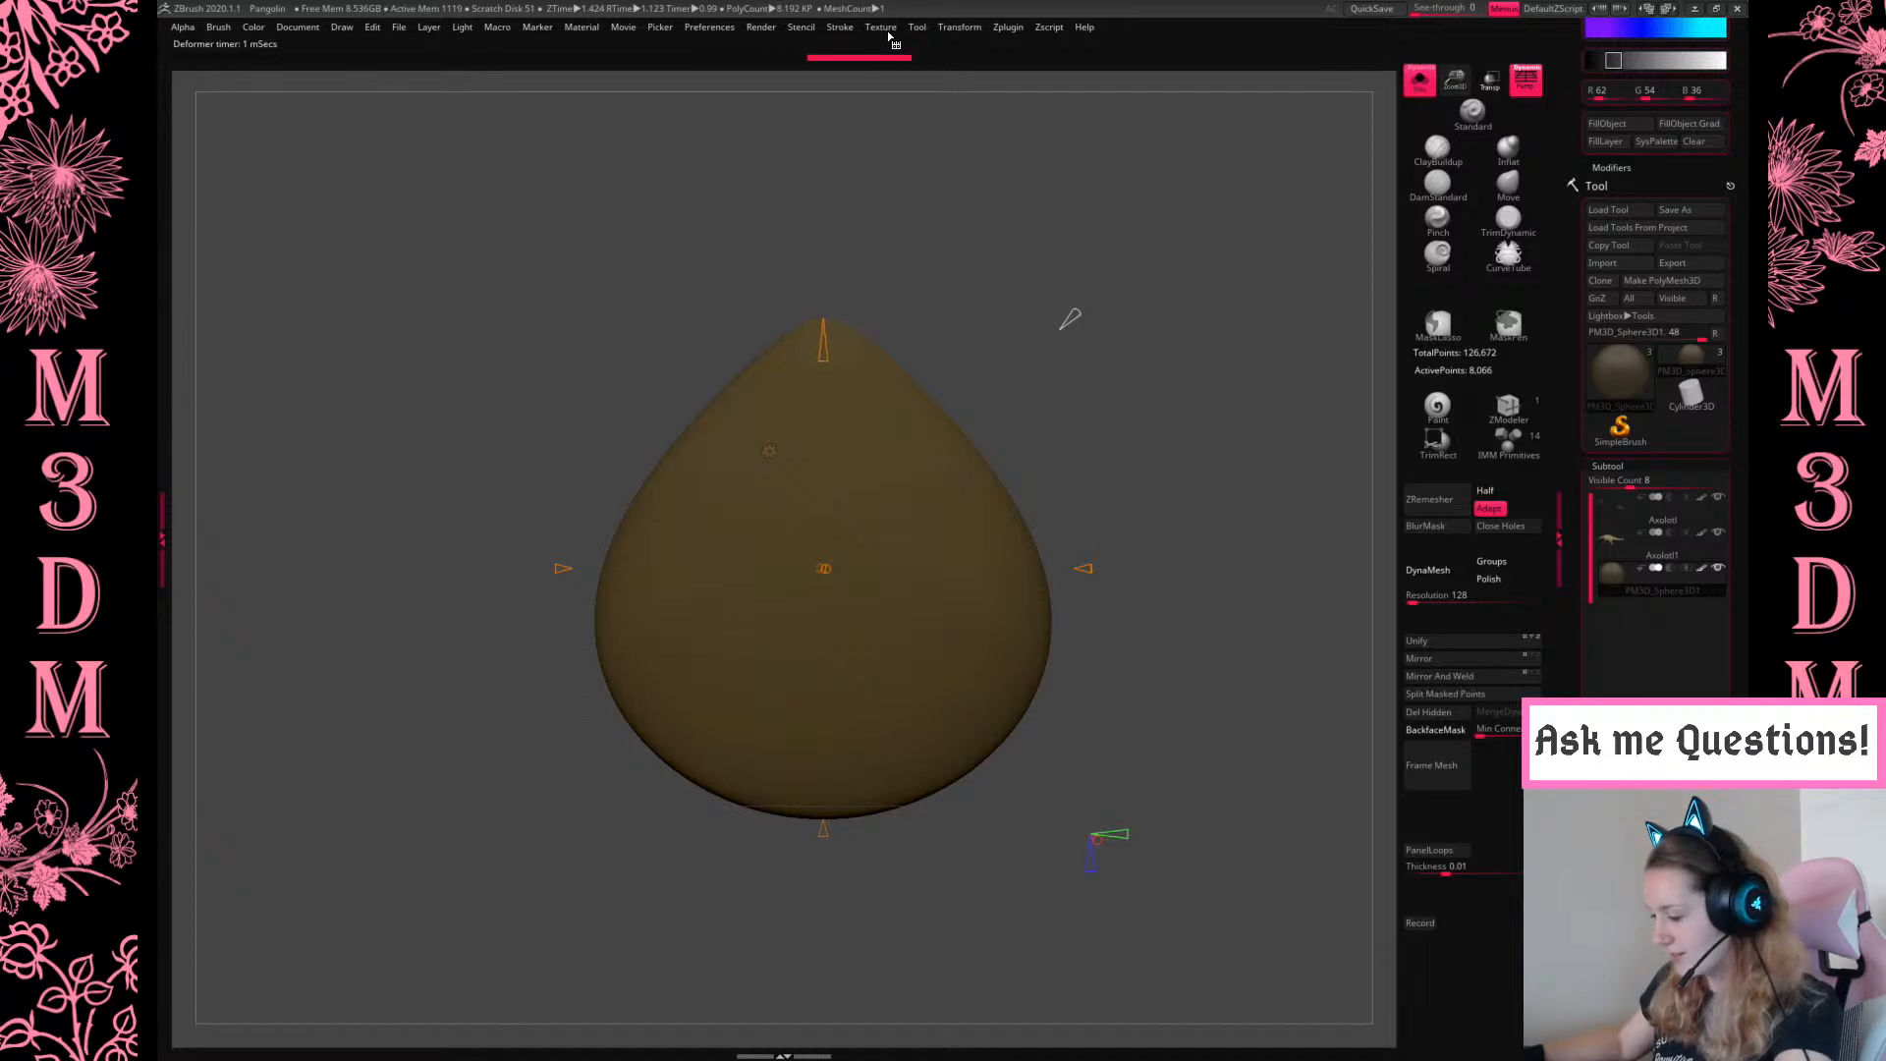
{"action": "left_click", "coordinate": [1008, 27]}
{"action": "left_click", "coordinate": [960, 28]}
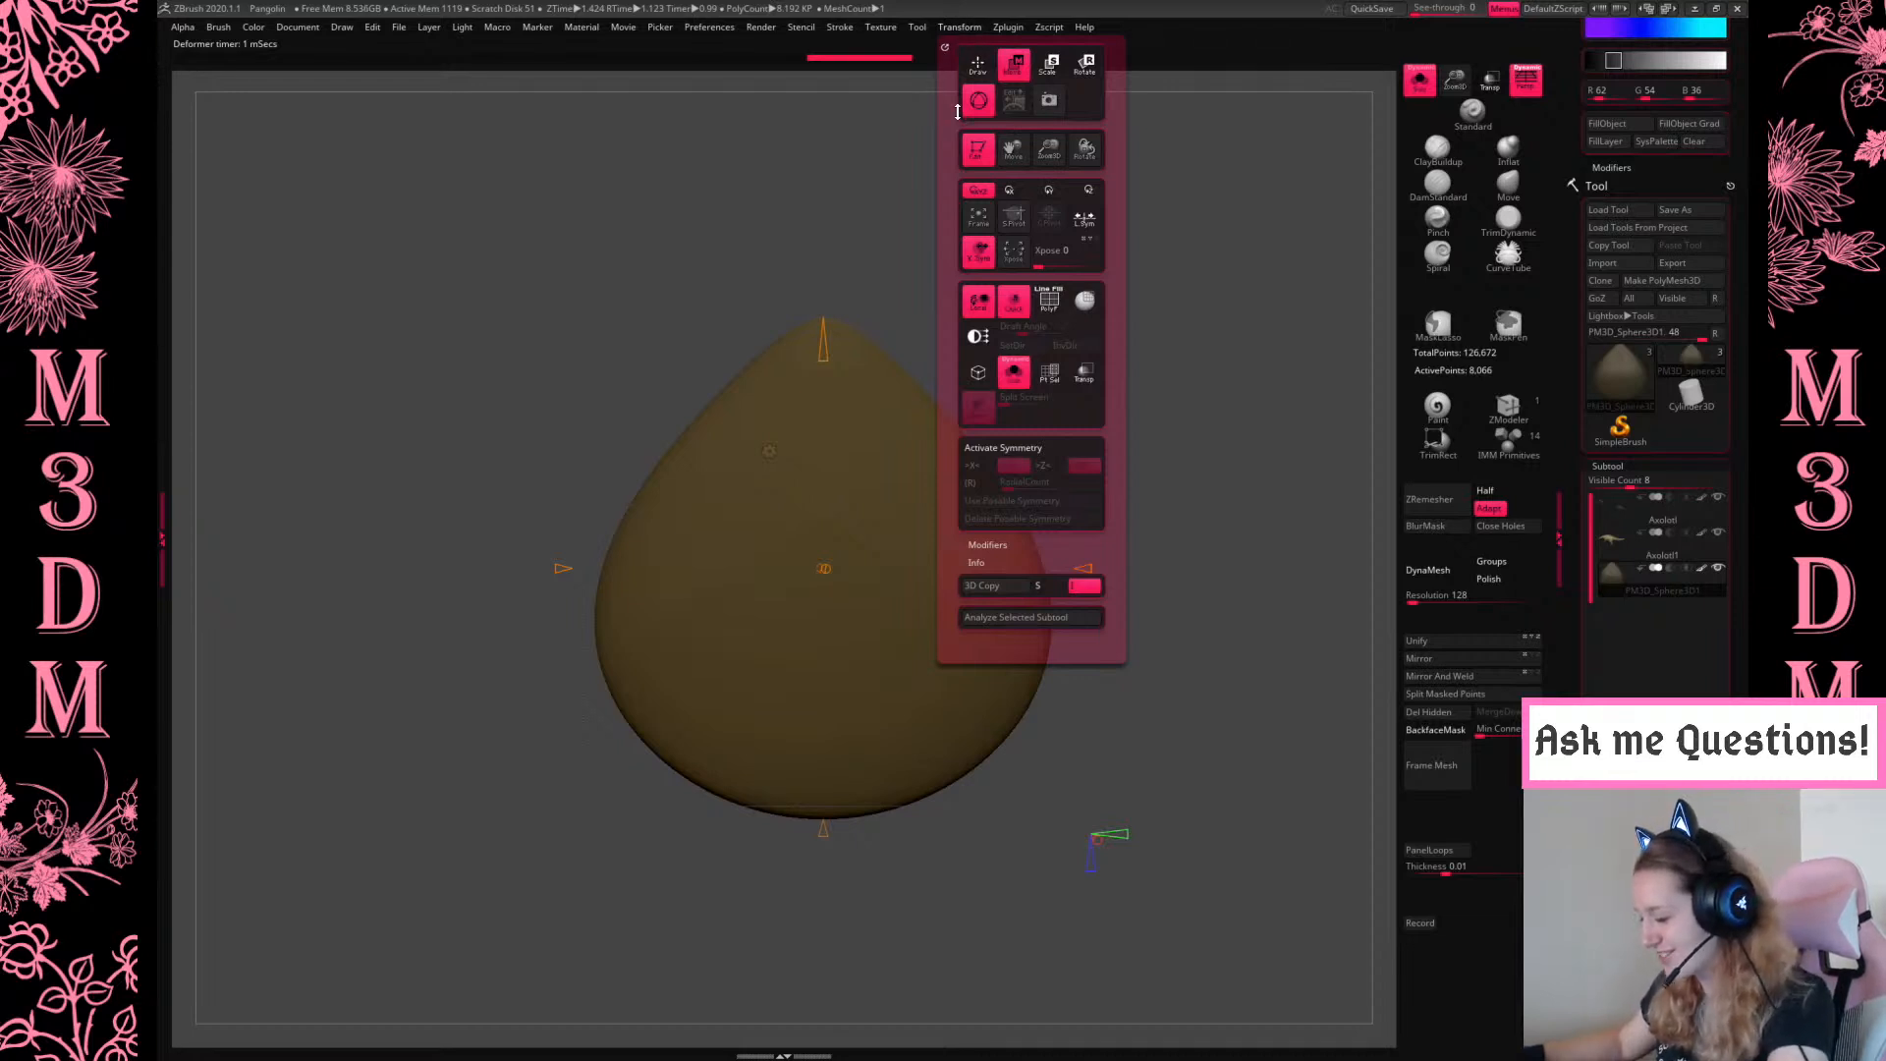
{"action": "left_click", "coordinate": [769, 451]}
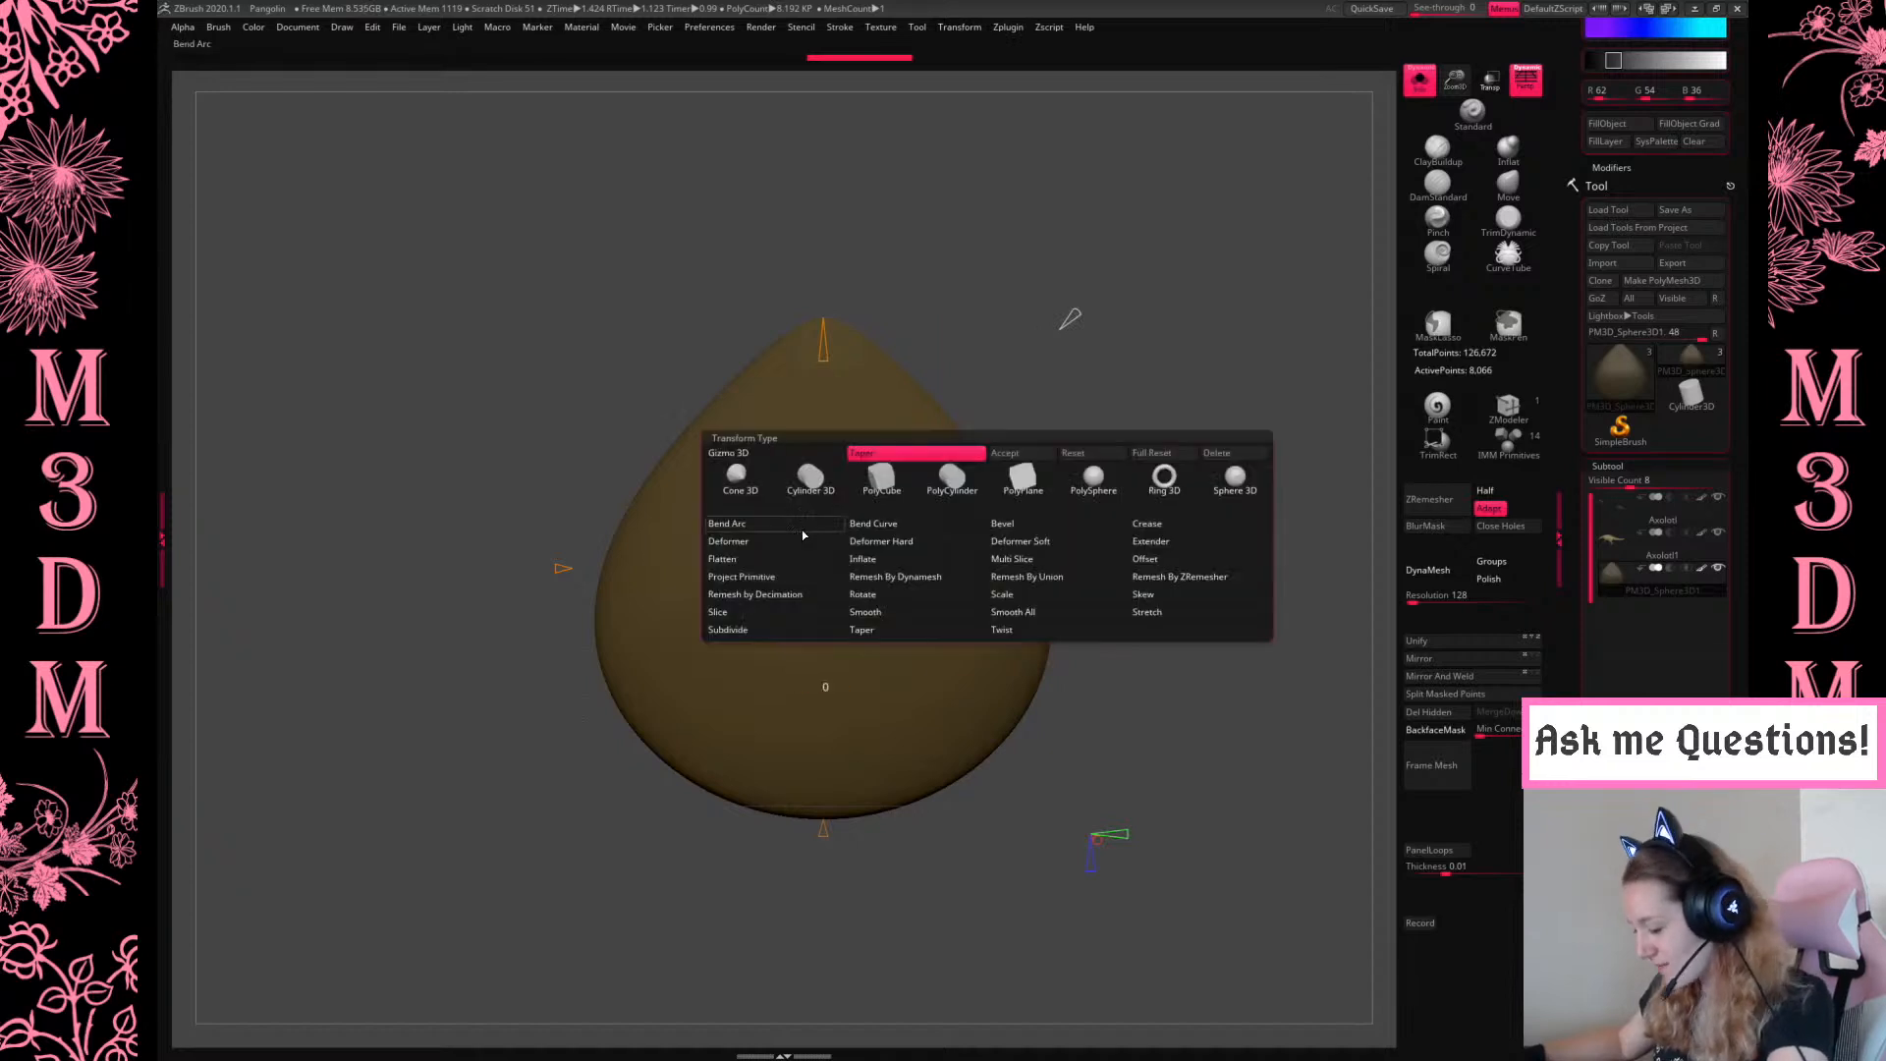
{"action": "left_click", "coordinate": [815, 453]}
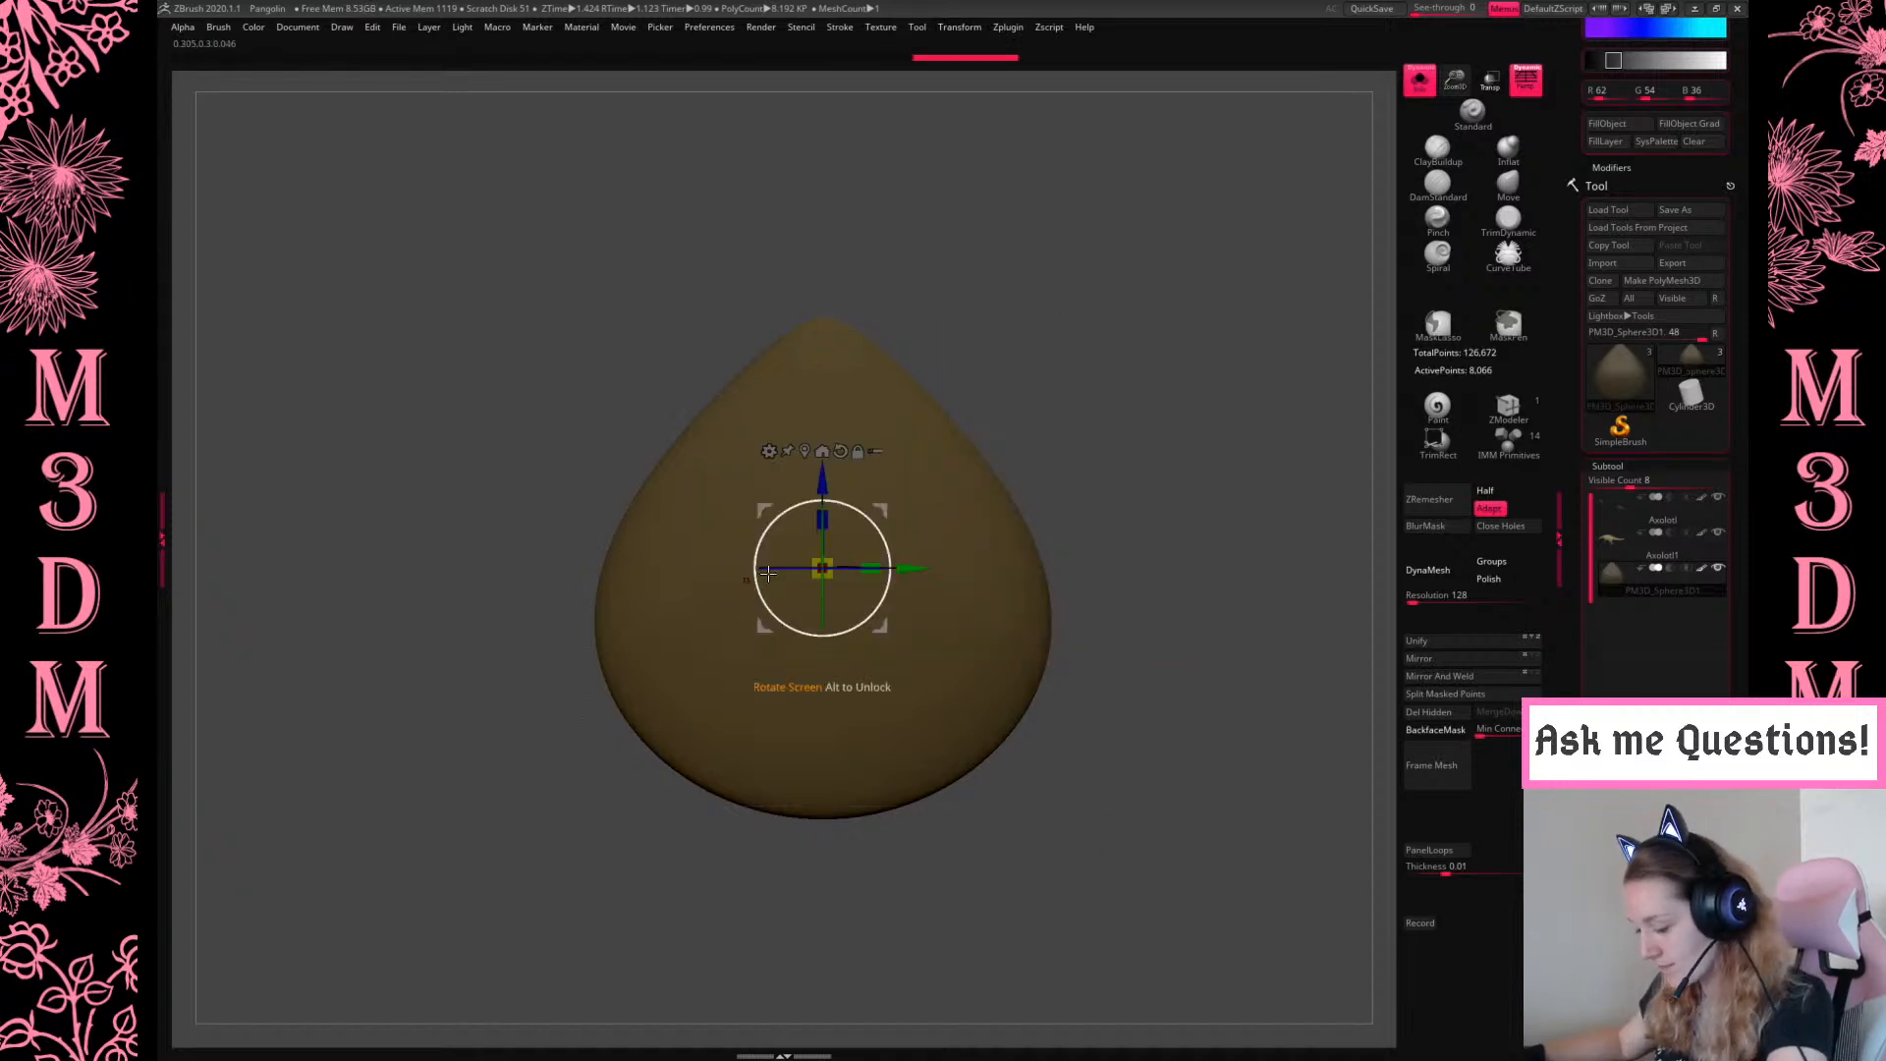
Scale the teardrop much thinner along its depth axis
{"action": "mouse_move", "coordinate": [871, 568]}
{"action": "left_mouse_down"}
{"action": "mouse_move", "coordinate": [825, 552]}
{"action": "mouse_move", "coordinate": [843, 575]}
{"action": "left_mouse_up"}
{"action": "mouse_move", "coordinate": [1129, 581]}
{"action": "left_mouse_down"}
{"action": "mouse_move", "coordinate": [1099, 579]}
{"action": "mouse_move", "coordinate": [1109, 610]}
{"action": "left_mouse_up"}
{"action": "left_click_drag", "start_coordinate": [872, 568], "coordinate": [789, 577]}
{"action": "left_click_drag", "start_coordinate": [986, 556], "coordinate": [1047, 560]}
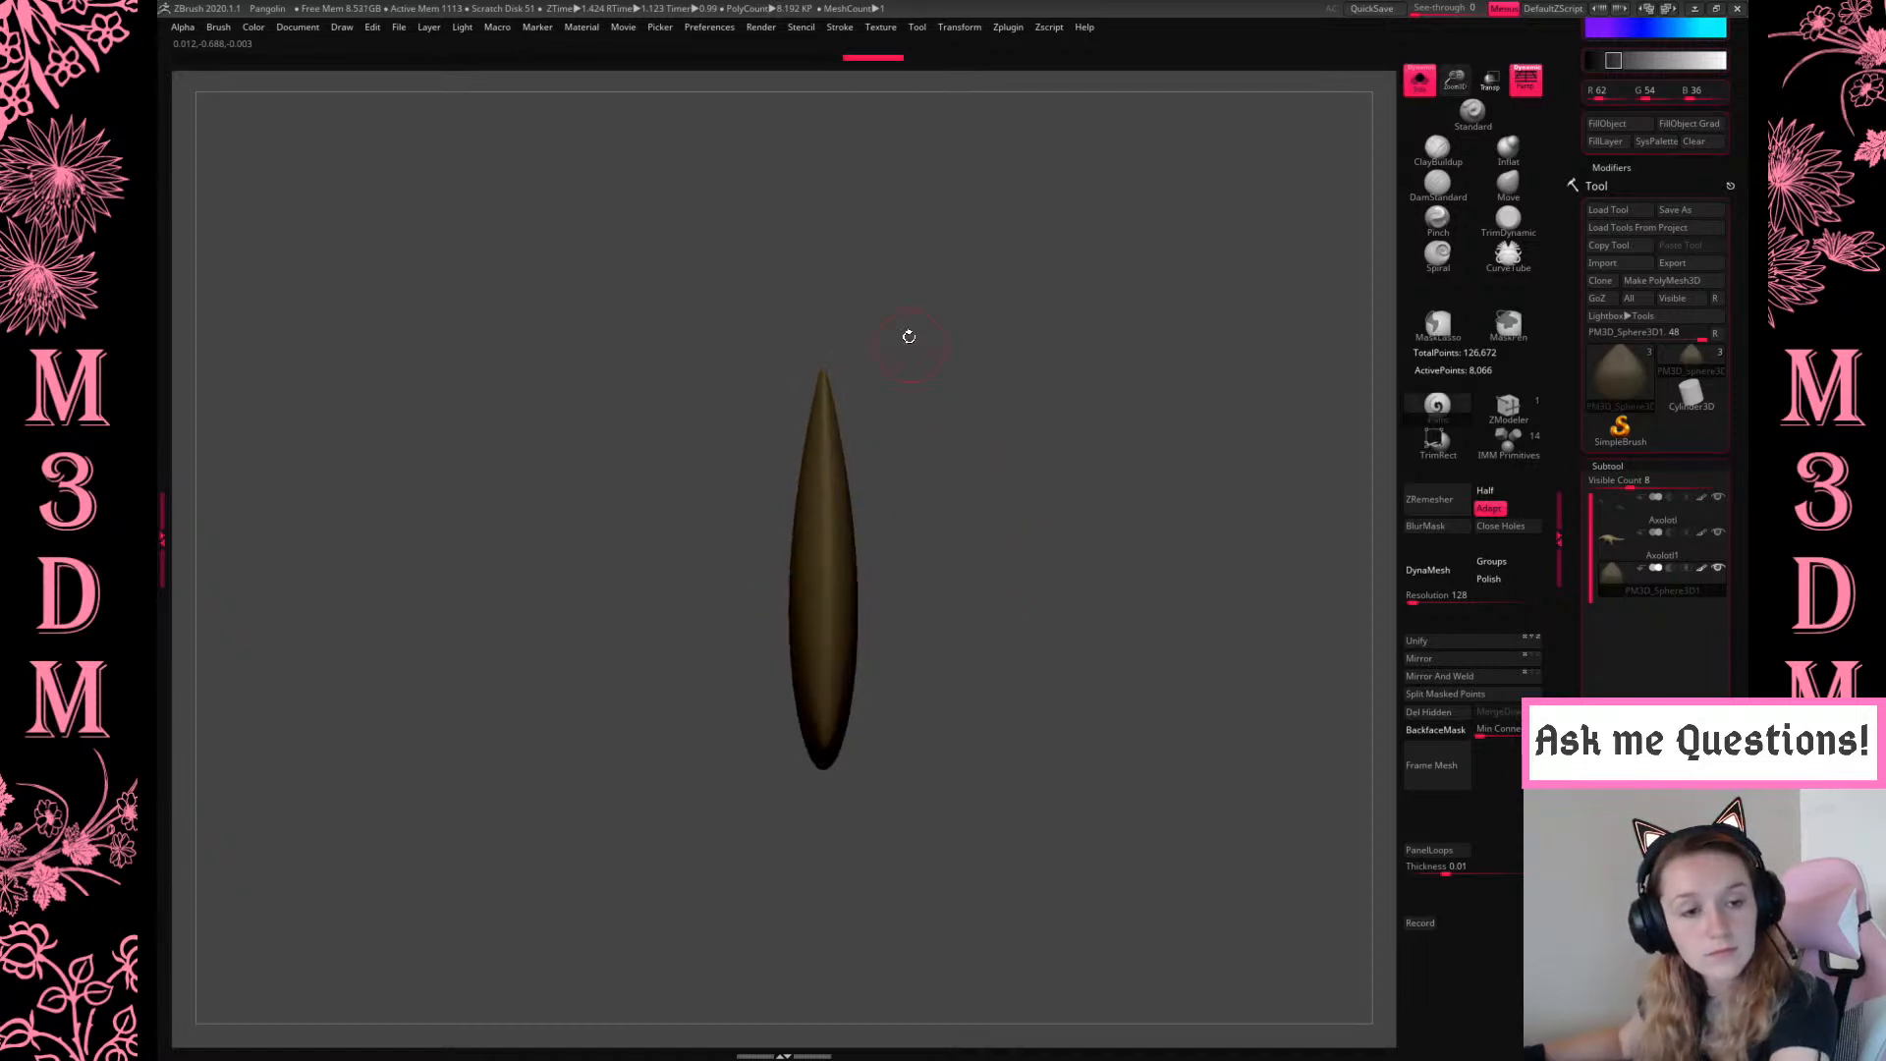
Curve the thin teardrop slightly along its length with the Bend Arc deformer and return to Gizmo 3D
{"action": "key", "text": "w"}
{"action": "left_click", "coordinate": [767, 451]}
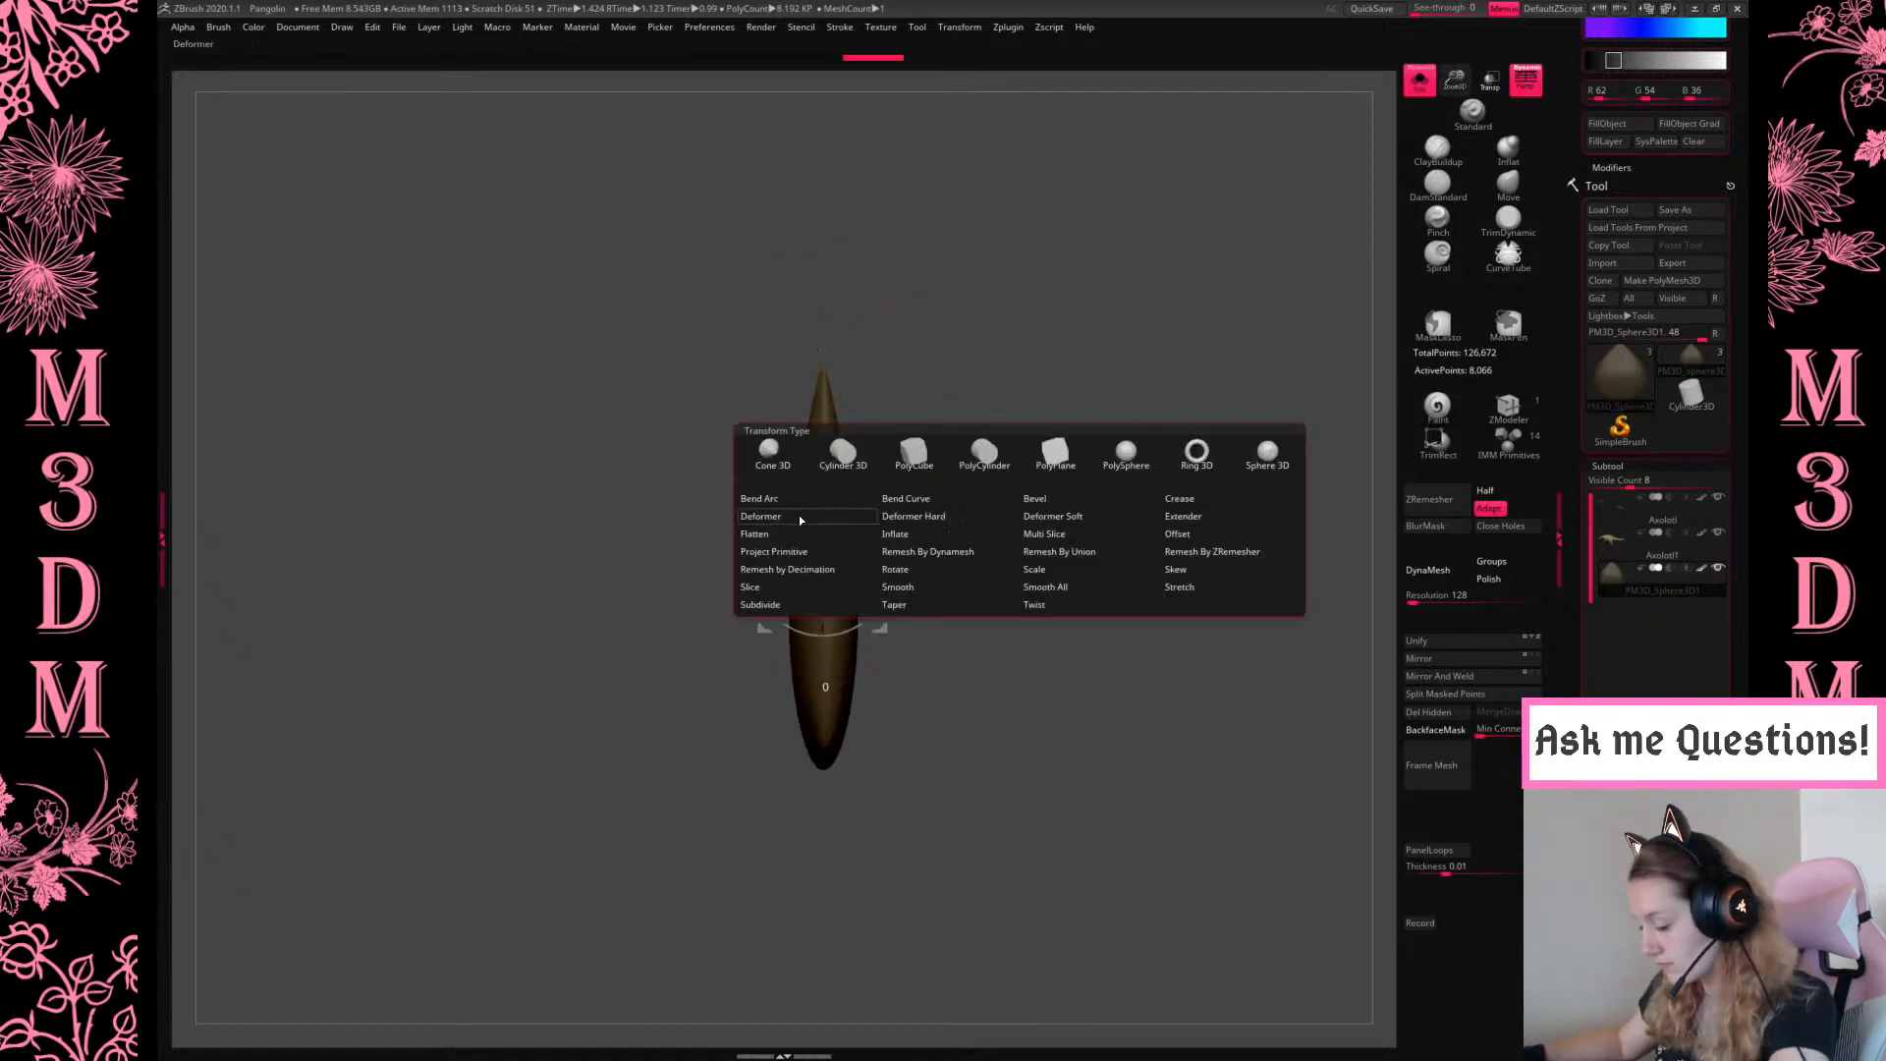
{"action": "left_click", "coordinate": [800, 503]}
{"action": "left_click_drag", "start_coordinate": [880, 574], "coordinate": [868, 564]}
{"action": "left_click", "coordinate": [772, 455]}
{"action": "left_click", "coordinate": [878, 460]}
{"action": "left_click_drag", "start_coordinate": [952, 484], "coordinate": [1054, 516]}
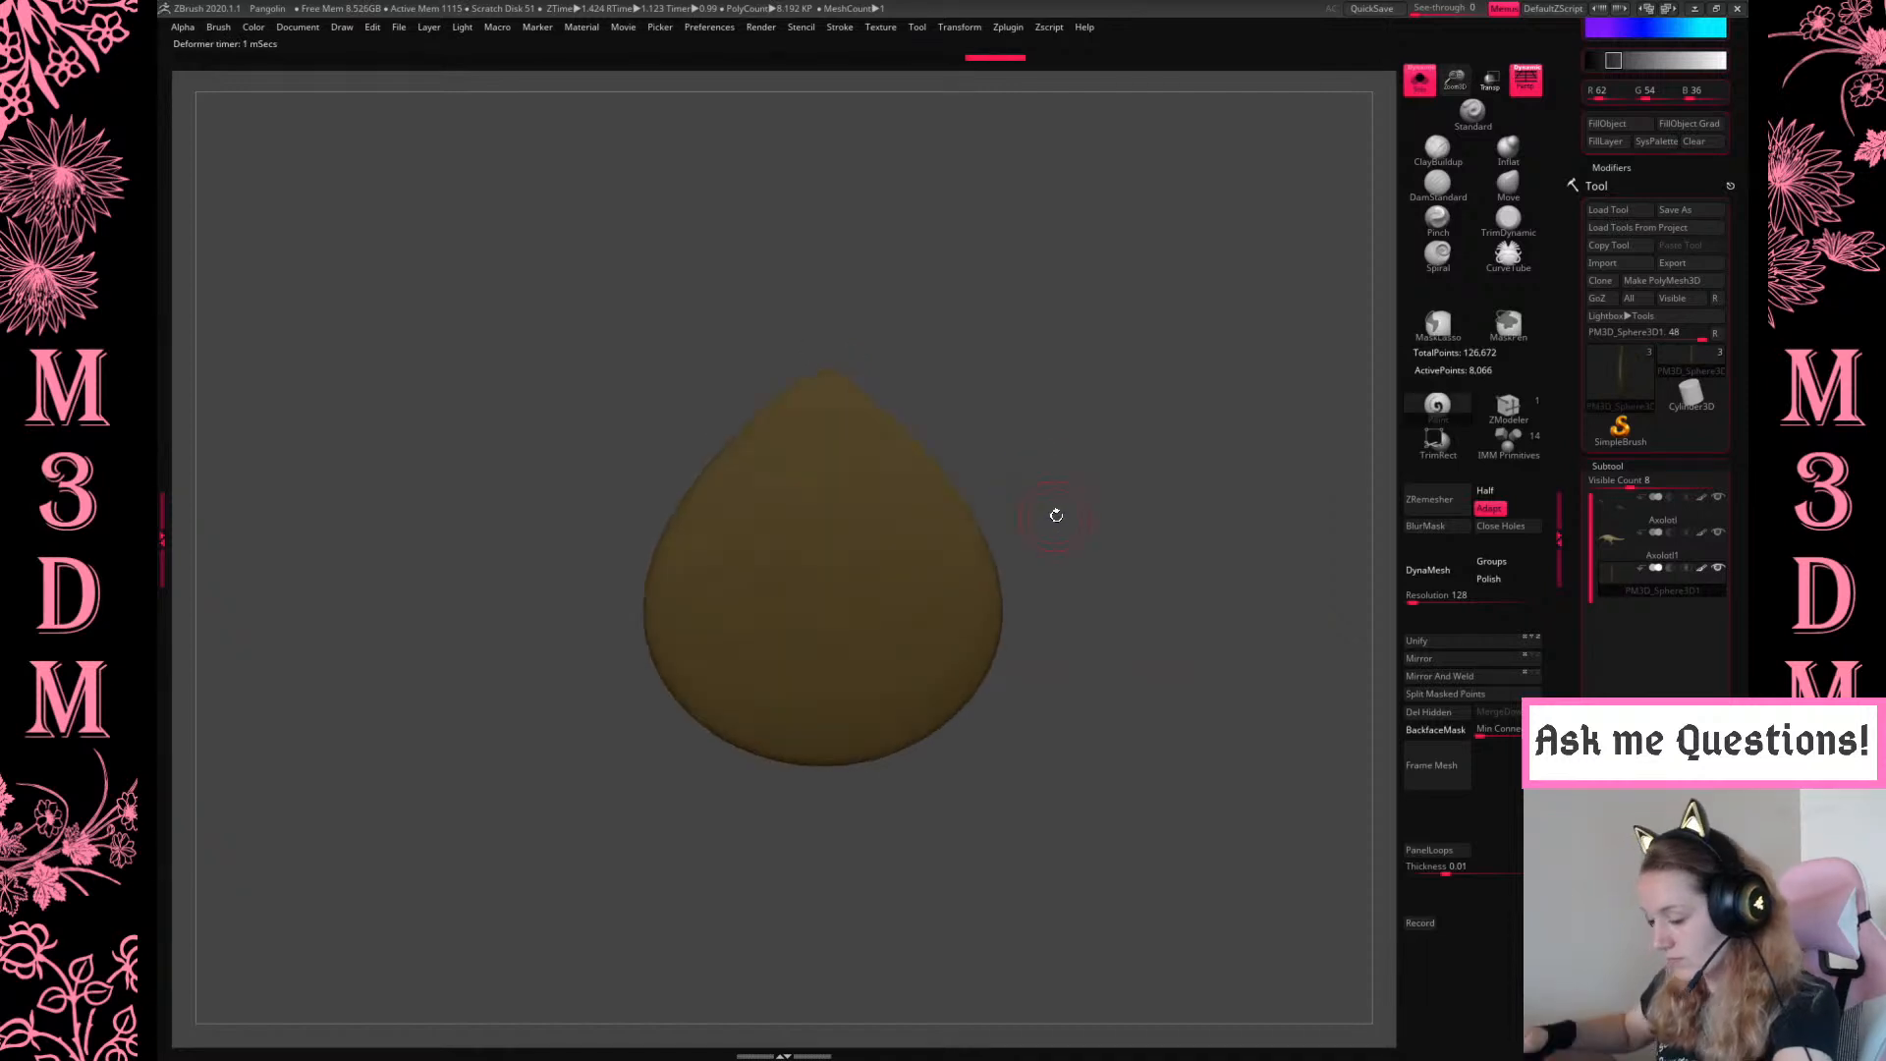
Scale the bent teardrop slightly narrower across its width and a little shorter in height
{"action": "key", "text": "w"}
{"action": "left_click_drag", "start_coordinate": [902, 566], "coordinate": [853, 562]}
{"action": "key", "text": "q"}
{"action": "key", "text": "w"}
{"action": "left_click_drag", "start_coordinate": [1036, 451], "coordinate": [843, 560], "text": "shift"}
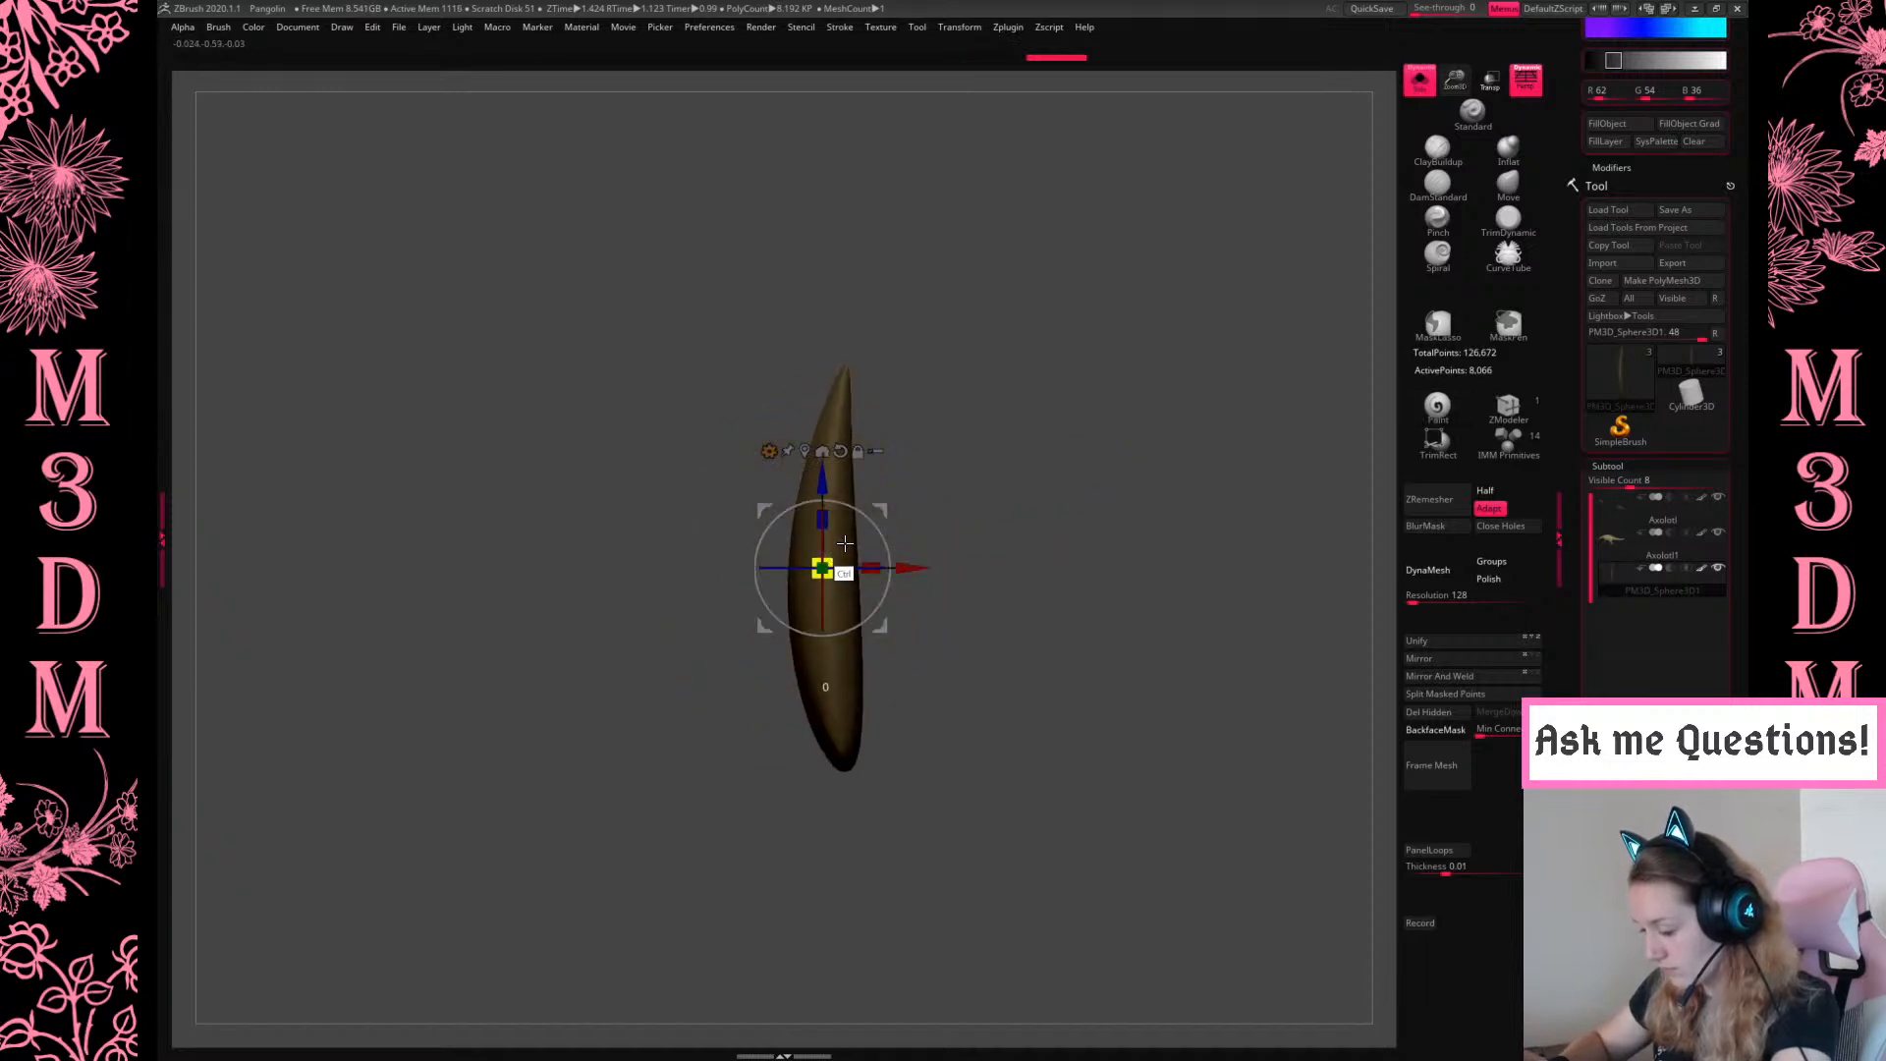
{"action": "left_click_drag", "start_coordinate": [1008, 476], "coordinate": [952, 552], "text": "shift"}
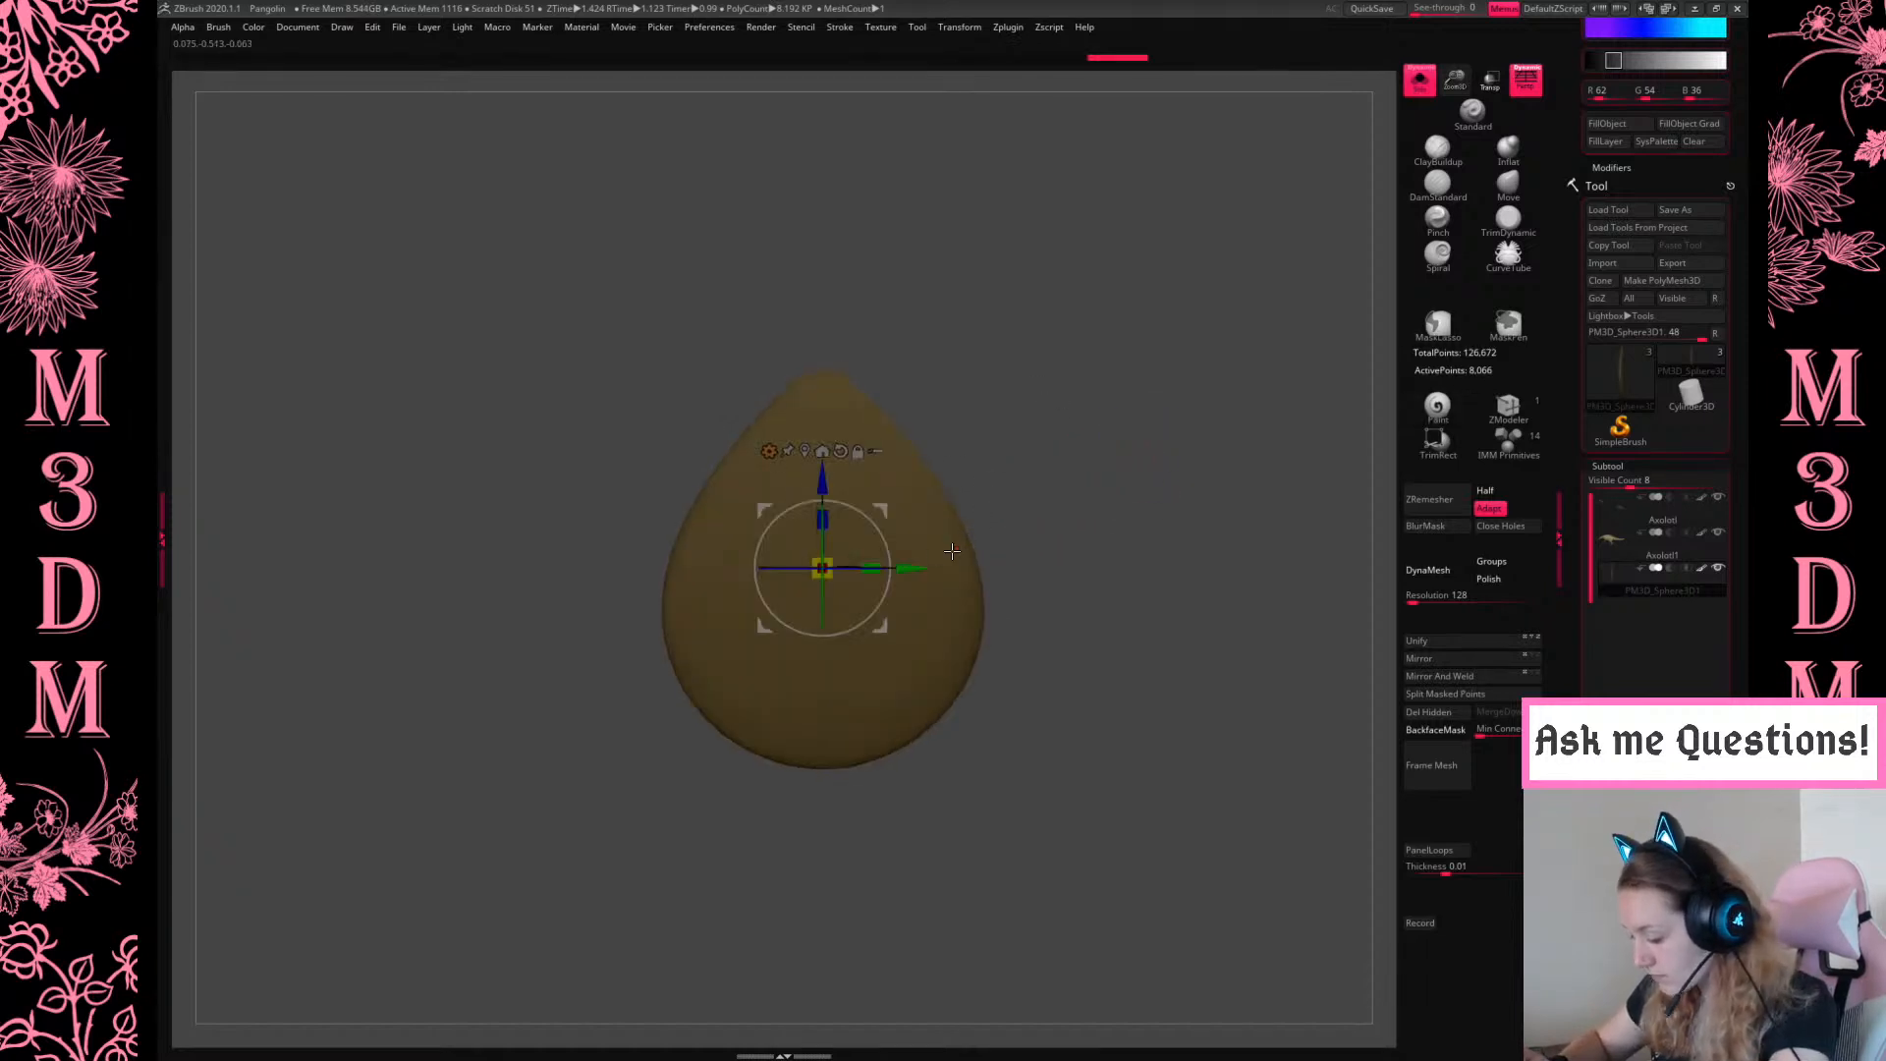
{"action": "left_click_drag", "start_coordinate": [838, 531], "coordinate": [872, 567]}
Pull both sides of the teardrop inward symmetrically with the Move brush to slim its outline
{"action": "key", "text": "q"}
{"action": "key", "text": "space"}
{"action": "key", "text": "space"}
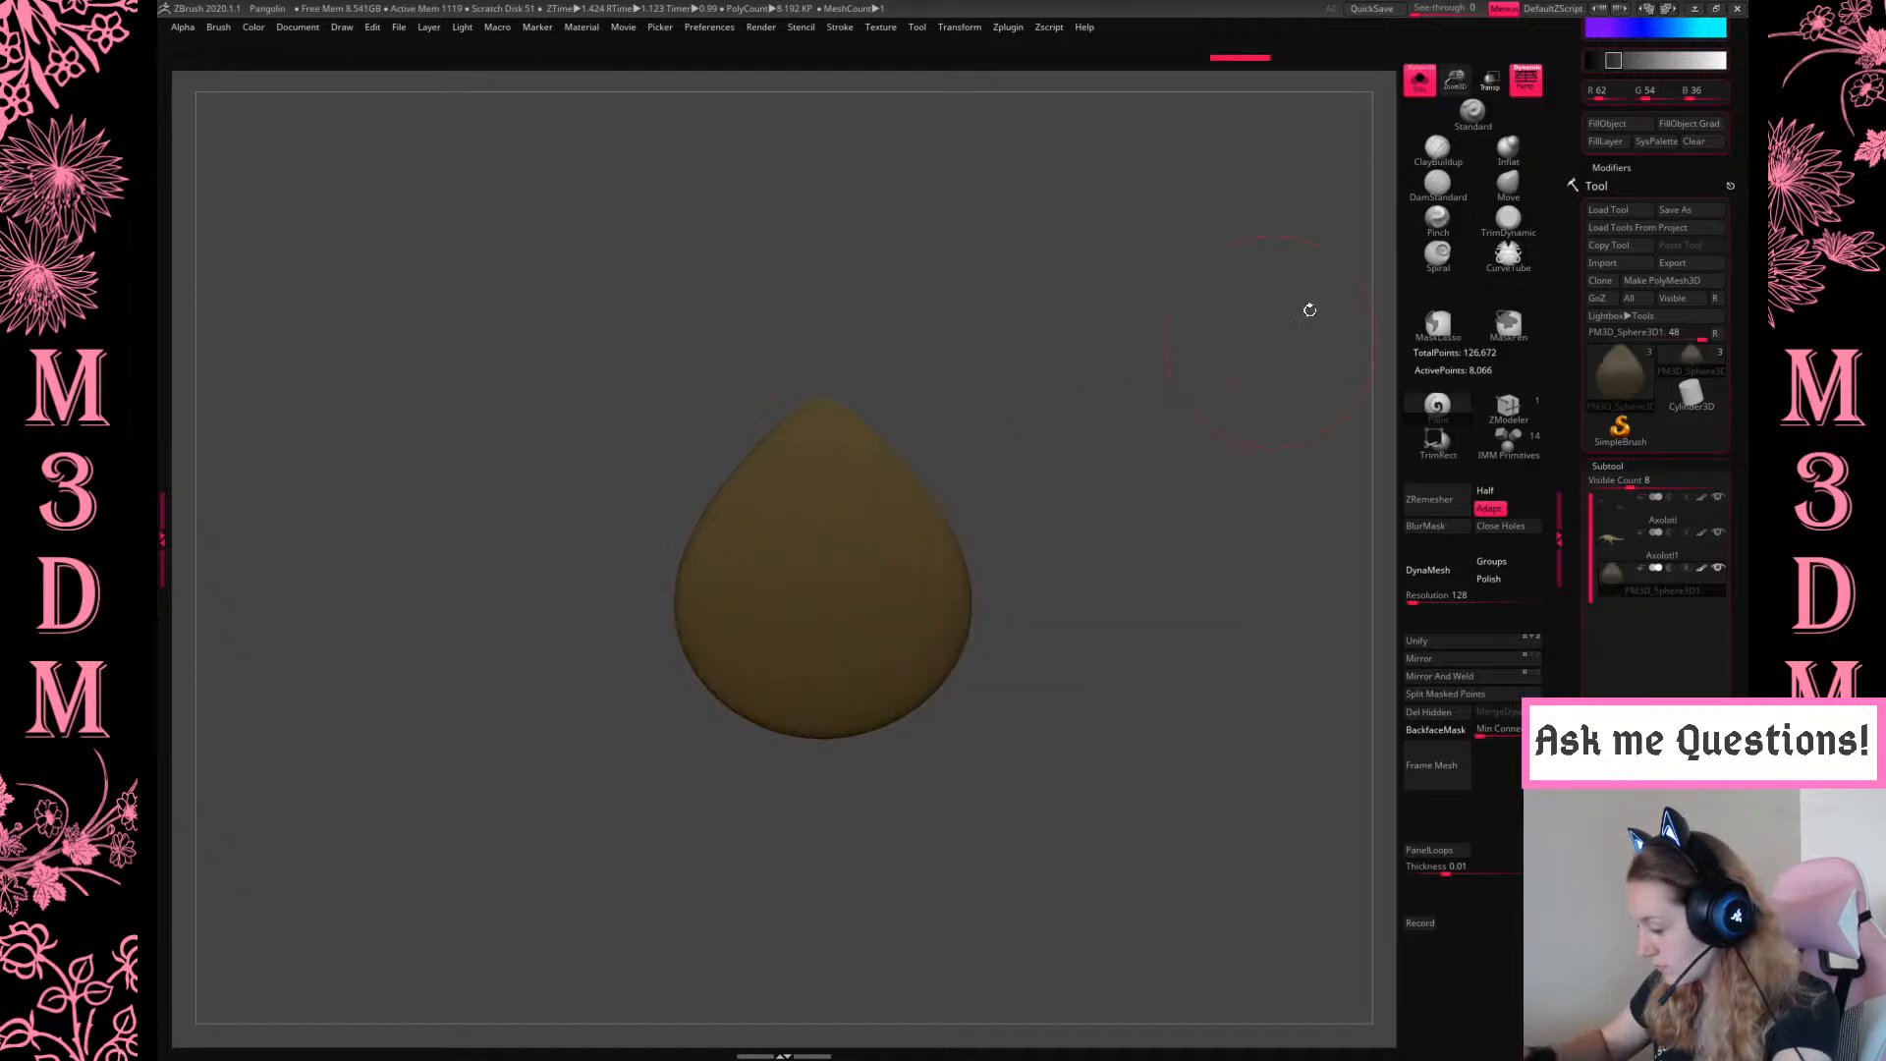
{"action": "key", "text": "space"}
{"action": "left_click_drag", "start_coordinate": [693, 584], "coordinate": [703, 581]}
{"action": "key", "text": "ctrl+z"}
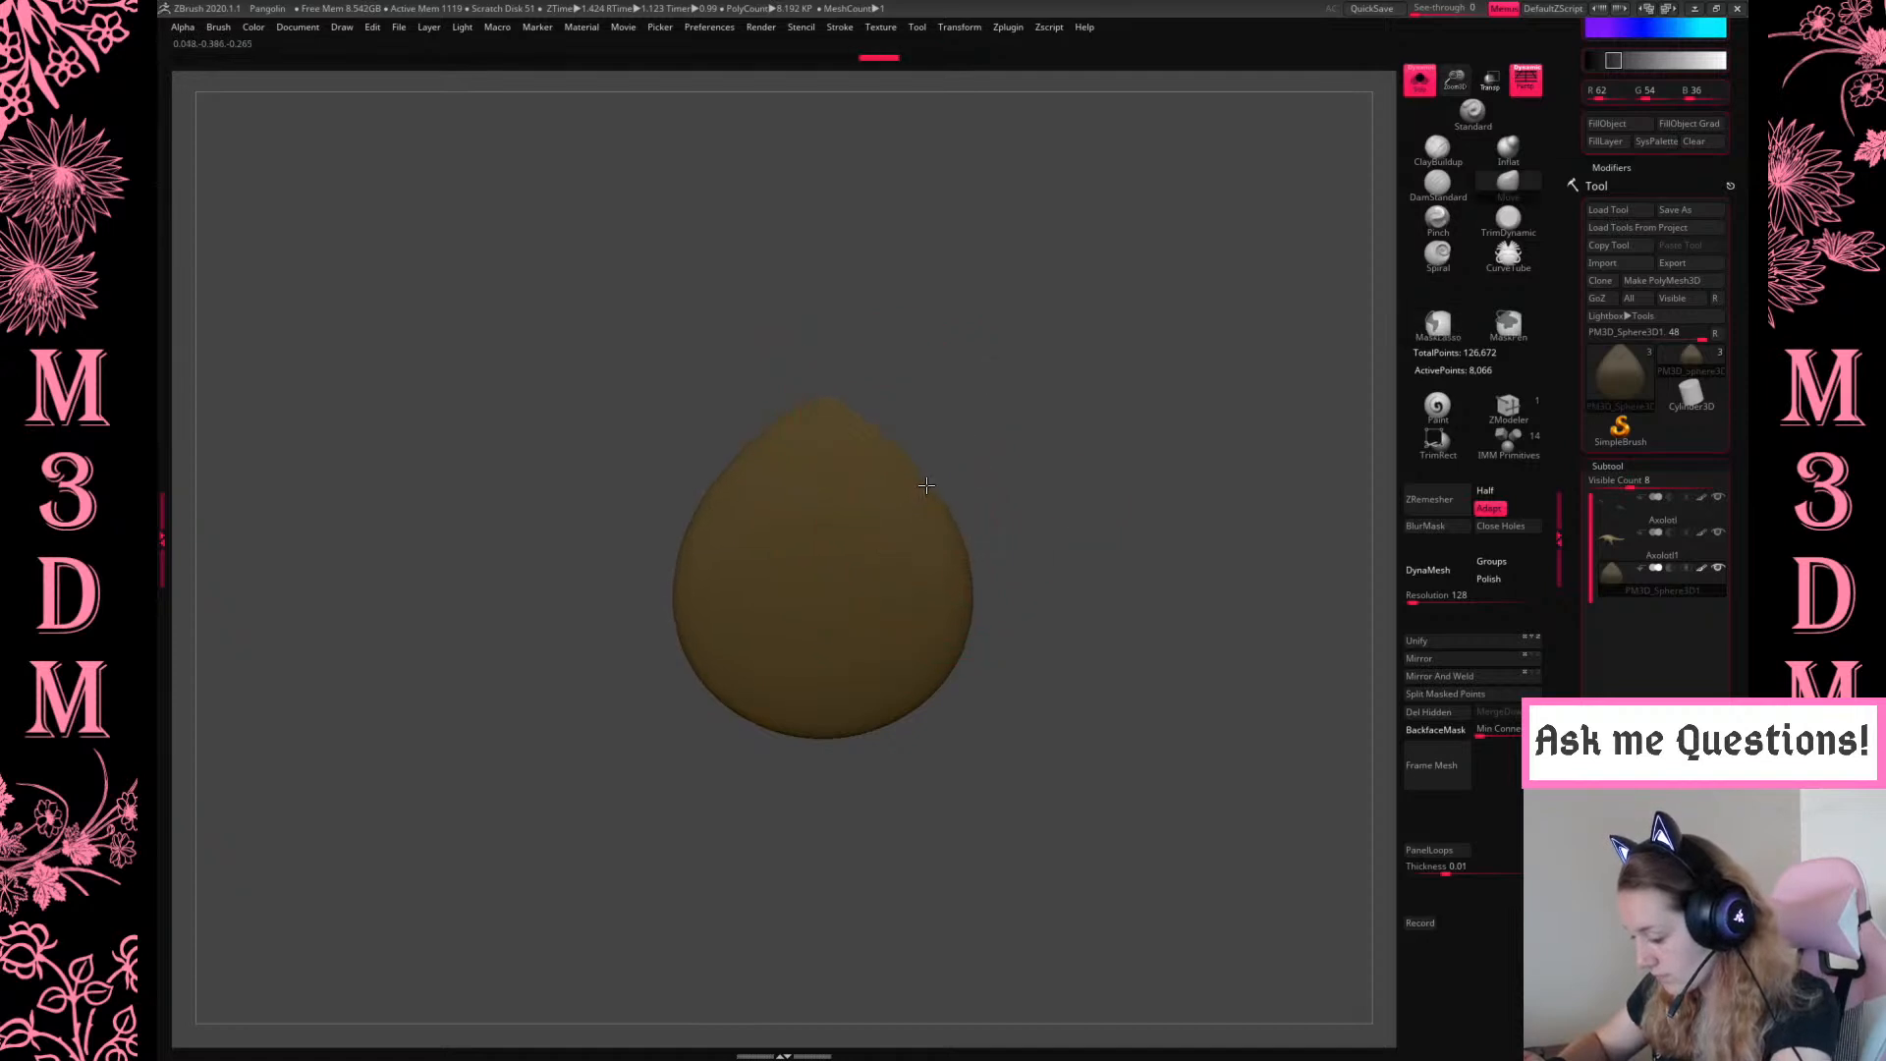
{"action": "key", "text": "ctrl+shift+z"}
{"action": "left_click_drag", "start_coordinate": [920, 467], "coordinate": [911, 472]}
{"action": "left_click_drag", "start_coordinate": [964, 591], "coordinate": [950, 597]}
{"action": "mouse_move", "coordinate": [938, 530]}
{"action": "left_mouse_down"}
{"action": "mouse_move", "coordinate": [922, 535]}
{"action": "mouse_move", "coordinate": [943, 531]}
{"action": "left_mouse_up"}
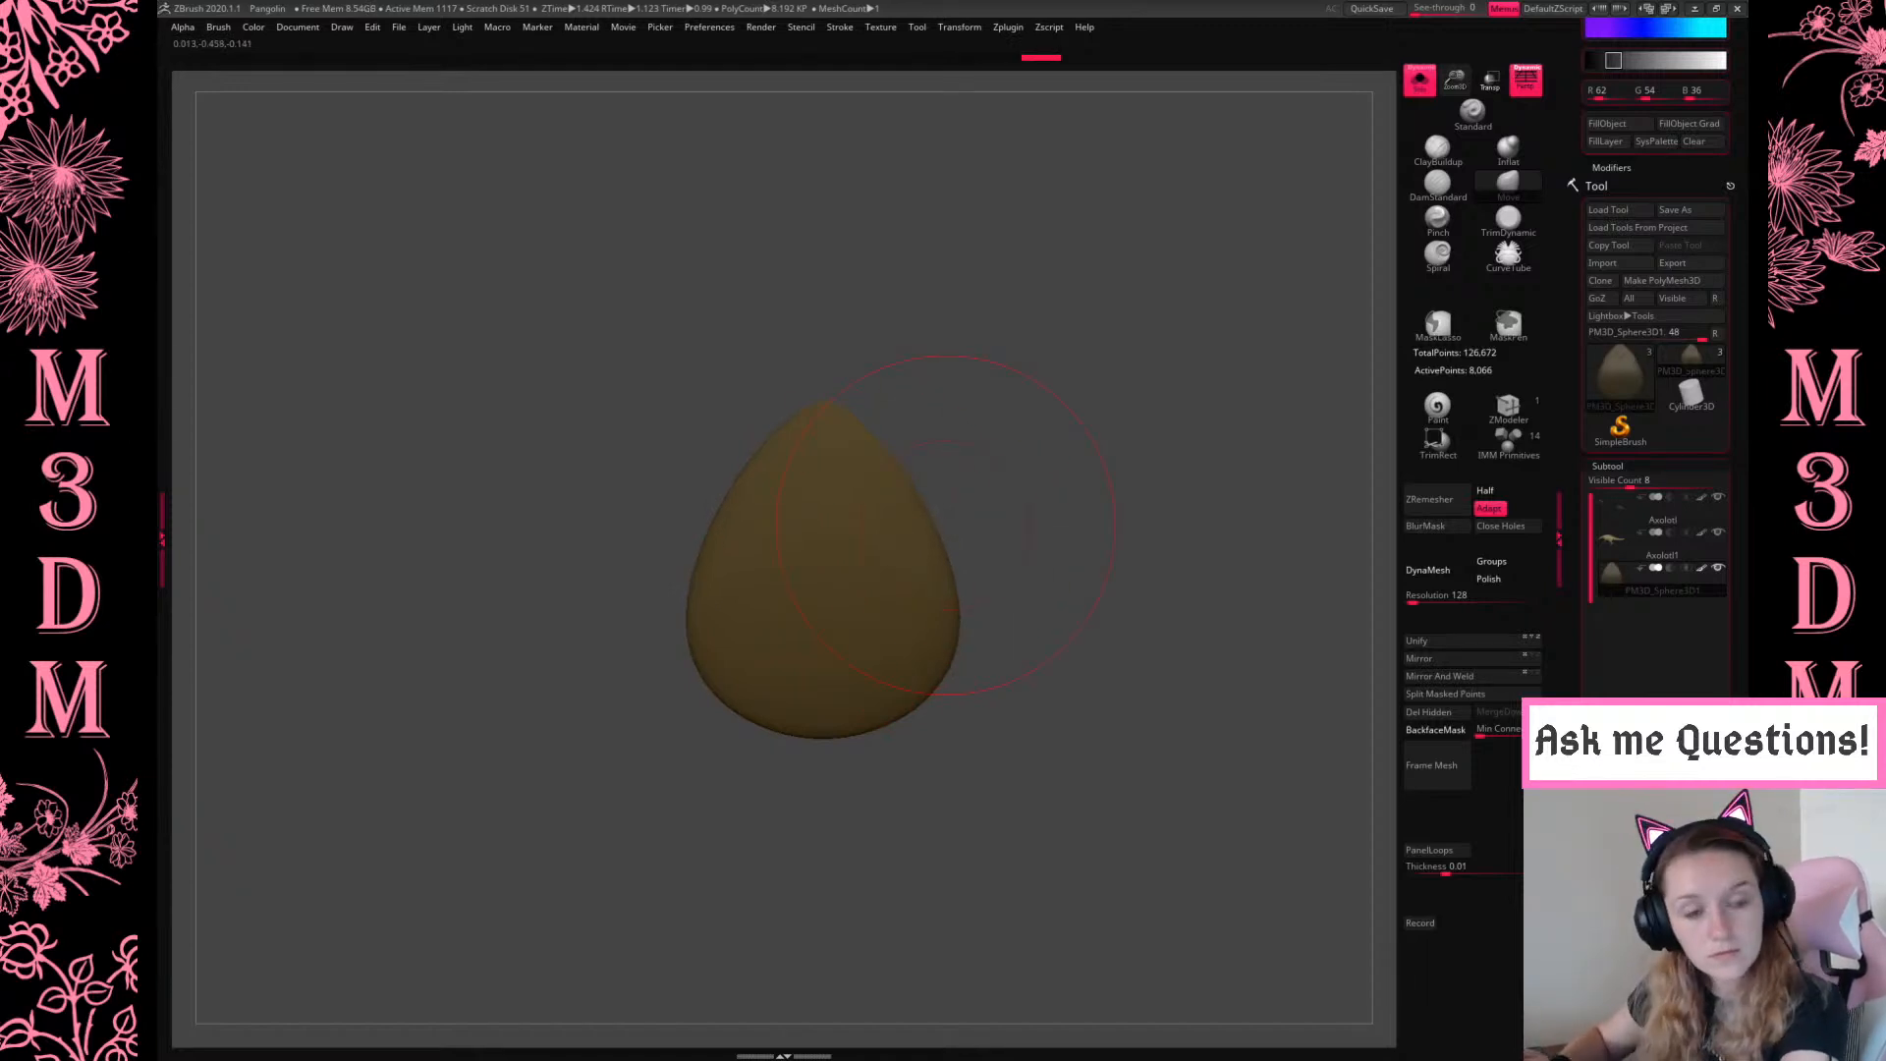
Refine the lower outline and side profile of the teardrop with the Move brush, working from several angles
{"action": "key", "text": "space"}
{"action": "left_click_drag", "start_coordinate": [695, 674], "coordinate": [737, 693]}
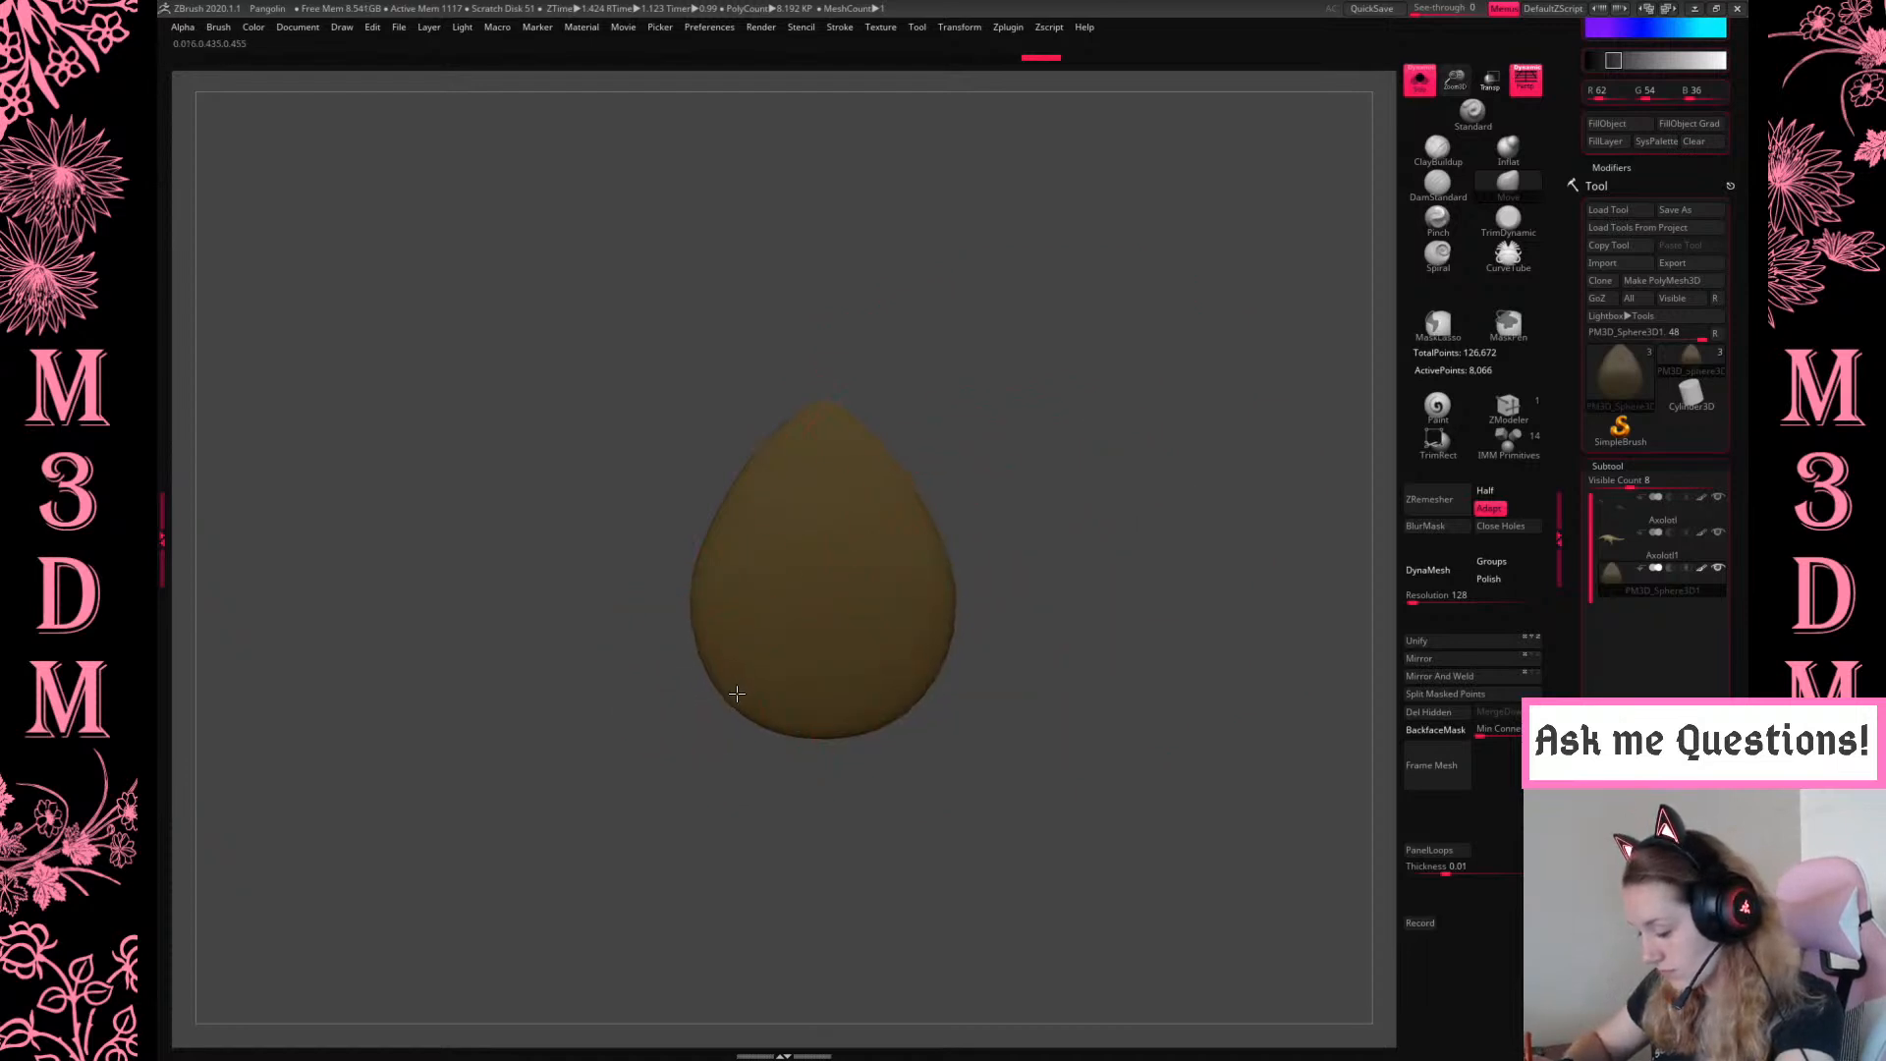
{"action": "left_click_drag", "start_coordinate": [972, 590], "coordinate": [1085, 560]}
{"action": "left_click_drag", "start_coordinate": [776, 599], "coordinate": [738, 607]}
{"action": "left_click_drag", "start_coordinate": [735, 536], "coordinate": [737, 540]}
{"action": "left_click_drag", "start_coordinate": [740, 676], "coordinate": [755, 661]}
{"action": "key", "text": "space"}
{"action": "left_click_drag", "start_coordinate": [901, 527], "coordinate": [927, 528]}
{"action": "left_click_drag", "start_coordinate": [721, 566], "coordinate": [717, 567]}
{"action": "key", "text": "space"}
{"action": "left_click_drag", "start_coordinate": [742, 473], "coordinate": [737, 472]}
{"action": "left_click_drag", "start_coordinate": [1032, 484], "coordinate": [1120, 522]}
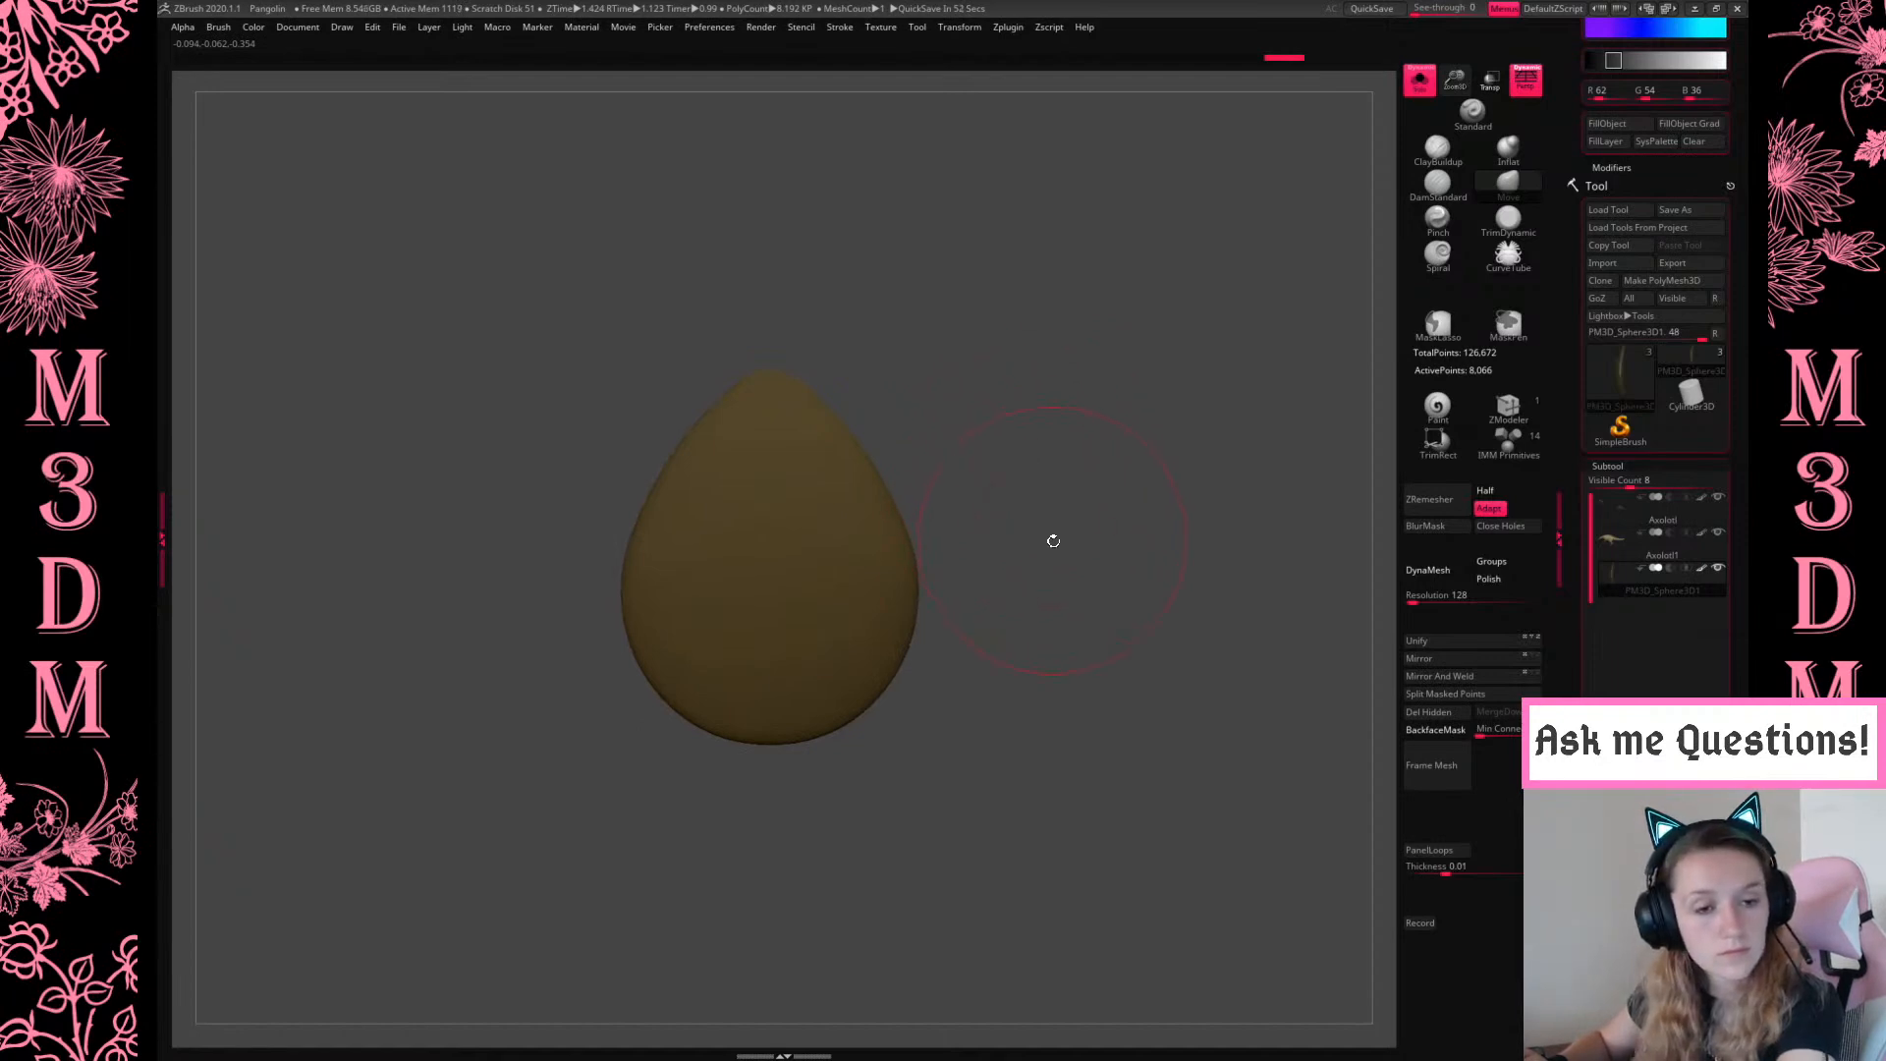
Undo the last reshaping stroke and sharpen the teardrop's upper tip with the Pinch brush
{"action": "left_click_drag", "start_coordinate": [1049, 521], "coordinate": [1012, 539]}
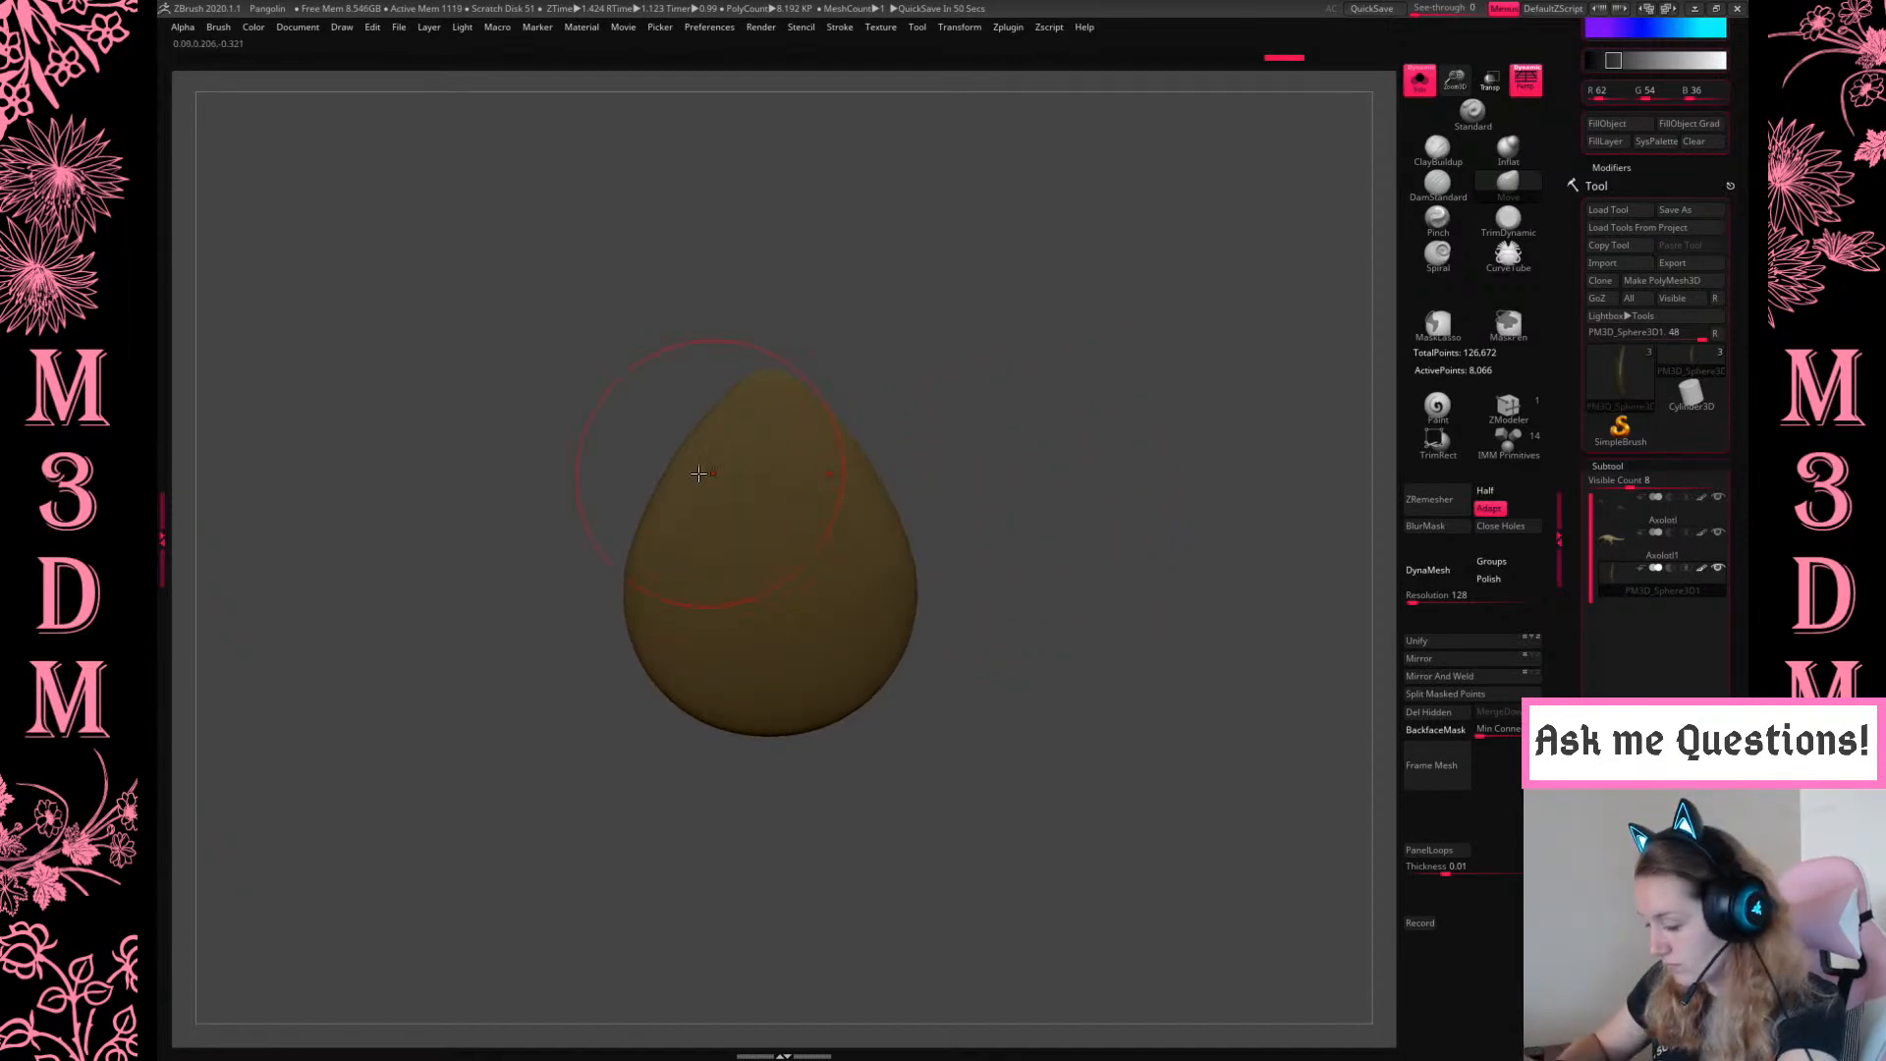
{"action": "key", "text": "ctrl+z"}
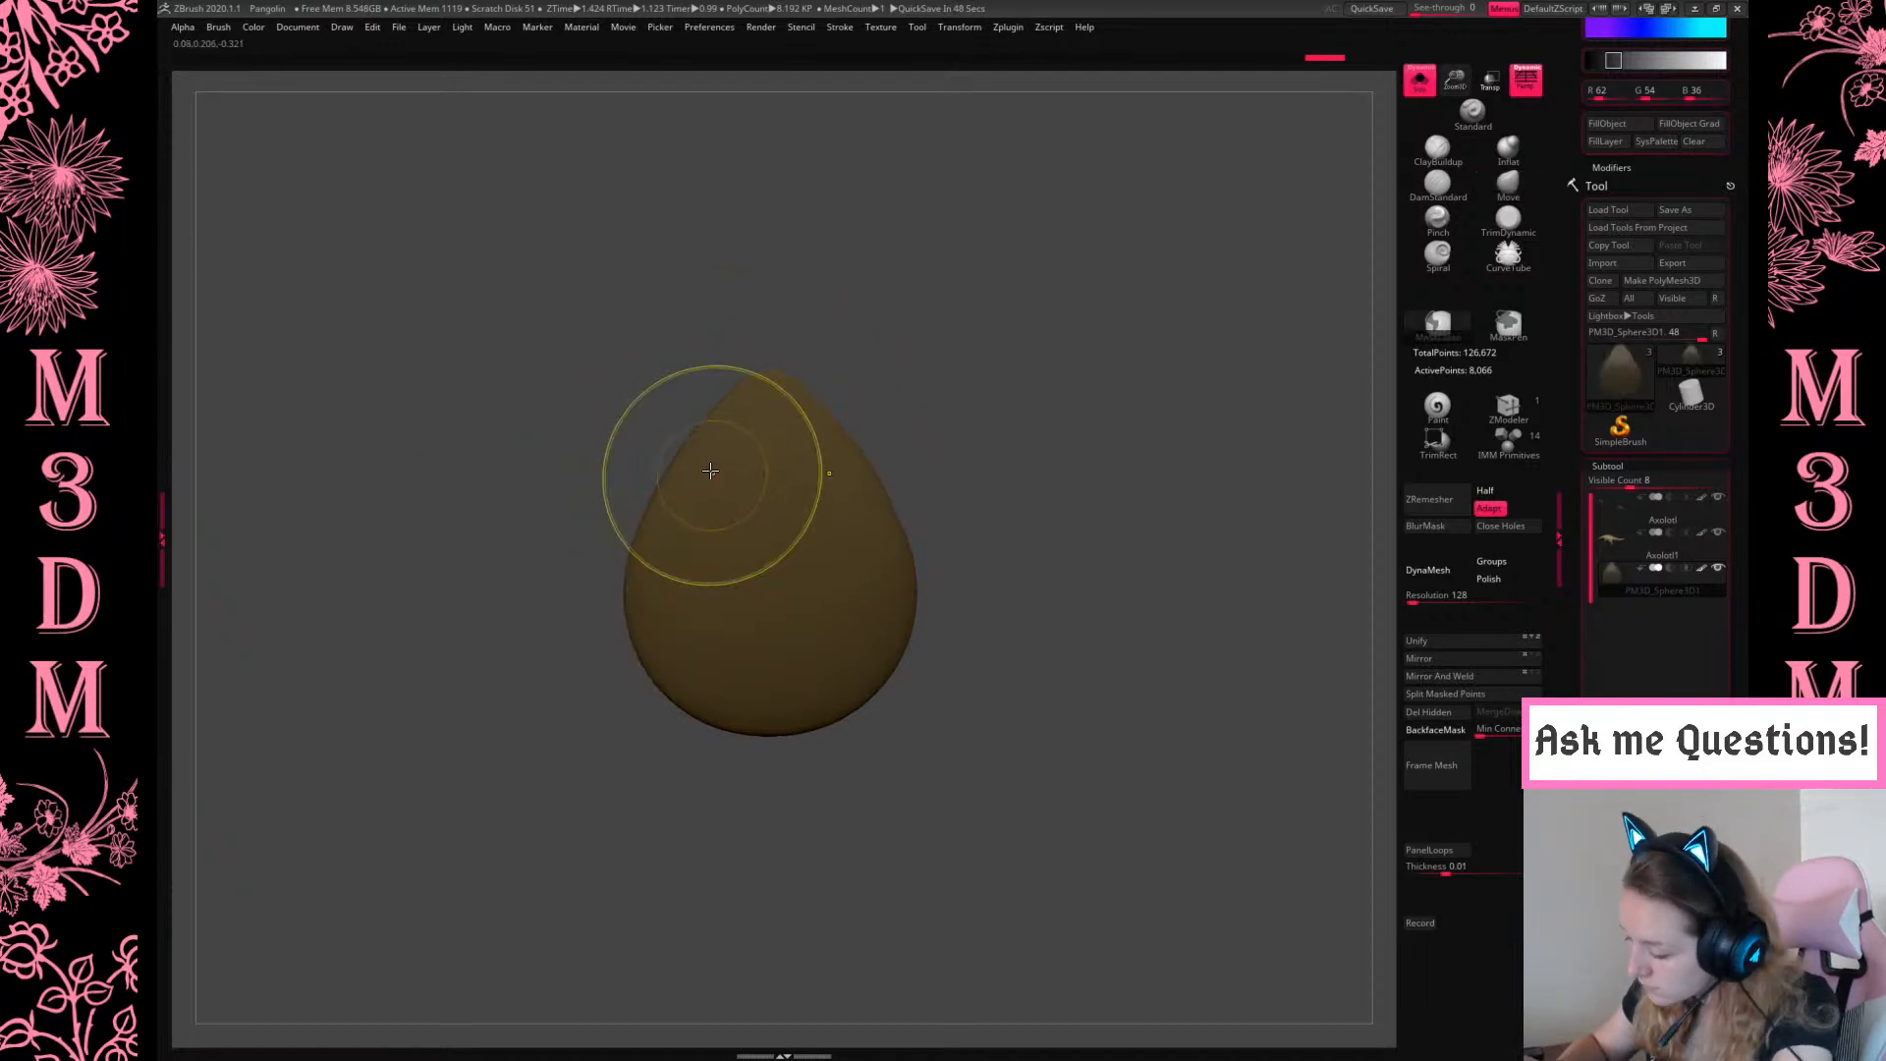
{"action": "left_click_drag", "start_coordinate": [695, 462], "coordinate": [735, 419]}
{"action": "key", "text": "s"}
{"action": "left_click_drag", "start_coordinate": [1316, 306], "coordinate": [1390, 311], "text": "shift"}
{"action": "left_click", "coordinate": [1437, 220]}
{"action": "key", "text": "s"}
{"action": "left_click_drag", "start_coordinate": [1002, 488], "coordinate": [1032, 488]}
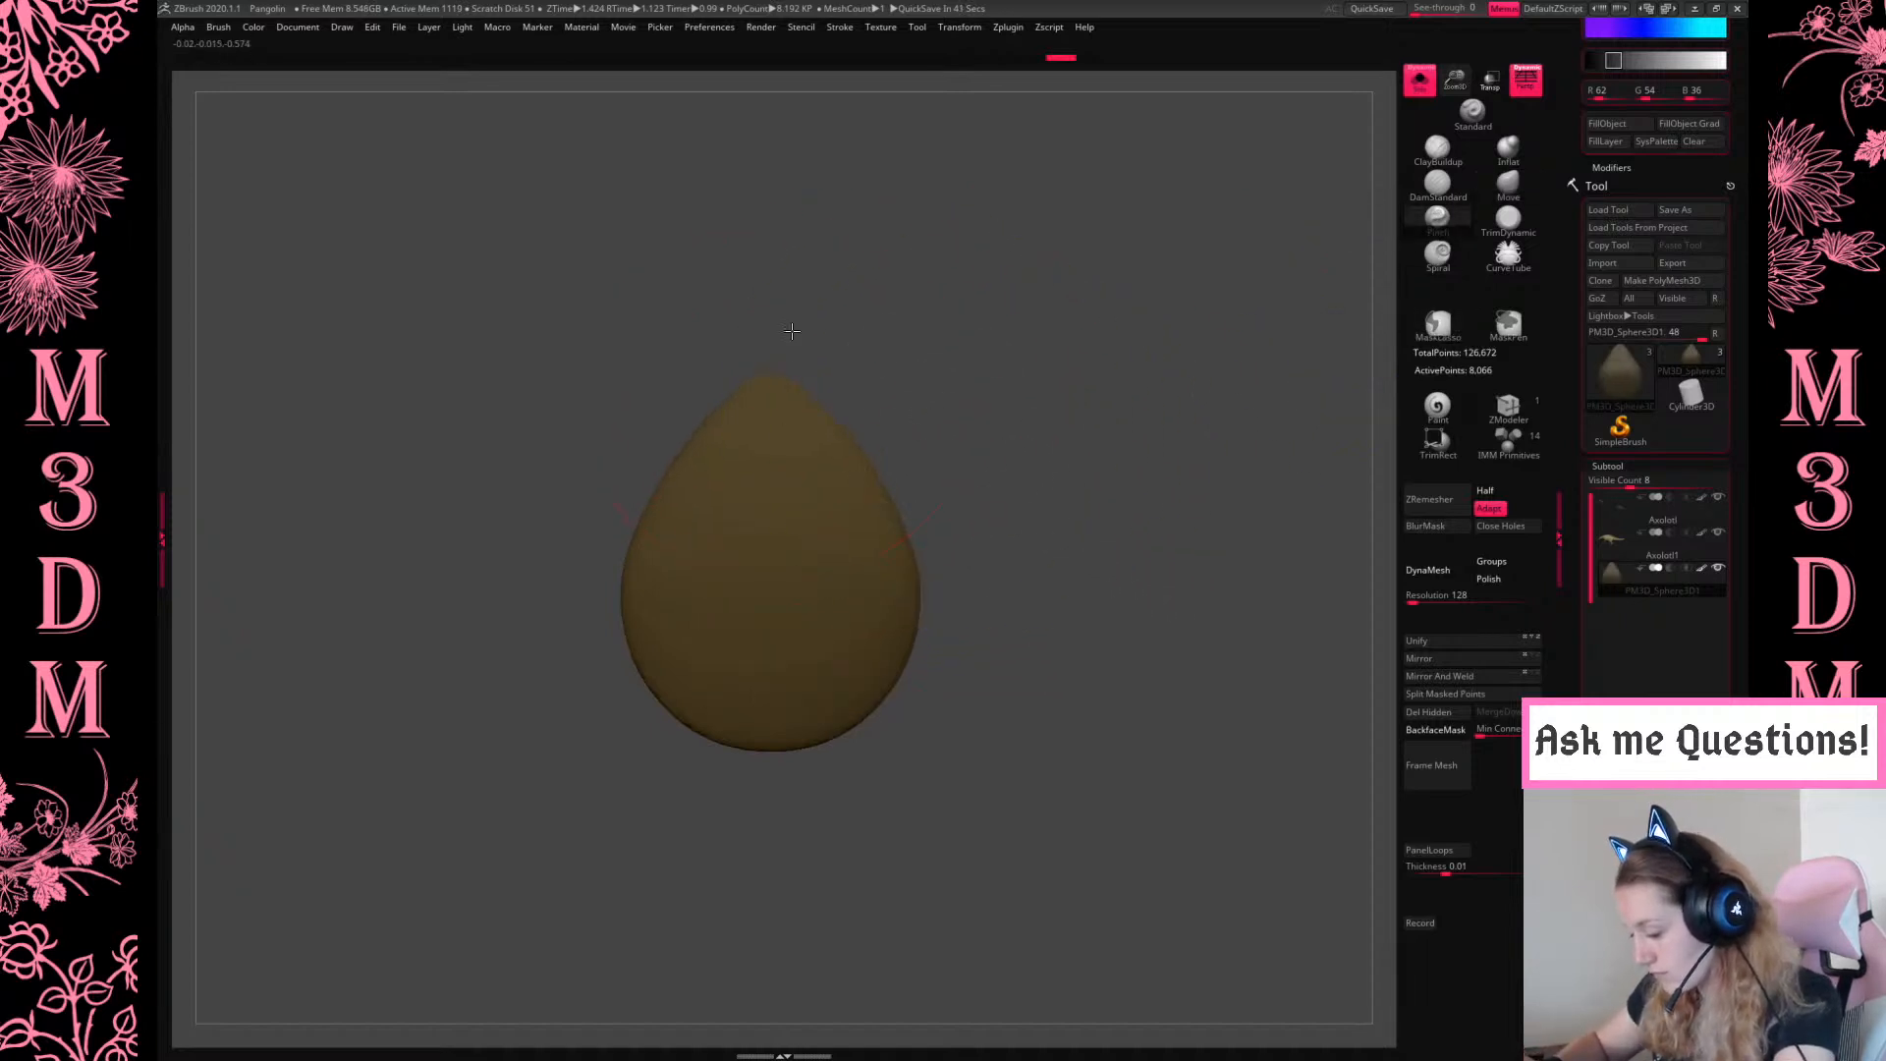
{"action": "left_click_drag", "start_coordinate": [786, 363], "coordinate": [1016, 415]}
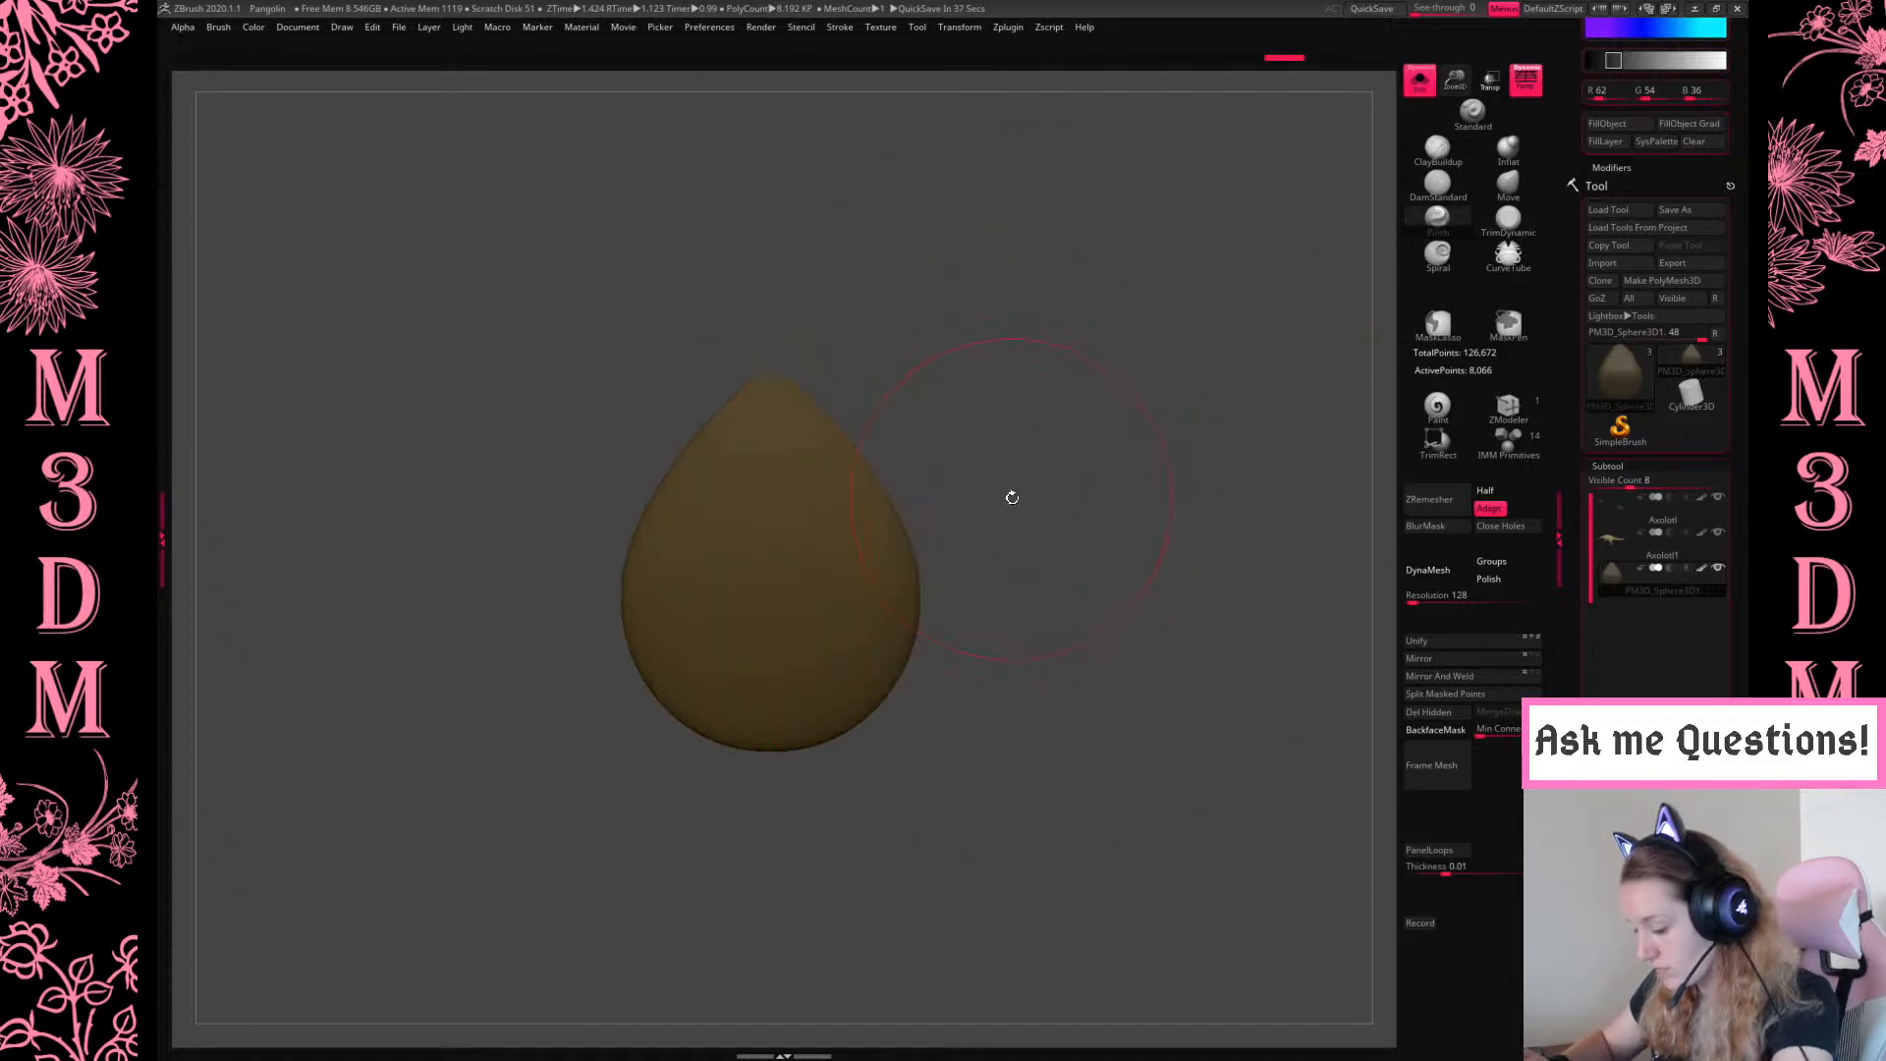
Enlarge the Pinch brush and draw the teardrop's lower end into a narrower, more pointed shape
{"action": "key", "text": "space"}
{"action": "left_click", "coordinate": [953, 648]}
{"action": "left_click_drag", "start_coordinate": [745, 691], "coordinate": [791, 770]}
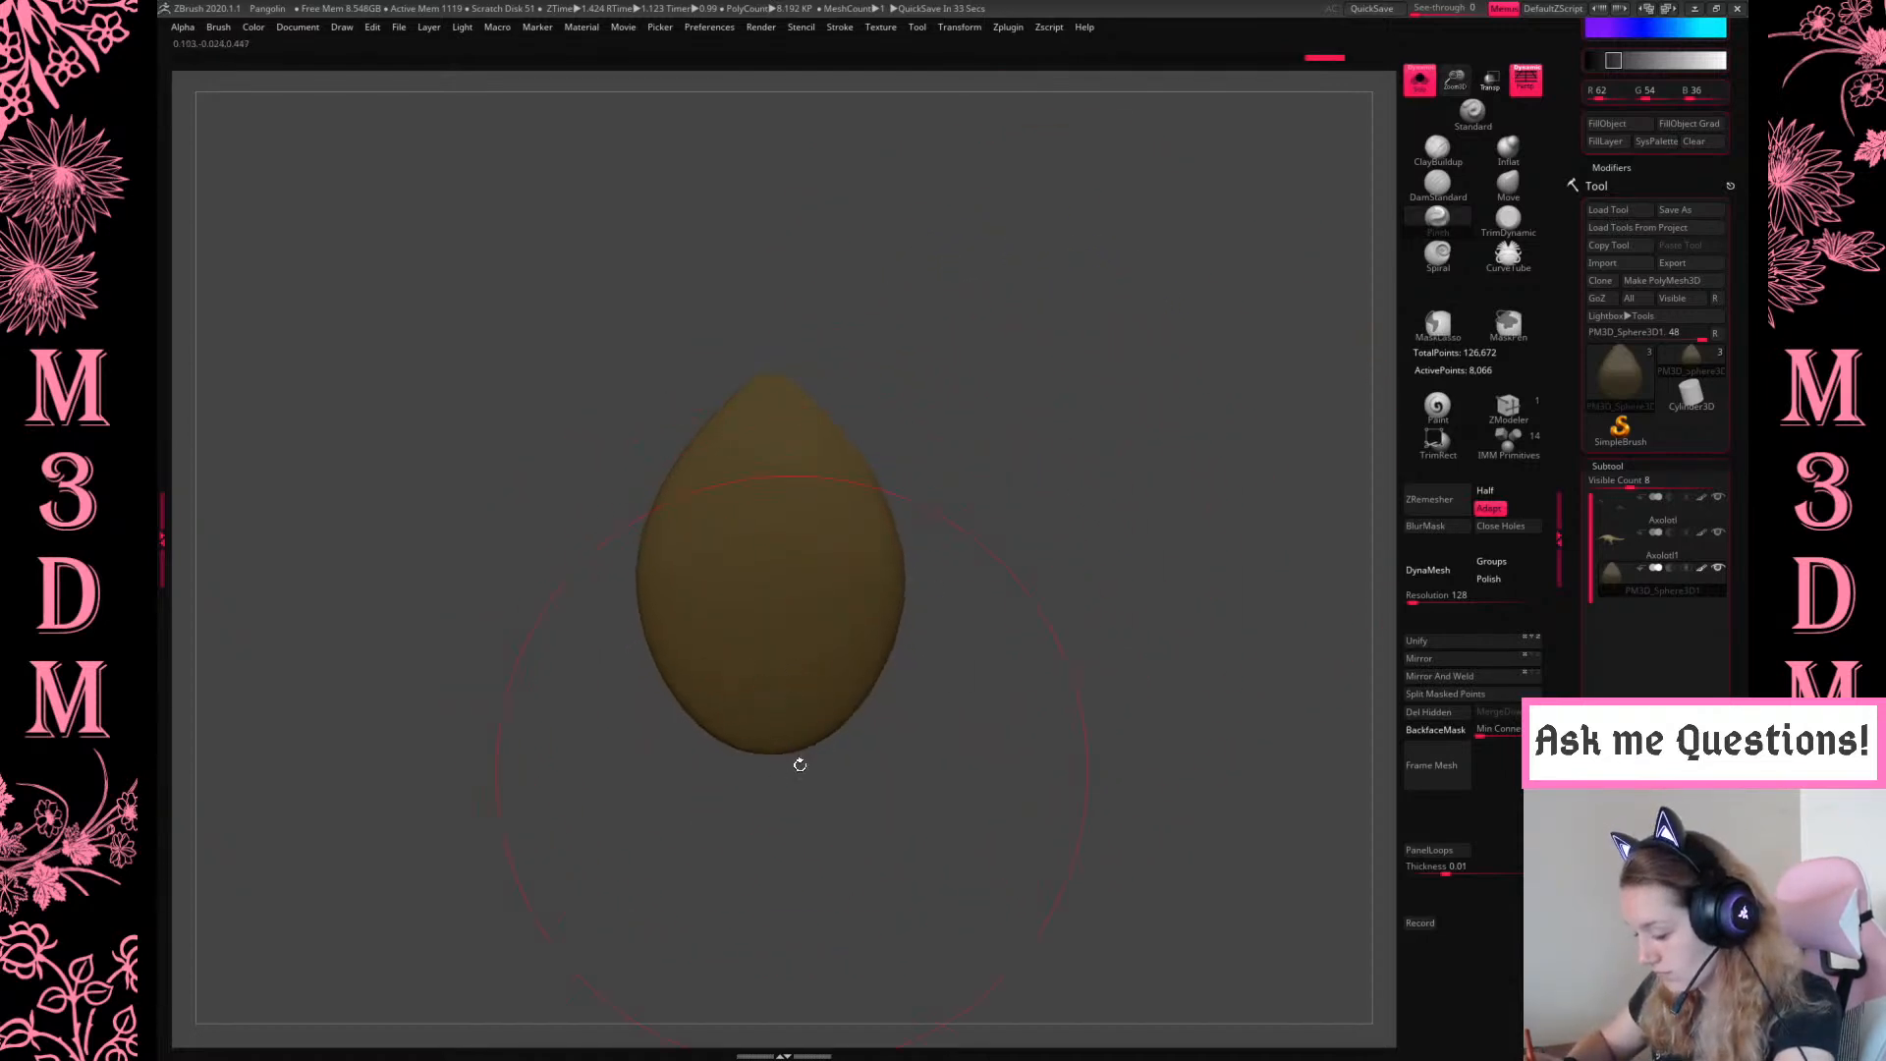
{"action": "key", "text": "space"}
{"action": "mouse_move", "coordinate": [952, 594]}
{"action": "left_mouse_down"}
{"action": "mouse_move", "coordinate": [1018, 498]}
{"action": "mouse_move", "coordinate": [992, 496]}
{"action": "mouse_move", "coordinate": [1032, 484]}
{"action": "mouse_move", "coordinate": [1044, 514]}
{"action": "left_mouse_up"}
{"action": "key", "text": "space"}
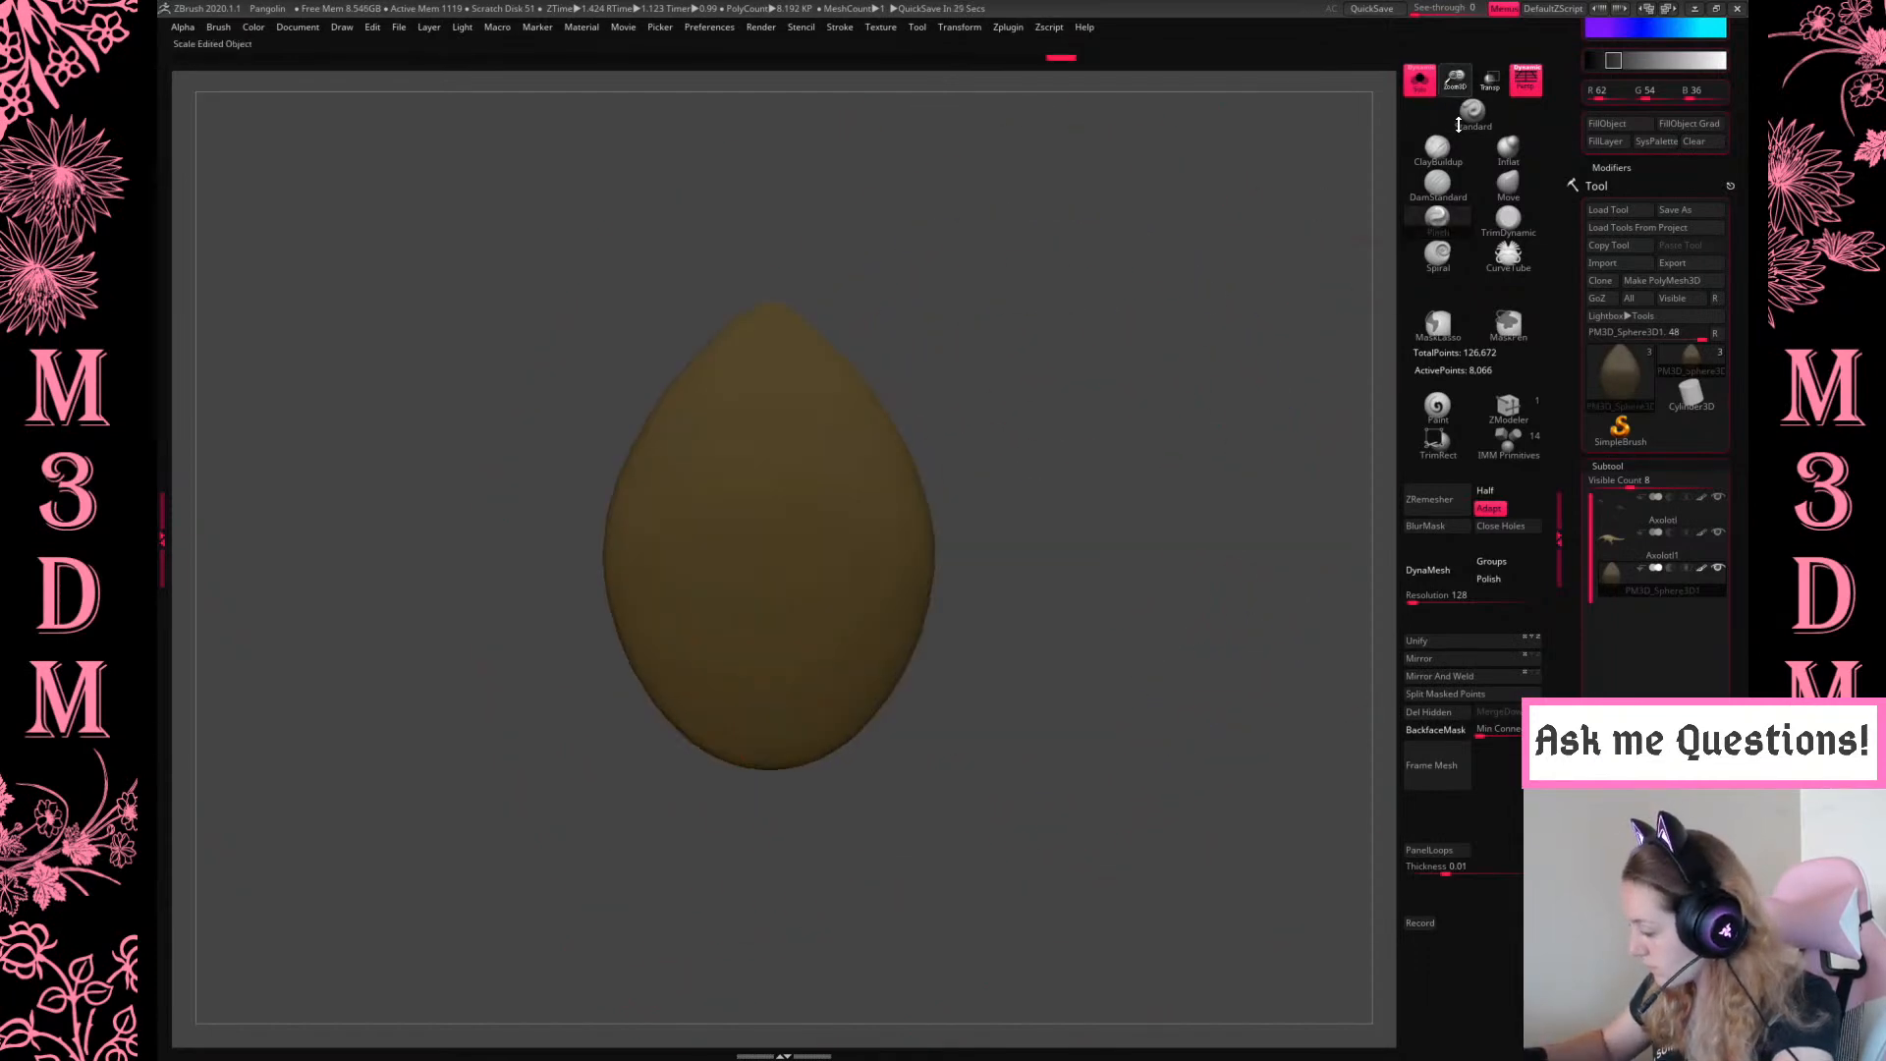
Try to carve a symmetrical pair of lengthwise grooves into the scale's face with the DamStandard brush
{"action": "left_click_drag", "start_coordinate": [1458, 119], "coordinate": [1456, 147]}
{"action": "left_click", "coordinate": [1438, 150]}
{"action": "left_click", "coordinate": [1437, 185]}
{"action": "key", "text": "space"}
{"action": "mouse_move", "coordinate": [1191, 415]}
{"action": "left_mouse_down", "text": "alt"}
{"action": "mouse_move", "coordinate": [1230, 420]}
{"action": "mouse_move", "coordinate": [1119, 376]}
{"action": "left_mouse_up", "text": "alt"}
{"action": "left_click_drag", "start_coordinate": [915, 432], "coordinate": [877, 656]}
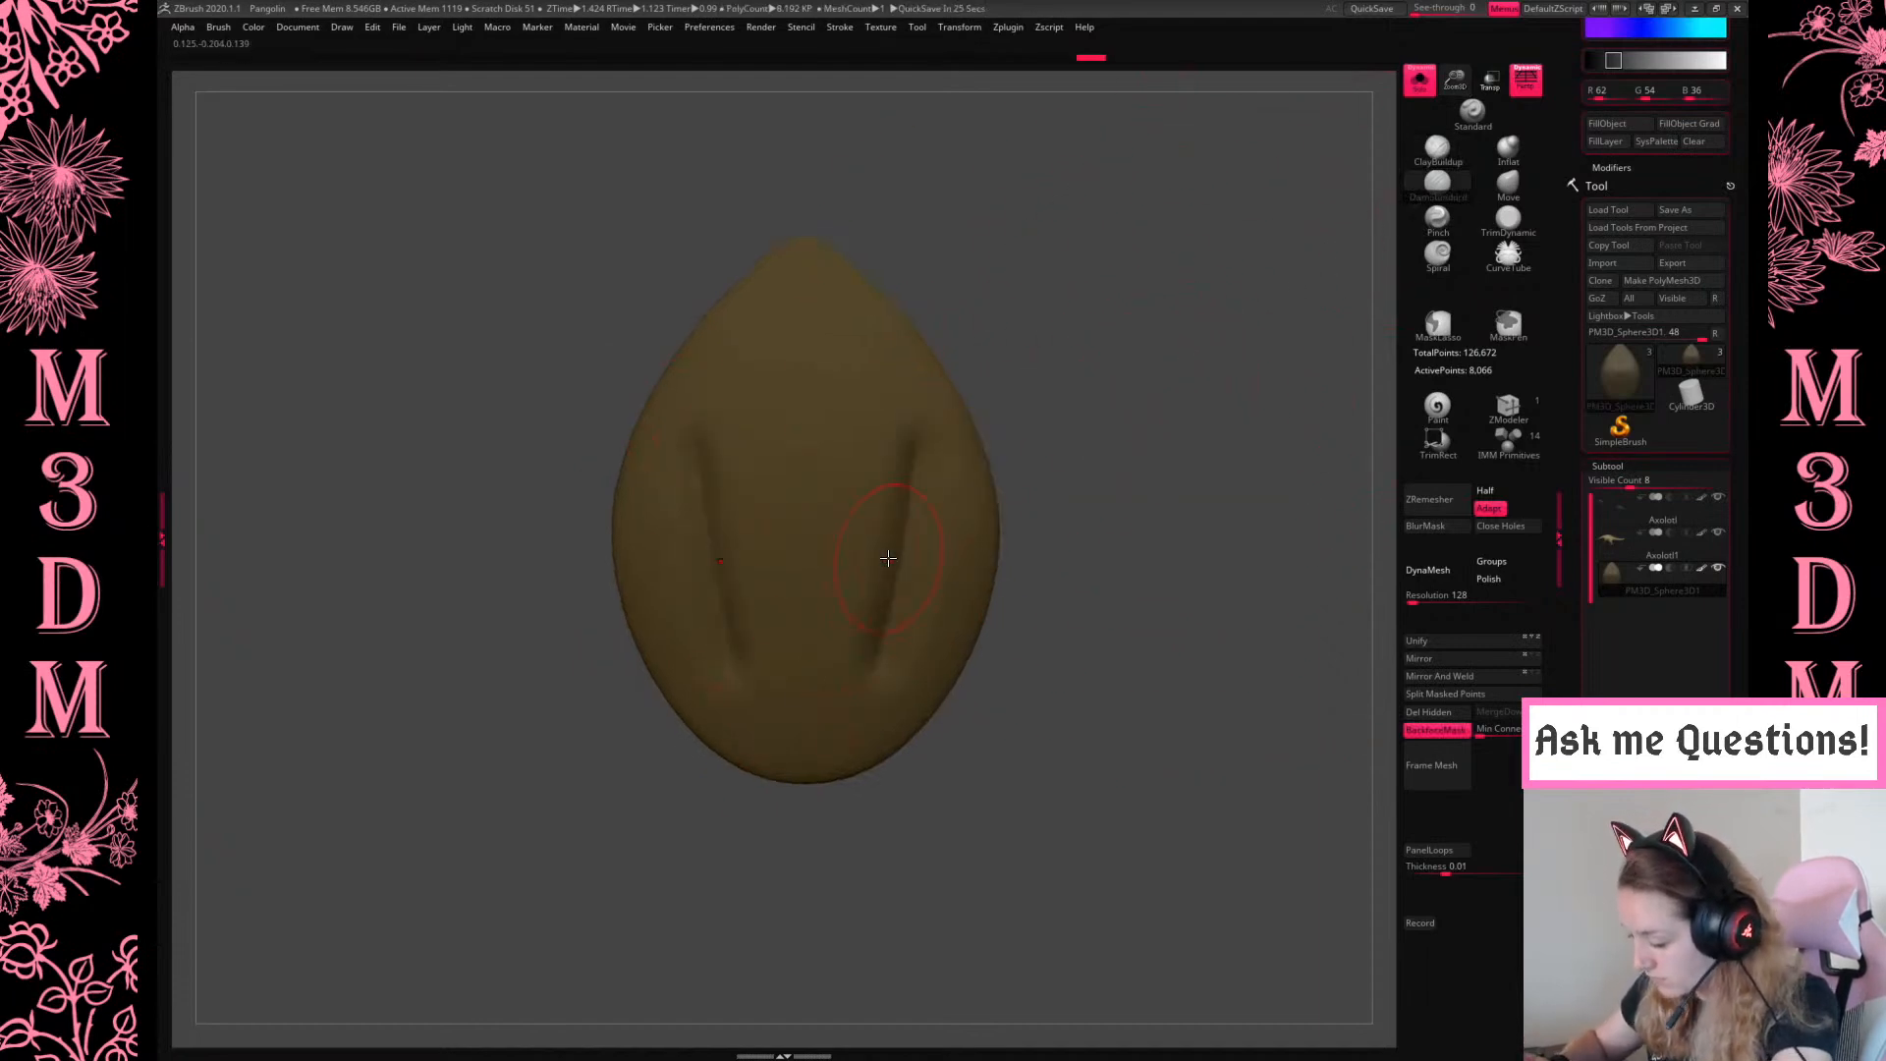
{"action": "key", "text": "space"}
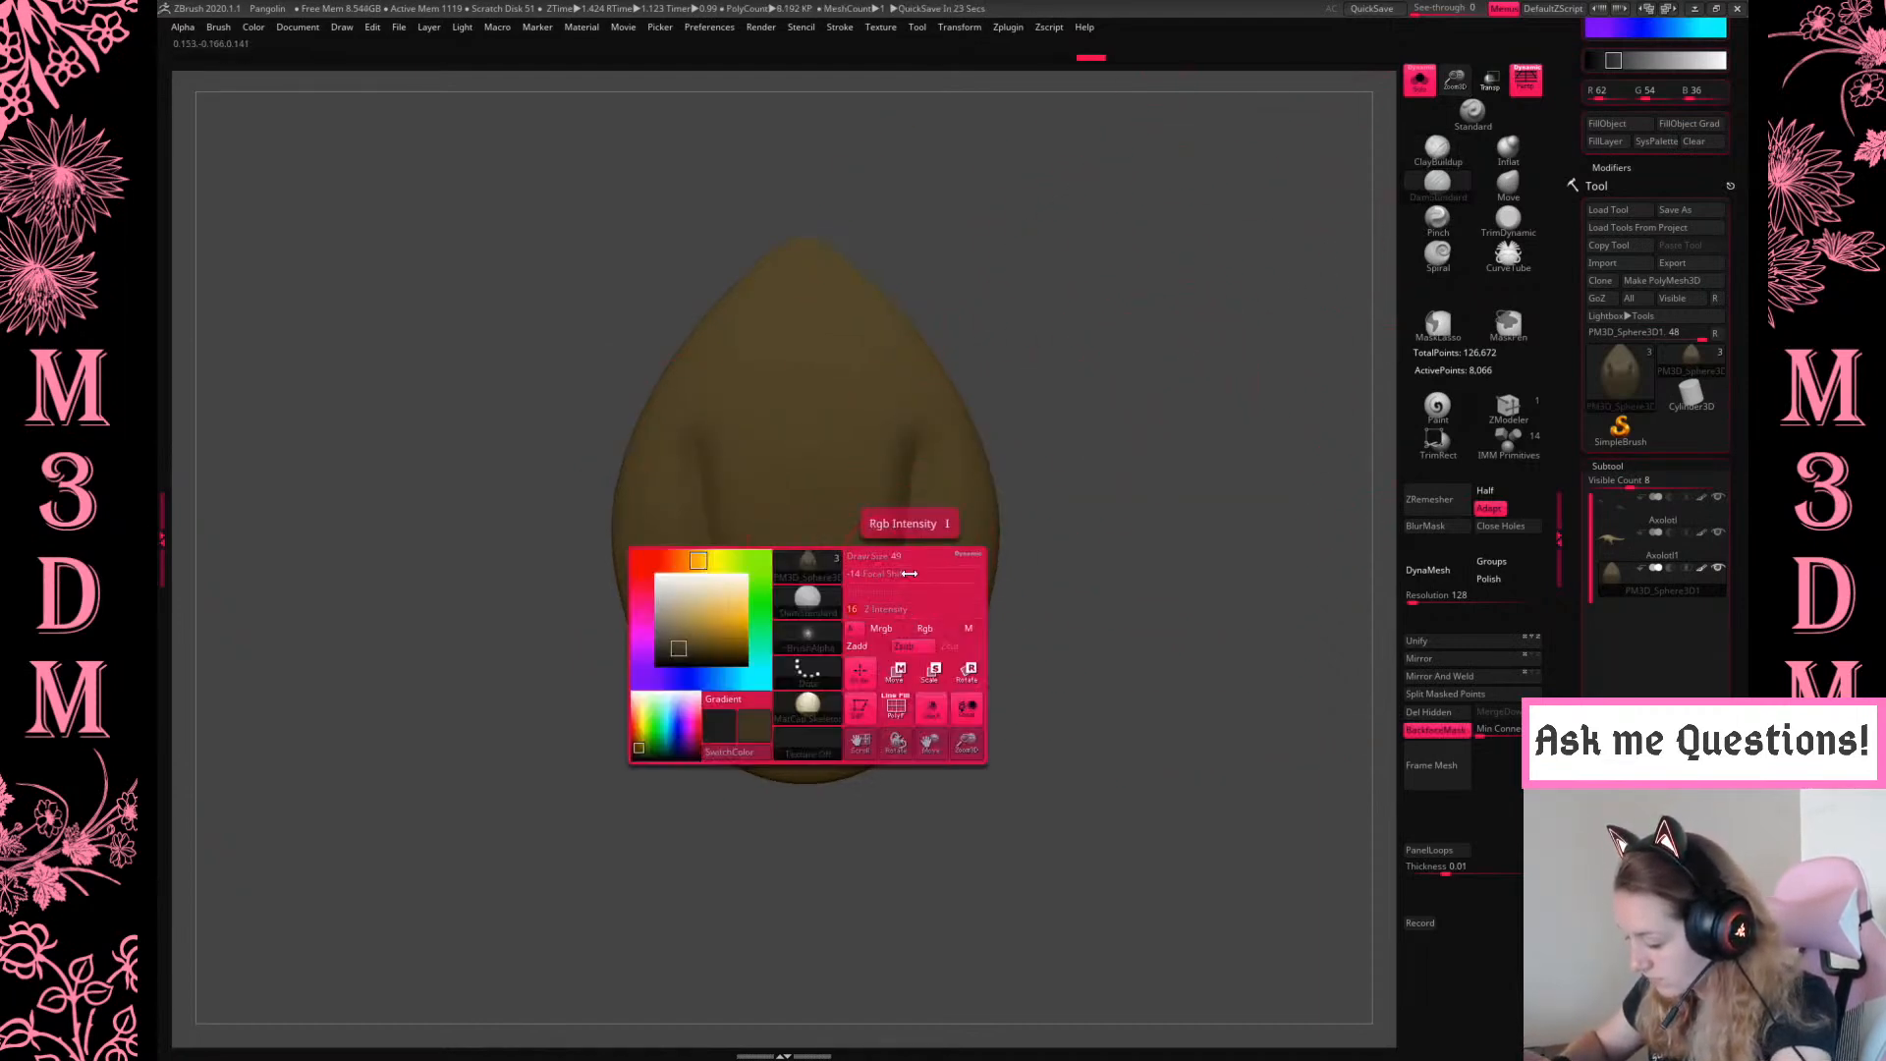
{"action": "key", "text": "ctrl+z"}
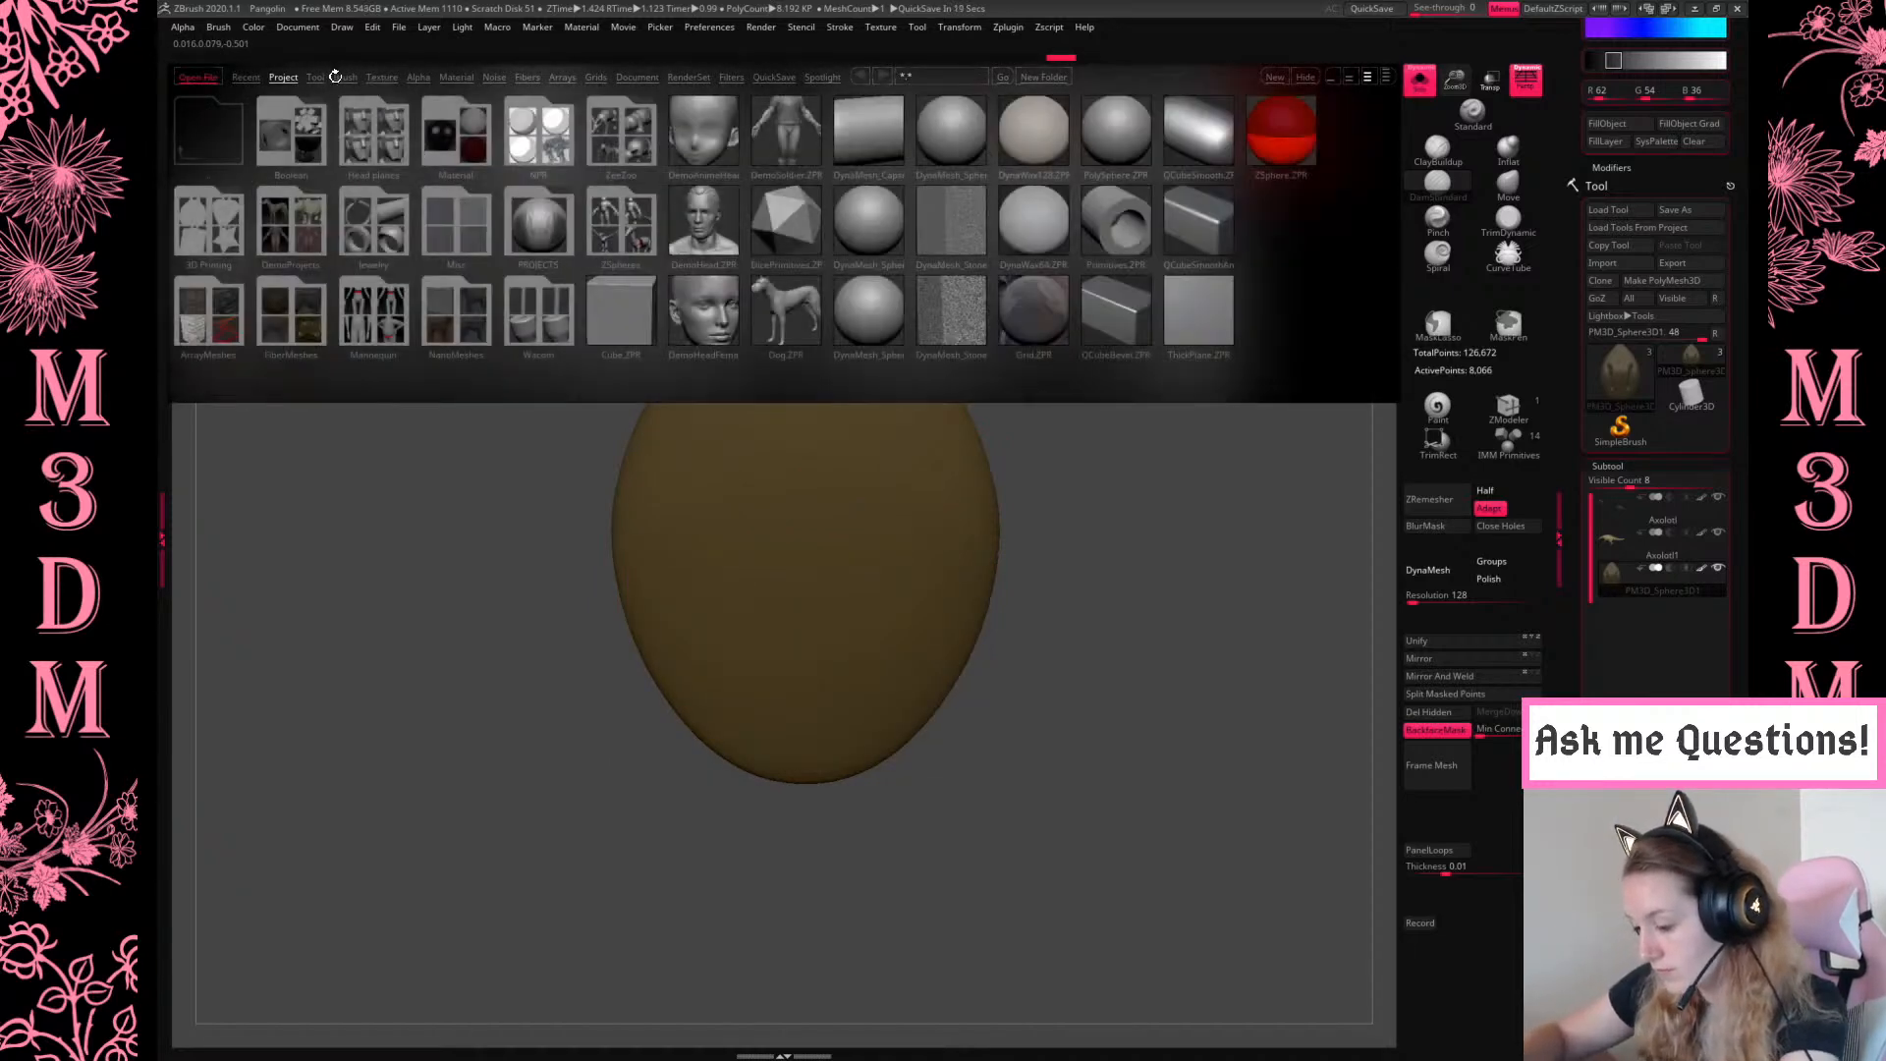
Load the Slash1 brush from the Lightbox brush library and display the scale's polygon wireframe
{"action": "left_click", "coordinate": [339, 77]}
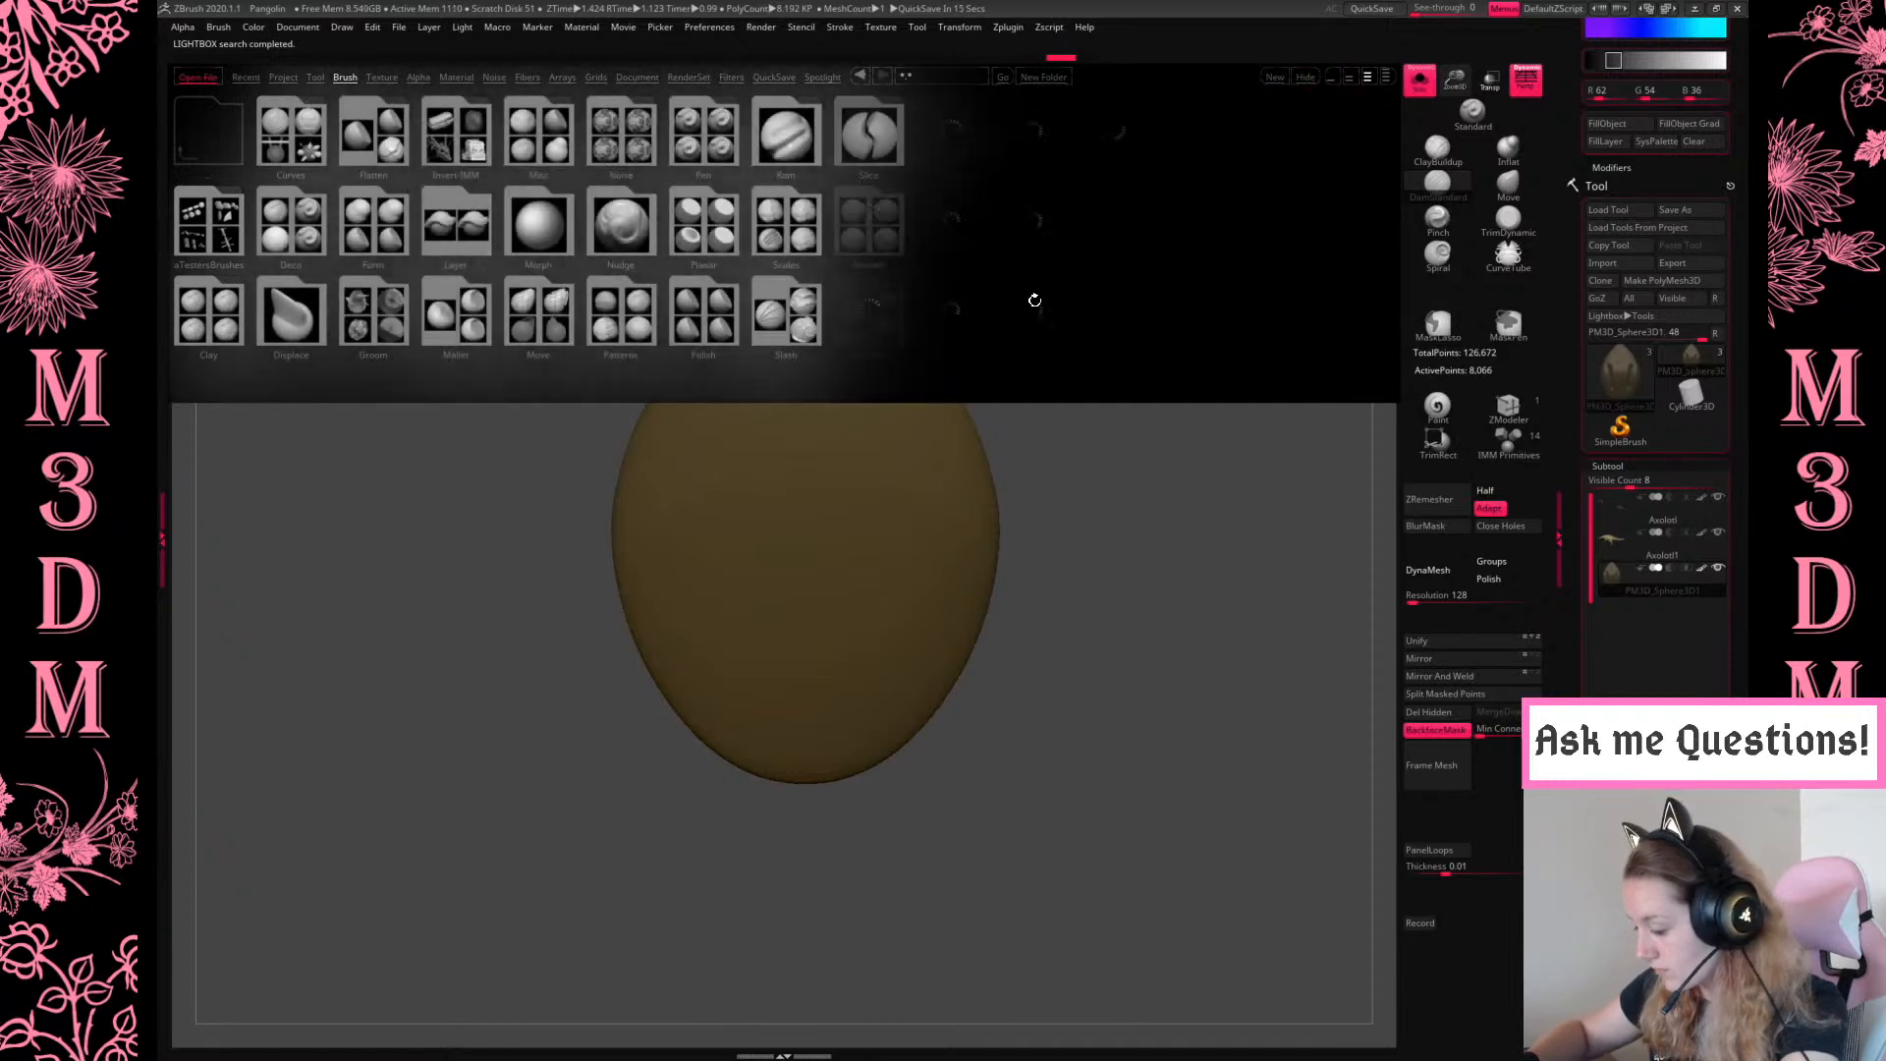
{"action": "left_click", "coordinate": [797, 315]}
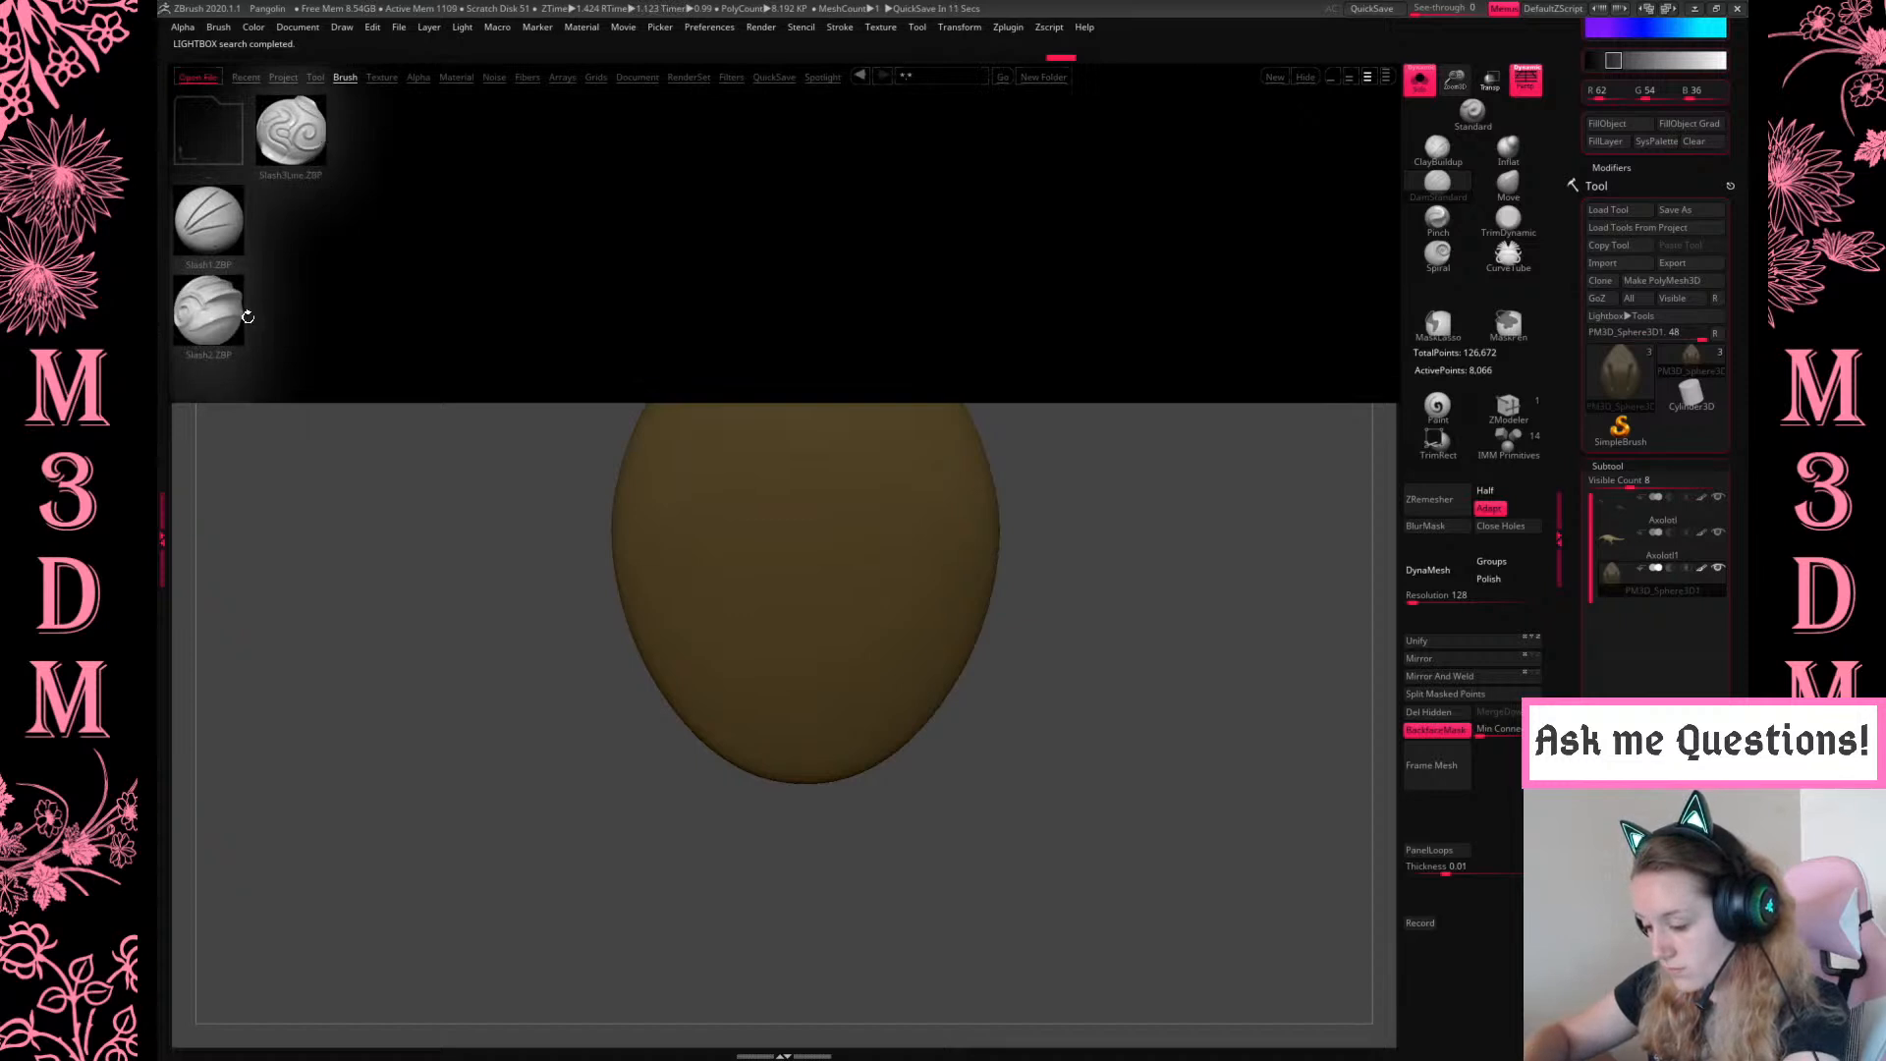
{"action": "double_click", "coordinate": [222, 226]}
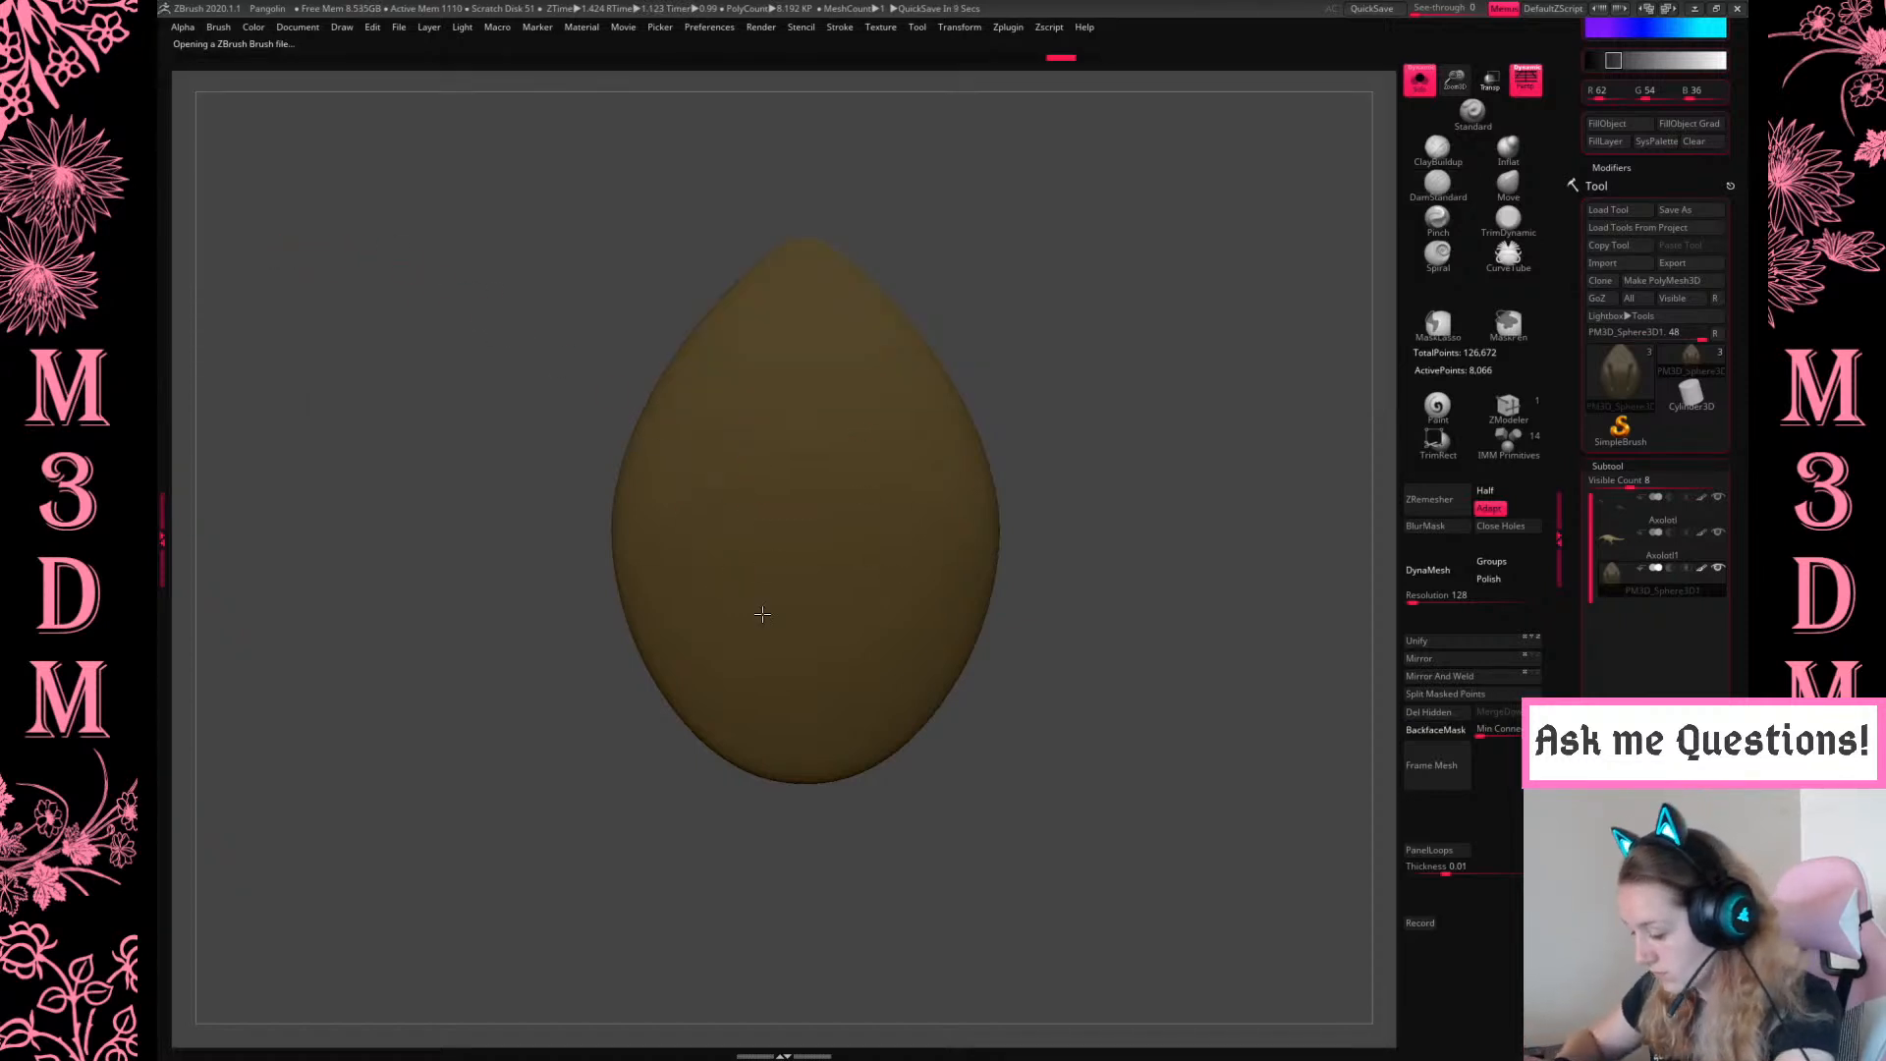
{"action": "key", "text": "space"}
{"action": "key", "text": "shift+f"}
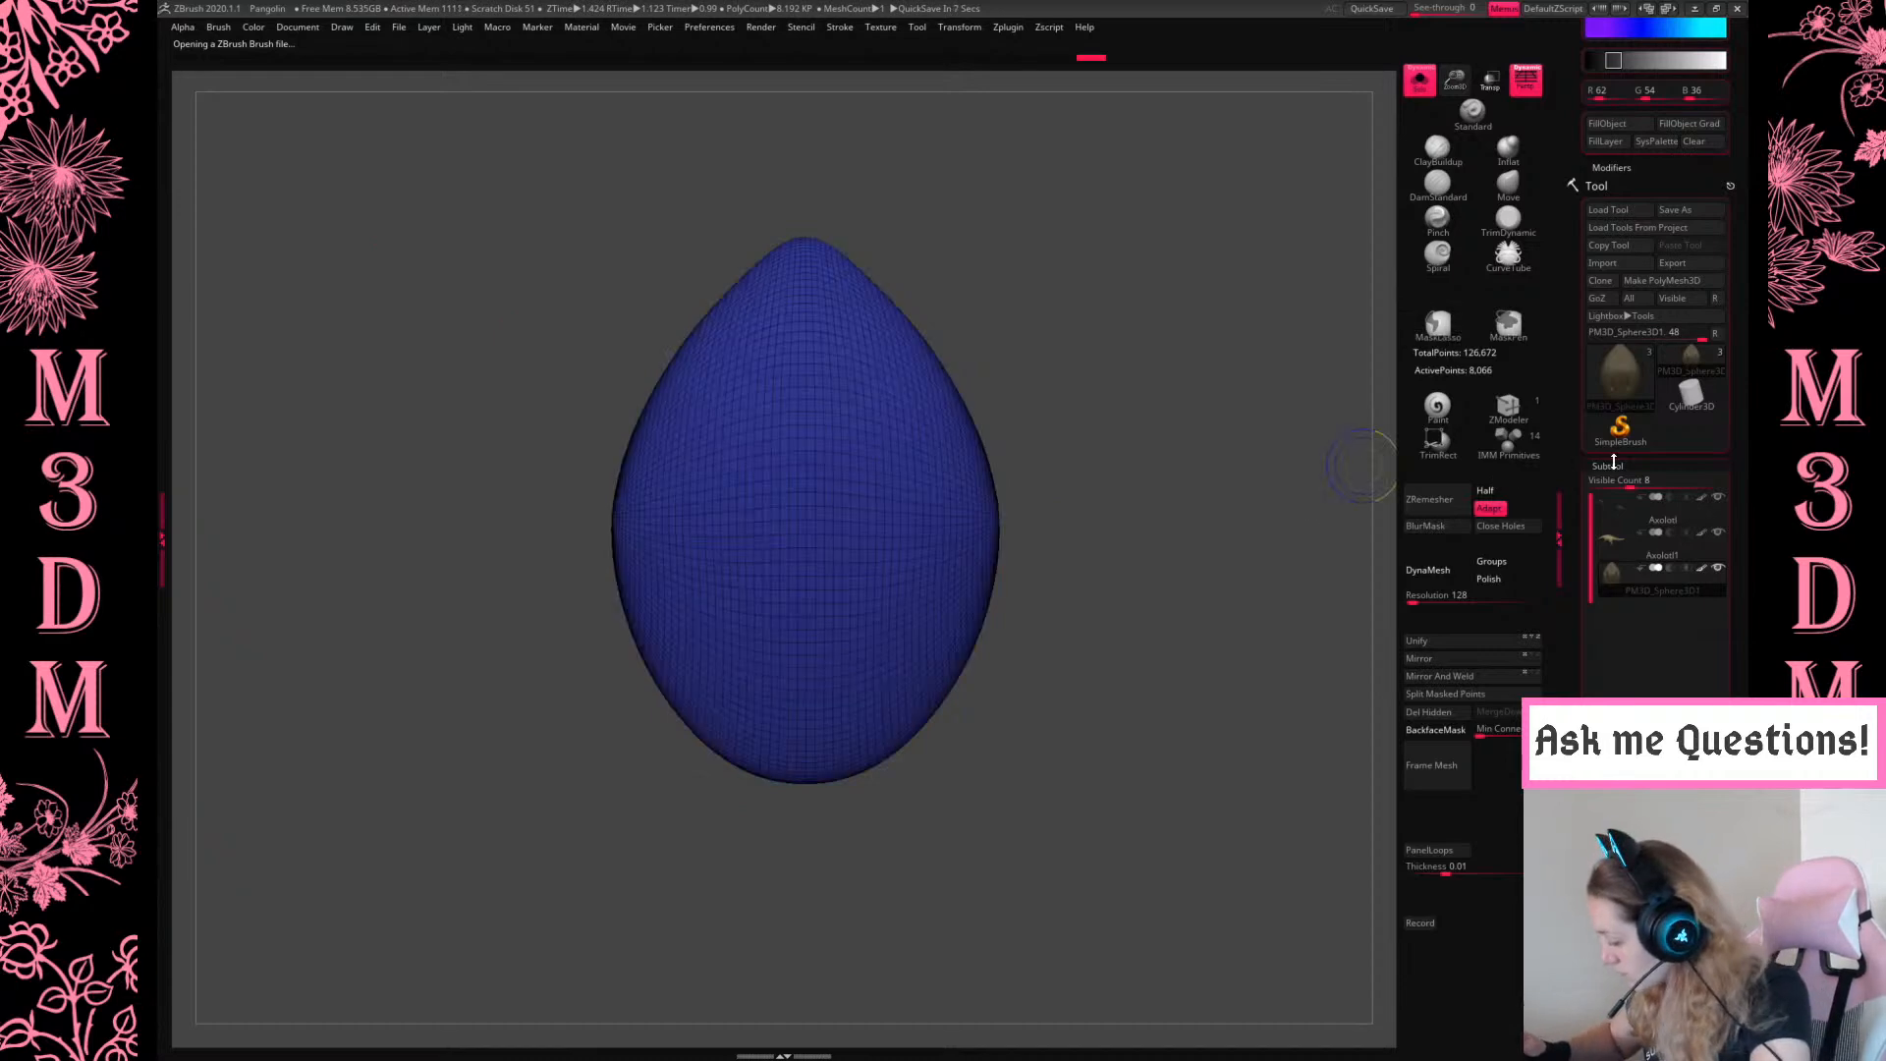
Remesh the scale with DynaMesh at resolution 128, subdivide it once and delete the lower subdivision level
{"action": "key", "text": "shift+f"}
{"action": "left_click", "coordinate": [1444, 570]}
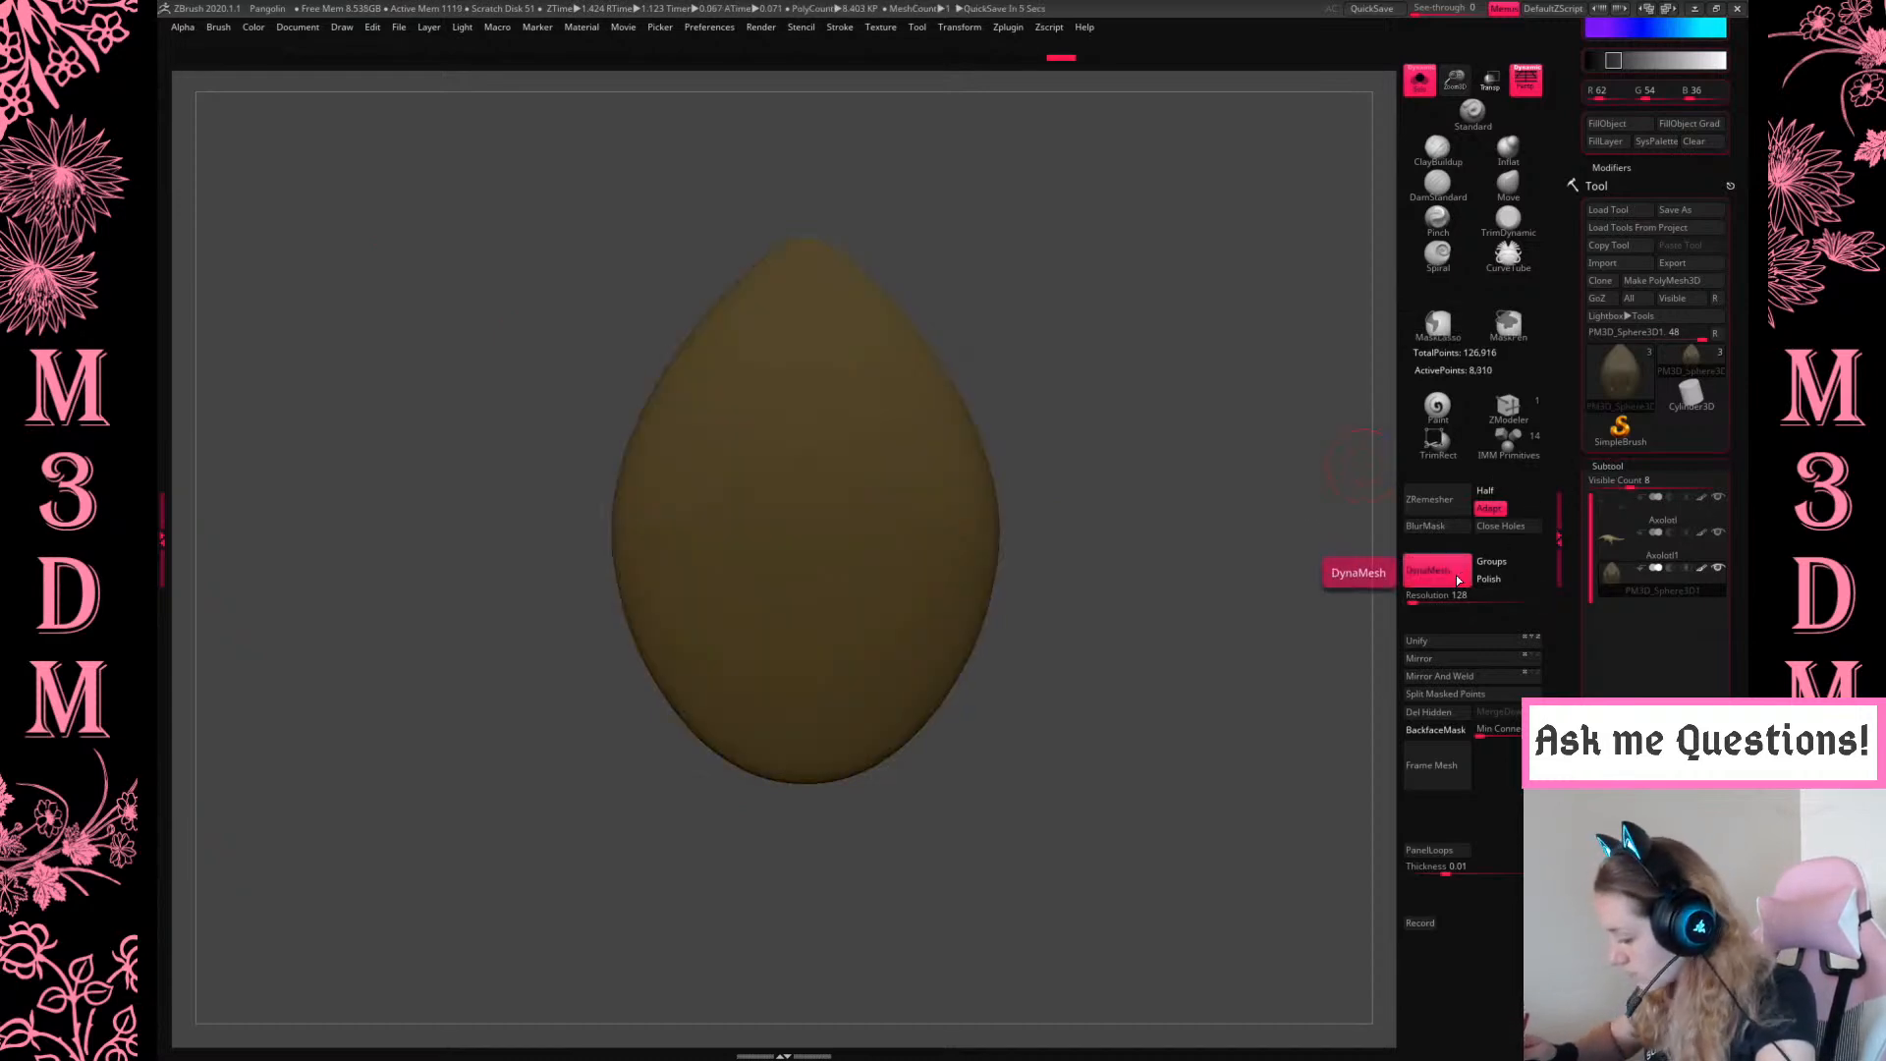
{"action": "key", "text": "shift+f"}
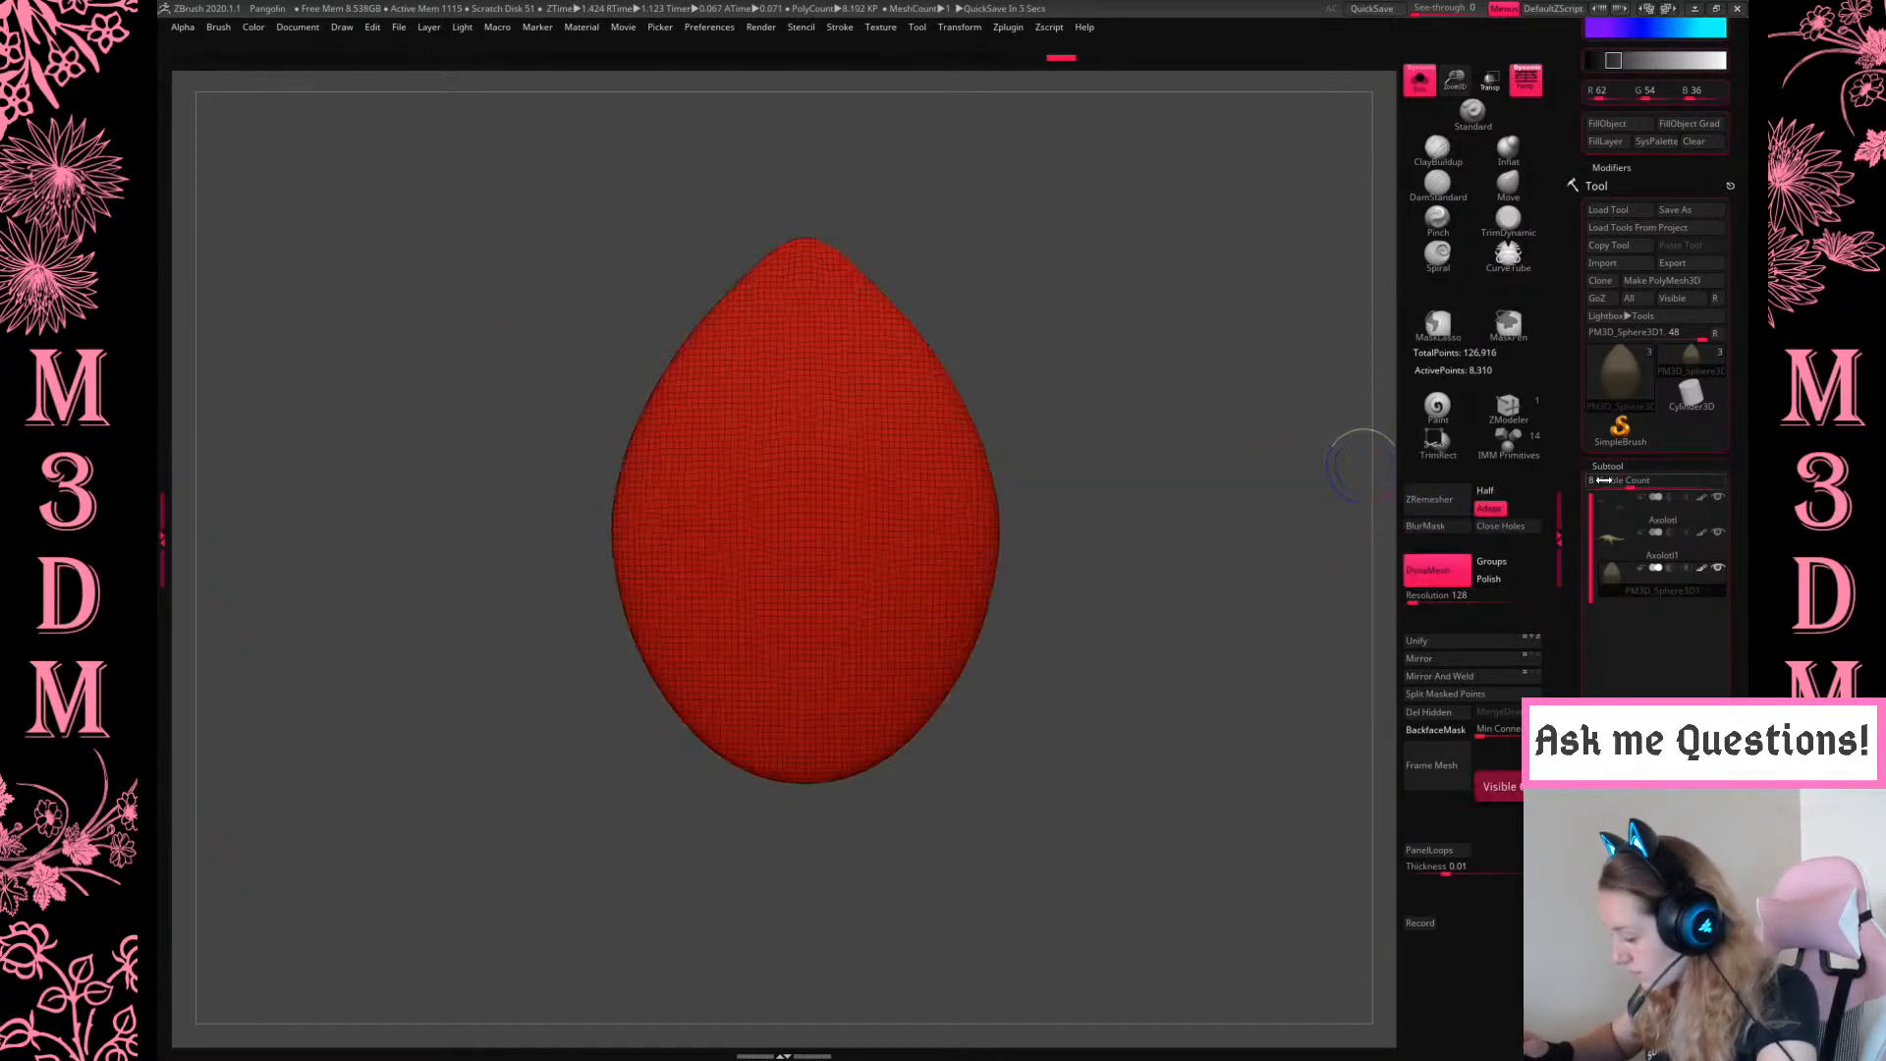
{"action": "left_click", "coordinate": [1616, 468]}
{"action": "left_click", "coordinate": [1614, 569]}
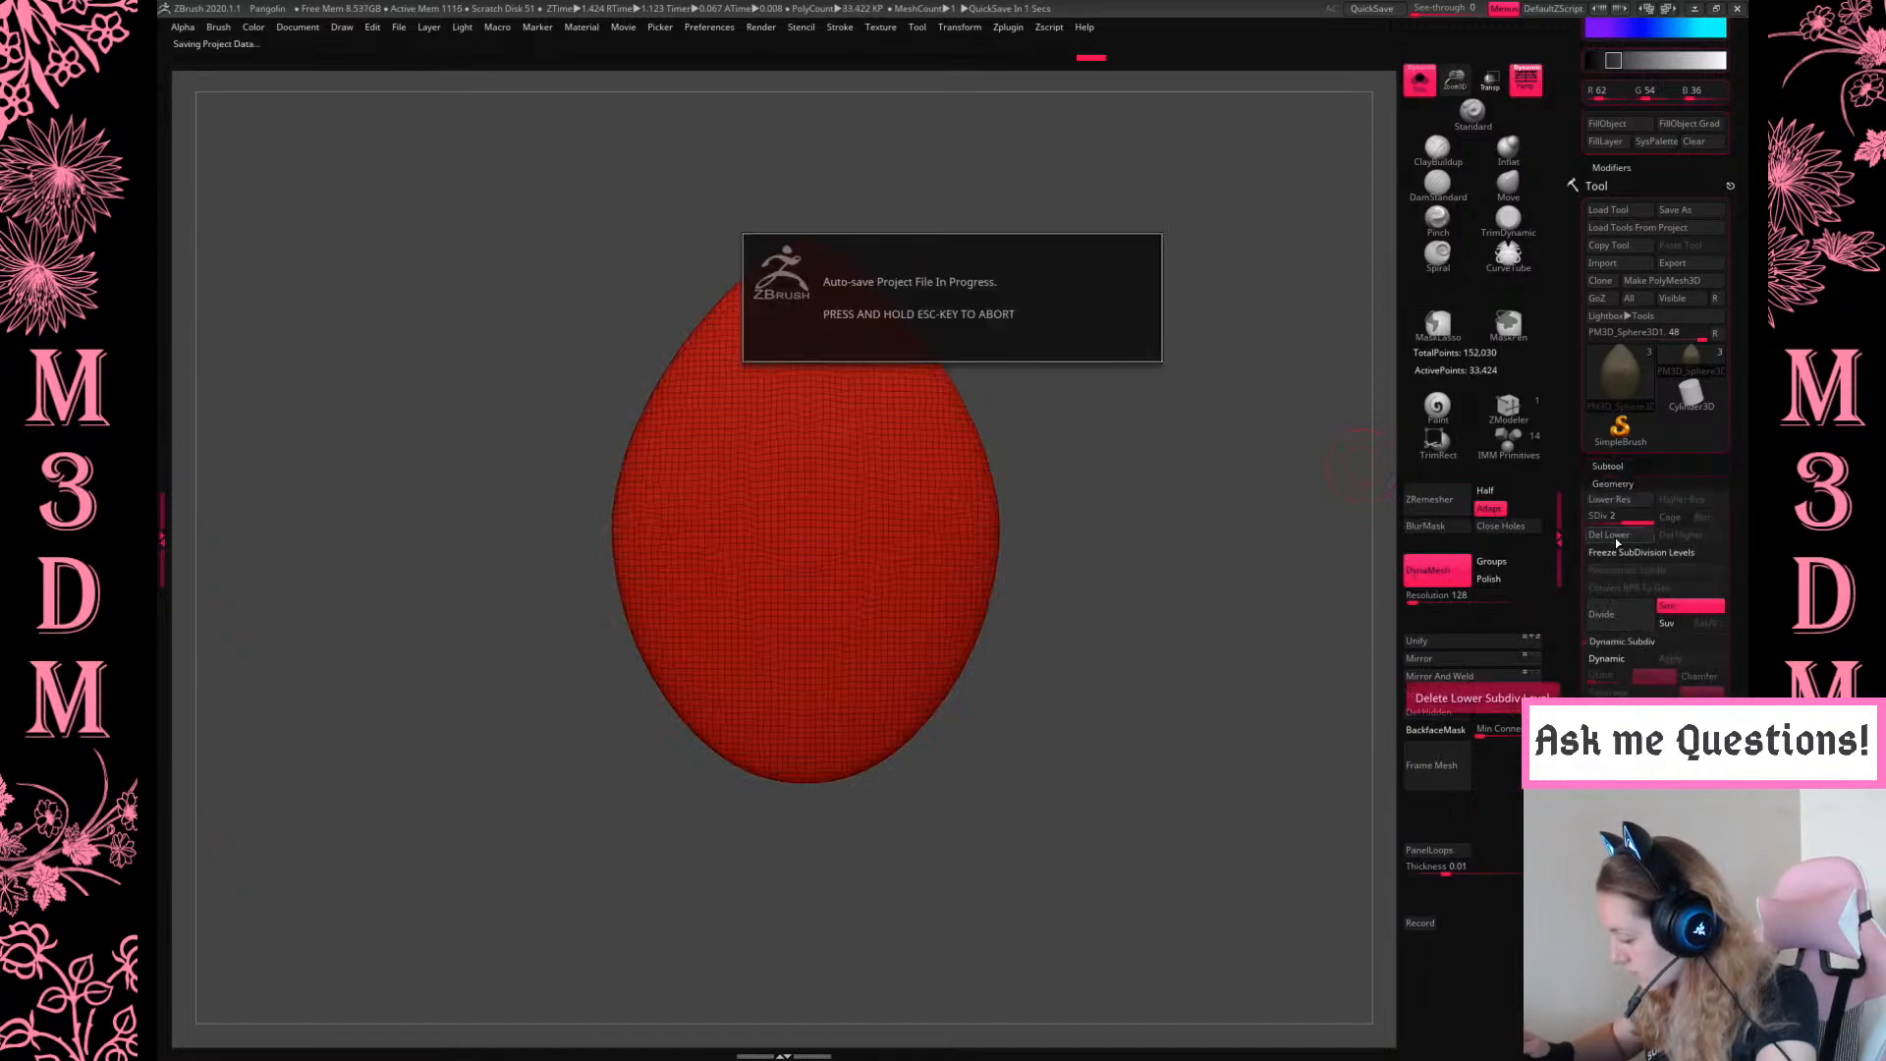
{"action": "key", "text": "ctrl+z"}
{"action": "key", "text": "ctrl+z"}
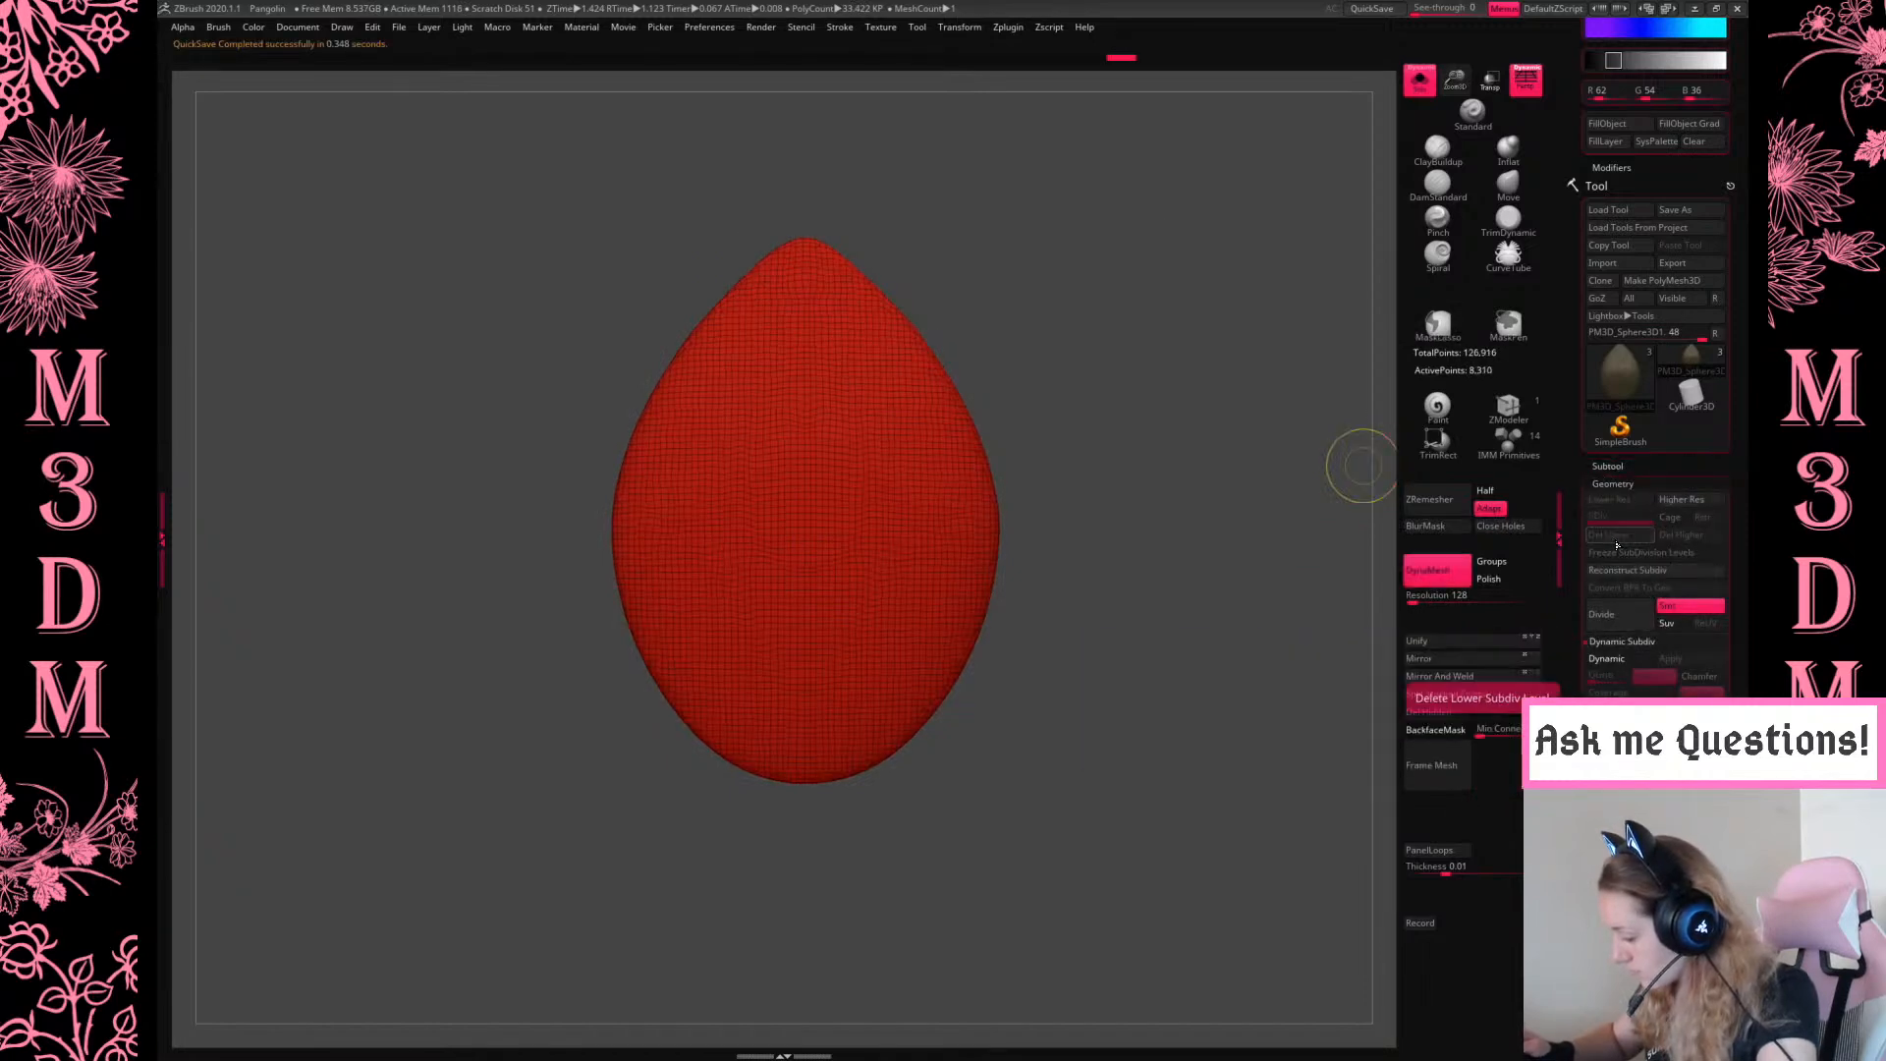
{"action": "left_click", "coordinate": [1616, 535]}
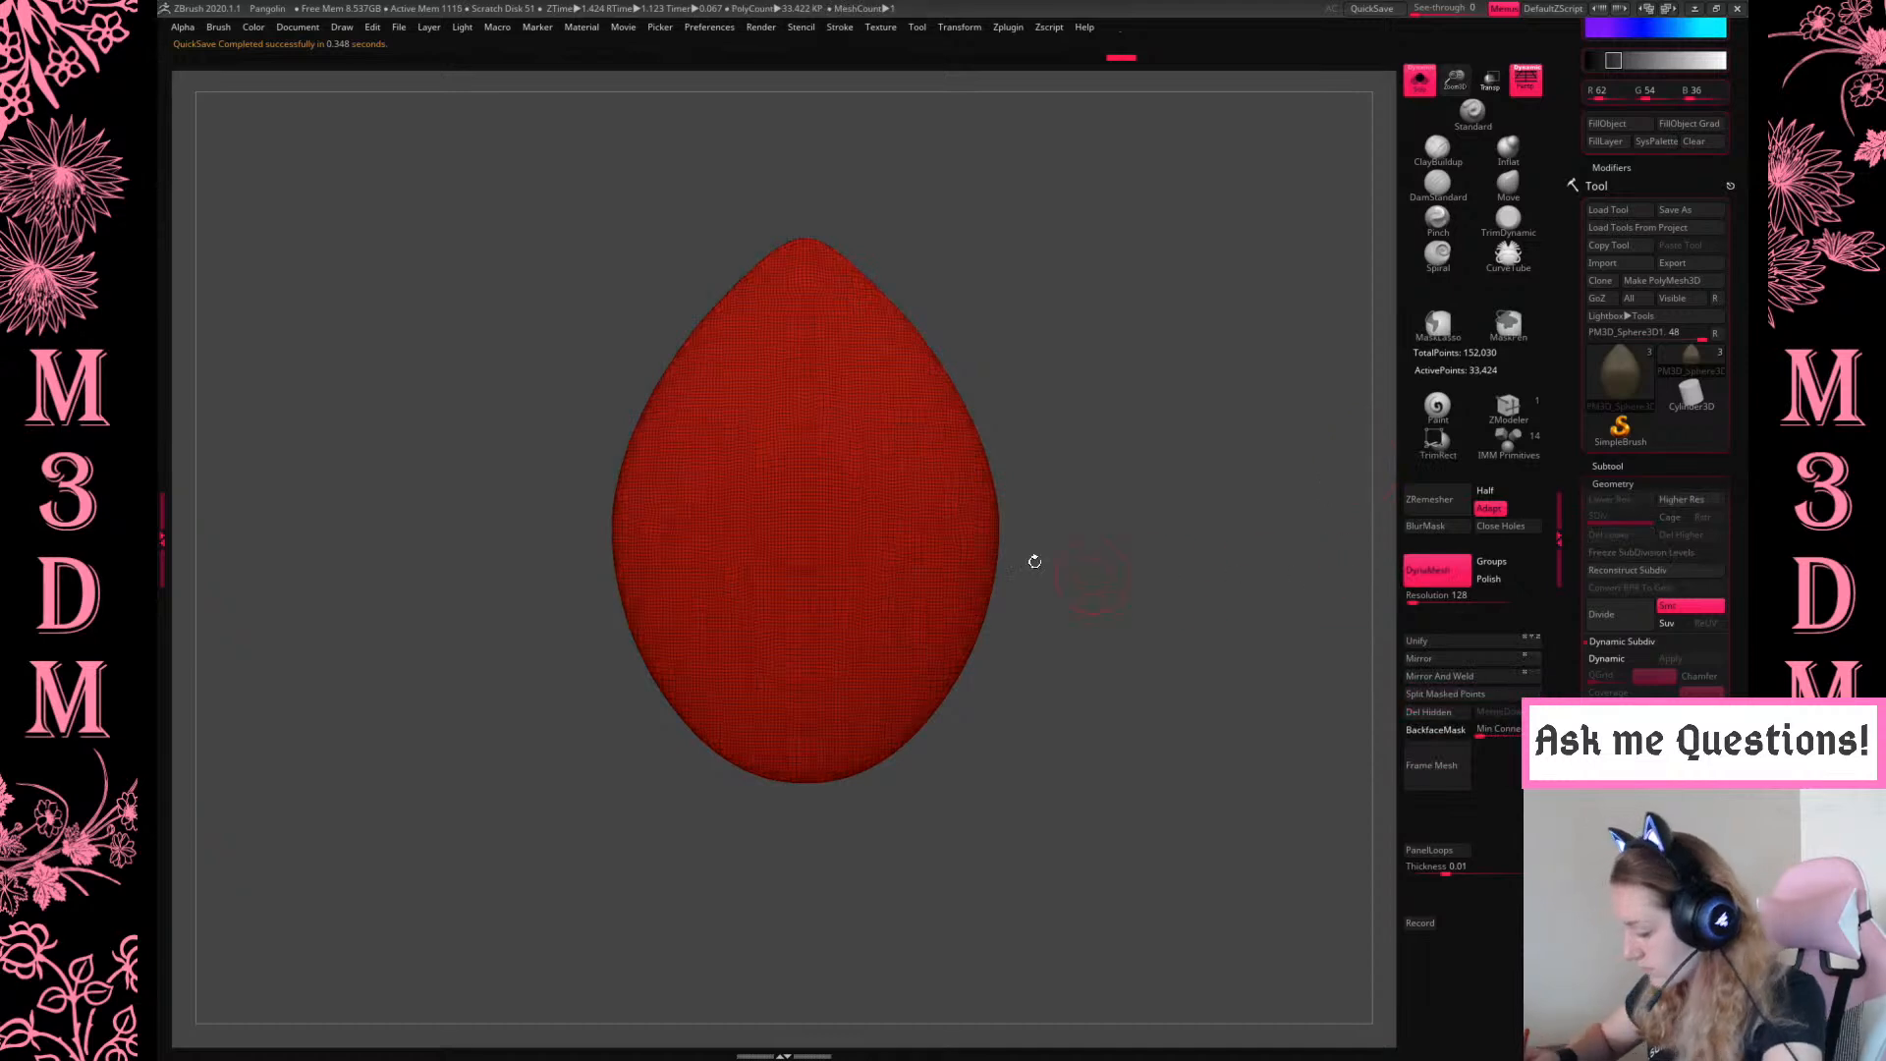
Try to carve a symmetrical pair of lengthwise grooves down the scale's face with the Slash1 brush
{"action": "left_click_drag", "start_coordinate": [861, 538], "coordinate": [857, 788]}
{"action": "right_click", "coordinate": [997, 539]}
{"action": "mouse_move", "coordinate": [1129, 447]}
{"action": "right_mouse_down"}
{"action": "mouse_move", "coordinate": [1086, 442]}
{"action": "mouse_move", "coordinate": [1103, 433]}
{"action": "mouse_move", "coordinate": [1124, 492]}
{"action": "right_mouse_up"}
{"action": "right_click", "coordinate": [1123, 492]}
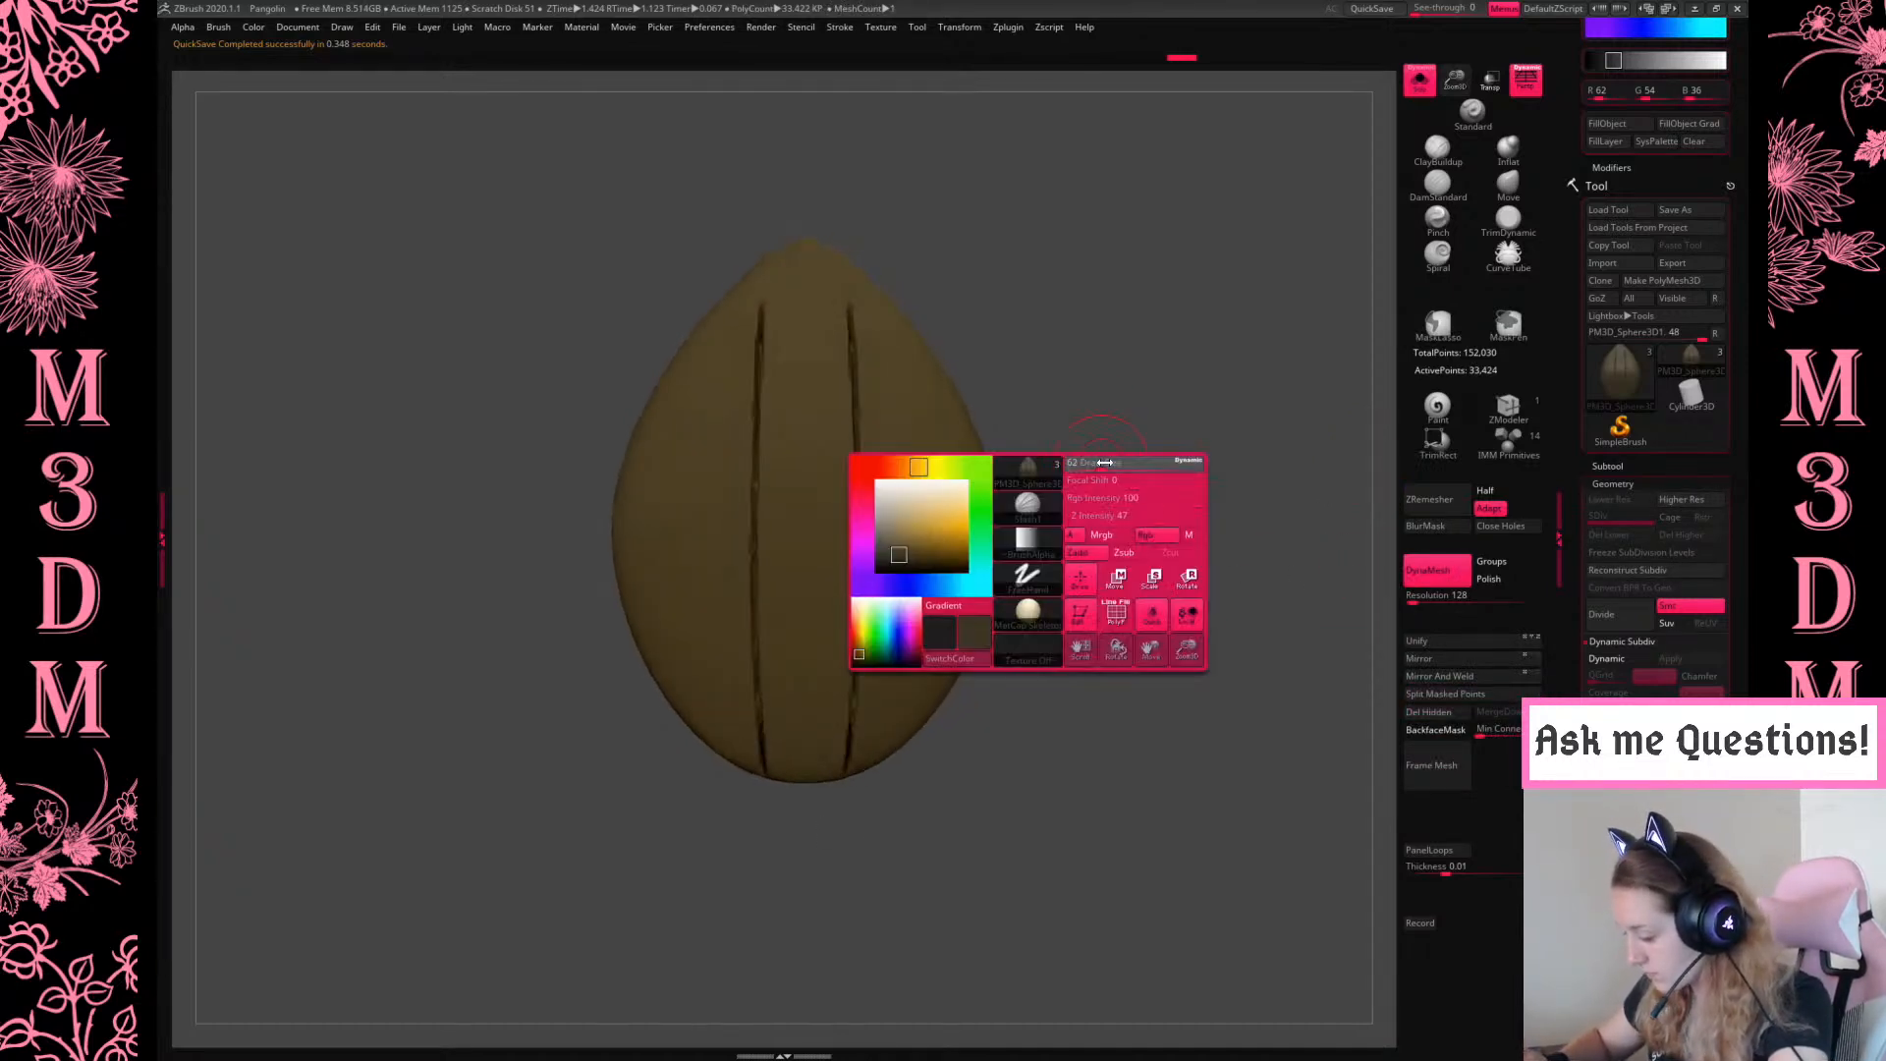
{"action": "key", "text": "Return"}
{"action": "key", "text": "ctrl+z"}
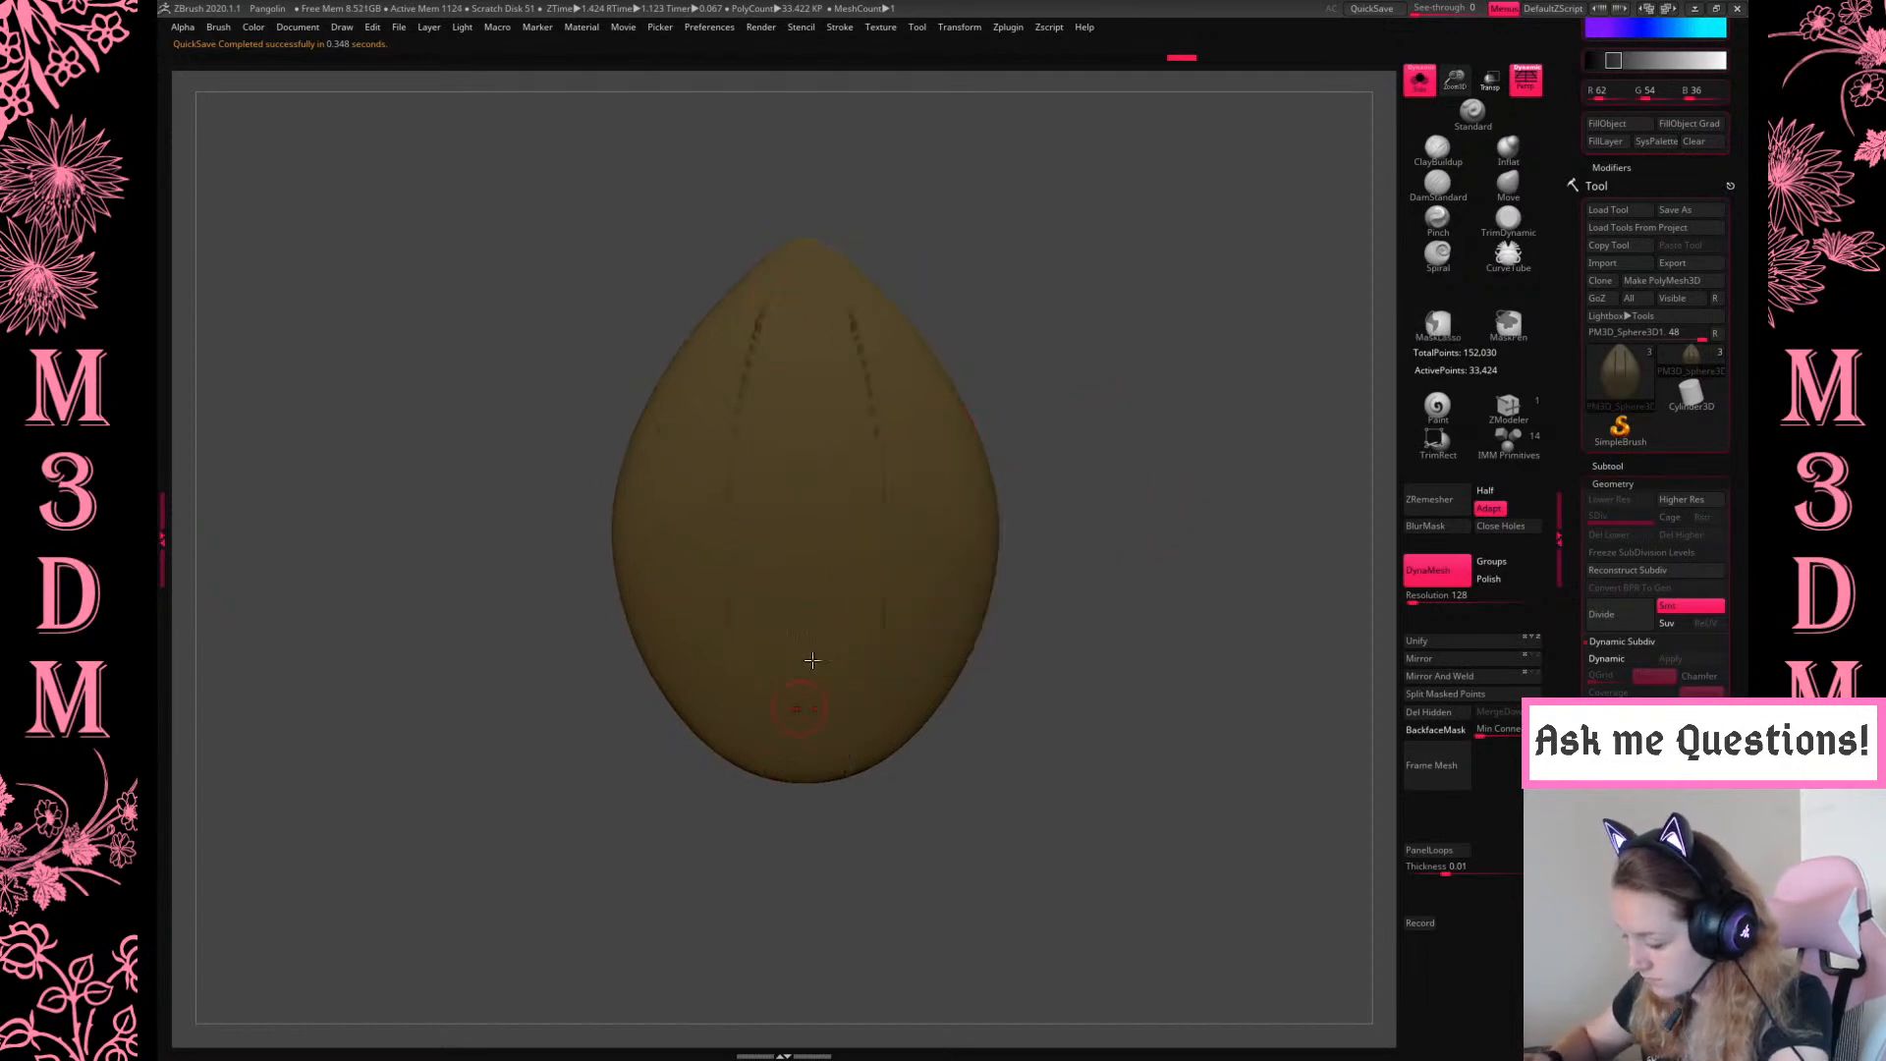
Try several lighter pairs of grooves fanning down from the scale's pointed tip and undo the strokes
{"action": "right_click", "coordinate": [912, 484]}
{"action": "key", "text": "ctrl+z"}
{"action": "mouse_move", "coordinate": [1037, 336]}
{"action": "left_mouse_down"}
{"action": "mouse_move", "coordinate": [1031, 299]}
{"action": "mouse_move", "coordinate": [1041, 362]}
{"action": "left_mouse_up"}
{"action": "key", "text": "ctrl+shift+z"}
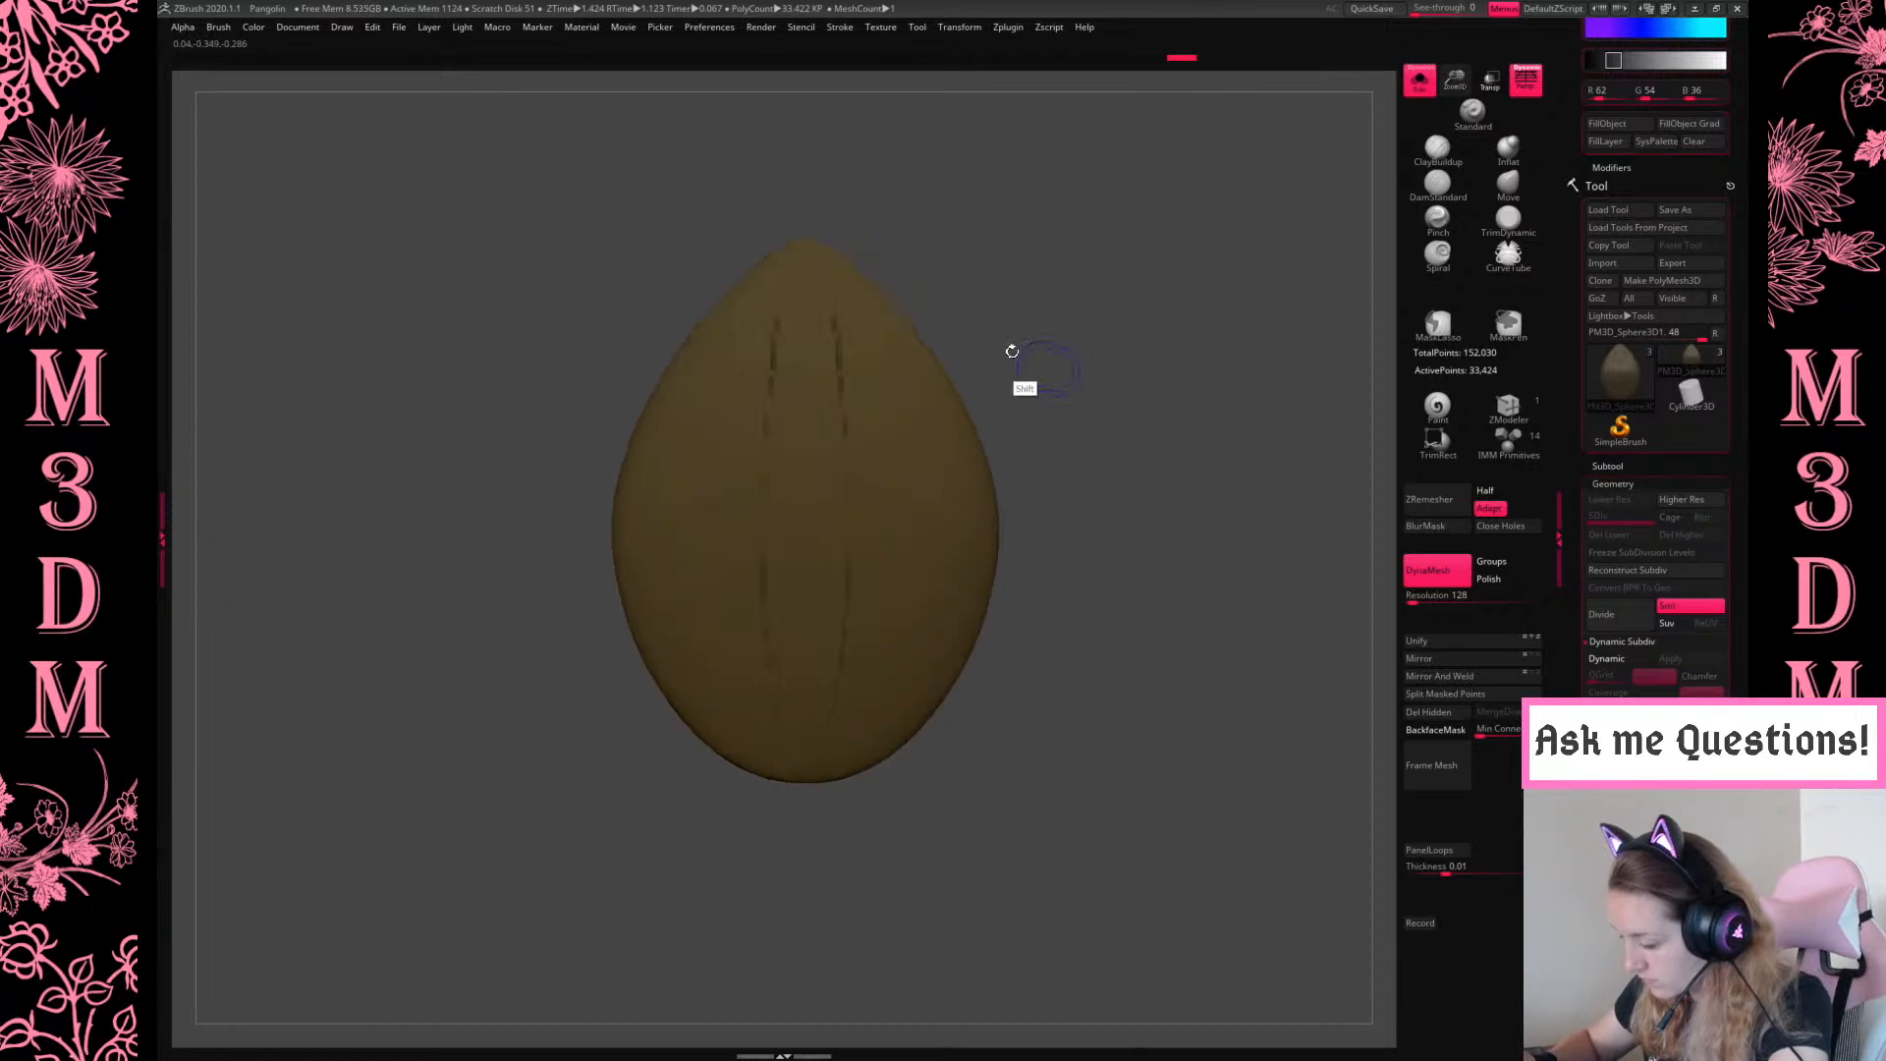
{"action": "key", "text": "ctrl+z"}
{"action": "left_click_drag", "start_coordinate": [783, 268], "coordinate": [741, 438]}
{"action": "left_click_drag", "start_coordinate": [807, 302], "coordinate": [818, 467]}
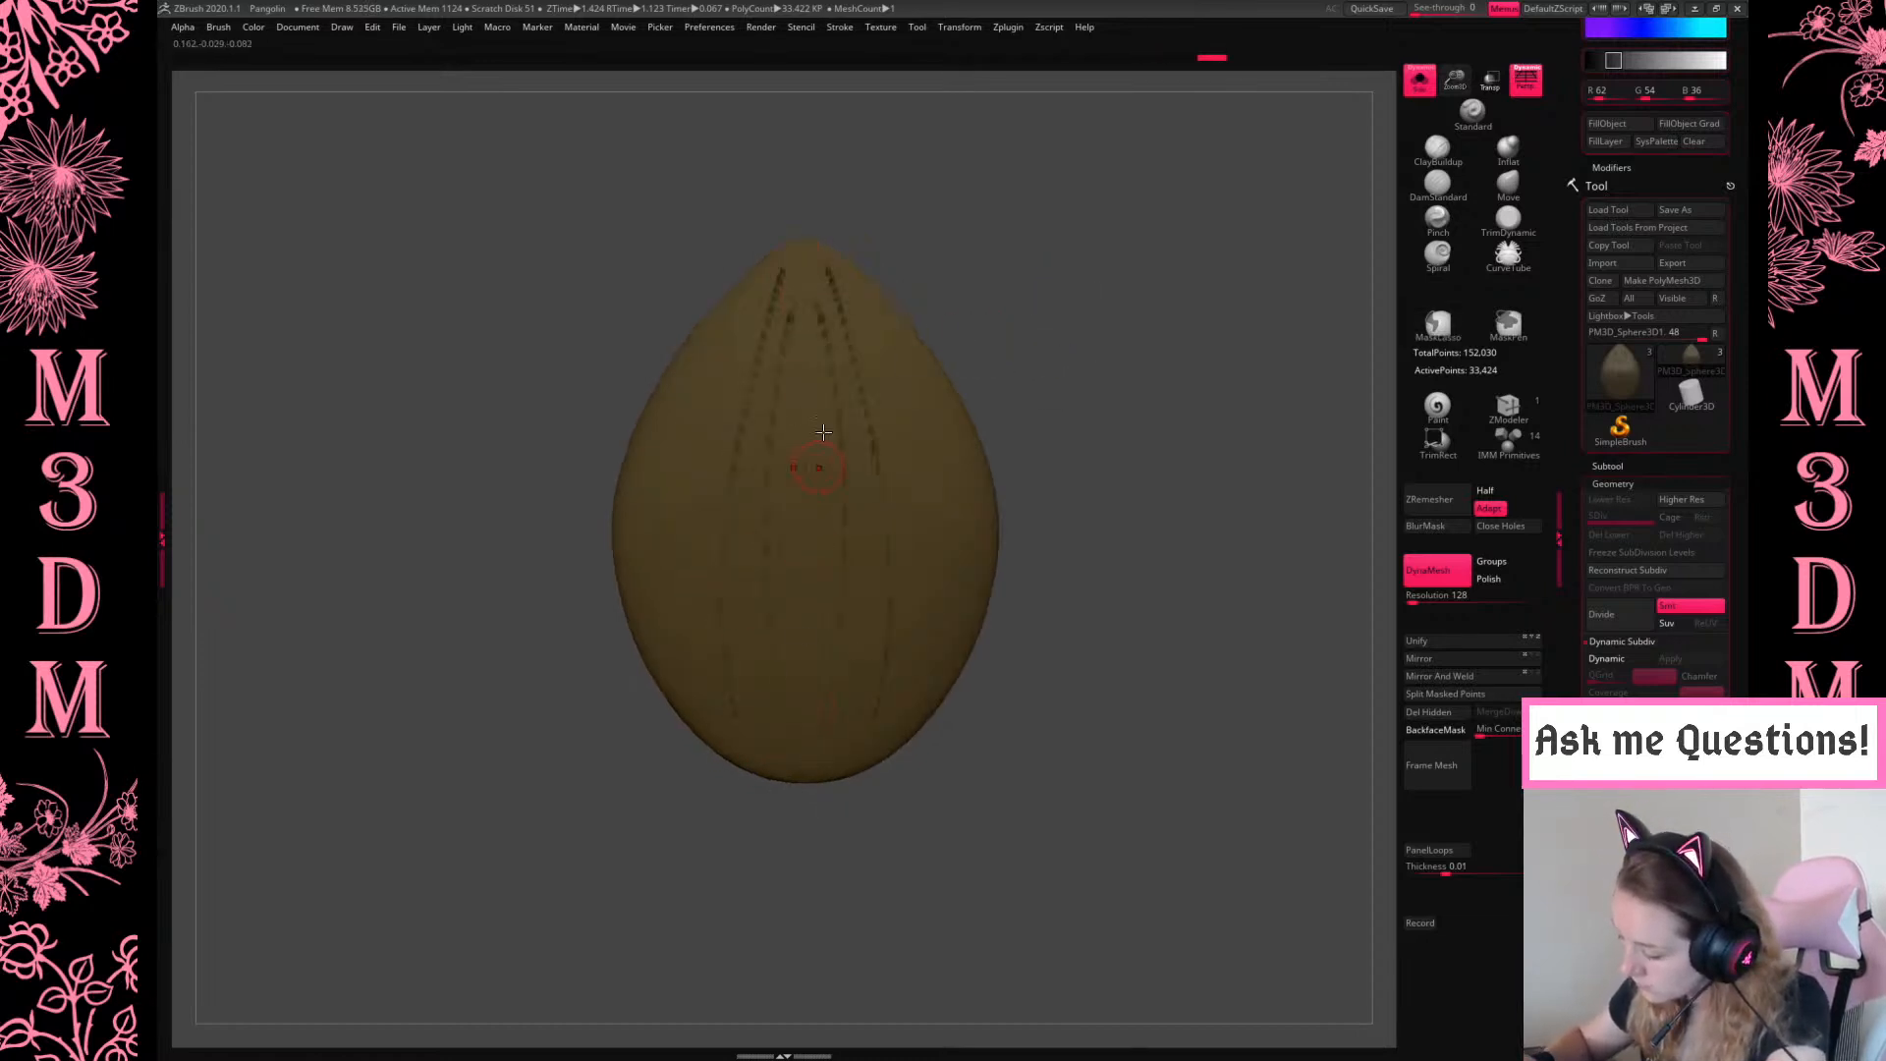
{"action": "mouse_move", "coordinate": [1077, 390]}
{"action": "left_mouse_down"}
{"action": "mouse_move", "coordinate": [1069, 332]}
{"action": "mouse_move", "coordinate": [1082, 393]}
{"action": "left_mouse_up"}
{"action": "key", "text": "ctrl+z"}
{"action": "key", "text": "ctrl+z"}
{"action": "key", "text": "ctrl+z"}
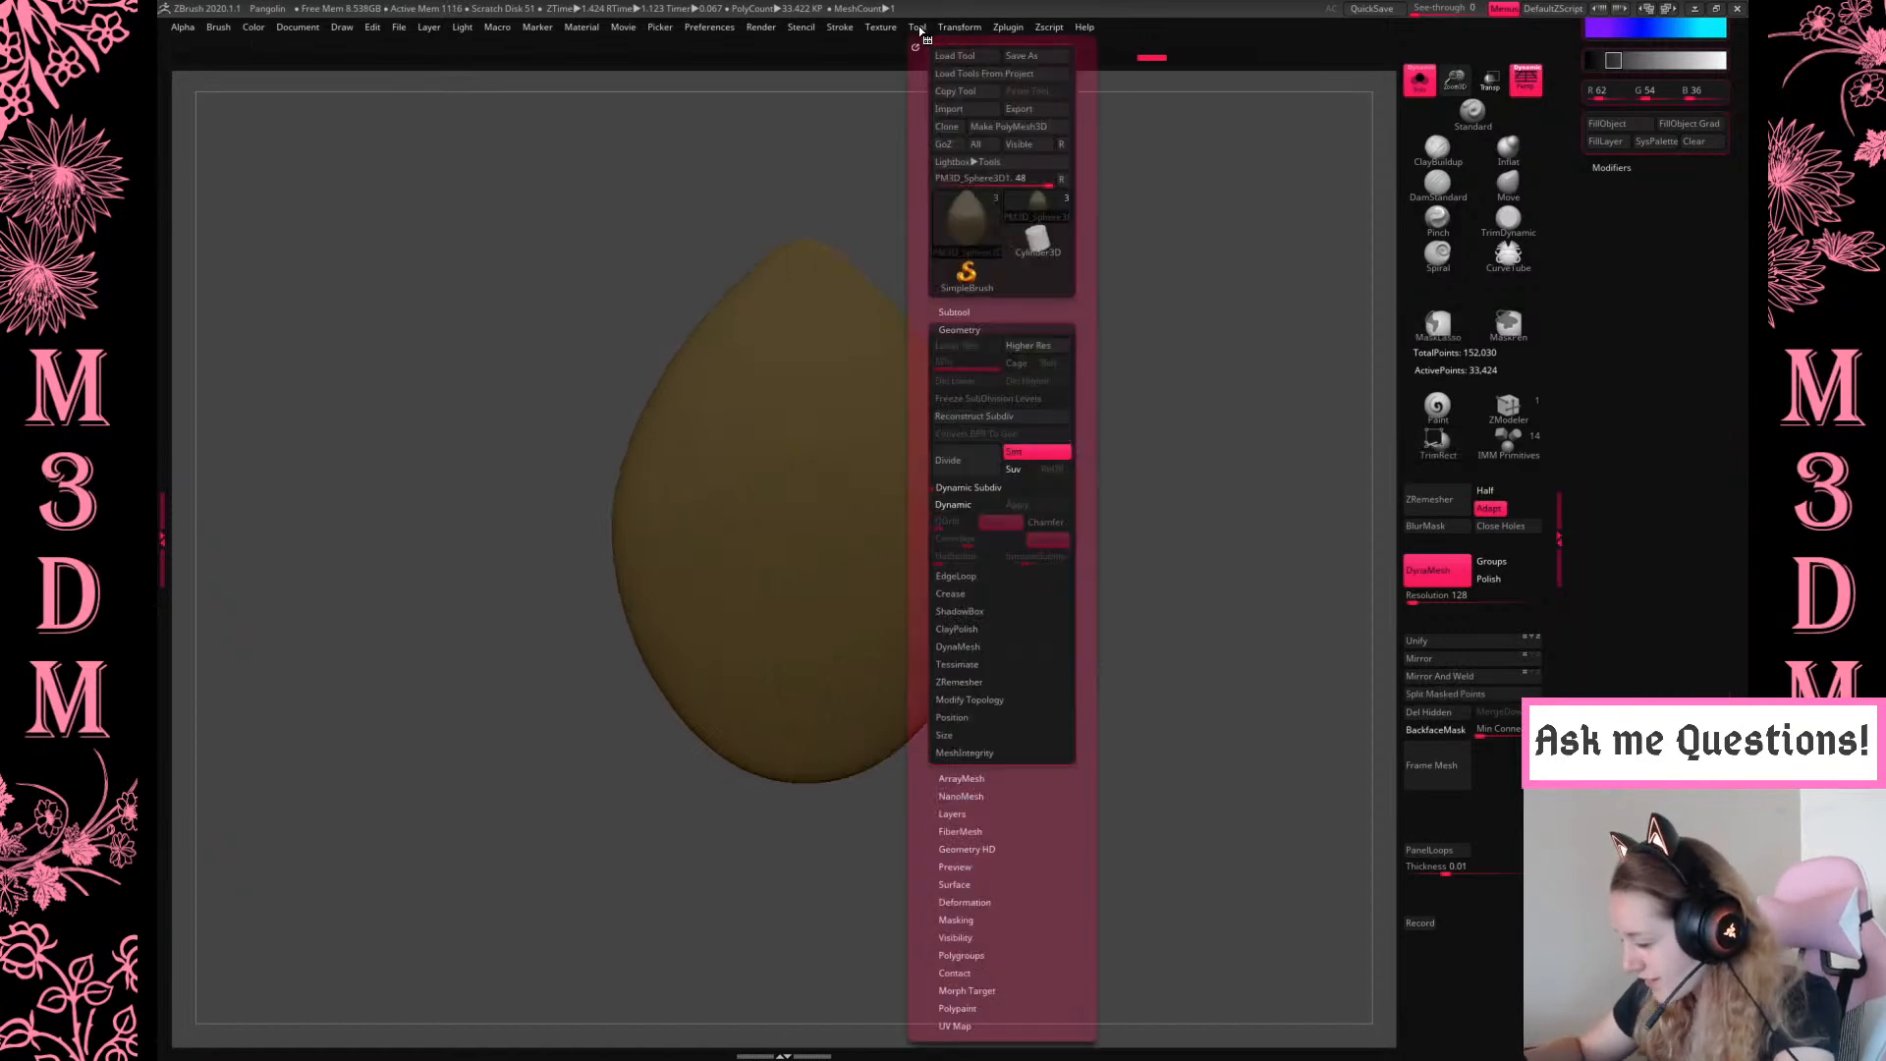
Turn on LazyMouse for the brush and test a smoother pair of lengthwise grooves on the scale
{"action": "mouse_move", "coordinate": [847, 30]}
{"action": "left_click", "coordinate": [885, 322]}
{"action": "mouse_move", "coordinate": [756, 307]}
{"action": "left_mouse_down"}
{"action": "mouse_move", "coordinate": [719, 508]}
{"action": "mouse_move", "coordinate": [739, 698]}
{"action": "left_mouse_up"}
{"action": "key", "text": "ctrl+z"}
{"action": "left_click_drag", "start_coordinate": [778, 287], "coordinate": [759, 687]}
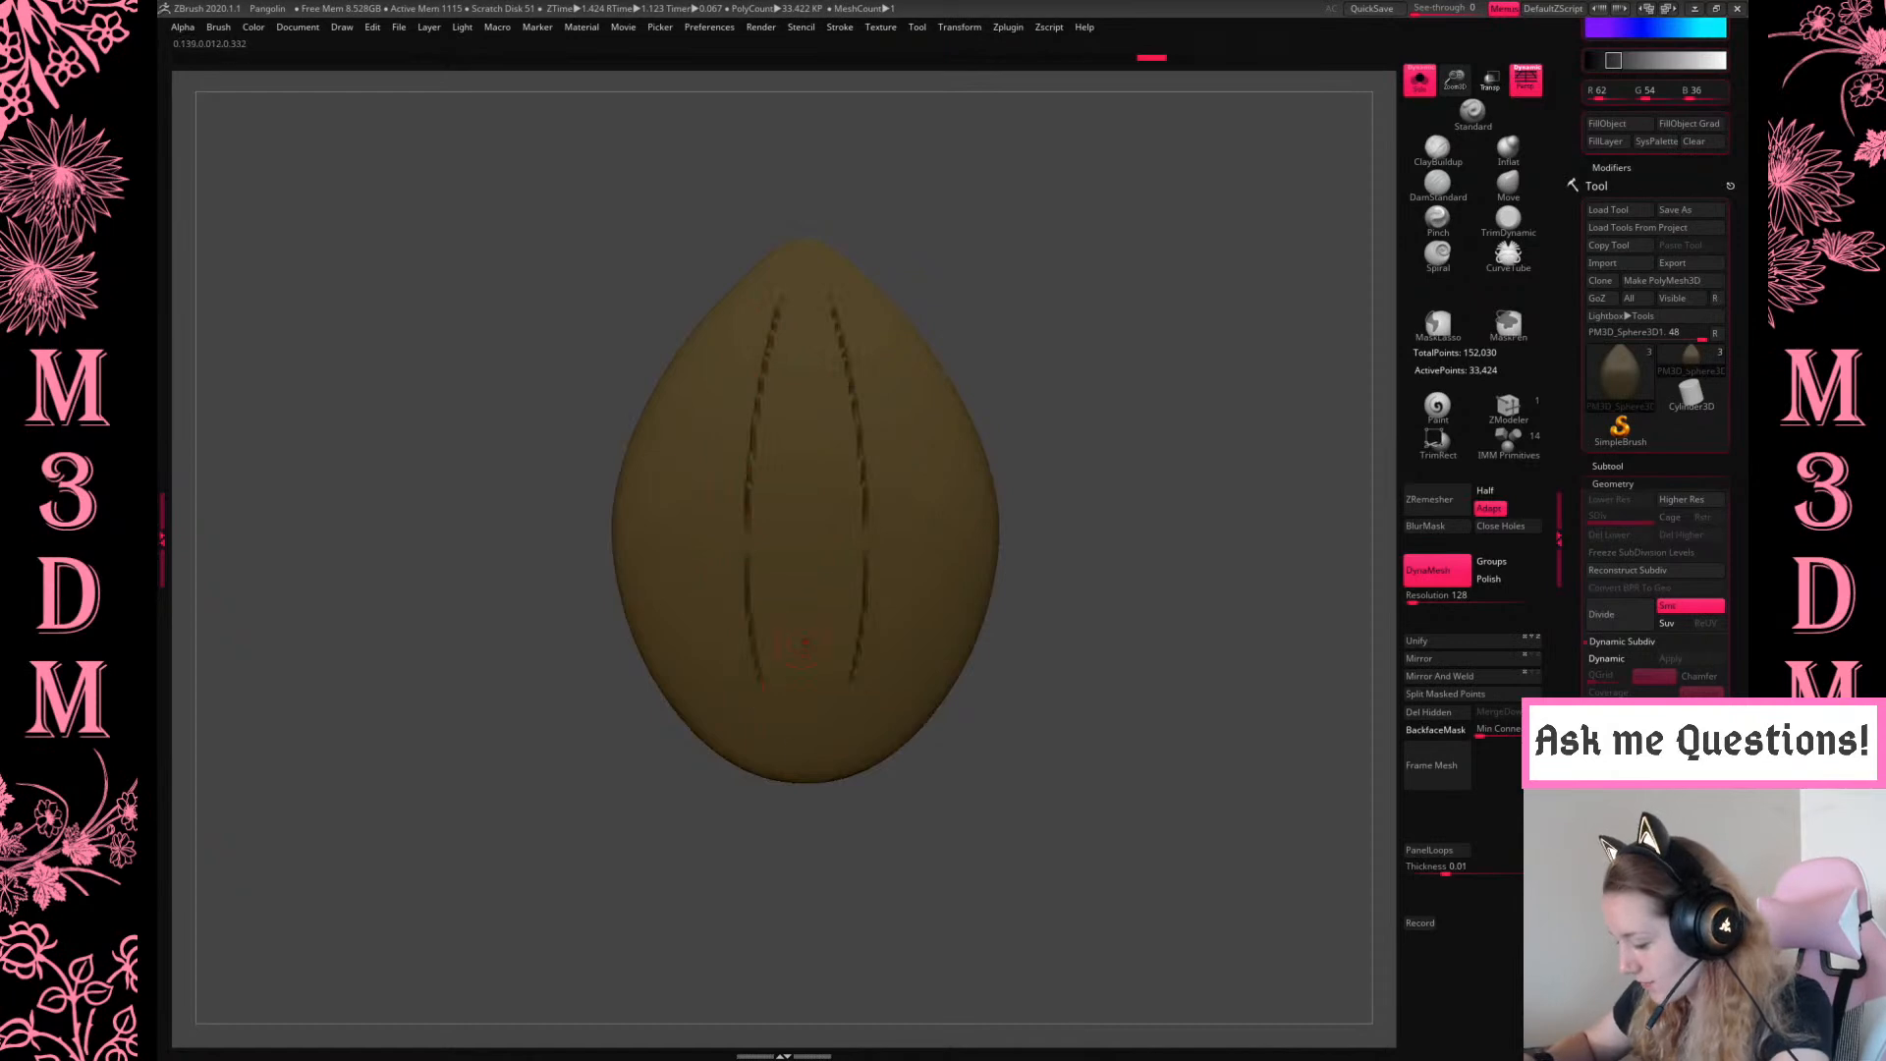
Check the scale's polygon wireframe and subdivide the mesh once more
{"action": "left_click", "coordinate": [1002, 360], "text": "ctrl"}
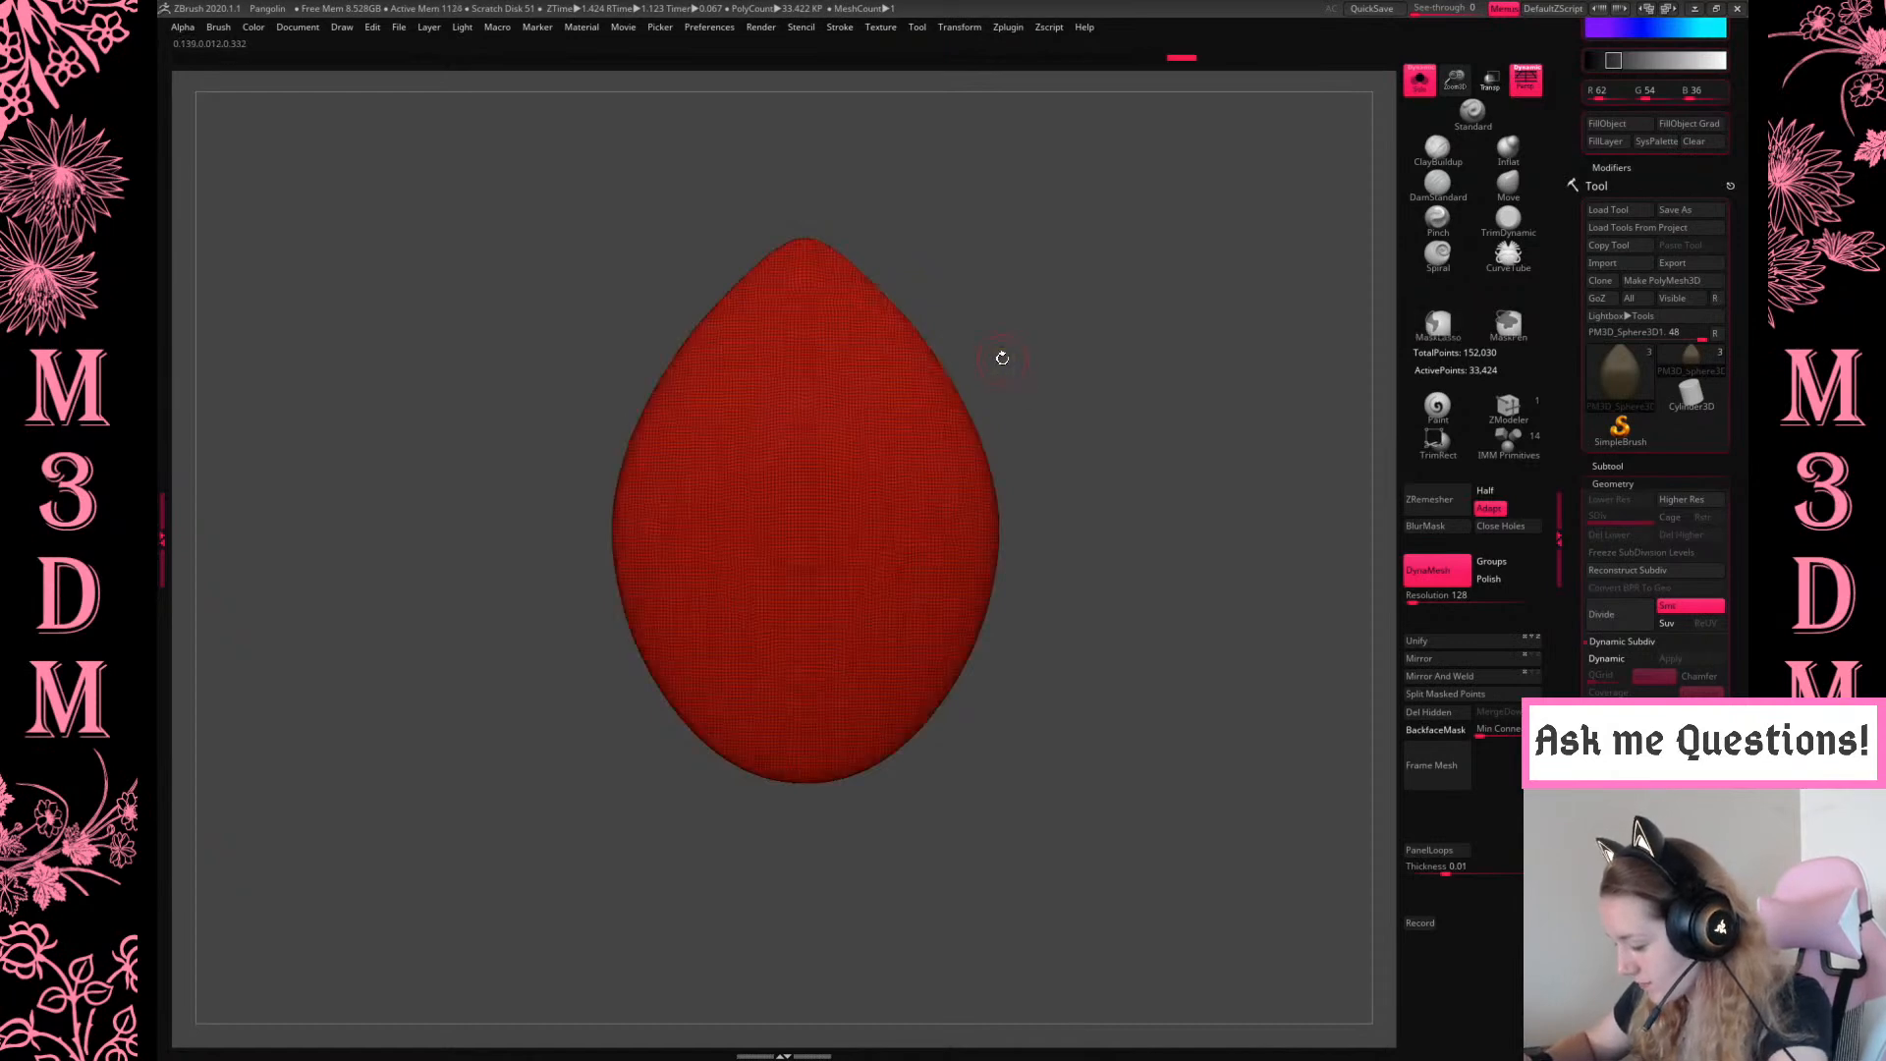
{"action": "key", "text": "shift+f"}
{"action": "left_click", "coordinate": [1619, 611]}
Lower the brush's Z Intensity to 17 and turn off its Rgb colour while testing and undoing grooves on the scale
{"action": "mouse_move", "coordinate": [779, 288]}
{"action": "left_mouse_down"}
{"action": "mouse_move", "coordinate": [720, 564]}
{"action": "mouse_move", "coordinate": [758, 752]}
{"action": "left_mouse_up"}
{"action": "key", "text": "space"}
{"action": "left_click_drag", "start_coordinate": [884, 524], "coordinate": [897, 524]}
{"action": "key", "text": "ctrl+z"}
{"action": "left_click_drag", "start_coordinate": [782, 260], "coordinate": [743, 667]}
{"action": "key", "text": "space"}
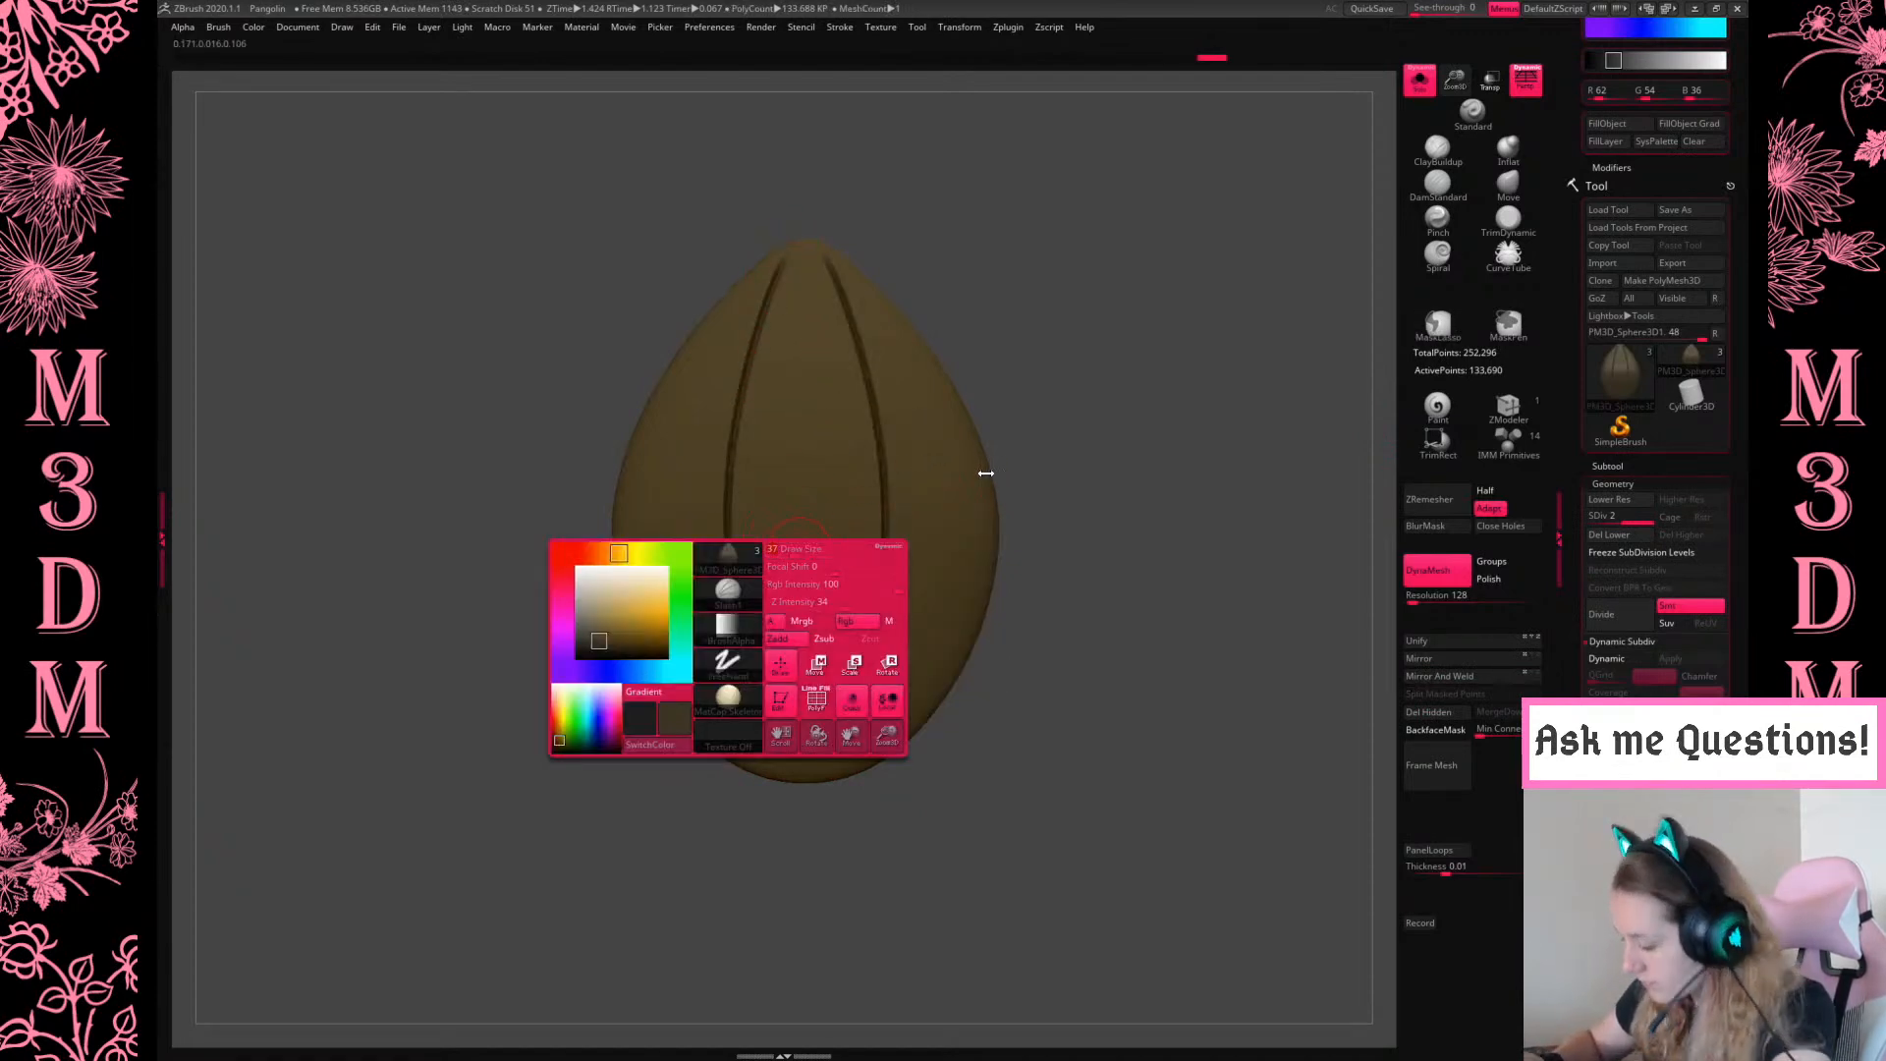
{"action": "left_click_drag", "start_coordinate": [837, 601], "coordinate": [814, 604]}
{"action": "key", "text": "ctrl+z"}
{"action": "key", "text": "space"}
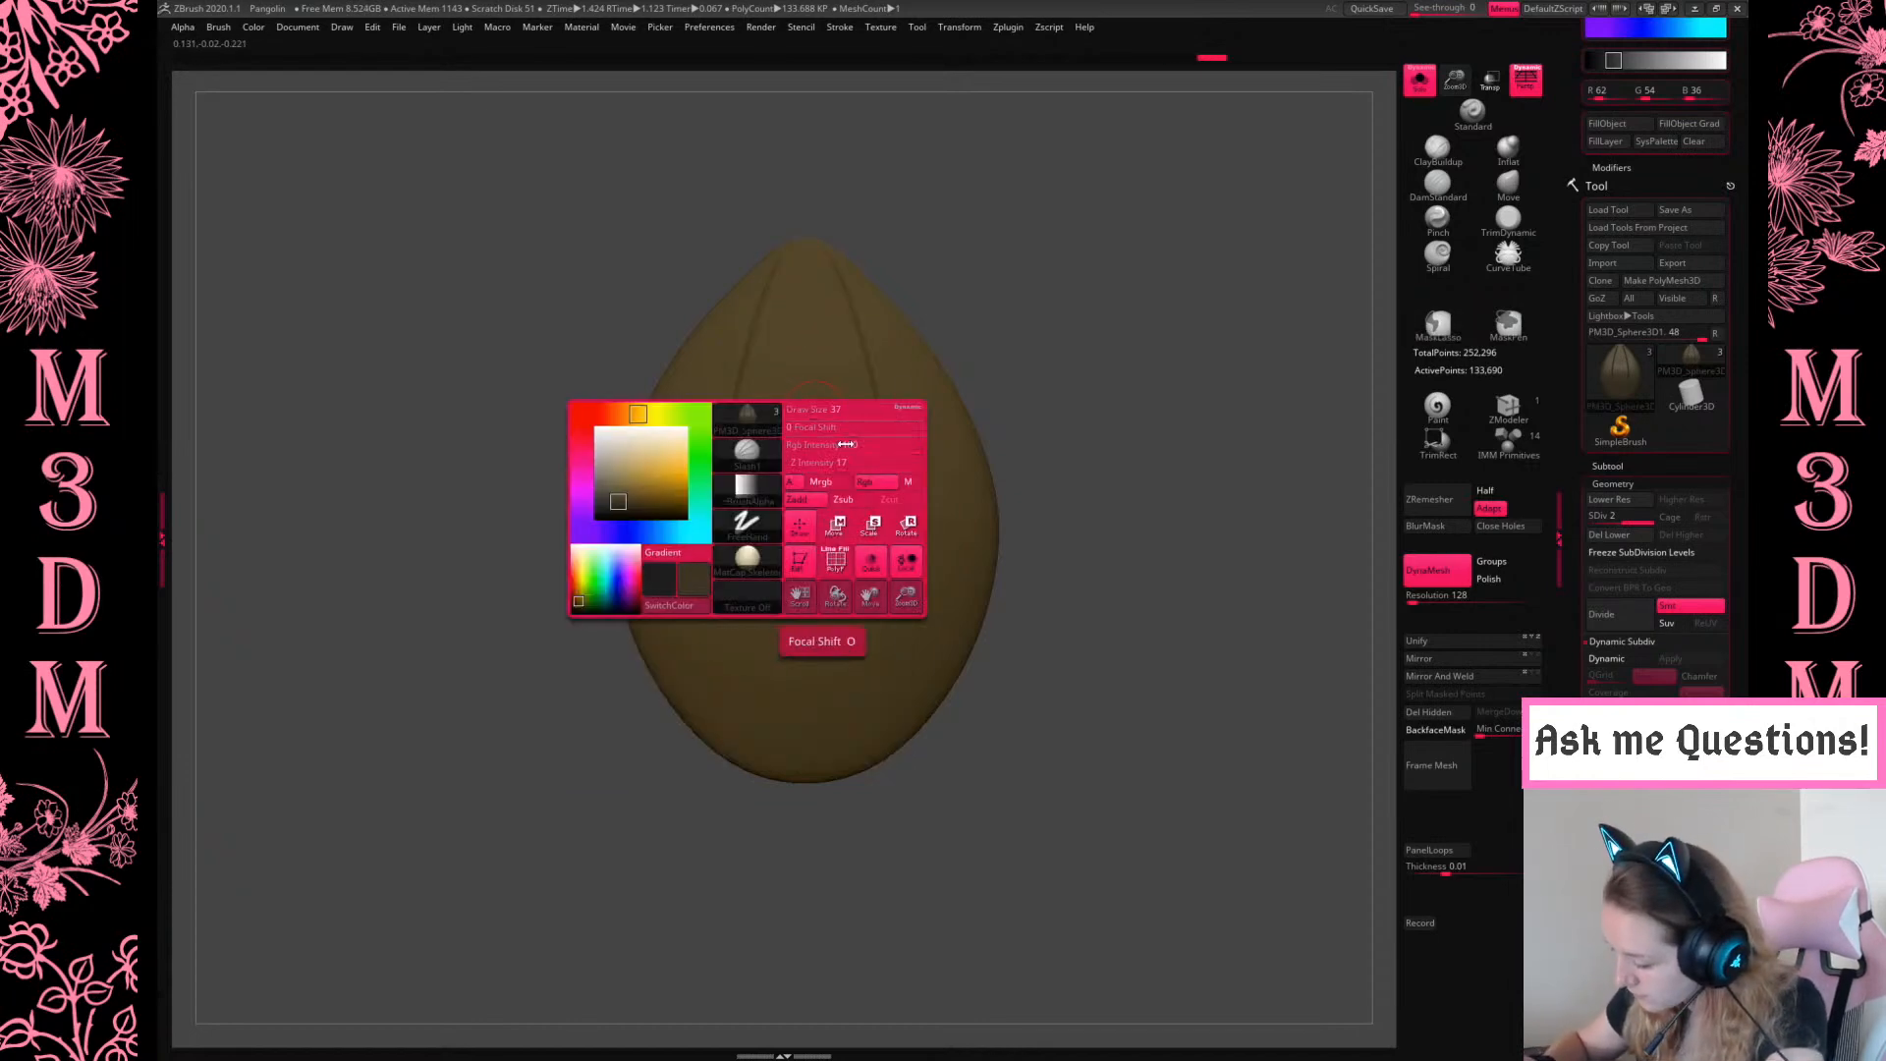
{"action": "left_click", "coordinate": [876, 482]}
{"action": "key", "text": "ctrl+z"}
Adjust the brush's Focal Shift while trying out and undoing groove pairs on the scale's face
{"action": "left_click_drag", "start_coordinate": [815, 333], "coordinate": [804, 487]}
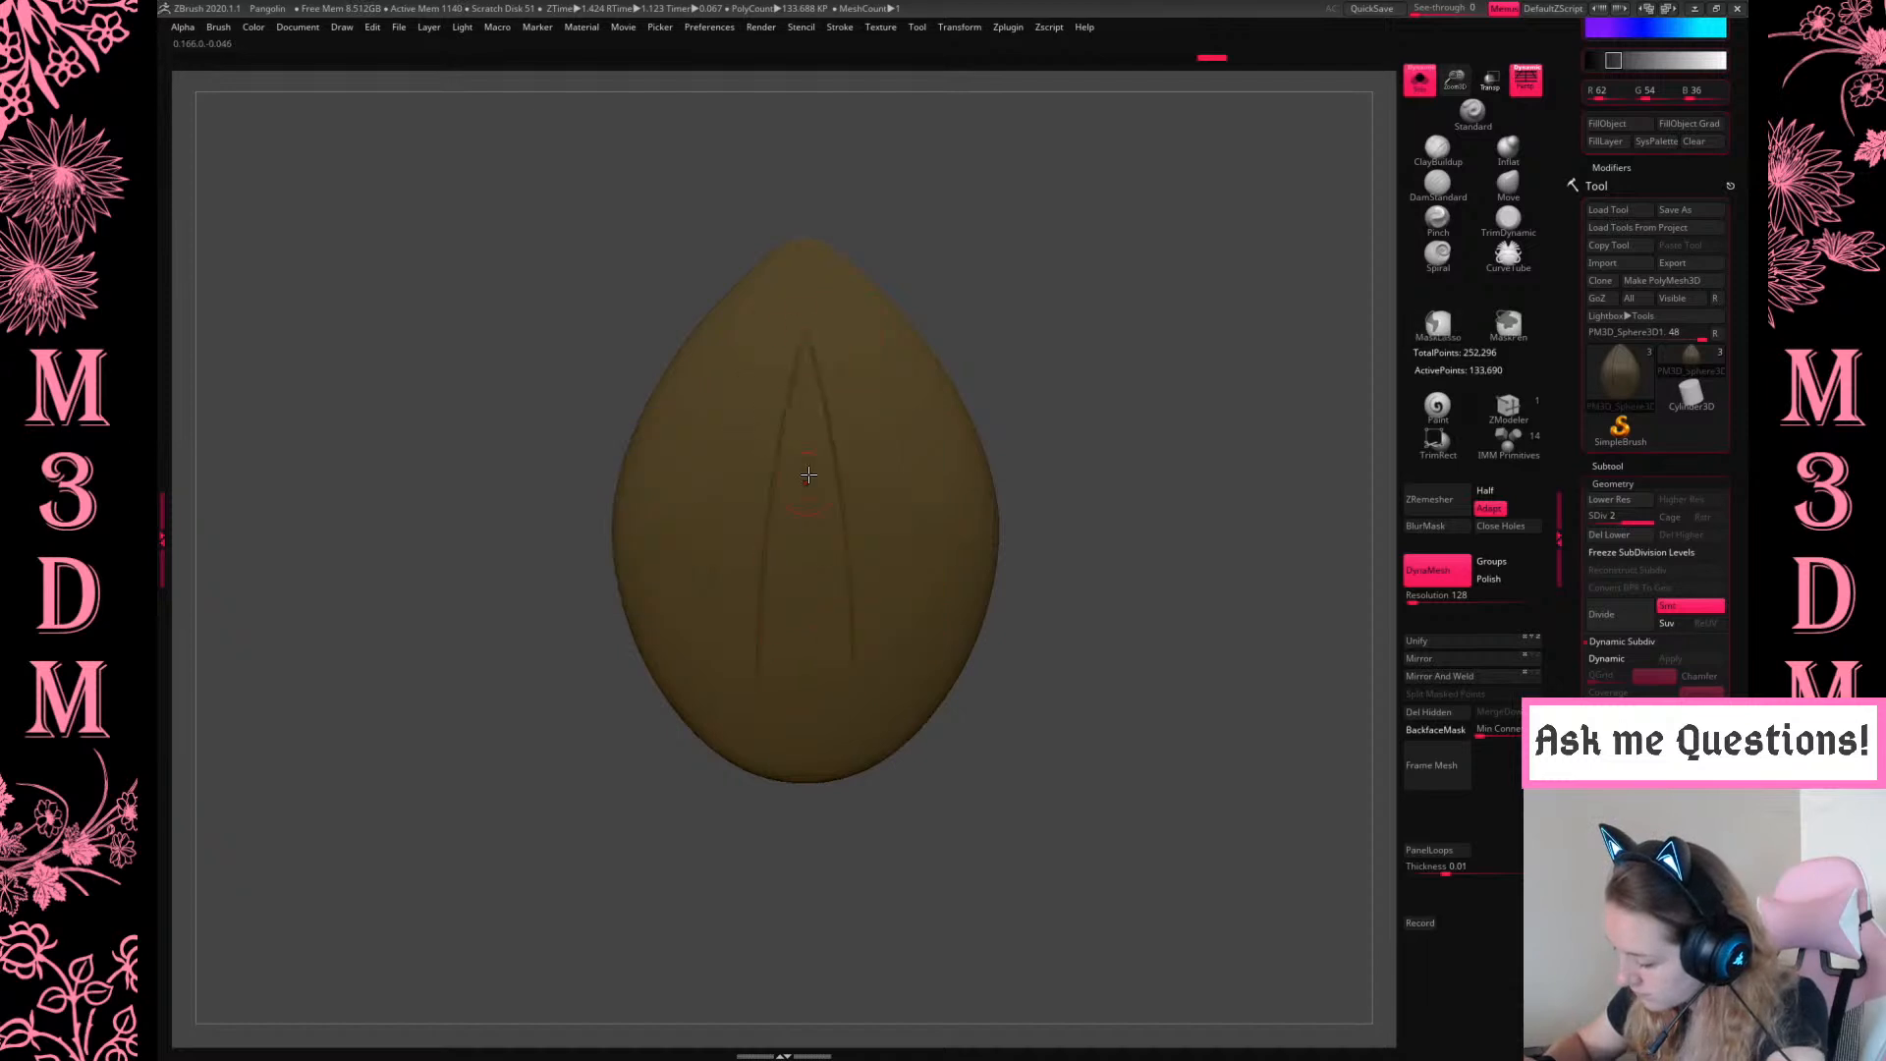
{"action": "key", "text": "space"}
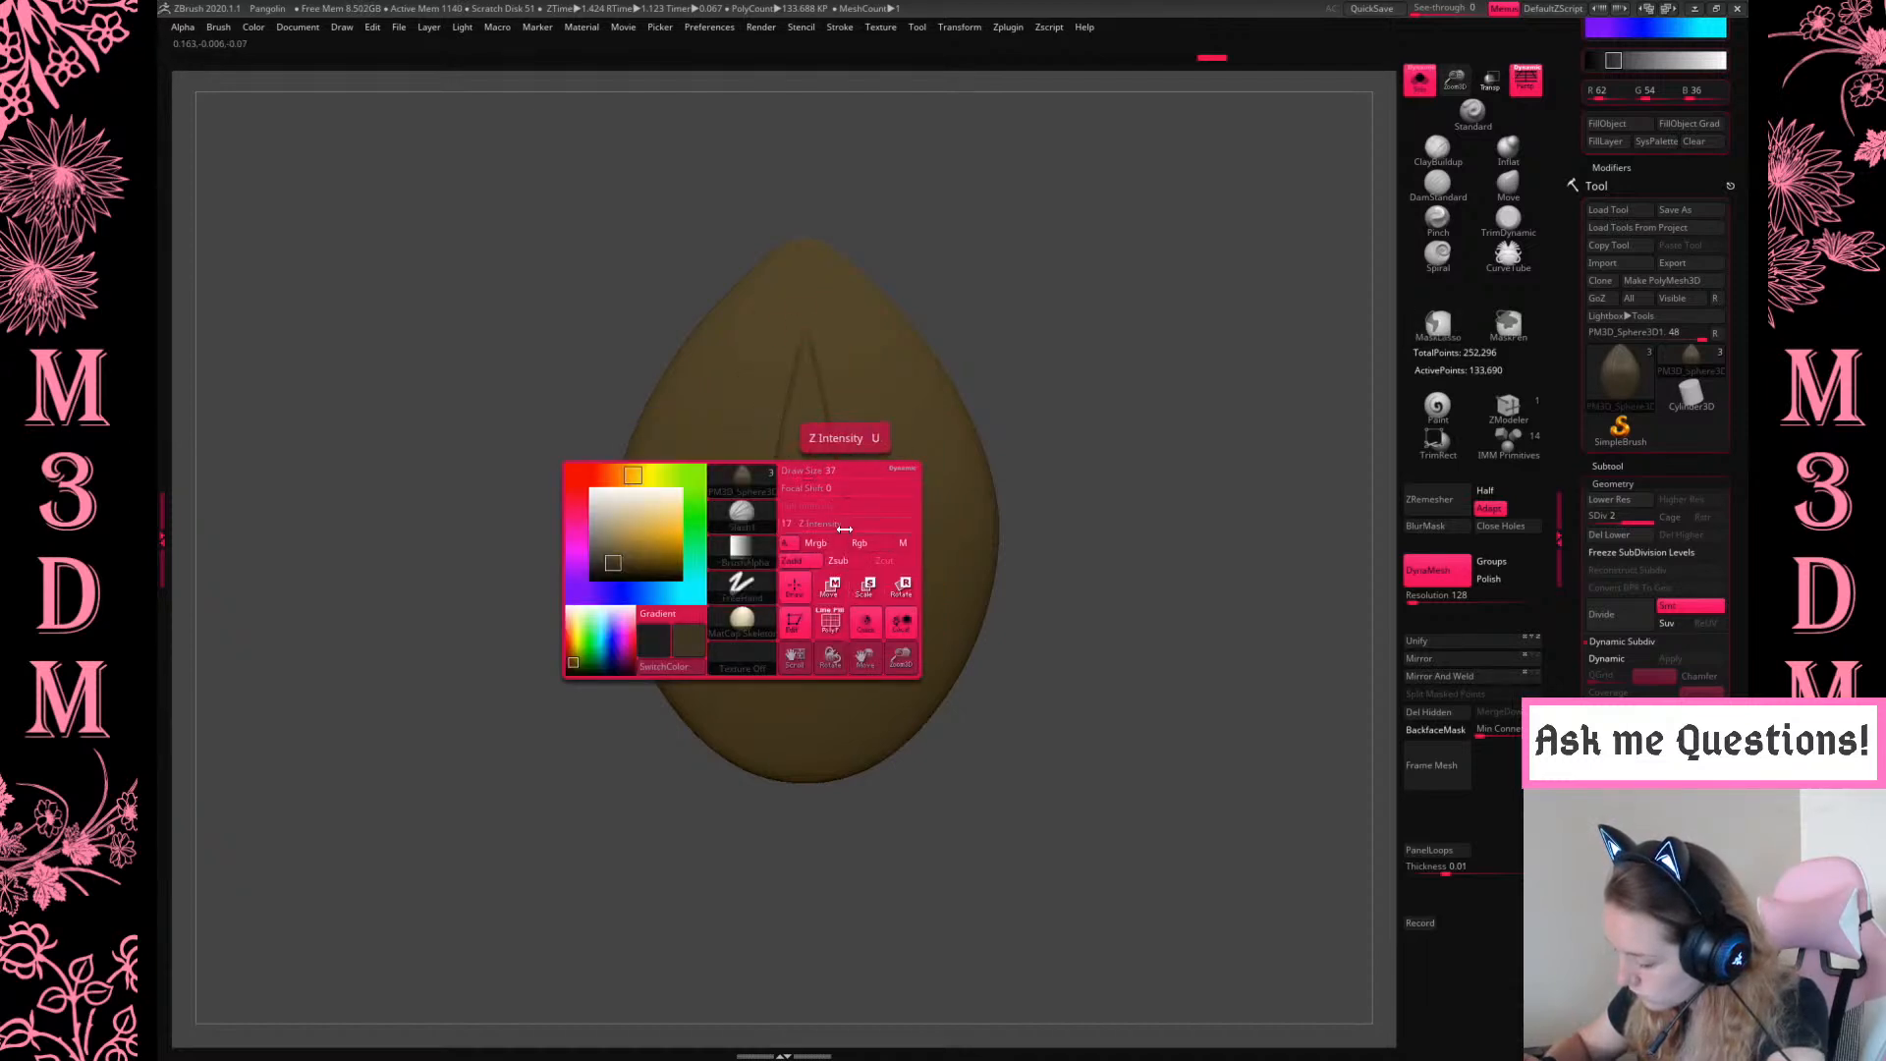
{"action": "left_click_drag", "start_coordinate": [865, 498], "coordinate": [849, 497]}
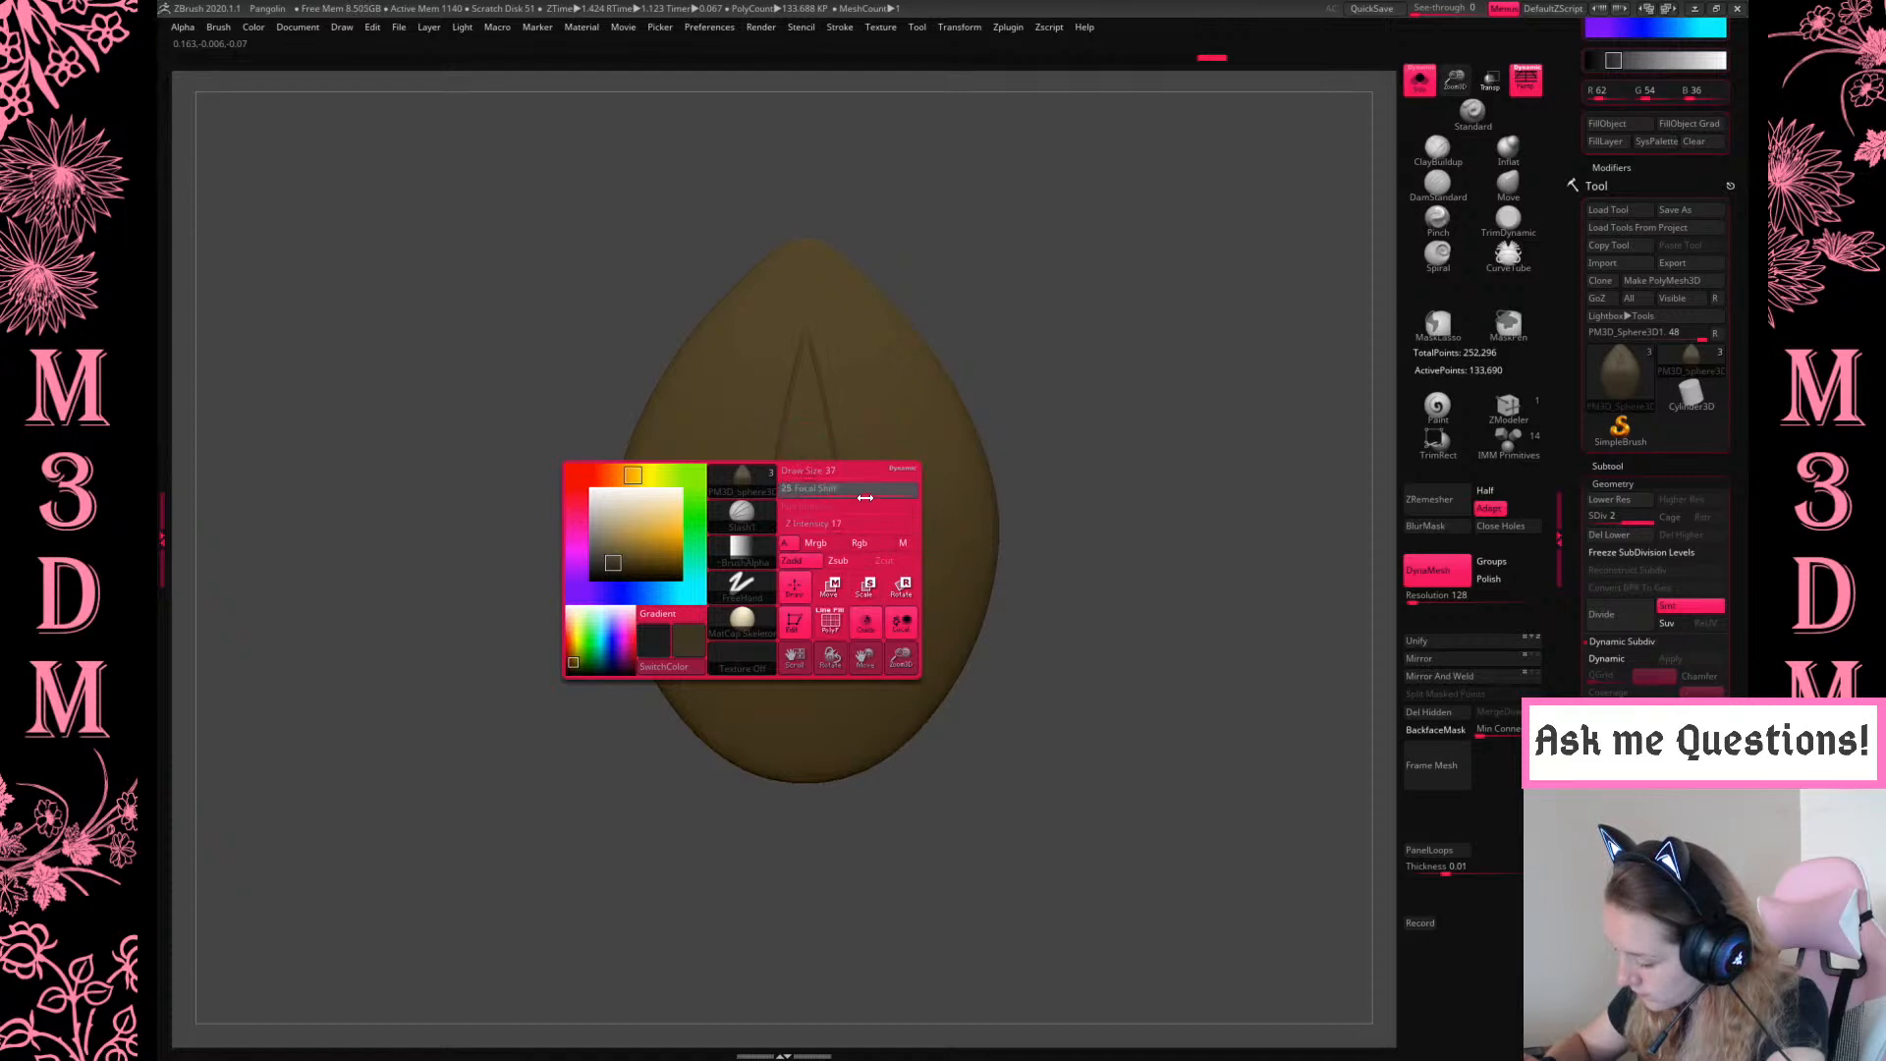
{"action": "key", "text": "ctrl+z"}
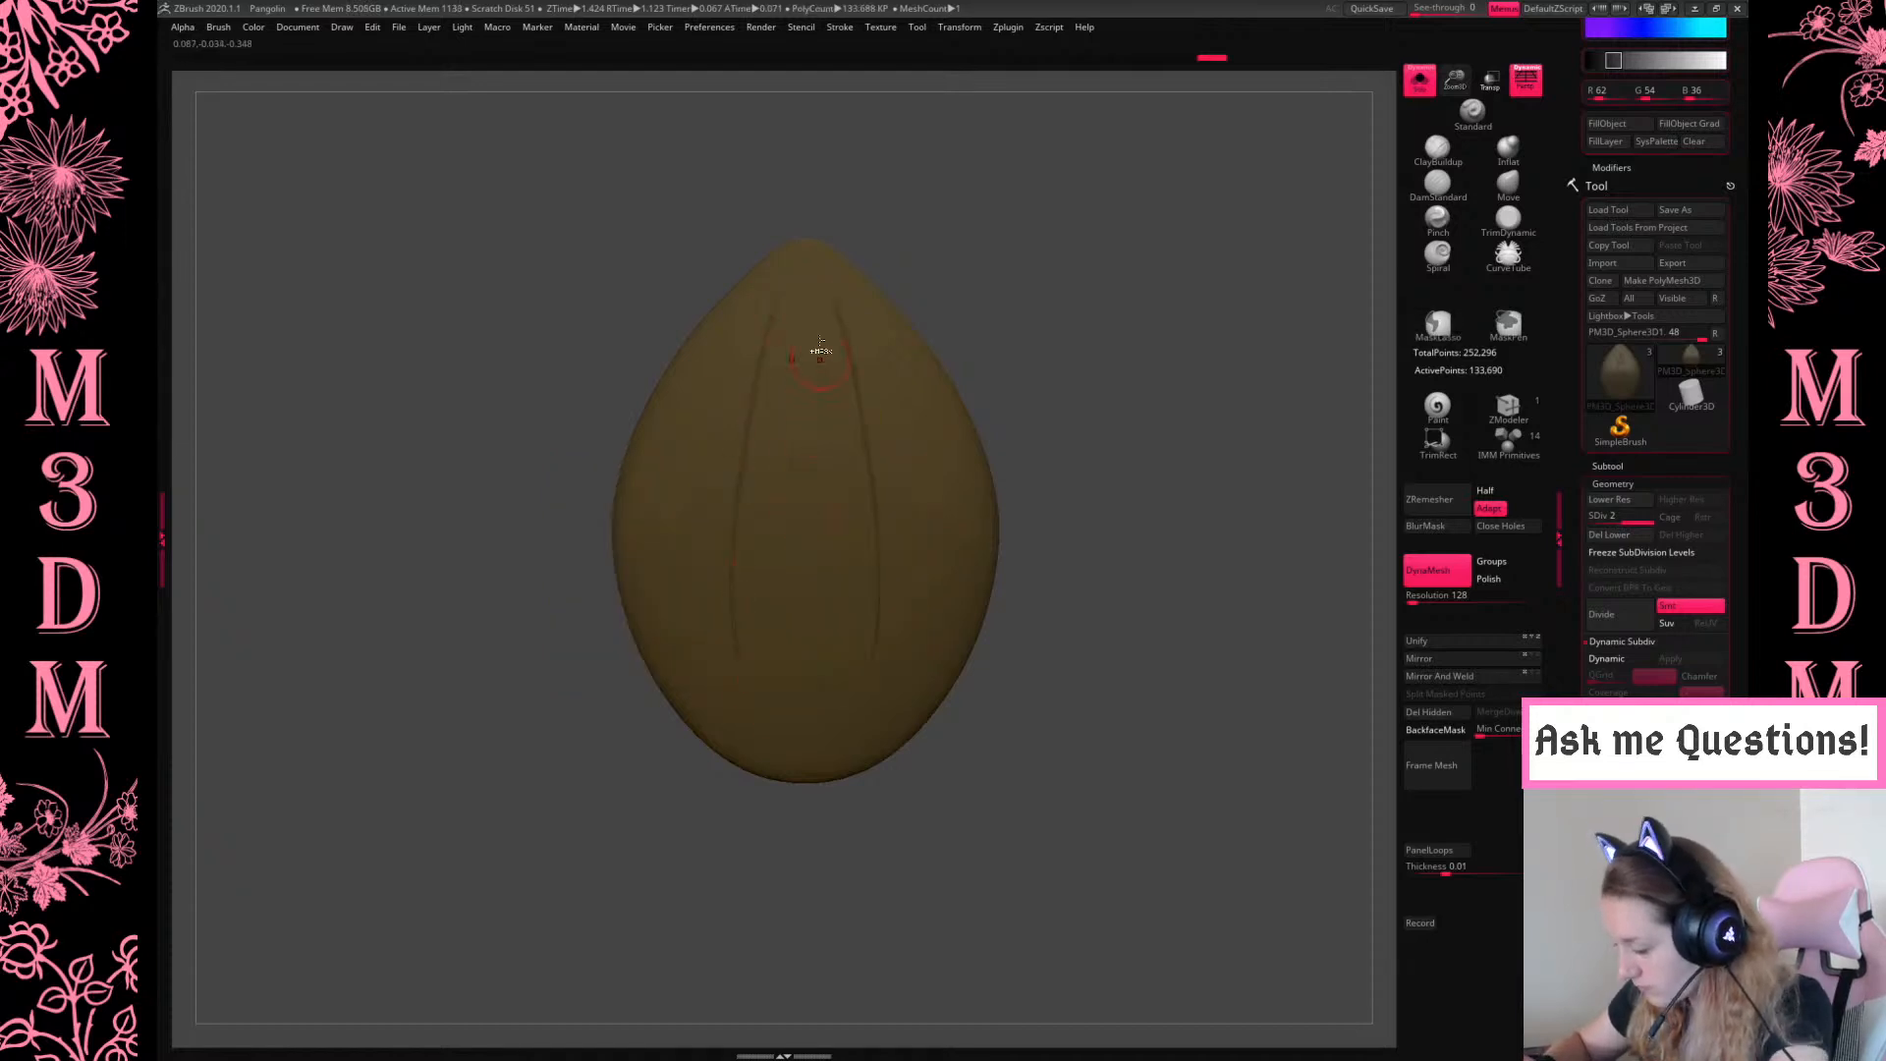
{"action": "key", "text": "ctrl+z"}
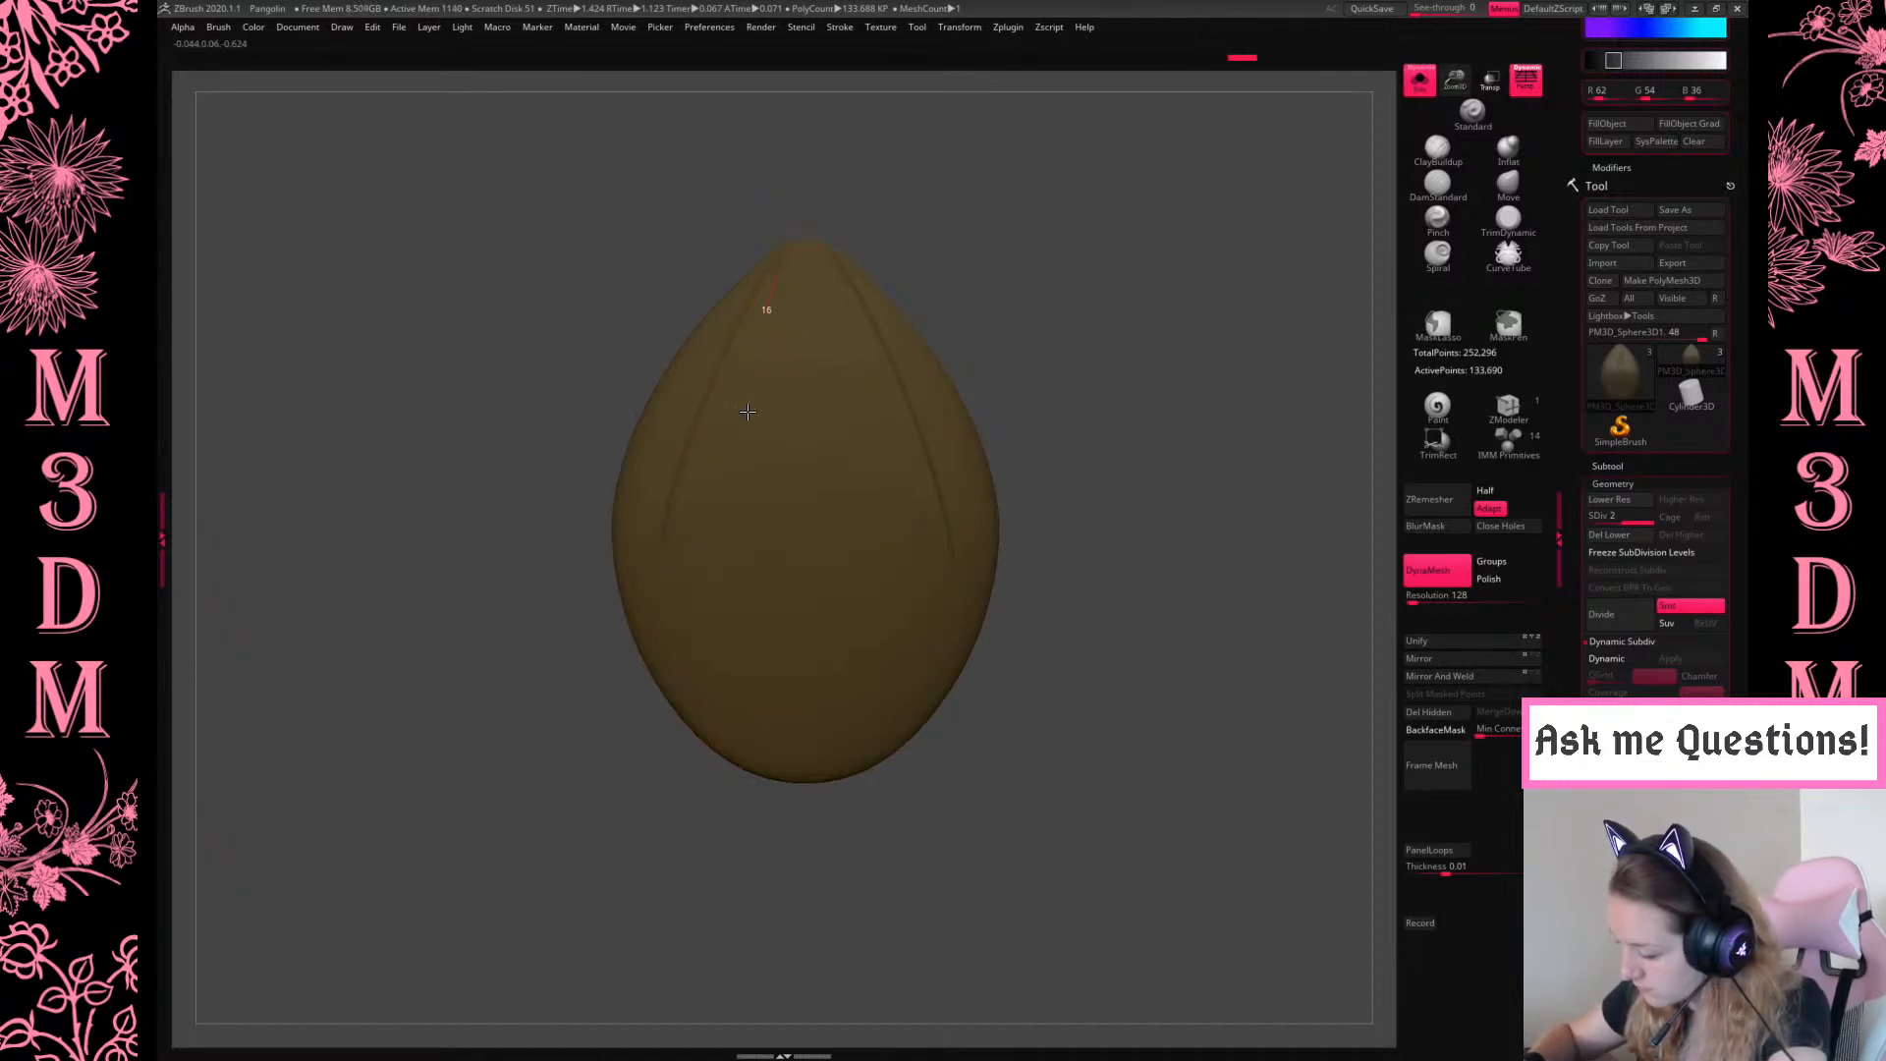
{"action": "key", "text": "ctrl+z"}
Reduce the stroke's LazyRadius and carve several symmetrical grooves fanning from the tip down the scale's face
{"action": "left_click", "coordinate": [842, 28]}
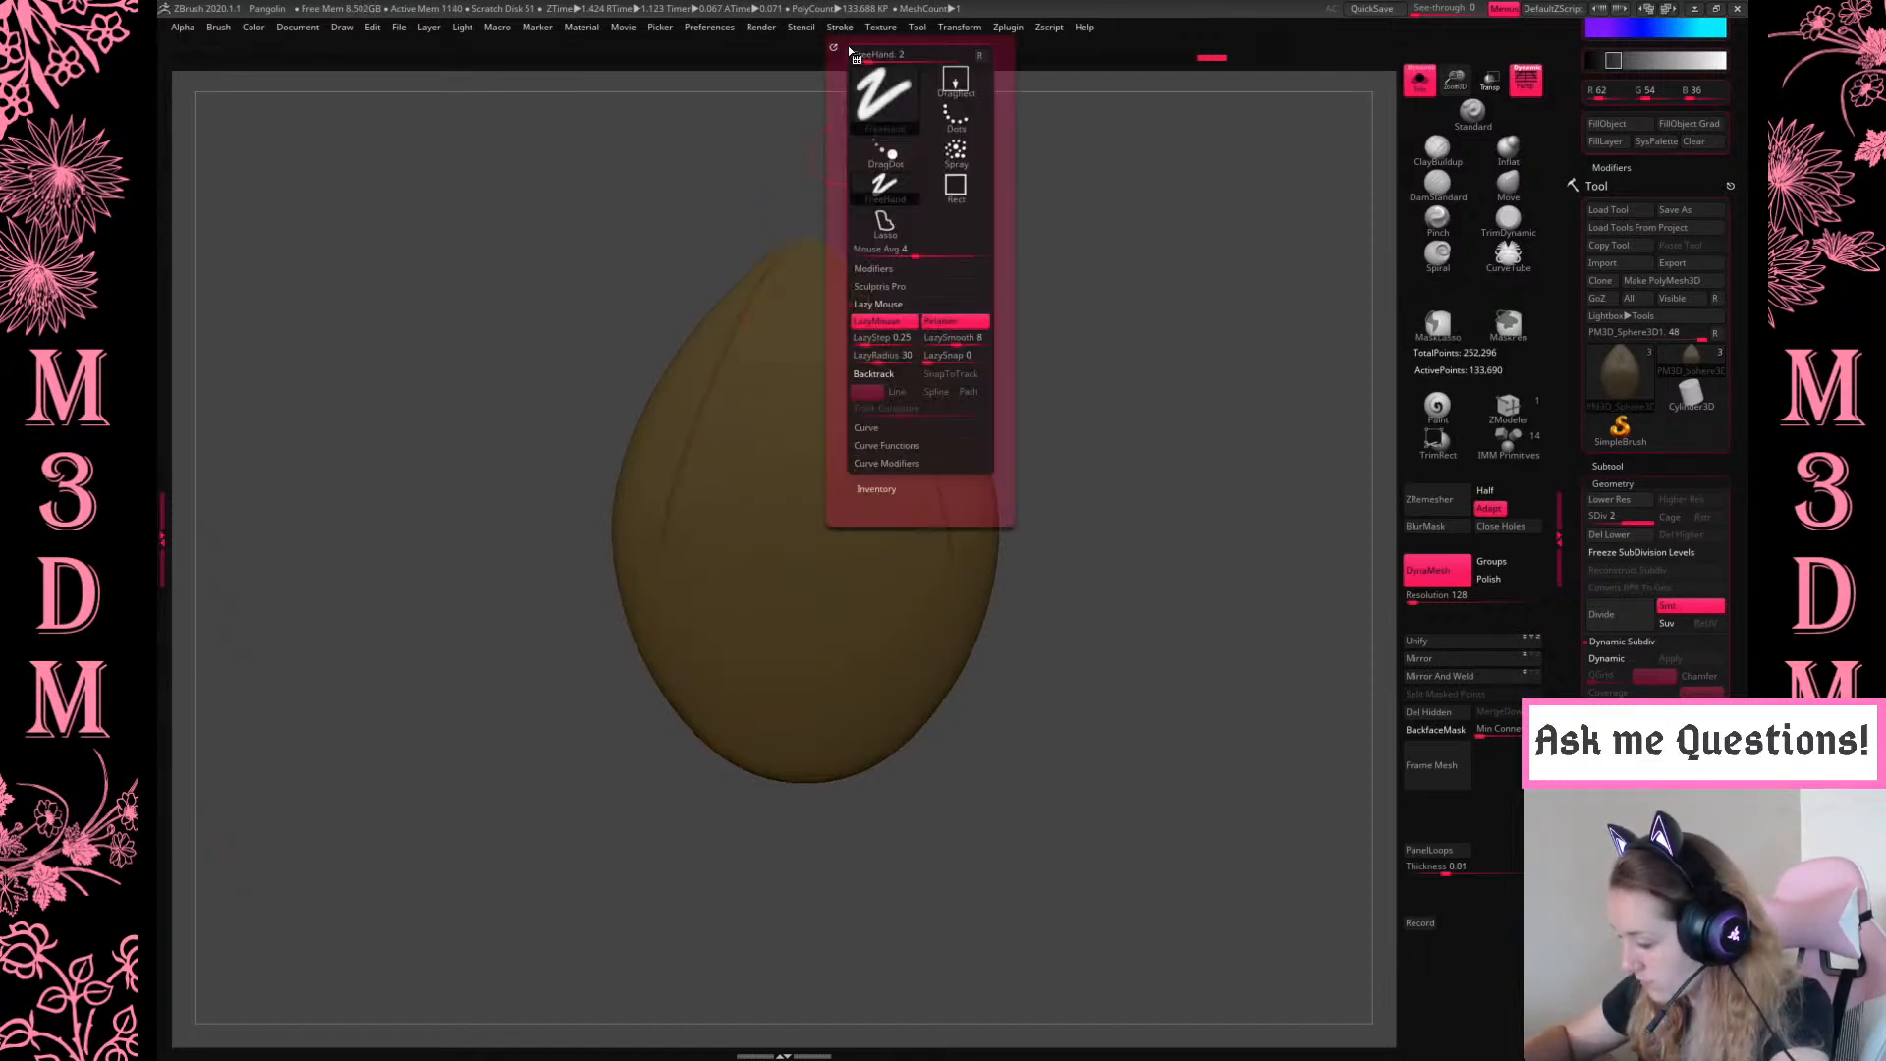
{"action": "left_click_drag", "start_coordinate": [887, 357], "coordinate": [866, 361]}
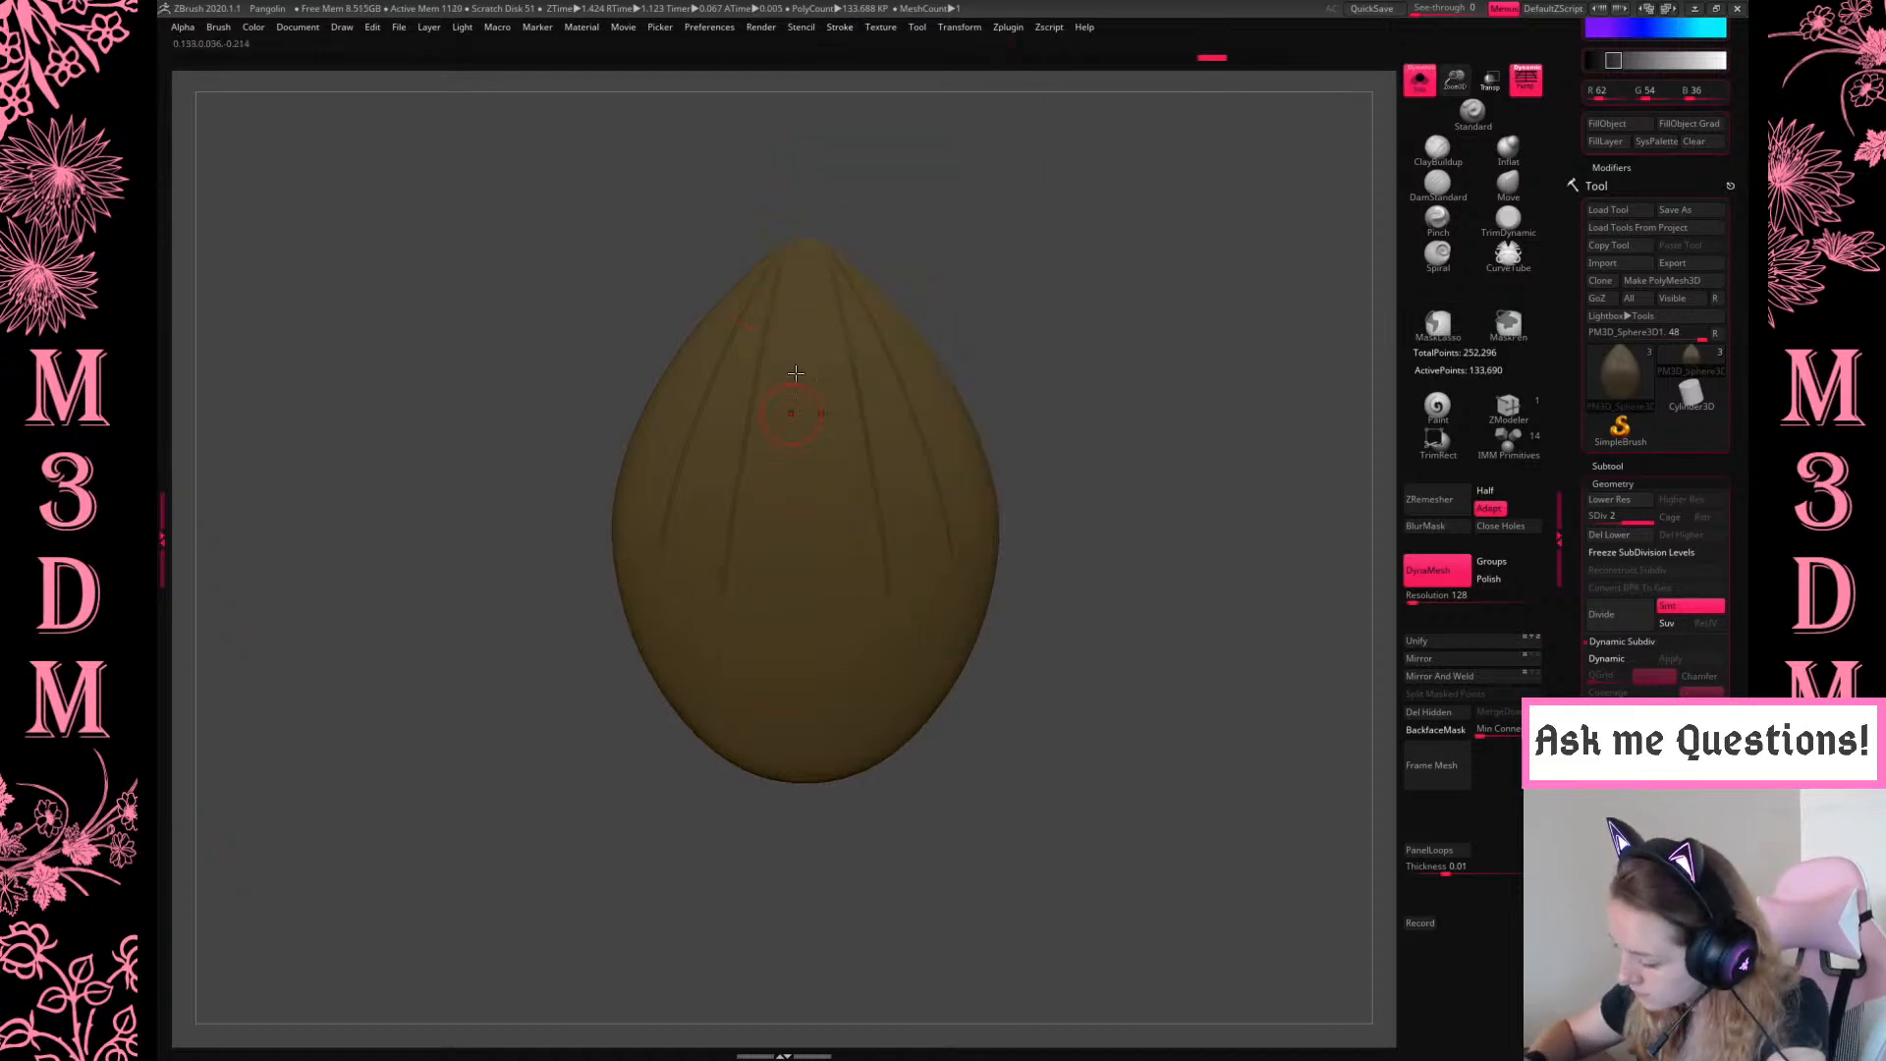
{"action": "left_click_drag", "start_coordinate": [775, 401], "coordinate": [753, 689]}
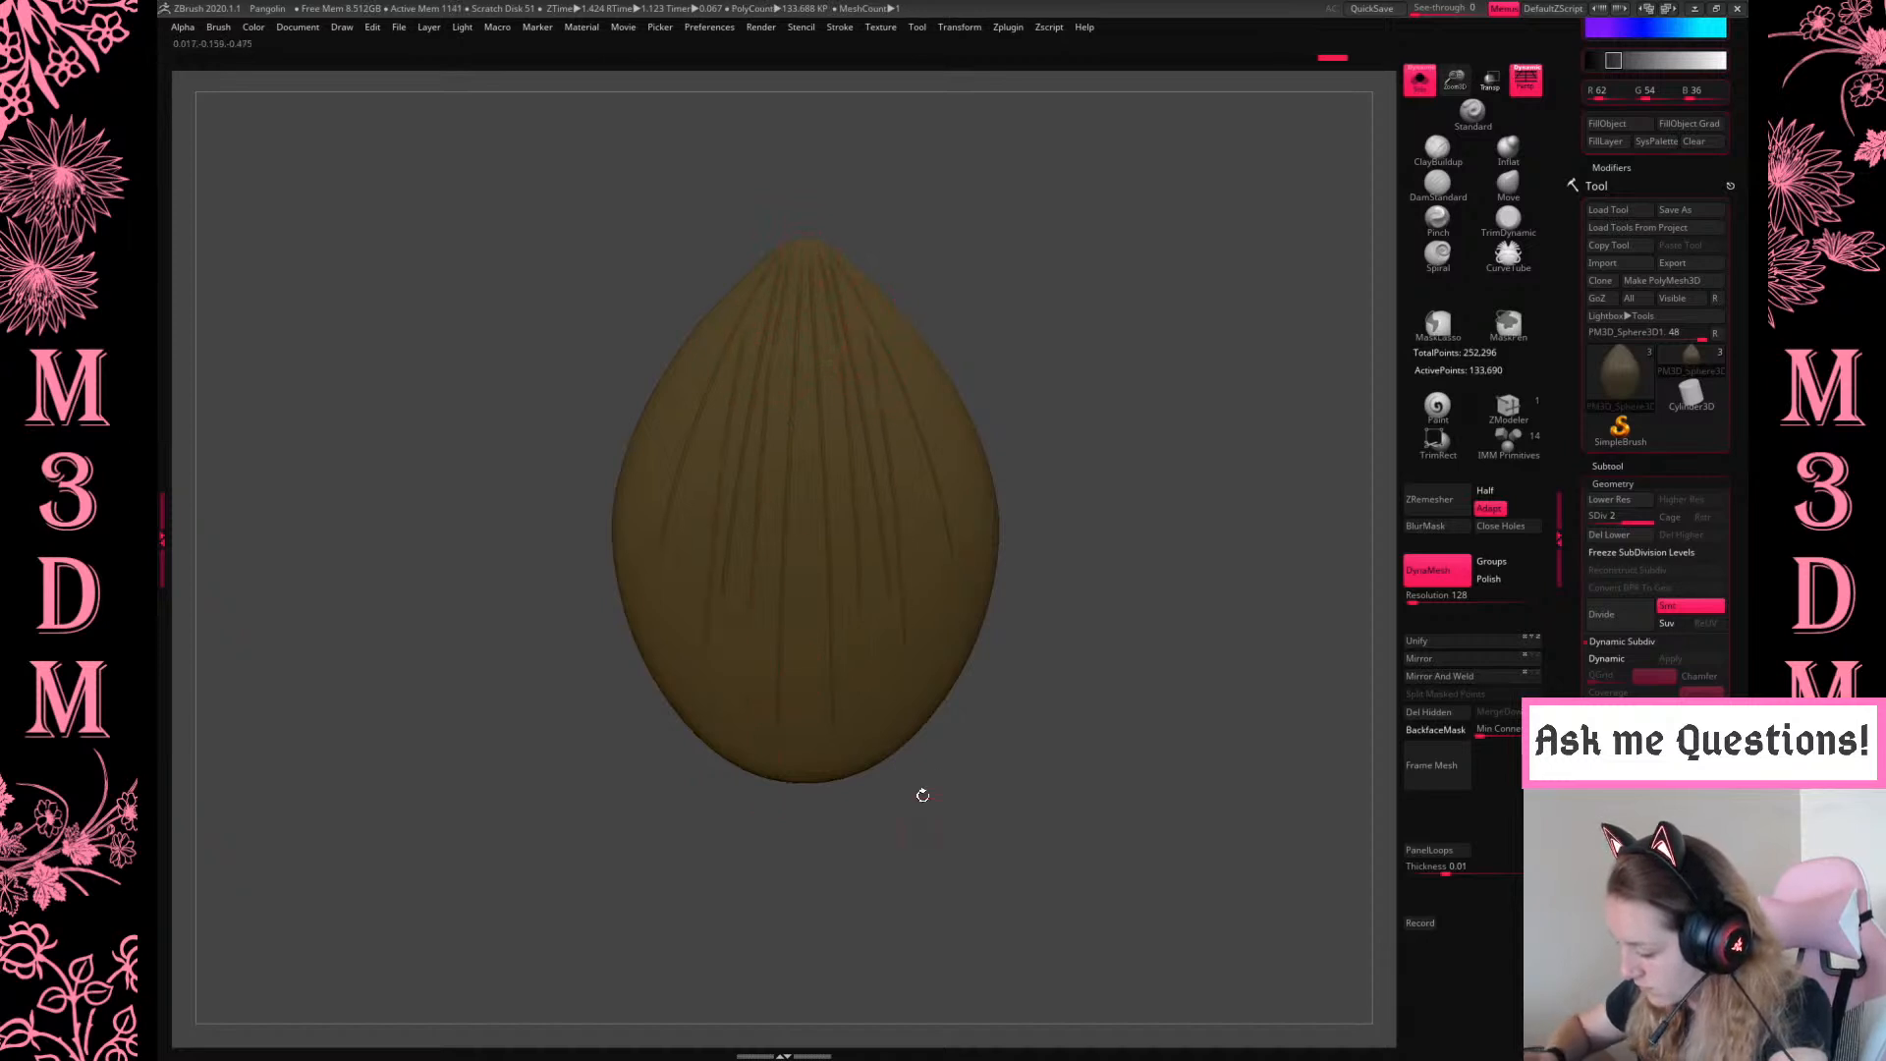
Carve matching symmetrical grooves fanning from the tip down the scale's opposite face
{"action": "left_click_drag", "start_coordinate": [1048, 466], "coordinate": [986, 327]}
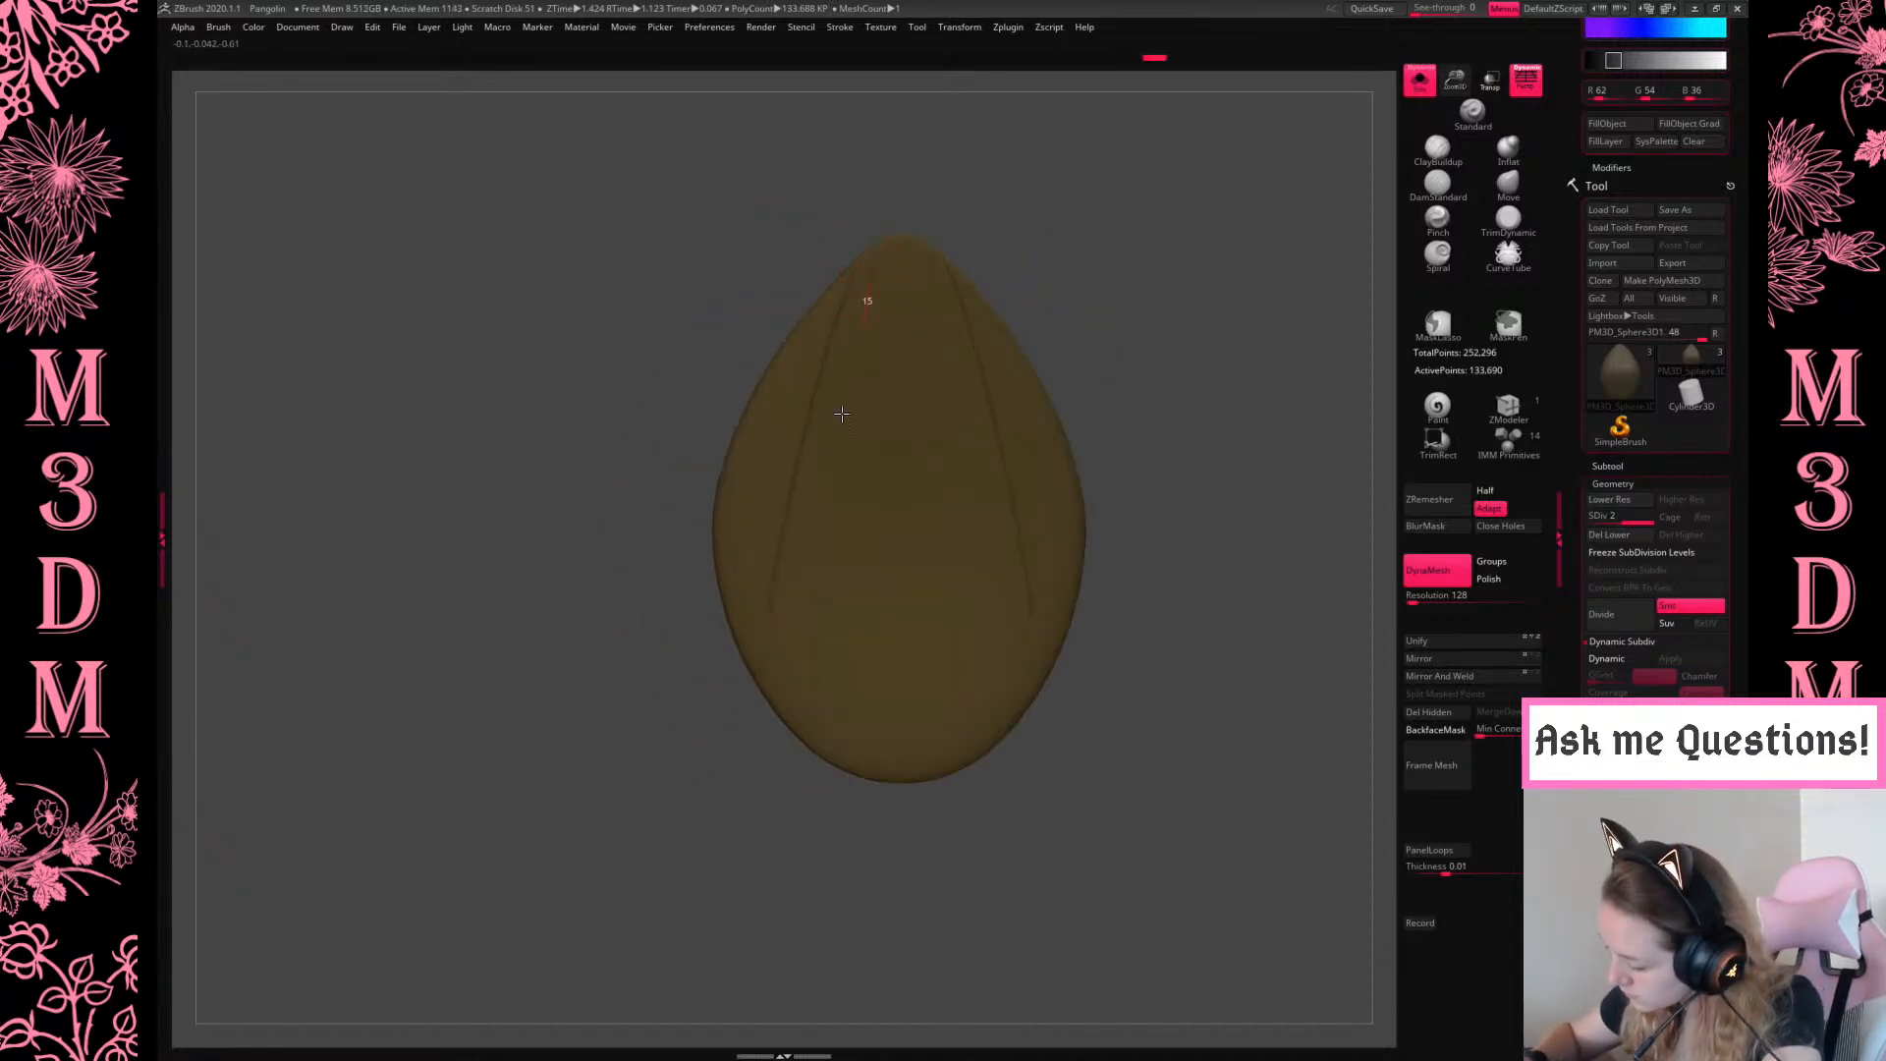
{"action": "left_click_drag", "start_coordinate": [816, 653], "coordinate": [884, 270]}
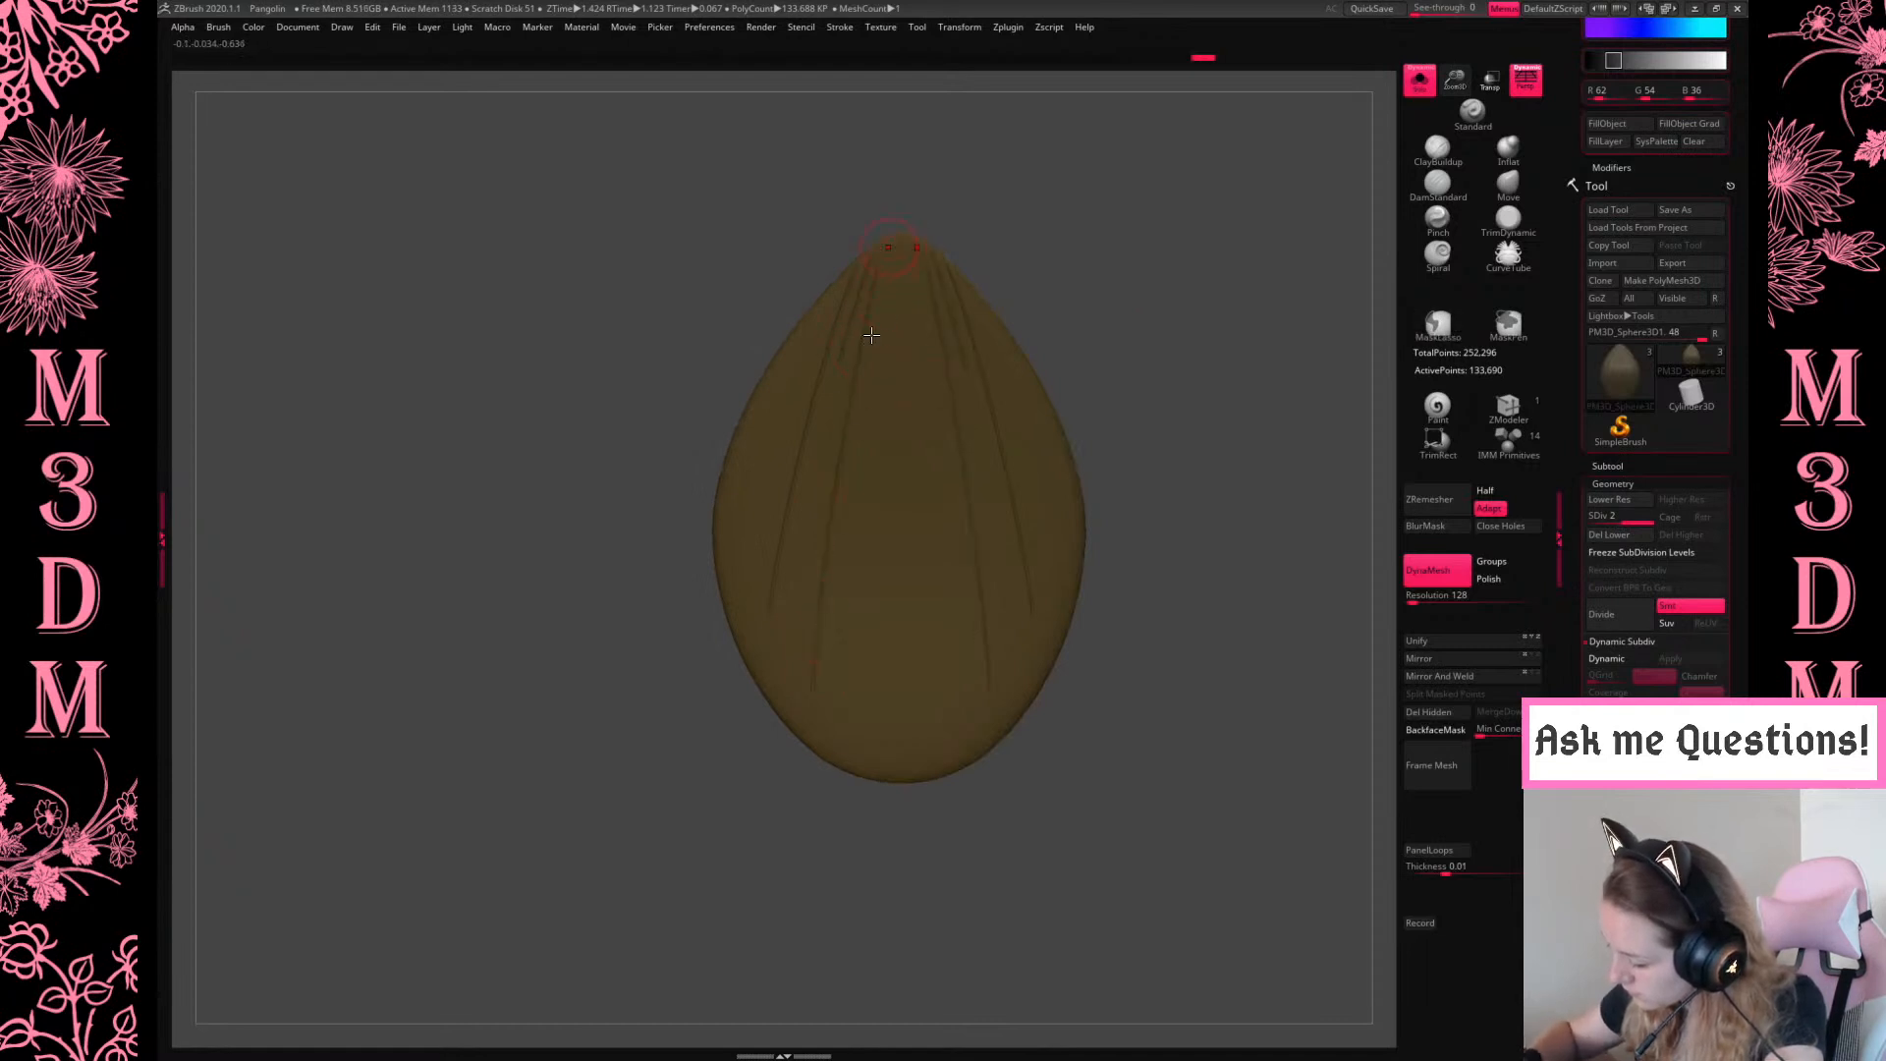
{"action": "left_click_drag", "start_coordinate": [881, 380], "coordinate": [894, 289]}
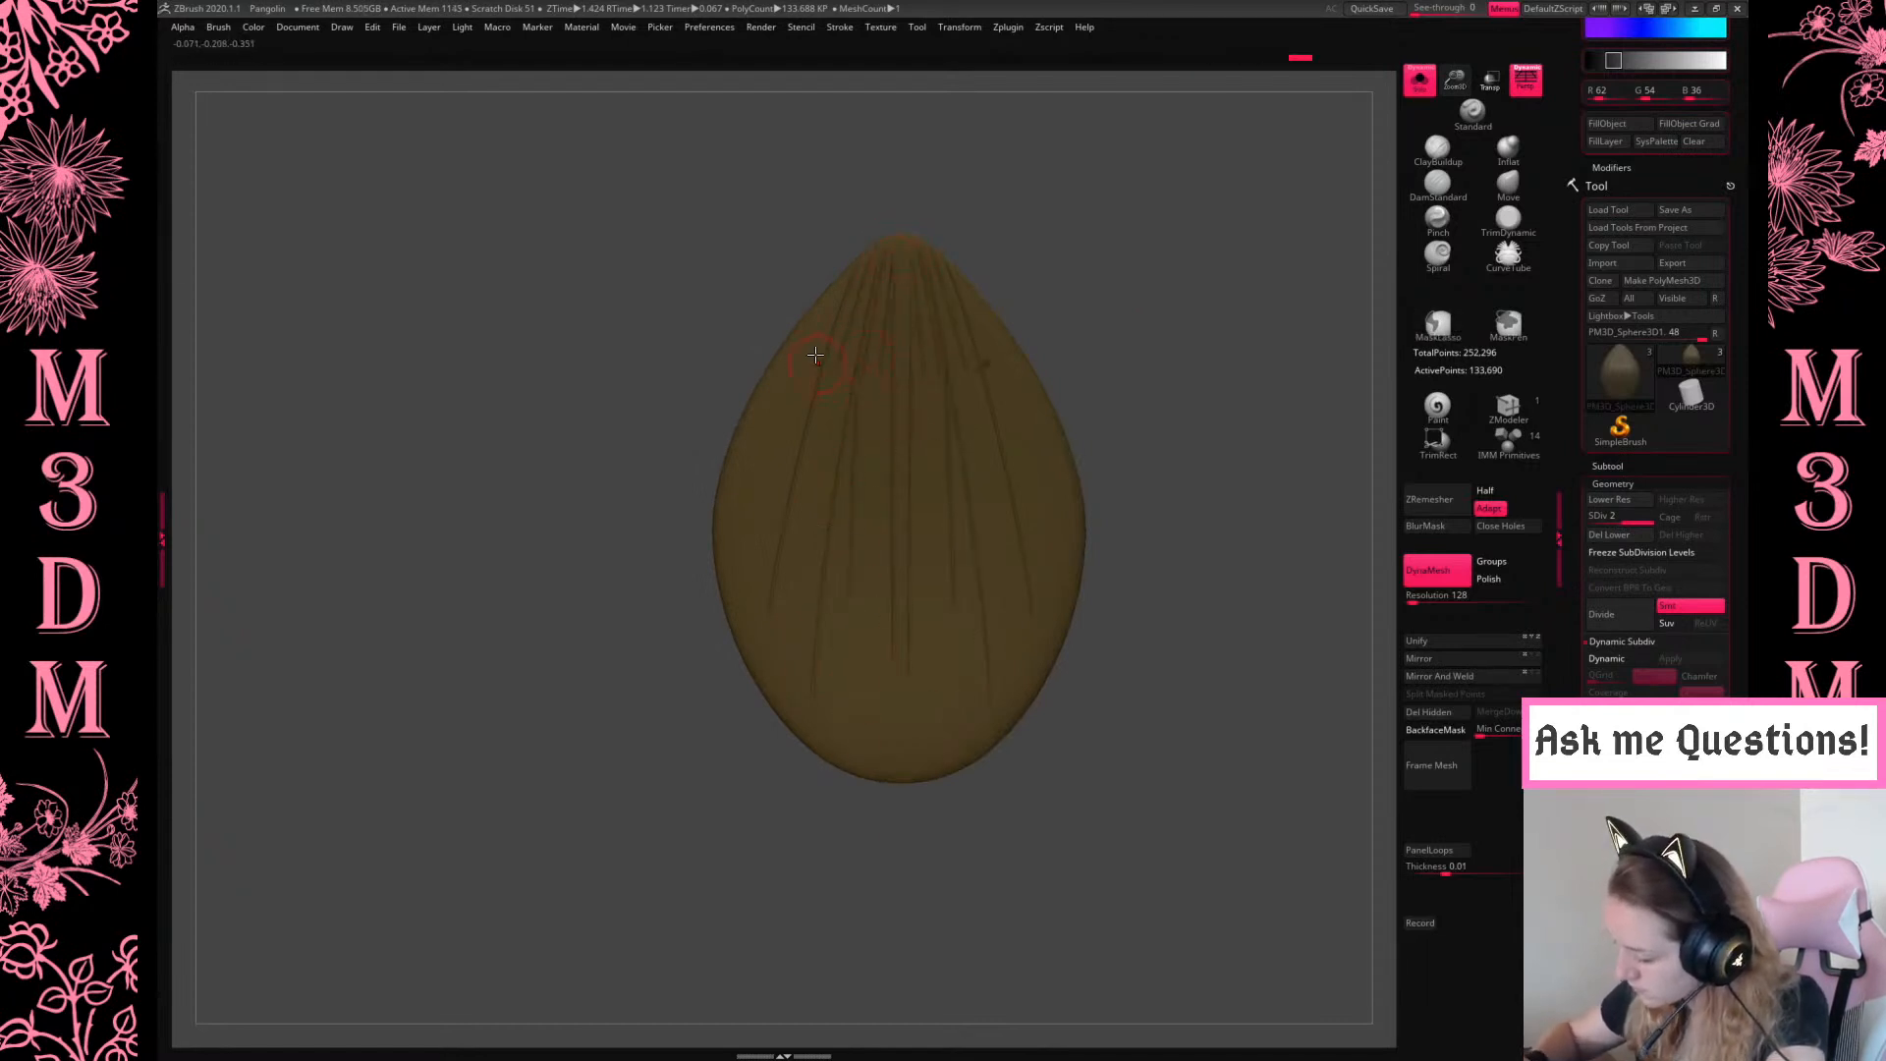
{"action": "left_click_drag", "start_coordinate": [796, 783], "coordinate": [825, 312]}
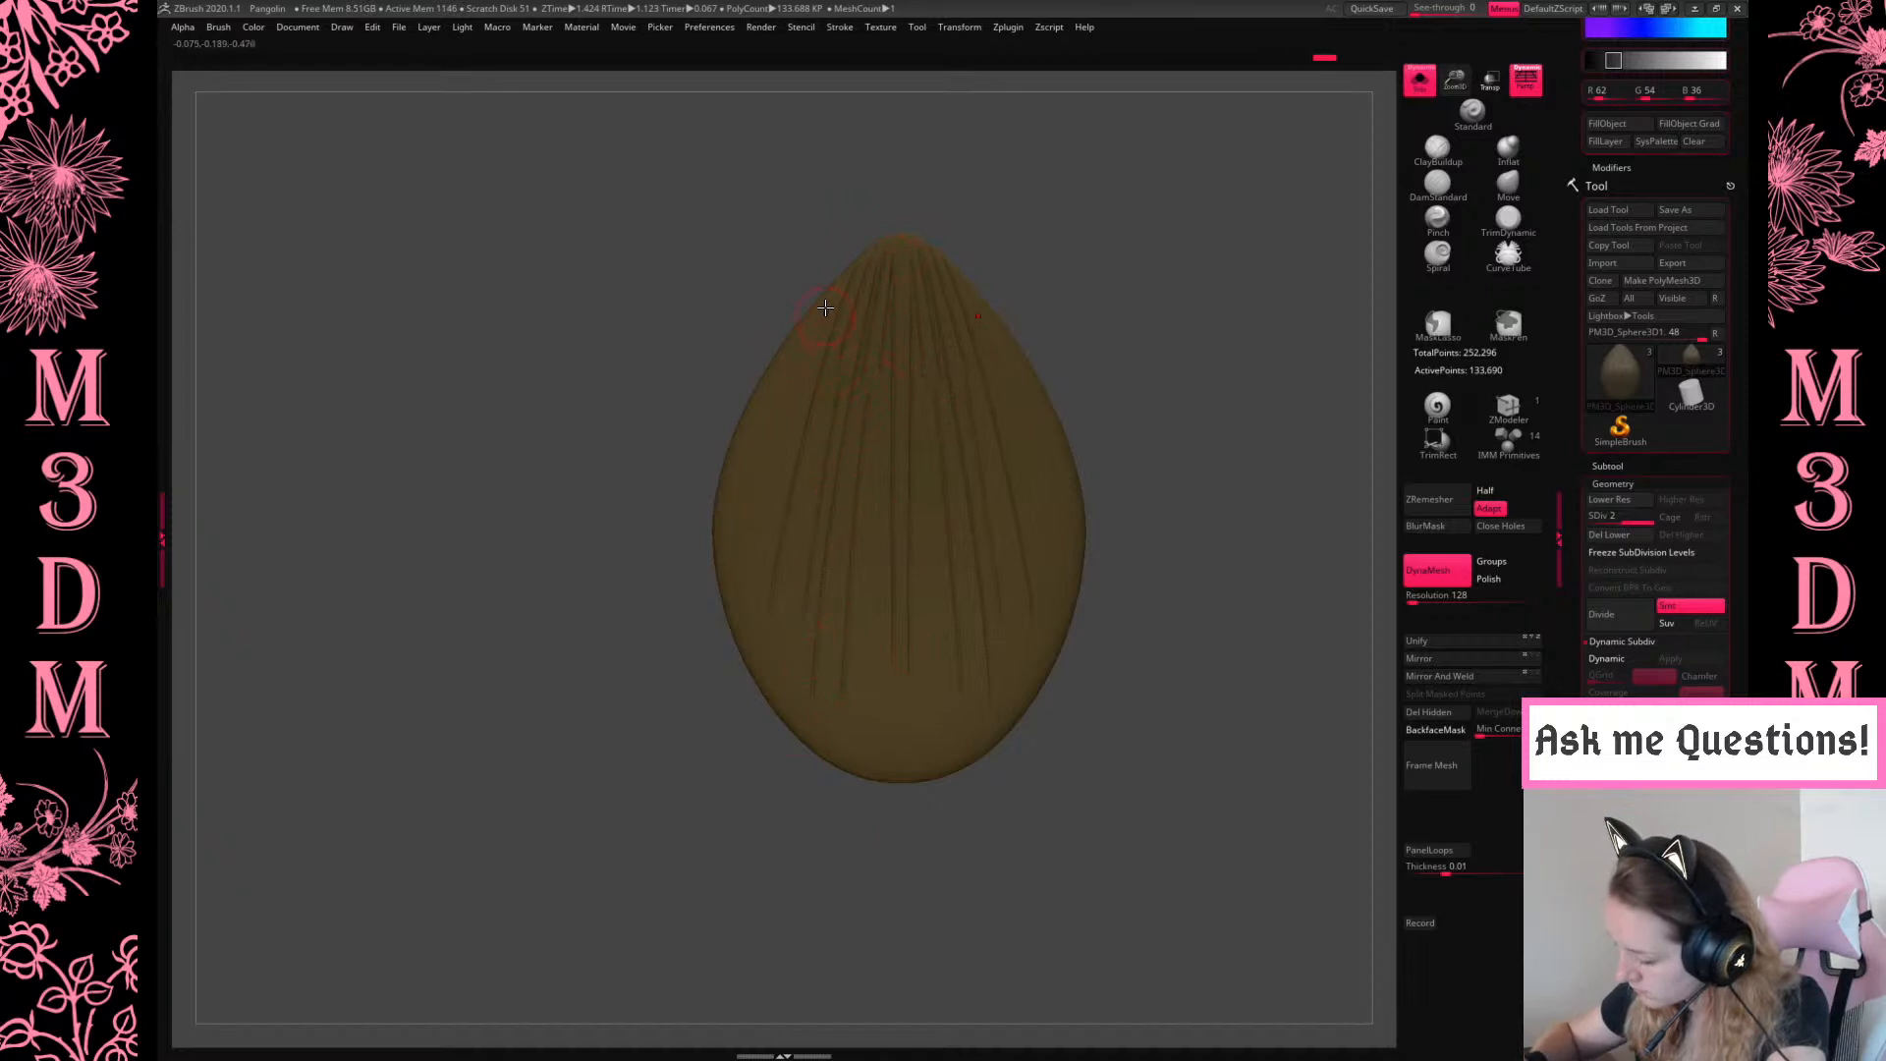
Add more lengthwise grooves between the existing ones and carry them down to the scale's rounded base
{"action": "left_click_drag", "start_coordinate": [1090, 291], "coordinate": [850, 404]}
{"action": "left_click_drag", "start_coordinate": [830, 596], "coordinate": [831, 581]}
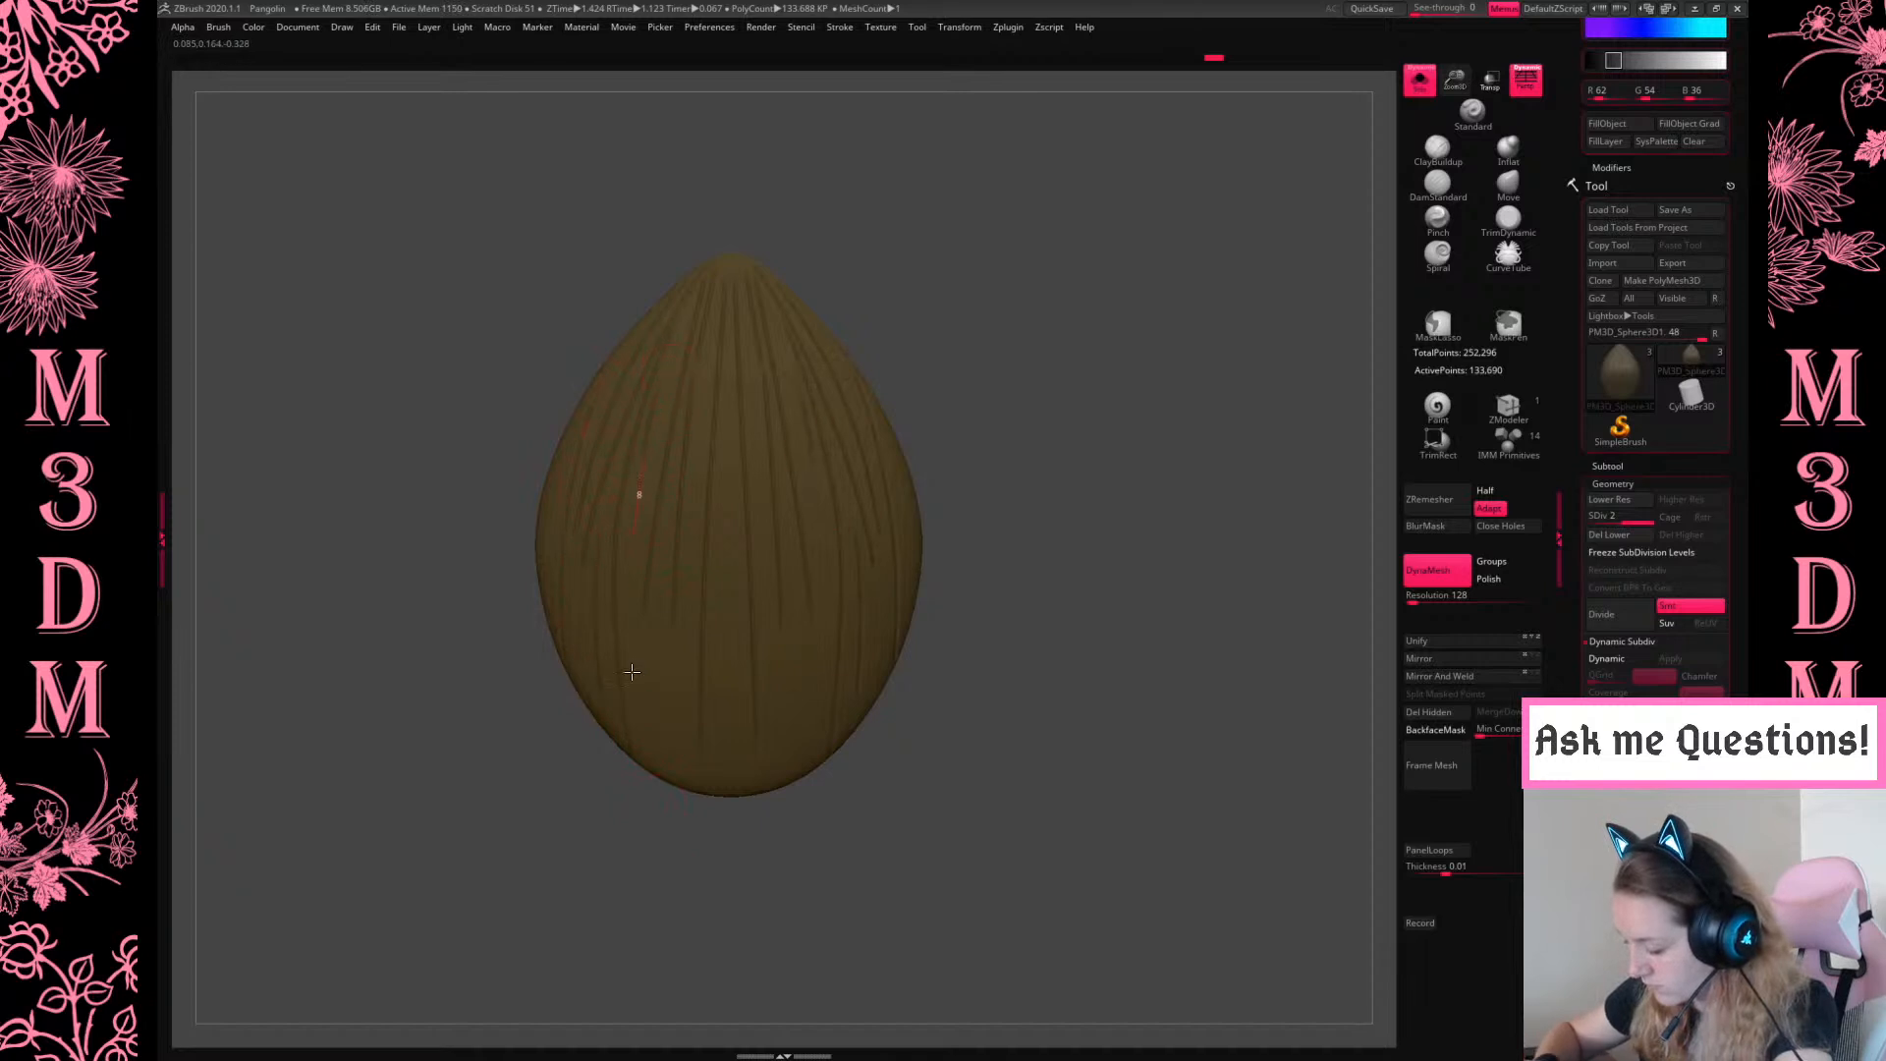
{"action": "left_click_drag", "start_coordinate": [728, 404], "coordinate": [733, 776]}
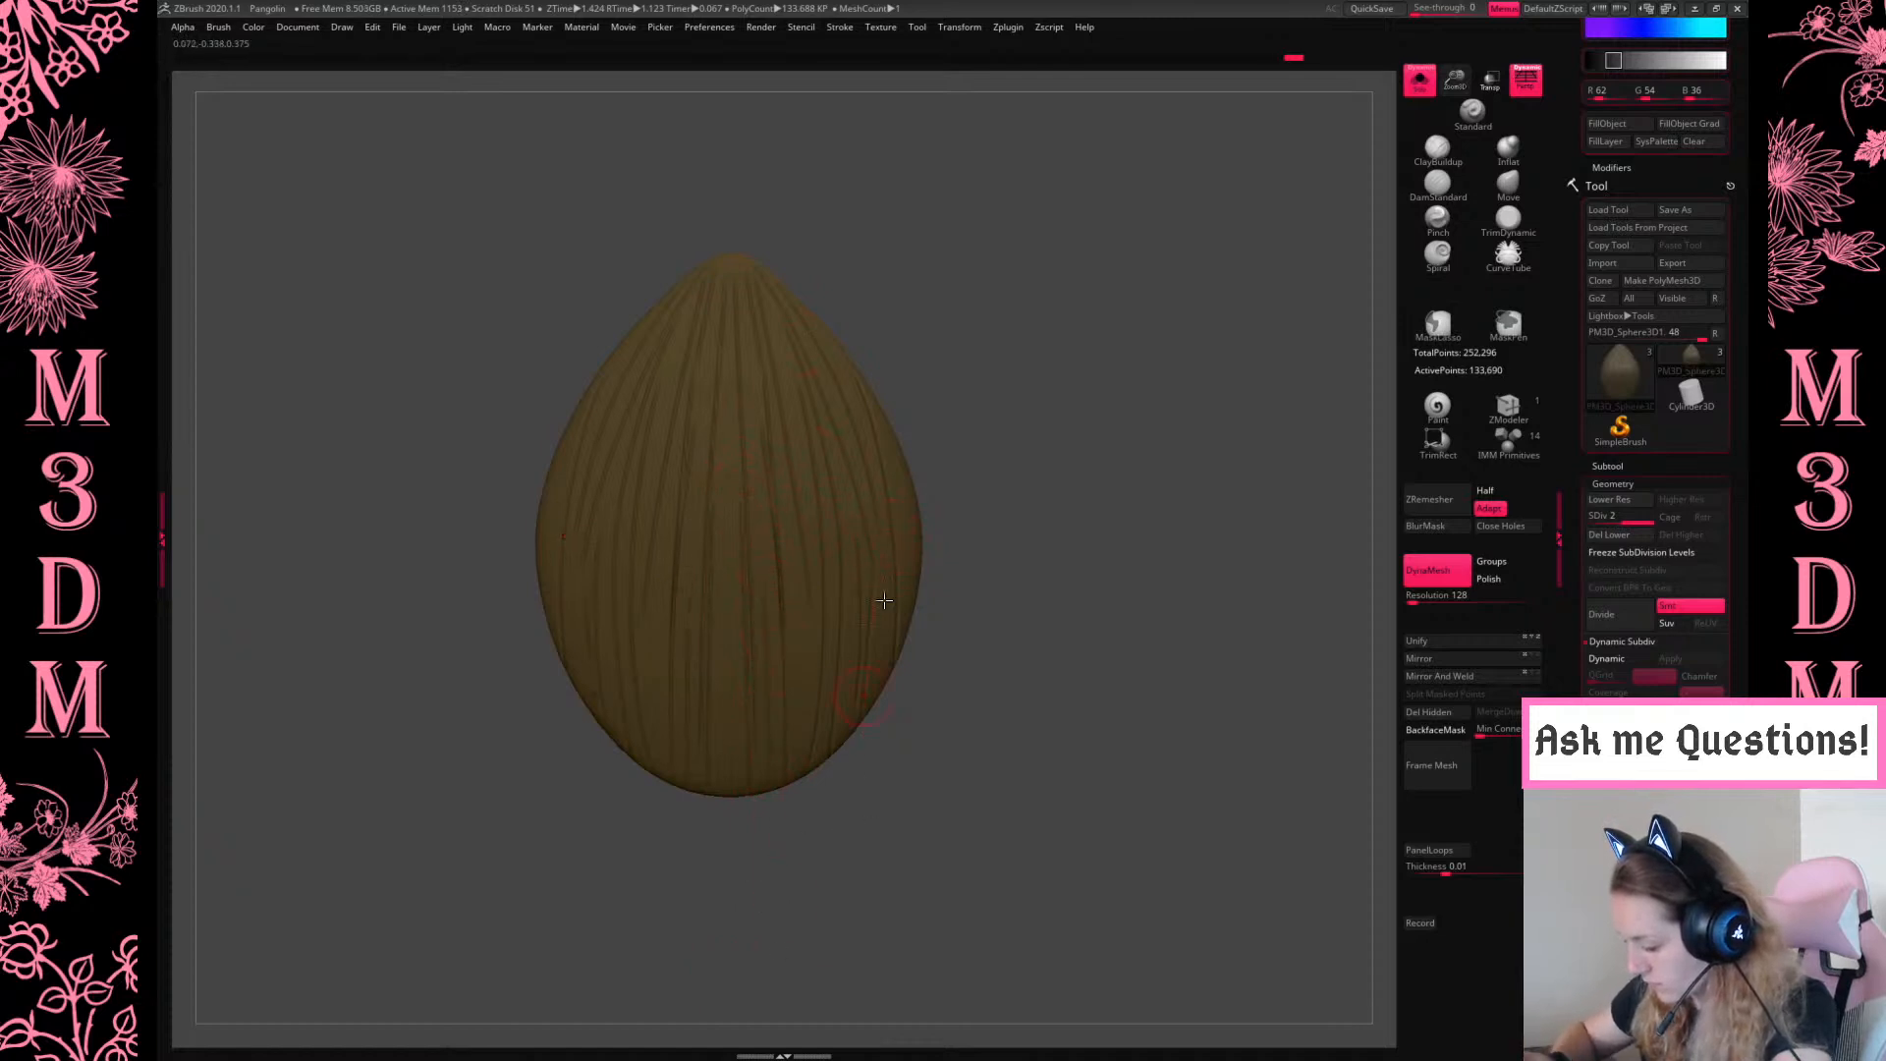
Carve grooves along the scale's side edges and fill the remaining gaps between the grooves on its faces
{"action": "left_click_drag", "start_coordinate": [1065, 421], "coordinate": [901, 445]}
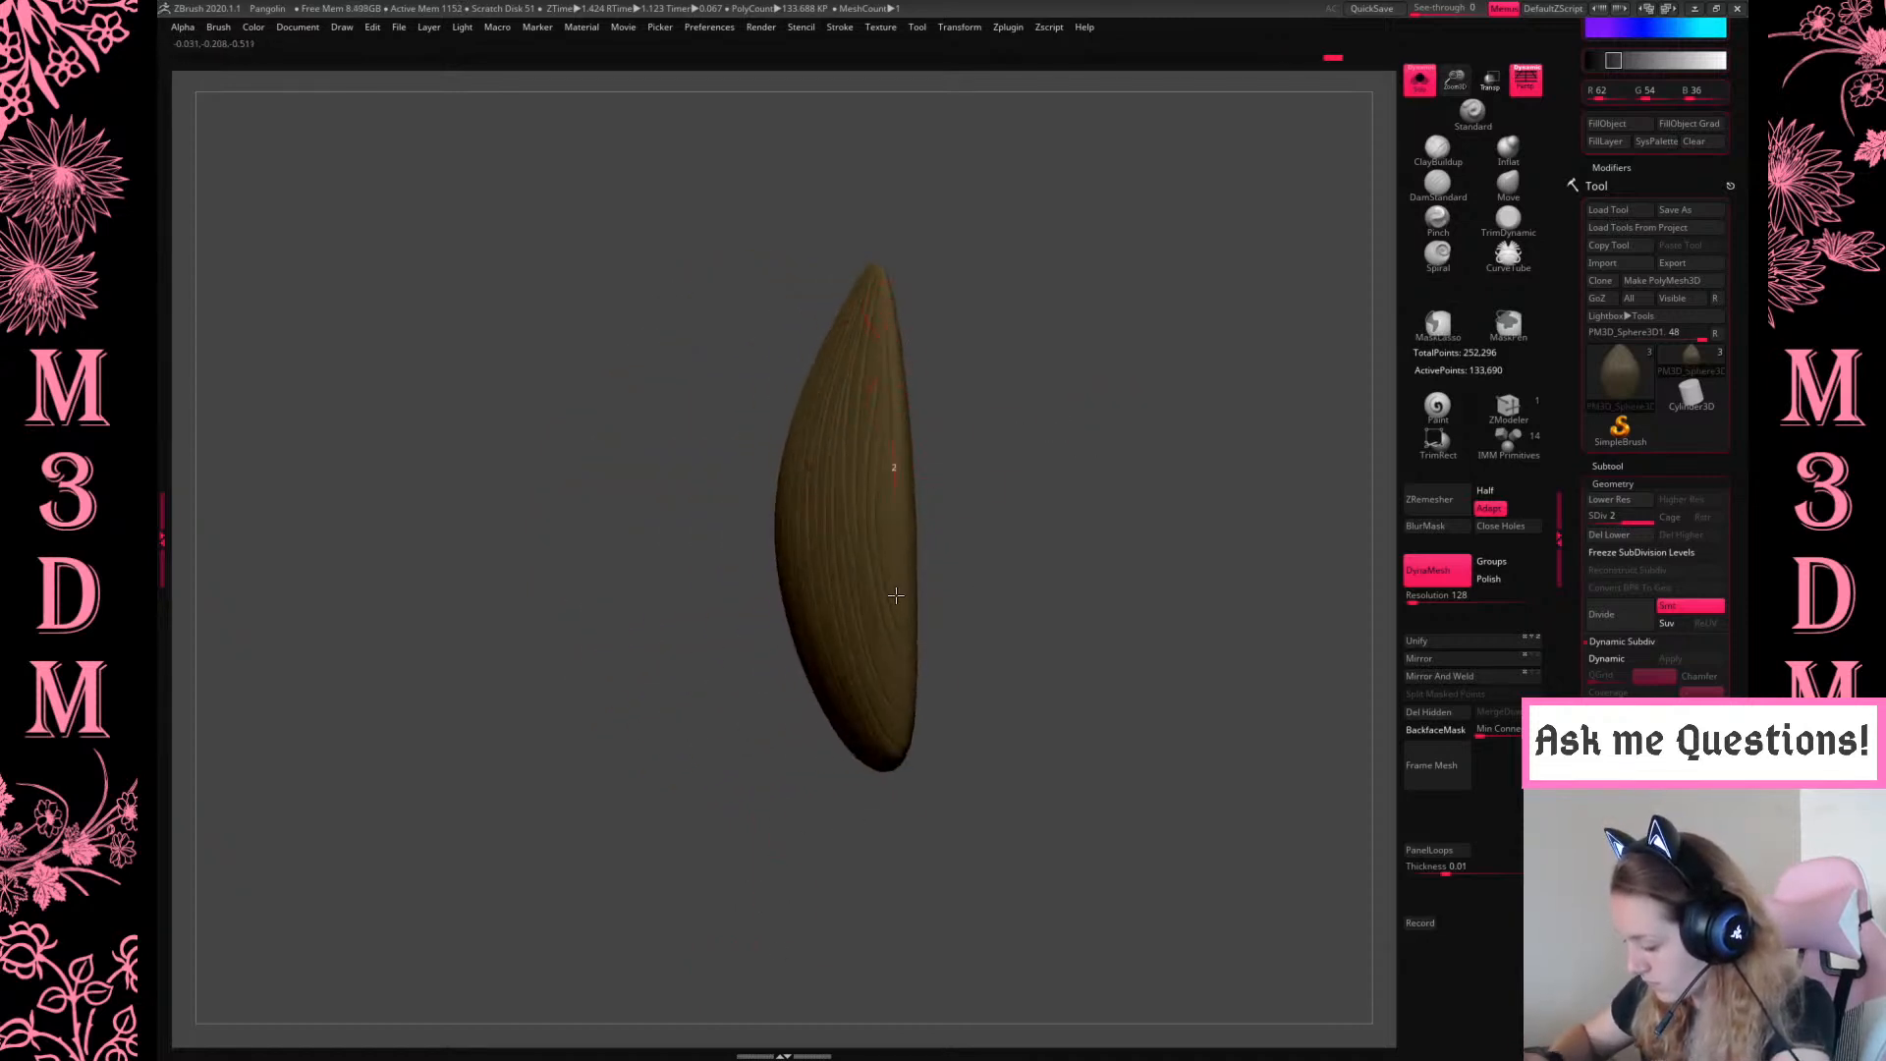
{"action": "left_click_drag", "start_coordinate": [1079, 428], "coordinate": [1031, 471]}
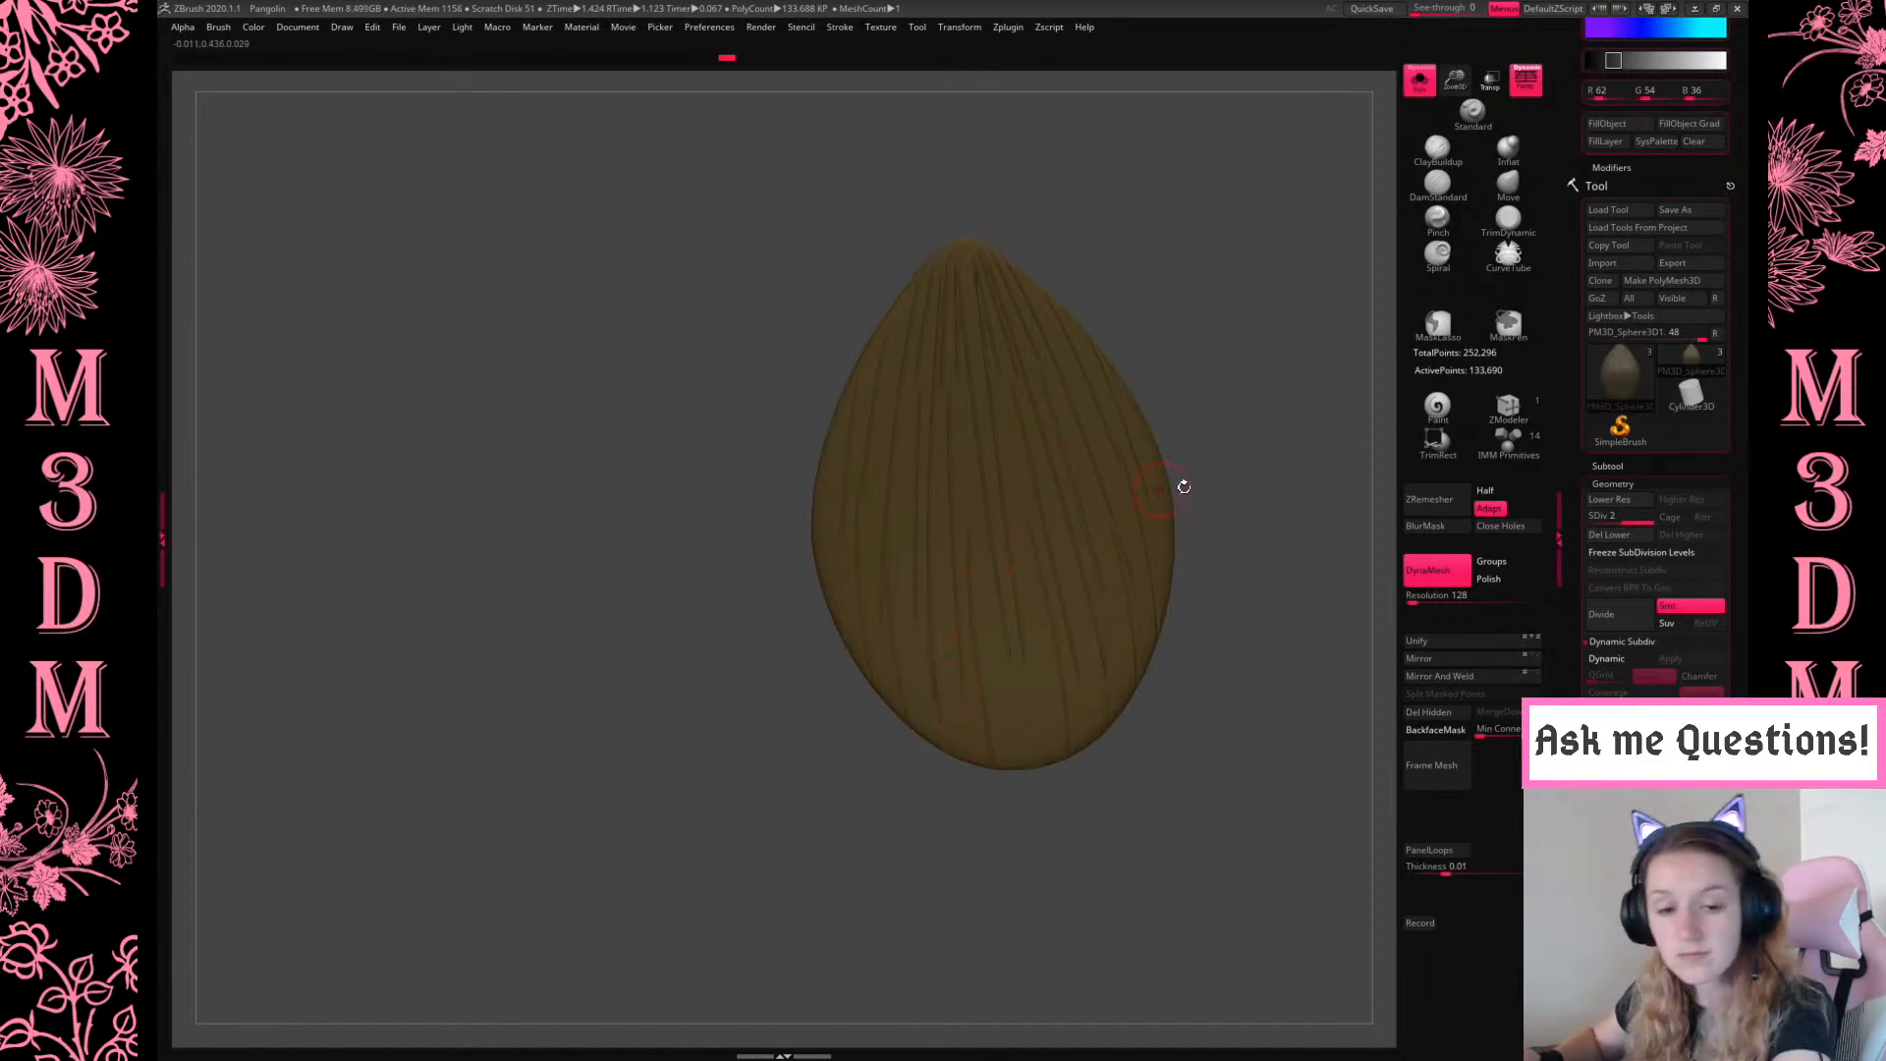
{"action": "mouse_move", "coordinate": [1270, 402]}
{"action": "left_mouse_down", "text": "shift"}
{"action": "mouse_move", "coordinate": [1276, 463]}
{"action": "mouse_move", "coordinate": [1199, 393]}
{"action": "mouse_move", "coordinate": [1090, 413]}
{"action": "left_mouse_up", "text": "shift"}
{"action": "left_click_drag", "start_coordinate": [1093, 508], "coordinate": [1137, 750]}
{"action": "left_click_drag", "start_coordinate": [1044, 868], "coordinate": [740, 905], "text": "alt"}
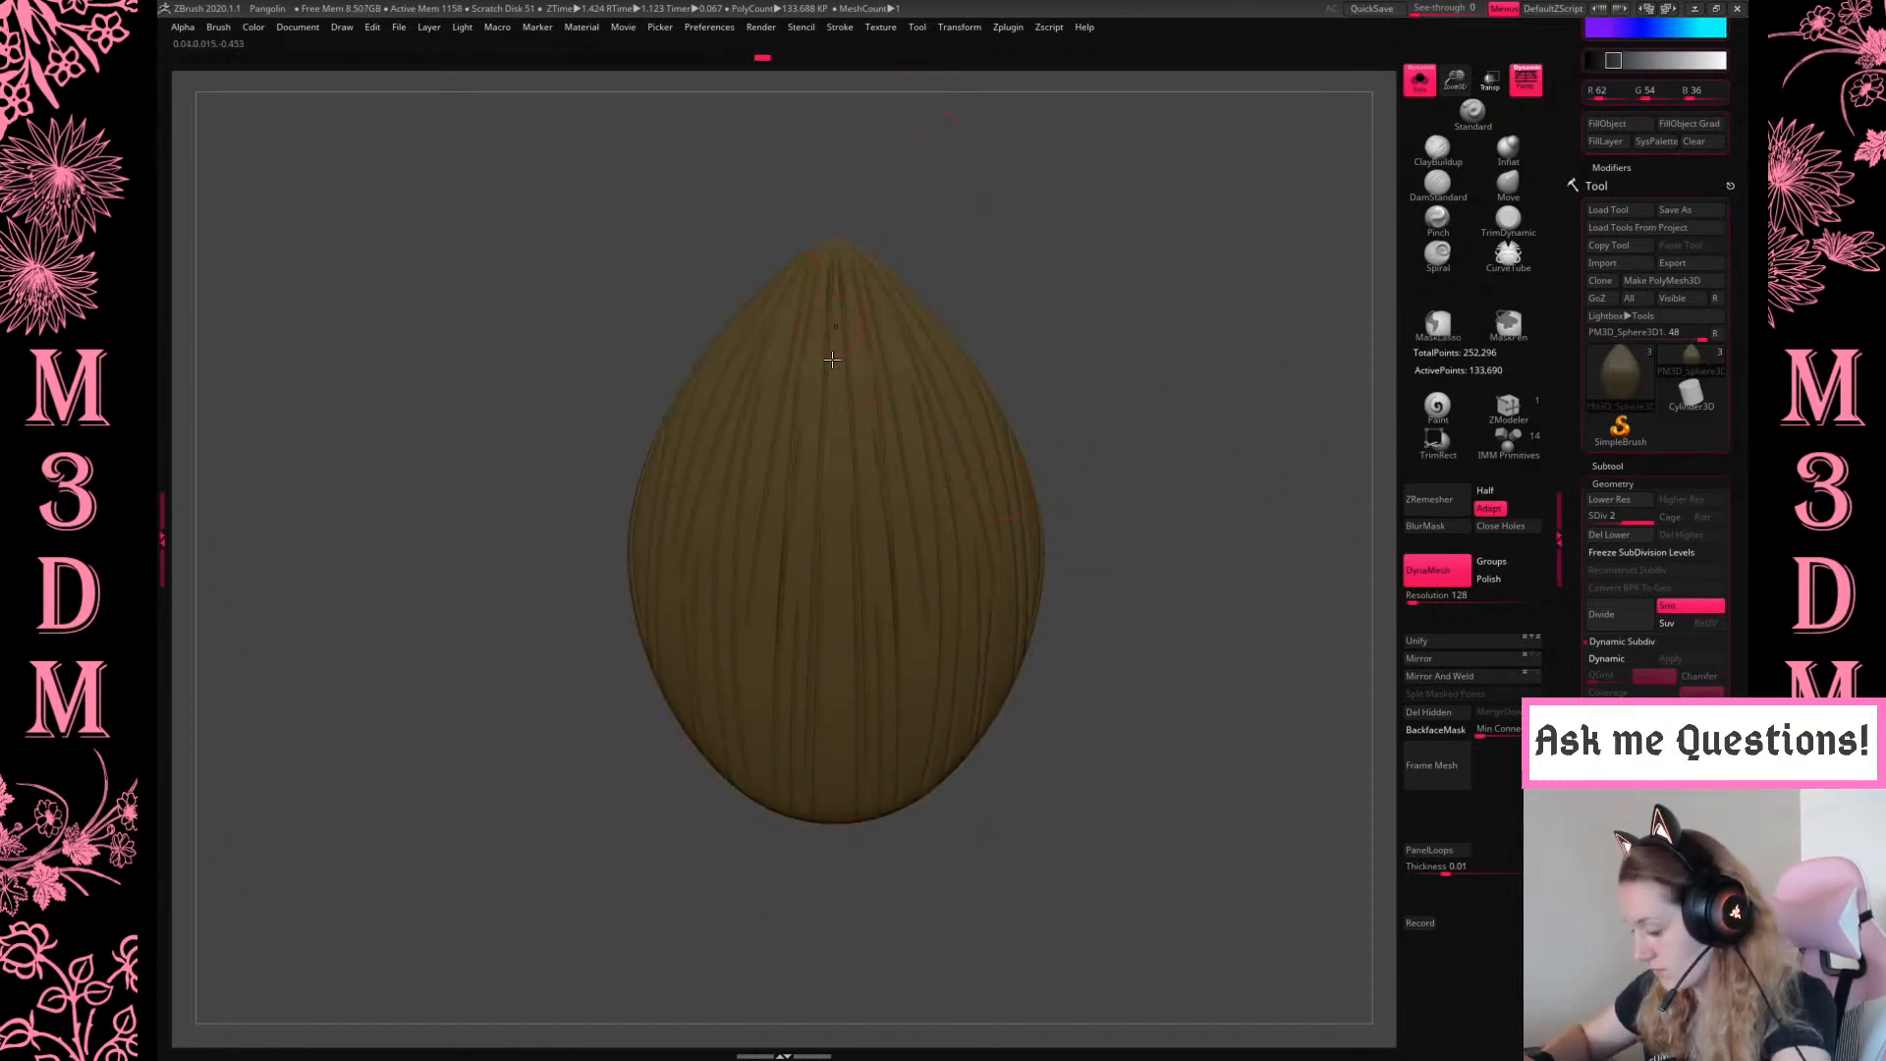
{"action": "key", "text": "space"}
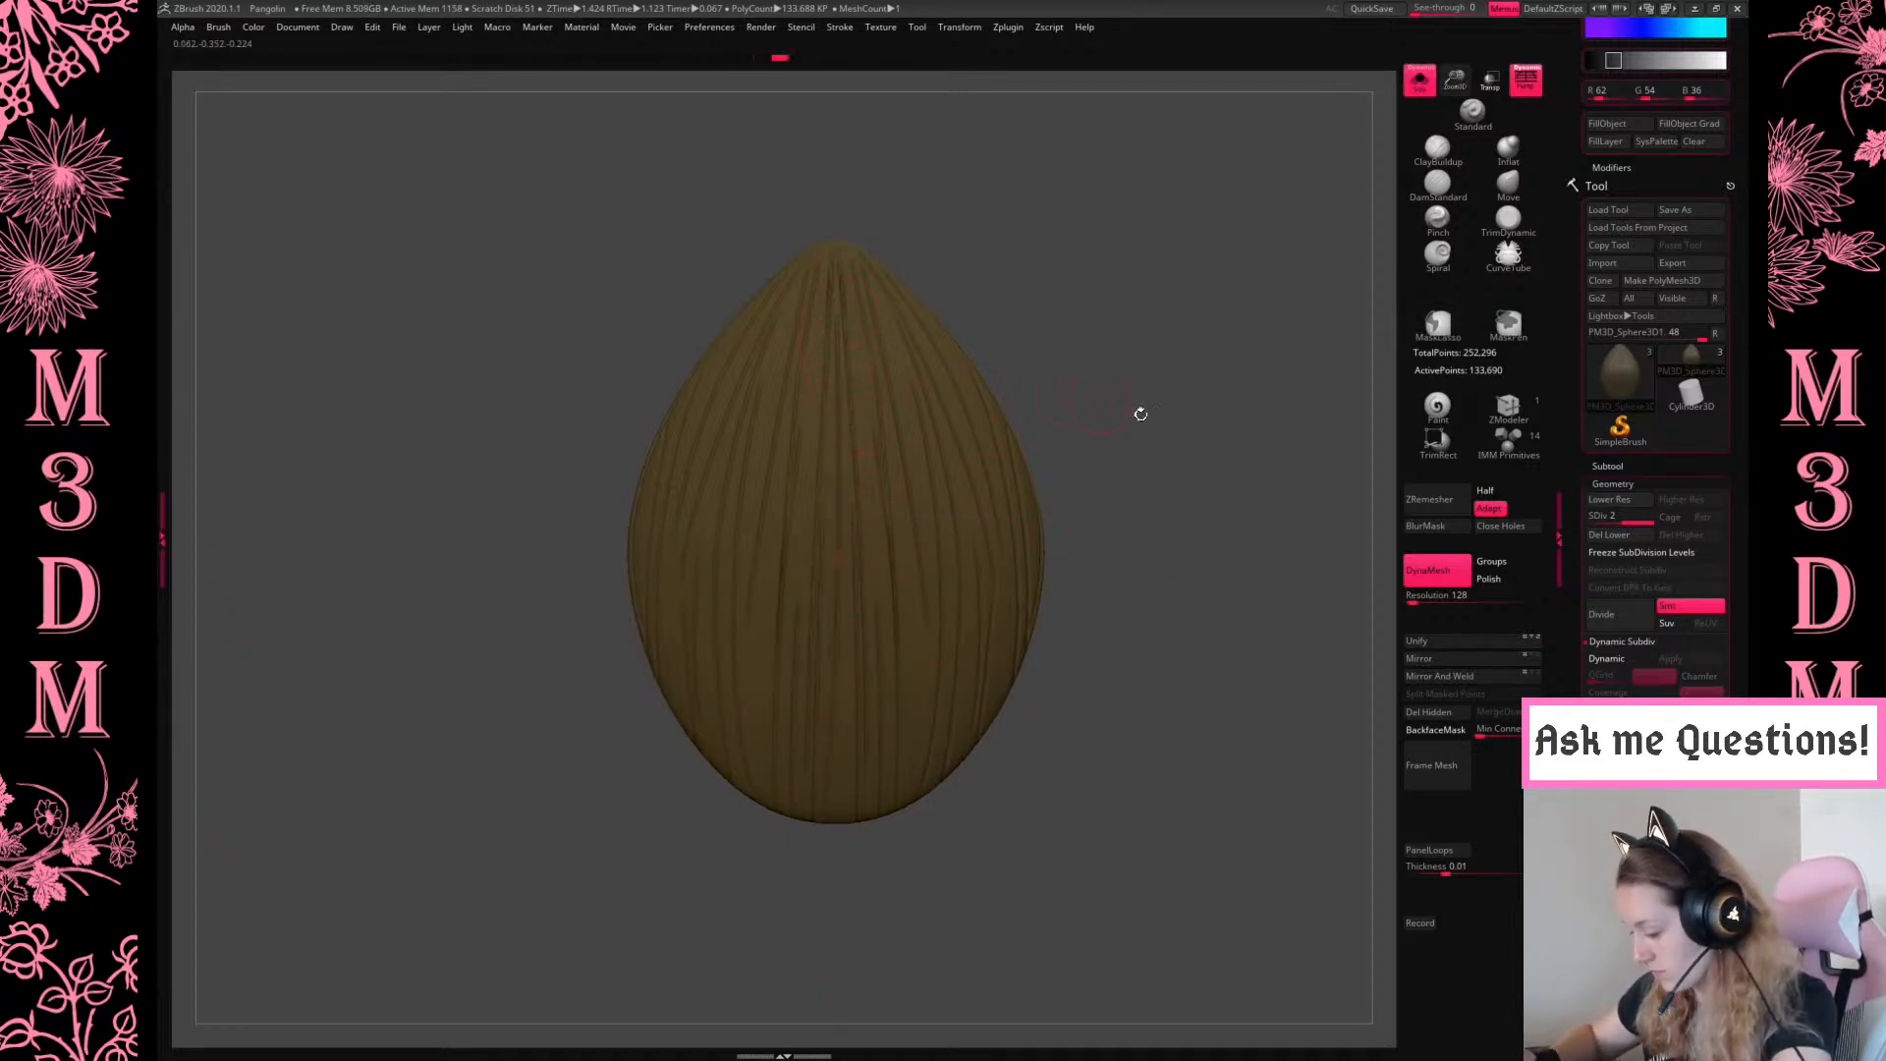
Delete the scale's lower subdivision level, isolate the scale again and remesh it at a higher DynaMesh resolution
{"action": "left_click", "coordinate": [1616, 535]}
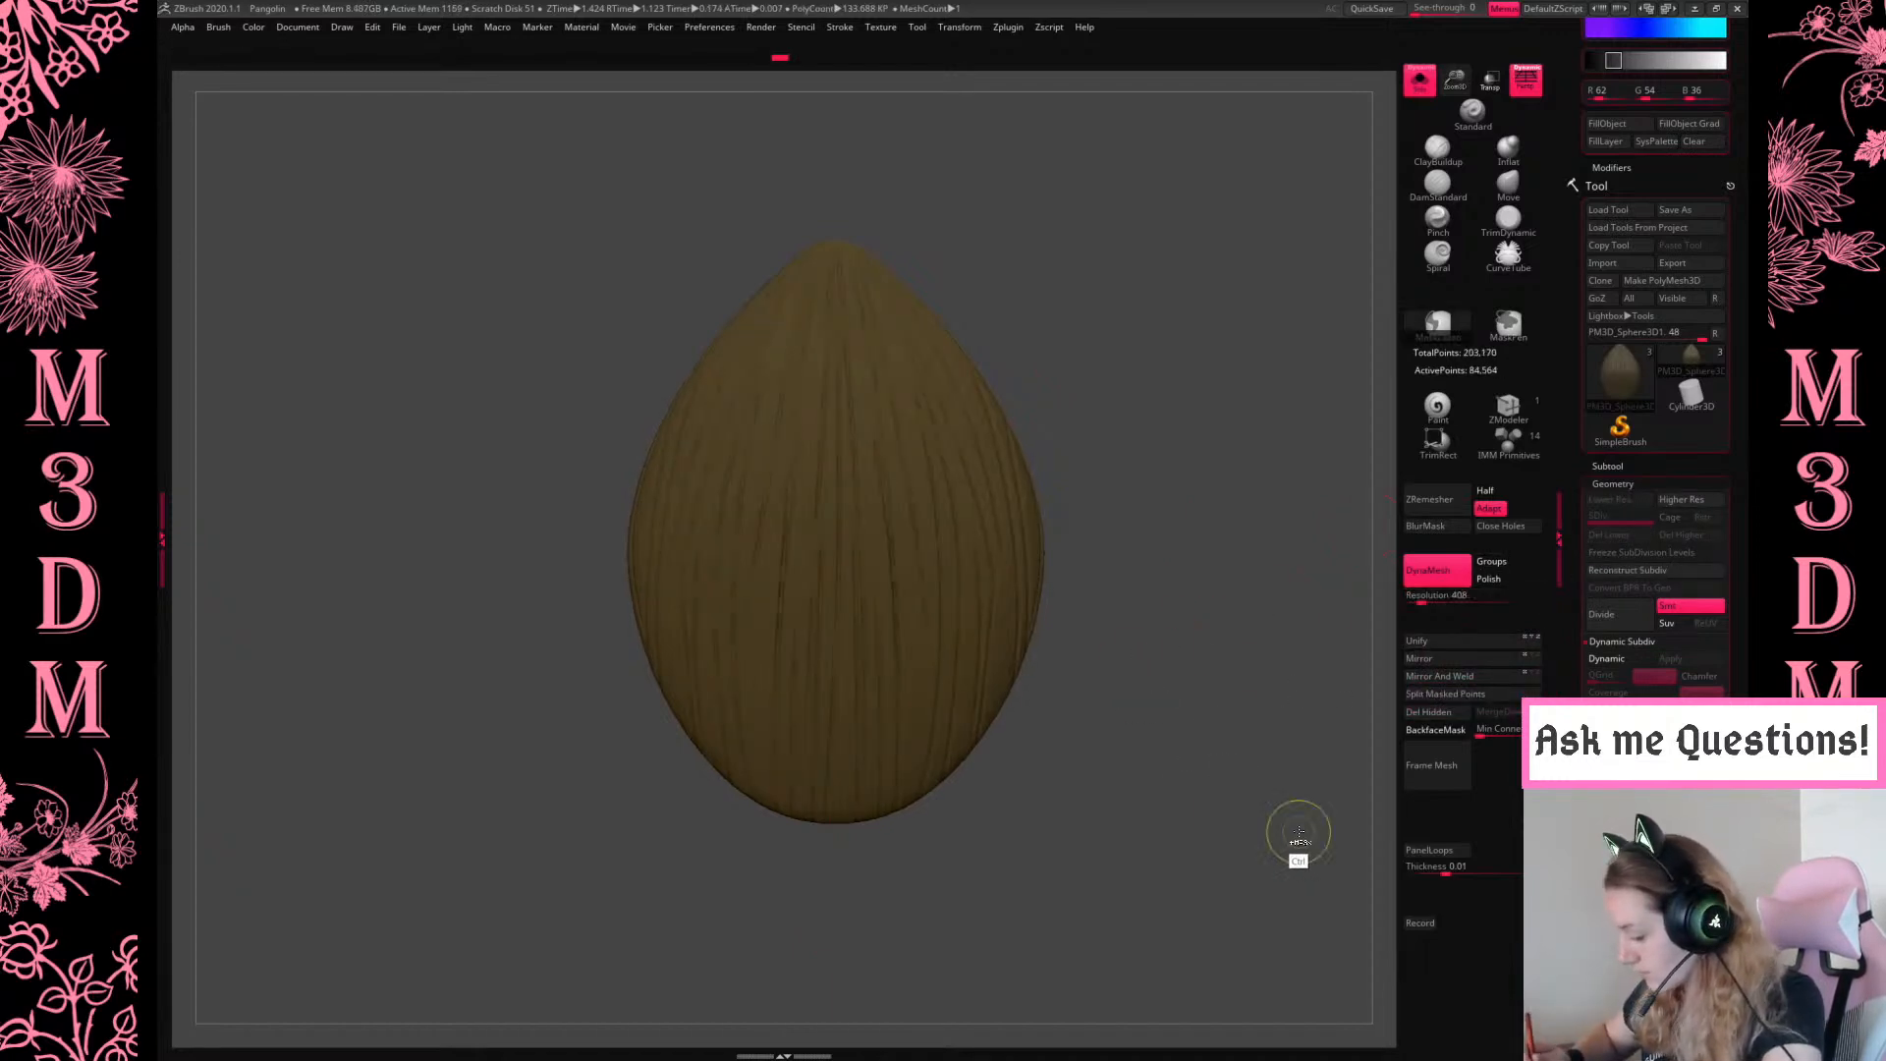
{"action": "left_click", "coordinate": [1419, 86]}
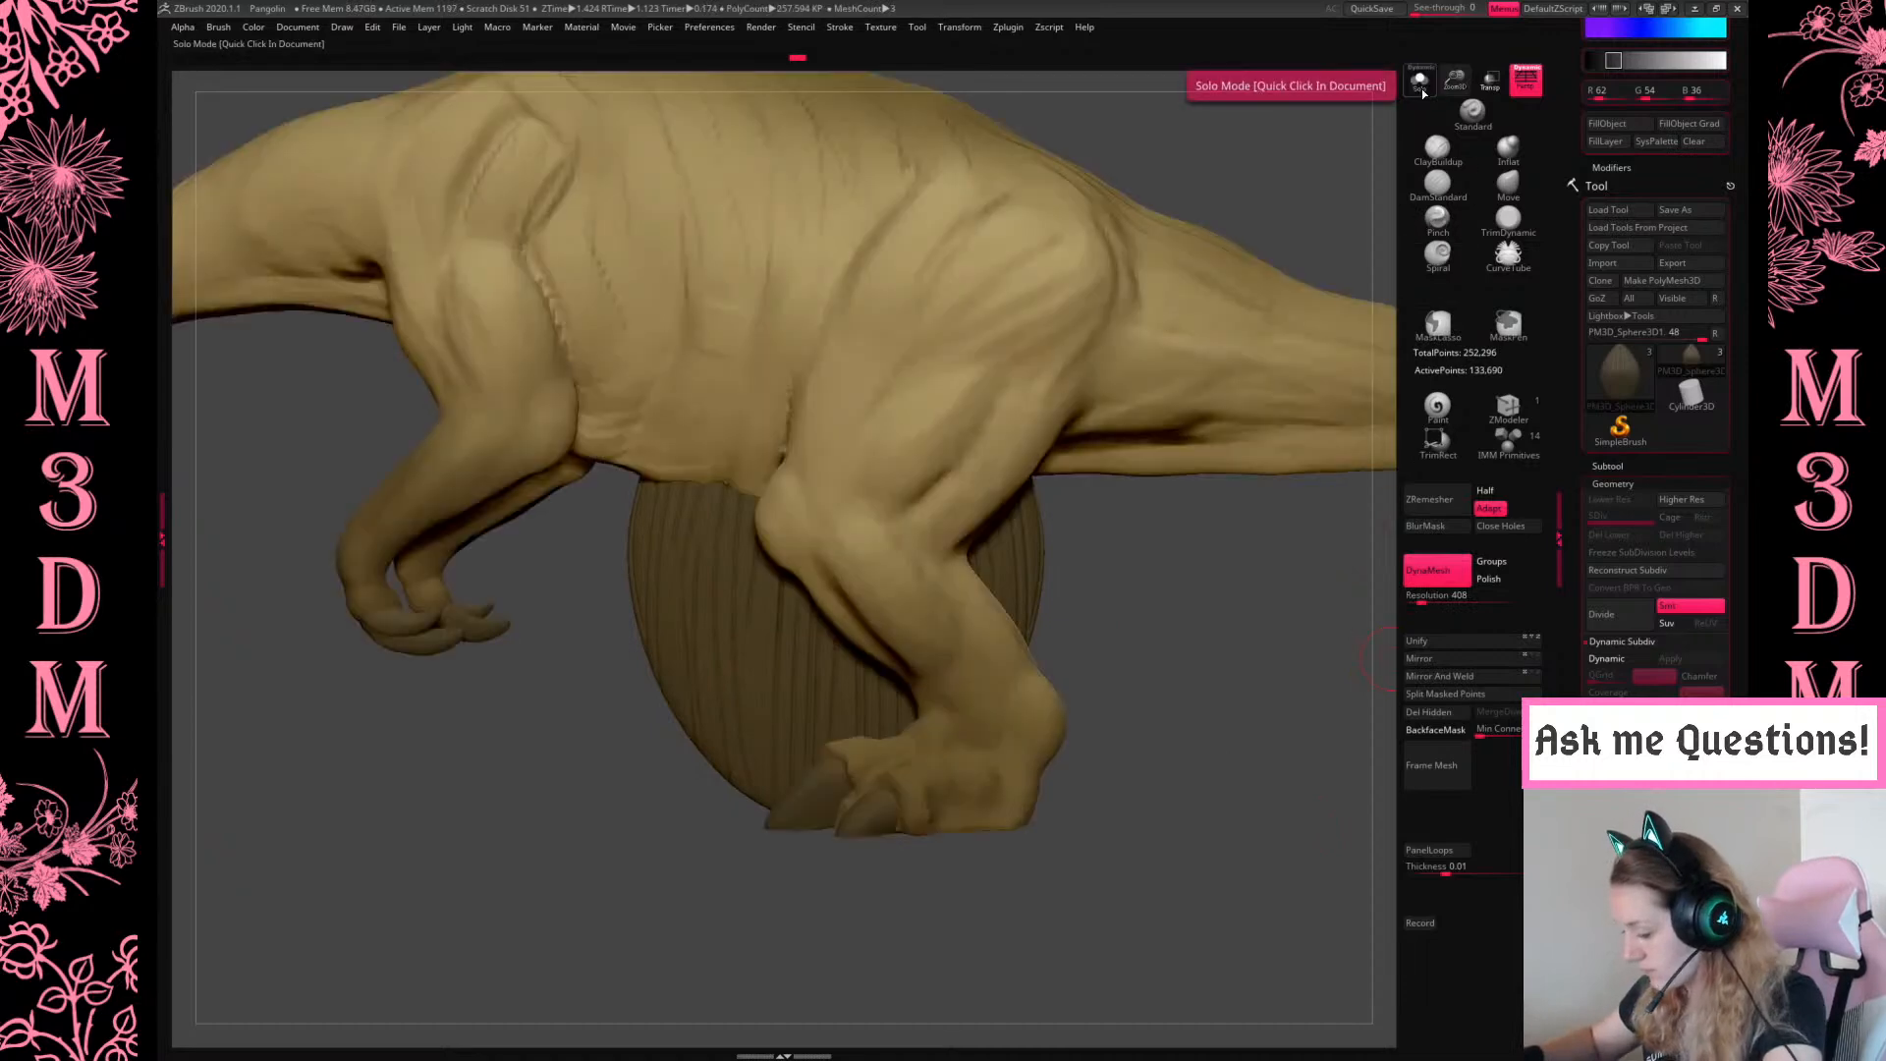
{"action": "left_click", "coordinate": [1418, 86]}
{"action": "left_click", "coordinate": [1441, 599]}
{"action": "left_click_drag", "start_coordinate": [1177, 709], "coordinate": [1265, 808], "text": "ctrl"}
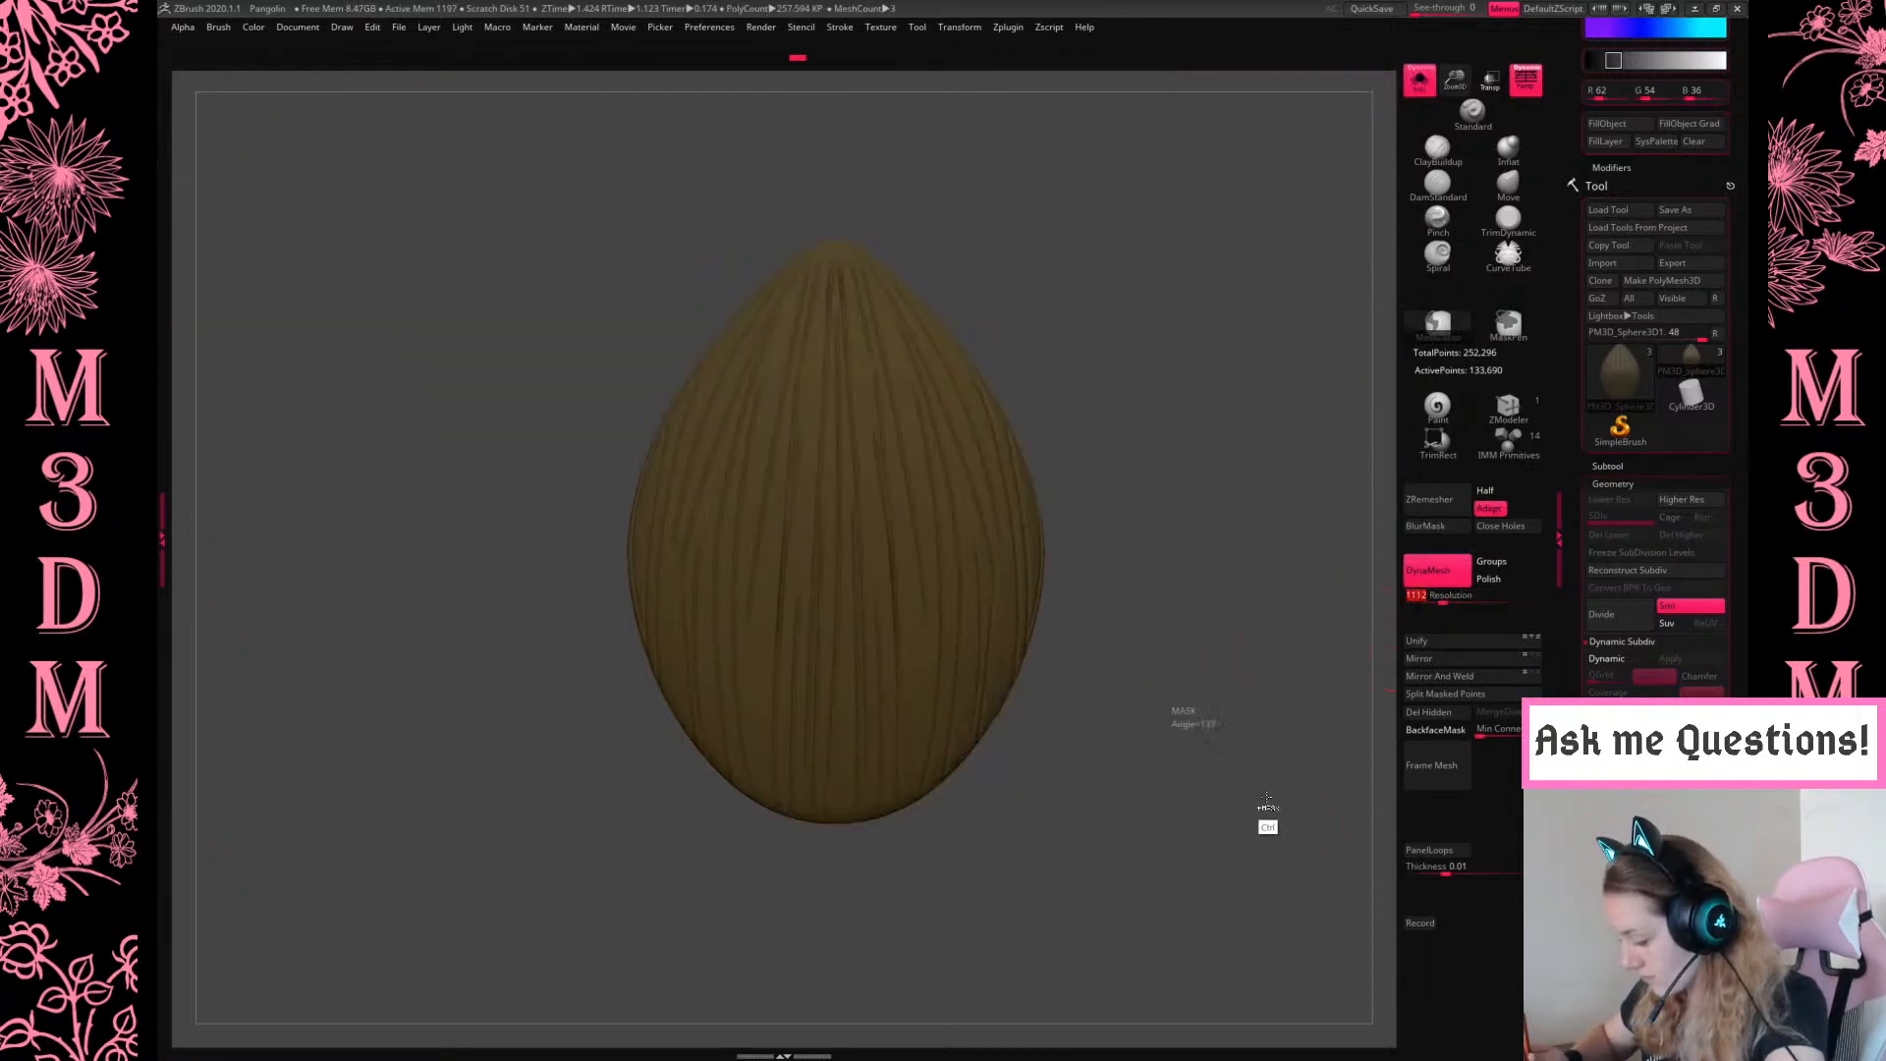
Remesh the scale at DynaMesh resolution 1112, then raise fine ridges between its side grooves using DamStandard with backface masking
{"action": "left_click_drag", "start_coordinate": [1236, 688], "coordinate": [1274, 741]}
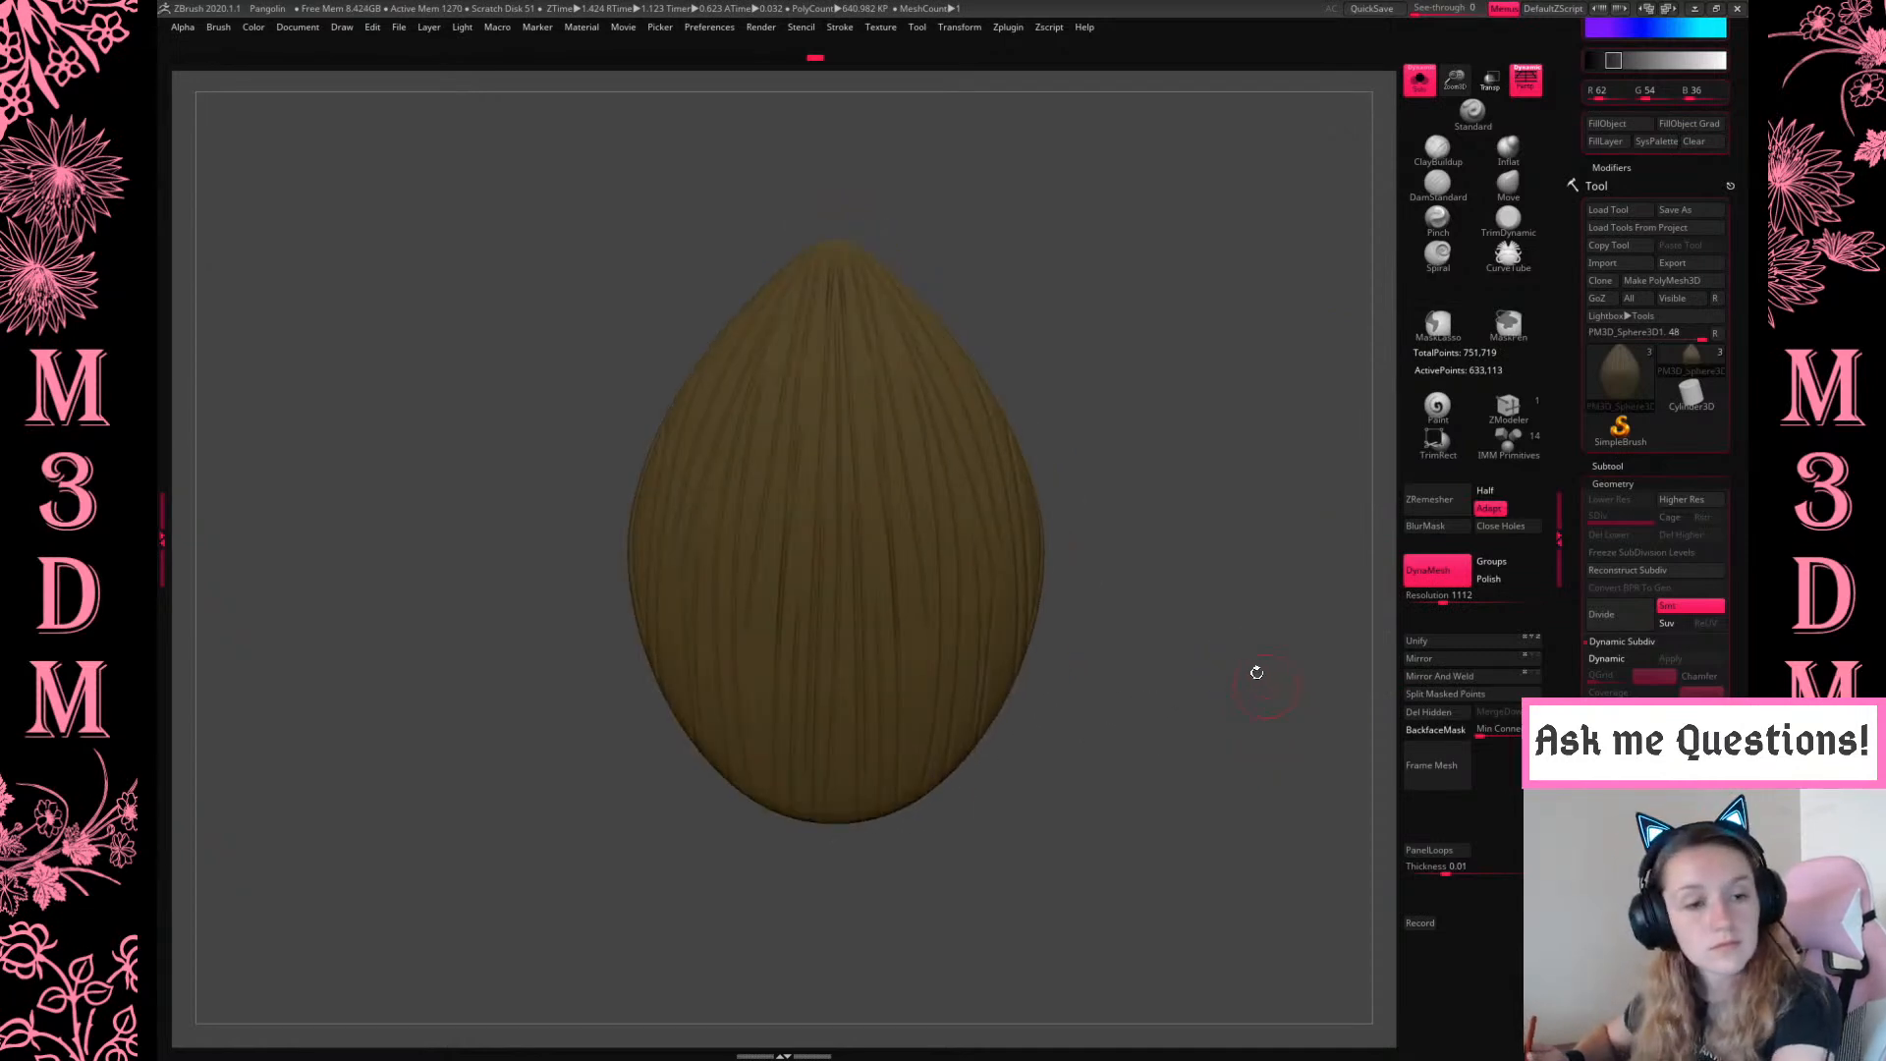
{"action": "right_click", "coordinate": [1114, 510]}
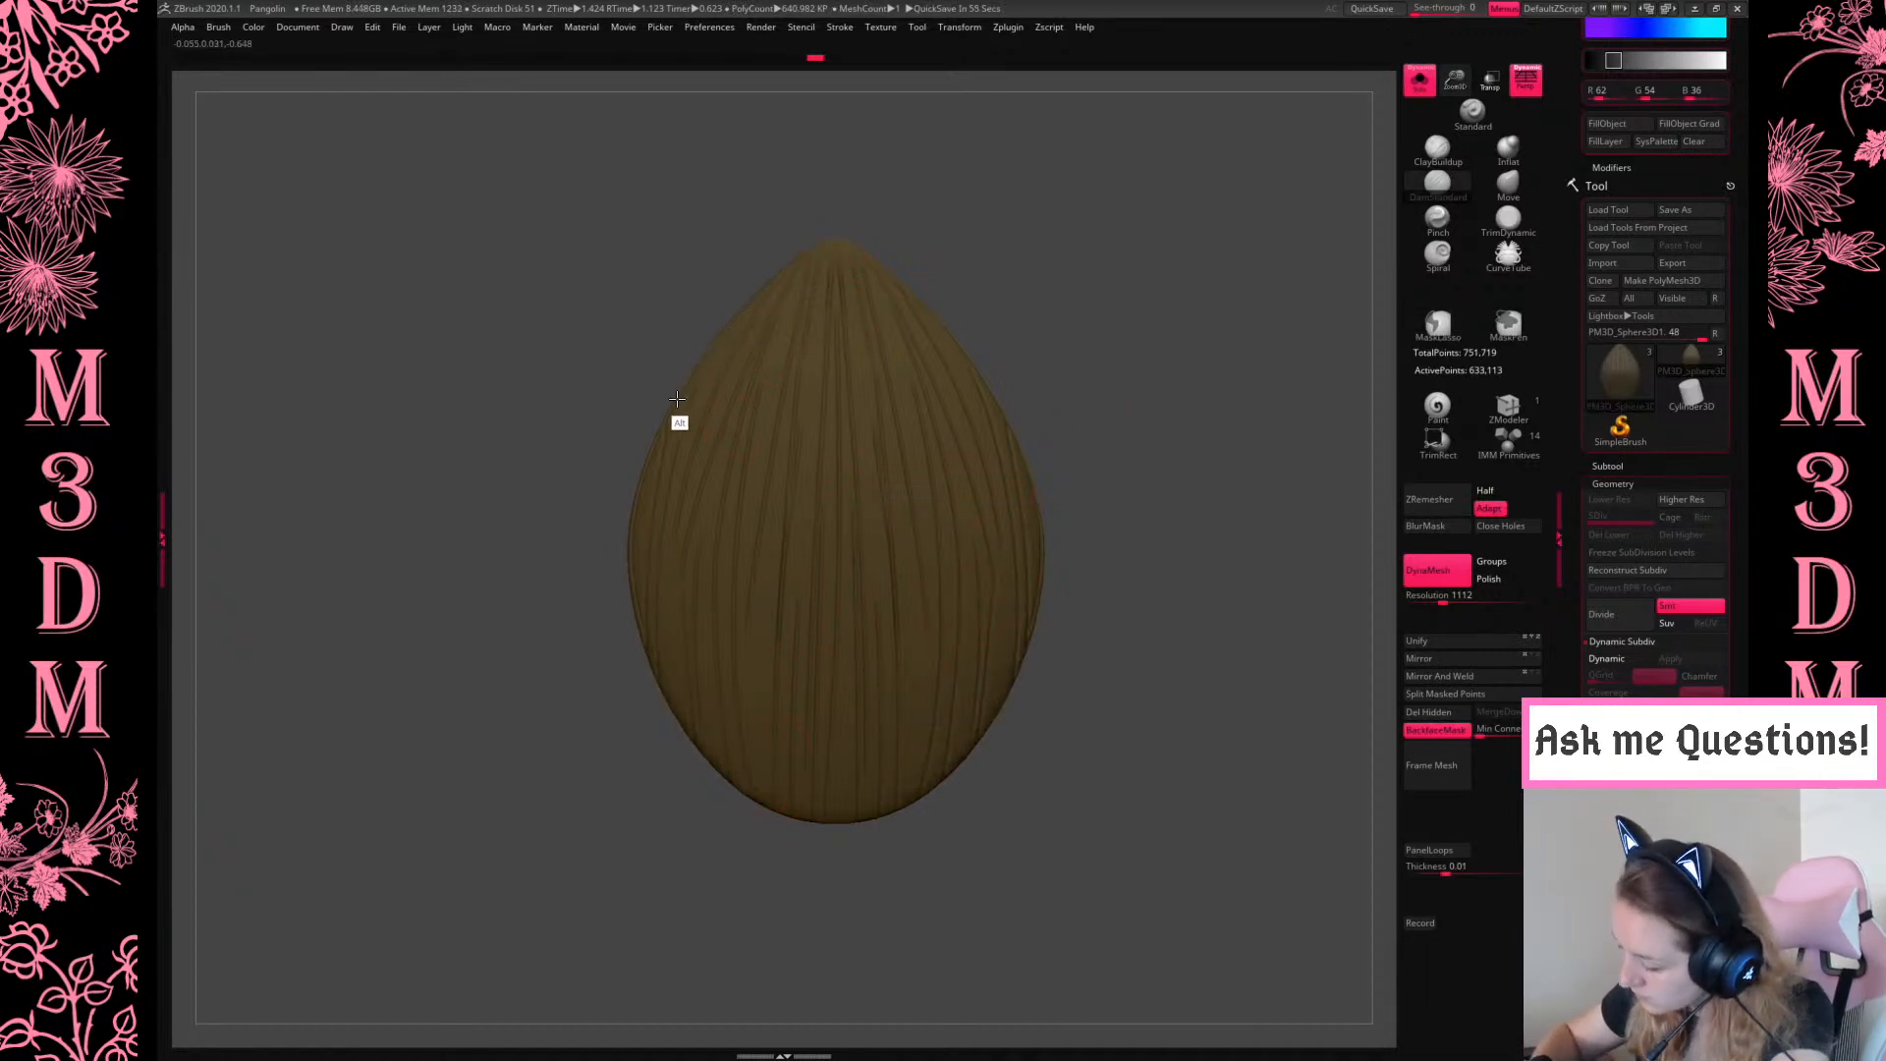
{"action": "mouse_move", "coordinate": [1185, 364]}
{"action": "left_mouse_down"}
{"action": "mouse_move", "coordinate": [1216, 362]}
{"action": "mouse_move", "coordinate": [1182, 349]}
{"action": "left_mouse_up"}
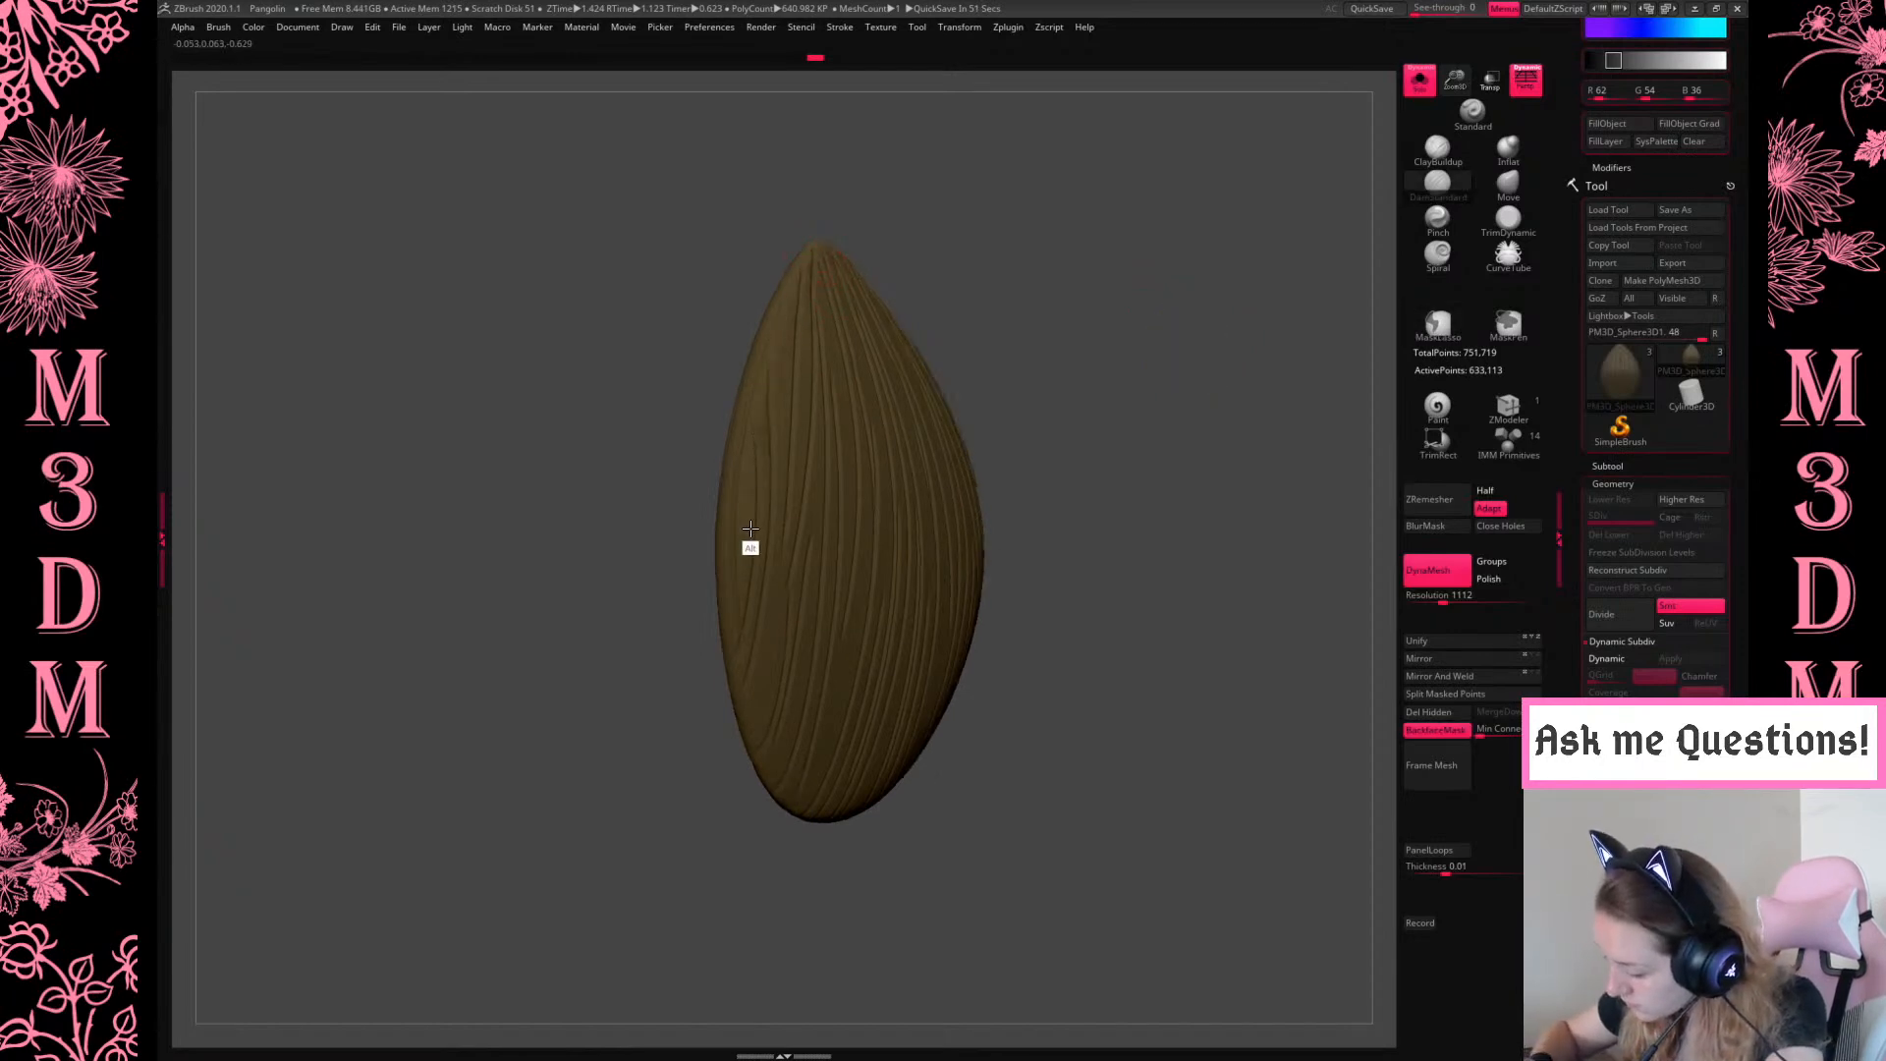
{"action": "key", "text": "space"}
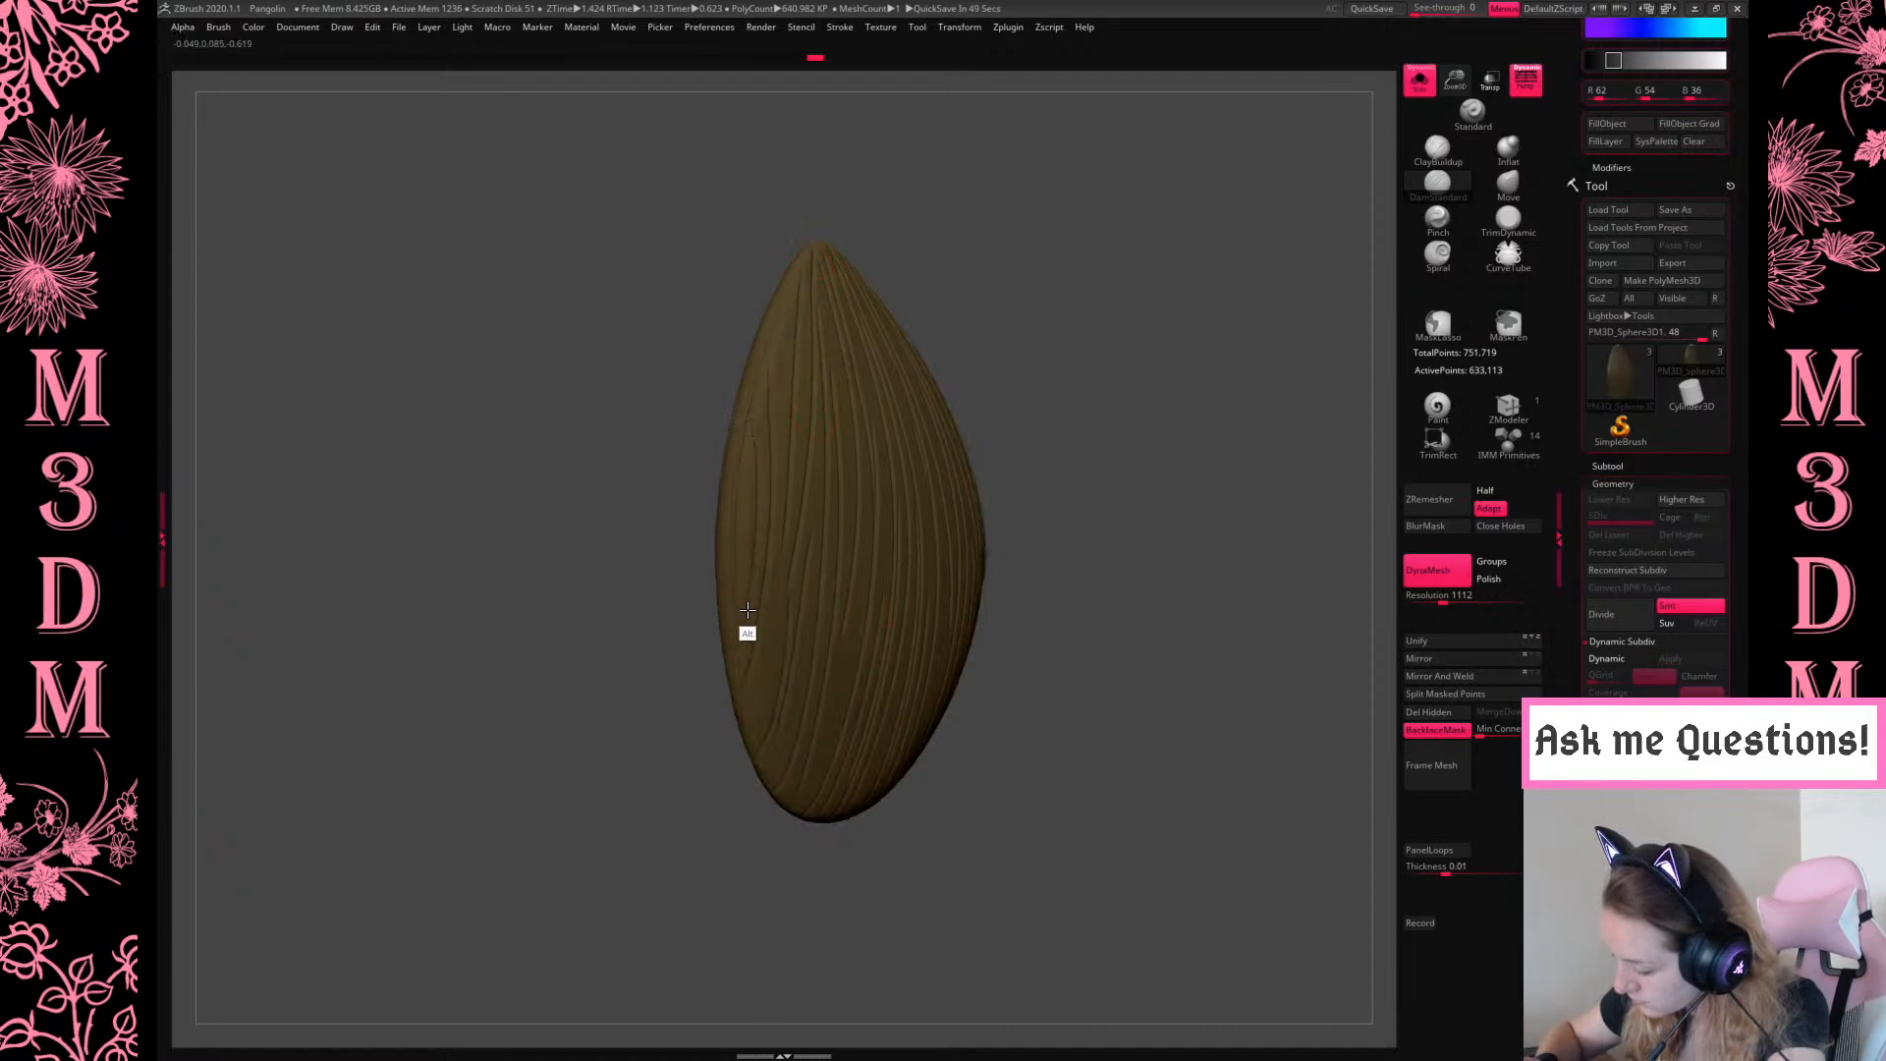
{"action": "key", "text": "space"}
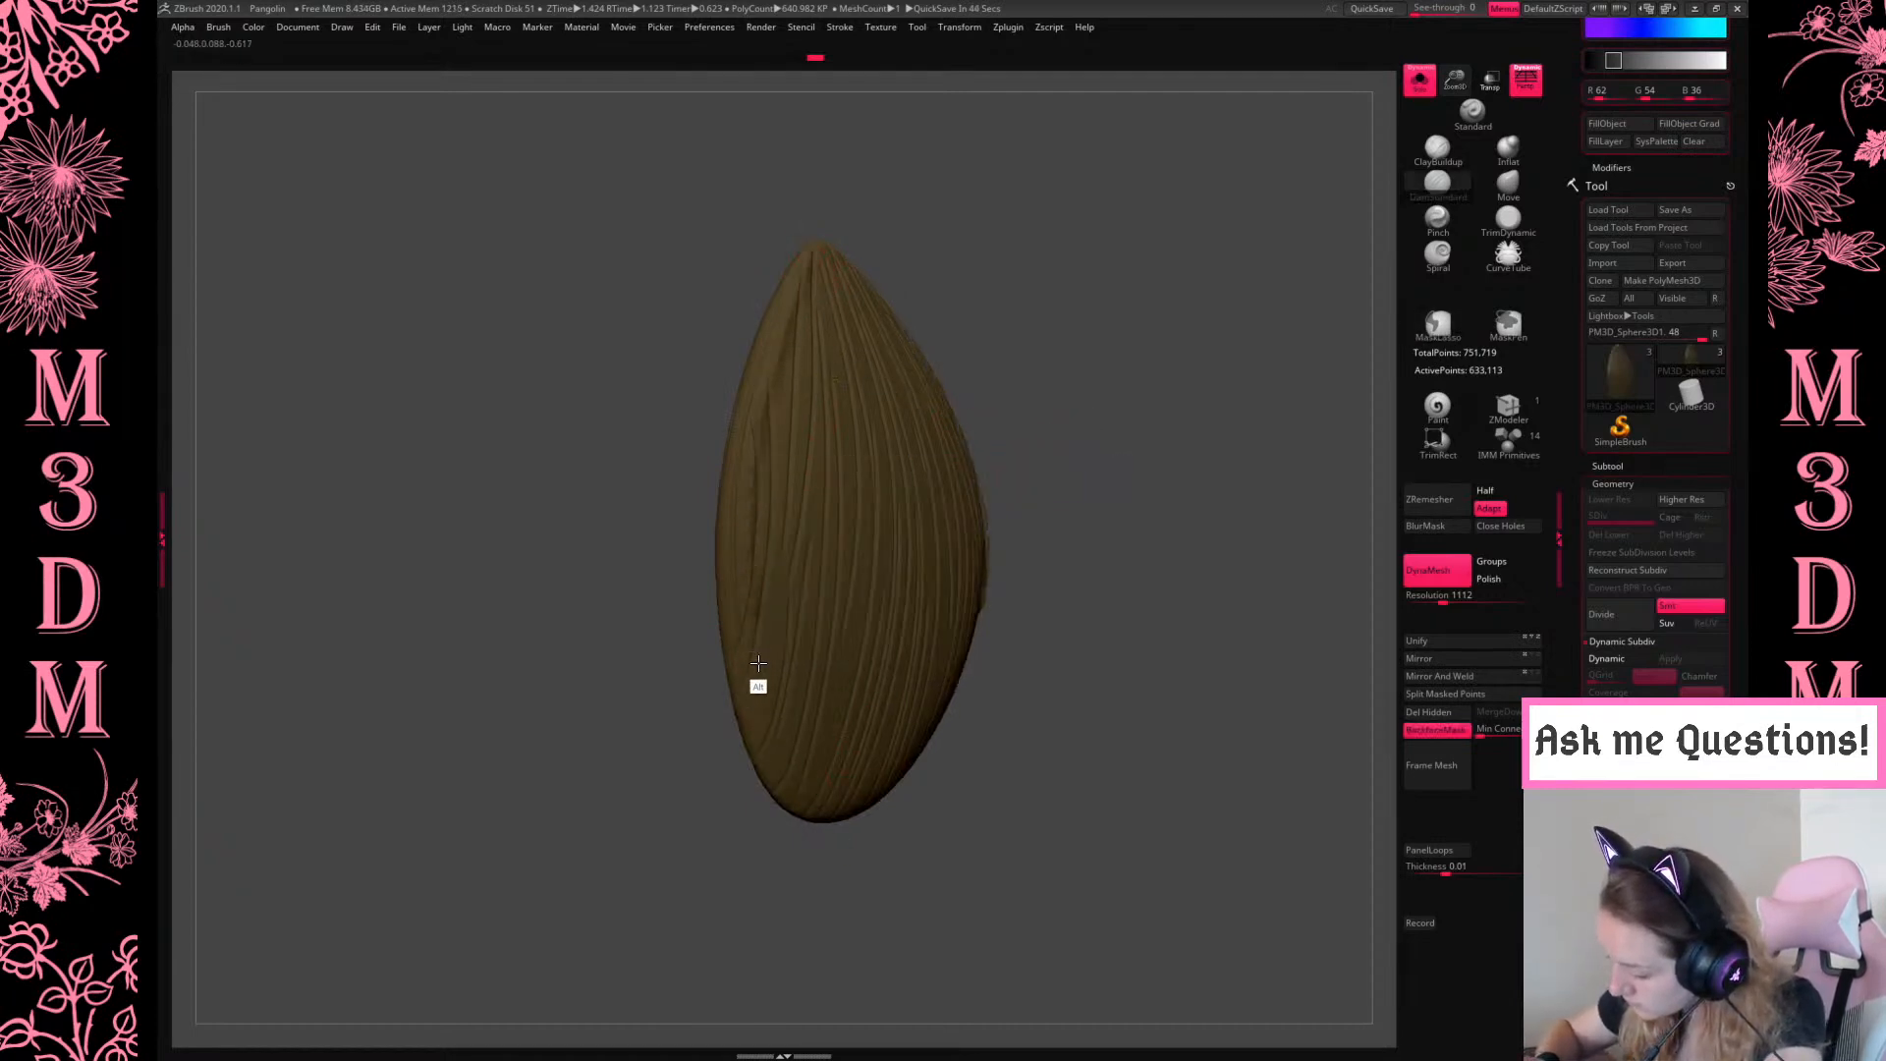
{"action": "mouse_move", "coordinate": [1182, 347]}
{"action": "left_mouse_down"}
{"action": "mouse_move", "coordinate": [1171, 371]}
{"action": "mouse_move", "coordinate": [1066, 403]}
{"action": "left_mouse_up"}
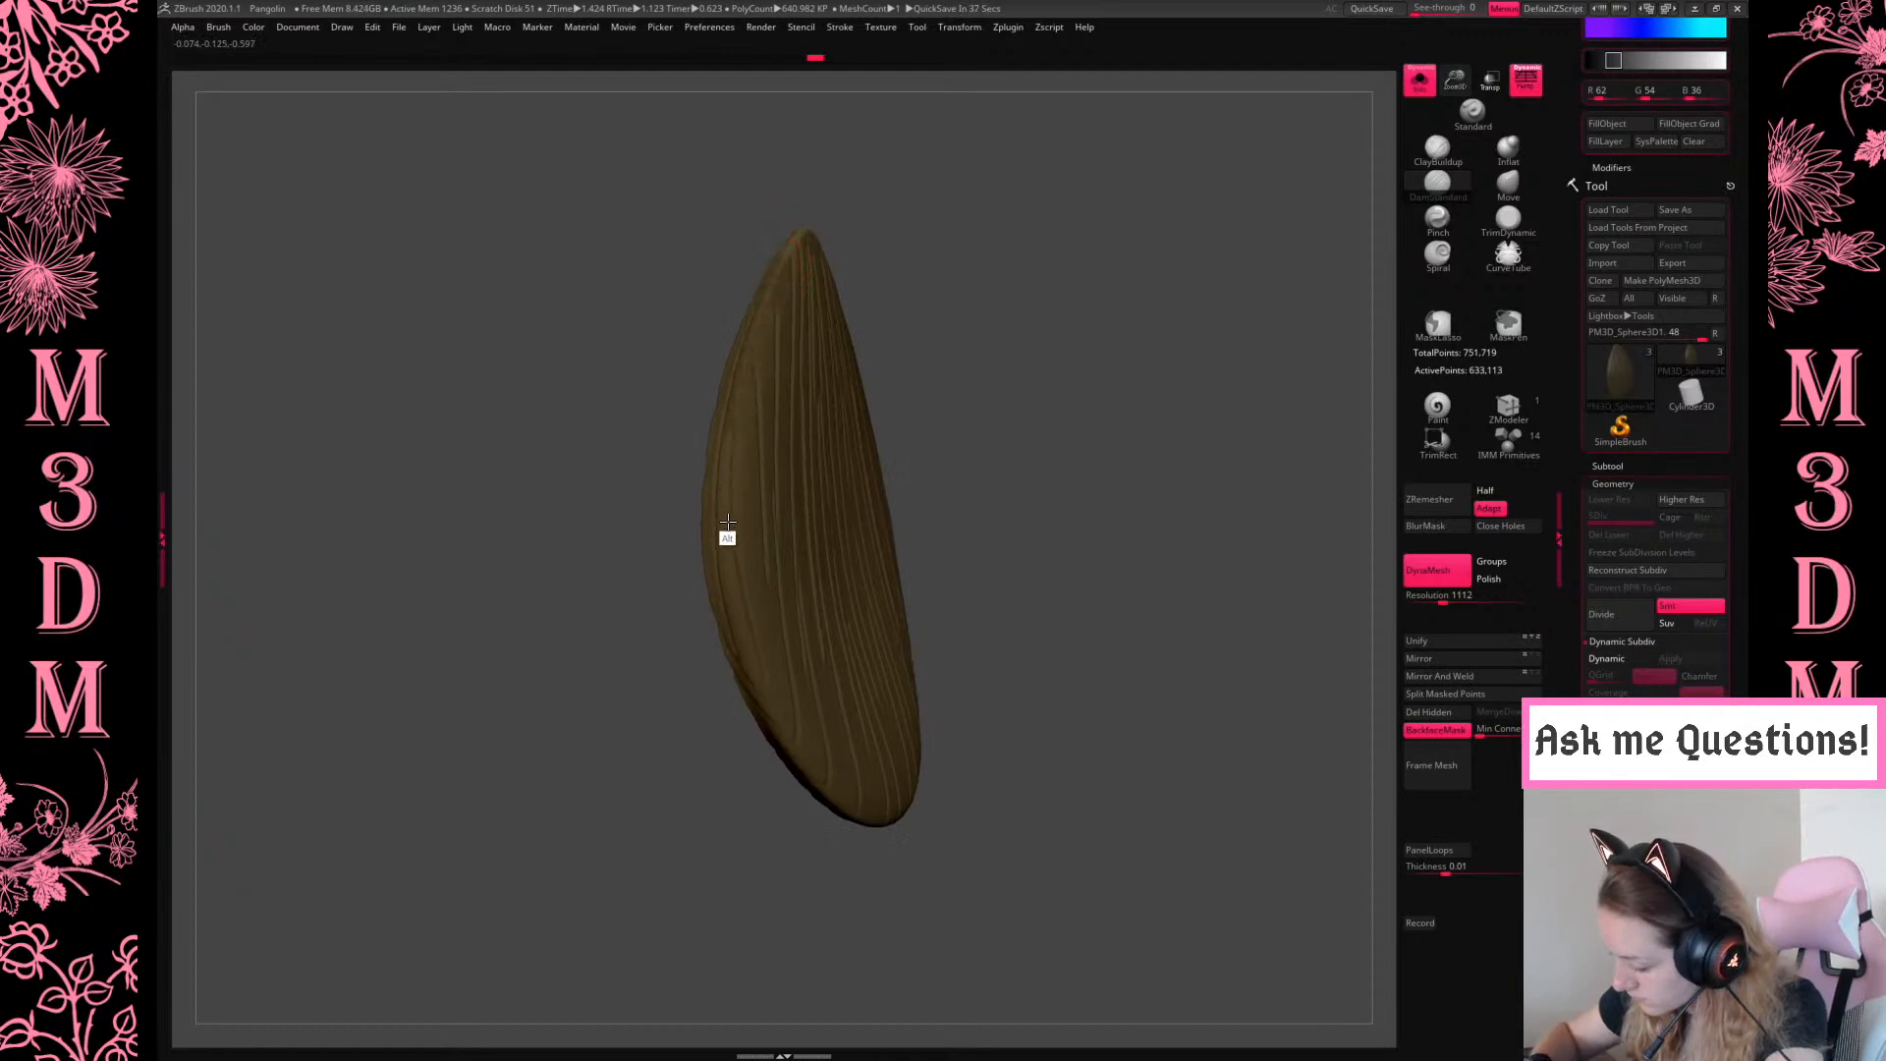
{"action": "mouse_move", "coordinate": [1085, 494]}
{"action": "left_mouse_down"}
{"action": "mouse_move", "coordinate": [1166, 426]}
{"action": "mouse_move", "coordinate": [1196, 426]}
{"action": "mouse_move", "coordinate": [1183, 409]}
{"action": "mouse_move", "coordinate": [1263, 450]}
{"action": "mouse_move", "coordinate": [1309, 438]}
{"action": "mouse_move", "coordinate": [1267, 474]}
{"action": "mouse_move", "coordinate": [1229, 406]}
{"action": "mouse_move", "coordinate": [1136, 380]}
{"action": "left_mouse_up"}
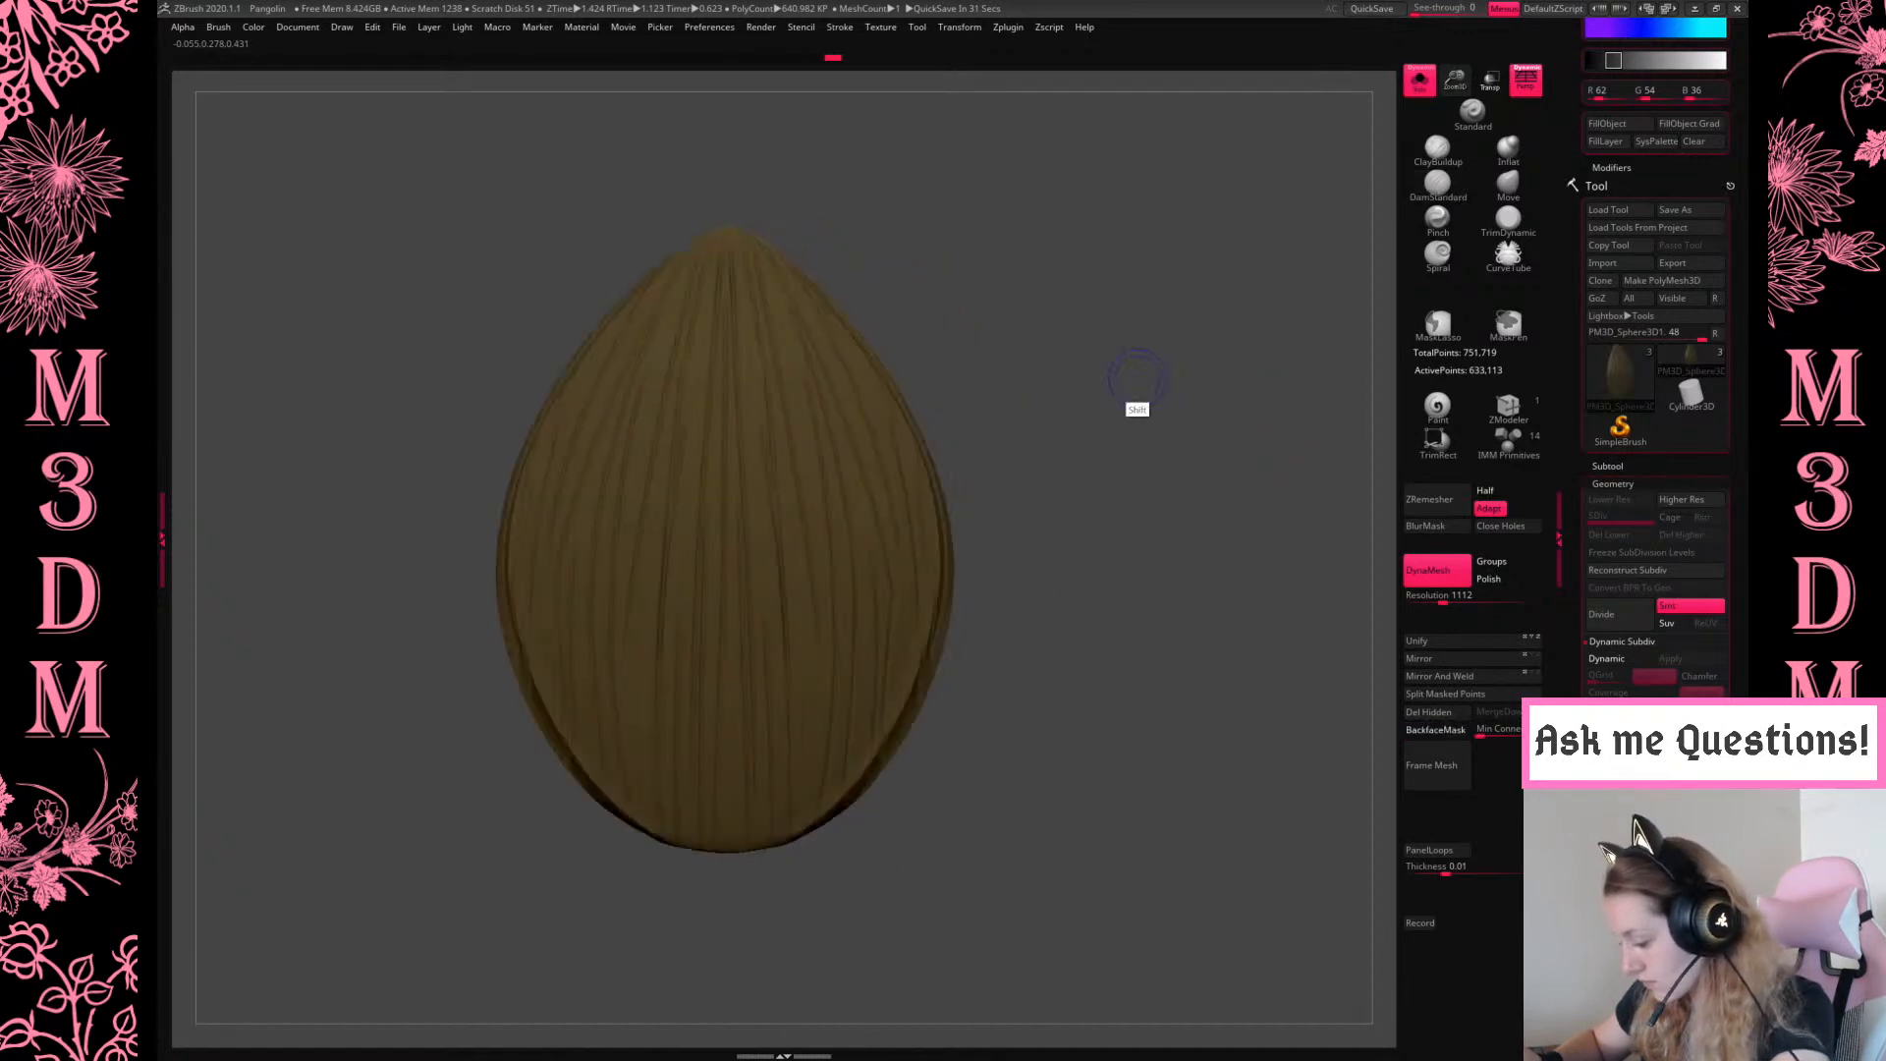
Sharpen the grooves and rim along the lower edge of the scale's other face and remesh the scale
{"action": "key", "text": "space"}
{"action": "left_click_drag", "start_coordinate": [1149, 445], "coordinate": [1139, 442]}
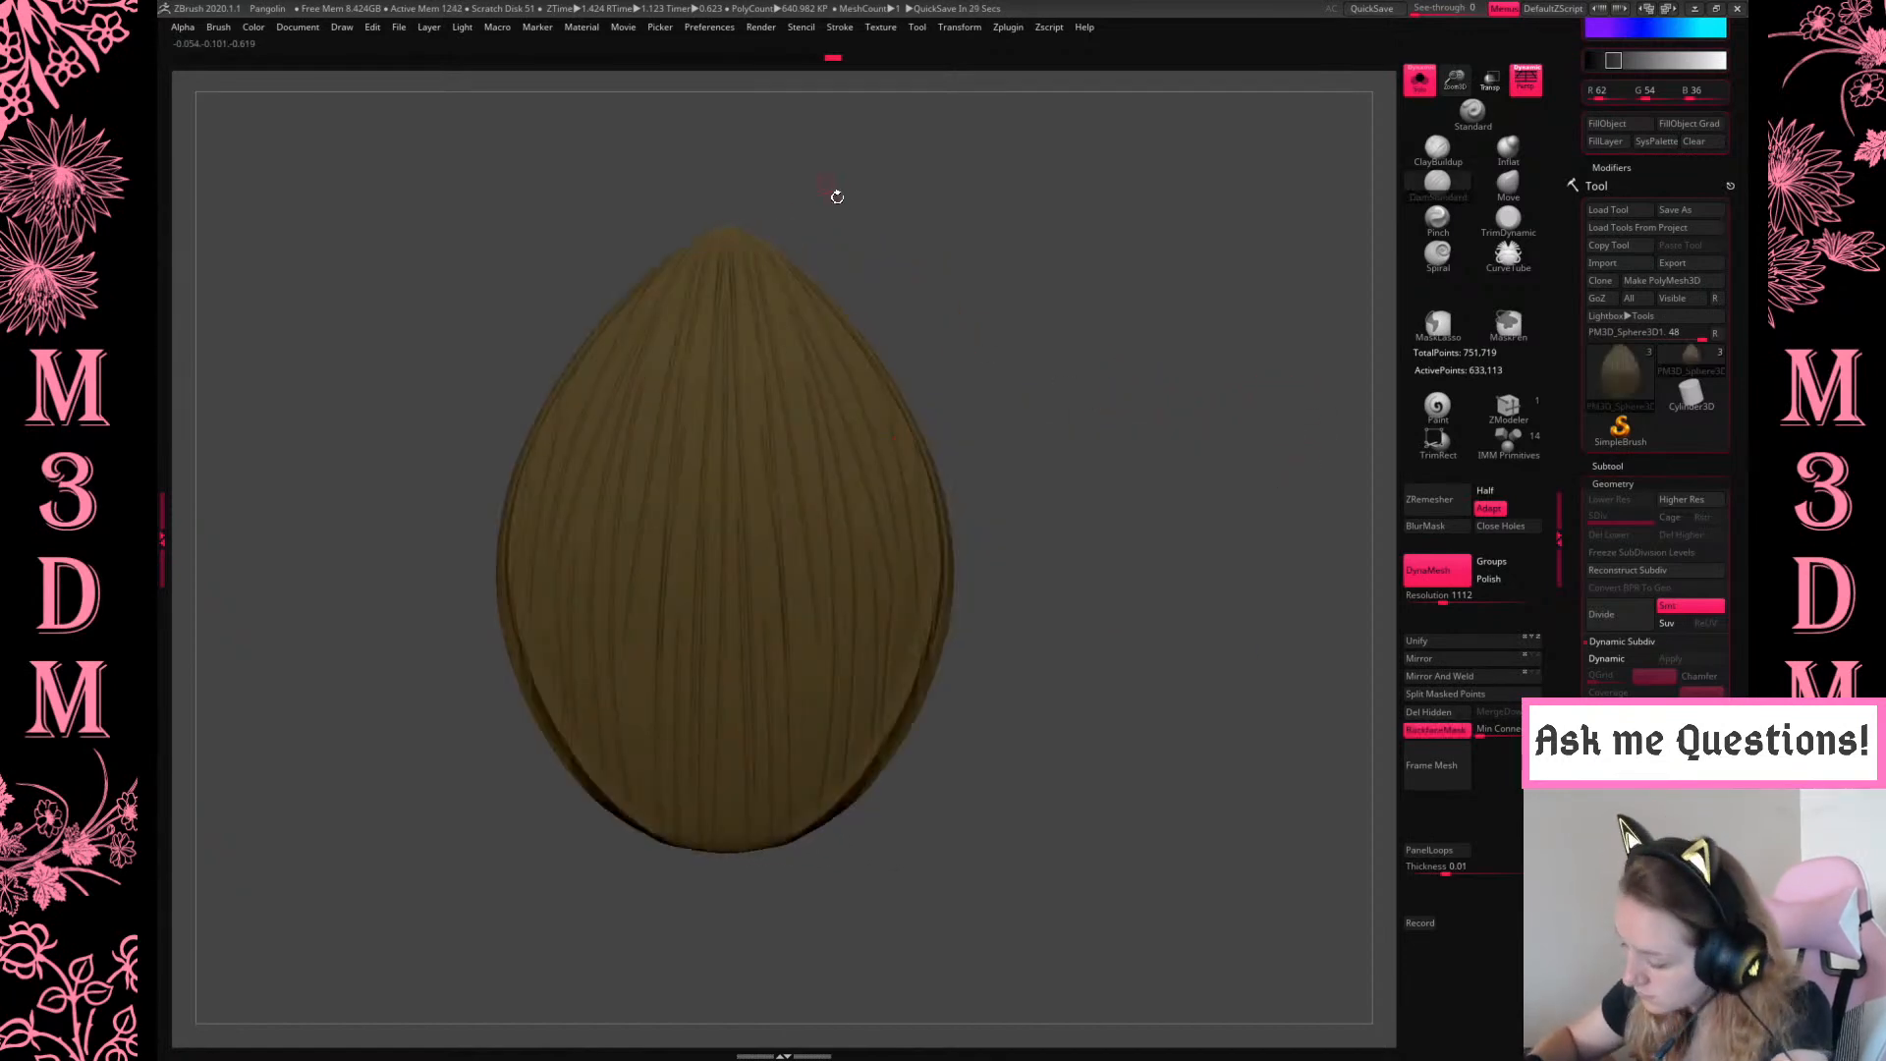
{"action": "left_click_drag", "start_coordinate": [825, 185], "coordinate": [710, 278]}
{"action": "key", "text": "space"}
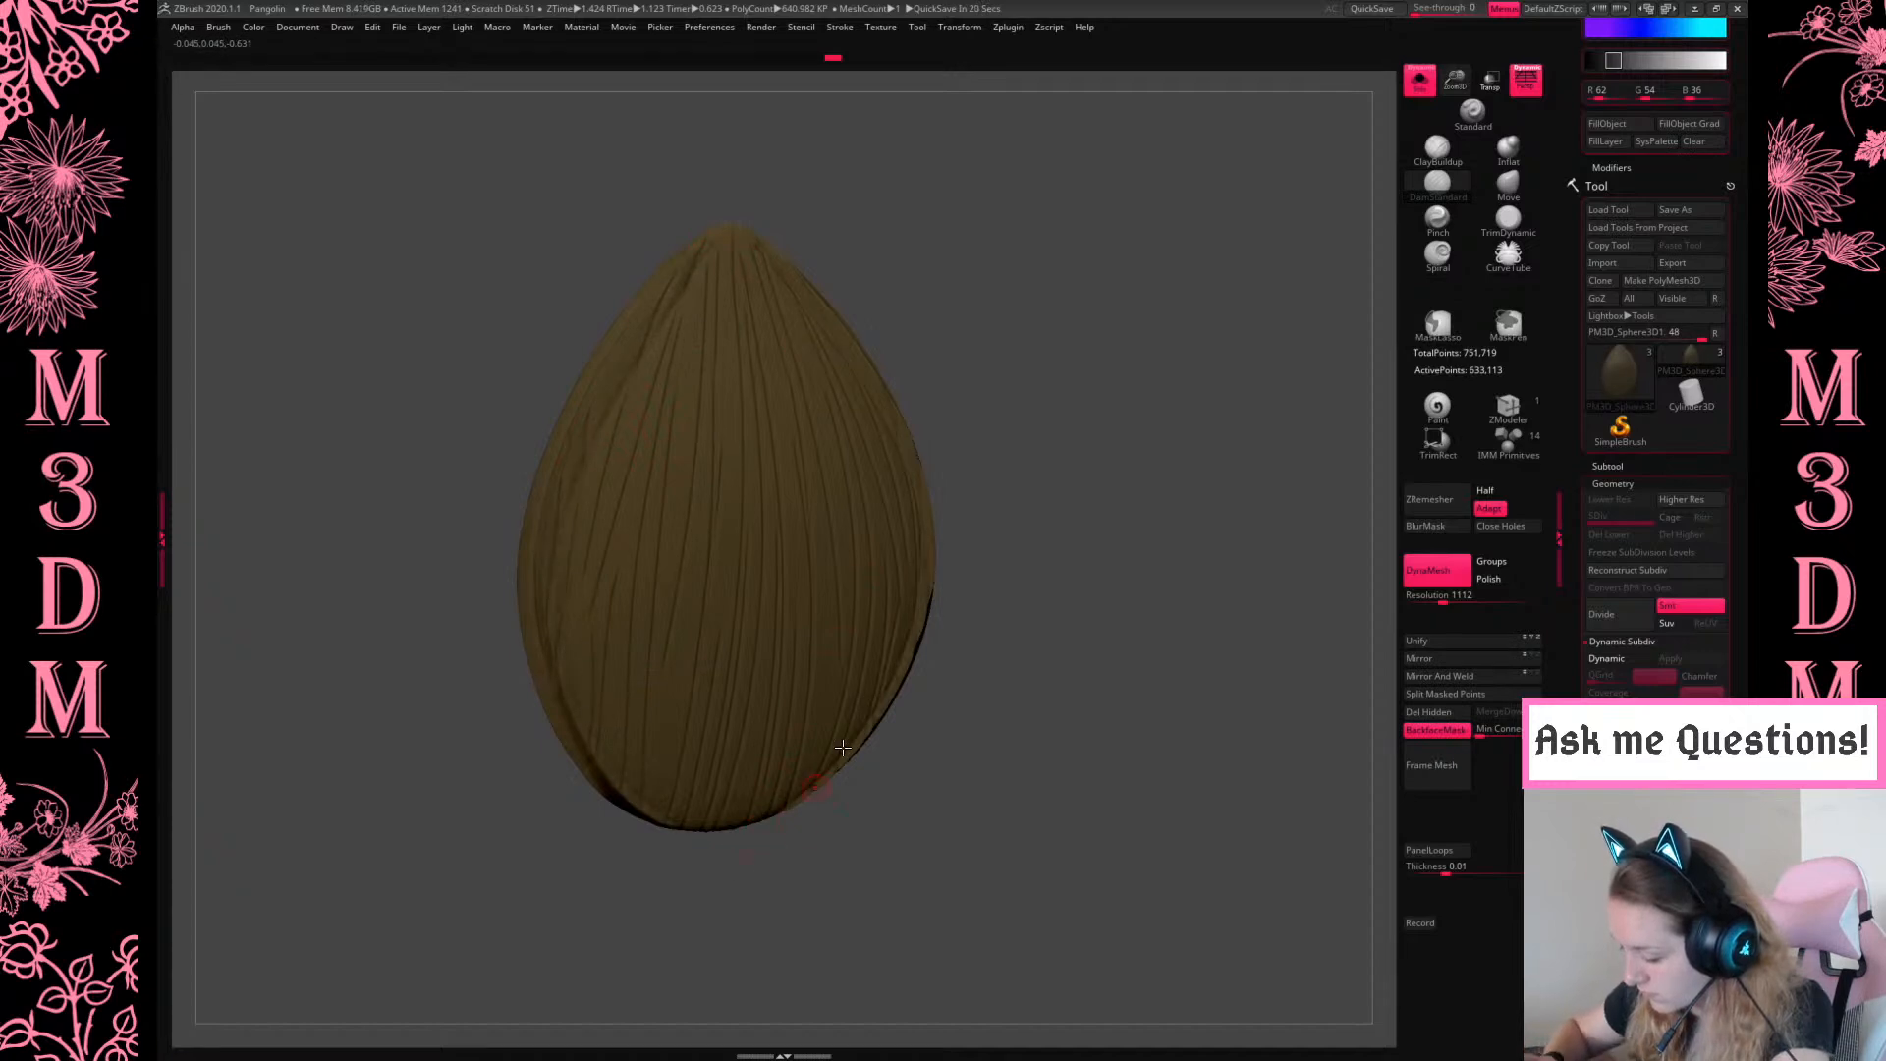
{"action": "left_click_drag", "start_coordinate": [1148, 433], "coordinate": [1225, 513], "text": "shift"}
{"action": "key", "text": "space"}
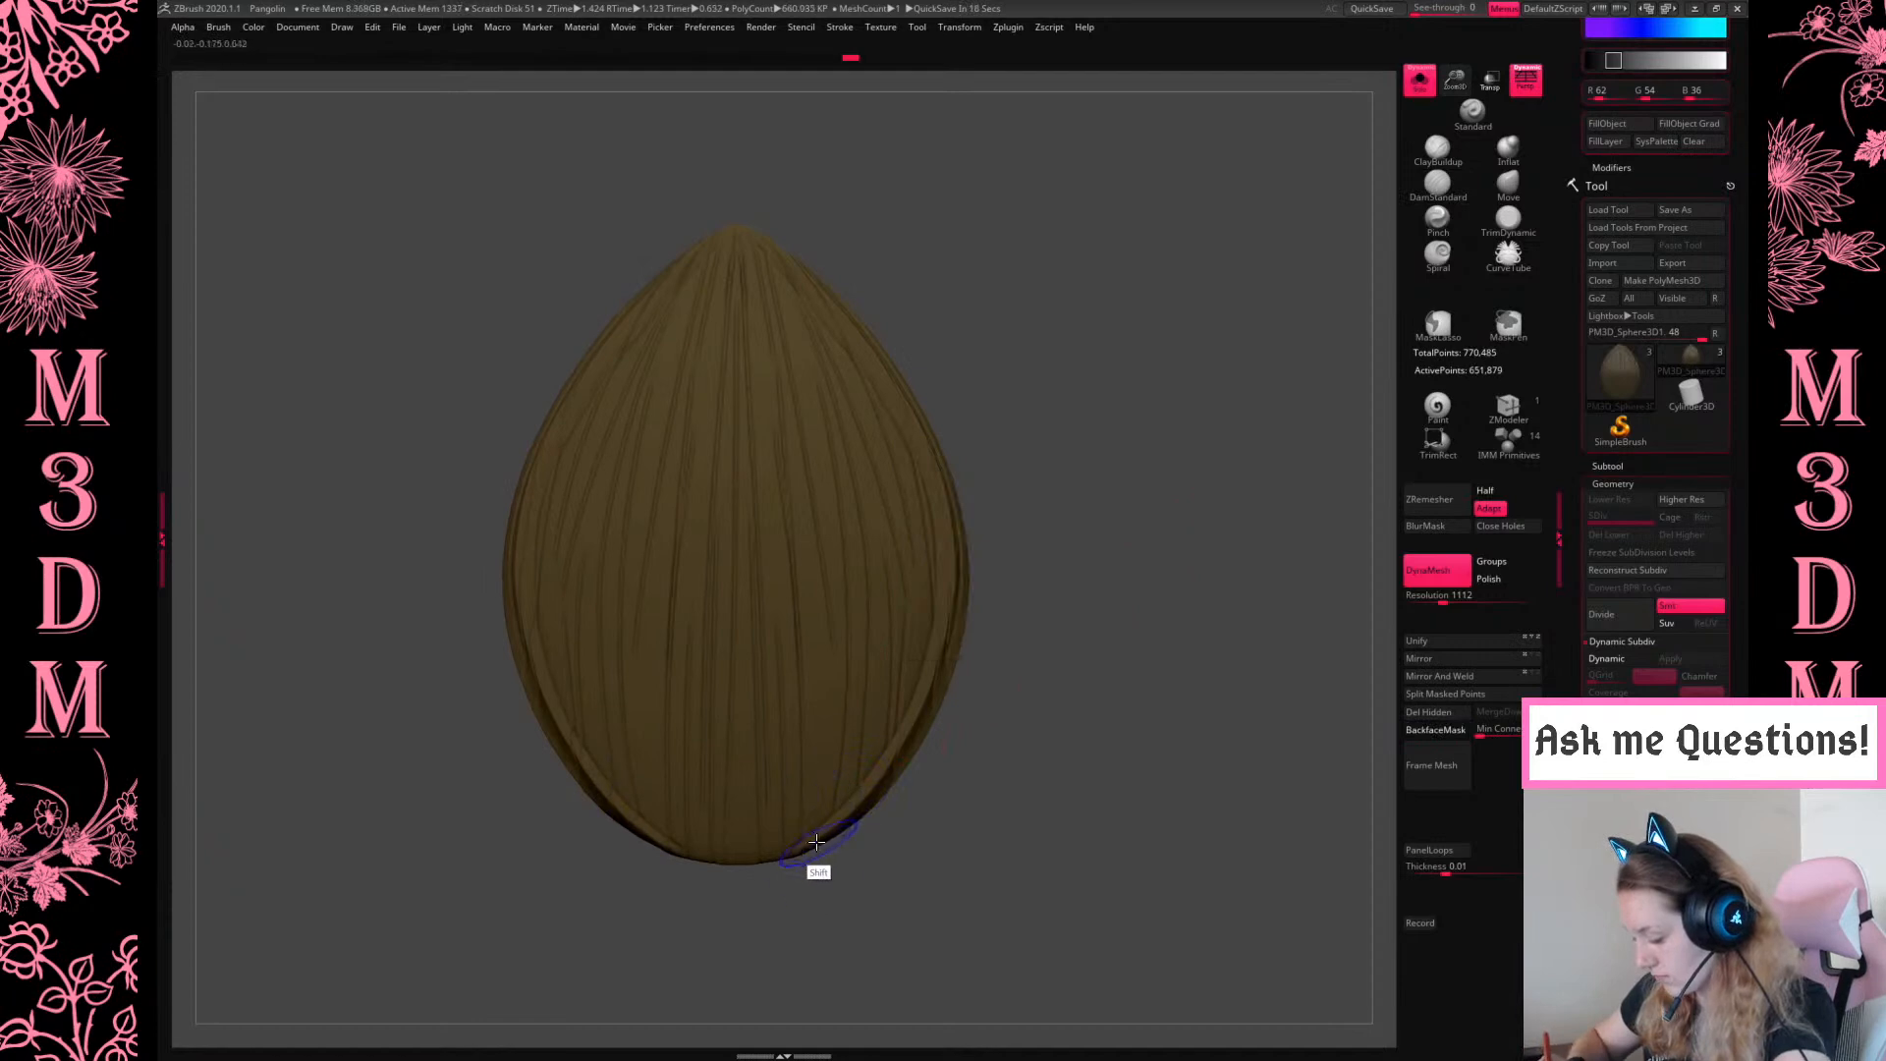
Try a long DamStandard stroke at draw size 101 with a different brush alpha down the middle of the scale's face
{"action": "key", "text": "space"}
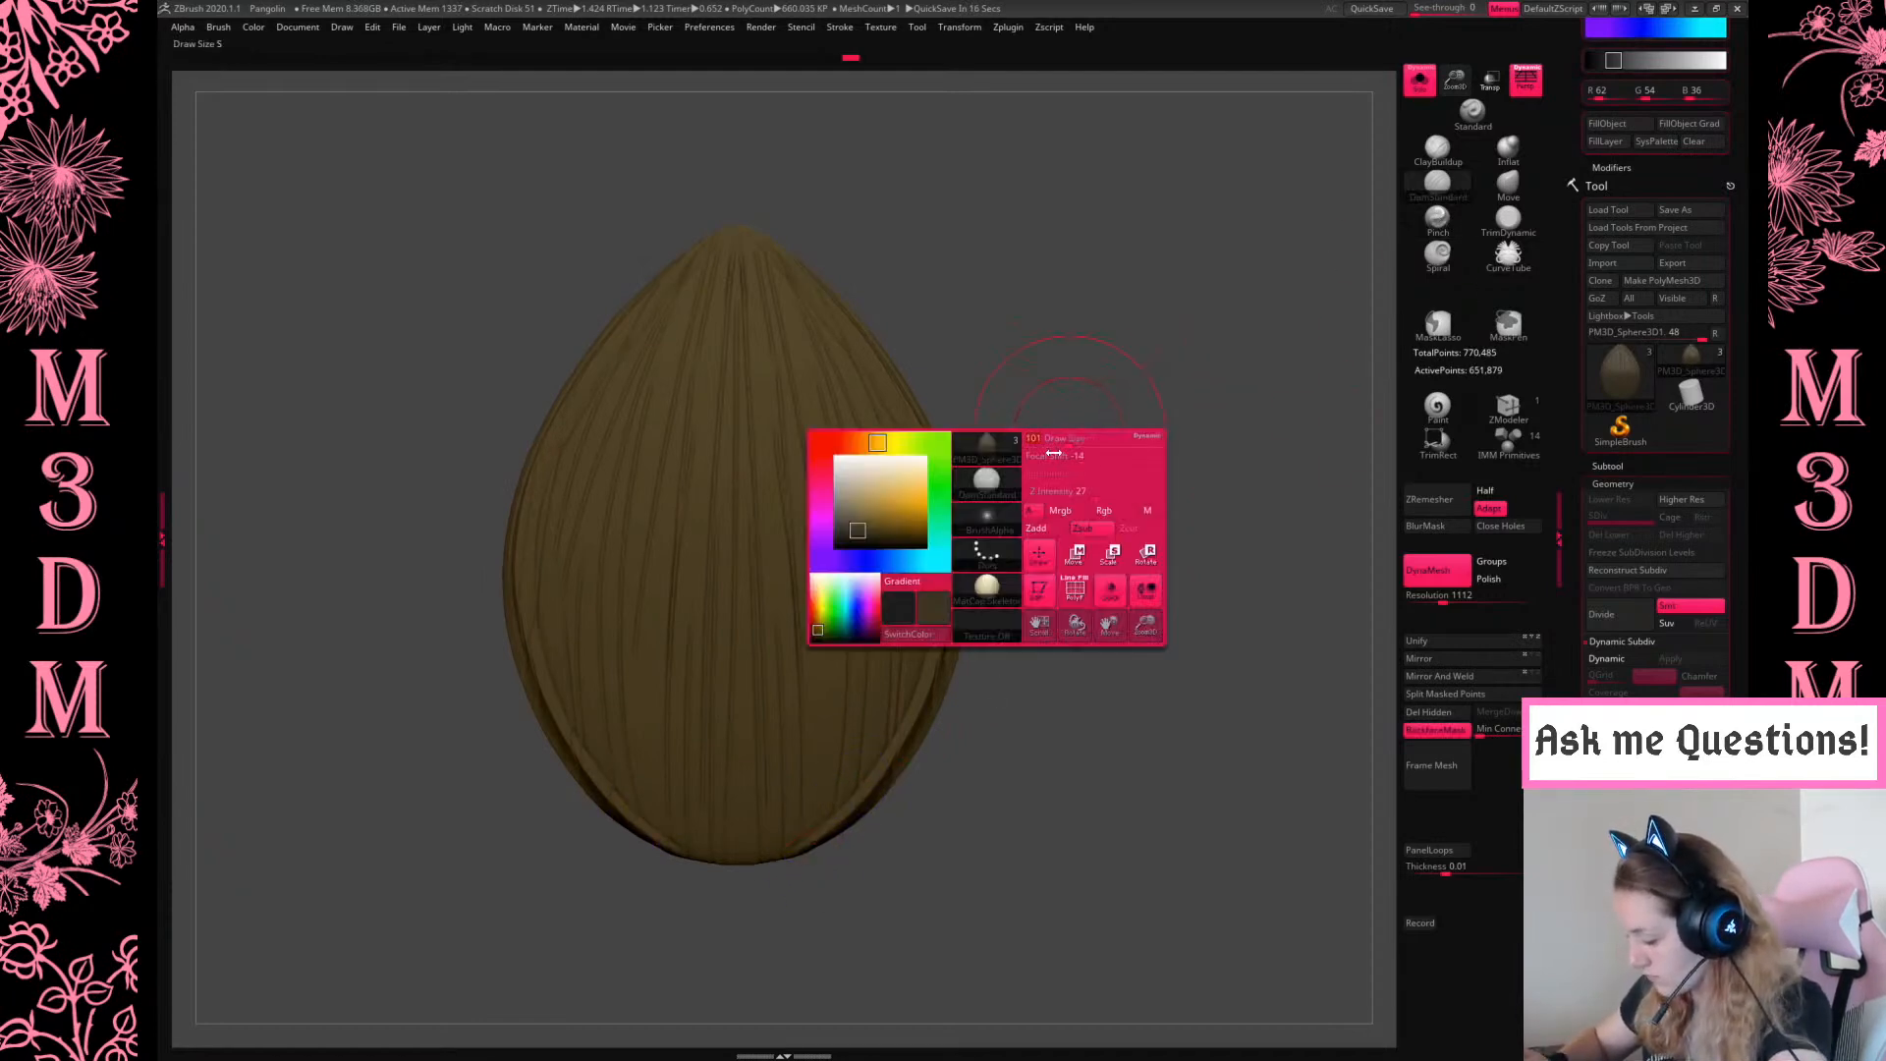
{"action": "key", "text": "space"}
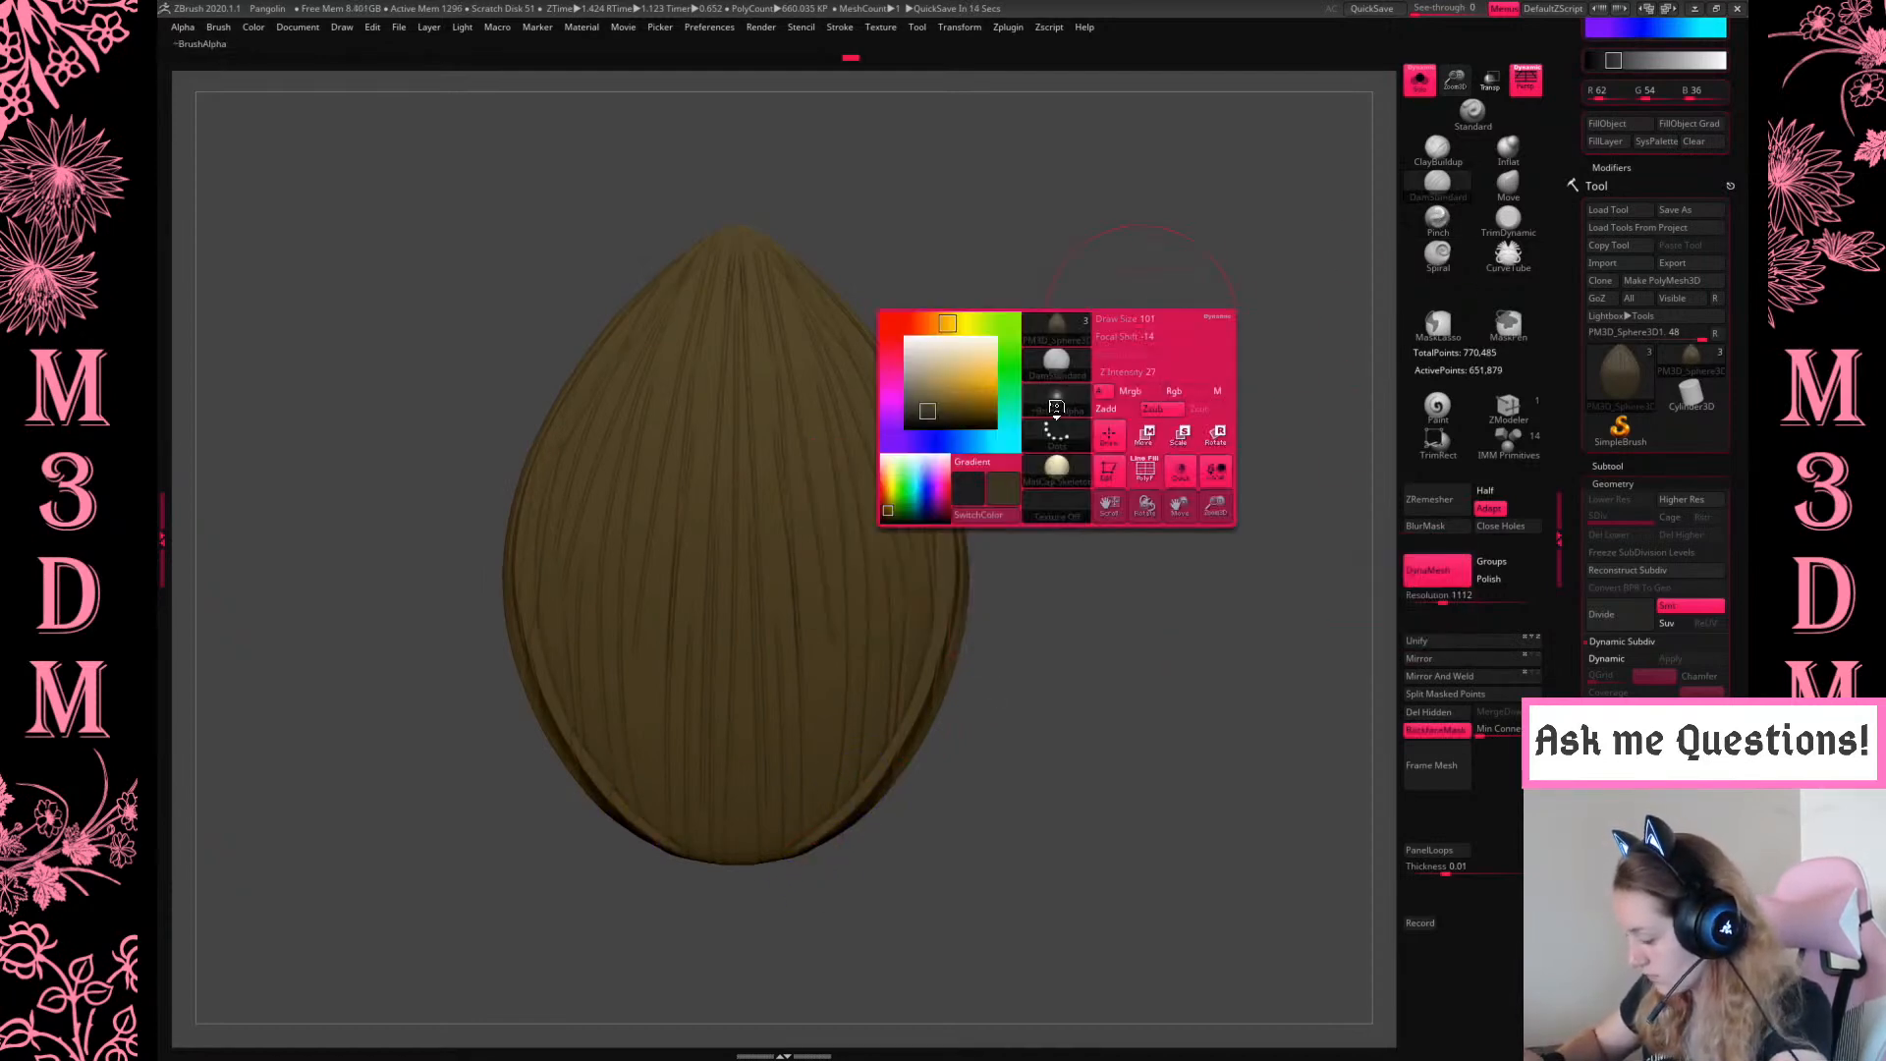
{"action": "left_click", "coordinate": [1054, 419]}
{"action": "left_click", "coordinate": [784, 623]}
{"action": "left_click_drag", "start_coordinate": [802, 393], "coordinate": [781, 629]}
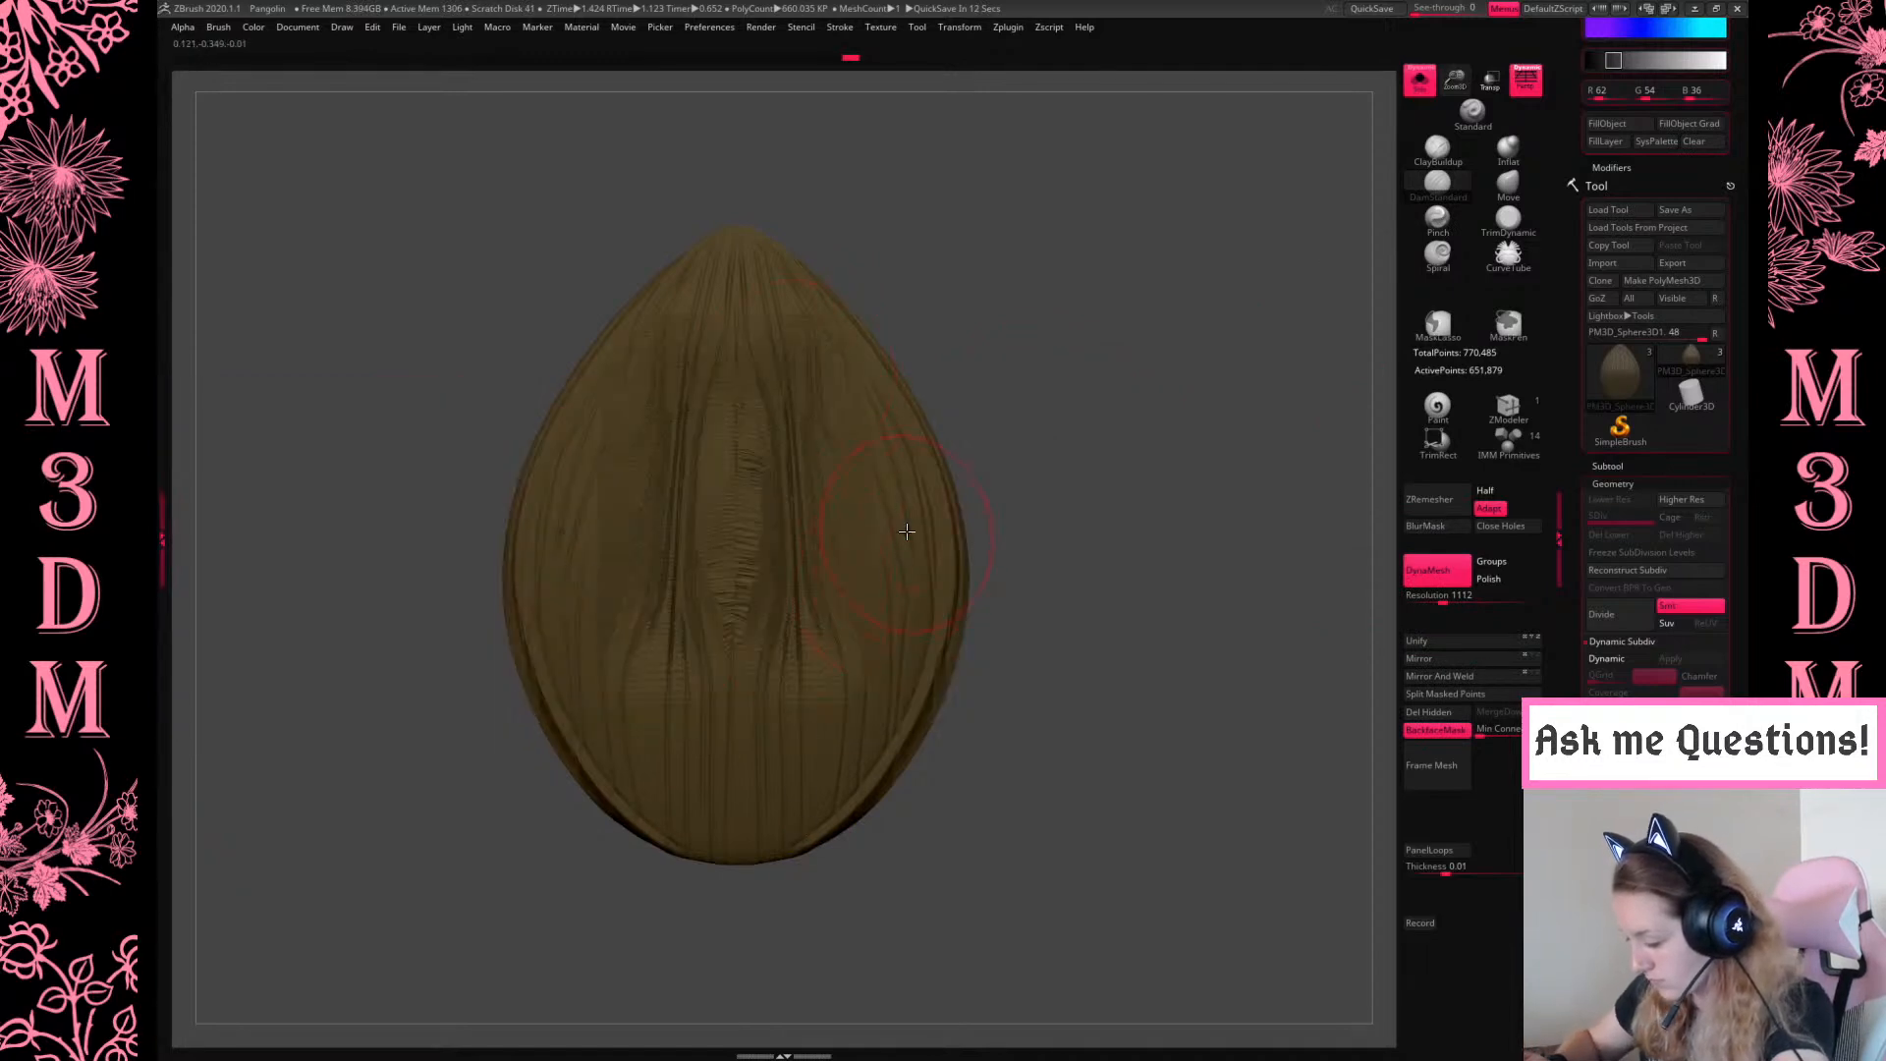
Load a streaked alpha onto the ClayBuildup brush and try it with light strokes across the scale's face
{"action": "key", "text": "space"}
{"action": "key", "text": "space"}
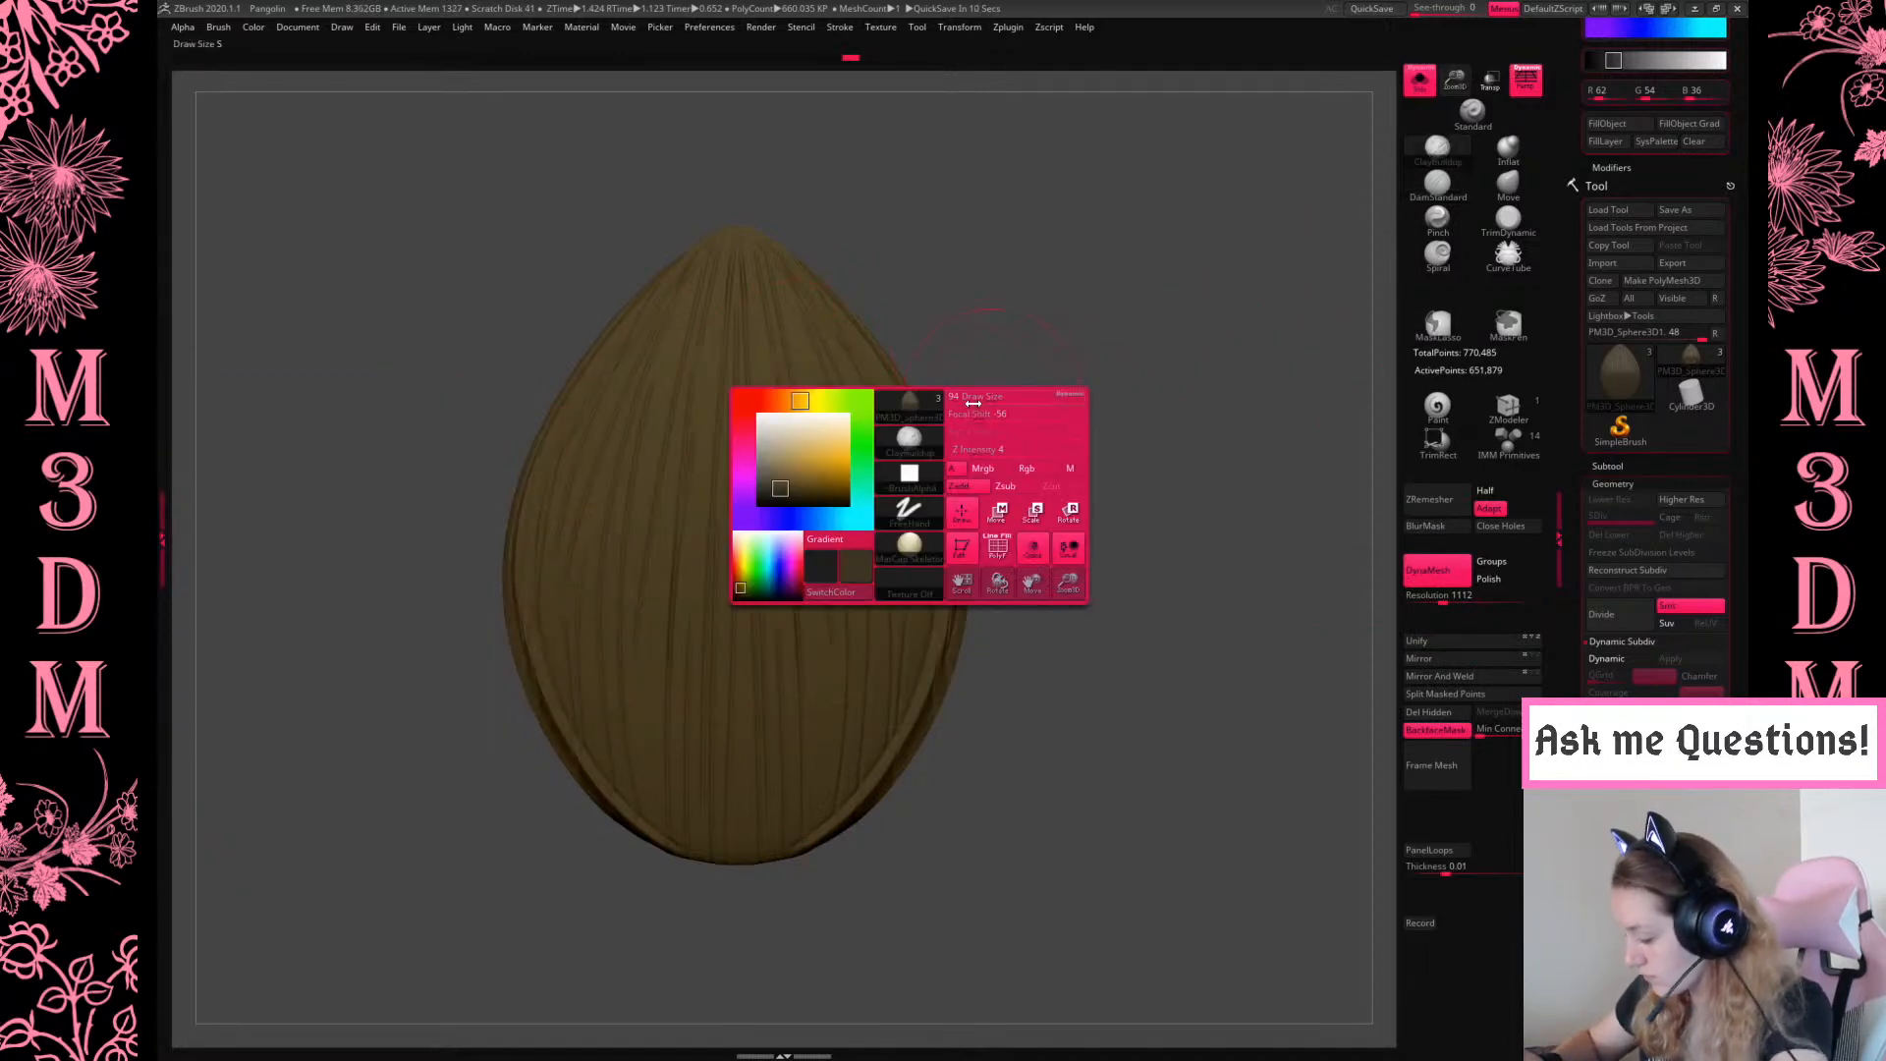
{"action": "left_click", "coordinate": [905, 471]}
{"action": "left_click", "coordinate": [1060, 733]}
{"action": "key", "text": "space"}
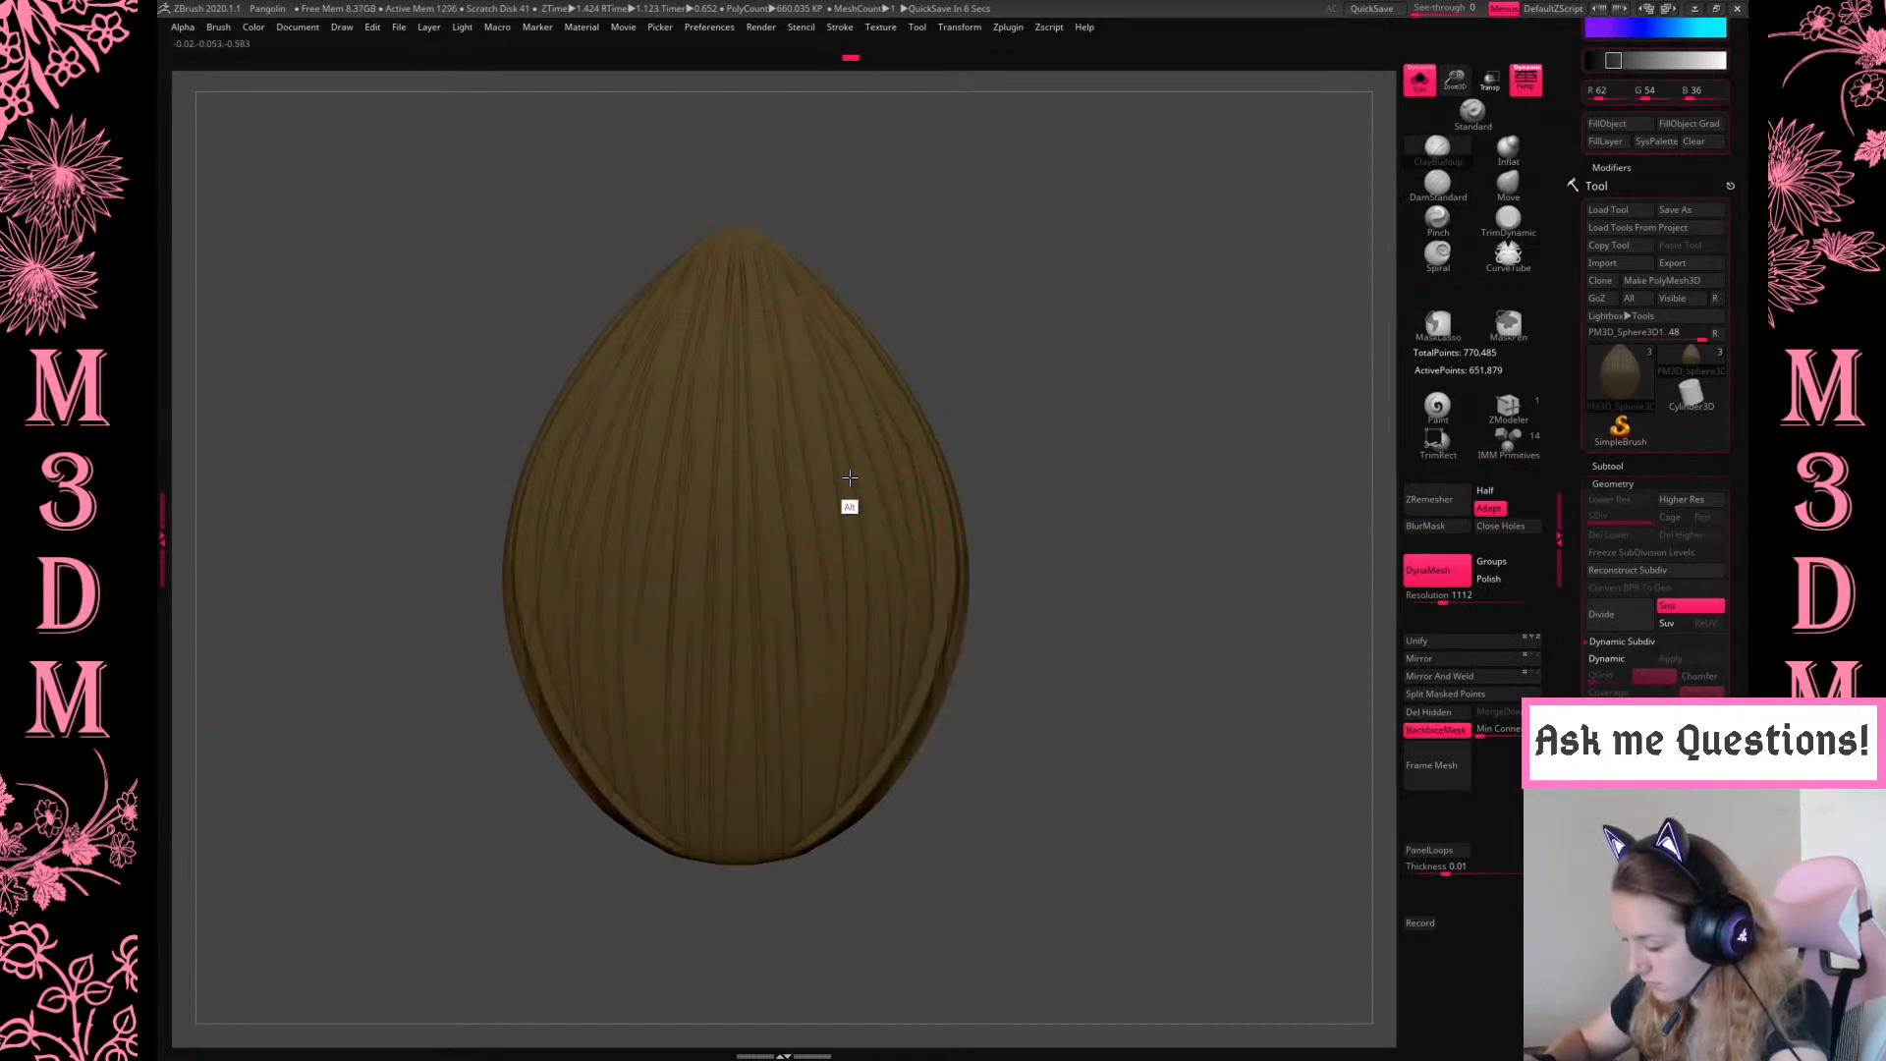
{"action": "key", "text": "space"}
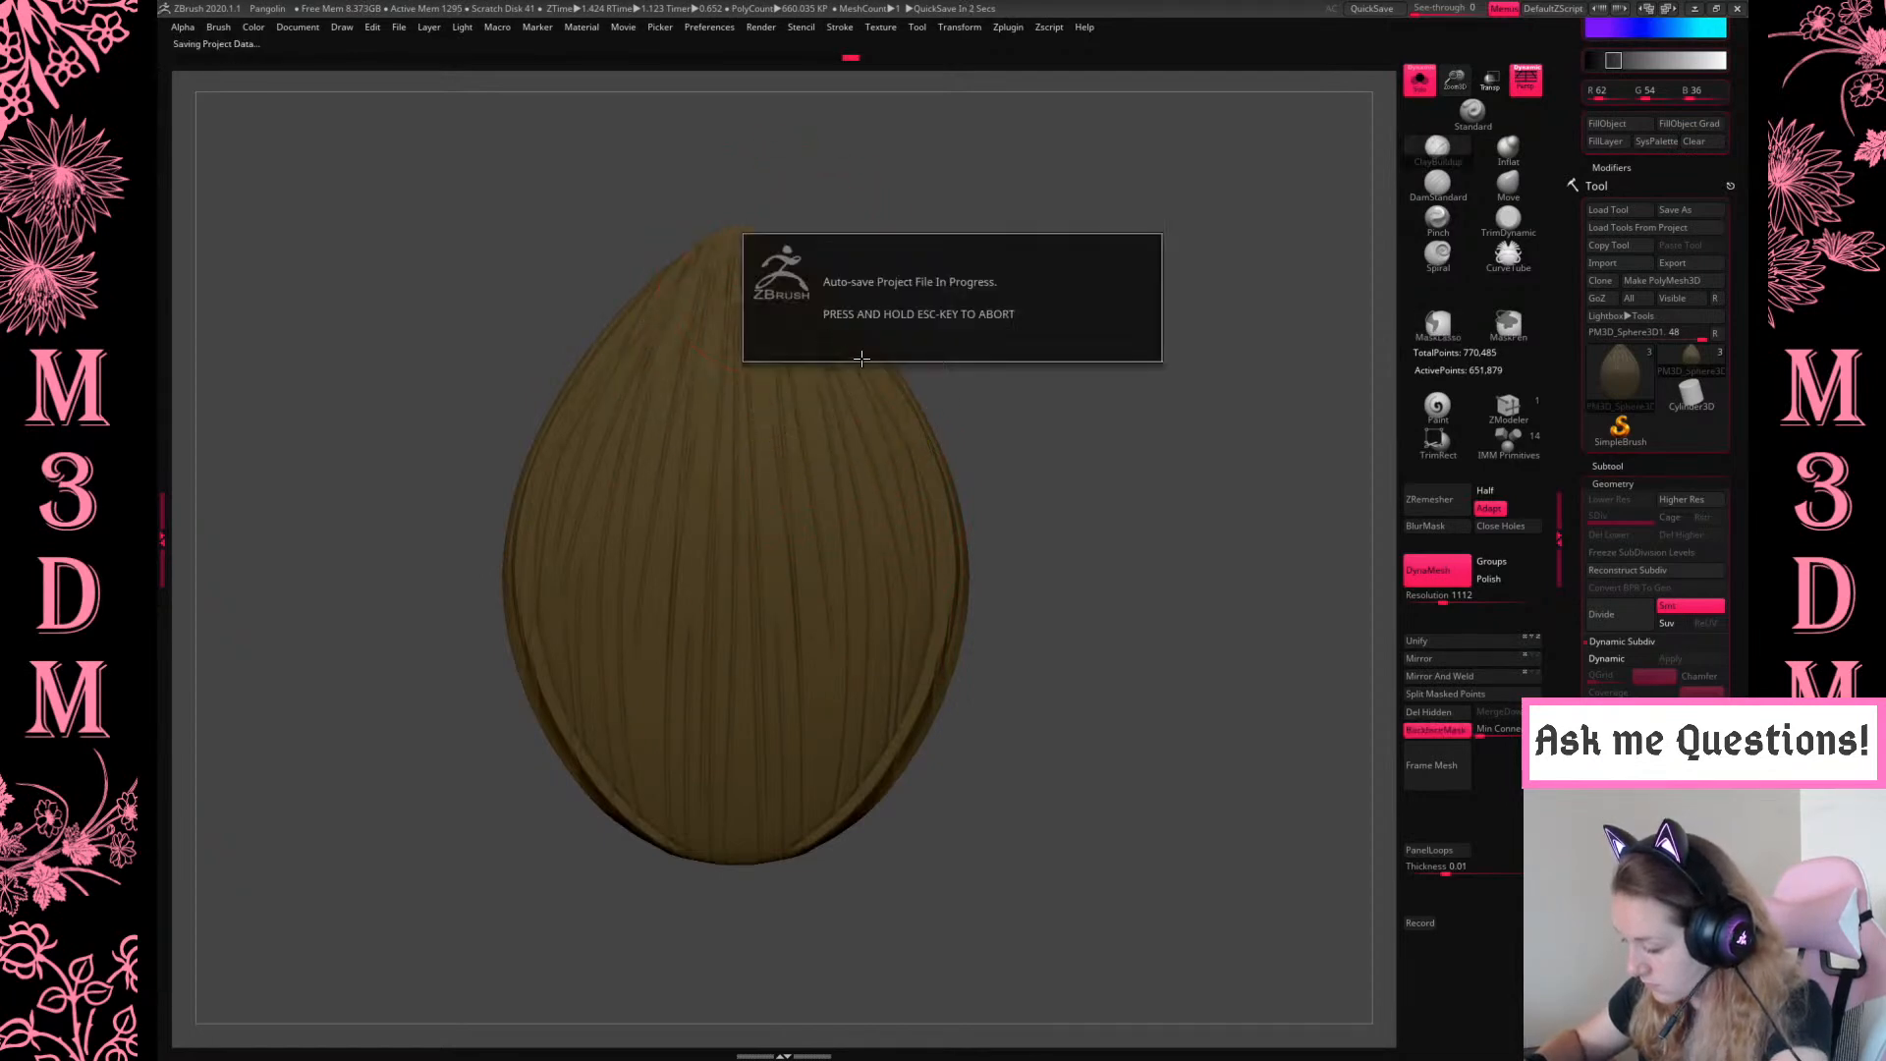
{"action": "key", "text": "space"}
Turn off backface masking for ClayBuildup, undo the last texture stroke and set the brush's Z Intensity to 12
{"action": "left_click", "coordinate": [1447, 731]}
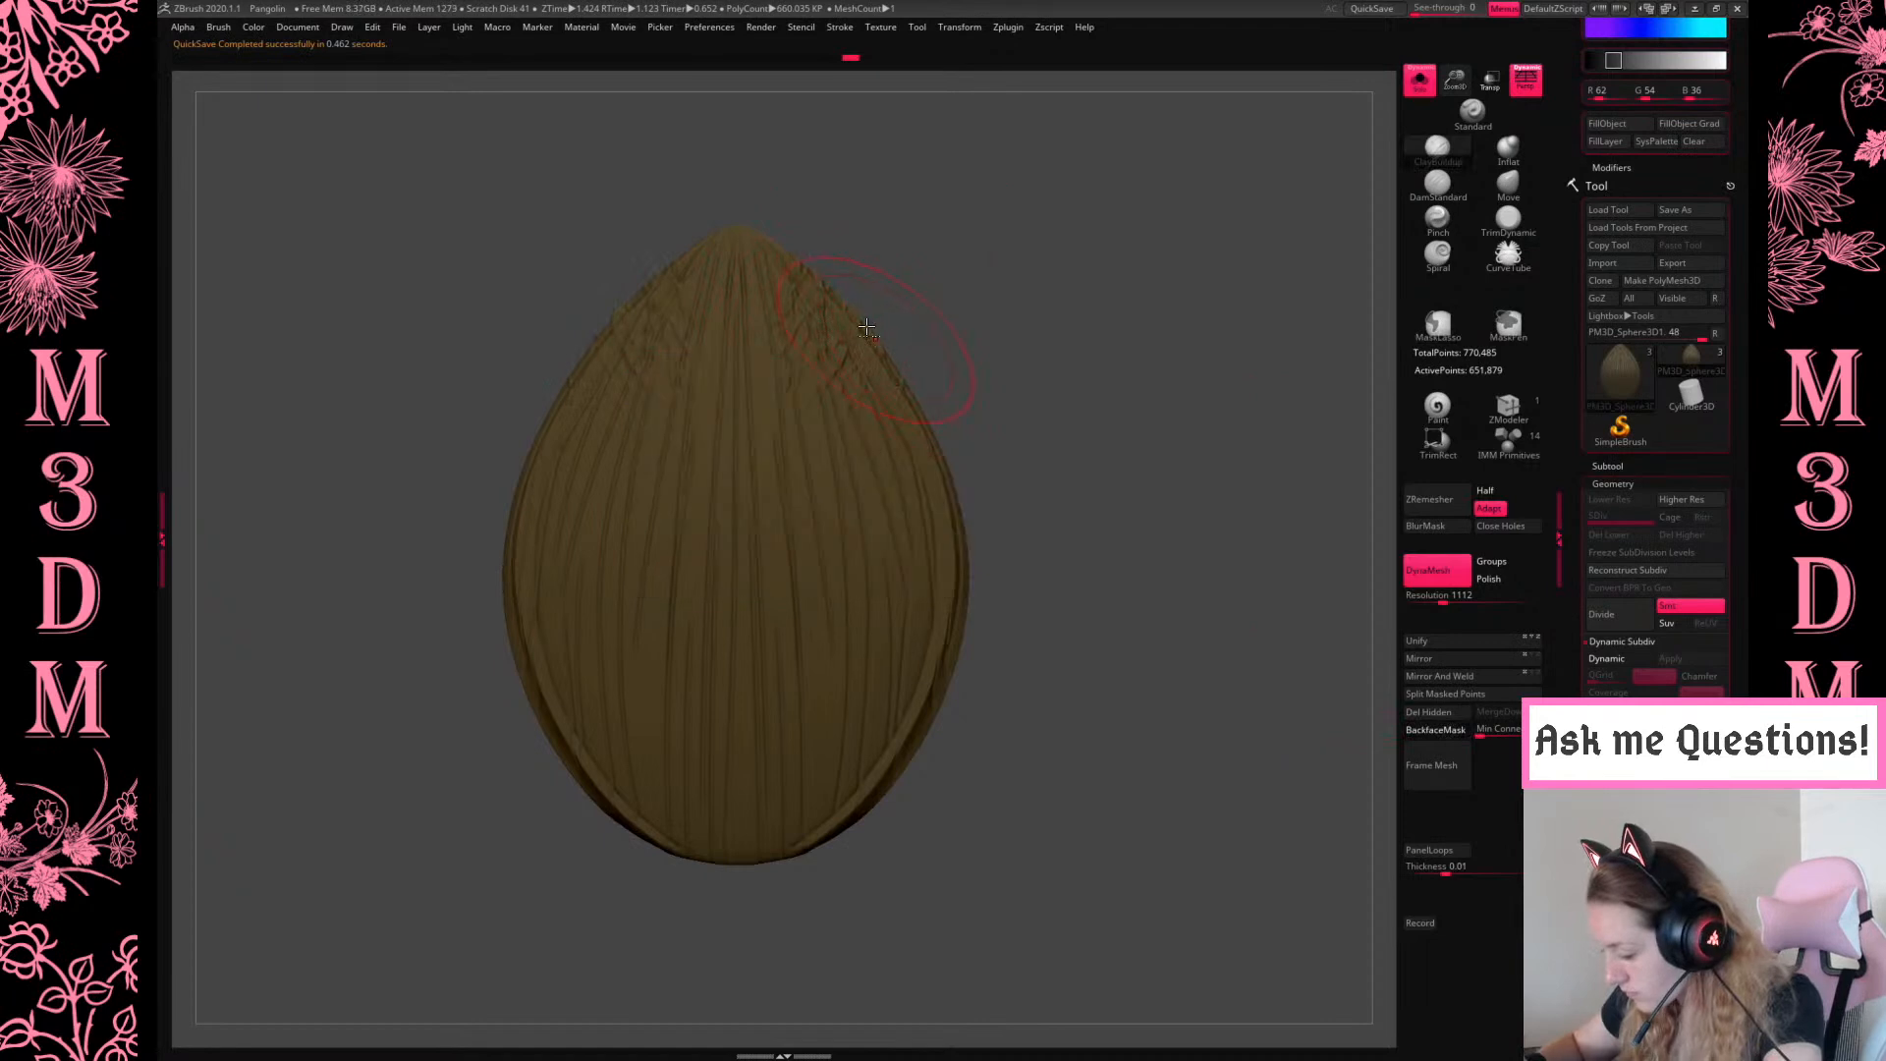
{"action": "key", "text": "ctrl+z"}
{"action": "key", "text": "space"}
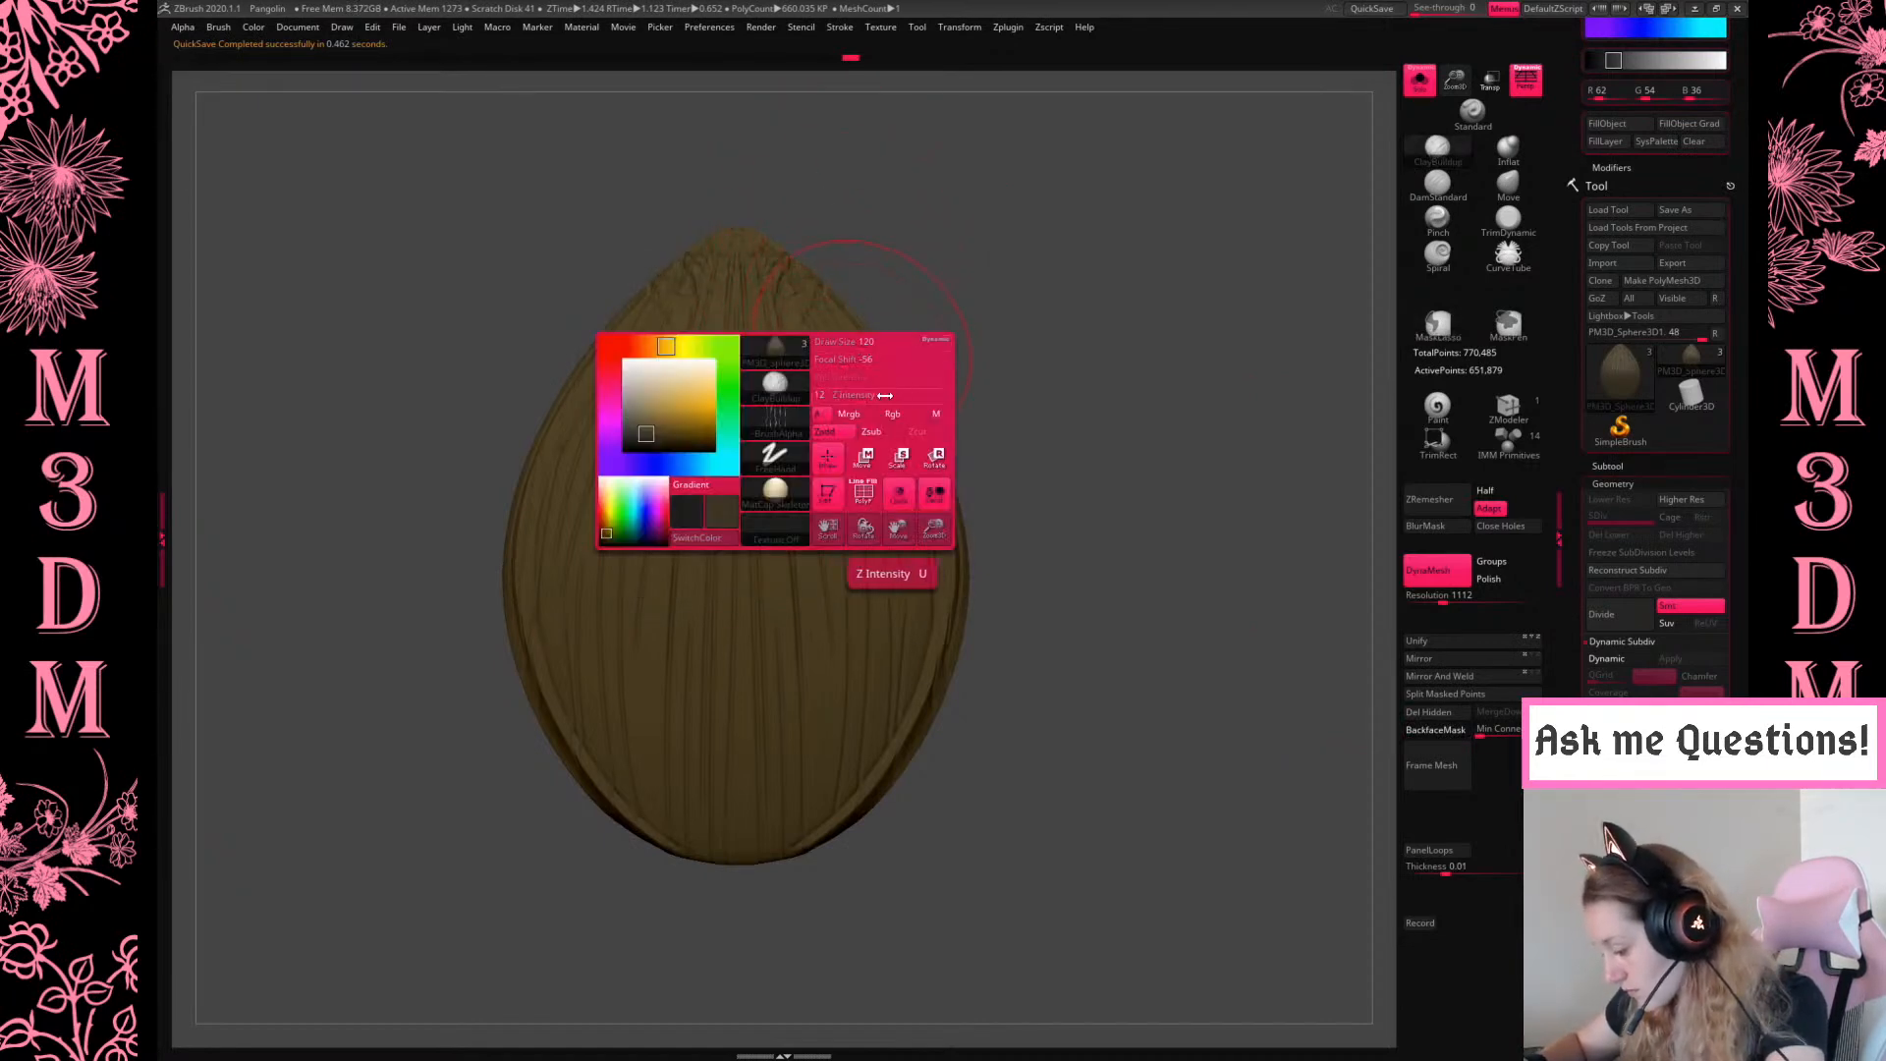
{"action": "left_click", "coordinate": [840, 27]}
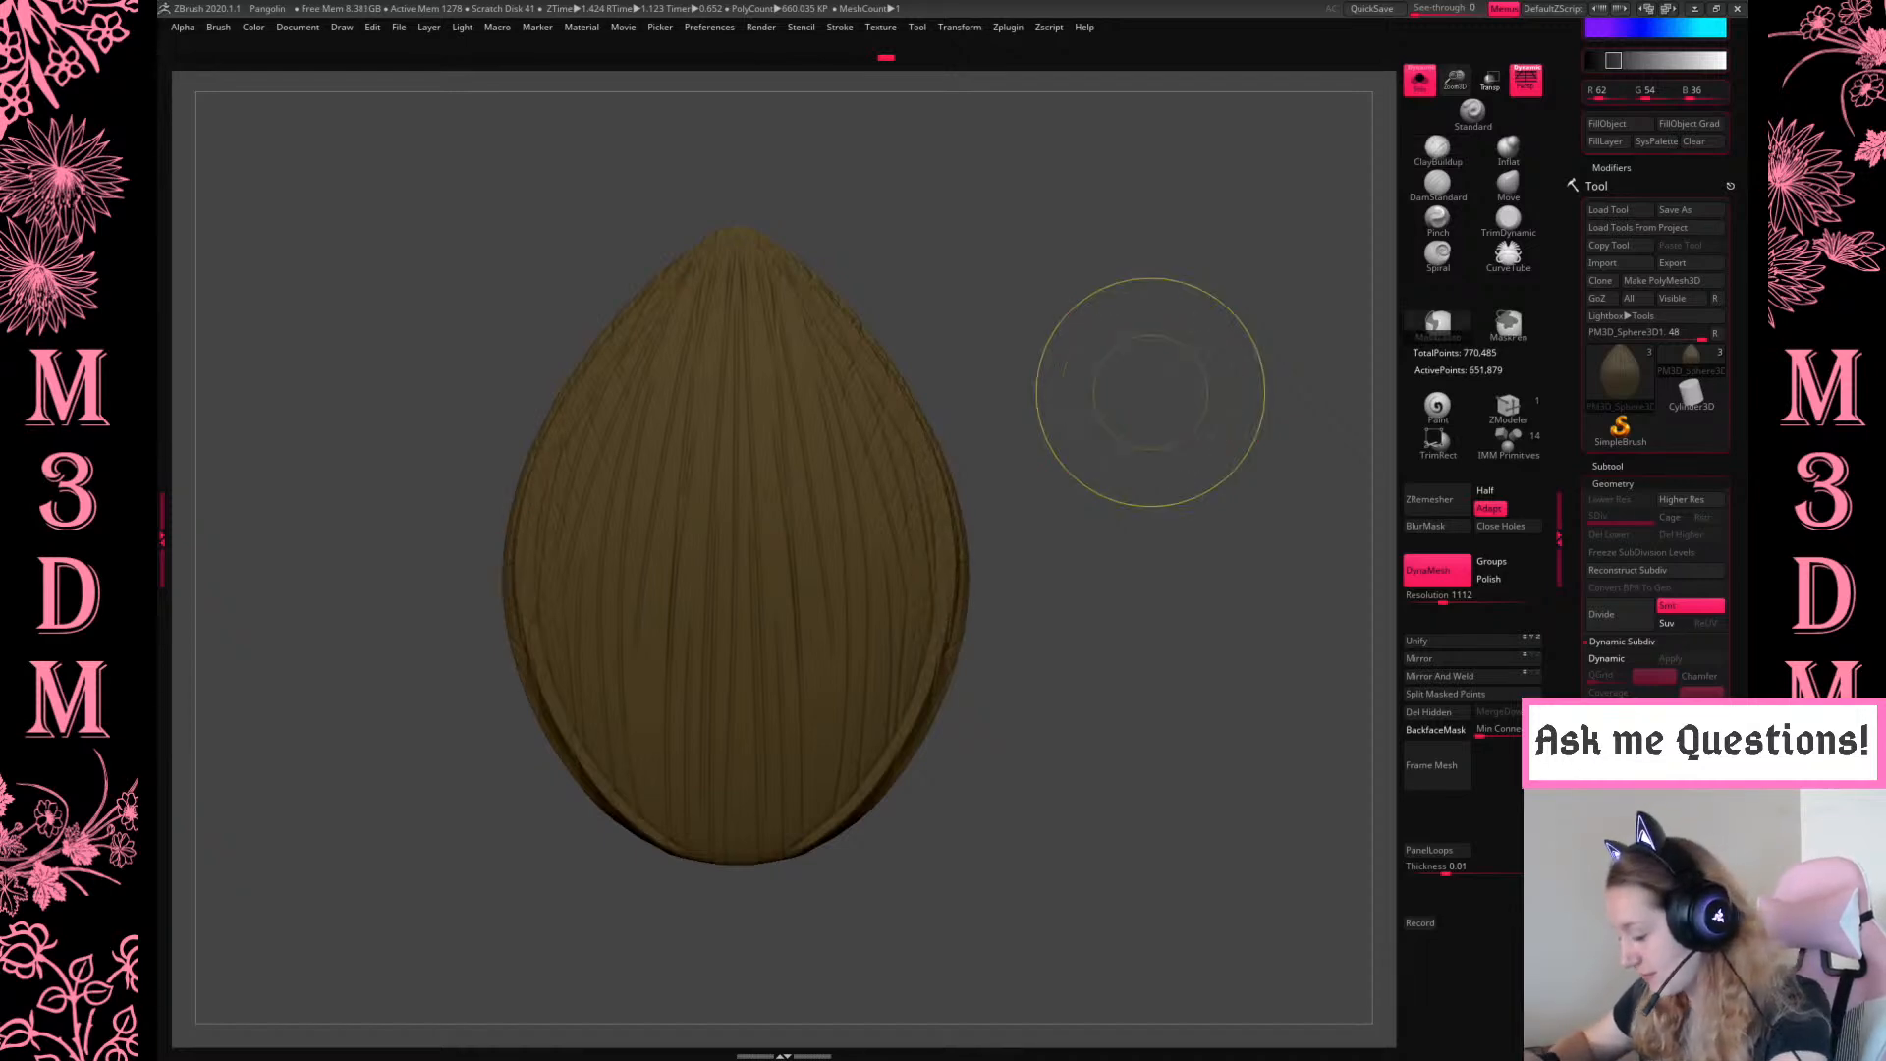
Try recessed diagonal streaks near the scale's tip and upper side edges with the large ClayBuildup brush
{"action": "key", "text": "space"}
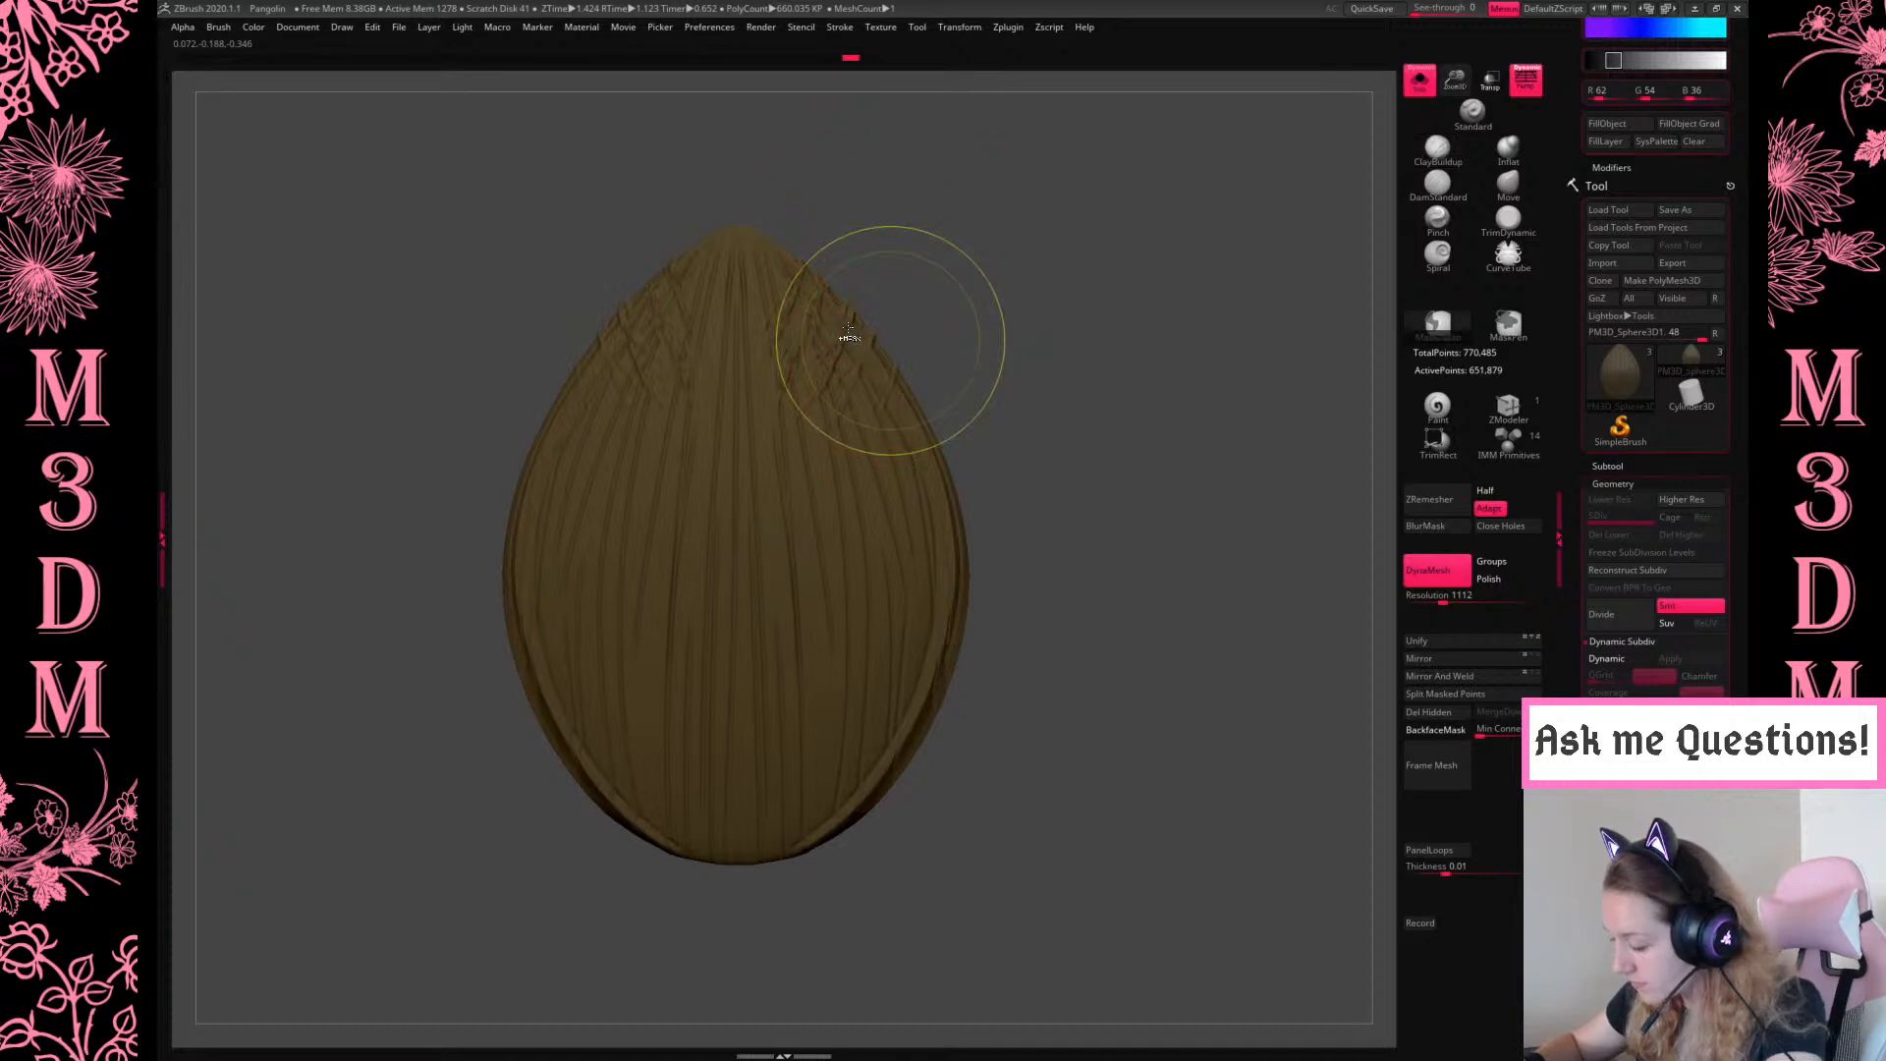
{"action": "left_click_drag", "start_coordinate": [820, 431], "coordinate": [858, 229], "text": "alt"}
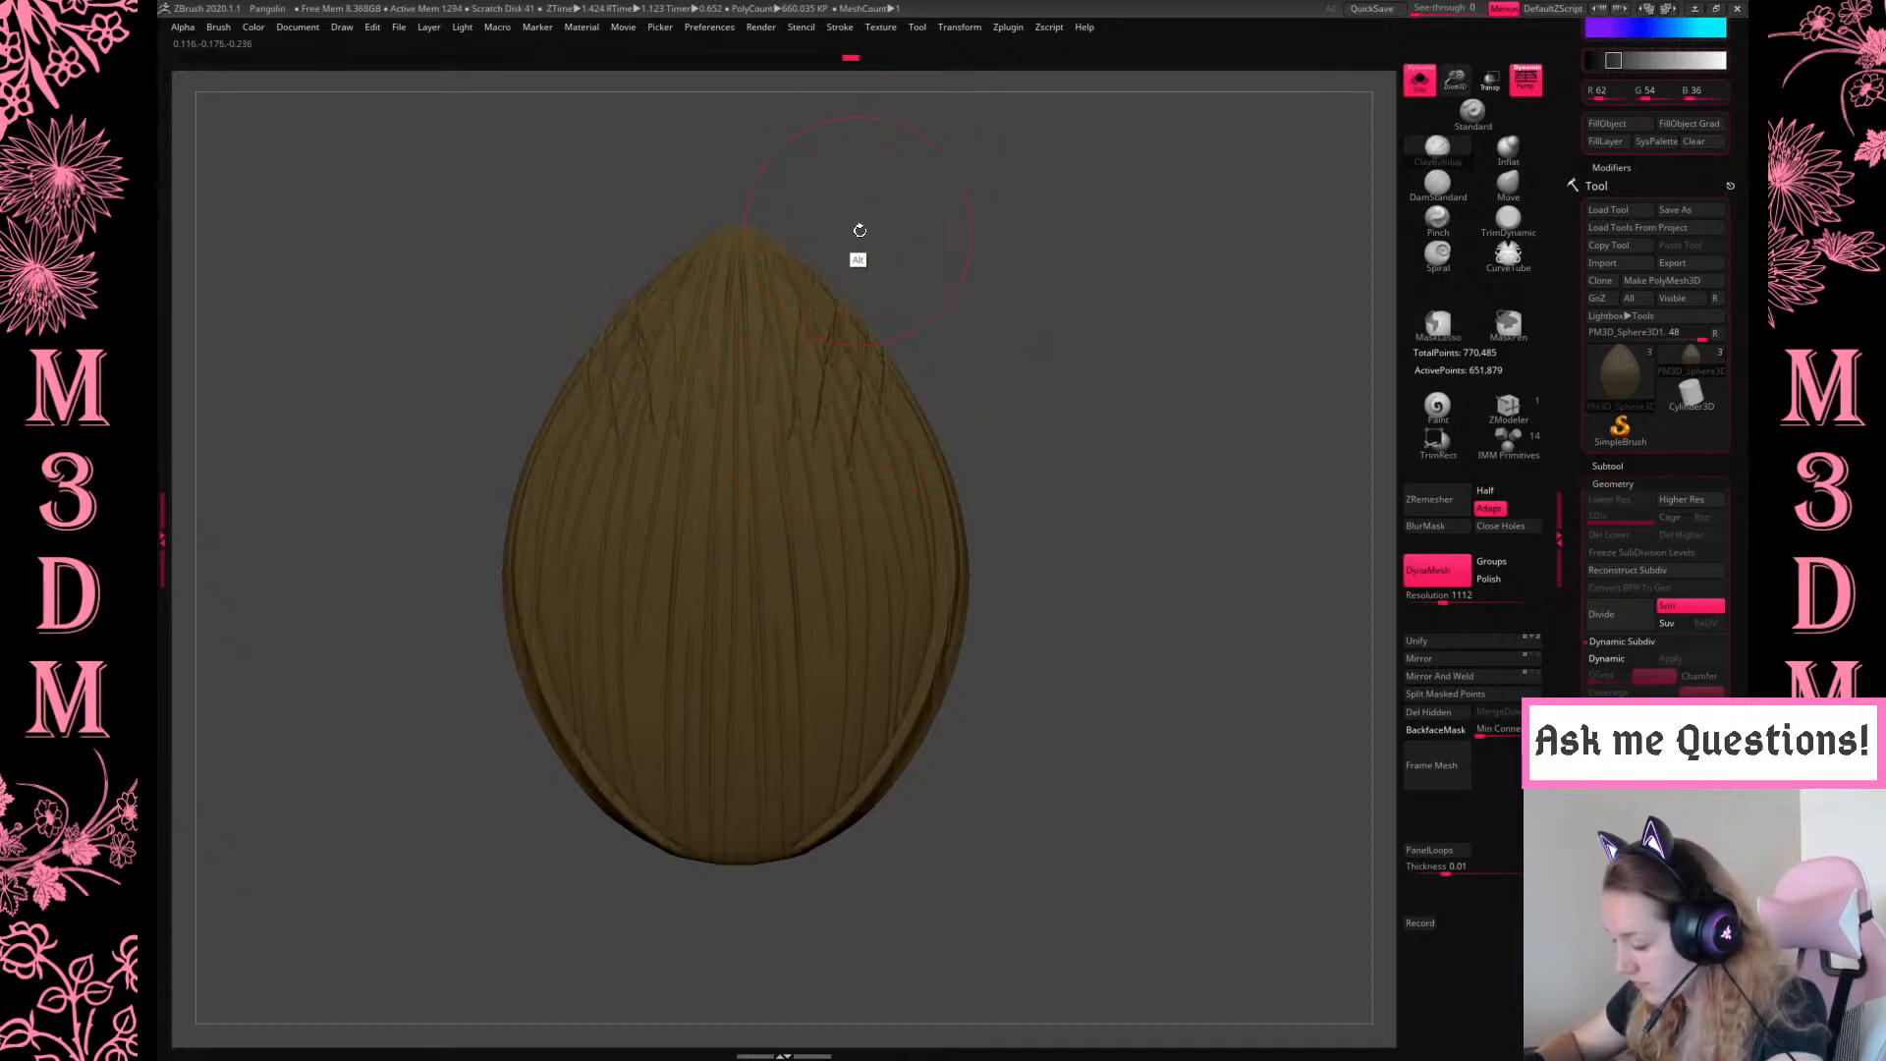
{"action": "key", "text": "space"}
{"action": "left_click", "coordinate": [848, 413]}
{"action": "left_click", "coordinate": [936, 442]}
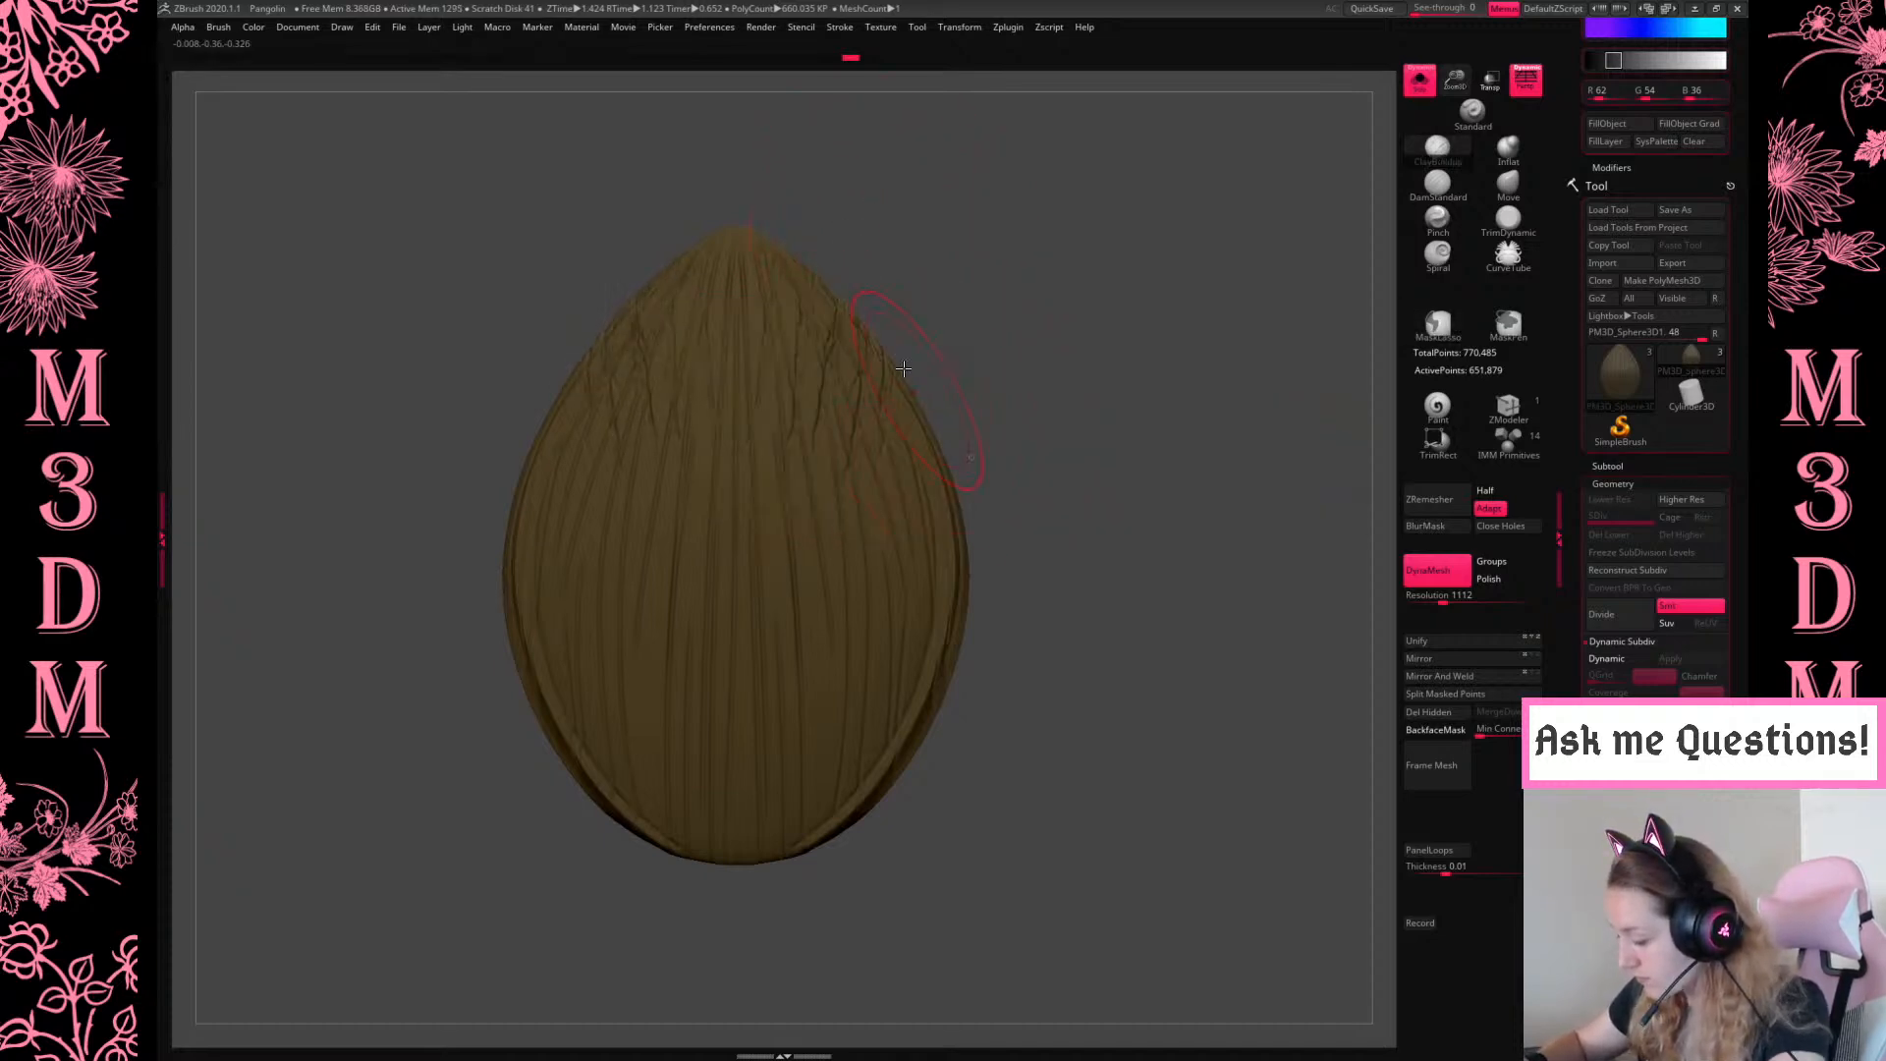
{"action": "key", "text": "ctrl+z"}
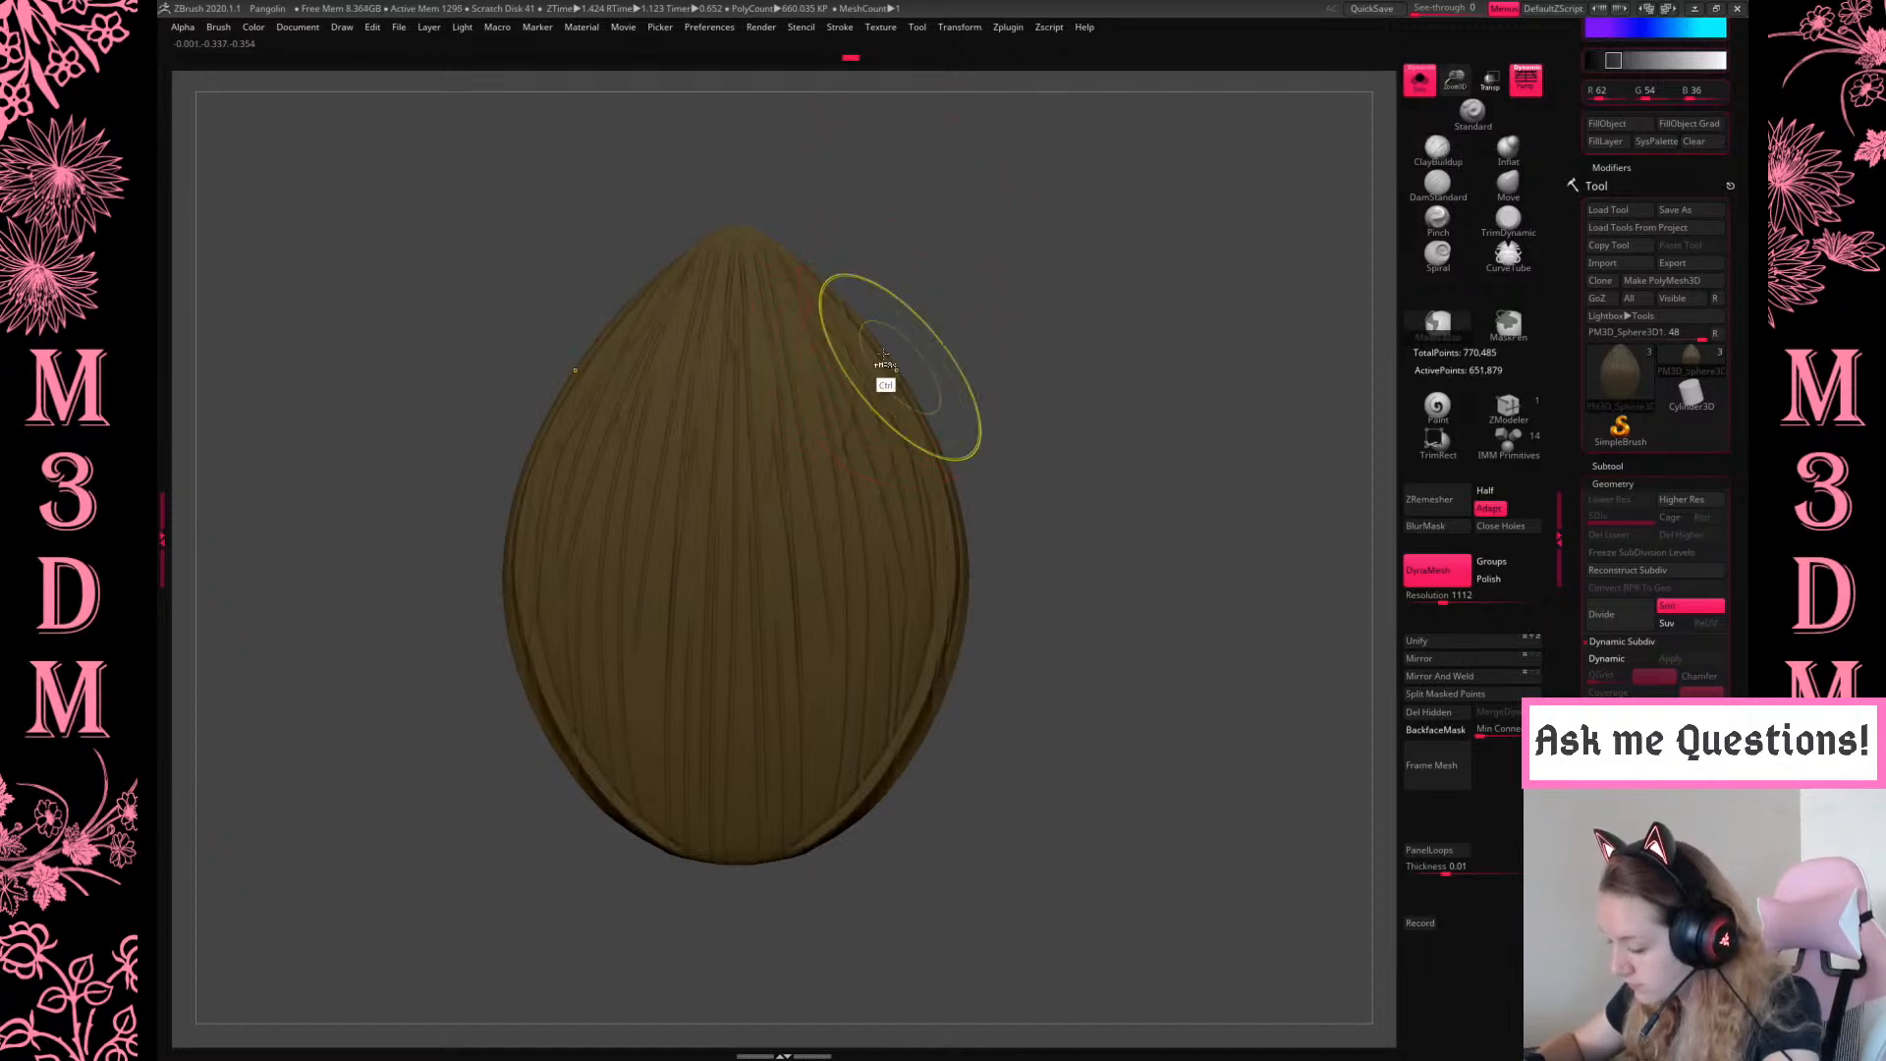
Cut small diagonal streaks inward from the scale's upper side edges with a smaller ClayBuildup brush
{"action": "key", "text": "space"}
{"action": "left_click_drag", "start_coordinate": [927, 377], "coordinate": [914, 382]}
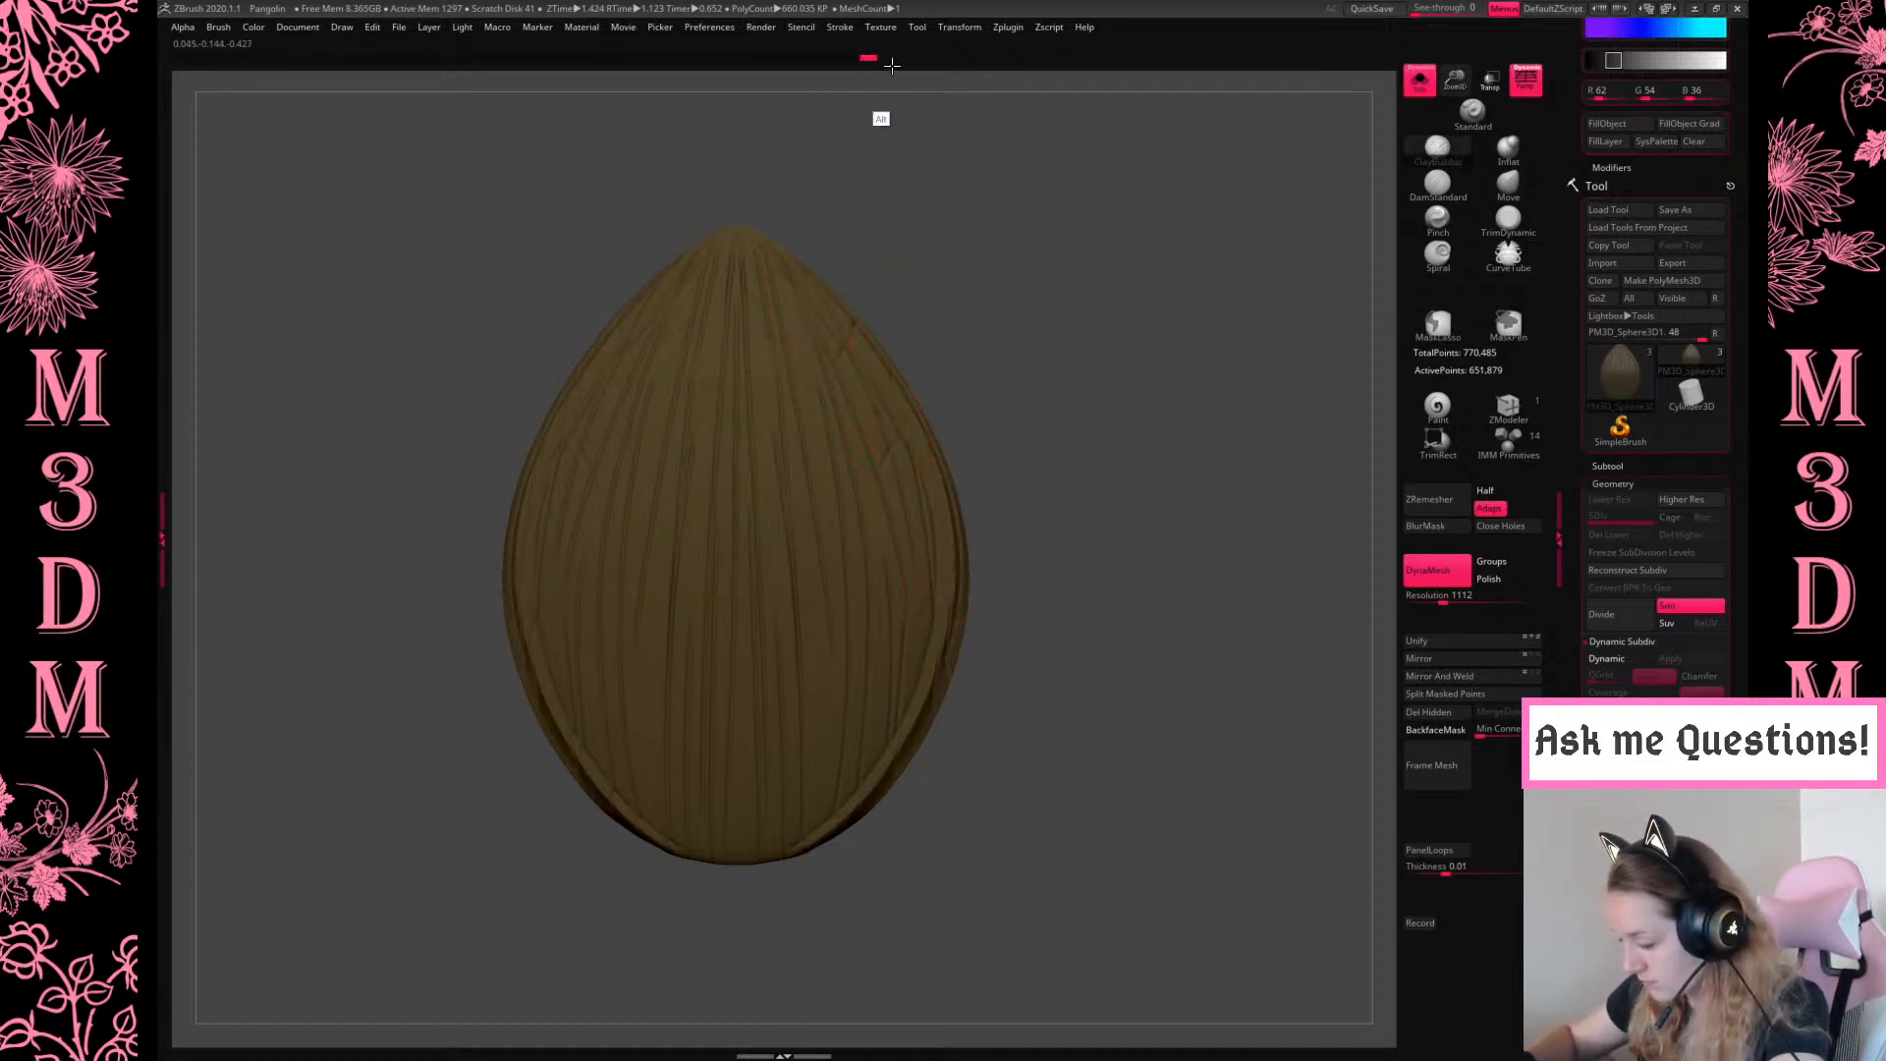
{"action": "left_click_drag", "start_coordinate": [999, 368], "coordinate": [956, 471]}
{"action": "left_click", "coordinate": [1477, 672]}
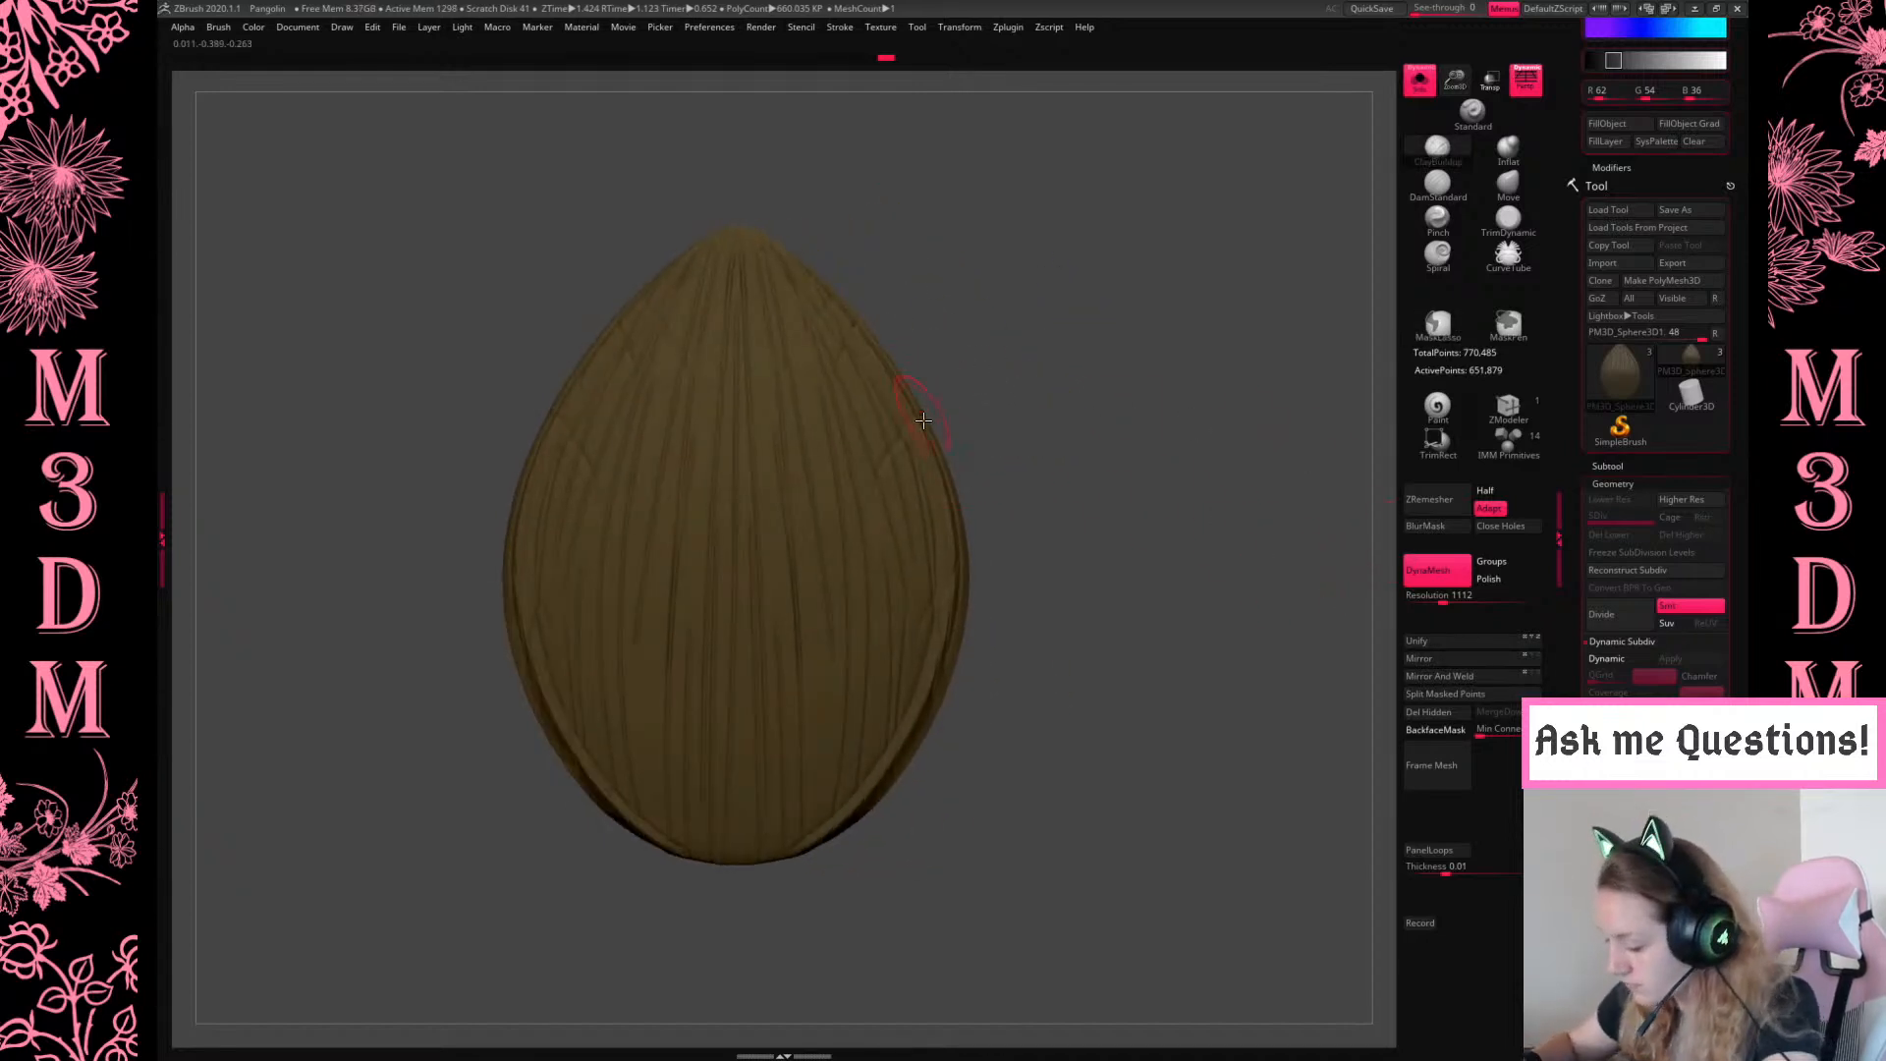
{"action": "key", "text": "ctrl+z"}
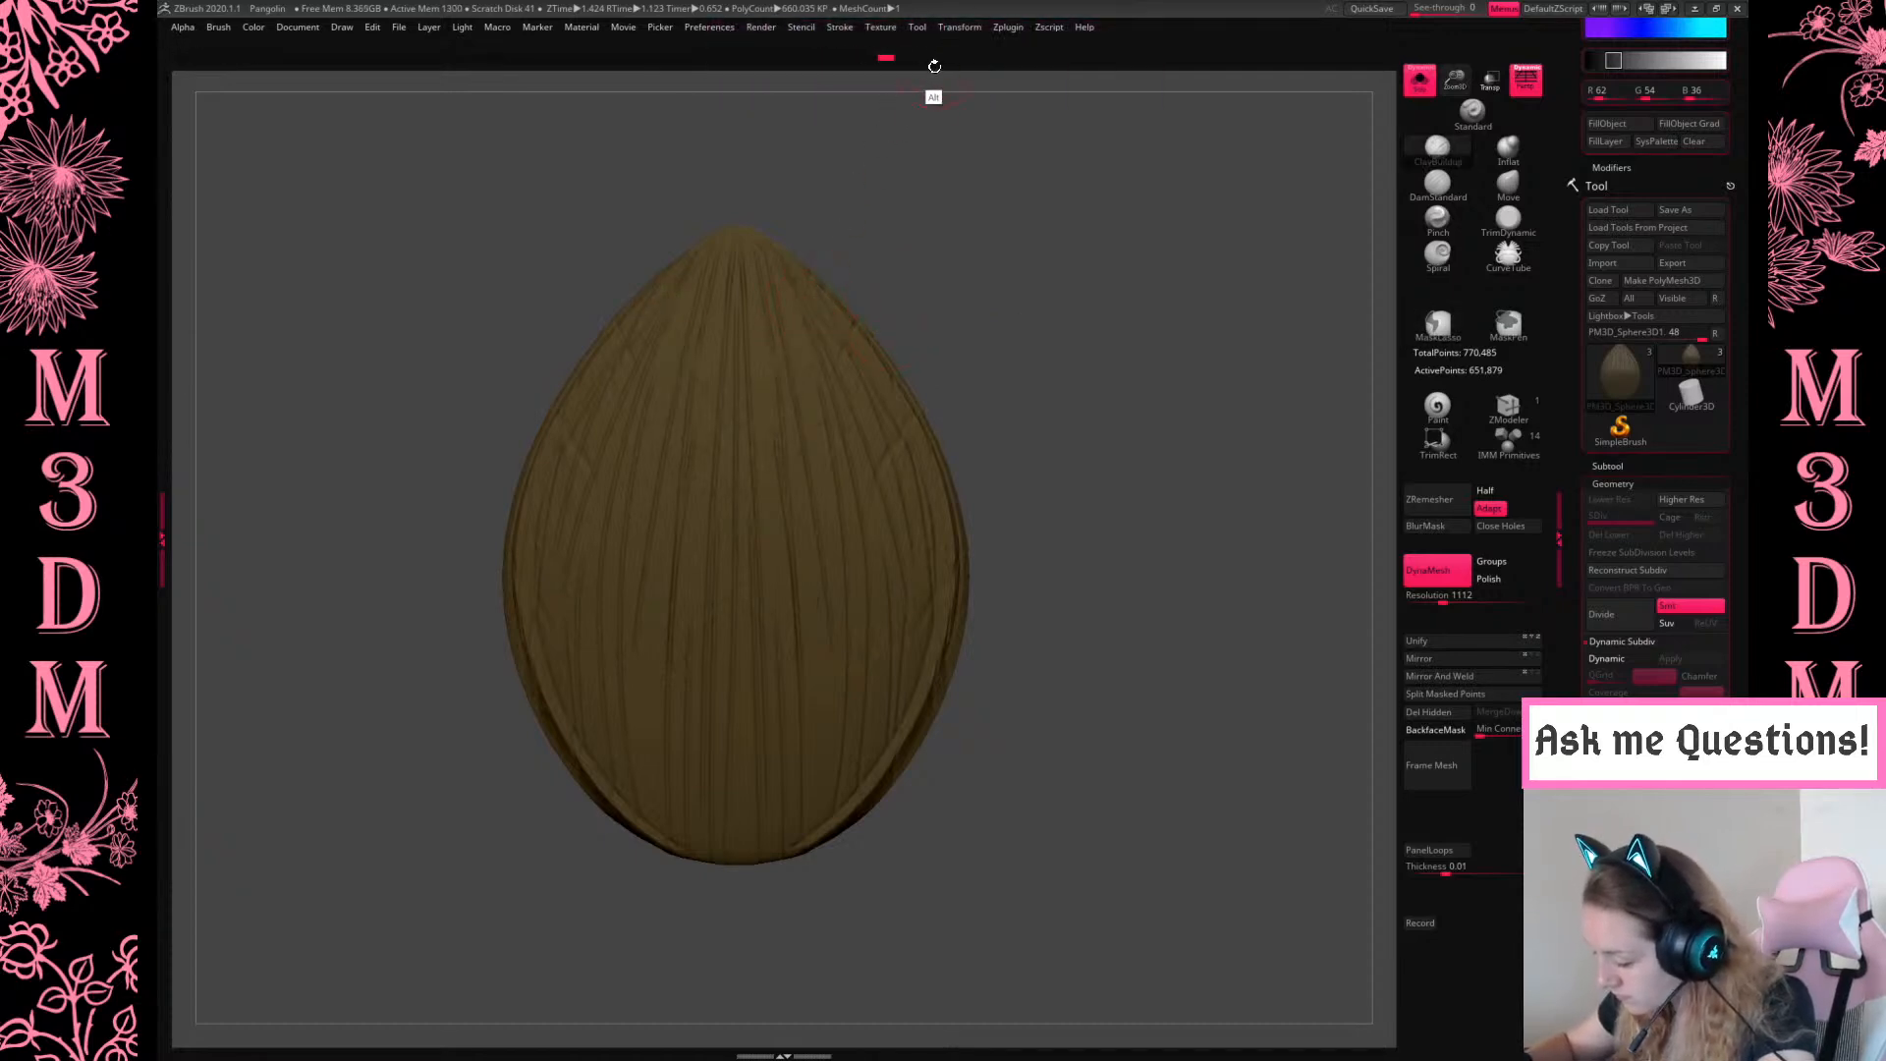
Load the streaked alpha onto the DamStandard brush, test it on the upper edge and enlarge the draw size to 124
{"action": "left_click", "coordinate": [1447, 190]}
{"action": "key", "text": "space"}
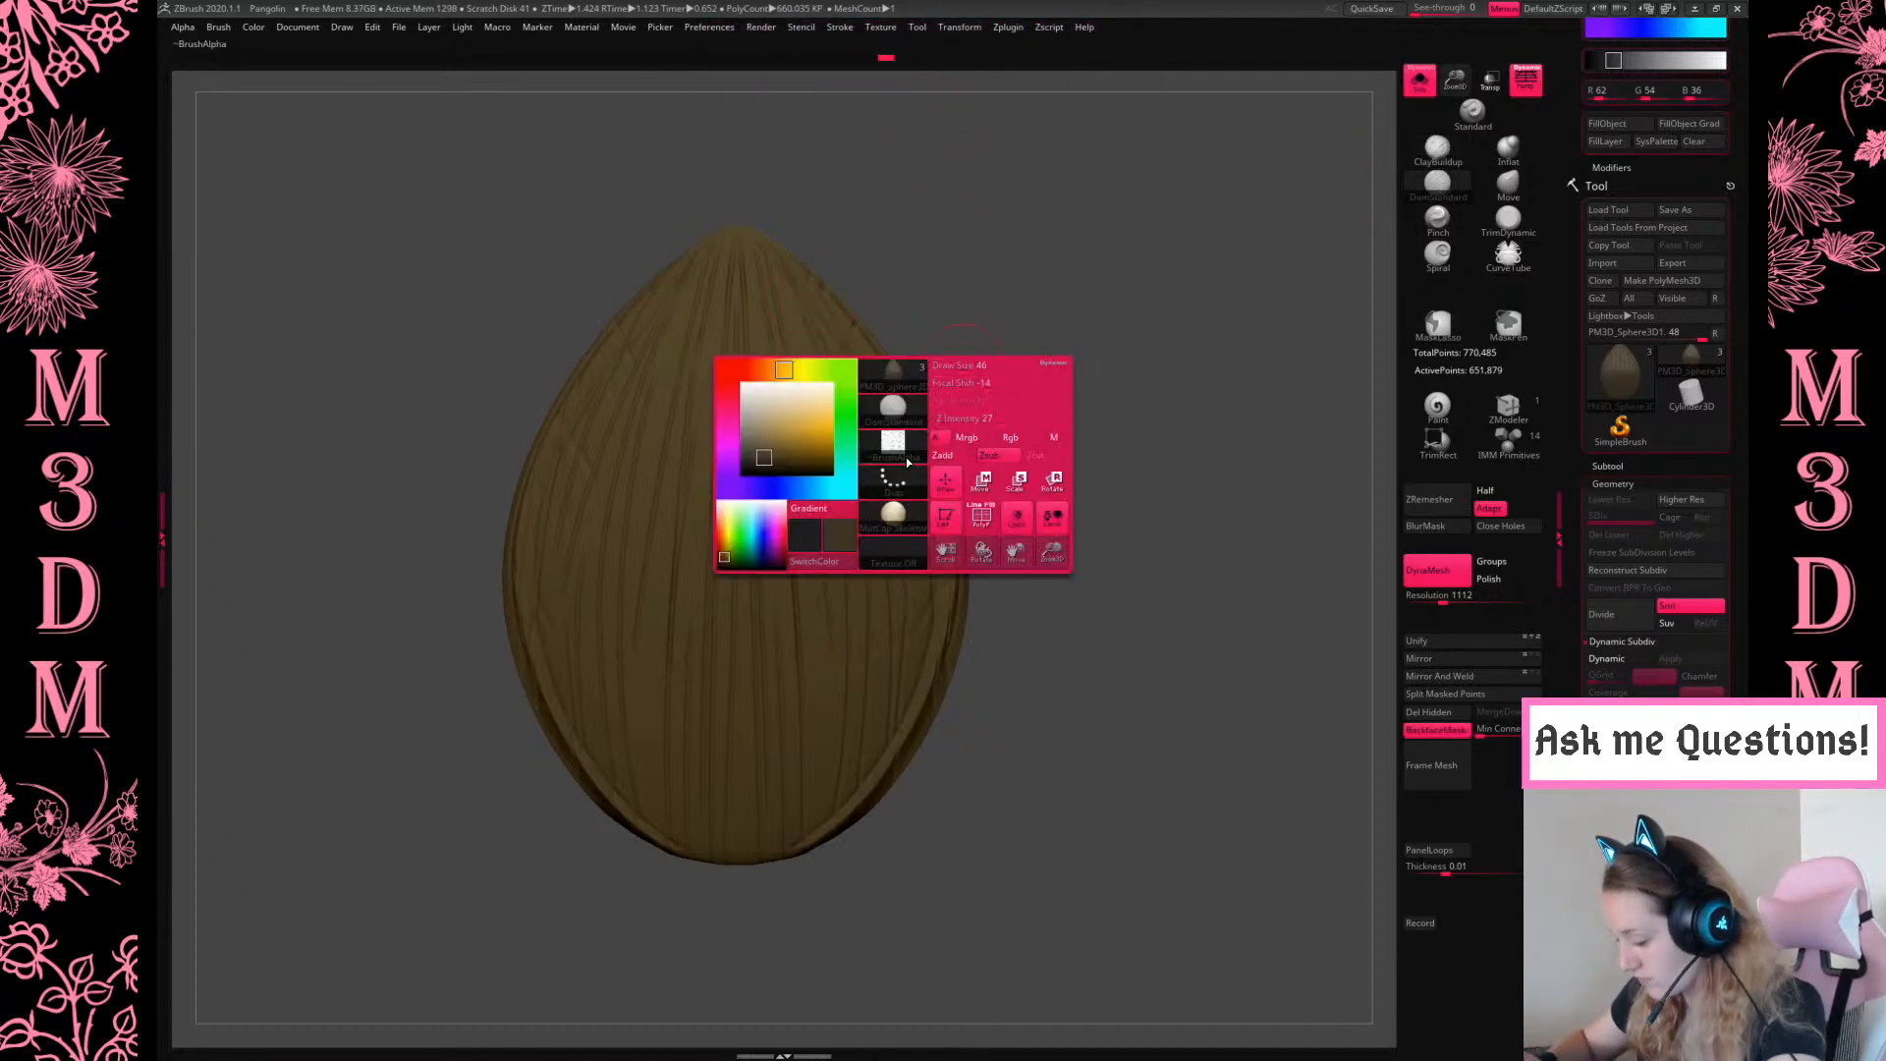
{"action": "left_click", "coordinate": [894, 457]}
{"action": "left_click", "coordinate": [1065, 720]}
{"action": "key", "text": "space"}
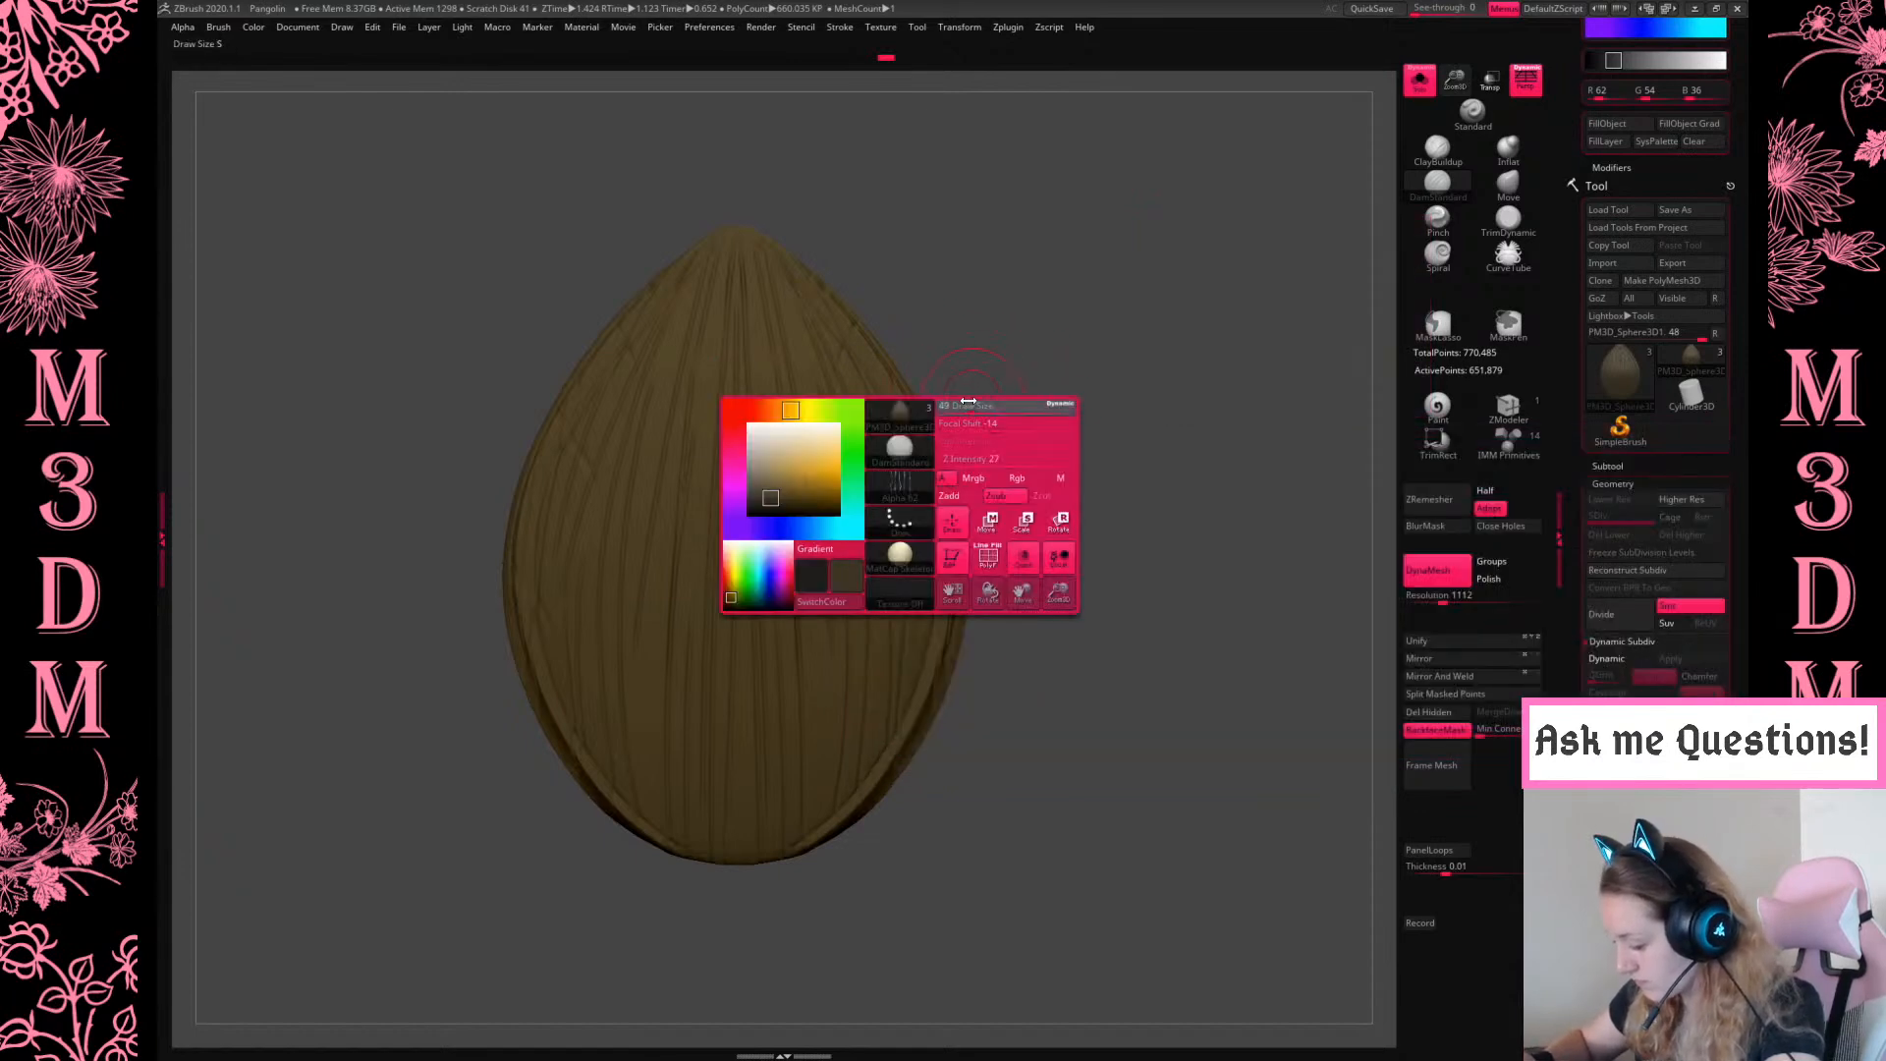
{"action": "left_click_drag", "start_coordinate": [855, 352], "coordinate": [843, 320]}
{"action": "key", "text": "space"}
{"action": "left_click_drag", "start_coordinate": [935, 405], "coordinate": [948, 404]}
{"action": "key", "text": "space"}
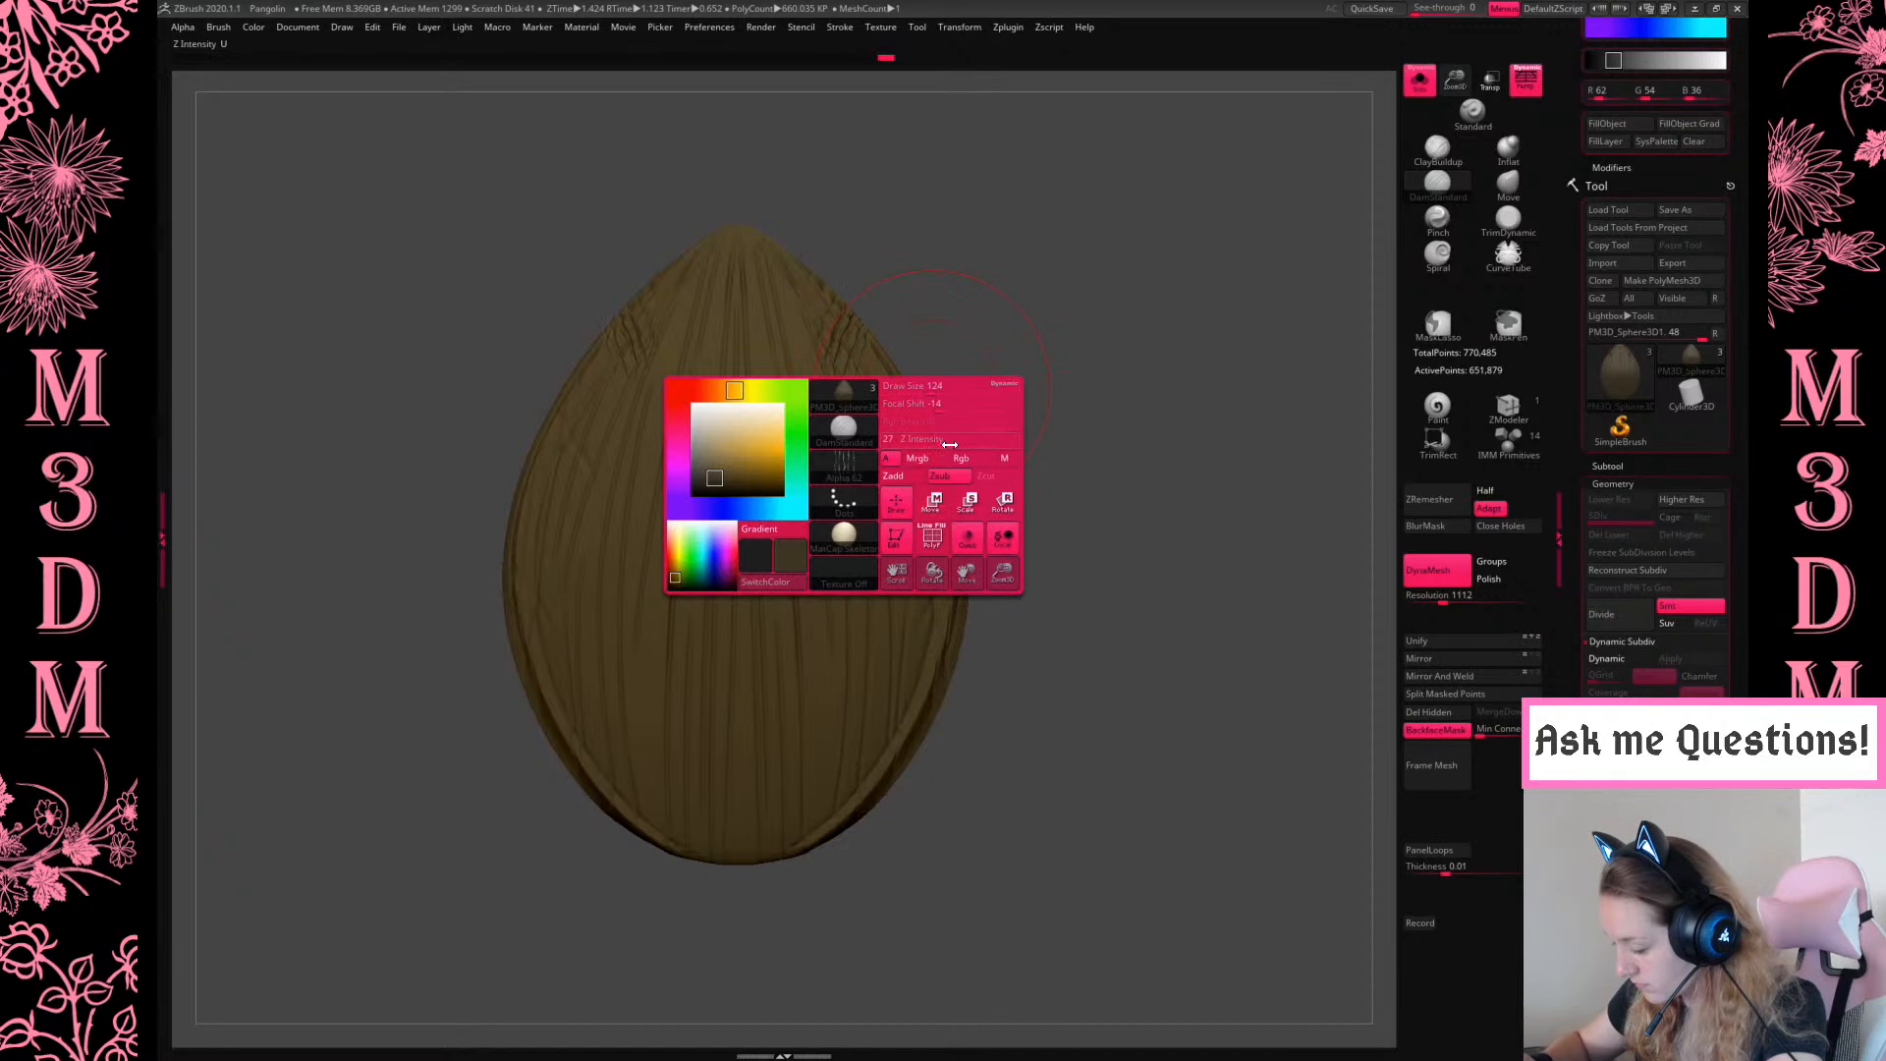
Try deeper diagonal DamStandard creases along the scale's upper side edges, undoing the unwanted strokes
{"action": "key", "text": "space"}
{"action": "left_click", "coordinate": [833, 364]}
{"action": "left_click", "coordinate": [912, 386]}
{"action": "key", "text": "ctrl+z"}
{"action": "key", "text": "space"}
{"action": "left_click_drag", "start_coordinate": [920, 382], "coordinate": [841, 365]}
{"action": "key", "text": "ctrl+z"}
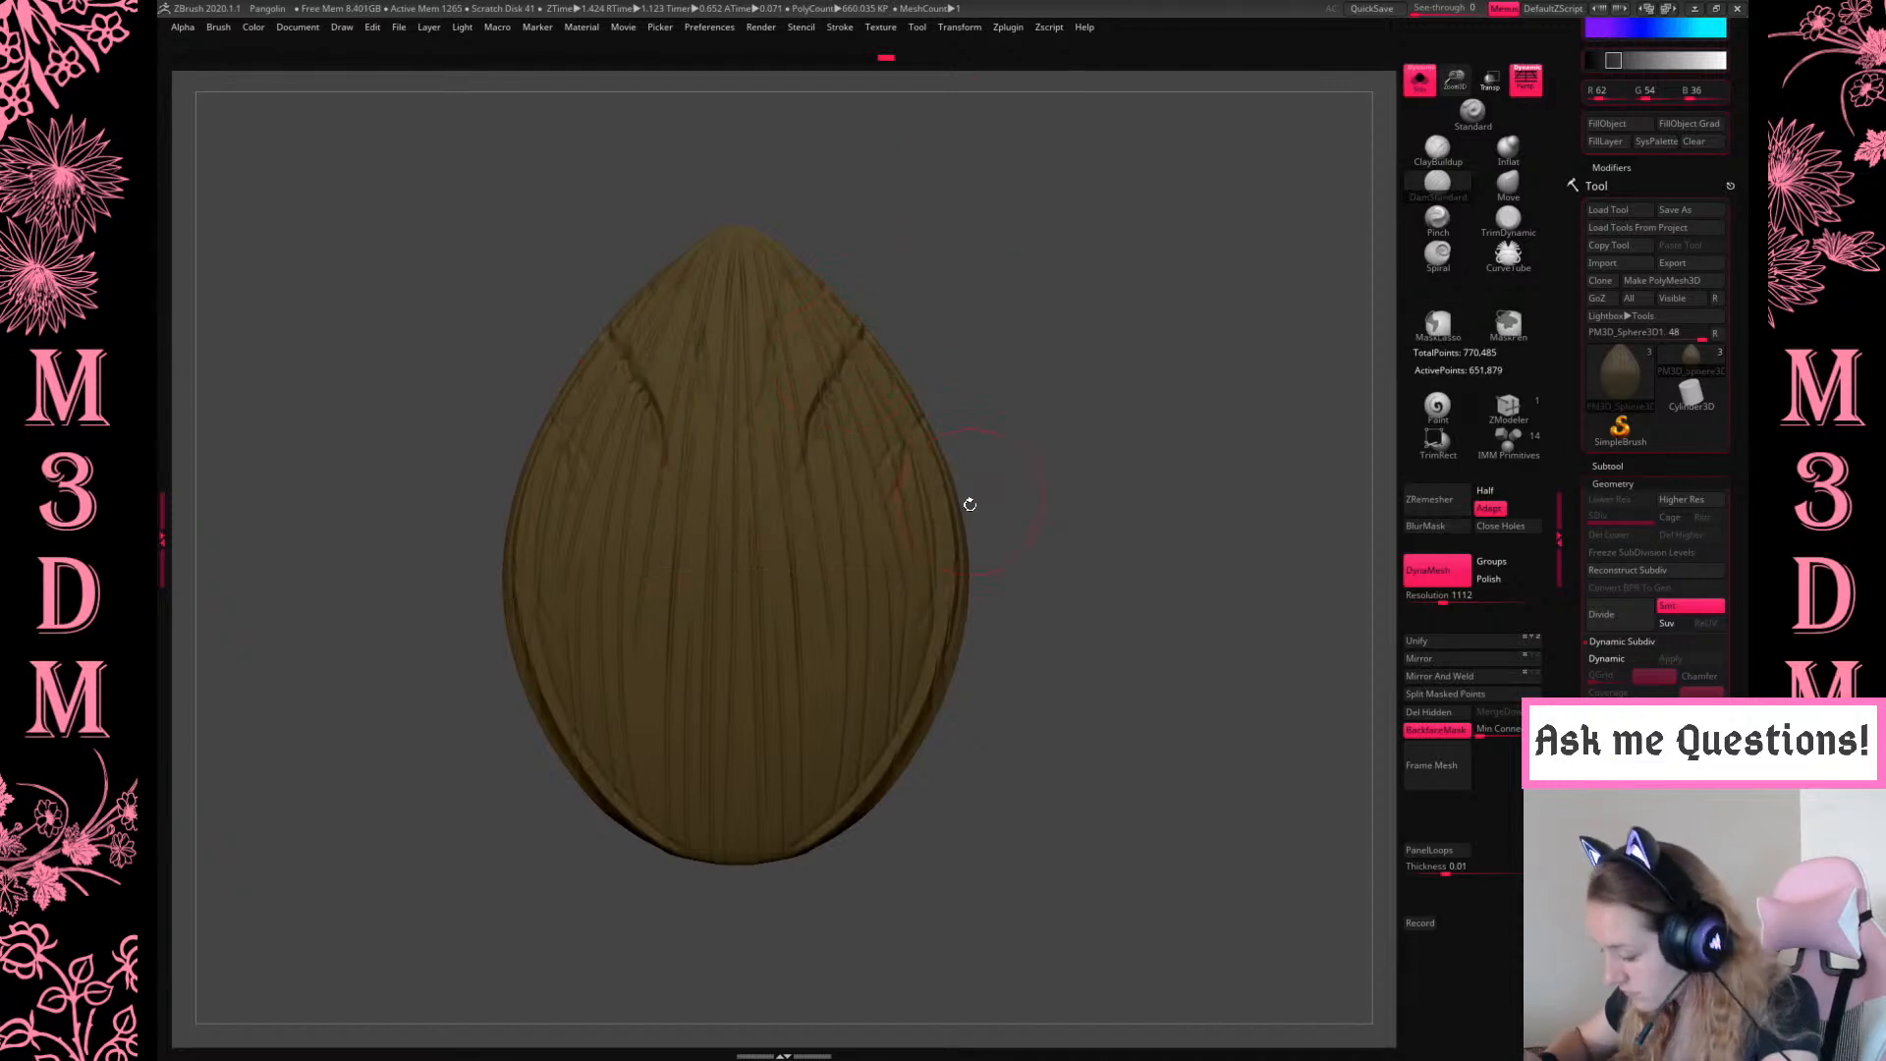
{"action": "key", "text": "ctrl+z"}
Carve symmetrical diagonal cracks running inward from the side edges on both faces of the scale
{"action": "mouse_move", "coordinate": [947, 395]}
{"action": "left_mouse_down"}
{"action": "mouse_move", "coordinate": [960, 547]}
{"action": "mouse_move", "coordinate": [918, 649]}
{"action": "left_mouse_up"}
{"action": "left_click_drag", "start_coordinate": [830, 289], "coordinate": [796, 378]}
{"action": "left_click_drag", "start_coordinate": [1062, 161], "coordinate": [952, 390]}
{"action": "mouse_move", "coordinate": [976, 569]}
{"action": "right_mouse_down"}
{"action": "mouse_move", "coordinate": [724, 455]}
{"action": "mouse_move", "coordinate": [911, 774]}
{"action": "right_mouse_up"}
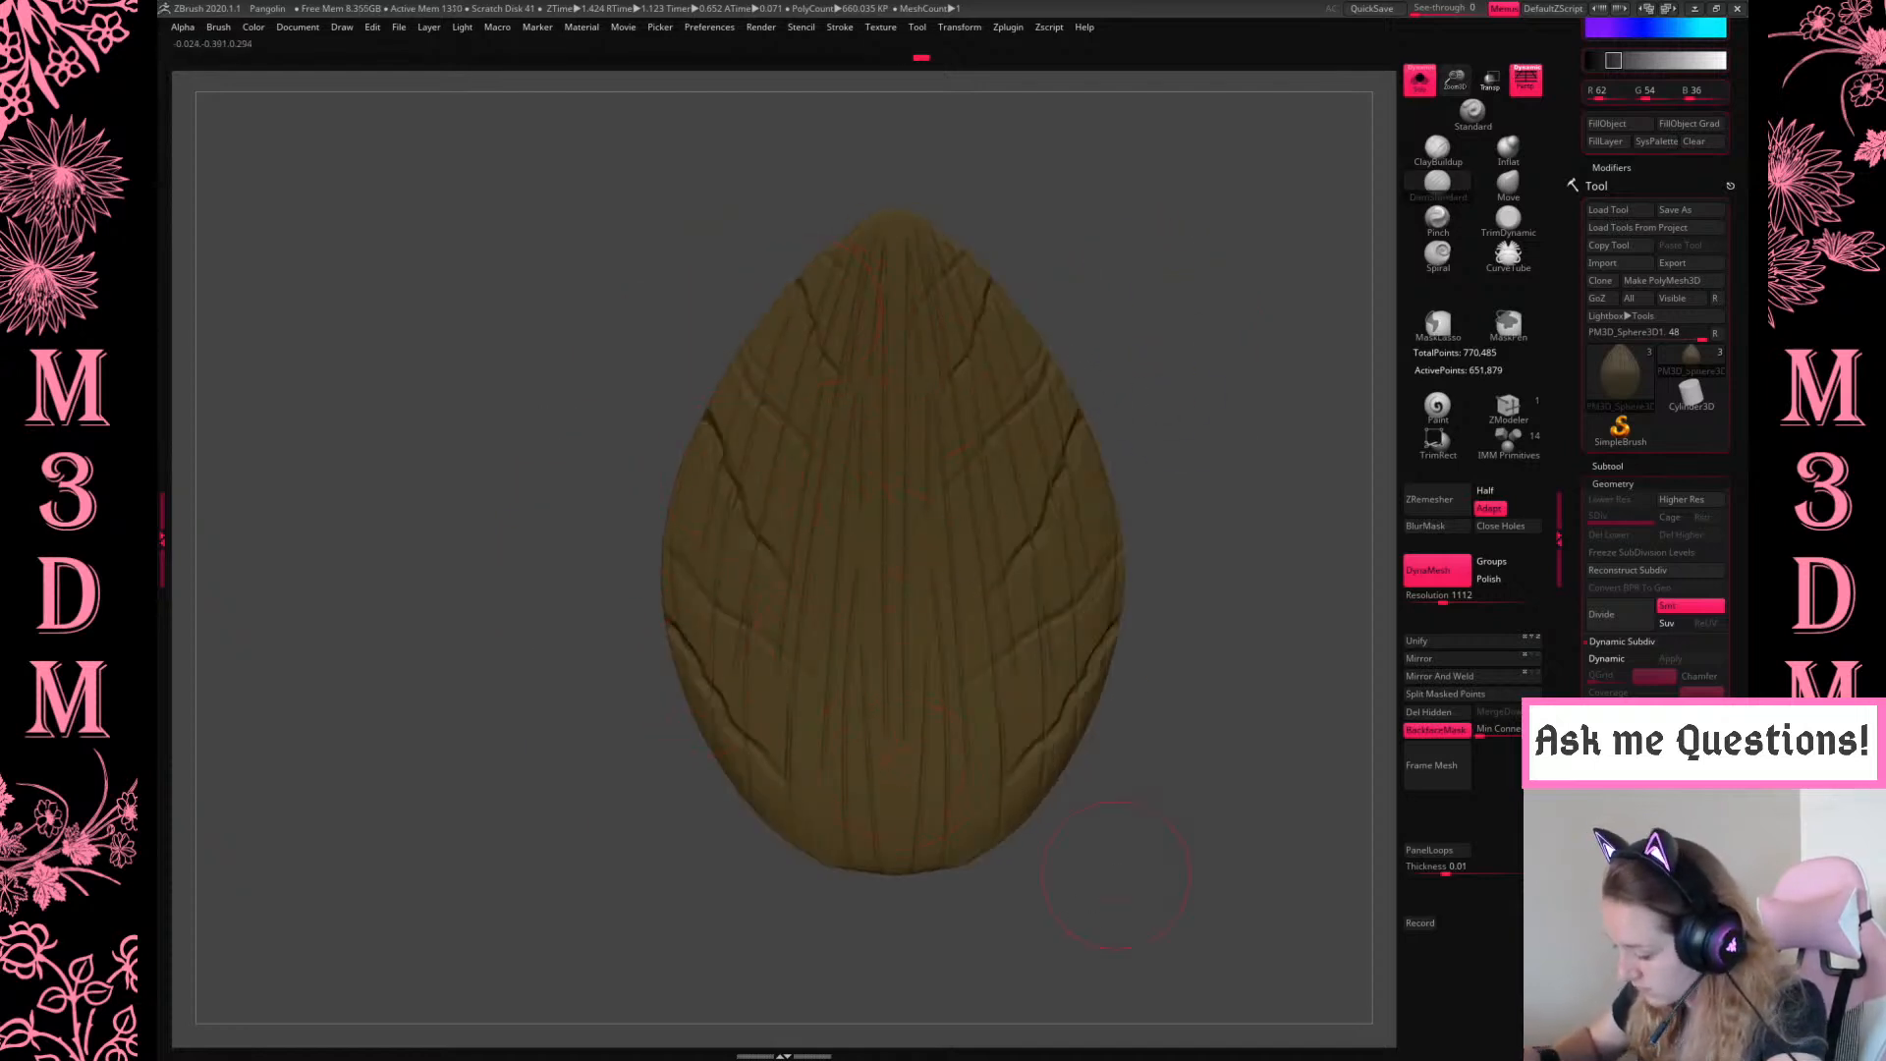
Change the DamStandard brush's stroke type from DragRect to Dots
{"action": "mouse_move", "coordinate": [1231, 389]}
{"action": "left_mouse_down"}
{"action": "mouse_move", "coordinate": [1216, 409]}
{"action": "mouse_move", "coordinate": [1238, 539]}
{"action": "mouse_move", "coordinate": [1091, 416]}
{"action": "left_mouse_up"}
{"action": "key", "text": "space"}
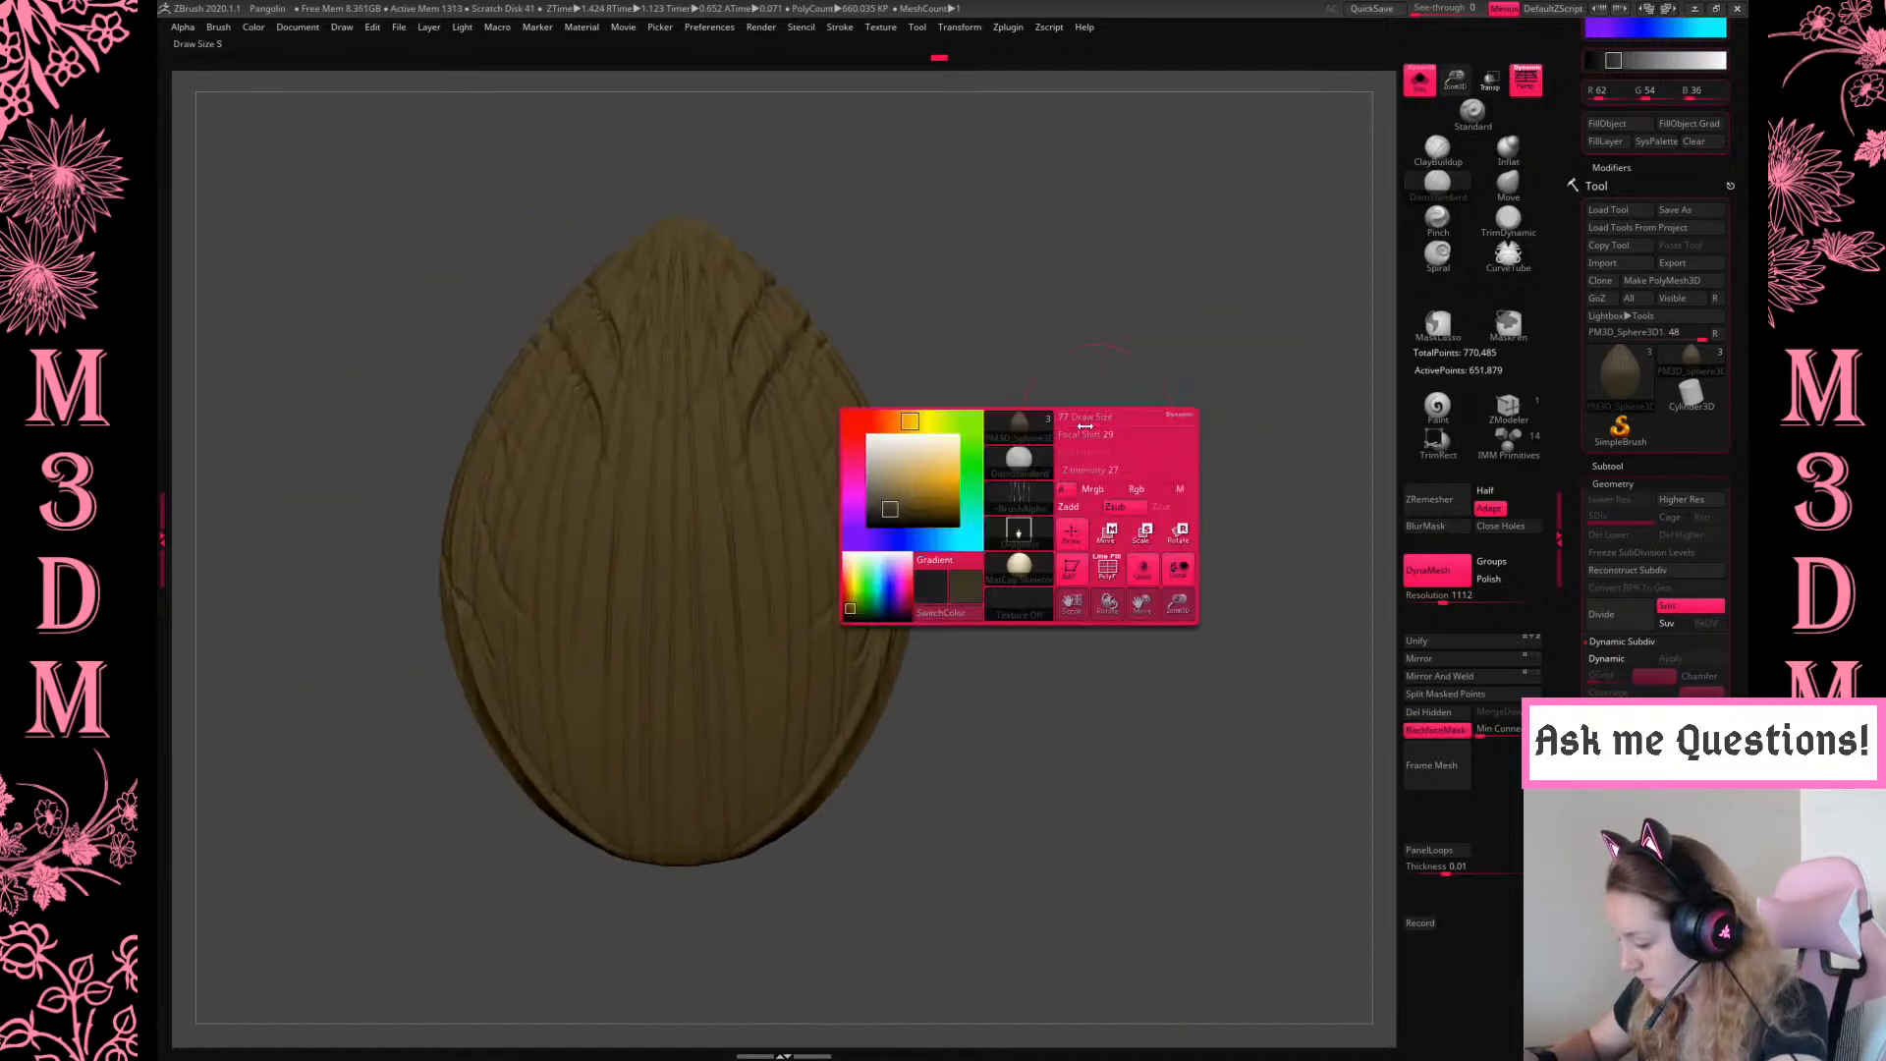
{"action": "left_click", "coordinate": [1027, 523]}
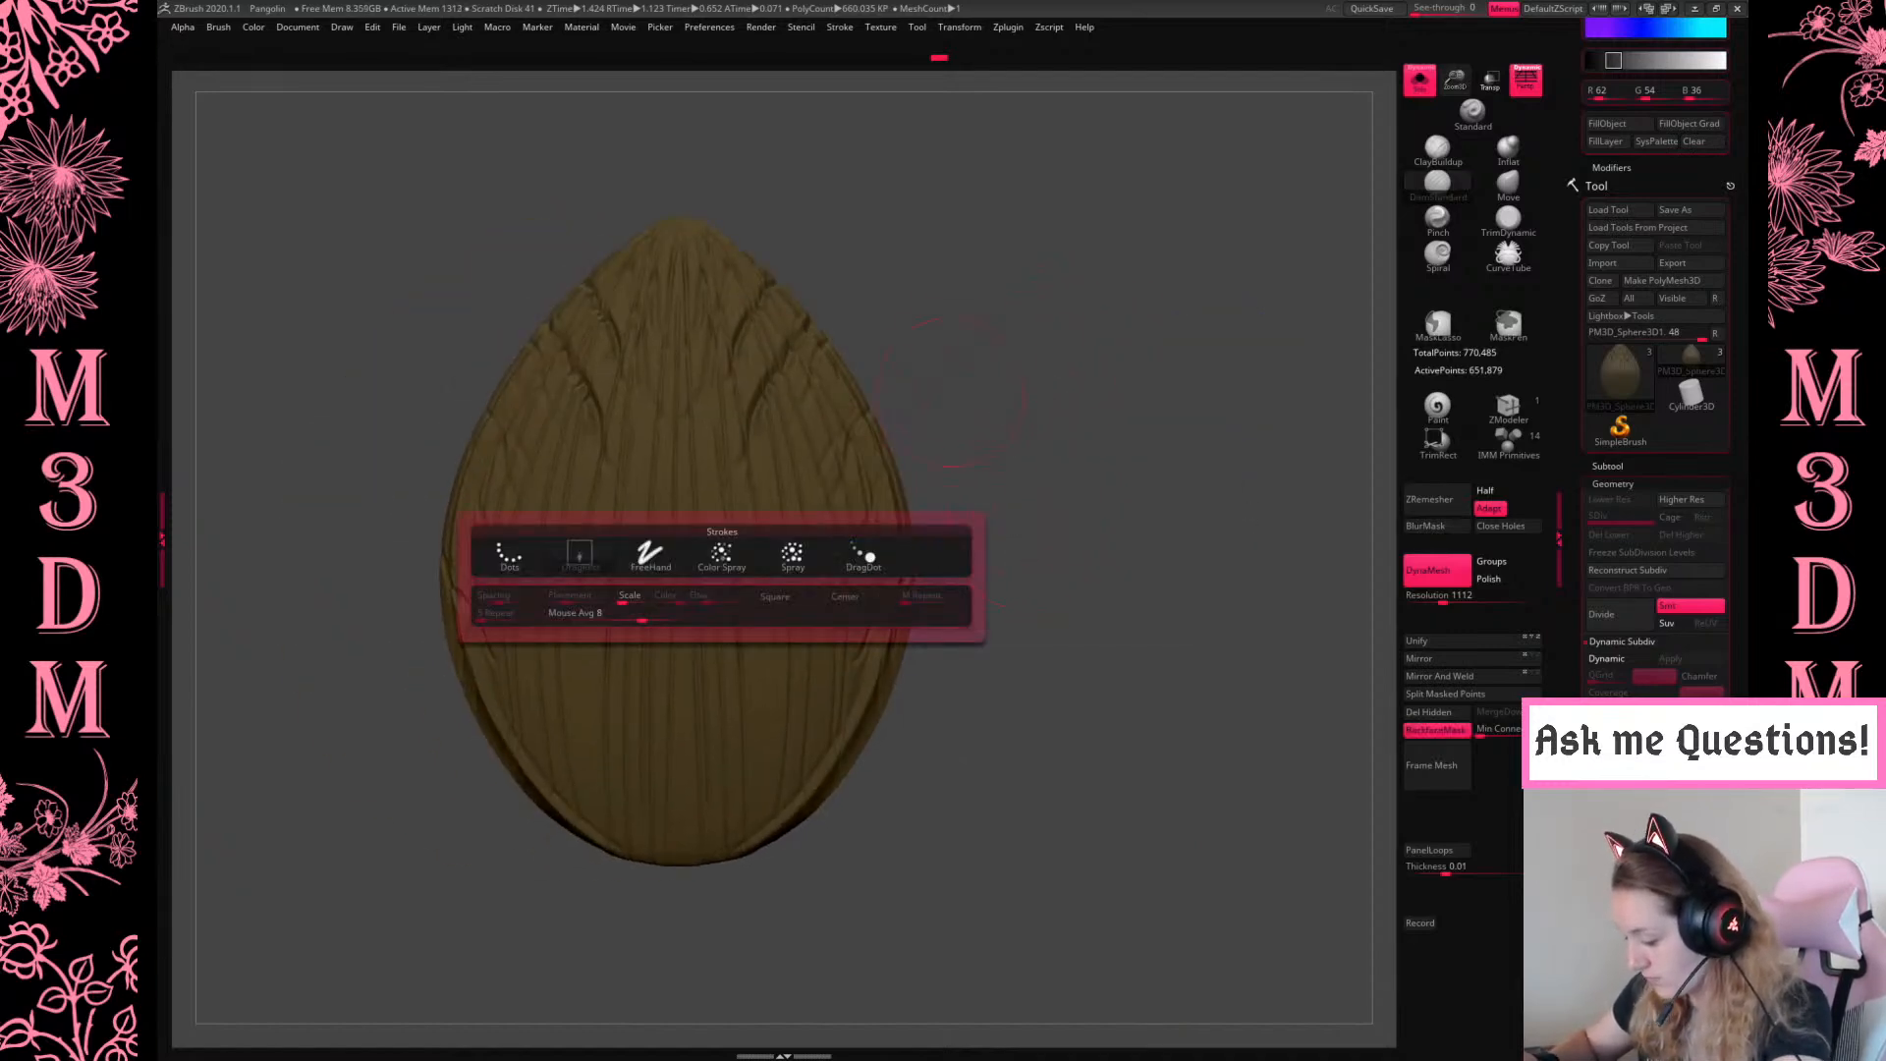
{"action": "left_click_drag", "start_coordinate": [1095, 387], "coordinate": [990, 454]}
{"action": "key", "text": "space"}
{"action": "left_click", "coordinate": [1031, 530]}
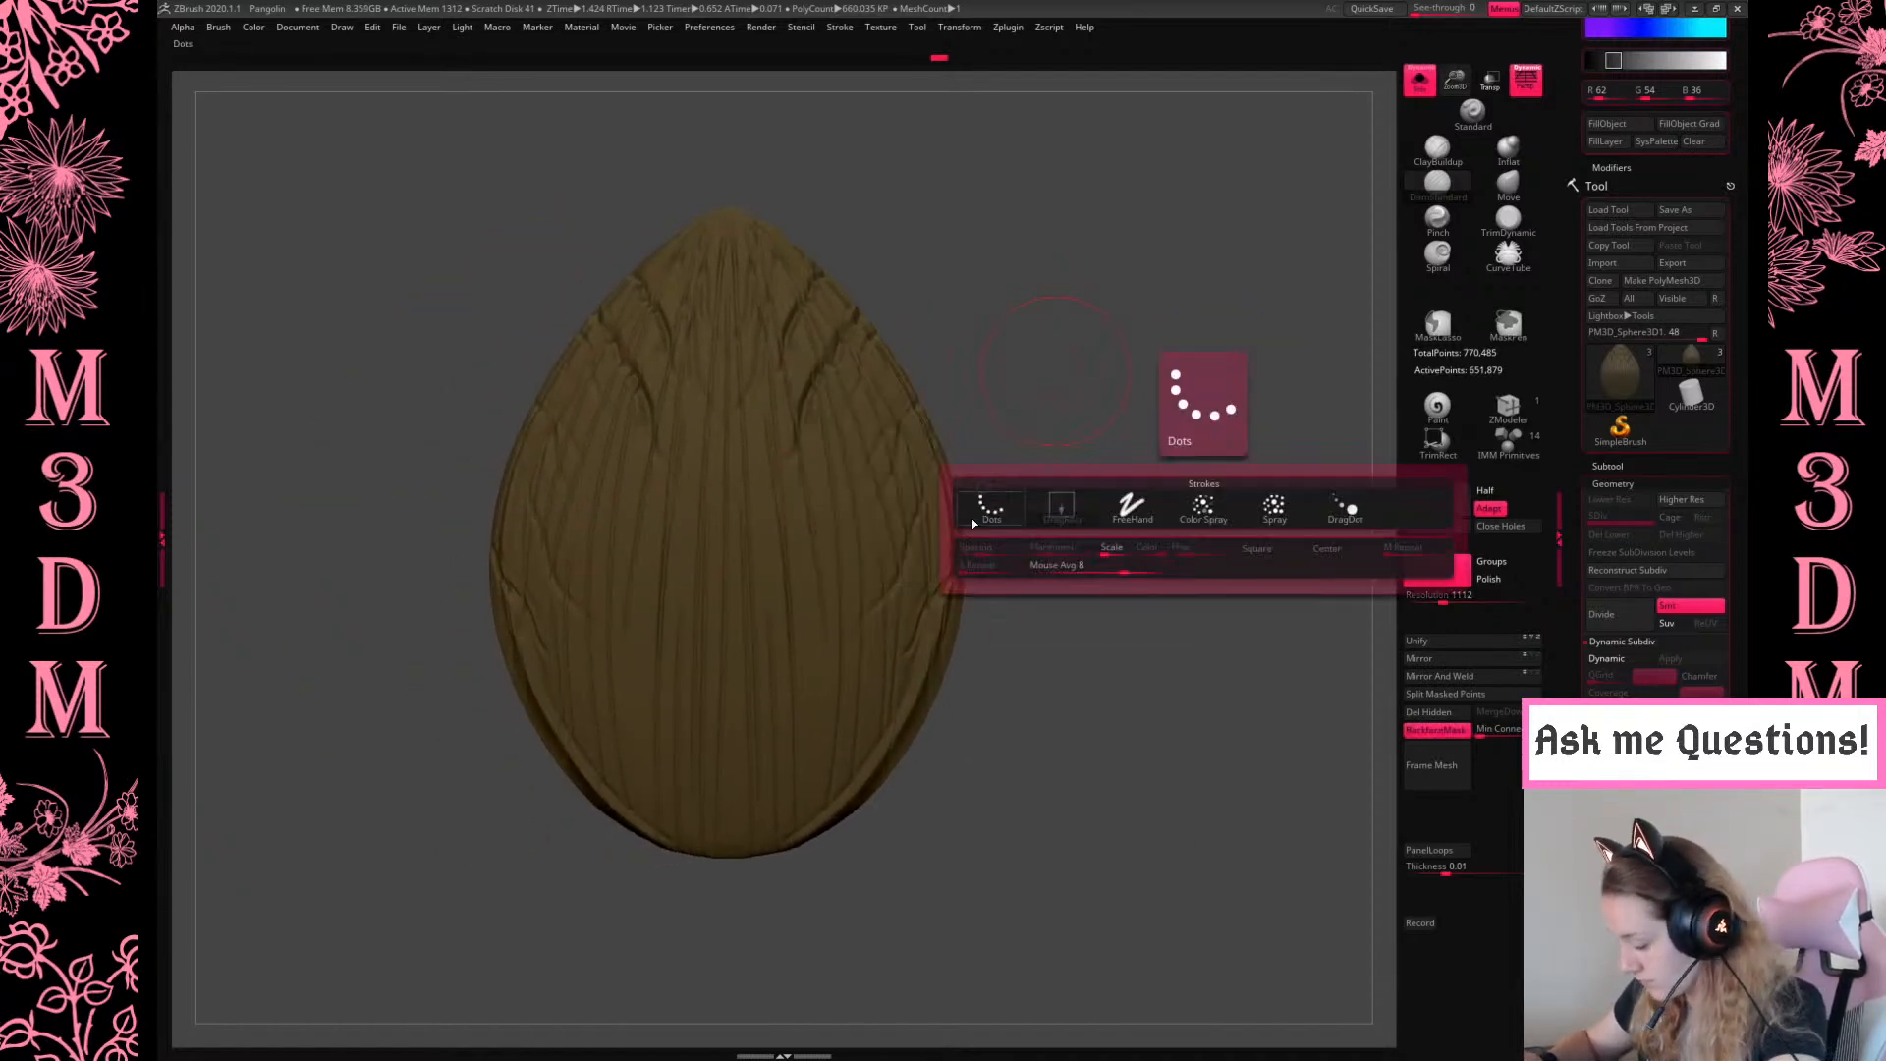
{"action": "key", "text": "space"}
{"action": "left_click", "coordinate": [963, 468]}
{"action": "left_click", "coordinate": [892, 575]}
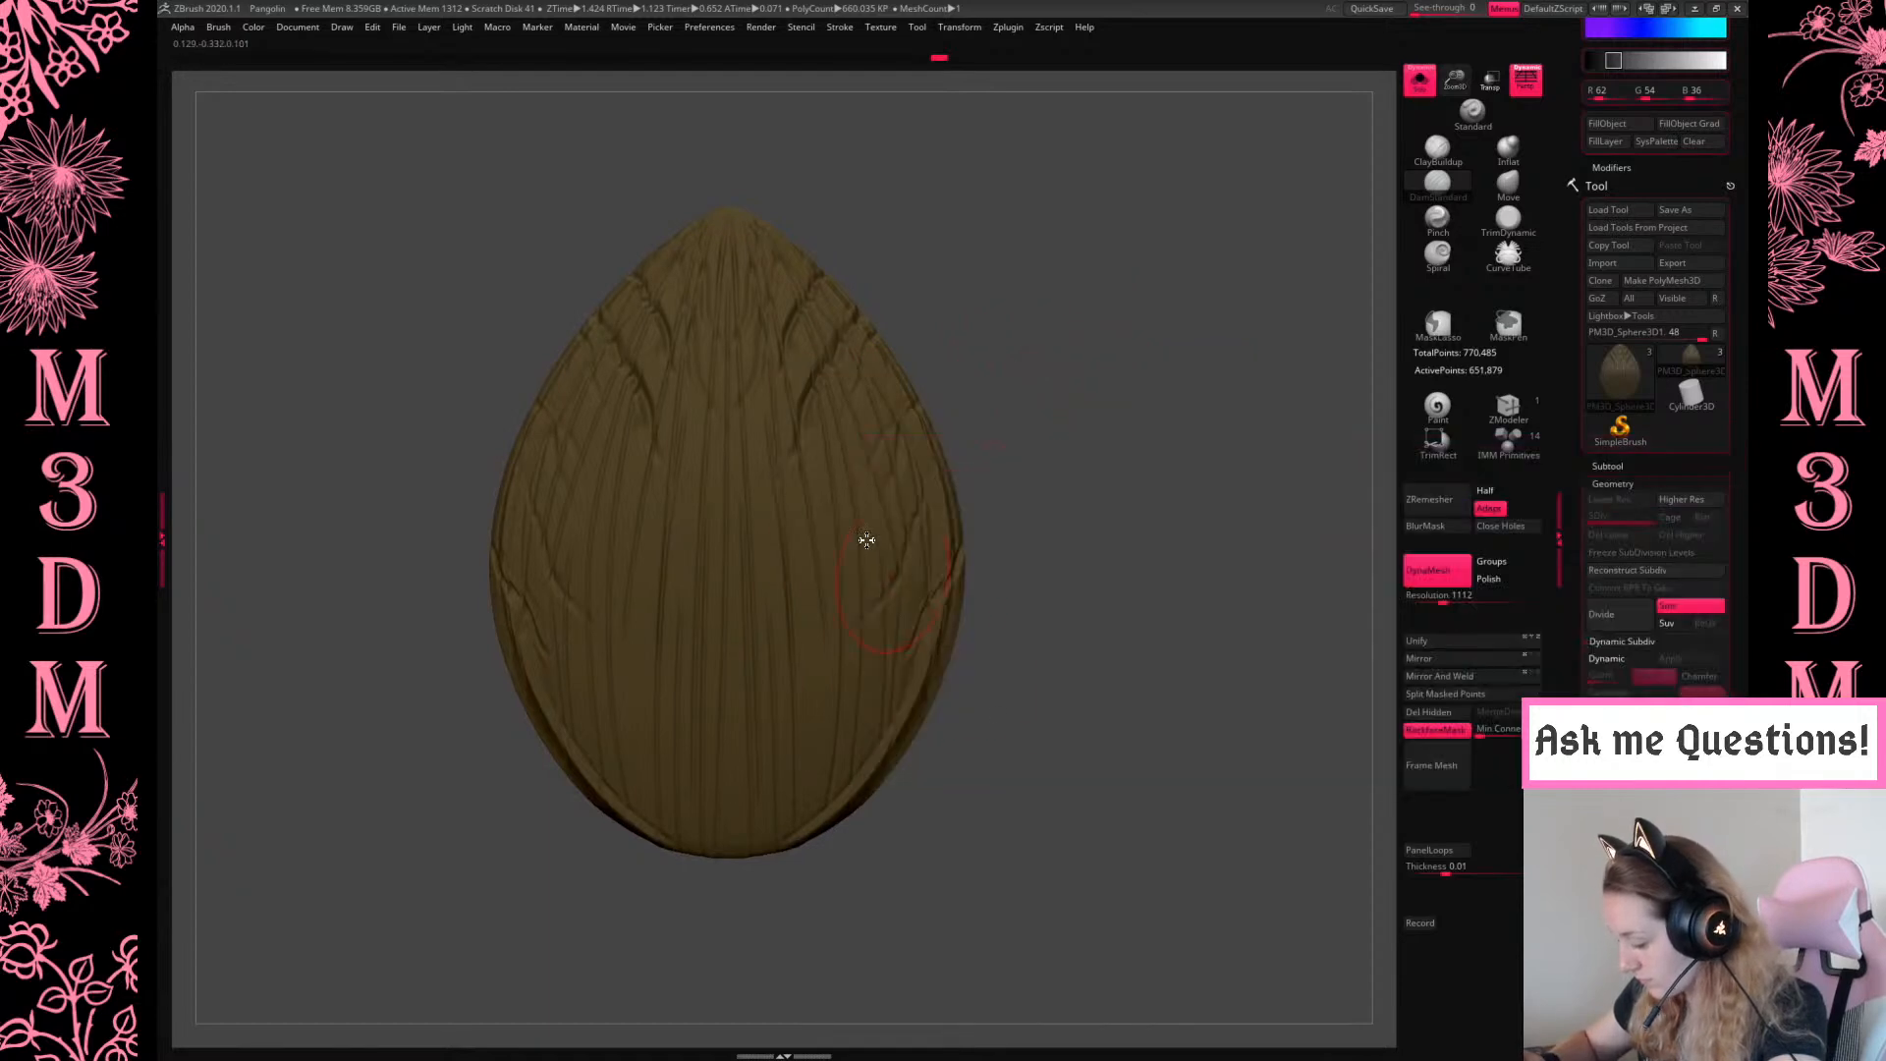
Try a streaked DamStandard stroke down the centre of the scale's front face and undo it
{"action": "key", "text": "space"}
{"action": "key", "text": "ctrl+z"}
{"action": "left_click_drag", "start_coordinate": [729, 591], "coordinate": [748, 823]}
{"action": "left_click_drag", "start_coordinate": [1111, 456], "coordinate": [1067, 455]}
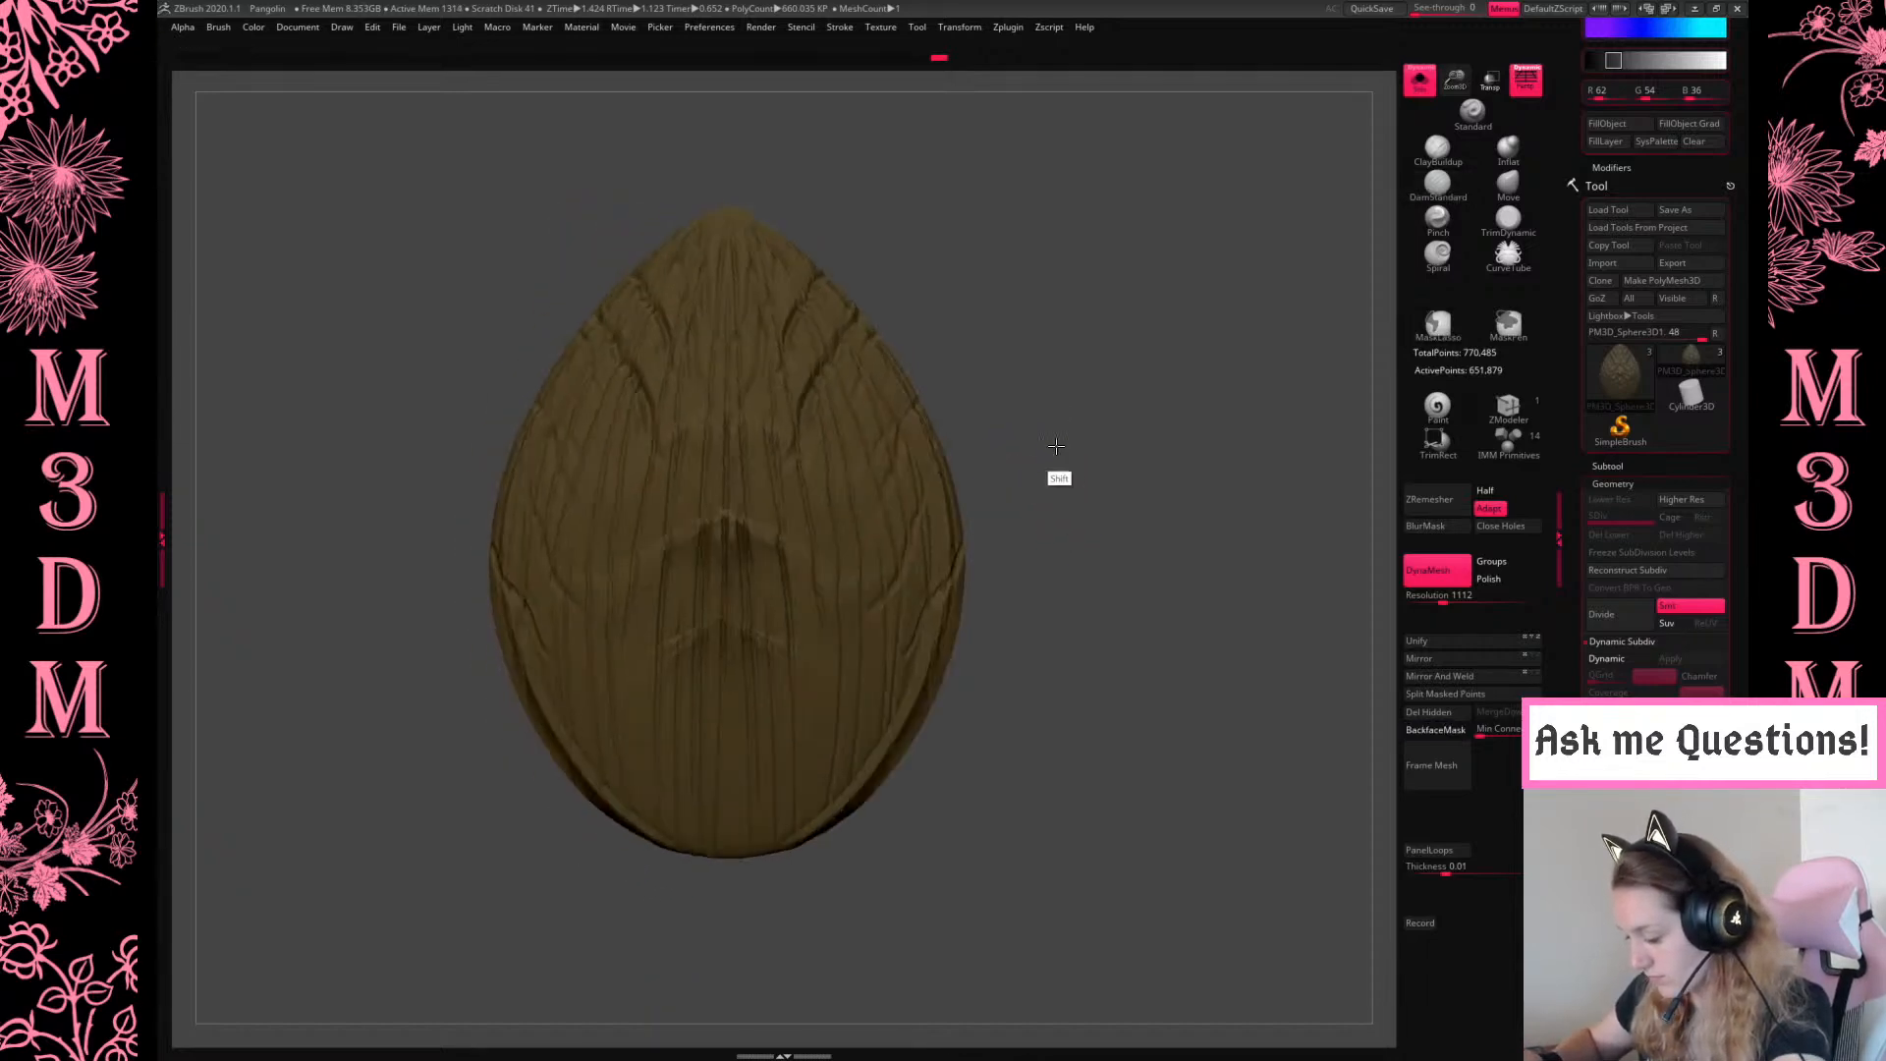
{"action": "key", "text": "ctrl+z"}
Build overlapping streaked ridges along the centre of the scale's front face with inverted DamStandard strokes, undoing the unwanted ones
{"action": "mouse_move", "coordinate": [730, 332]}
{"action": "left_mouse_down", "text": "alt"}
{"action": "mouse_move", "coordinate": [768, 787]}
{"action": "mouse_move", "coordinate": [749, 614]}
{"action": "left_mouse_up", "text": "alt"}
{"action": "left_click_drag", "start_coordinate": [722, 532], "coordinate": [775, 995], "text": "alt"}
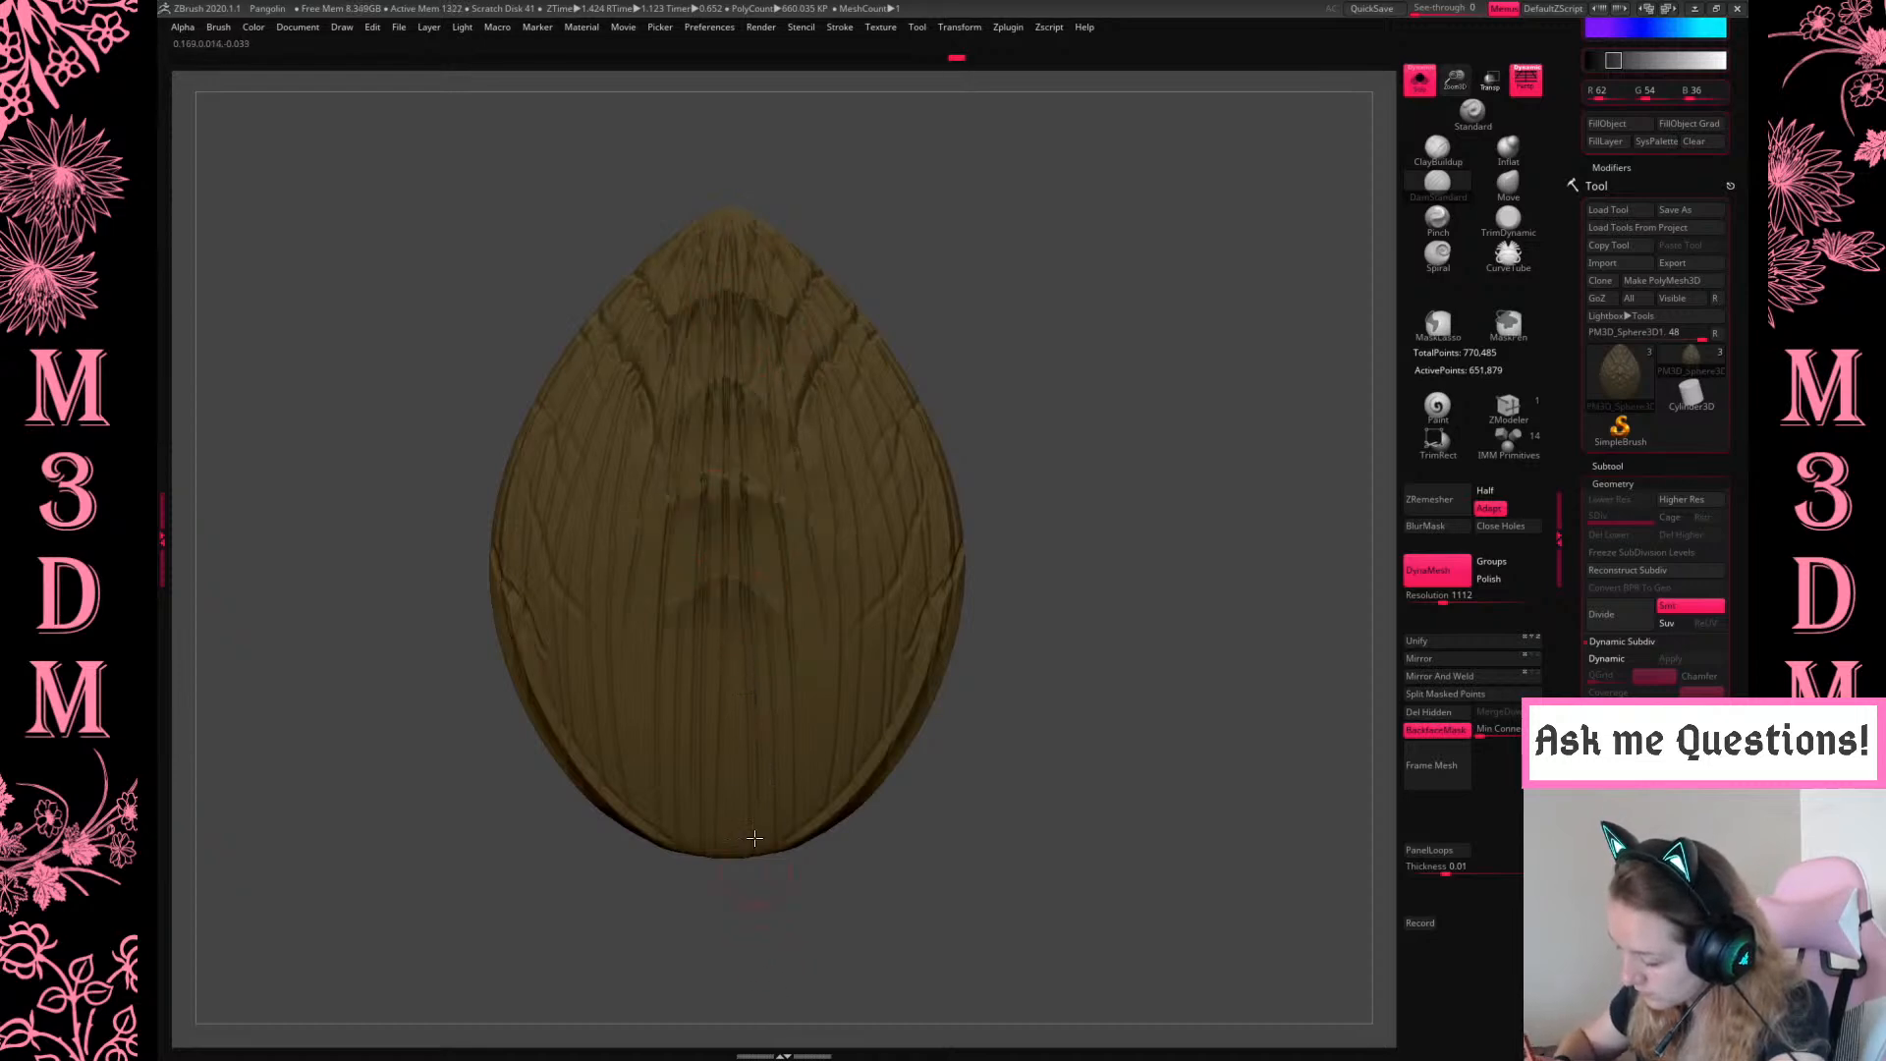
{"action": "left_click_drag", "start_coordinate": [727, 702], "coordinate": [751, 786], "text": "alt"}
{"action": "mouse_move", "coordinate": [1187, 524]}
{"action": "left_mouse_down"}
{"action": "mouse_move", "coordinate": [1238, 514]}
{"action": "mouse_move", "coordinate": [1149, 521]}
{"action": "mouse_move", "coordinate": [1186, 515]}
{"action": "left_mouse_up"}
{"action": "left_click_drag", "start_coordinate": [1305, 285], "coordinate": [1137, 479], "text": "alt"}
{"action": "key", "text": "ctrl+z"}
{"action": "key", "text": "ctrl+z"}
{"action": "mouse_move", "coordinate": [807, 899]}
{"action": "left_mouse_down", "text": "alt"}
{"action": "mouse_move", "coordinate": [792, 822]}
{"action": "mouse_move", "coordinate": [822, 980]}
{"action": "mouse_move", "coordinate": [810, 952]}
{"action": "left_mouse_up", "text": "alt"}
{"action": "left_click_drag", "start_coordinate": [858, 791], "coordinate": [1048, 648]}
Examine the new ridges up close with the scale's polypaint switched off, and switch the polypaint back on
{"action": "left_click_drag", "start_coordinate": [1443, 87], "coordinate": [1198, 435]}
{"action": "left_click", "coordinate": [1617, 465]}
{"action": "left_click", "coordinate": [1701, 569]}
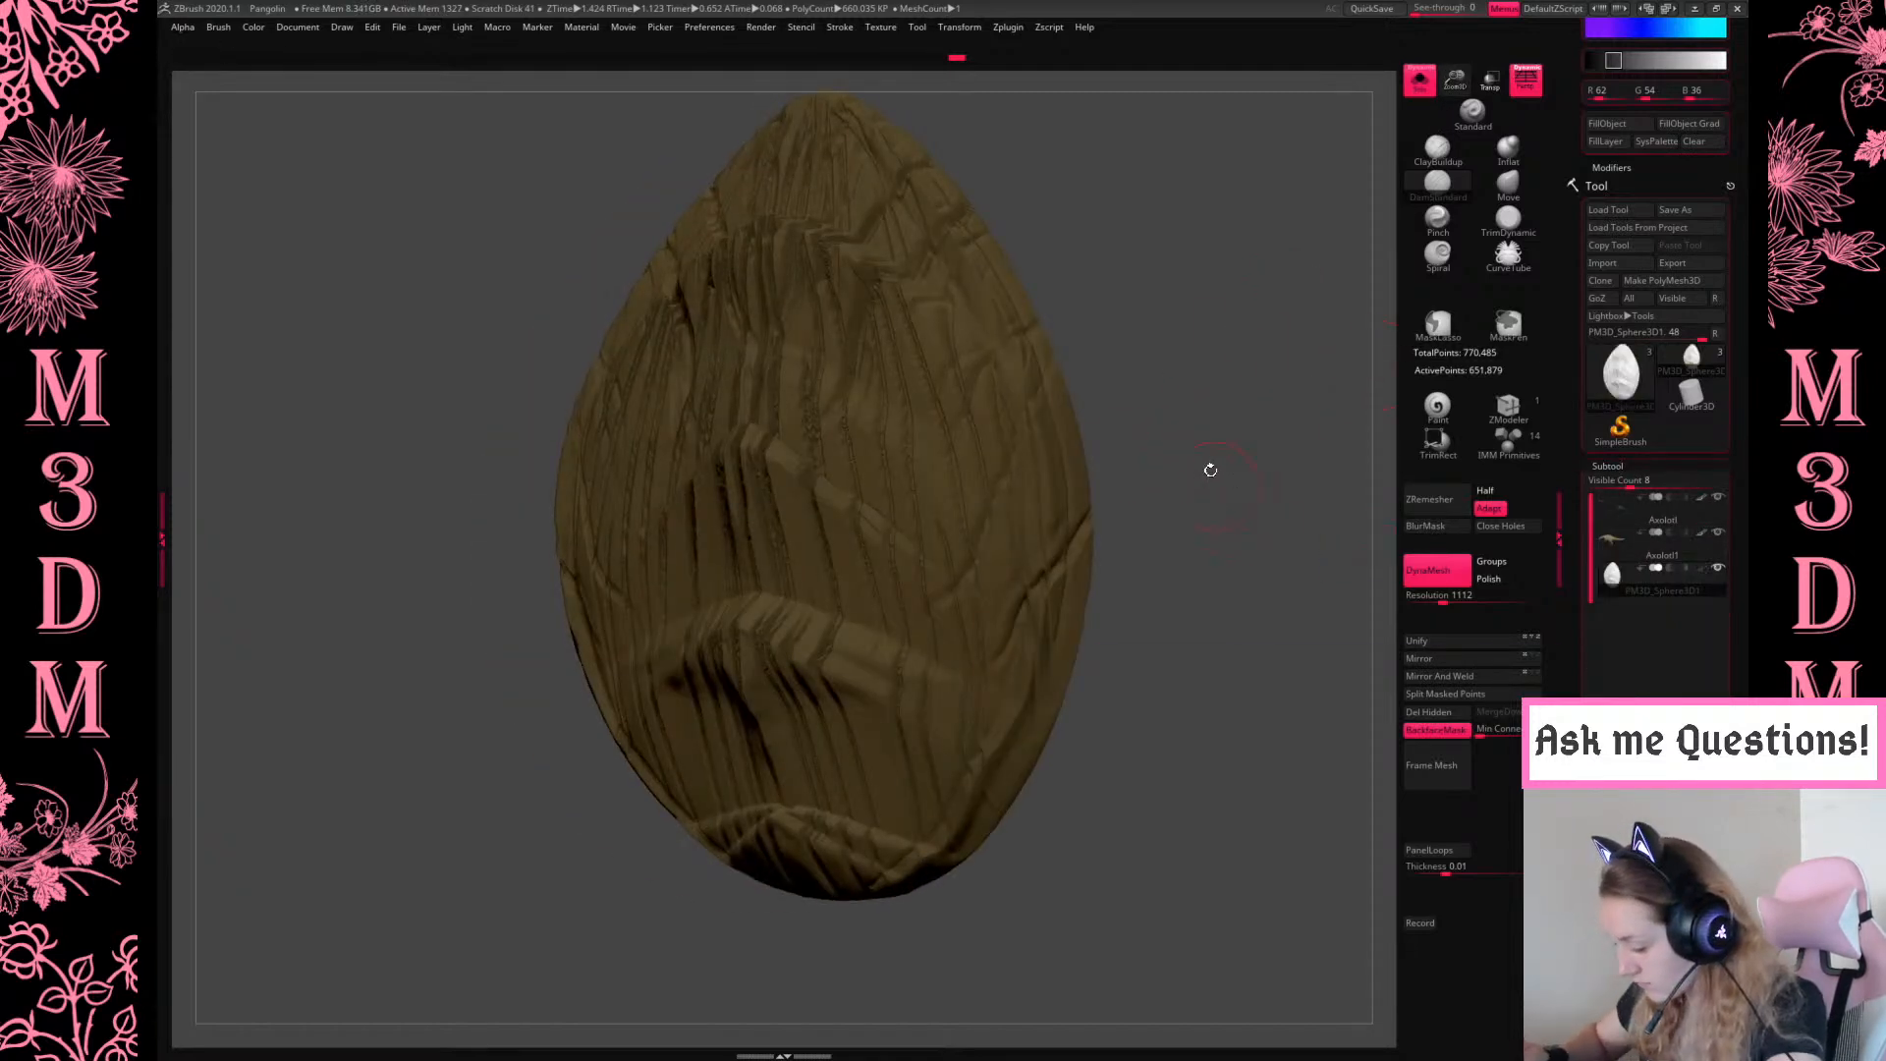
{"action": "left_click_drag", "start_coordinate": [1261, 495], "coordinate": [1350, 462]}
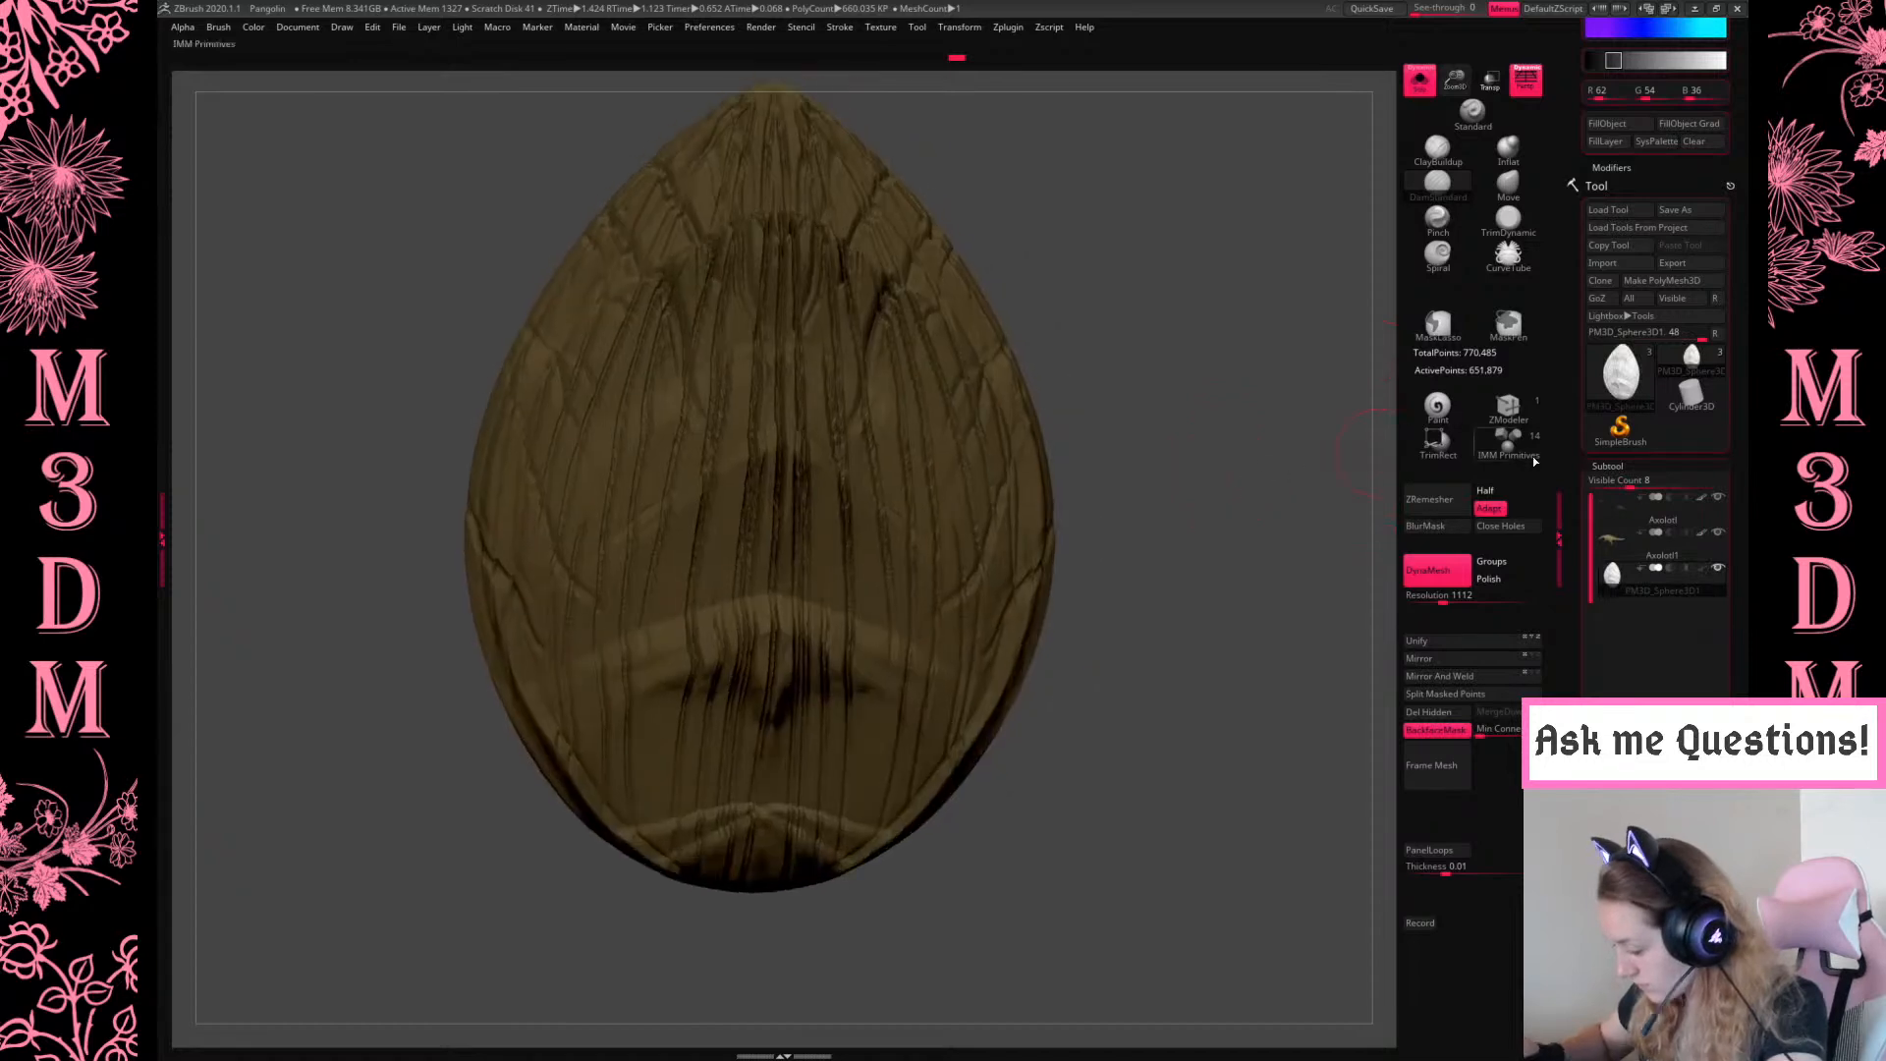
{"action": "left_click", "coordinate": [1704, 570]}
Smooth the streaked ridges on the scale's front face and rebuild the mesh with DynaMesh at resolution 1112
{"action": "left_click_drag", "start_coordinate": [884, 433], "coordinate": [964, 466], "text": "shift"}
{"action": "left_click_drag", "start_coordinate": [1127, 366], "coordinate": [1115, 355], "text": "shift"}
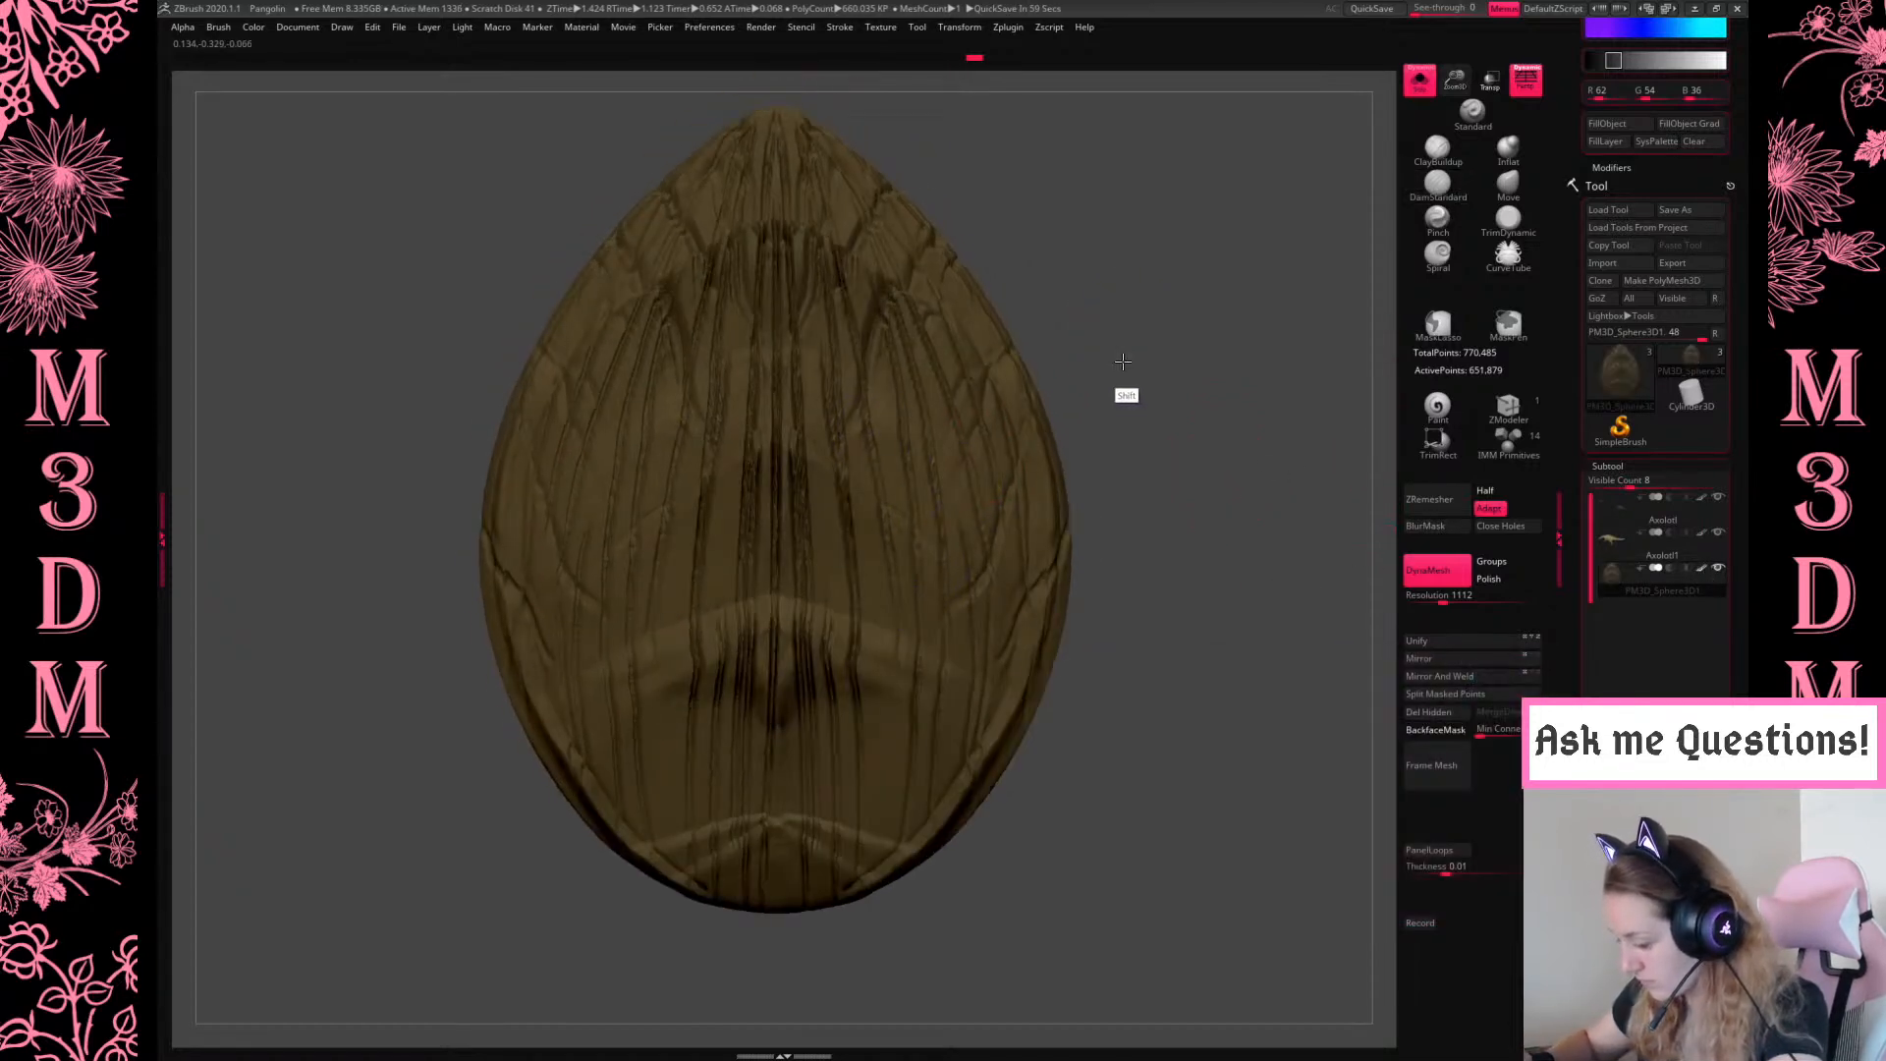
{"action": "key", "text": "space"}
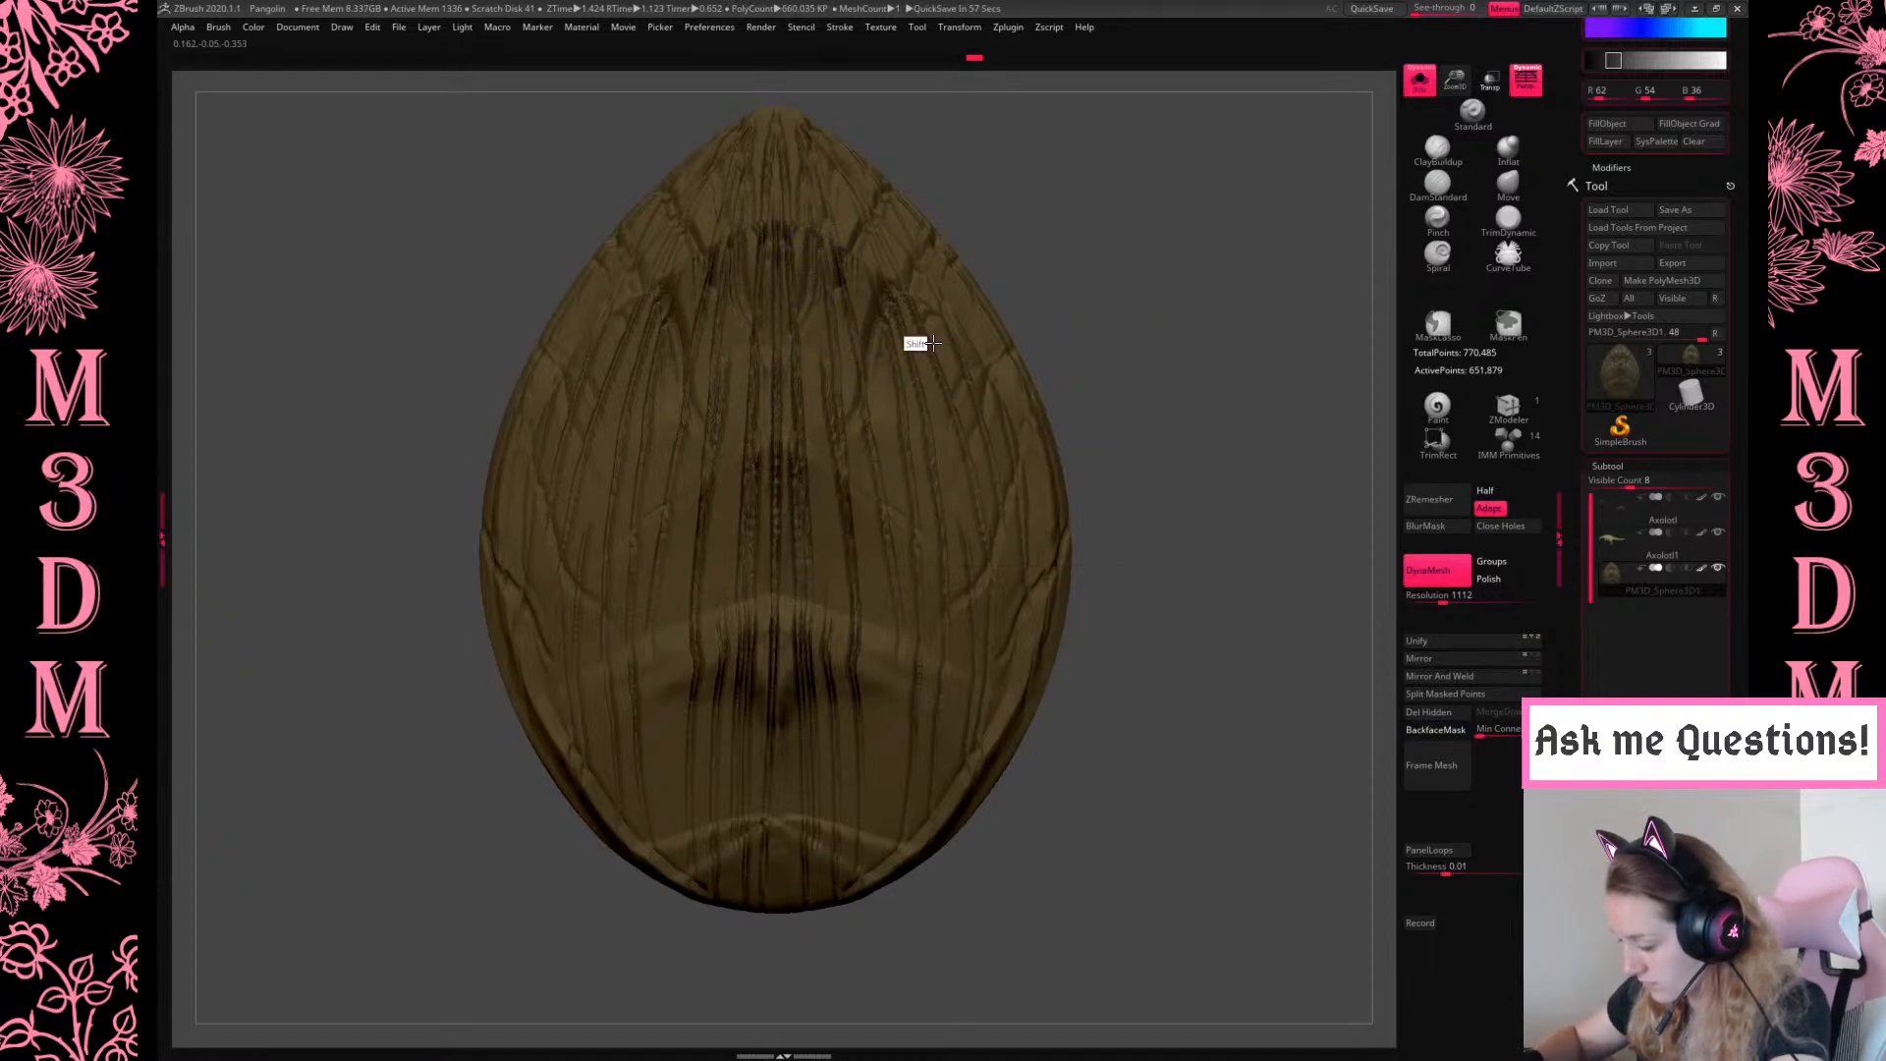
{"action": "mouse_move", "coordinate": [1203, 485]}
{"action": "left_mouse_down", "text": "ctrl"}
{"action": "mouse_move", "coordinate": [1247, 604]}
{"action": "mouse_move", "coordinate": [1228, 613]}
{"action": "left_mouse_up", "text": "ctrl"}
Adjust the brush's draw size and layer smaller streaked ridges on the lower half of the scale's back face
{"action": "mouse_move", "coordinate": [1280, 737]}
{"action": "left_mouse_down"}
{"action": "mouse_move", "coordinate": [1136, 728]}
{"action": "mouse_move", "coordinate": [1116, 632]}
{"action": "mouse_move", "coordinate": [1156, 609]}
{"action": "mouse_move", "coordinate": [1086, 602]}
{"action": "mouse_move", "coordinate": [1151, 639]}
{"action": "mouse_move", "coordinate": [1296, 602]}
{"action": "mouse_move", "coordinate": [1229, 590]}
{"action": "left_mouse_up"}
{"action": "key", "text": "space"}
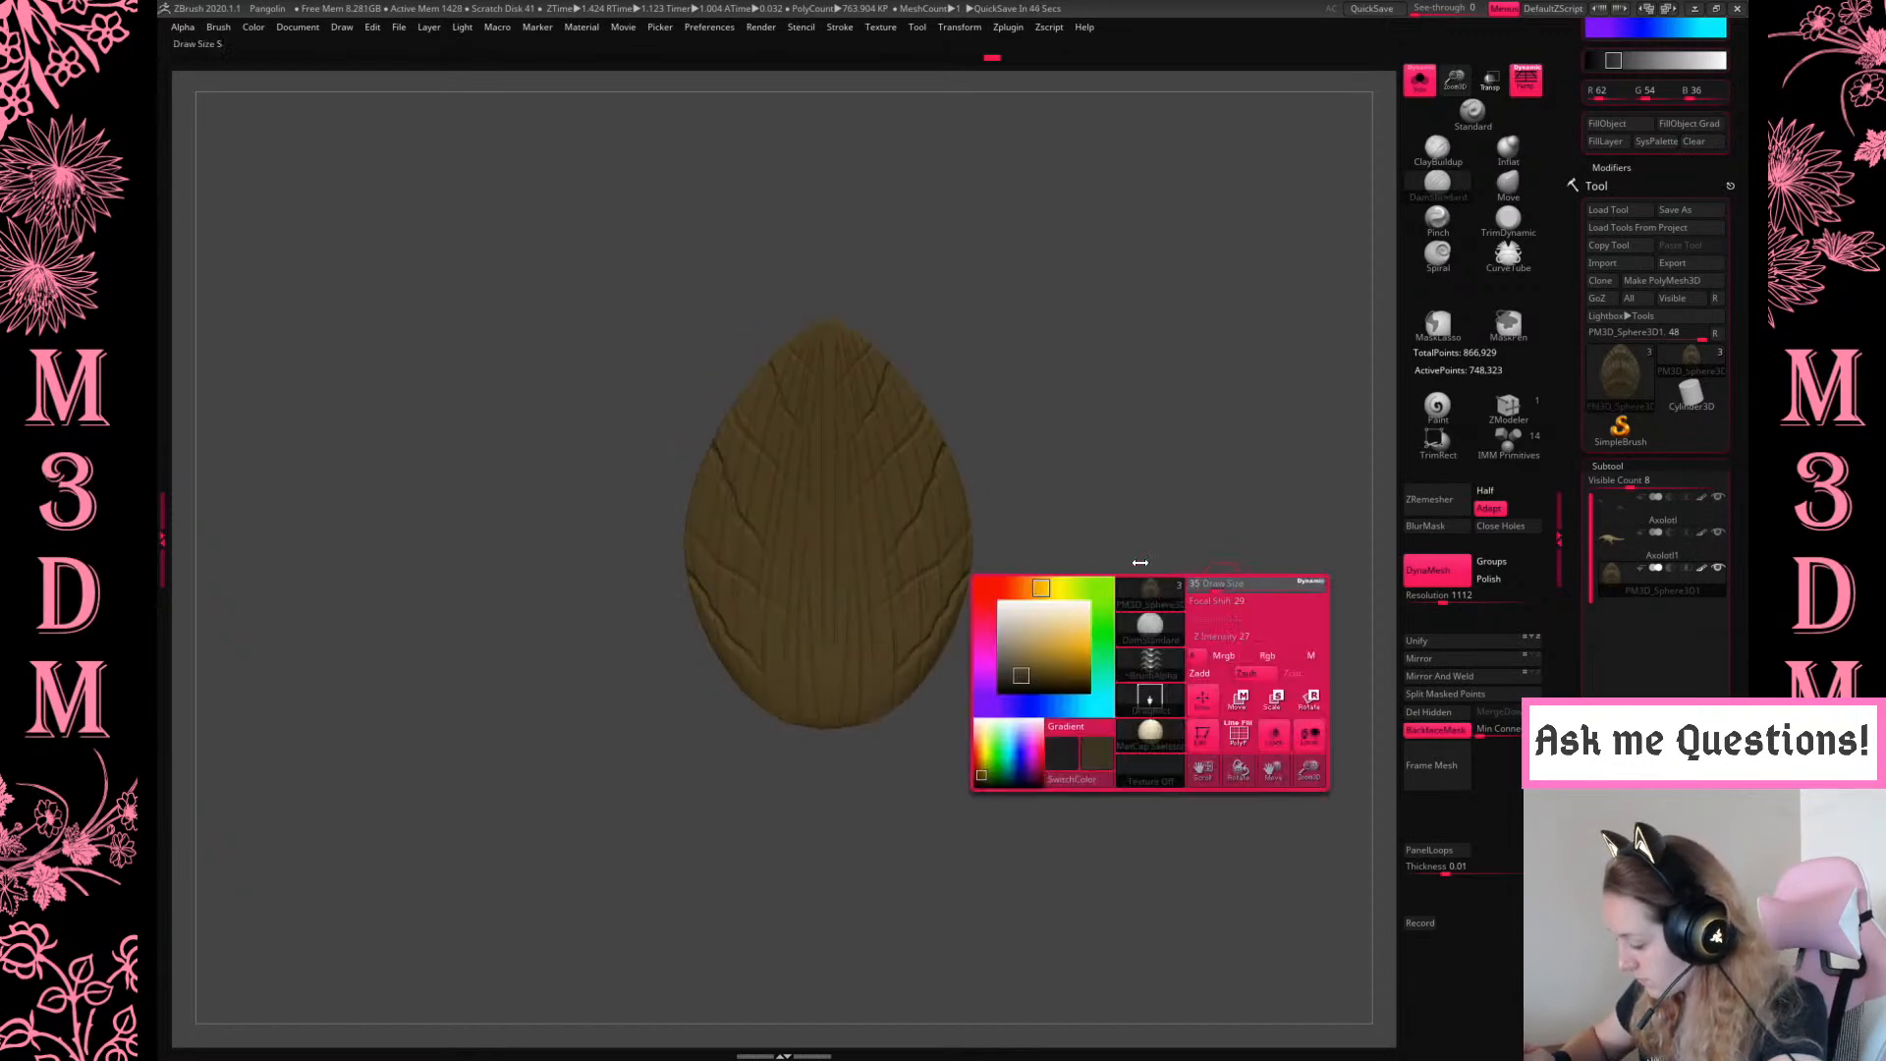
{"action": "left_click_drag", "start_coordinate": [834, 652], "coordinate": [884, 660]}
{"action": "key", "text": "ctrl+z"}
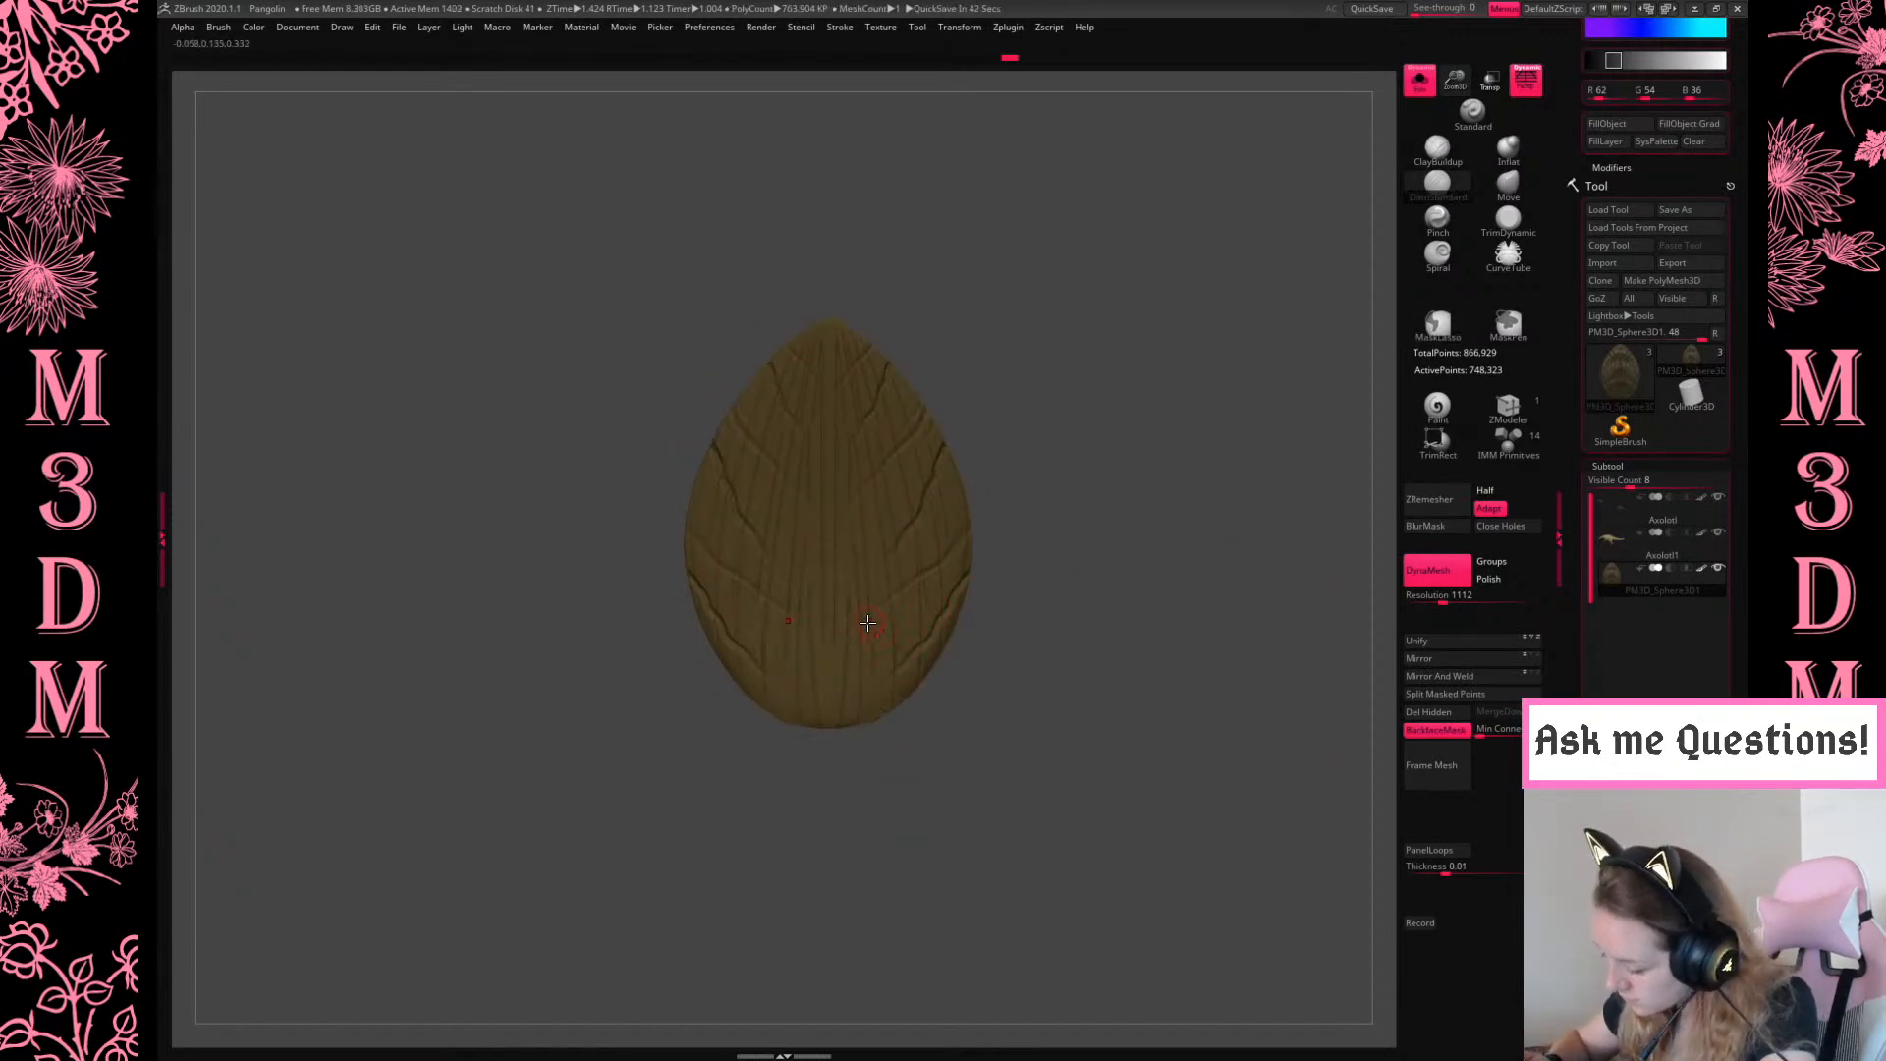
{"action": "left_click_drag", "start_coordinate": [830, 558], "coordinate": [884, 588]}
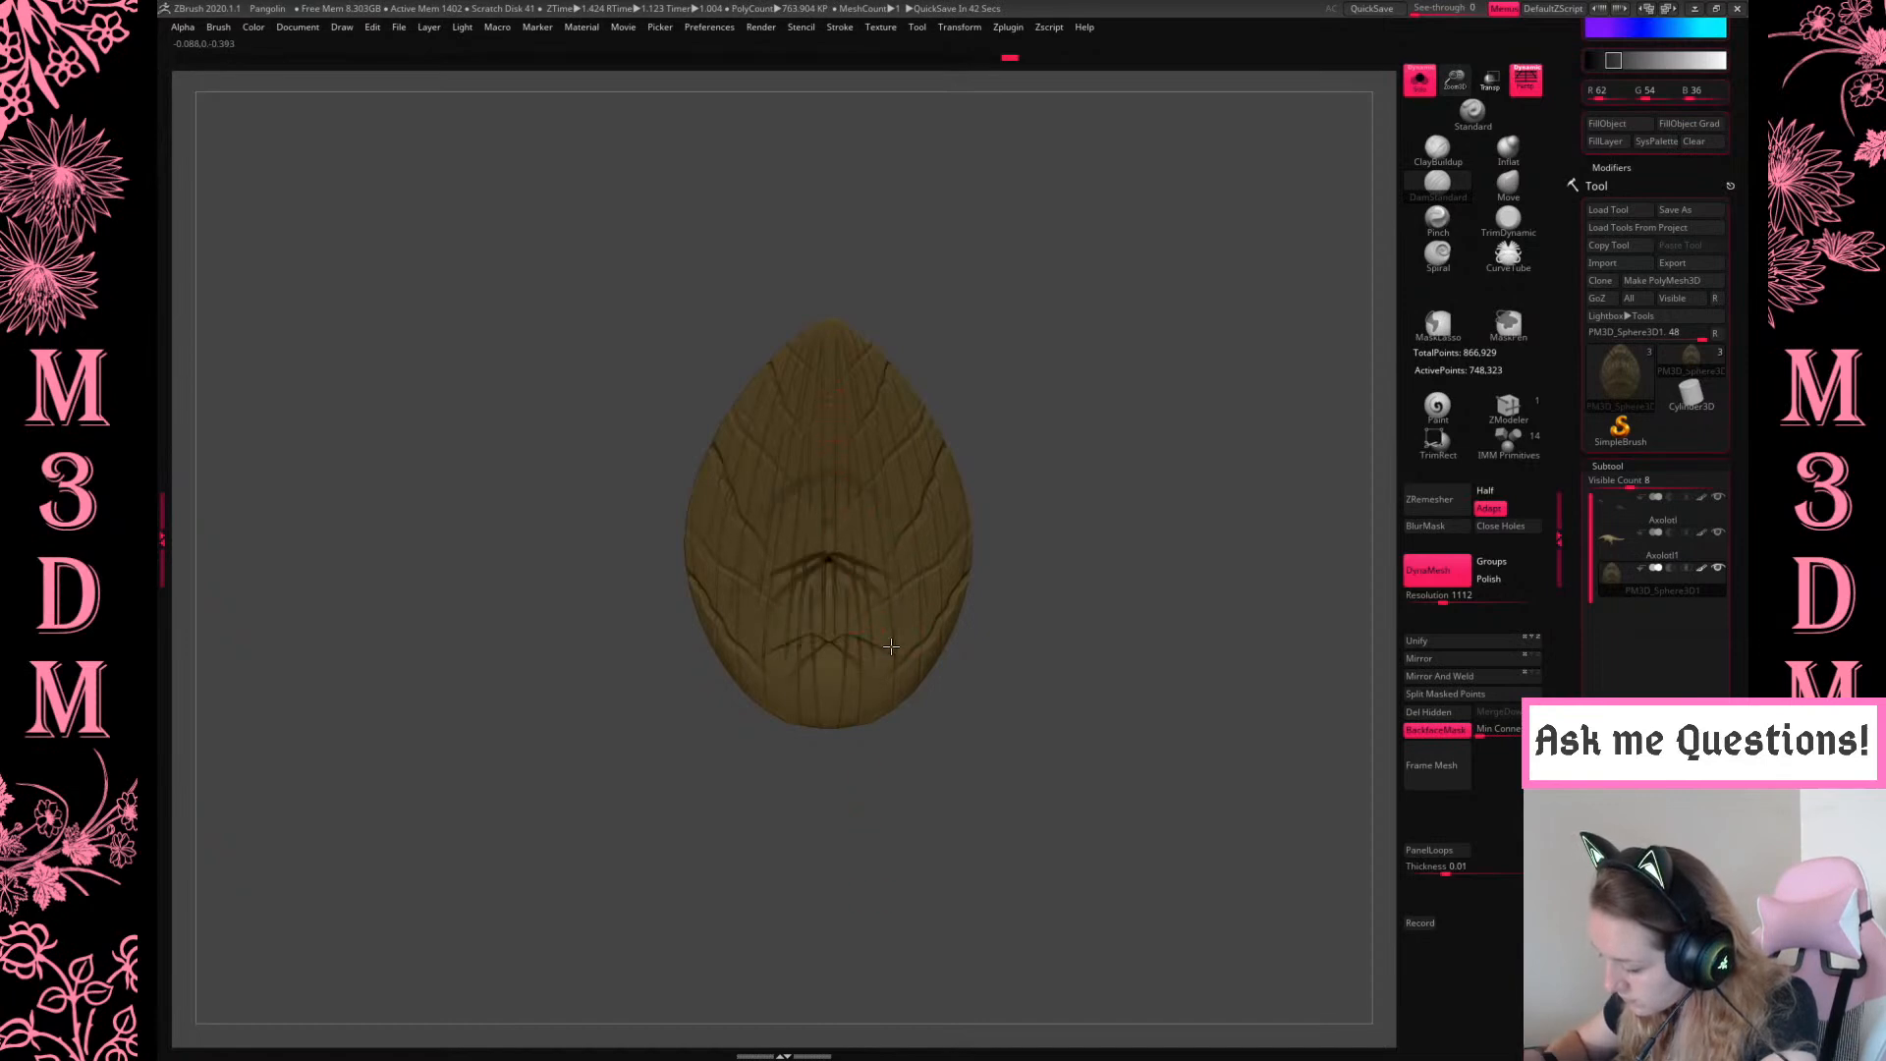
{"action": "mouse_move", "coordinate": [1085, 417]}
{"action": "left_mouse_down"}
{"action": "mouse_move", "coordinate": [1123, 416]}
{"action": "mouse_move", "coordinate": [1107, 462]}
{"action": "mouse_move", "coordinate": [1109, 420]}
{"action": "mouse_move", "coordinate": [1174, 421]}
{"action": "mouse_move", "coordinate": [1076, 432]}
{"action": "mouse_move", "coordinate": [1193, 395]}
{"action": "mouse_move", "coordinate": [1120, 379]}
{"action": "mouse_move", "coordinate": [900, 603]}
{"action": "mouse_move", "coordinate": [1052, 422]}
{"action": "mouse_move", "coordinate": [1151, 438]}
{"action": "mouse_move", "coordinate": [917, 619]}
{"action": "left_mouse_up"}
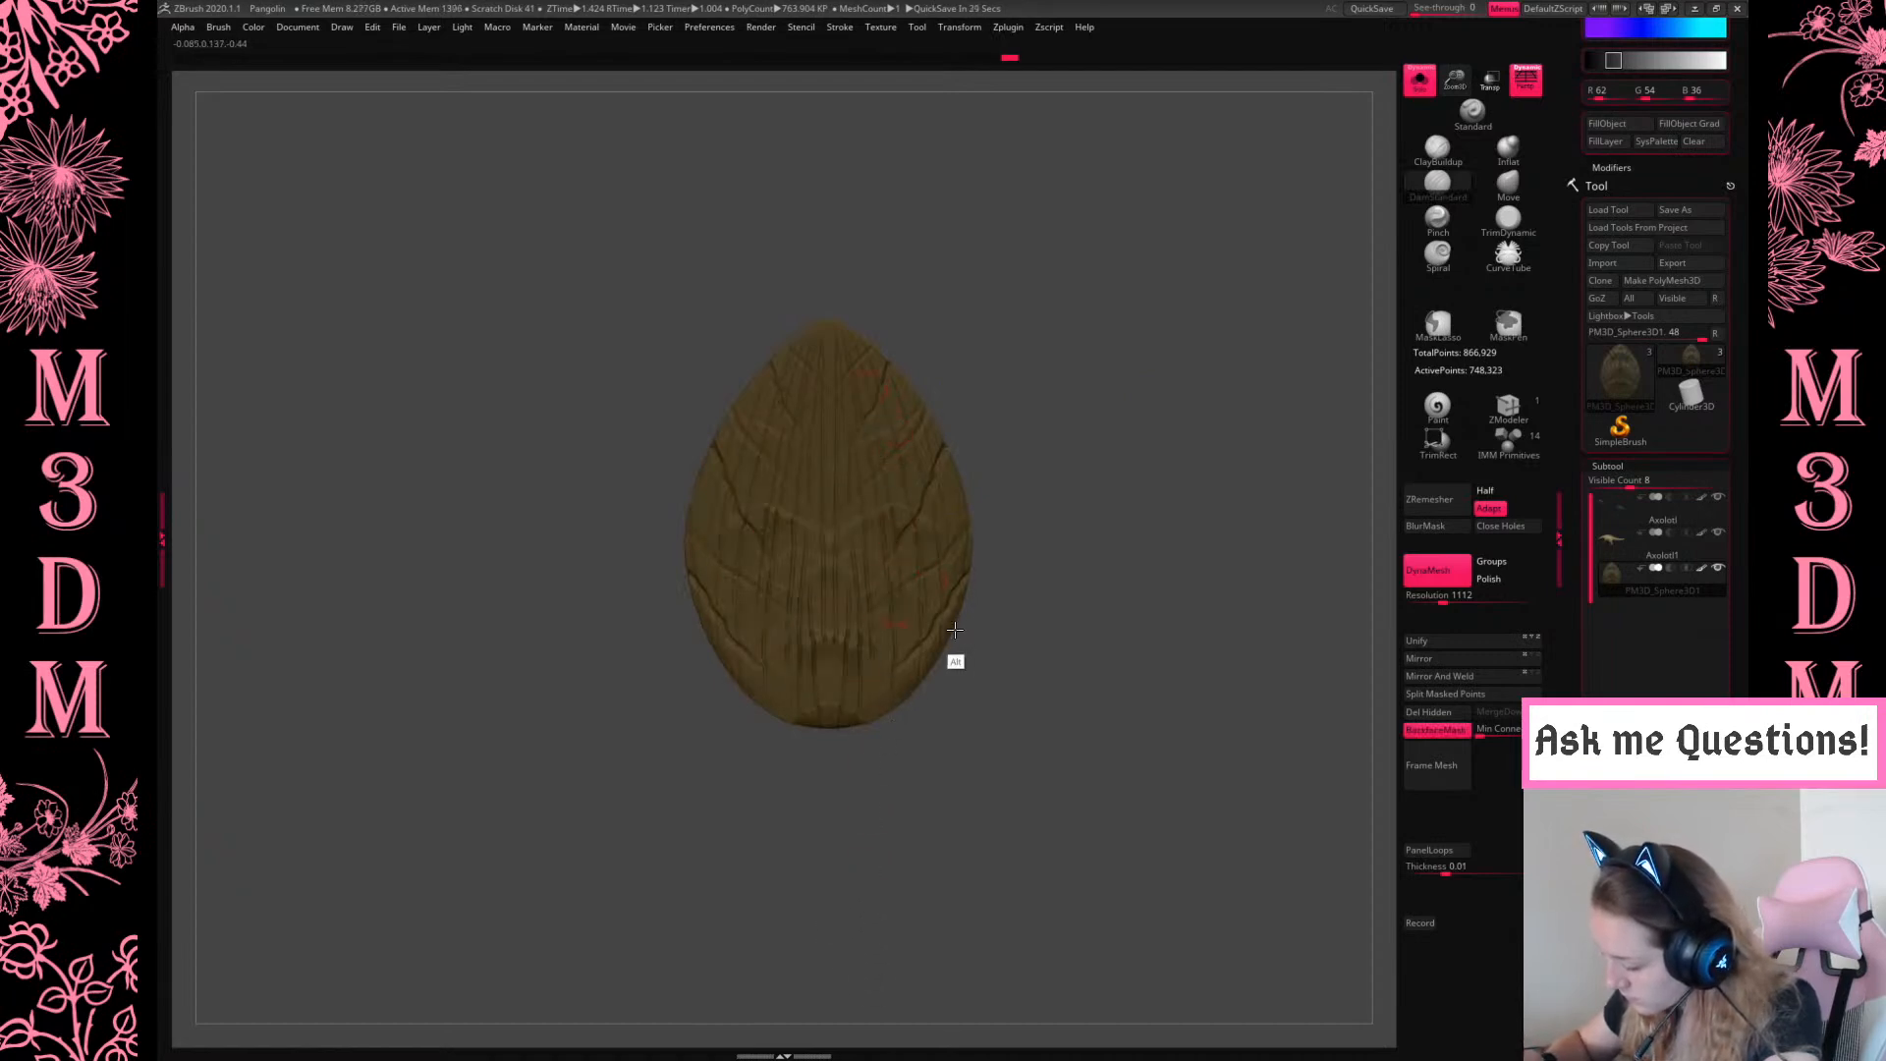
Assign Alpha 62 to the DamStandard brush
{"action": "left_click_drag", "start_coordinate": [1023, 480], "coordinate": [1097, 387]}
{"action": "key", "text": "space"}
{"action": "left_click", "coordinate": [1030, 491]}
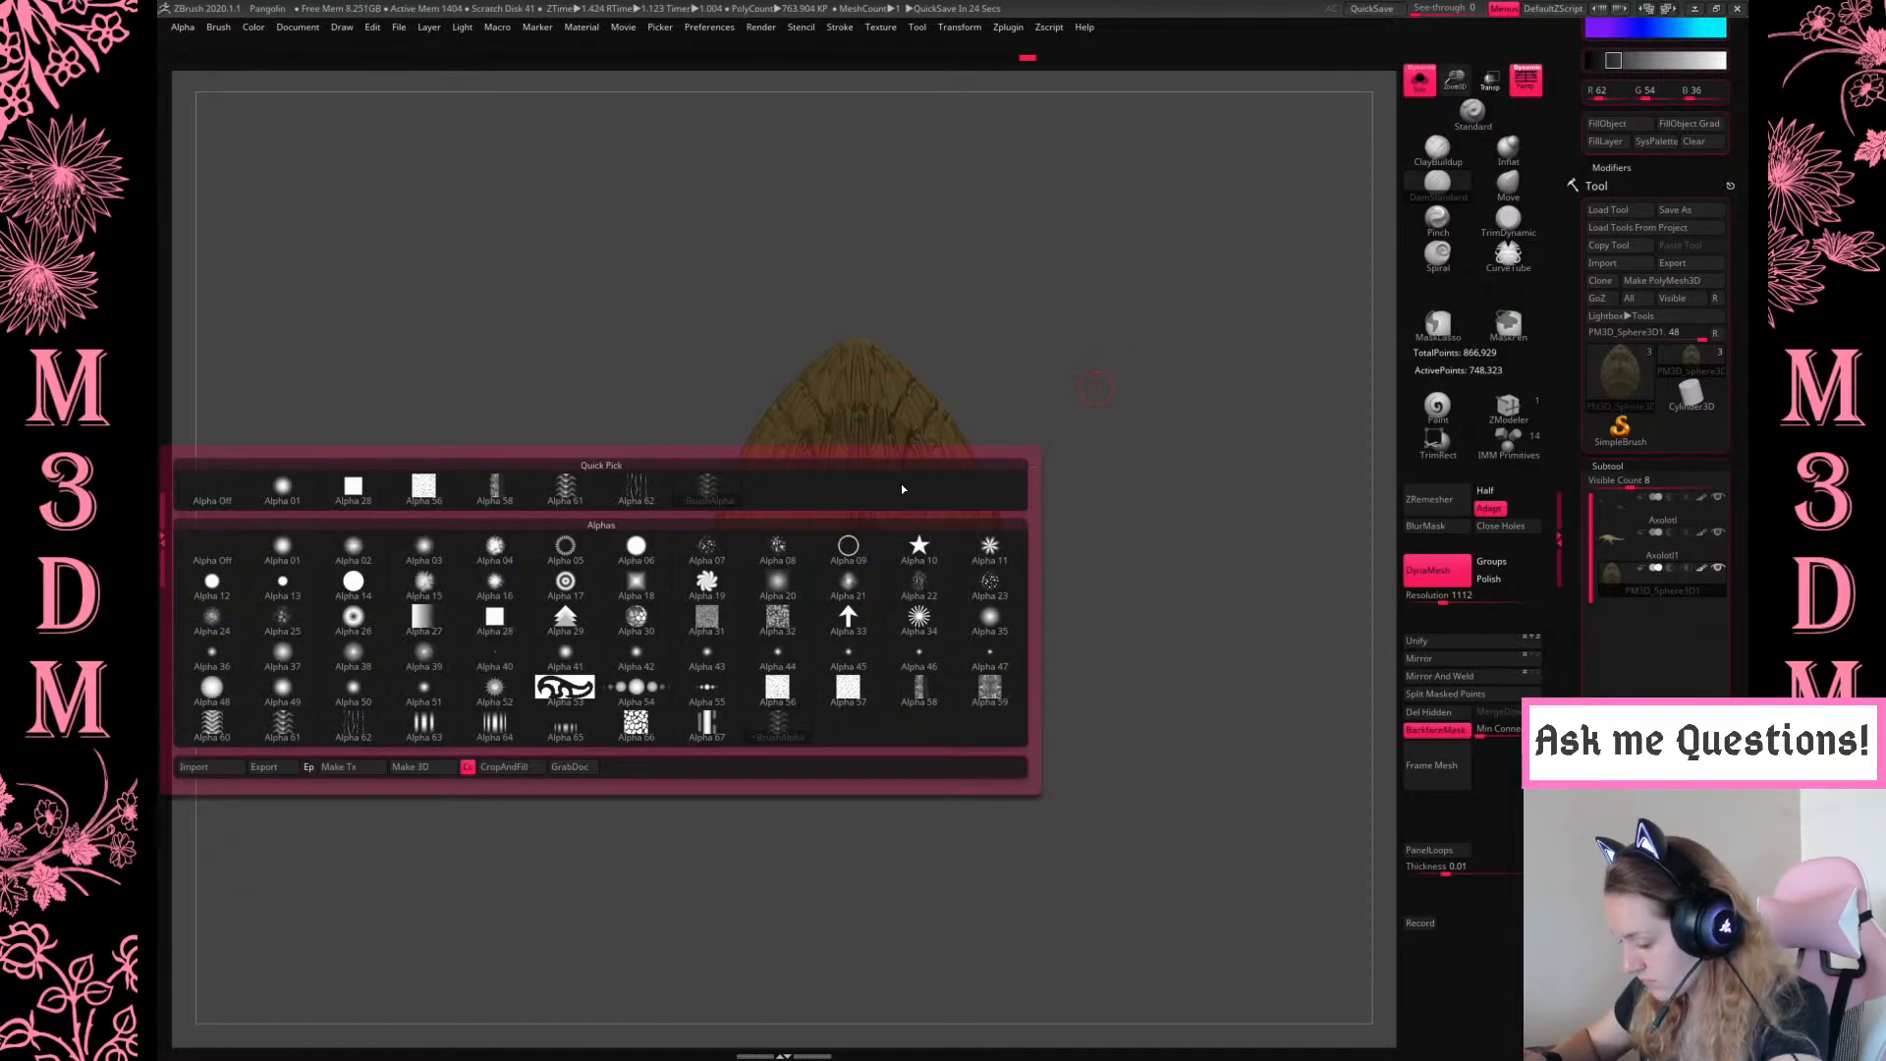
{"action": "left_click", "coordinate": [634, 497]}
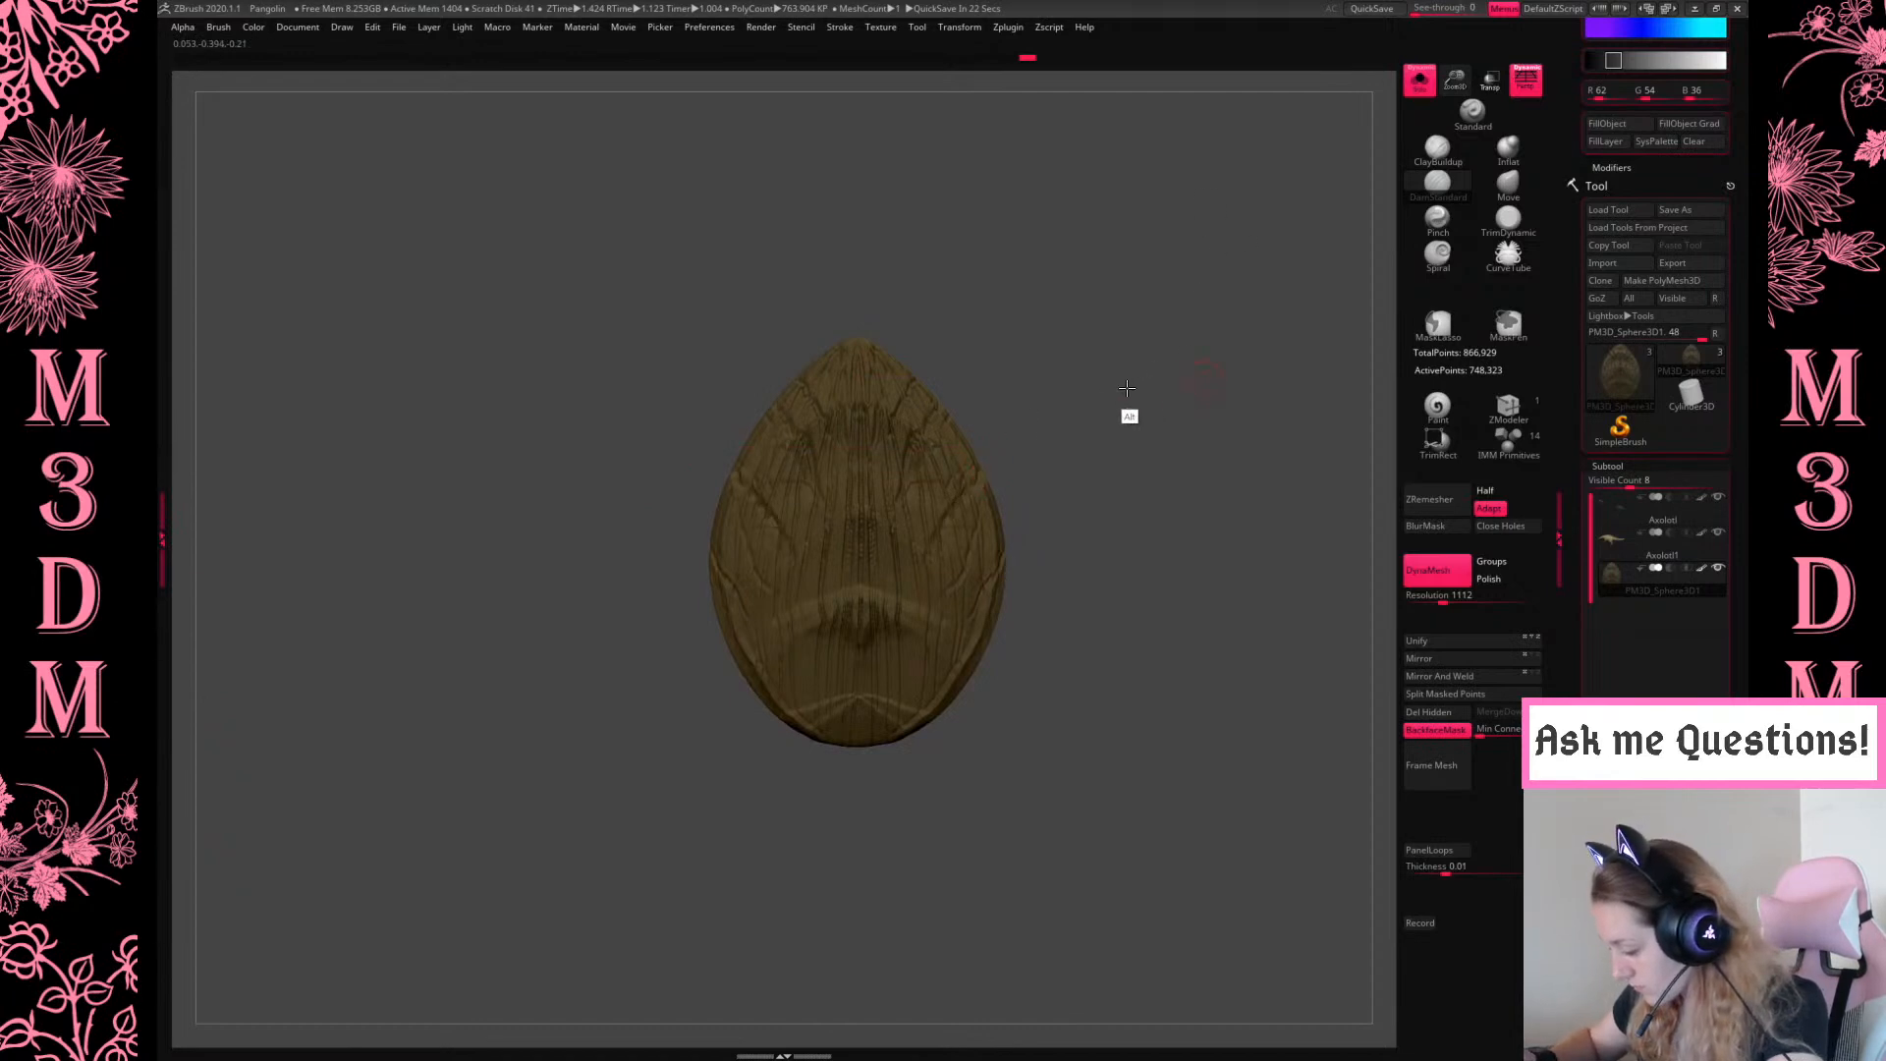
{"action": "left_click_drag", "start_coordinate": [1132, 412], "coordinate": [1056, 422], "text": "alt"}
{"action": "right_click_drag", "start_coordinate": [1254, 269], "coordinate": [1221, 328], "text": "ctrl"}
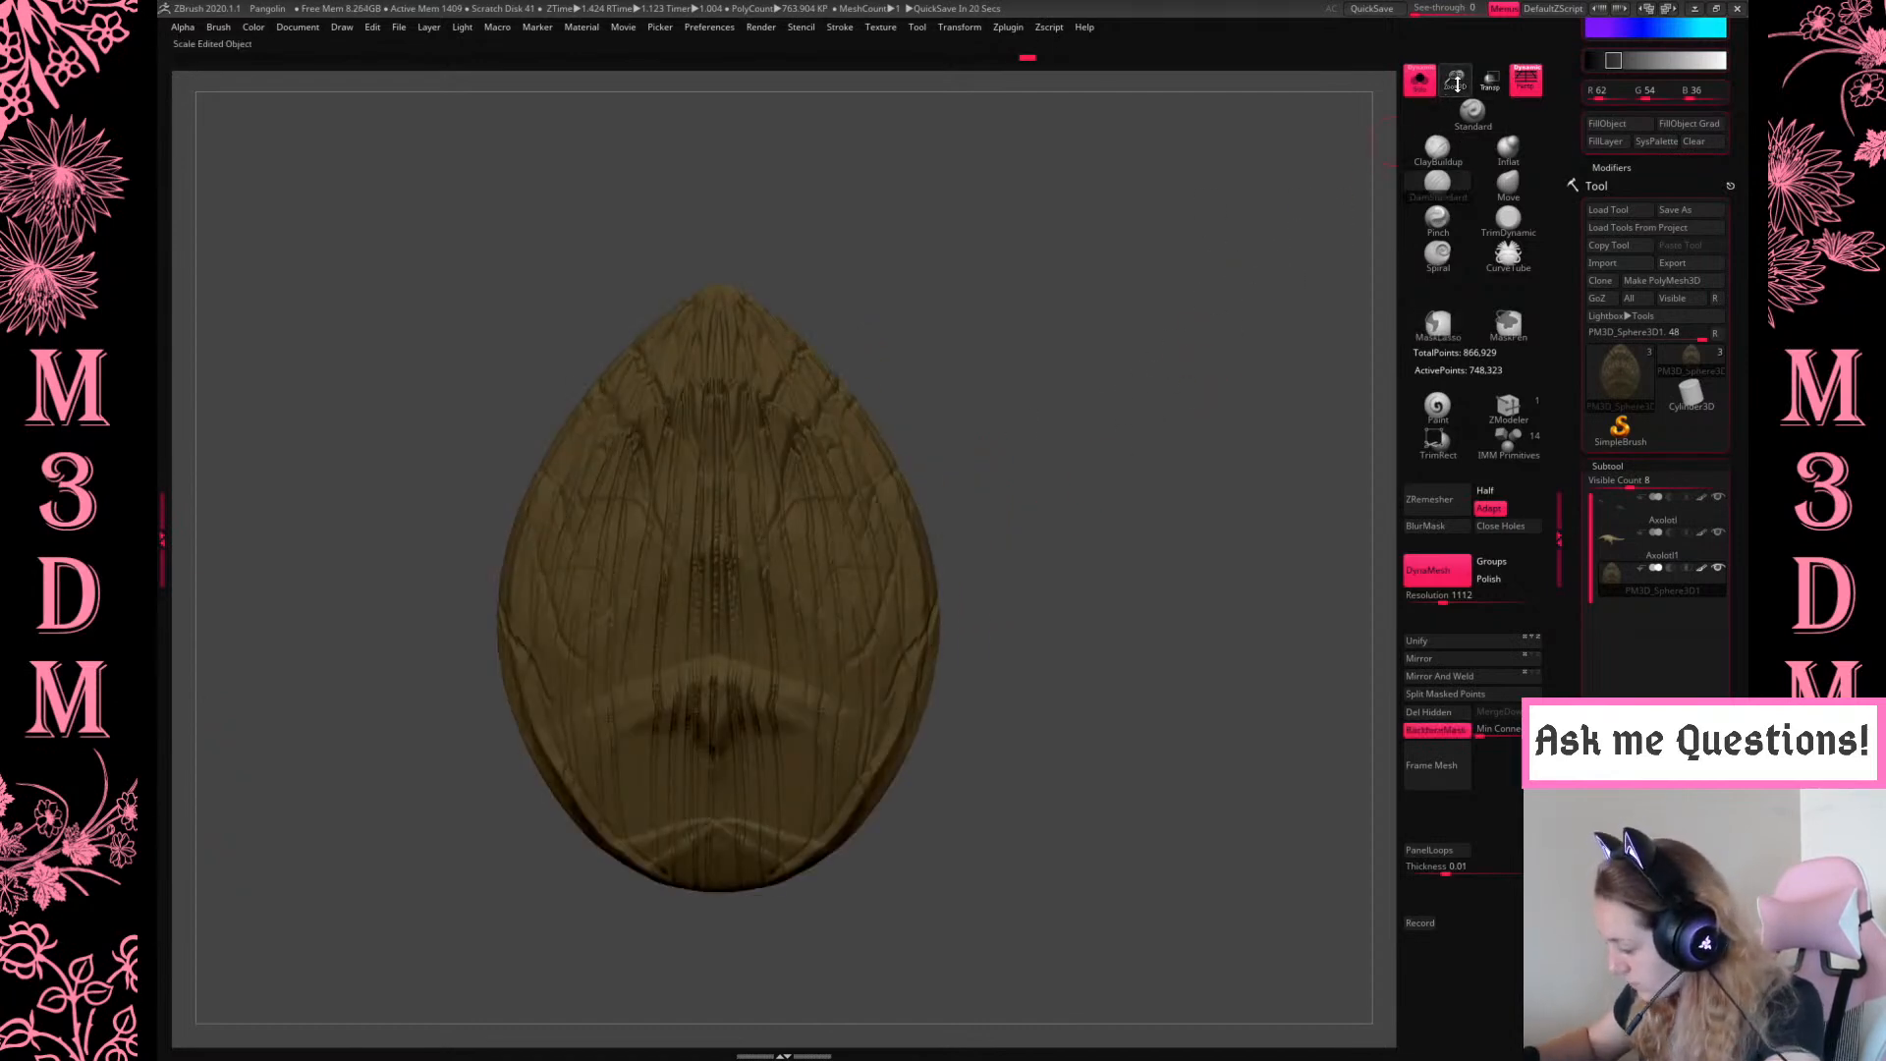
{"action": "left_click_drag", "start_coordinate": [1454, 81], "coordinate": [1508, 240]}
Switch to a Trim brush and flatten chipped facets along the side edges of the scale's front face
{"action": "key", "text": "b"}
{"action": "key", "text": "t"}
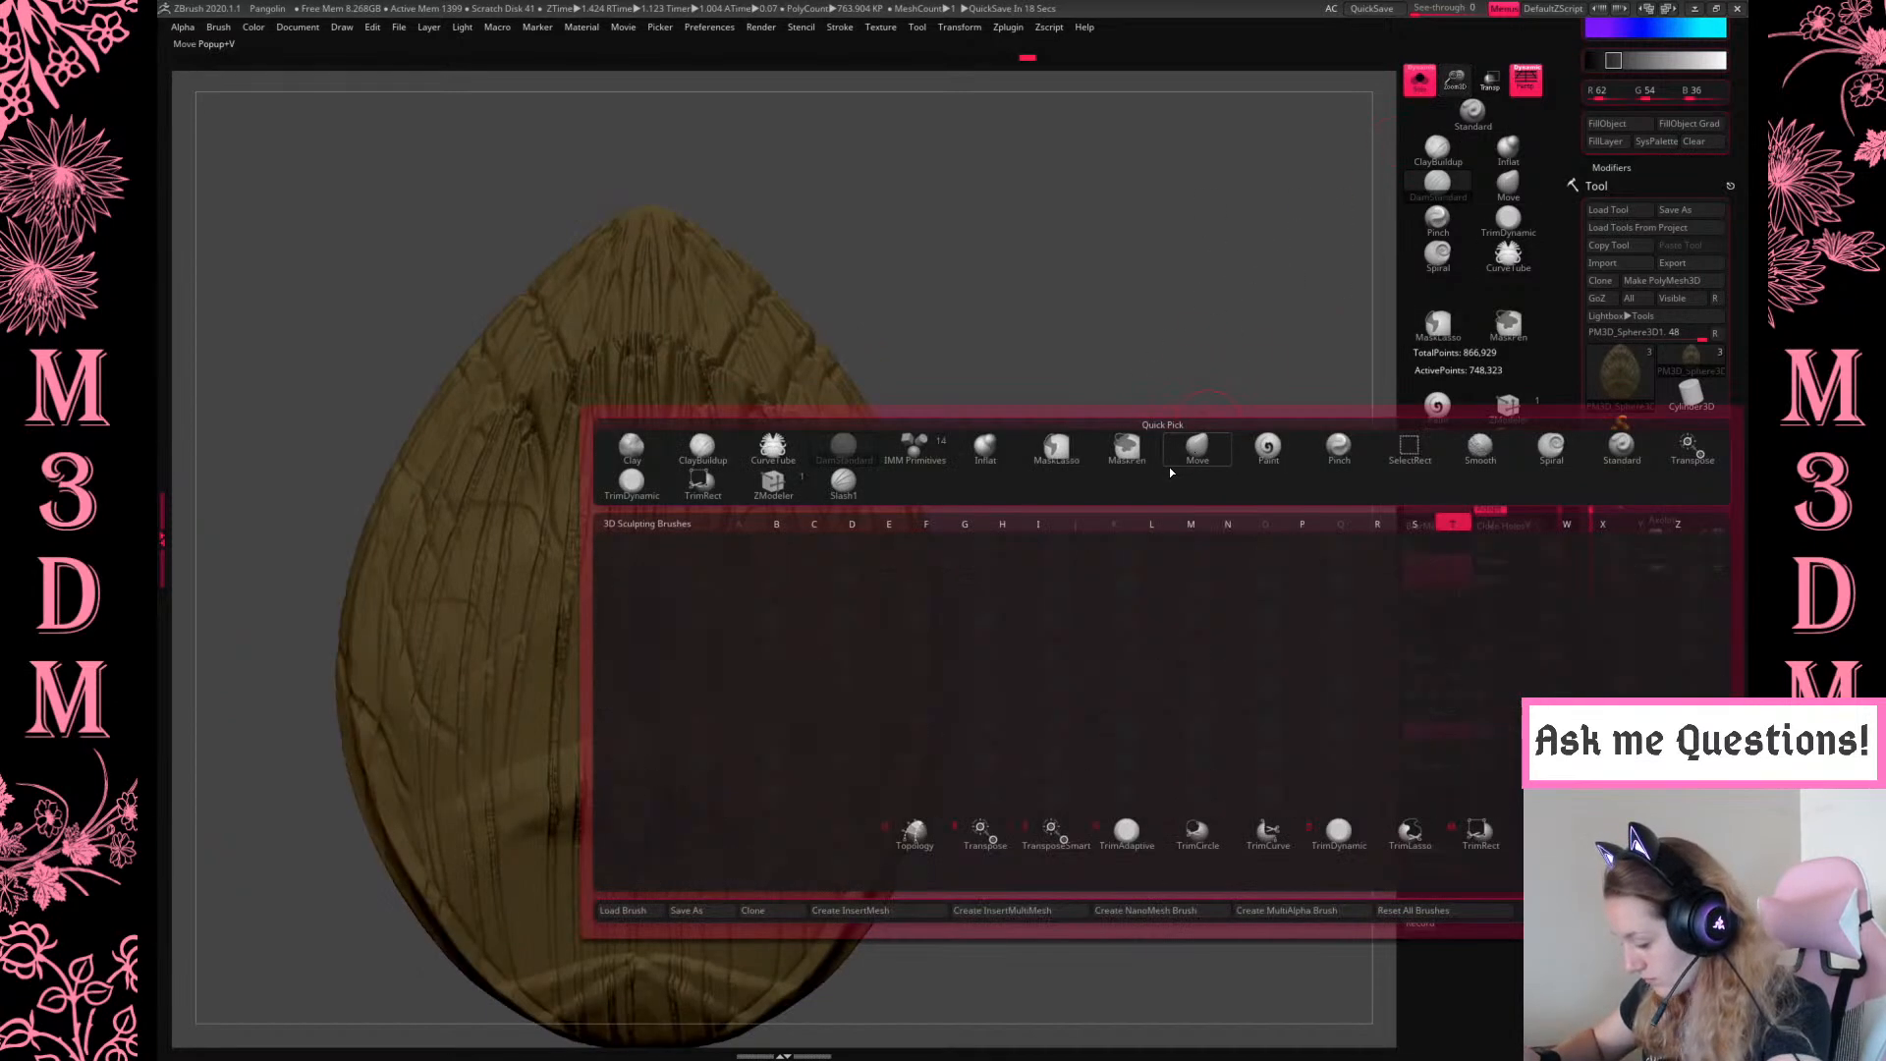
{"action": "key", "text": "r"}
{"action": "left_click_drag", "start_coordinate": [1166, 510], "coordinate": [938, 537]}
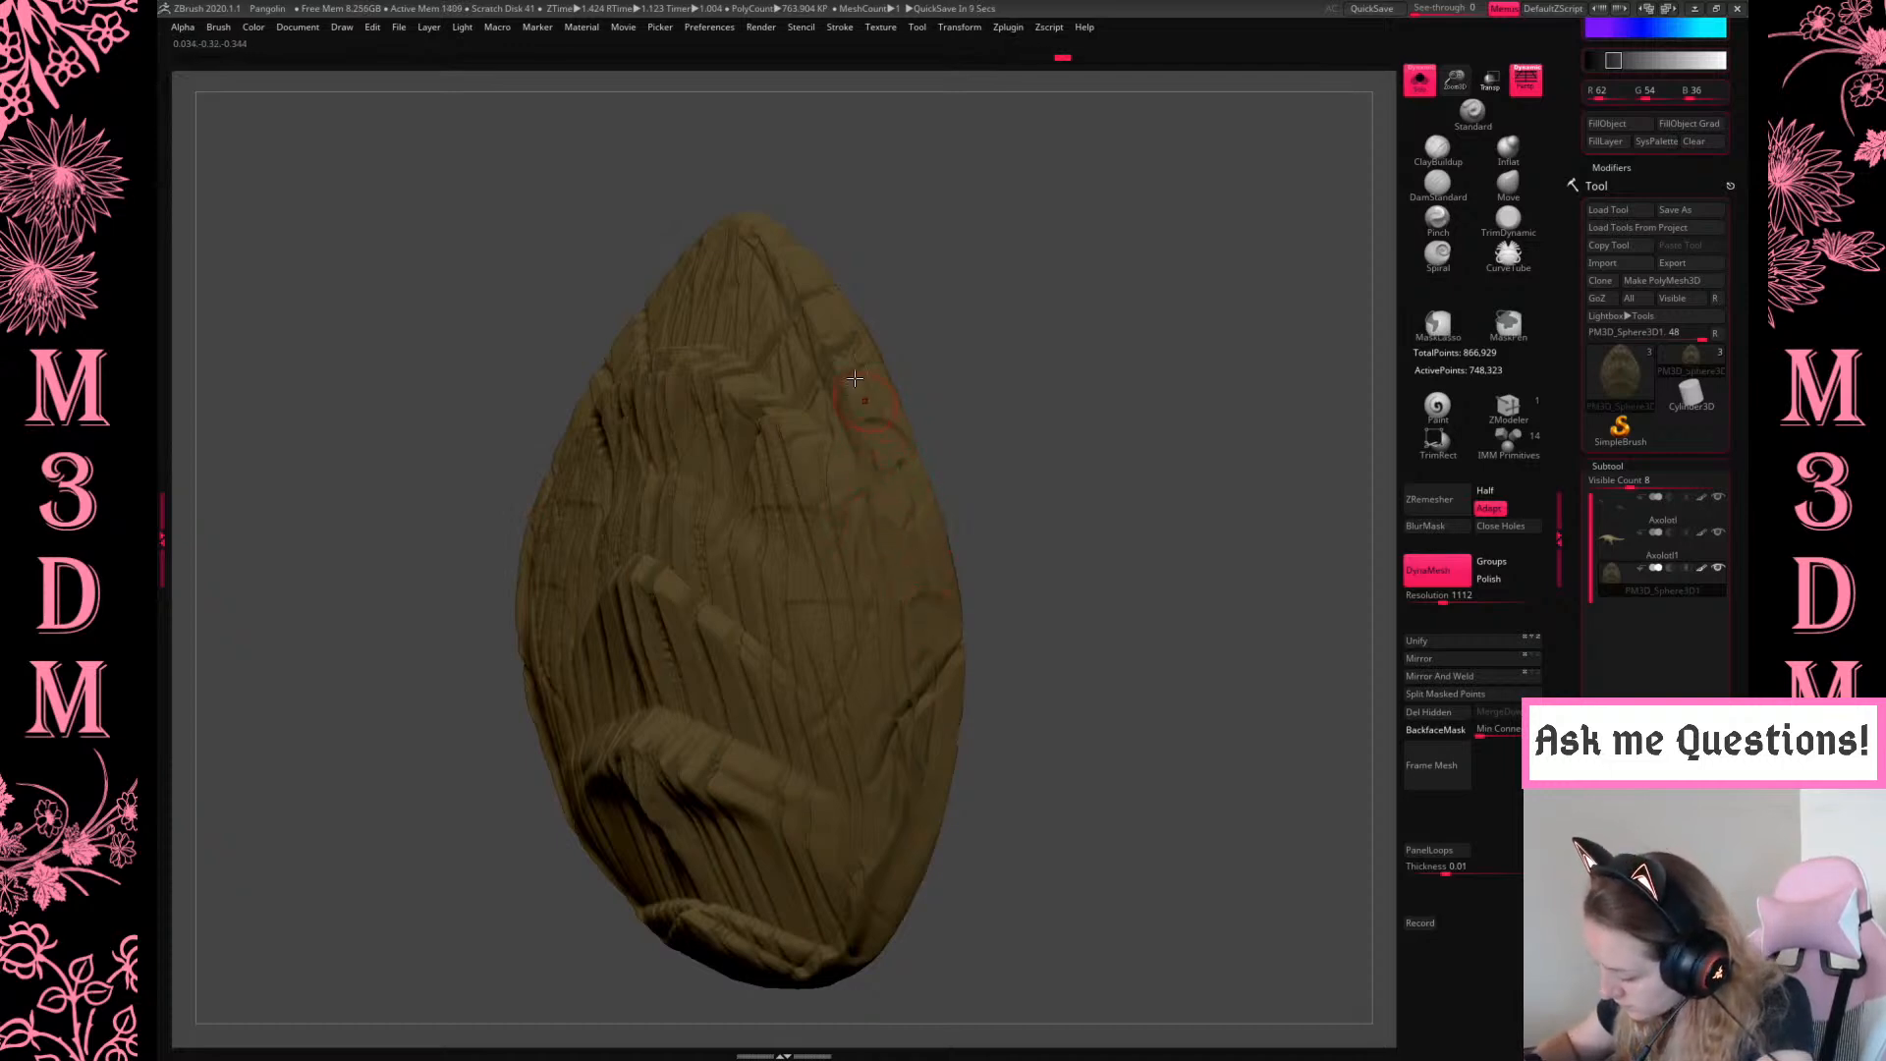
{"action": "left_click_drag", "start_coordinate": [1067, 431], "coordinate": [988, 406]}
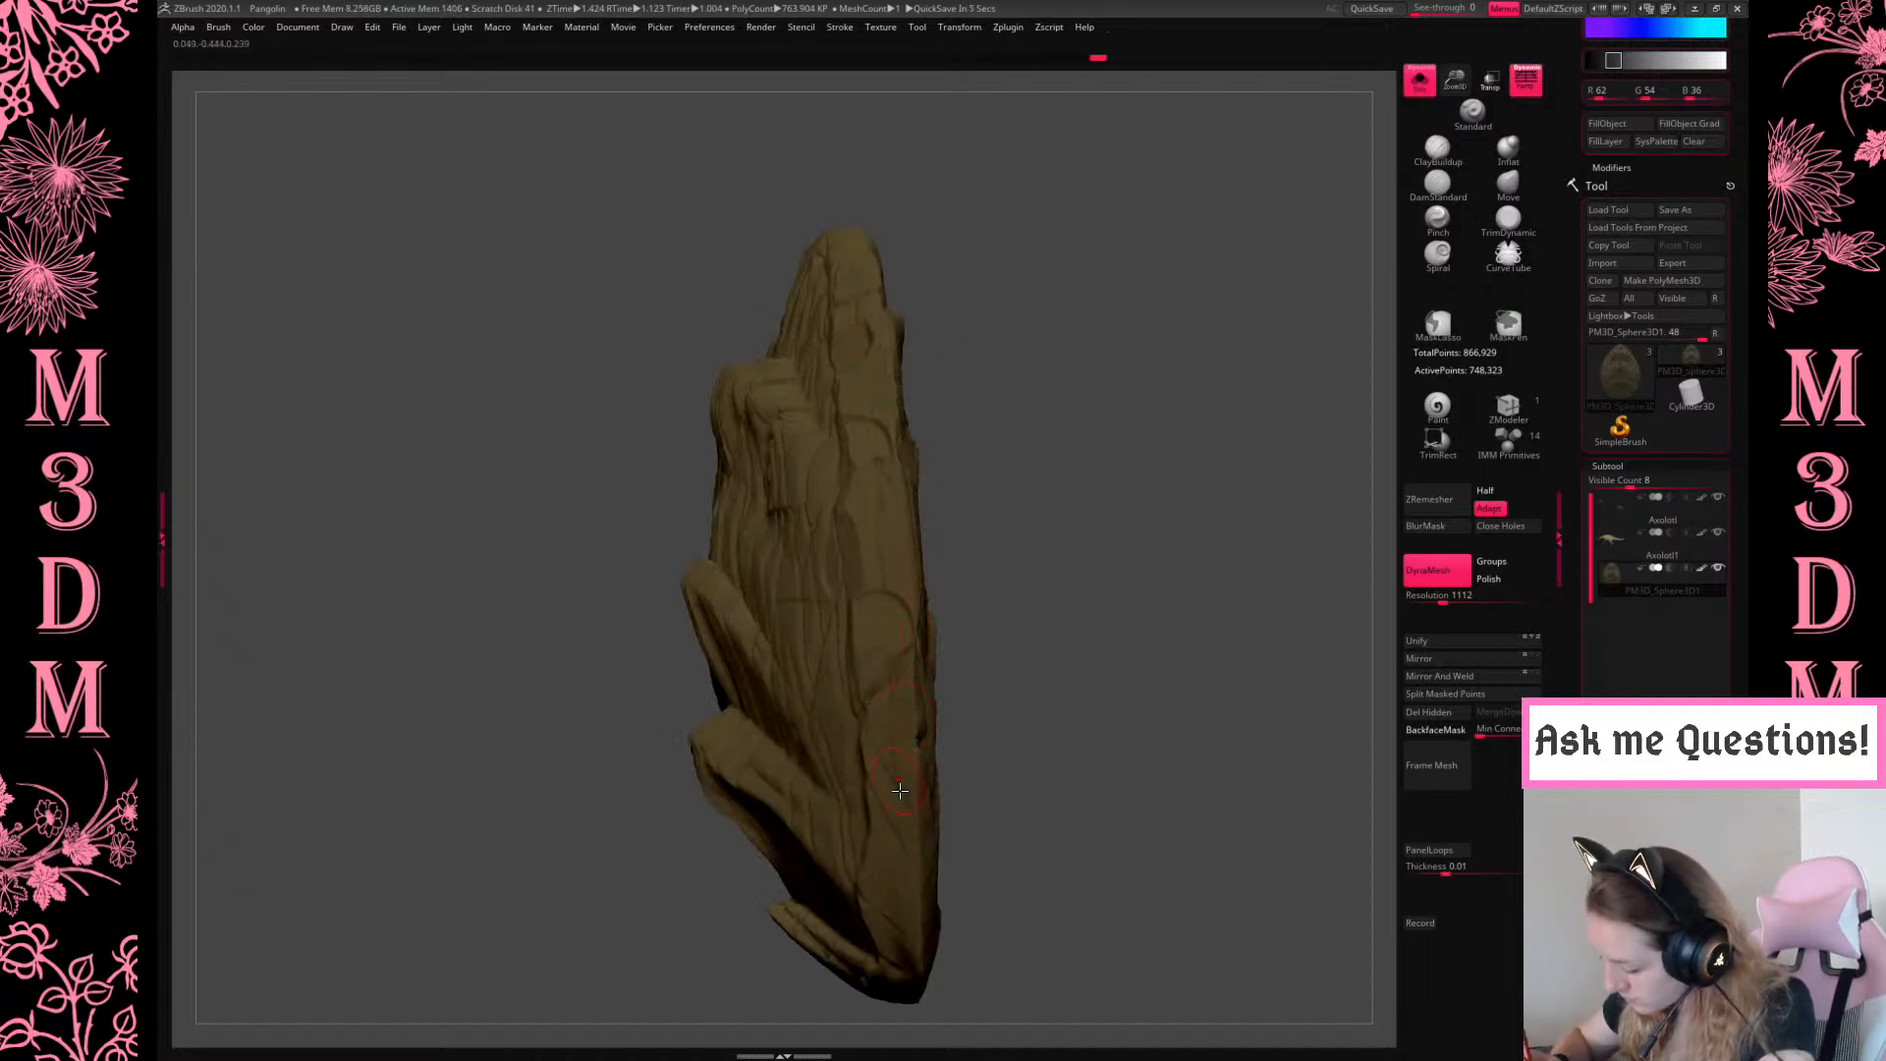
{"action": "left_click_drag", "start_coordinate": [1060, 668], "coordinate": [917, 768]}
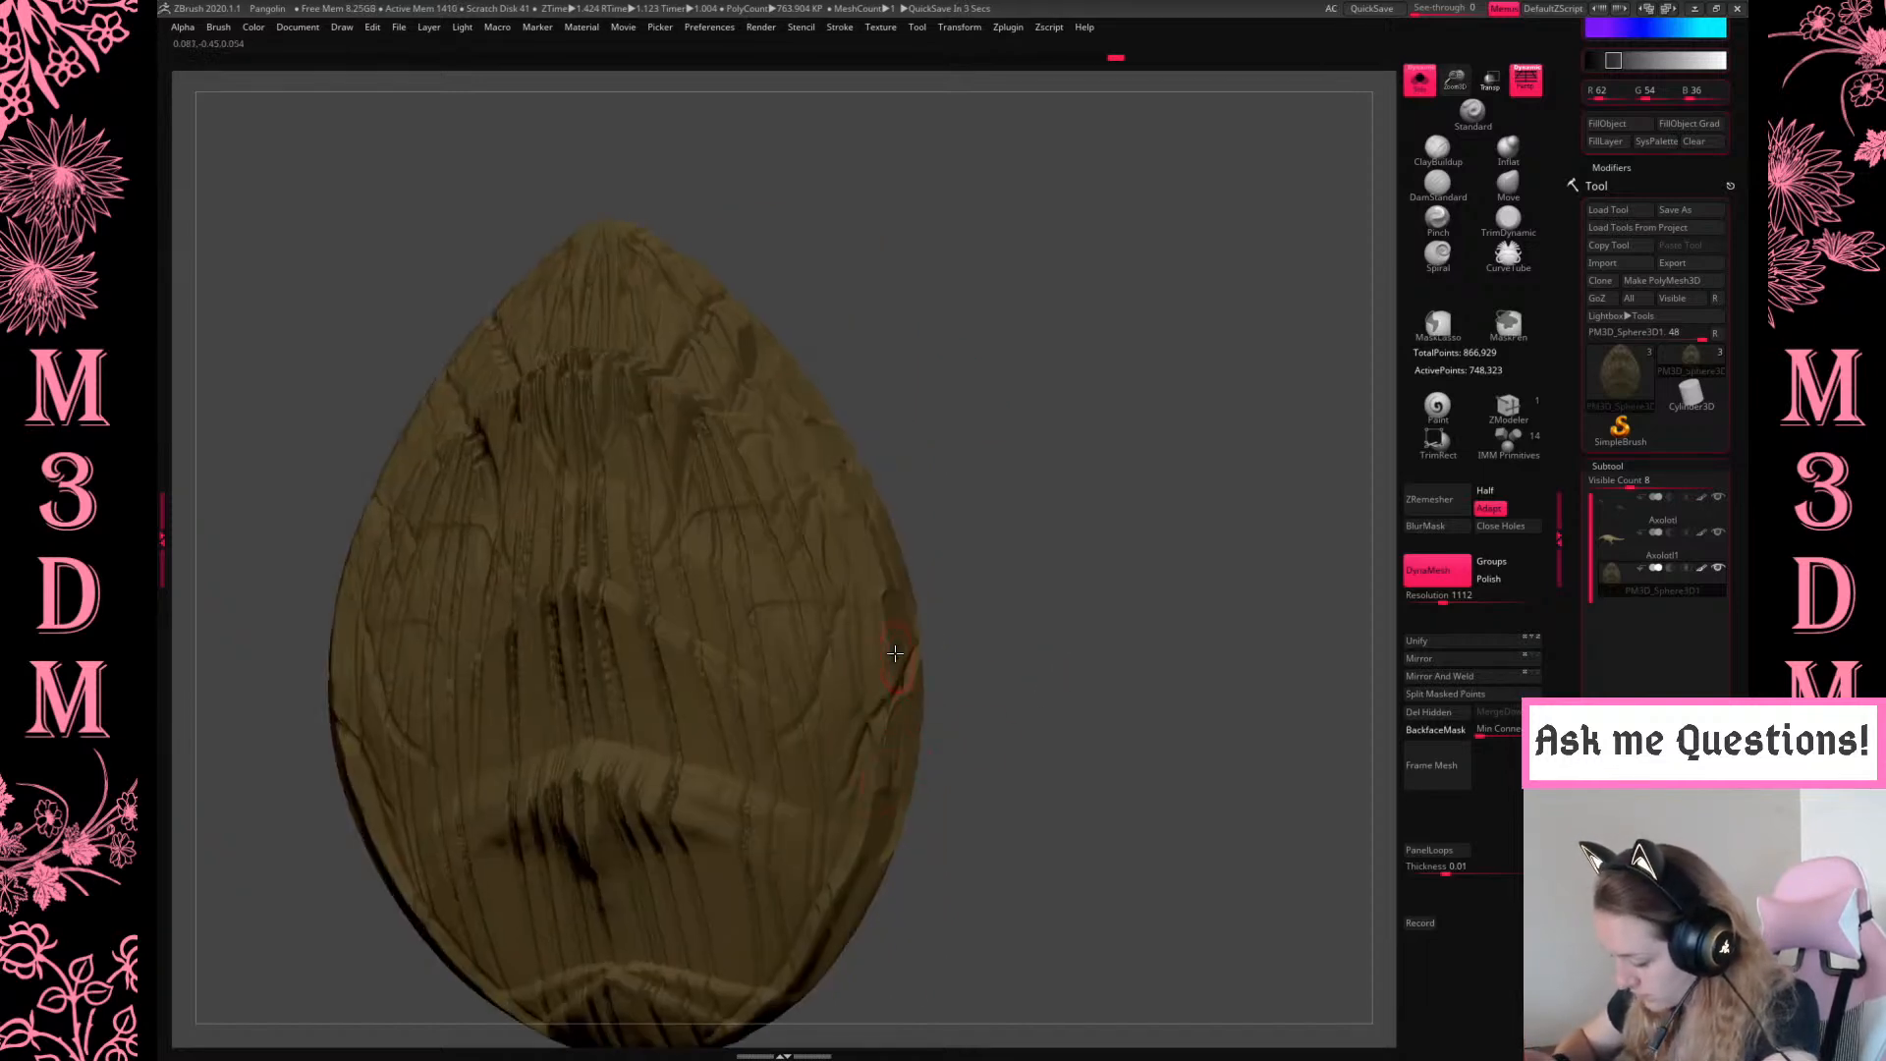
{"action": "left_click_drag", "start_coordinate": [1024, 444], "coordinate": [560, 368]}
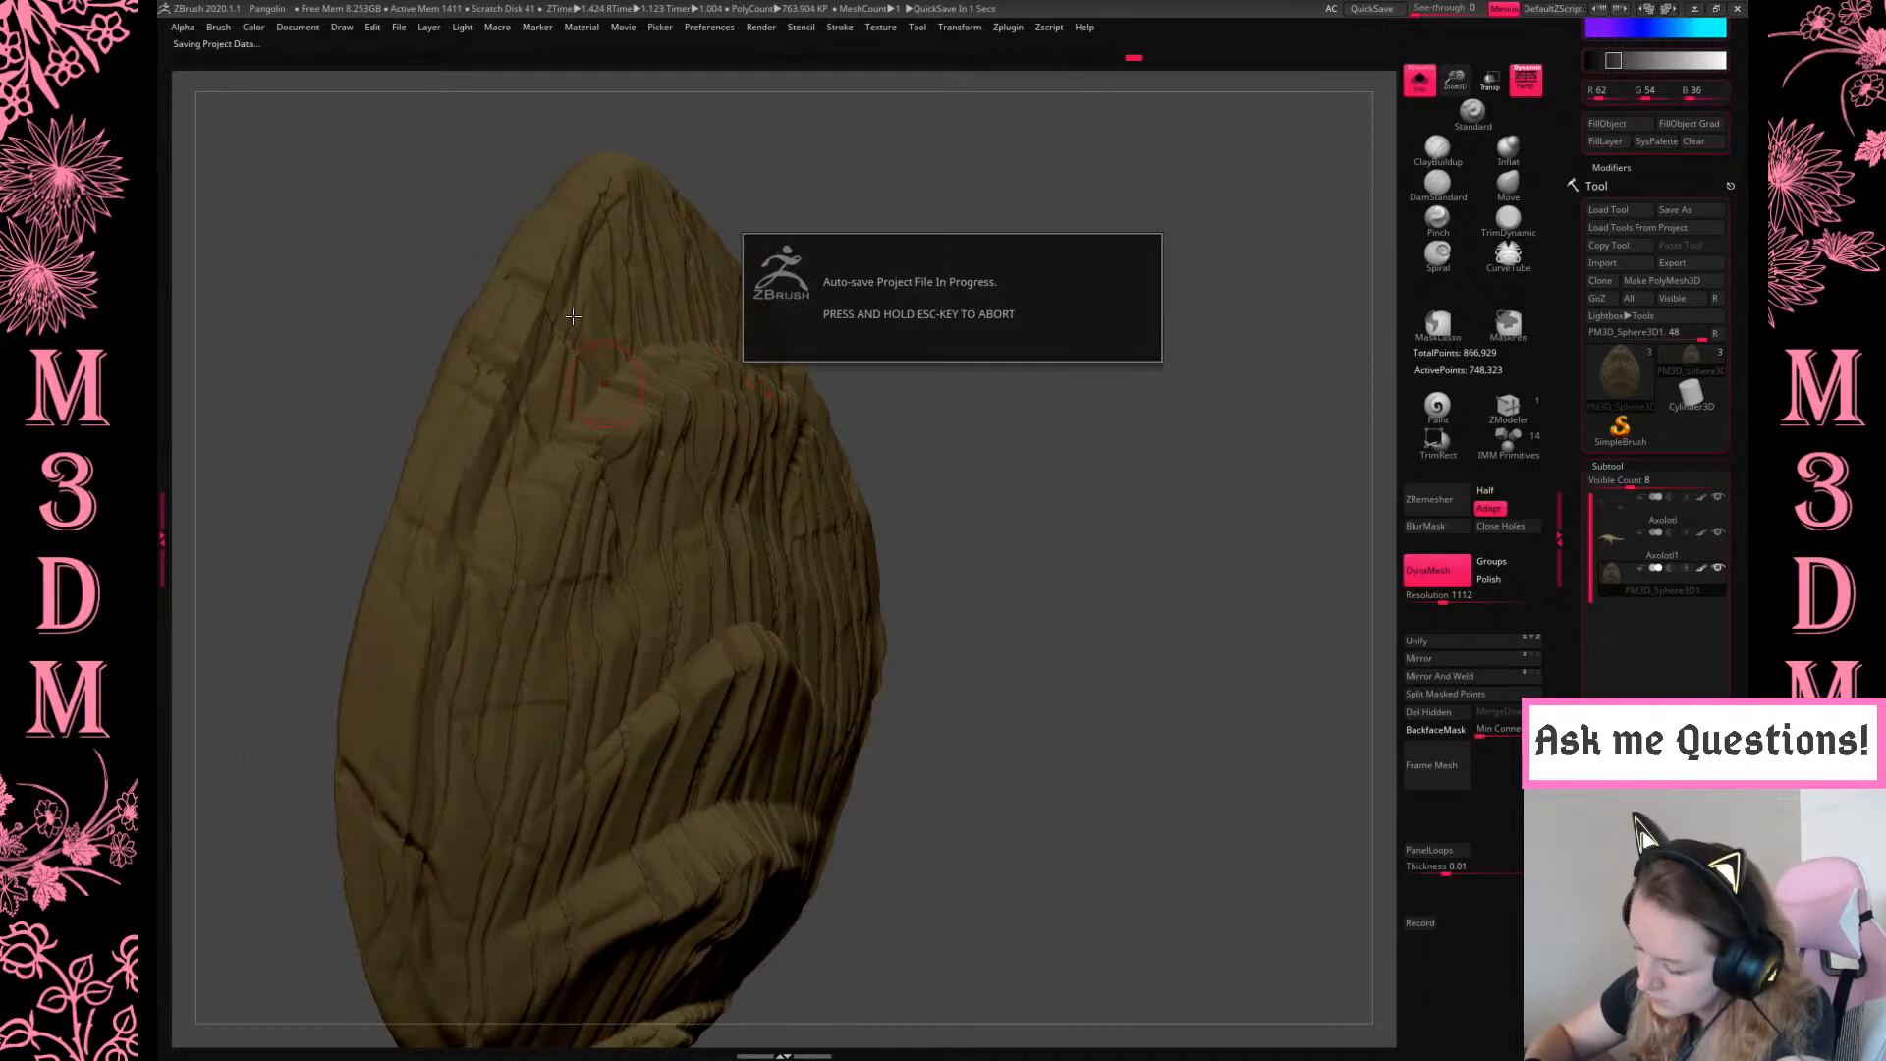
Trim the narrow outer rim and the ridge ends as seen from the scale's side
{"action": "left_click_drag", "start_coordinate": [981, 323], "coordinate": [1104, 405]}
{"action": "left_click_drag", "start_coordinate": [884, 491], "coordinate": [1085, 412], "text": "alt"}
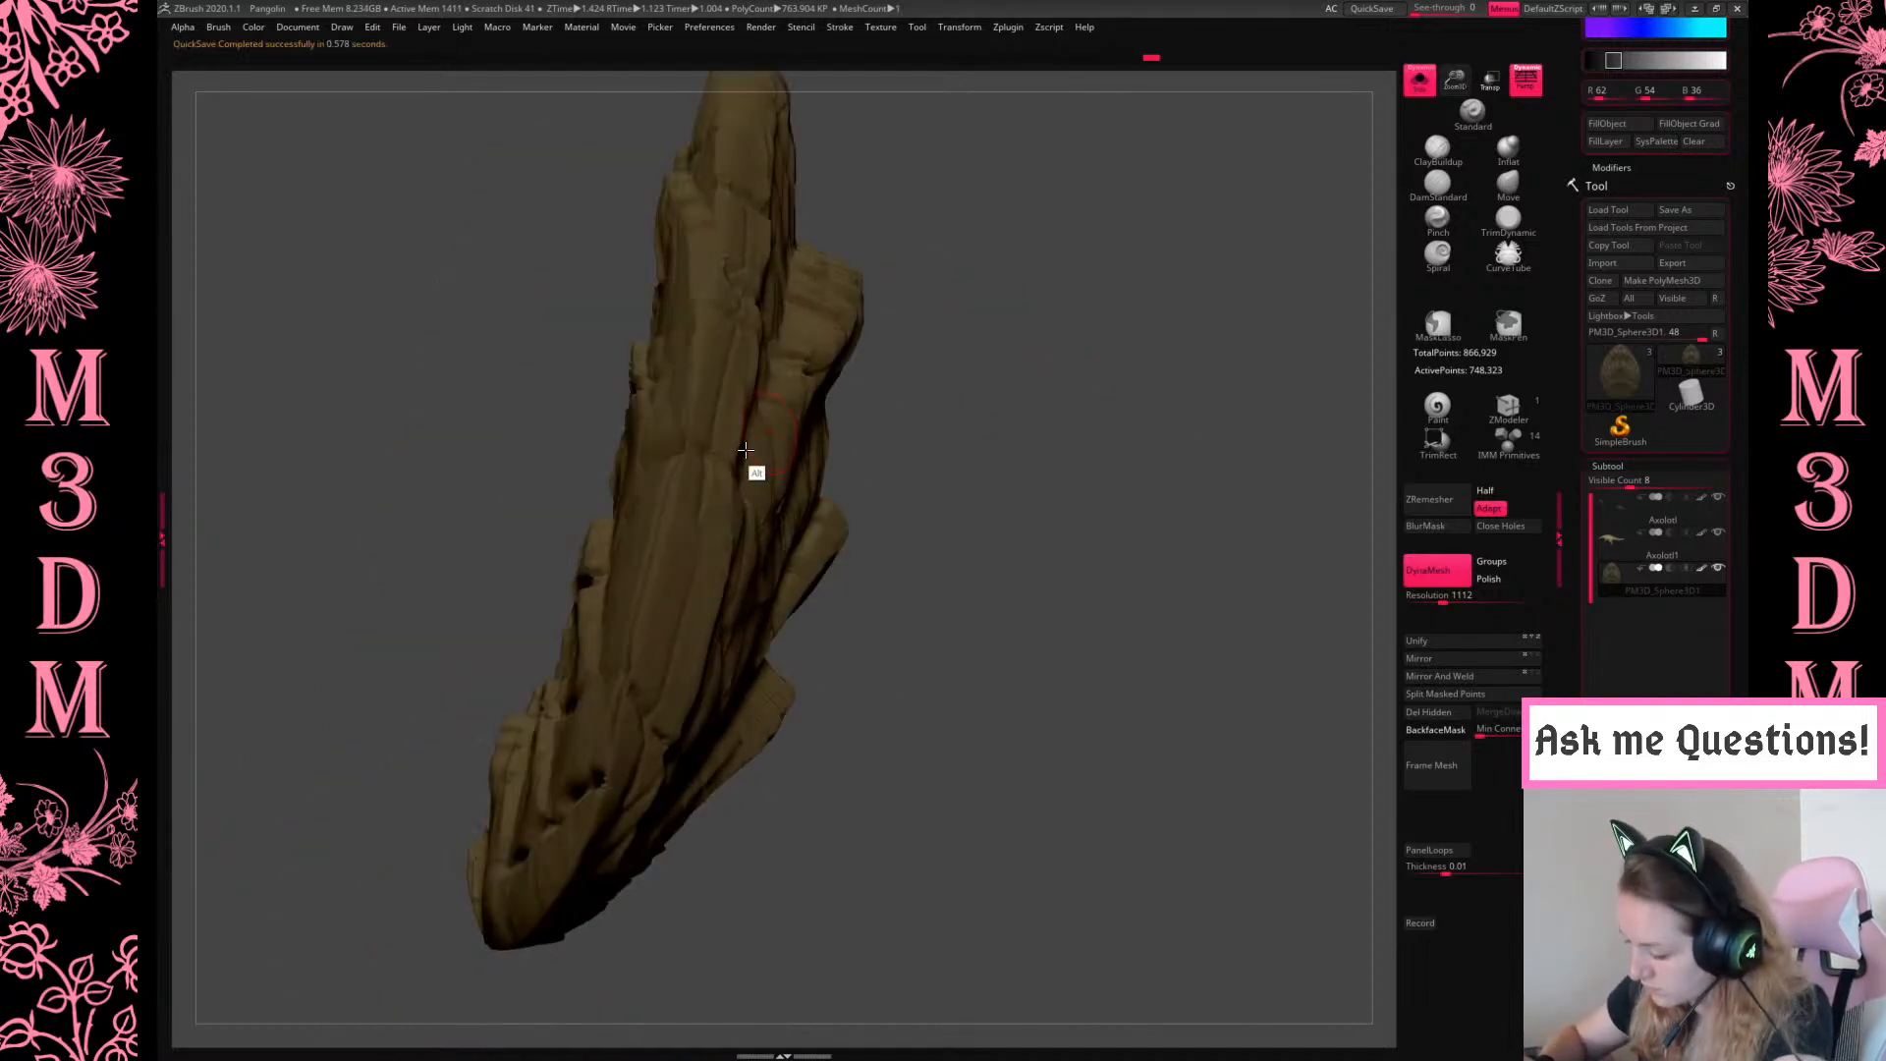
{"action": "mouse_move", "coordinate": [1086, 282]}
{"action": "left_mouse_down"}
{"action": "mouse_move", "coordinate": [1087, 446]}
{"action": "mouse_move", "coordinate": [744, 462]}
{"action": "mouse_move", "coordinate": [693, 520]}
{"action": "left_mouse_up"}
{"action": "left_click_drag", "start_coordinate": [1111, 295], "coordinate": [673, 576]}
{"action": "left_click_drag", "start_coordinate": [938, 476], "coordinate": [1001, 465]}
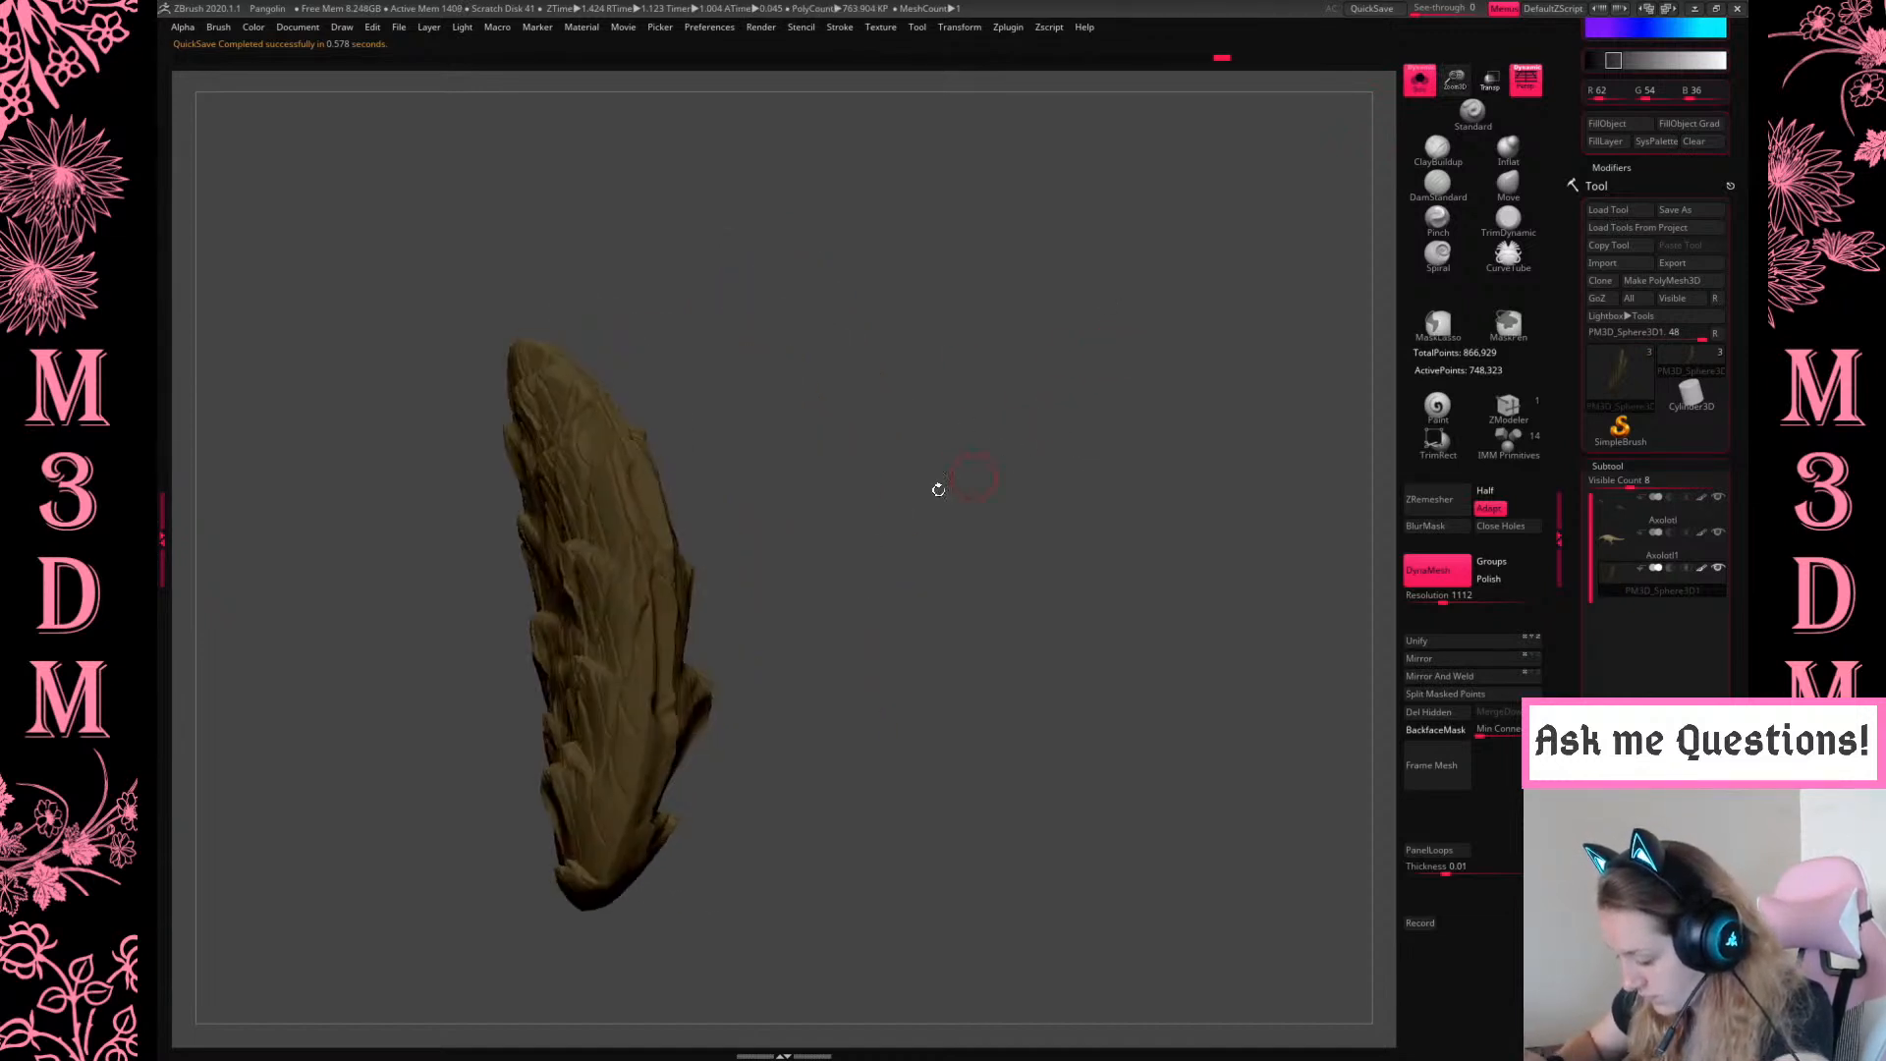
Undo and redo the latest trim strokes, and flatten the rim near the scale's lower end
{"action": "key", "text": "ctrl+z"}
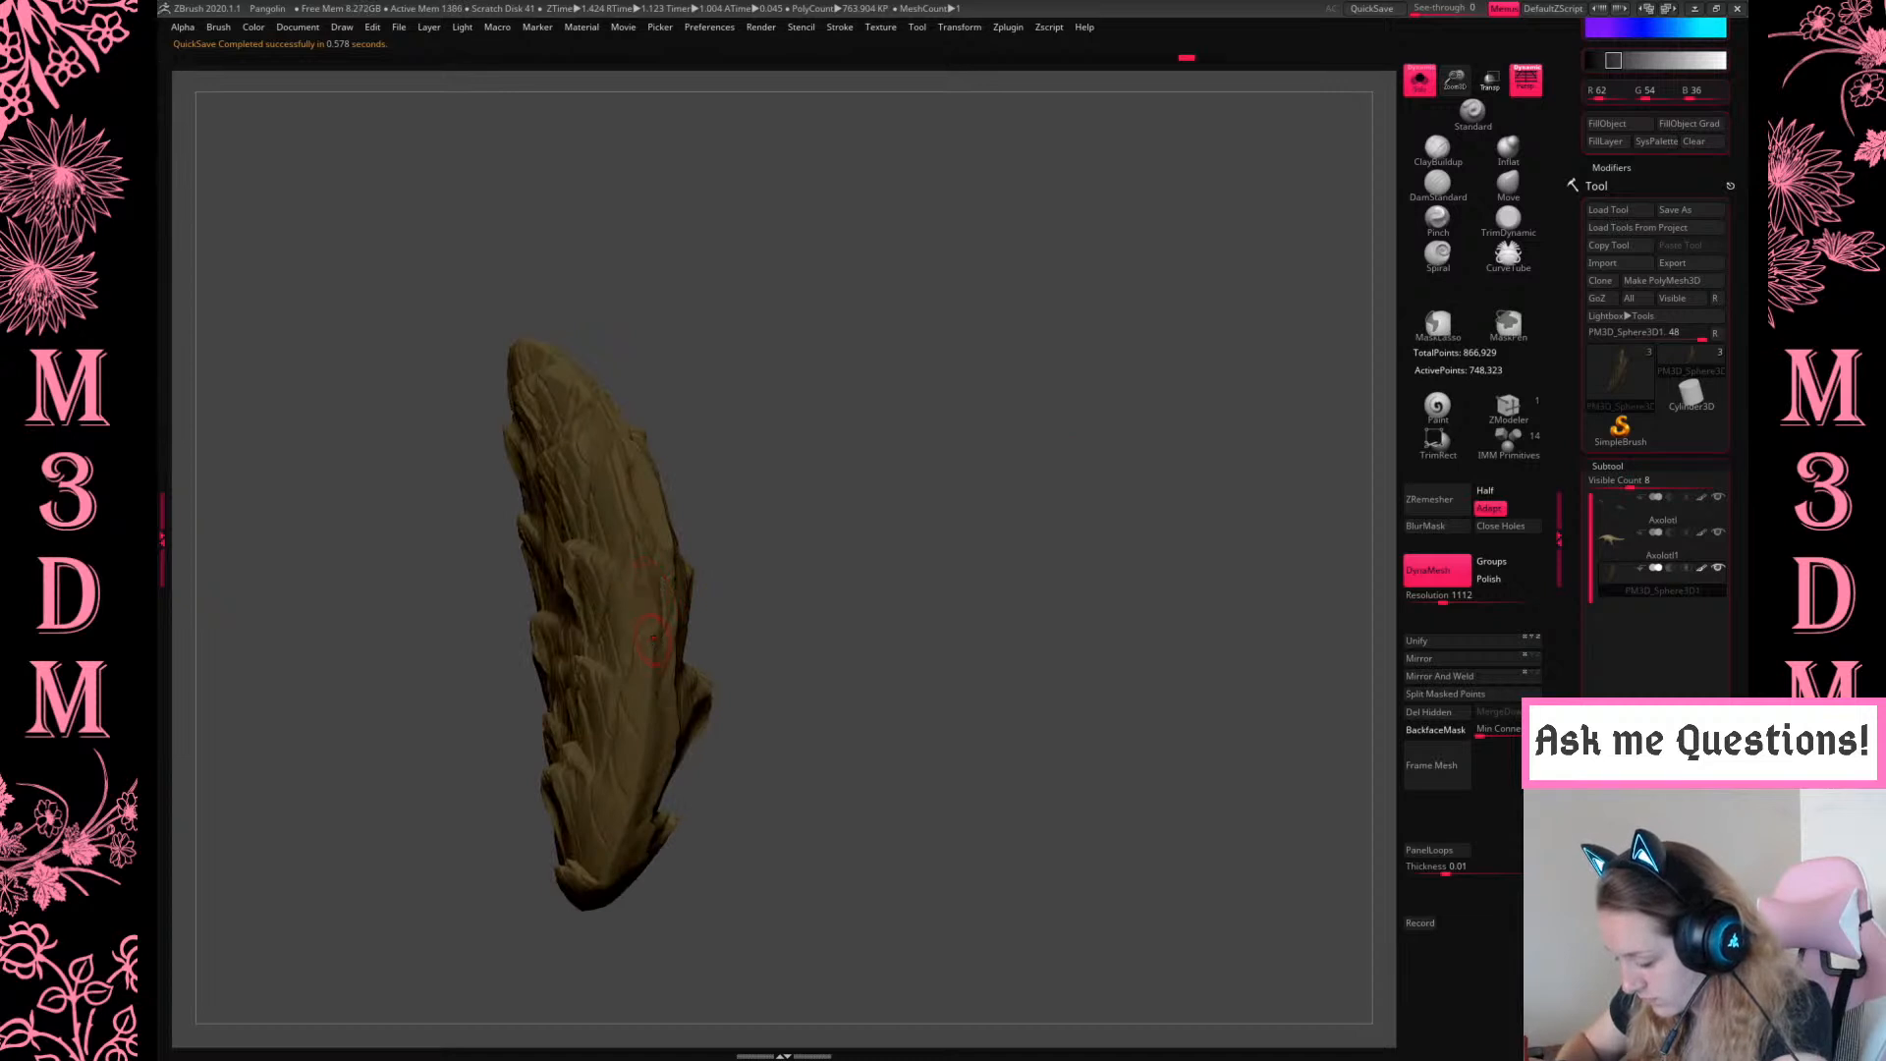
{"action": "key", "text": "ctrl+shift+z"}
{"action": "key", "text": "ctrl+shift+z"}
{"action": "left_click_drag", "start_coordinate": [1076, 521], "coordinate": [1189, 526]}
{"action": "left_click_drag", "start_coordinate": [634, 798], "coordinate": [621, 866]}
{"action": "mouse_move", "coordinate": [884, 632]}
{"action": "left_mouse_down"}
{"action": "mouse_move", "coordinate": [1153, 522]}
{"action": "mouse_move", "coordinate": [1225, 400]}
{"action": "mouse_move", "coordinate": [1145, 542]}
{"action": "left_mouse_up"}
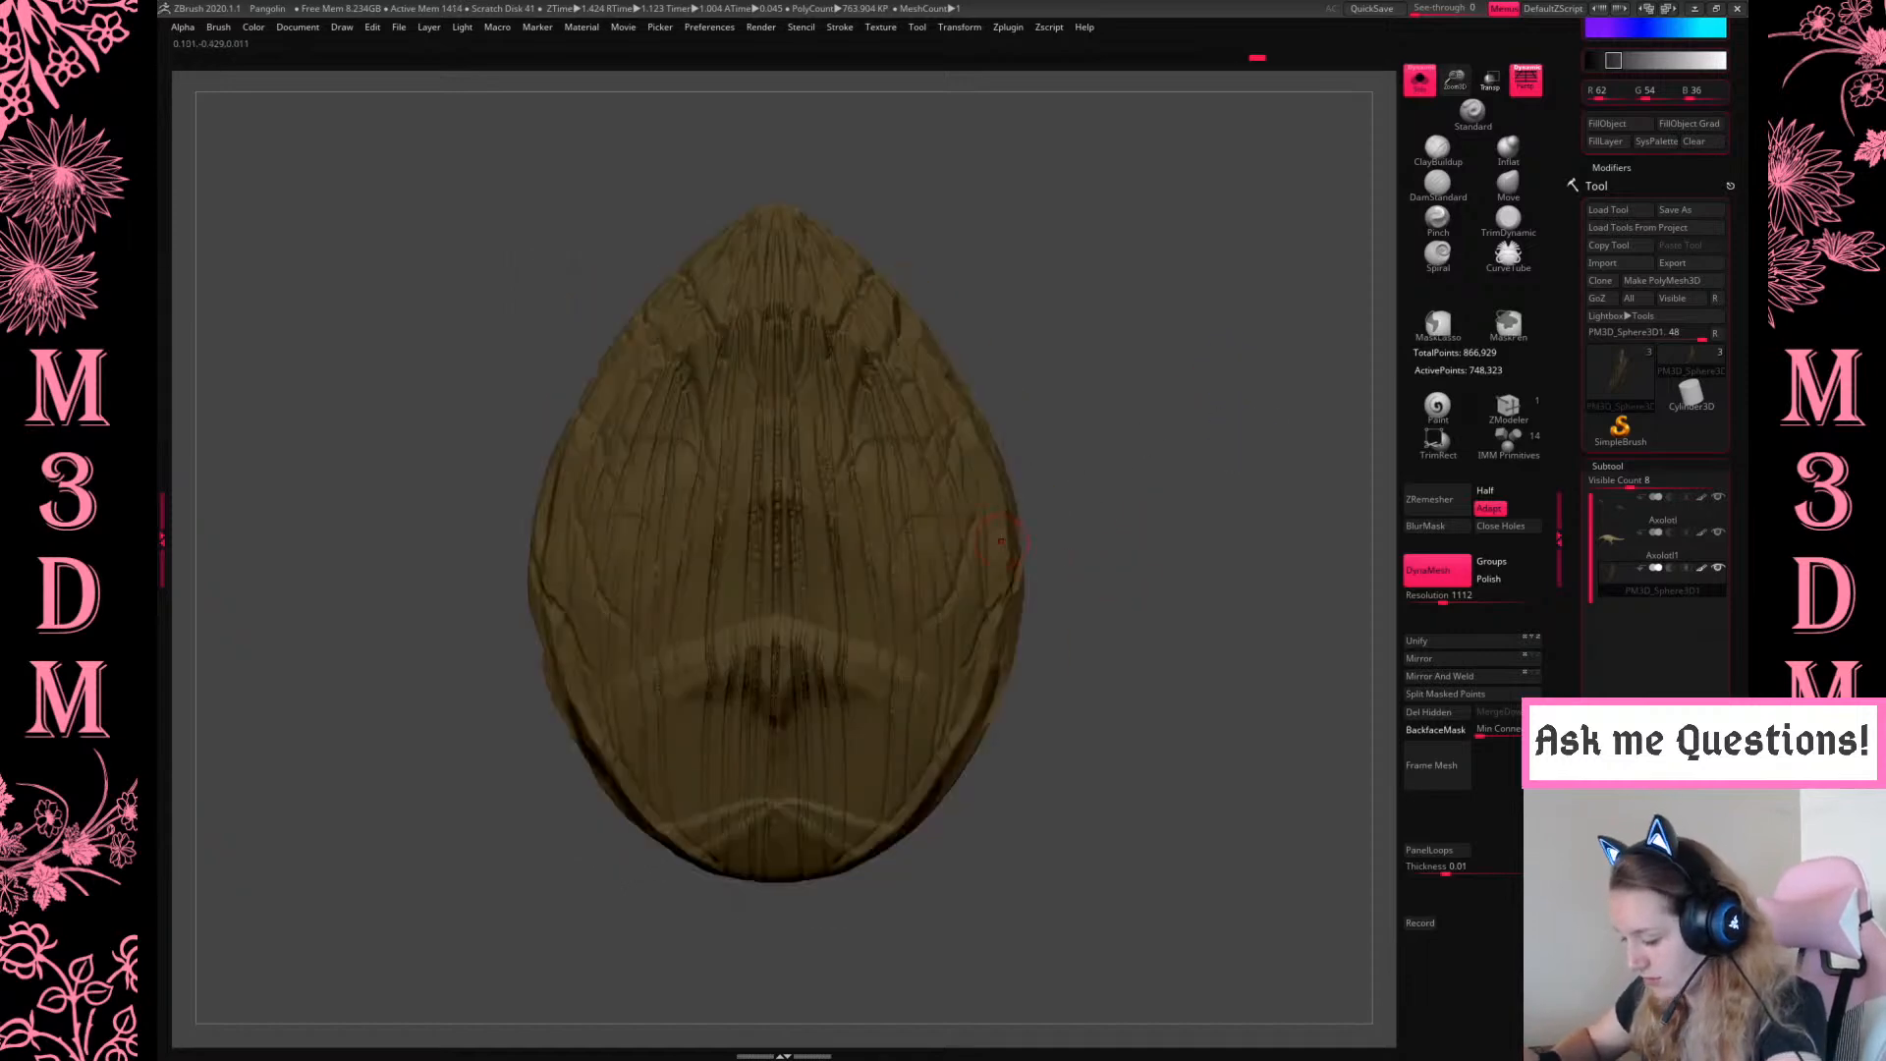
Roughen the outer rim from both faces with trim strokes, continuing up to the scale's pointed tip
{"action": "left_click_drag", "start_coordinate": [1131, 455], "coordinate": [988, 456]}
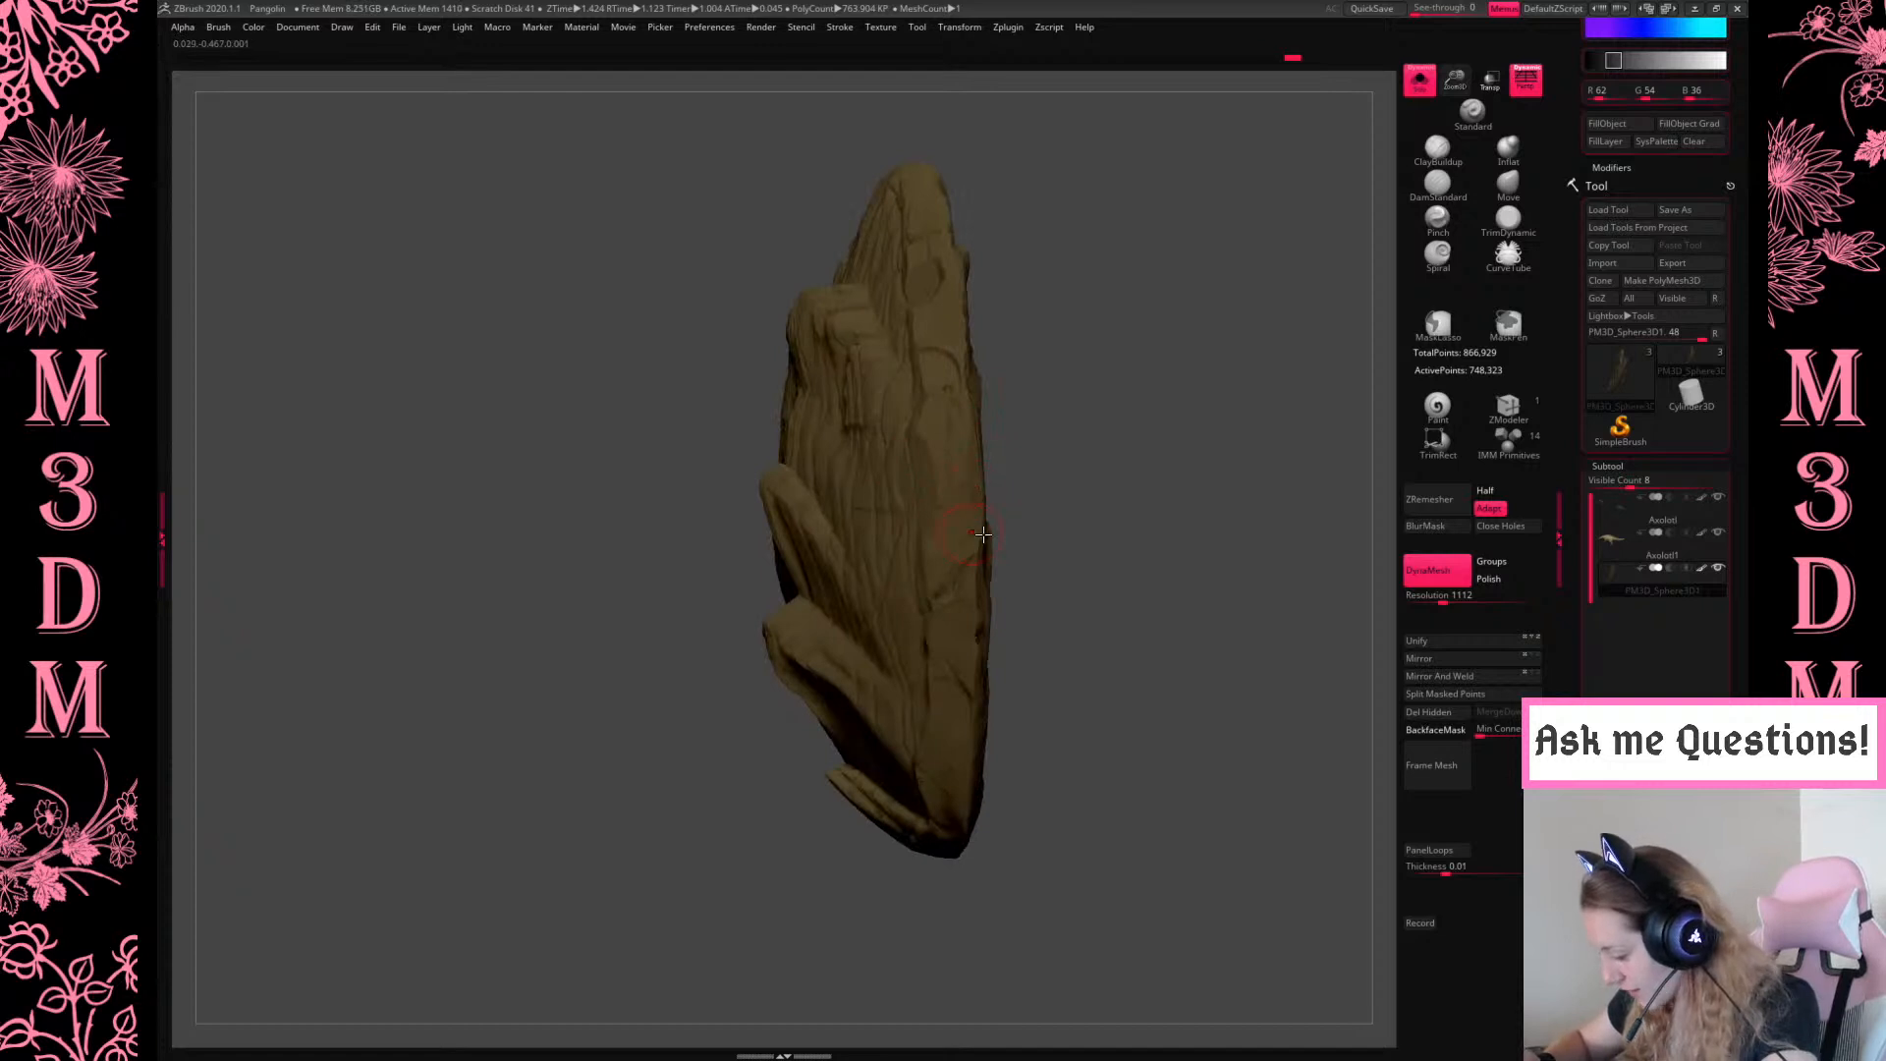
{"action": "left_click_drag", "start_coordinate": [1097, 546], "coordinate": [976, 616]}
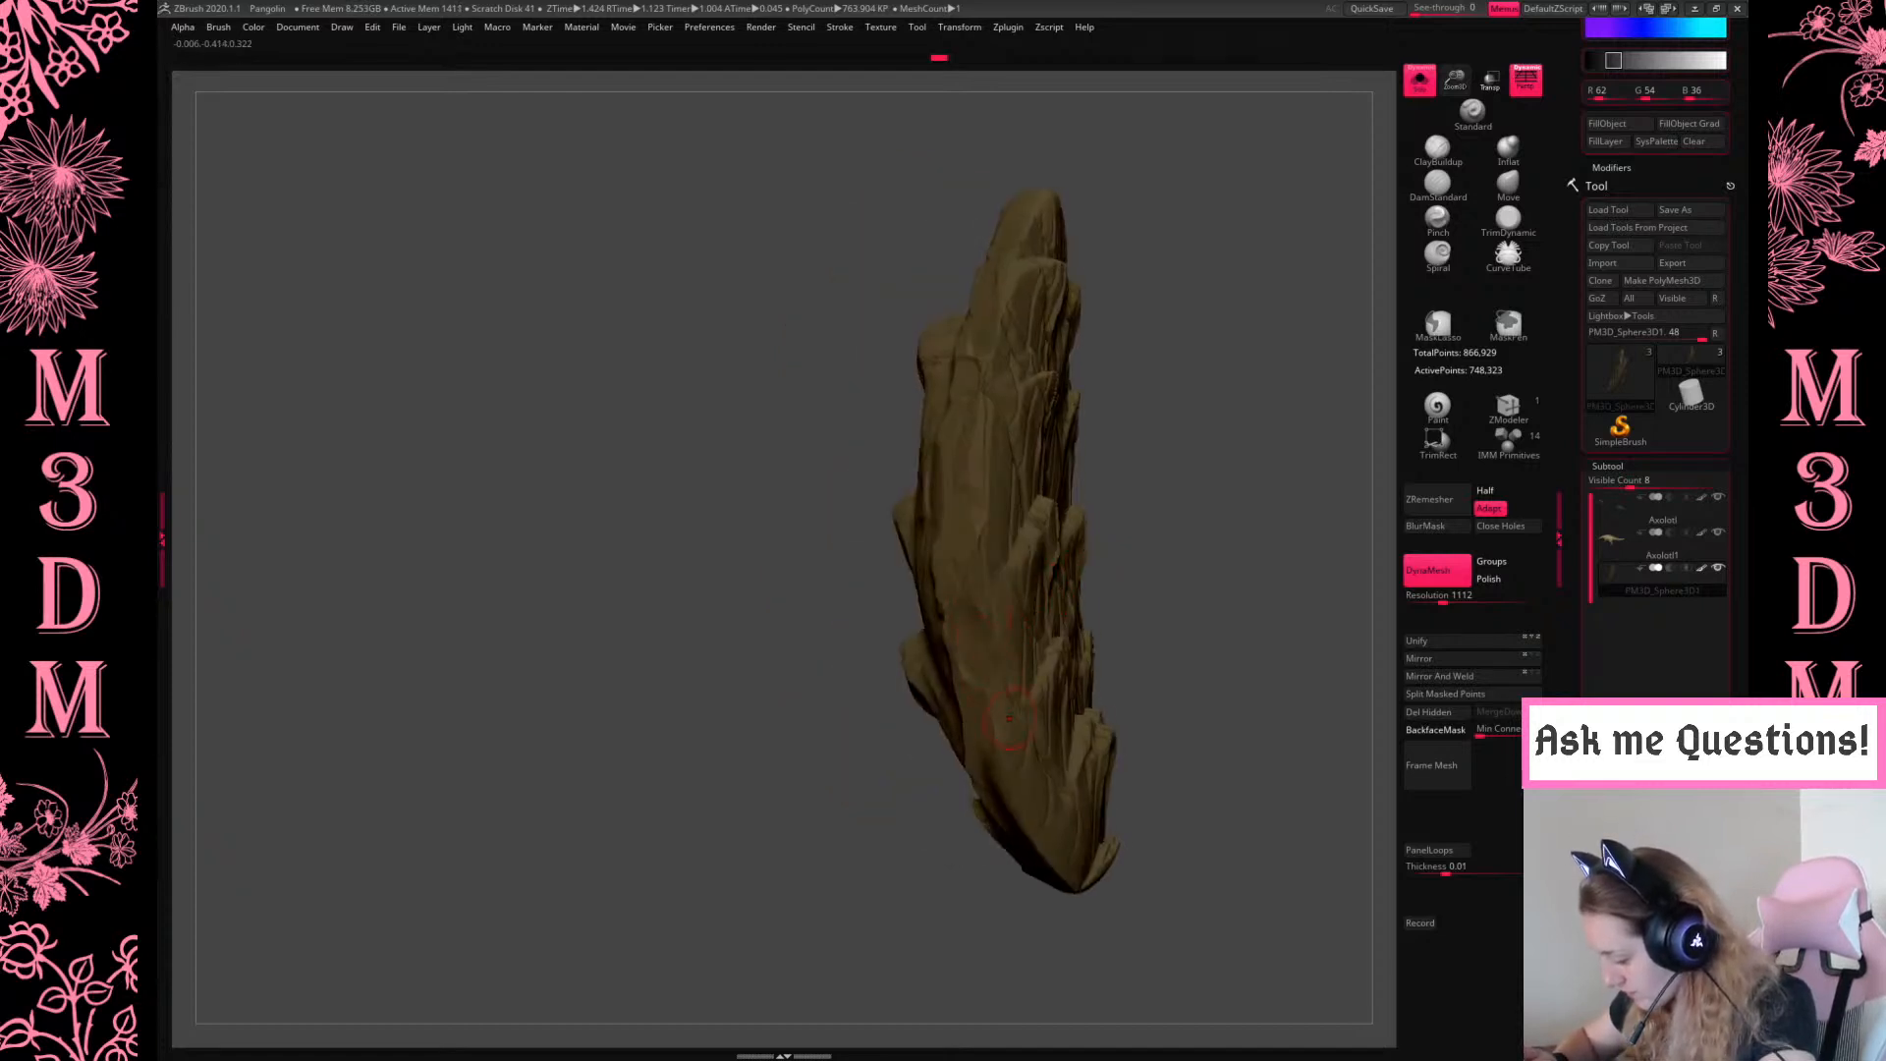
{"action": "left_click_drag", "start_coordinate": [1302, 523], "coordinate": [1174, 663]}
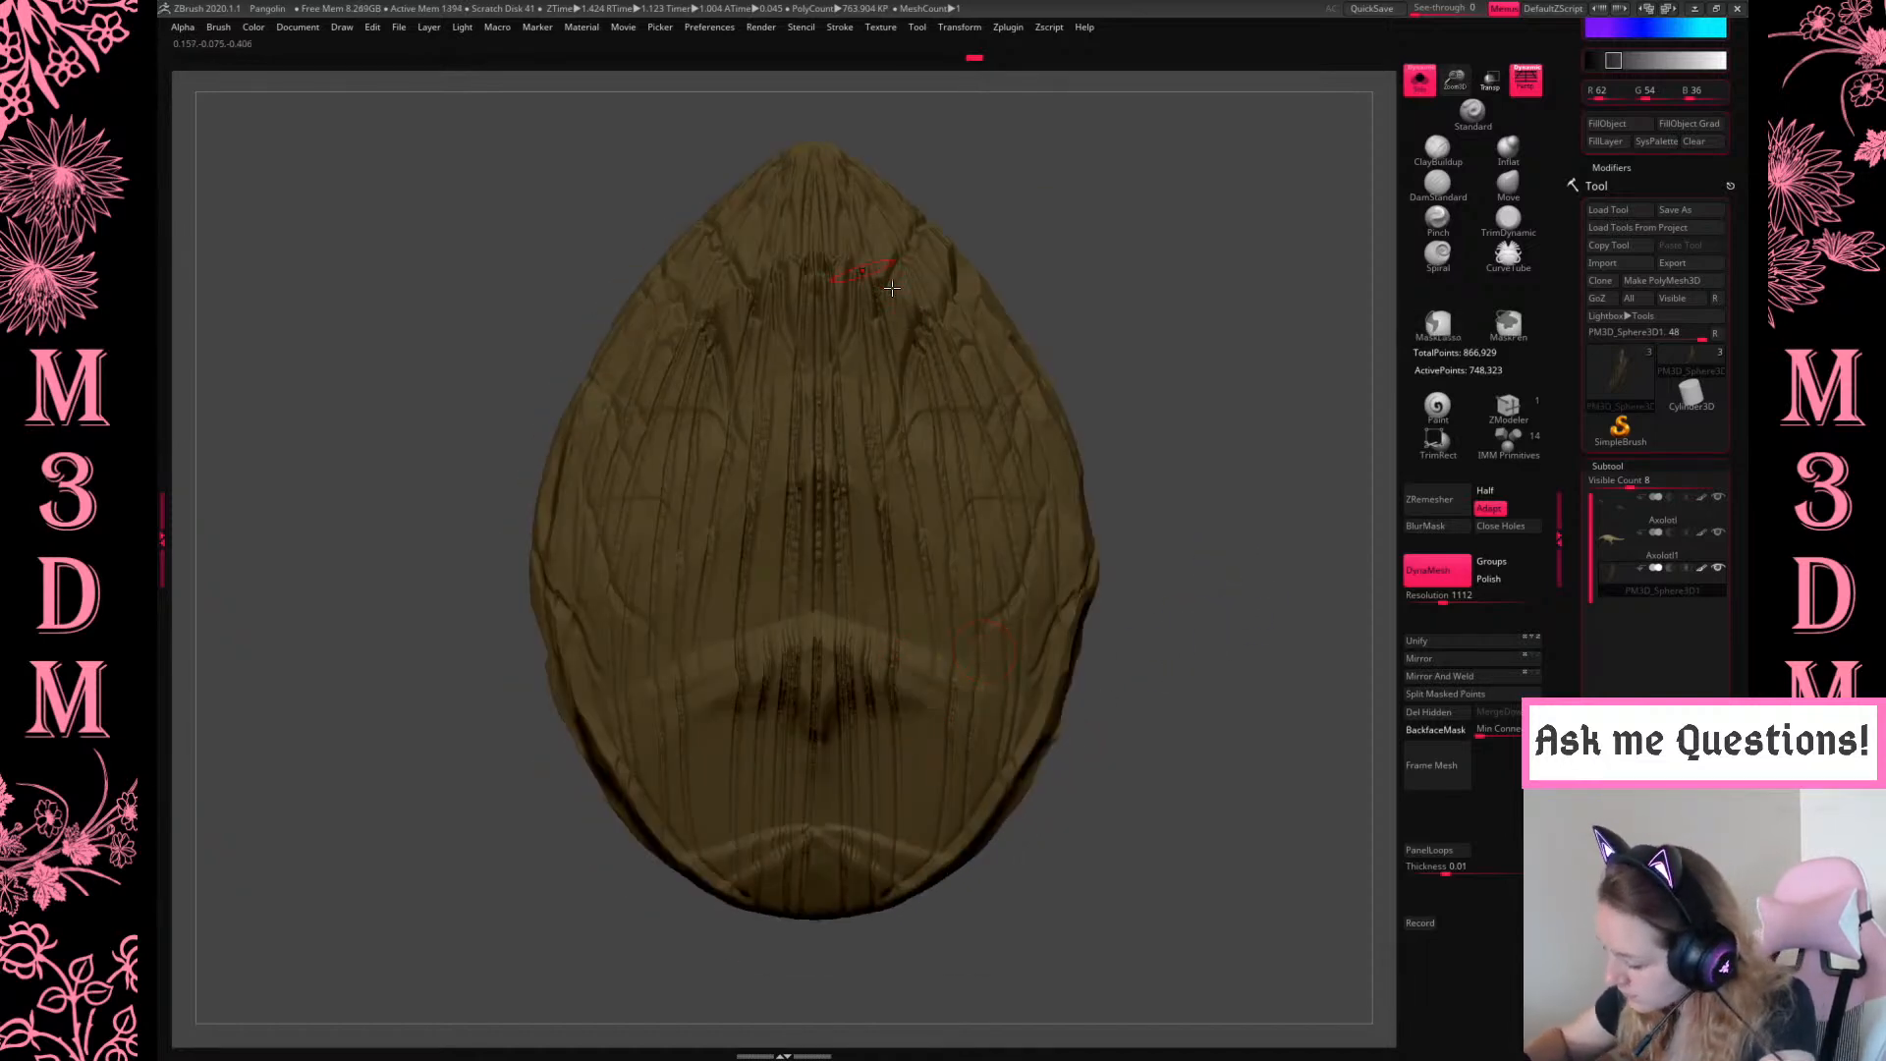
{"action": "left_click_drag", "start_coordinate": [946, 149], "coordinate": [901, 312]}
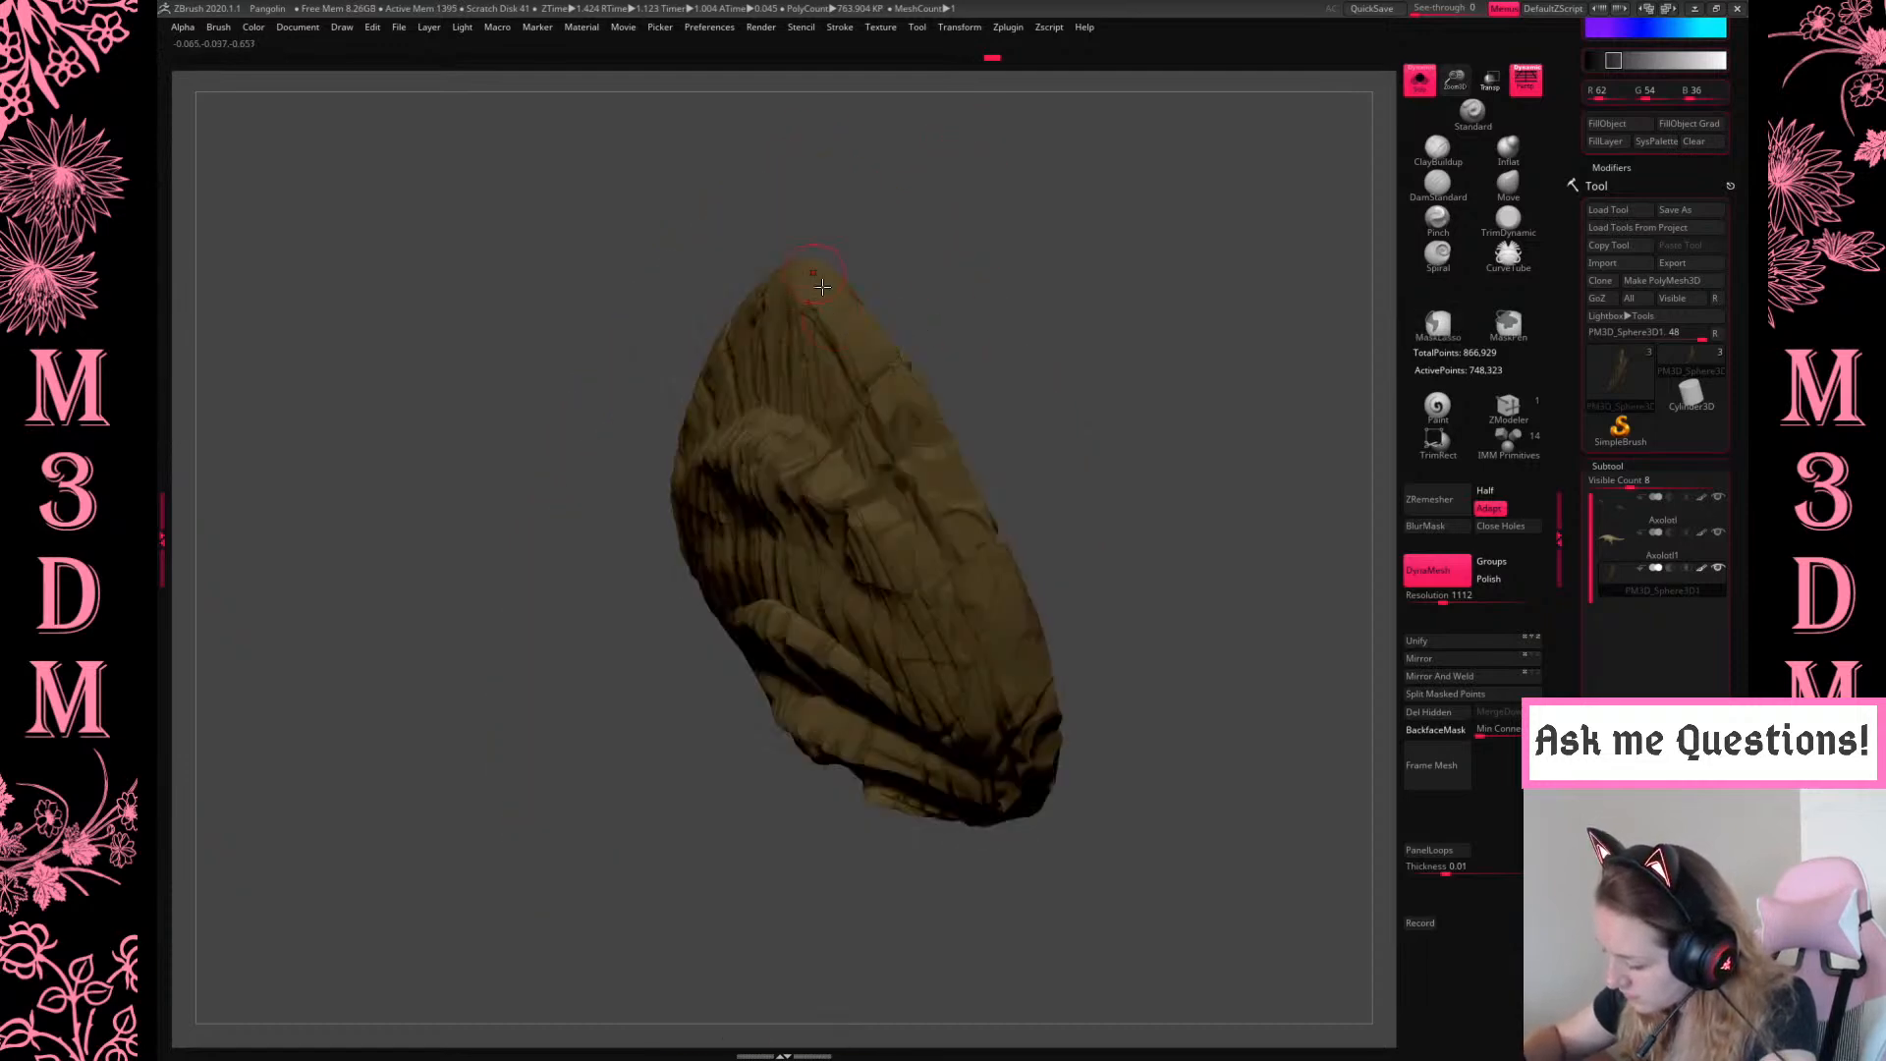
{"action": "left_click_drag", "start_coordinate": [951, 257], "coordinate": [811, 275]}
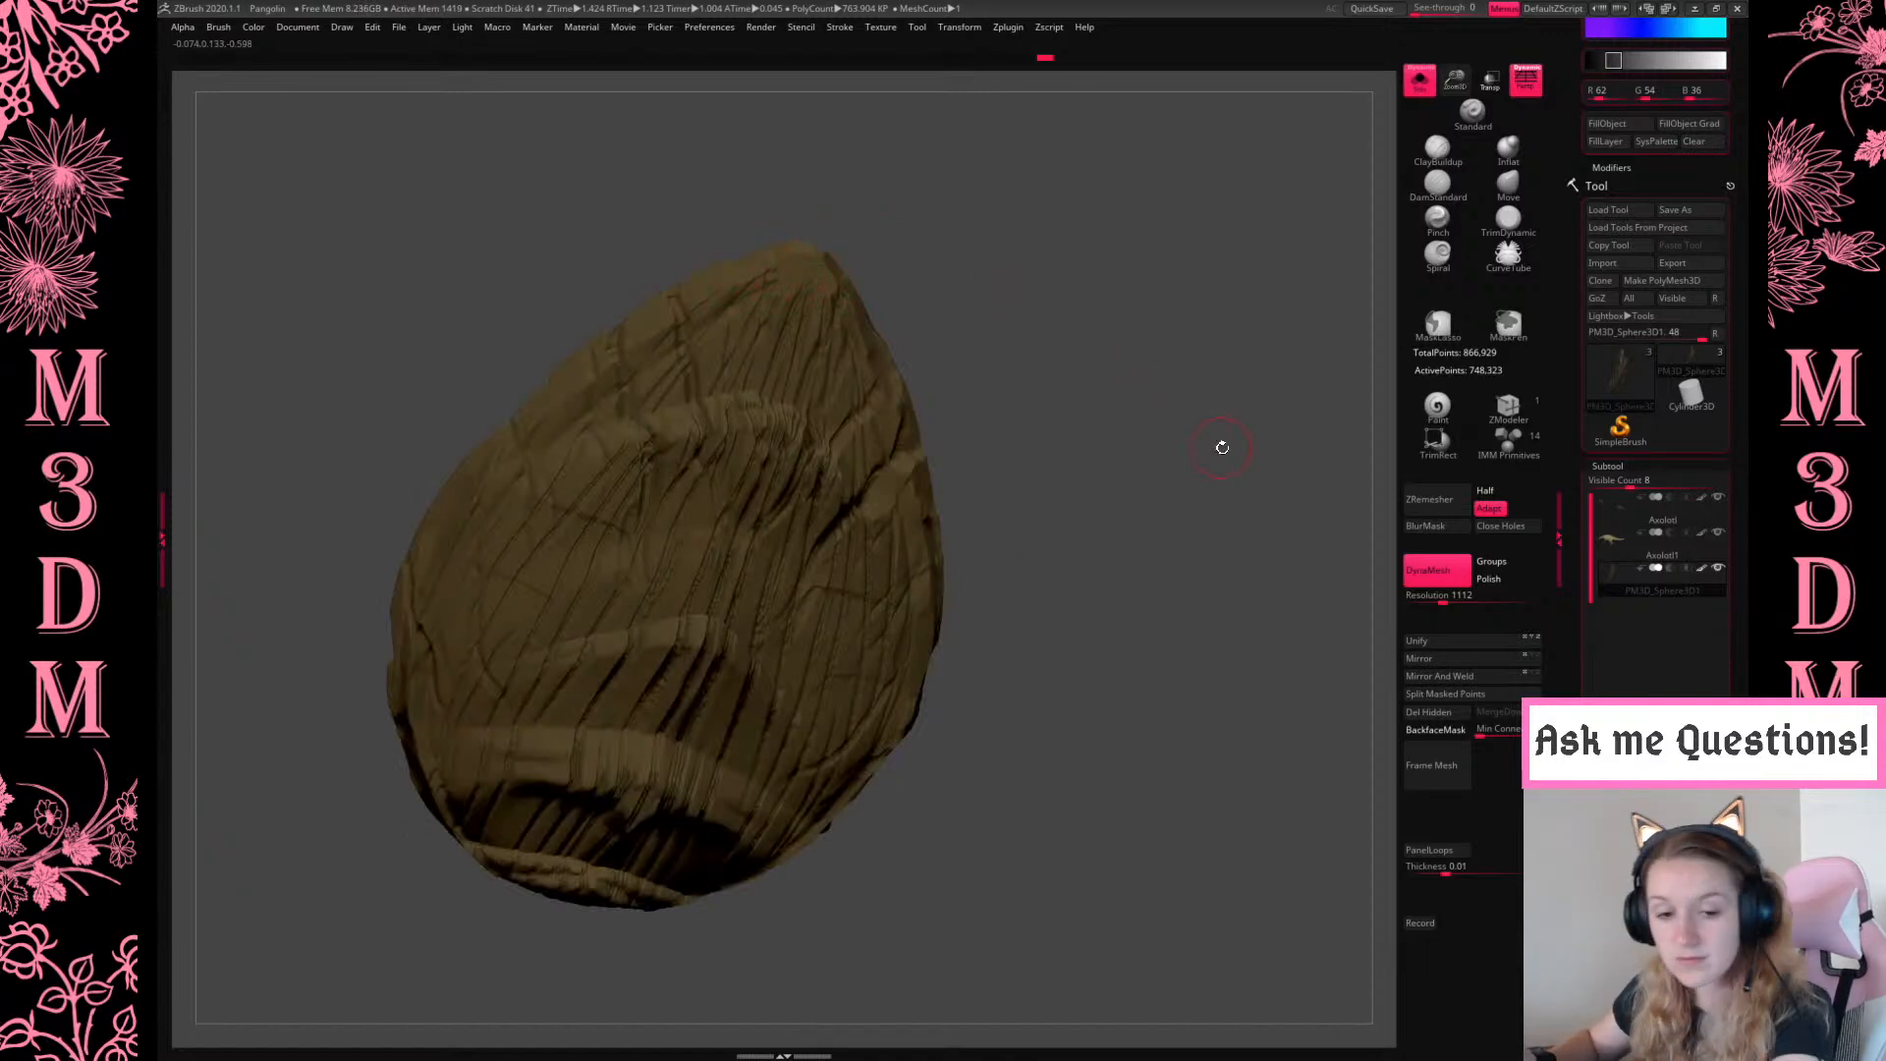
Flatten spots on the middle and lower raised ridges and further along the scale's side rim
{"action": "mouse_move", "coordinate": [1224, 405]}
{"action": "left_mouse_down"}
{"action": "mouse_move", "coordinate": [1250, 534]}
{"action": "mouse_move", "coordinate": [1247, 497]}
{"action": "mouse_move", "coordinate": [972, 622]}
{"action": "left_mouse_up"}
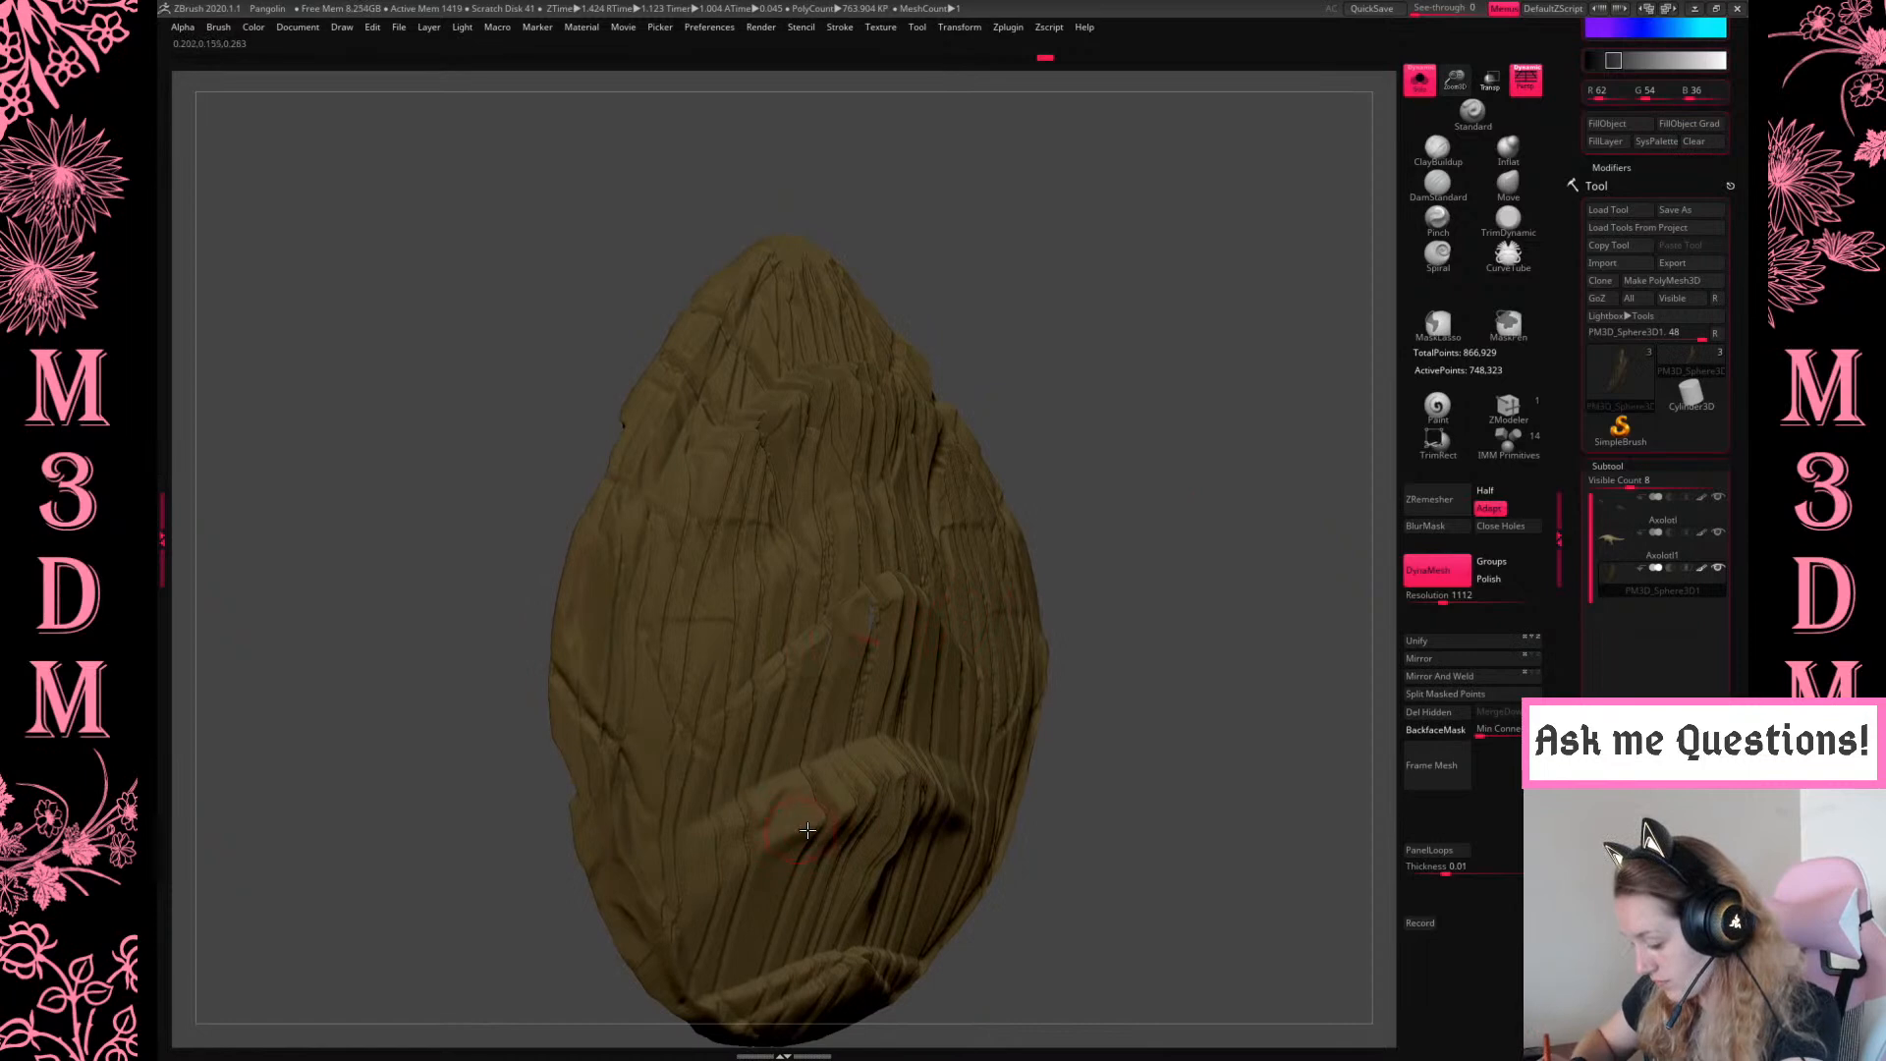
{"action": "left_click_drag", "start_coordinate": [1179, 484], "coordinate": [1029, 520]}
{"action": "mouse_move", "coordinate": [1111, 383]}
{"action": "left_mouse_down"}
{"action": "mouse_move", "coordinate": [1006, 387]}
{"action": "mouse_move", "coordinate": [616, 580]}
{"action": "left_mouse_up"}
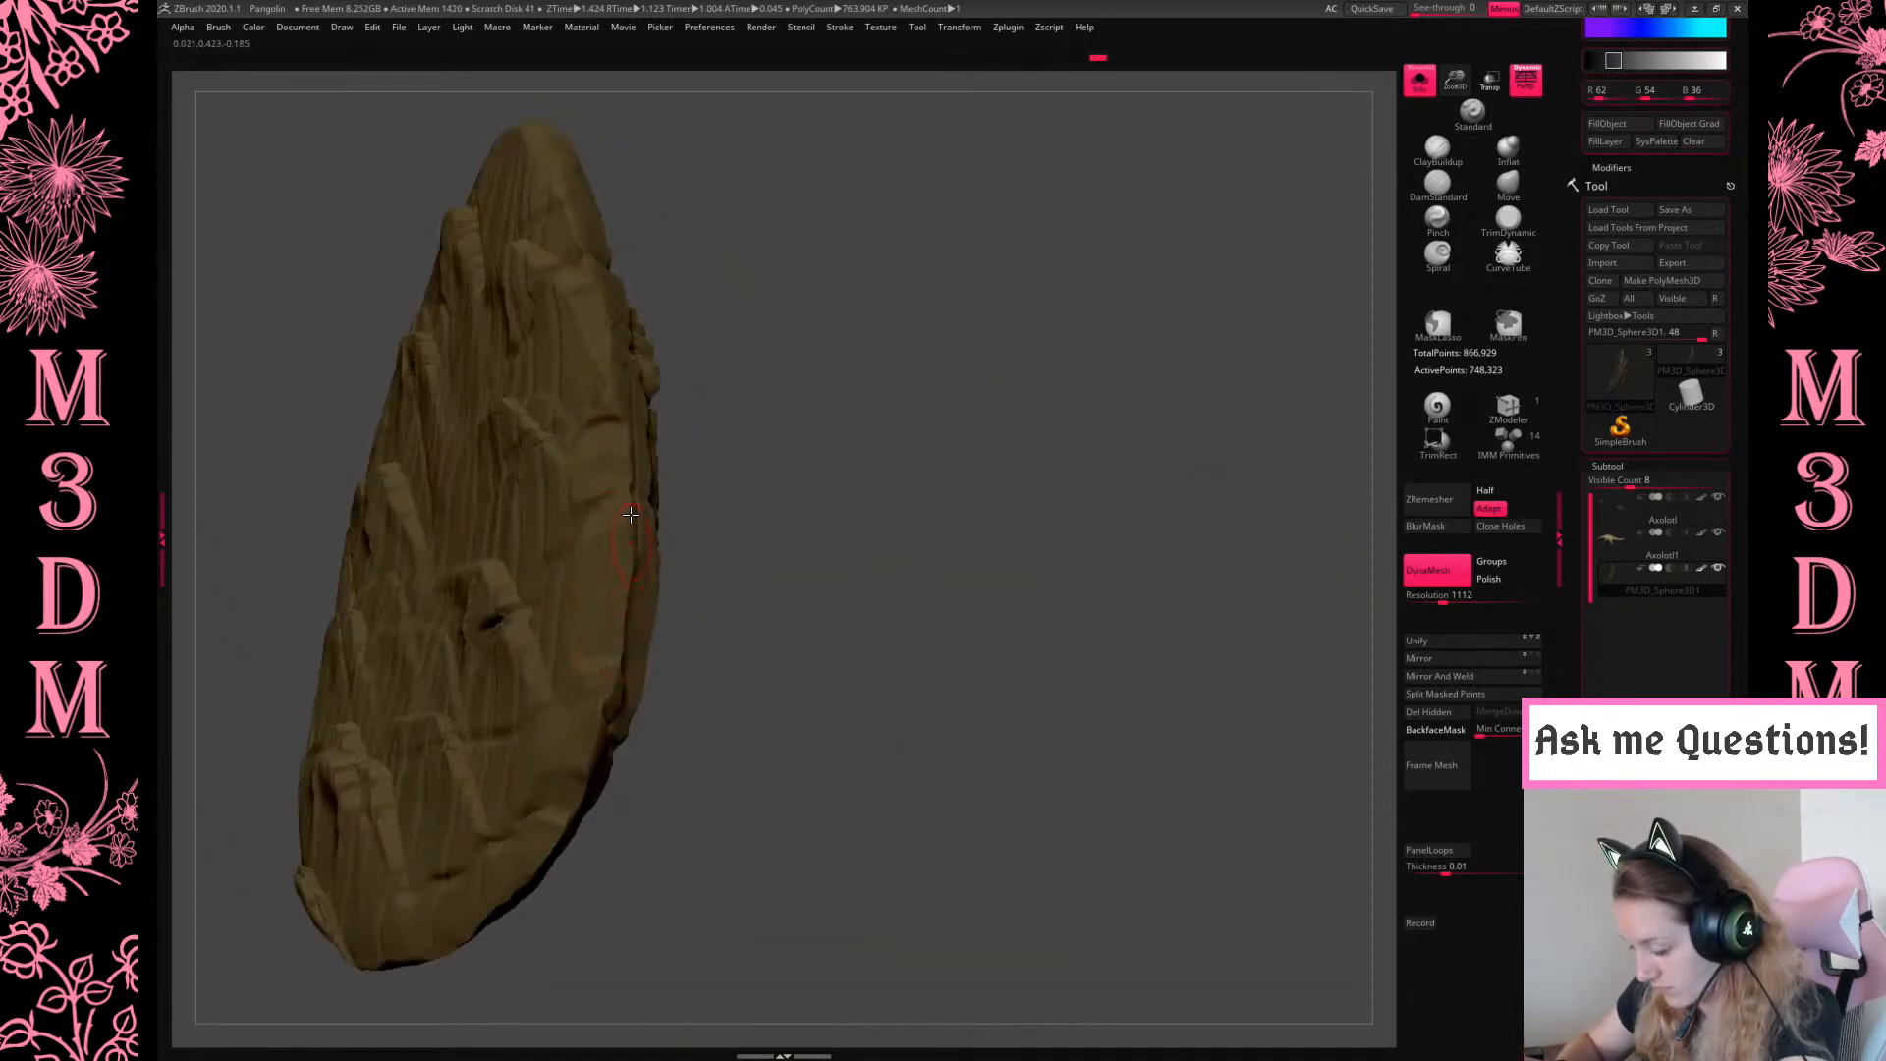
{"action": "left_click_drag", "start_coordinate": [1004, 328], "coordinate": [721, 484]}
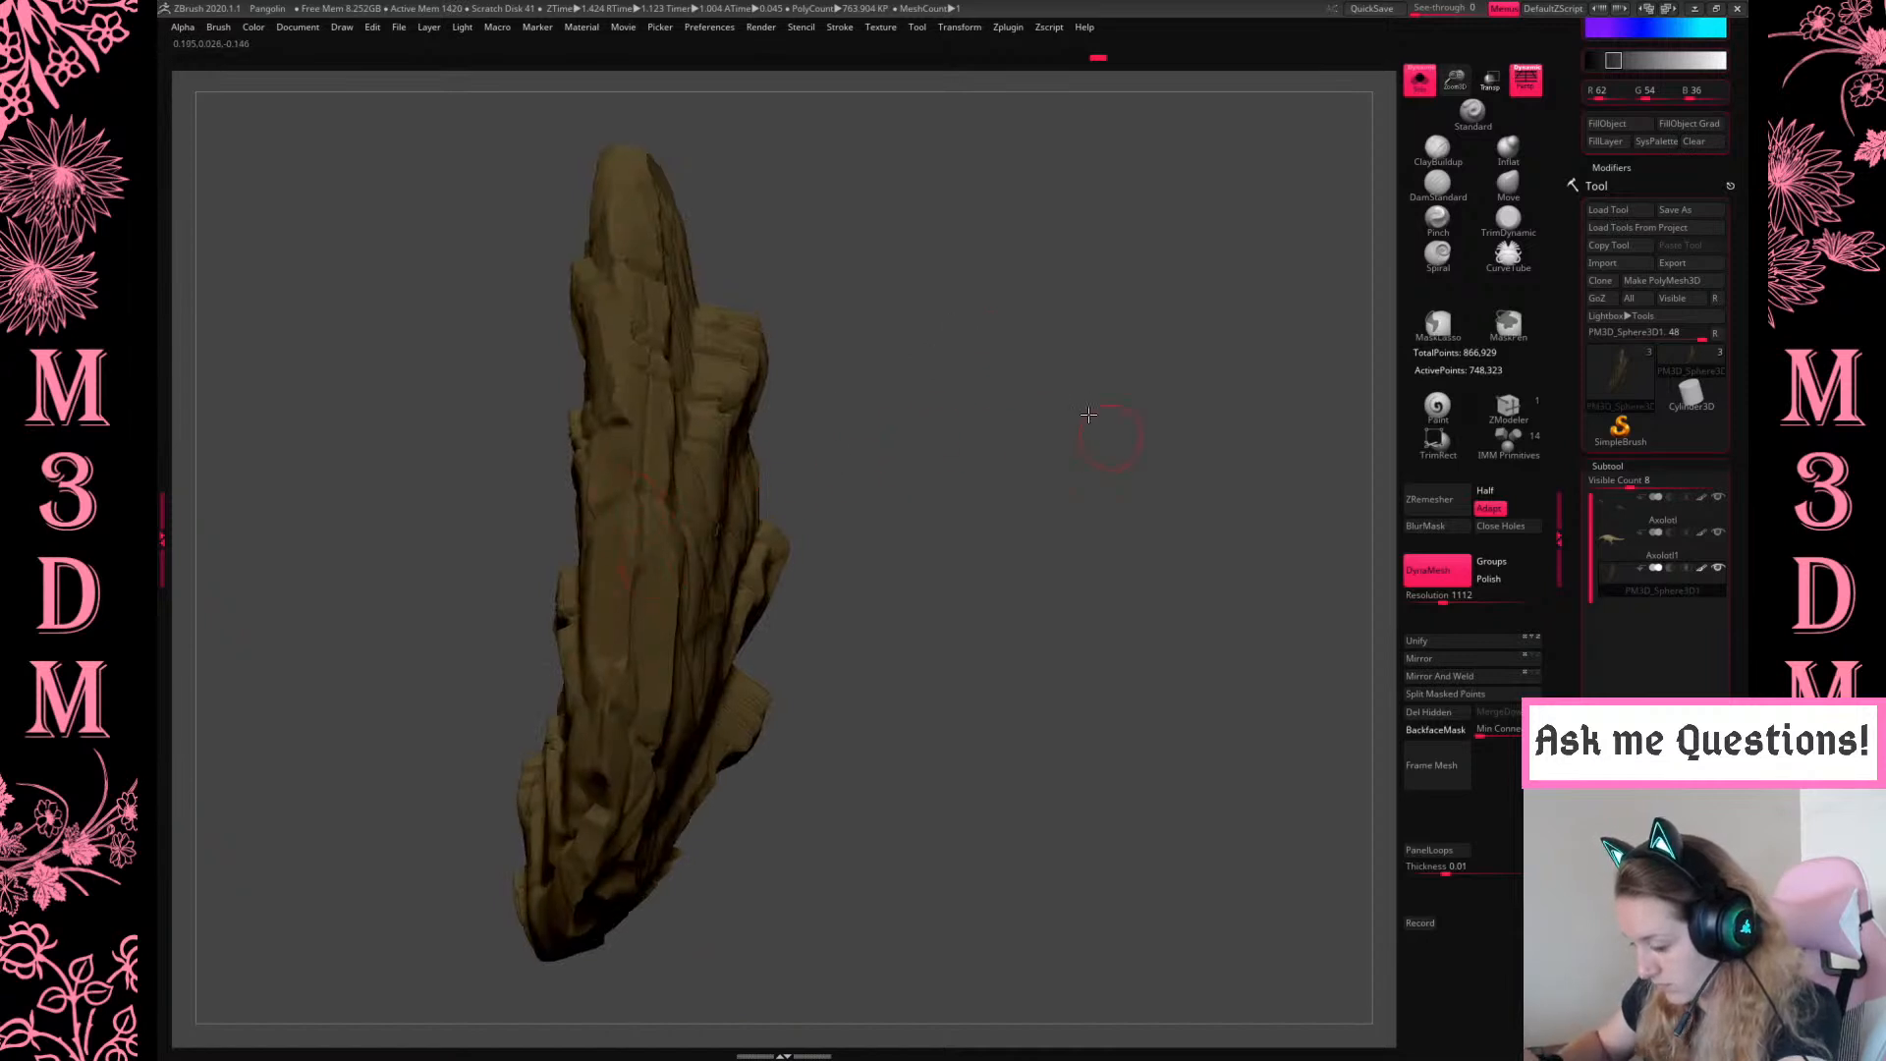
{"action": "left_click_drag", "start_coordinate": [1088, 415], "coordinate": [1008, 380]}
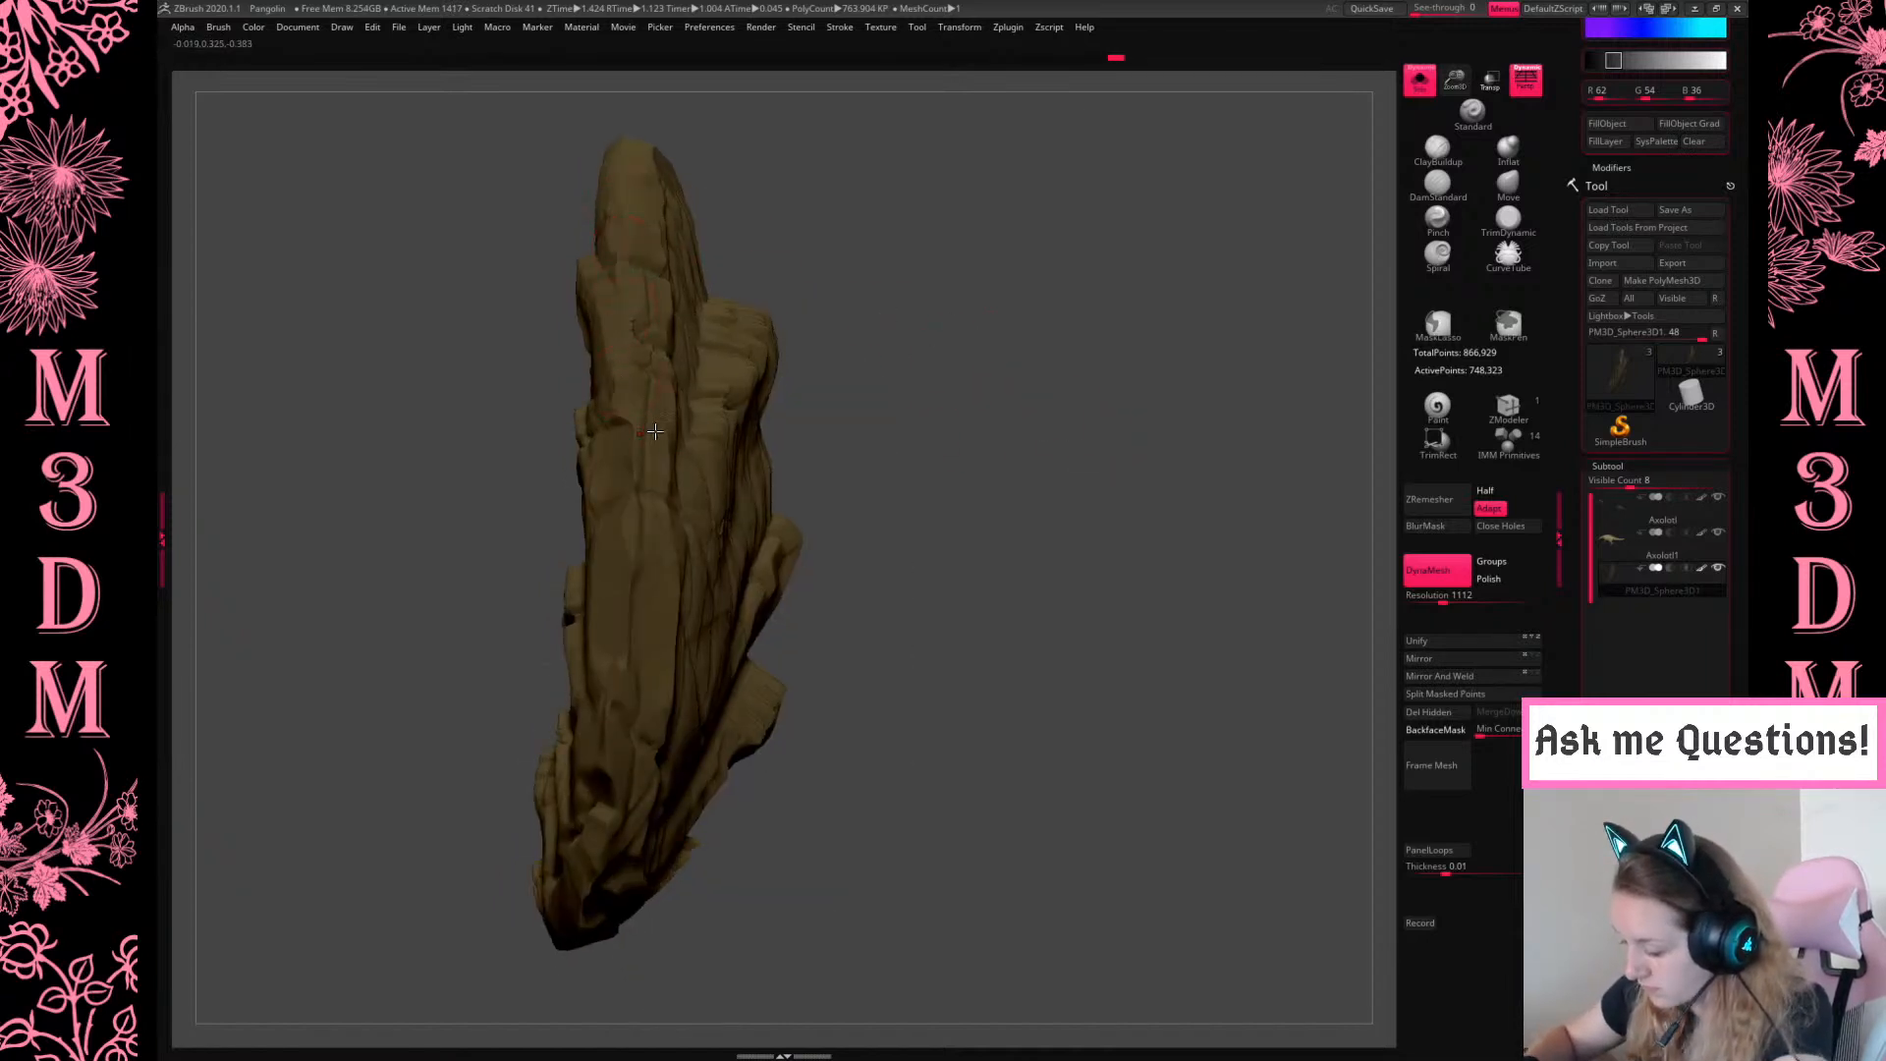
Refine the carved surface detail on the front and narrow side of the egg-shaped scale with light strokes
{"action": "left_click_drag", "start_coordinate": [1154, 396], "coordinate": [1051, 364]}
{"action": "mouse_move", "coordinate": [1192, 295]}
{"action": "left_mouse_down"}
{"action": "mouse_move", "coordinate": [1255, 333]}
{"action": "mouse_move", "coordinate": [918, 307]}
{"action": "left_mouse_up"}
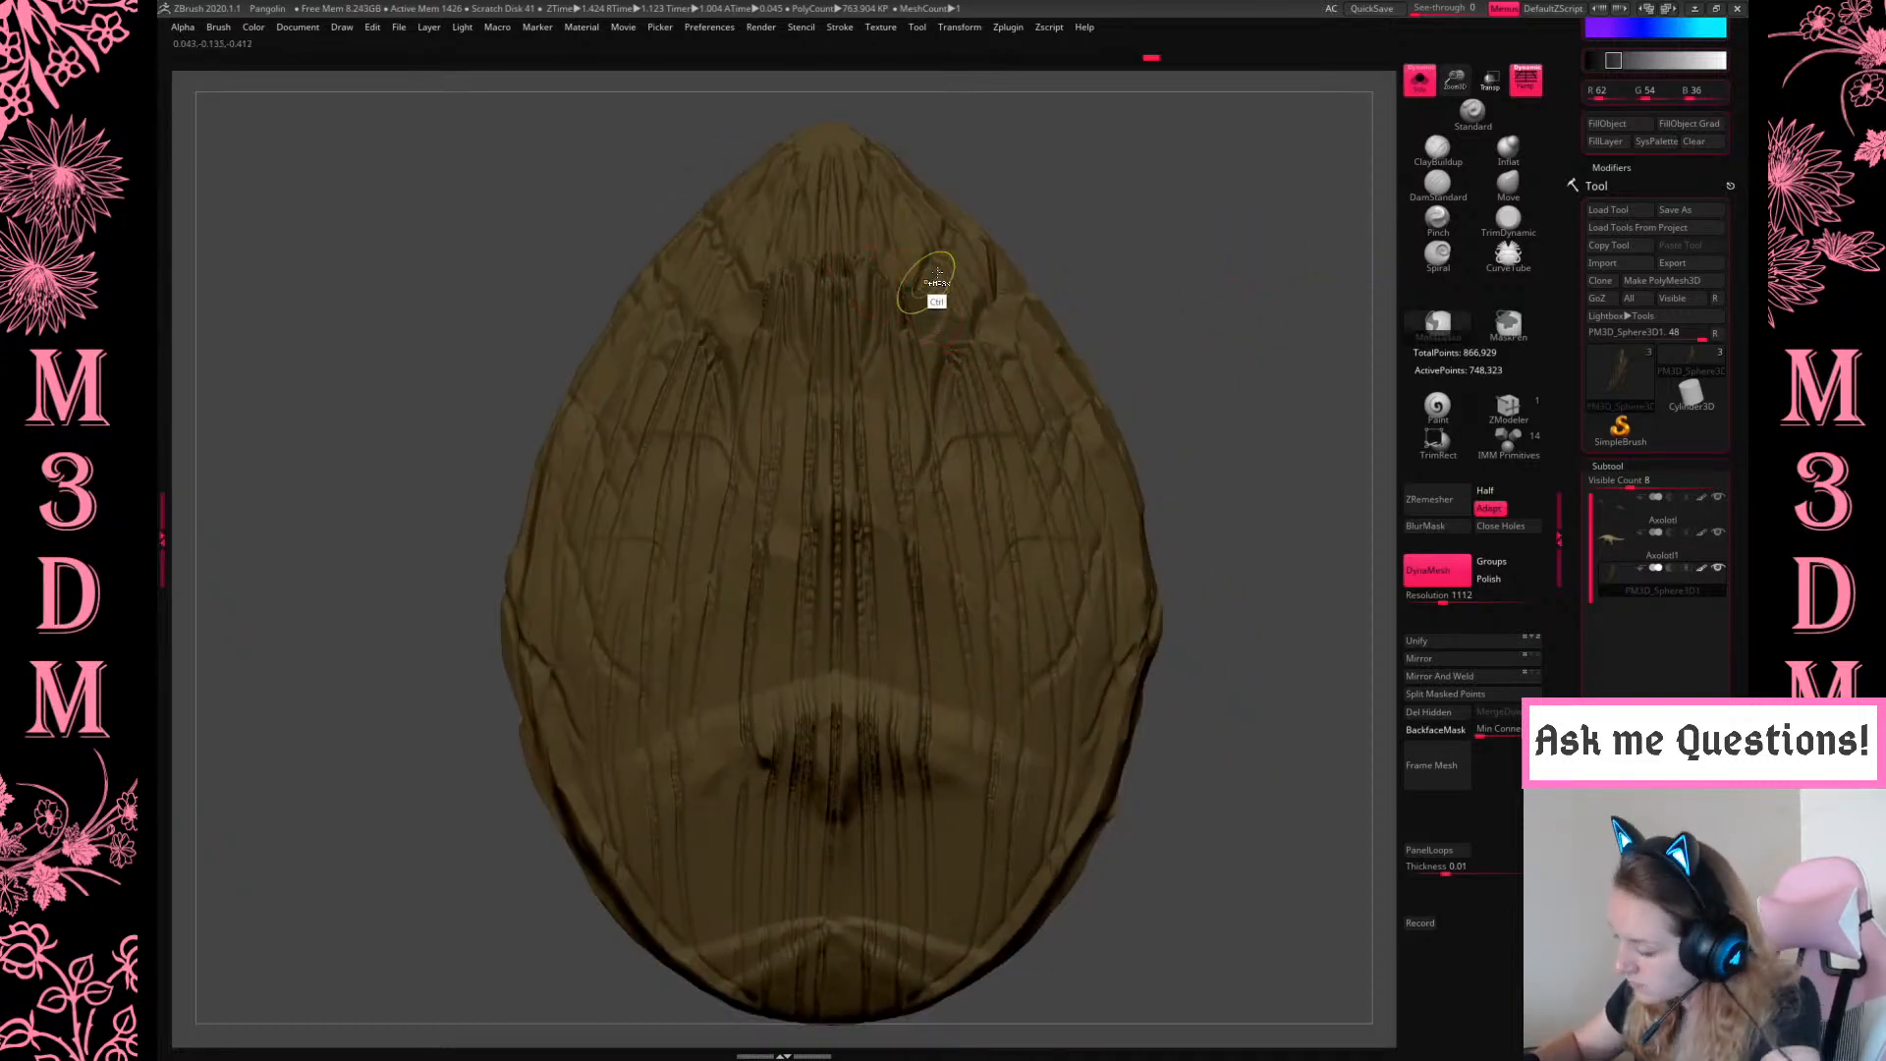
{"action": "key", "text": "ctrl+z"}
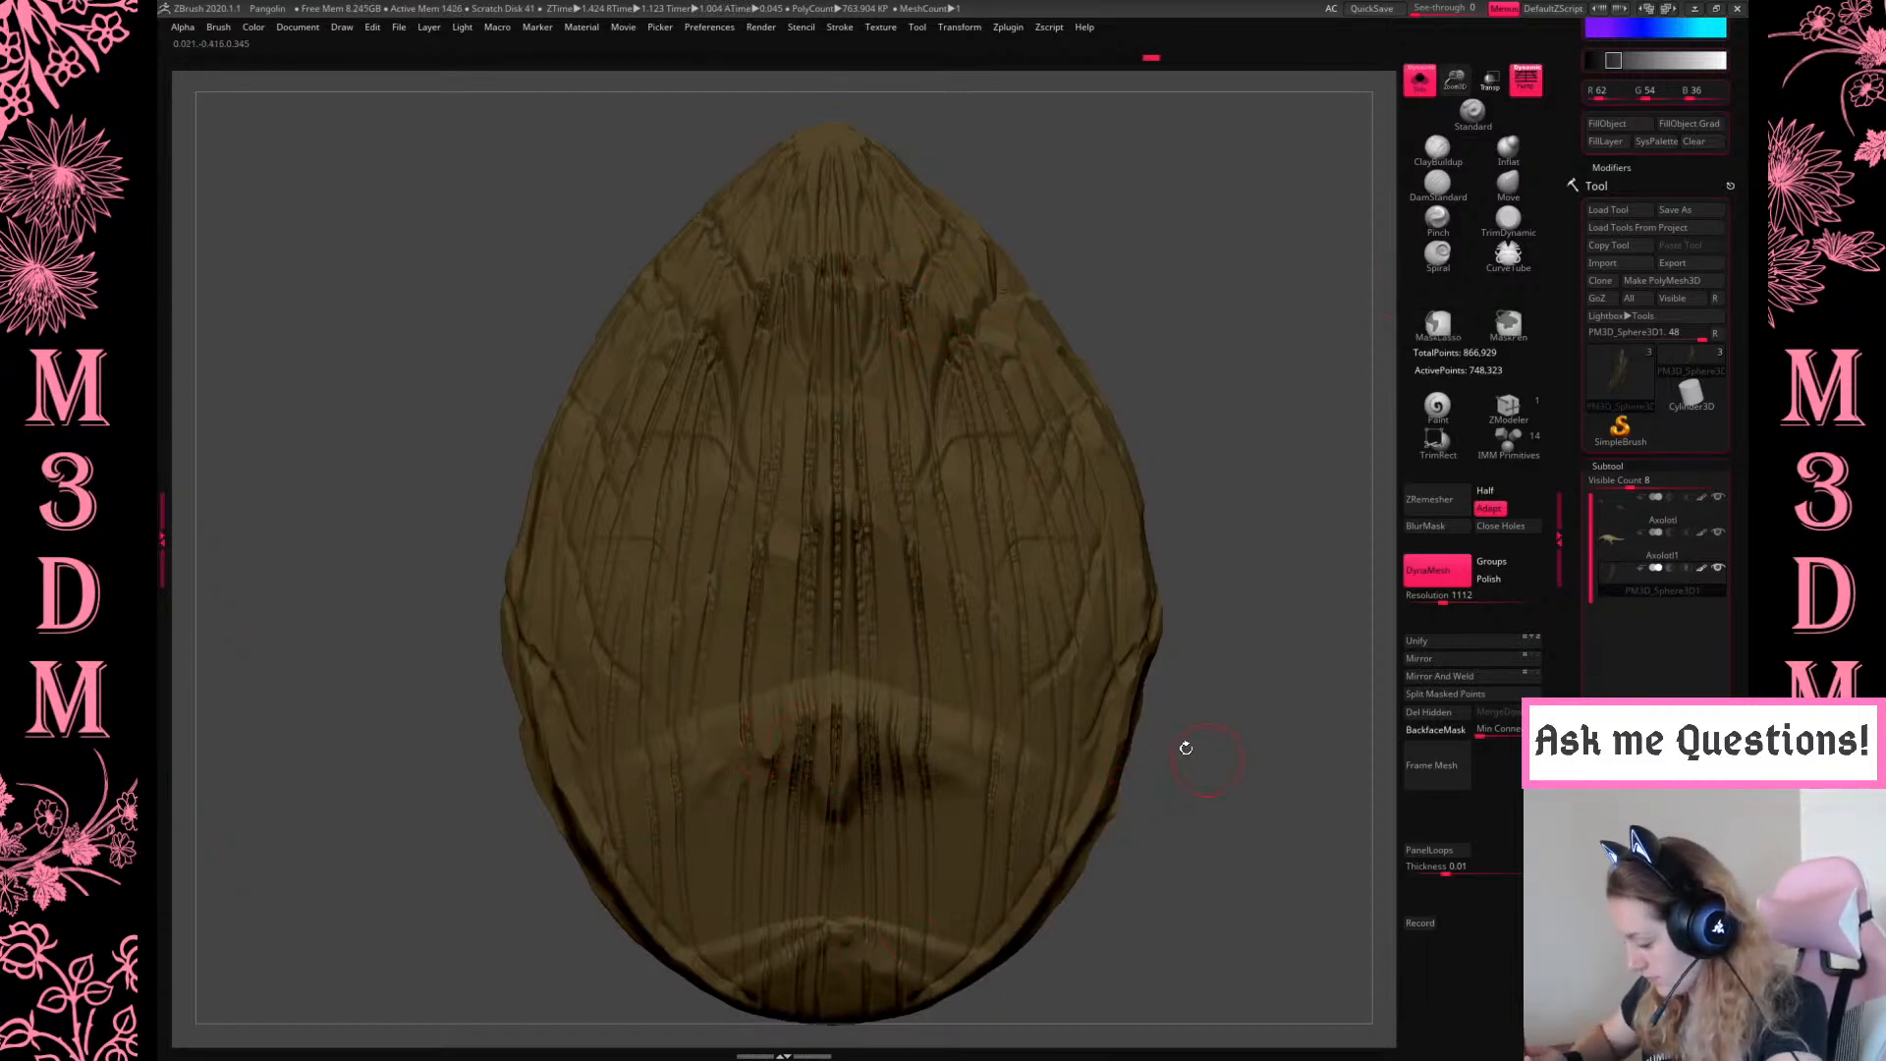
{"action": "left_click_drag", "start_coordinate": [1186, 748], "coordinate": [1129, 772]}
{"action": "key", "text": "space"}
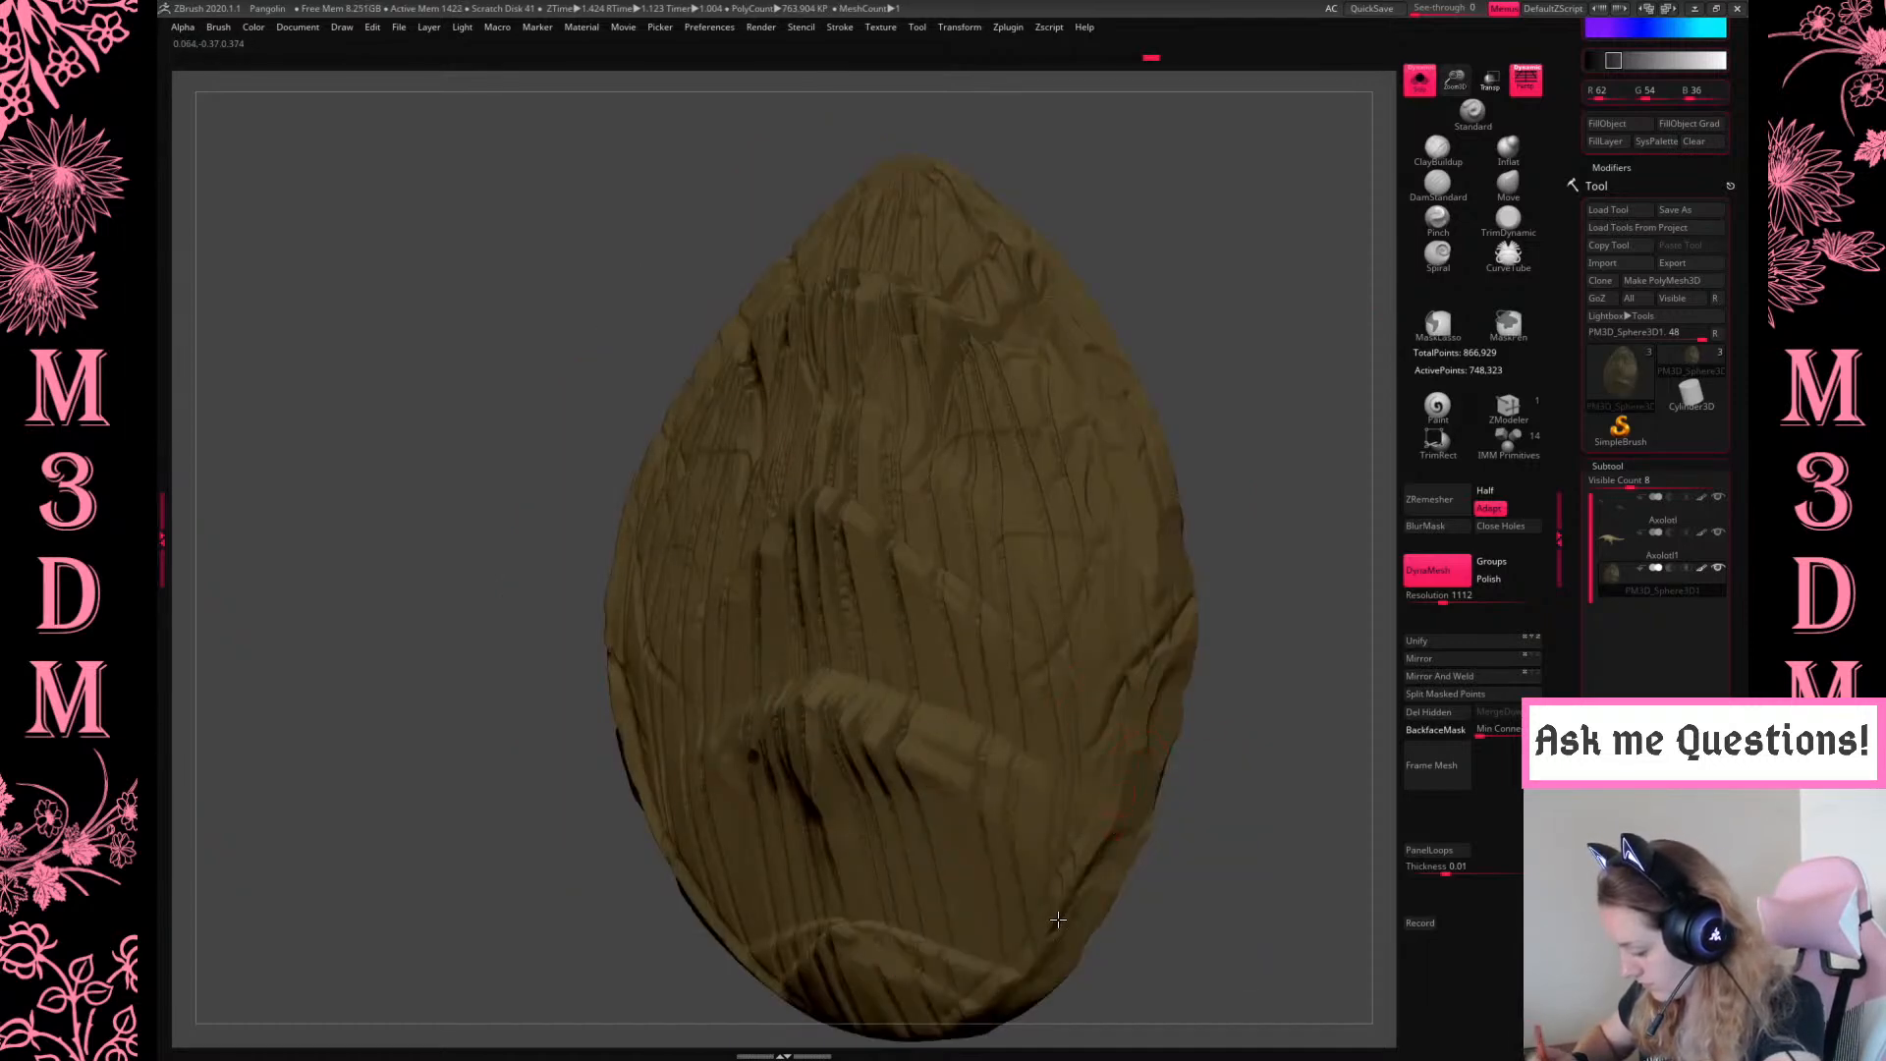
{"action": "left_click_drag", "start_coordinate": [1307, 663], "coordinate": [1297, 626]}
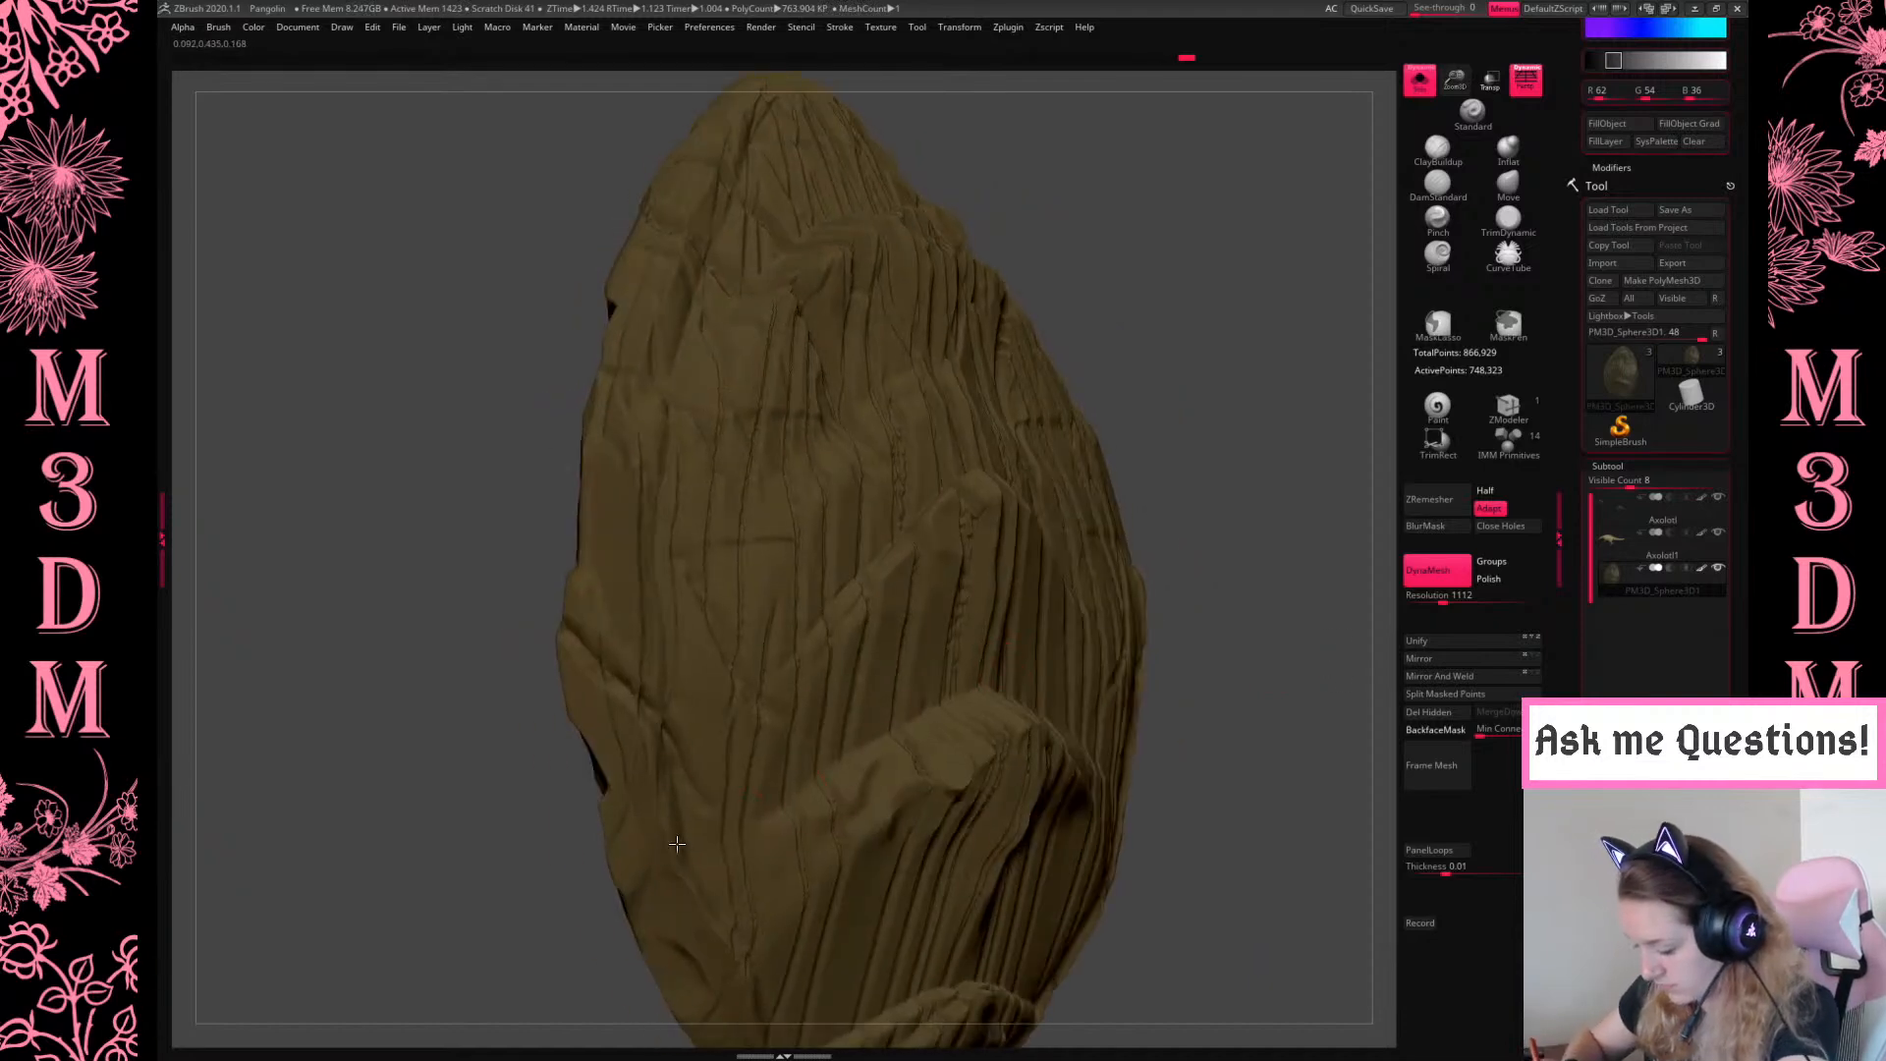
Sculpt vertical strokes along the narrow side rim of the scale and continue the detail around its back
{"action": "left_click_drag", "start_coordinate": [1471, 83], "coordinate": [1007, 589]}
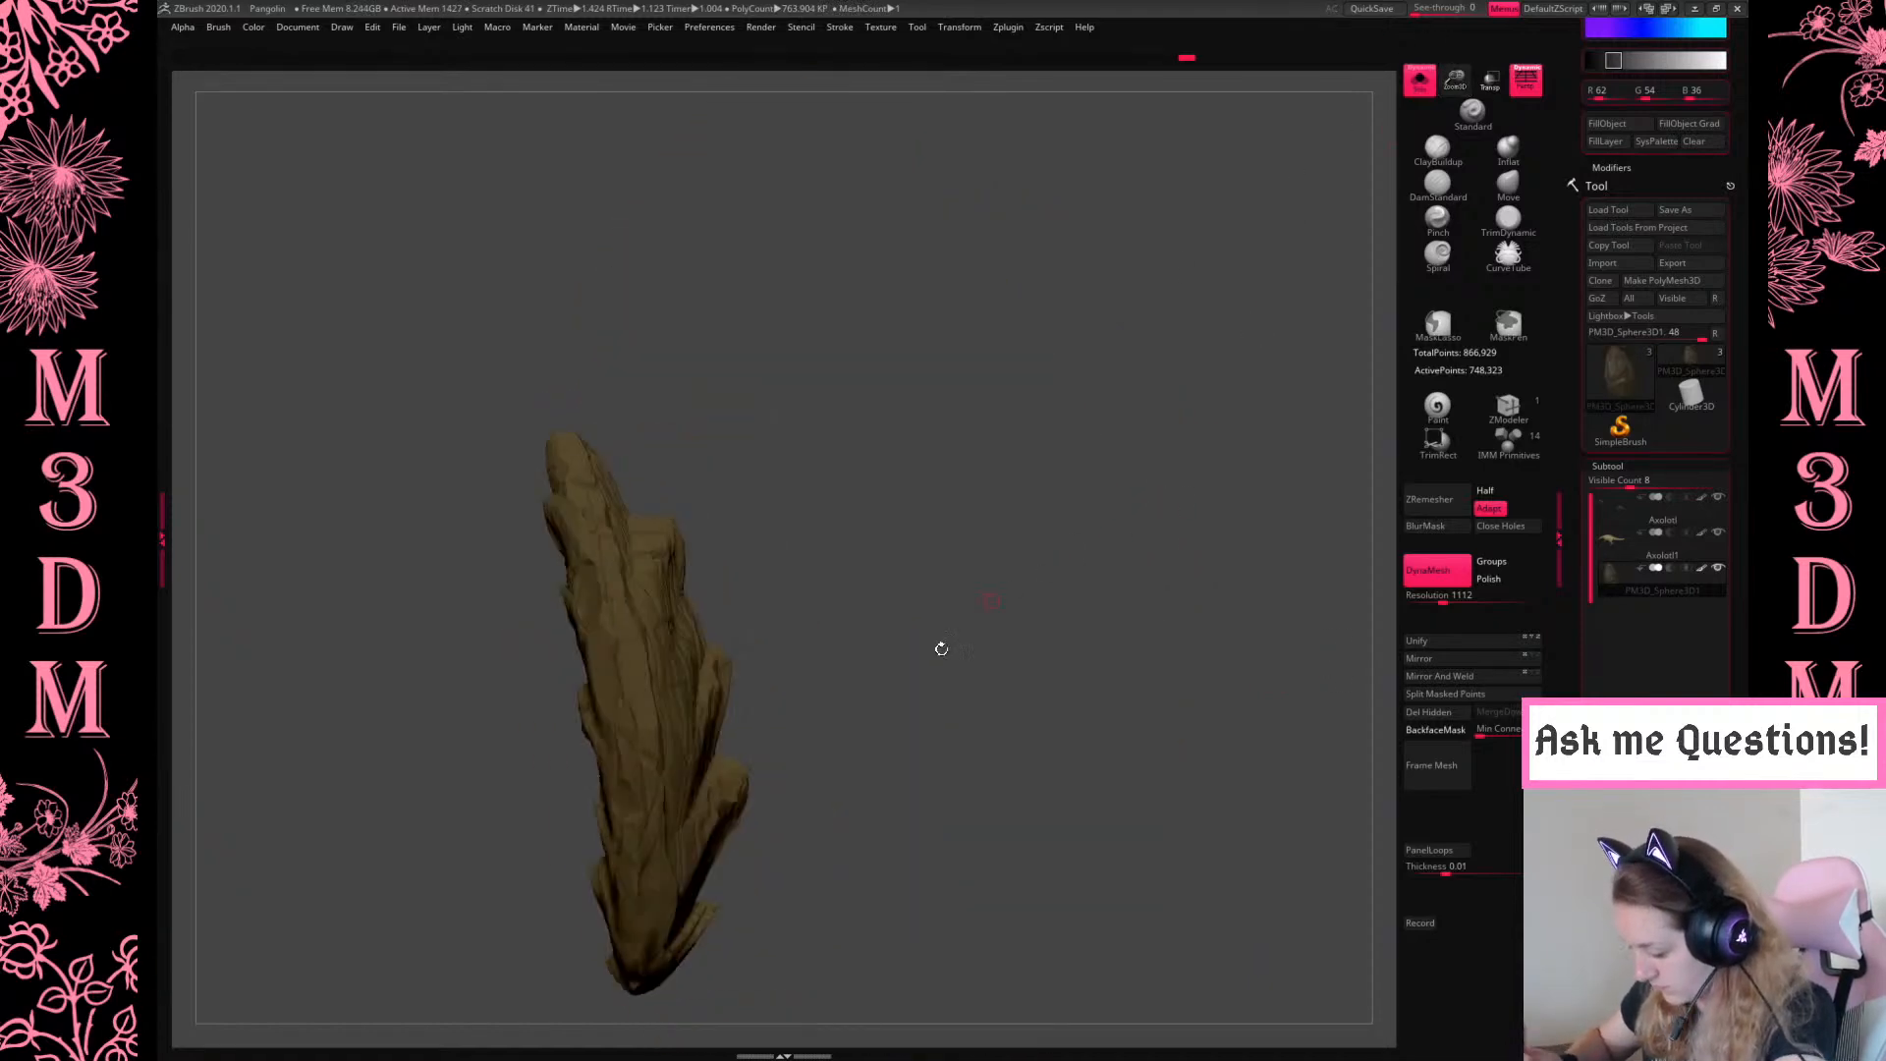
{"action": "left_click_drag", "start_coordinate": [609, 673], "coordinate": [623, 818]}
{"action": "left_click_drag", "start_coordinate": [635, 967], "coordinate": [926, 659]}
{"action": "key", "text": "space"}
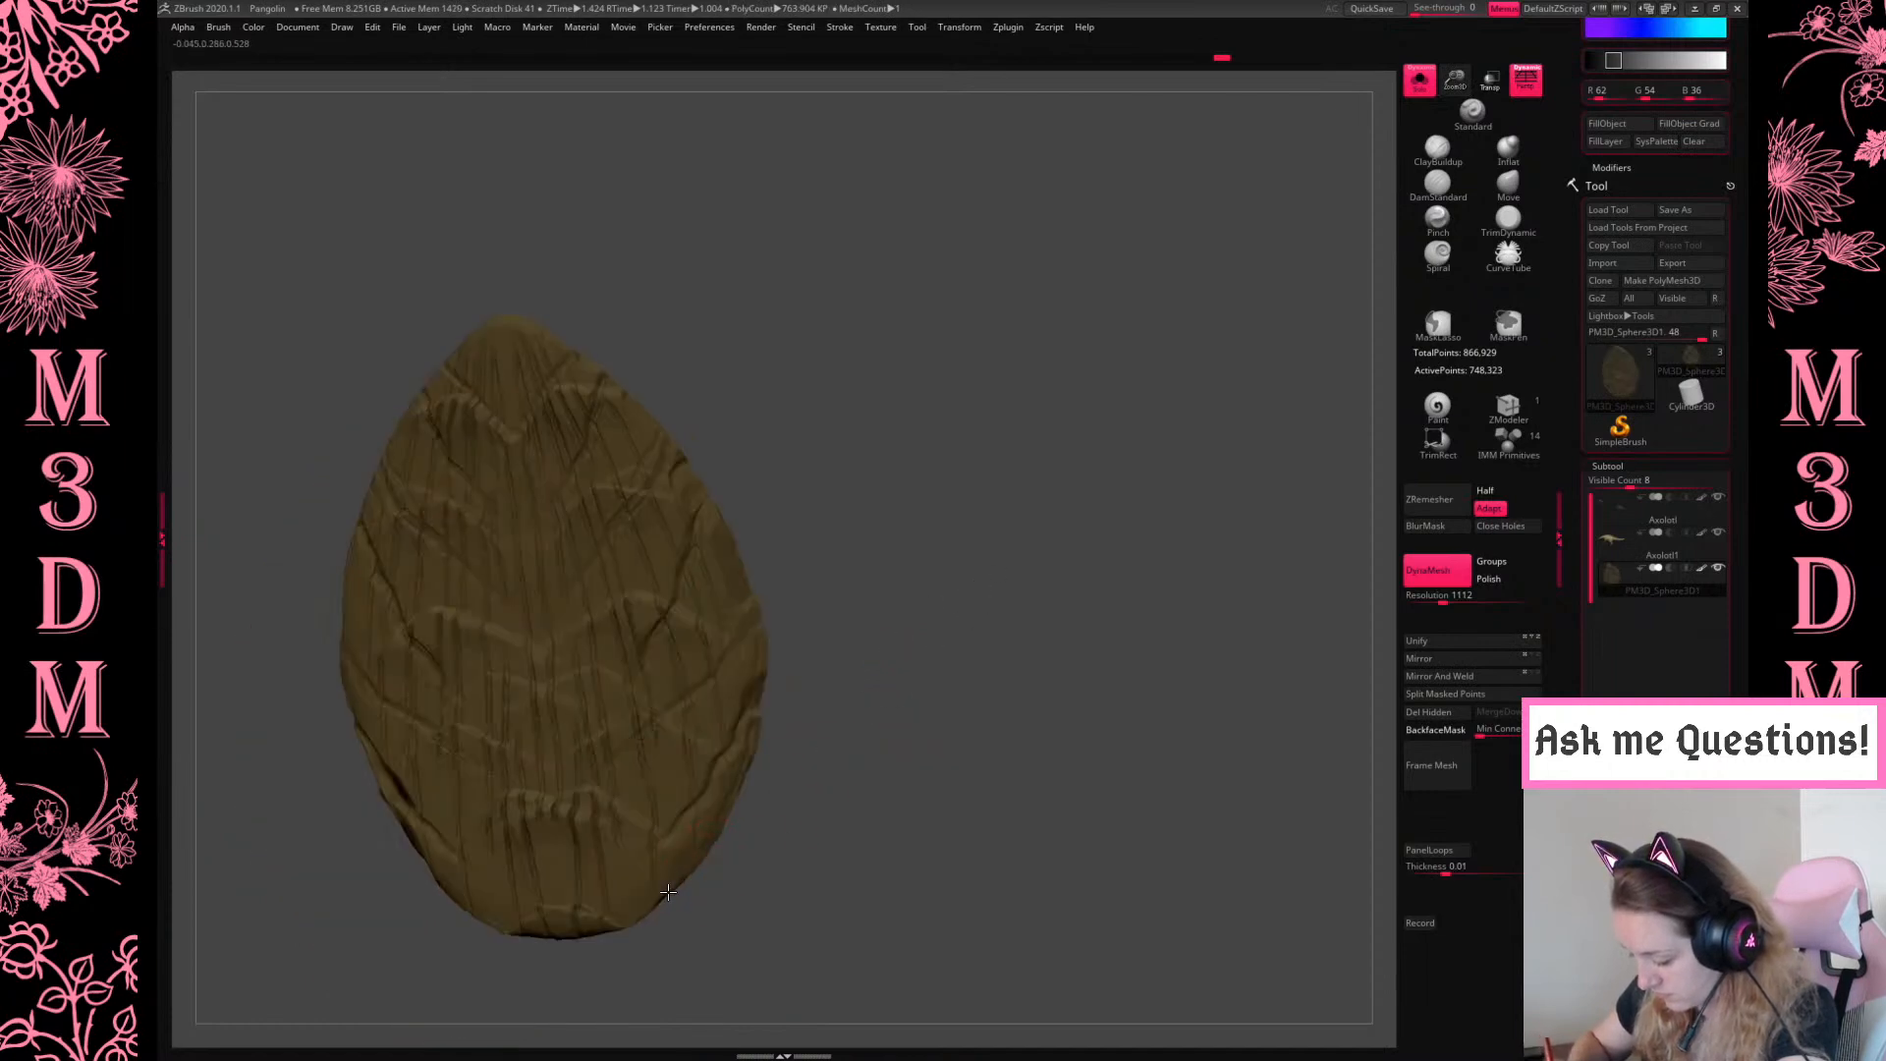
{"action": "left_click_drag", "start_coordinate": [762, 728], "coordinate": [672, 636]}
{"action": "left_click_drag", "start_coordinate": [904, 506], "coordinate": [1171, 234]}
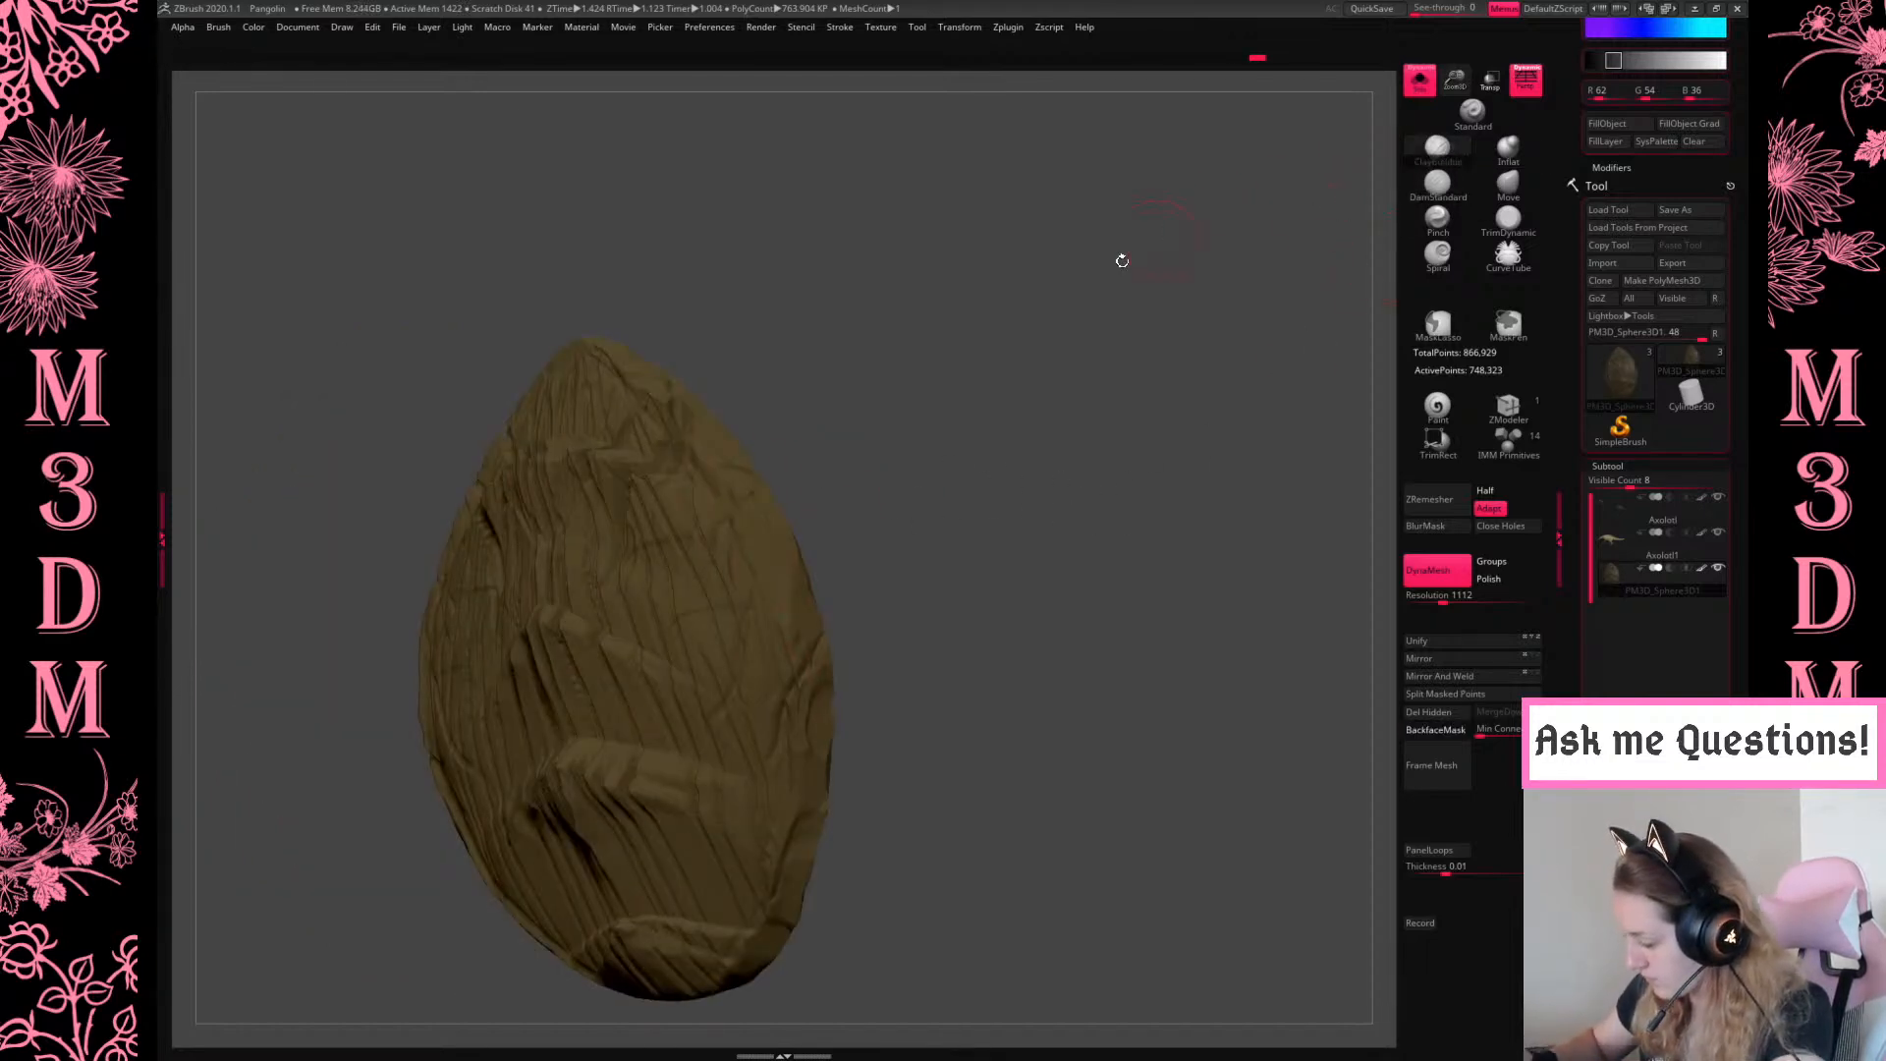
Set up the ClayBuildup brush with the square Alpha 56 and adjust its brush settings
{"action": "key", "text": "space"}
{"action": "left_click", "coordinate": [1016, 361]}
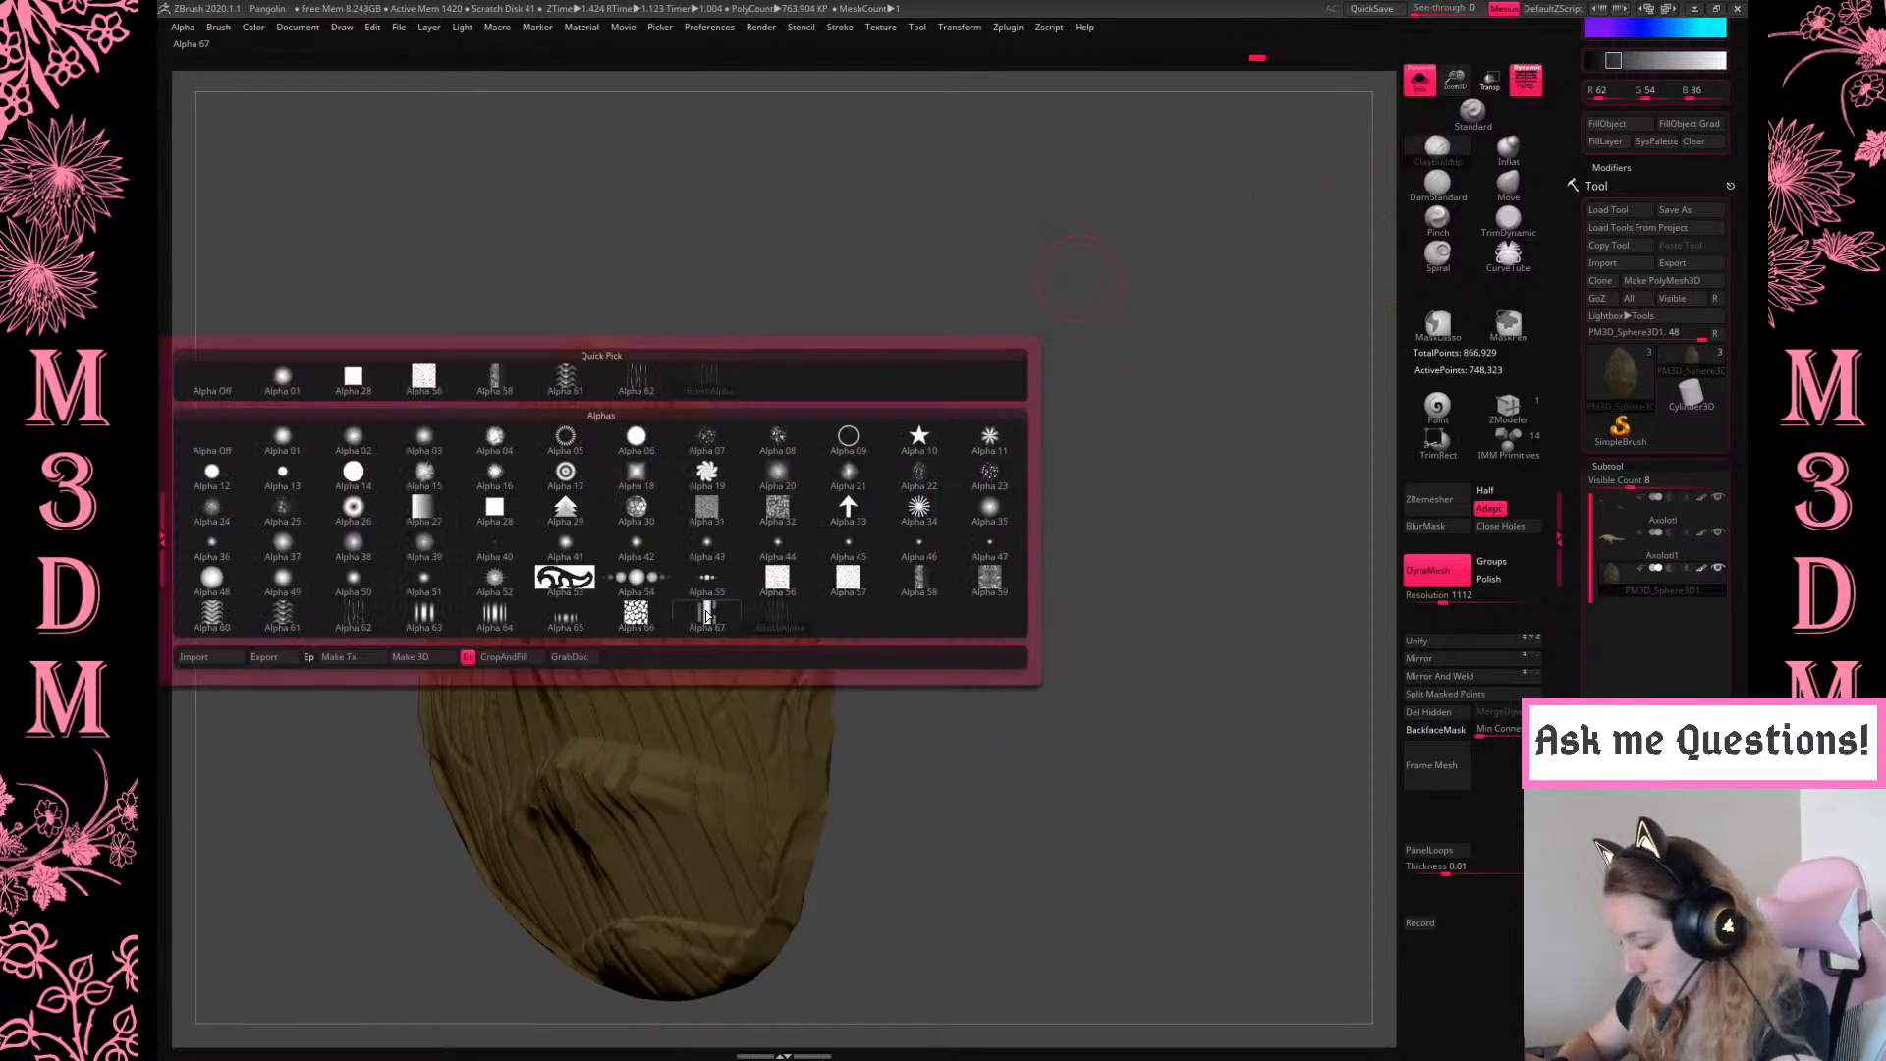
{"action": "left_click", "coordinate": [789, 577]}
{"action": "key", "text": "space"}
{"action": "left_click", "coordinate": [809, 544]}
{"action": "left_click", "coordinate": [825, 560]}
{"action": "key", "text": "space"}
{"action": "left_click_drag", "start_coordinate": [833, 515], "coordinate": [846, 514]}
{"action": "left_click", "coordinate": [811, 566]}
Build up clay down the side of the scale and lower the ClayBuildup brush's Z Intensity
{"action": "left_click_drag", "start_coordinate": [720, 477], "coordinate": [809, 750]}
{"action": "key", "text": "space"}
{"action": "left_click_drag", "start_coordinate": [867, 586], "coordinate": [835, 587]}
{"action": "key", "text": "space"}
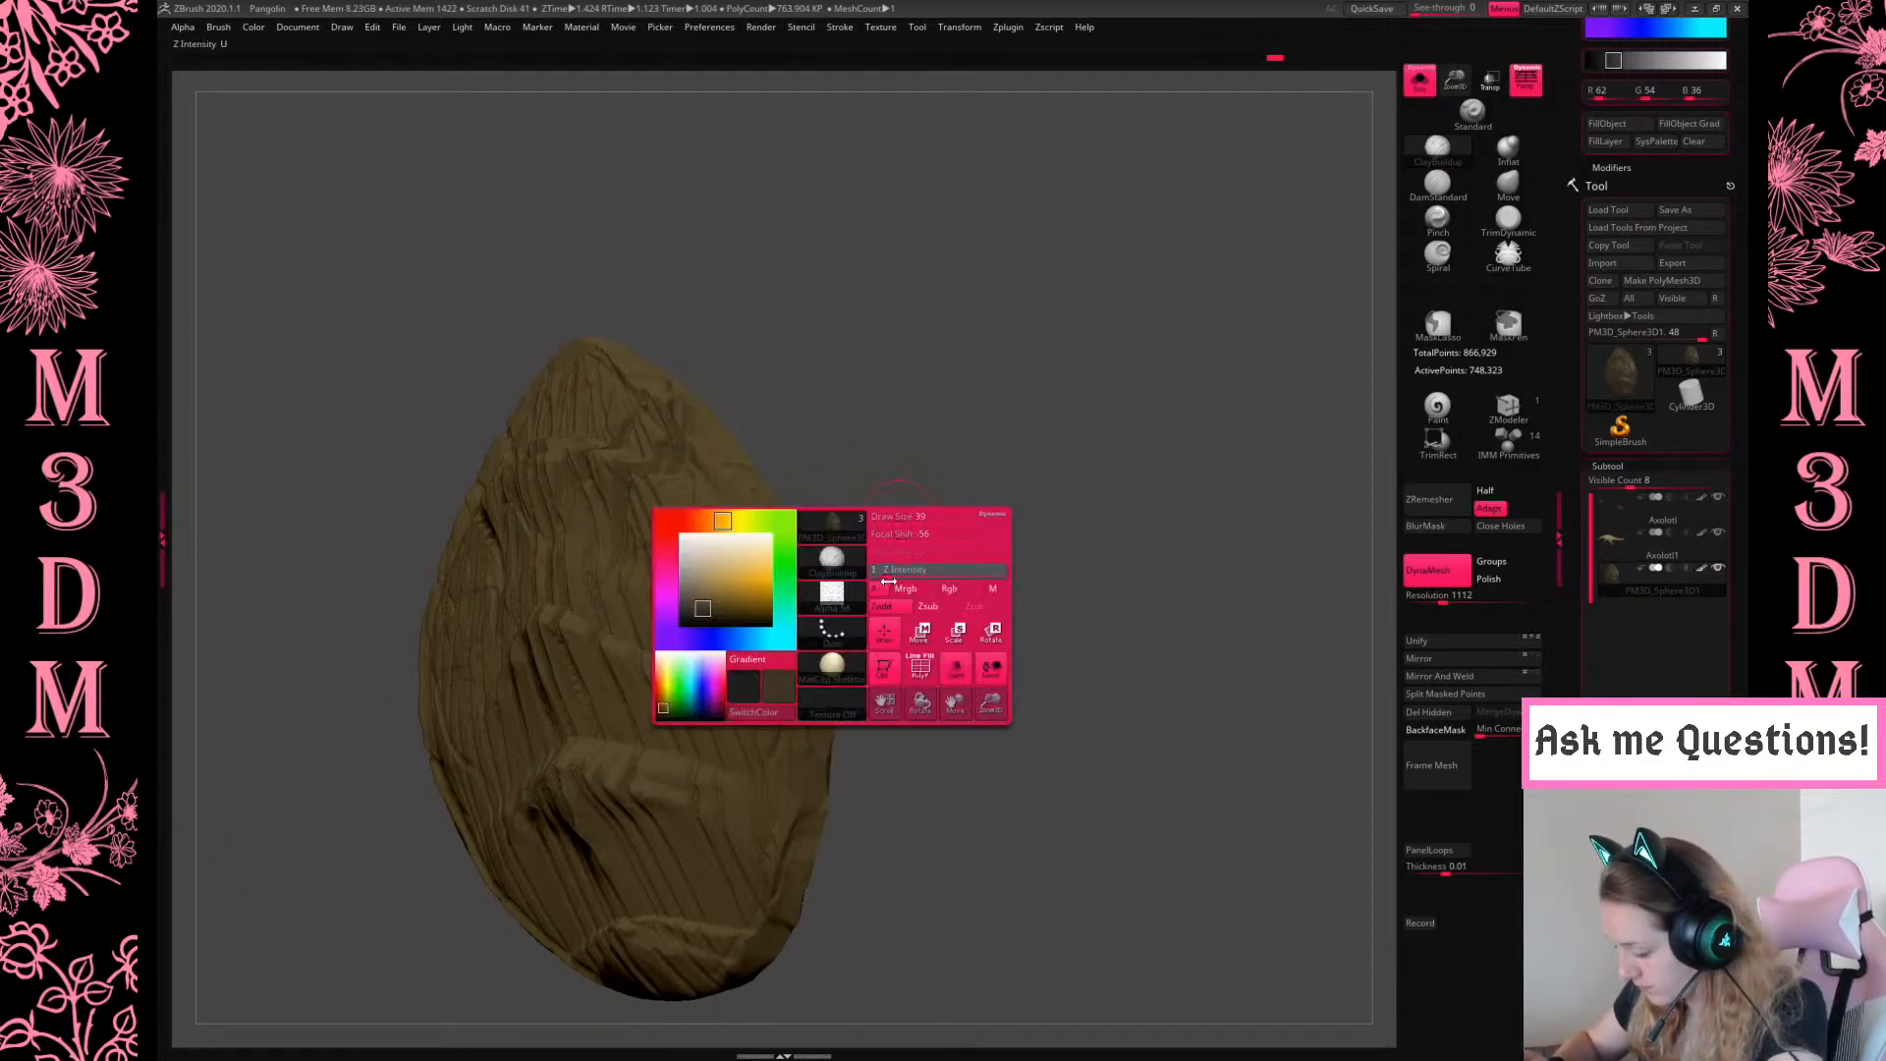
Build up uneven layers along the side rim of the scale with ClayBuildup, adjusting the brush as needed
{"action": "left_click_drag", "start_coordinate": [959, 478], "coordinate": [871, 510]}
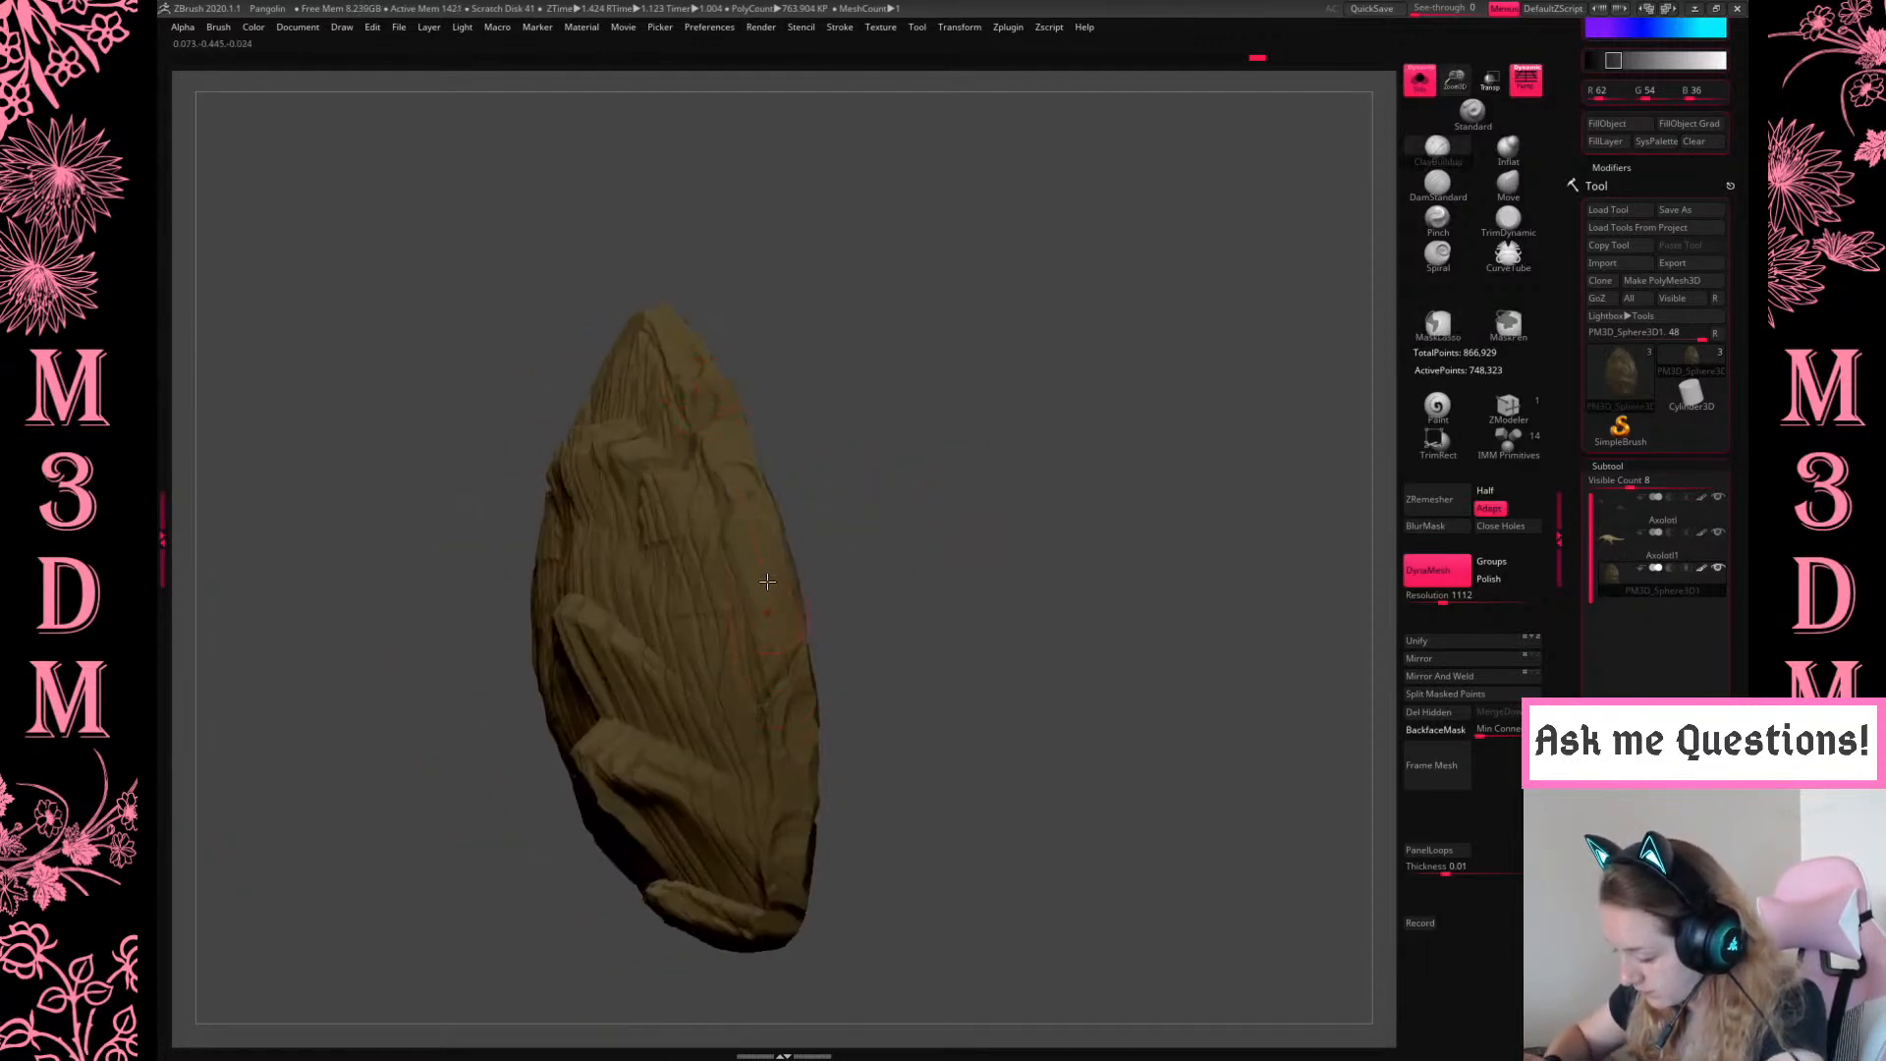
{"action": "key", "text": "space"}
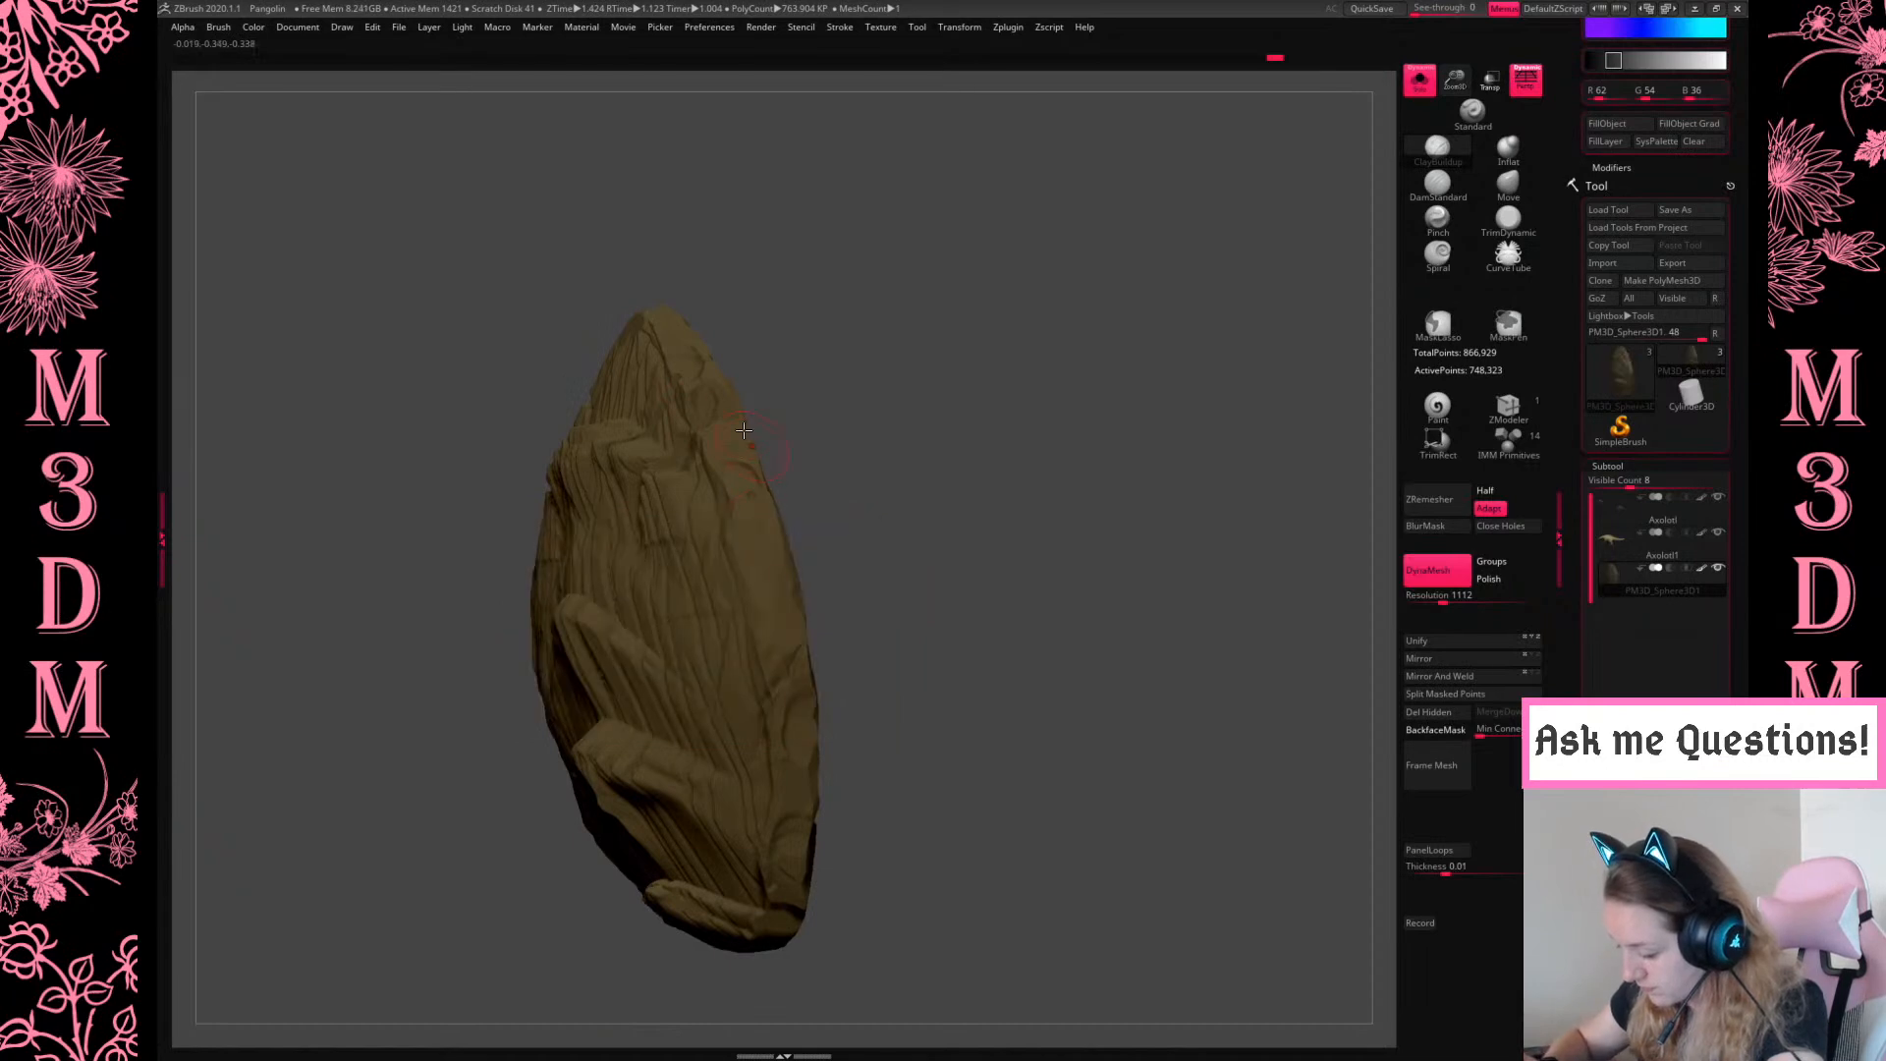
{"action": "left_click_drag", "start_coordinate": [1456, 77], "coordinate": [1455, 96]}
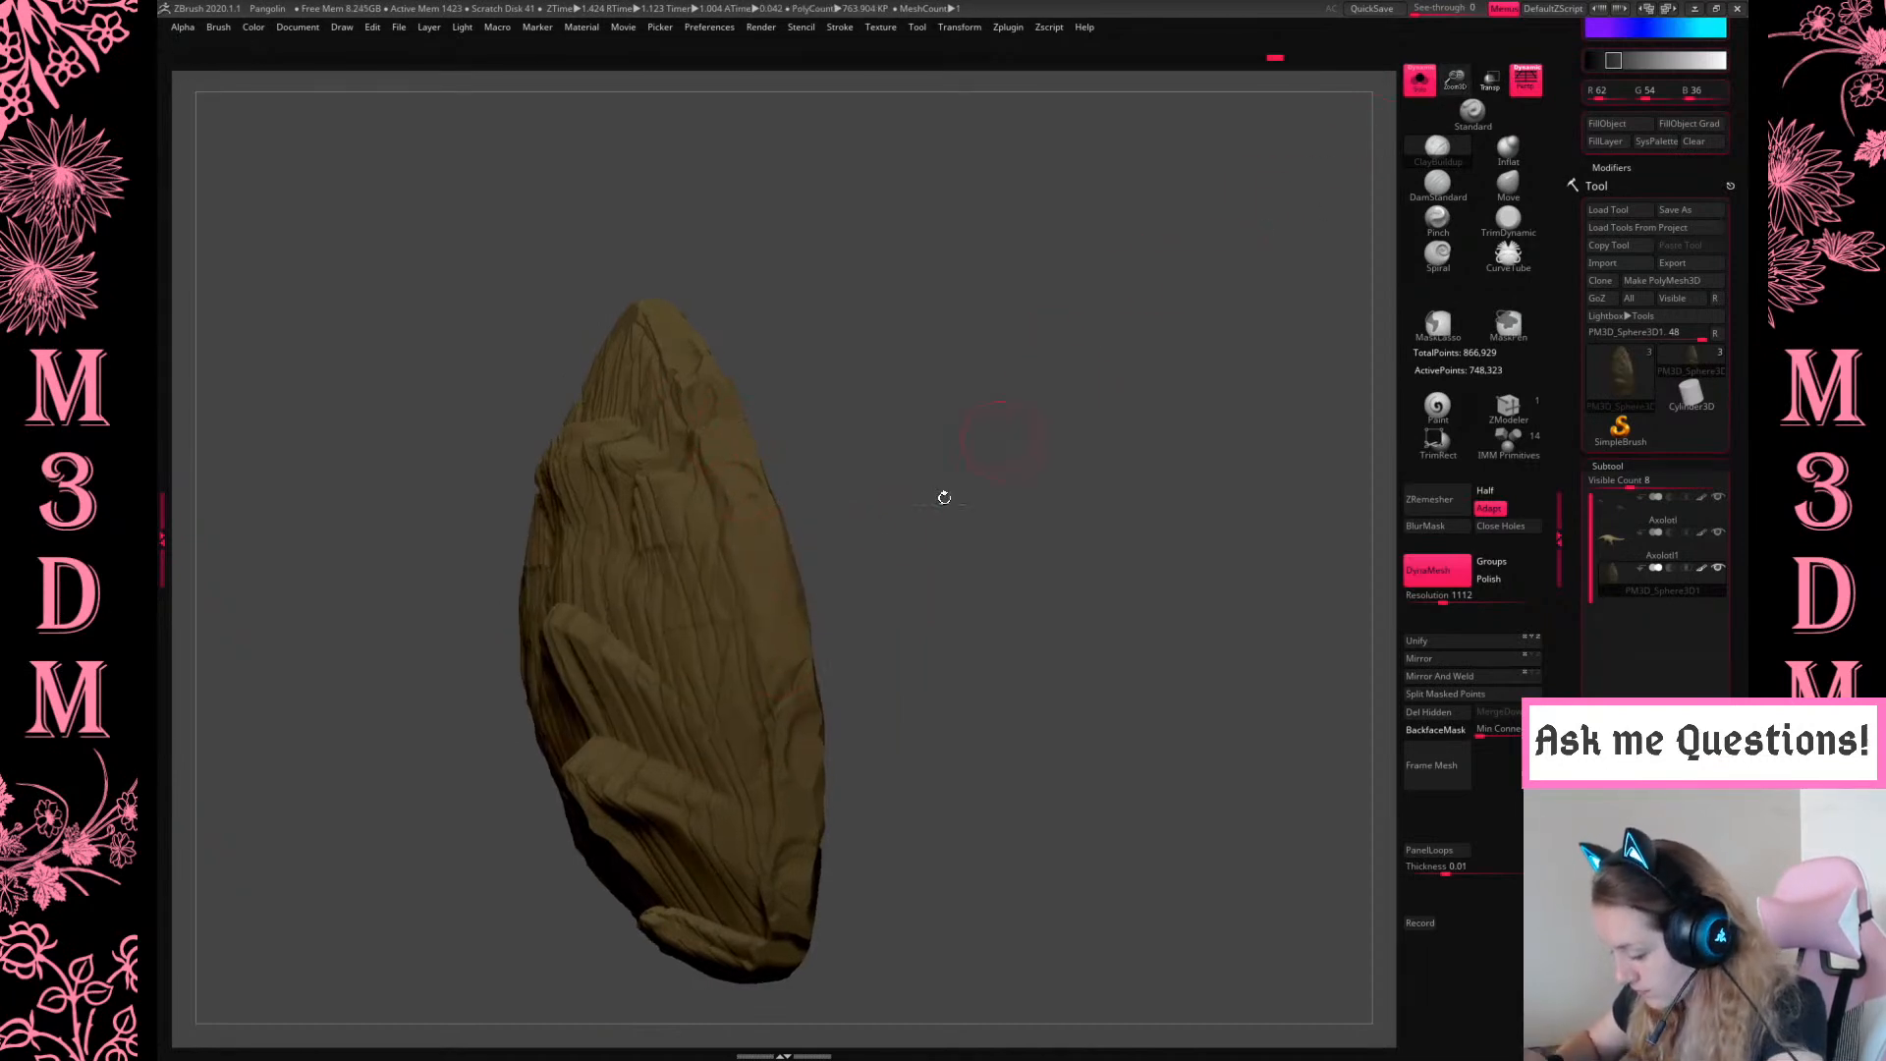
{"action": "left_click_drag", "start_coordinate": [847, 536], "coordinate": [856, 537]}
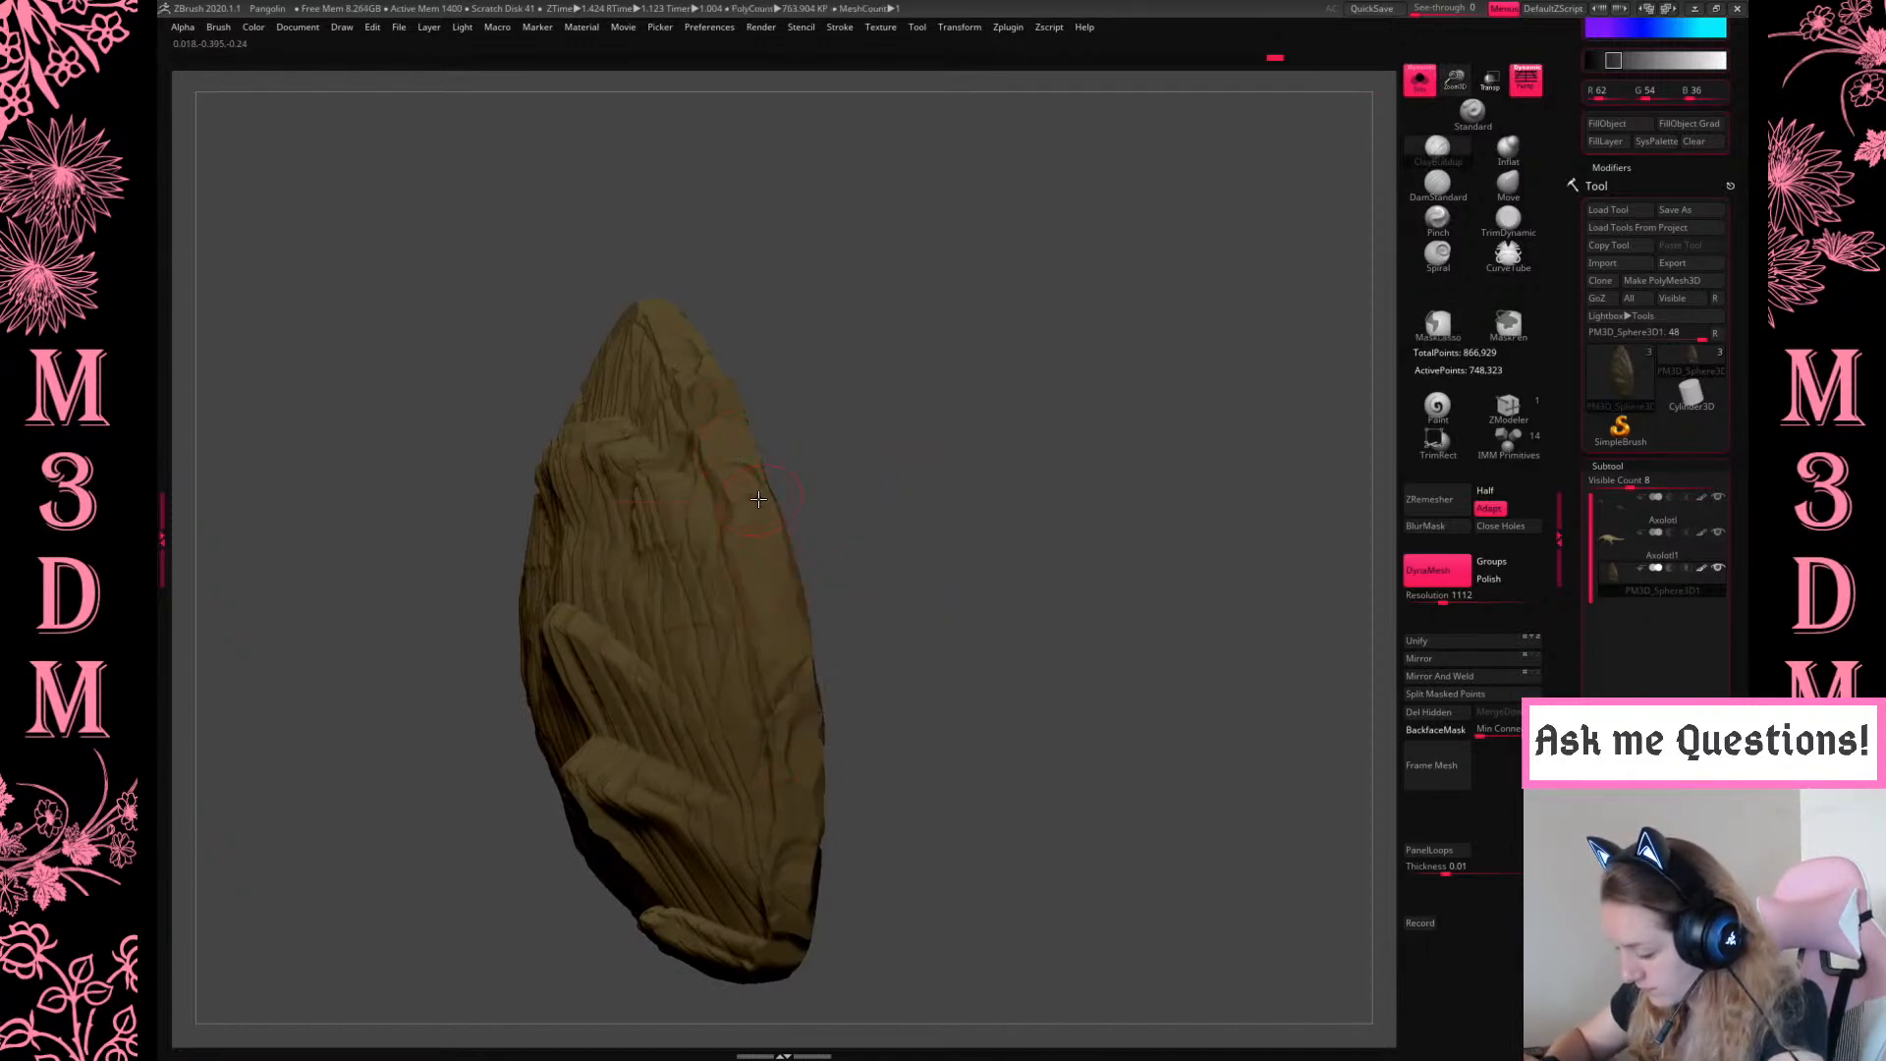
{"action": "key", "text": "space"}
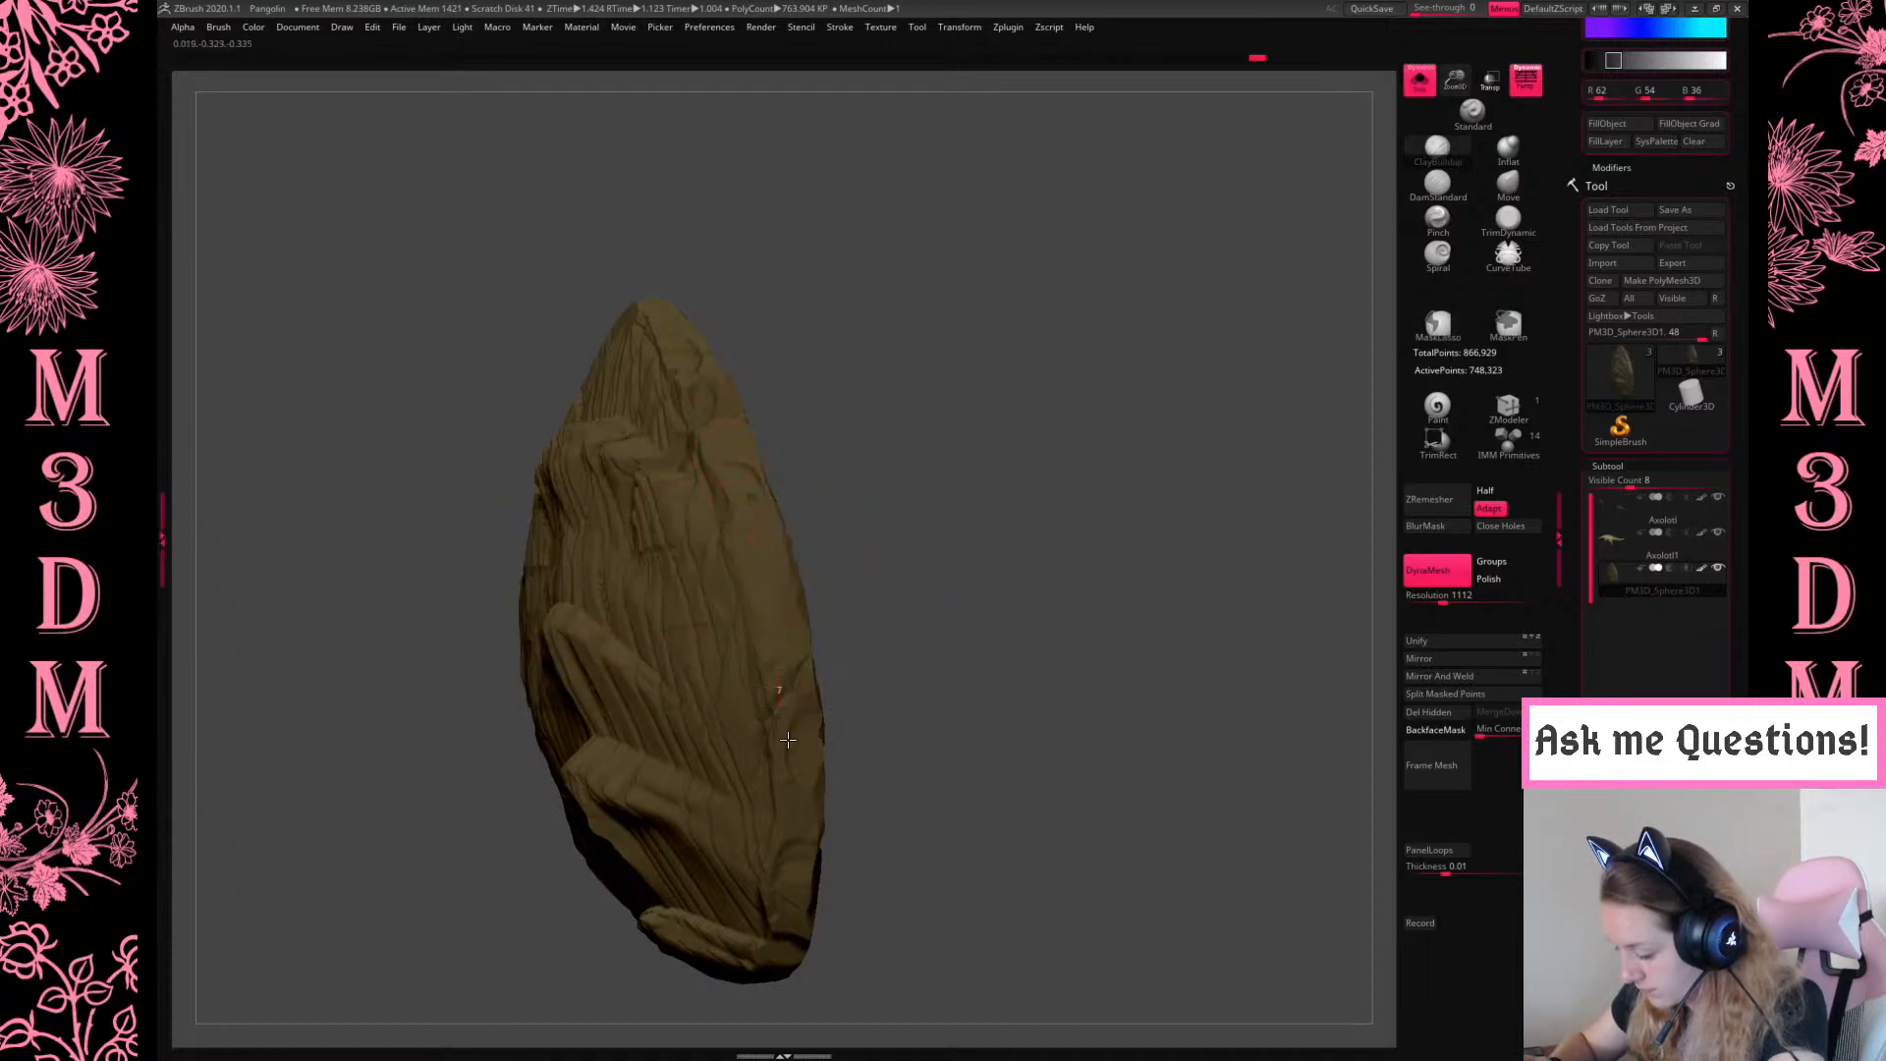
{"action": "key", "text": "space"}
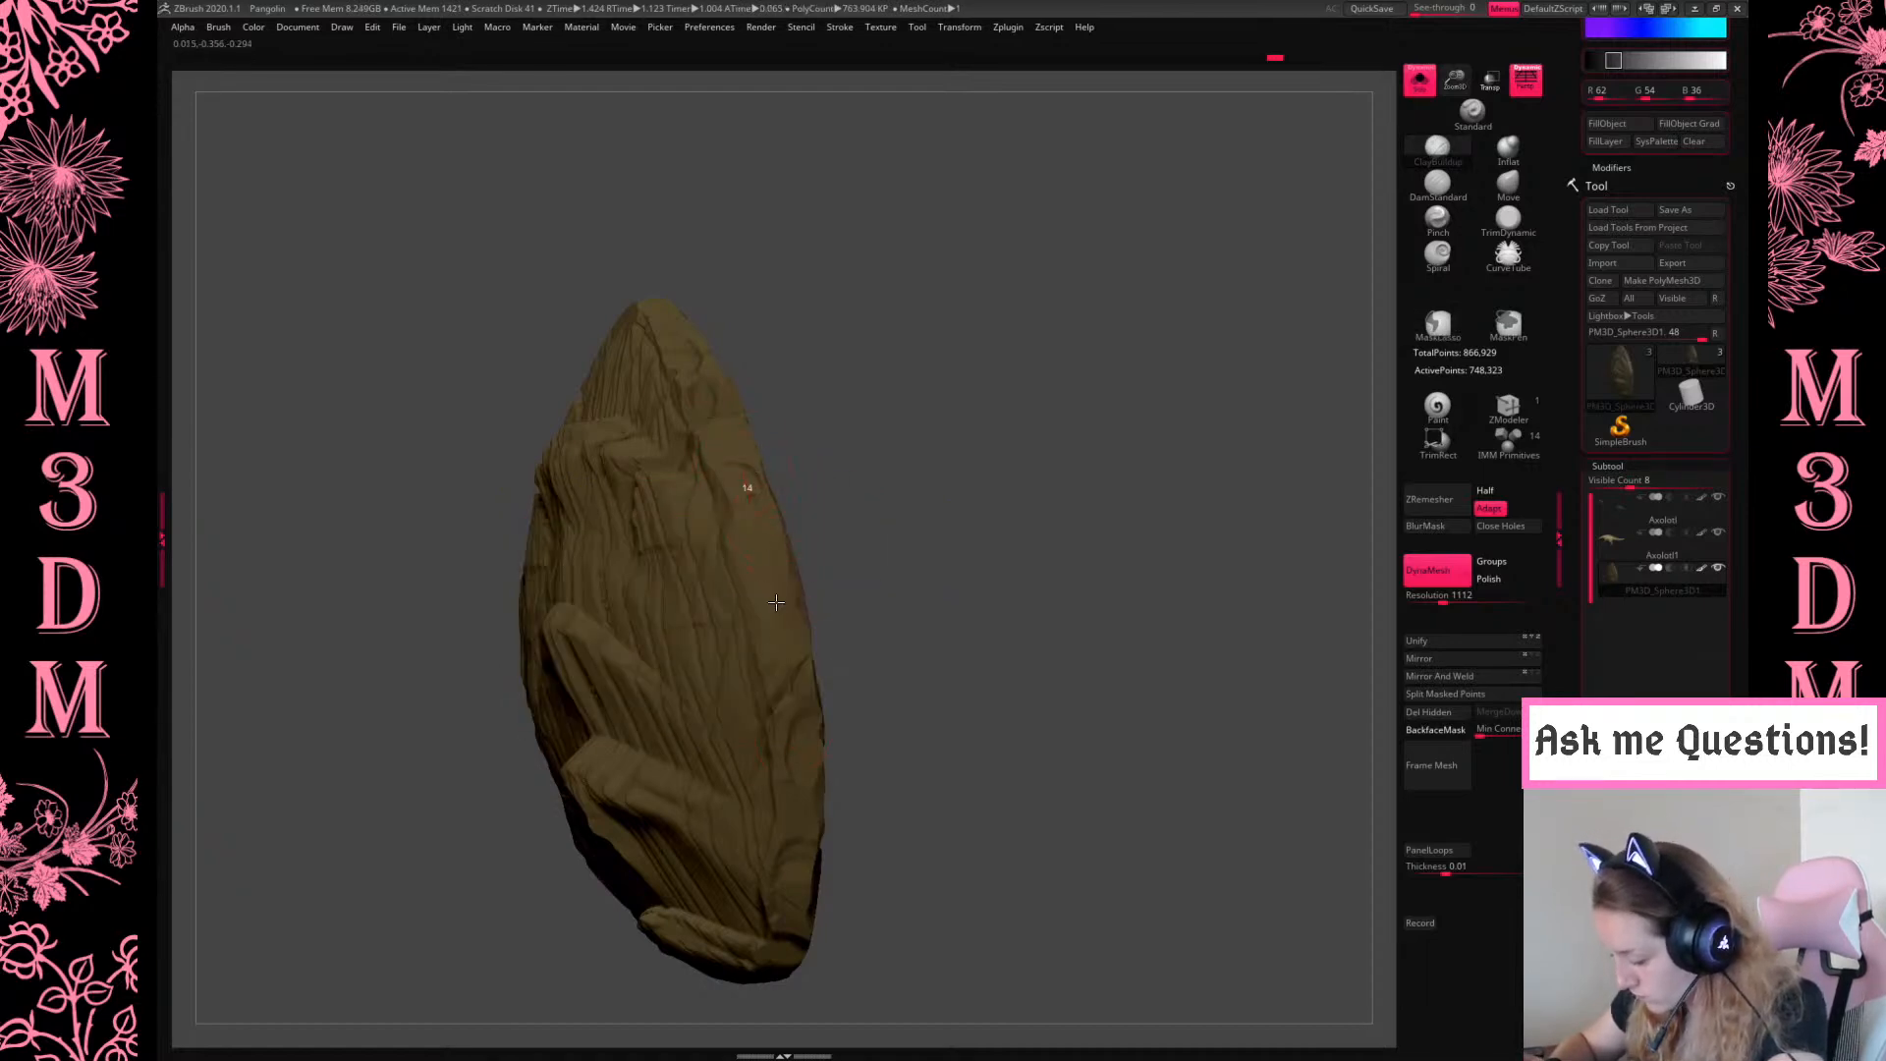
{"action": "key", "text": "space"}
Switch to the DamStandard brush and assign Alpha 56 to it
{"action": "left_click", "coordinate": [1437, 184]}
{"action": "key", "text": "space"}
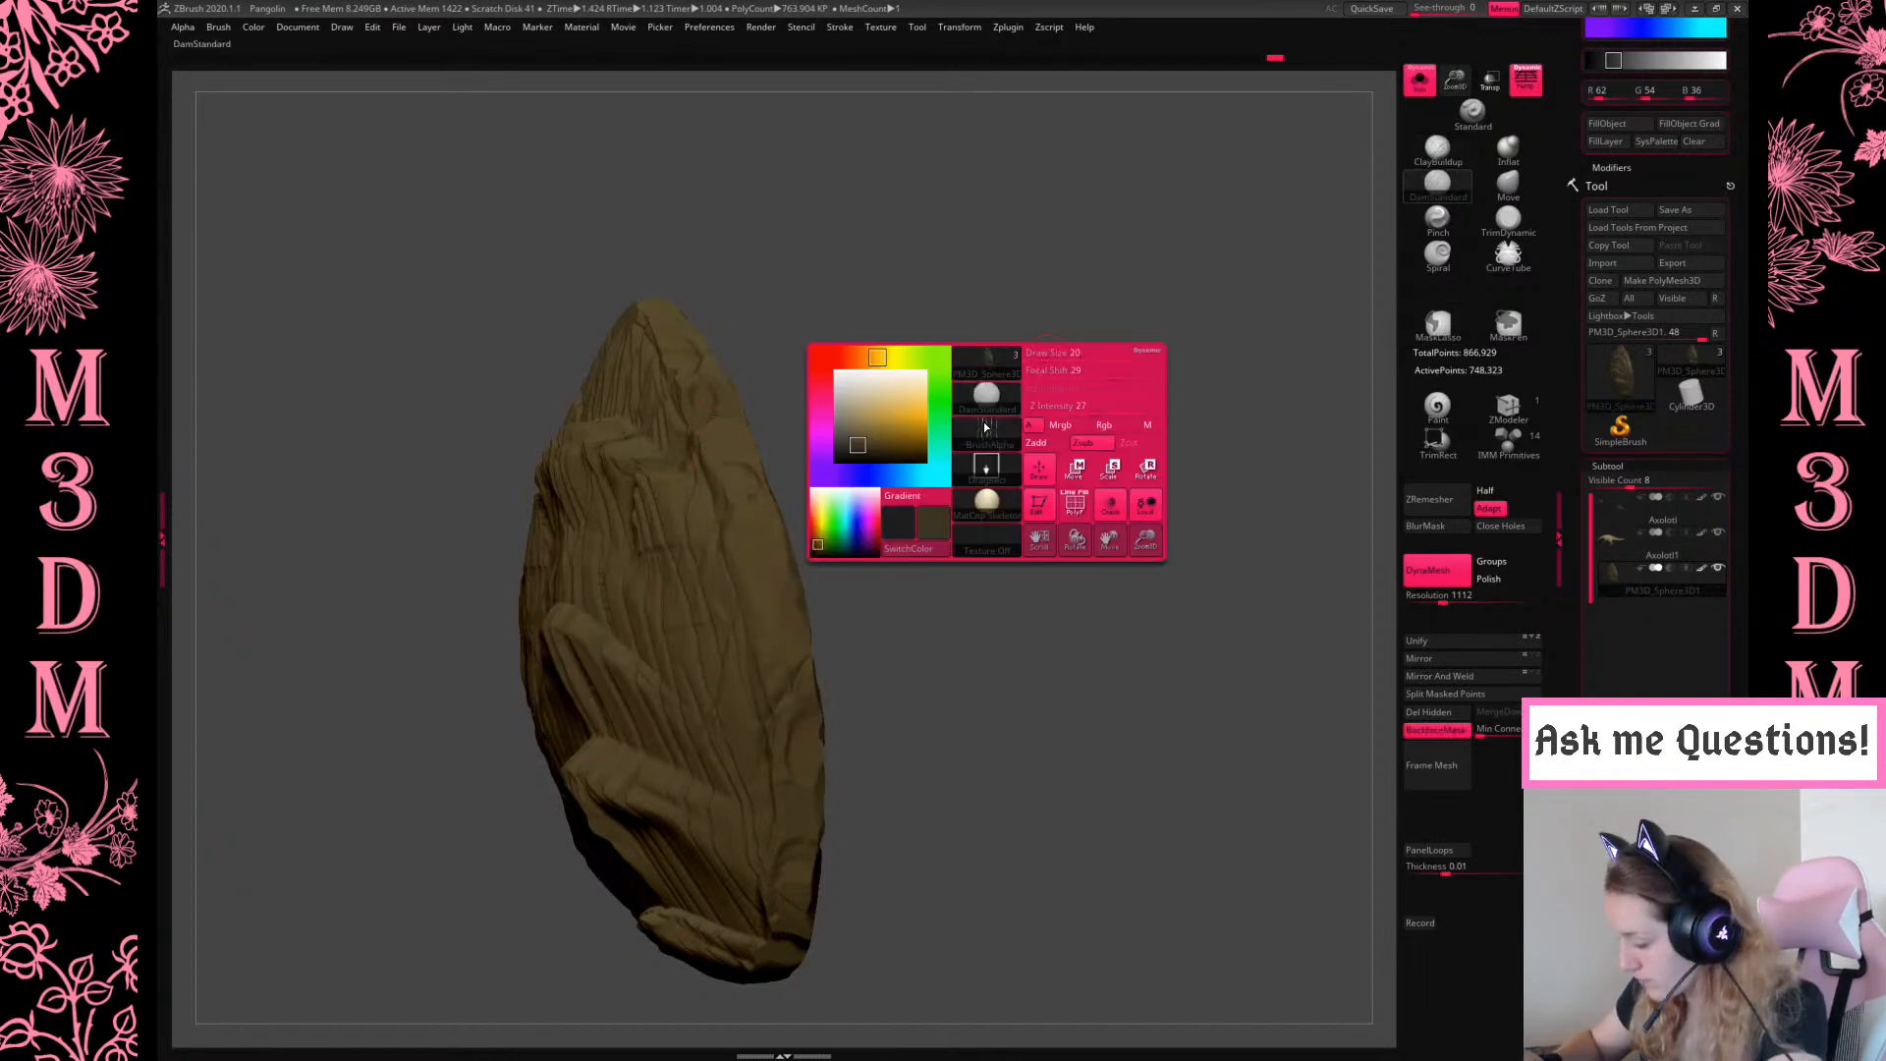
{"action": "left_click", "coordinate": [985, 430]}
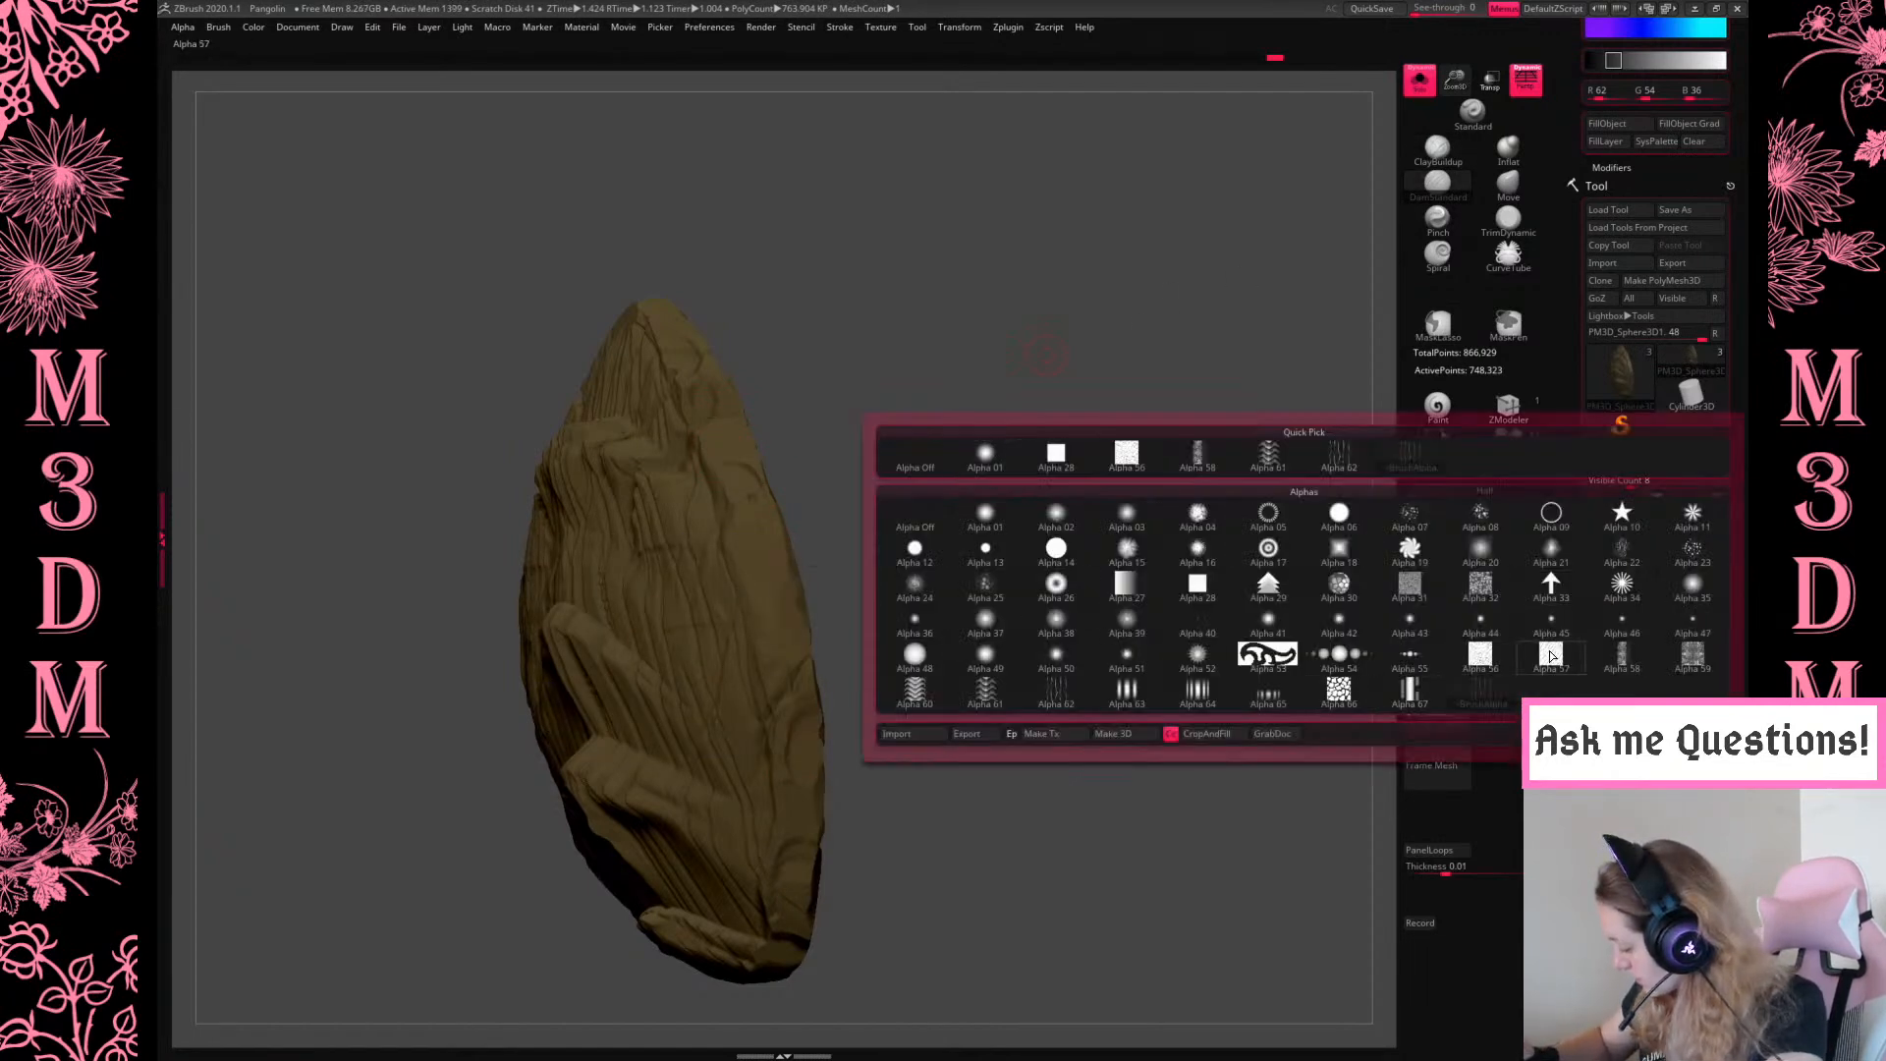
{"action": "left_click", "coordinate": [1500, 664]}
{"action": "key", "text": "space"}
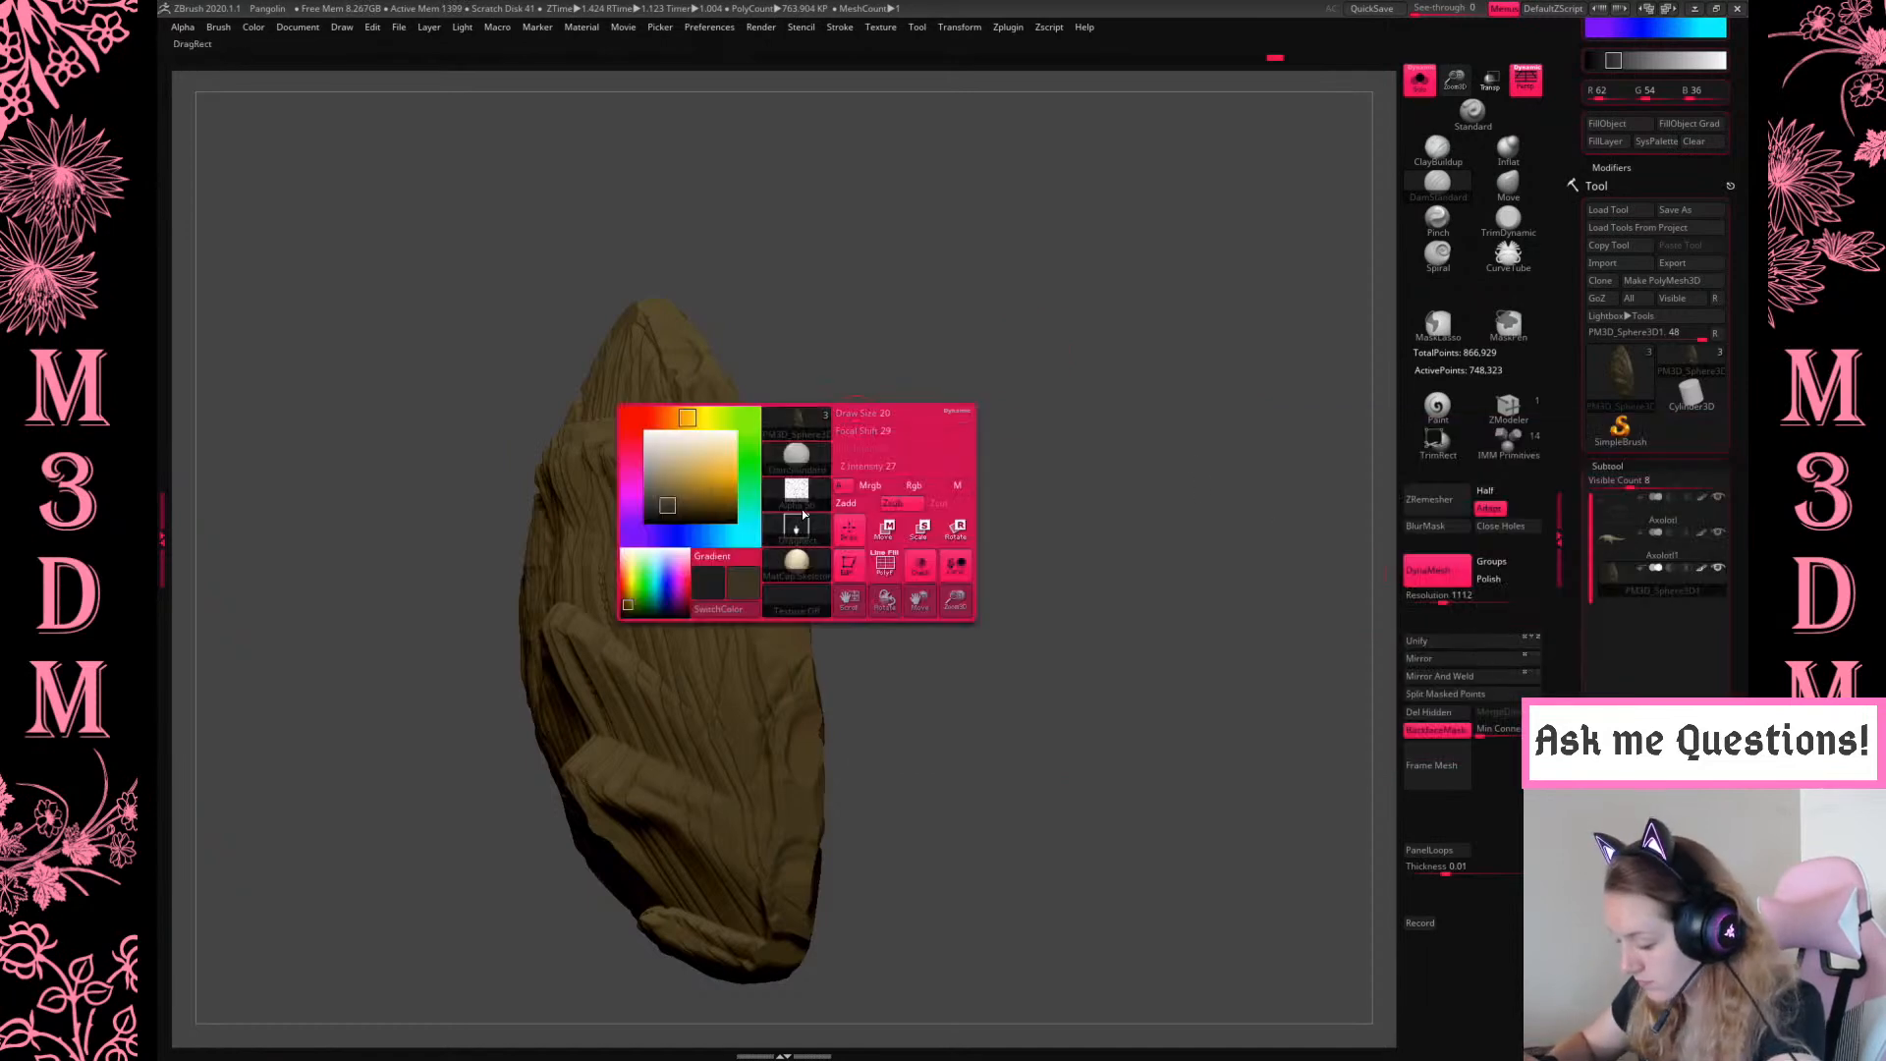
{"action": "key", "text": "space"}
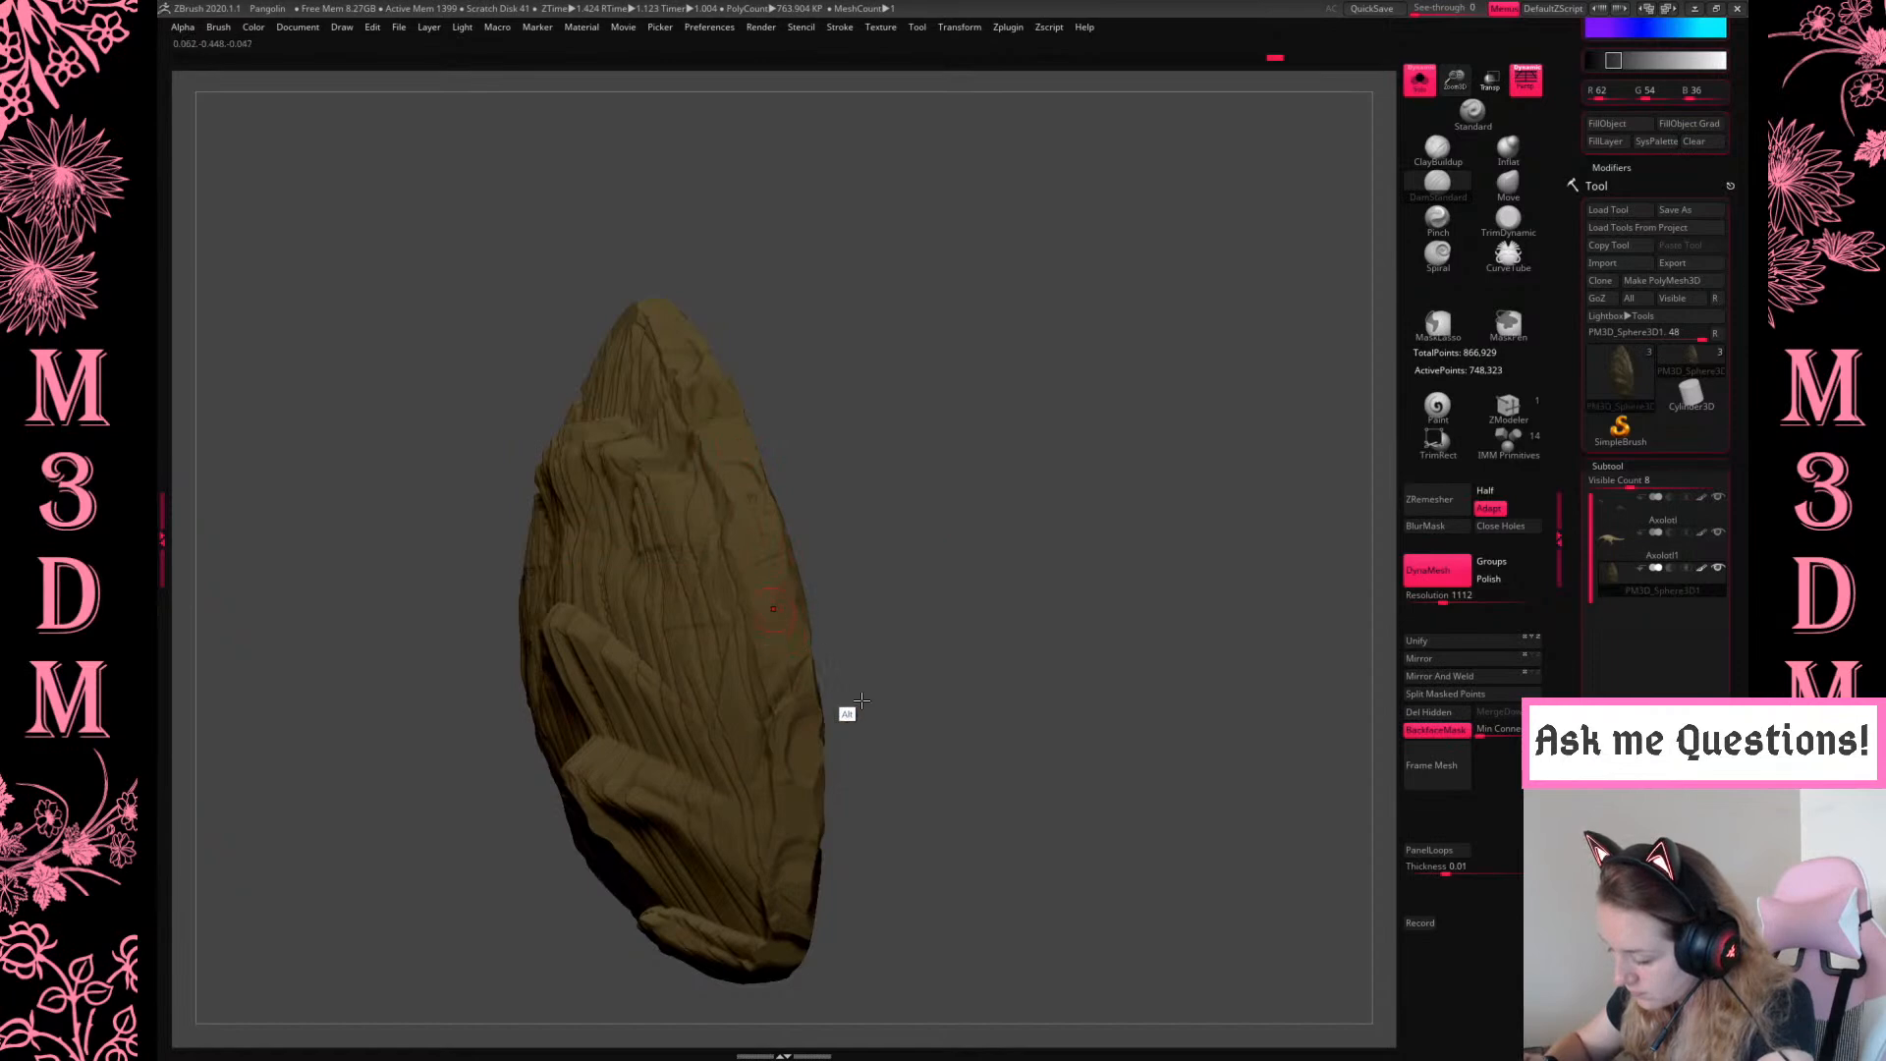
Raise sharp ridges along the side rim and the upper back edge of the scale with inverted DamStandard strokes
{"action": "mouse_move", "coordinate": [693, 339]}
{"action": "left_mouse_down", "text": "alt"}
{"action": "mouse_move", "coordinate": [701, 388]}
{"action": "mouse_move", "coordinate": [761, 443]}
{"action": "mouse_move", "coordinate": [830, 582]}
{"action": "left_mouse_up", "text": "alt"}
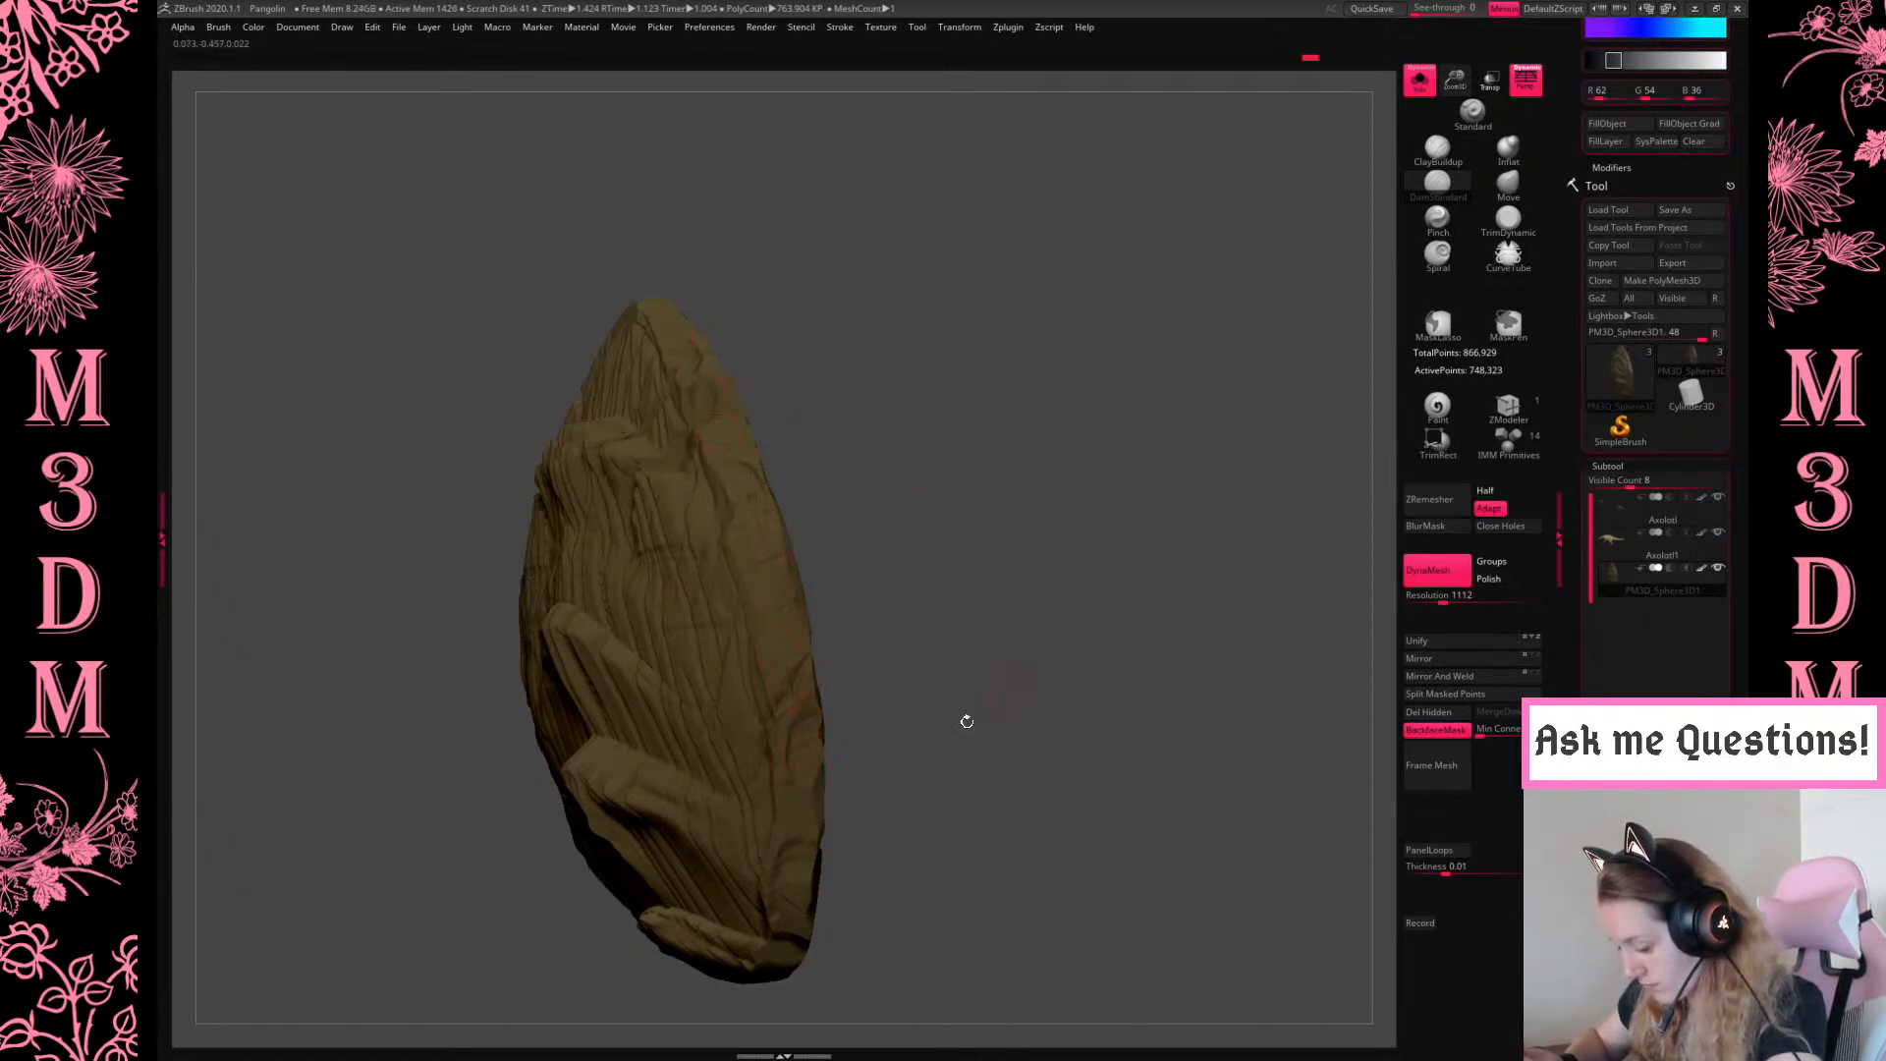
{"action": "left_click_drag", "start_coordinate": [1128, 603], "coordinate": [783, 619]}
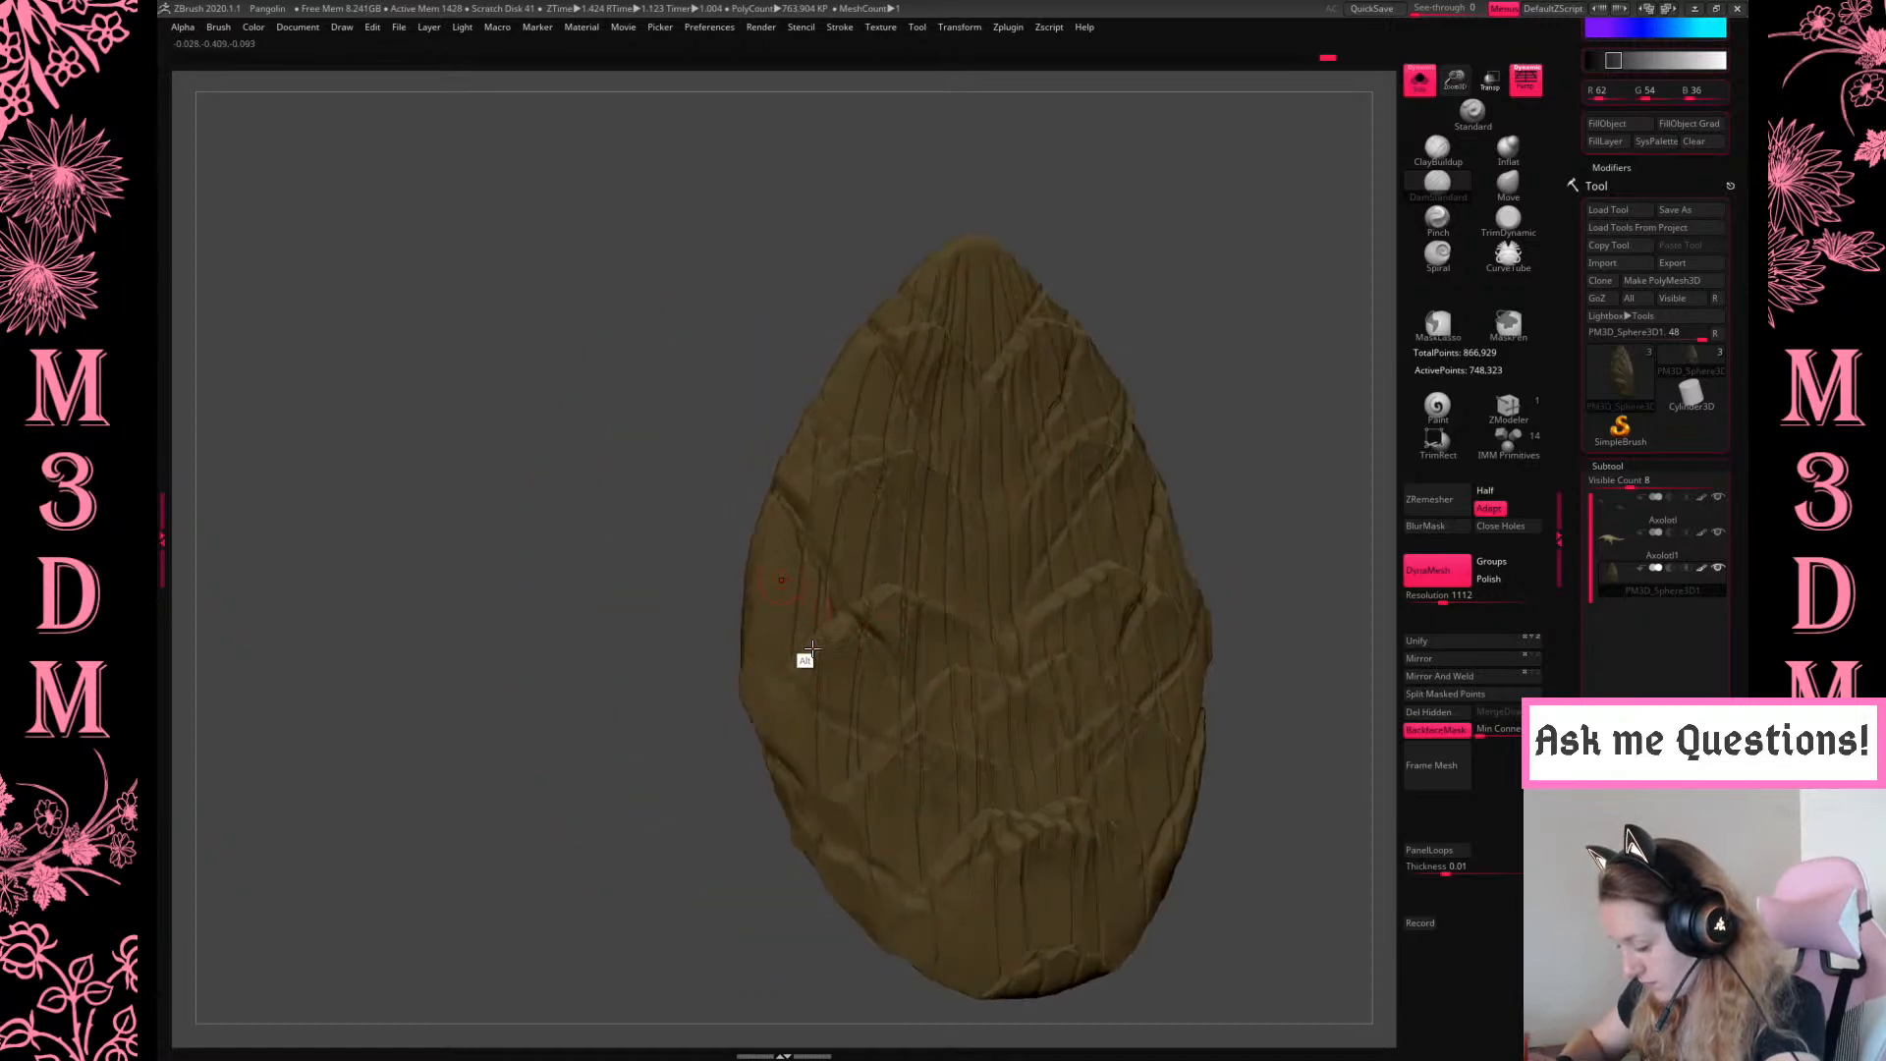
{"action": "mouse_move", "coordinate": [1350, 488]}
{"action": "left_mouse_down"}
{"action": "mouse_move", "coordinate": [1250, 466]}
{"action": "mouse_move", "coordinate": [1203, 551]}
{"action": "mouse_move", "coordinate": [1268, 719]}
{"action": "left_mouse_up"}
{"action": "left_click_drag", "start_coordinate": [995, 251], "coordinate": [1230, 456], "text": "alt"}
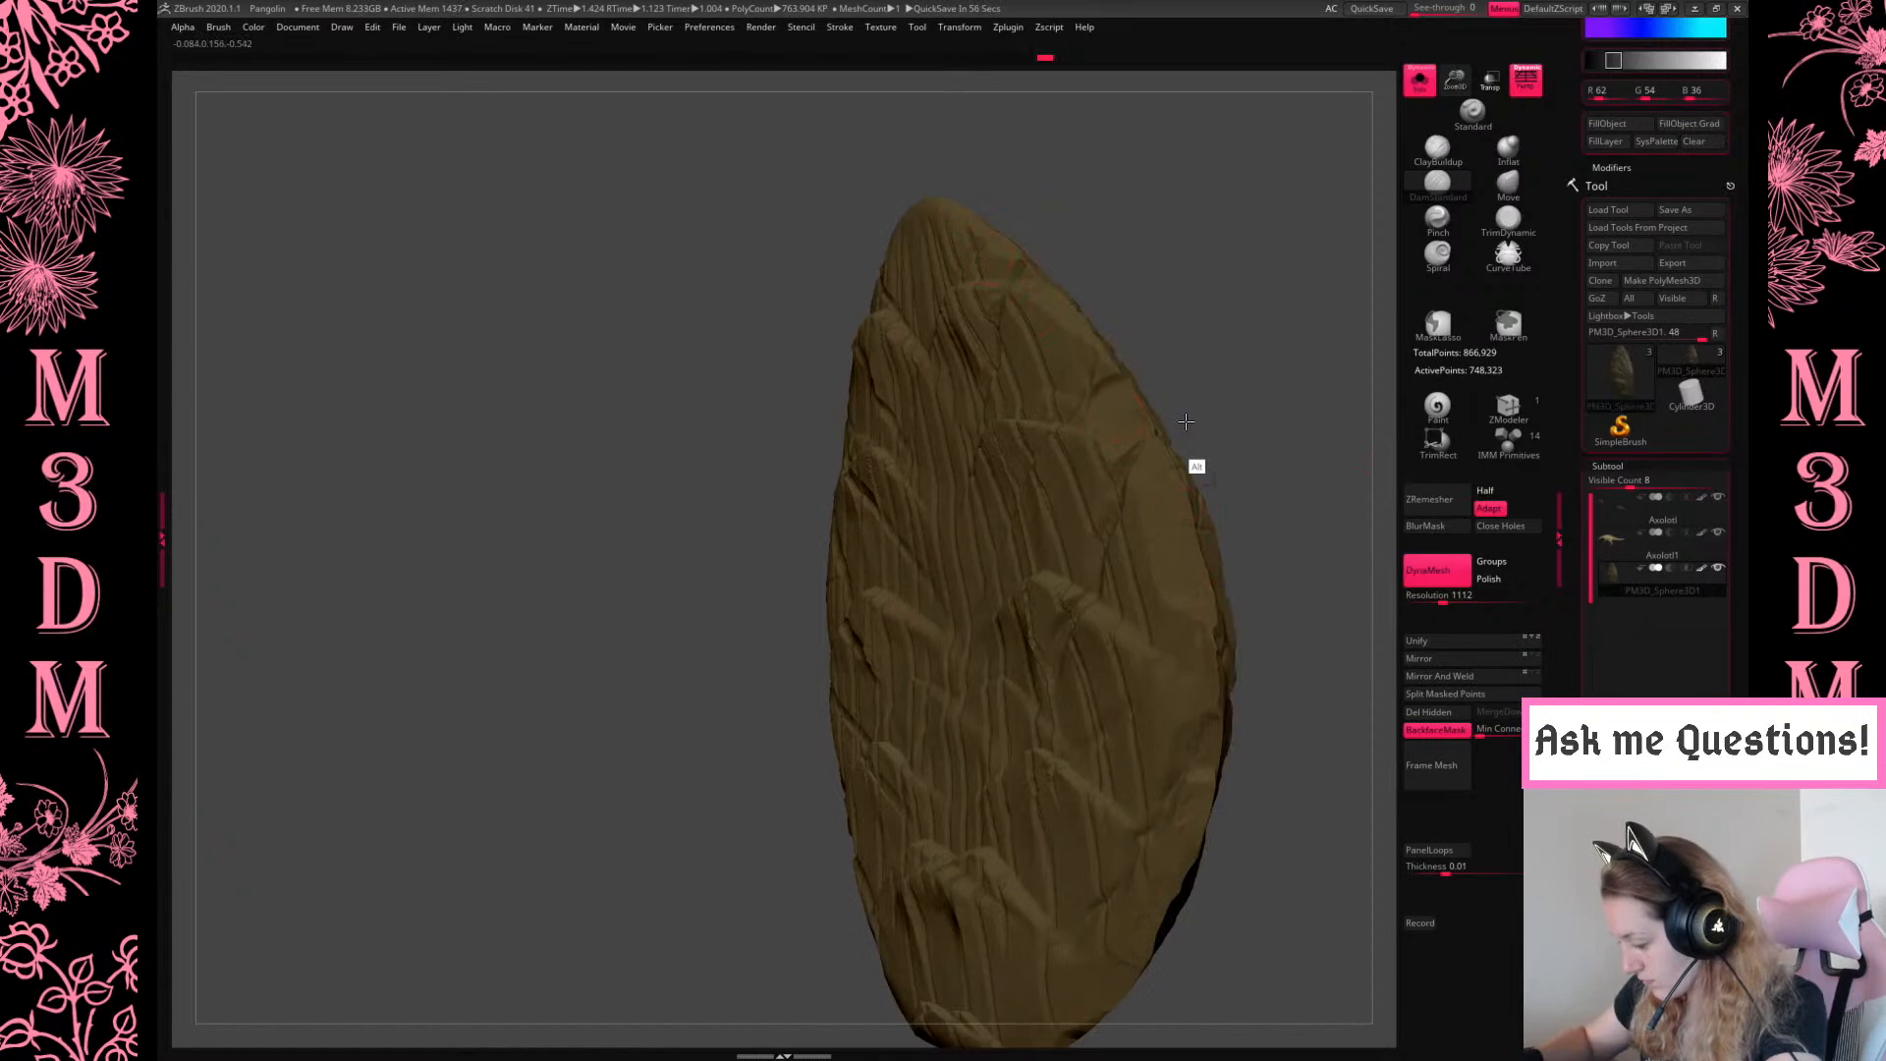
Continue the inverted DamStandard ridges around the lower edge and tip of the scale
{"action": "left_click_drag", "start_coordinate": [1196, 324], "coordinate": [969, 235]}
{"action": "mouse_move", "coordinate": [1217, 422]}
{"action": "left_mouse_down"}
{"action": "mouse_move", "coordinate": [1200, 345]}
{"action": "mouse_move", "coordinate": [1040, 543]}
{"action": "left_mouse_up"}
{"action": "left_click_drag", "start_coordinate": [1140, 934], "coordinate": [1075, 794], "text": "alt"}
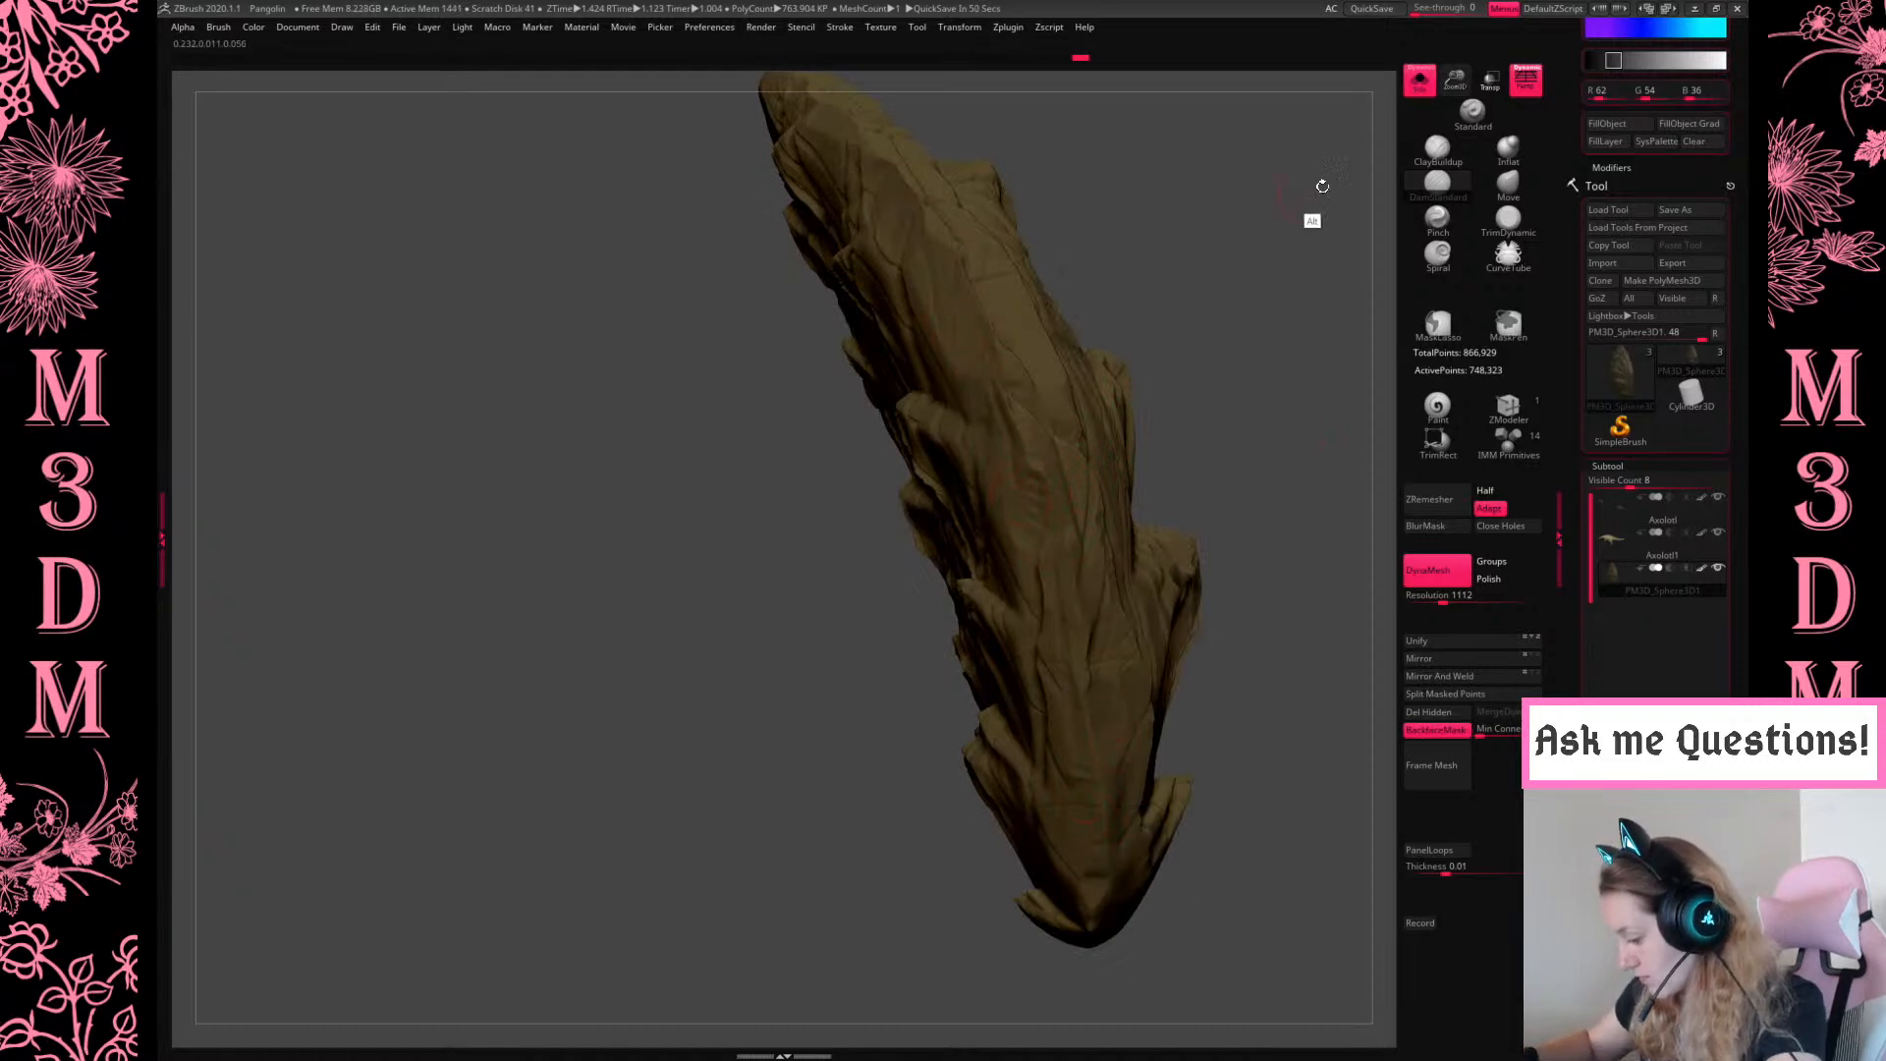
{"action": "left_click_drag", "start_coordinate": [1327, 155], "coordinate": [1311, 88], "text": "alt"}
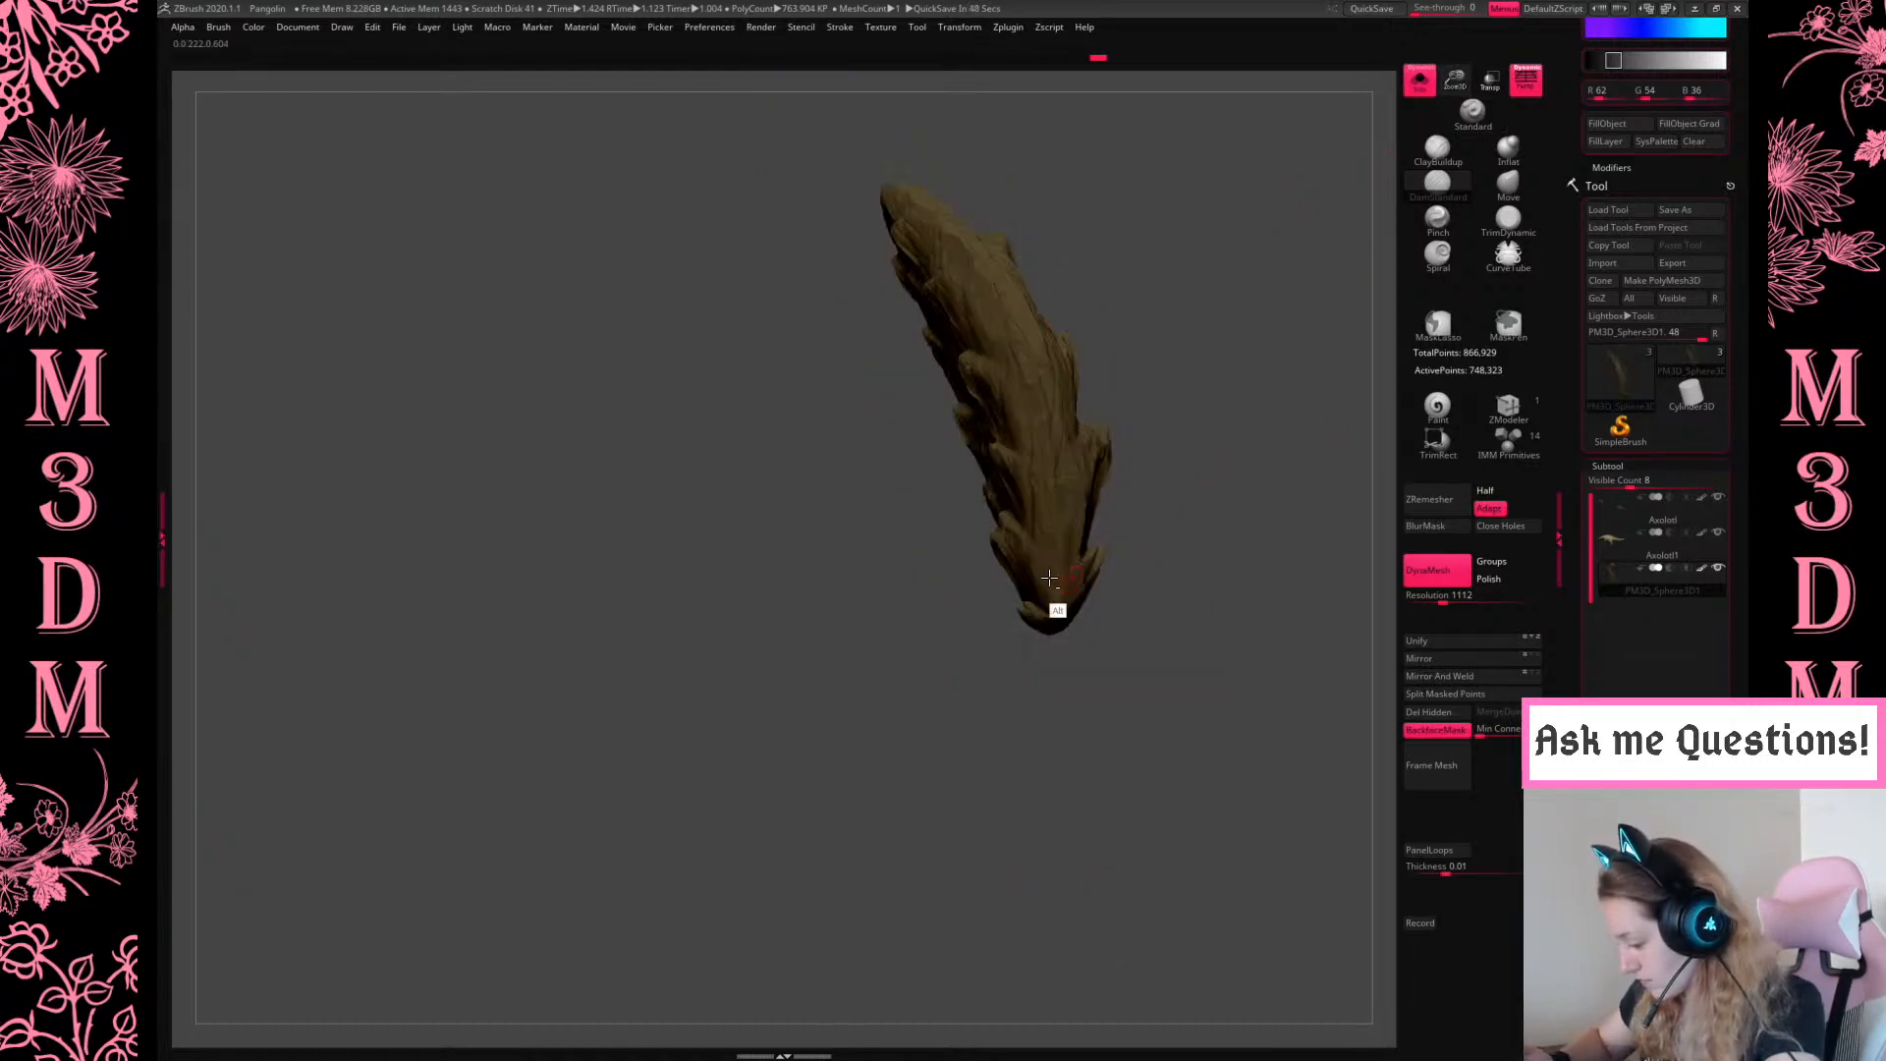
{"action": "left_click_drag", "start_coordinate": [1242, 428], "coordinate": [872, 535]}
{"action": "left_click_drag", "start_coordinate": [1044, 462], "coordinate": [825, 534]}
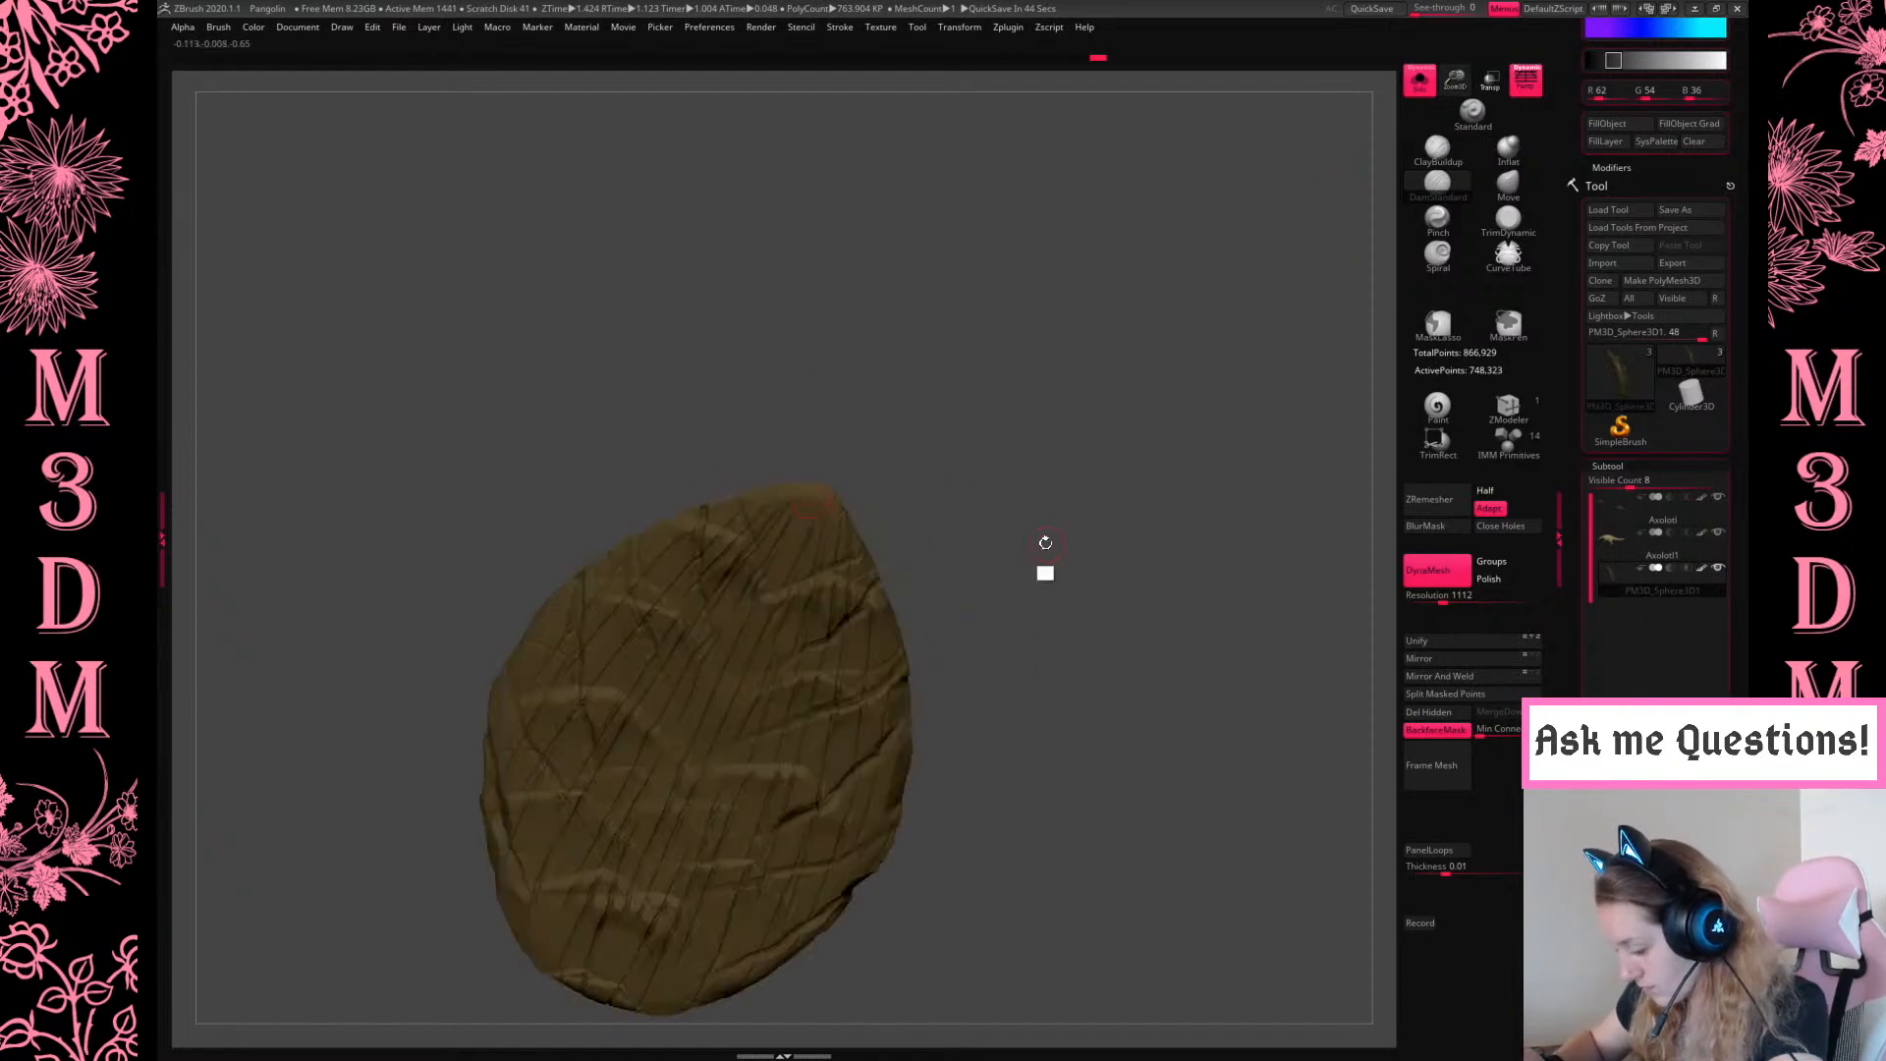
{"action": "left_click_drag", "start_coordinate": [1064, 598], "coordinate": [796, 518]}
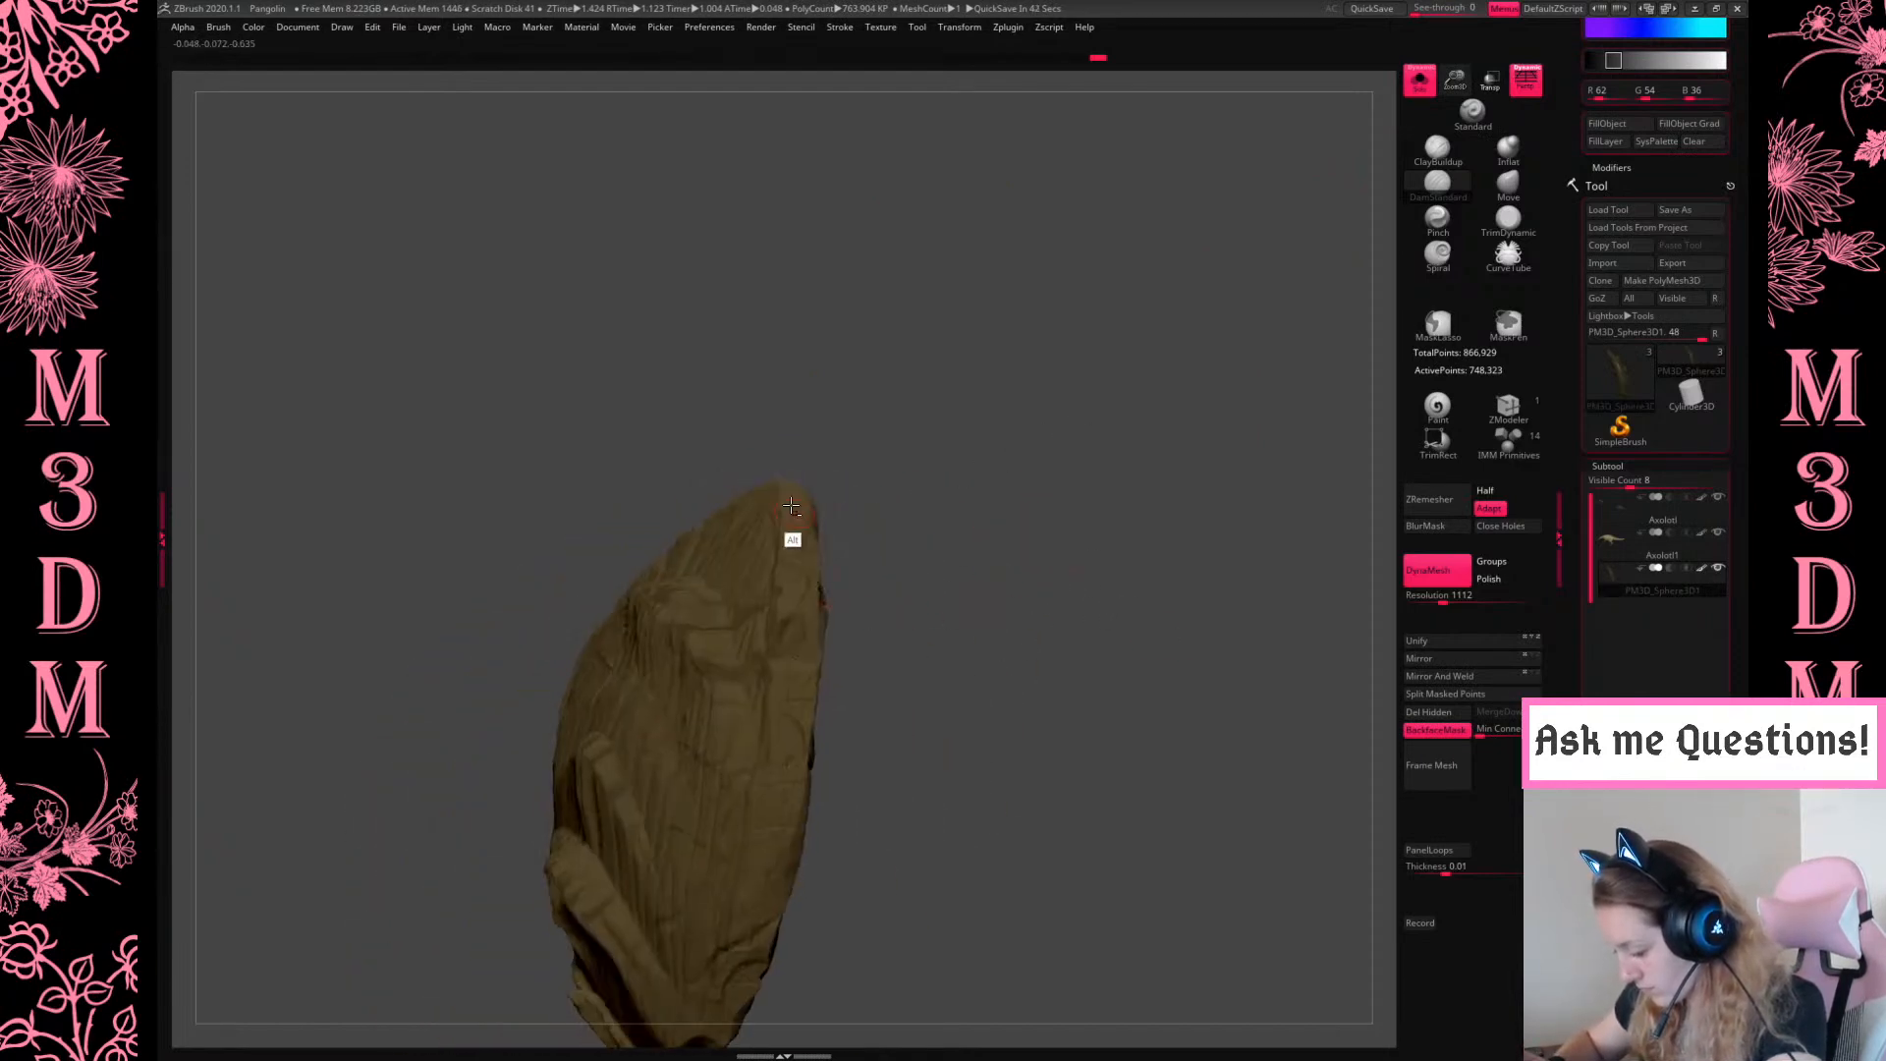
{"action": "left_click_drag", "start_coordinate": [965, 580], "coordinate": [966, 787]}
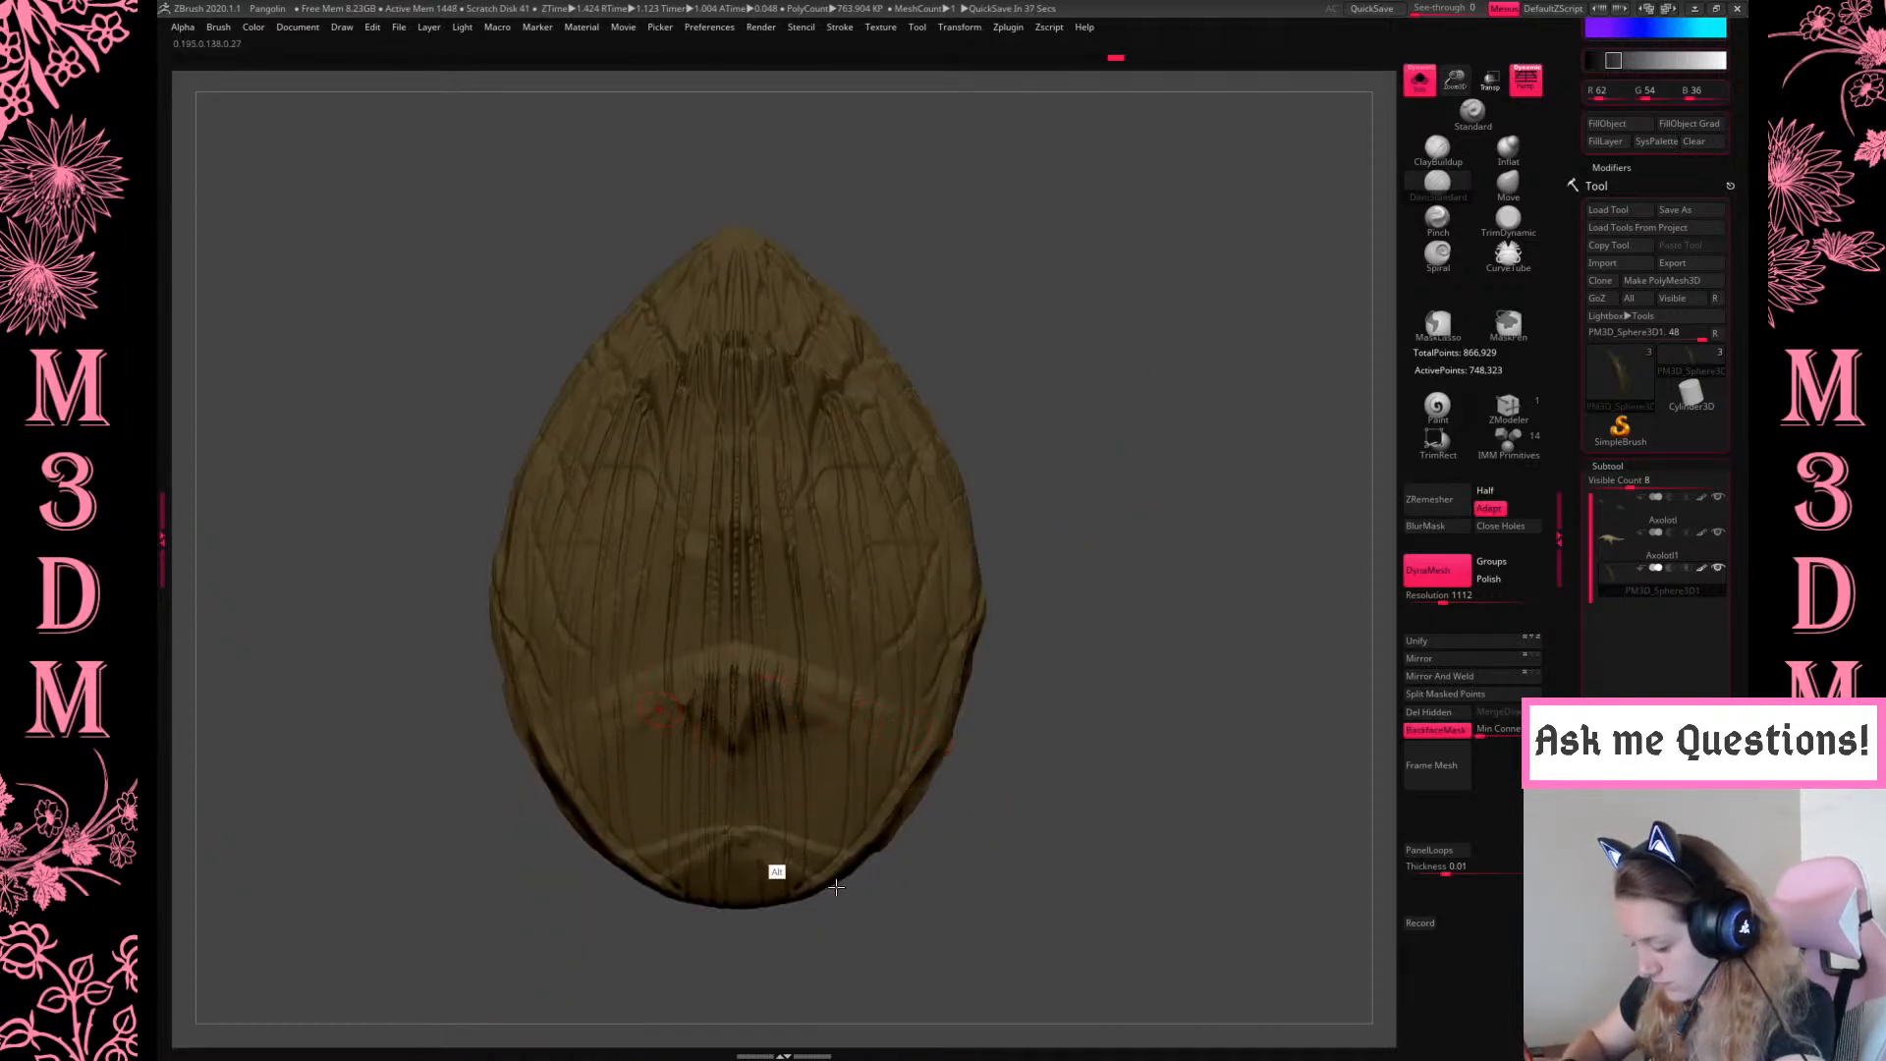
Switch to the Pinch brush and sharpen the lower ridge on the front of the scale
{"action": "left_click_drag", "start_coordinate": [1454, 82], "coordinate": [1434, 177]}
{"action": "mouse_move", "coordinate": [1022, 534]}
{"action": "left_mouse_down"}
{"action": "mouse_move", "coordinate": [1173, 558]}
{"action": "mouse_move", "coordinate": [1057, 535]}
{"action": "left_mouse_up"}
{"action": "mouse_move", "coordinate": [1454, 83]}
{"action": "left_mouse_down"}
{"action": "mouse_move", "coordinate": [1468, 162]}
{"action": "mouse_move", "coordinate": [1347, 286]}
{"action": "left_mouse_up"}
{"action": "left_click", "coordinate": [1438, 221]}
{"action": "key", "text": "space"}
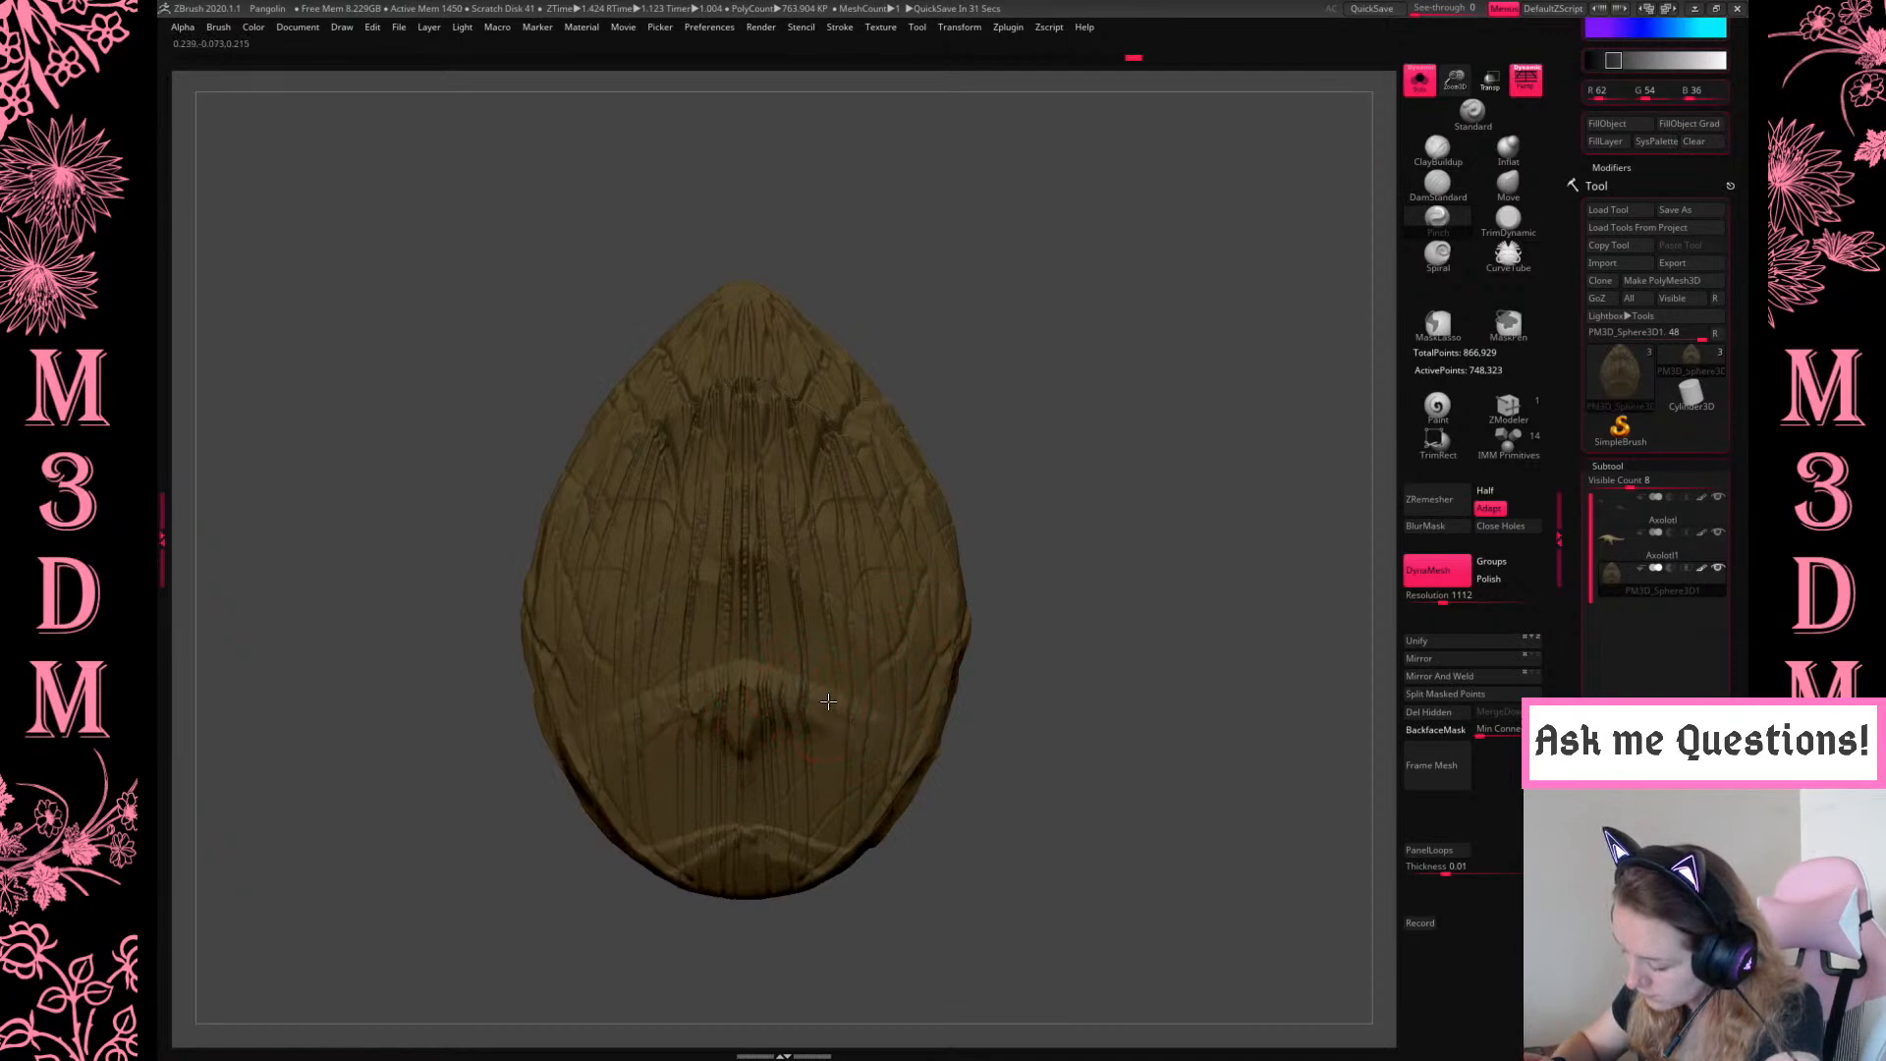
{"action": "left_click_drag", "start_coordinate": [1123, 468], "coordinate": [1192, 442]}
Reshape the protruding plates in the scale's side profile with the Move brush
{"action": "left_click", "coordinate": [1507, 182]}
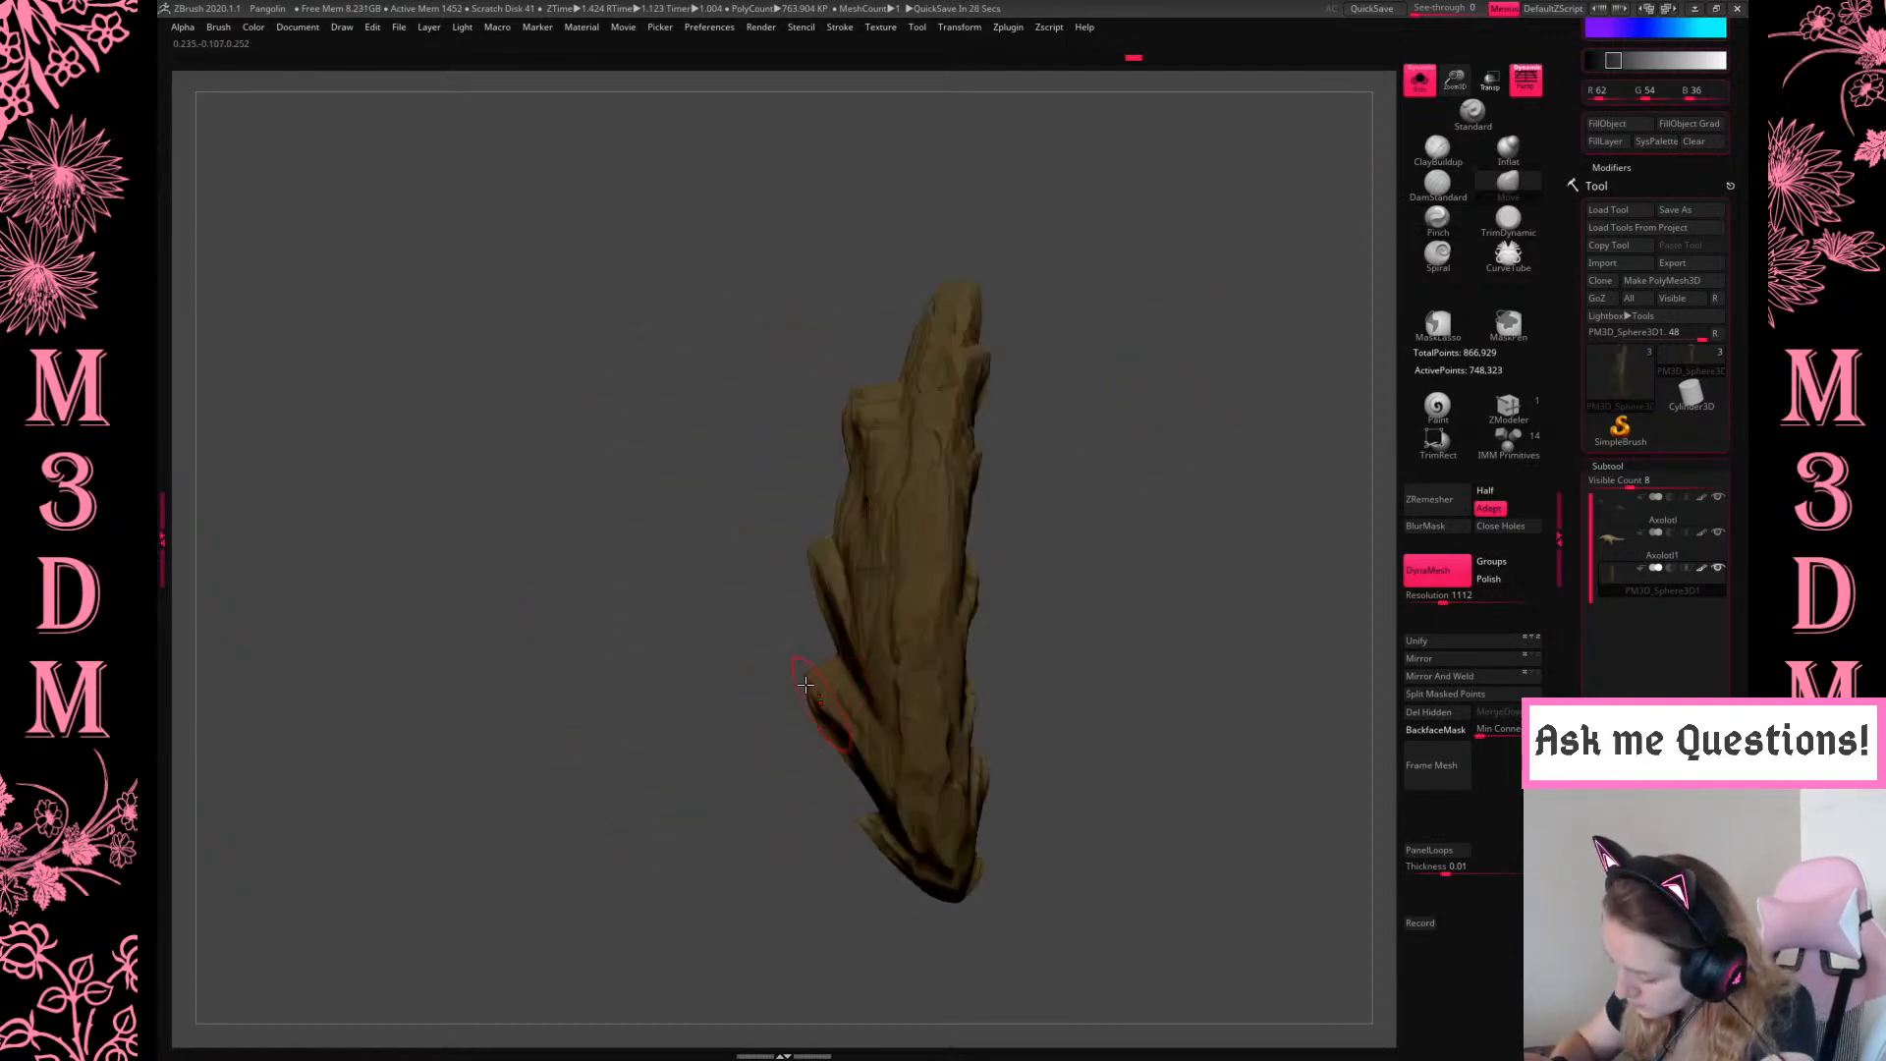
{"action": "key", "text": "space"}
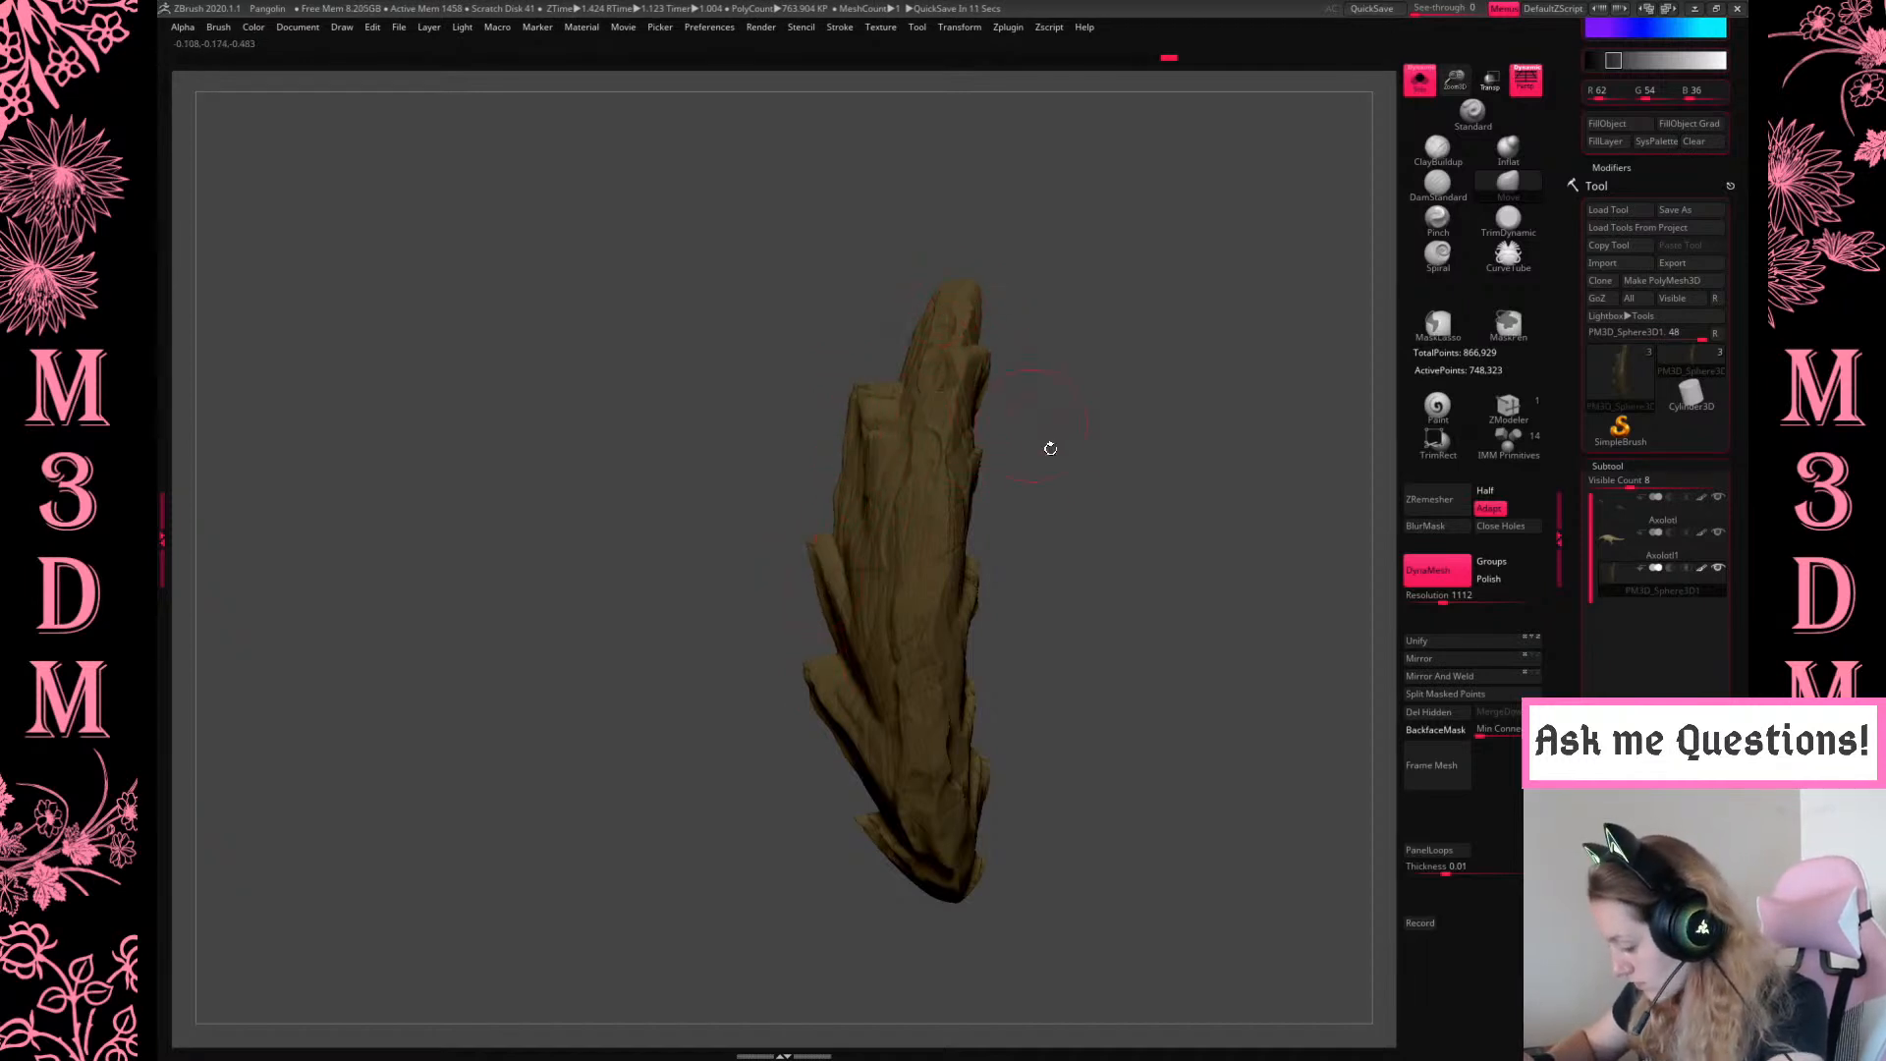
{"action": "left_click_drag", "start_coordinate": [1150, 496], "coordinate": [1207, 489]}
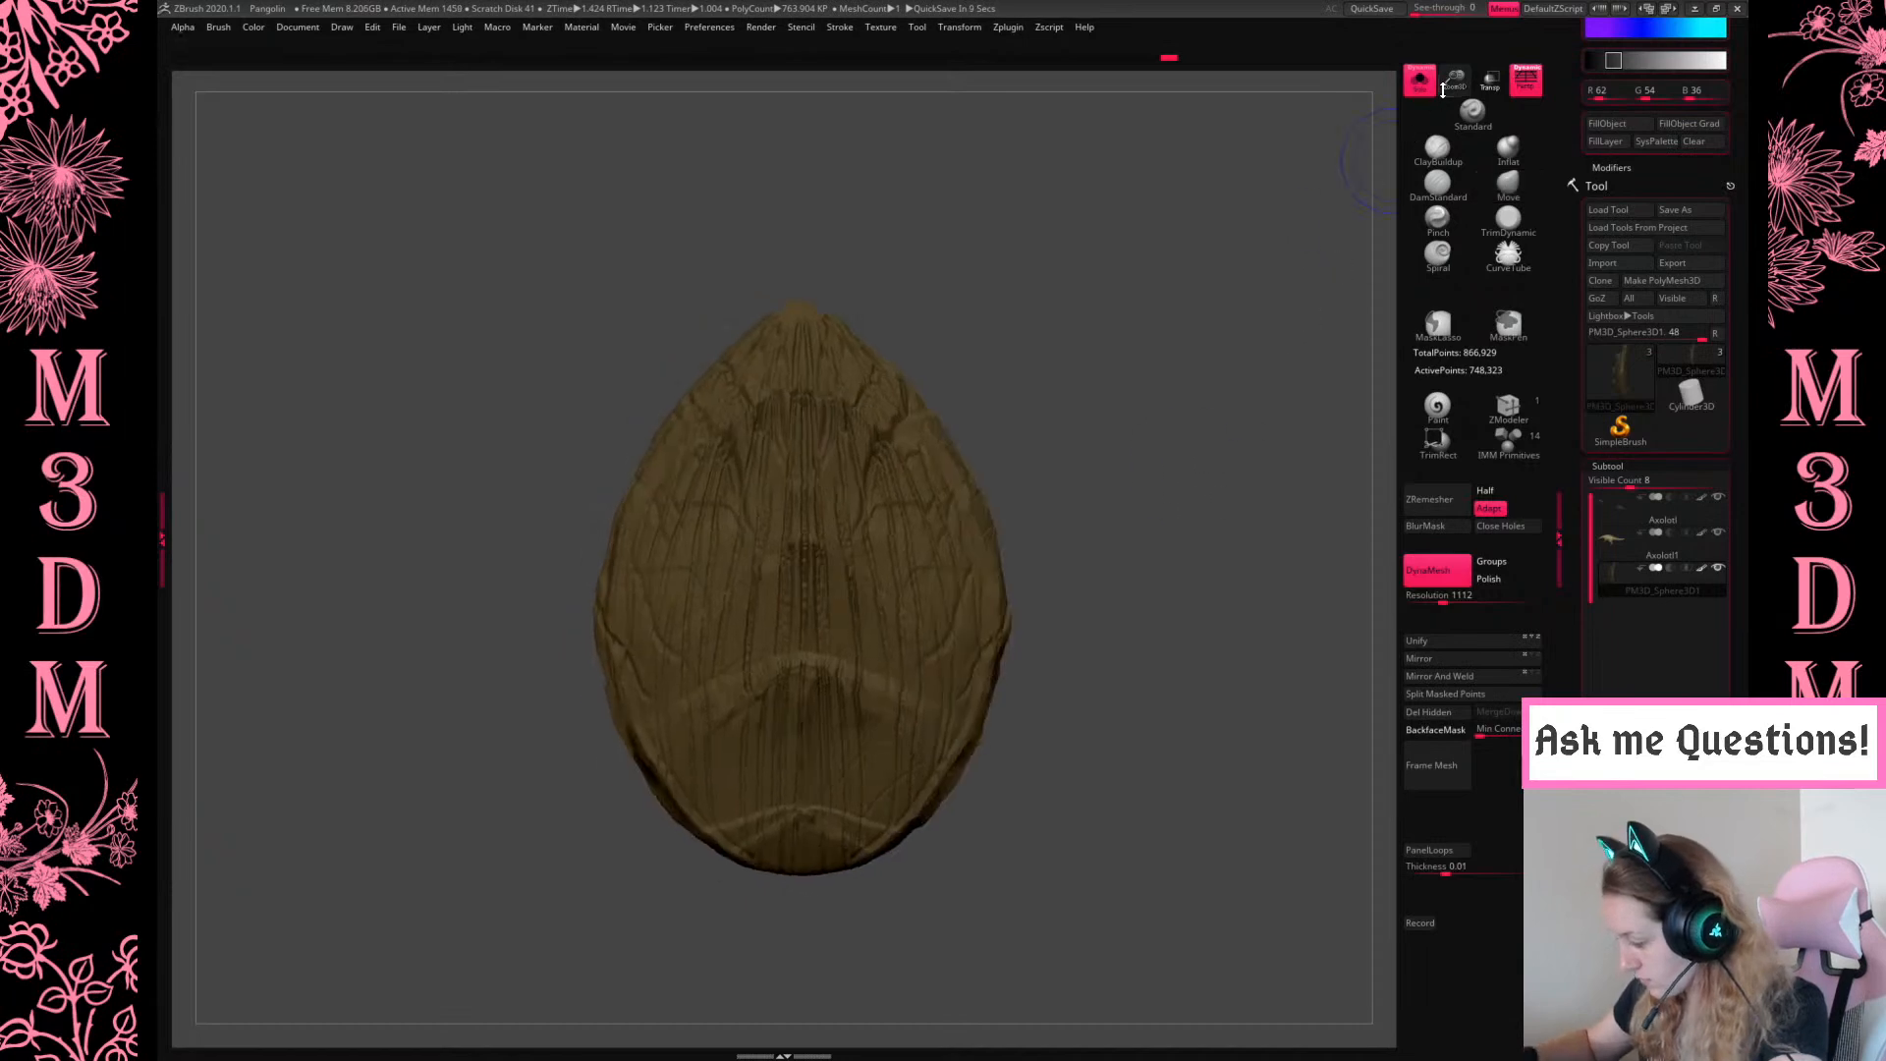
{"action": "left_click_drag", "start_coordinate": [1441, 93], "coordinate": [1191, 282]}
{"action": "key", "text": "space"}
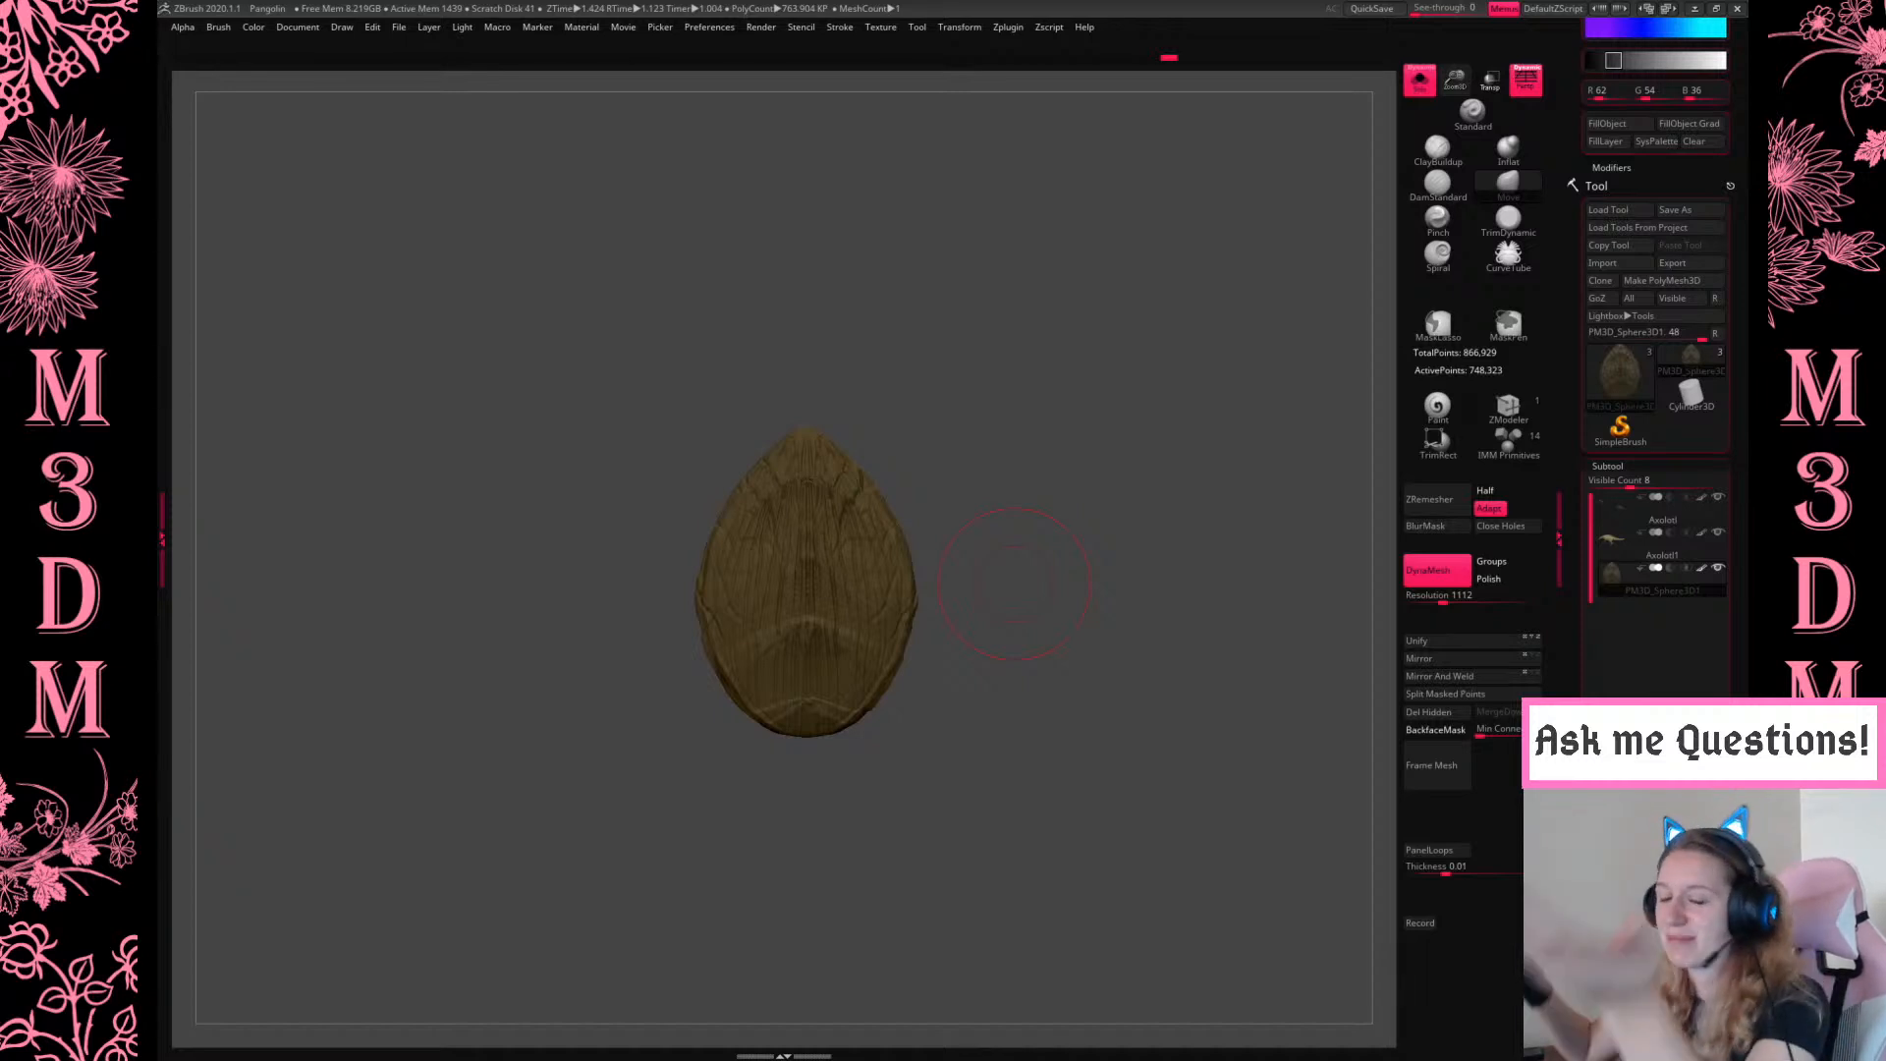
{"action": "left_click_drag", "start_coordinate": [1014, 584], "coordinate": [988, 601], "text": "alt"}
{"action": "left_click_drag", "start_coordinate": [1454, 80], "coordinate": [1375, 87]}
{"action": "left_click_drag", "start_coordinate": [1146, 520], "coordinate": [1192, 475], "text": "alt"}
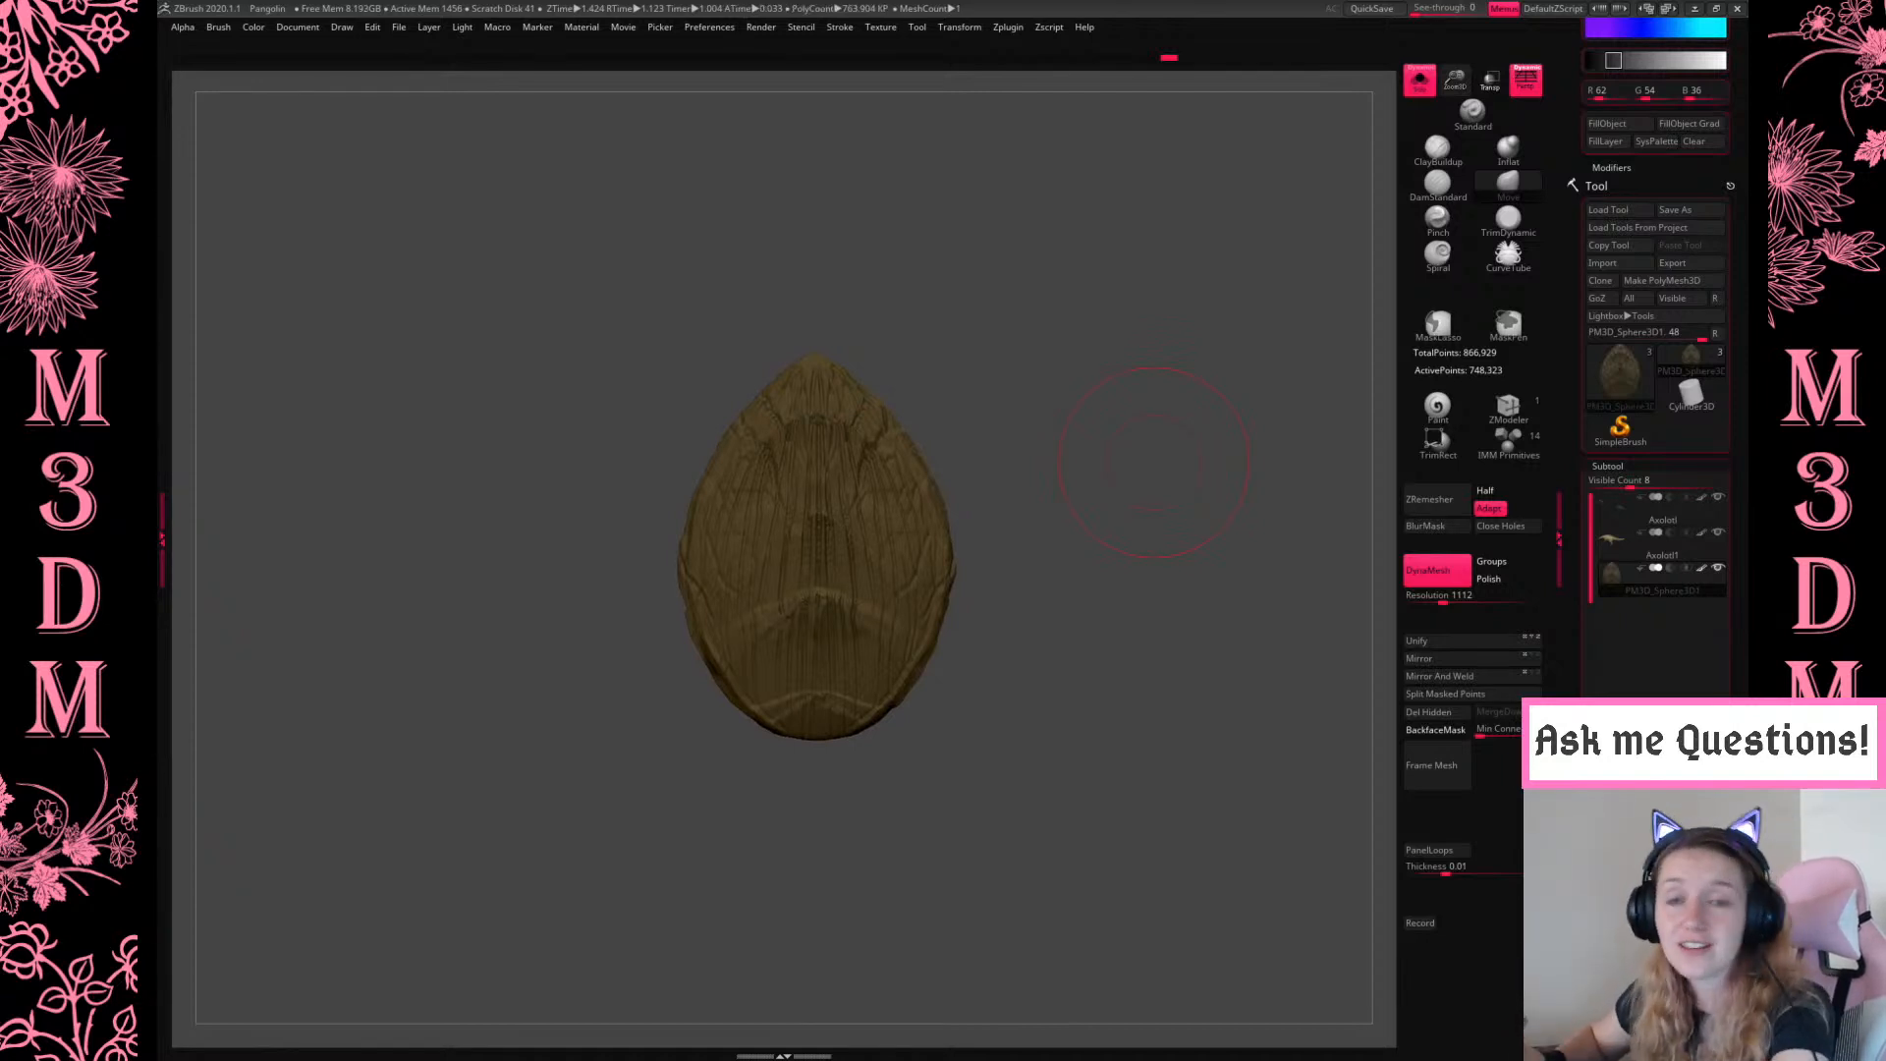
{"action": "left_click_drag", "start_coordinate": [1263, 501], "coordinate": [1226, 482], "text": "alt"}
{"action": "left_click_drag", "start_coordinate": [1458, 89], "coordinate": [1446, 110]}
Enlarge the Move brush and push the lower sides of the scale outward for a broader silhouette
{"action": "key", "text": "space"}
{"action": "key", "text": "b"}
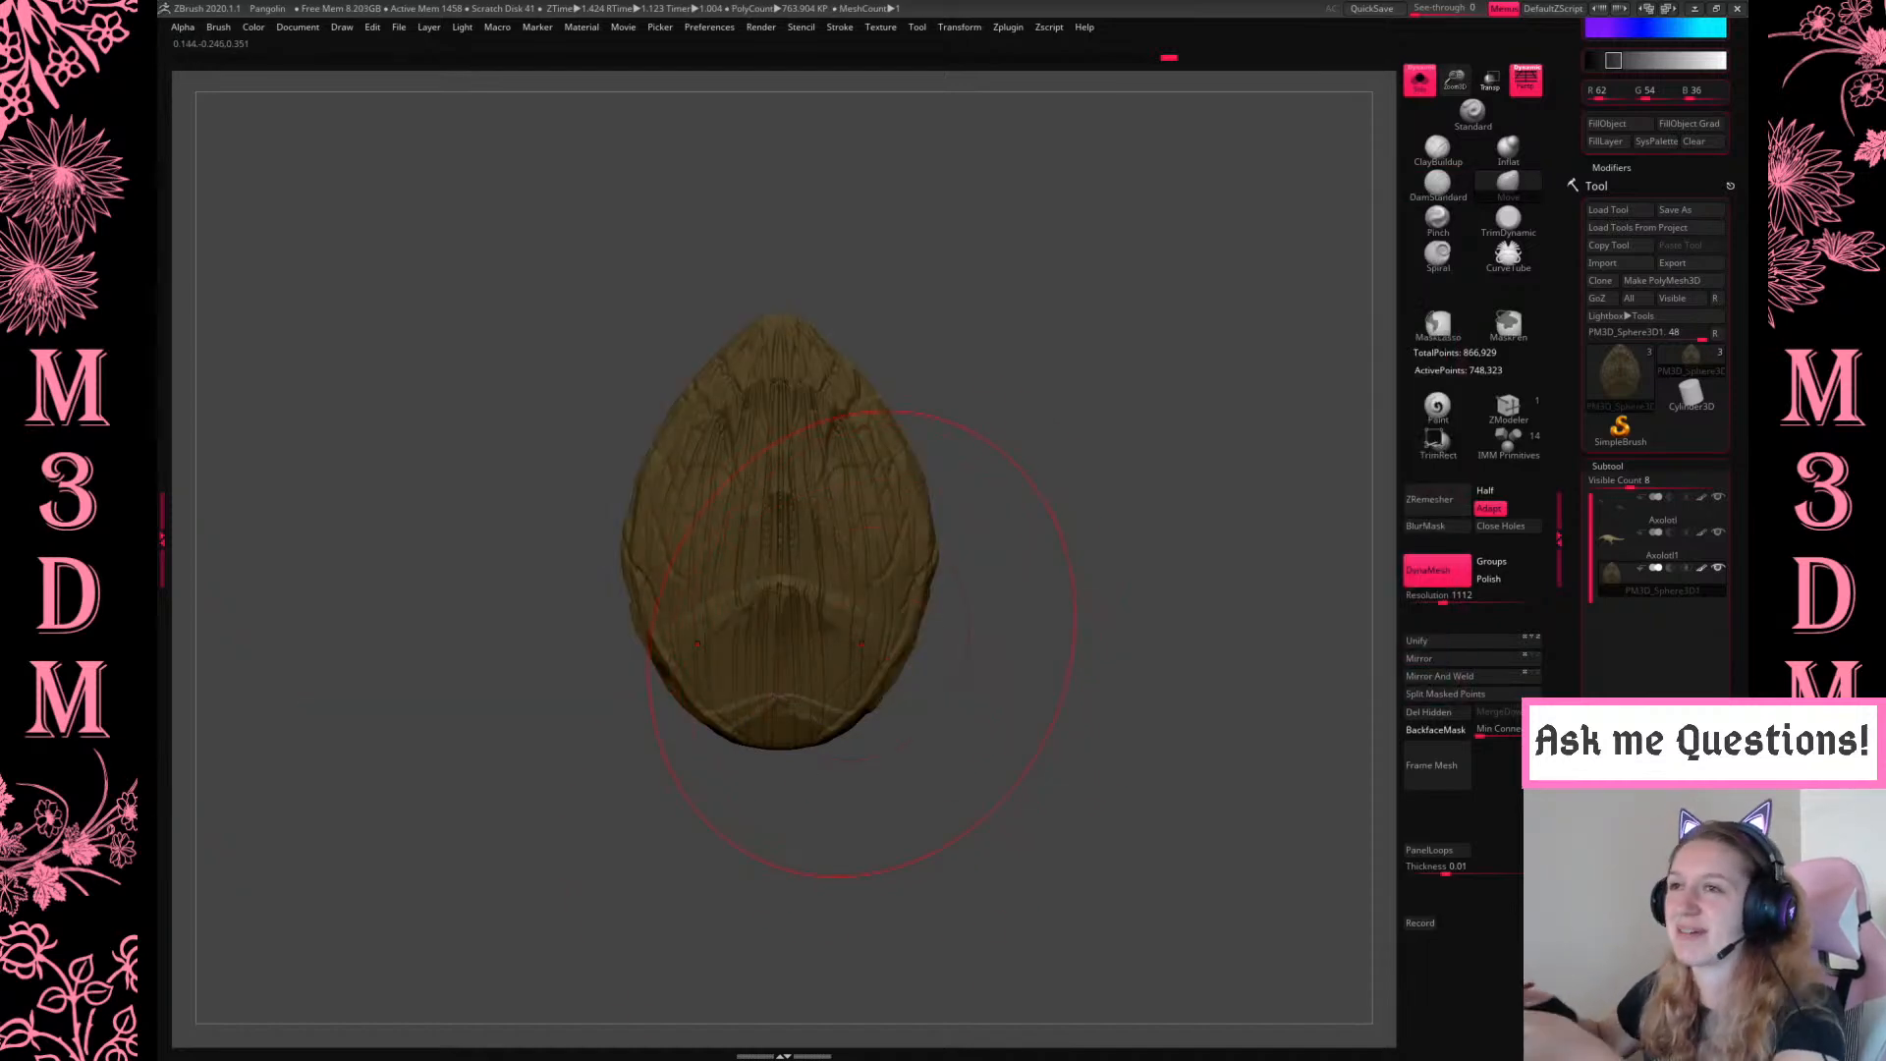
{"action": "left_click_drag", "start_coordinate": [842, 721], "coordinate": [859, 683]}
{"action": "mouse_move", "coordinate": [1145, 429]}
{"action": "left_mouse_down"}
{"action": "mouse_move", "coordinate": [1107, 450]}
{"action": "mouse_move", "coordinate": [1221, 462]}
{"action": "mouse_move", "coordinate": [1111, 442]}
{"action": "mouse_move", "coordinate": [1080, 498]}
{"action": "mouse_move", "coordinate": [1074, 472]}
{"action": "mouse_move", "coordinate": [1157, 509]}
{"action": "mouse_move", "coordinate": [1228, 496]}
{"action": "left_mouse_up"}
{"action": "key", "text": "ctrl+z"}
{"action": "key", "text": "ctrl+shift+z"}
{"action": "key", "text": "space"}
{"action": "left_click_drag", "start_coordinate": [1456, 104], "coordinate": [1456, 128]}
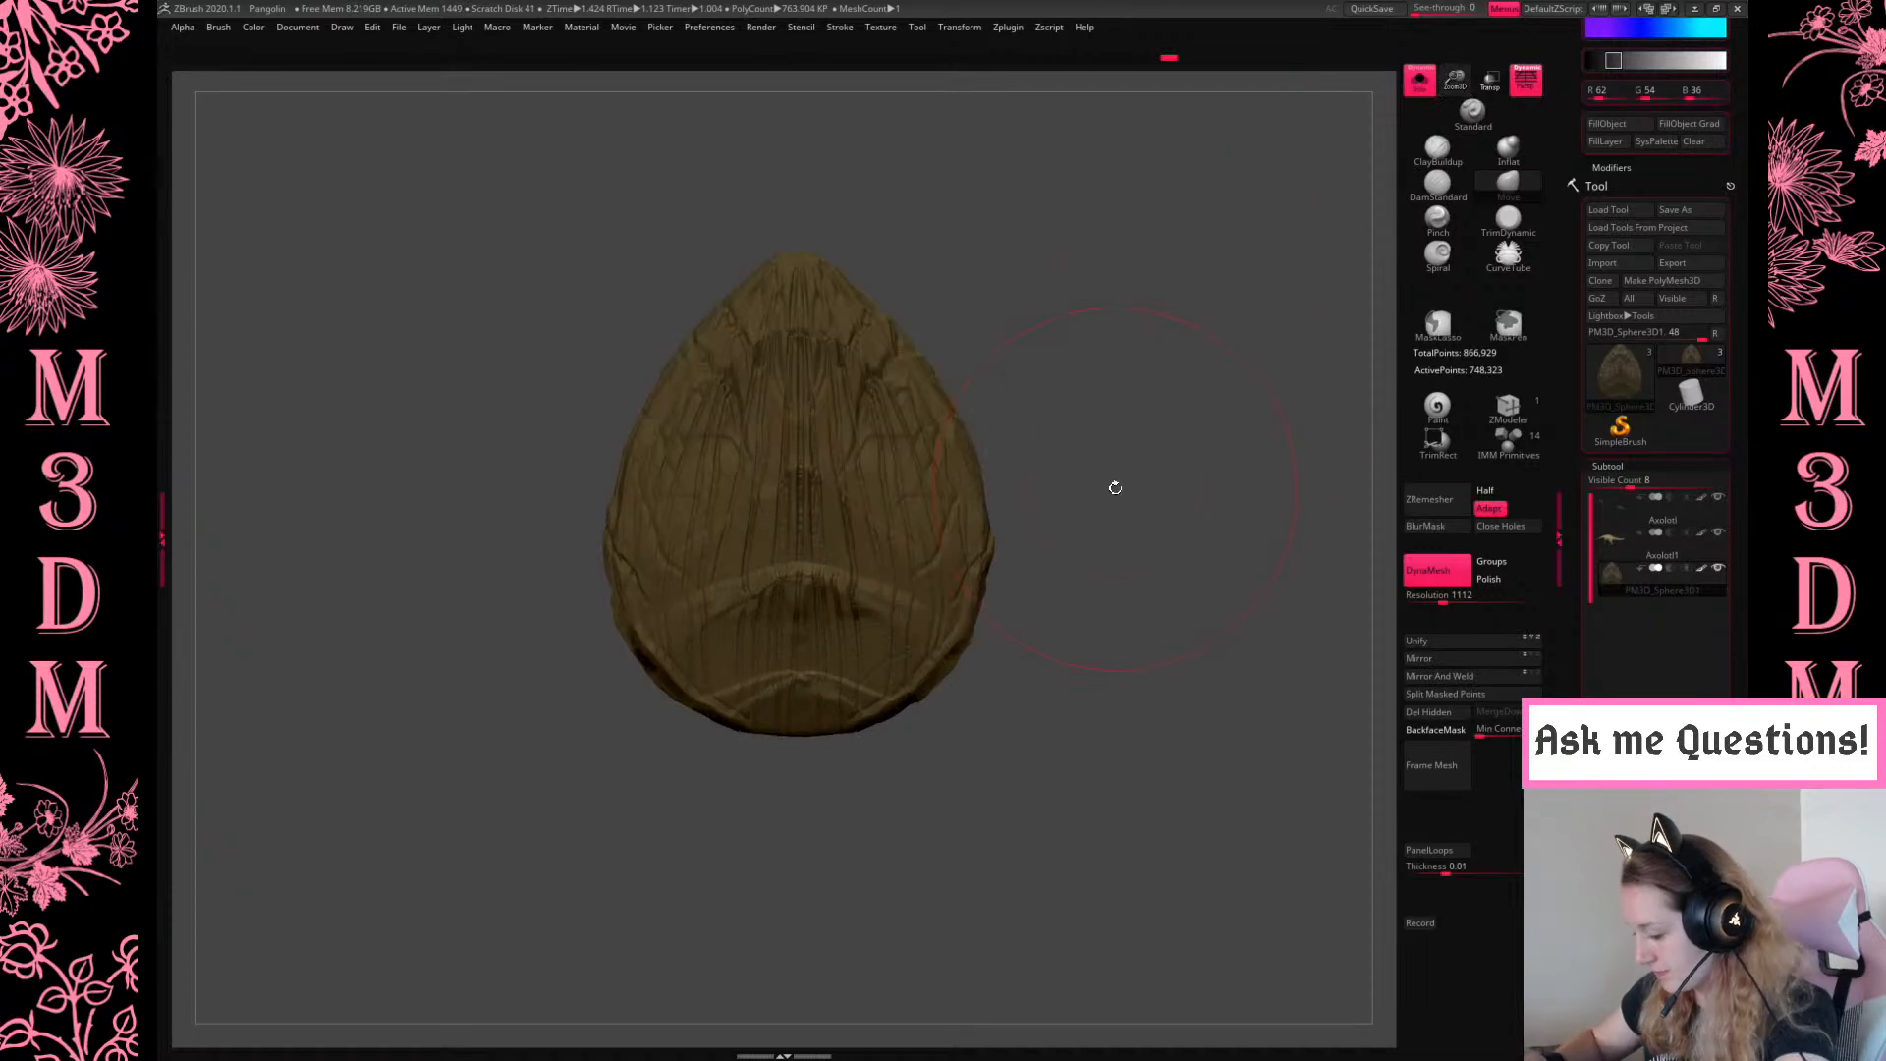
Save the project with the reshaped scale, overwriting its existing file
{"action": "left_click_drag", "start_coordinate": [1116, 488], "coordinate": [1153, 574], "text": "alt"}
{"action": "key", "text": "space"}
{"action": "key", "text": "ctrl+s"}
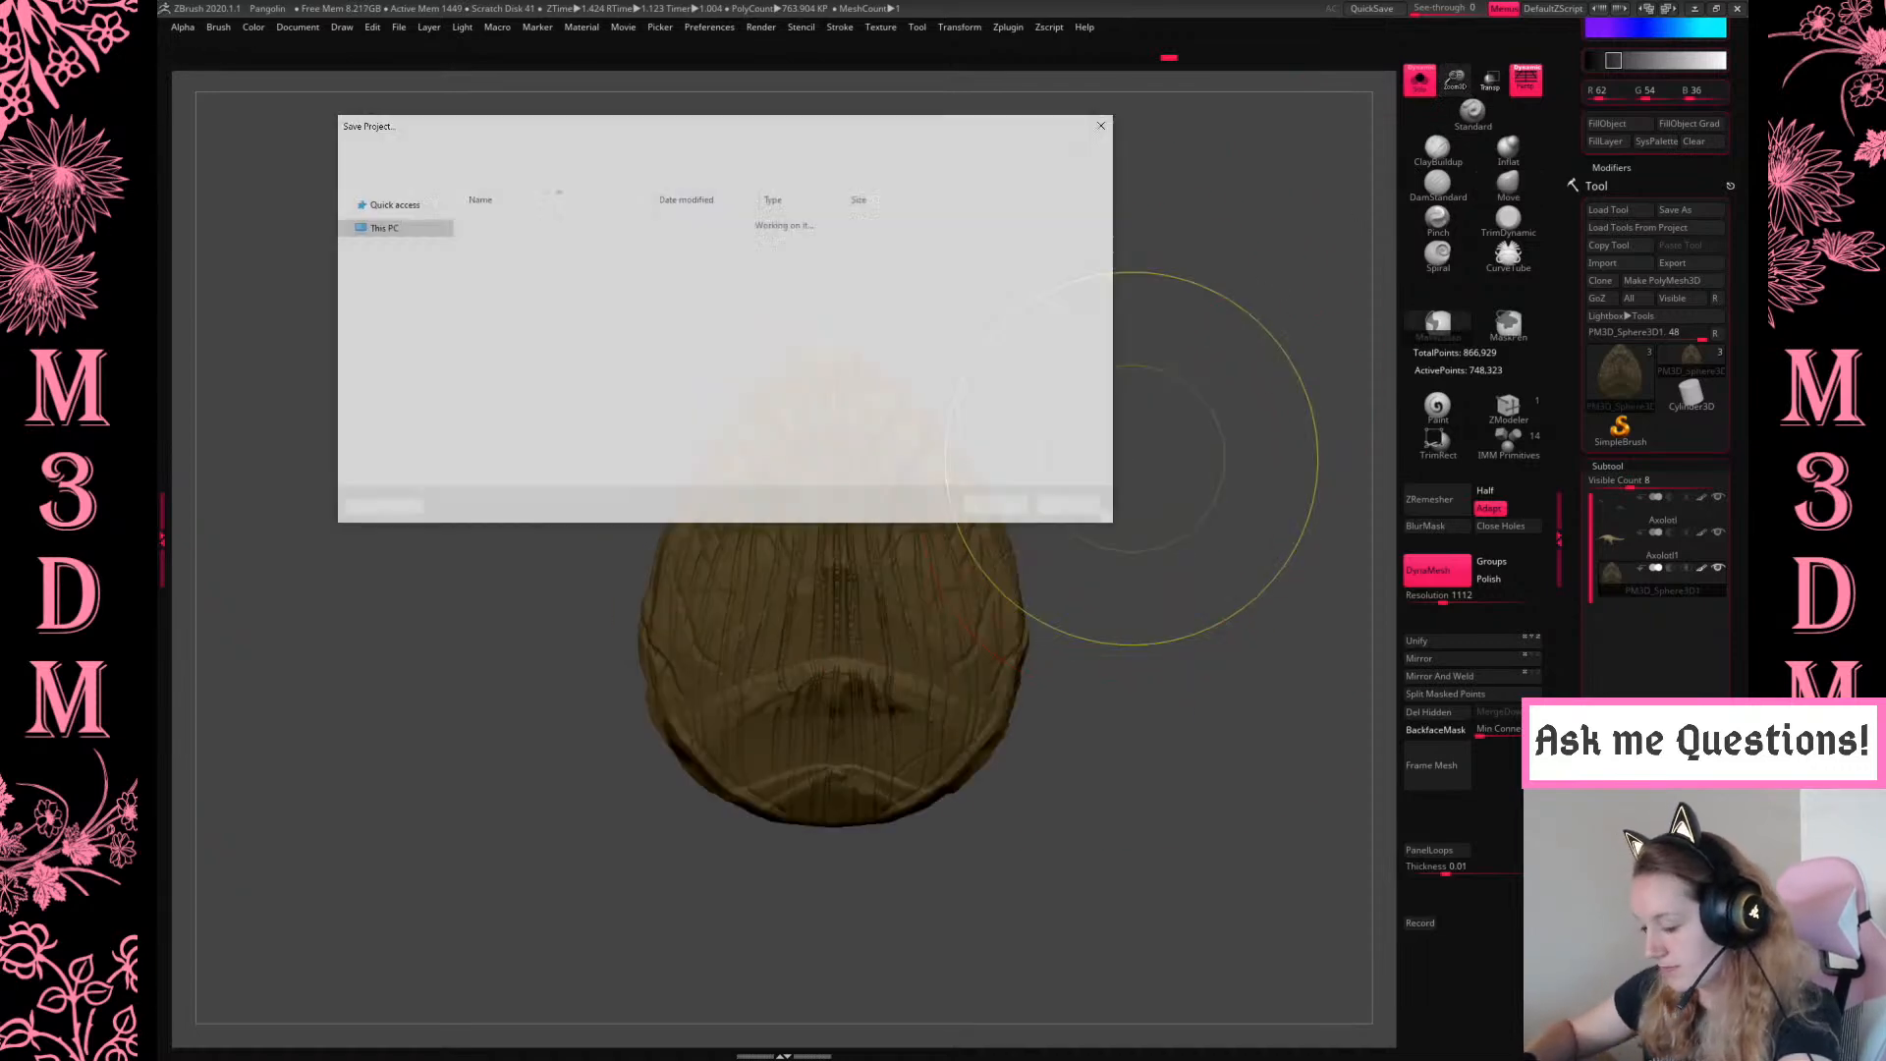
{"action": "key", "text": "Return"}
{"action": "left_click", "coordinate": [1016, 528]}
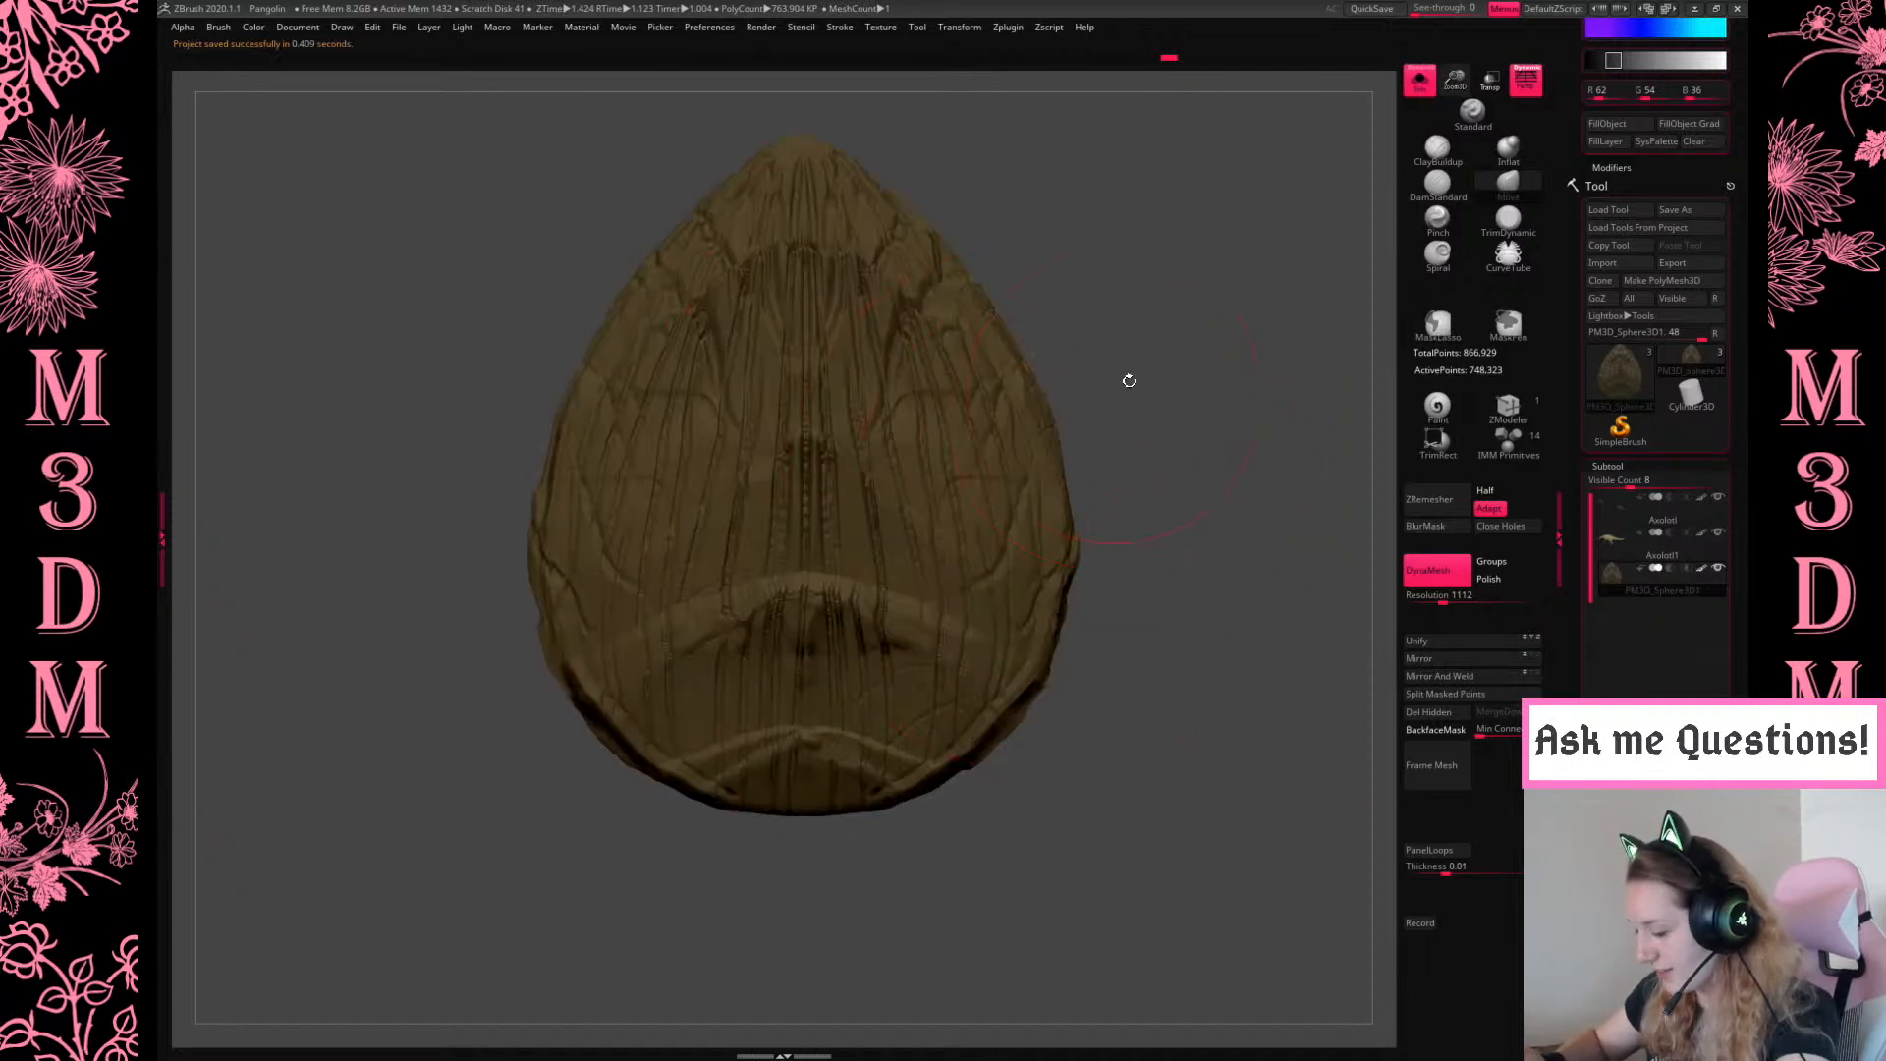
{"action": "left_click_drag", "start_coordinate": [1116, 392], "coordinate": [1127, 522], "text": "alt"}
Pre-process the scale in Decimation Master and decimate it with the 250 k preset
{"action": "mouse_move", "coordinate": [1011, 33]}
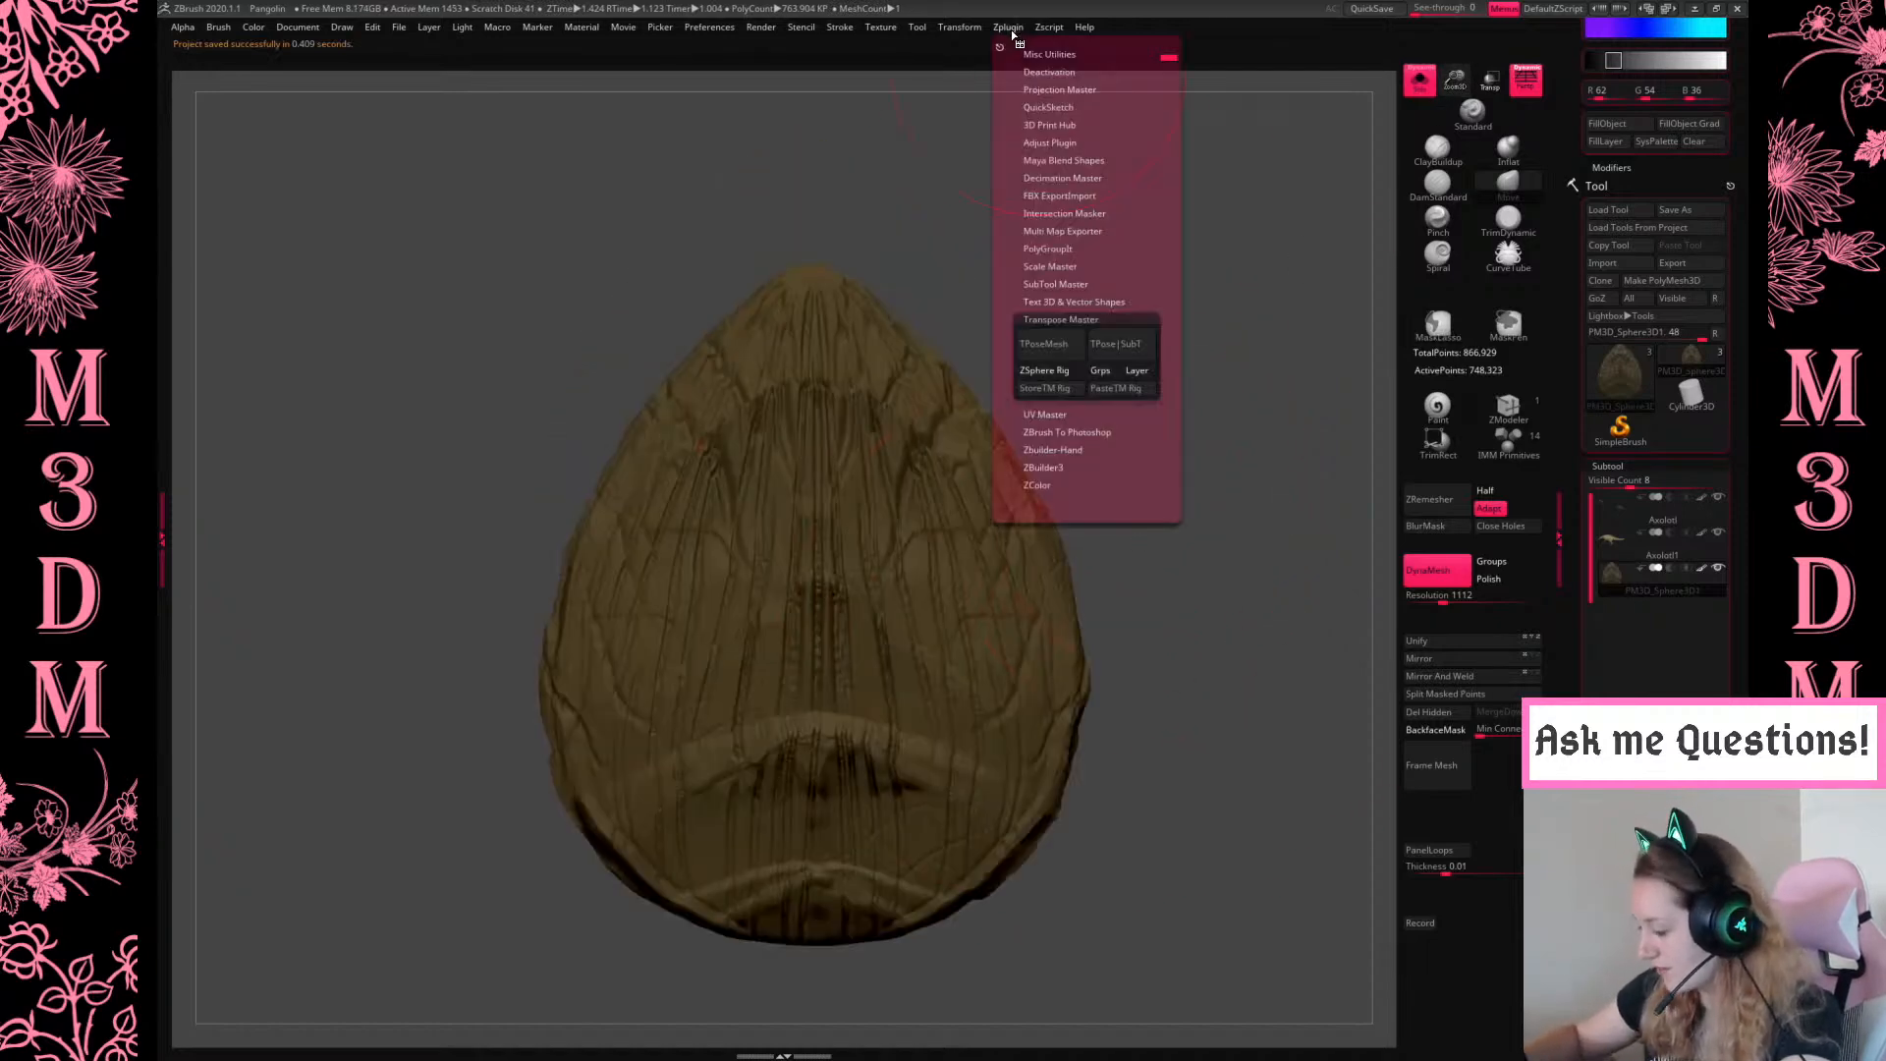
{"action": "left_click", "coordinate": [1066, 177]}
{"action": "left_click", "coordinate": [1098, 317]}
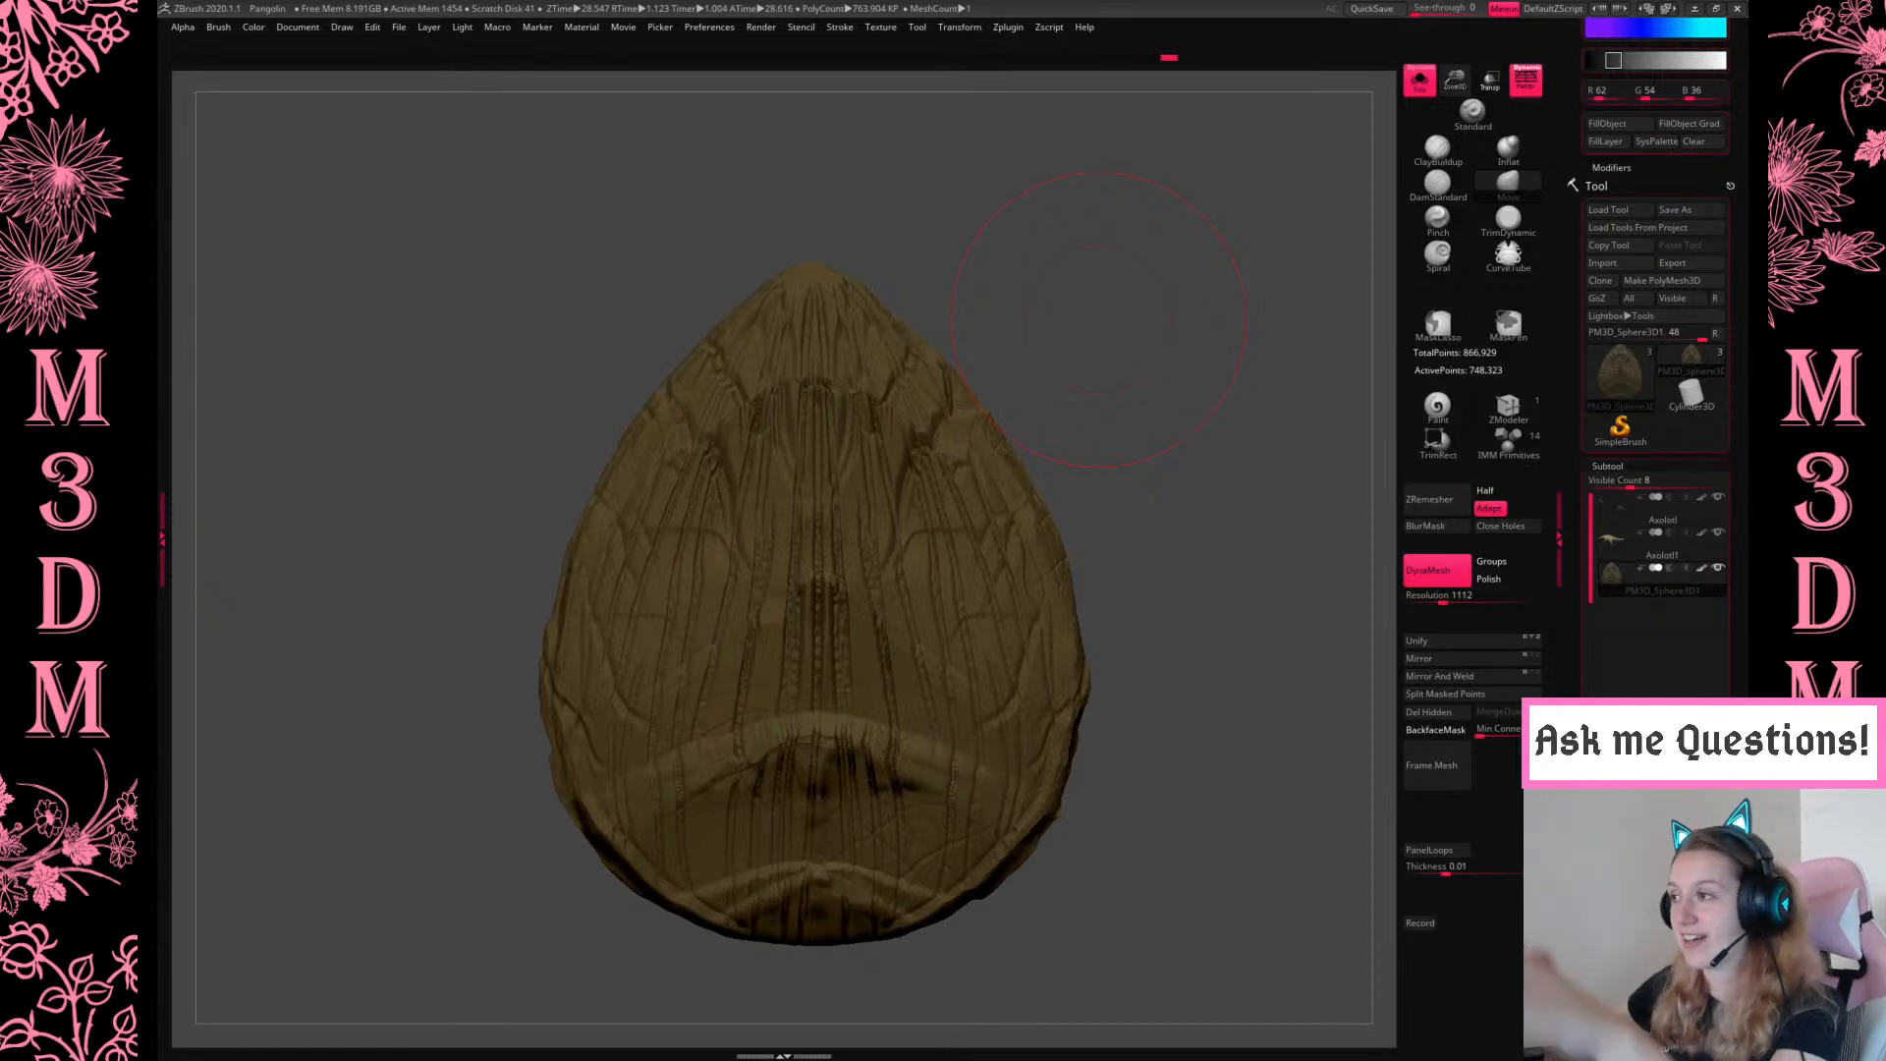
{"action": "left_click", "coordinate": [1008, 27]}
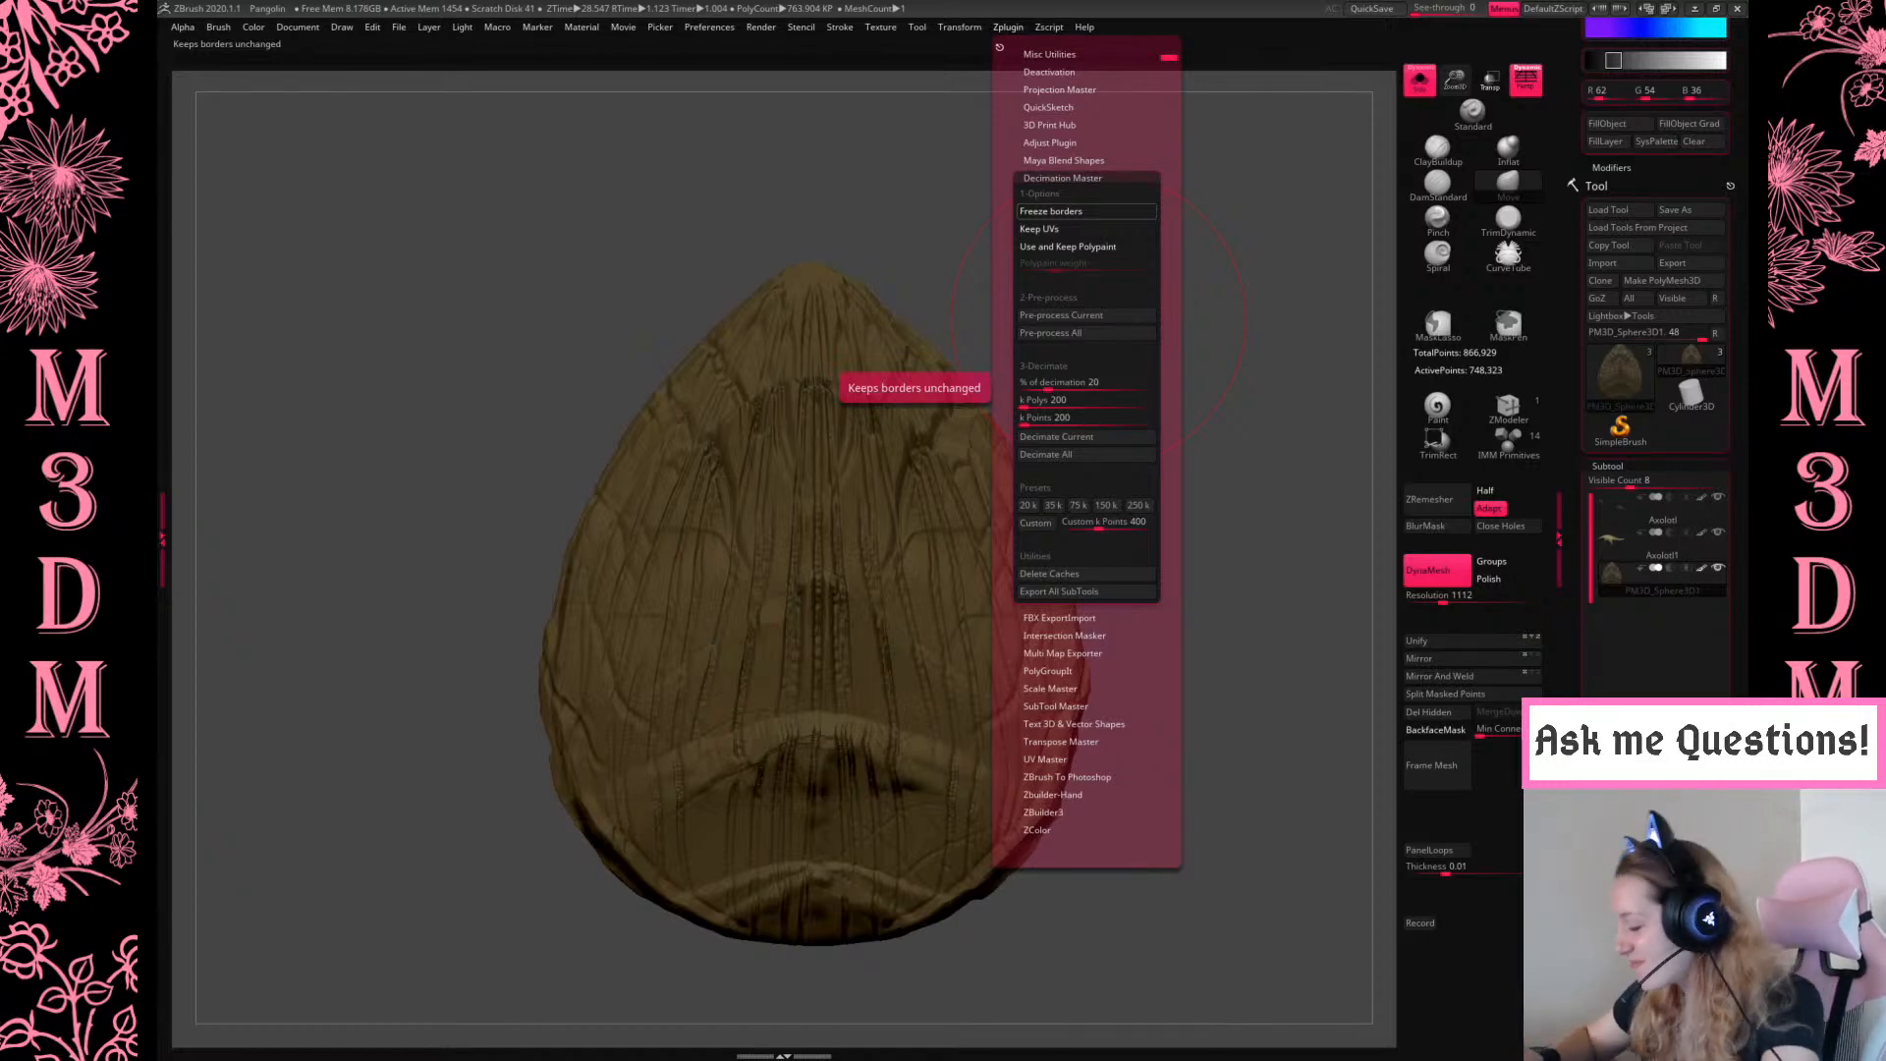
{"action": "left_click", "coordinate": [1140, 506]}
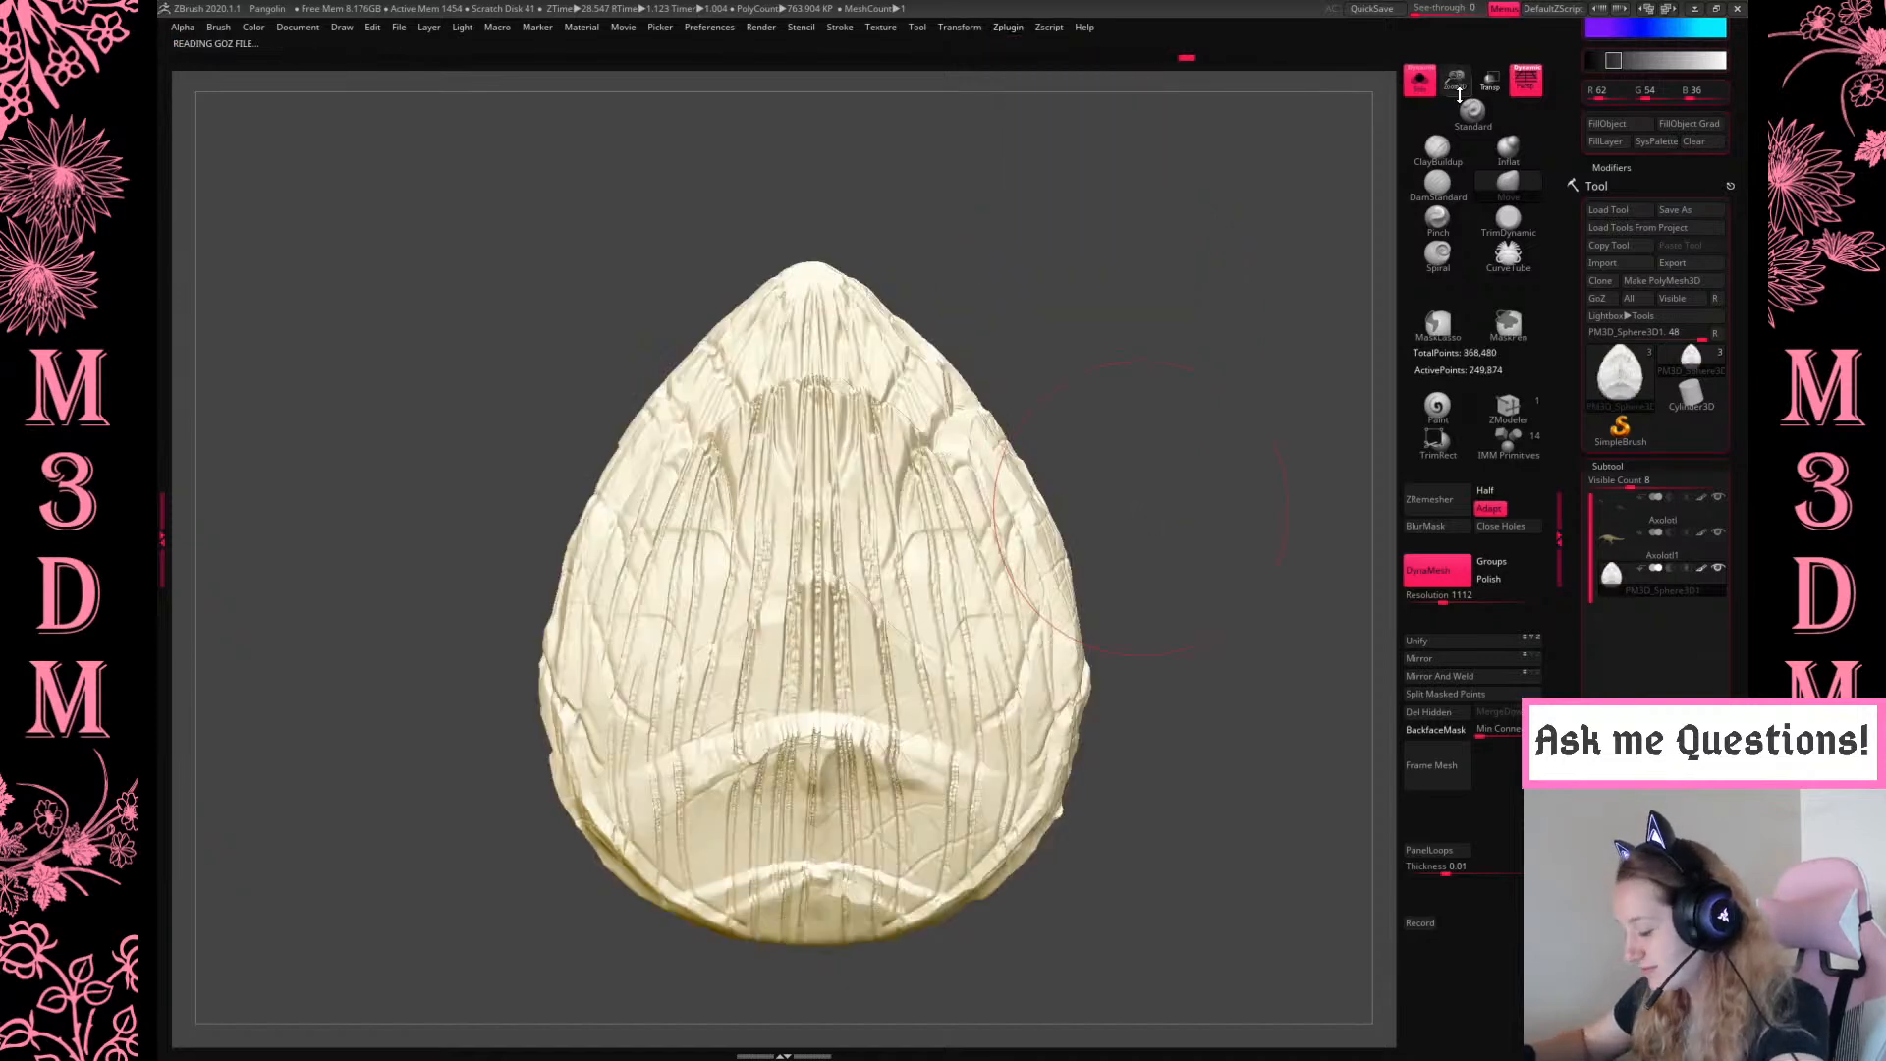
Reduce the scale further with Decimation Master's 75 k preset
{"action": "left_click_drag", "start_coordinate": [1457, 85], "coordinate": [1463, 102]}
{"action": "key", "text": "space"}
{"action": "left_click_drag", "start_coordinate": [1113, 454], "coordinate": [1081, 455]}
{"action": "left_click", "coordinate": [1109, 421], "text": "ctrl"}
{"action": "left_click", "coordinate": [1117, 425], "text": "ctrl"}
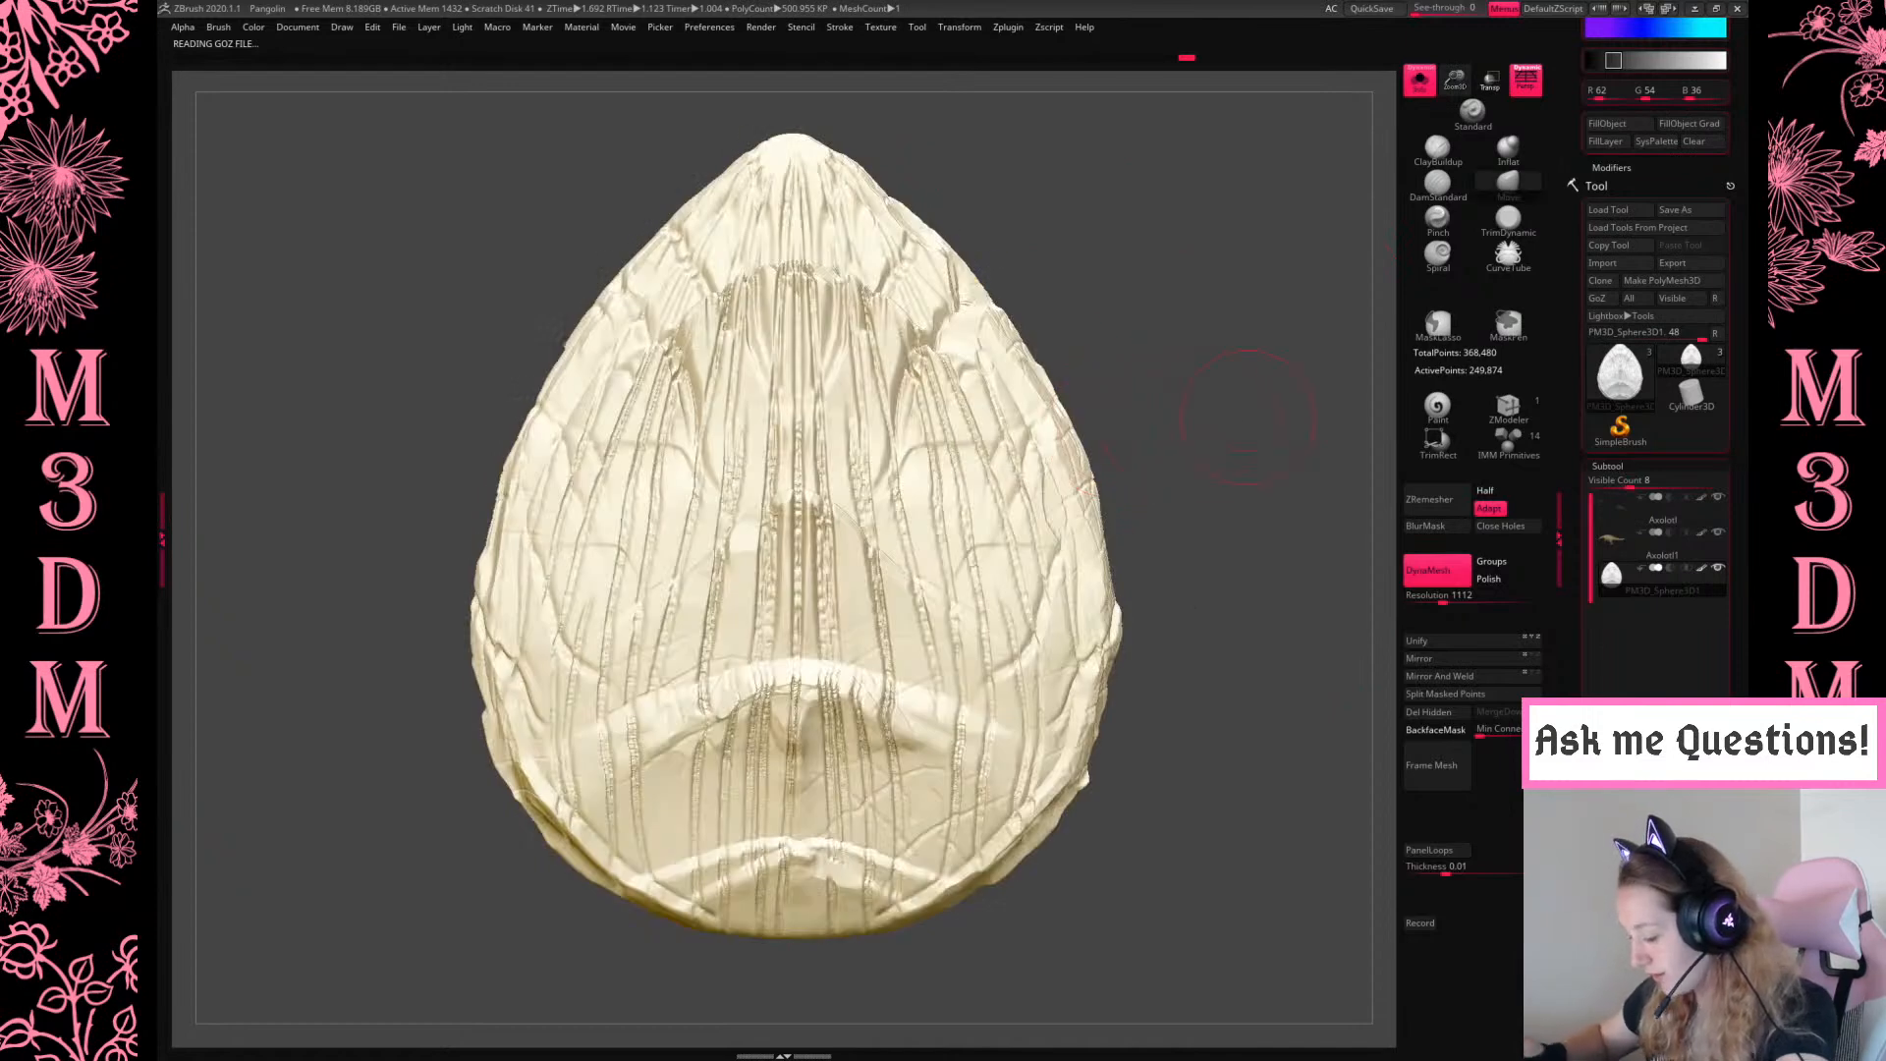
{"action": "left_click", "coordinate": [1008, 26]}
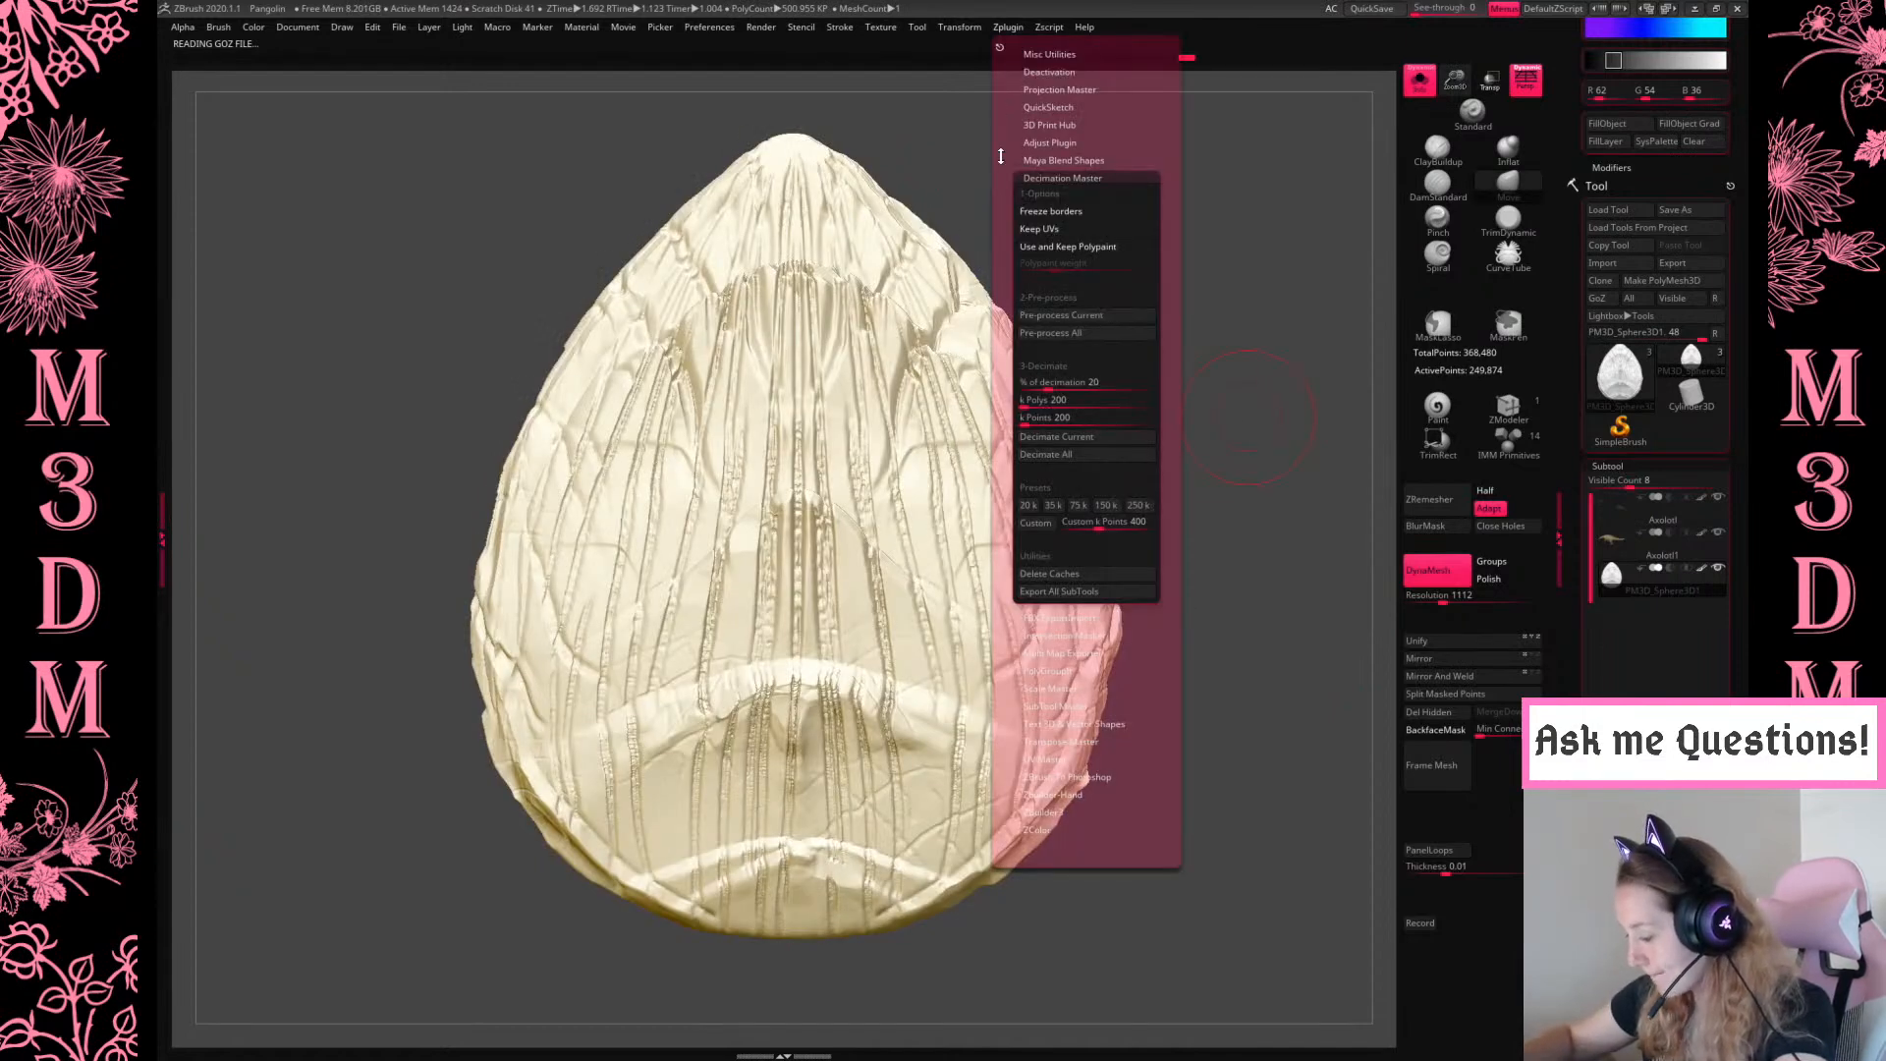
{"action": "left_click", "coordinate": [1079, 508]}
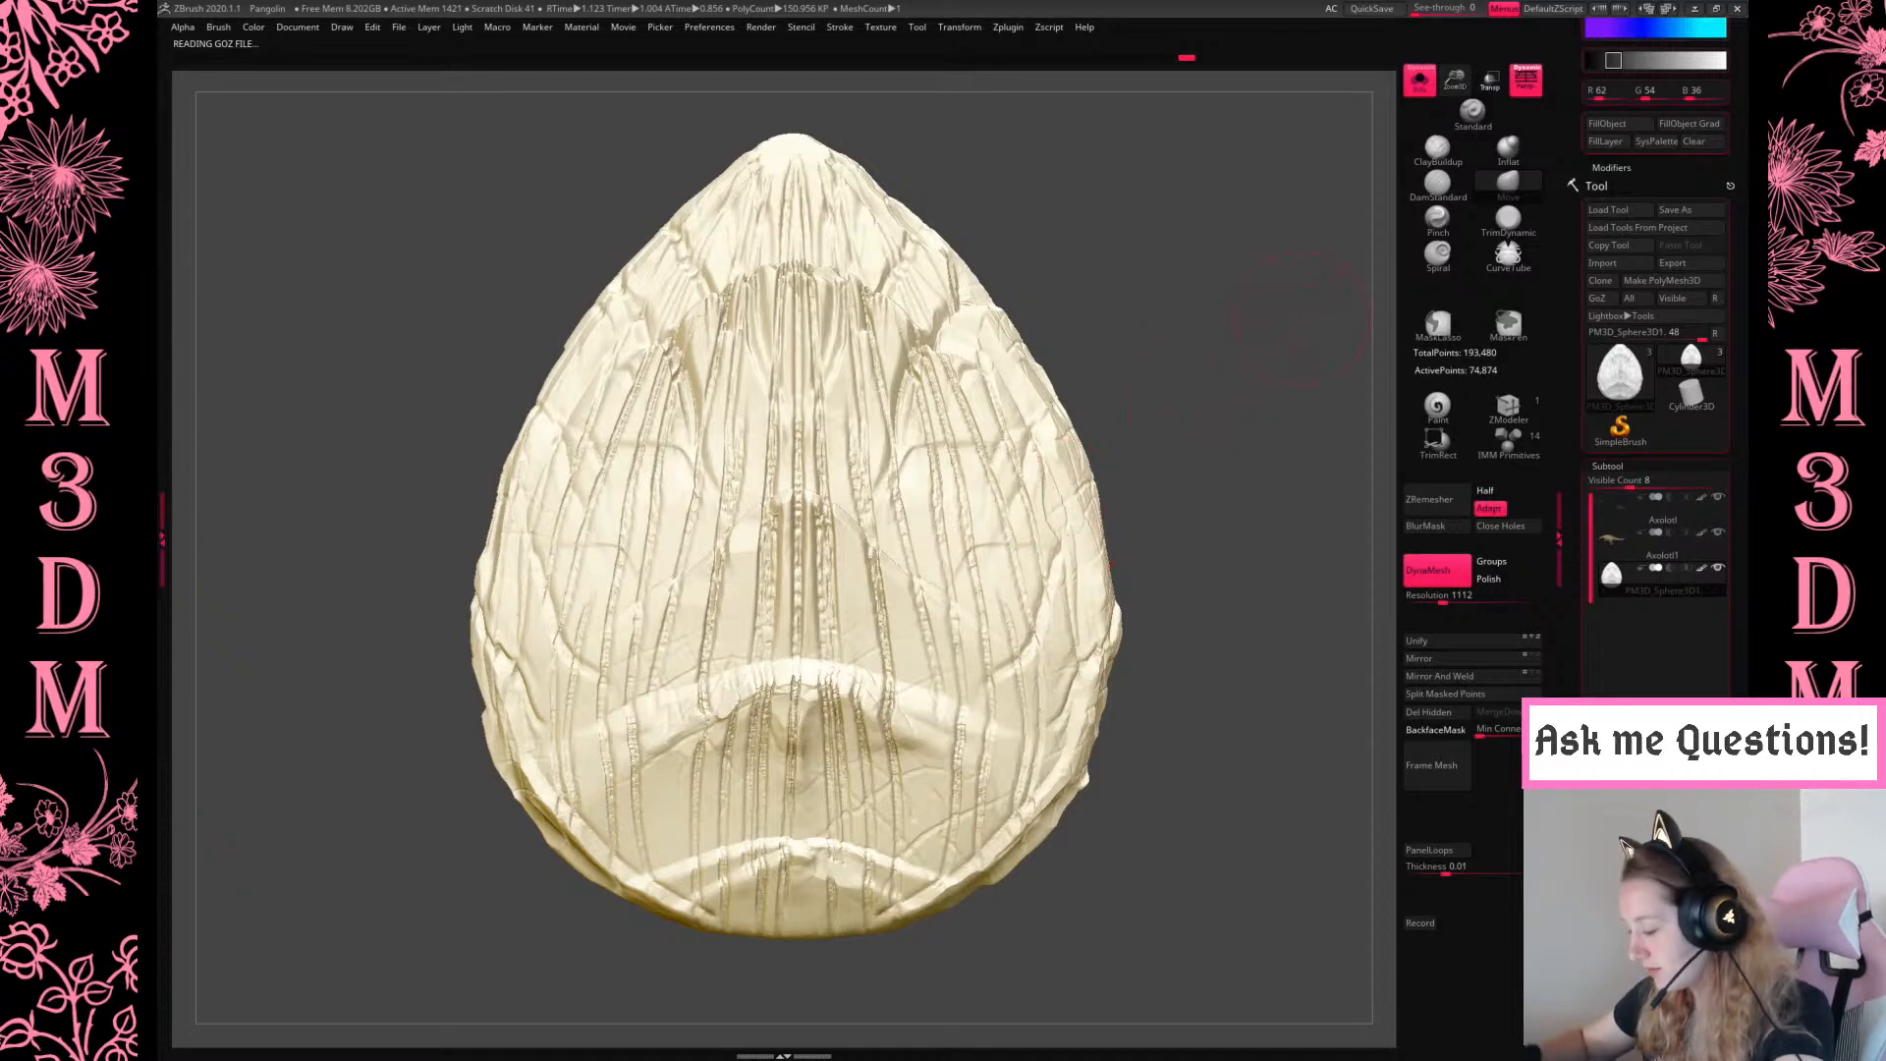
Check the scale from an angle and decimate it again with the 35 k preset
{"action": "left_click_drag", "start_coordinate": [1240, 377], "coordinate": [835, 307]}
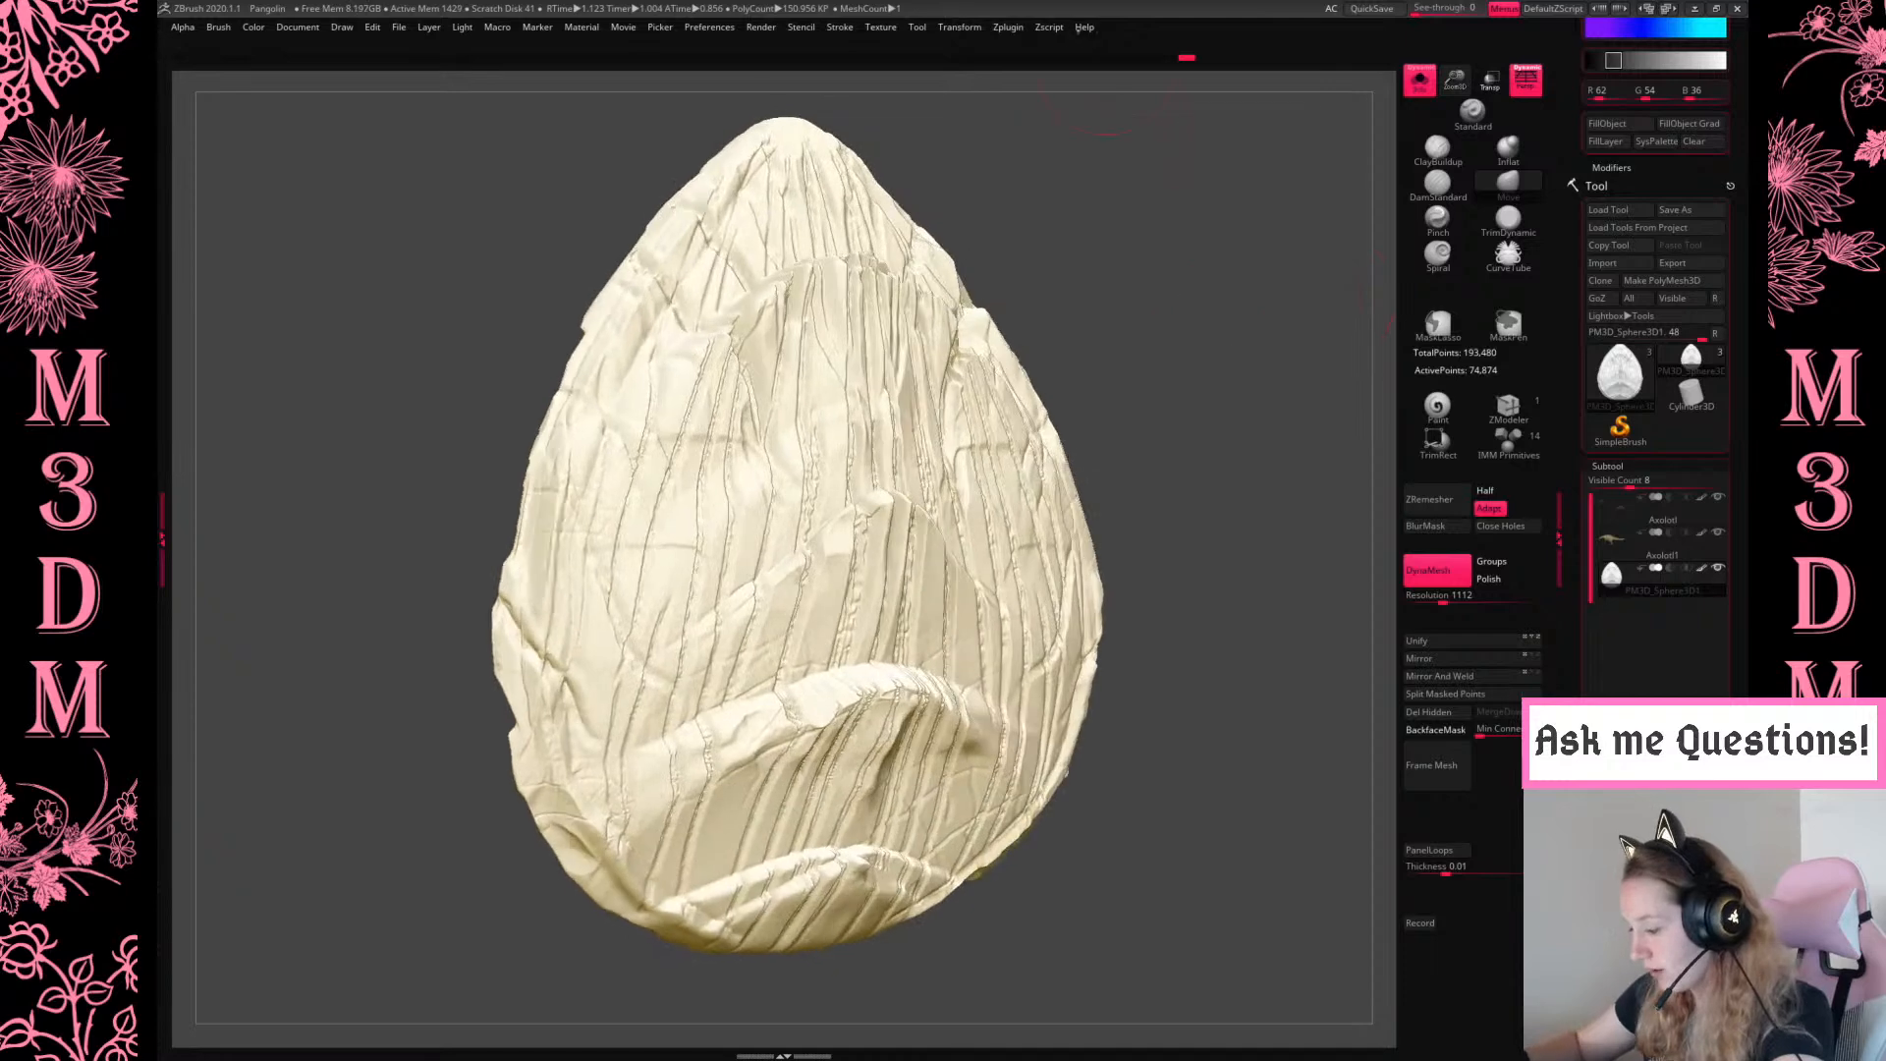
{"action": "left_click", "coordinate": [1008, 27]}
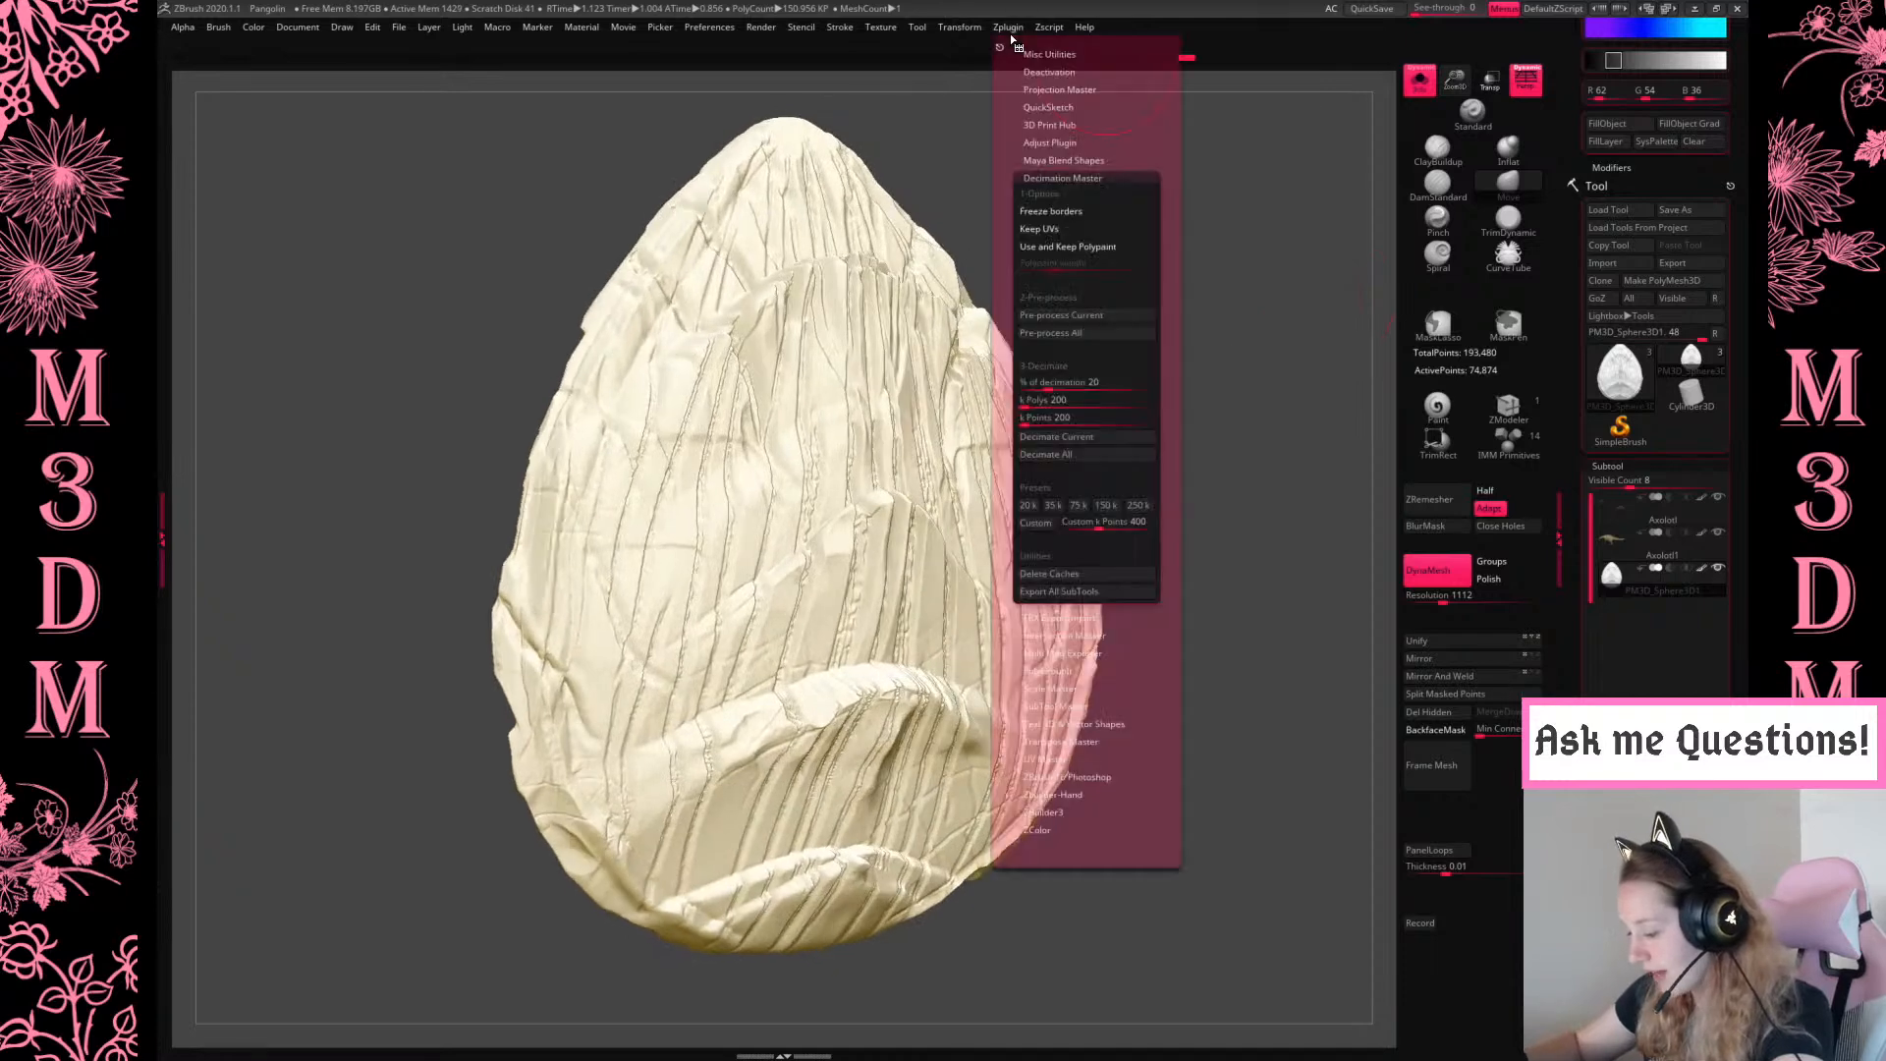
{"action": "left_click", "coordinate": [1053, 505]}
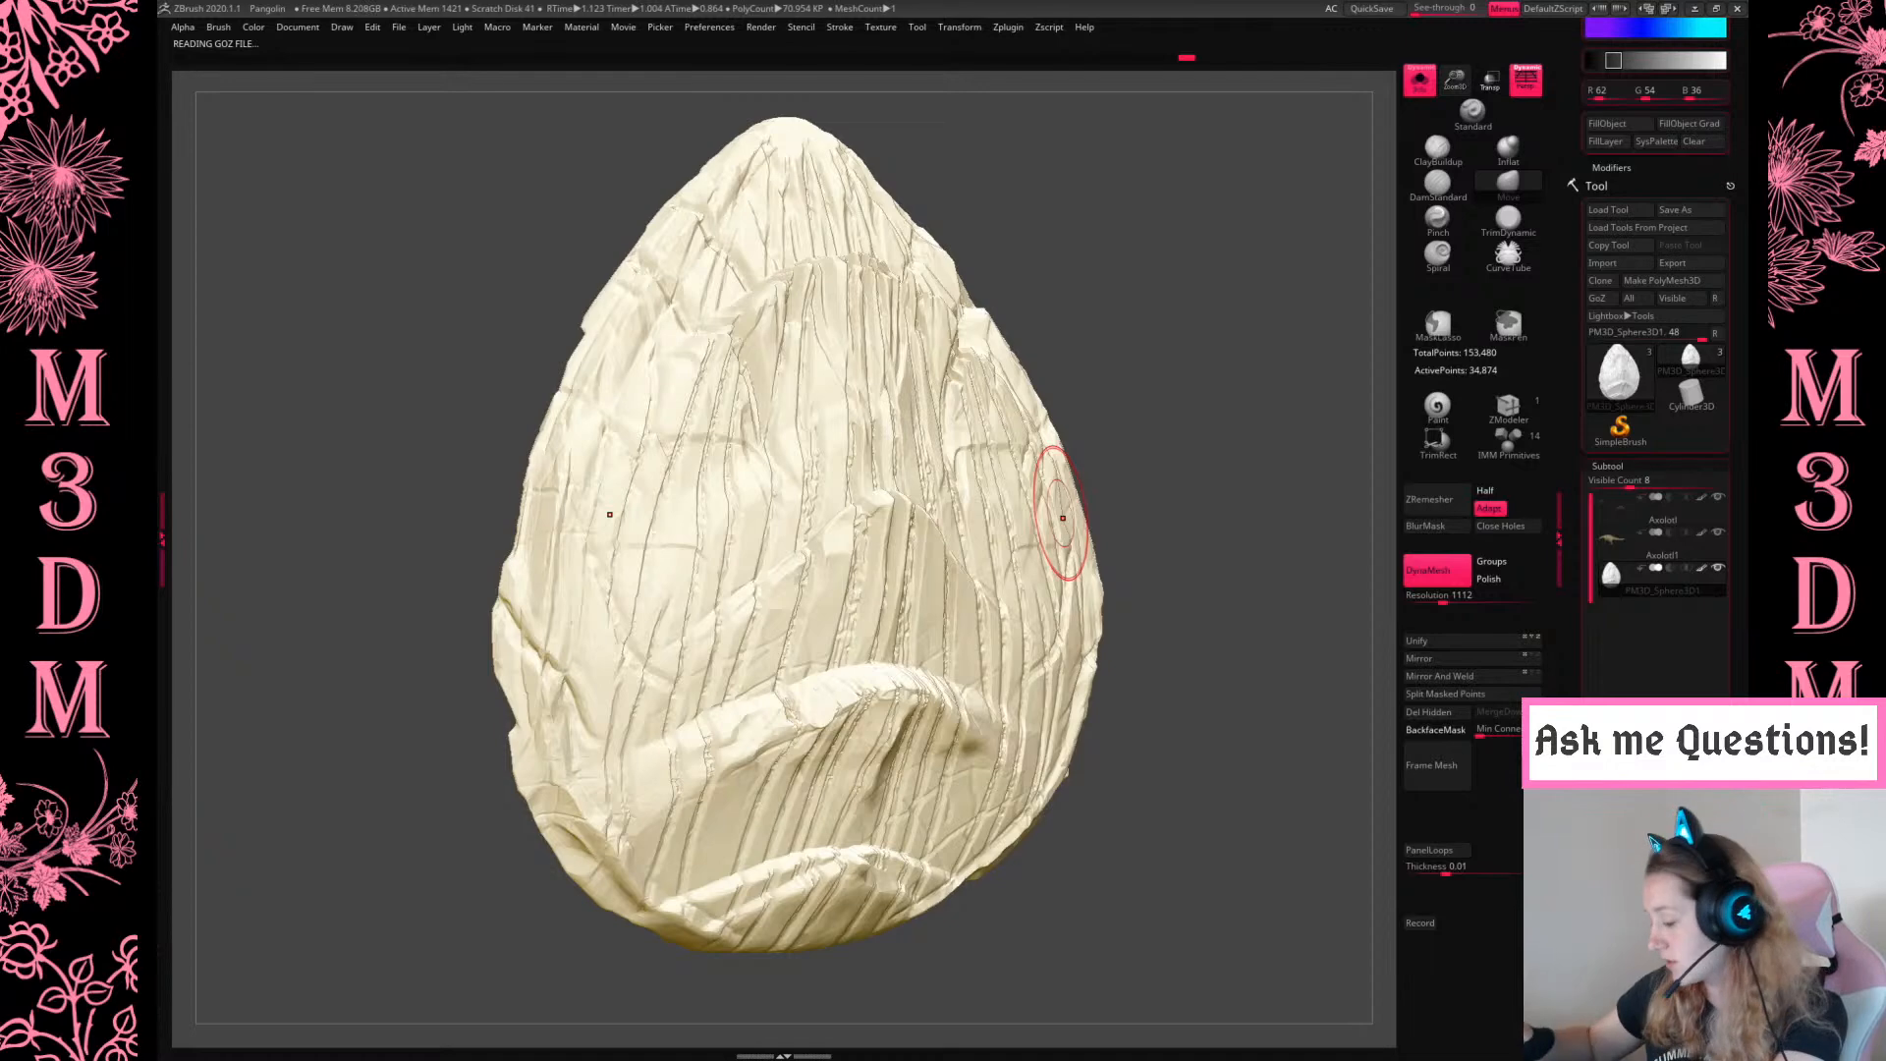
Decimate the scale once more in Decimation Master with the 20 k preset
{"action": "left_click_drag", "start_coordinate": [1233, 362], "coordinate": [1243, 378]}
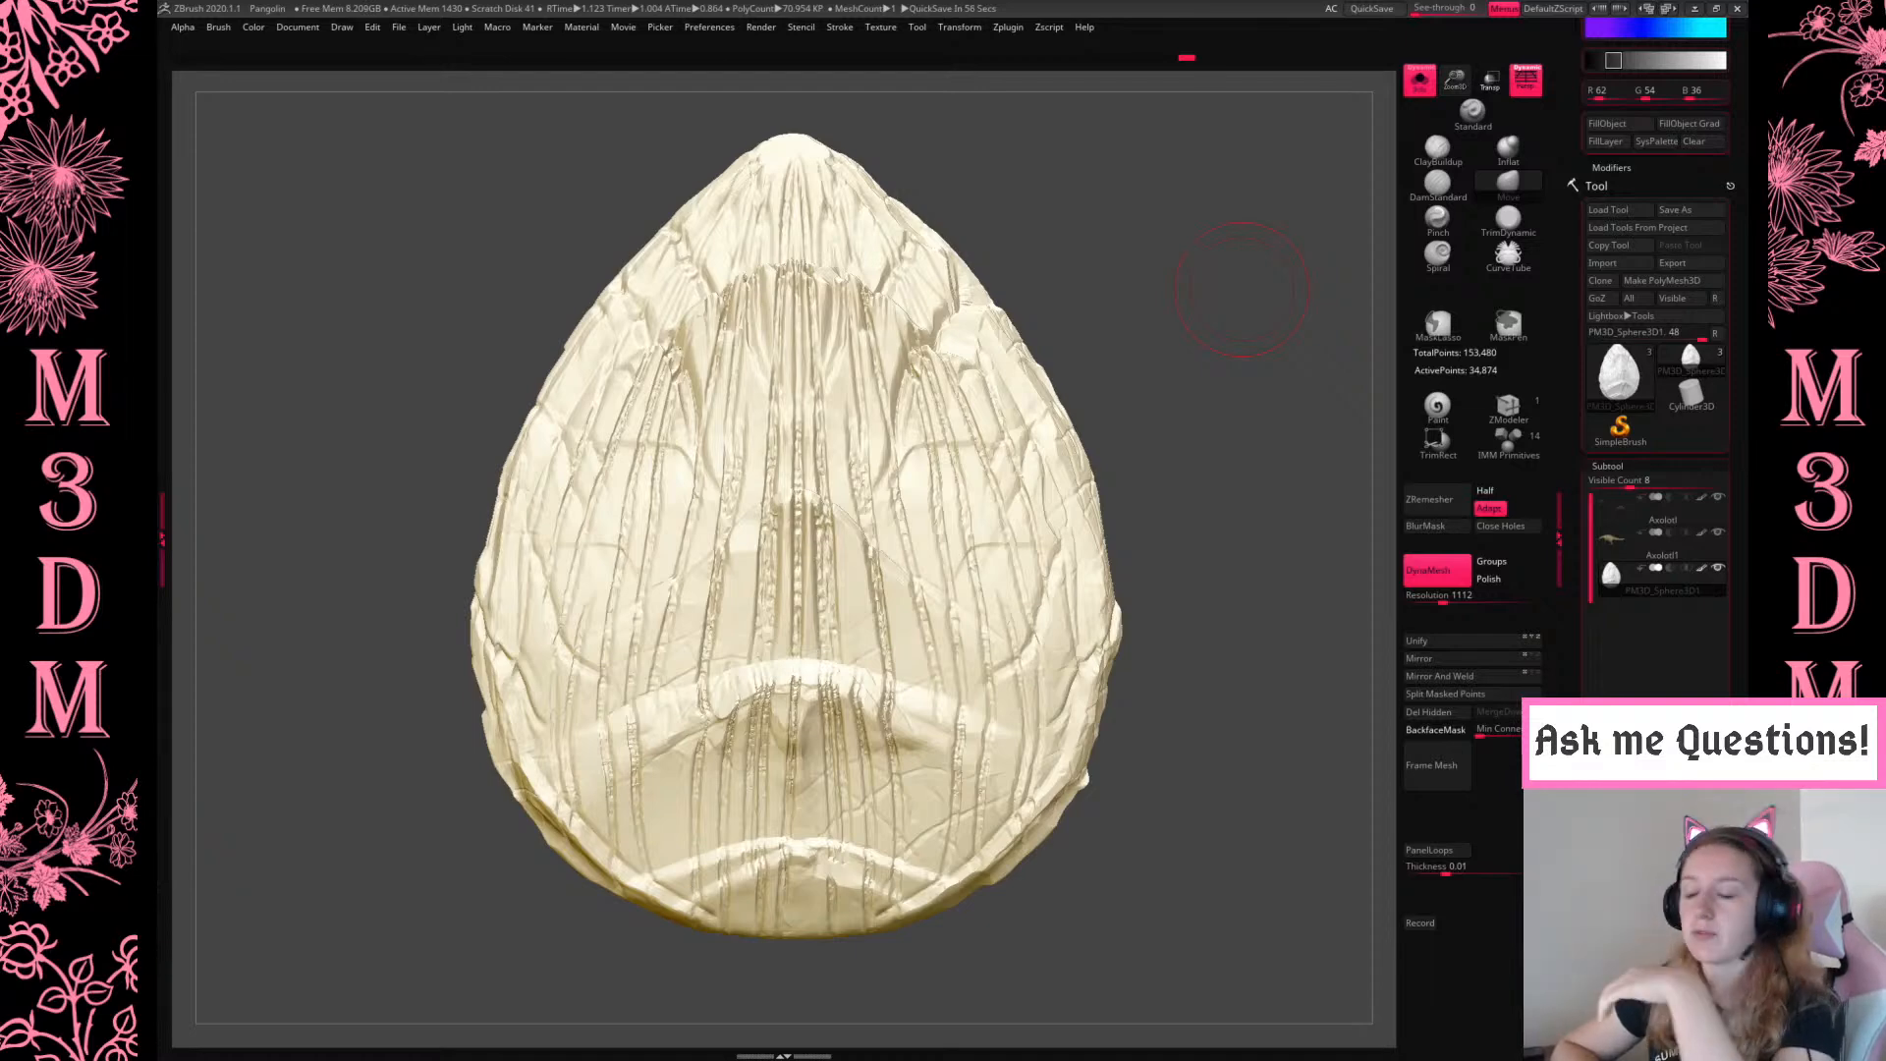
{"action": "left_click", "coordinate": [1010, 29]}
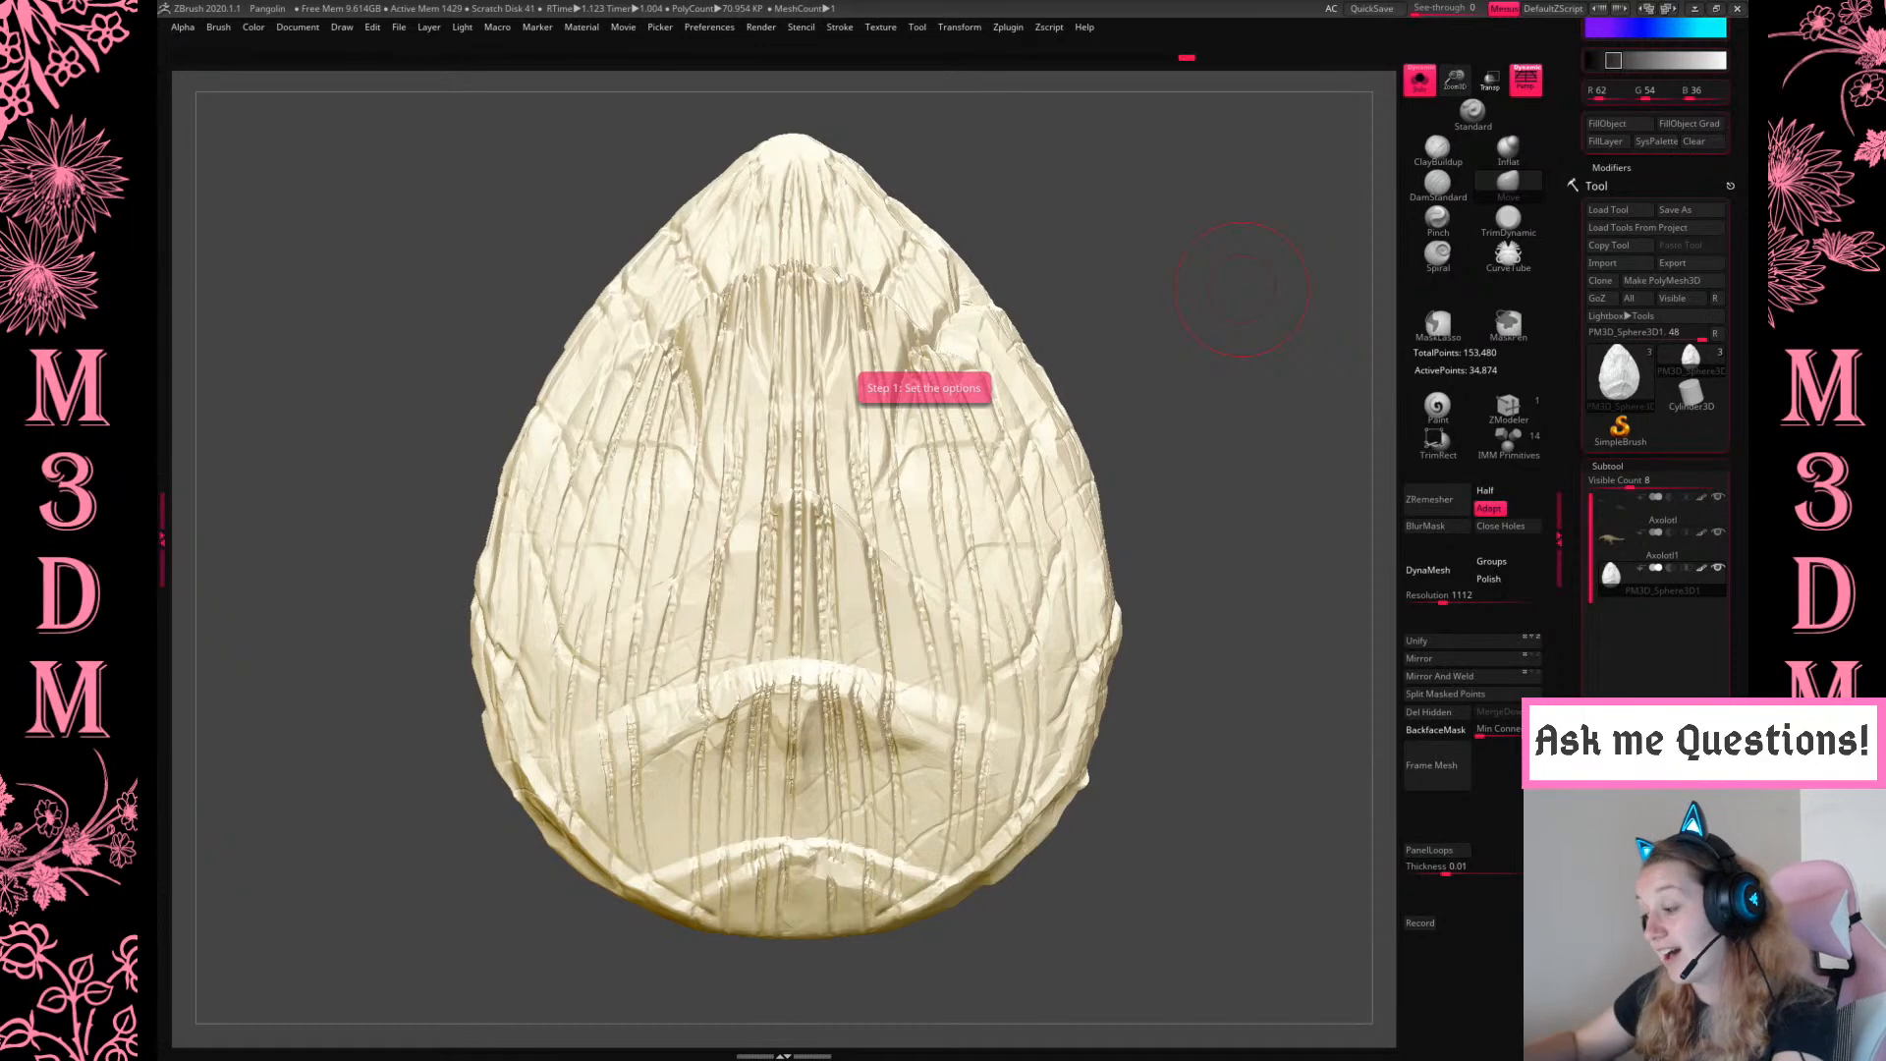
{"action": "left_click", "coordinate": [1009, 27]}
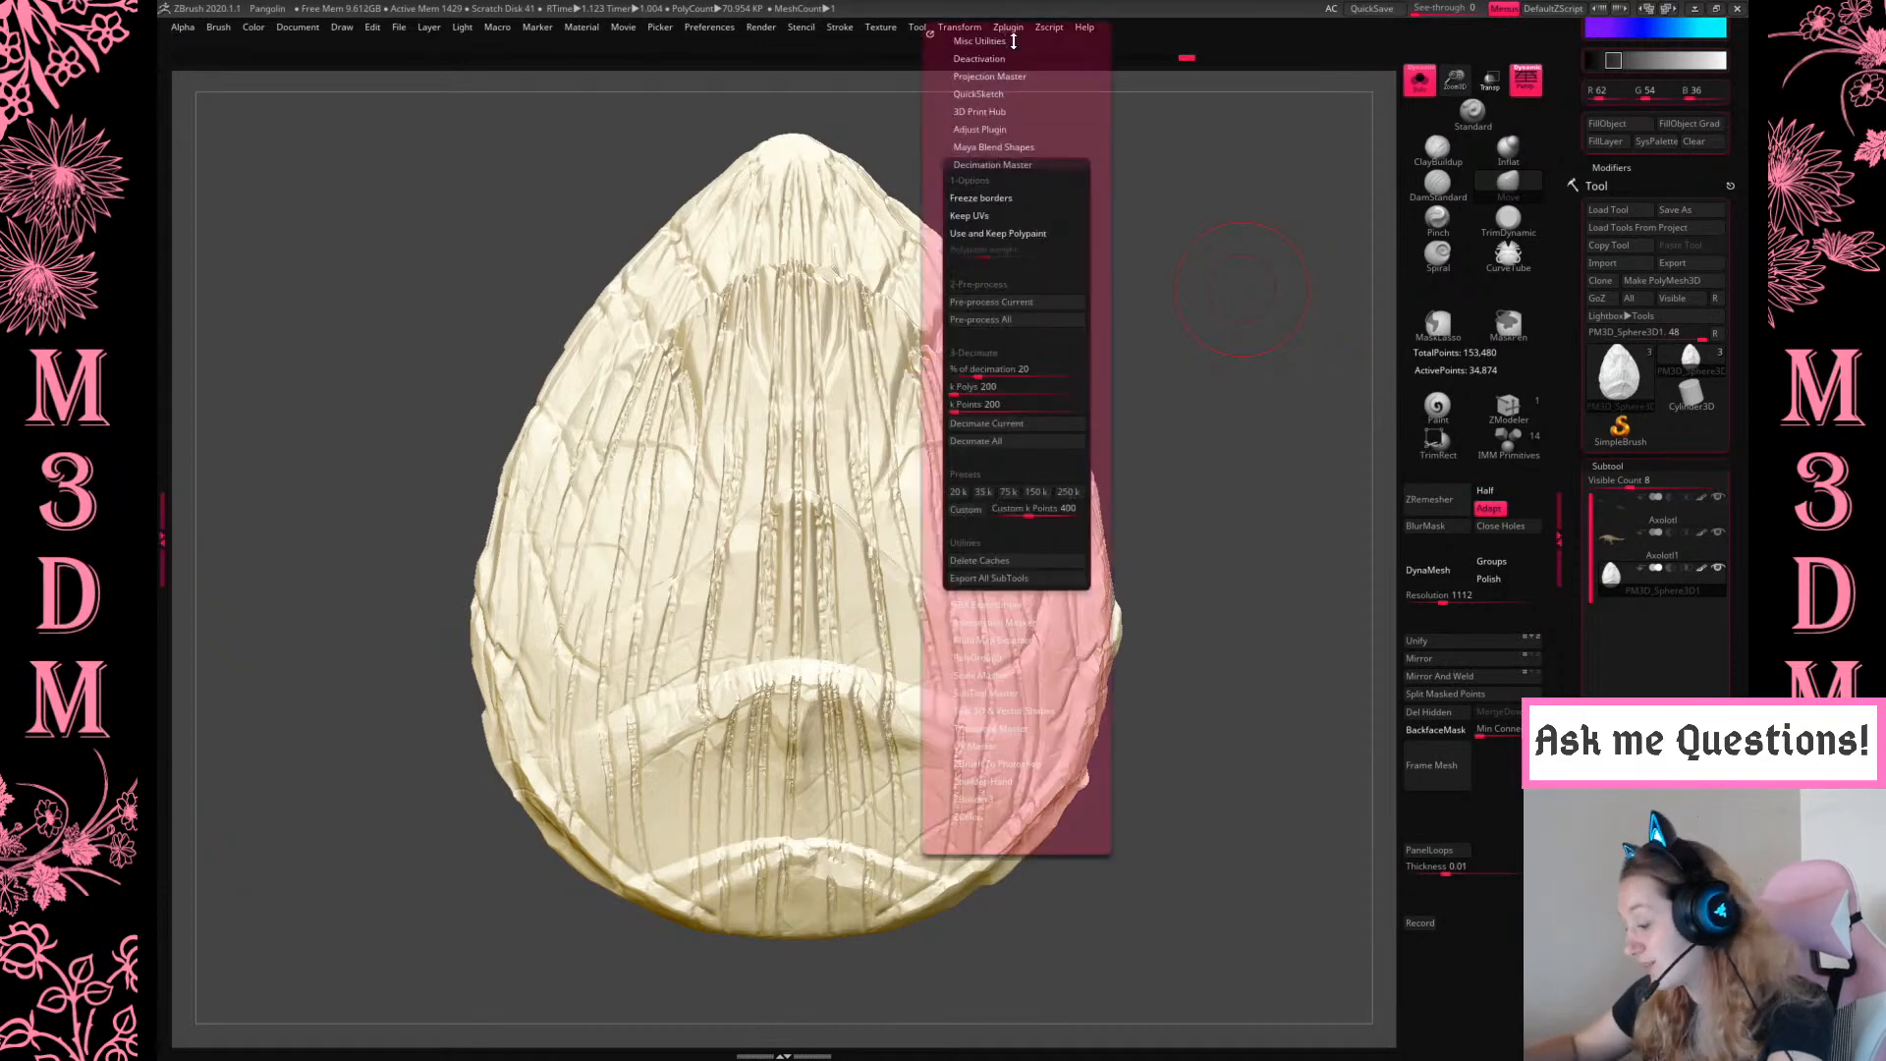
{"action": "left_click", "coordinate": [967, 490]}
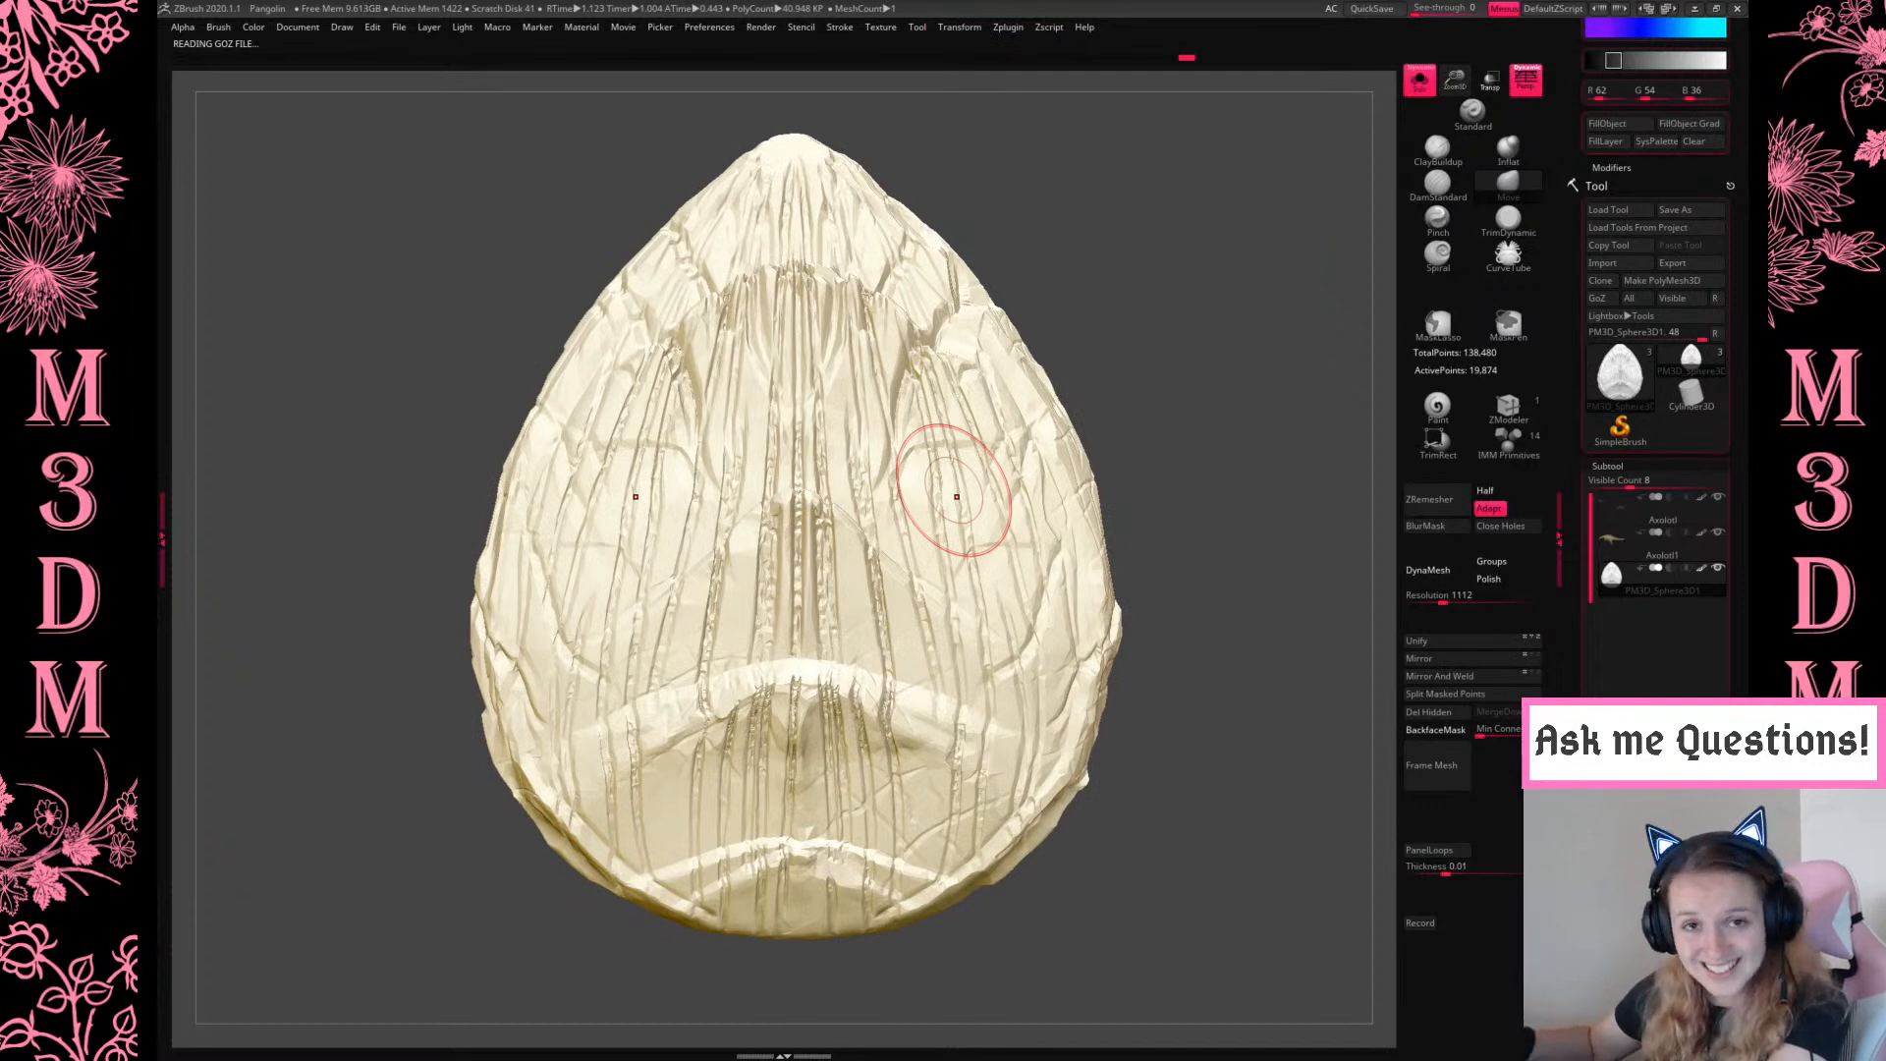
Inspect the decimated scale's wireframe and compare its surface detail with the state before the last decimation
{"action": "key", "text": "shift+f"}
{"action": "key", "text": "shift+f"}
{"action": "left_click_drag", "start_coordinate": [1197, 411], "coordinate": [1200, 386]}
{"action": "key", "text": "ctrl+z"}
{"action": "key", "text": "ctrl+shift+z"}
{"action": "right_click", "coordinate": [1189, 413]}
{"action": "right_click", "coordinate": [1200, 386]}
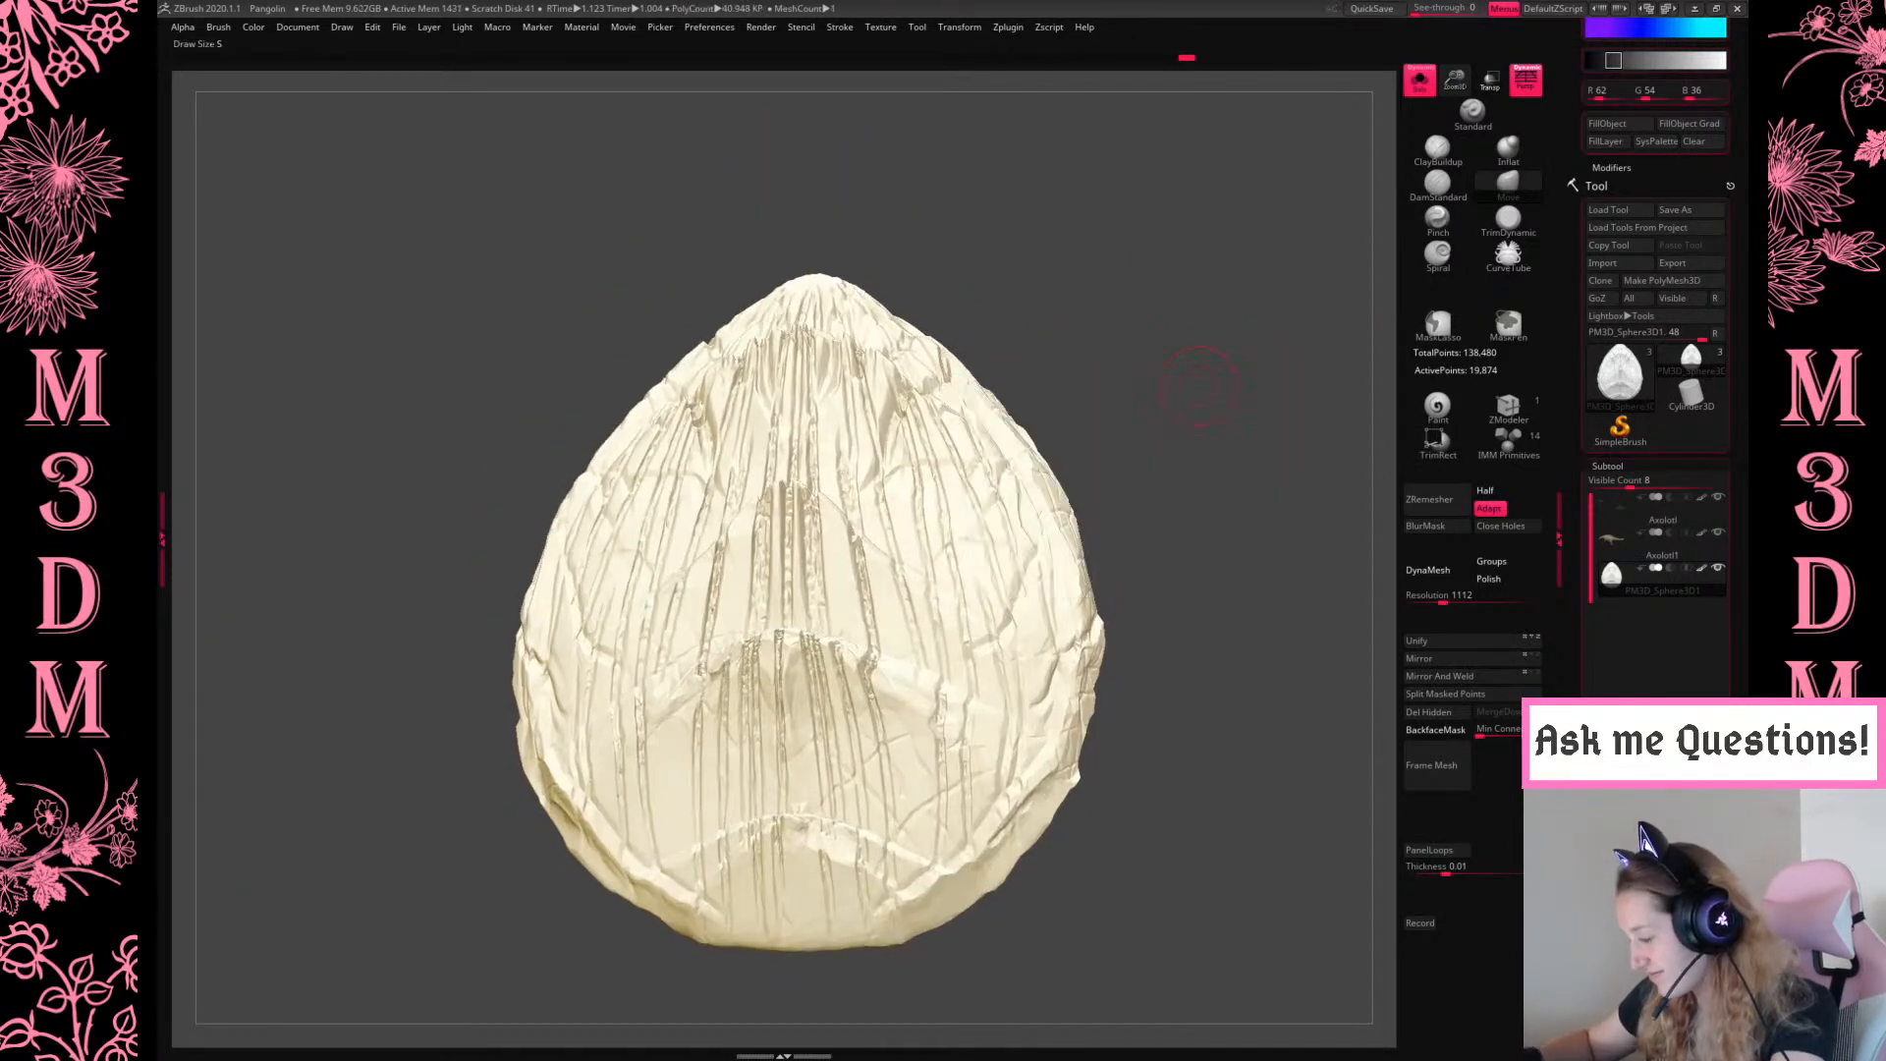
Lower the smoothing intensity and lightly smooth the middle ridge and the central grooves above it
{"action": "key", "text": "f"}
{"action": "right_click", "coordinate": [1034, 420]}
{"action": "left_click_drag", "start_coordinate": [1098, 477], "coordinate": [1069, 476]}
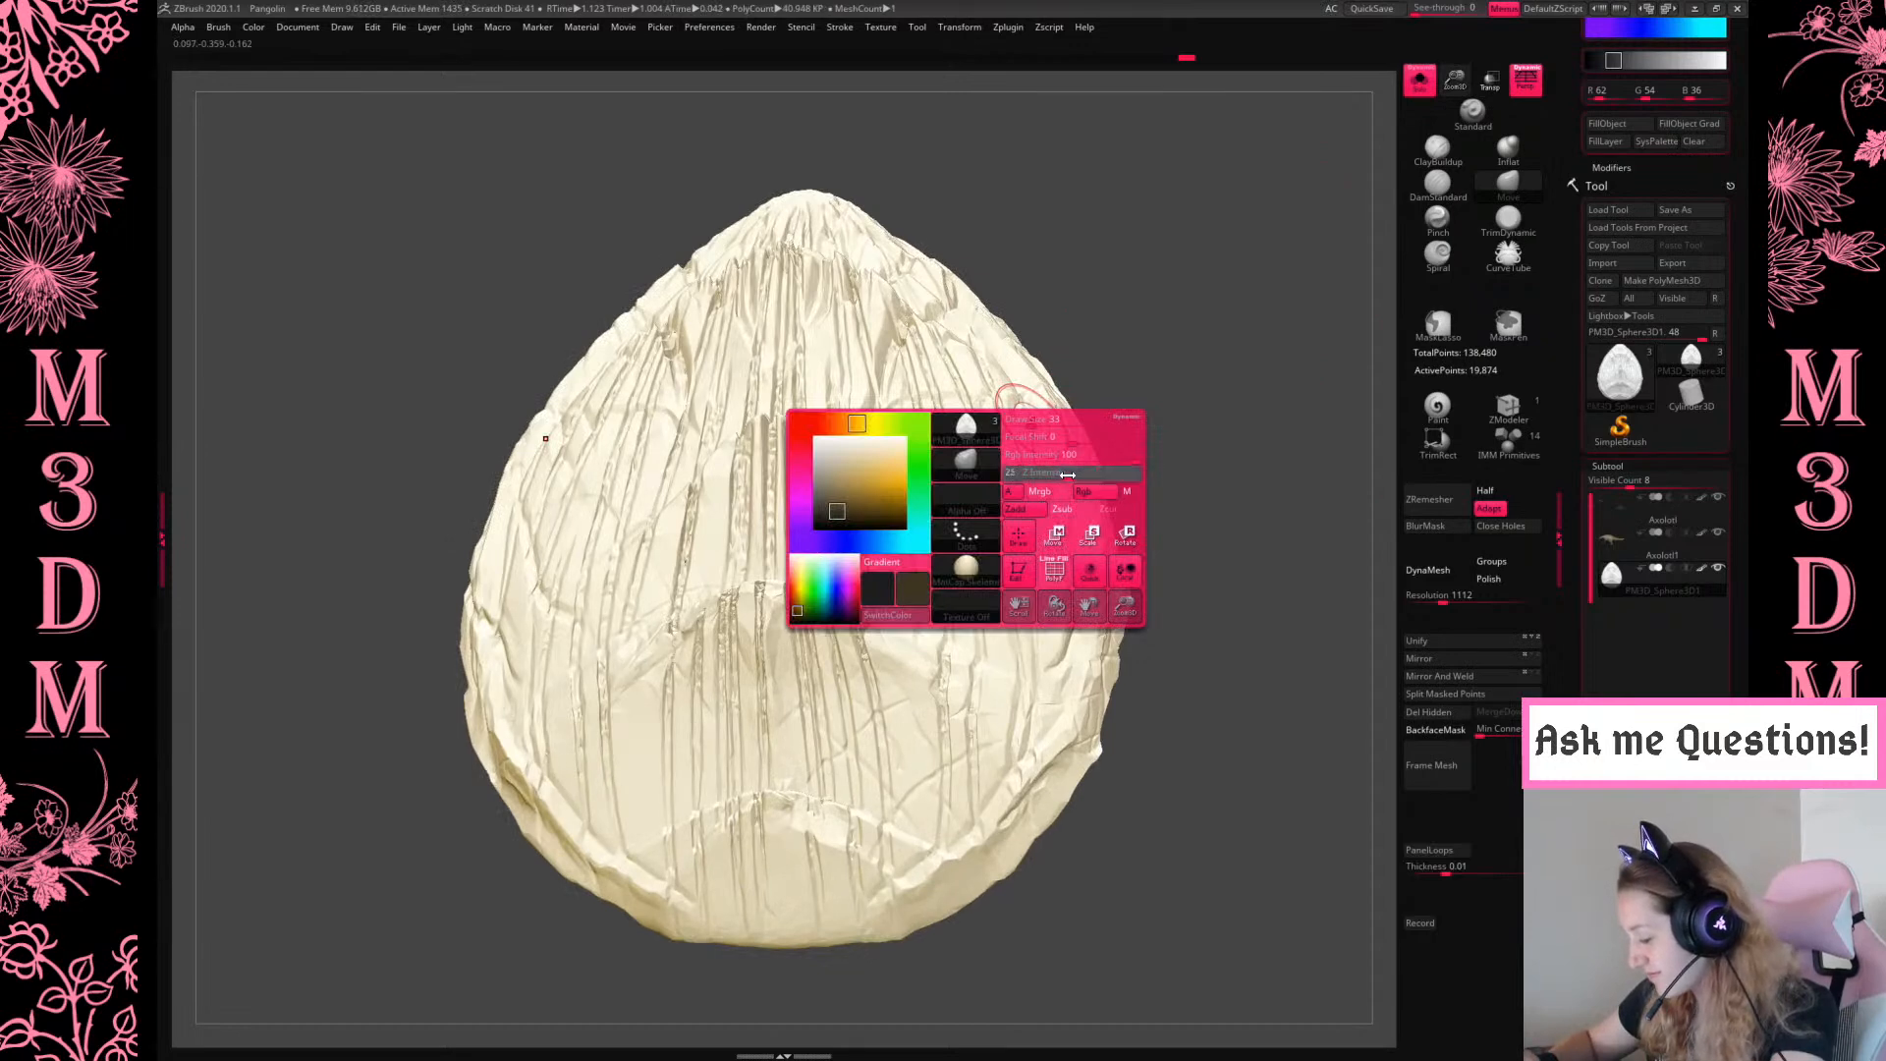
{"action": "mouse_move", "coordinate": [737, 611]}
{"action": "left_mouse_down", "text": "shift"}
{"action": "mouse_move", "coordinate": [744, 629]}
{"action": "mouse_move", "coordinate": [724, 615]}
{"action": "mouse_move", "coordinate": [884, 614]}
{"action": "left_mouse_up", "text": "shift"}
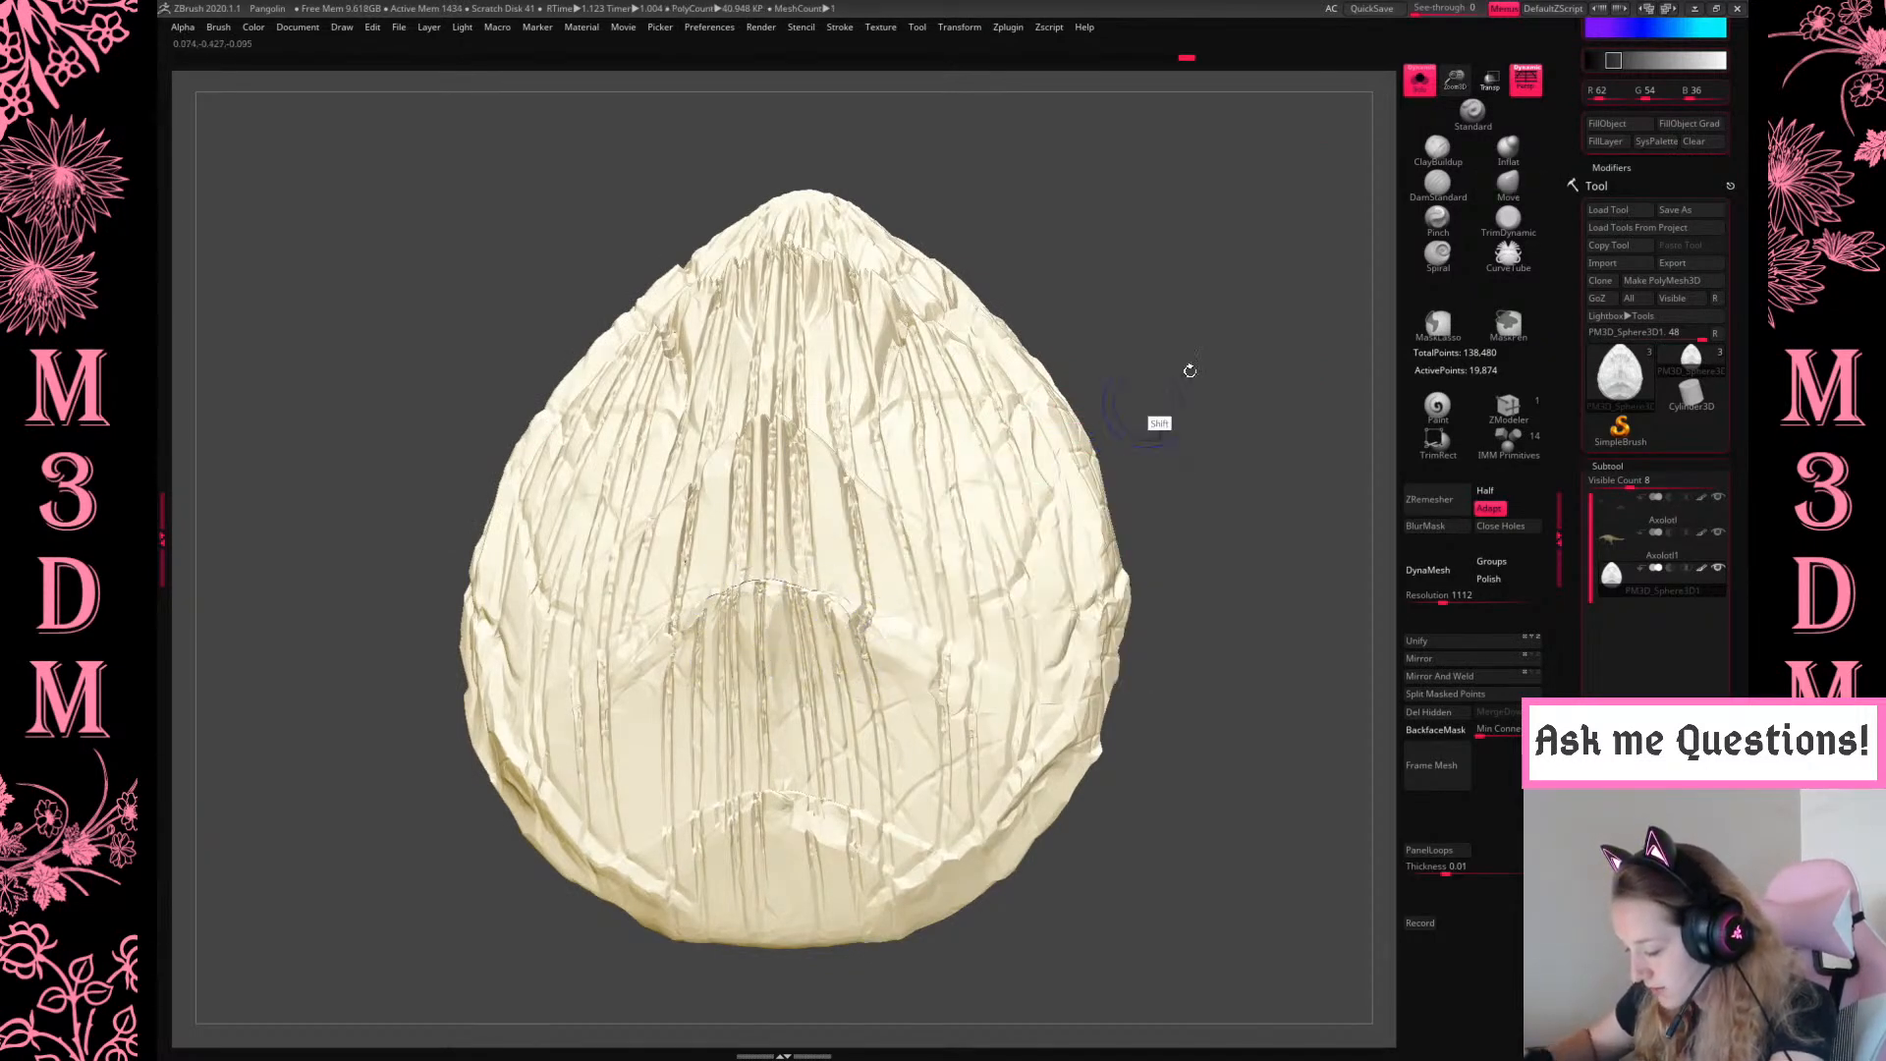
{"action": "left_click_drag", "start_coordinate": [1117, 429], "coordinate": [1145, 492]}
{"action": "left_click_drag", "start_coordinate": [784, 452], "coordinate": [766, 366], "text": "shift"}
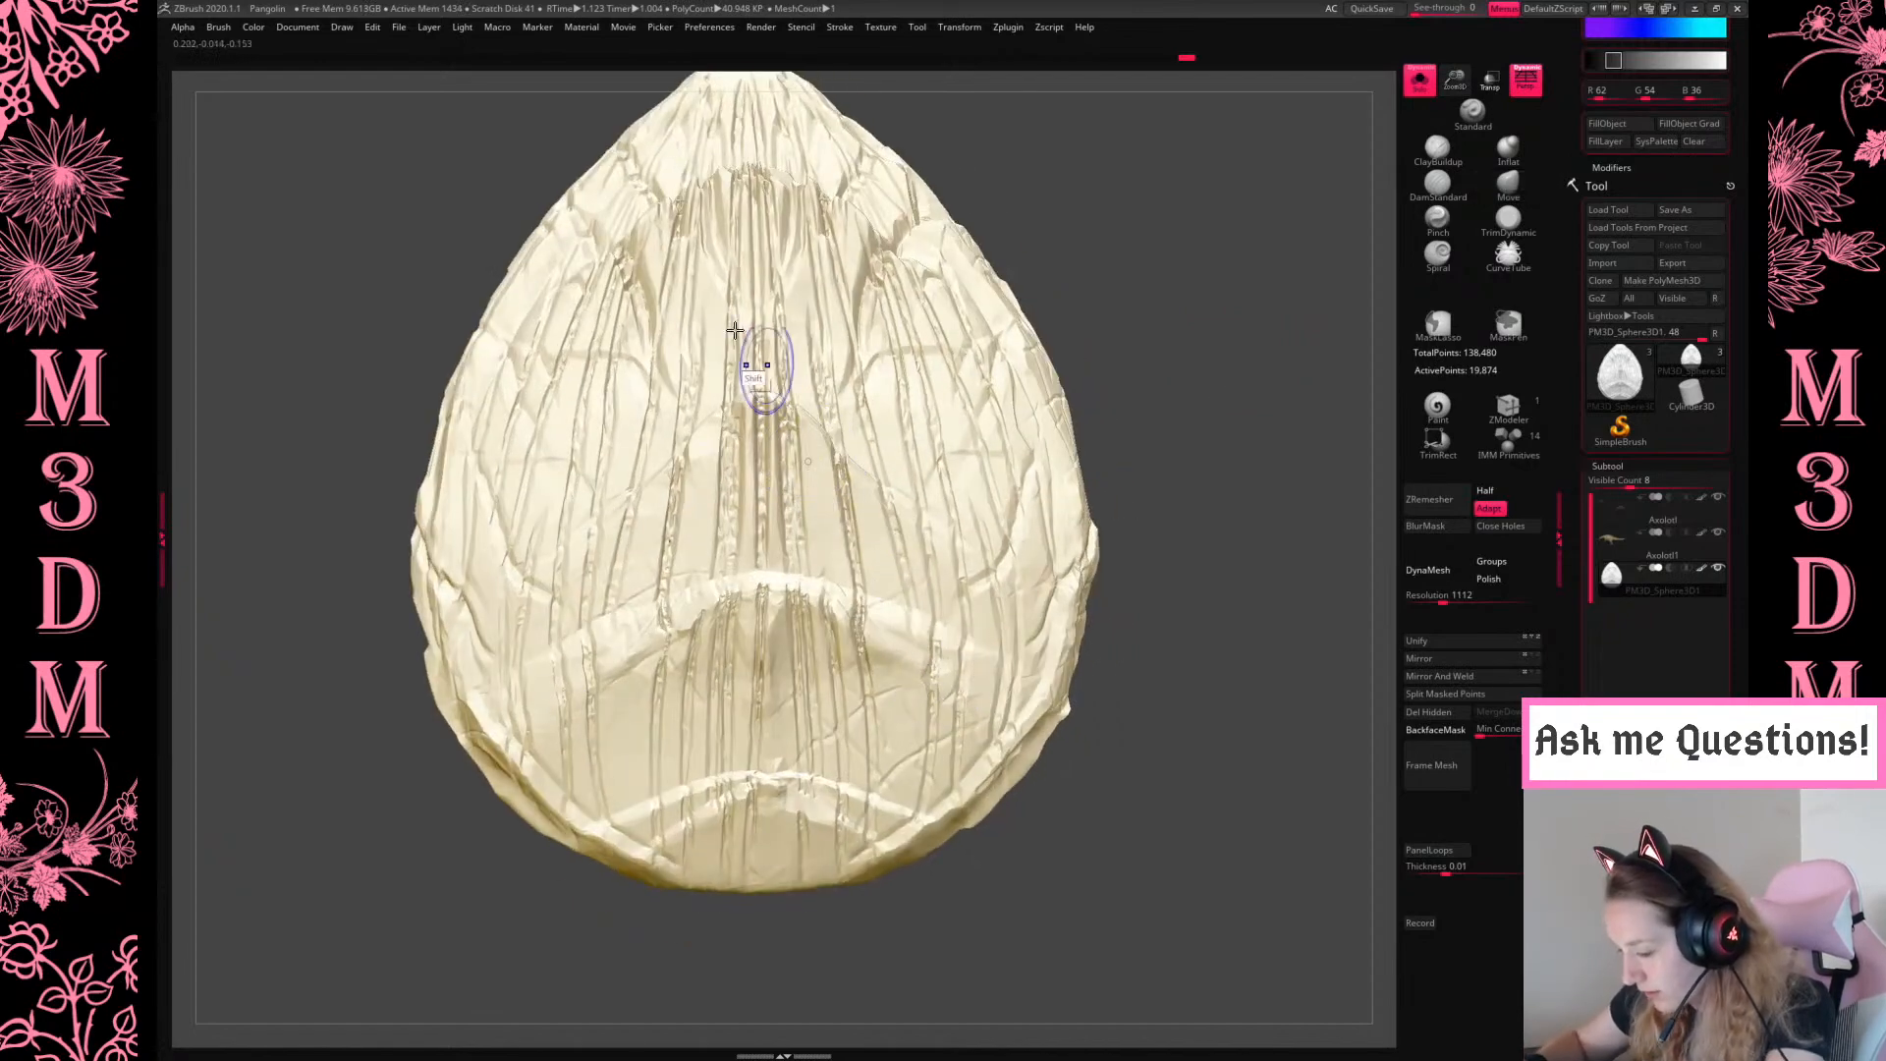
Display the scale together with the pangolin and rotate the scale with the gizmo to face the pangolin's front
{"action": "mouse_move", "coordinate": [1209, 275]}
{"action": "left_mouse_down"}
{"action": "mouse_move", "coordinate": [1129, 287]}
{"action": "mouse_move", "coordinate": [1108, 317]}
{"action": "left_mouse_up"}
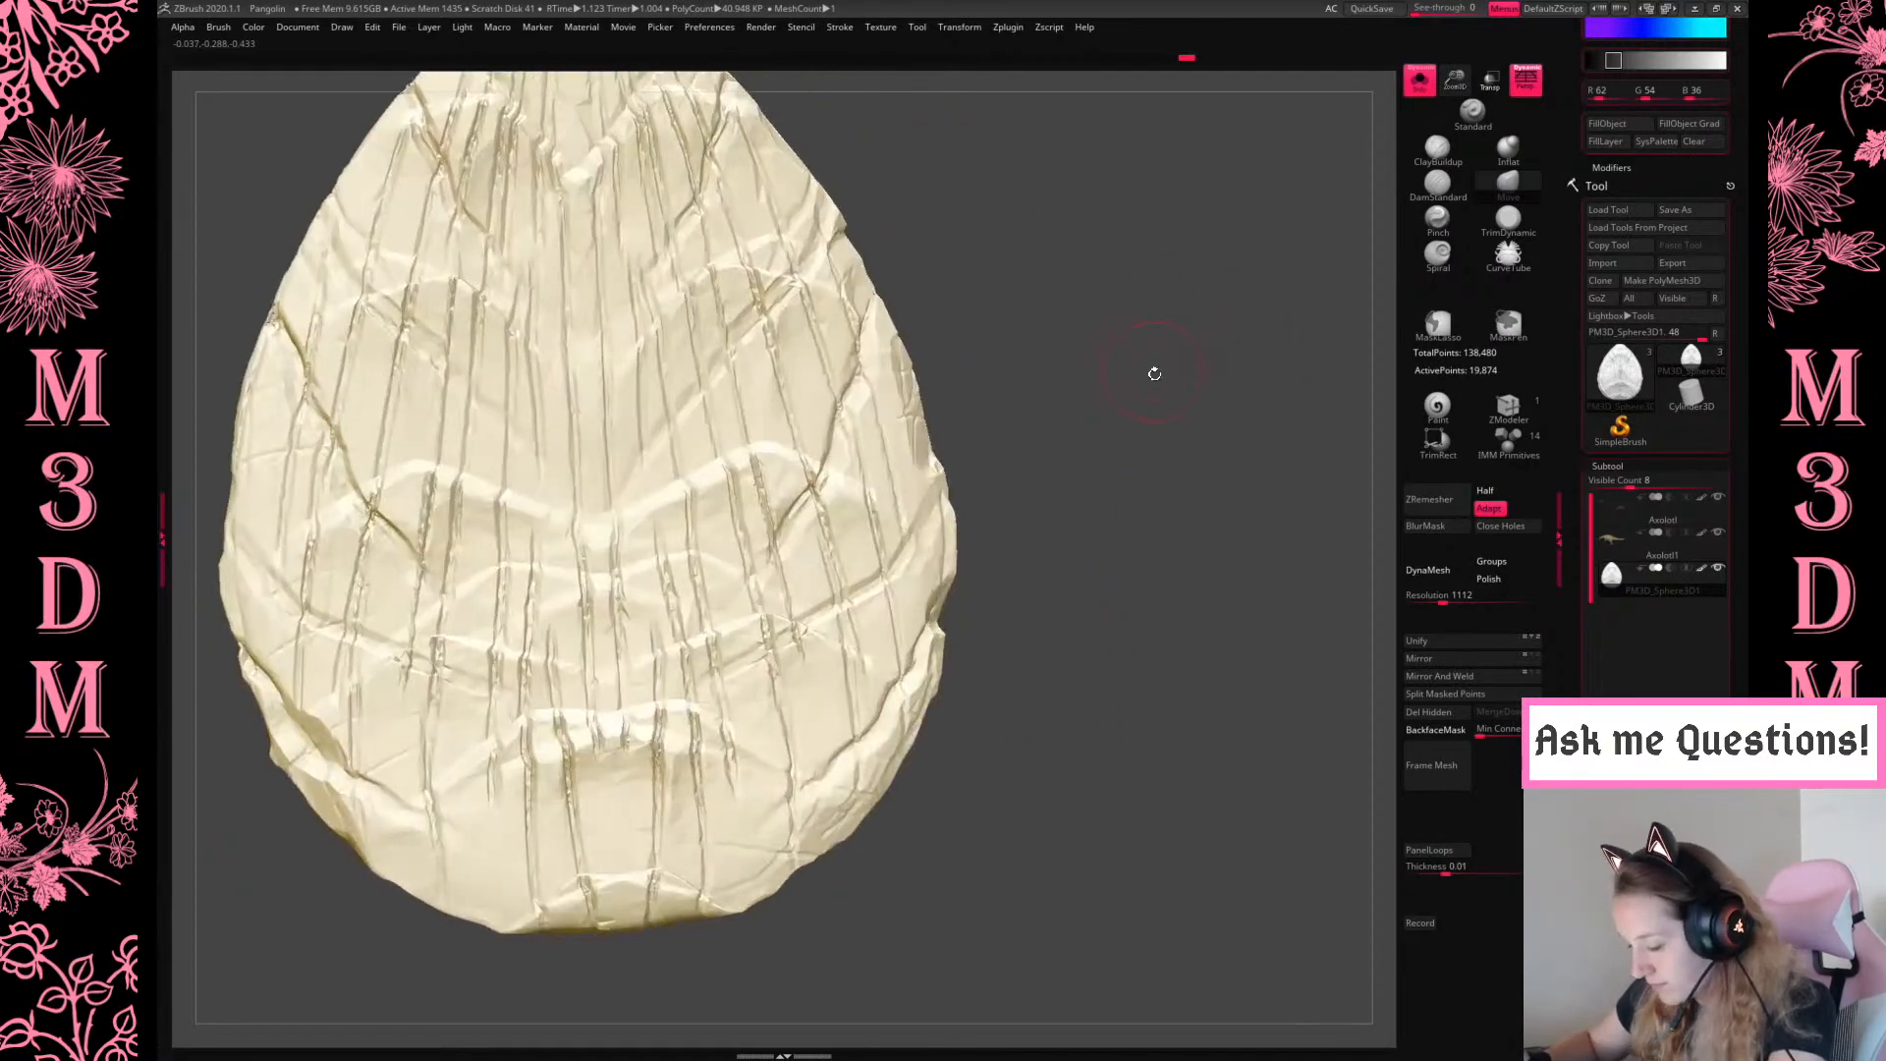
{"action": "left_click_drag", "start_coordinate": [1158, 426], "coordinate": [1285, 458]}
{"action": "left_click_drag", "start_coordinate": [1457, 81], "coordinate": [1405, 96]}
{"action": "left_click_drag", "start_coordinate": [1356, 432], "coordinate": [1194, 542]}
{"action": "left_click", "coordinate": [1420, 81]}
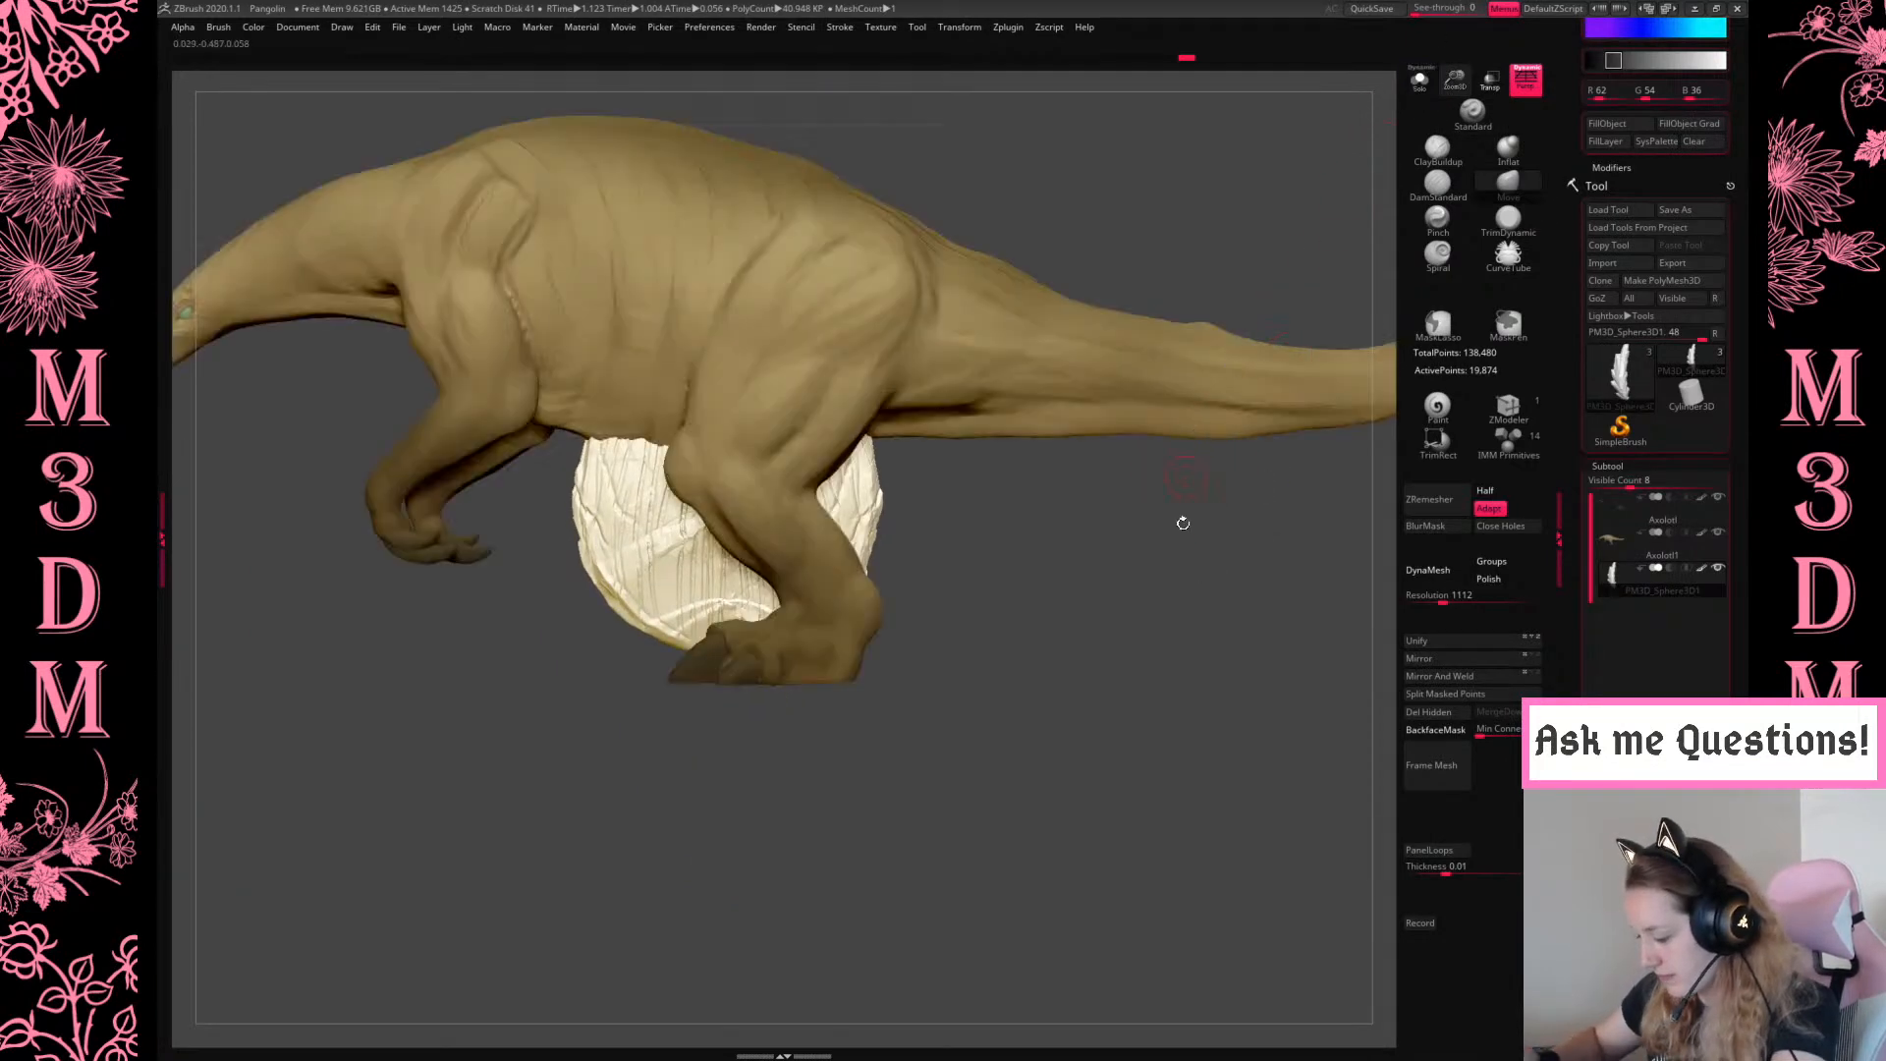
{"action": "left_click", "coordinate": [1419, 81]}
{"action": "left_click", "coordinate": [1420, 80]}
{"action": "key", "text": "w"}
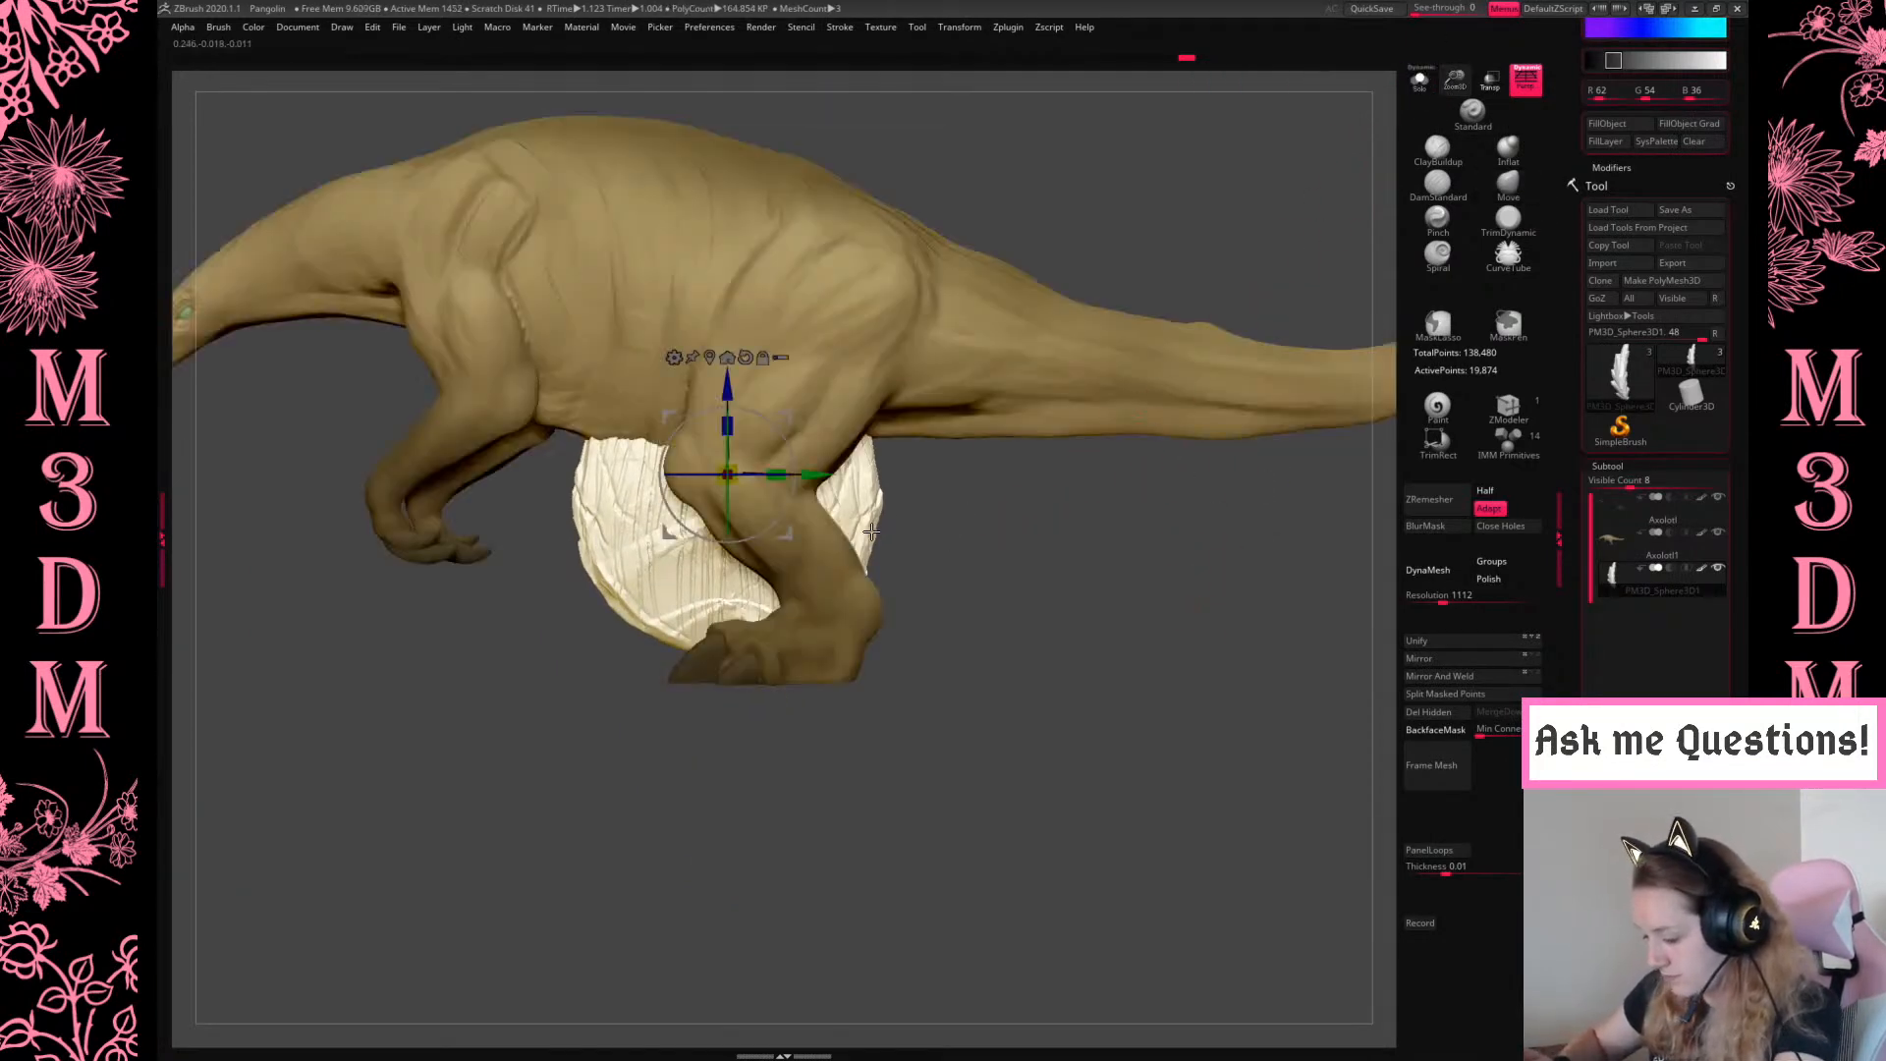
{"action": "left_click_drag", "start_coordinate": [736, 508], "coordinate": [650, 509], "text": "shift"}
Isolate the scale, unify its size and return to draw mode
{"action": "left_click", "coordinate": [1420, 80]}
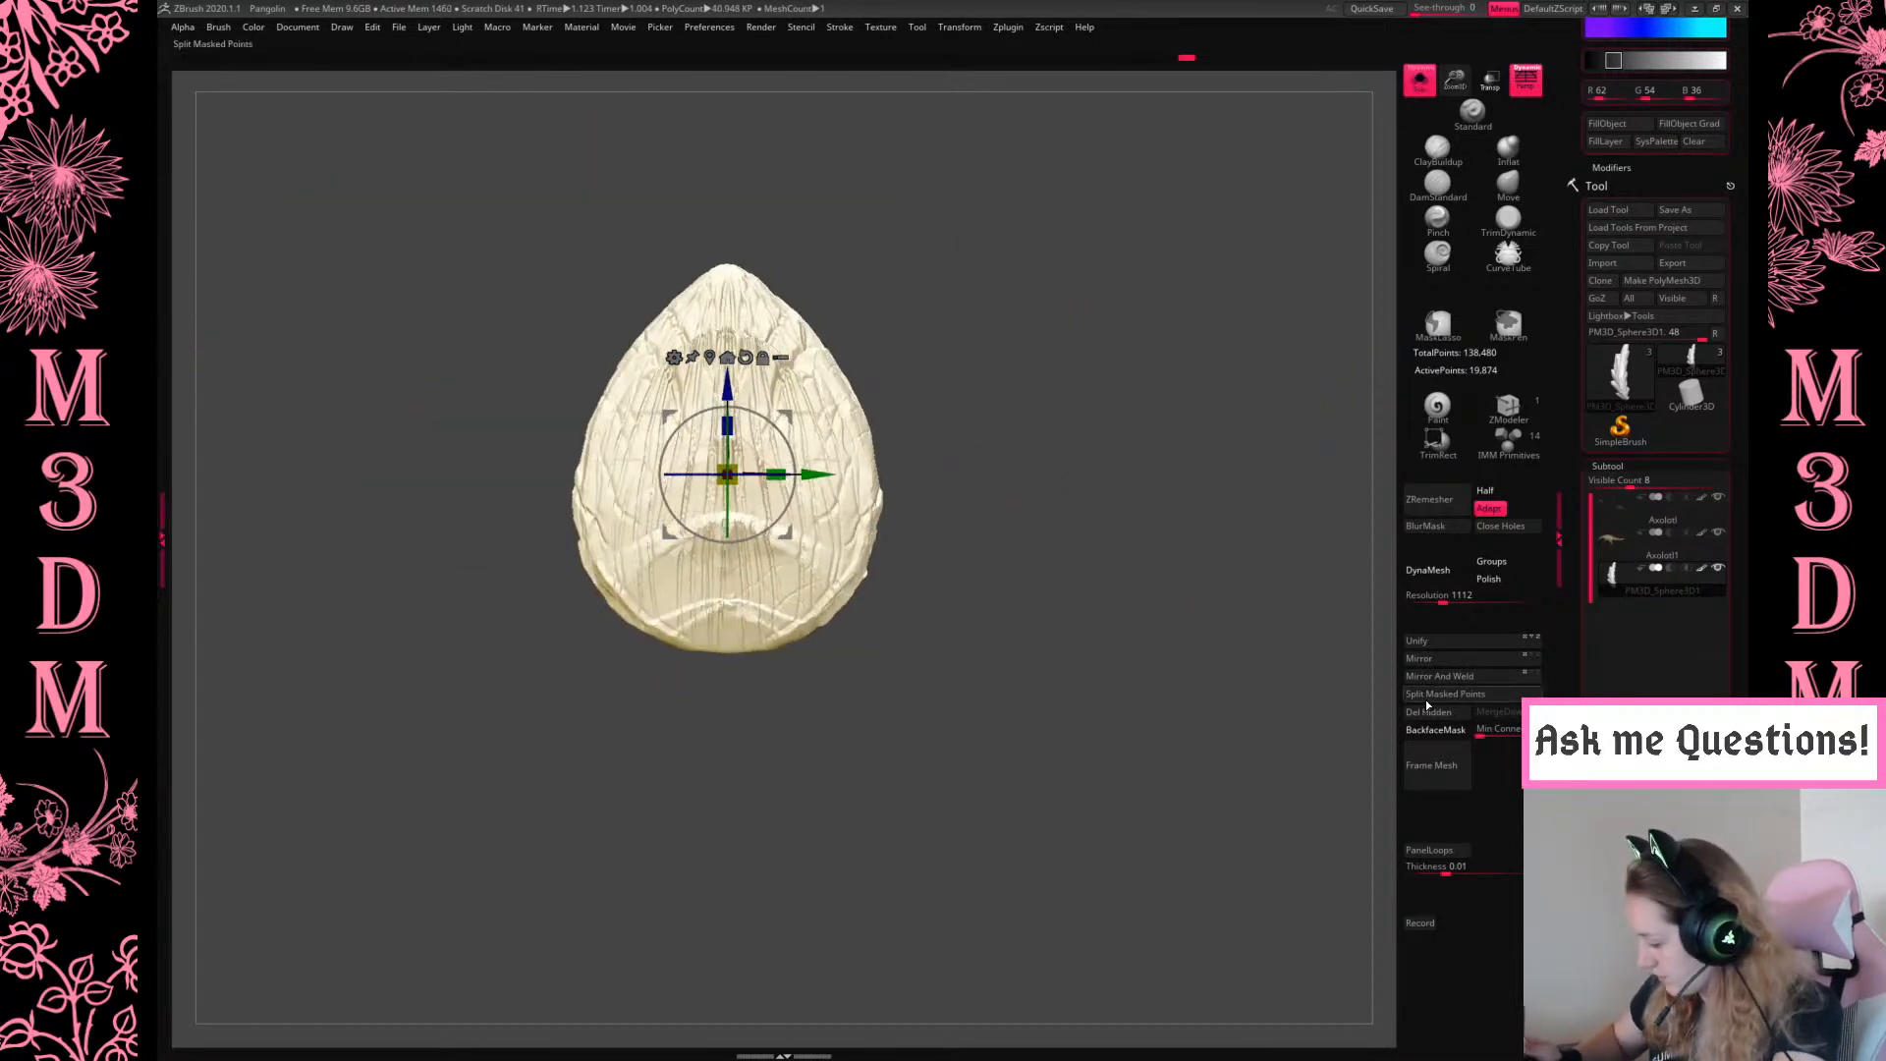
{"action": "left_click", "coordinate": [1436, 638]}
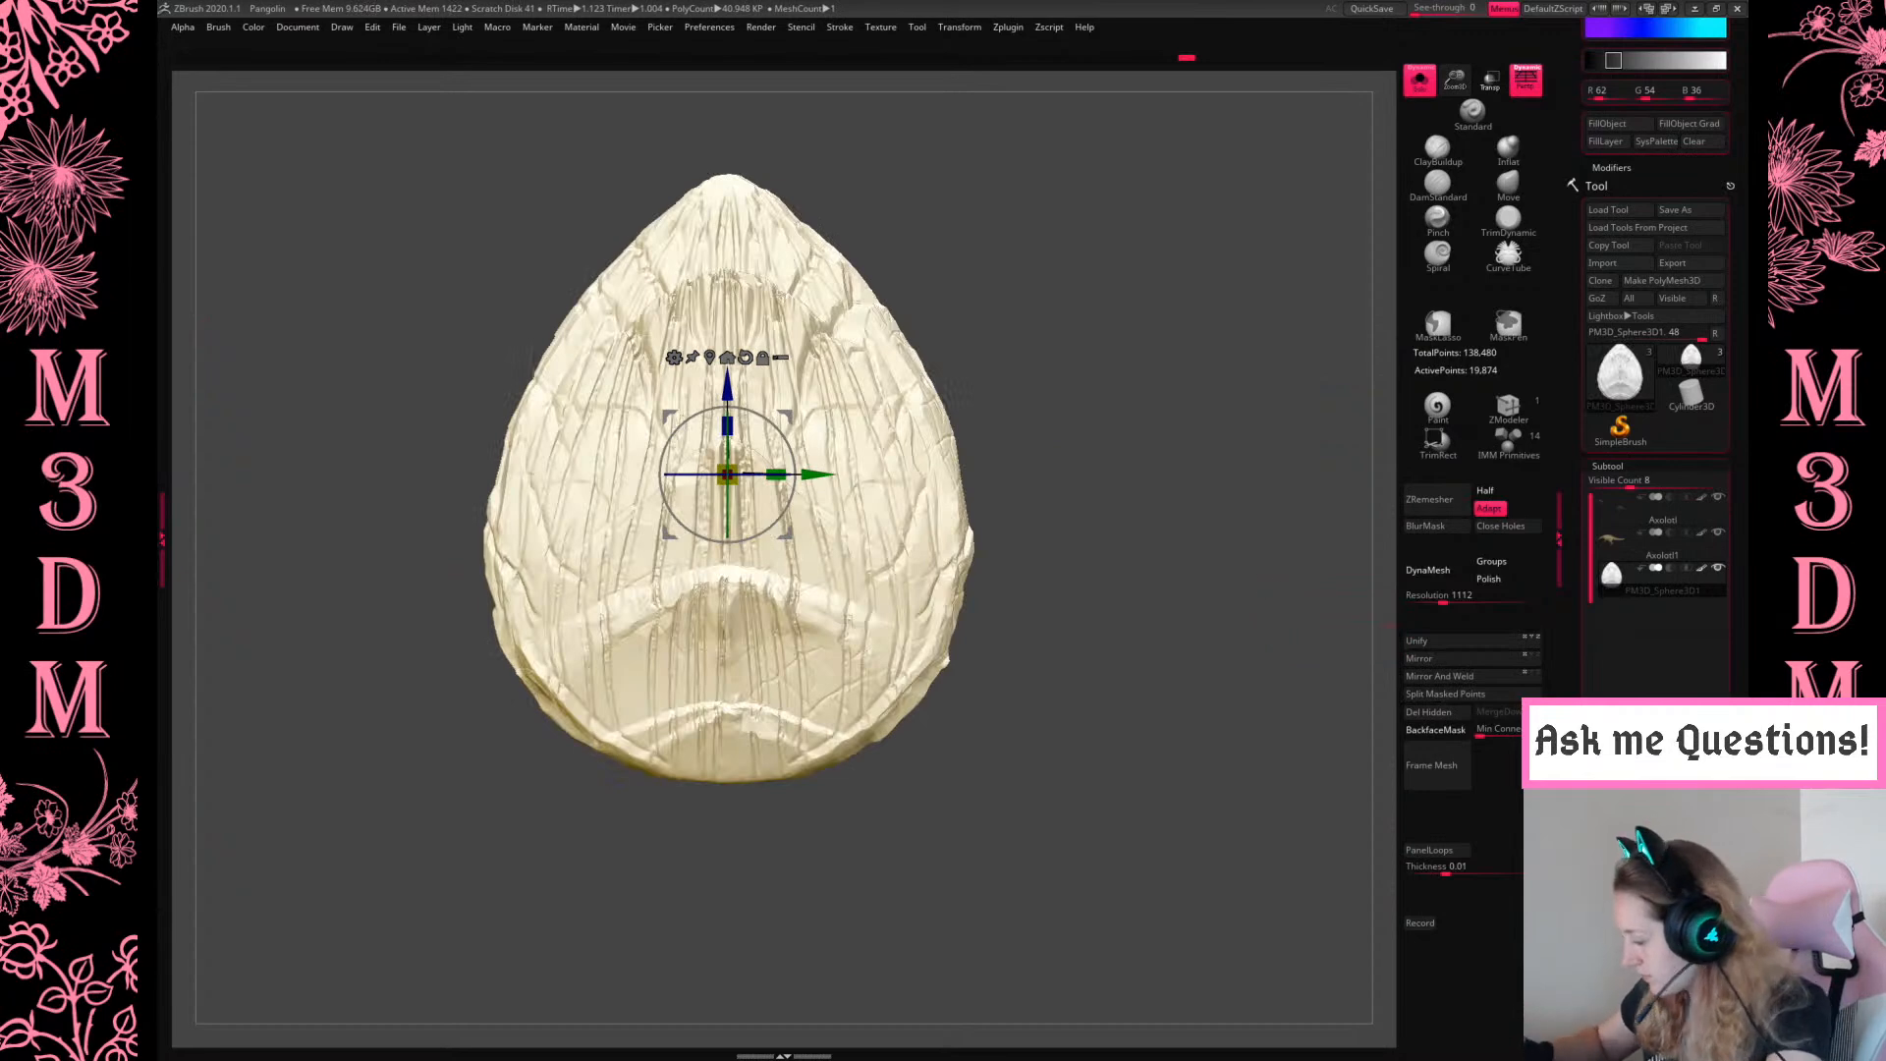
{"action": "left_click_drag", "start_coordinate": [1179, 737], "coordinate": [1216, 675]}
{"action": "key", "text": "q"}
{"action": "left_click_drag", "start_coordinate": [1218, 437], "coordinate": [1219, 496], "text": "alt"}
Show the pangolin for comparison and fill the scale with the lighter brown R 136, G 119, B 86
{"action": "left_click", "coordinate": [1420, 81]}
{"action": "mouse_move", "coordinate": [1120, 612]}
{"action": "left_mouse_down"}
{"action": "mouse_move", "coordinate": [1133, 720]}
{"action": "mouse_move", "coordinate": [1129, 622]}
{"action": "left_mouse_up"}
{"action": "left_click", "coordinate": [1650, 60]}
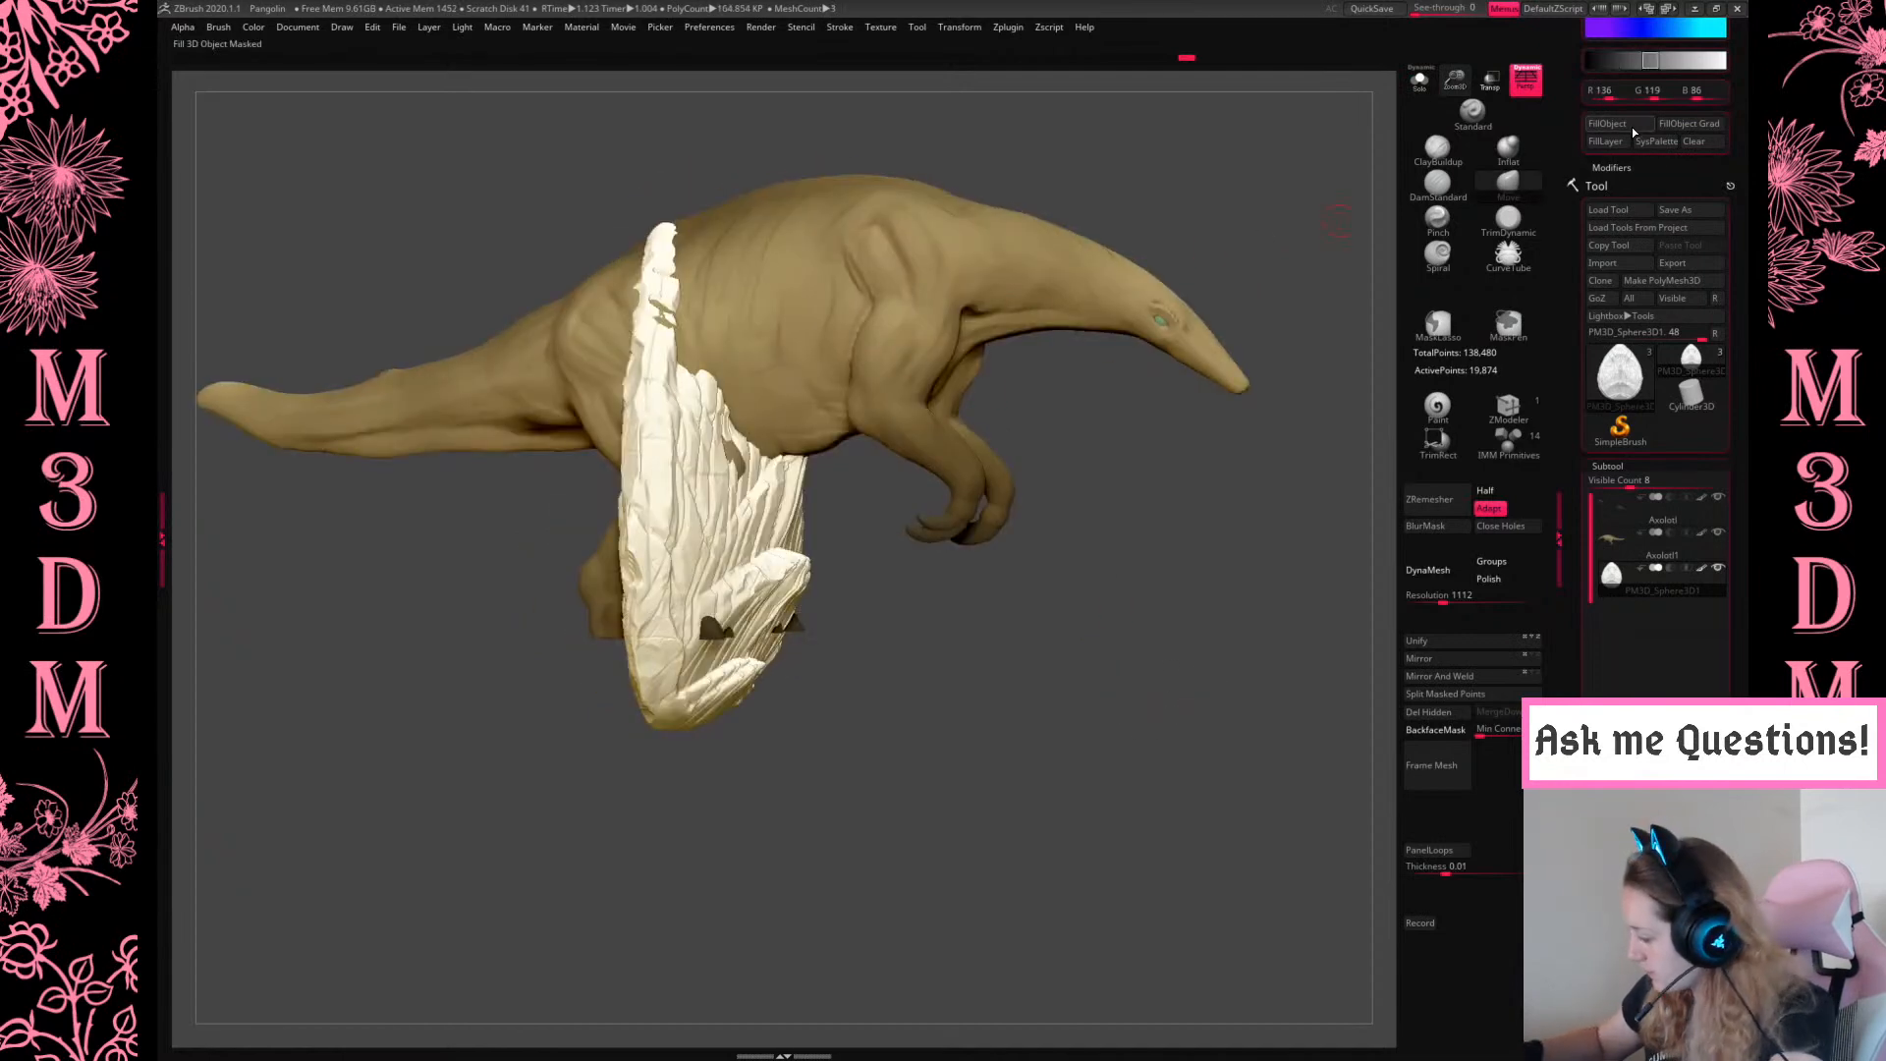
{"action": "left_click", "coordinate": [1631, 126]}
Isolate the scale and paint its outer edges symmetrically with the Paint brush in dark brown R 63, G 54, B 36
{"action": "left_click", "coordinate": [1614, 60]}
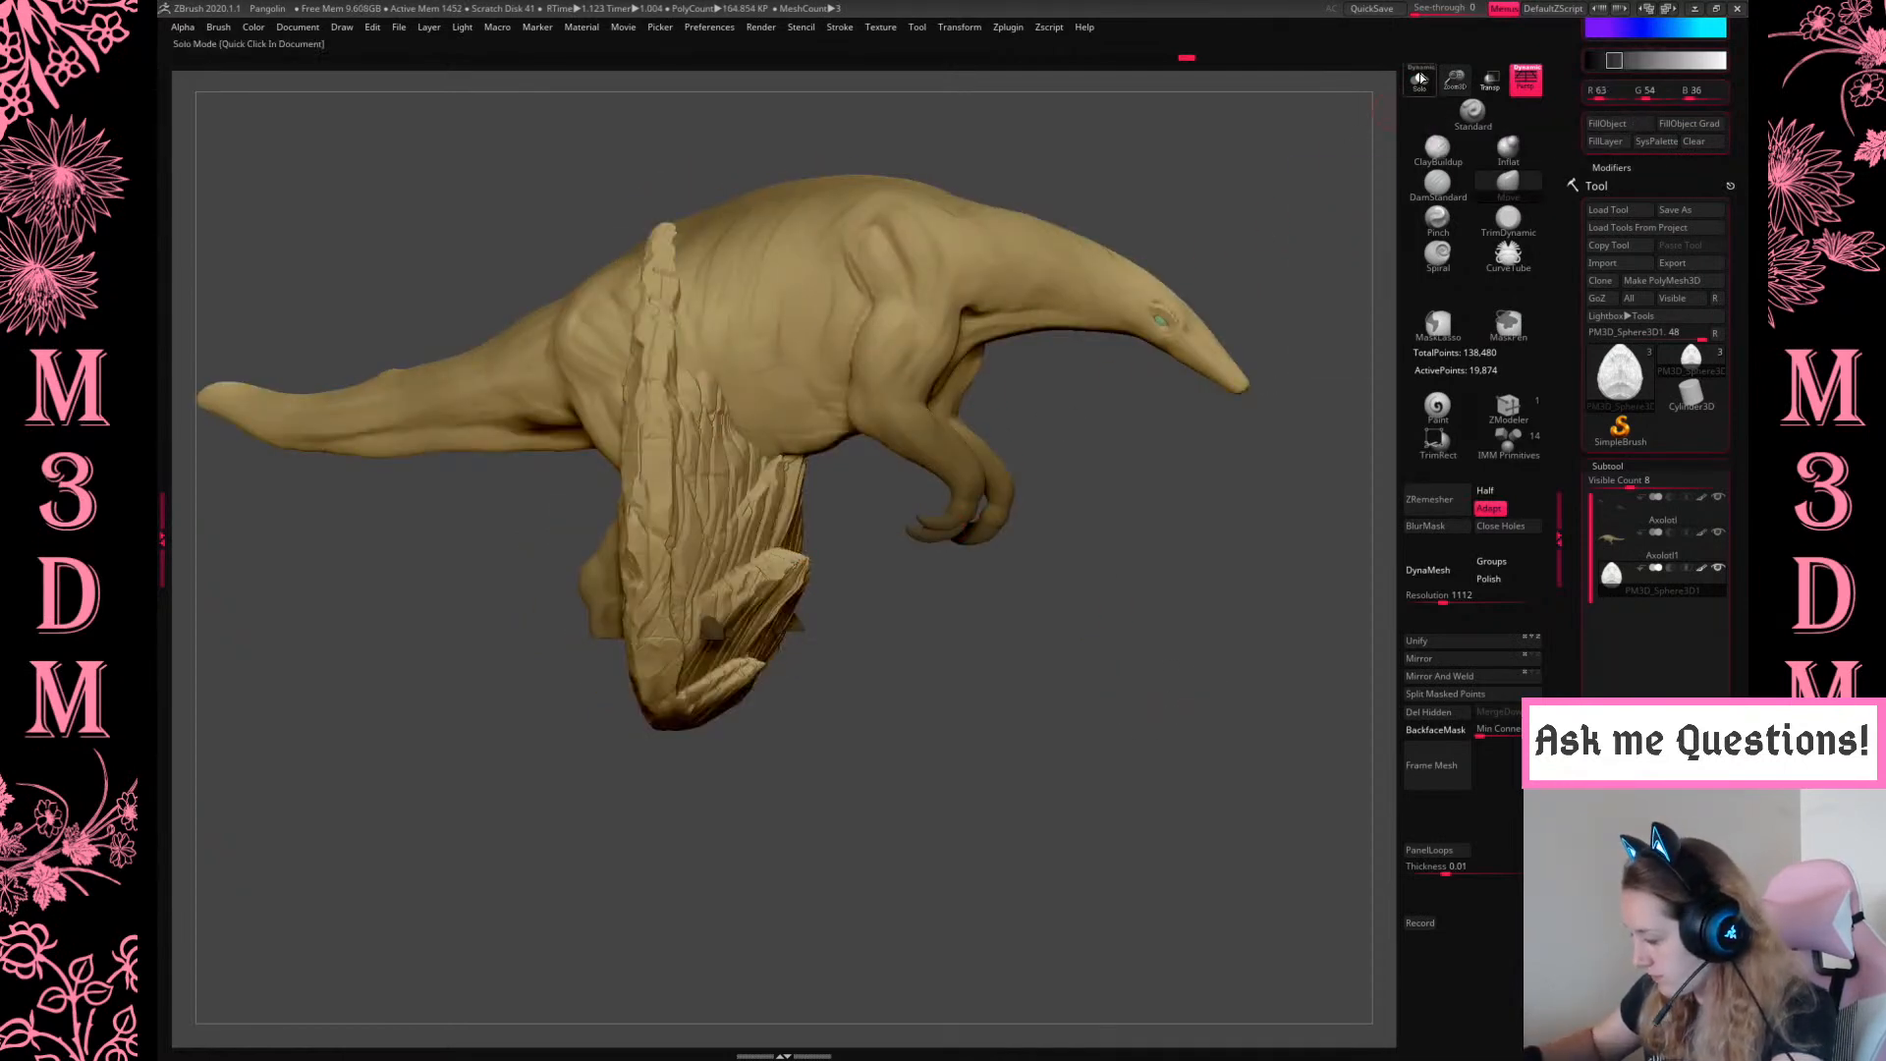
{"action": "left_click", "coordinate": [1419, 78]}
{"action": "left_click_drag", "start_coordinate": [1216, 436], "coordinate": [1205, 540]}
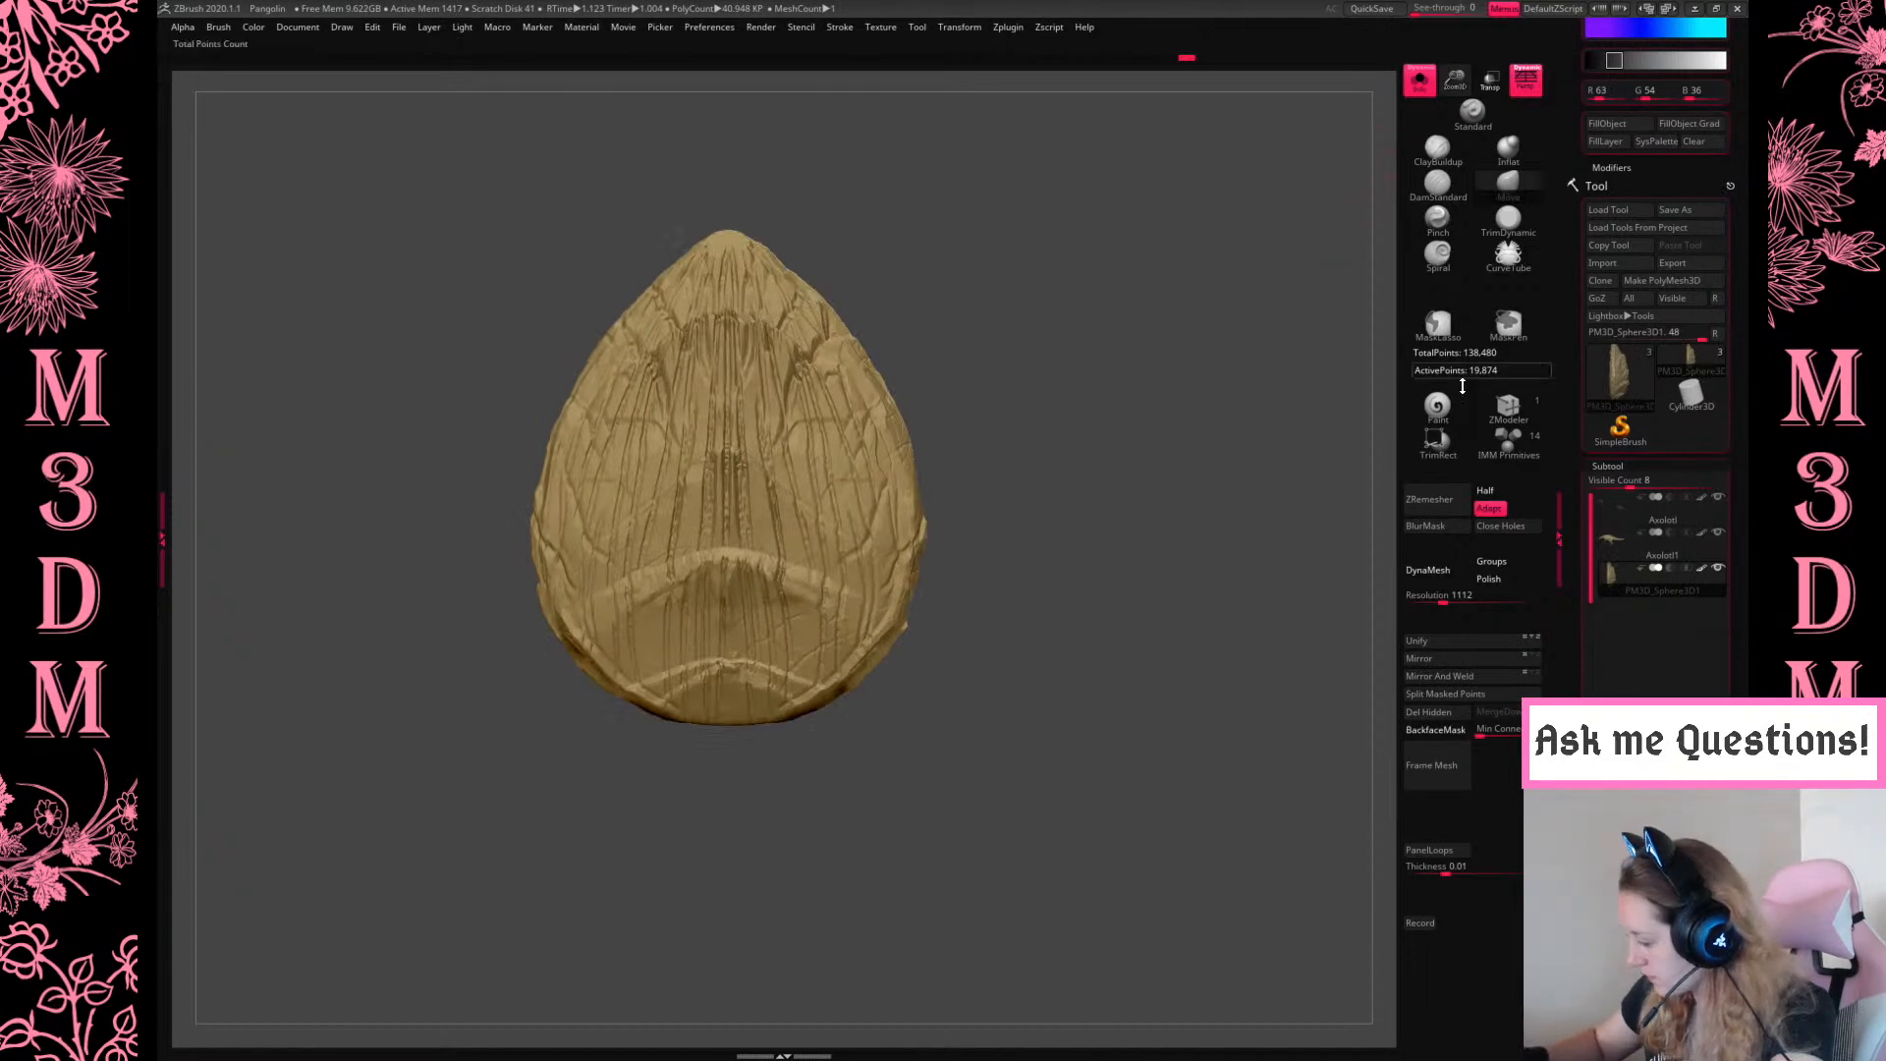
{"action": "left_click", "coordinate": [1439, 410]}
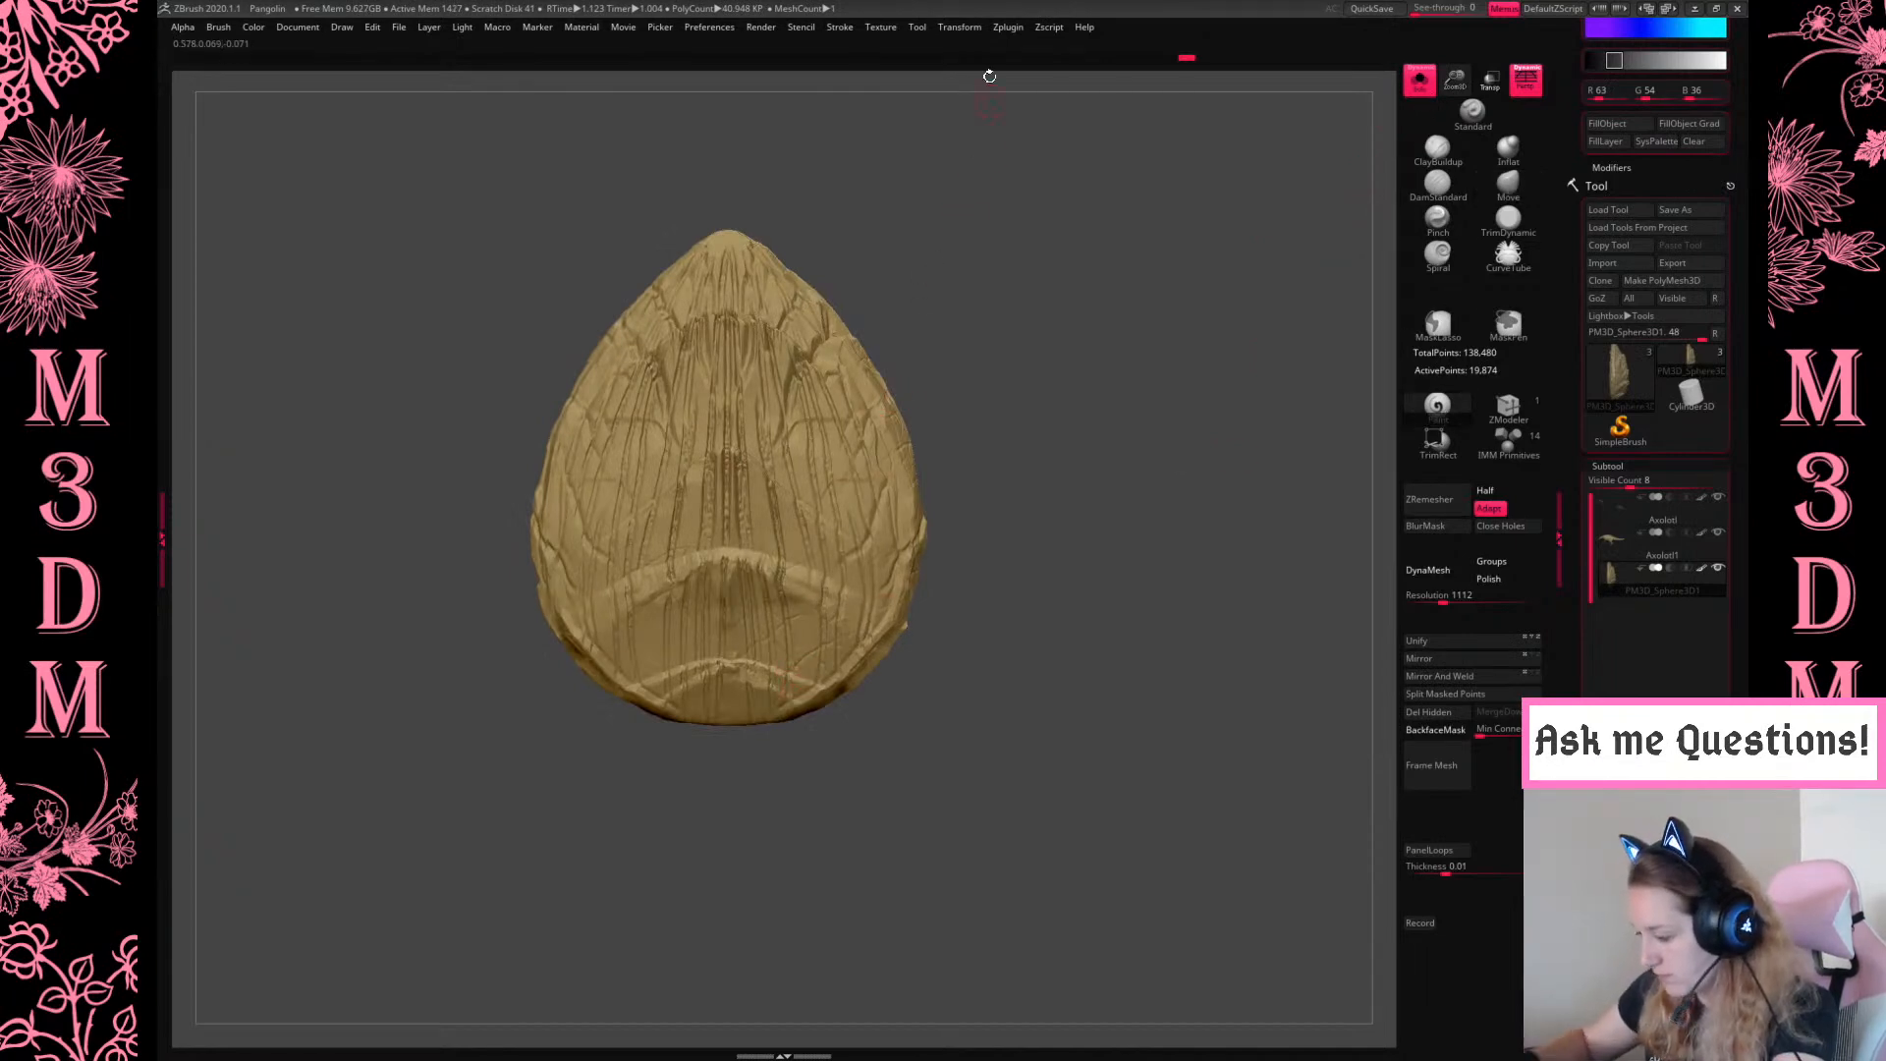
{"action": "left_click", "coordinate": [963, 29]}
{"action": "left_click", "coordinate": [1013, 464]}
{"action": "left_click", "coordinate": [980, 465]}
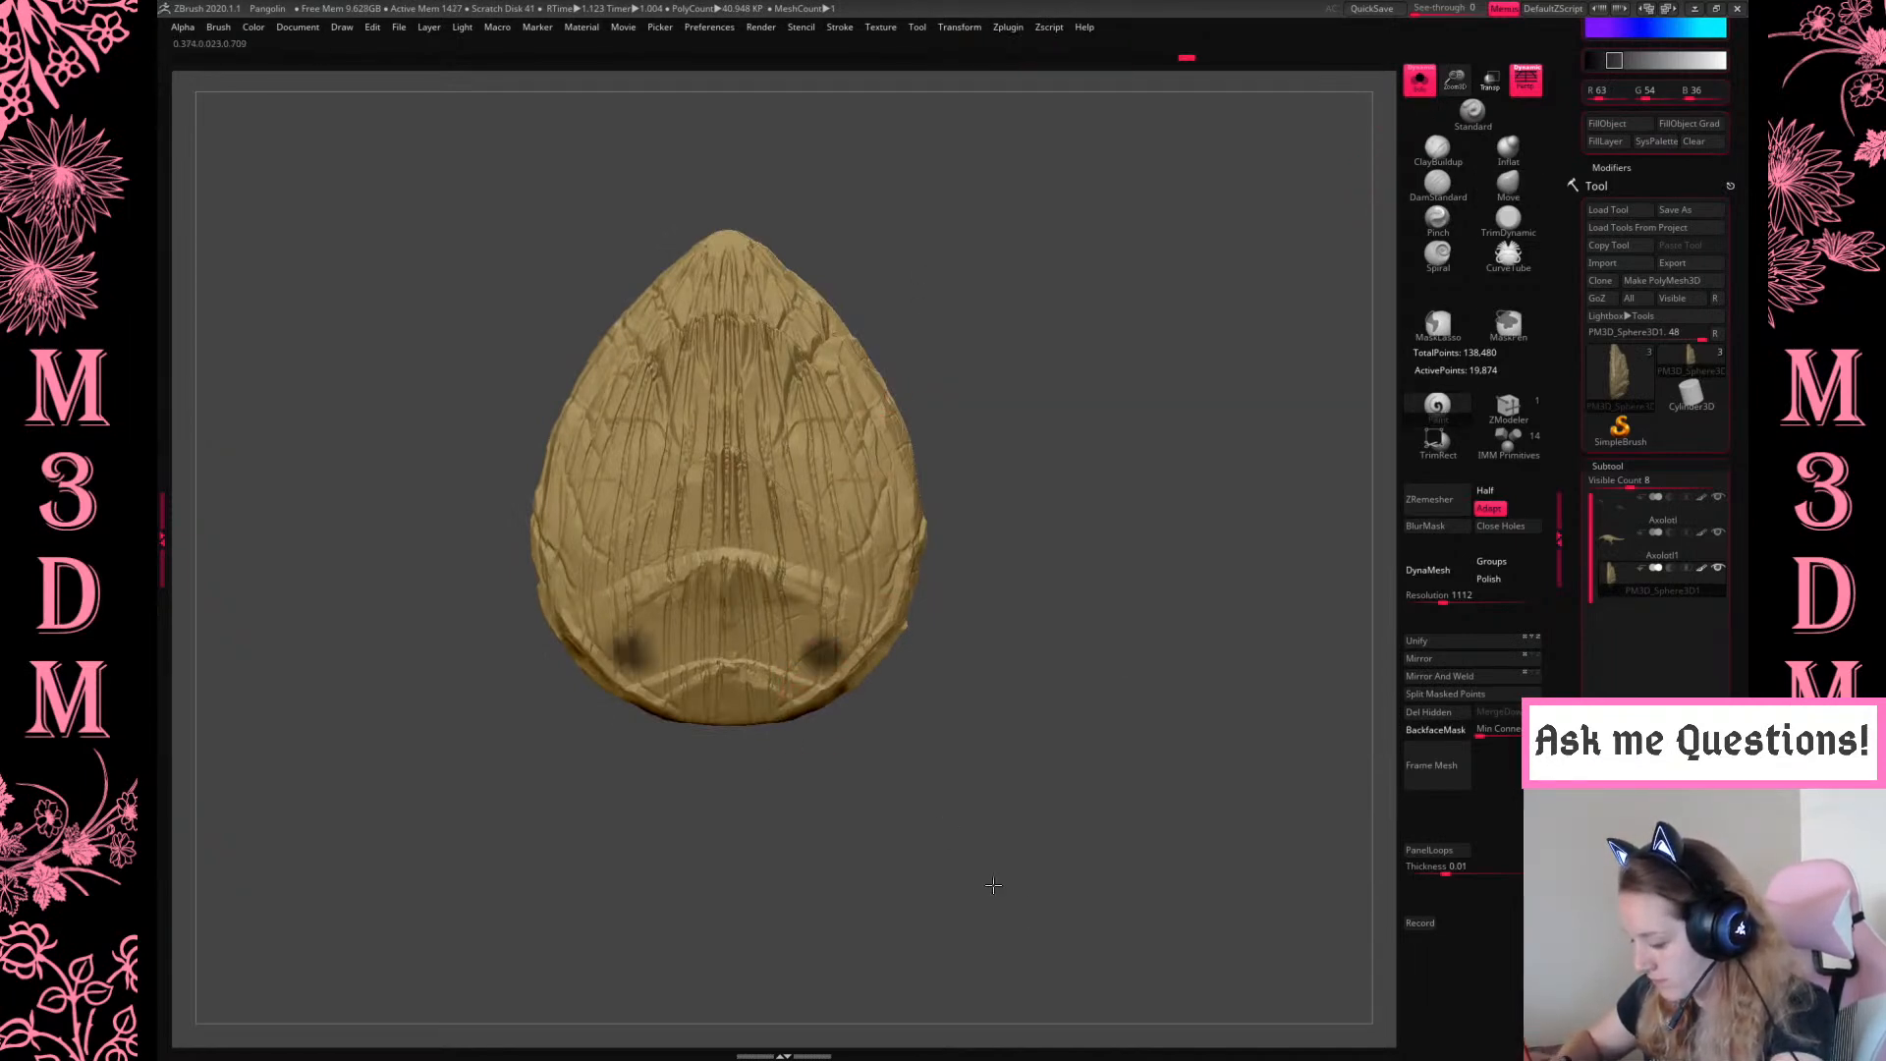
{"action": "key", "text": "space"}
{"action": "mouse_move", "coordinate": [834, 685]}
{"action": "left_mouse_down"}
{"action": "mouse_move", "coordinate": [913, 623]}
{"action": "mouse_move", "coordinate": [920, 496]}
{"action": "left_mouse_up"}
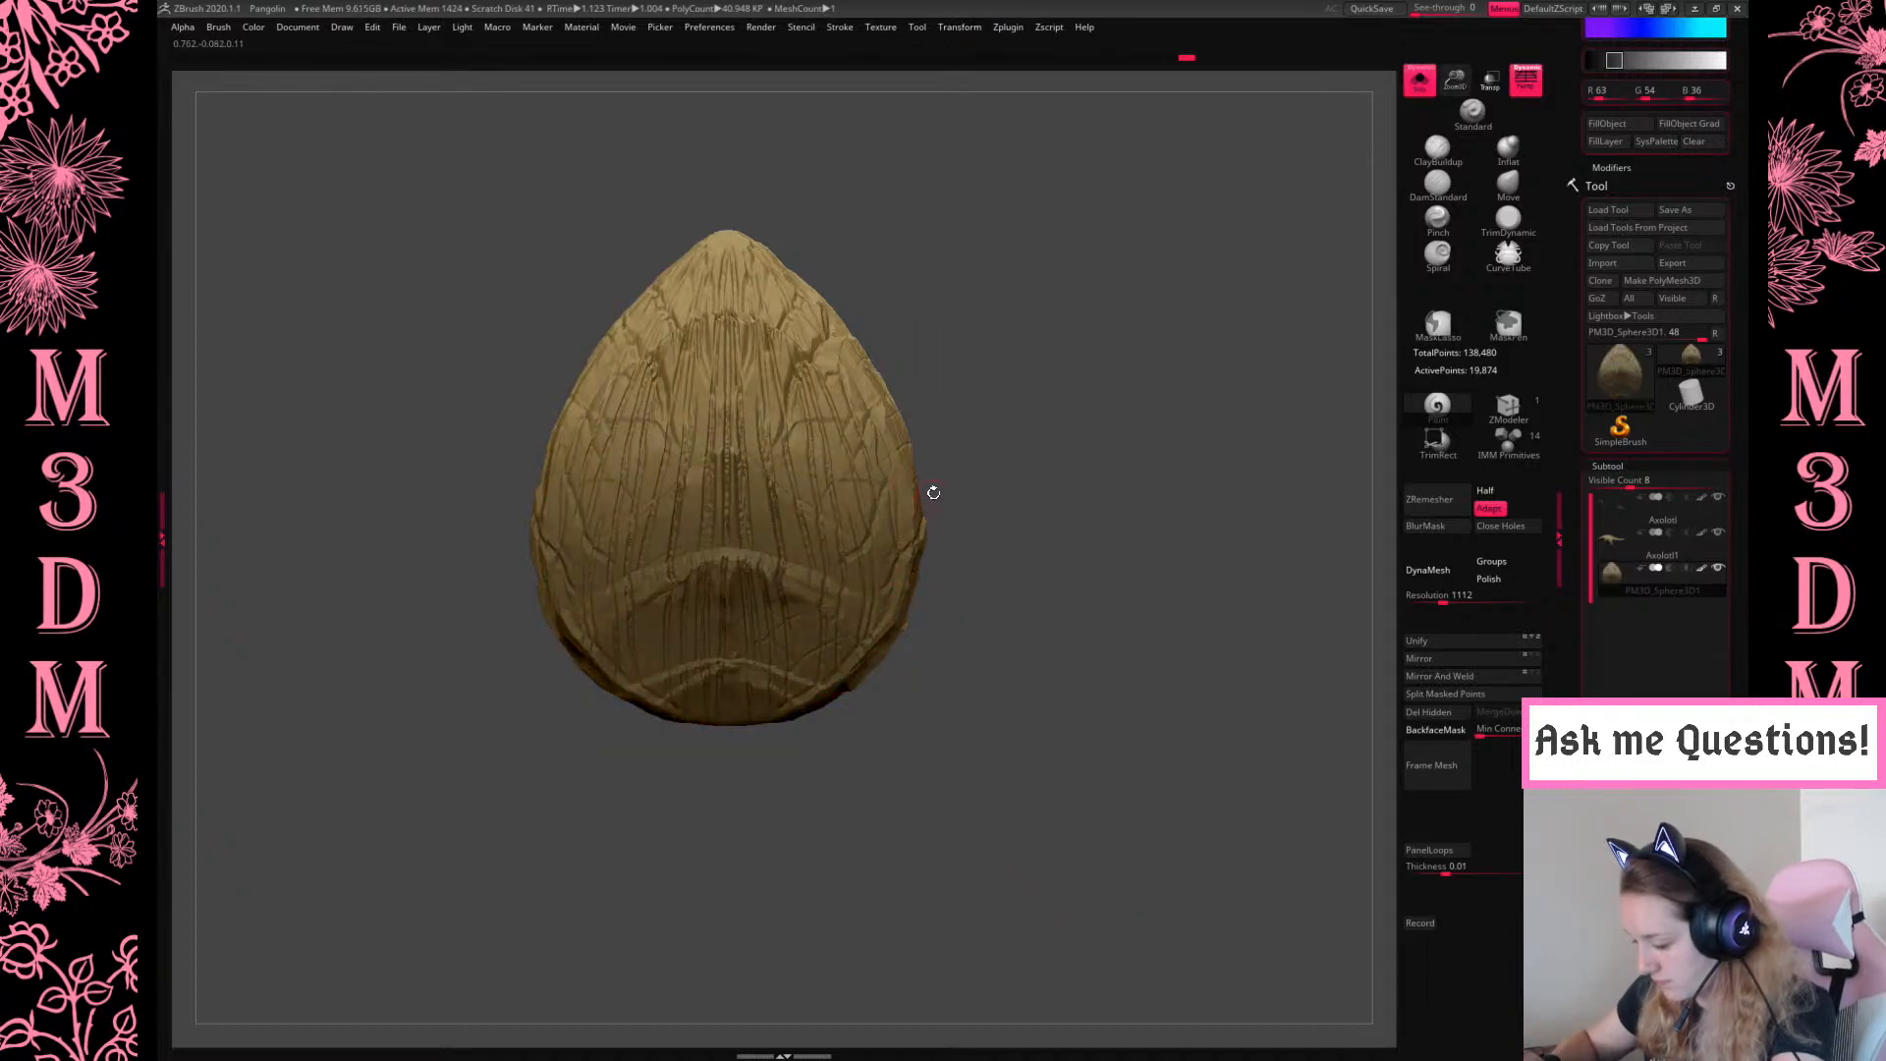
Choose a darker brown and paint shading along the scale's lower edge
{"action": "key", "text": "space"}
{"action": "left_click", "coordinate": [742, 588]}
{"action": "left_click_drag", "start_coordinate": [853, 675], "coordinate": [819, 725]}
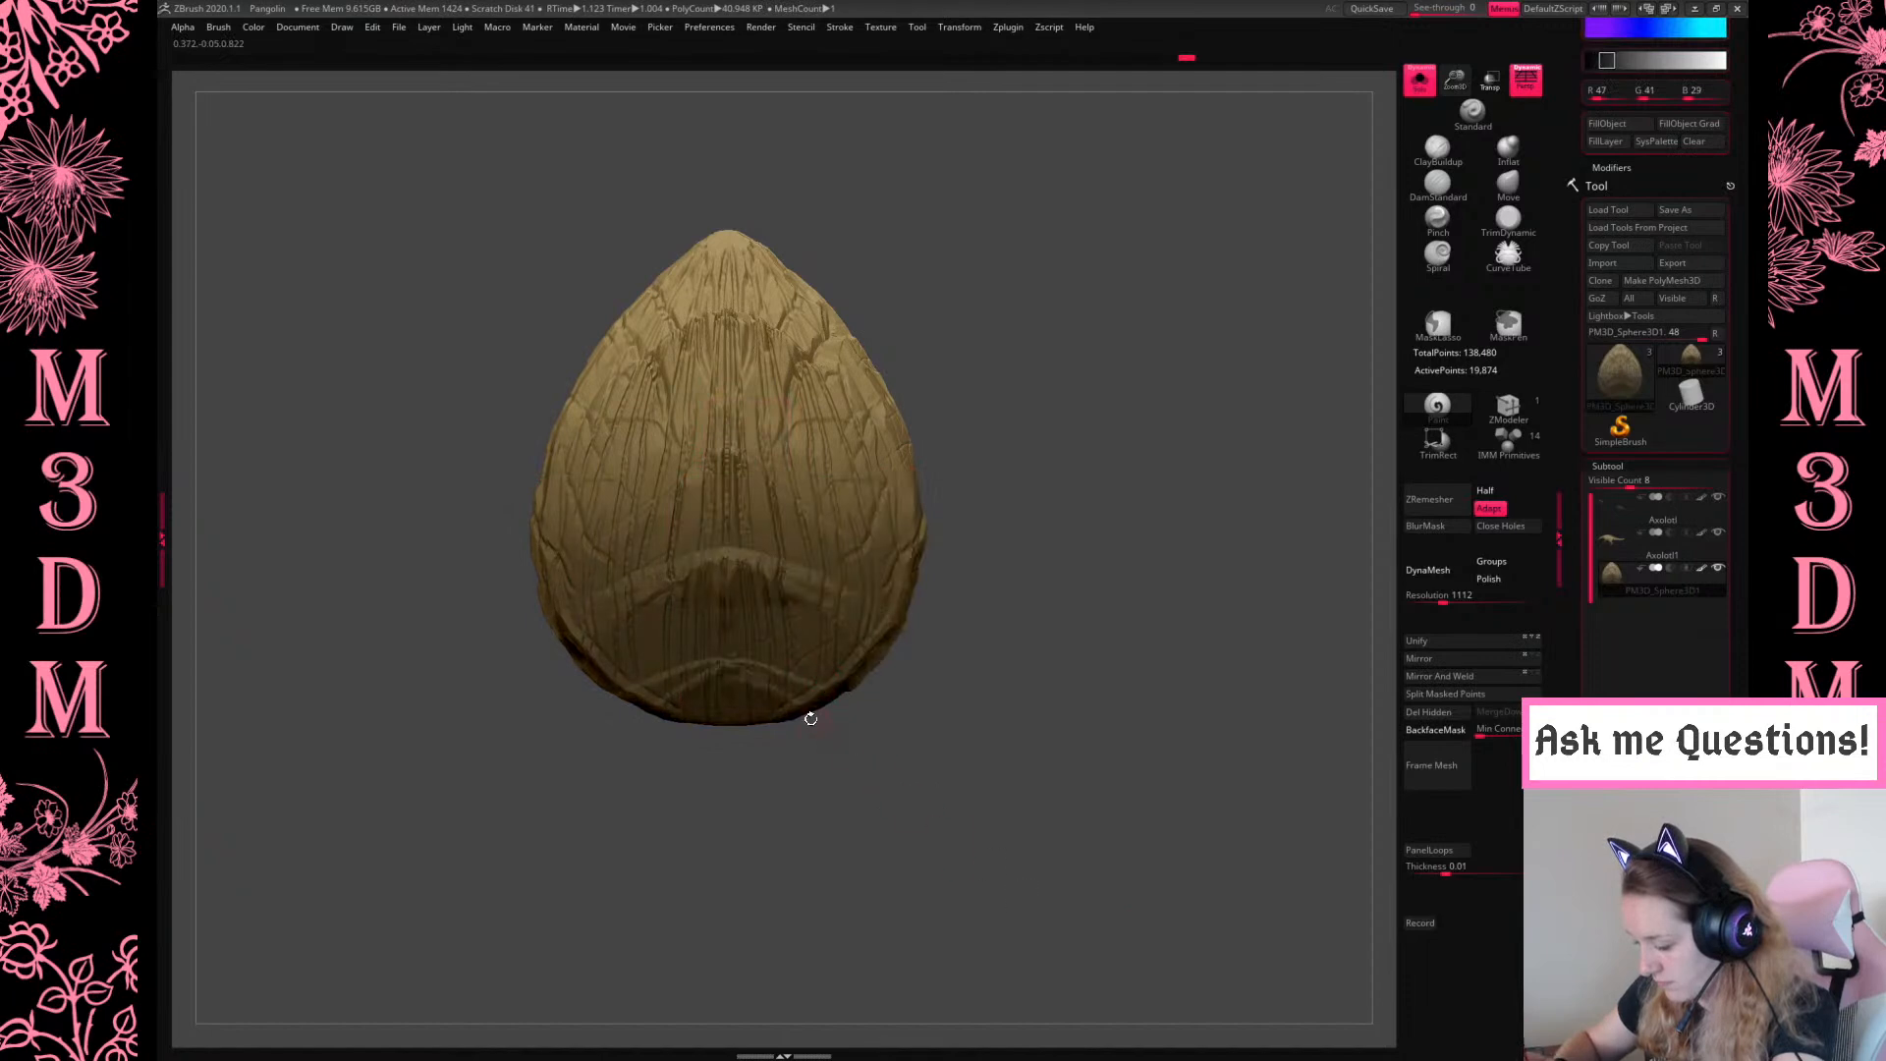
{"action": "left_click_drag", "start_coordinate": [1010, 527], "coordinate": [1069, 485]}
Switch to brown R 78, G 68, B 47, blend the shading over the scale's lower half and redisplay the pangolin
{"action": "key", "text": "space"}
{"action": "left_click", "coordinate": [681, 627]}
{"action": "key", "text": "c"}
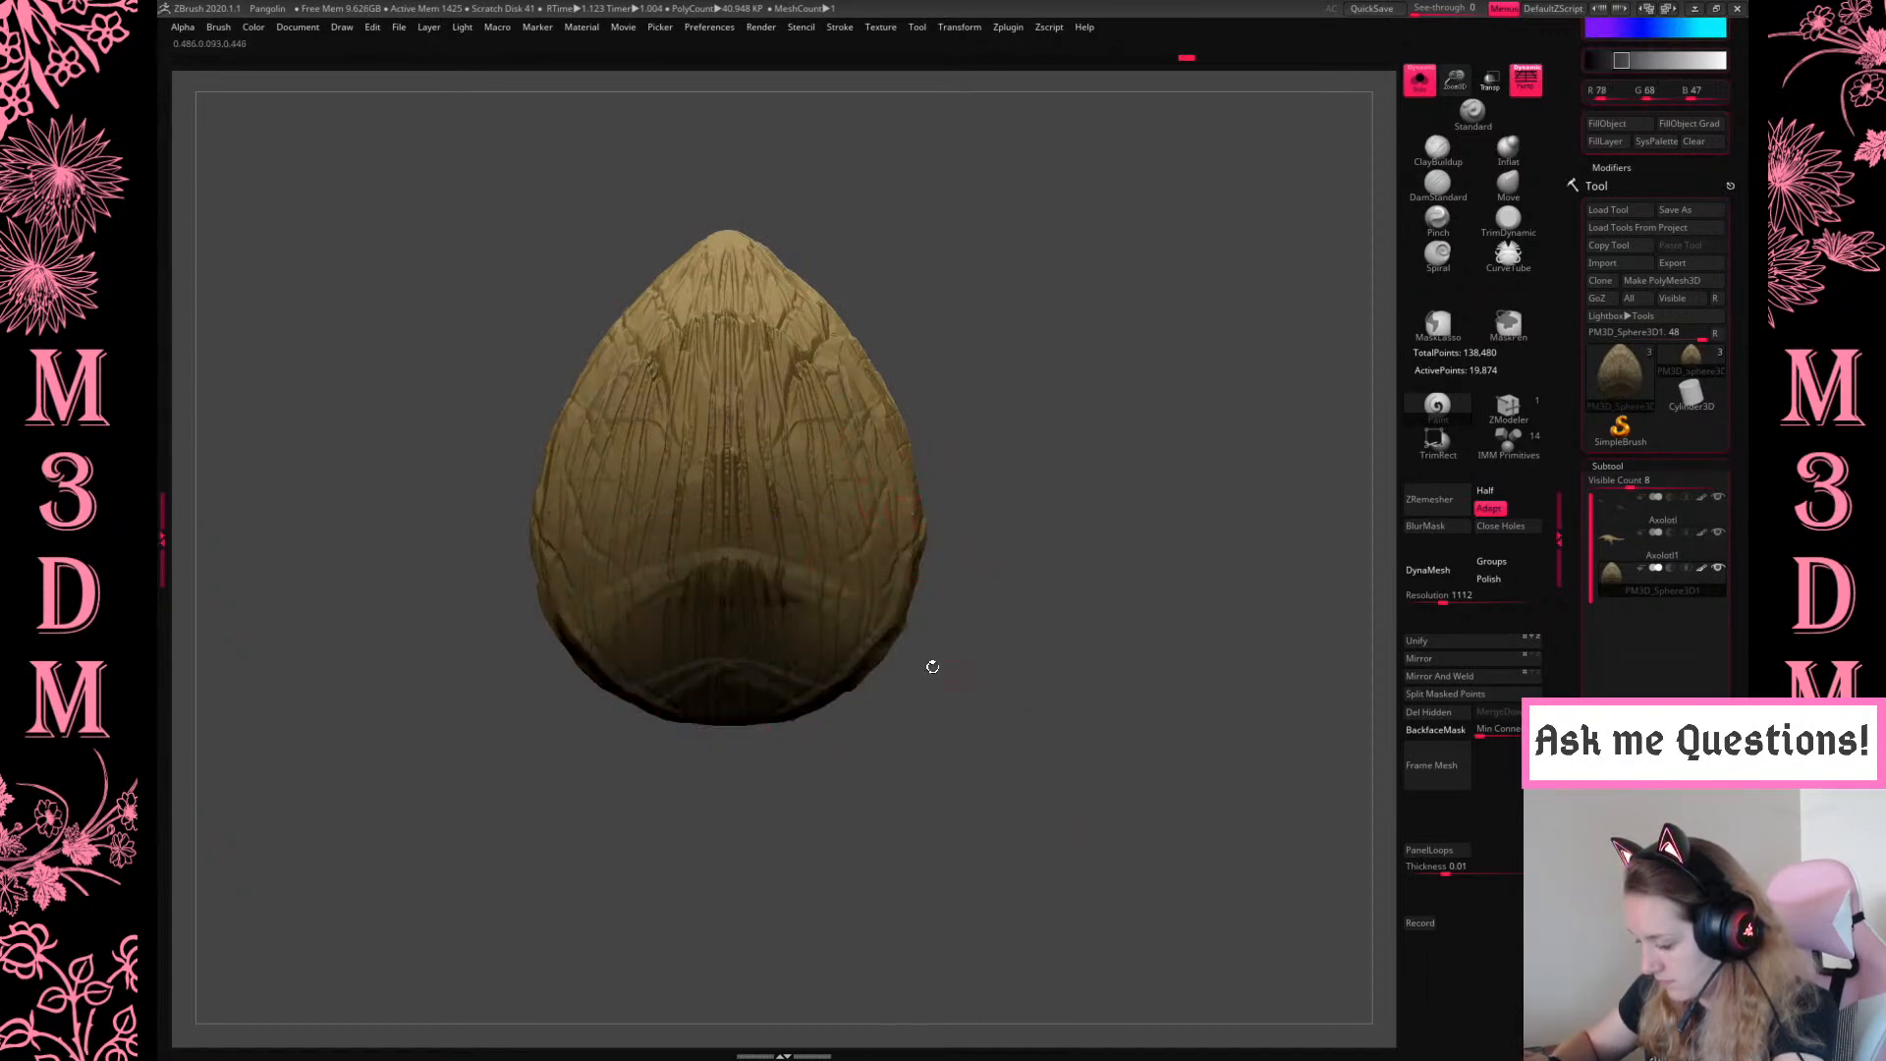
{"action": "left_click_drag", "start_coordinate": [872, 631], "coordinate": [818, 558]}
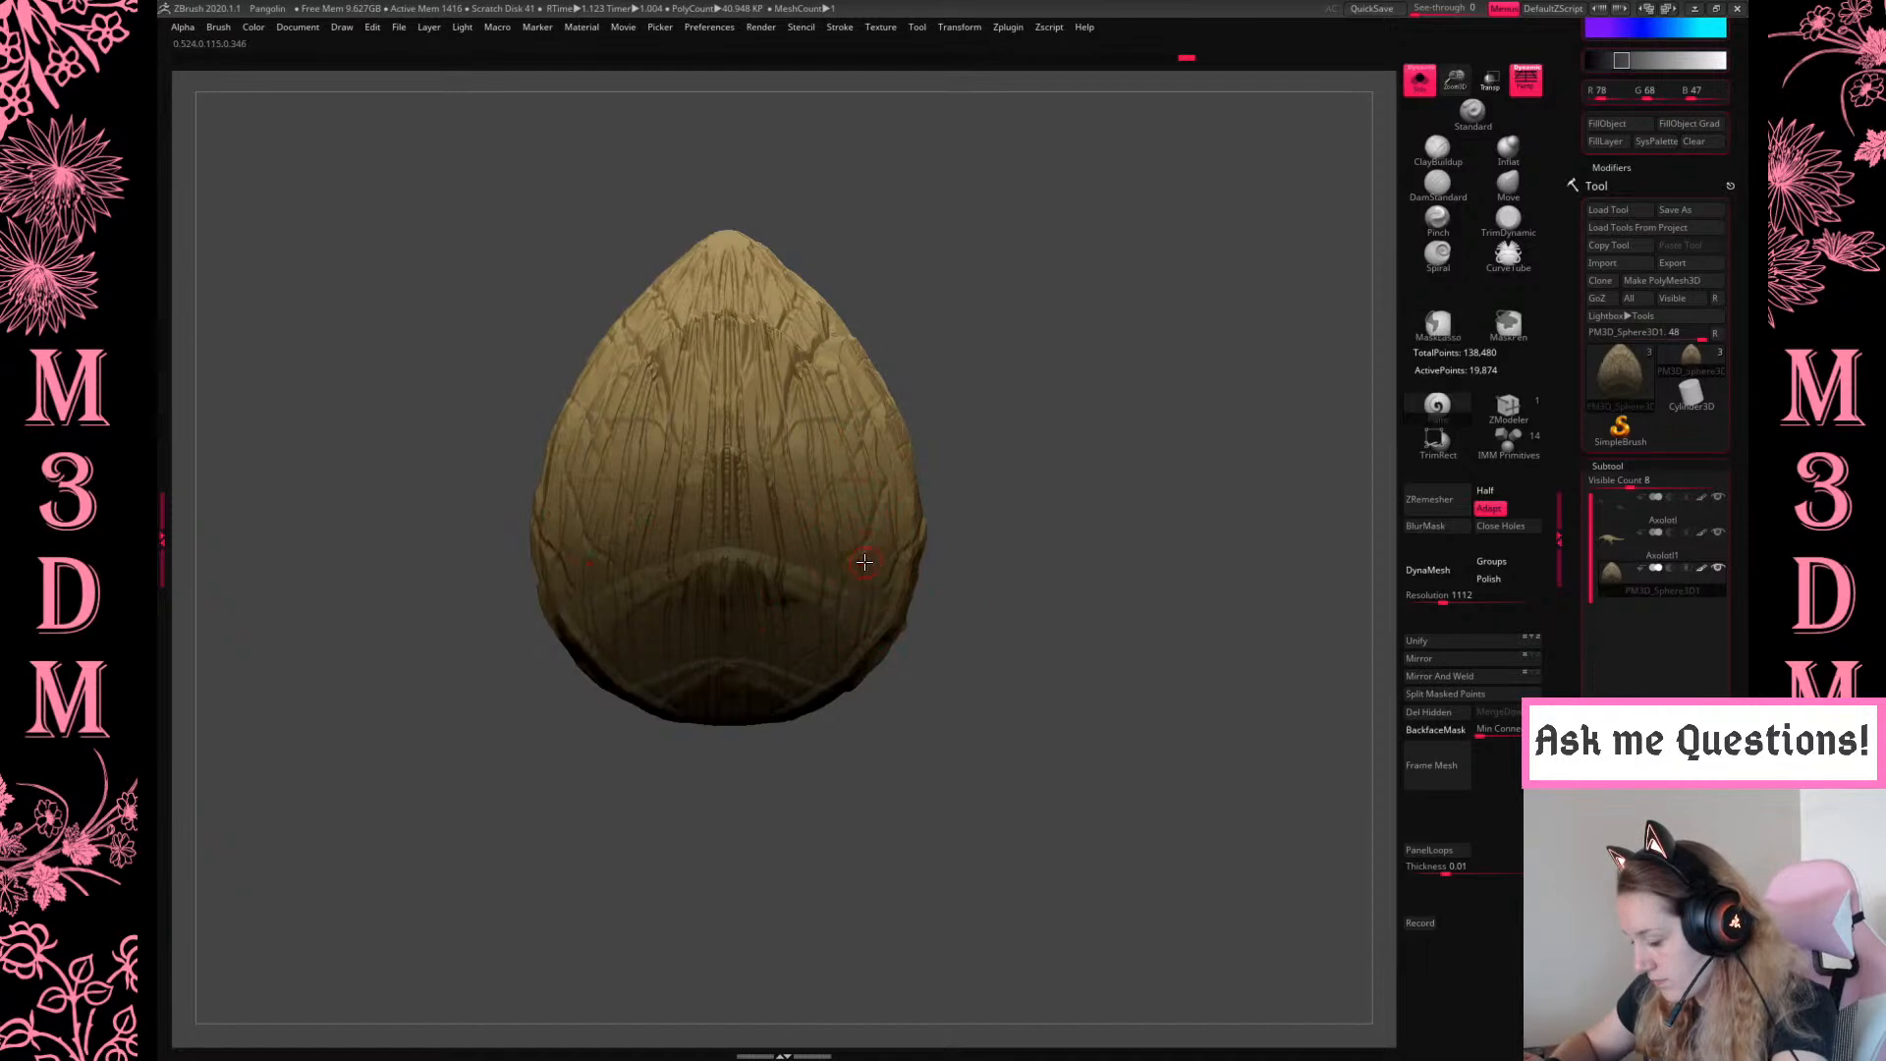
{"action": "left_click_drag", "start_coordinate": [948, 566], "coordinate": [1209, 443]}
{"action": "key", "text": "alt+s"}
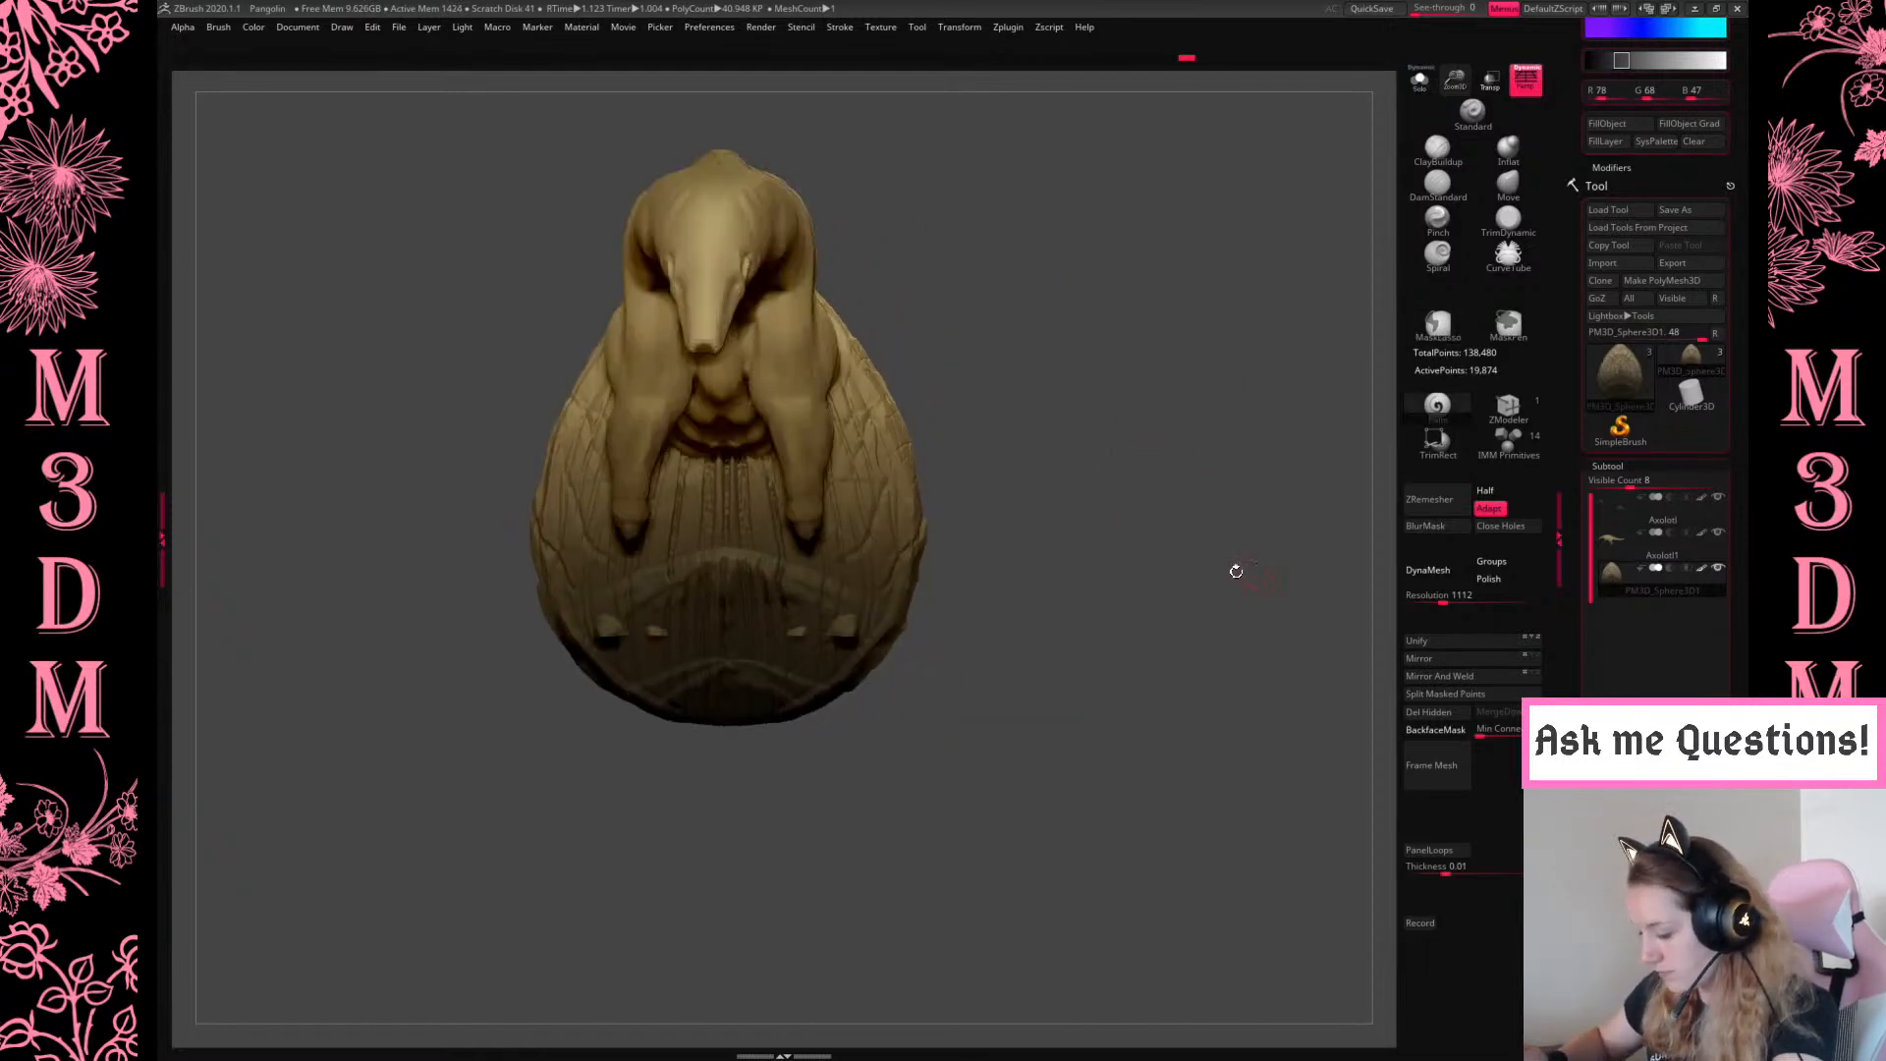
Move the scale onto the pangolin's upper back, just behind the neck, and check its placement from the side
{"action": "left_click_drag", "start_coordinate": [1247, 569], "coordinate": [1263, 666], "text": "shift"}
{"action": "key", "text": "w"}
{"action": "left_click_drag", "start_coordinate": [881, 474], "coordinate": [641, 273]}
{"action": "key", "text": "q"}
{"action": "left_click_drag", "start_coordinate": [1161, 709], "coordinate": [1147, 931], "text": "alt"}
{"action": "key", "text": "w"}
{"action": "mouse_move", "coordinate": [732, 377]}
{"action": "left_mouse_down"}
{"action": "mouse_move", "coordinate": [750, 402]}
{"action": "mouse_move", "coordinate": [749, 364]}
{"action": "left_mouse_up"}
{"action": "key", "text": "q"}
{"action": "left_click_drag", "start_coordinate": [938, 320], "coordinate": [1032, 290]}
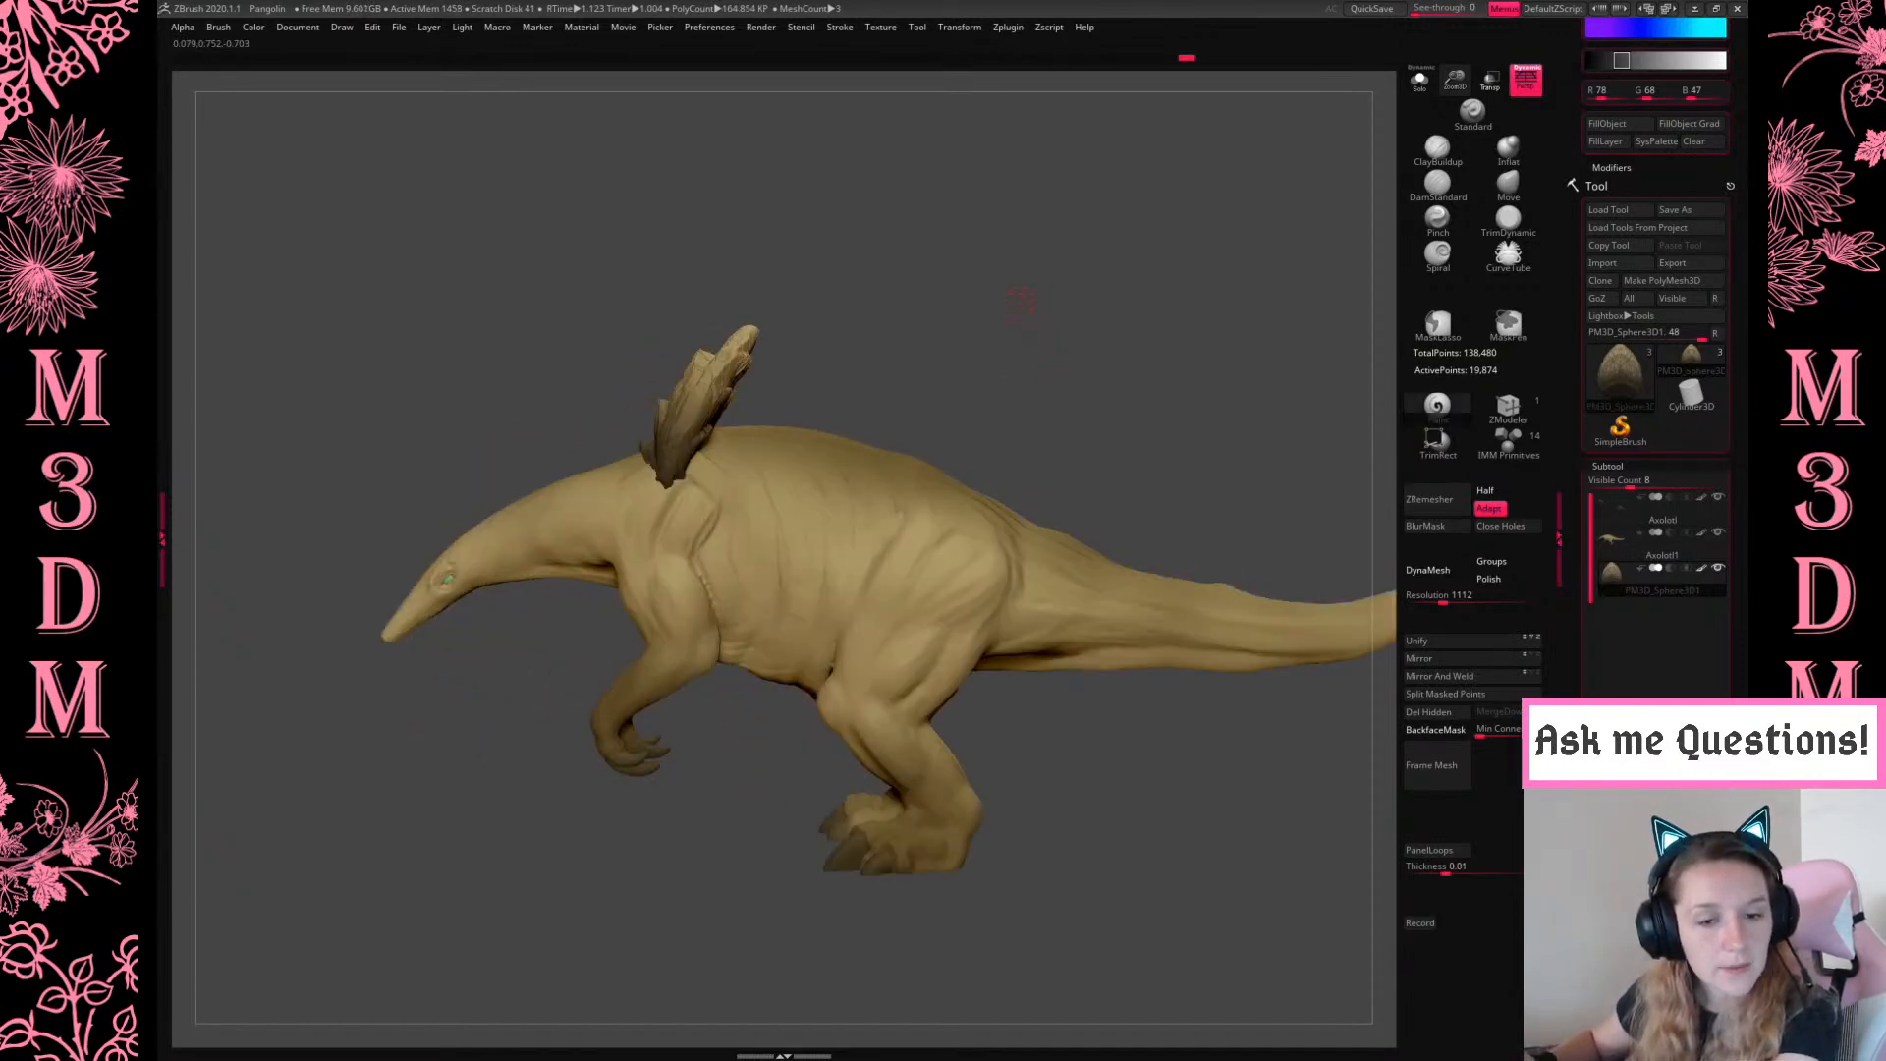
{"action": "left_click_drag", "start_coordinate": [1014, 307], "coordinate": [1171, 431]}
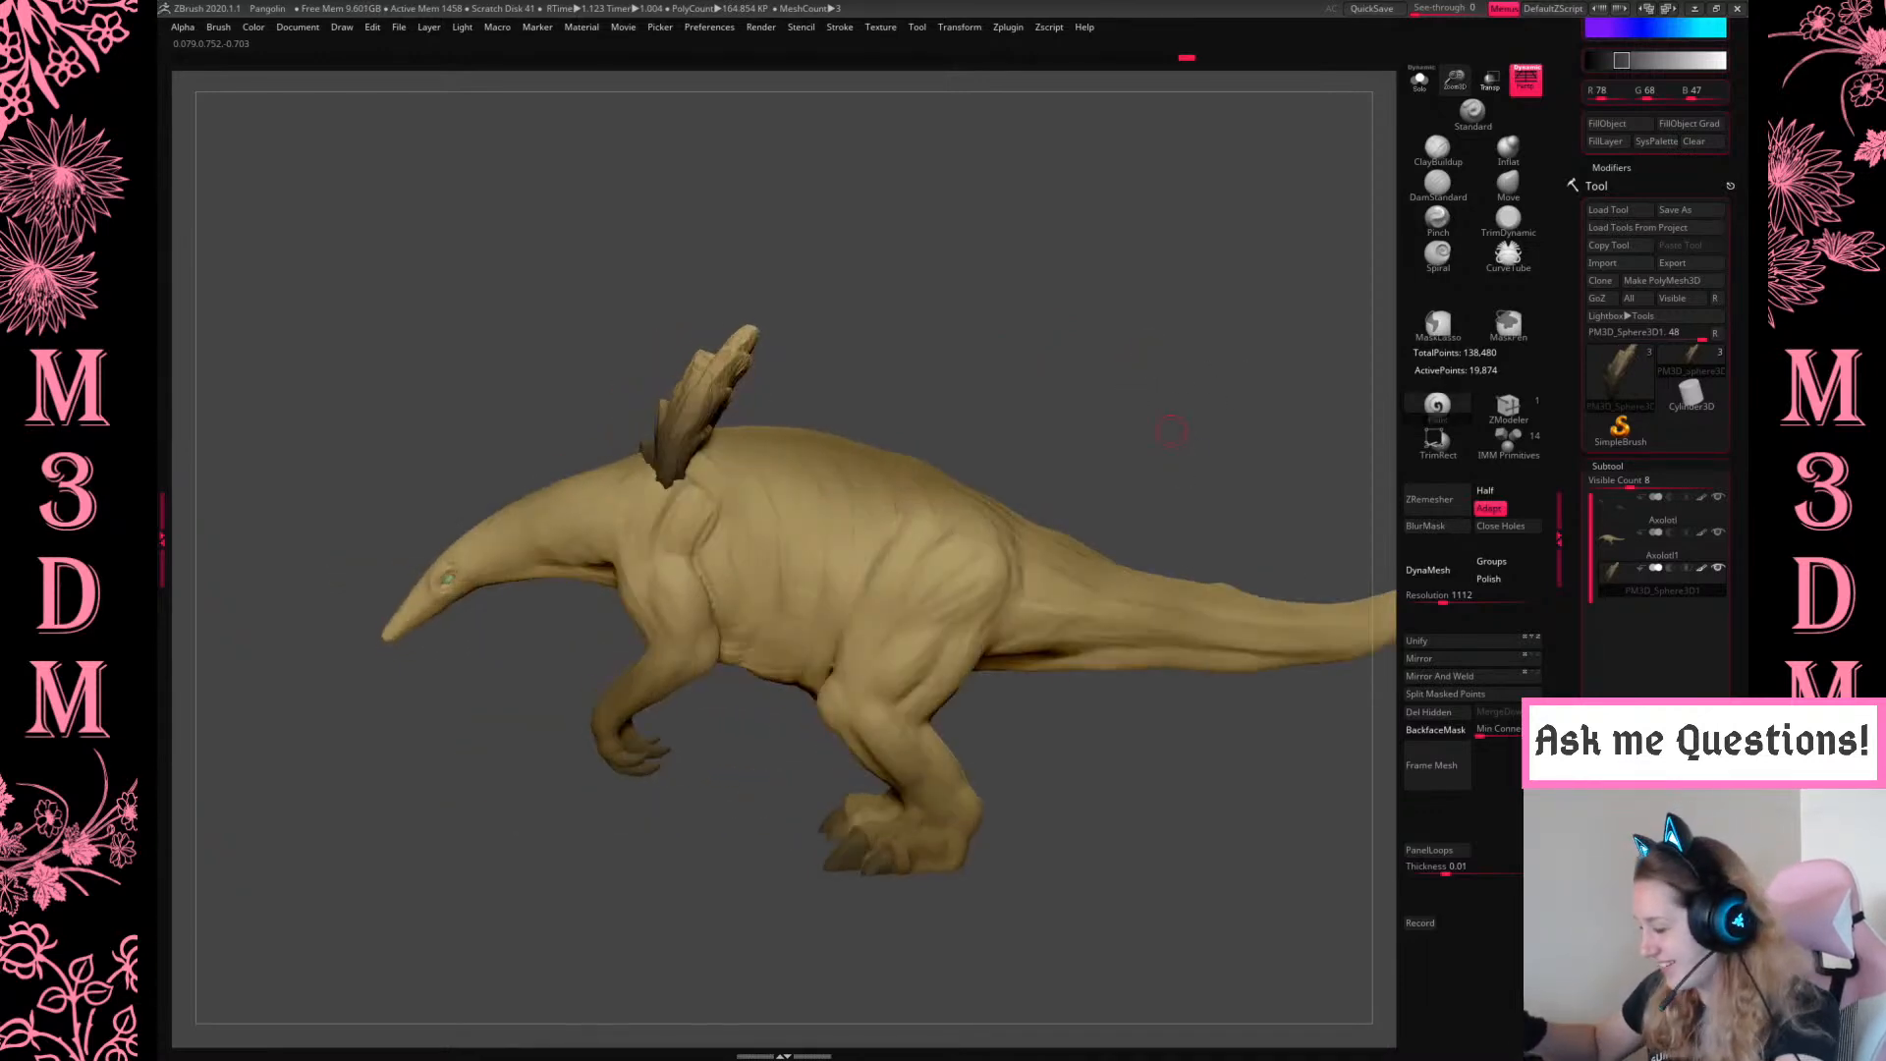
Switch to the browser to examine the scaled creature reference drawing and return to ZBrush
{"action": "key", "text": "super"}
{"action": "left_click", "coordinate": [509, 1044]}
{"action": "key", "text": "alt+Tab"}
{"action": "key", "text": "super"}
{"action": "left_click", "coordinate": [610, 1046]}
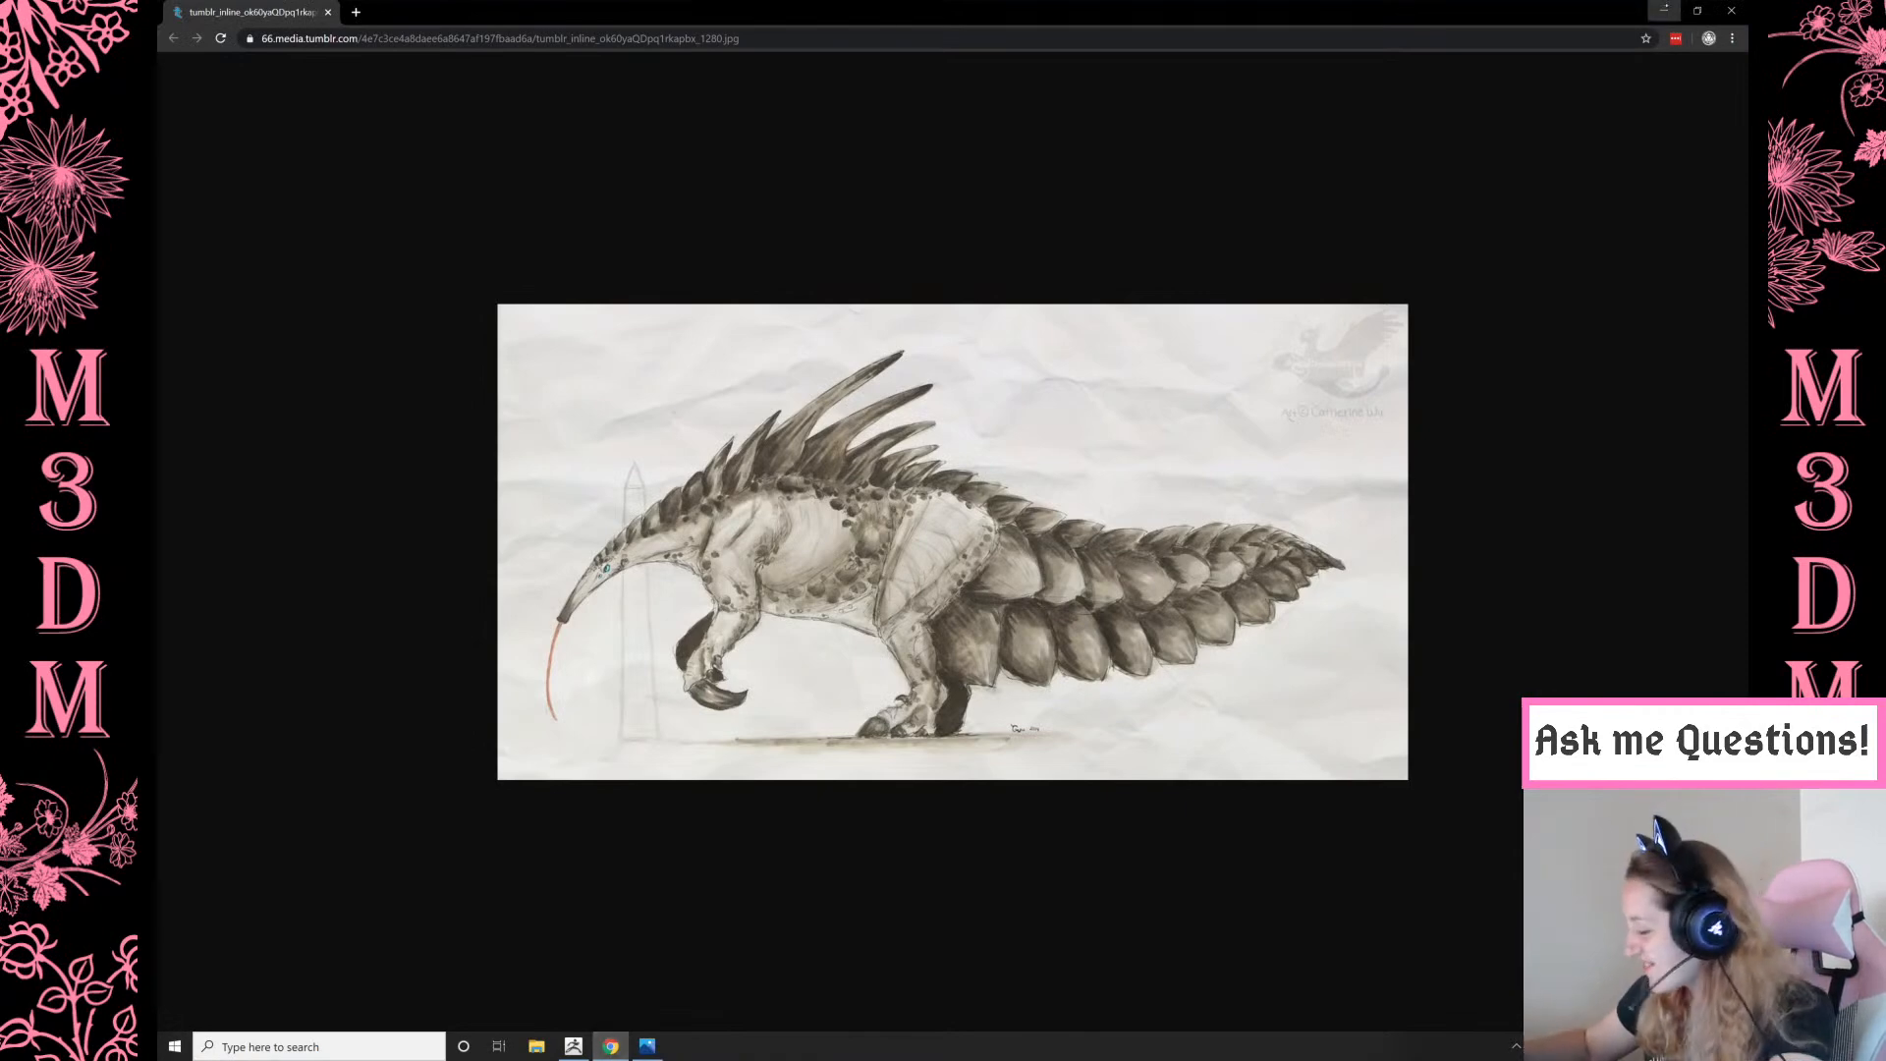
{"action": "left_click", "coordinate": [1663, 10]}
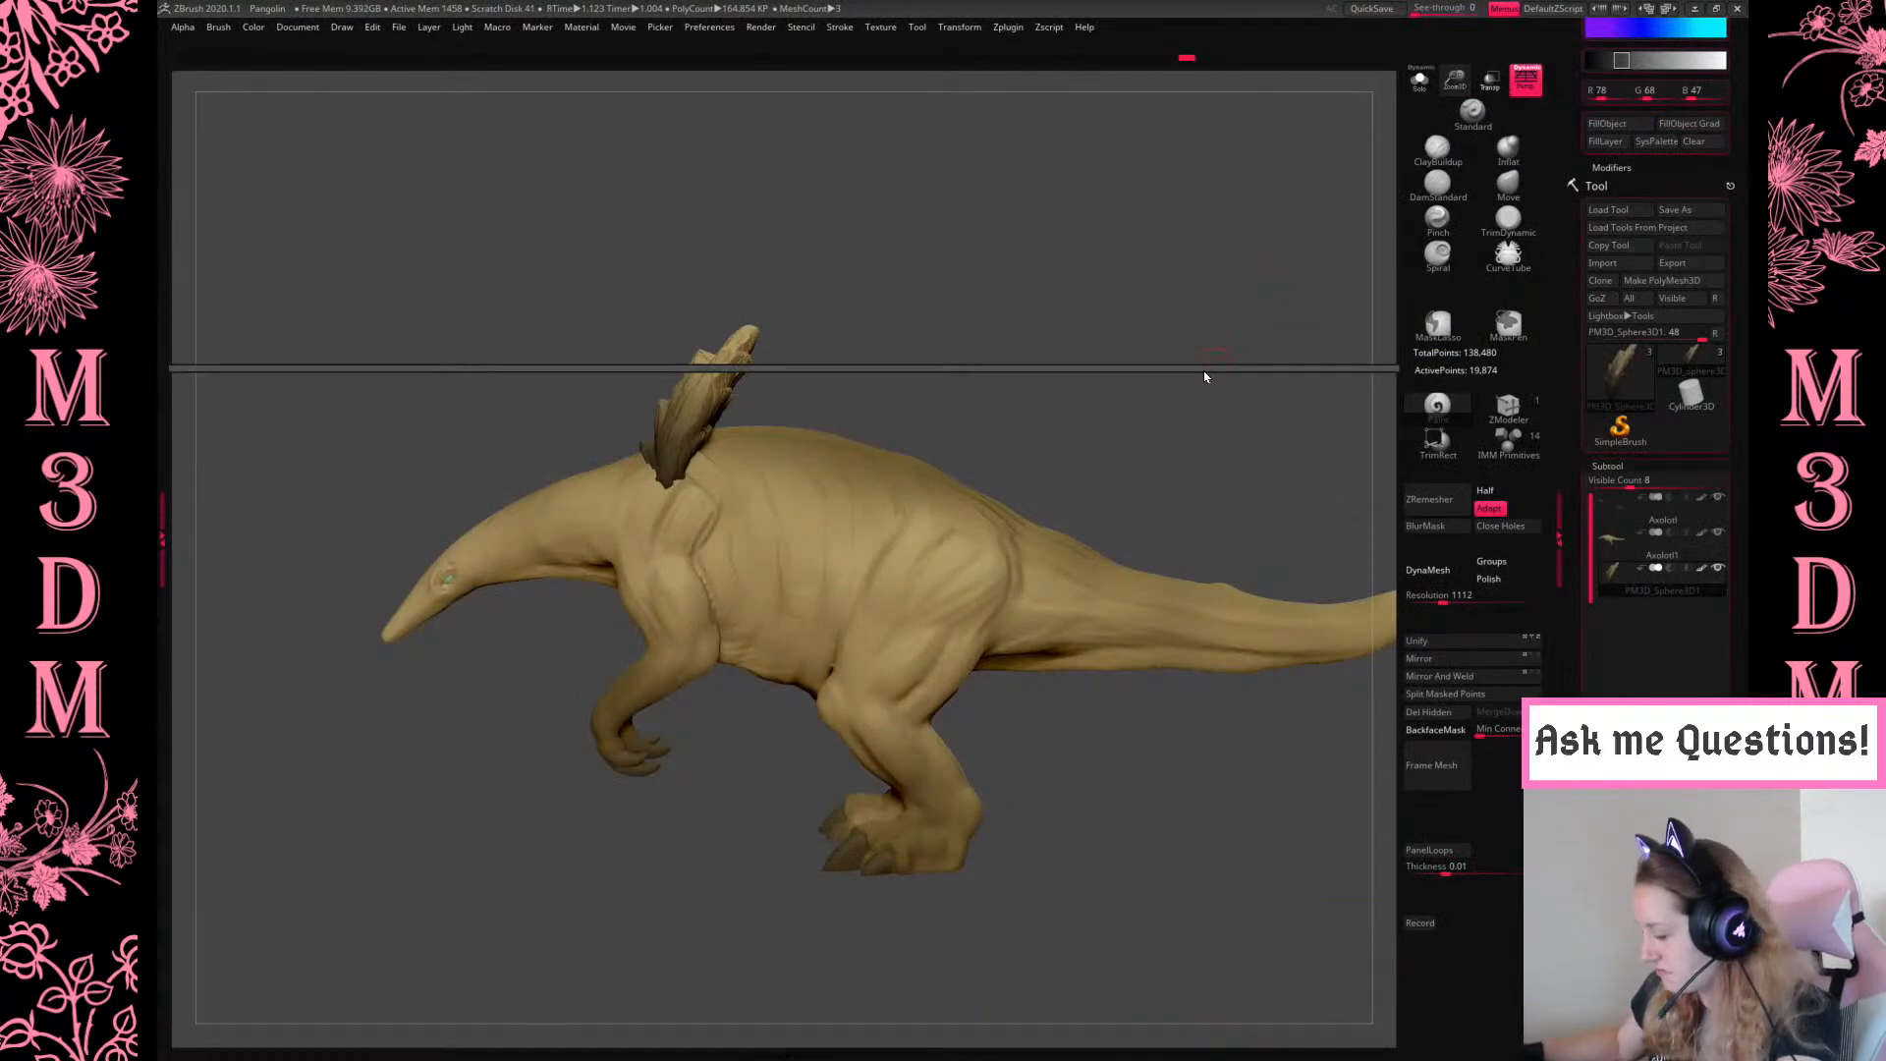
Try to clear the dark bar across the canvas by restoring the custom user interface
{"action": "mouse_move", "coordinate": [1313, 244]}
{"action": "left_mouse_down"}
{"action": "mouse_move", "coordinate": [1187, 286]}
{"action": "mouse_move", "coordinate": [1166, 270]}
{"action": "mouse_move", "coordinate": [1178, 315]}
{"action": "left_mouse_up"}
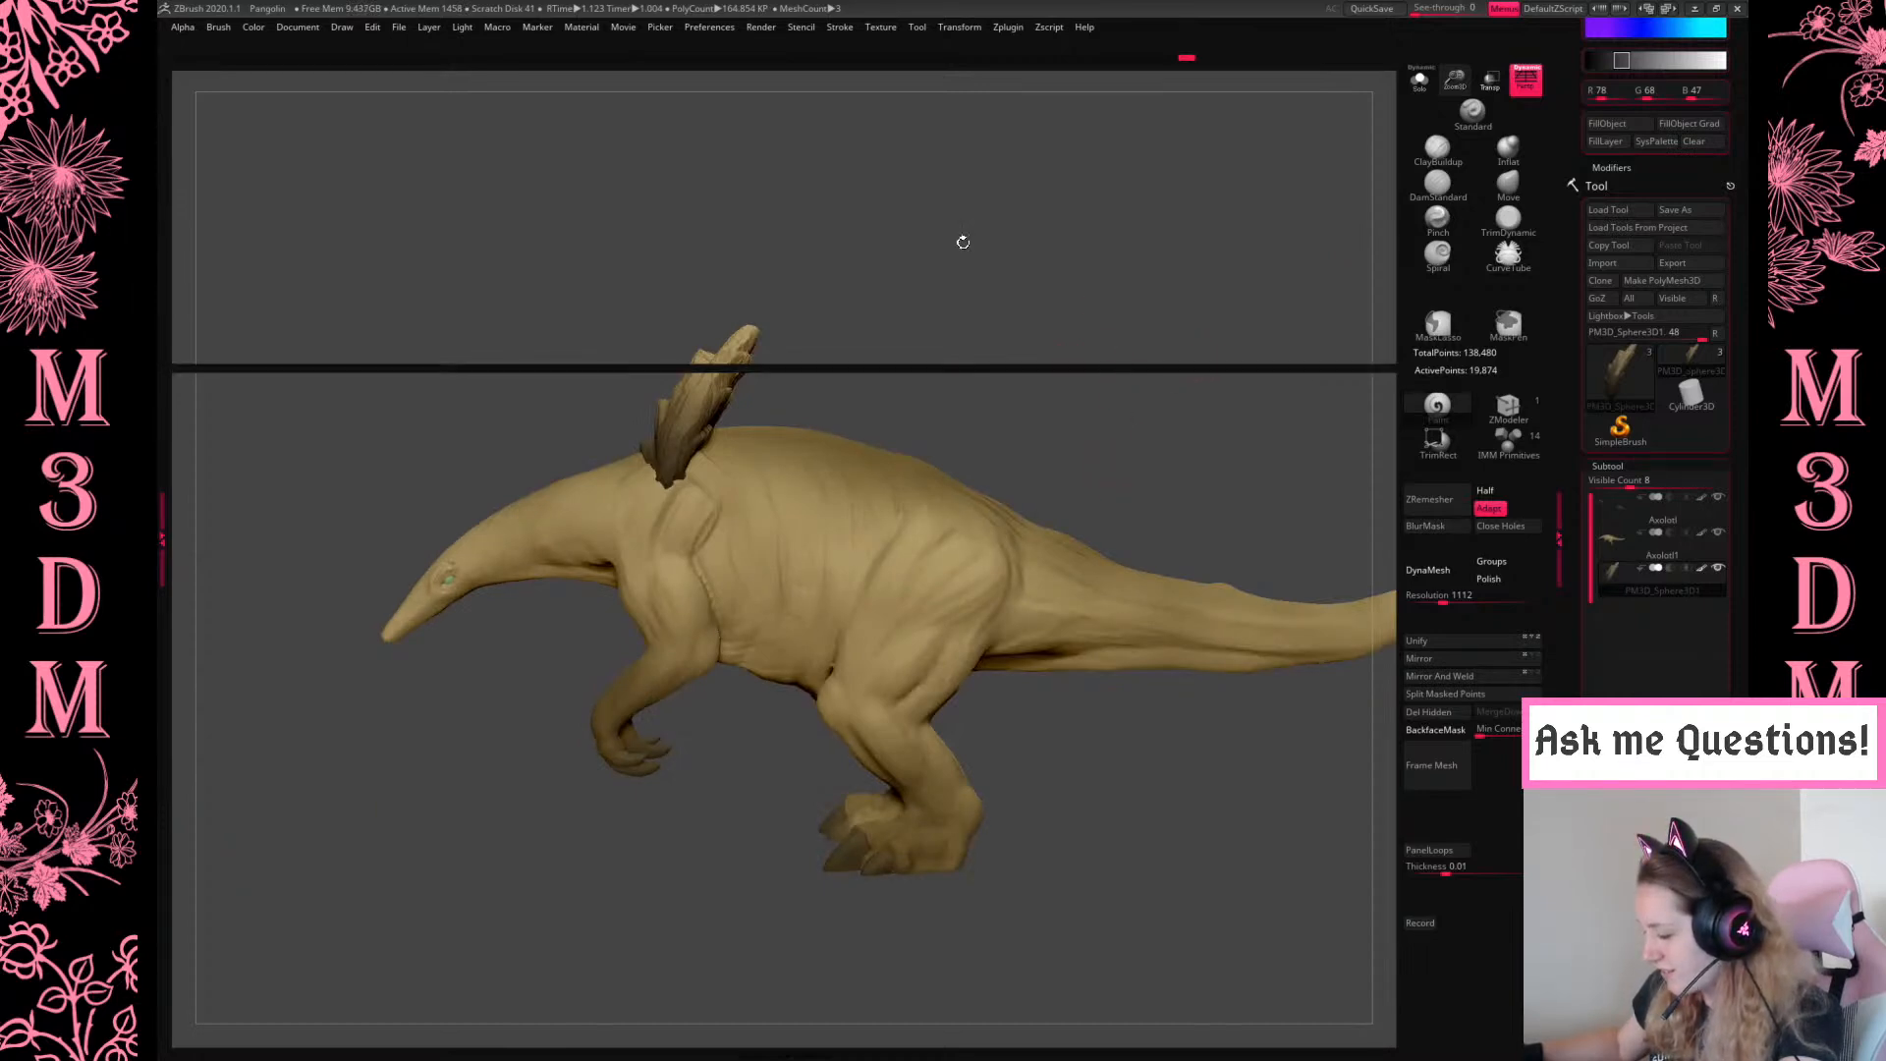
{"action": "left_click_drag", "start_coordinate": [1002, 249], "coordinate": [701, 76]}
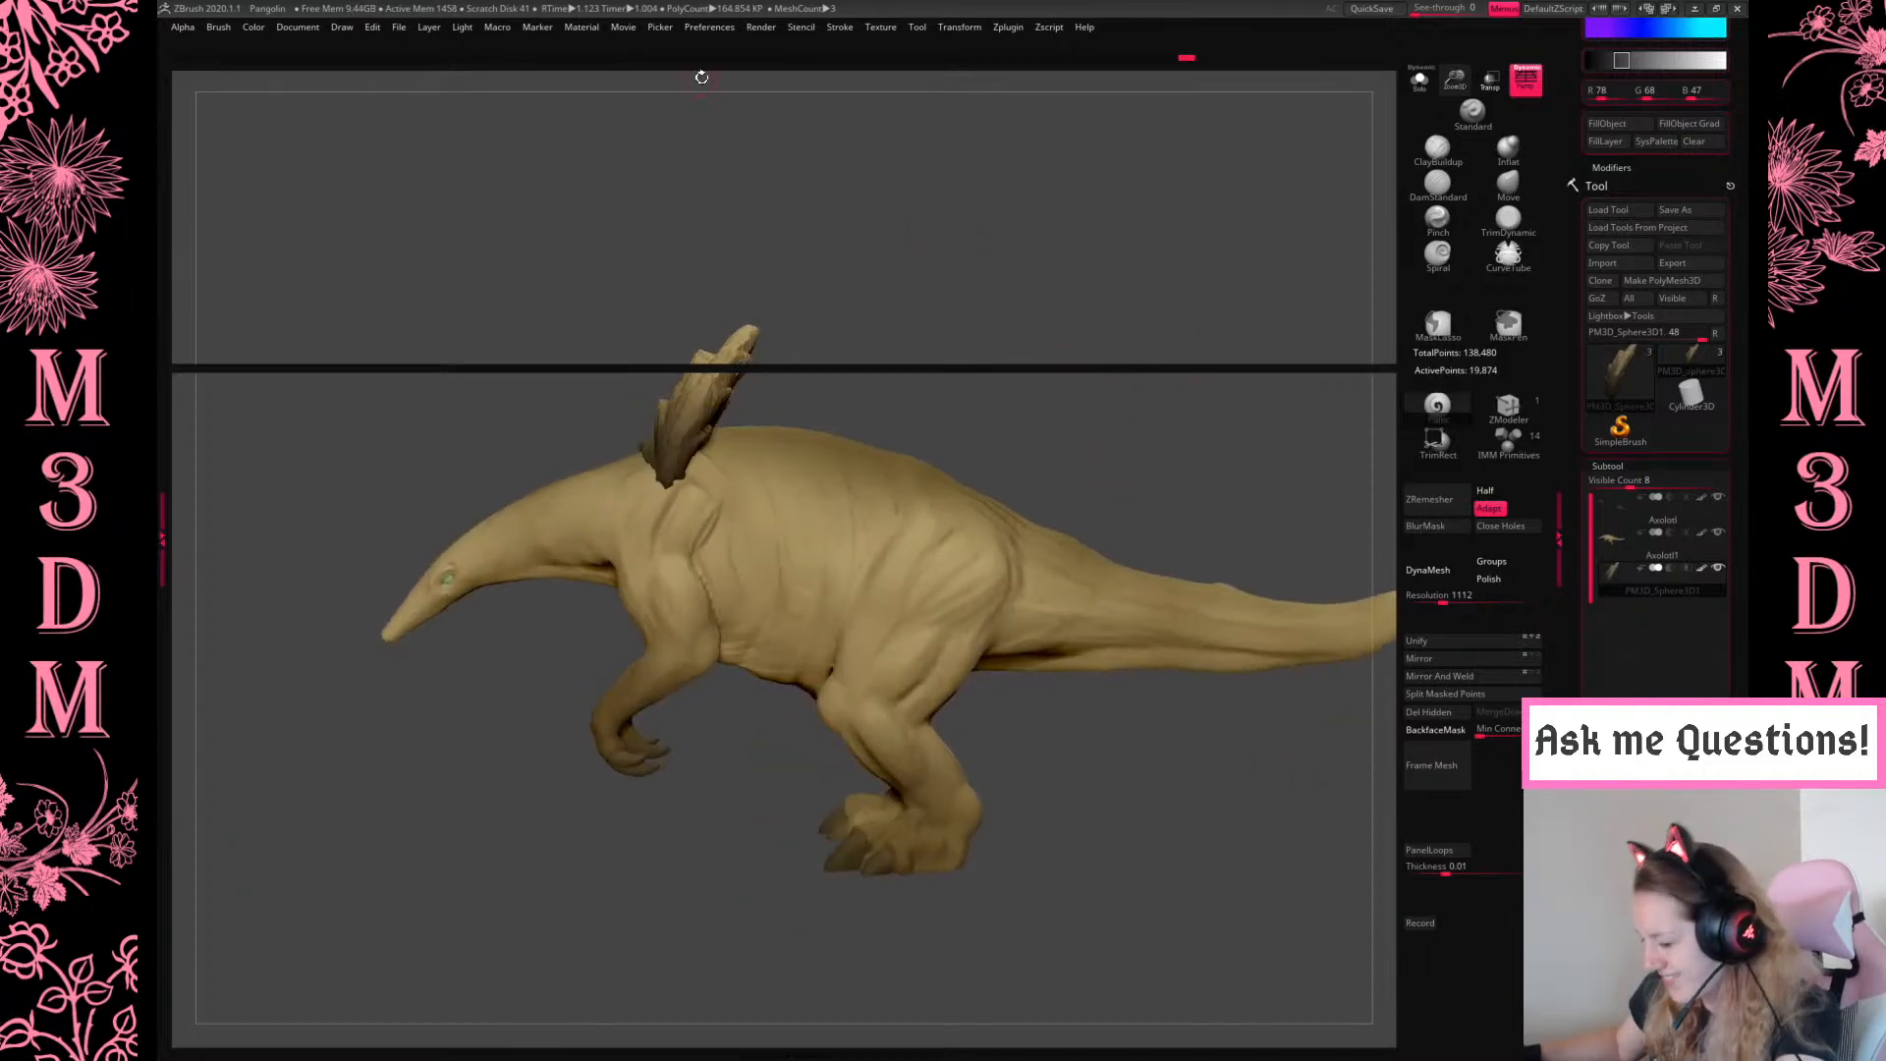
{"action": "left_click", "coordinate": [717, 26]}
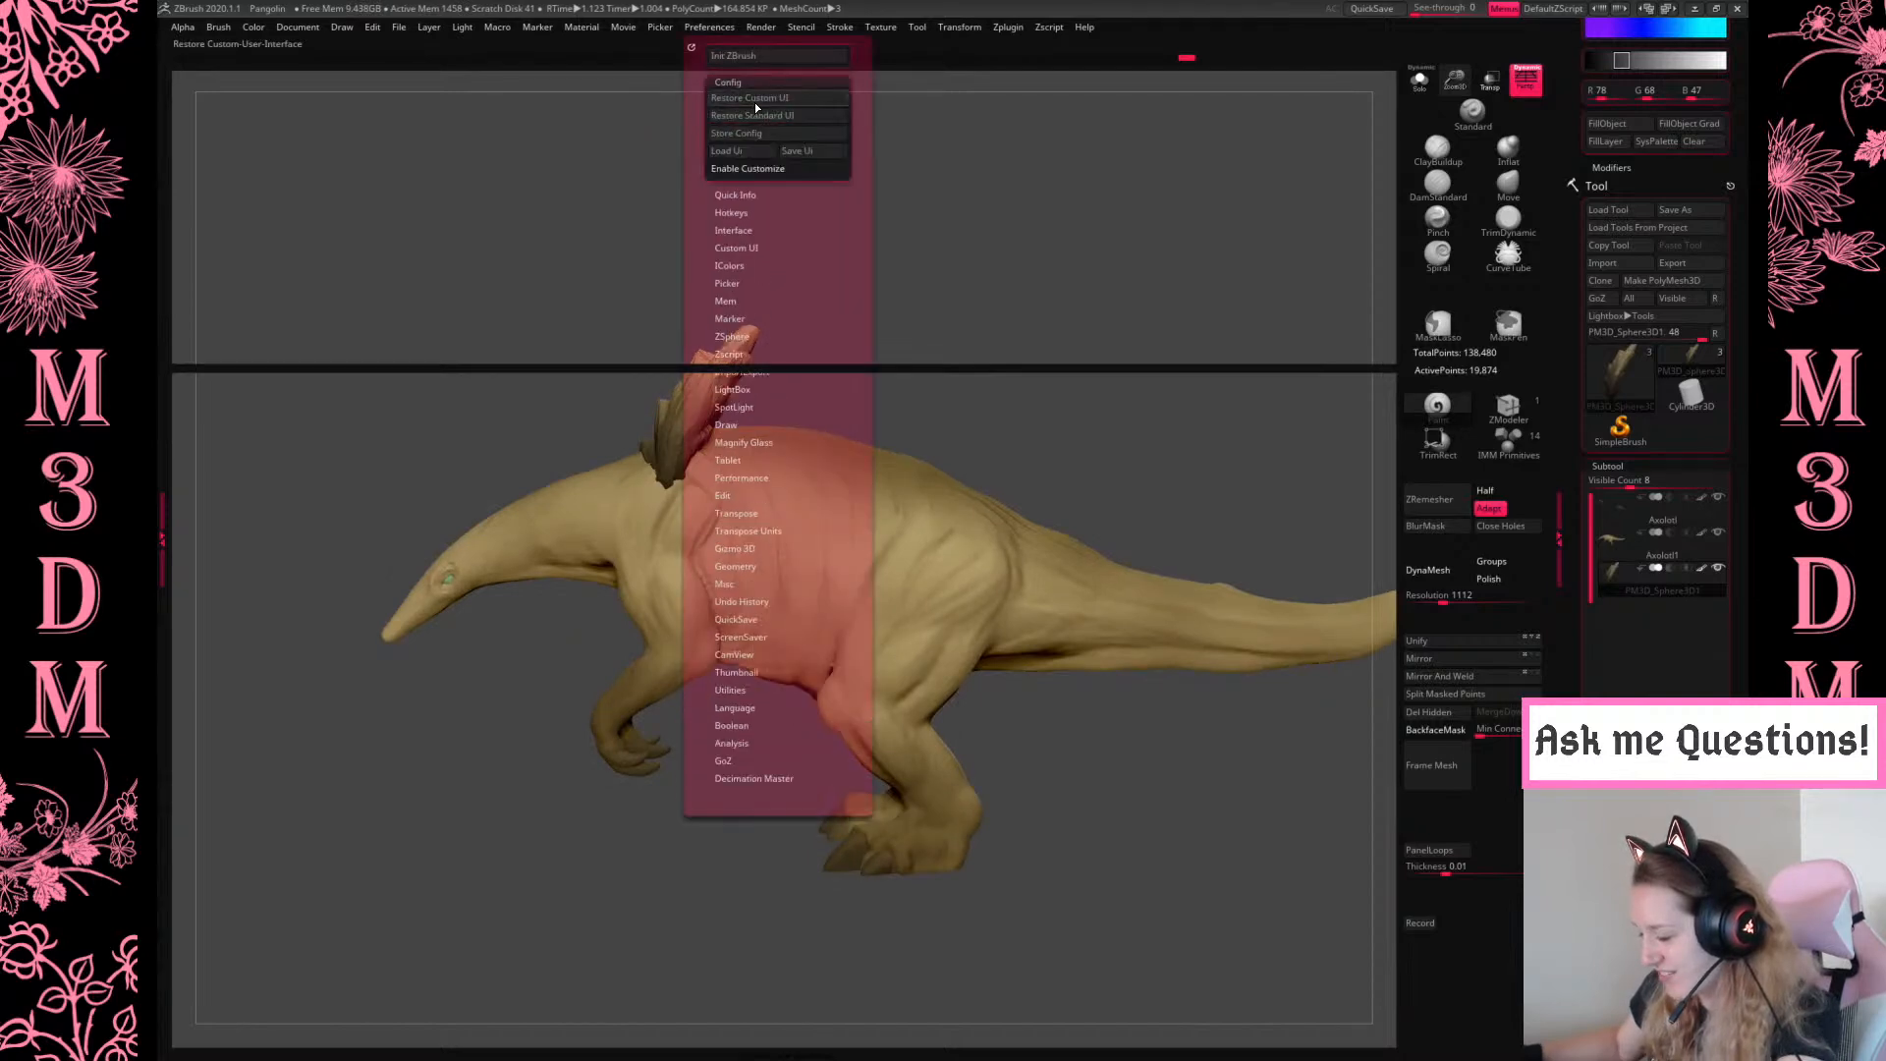
{"action": "left_click", "coordinate": [755, 100]}
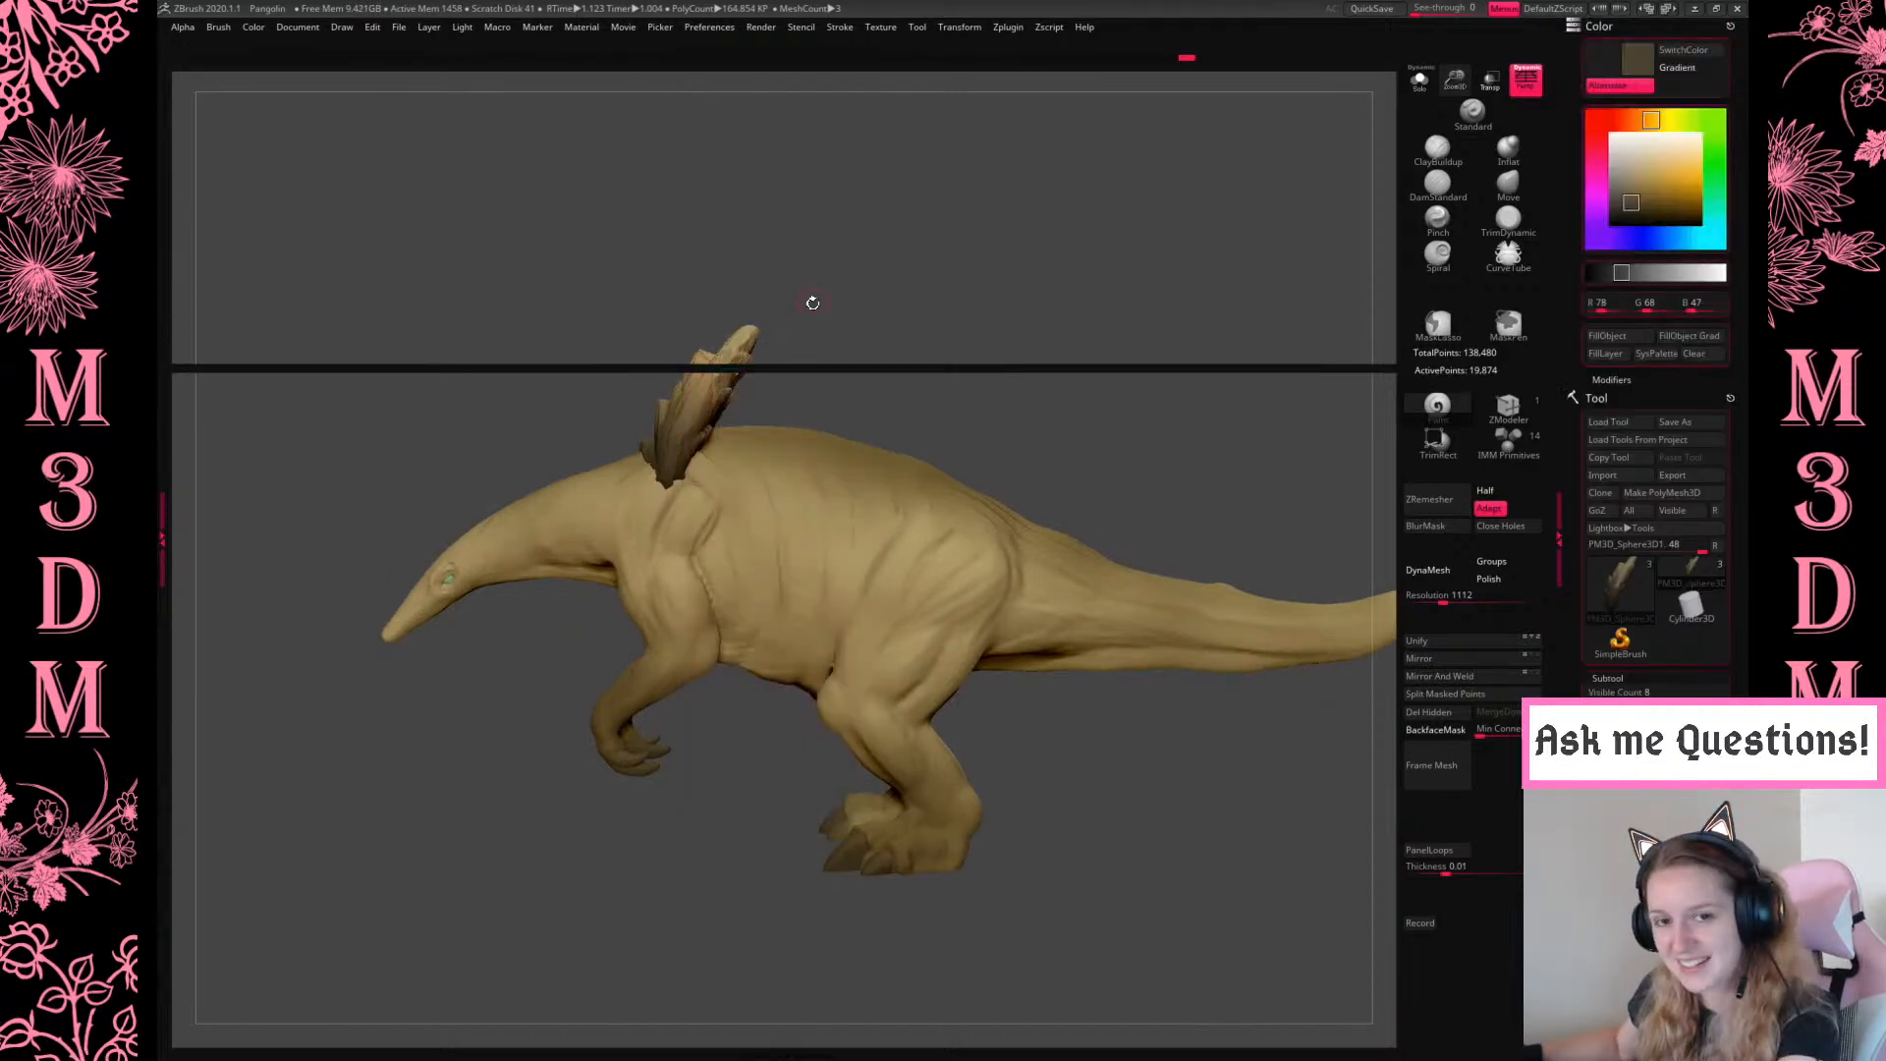
Save the project as Pangolin in the June Pat folder, replacing the existing file
{"action": "key", "text": "ctrl+s"}
{"action": "left_click", "coordinate": [598, 218]}
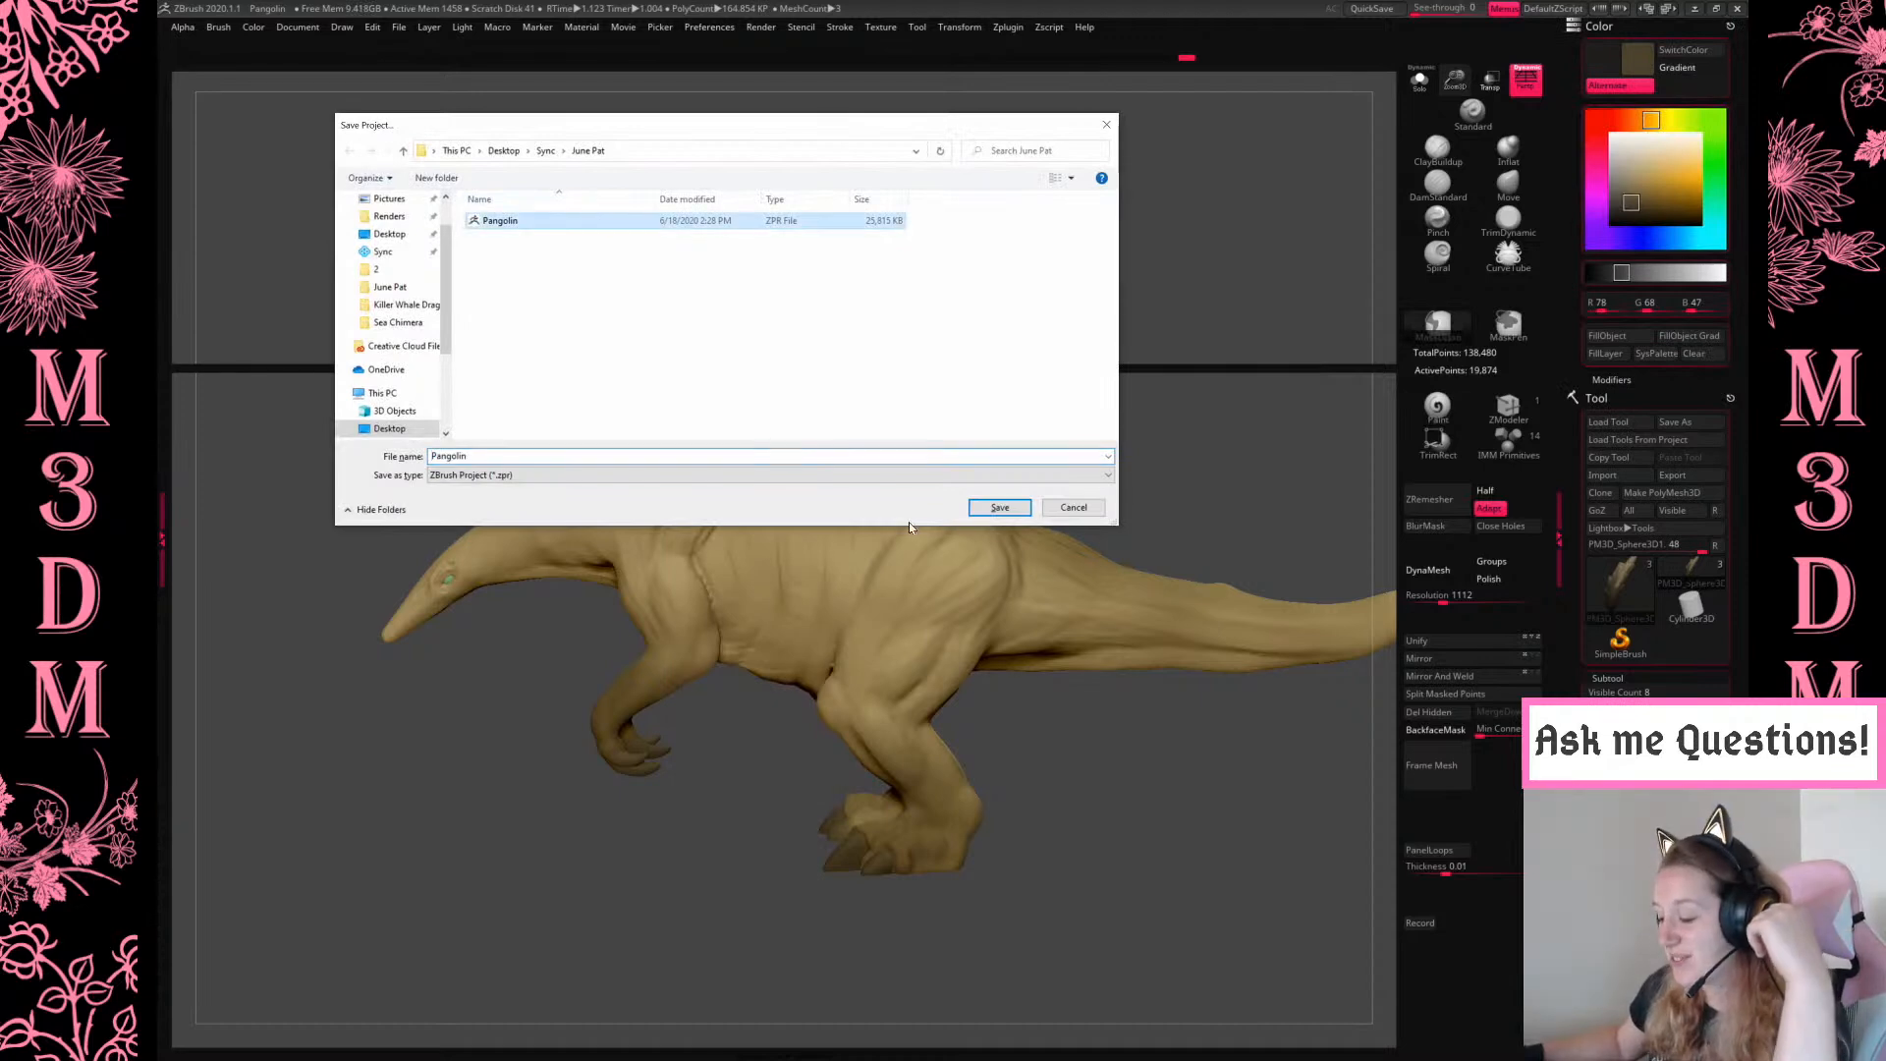
{"action": "left_click", "coordinate": [1016, 509]}
{"action": "left_click", "coordinate": [1003, 524]}
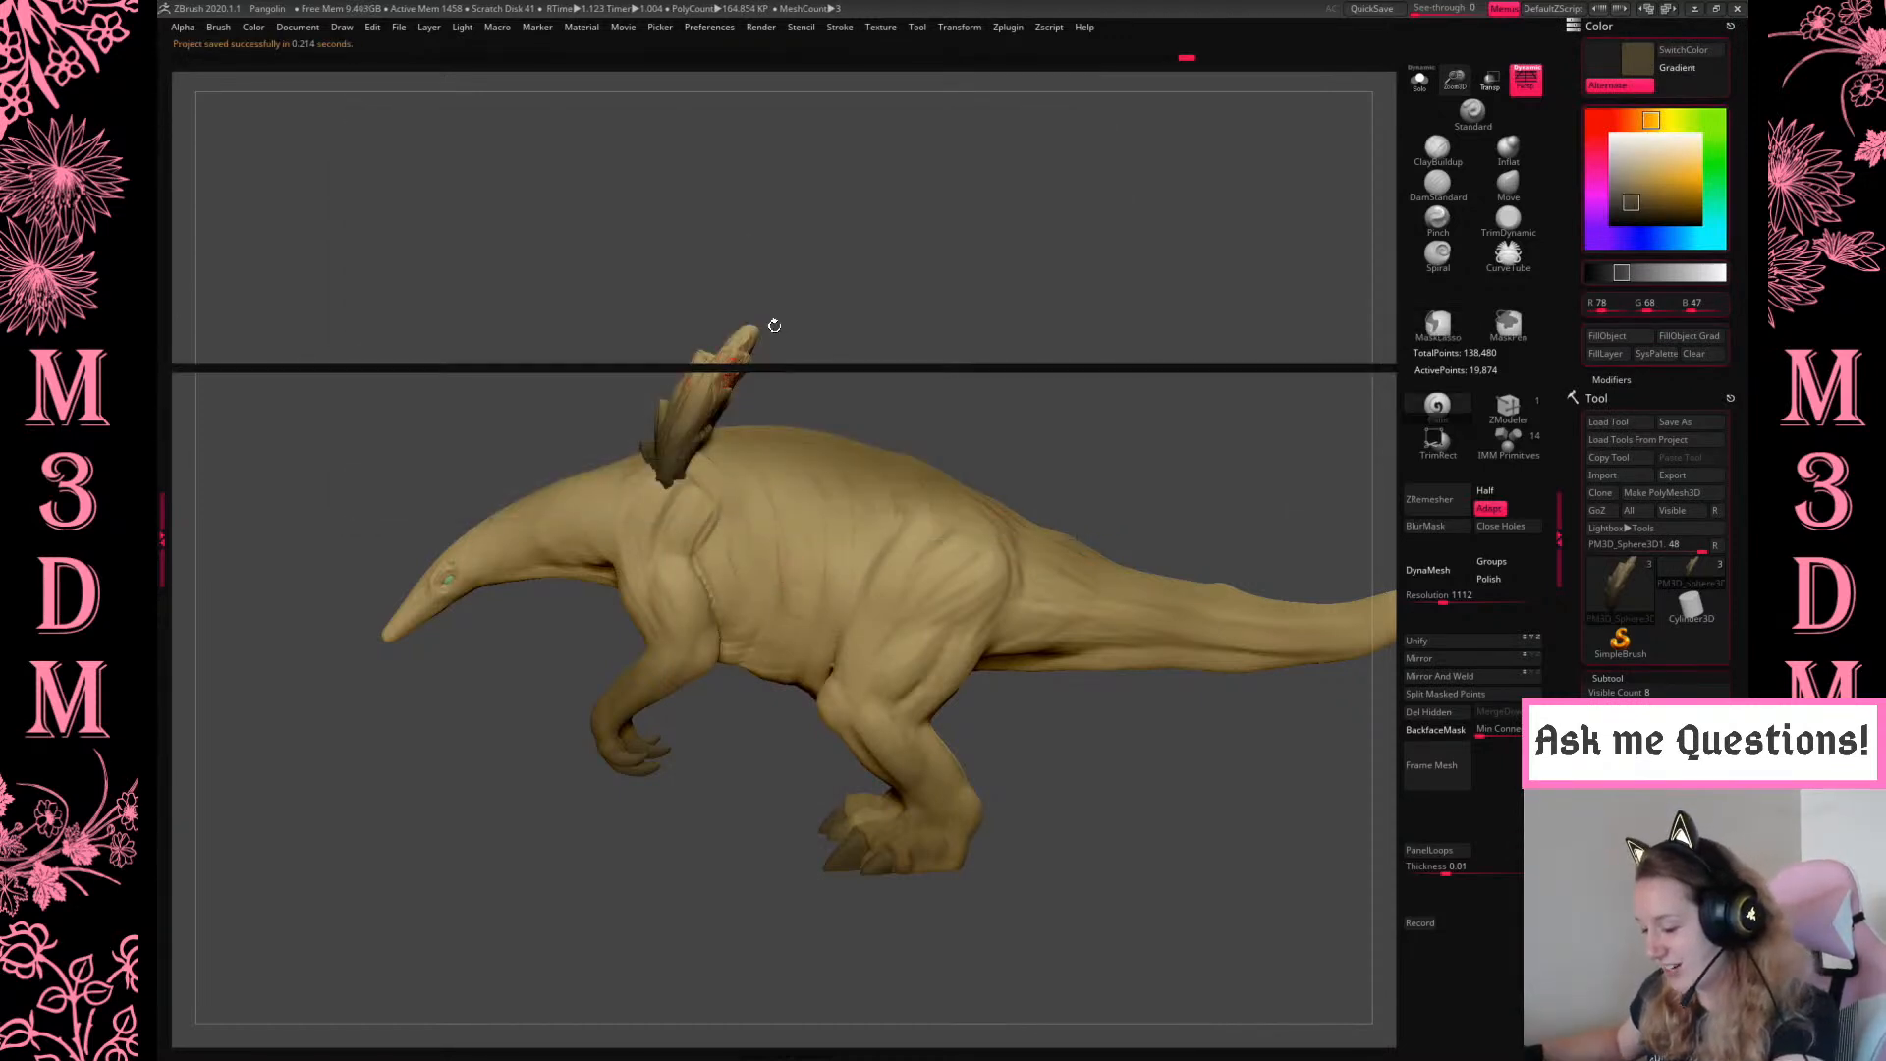
Try to clear the dark bar by resizing, minimizing and reopening the ZBrush window and moving the model view
{"action": "left_click", "coordinate": [1716, 8]}
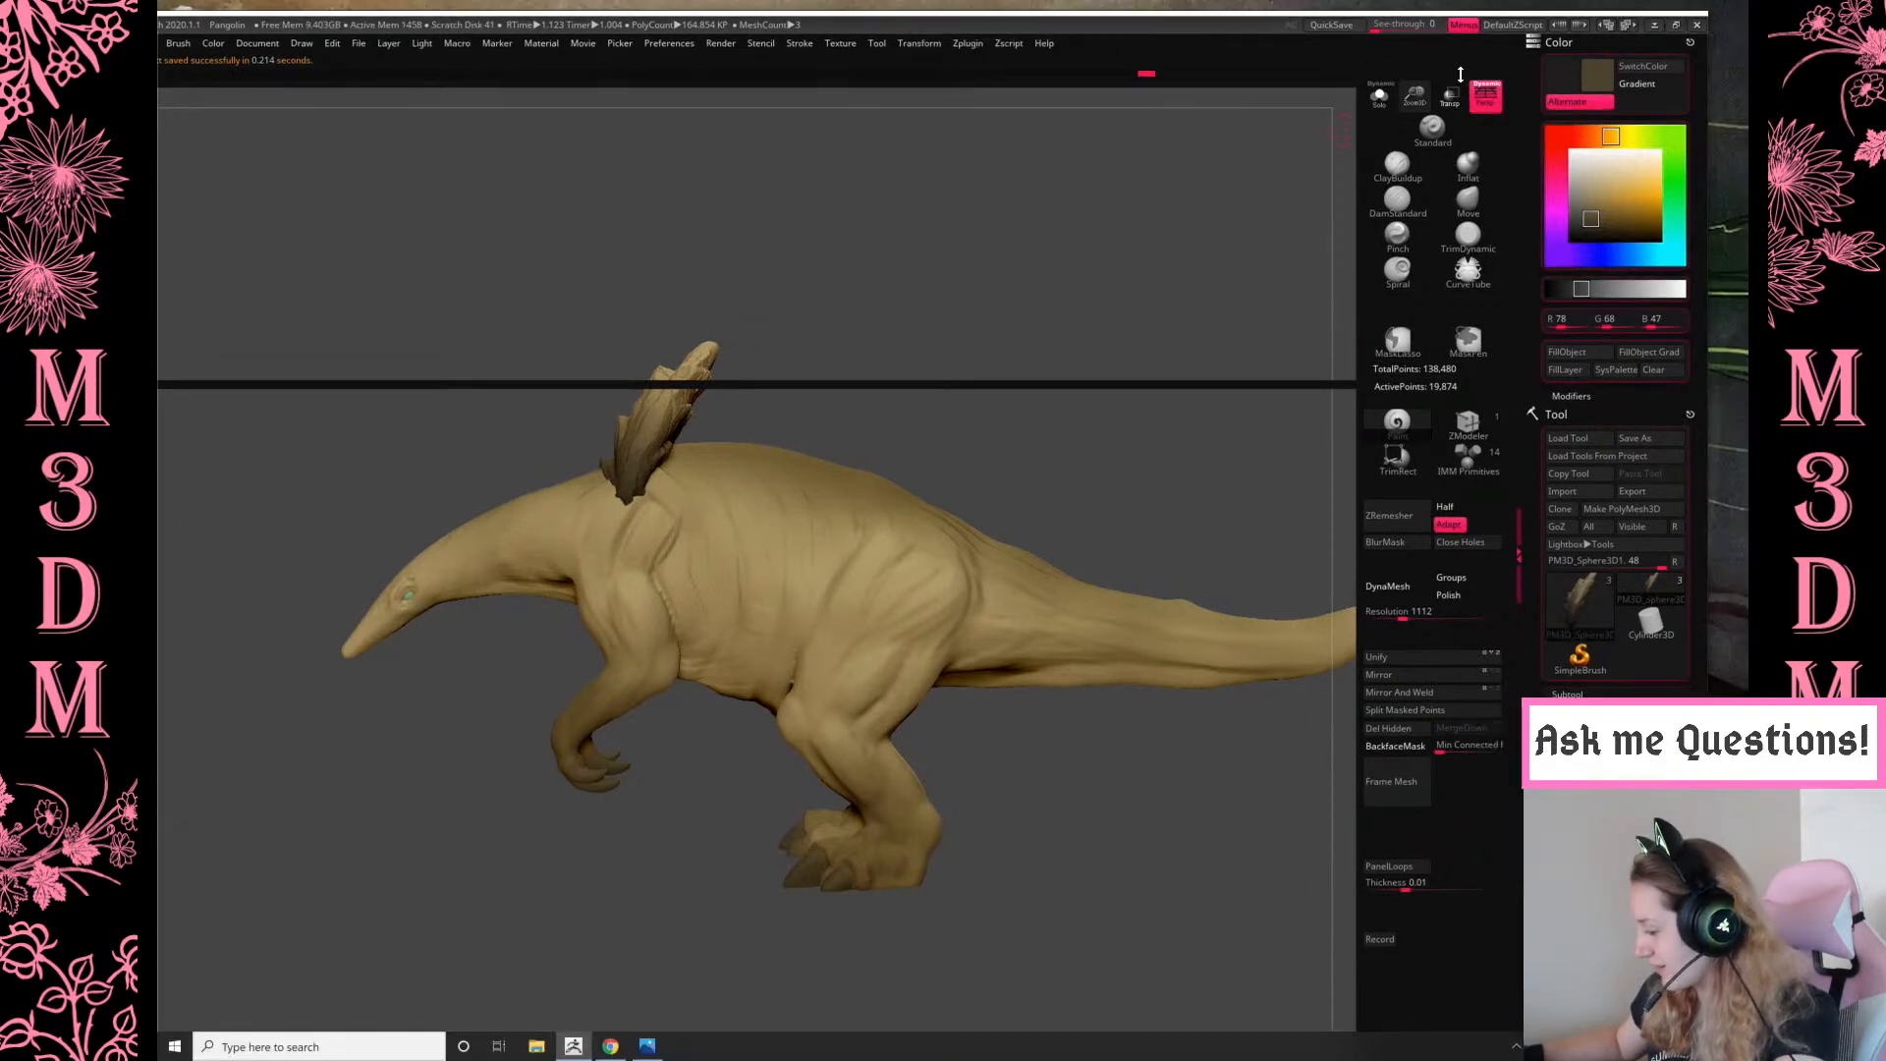
{"action": "left_click", "coordinate": [1675, 24]}
{"action": "left_click", "coordinate": [1696, 11]}
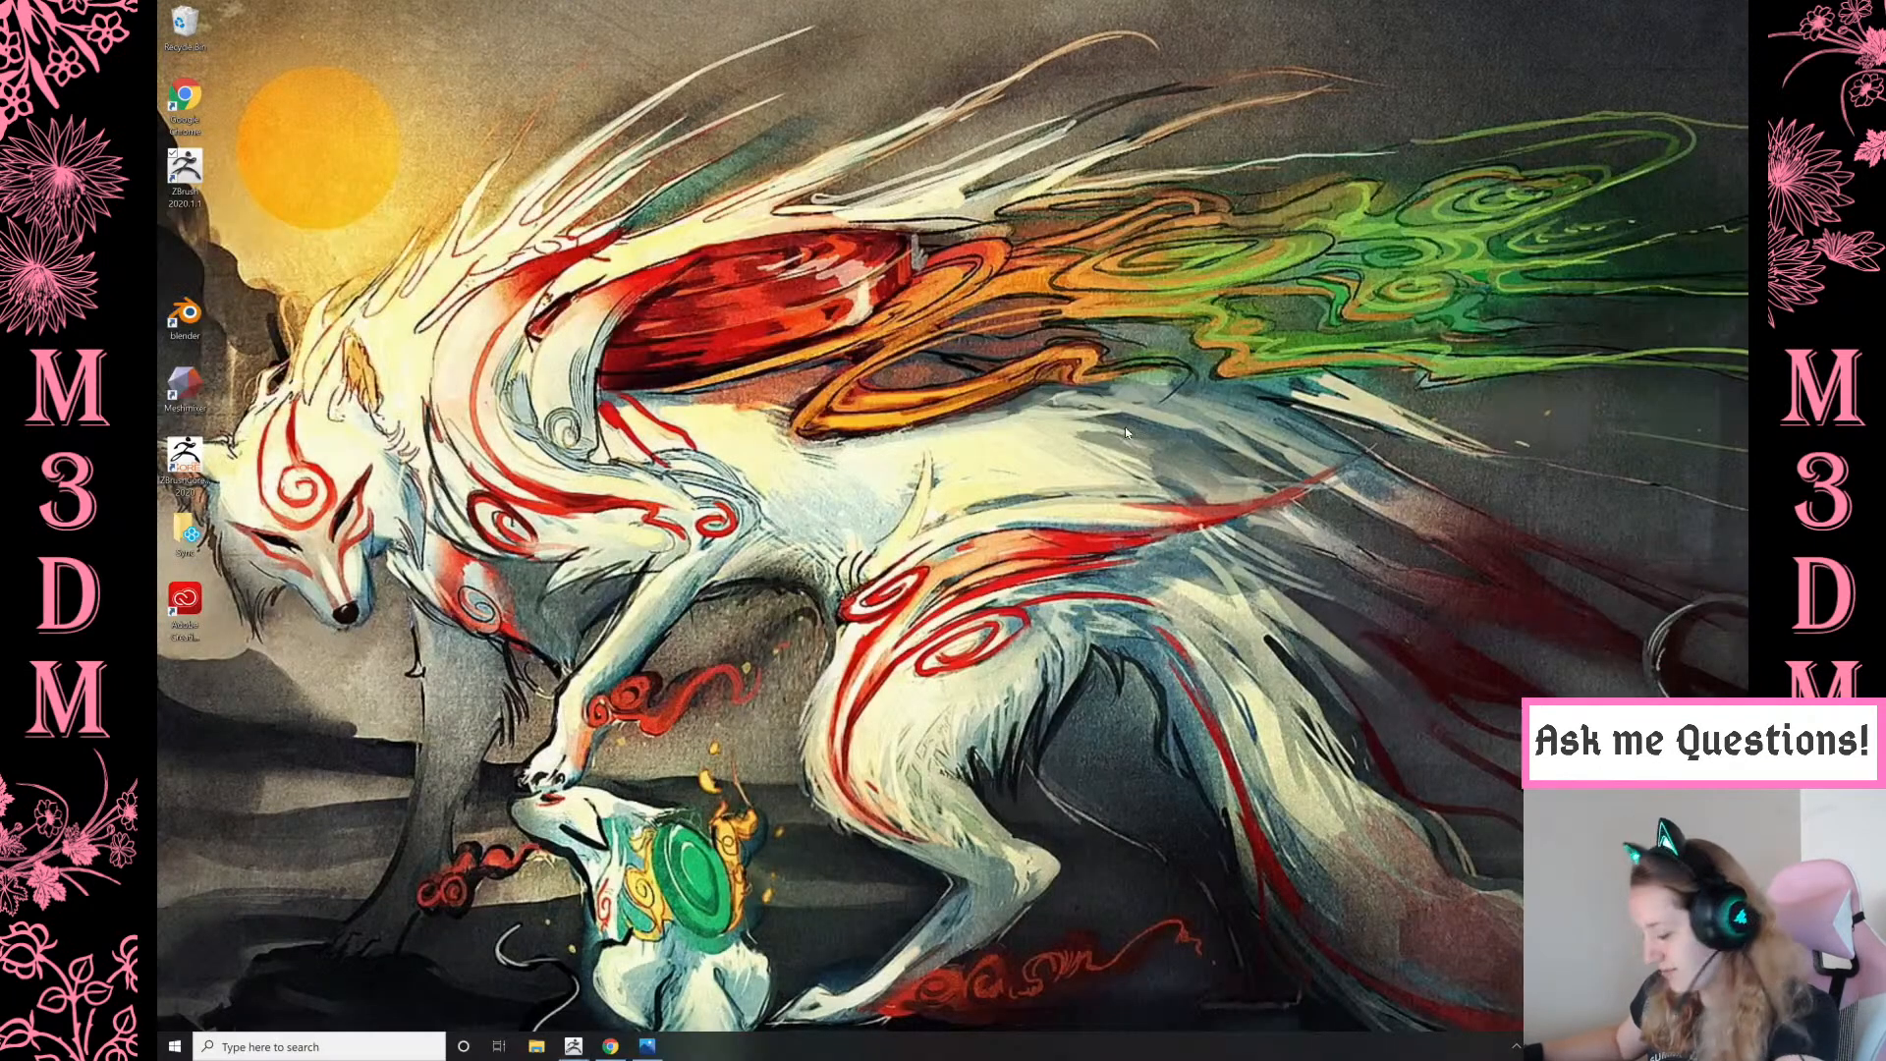
{"action": "left_click", "coordinate": [574, 1047]}
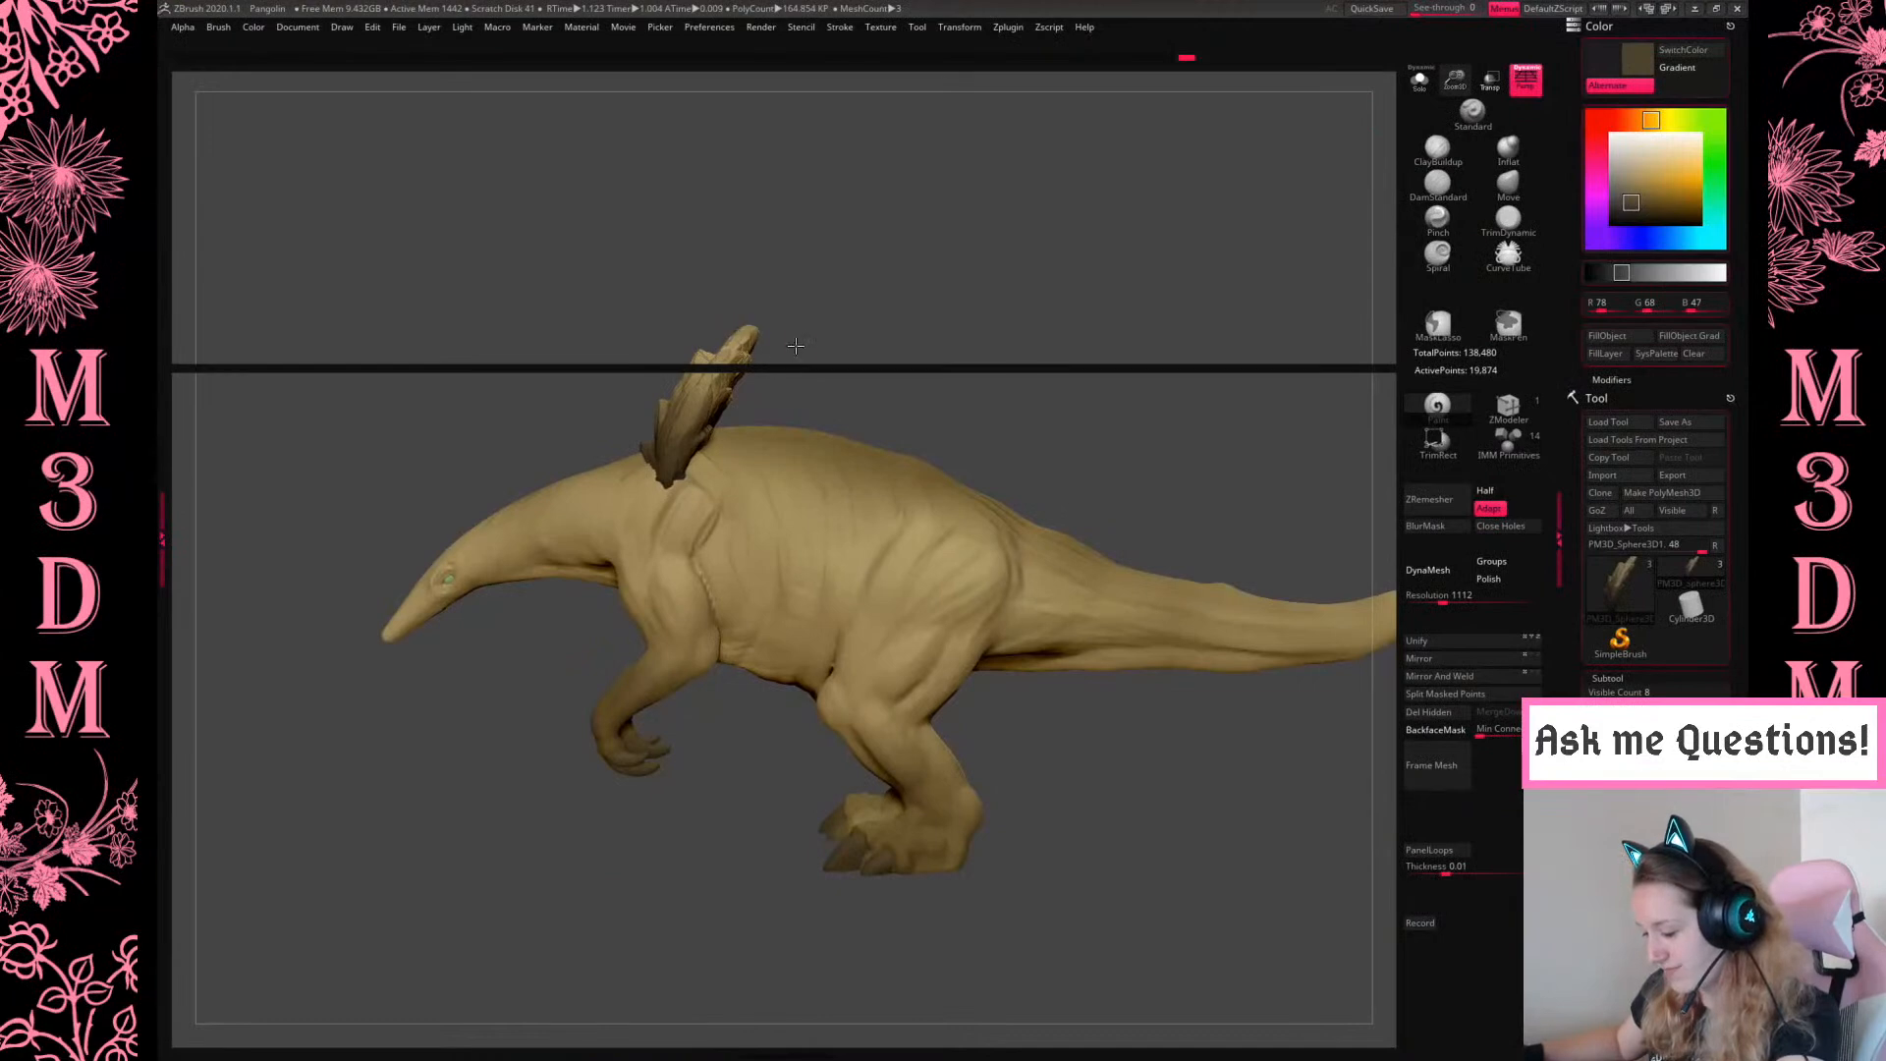
{"action": "left_click_drag", "start_coordinate": [904, 294], "coordinate": [938, 338], "text": "shift"}
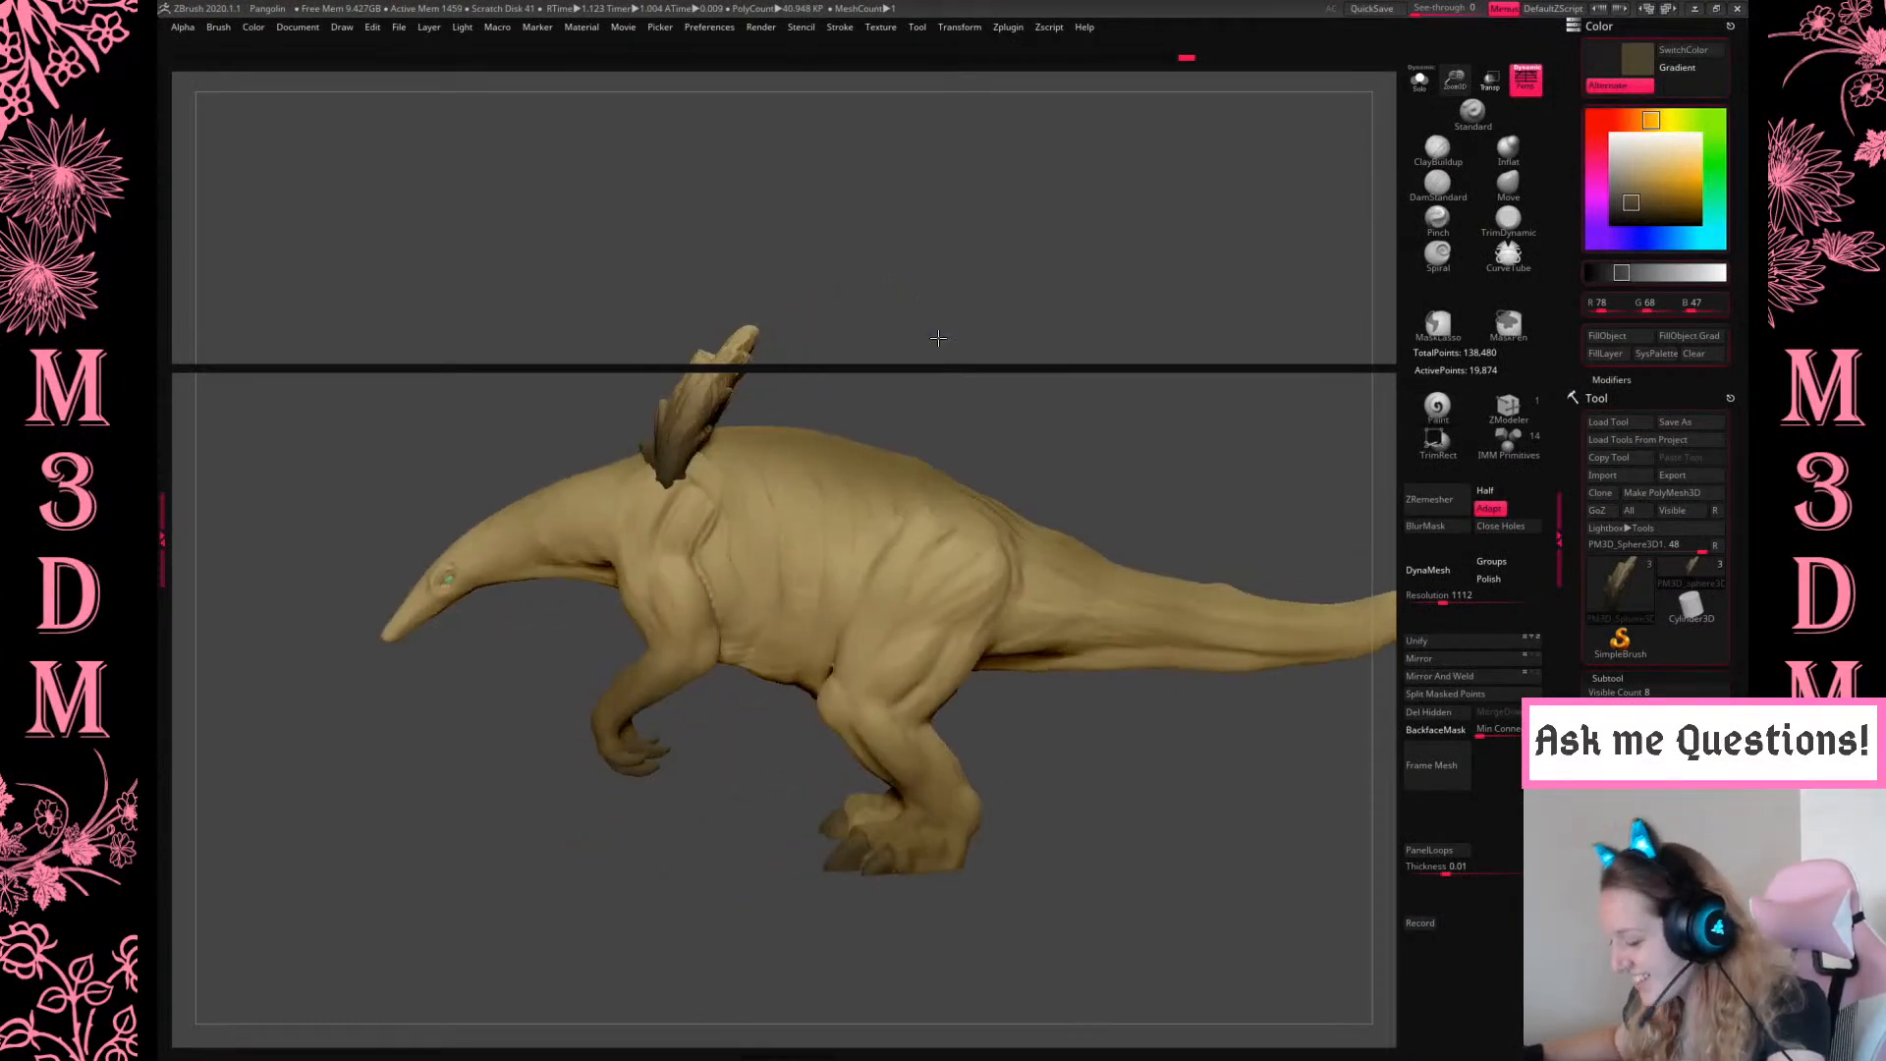
{"action": "left_click_drag", "start_coordinate": [1052, 750], "coordinate": [1175, 467]}
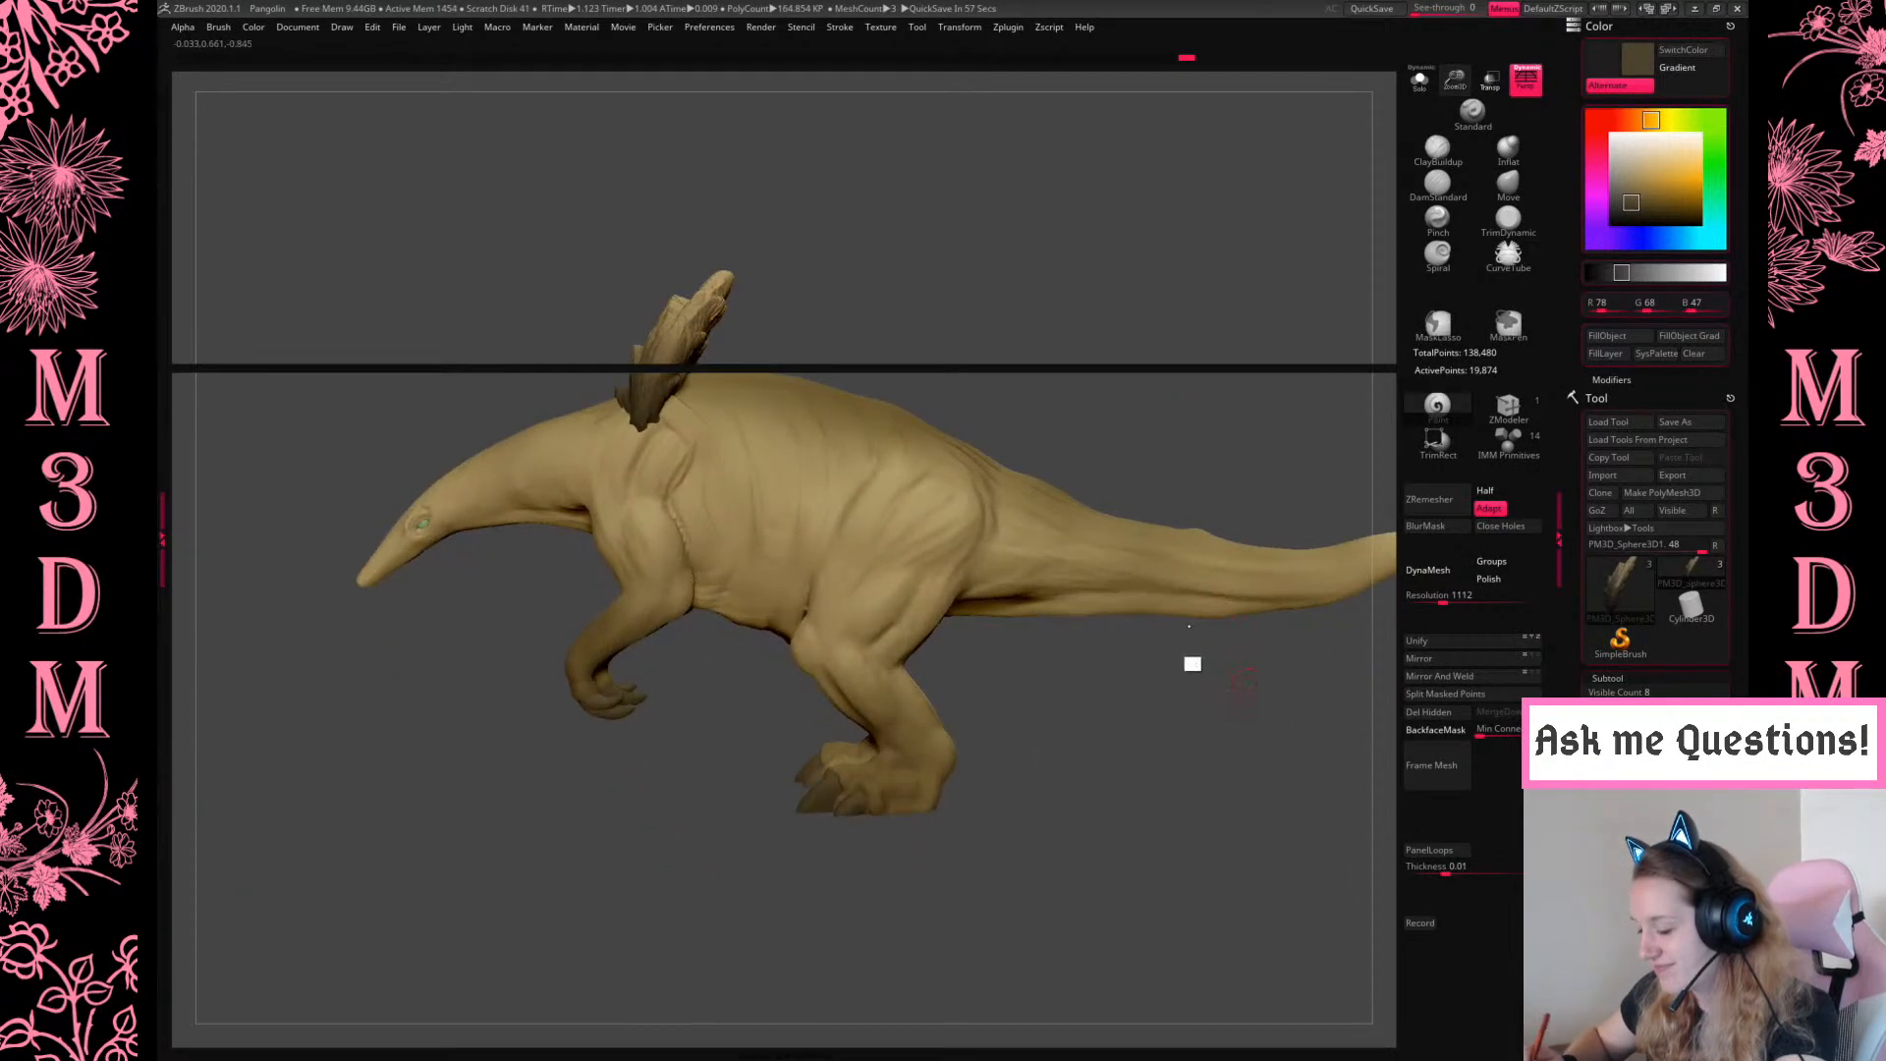
{"action": "left_click_drag", "start_coordinate": [1175, 619], "coordinate": [1208, 1031]}
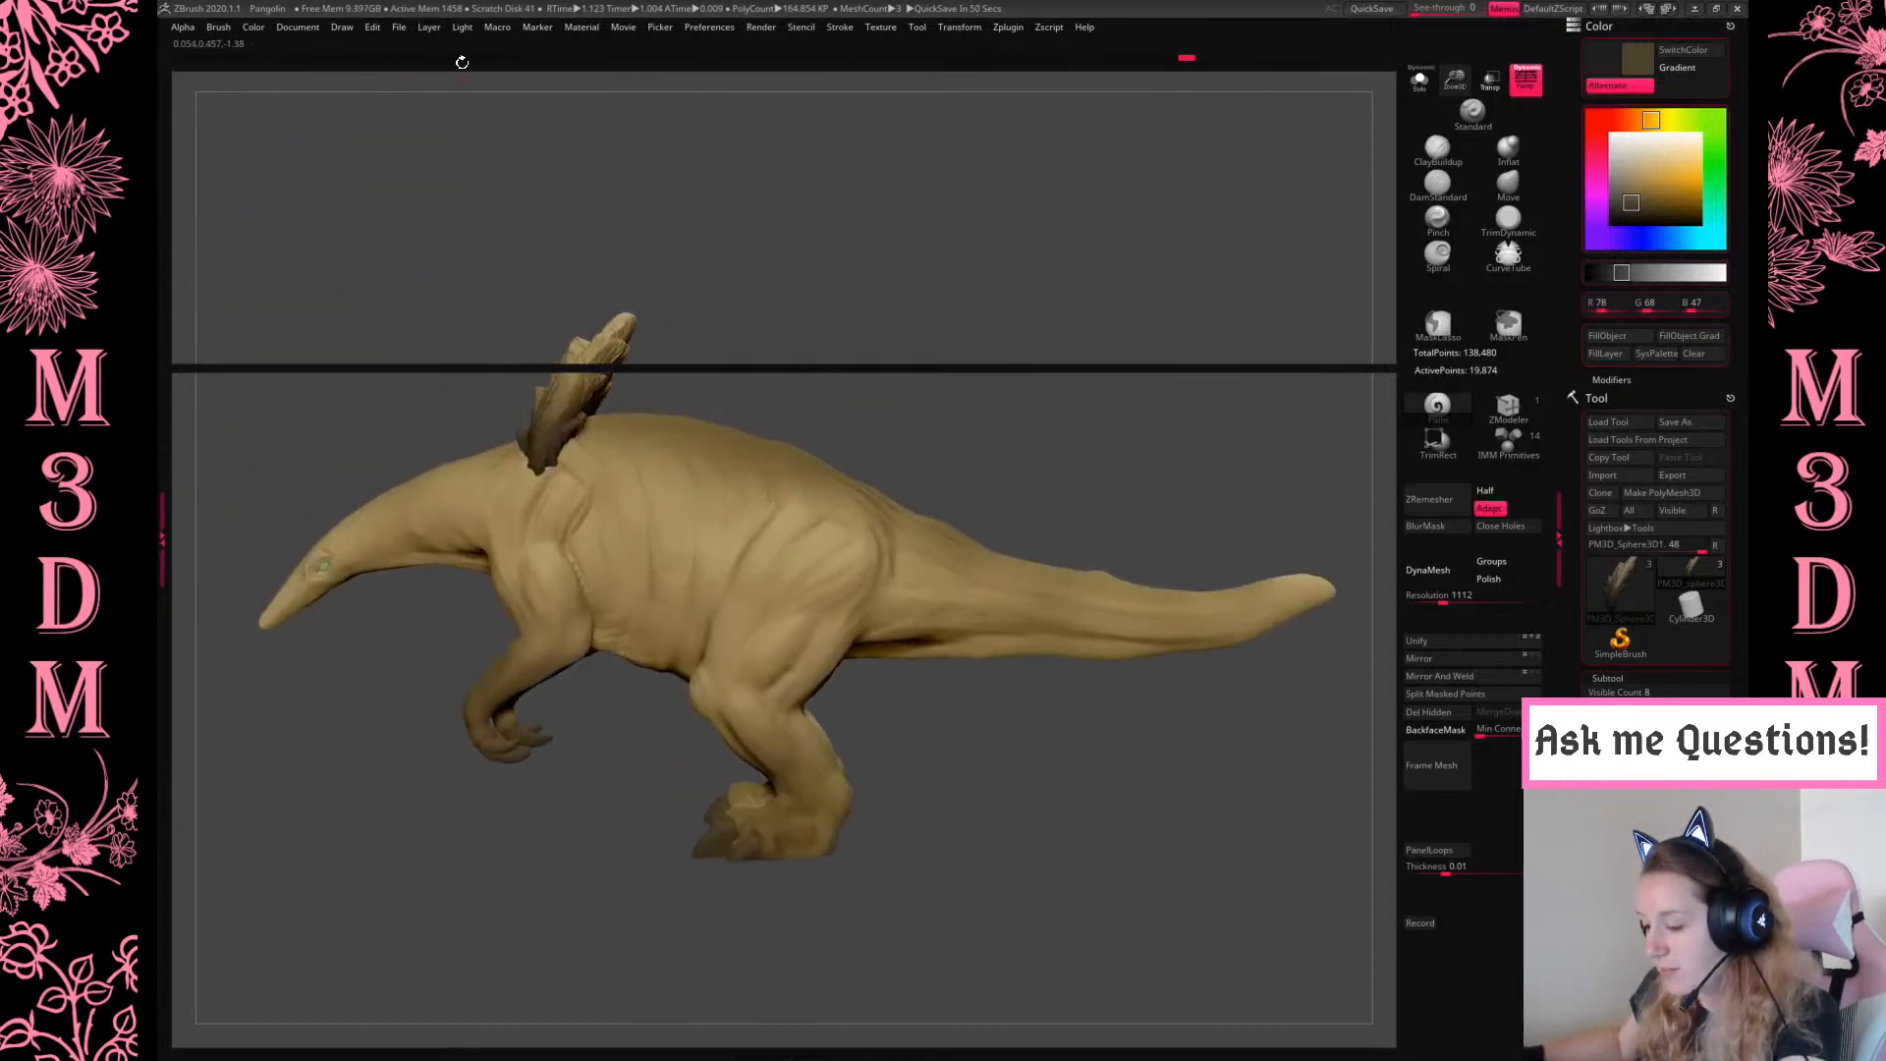
{"action": "left_click", "coordinate": [399, 27]}
{"action": "left_click", "coordinate": [431, 73]}
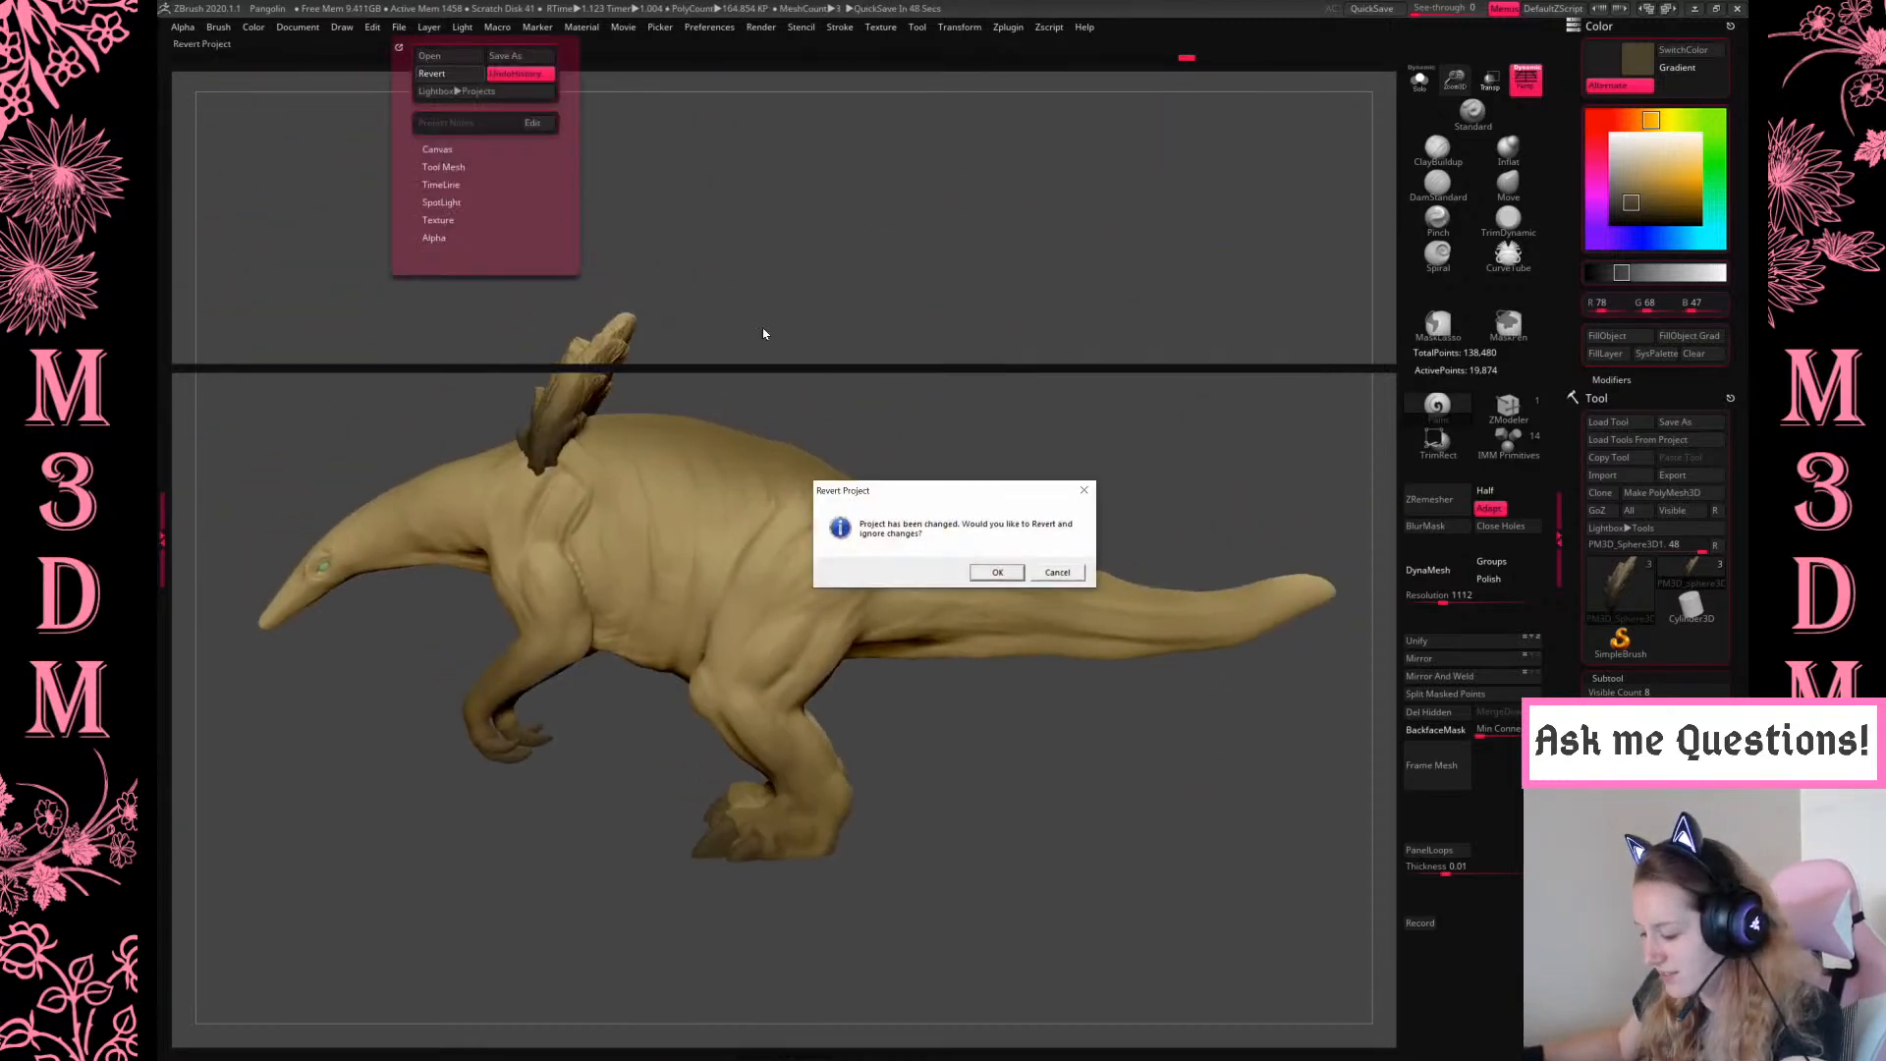
{"action": "left_click", "coordinate": [1057, 573]}
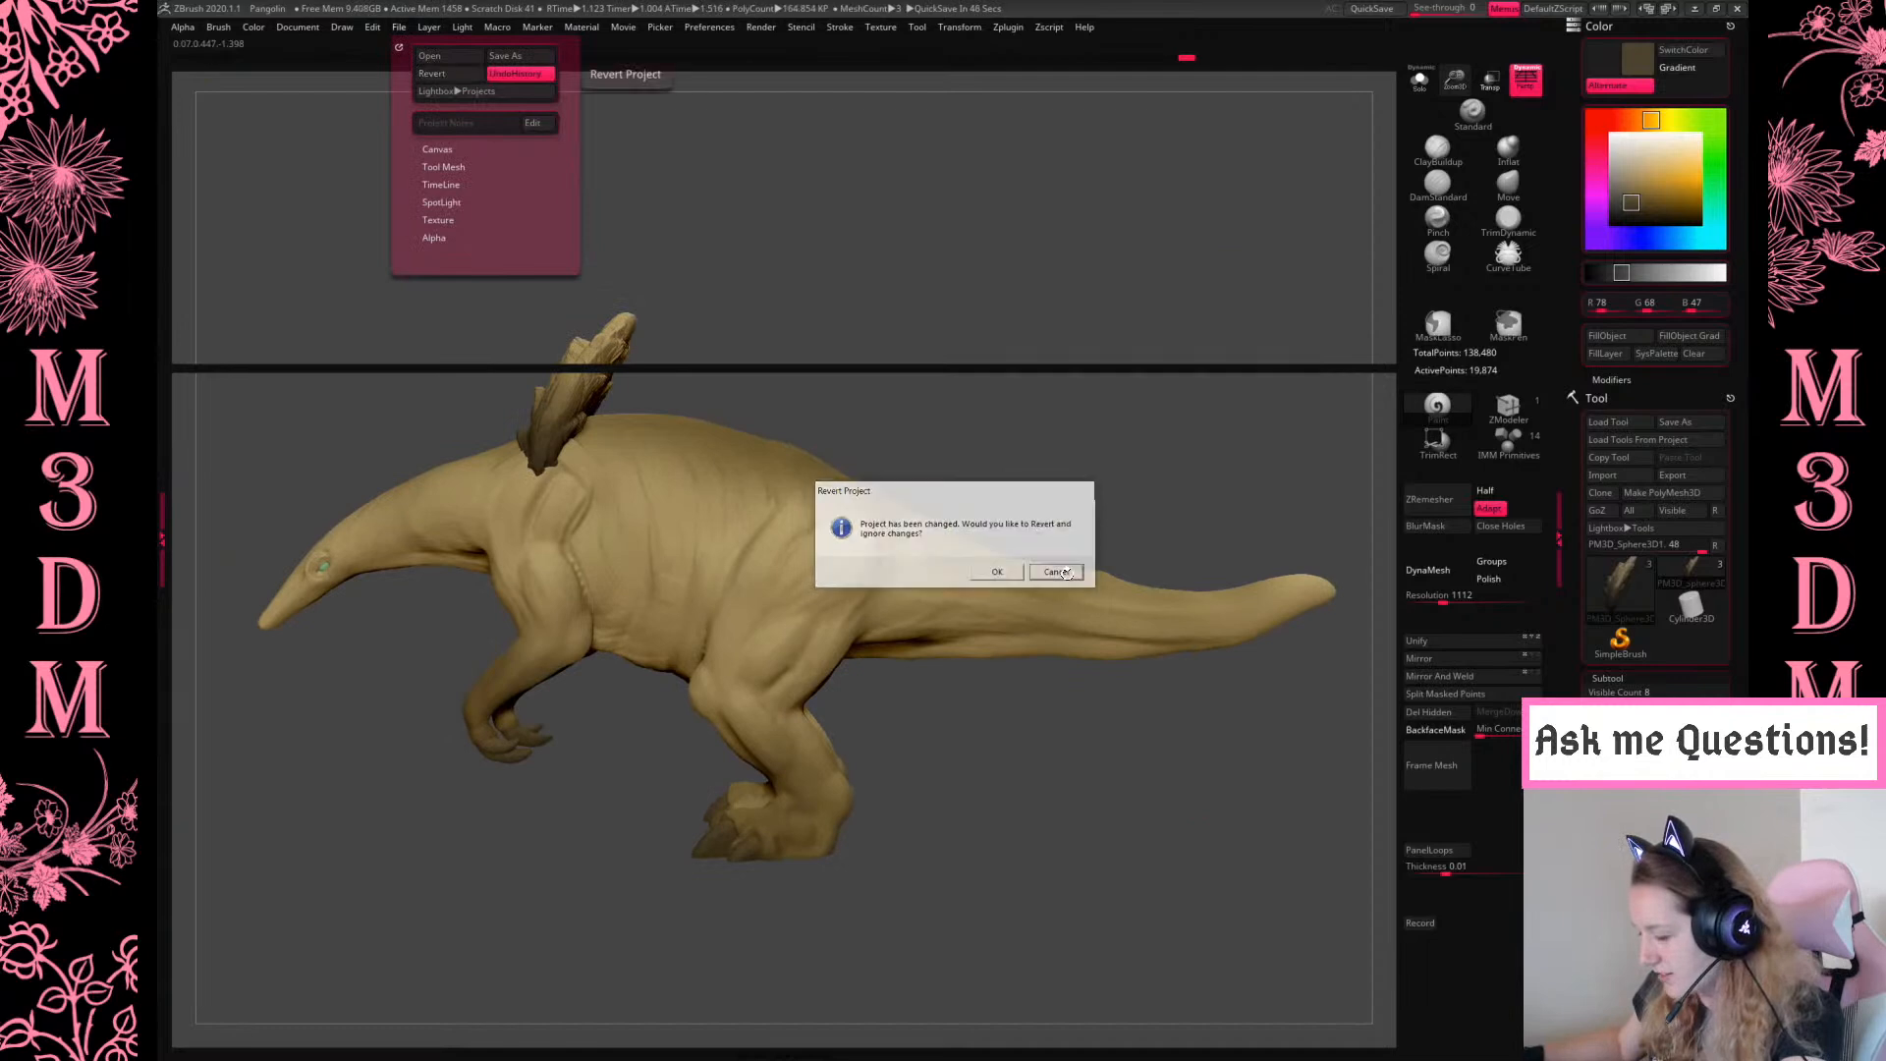
Reload the saved Pangolin project without saving the current changes and rotate the model to check the canvas
{"action": "left_click", "coordinate": [398, 26]}
{"action": "left_click", "coordinate": [429, 55]}
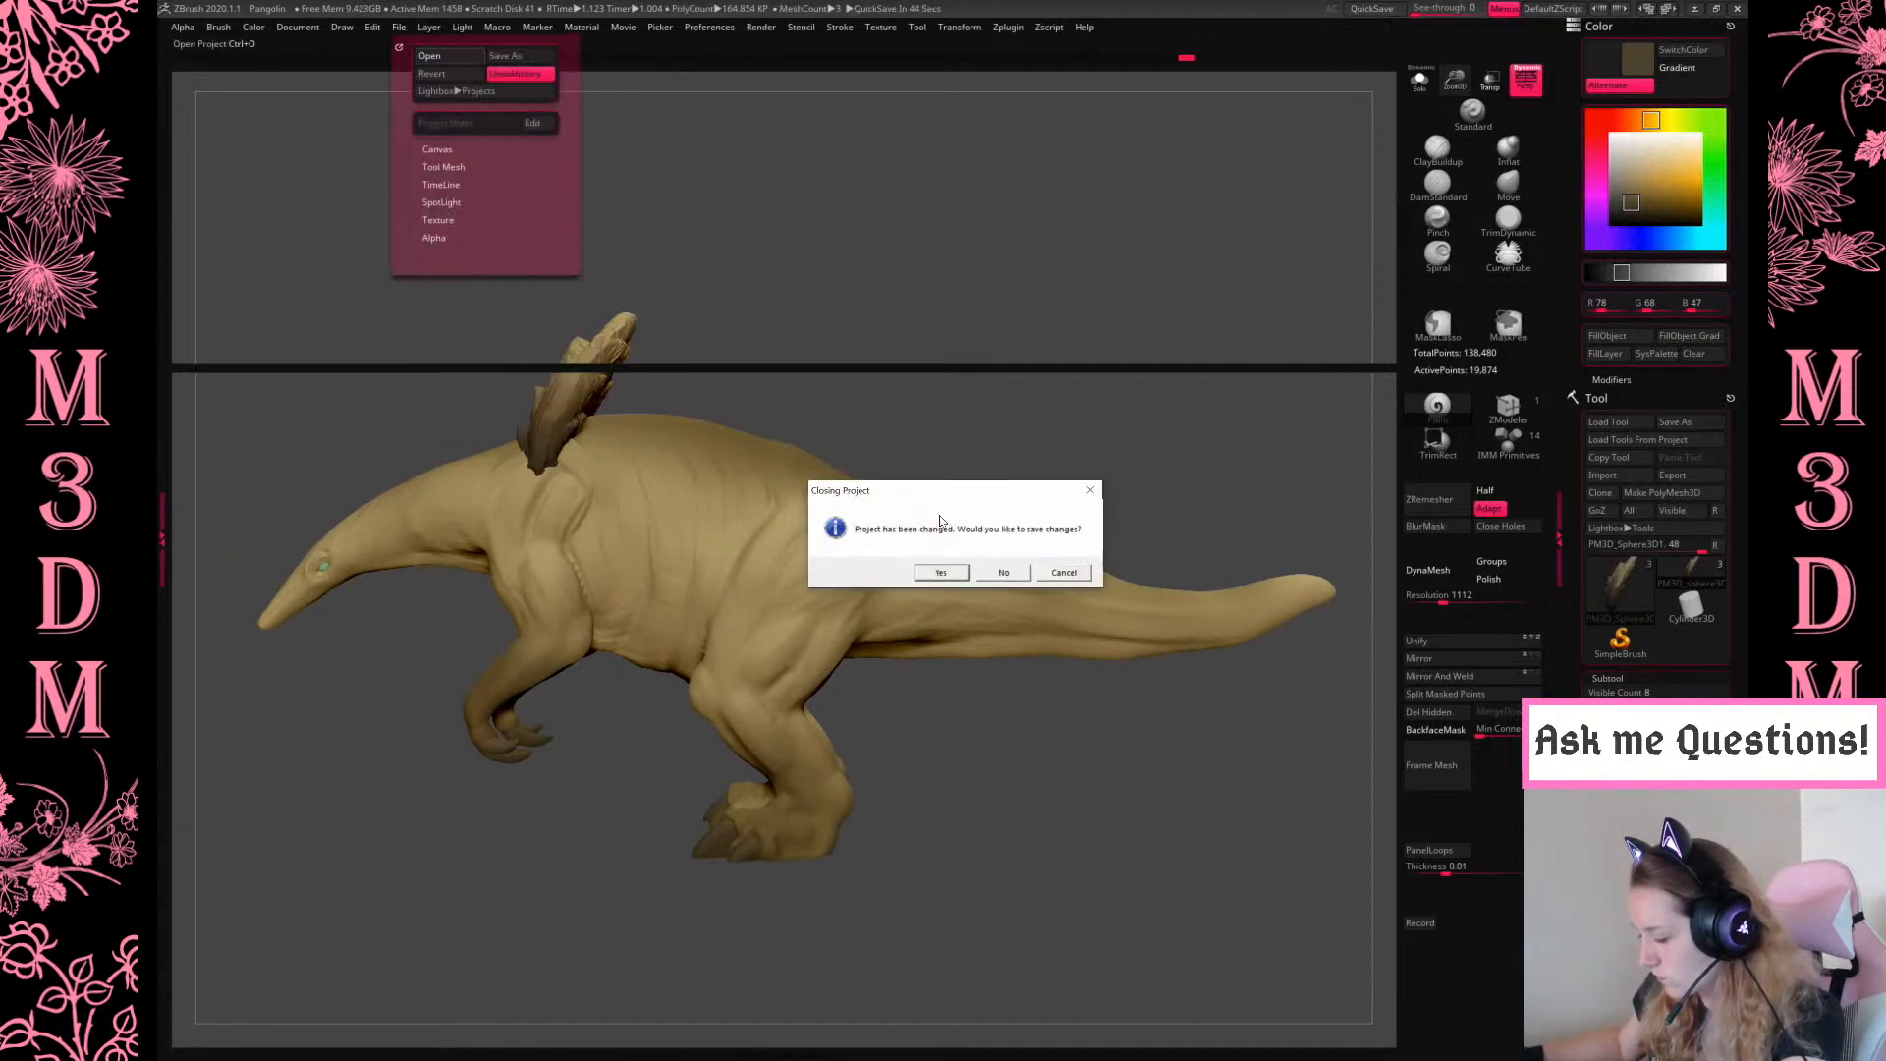
{"action": "left_click", "coordinate": [1001, 573]}
{"action": "double_click", "coordinate": [517, 227]}
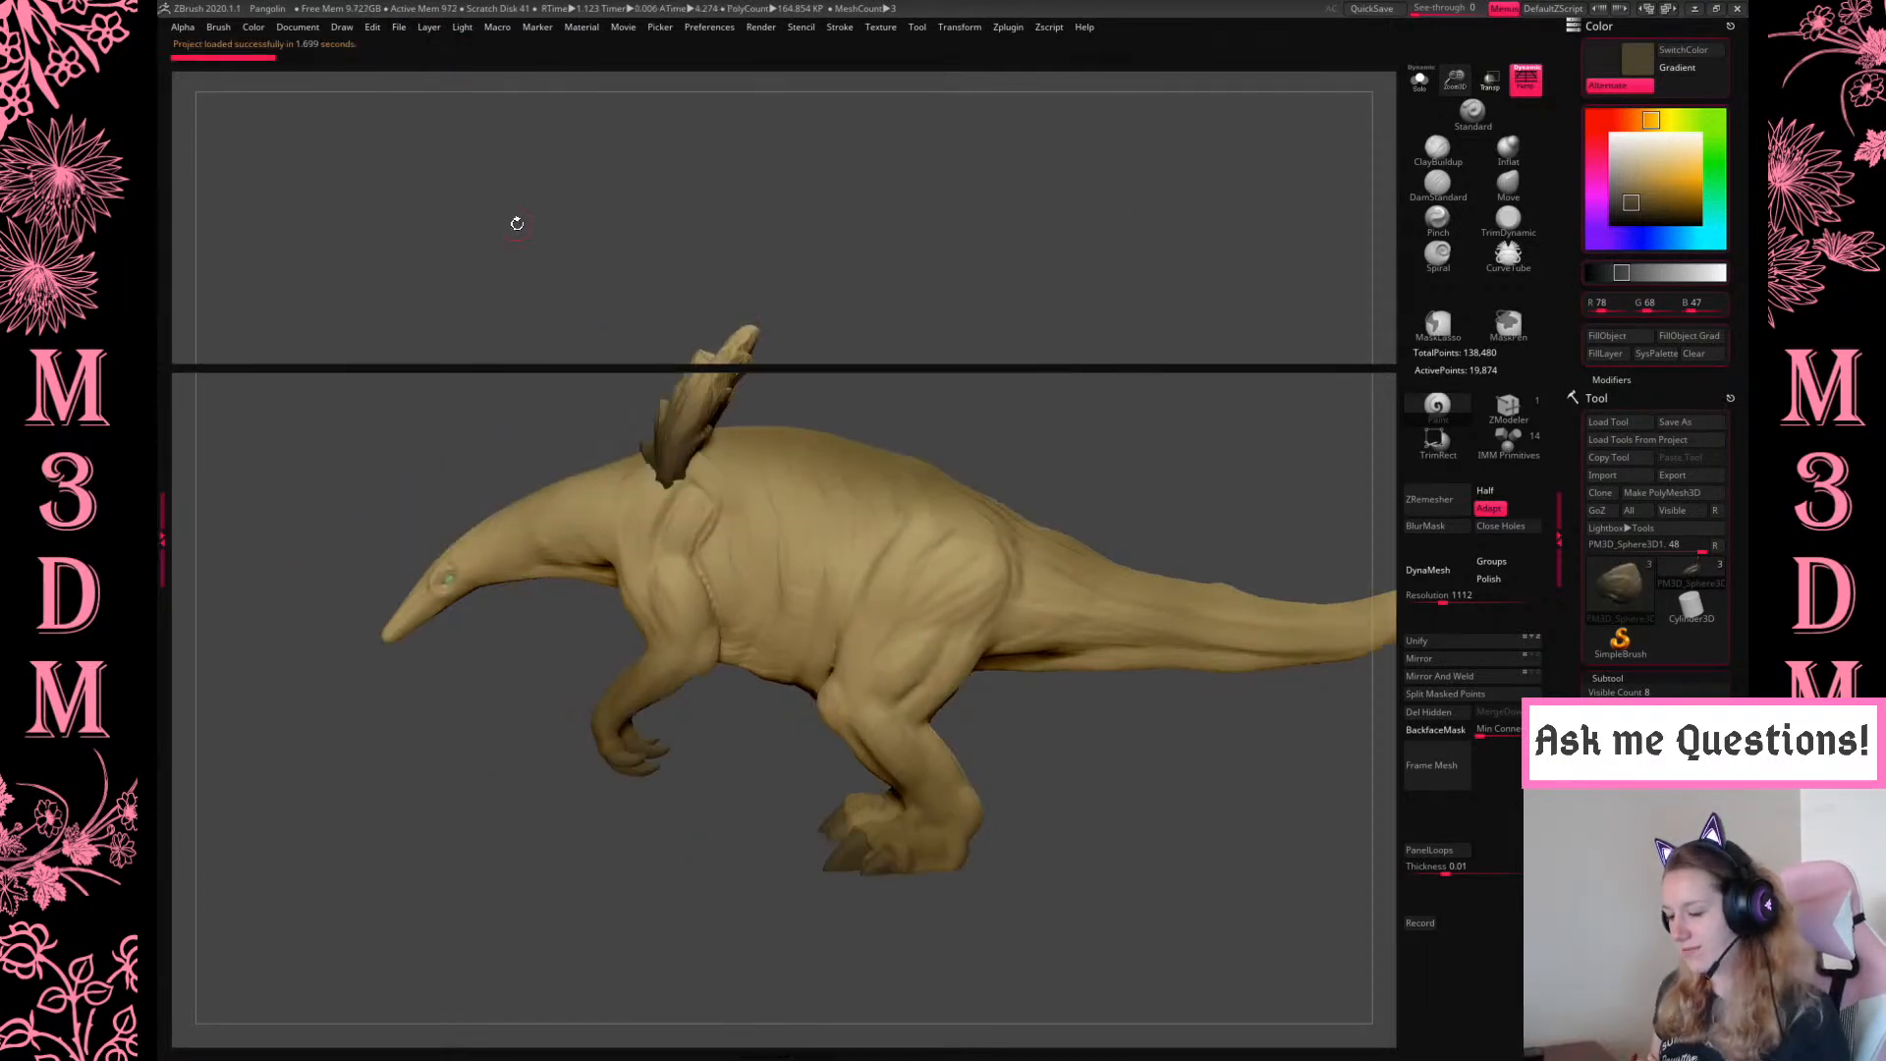
{"action": "left_click_drag", "start_coordinate": [1204, 892], "coordinate": [1211, 869]}
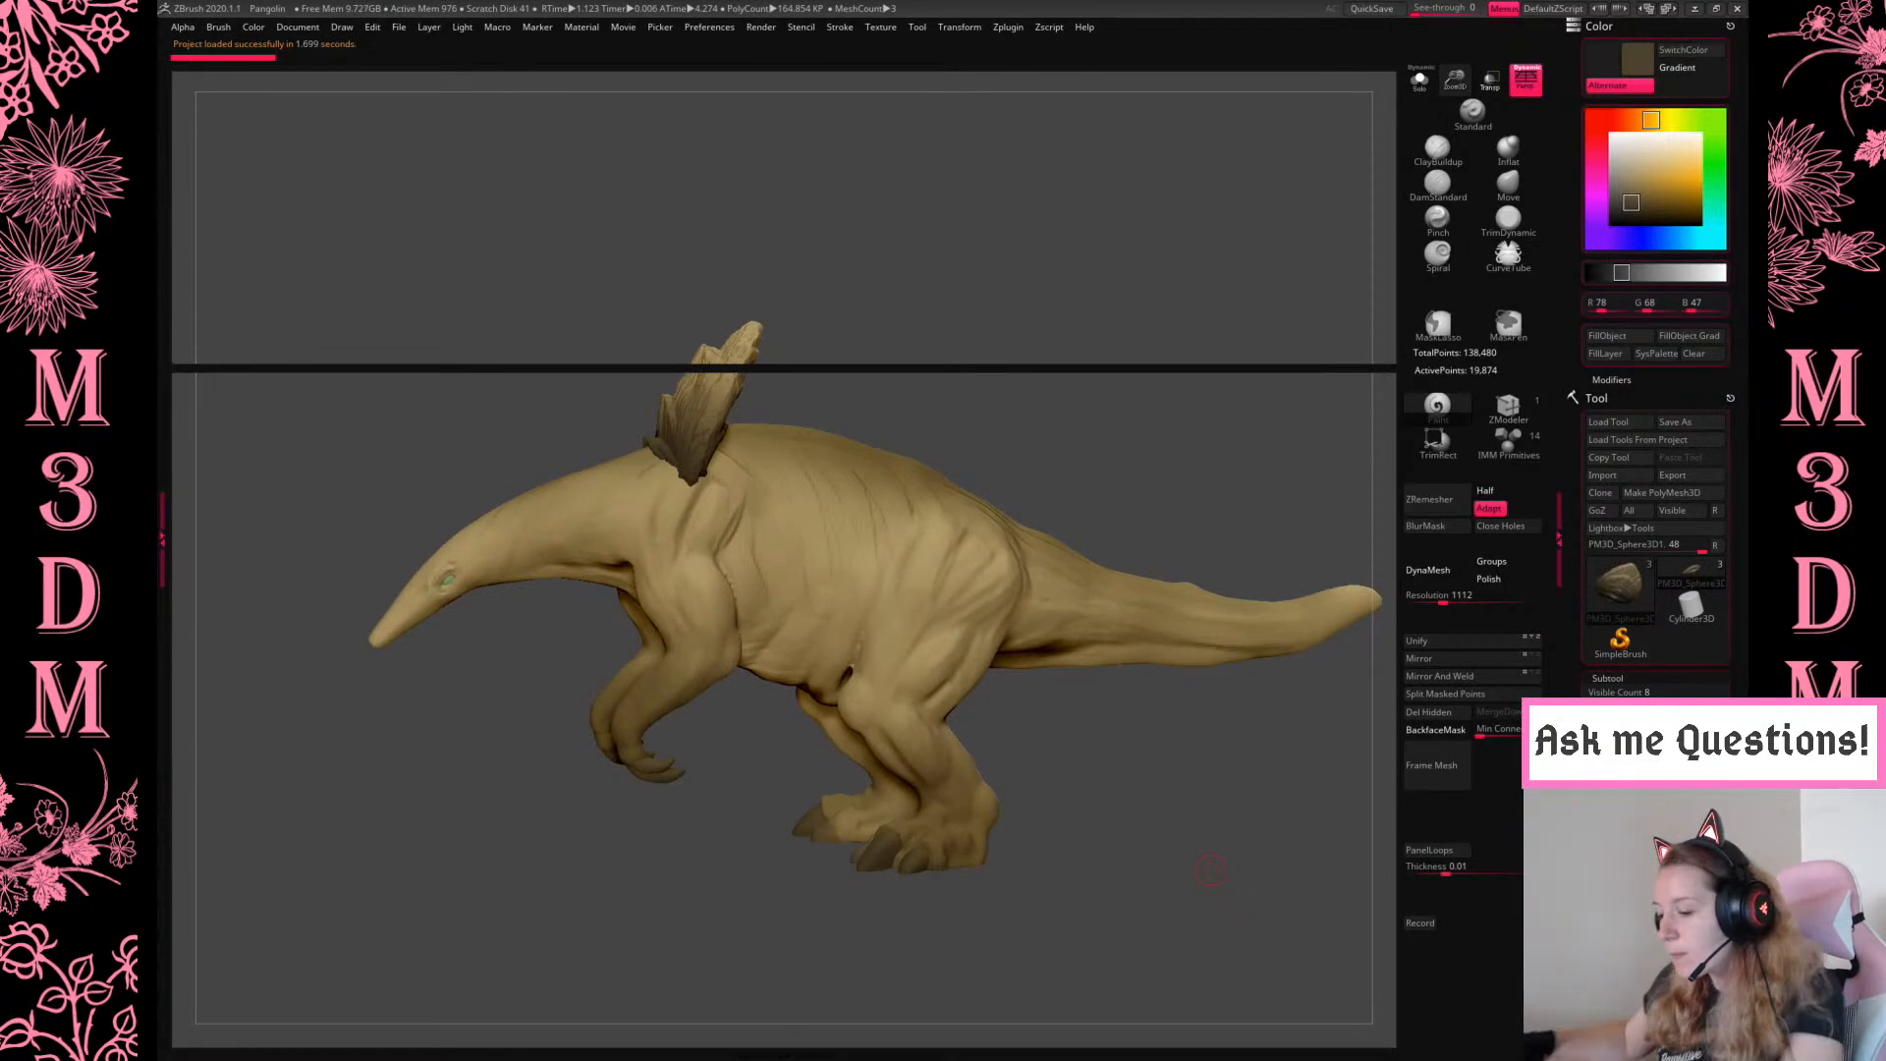
Switch the interface to the standard UI and back to the custom UI to try refreshing the canvas
{"action": "left_click", "coordinate": [710, 27]}
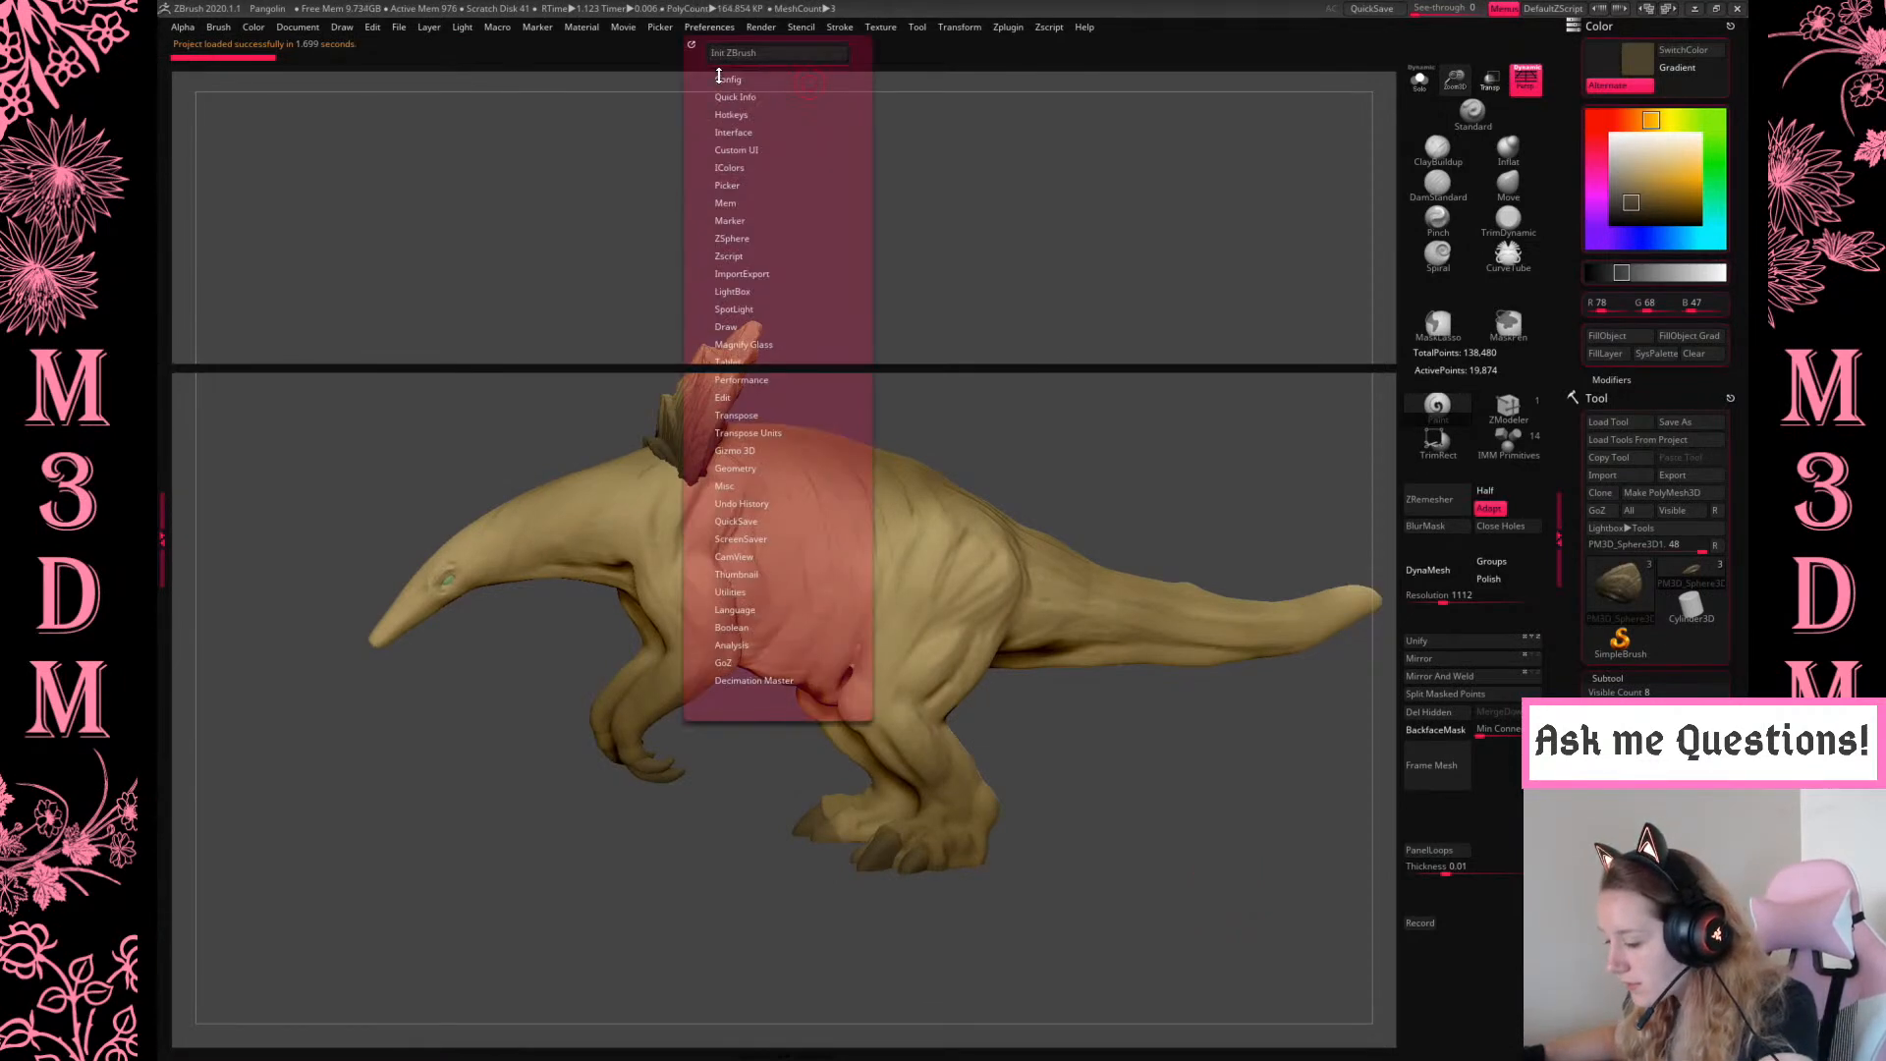
{"action": "left_click", "coordinate": [723, 81]}
{"action": "left_click", "coordinate": [768, 113]}
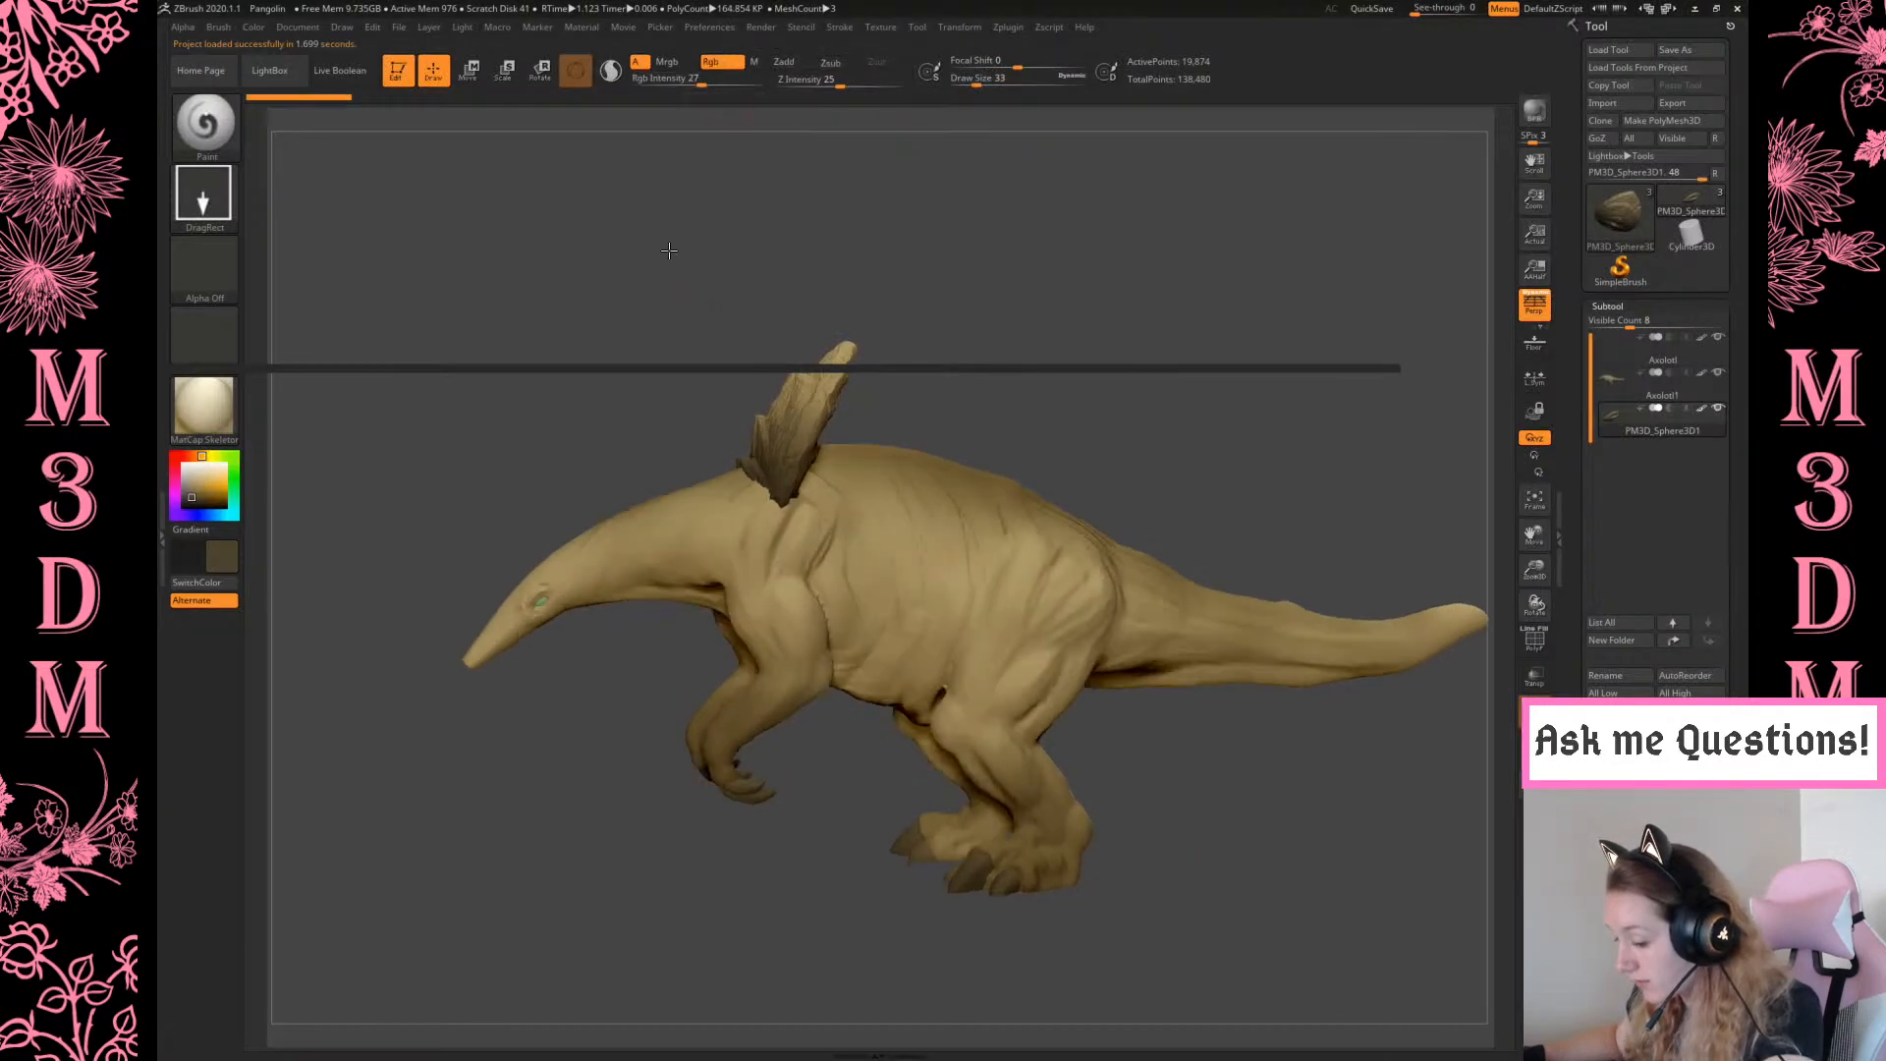
{"action": "left_click", "coordinate": [722, 28]}
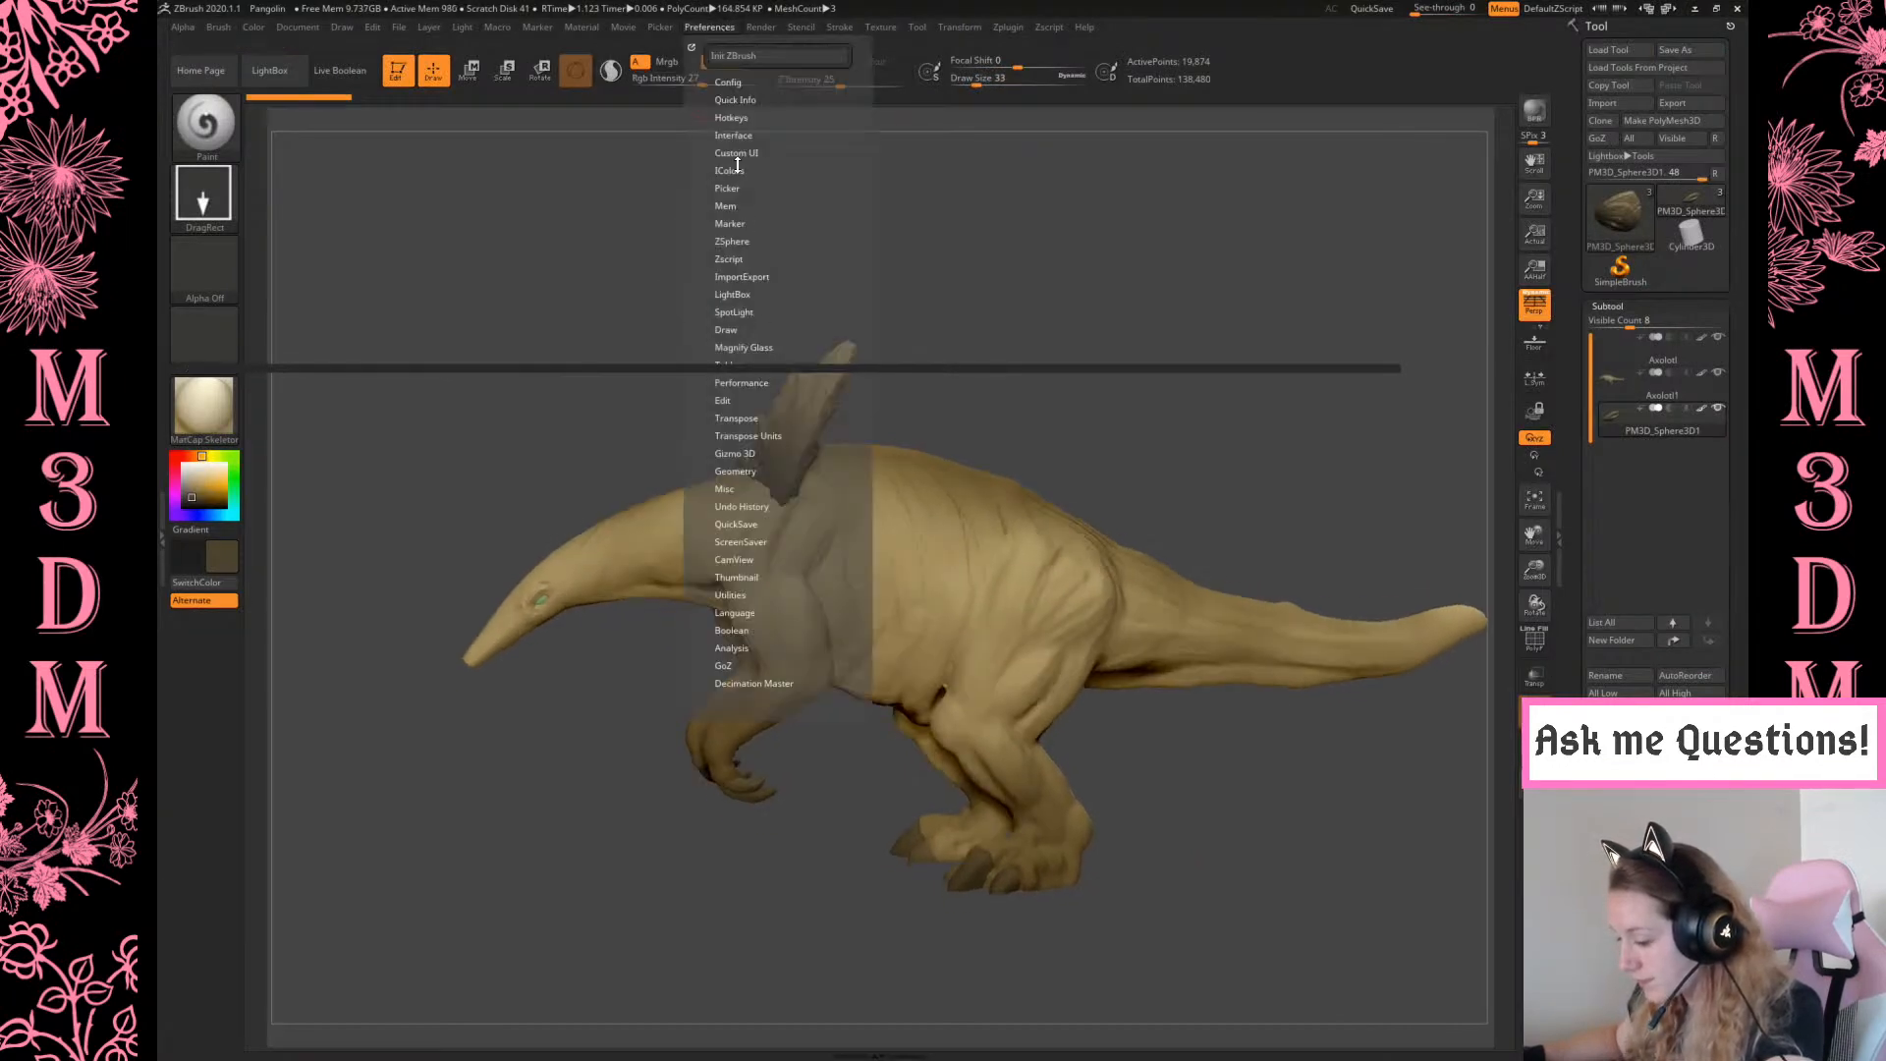
{"action": "left_click", "coordinate": [728, 82]}
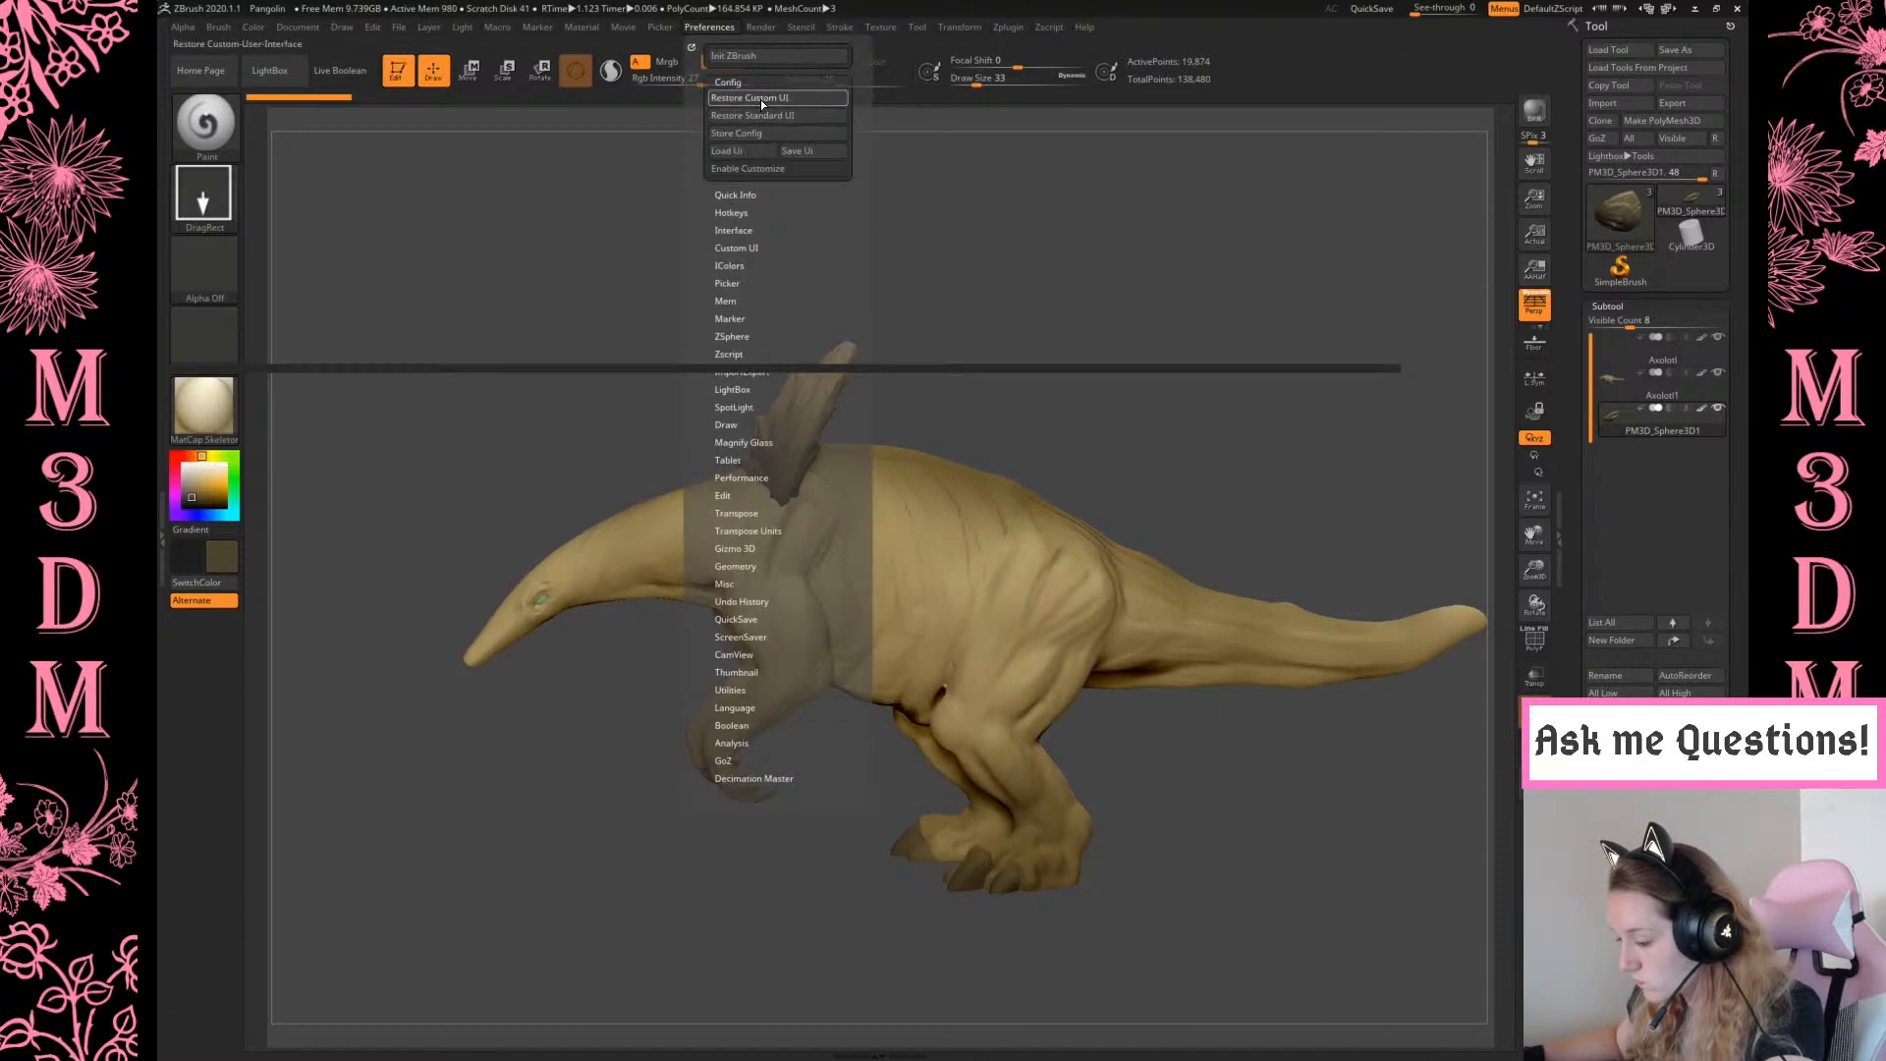
{"action": "left_click", "coordinate": [760, 99]}
{"action": "left_click_drag", "start_coordinate": [791, 261], "coordinate": [841, 154]}
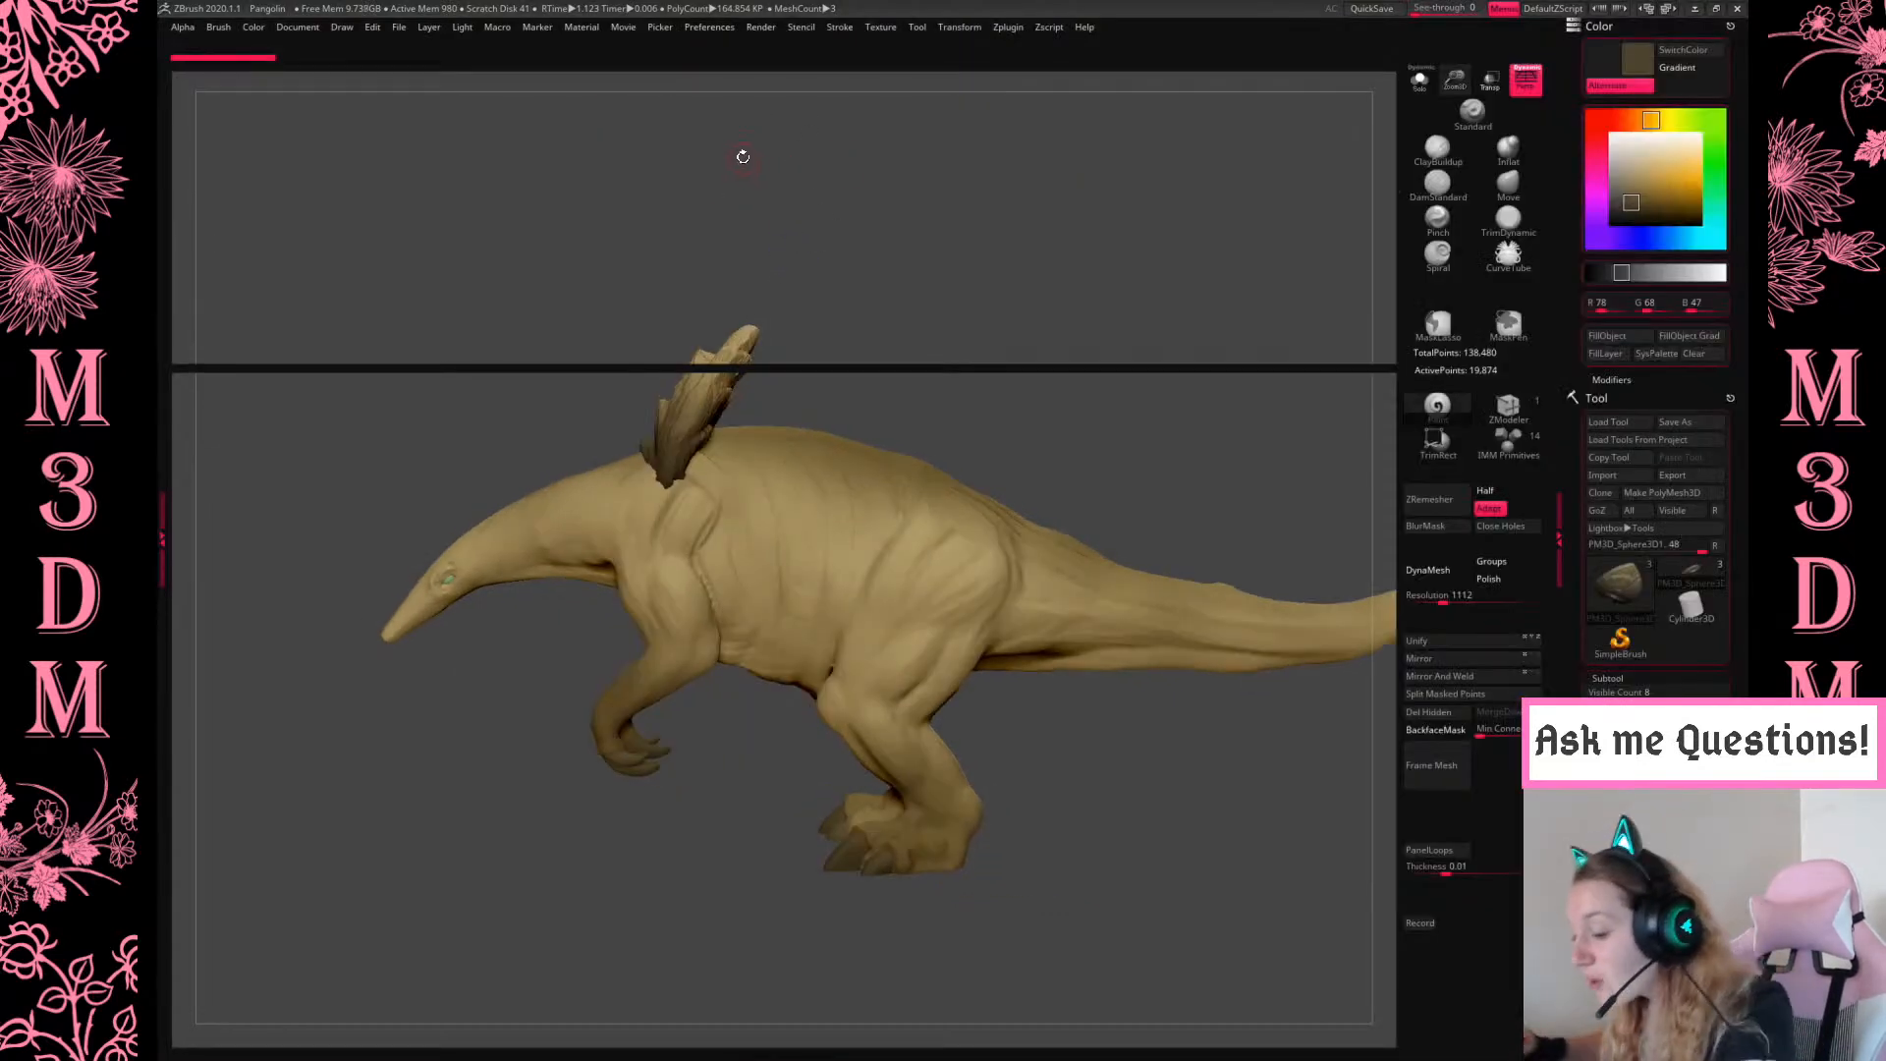
Load the recent DynaMesh_Sphere_128 project from LightBox without saving changes to the Pangolin project
{"action": "key", "text": "comma"}
{"action": "left_click", "coordinate": [247, 76]}
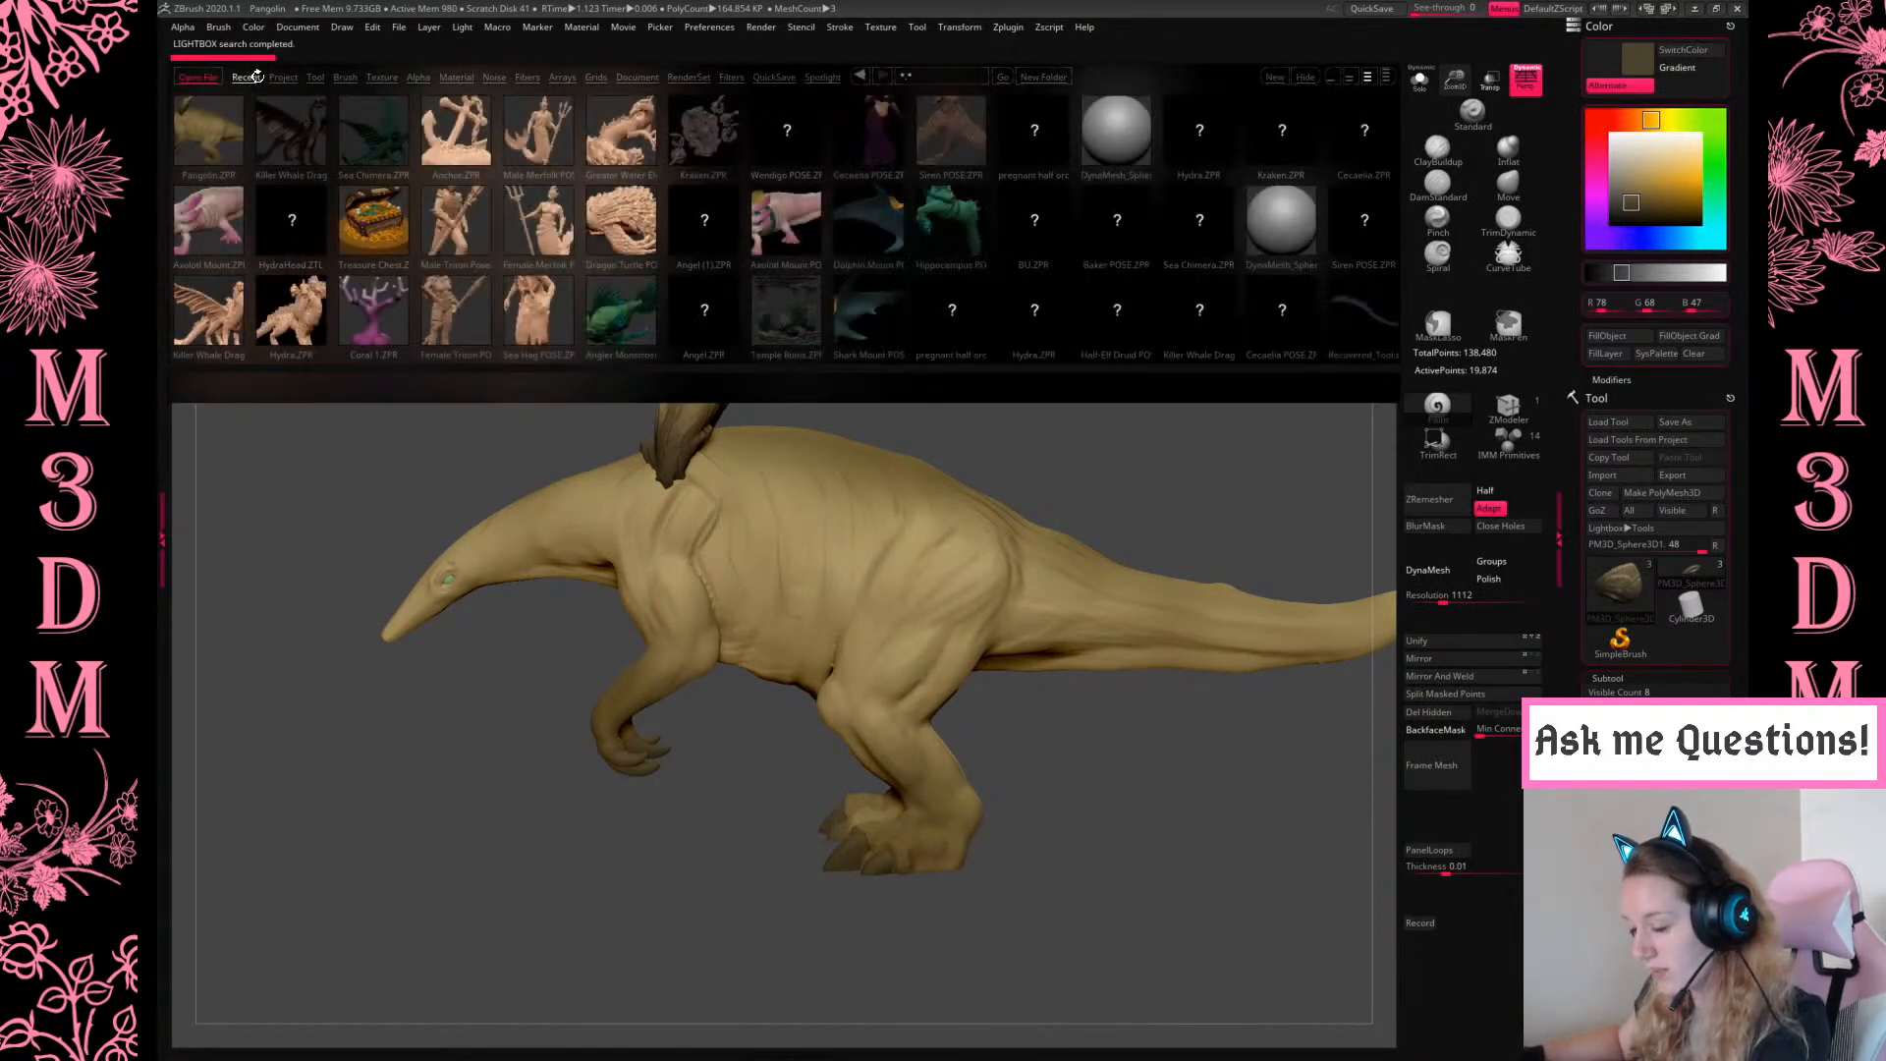
{"action": "double_click", "coordinate": [1105, 143]}
{"action": "left_click", "coordinate": [1004, 578]}
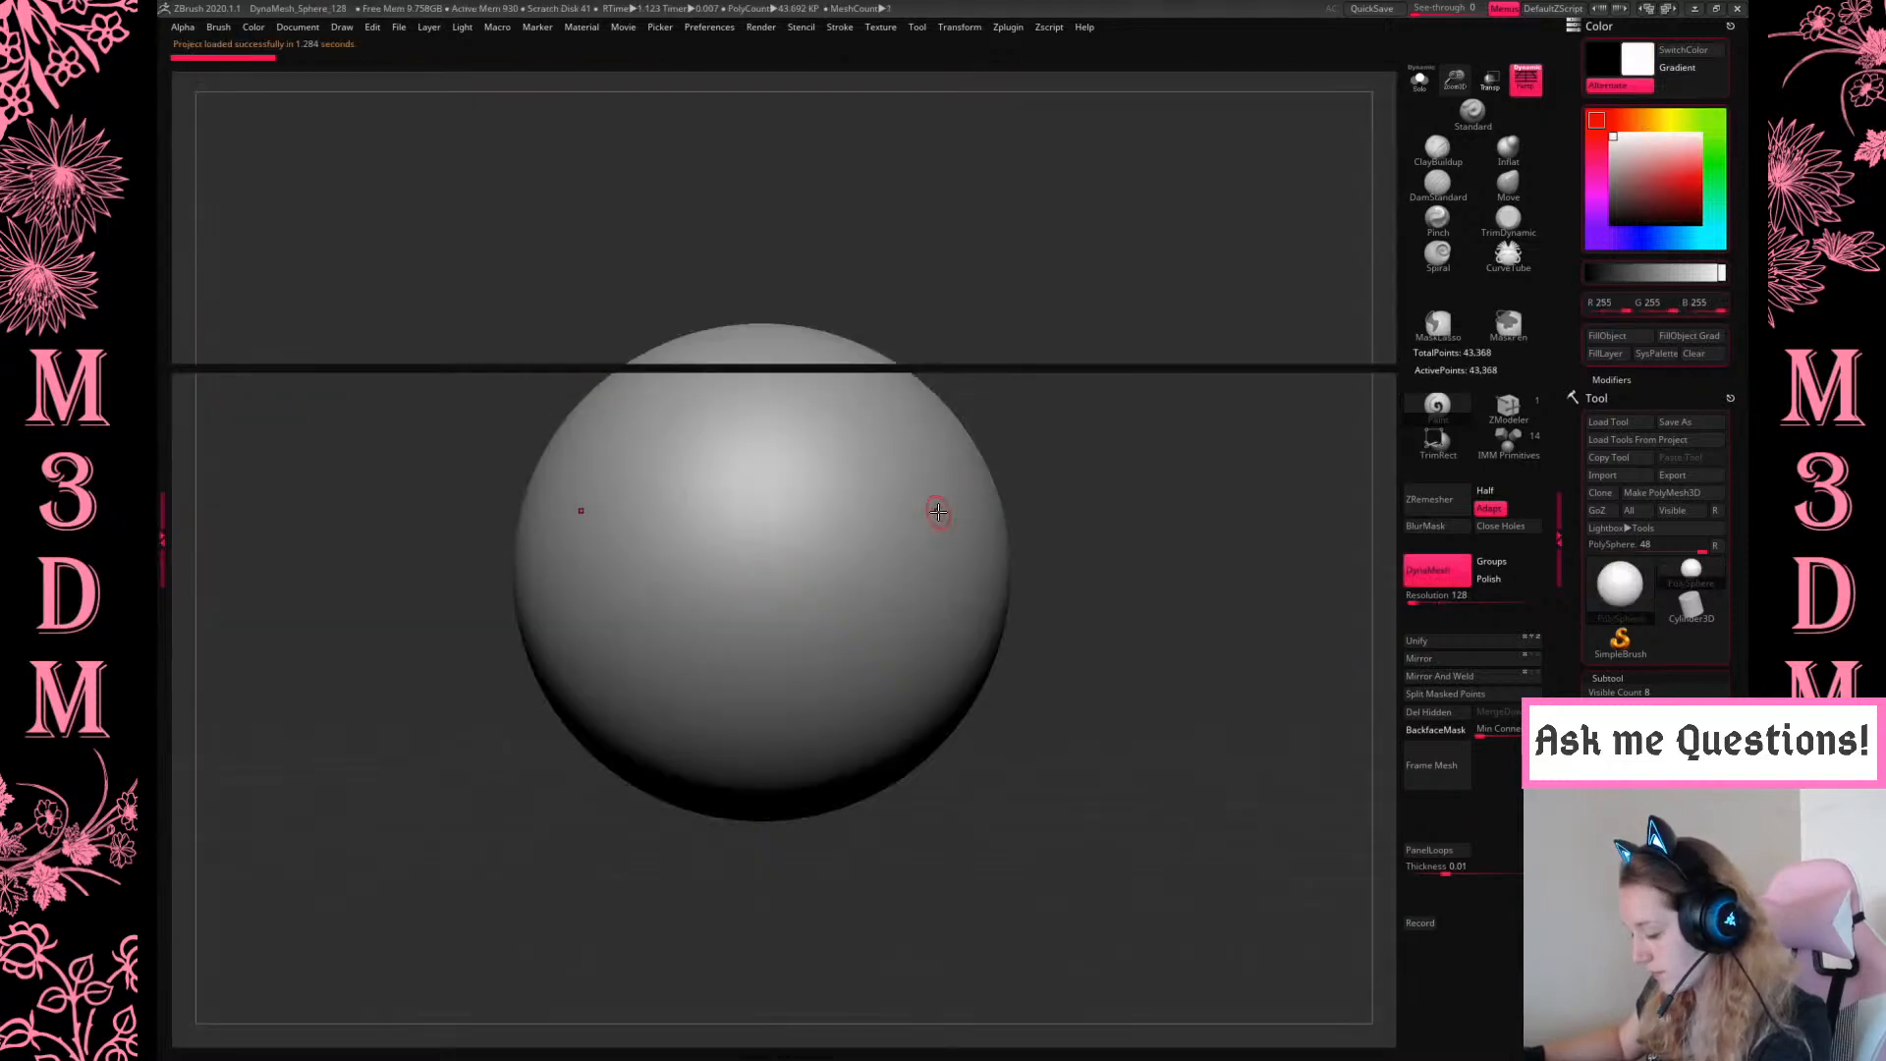
Close ZBrush without saving the sphere project, restart it from the desktop and maximize its window
{"action": "left_click", "coordinate": [1736, 9]}
{"action": "left_click", "coordinate": [1002, 574]}
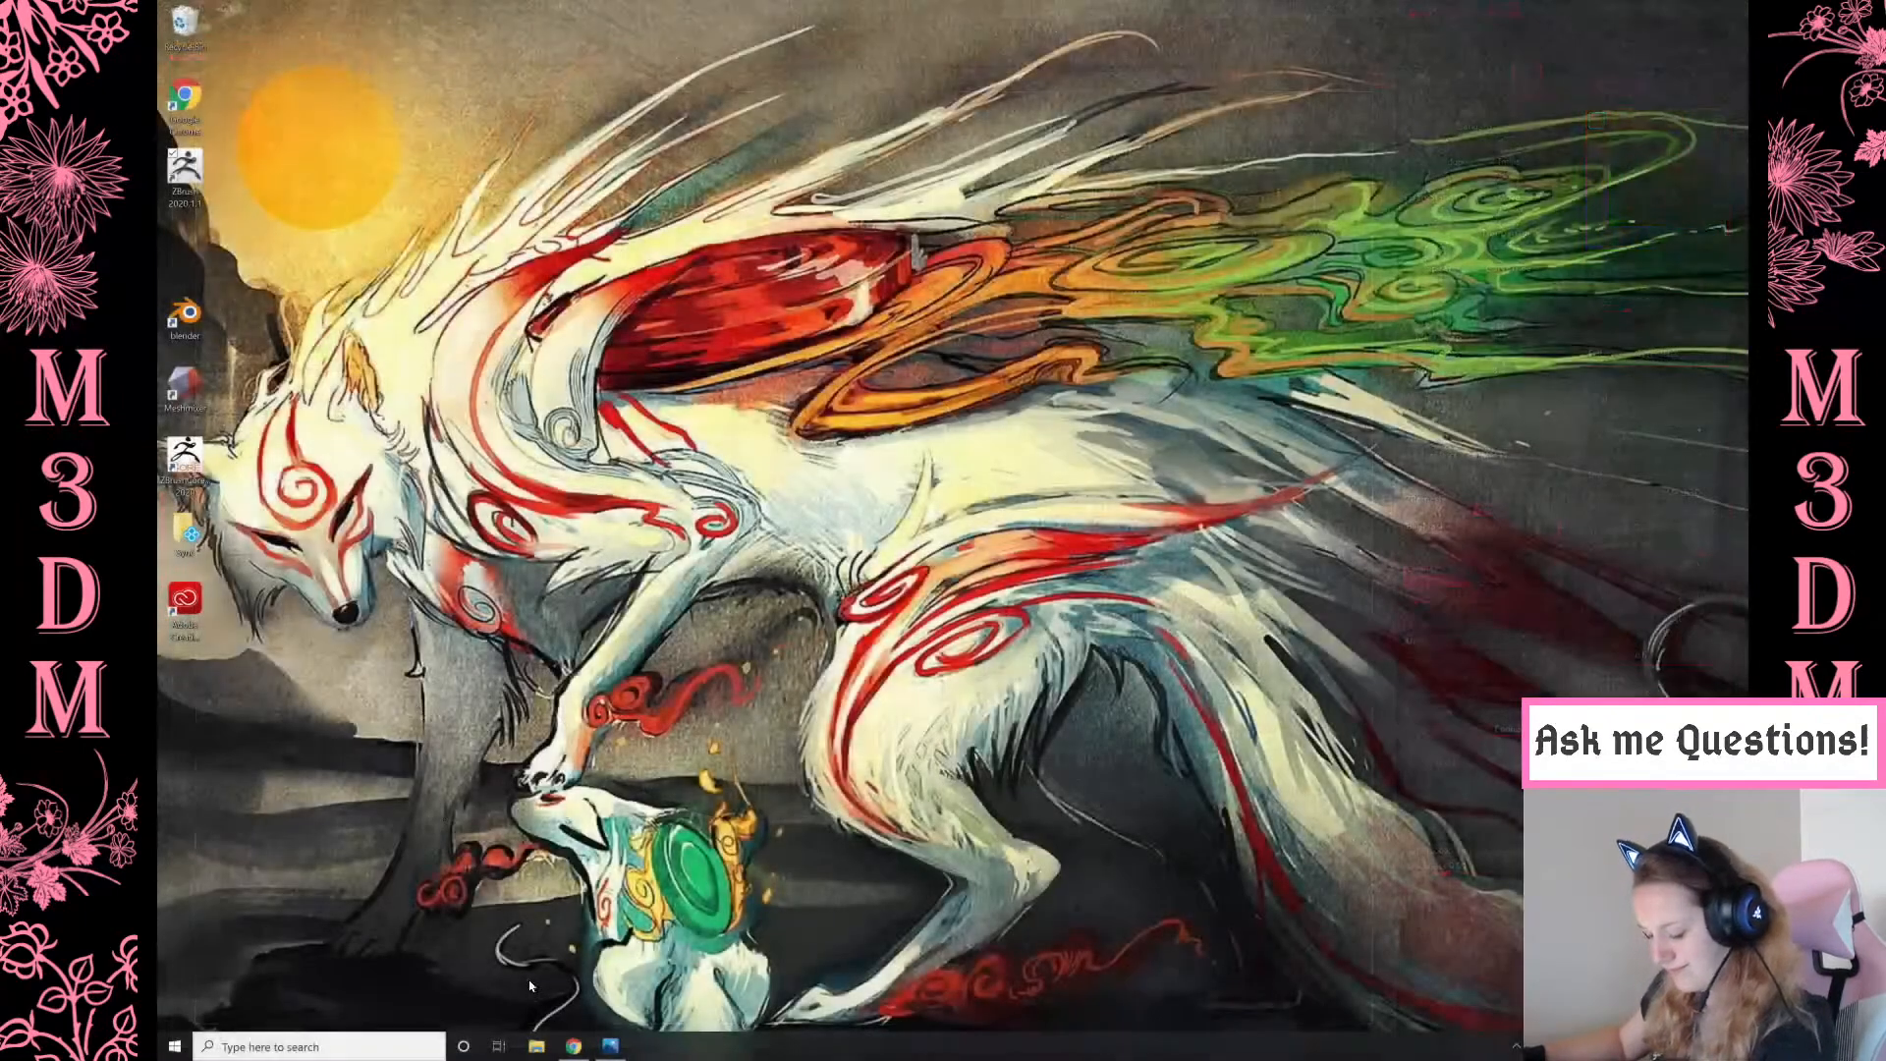
{"action": "double_click", "coordinate": [184, 177]}
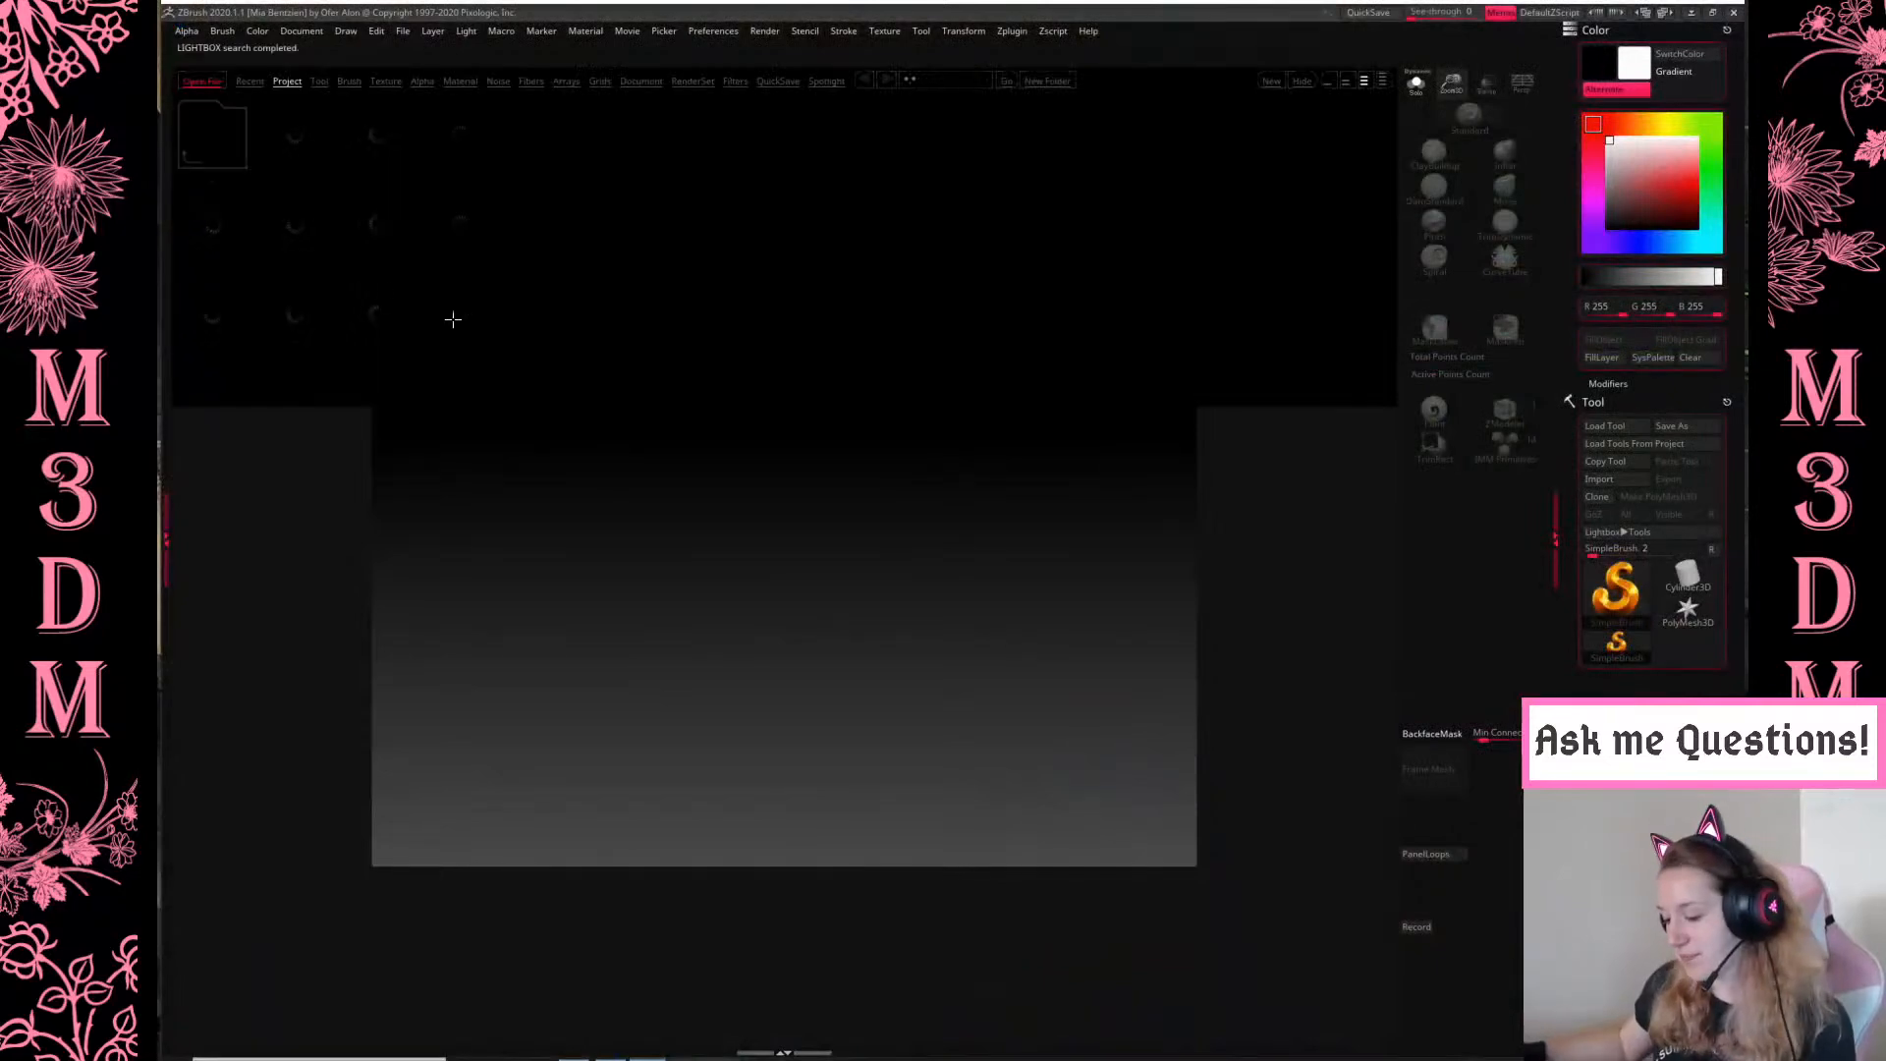
{"action": "left_click", "coordinate": [1698, 12]}
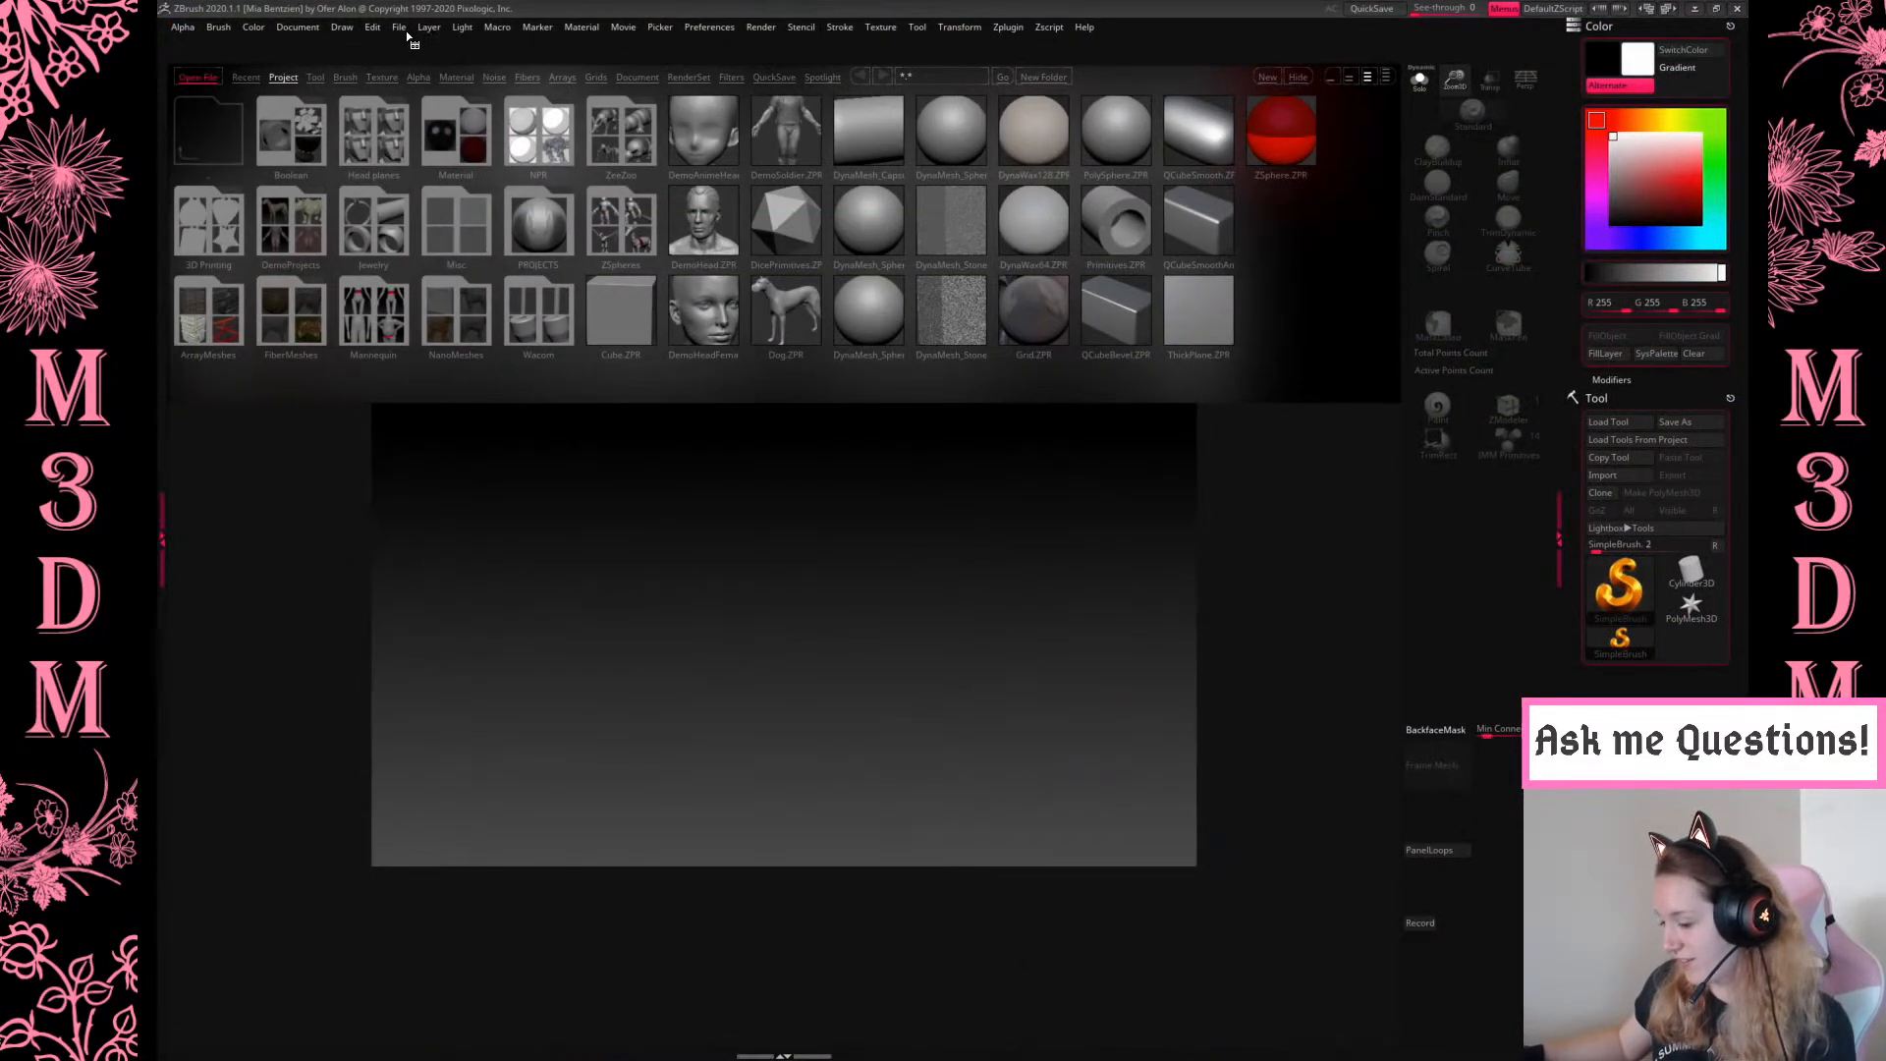
Open the Pangolin project from the Sync > June Pat folder
{"action": "left_click", "coordinate": [405, 30]}
{"action": "left_click", "coordinate": [429, 56]}
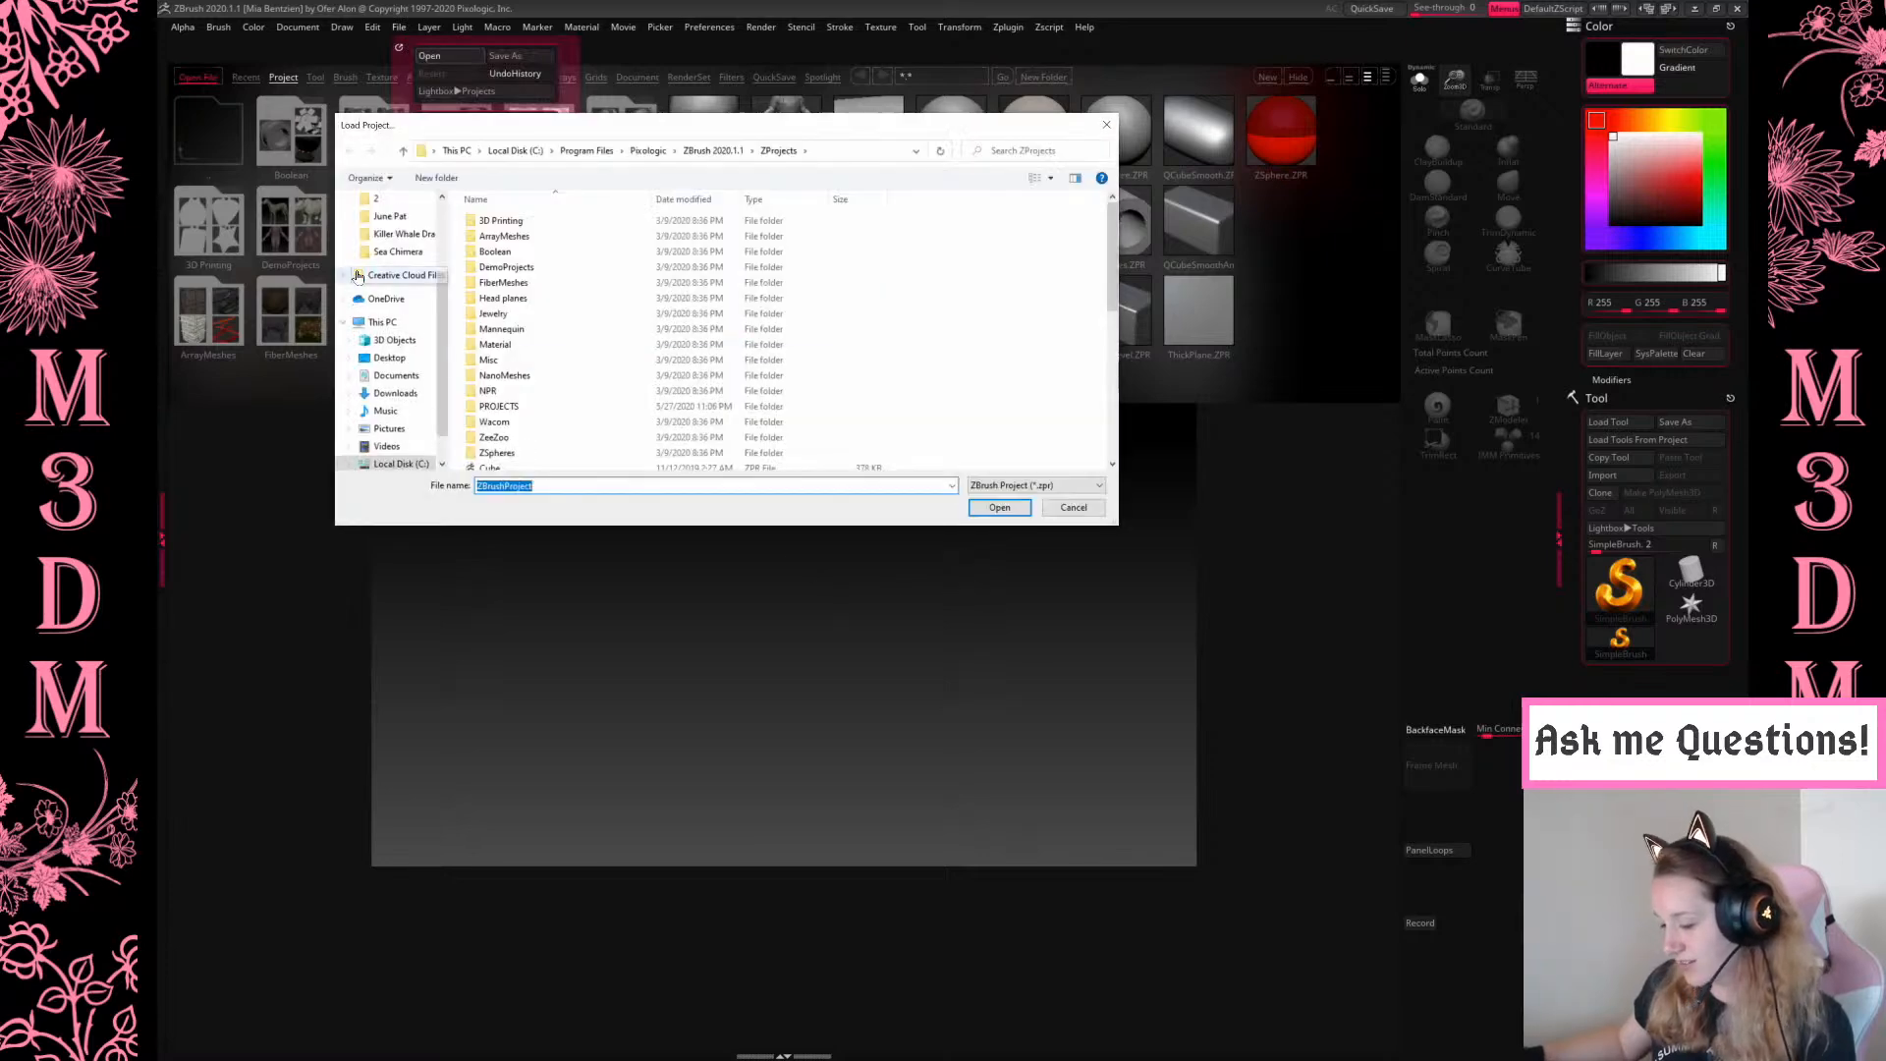
{"action": "left_click", "coordinate": [398, 340]}
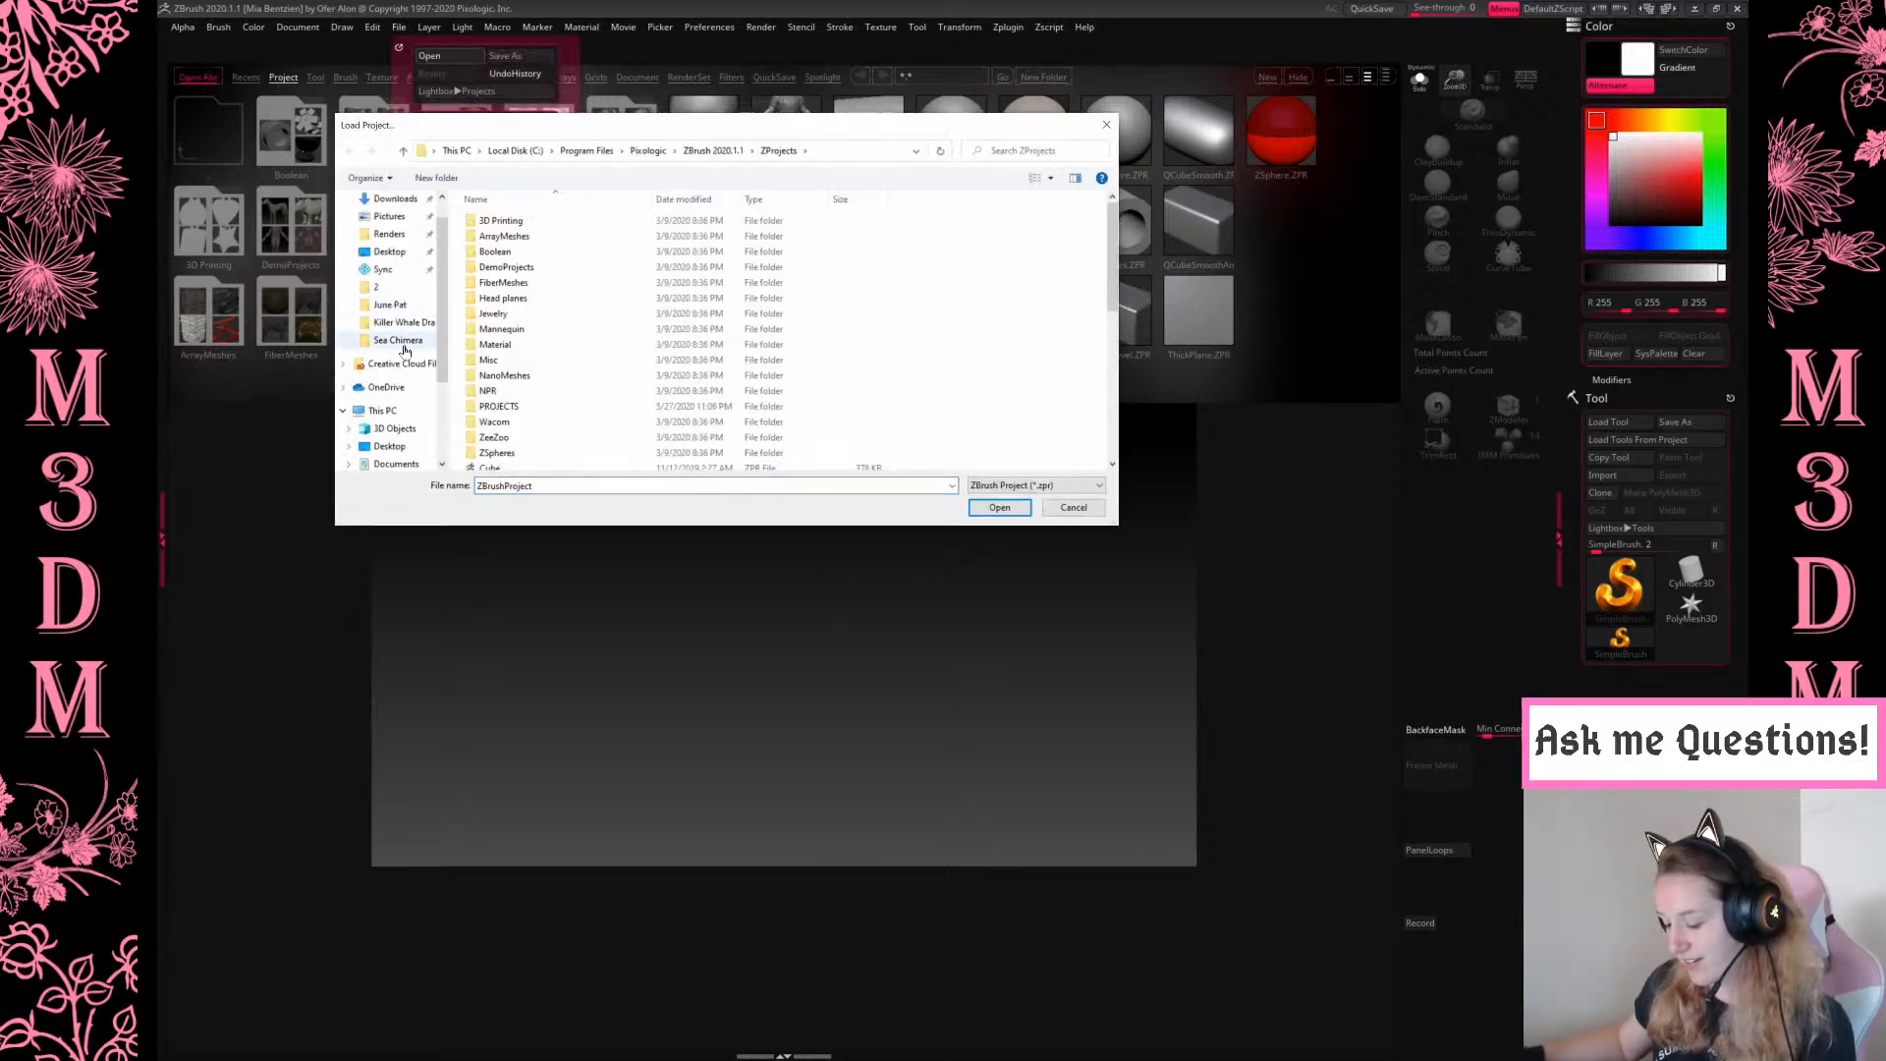
{"action": "left_click", "coordinate": [547, 150]}
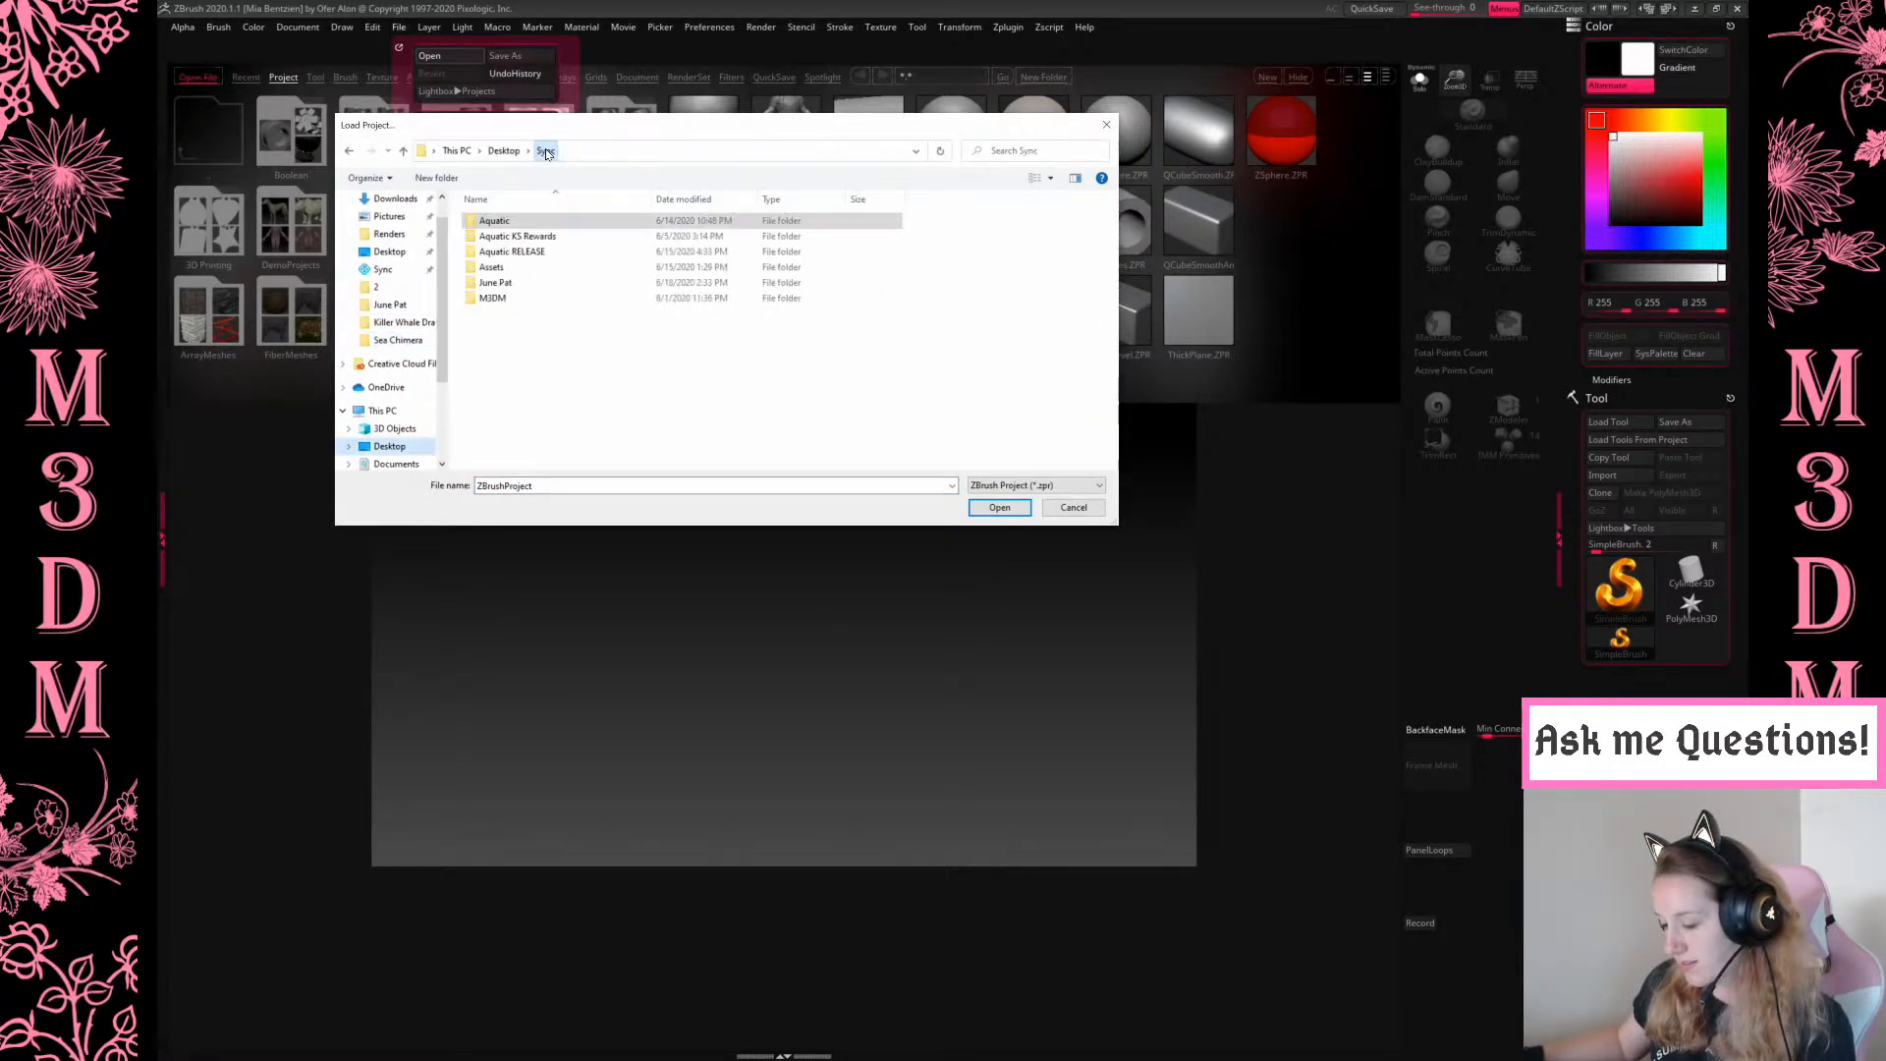
{"action": "double_click", "coordinate": [521, 283]}
{"action": "double_click", "coordinate": [517, 219]}
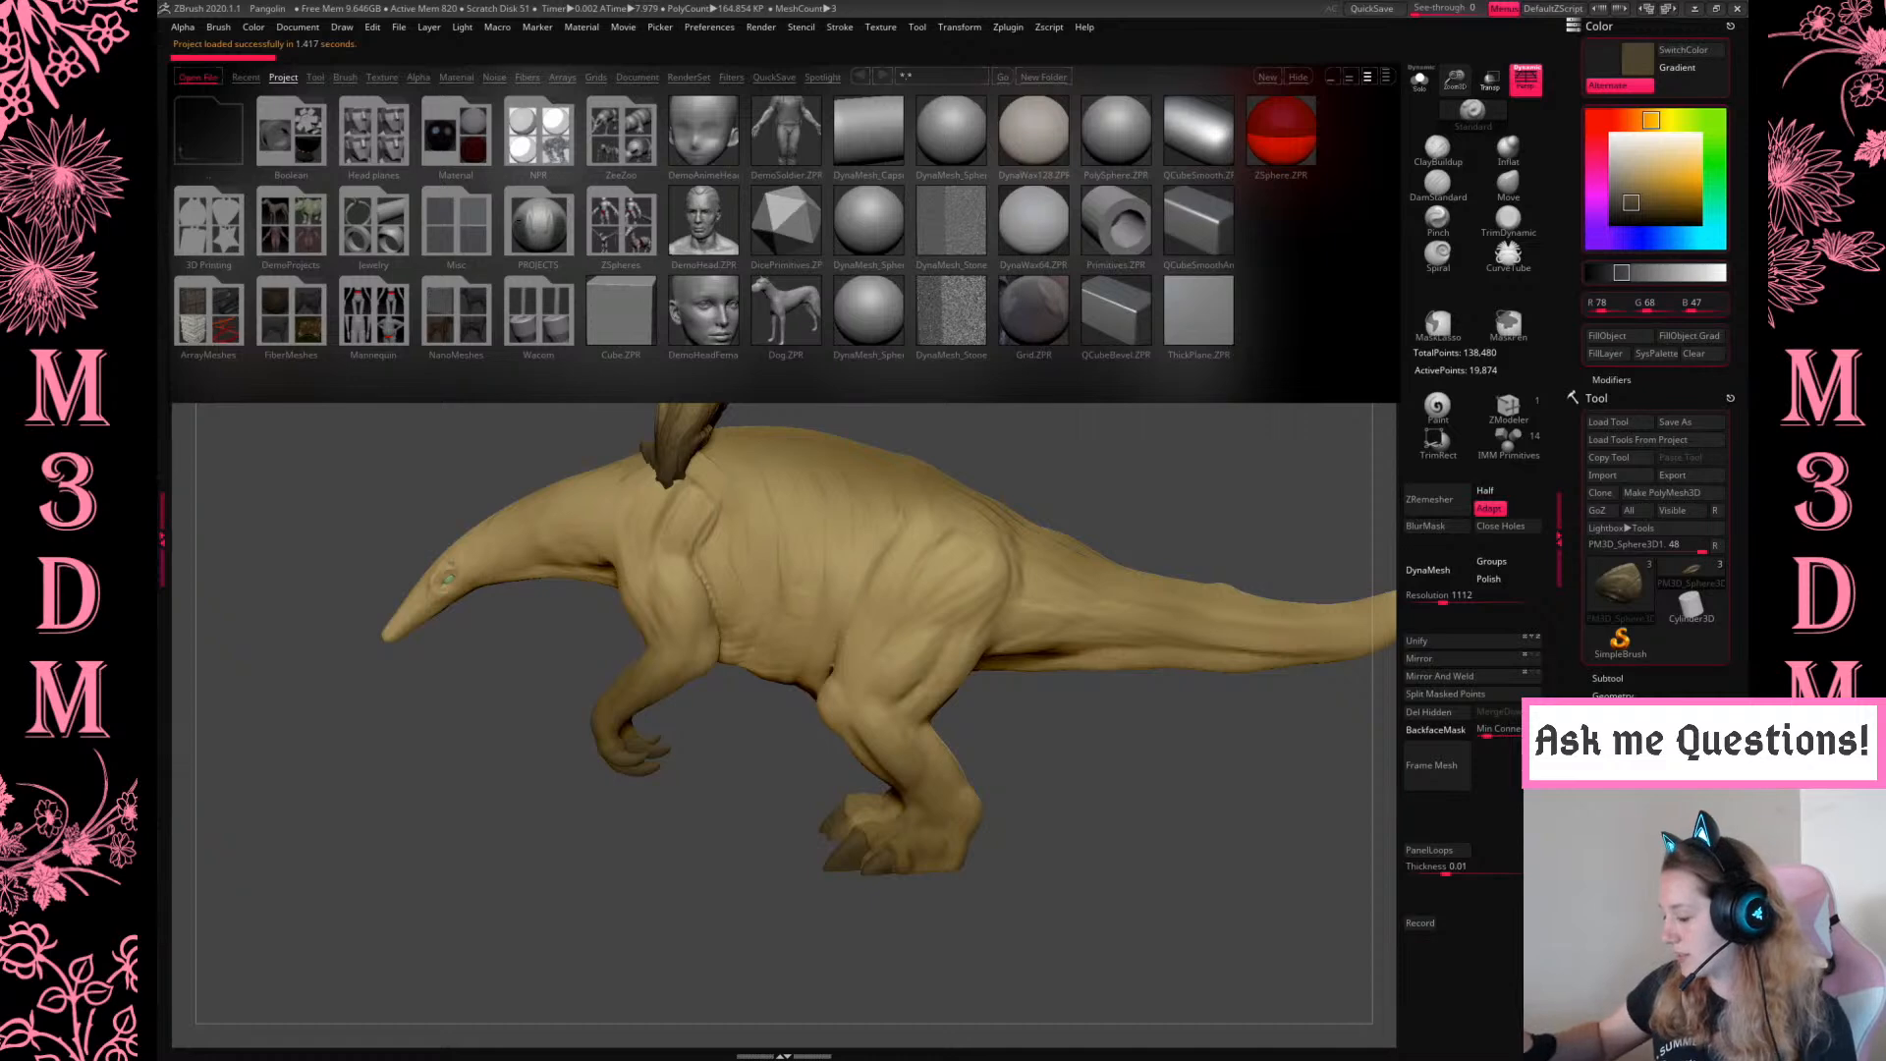
Close LightBox, shrink the bark-textured scale and move it from the pangolin's back onto its head
{"action": "left_click", "coordinate": [1298, 77]}
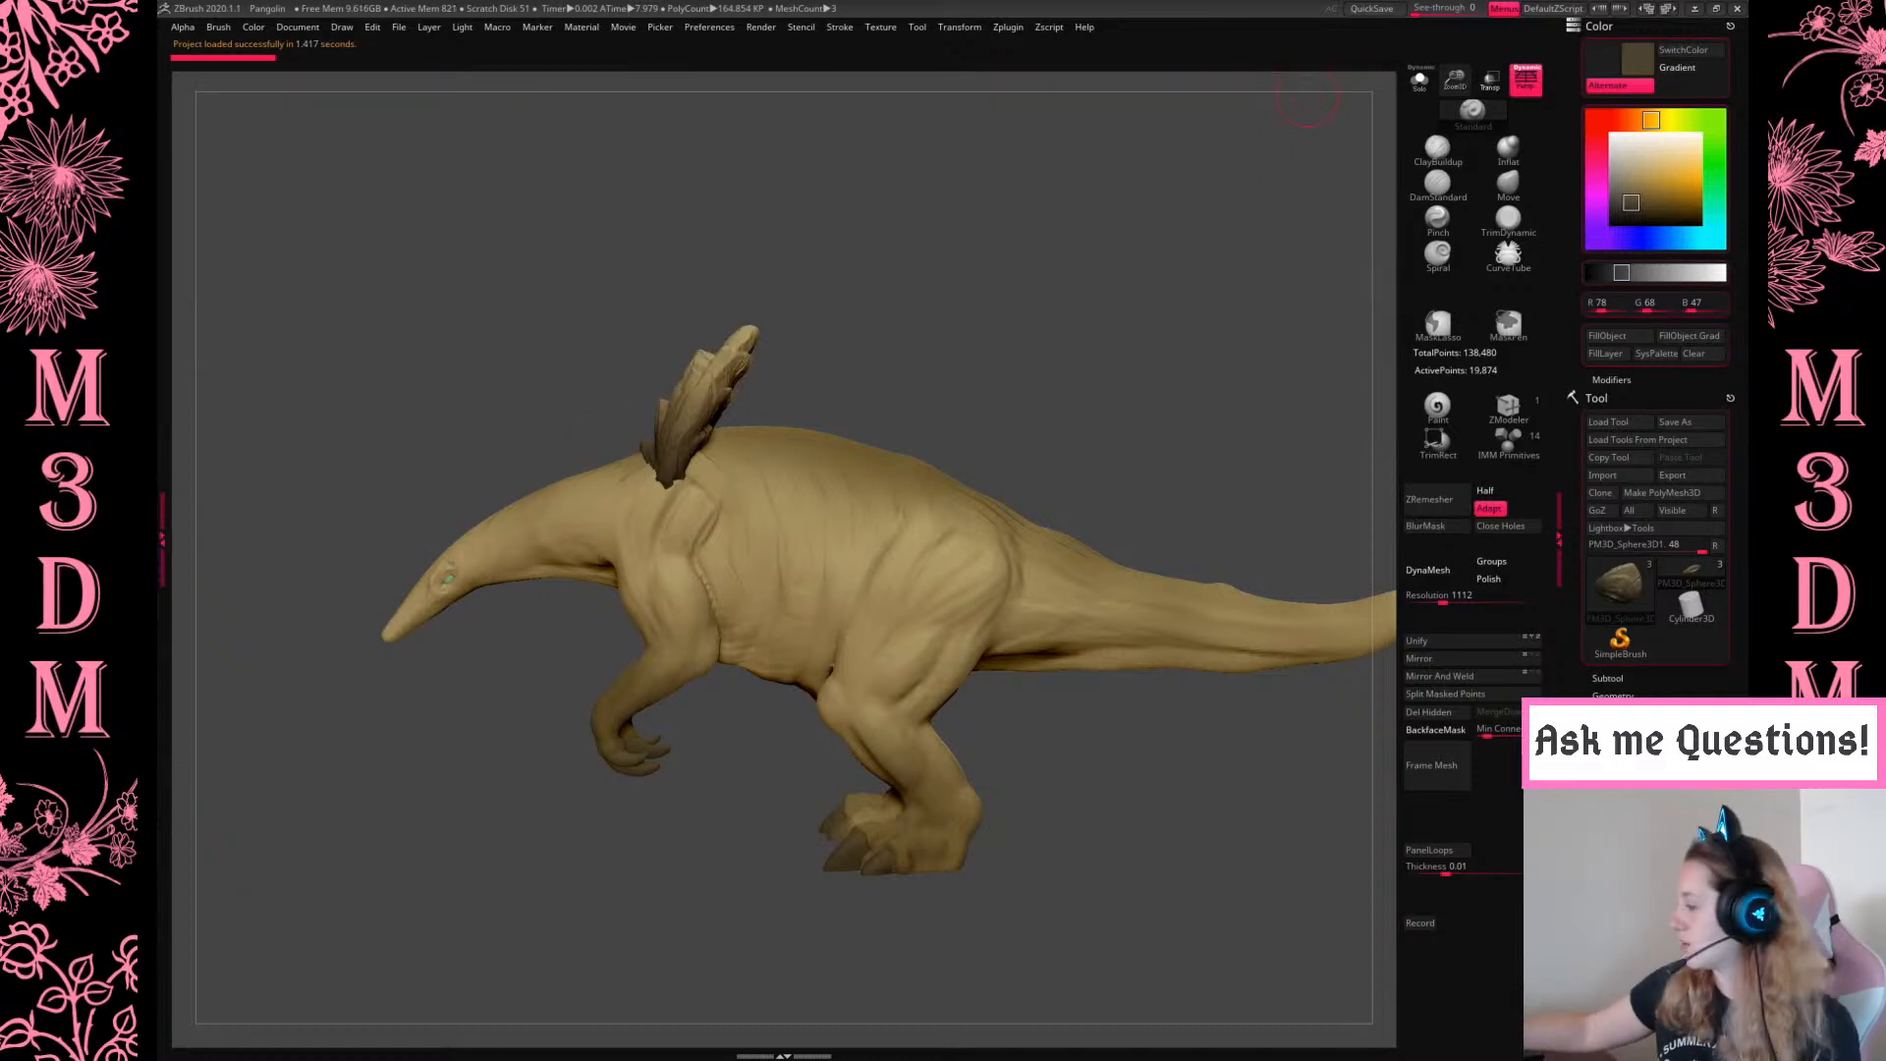
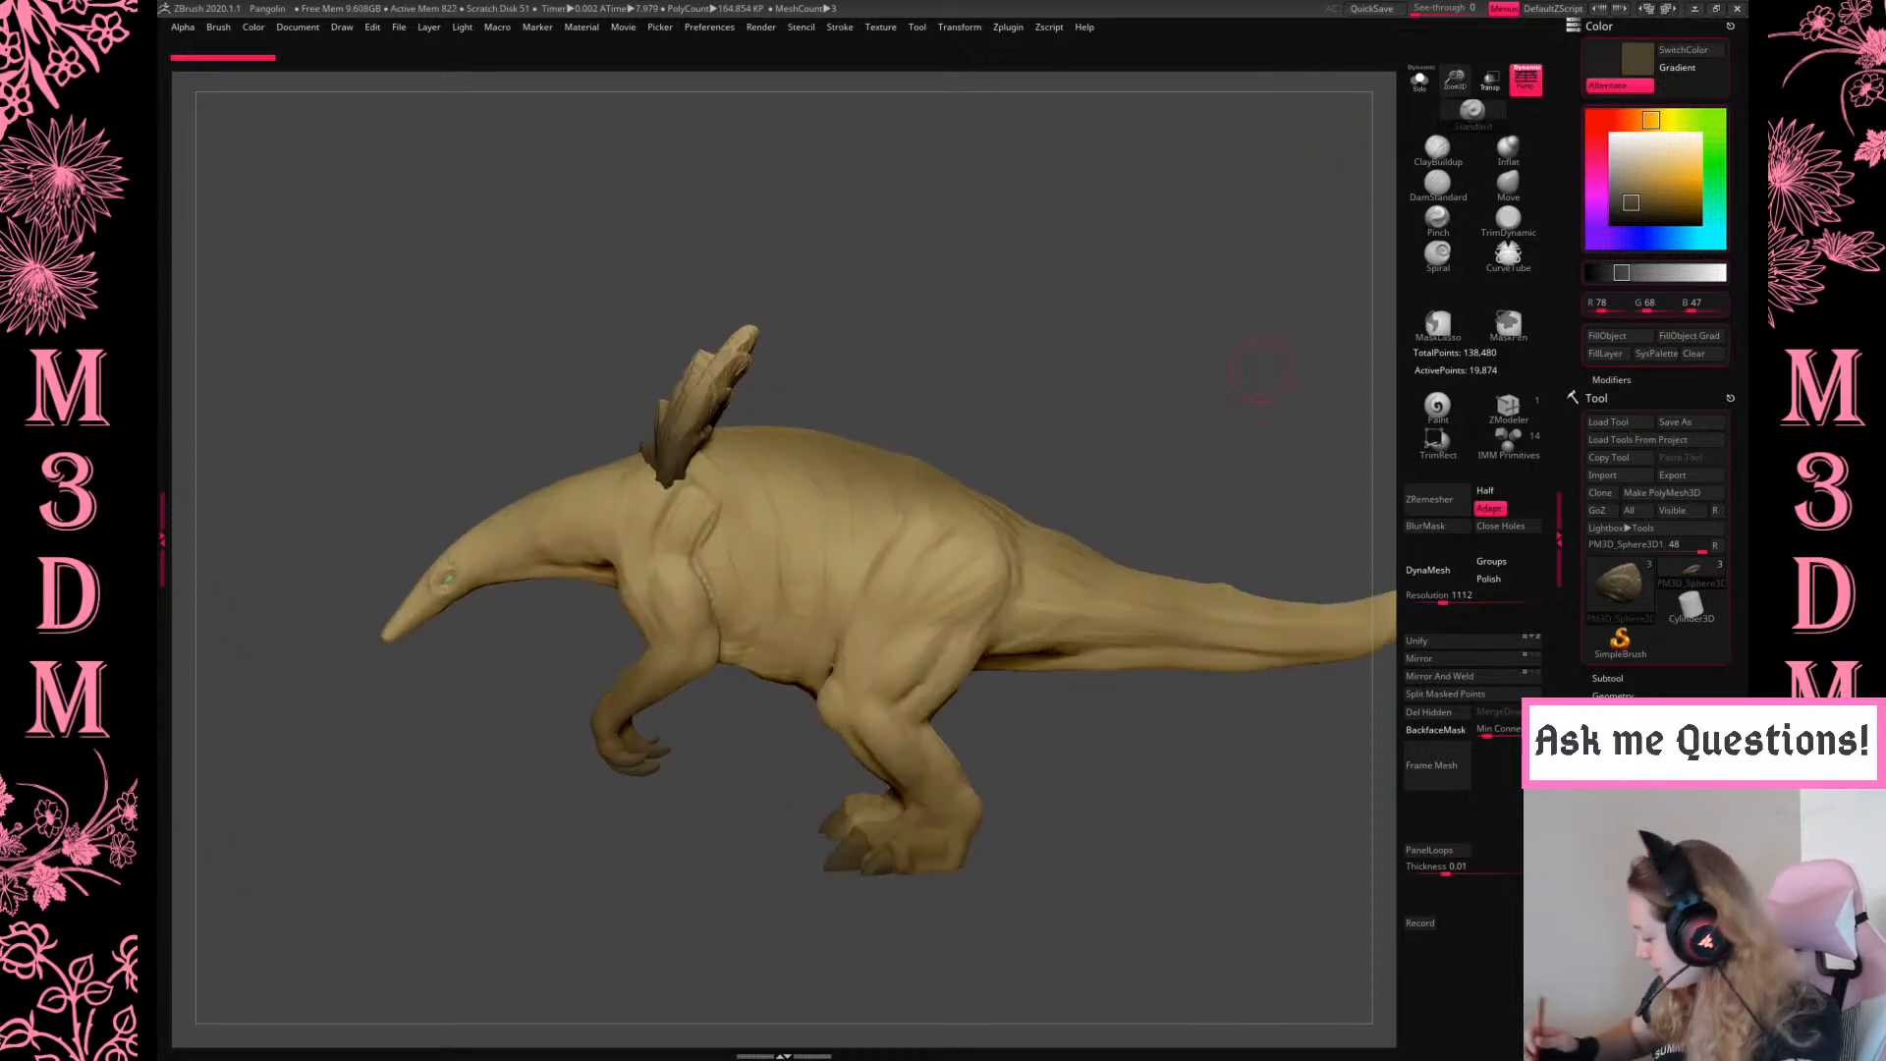
{"action": "left_click", "coordinate": [1608, 678]}
{"action": "key", "text": "w"}
{"action": "left_click_drag", "start_coordinate": [919, 348], "coordinate": [880, 367], "text": "shift"}
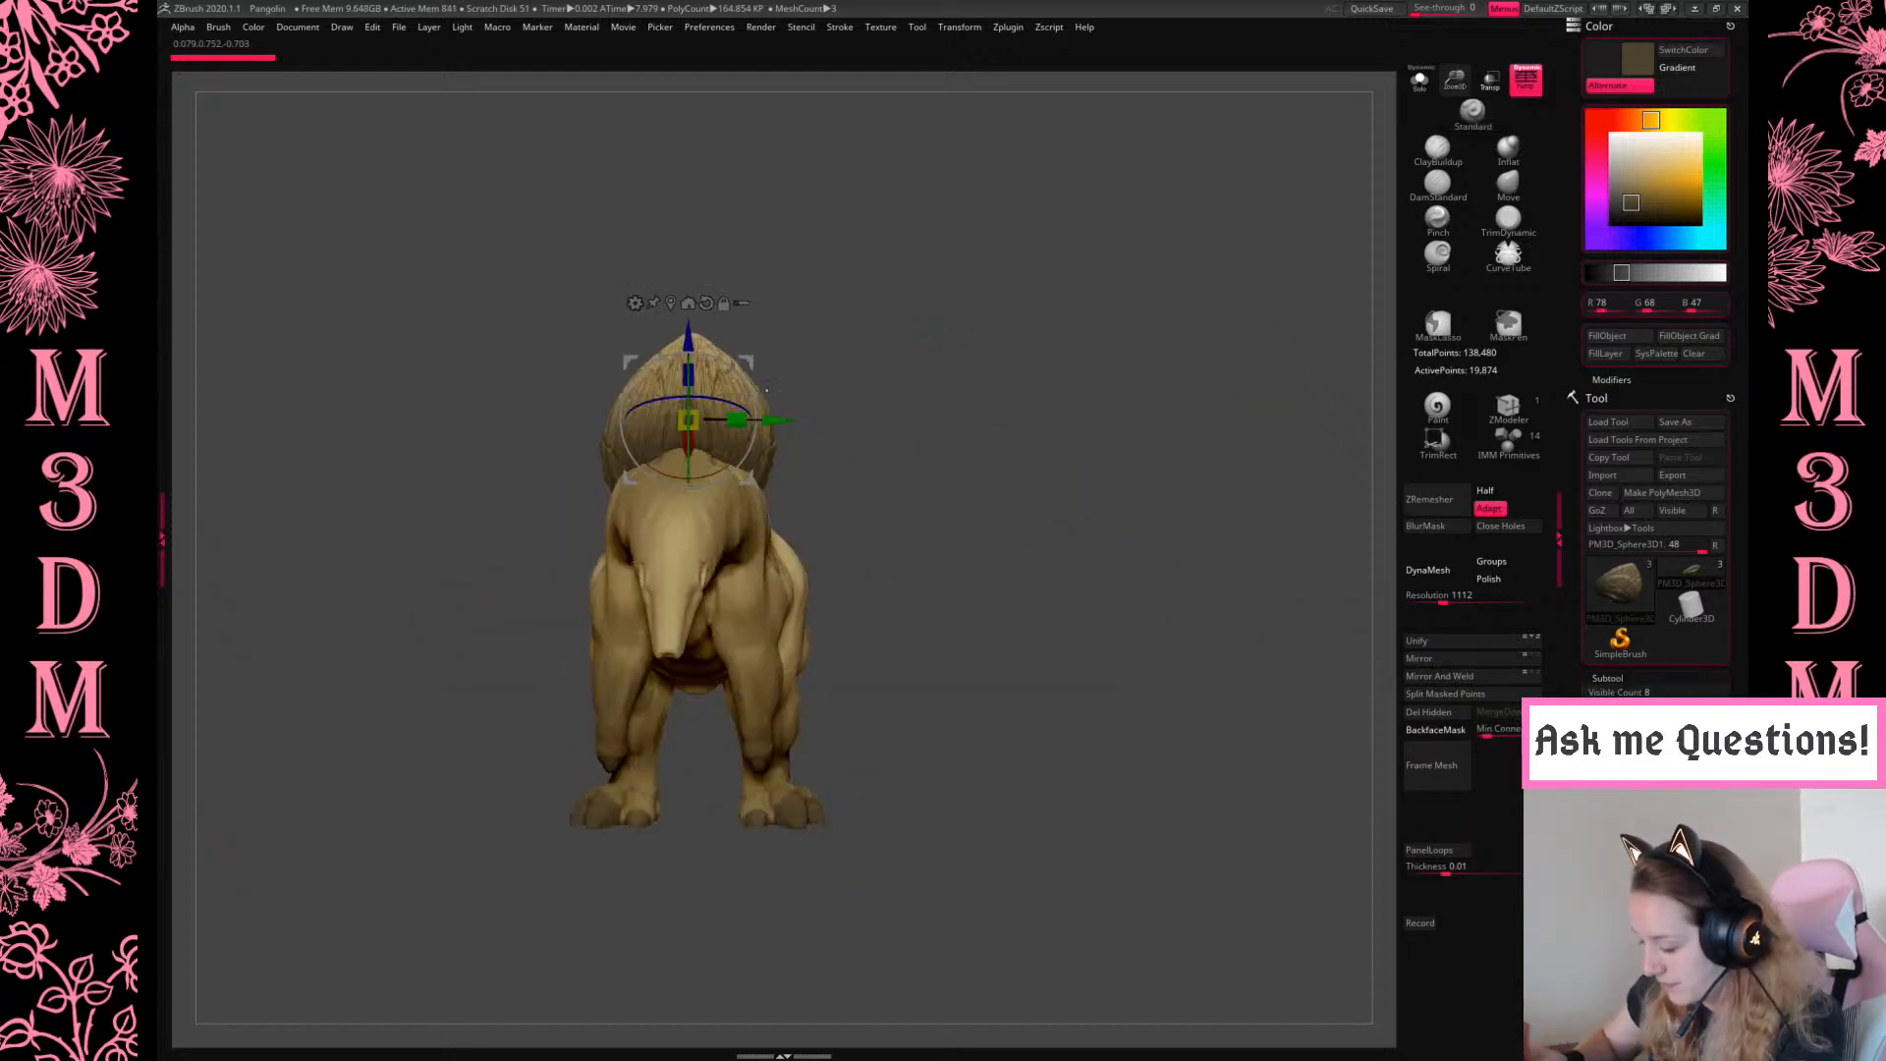
{"action": "left_click_drag", "start_coordinate": [1061, 309], "coordinate": [960, 303]}
{"action": "left_click_drag", "start_coordinate": [1096, 337], "coordinate": [1221, 348], "text": "alt"}
{"action": "left_click_drag", "start_coordinate": [870, 377], "coordinate": [672, 518]}
{"action": "left_click_drag", "start_coordinate": [1031, 324], "coordinate": [1177, 357]}
{"action": "left_click_drag", "start_coordinate": [1234, 177], "coordinate": [1160, 447], "text": "alt"}
{"action": "key", "text": "w"}
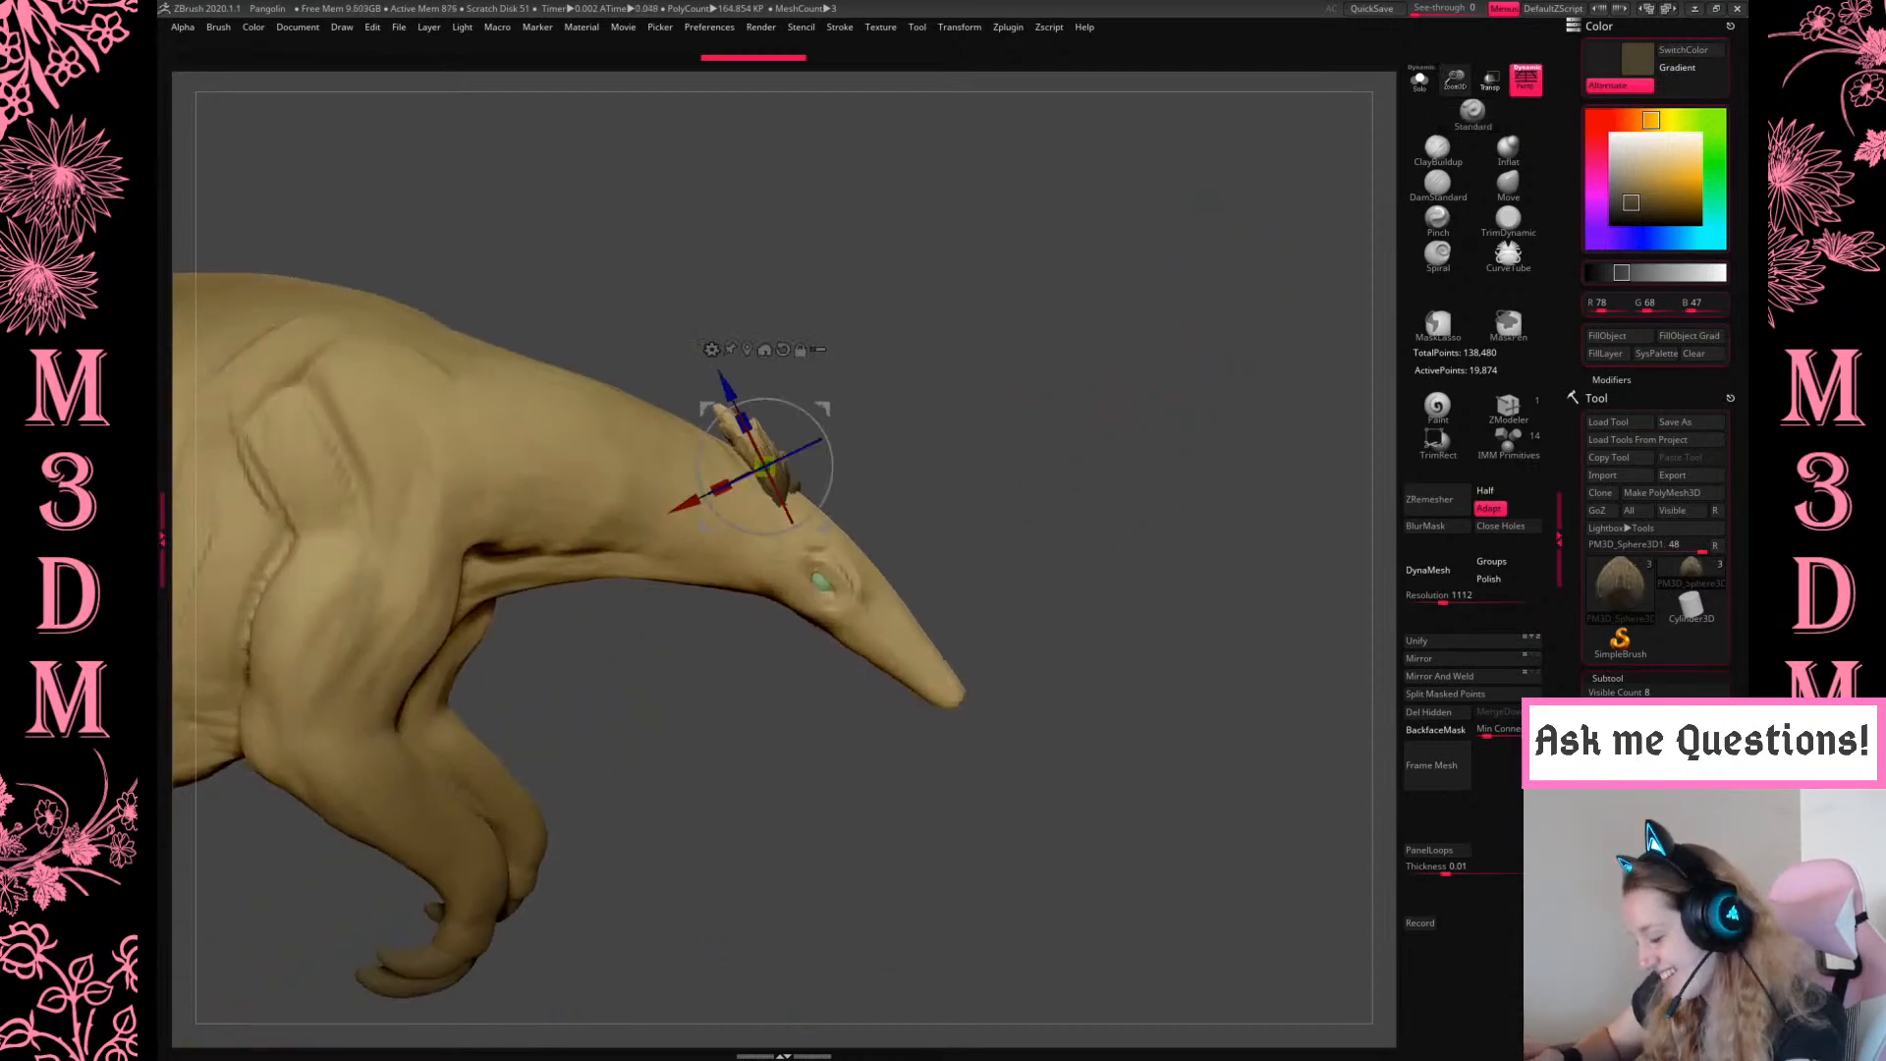
Try duplicating, resizing and seating the bark scale on the forehead just above the pangolin's eye
{"action": "left_click_drag", "start_coordinate": [825, 410], "coordinate": [872, 495], "text": "ctrl"}
{"action": "left_click_drag", "start_coordinate": [920, 410], "coordinate": [1011, 424], "text": "shift"}
{"action": "key", "text": "ctrl+z"}
{"action": "key", "text": "ctrl+z"}
{"action": "left_click_drag", "start_coordinate": [849, 445], "coordinate": [804, 438]}
{"action": "key", "text": "ctrl+z"}
{"action": "left_click_drag", "start_coordinate": [948, 378], "coordinate": [1054, 400]}
{"action": "left_click_drag", "start_coordinate": [858, 391], "coordinate": [921, 432]}
{"action": "left_click_drag", "start_coordinate": [1192, 475], "coordinate": [1226, 522]}
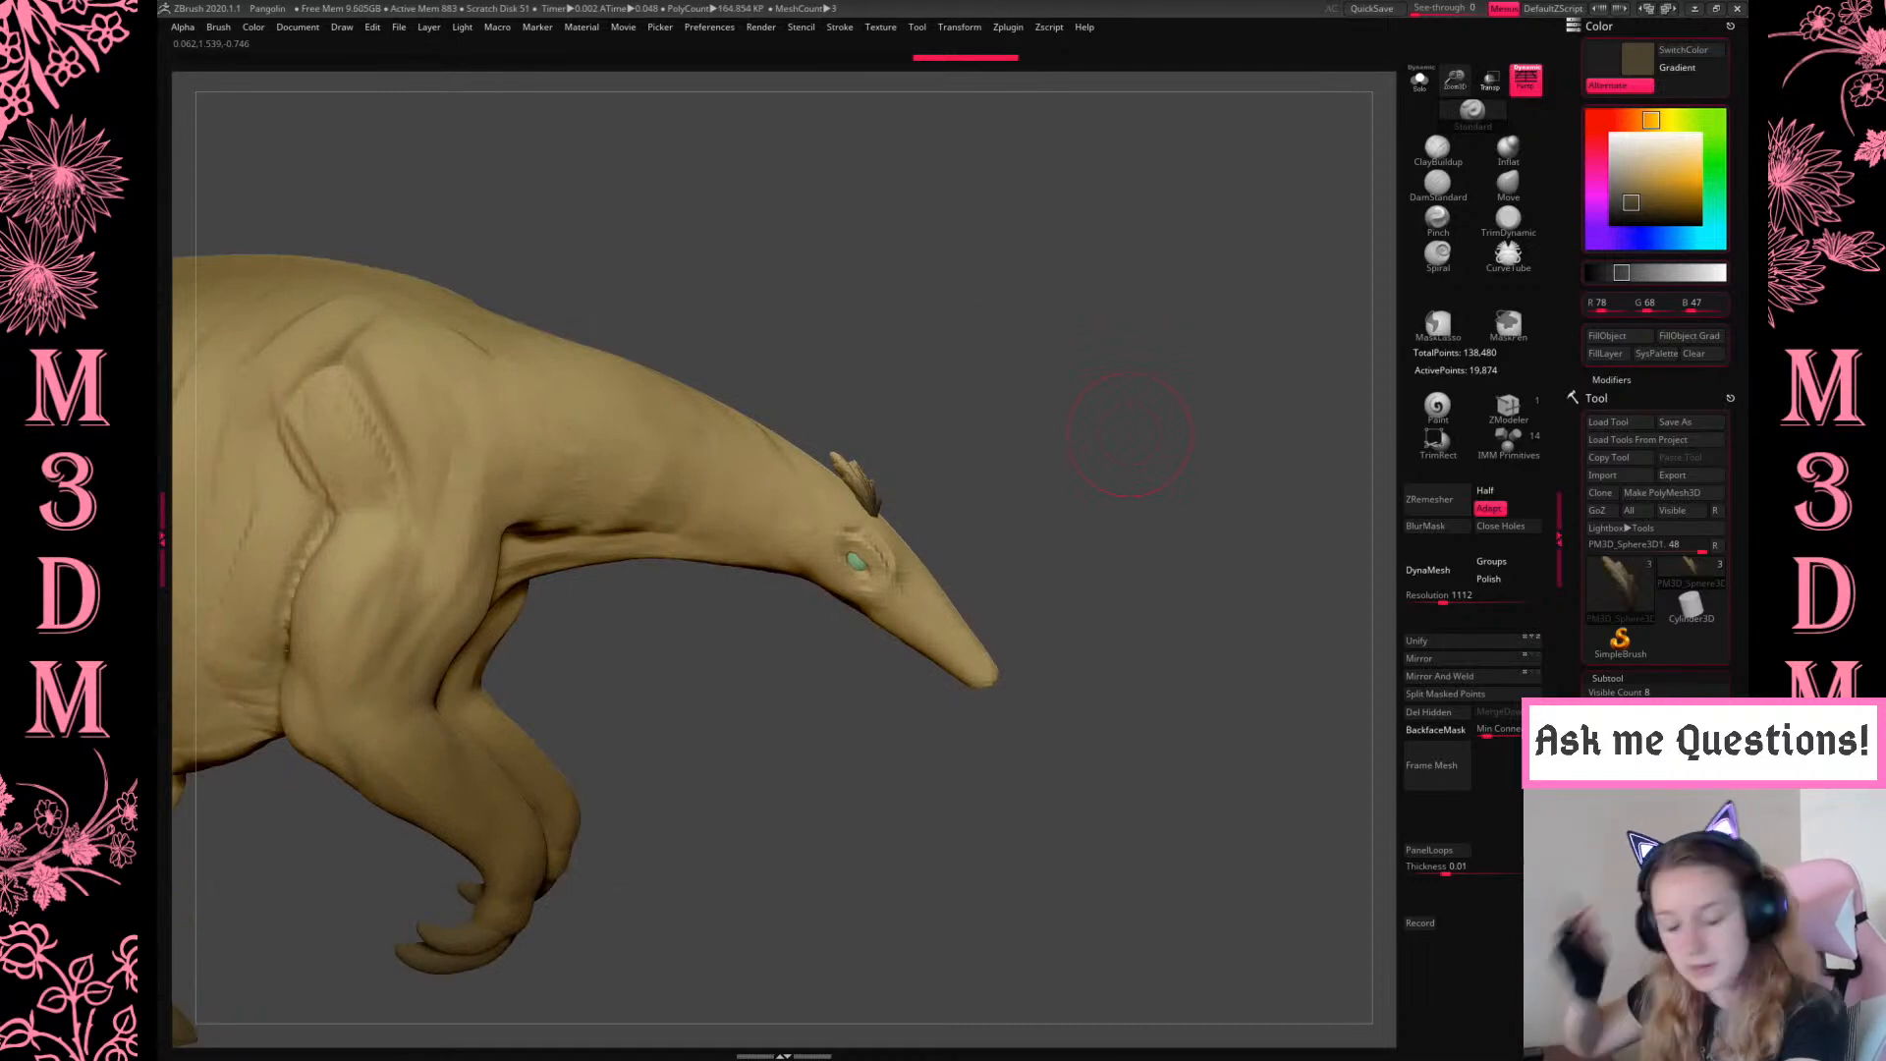
{"action": "key", "text": "w"}
{"action": "mouse_move", "coordinate": [908, 443]}
{"action": "left_mouse_down"}
{"action": "mouse_move", "coordinate": [833, 429]}
{"action": "mouse_move", "coordinate": [923, 438]}
{"action": "left_mouse_up"}
{"action": "key", "text": "ctrl+z"}
Move the bark scale from the head to the tip of the tail and reduce its size to fit there
{"action": "left_click_drag", "start_coordinate": [1080, 324], "coordinate": [1088, 422]}
{"action": "left_click_drag", "start_coordinate": [1455, 74], "coordinate": [1455, 21]}
{"action": "left_click_drag", "start_coordinate": [1173, 548], "coordinate": [1316, 607], "text": "alt"}
{"action": "left_click_drag", "start_coordinate": [1115, 514], "coordinate": [576, 451]}
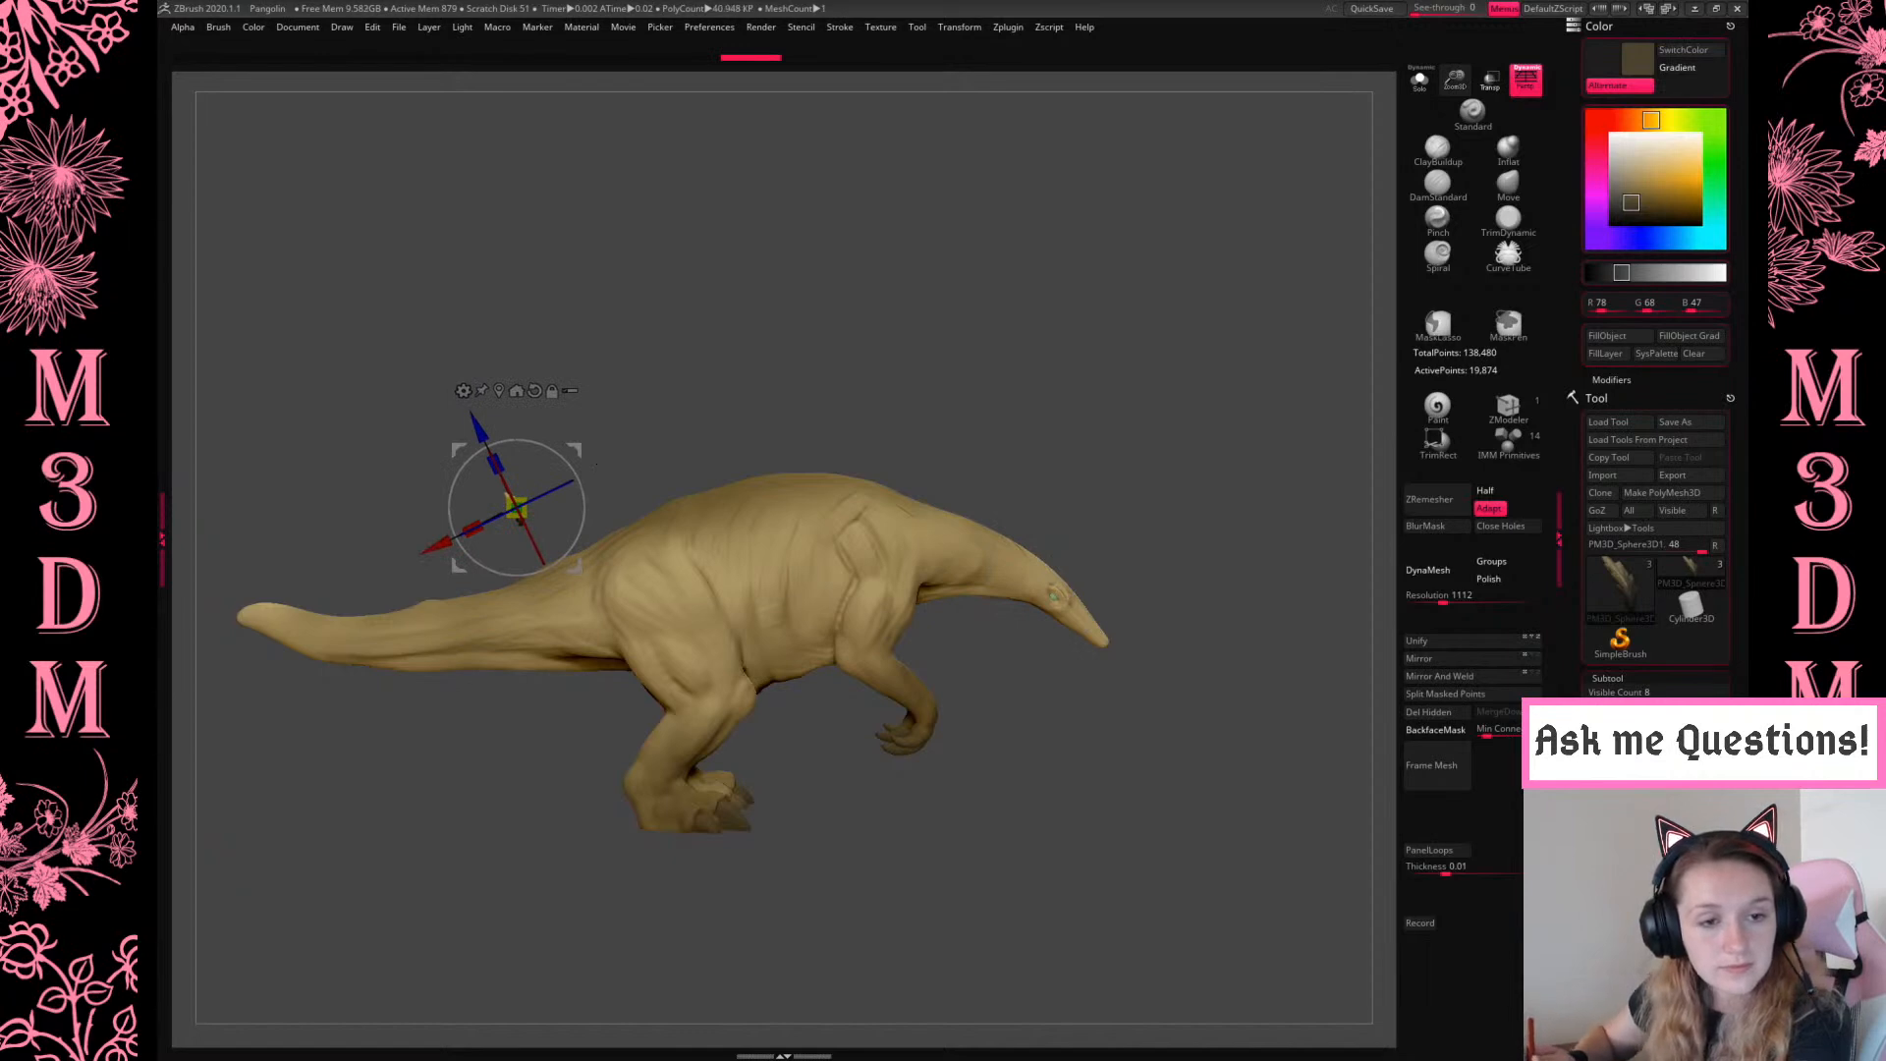
{"action": "left_click_drag", "start_coordinate": [1092, 366], "coordinate": [1271, 379], "text": "alt"}
{"action": "left_click_drag", "start_coordinate": [1239, 241], "coordinate": [1373, 245], "text": "alt"}
{"action": "left_click_drag", "start_coordinate": [1455, 79], "coordinate": [1391, 175]}
{"action": "left_click_drag", "start_coordinate": [786, 447], "coordinate": [1174, 584]}
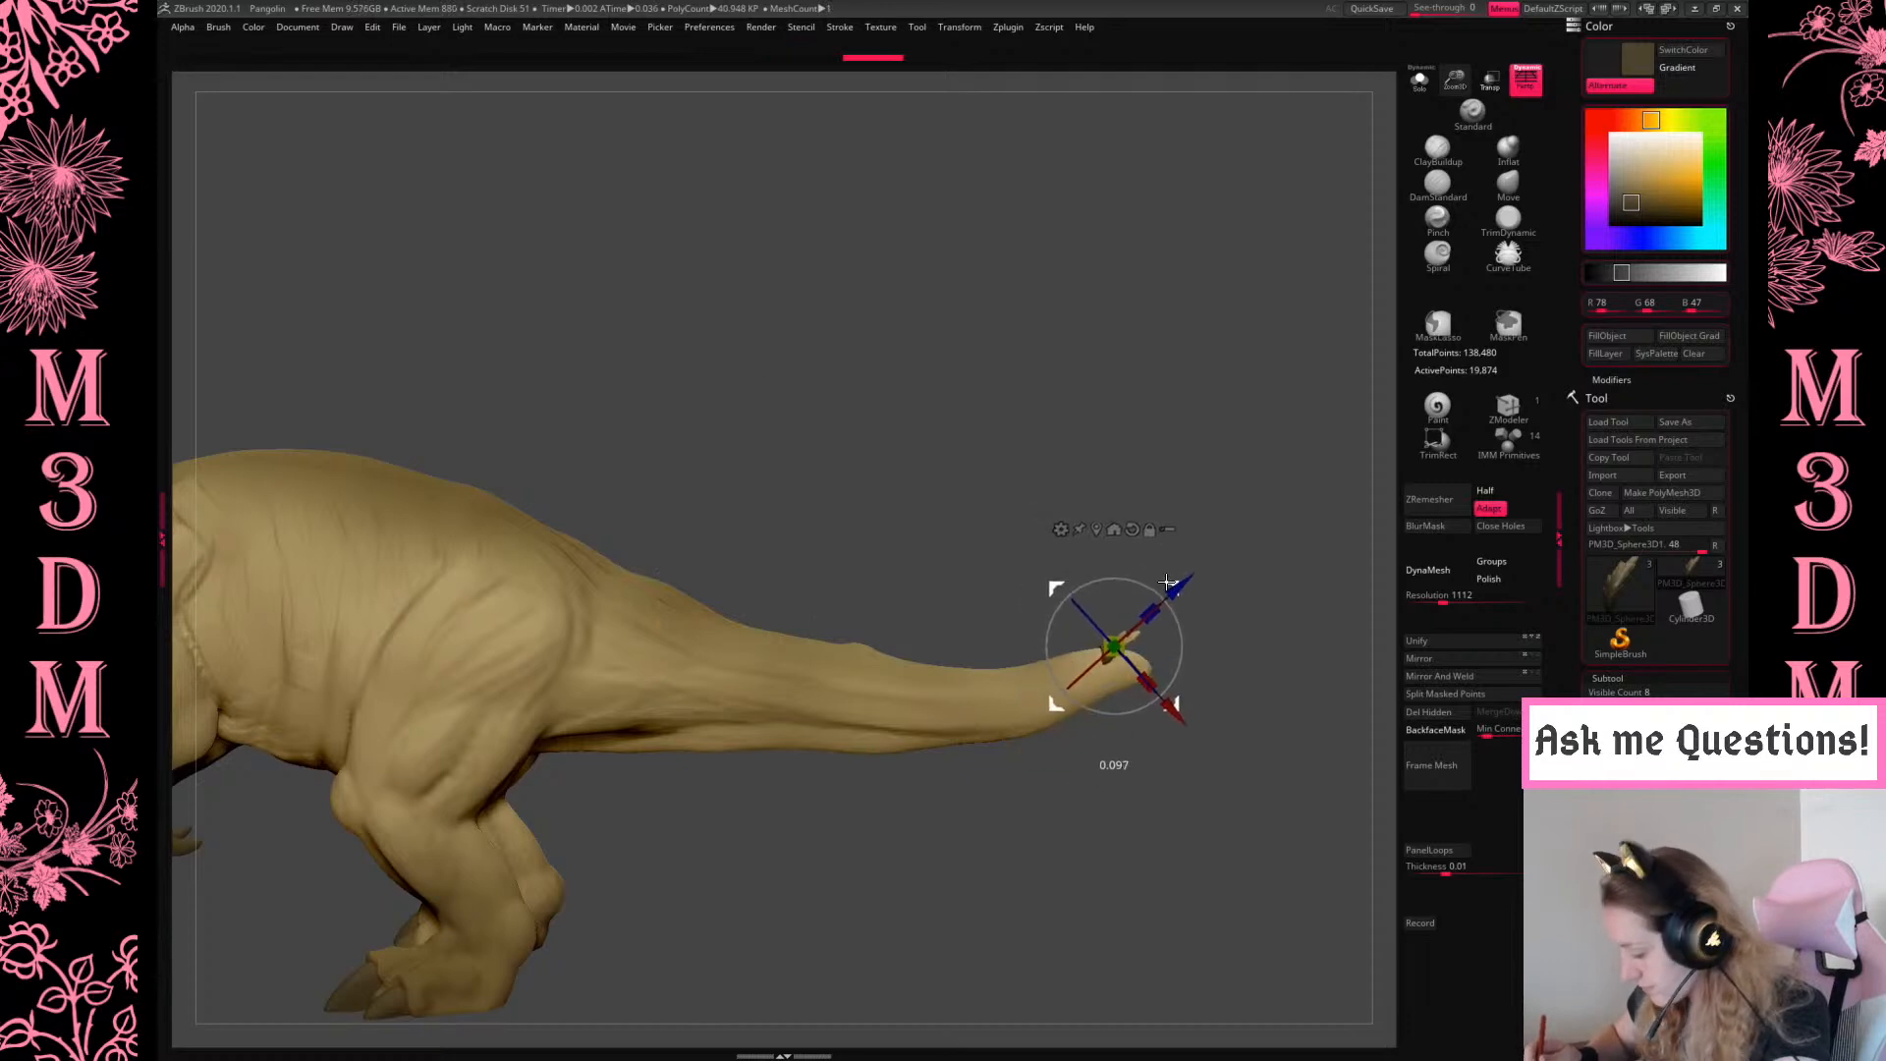
Rotate and reposition the scale so it sits on the end of the tail and points backward
{"action": "left_click_drag", "start_coordinate": [1326, 535], "coordinate": [1263, 436], "text": "alt"}
{"action": "left_click_drag", "start_coordinate": [1456, 81], "coordinate": [1412, 142]}
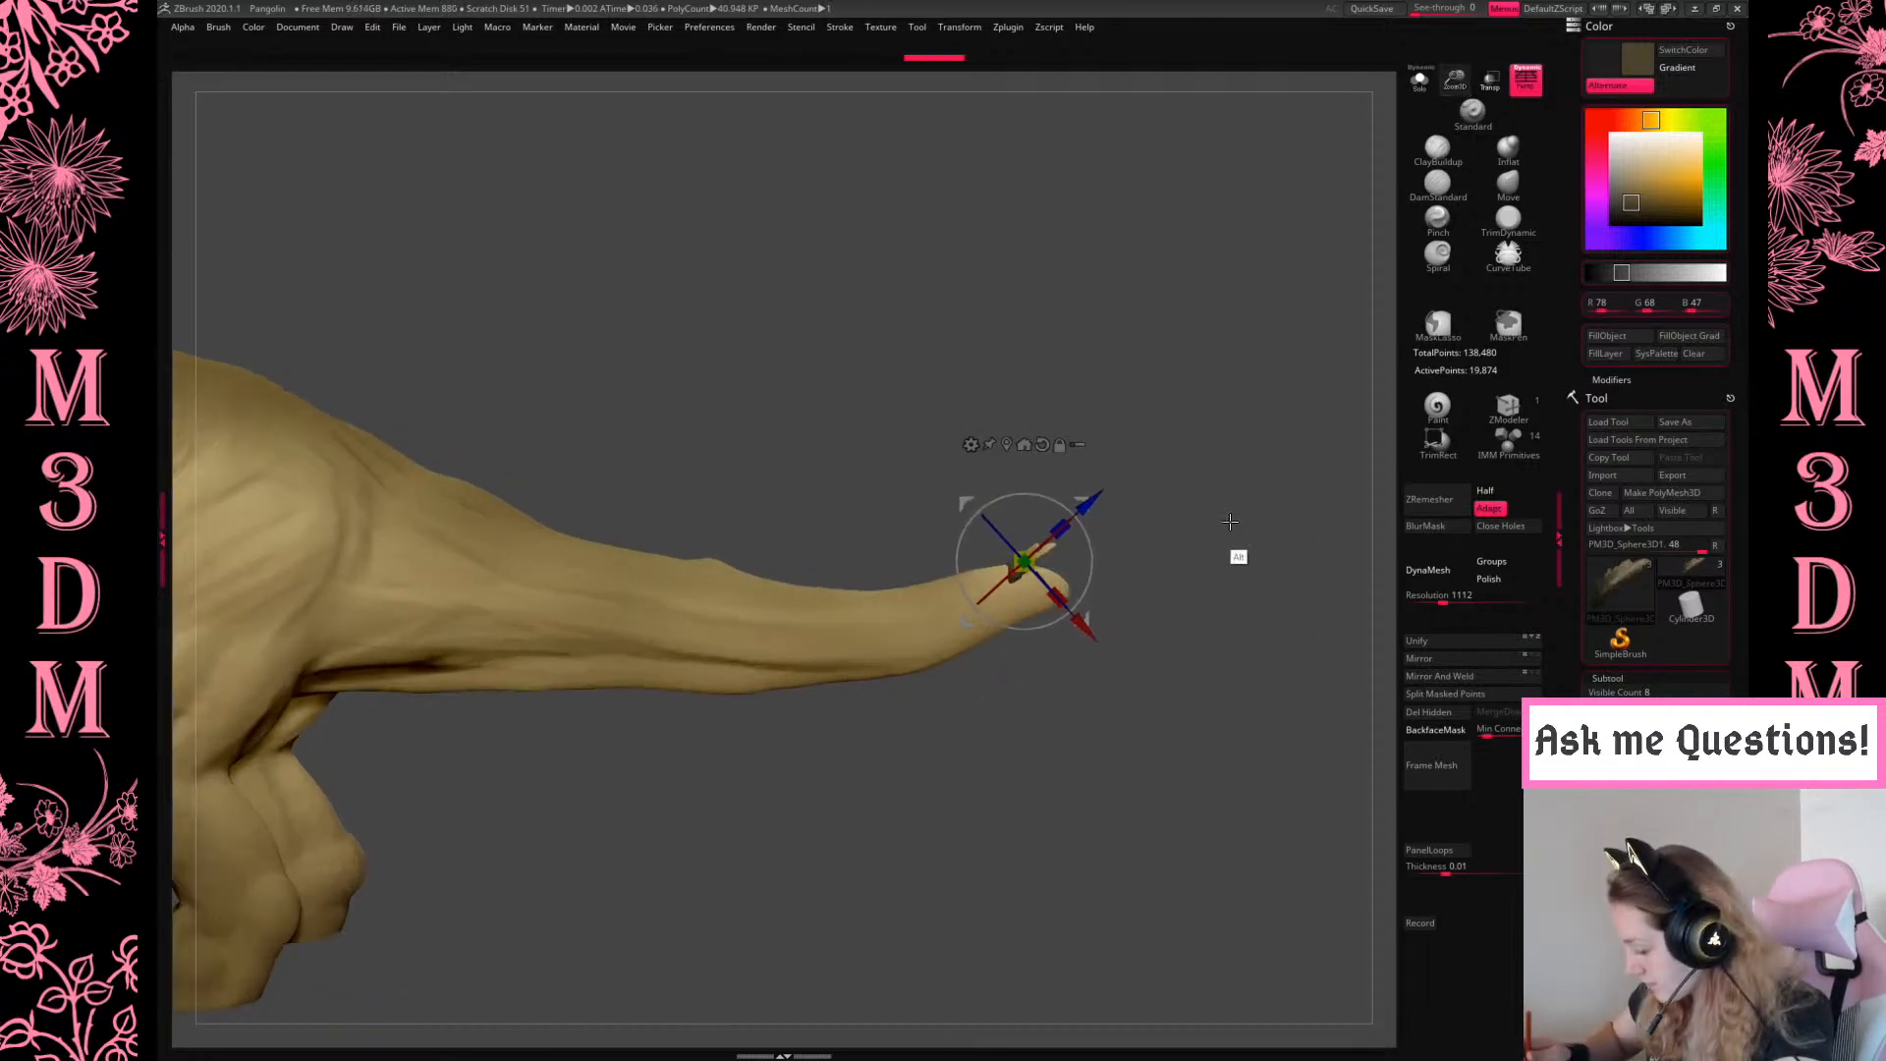
{"action": "left_click_drag", "start_coordinate": [1248, 564], "coordinate": [1201, 528], "text": "alt"}
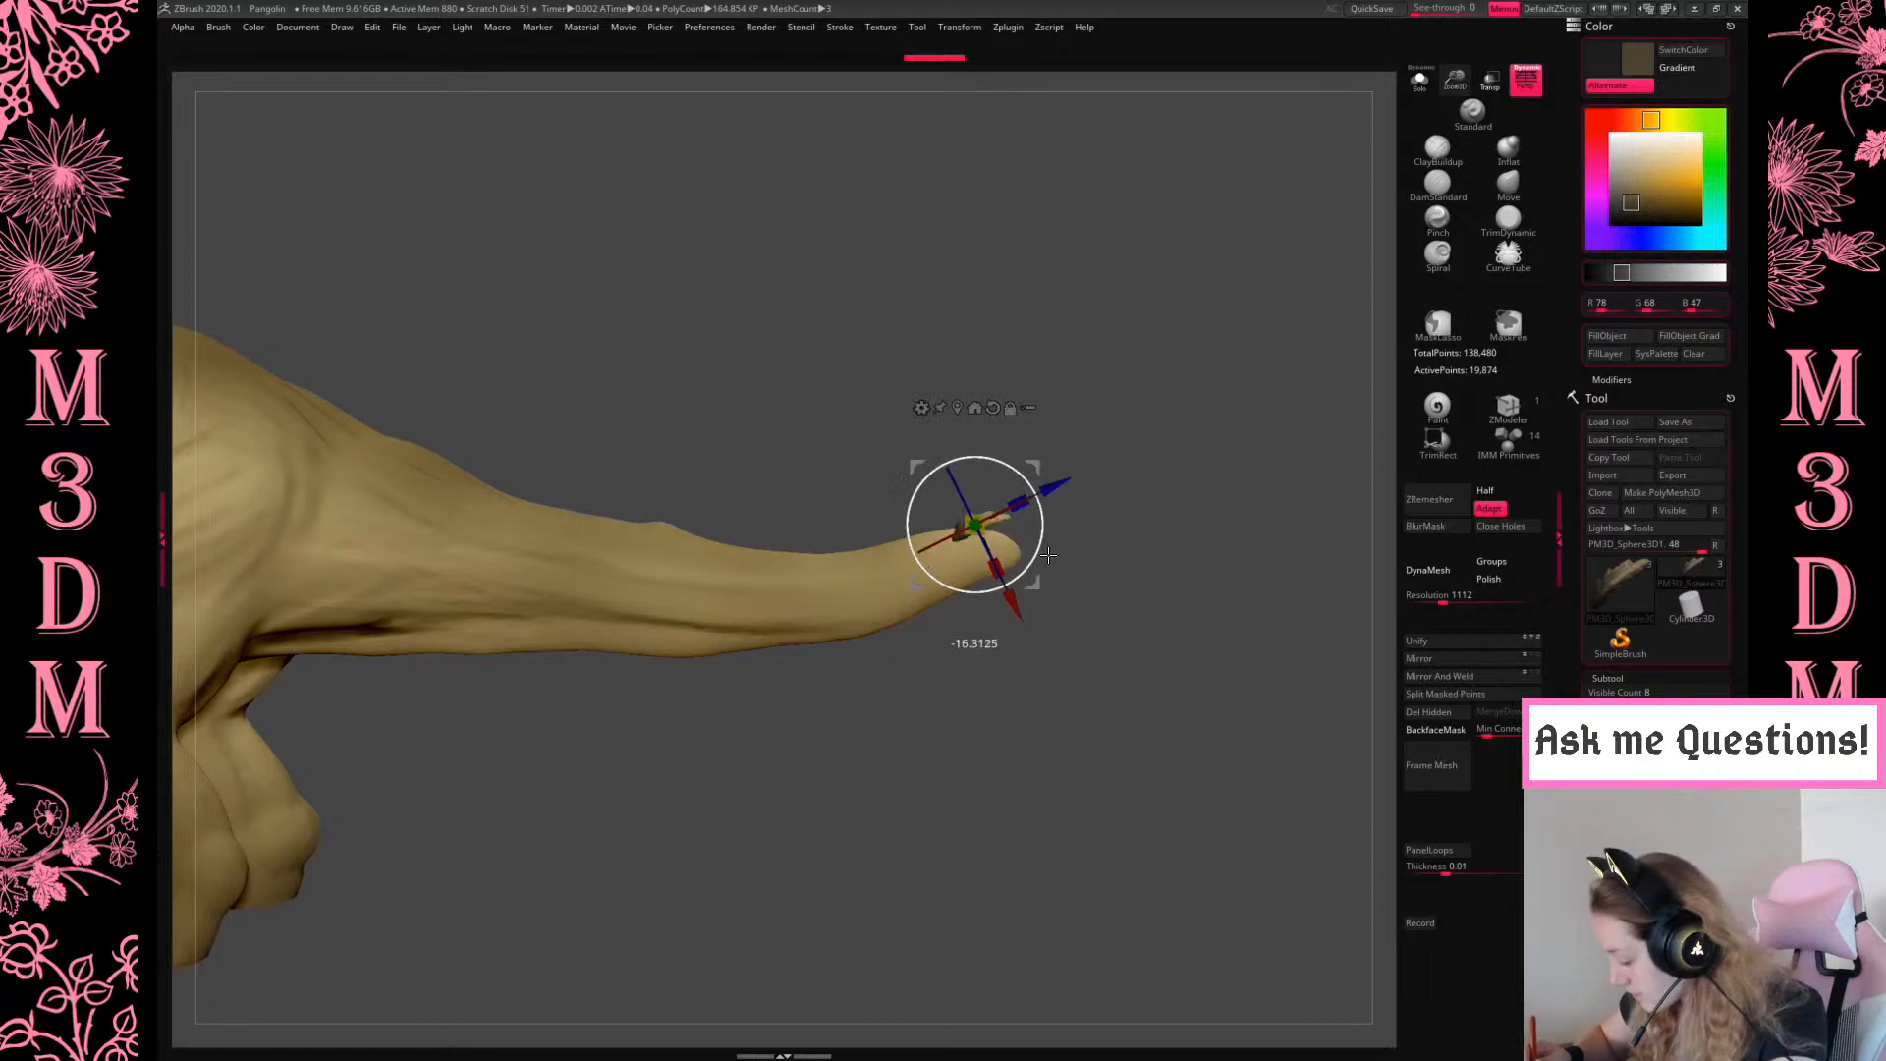
{"action": "left_click_drag", "start_coordinate": [1043, 485], "coordinate": [1084, 498]}
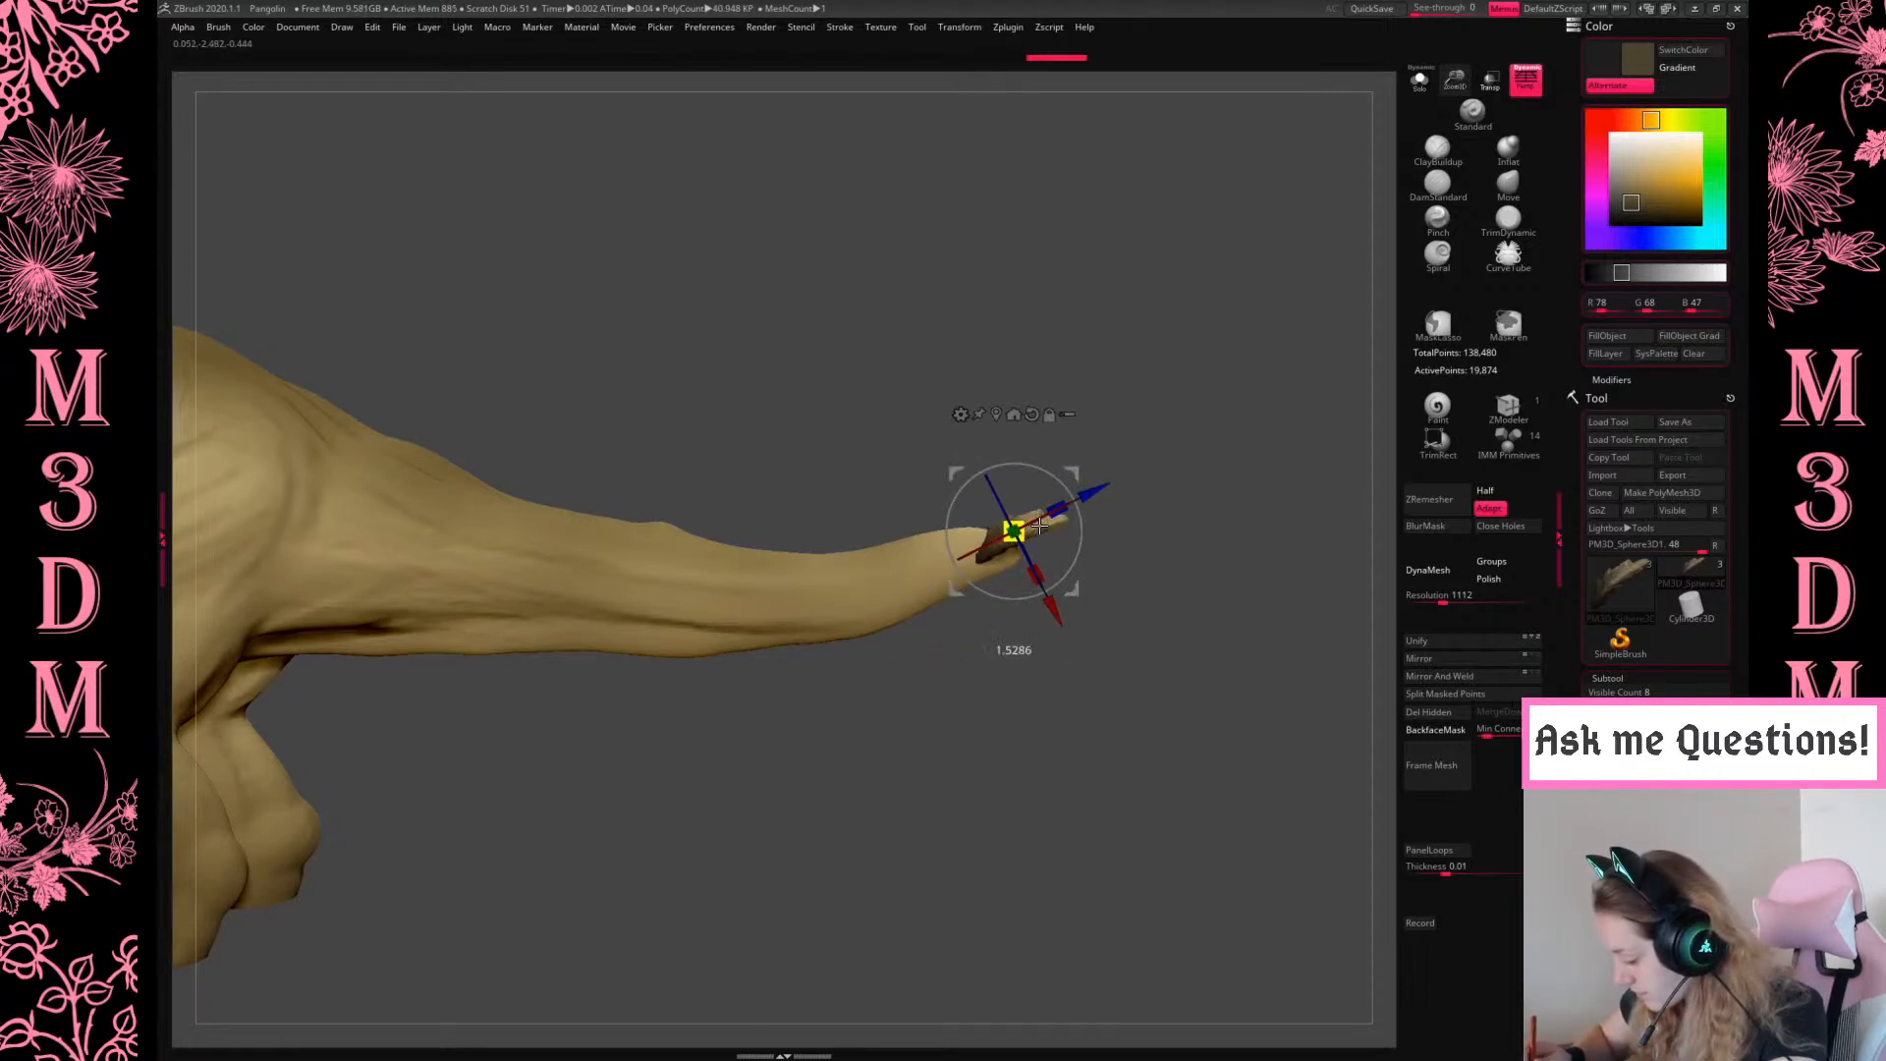
{"action": "left_click_drag", "start_coordinate": [1148, 418], "coordinate": [1176, 546]}
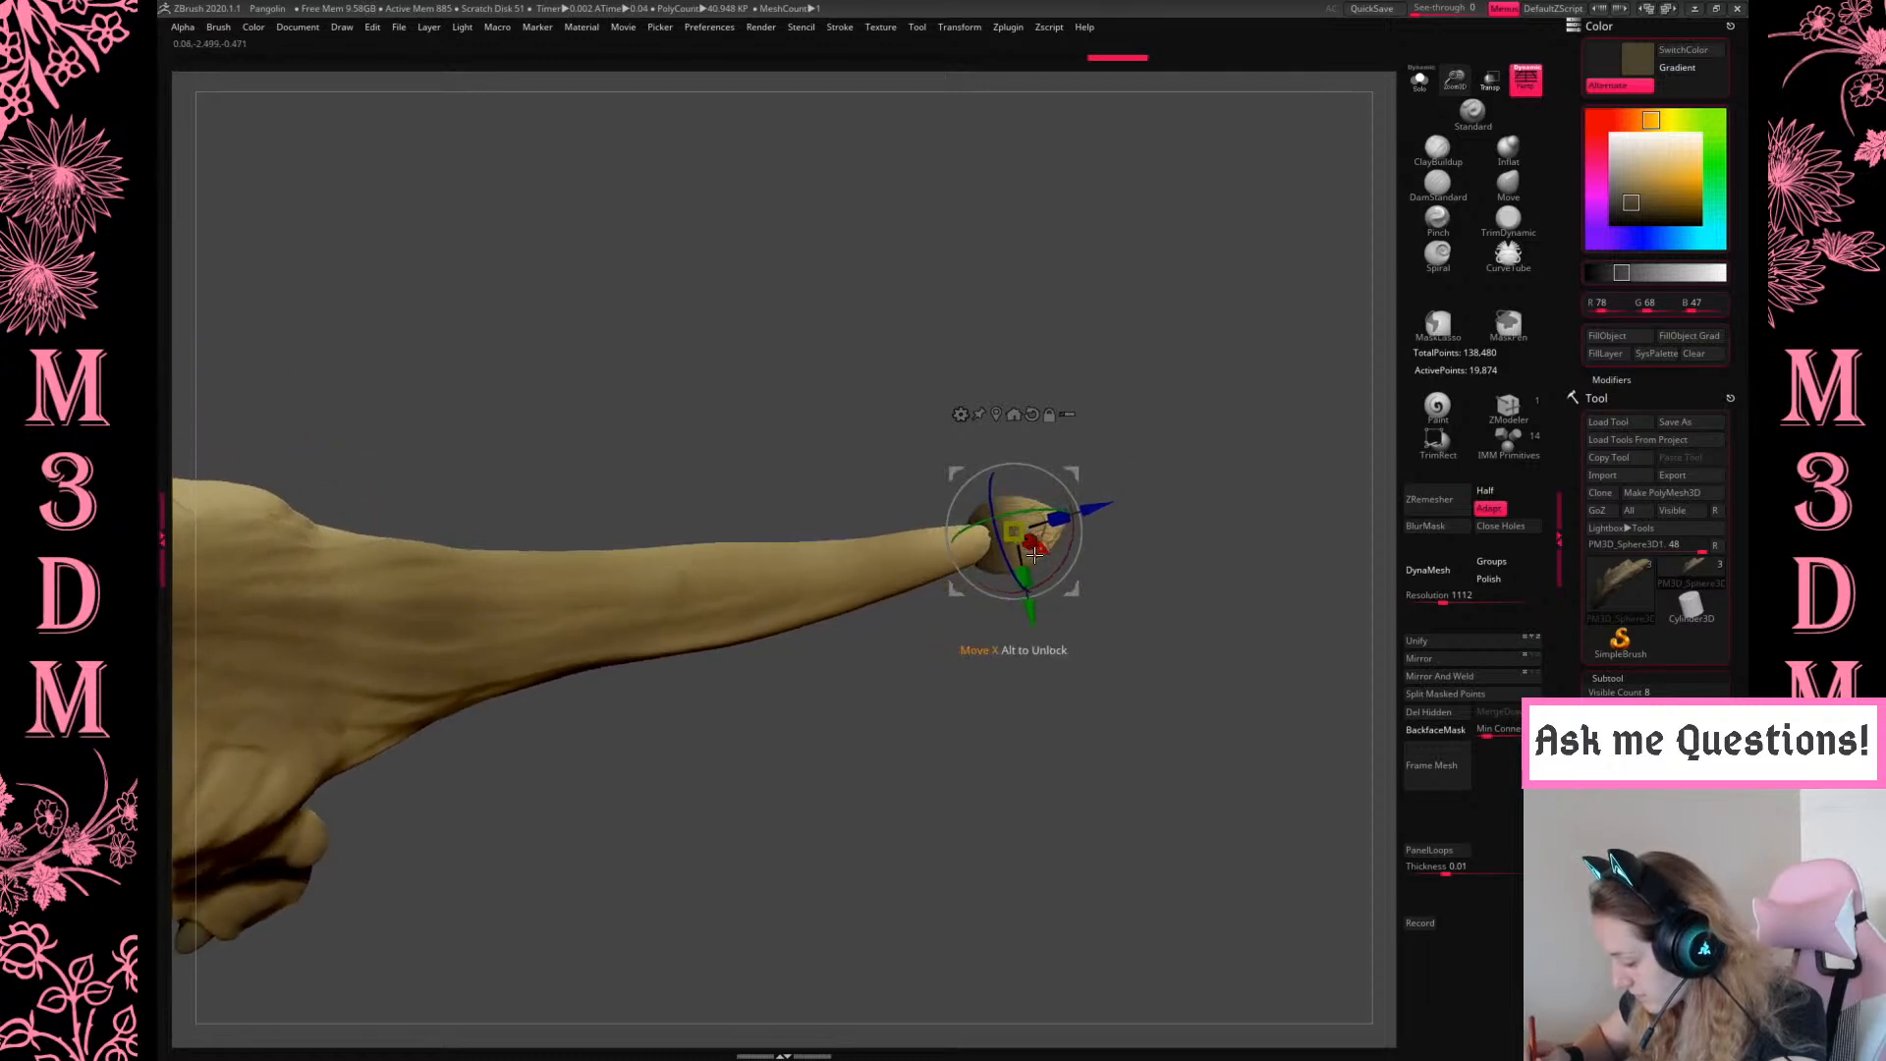
{"action": "left_click_drag", "start_coordinate": [1162, 446], "coordinate": [1218, 458]}
Duplicate the tail-tip scale twice, placing the overlapping copies slightly forward along the top of the tail
{"action": "left_click_drag", "start_coordinate": [1067, 476], "coordinate": [1079, 486], "text": "ctrl"}
{"action": "left_click_drag", "start_coordinate": [1094, 550], "coordinate": [1092, 598]}
{"action": "key", "text": "q"}
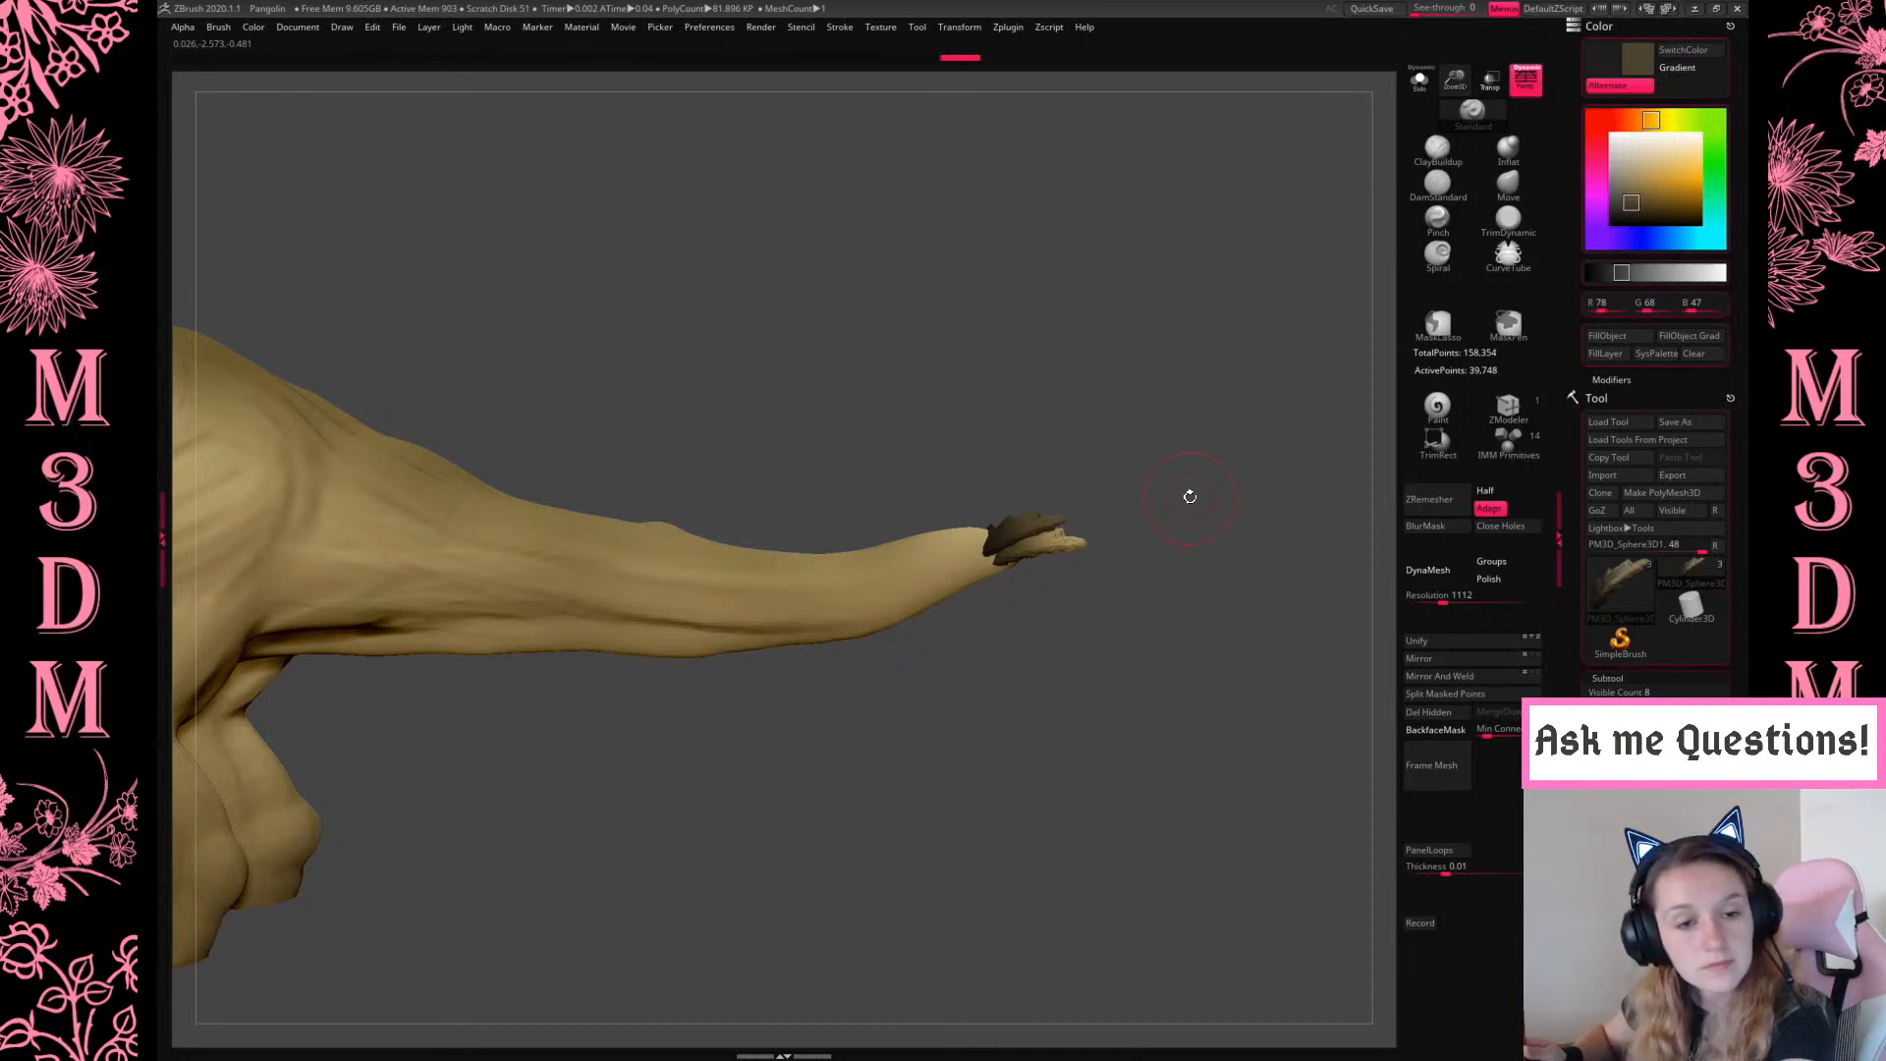
{"action": "left_click_drag", "start_coordinate": [1161, 442], "coordinate": [1032, 450]}
{"action": "key", "text": "w"}
{"action": "left_click_drag", "start_coordinate": [1037, 519], "coordinate": [1036, 527]}
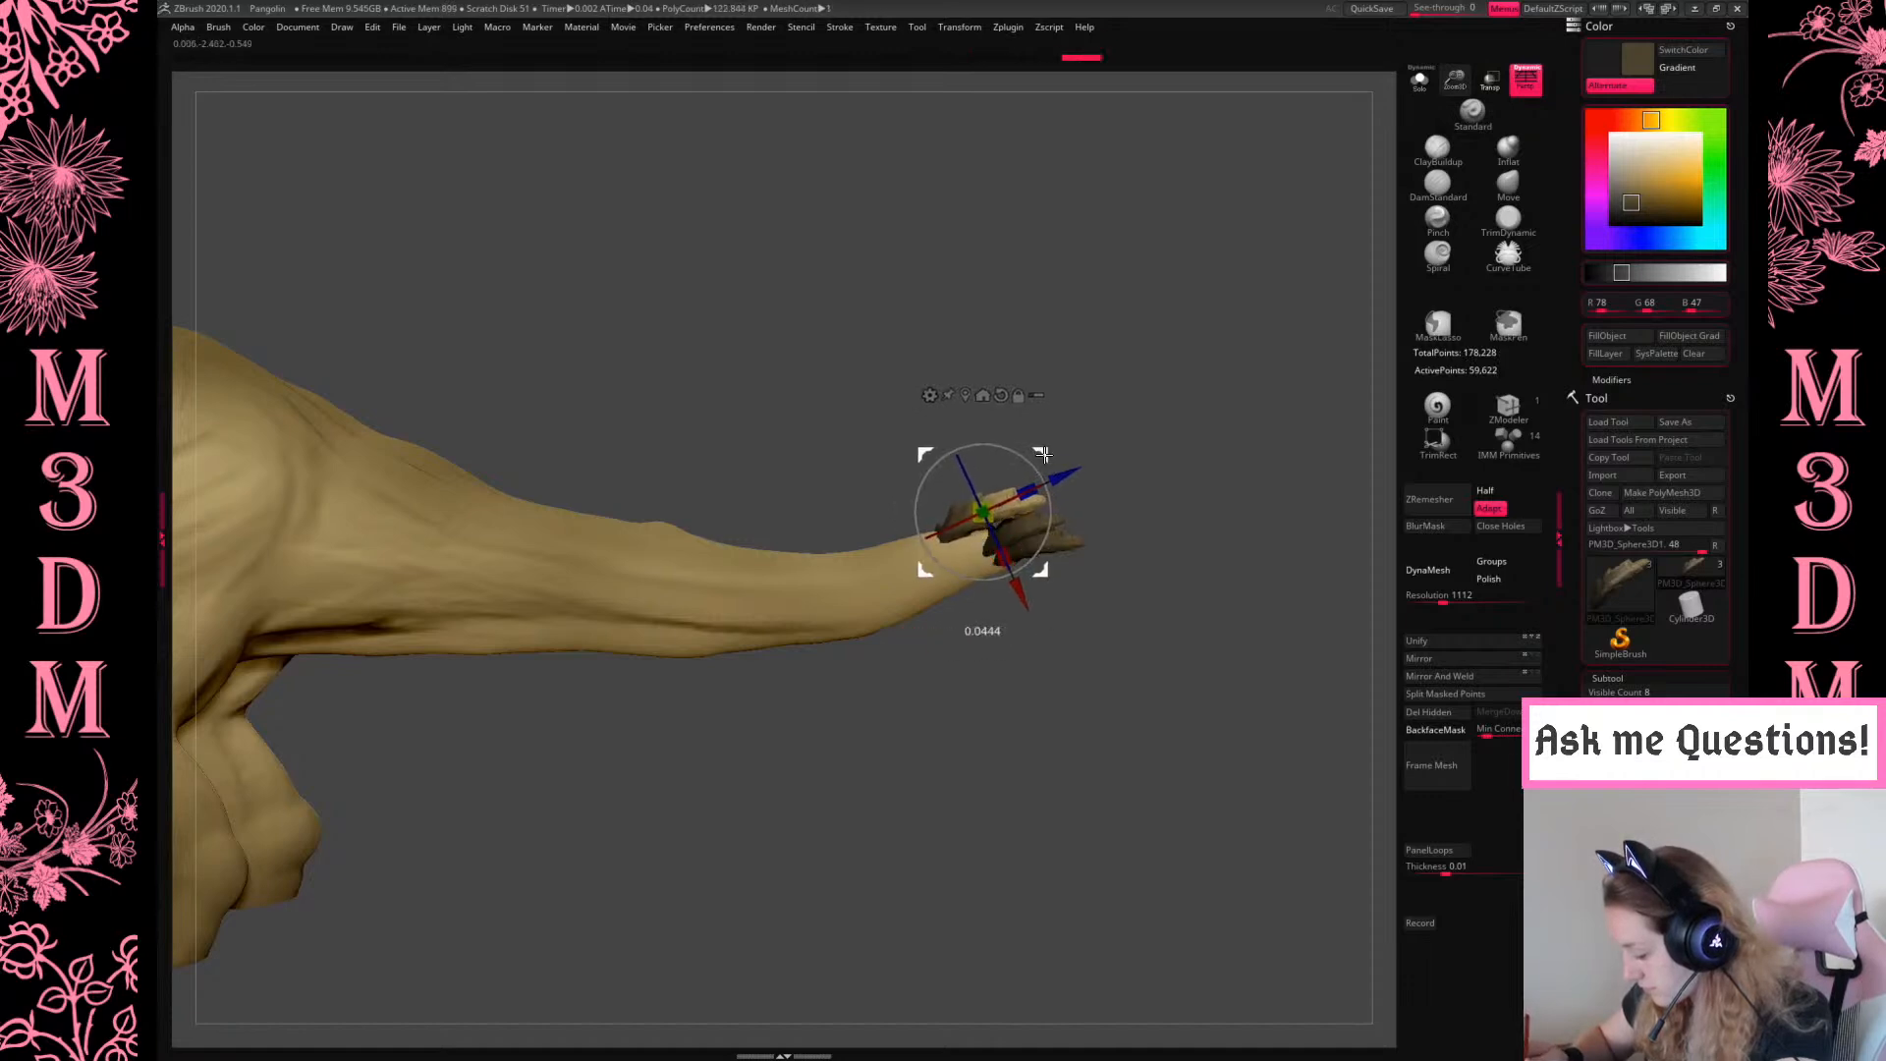
{"action": "mouse_move", "coordinate": [1130, 491]}
{"action": "left_mouse_down"}
{"action": "mouse_move", "coordinate": [1221, 526]}
{"action": "mouse_move", "coordinate": [1232, 568]}
{"action": "mouse_move", "coordinate": [1182, 422]}
{"action": "left_mouse_up"}
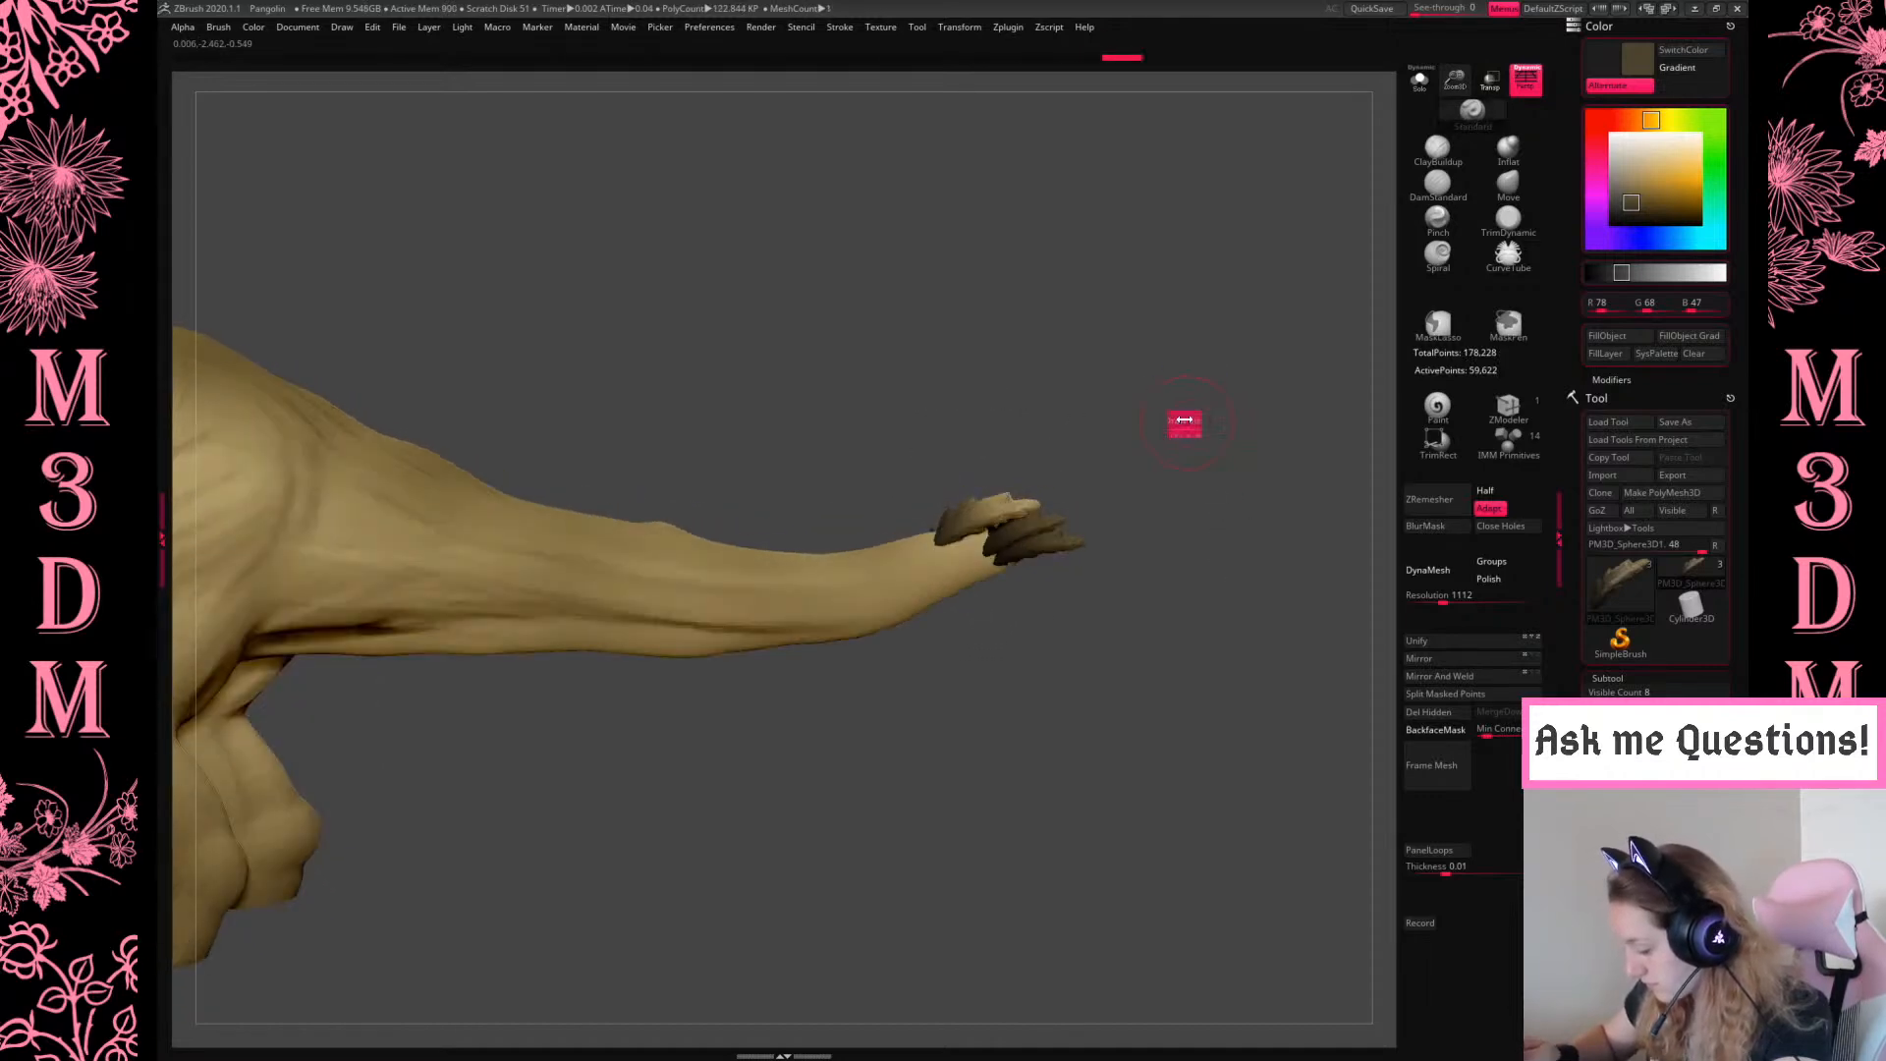
Tilt the front tail scale, copy it further forward along the tail, and undo the last misplaced copy
{"action": "left_click", "coordinate": [983, 511]}
{"action": "mouse_move", "coordinate": [1027, 456]}
{"action": "left_mouse_down"}
{"action": "mouse_move", "coordinate": [983, 456]}
{"action": "mouse_move", "coordinate": [999, 513]}
{"action": "mouse_move", "coordinate": [993, 452]}
{"action": "left_mouse_up"}
{"action": "left_click_drag", "start_coordinate": [1104, 372], "coordinate": [1139, 427]}
{"action": "left_click_drag", "start_coordinate": [990, 452], "coordinate": [948, 432], "text": "ctrl"}
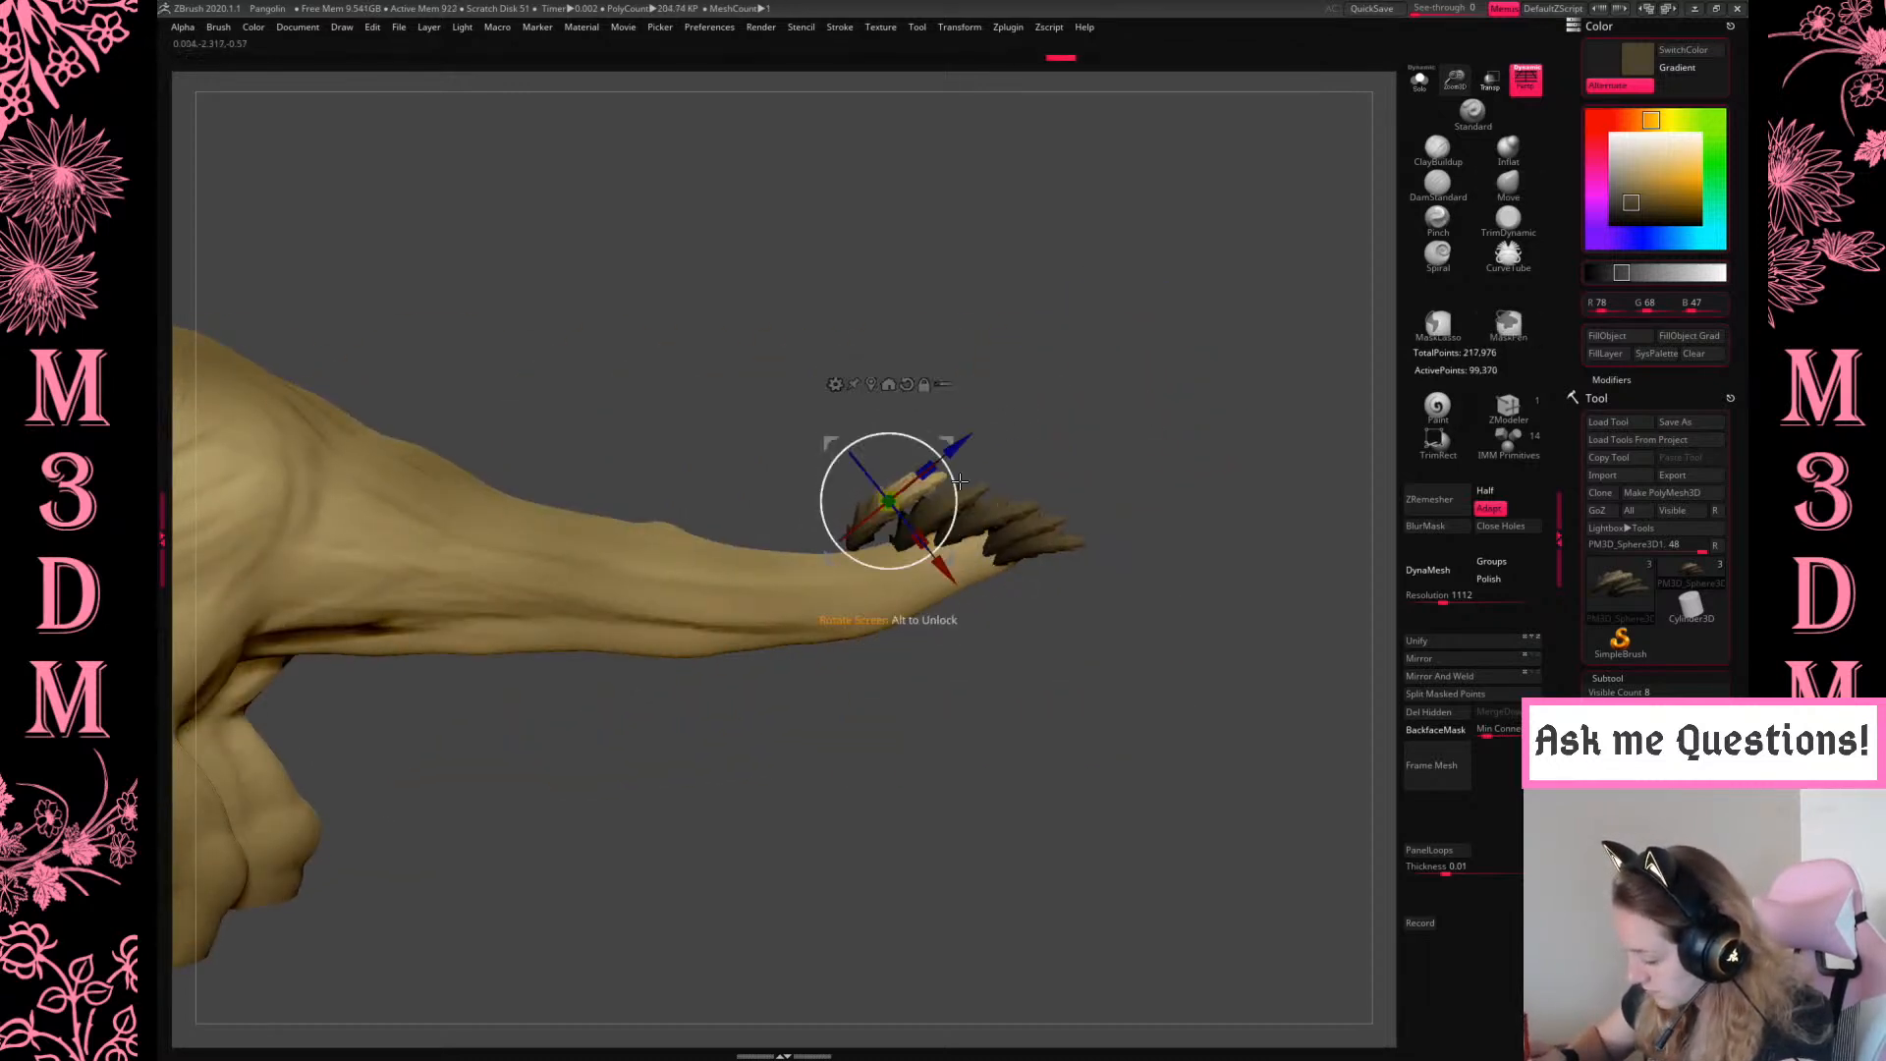
{"action": "key", "text": "ctrl+z"}
{"action": "key", "text": "ctrl+z"}
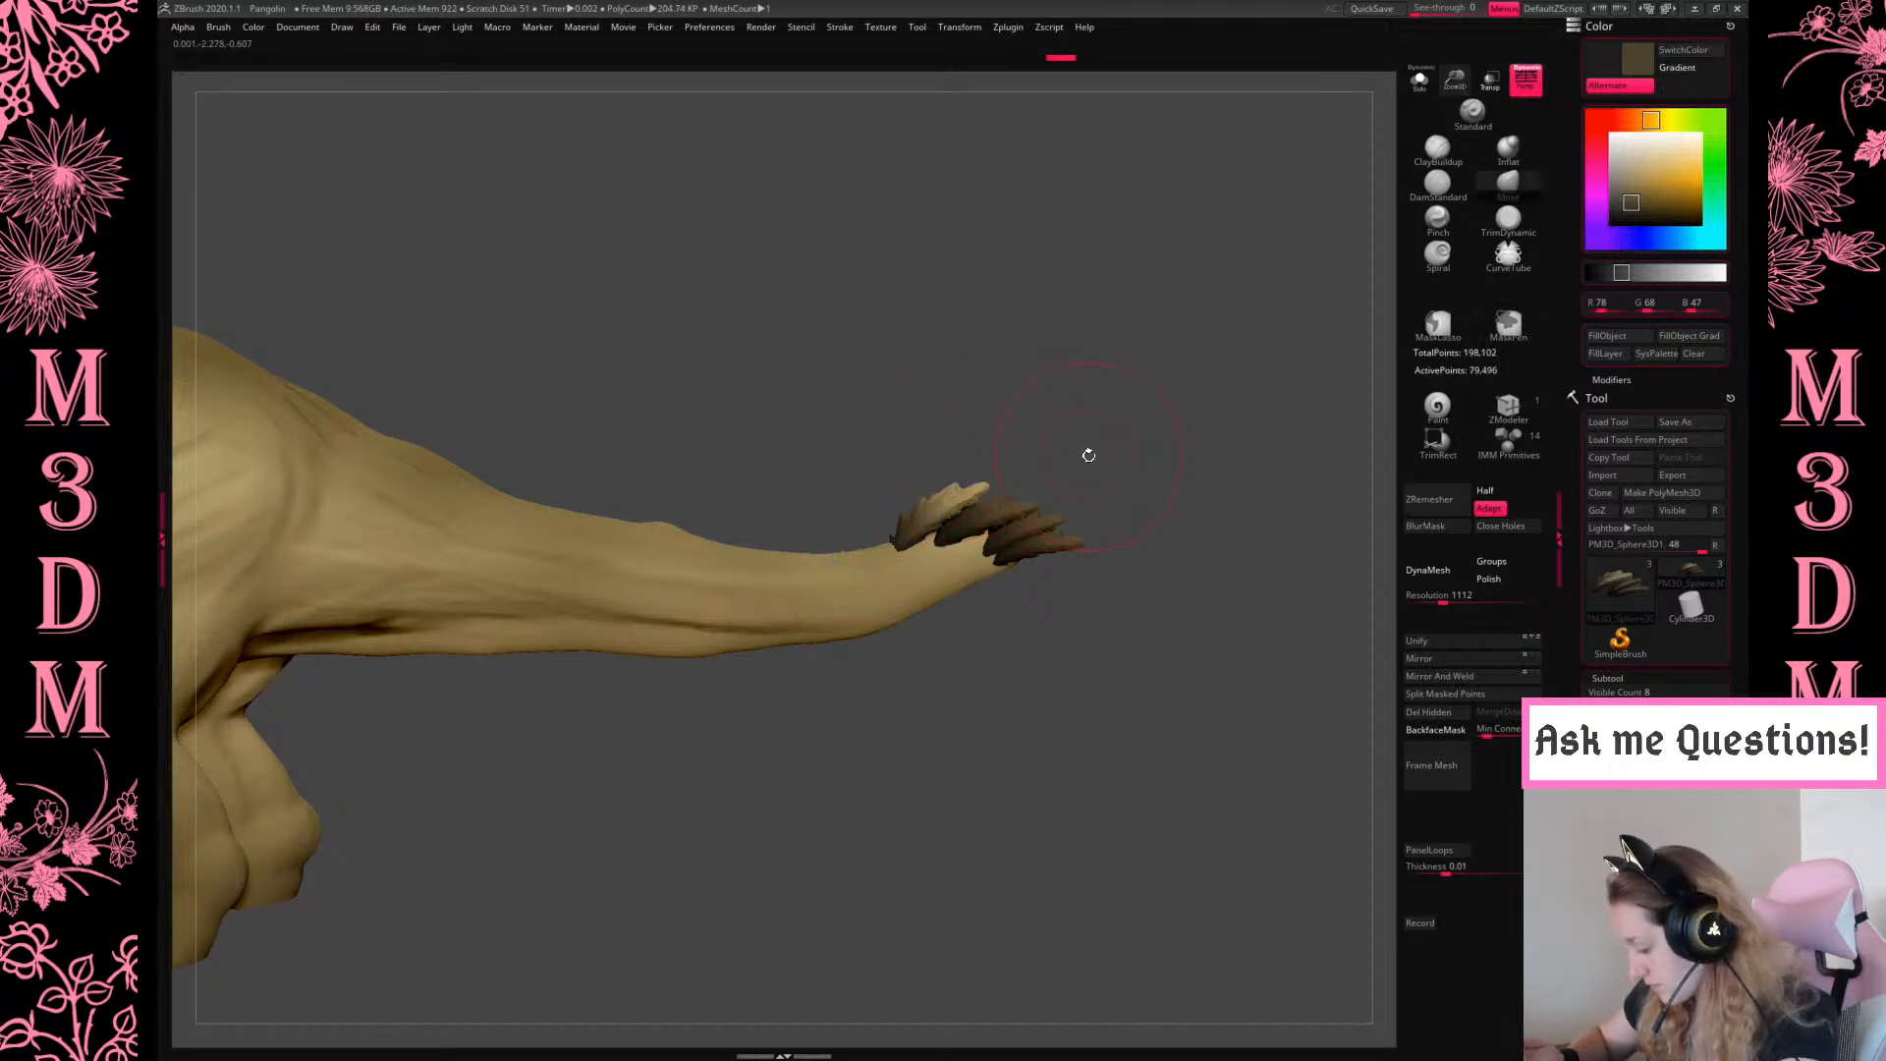
Duplicate the front tail scale once more, setting the copy more upright on the tail's top line
{"action": "left_click_drag", "start_coordinate": [998, 520], "coordinate": [945, 463]}
{"action": "key", "text": "q"}
{"action": "key", "text": "w"}
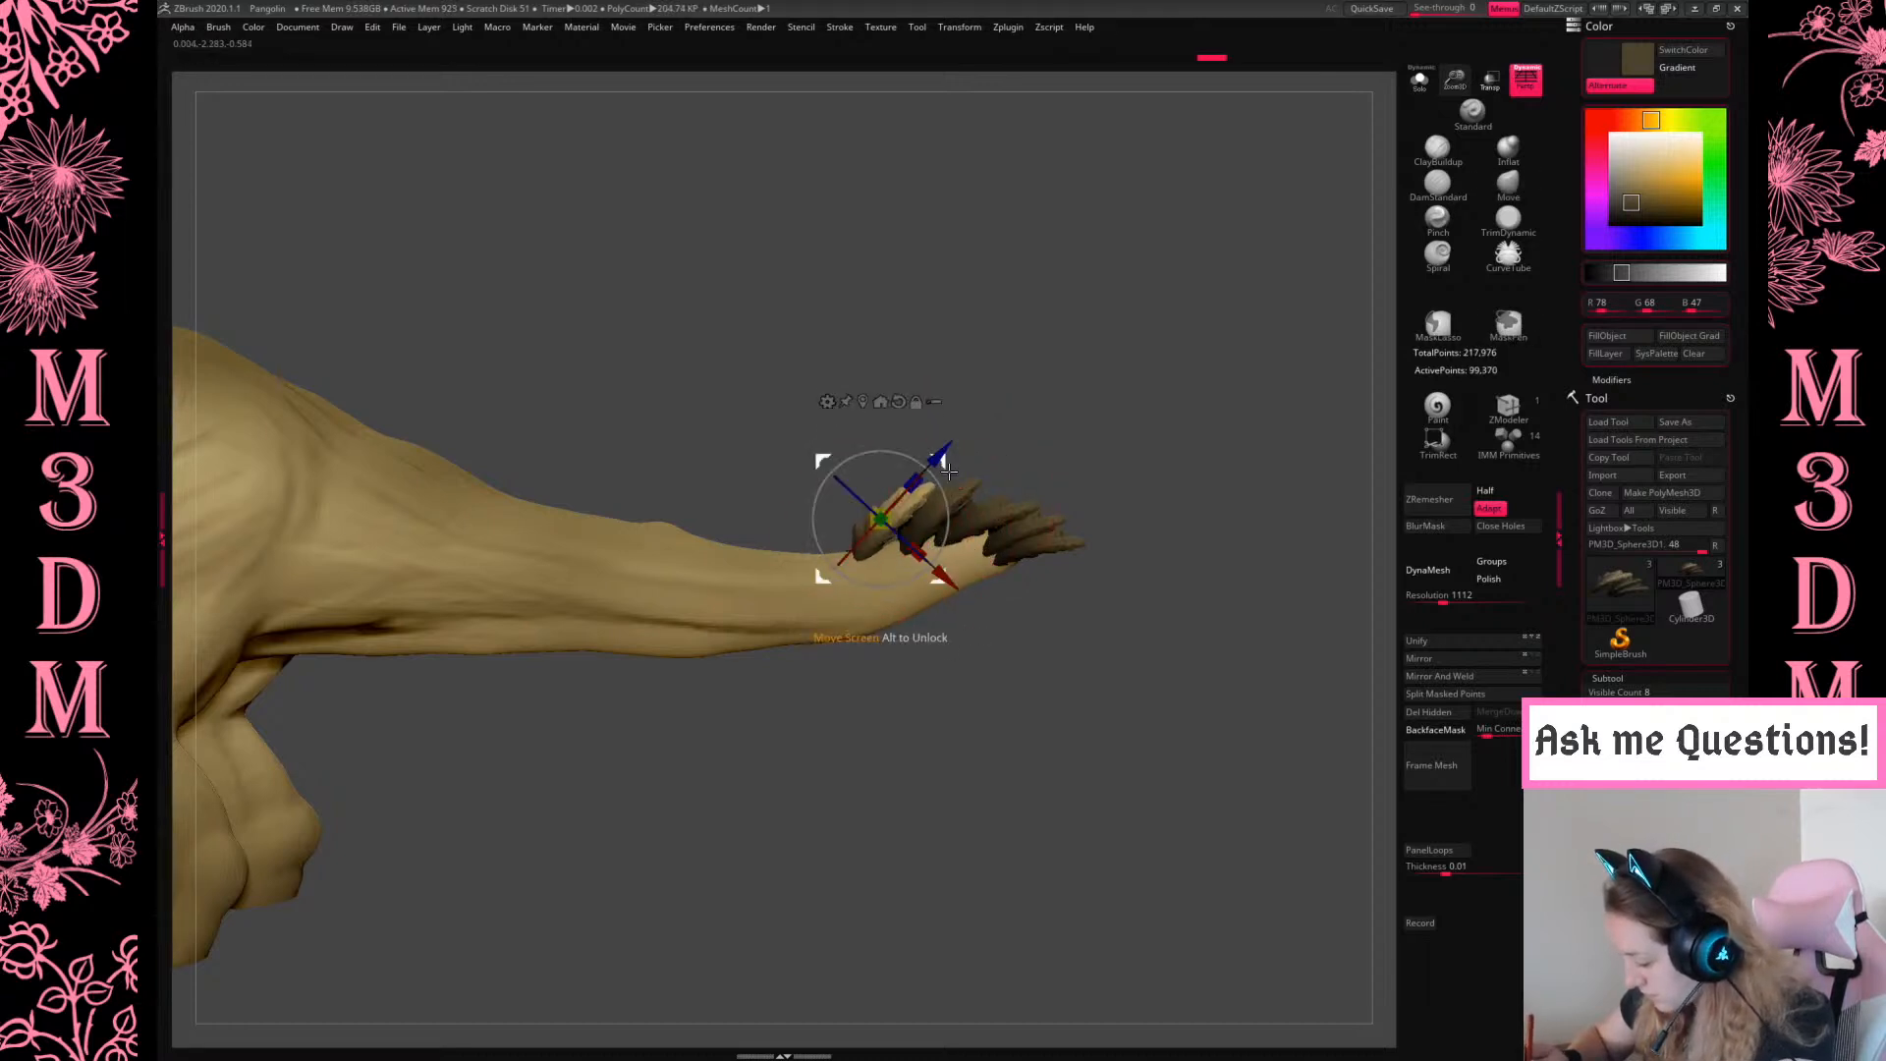
{"action": "key", "text": "q"}
{"action": "mouse_move", "coordinate": [1057, 430]}
{"action": "left_mouse_down"}
{"action": "mouse_move", "coordinate": [1154, 399]}
{"action": "mouse_move", "coordinate": [1164, 457]}
{"action": "left_mouse_up"}
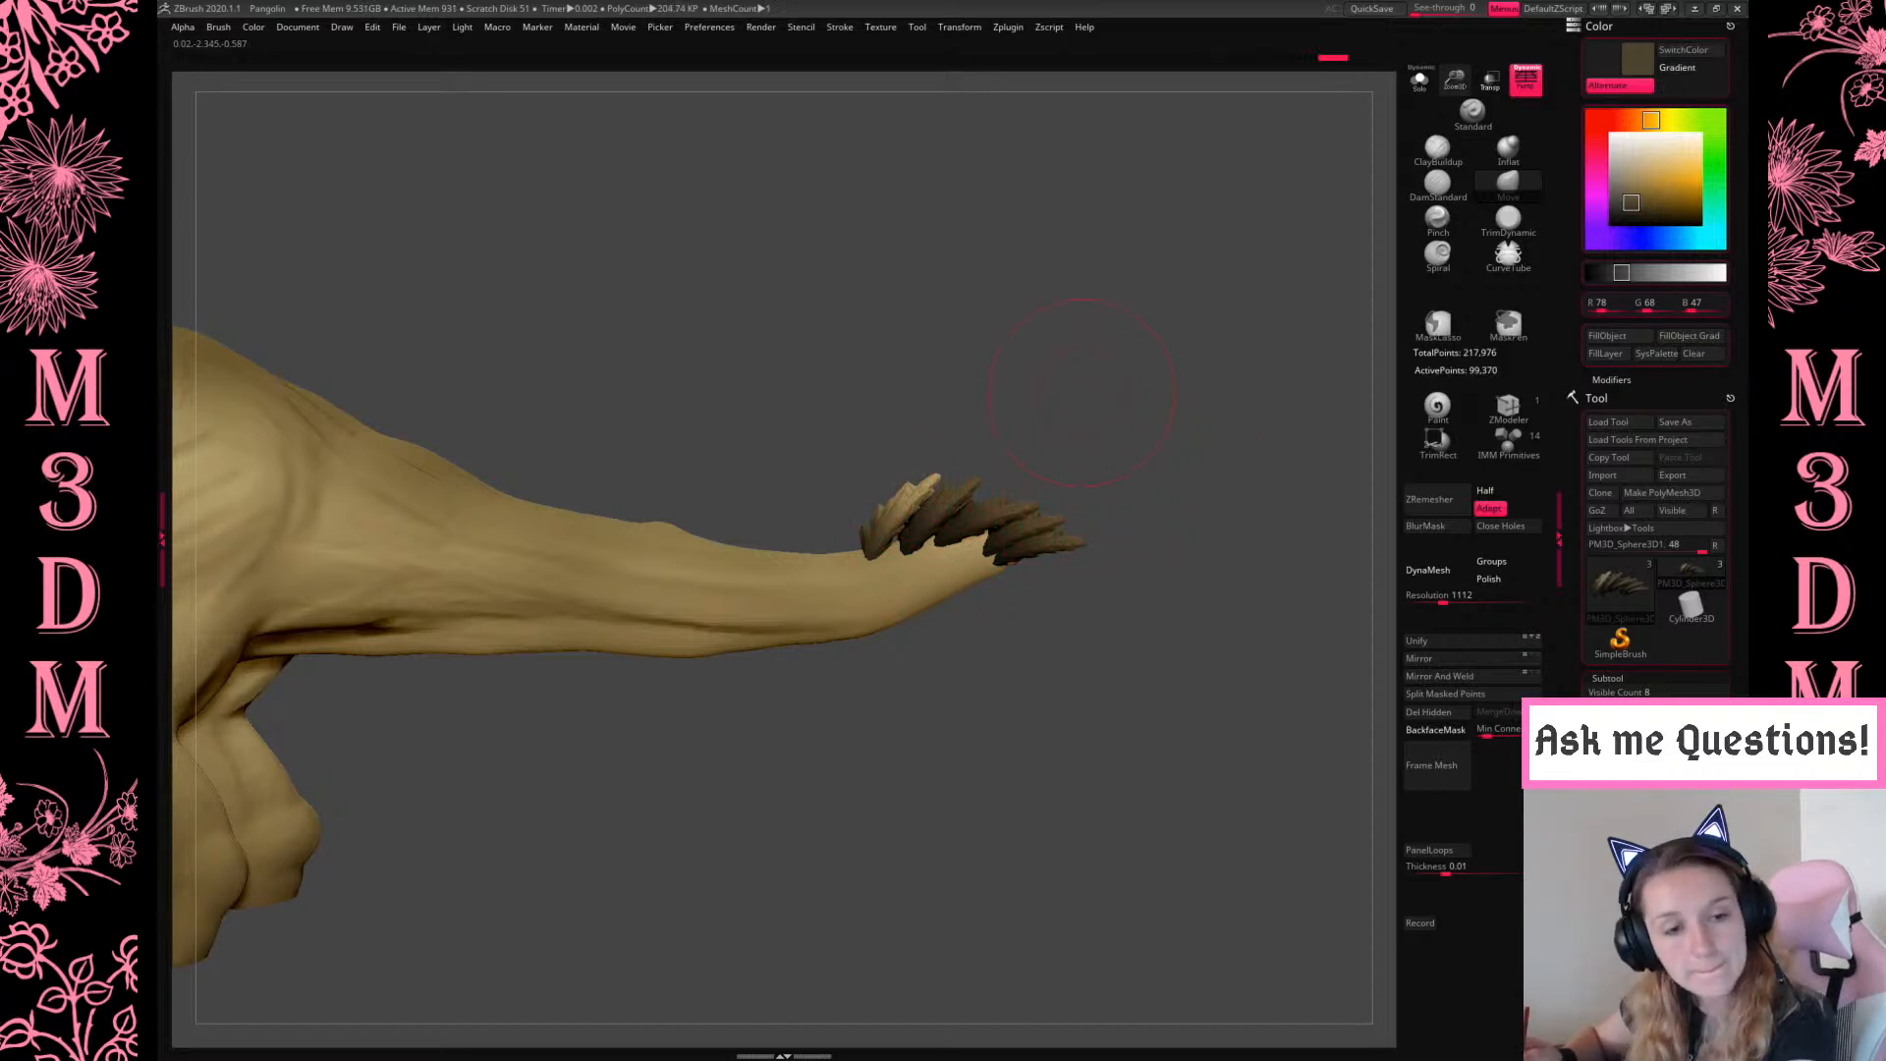
{"action": "key", "text": "w"}
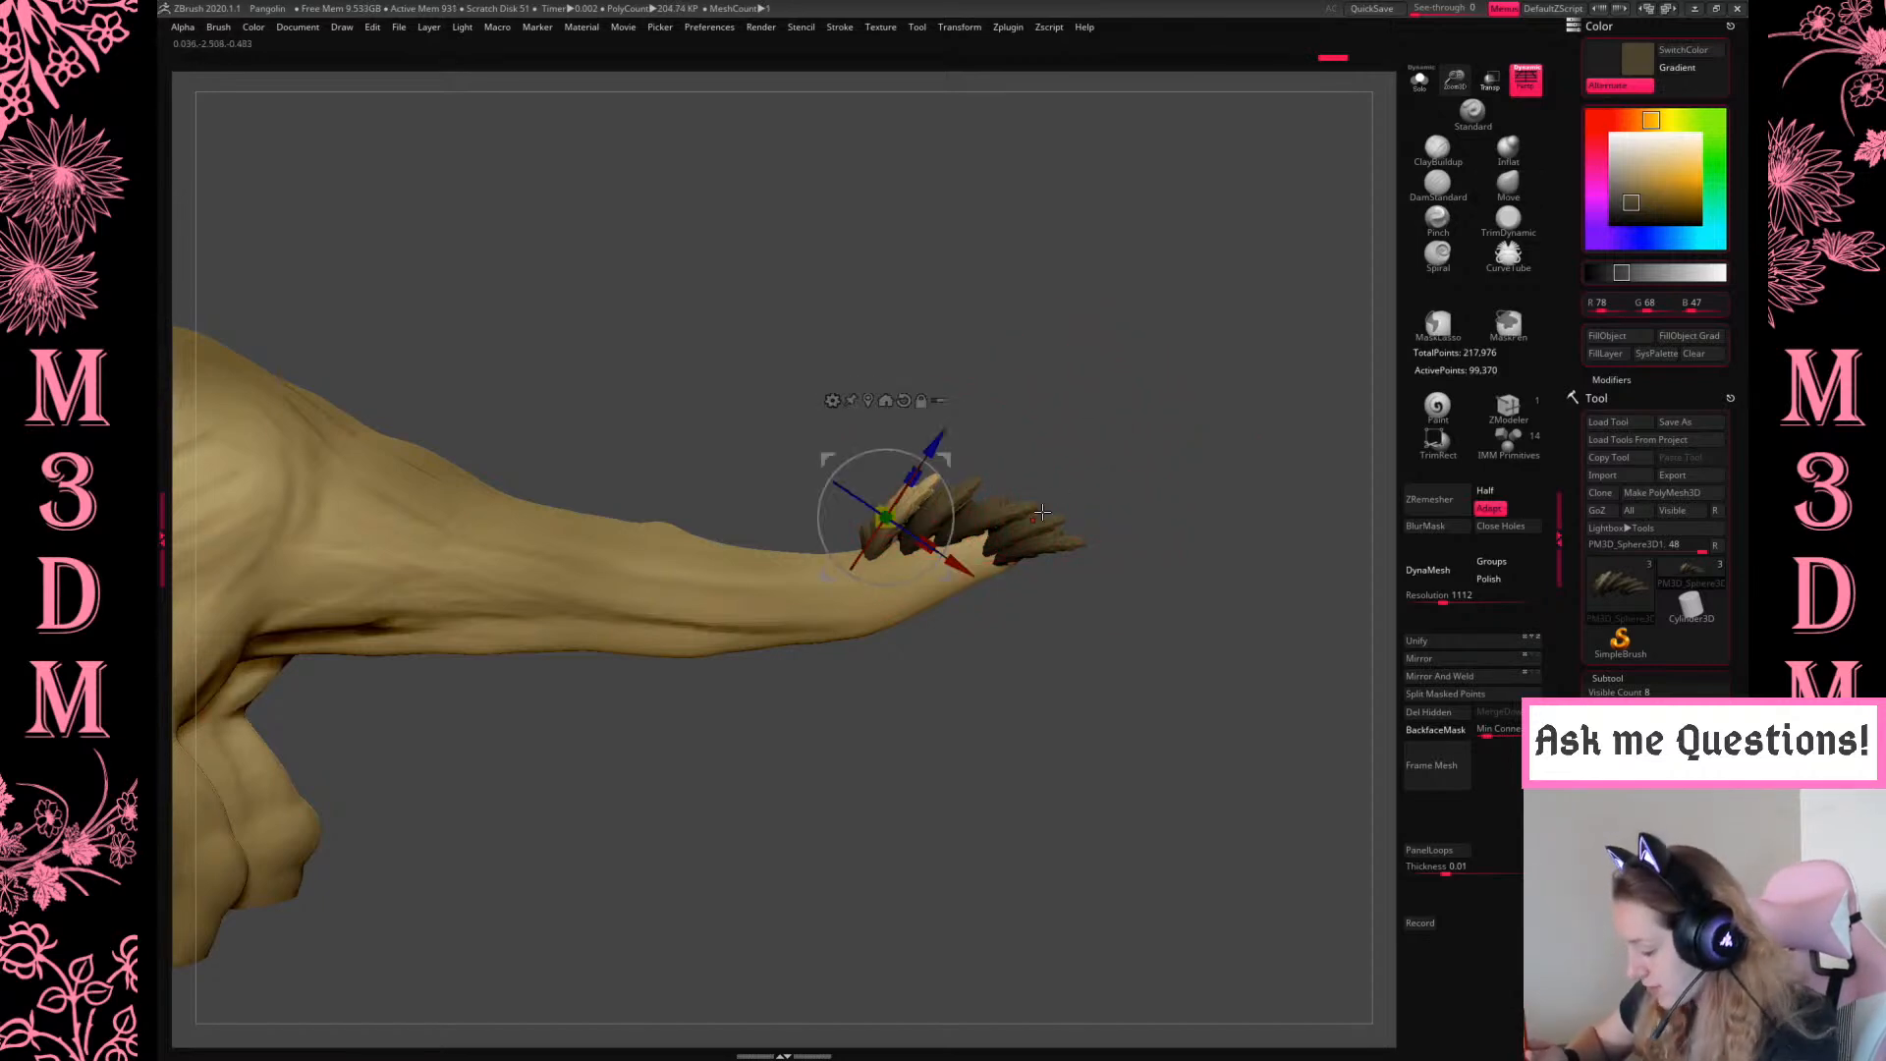
Try placing and adjusting another scale copy lower on the side of the tail, and undo the last changes
{"action": "left_click_drag", "start_coordinate": [1115, 446], "coordinate": [965, 485]}
{"action": "left_click_drag", "start_coordinate": [1355, 270], "coordinate": [1294, 336]}
{"action": "left_click_drag", "start_coordinate": [946, 488], "coordinate": [1168, 508], "text": "ctrl"}
{"action": "left_click_drag", "start_coordinate": [515, 775], "coordinate": [1225, 413], "text": "shift"}
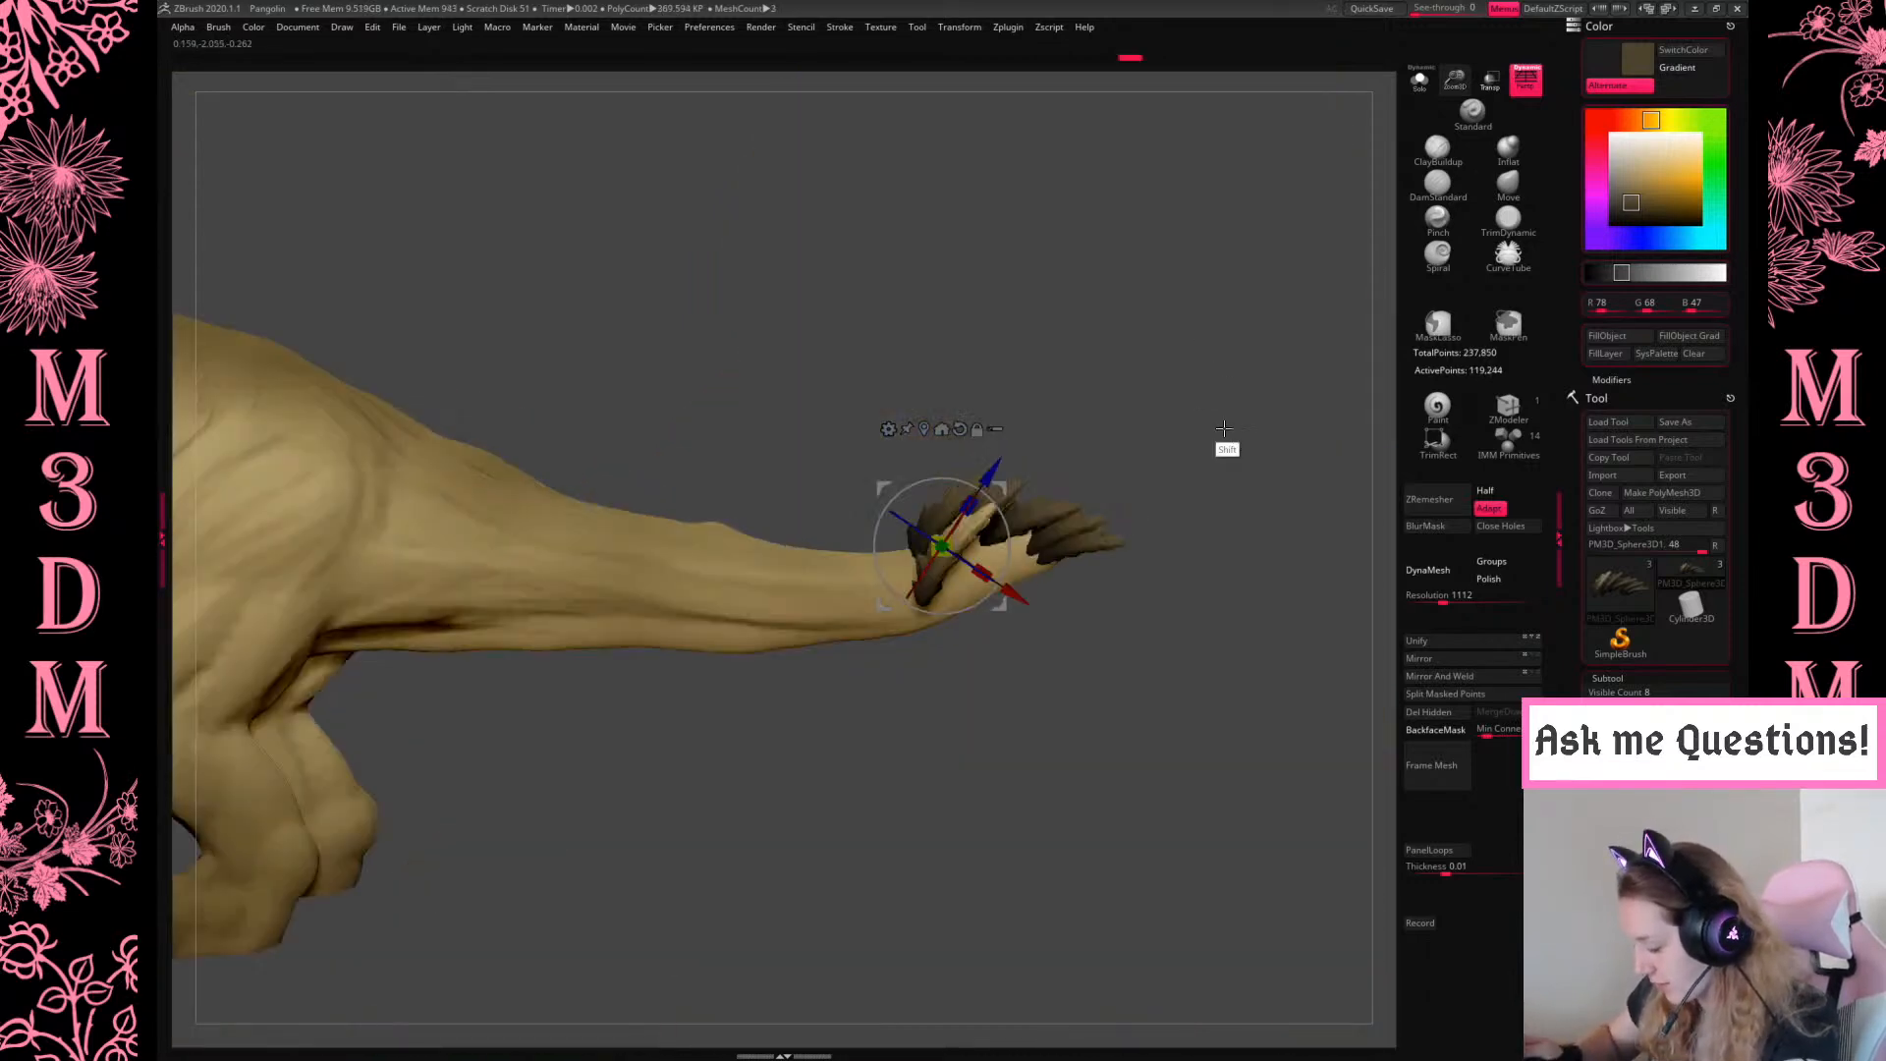
{"action": "left_click_drag", "start_coordinate": [967, 560], "coordinate": [1017, 592]}
{"action": "left_click_drag", "start_coordinate": [1000, 513], "coordinate": [756, 510]}
{"action": "key", "text": "ctrl+z"}
{"action": "key", "text": "ctrl+z"}
{"action": "key", "text": "ctrl+z"}
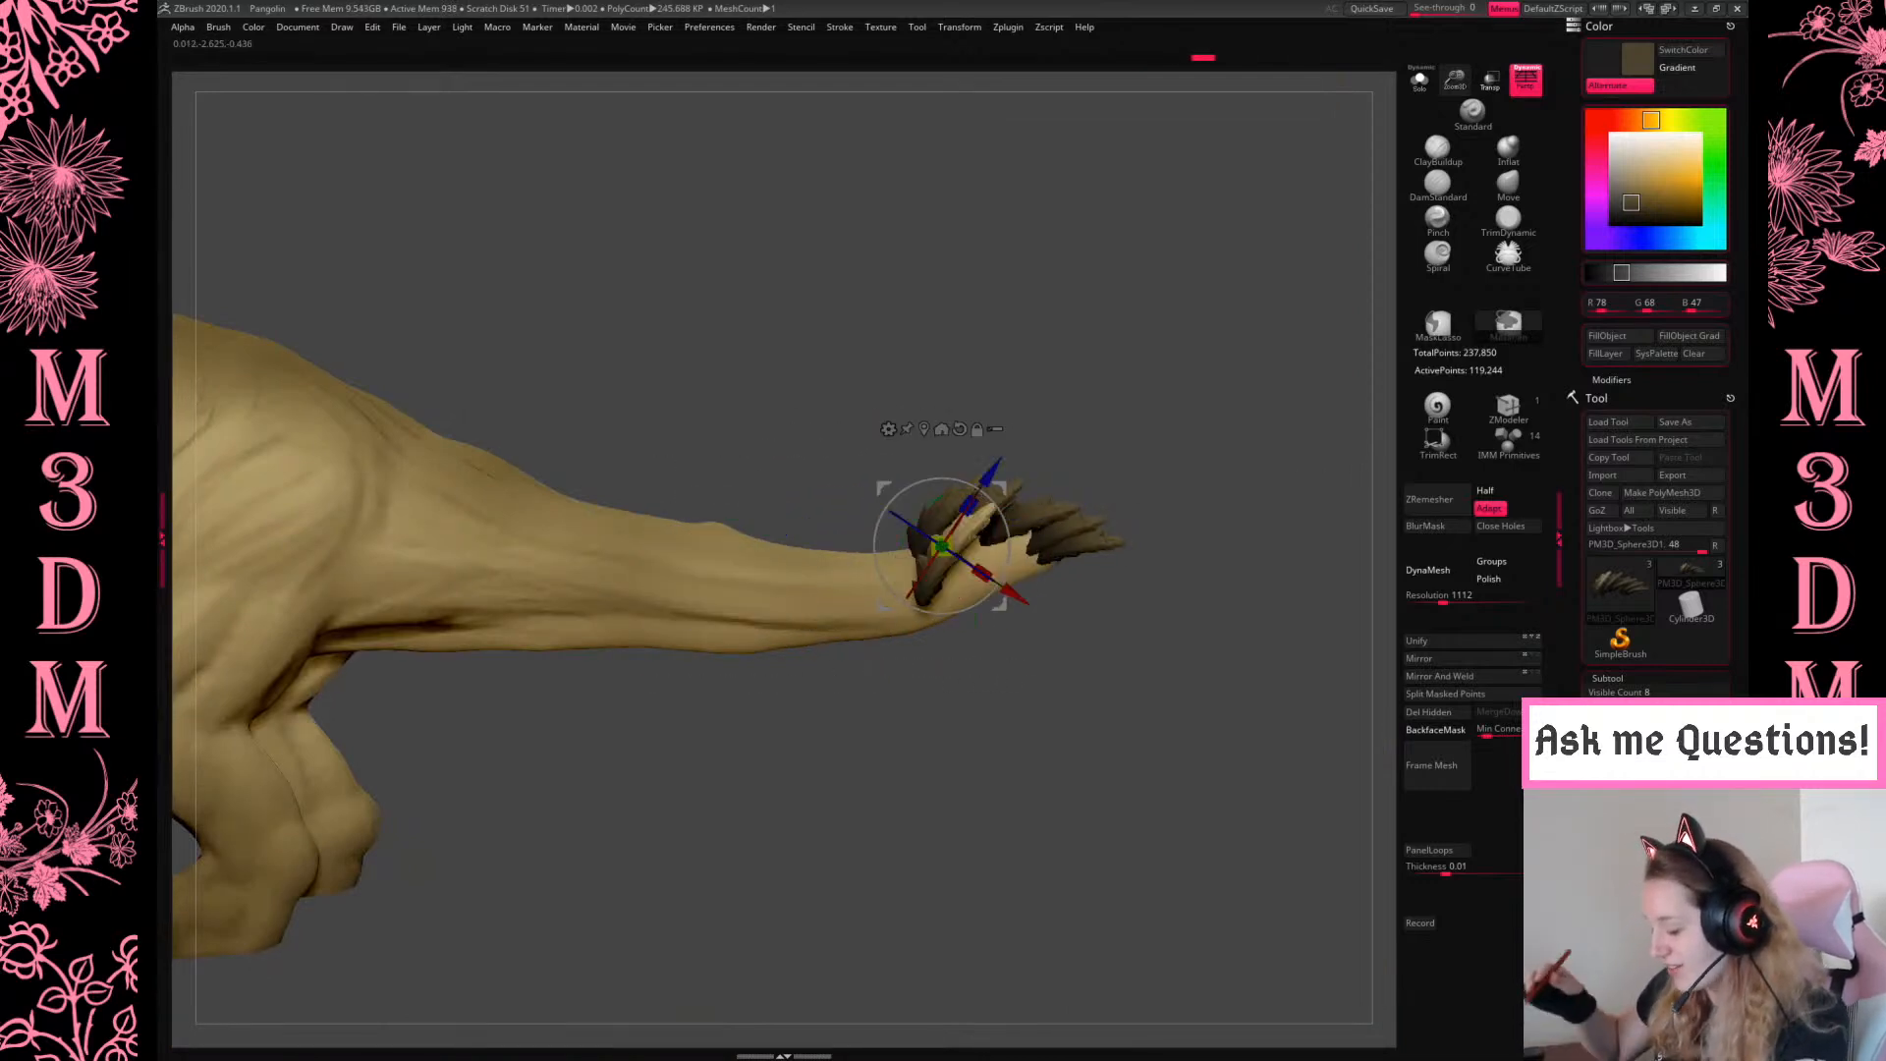
Extend the row of overlapping scale copies forward along the top of the mid-tail, rotating each to follow the surface
{"action": "left_click_drag", "start_coordinate": [991, 463], "coordinate": [948, 467], "text": "ctrl"}
{"action": "mouse_move", "coordinate": [1116, 439]}
{"action": "left_mouse_down"}
{"action": "mouse_move", "coordinate": [1162, 451]}
{"action": "mouse_move", "coordinate": [1108, 434]}
{"action": "left_mouse_up"}
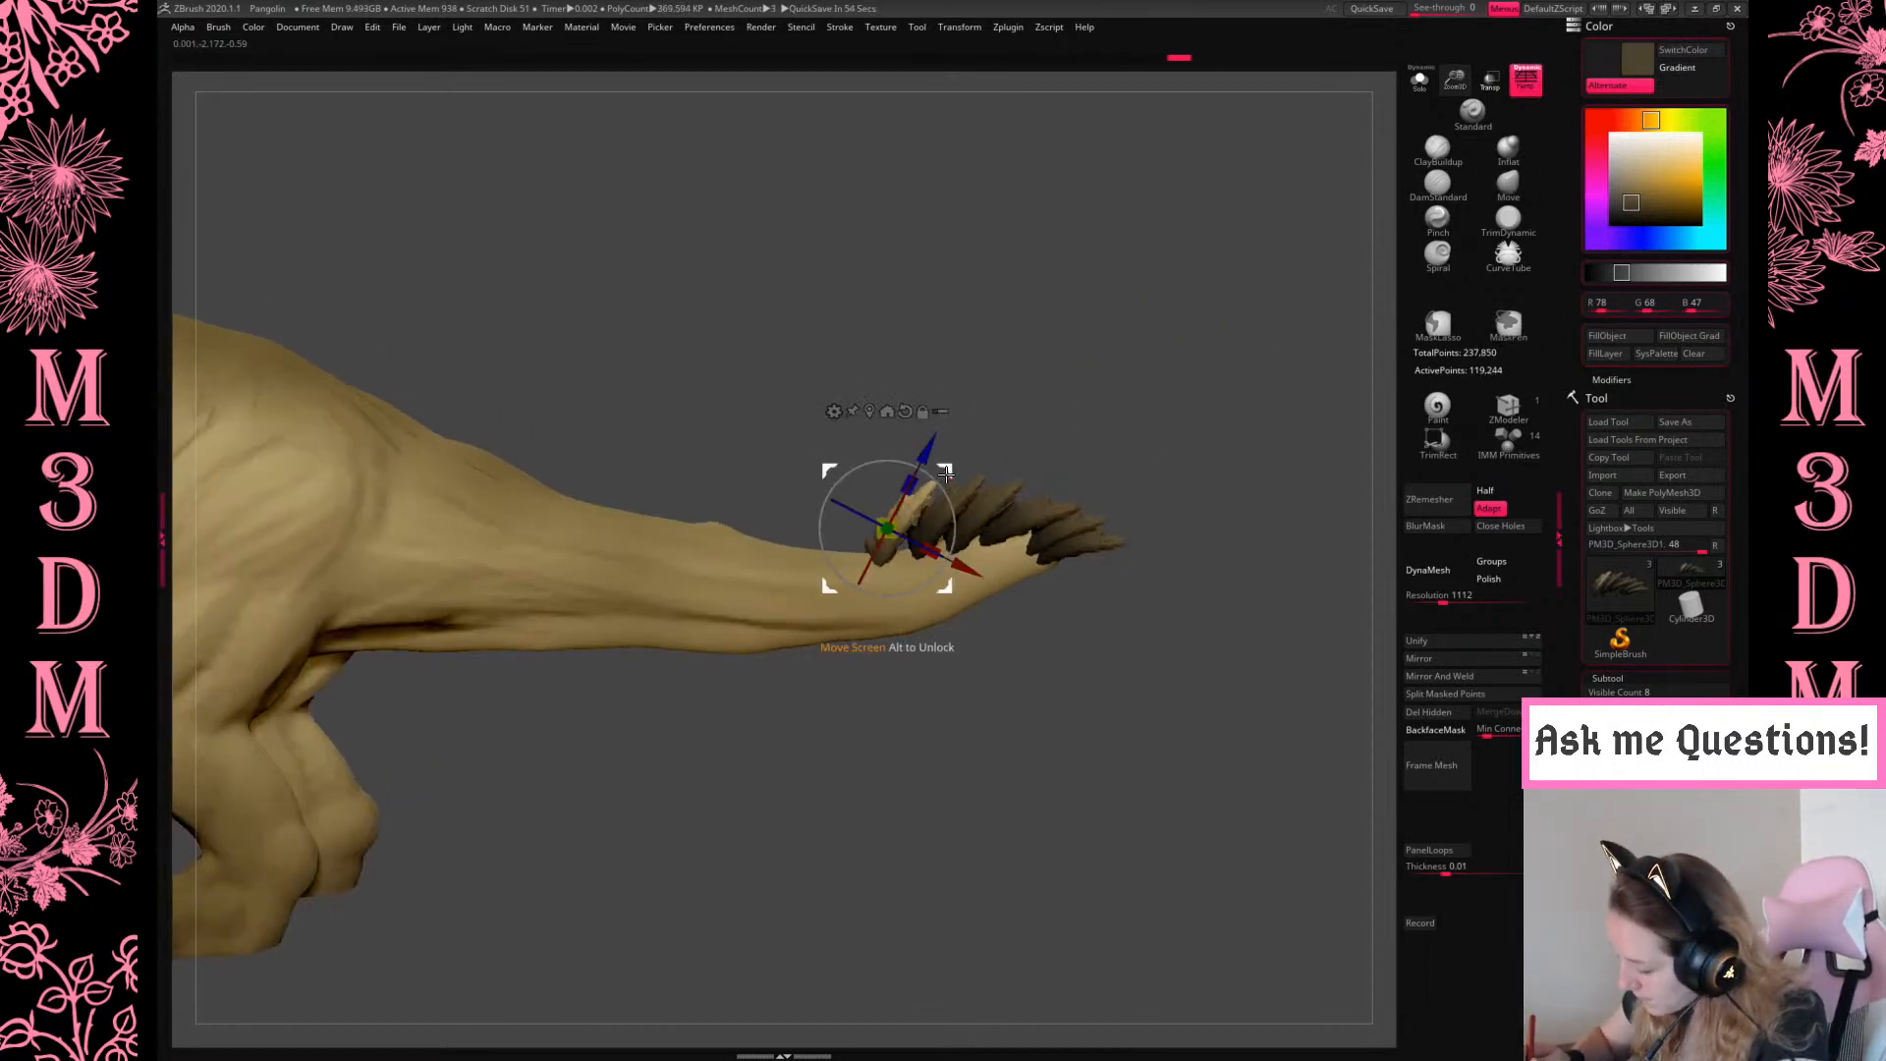
{"action": "mouse_move", "coordinate": [951, 472]}
{"action": "left_mouse_down"}
{"action": "mouse_move", "coordinate": [897, 469]}
{"action": "mouse_move", "coordinate": [912, 516]}
{"action": "mouse_move", "coordinate": [915, 469]}
{"action": "mouse_move", "coordinate": [862, 470]}
{"action": "left_mouse_up"}
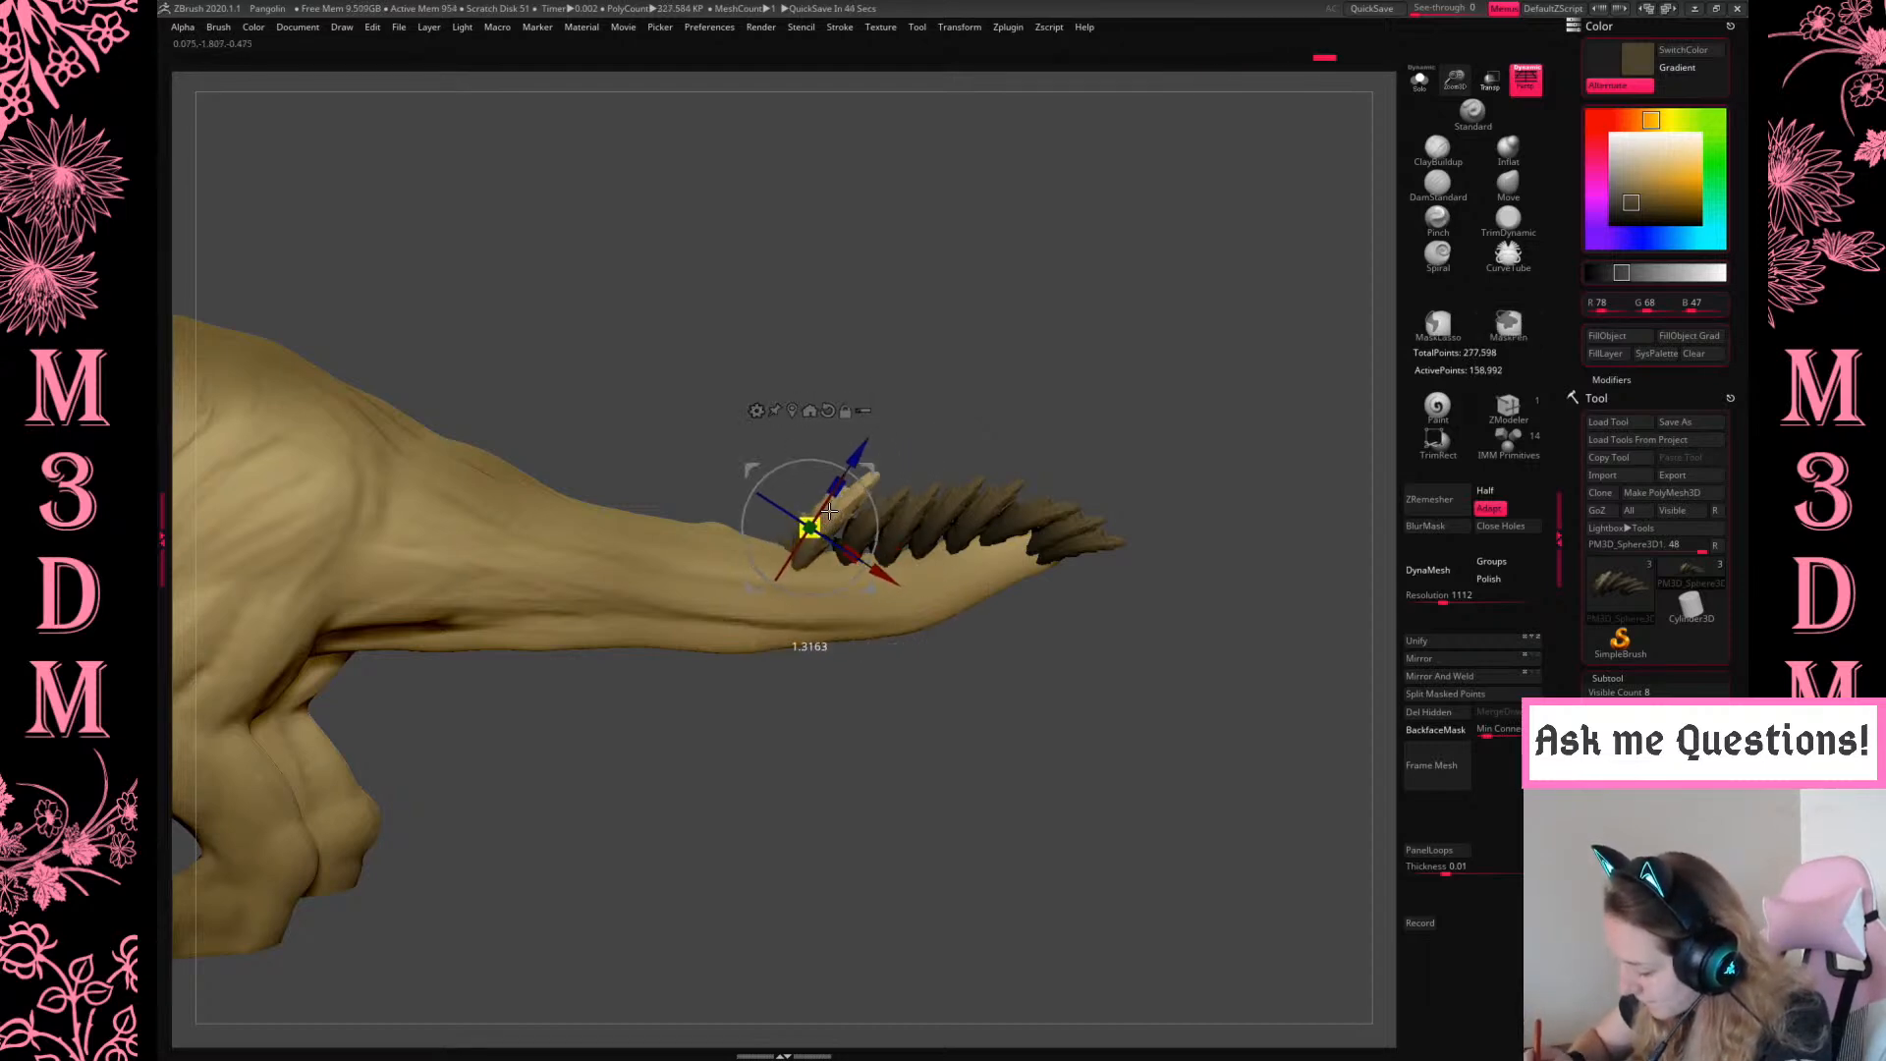
{"action": "left_click_drag", "start_coordinate": [868, 481], "coordinate": [759, 469], "text": "ctrl"}
{"action": "left_click_drag", "start_coordinate": [692, 521], "coordinate": [703, 518]}
{"action": "left_click_drag", "start_coordinate": [980, 368], "coordinate": [1105, 385], "text": "alt"}
{"action": "left_click_drag", "start_coordinate": [940, 430], "coordinate": [995, 450]}
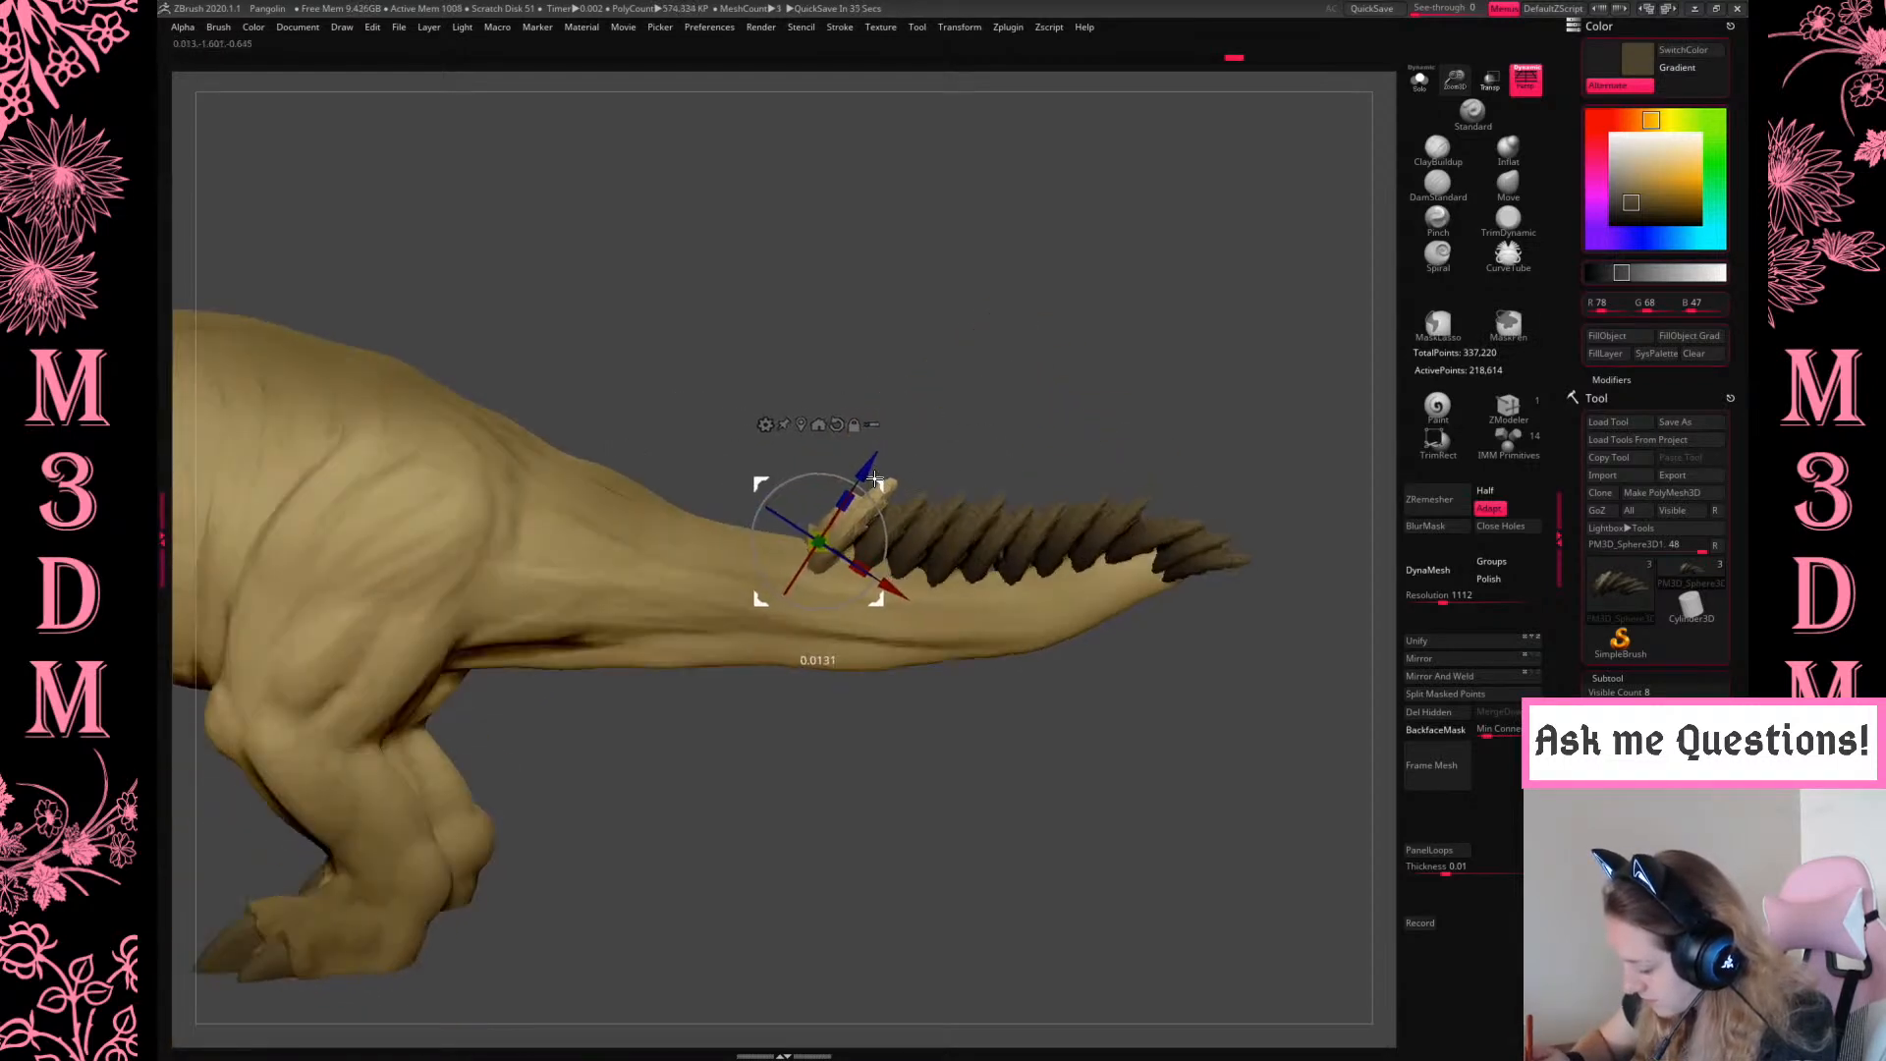
Continue duplicating slightly enlarged scales forward from the mid-tail toward the base of the tail
{"action": "left_click_drag", "start_coordinate": [872, 482], "coordinate": [791, 479], "text": "ctrl"}
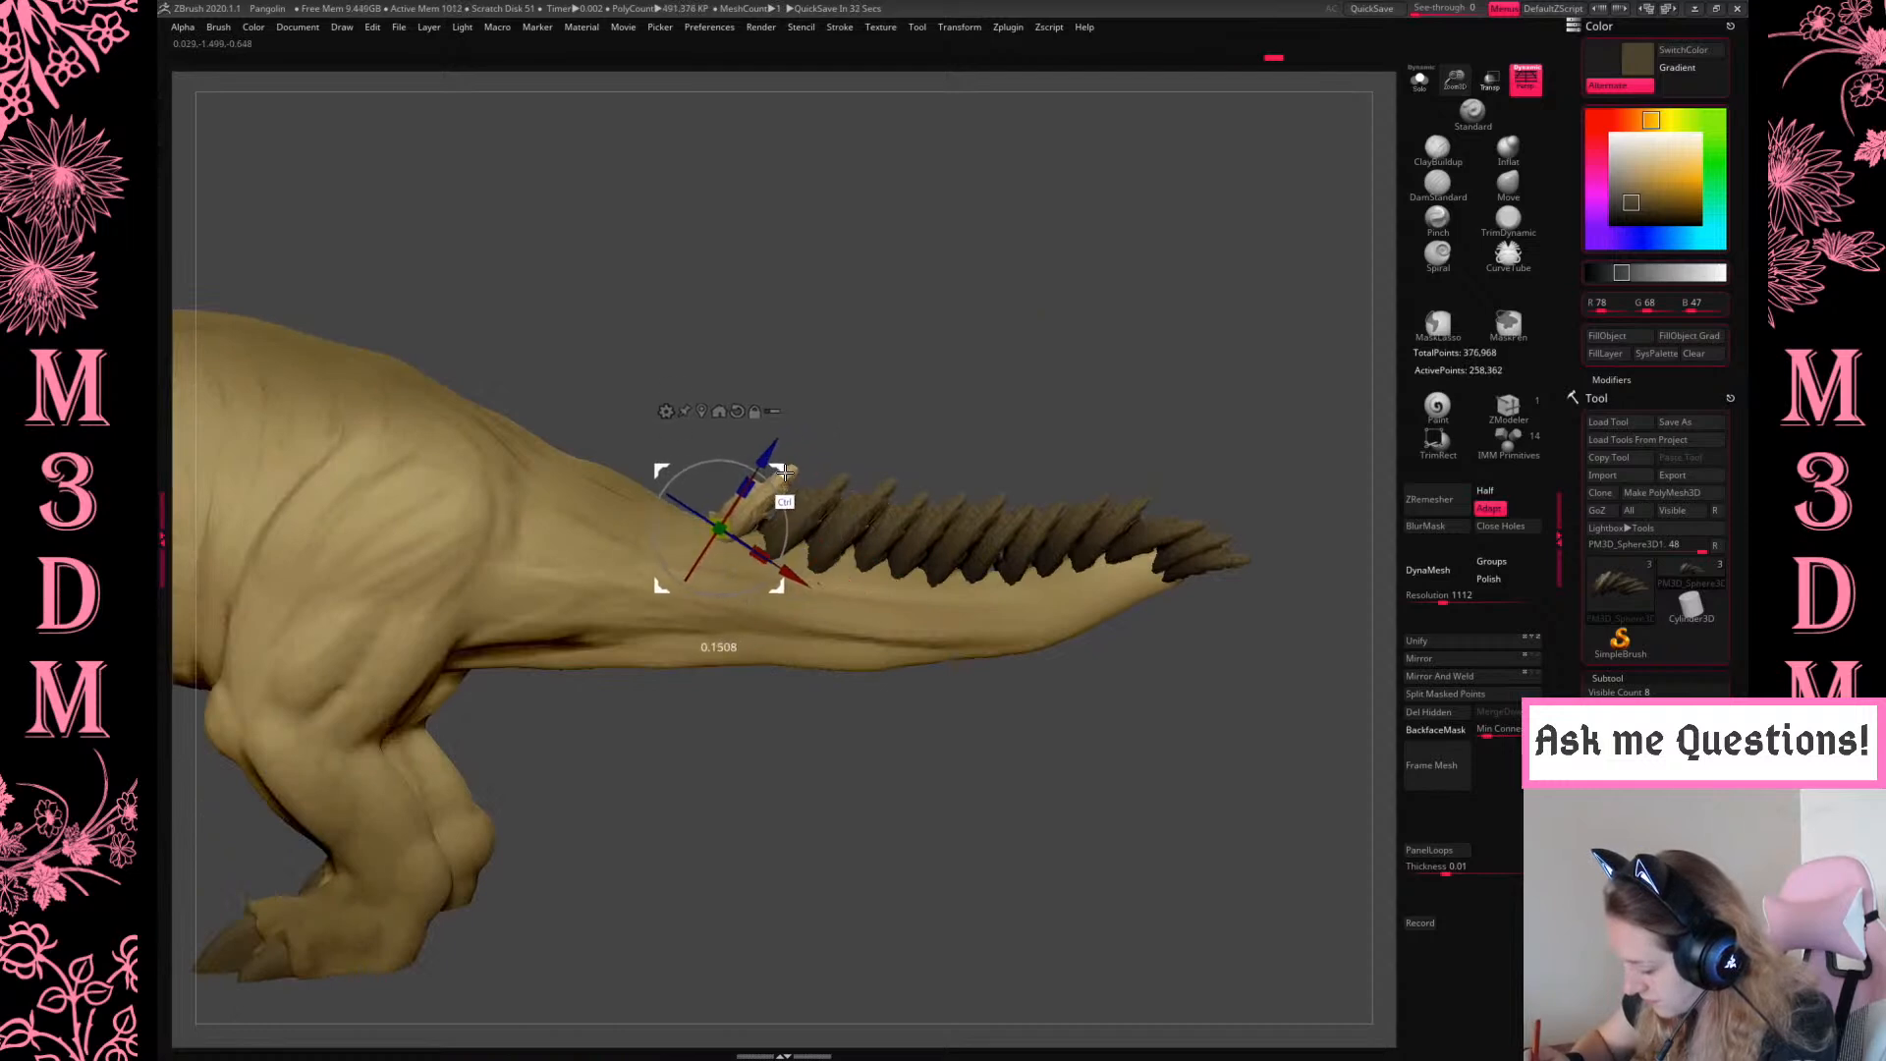
{"action": "left_click_drag", "start_coordinate": [1089, 352], "coordinate": [1031, 379]}
{"action": "left_click_drag", "start_coordinate": [790, 475], "coordinate": [753, 454], "text": "ctrl"}
{"action": "left_click_drag", "start_coordinate": [1153, 358], "coordinate": [1249, 361], "text": "alt"}
{"action": "key", "text": "q"}
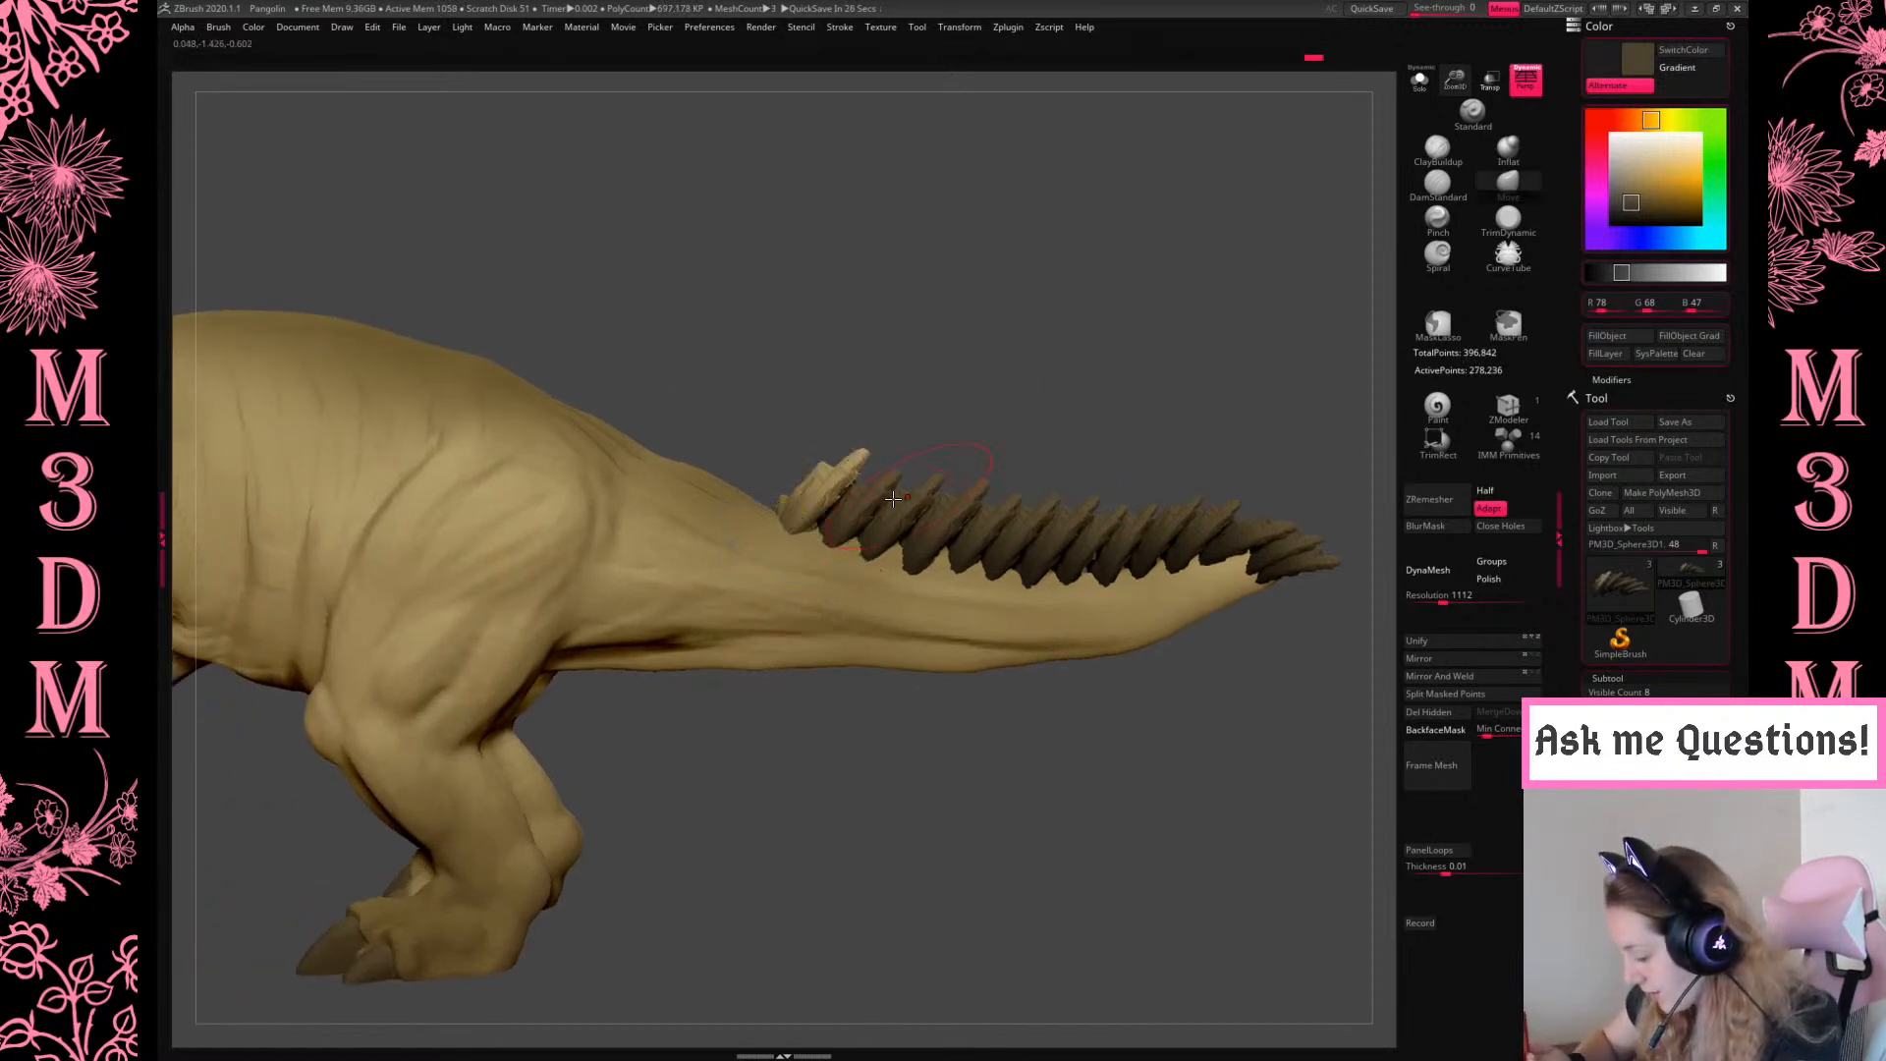
{"action": "key", "text": "w"}
{"action": "left_click_drag", "start_coordinate": [851, 457], "coordinate": [816, 477], "text": "ctrl"}
{"action": "key", "text": "q"}
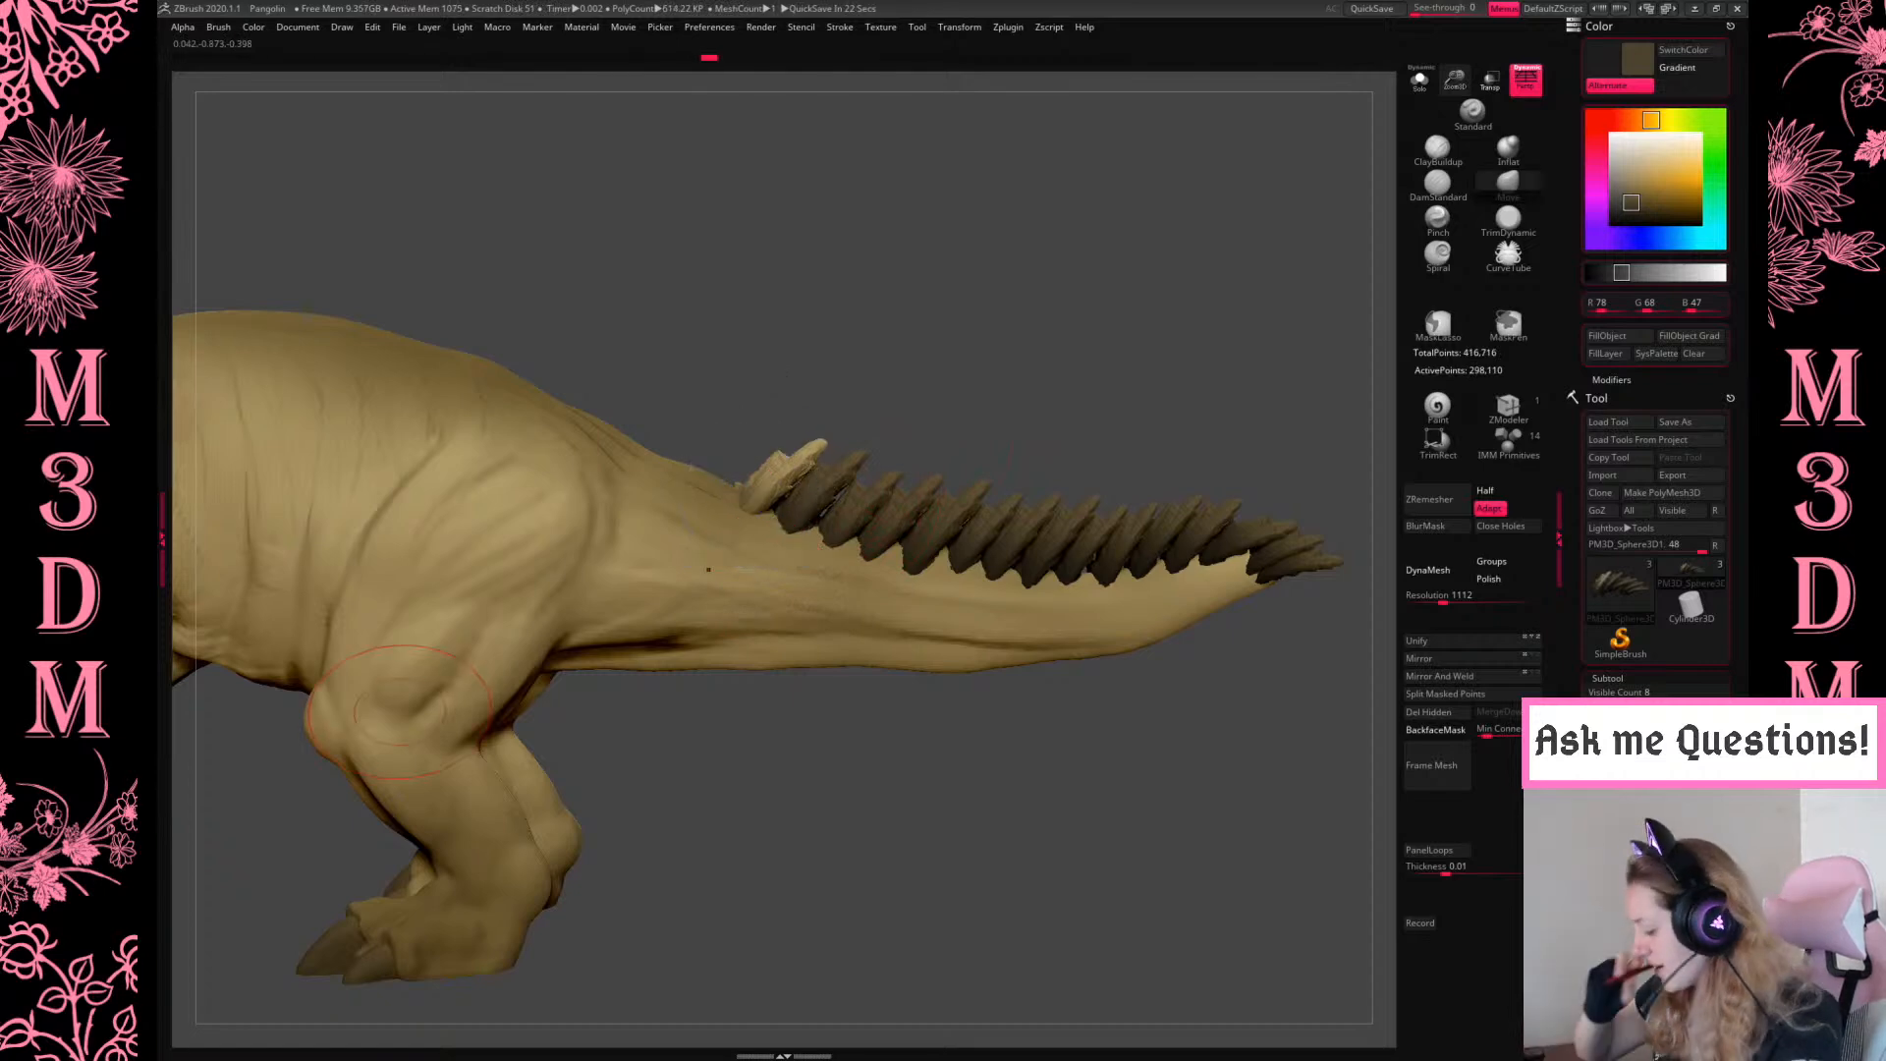
Add more scale copies from the tail base up to the rump, raising them to follow the body's slope
{"action": "key", "text": "w"}
{"action": "left_click_drag", "start_coordinate": [807, 457], "coordinate": [766, 446], "text": "ctrl"}
{"action": "key", "text": "q"}
{"action": "left_click_drag", "start_coordinate": [938, 373], "coordinate": [1019, 391], "text": "alt"}
{"action": "key", "text": "w"}
{"action": "left_click_drag", "start_coordinate": [847, 463], "coordinate": [739, 469], "text": "ctrl"}
{"action": "left_click_drag", "start_coordinate": [1041, 401], "coordinate": [1133, 447], "text": "alt"}
{"action": "left_click_drag", "start_coordinate": [880, 464], "coordinate": [831, 458]}
{"action": "key", "text": "q"}
{"action": "key", "text": "w"}
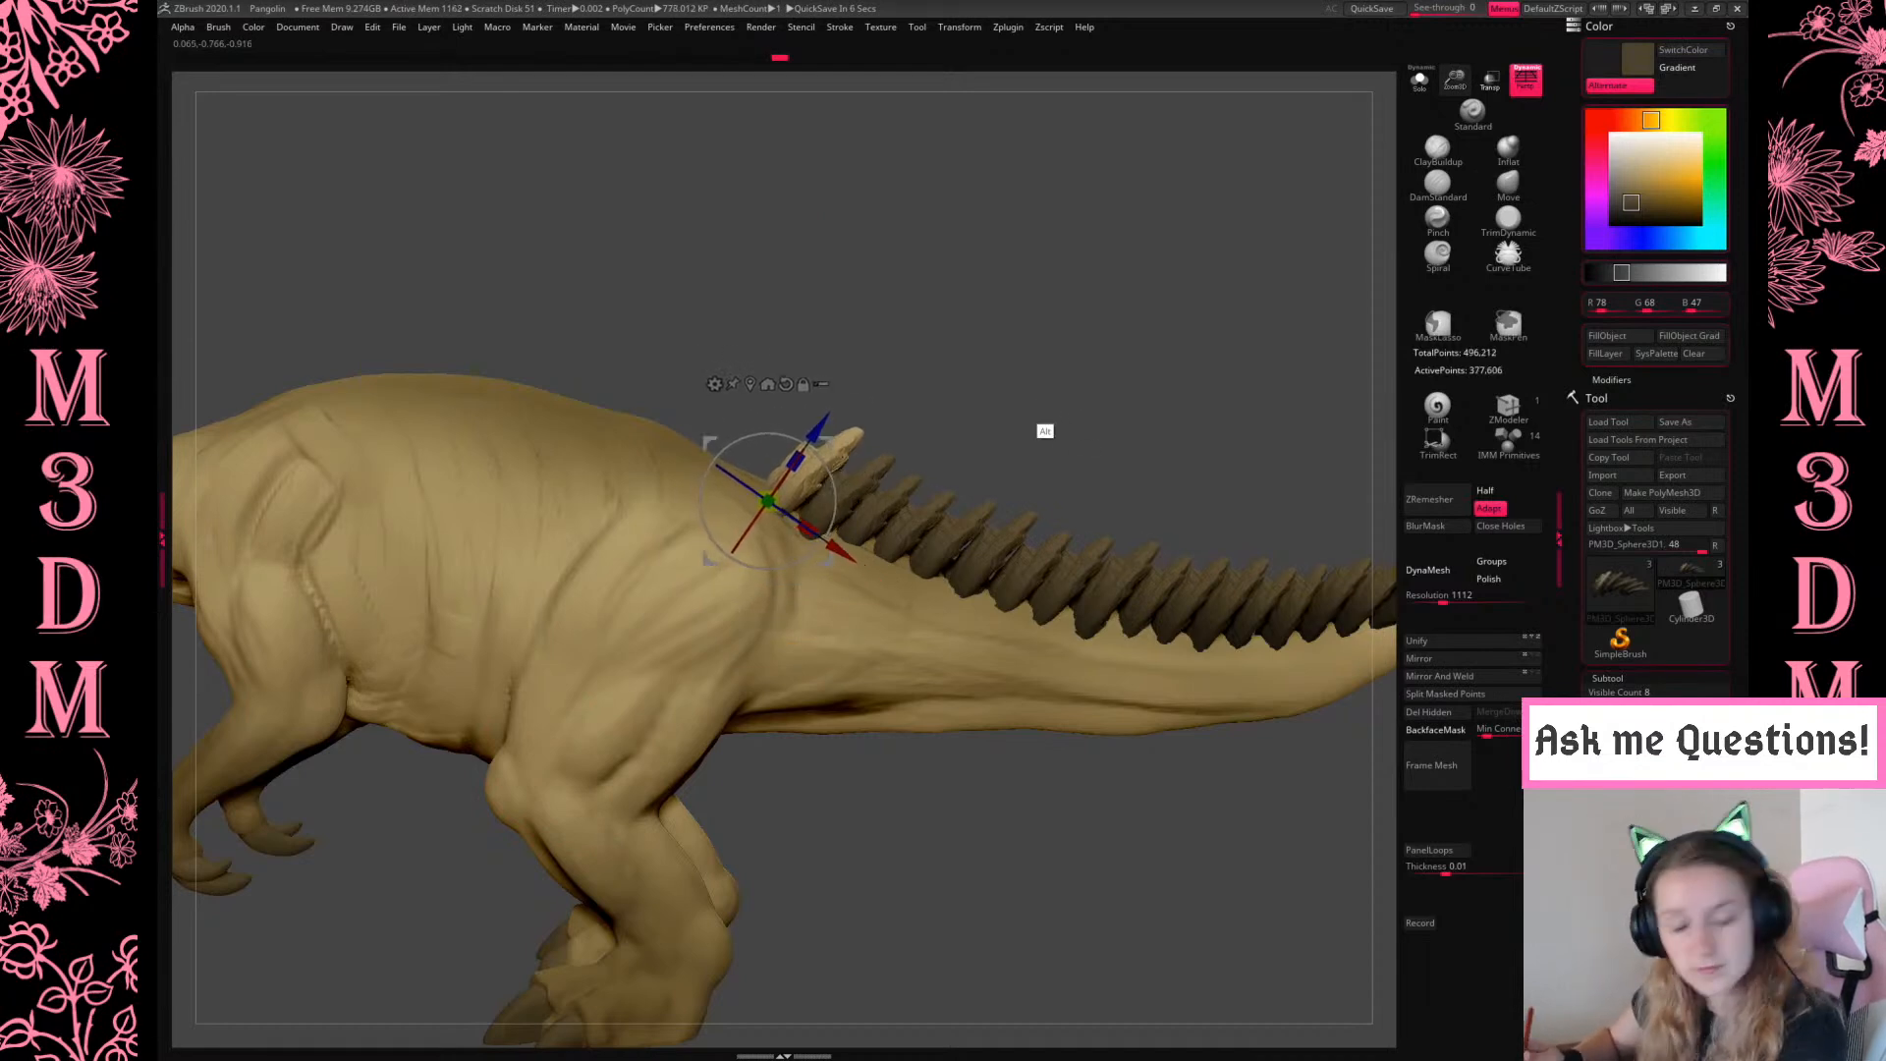
Duplicate the front scale onto the top of the hips, undoing a misplaced copy and repositioning it
{"action": "left_click_drag", "start_coordinate": [1045, 401], "coordinate": [1157, 421], "text": "alt"}
{"action": "left_click_drag", "start_coordinate": [943, 464], "coordinate": [887, 450], "text": "ctrl"}
{"action": "left_click_drag", "start_coordinate": [1145, 418], "coordinate": [1078, 404]}
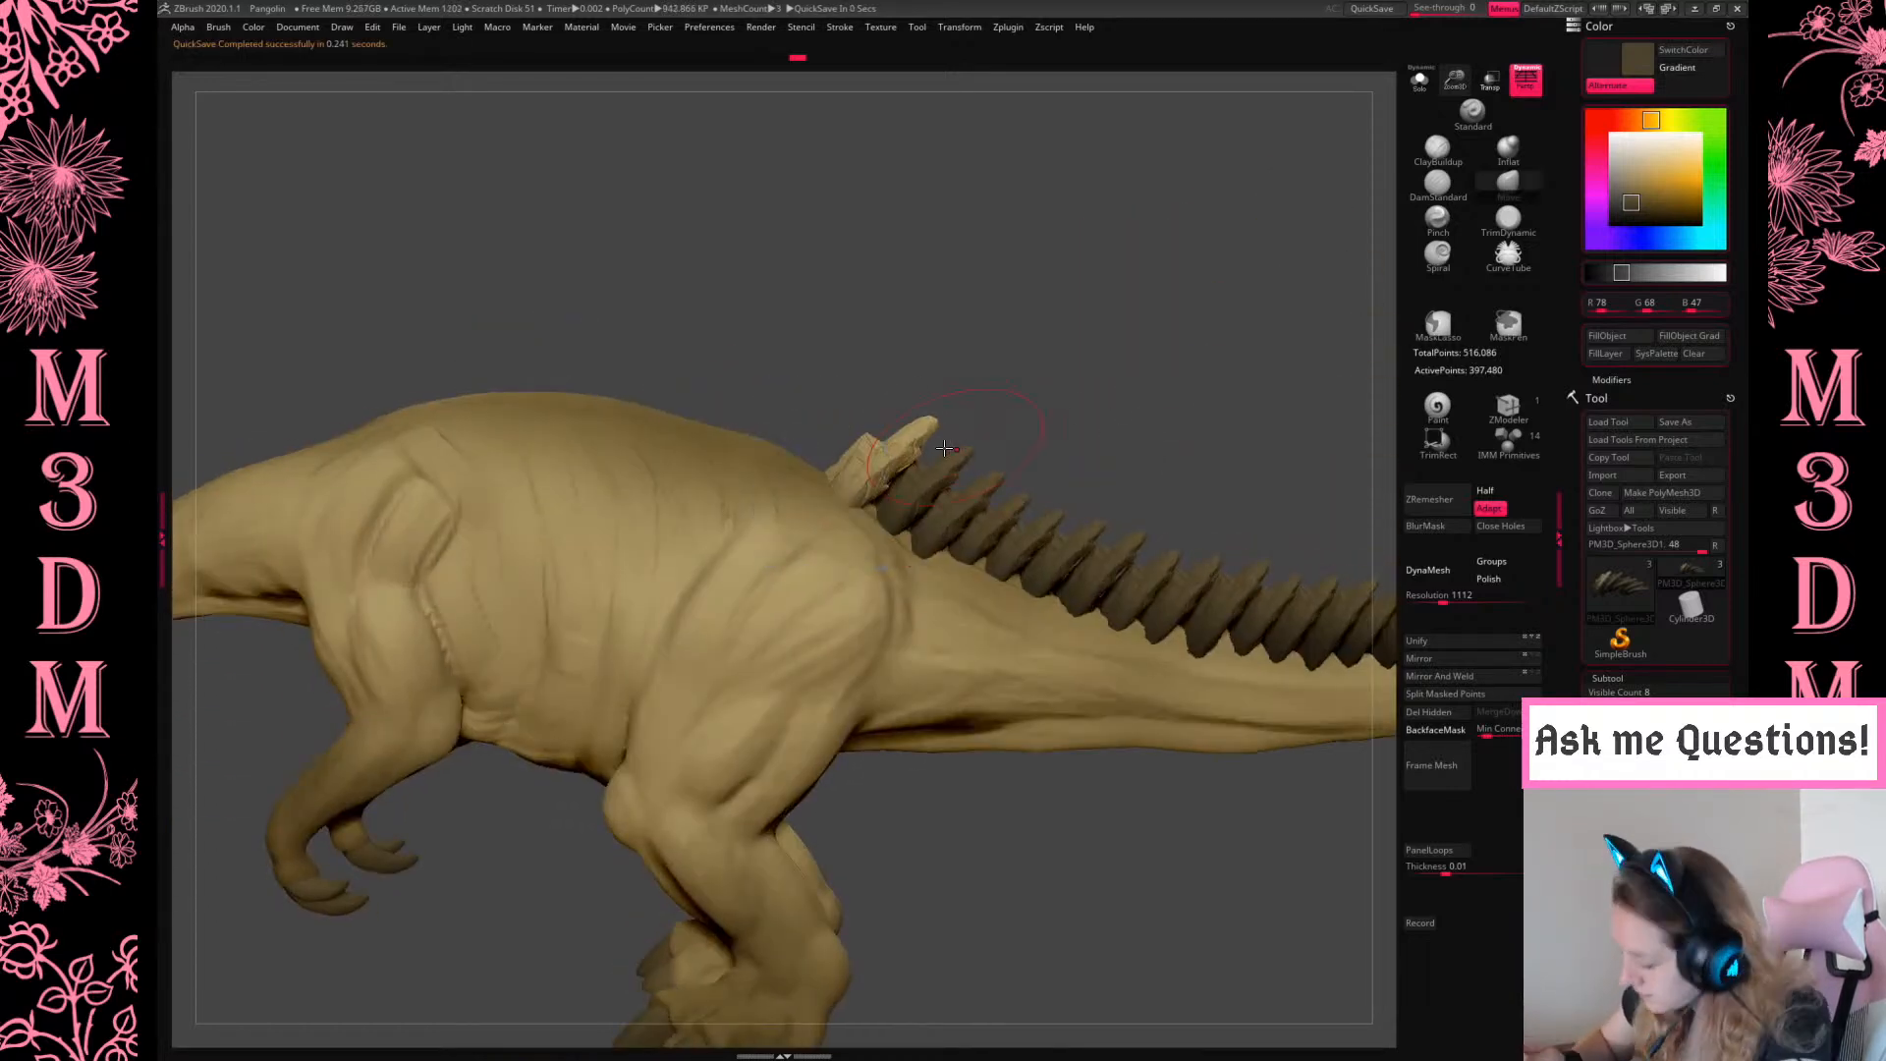
{"action": "left_click_drag", "start_coordinate": [873, 447], "coordinate": [951, 377], "text": "ctrl"}
{"action": "key", "text": "ctrl+z"}
{"action": "mouse_move", "coordinate": [851, 434]}
{"action": "left_mouse_down", "text": "ctrl"}
{"action": "mouse_move", "coordinate": [802, 431]}
{"action": "mouse_move", "coordinate": [804, 409]}
{"action": "mouse_move", "coordinate": [842, 462]}
{"action": "mouse_move", "coordinate": [849, 437]}
{"action": "left_mouse_up", "text": "ctrl"}
Continue the scale row from the hips to the middle of the back with larger, more upright copies
{"action": "left_click_drag", "start_coordinate": [1073, 407], "coordinate": [1188, 469], "text": "alt"}
{"action": "left_click_drag", "start_coordinate": [974, 478], "coordinate": [855, 473], "text": "ctrl"}
{"action": "key", "text": "ctrl+z"}
{"action": "mouse_move", "coordinate": [852, 451]}
{"action": "left_mouse_down", "text": "ctrl"}
{"action": "mouse_move", "coordinate": [770, 439]}
{"action": "mouse_move", "coordinate": [790, 478]}
{"action": "mouse_move", "coordinate": [791, 453]}
{"action": "left_mouse_up", "text": "ctrl"}
{"action": "key", "text": "q"}
{"action": "left_click_drag", "start_coordinate": [1245, 410], "coordinate": [1362, 438], "text": "alt"}
{"action": "key", "text": "w"}
{"action": "mouse_move", "coordinate": [888, 479]}
{"action": "left_mouse_down", "text": "ctrl"}
{"action": "mouse_move", "coordinate": [853, 463]}
{"action": "mouse_move", "coordinate": [877, 495]}
{"action": "mouse_move", "coordinate": [867, 473]}
{"action": "left_mouse_up", "text": "ctrl"}
{"action": "key", "text": "q"}
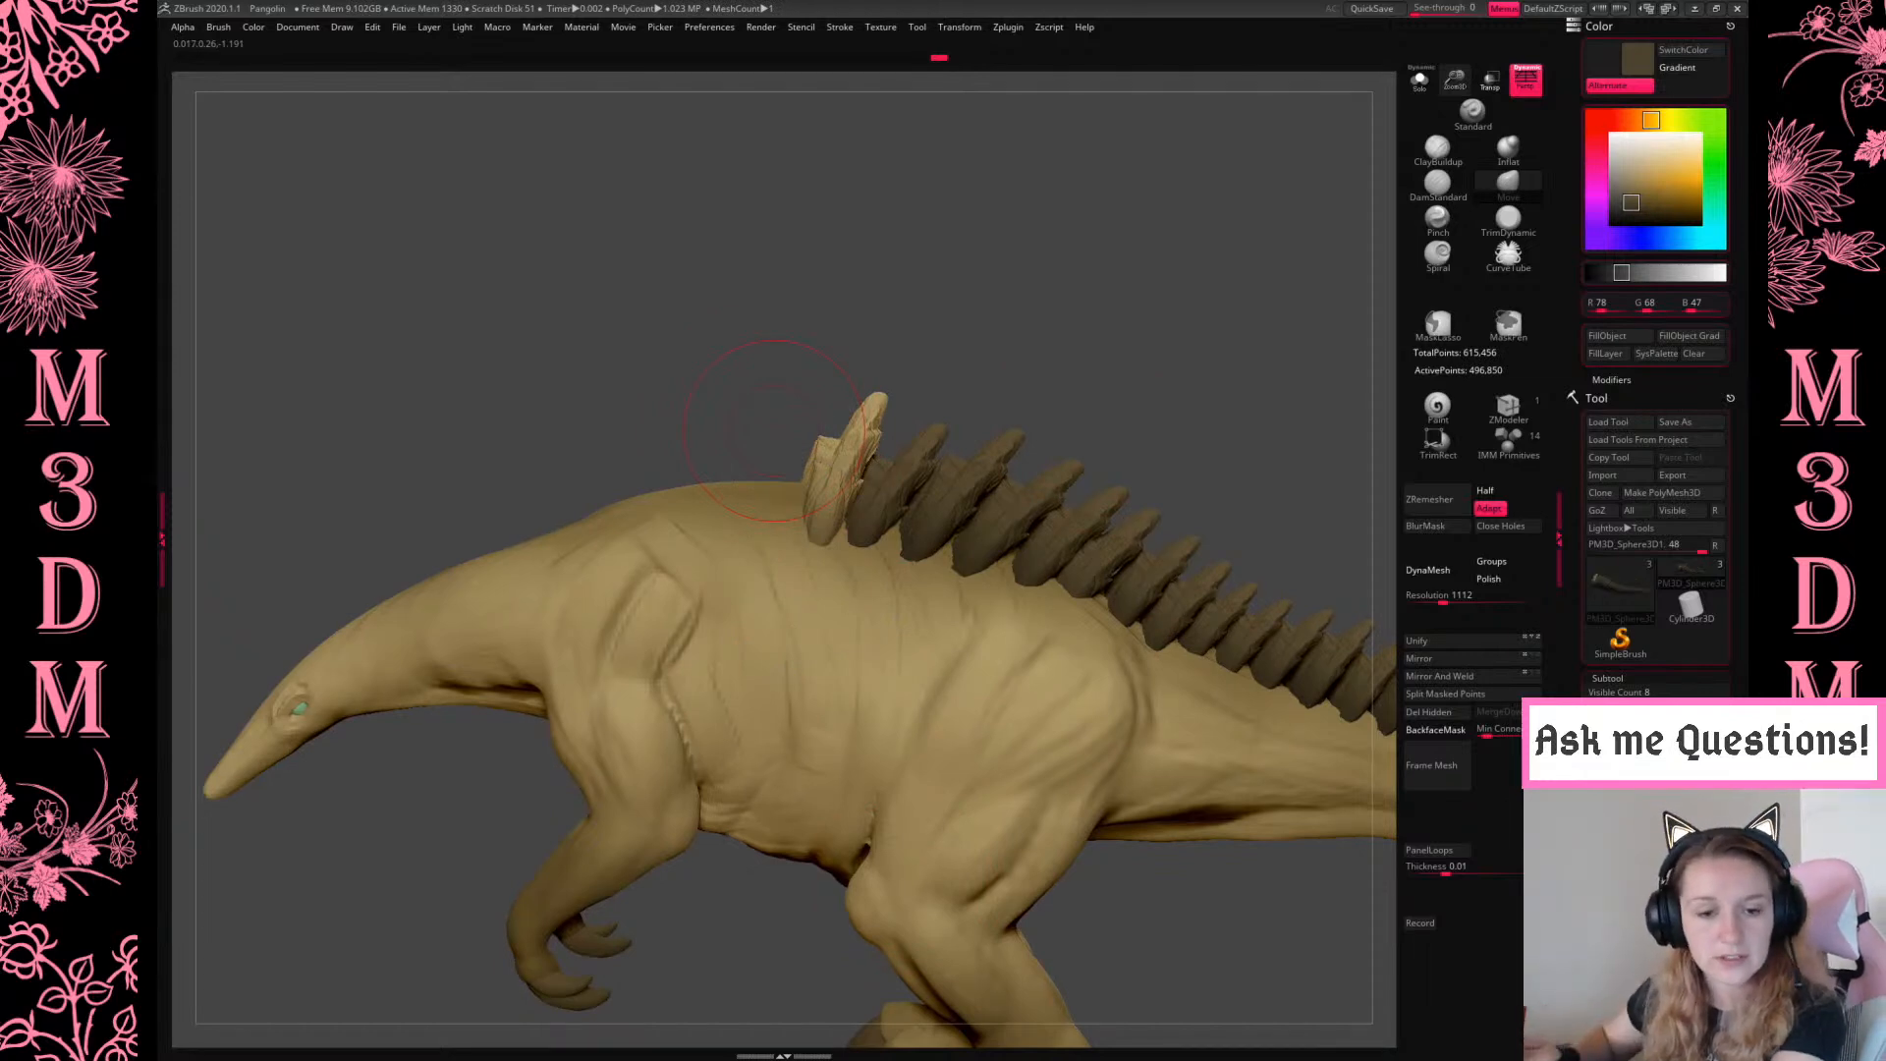
Duplicate the front scale onto the upper back behind the shoulder, standing it more upright than the previous one
{"action": "left_click_drag", "start_coordinate": [1214, 432], "coordinate": [1149, 407]}
{"action": "key", "text": "space"}
{"action": "left_click", "coordinate": [1133, 384]}
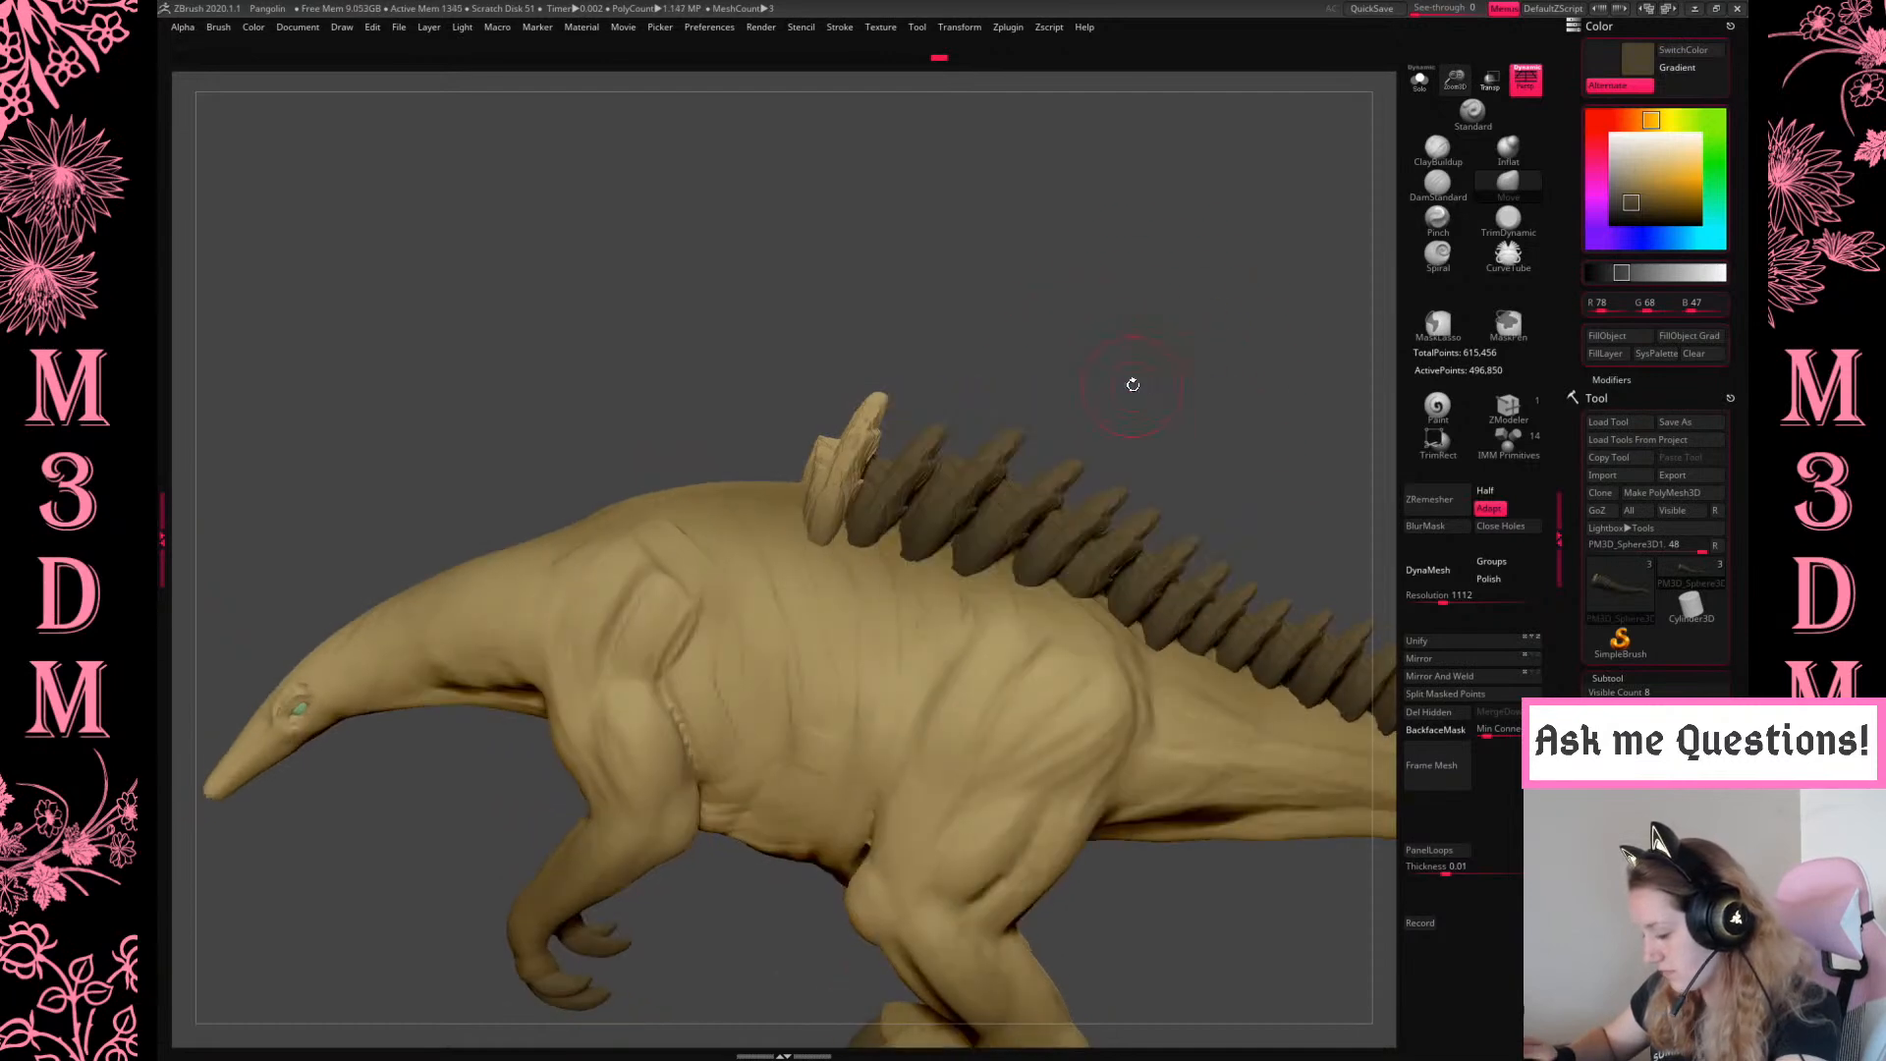
{"action": "key", "text": "w"}
{"action": "left_click_drag", "start_coordinate": [871, 469], "coordinate": [769, 460], "text": "ctrl"}
{"action": "left_click_drag", "start_coordinate": [1204, 416], "coordinate": [1185, 365]}
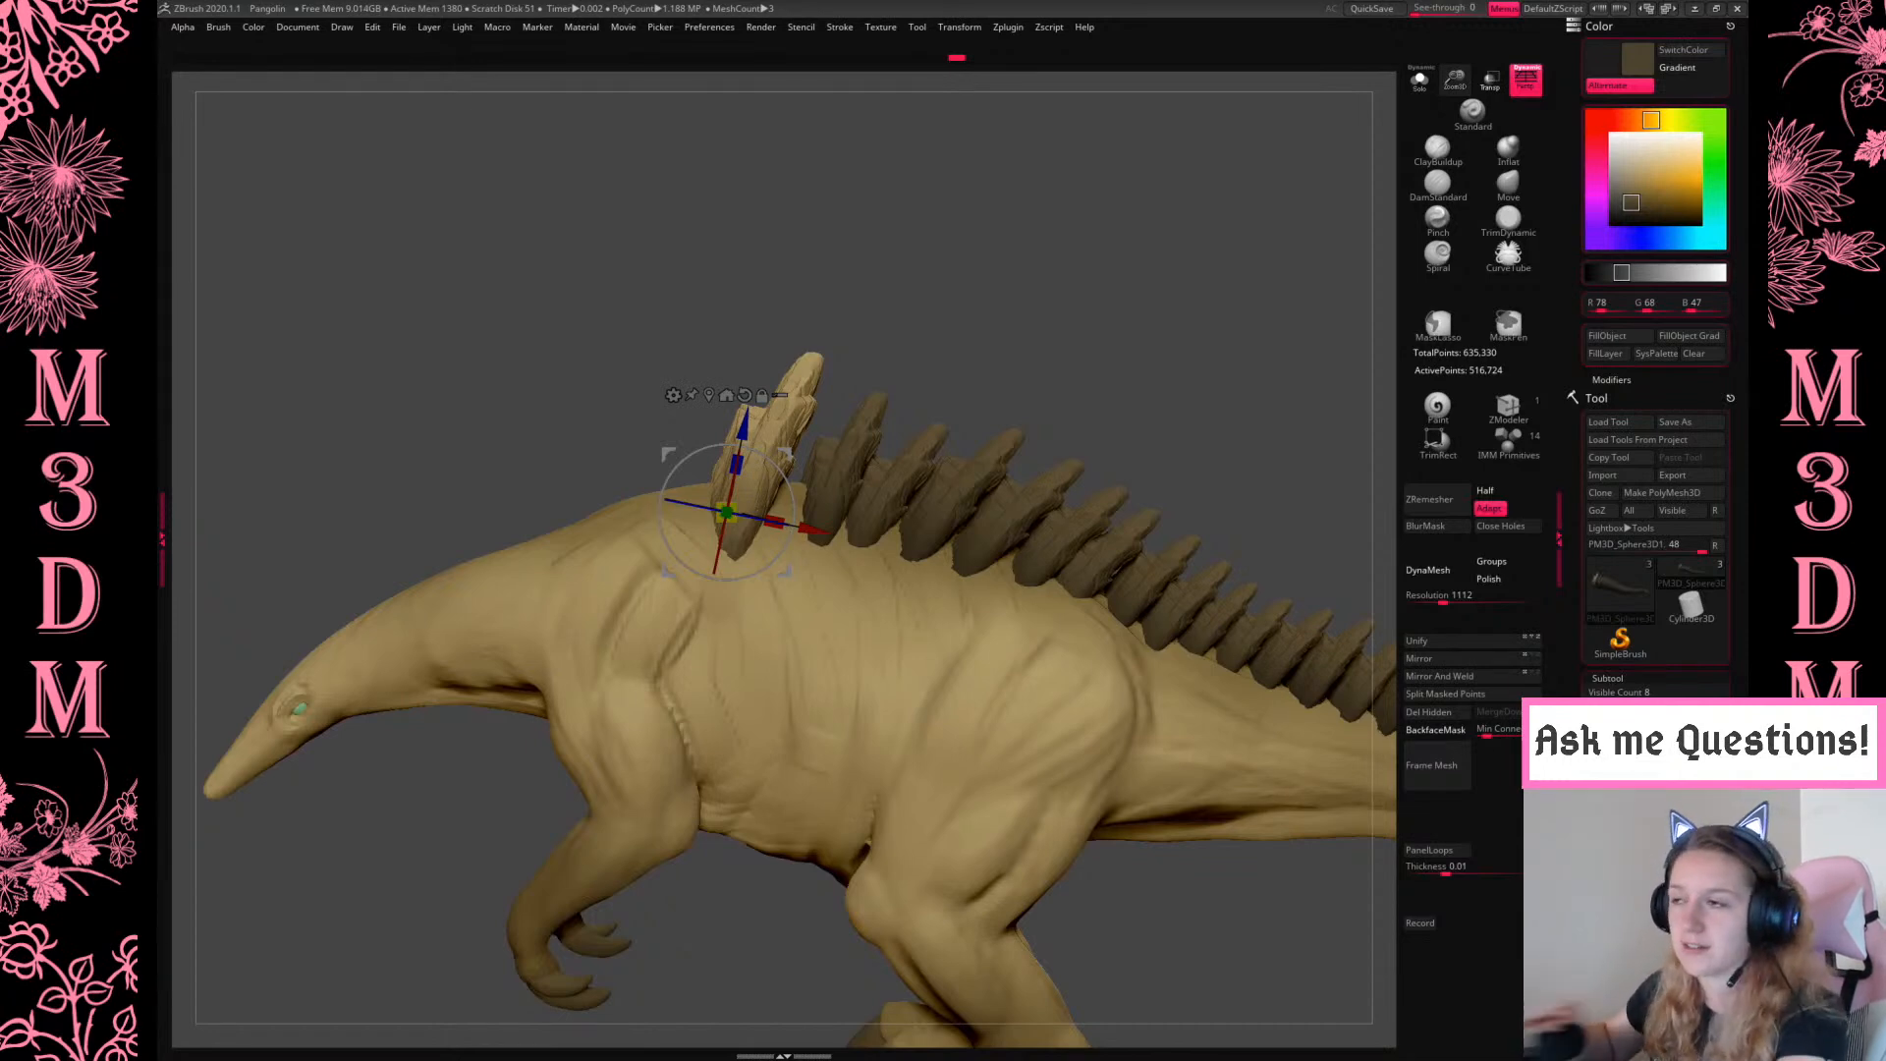
Switch to Chrome to check the scale layout in the creature reference drawing, and return to ZBrush
{"action": "key", "text": "super"}
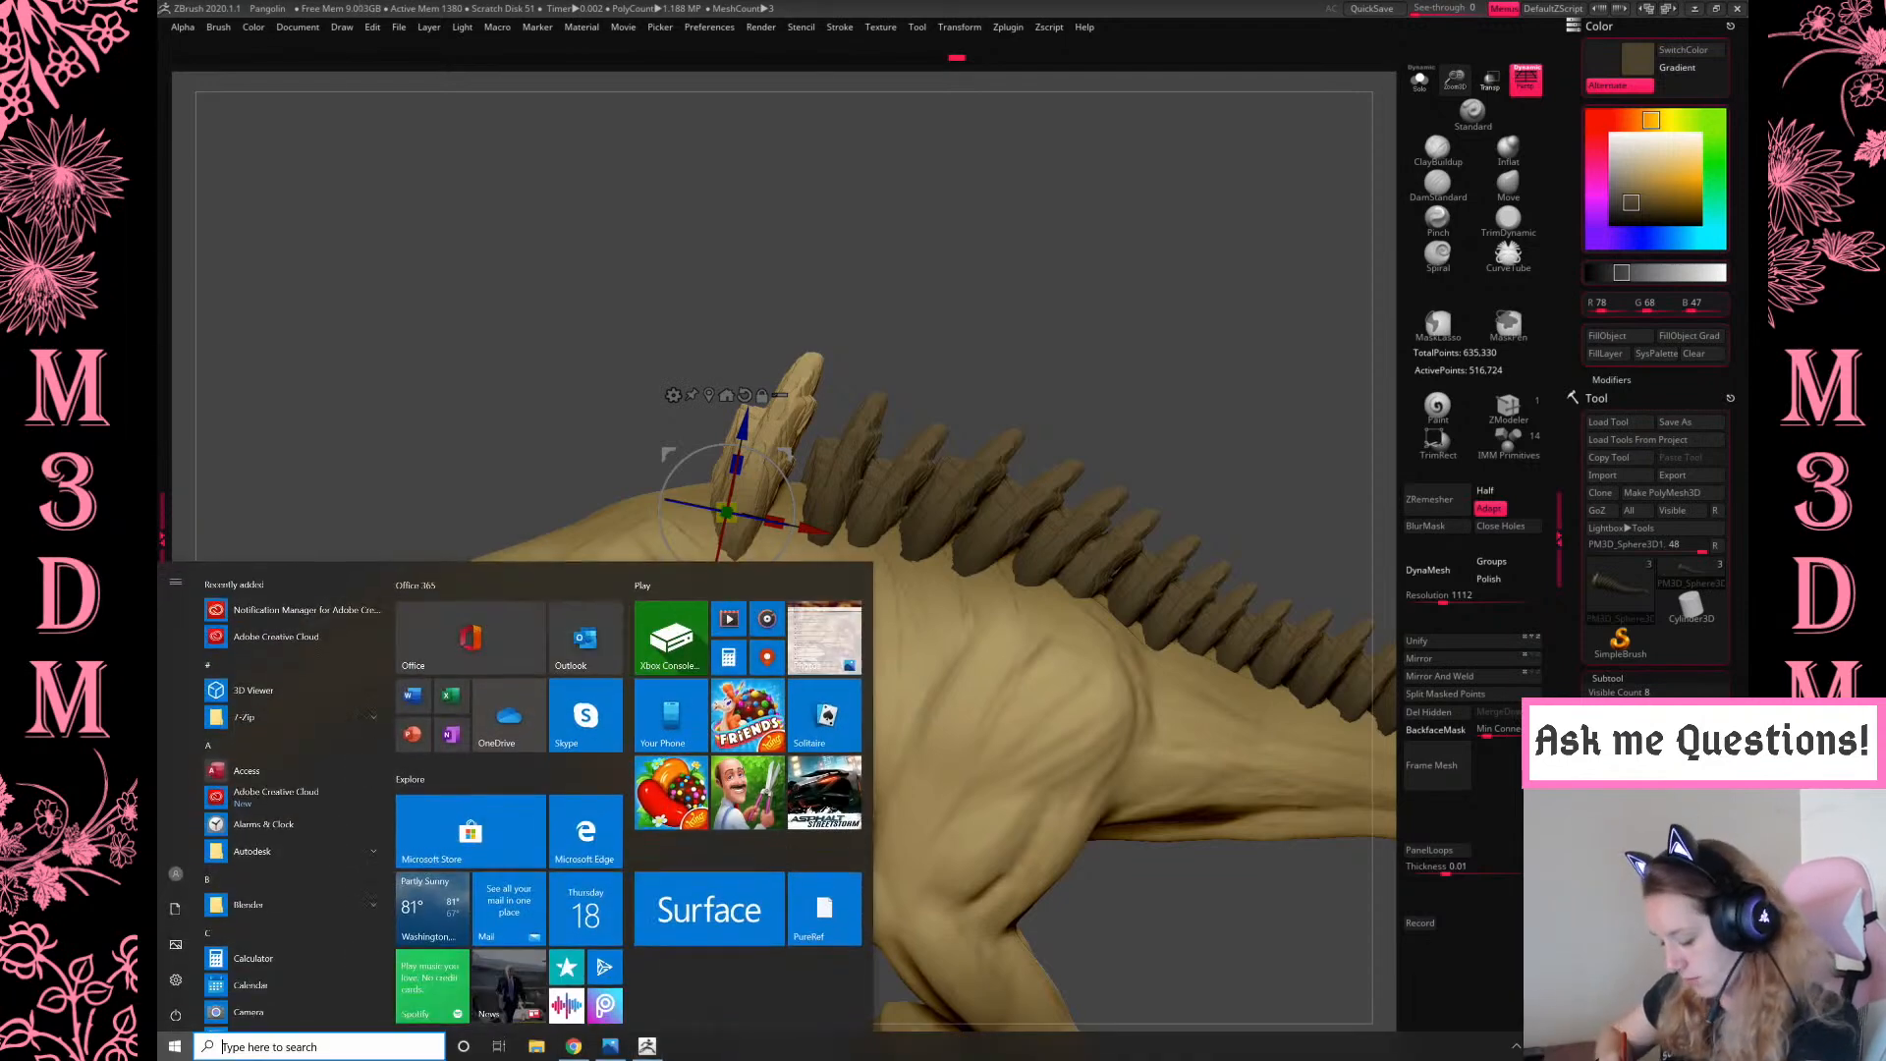
{"action": "left_click", "coordinate": [572, 1046]}
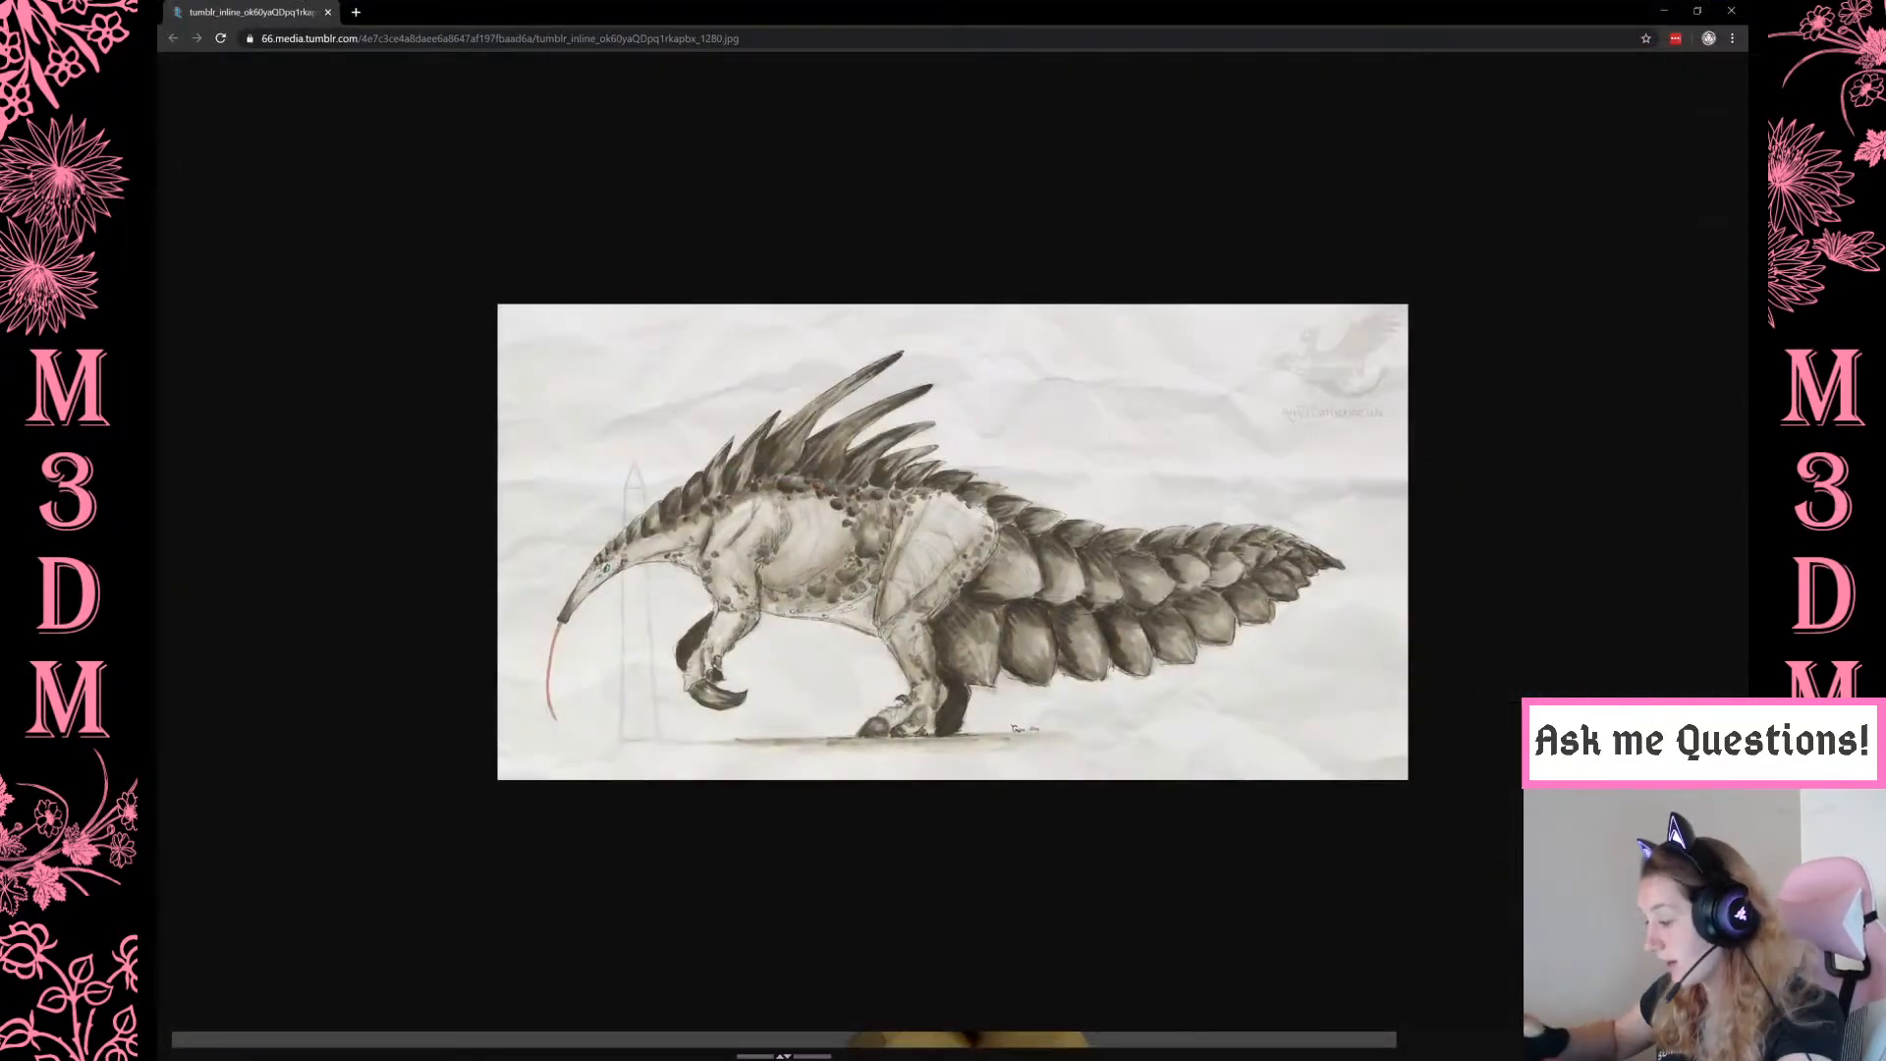
{"action": "left_click", "coordinate": [1665, 11]}
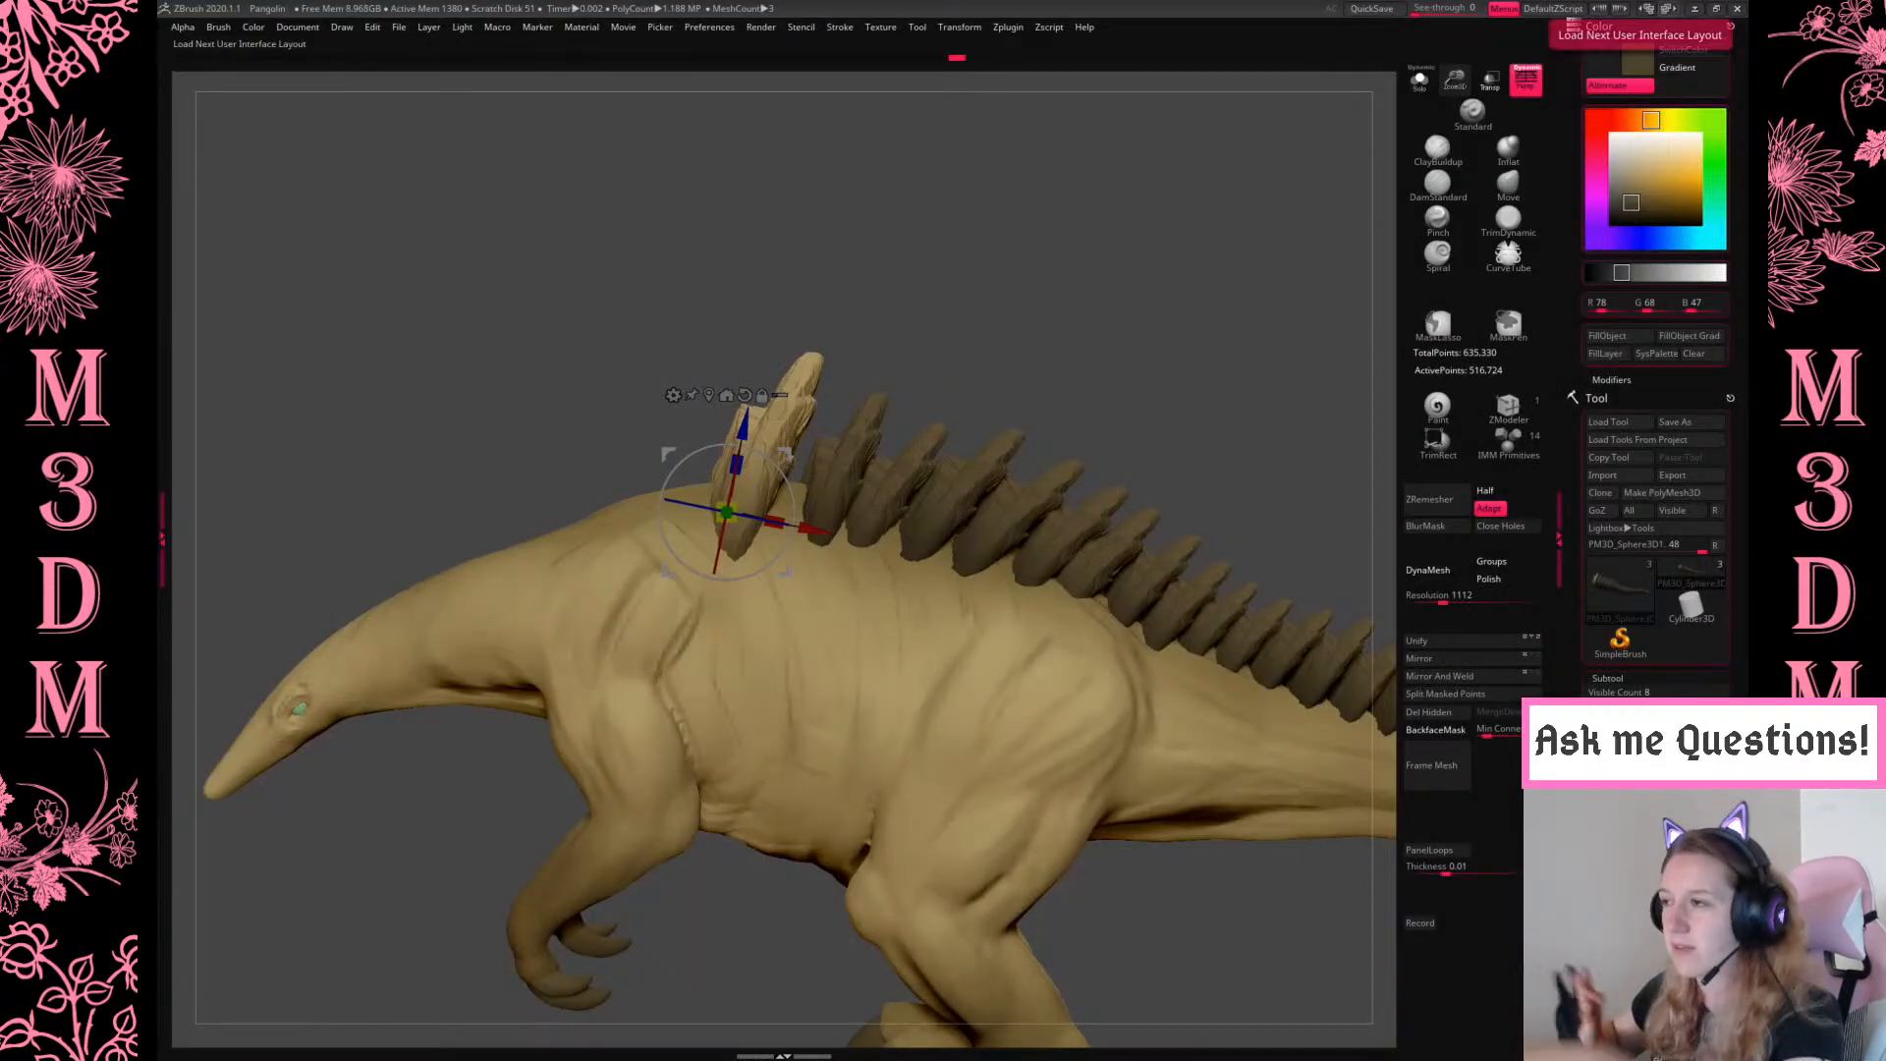
Duplicate the front scale one position further forward, onto the top of the shoulder
{"action": "mouse_move", "coordinate": [786, 455]}
{"action": "left_mouse_down"}
{"action": "mouse_move", "coordinate": [806, 451]}
{"action": "mouse_move", "coordinate": [674, 497]}
{"action": "mouse_move", "coordinate": [737, 481]}
{"action": "left_mouse_up"}
{"action": "key", "text": "q"}
{"action": "key", "text": "w"}
{"action": "key", "text": "q"}
{"action": "left_click_drag", "start_coordinate": [1111, 295], "coordinate": [998, 302]}
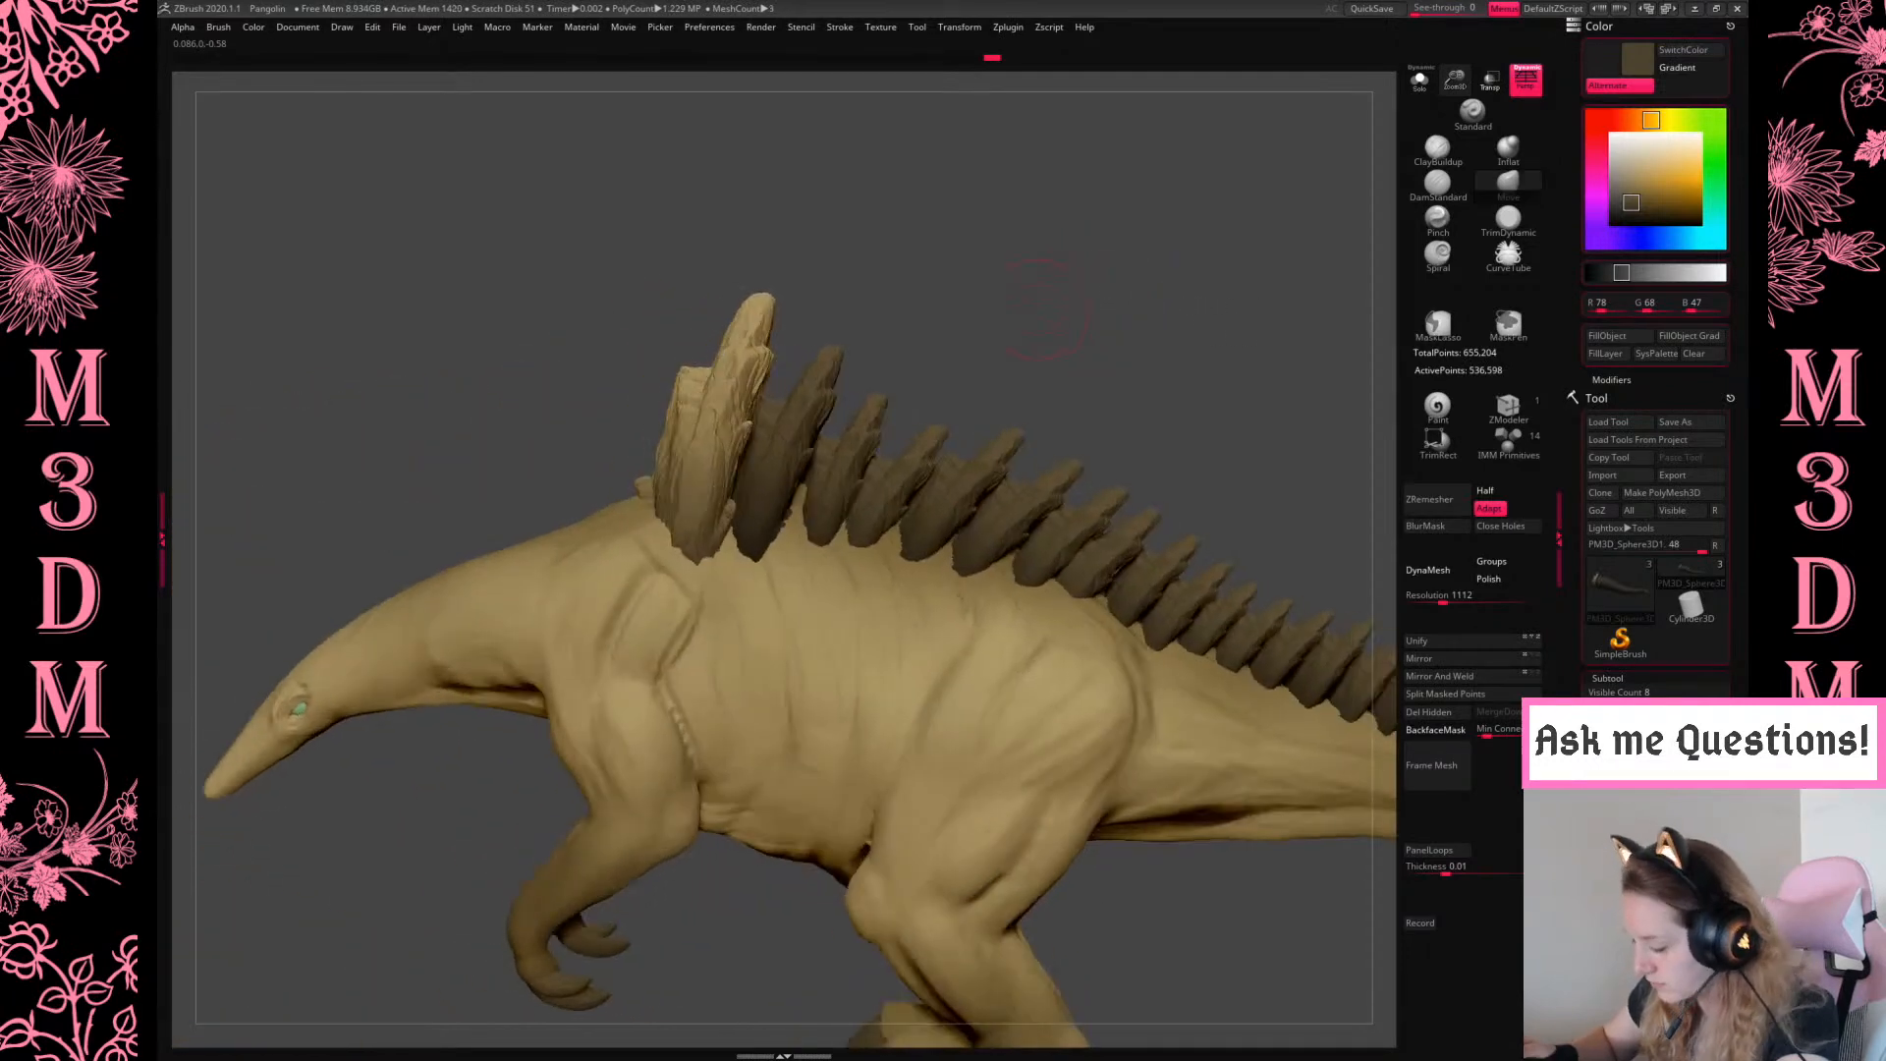
Undo the last adjustments of the new shoulder scale, and rotate and shift it to overlap the scale behind it
{"action": "key", "text": "w"}
{"action": "left_click_drag", "start_coordinate": [682, 445], "coordinate": [678, 496]}
{"action": "key", "text": "ctrl+z"}
{"action": "key", "text": "ctrl+z"}
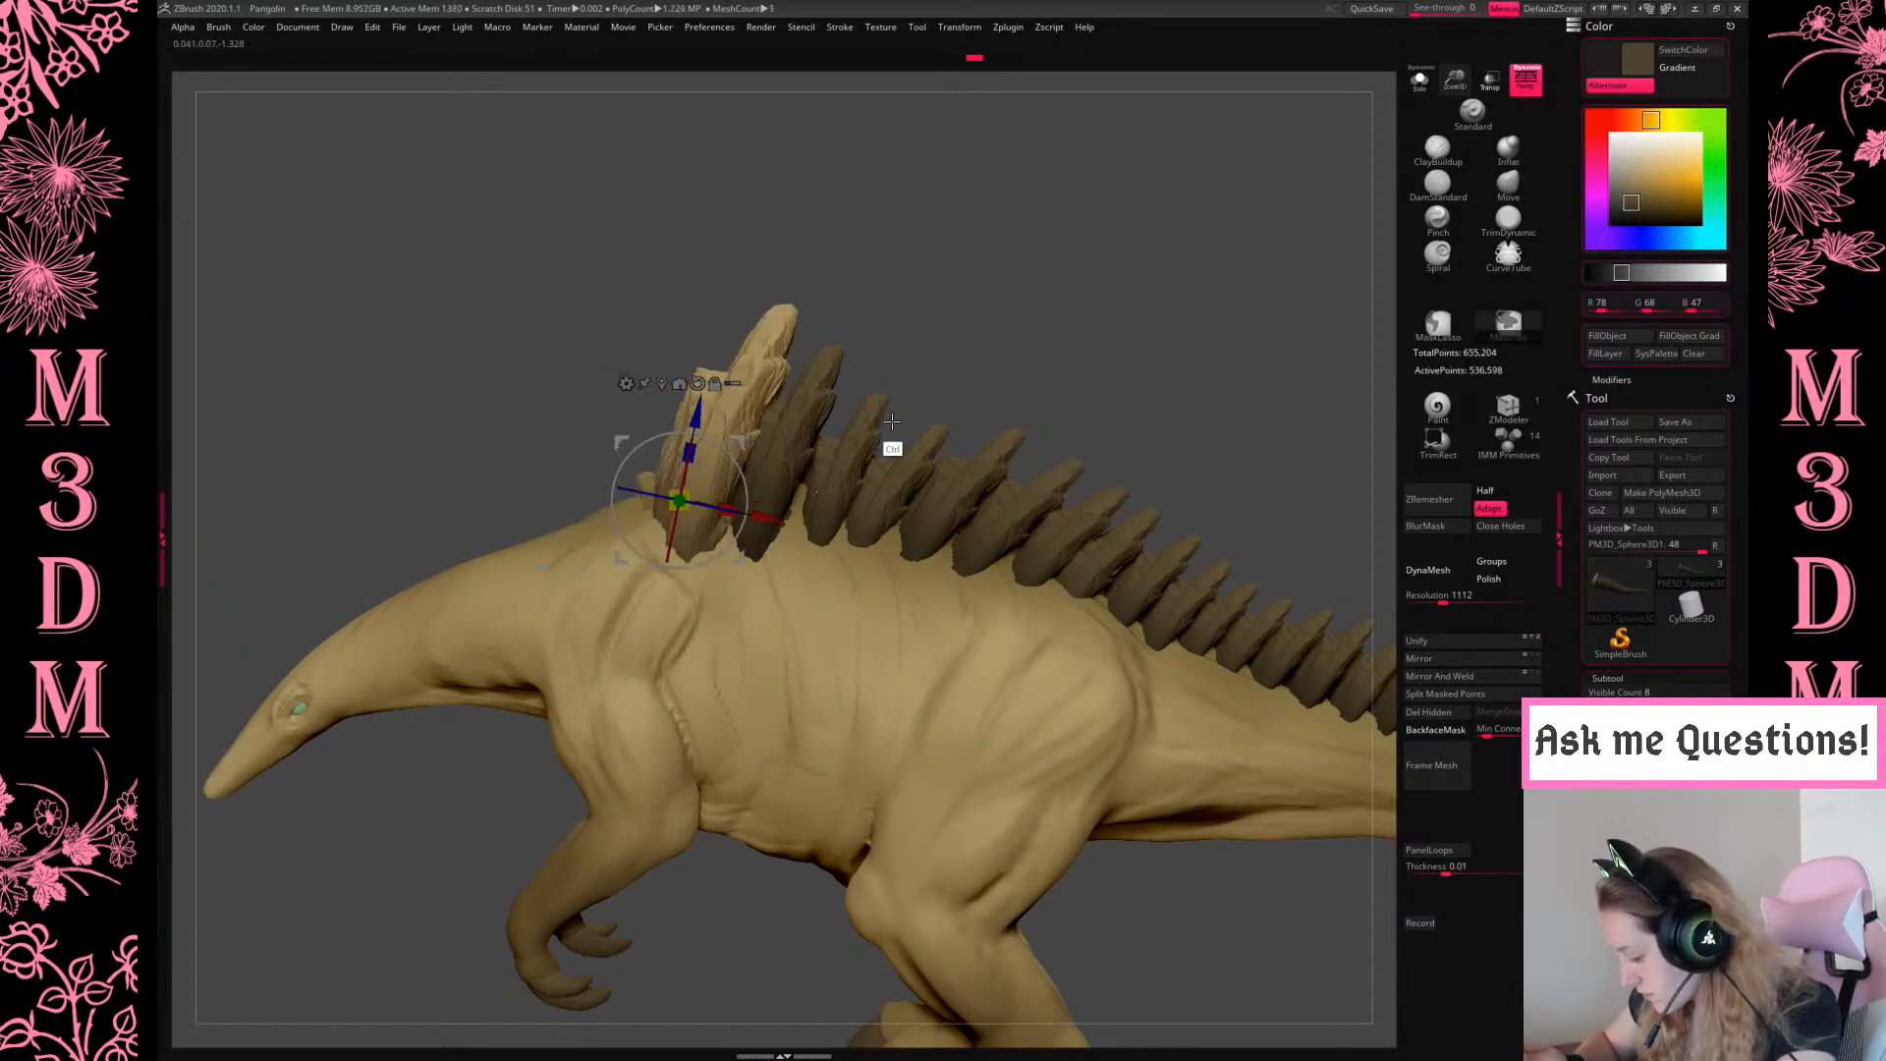
{"action": "key", "text": "ctrl+z"}
{"action": "left_click_drag", "start_coordinate": [779, 504], "coordinate": [759, 443]}
{"action": "left_click_drag", "start_coordinate": [700, 501], "coordinate": [715, 475]}
Duplicate the front scale forward over the shoulder with a backward lean, undoing a misplaced first attempt
{"action": "left_click_drag", "start_coordinate": [1044, 349], "coordinate": [1076, 334], "text": "alt"}
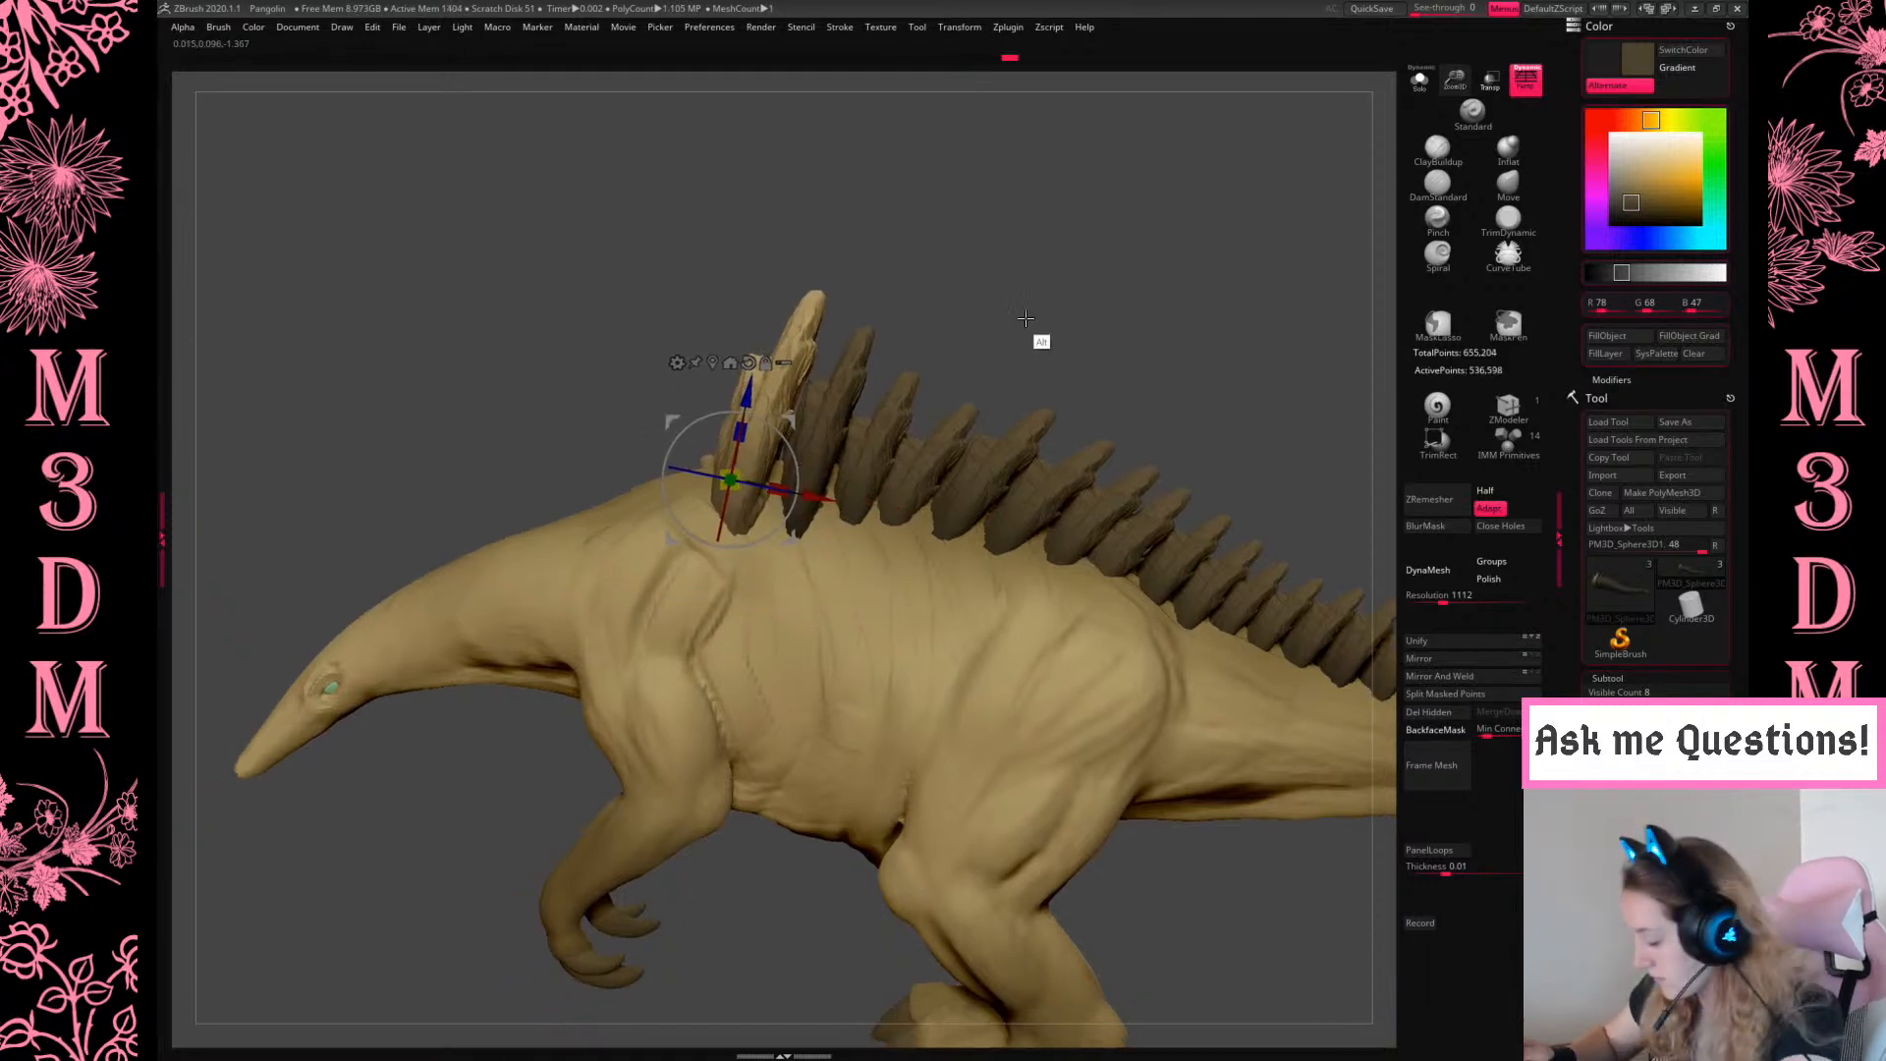
{"action": "left_click_drag", "start_coordinate": [810, 442], "coordinate": [725, 455]}
{"action": "key", "text": "ctrl+z"}
{"action": "left_click_drag", "start_coordinate": [838, 375], "coordinate": [748, 397], "text": "shift"}
{"action": "left_click_drag", "start_coordinate": [1137, 310], "coordinate": [1033, 324], "text": "shift"}
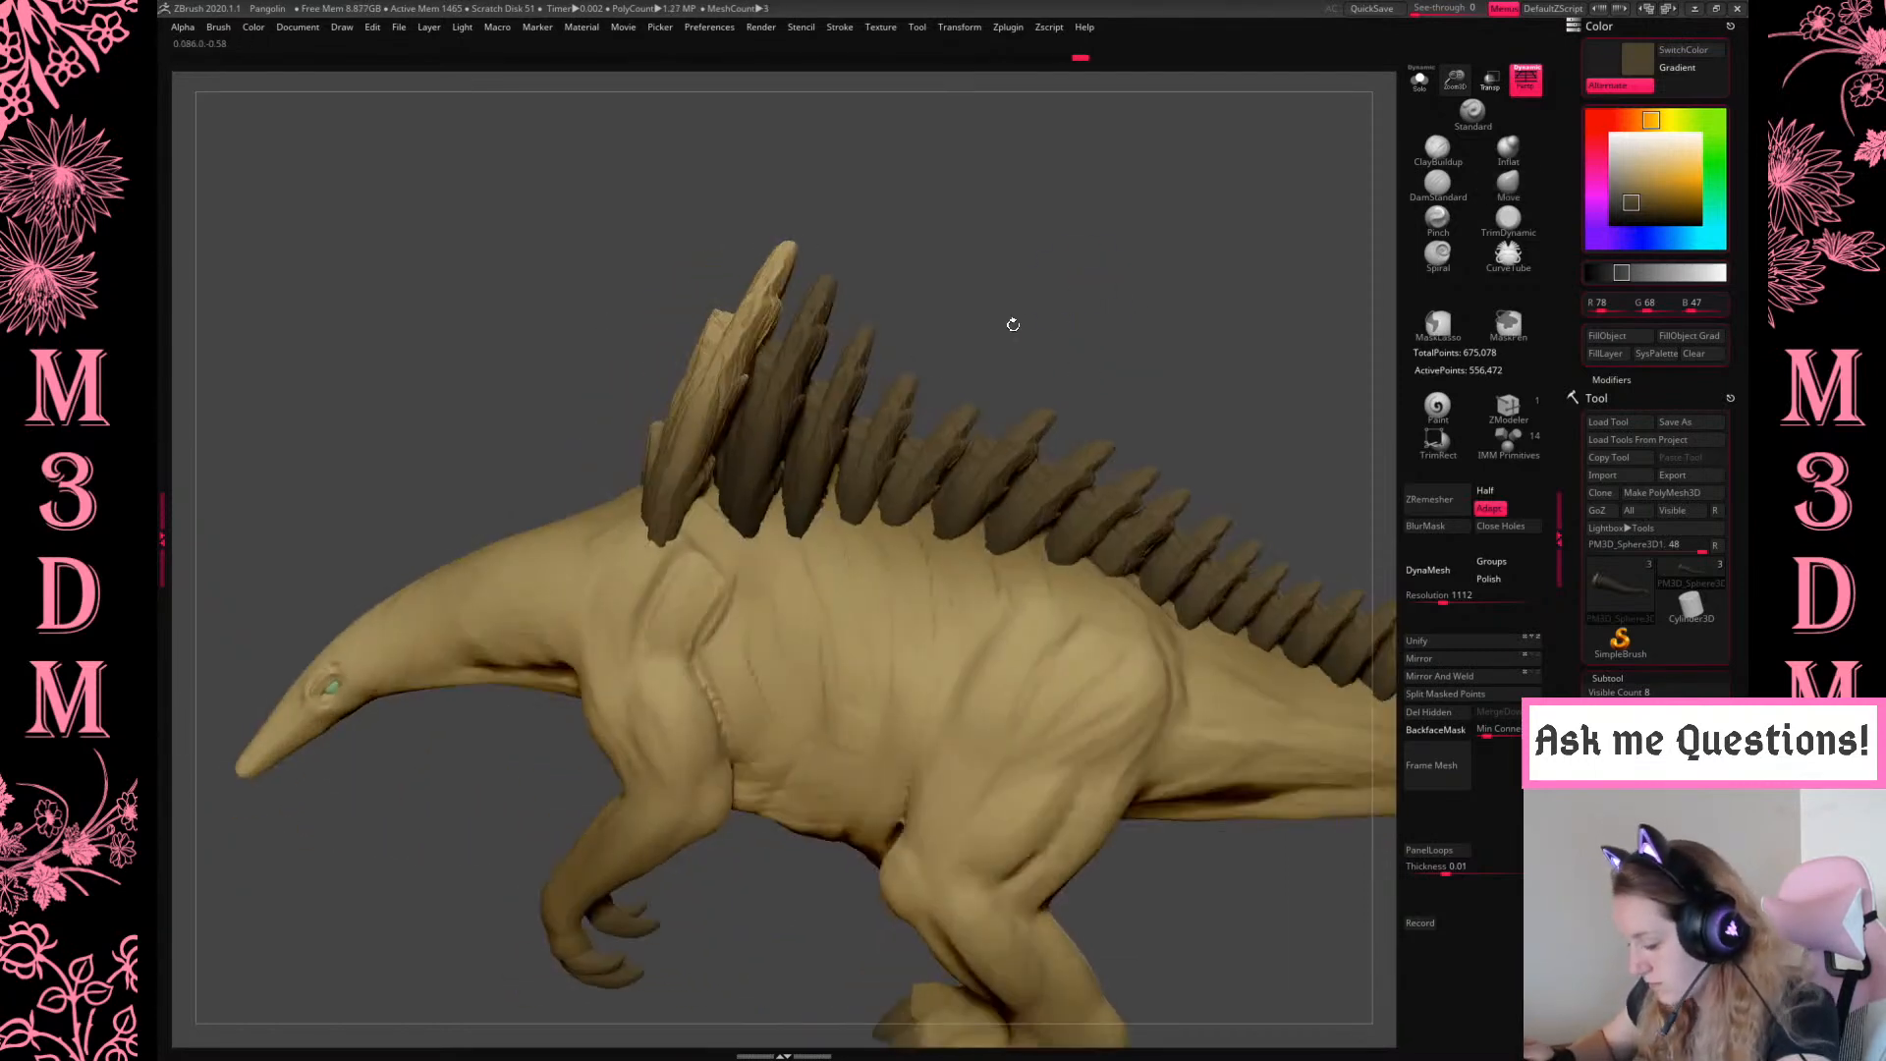
Continue the scale row from the shoulder to the base of the neck with two more copies, shrinking the foremost one
{"action": "key", "text": "w"}
{"action": "left_click_drag", "start_coordinate": [679, 402], "coordinate": [611, 463], "text": "ctrl"}
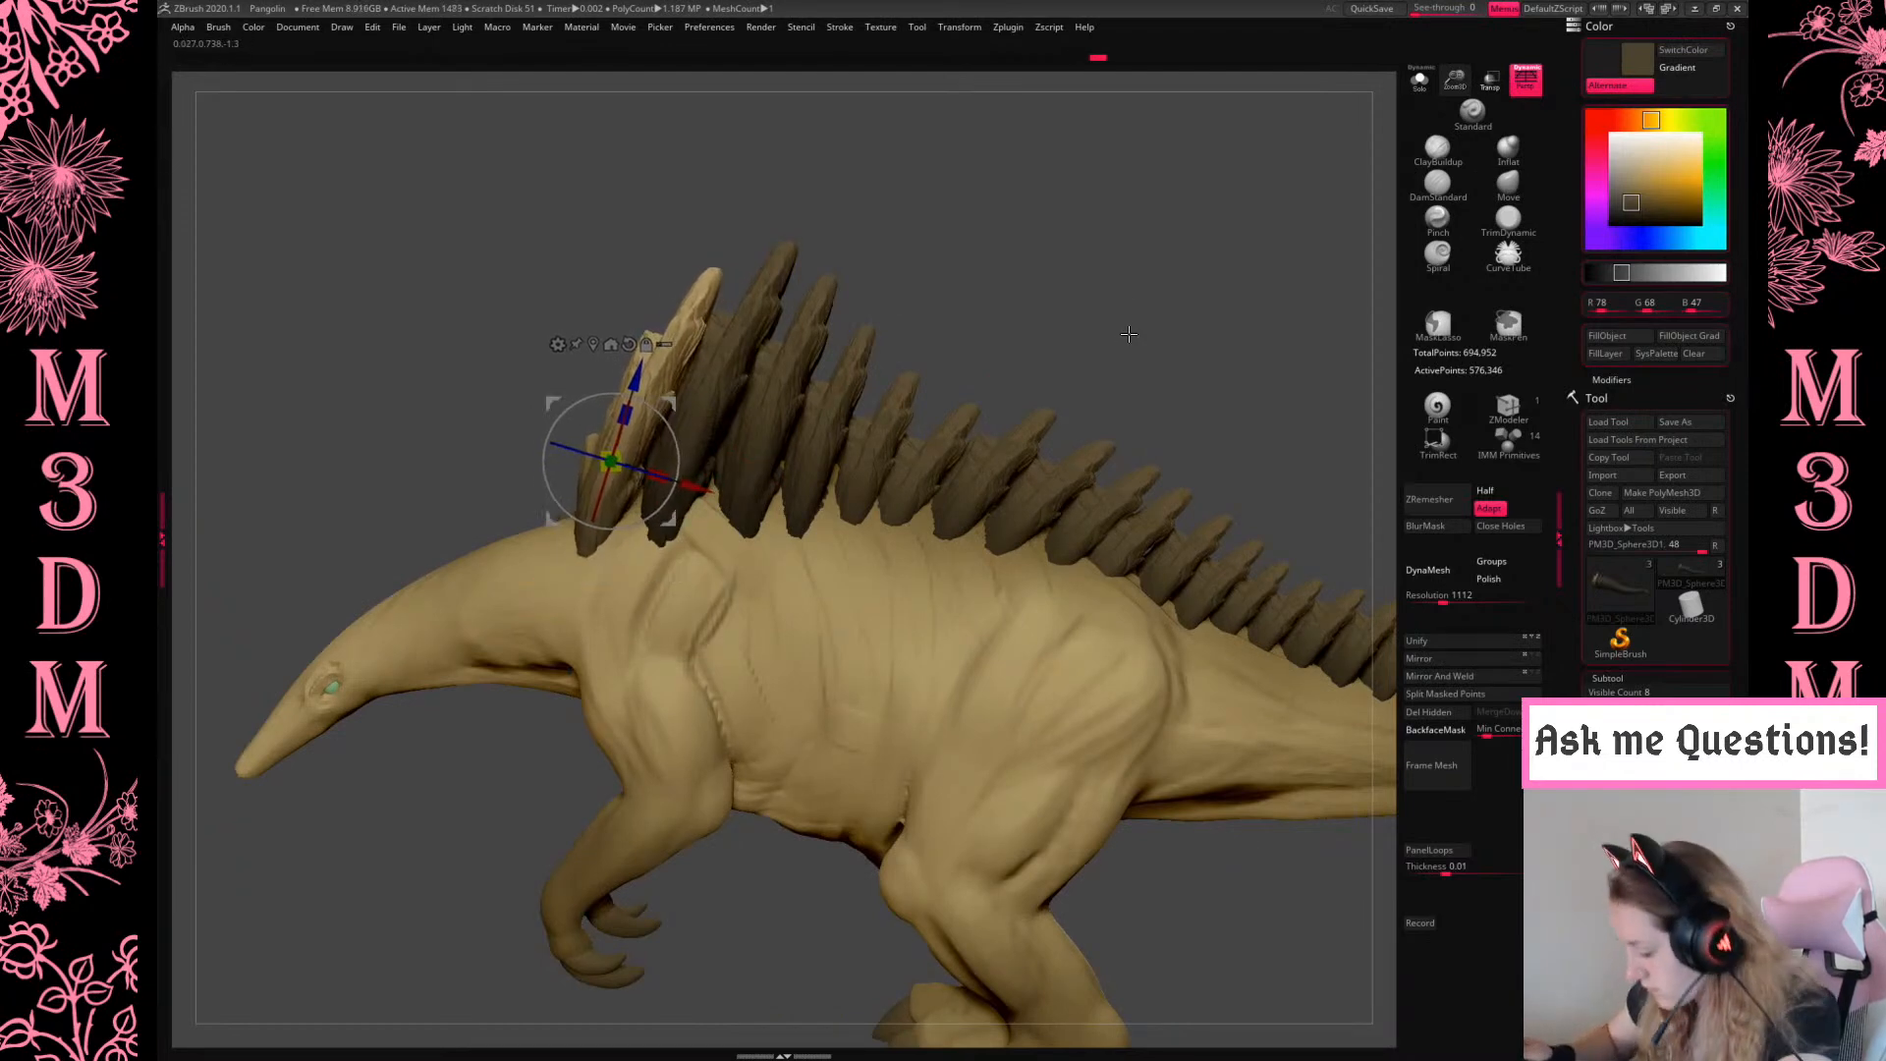
{"action": "left_click_drag", "start_coordinate": [1117, 327], "coordinate": [1209, 338], "text": "alt"}
{"action": "left_click_drag", "start_coordinate": [768, 422], "coordinate": [630, 520], "text": "ctrl"}
{"action": "right_click", "coordinate": [700, 478]}
{"action": "left_click_drag", "start_coordinate": [689, 449], "coordinate": [687, 461]}
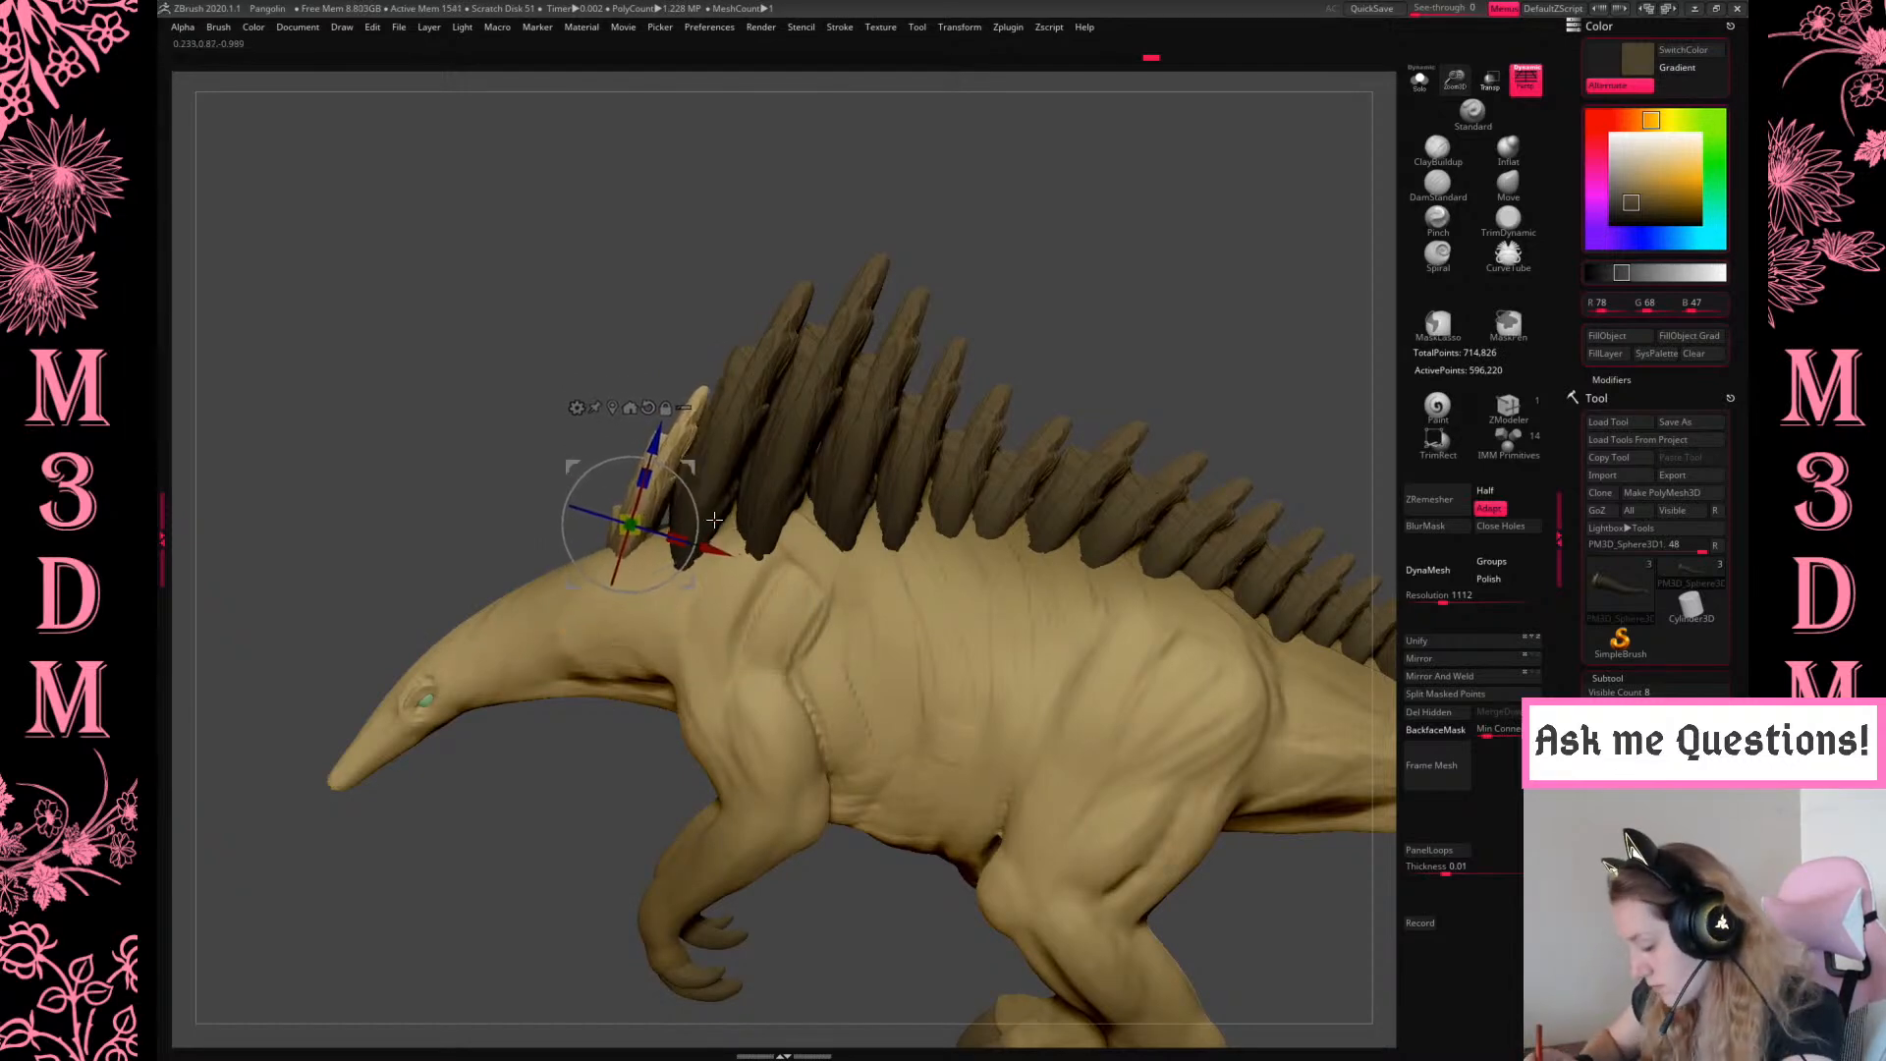
Continue the scale row along the neck to just behind the head with four progressively smaller copies
{"action": "left_click_drag", "start_coordinate": [1263, 350], "coordinate": [1207, 329]}
{"action": "left_click_drag", "start_coordinate": [1254, 253], "coordinate": [1363, 320], "text": "alt"}
{"action": "left_click_drag", "start_coordinate": [800, 531], "coordinate": [670, 570], "text": "ctrl"}
{"action": "left_click", "coordinate": [1419, 81]}
{"action": "left_click", "coordinate": [1419, 82]}
{"action": "left_click_drag", "start_coordinate": [736, 501], "coordinate": [638, 561]}
{"action": "left_click_drag", "start_coordinate": [792, 353], "coordinate": [766, 392]}
{"action": "mouse_move", "coordinate": [596, 600]}
{"action": "left_mouse_down", "text": "ctrl"}
{"action": "mouse_move", "coordinate": [548, 638]}
{"action": "mouse_move", "coordinate": [615, 567]}
{"action": "left_mouse_up", "text": "ctrl"}
{"action": "key", "text": "q"}
{"action": "mouse_move", "coordinate": [1455, 87]}
{"action": "left_mouse_down"}
{"action": "mouse_move", "coordinate": [875, 286]}
{"action": "mouse_move", "coordinate": [872, 315]}
{"action": "left_mouse_up"}
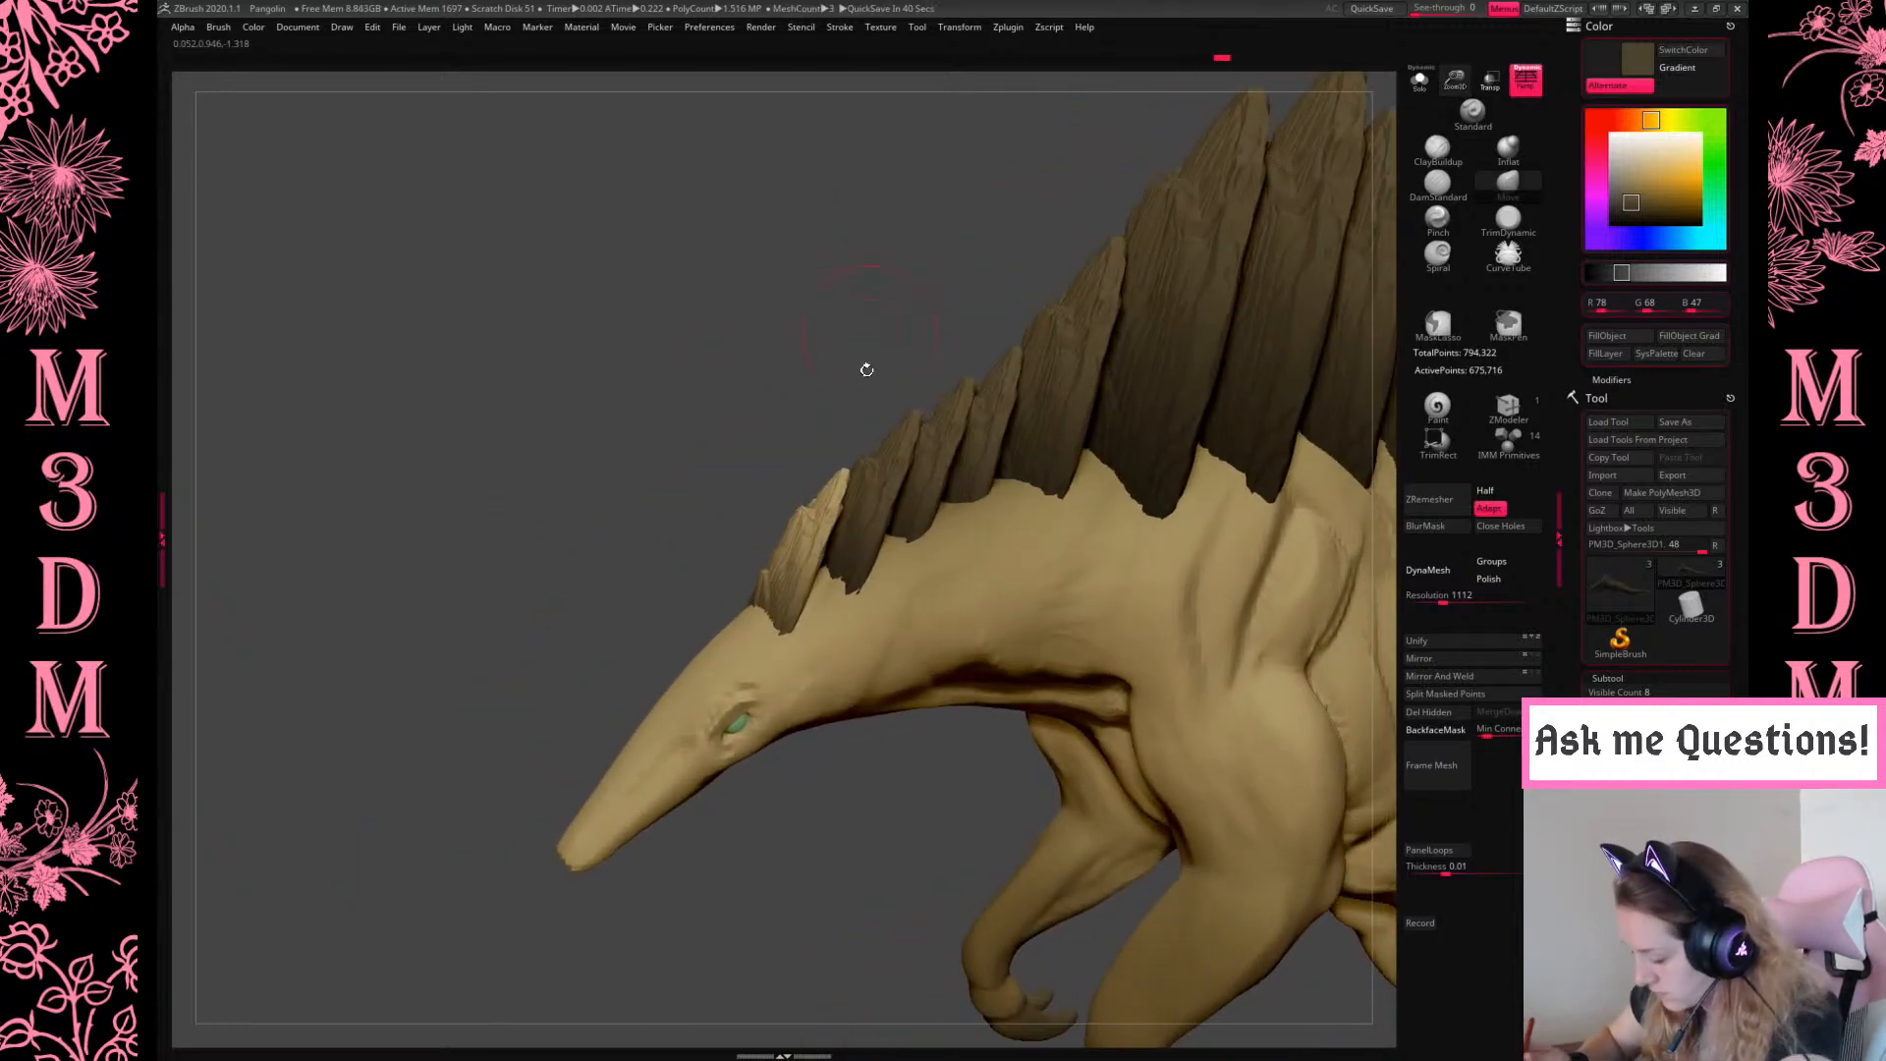
Duplicate the front scale onto the back of the head, undoing a misplaced adjustment and repositioning the copy
{"action": "key", "text": "w"}
{"action": "left_click_drag", "start_coordinate": [836, 529], "coordinate": [812, 548], "text": "ctrl"}
{"action": "left_click_drag", "start_coordinate": [757, 605], "coordinate": [754, 619]}
{"action": "key", "text": "ctrl+z"}
{"action": "left_click_drag", "start_coordinate": [811, 543], "coordinate": [792, 561], "text": "ctrl"}
{"action": "mouse_move", "coordinate": [928, 787]}
{"action": "left_mouse_down"}
{"action": "mouse_move", "coordinate": [943, 821]}
{"action": "mouse_move", "coordinate": [931, 803]}
{"action": "left_mouse_up"}
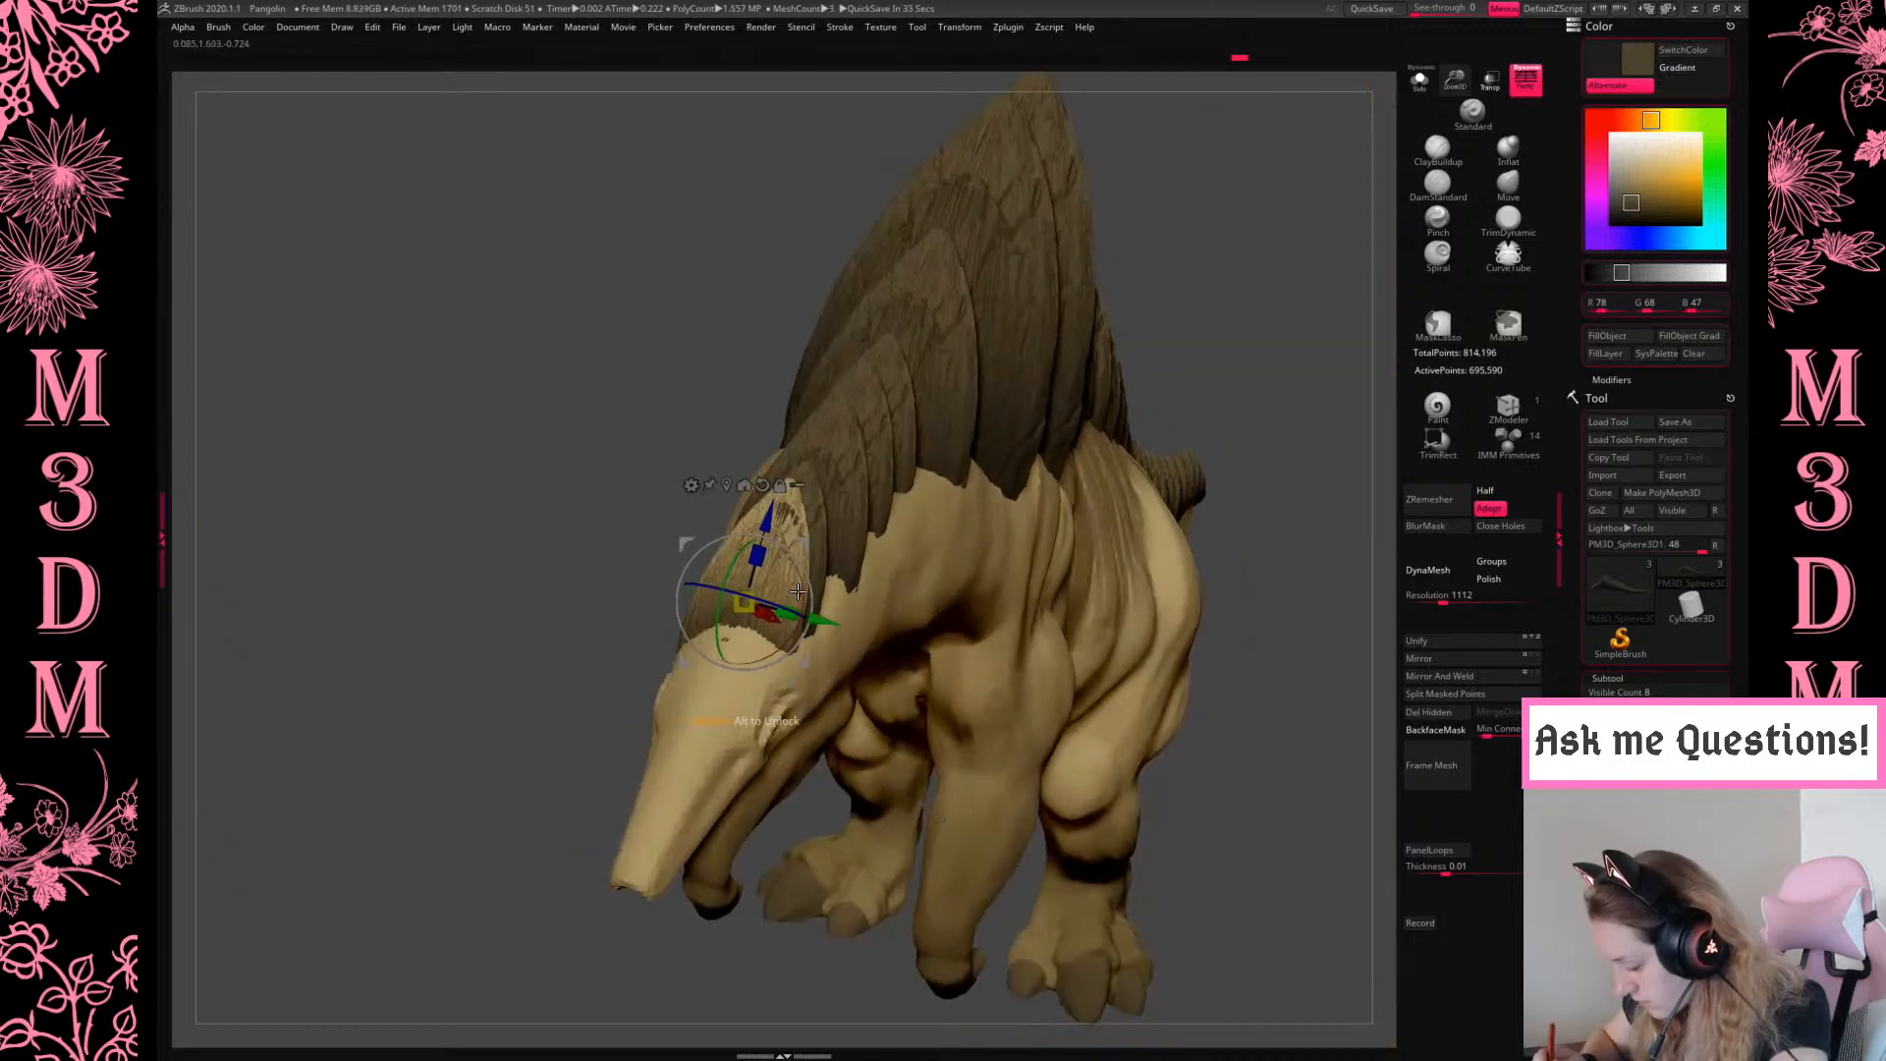
{"action": "left_click_drag", "start_coordinate": [1306, 294], "coordinate": [891, 447]}
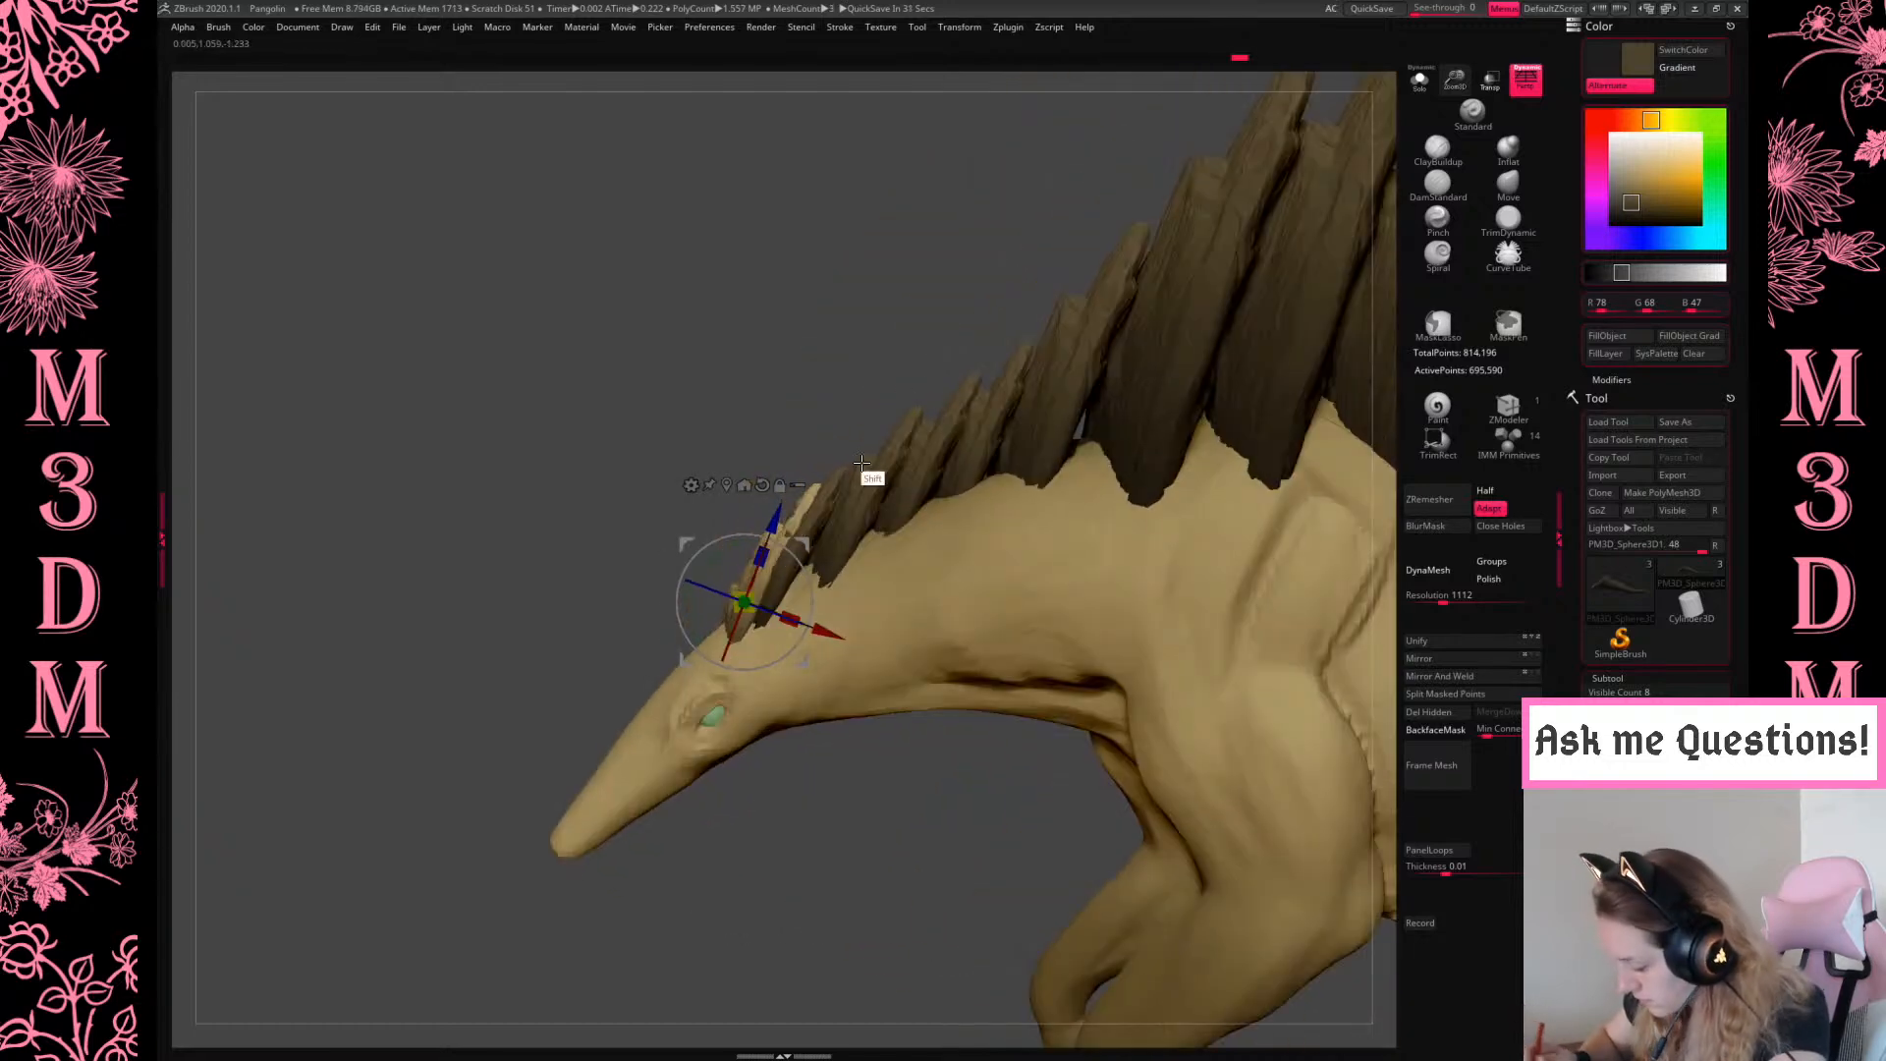
Extend the scale row over the top of the head above the eyes with smaller, rotated copies
{"action": "left_click_drag", "start_coordinate": [794, 546], "coordinate": [793, 558]}
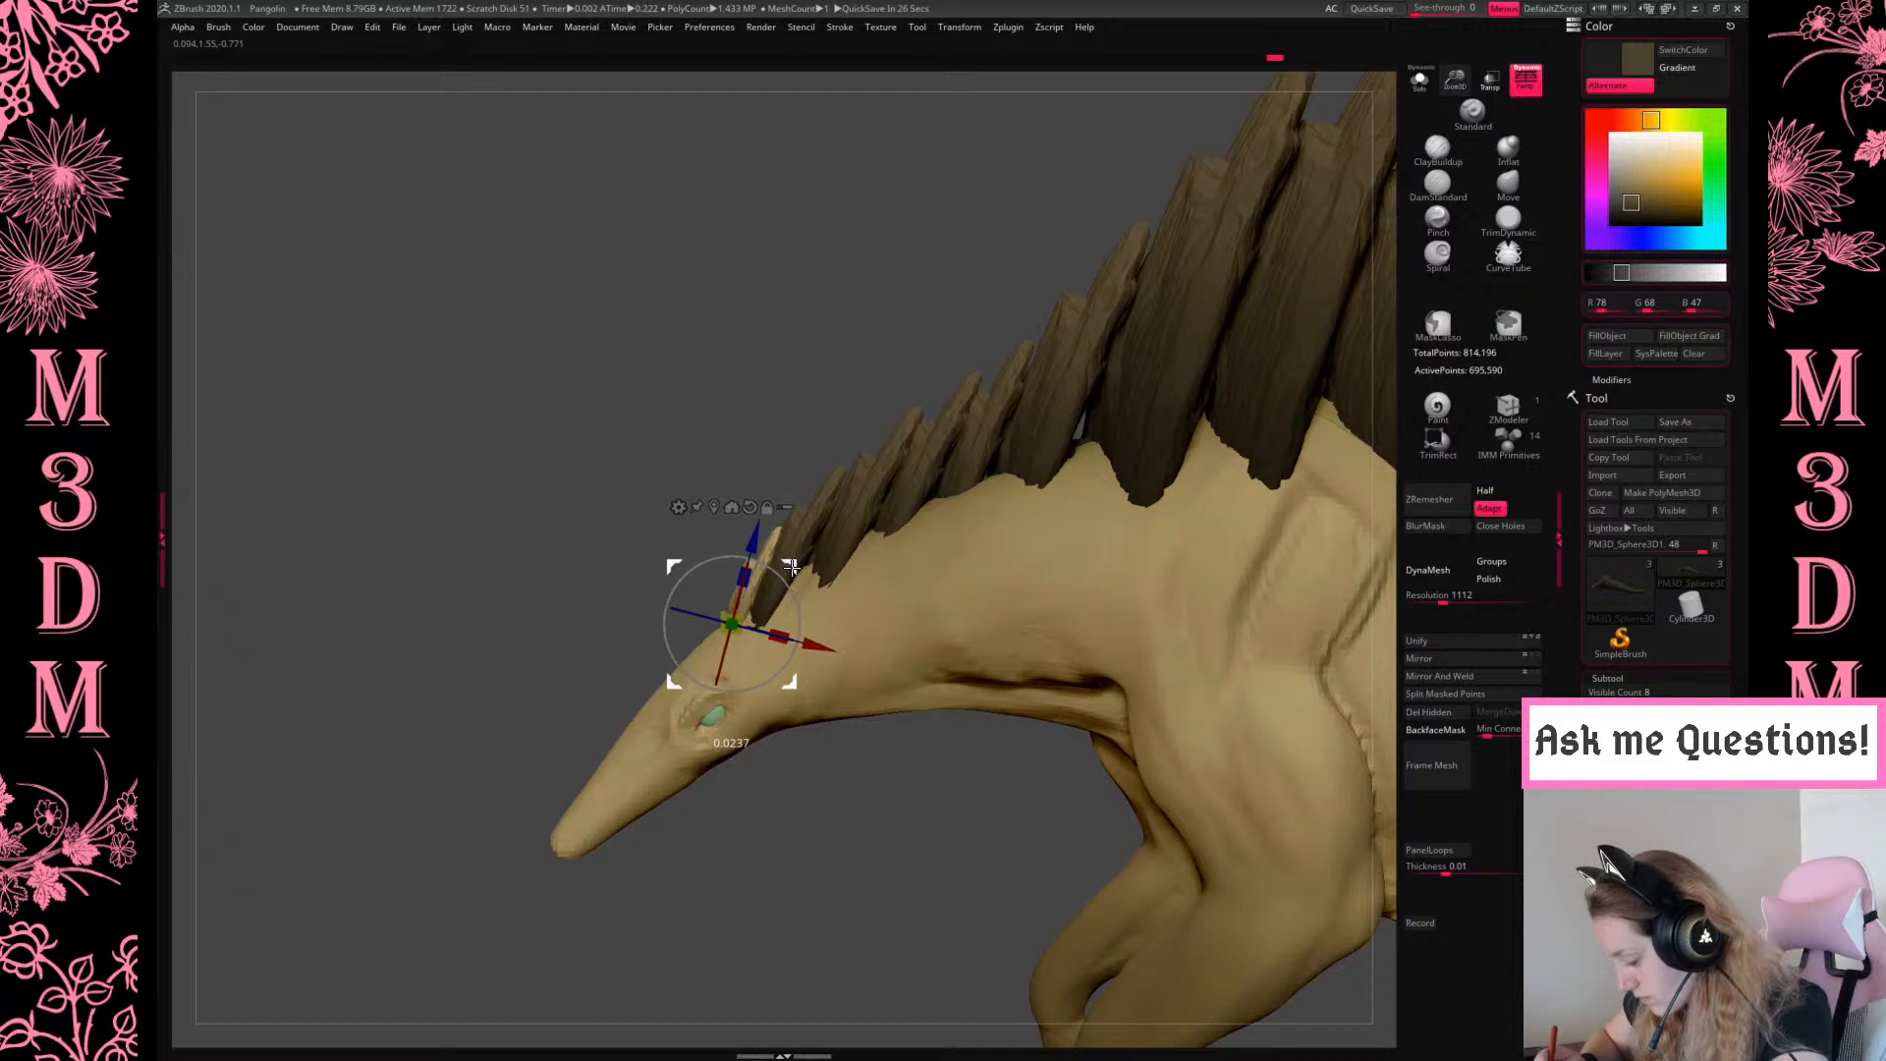
{"action": "left_click_drag", "start_coordinate": [793, 590], "coordinate": [713, 648]}
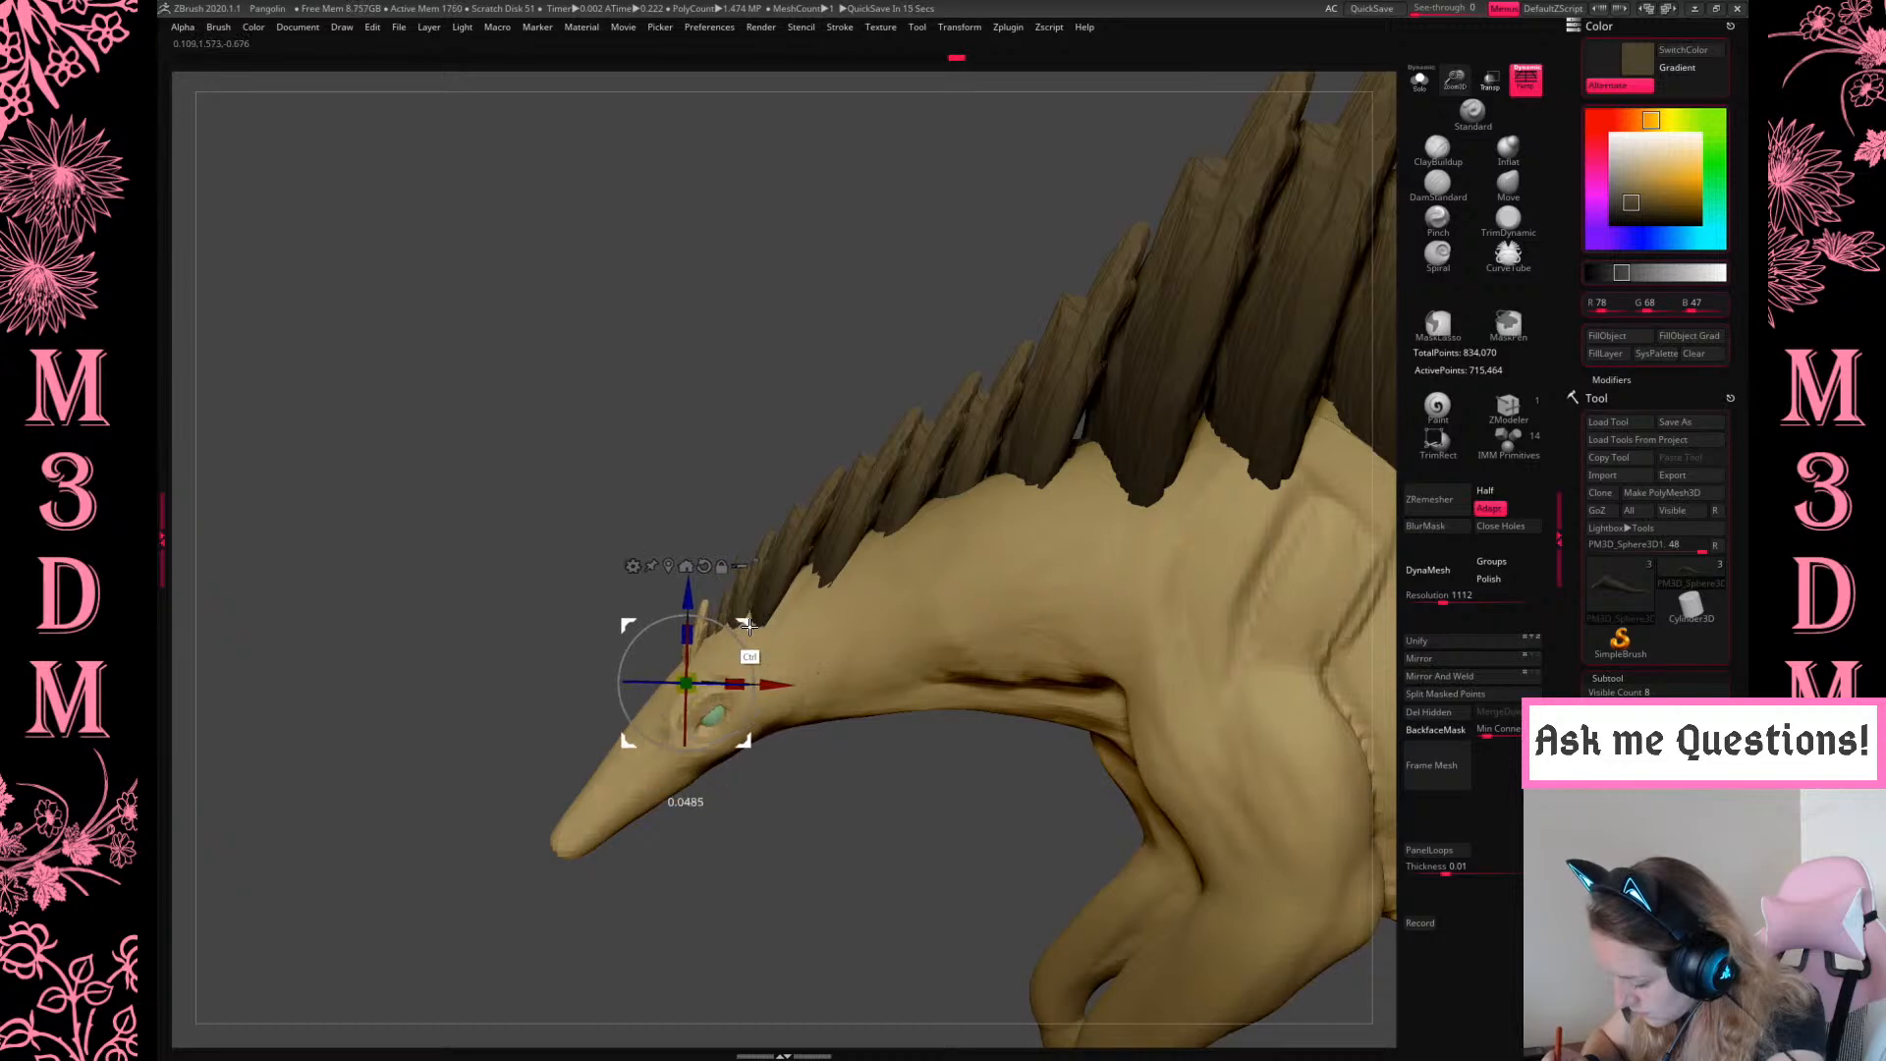
{"action": "left_click_drag", "start_coordinate": [752, 648], "coordinate": [758, 668]}
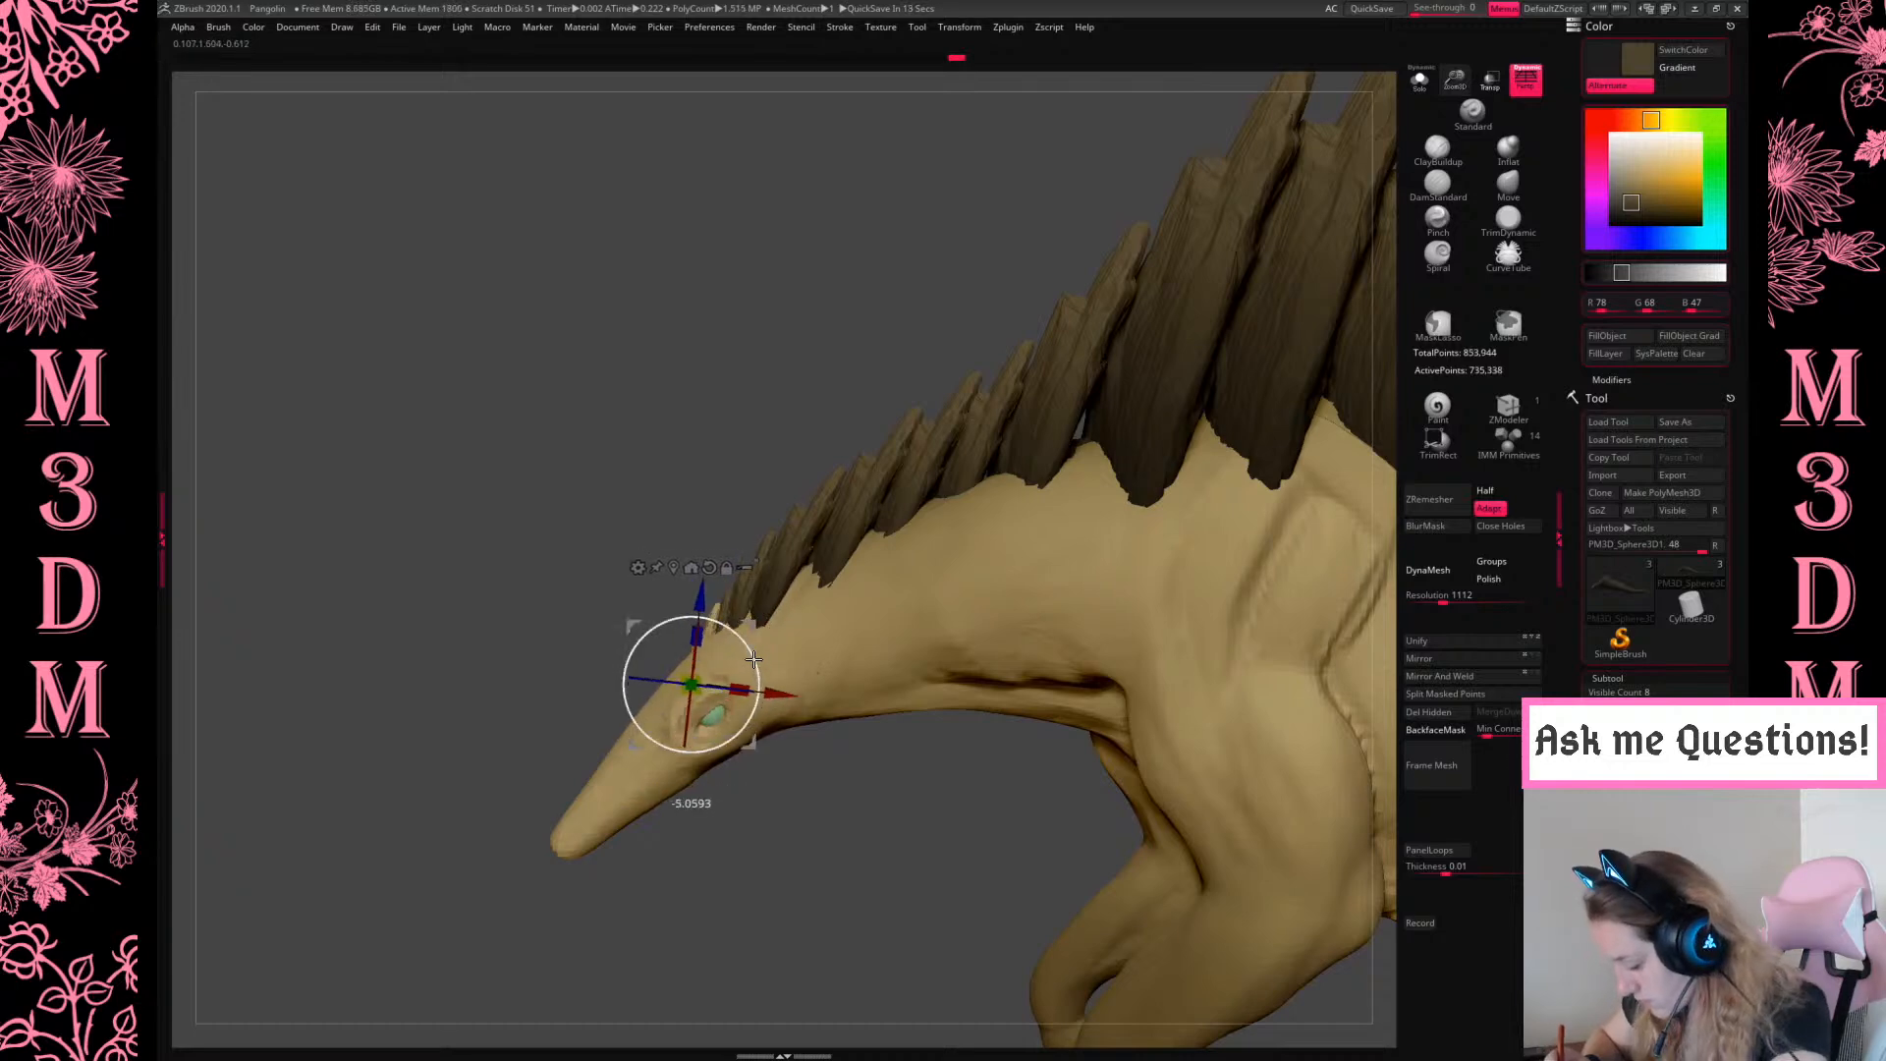
{"action": "mouse_move", "coordinate": [853, 786]}
{"action": "left_mouse_down"}
{"action": "mouse_move", "coordinate": [917, 804]}
{"action": "mouse_move", "coordinate": [842, 759]}
{"action": "left_mouse_up"}
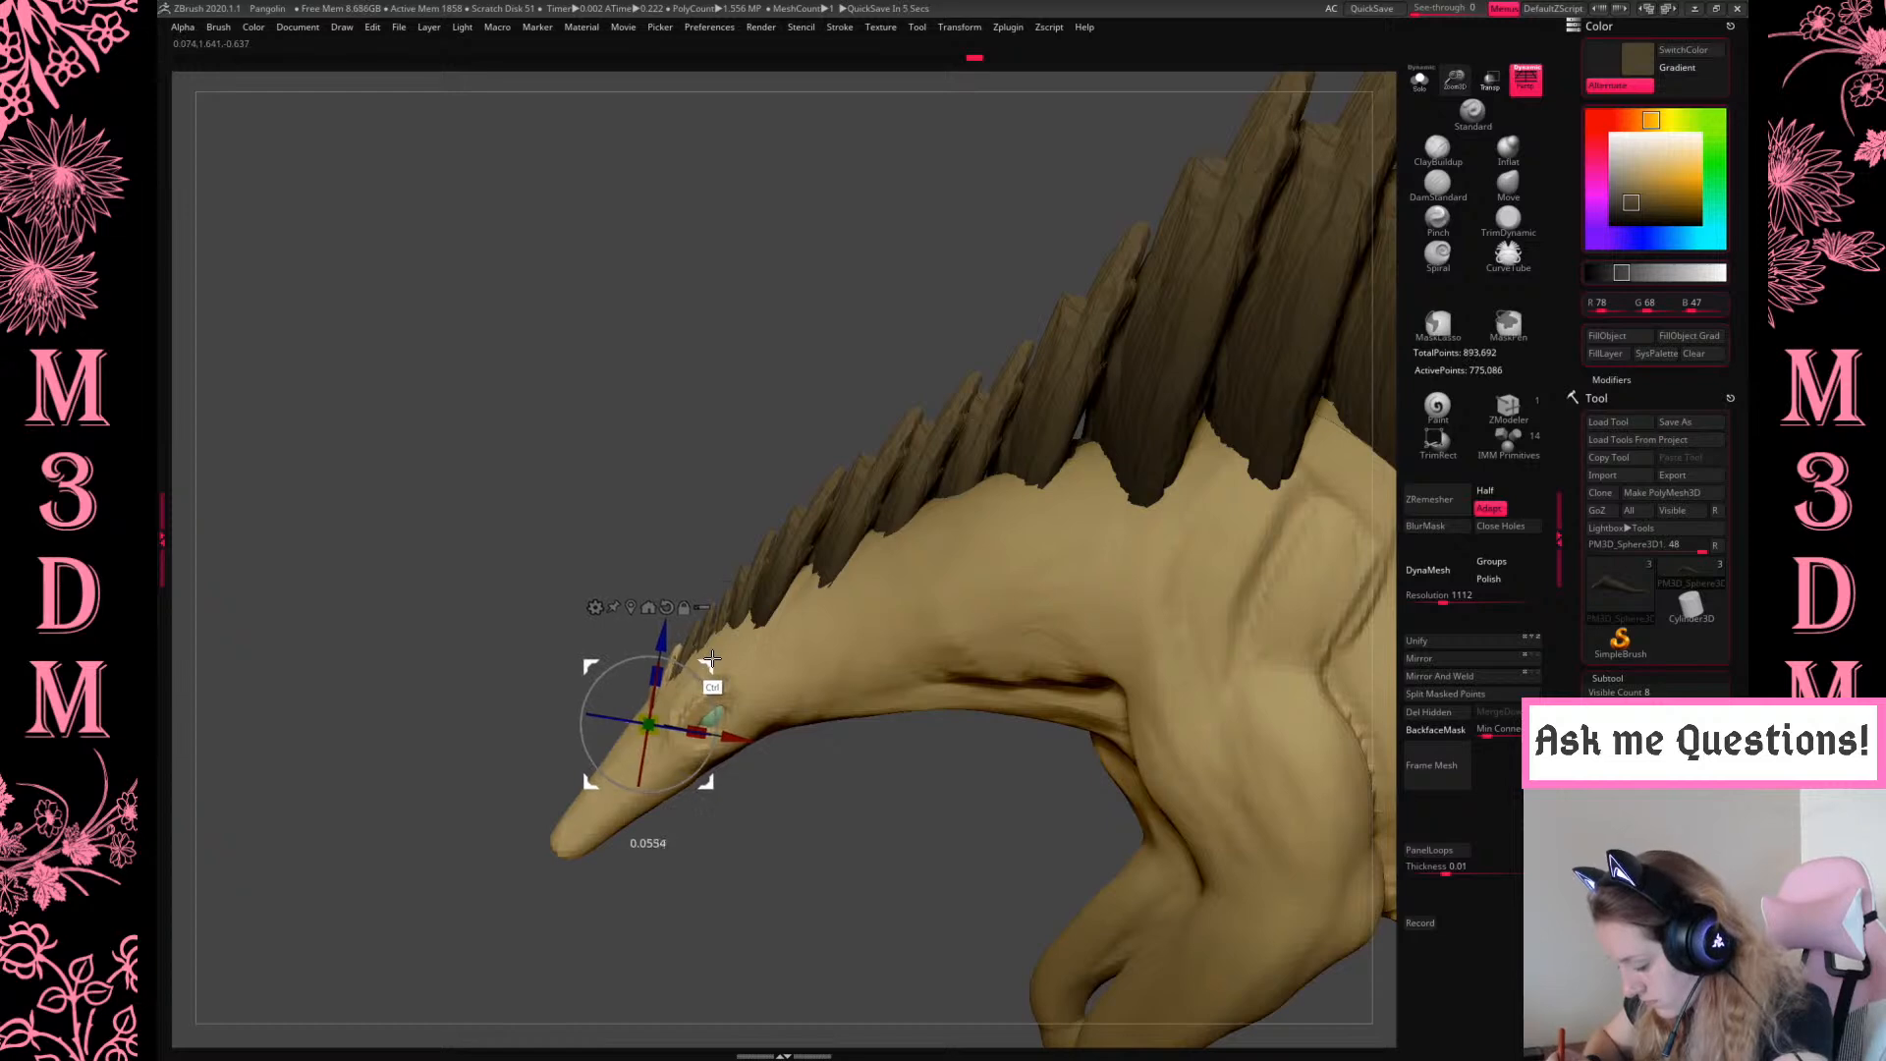
Apply Mirror and then Mirror And Weld to the scale row
{"action": "left_click_drag", "start_coordinate": [852, 828], "coordinate": [1140, 616]}
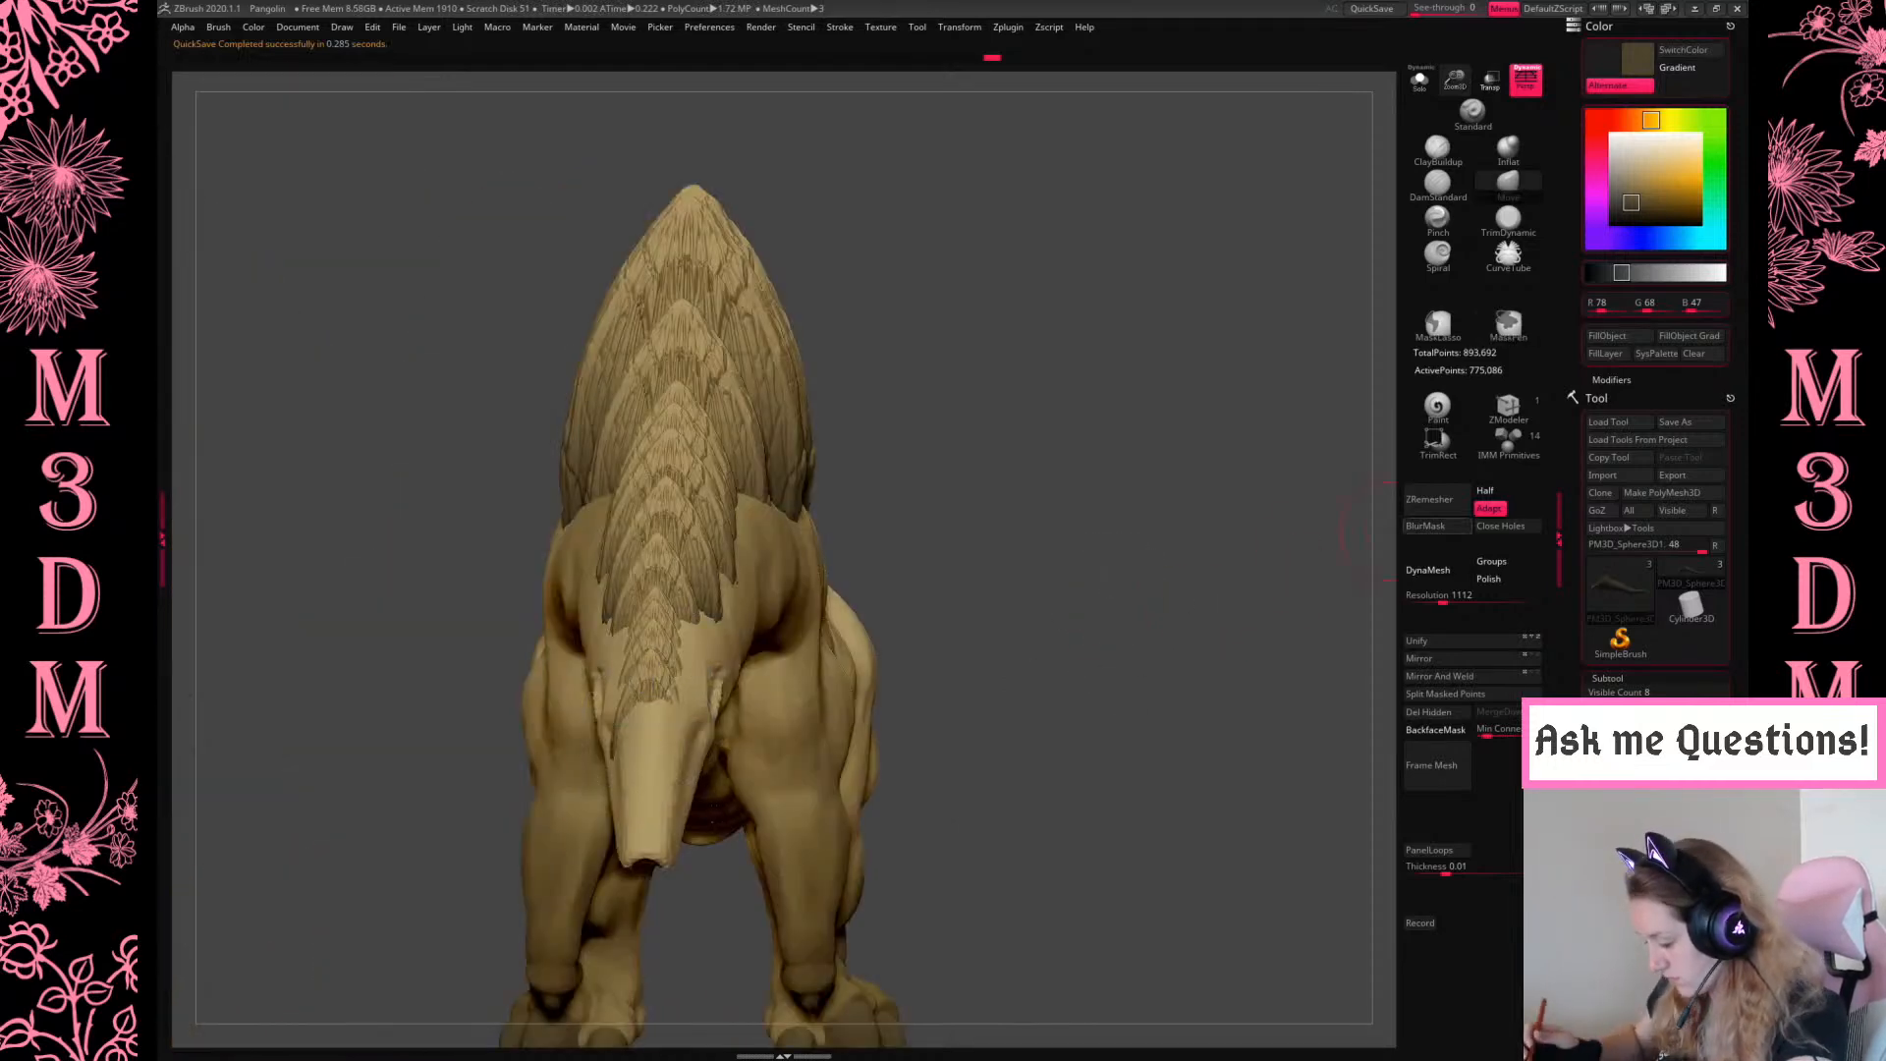
{"action": "left_click", "coordinate": [1444, 661]}
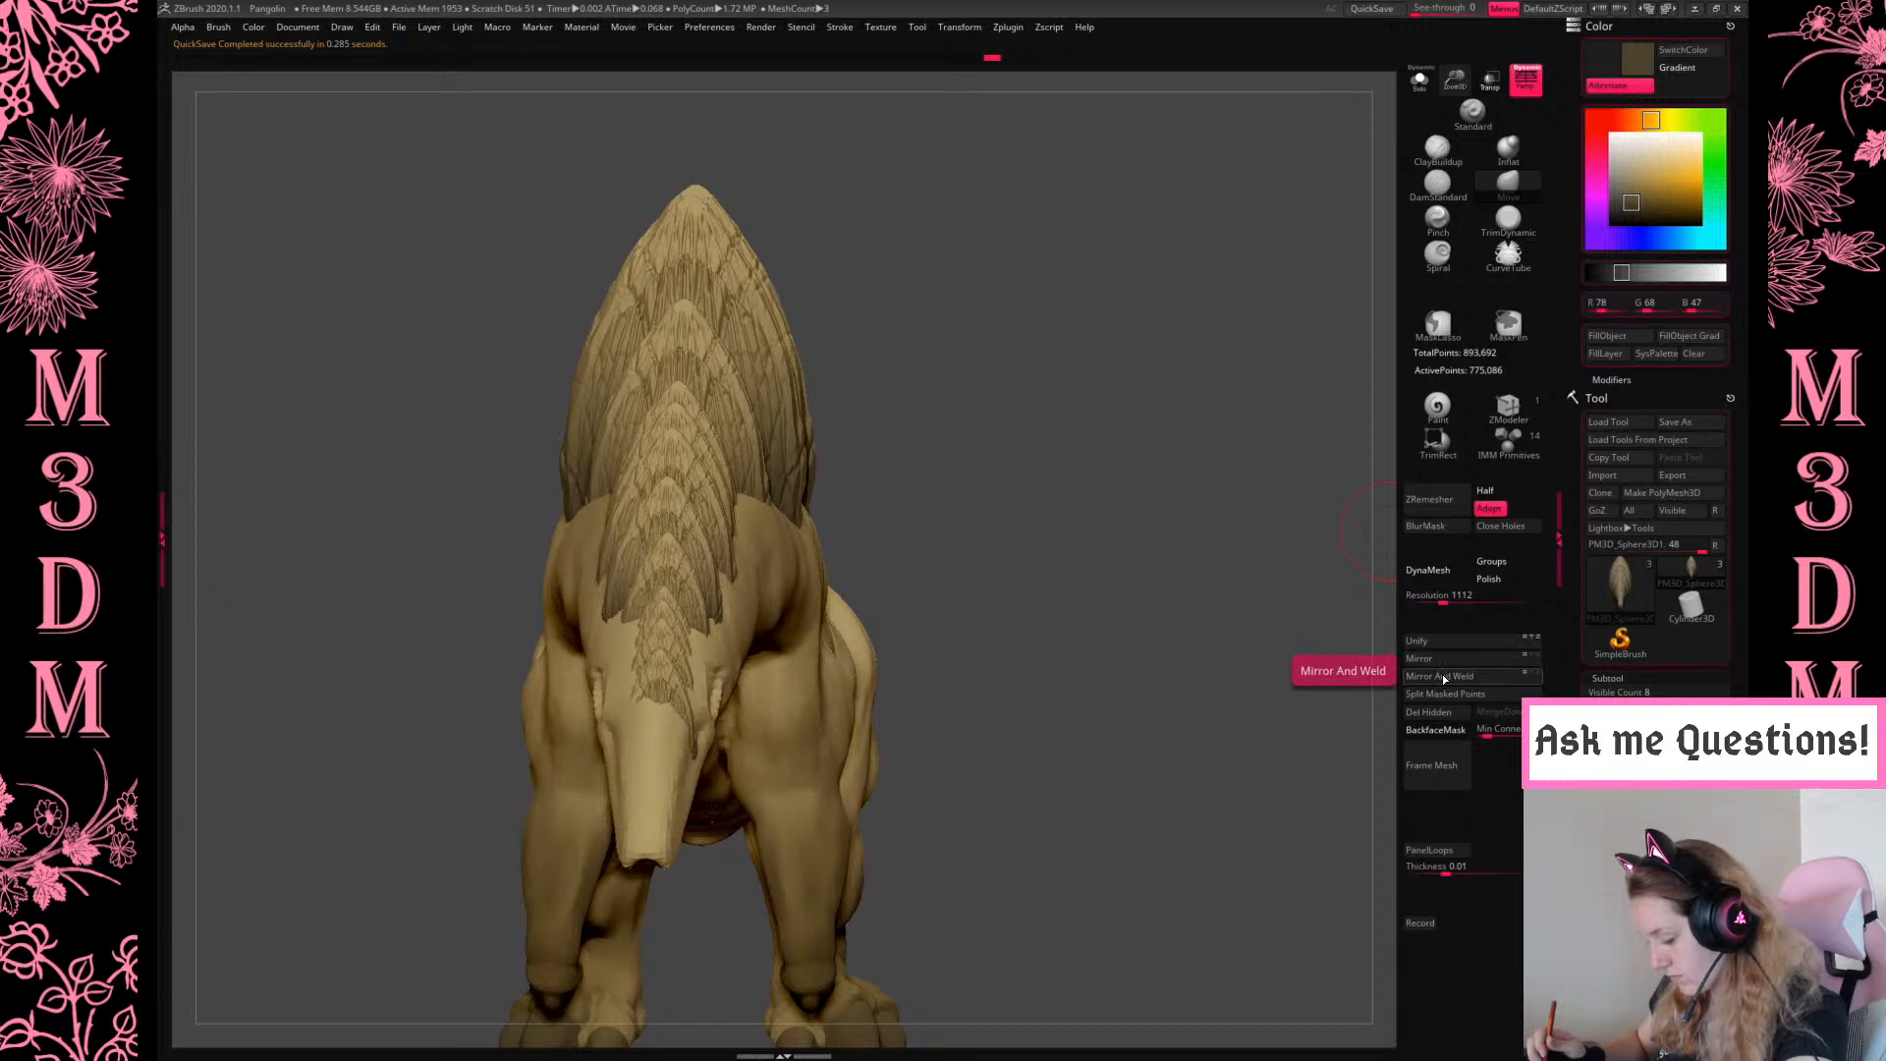
{"action": "left_click", "coordinate": [1442, 676]}
{"action": "left_click_drag", "start_coordinate": [1185, 474], "coordinate": [1042, 485]}
{"action": "left_click_drag", "start_coordinate": [837, 917], "coordinate": [871, 909], "text": "shift"}
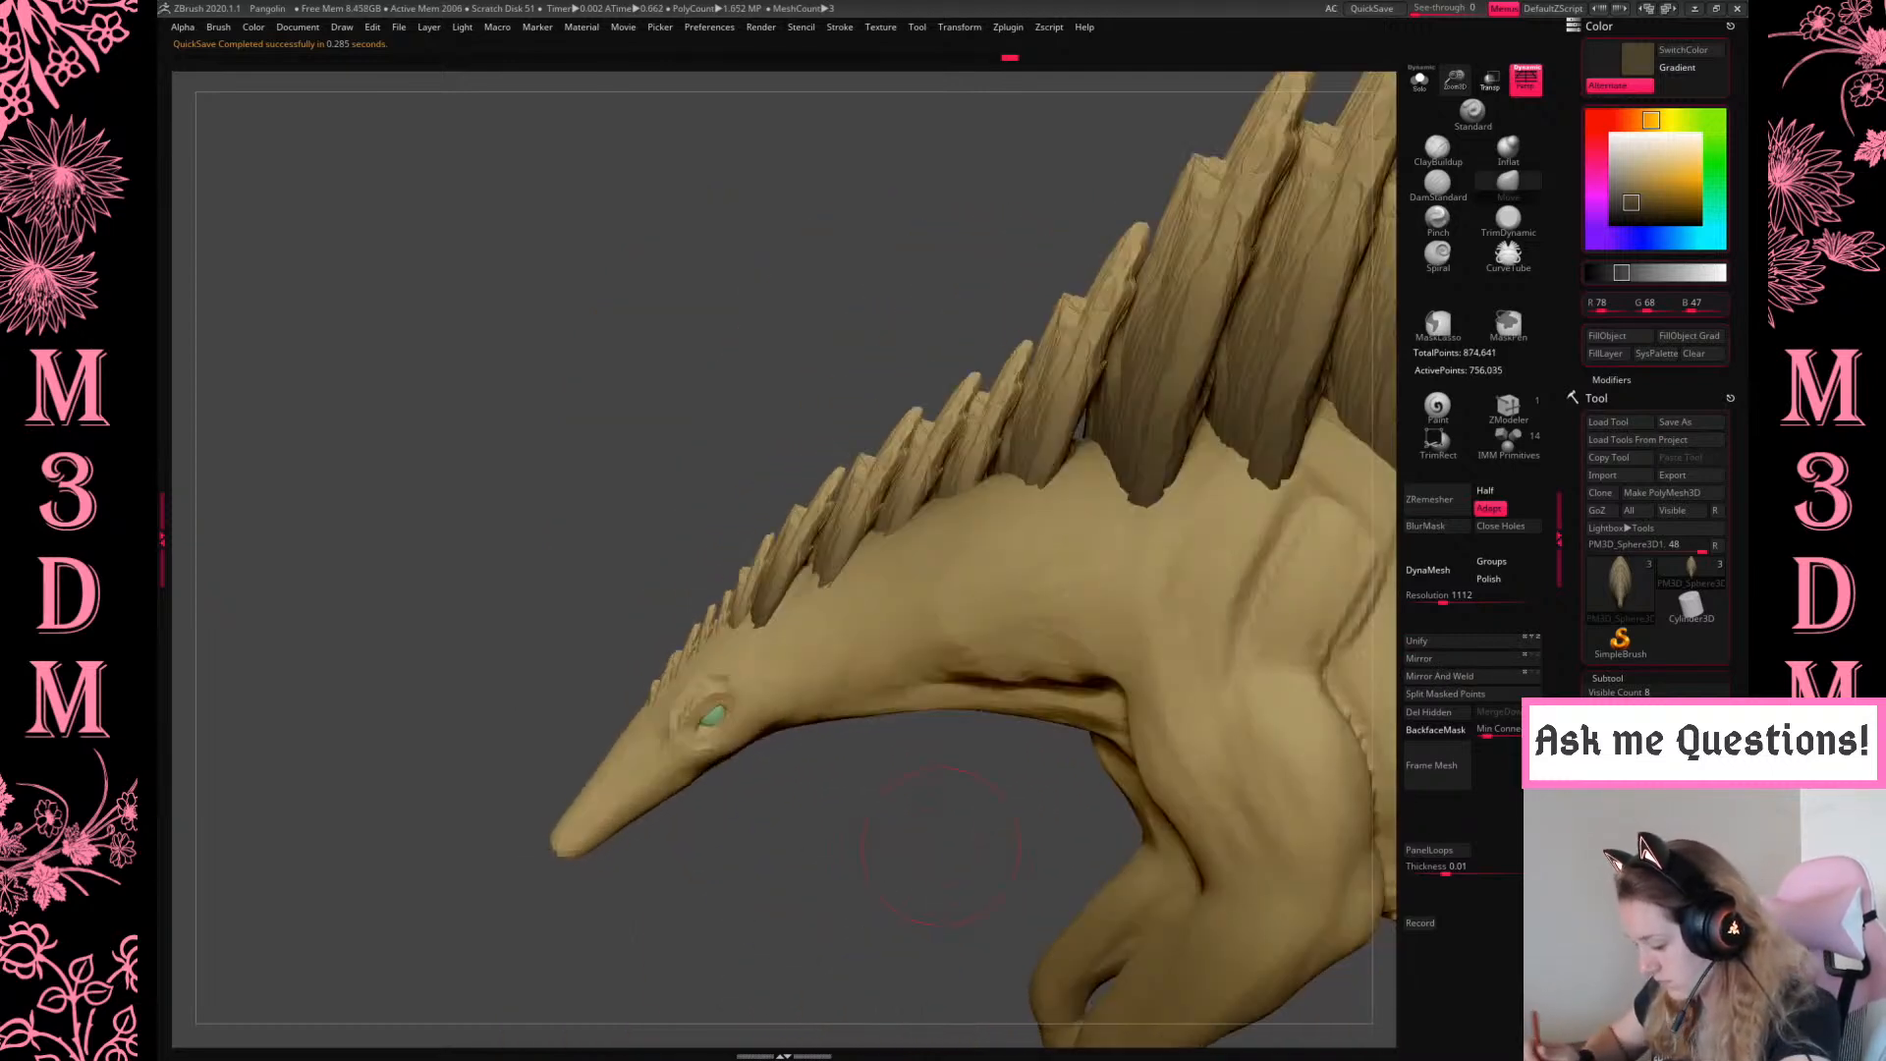
Try to transform the whole scale row at once with the gizmo, and undo the result
{"action": "key", "text": "f"}
{"action": "left_click_drag", "start_coordinate": [940, 850], "coordinate": [1044, 885], "text": "alt"}
{"action": "left_click_drag", "start_coordinate": [1455, 80], "coordinate": [1452, 24]}
{"action": "left_click_drag", "start_coordinate": [1234, 429], "coordinate": [1383, 434], "text": "alt"}
{"action": "mouse_move", "coordinate": [998, 500]}
{"action": "left_mouse_down"}
{"action": "mouse_move", "coordinate": [866, 520]}
{"action": "mouse_move", "coordinate": [879, 581]}
{"action": "mouse_move", "coordinate": [917, 347]}
{"action": "mouse_move", "coordinate": [931, 392]}
{"action": "left_mouse_up"}
{"action": "key", "text": "w"}
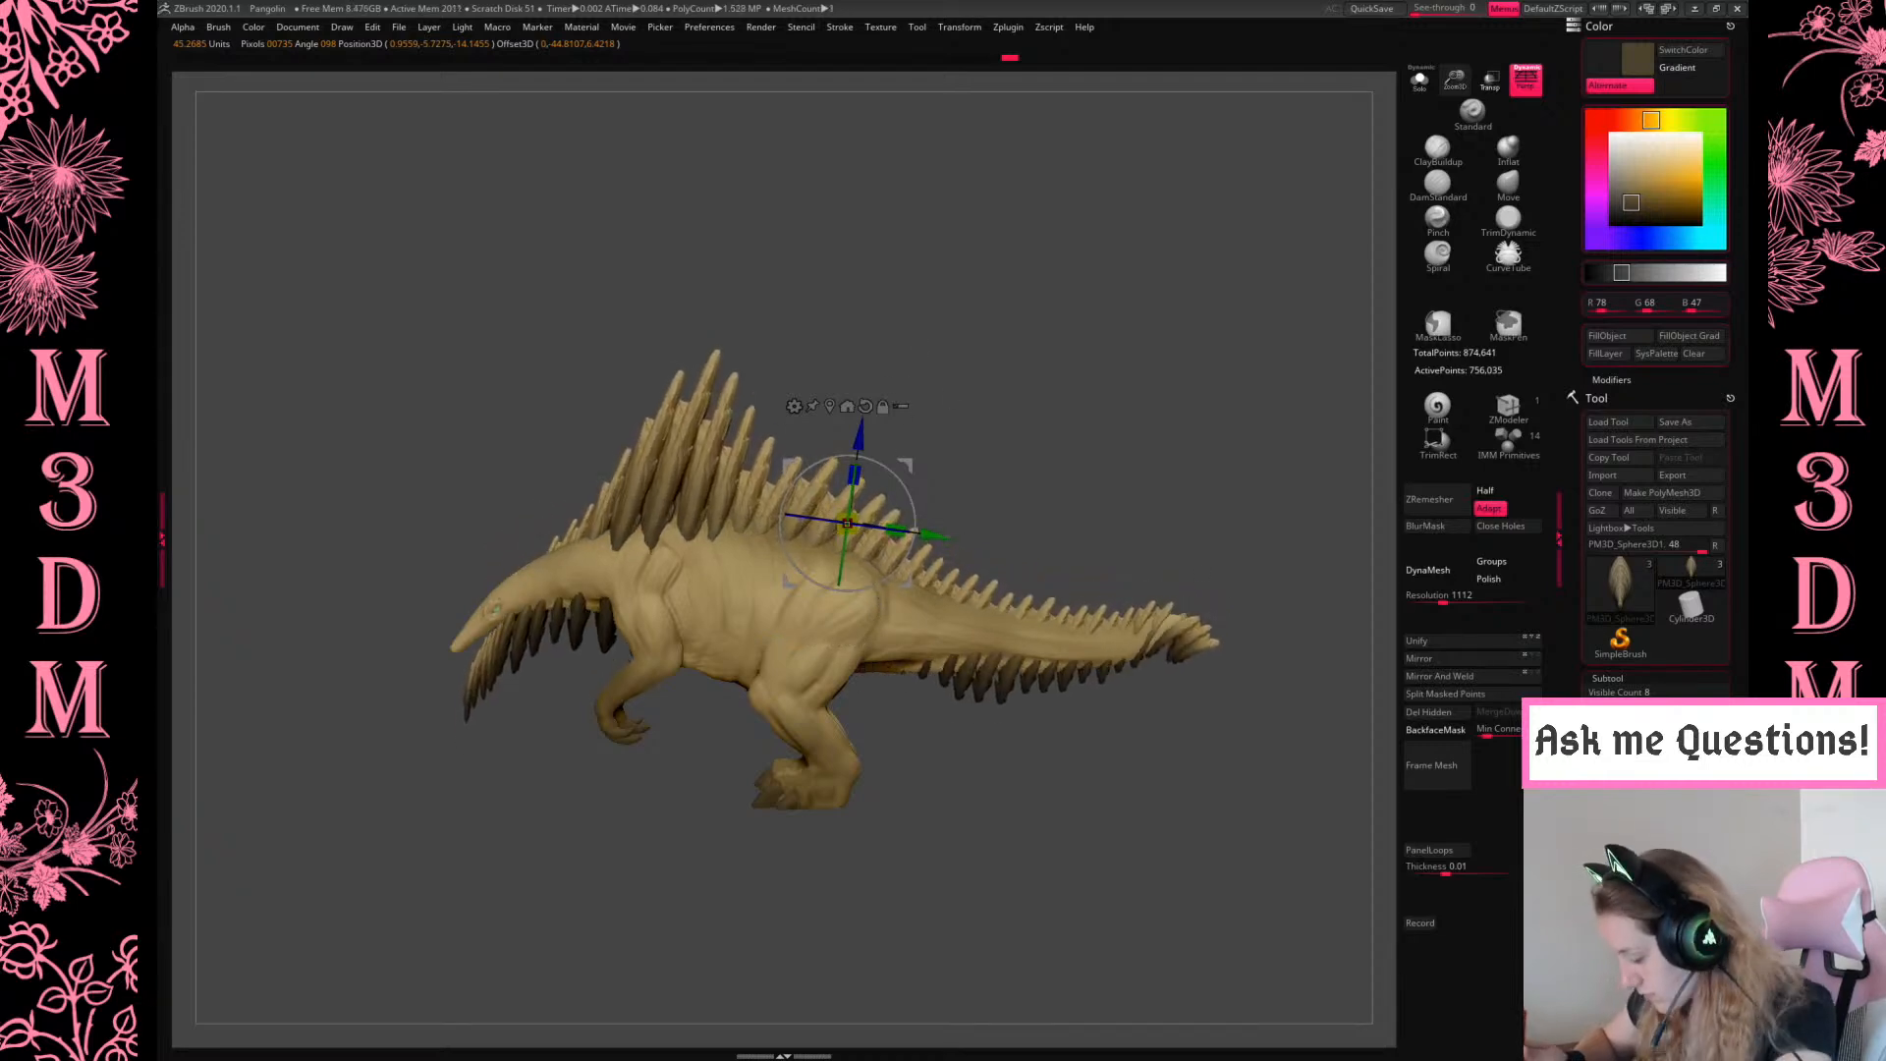
{"action": "key", "text": "ctrl+z"}
{"action": "key", "text": "q"}
{"action": "key", "text": "w"}
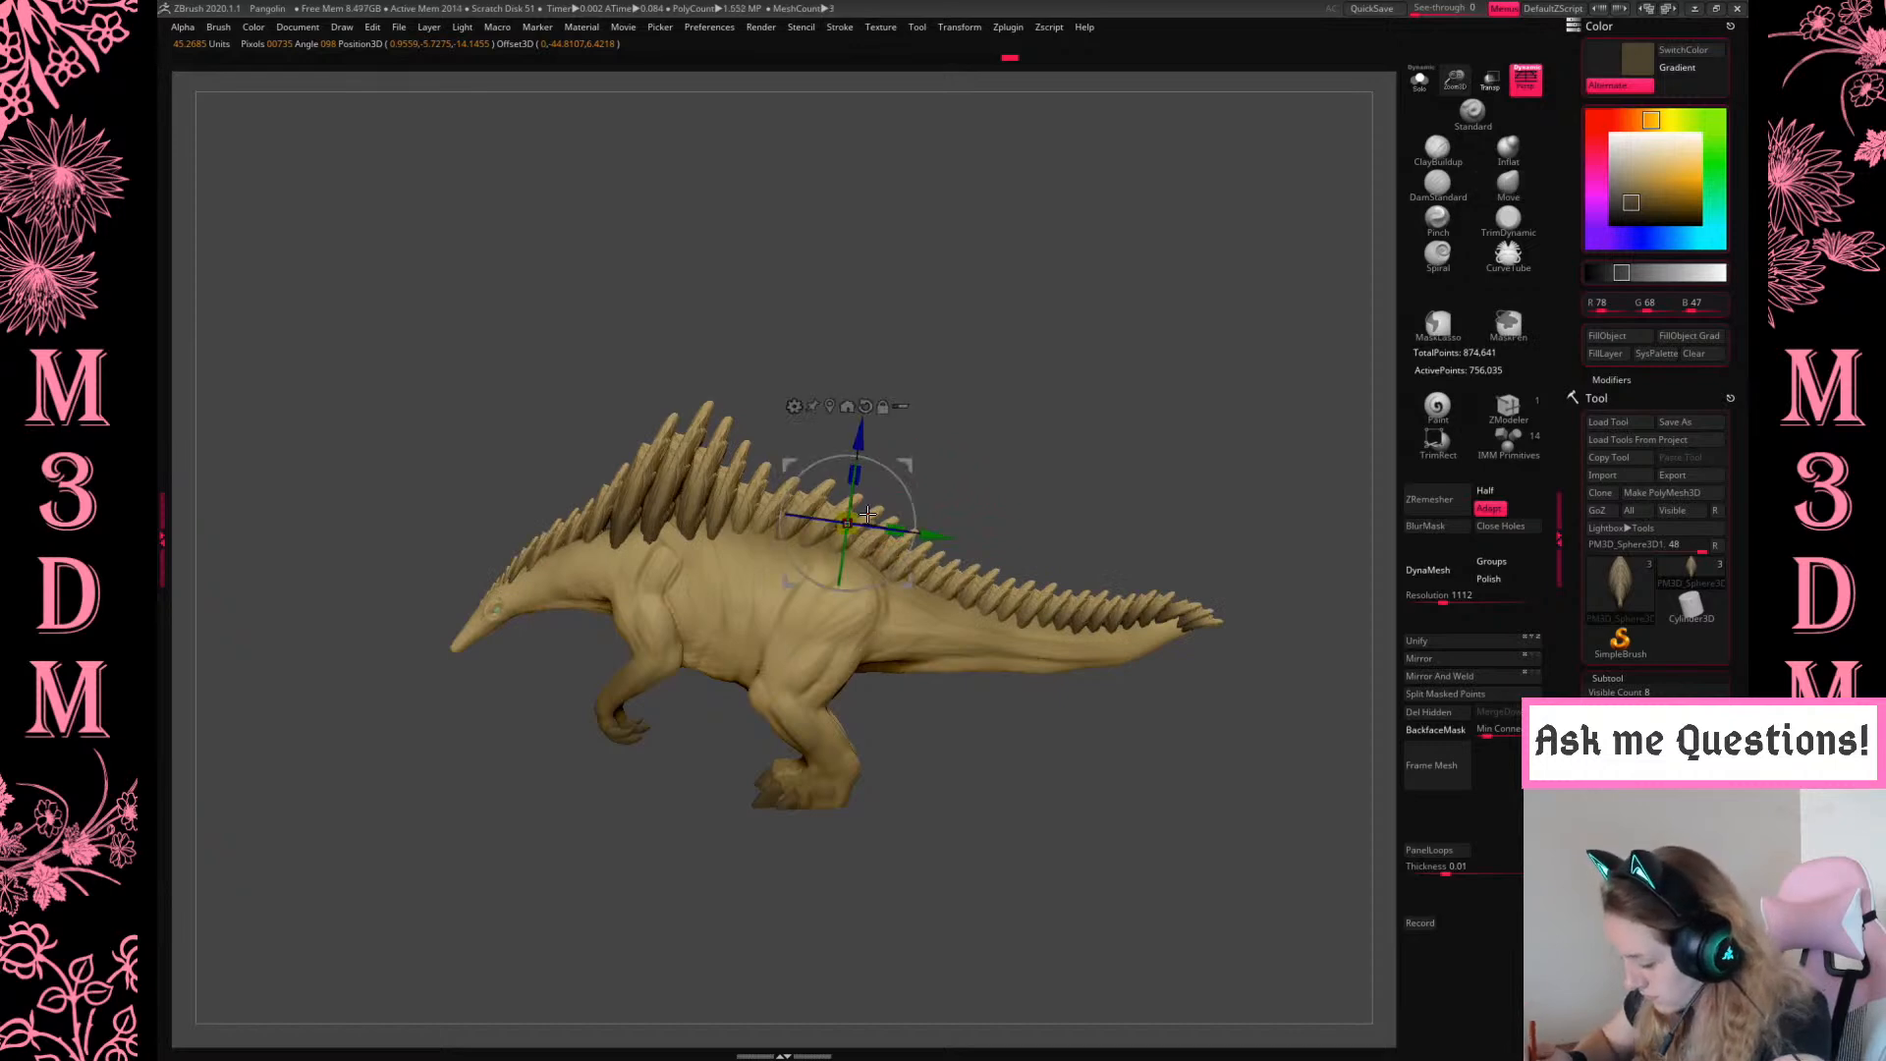
{"action": "key", "text": "ctrl+z"}
{"action": "key", "text": "q"}
Select the Pinch brush and adjust its draw size to the scales on the back
{"action": "right_click", "coordinate": [938, 541]}
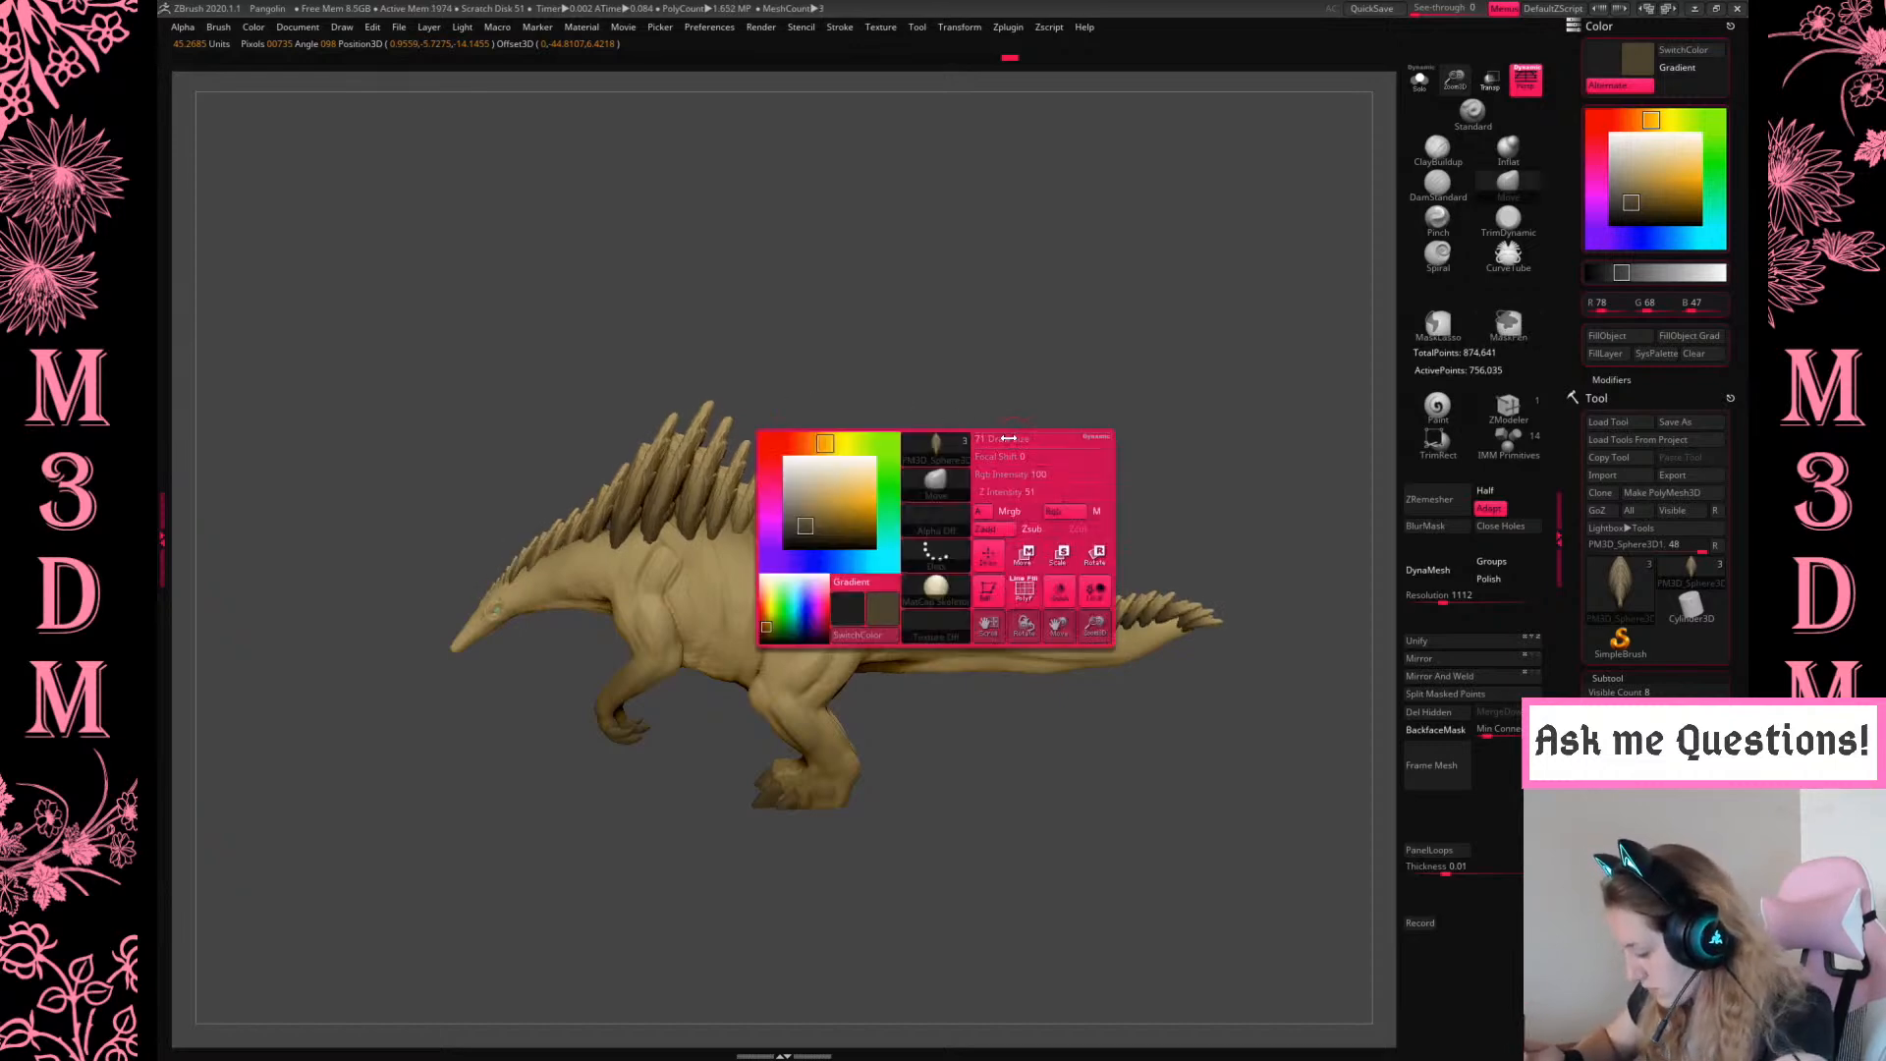
{"action": "left_click", "coordinate": [1442, 219]}
{"action": "left_click", "coordinate": [1438, 255]}
{"action": "left_click", "coordinate": [1437, 218]}
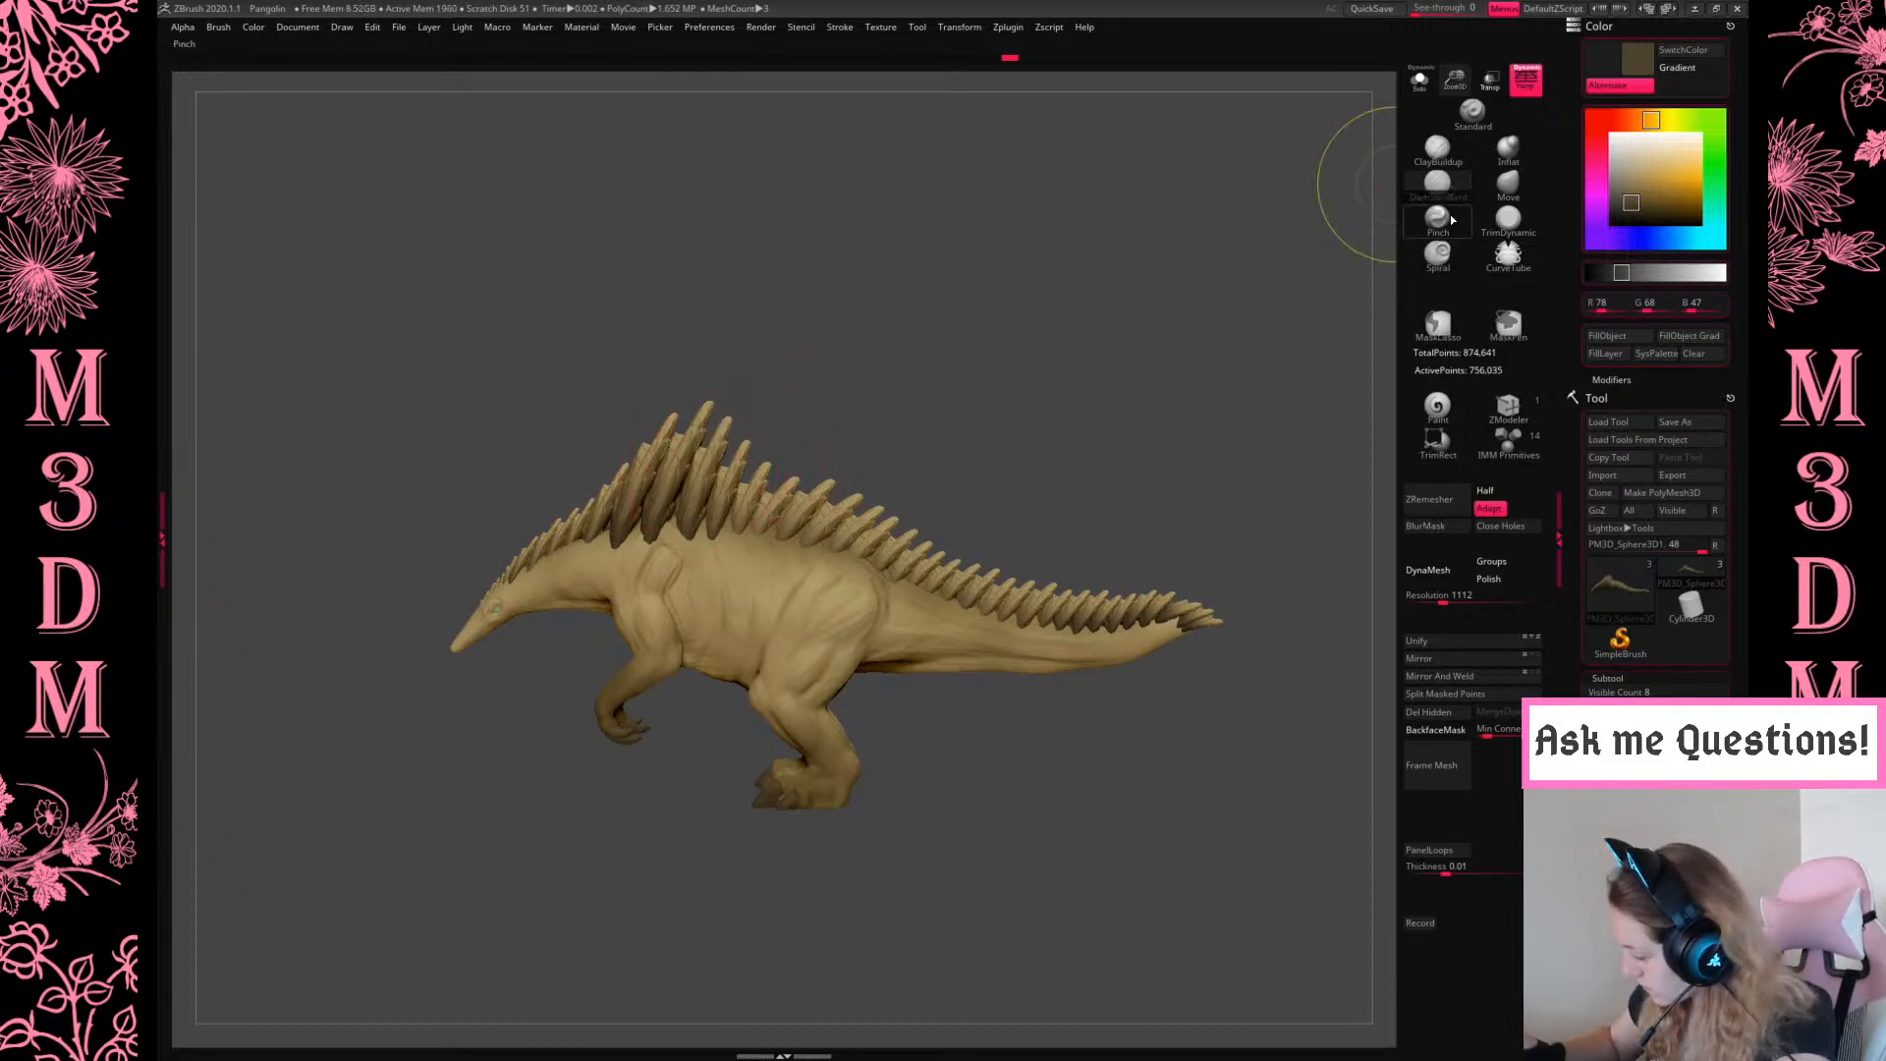
{"action": "key", "text": "space"}
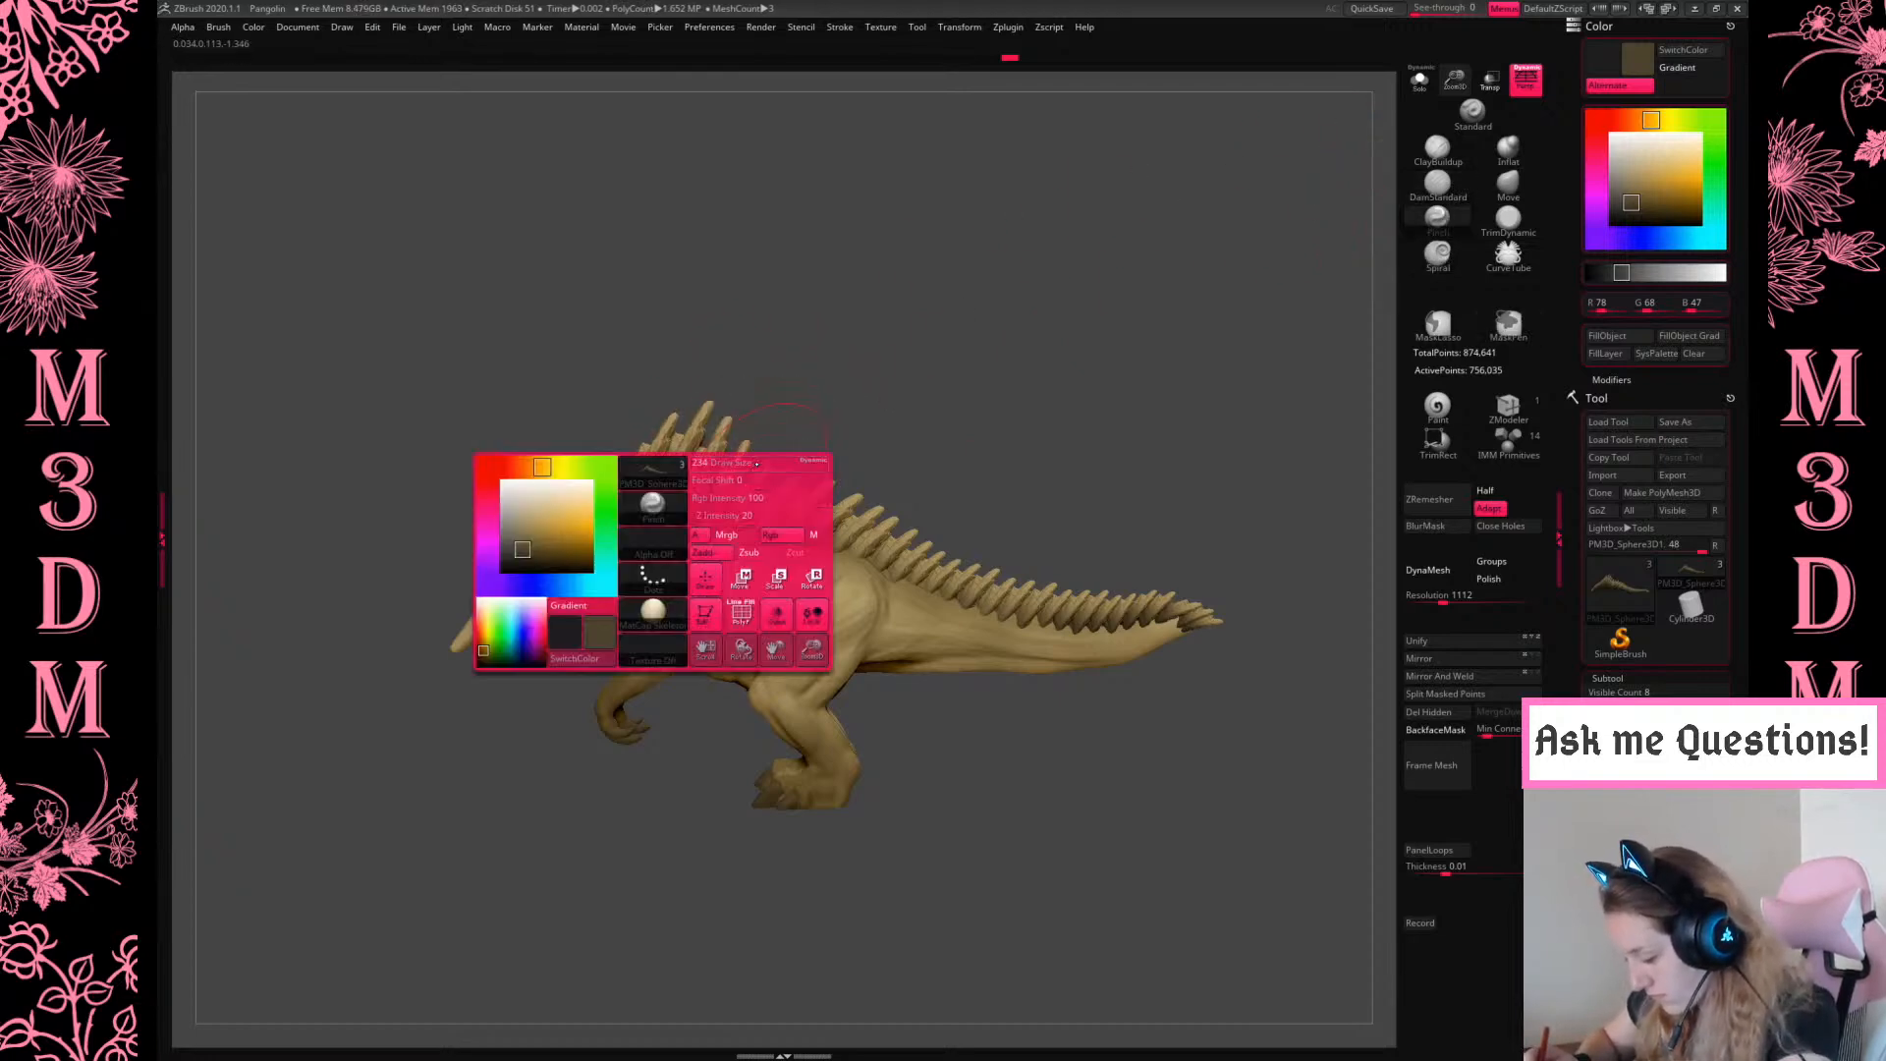
{"action": "key", "text": "space"}
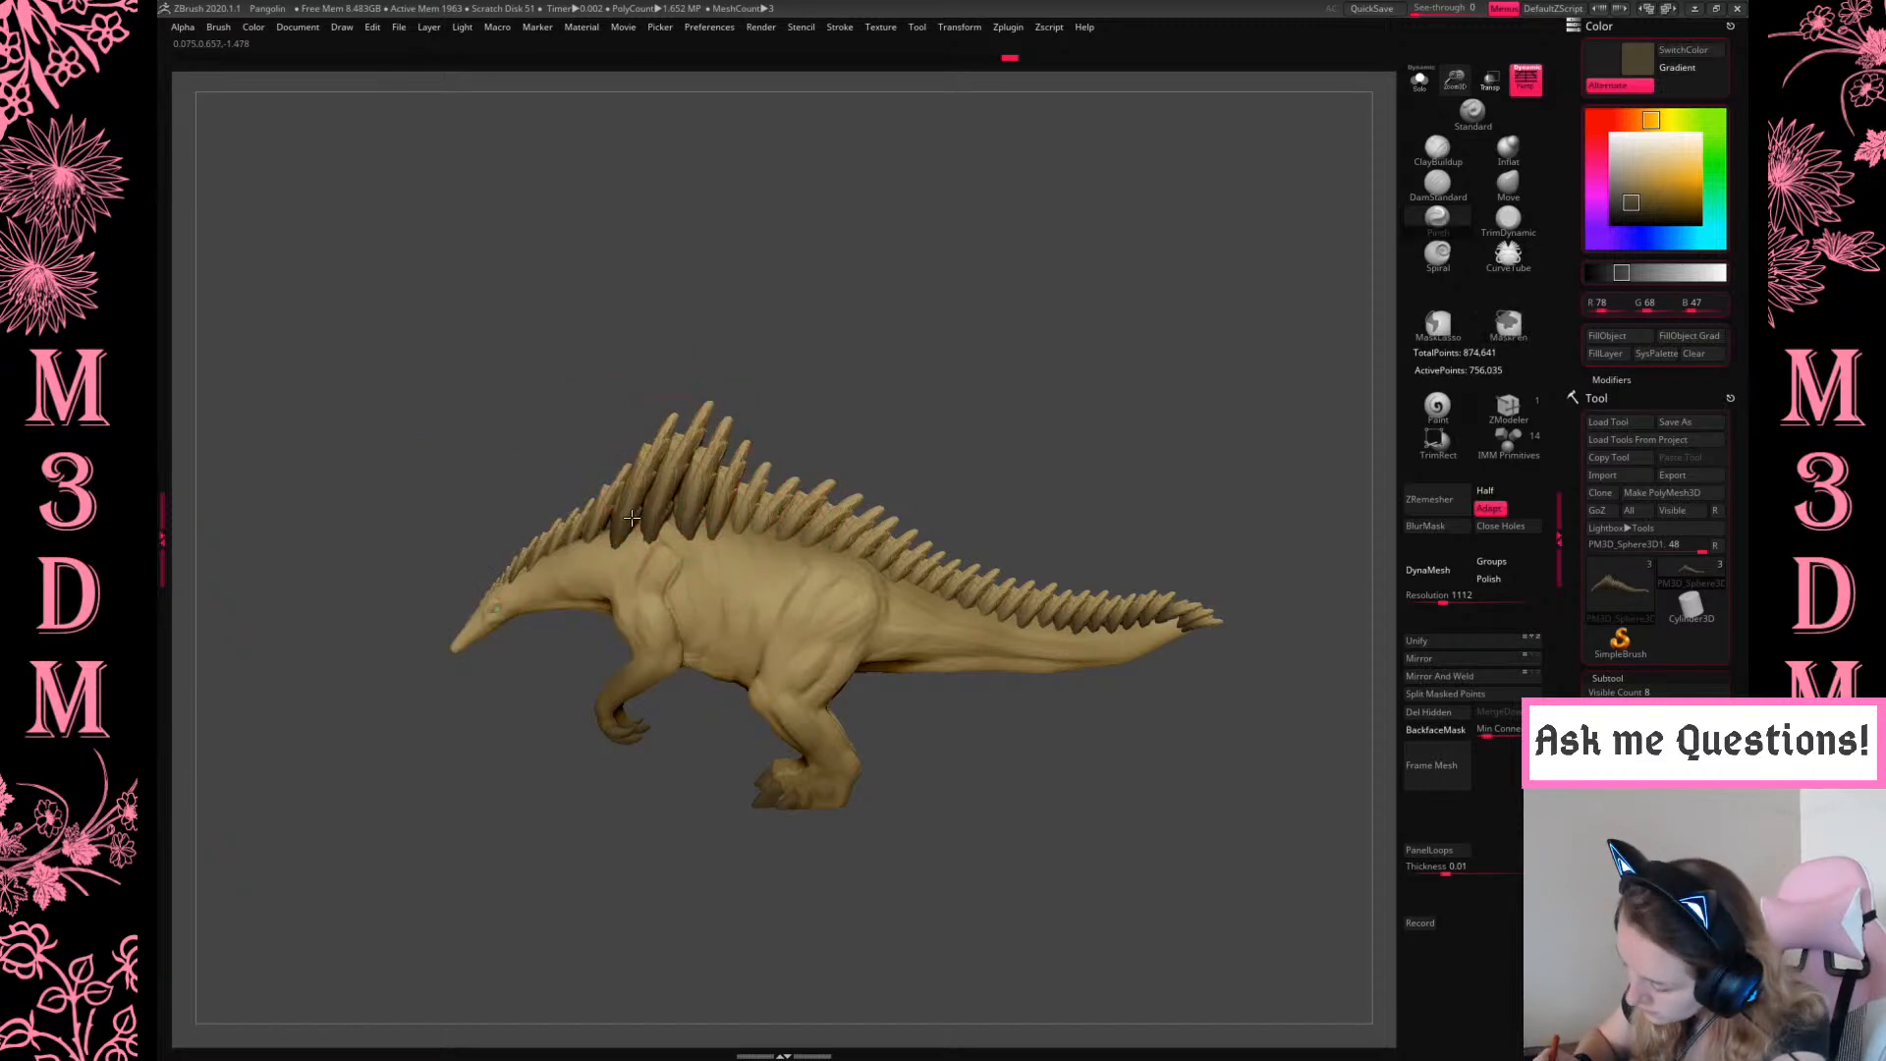
{"action": "key", "text": "space"}
{"action": "key", "text": "space"}
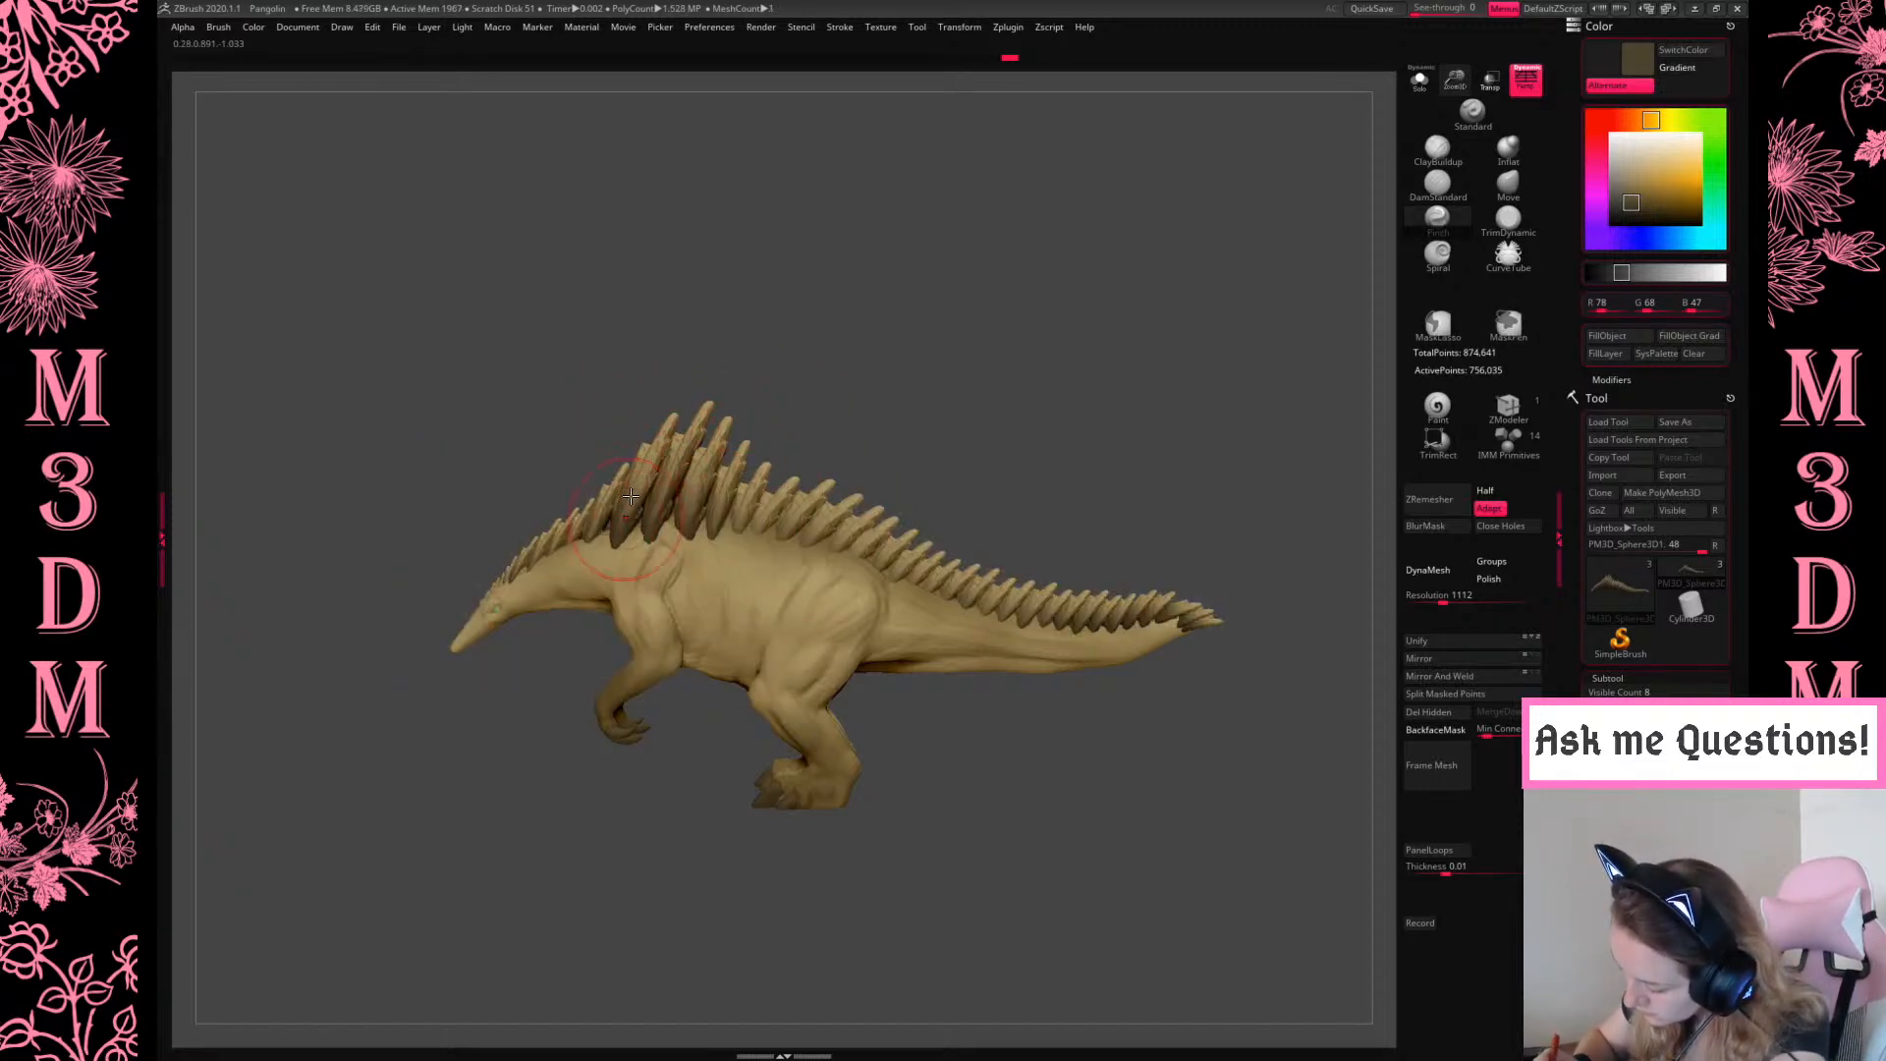
{"action": "mouse_move", "coordinate": [1123, 375]}
{"action": "left_mouse_down"}
{"action": "mouse_move", "coordinate": [1242, 409]}
{"action": "mouse_move", "coordinate": [1136, 400]}
{"action": "mouse_move", "coordinate": [1171, 426]}
{"action": "left_mouse_up"}
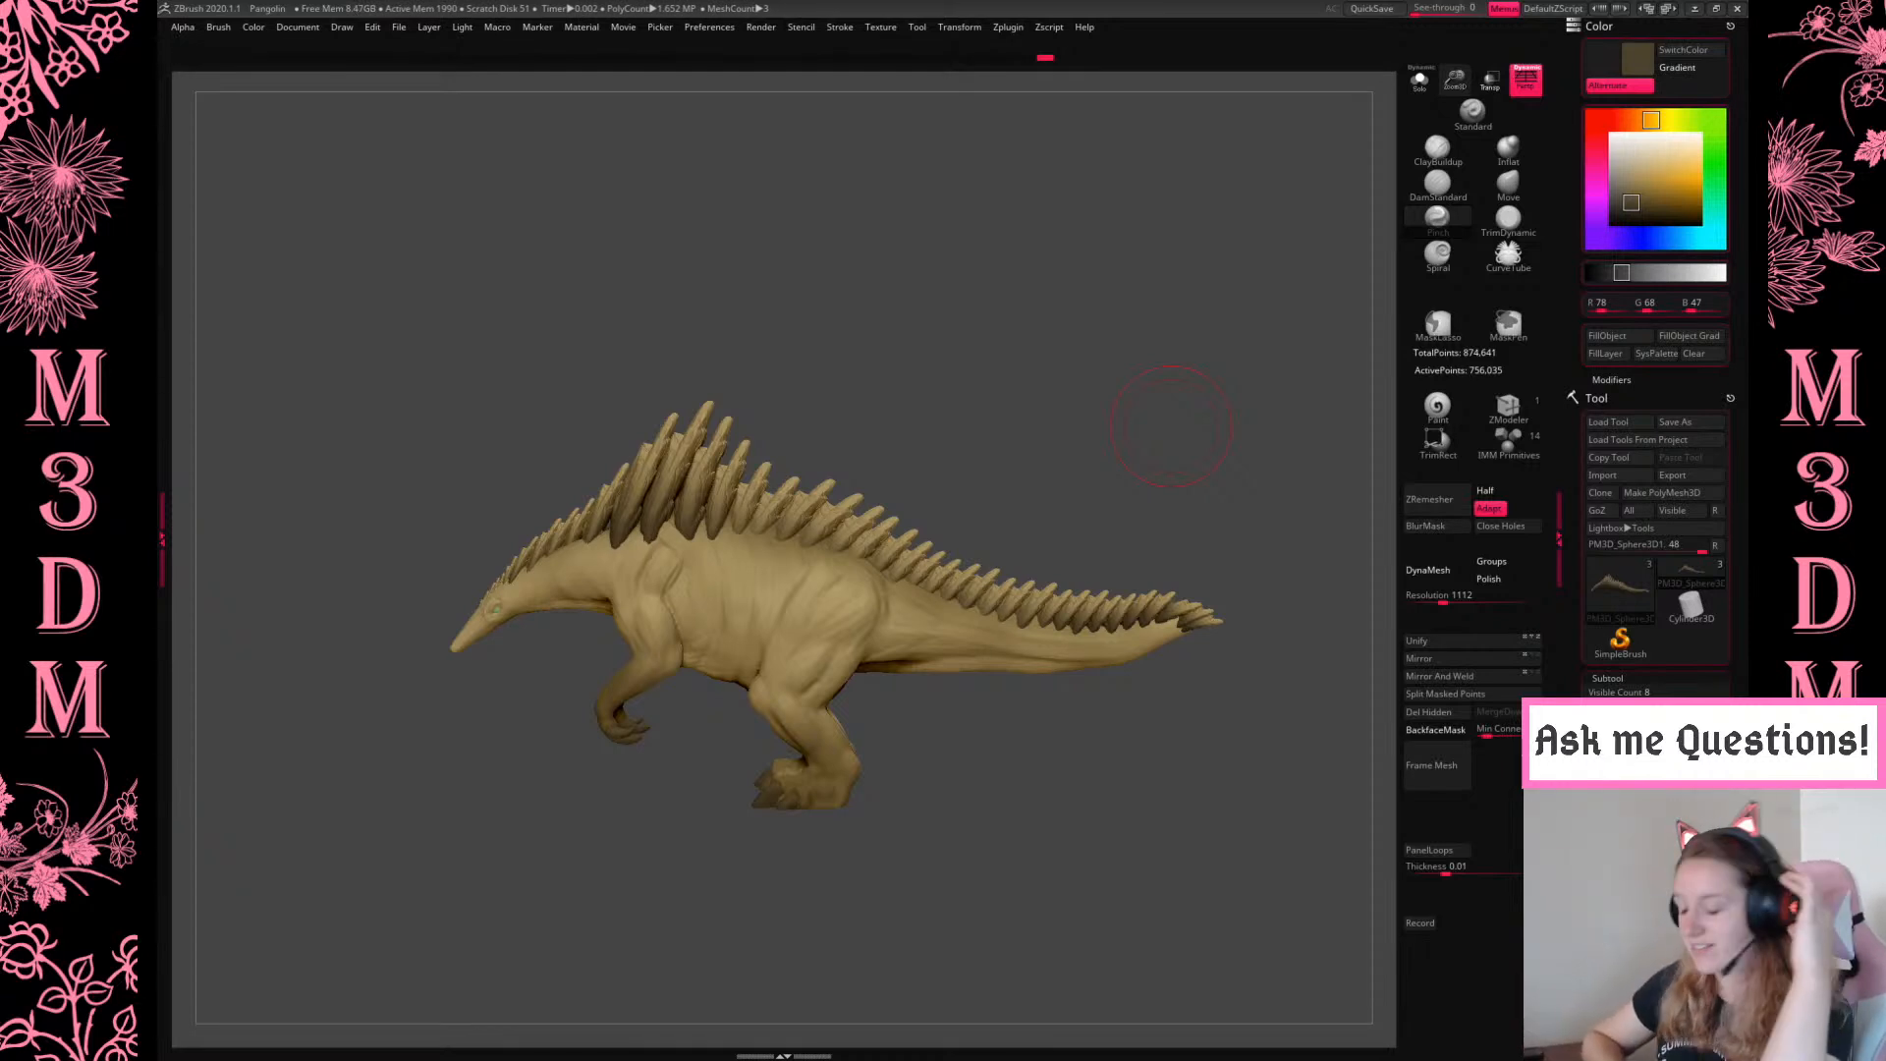
{"action": "left_click_drag", "start_coordinate": [1171, 425], "coordinate": [1061, 425]}
{"action": "left_click_drag", "start_coordinate": [1455, 80], "coordinate": [1472, 110]}
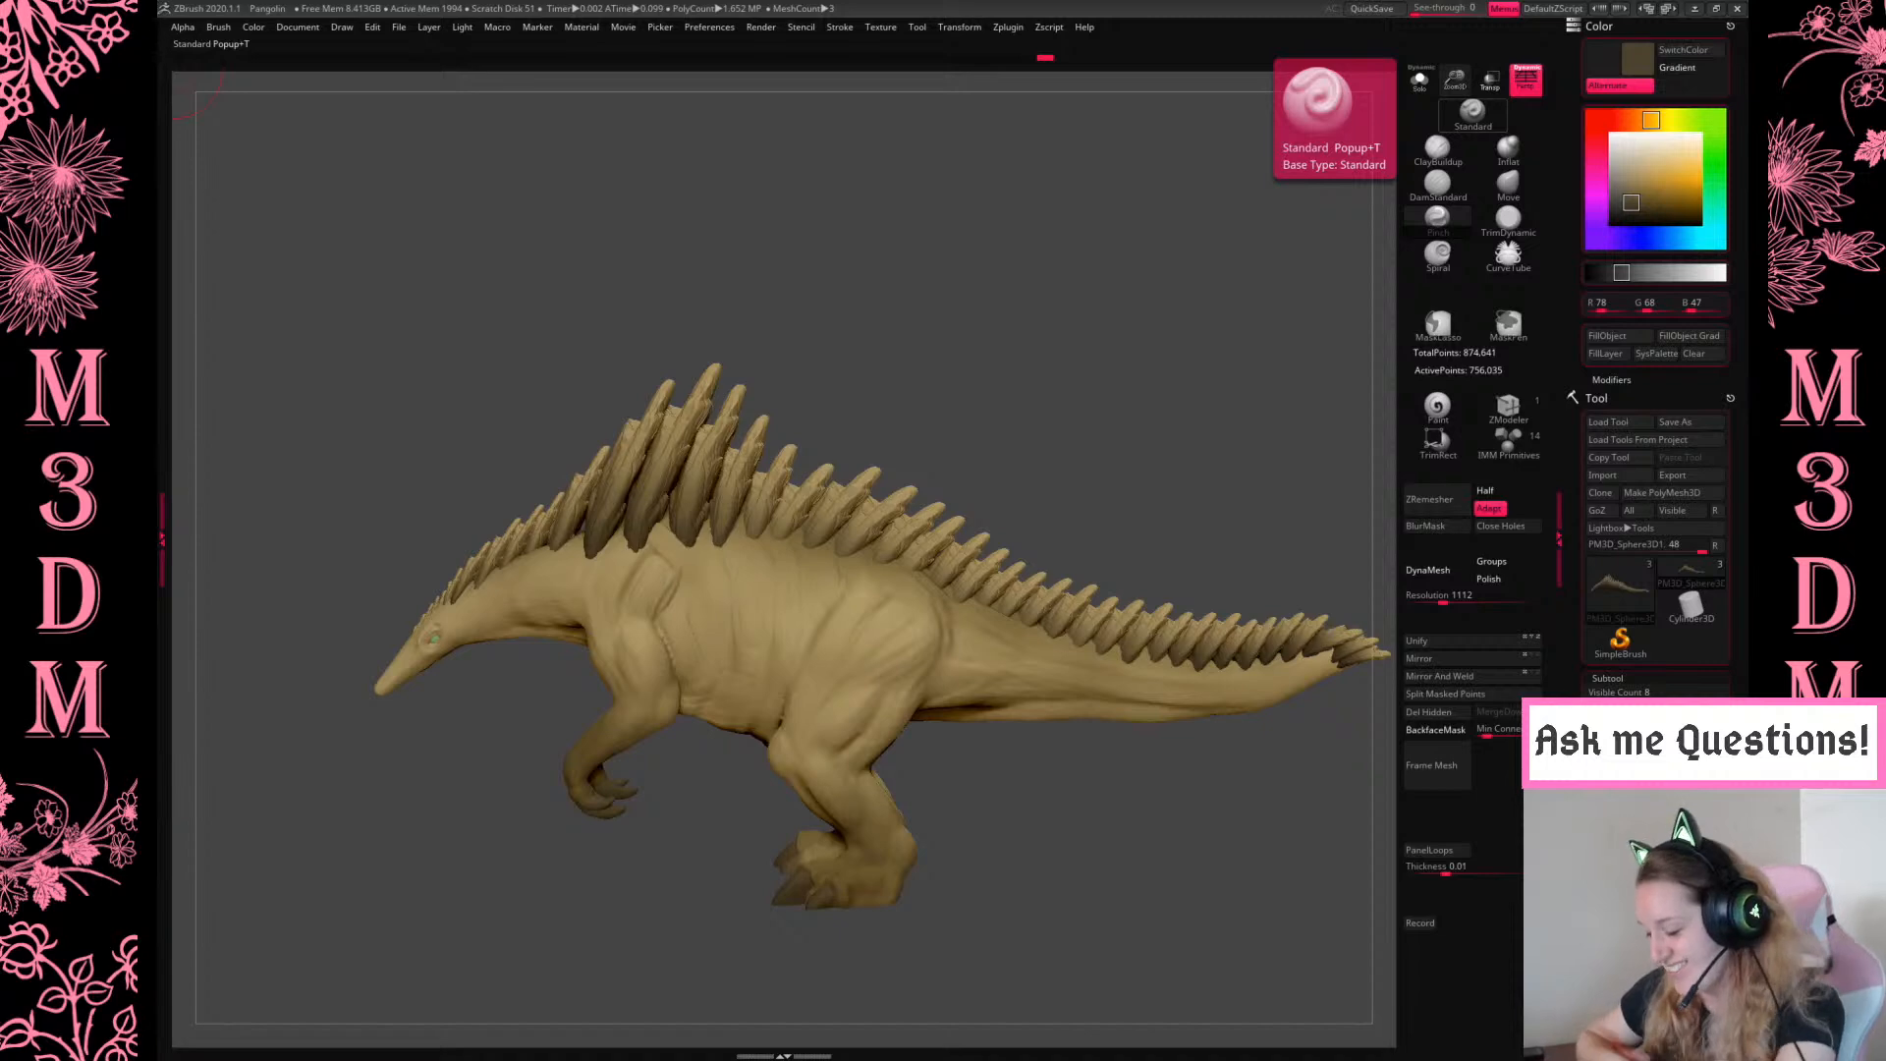
{"action": "key", "text": "space"}
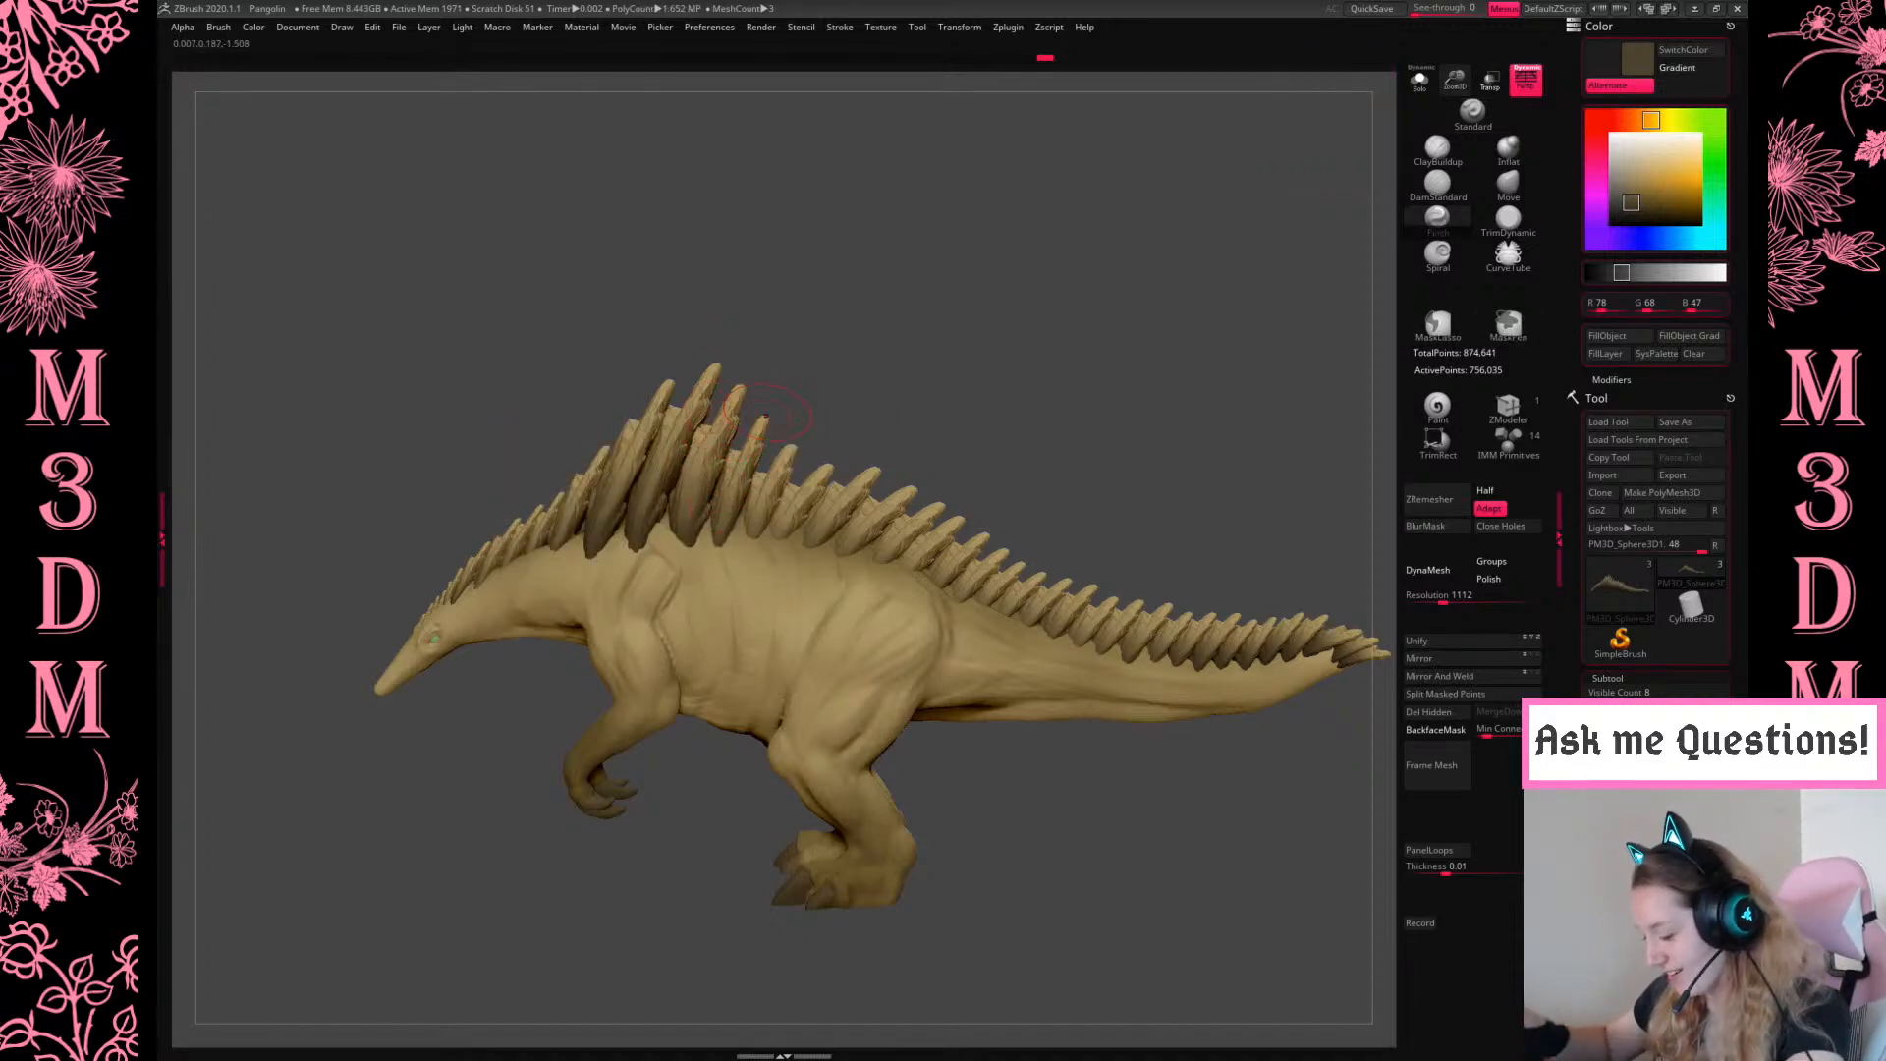
{"action": "key", "text": "ctrl"}
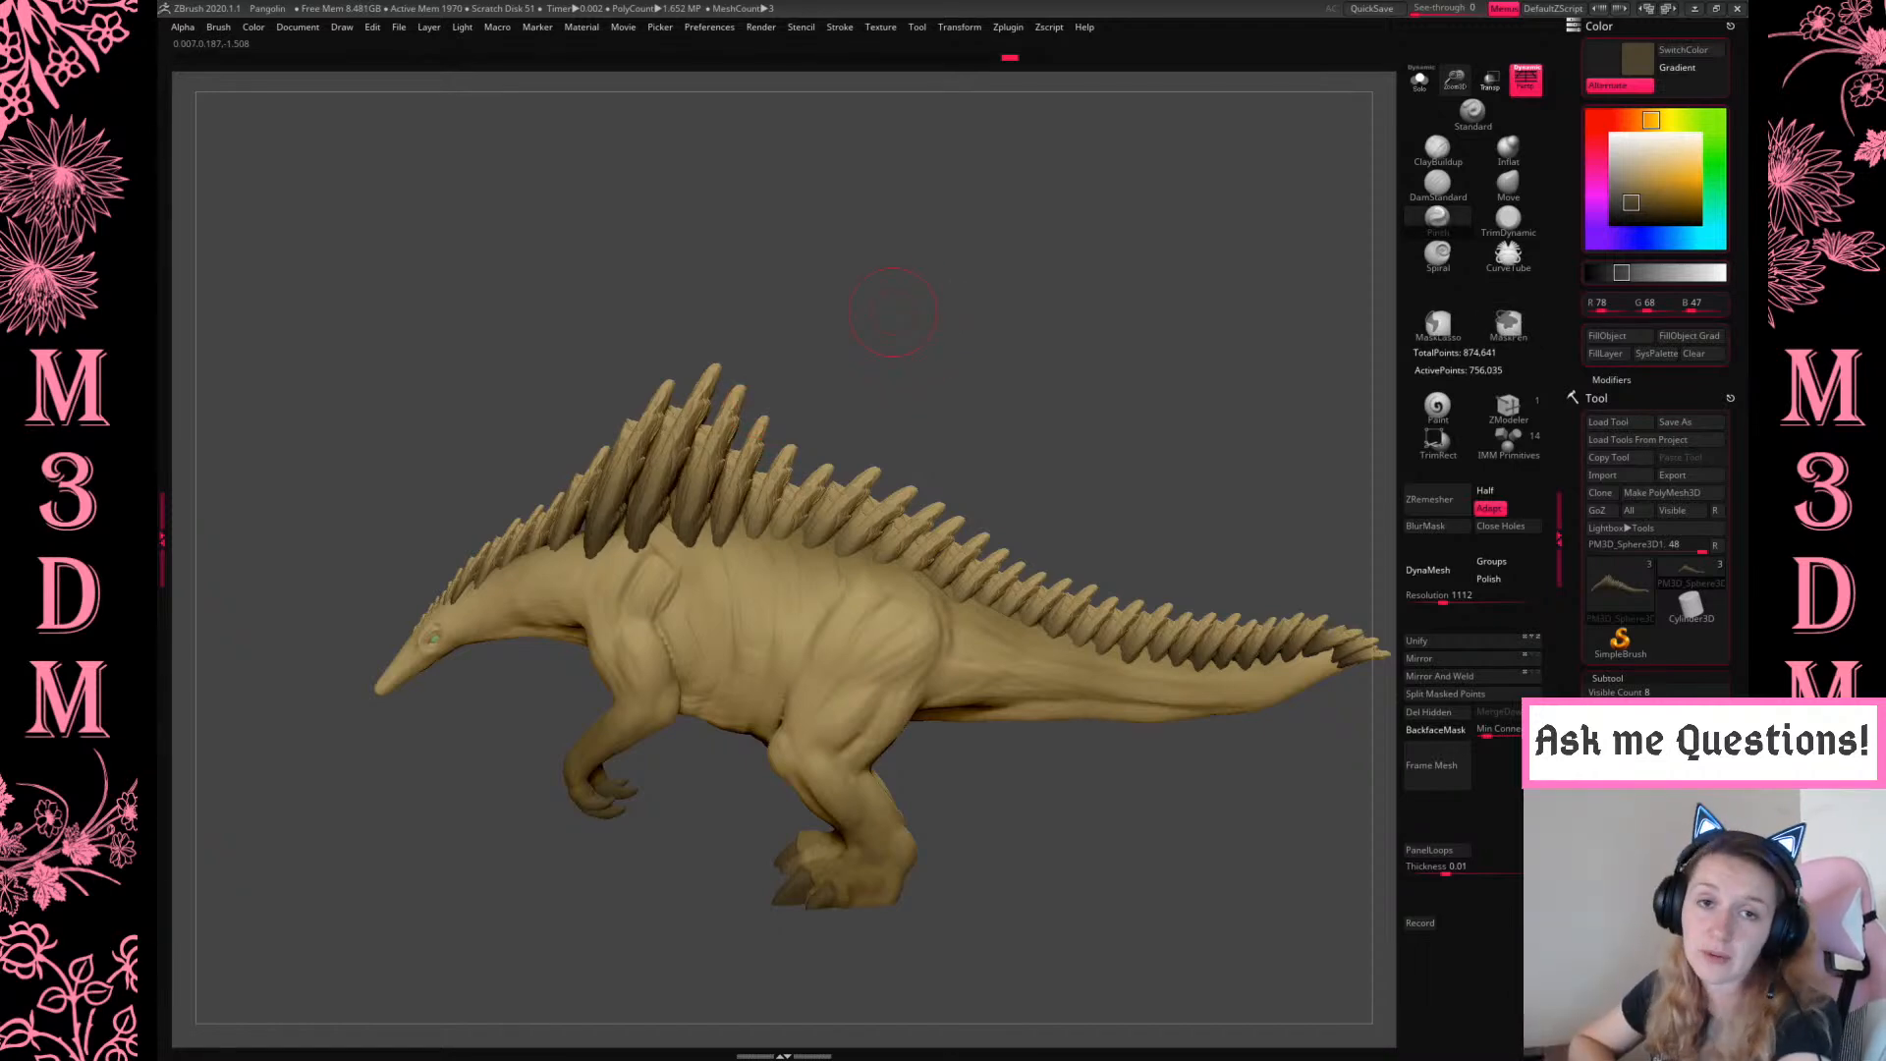
Place the gizmo over the middle of the scale row and try to add a gizmo deformer
{"action": "left_click_drag", "start_coordinate": [728, 477], "coordinate": [775, 462]}
{"action": "left_click_drag", "start_coordinate": [1184, 486], "coordinate": [1149, 416]}
{"action": "key", "text": "w"}
{"action": "left_click", "coordinate": [1242, 589], "text": "alt"}
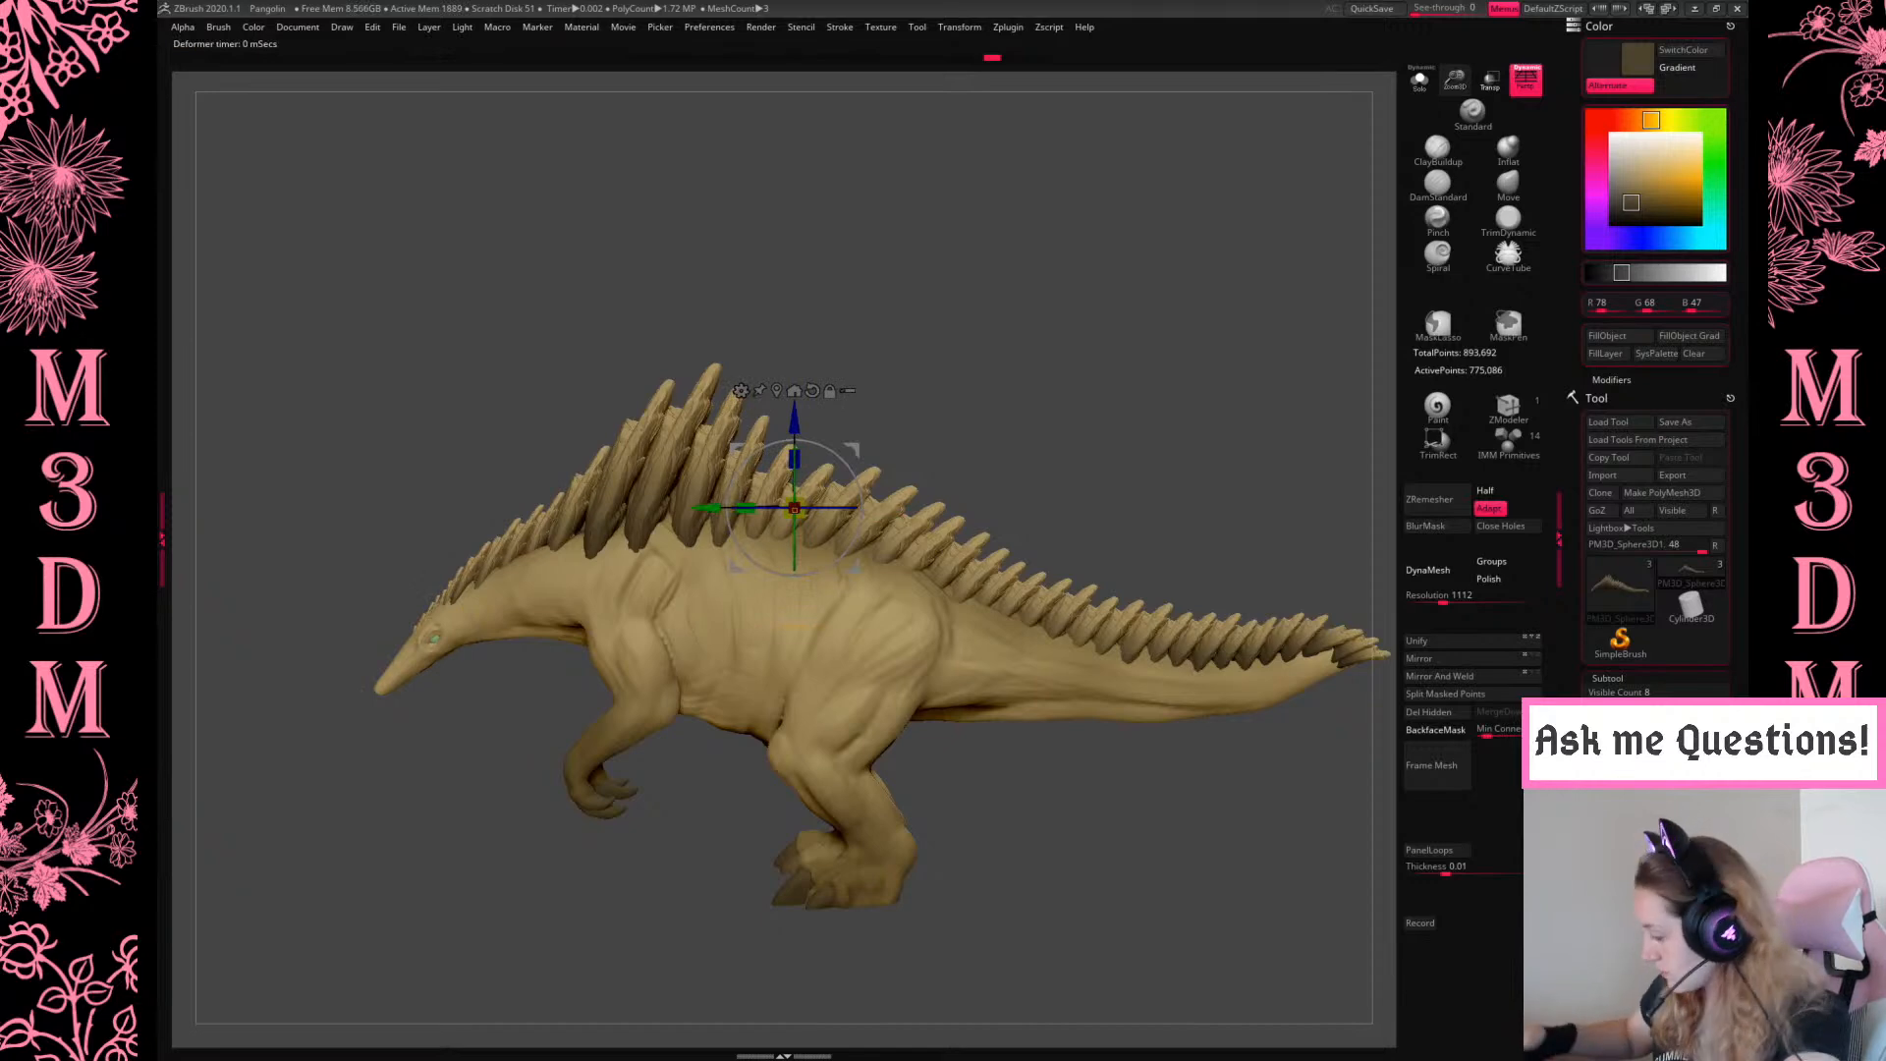
{"action": "left_click", "coordinate": [742, 391]}
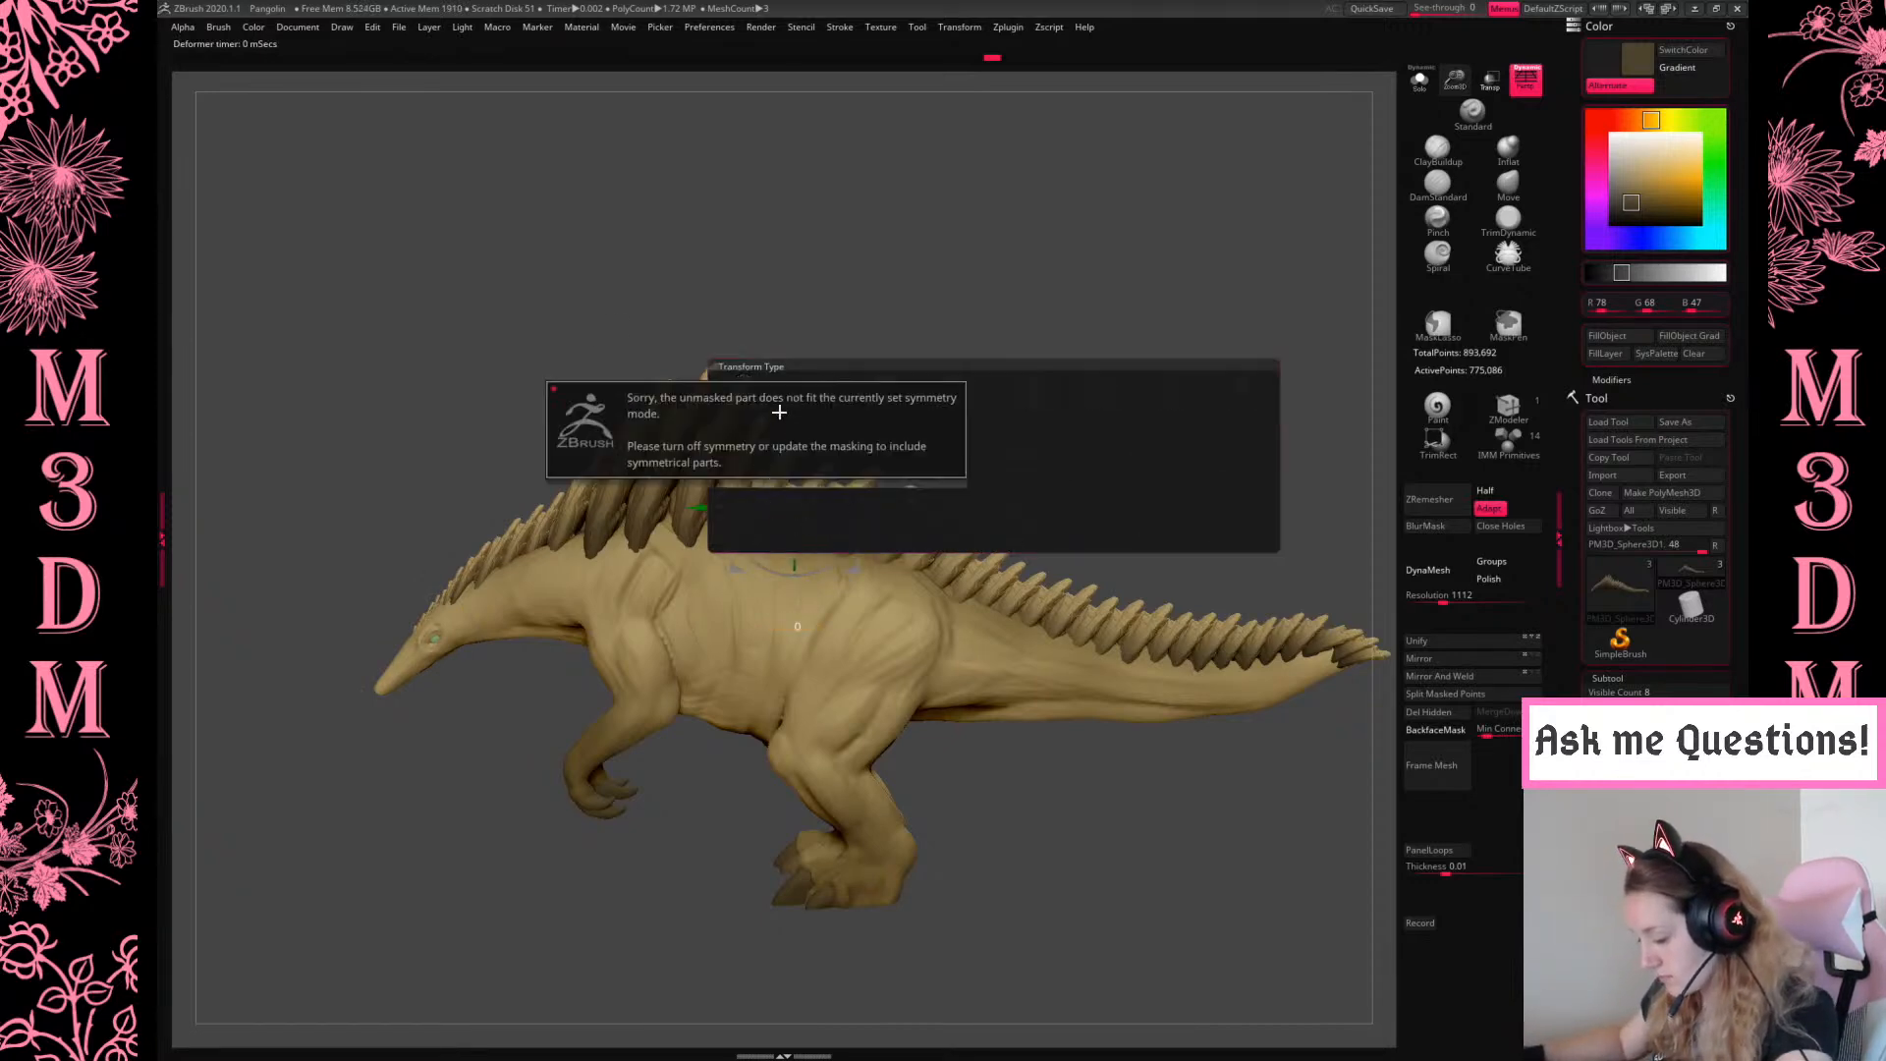
Centre the gizmo on the body's midline and apply the Bend Arc deformer to the scale row
{"action": "left_click_drag", "start_coordinate": [1214, 403], "coordinate": [1268, 474]}
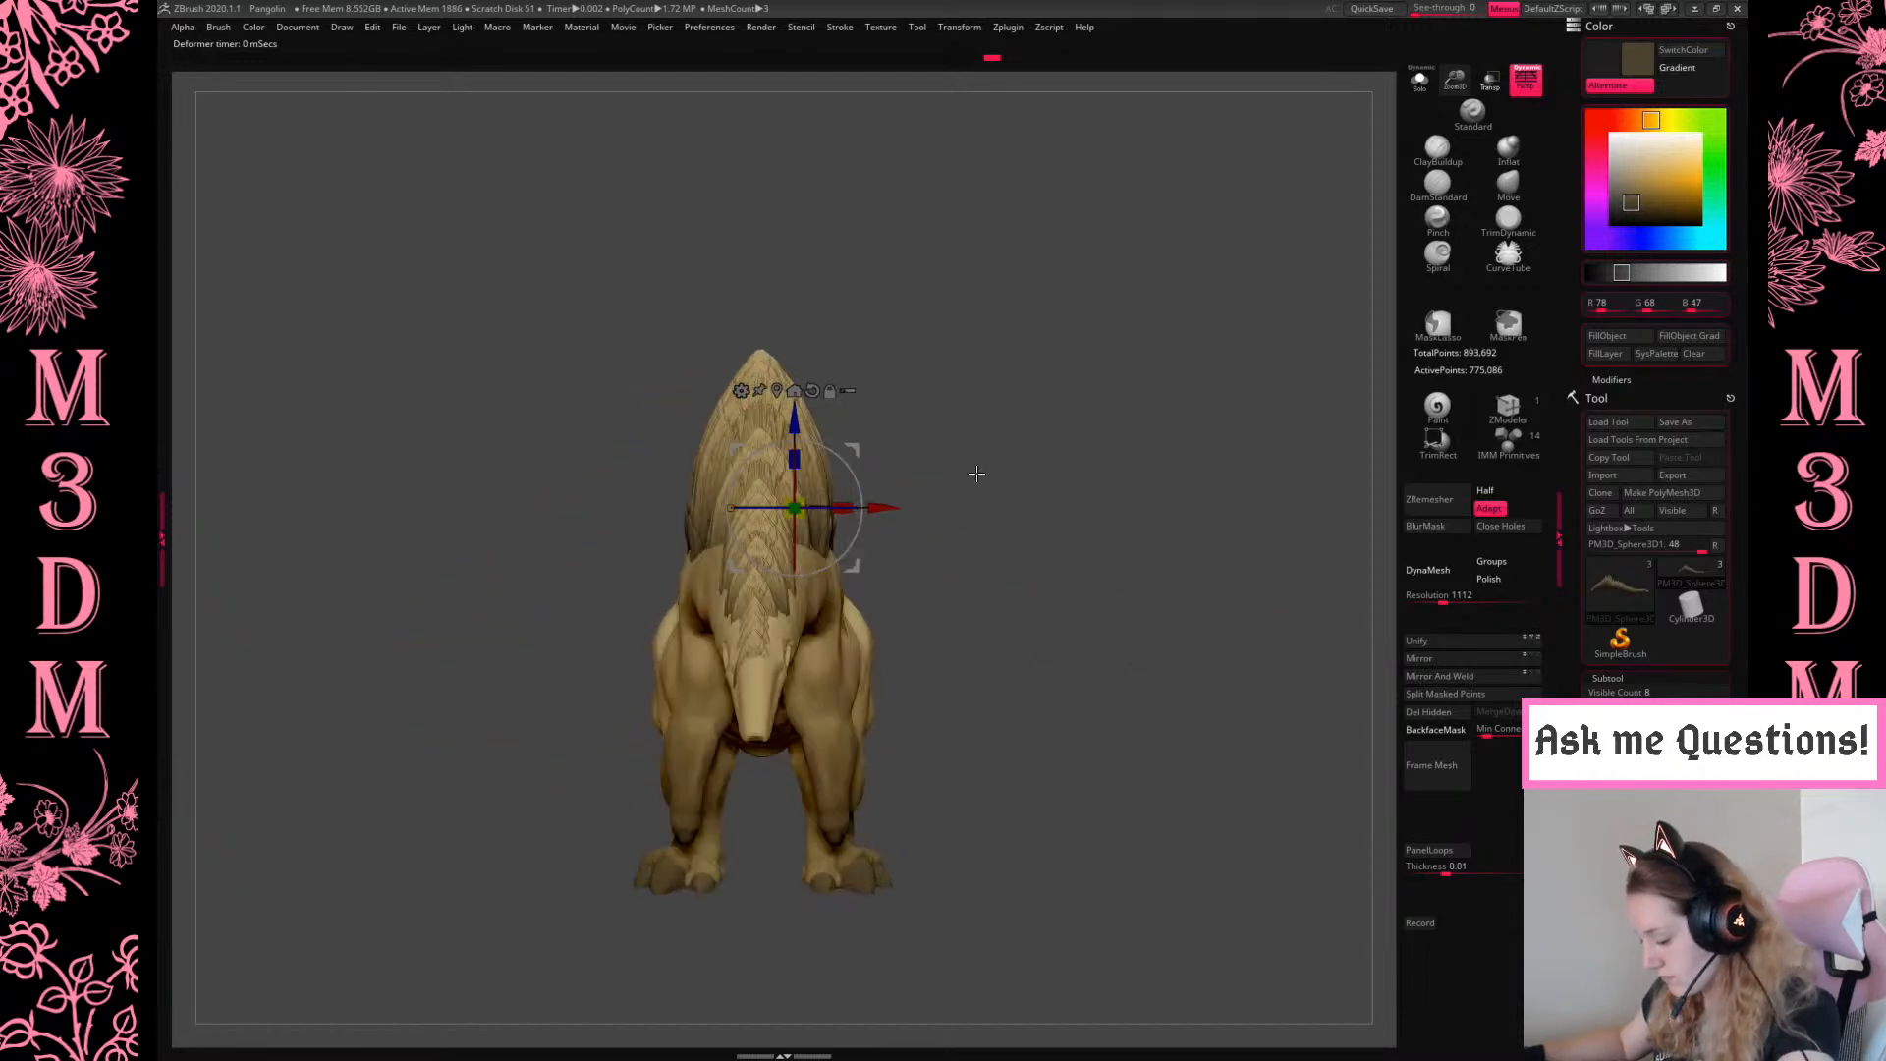
{"action": "left_click_drag", "start_coordinate": [895, 507], "coordinate": [860, 505], "text": "alt"}
{"action": "left_click_drag", "start_coordinate": [987, 464], "coordinate": [986, 423]}
{"action": "left_click", "coordinate": [709, 390]}
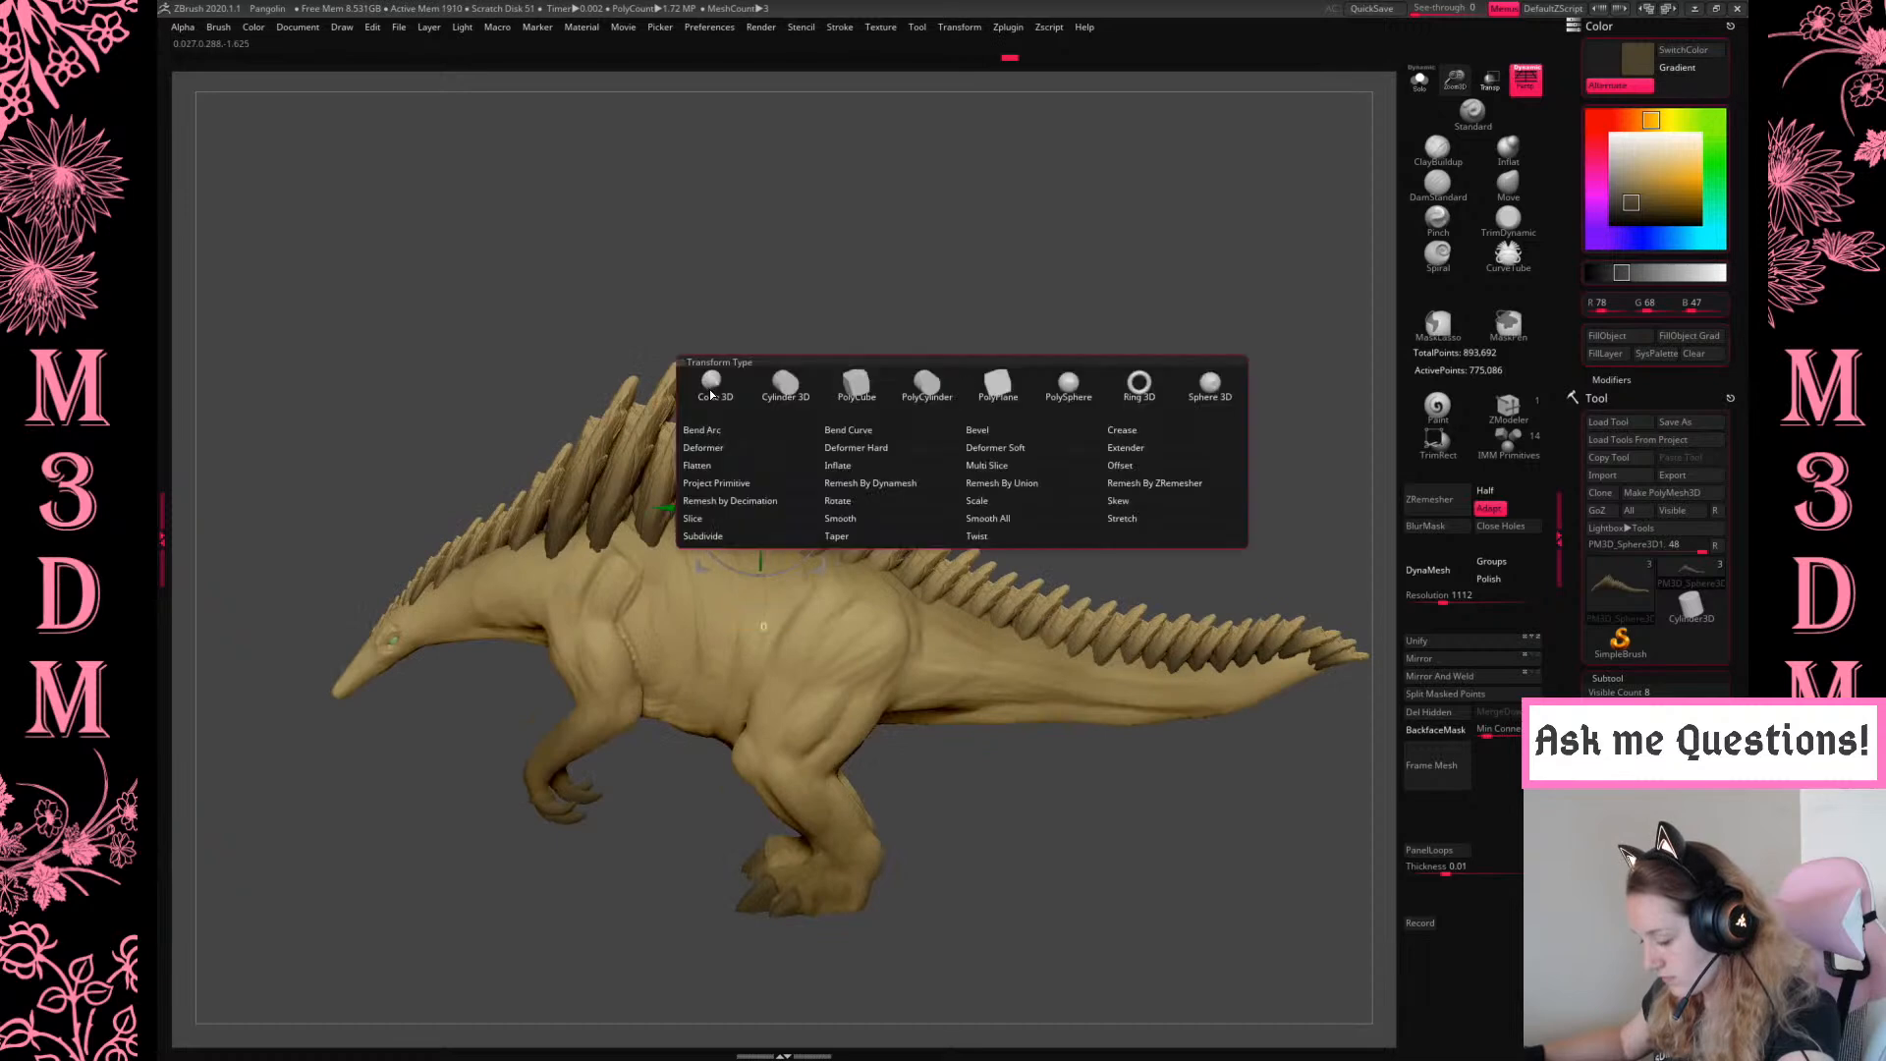
{"action": "left_click", "coordinate": [767, 434]}
Try to bend the scale row over the back with the Bend Arc deformer's handles from the side and top views
{"action": "left_click_drag", "start_coordinate": [956, 445], "coordinate": [871, 426], "text": "alt"}
{"action": "mouse_move", "coordinate": [265, 508]}
{"action": "left_mouse_down"}
{"action": "mouse_move", "coordinate": [282, 511]}
{"action": "mouse_move", "coordinate": [210, 511]}
{"action": "mouse_move", "coordinate": [325, 523]}
{"action": "mouse_move", "coordinate": [259, 522]}
{"action": "left_mouse_up"}
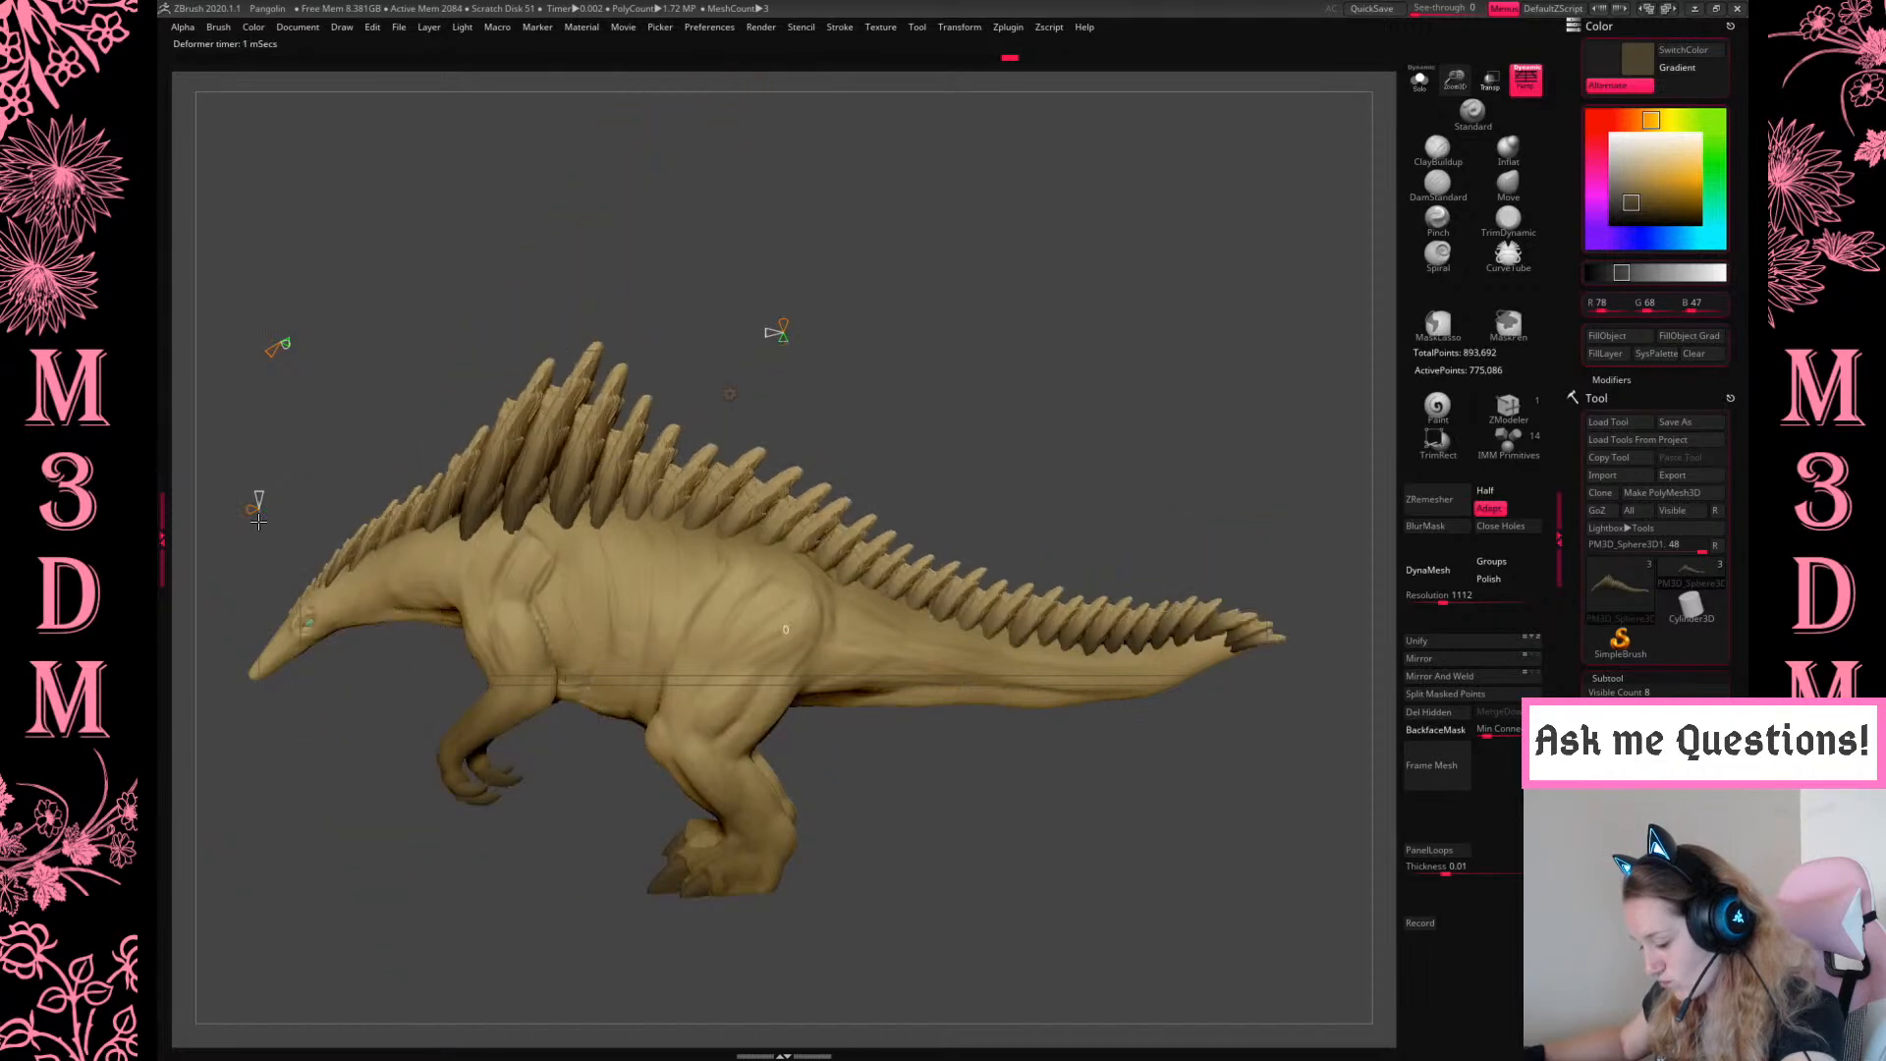
{"action": "left_click_drag", "start_coordinate": [288, 342], "coordinate": [330, 345]}
{"action": "left_click_drag", "start_coordinate": [870, 387], "coordinate": [856, 643]}
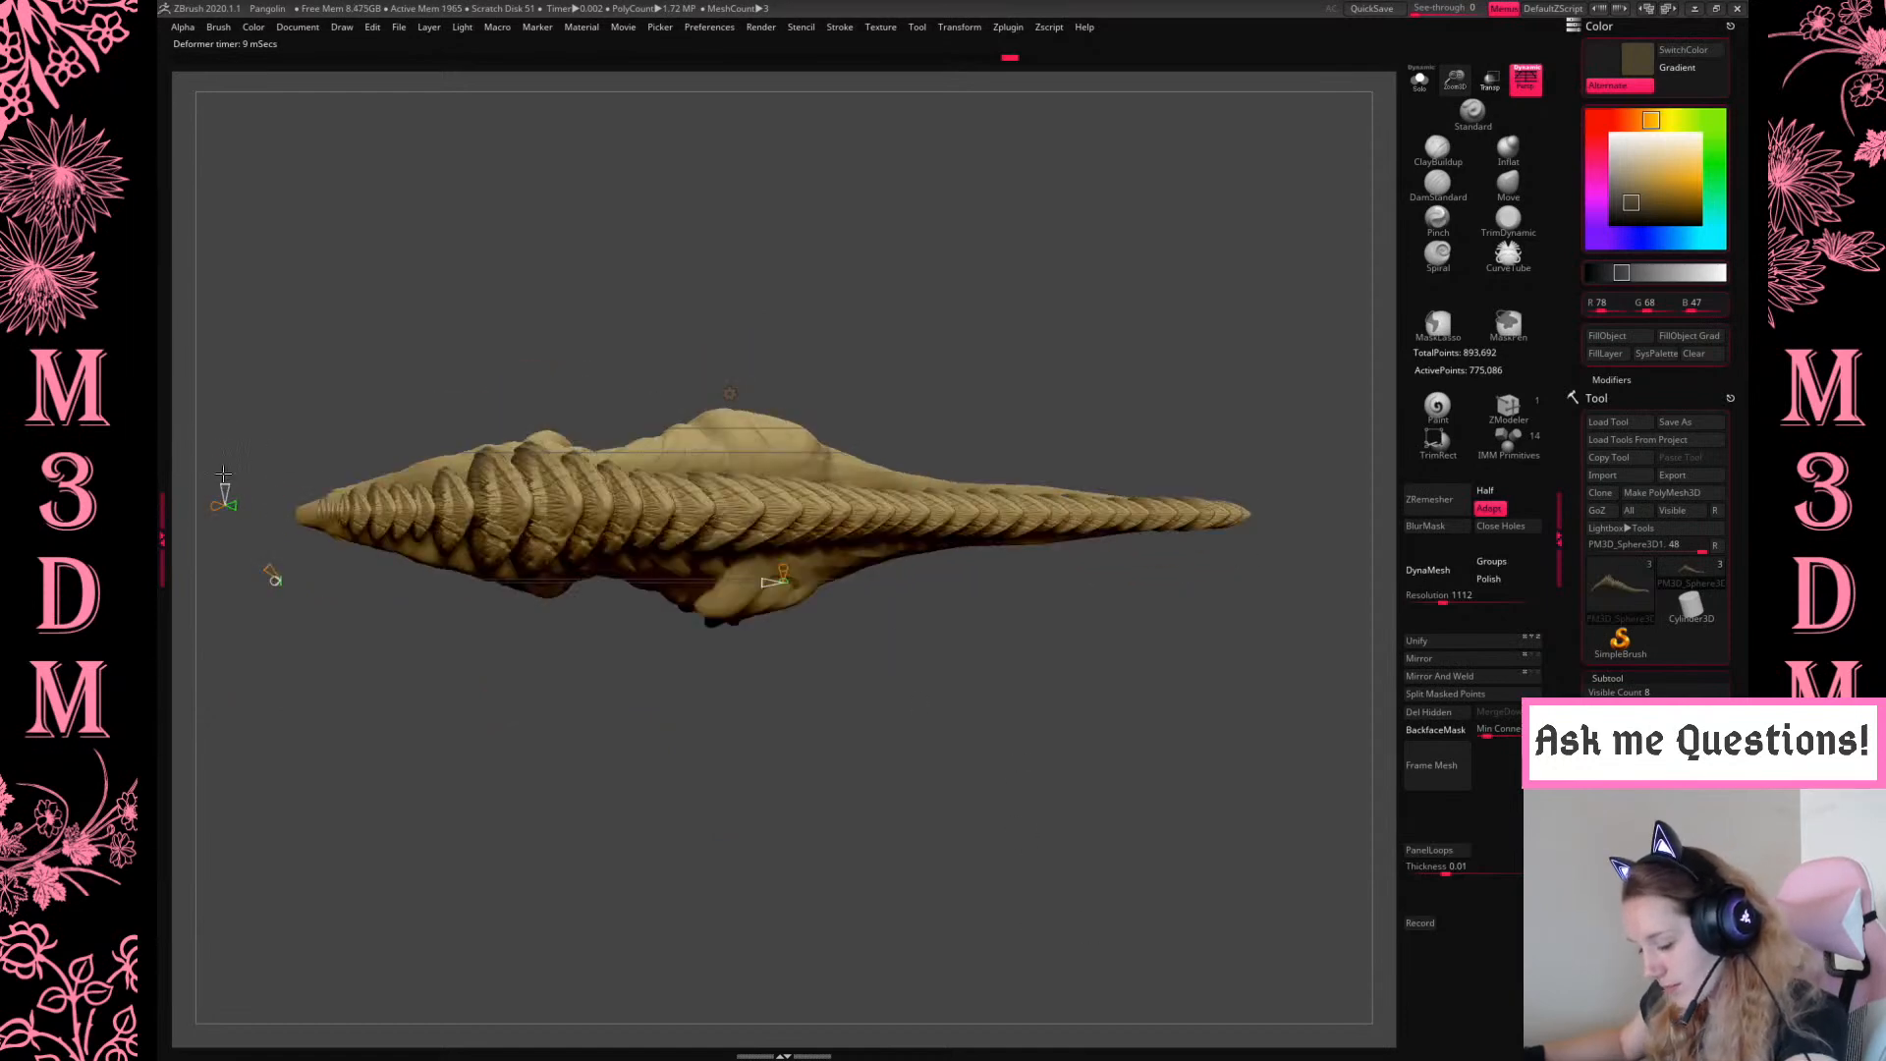
{"action": "left_click_drag", "start_coordinate": [244, 506], "coordinate": [203, 506]}
{"action": "mouse_move", "coordinate": [786, 584]}
{"action": "left_mouse_down"}
{"action": "mouse_move", "coordinate": [792, 628]}
{"action": "mouse_move", "coordinate": [785, 606]}
{"action": "left_mouse_up"}
{"action": "left_click_drag", "start_coordinate": [915, 724], "coordinate": [1002, 488]}
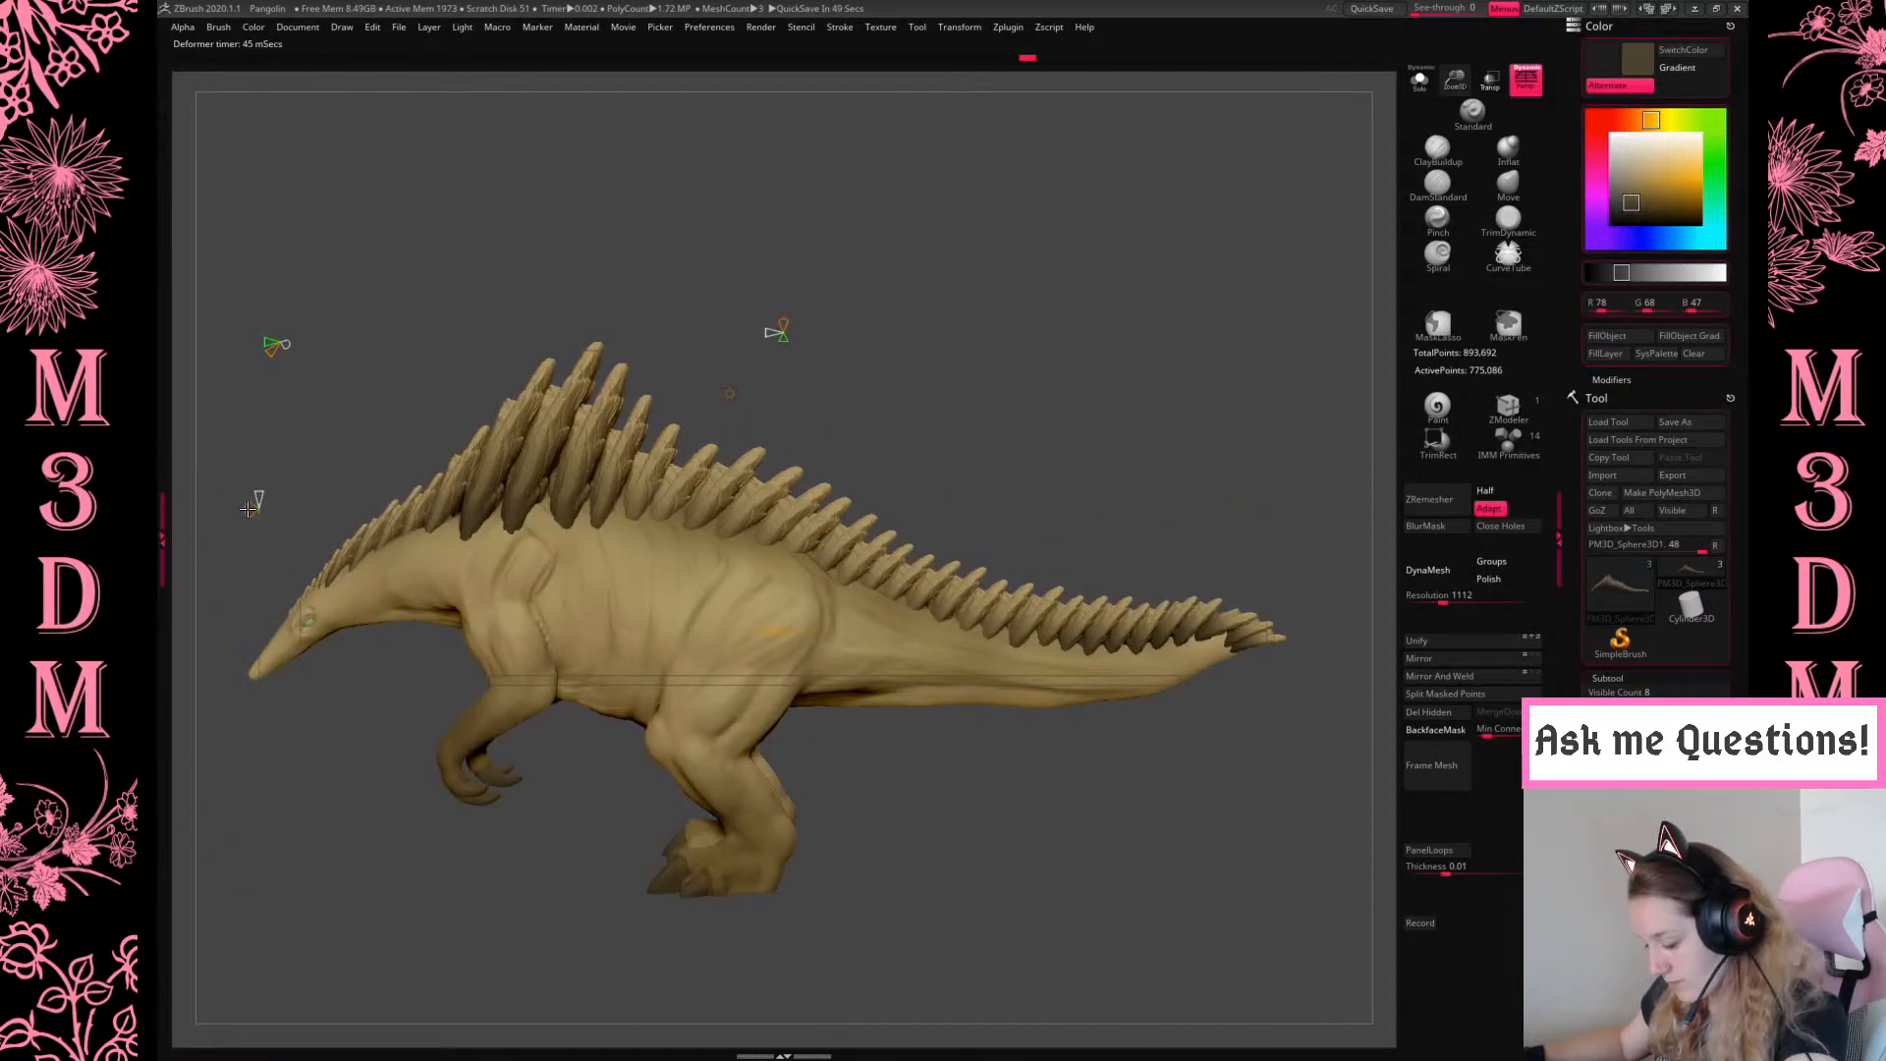
{"action": "mouse_move", "coordinate": [244, 509]}
{"action": "left_mouse_down"}
{"action": "mouse_move", "coordinate": [219, 505]}
{"action": "mouse_move", "coordinate": [260, 493]}
{"action": "left_mouse_up"}
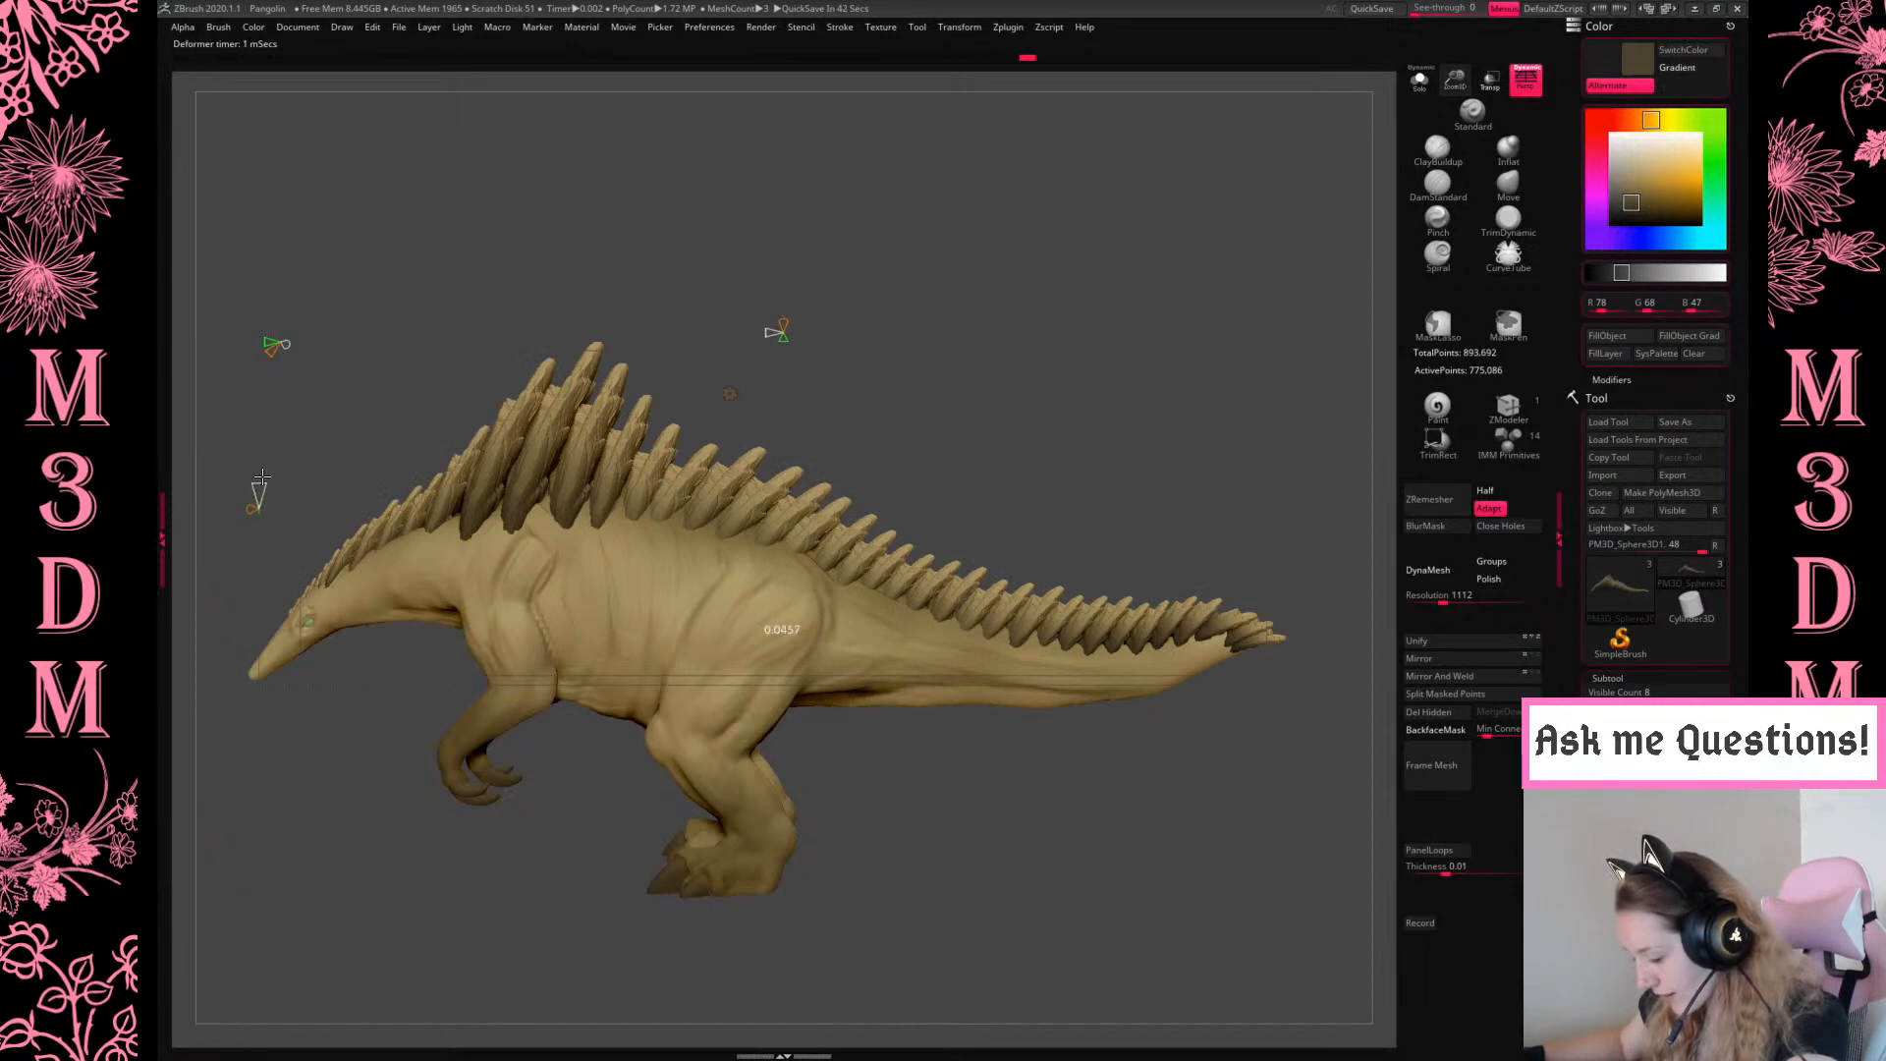
{"action": "left_click_drag", "start_coordinate": [258, 455], "coordinate": [259, 453]}
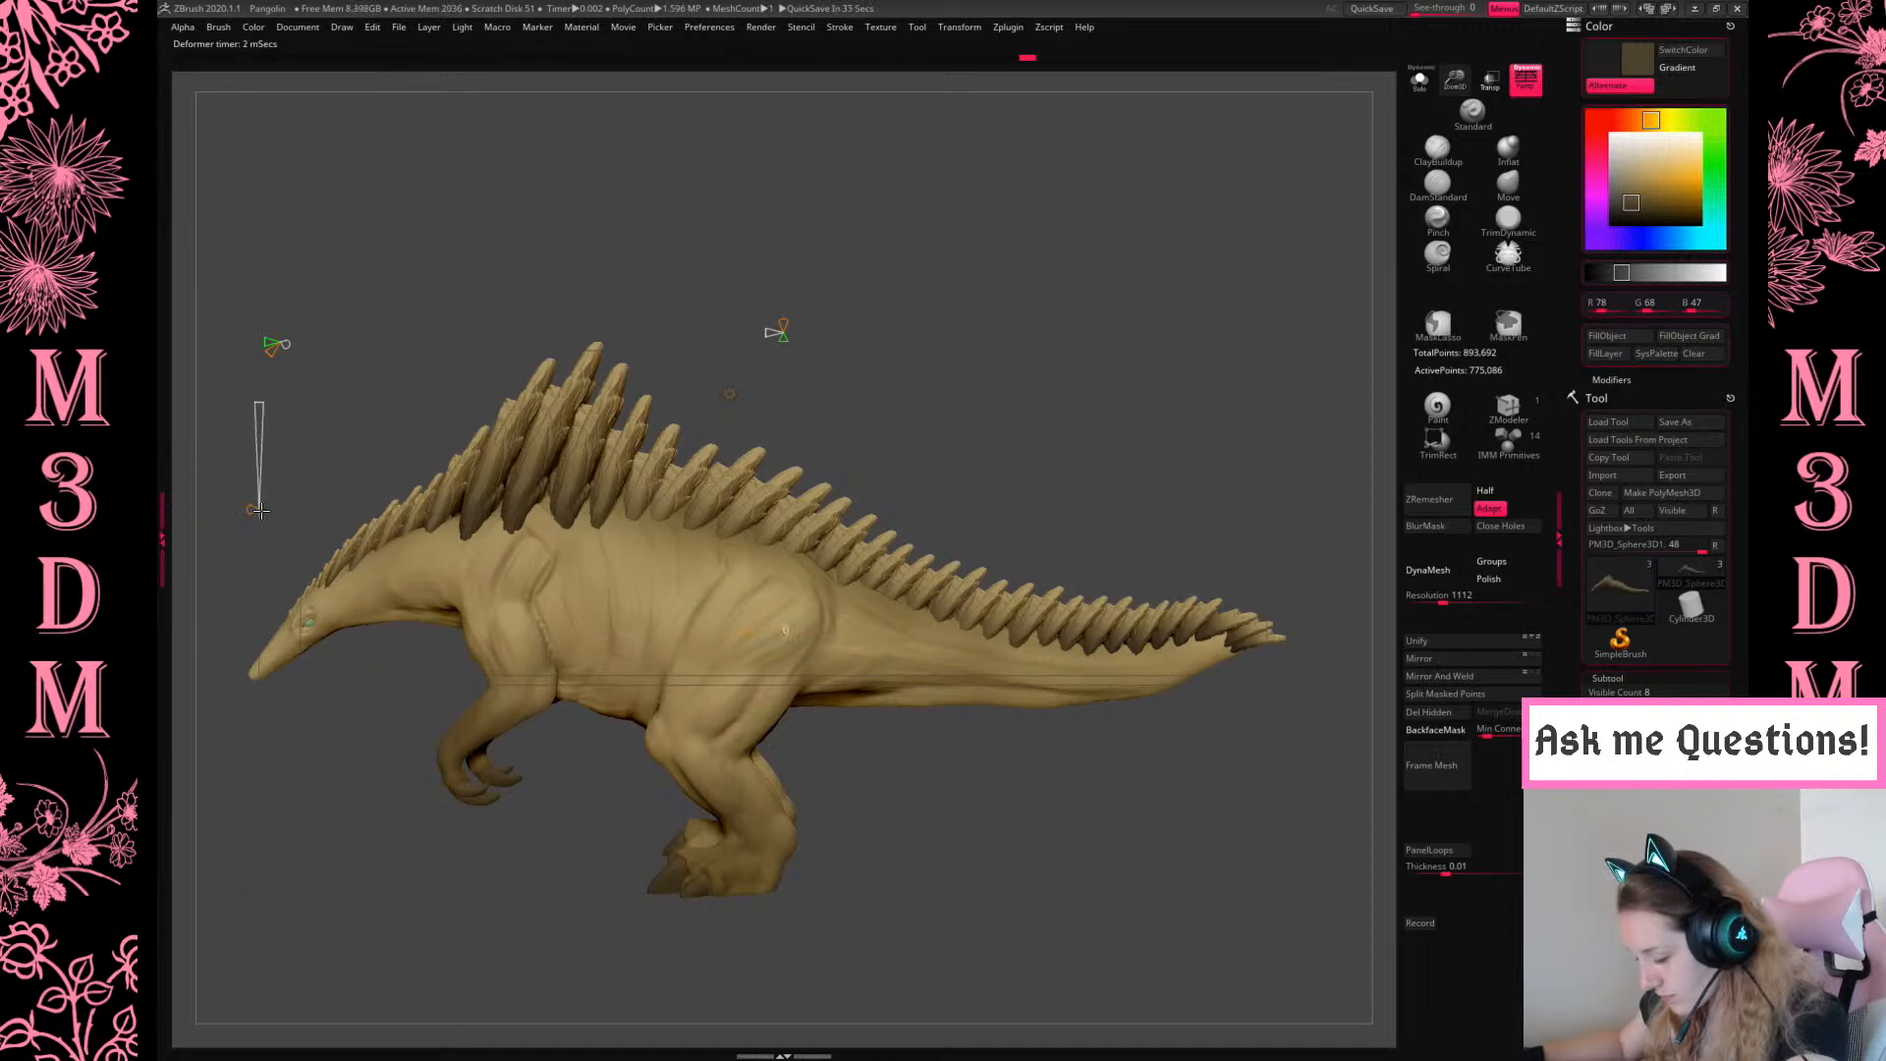
{"action": "left_click_drag", "start_coordinate": [276, 511], "coordinate": [275, 510]}
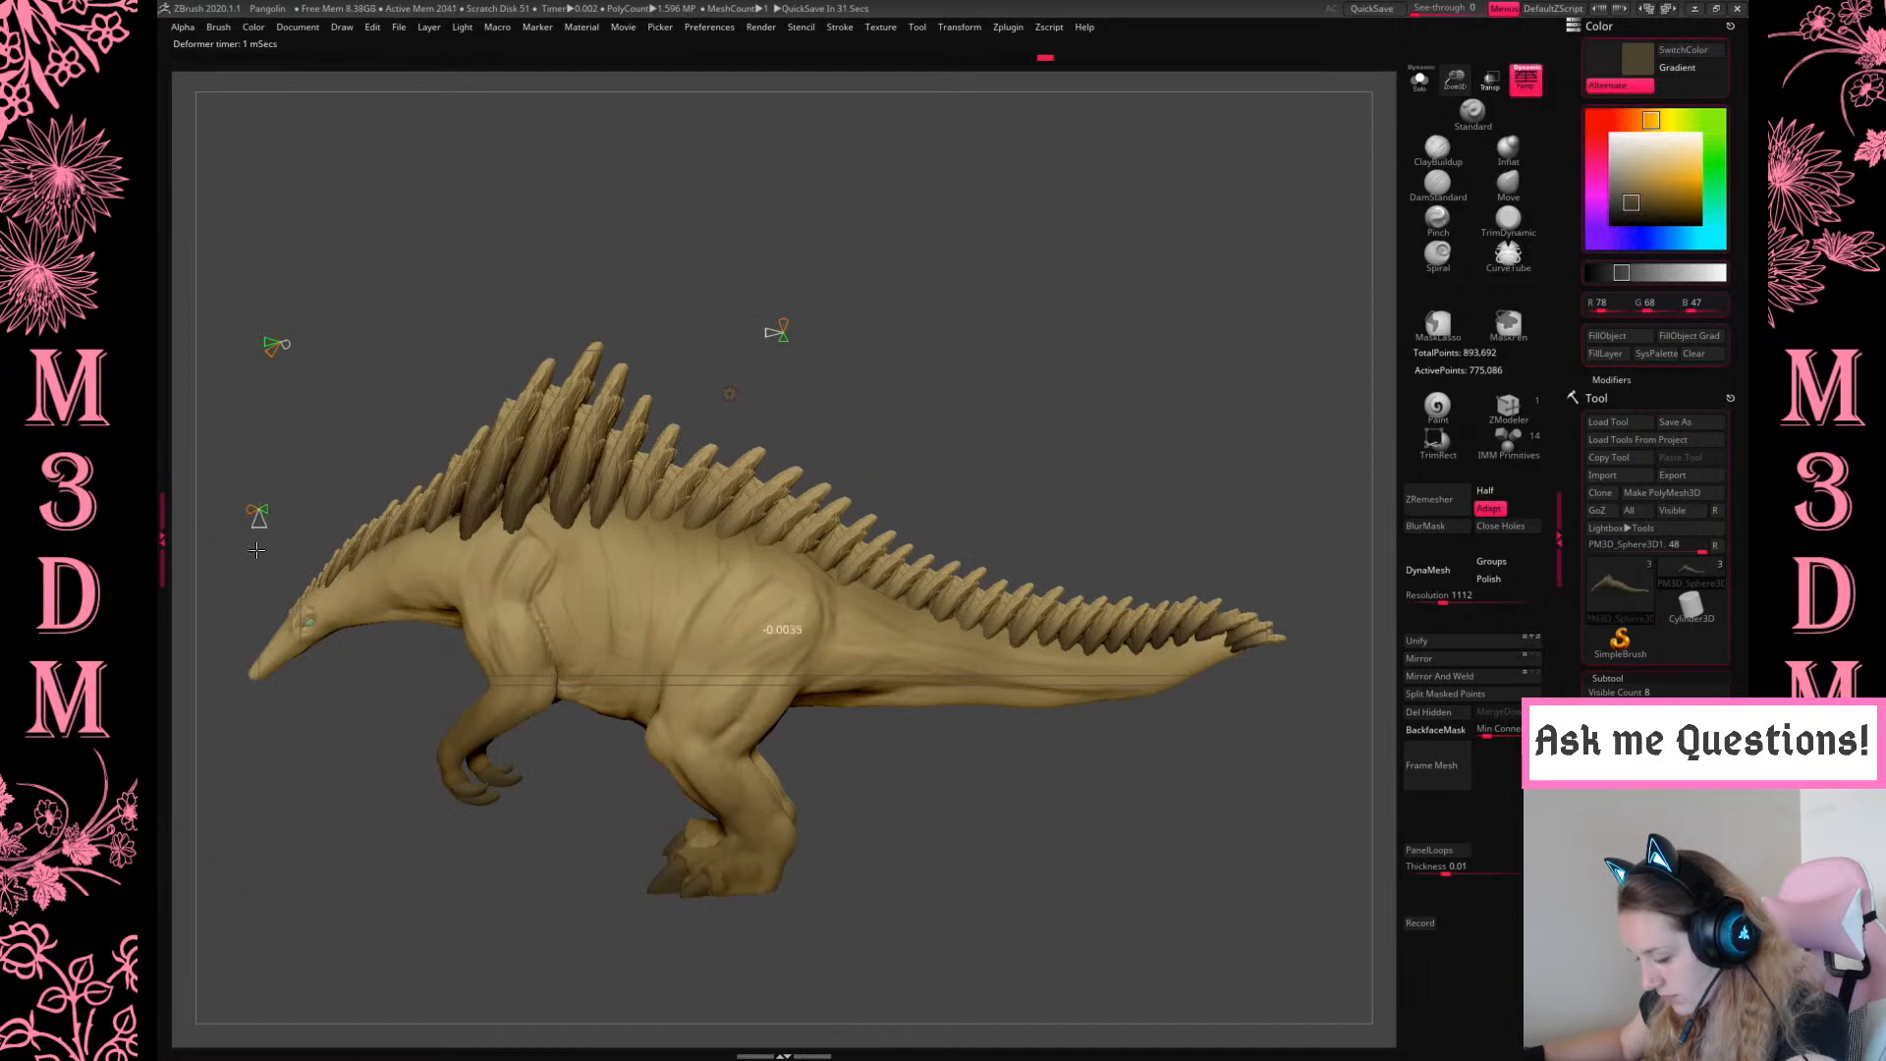
{"action": "mouse_move", "coordinate": [261, 510]}
{"action": "left_mouse_down"}
{"action": "mouse_move", "coordinate": [299, 517]}
{"action": "mouse_move", "coordinate": [276, 513]}
{"action": "left_mouse_up"}
Flatten the scales along the tail and rear back with a resized Pinch brush
{"action": "key", "text": "q"}
{"action": "left_click", "coordinate": [1464, 232]}
{"action": "key", "text": "space"}
{"action": "left_click_drag", "start_coordinate": [1022, 460], "coordinate": [1059, 460]}
{"action": "left_click_drag", "start_coordinate": [985, 614], "coordinate": [1218, 634]}
{"action": "left_click_drag", "start_coordinate": [1065, 621], "coordinate": [1293, 642]}
{"action": "mouse_move", "coordinate": [808, 524]}
{"action": "left_mouse_down"}
{"action": "mouse_move", "coordinate": [1031, 597]}
{"action": "mouse_move", "coordinate": [788, 509]}
{"action": "mouse_move", "coordinate": [1056, 609]}
{"action": "left_mouse_up"}
{"action": "mouse_move", "coordinate": [804, 507]}
{"action": "left_mouse_down"}
{"action": "mouse_move", "coordinate": [955, 597]}
{"action": "mouse_move", "coordinate": [1267, 639]}
{"action": "left_mouse_up"}
{"action": "mouse_move", "coordinate": [668, 445]}
{"action": "left_mouse_down"}
{"action": "mouse_move", "coordinate": [918, 577]}
{"action": "mouse_move", "coordinate": [703, 467]}
{"action": "mouse_move", "coordinate": [909, 565]}
{"action": "left_mouse_up"}
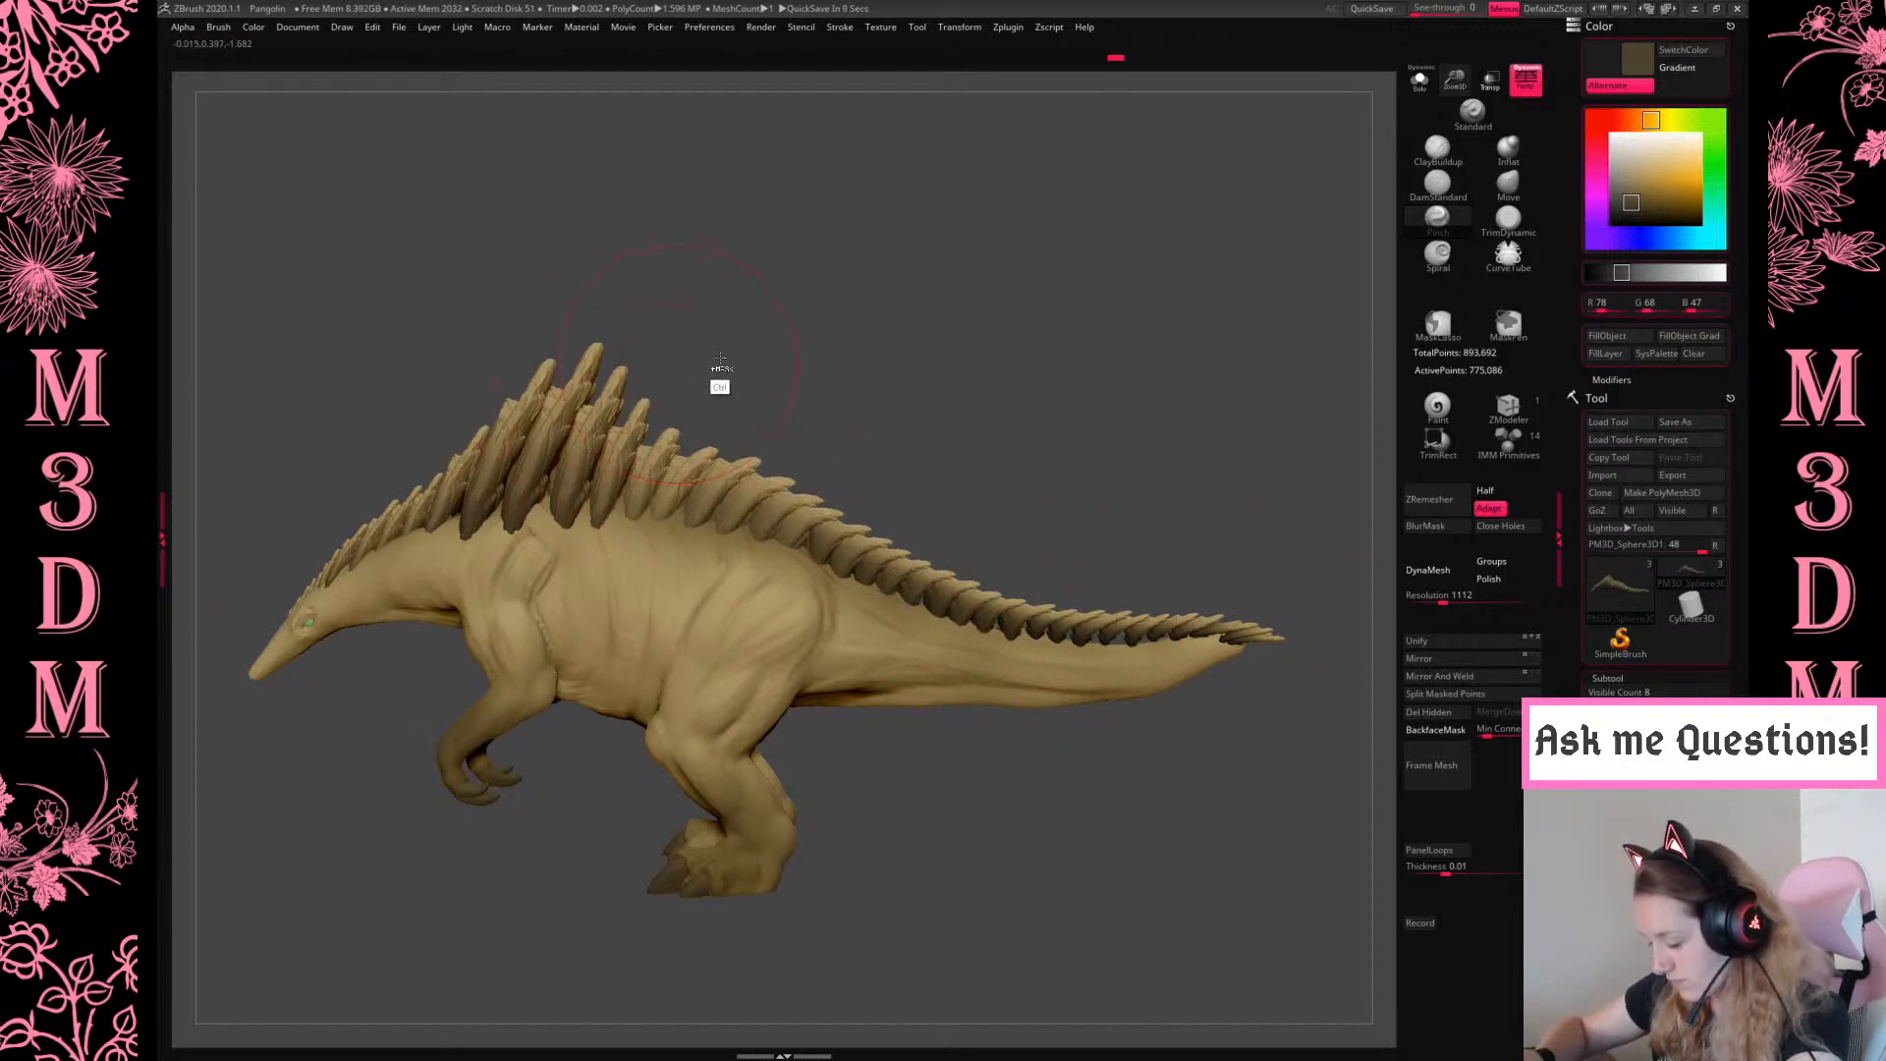
Close the Bend Arc deformer on the scale row and shift the row slightly downward with the gizmo
{"action": "mouse_move", "coordinate": [1221, 396]}
{"action": "left_mouse_down"}
{"action": "mouse_move", "coordinate": [1141, 454]}
{"action": "mouse_move", "coordinate": [1217, 413]}
{"action": "mouse_move", "coordinate": [1236, 433]}
{"action": "left_mouse_up"}
{"action": "key", "text": "w"}
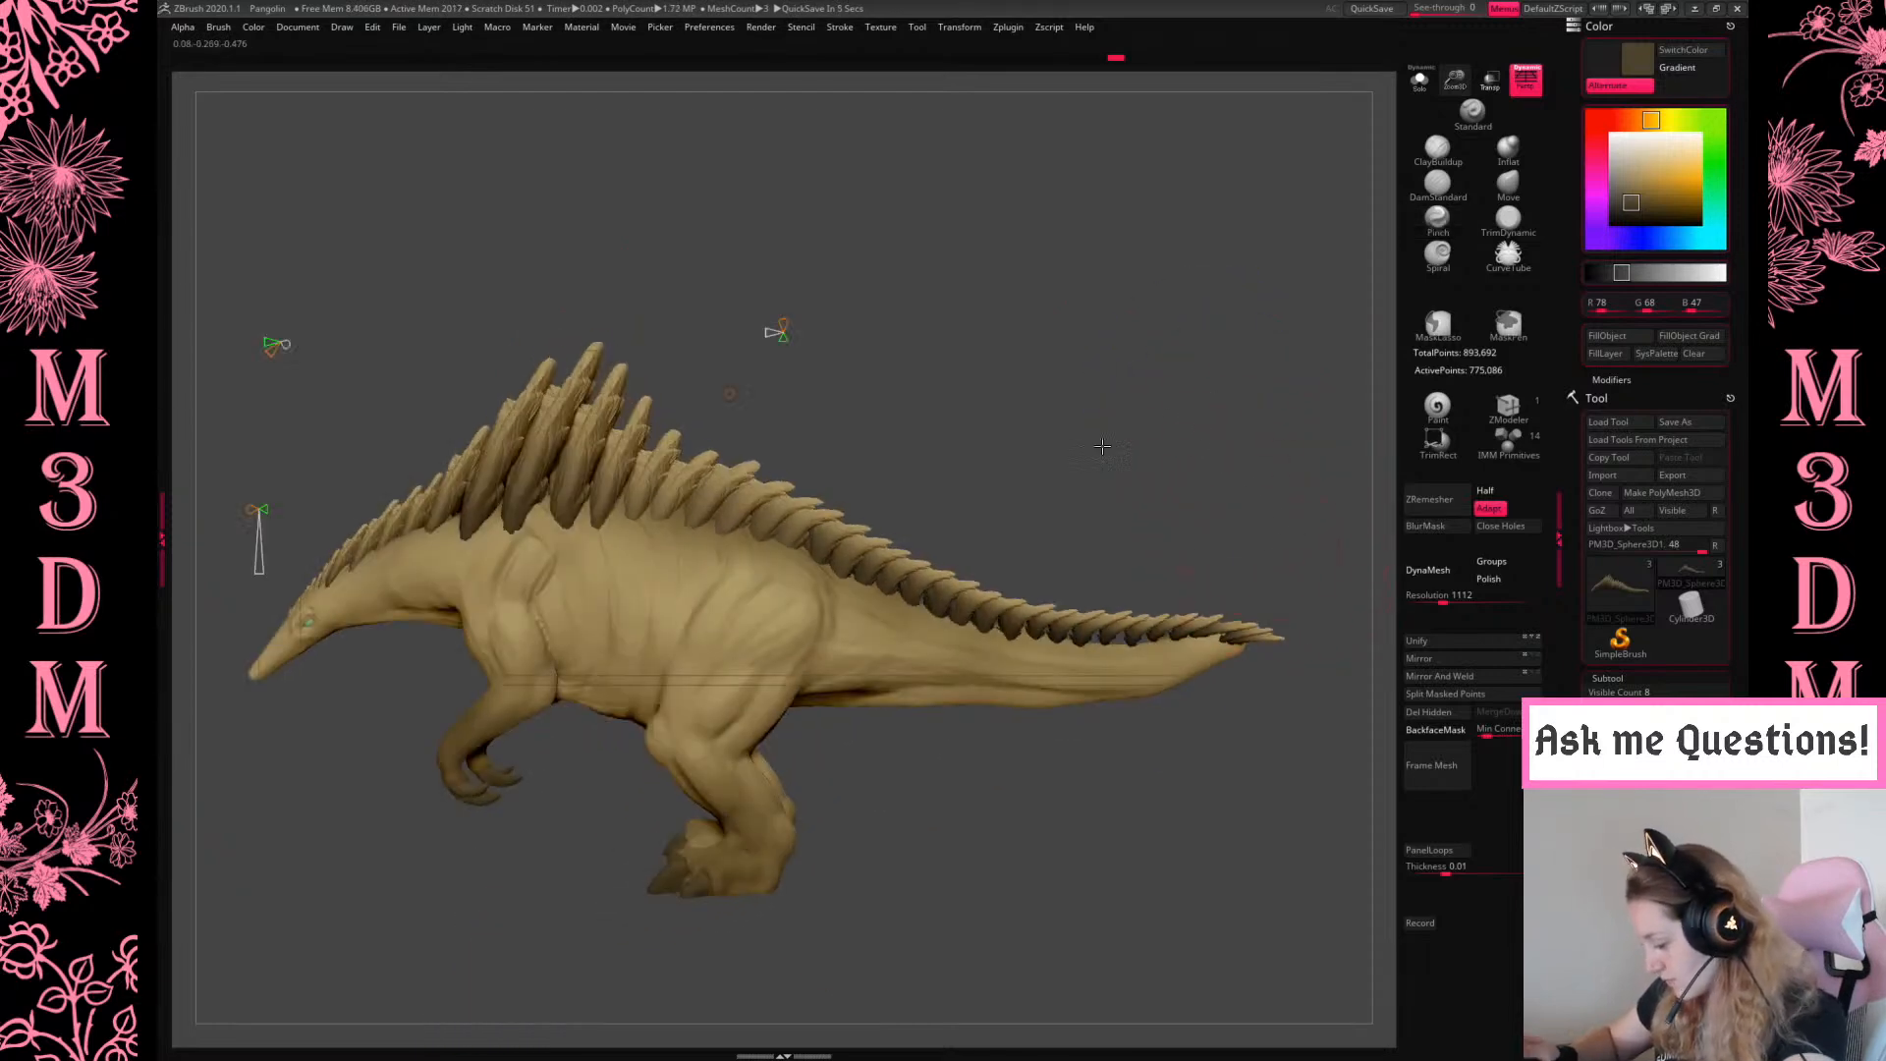
{"action": "left_click", "coordinate": [725, 394]}
{"action": "left_click", "coordinate": [725, 395]}
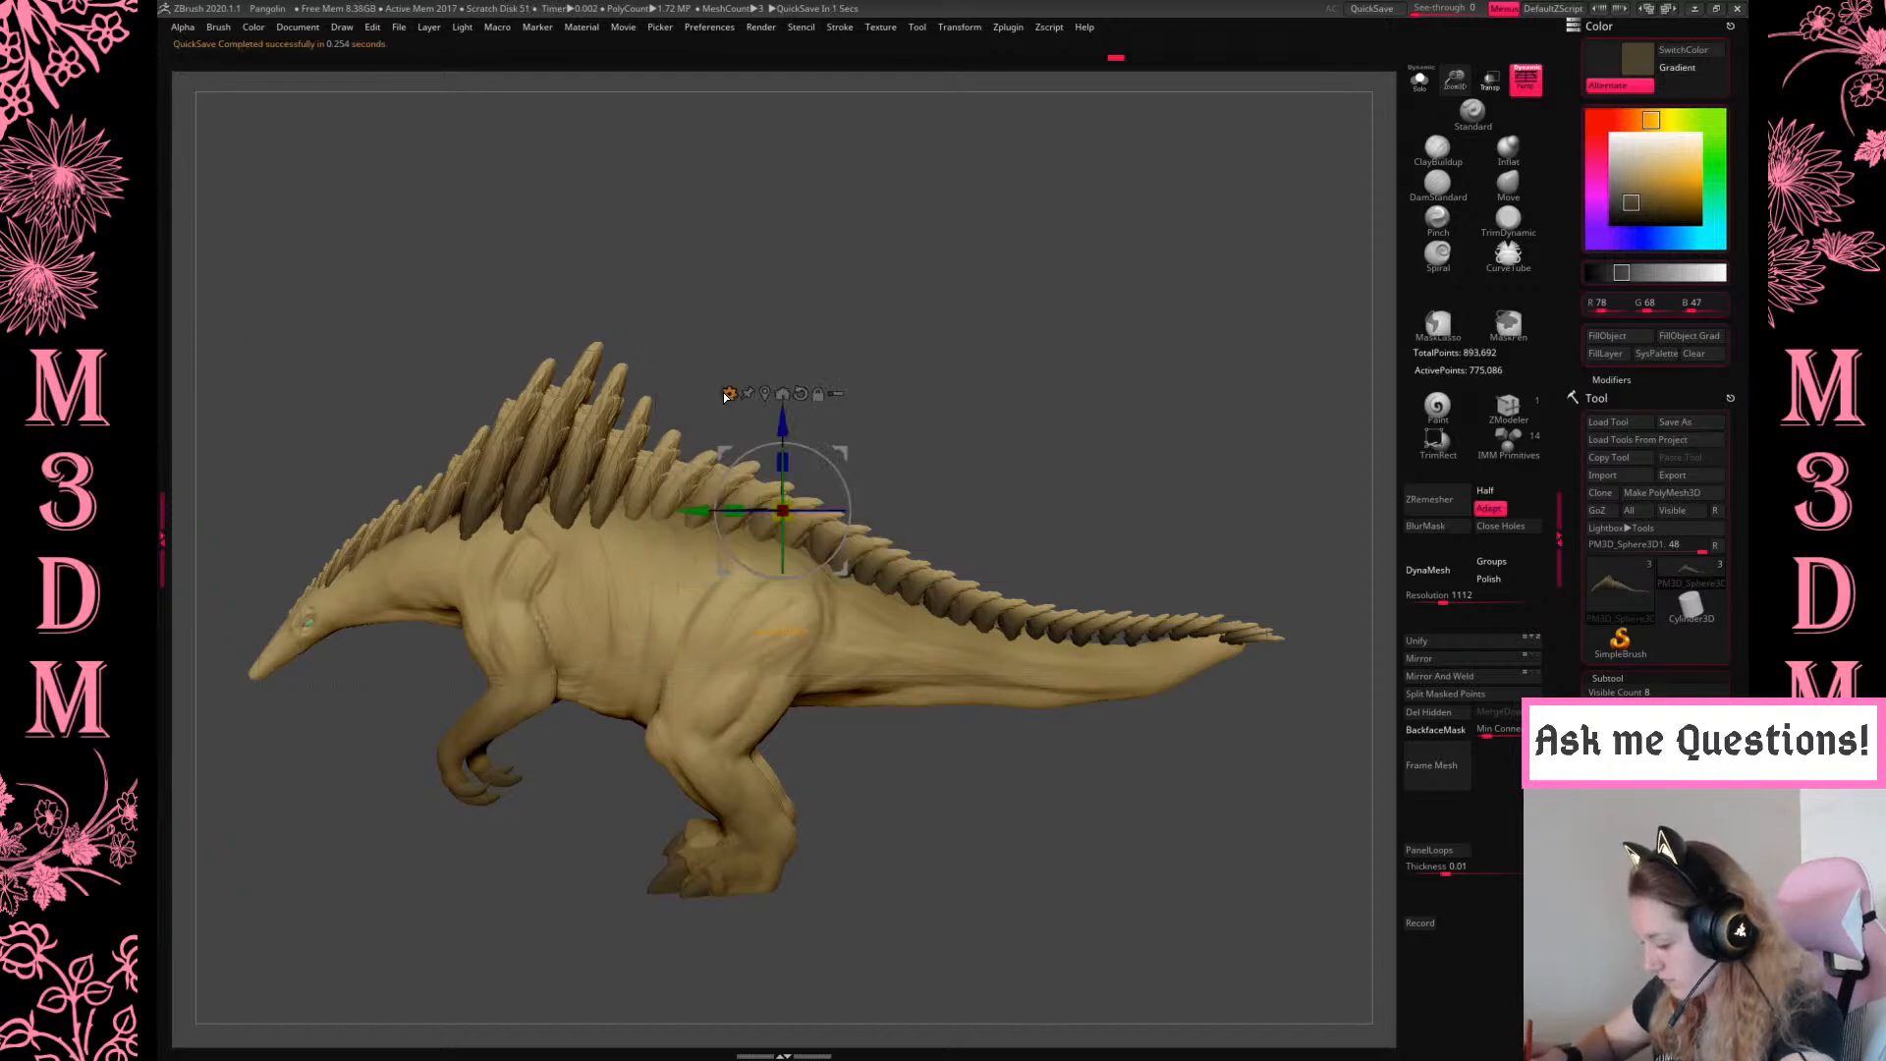
{"action": "left_click_drag", "start_coordinate": [787, 421], "coordinate": [786, 437]}
Resize the Move brush, adjust the scales on the neck and turn the model to a front view
{"action": "key", "text": "q"}
{"action": "mouse_move", "coordinate": [1250, 510]}
{"action": "left_mouse_down"}
{"action": "mouse_move", "coordinate": [1306, 492]}
{"action": "mouse_move", "coordinate": [1137, 426]}
{"action": "mouse_move", "coordinate": [1192, 451]}
{"action": "mouse_move", "coordinate": [1189, 421]}
{"action": "left_mouse_up"}
{"action": "left_click", "coordinate": [1510, 187]}
{"action": "key", "text": "space"}
{"action": "left_click_drag", "start_coordinate": [418, 618], "coordinate": [398, 581]}
{"action": "left_click_drag", "start_coordinate": [1098, 346], "coordinate": [534, 489]}
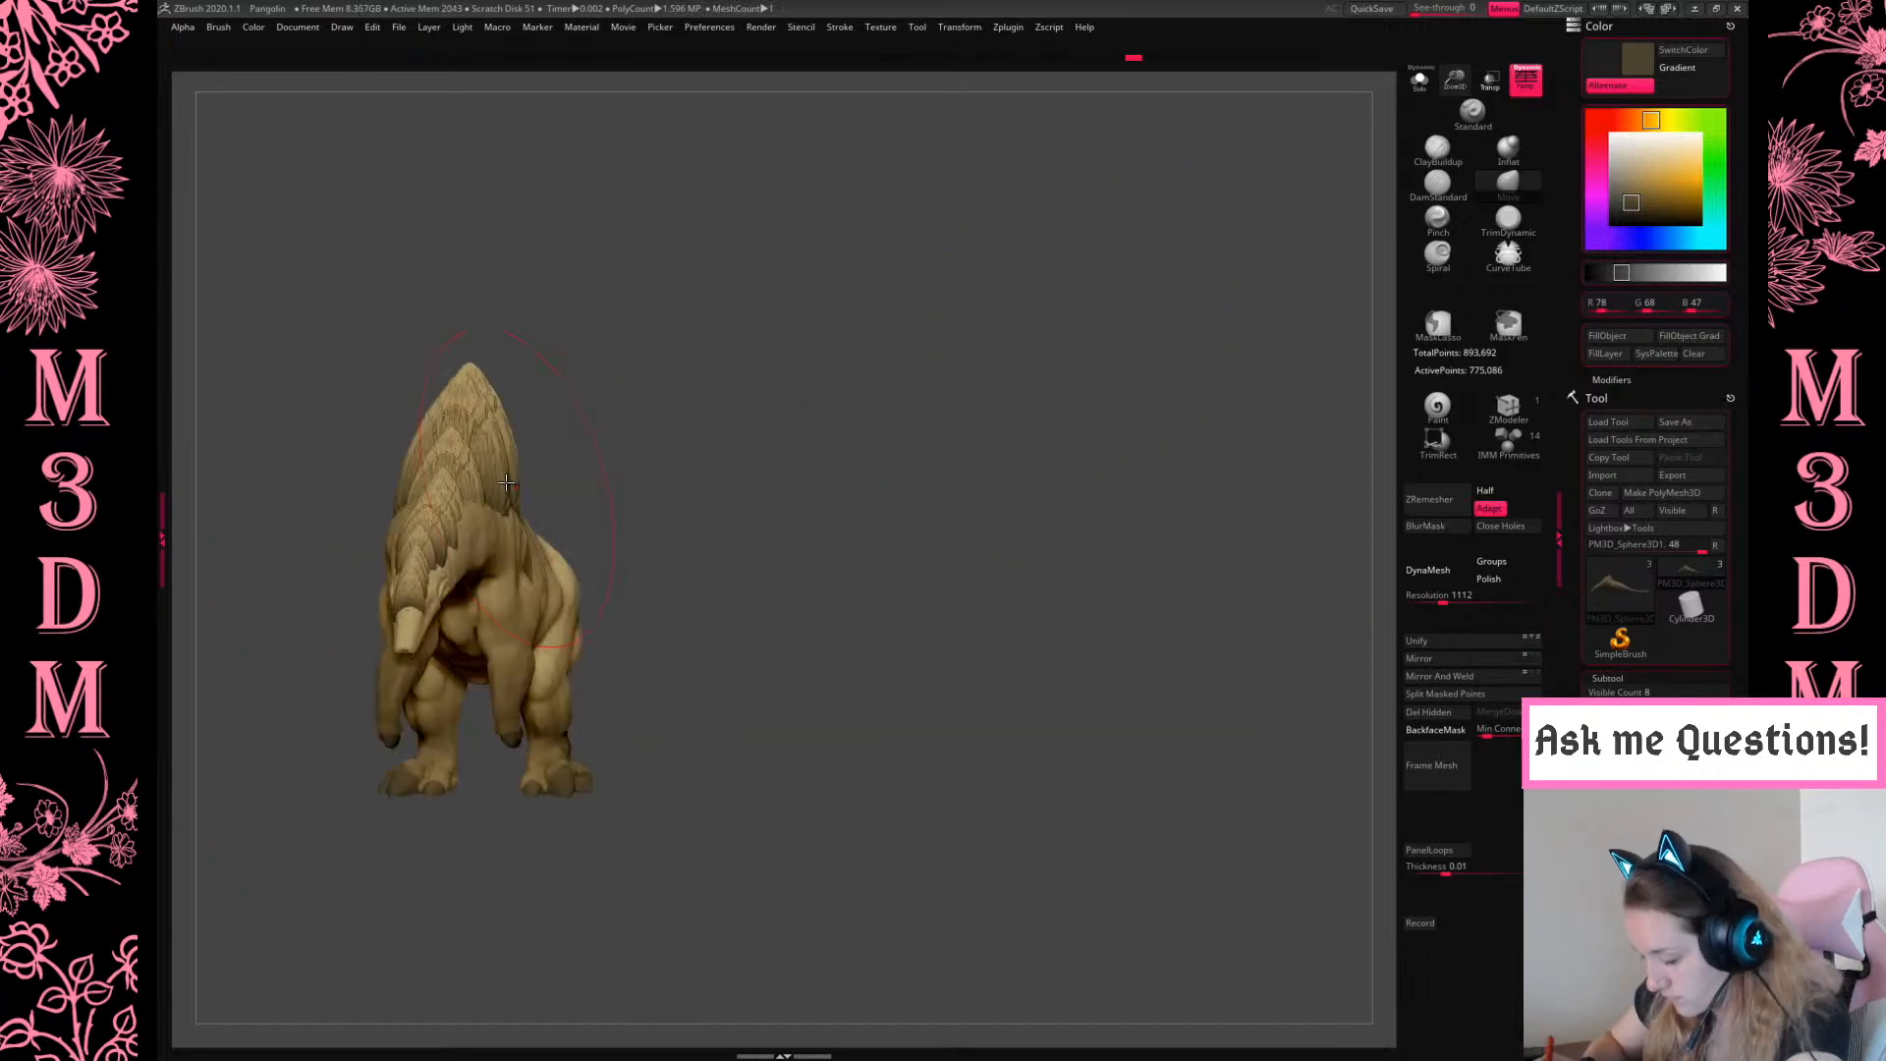
{"action": "left_click_drag", "start_coordinate": [929, 454], "coordinate": [1296, 479], "text": "alt"}
{"action": "left_click_drag", "start_coordinate": [1455, 84], "coordinate": [1286, 319]}
{"action": "right_click", "coordinate": [931, 628]}
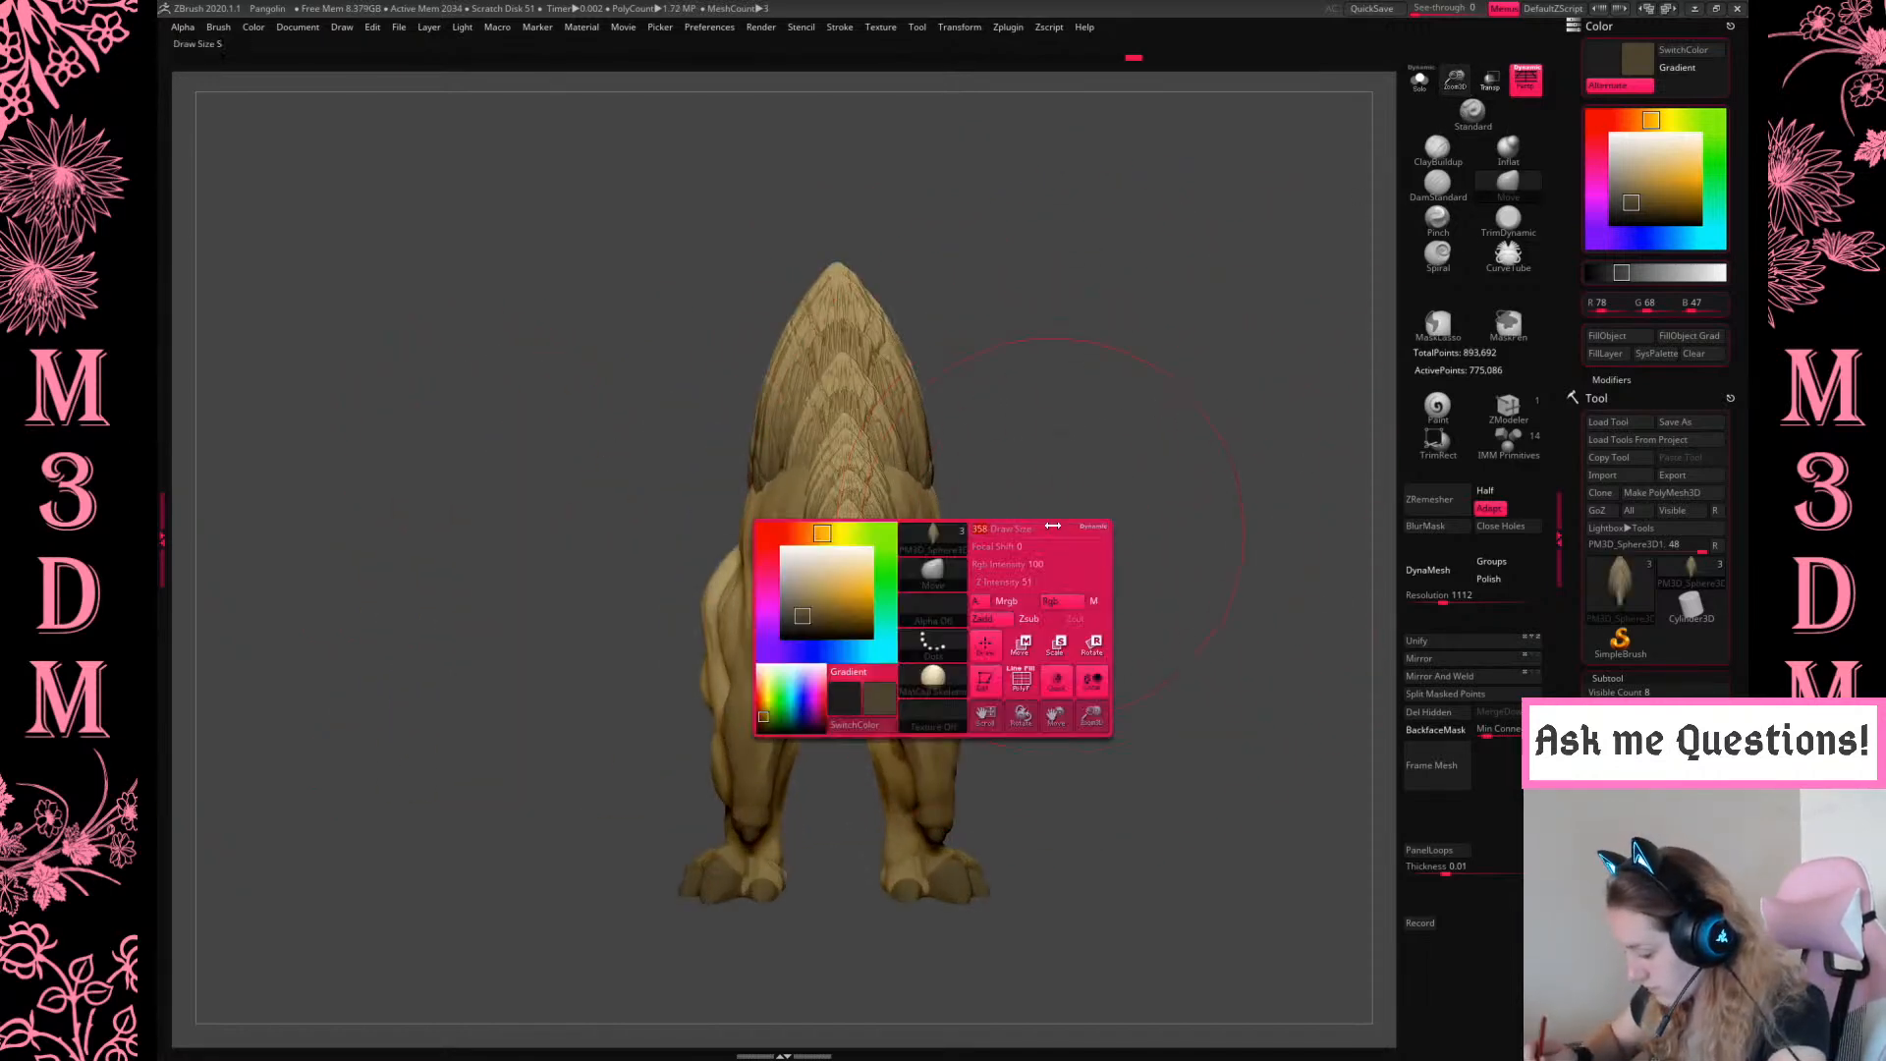
Mirror and weld the scale row across the midline
{"action": "left_click", "coordinate": [1446, 676]}
{"action": "key", "text": "c"}
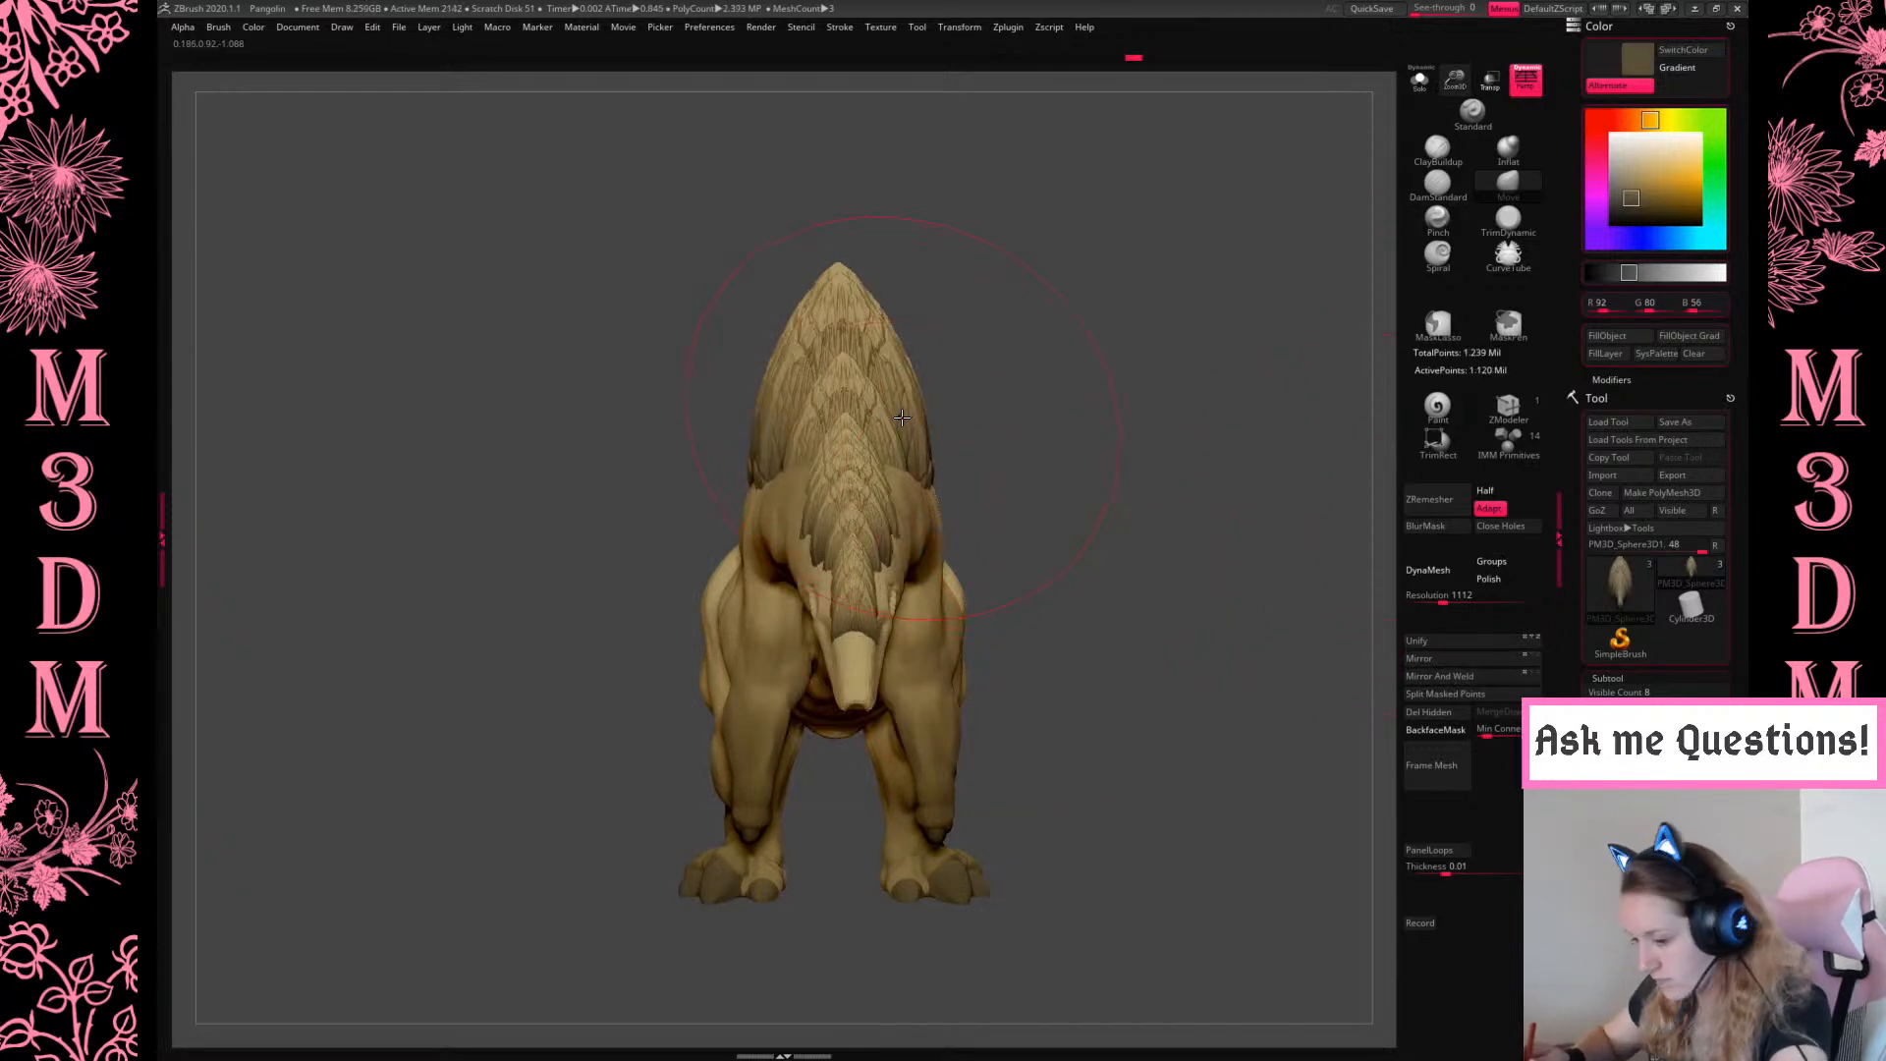
{"action": "left_click_drag", "start_coordinate": [1112, 363], "coordinate": [854, 570]}
{"action": "left_click", "coordinate": [994, 552], "text": "alt"}
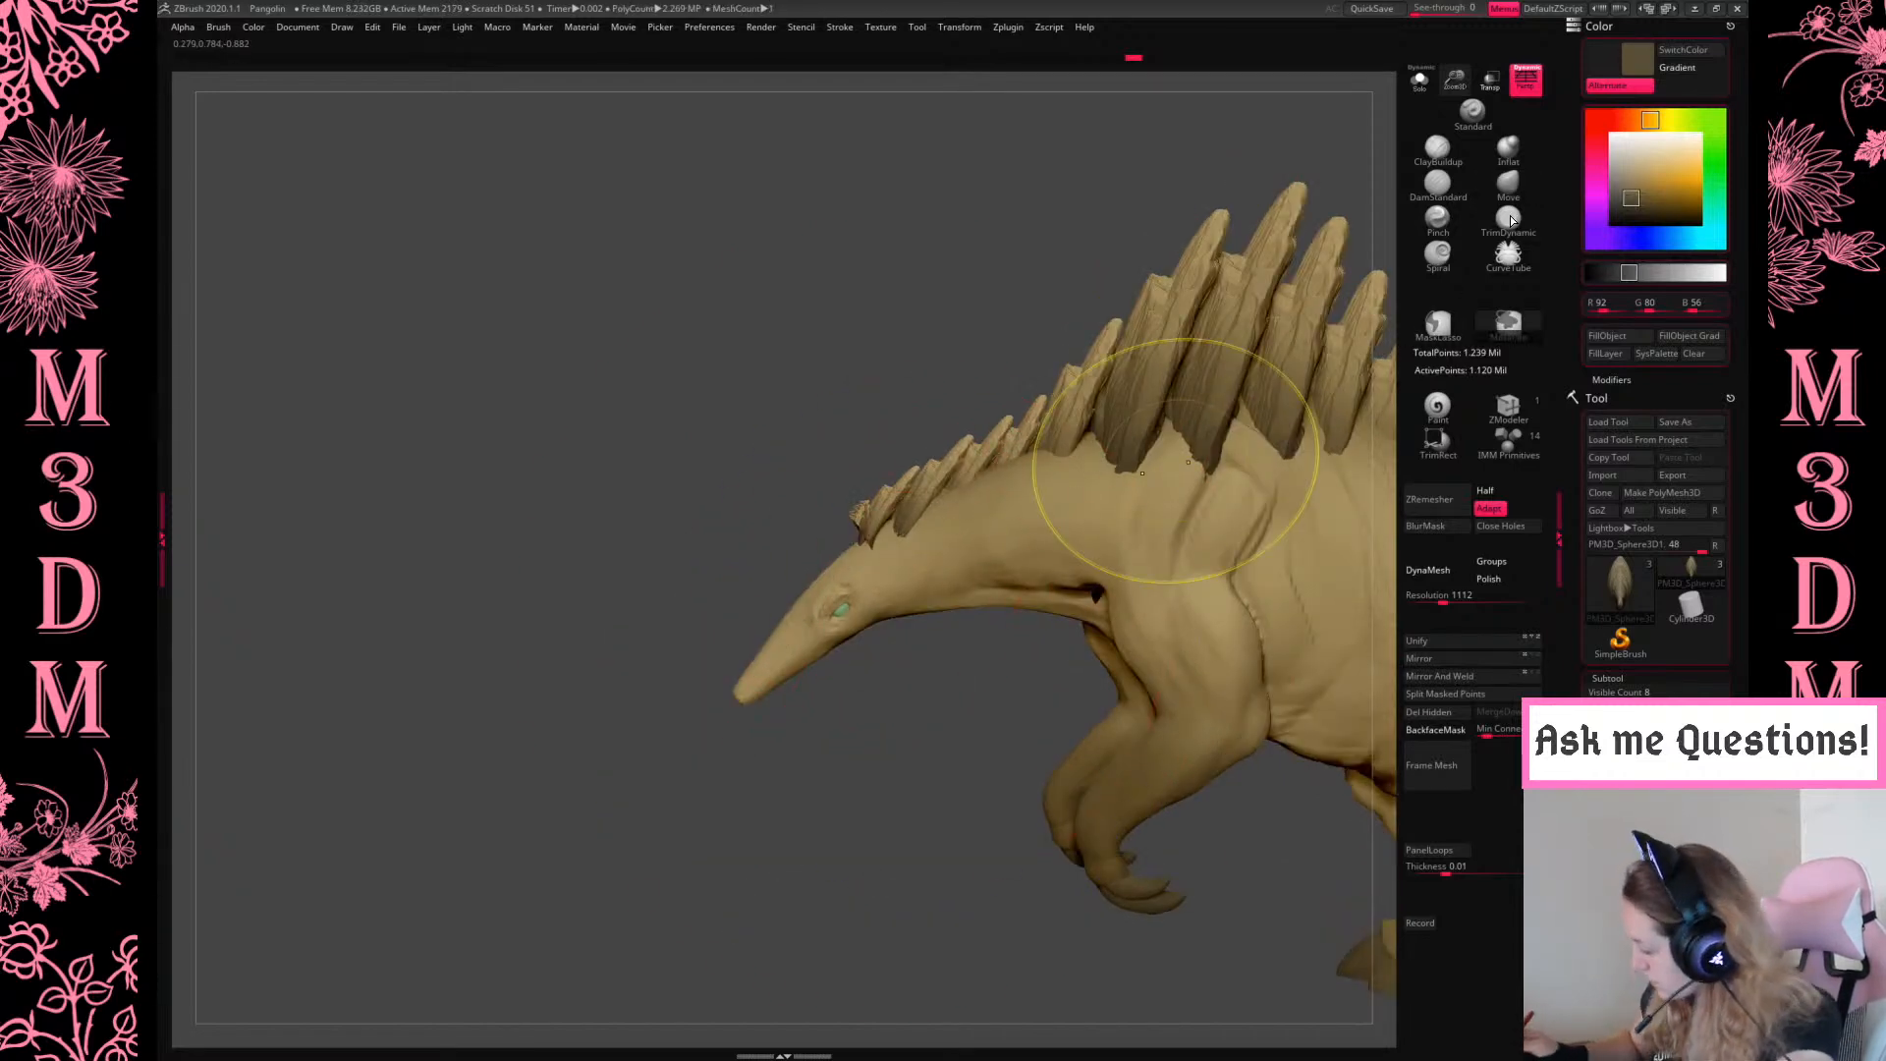
Try the Pinch brush on the mirrored scales near the head, comparing the result by undoing and redoing
{"action": "left_click", "coordinate": [1440, 222]}
{"action": "left_click_drag", "start_coordinate": [822, 568], "coordinate": [795, 660]}
{"action": "key", "text": "ctrl+shift+z"}
{"action": "key", "text": "ctrl+z"}
{"action": "mouse_move", "coordinate": [930, 722]}
{"action": "left_mouse_down"}
{"action": "mouse_move", "coordinate": [1036, 729]}
{"action": "mouse_move", "coordinate": [895, 755]}
{"action": "mouse_move", "coordinate": [842, 652]}
{"action": "left_mouse_up"}
{"action": "key", "text": "ctrl+shift+z"}
Select the Move brush and nudge the mirrored scales along the tail from the side
{"action": "left_click_drag", "start_coordinate": [974, 753], "coordinate": [1328, 475], "text": "alt"}
{"action": "left_click_drag", "start_coordinate": [1183, 530], "coordinate": [1218, 467], "text": "alt"}
{"action": "right_click", "coordinate": [1228, 467]}
{"action": "right_click", "coordinate": [1215, 467]}
{"action": "left_click", "coordinate": [1508, 184]}
{"action": "right_click", "coordinate": [1088, 455]}
{"action": "mouse_move", "coordinate": [1006, 514]}
{"action": "left_mouse_down"}
{"action": "mouse_move", "coordinate": [982, 517]}
{"action": "mouse_move", "coordinate": [1016, 507]}
{"action": "left_mouse_up"}
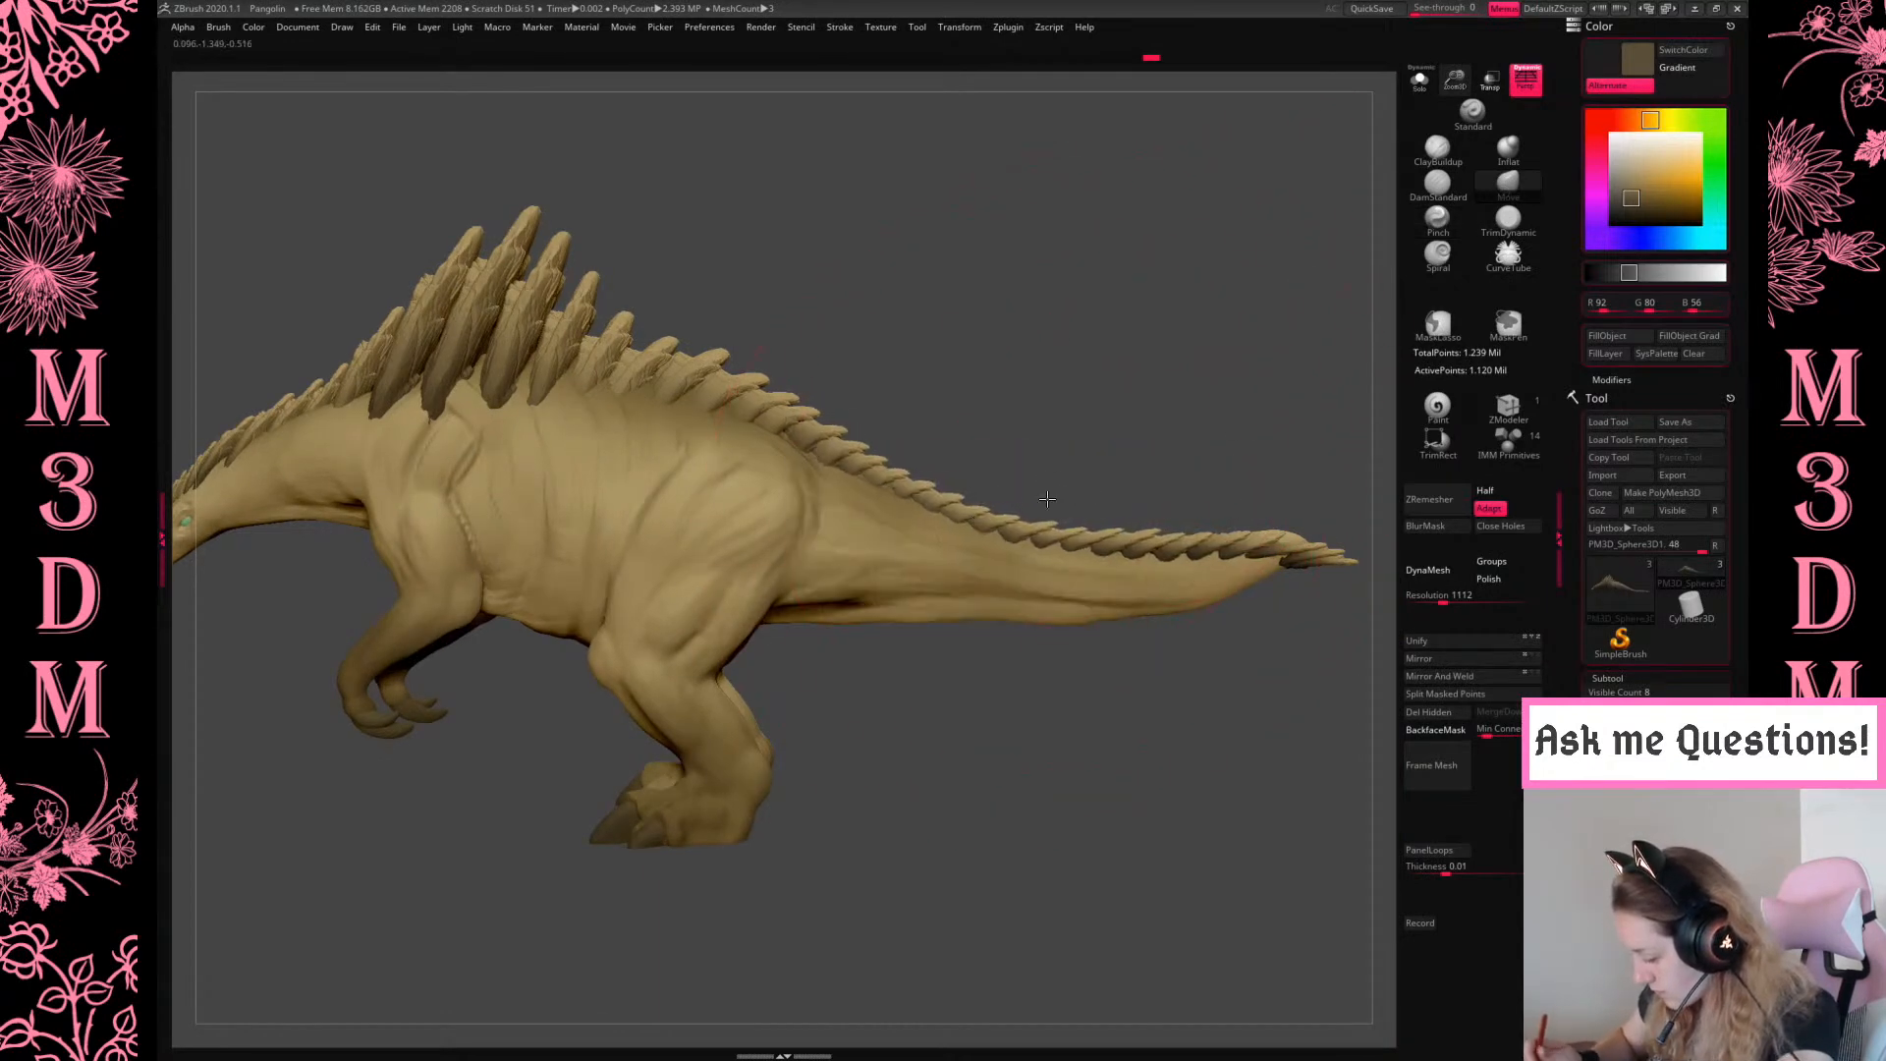
Examine how the mirrored scales sit on the tail from behind and above
{"action": "right_click", "coordinate": [1196, 399]}
{"action": "mouse_move", "coordinate": [1271, 375]}
{"action": "left_mouse_down", "text": "alt"}
{"action": "mouse_move", "coordinate": [1165, 378]}
{"action": "mouse_move", "coordinate": [1268, 379]}
{"action": "left_mouse_up", "text": "alt"}
{"action": "right_click", "coordinate": [1217, 377]}
{"action": "left_click_drag", "start_coordinate": [1221, 550], "coordinate": [1203, 540]}
{"action": "mouse_move", "coordinate": [1278, 413]}
{"action": "left_mouse_down"}
{"action": "mouse_move", "coordinate": [1199, 314]}
{"action": "mouse_move", "coordinate": [1197, 339]}
{"action": "mouse_move", "coordinate": [1295, 403]}
{"action": "mouse_move", "coordinate": [1161, 555]}
{"action": "mouse_move", "coordinate": [1152, 530]}
{"action": "left_mouse_up"}
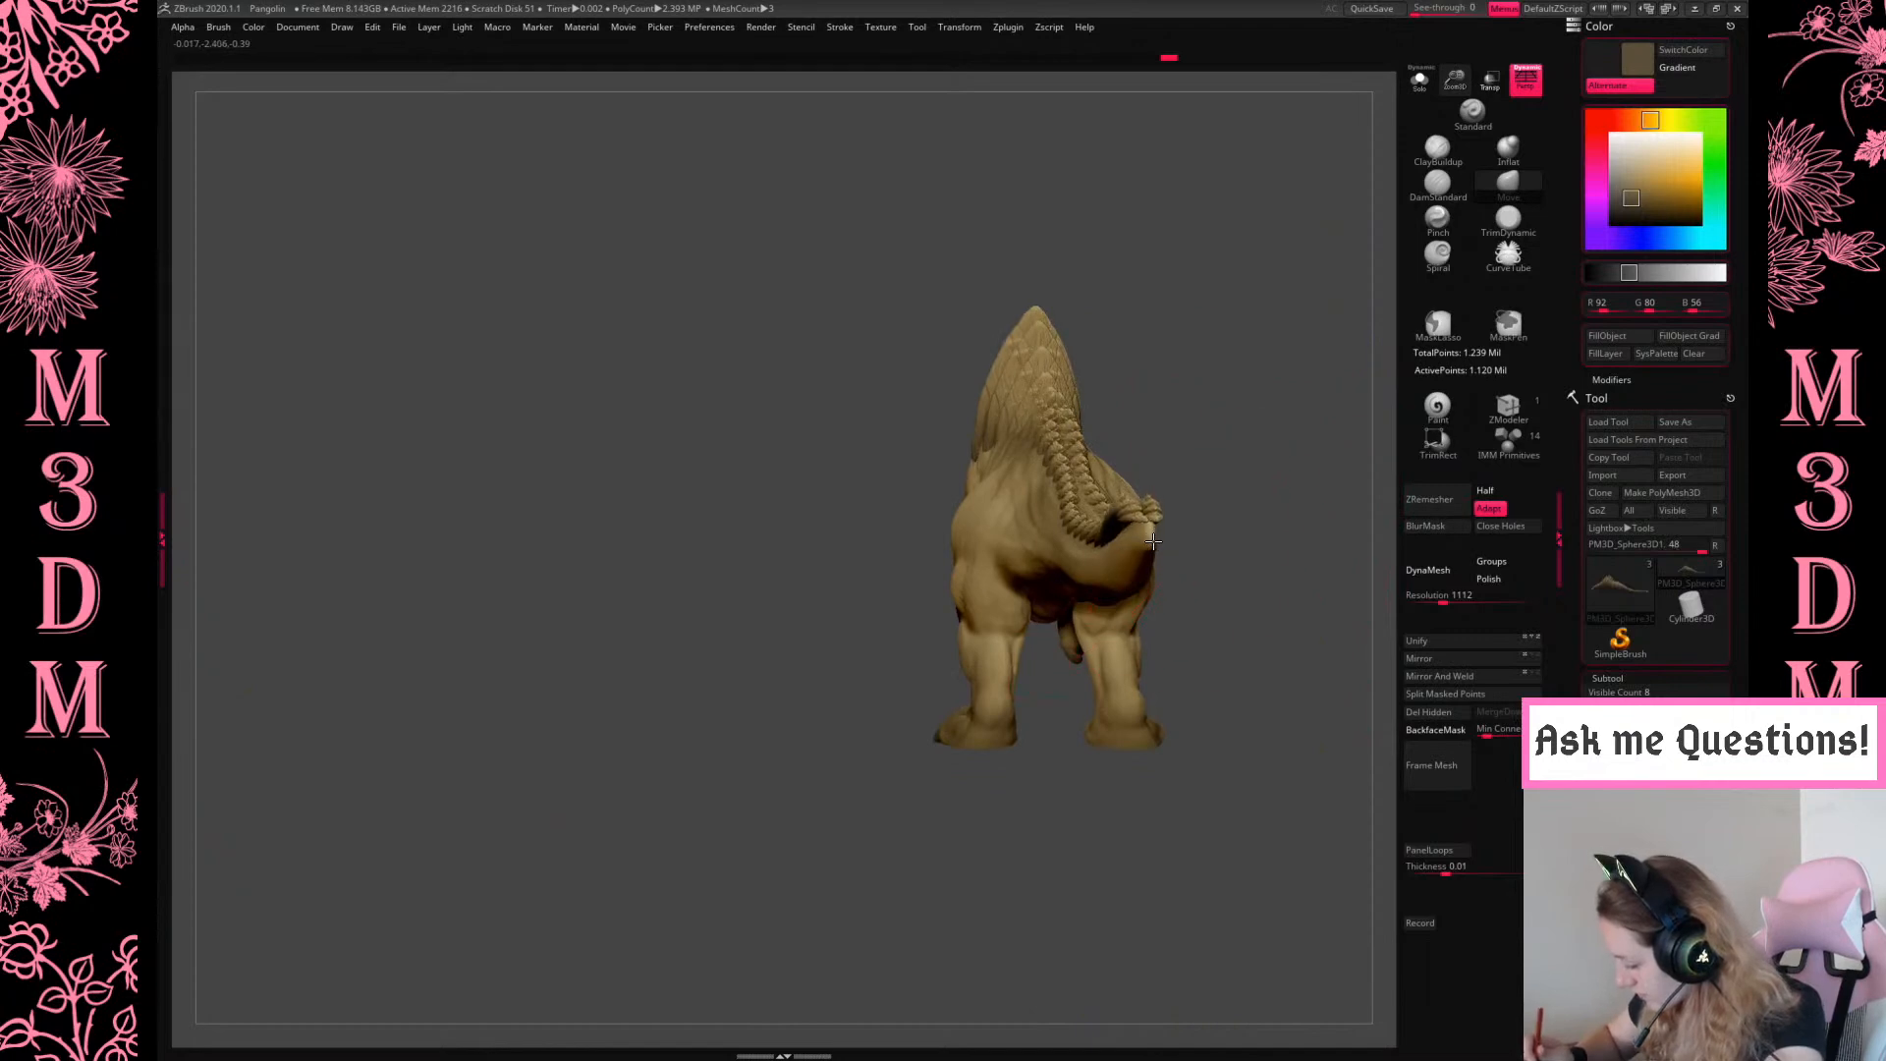
{"action": "mouse_move", "coordinate": [1241, 442]}
{"action": "left_mouse_down"}
{"action": "mouse_move", "coordinate": [1257, 536]}
{"action": "mouse_move", "coordinate": [1186, 576]}
{"action": "mouse_move", "coordinate": [1216, 546]}
{"action": "left_mouse_up"}
{"action": "right_click", "coordinate": [1001, 611]}
{"action": "left_click_drag", "start_coordinate": [1171, 442], "coordinate": [1204, 504]}
{"action": "key", "text": "alt+s"}
{"action": "key", "text": "alt+s"}
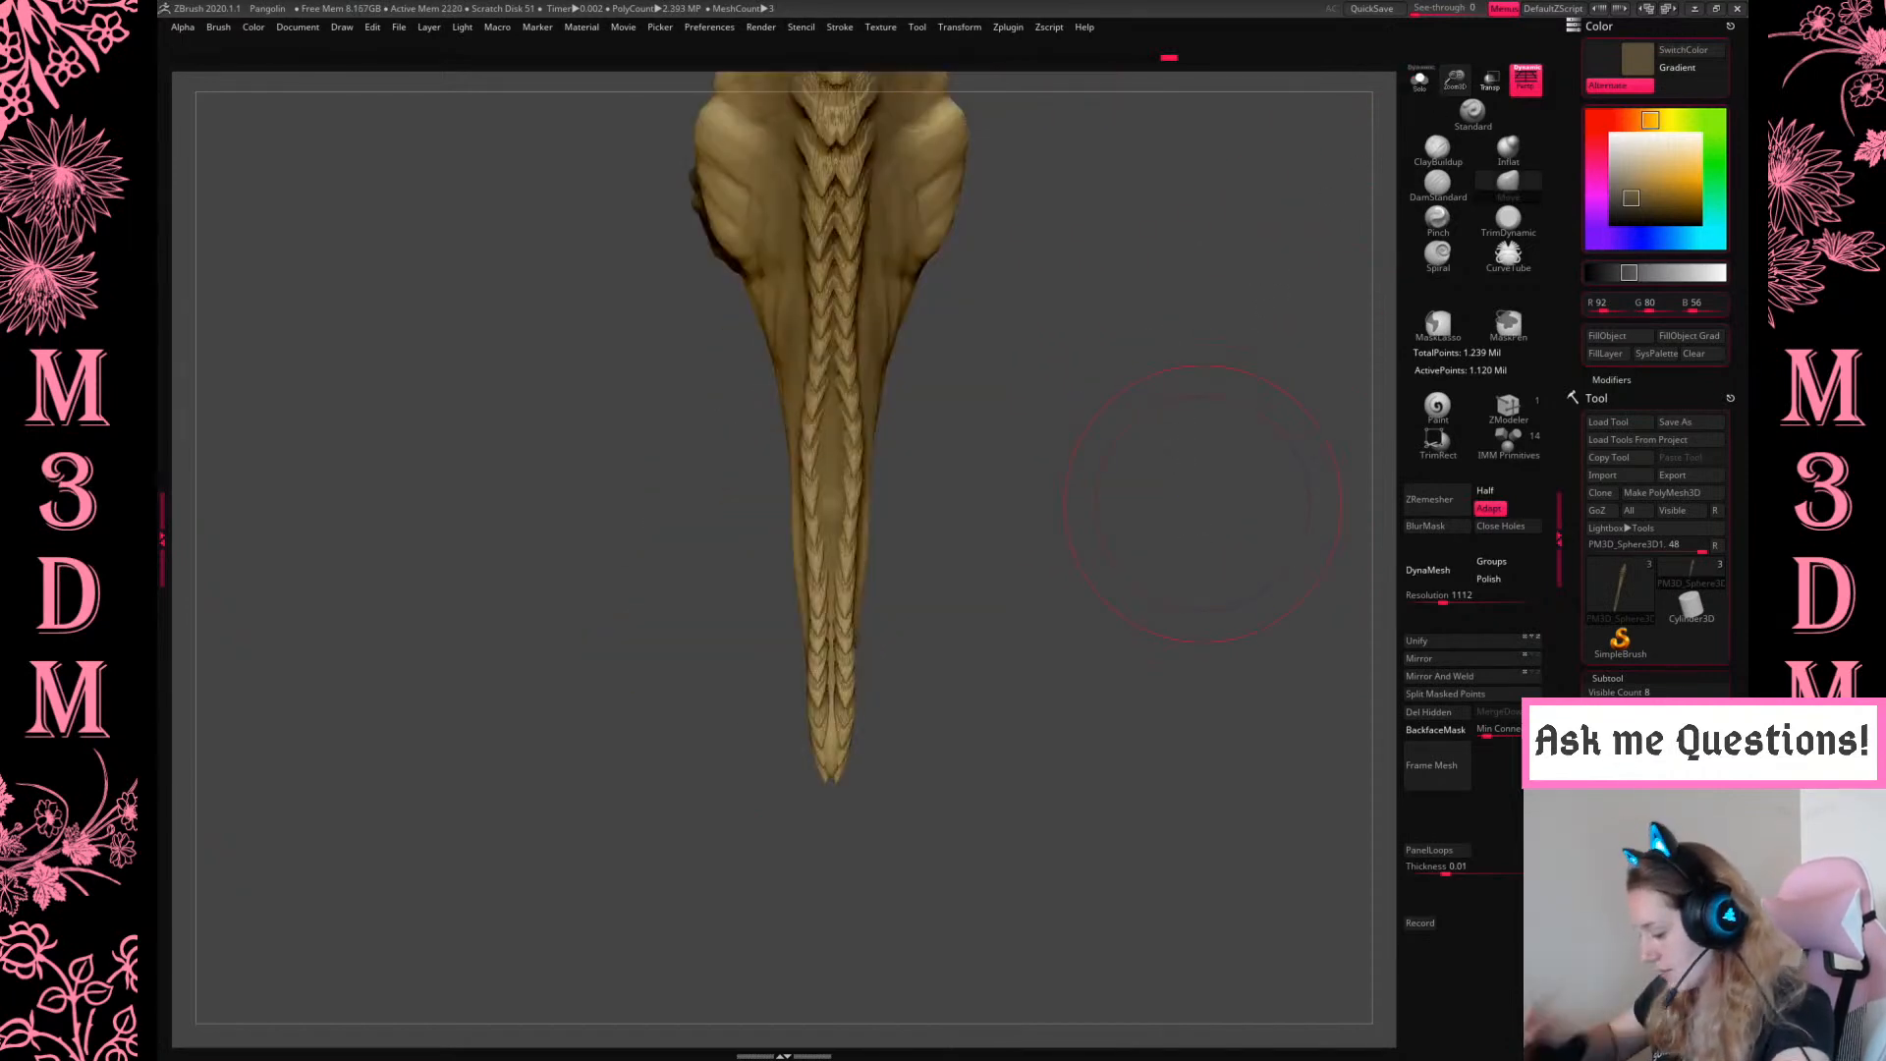
Try a Move stroke on the doubled tail scales, and undo back to the single, unpinched scale row
{"action": "left_click_drag", "start_coordinate": [915, 383], "coordinate": [917, 480], "text": "alt"}
{"action": "left_click_drag", "start_coordinate": [862, 551], "coordinate": [854, 550]}
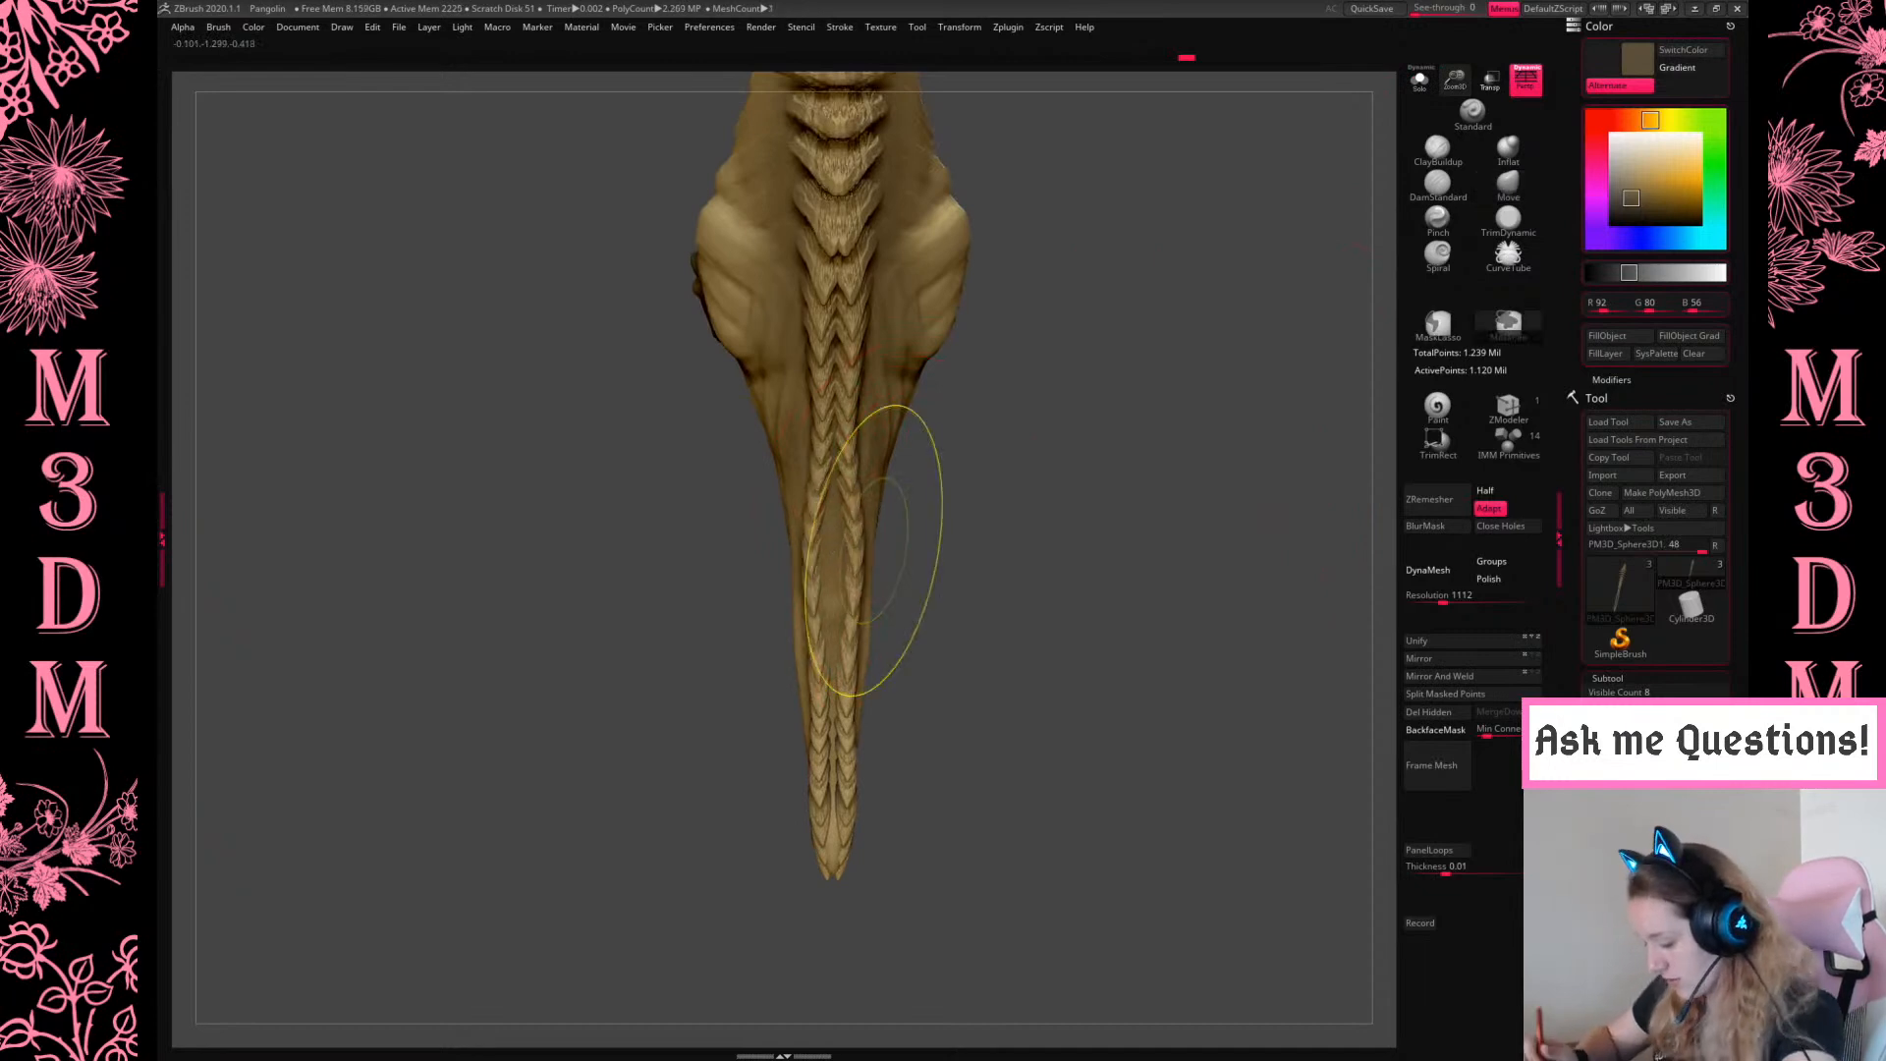
{"action": "key", "text": "ctrl+z"}
{"action": "key", "text": "ctrl+z"}
{"action": "key", "text": "ctrl+z"}
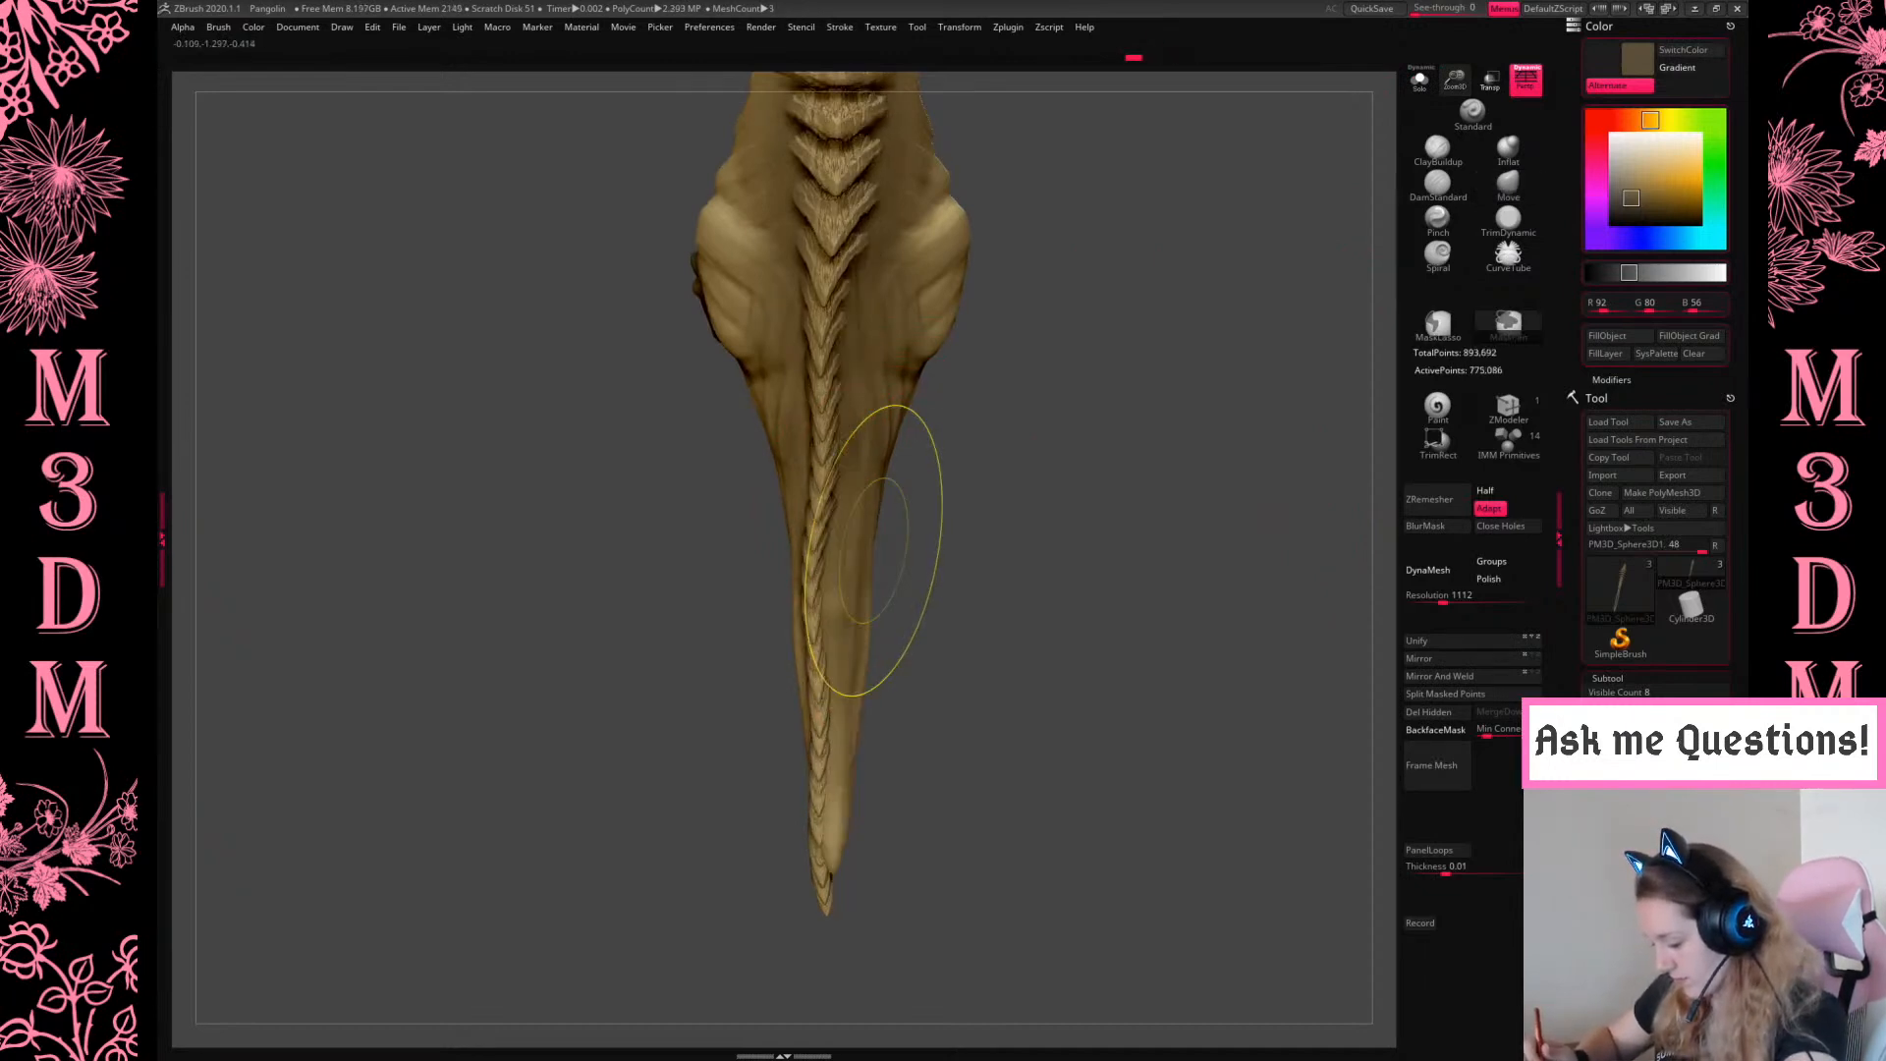
{"action": "key", "text": "ctrl+z"}
{"action": "key", "text": "ctrl+z"}
{"action": "key", "text": "ctrl+z"}
{"action": "key", "text": "ctrl+z"}
{"action": "key", "text": "ctrl+z"}
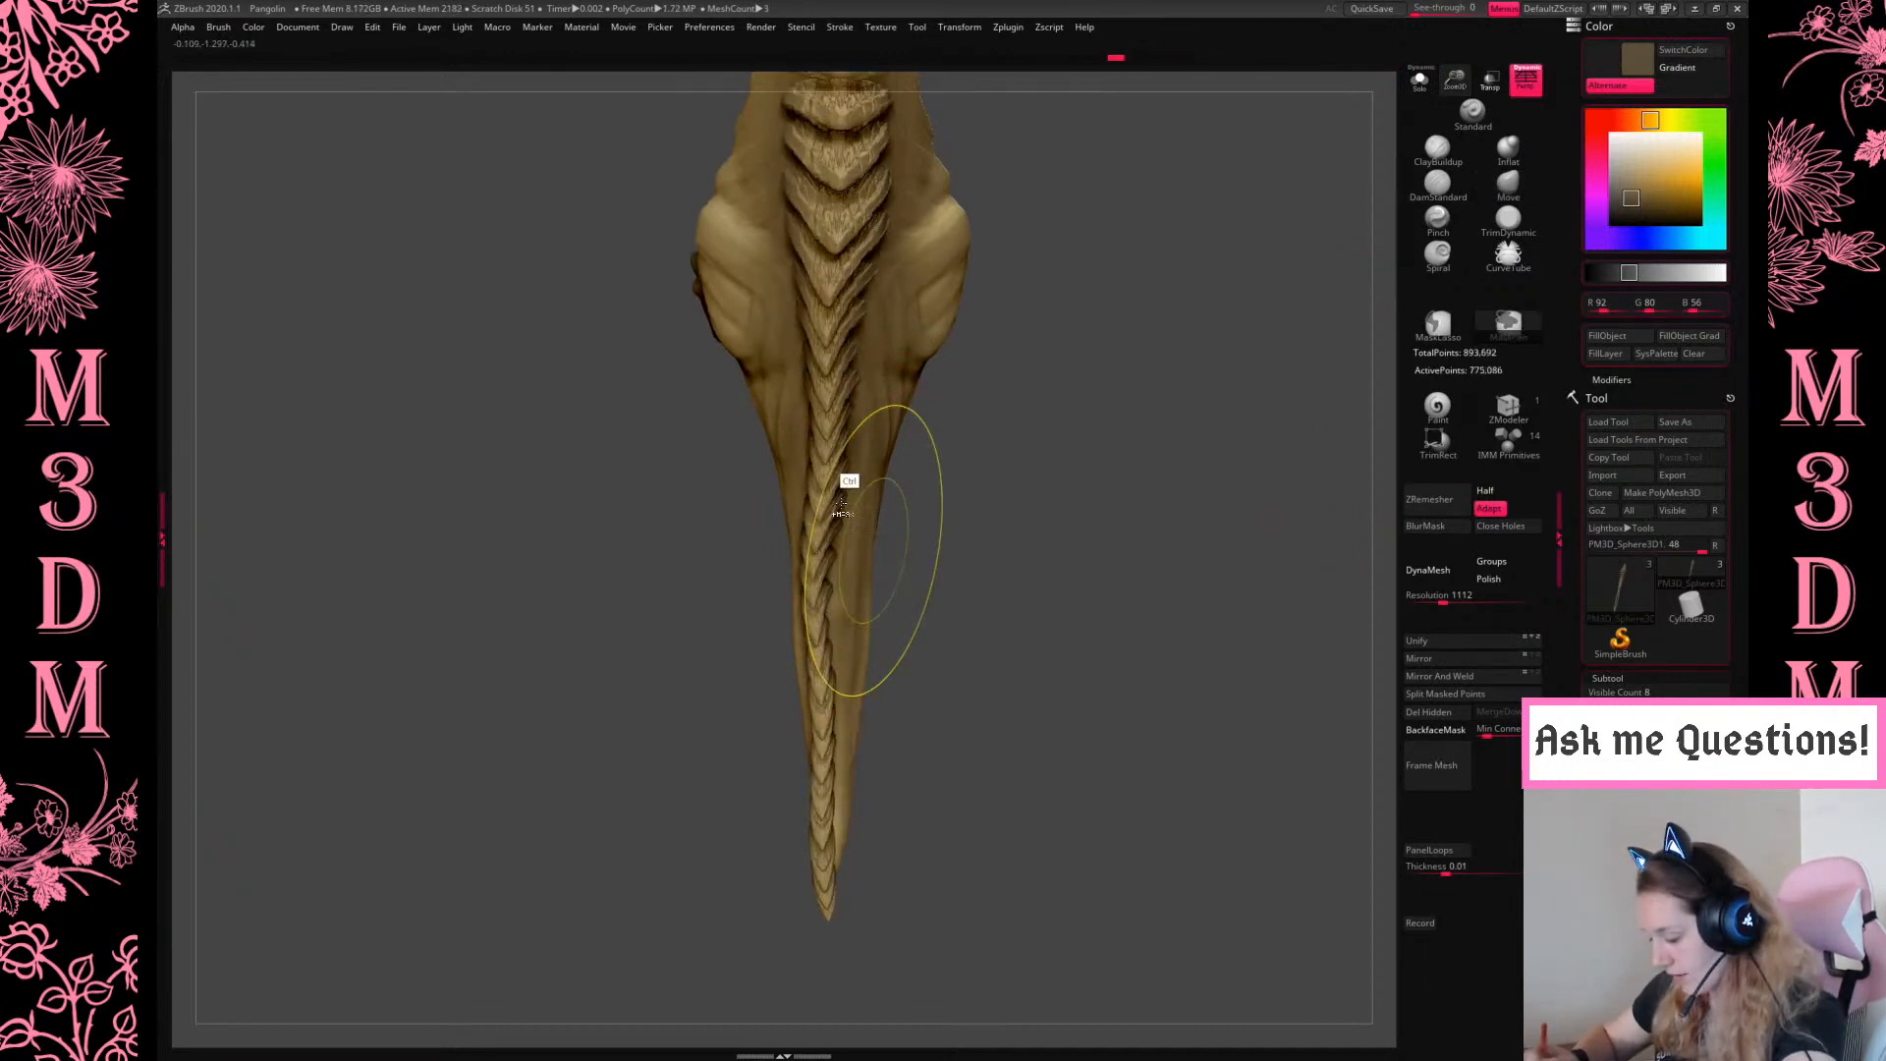
{"action": "key", "text": "ctrl+z"}
{"action": "key", "text": "ctrl+z"}
{"action": "key", "text": "ctrl+z"}
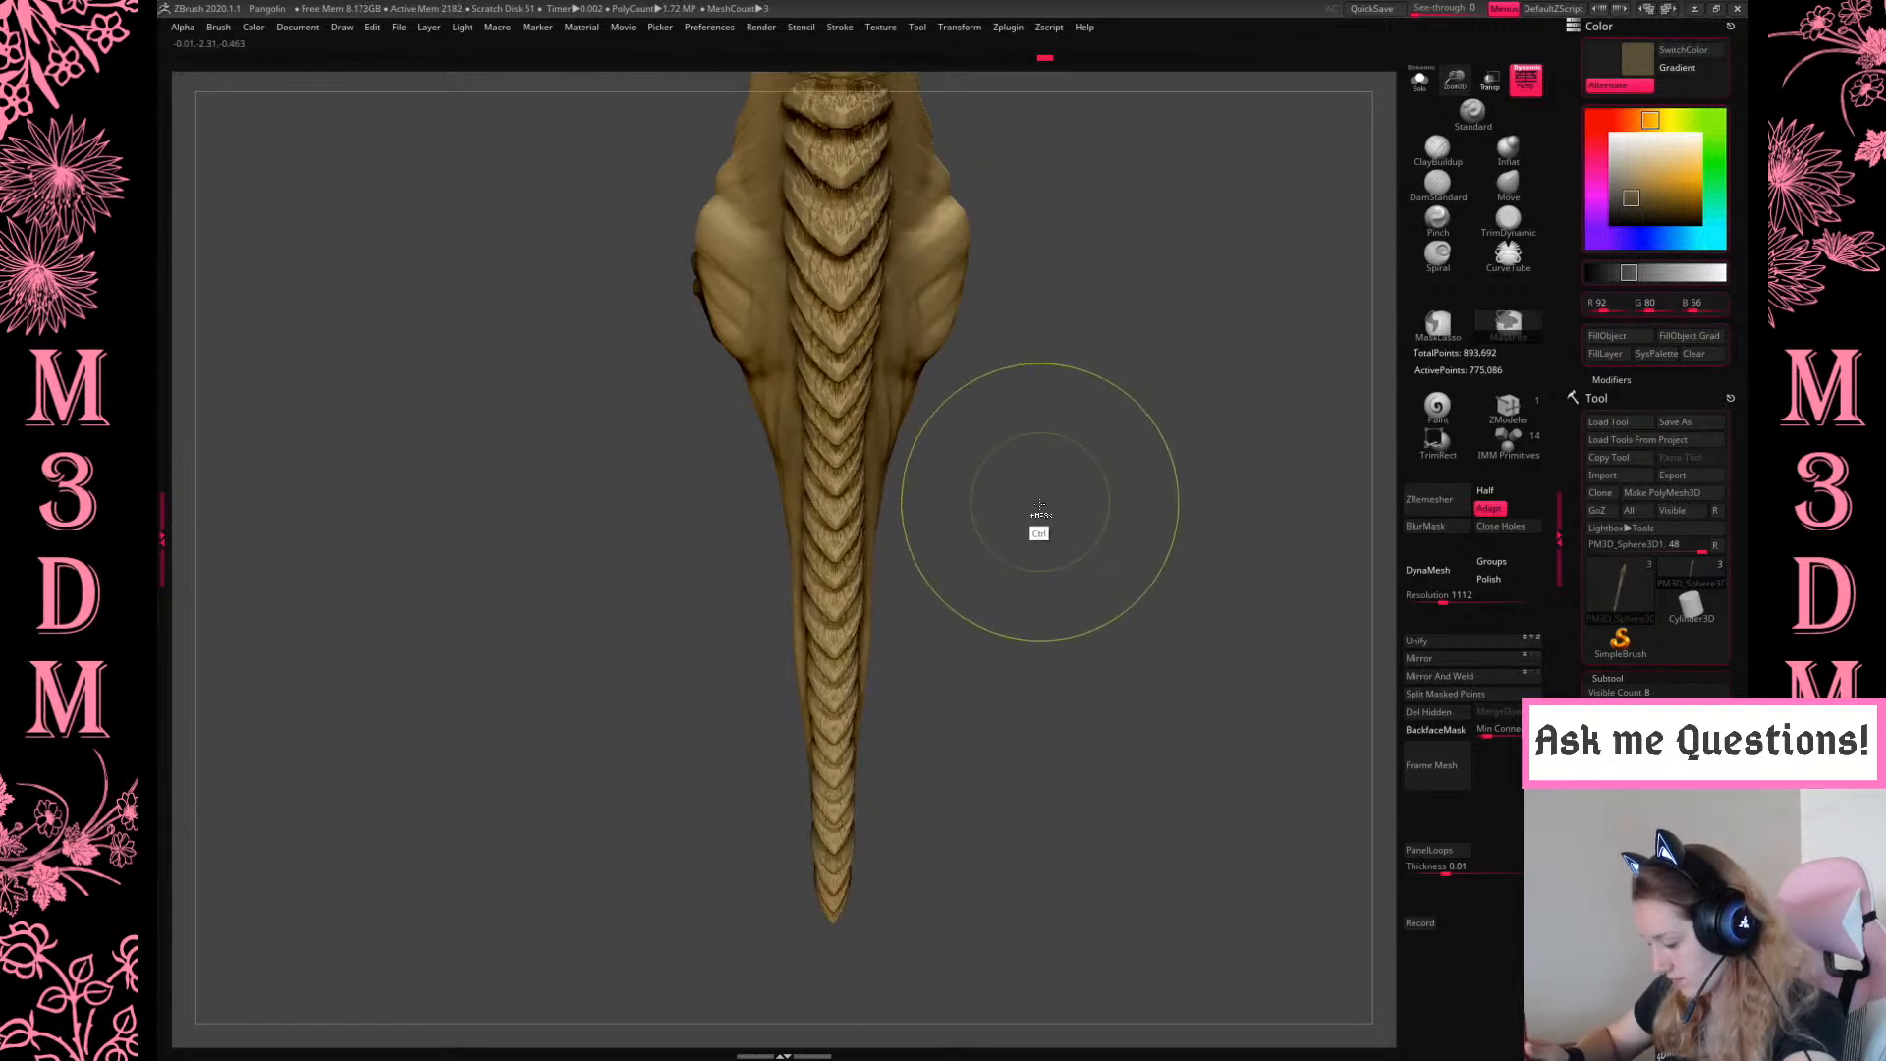
Pinch the scales along the back and tail with the Pinch brush in side view
{"action": "left_click_drag", "start_coordinate": [1112, 507], "coordinate": [876, 448], "text": "alt"}
{"action": "mouse_move", "coordinate": [1136, 551]}
{"action": "left_mouse_down"}
{"action": "mouse_move", "coordinate": [1216, 446]}
{"action": "mouse_move", "coordinate": [1216, 518]}
{"action": "mouse_move", "coordinate": [1162, 384]}
{"action": "mouse_move", "coordinate": [1179, 354]}
{"action": "left_mouse_up"}
{"action": "left_click", "coordinate": [1437, 218]}
{"action": "mouse_move", "coordinate": [1159, 459]}
{"action": "left_mouse_down"}
{"action": "mouse_move", "coordinate": [960, 597]}
{"action": "mouse_move", "coordinate": [737, 506]}
{"action": "left_mouse_up"}
{"action": "left_click_drag", "start_coordinate": [903, 575], "coordinate": [1190, 607]}
{"action": "mouse_move", "coordinate": [629, 457]}
{"action": "left_mouse_down"}
{"action": "mouse_move", "coordinate": [776, 545]}
{"action": "mouse_move", "coordinate": [948, 585]}
{"action": "left_mouse_up"}
{"action": "left_click_drag", "start_coordinate": [712, 494], "coordinate": [810, 555]}
{"action": "left_click_drag", "start_coordinate": [461, 412], "coordinate": [842, 555]}
{"action": "left_click_drag", "start_coordinate": [609, 466], "coordinate": [904, 595]}
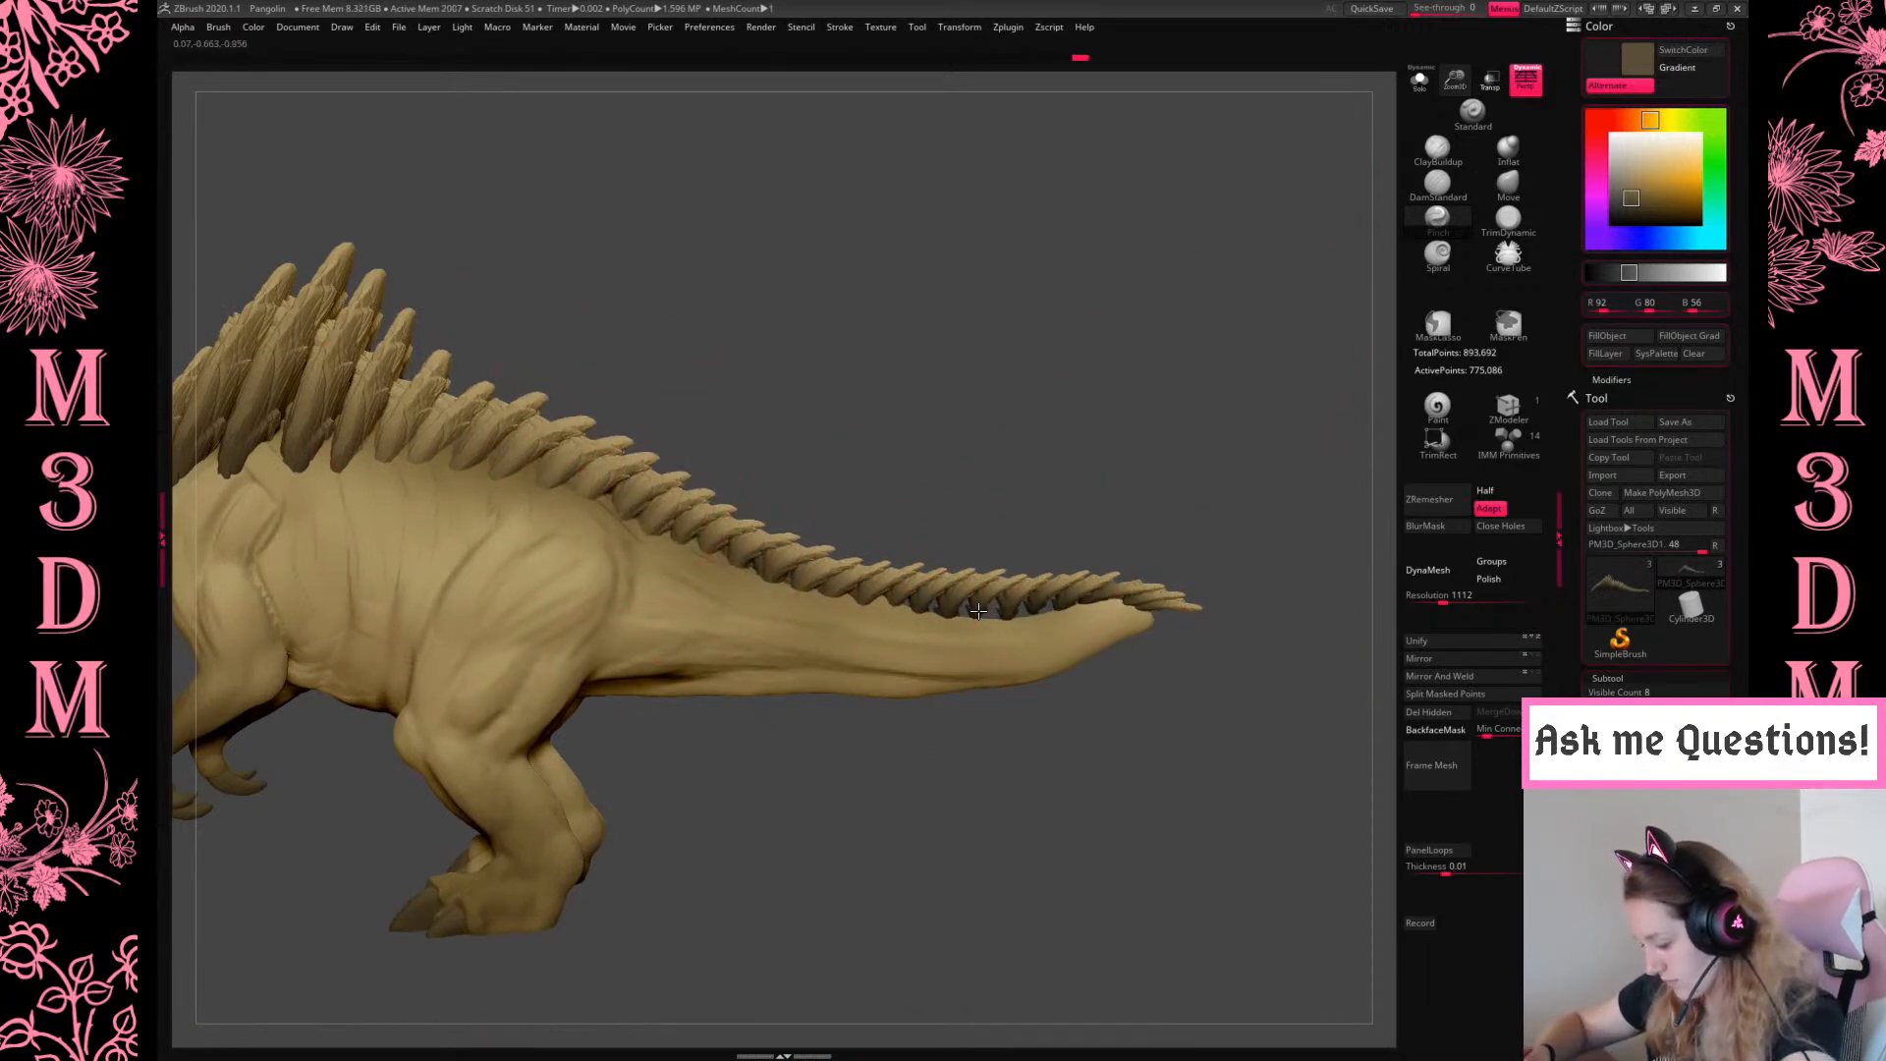
Push the scales on the rear half of the tail down onto its surface with a resized Move brush
{"action": "left_click", "coordinate": [1508, 185]}
{"action": "key", "text": "space"}
{"action": "left_click_drag", "start_coordinate": [1061, 453], "coordinate": [1164, 443]}
{"action": "left_click_drag", "start_coordinate": [1126, 586], "coordinate": [1082, 593]}
{"action": "left_click_drag", "start_coordinate": [938, 589], "coordinate": [933, 604]}
{"action": "left_click_drag", "start_coordinate": [934, 606], "coordinate": [936, 609]}
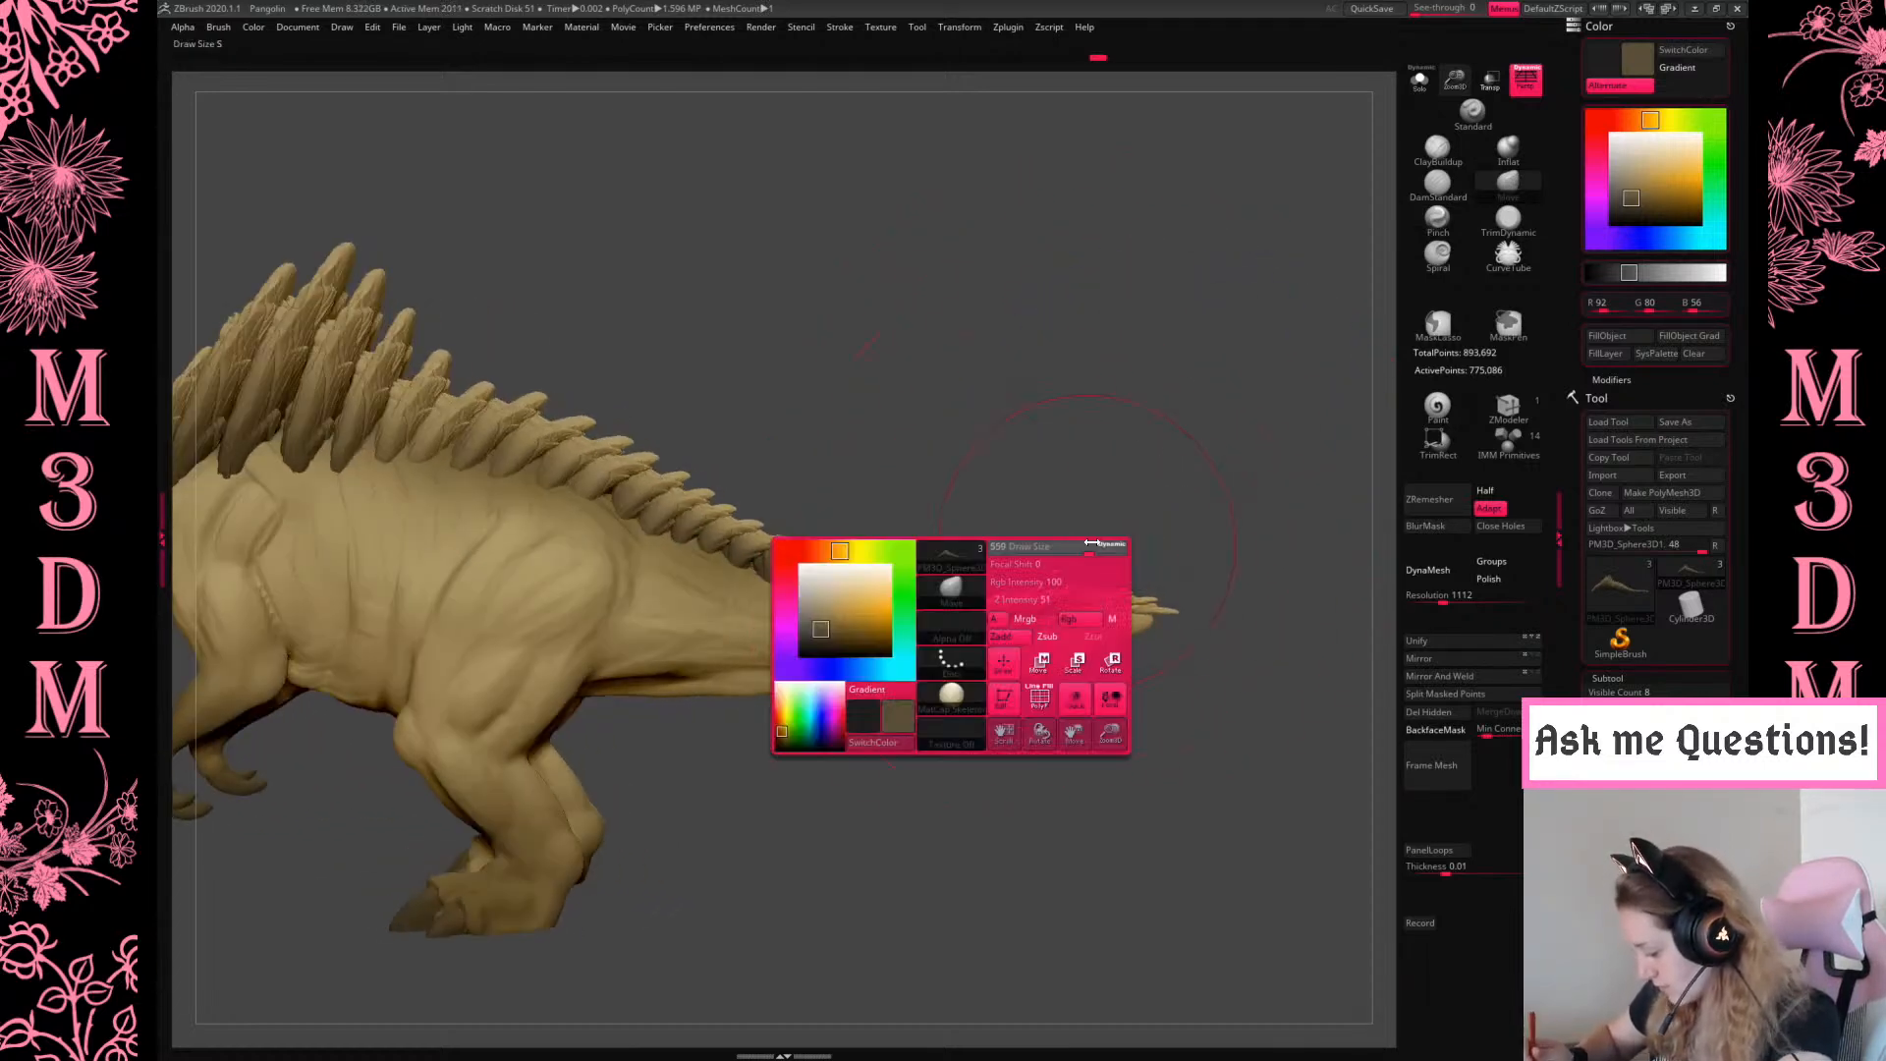
{"action": "key", "text": "ctrl+z"}
{"action": "key", "text": "ctrl+shift+z"}
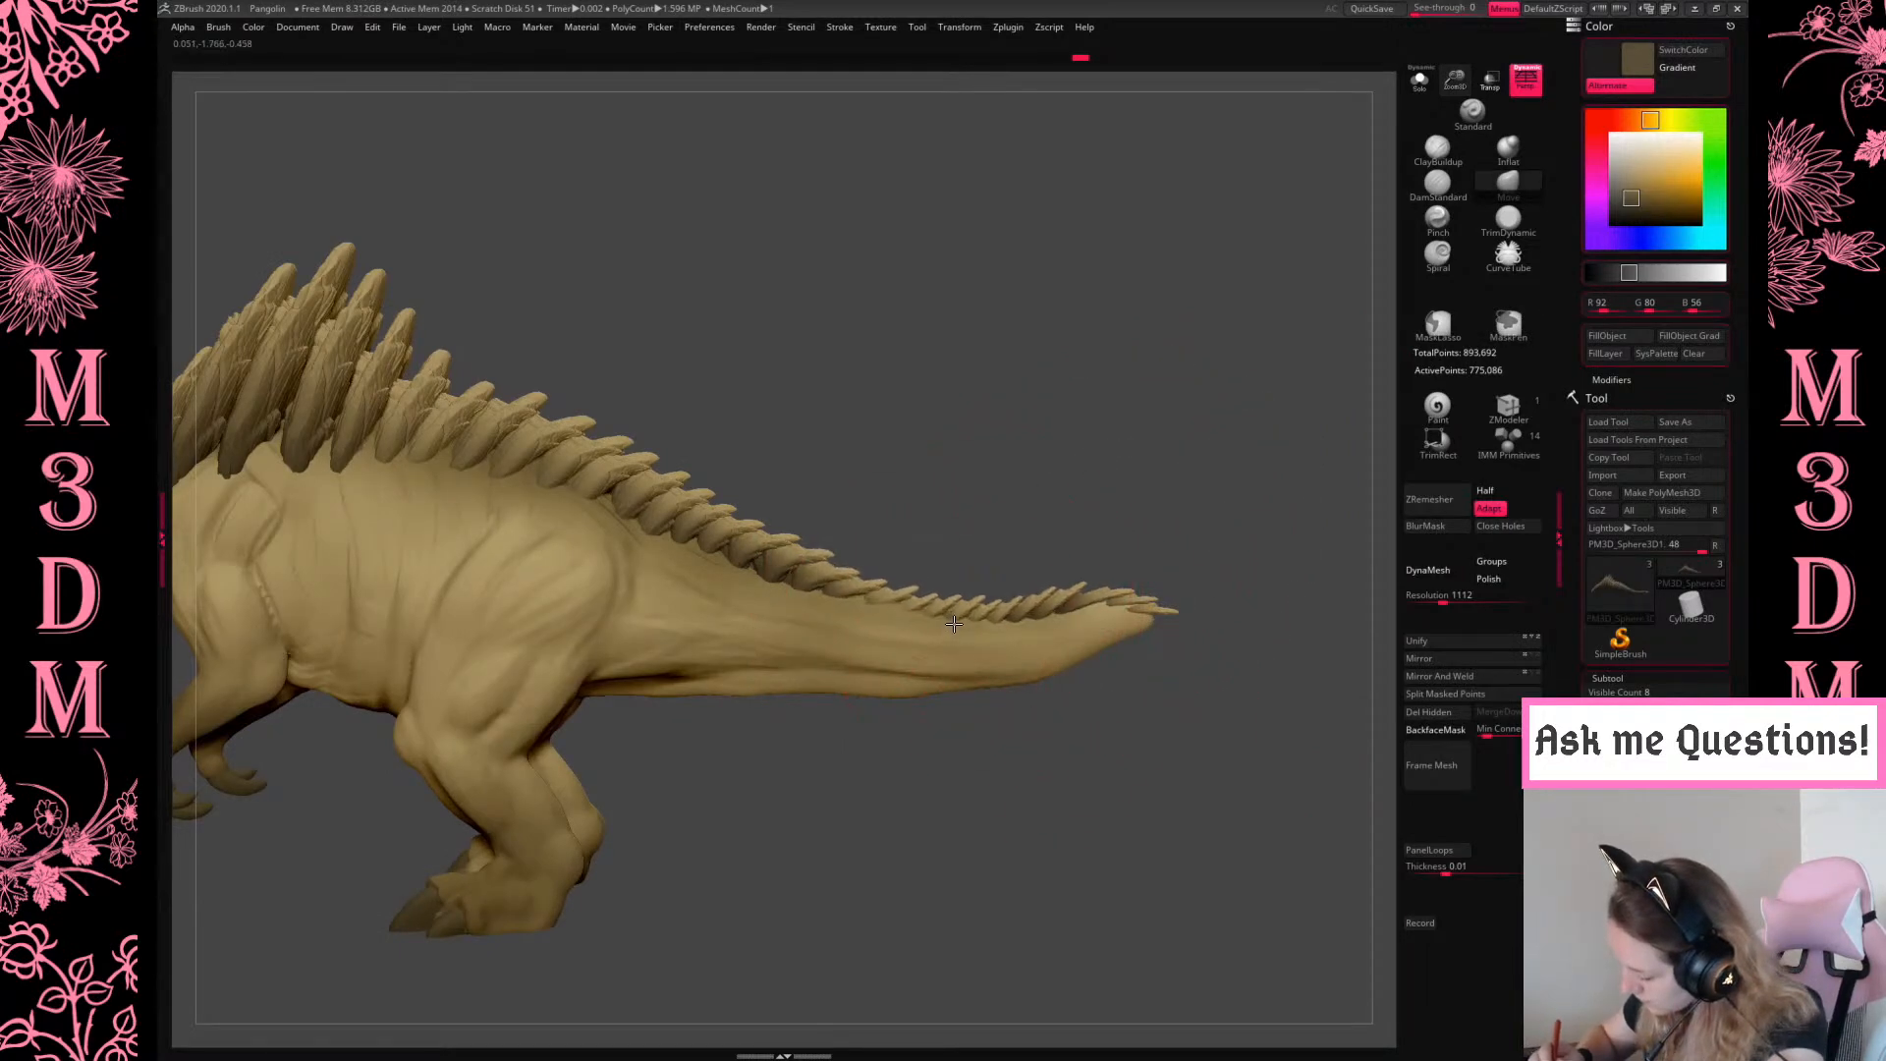
Lower the scales behind the hips onto the body and tuck in the scale at the tail tip
{"action": "key", "text": "space"}
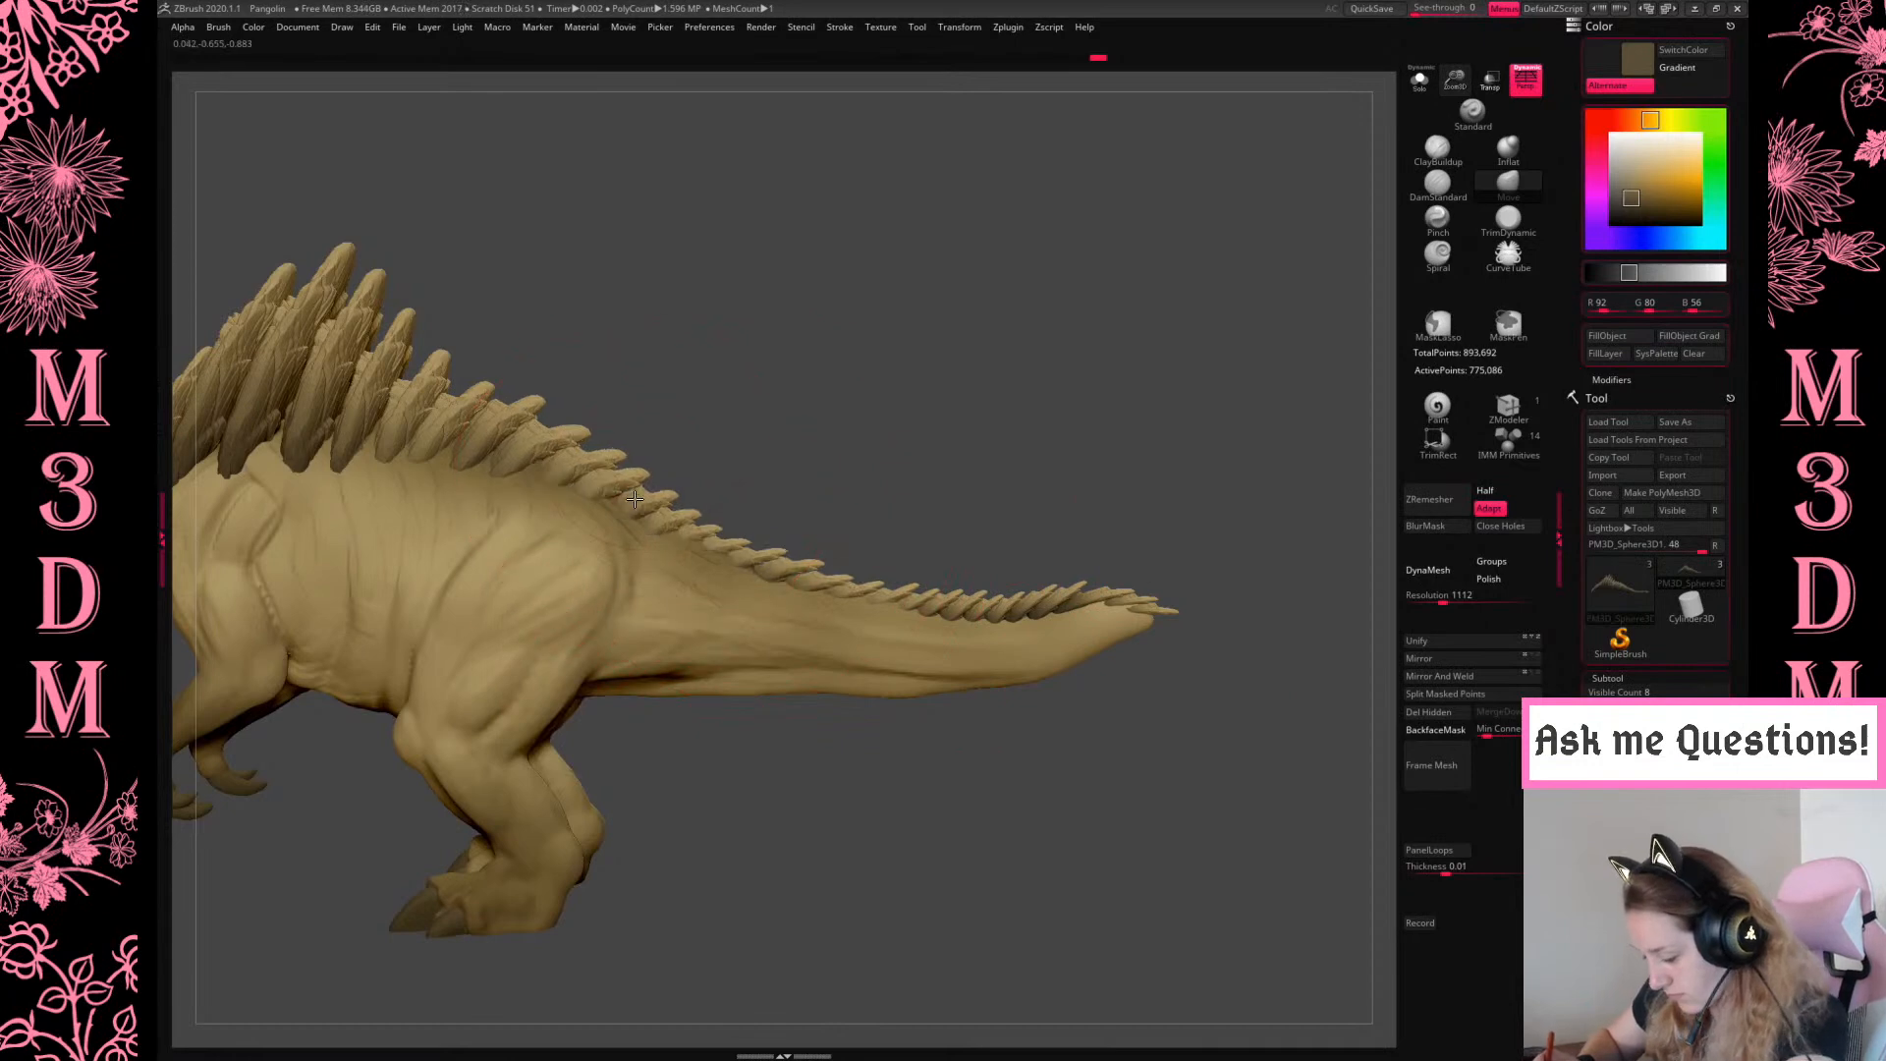
{"action": "mouse_move", "coordinate": [1181, 424]}
{"action": "left_mouse_down"}
{"action": "mouse_move", "coordinate": [1146, 522]}
{"action": "mouse_move", "coordinate": [1094, 534]}
{"action": "mouse_move", "coordinate": [1090, 507]}
{"action": "mouse_move", "coordinate": [1179, 451]}
{"action": "mouse_move", "coordinate": [1172, 490]}
{"action": "left_mouse_up"}
{"action": "left_click_drag", "start_coordinate": [1078, 609], "coordinate": [1145, 601]}
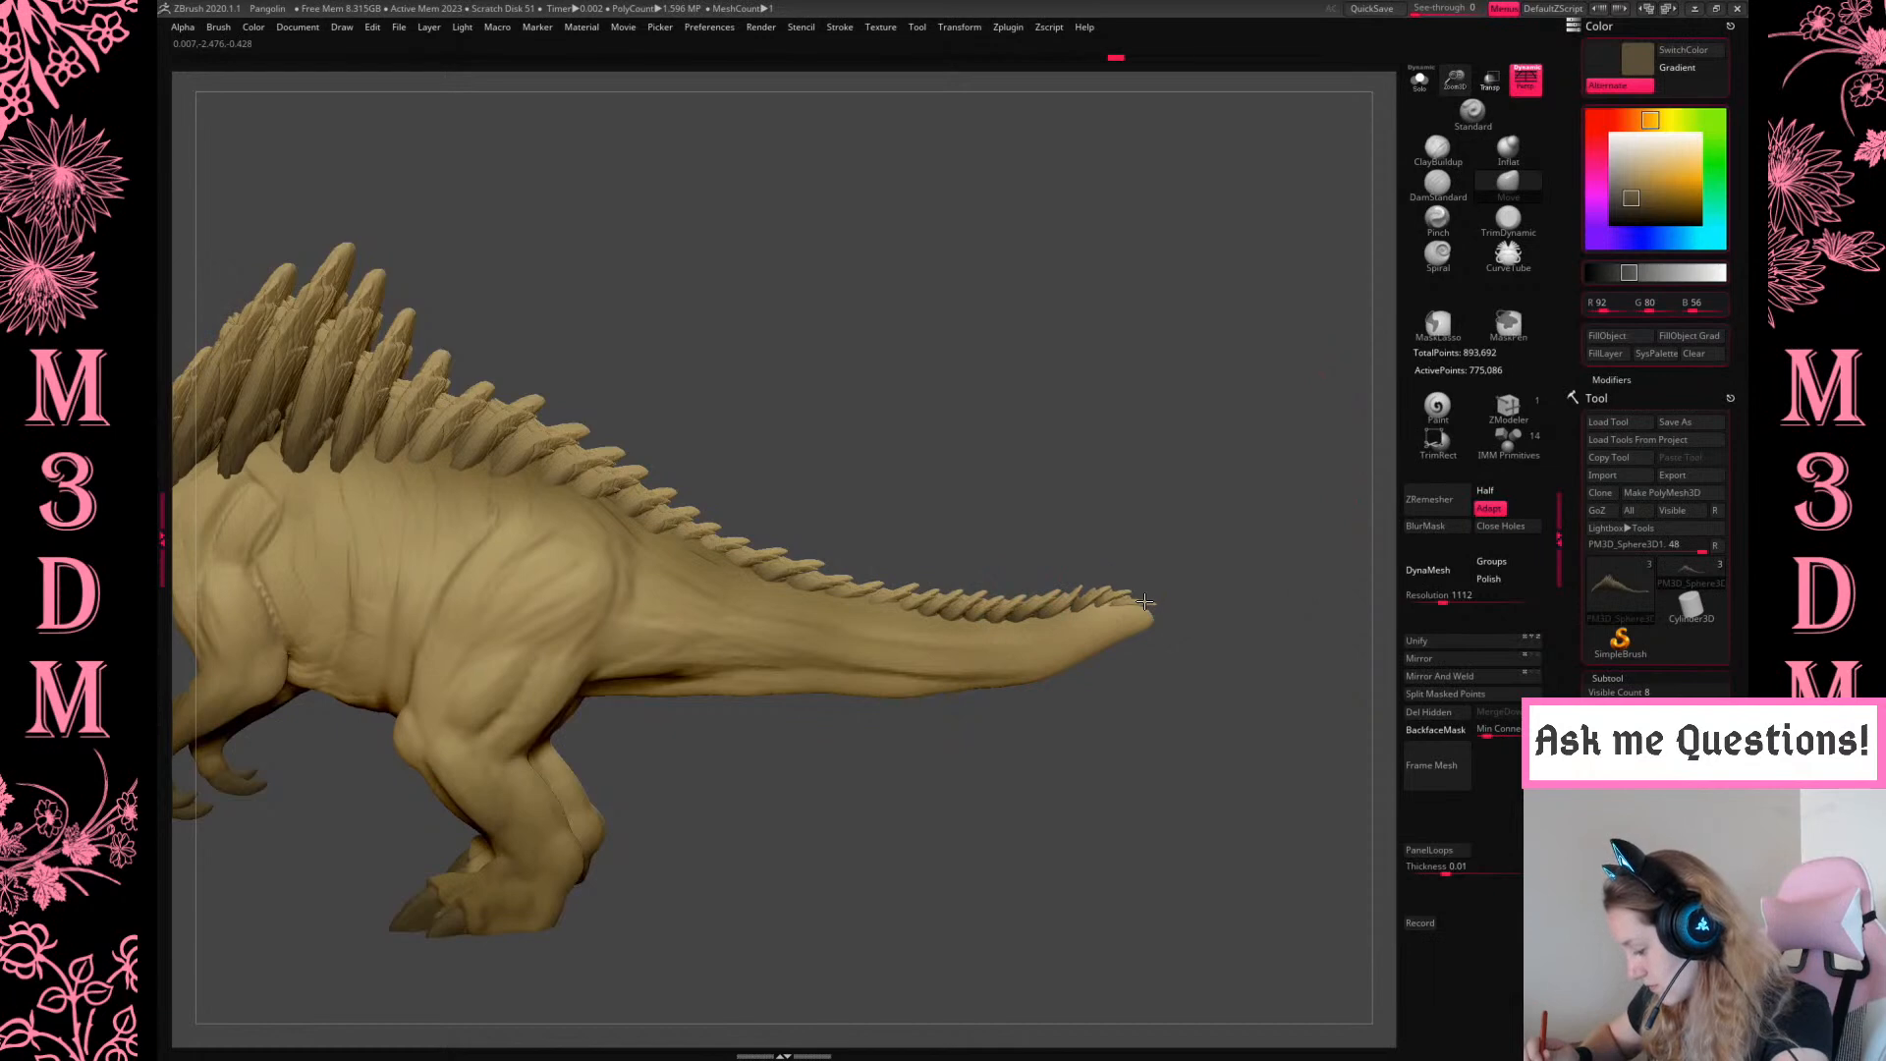
Resize the Pinch brush and flatten the scales over the middle of the back
{"action": "left_click_drag", "start_coordinate": [1184, 467], "coordinate": [1321, 380], "text": "alt"}
{"action": "left_click_drag", "start_coordinate": [1464, 77], "coordinate": [1464, 30]}
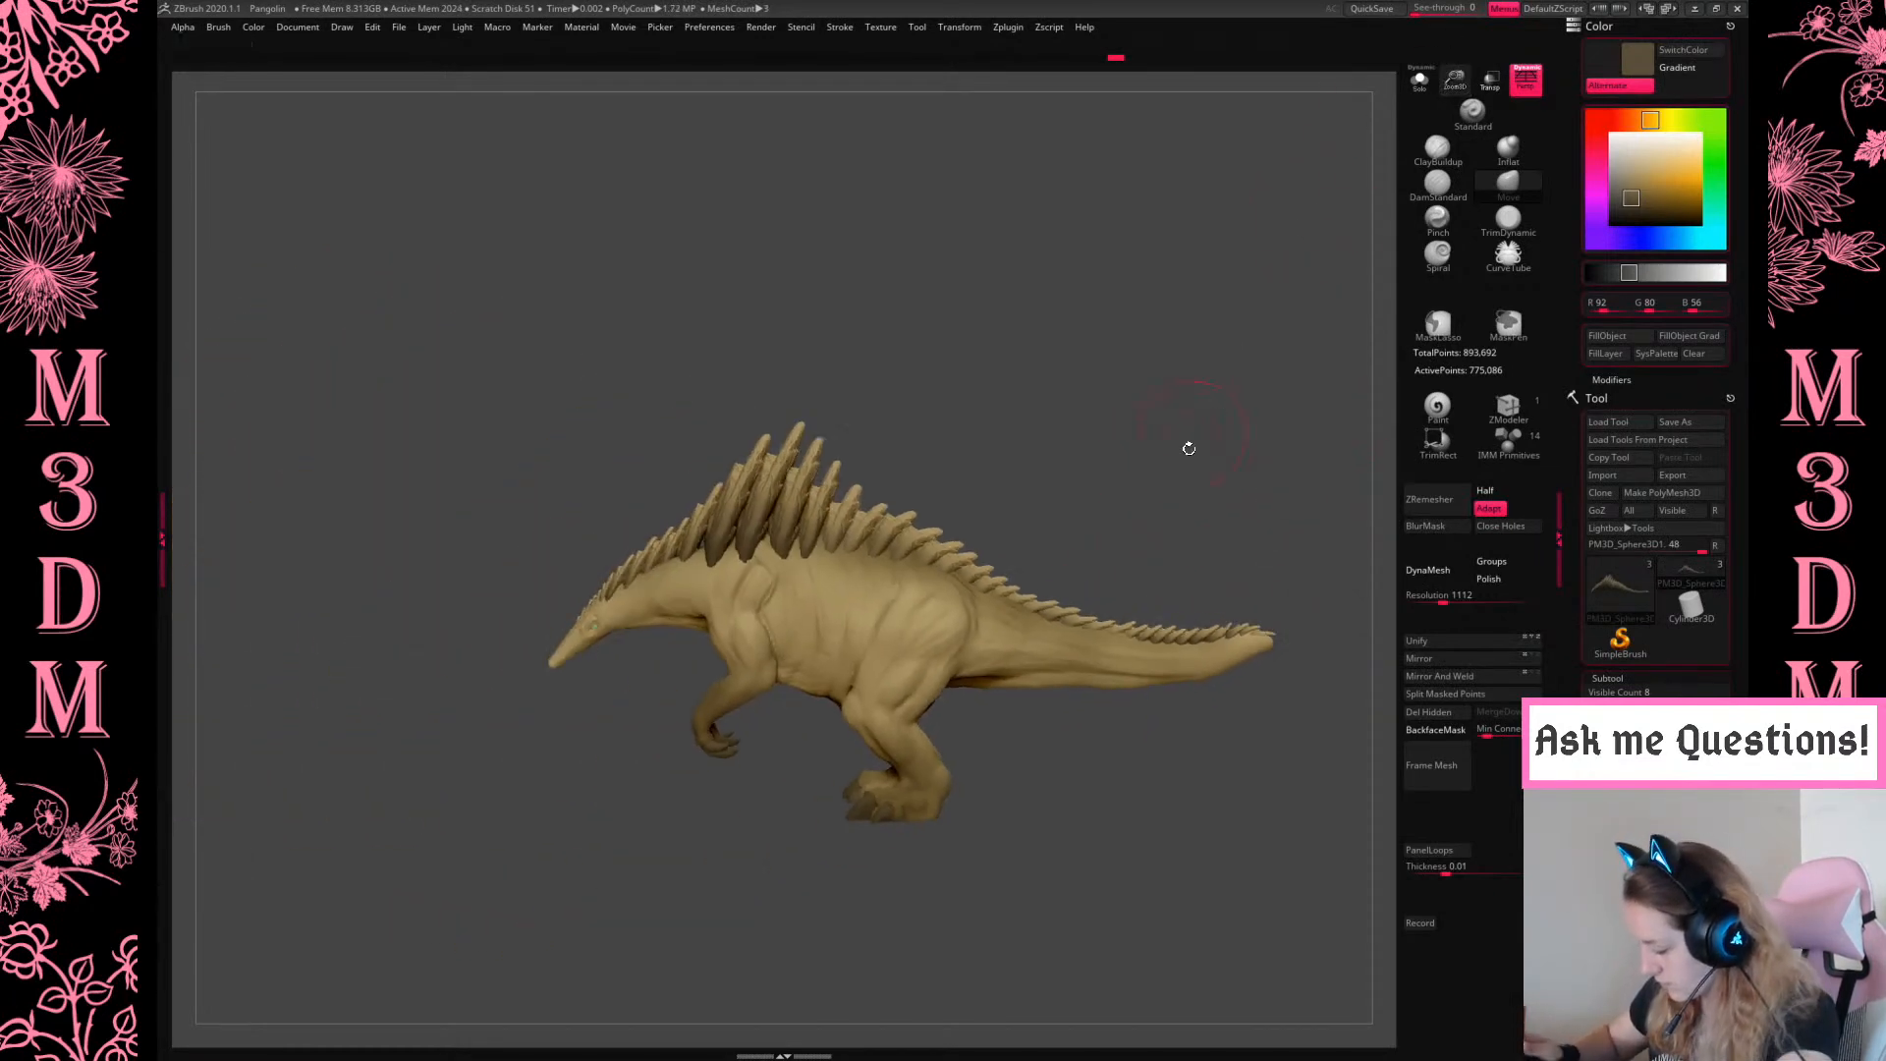
{"action": "left_click_drag", "start_coordinate": [1191, 429], "coordinate": [1130, 418], "text": "alt"}
{"action": "left_click_drag", "start_coordinate": [1464, 85], "coordinate": [1464, 133]}
{"action": "left_click", "coordinate": [1438, 220]}
{"action": "key", "text": "space"}
{"action": "left_click_drag", "start_coordinate": [853, 468], "coordinate": [868, 468]}
{"action": "left_click_drag", "start_coordinate": [776, 515], "coordinate": [929, 557]}
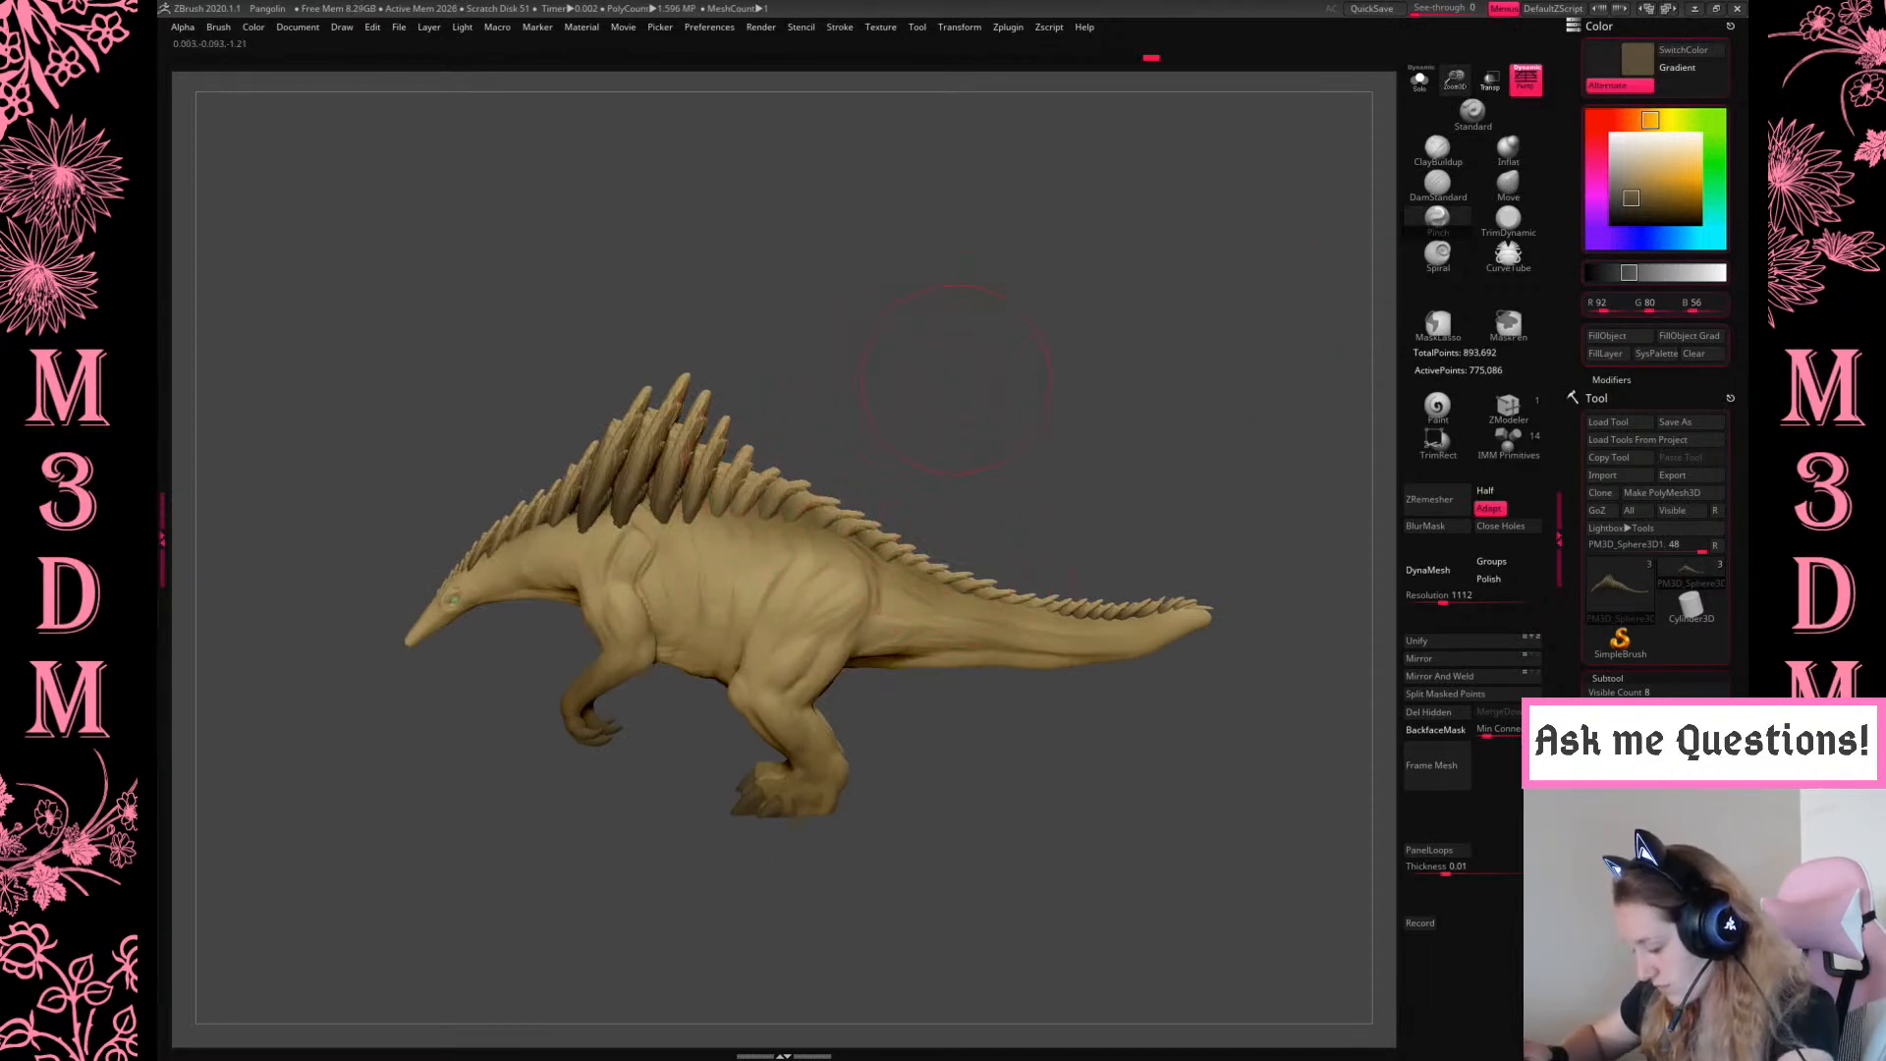
Try a resized Move brush on the tall scales above the shoulders and undo the change
{"action": "key", "text": "b"}
{"action": "key", "text": "m"}
{"action": "key", "text": "v"}
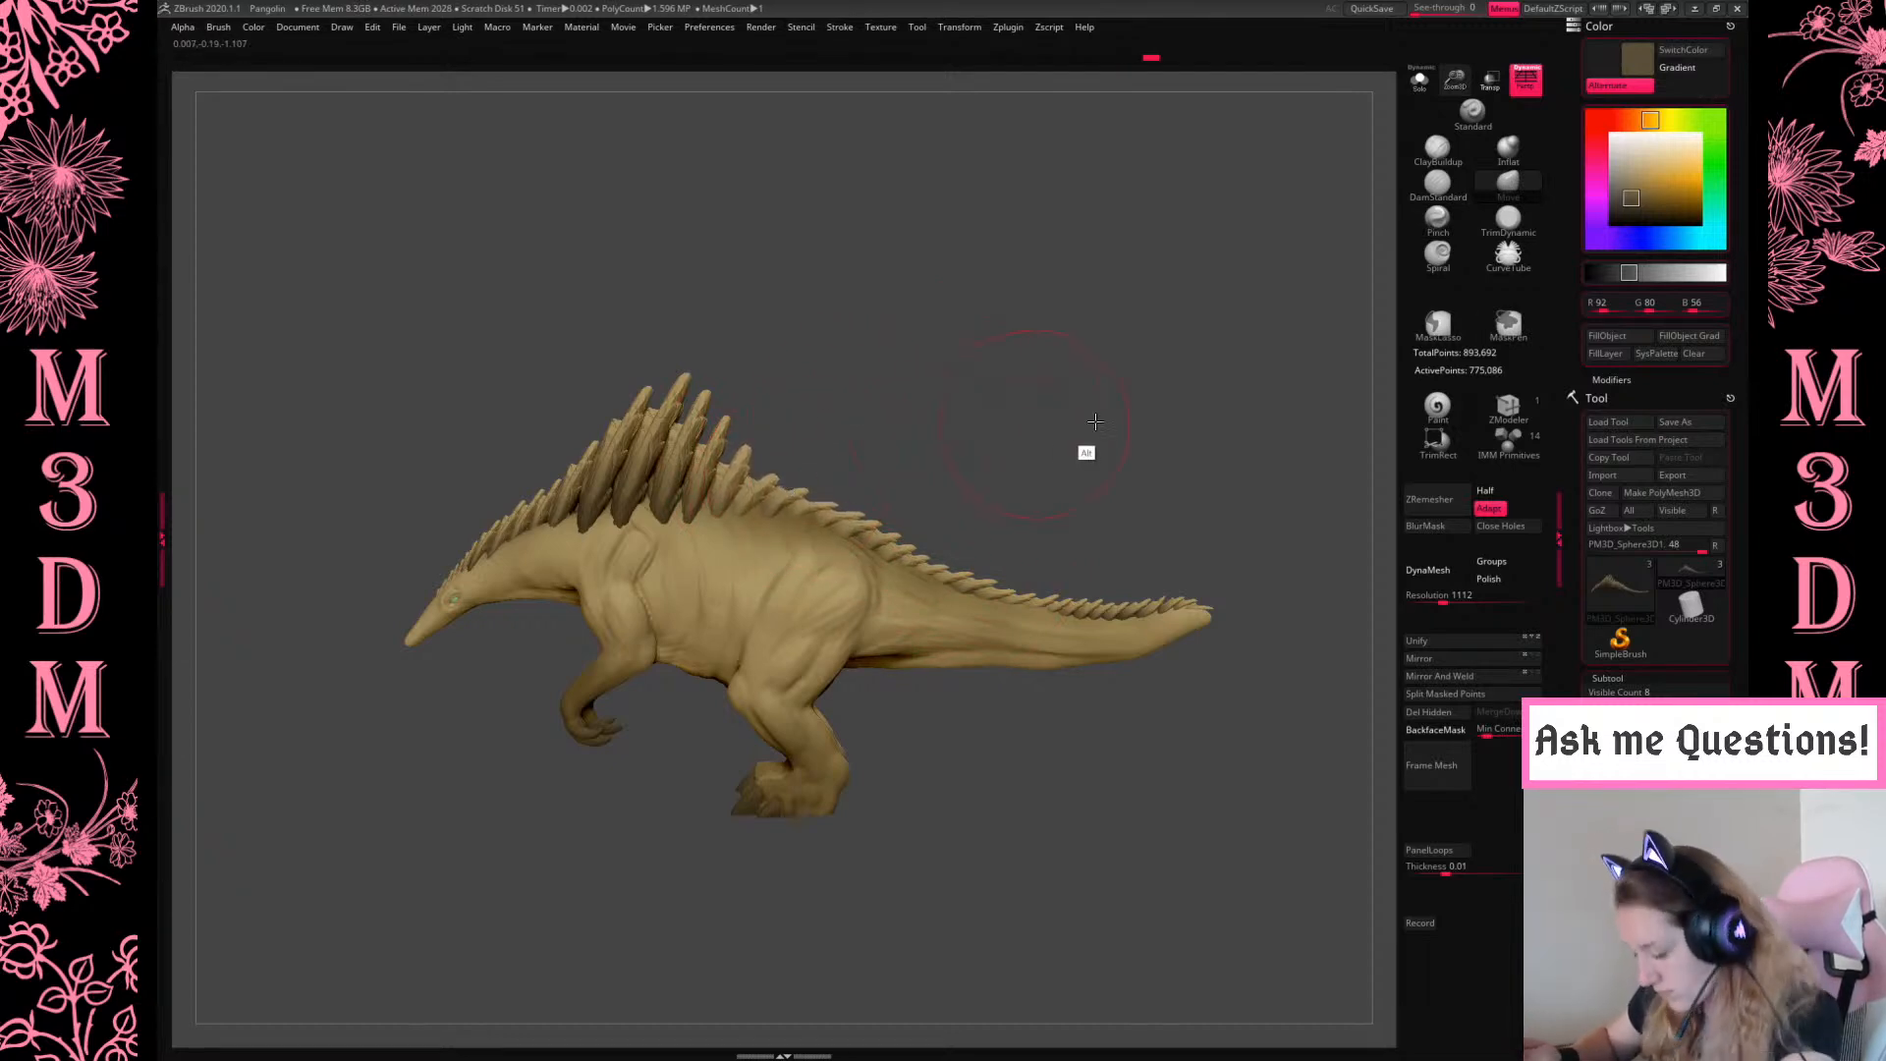
{"action": "left_click_drag", "start_coordinate": [1071, 423], "coordinate": [1156, 425], "text": "alt"}
{"action": "key", "text": "space"}
{"action": "left_click_drag", "start_coordinate": [754, 439], "coordinate": [763, 444]}
{"action": "key", "text": "space"}
{"action": "key", "text": "ctrl+z"}
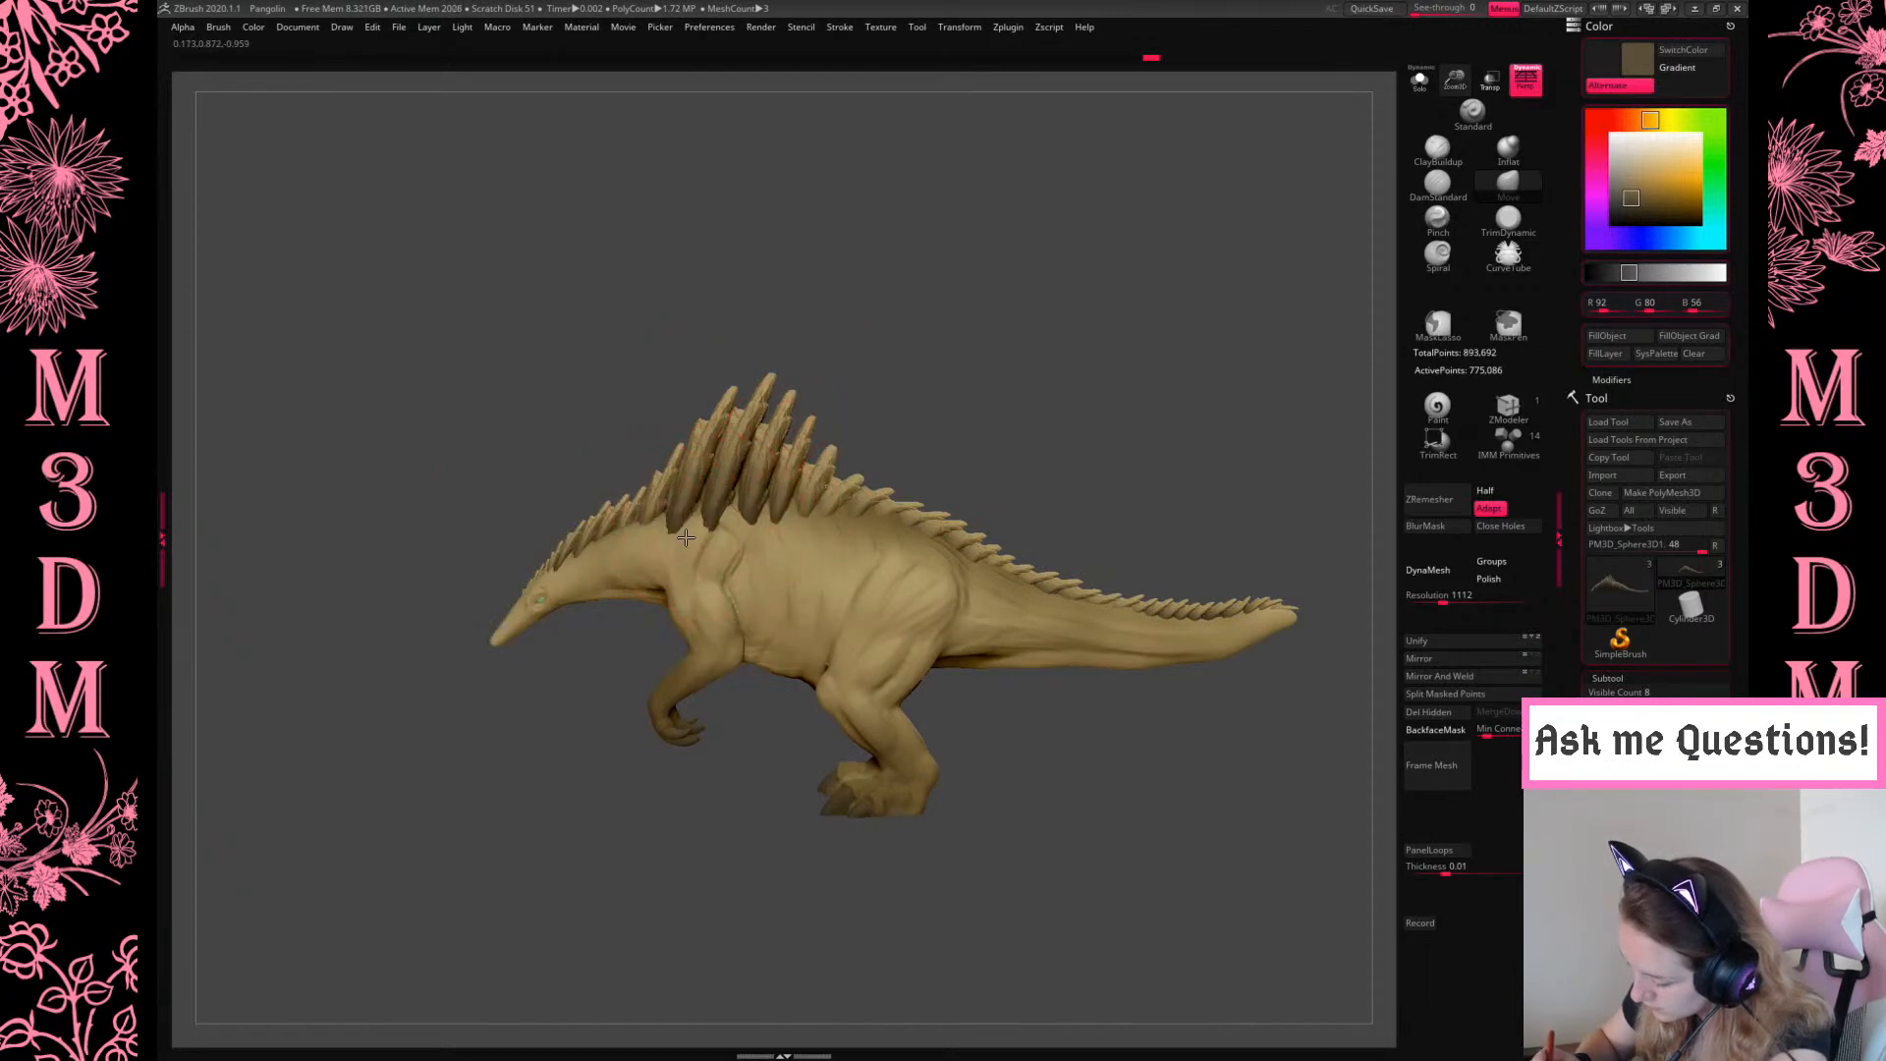
Pinch the tall scales above the shoulders closer together with the Pinch brush
{"action": "left_click", "coordinate": [1437, 217]}
{"action": "left_click_drag", "start_coordinate": [1436, 97], "coordinate": [1436, 74]}
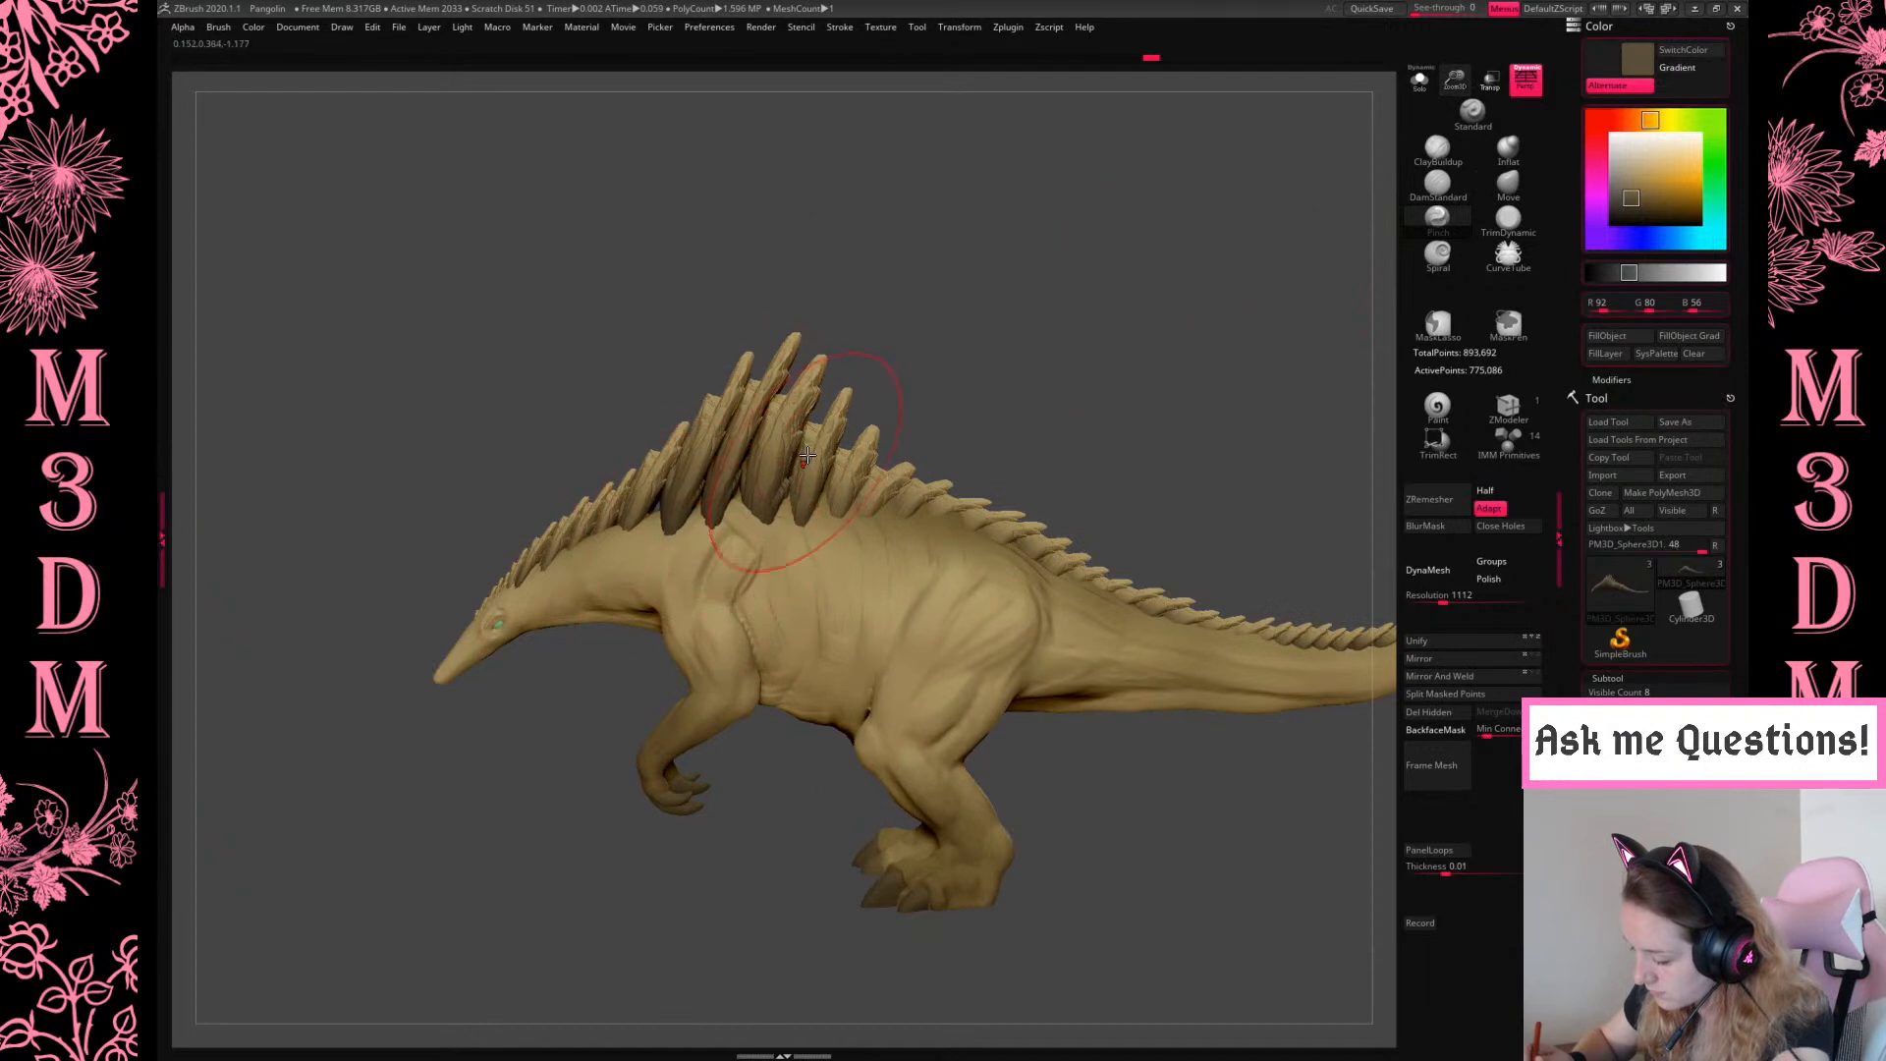
{"action": "left_click_drag", "start_coordinate": [742, 468], "coordinate": [703, 473]}
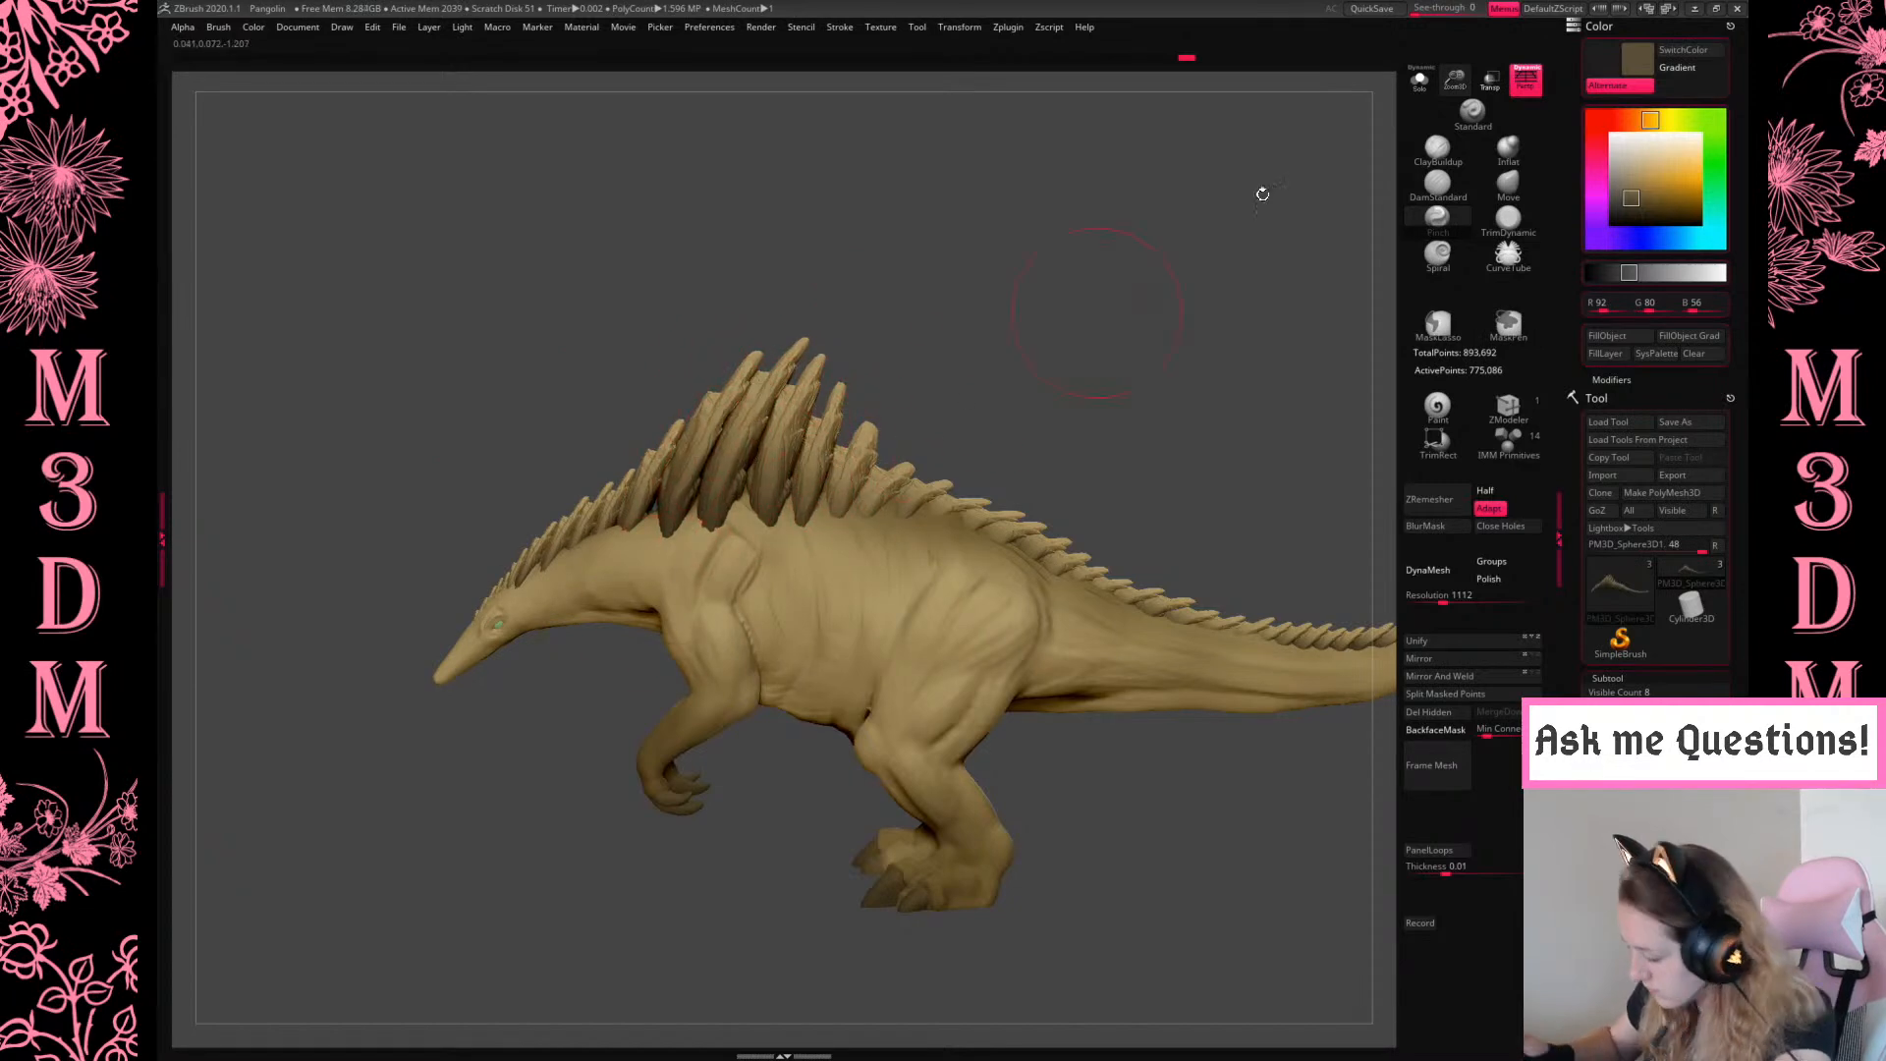
Switch to the Move brush, resize it, and adjust the tall scales above the shoulders from the side and from above
{"action": "left_click", "coordinate": [1497, 185]}
{"action": "key", "text": "space"}
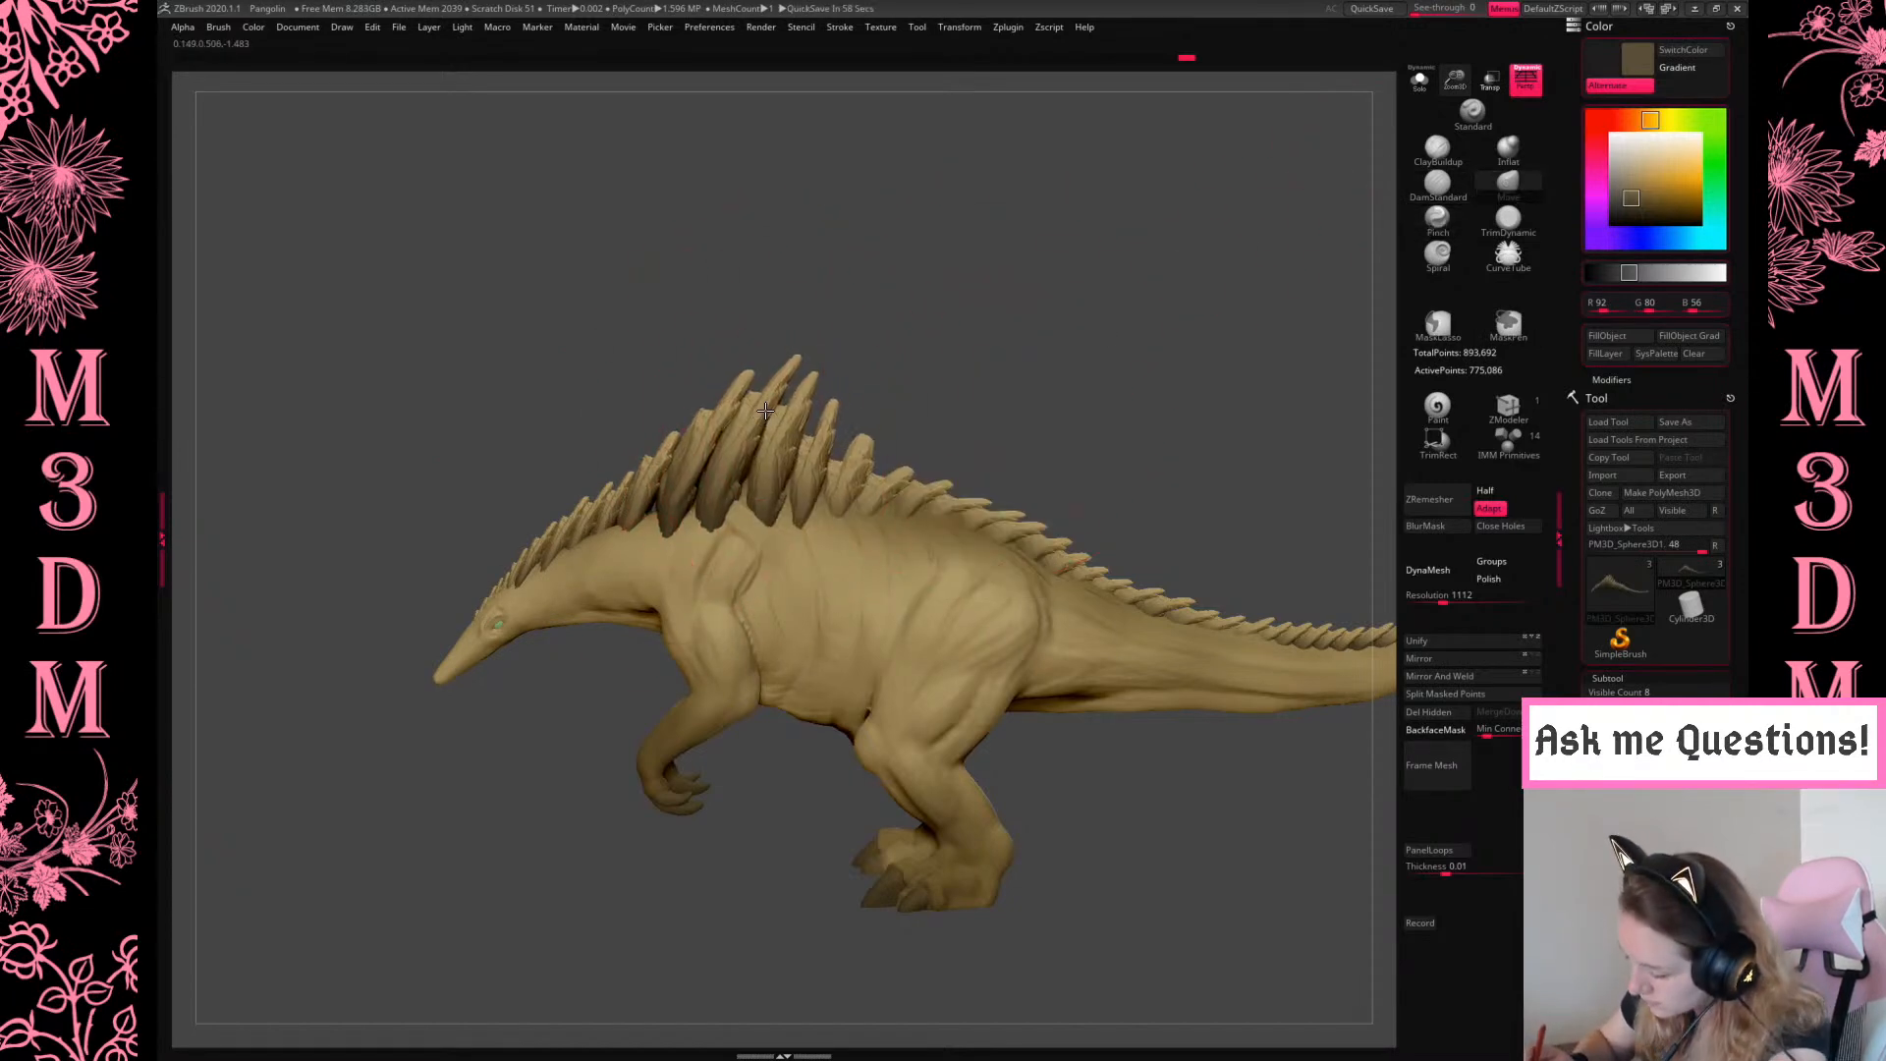
{"action": "key", "text": "space"}
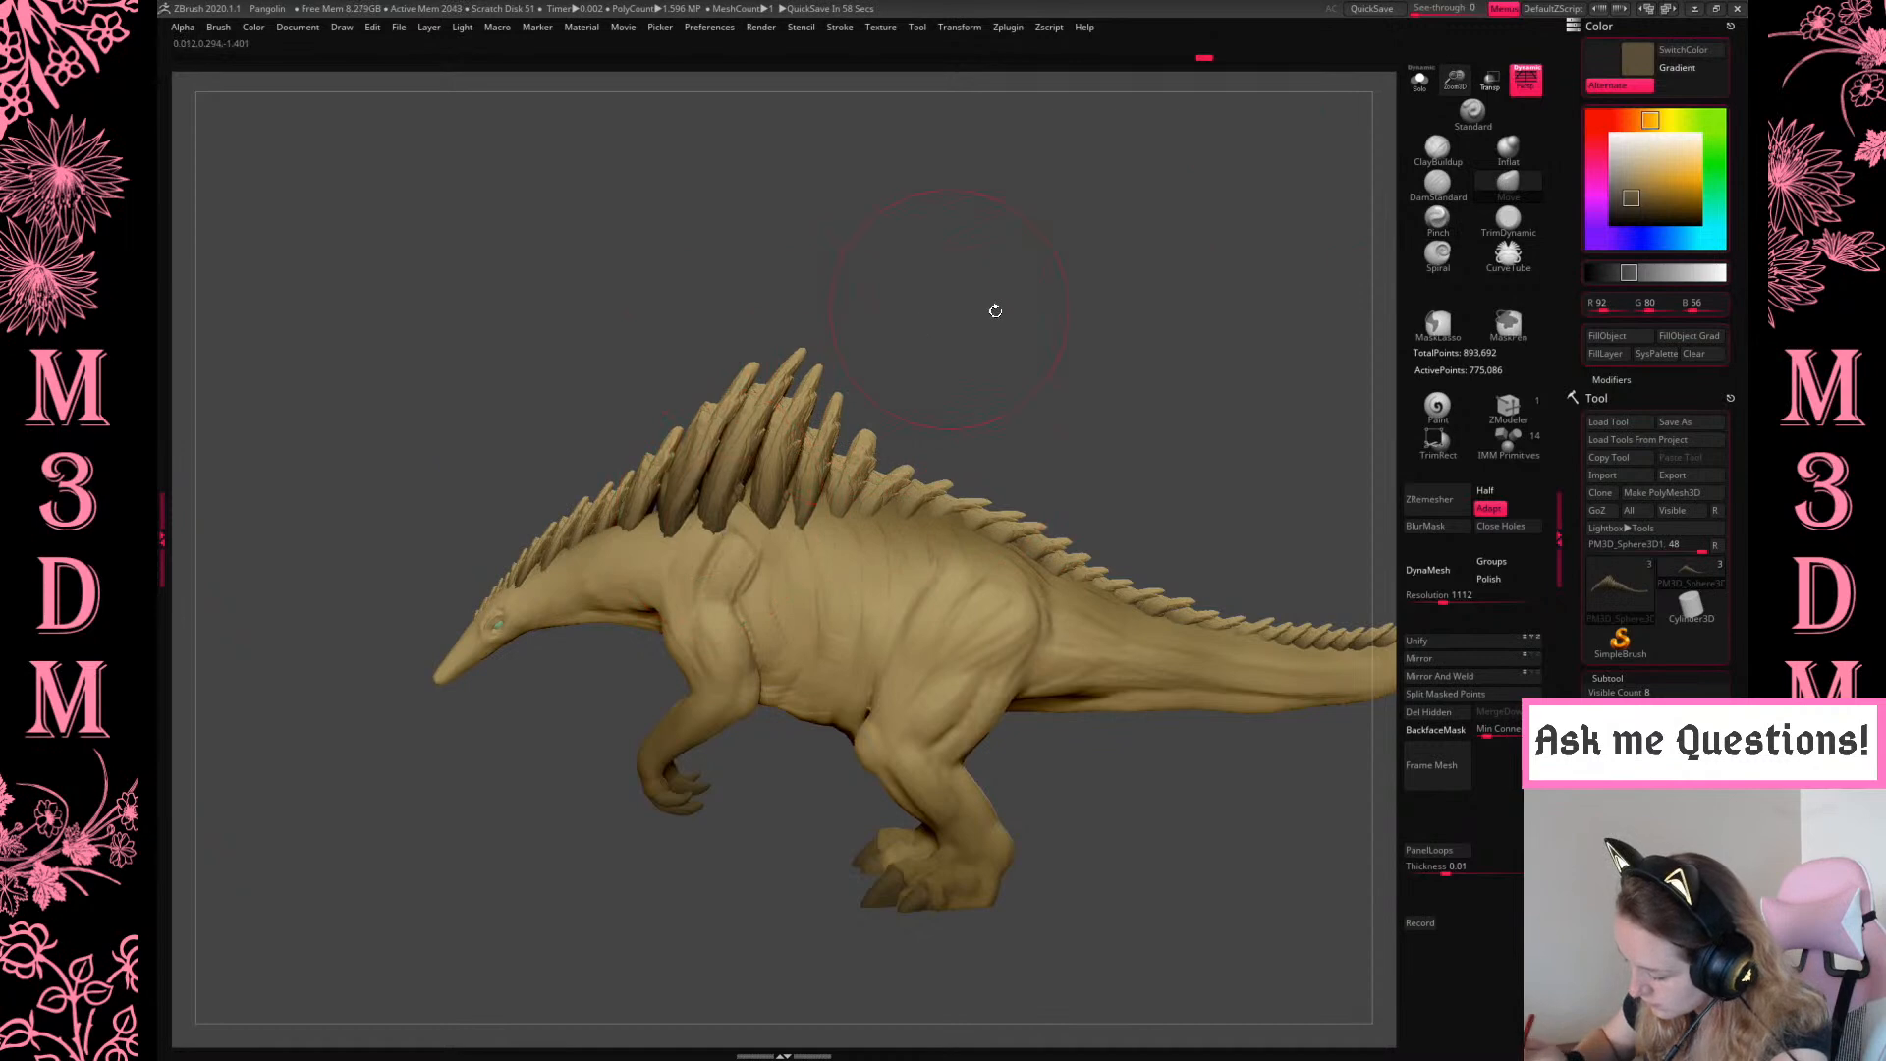
{"action": "left_click_drag", "start_coordinate": [975, 303], "coordinate": [766, 517]}
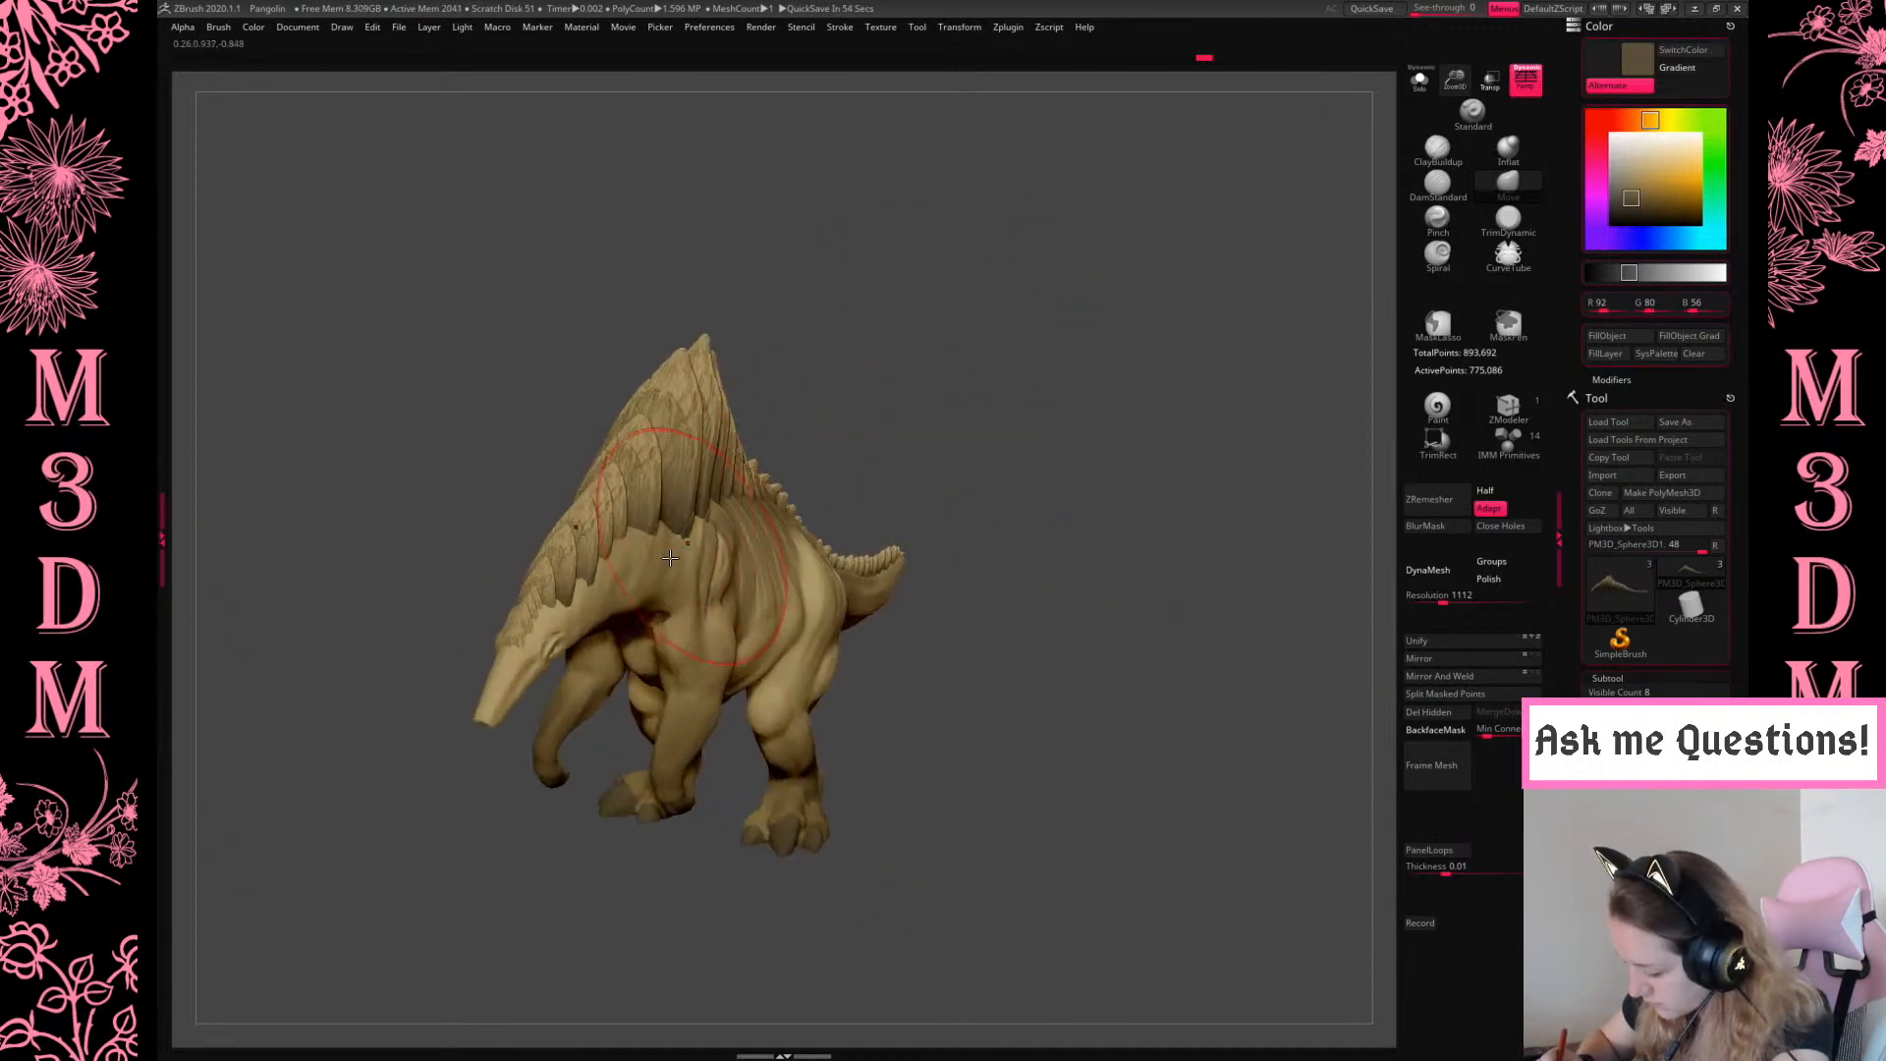
{"action": "mouse_move", "coordinate": [966, 521]}
{"action": "left_mouse_down"}
{"action": "mouse_move", "coordinate": [933, 412]}
{"action": "mouse_move", "coordinate": [1022, 434]}
{"action": "mouse_move", "coordinate": [821, 578]}
{"action": "mouse_move", "coordinate": [801, 494]}
{"action": "mouse_move", "coordinate": [855, 426]}
{"action": "mouse_move", "coordinate": [760, 439]}
{"action": "left_mouse_up"}
{"action": "key", "text": "space"}
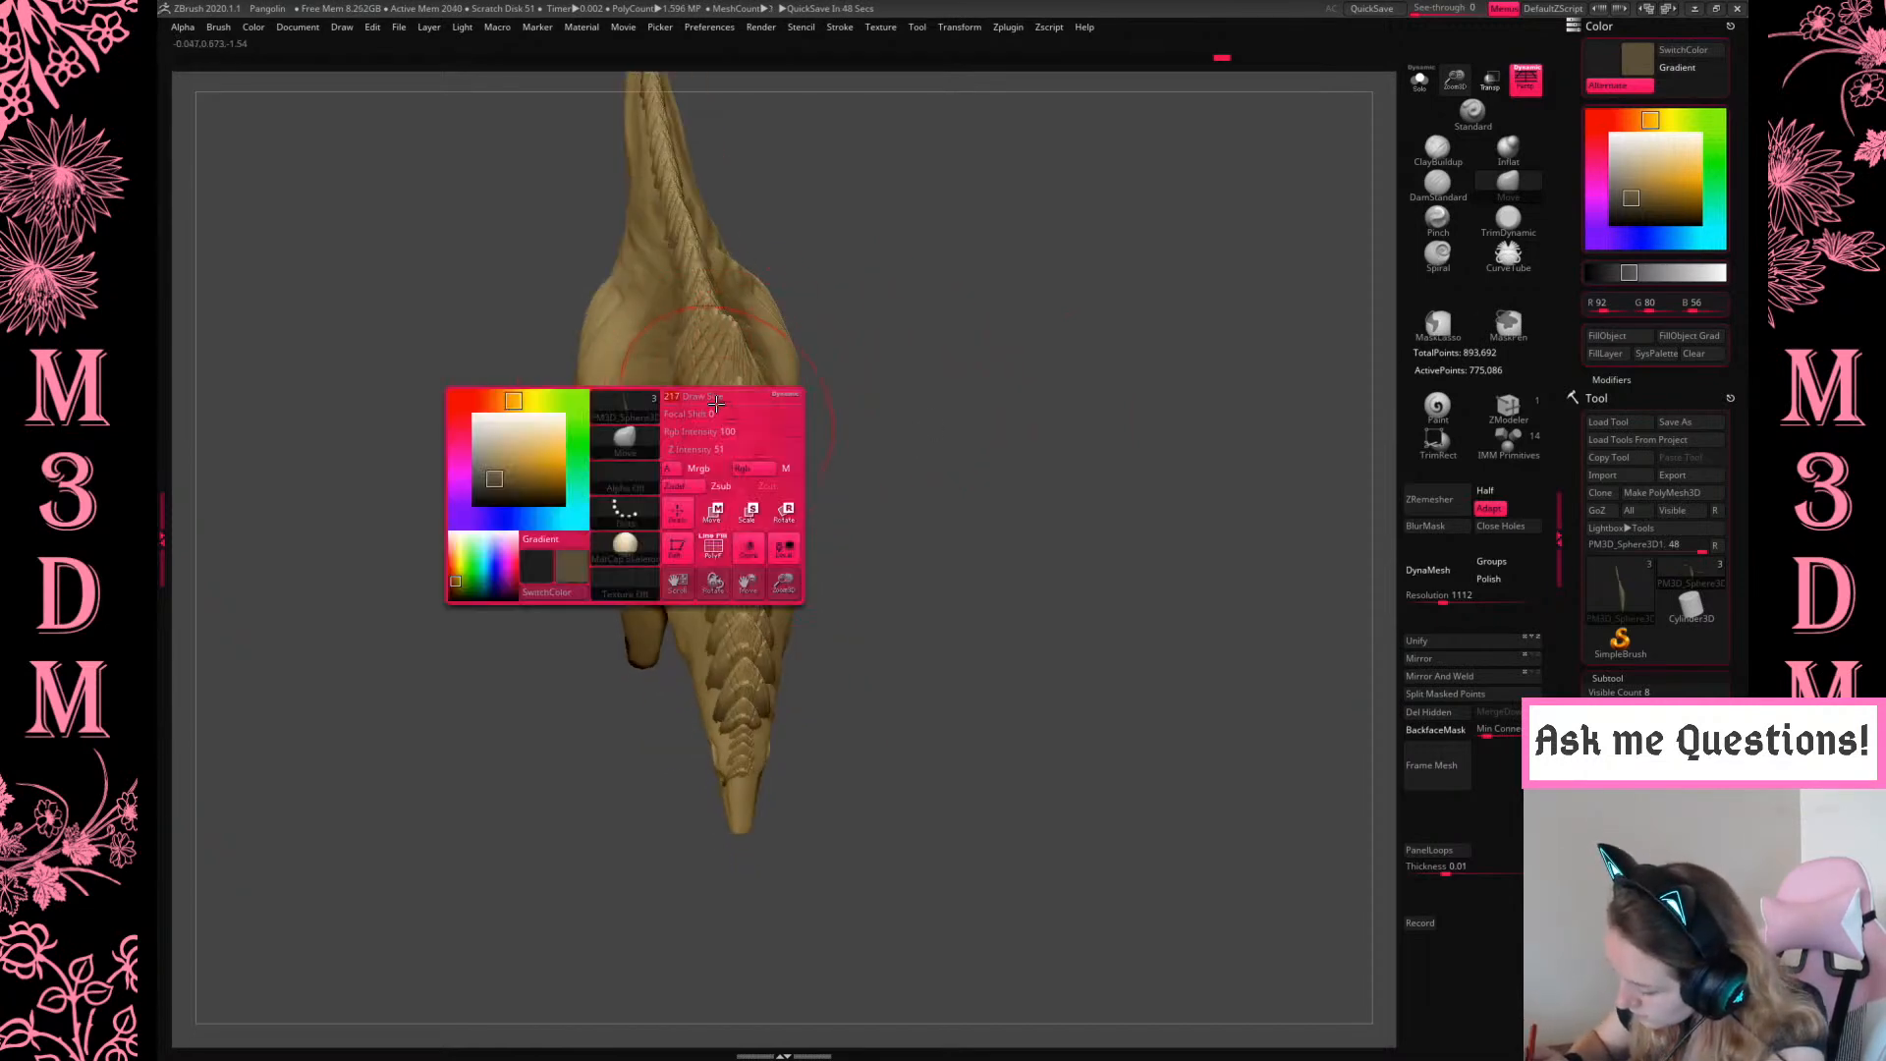
{"action": "key", "text": "space"}
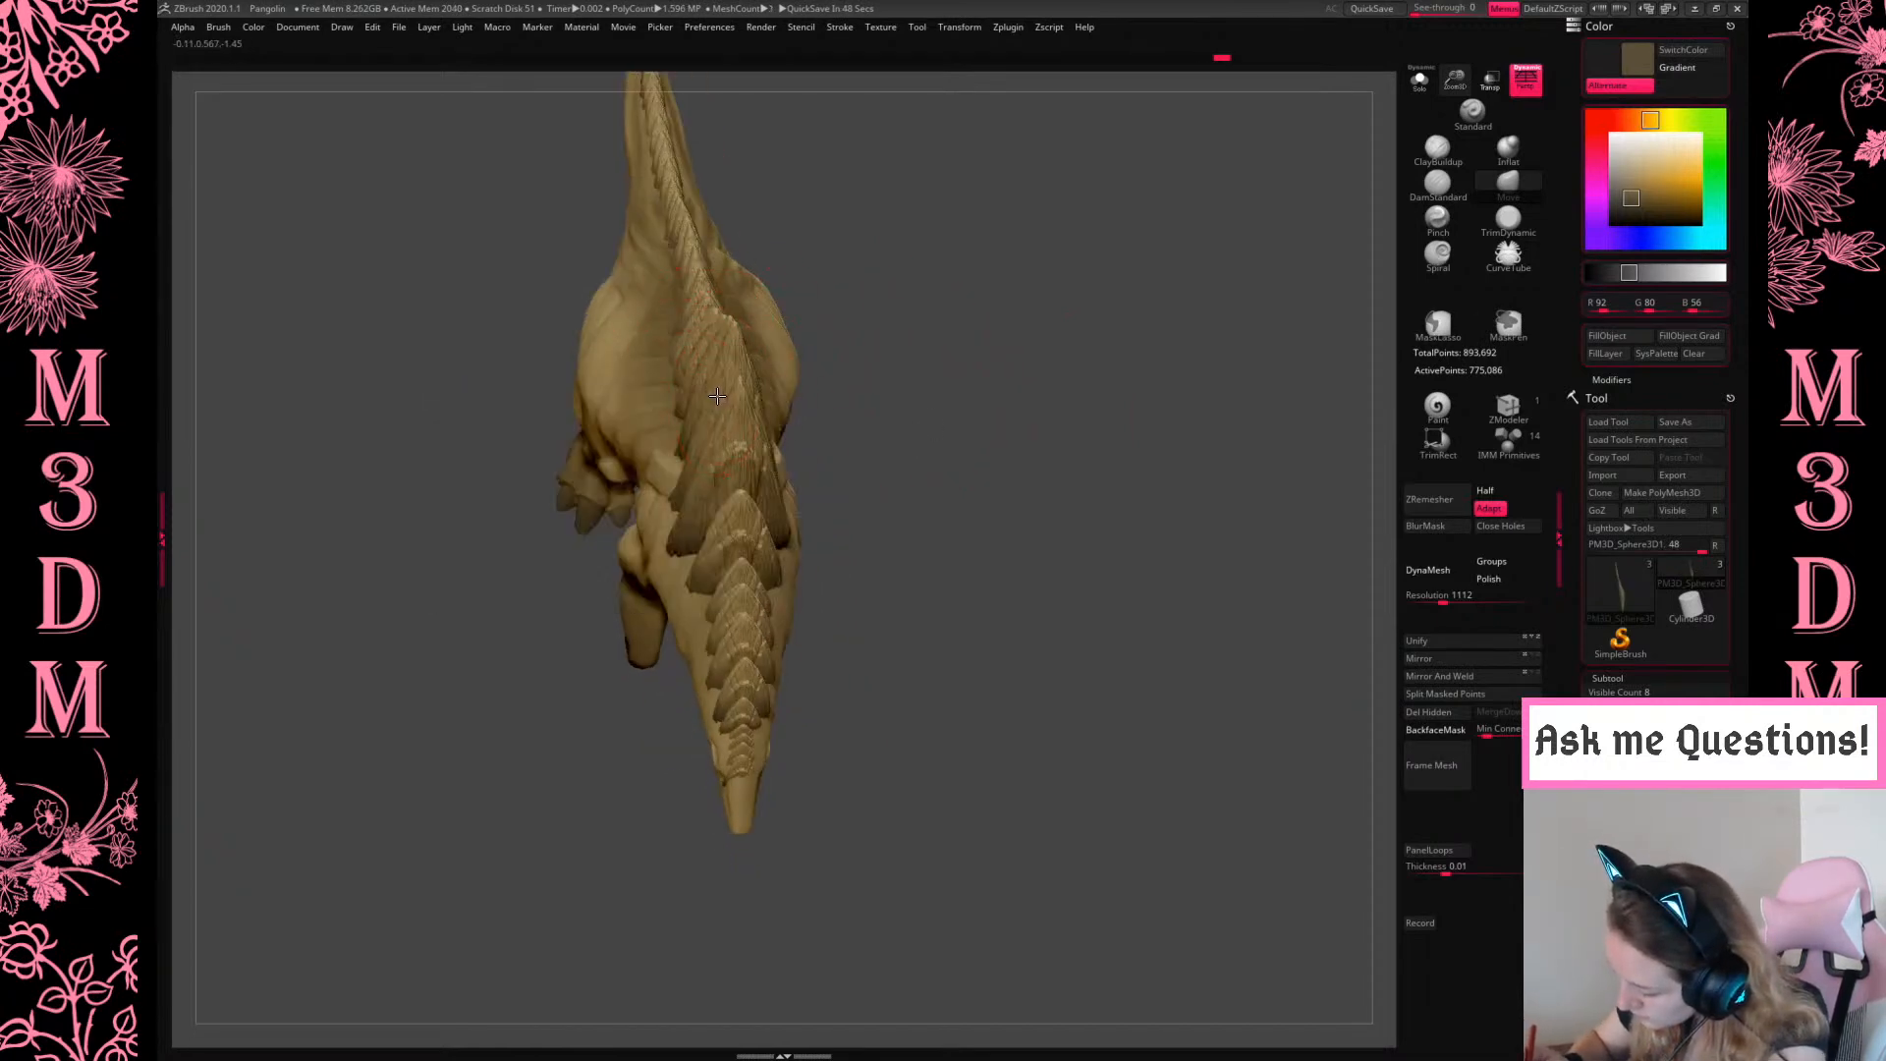
Pull the tips of the tallest shoulder scales lower with a resized Move brush
{"action": "left_click_drag", "start_coordinate": [941, 312], "coordinate": [1028, 355]}
{"action": "key", "text": "space"}
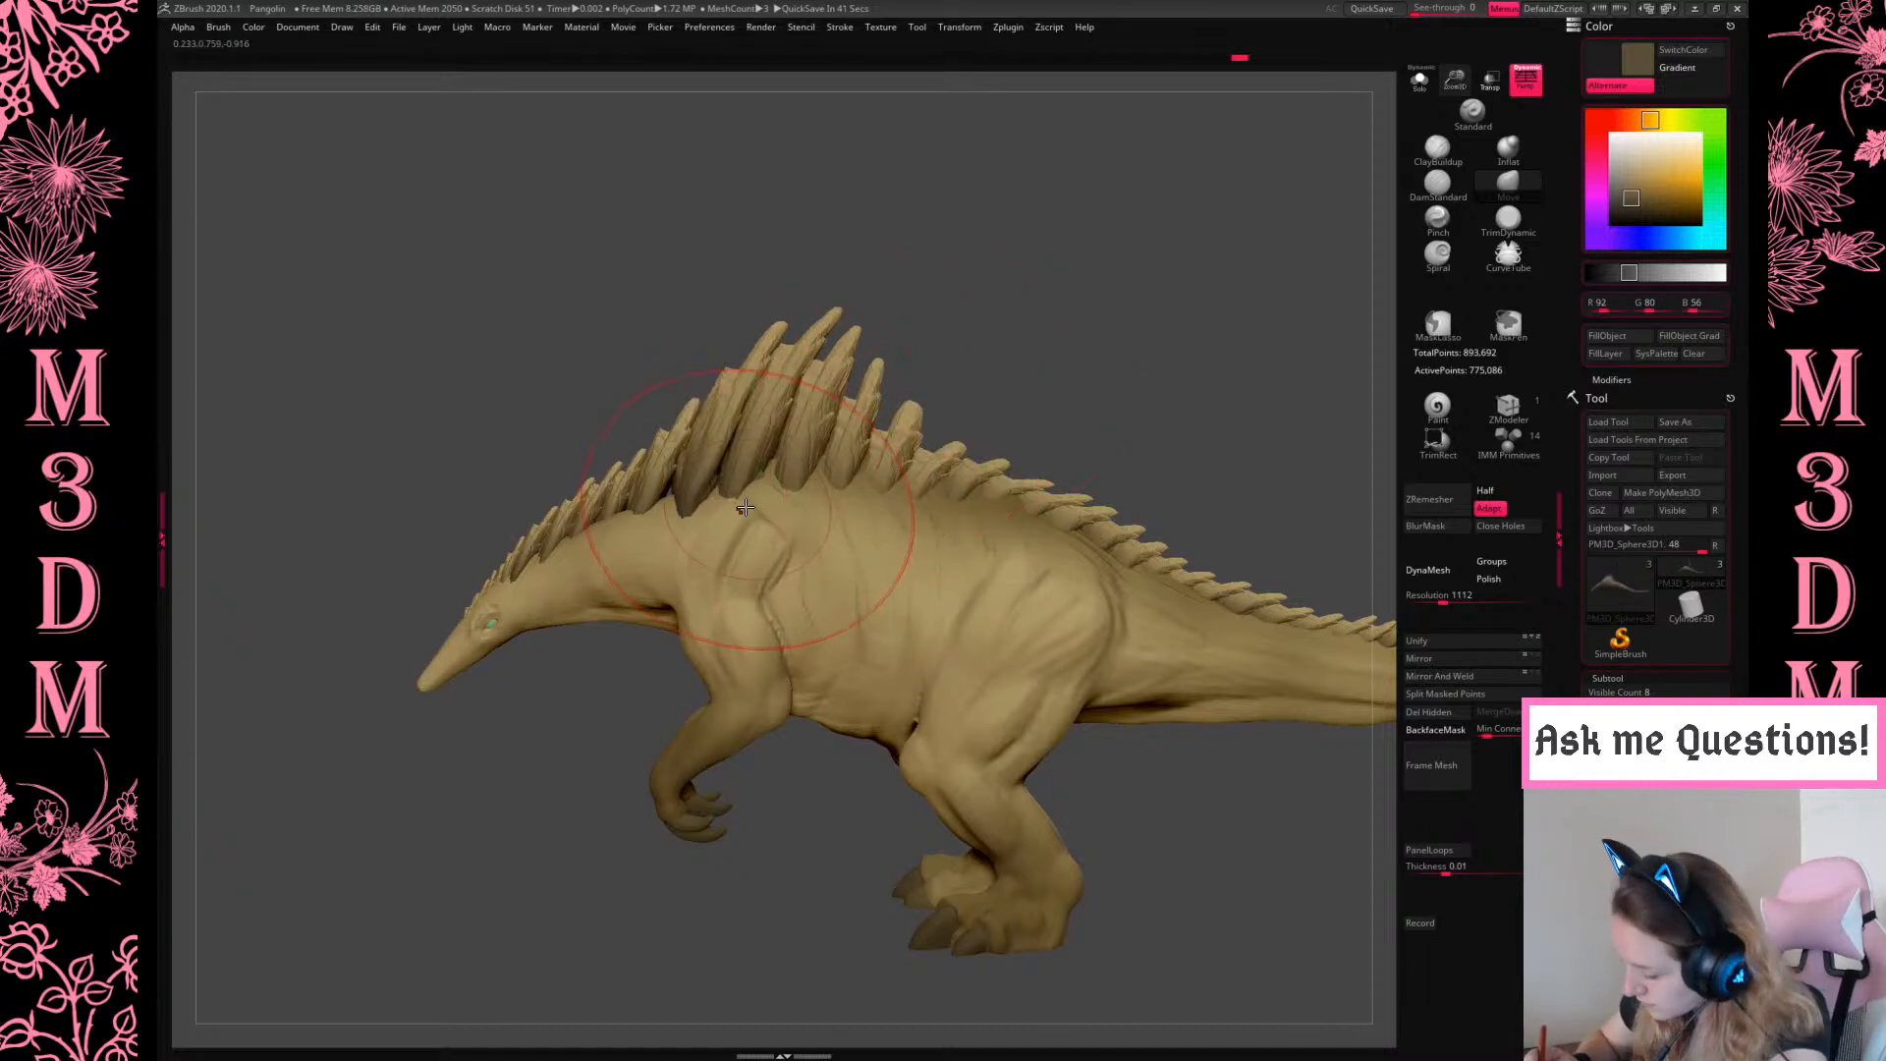
{"action": "left_click_drag", "start_coordinate": [834, 311], "coordinate": [825, 329]}
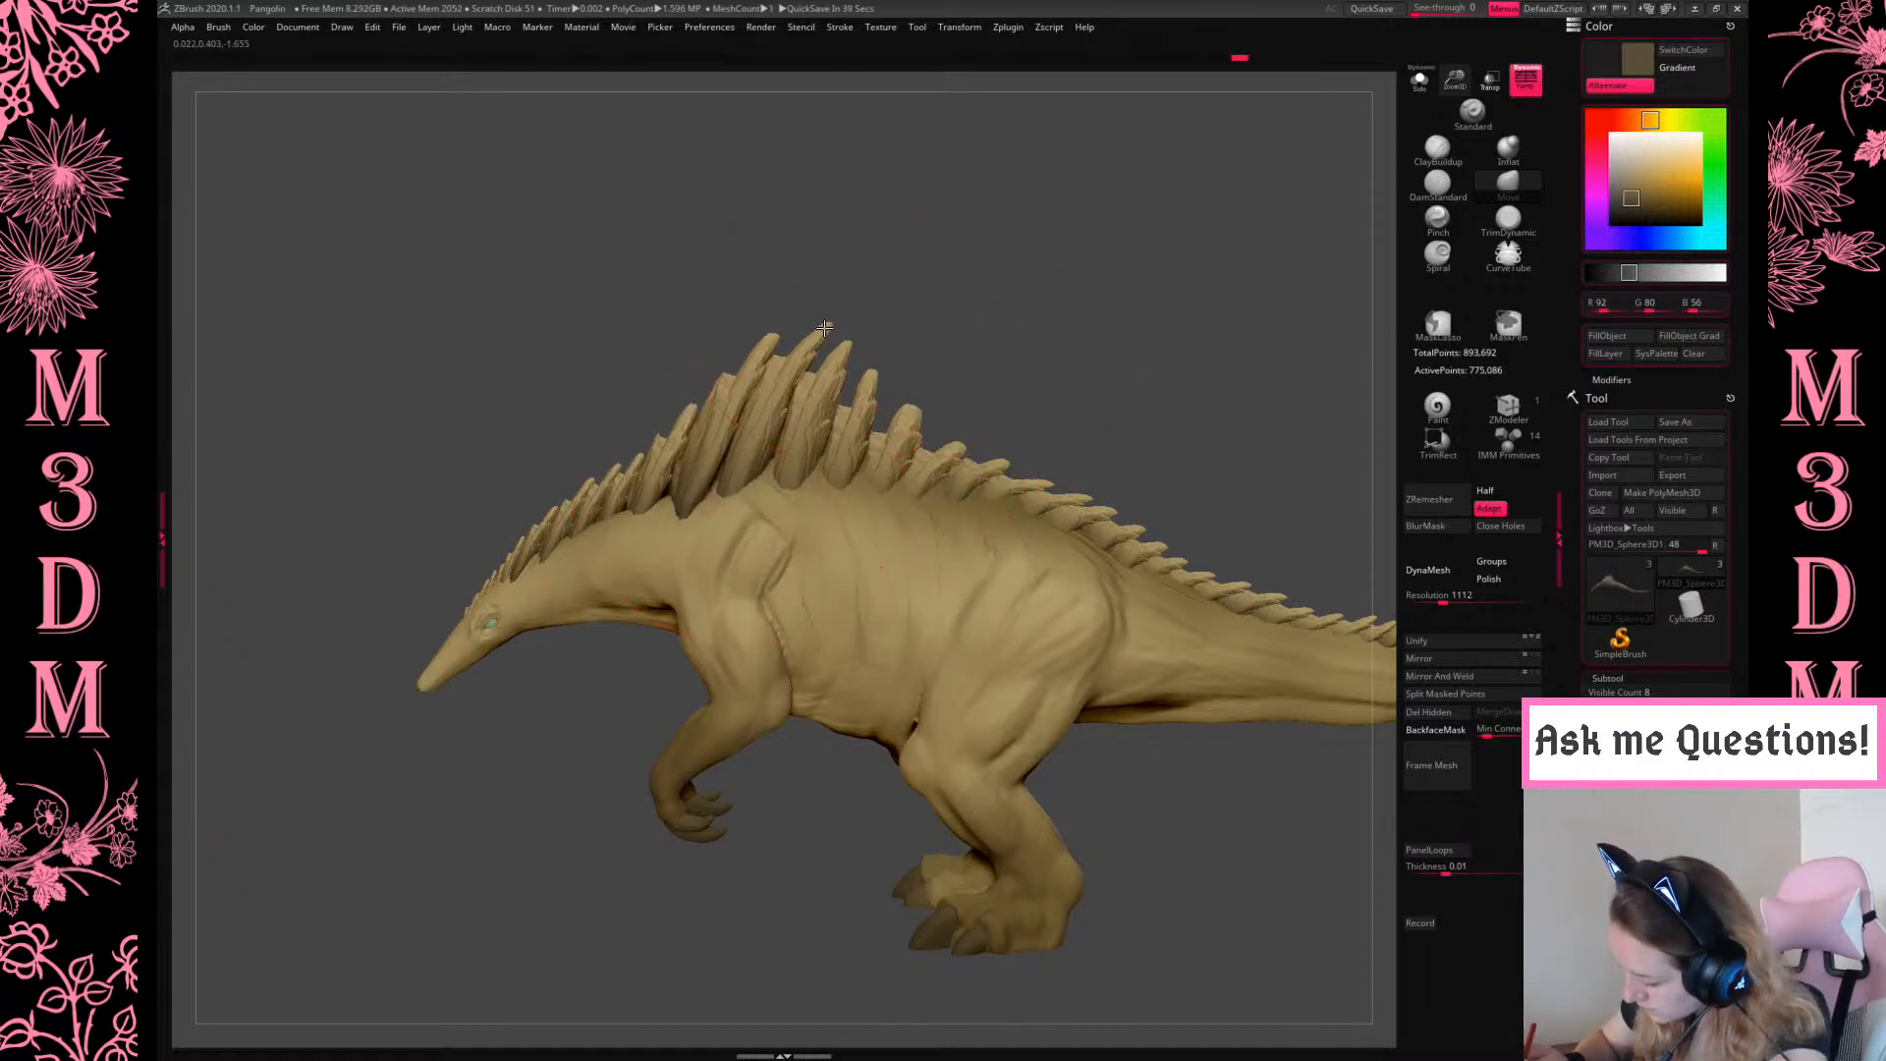
{"action": "key", "text": "space"}
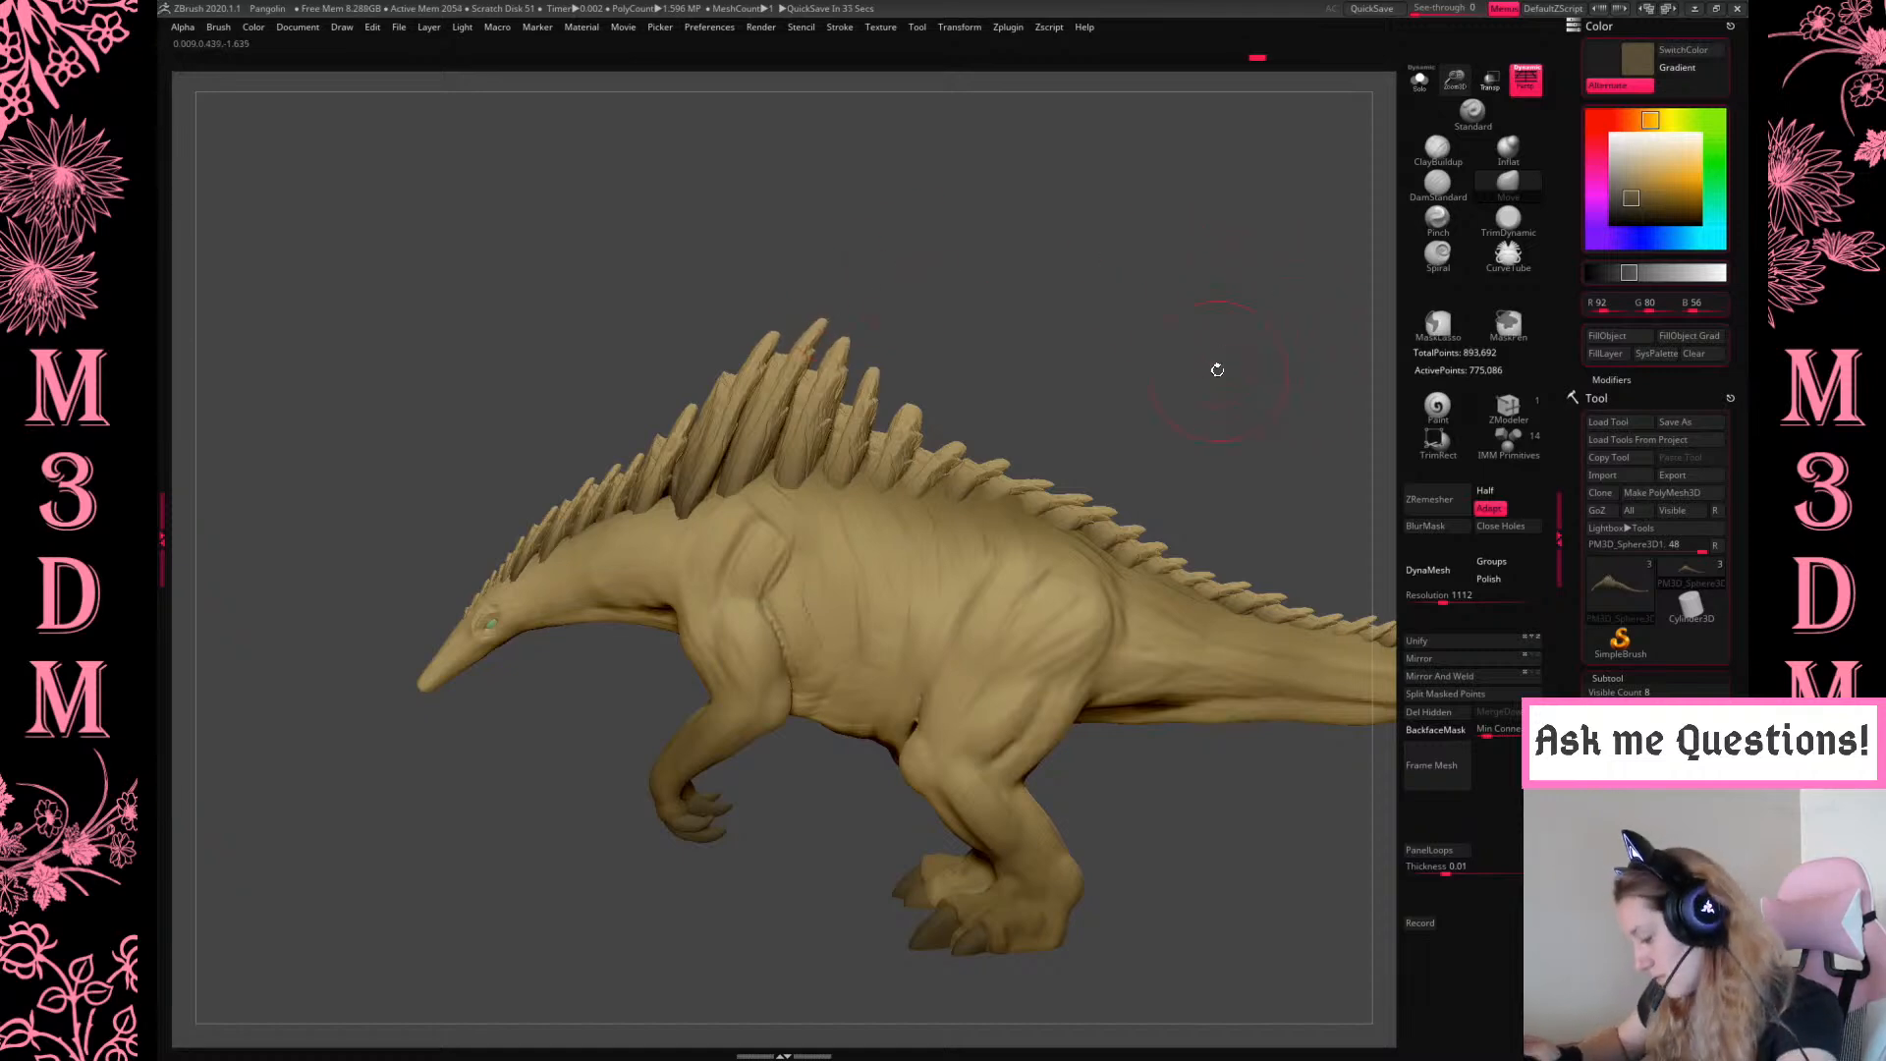
Give every scale in the back row its own polygroup, checking the grouping in the wireframe display
{"action": "left_click_drag", "start_coordinate": [1456, 85], "coordinate": [1272, 366]}
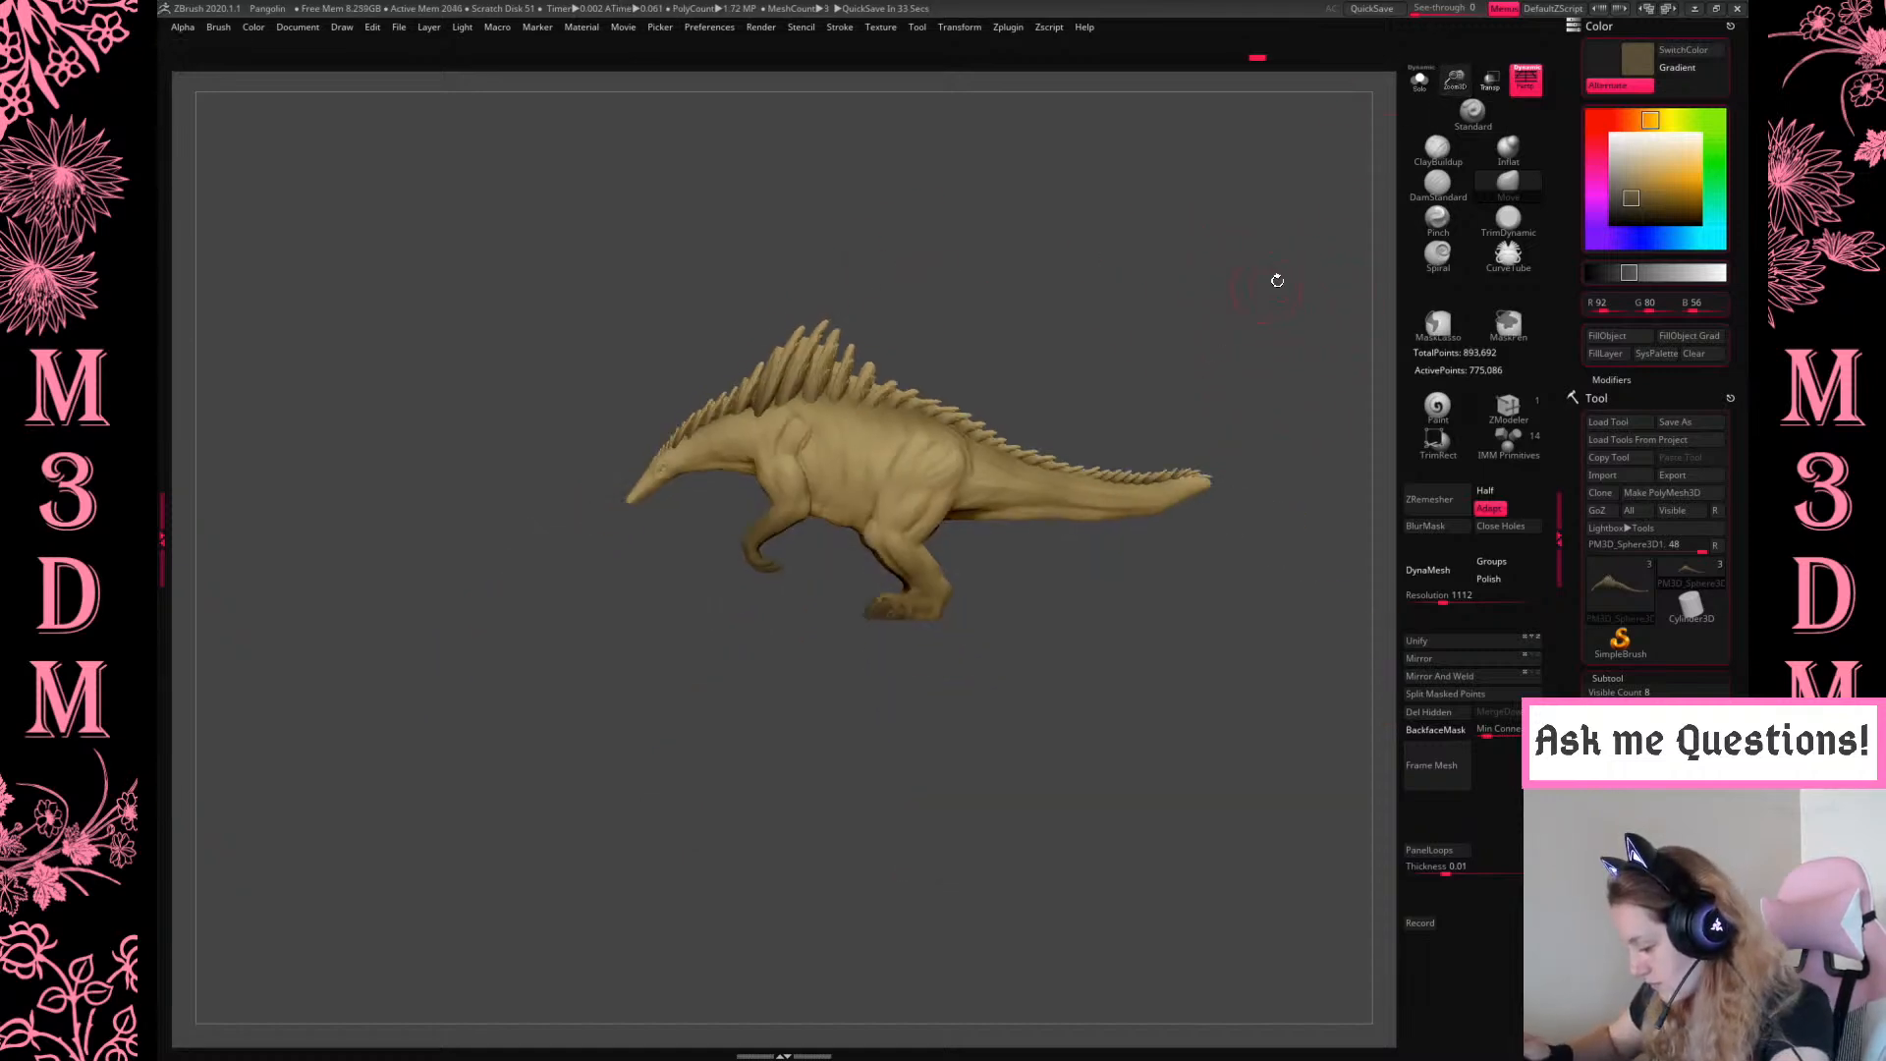
{"action": "left_click_drag", "start_coordinate": [1454, 82], "coordinate": [1080, 295]}
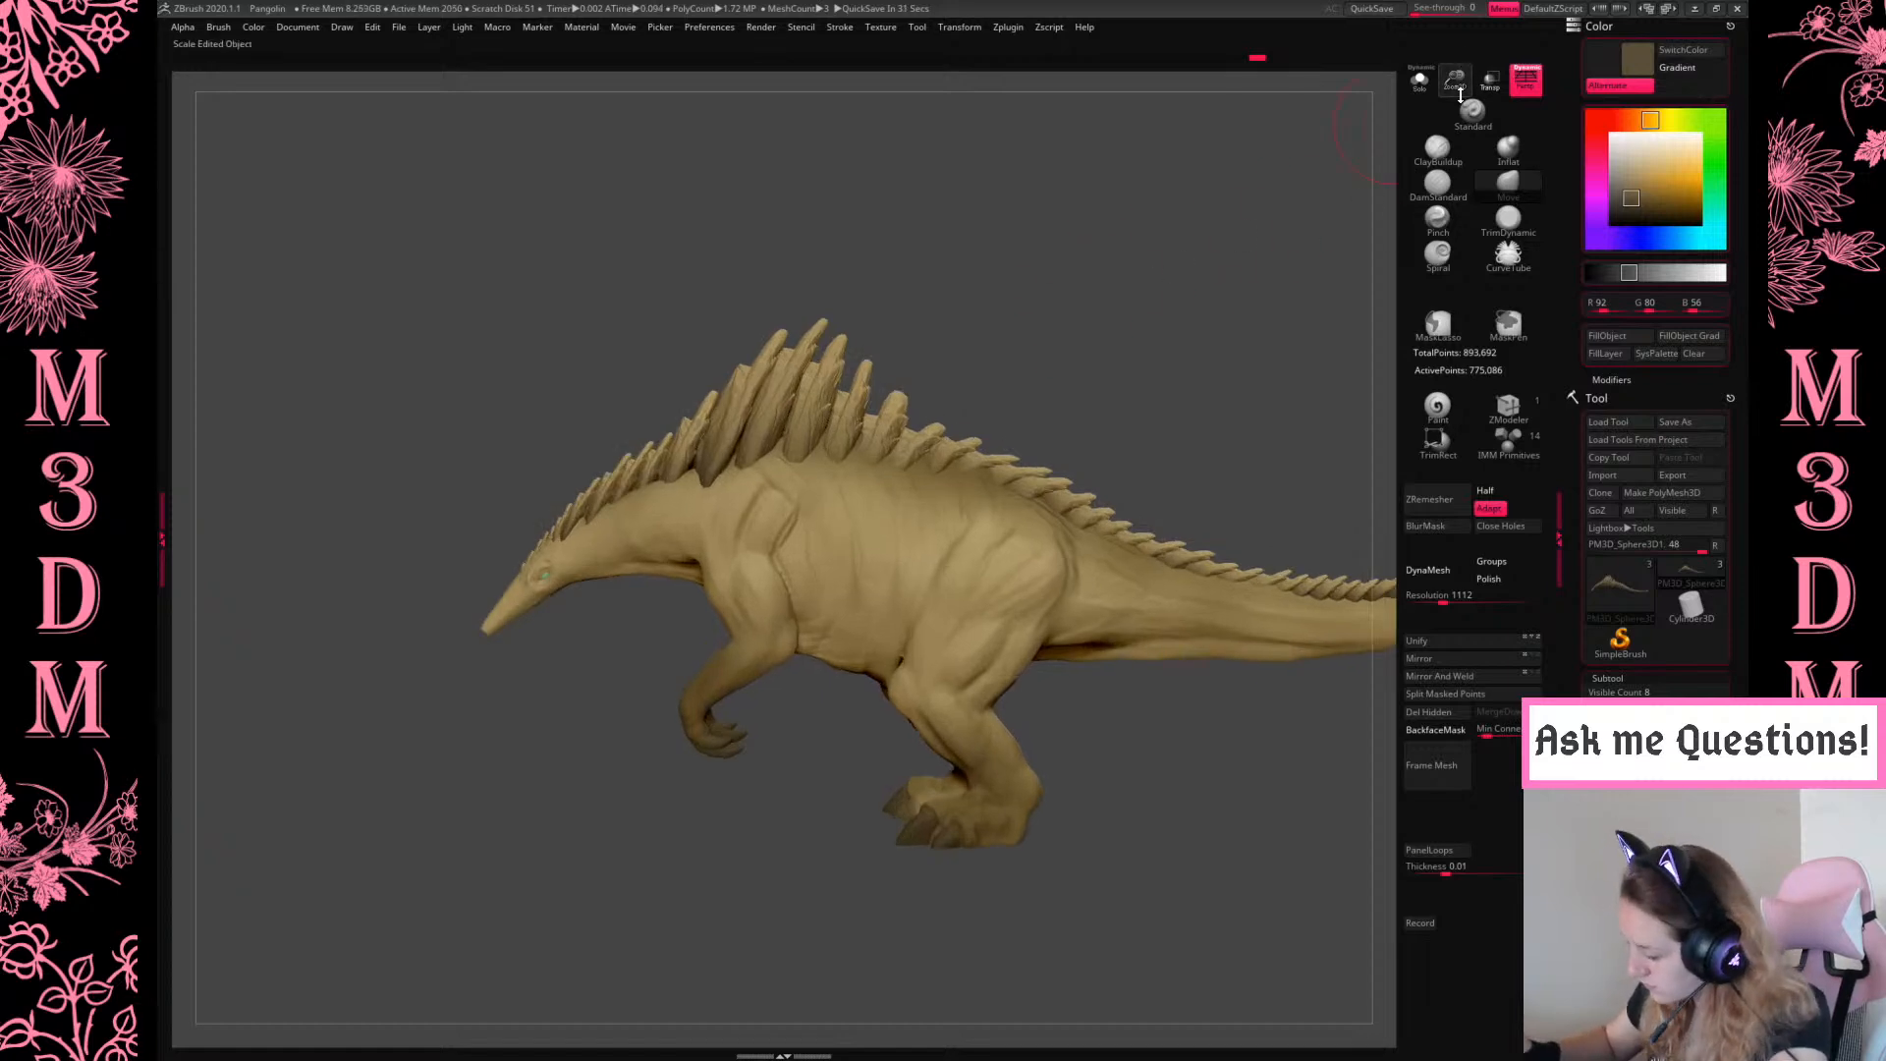
{"action": "left_click_drag", "start_coordinate": [1460, 90], "coordinate": [1086, 253]}
{"action": "mouse_move", "coordinate": [1065, 363]}
{"action": "left_mouse_down"}
{"action": "mouse_move", "coordinate": [1109, 363]}
{"action": "mouse_move", "coordinate": [1087, 346]}
{"action": "mouse_move", "coordinate": [1048, 401]}
{"action": "left_mouse_up"}
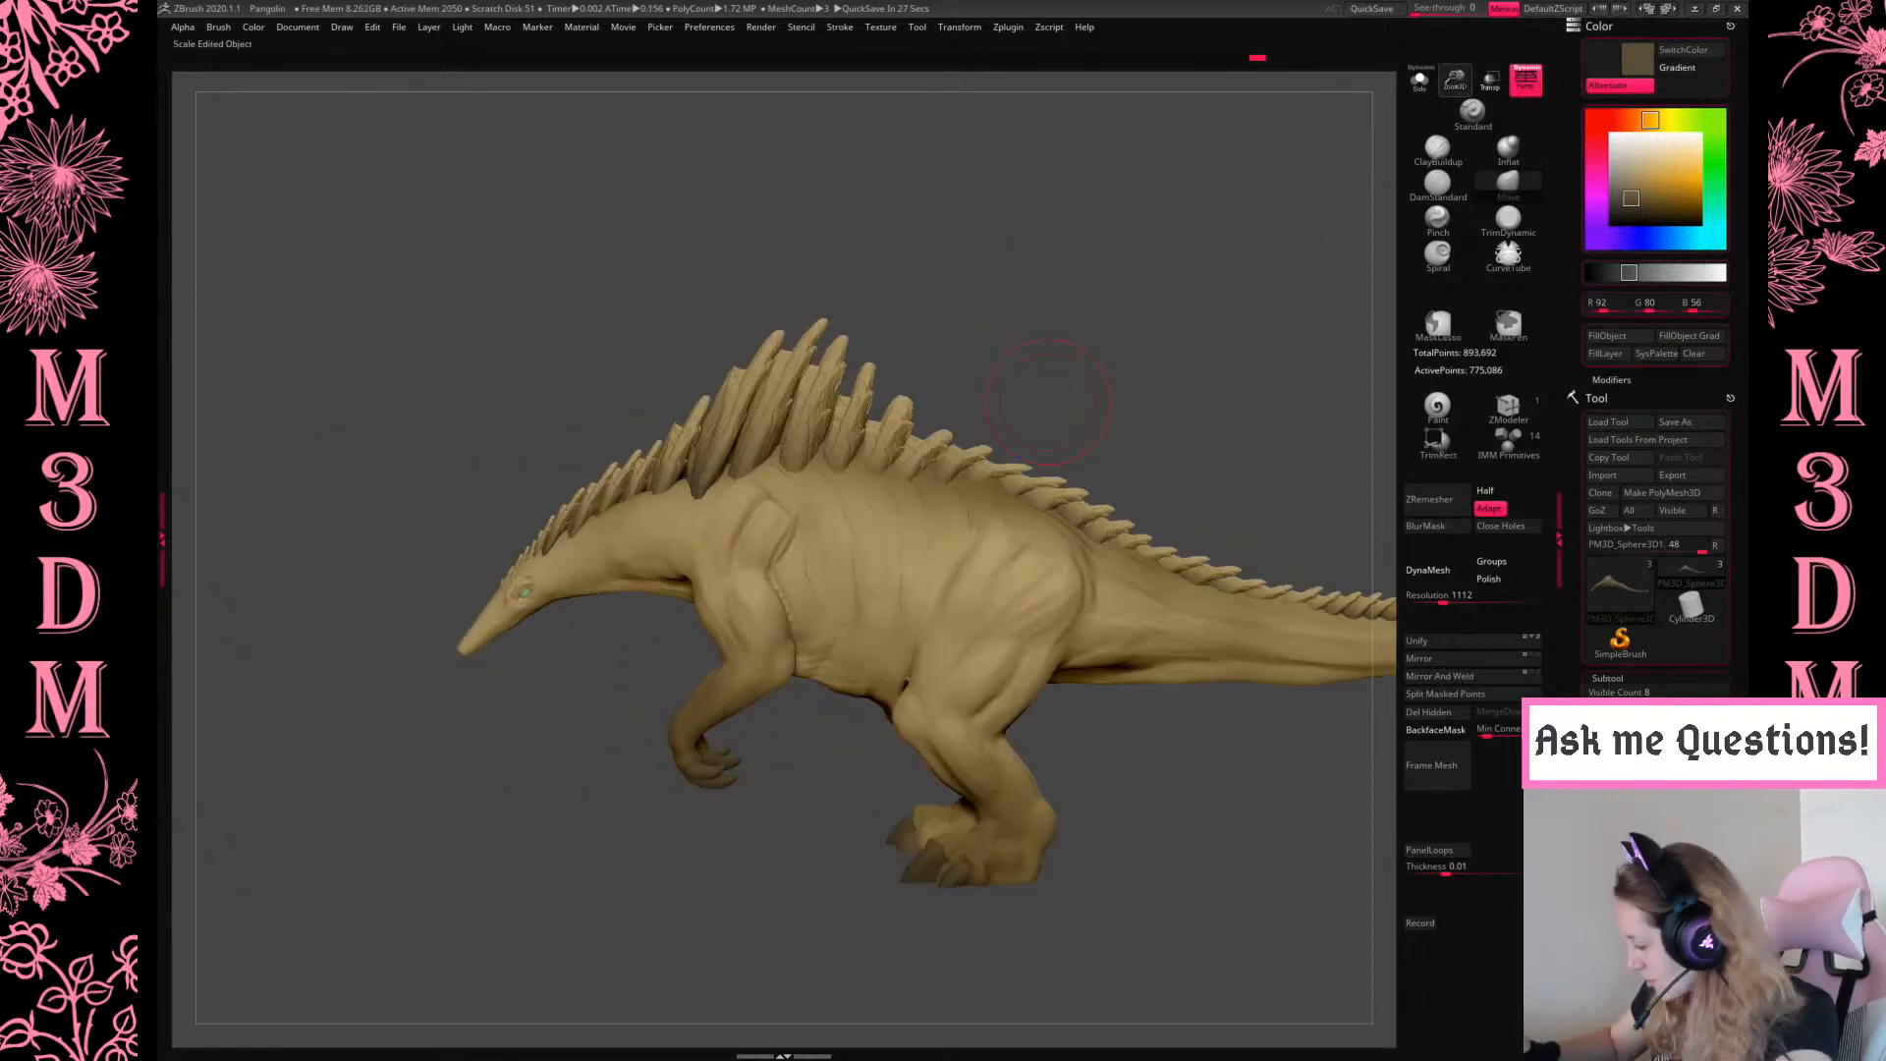
{"action": "left_click_drag", "start_coordinate": [1464, 81], "coordinate": [965, 312]}
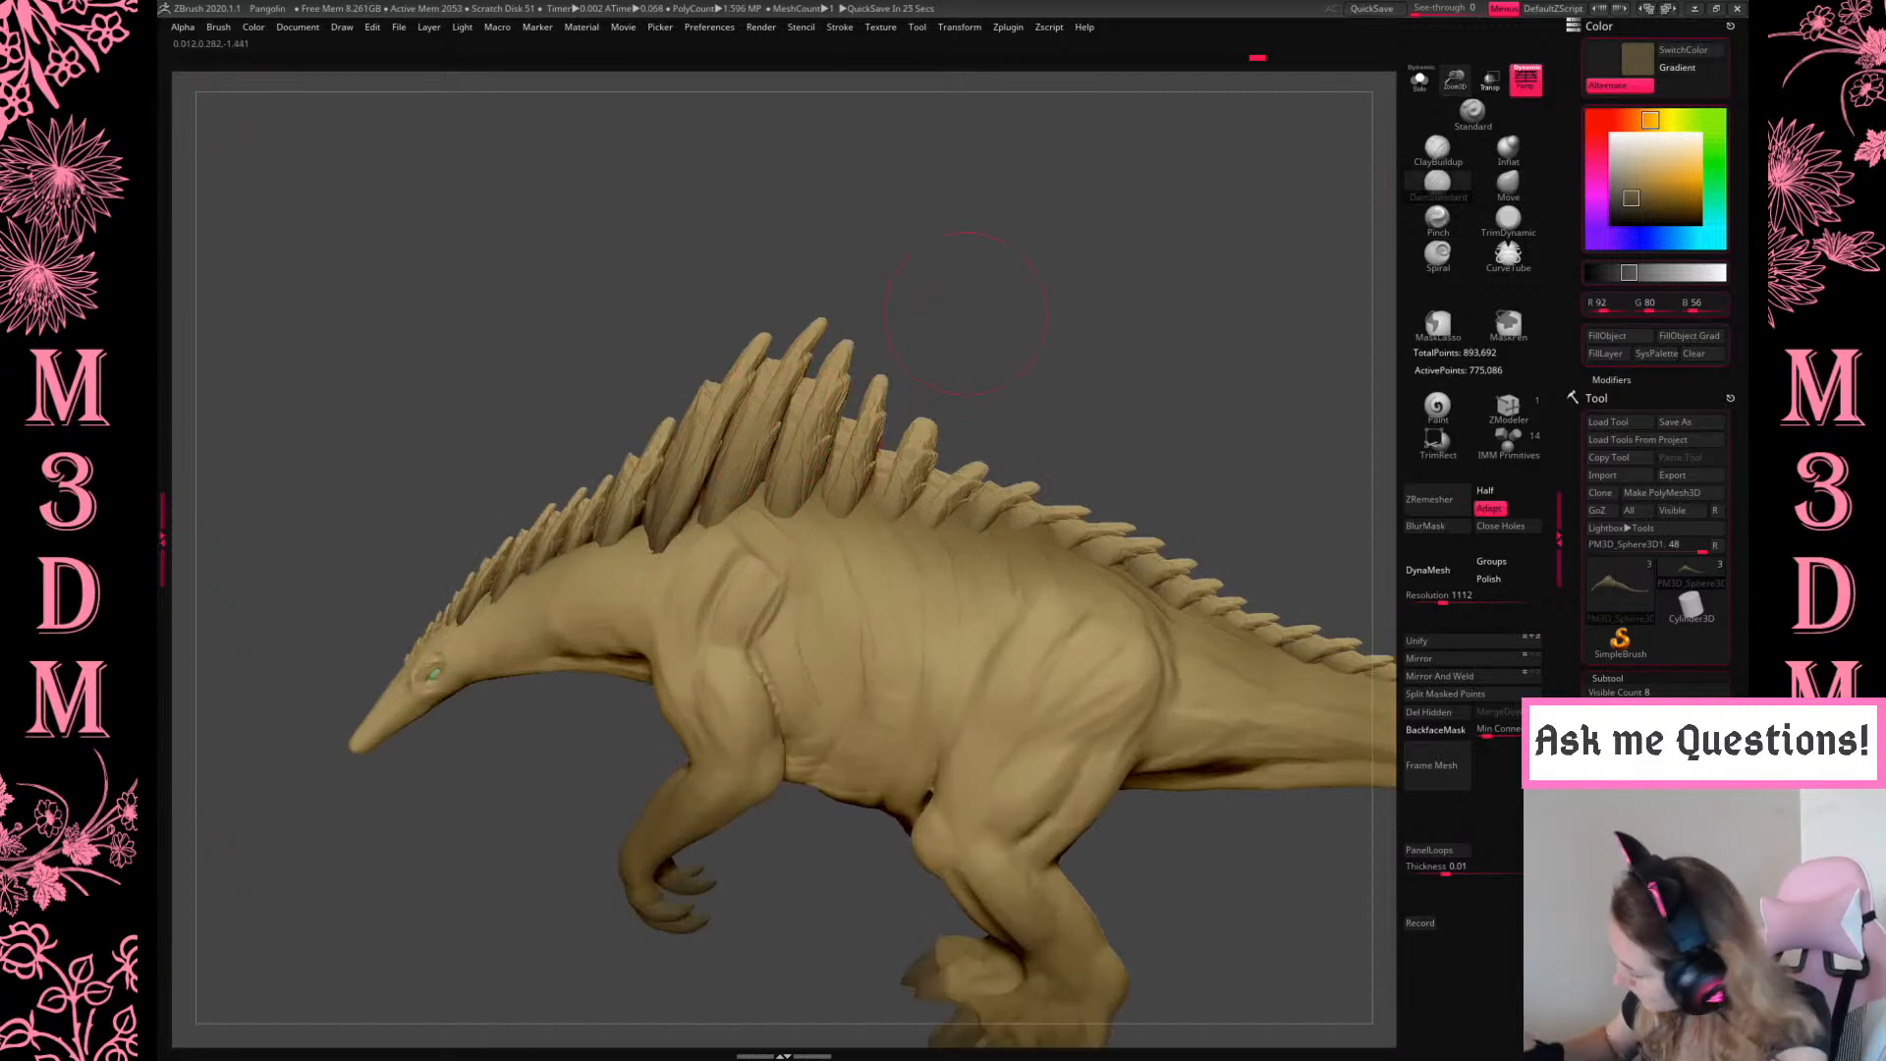
{"action": "right_click", "coordinate": [768, 467]}
{"action": "right_click", "coordinate": [774, 402]}
{"action": "key", "text": "shift+f"}
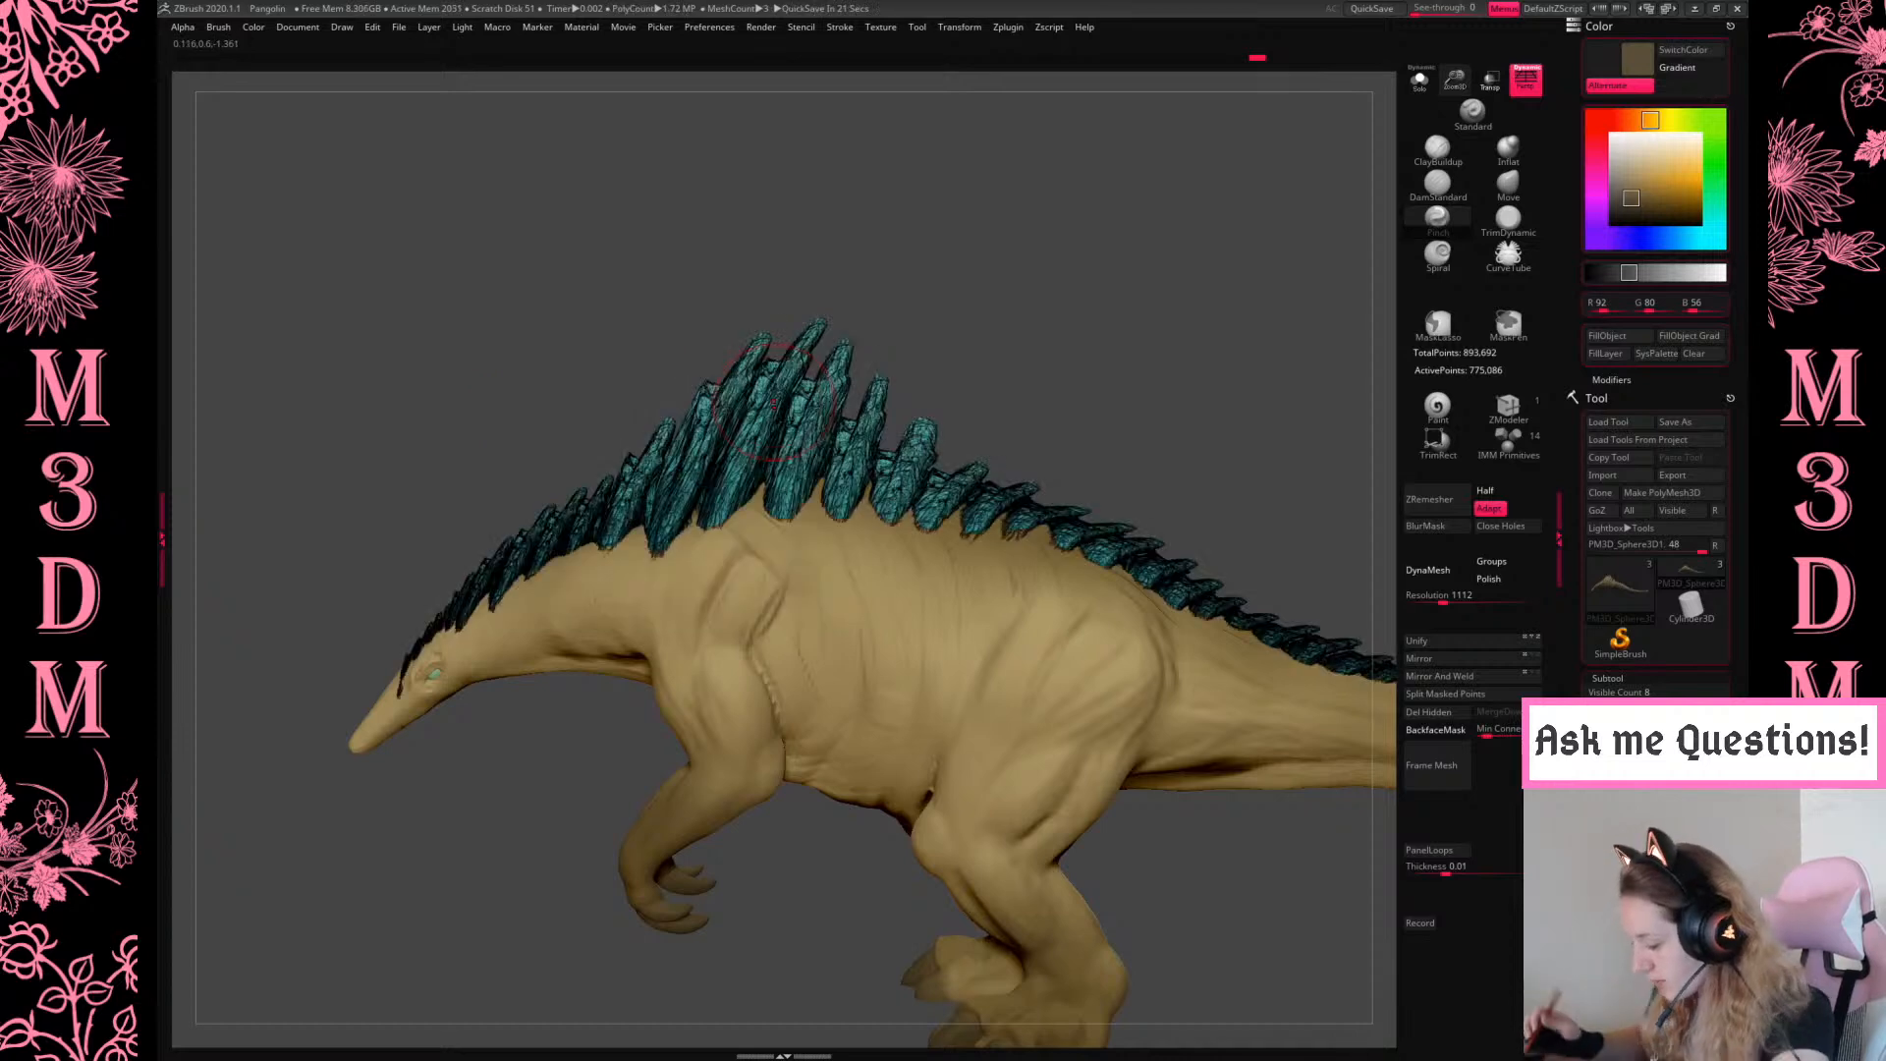
{"action": "left_click", "coordinate": [1608, 678]}
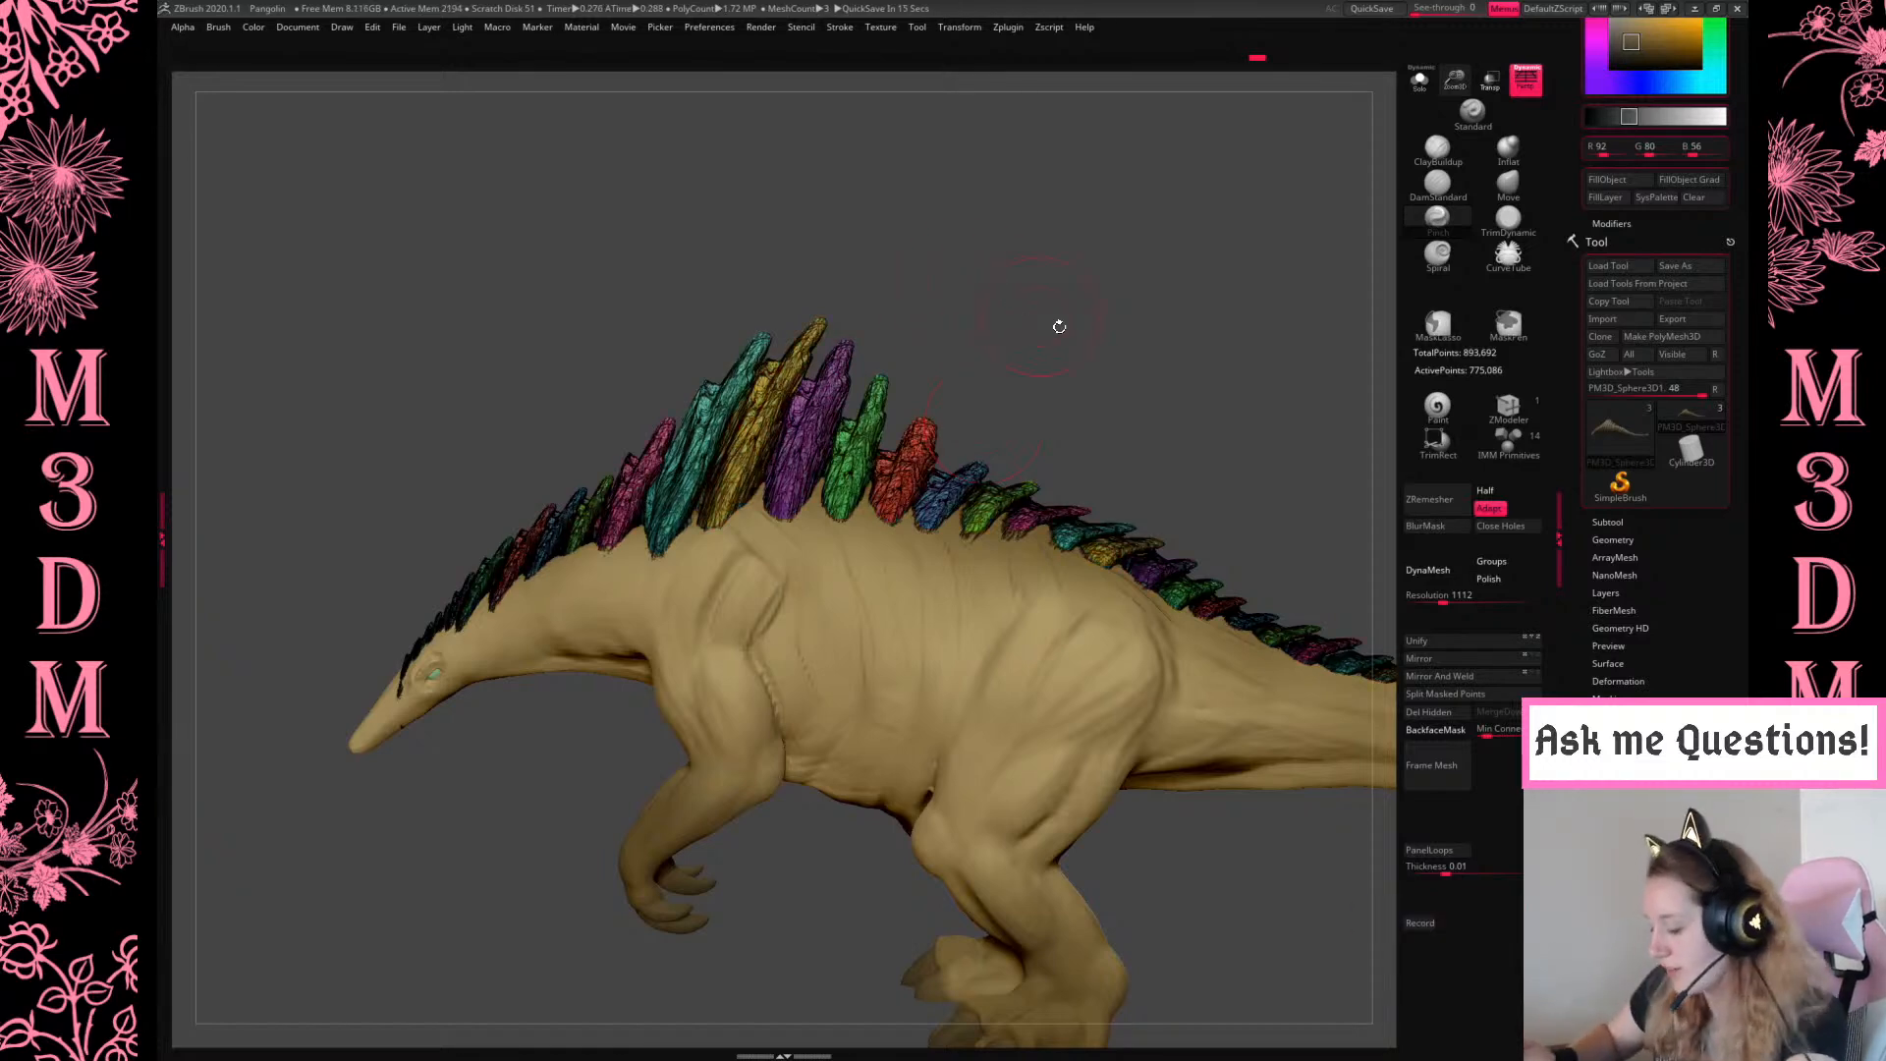
{"action": "key", "text": "shift+f"}
Isolate the scale just behind the tallest one, slim it with the Pinch brush, and show all scales again
{"action": "left_click", "coordinate": [804, 458], "text": "ctrl+shift"}
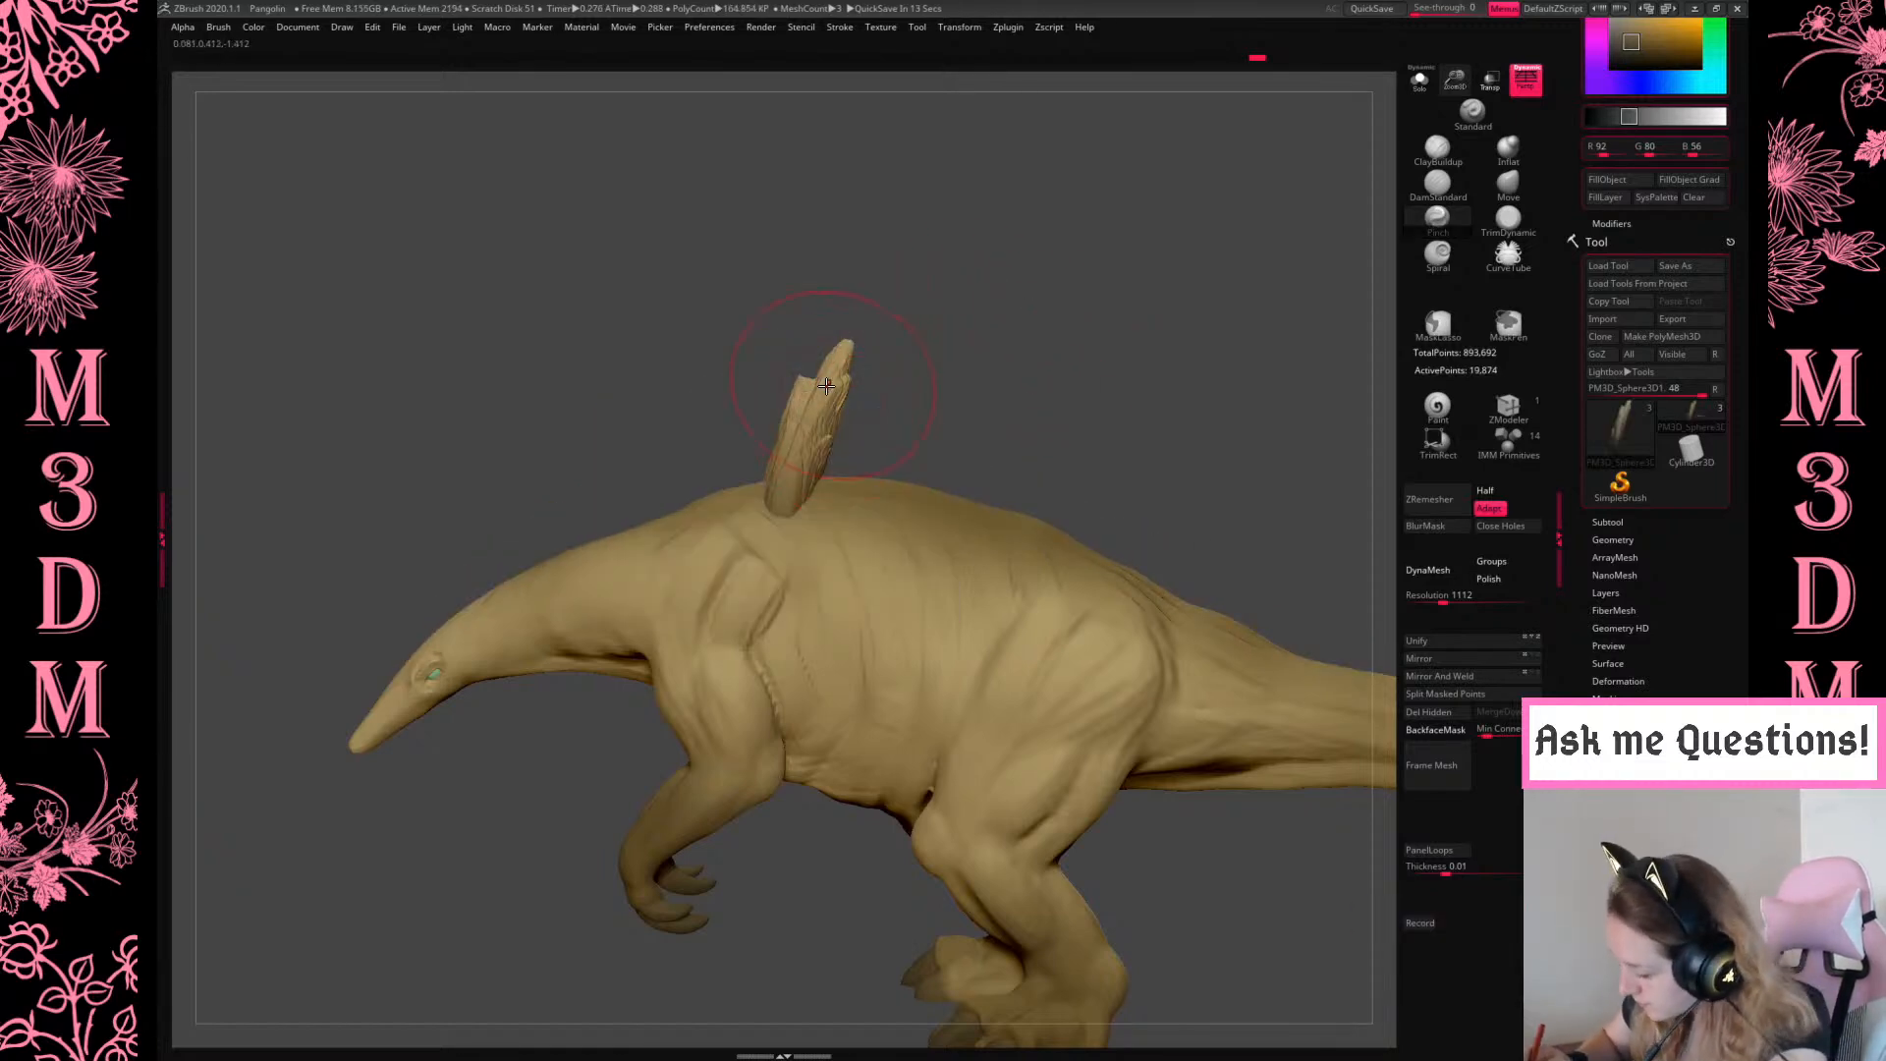
{"action": "left_click_drag", "start_coordinate": [782, 499], "coordinate": [815, 432]}
{"action": "mouse_move", "coordinate": [939, 315]}
{"action": "left_mouse_down"}
{"action": "mouse_move", "coordinate": [1031, 359]}
{"action": "mouse_move", "coordinate": [850, 304]}
{"action": "left_mouse_up"}
{"action": "left_click_drag", "start_coordinate": [807, 444], "coordinate": [829, 394]}
{"action": "left_click", "coordinate": [1023, 324], "text": "ctrl+shift"}
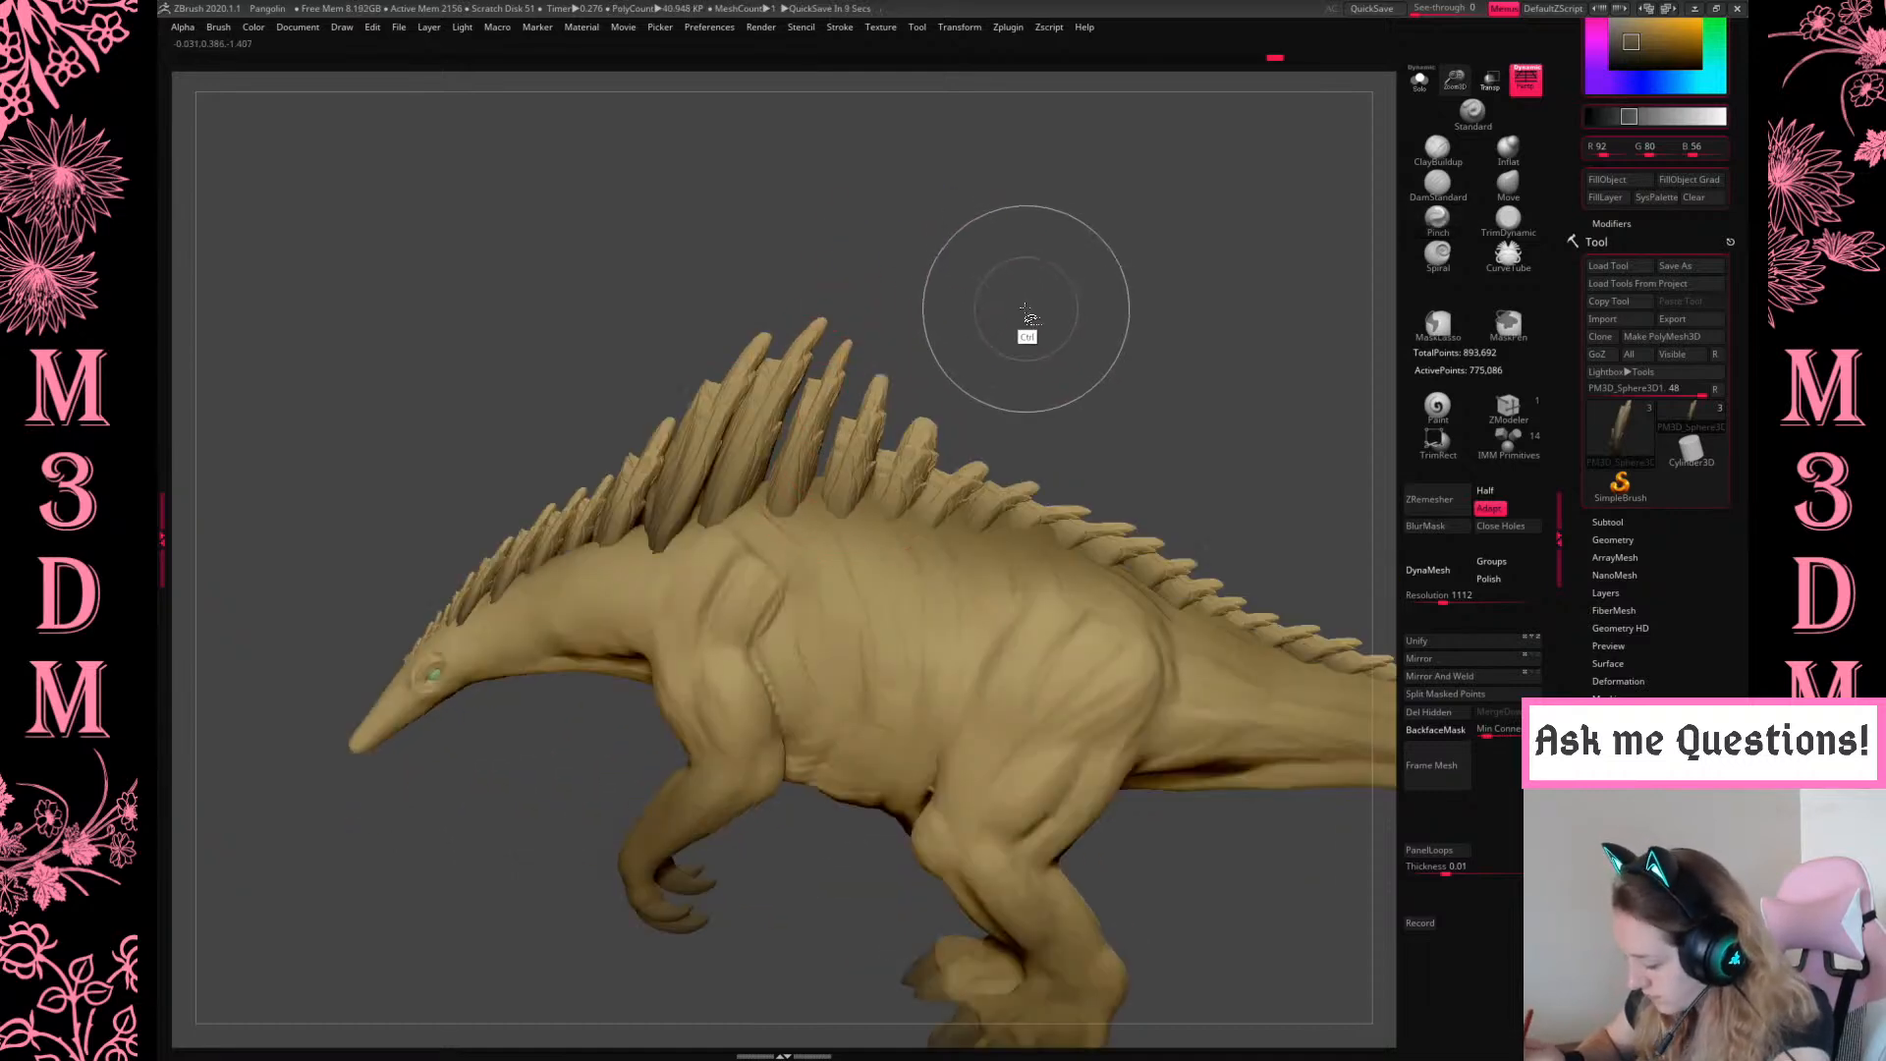
Isolate the tallest scale and the one in front of it in turn, pinch each slimmer, and undo the last change
{"action": "left_click", "coordinate": [766, 414], "text": "ctrl+shift"}
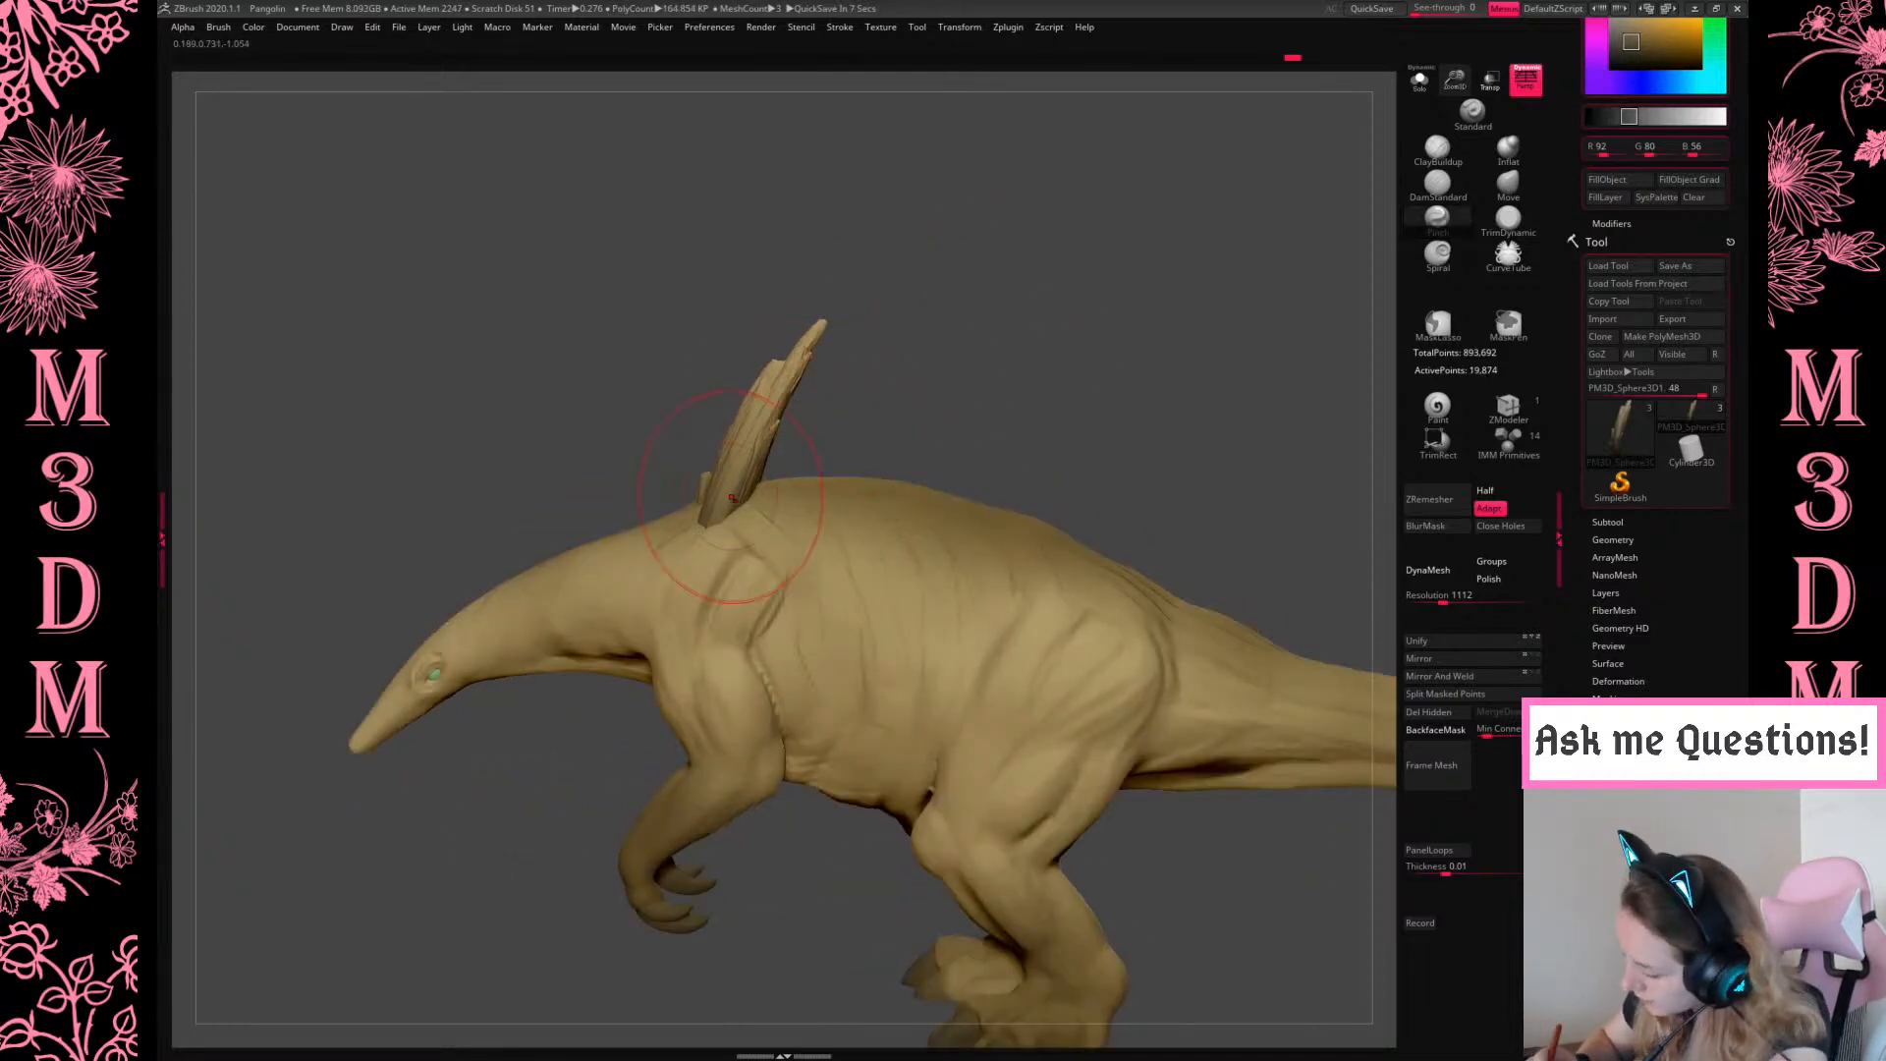
{"action": "left_click", "coordinate": [1044, 300], "text": "ctrl+shift"}
{"action": "left_click", "coordinate": [711, 451], "text": "ctrl+shift"}
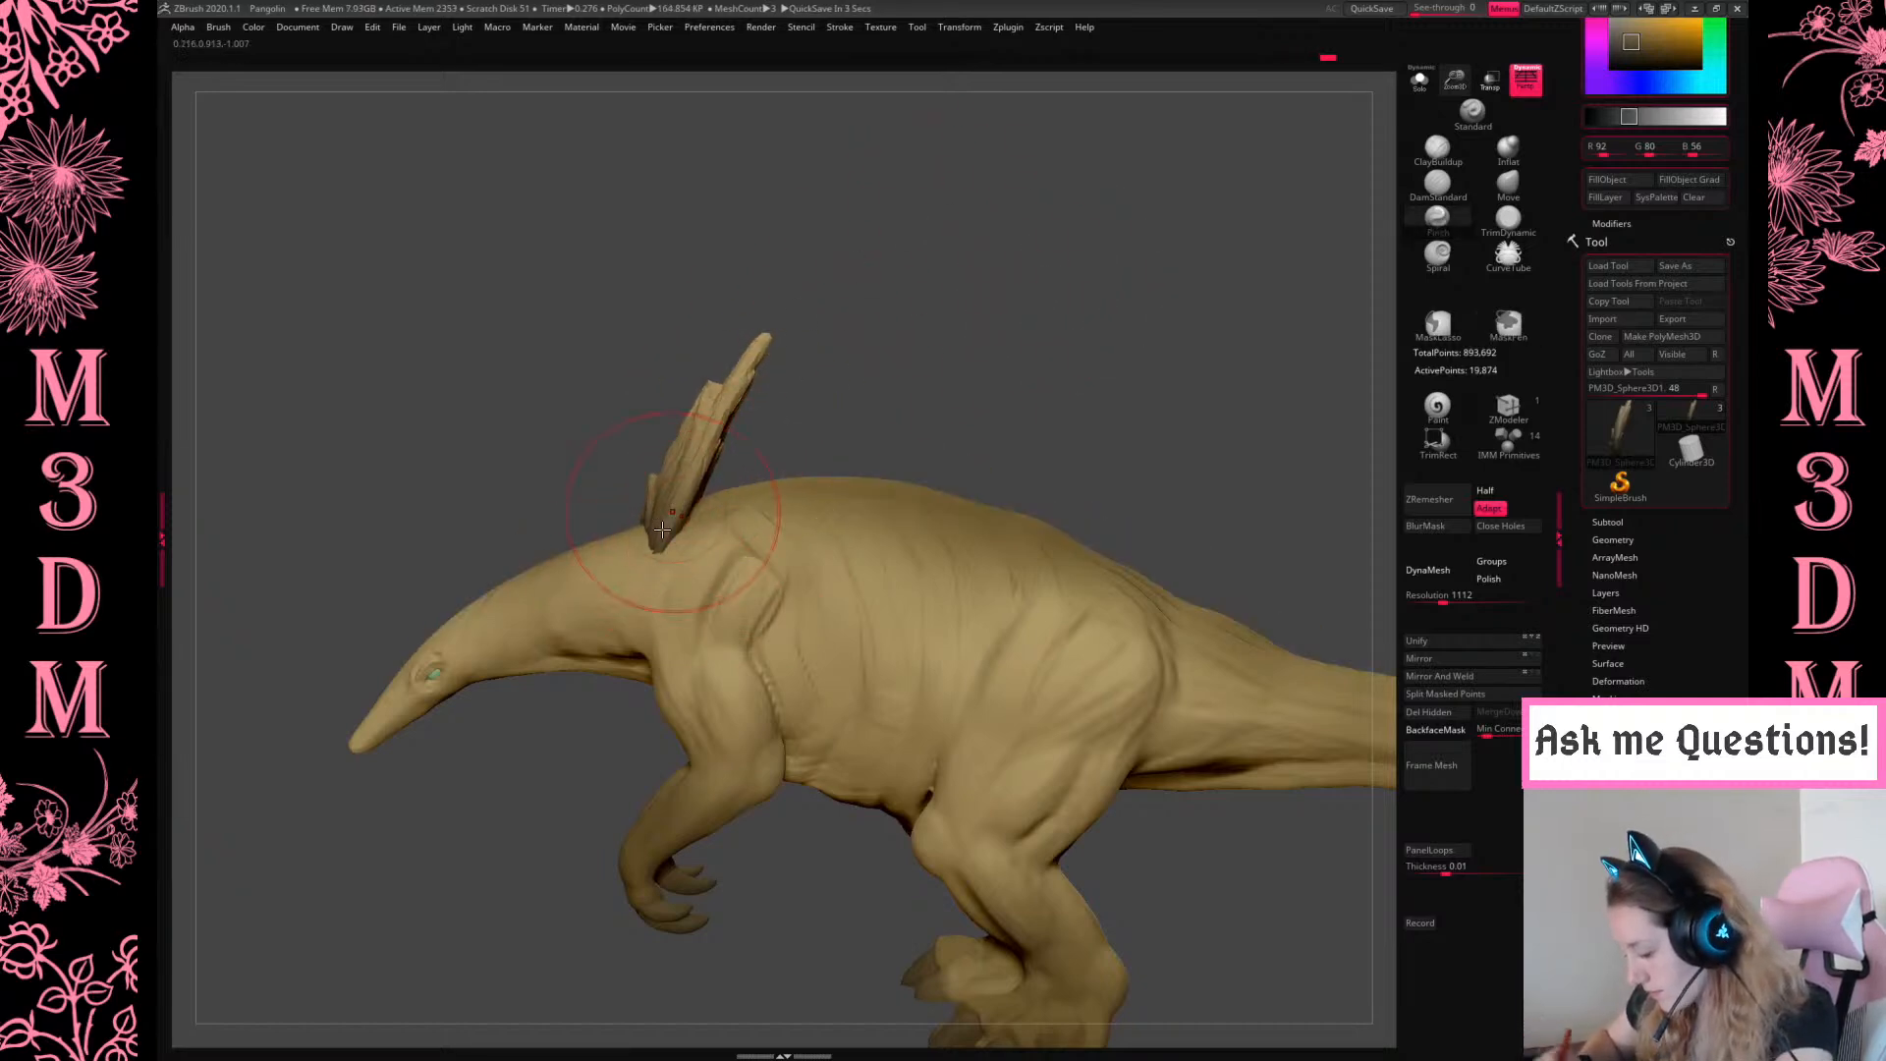
{"action": "left_click", "coordinate": [1032, 337], "text": "ctrl+shift"}
{"action": "mouse_move", "coordinate": [1086, 303]}
{"action": "left_mouse_down"}
{"action": "mouse_move", "coordinate": [1076, 346]}
{"action": "mouse_move", "coordinate": [1094, 355]}
{"action": "mouse_move", "coordinate": [1071, 345]}
{"action": "mouse_move", "coordinate": [1221, 362]}
{"action": "mouse_move", "coordinate": [1162, 298]}
{"action": "mouse_move", "coordinate": [1076, 306]}
{"action": "left_mouse_up"}
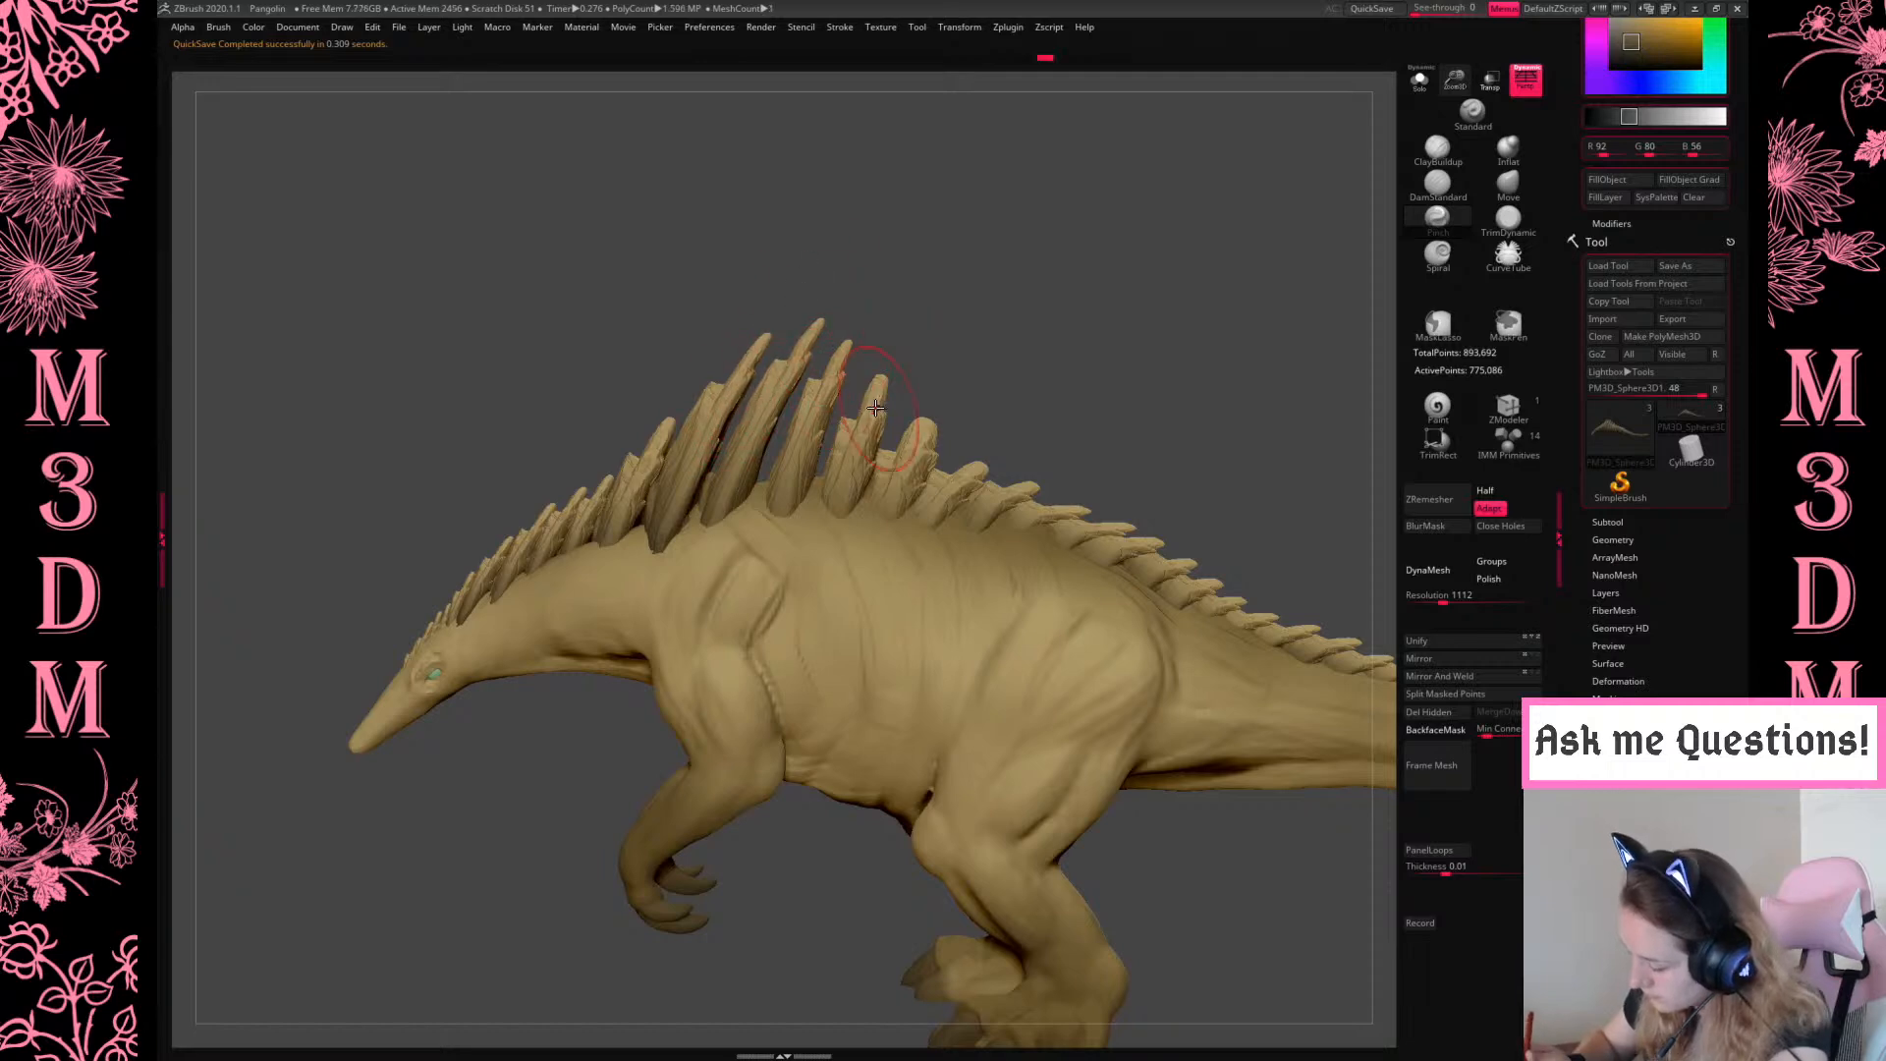
{"action": "key", "text": "ctrl+z"}
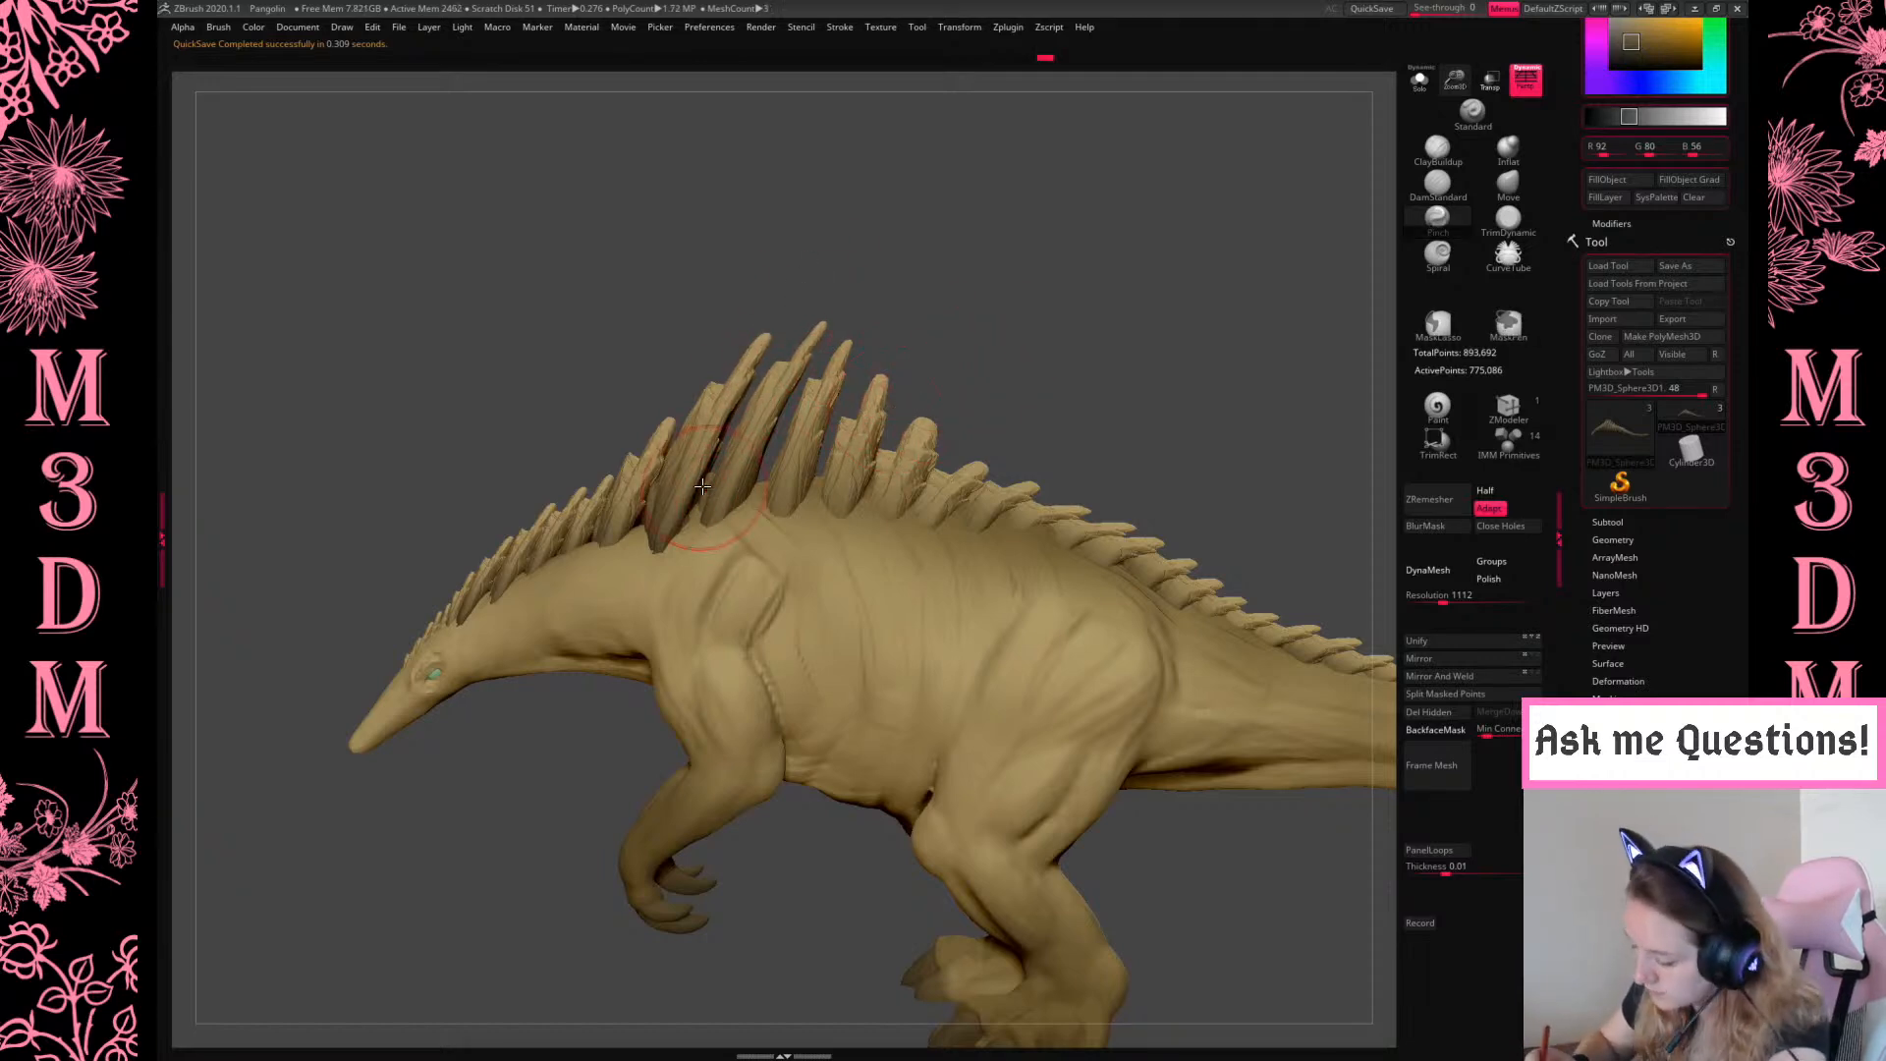
Mask all but the tallest scale, duplicate it, and place the copy just behind the original
{"action": "left_click", "coordinate": [803, 481], "text": "ctrl+shift"}
{"action": "left_click", "coordinate": [1018, 313], "text": "ctrl+shift"}
{"action": "key", "text": "w"}
{"action": "left_click_drag", "start_coordinate": [739, 455], "coordinate": [1322, 475]}
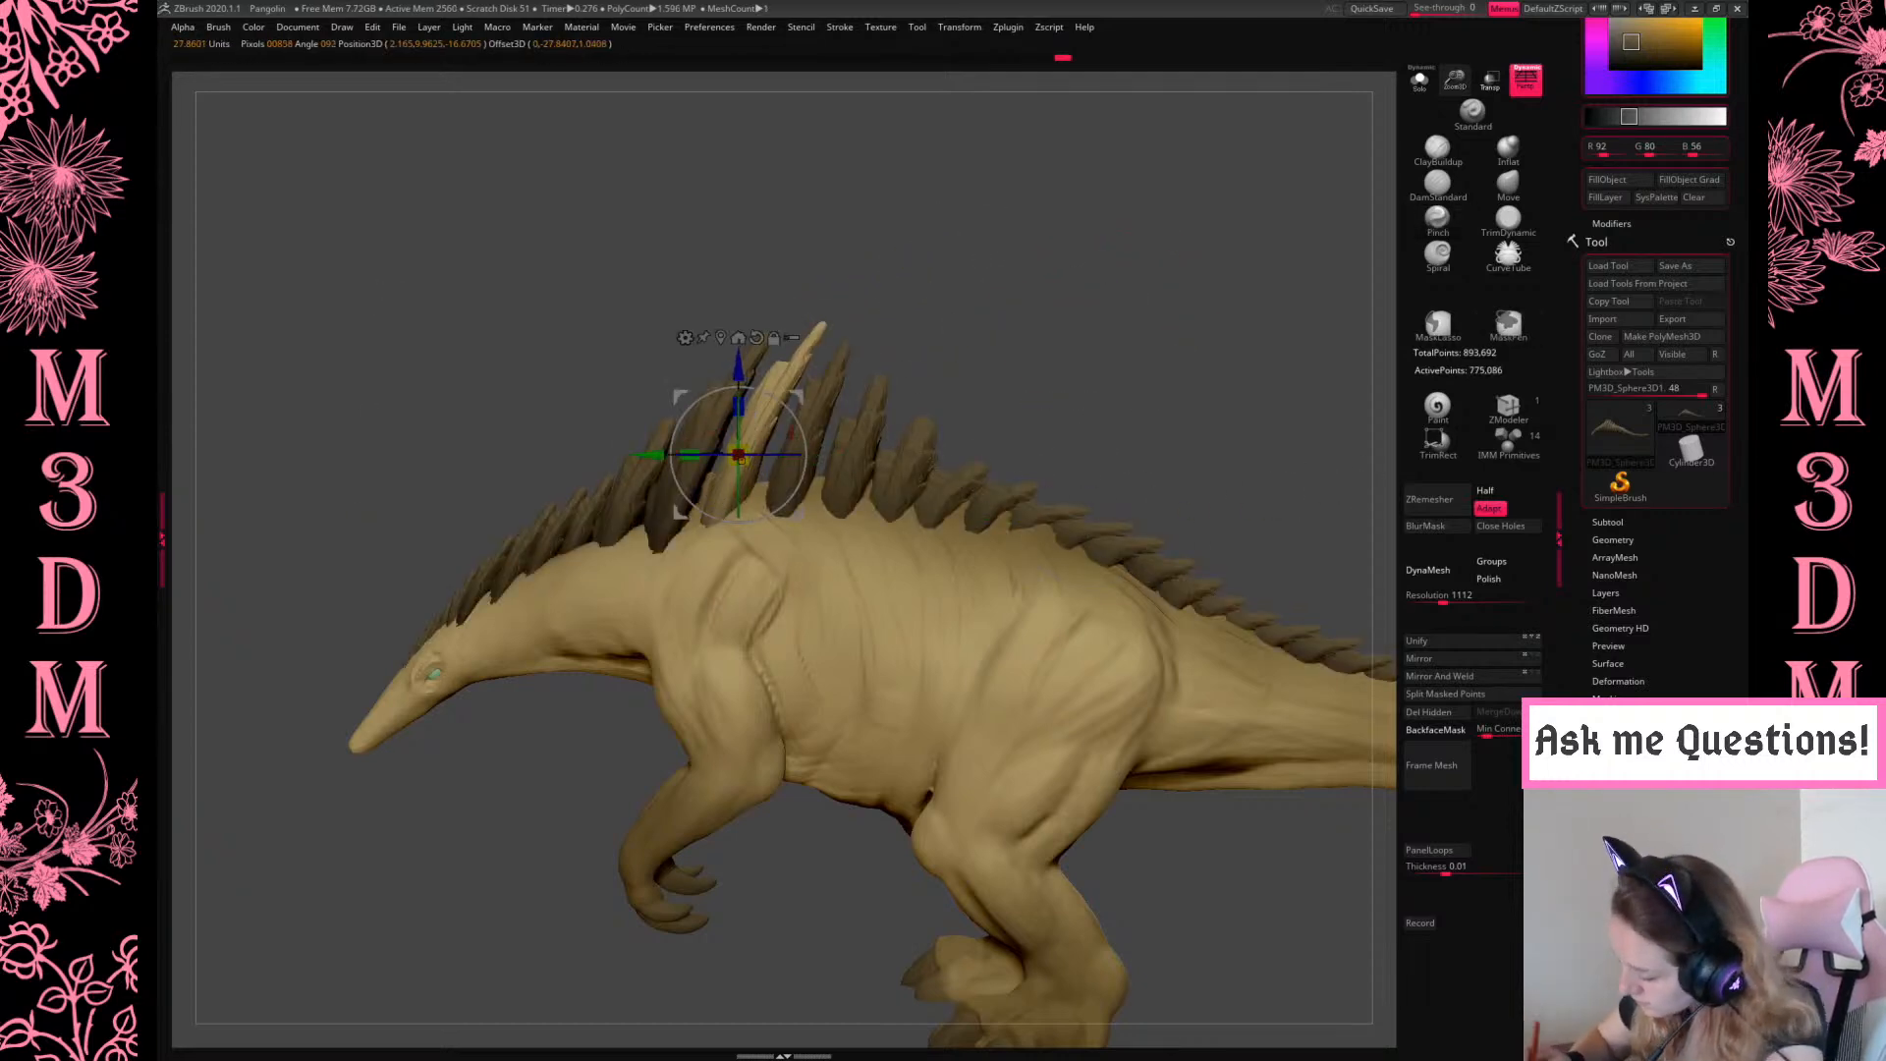
{"action": "left_click_drag", "start_coordinate": [784, 412], "coordinate": [823, 438]}
{"action": "key", "text": "q"}
{"action": "key", "text": "w"}
{"action": "left_click_drag", "start_coordinate": [827, 395], "coordinate": [833, 400]}
{"action": "key", "text": "q"}
Mask everything except the scale behind the new copy and shift that scale backward to even out the spacing
{"action": "left_click", "coordinate": [800, 486], "text": "ctrl+shift"}
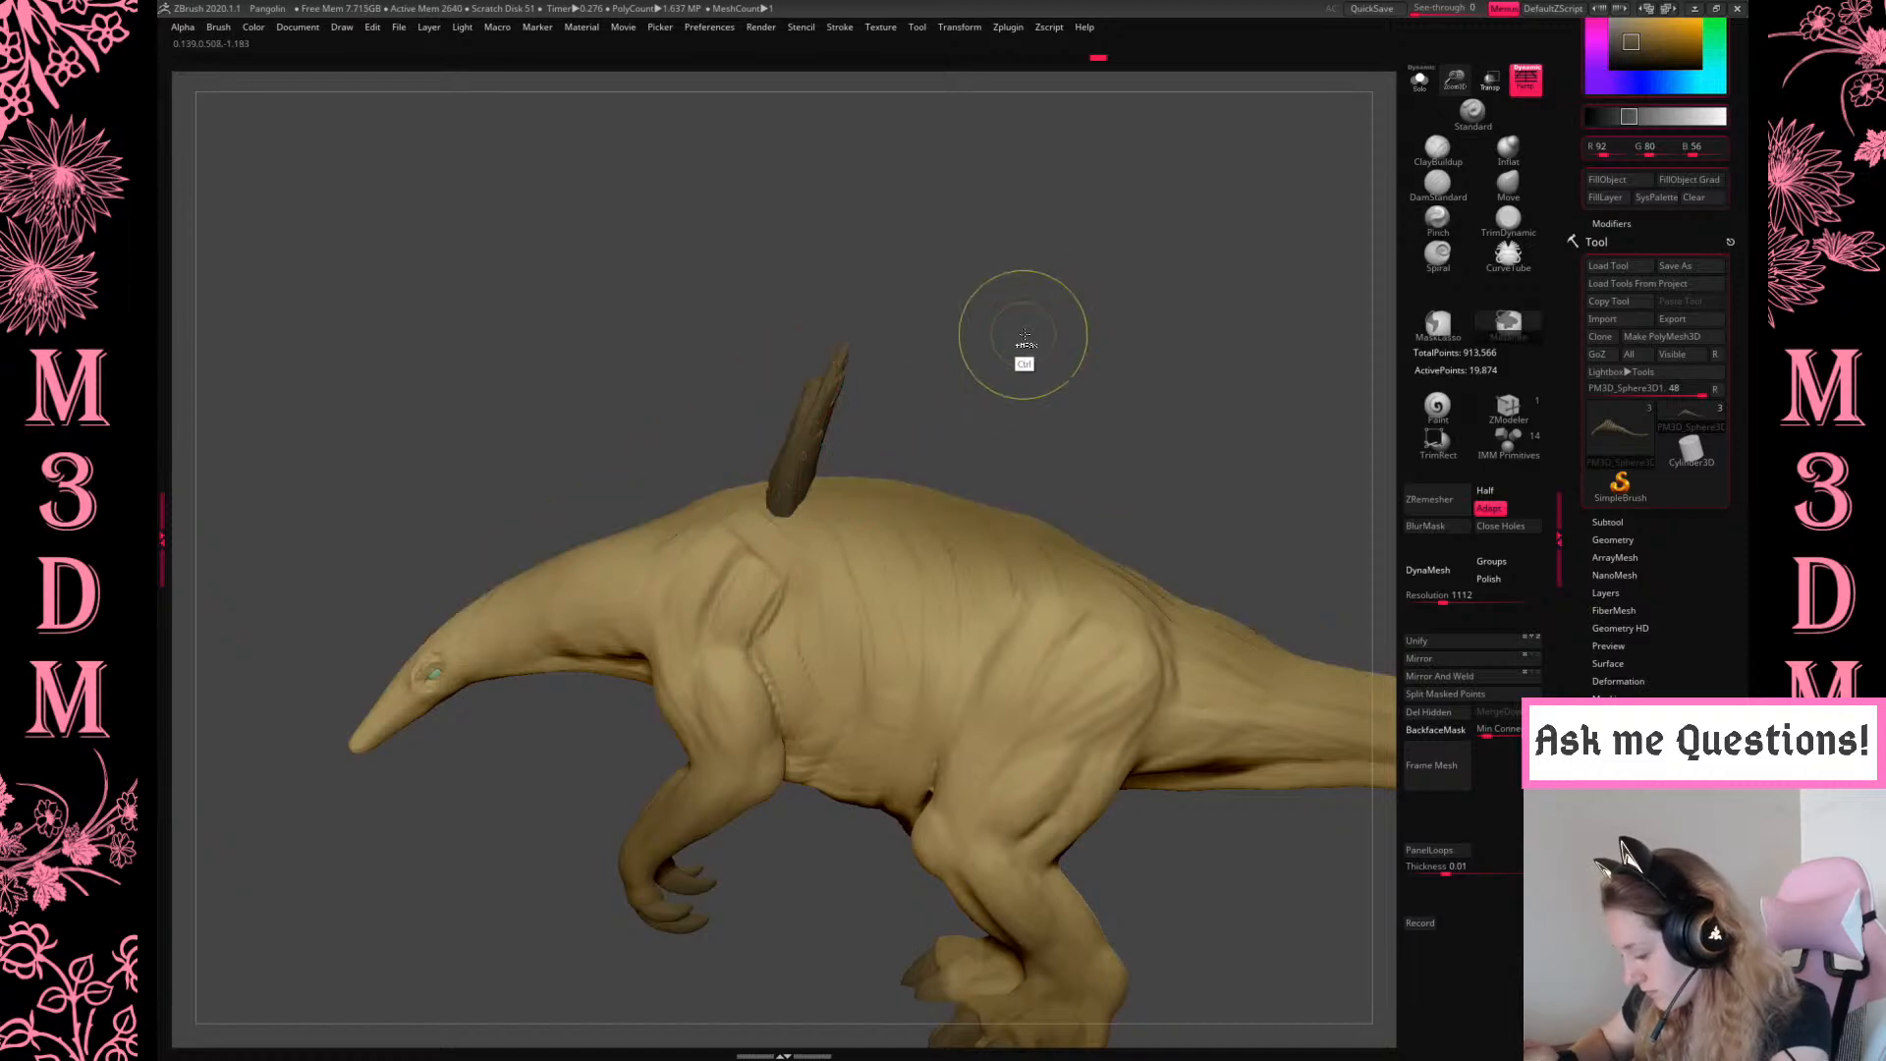
{"action": "left_click", "coordinate": [1011, 295], "text": "ctrl+shift"}
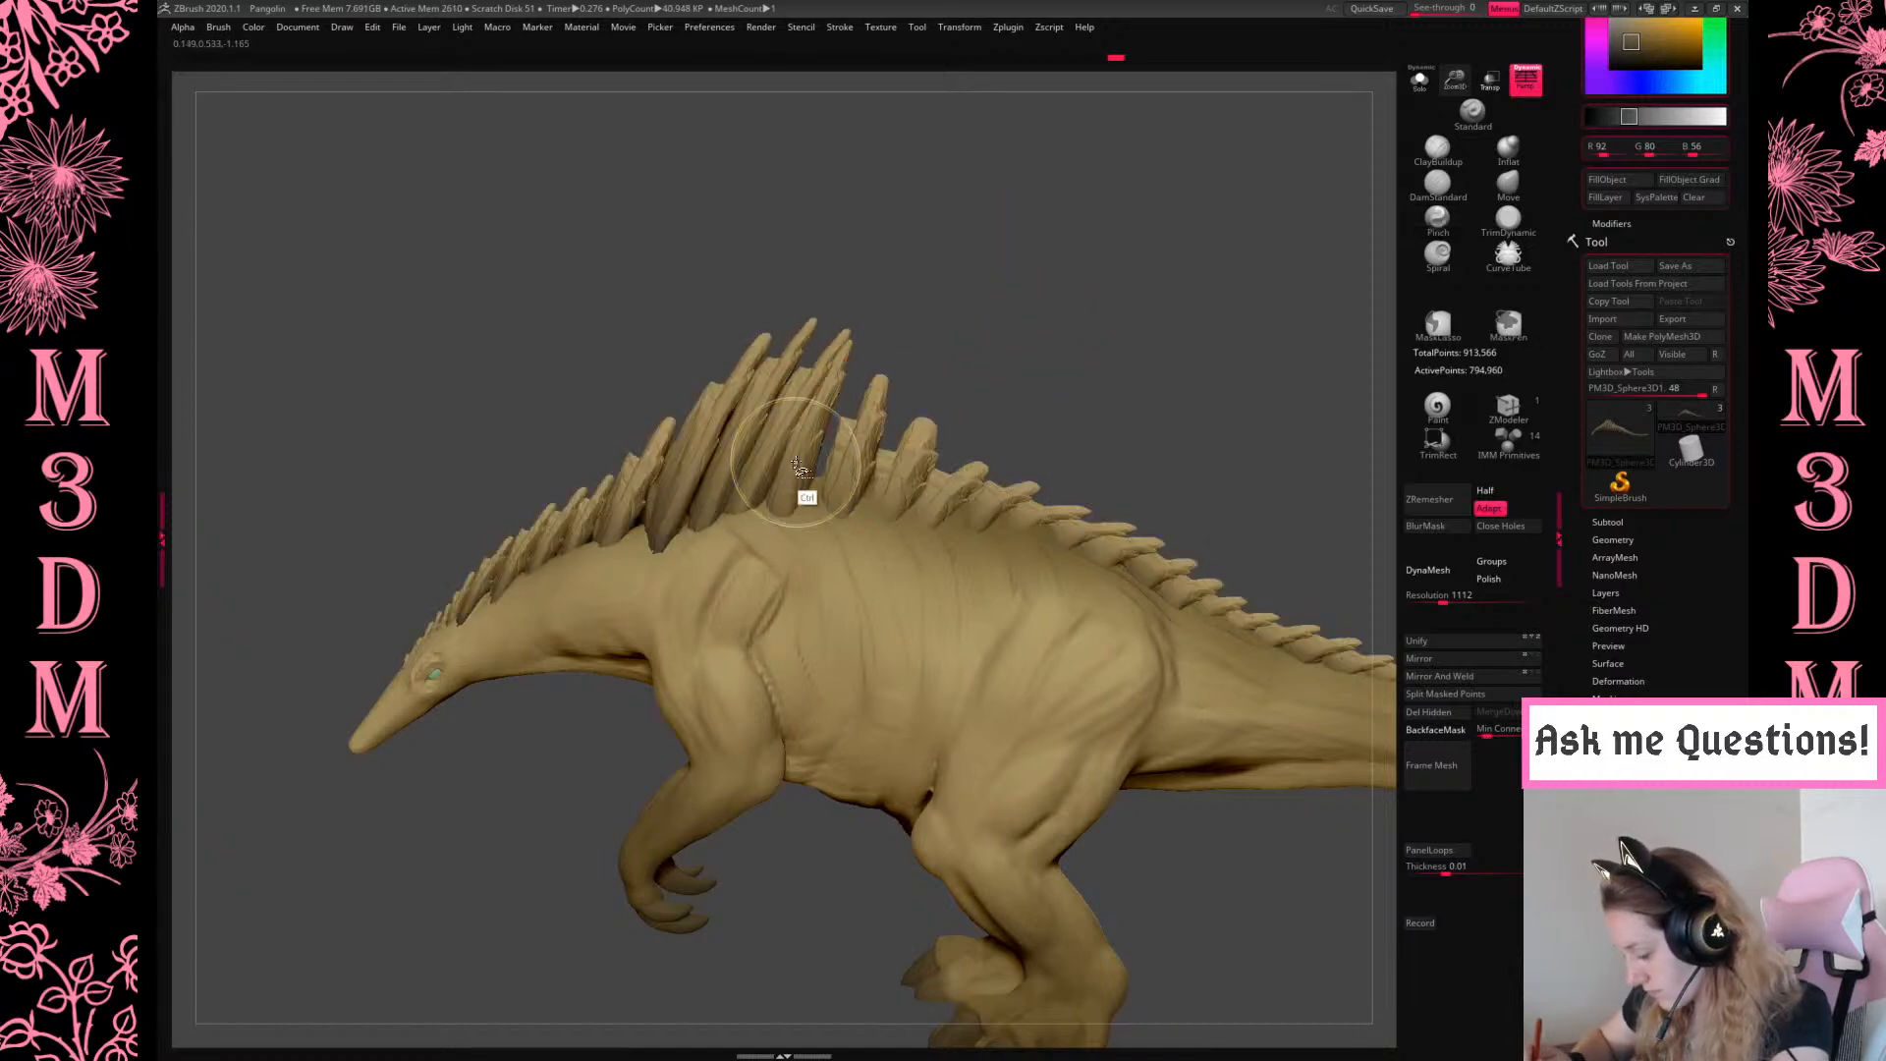
{"action": "left_click", "coordinate": [798, 461], "text": "ctrl+shift"}
{"action": "left_click", "coordinate": [1053, 283], "text": "ctrl+shift"}
{"action": "key", "text": "w"}
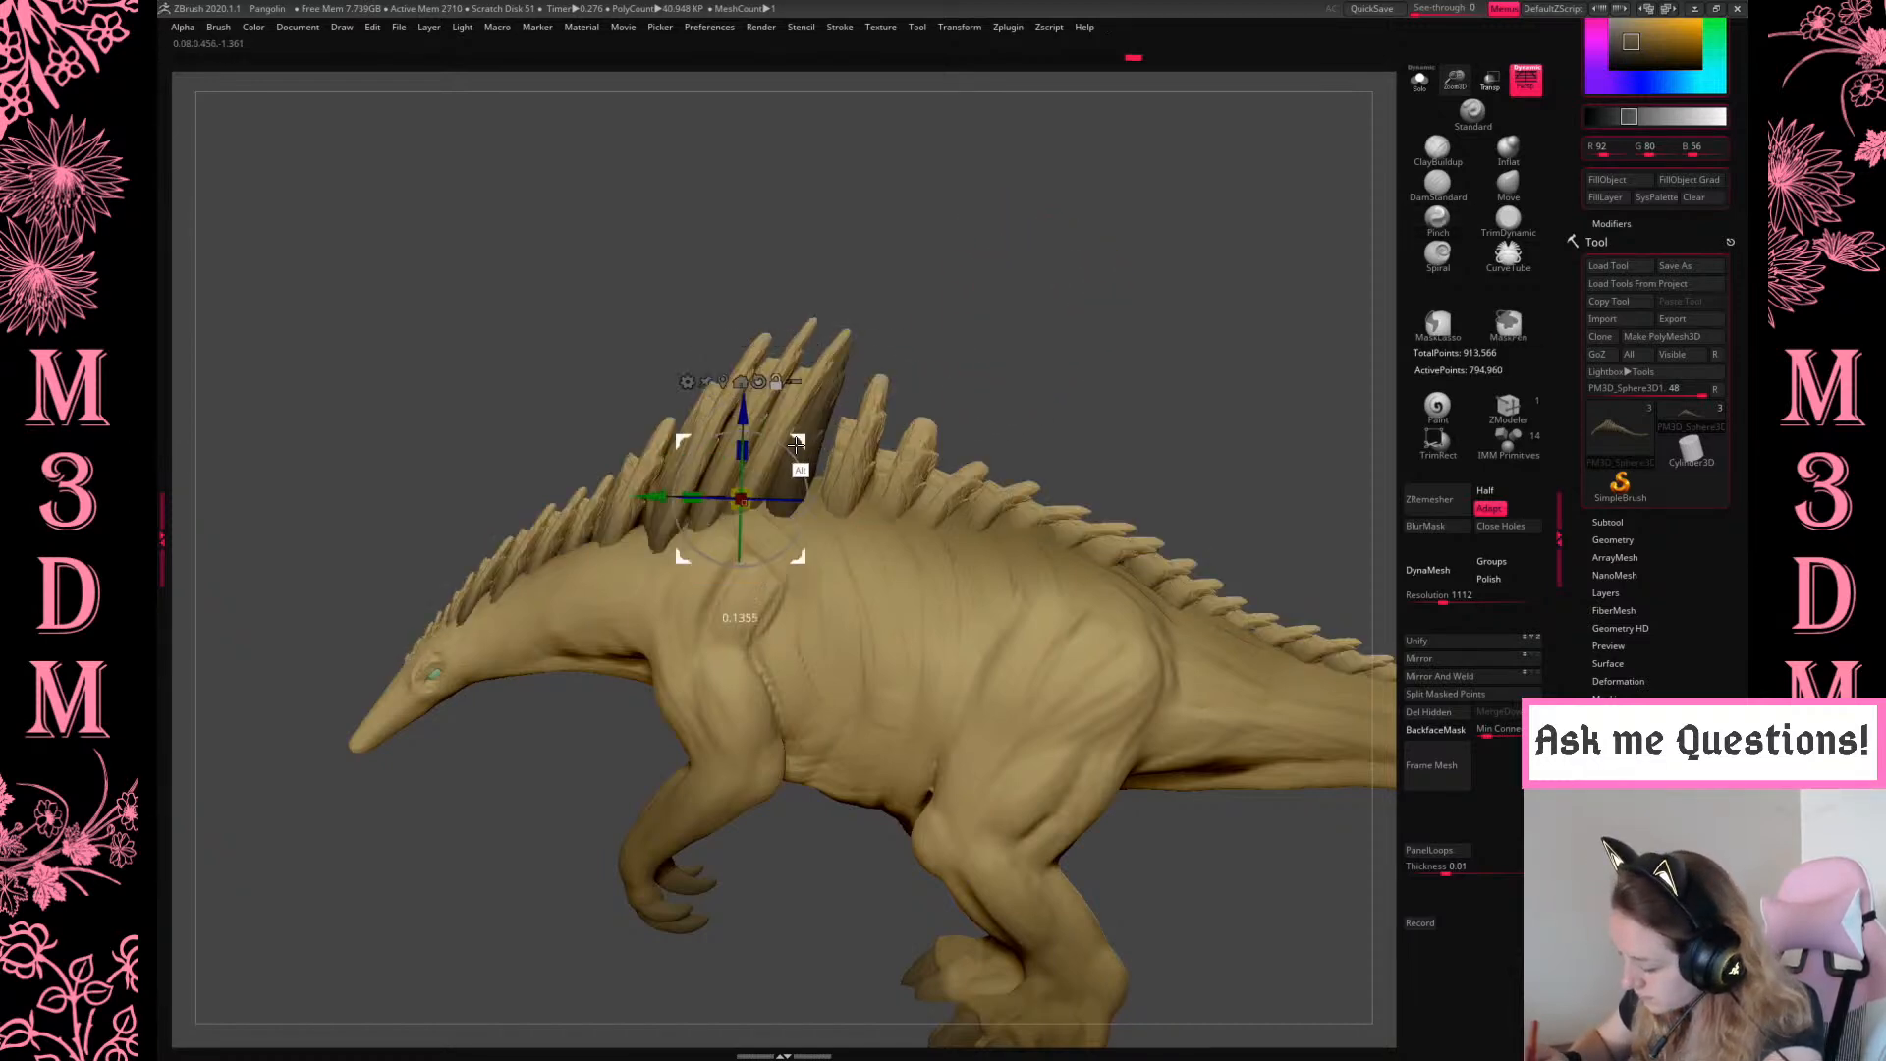
{"action": "left_click_drag", "start_coordinate": [1013, 449], "coordinate": [1293, 438], "text": "alt"}
{"action": "left_click", "coordinate": [833, 385], "text": "ctrl"}
{"action": "left_click_drag", "start_coordinate": [868, 390], "coordinate": [884, 436]}
{"action": "left_click_drag", "start_coordinate": [885, 390], "coordinate": [876, 399]}
{"action": "key", "text": "q"}
{"action": "left_click", "coordinate": [995, 369], "text": "ctrl"}
Clear the leftover mask, dismiss the undo history notice, and leave only the next scale back unmasked
{"action": "left_click", "coordinate": [858, 445], "text": "ctrl+shift"}
{"action": "left_click", "coordinate": [997, 374], "text": "ctrl+shift"}
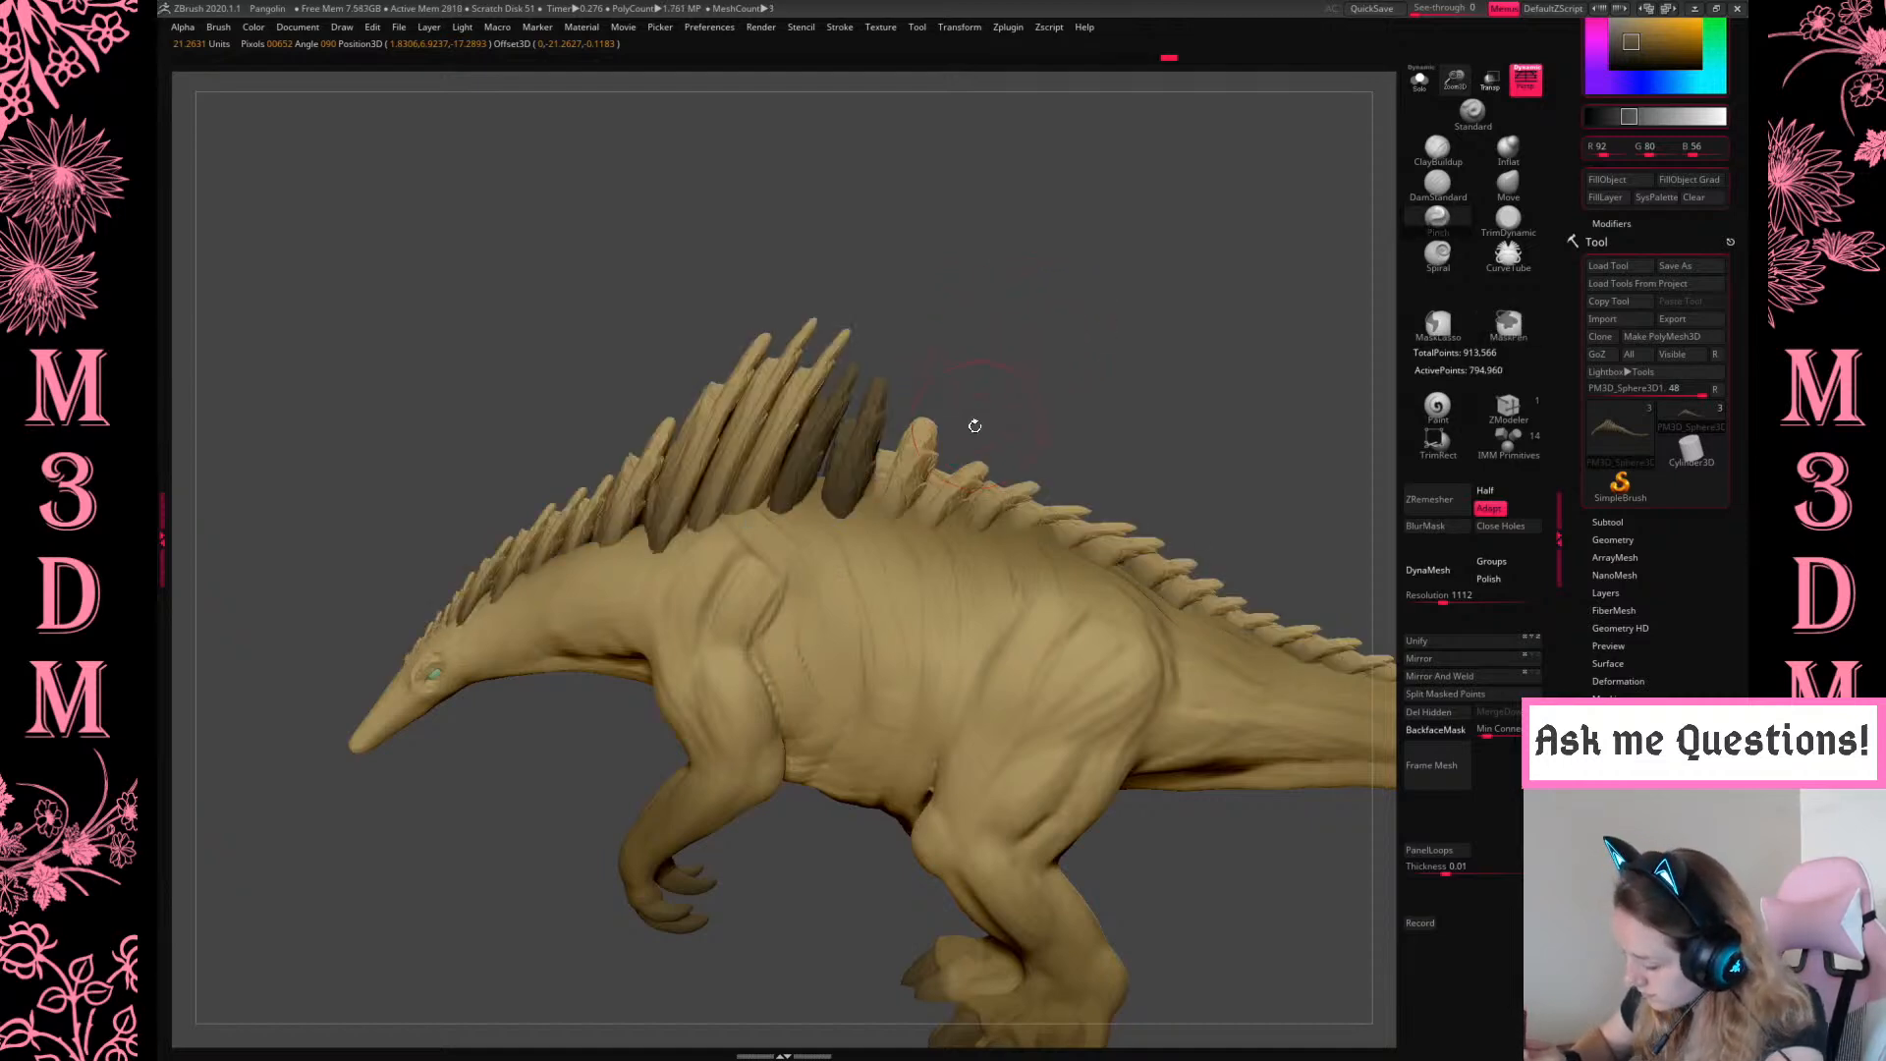
{"action": "left_click", "coordinate": [850, 482], "text": "ctrl+shift"}
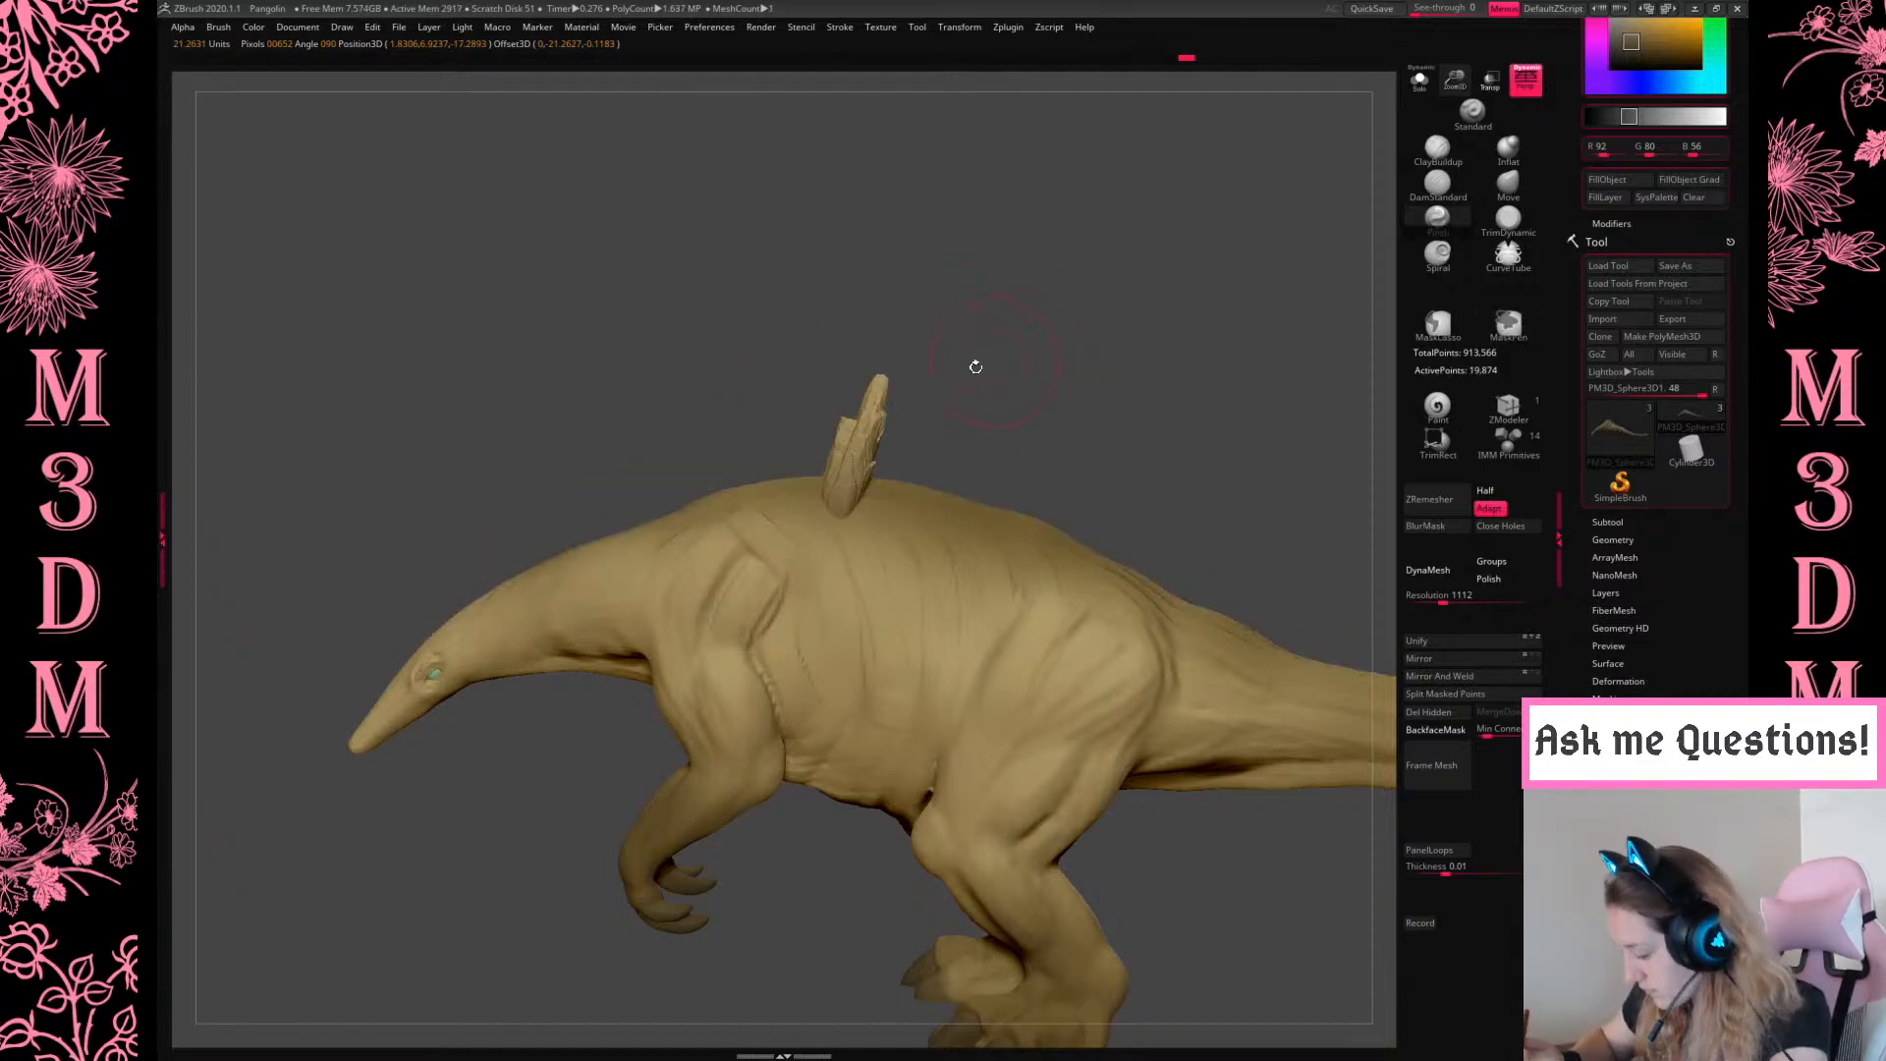
{"action": "left_click", "coordinate": [1014, 322], "text": "ctrl"}
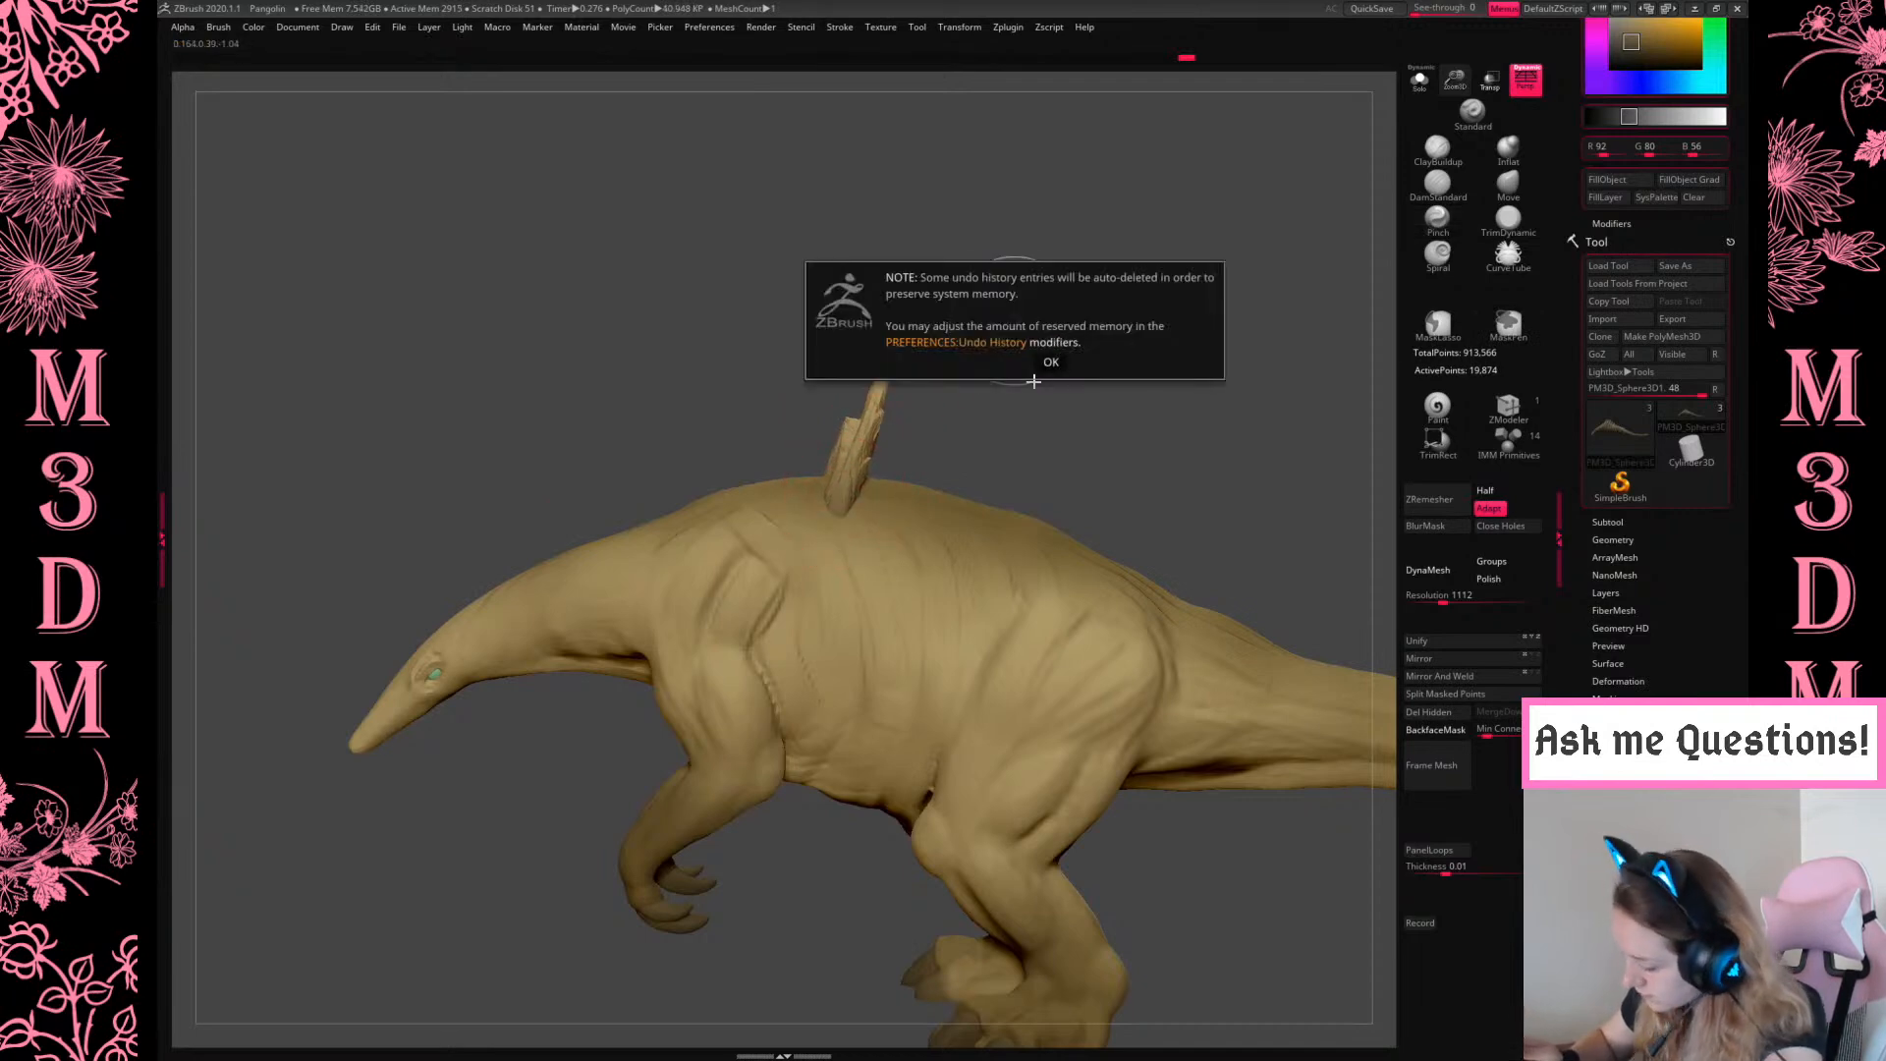
{"action": "left_click", "coordinate": [1052, 360]}
{"action": "left_click", "coordinate": [1037, 352], "text": "ctrl+shift"}
{"action": "left_click", "coordinate": [863, 467], "text": "ctrl+shift"}
{"action": "left_click", "coordinate": [1033, 339], "text": "ctrl"}
{"action": "key", "text": "w"}
{"action": "left_click", "coordinate": [909, 403], "text": "ctrl+shift"}
{"action": "key", "text": "q"}
{"action": "left_click", "coordinate": [1136, 324], "text": "ctrl+shift"}
{"action": "left_click", "coordinate": [1125, 328], "text": "ctrl"}
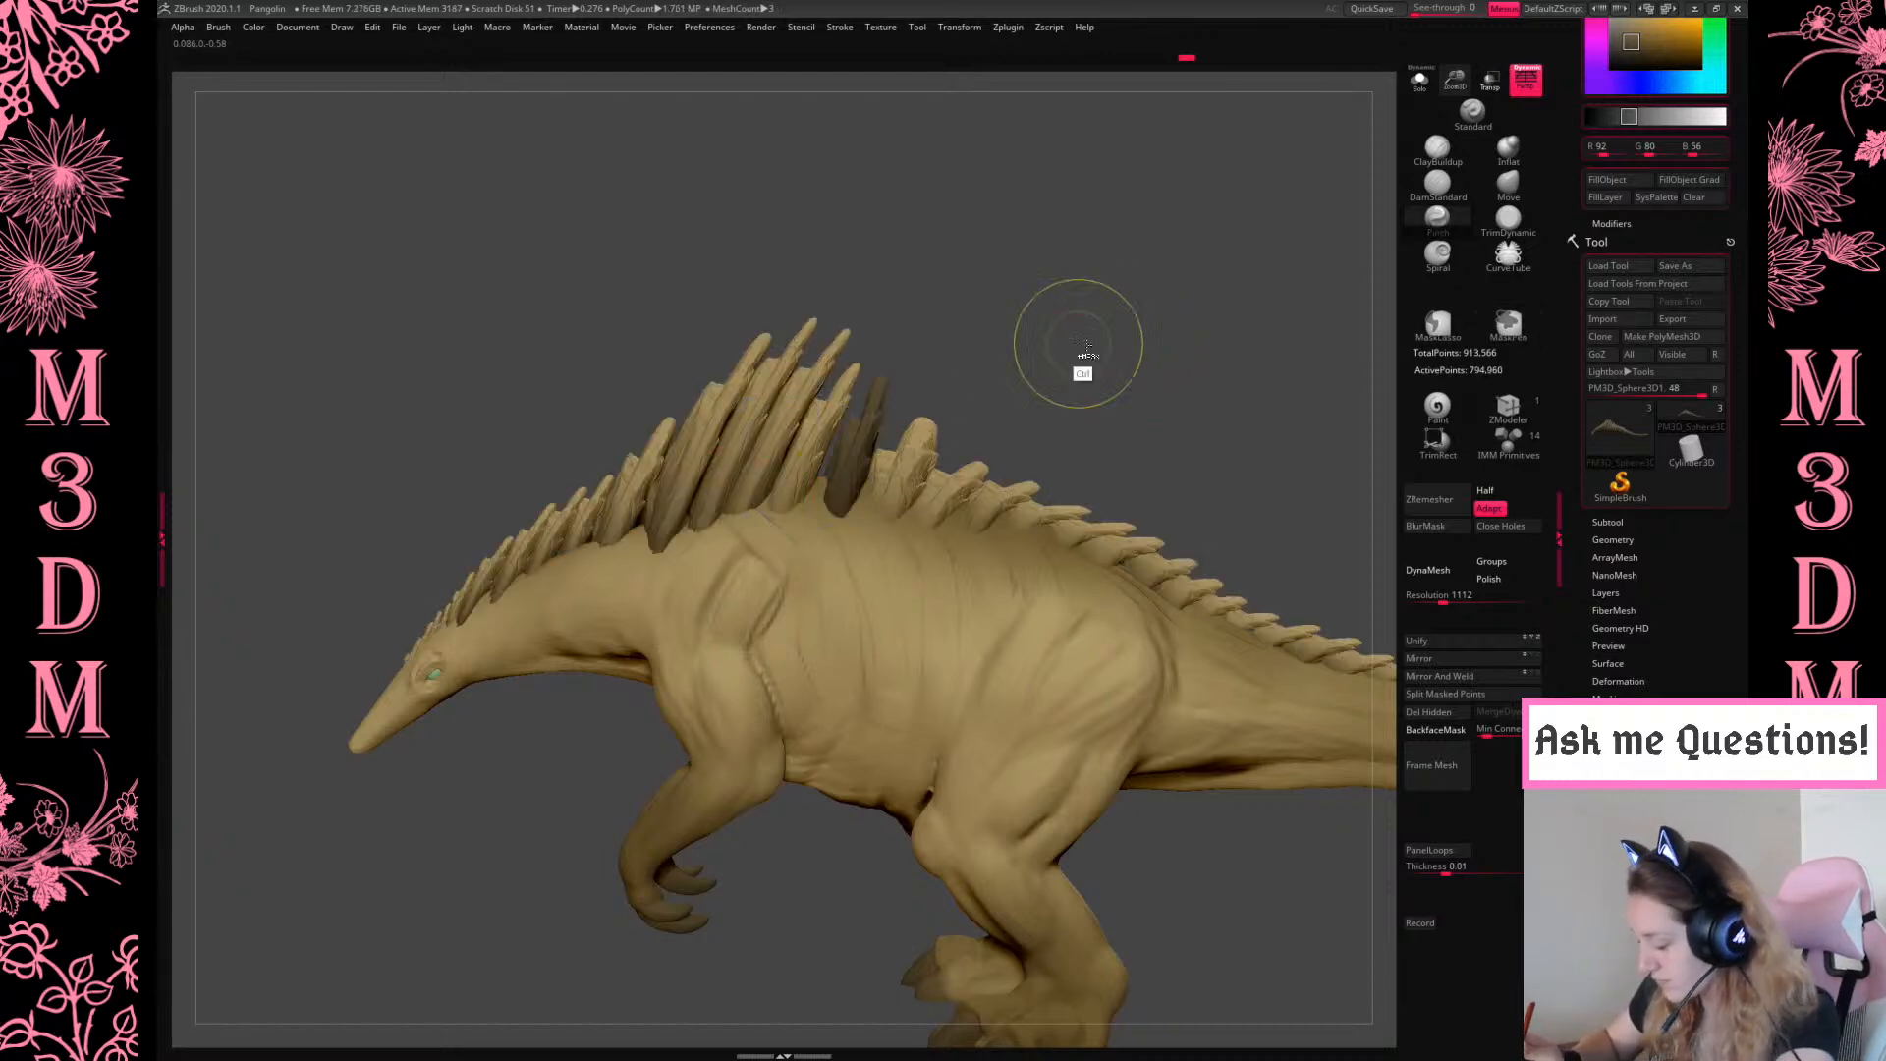
Move the unmasked scale forward, place a duplicate of it just behind, and clear the mask
{"action": "key", "text": "w"}
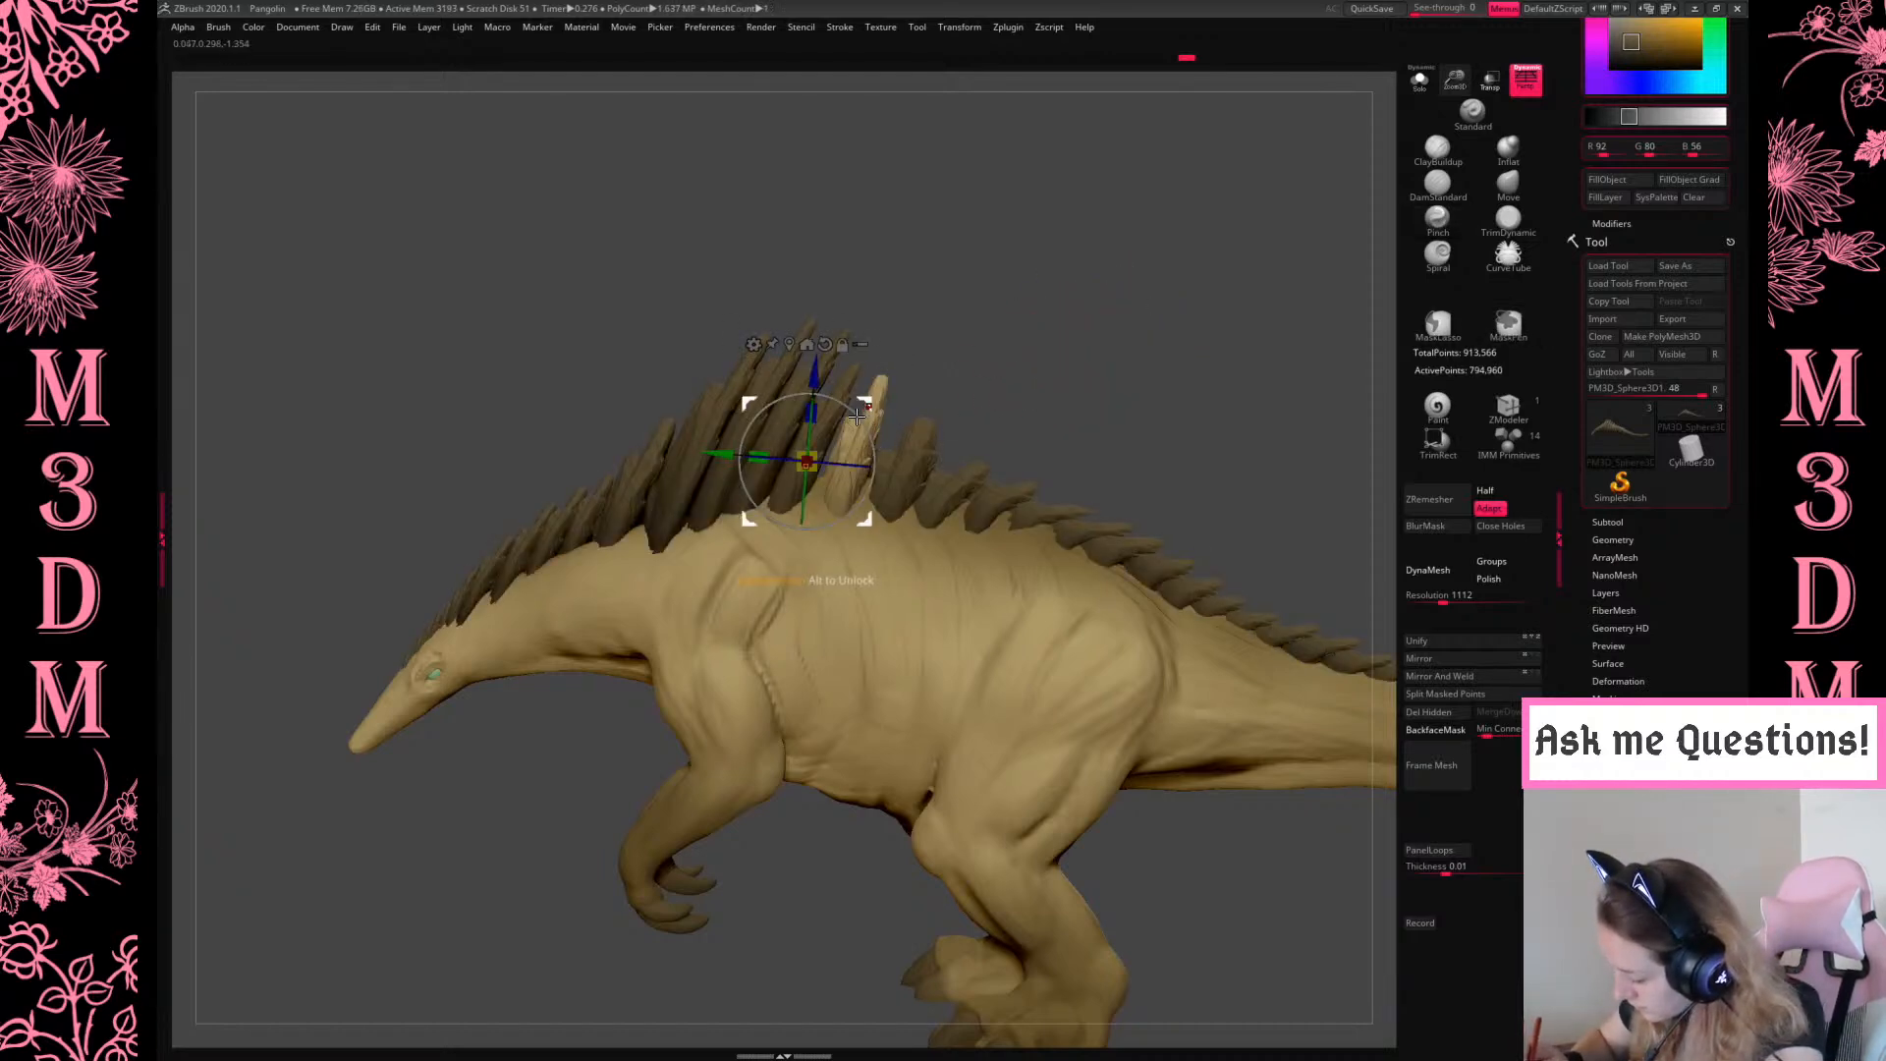
{"action": "left_click_drag", "start_coordinate": [868, 404], "coordinate": [857, 411]}
{"action": "key", "text": "q"}
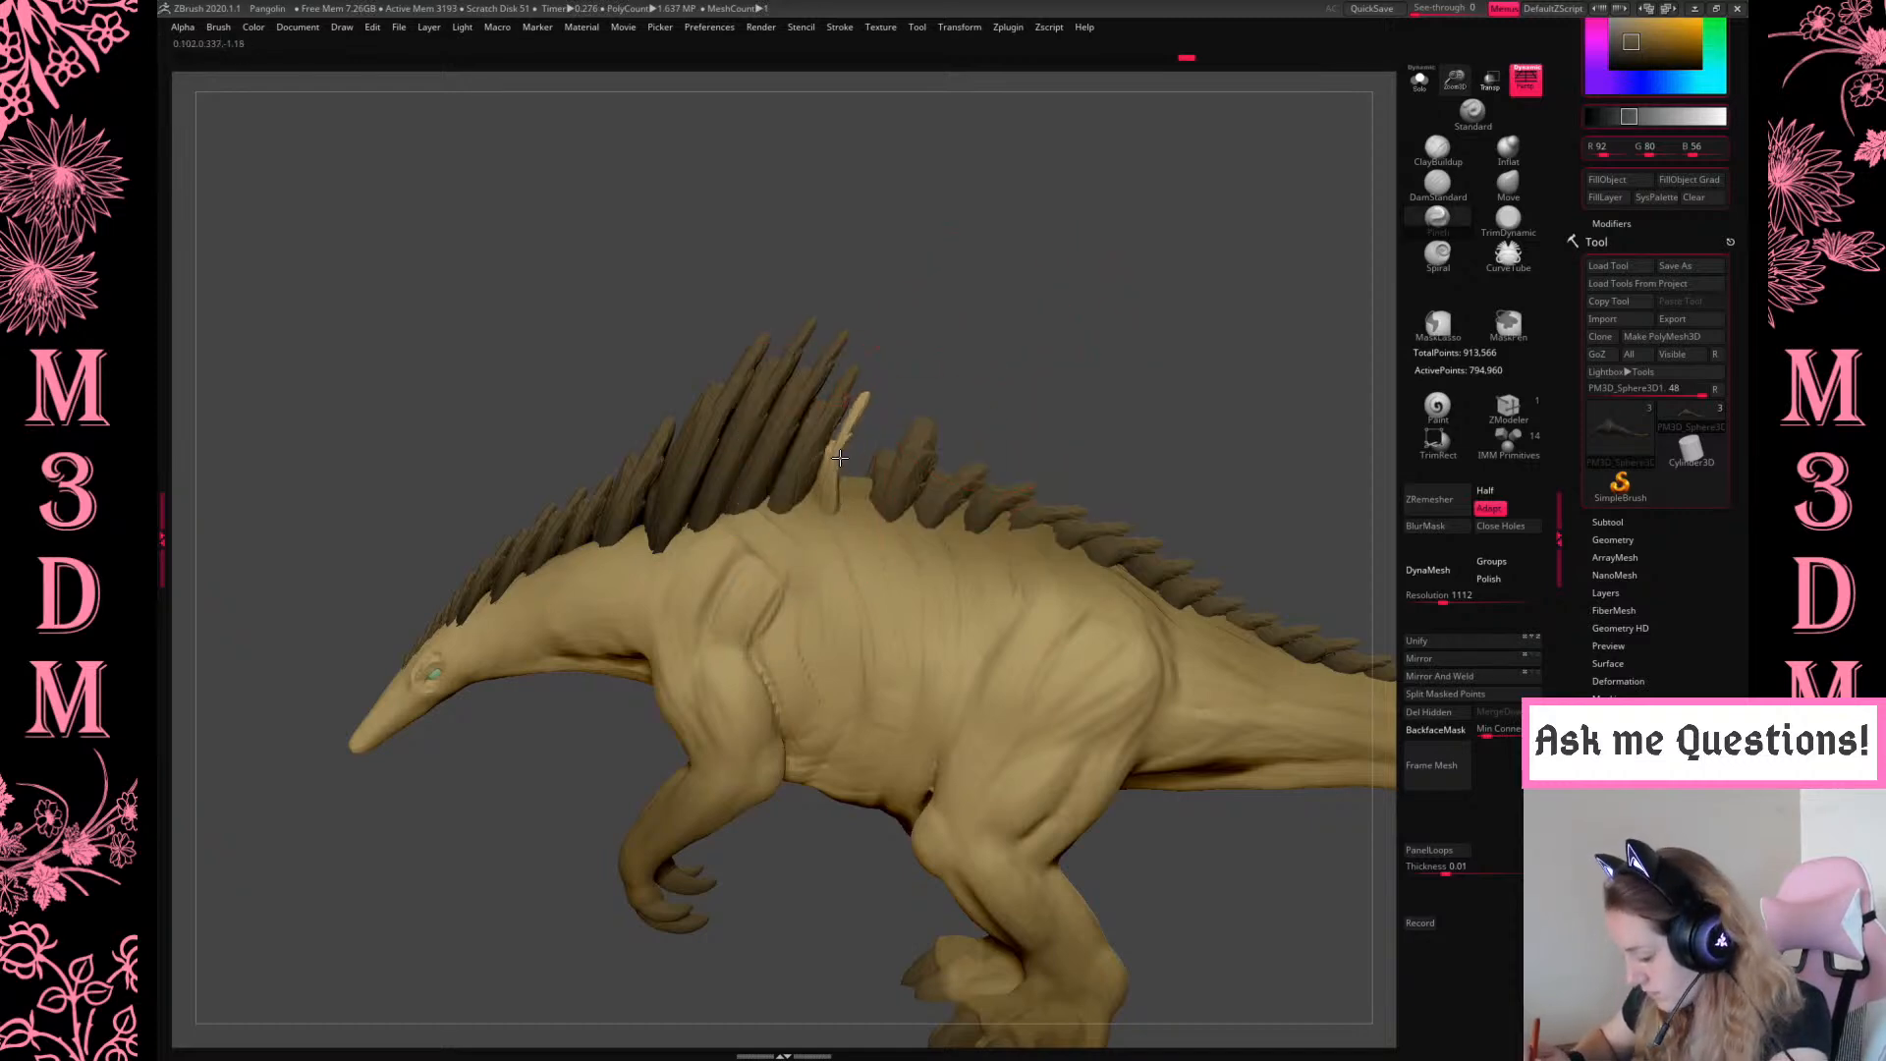
{"action": "key", "text": "w"}
{"action": "mouse_move", "coordinate": [866, 457]}
{"action": "left_mouse_down"}
{"action": "mouse_move", "coordinate": [855, 416]}
{"action": "mouse_move", "coordinate": [889, 412]}
{"action": "mouse_move", "coordinate": [891, 455]}
{"action": "left_mouse_up"}
{"action": "key", "text": "q"}
{"action": "left_click", "coordinate": [1111, 363], "text": "ctrl"}
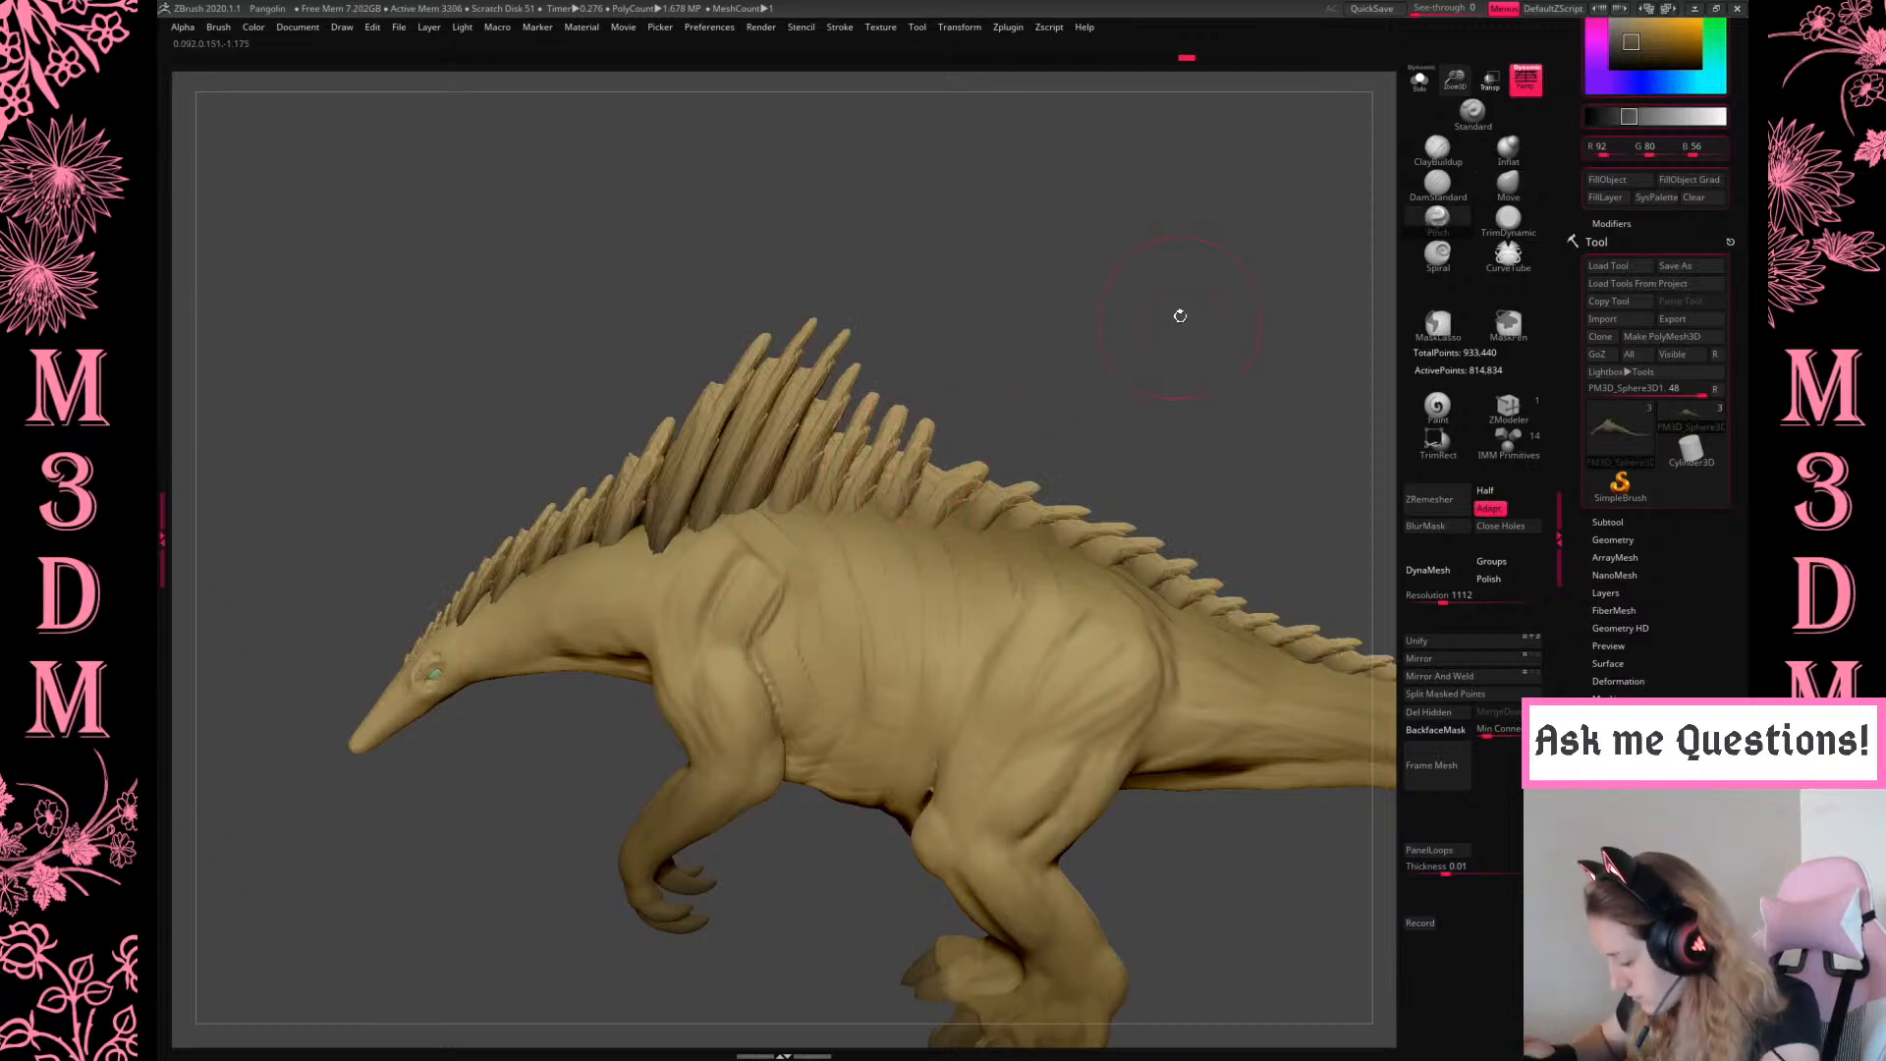
Examine the silhouette of the denser scale row along the pangolin's whole body in side view
{"action": "left_click_drag", "start_coordinate": [1200, 357], "coordinate": [1296, 311]}
{"action": "key", "text": "f"}
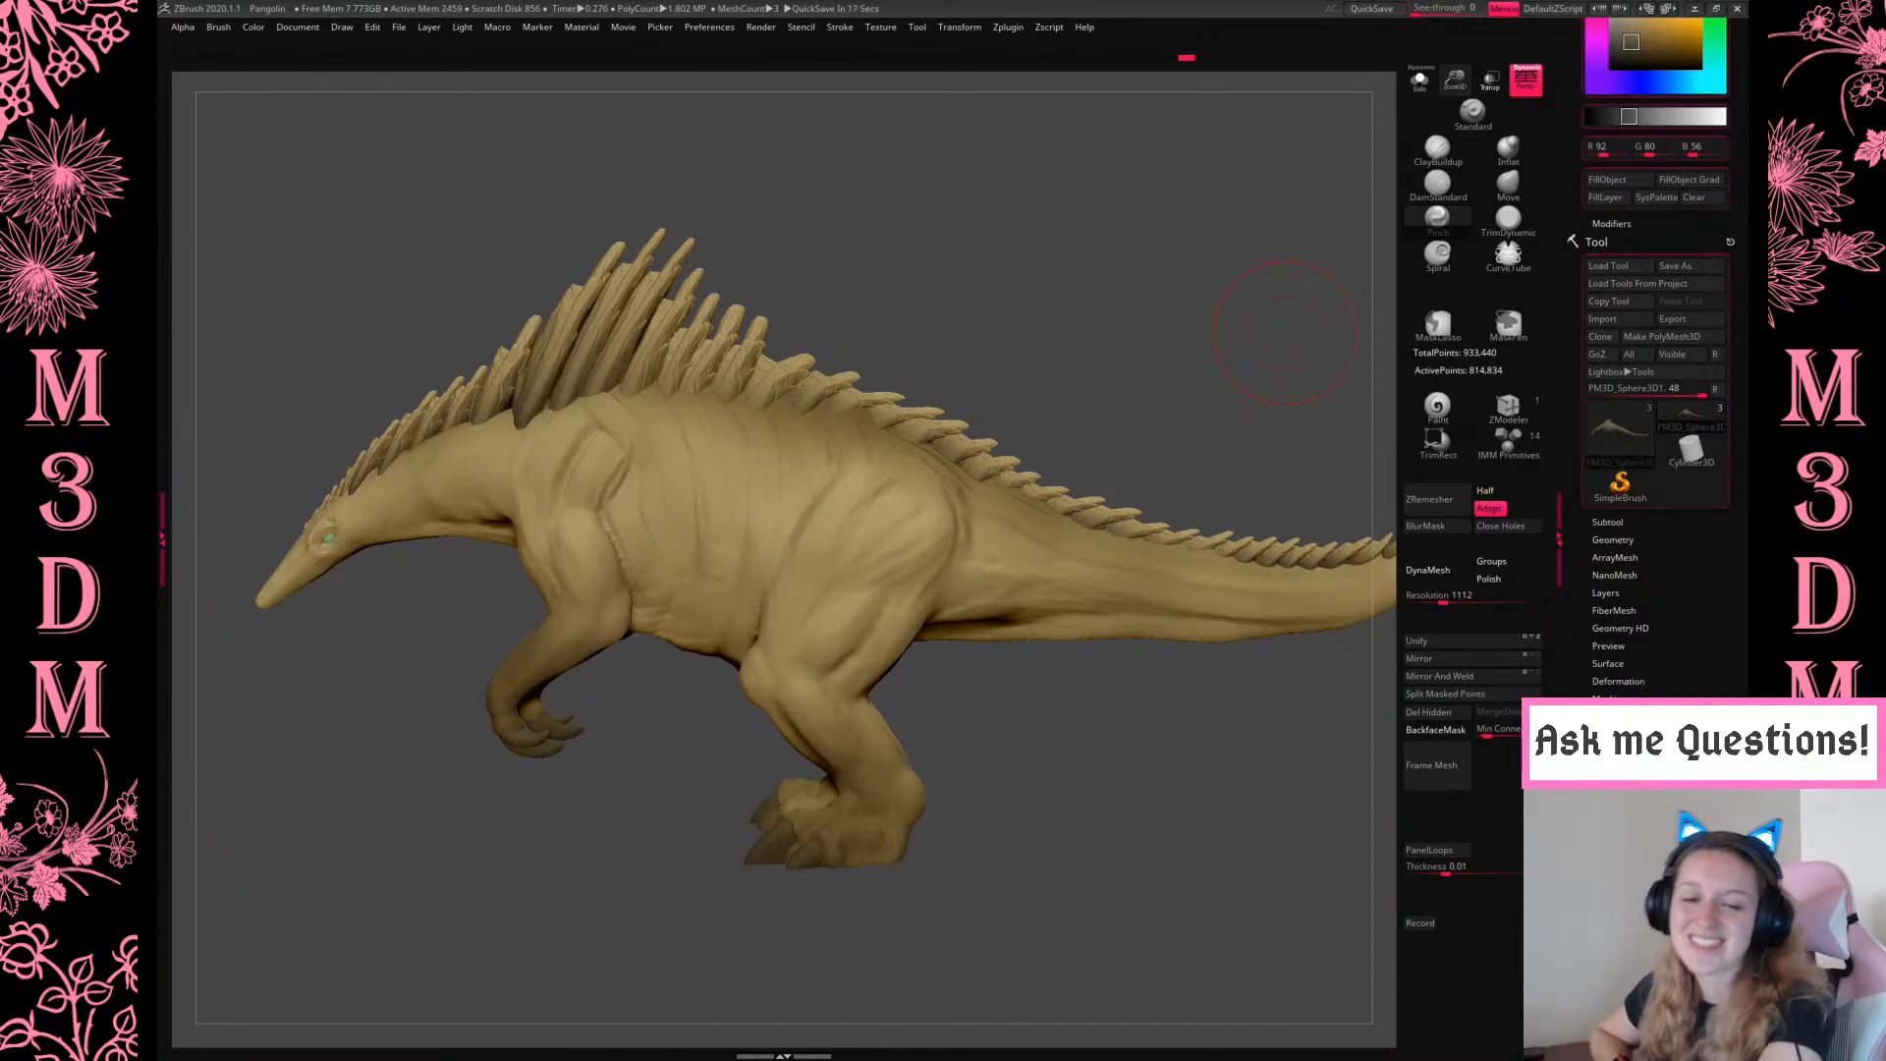
{"action": "left_click_drag", "start_coordinate": [1455, 79], "coordinate": [1442, 8]}
{"action": "left_click_drag", "start_coordinate": [1293, 388], "coordinate": [1263, 497]}
{"action": "right_click", "coordinate": [1097, 575]}
{"action": "key", "text": "shift+f"}
{"action": "key", "text": "shift+f"}
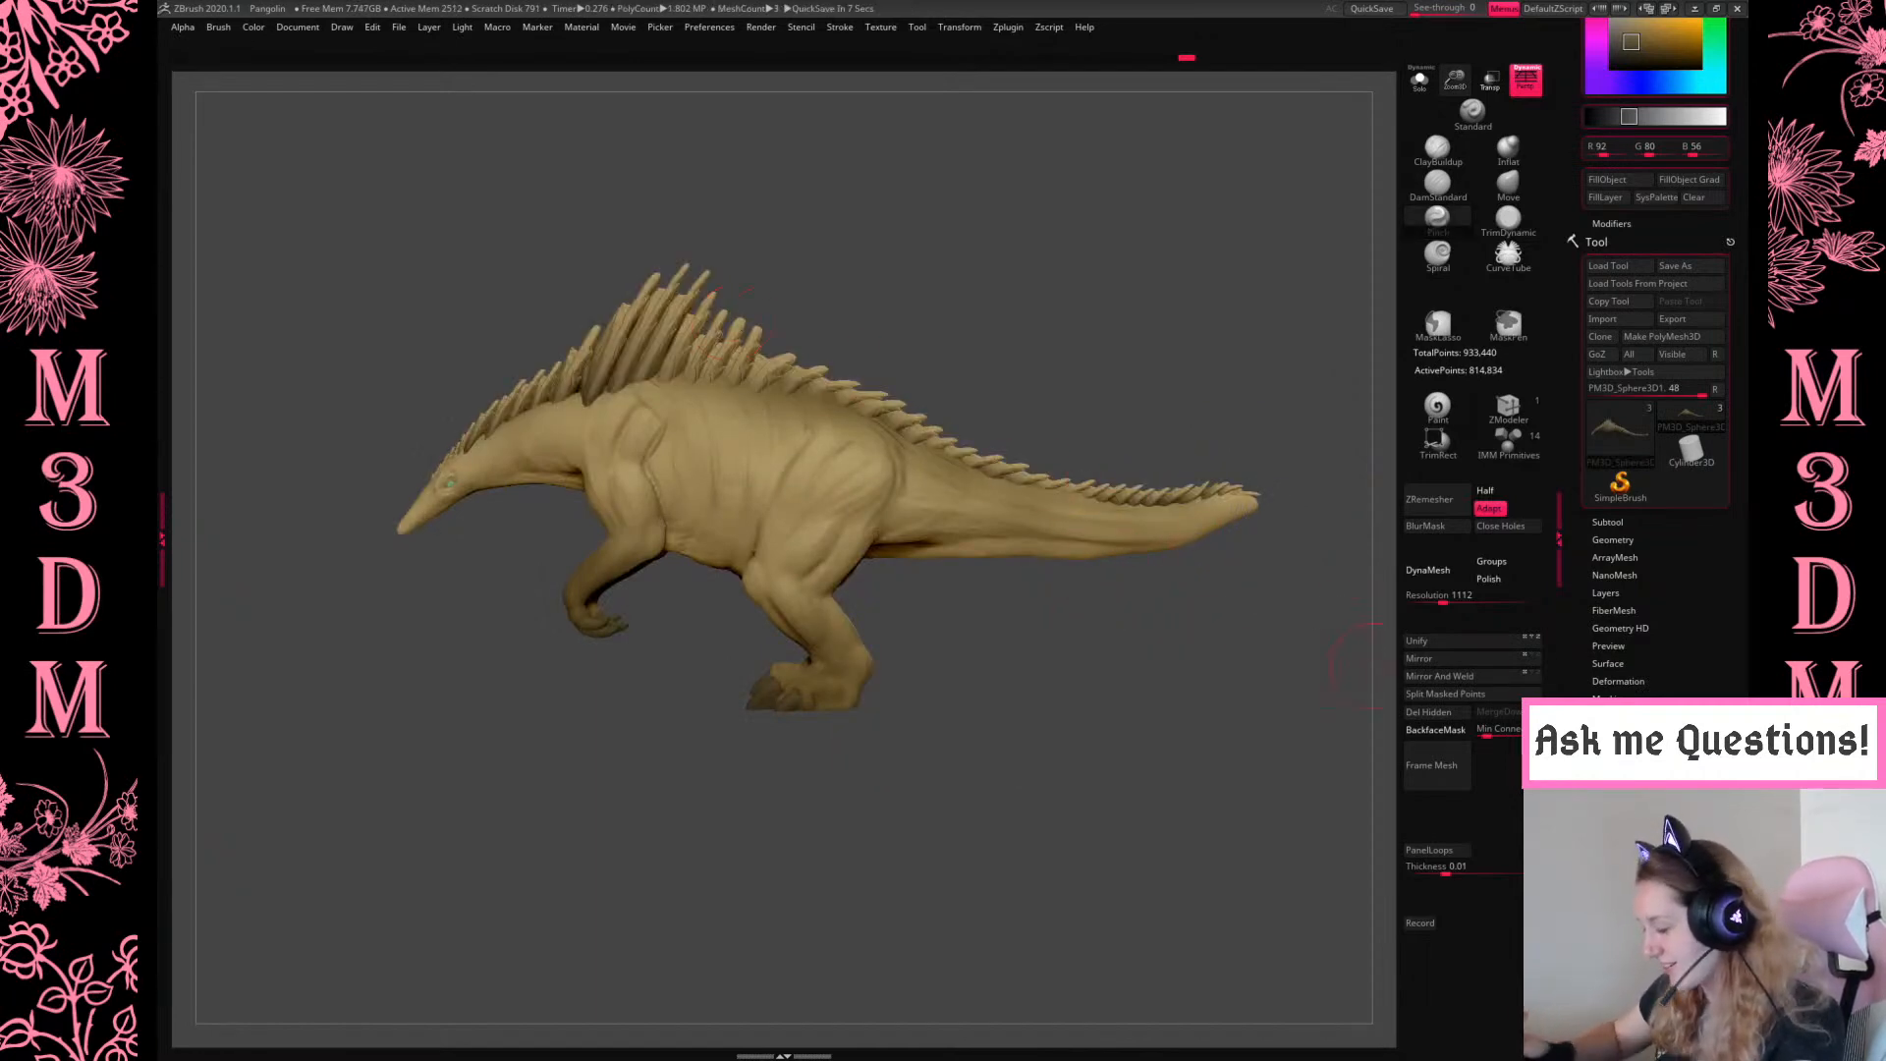
{"action": "left_click_drag", "start_coordinate": [1445, 91], "coordinate": [1445, 132]}
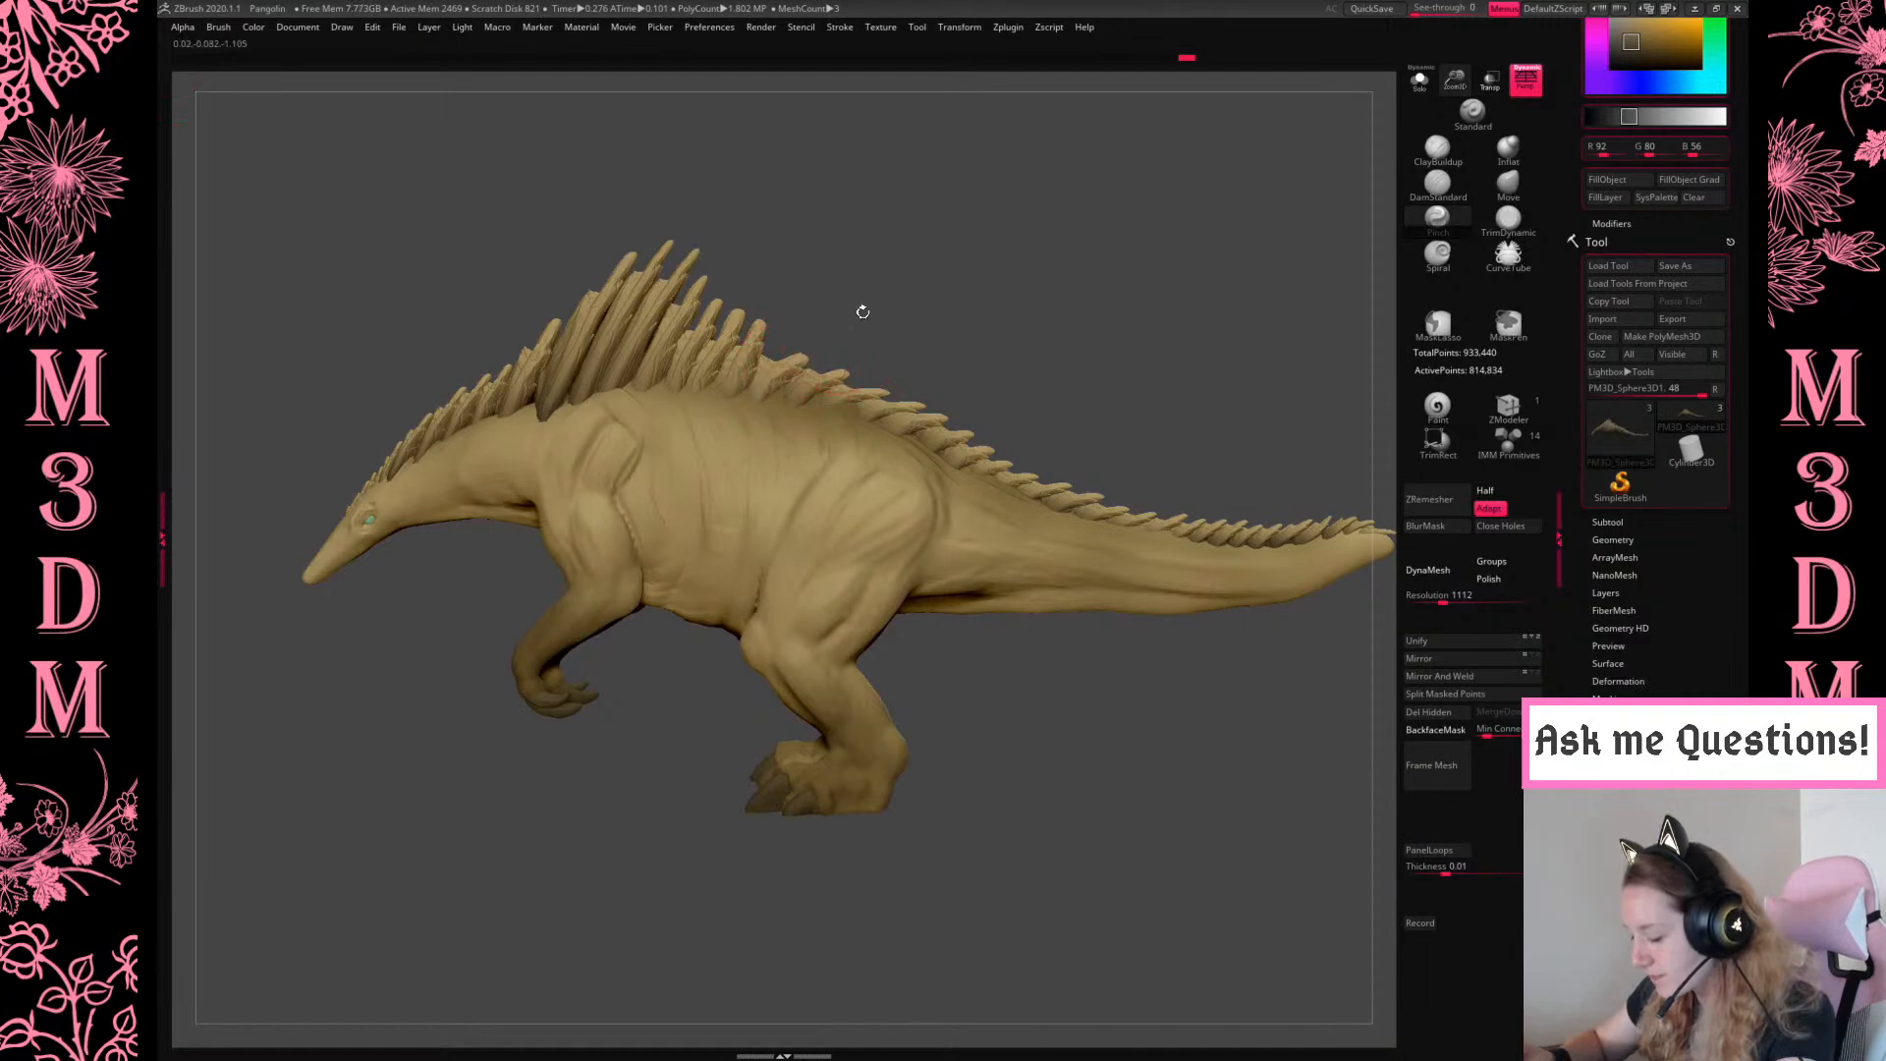
{"action": "right_click_drag", "start_coordinate": [843, 334], "coordinate": [931, 369], "text": "ctrl"}
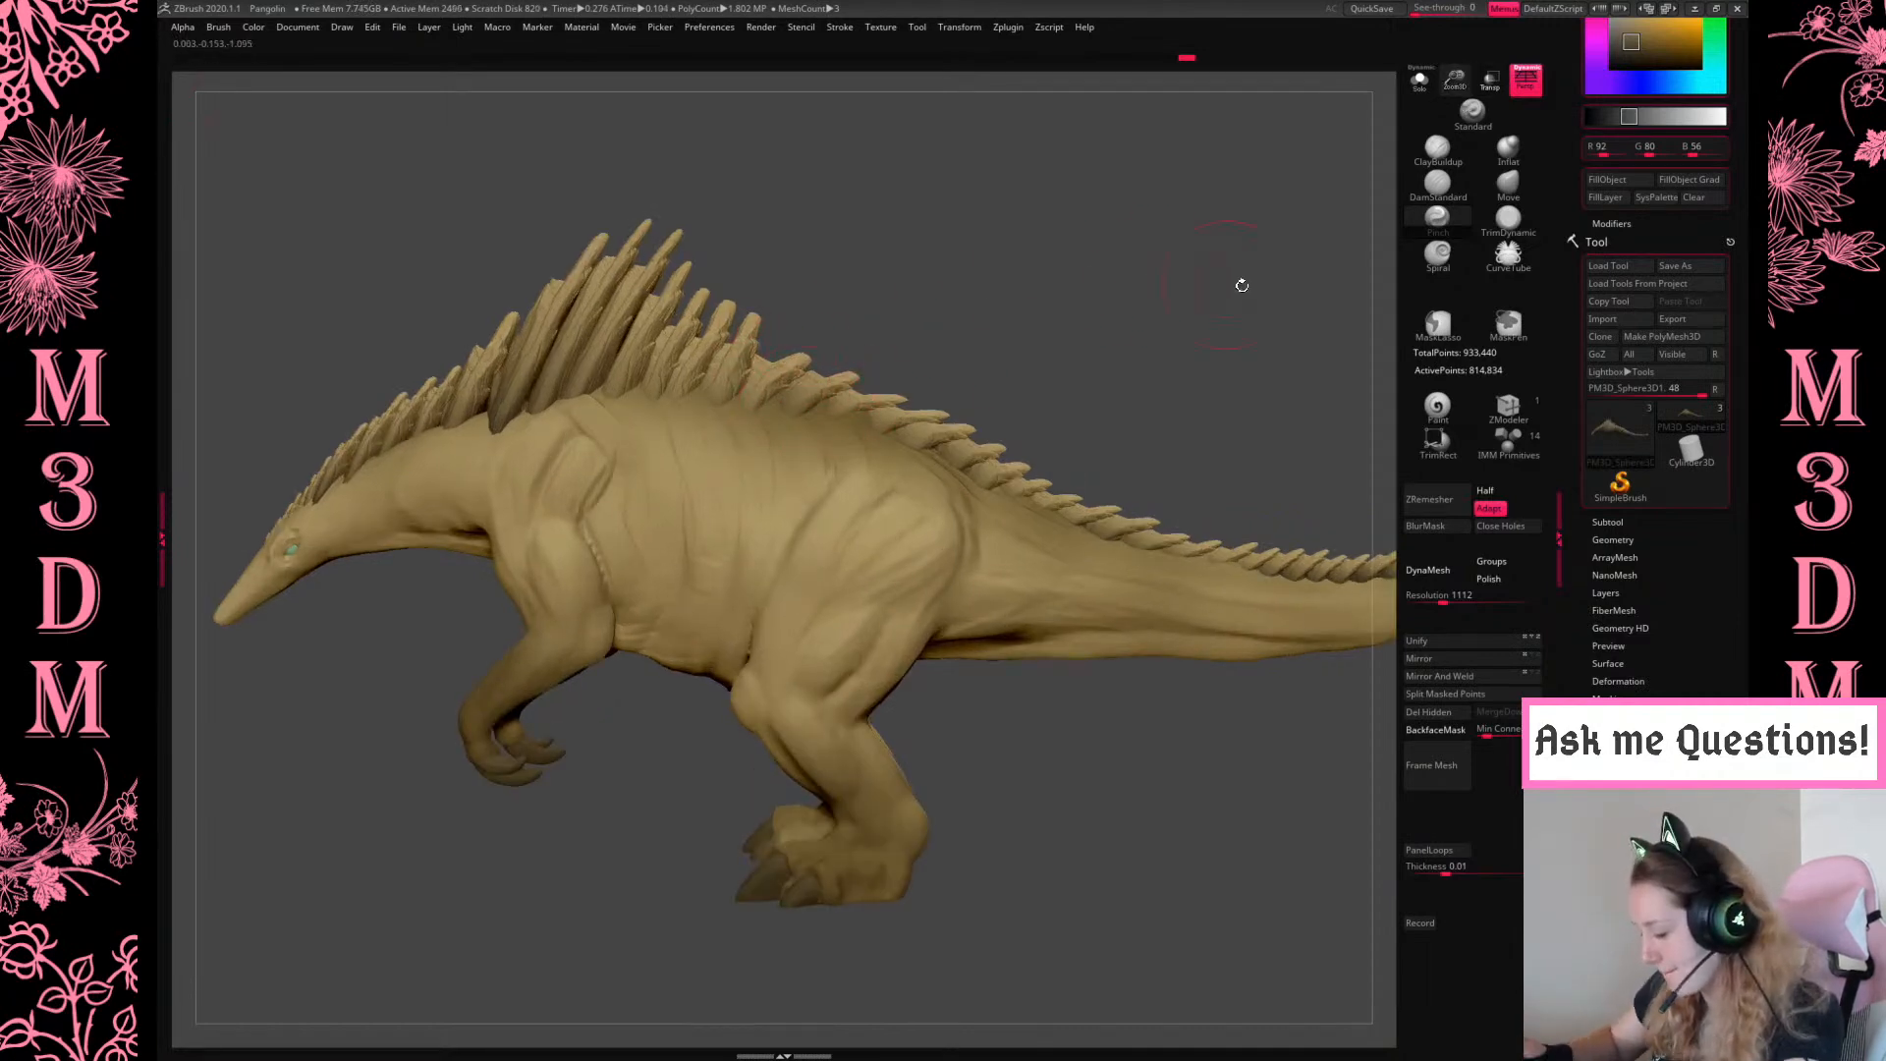
Mask everything except the scale at the rear gap on mid-back, shift it slightly backward, and clear the mask
{"action": "left_click", "coordinate": [799, 376], "text": "ctrl+shift"}
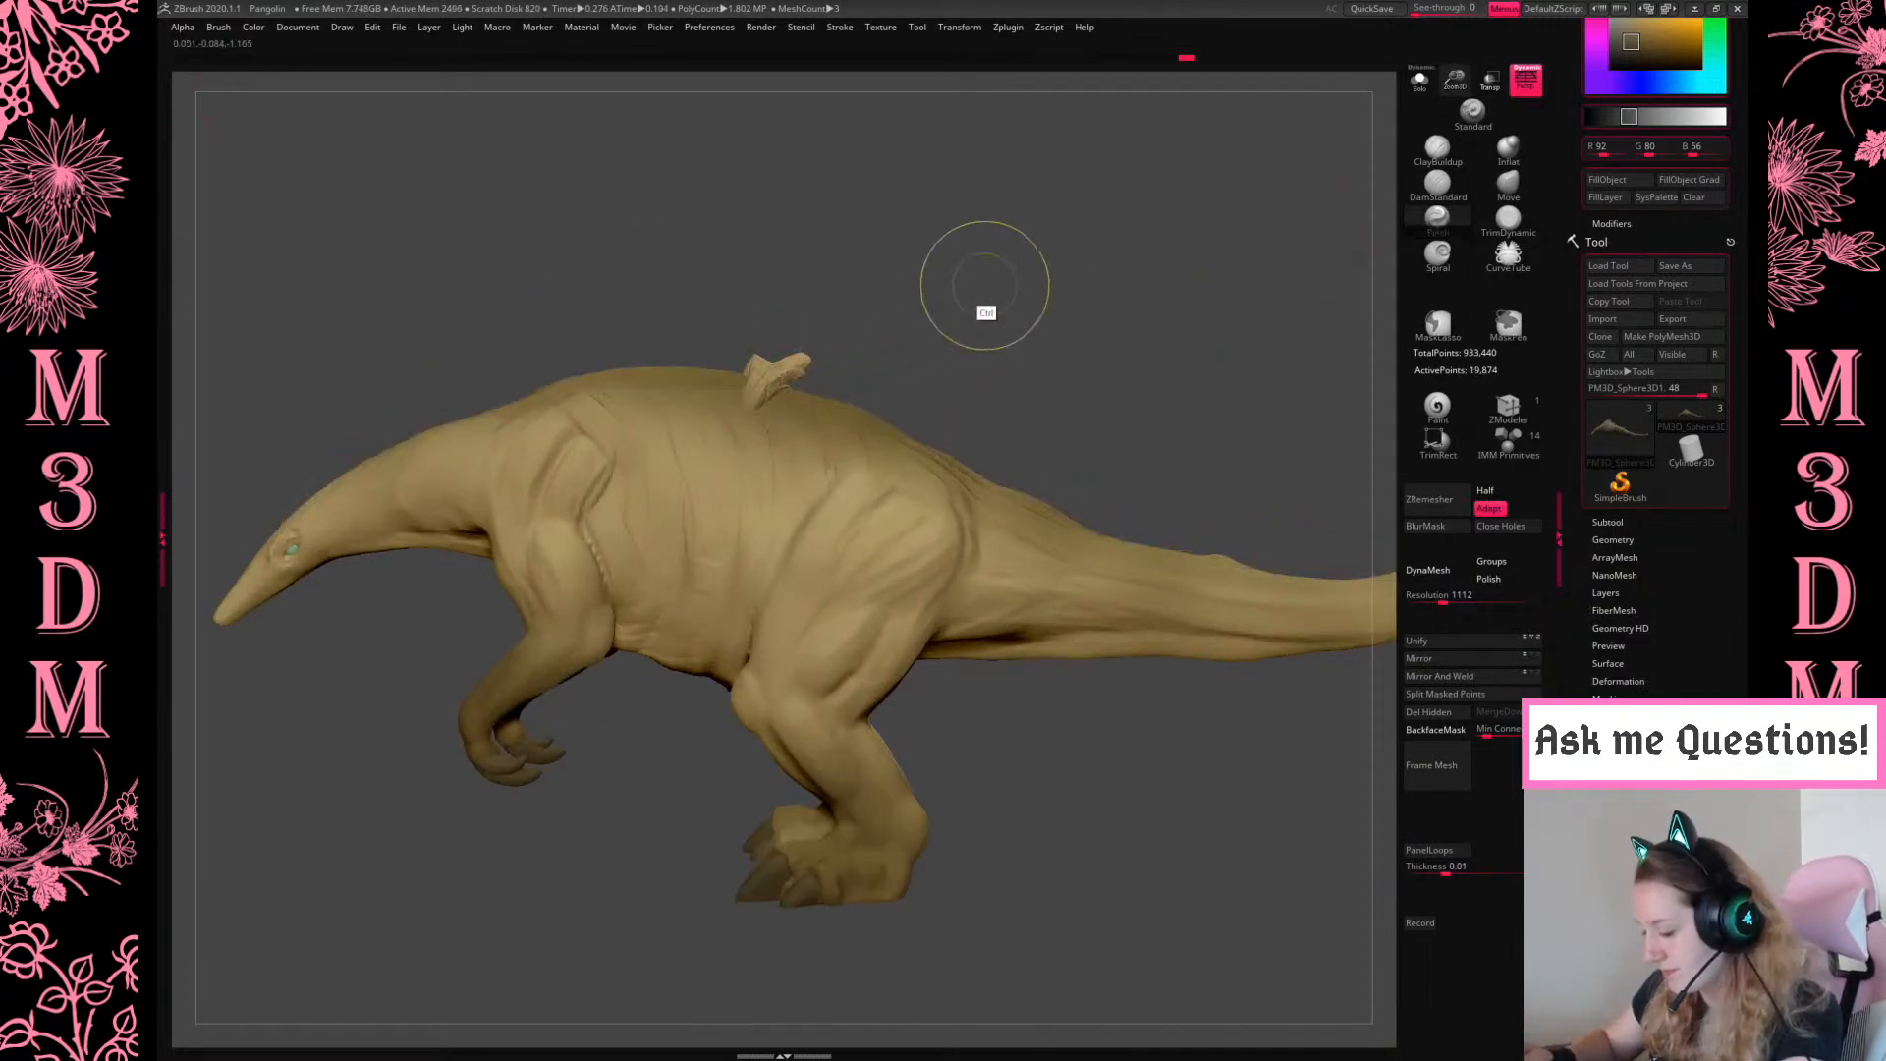
{"action": "left_click", "coordinate": [986, 291], "text": "ctrl"}
{"action": "left_click", "coordinate": [992, 282], "text": "ctrl+shift"}
{"action": "key", "text": "w"}
{"action": "left_click", "coordinate": [992, 294], "text": "ctrl"}
{"action": "left_click_drag", "start_coordinate": [785, 375], "coordinate": [1126, 437], "text": "alt"}
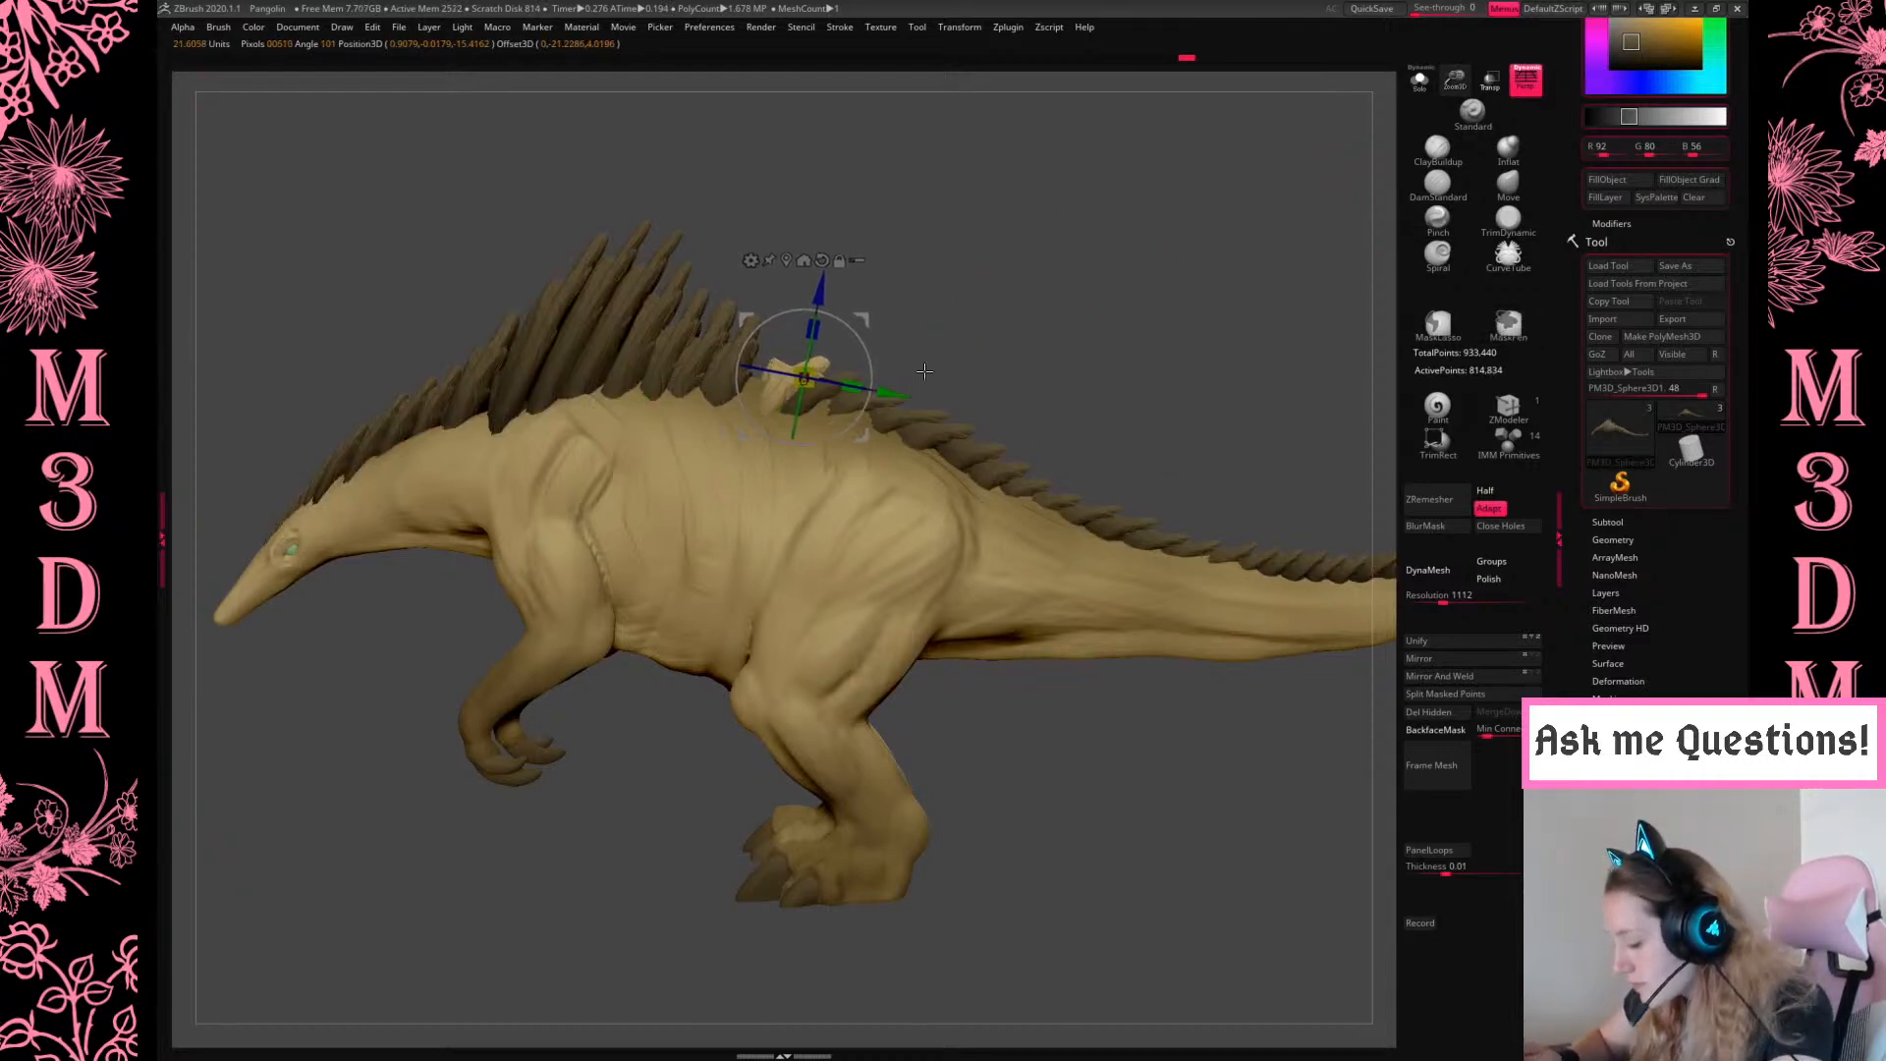
{"action": "key", "text": "q"}
{"action": "left_click_drag", "start_coordinate": [1023, 297], "coordinate": [1047, 322], "text": "ctrl"}
Isolate the next scale forward and invert the masking so only that scale stays unmasked in the full row
{"action": "left_click", "coordinate": [737, 358], "text": "ctrl+shift"}
{"action": "left_click", "coordinate": [1092, 250], "text": "ctrl"}
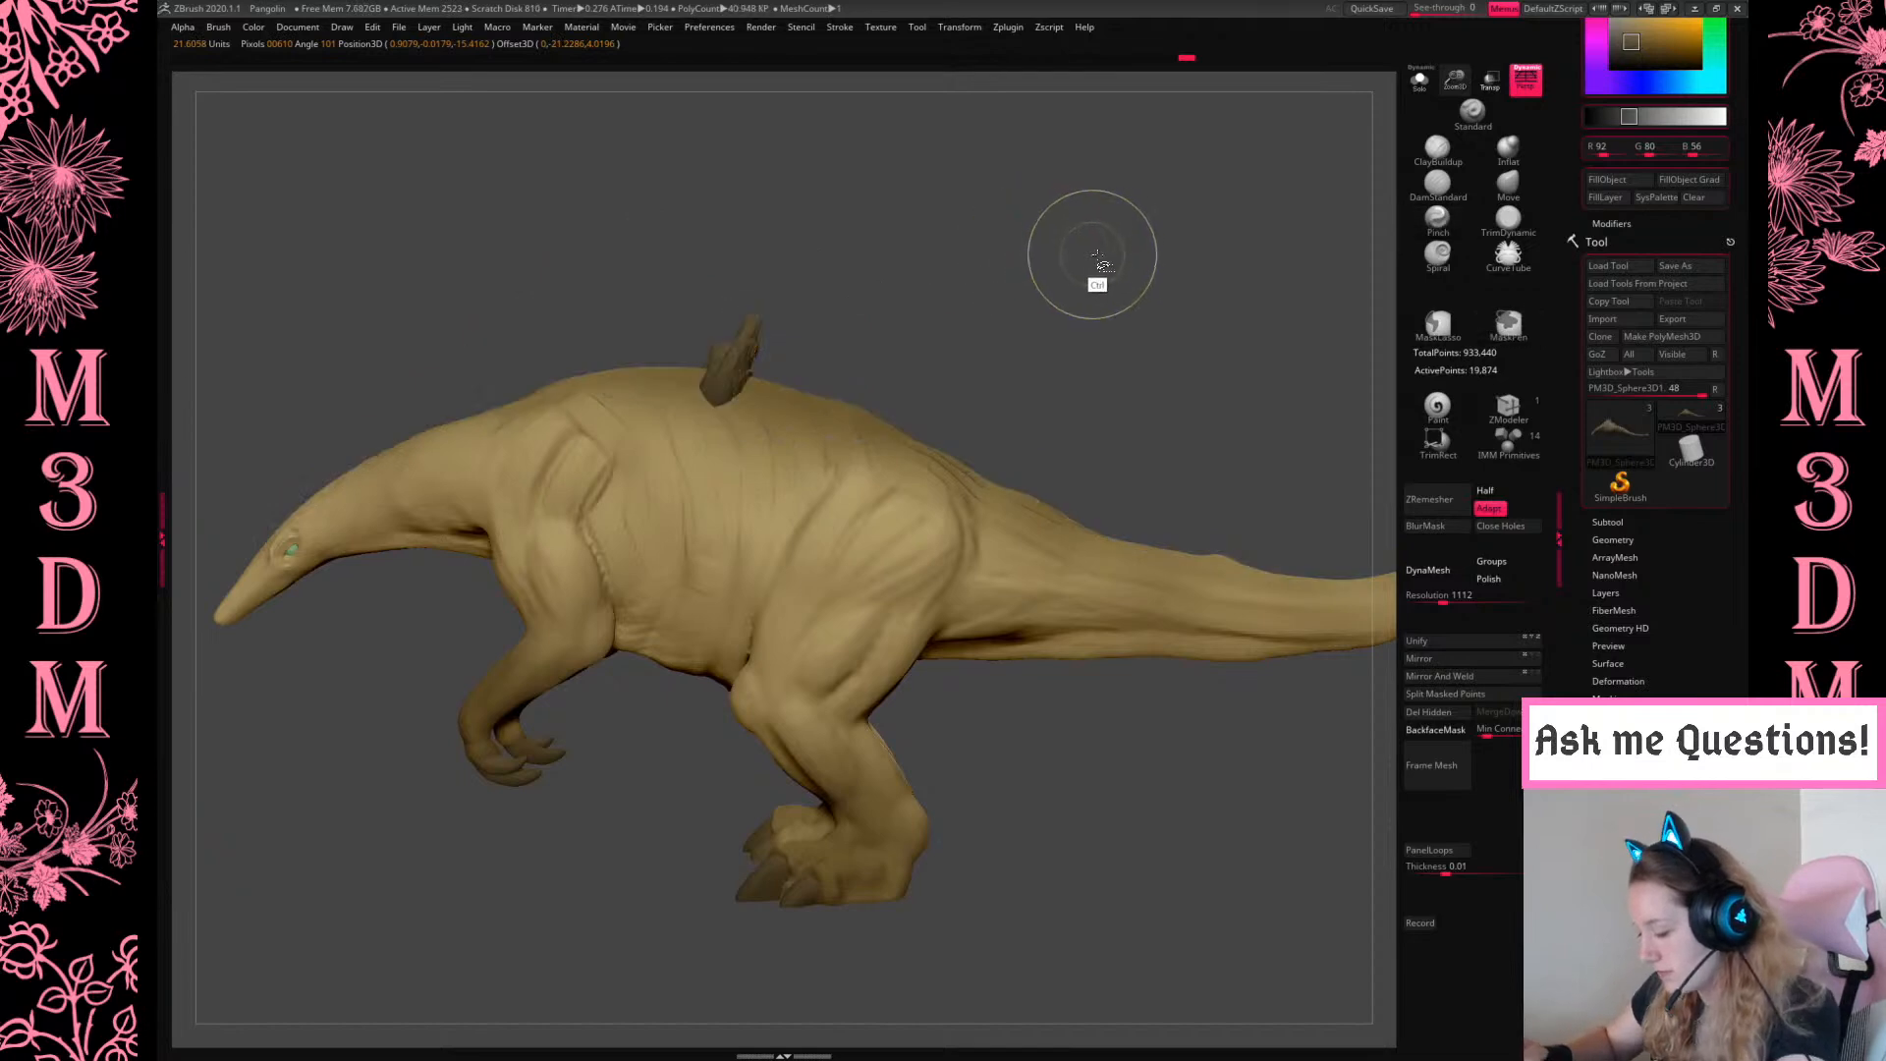
{"action": "left_click", "coordinate": [1097, 274], "text": "ctrl+shift"}
{"action": "left_click", "coordinate": [862, 272], "text": "ctrl"}
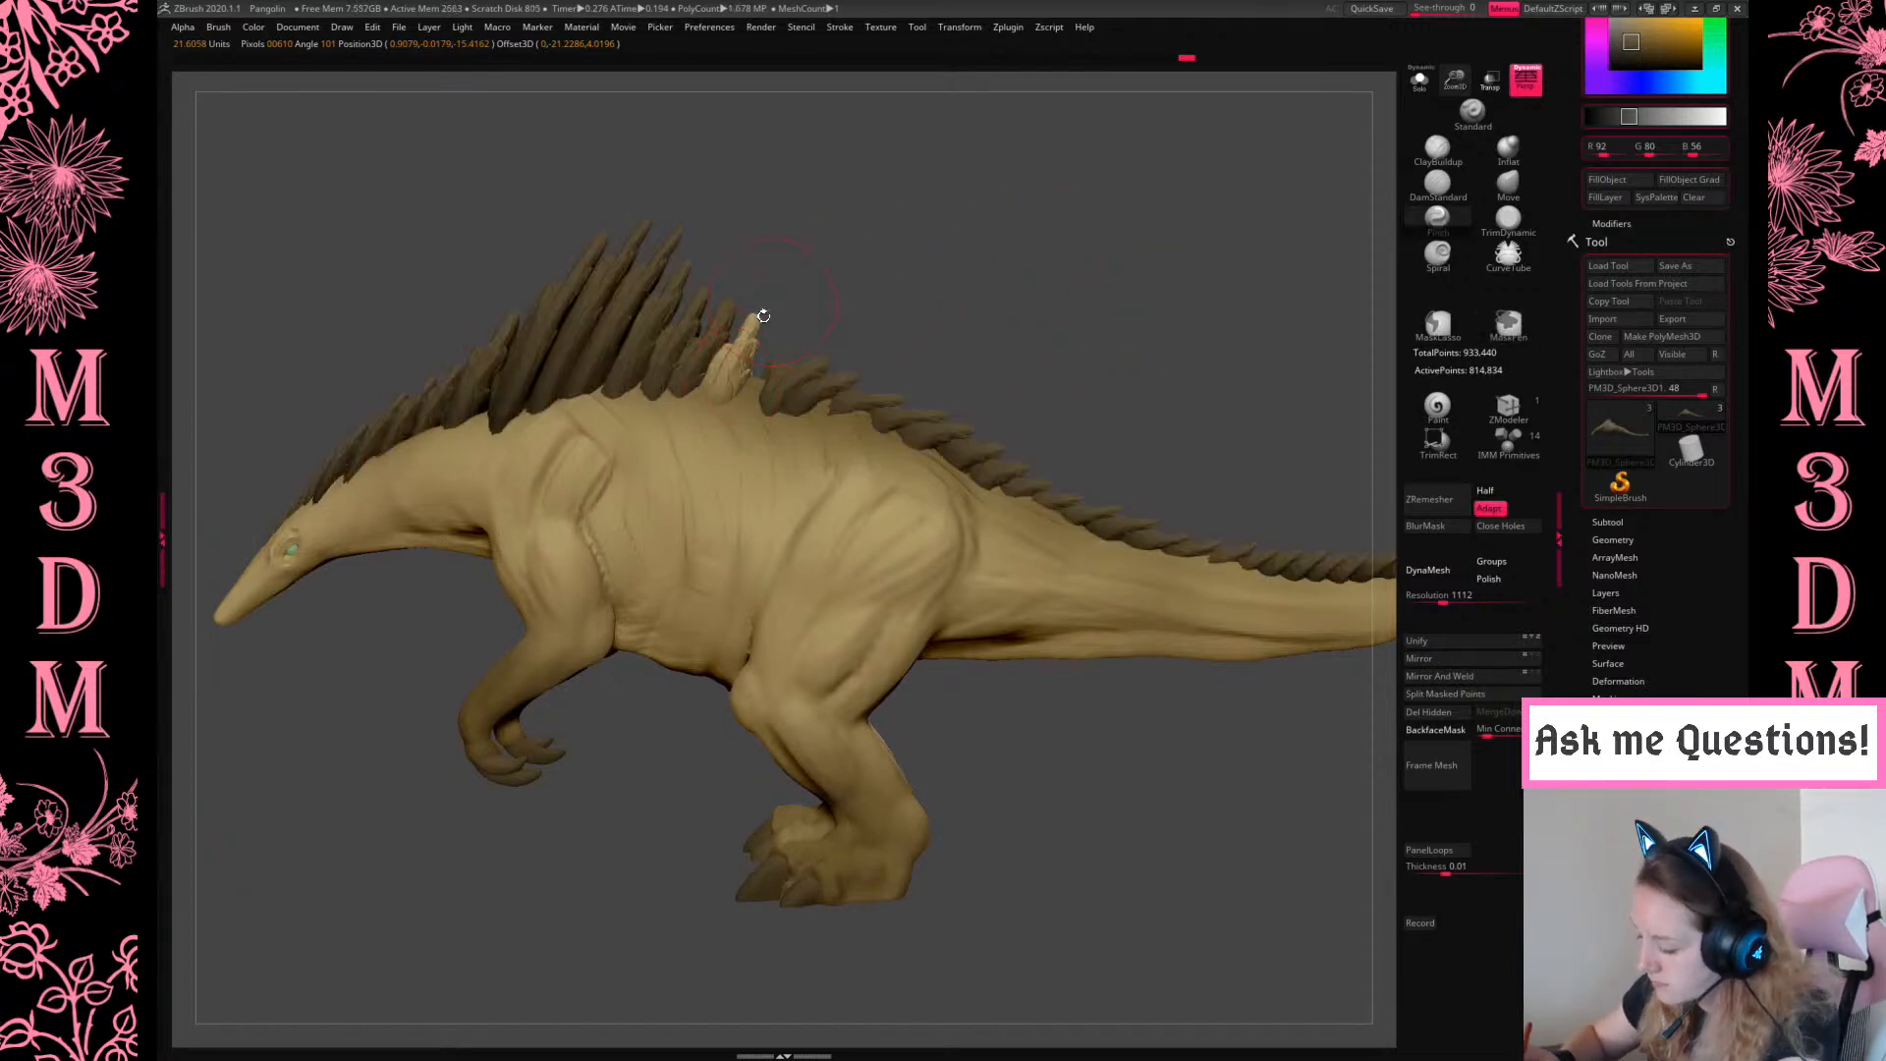
Adjust the unmasked scale, place a tilted duplicate of it just behind, and clear the mask
{"action": "key", "text": "w"}
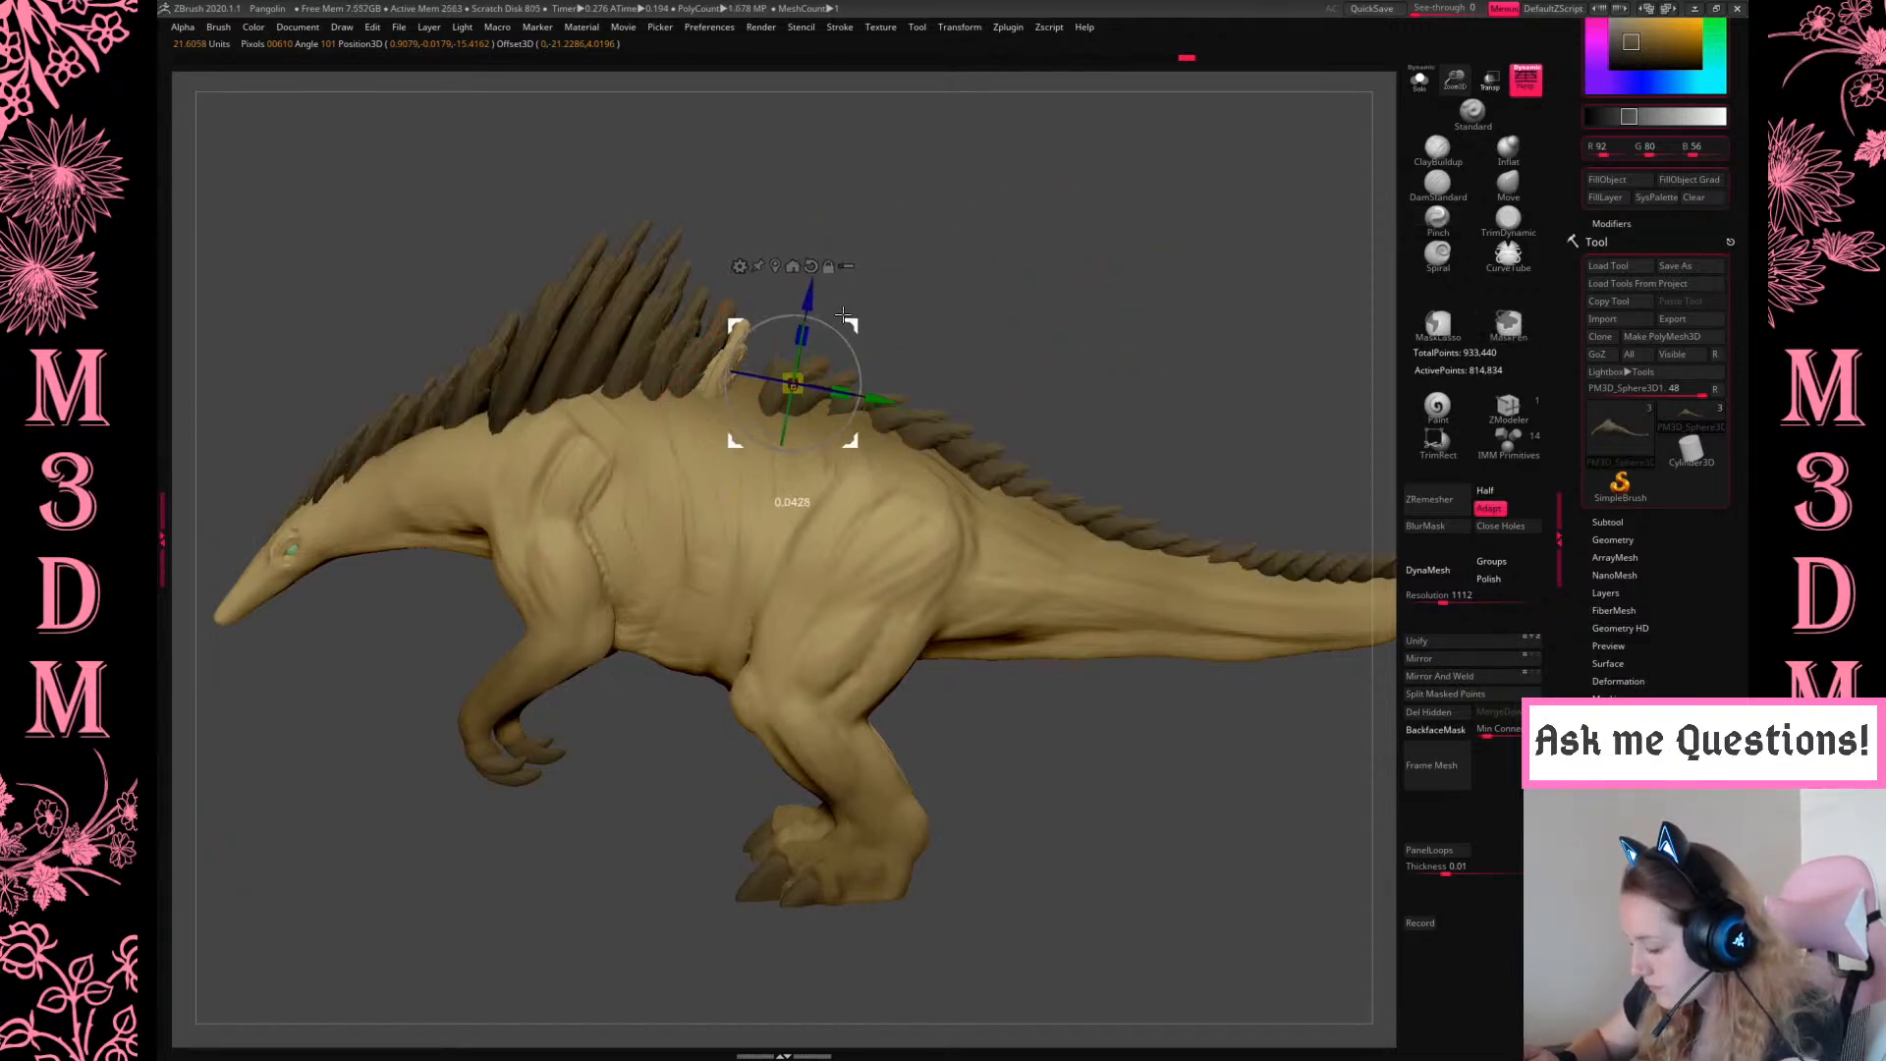
{"action": "mouse_move", "coordinate": [858, 322]}
{"action": "left_mouse_down", "text": "ctrl"}
{"action": "mouse_move", "coordinate": [900, 366]}
{"action": "mouse_move", "coordinate": [884, 349]}
{"action": "left_mouse_up", "text": "ctrl"}
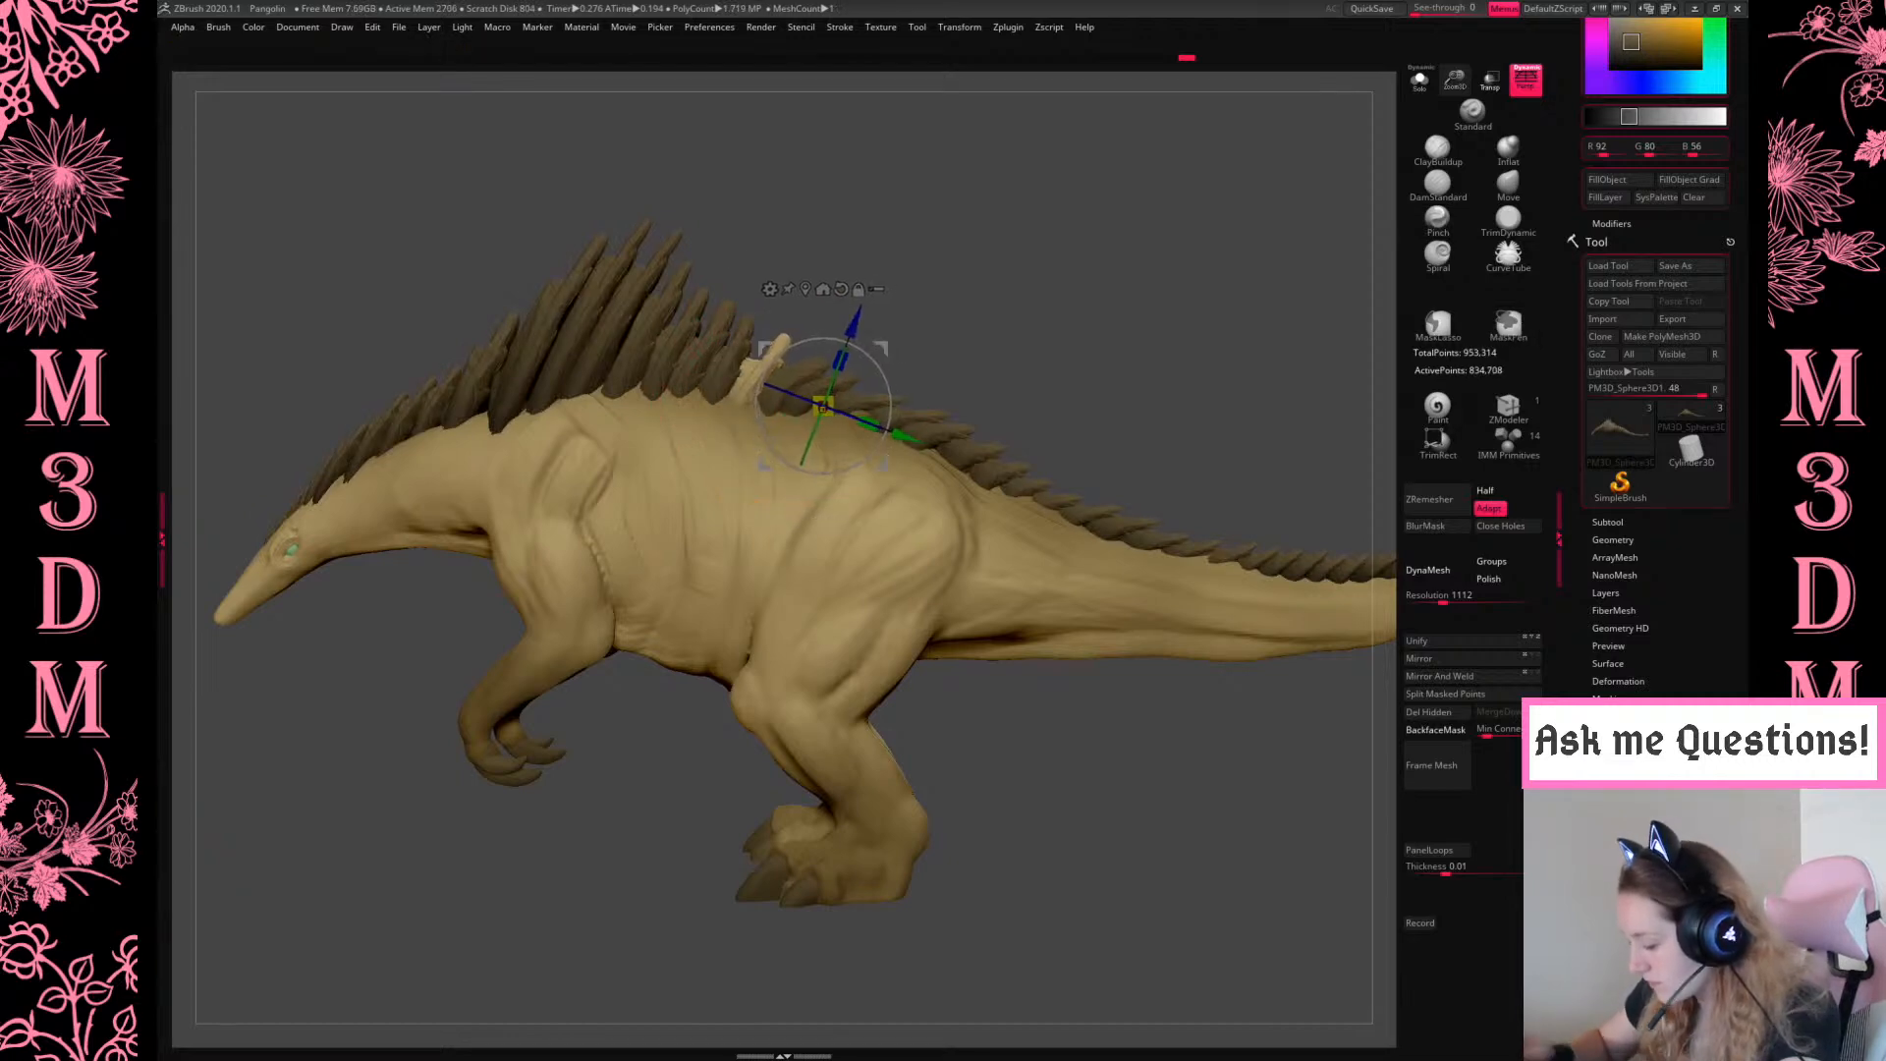
{"action": "key", "text": "q"}
{"action": "left_click_drag", "start_coordinate": [1160, 333], "coordinate": [1192, 372], "text": "ctrl"}
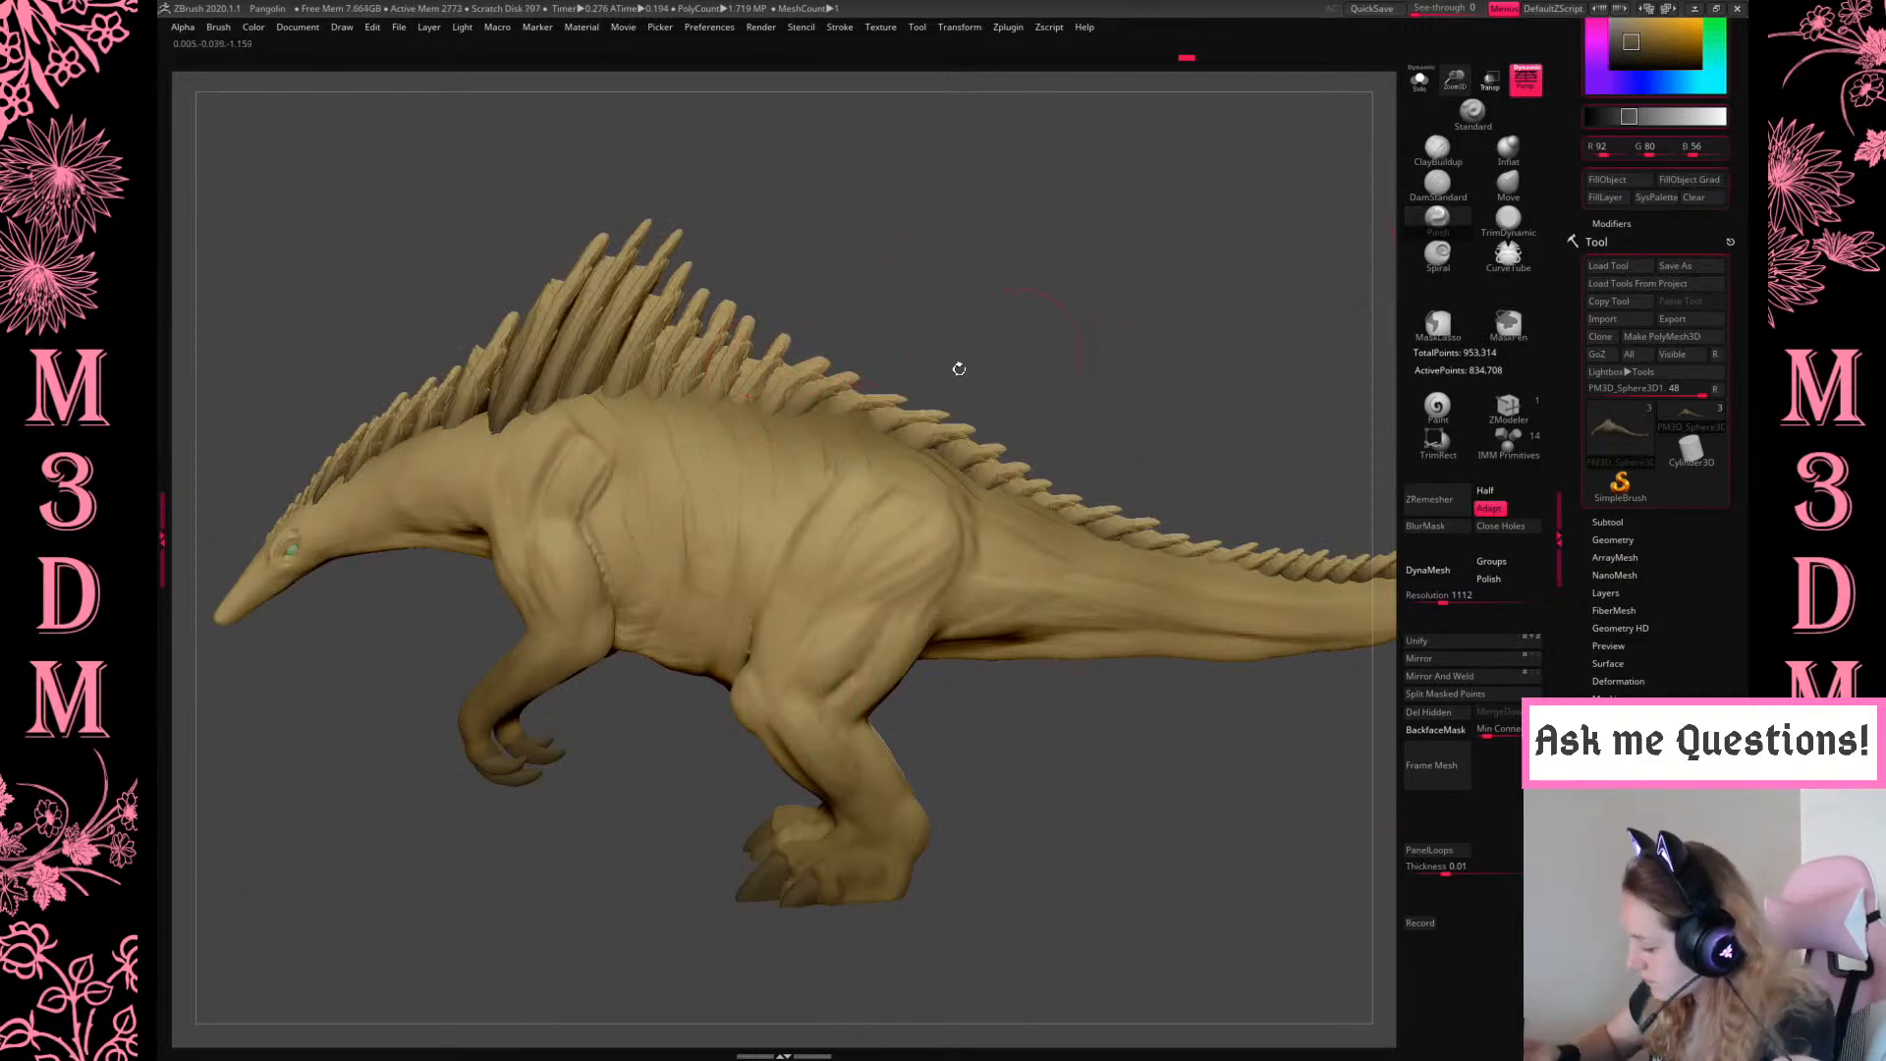
Nudge the tip of the scale behind the new duplicate with the Move brush at an adjusted size
{"action": "left_click", "coordinate": [1508, 183]}
{"action": "left_click_drag", "start_coordinate": [834, 365], "coordinate": [831, 361]}
{"action": "key", "text": "ctrl+z"}
{"action": "right_click_drag", "start_coordinate": [839, 356], "coordinate": [843, 371]}
{"action": "left_click_drag", "start_coordinate": [837, 367], "coordinate": [831, 355]}
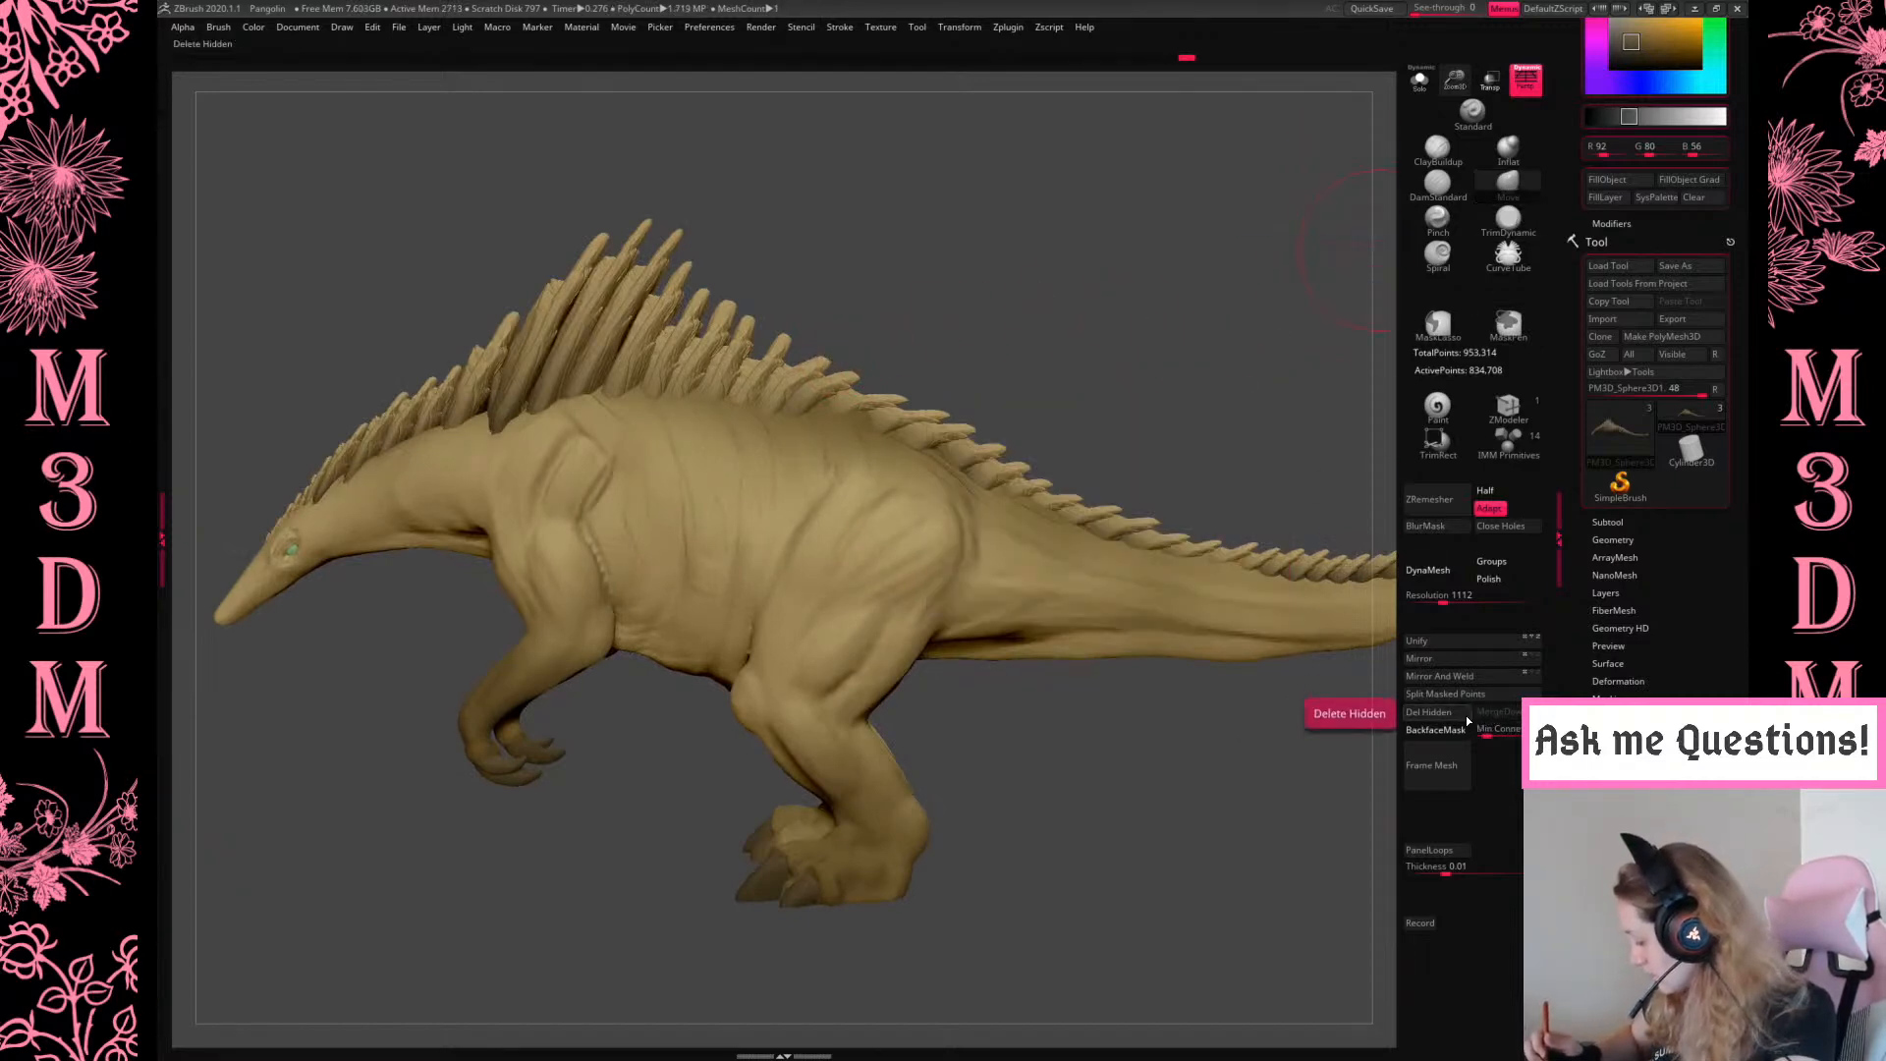
{"action": "left_click", "coordinate": [1435, 730]}
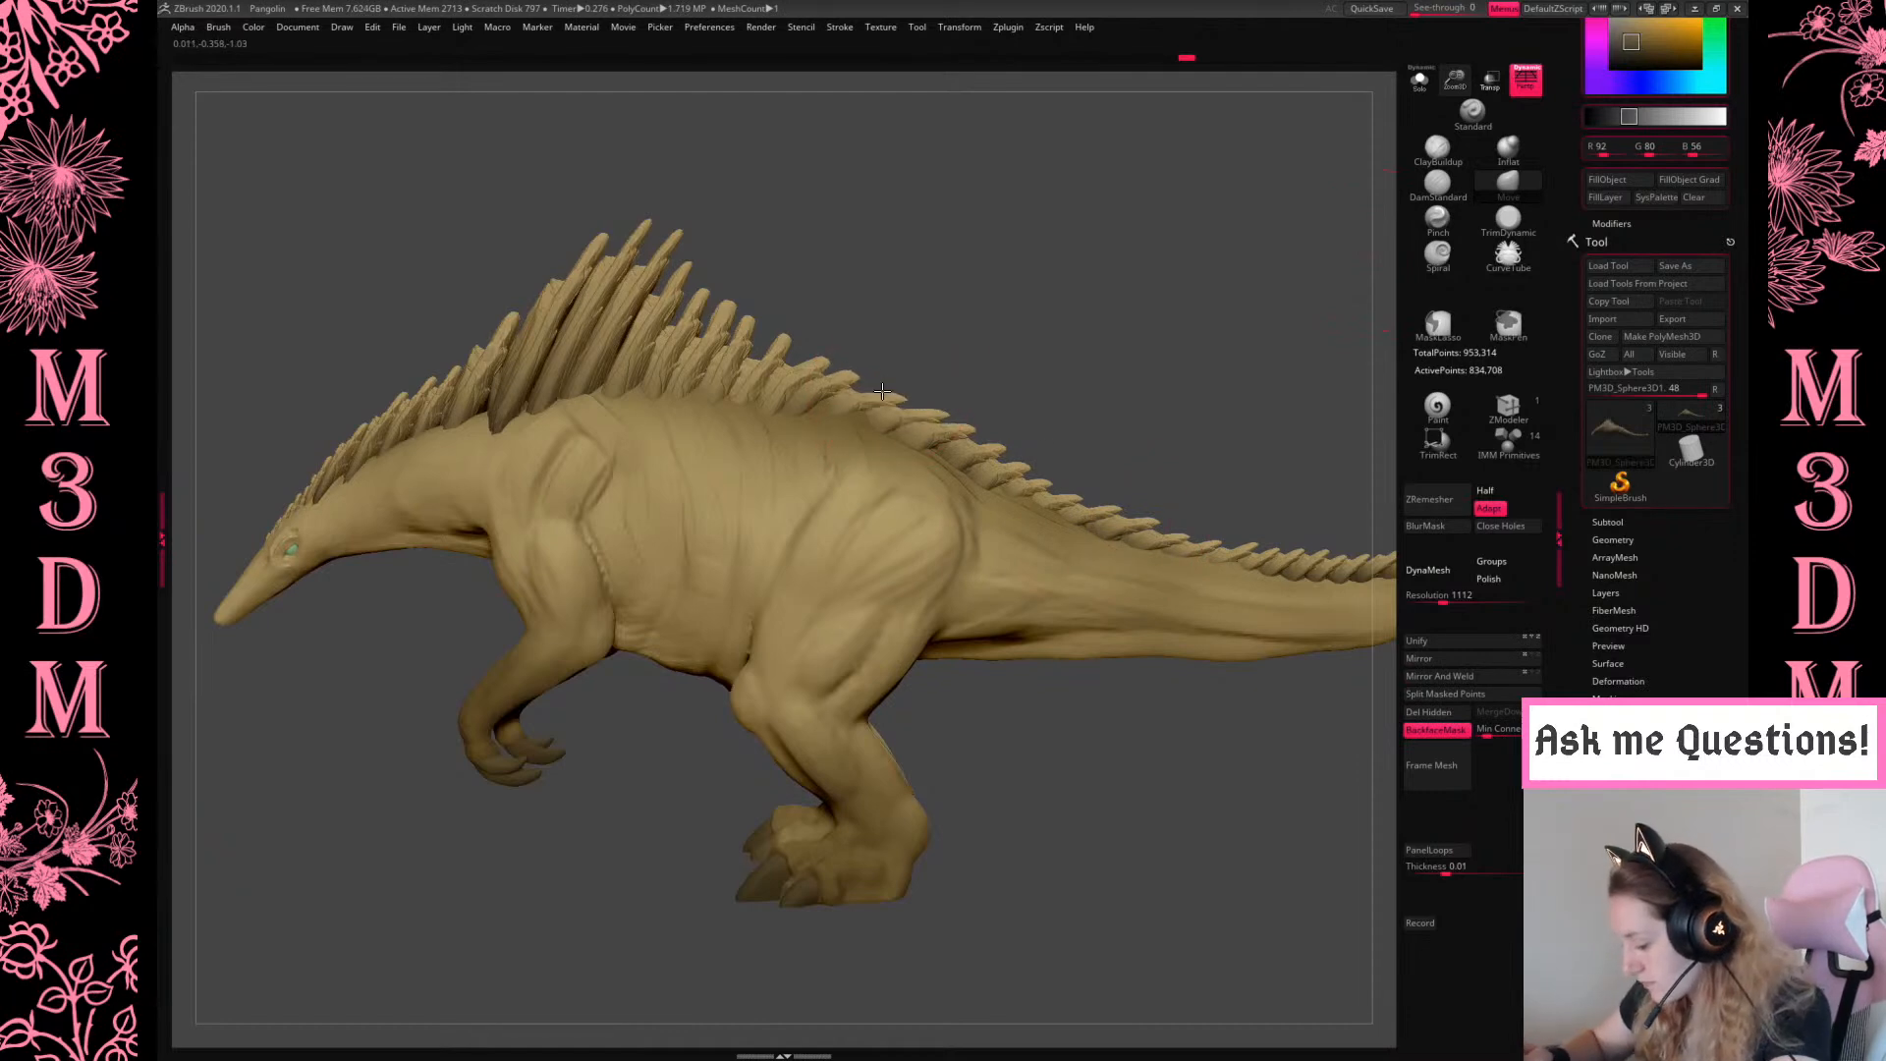
{"action": "left_click_drag", "start_coordinate": [1263, 433], "coordinate": [1182, 377]}
{"action": "left_click_drag", "start_coordinate": [1082, 699], "coordinate": [665, 433]}
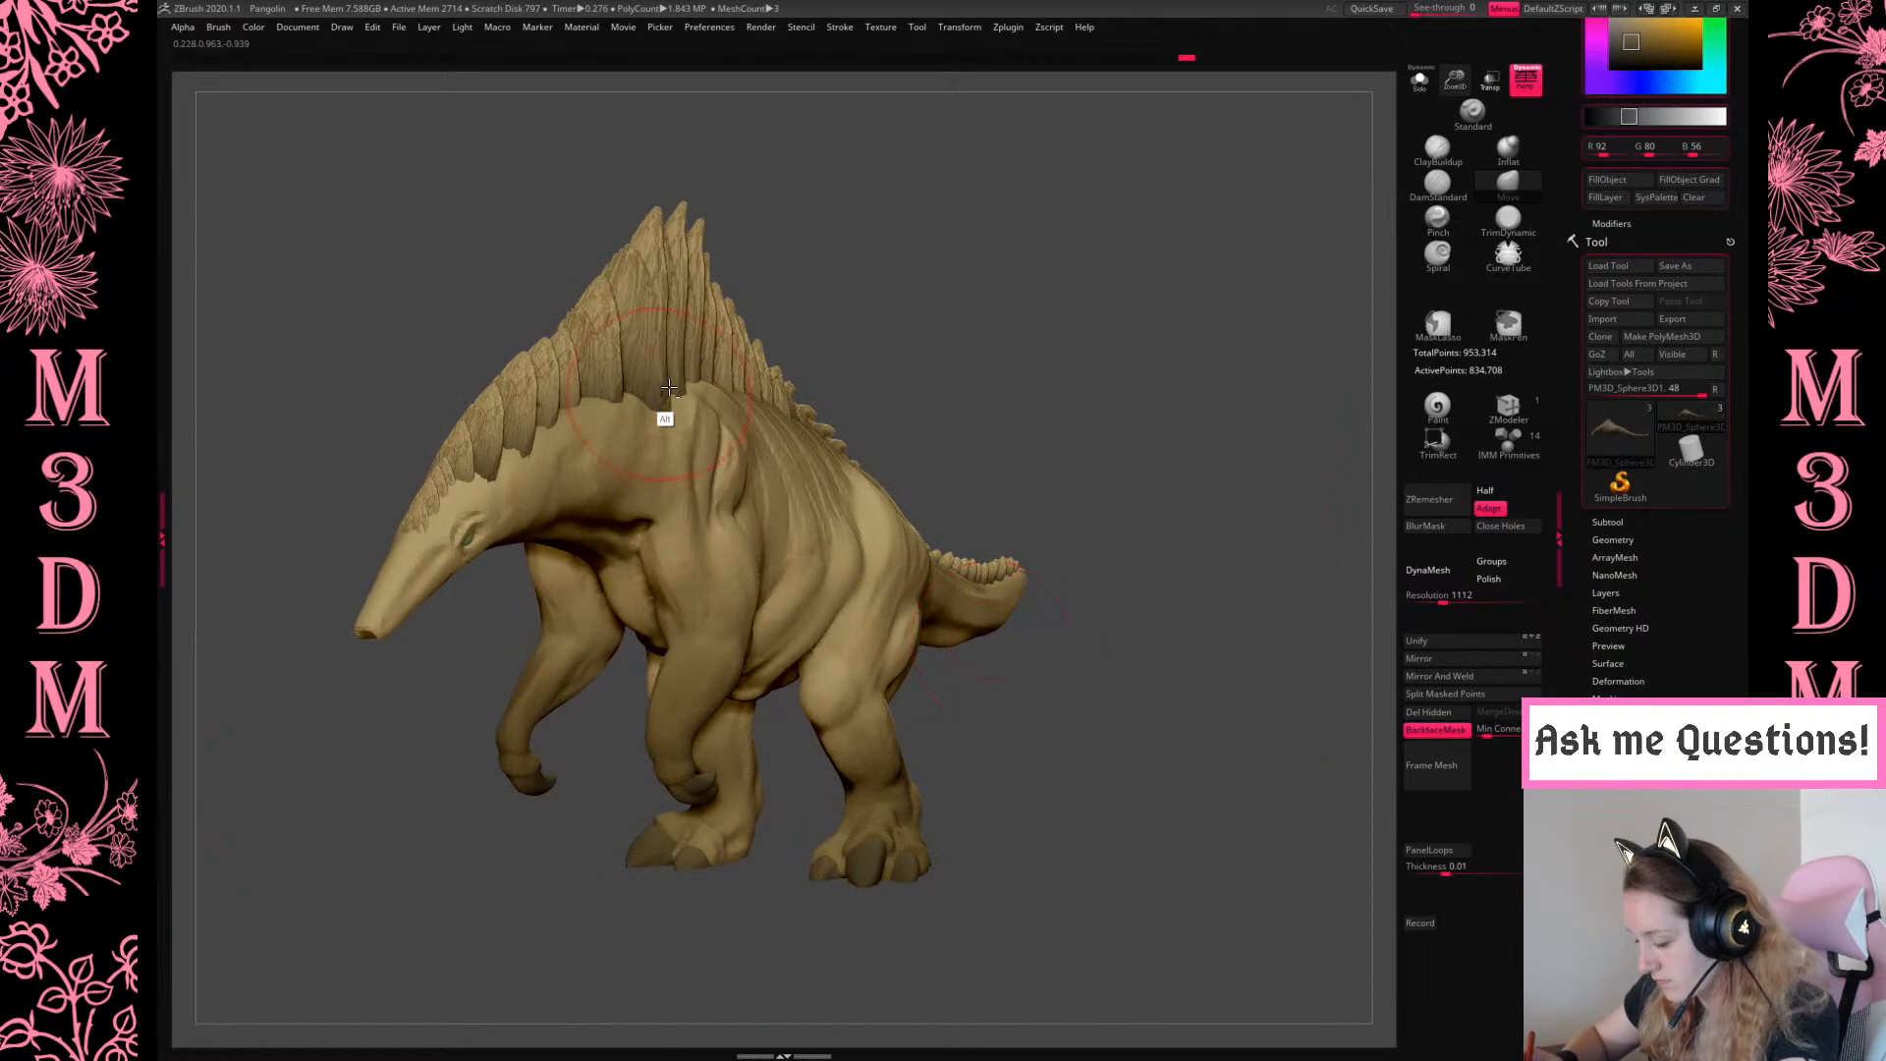
{"action": "left_click", "coordinate": [1435, 730]}
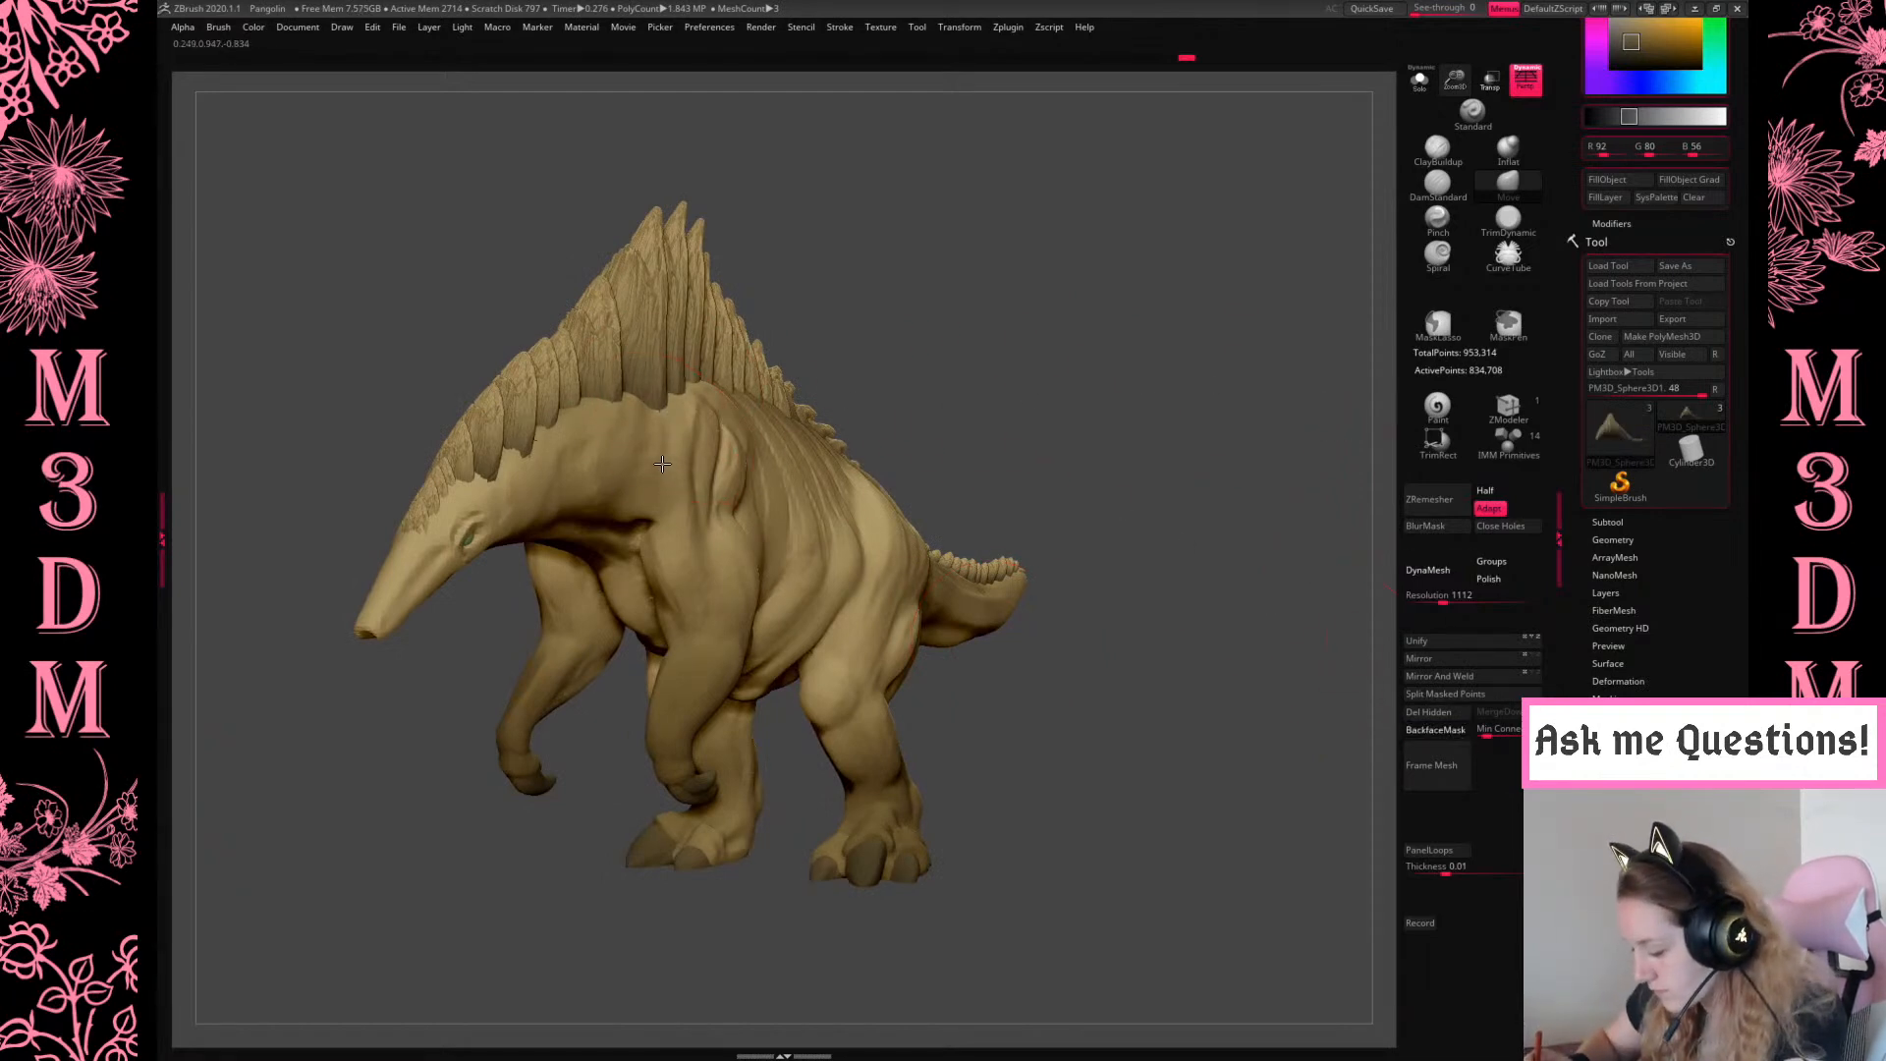
Check the scale row from the front, then apply Mirror And Weld so both sides of it match
{"action": "mouse_move", "coordinate": [1196, 278]}
{"action": "left_mouse_down"}
{"action": "mouse_move", "coordinate": [1145, 363]}
{"action": "mouse_move", "coordinate": [1264, 320]}
{"action": "left_mouse_up"}
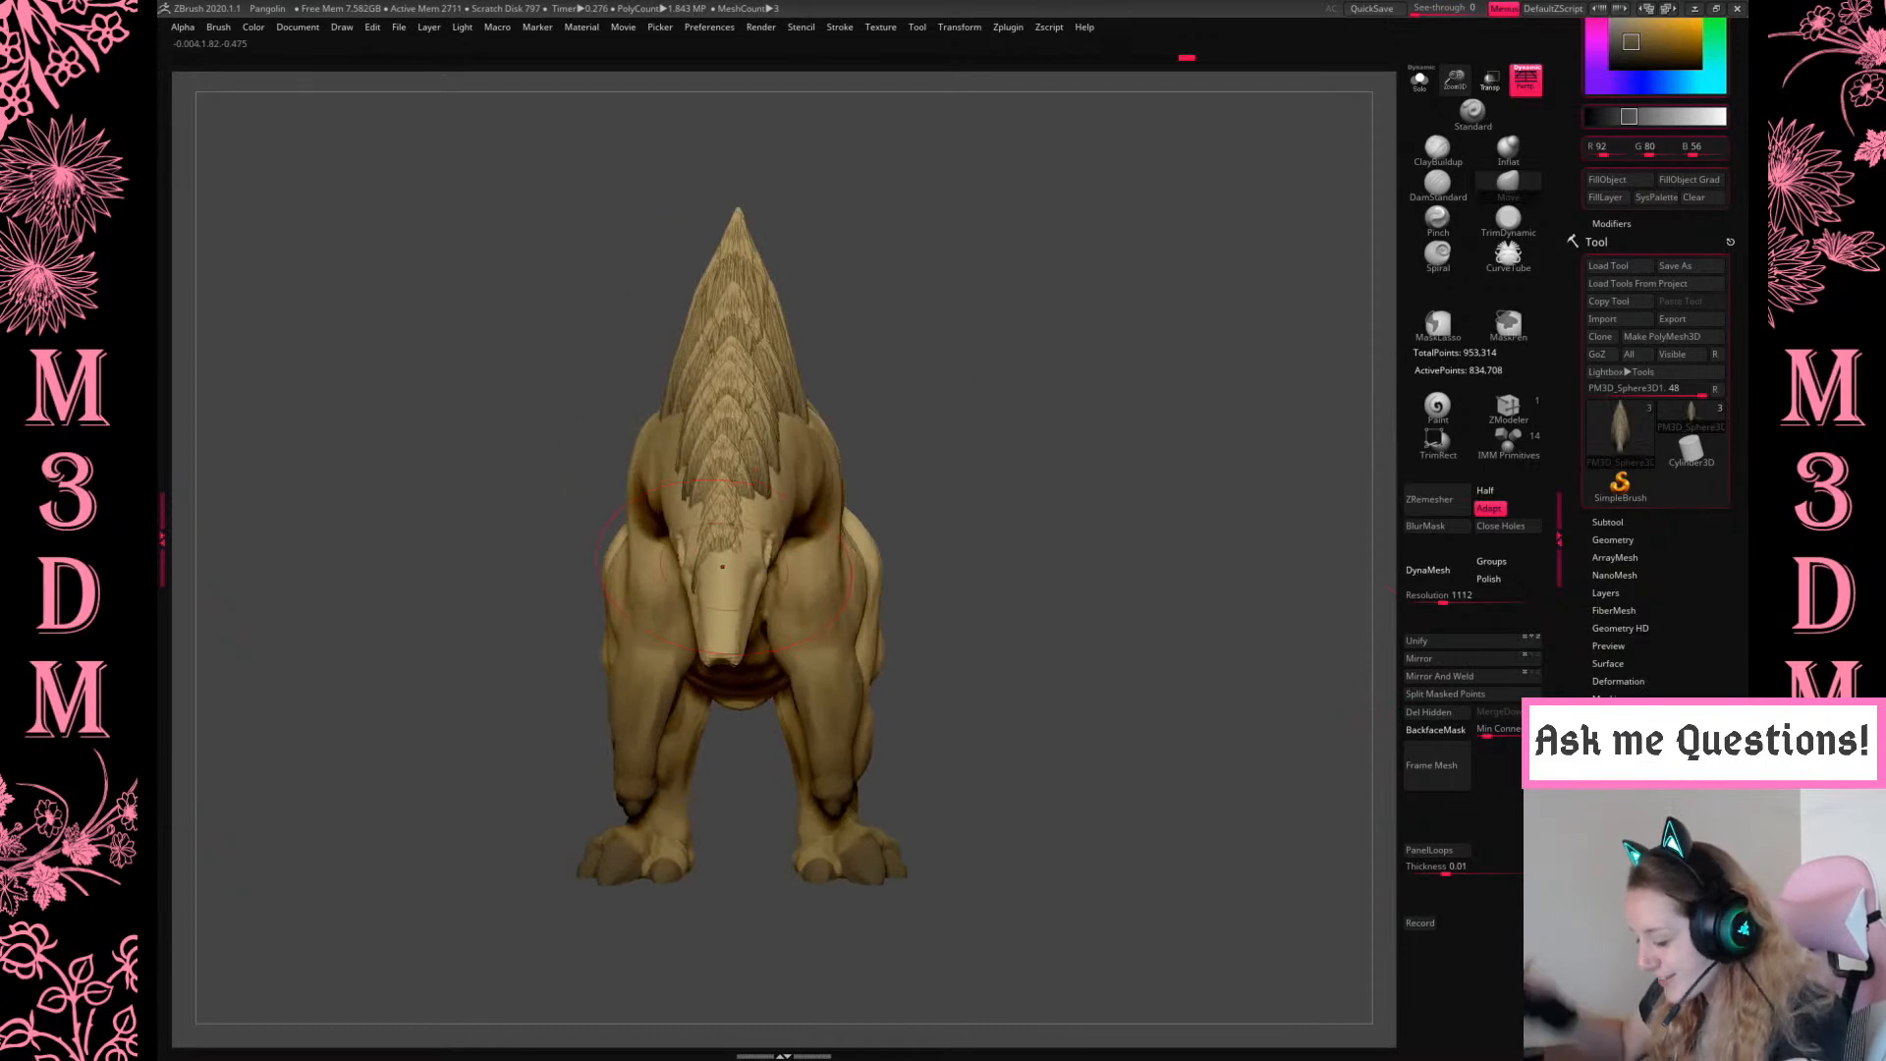
{"action": "left_click", "coordinate": [1421, 82]}
{"action": "left_click_drag", "start_coordinate": [1091, 460], "coordinate": [1065, 393]}
{"action": "left_click", "coordinate": [1421, 82]}
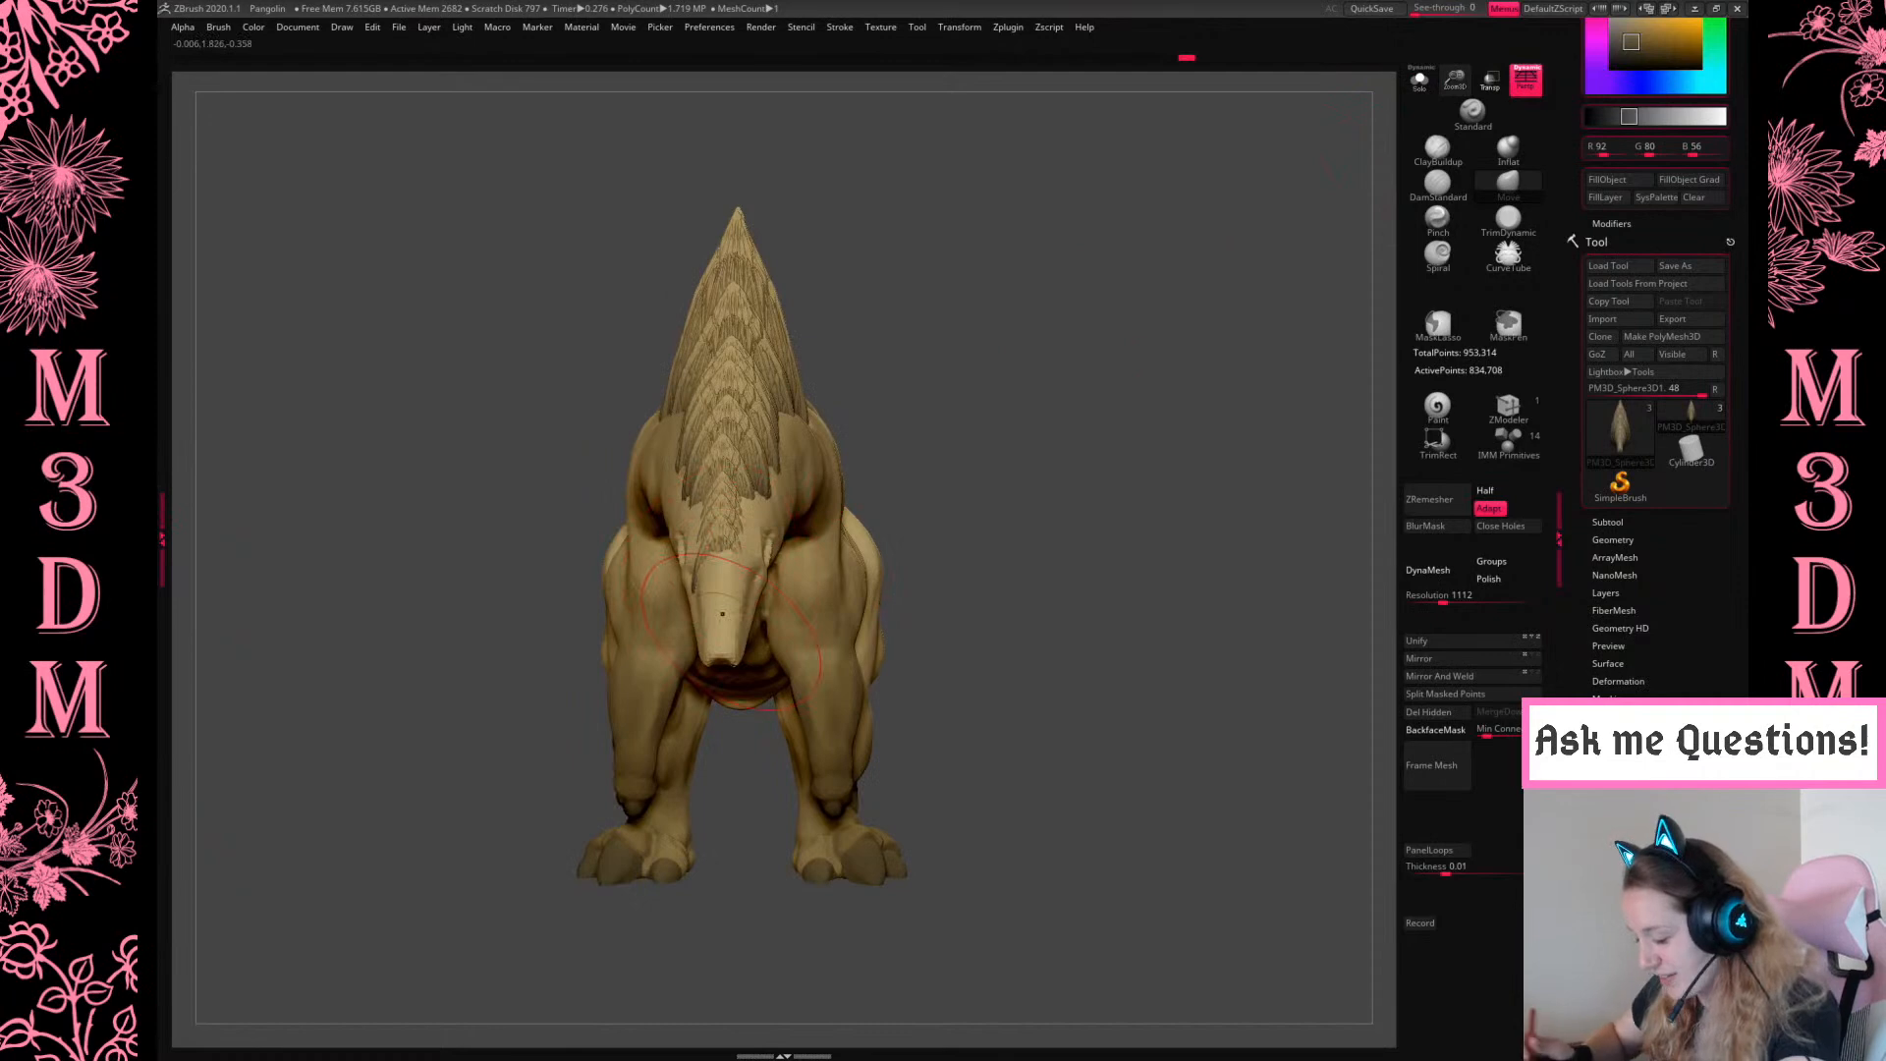
{"action": "left_click_drag", "start_coordinate": [1043, 349], "coordinate": [1031, 392]}
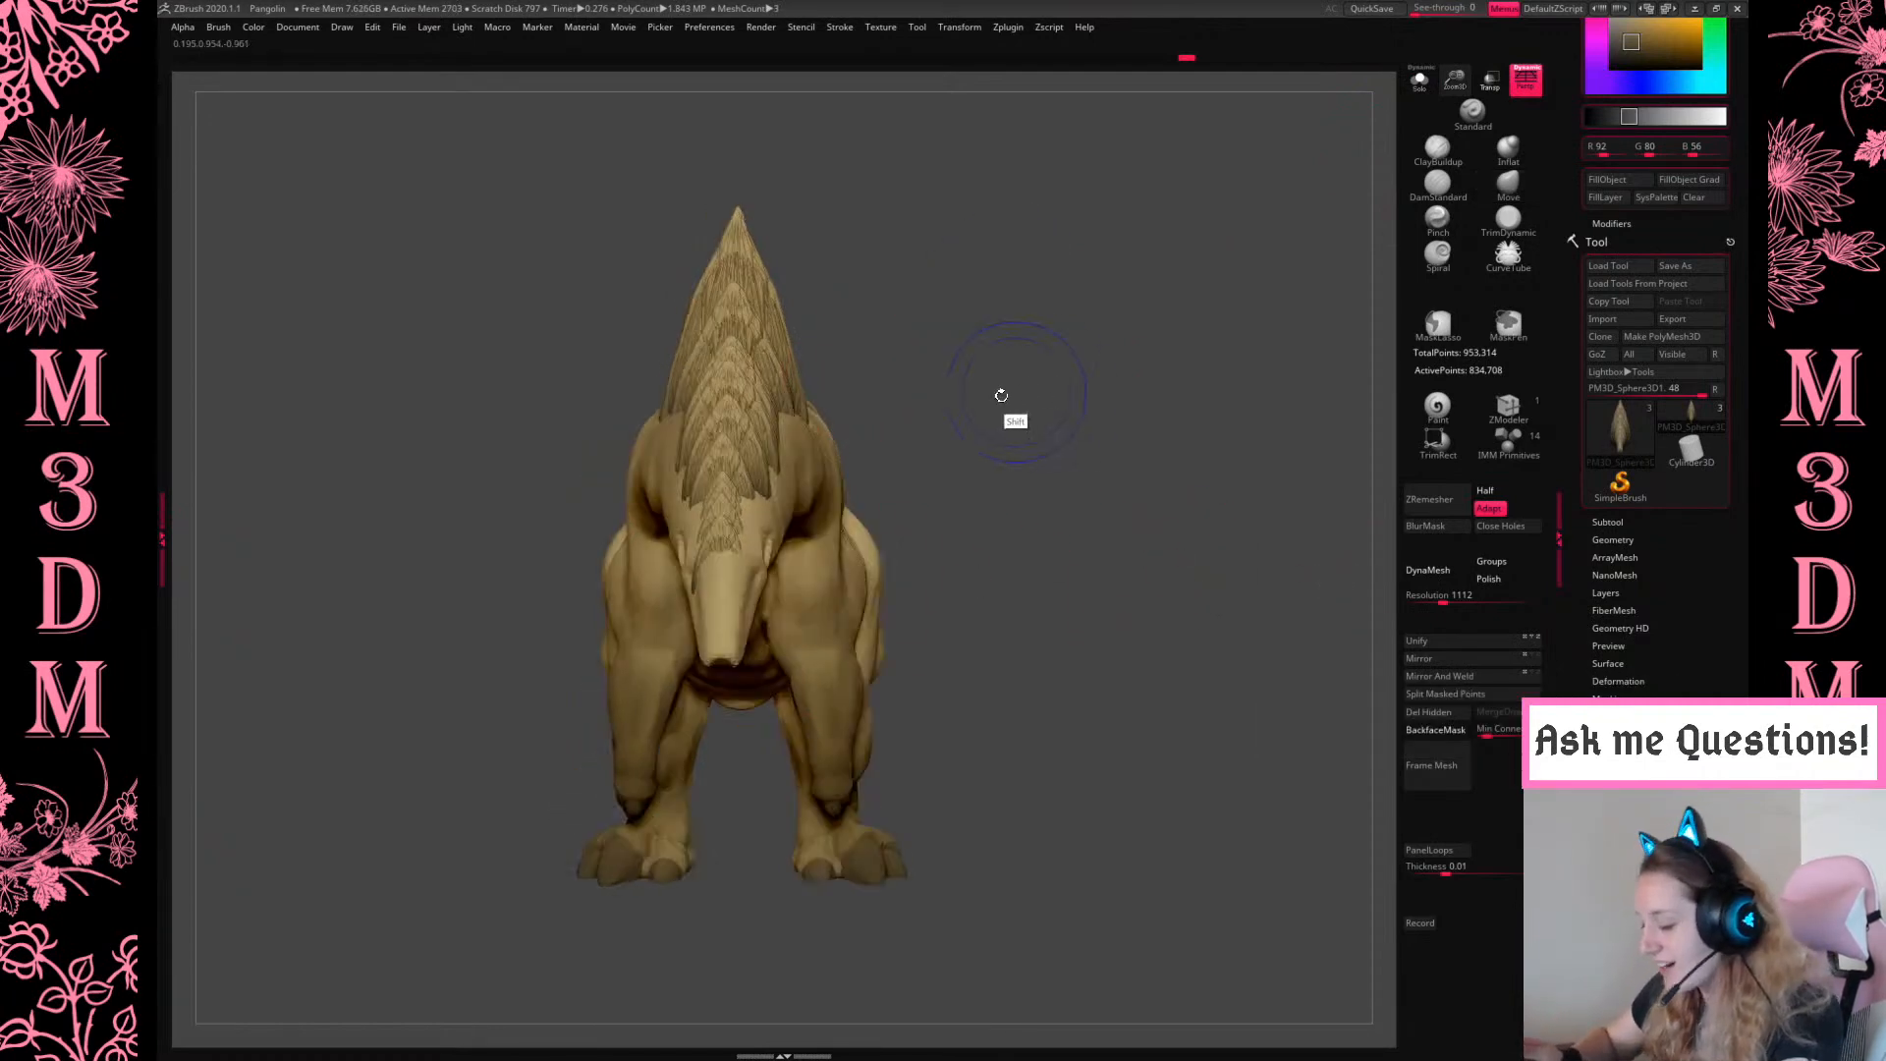
{"action": "key", "text": "shift+f"}
{"action": "key", "text": "shift+f"}
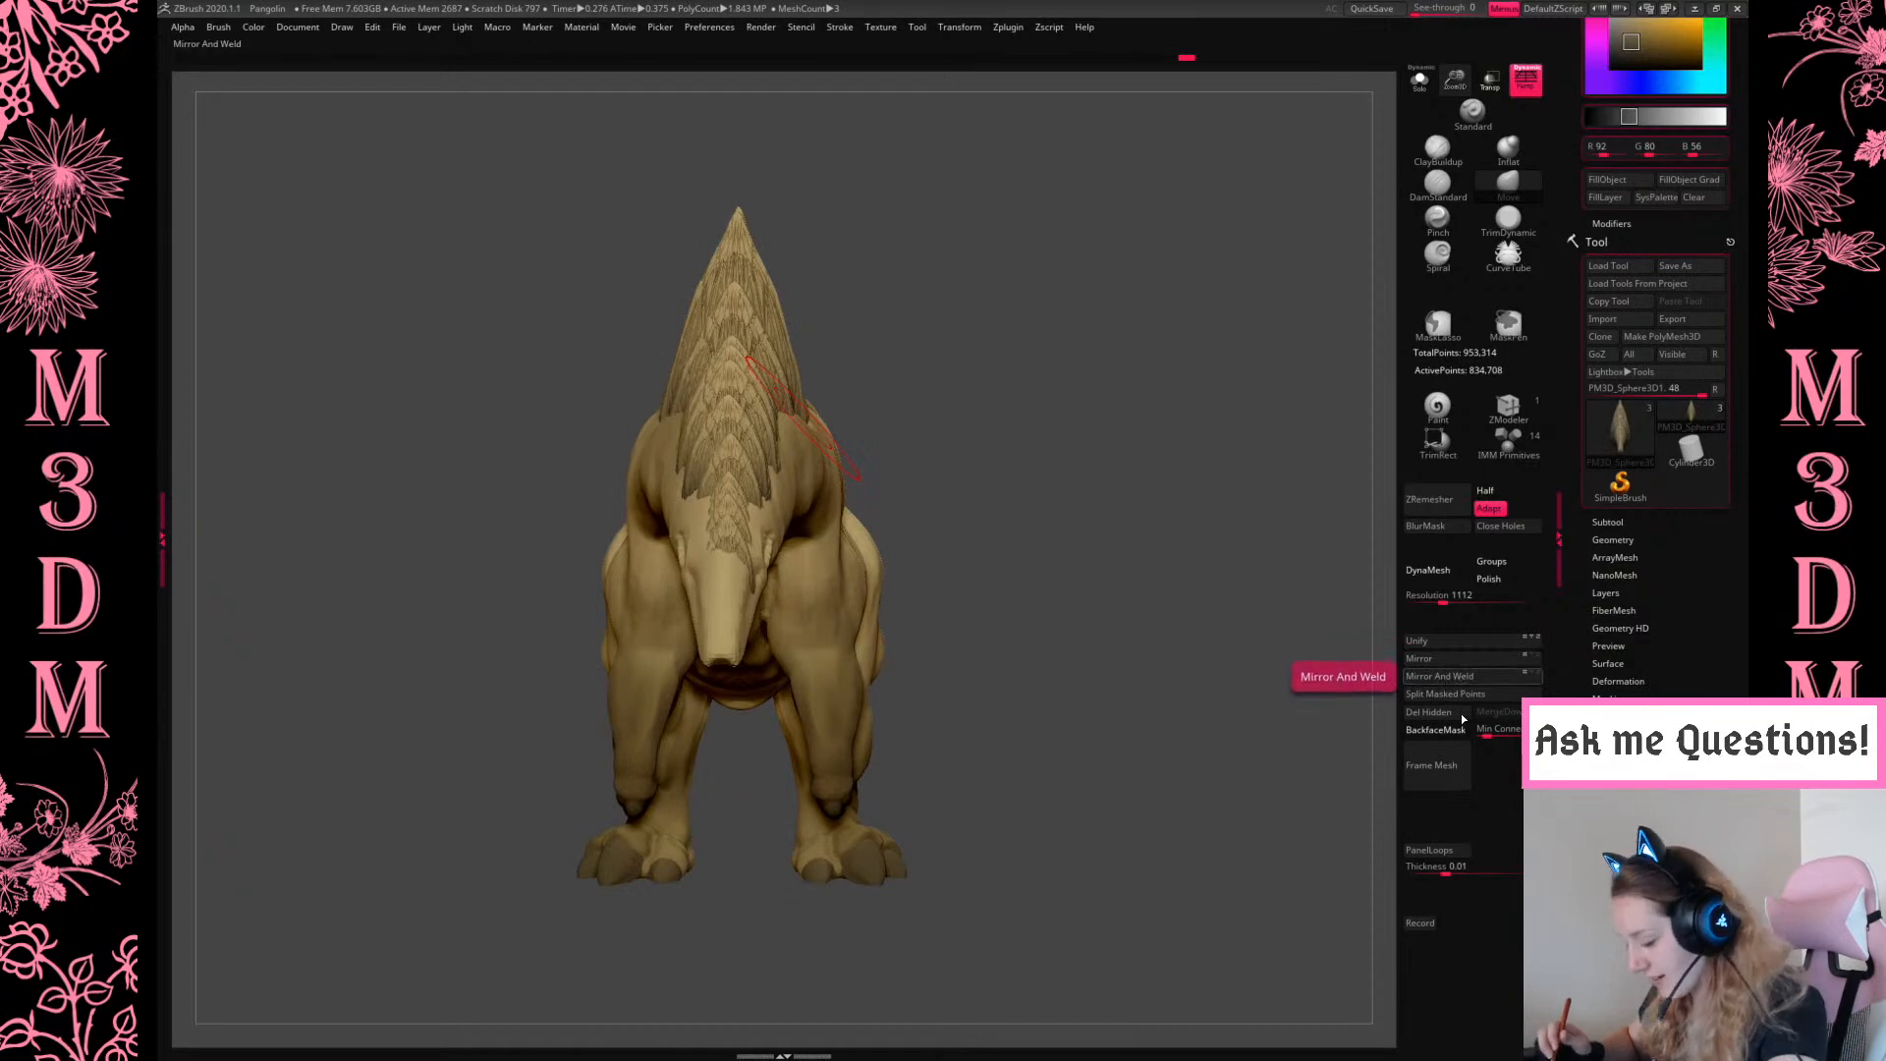
{"action": "mouse_move", "coordinate": [1248, 804]}
{"action": "left_mouse_down"}
{"action": "mouse_move", "coordinate": [1221, 800]}
{"action": "mouse_move", "coordinate": [1335, 838]}
{"action": "mouse_move", "coordinate": [1286, 926]}
{"action": "mouse_move", "coordinate": [1178, 854]}
{"action": "mouse_move", "coordinate": [1086, 851]}
{"action": "mouse_move", "coordinate": [1057, 458]}
{"action": "left_mouse_up"}
{"action": "key", "text": "f"}
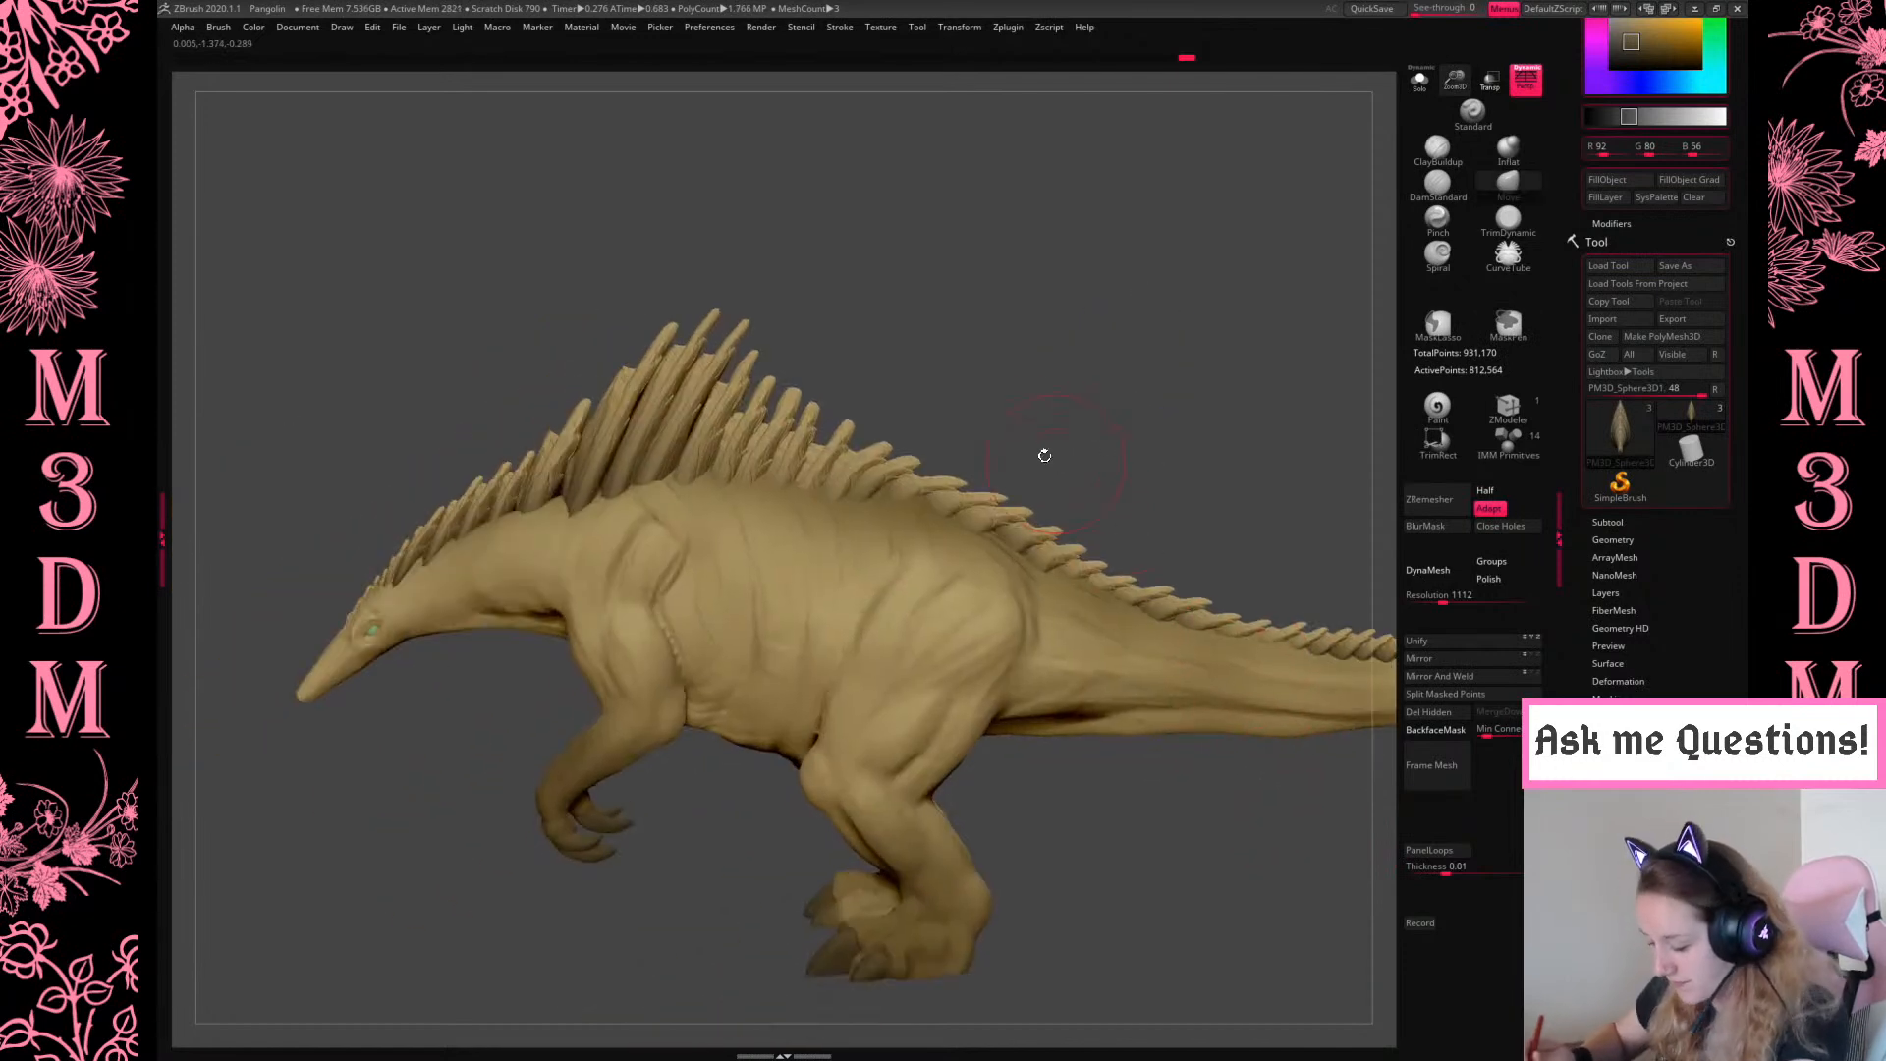
Make the pangolin's body the active subtool and subdivide its mesh once
{"action": "left_click_drag", "start_coordinate": [1112, 365], "coordinate": [1226, 371]}
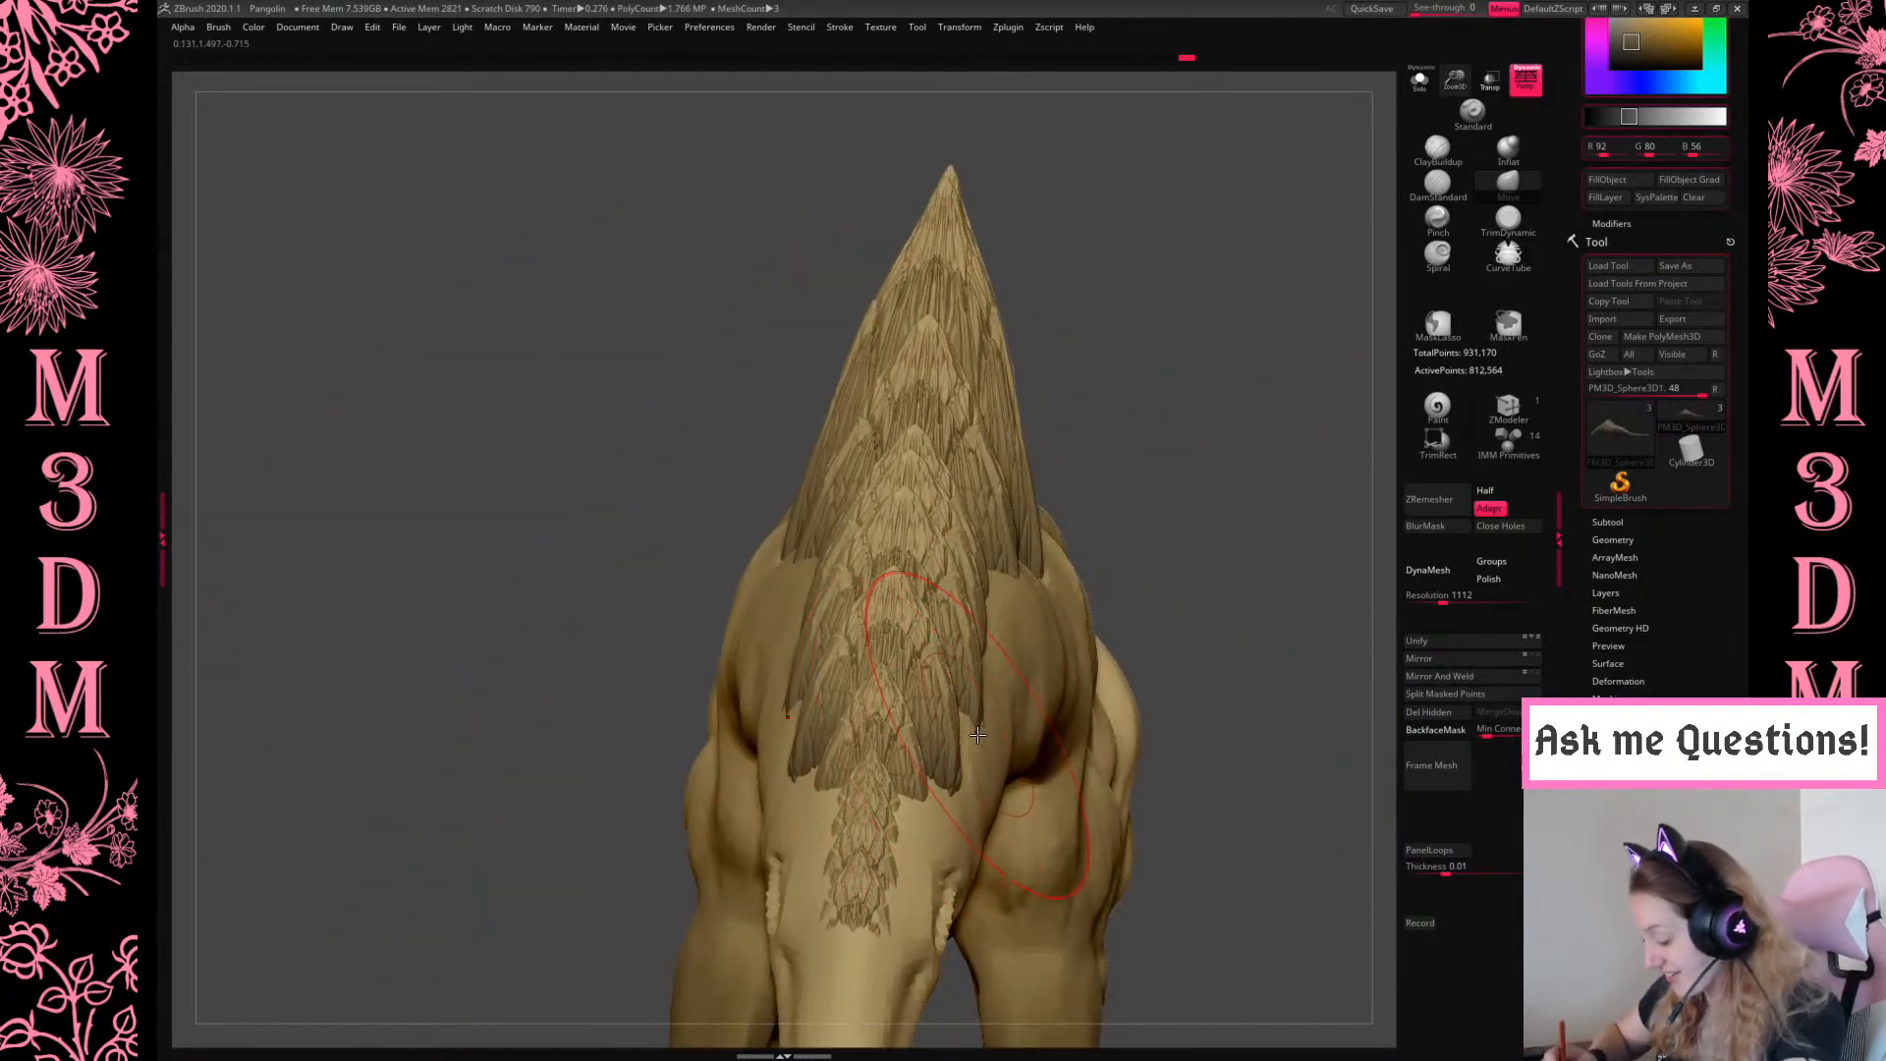
{"action": "left_click_drag", "start_coordinate": [1293, 455], "coordinate": [1243, 616]}
{"action": "left_click_drag", "start_coordinate": [1230, 452], "coordinate": [1353, 346], "text": "shift"}
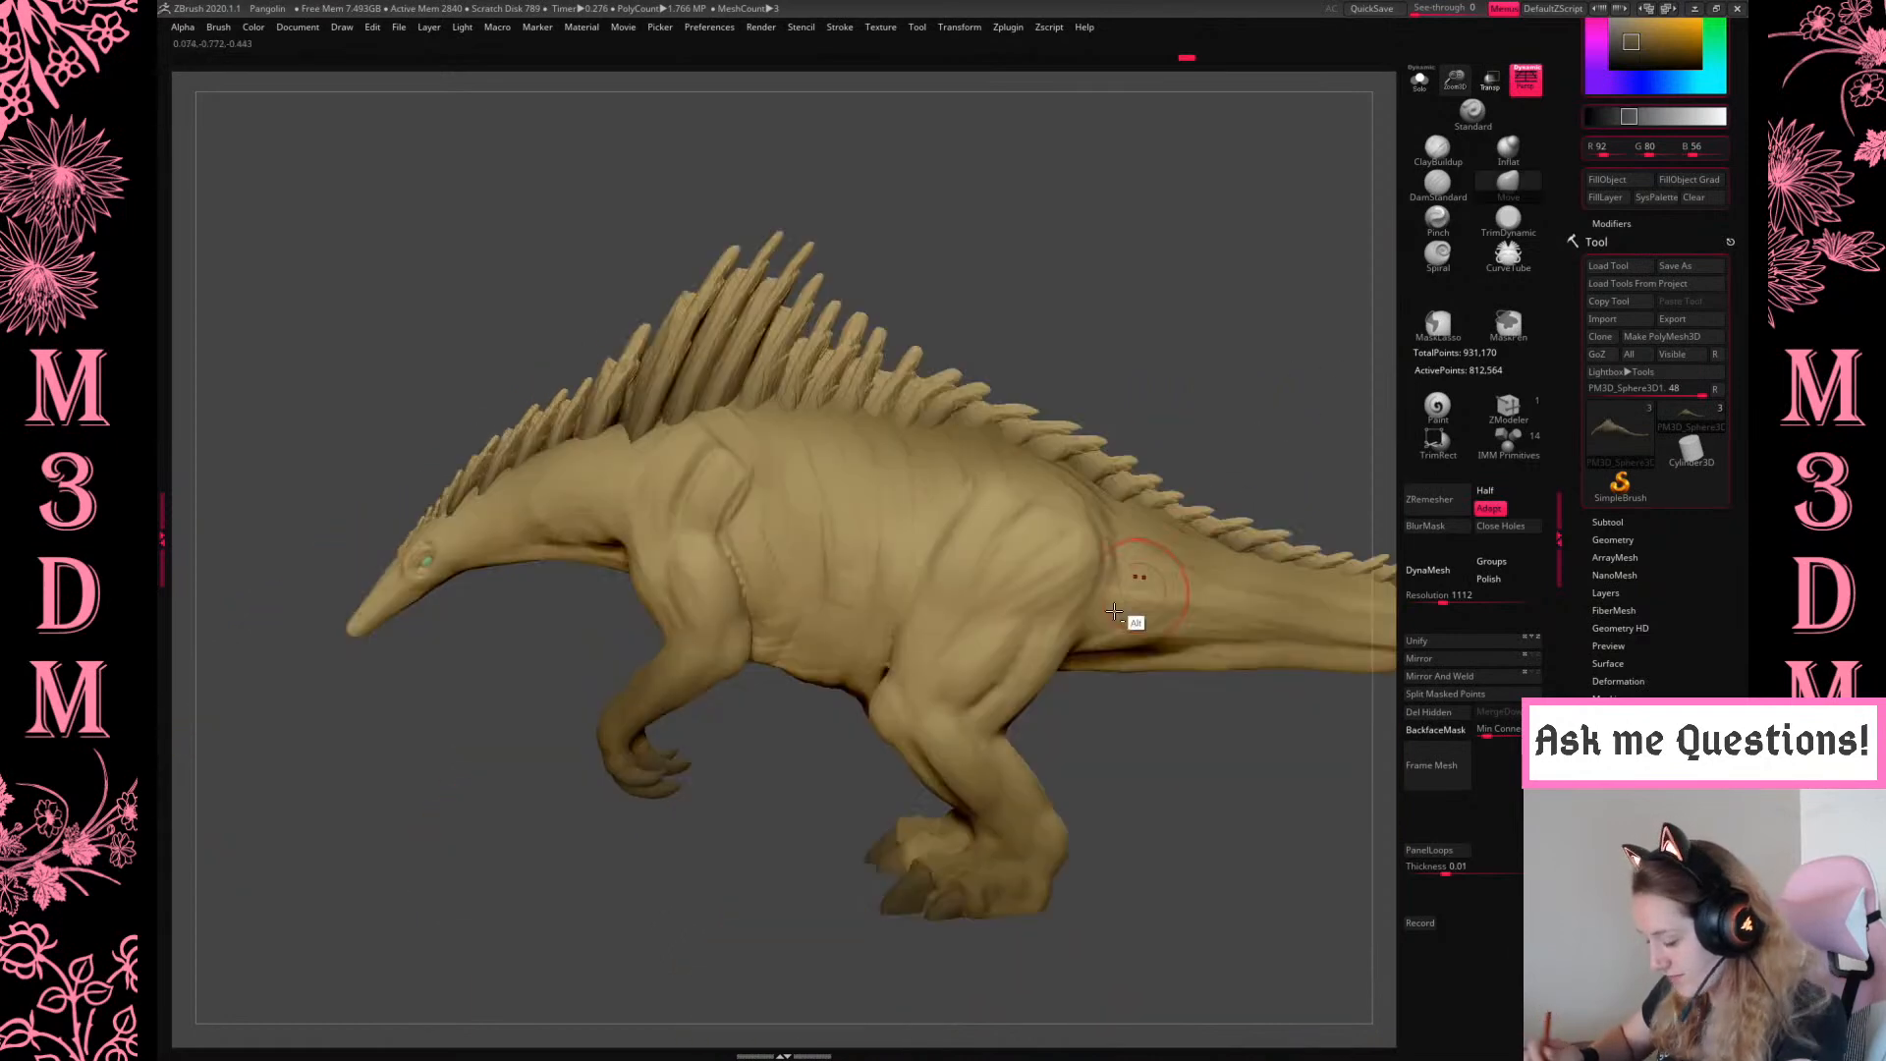
{"action": "left_click", "coordinate": [1043, 630], "text": "alt"}
{"action": "left_click", "coordinate": [1613, 539]}
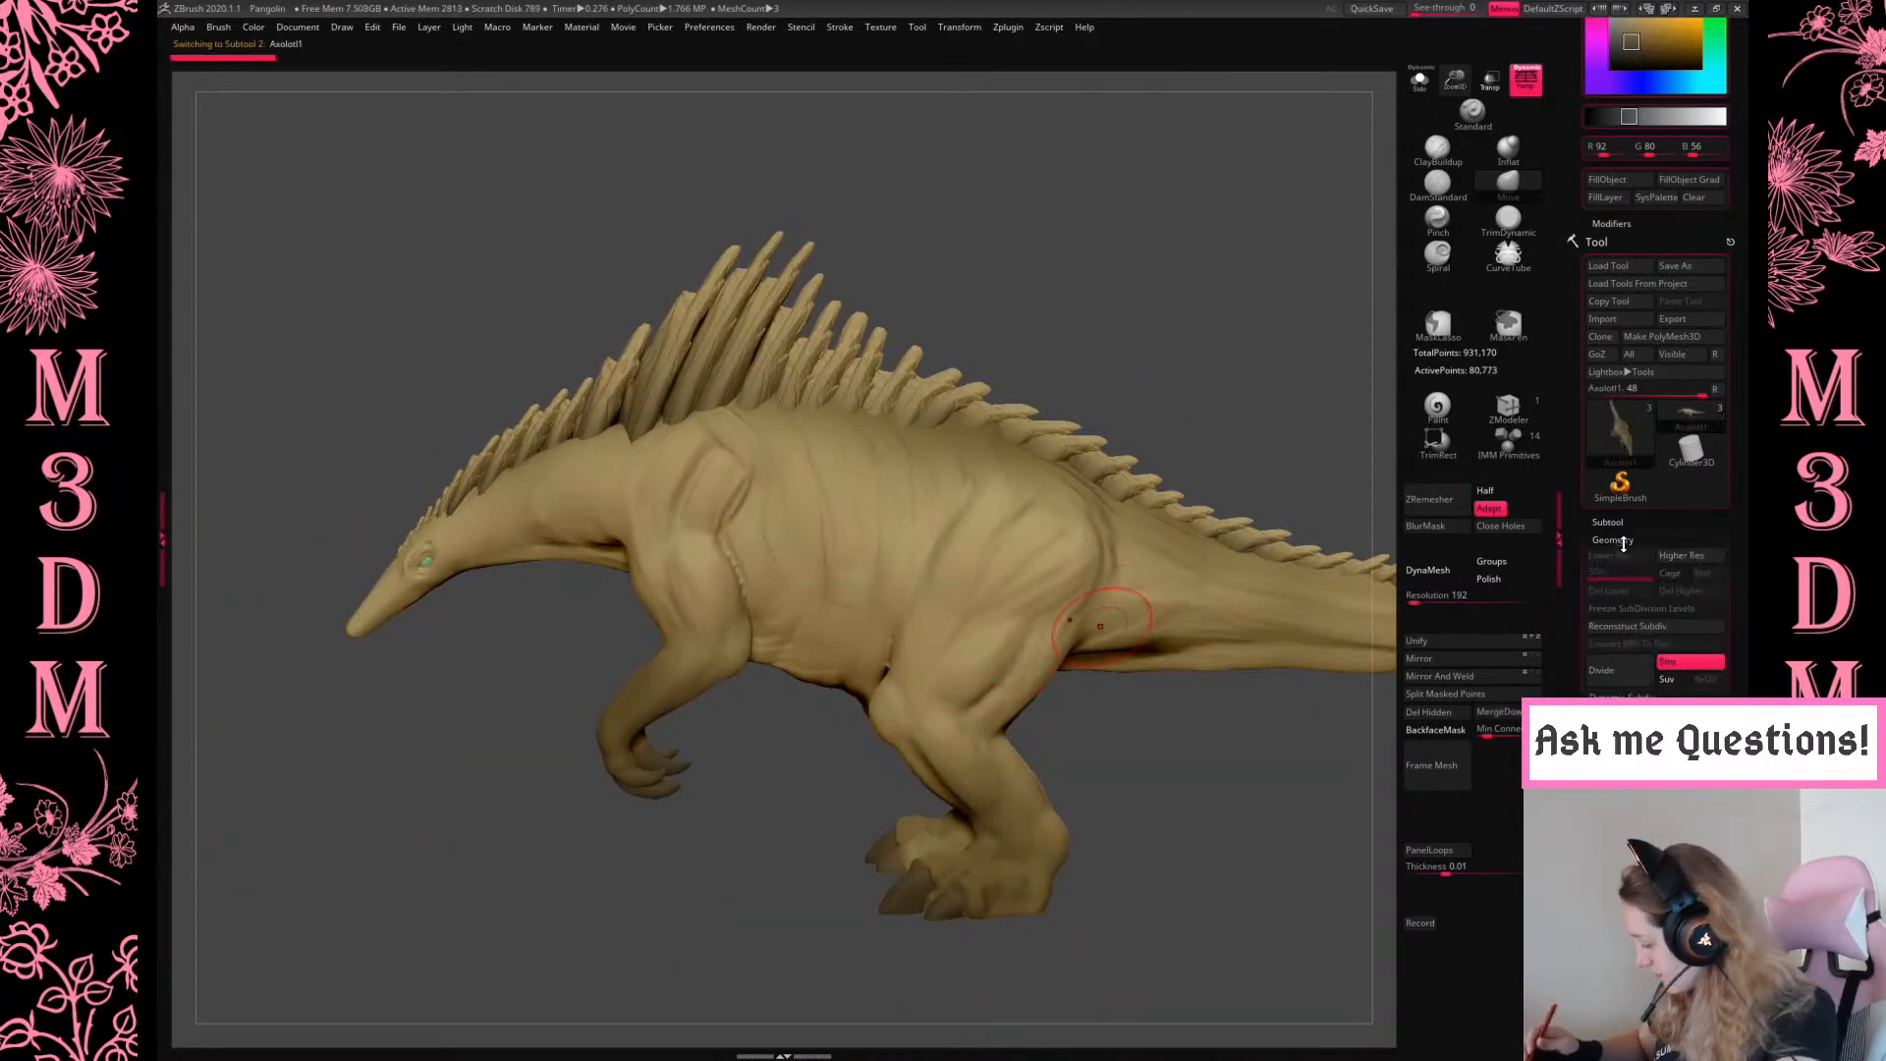
{"action": "left_click", "coordinate": [1617, 673]}
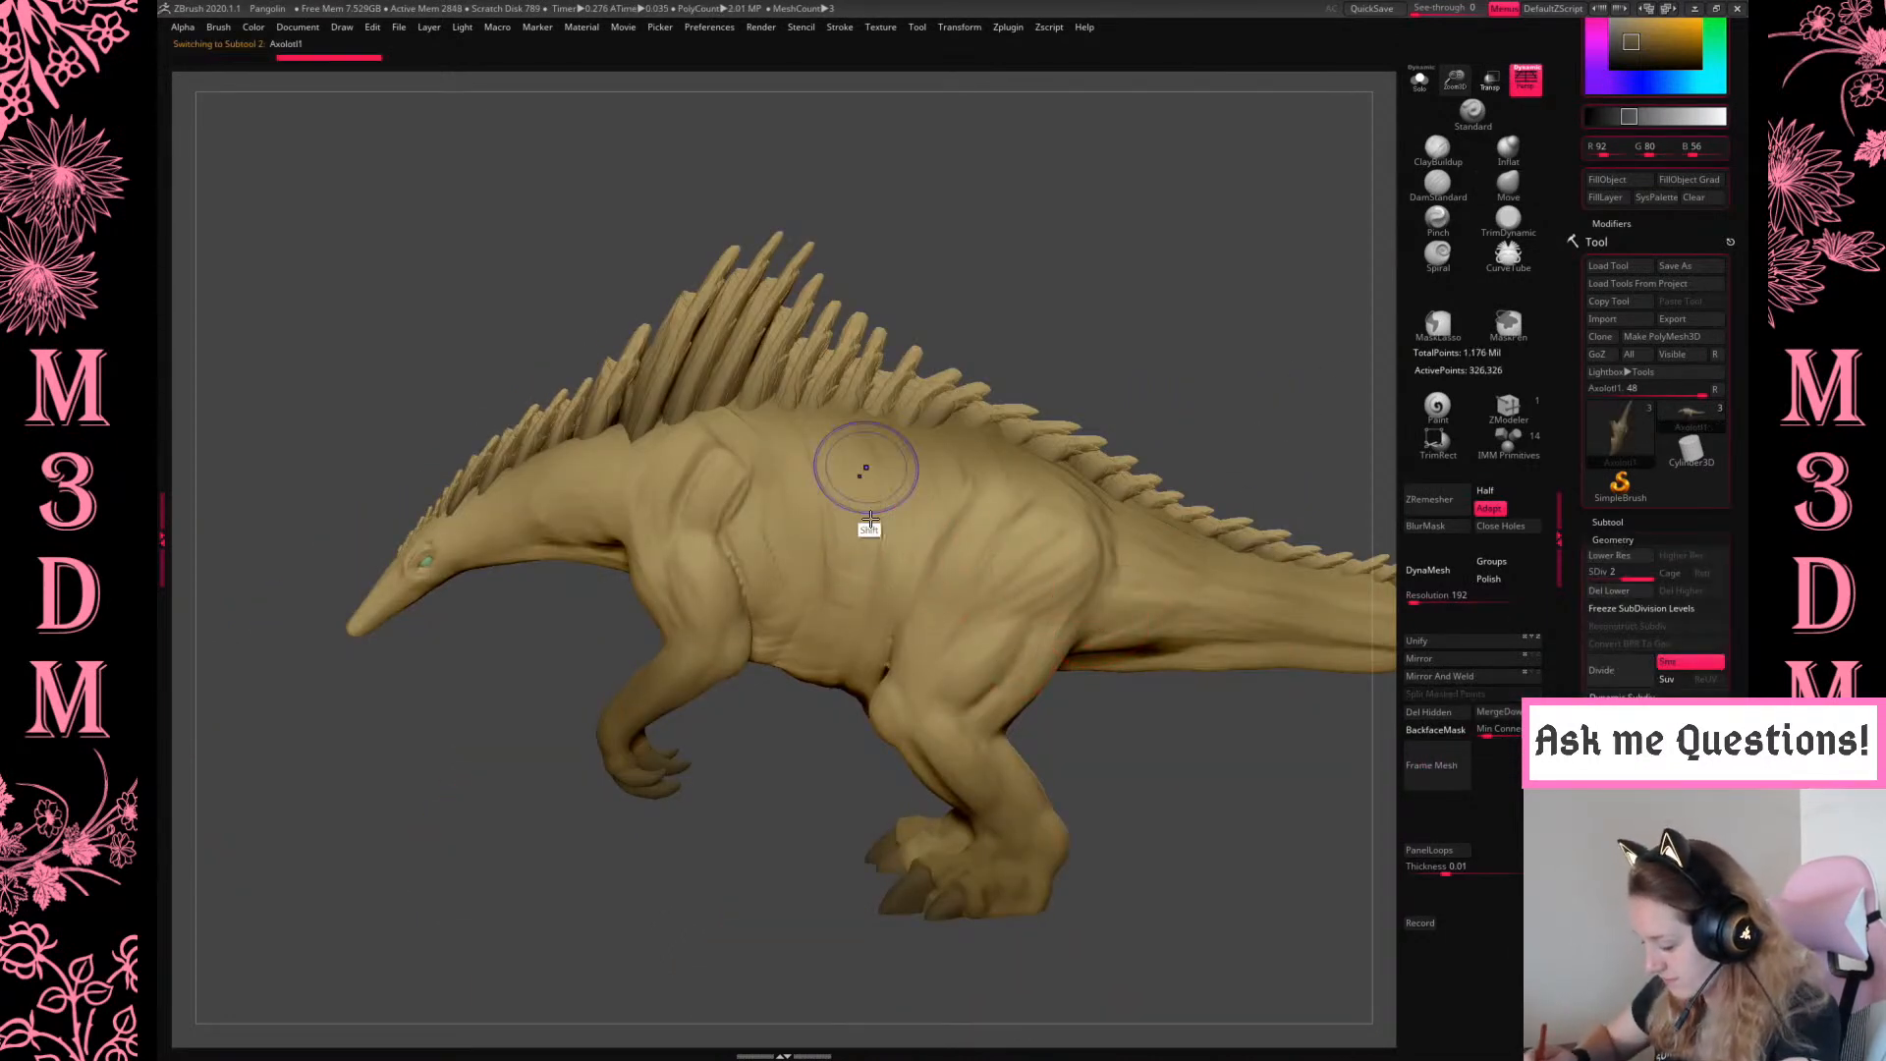
Switch to the claws subtool and show it alone in Solo mode
{"action": "left_click_drag", "start_coordinate": [1171, 735], "coordinate": [1372, 295]}
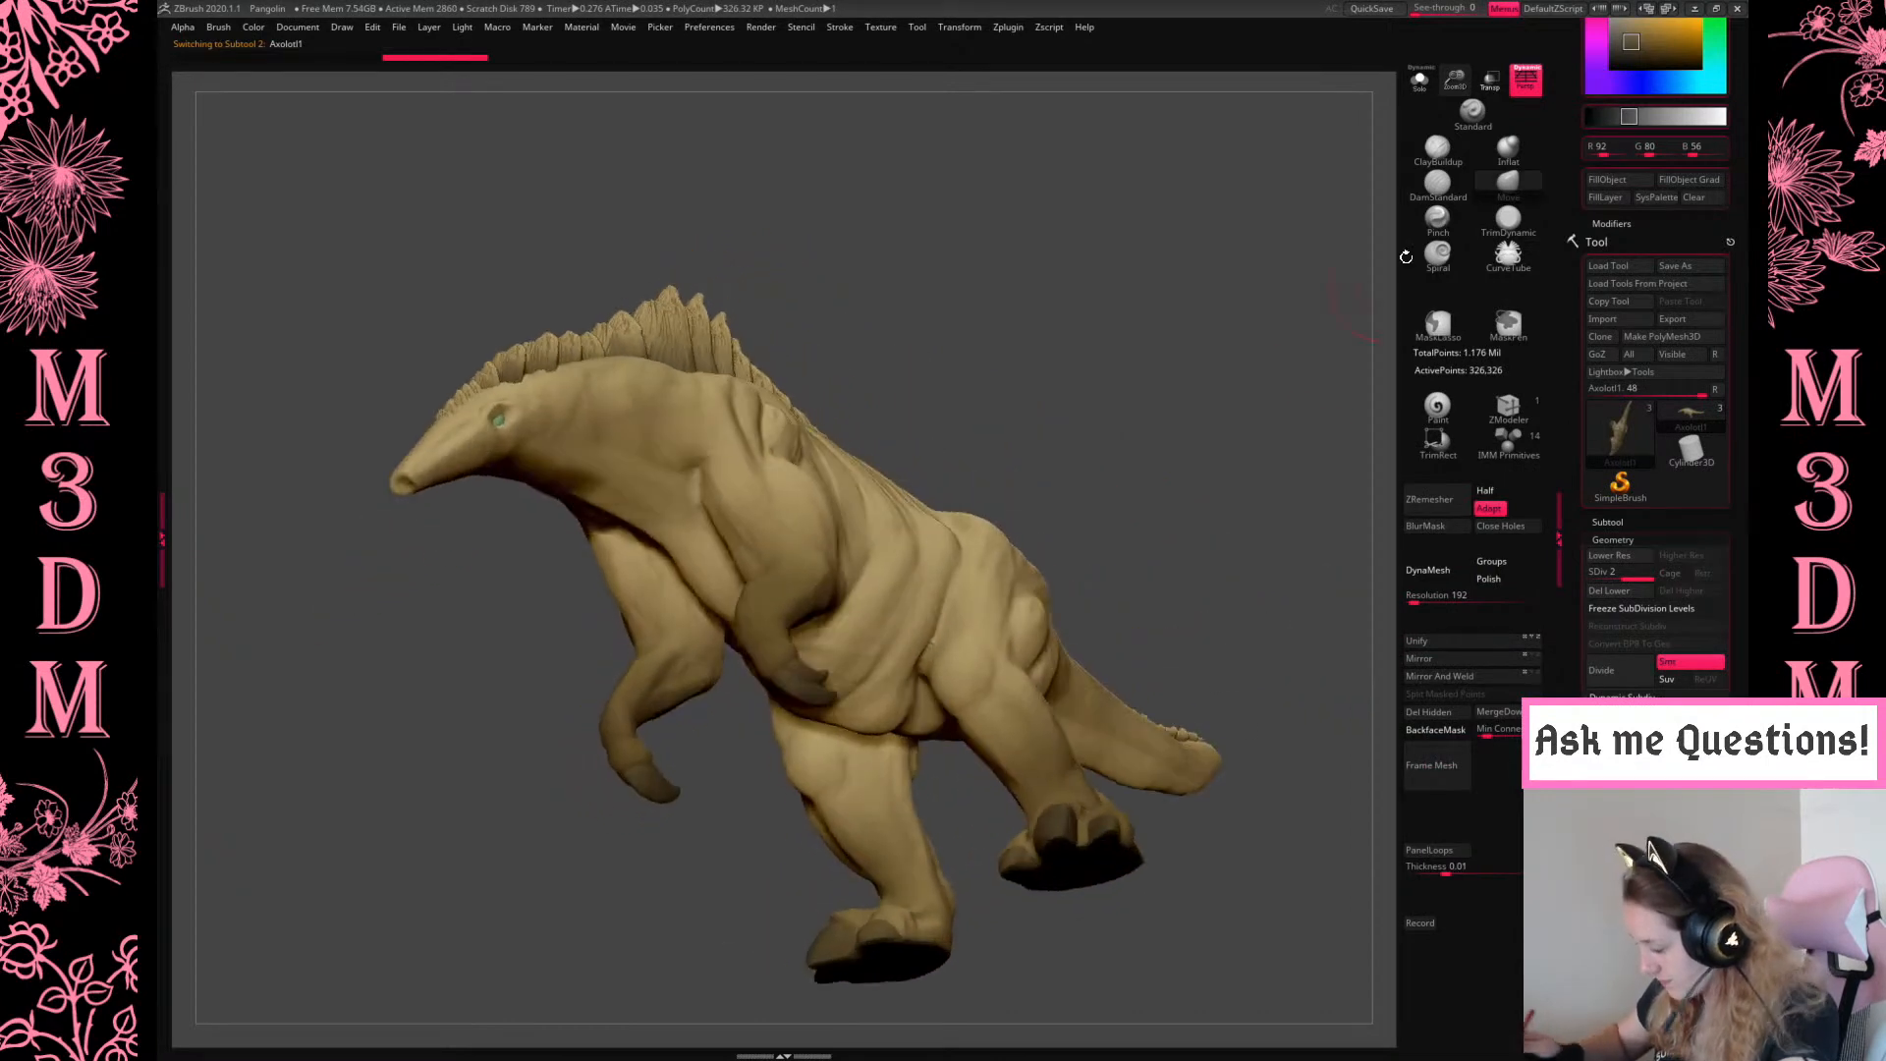
{"action": "left_click_drag", "start_coordinate": [1195, 413], "coordinate": [1183, 747]}
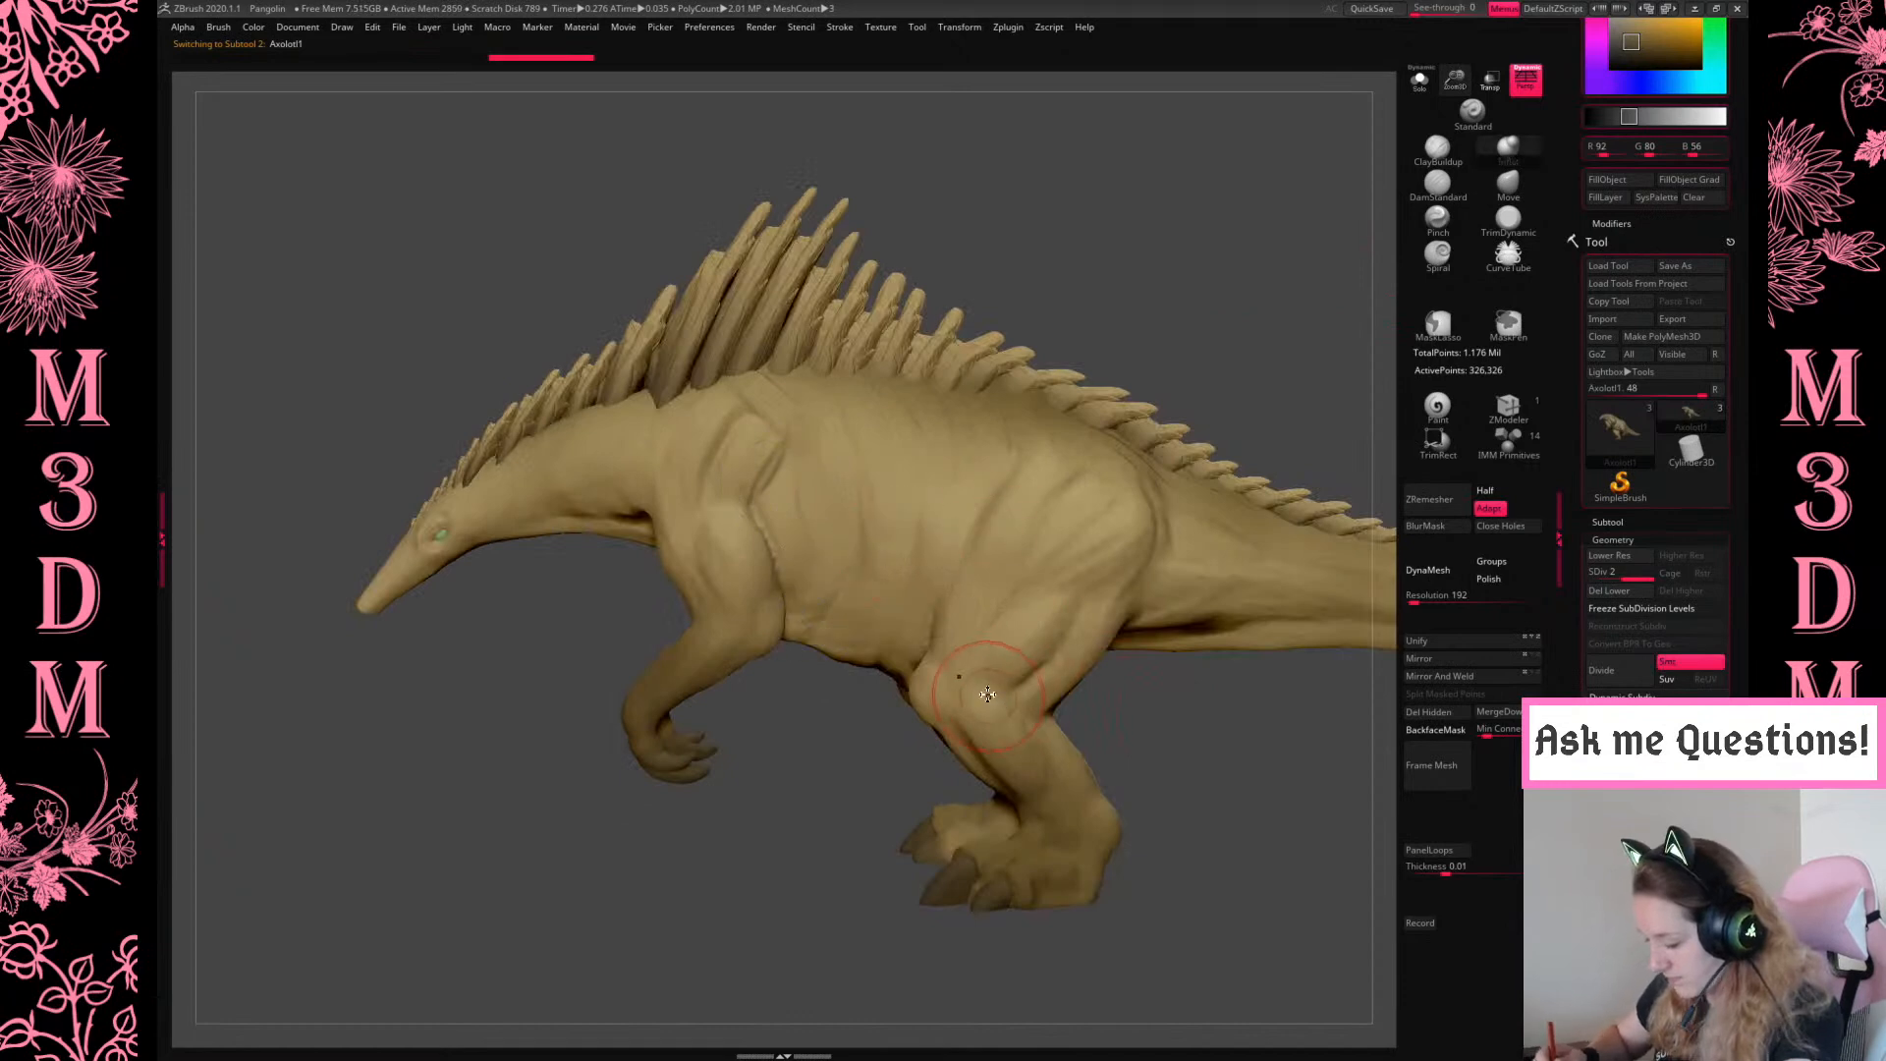
{"action": "left_click_drag", "start_coordinate": [1287, 749], "coordinate": [1268, 743]}
{"action": "left_click_drag", "start_coordinate": [1455, 81], "coordinate": [1436, 19]}
{"action": "left_click_drag", "start_coordinate": [1254, 712], "coordinate": [1223, 718], "text": "alt"}
{"action": "right_click", "coordinate": [1222, 718]}
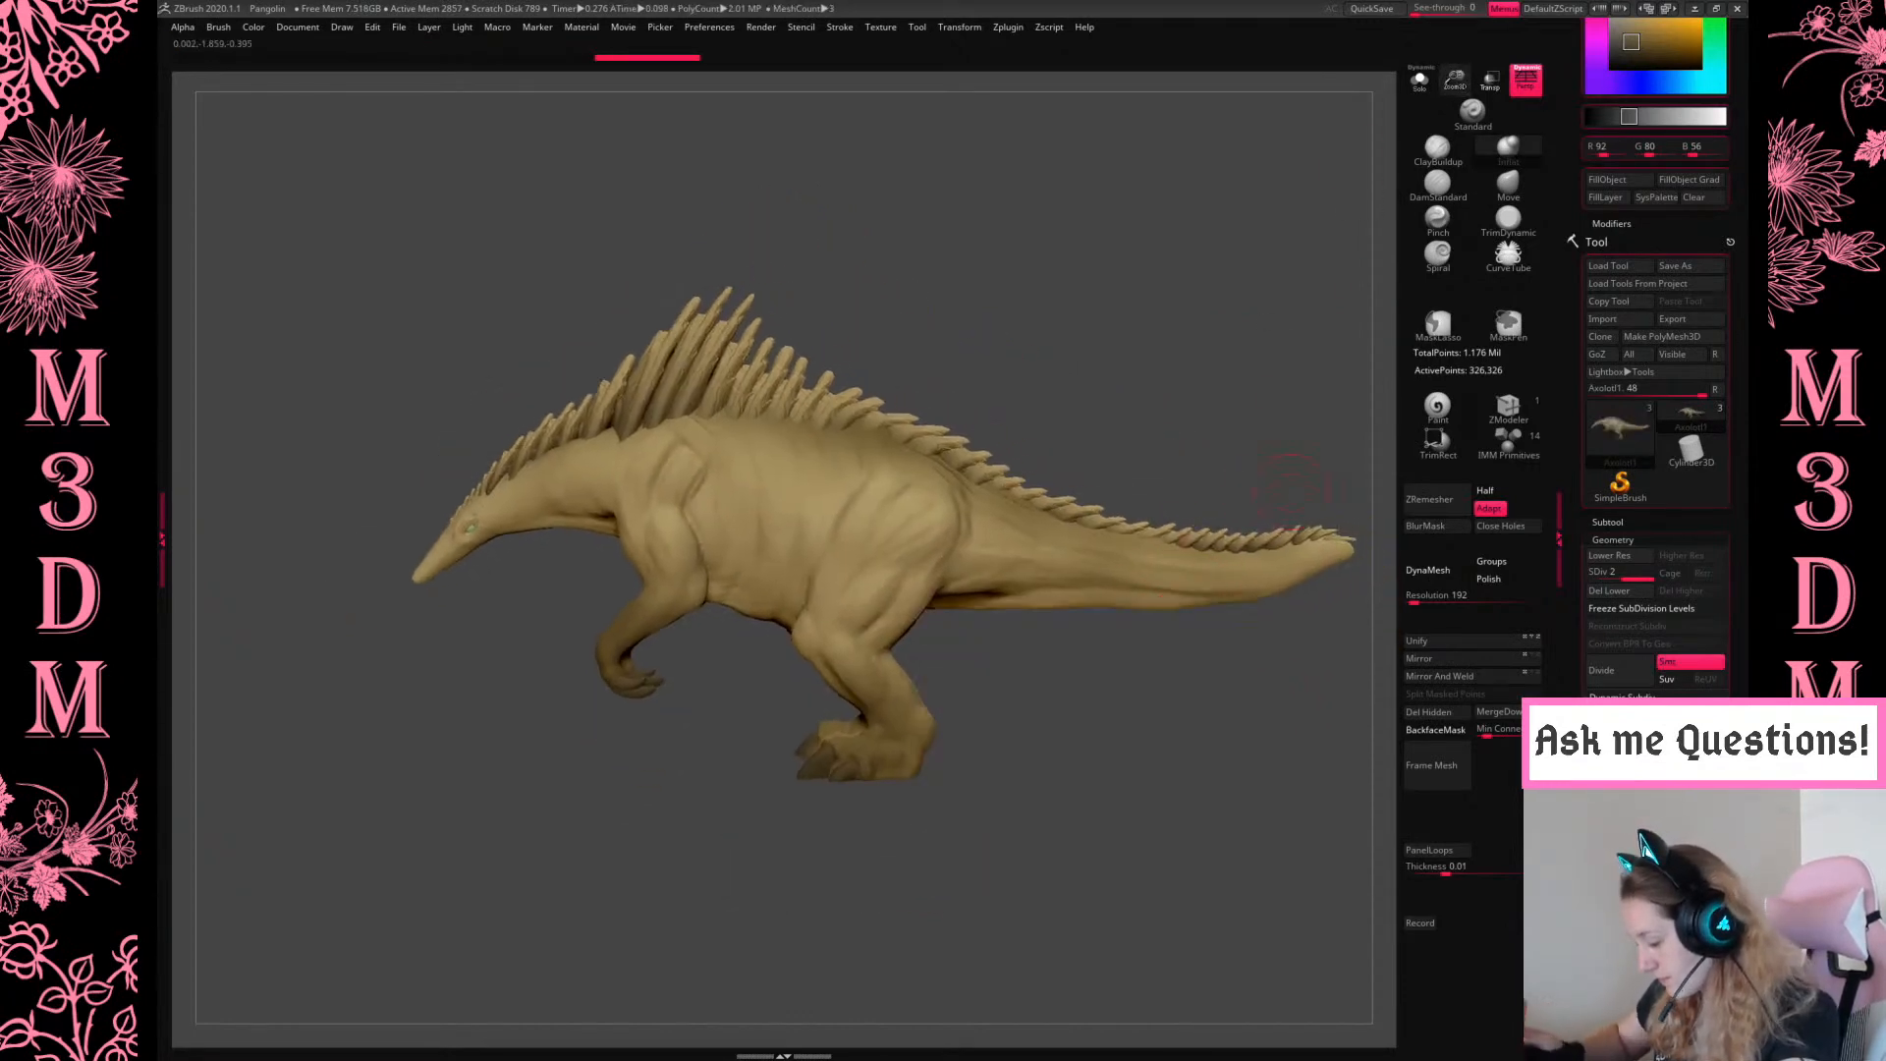
{"action": "left_click", "coordinate": [1619, 528]}
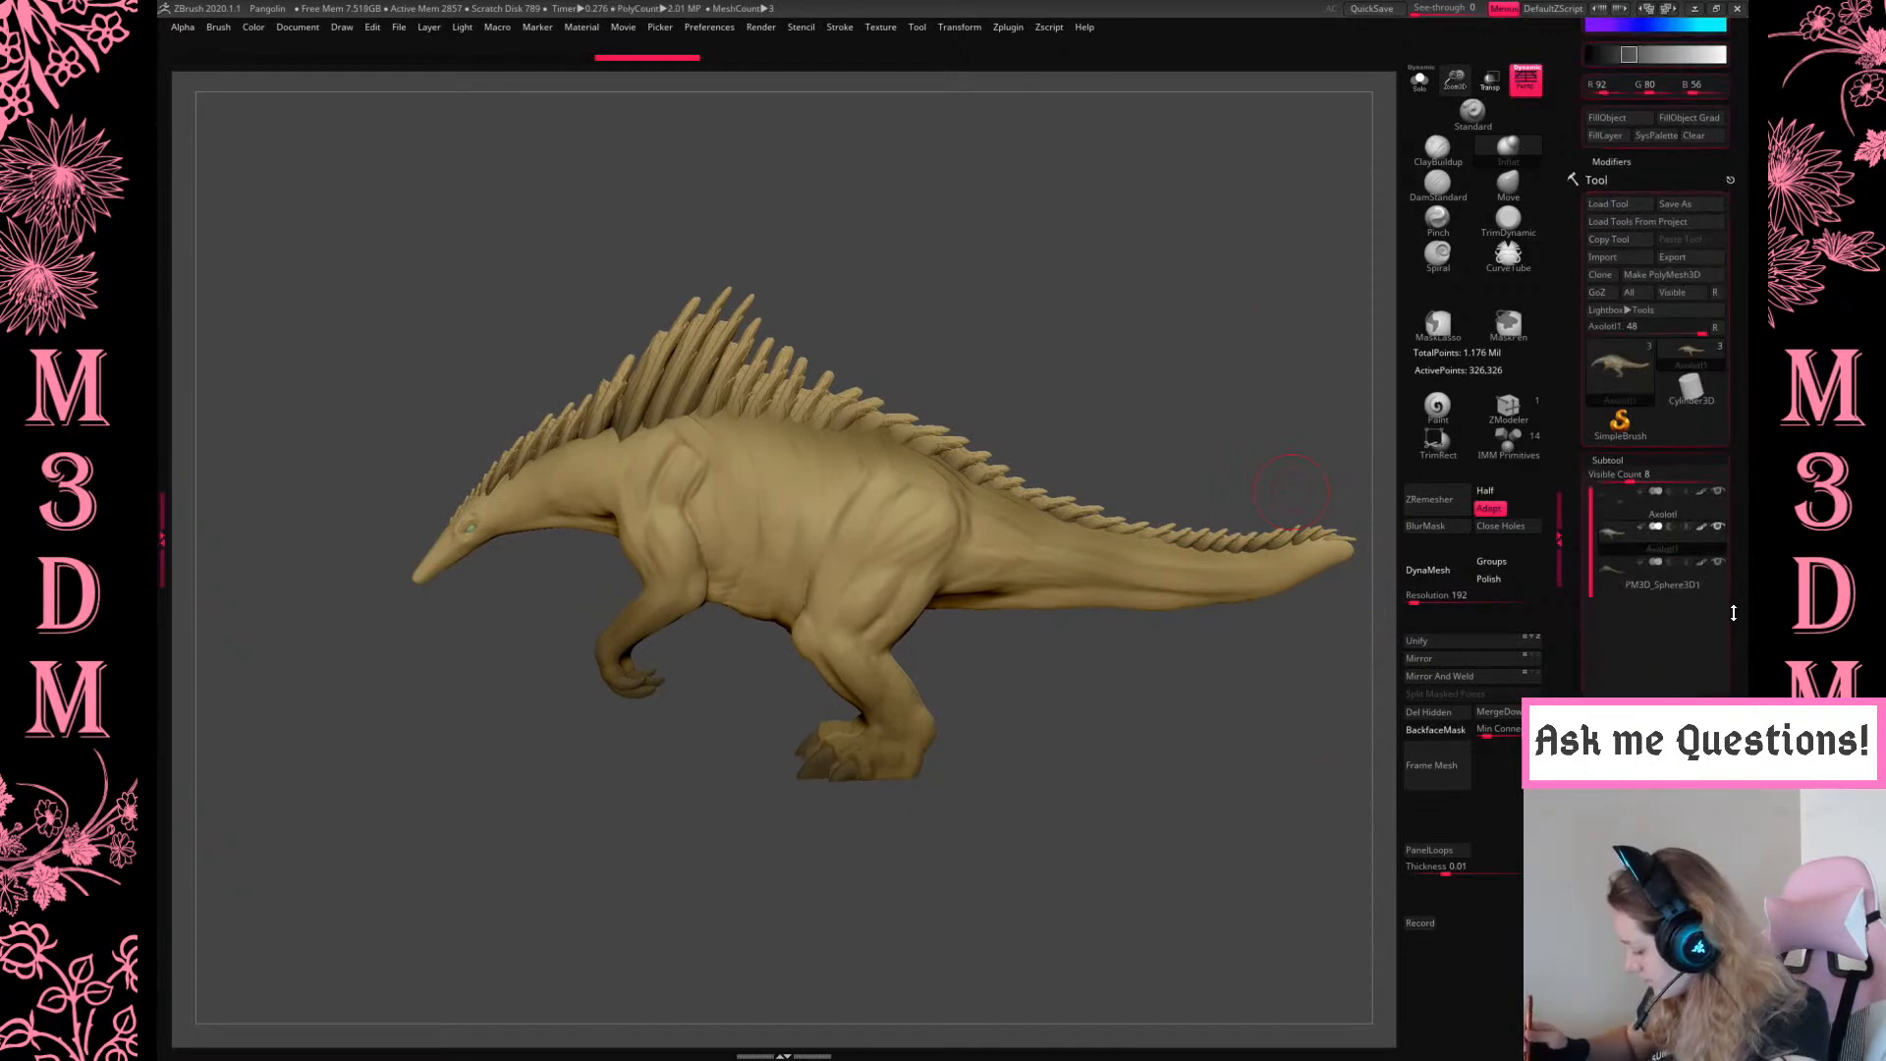
{"action": "left_click", "coordinate": [1622, 515]}
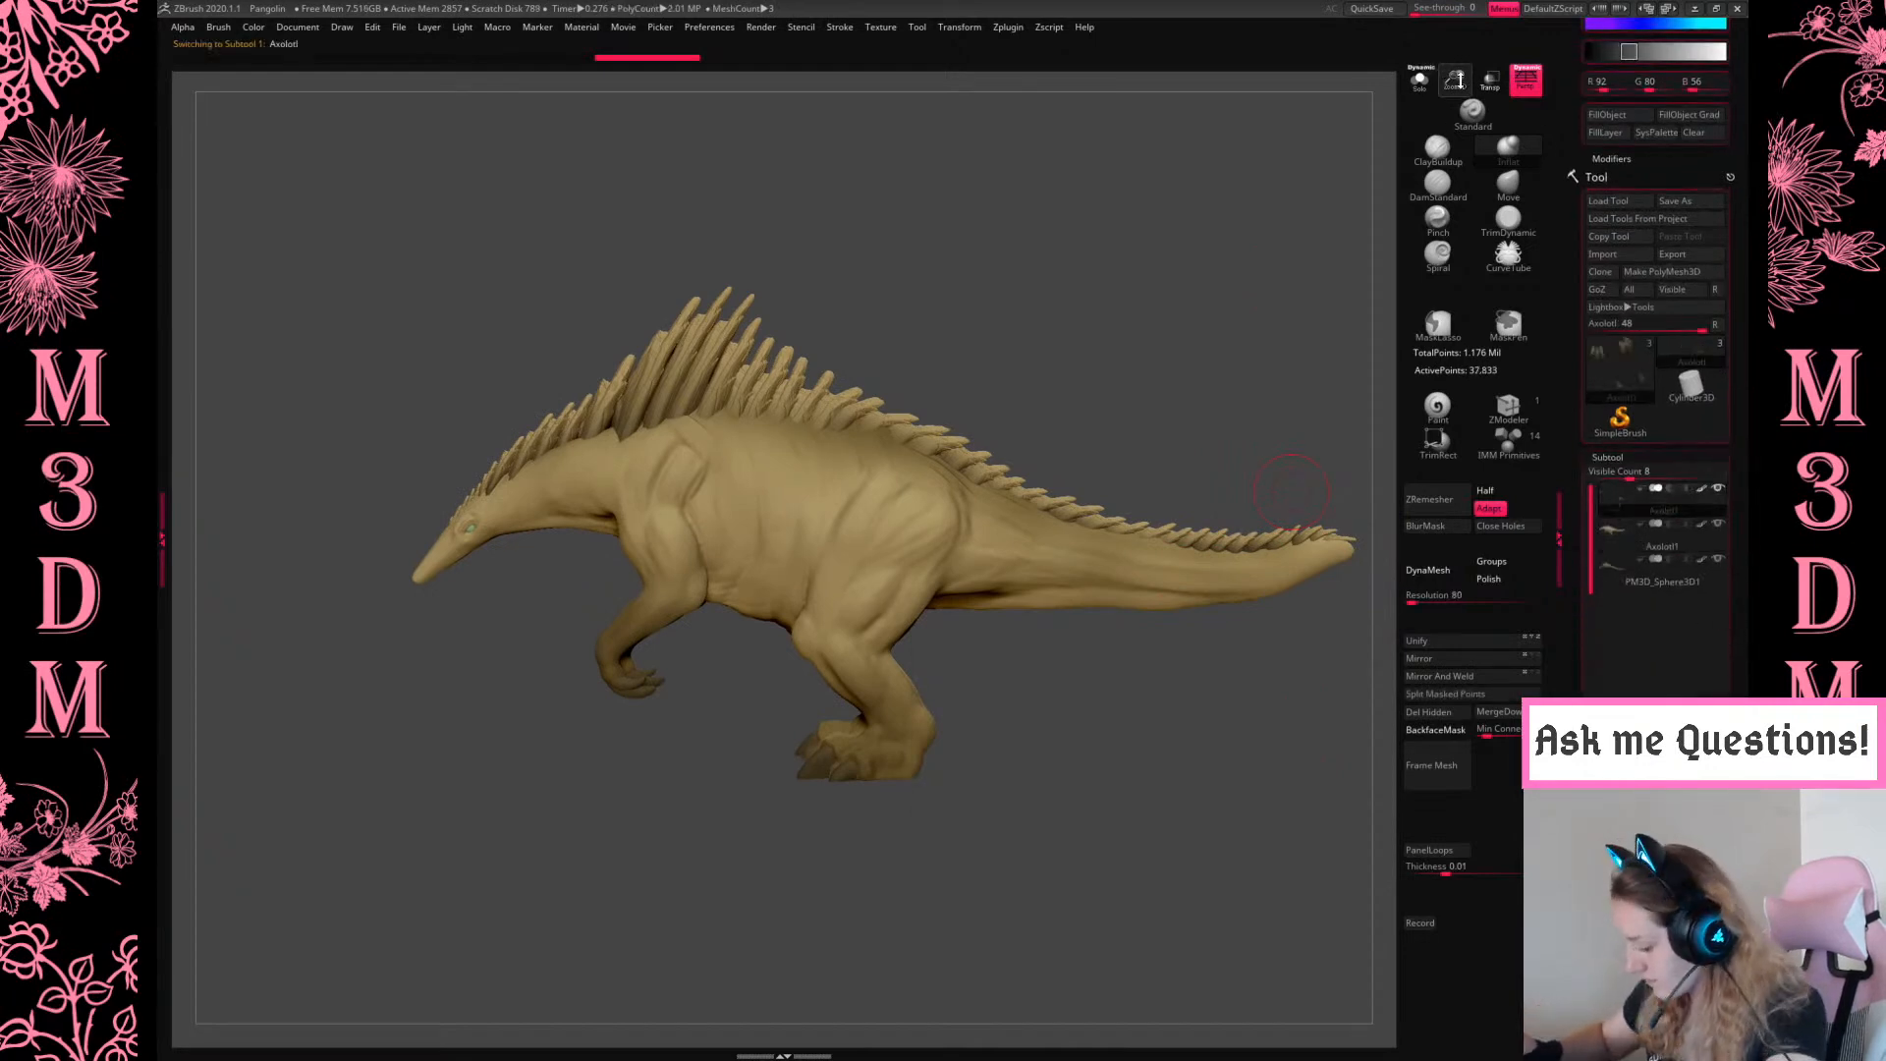
{"action": "left_click_drag", "start_coordinate": [1454, 81], "coordinate": [1436, 138]}
{"action": "left_click", "coordinate": [1421, 82]}
{"action": "left_click_drag", "start_coordinate": [1243, 422], "coordinate": [1154, 248]}
Subdivide the claws once and delete the lower subdivision level
{"action": "left_click", "coordinate": [1607, 457]}
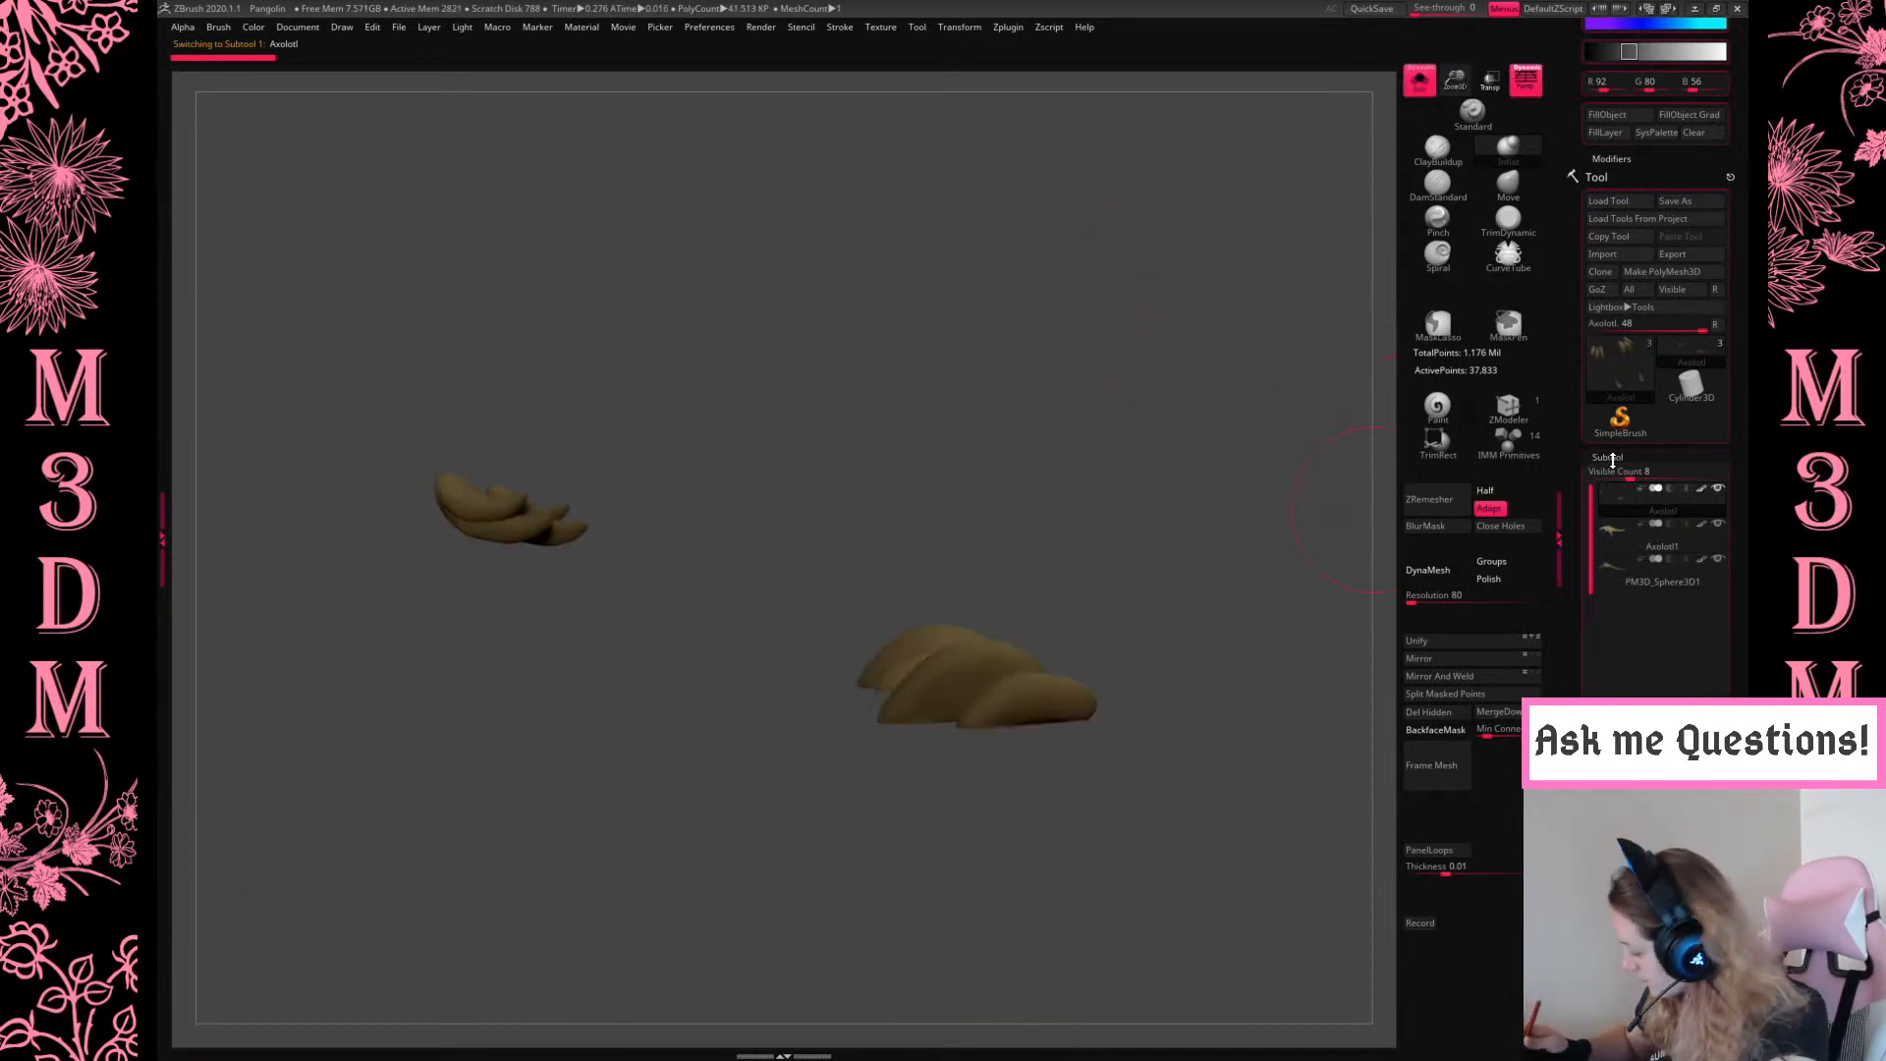
{"action": "left_click", "coordinate": [1612, 474]}
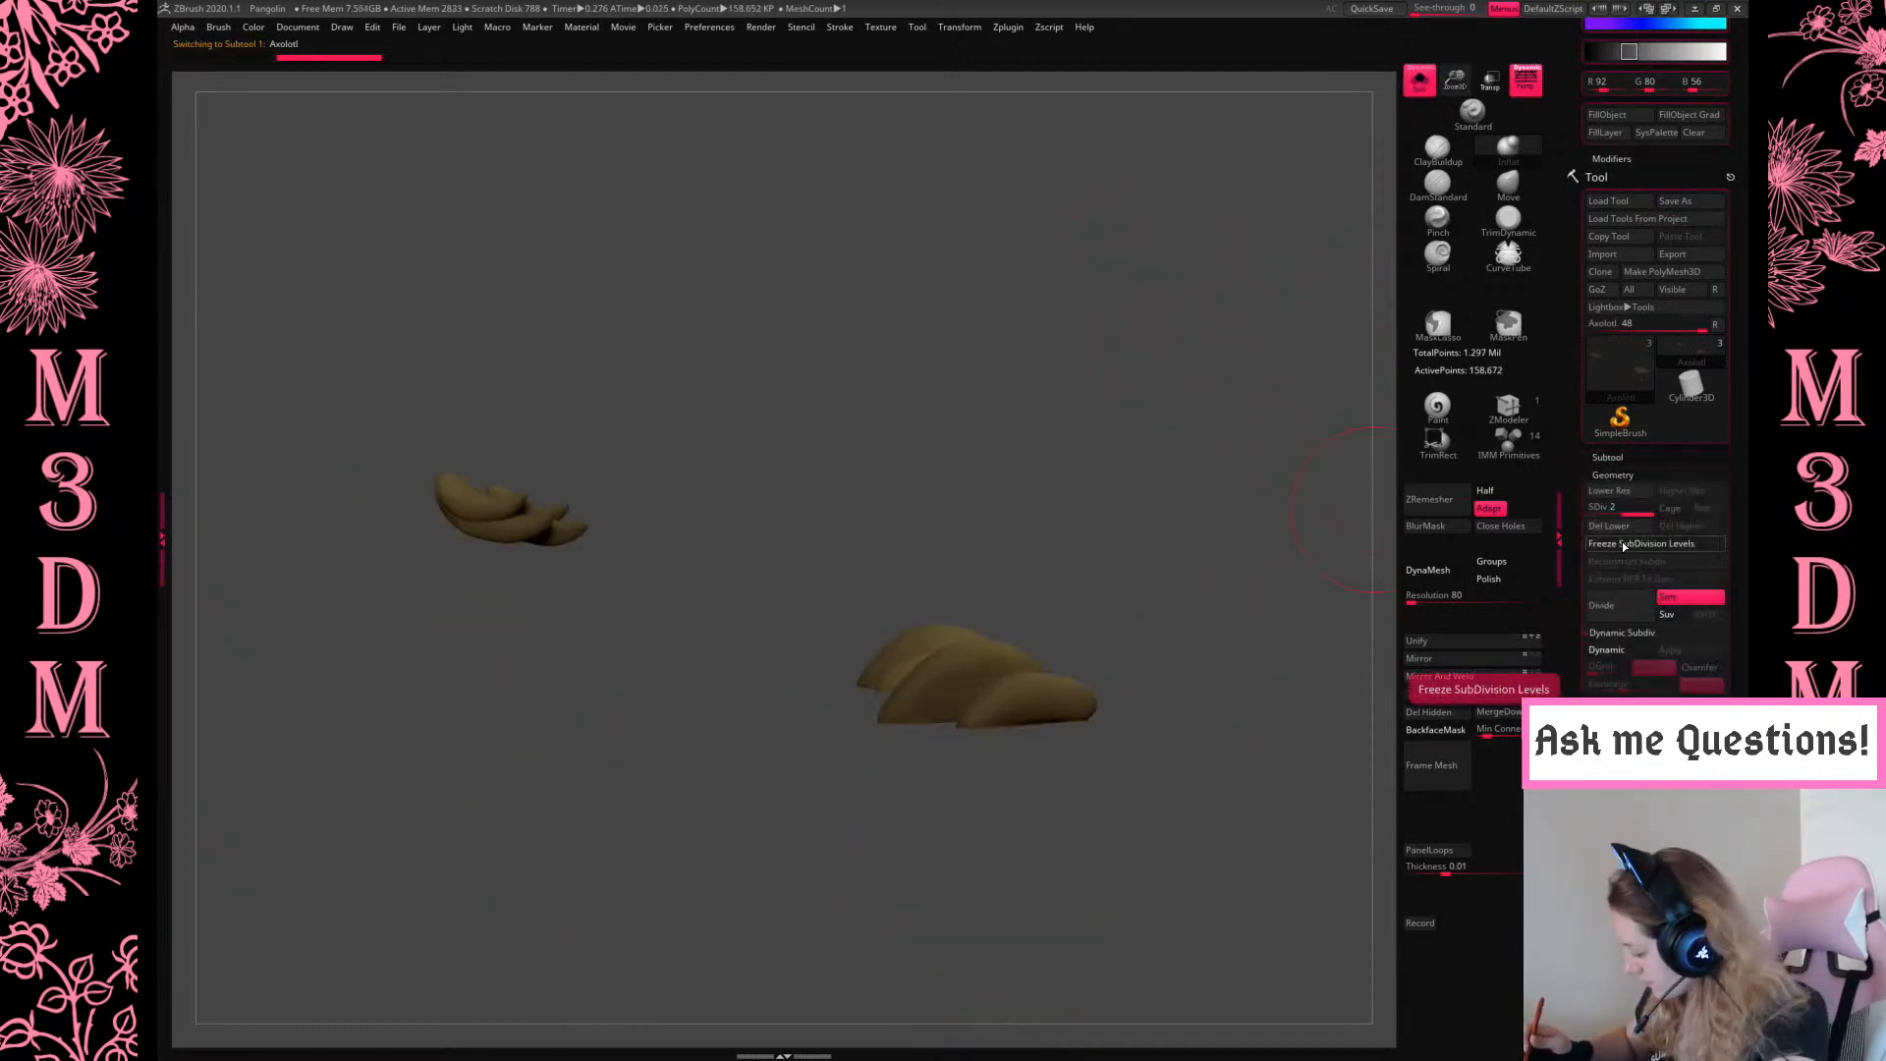
{"action": "left_click", "coordinate": [1623, 544]}
Try remeshing the claws with DynaMesh at resolution 712
{"action": "left_click_drag", "start_coordinate": [1423, 596], "coordinate": [1436, 580]}
{"action": "left_click", "coordinate": [1436, 580]}
Choose the DamStandard brush and assign it a streaked alpha
{"action": "left_click", "coordinate": [1436, 190]}
{"action": "right_click", "coordinate": [1111, 407]}
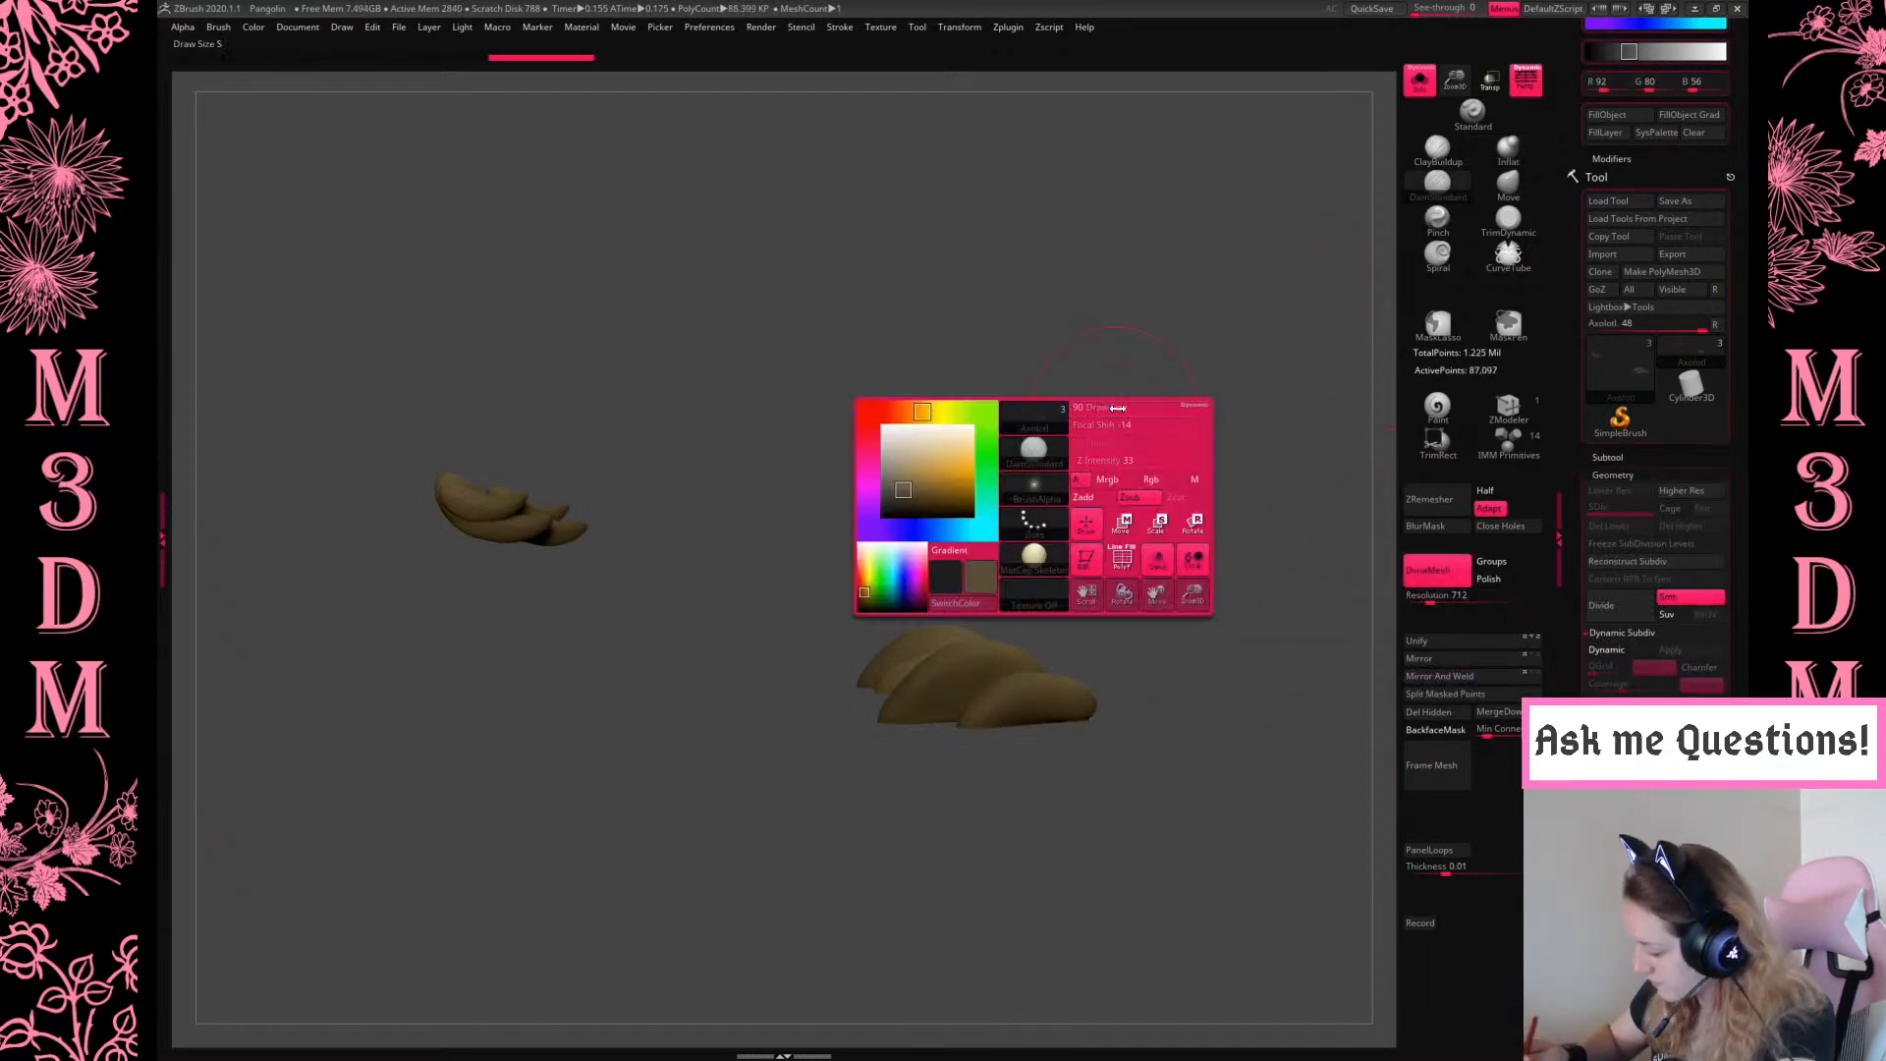
{"action": "left_click", "coordinate": [1035, 486]}
{"action": "left_click", "coordinate": [578, 751]}
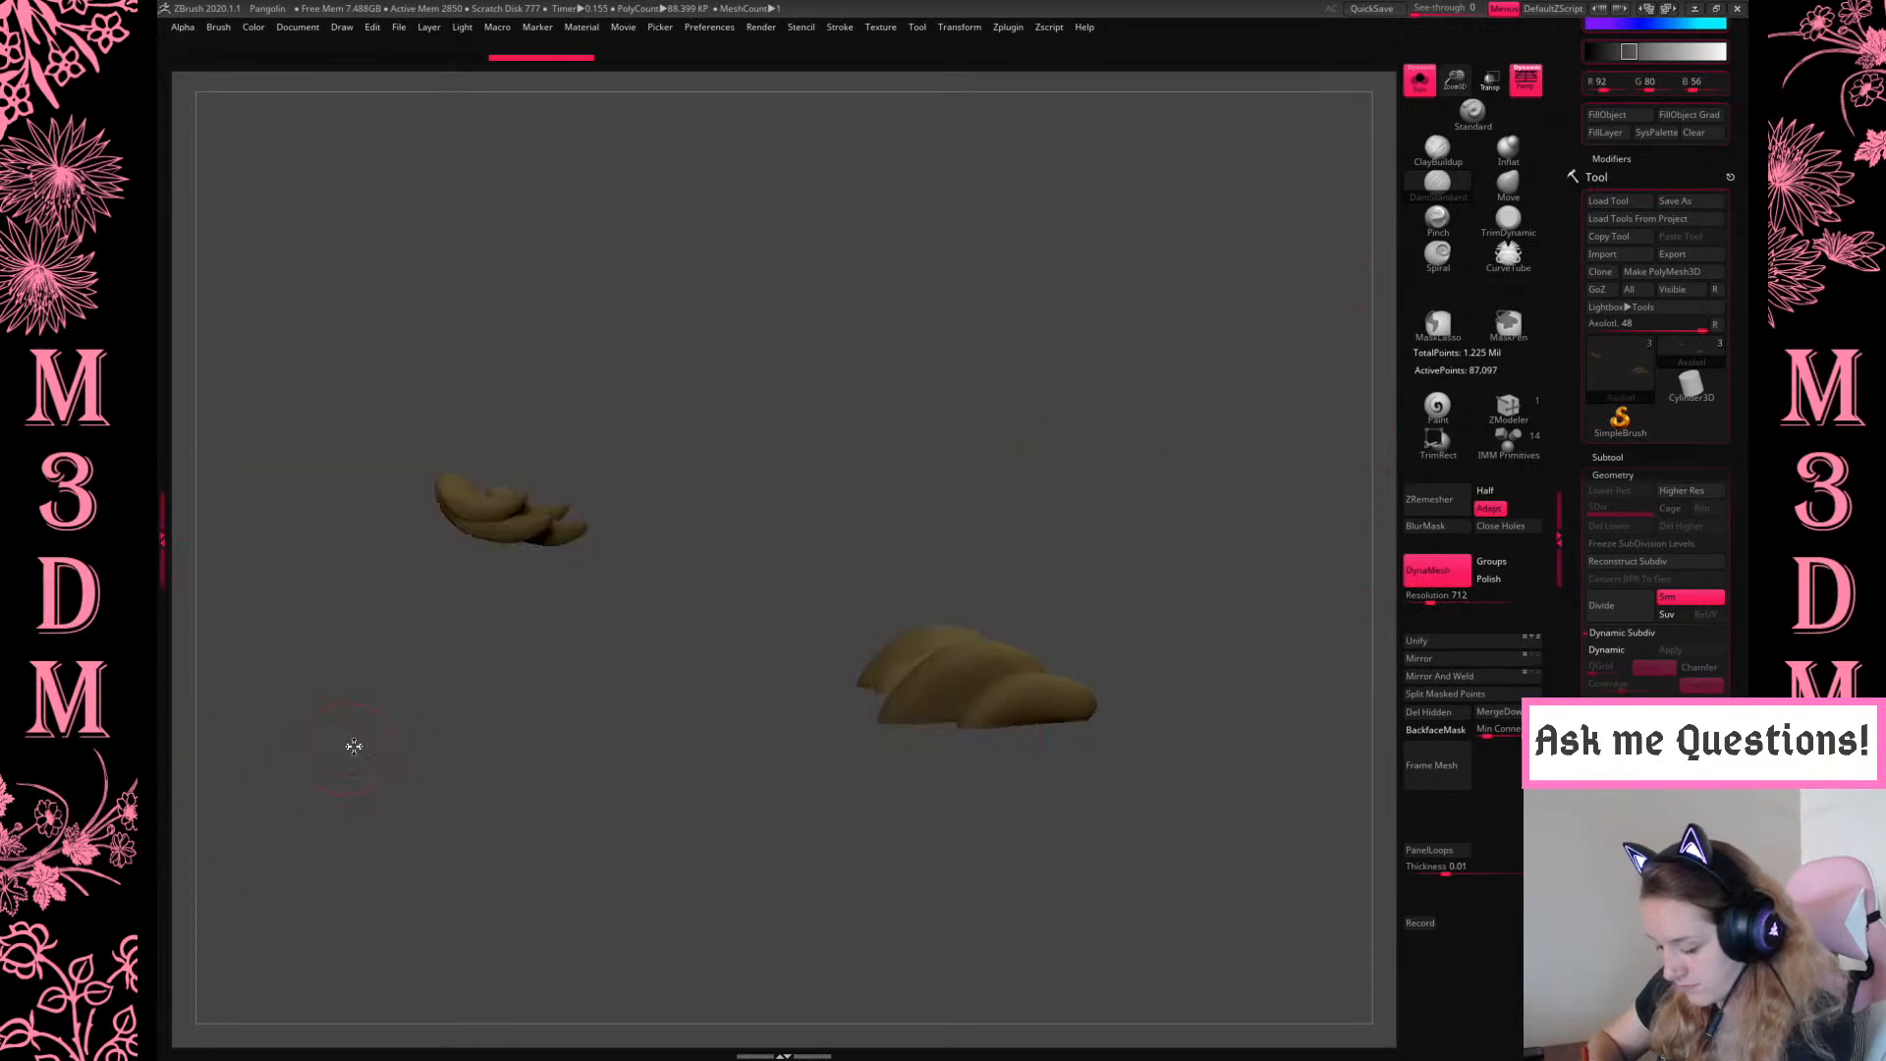
Try carving lengthwise grooves into one group of claws with the streaked DamStandard brush, and undo the strokes
{"action": "left_click_drag", "start_coordinate": [1073, 509], "coordinate": [835, 525]}
{"action": "mouse_move", "coordinate": [983, 442]}
{"action": "left_mouse_down", "text": "alt"}
{"action": "mouse_move", "coordinate": [884, 550]}
{"action": "mouse_move", "coordinate": [761, 624]}
{"action": "left_mouse_up", "text": "alt"}
{"action": "right_click", "coordinate": [746, 639]}
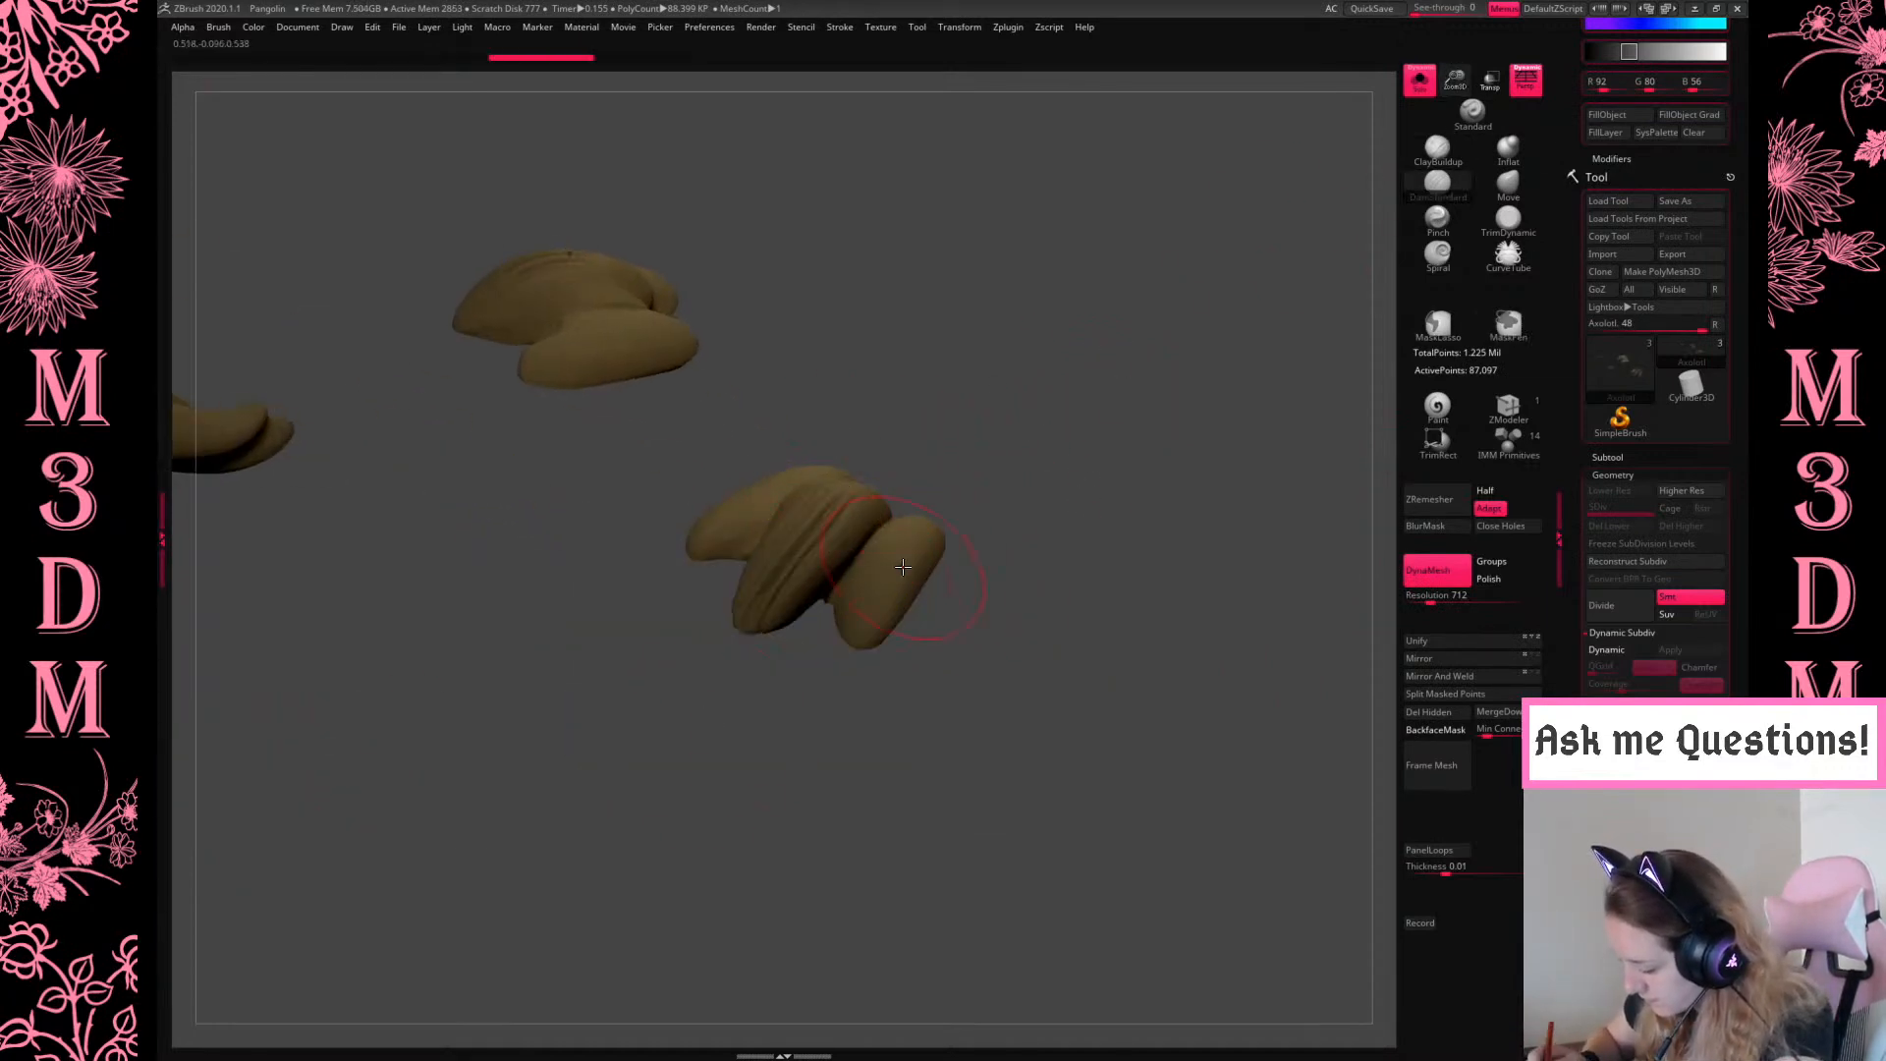
{"action": "right_click", "coordinate": [909, 511]}
{"action": "key", "text": "ctrl+z"}
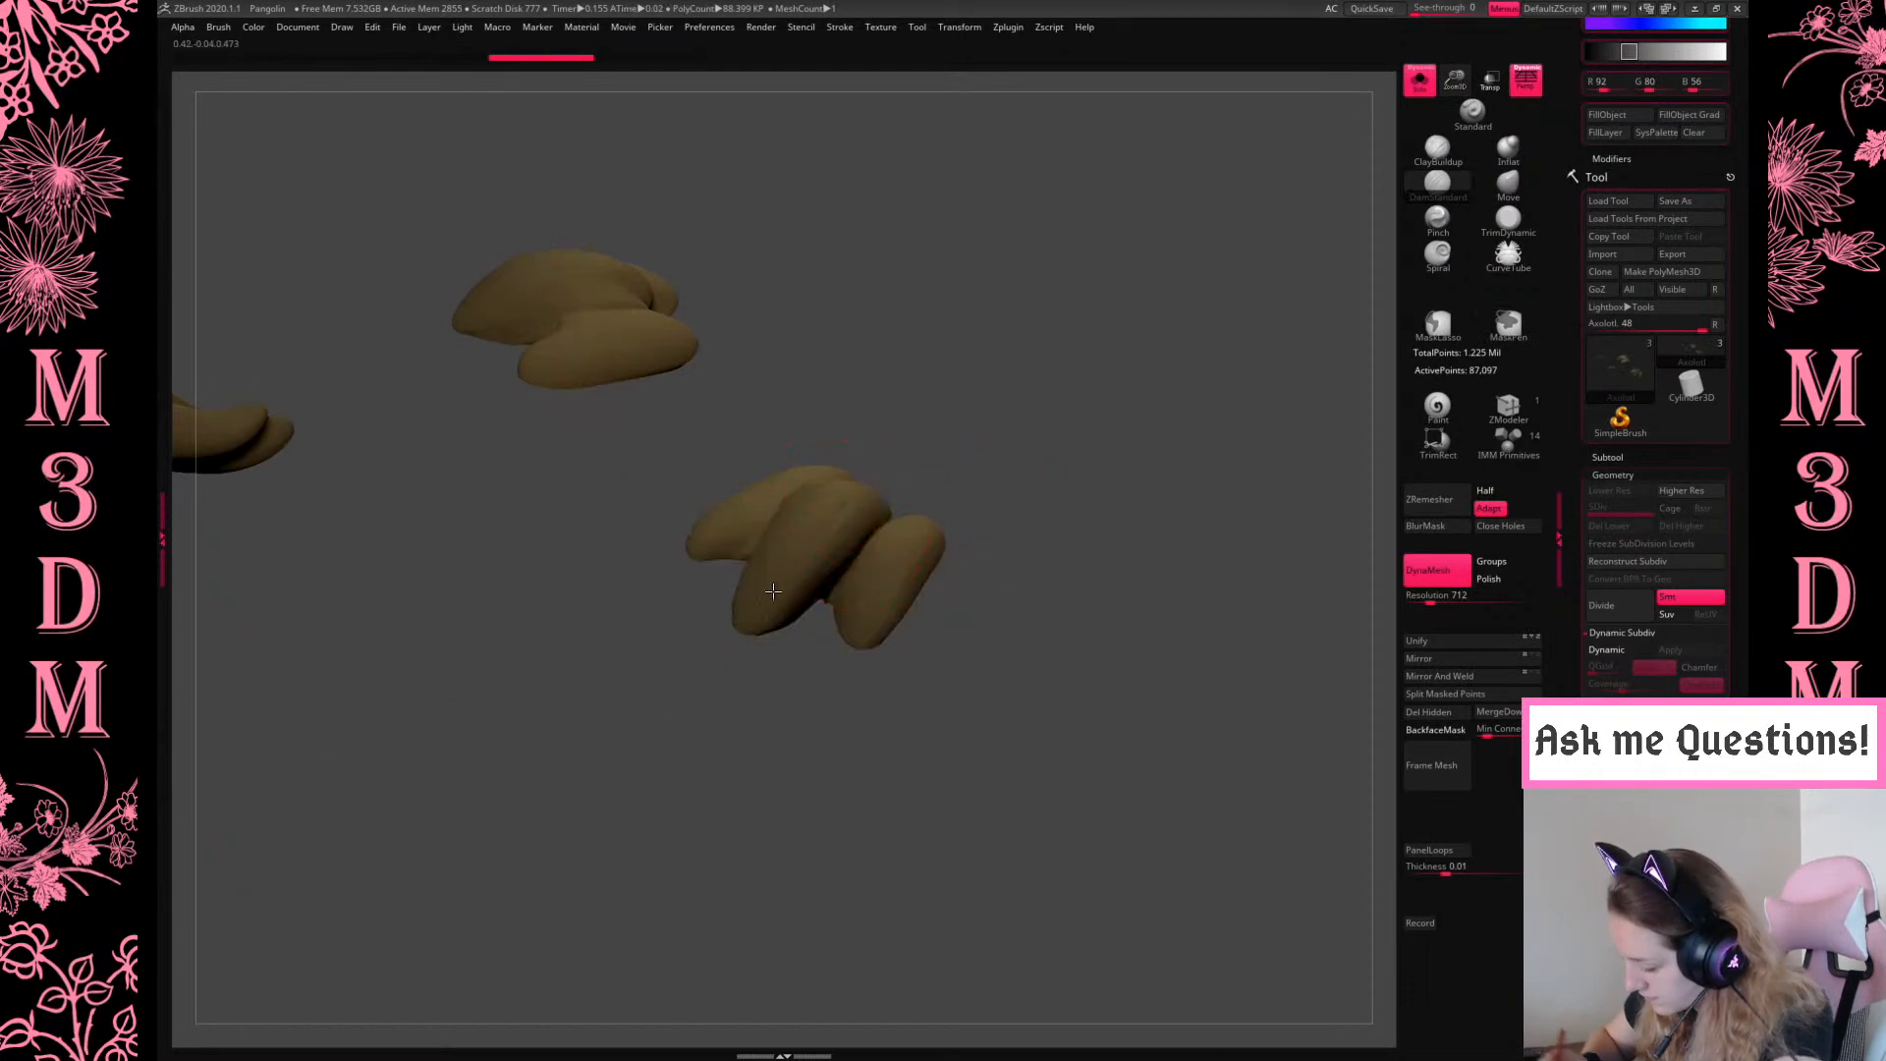
Test more groove strokes on the claws with a draw size of 68, and undo them along with the DynaMesh
{"action": "left_click", "coordinate": [879, 510]}
{"action": "right_click", "coordinate": [874, 513]}
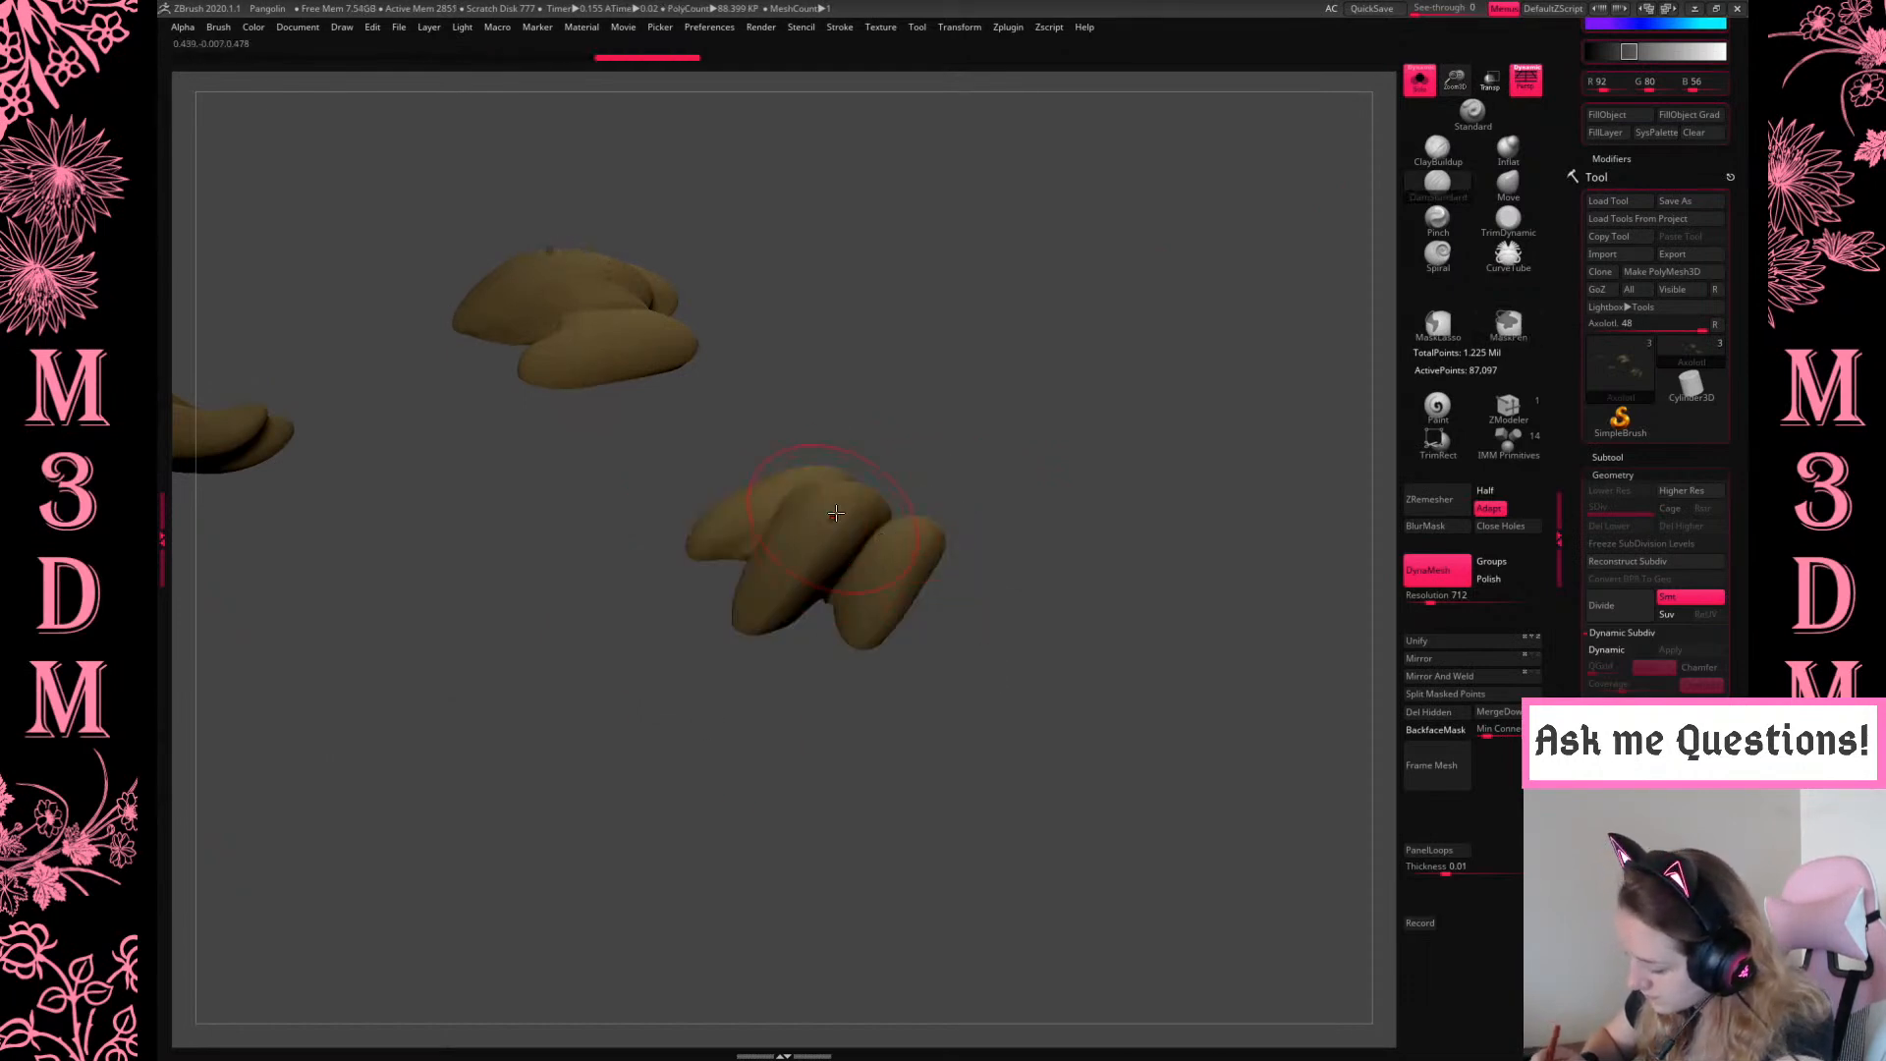
{"action": "right_click", "coordinate": [925, 532]}
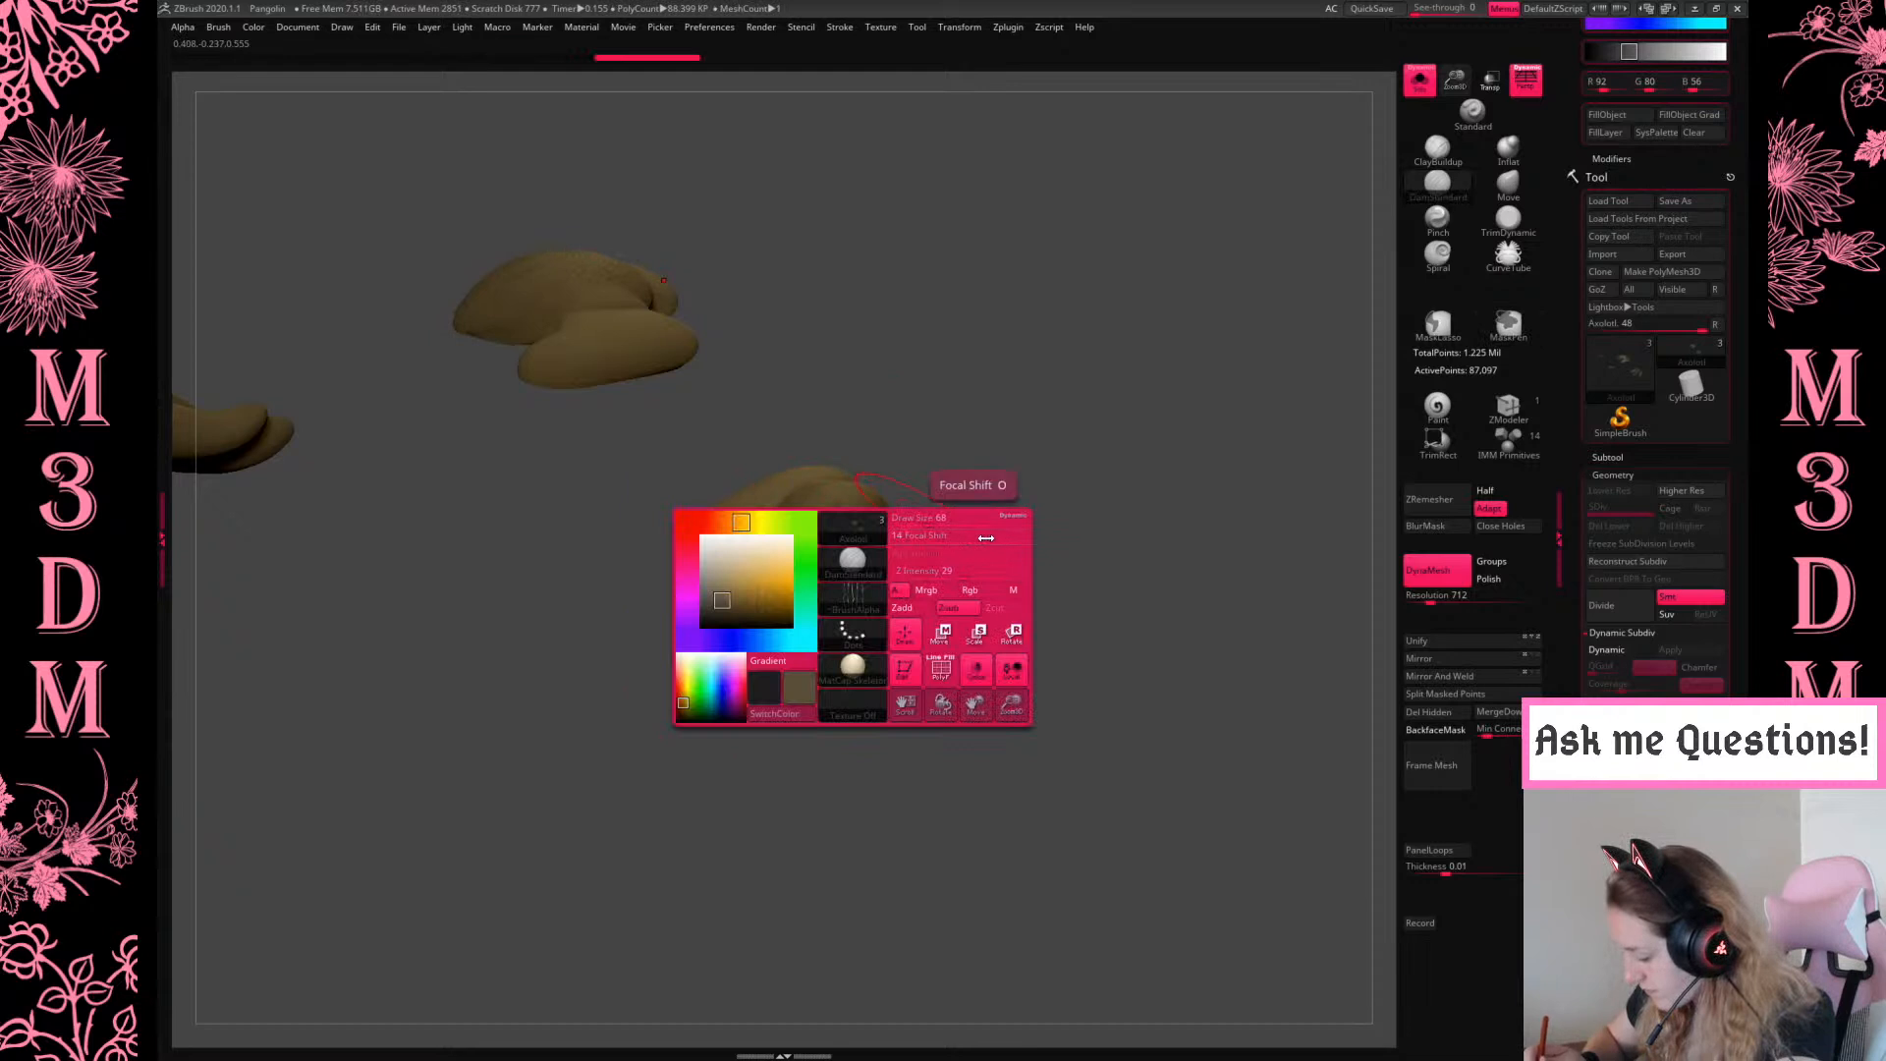
{"action": "mouse_move", "coordinate": [903, 591]}
{"action": "left_mouse_down"}
{"action": "mouse_move", "coordinate": [872, 640]}
{"action": "mouse_move", "coordinate": [1043, 483]}
{"action": "left_mouse_up"}
{"action": "key", "text": "ctrl+z"}
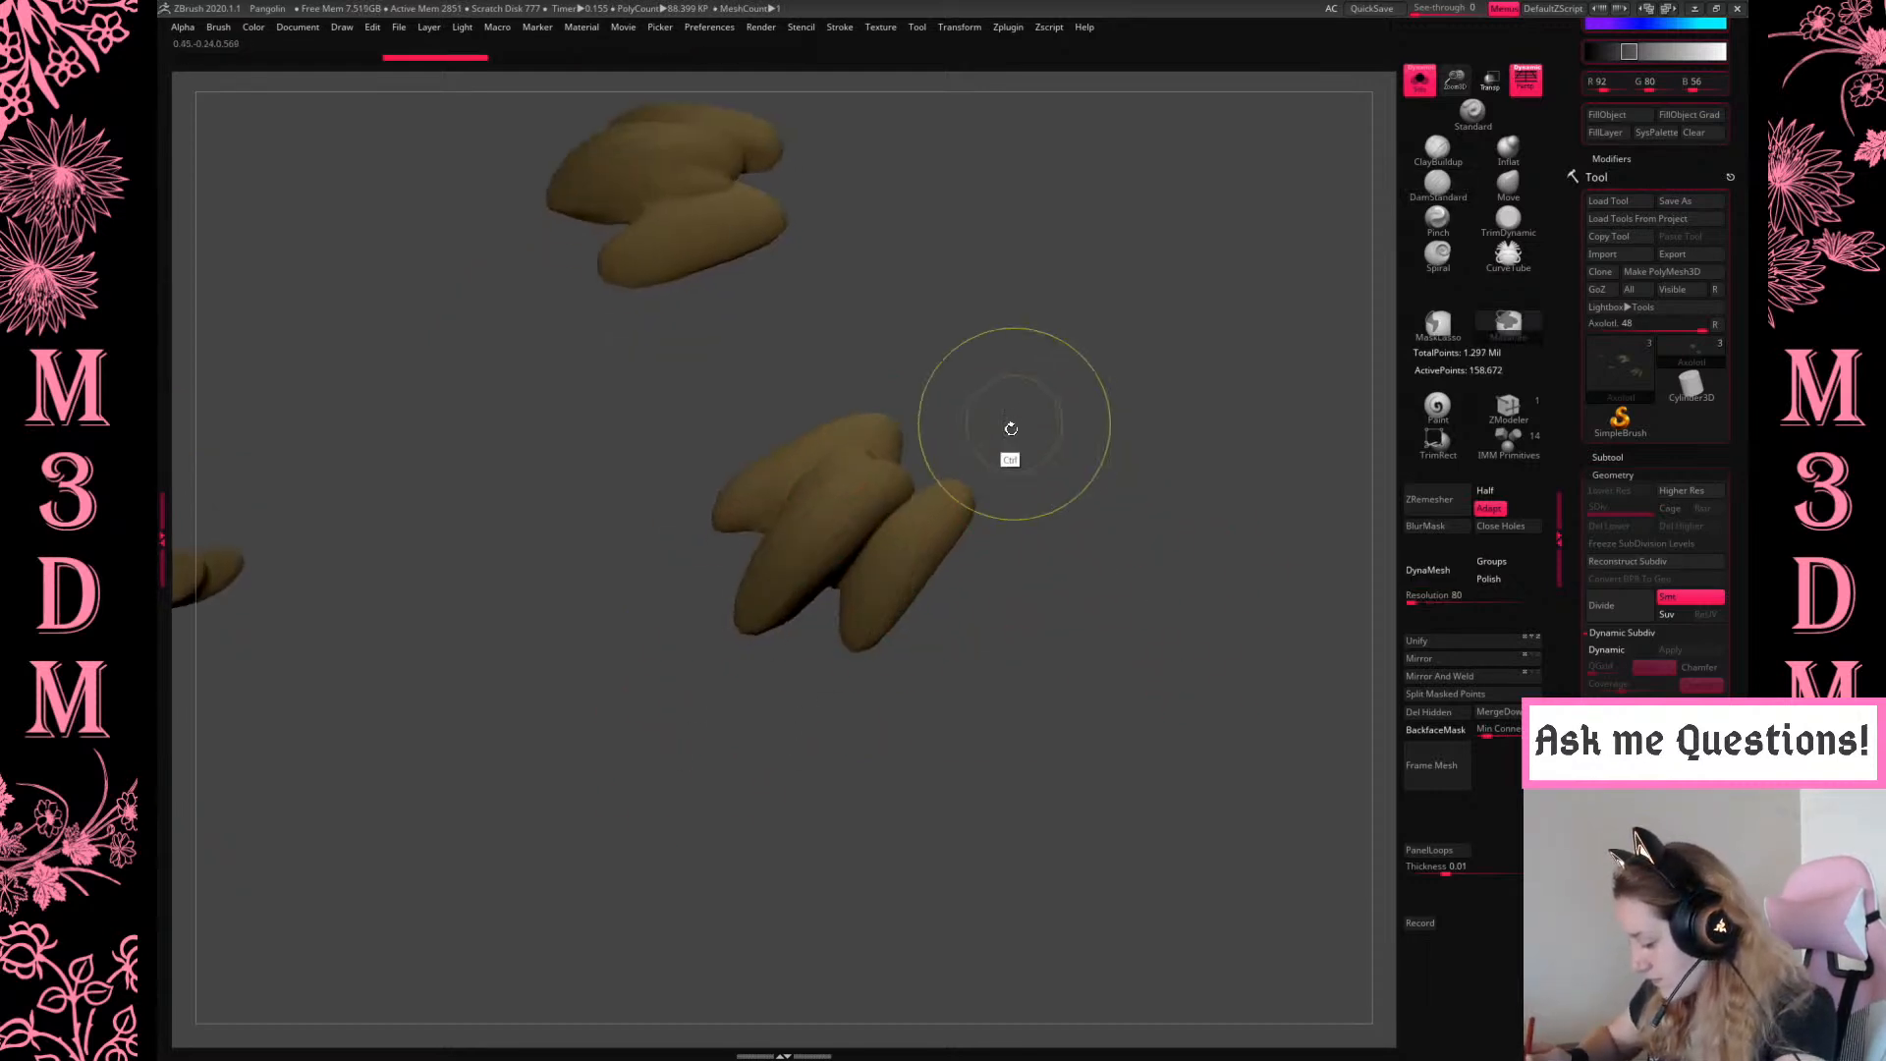
Turn off the DamStandard brush's alpha and test a plain groove on one of the claws
{"action": "right_click", "coordinate": [1013, 435]}
{"action": "left_click", "coordinate": [933, 518]}
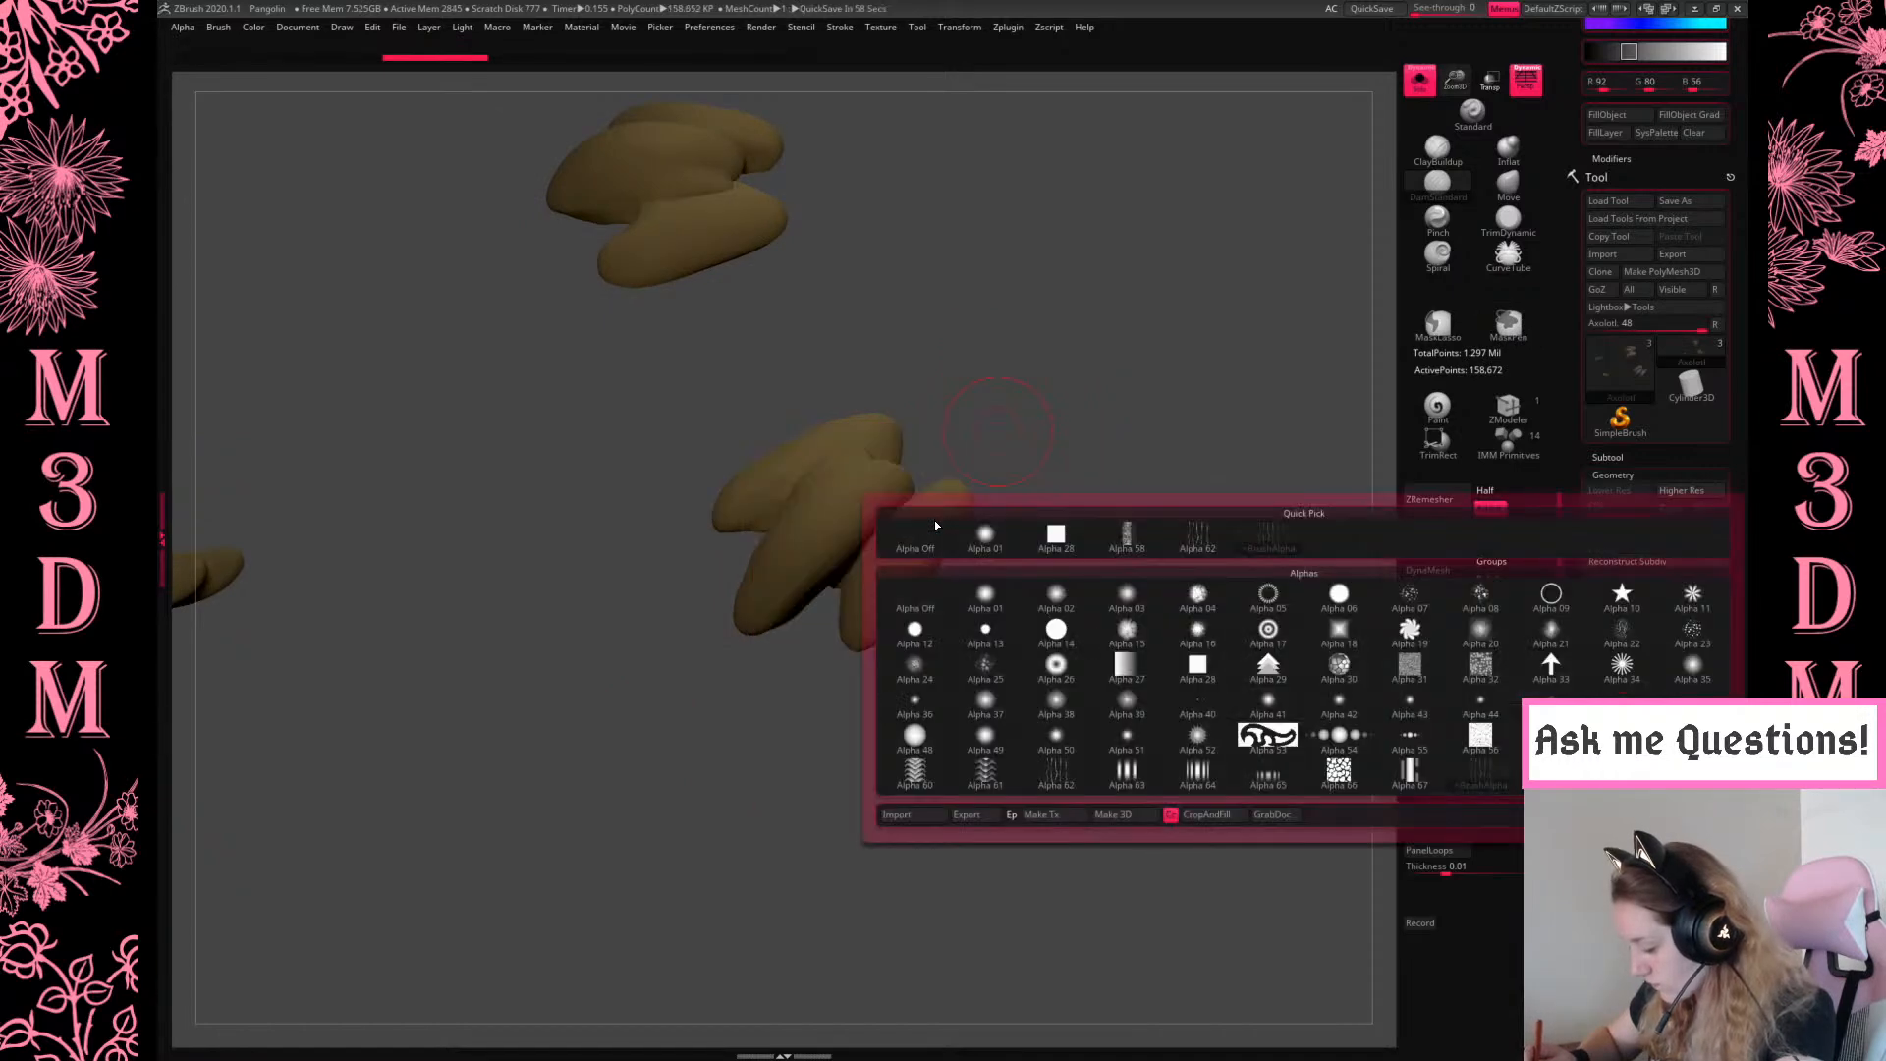
{"action": "left_click", "coordinate": [910, 548]}
{"action": "key", "text": "ctrl+shift+z"}
{"action": "right_click", "coordinate": [1006, 487]}
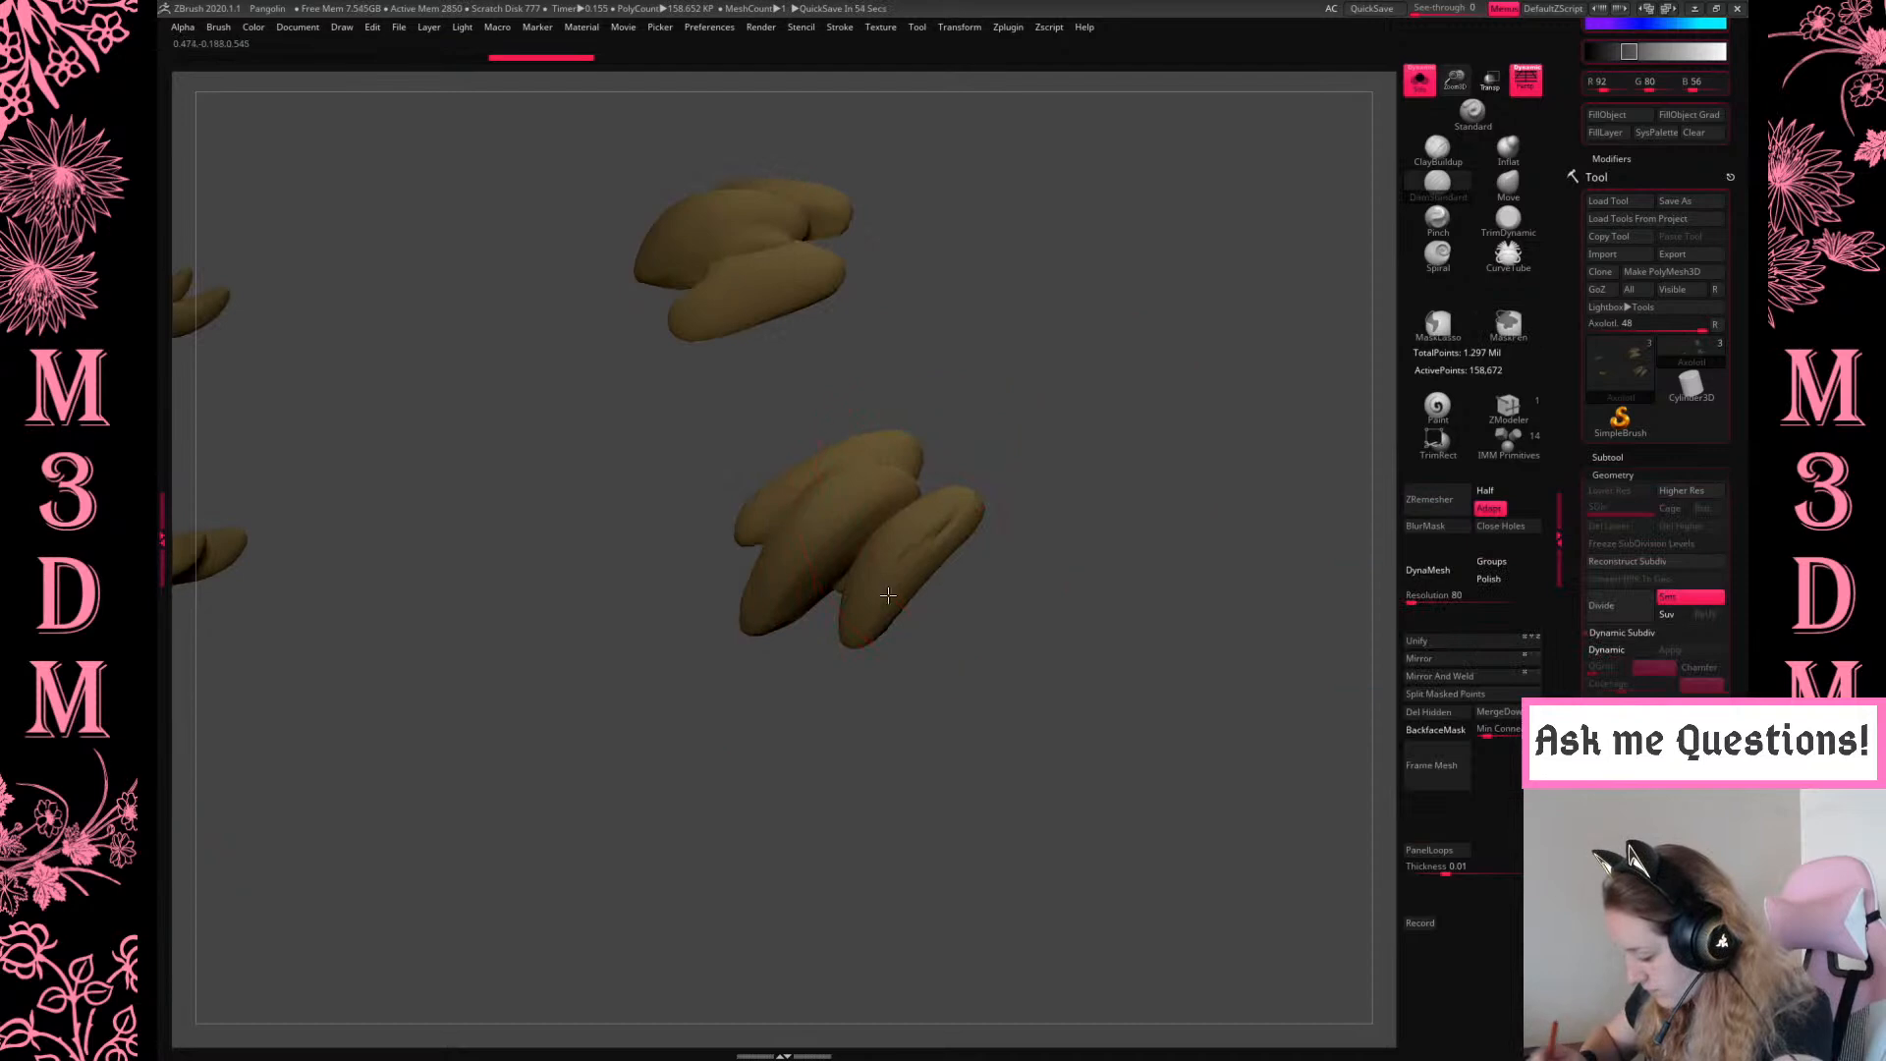
{"action": "key", "text": "ctrl+z"}
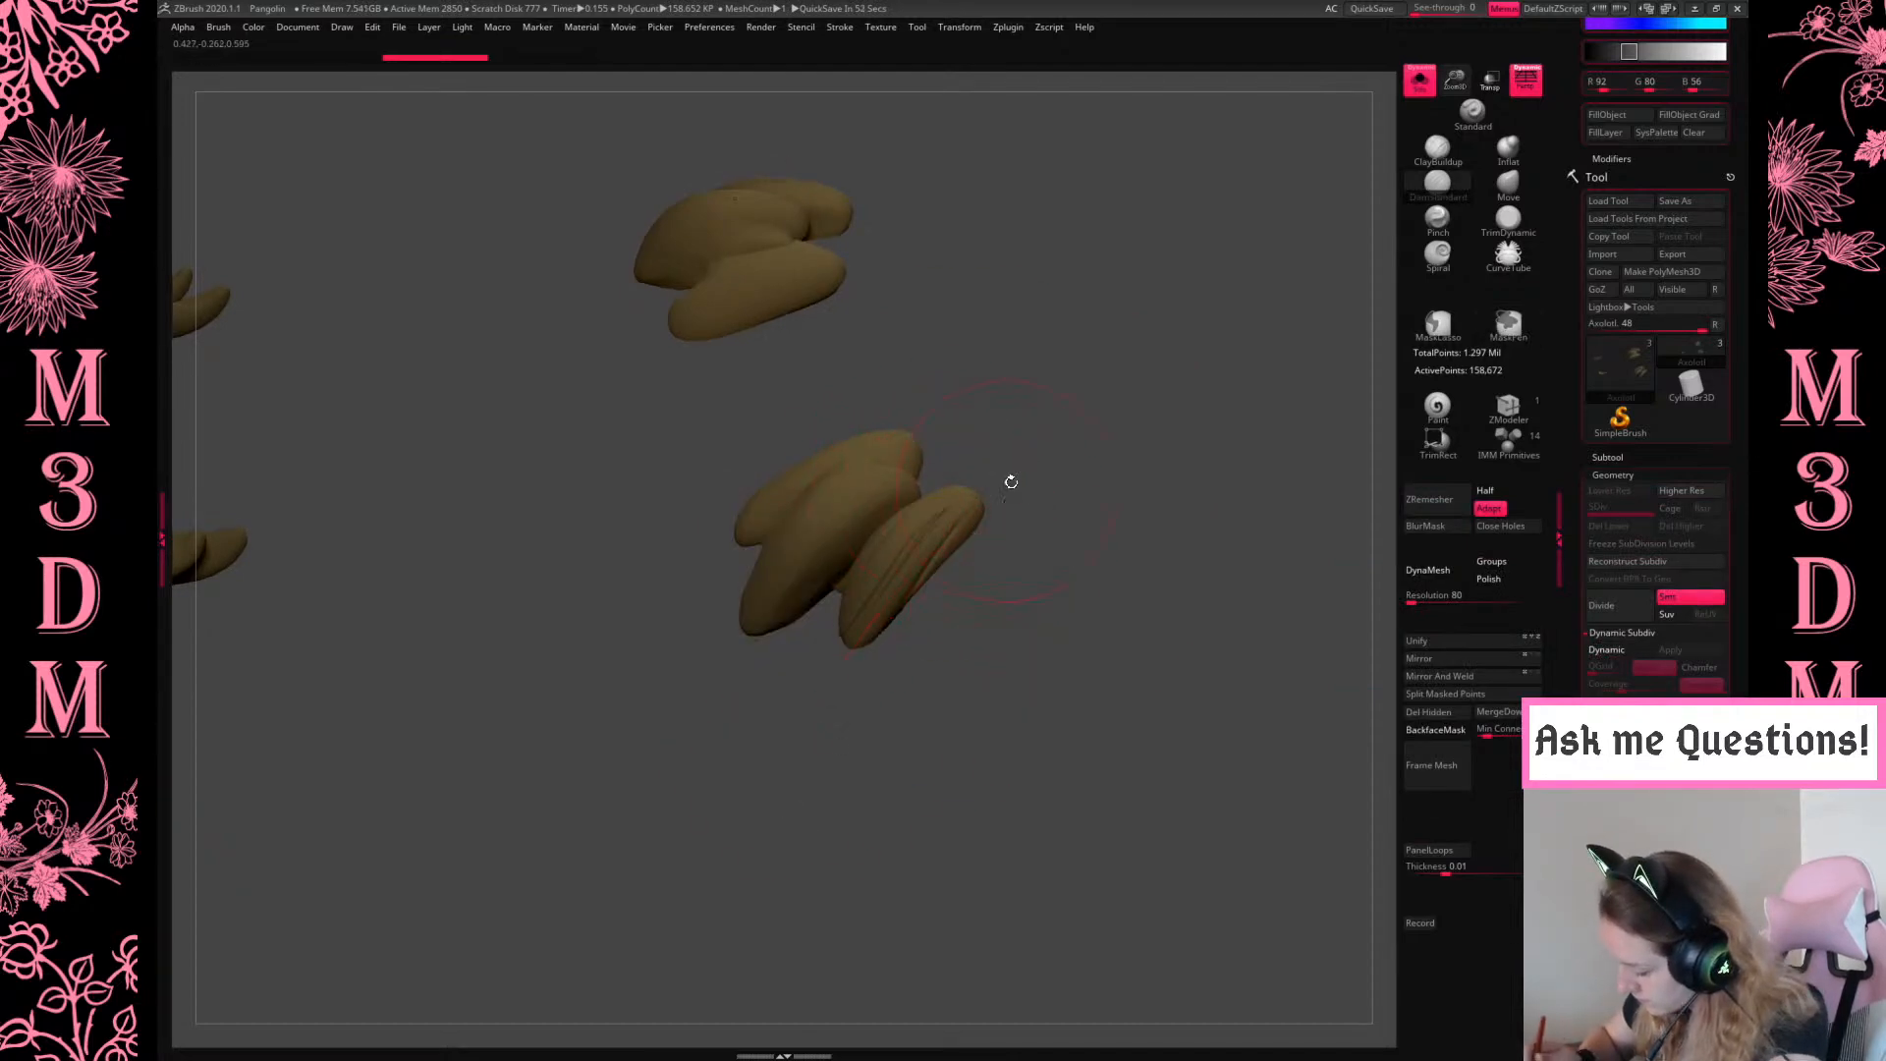
Carve lengthwise grooves into each claw of the group with the plain DamStandard brush
{"action": "key", "text": "ctrl+shift+z"}
{"action": "key", "text": "ctrl+shift+z"}
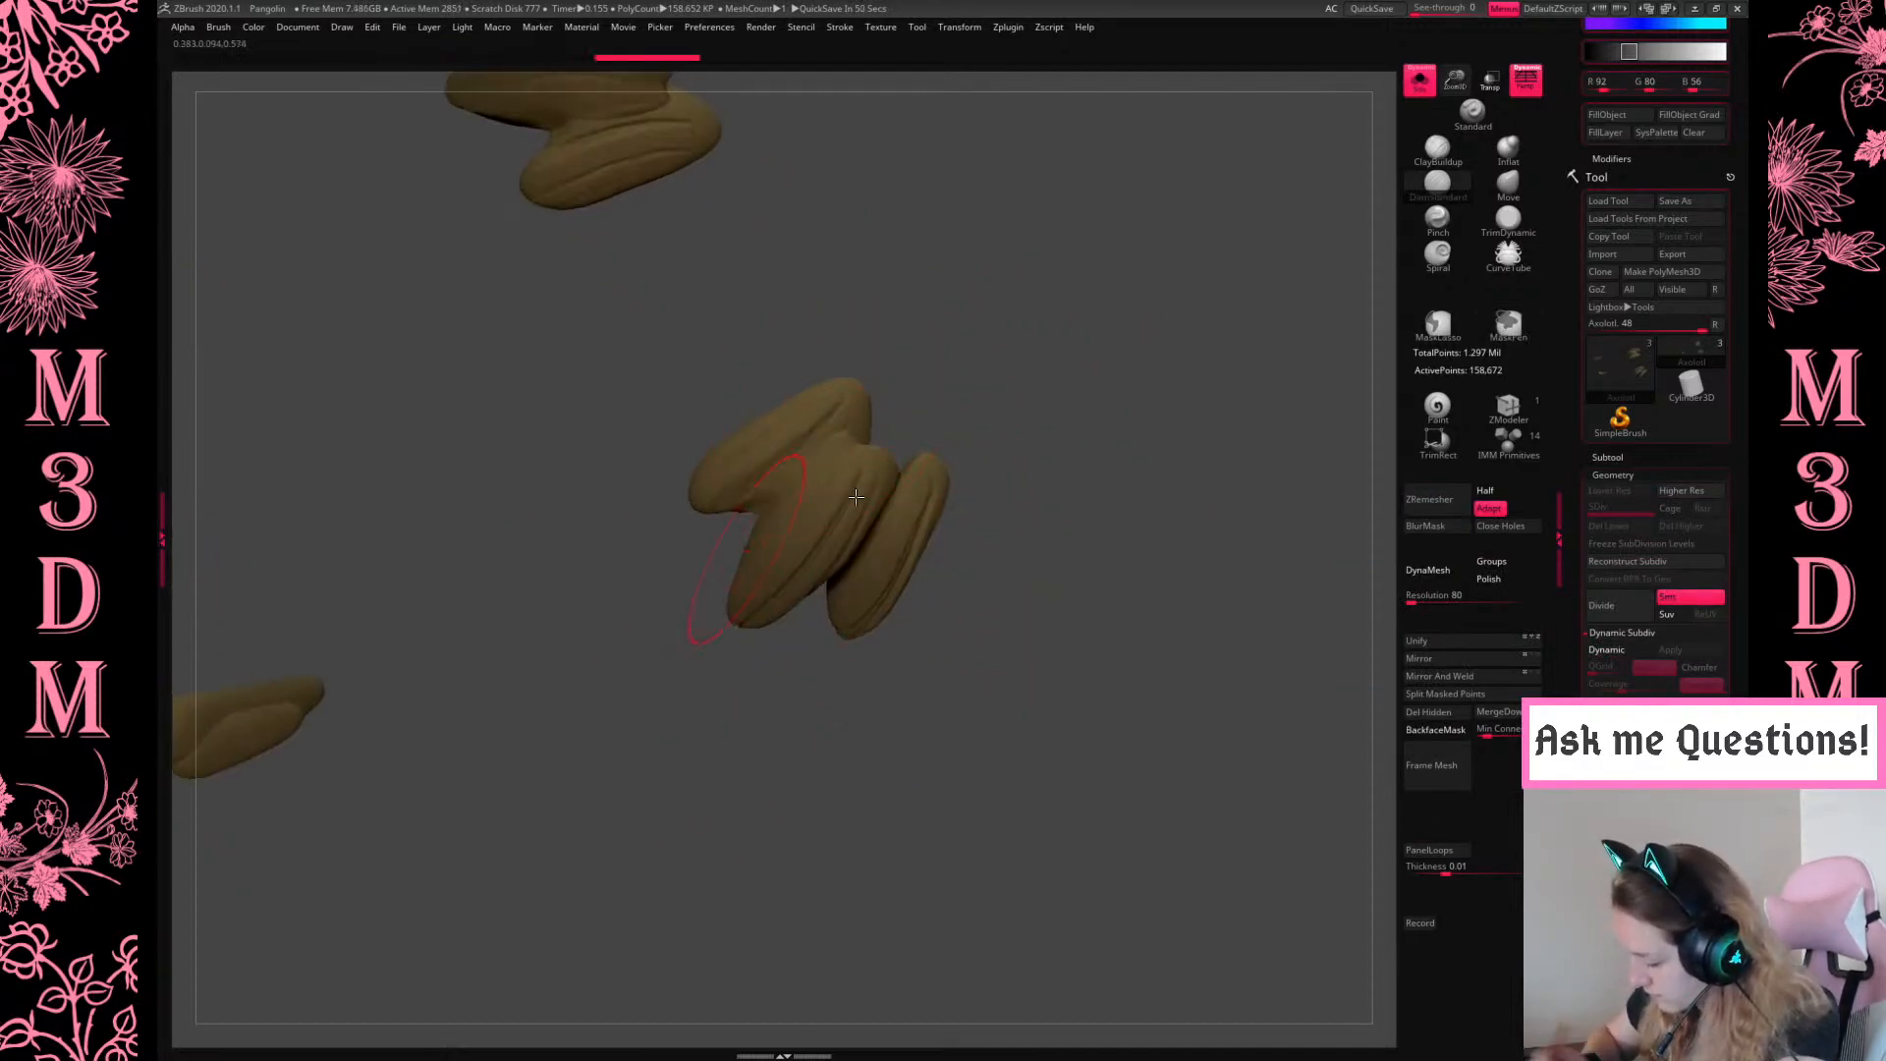
{"action": "key", "text": "ctrl+shift+z"}
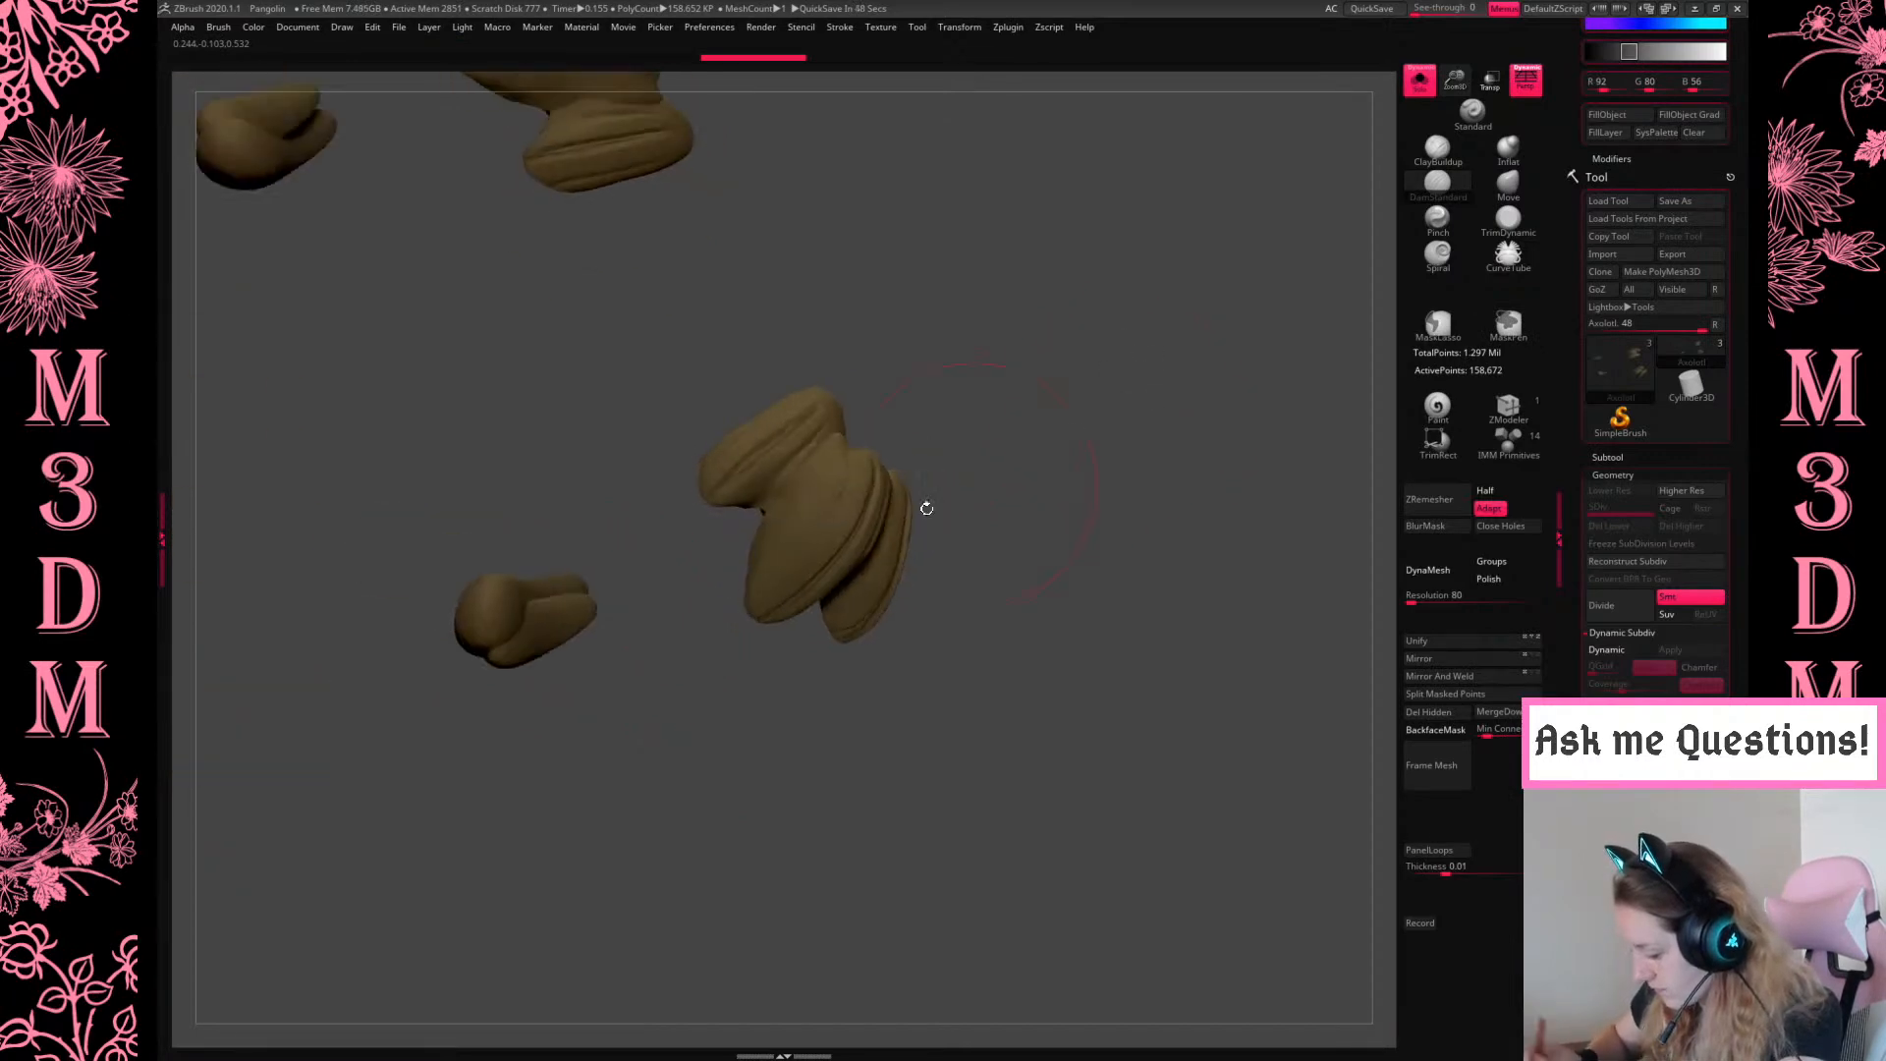
{"action": "key", "text": "ctrl+shift+z"}
{"action": "key", "text": "ctrl+shift+z"}
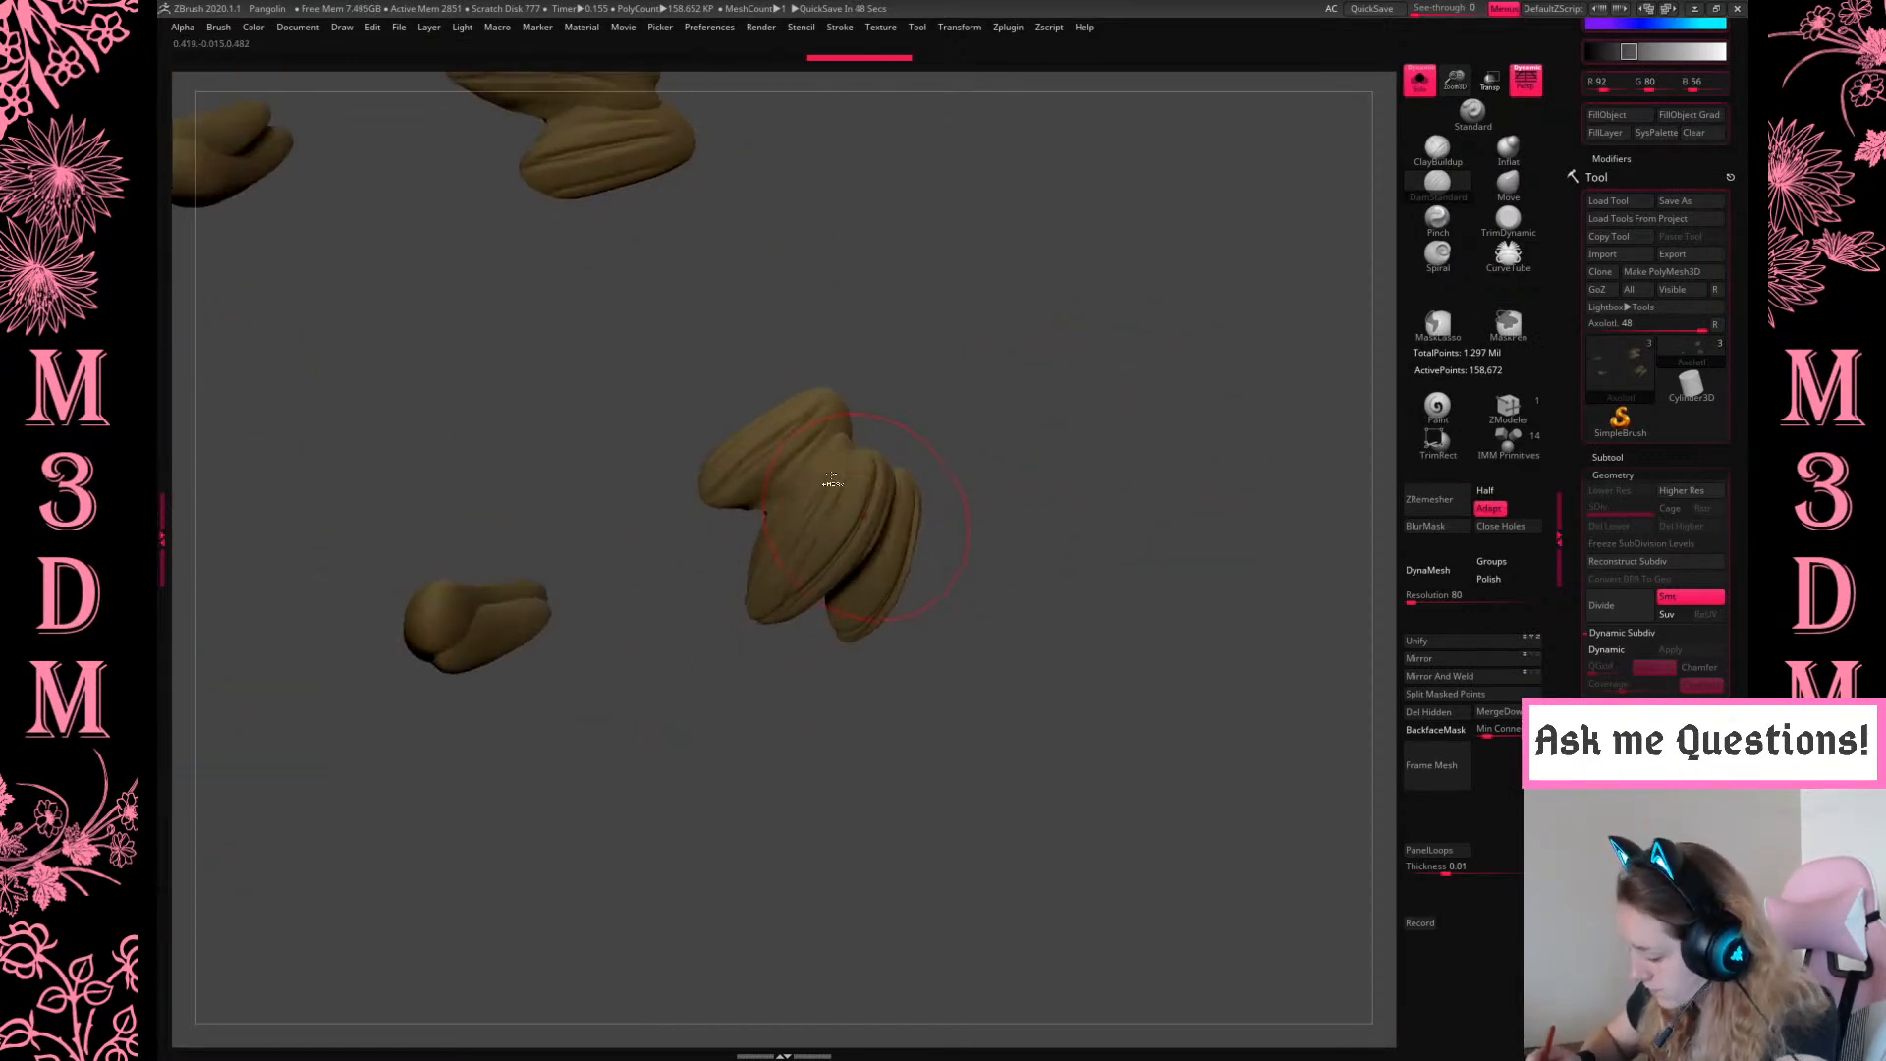
{"action": "left_click_drag", "start_coordinate": [808, 530], "coordinate": [776, 601]}
{"action": "left_click_drag", "start_coordinate": [1000, 471], "coordinate": [967, 425]}
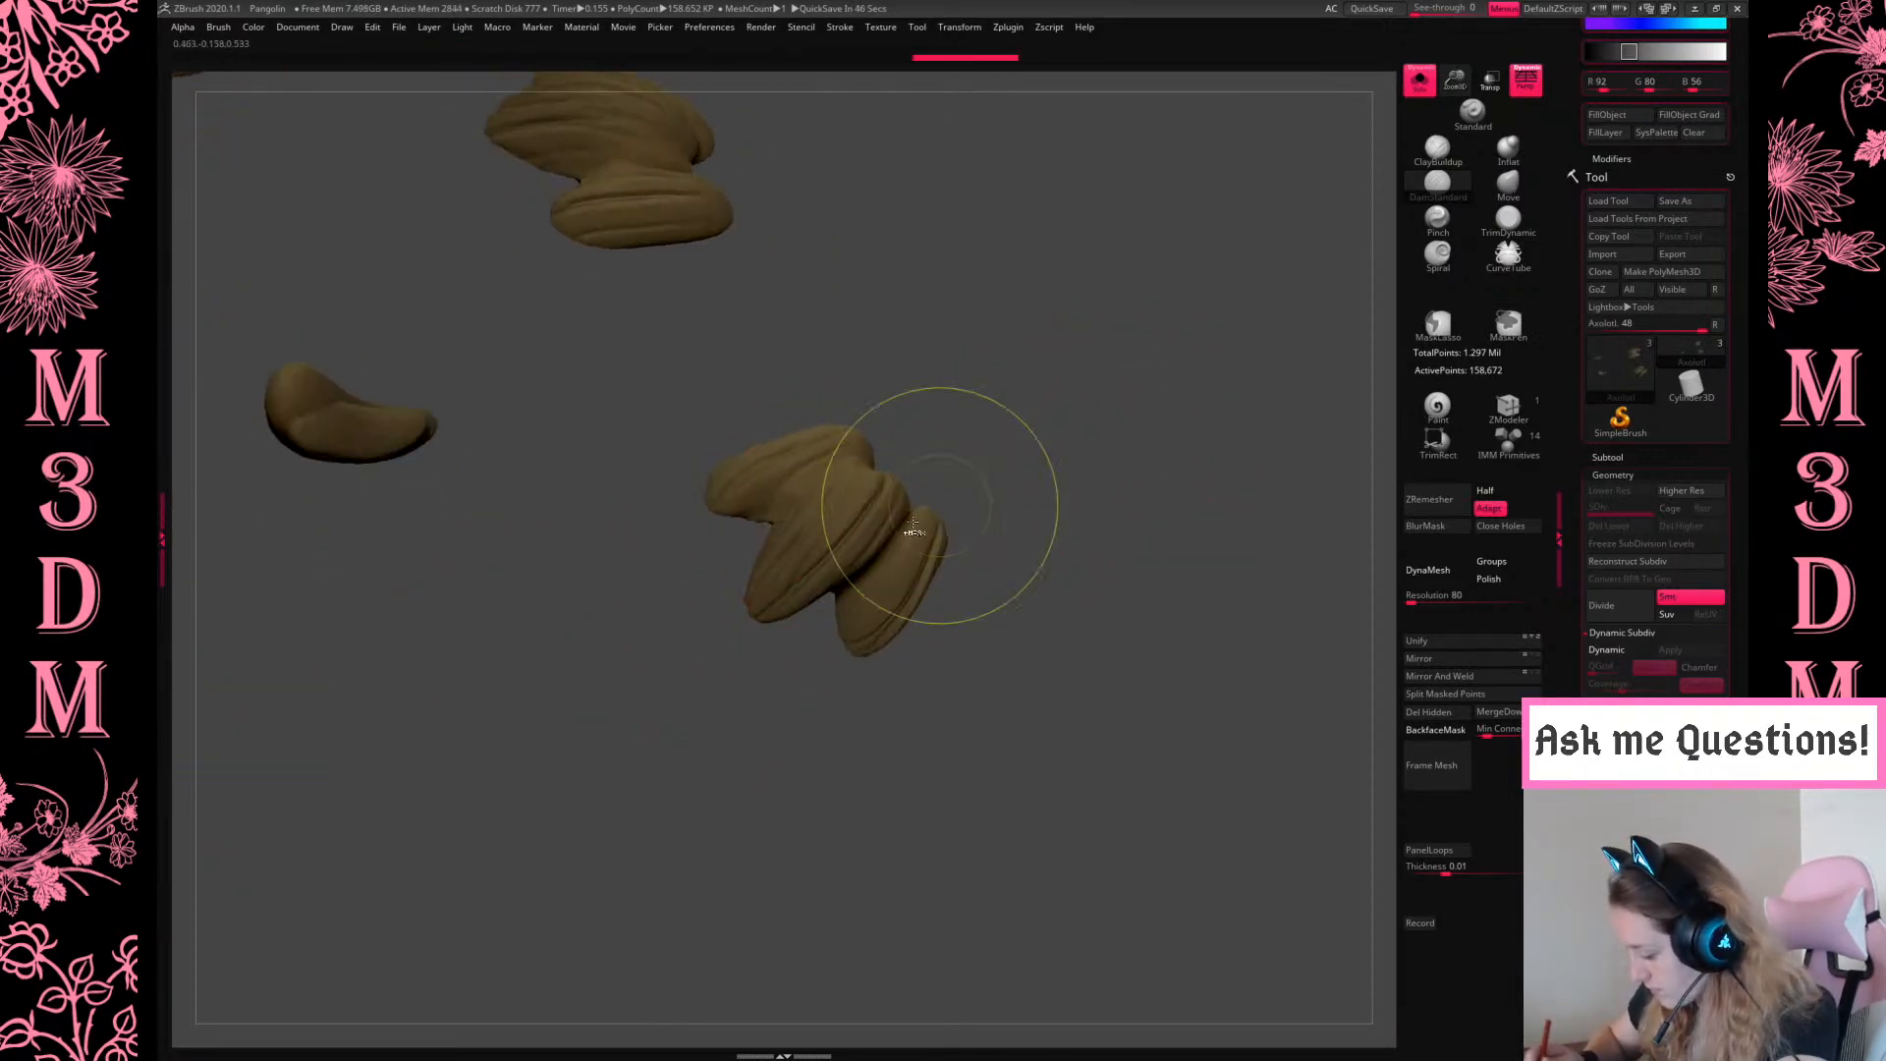
{"action": "key", "text": "ctrl+z"}
{"action": "key", "text": "ctrl+z"}
{"action": "left_click_drag", "start_coordinate": [819, 501], "coordinate": [748, 605]}
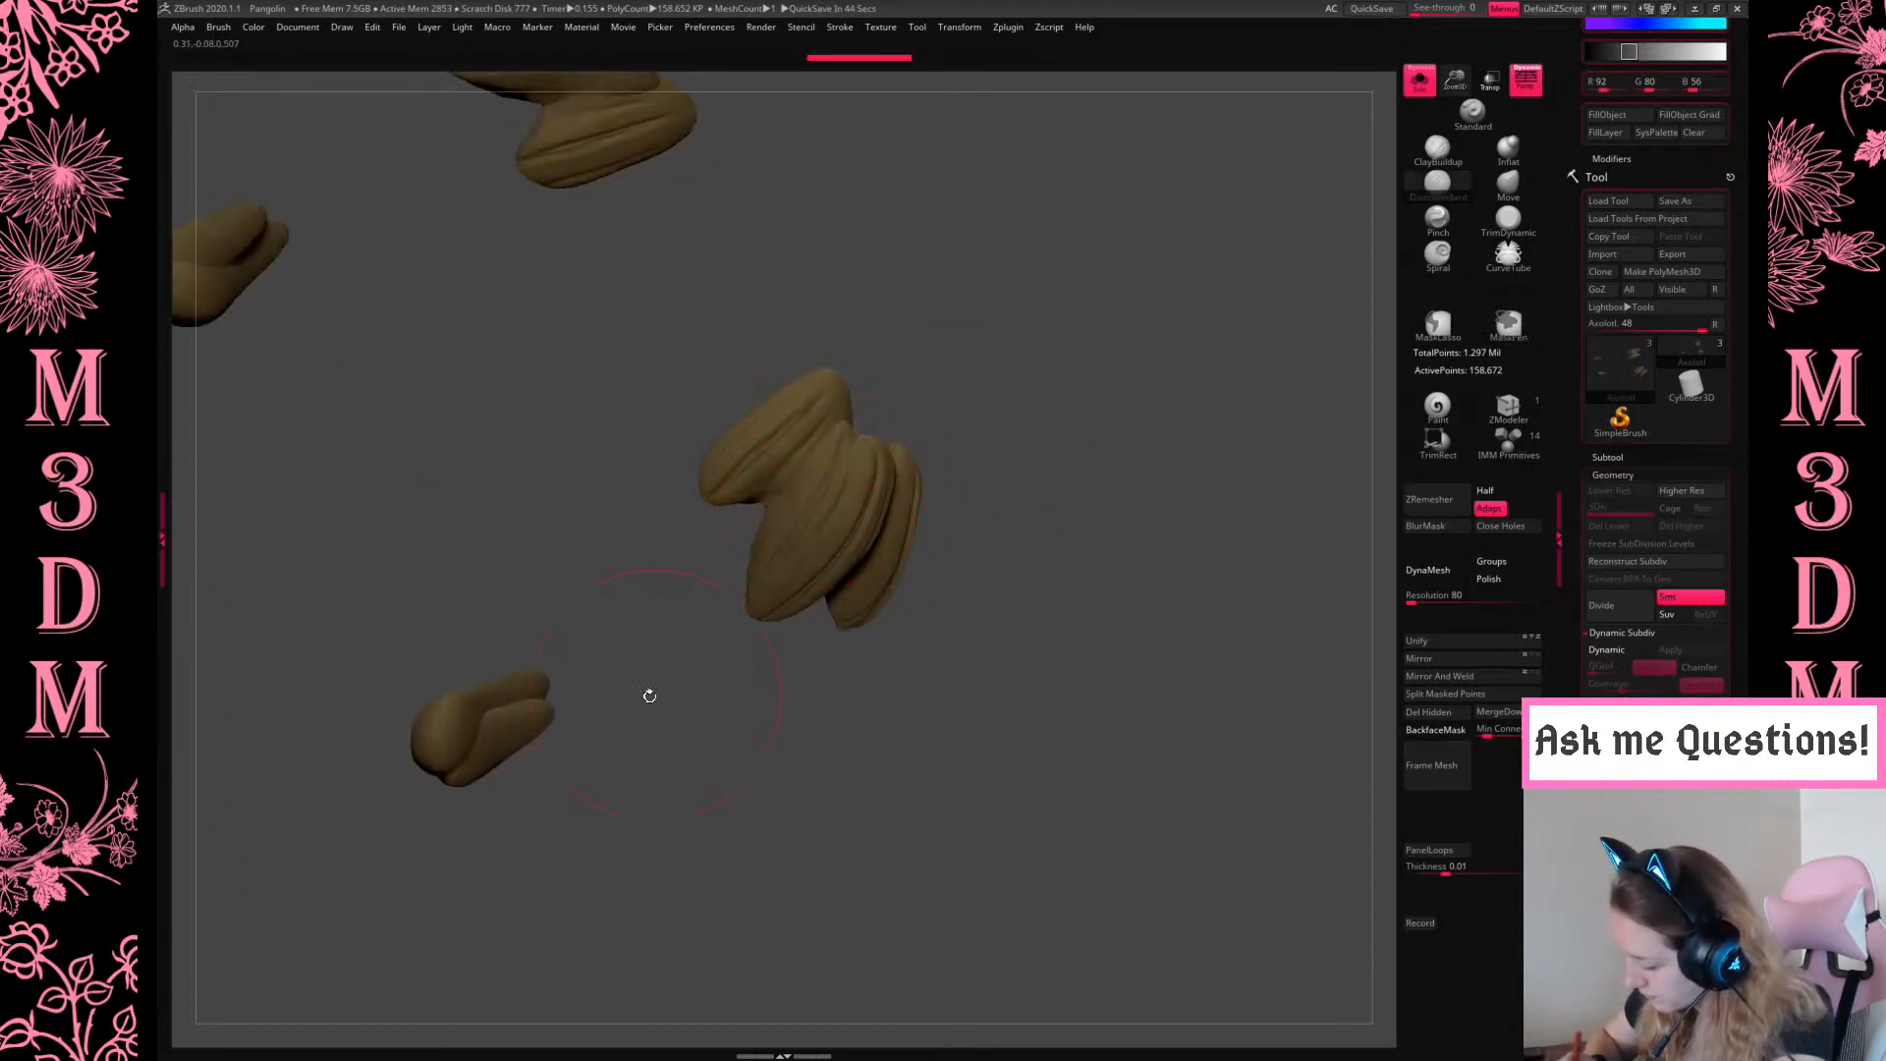
Touch up the claw grooves, subdivide the claws mesh once, and delete its lower subdivision level
{"action": "left_click_drag", "start_coordinate": [1085, 473], "coordinate": [1012, 520]}
{"action": "left_click_drag", "start_coordinate": [891, 516], "coordinate": [891, 584]}
{"action": "mouse_move", "coordinate": [1102, 435]}
{"action": "left_mouse_down"}
{"action": "mouse_move", "coordinate": [1075, 365]}
{"action": "mouse_move", "coordinate": [1116, 337]}
{"action": "mouse_move", "coordinate": [1212, 792]}
{"action": "mouse_move", "coordinate": [929, 447]}
{"action": "left_mouse_up"}
{"action": "left_click_drag", "start_coordinate": [508, 454], "coordinate": [624, 462]}
{"action": "left_click_drag", "start_coordinate": [1238, 324], "coordinate": [1307, 516]}
{"action": "left_click", "coordinate": [1615, 605]}
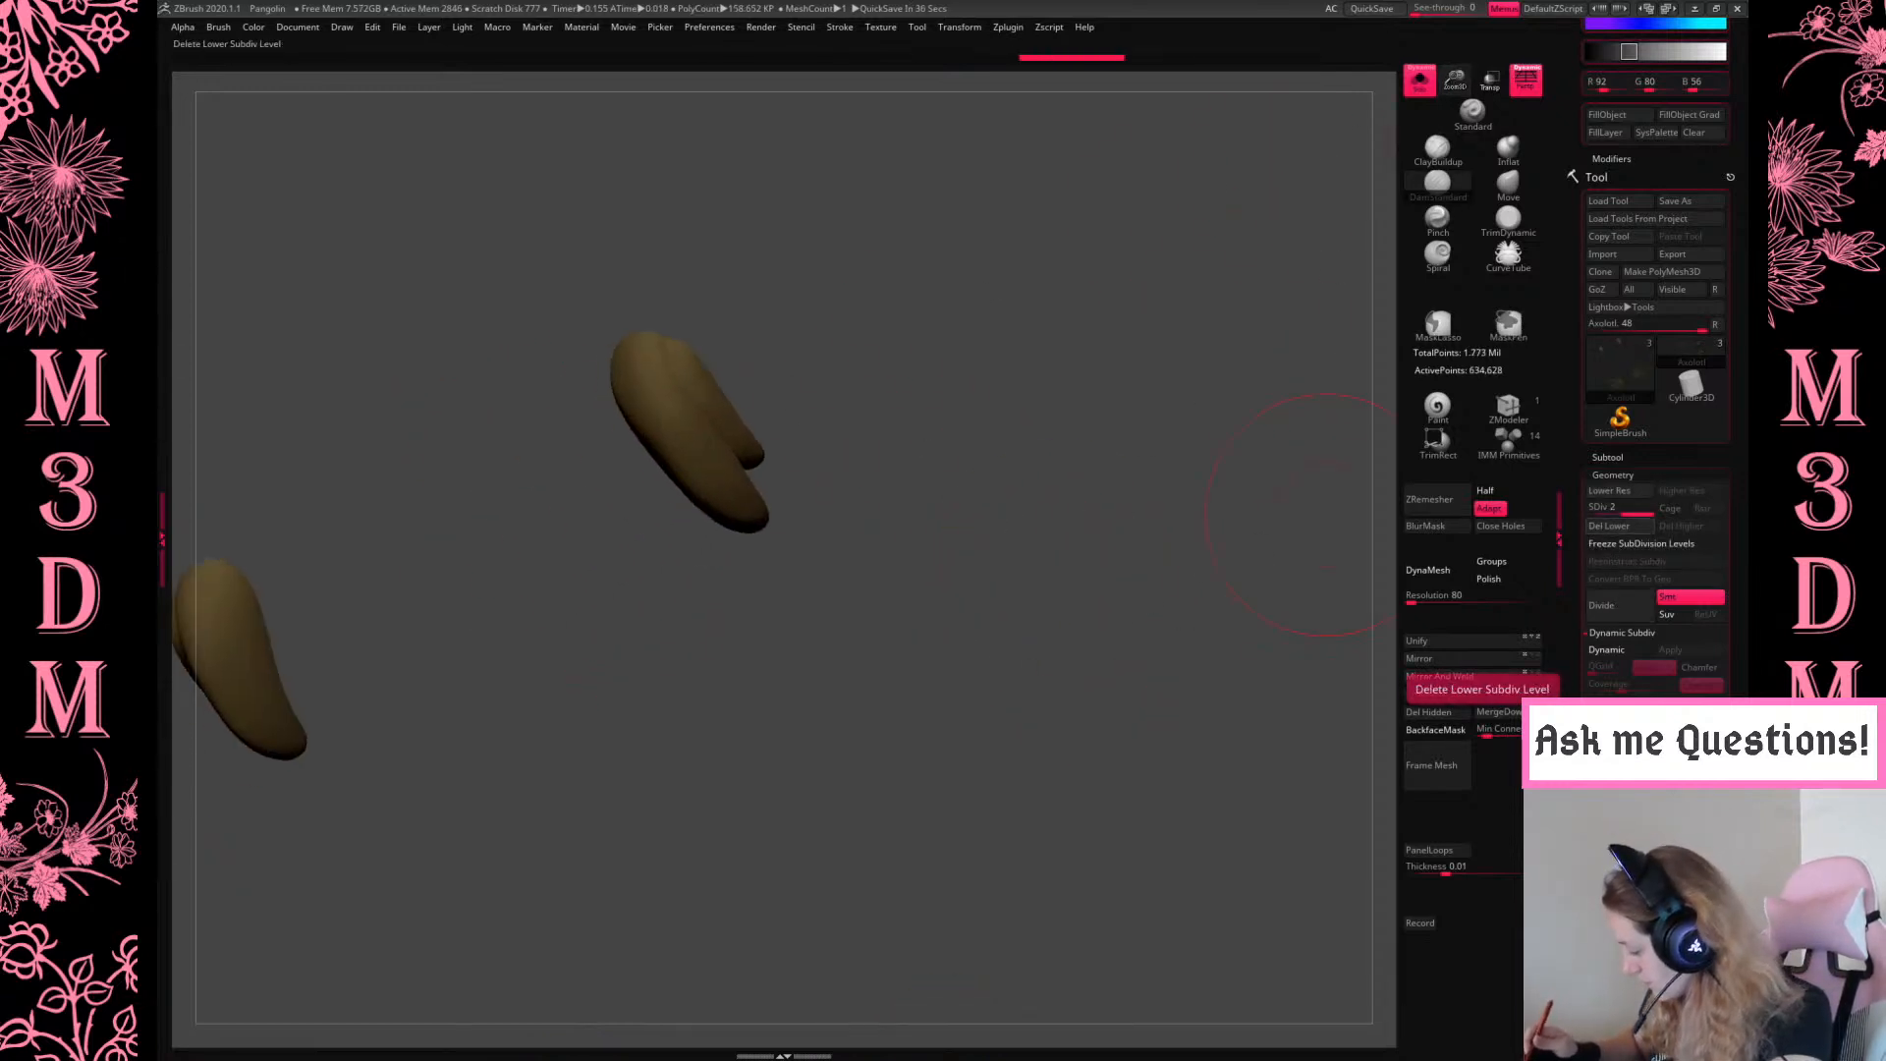
{"action": "right_click", "coordinate": [1077, 502]}
Carve finer lengthwise grooves between the existing ones on the subdivided claws
{"action": "mouse_move", "coordinate": [1085, 455]}
{"action": "left_mouse_down"}
{"action": "mouse_move", "coordinate": [657, 423]}
{"action": "mouse_move", "coordinate": [742, 495]}
{"action": "mouse_move", "coordinate": [763, 395]}
{"action": "left_mouse_up"}
{"action": "right_click", "coordinate": [741, 494]}
{"action": "left_click_drag", "start_coordinate": [895, 449], "coordinate": [804, 412]}
{"action": "mouse_move", "coordinate": [742, 481]}
{"action": "left_mouse_down"}
{"action": "mouse_move", "coordinate": [1032, 455]}
{"action": "mouse_move", "coordinate": [1103, 489]}
{"action": "mouse_move", "coordinate": [1188, 425]}
{"action": "mouse_move", "coordinate": [1139, 533]}
{"action": "mouse_move", "coordinate": [1385, 250]}
{"action": "mouse_move", "coordinate": [1228, 457]}
{"action": "mouse_move", "coordinate": [1347, 311]}
{"action": "mouse_move", "coordinate": [1117, 439]}
{"action": "mouse_move", "coordinate": [953, 644]}
{"action": "mouse_move", "coordinate": [1001, 597]}
{"action": "left_mouse_up"}
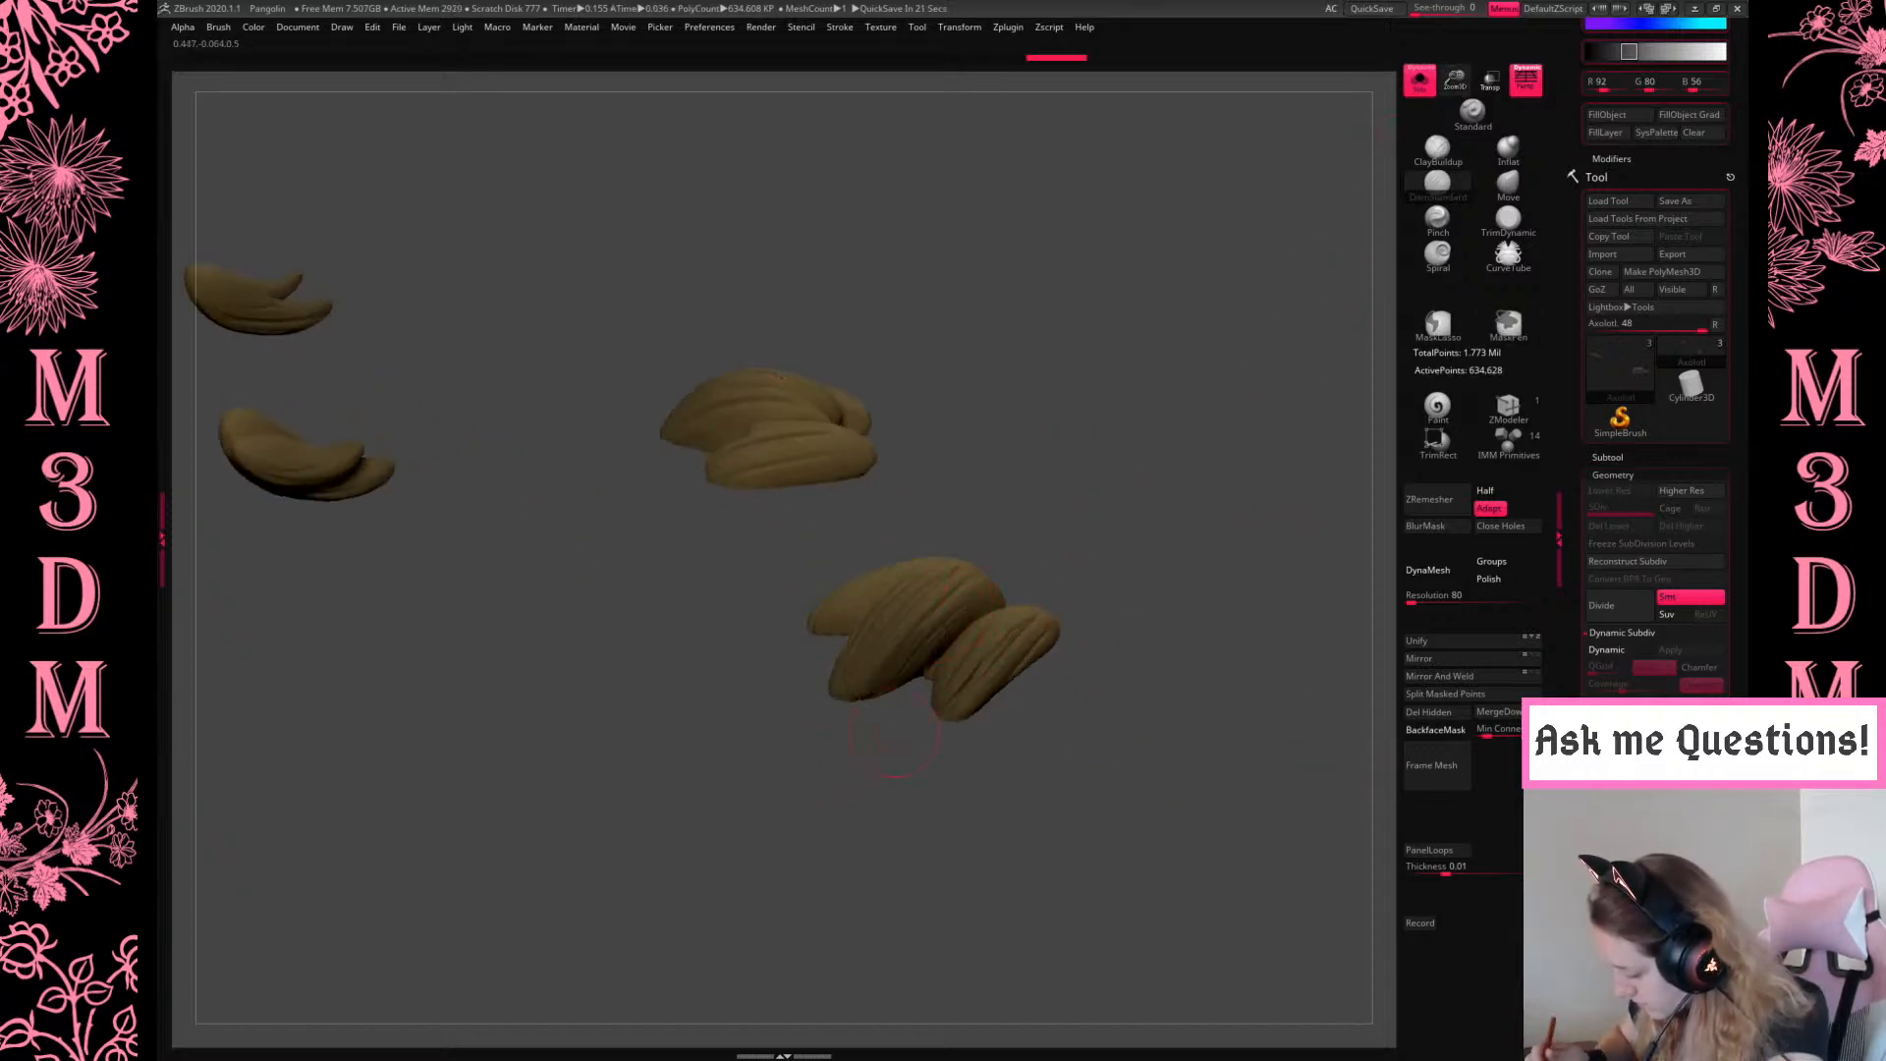
{"action": "key", "text": "space"}
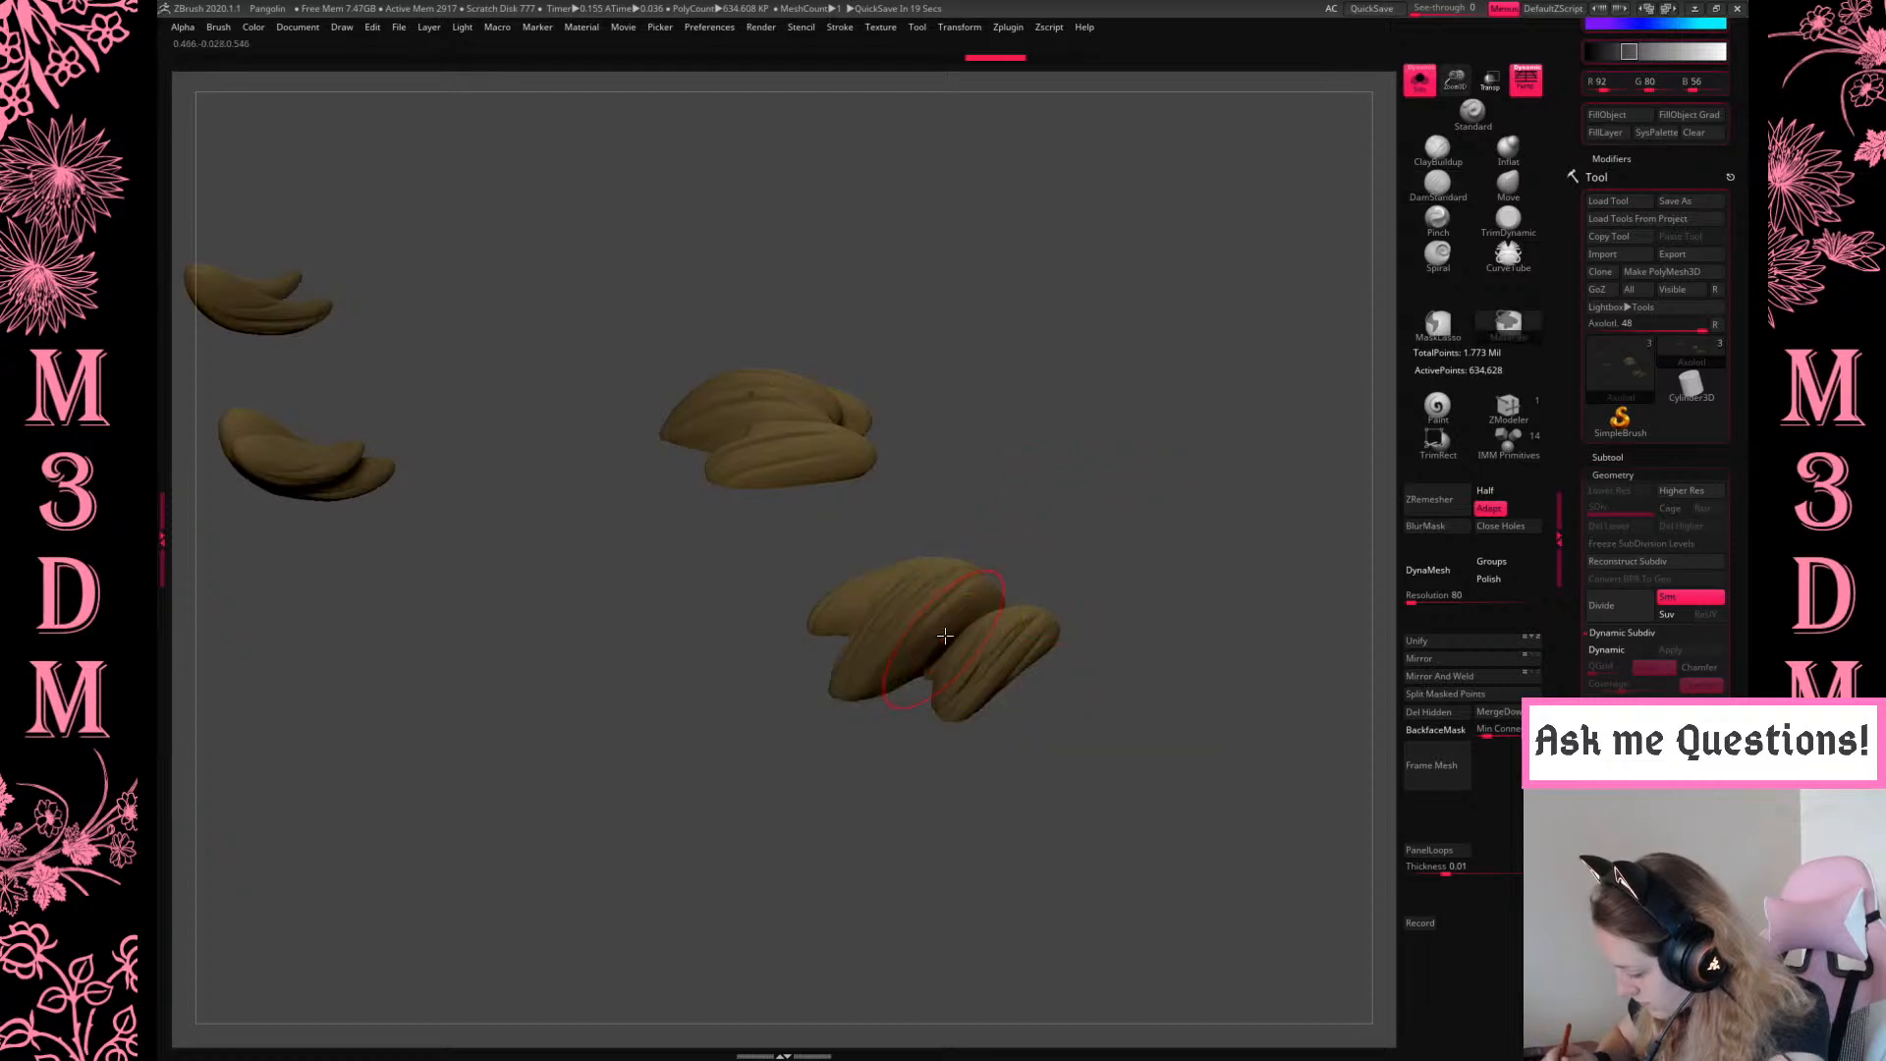
{"action": "left_click_drag", "start_coordinate": [1100, 531], "coordinate": [1084, 513]}
{"action": "left_click_drag", "start_coordinate": [1000, 575], "coordinate": [958, 619]}
{"action": "mouse_move", "coordinate": [1127, 534]}
{"action": "left_mouse_down"}
{"action": "mouse_move", "coordinate": [1131, 561]}
{"action": "mouse_move", "coordinate": [858, 630]}
{"action": "left_mouse_up"}
{"action": "left_click_drag", "start_coordinate": [987, 522], "coordinate": [1191, 482]}
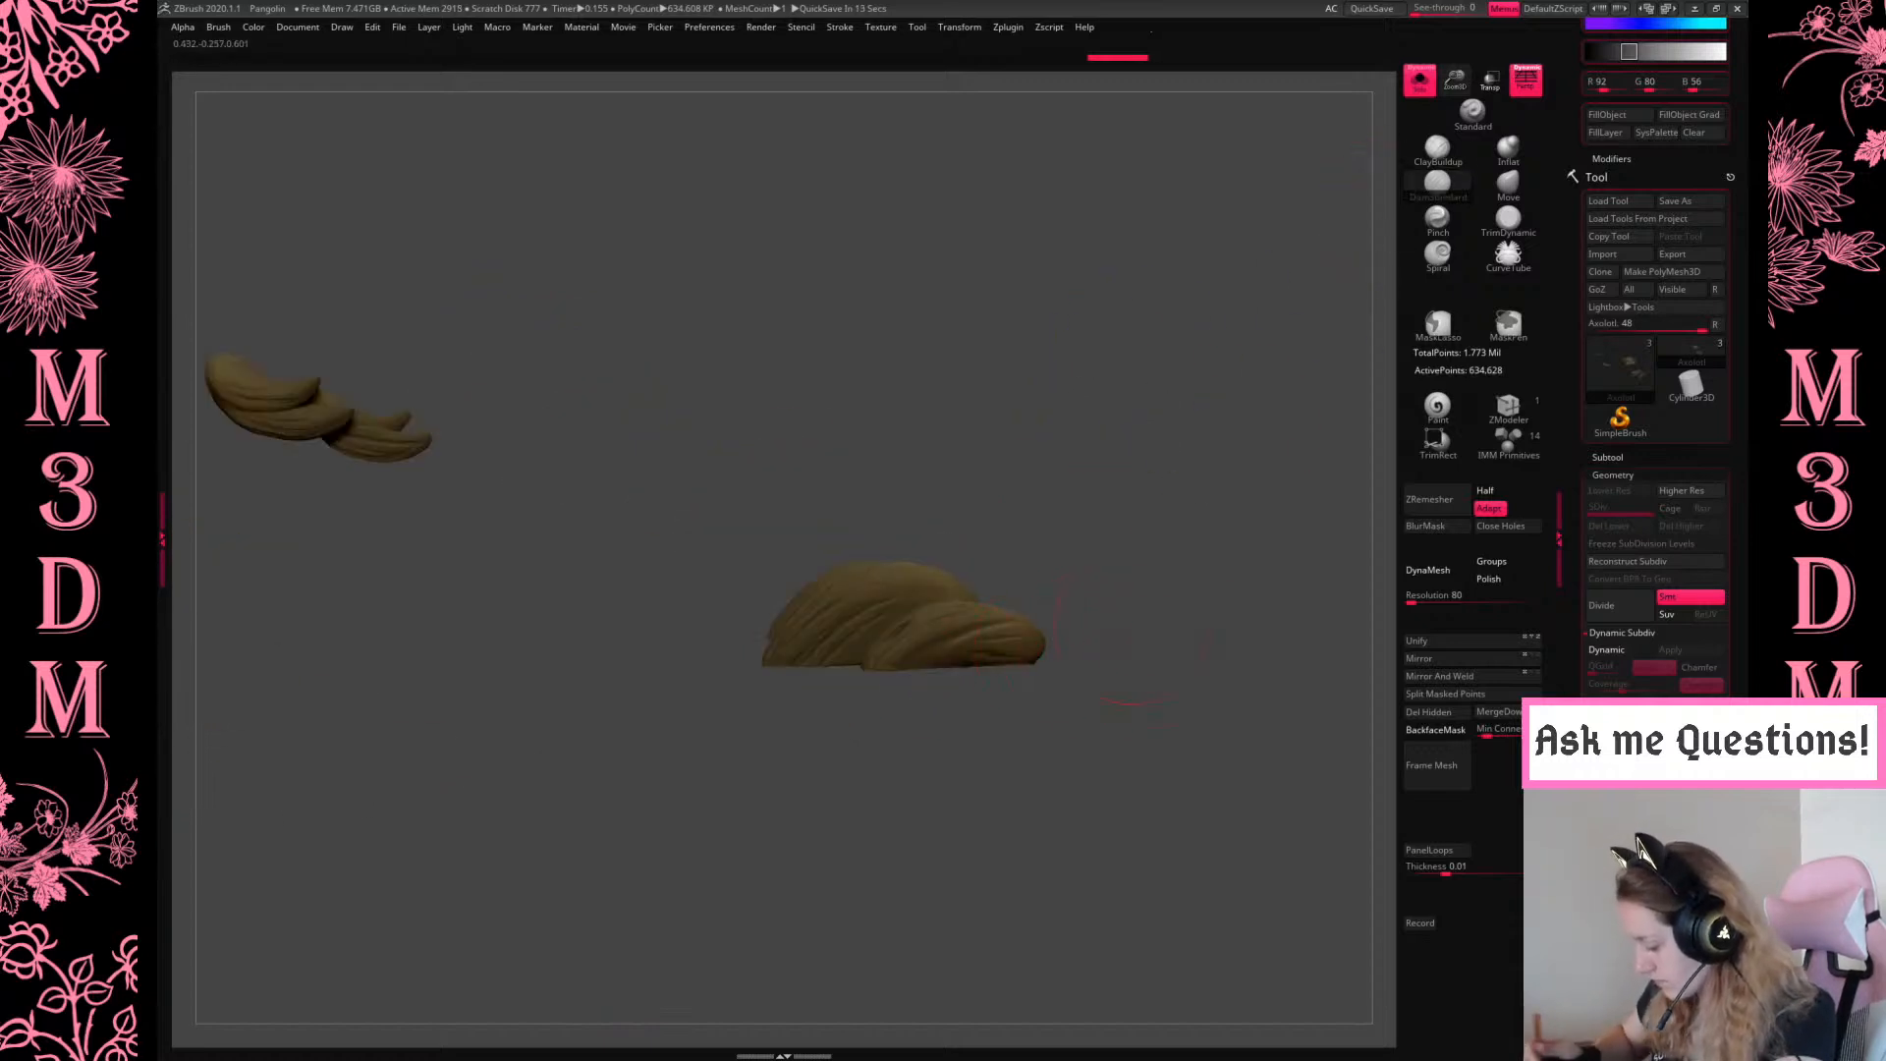
Show the whole creature again and save the project, replacing the existing Pangolin file
{"action": "left_click", "coordinate": [1416, 96]}
{"action": "key", "text": "f"}
{"action": "key", "text": "f"}
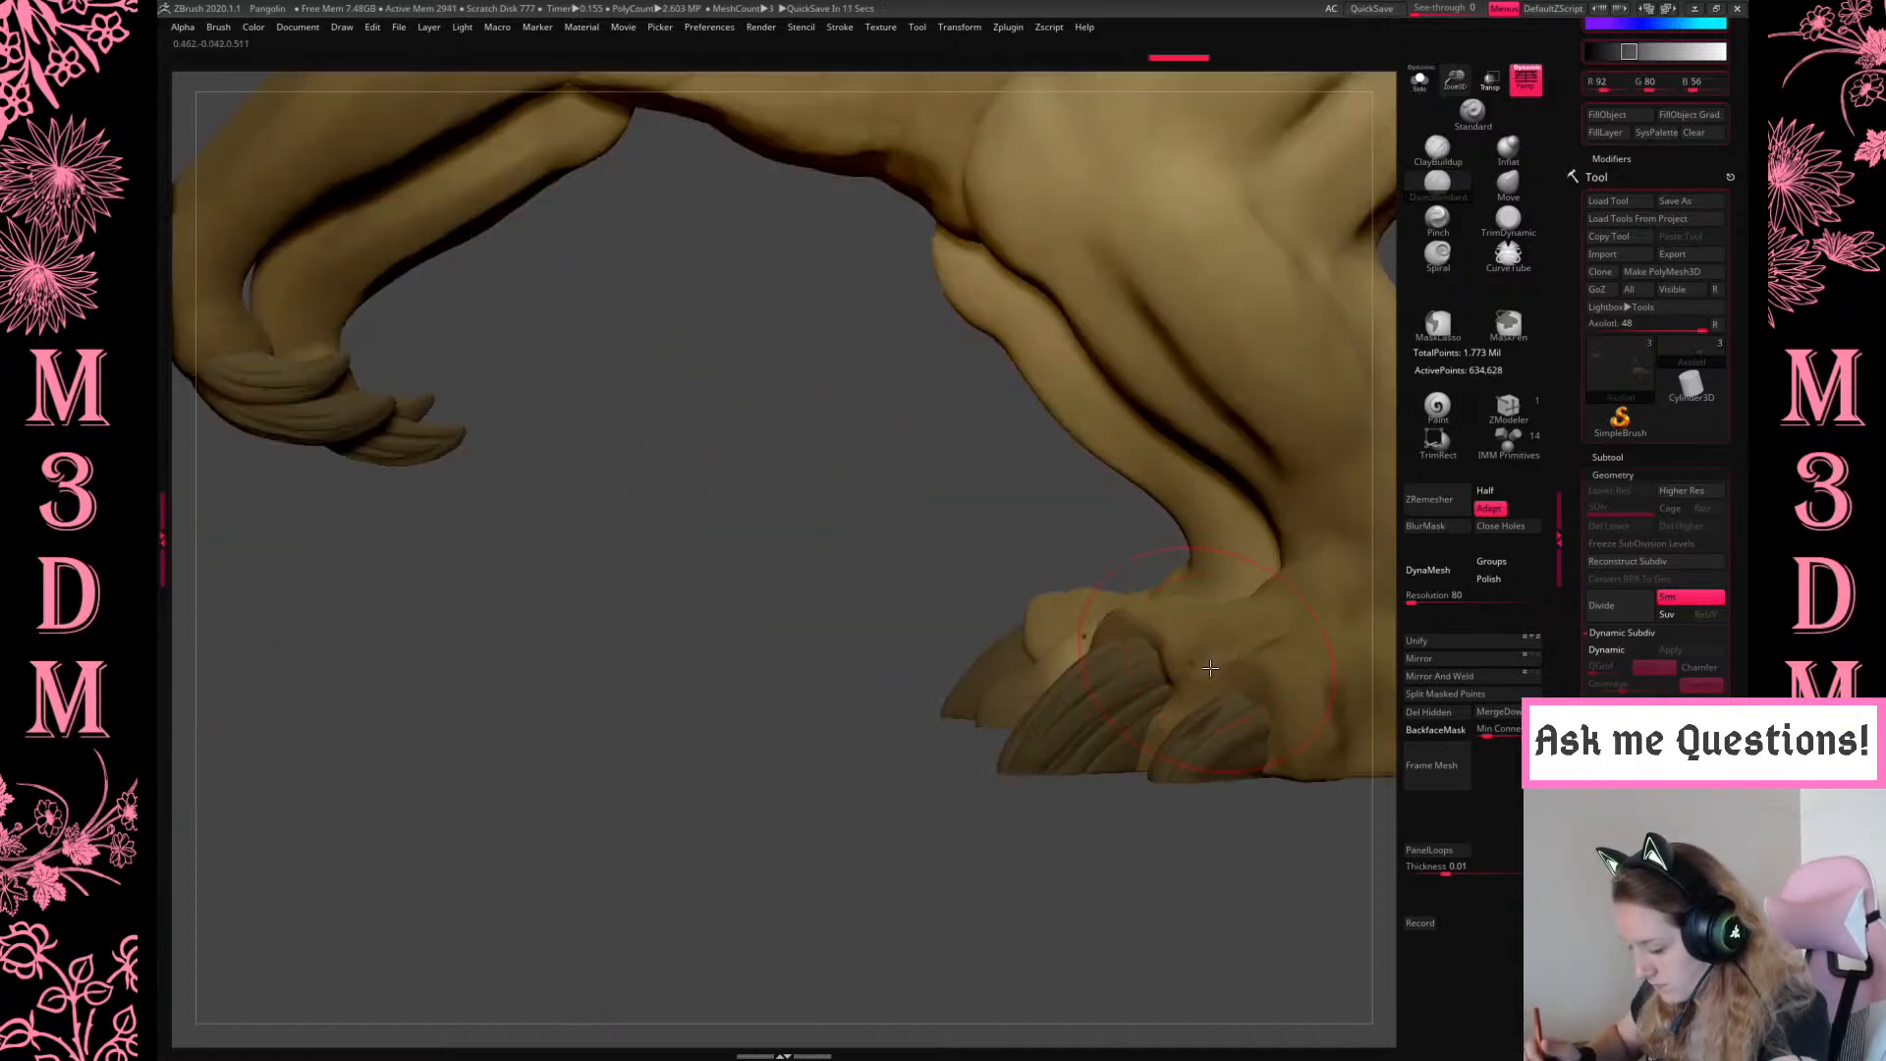
{"action": "left_click_drag", "start_coordinate": [1145, 809], "coordinate": [1193, 718], "text": "alt"}
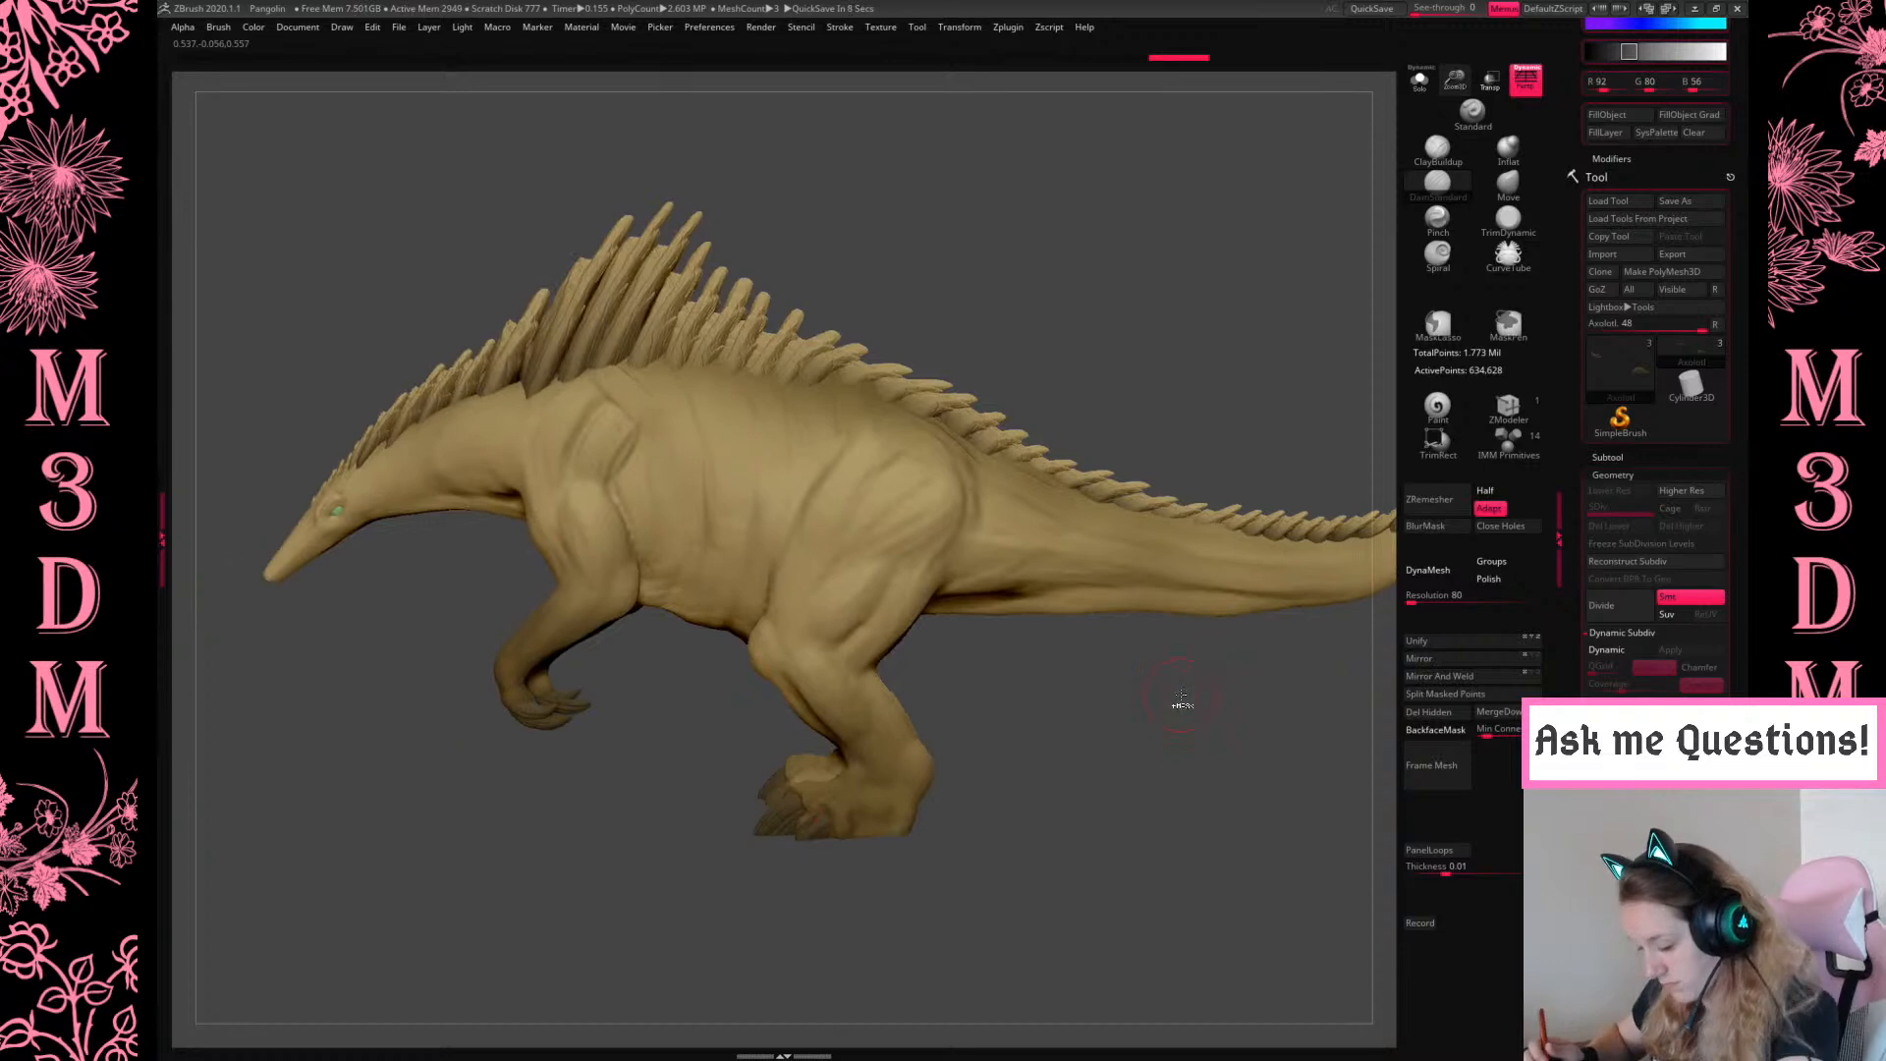
{"action": "key", "text": "ctrl+s"}
{"action": "key", "text": "Return"}
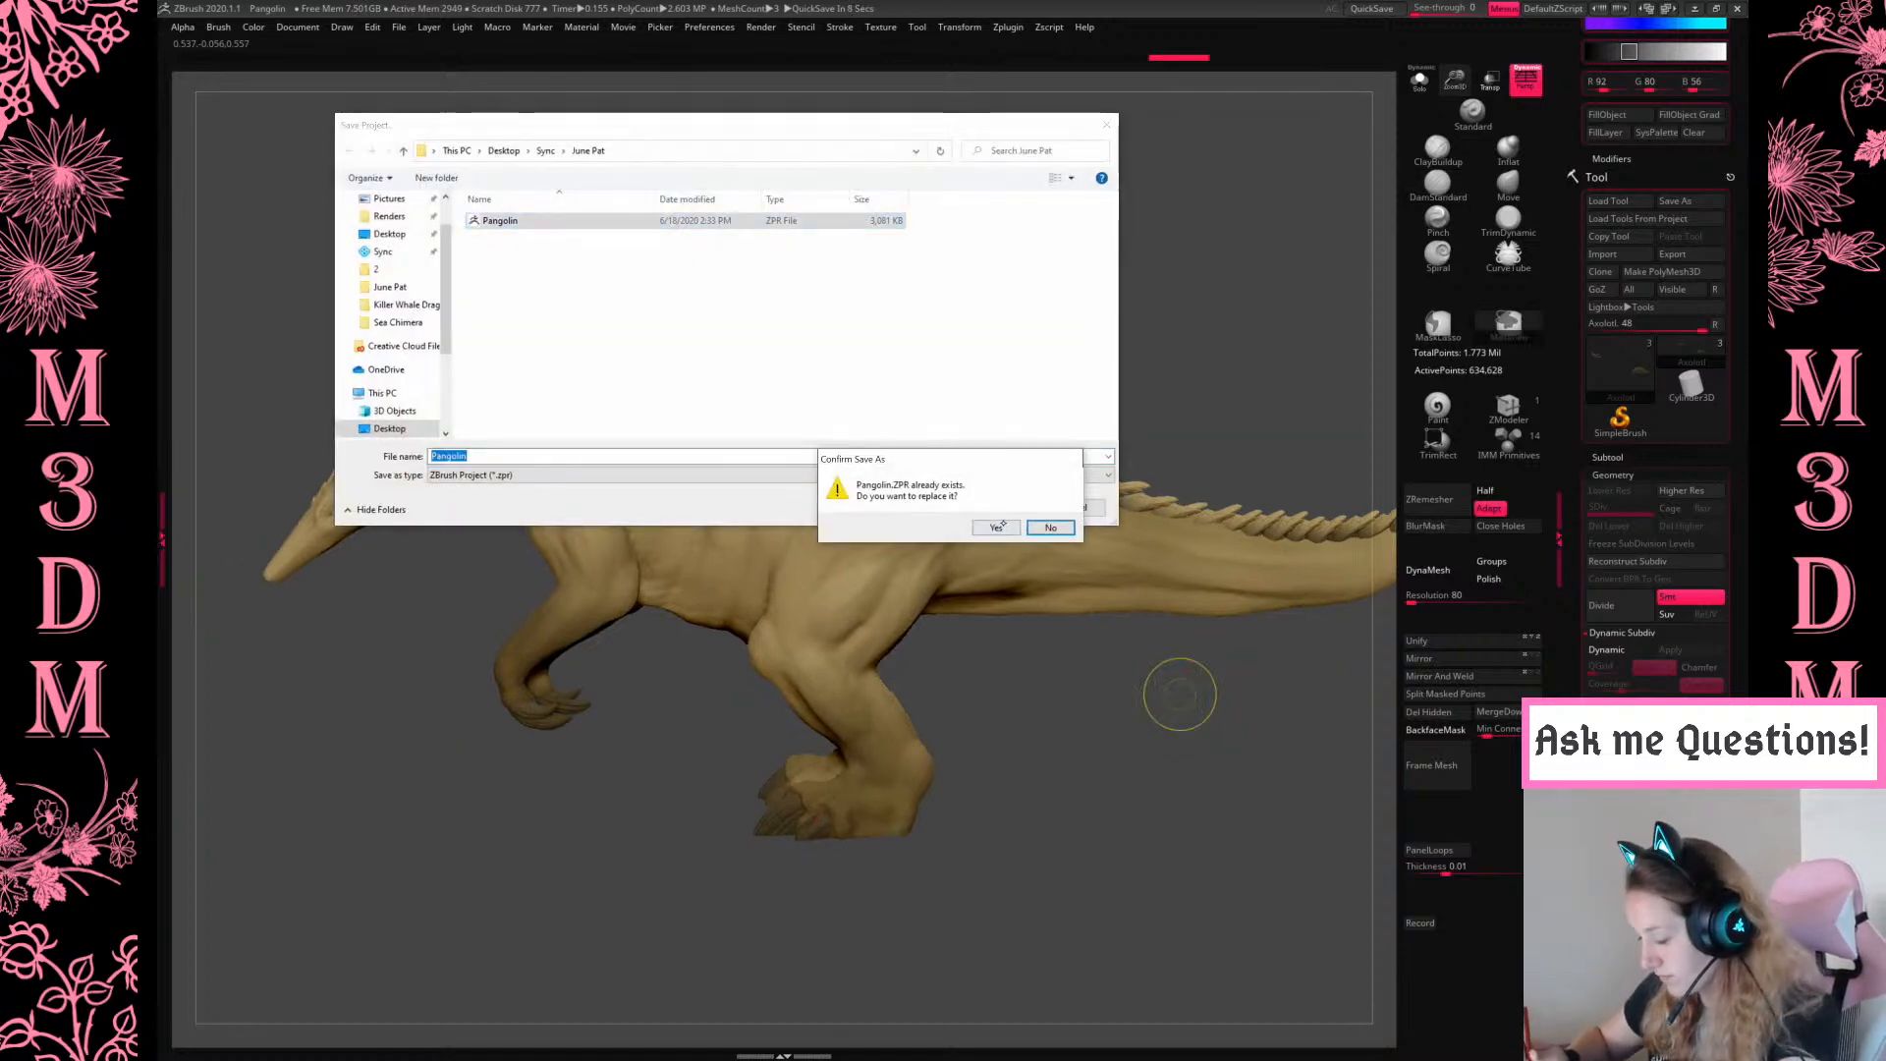
{"action": "left_click", "coordinate": [997, 528]}
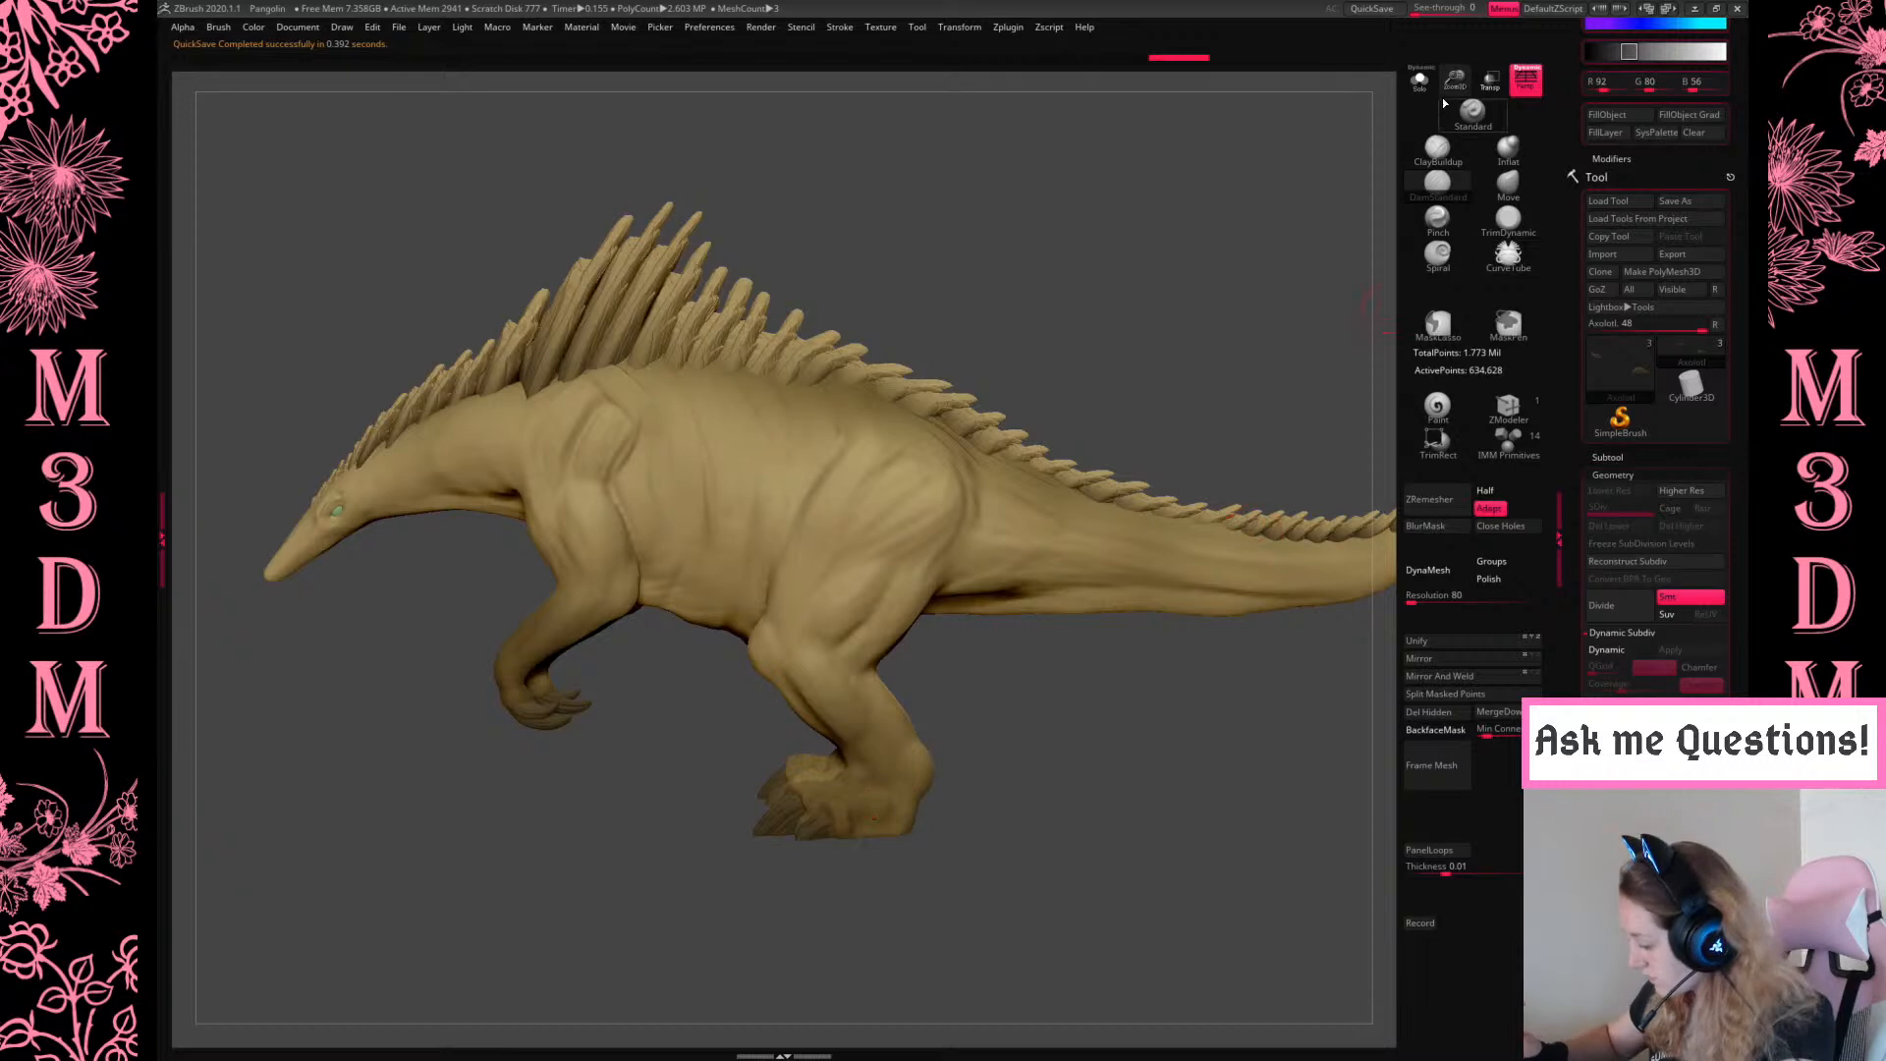
Make the back scales the active subtool and isolate them
{"action": "left_click_drag", "start_coordinate": [1246, 390], "coordinate": [1254, 356], "text": "alt"}
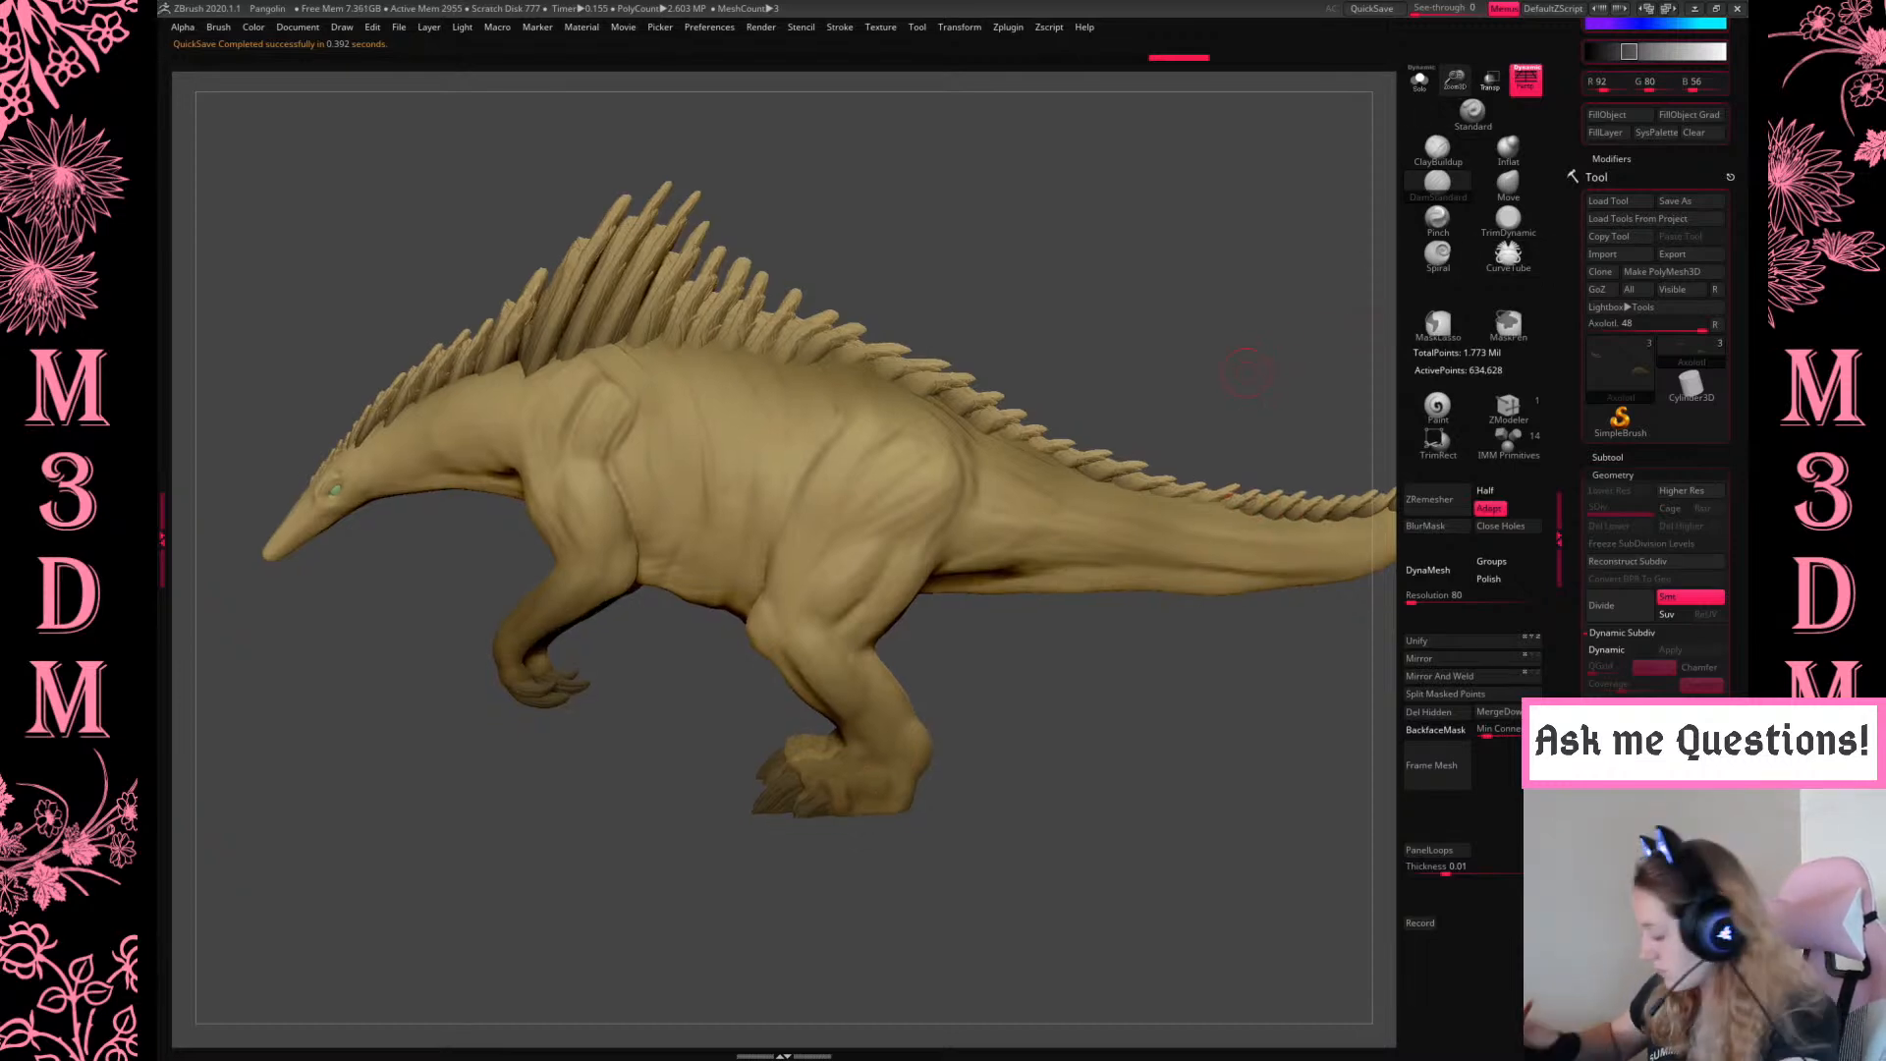
{"action": "left_click_drag", "start_coordinate": [1197, 327], "coordinate": [1112, 276], "text": "alt"}
{"action": "left_click", "coordinate": [1257, 480], "text": "alt"}
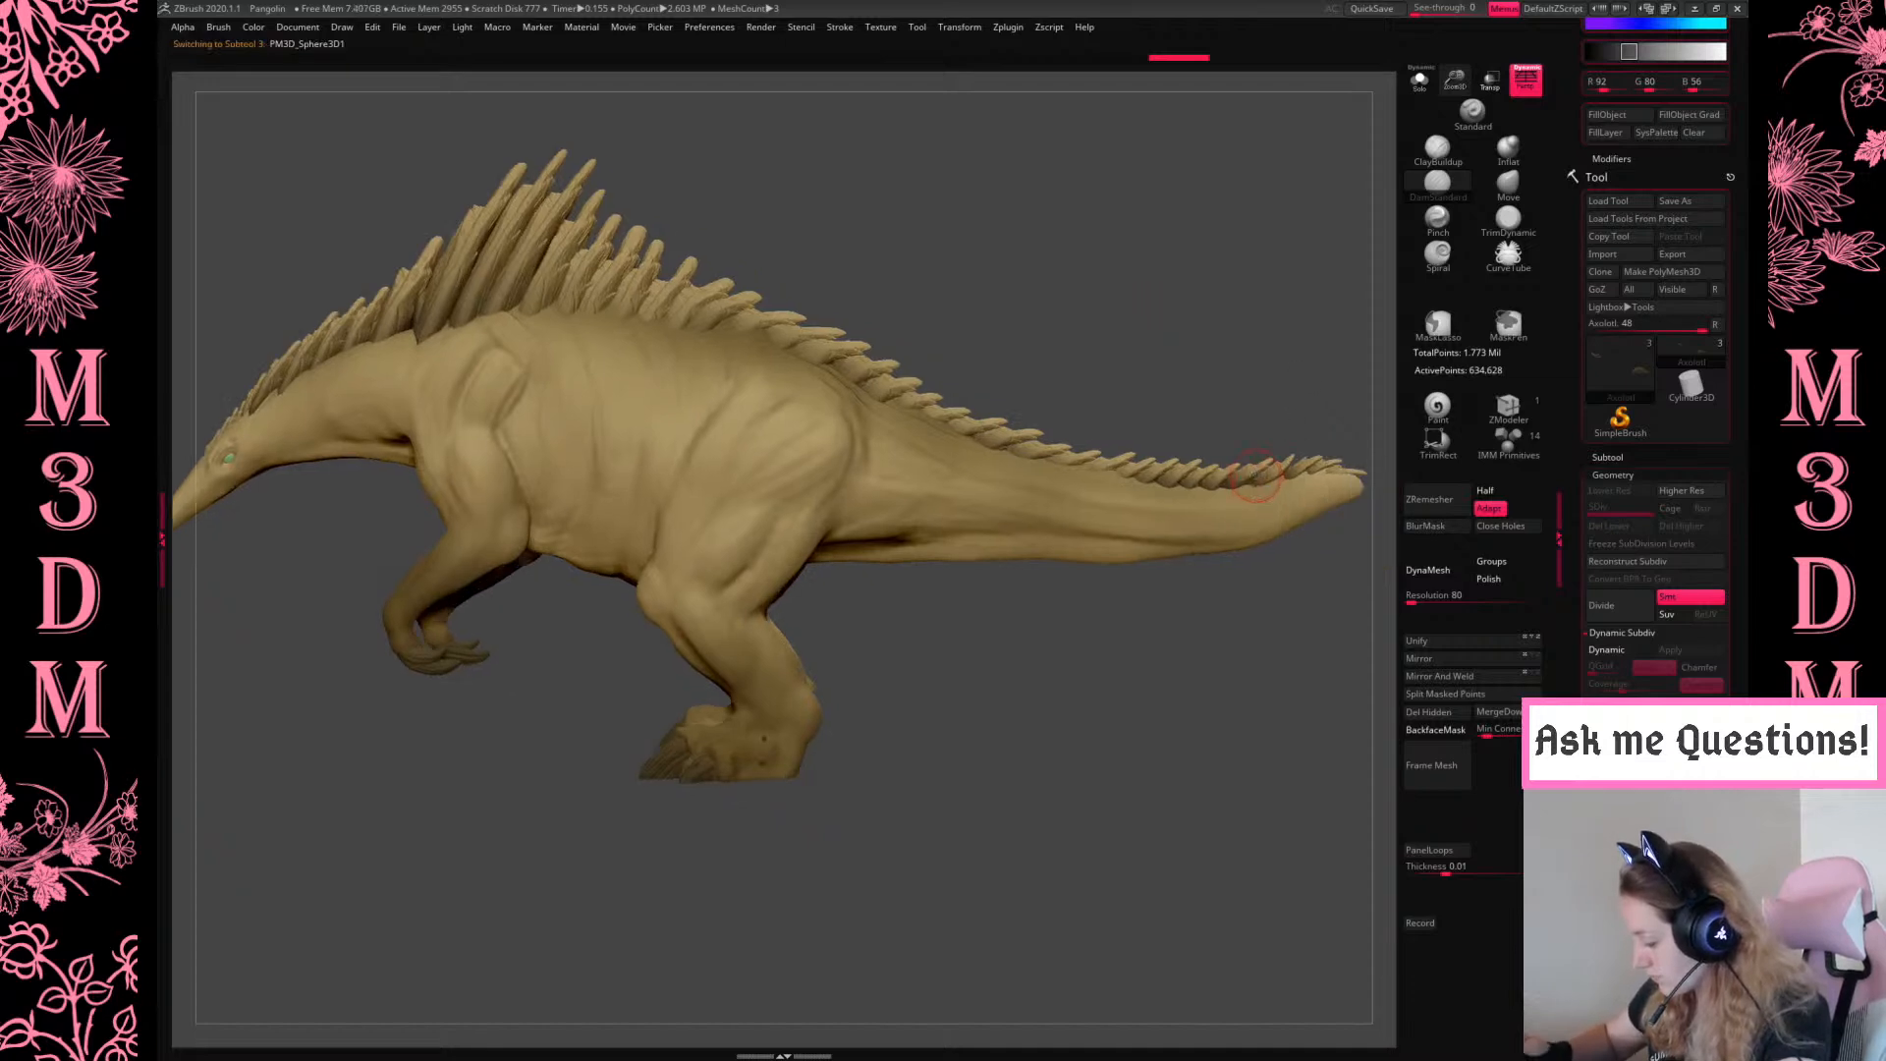
{"action": "left_click", "coordinate": [1421, 84]}
{"action": "left_click_drag", "start_coordinate": [1266, 292], "coordinate": [1220, 310], "text": "alt"}
{"action": "key", "text": "shift+f"}
{"action": "key", "text": "shift+f"}
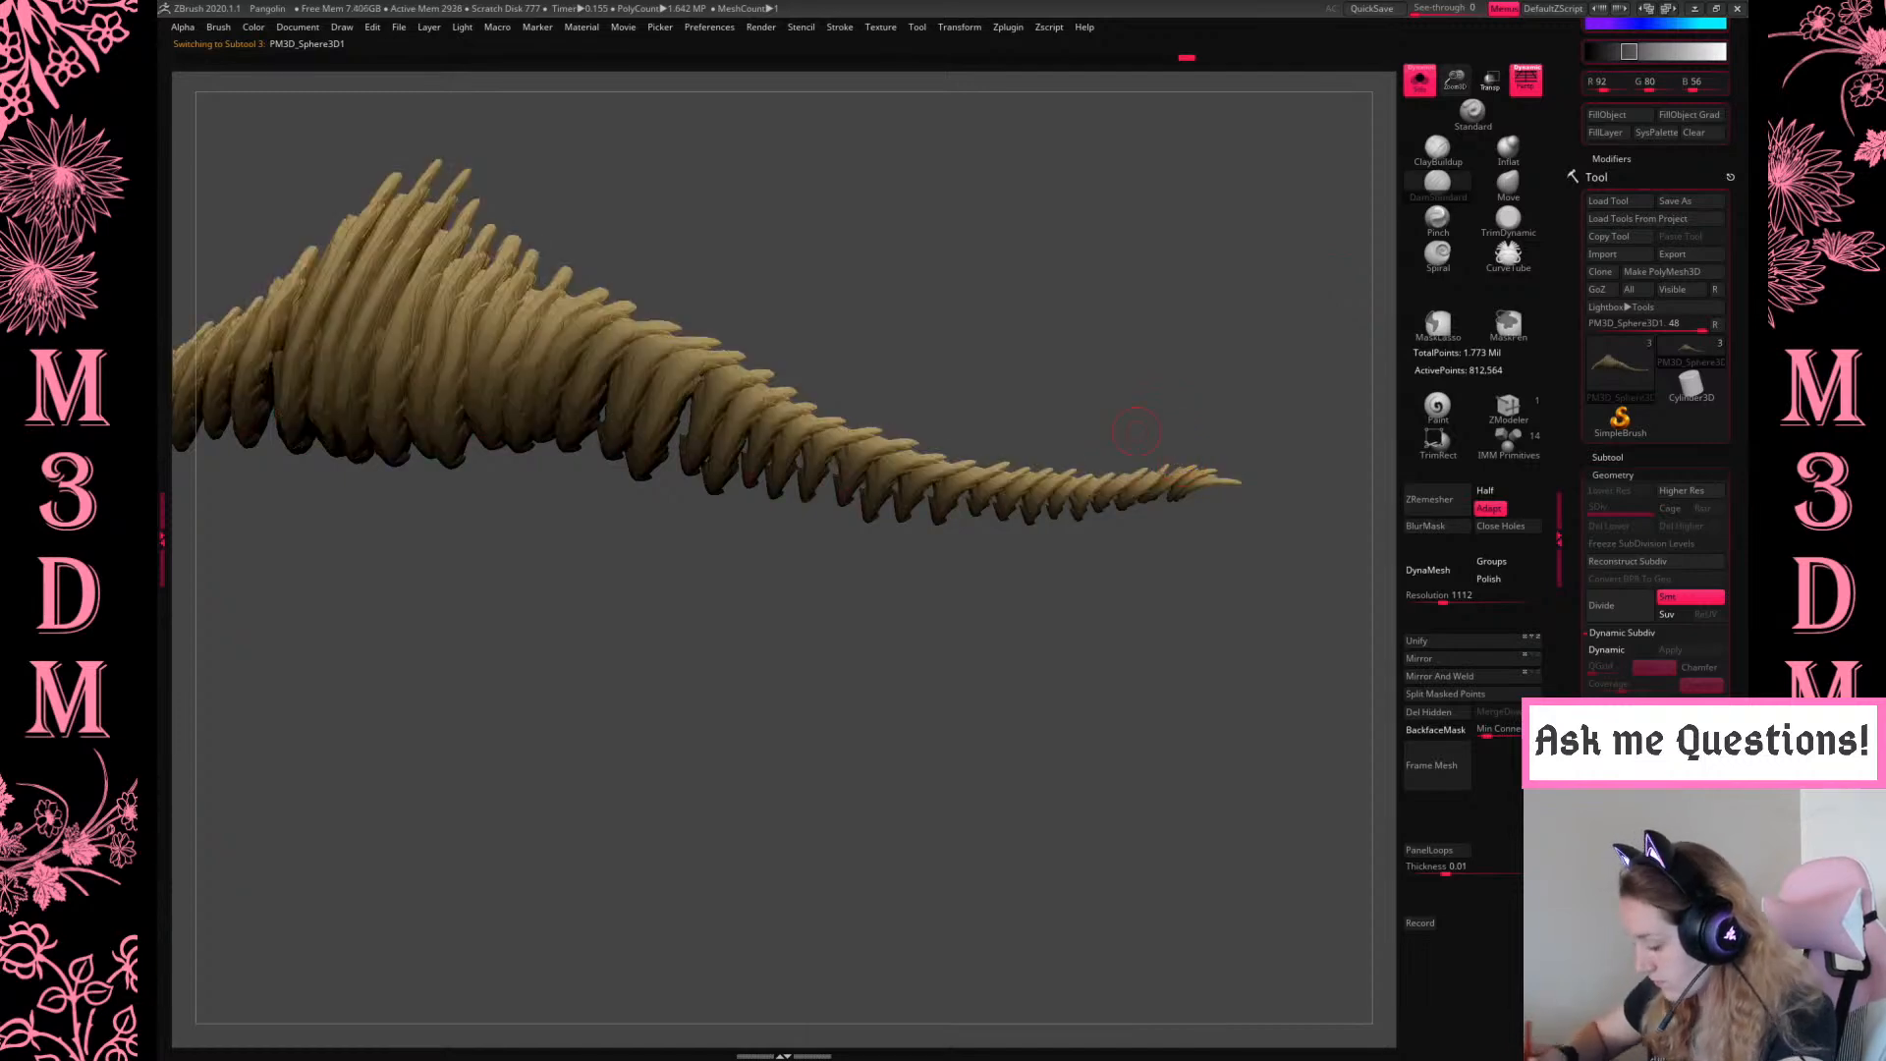
Mask the scales along the tail with MaskLasso and split them into their own subtool
{"action": "left_click", "coordinate": [796, 465], "text": "ctrl+shift"}
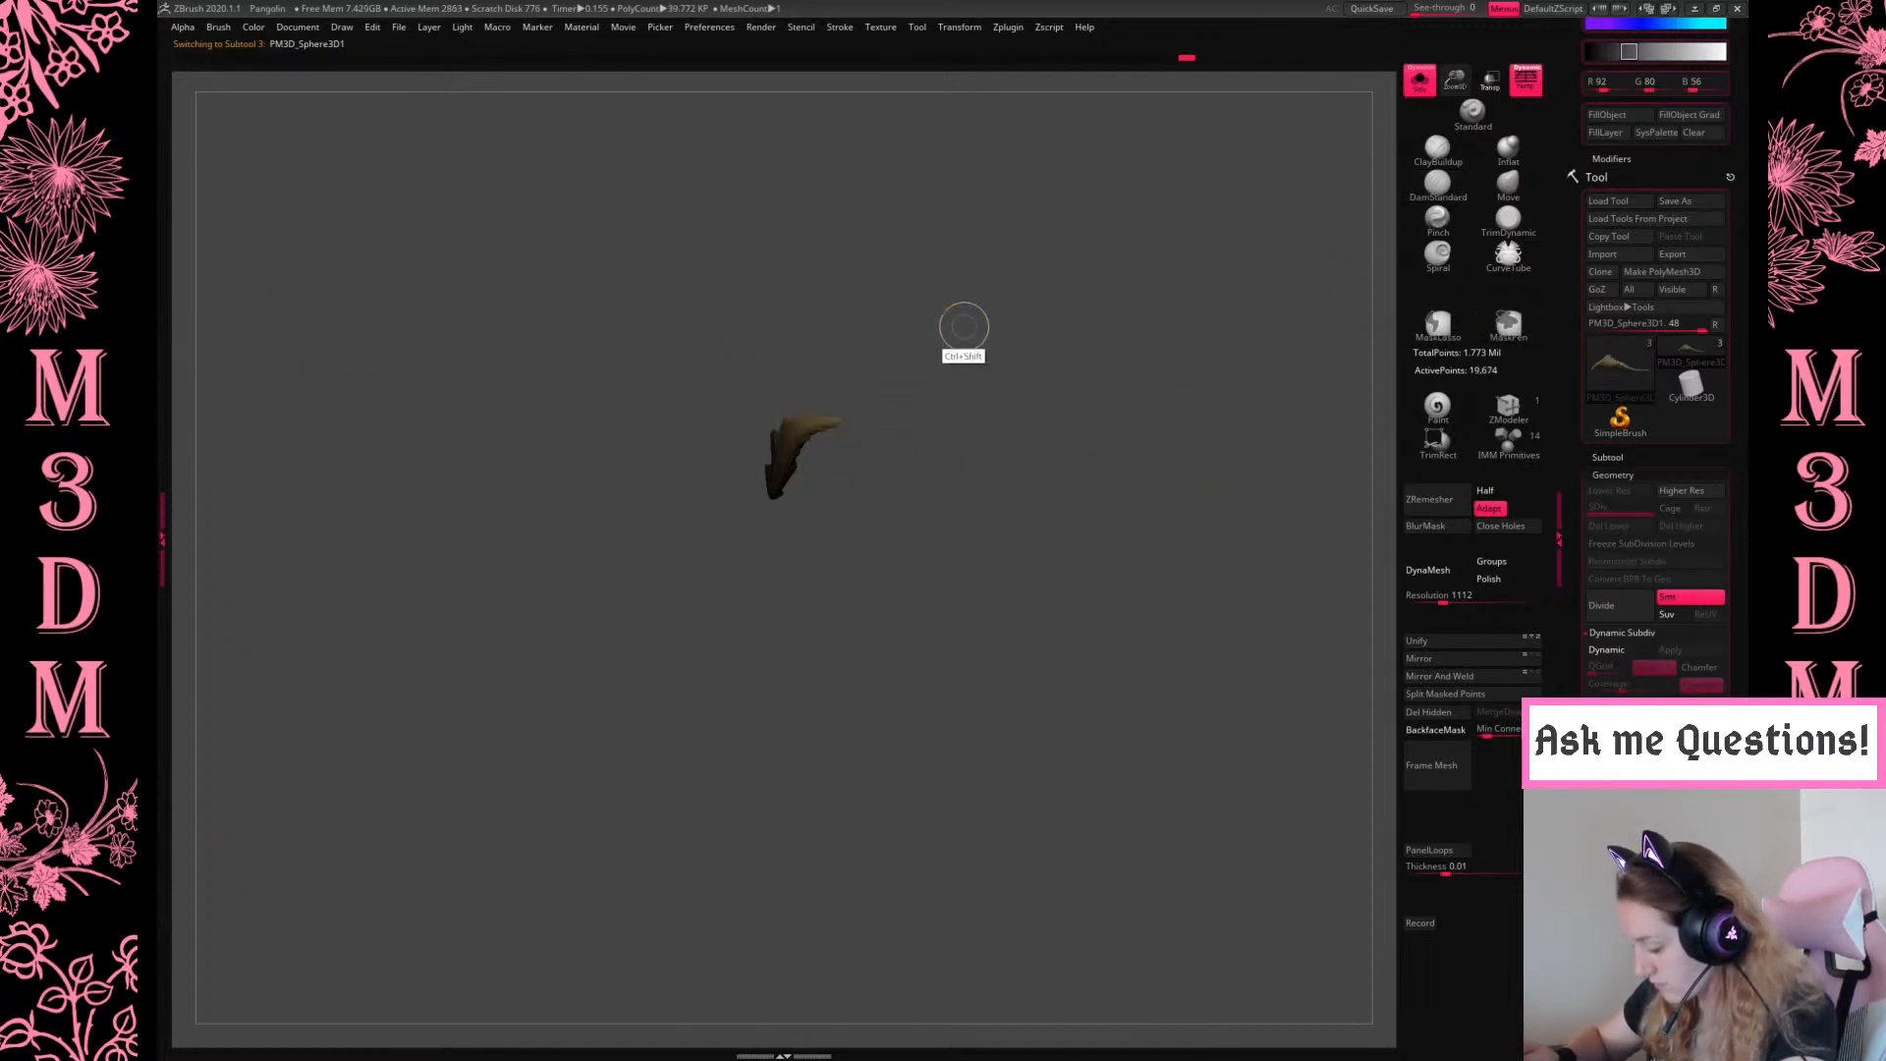
{"action": "left_click", "coordinate": [963, 327], "text": "ctrl+shift"}
{"action": "left_click_drag", "start_coordinate": [1290, 362], "coordinate": [841, 616], "text": "ctrl"}
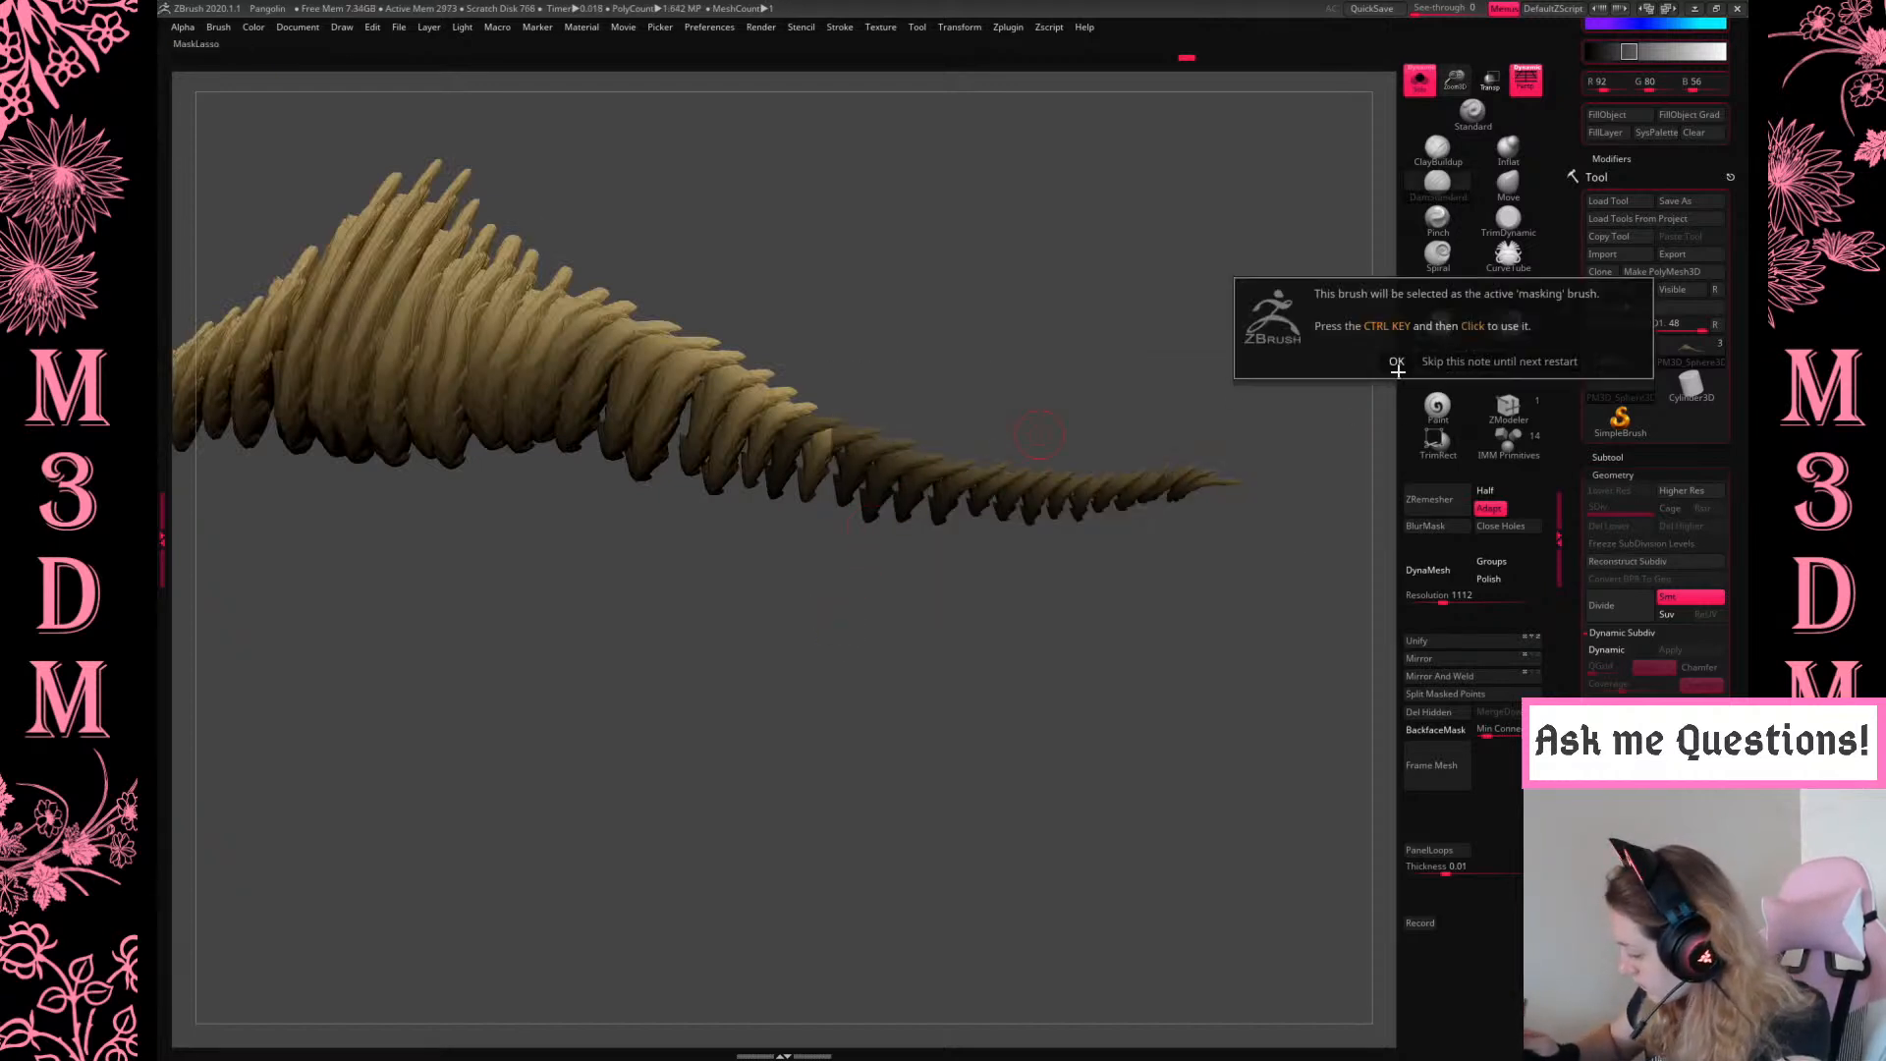
{"action": "mouse_move", "coordinate": [1017, 436]}
{"action": "left_mouse_down", "text": "ctrl"}
{"action": "mouse_move", "coordinate": [767, 479]}
{"action": "mouse_move", "coordinate": [962, 607]}
{"action": "left_mouse_up", "text": "ctrl"}
{"action": "mouse_move", "coordinate": [1253, 398]}
{"action": "left_mouse_down"}
{"action": "mouse_move", "coordinate": [1229, 413]}
{"action": "mouse_move", "coordinate": [1269, 351]}
{"action": "mouse_move", "coordinate": [1367, 390]}
{"action": "left_mouse_up"}
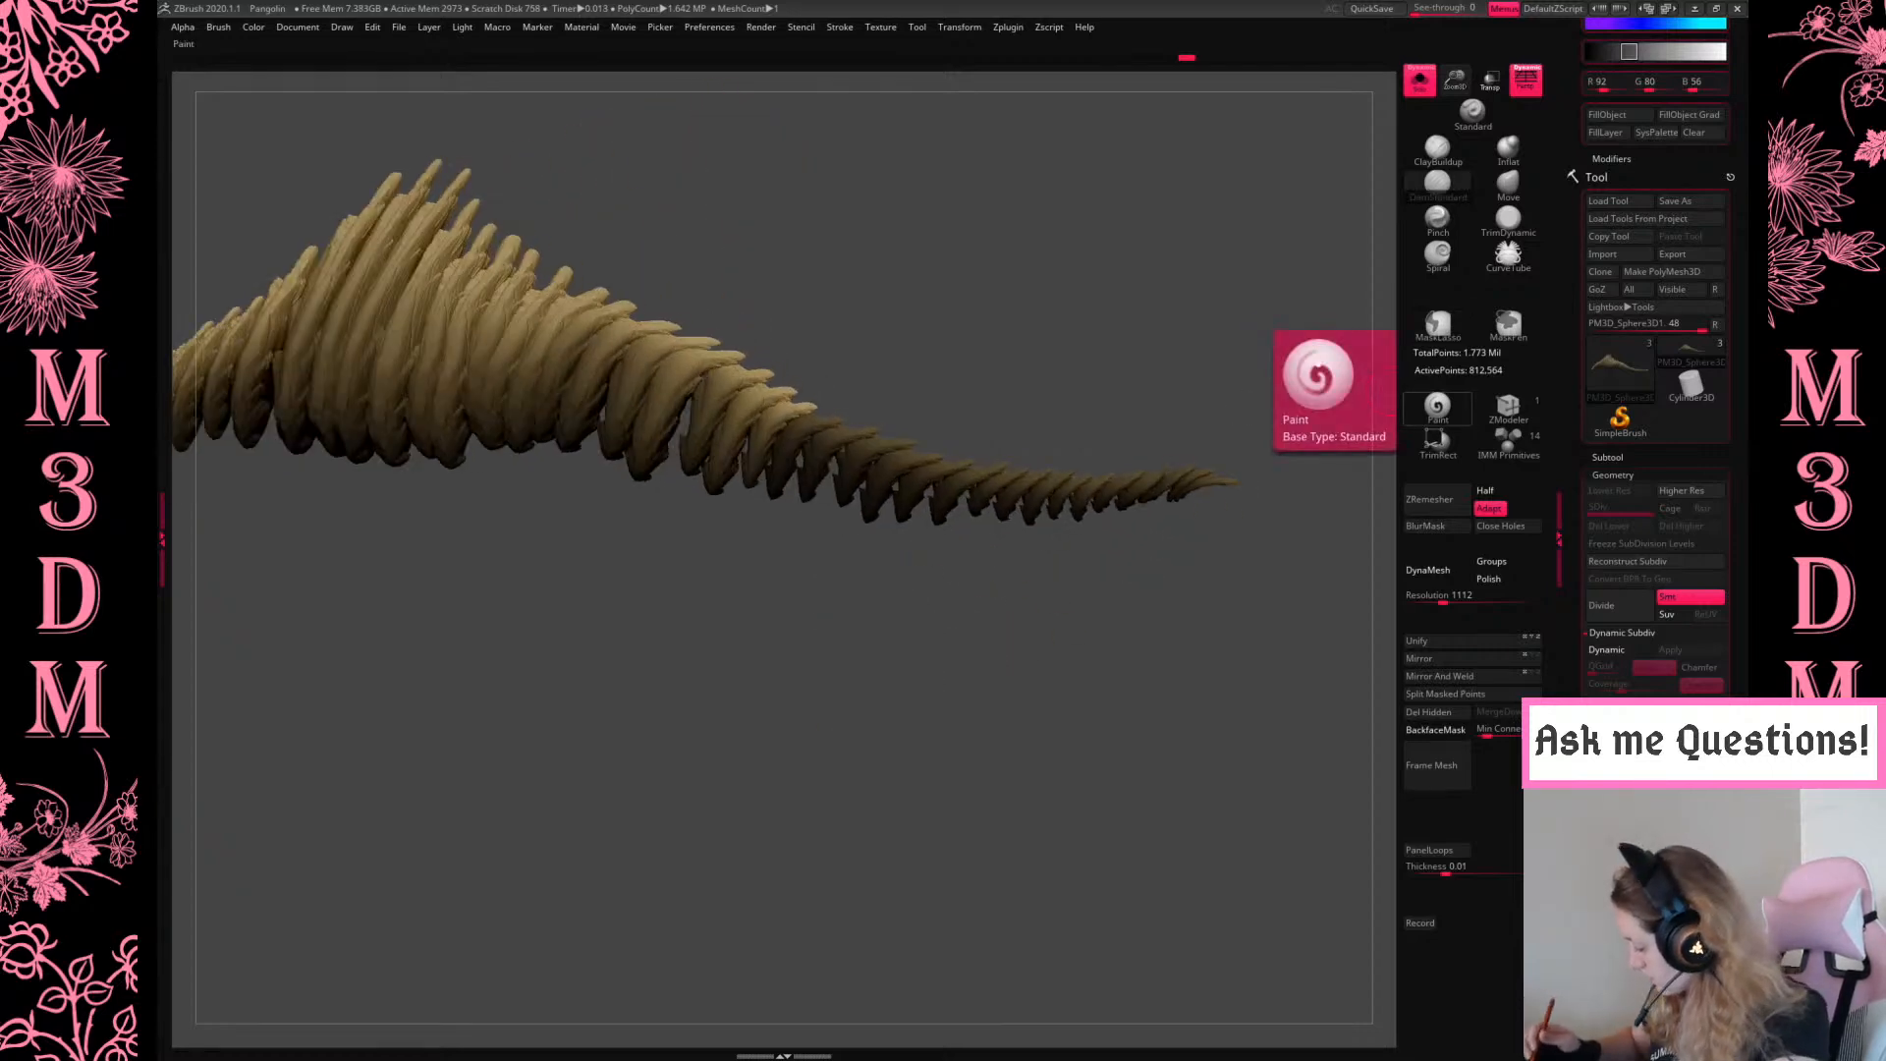
{"action": "left_click", "coordinate": [1464, 692]}
Mask the large scales behind the neck and along the back, and split them from the neck scales
{"action": "left_click_drag", "start_coordinate": [1371, 757], "coordinate": [1189, 693]}
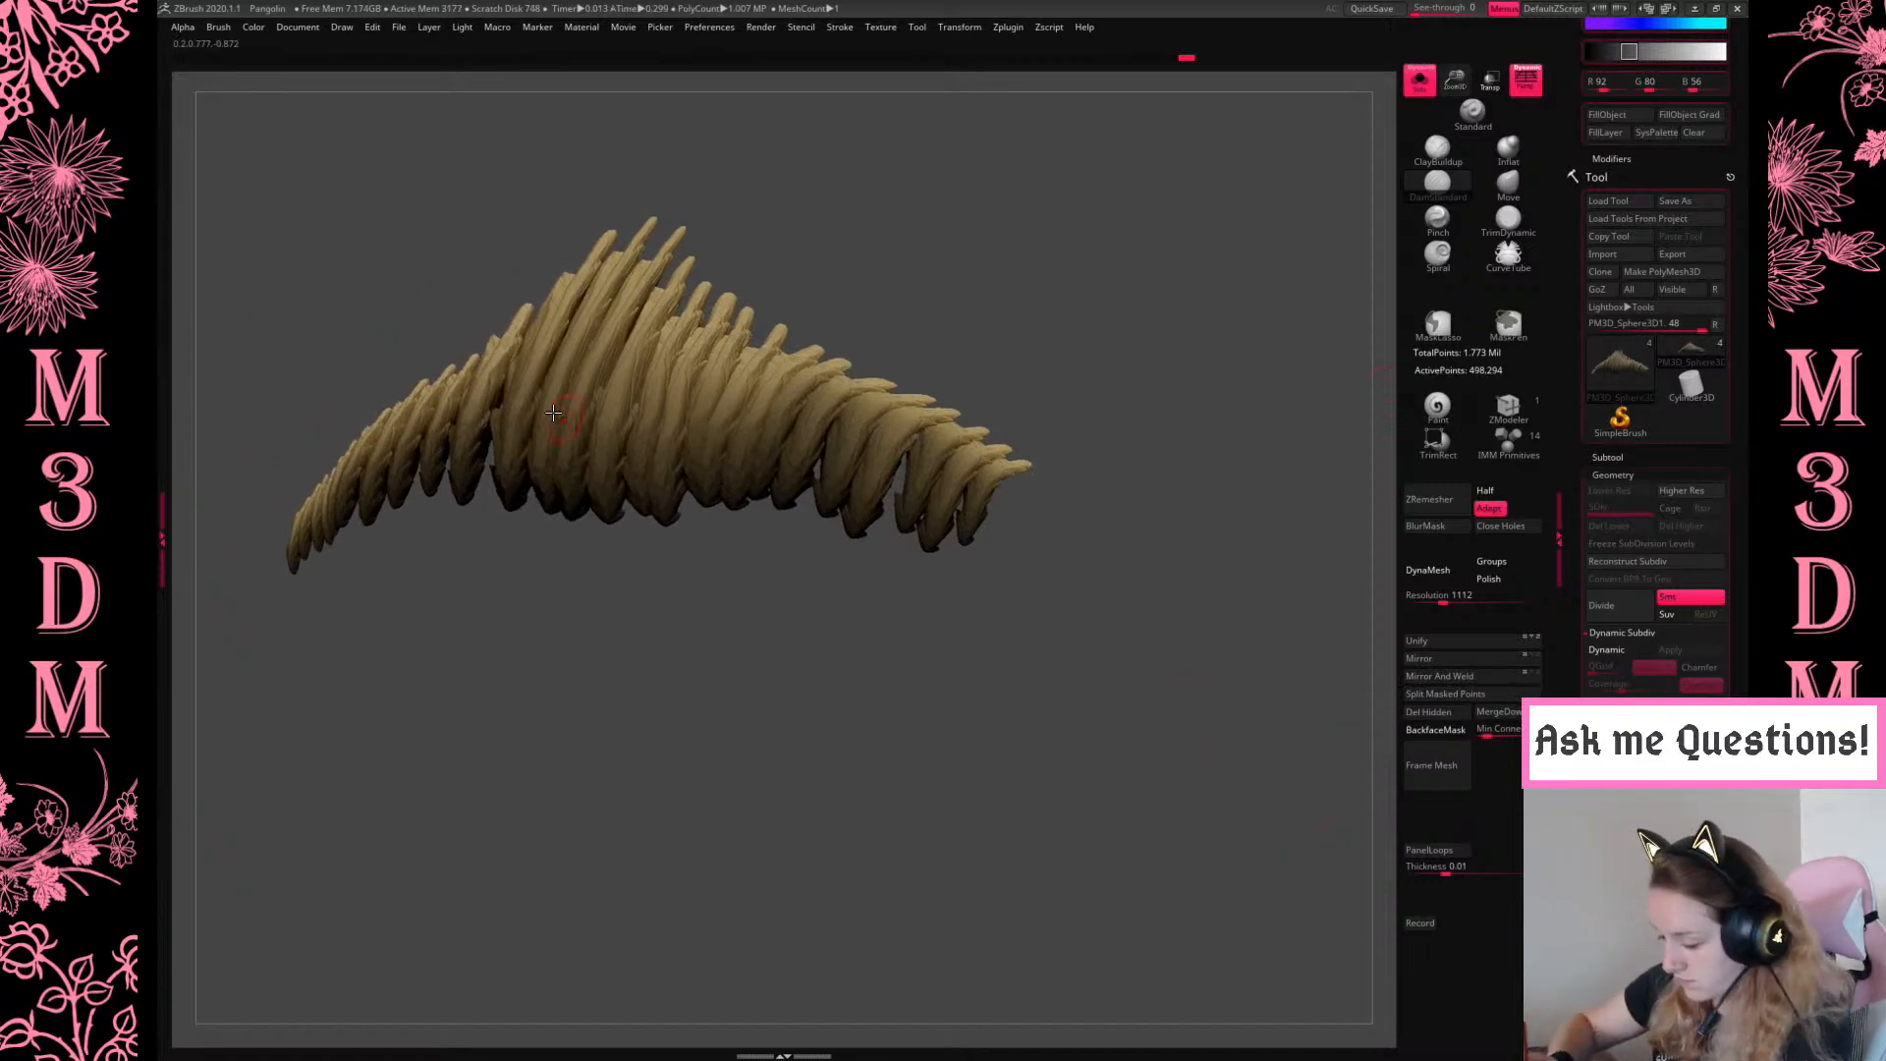
{"action": "left_click", "coordinate": [510, 422], "text": "ctrl+shift"}
{"action": "left_click", "coordinate": [848, 241], "text": "ctrl"}
{"action": "left_click", "coordinate": [847, 241], "text": "ctrl+shift"}
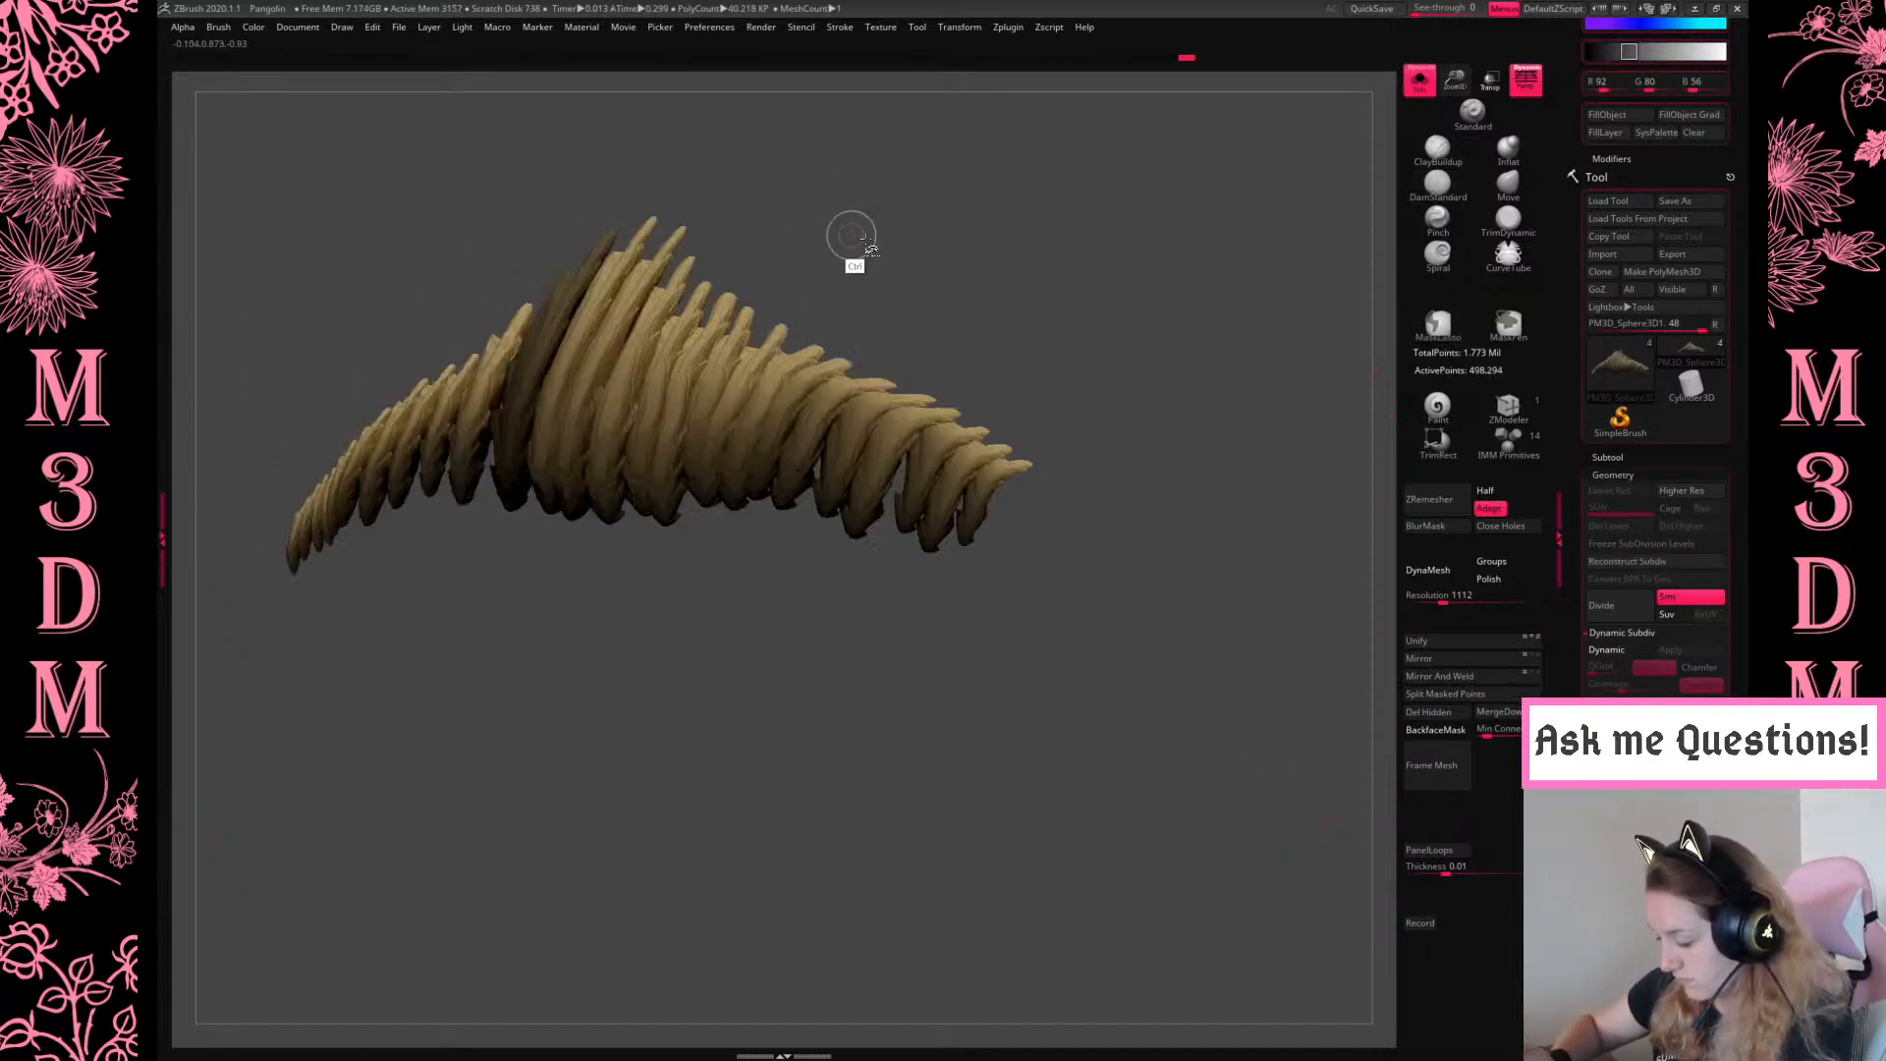
{"action": "mouse_move", "coordinate": [1170, 399]}
{"action": "left_mouse_down", "text": "ctrl"}
{"action": "mouse_move", "coordinate": [716, 177]}
{"action": "mouse_move", "coordinate": [551, 371]}
{"action": "mouse_move", "coordinate": [1023, 640]}
{"action": "mouse_move", "coordinate": [1110, 614]}
{"action": "mouse_move", "coordinate": [1120, 770]}
{"action": "mouse_move", "coordinate": [1215, 793]}
{"action": "left_mouse_up", "text": "ctrl"}
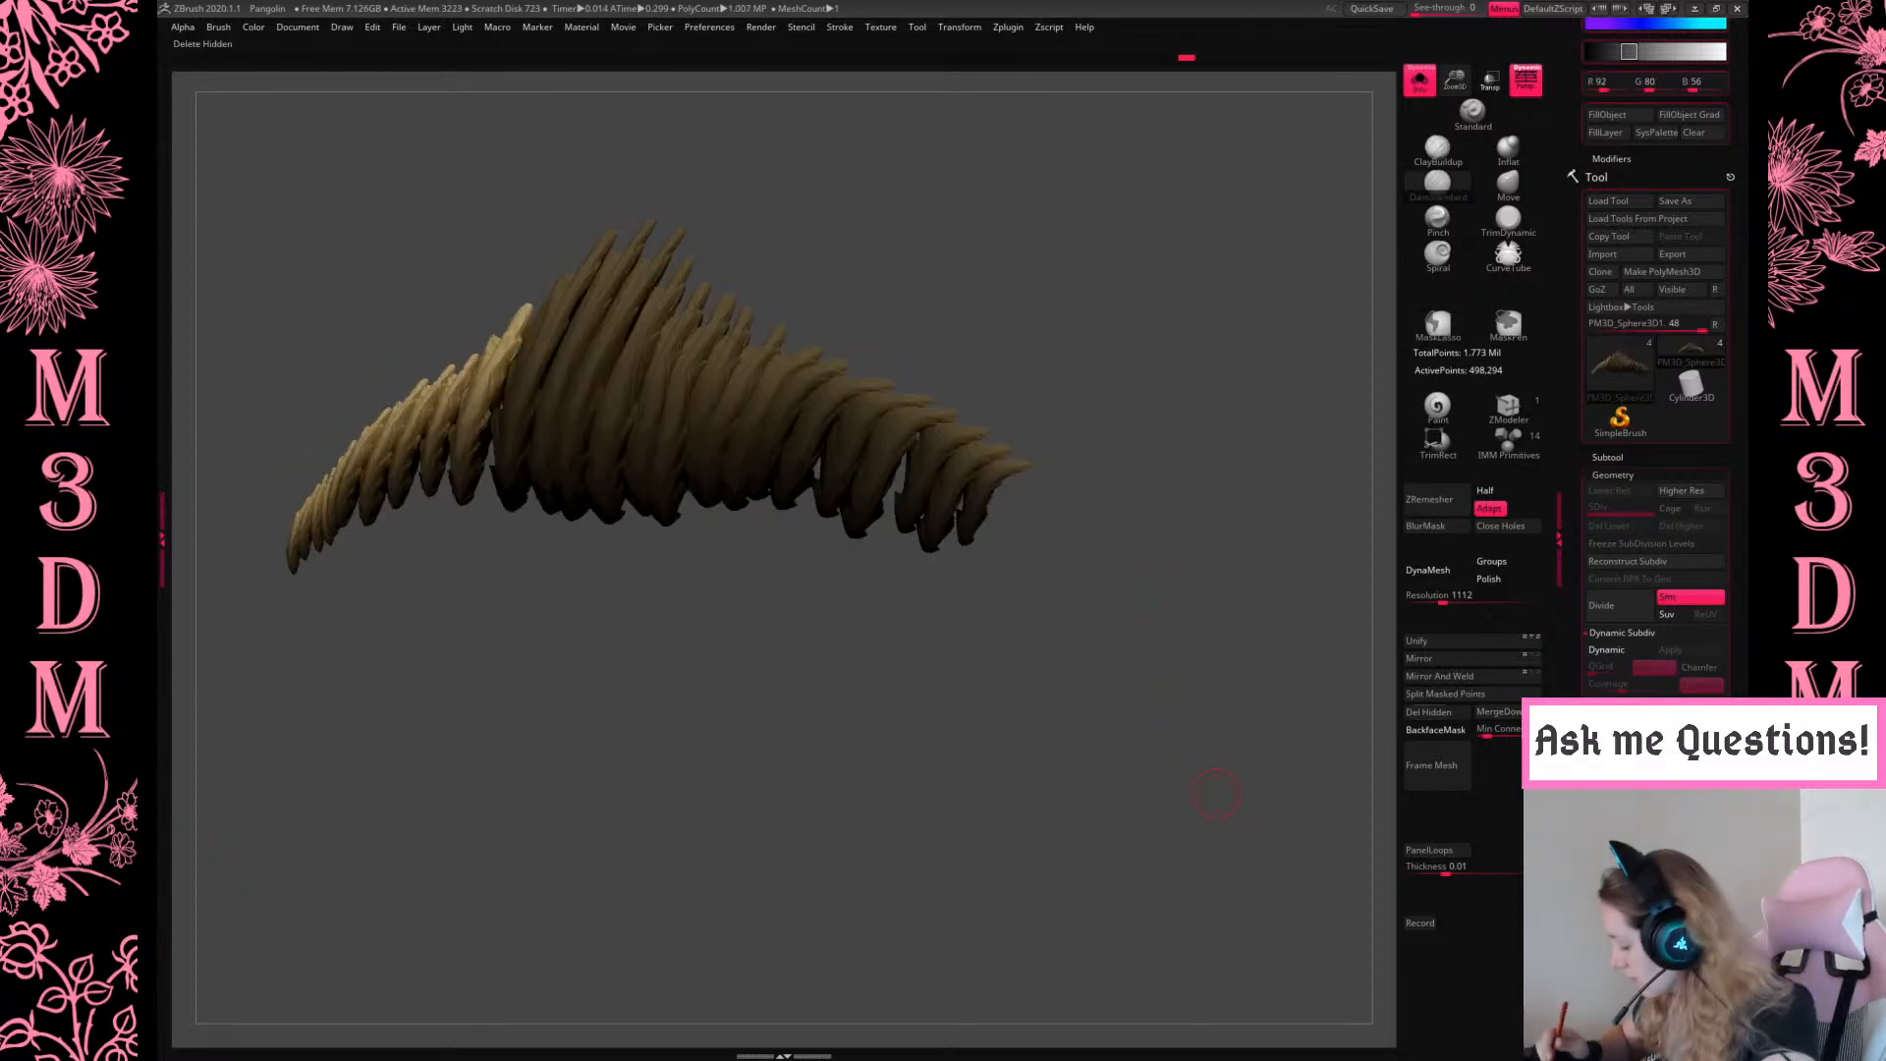
{"action": "left_click", "coordinate": [1470, 694]}
Bring back the full model, select the tail scales and duplicate their subtool
{"action": "left_click", "coordinate": [1609, 237]}
{"action": "left_click", "coordinate": [1419, 80]}
{"action": "left_click", "coordinate": [1135, 515], "text": "alt"}
{"action": "key", "text": "shift+f"}
{"action": "left_click_drag", "start_coordinate": [1260, 715], "coordinate": [1169, 696], "text": "alt"}
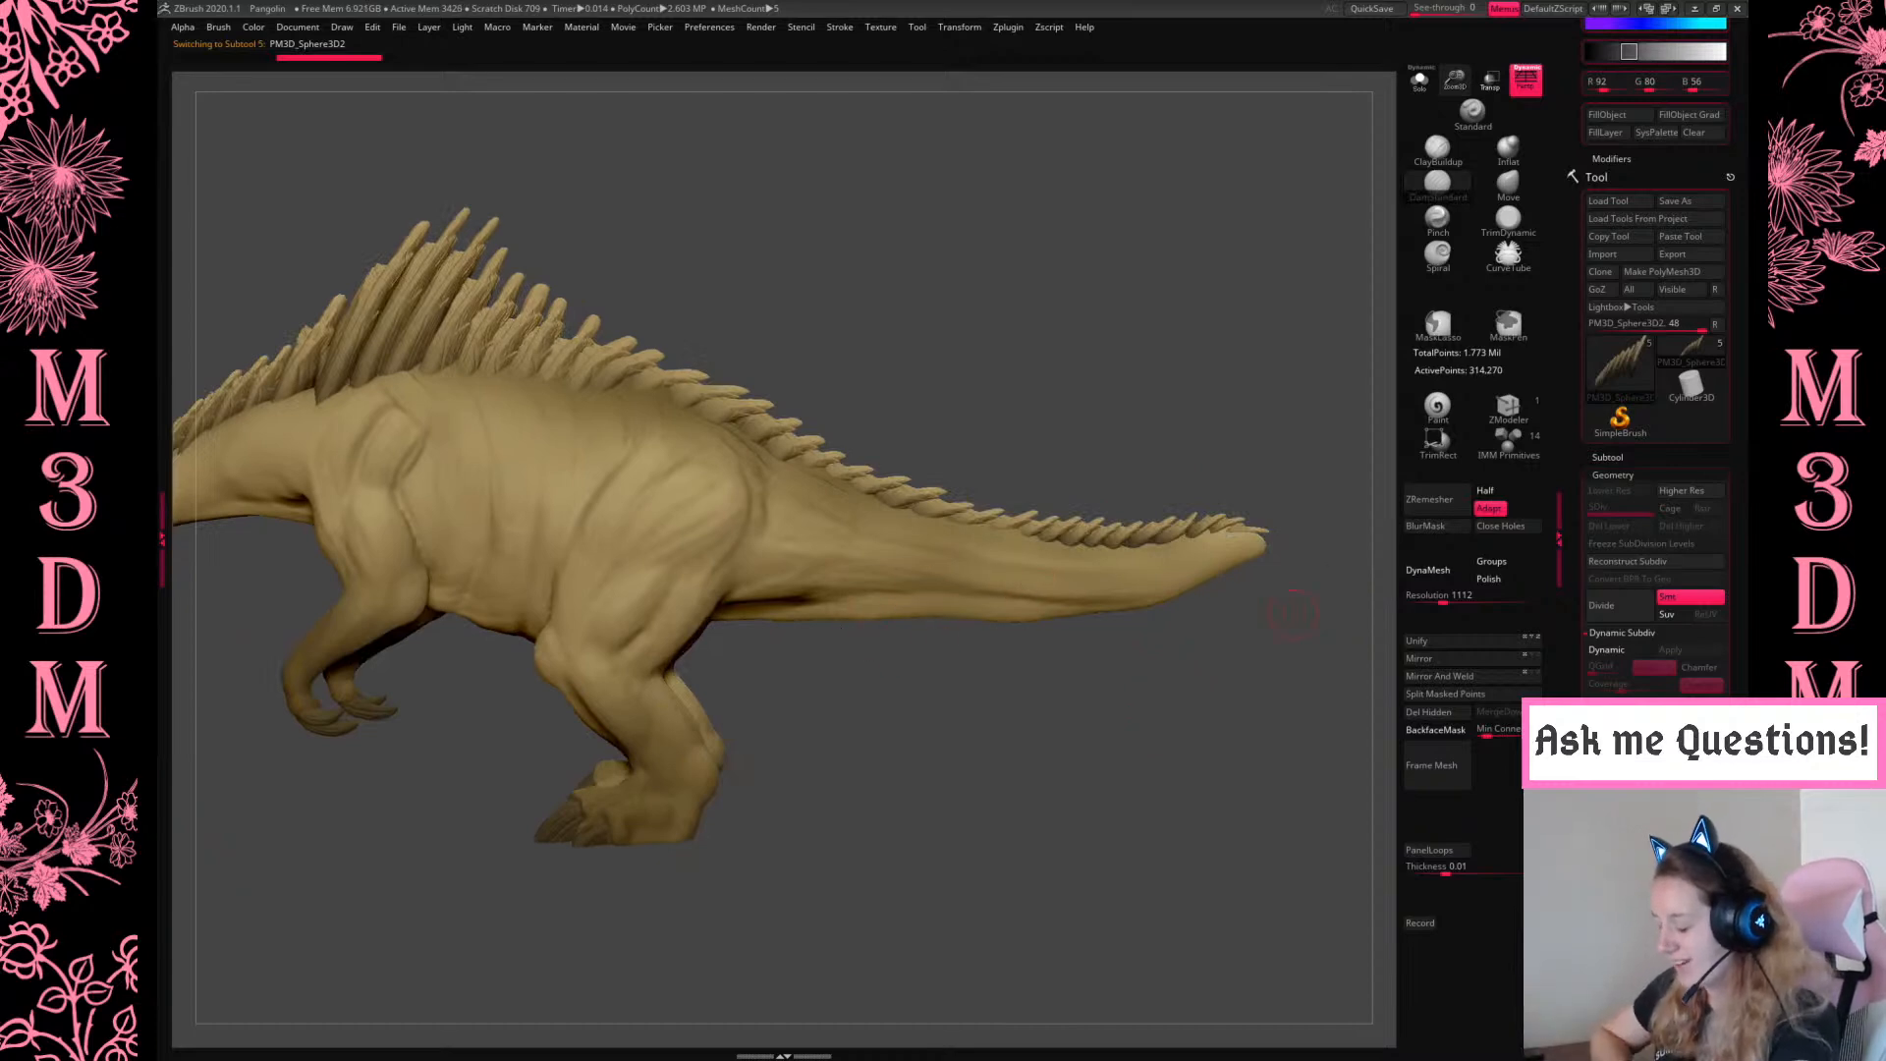
{"action": "key", "text": "ctrl+shift+d"}
Try rotating and moving the duplicated tail scales with the gizmo, and undo the transformations
{"action": "key", "text": "w"}
{"action": "left_click", "coordinate": [1419, 81]}
{"action": "left_click_drag", "start_coordinate": [1060, 543], "coordinate": [1441, 539], "text": "alt"}
{"action": "left_click_drag", "start_coordinate": [1060, 593], "coordinate": [1091, 803], "text": "shift"}
{"action": "left_click", "coordinate": [1420, 81]}
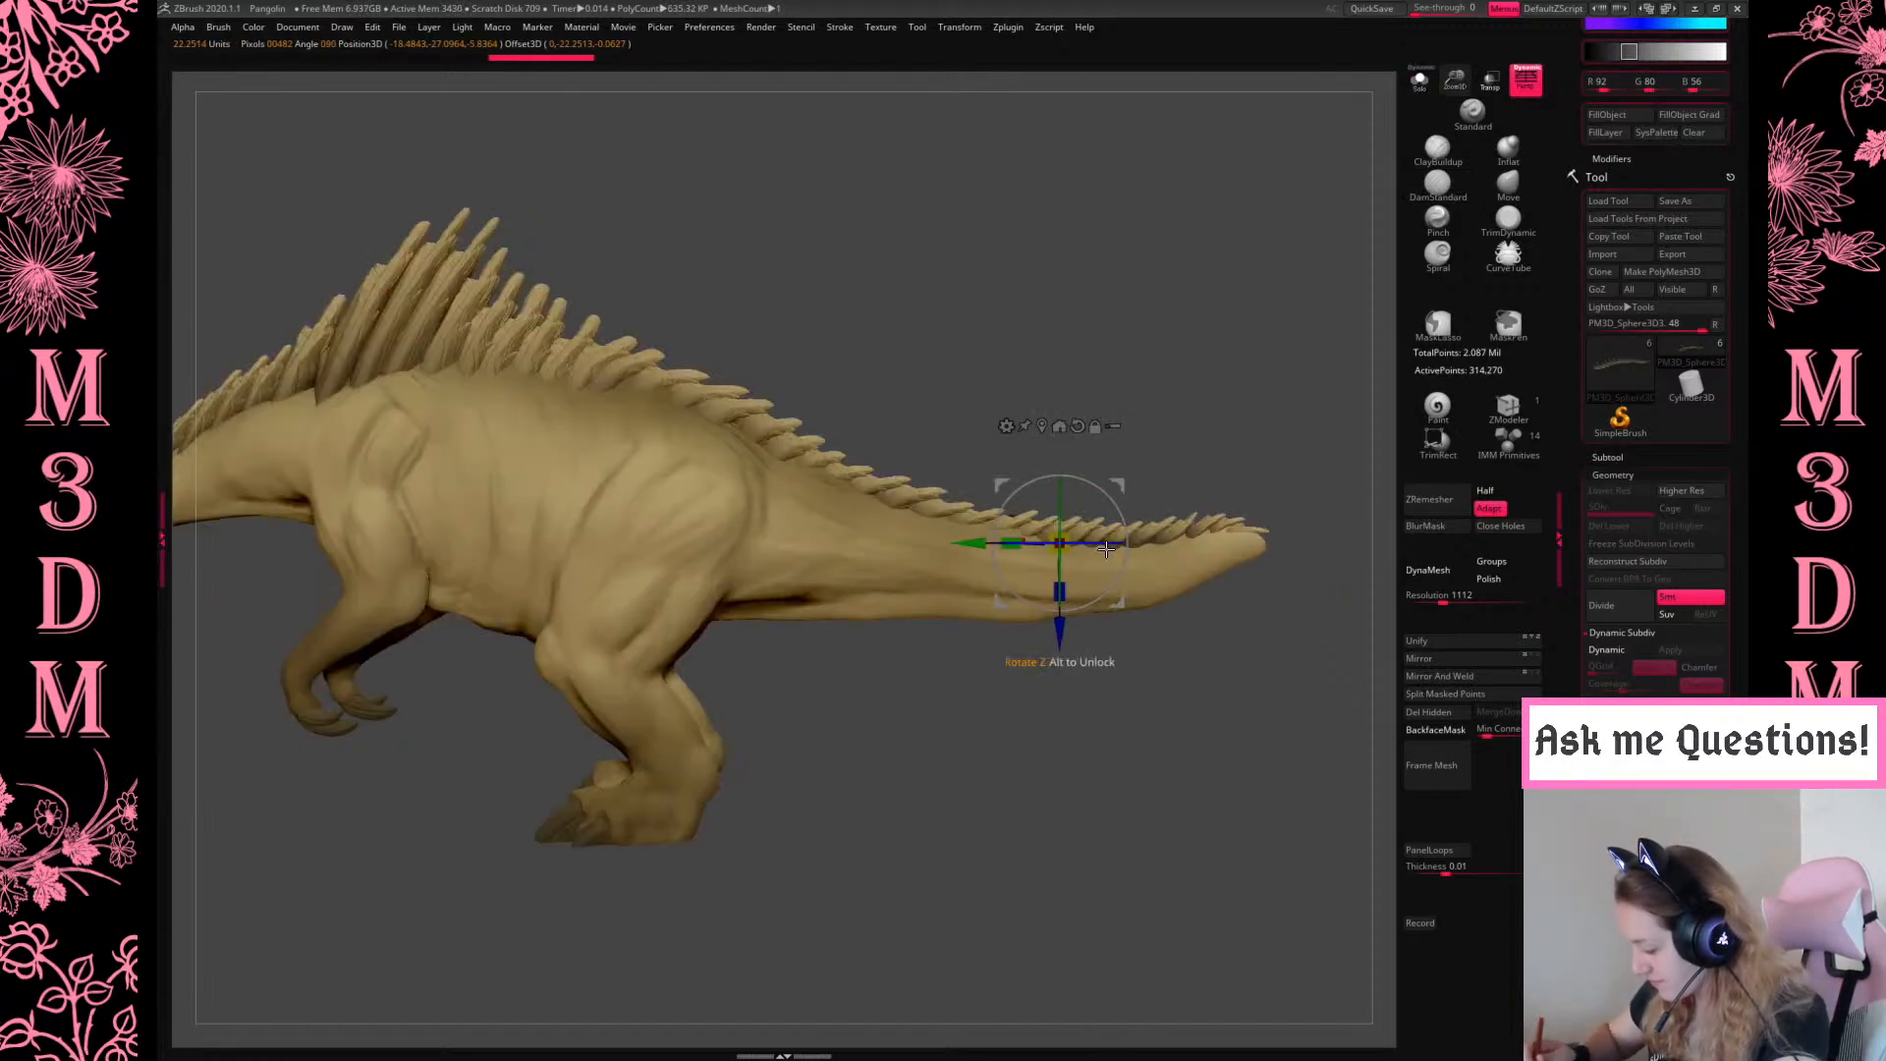
{"action": "left_click_drag", "start_coordinate": [1058, 697], "coordinate": [1233, 511]}
{"action": "key", "text": "ctrl+z"}
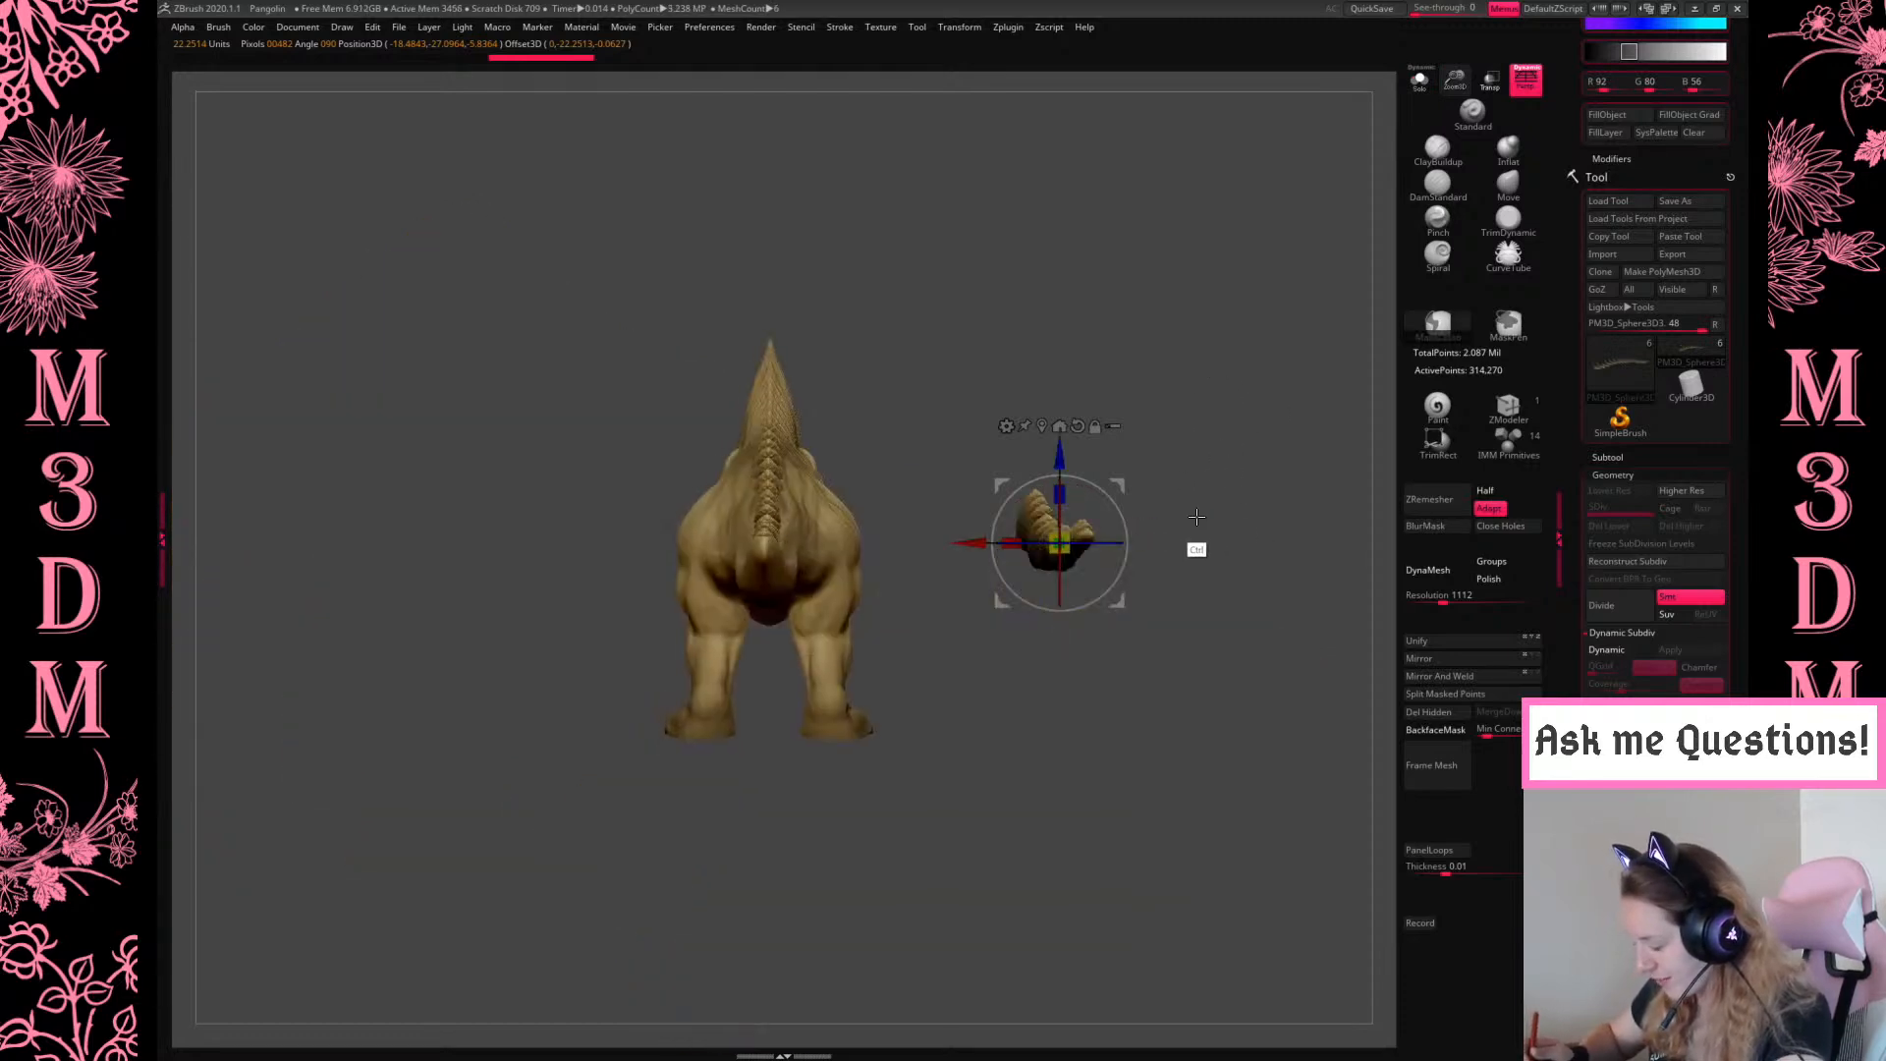
{"action": "key", "text": "ctrl+z"}
{"action": "key", "text": "ctrl+z"}
{"action": "left_click", "coordinate": [1420, 79]}
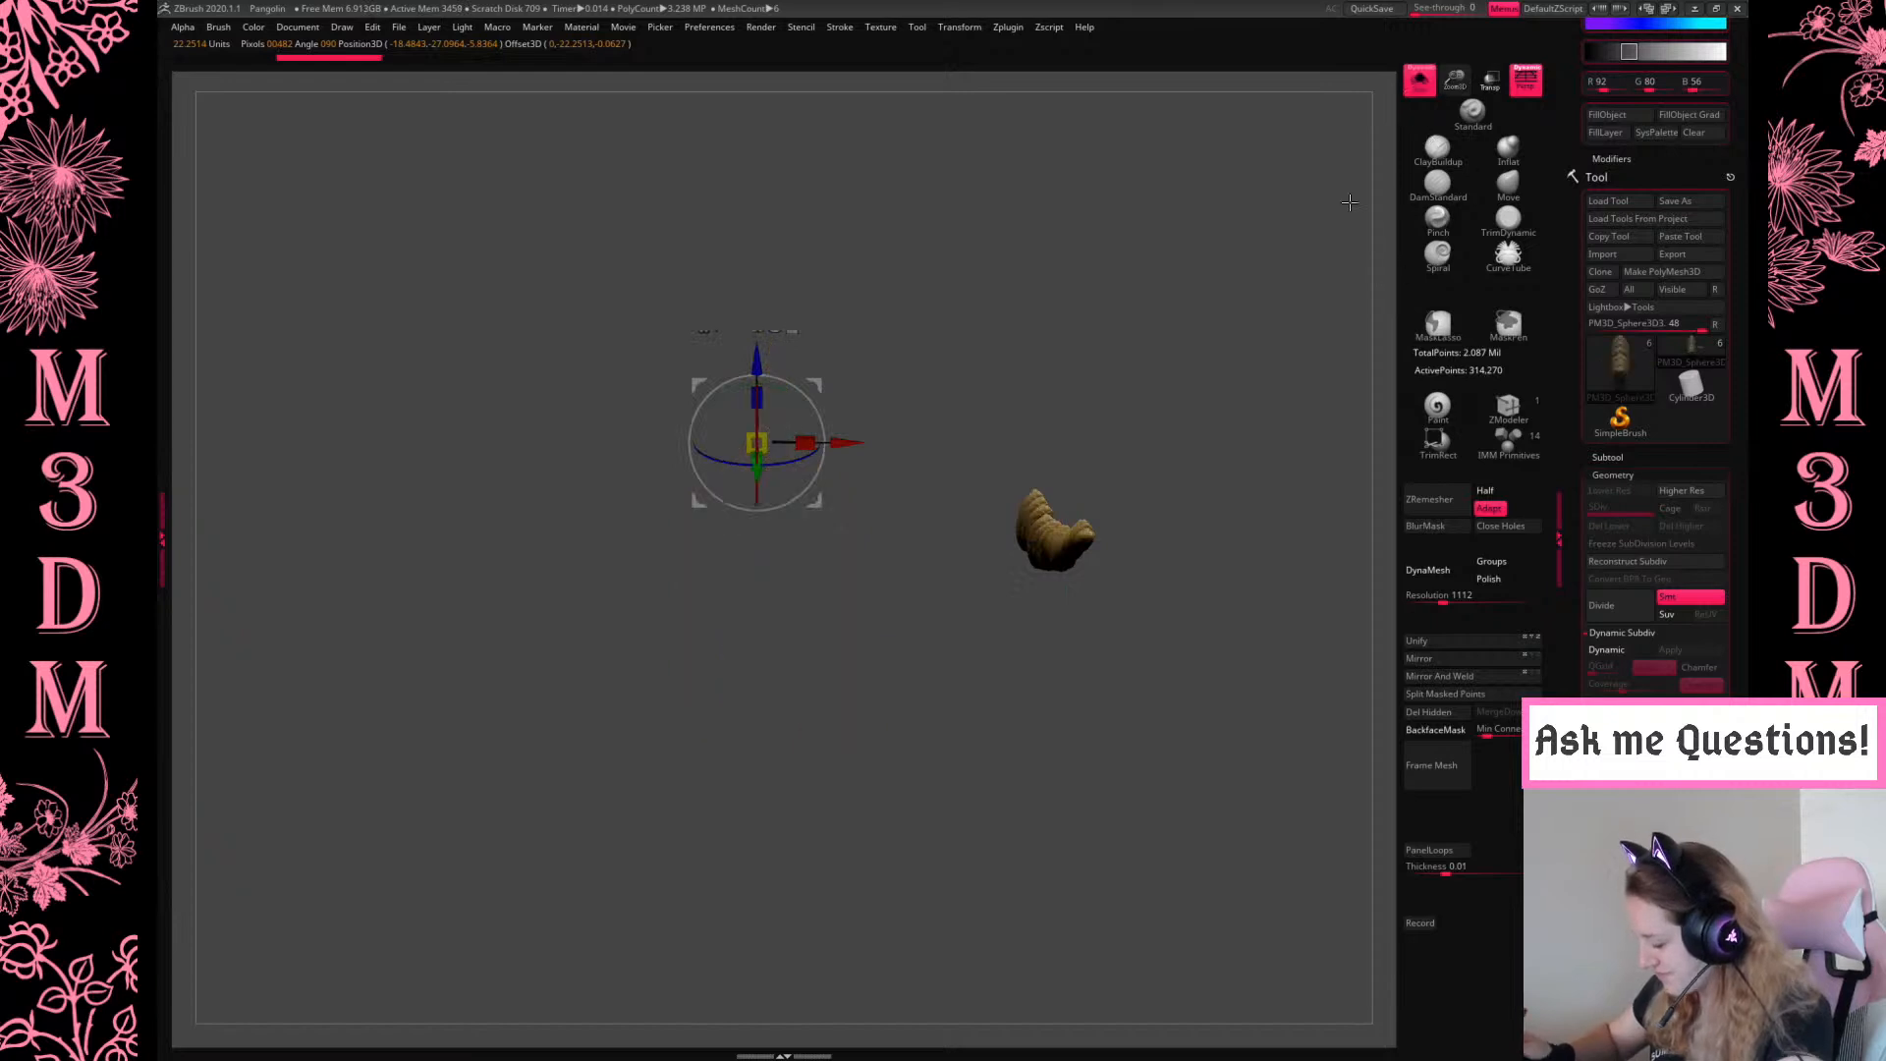
{"action": "key", "text": "ctrl+z"}
{"action": "key", "text": "ctrl+z"}
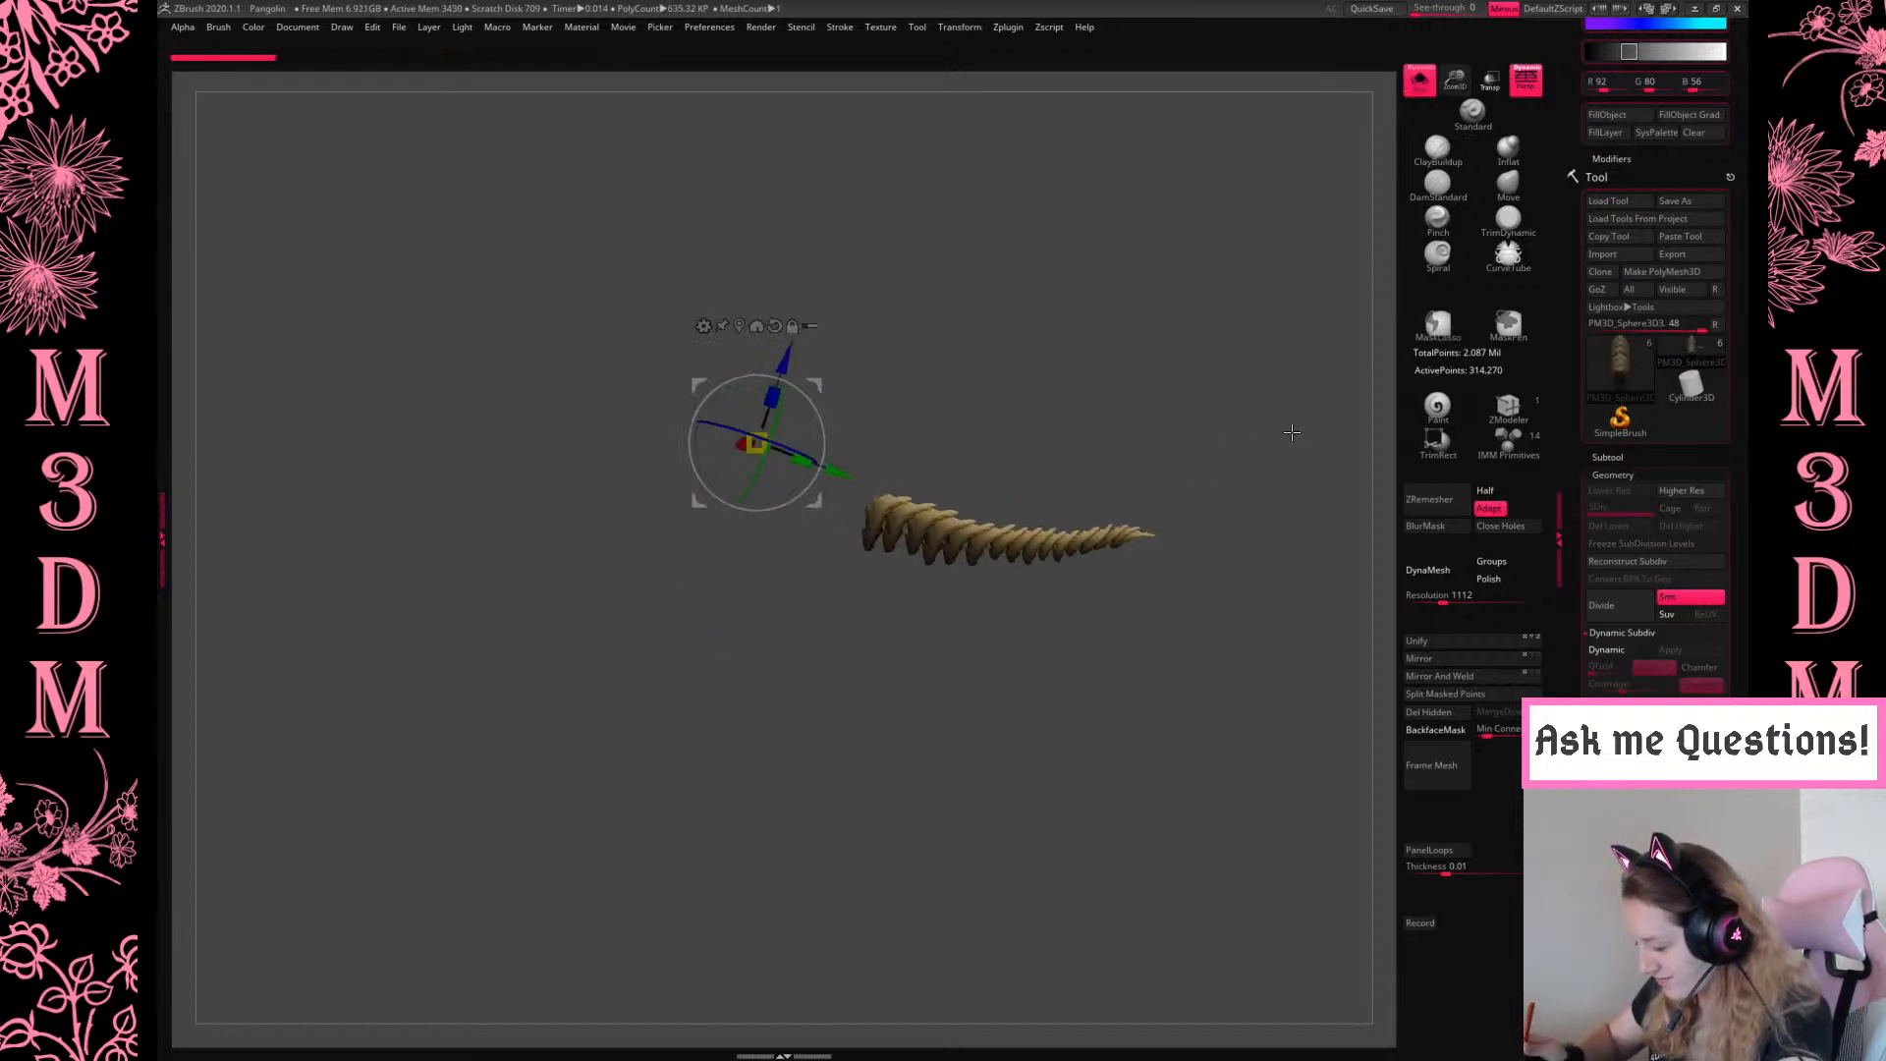
Turn the isolated duplicate of the tail scales upside down and compare its placement with the body
{"action": "left_click_drag", "start_coordinate": [1132, 552], "coordinate": [1431, 558], "text": "ctrl"}
{"action": "left_click_drag", "start_coordinate": [983, 515], "coordinate": [1019, 735], "text": "shift"}
{"action": "left_click", "coordinate": [1419, 79]}
{"action": "mouse_move", "coordinate": [1039, 488]}
{"action": "left_mouse_down"}
{"action": "mouse_move", "coordinate": [1006, 549]}
{"action": "mouse_move", "coordinate": [977, 519]}
{"action": "mouse_move", "coordinate": [985, 583]}
{"action": "mouse_move", "coordinate": [980, 522]}
{"action": "left_mouse_up"}
{"action": "key", "text": "q"}
{"action": "left_click_drag", "start_coordinate": [1227, 469], "coordinate": [1266, 454]}
{"action": "left_click_drag", "start_coordinate": [1454, 85], "coordinate": [1434, 187]}
{"action": "left_click_drag", "start_coordinate": [1270, 305], "coordinate": [1258, 462]}
{"action": "left_click_drag", "start_coordinate": [1221, 324], "coordinate": [1246, 396], "text": "shift"}
{"action": "left_click", "coordinate": [1419, 81]}
{"action": "left_click_drag", "start_coordinate": [1260, 267], "coordinate": [1237, 291]}
Undo the latest changes to the duplicated scales and recentre them on the body with Unify
{"action": "key", "text": "ctrl"}
{"action": "key", "text": "ctrl+z"}
{"action": "key", "text": "ctrl+z"}
{"action": "key", "text": "w"}
{"action": "key", "text": "ctrl+z"}
{"action": "left_click_drag", "start_coordinate": [1096, 525], "coordinate": [1167, 524]}
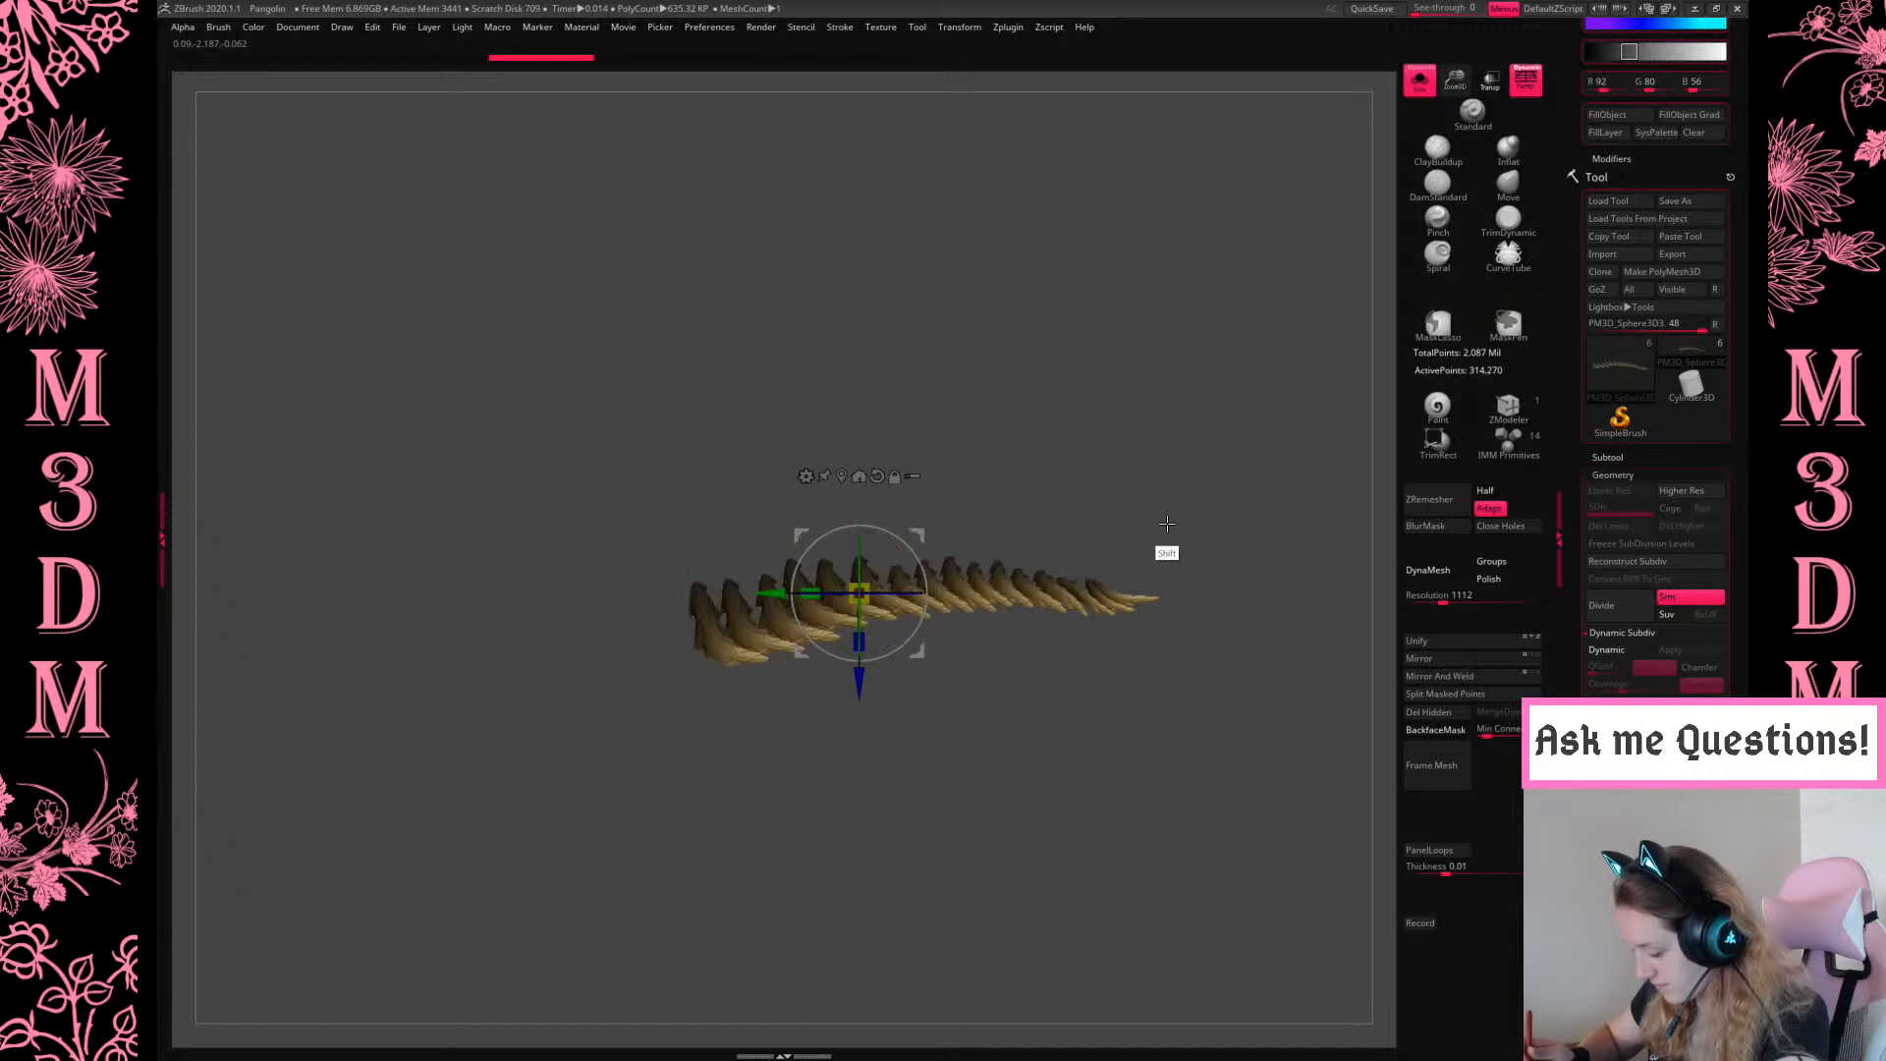
{"action": "left_click", "coordinate": [1419, 81]}
{"action": "left_click_drag", "start_coordinate": [1267, 617], "coordinate": [1253, 485]}
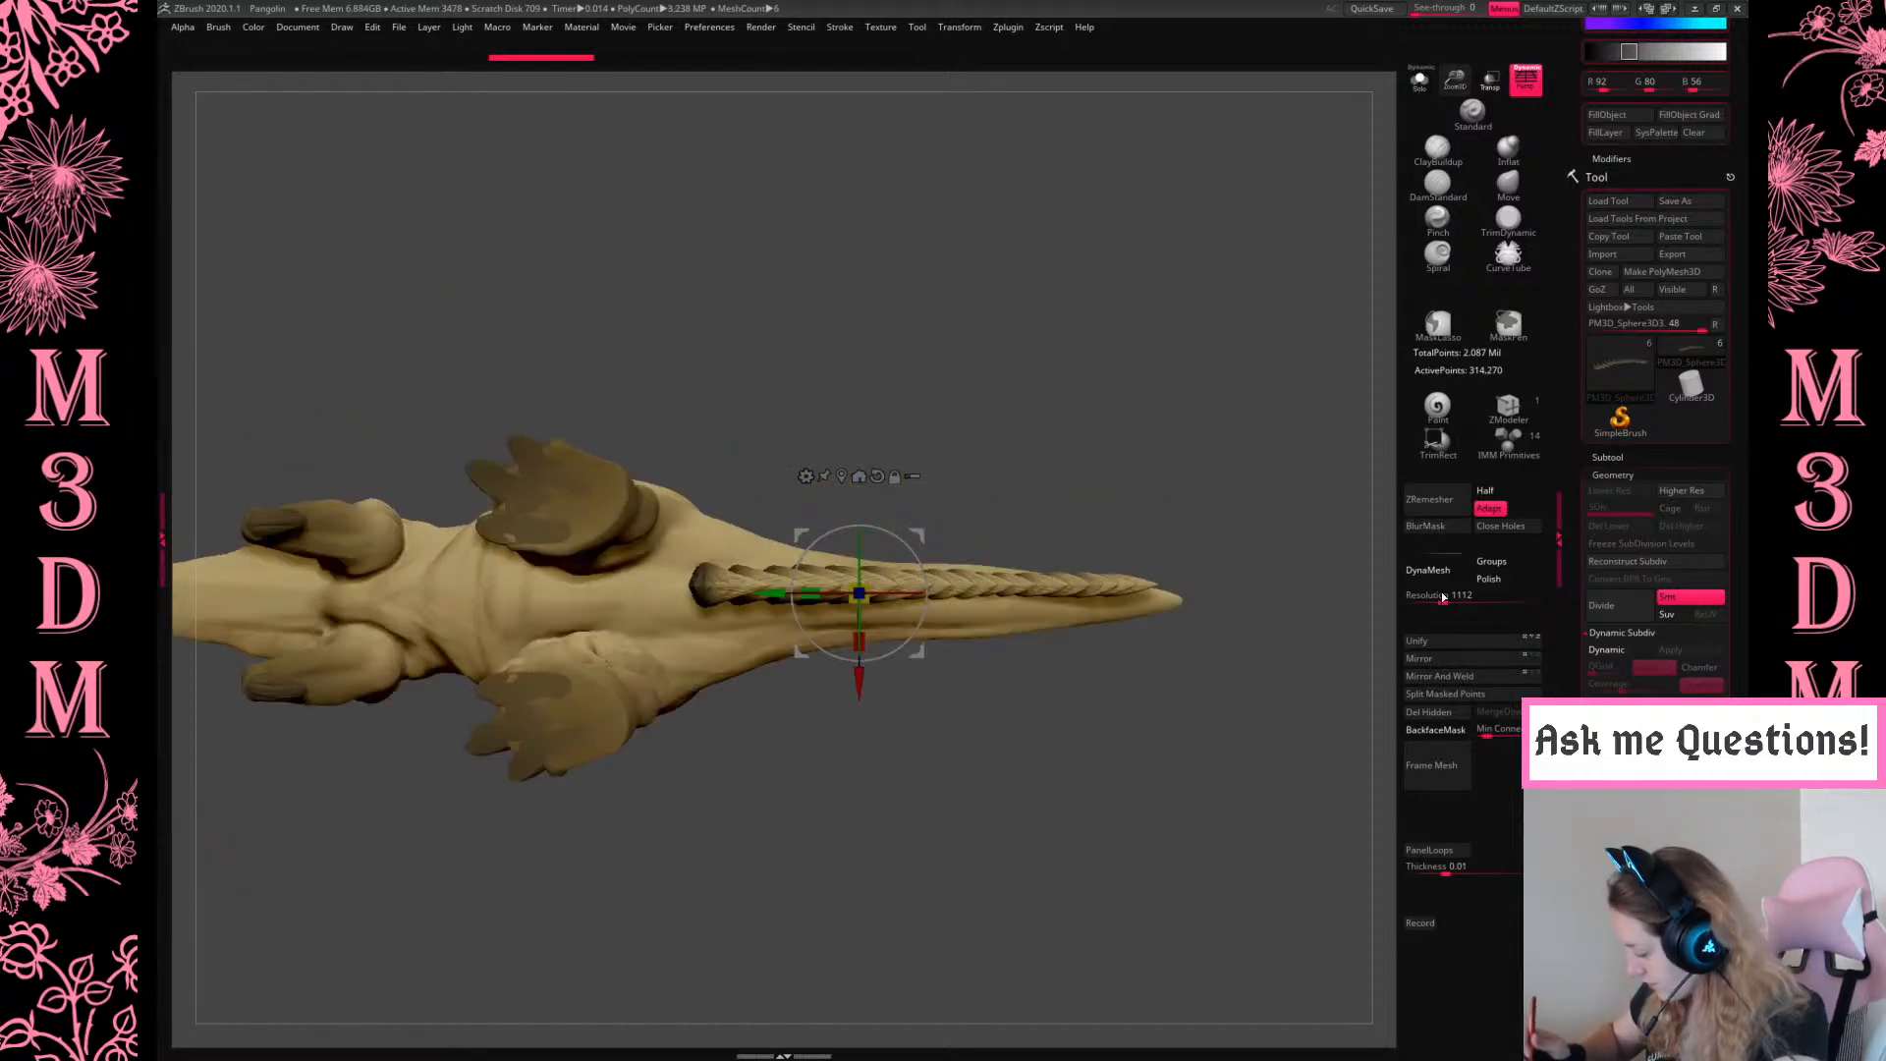
{"action": "left_click", "coordinate": [1442, 640]}
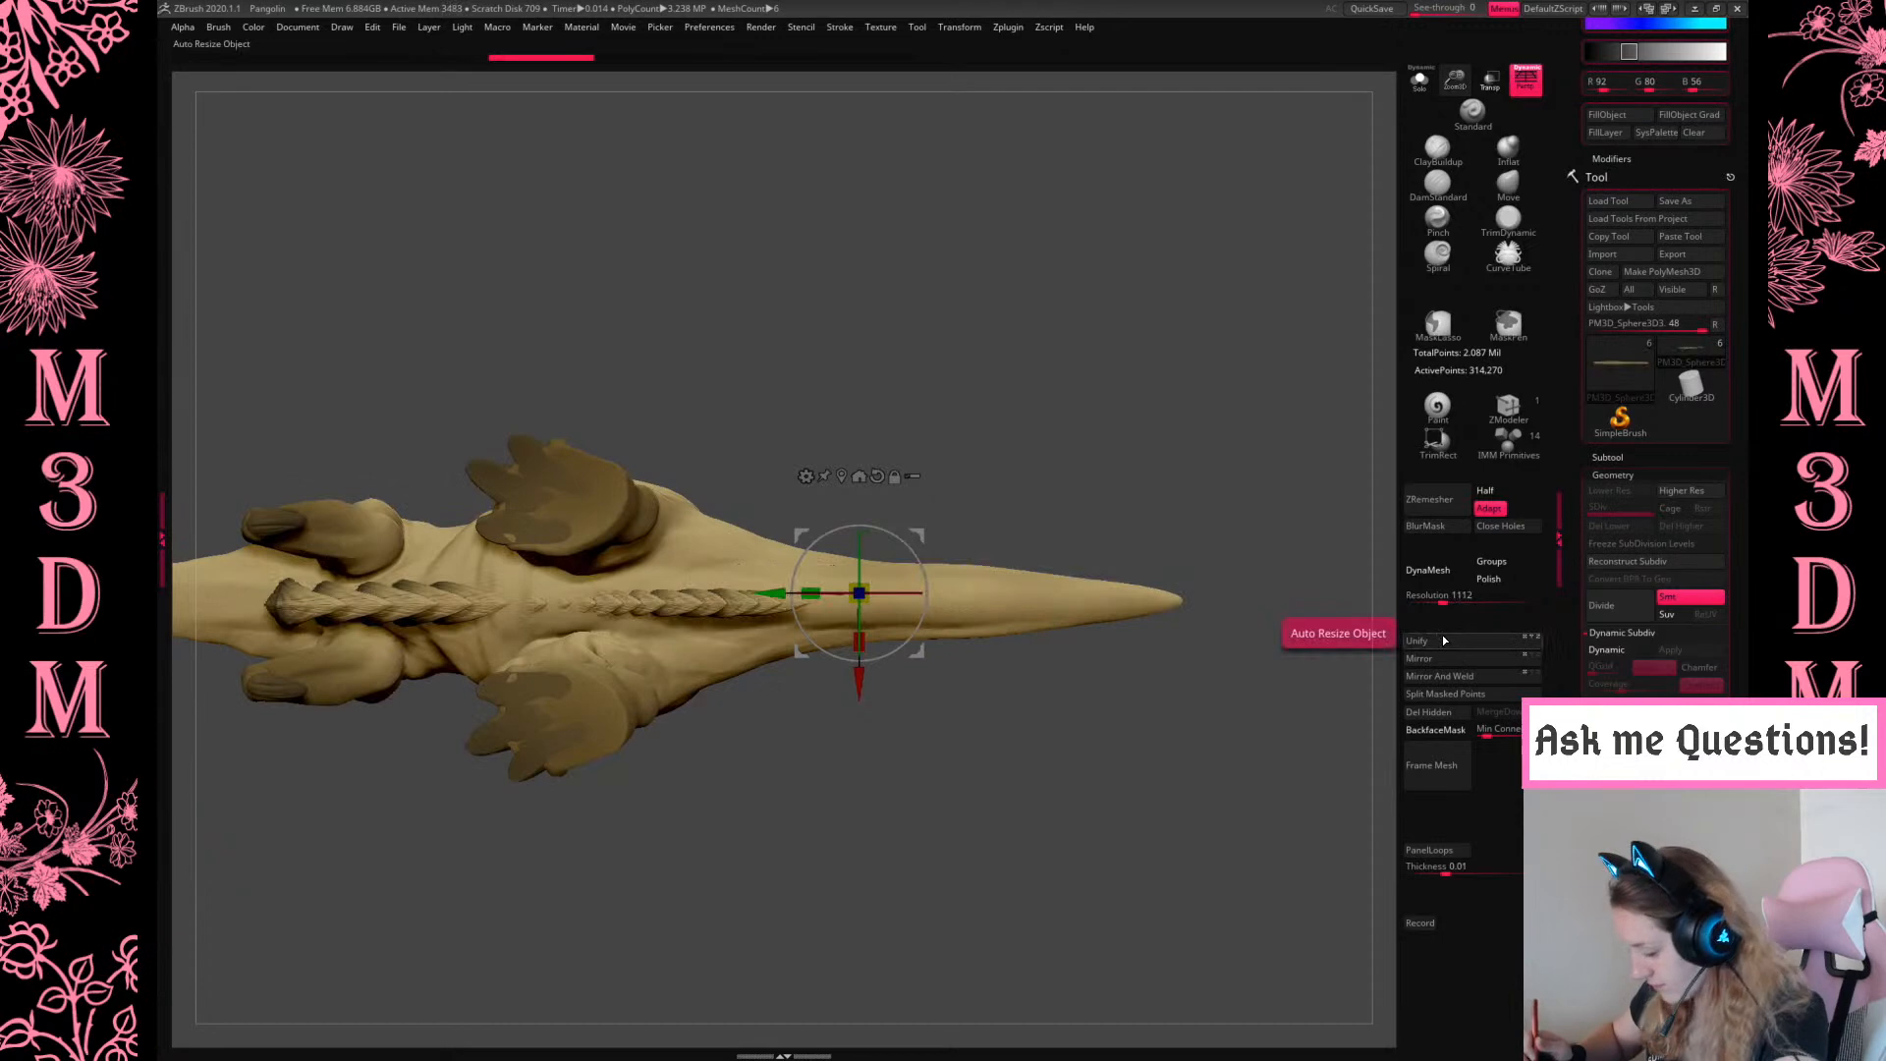
Move the flipped copy of the tail scales backward beneath the tail and realign the gizmo with the world axes
{"action": "left_click", "coordinate": [457, 605]}
{"action": "left_click_drag", "start_coordinate": [381, 585], "coordinate": [845, 581]}
{"action": "left_click_drag", "start_coordinate": [1241, 481], "coordinate": [1299, 531]}
{"action": "mouse_move", "coordinate": [976, 543]}
{"action": "left_mouse_down"}
{"action": "mouse_move", "coordinate": [886, 503]}
{"action": "mouse_move", "coordinate": [895, 523]}
{"action": "mouse_move", "coordinate": [878, 517]}
{"action": "left_mouse_up"}
{"action": "key", "text": "q"}
{"action": "key", "text": "w"}
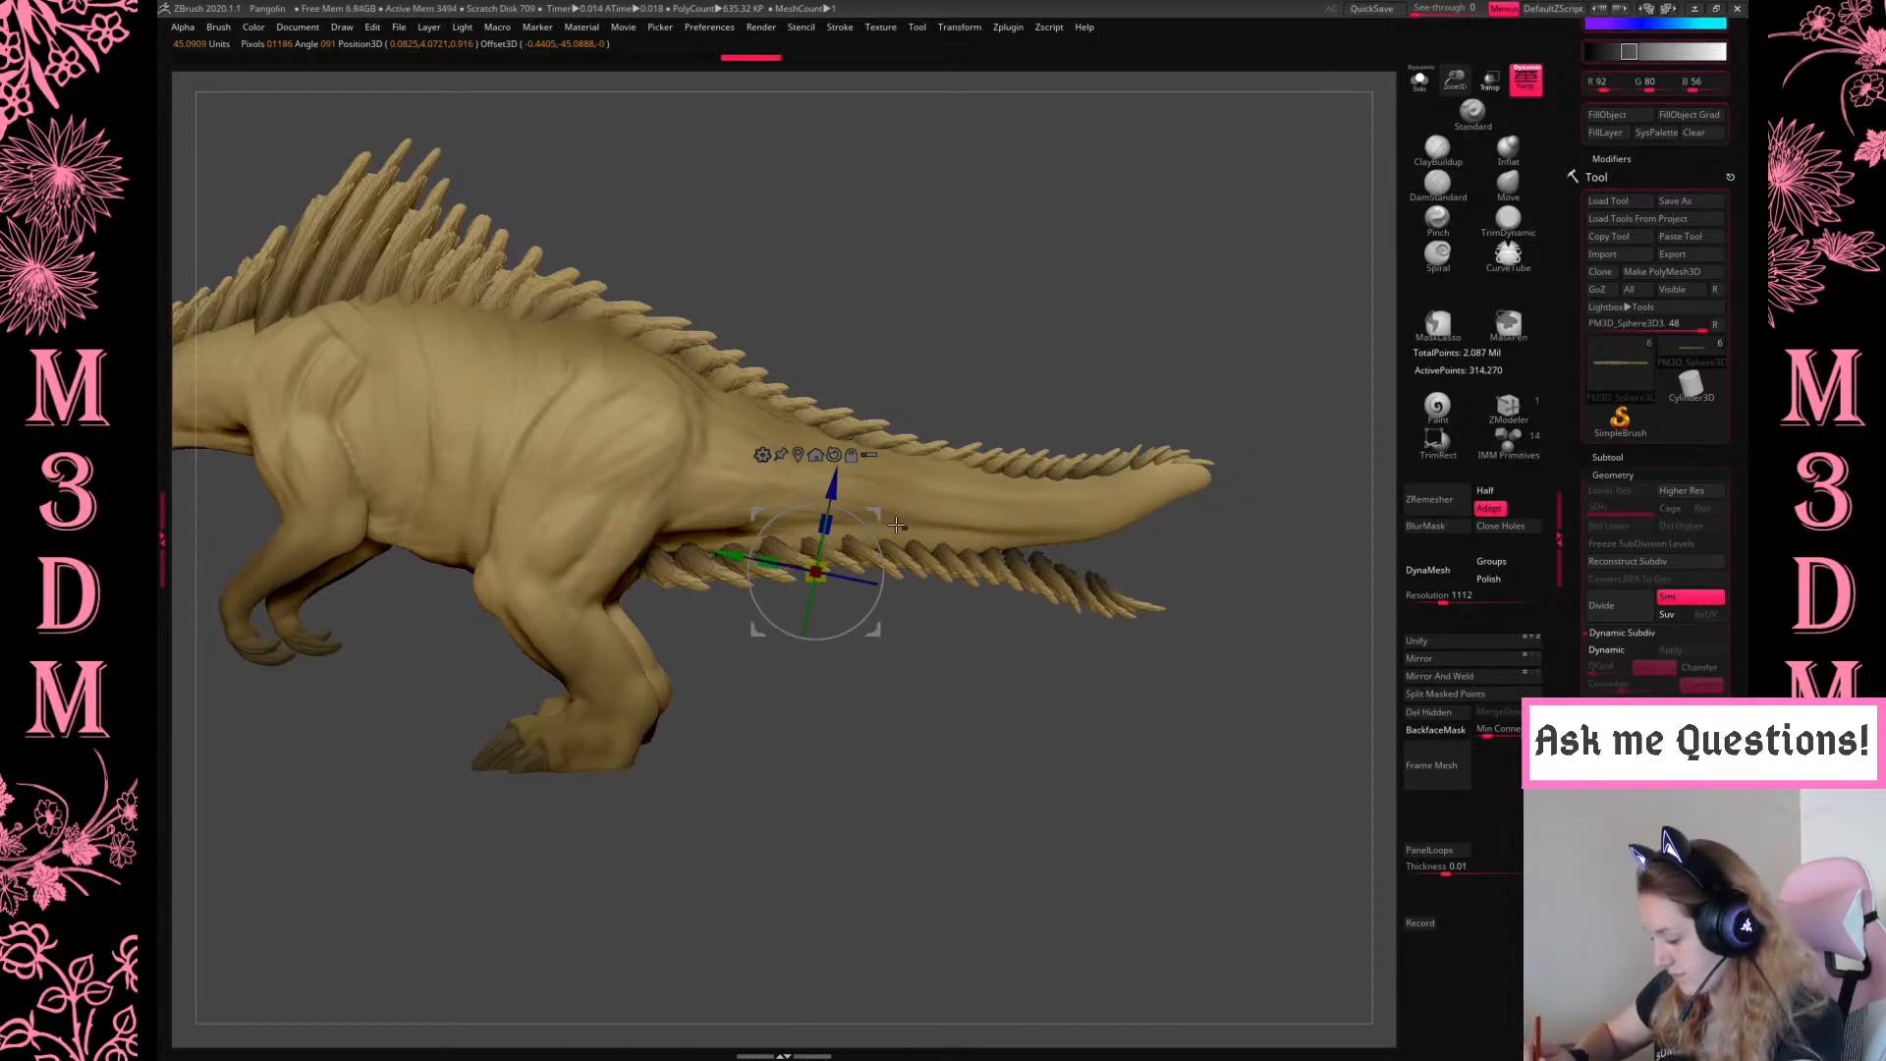
{"action": "left_click_drag", "start_coordinate": [1223, 593], "coordinate": [1373, 606], "text": "ctrl"}
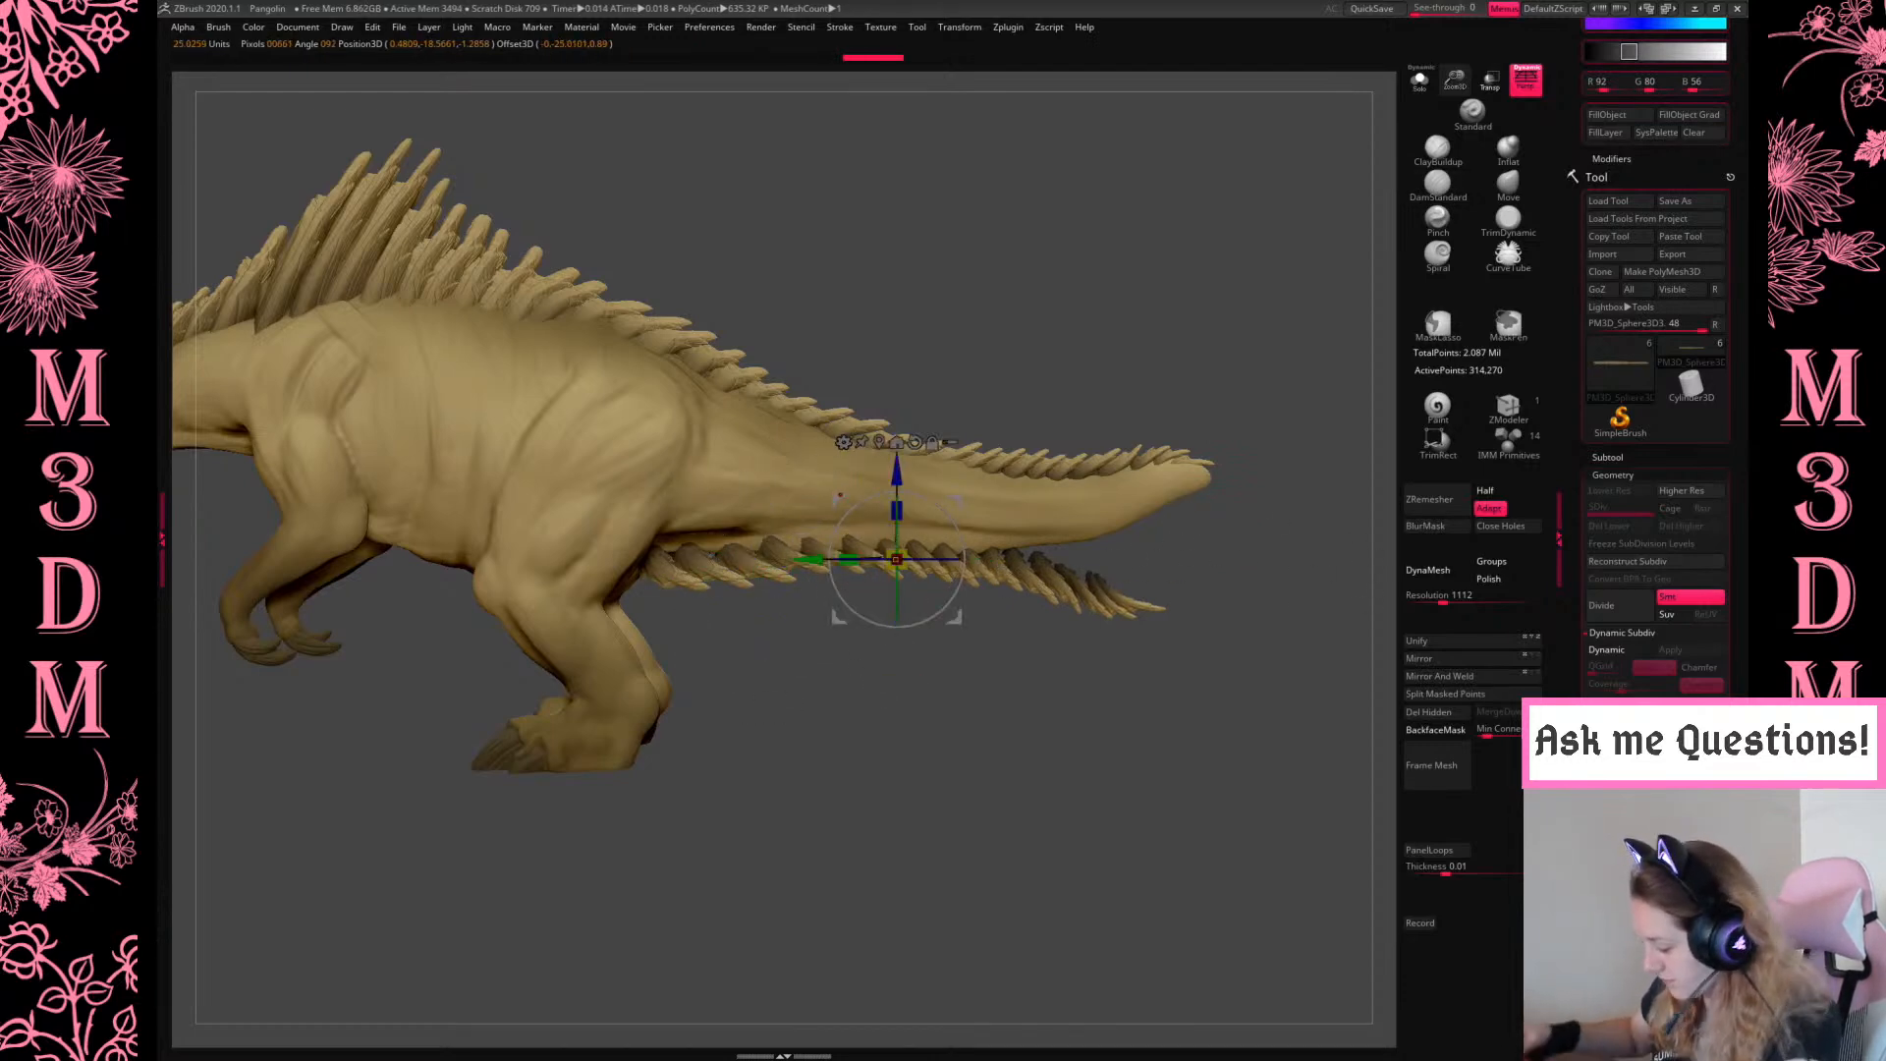
Bend the flipped tail scales upward with a gizmo deformer so the row follows the tail's underside
{"action": "left_click", "coordinate": [842, 442]}
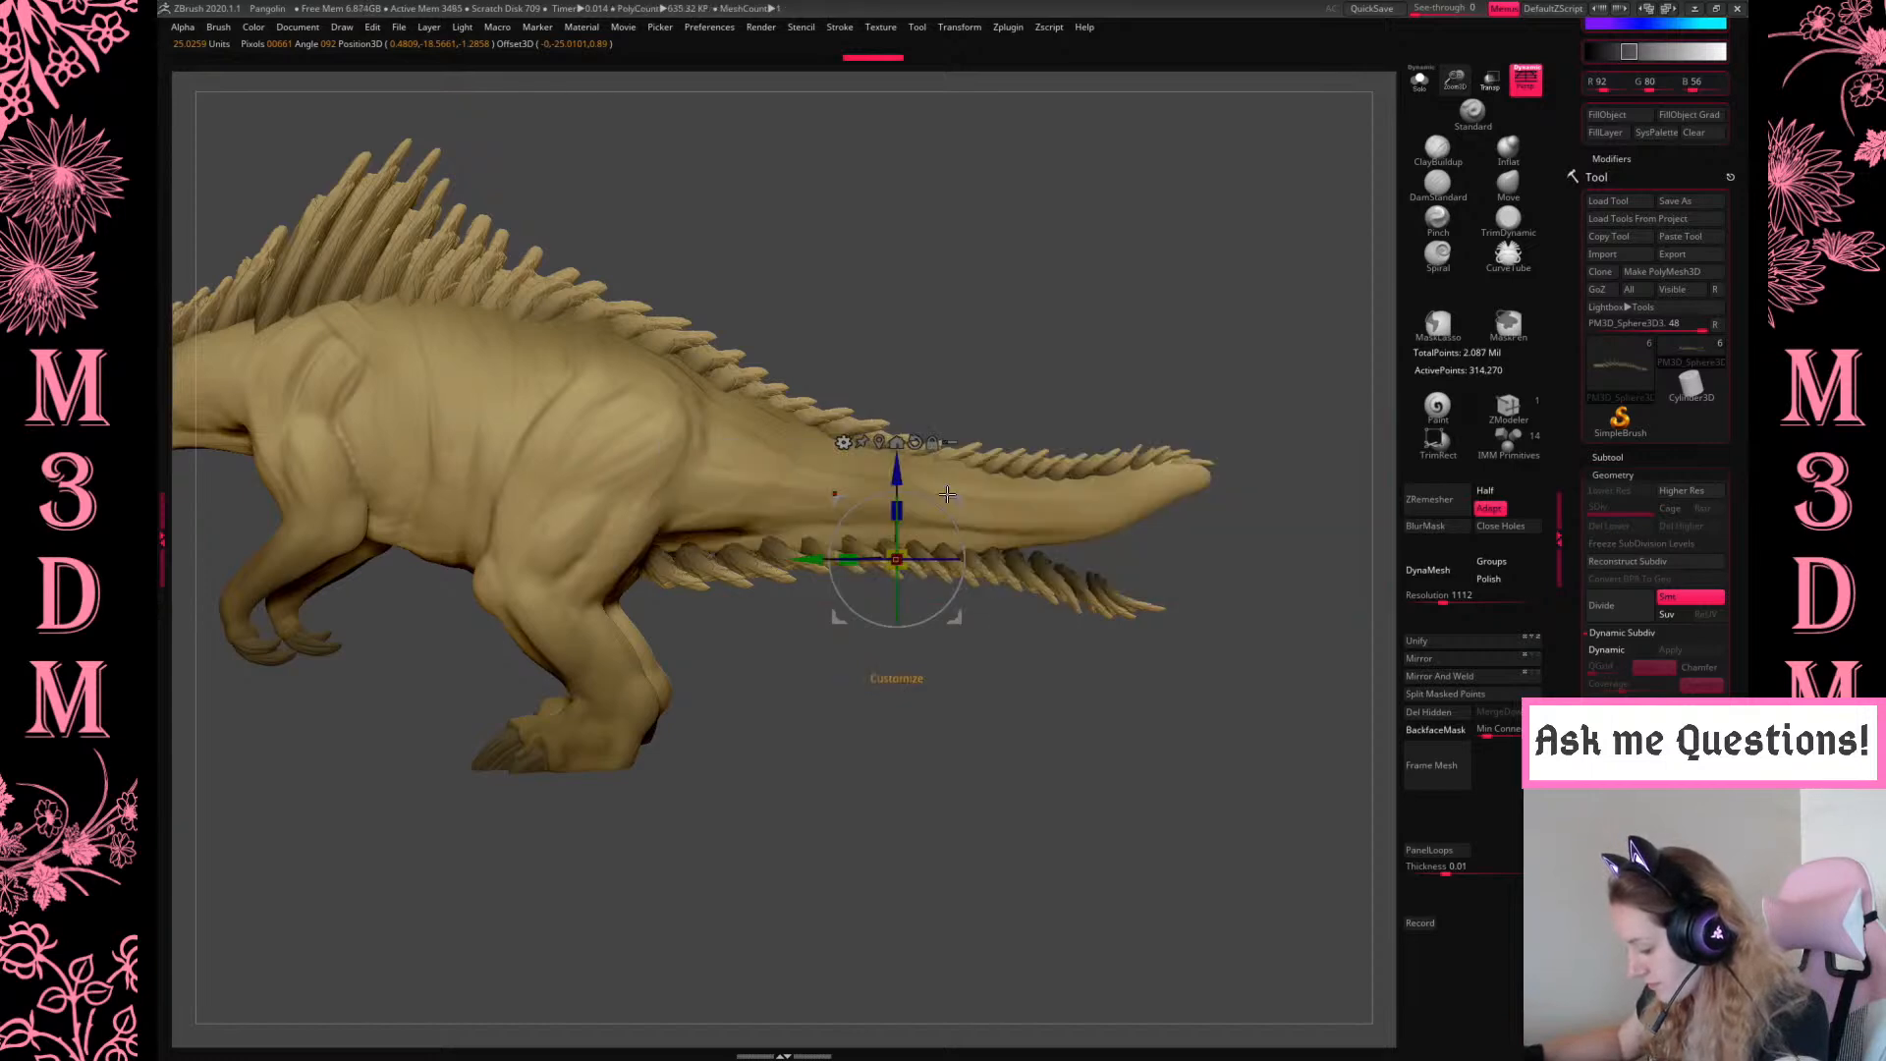
{"action": "left_click_drag", "start_coordinate": [1011, 728], "coordinate": [1021, 389]}
{"action": "left_click_drag", "start_coordinate": [902, 467], "coordinate": [902, 480]}
{"action": "left_click_drag", "start_coordinate": [1032, 176], "coordinate": [1044, 421]}
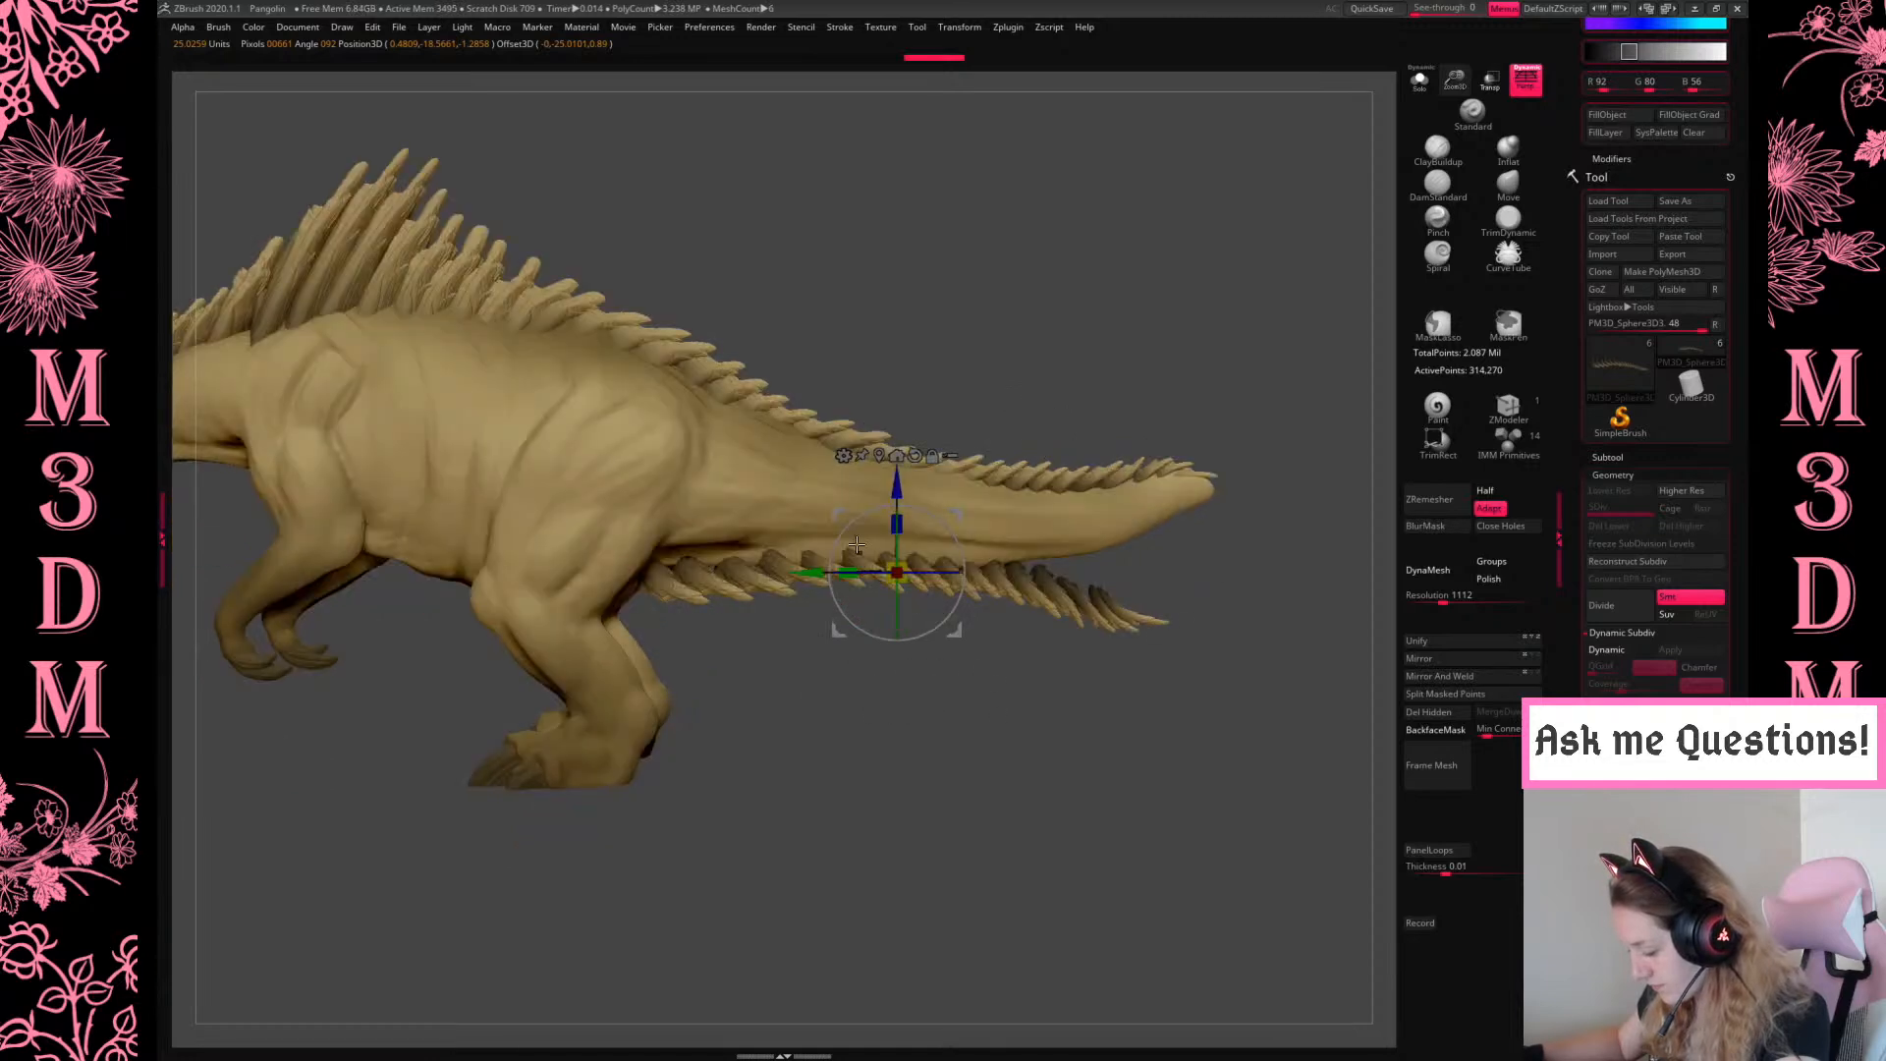
{"action": "left_click", "coordinate": [842, 455]}
{"action": "left_click", "coordinate": [924, 493]}
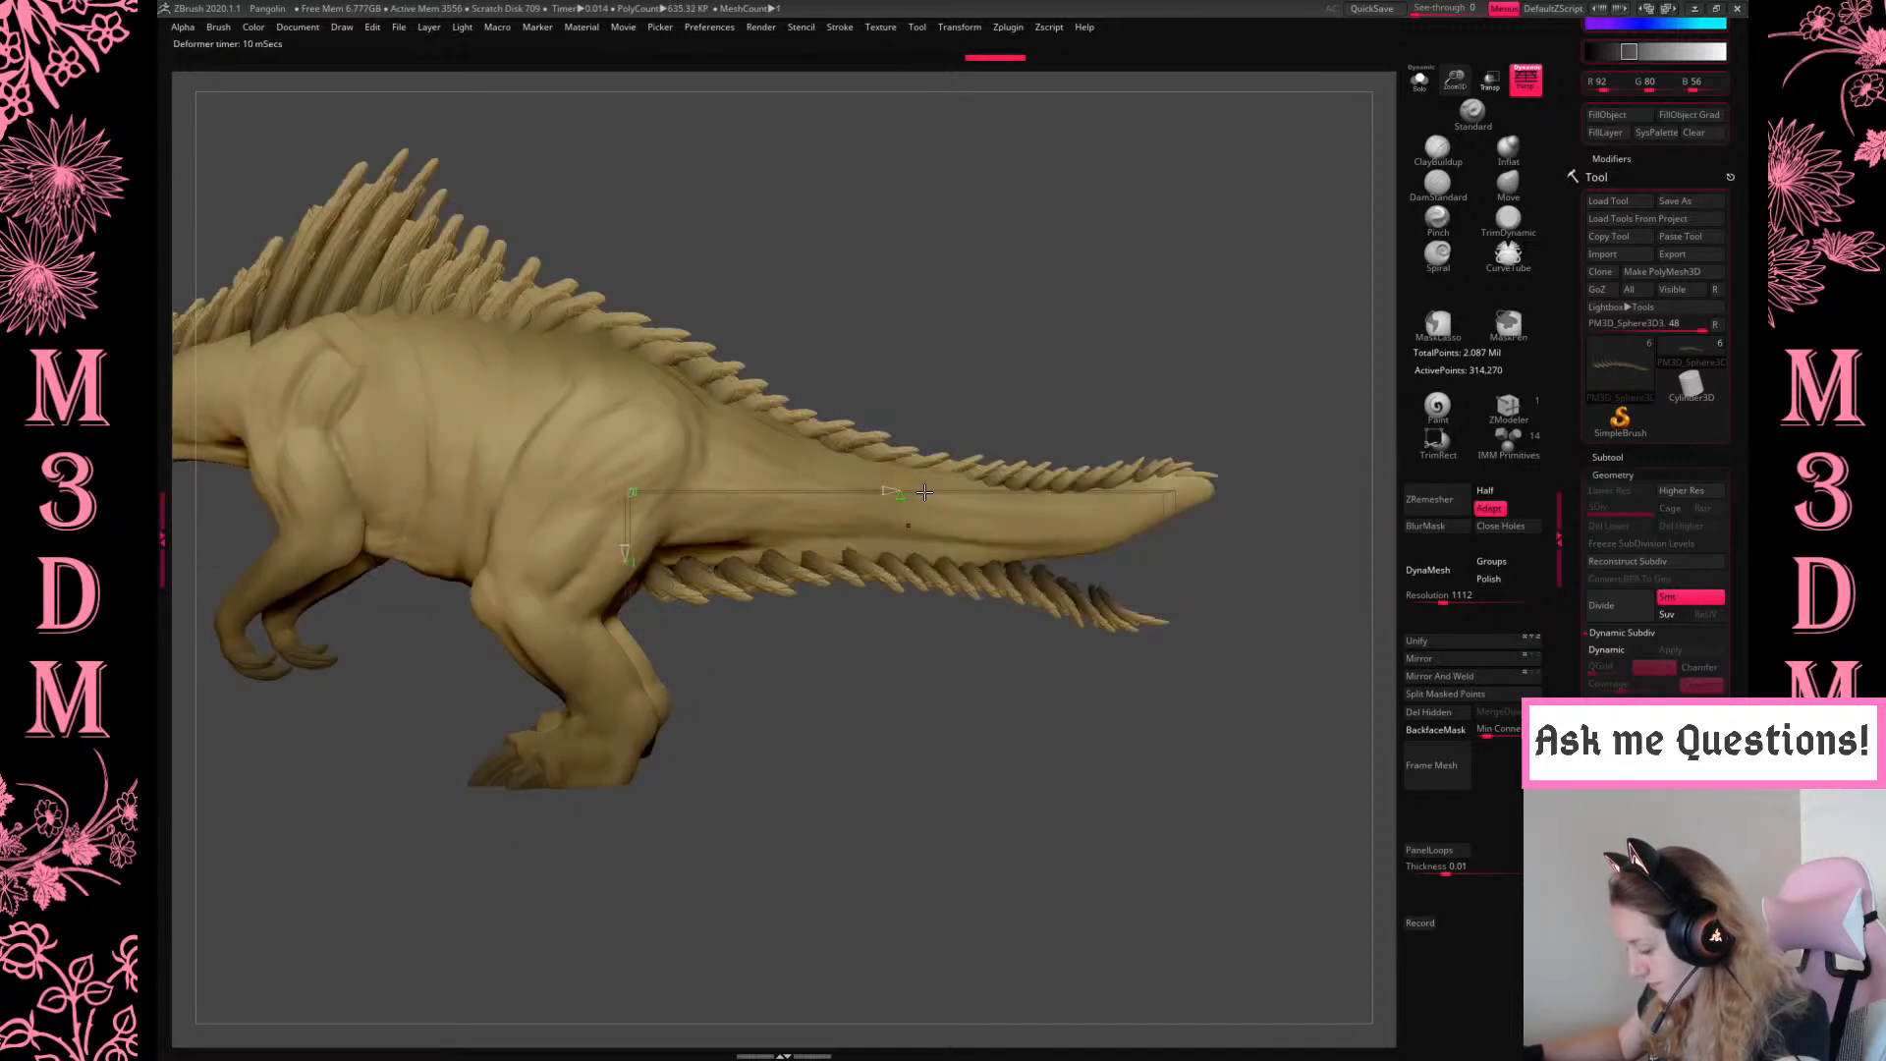
{"action": "left_click_drag", "start_coordinate": [901, 476], "coordinate": [904, 450]}
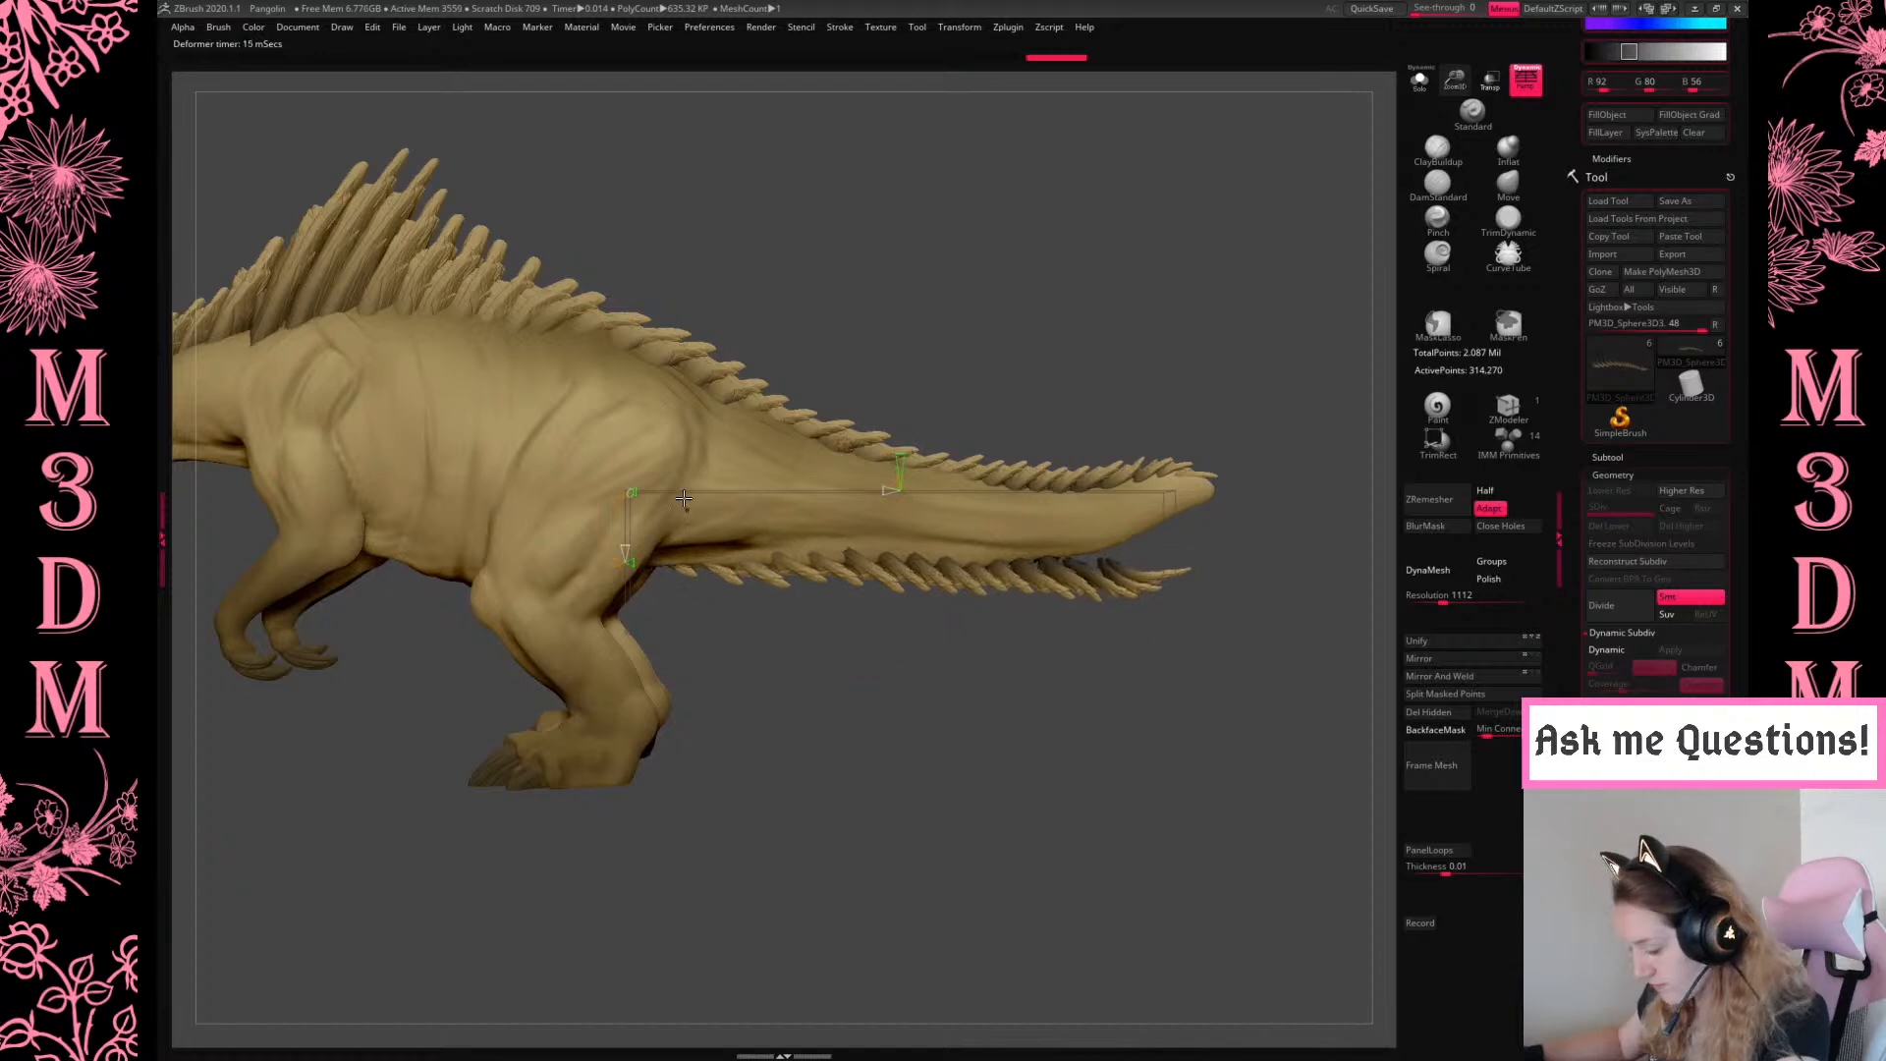
{"action": "left_click", "coordinate": [847, 444]}
{"action": "left_click", "coordinate": [847, 444]}
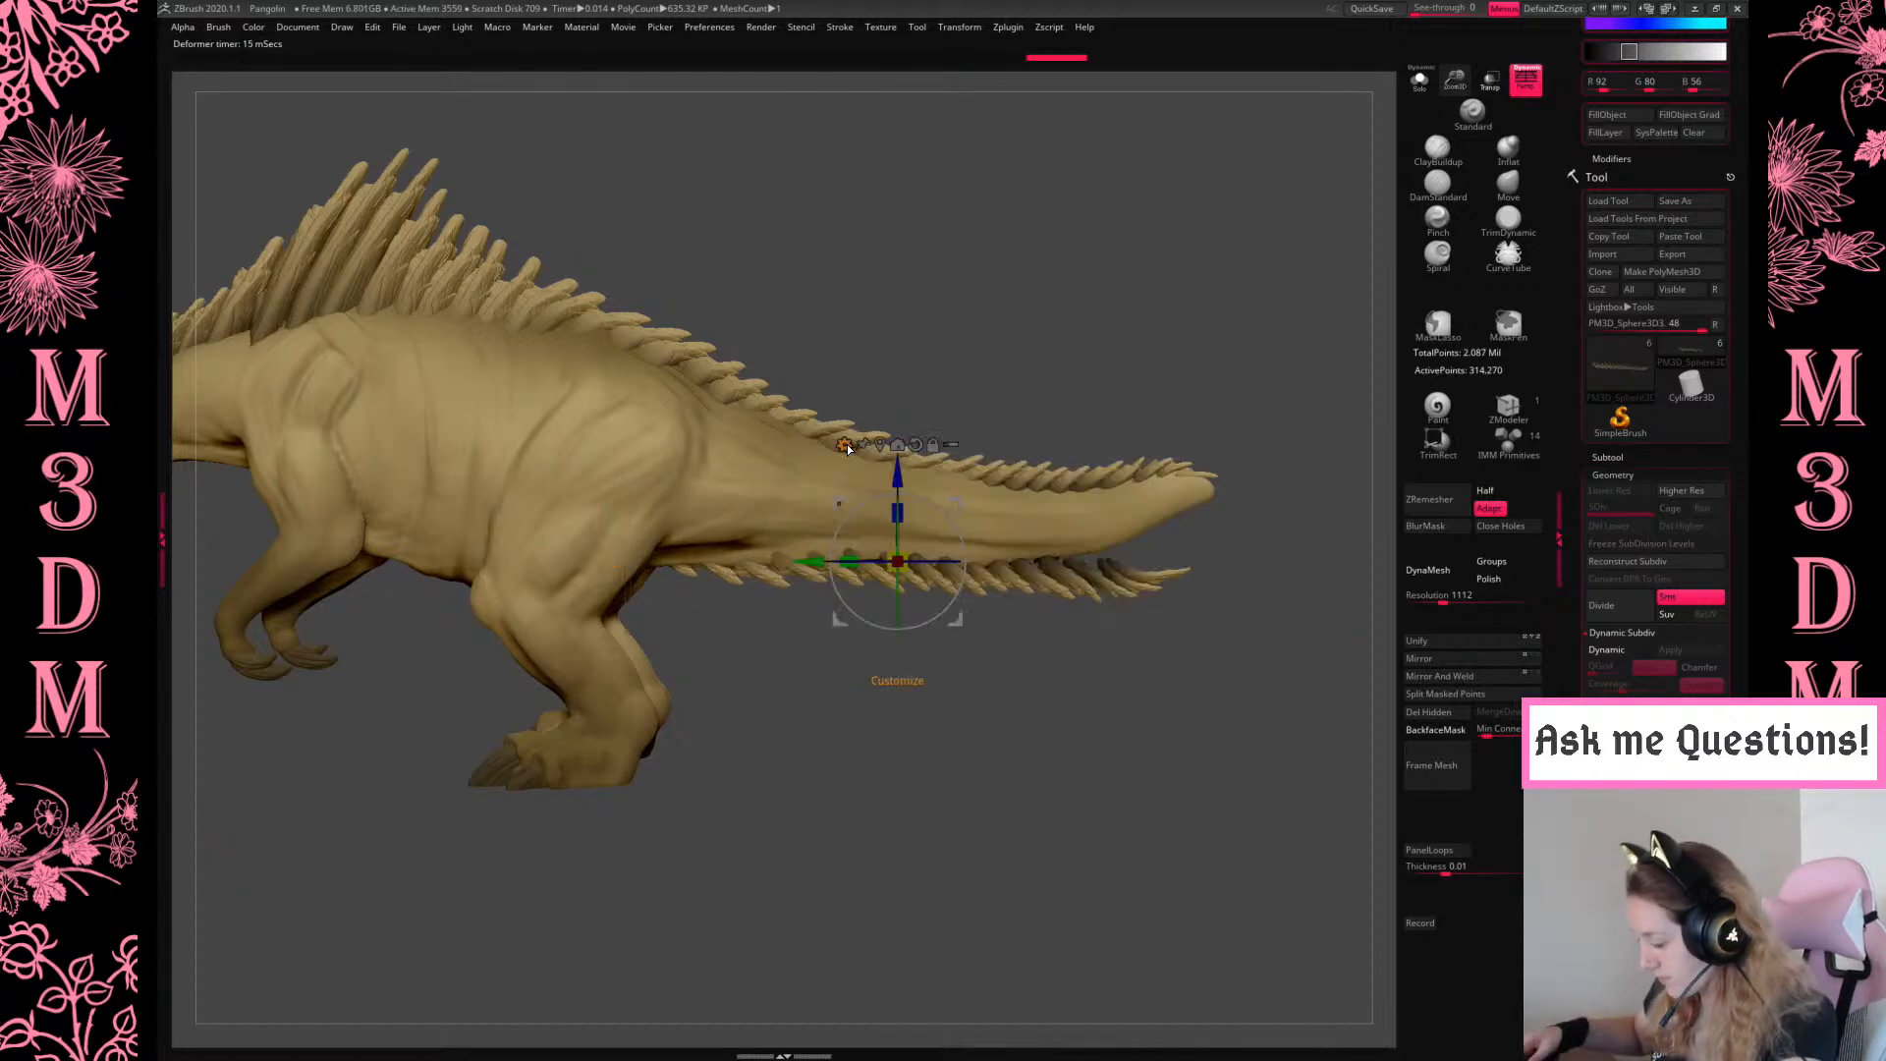
Rotate the bent scale row toward the tail tip and adjust its fit against the tail's underside
{"action": "left_click", "coordinate": [1424, 82]}
{"action": "left_click", "coordinate": [1420, 81]}
{"action": "mouse_move", "coordinate": [962, 548]}
{"action": "left_mouse_down"}
{"action": "mouse_move", "coordinate": [992, 548]}
{"action": "mouse_move", "coordinate": [974, 502]}
{"action": "left_mouse_up"}
{"action": "key", "text": "q"}
{"action": "mouse_move", "coordinate": [1255, 624]}
{"action": "left_mouse_down"}
{"action": "mouse_move", "coordinate": [1250, 555]}
{"action": "mouse_move", "coordinate": [1240, 619]}
{"action": "mouse_move", "coordinate": [1208, 581]}
{"action": "left_mouse_up"}
{"action": "key", "text": "w"}
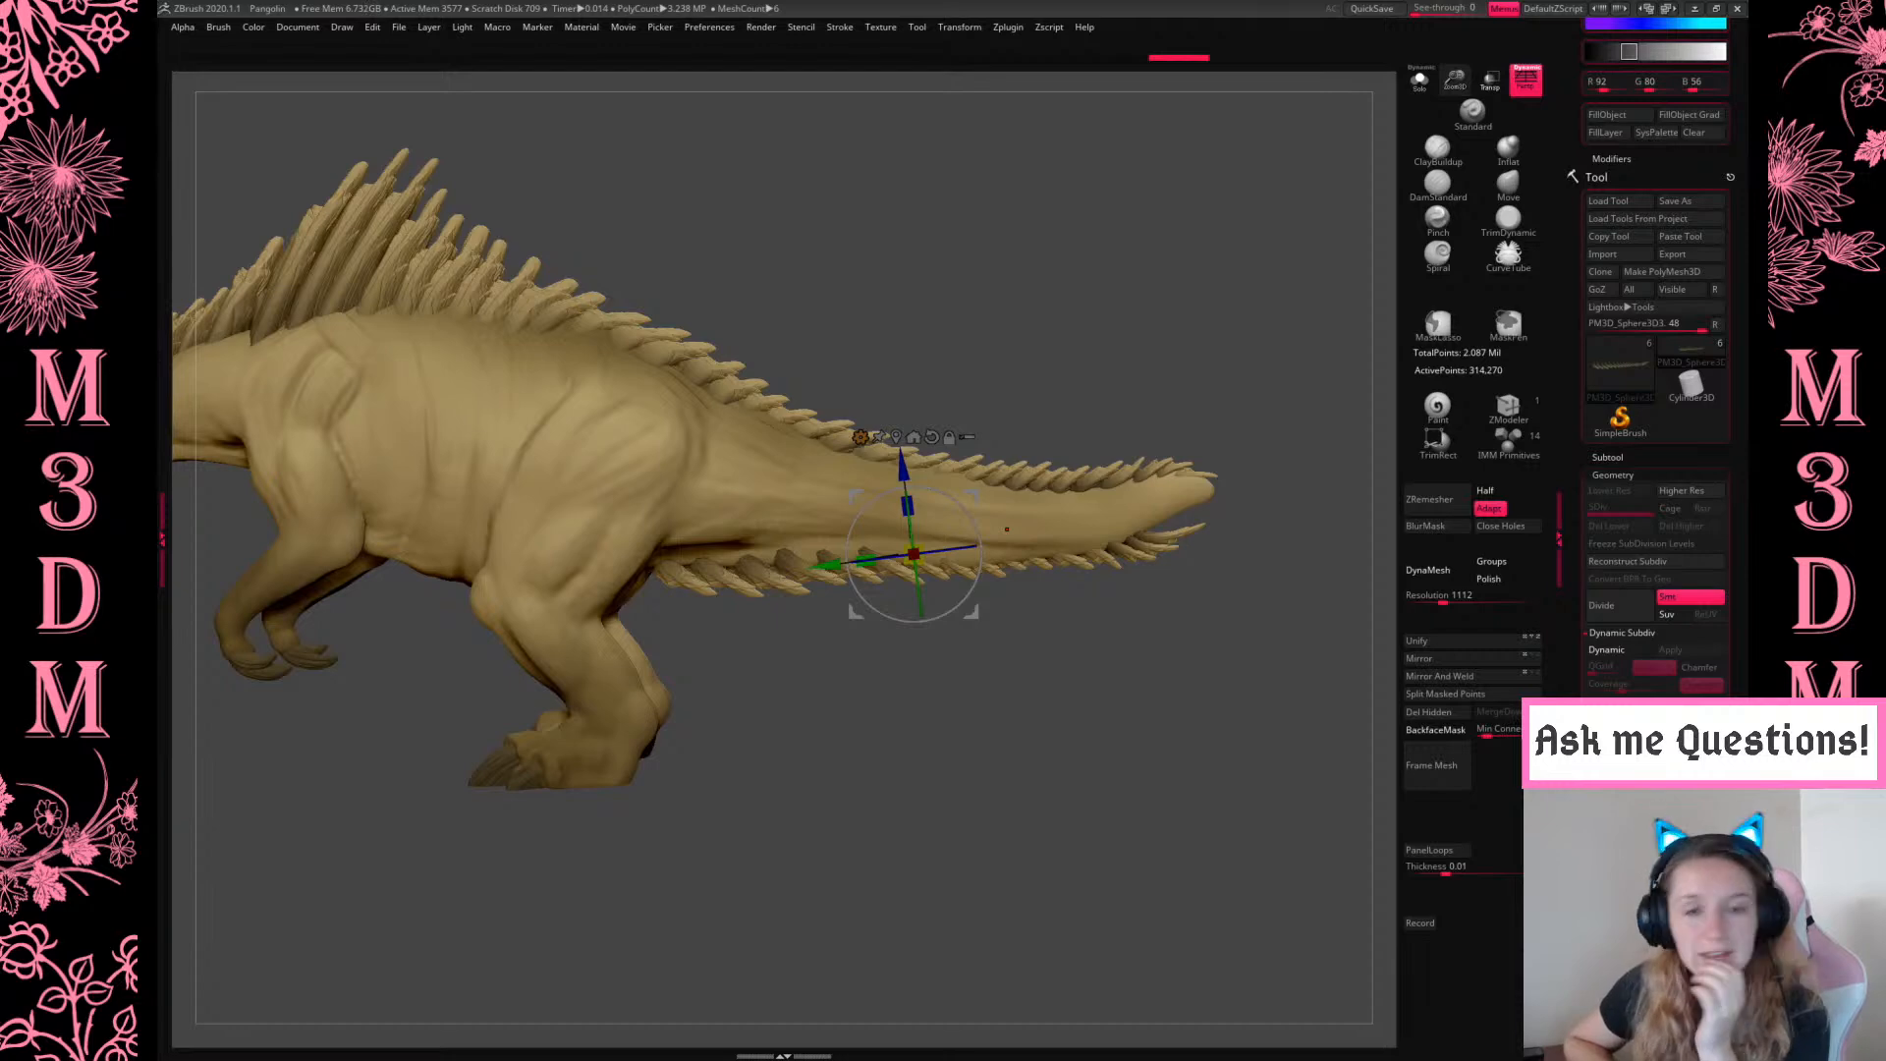
{"action": "left_click_drag", "start_coordinate": [904, 462], "coordinate": [912, 458]}
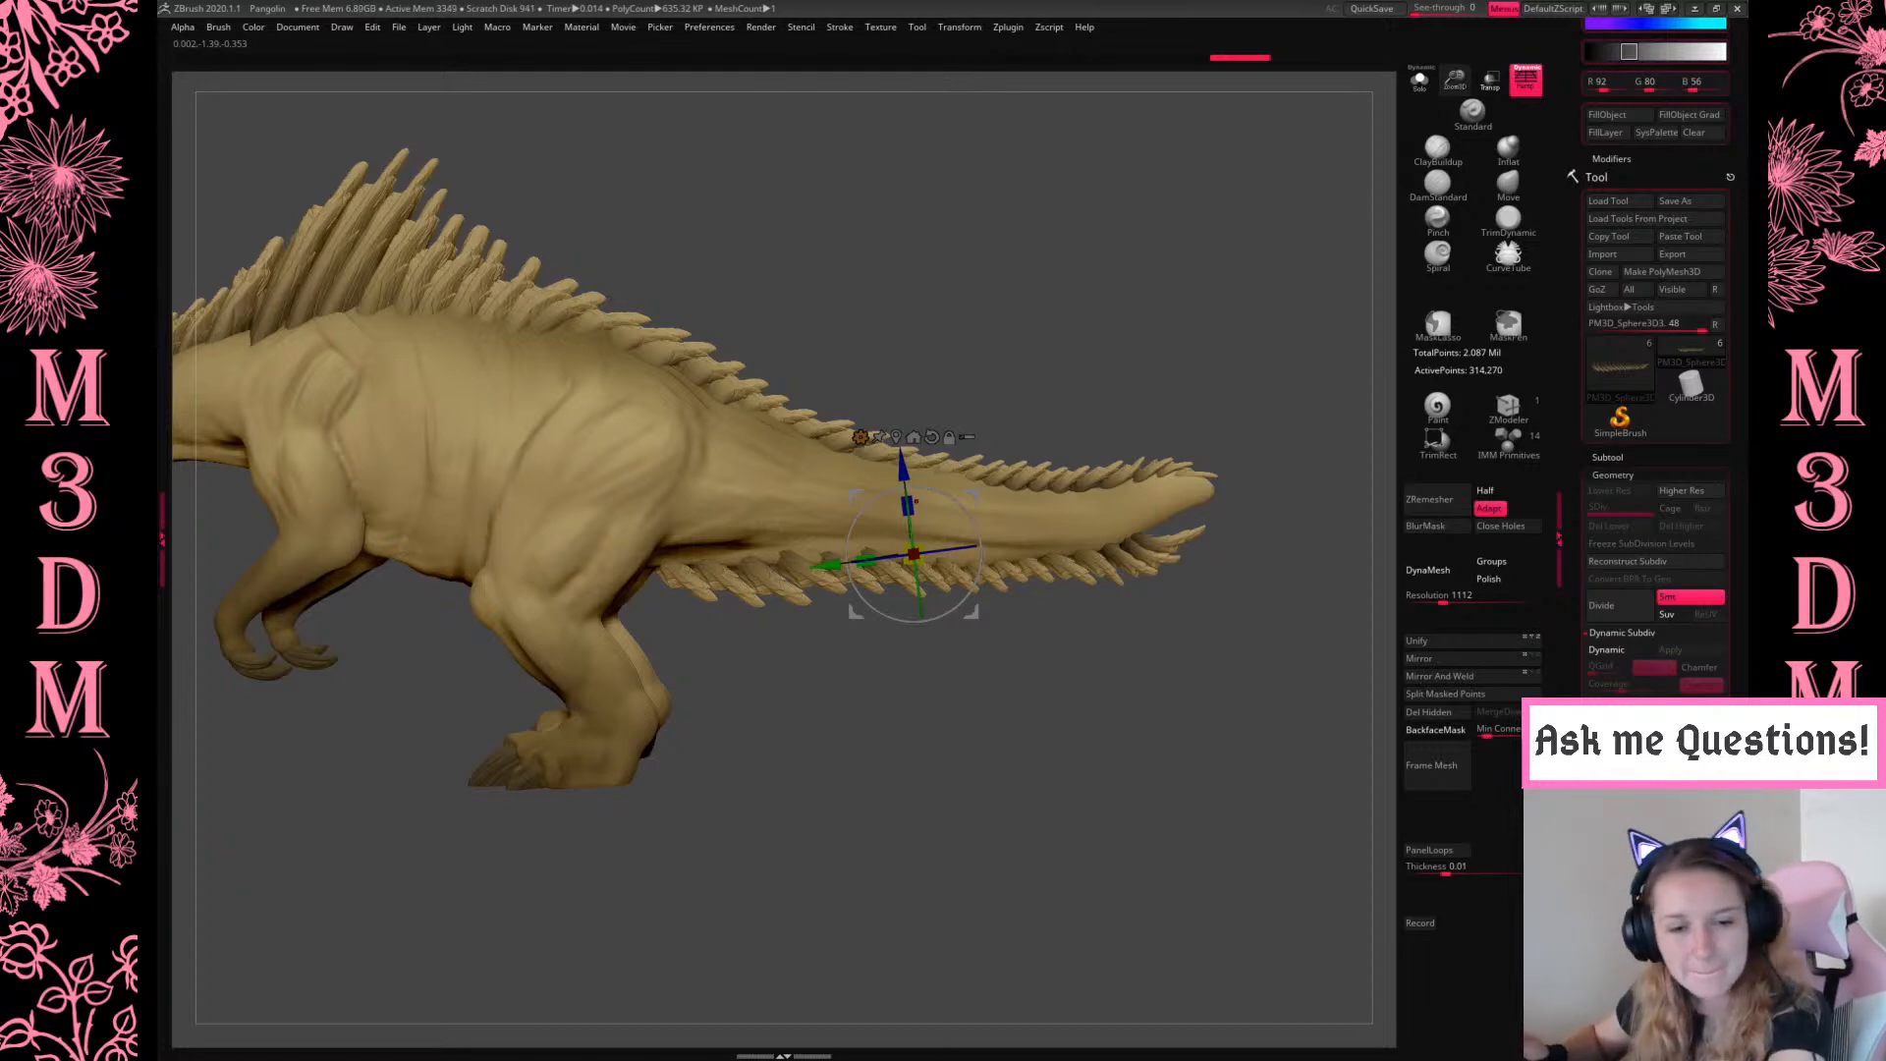
Adjust the lower scale row to the tail's underside with the Move brush, resizing the brush as needed
{"action": "left_click_drag", "start_coordinate": [1265, 277], "coordinate": [1235, 291], "text": "alt"}
{"action": "left_click_drag", "start_coordinate": [944, 505], "coordinate": [944, 504]}
{"action": "key", "text": "q"}
{"action": "key", "text": "space"}
{"action": "key", "text": "b"}
{"action": "key", "text": "m"}
{"action": "key", "text": "v"}
{"action": "key", "text": "space"}
{"action": "left_click_drag", "start_coordinate": [1166, 536], "coordinate": [1189, 499]}
{"action": "key", "text": "space"}
{"action": "left_click", "coordinate": [1169, 517]}
{"action": "mouse_move", "coordinate": [1321, 391]}
{"action": "left_mouse_down"}
{"action": "mouse_move", "coordinate": [1254, 385]}
{"action": "mouse_move", "coordinate": [1233, 409]}
{"action": "left_mouse_up"}
{"action": "key", "text": "space"}
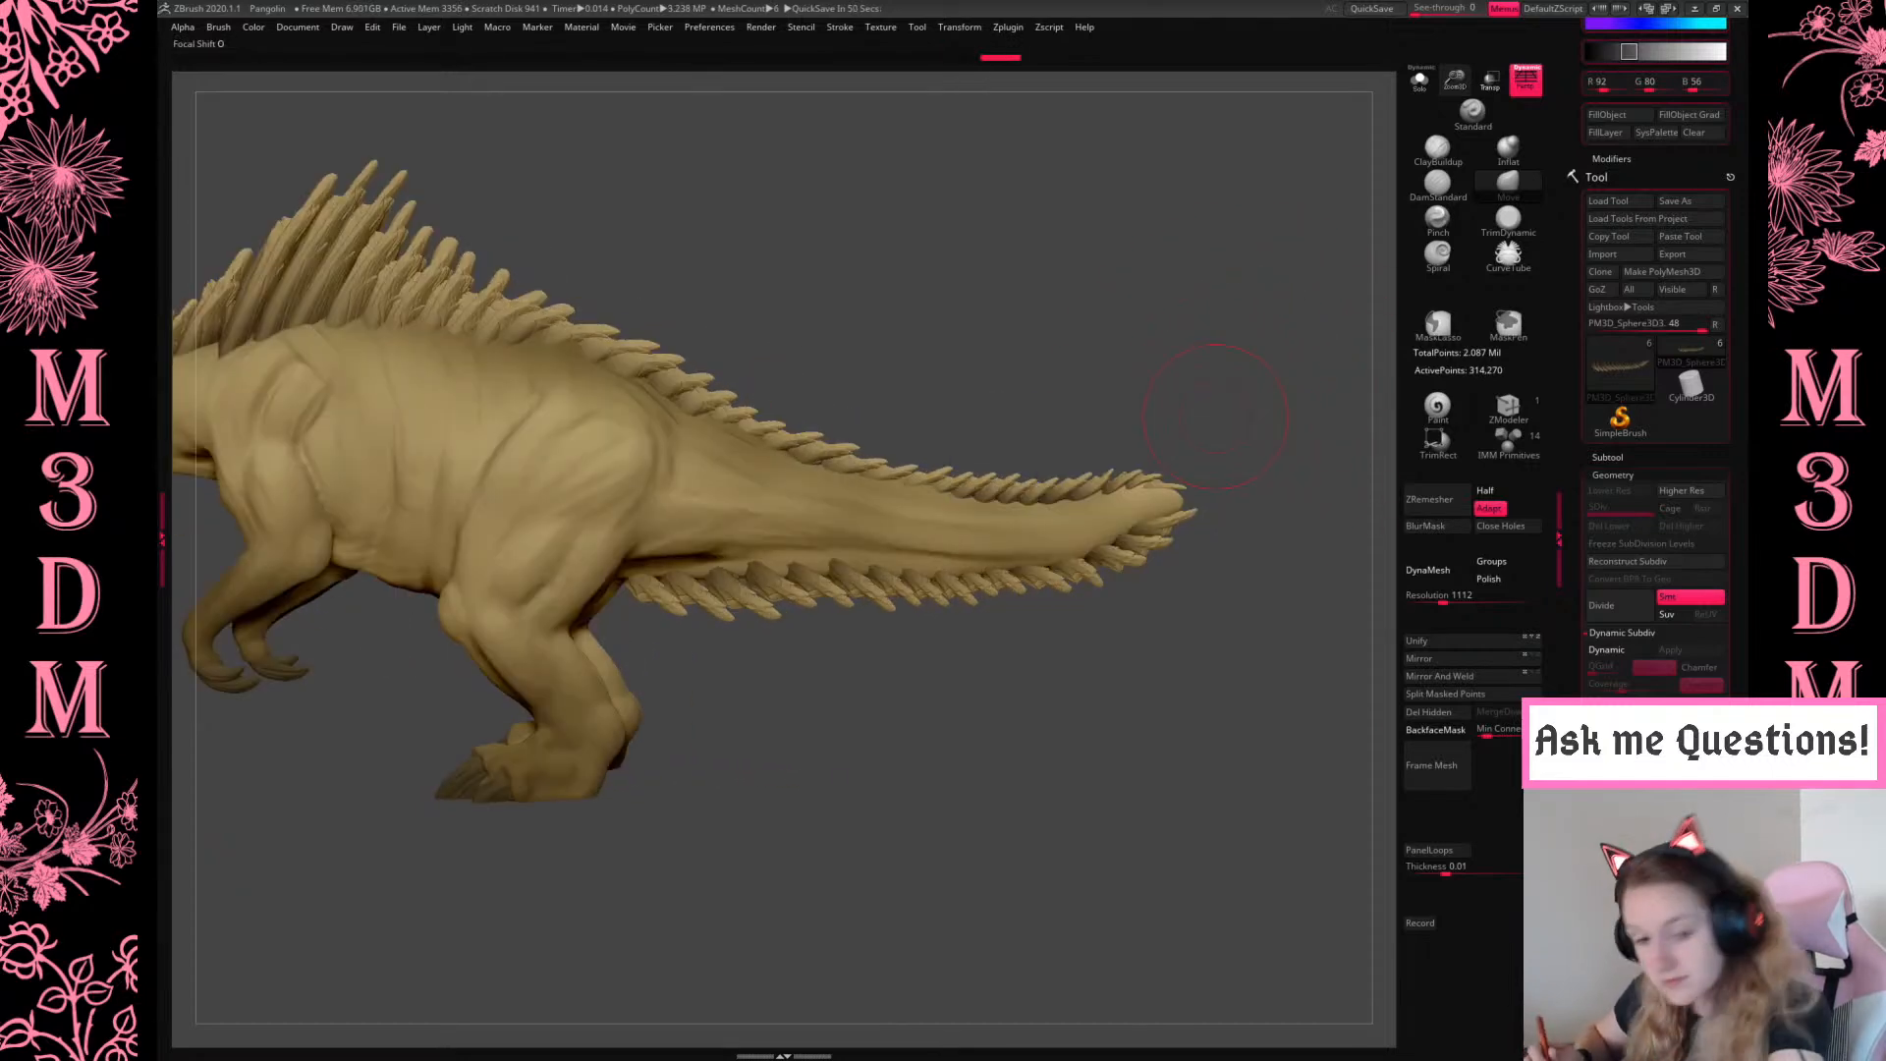
{"action": "key", "text": "space"}
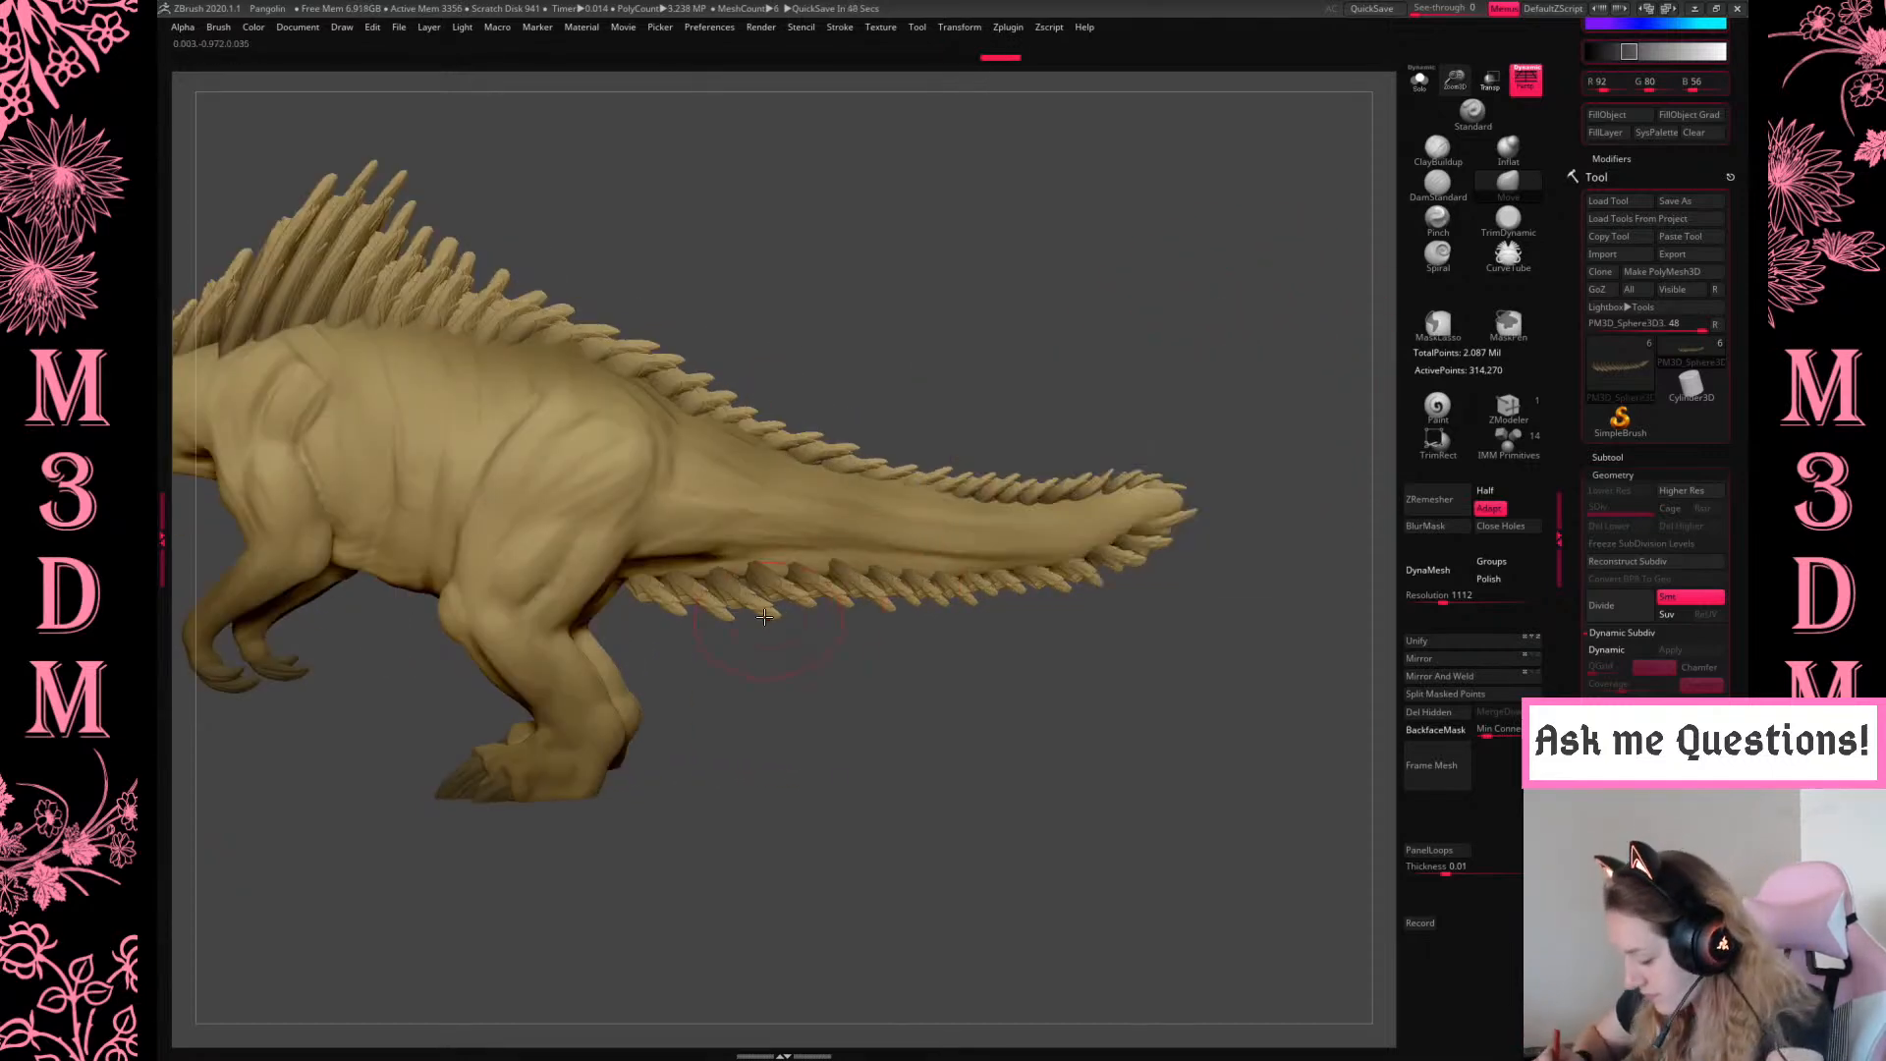
{"action": "left_click_drag", "start_coordinate": [769, 613], "coordinate": [783, 600]}
{"action": "left_click_drag", "start_coordinate": [1275, 416], "coordinate": [1275, 377]}
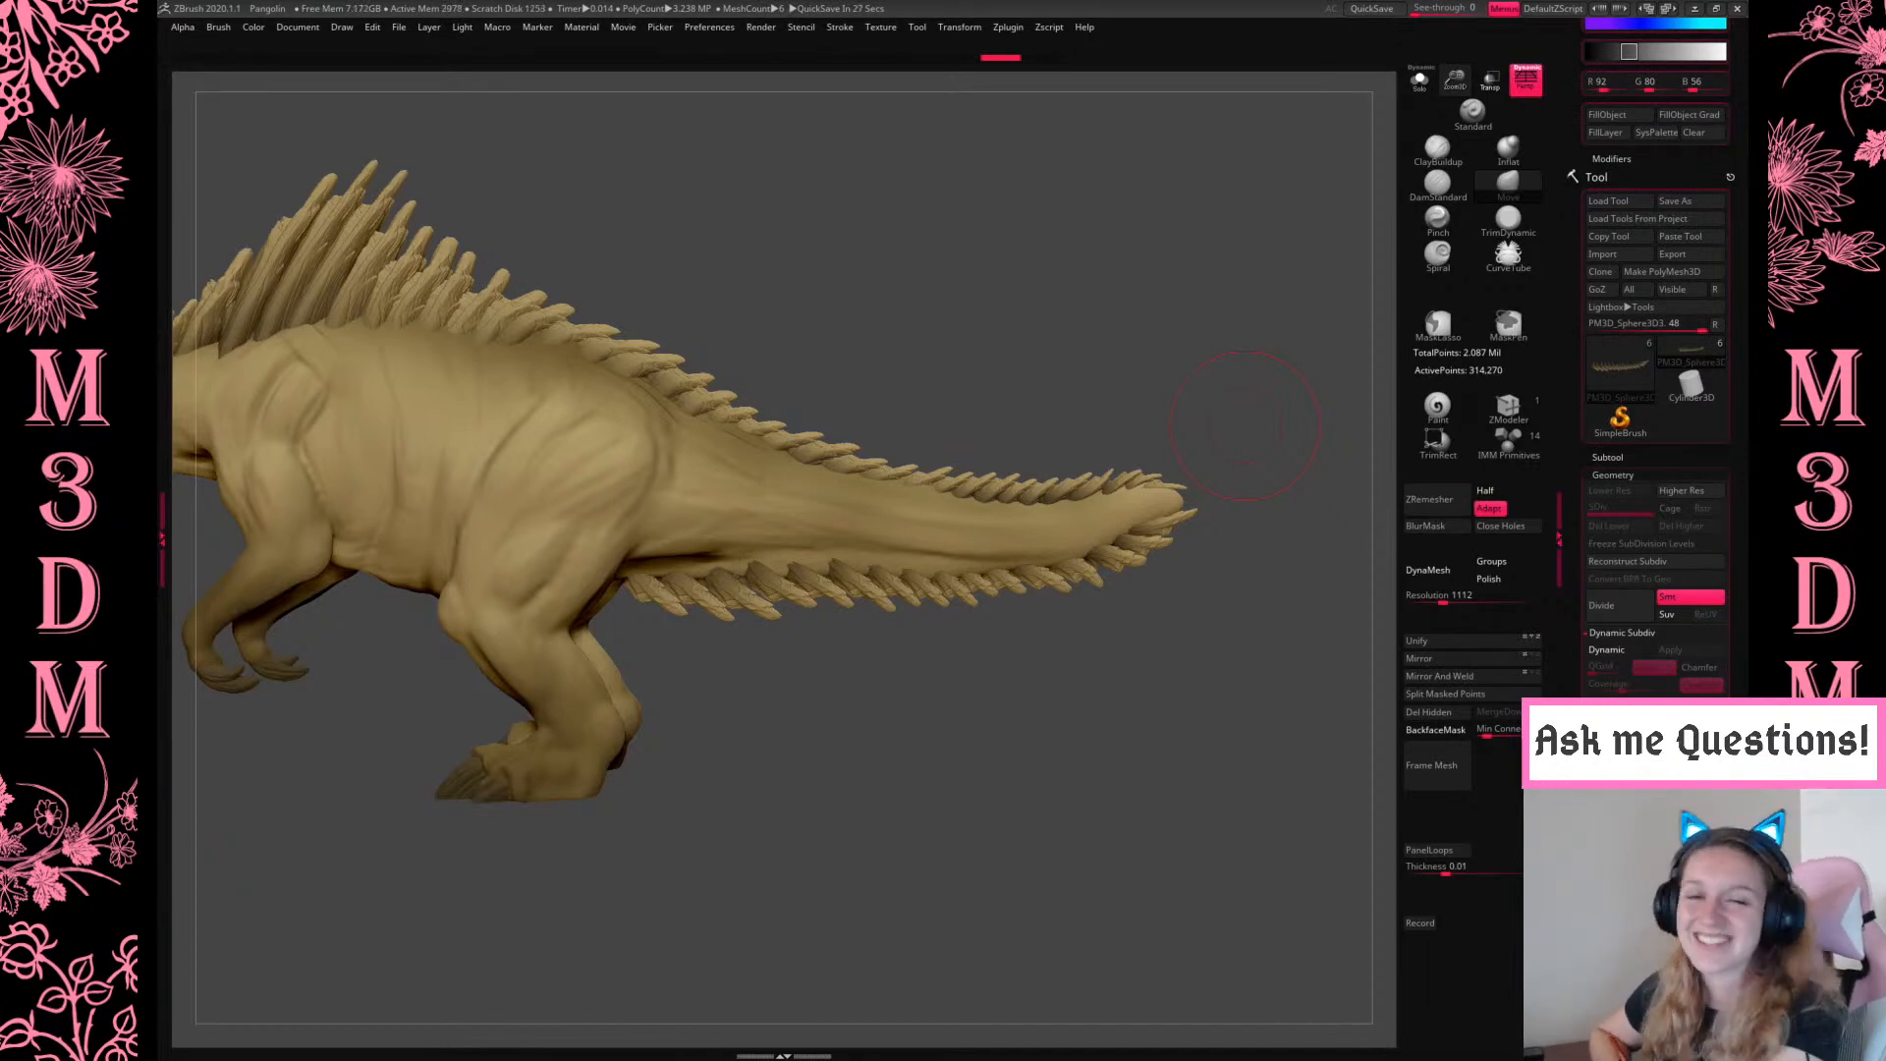
Try shifting the lower tail scales with the gizmo and undo the change
{"action": "mouse_move", "coordinate": [1128, 331]}
{"action": "left_mouse_down"}
{"action": "mouse_move", "coordinate": [1216, 374]}
{"action": "mouse_move", "coordinate": [1172, 314]}
{"action": "left_mouse_up"}
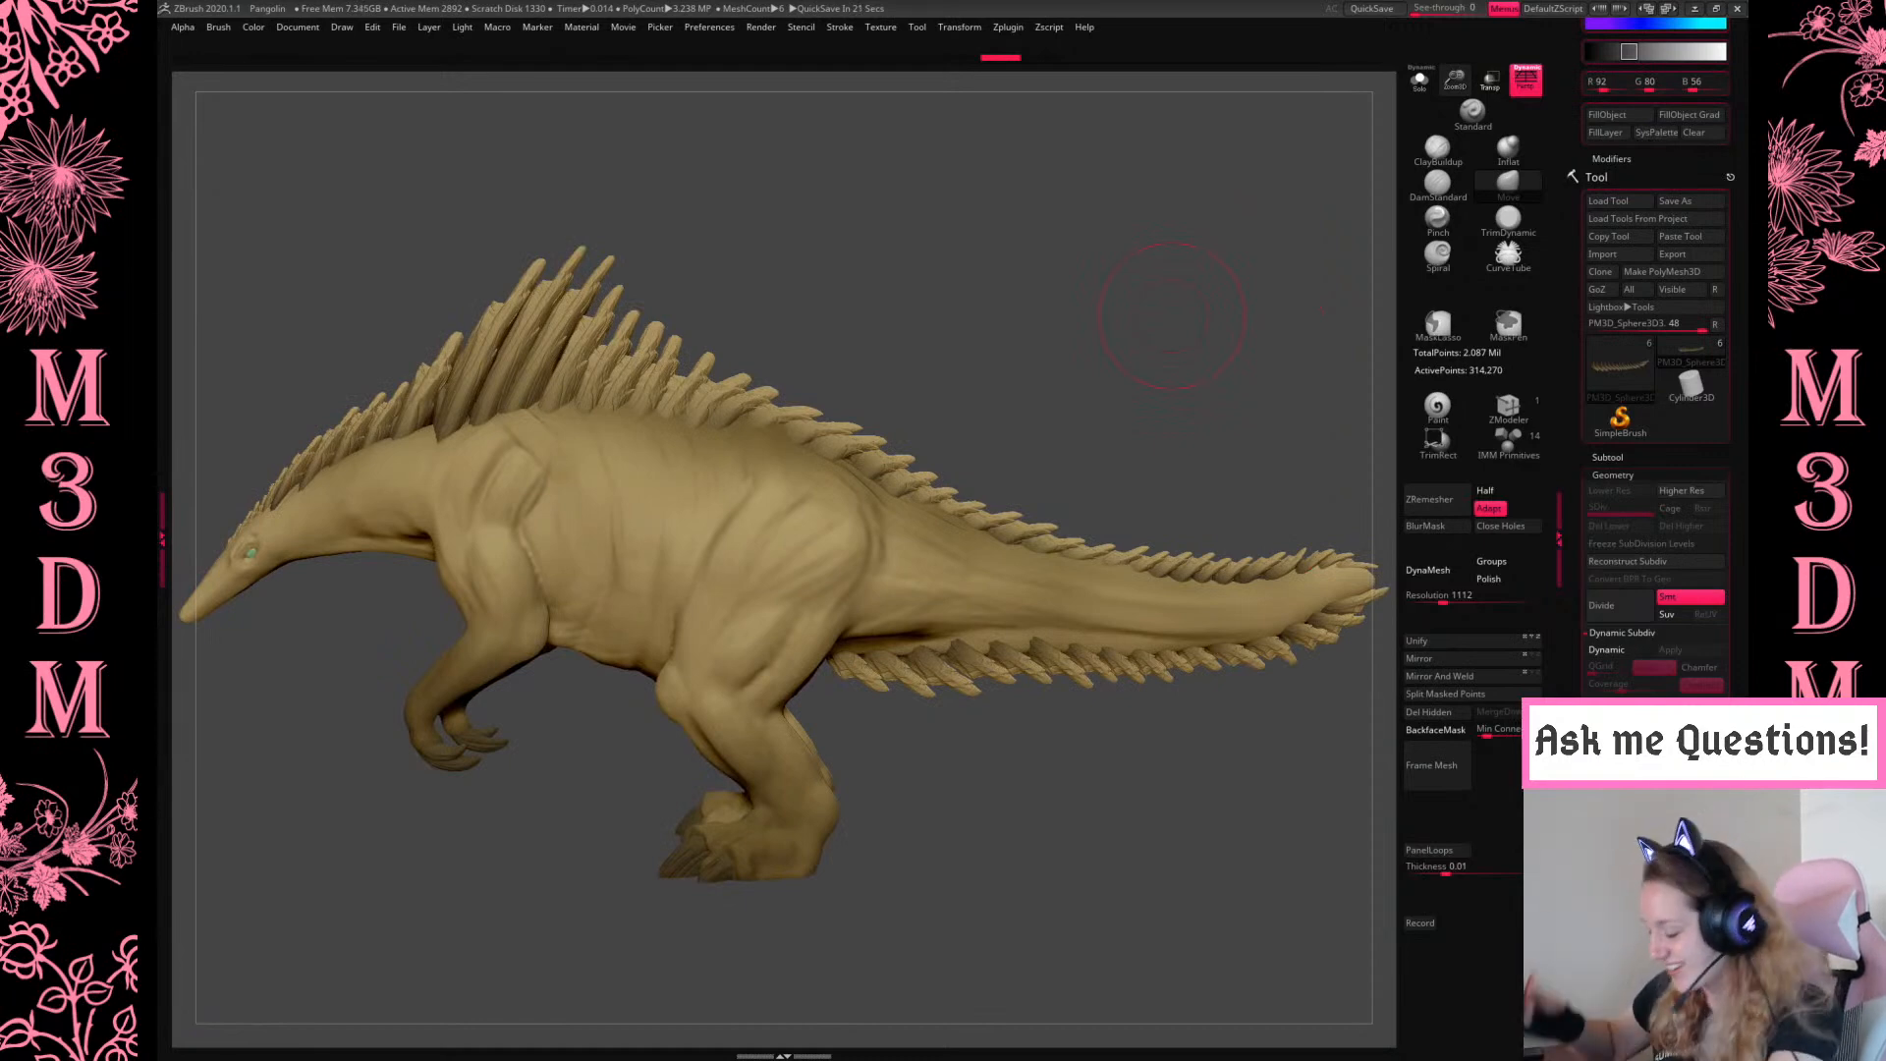
{"action": "mouse_move", "coordinate": [1172, 315]}
{"action": "left_mouse_down"}
{"action": "mouse_move", "coordinate": [1158, 720]}
{"action": "mouse_move", "coordinate": [1212, 358]}
{"action": "mouse_move", "coordinate": [1225, 425]}
{"action": "left_mouse_up"}
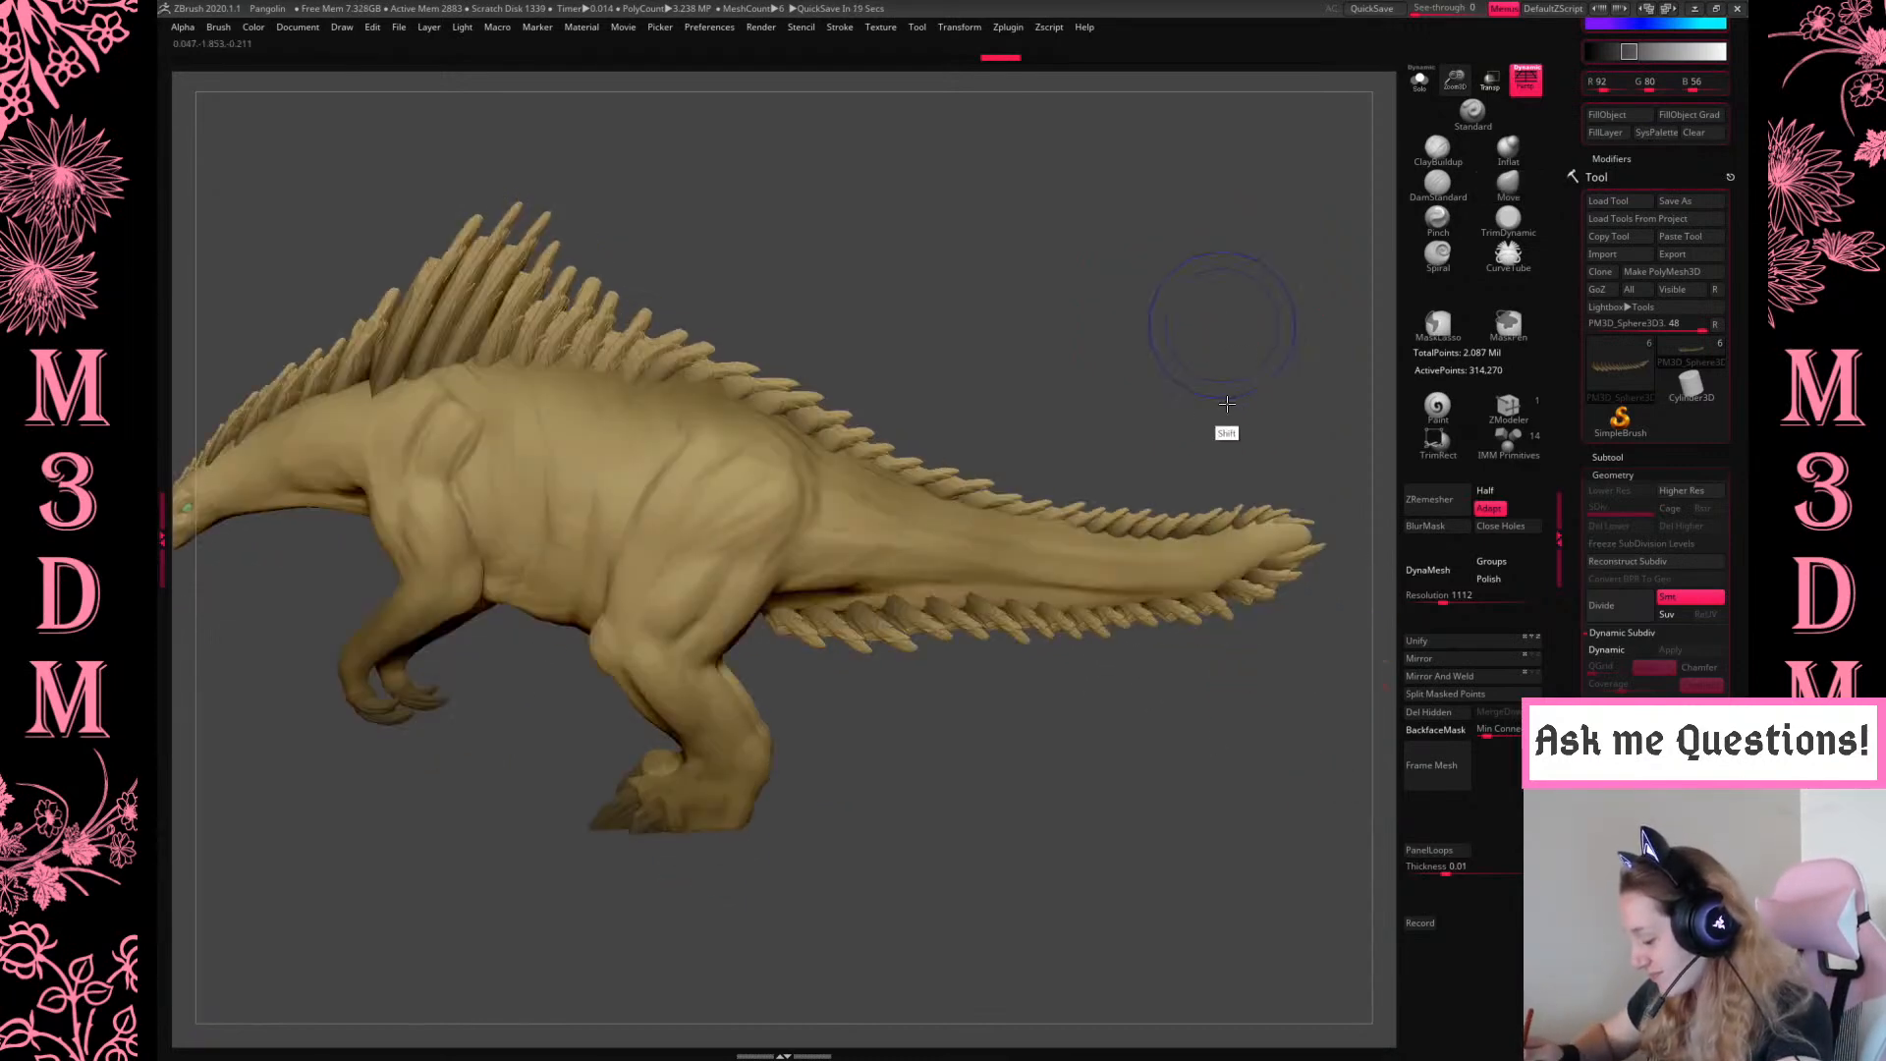
{"action": "key", "text": "w"}
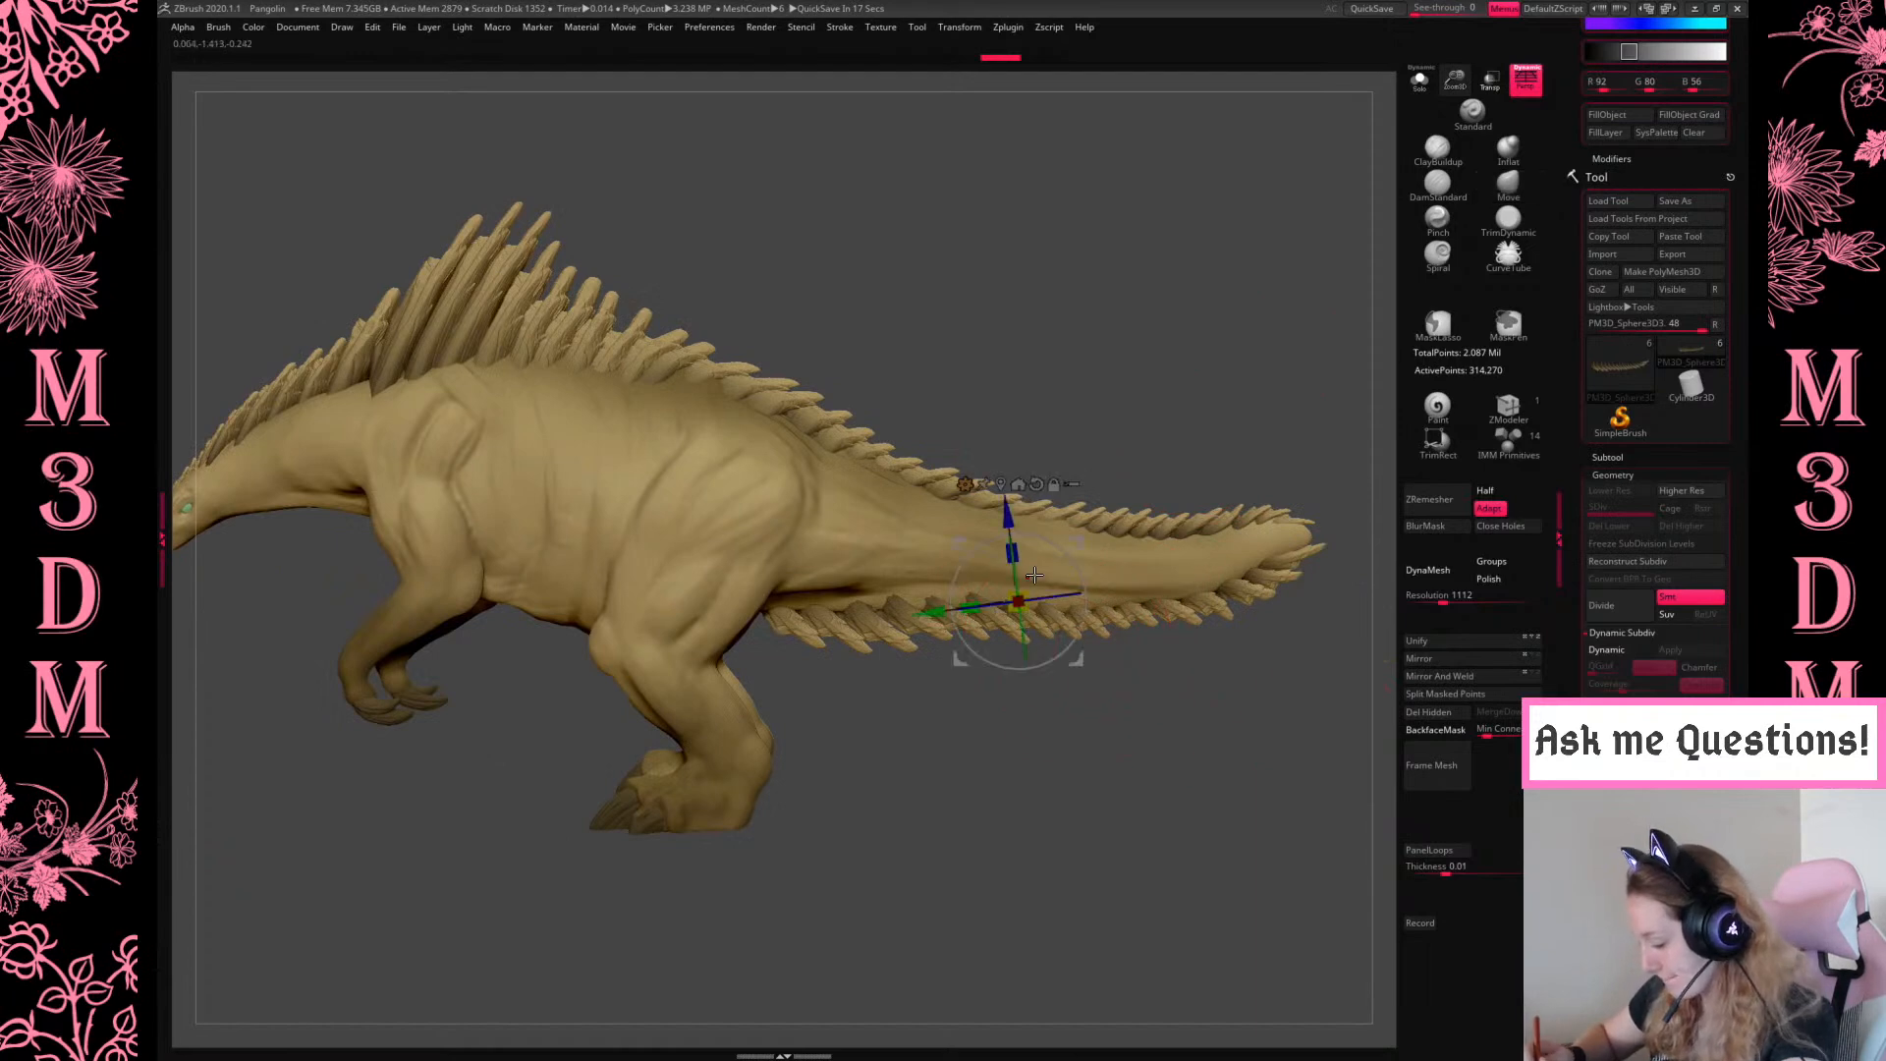
{"action": "left_click_drag", "start_coordinate": [1034, 574], "coordinate": [1038, 575]}
{"action": "key", "text": "ctrl+z"}
{"action": "key", "text": "q"}
{"action": "left_click_drag", "start_coordinate": [1167, 746], "coordinate": [1075, 734], "text": "alt"}
Select the upper tail scales, turn on BackfaceMask and push their rear end down onto the tail tip with Move
{"action": "key", "text": "space"}
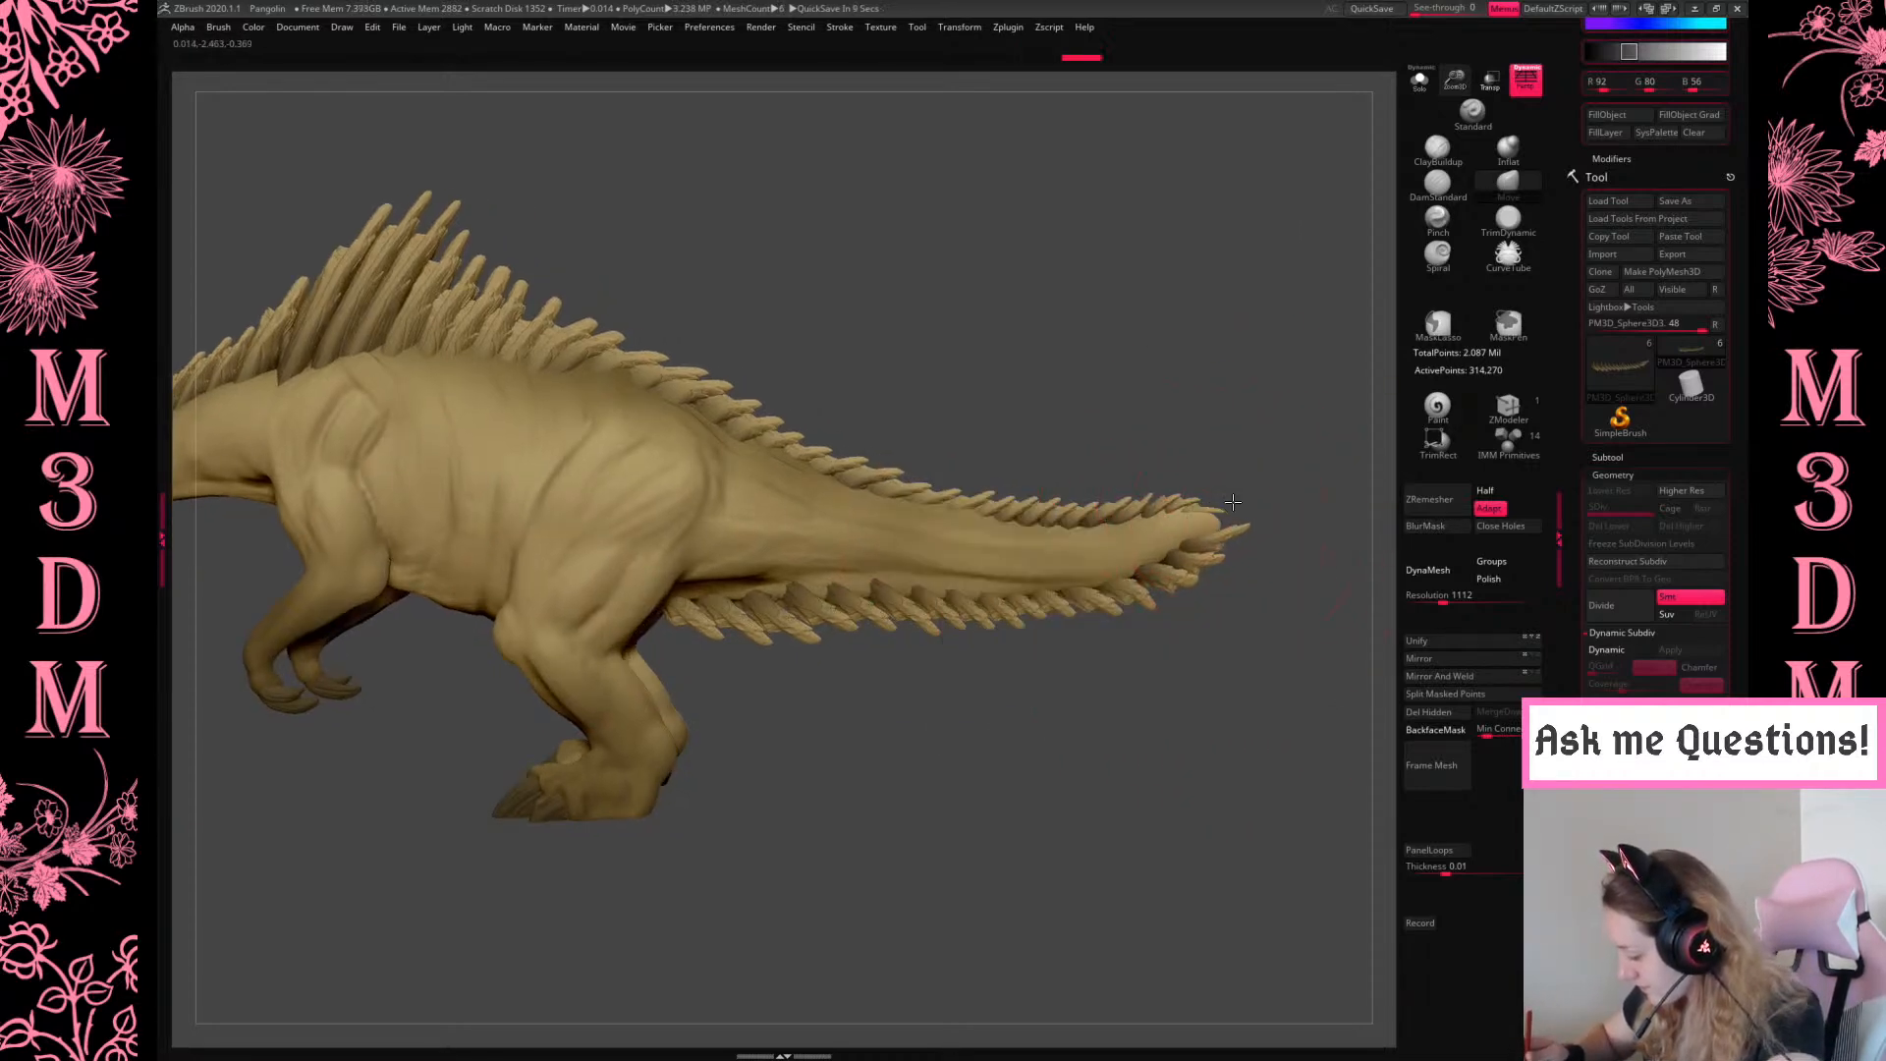
{"action": "left_click", "coordinate": [1218, 506], "text": "alt"}
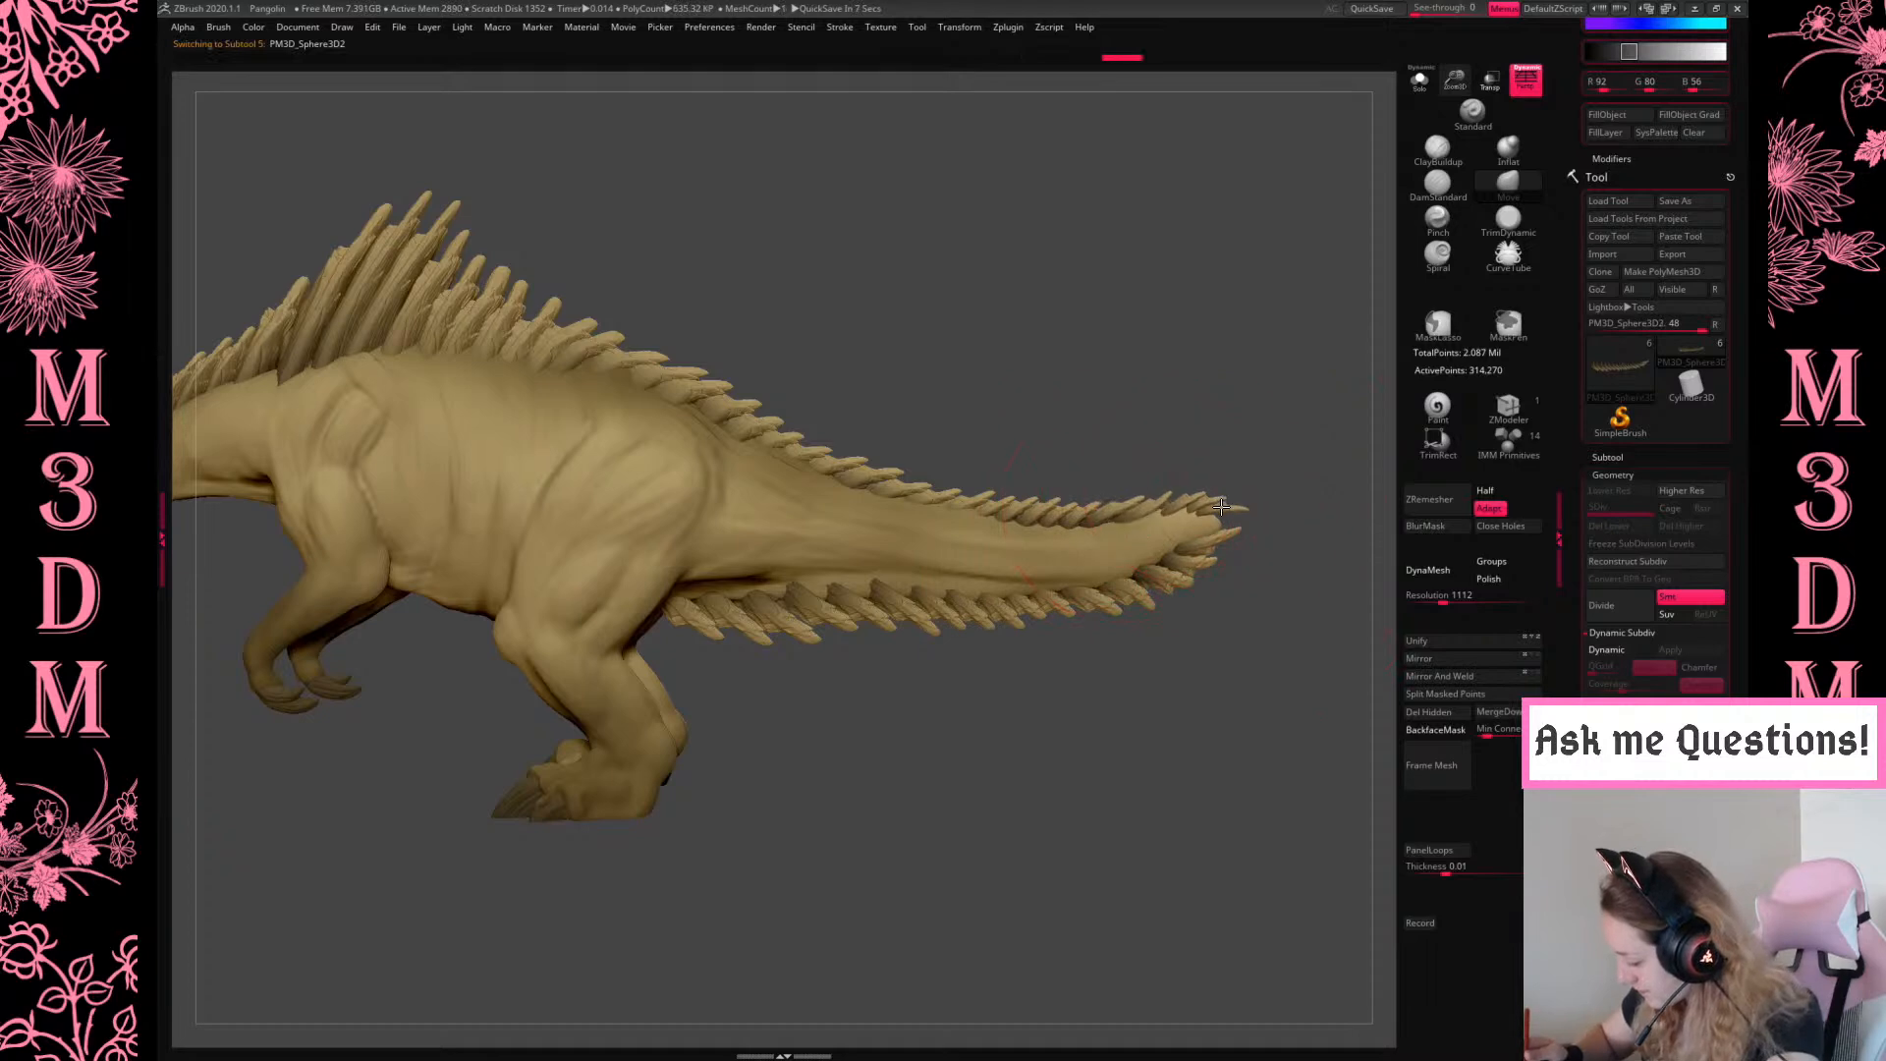
{"action": "left_click_drag", "start_coordinate": [1219, 515], "coordinate": [1207, 521]}
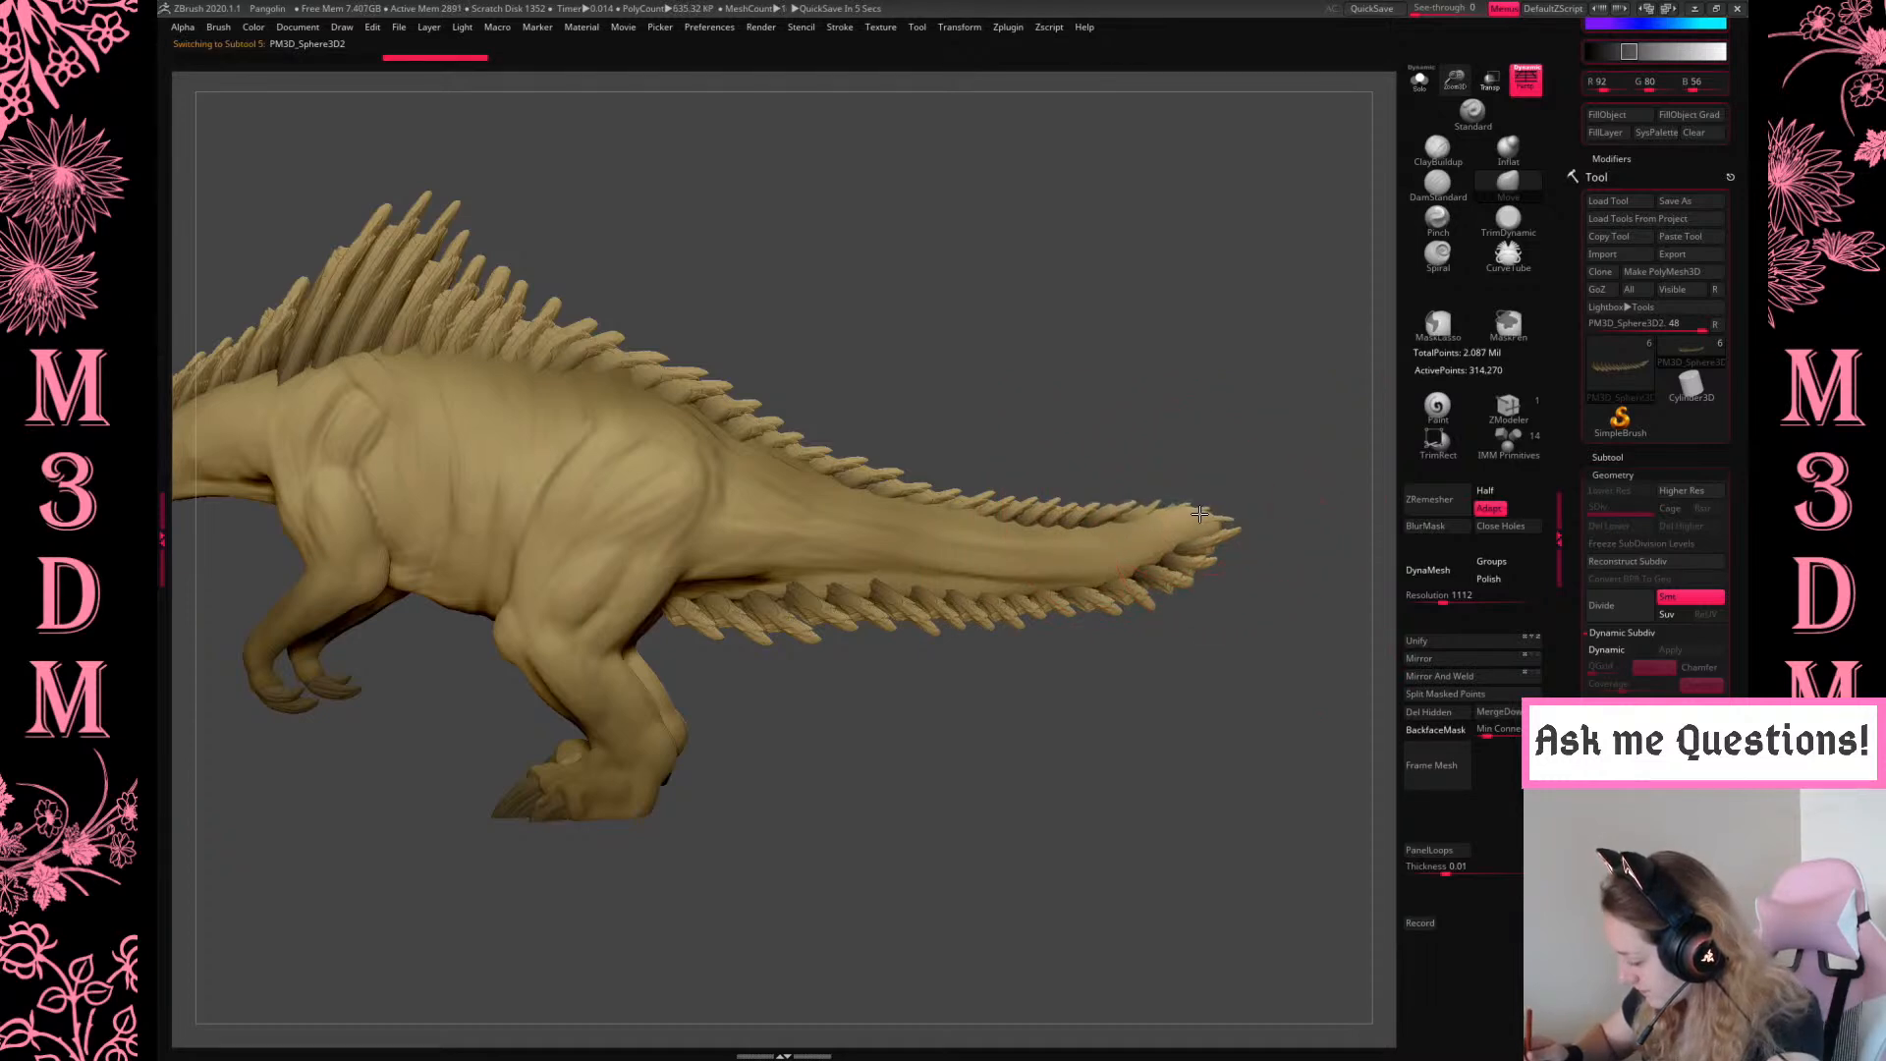
{"action": "left_click", "coordinate": [1420, 81]}
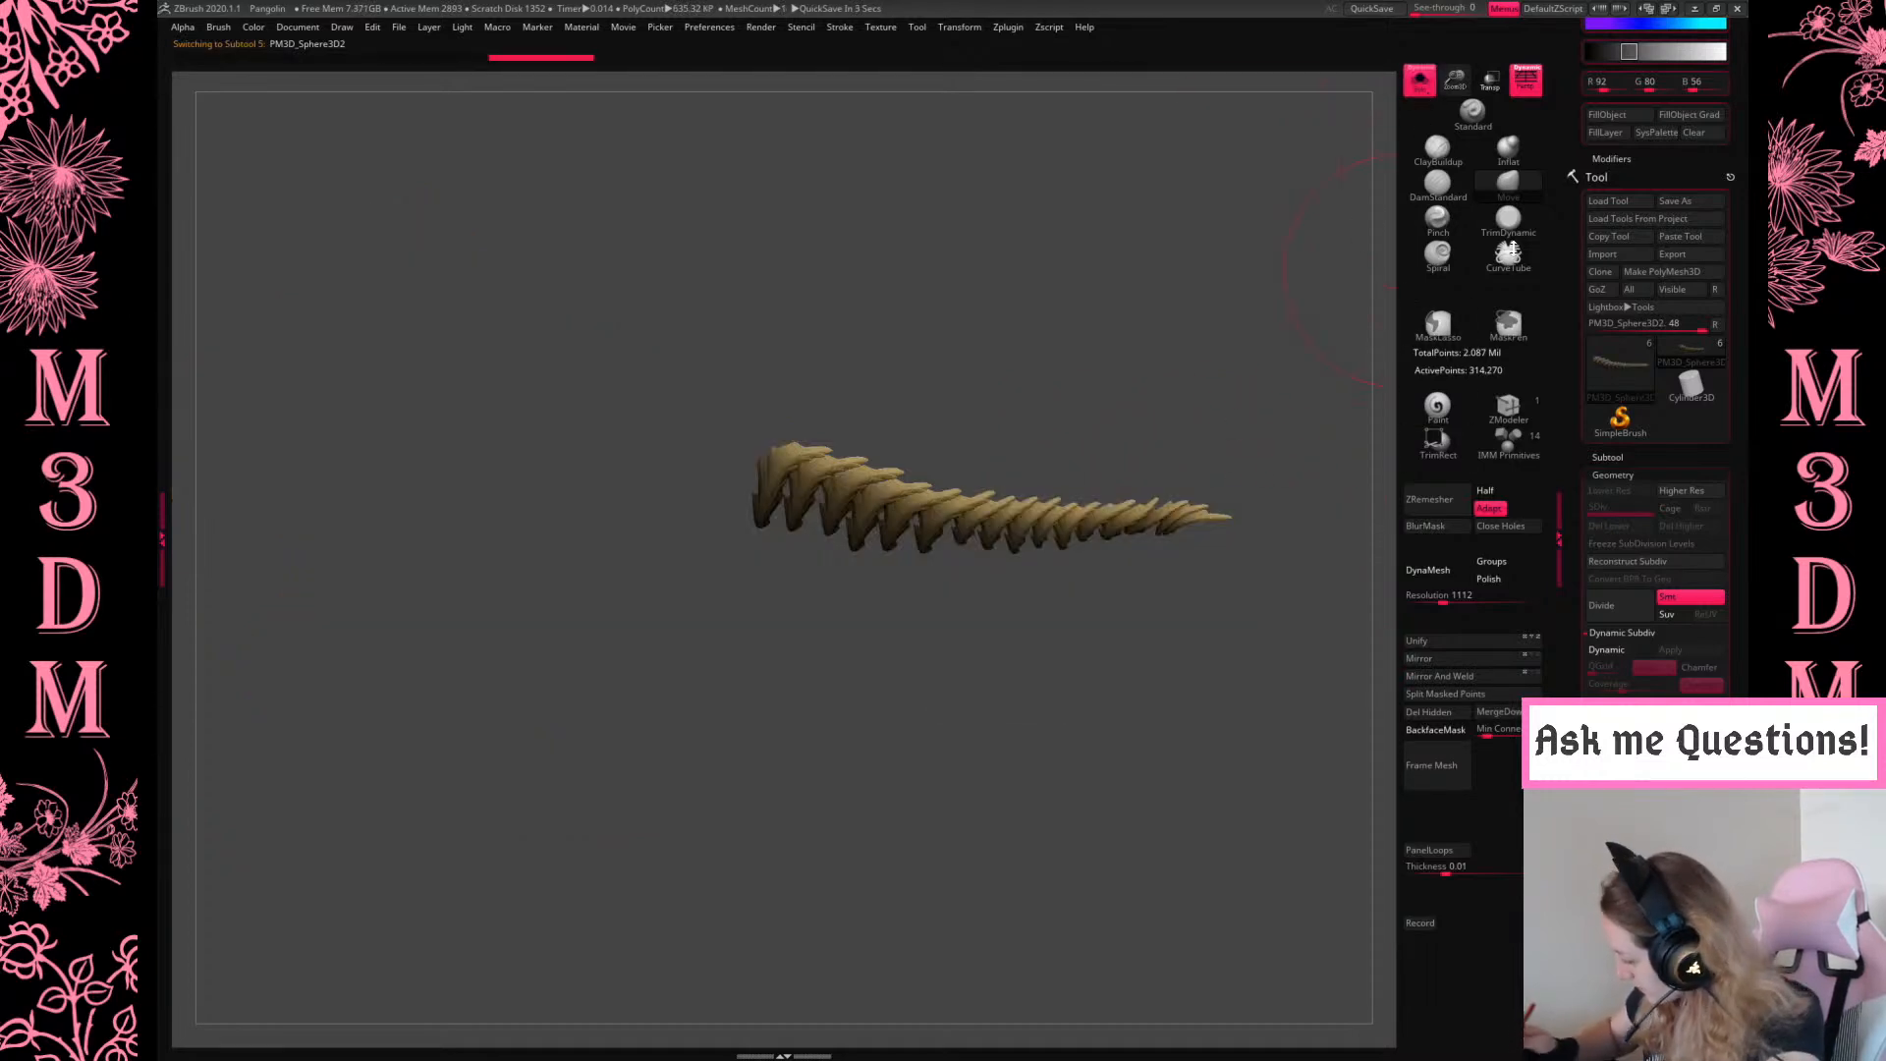
{"action": "left_click", "coordinate": [1435, 730]}
{"action": "left_click_drag", "start_coordinate": [1199, 542], "coordinate": [1194, 539]}
{"action": "right_click", "coordinate": [1111, 617]}
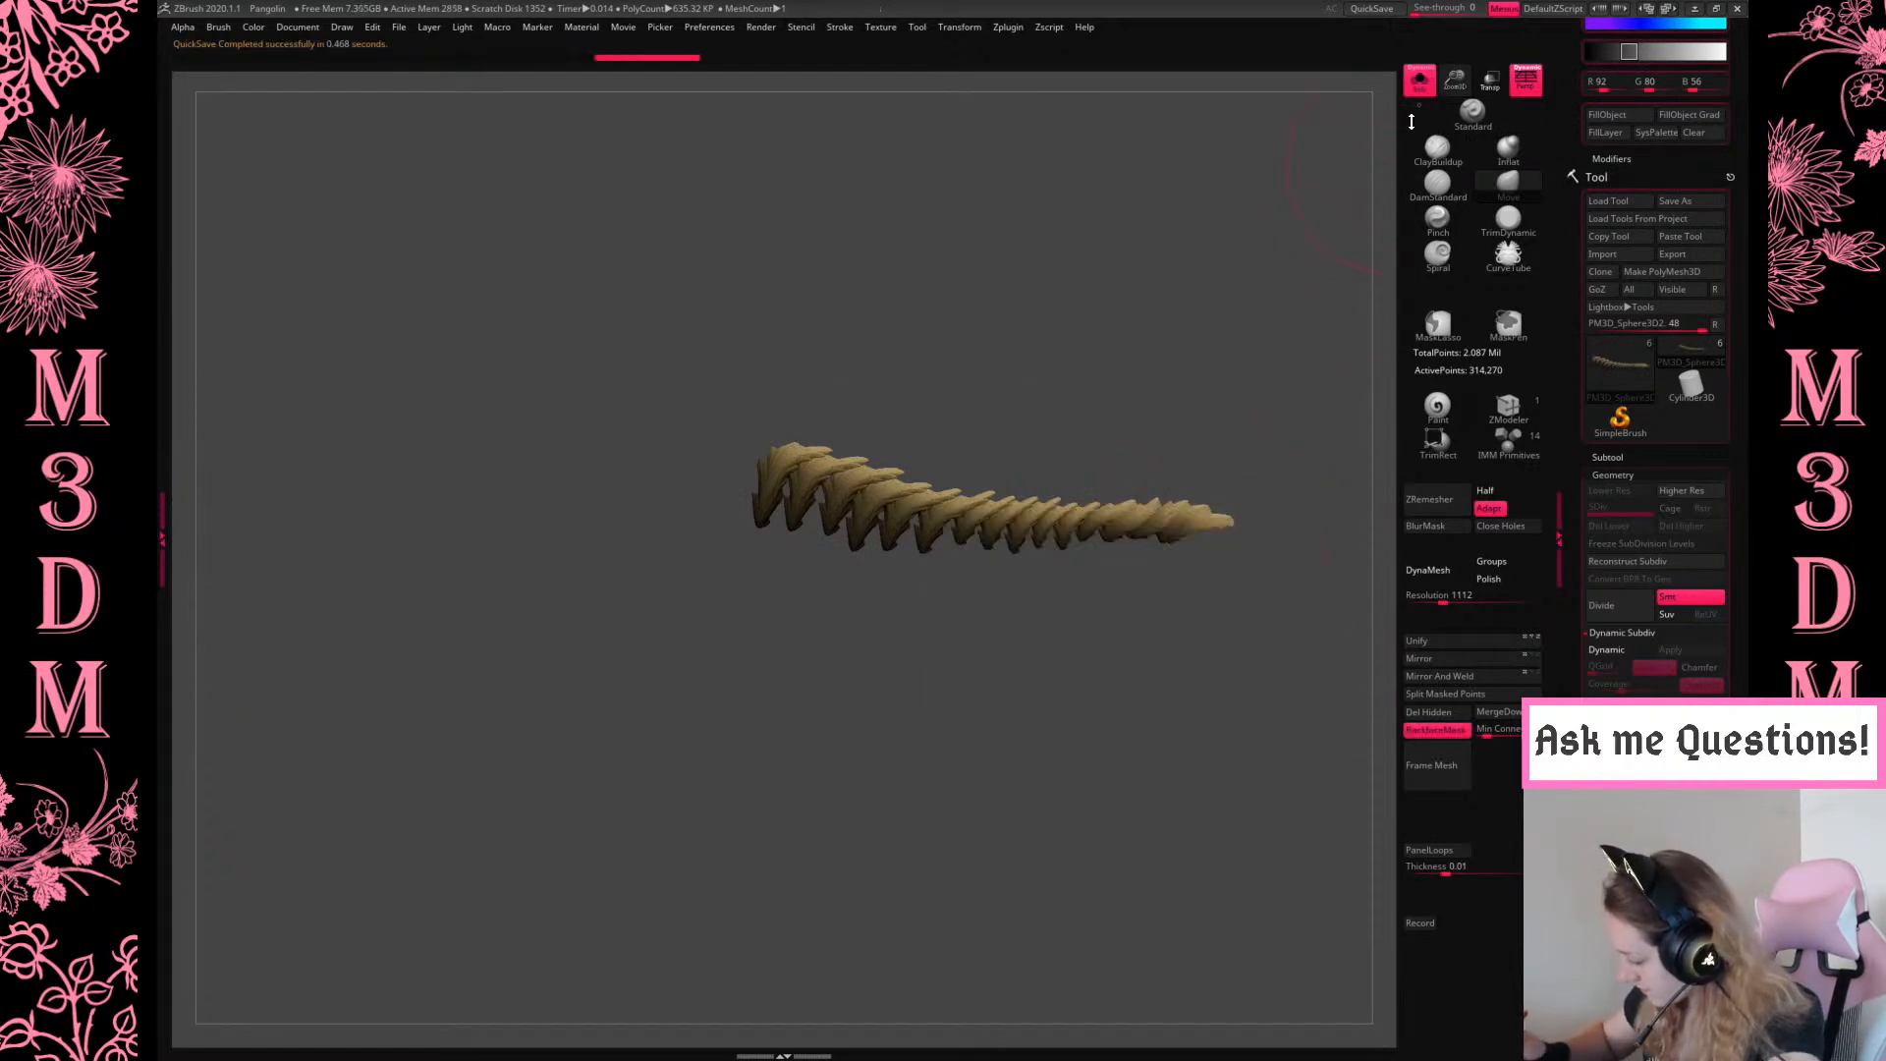
{"action": "key", "text": "f"}
{"action": "left_click", "coordinate": [1419, 80]}
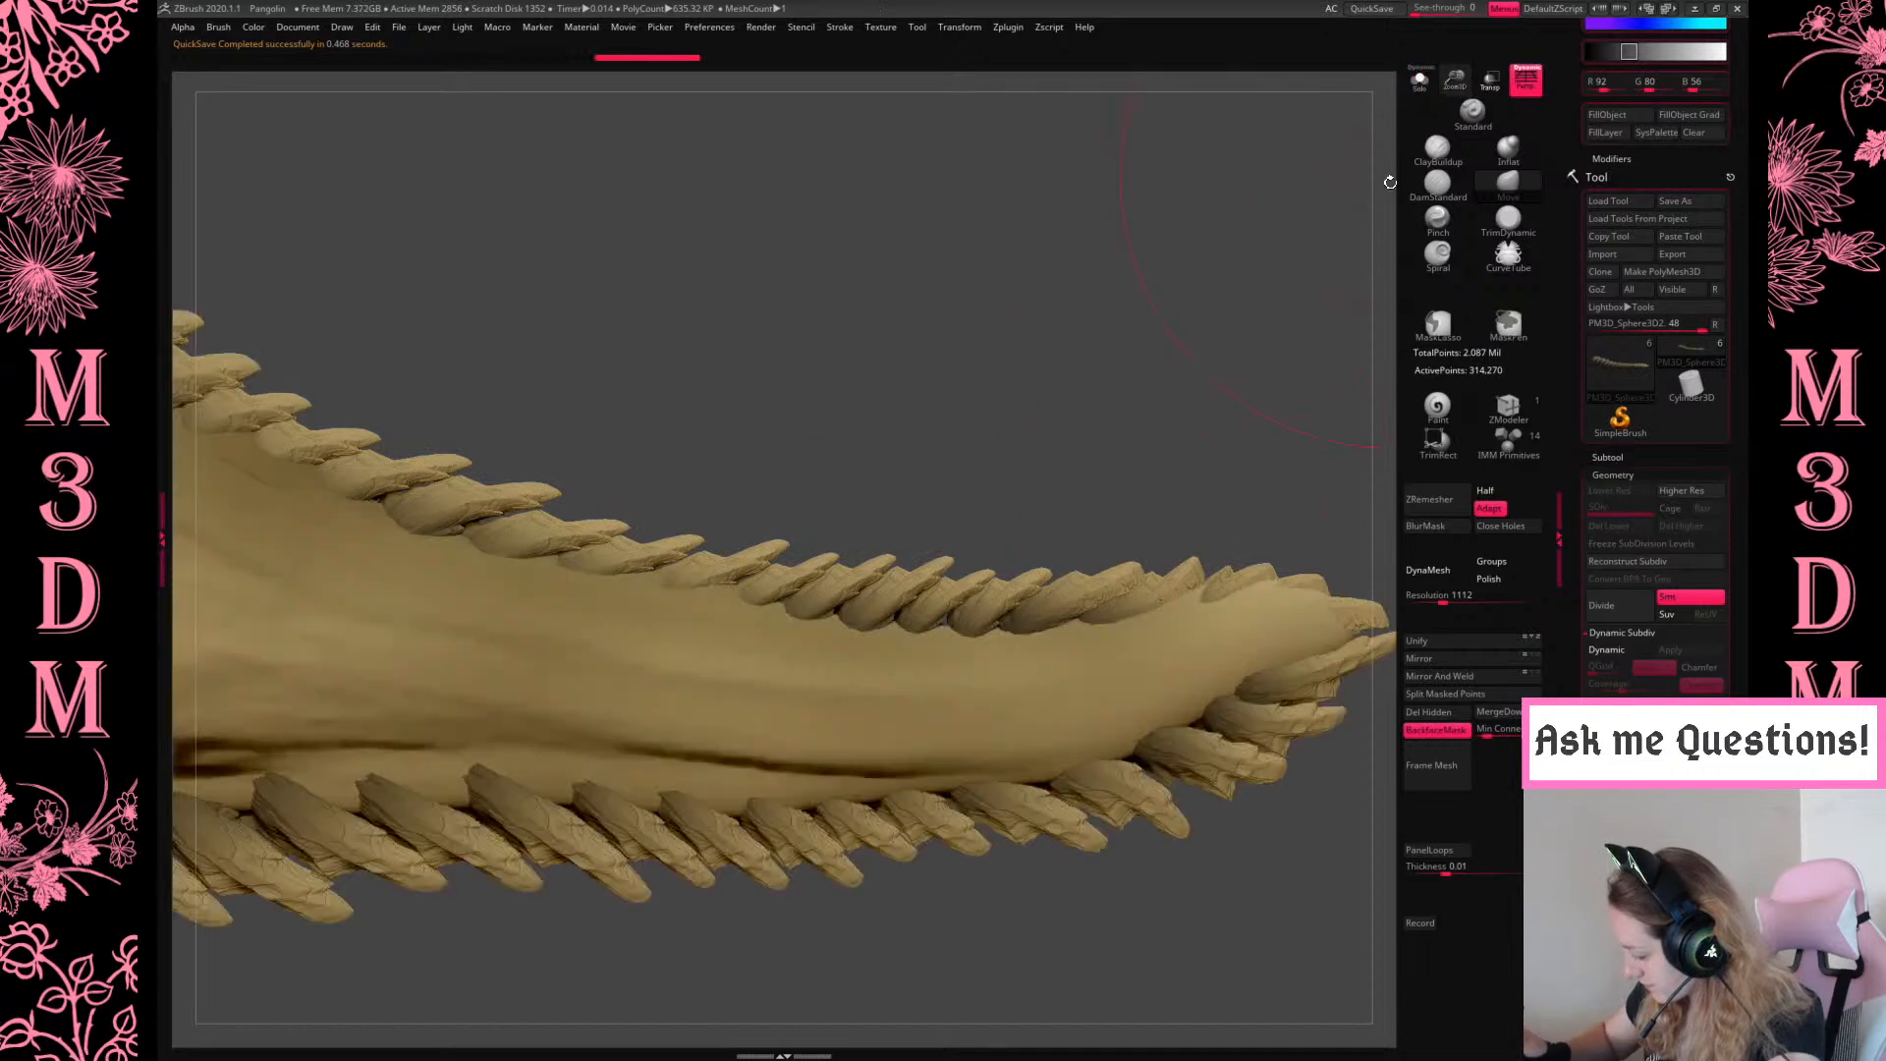
{"action": "key", "text": "f"}
Select the body subtool, adjust the Move brush size and examine the tail together with both scale rows
{"action": "left_click_drag", "start_coordinate": [1265, 678], "coordinate": [996, 704], "text": "alt"}
{"action": "mouse_move", "coordinate": [1049, 610]}
{"action": "left_mouse_down", "text": "shift"}
{"action": "mouse_move", "coordinate": [1092, 632]}
{"action": "mouse_move", "coordinate": [1078, 629]}
{"action": "left_mouse_up", "text": "shift"}
{"action": "right_click", "coordinate": [1171, 573]}
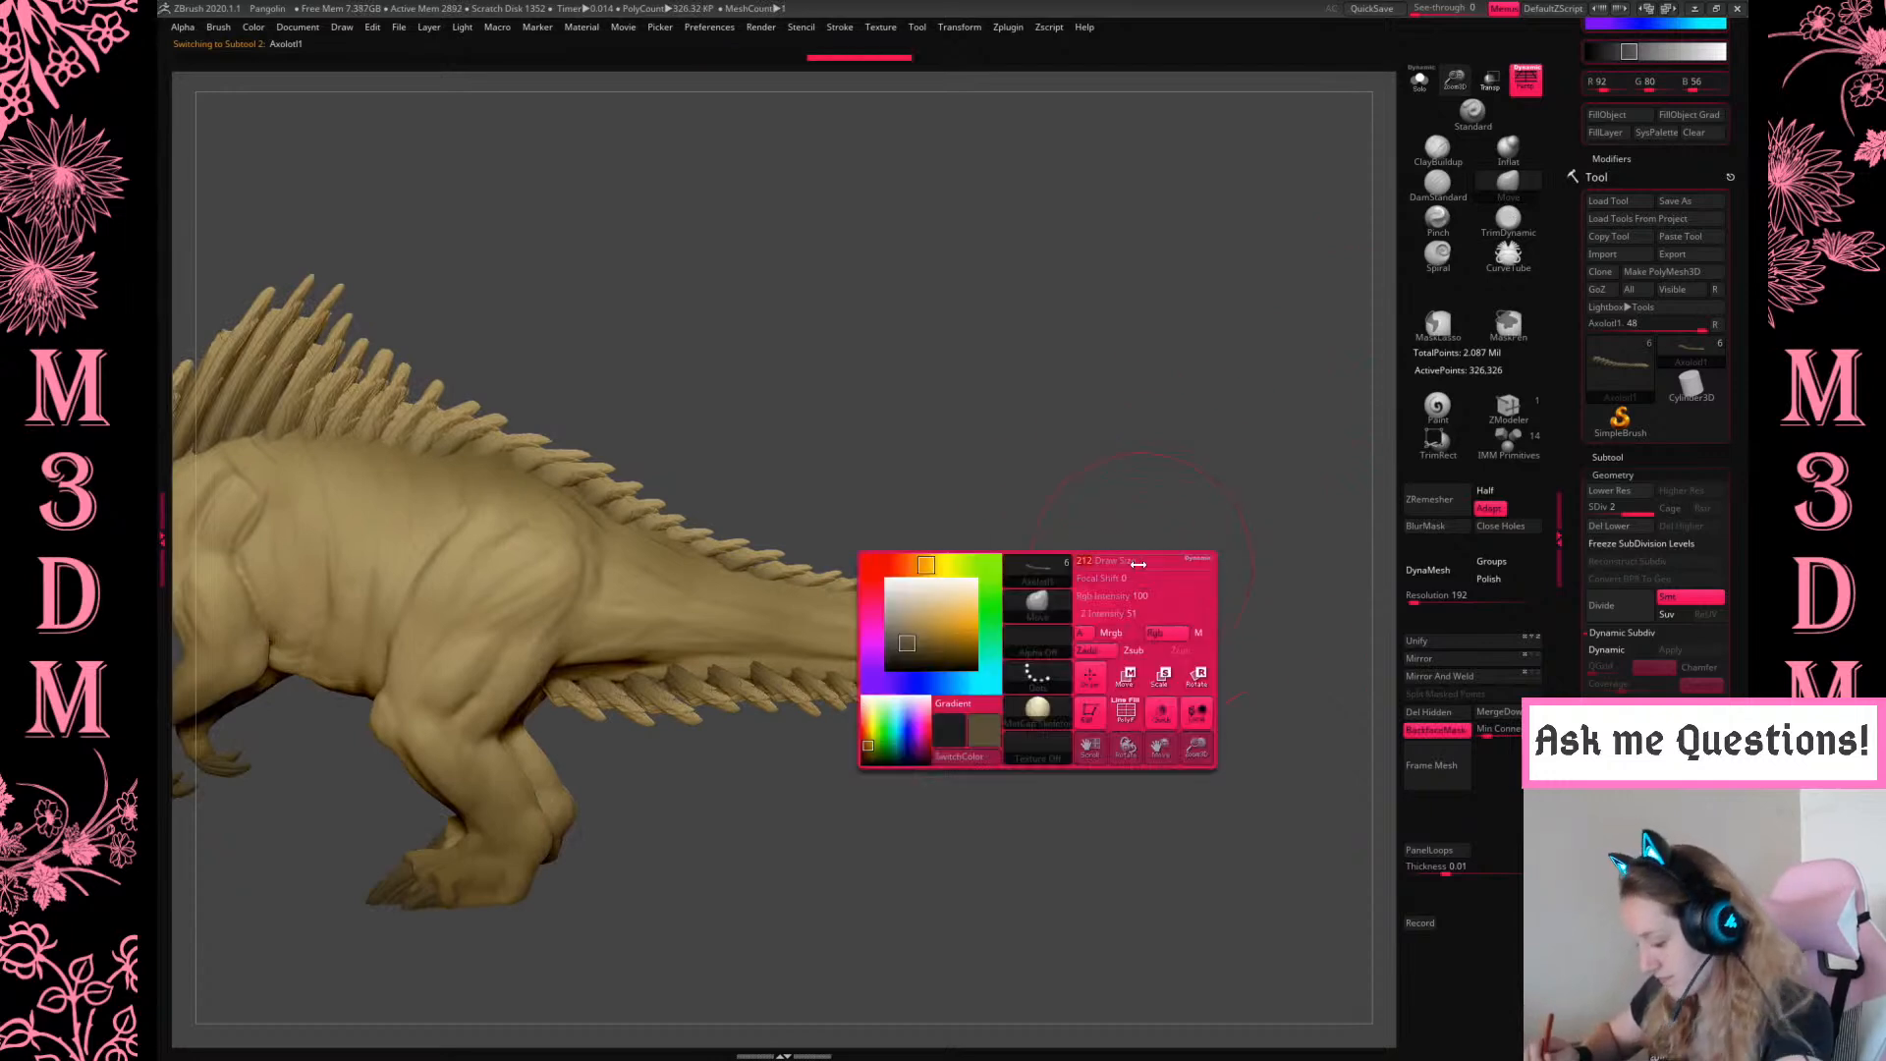
{"action": "left_click_drag", "start_coordinate": [1221, 551], "coordinate": [1290, 463], "text": "alt"}
{"action": "right_click", "coordinate": [1240, 558]}
{"action": "left_click_drag", "start_coordinate": [1454, 80], "coordinate": [1442, 29]}
{"action": "mouse_move", "coordinate": [1214, 363]}
{"action": "left_mouse_down"}
{"action": "mouse_move", "coordinate": [1311, 360]}
{"action": "mouse_move", "coordinate": [1221, 379]}
{"action": "mouse_move", "coordinate": [1233, 389]}
{"action": "left_mouse_up"}
{"action": "right_click", "coordinate": [1228, 422]}
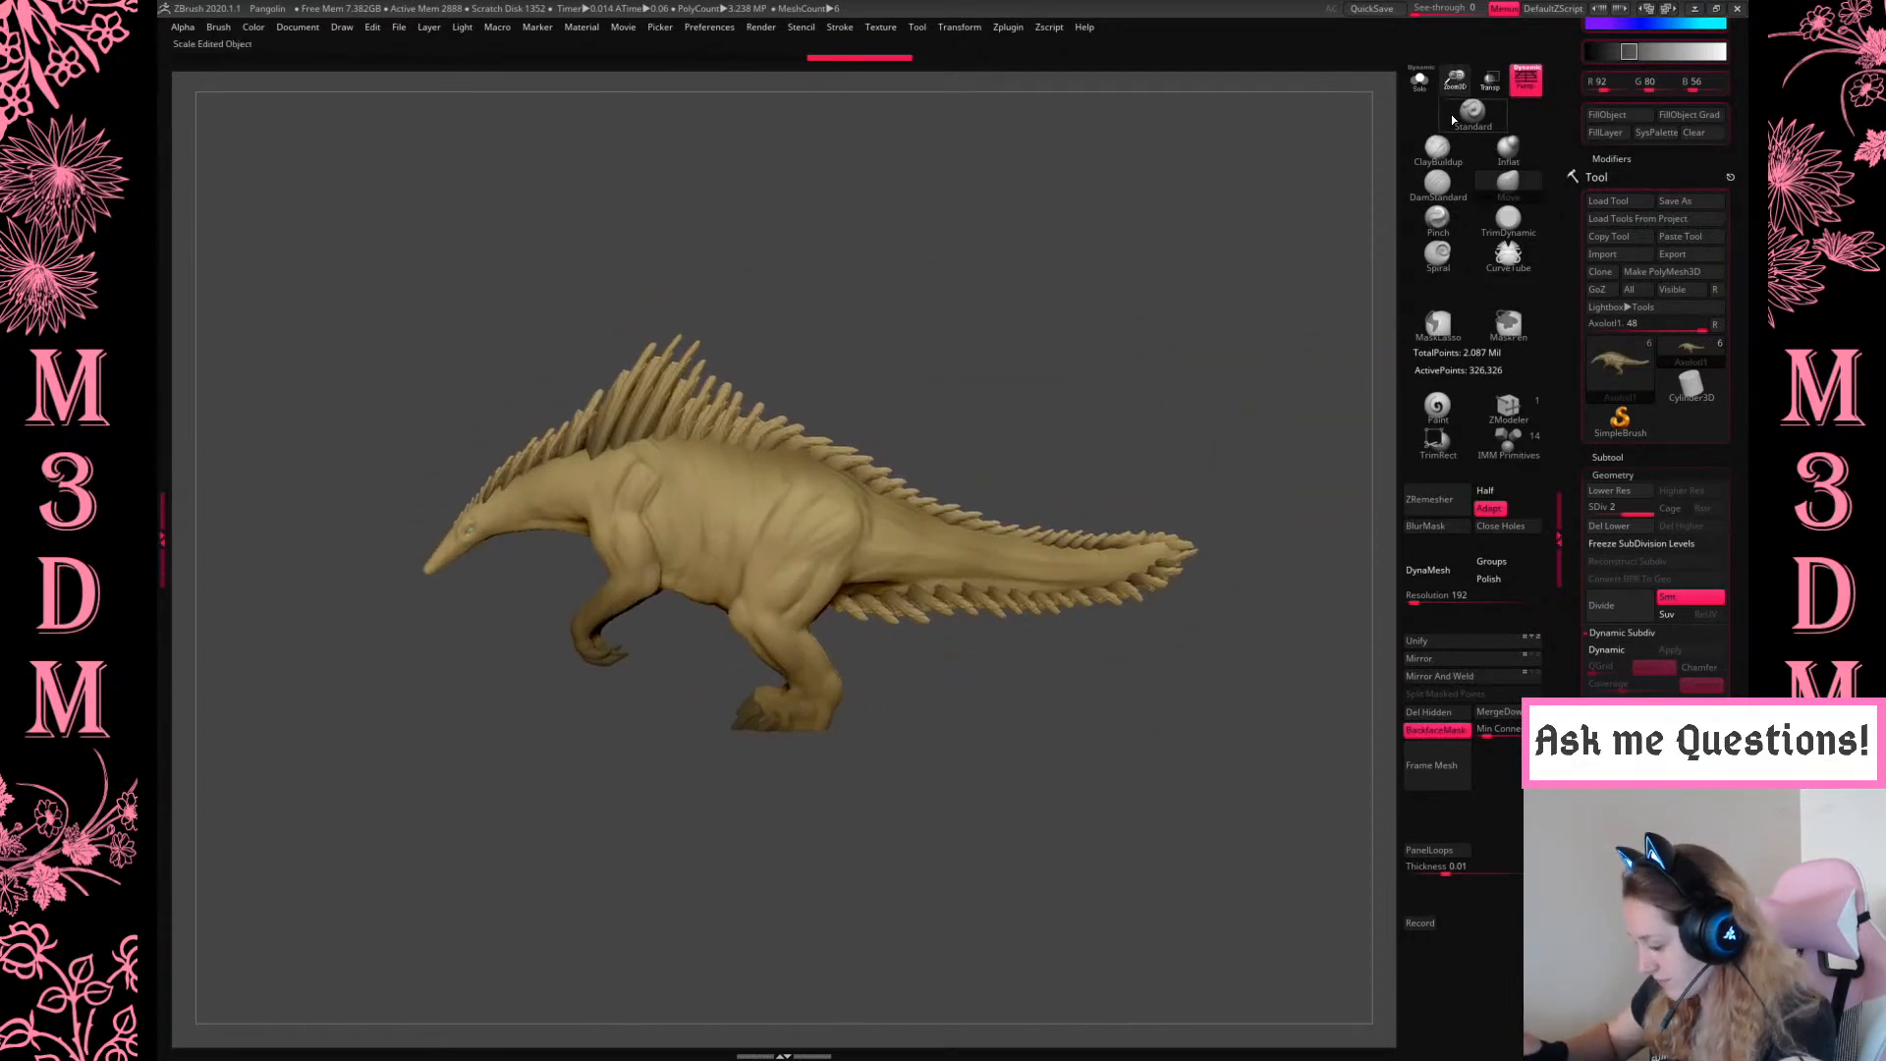
{"action": "left_click_drag", "start_coordinate": [1455, 81], "coordinate": [1456, 98]}
{"action": "right_click", "coordinate": [1032, 665]}
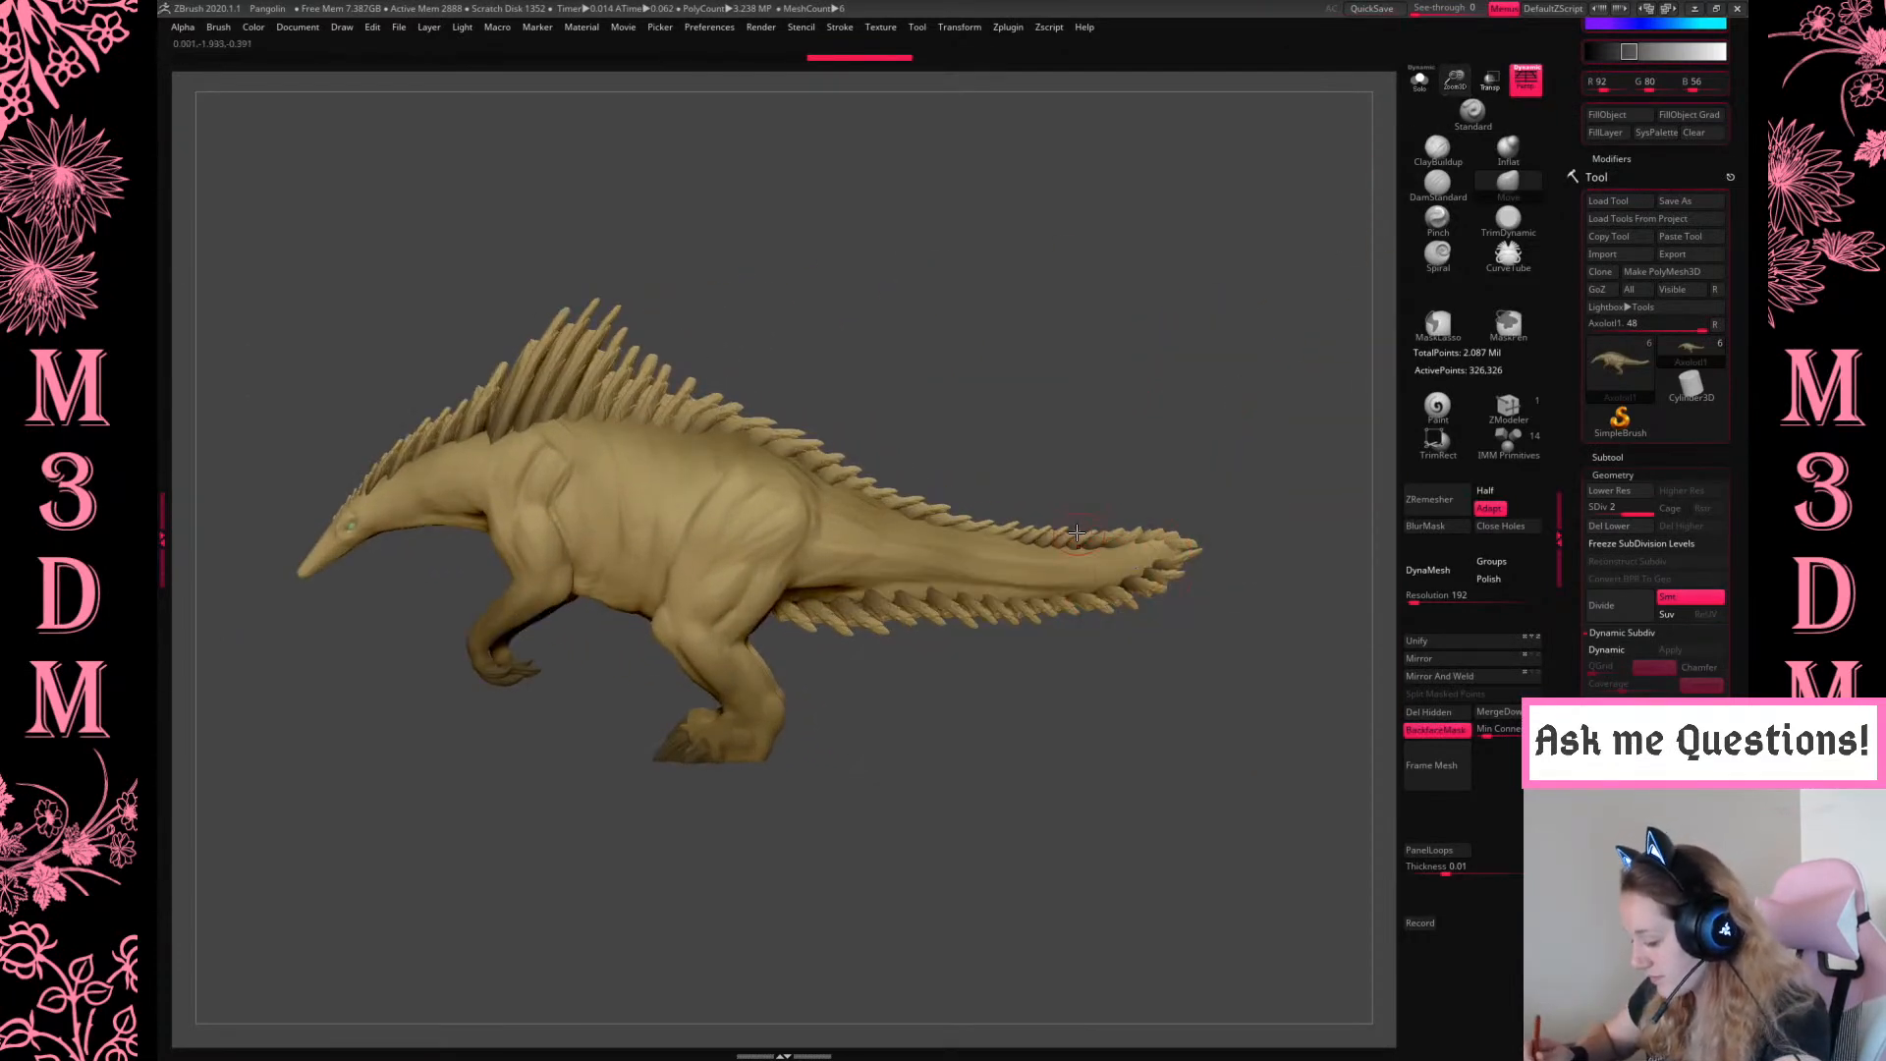
Isolate one scale in the middle of the upper tail row and split it into its own subtool
{"action": "left_click", "coordinate": [1101, 593], "text": "alt"}
{"action": "left_click", "coordinate": [1419, 80]}
{"action": "left_click_drag", "start_coordinate": [1301, 339], "coordinate": [1161, 410]}
{"action": "right_click", "coordinate": [1099, 527]}
{"action": "left_click", "coordinate": [862, 538], "text": "ctrl+shift"}
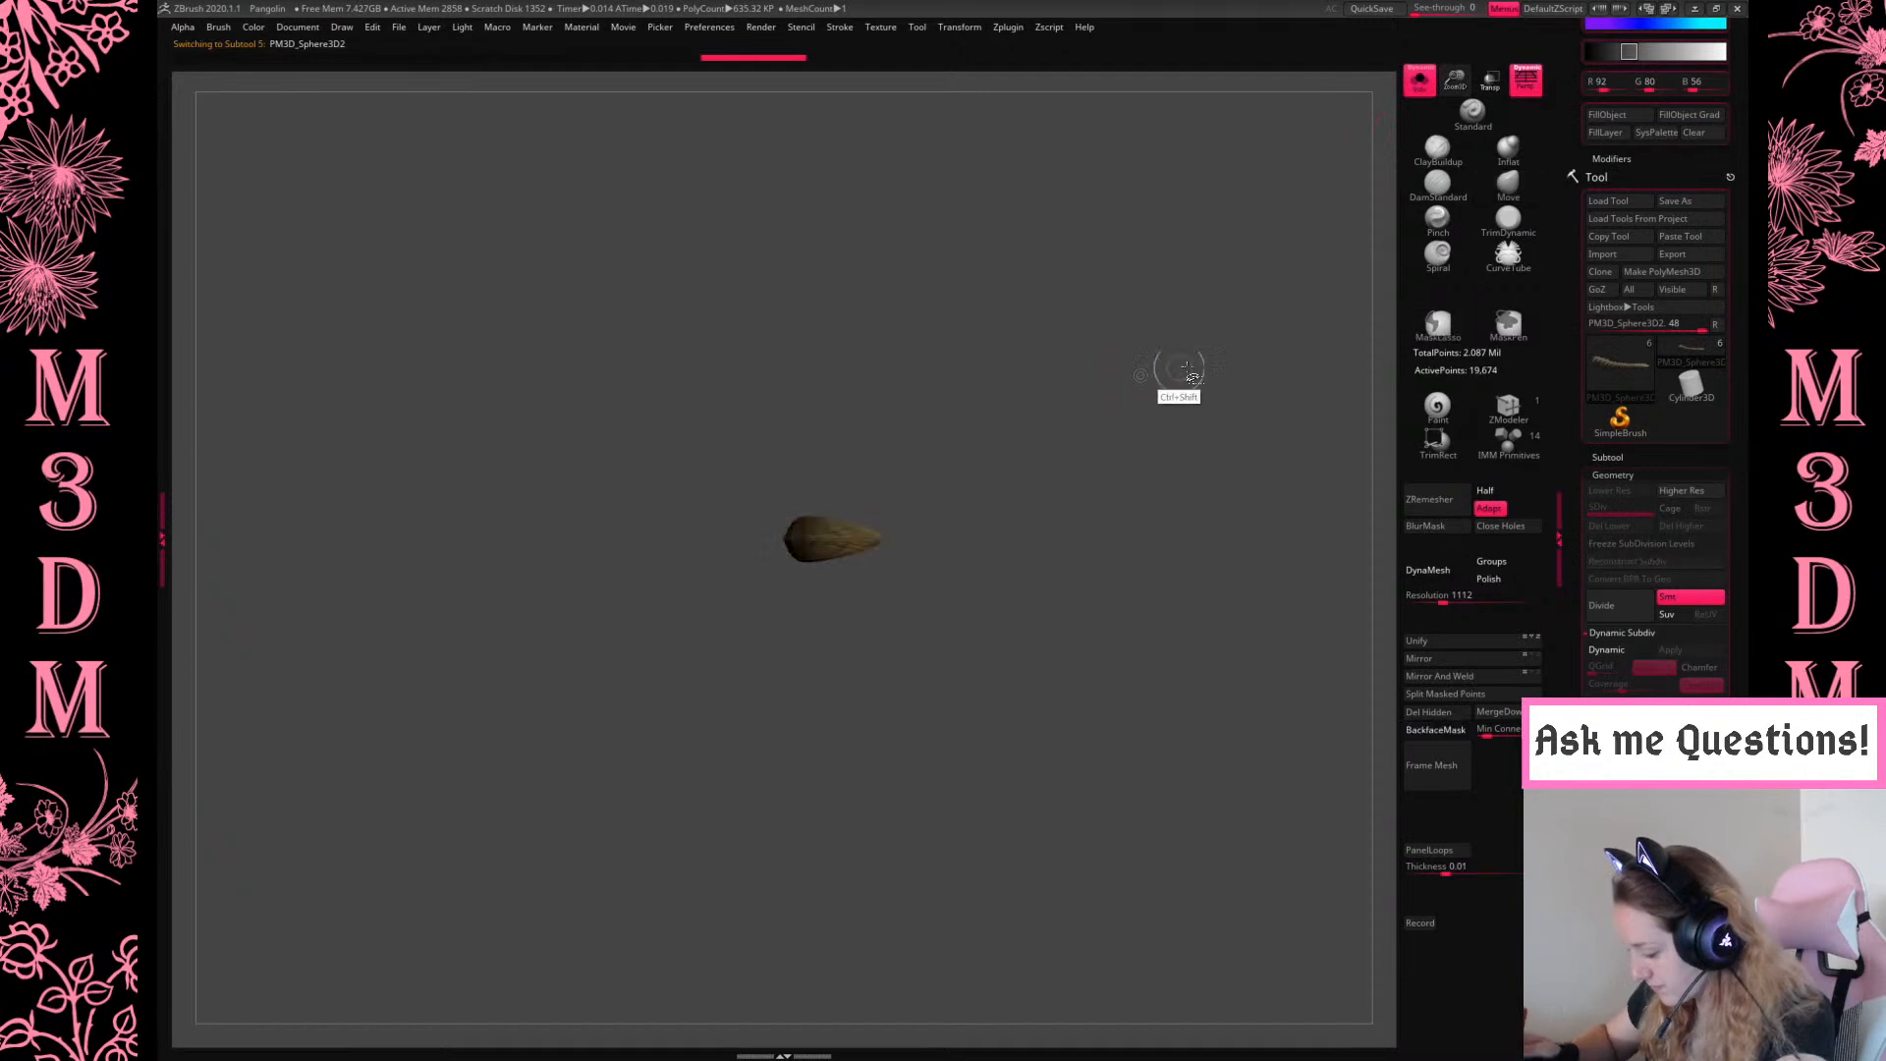
{"action": "left_click", "coordinate": [1141, 379], "text": "ctrl+shift"}
{"action": "left_click", "coordinate": [1483, 694]}
{"action": "left_click", "coordinate": [1611, 459]}
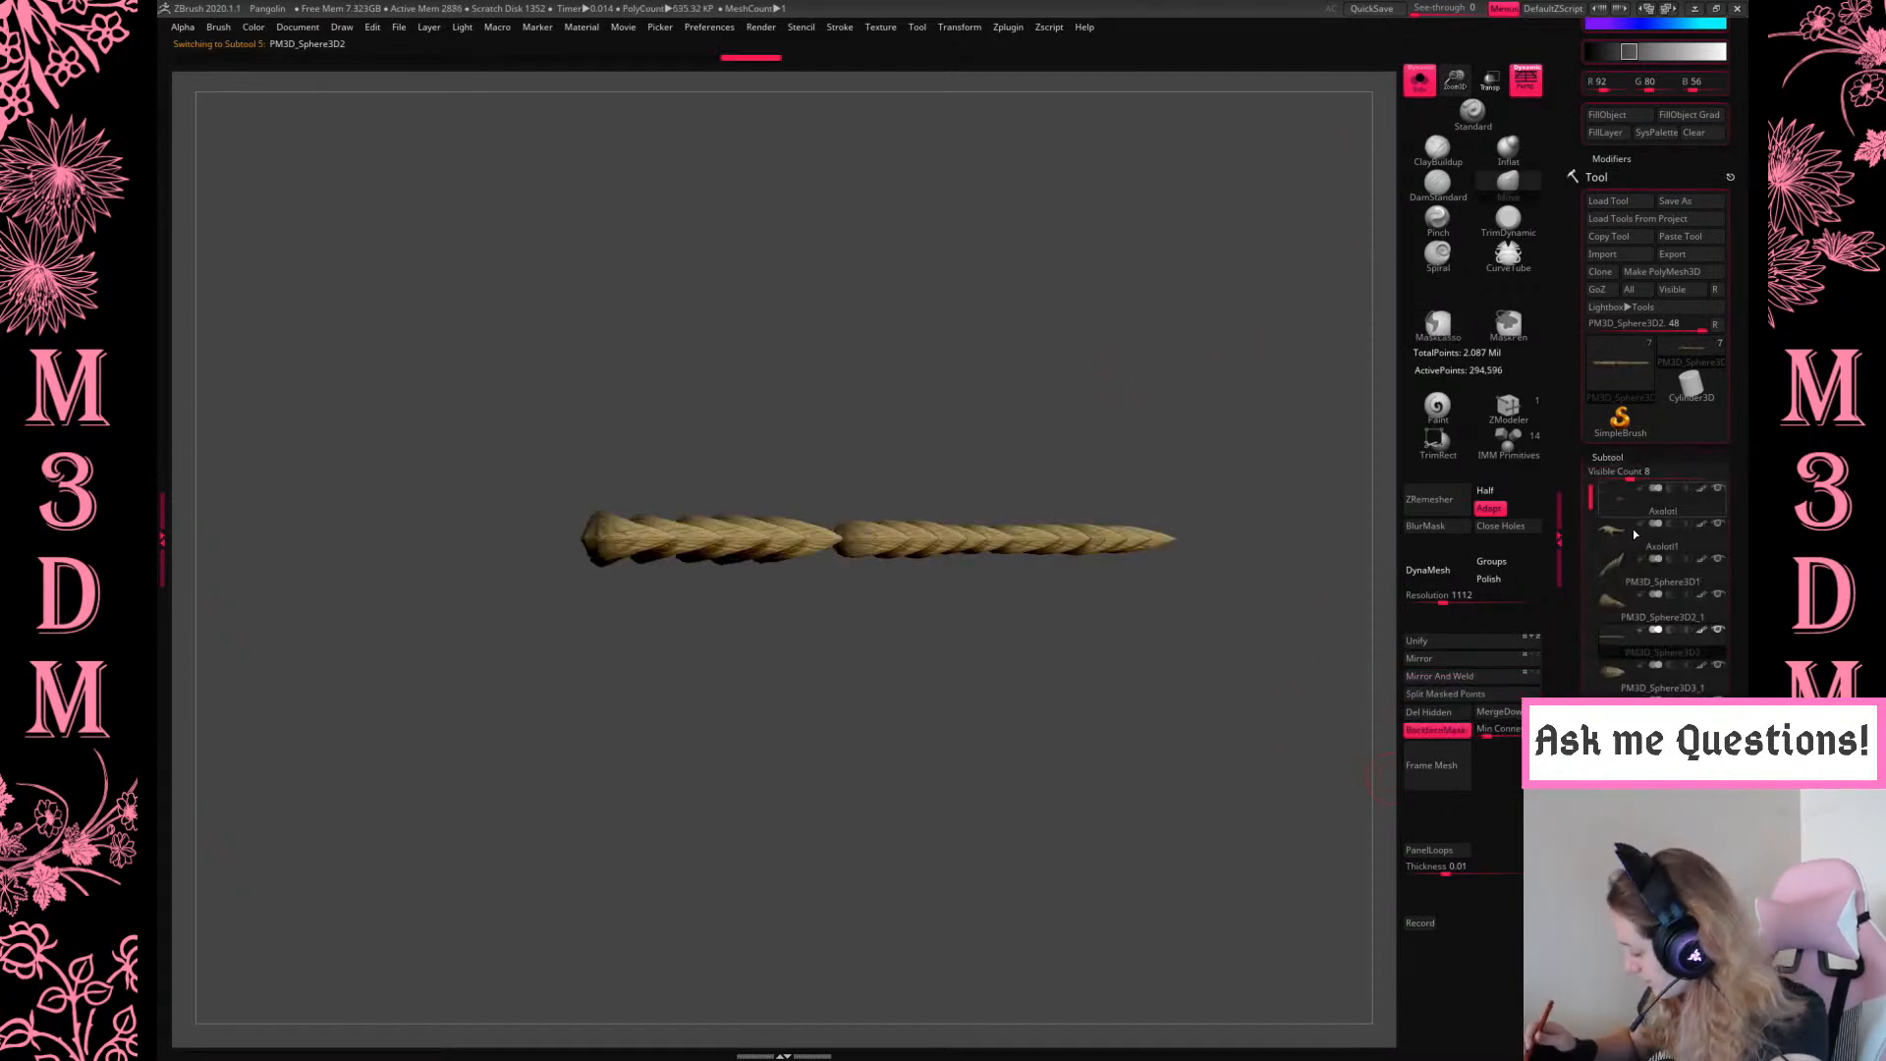
Duplicate the split scale, merge one copy back into the upper tail row and select the remaining copy
{"action": "left_click", "coordinate": [1617, 680]}
{"action": "left_click", "coordinate": [1629, 658]}
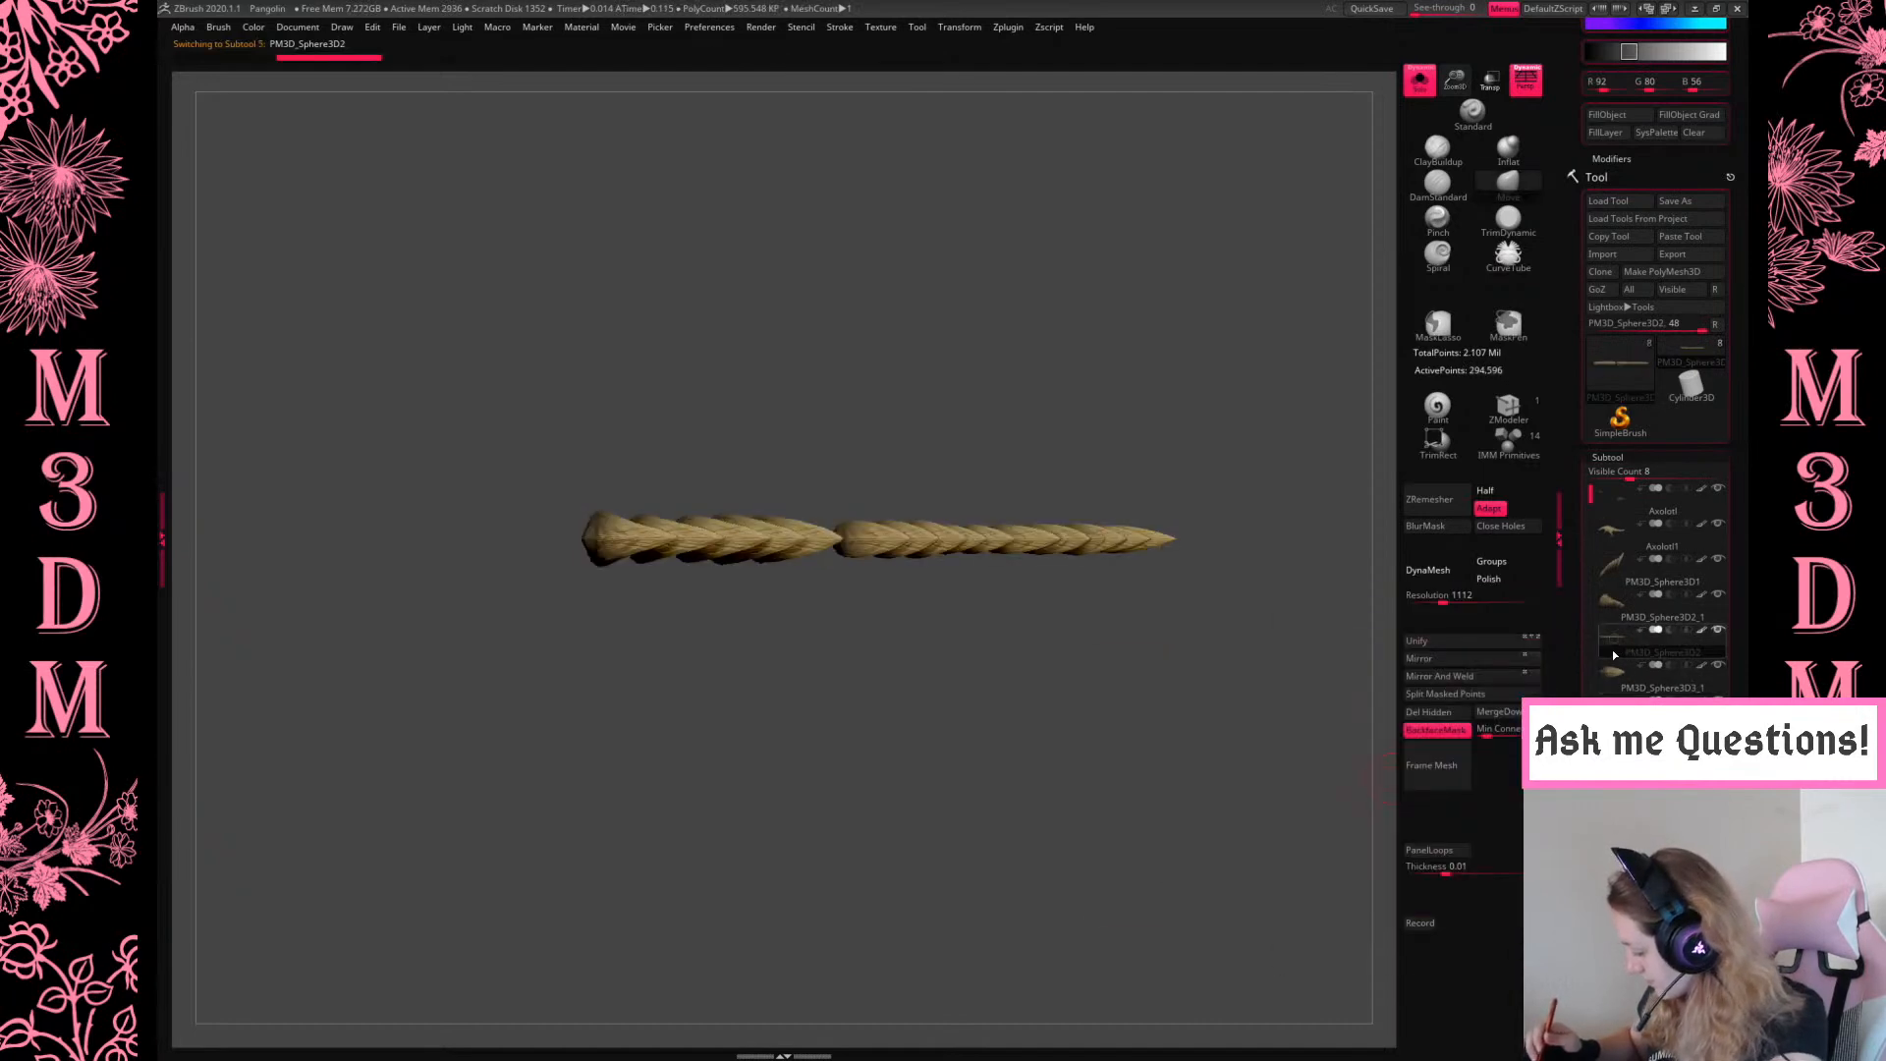
{"action": "left_click", "coordinate": [1498, 711]}
{"action": "left_click", "coordinate": [1465, 739]}
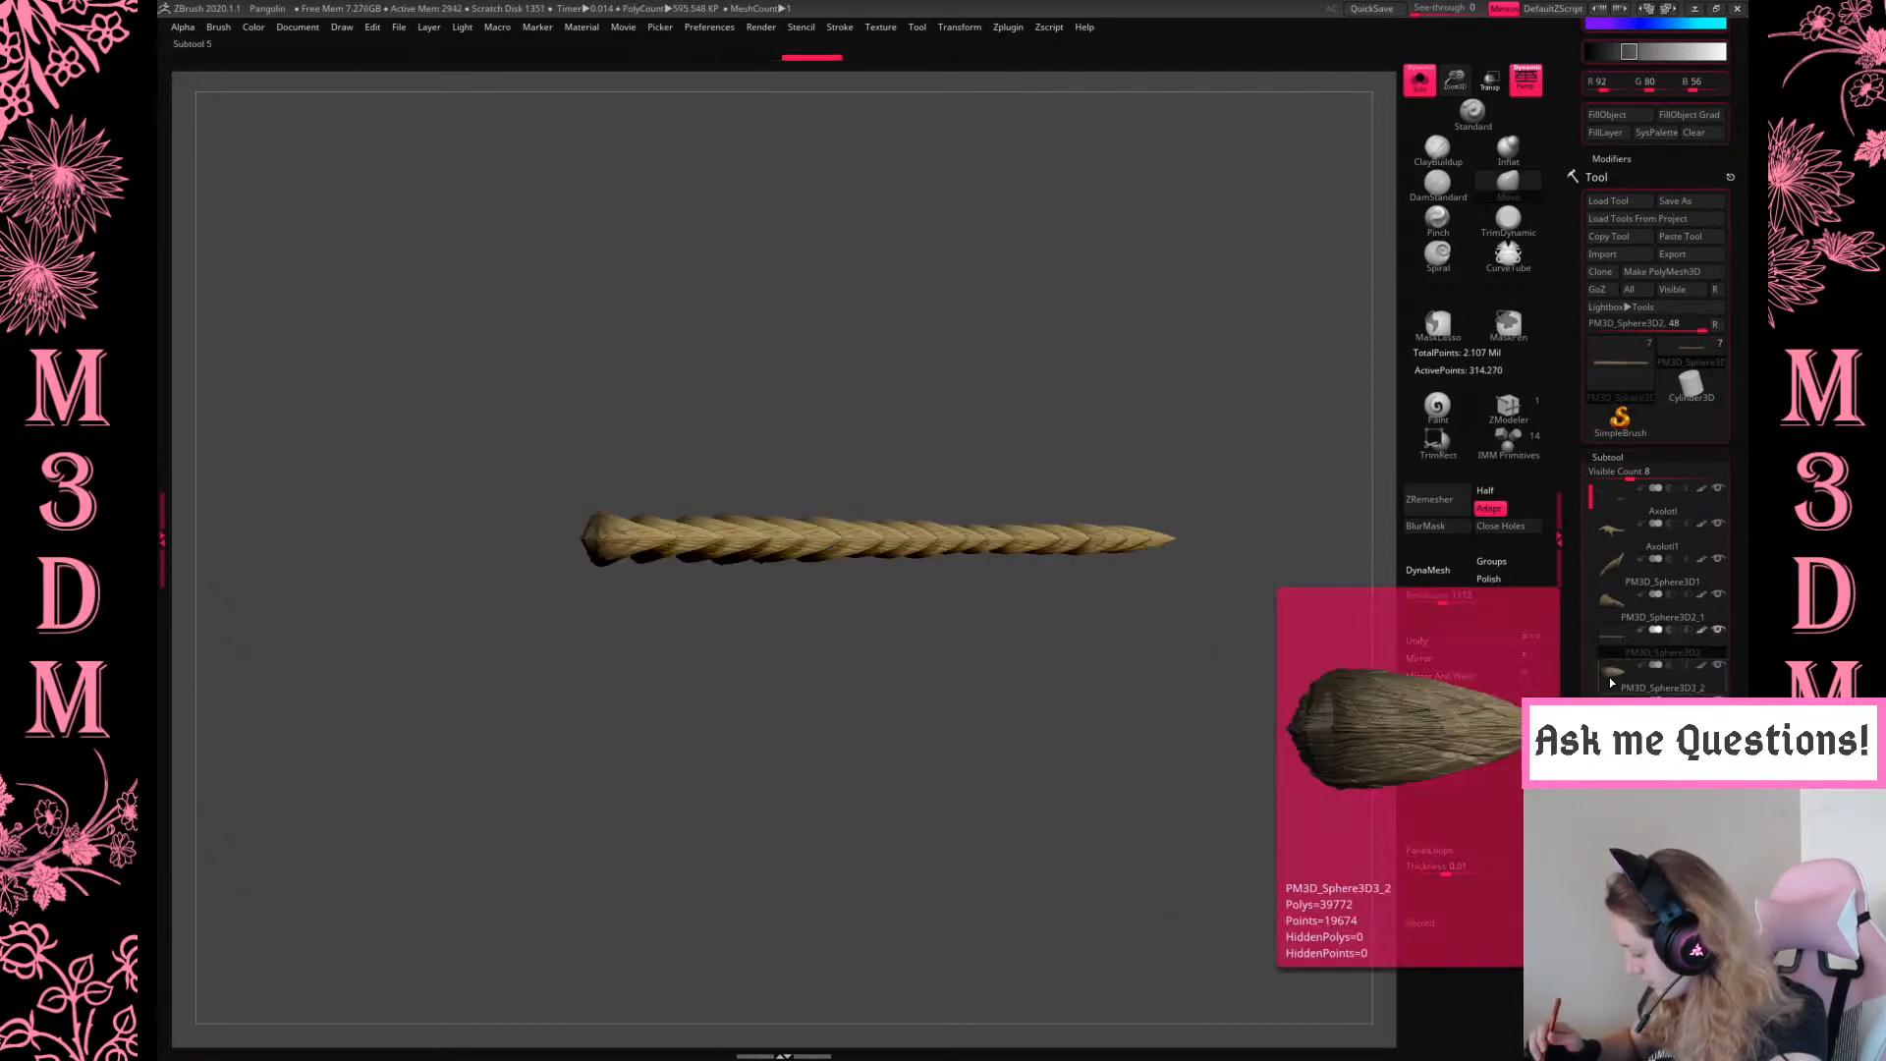
{"action": "left_click", "coordinate": [1609, 682]}
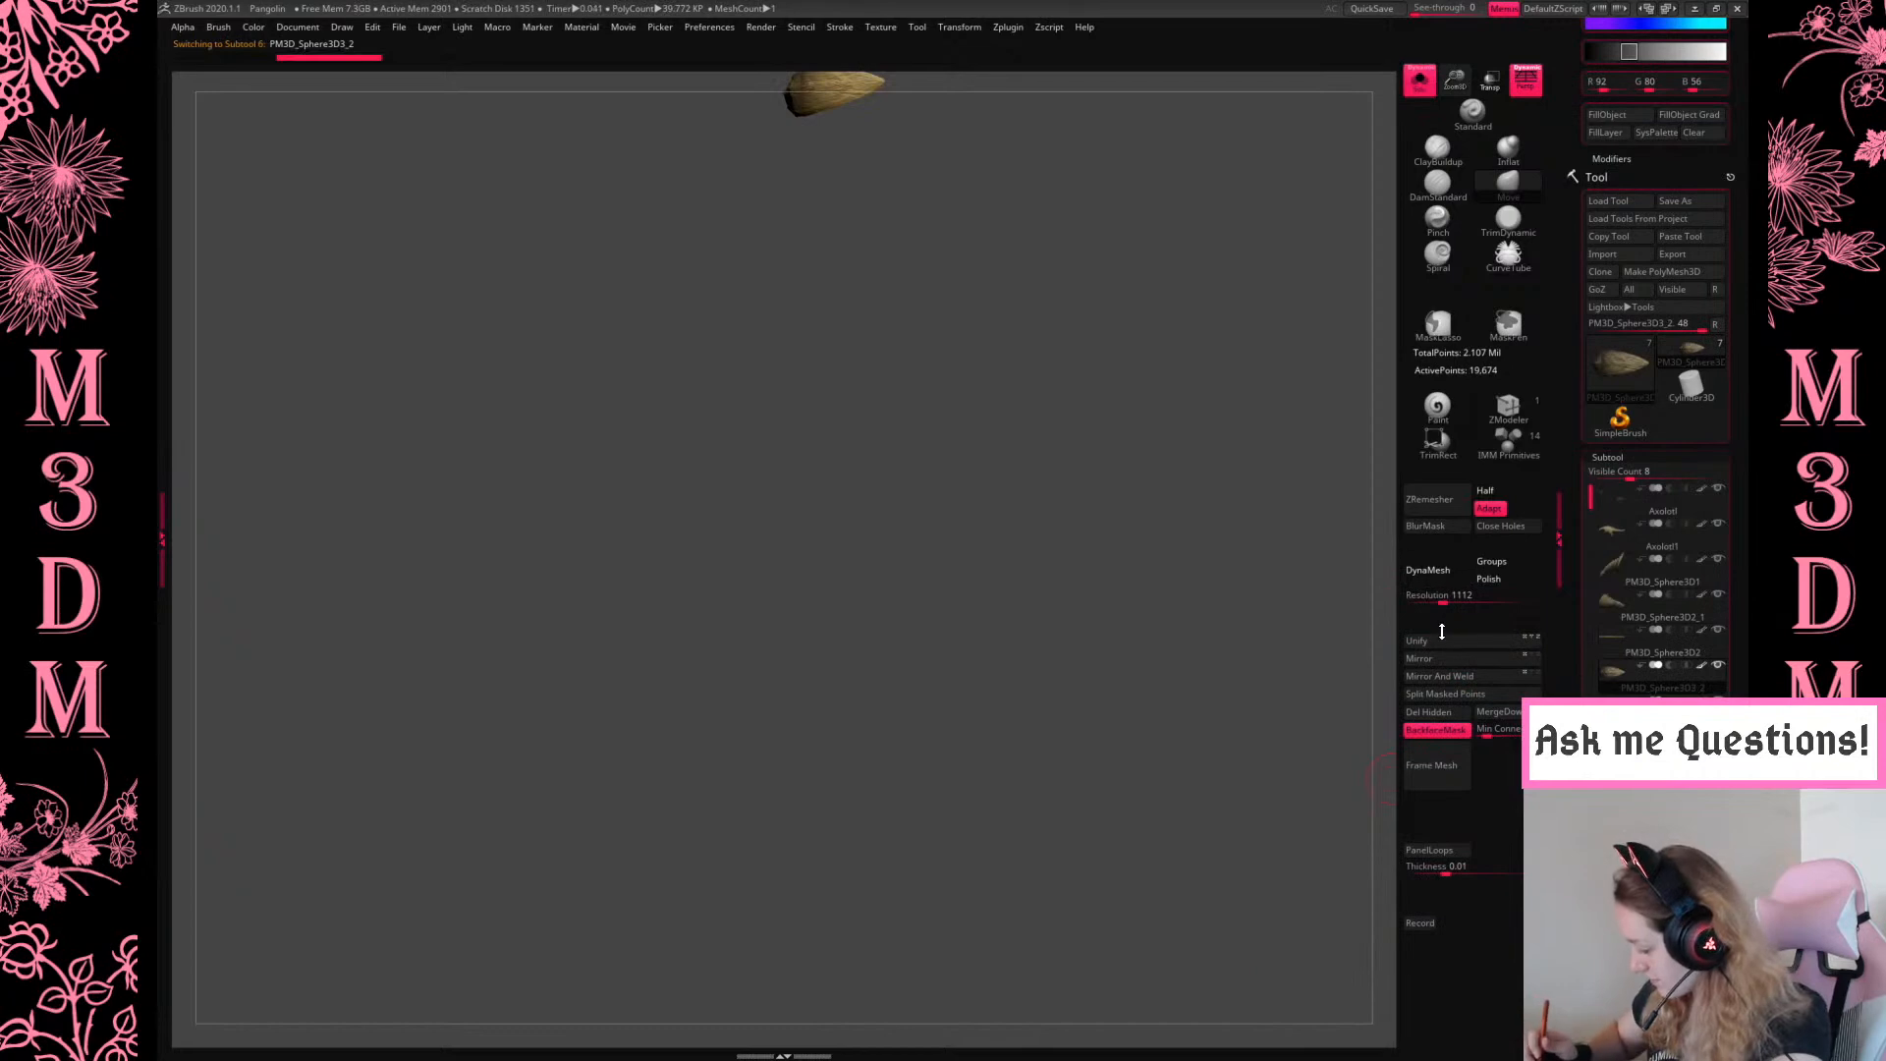
Show the whole model, set the gizmo on the oversized scale copy and undo the latest change to it
{"action": "left_click", "coordinate": [1419, 80]}
{"action": "key", "text": "f"}
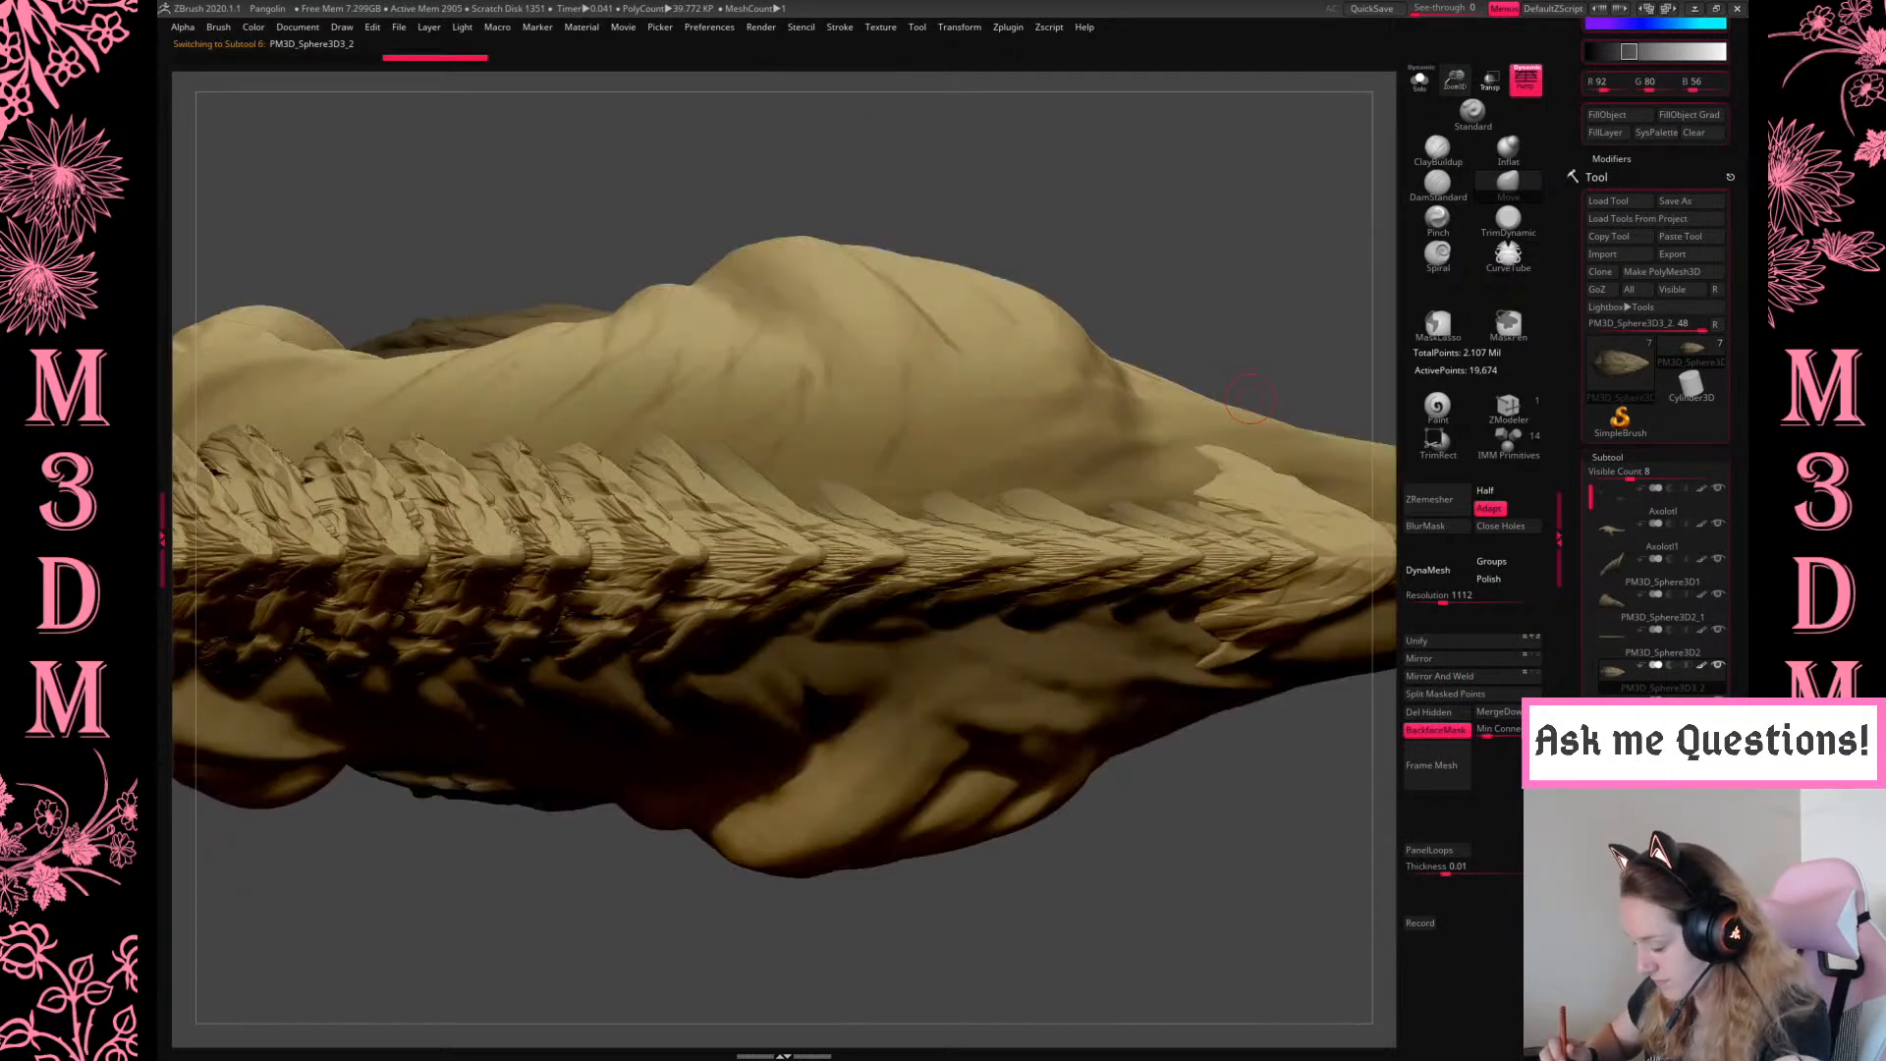
{"action": "key", "text": "f"}
{"action": "left_click_drag", "start_coordinate": [1217, 808], "coordinate": [1151, 610], "text": "shift"}
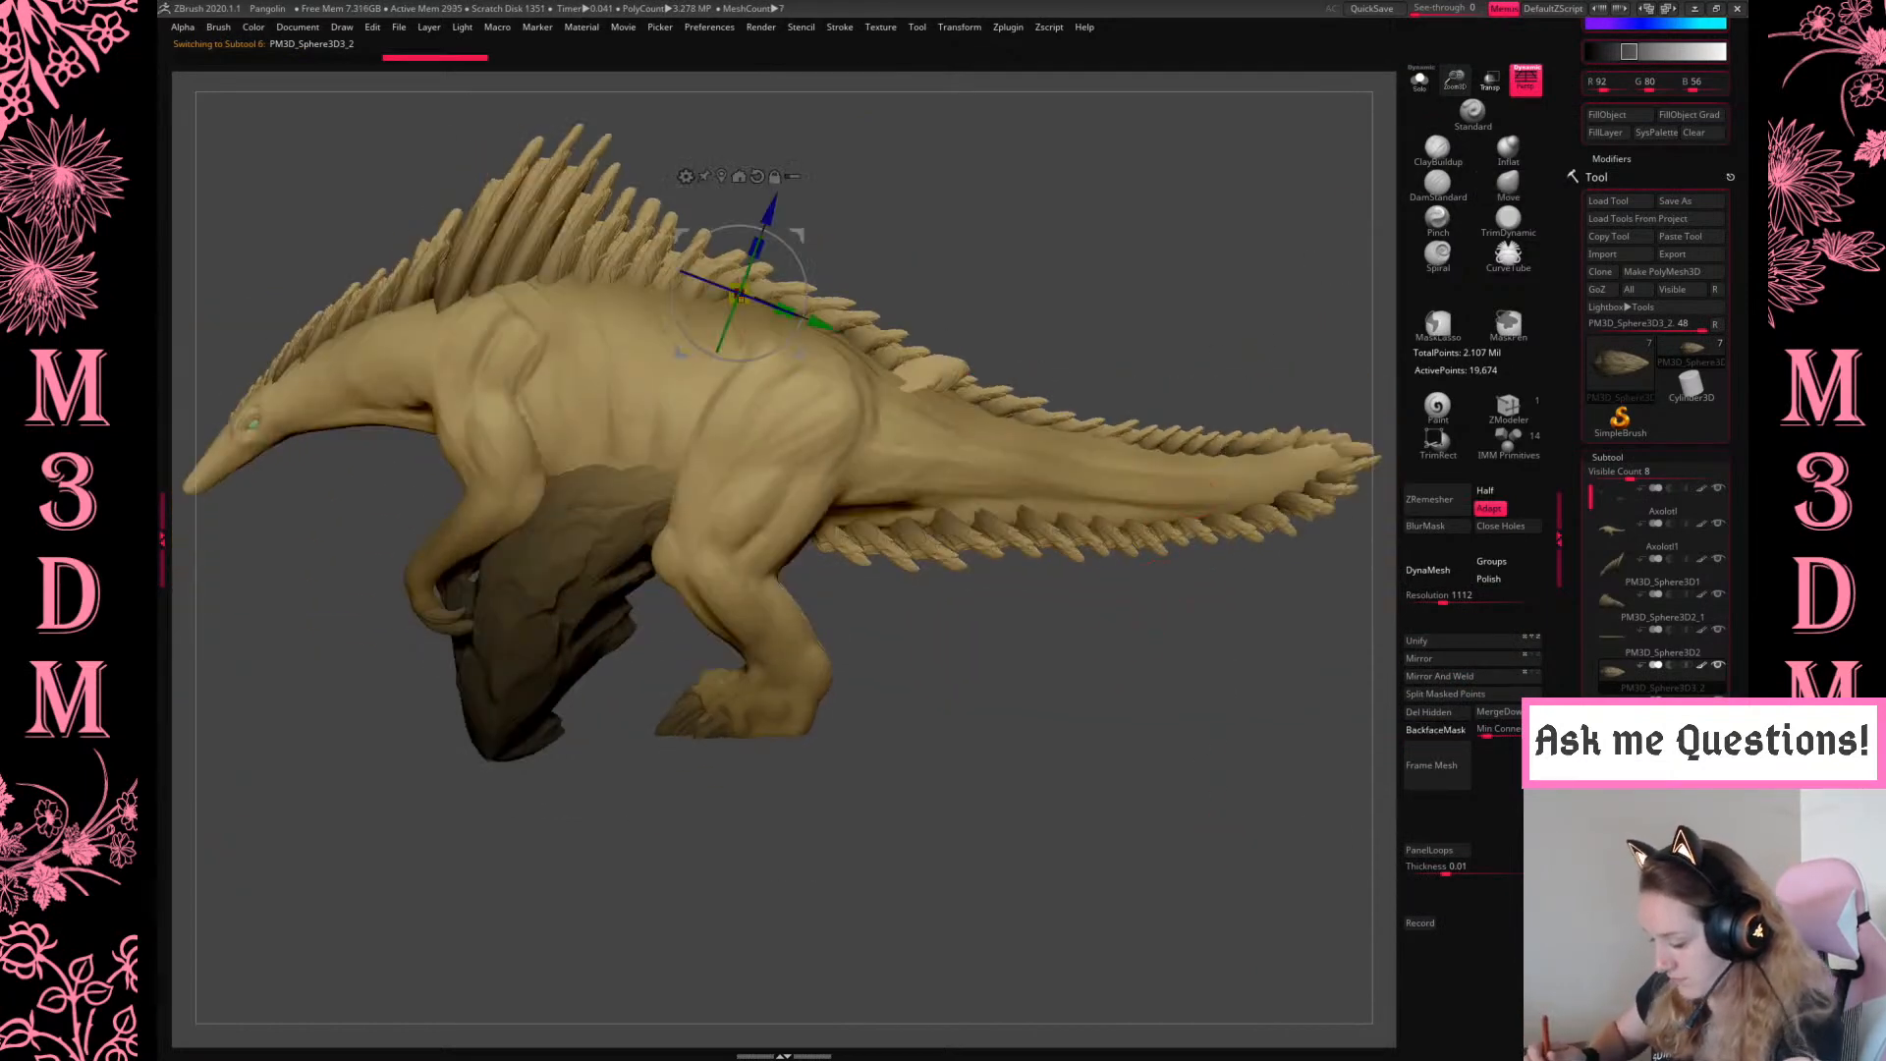
{"action": "key", "text": "w"}
{"action": "left_click_drag", "start_coordinate": [598, 535], "coordinate": [1316, 541], "text": "alt"}
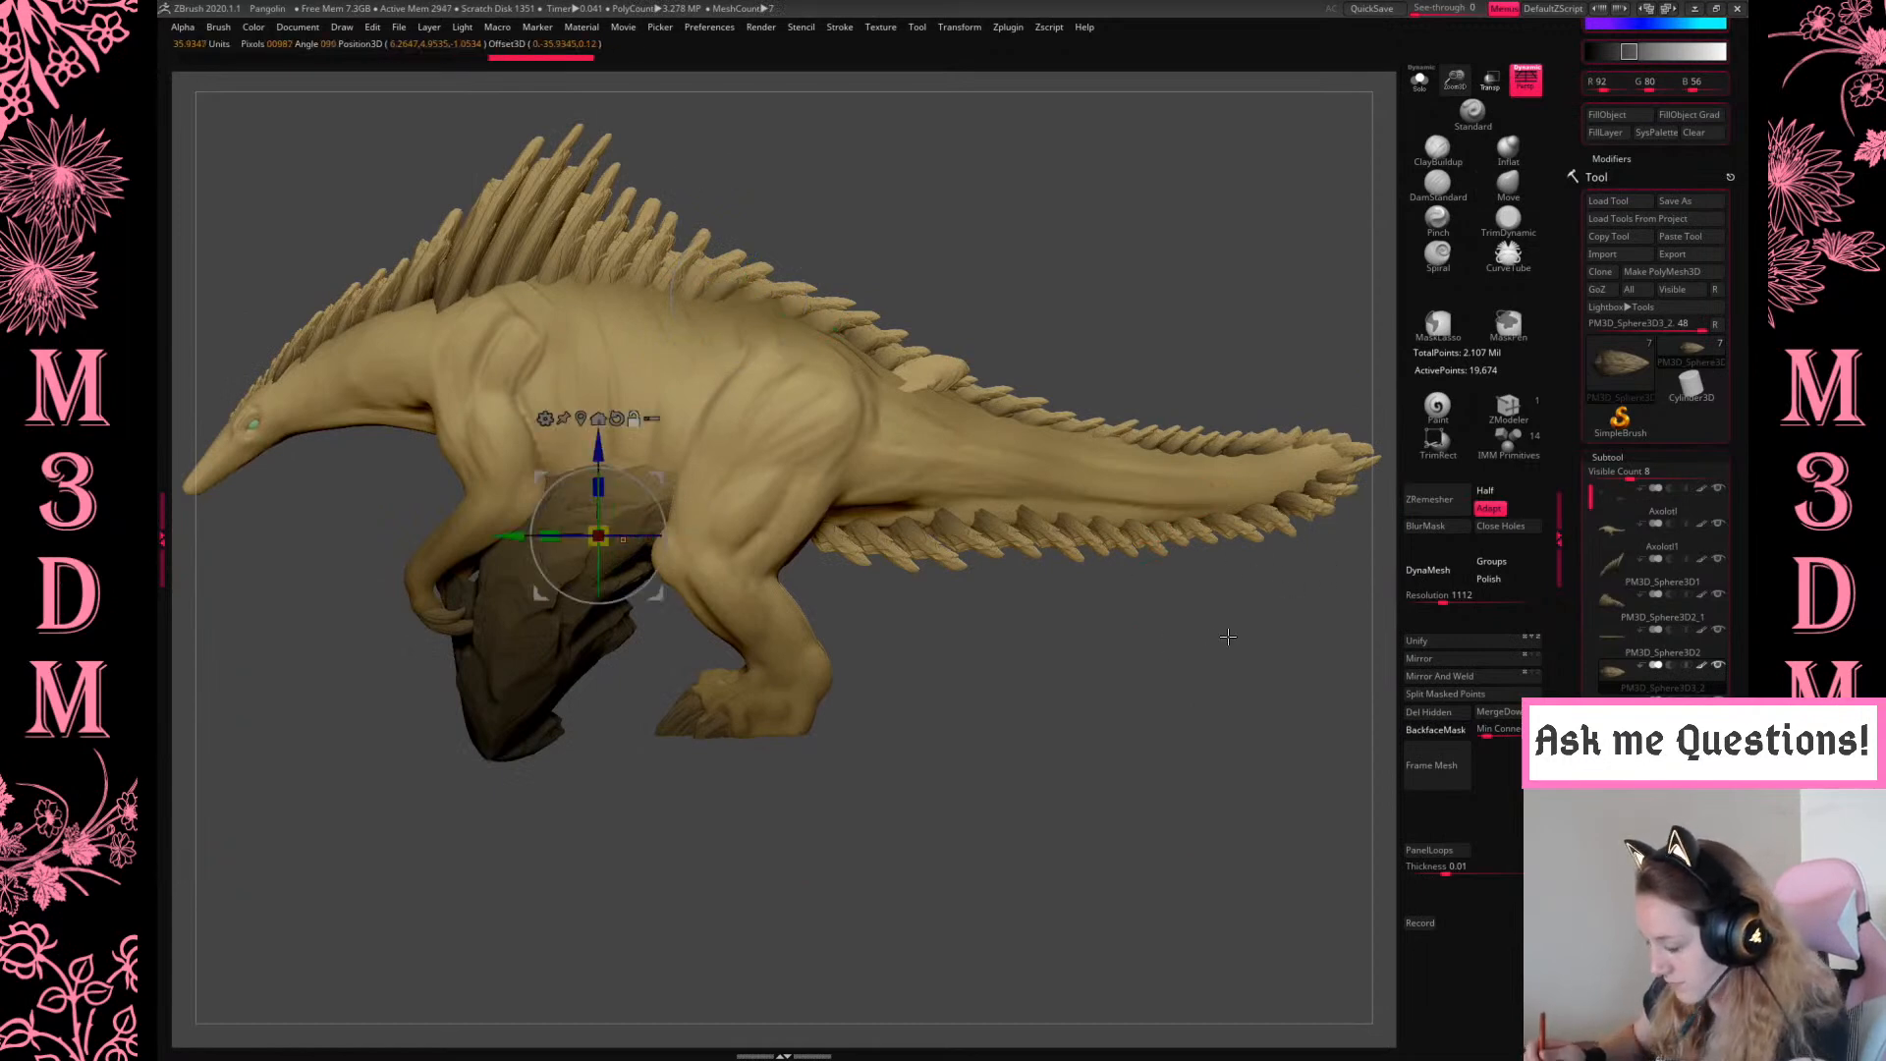
{"action": "left_click_drag", "start_coordinate": [1221, 636], "coordinate": [1366, 629]}
{"action": "left_click_drag", "start_coordinate": [992, 472], "coordinate": [1238, 448], "text": "alt"}
{"action": "key", "text": "ctrl+z"}
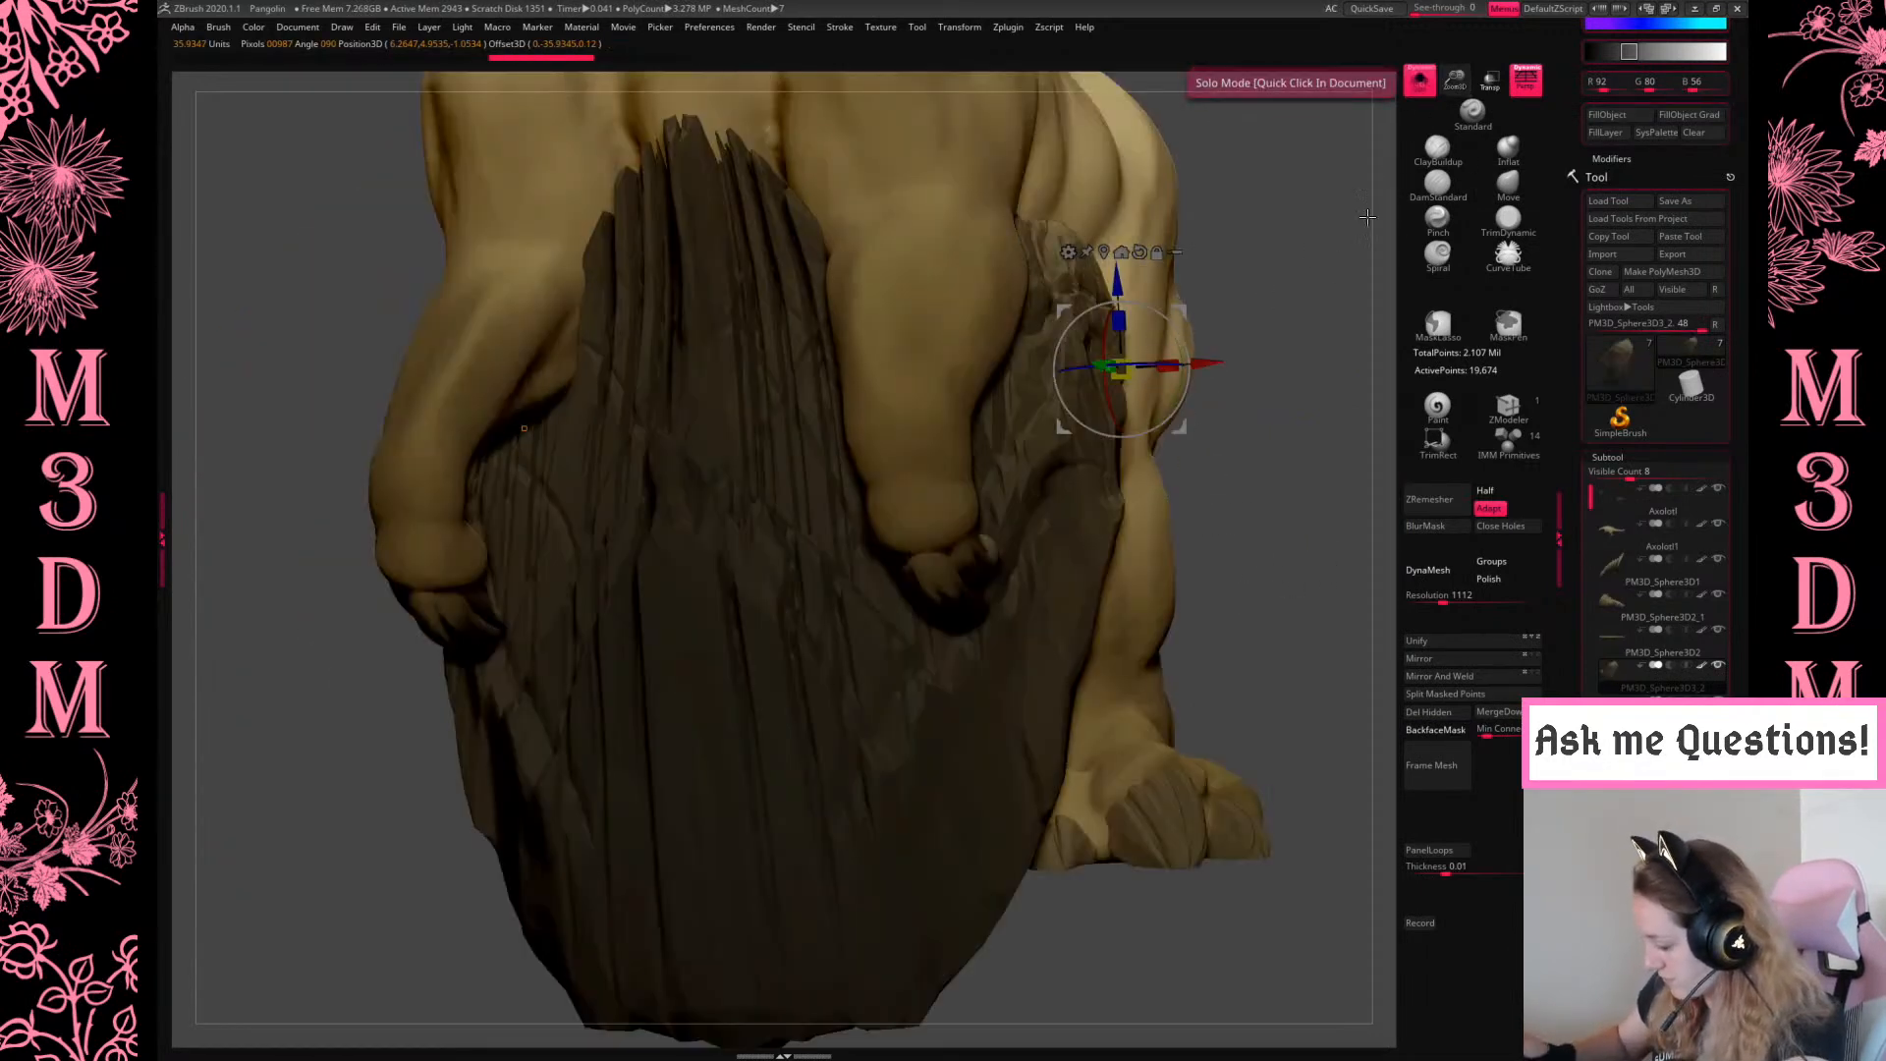
Centre the gizmo on the isolated scale copy, shrink the scale and move it toward the base of the tail
{"action": "left_click", "coordinate": [1420, 83]}
{"action": "left_click_drag", "start_coordinate": [1253, 590], "coordinate": [1305, 589], "text": "shift"}
{"action": "left_click_drag", "start_coordinate": [1121, 369], "coordinate": [1106, 377]}
{"action": "key", "text": "ctrl+z"}
{"action": "left_click", "coordinate": [1103, 252]}
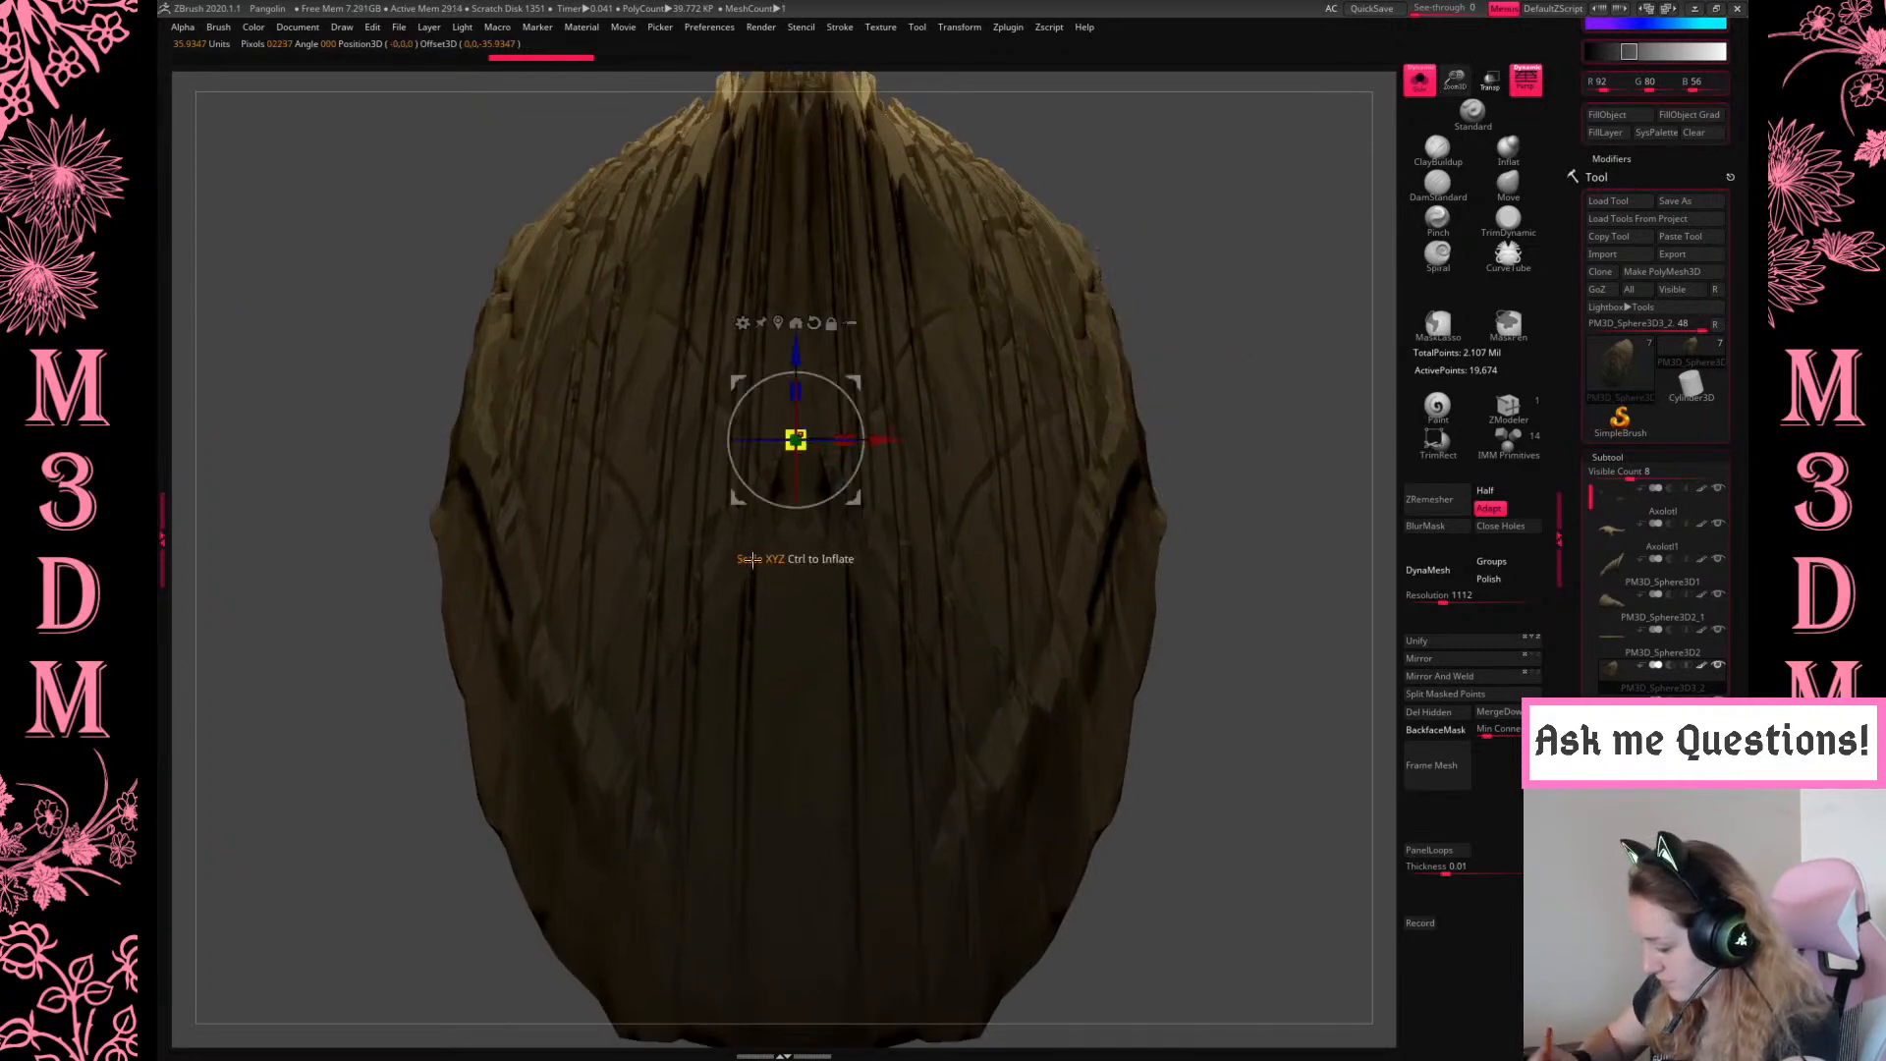
{"action": "left_click_drag", "start_coordinate": [771, 515], "coordinate": [762, 550]}
{"action": "mouse_move", "coordinate": [1041, 617]}
{"action": "left_mouse_down", "text": "alt"}
{"action": "mouse_move", "coordinate": [1265, 616]}
{"action": "mouse_move", "coordinate": [1236, 680]}
{"action": "left_mouse_up", "text": "alt"}
{"action": "left_click", "coordinate": [1425, 88]}
{"action": "left_click_drag", "start_coordinate": [1303, 463], "coordinate": [1105, 728], "text": "alt"}
{"action": "left_click_drag", "start_coordinate": [814, 567], "coordinate": [815, 644]}
{"action": "mouse_move", "coordinate": [861, 454]}
{"action": "left_mouse_down"}
{"action": "mouse_move", "coordinate": [1116, 260]}
{"action": "mouse_move", "coordinate": [1225, 223]}
{"action": "mouse_move", "coordinate": [1258, 242]}
{"action": "left_mouse_up"}
Rotate and reposition the single scale above the hip so its tip points toward the tail
{"action": "key", "text": "q"}
{"action": "left_click_drag", "start_coordinate": [1160, 292], "coordinate": [1056, 321], "text": "alt"}
{"action": "left_click_drag", "start_coordinate": [1453, 128], "coordinate": [1451, 181]}
{"action": "key", "text": "w"}
{"action": "left_click_drag", "start_coordinate": [1220, 242], "coordinate": [1095, 316]}
{"action": "left_click_drag", "start_coordinate": [941, 322], "coordinate": [1067, 253]}
{"action": "mouse_move", "coordinate": [1032, 329]}
{"action": "left_mouse_down"}
{"action": "mouse_move", "coordinate": [1061, 362]}
{"action": "mouse_move", "coordinate": [1072, 300]}
{"action": "left_mouse_up"}
{"action": "key", "text": "q"}
{"action": "left_click_drag", "start_coordinate": [1204, 238], "coordinate": [1326, 246]}
{"action": "left_click_drag", "start_coordinate": [1319, 213], "coordinate": [1137, 235], "text": "alt"}
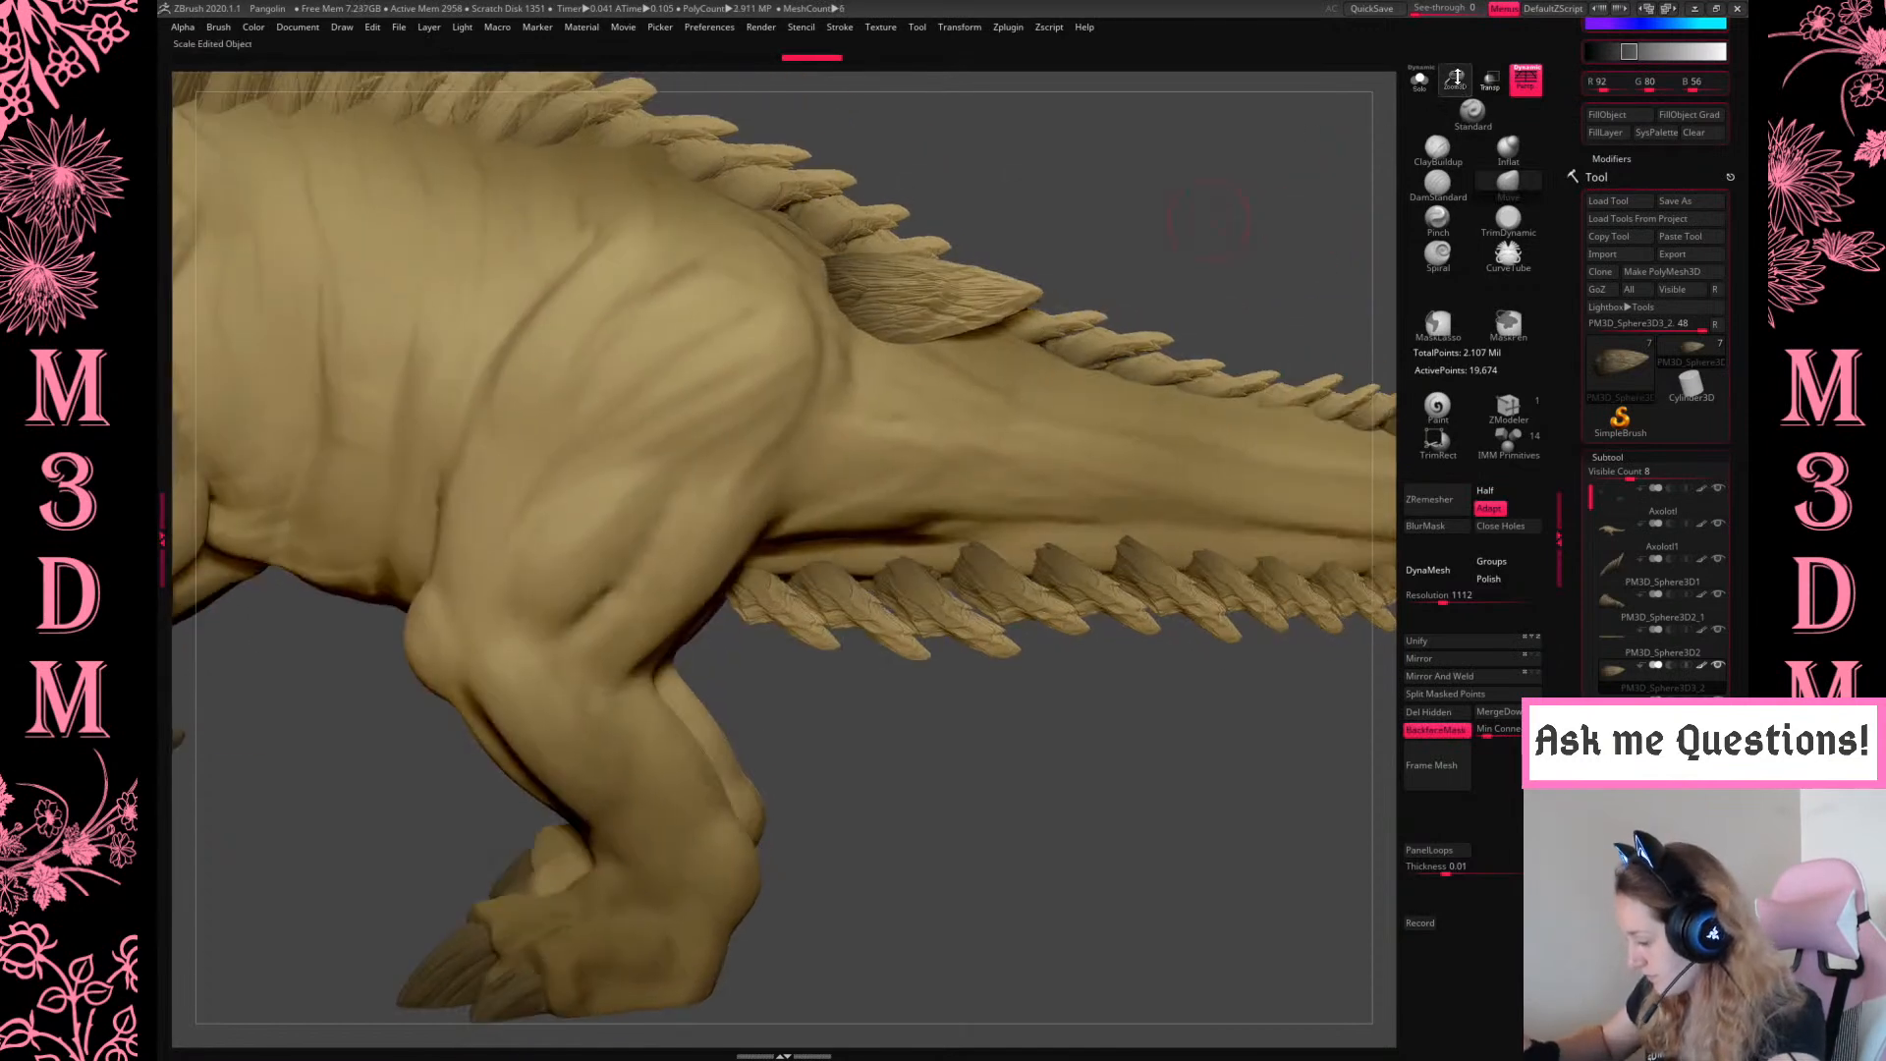
Check the single scale against the whole model, and isolate it in a straight side view
{"action": "left_click_drag", "start_coordinate": [1455, 84], "coordinate": [1452, 35]}
{"action": "left_click_drag", "start_coordinate": [1289, 221], "coordinate": [1231, 257], "text": "alt"}
{"action": "key", "text": "w"}
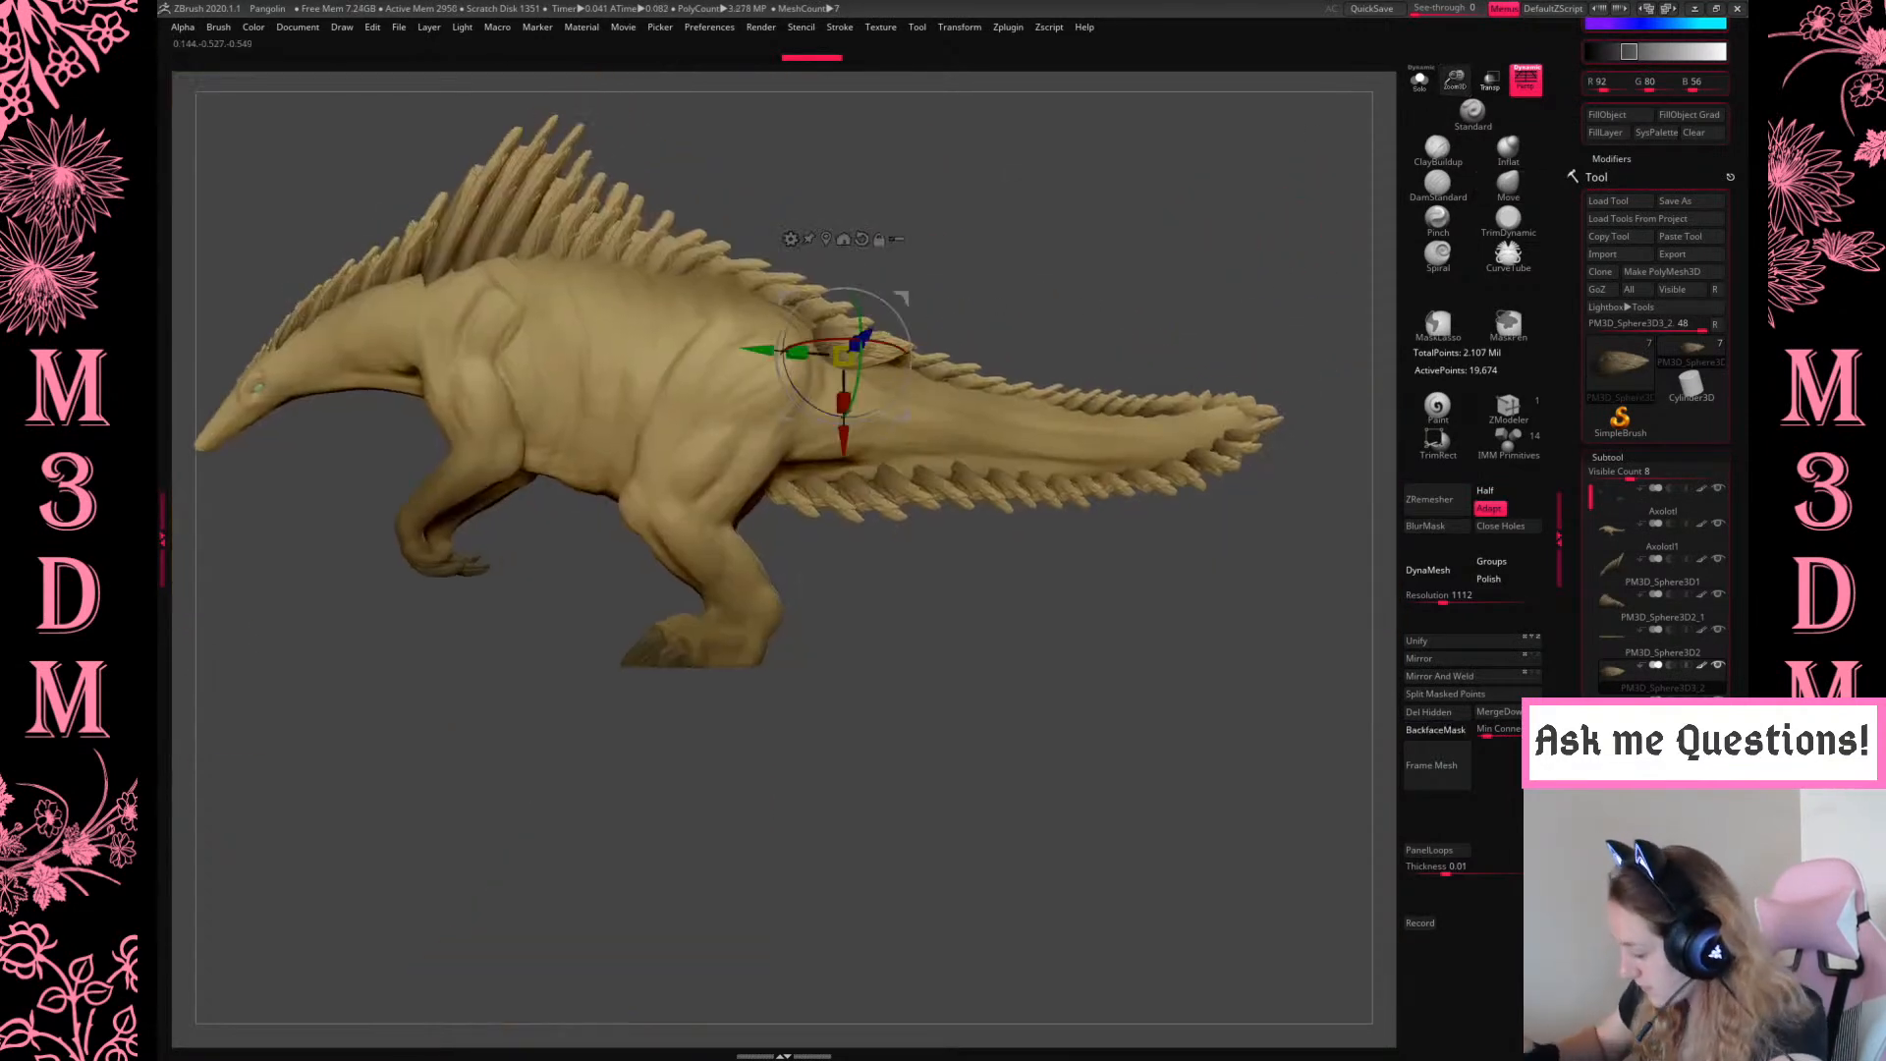
{"action": "left_click", "coordinate": [1420, 78]}
{"action": "left_click_drag", "start_coordinate": [1018, 324], "coordinate": [1006, 355], "text": "shift"}
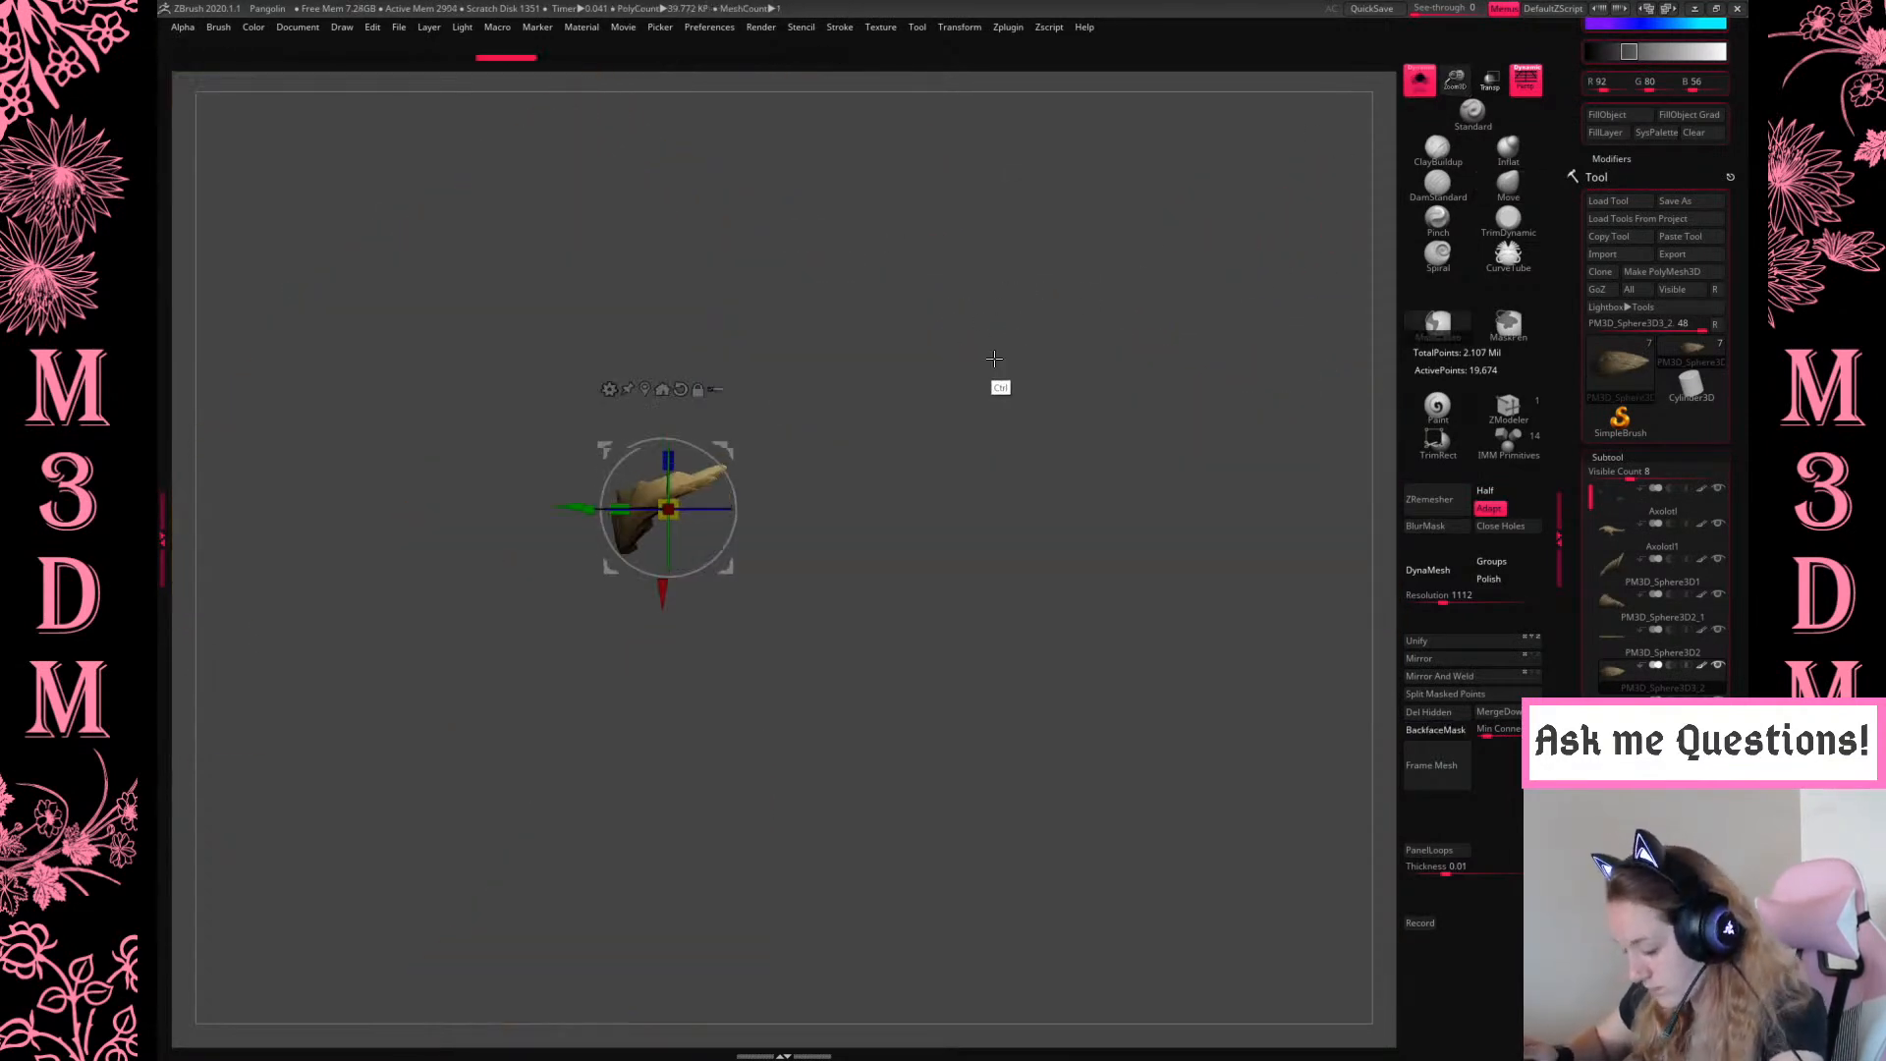
Adjust the isolated scale's orientation, undo the unwanted change, and show the rest of the creature model again
{"action": "left_click_drag", "start_coordinate": [676, 534], "coordinate": [675, 644], "text": "shift"}
{"action": "left_click_drag", "start_coordinate": [682, 510], "coordinate": [702, 510]}
{"action": "mouse_move", "coordinate": [943, 416]}
{"action": "left_mouse_down"}
{"action": "mouse_move", "coordinate": [959, 446]}
{"action": "mouse_move", "coordinate": [939, 497]}
{"action": "left_mouse_up"}
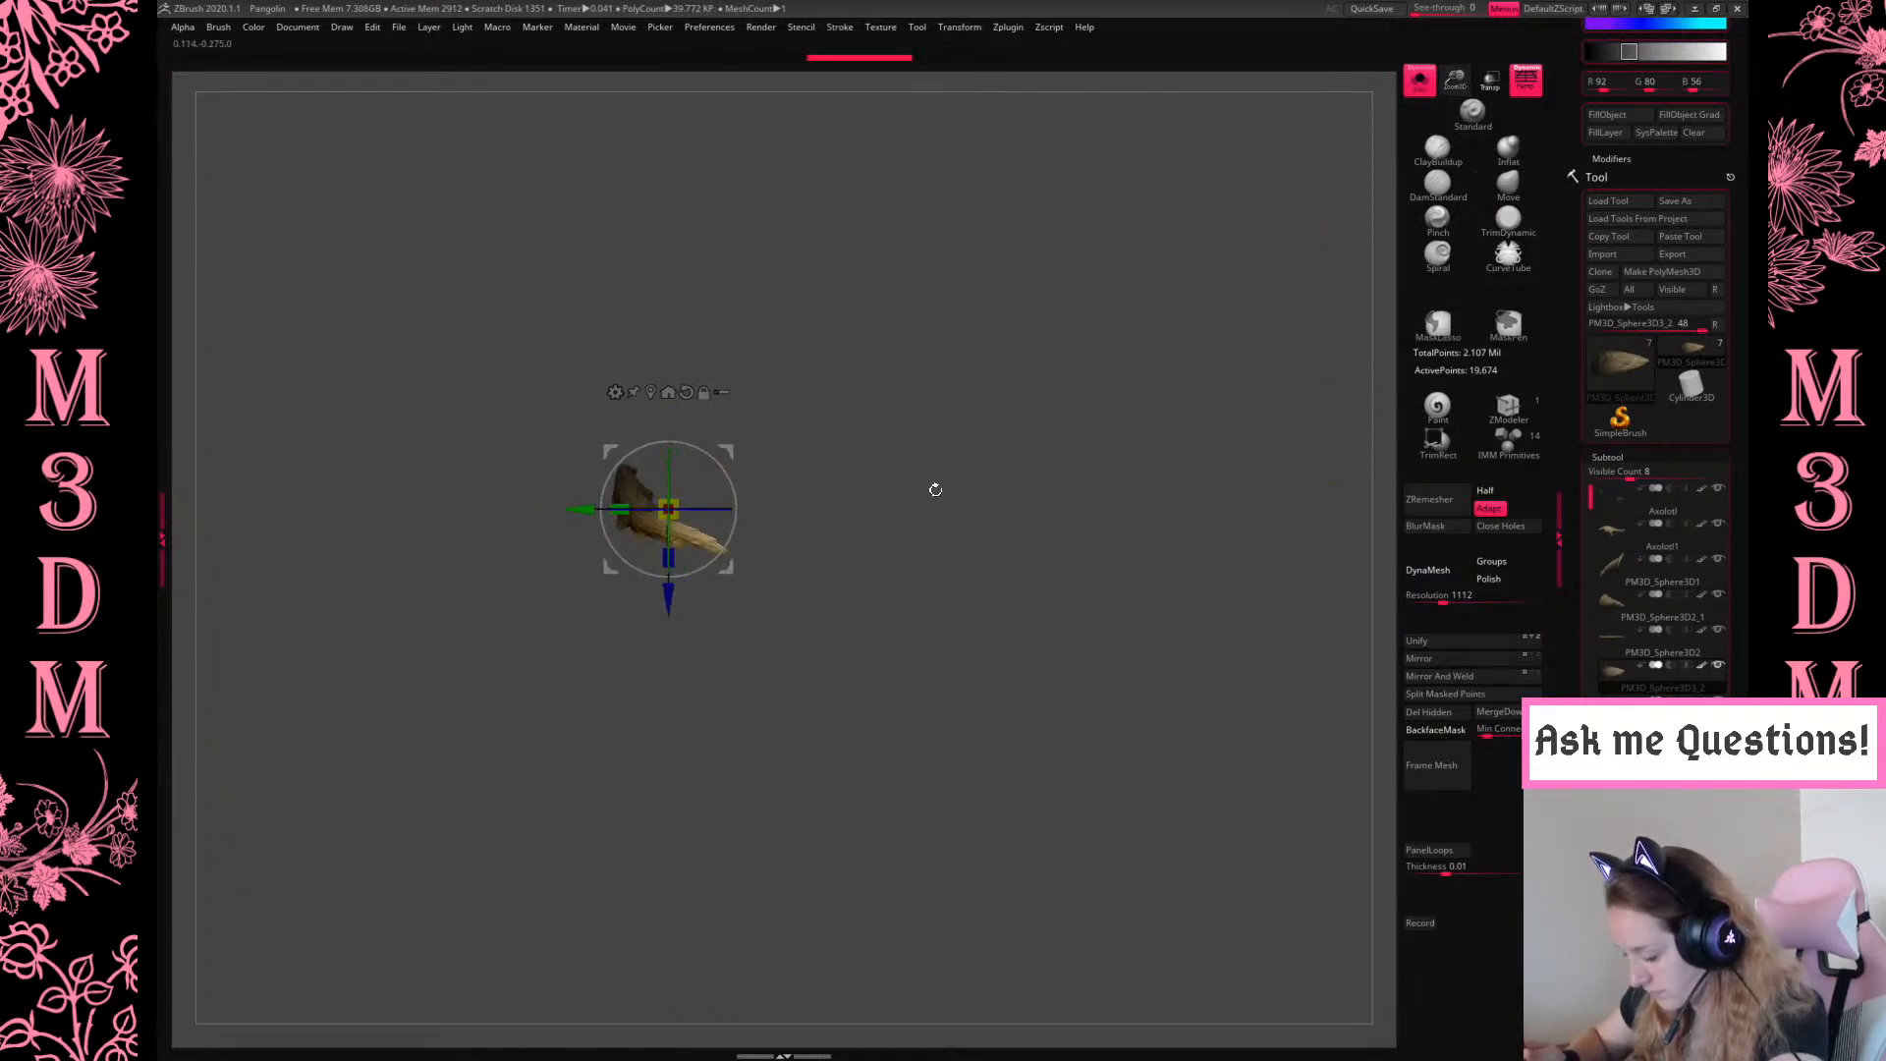
{"action": "key", "text": "q"}
{"action": "right_click", "coordinate": [959, 464]}
{"action": "key", "text": "ctrl+z"}
{"action": "mouse_move", "coordinate": [679, 509]}
{"action": "left_mouse_down"}
{"action": "mouse_move", "coordinate": [658, 513]}
{"action": "mouse_move", "coordinate": [754, 519]}
{"action": "mouse_move", "coordinate": [753, 459]}
{"action": "left_mouse_up"}
{"action": "left_click", "coordinate": [1448, 730]}
{"action": "key", "text": "w"}
{"action": "key", "text": "q"}
{"action": "left_click", "coordinate": [1419, 82]}
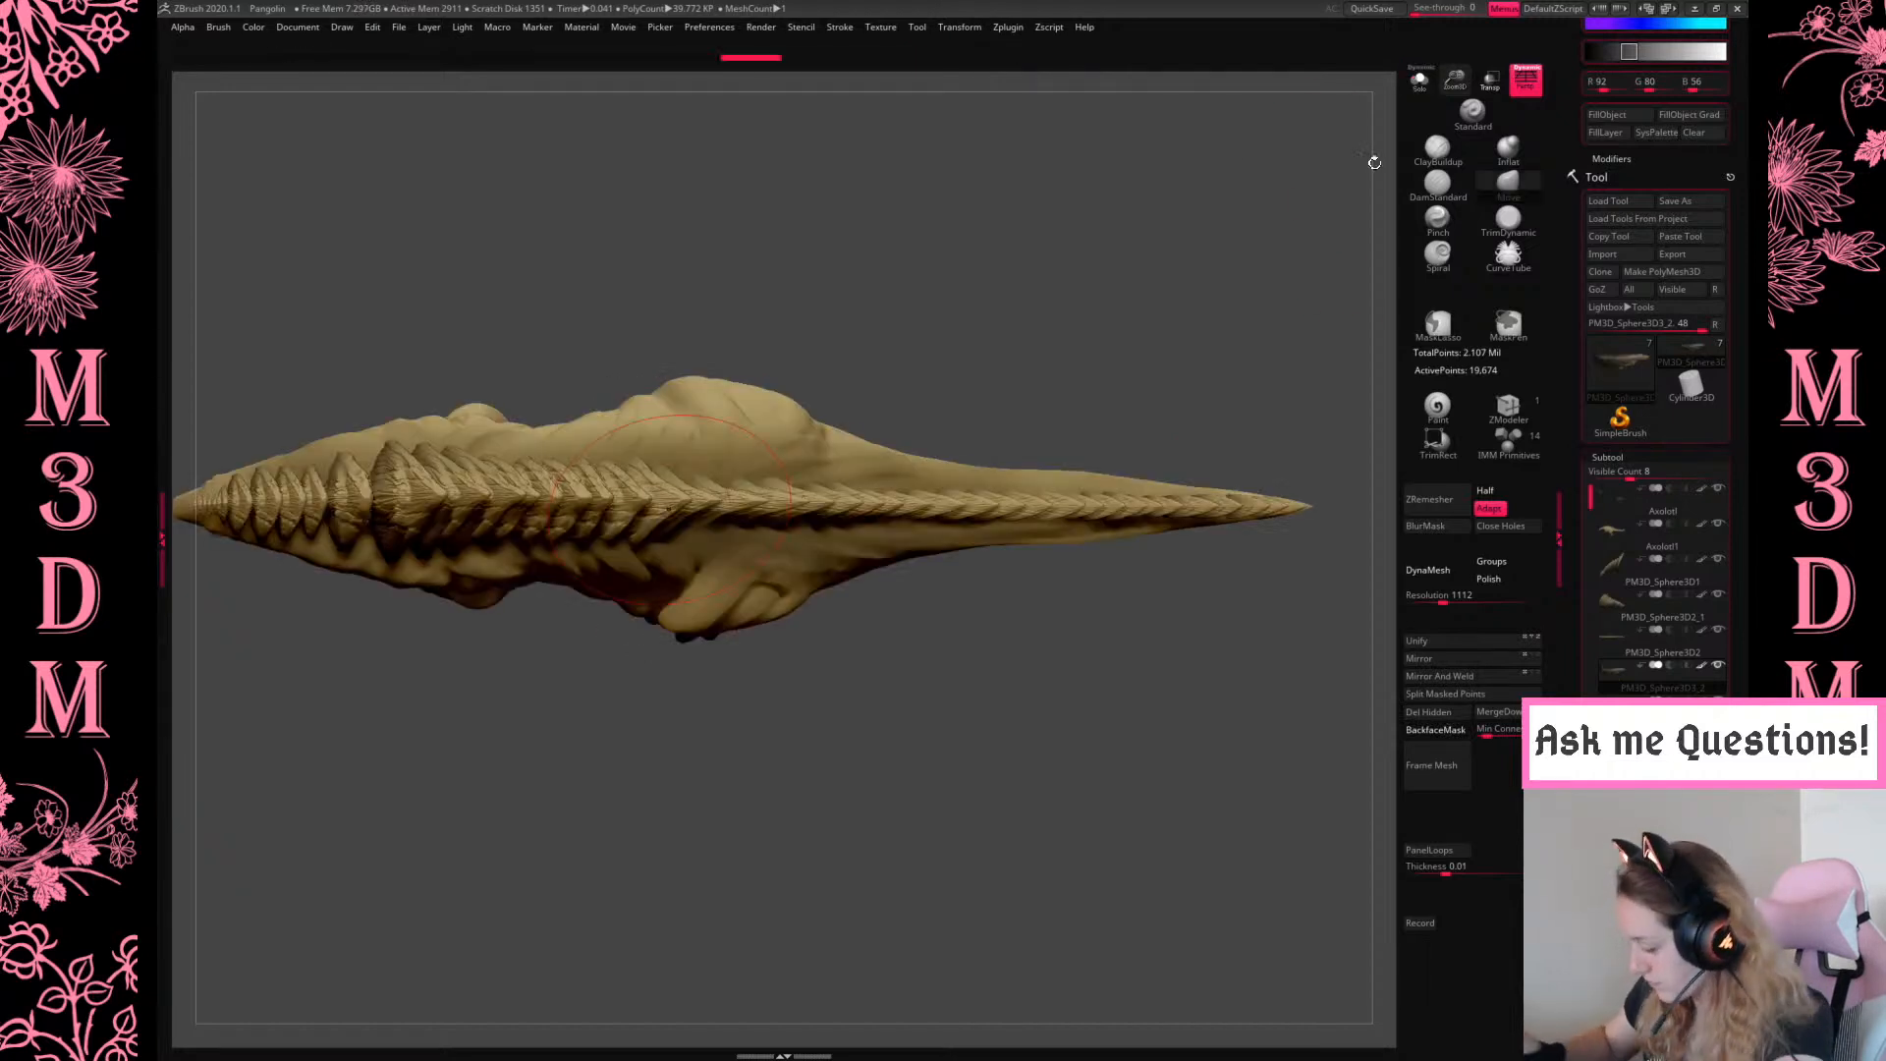
Move the single scale out from beneath the creature to the side of its hind thigh
{"action": "left_click_drag", "start_coordinate": [1232, 617], "coordinate": [1251, 303]}
{"action": "left_click_drag", "start_coordinate": [1160, 673], "coordinate": [1355, 687]}
{"action": "key", "text": "w"}
{"action": "left_click_drag", "start_coordinate": [752, 512], "coordinate": [915, 514]}
{"action": "key", "text": "q"}
{"action": "left_click_drag", "start_coordinate": [1218, 687], "coordinate": [1120, 638], "text": "shift"}
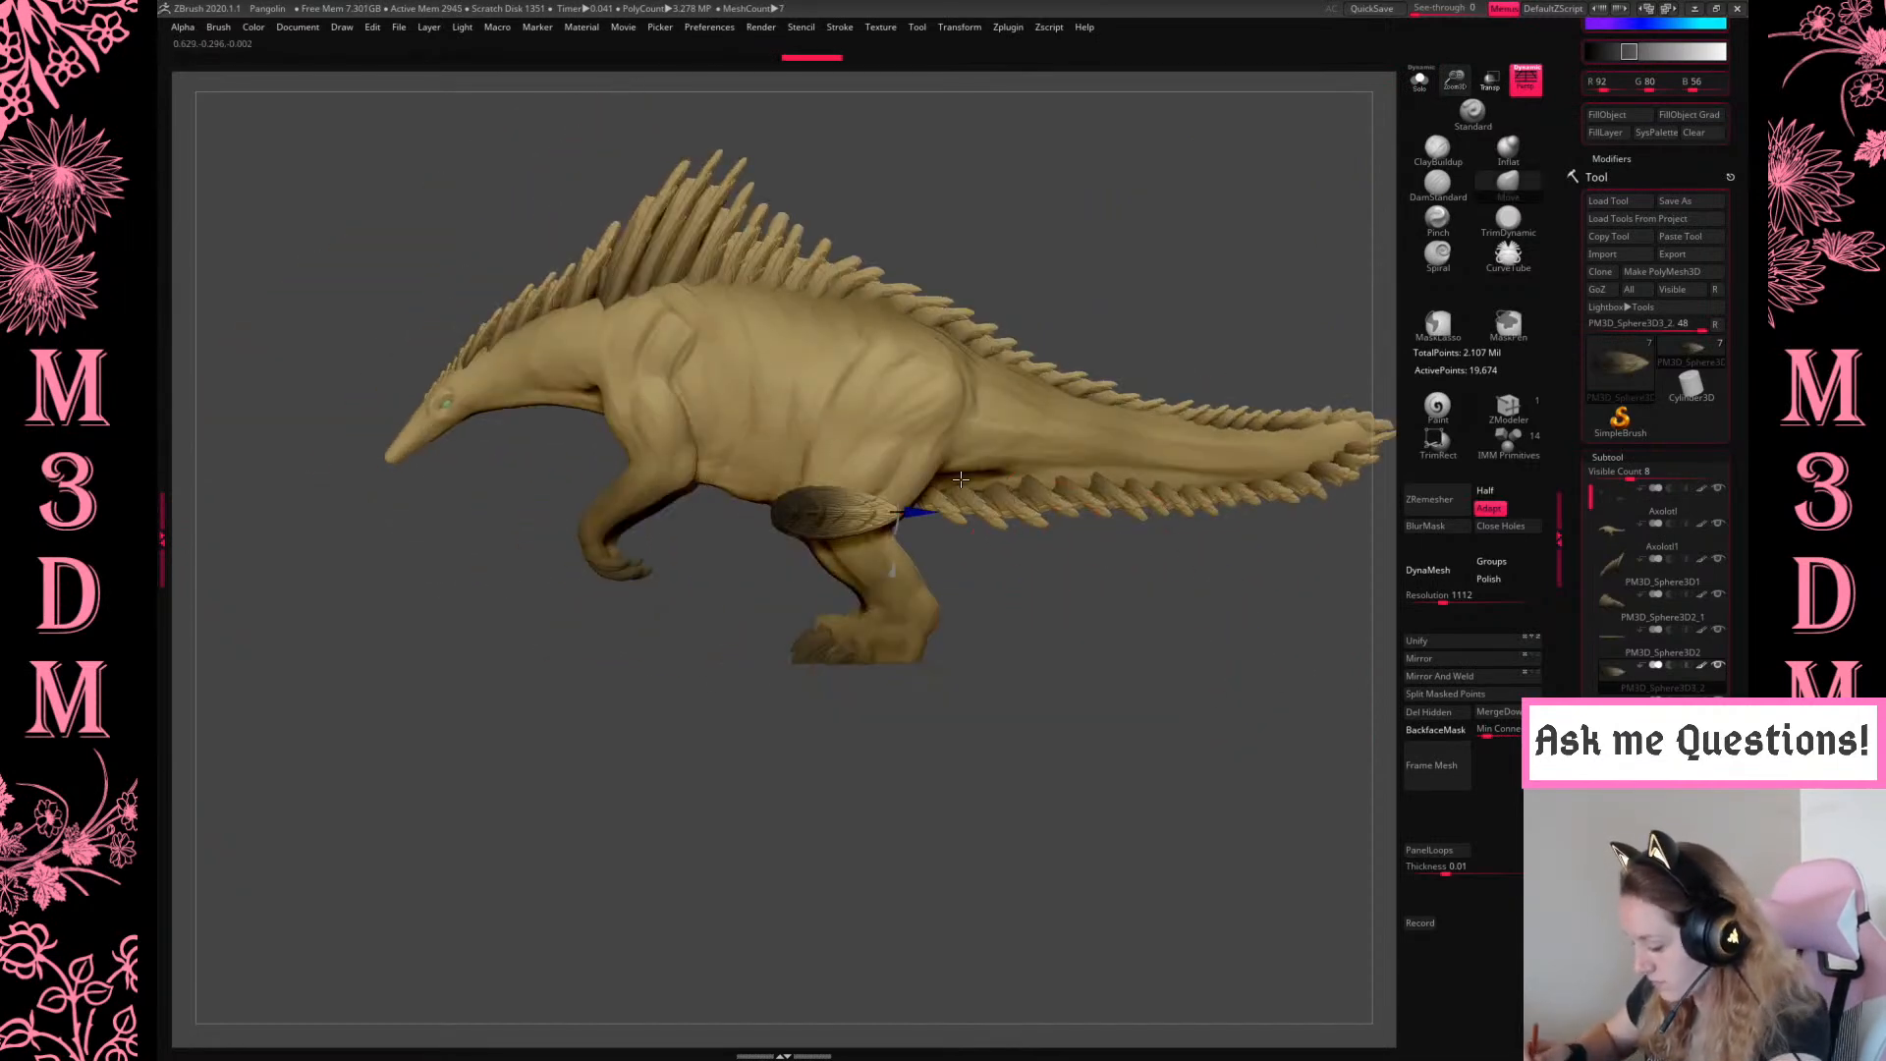
{"action": "key", "text": "w"}
{"action": "left_click_drag", "start_coordinate": [830, 559], "coordinate": [832, 582]}
{"action": "key", "text": "q"}
Raise the scale from the thigh to the upper hip, where the tail begins
{"action": "key", "text": "w"}
{"action": "left_click_drag", "start_coordinate": [896, 451], "coordinate": [1034, 325]}
{"action": "key", "text": "q"}
{"action": "left_click_drag", "start_coordinate": [1210, 587], "coordinate": [1268, 746], "text": "alt"}
{"action": "key", "text": "w"}
{"action": "left_click_drag", "start_coordinate": [778, 434], "coordinate": [690, 434]}
{"action": "key", "text": "q"}
Shift the scale inward from a rear viewpoint so that it sits closer to the creature's hip
{"action": "left_click_drag", "start_coordinate": [1154, 266], "coordinate": [1061, 315]}
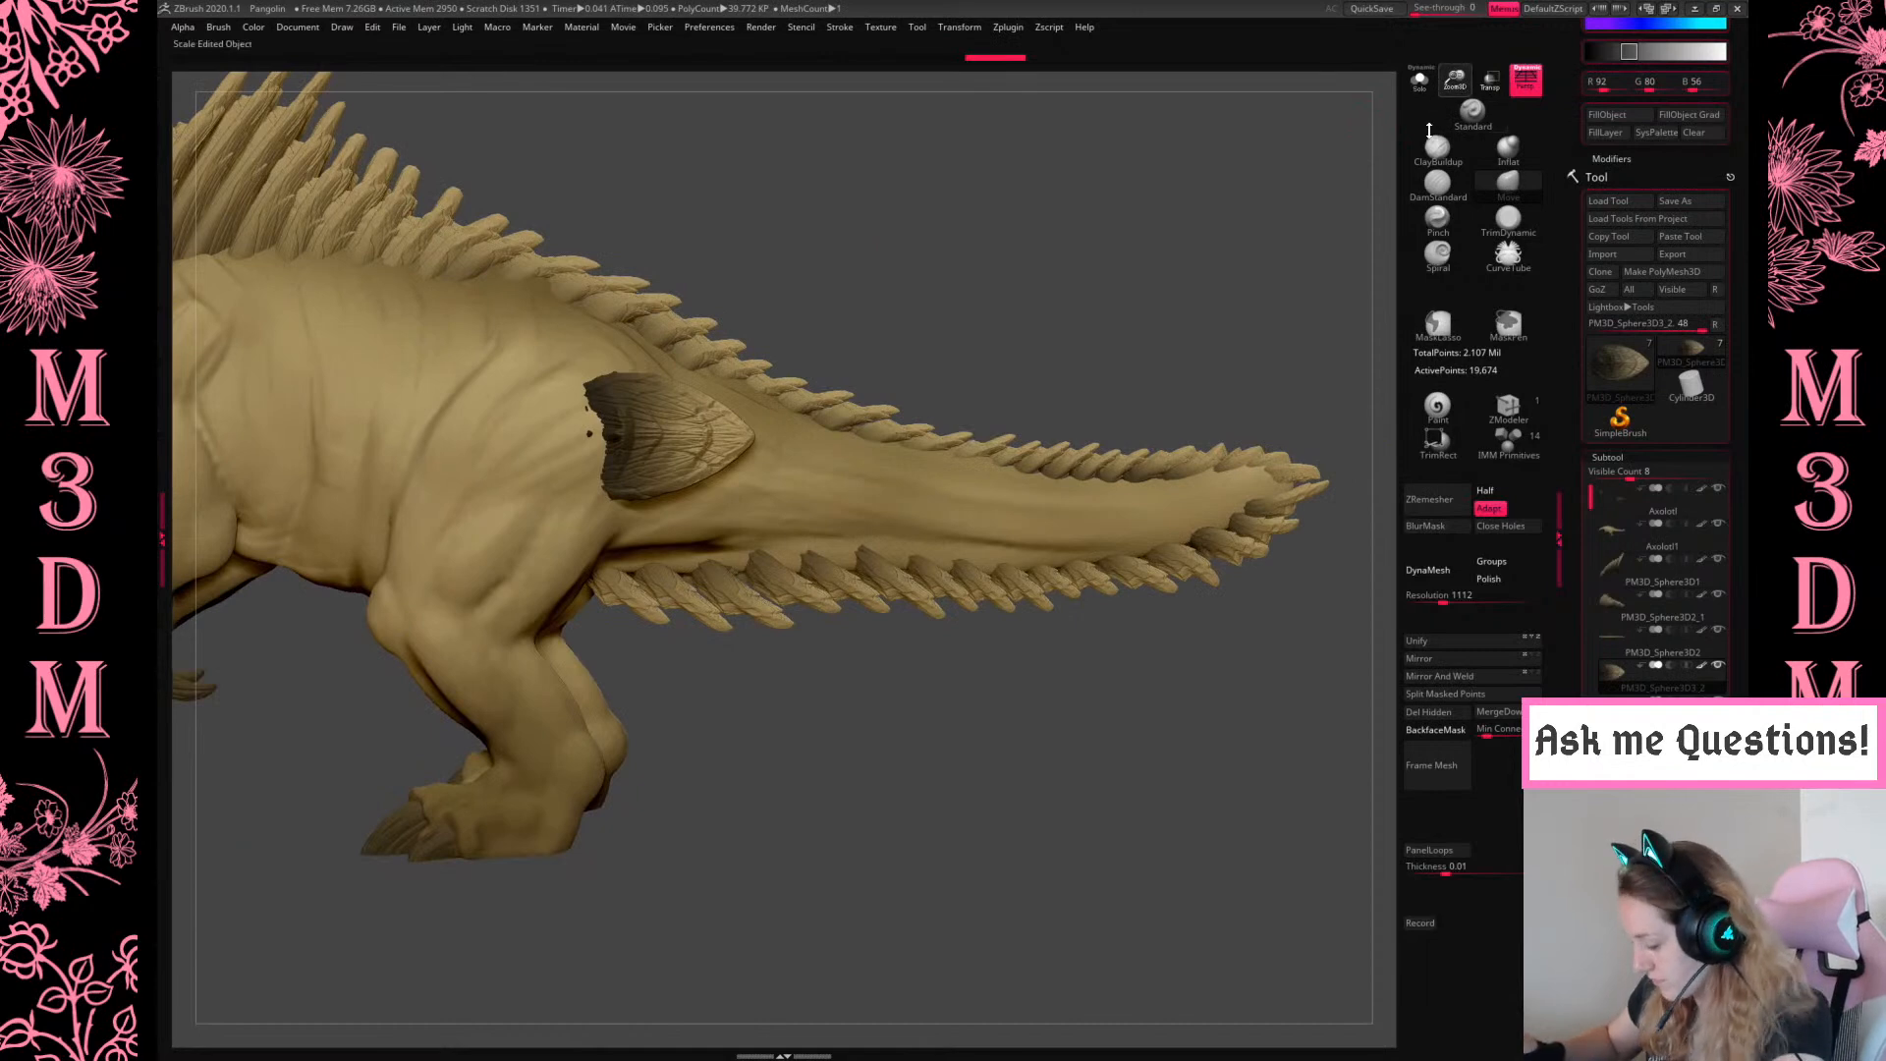
{"action": "left_click_drag", "start_coordinate": [1442, 122], "coordinate": [1440, 157]}
{"action": "left_click_drag", "start_coordinate": [707, 375], "coordinate": [758, 351]}
{"action": "left_click_drag", "start_coordinate": [963, 262], "coordinate": [847, 303]}
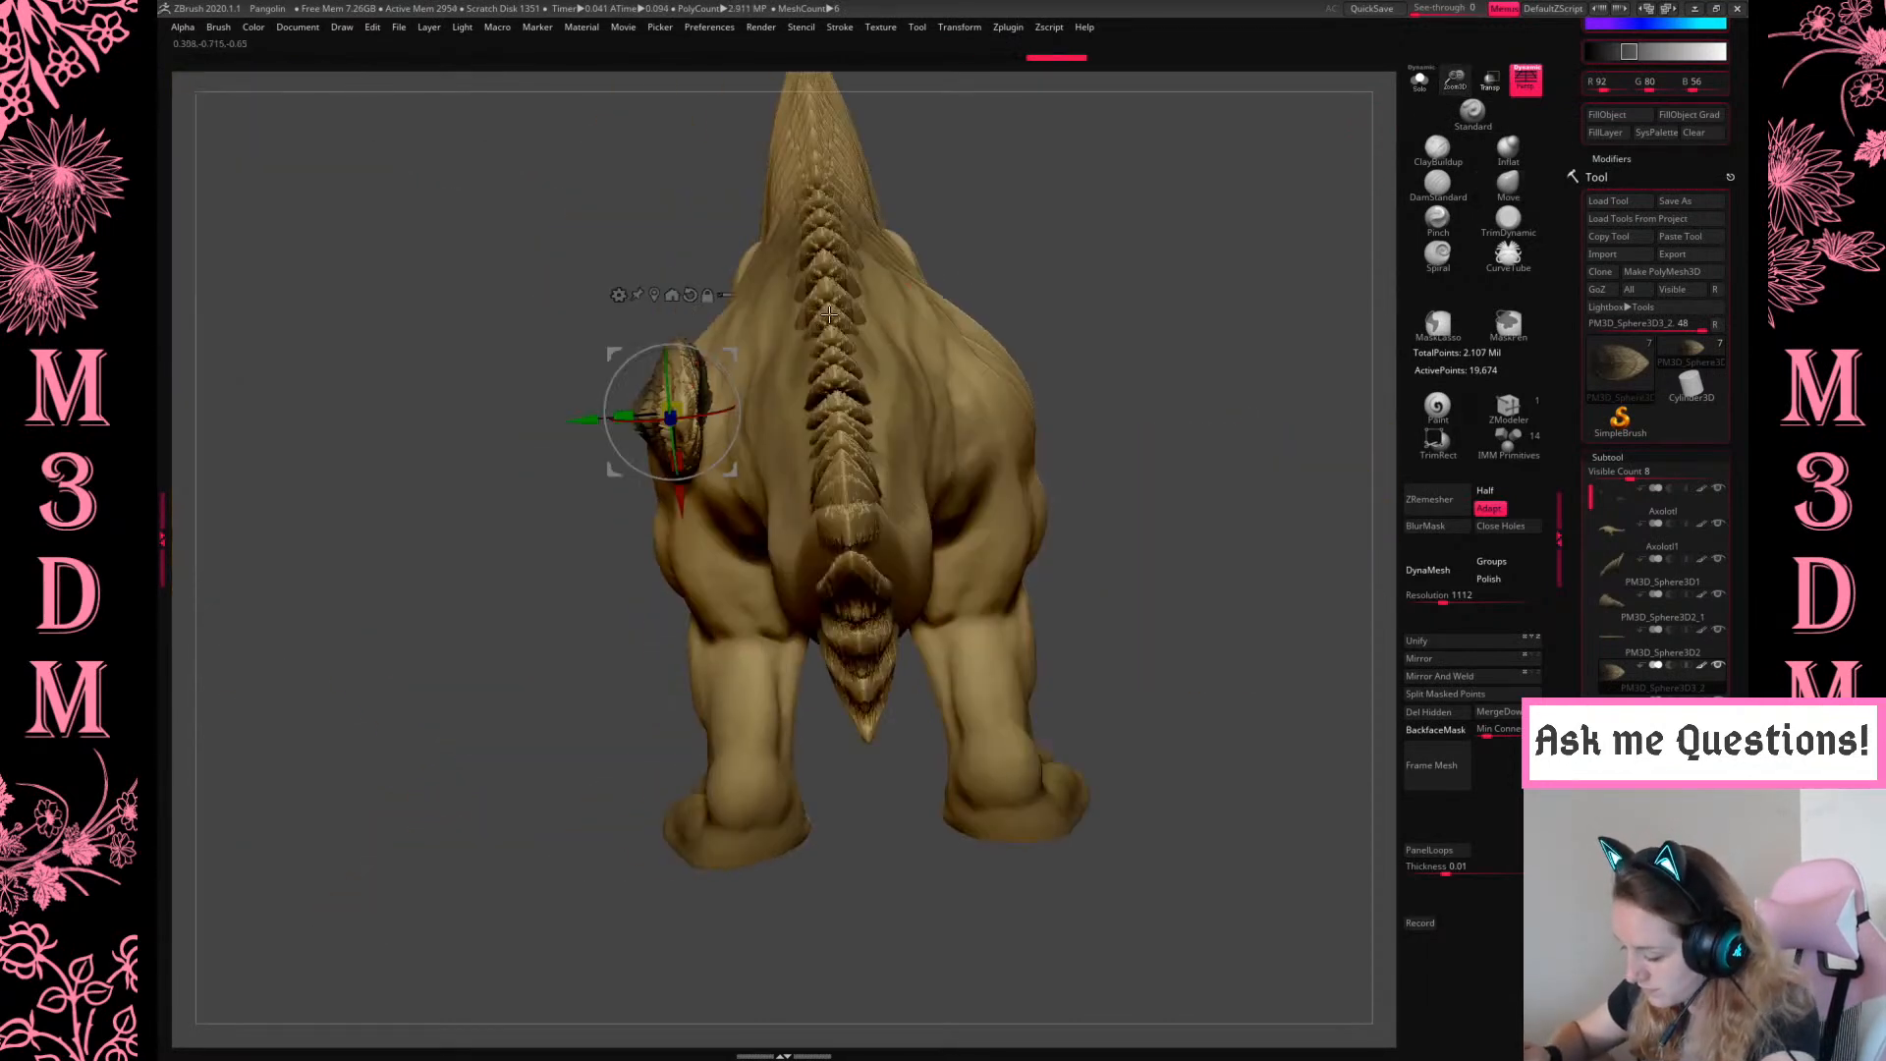
{"action": "left_click_drag", "start_coordinate": [671, 417], "coordinate": [756, 392]}
{"action": "key", "text": "q"}
{"action": "left_click_drag", "start_coordinate": [1096, 324], "coordinate": [1210, 319]}
{"action": "right_click", "coordinate": [1210, 319]}
Fine-tune the scale's placement against the side of the tail base, undoing the unwanted adjustment
{"action": "key", "text": "w"}
{"action": "left_click_drag", "start_coordinate": [804, 331], "coordinate": [847, 312]}
{"action": "key", "text": "ctrl+z"}
{"action": "left_click_drag", "start_coordinate": [777, 379], "coordinate": [779, 418]}
{"action": "mouse_move", "coordinate": [1232, 312]}
{"action": "left_mouse_down", "text": "alt"}
{"action": "mouse_move", "coordinate": [1081, 317]}
{"action": "mouse_move", "coordinate": [1205, 300]}
{"action": "mouse_move", "coordinate": [1208, 354]}
{"action": "left_mouse_up", "text": "alt"}
{"action": "key", "text": "q"}
{"action": "key", "text": "w"}
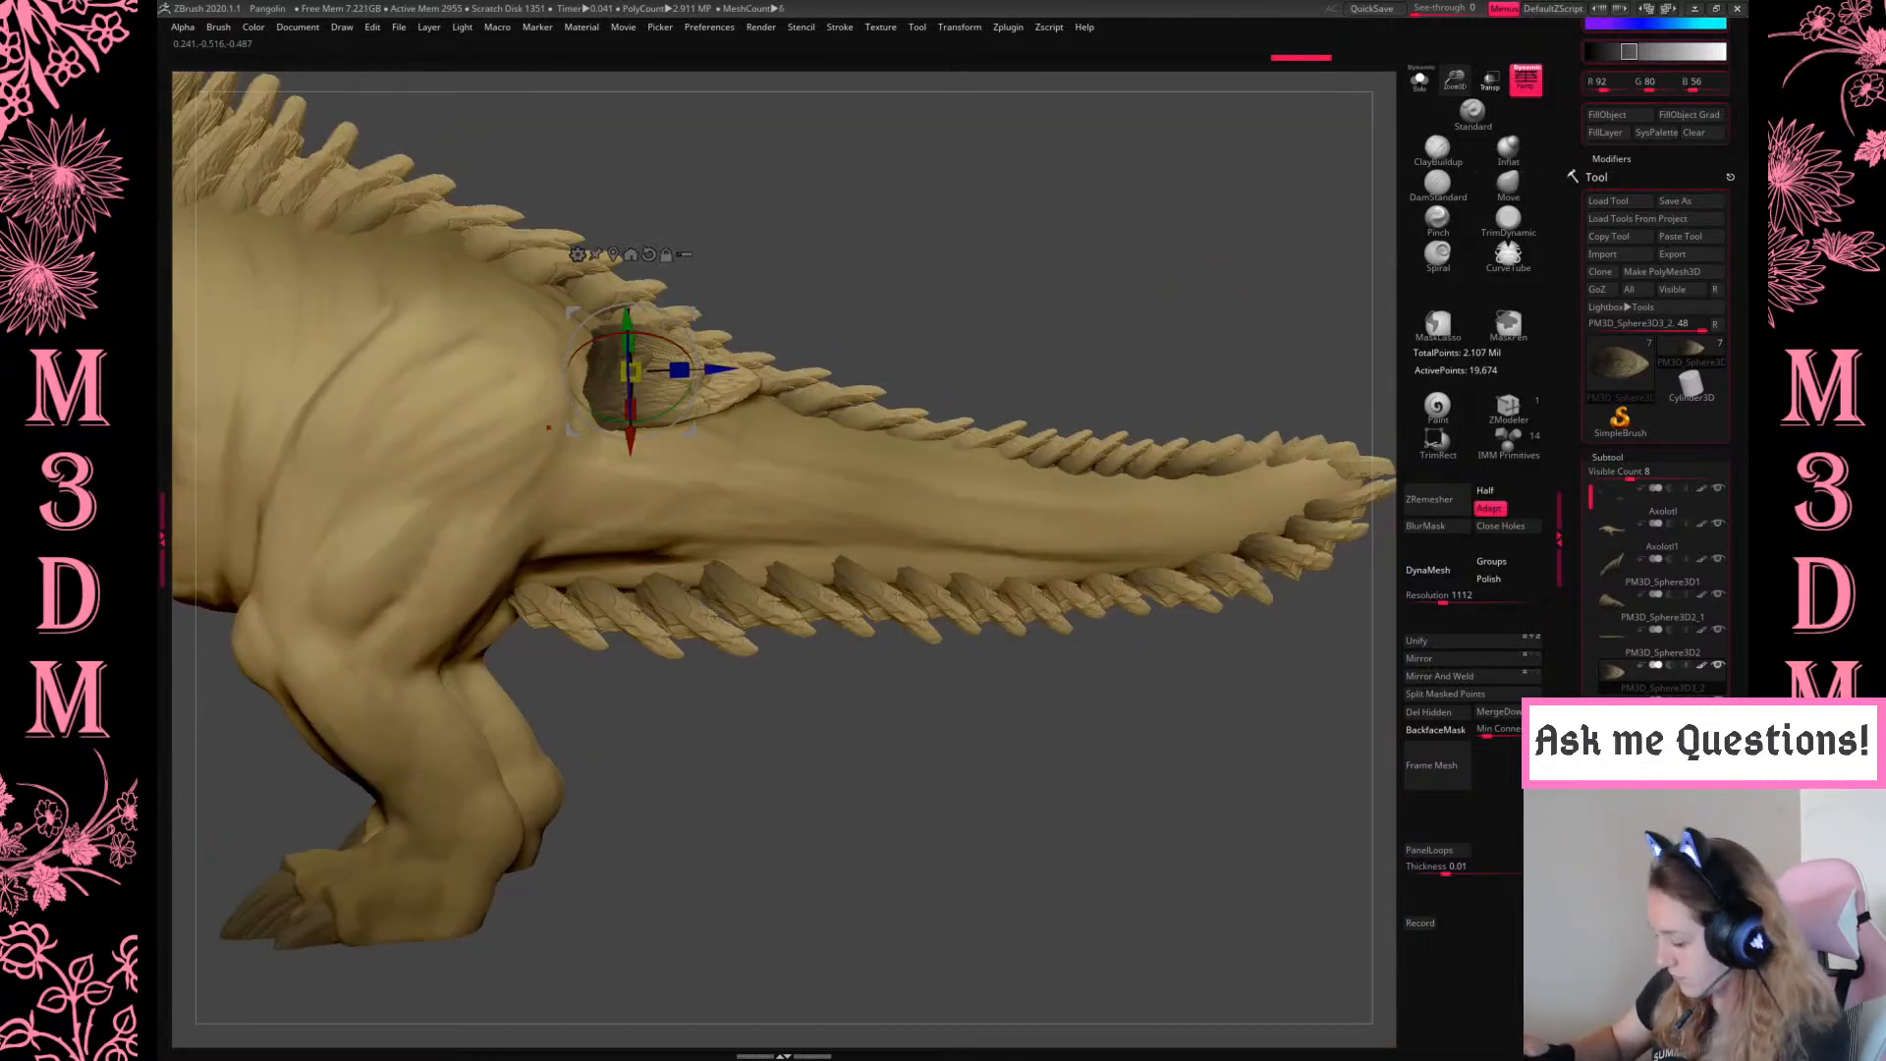
Duplicate the tail-base scale as a separate subtool and inspect the selected scale in isolation
{"action": "left_click_drag", "start_coordinate": [630, 372], "coordinate": [692, 577], "text": "ctrl"}
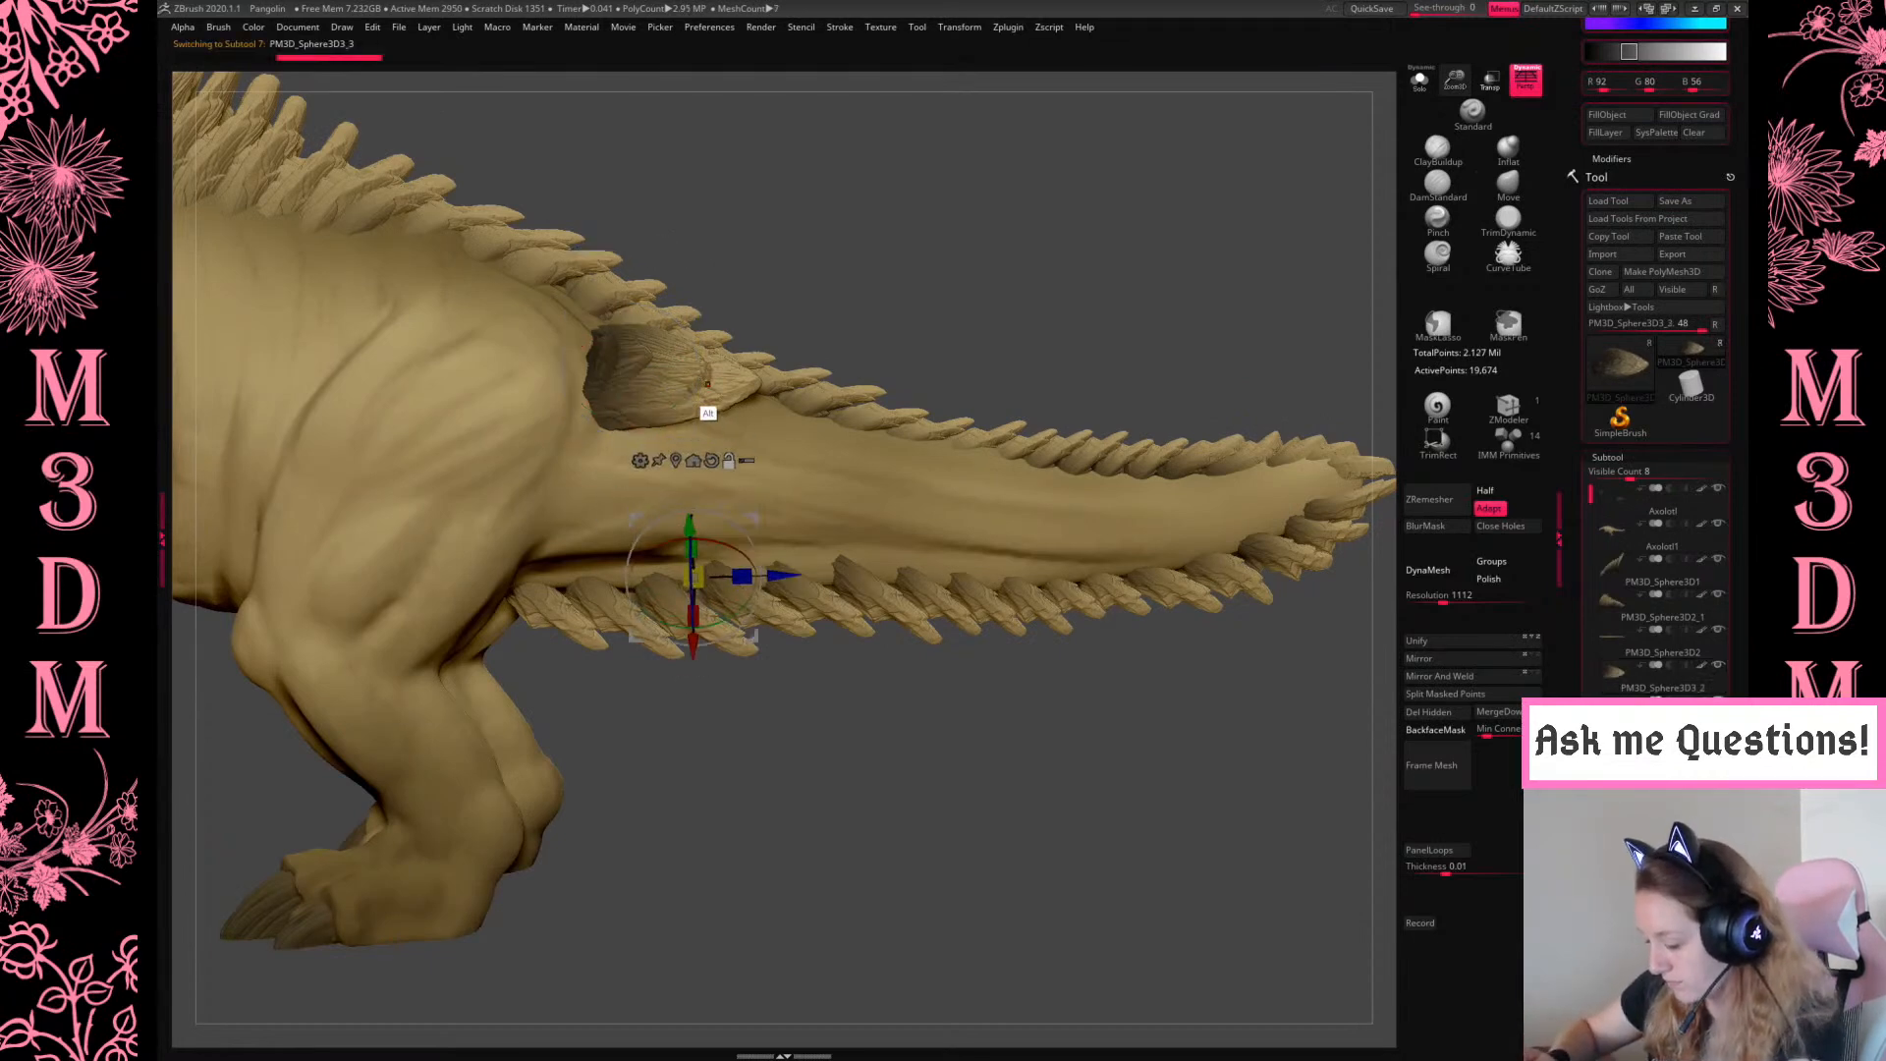
{"action": "left_click", "coordinate": [725, 373], "text": "alt"}
{"action": "left_click", "coordinate": [1420, 80]}
{"action": "left_click_drag", "start_coordinate": [632, 370], "coordinate": [581, 455], "text": "alt"}
{"action": "left_click_drag", "start_coordinate": [726, 390], "coordinate": [1286, 360], "text": "alt"}
{"action": "left_click", "coordinate": [1419, 81]}
Move the selected scale along the tail and place it against the side of the tail tip
{"action": "left_click_drag", "start_coordinate": [727, 390], "coordinate": [1220, 493]}
{"action": "left_click_drag", "start_coordinate": [1302, 687], "coordinate": [947, 702], "text": "alt"}
{"action": "left_click_drag", "start_coordinate": [1184, 407], "coordinate": [1197, 668]}
{"action": "left_click_drag", "start_coordinate": [868, 470], "coordinate": [924, 642]}
{"action": "left_click_drag", "start_coordinate": [839, 503], "coordinate": [1420, 481], "text": "alt"}
{"action": "left_click_drag", "start_coordinate": [840, 593], "coordinate": [840, 521]}
{"action": "left_click_drag", "start_coordinate": [1191, 194], "coordinate": [1232, 326], "text": "shift"}
Shrink the scale at the tail tip and rotate it to follow the tail's surface
{"action": "left_click_drag", "start_coordinate": [898, 503], "coordinate": [952, 522]}
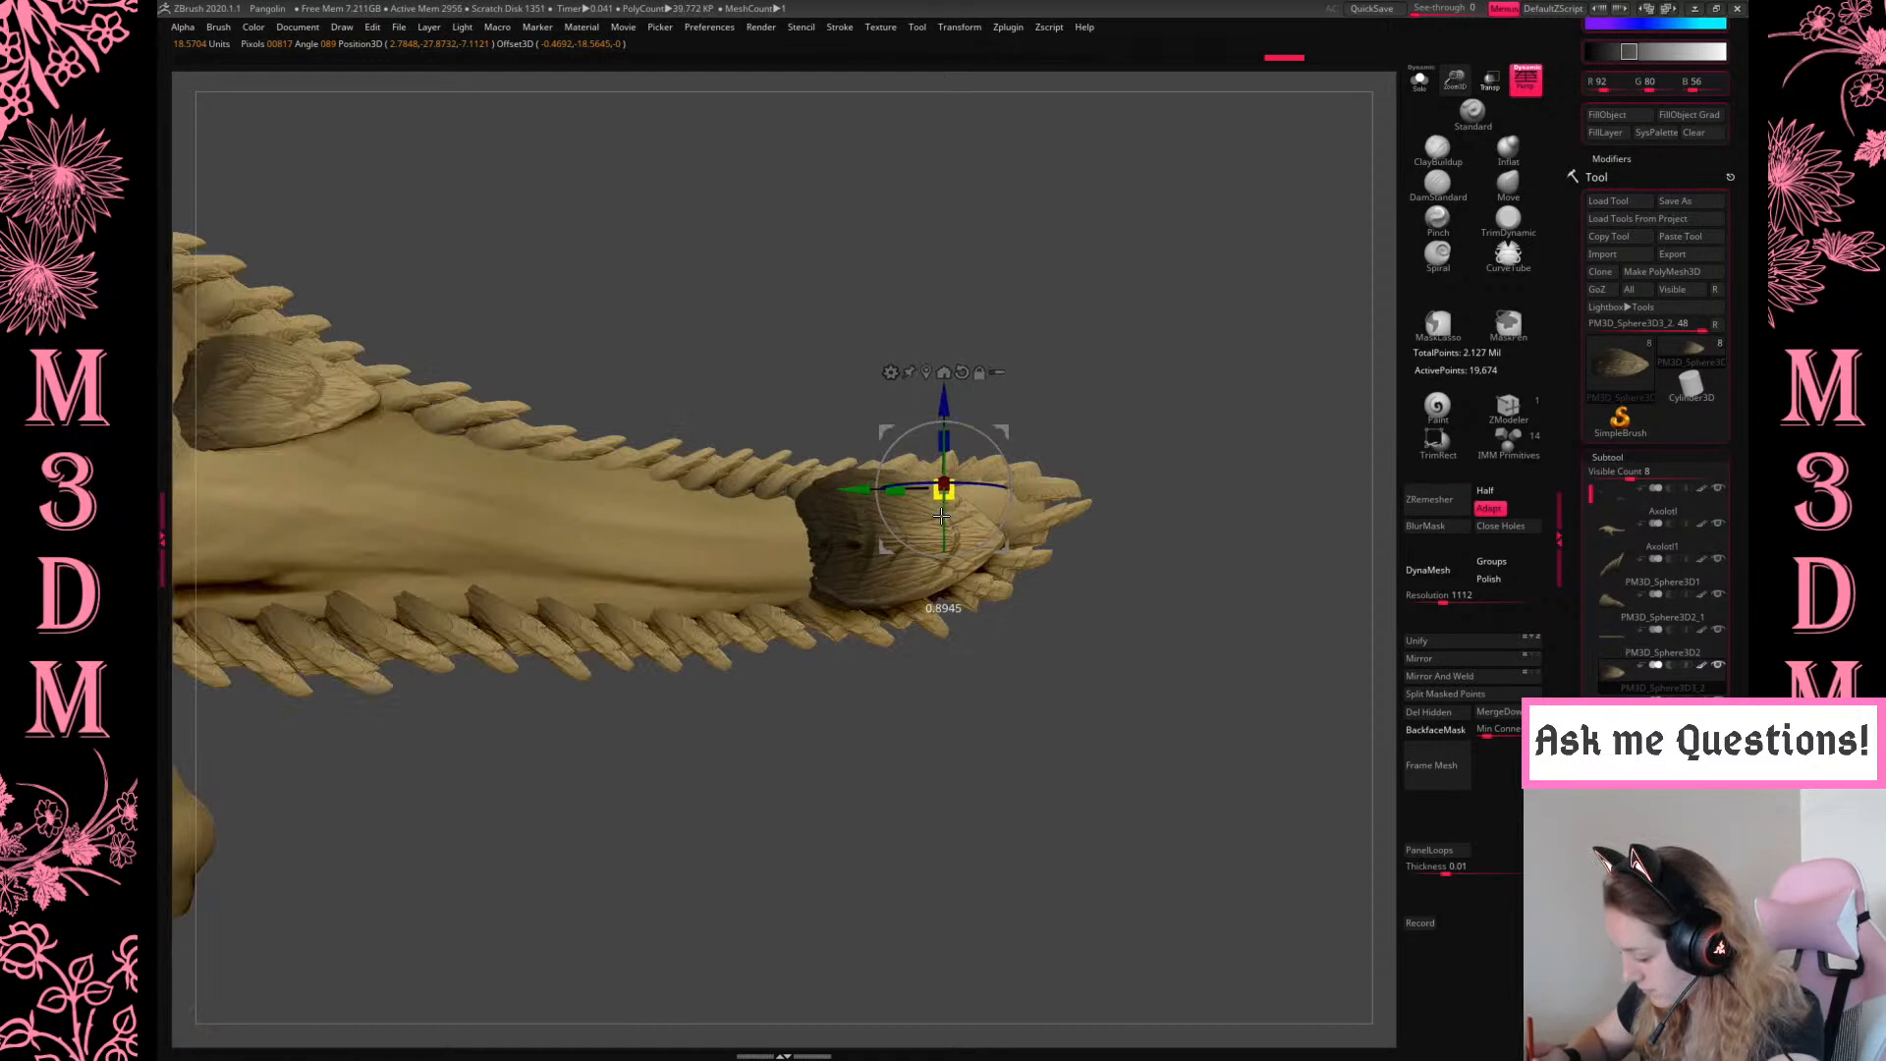
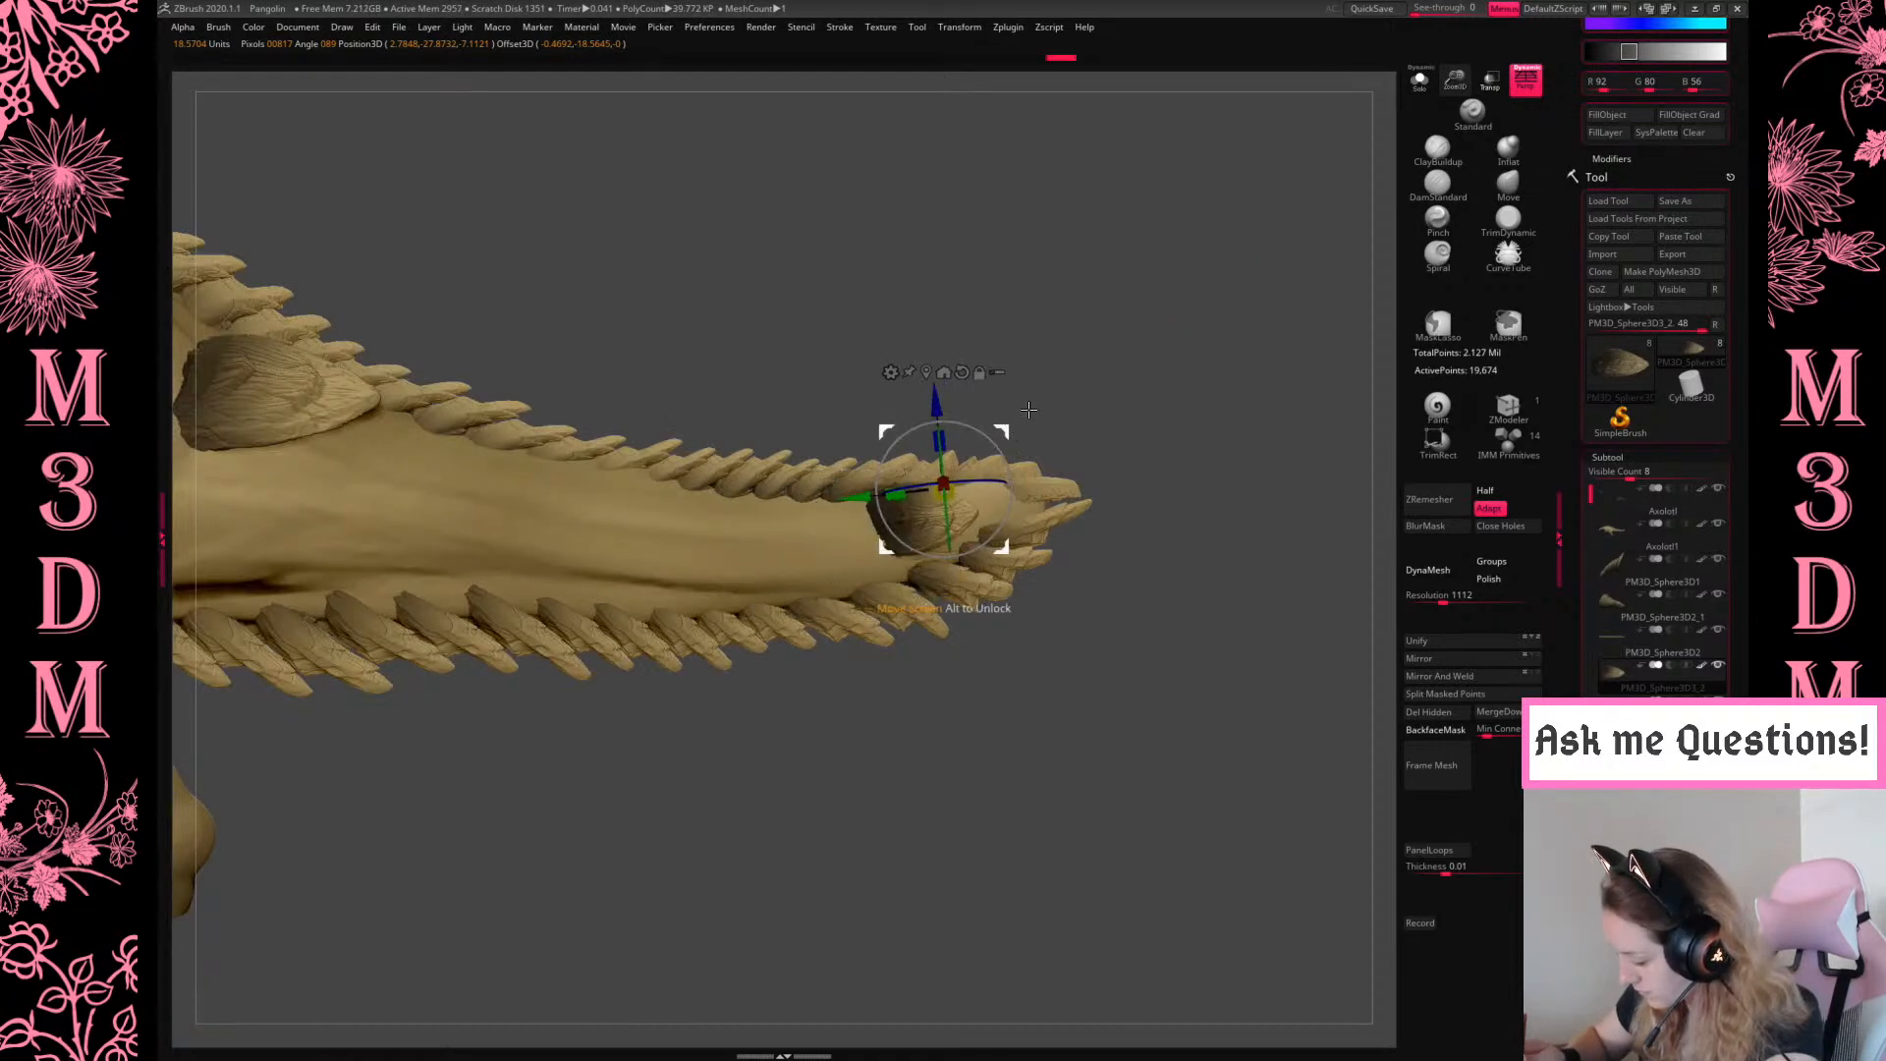
{"action": "left_click_drag", "start_coordinate": [1022, 414], "coordinate": [1034, 413]}
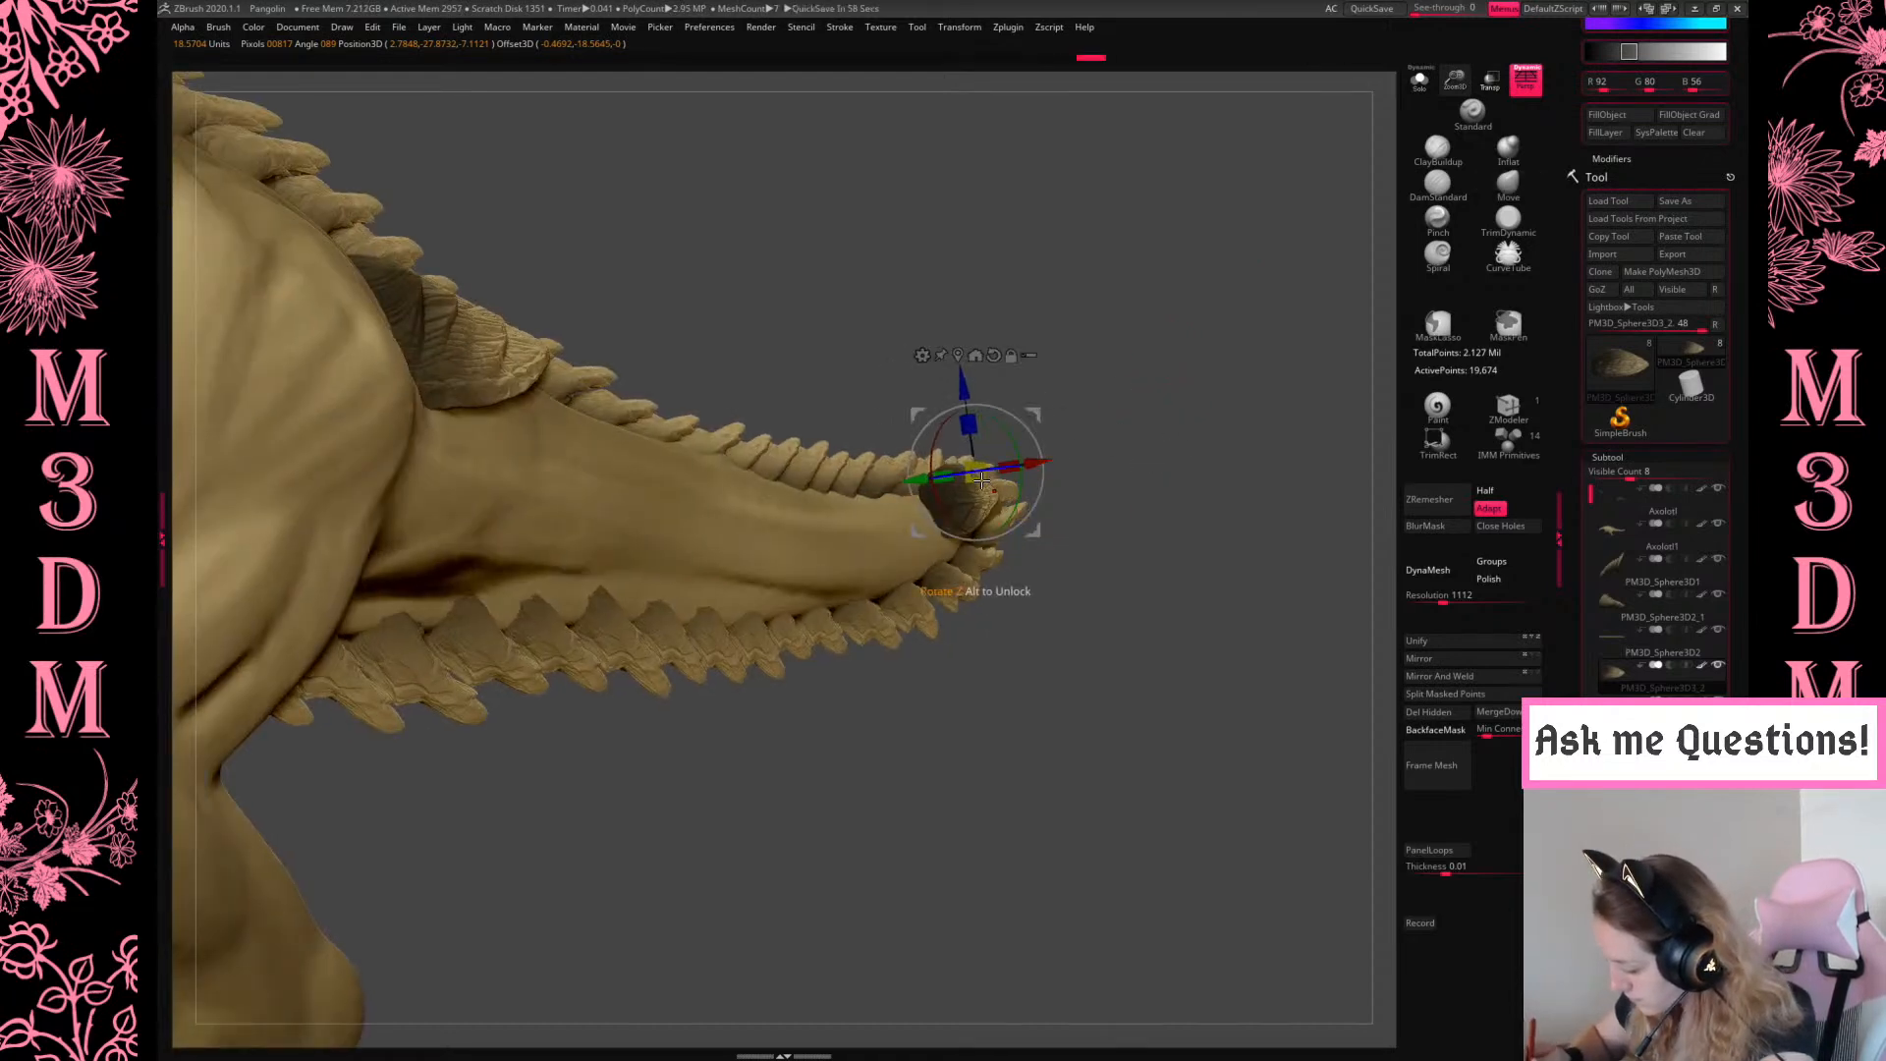
{"action": "mouse_move", "coordinate": [1044, 471]}
{"action": "left_mouse_down"}
{"action": "mouse_move", "coordinate": [1187, 354]}
{"action": "mouse_move", "coordinate": [1188, 388]}
{"action": "mouse_move", "coordinate": [1045, 425]}
{"action": "mouse_move", "coordinate": [1287, 367]}
{"action": "left_mouse_up"}
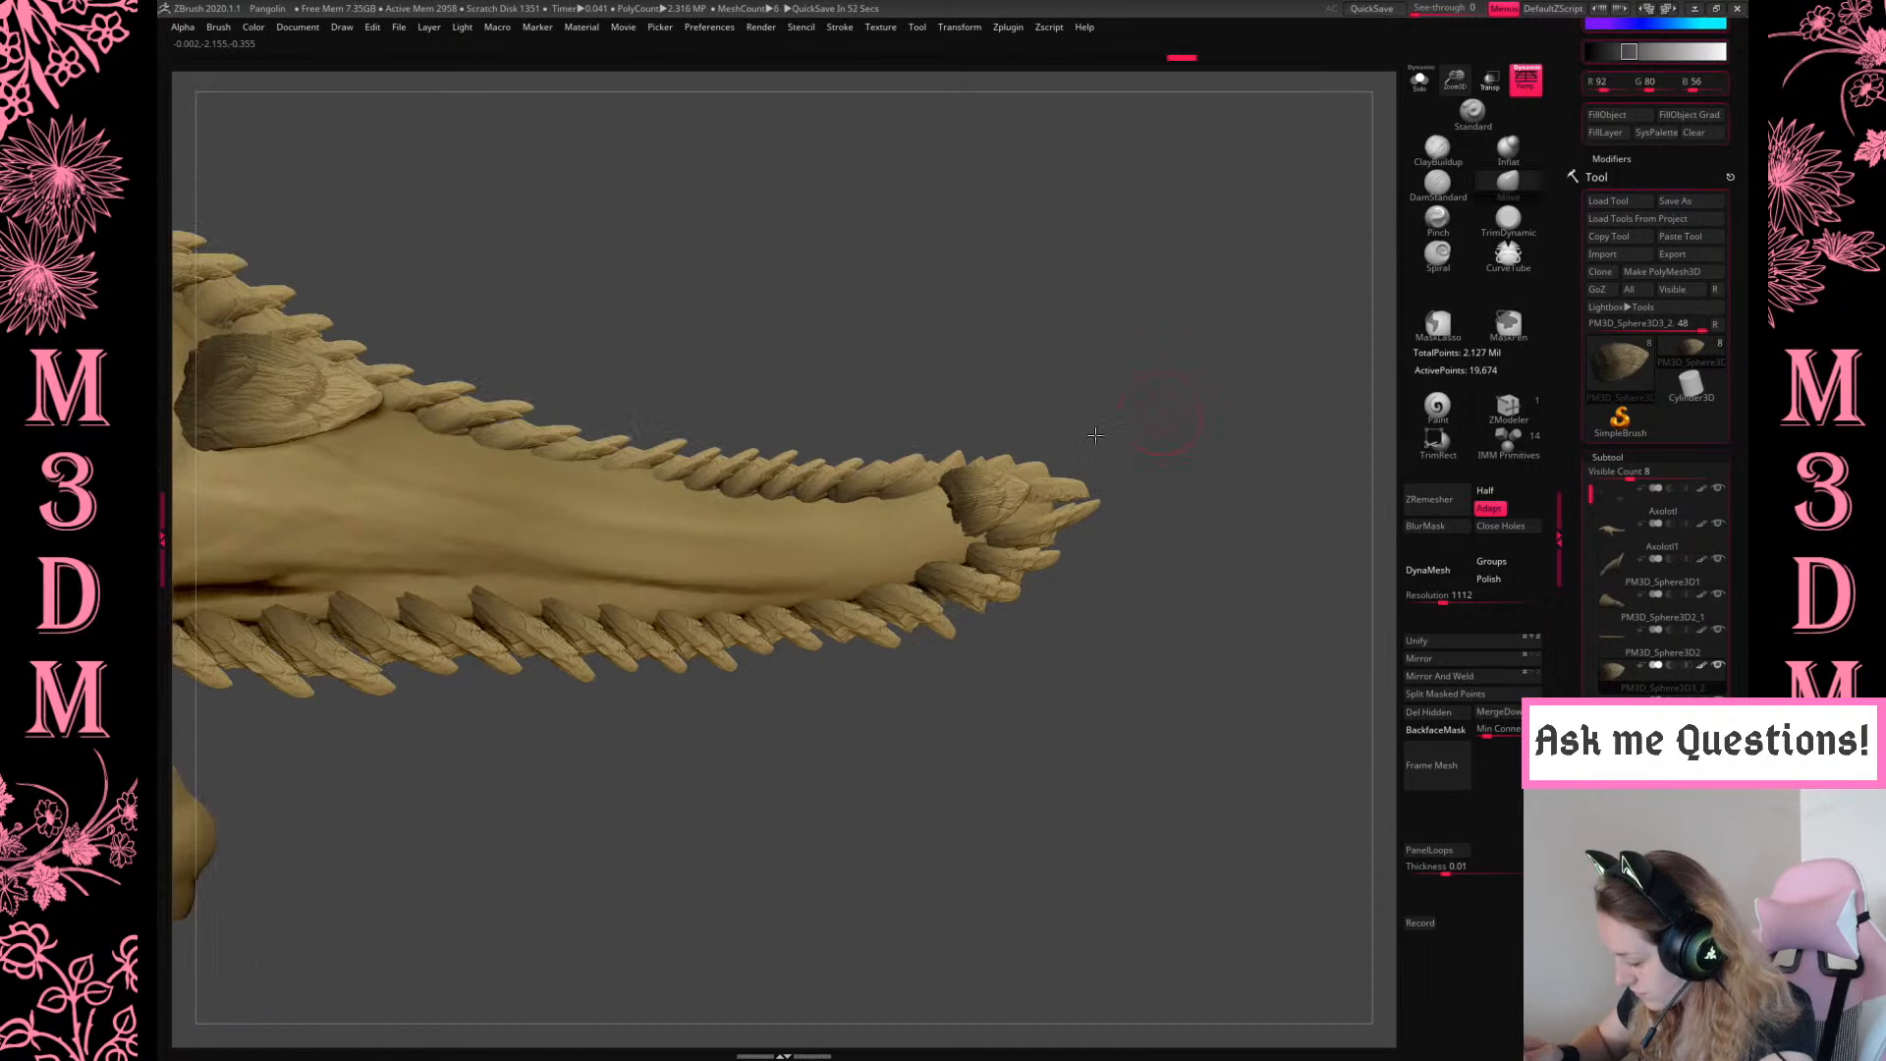
{"action": "left_click_drag", "start_coordinate": [991, 513], "coordinate": [1050, 506]}
{"action": "key", "text": "q"}
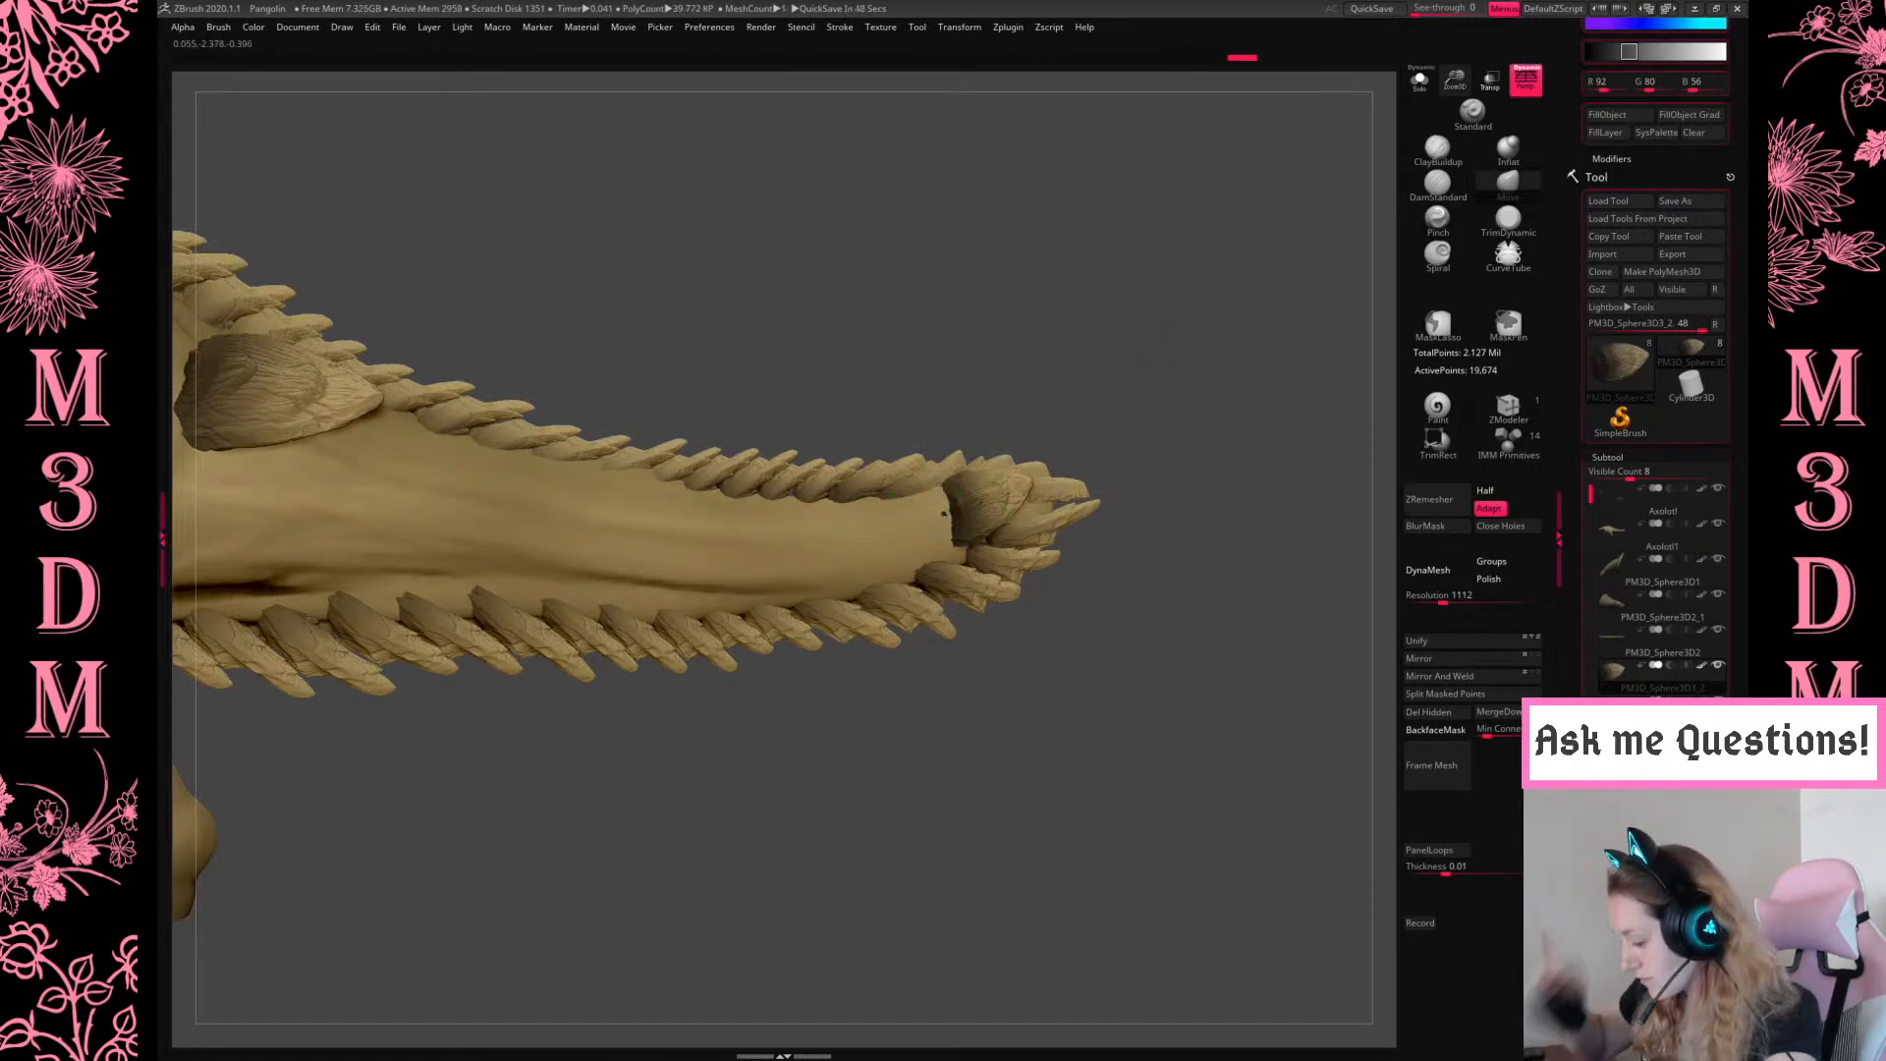
{"action": "left_click_drag", "start_coordinate": [1211, 418], "coordinate": [1166, 480]}
Centre the transform gizmo on the tip scale and try duplicating it beside the original at the tail tip
{"action": "key", "text": "w"}
{"action": "left_click", "coordinate": [996, 523], "text": "alt"}
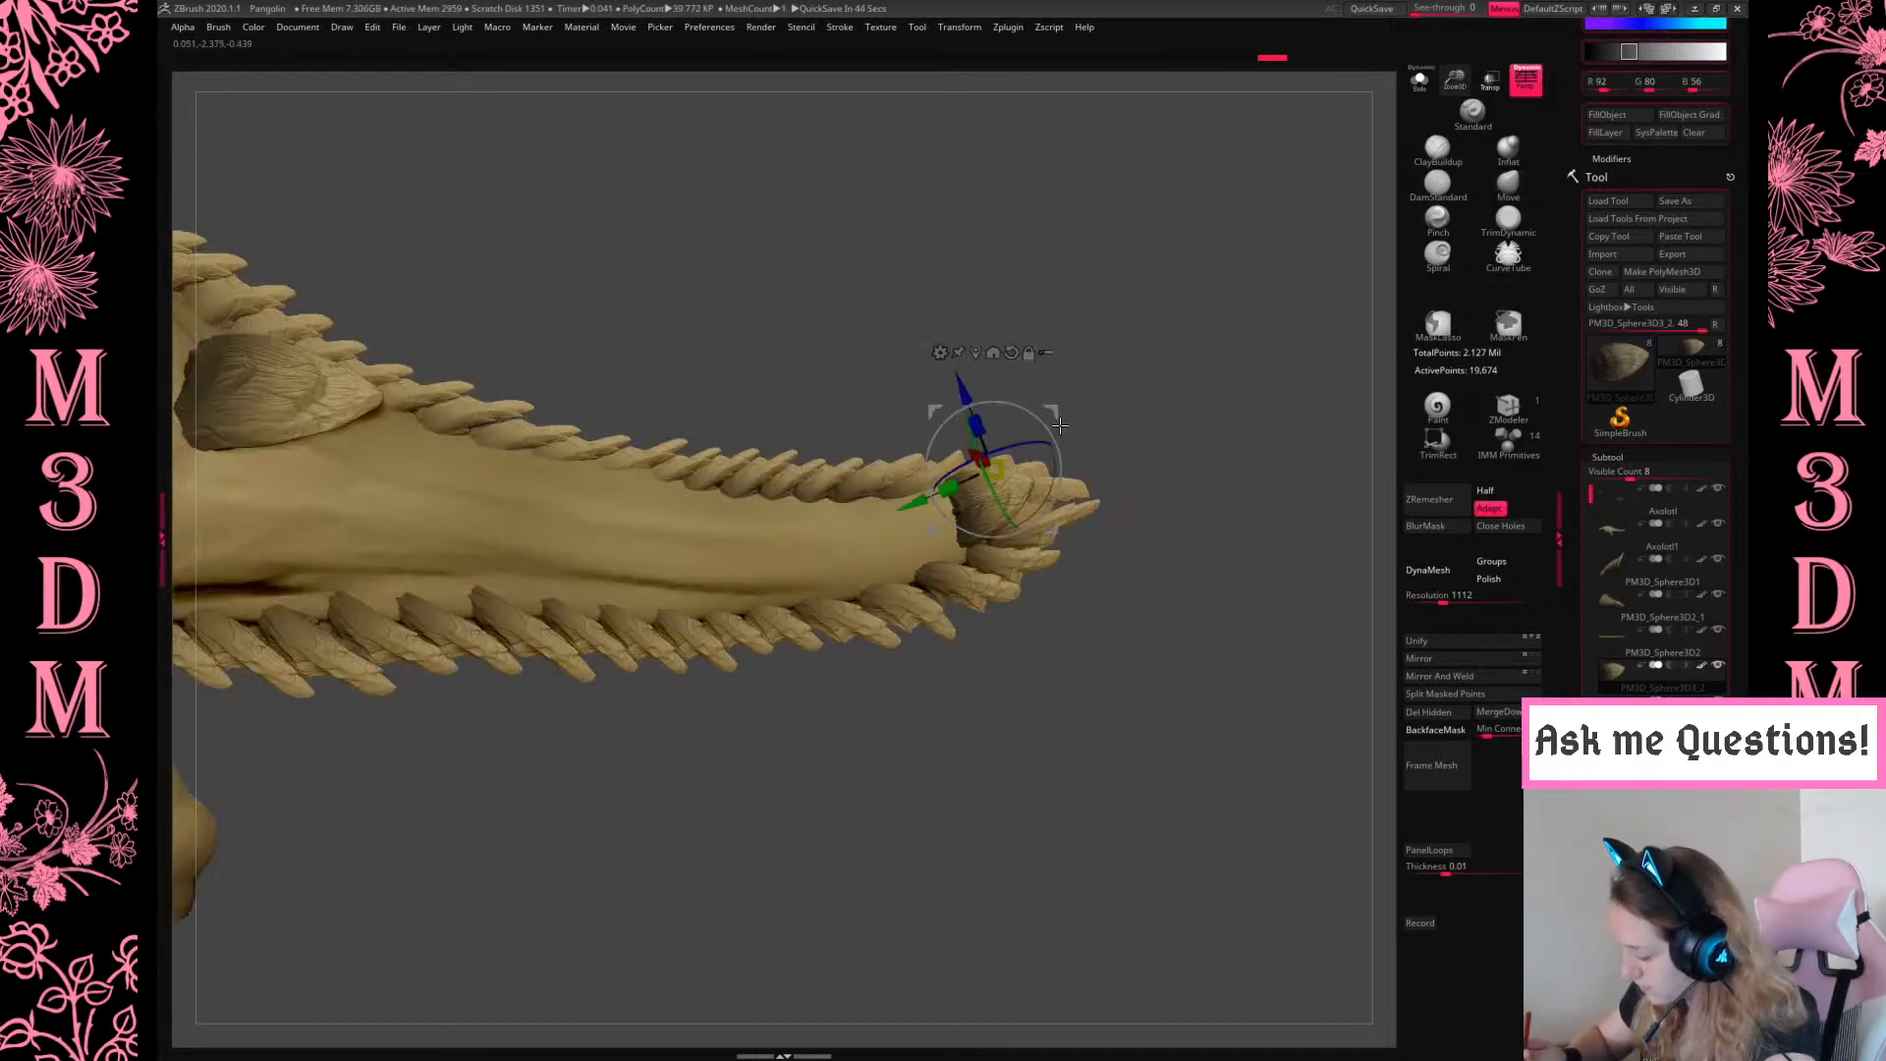
{"action": "left_click", "coordinate": [995, 520], "text": "alt"}
{"action": "mouse_move", "coordinate": [1042, 475]}
{"action": "left_mouse_down", "text": "ctrl"}
{"action": "mouse_move", "coordinate": [1042, 551]}
{"action": "mouse_move", "coordinate": [1068, 472]}
{"action": "left_mouse_up", "text": "ctrl"}
{"action": "left_click_drag", "start_coordinate": [1158, 415], "coordinate": [1153, 344], "text": "alt"}
{"action": "left_click_drag", "start_coordinate": [1065, 473], "coordinate": [1084, 471]}
{"action": "left_click_drag", "start_coordinate": [1267, 413], "coordinate": [1199, 481]}
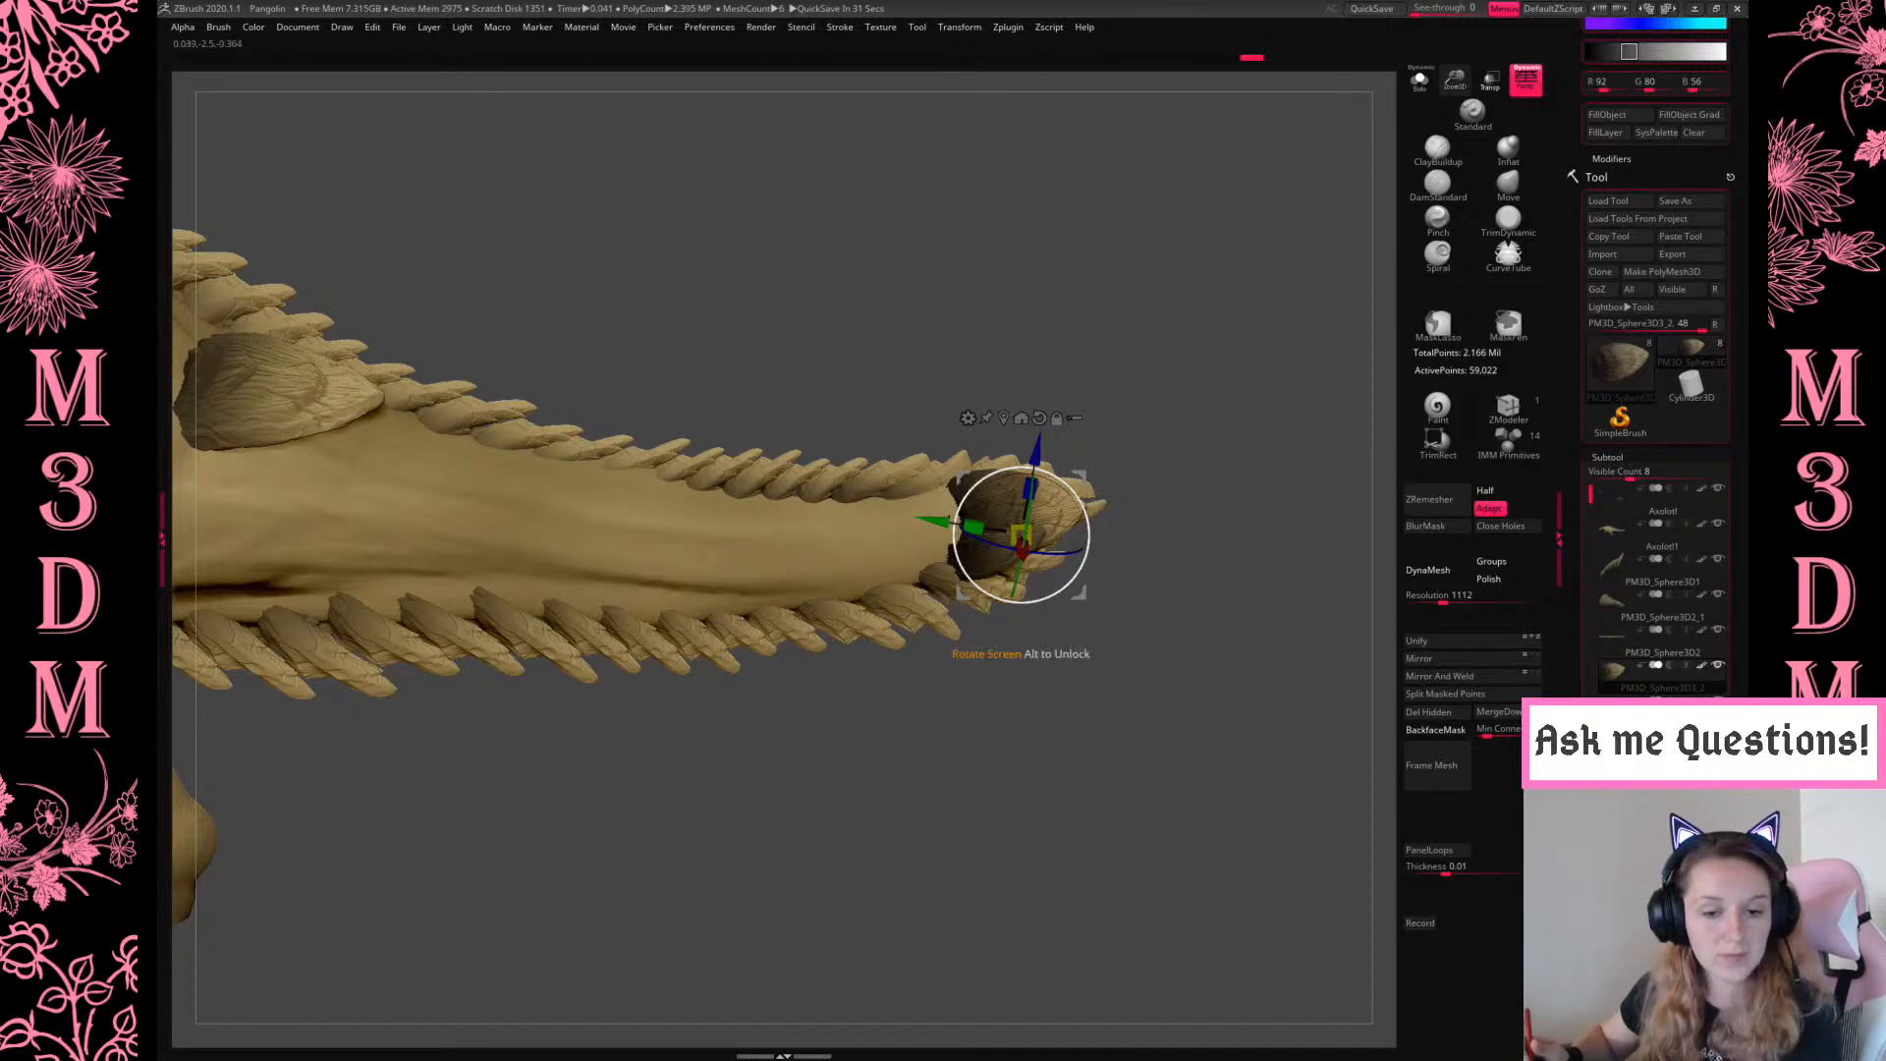
Try placing another scale copy further up the tail, ahead of the overlapping tip scales
{"action": "left_click_drag", "start_coordinate": [1081, 483], "coordinate": [1117, 624], "text": "alt"}
{"action": "left_click", "coordinate": [1077, 508], "text": "alt"}
{"action": "left_click_drag", "start_coordinate": [1120, 451], "coordinate": [955, 466], "text": "ctrl"}
{"action": "left_click_drag", "start_coordinate": [983, 398], "coordinate": [953, 457]}
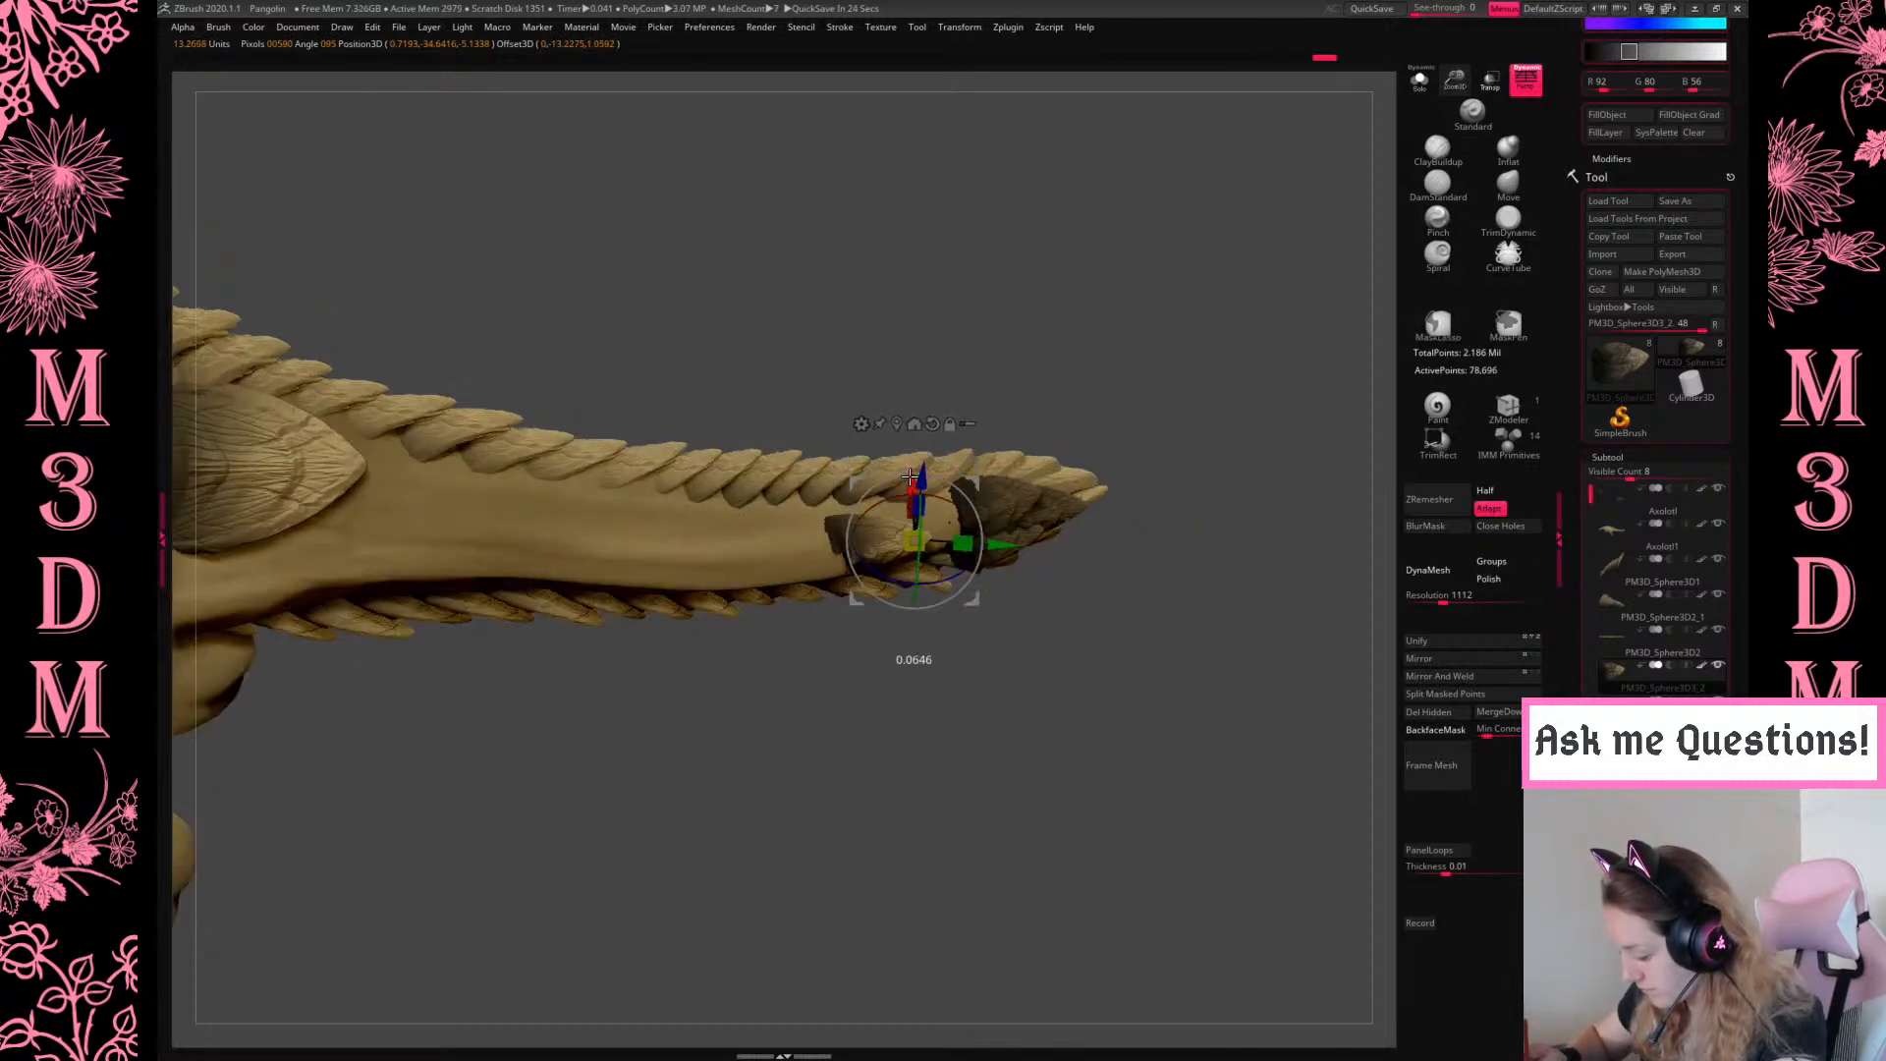
{"action": "left_click_drag", "start_coordinate": [1141, 393], "coordinate": [1216, 390], "text": "shift"}
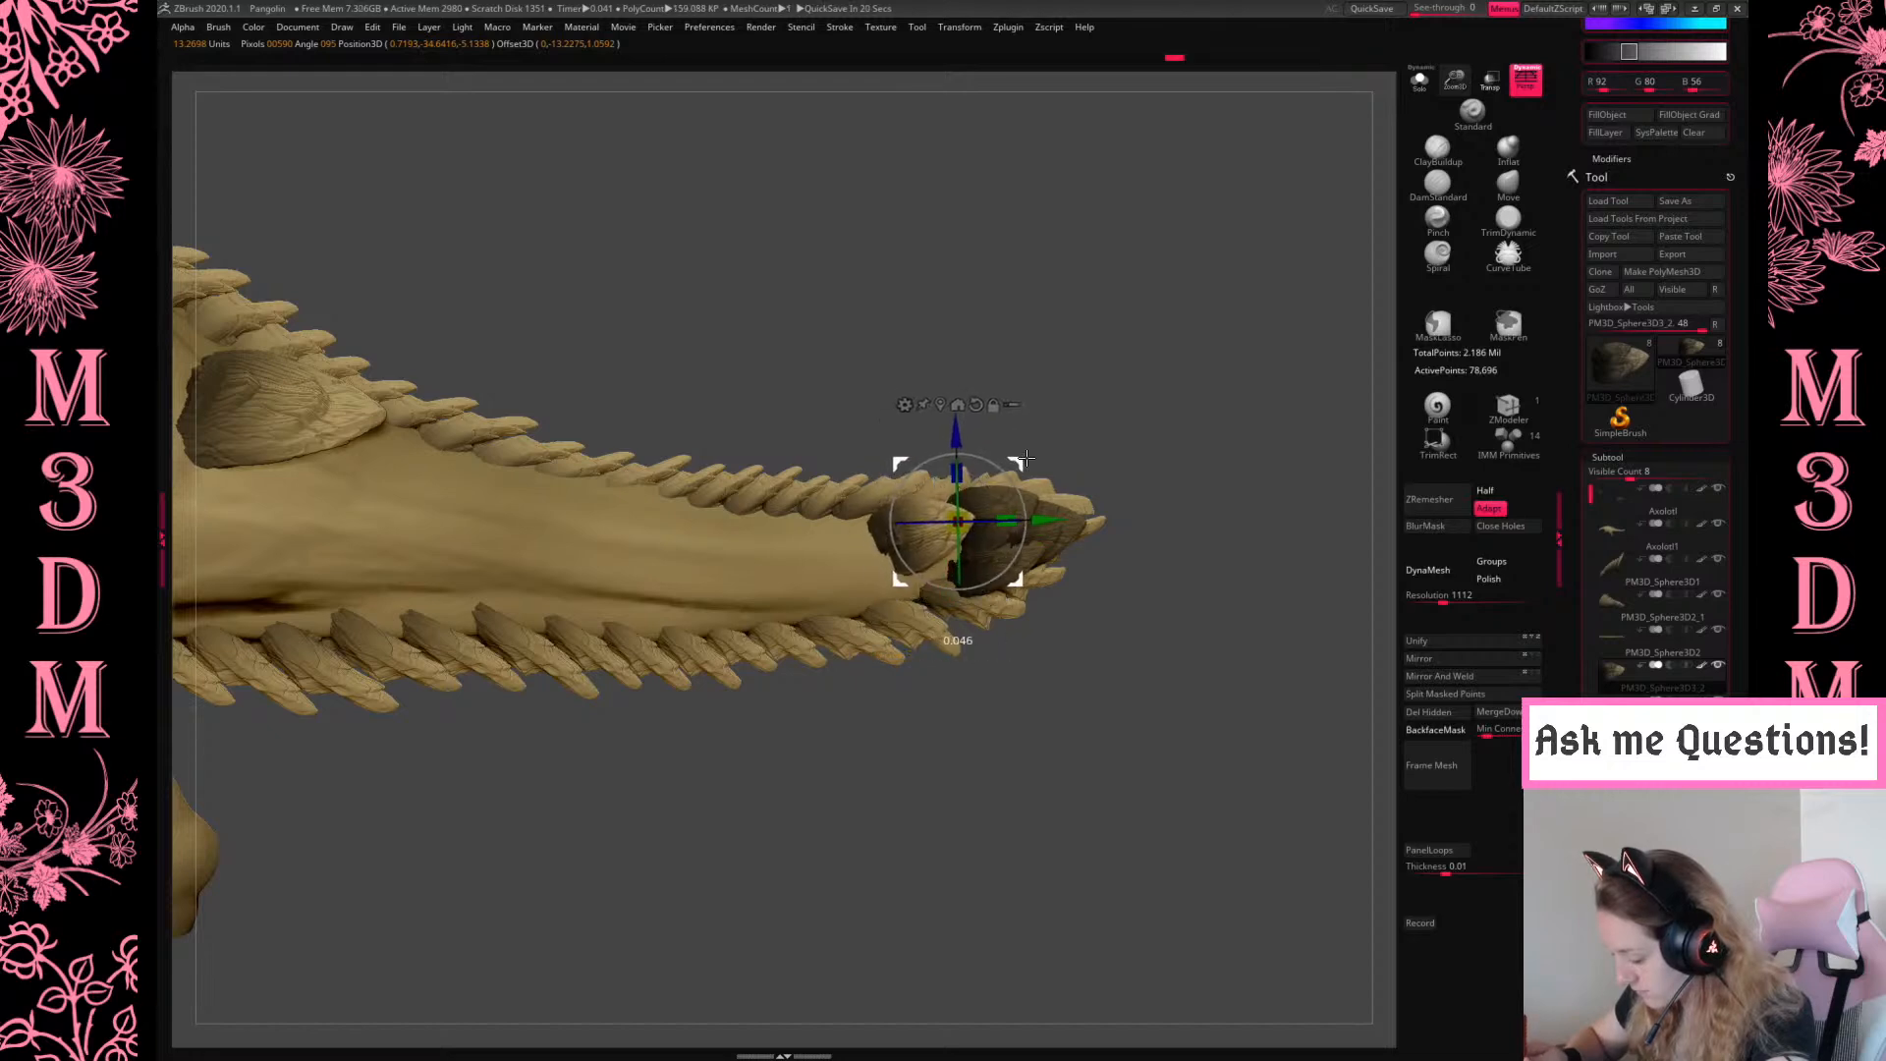
Try nudging and rotating the newest scale copy so it overlaps the tip scales and hugs the tail
{"action": "left_click_drag", "start_coordinate": [1153, 367], "coordinate": [1166, 421]}
{"action": "left_click_drag", "start_coordinate": [1027, 491], "coordinate": [1031, 506]}
{"action": "key", "text": "q"}
{"action": "mouse_move", "coordinate": [1132, 396]}
{"action": "left_mouse_down"}
{"action": "mouse_move", "coordinate": [1090, 400]}
{"action": "mouse_move", "coordinate": [1026, 462]}
{"action": "left_mouse_up"}
{"action": "key", "text": "w"}
{"action": "left_click_drag", "start_coordinate": [1091, 404], "coordinate": [1170, 428]}
{"action": "left_click_drag", "start_coordinate": [971, 500], "coordinate": [993, 535]}
{"action": "left_click_drag", "start_coordinate": [1110, 393], "coordinate": [1171, 420]}
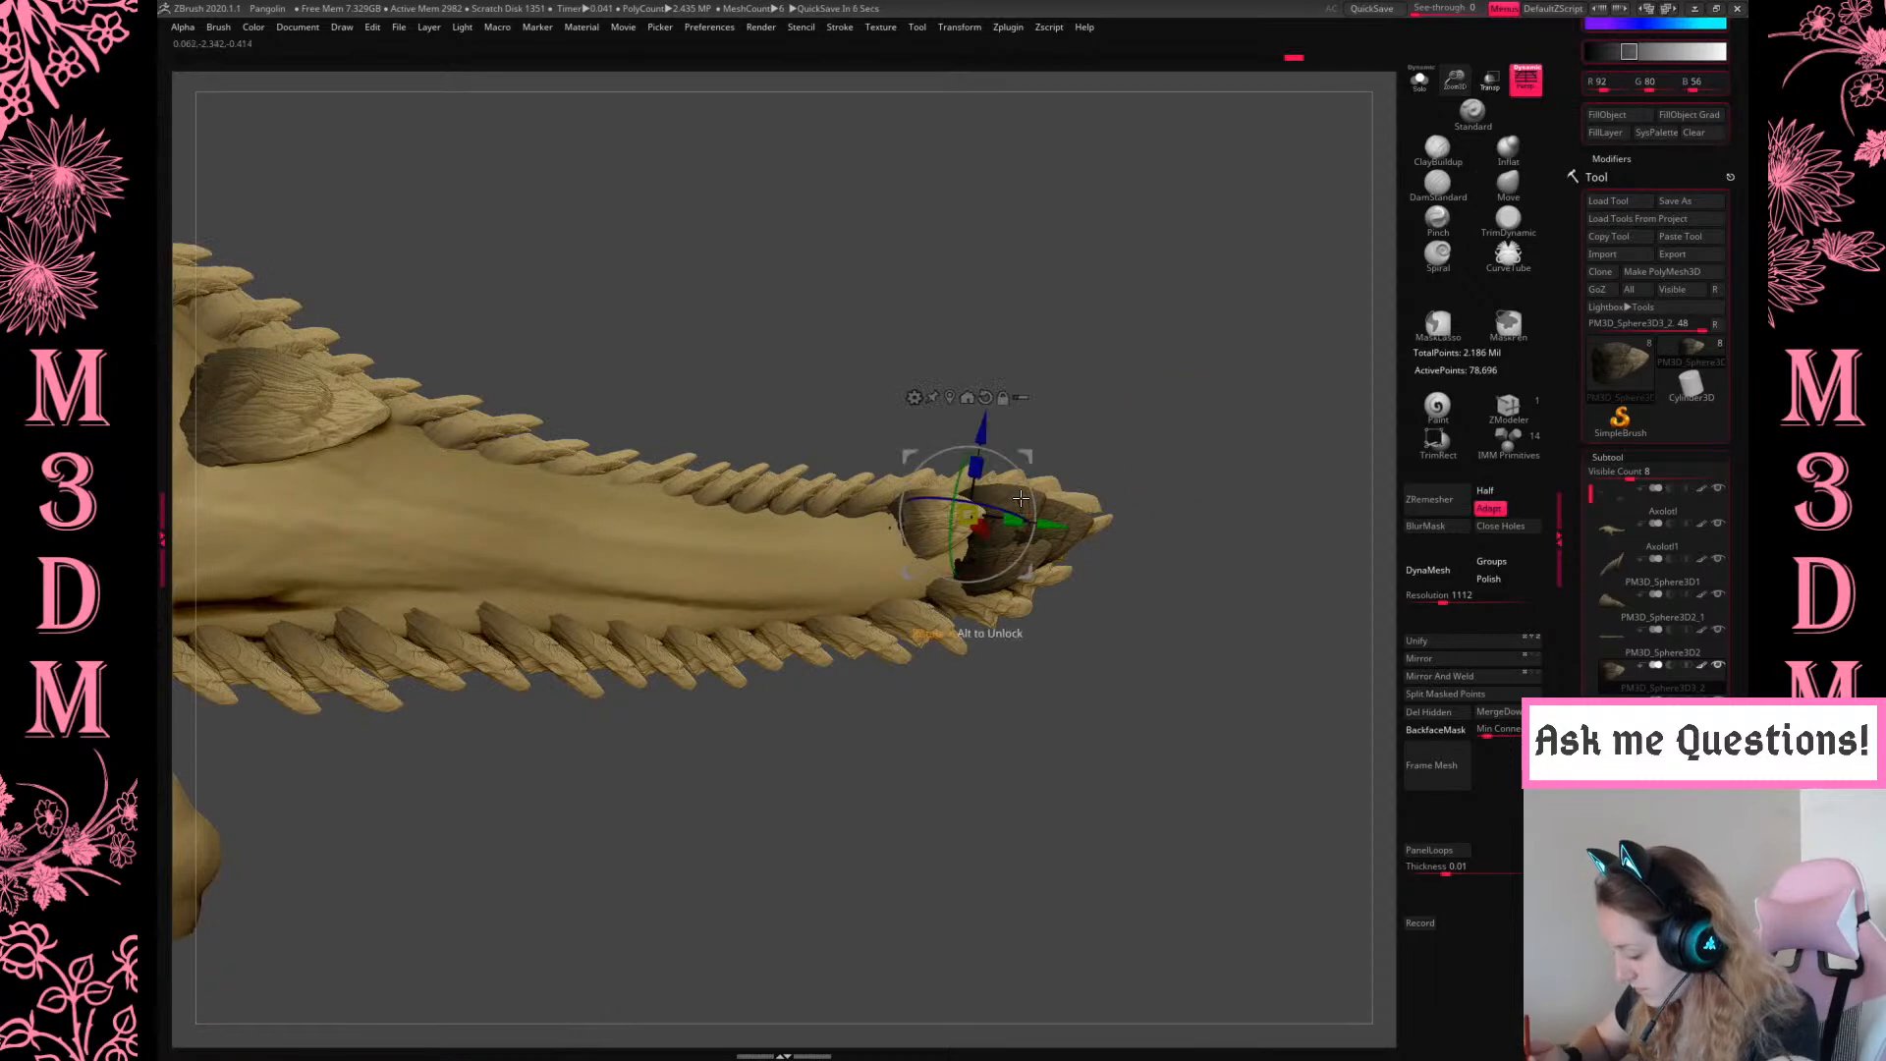
Try adding a fifth scale further towards the body and adjusting its position on the tail's side
{"action": "mouse_move", "coordinate": [1028, 455]}
{"action": "left_mouse_down", "text": "ctrl"}
{"action": "mouse_move", "coordinate": [1017, 505]}
{"action": "mouse_move", "coordinate": [1030, 485]}
{"action": "left_mouse_up", "text": "ctrl"}
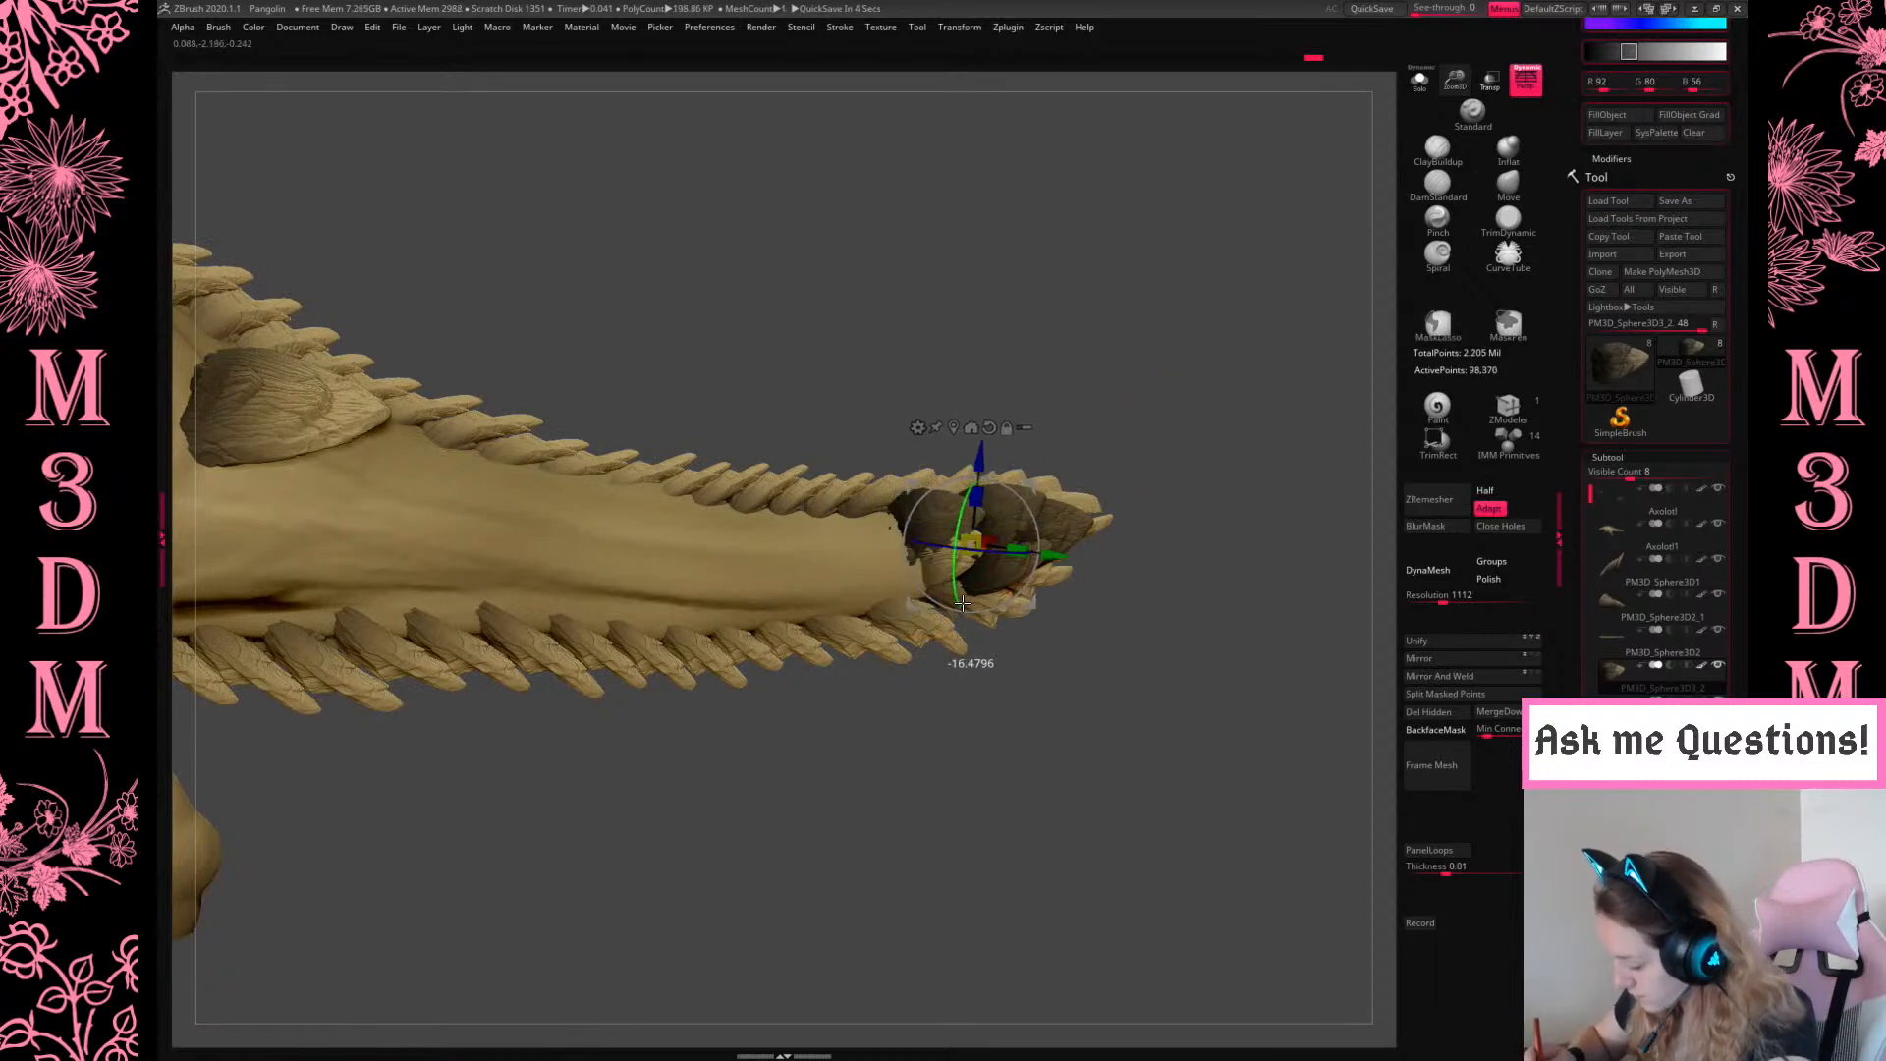
{"action": "key", "text": "ctrl+z"}
{"action": "left_click_drag", "start_coordinate": [1028, 455], "coordinate": [986, 467], "text": "ctrl"}
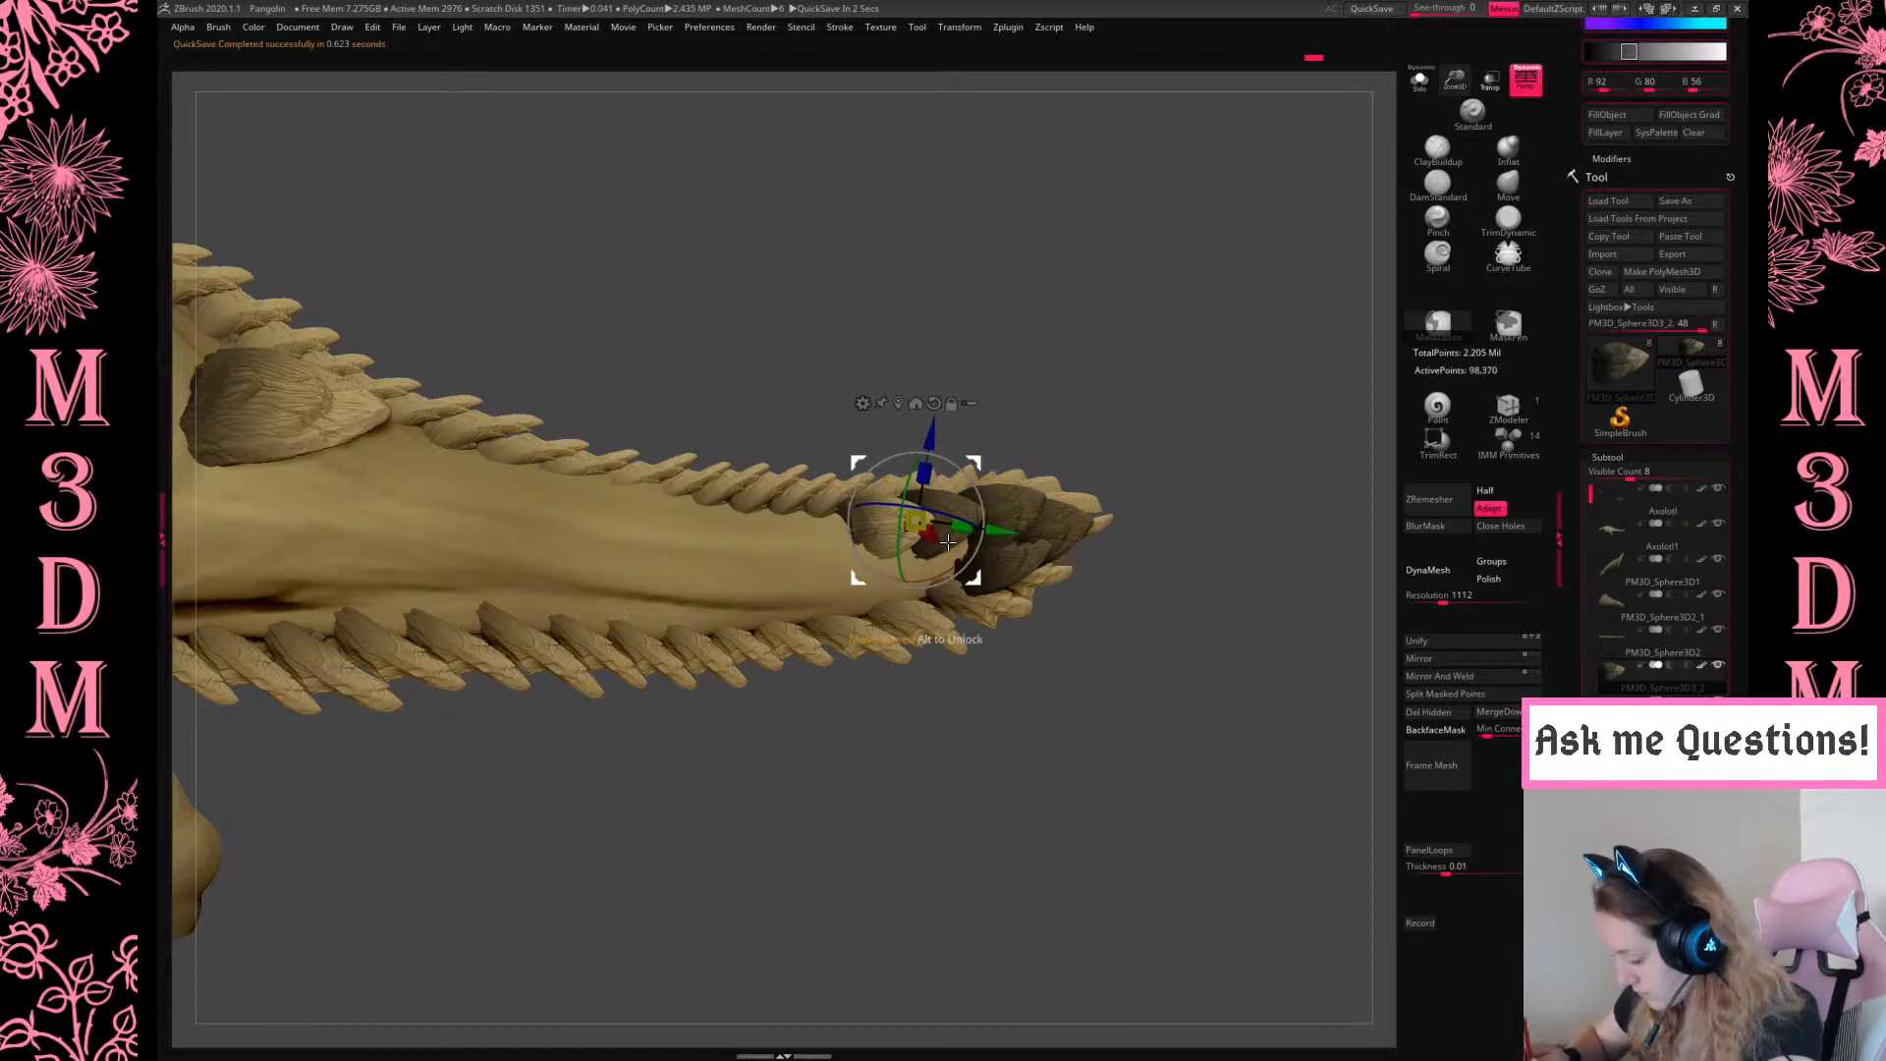
{"action": "left_click_drag", "start_coordinate": [1021, 550], "coordinate": [1110, 416]}
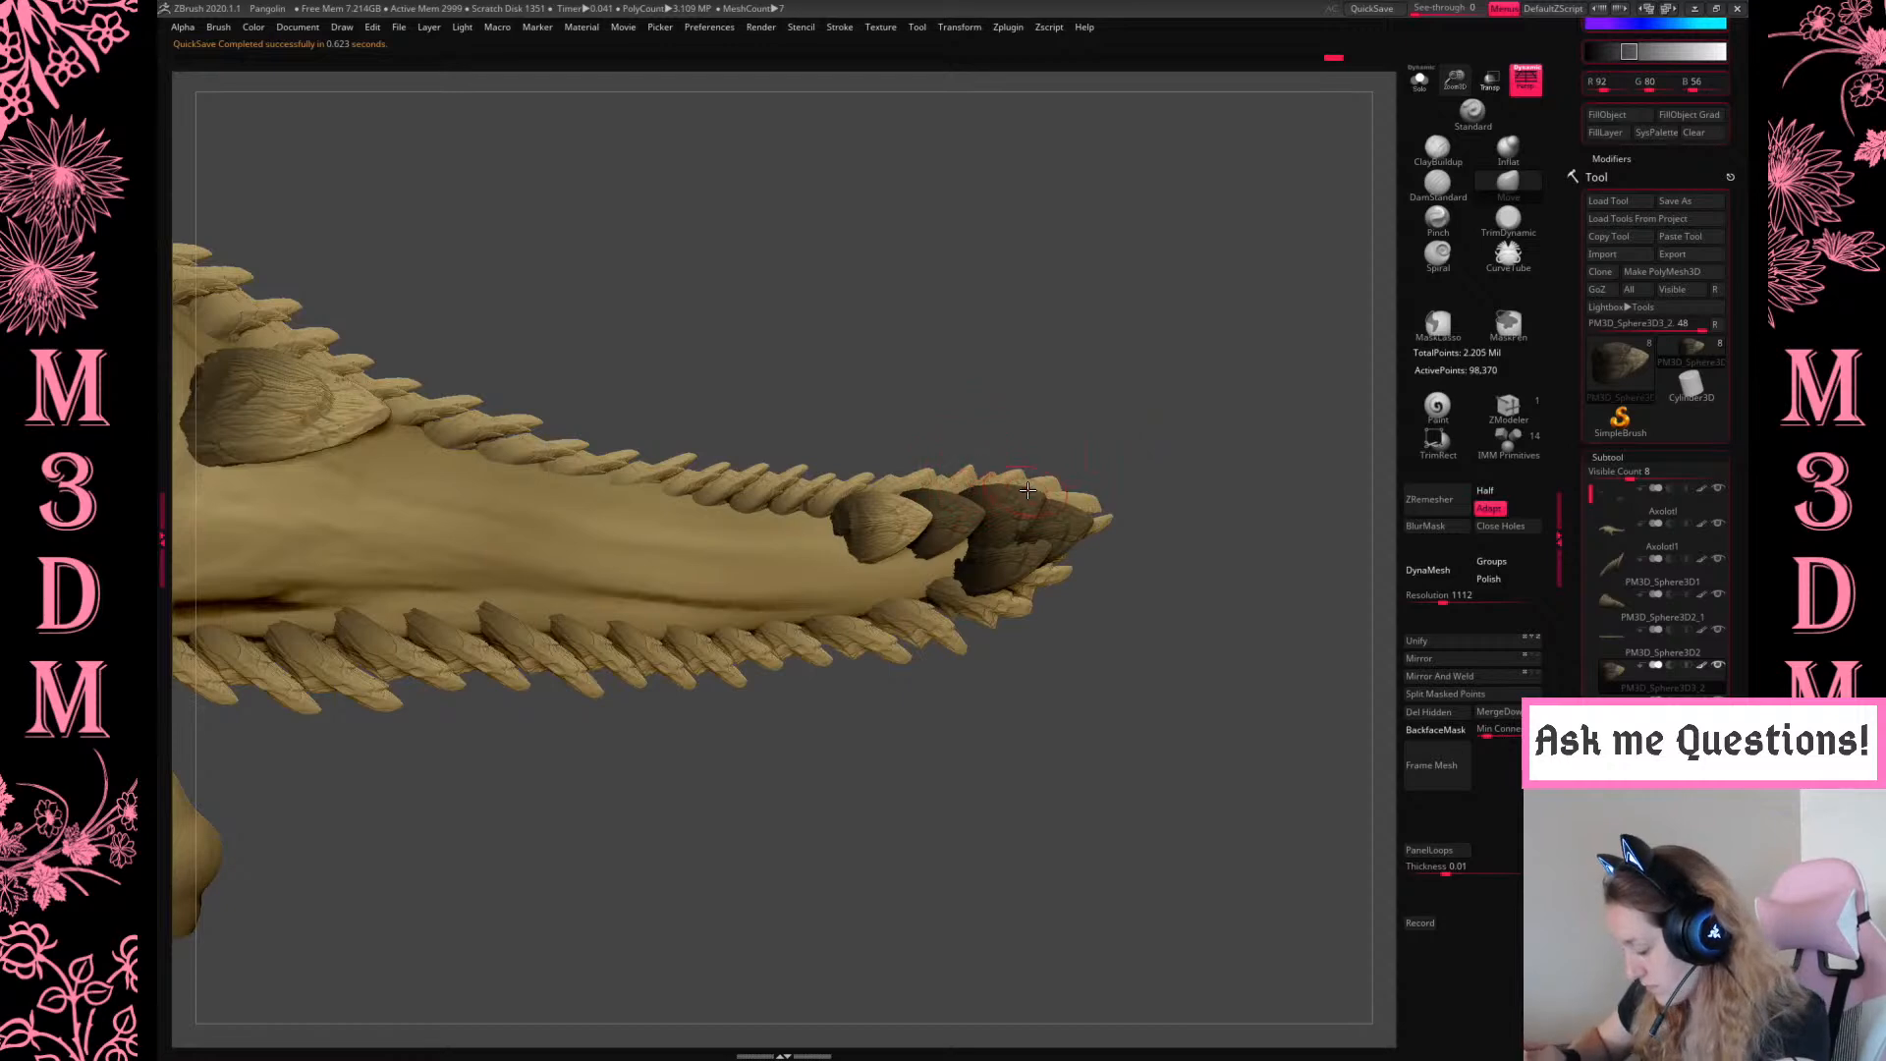
{"action": "key", "text": "w"}
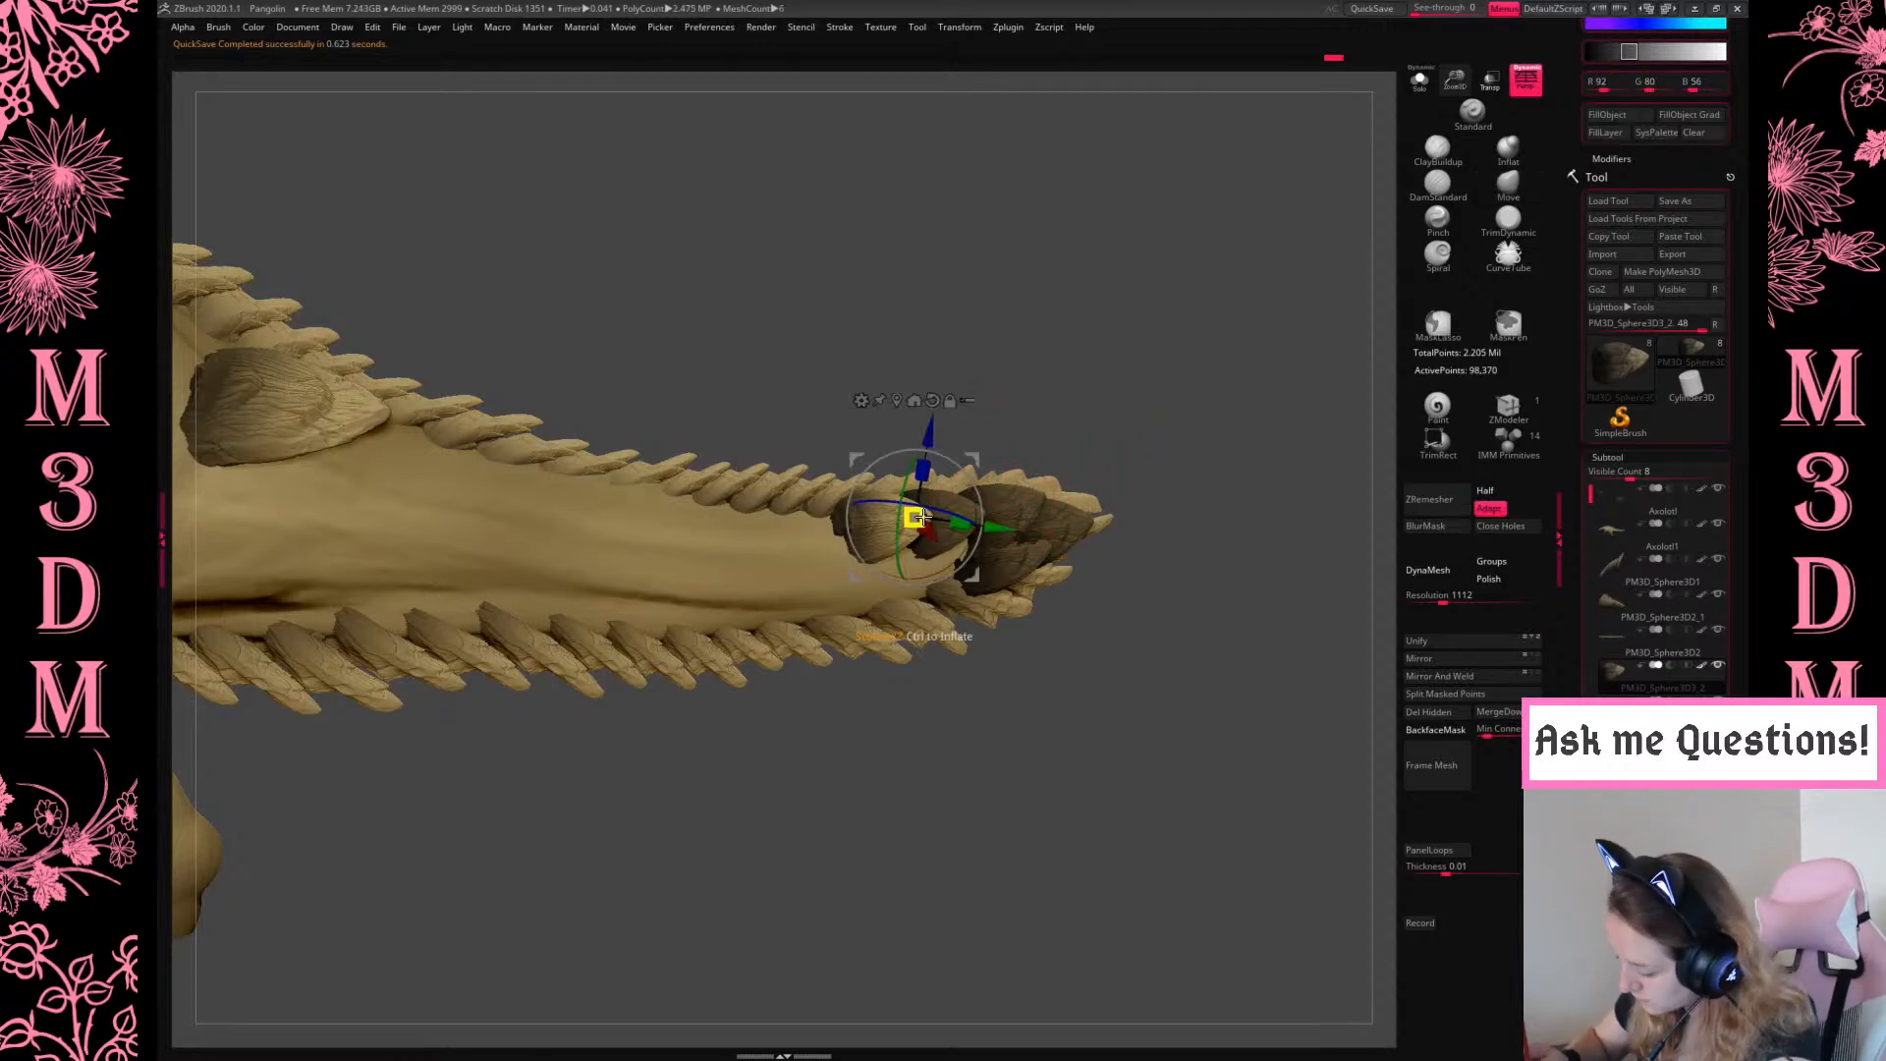
{"action": "left_click_drag", "start_coordinate": [992, 468], "coordinate": [1179, 508], "text": "alt"}
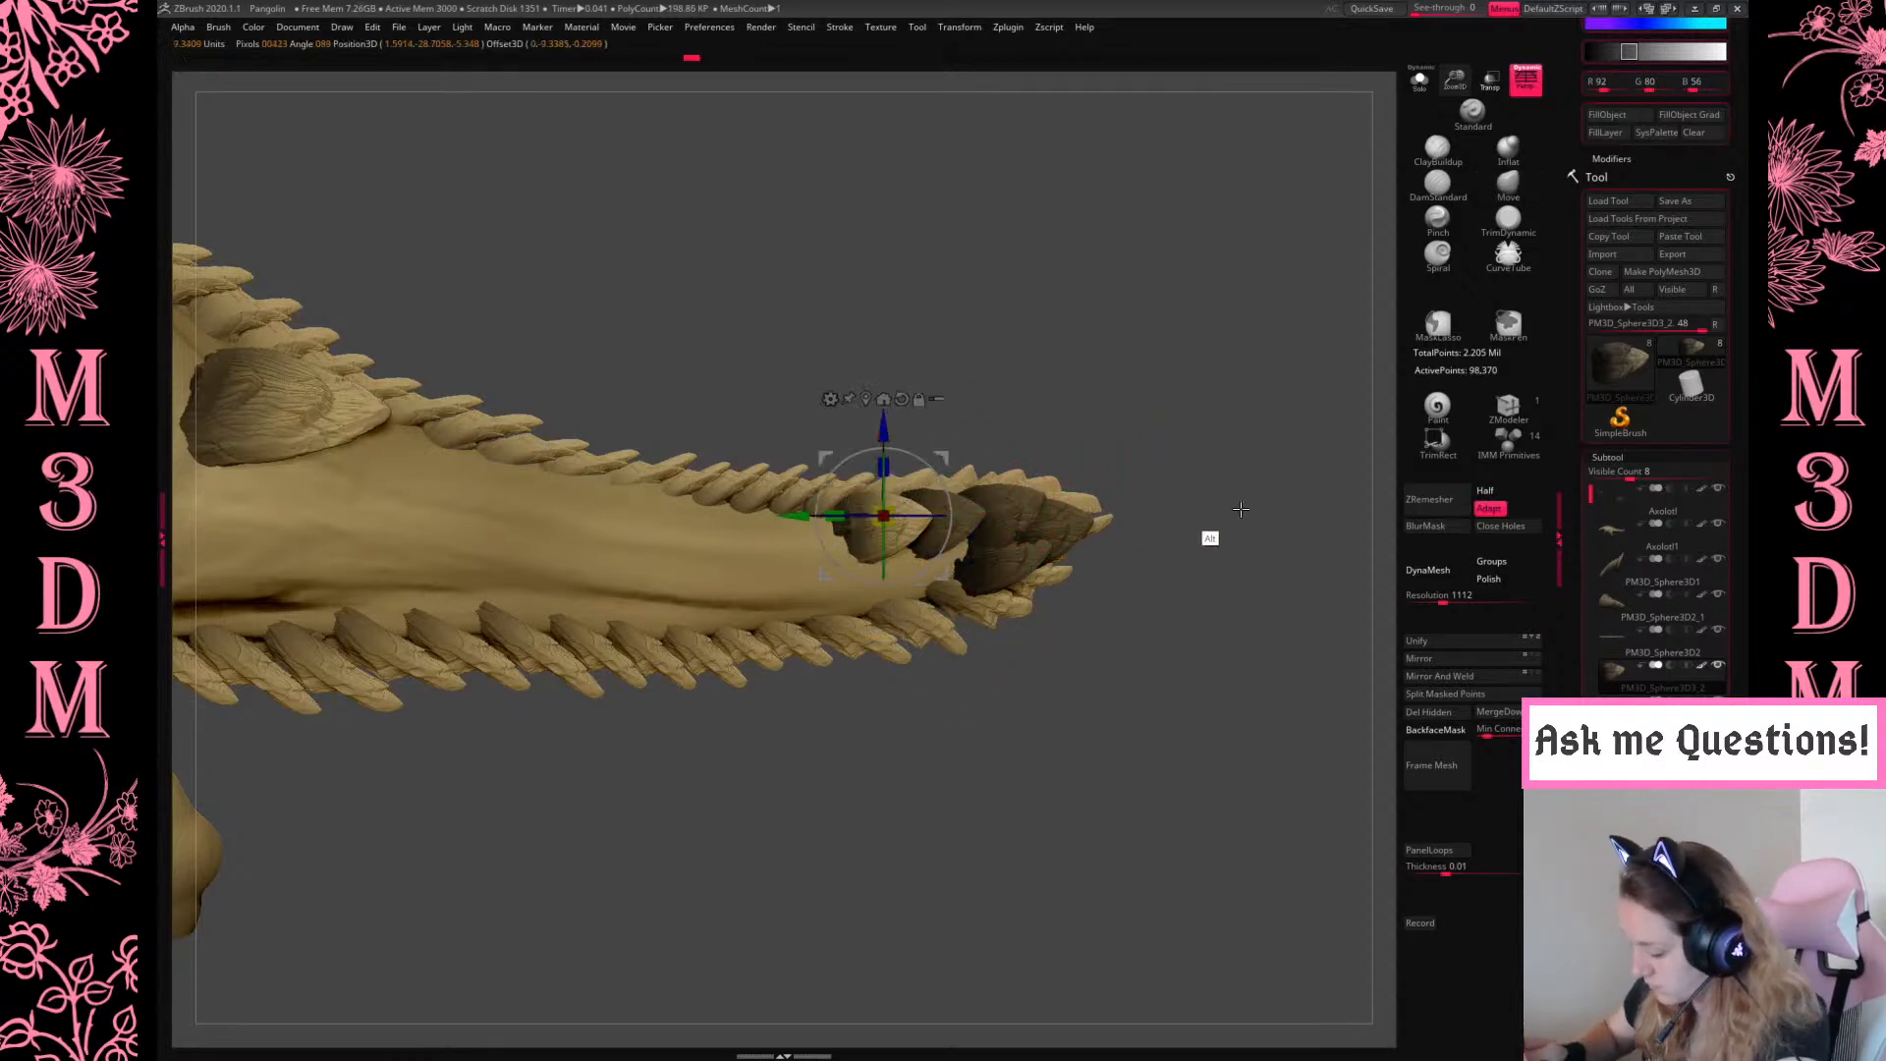
{"action": "left_click_drag", "start_coordinate": [900, 506], "coordinate": [883, 527]}
{"action": "key", "text": "q"}
{"action": "left_click_drag", "start_coordinate": [1125, 413], "coordinate": [1149, 414]}
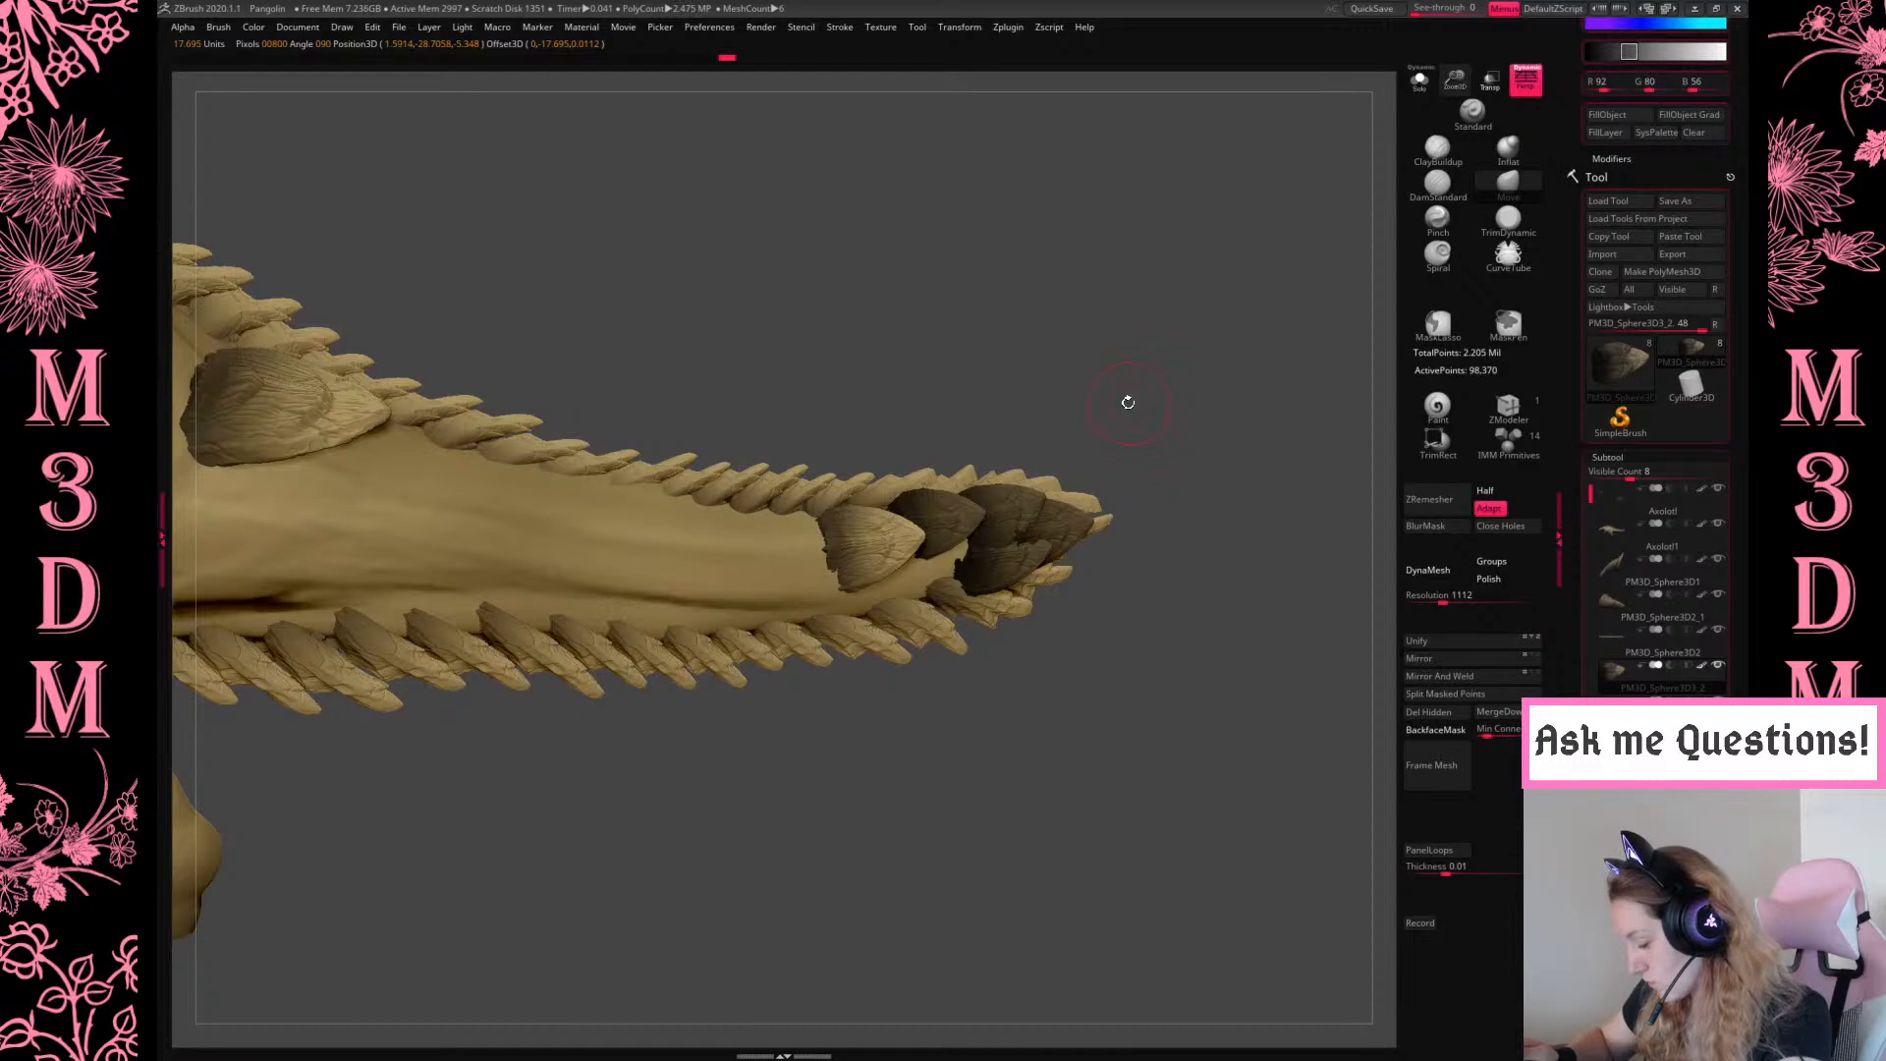
Undo the duplicated side scales back to the single scale at the tail tip
{"action": "key", "text": "ctrl+z"}
{"action": "key", "text": "ctrl+z"}
{"action": "key", "text": "ctrl+z"}
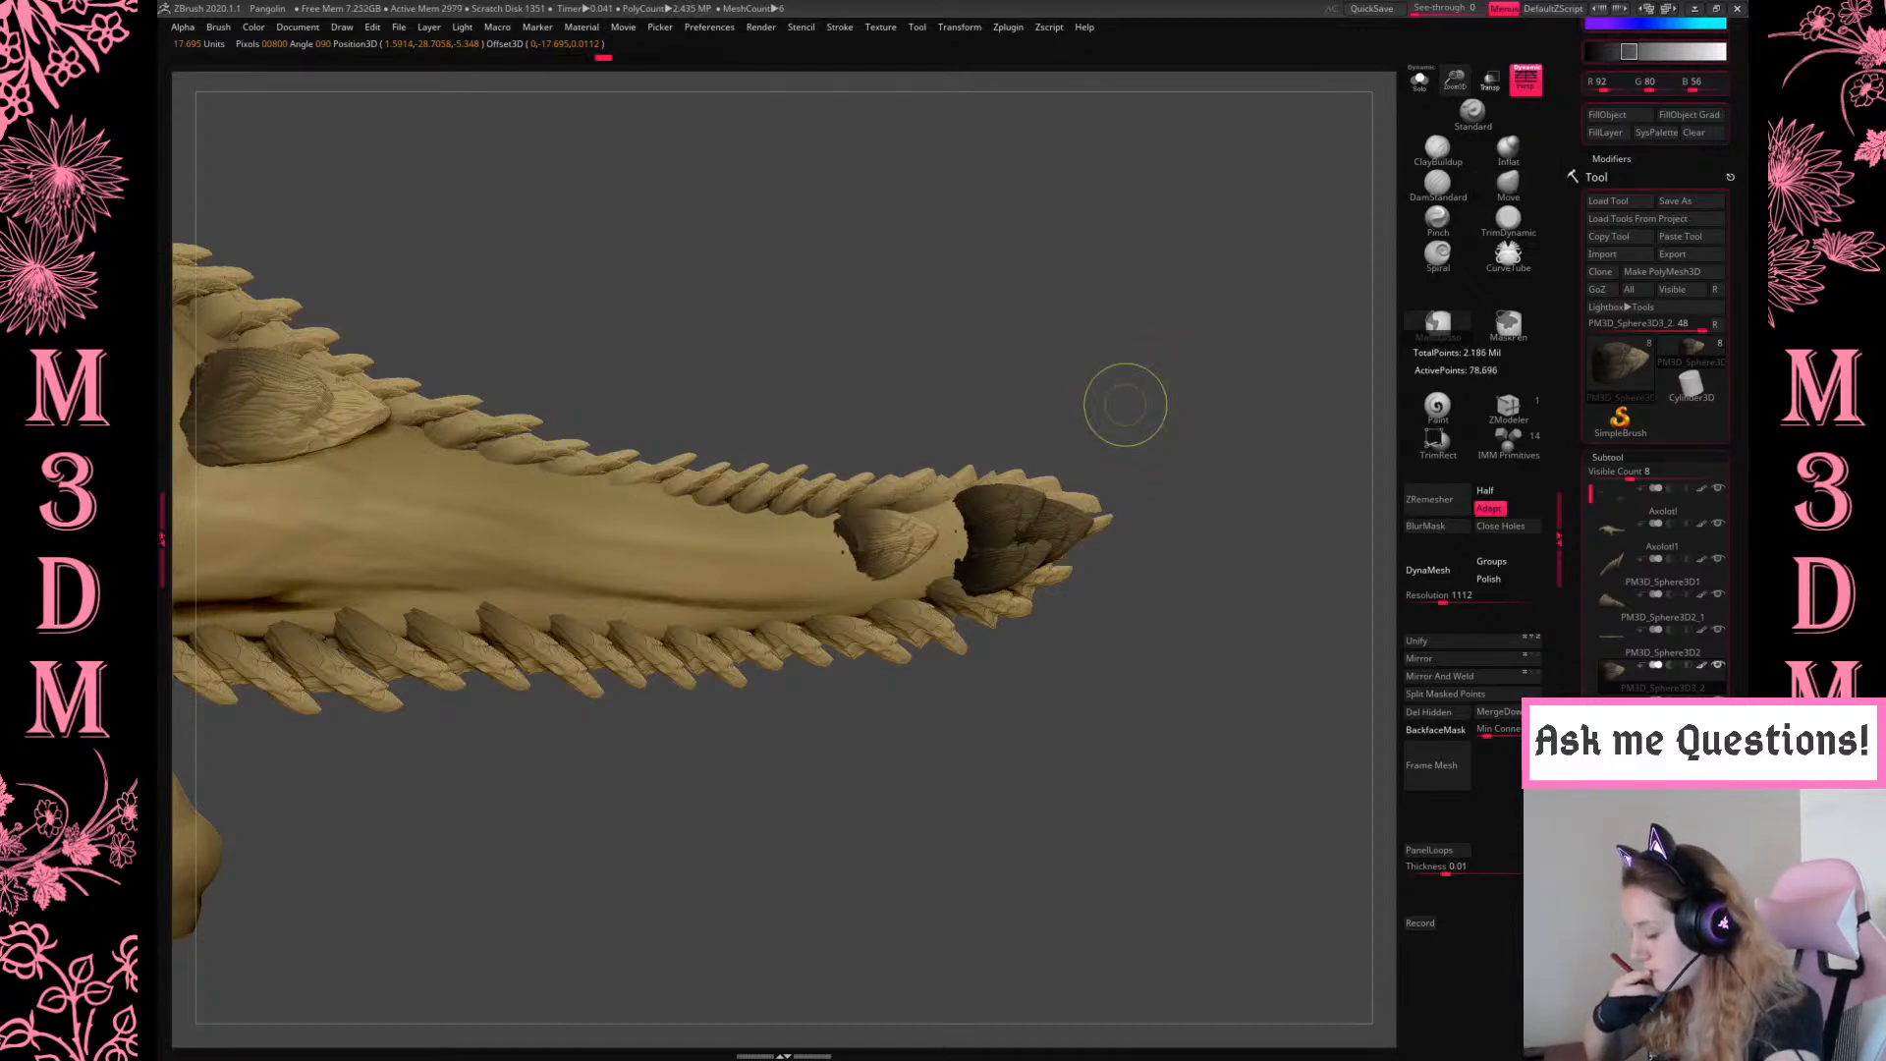
{"action": "key", "text": "ctrl+z"}
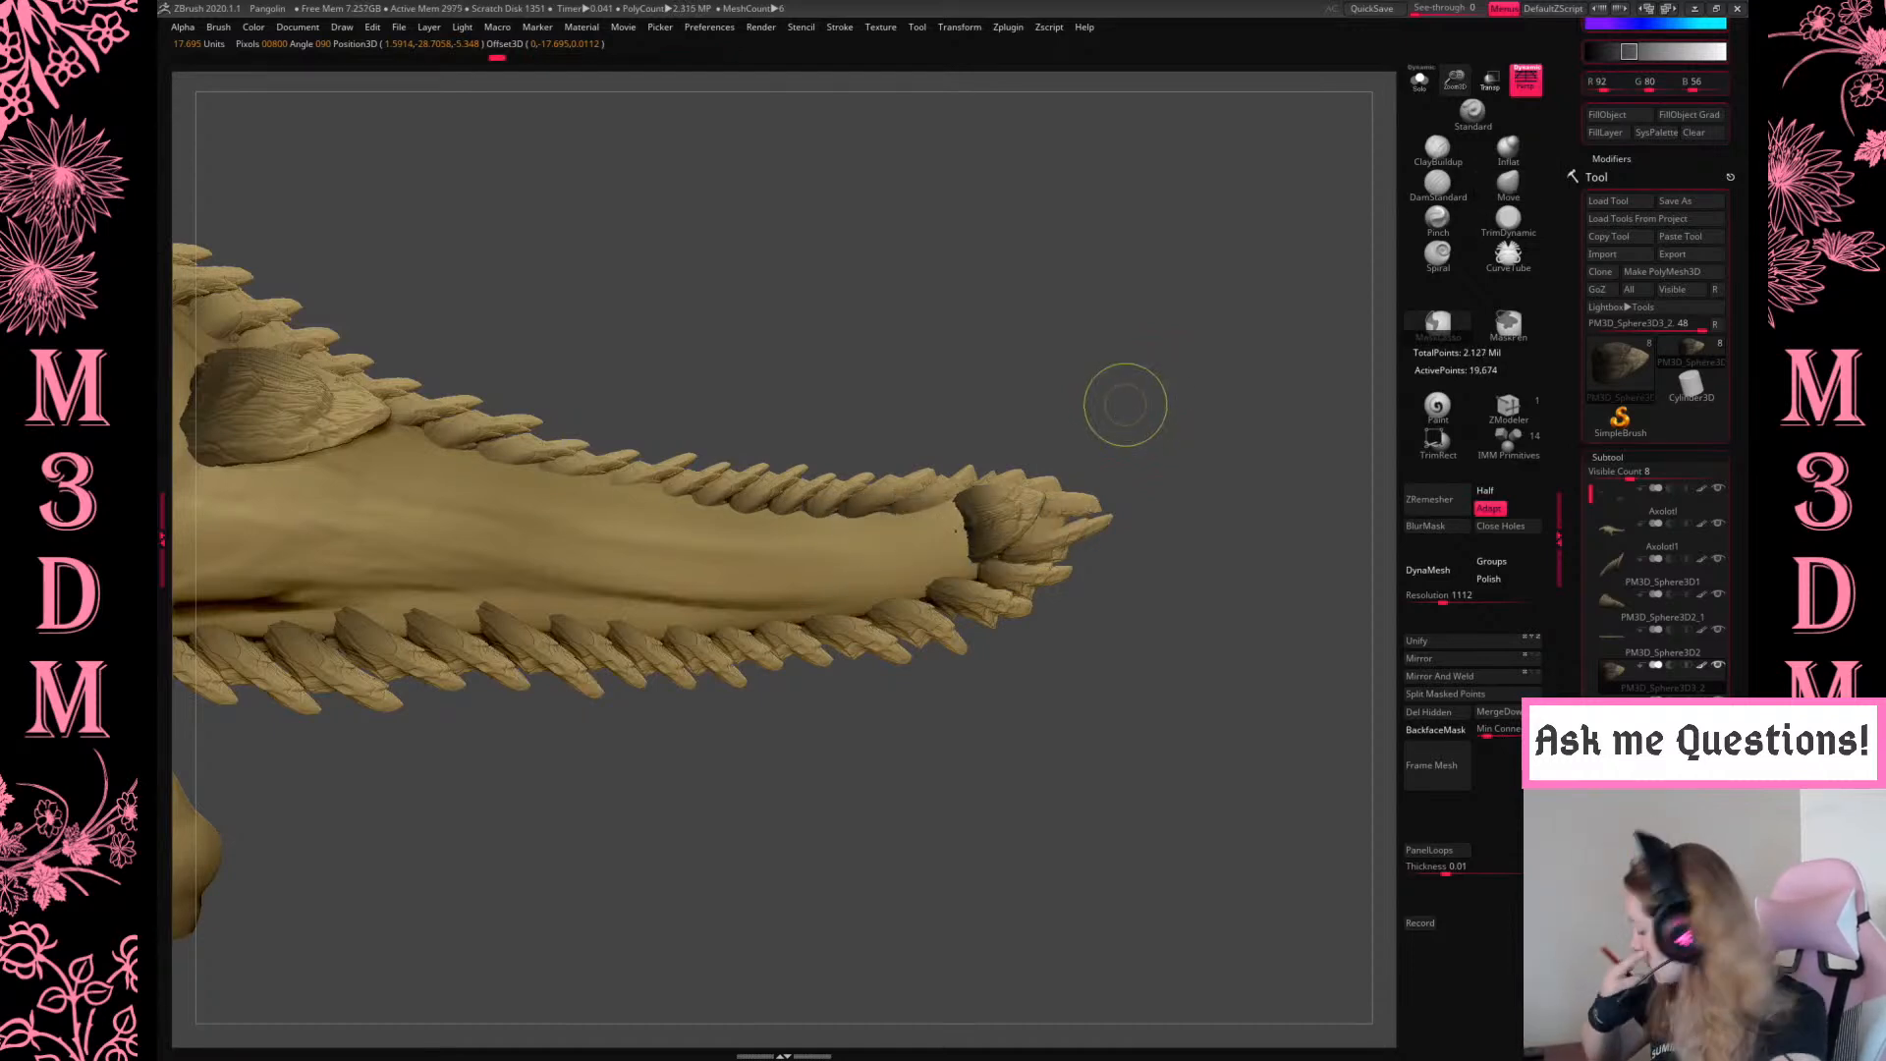
{"action": "key", "text": "ctrl+z"}
{"action": "key", "text": "ctrl+z"}
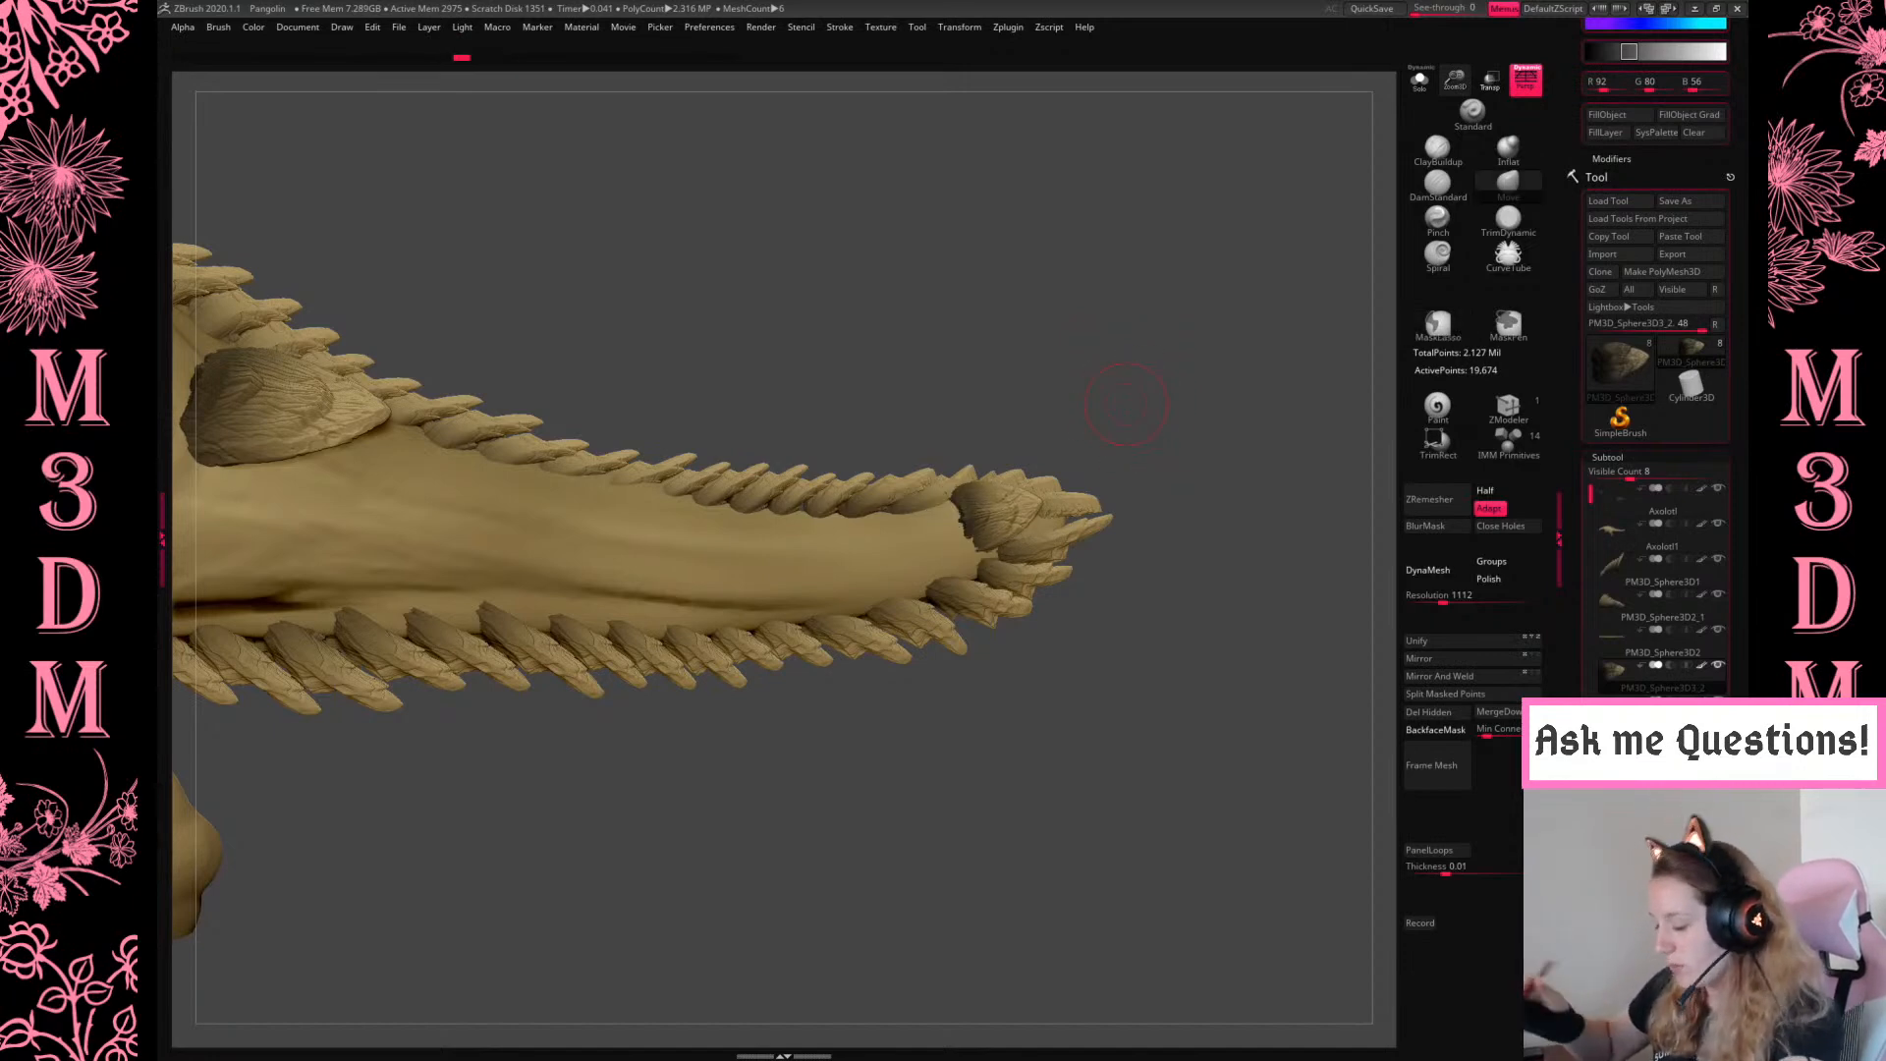
Reposition the transform gizmo and rotate the single tip scale to align with the end of the tail
{"action": "key", "text": "w"}
{"action": "left_click_drag", "start_coordinate": [1068, 433], "coordinate": [1415, 412], "text": "alt"}
{"action": "left_click_drag", "start_coordinate": [1058, 457], "coordinate": [1081, 543]}
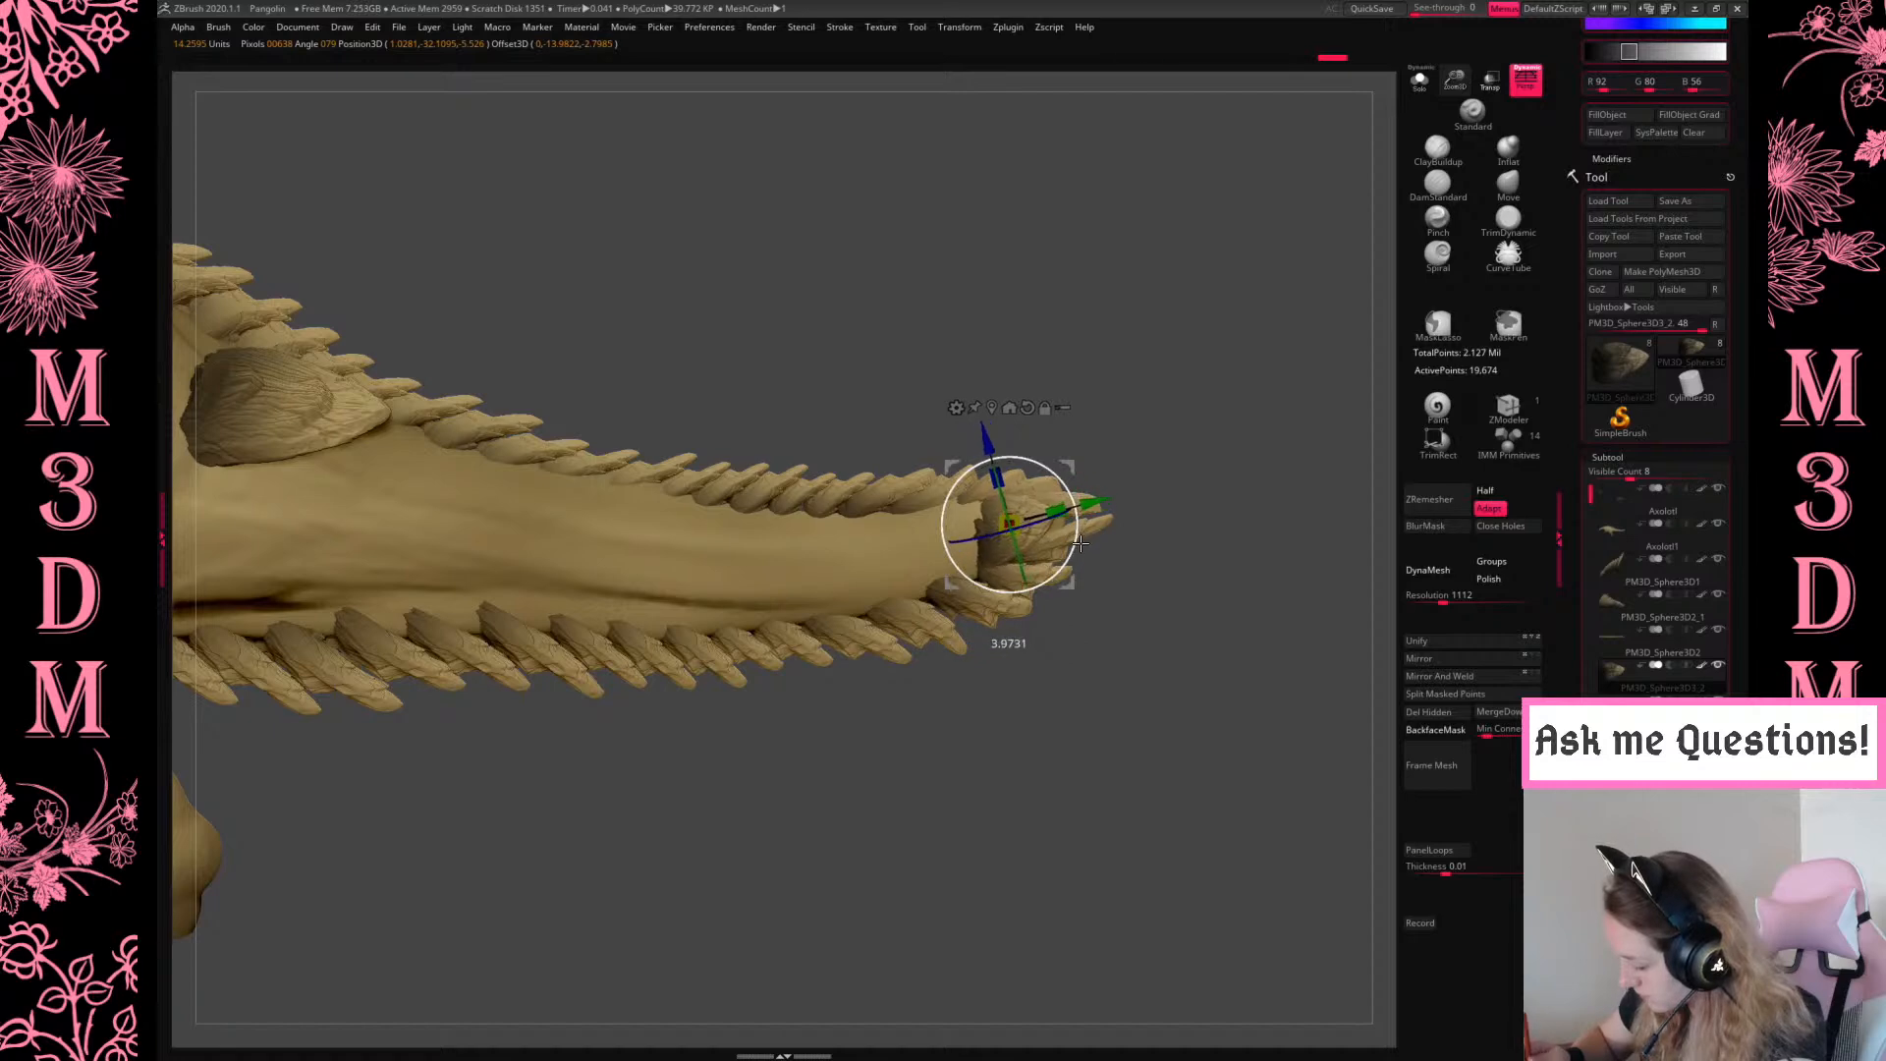
{"action": "left_click_drag", "start_coordinate": [1171, 457], "coordinate": [1163, 412]}
Duplicate the tip scale twice along the tail's side and adjust the newest copy against the surface
{"action": "left_click_drag", "start_coordinate": [1024, 475], "coordinate": [1025, 489], "text": "ctrl"}
{"action": "left_click_drag", "start_coordinate": [1175, 405], "coordinate": [1183, 336]}
{"action": "left_click_drag", "start_coordinate": [1078, 487], "coordinate": [963, 494]}
{"action": "mouse_move", "coordinate": [887, 564]}
{"action": "left_mouse_down"}
{"action": "mouse_move", "coordinate": [921, 545]}
{"action": "mouse_move", "coordinate": [896, 534]}
{"action": "mouse_move", "coordinate": [964, 537]}
{"action": "mouse_move", "coordinate": [888, 512]}
{"action": "mouse_move", "coordinate": [893, 552]}
{"action": "left_mouse_up"}
{"action": "key", "text": "q"}
{"action": "mouse_move", "coordinate": [1124, 329]}
{"action": "left_mouse_down"}
{"action": "mouse_move", "coordinate": [1129, 252]}
{"action": "mouse_move", "coordinate": [1086, 287]}
{"action": "left_mouse_up"}
{"action": "key", "text": "w"}
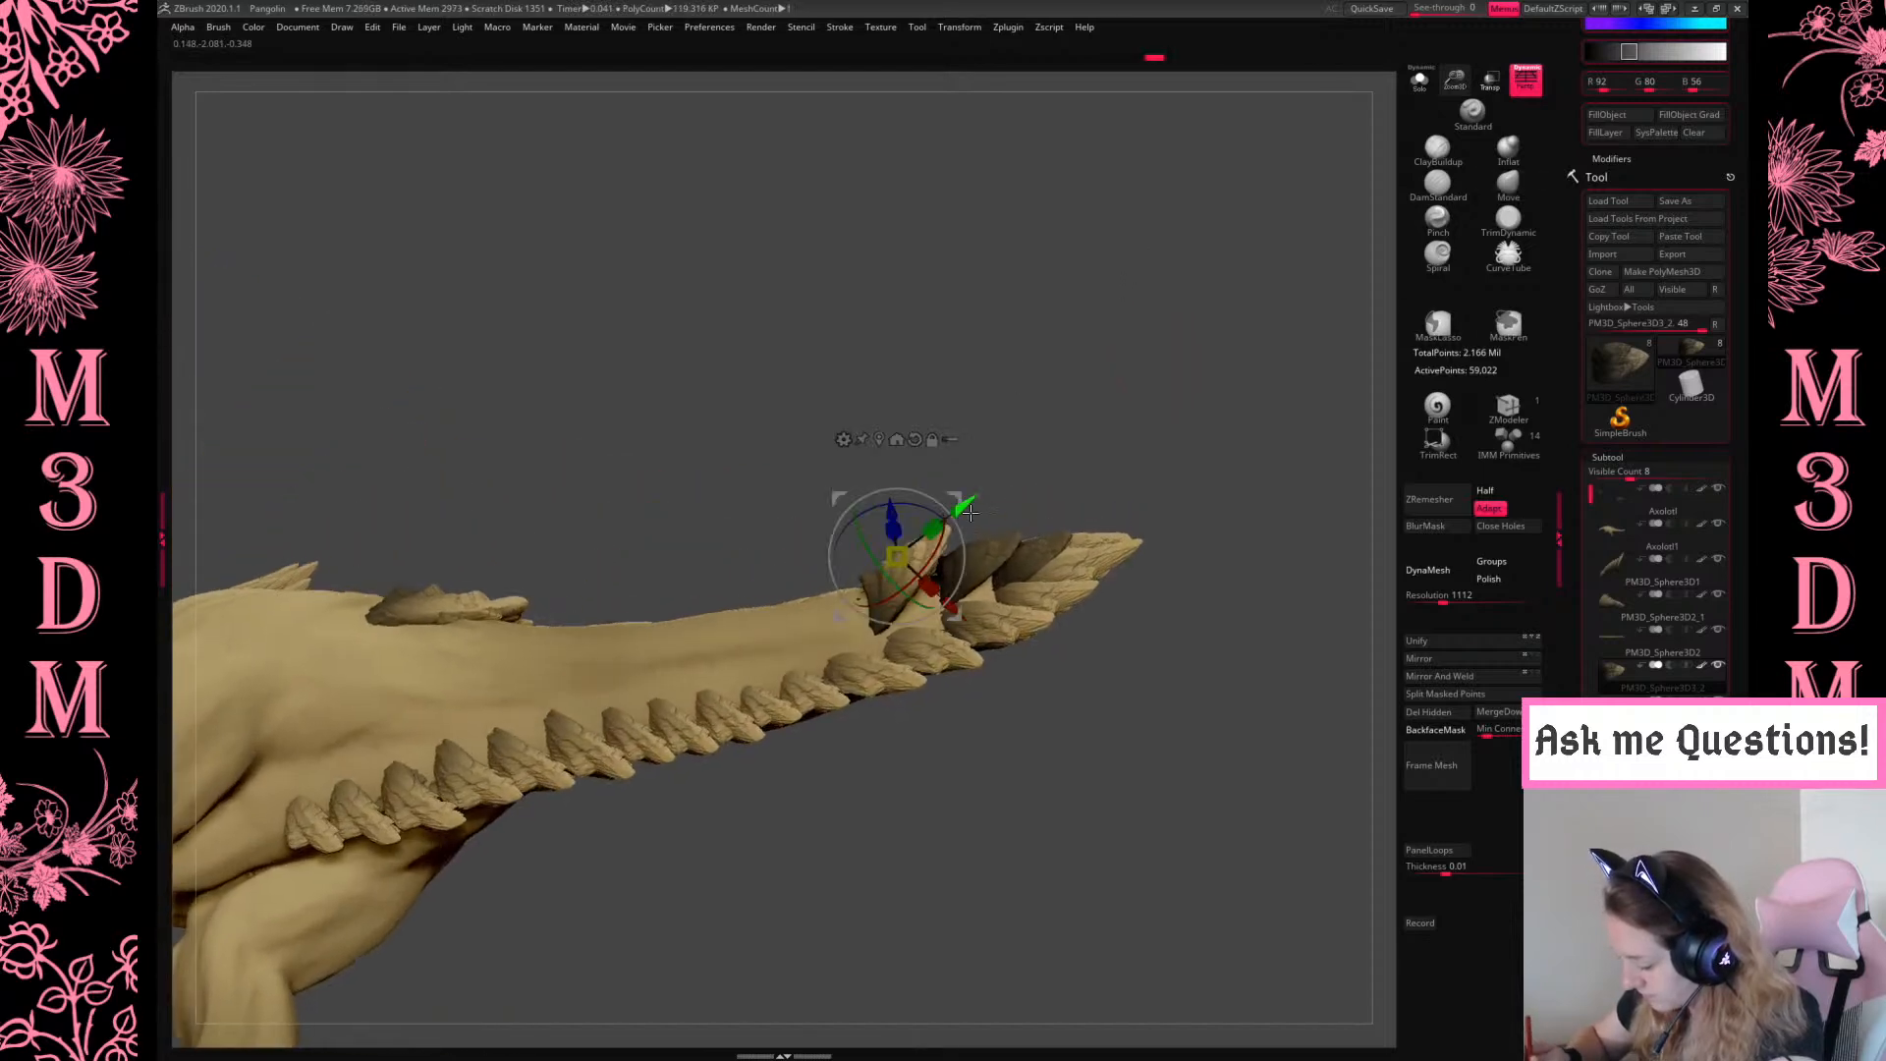
Duplicate the third side scale towards the body and angle the new copy to overlap the row
{"action": "key", "text": "q"}
{"action": "mouse_move", "coordinate": [1086, 392]}
{"action": "left_mouse_down"}
{"action": "mouse_move", "coordinate": [1099, 362]}
{"action": "mouse_move", "coordinate": [1117, 433]}
{"action": "left_mouse_up"}
{"action": "key", "text": "w"}
{"action": "left_click", "coordinate": [1014, 636], "text": "alt"}
{"action": "left_click", "coordinate": [1281, 488], "text": "alt"}
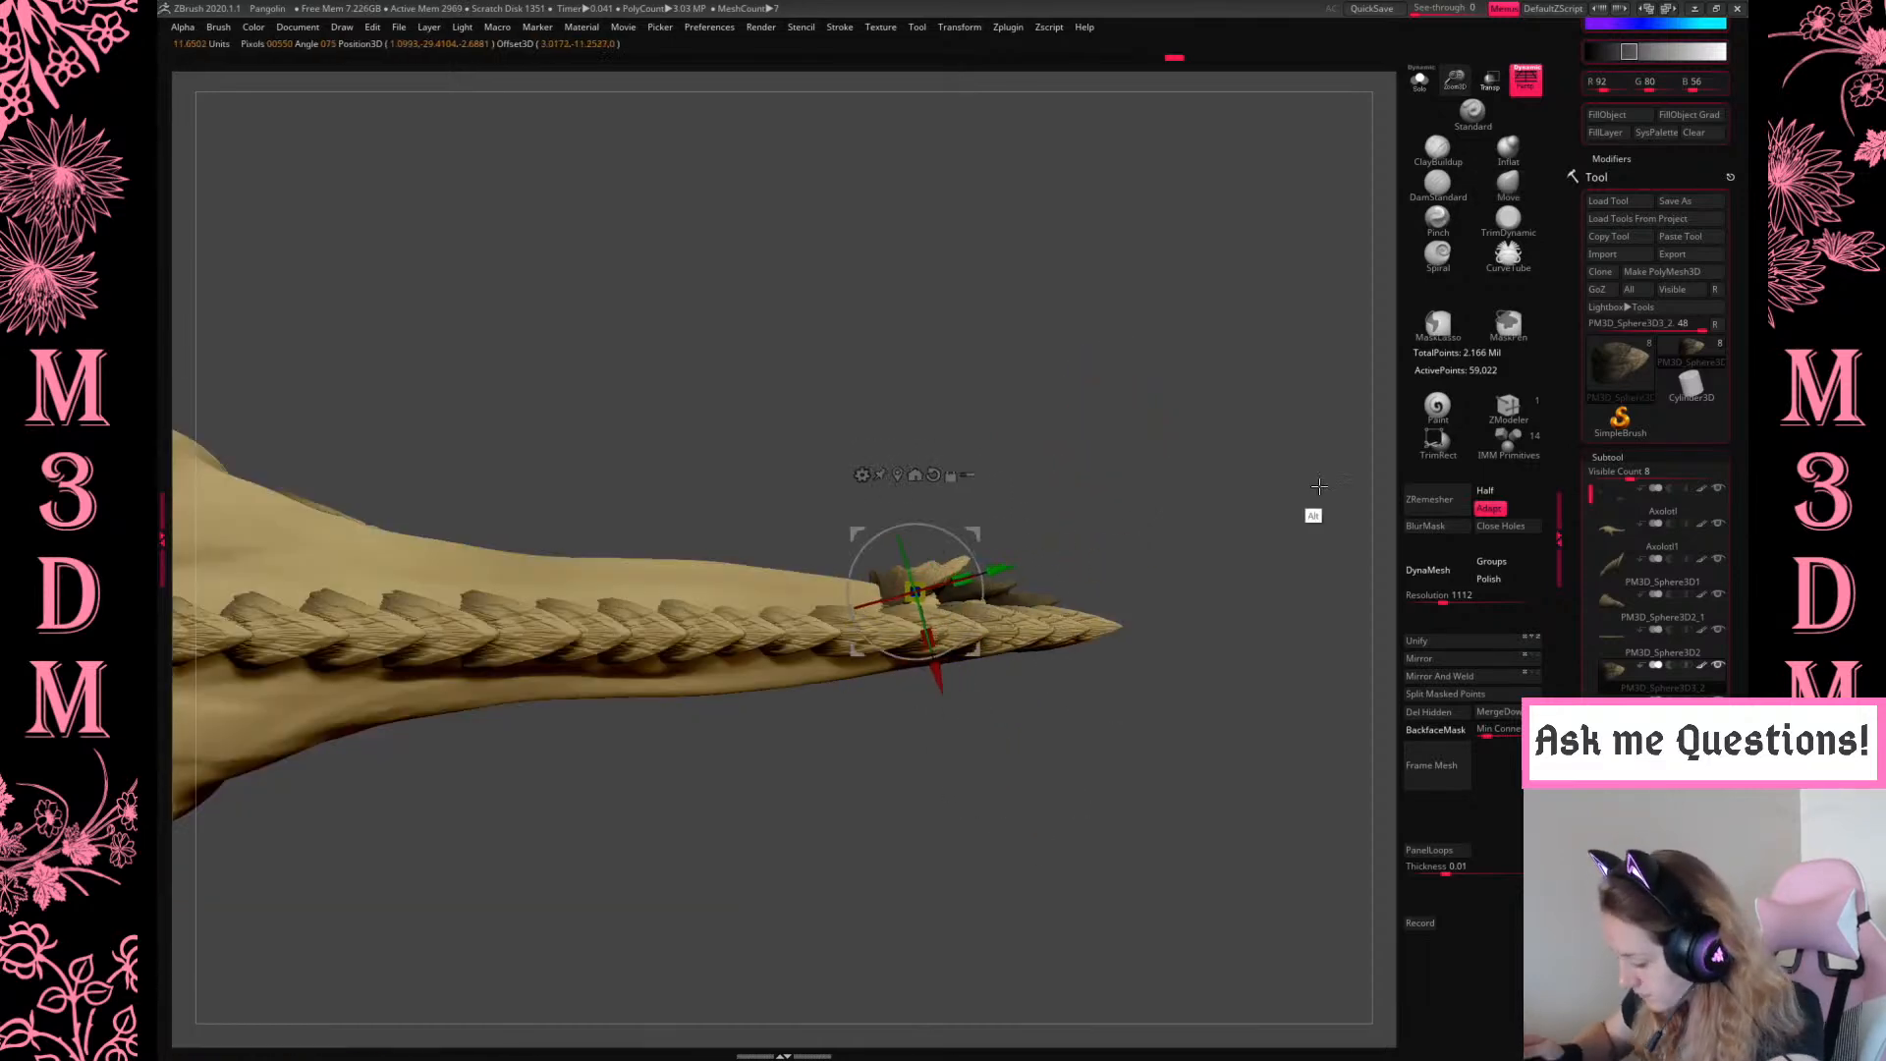
{"action": "left_click_drag", "start_coordinate": [970, 538], "coordinate": [930, 527], "text": "ctrl"}
{"action": "key", "text": "q"}
{"action": "left_click_drag", "start_coordinate": [1004, 447], "coordinate": [1061, 449]}
{"action": "key", "text": "w"}
{"action": "left_click_drag", "start_coordinate": [924, 533], "coordinate": [931, 547]}
{"action": "left_click_drag", "start_coordinate": [939, 519], "coordinate": [919, 529]}
{"action": "left_click_drag", "start_coordinate": [1010, 419], "coordinate": [1132, 415]}
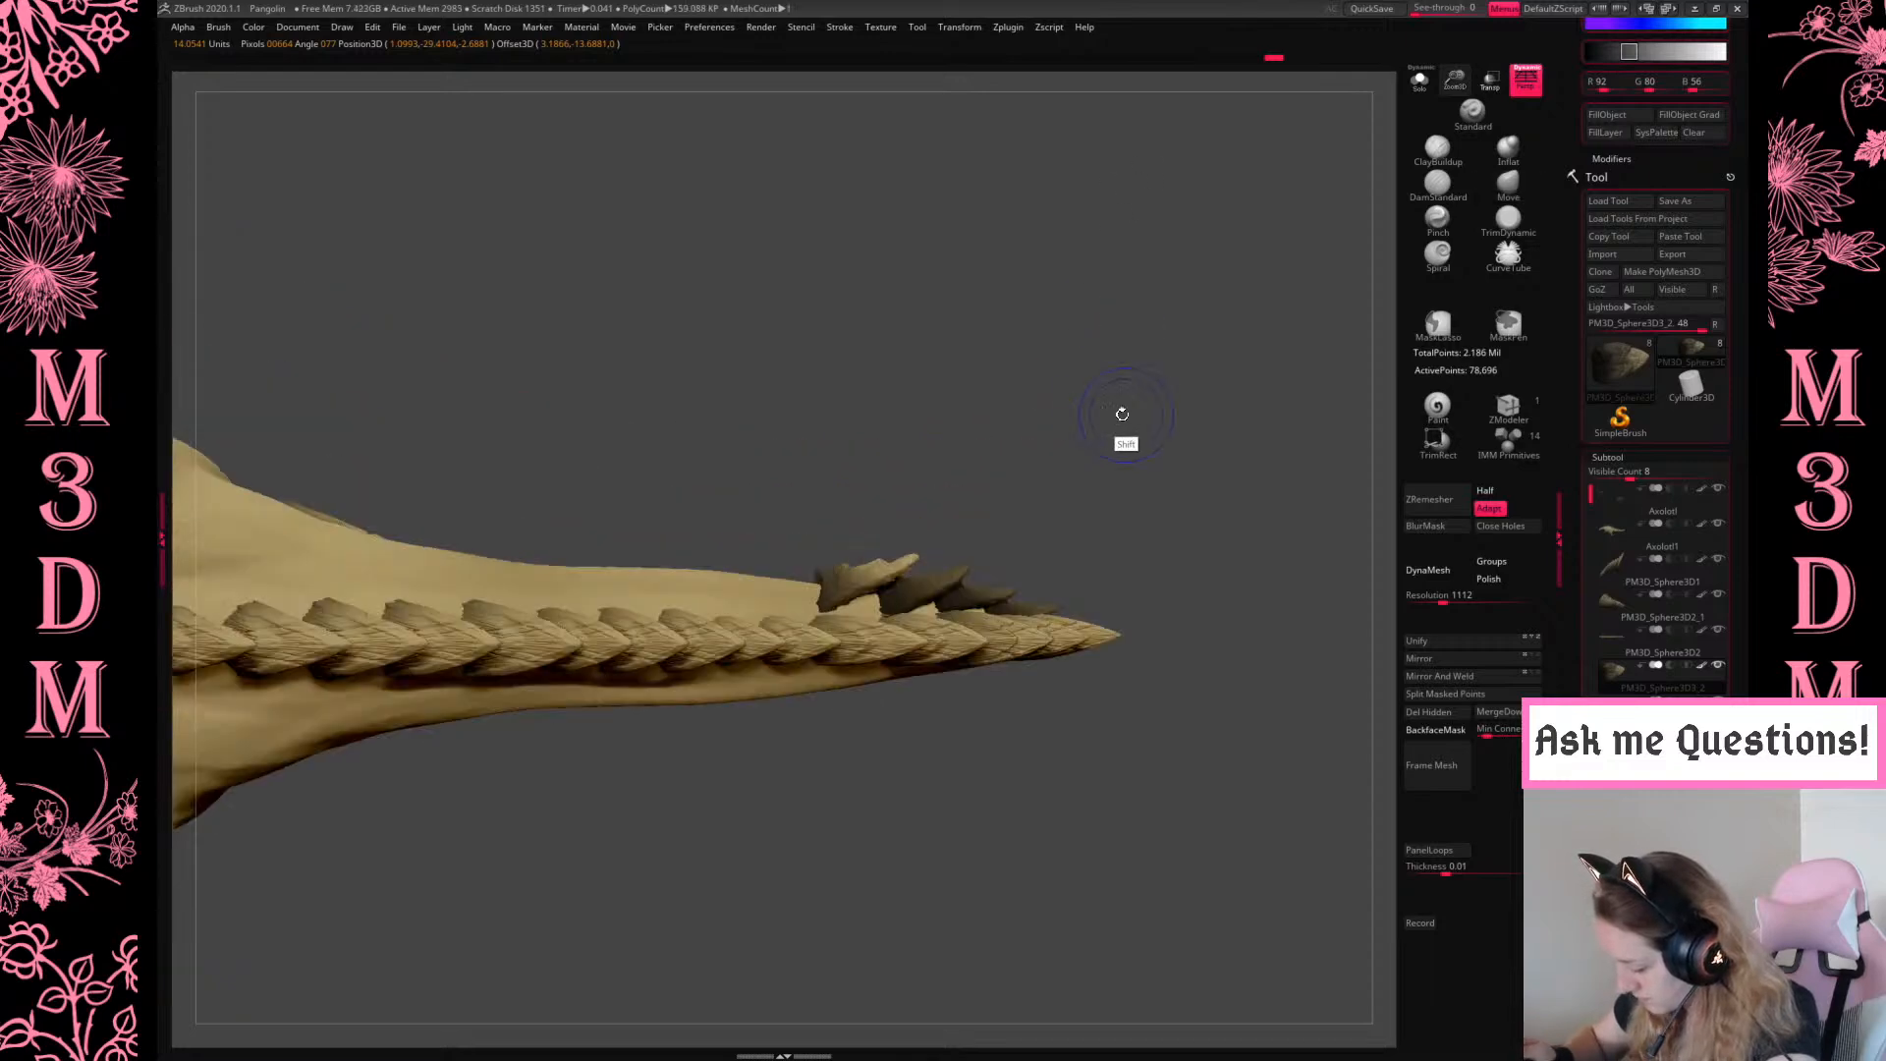
Add a fifth scale to the side row and rotate and shift it to follow the tail
{"action": "left_click_drag", "start_coordinate": [908, 531], "coordinate": [857, 524], "text": "ctrl"}
{"action": "left_click_drag", "start_coordinate": [1049, 487], "coordinate": [1053, 575]}
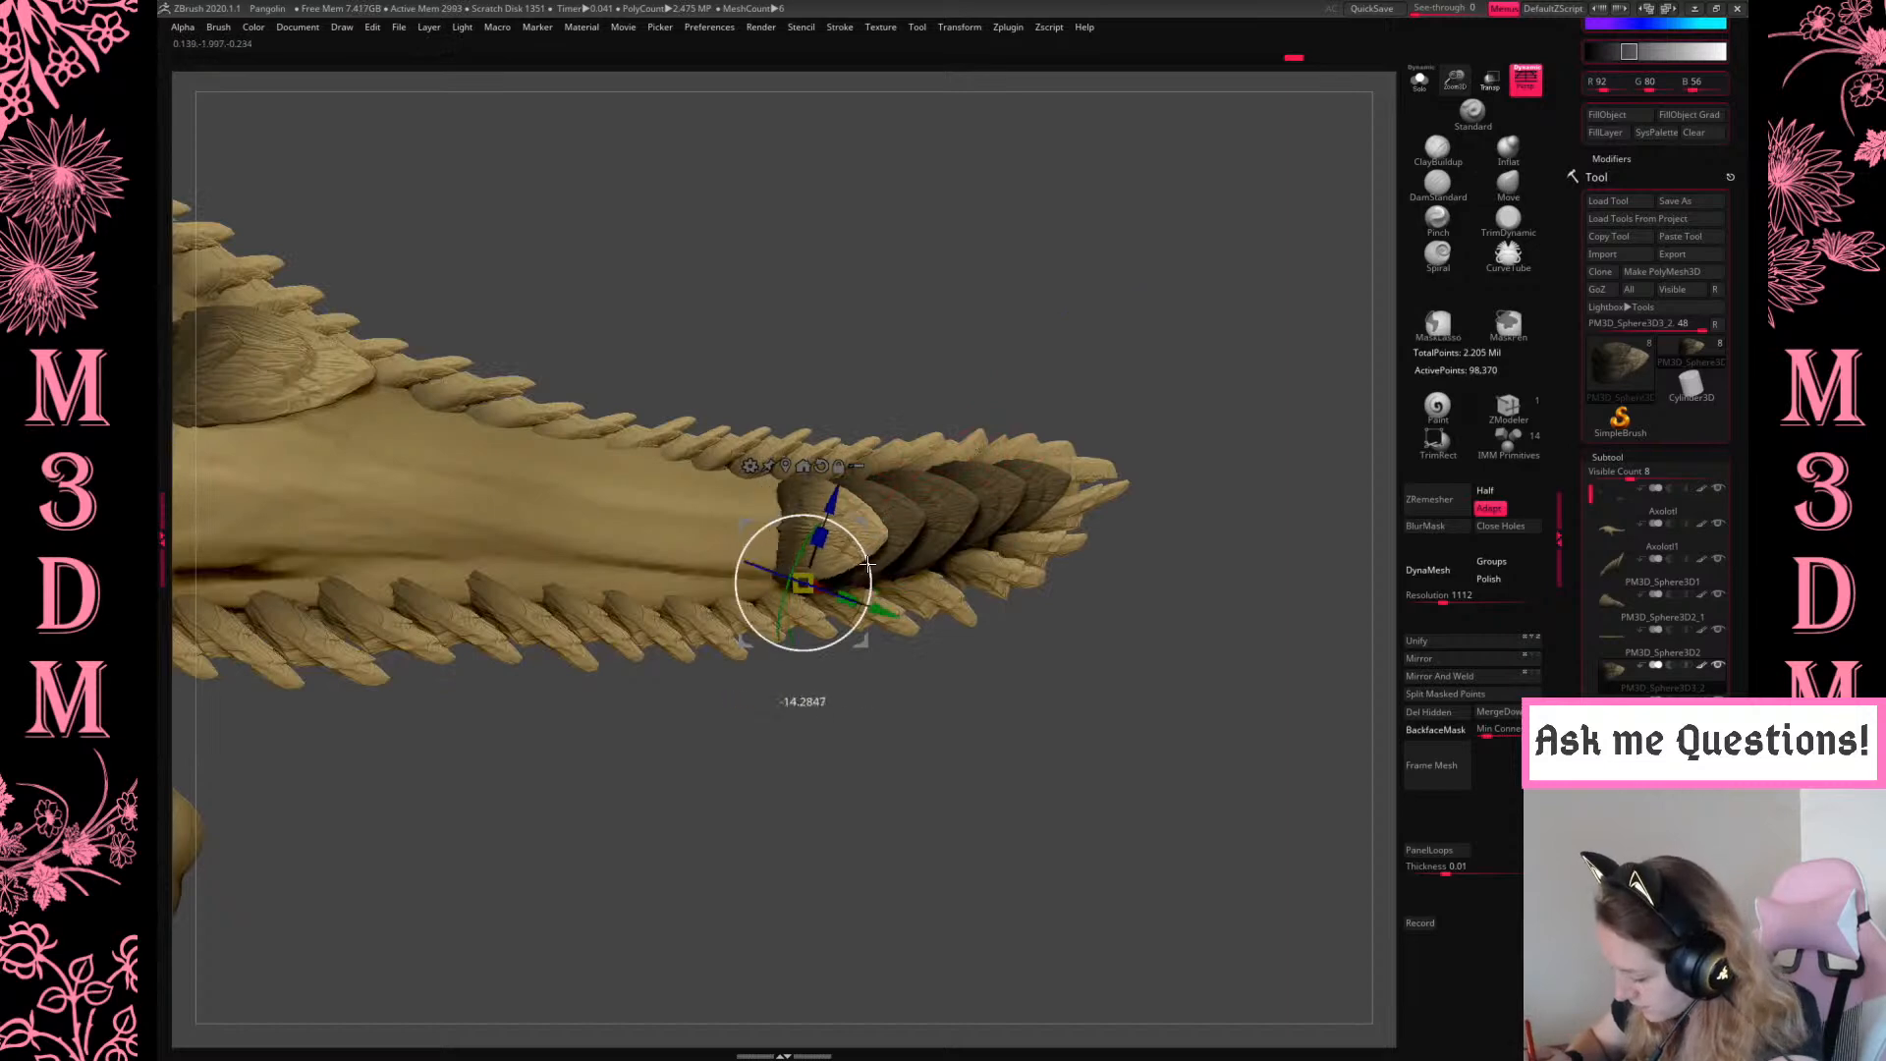
{"action": "left_click_drag", "start_coordinate": [806, 583], "coordinate": [842, 536]}
{"action": "key", "text": "q"}
{"action": "mouse_move", "coordinate": [1133, 337]}
{"action": "left_mouse_down"}
{"action": "mouse_move", "coordinate": [1116, 194]}
{"action": "mouse_move", "coordinate": [1120, 481]}
{"action": "left_mouse_up"}
{"action": "key", "text": "w"}
Extend the side row with two more scale copies towards the body and align the newest one with the tail
{"action": "left_click_drag", "start_coordinate": [839, 537], "coordinate": [788, 552], "text": "ctrl"}
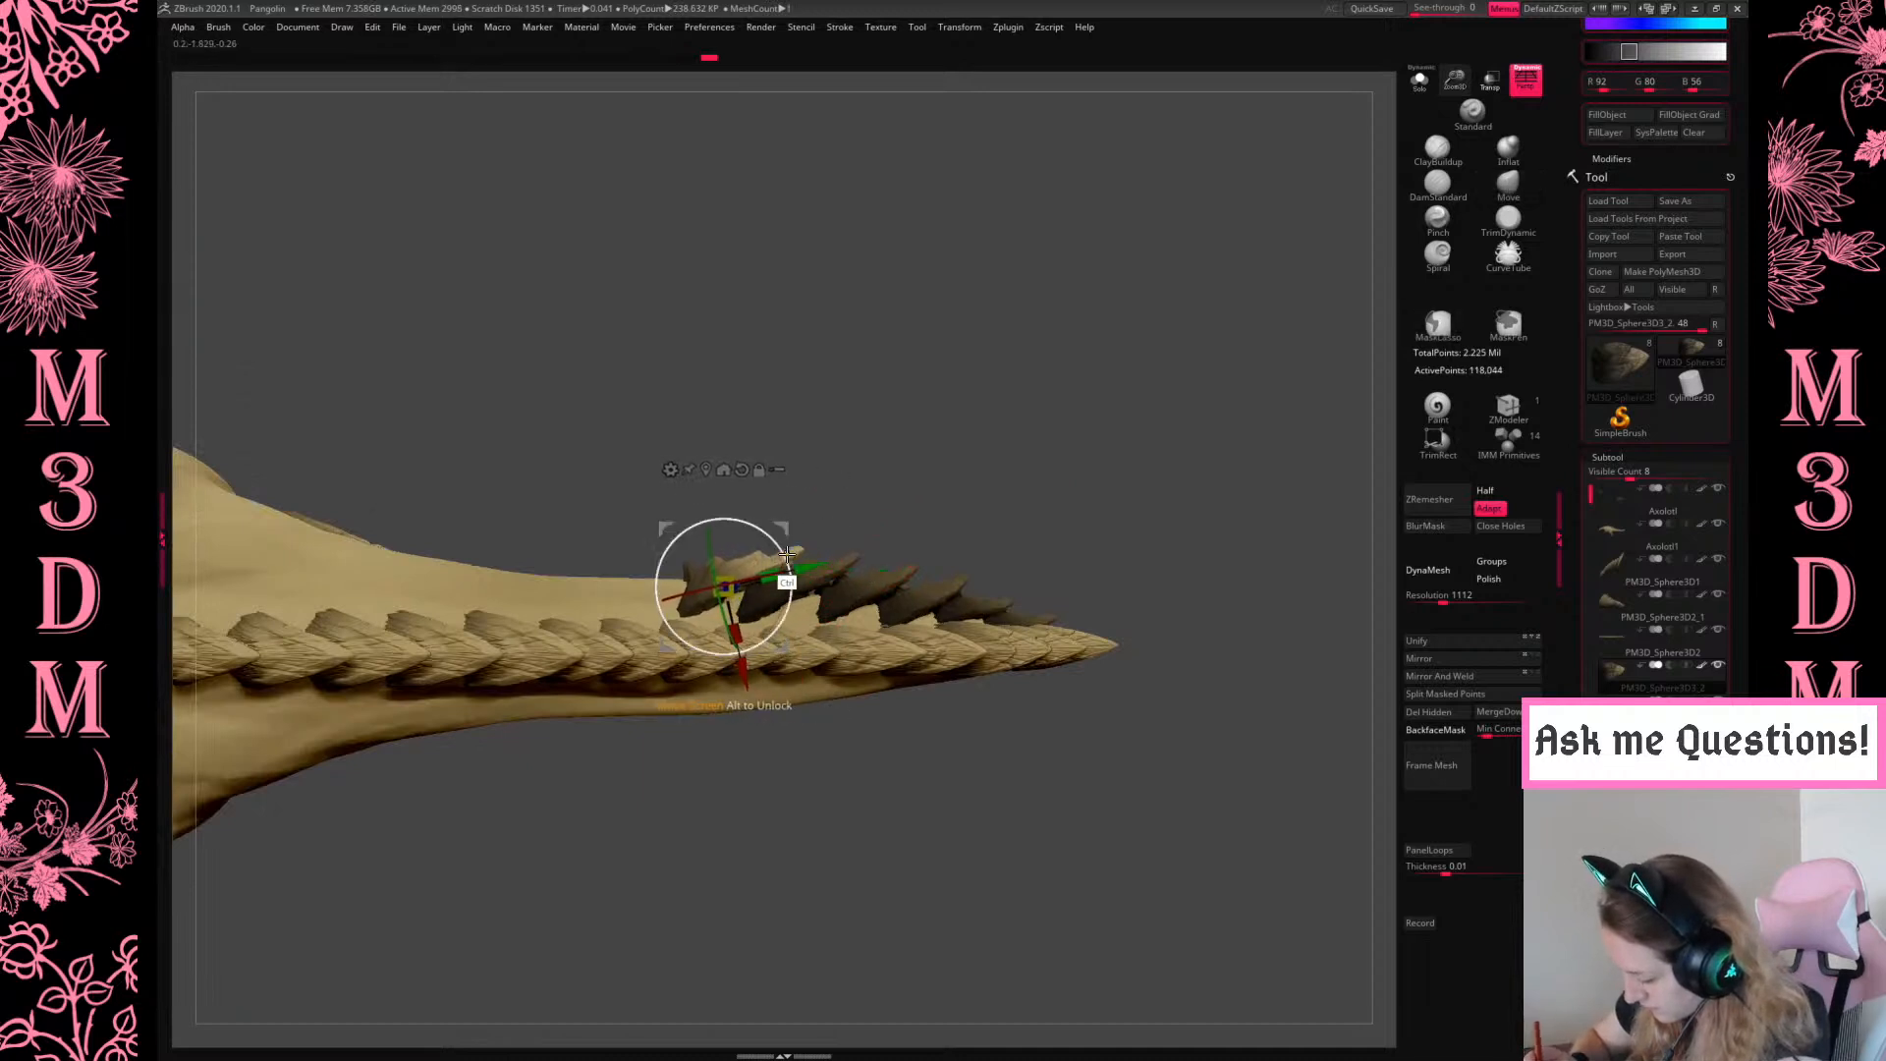
{"action": "left_click_drag", "start_coordinate": [1140, 488], "coordinate": [1205, 499], "text": "alt"}
{"action": "left_click_drag", "start_coordinate": [905, 549], "coordinate": [861, 546], "text": "ctrl"}
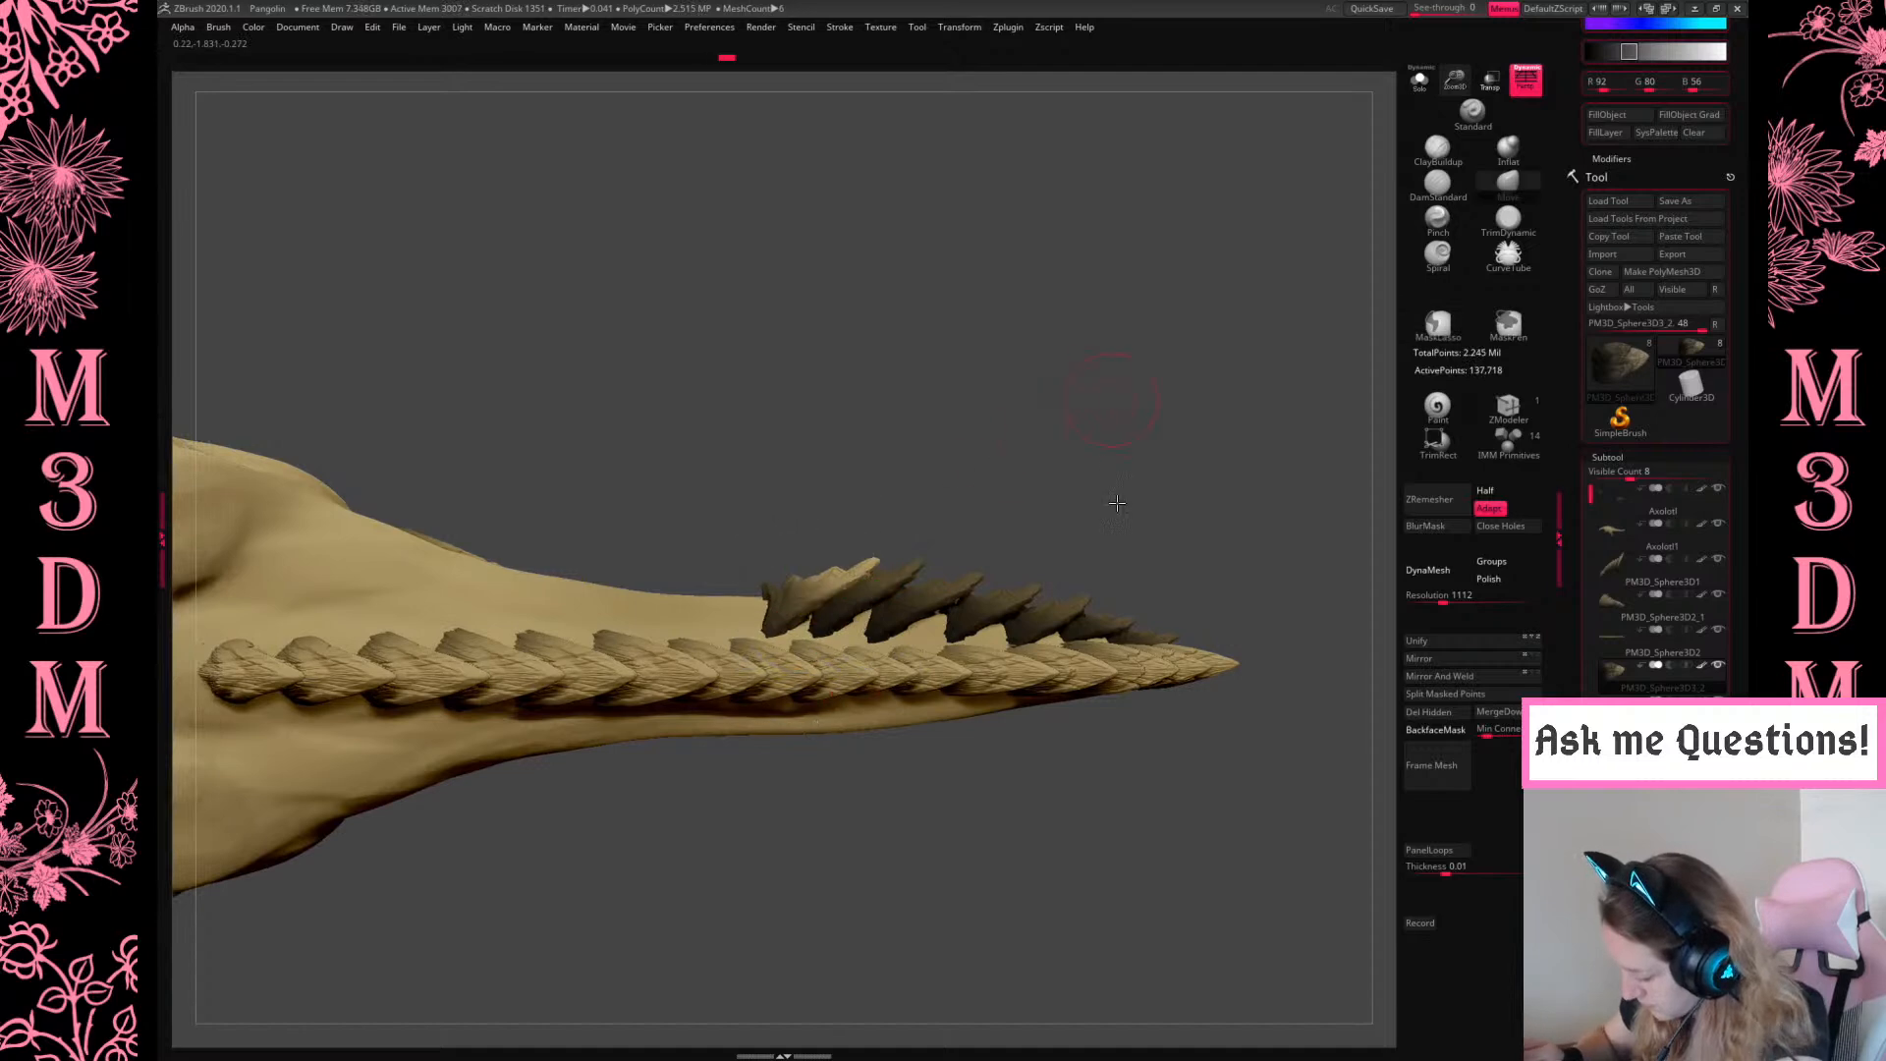
{"action": "left_click_drag", "start_coordinate": [1124, 476], "coordinate": [1147, 485]}
{"action": "mouse_move", "coordinate": [869, 566]}
{"action": "left_mouse_down"}
{"action": "mouse_move", "coordinate": [892, 615]}
{"action": "mouse_move", "coordinate": [873, 503]}
{"action": "mouse_move", "coordinate": [865, 519]}
{"action": "mouse_move", "coordinate": [853, 480]}
{"action": "mouse_move", "coordinate": [790, 488]}
{"action": "mouse_move", "coordinate": [788, 439]}
{"action": "mouse_move", "coordinate": [847, 535]}
{"action": "mouse_move", "coordinate": [878, 538]}
{"action": "left_mouse_up"}
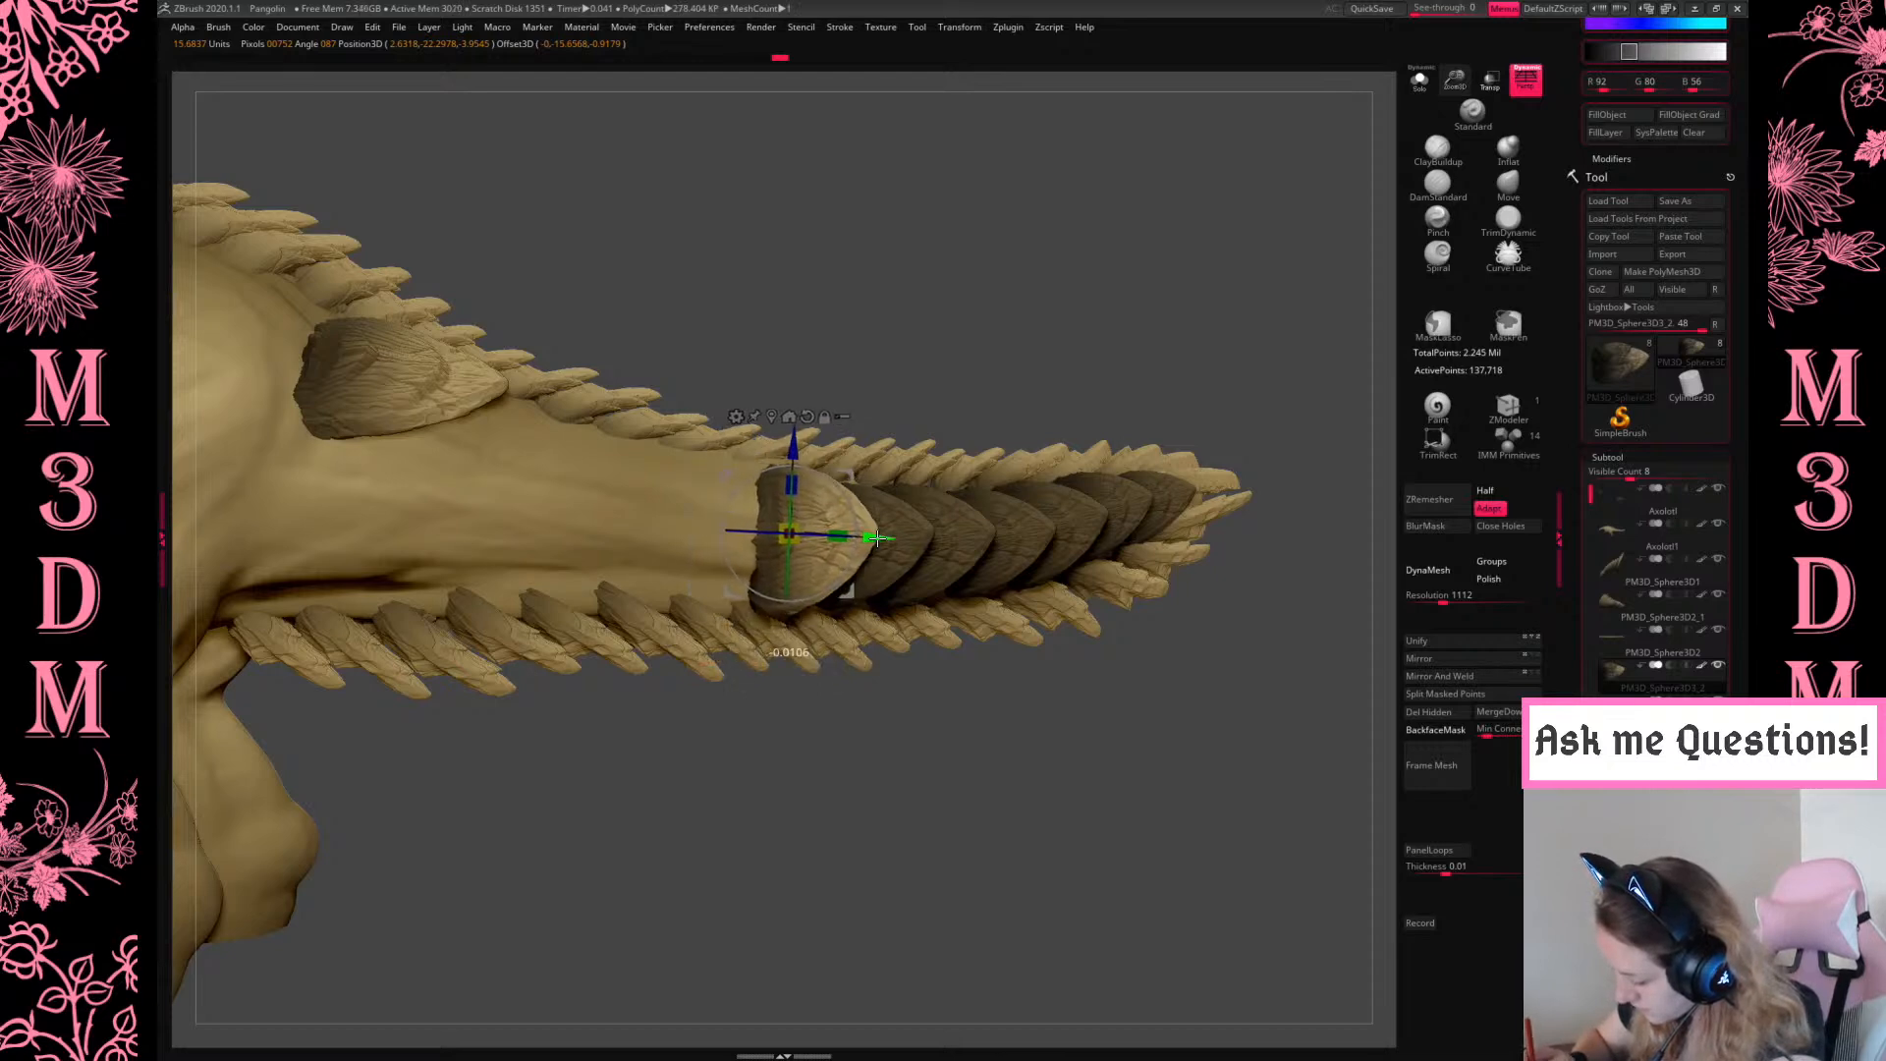
{"action": "left_click_drag", "start_coordinate": [1072, 186], "coordinate": [1101, 395]}
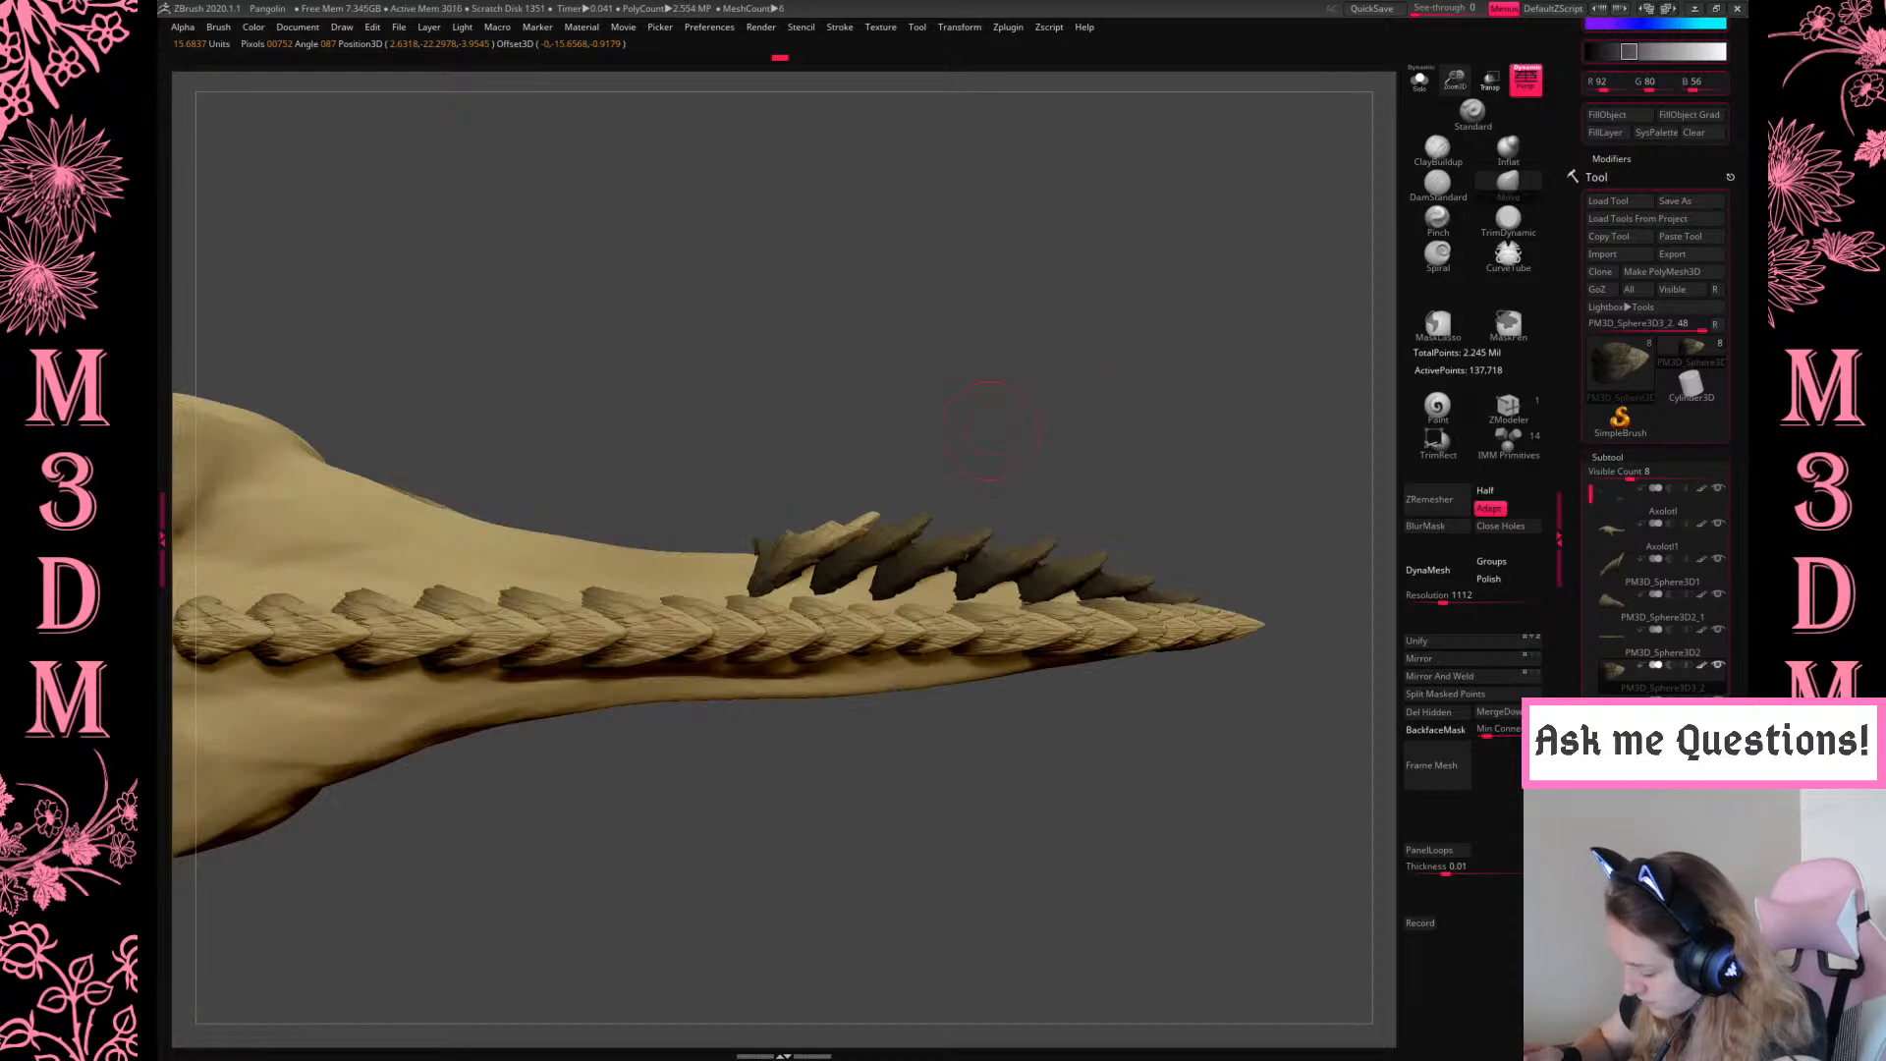
Add the eighth and ninth scales to the side row towards the body and align the newest one with the row
{"action": "left_click_drag", "start_coordinate": [856, 471], "coordinate": [777, 493], "text": "ctrl"}
{"action": "left_click_drag", "start_coordinate": [994, 469], "coordinate": [1140, 336]}
{"action": "left_click_drag", "start_coordinate": [1141, 336], "coordinate": [1319, 349], "text": "alt"}
{"action": "left_click_drag", "start_coordinate": [1124, 240], "coordinate": [1128, 157]}
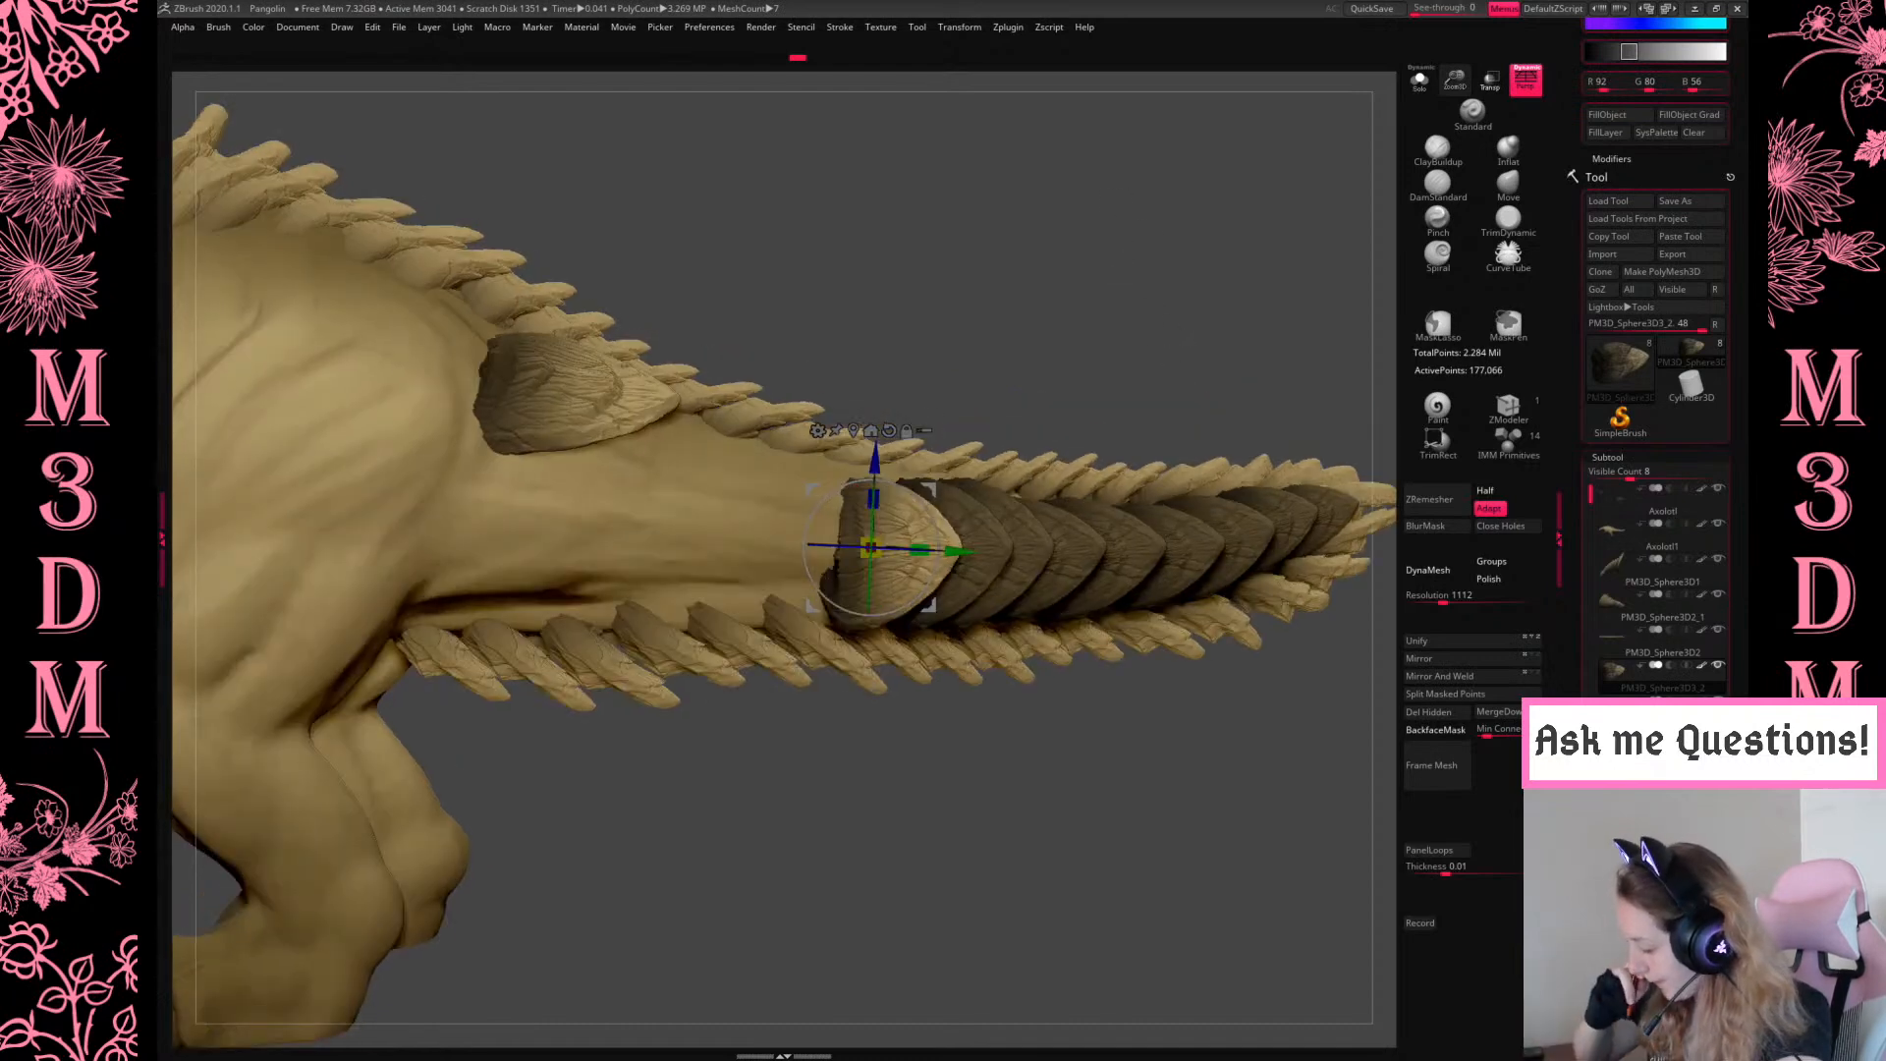
{"action": "key", "text": "space"}
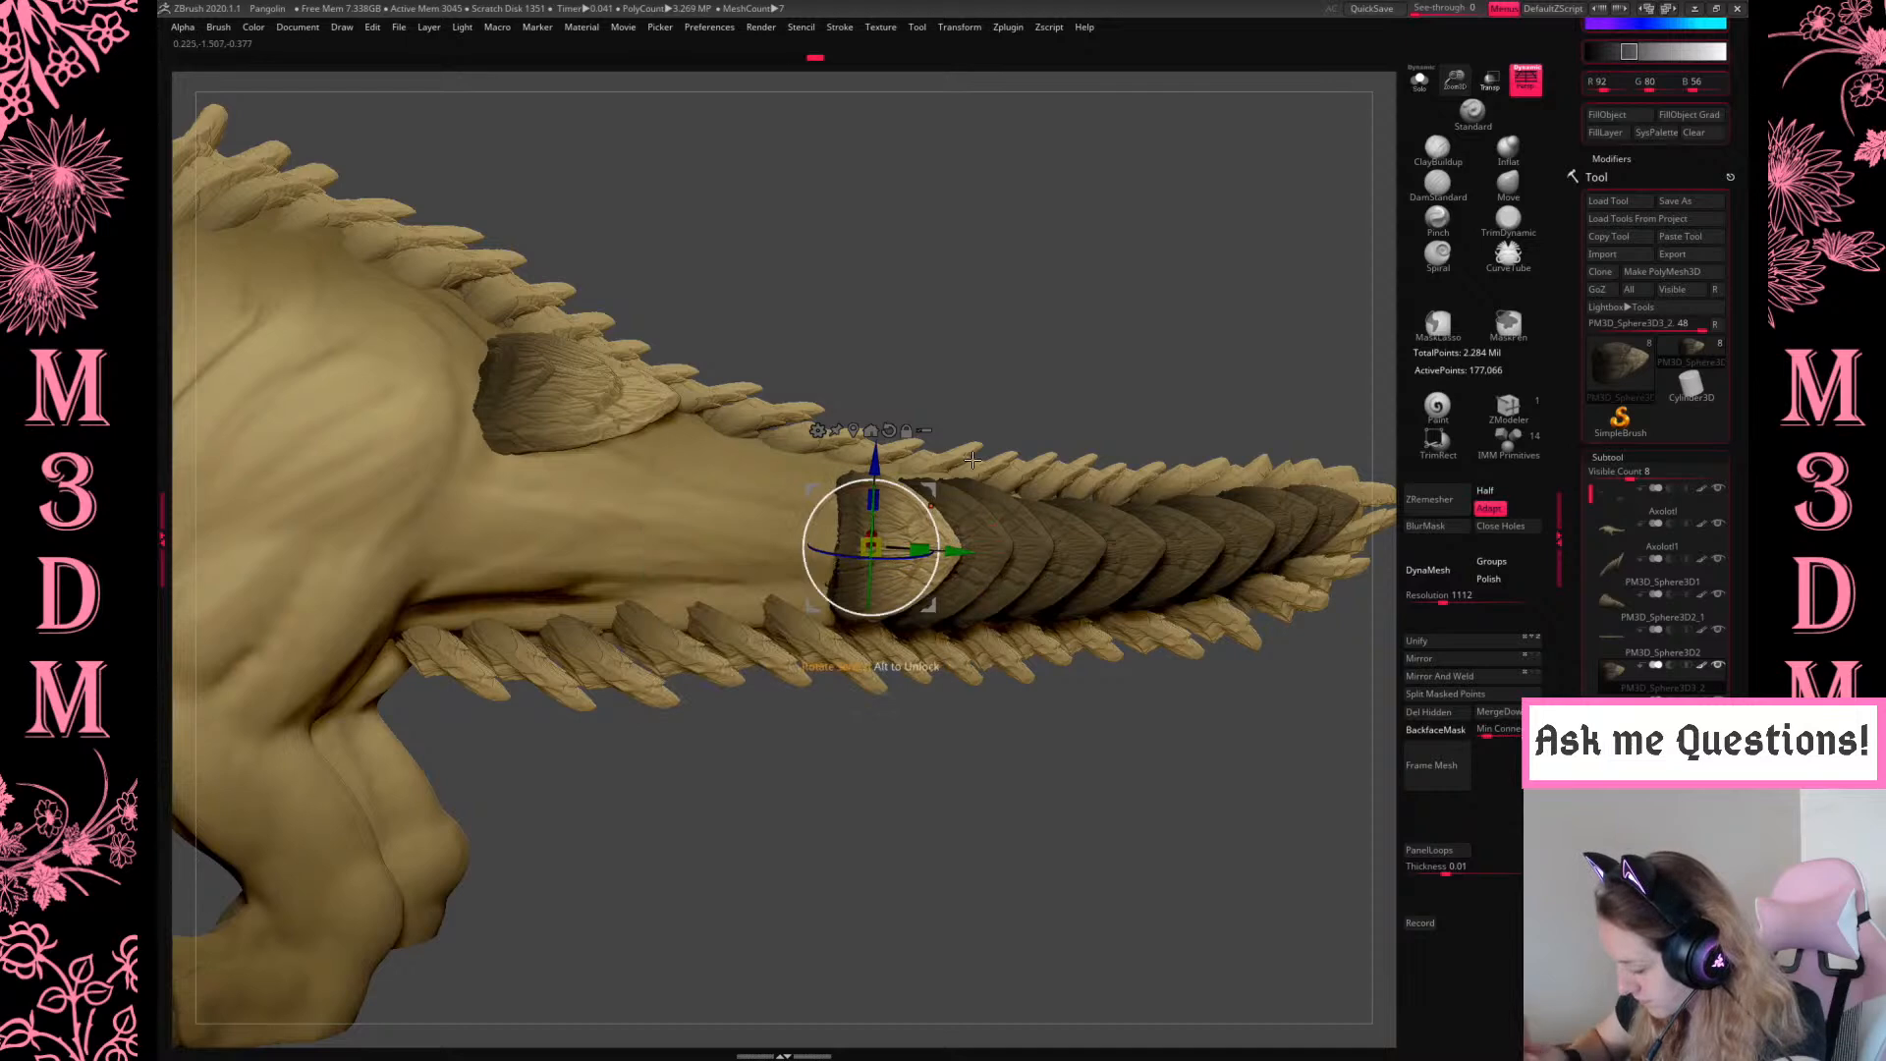
{"action": "mouse_move", "coordinate": [1124, 280]}
{"action": "left_mouse_down"}
{"action": "mouse_move", "coordinate": [1145, 317]}
{"action": "mouse_move", "coordinate": [1124, 282]}
{"action": "left_mouse_up"}
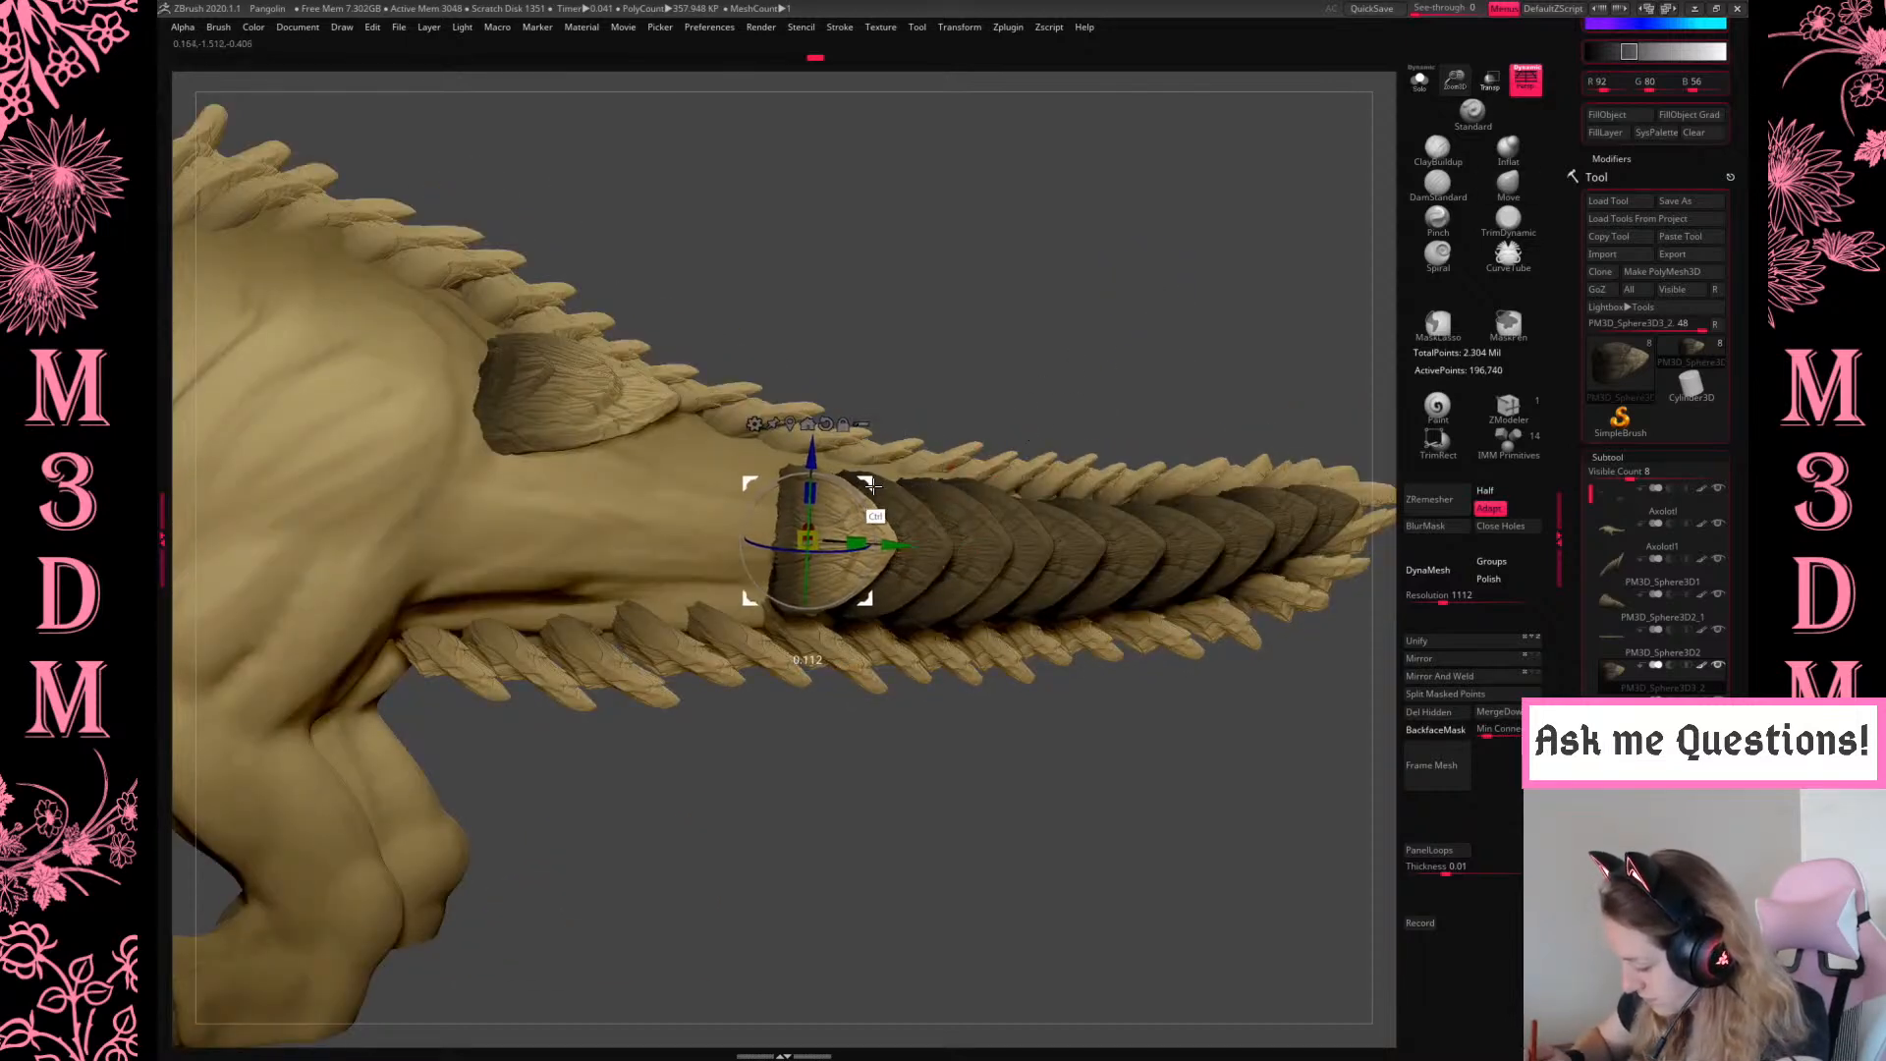
Extend the side row to thirteen overlapping scales, bringing the newest copy to the base of the tail
{"action": "left_click_drag", "start_coordinate": [816, 529], "coordinate": [681, 453]}
{"action": "left_click", "coordinate": [1078, 382]}
{"action": "left_click_drag", "start_coordinate": [885, 292], "coordinate": [856, 201]}
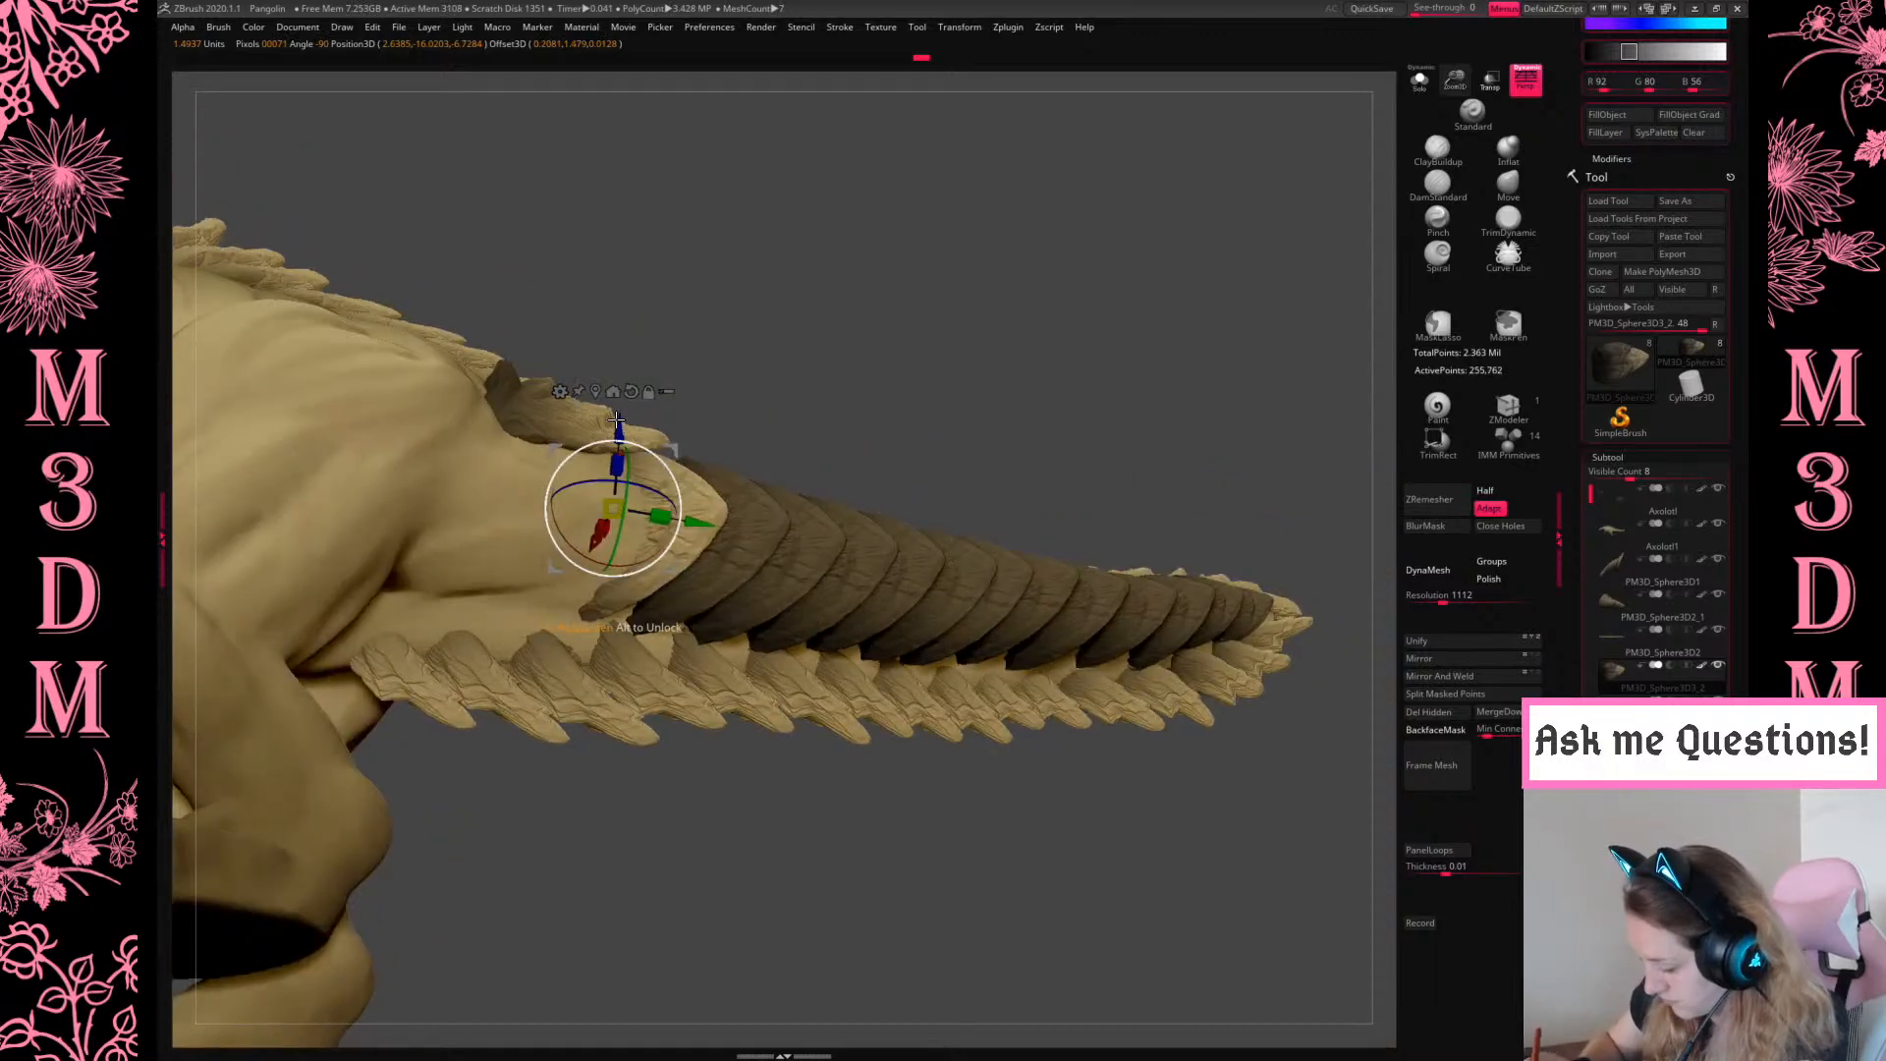
{"action": "left_click_drag", "start_coordinate": [600, 531], "coordinate": [606, 517]}
{"action": "key", "text": "q"}
{"action": "mouse_move", "coordinate": [1025, 391]}
{"action": "left_mouse_down"}
{"action": "mouse_move", "coordinate": [1153, 463]}
{"action": "mouse_move", "coordinate": [1187, 435]}
{"action": "left_mouse_up"}
{"action": "left_click", "coordinate": [1700, 695]}
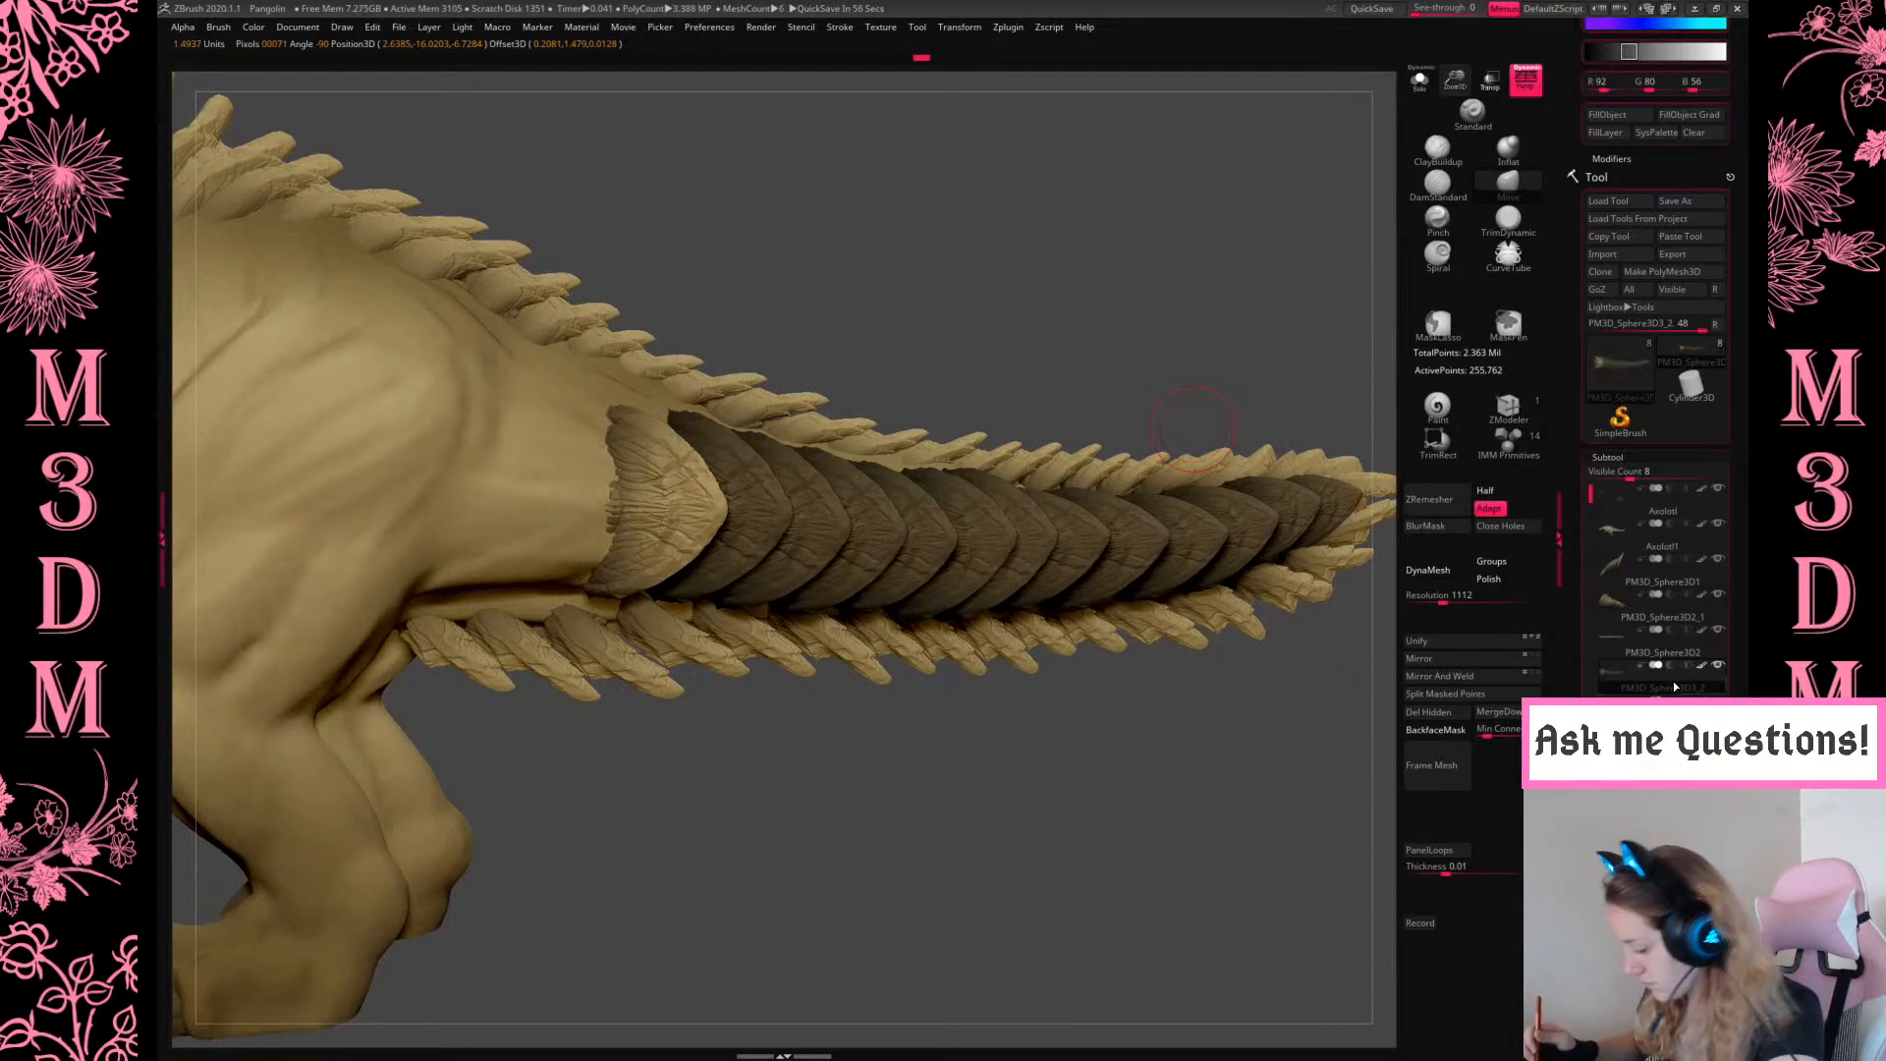
Rotate and shift the thirteenth scale so it lies against the tail base and tucks under its neighbour
{"action": "key", "text": "w"}
{"action": "left_click_drag", "start_coordinate": [623, 427], "coordinate": [623, 416]}
{"action": "key", "text": "q"}
{"action": "mouse_move", "coordinate": [1012, 272]}
{"action": "left_mouse_down"}
{"action": "mouse_move", "coordinate": [929, 285]}
{"action": "mouse_move", "coordinate": [997, 307]}
{"action": "mouse_move", "coordinate": [955, 310]}
{"action": "left_mouse_up"}
{"action": "key", "text": "w"}
{"action": "left_click_drag", "start_coordinate": [678, 475], "coordinate": [661, 427]}
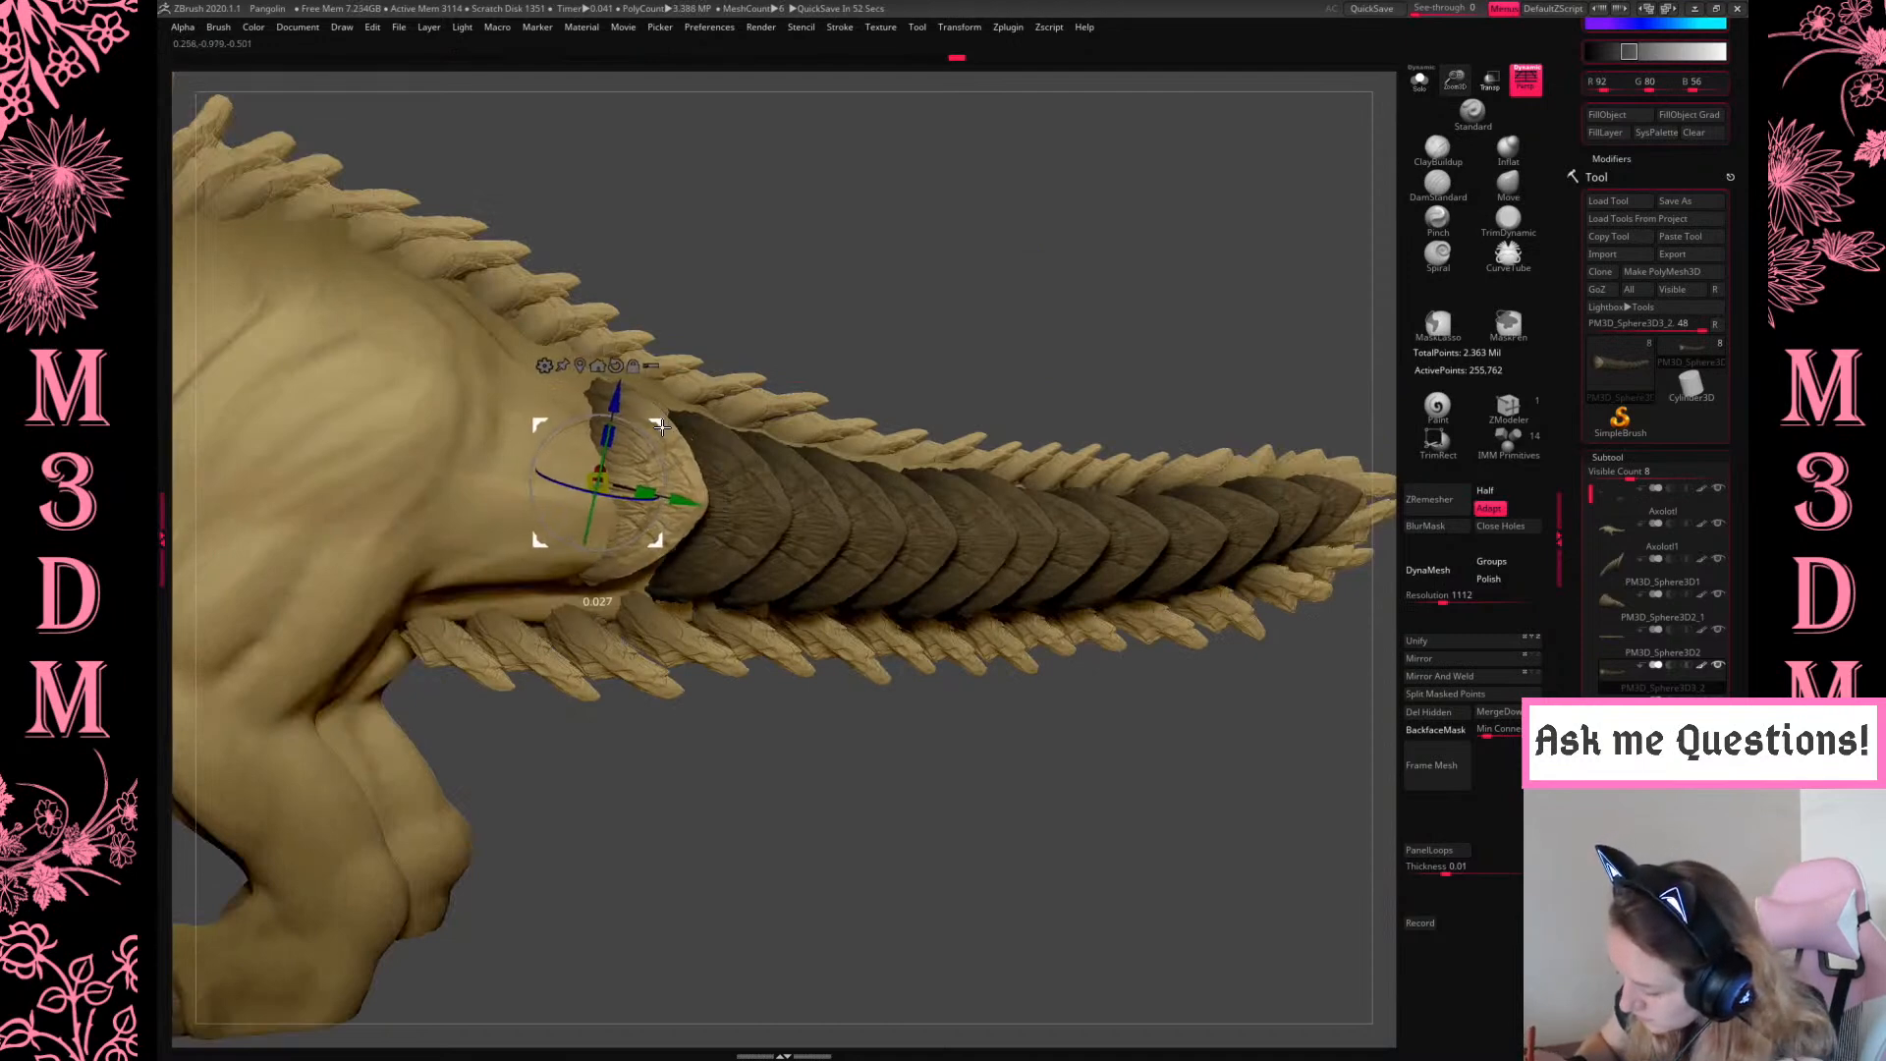
{"action": "key", "text": "q"}
{"action": "mouse_move", "coordinate": [891, 290]}
{"action": "left_mouse_down"}
{"action": "mouse_move", "coordinate": [869, 290]}
{"action": "mouse_move", "coordinate": [883, 317]}
{"action": "mouse_move", "coordinate": [863, 348]}
{"action": "left_mouse_up"}
{"action": "key", "text": "w"}
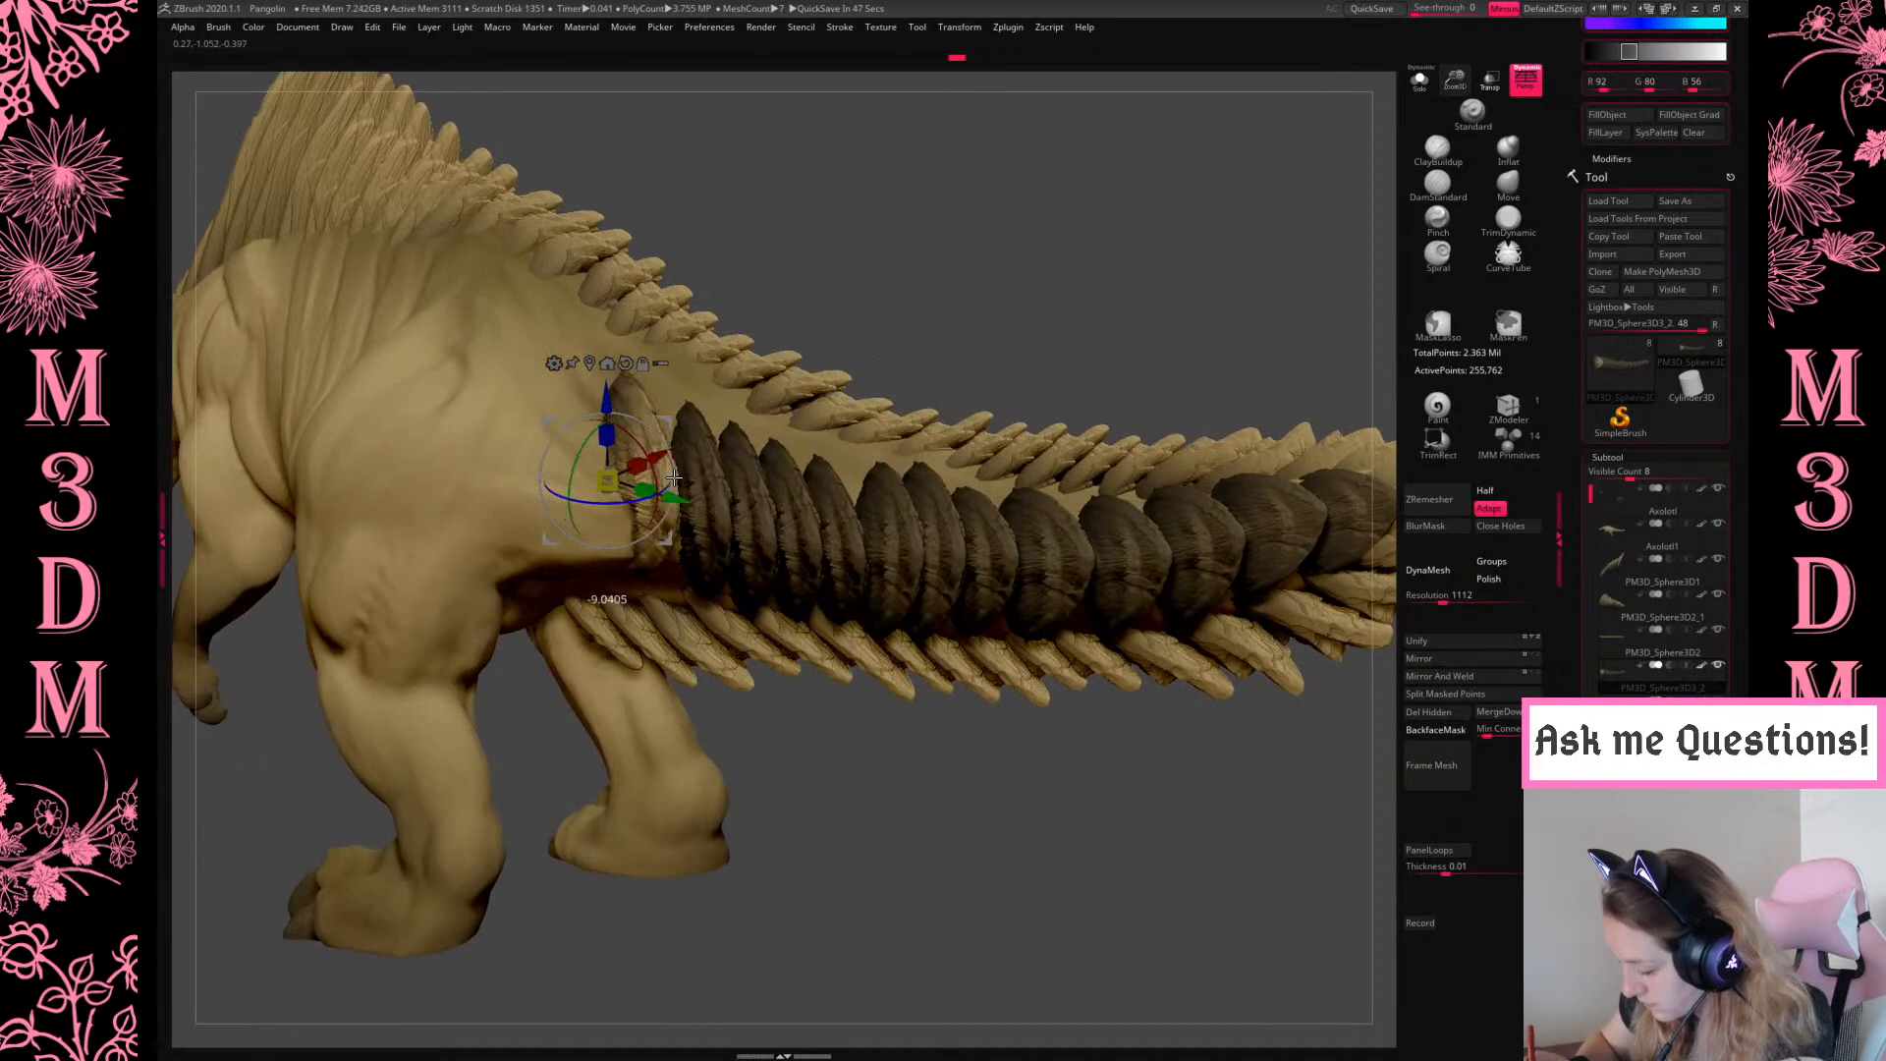
{"action": "left_click_drag", "start_coordinate": [995, 227], "coordinate": [700, 417]}
{"action": "key", "text": "w"}
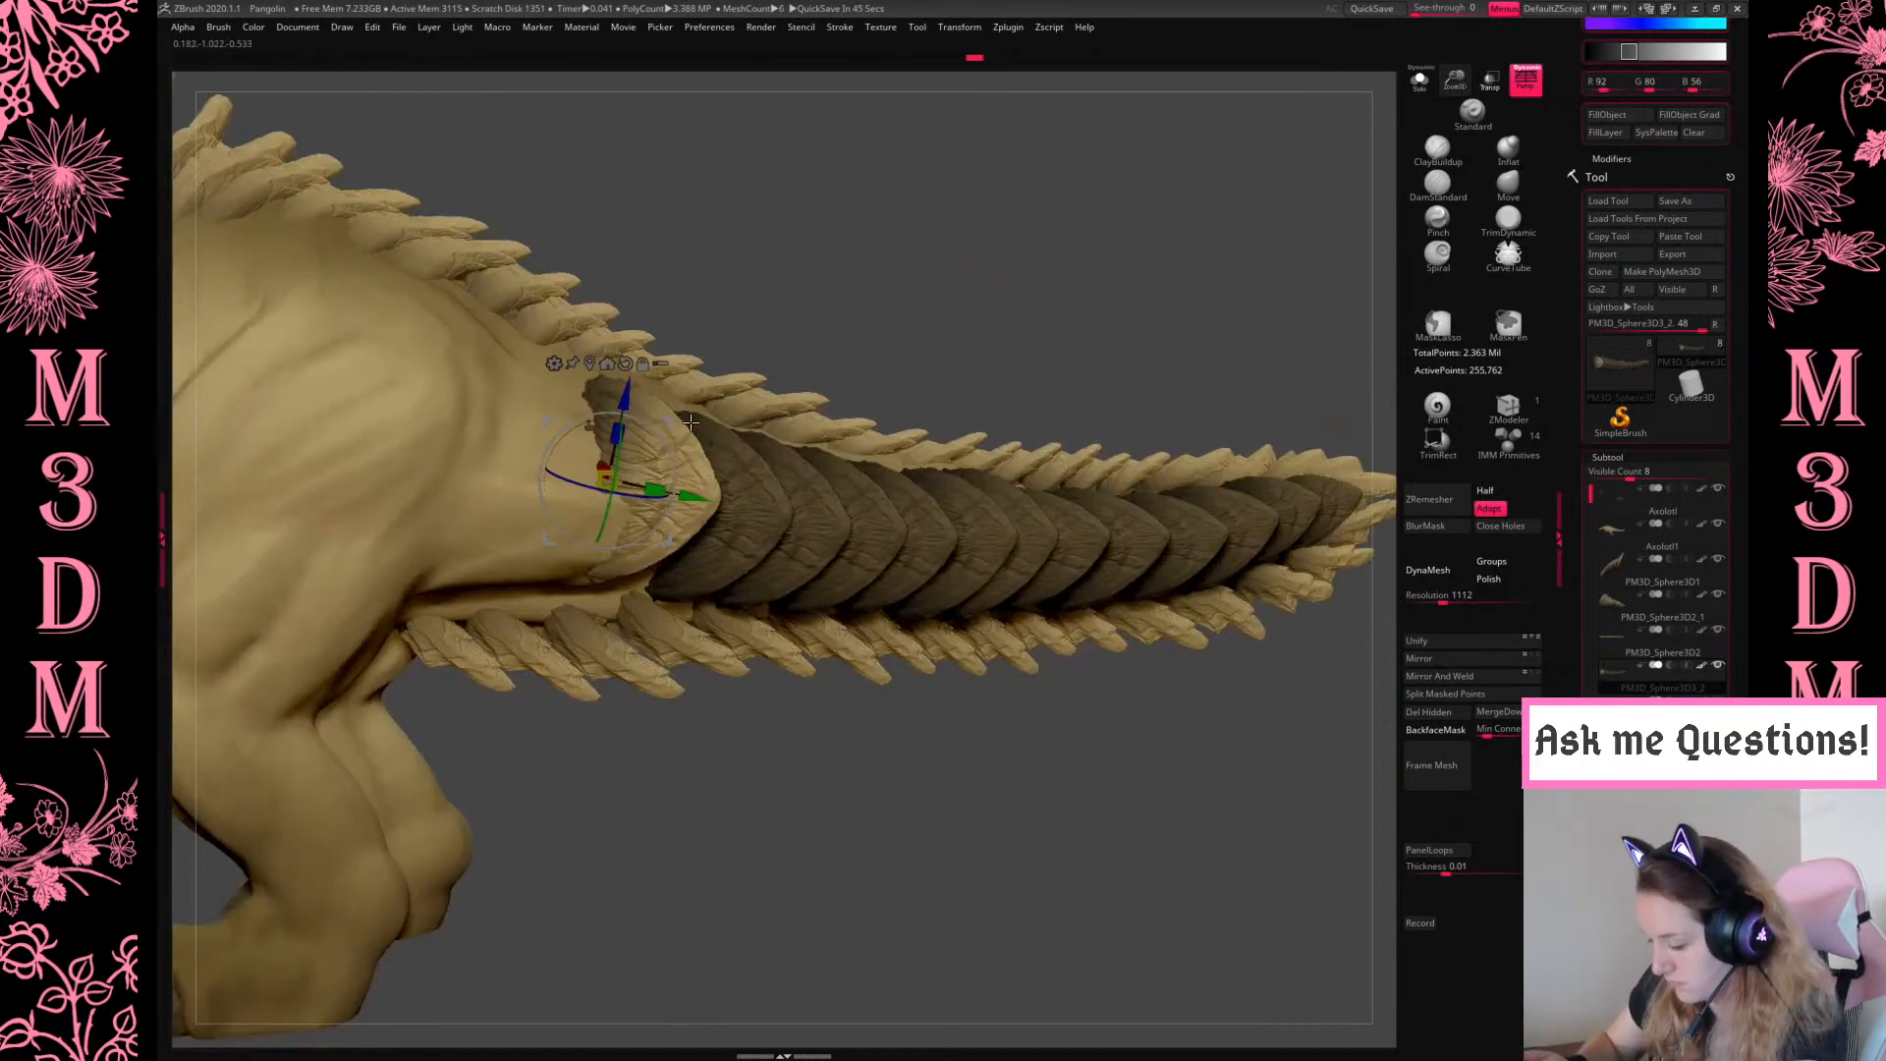
Duplicate a fourteenth scale towards the hip and angle it to follow the curve of the tail base
{"action": "left_click_drag", "start_coordinate": [875, 252], "coordinate": [685, 403]}
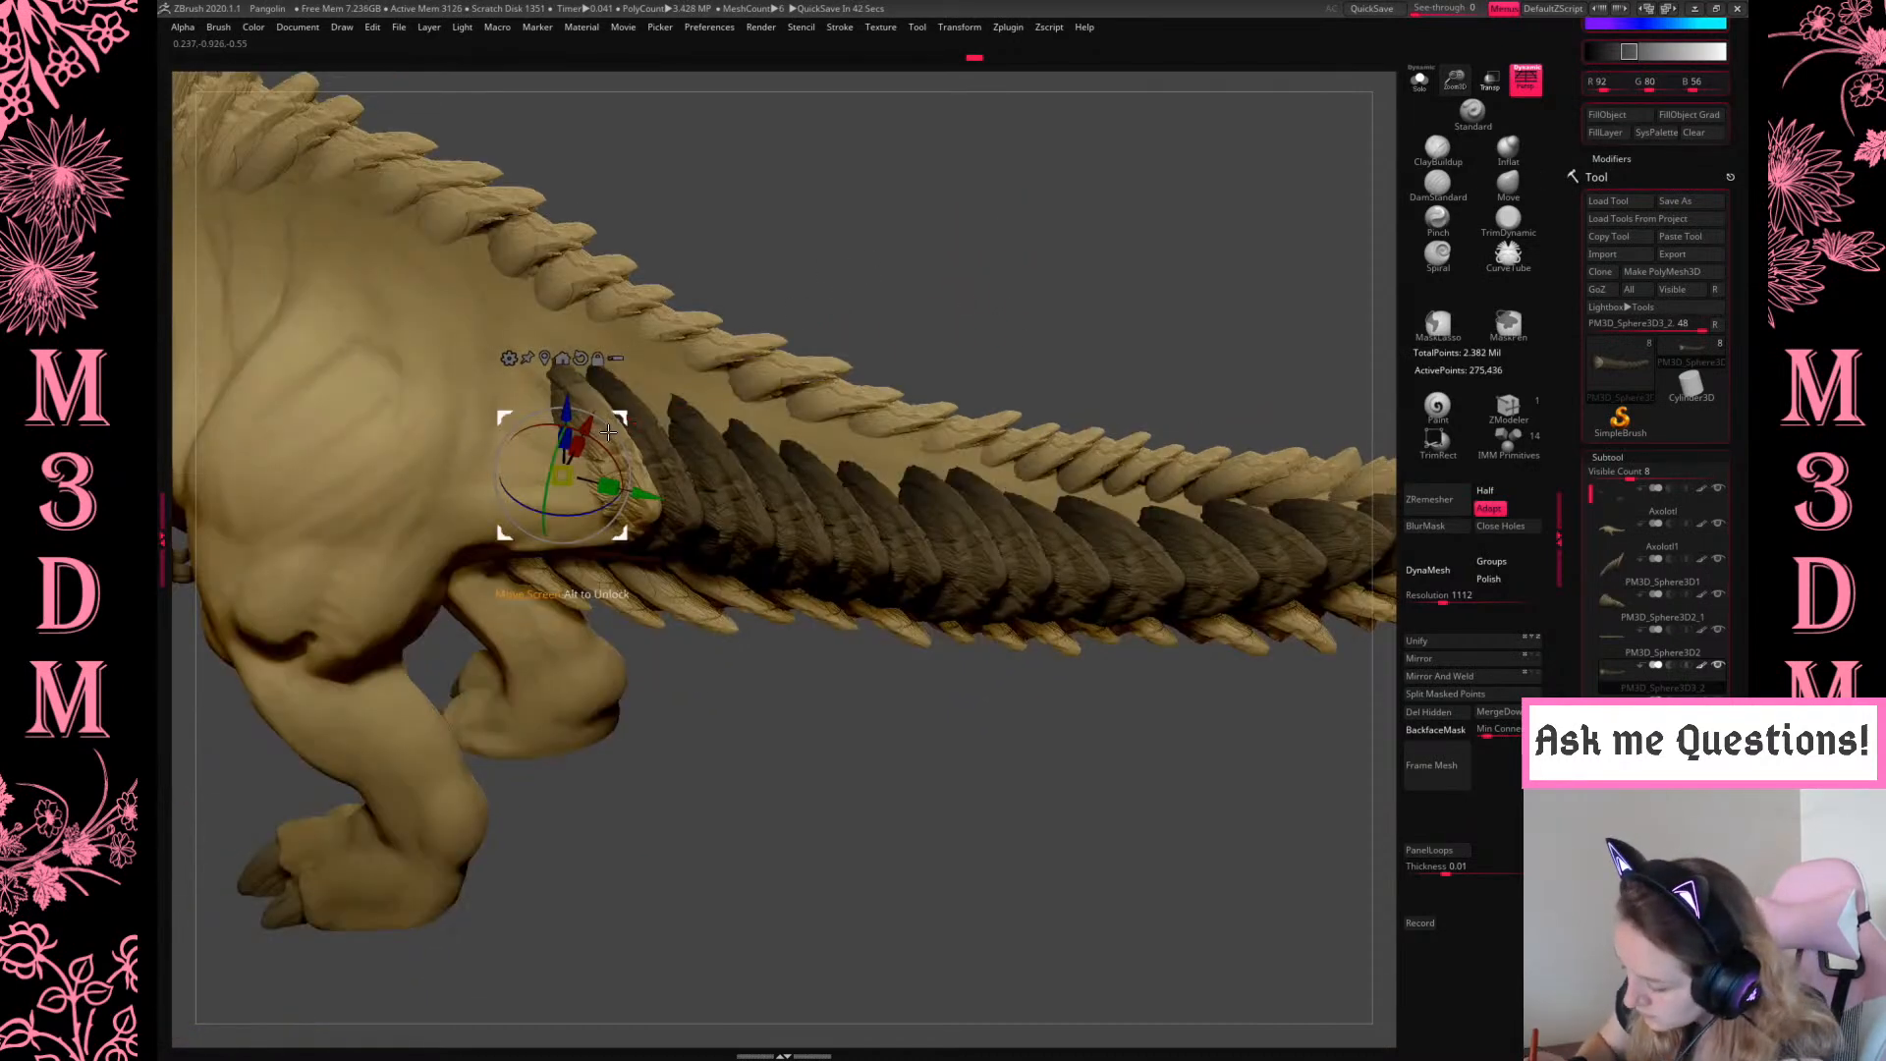
{"action": "left_click_drag", "start_coordinate": [943, 210], "coordinate": [830, 328]}
{"action": "left_click_drag", "start_coordinate": [746, 445], "coordinate": [1276, 531], "text": "alt"}
{"action": "left_click_drag", "start_coordinate": [830, 449], "coordinate": [852, 508], "text": "alt"}
{"action": "left_click_drag", "start_coordinate": [1044, 286], "coordinate": [838, 430]}
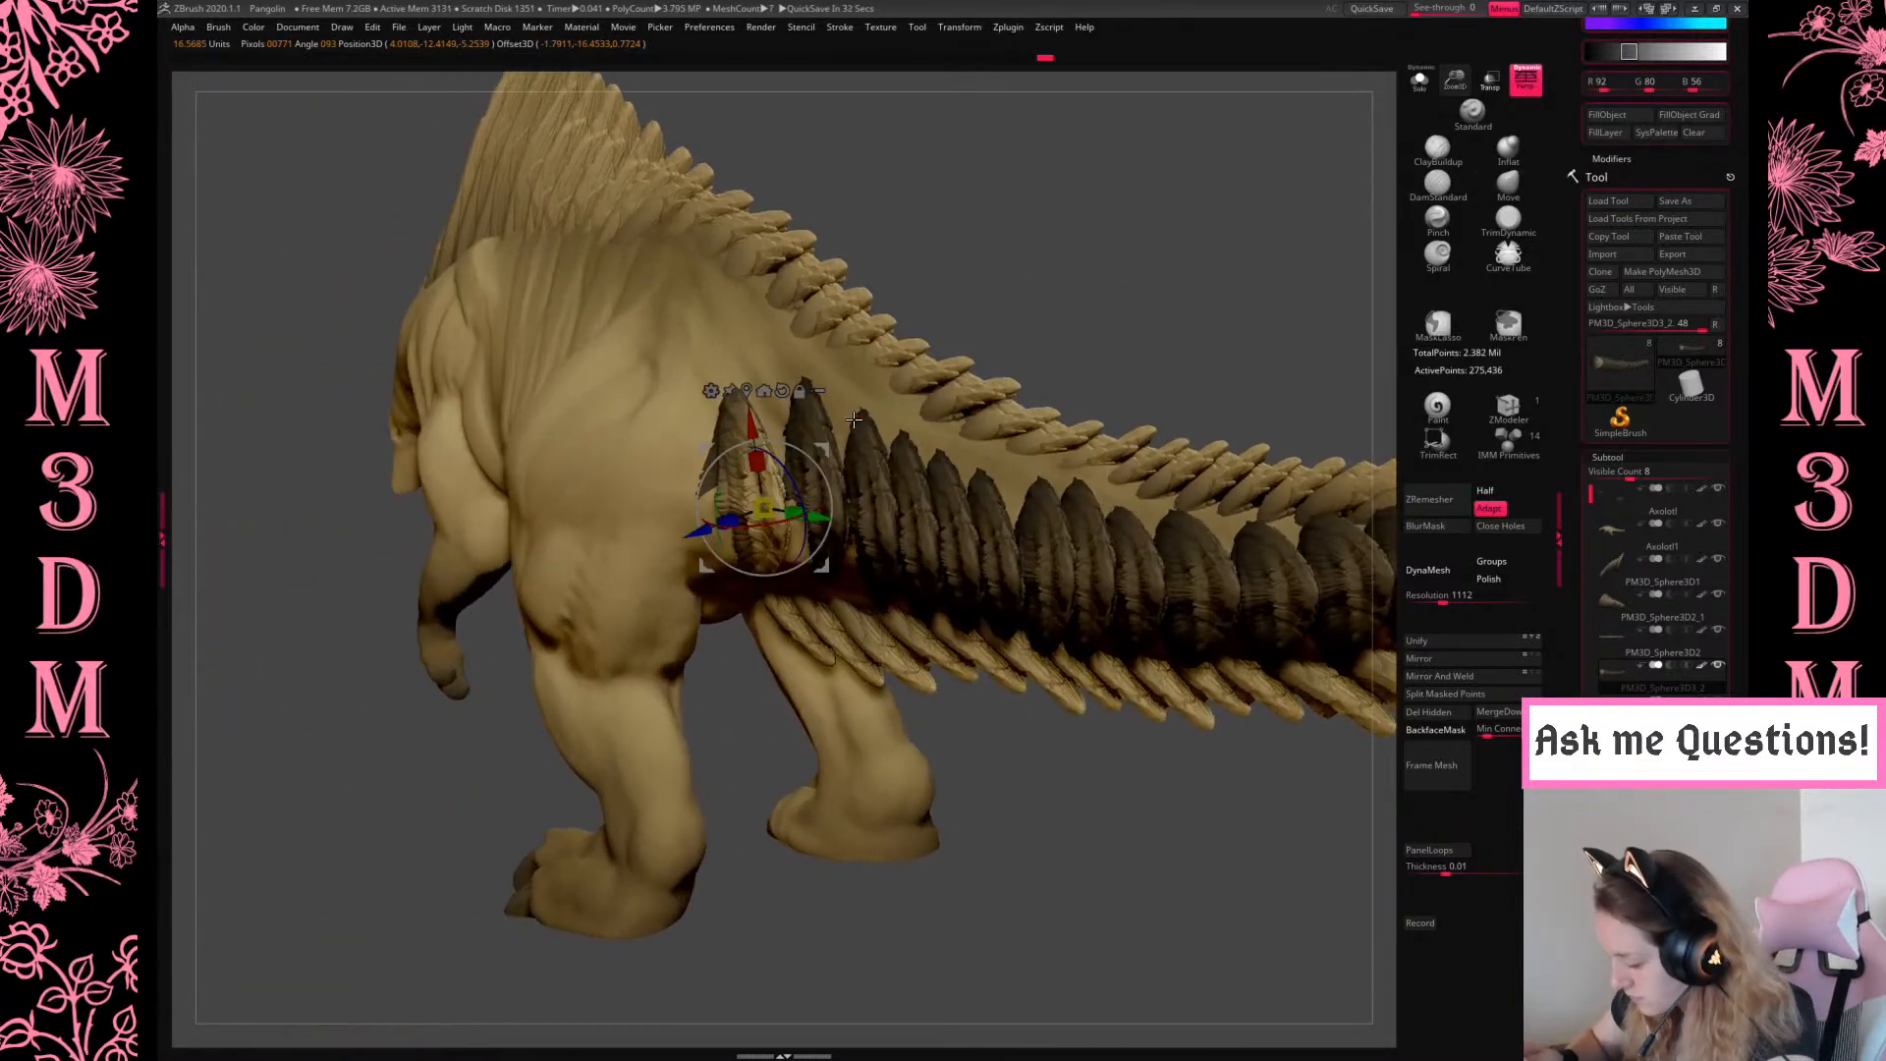
{"action": "key", "text": "q"}
{"action": "mouse_move", "coordinate": [1065, 282]}
{"action": "left_mouse_down", "text": "alt"}
{"action": "mouse_move", "coordinate": [1166, 303]}
{"action": "mouse_move", "coordinate": [1109, 323]}
{"action": "left_mouse_up", "text": "alt"}
{"action": "key", "text": "w"}
{"action": "left_click_drag", "start_coordinate": [840, 477], "coordinate": [842, 484]}
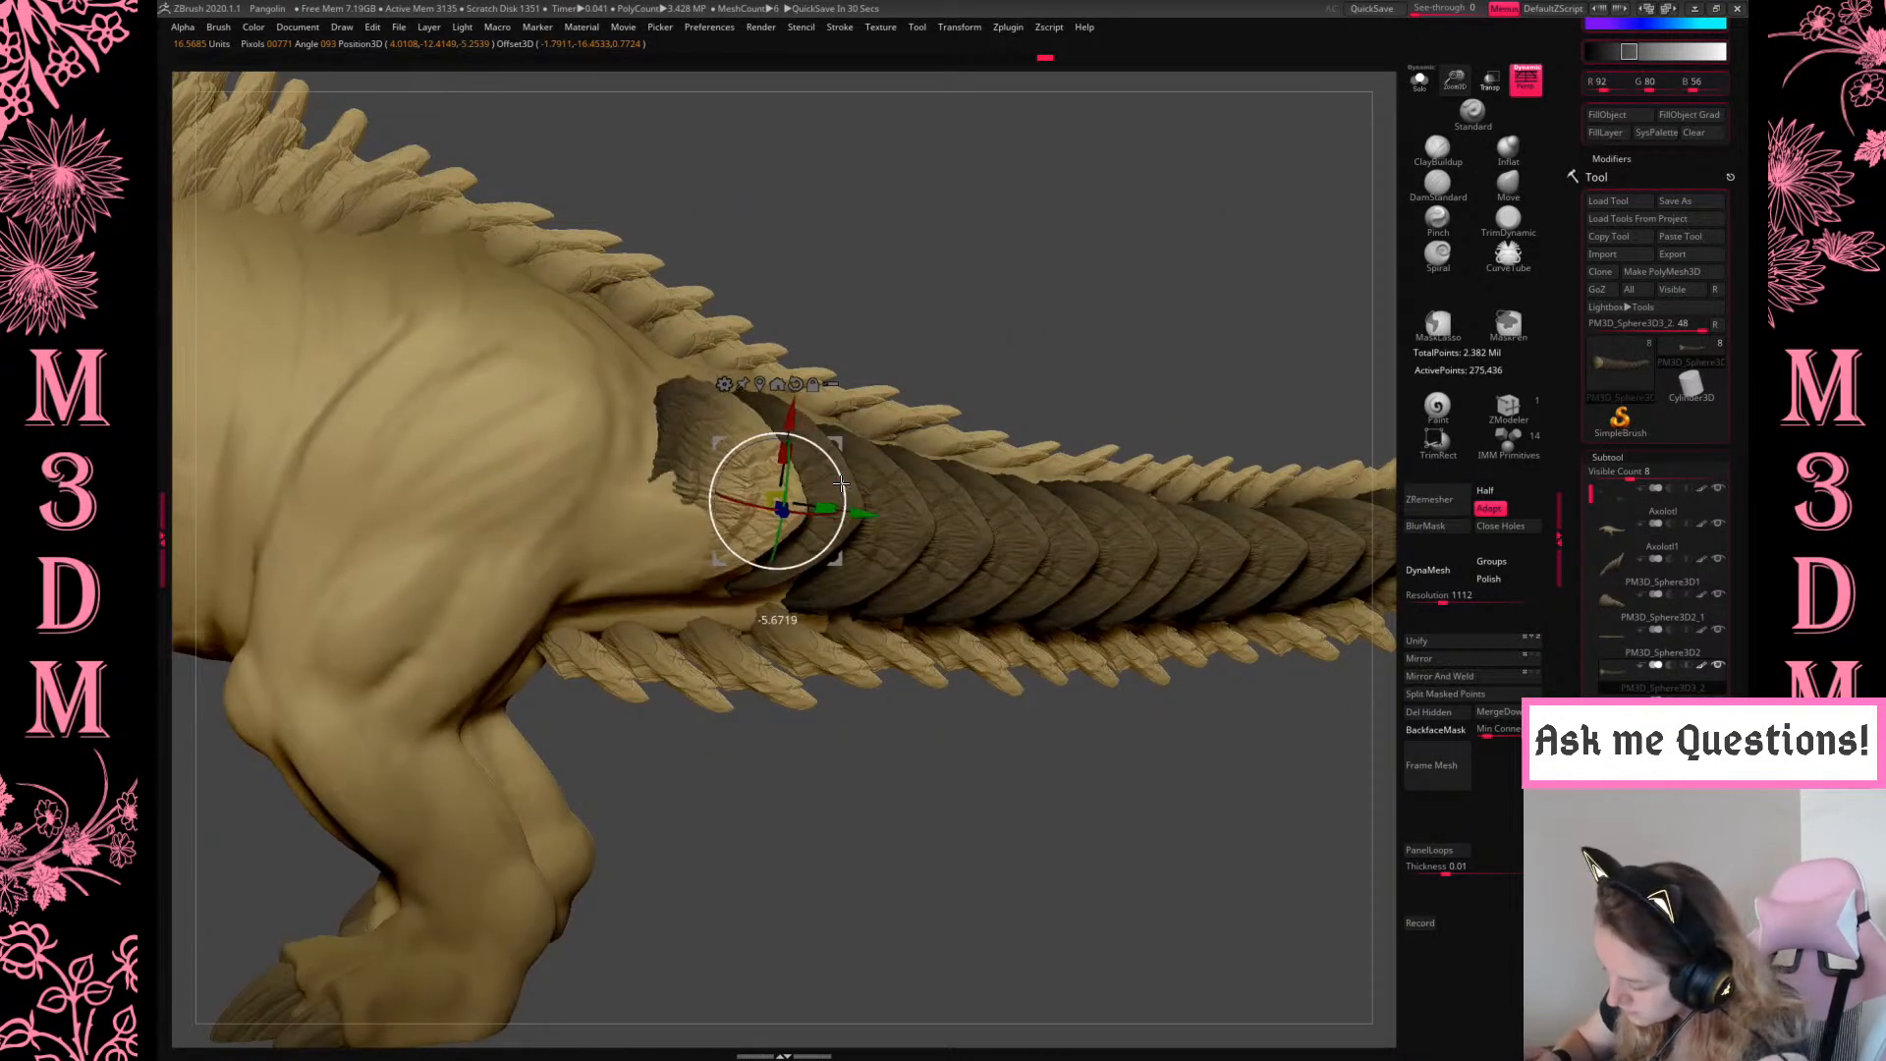
{"action": "key", "text": "q"}
{"action": "key", "text": "w"}
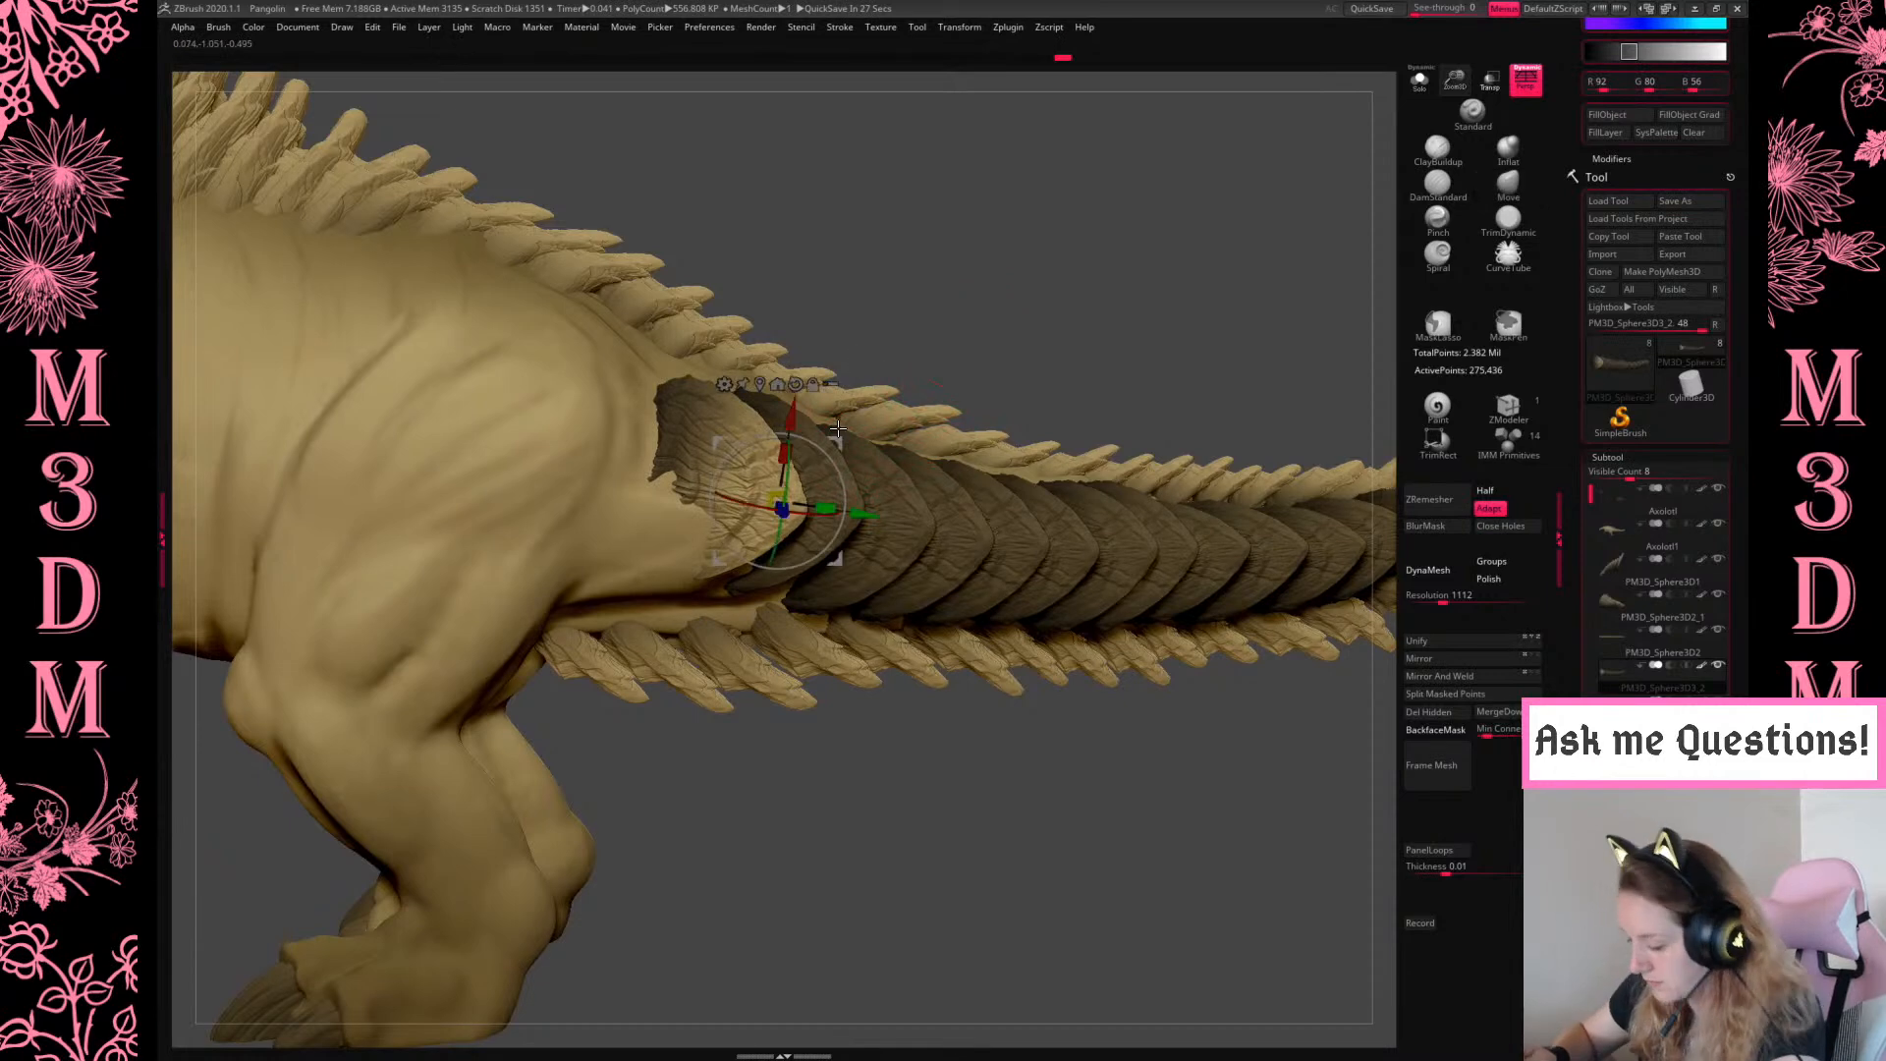
Place a fifteenth scale higher up behind the hip and tilt it to fit the body surface
{"action": "left_click", "coordinate": [720, 385], "text": "alt"}
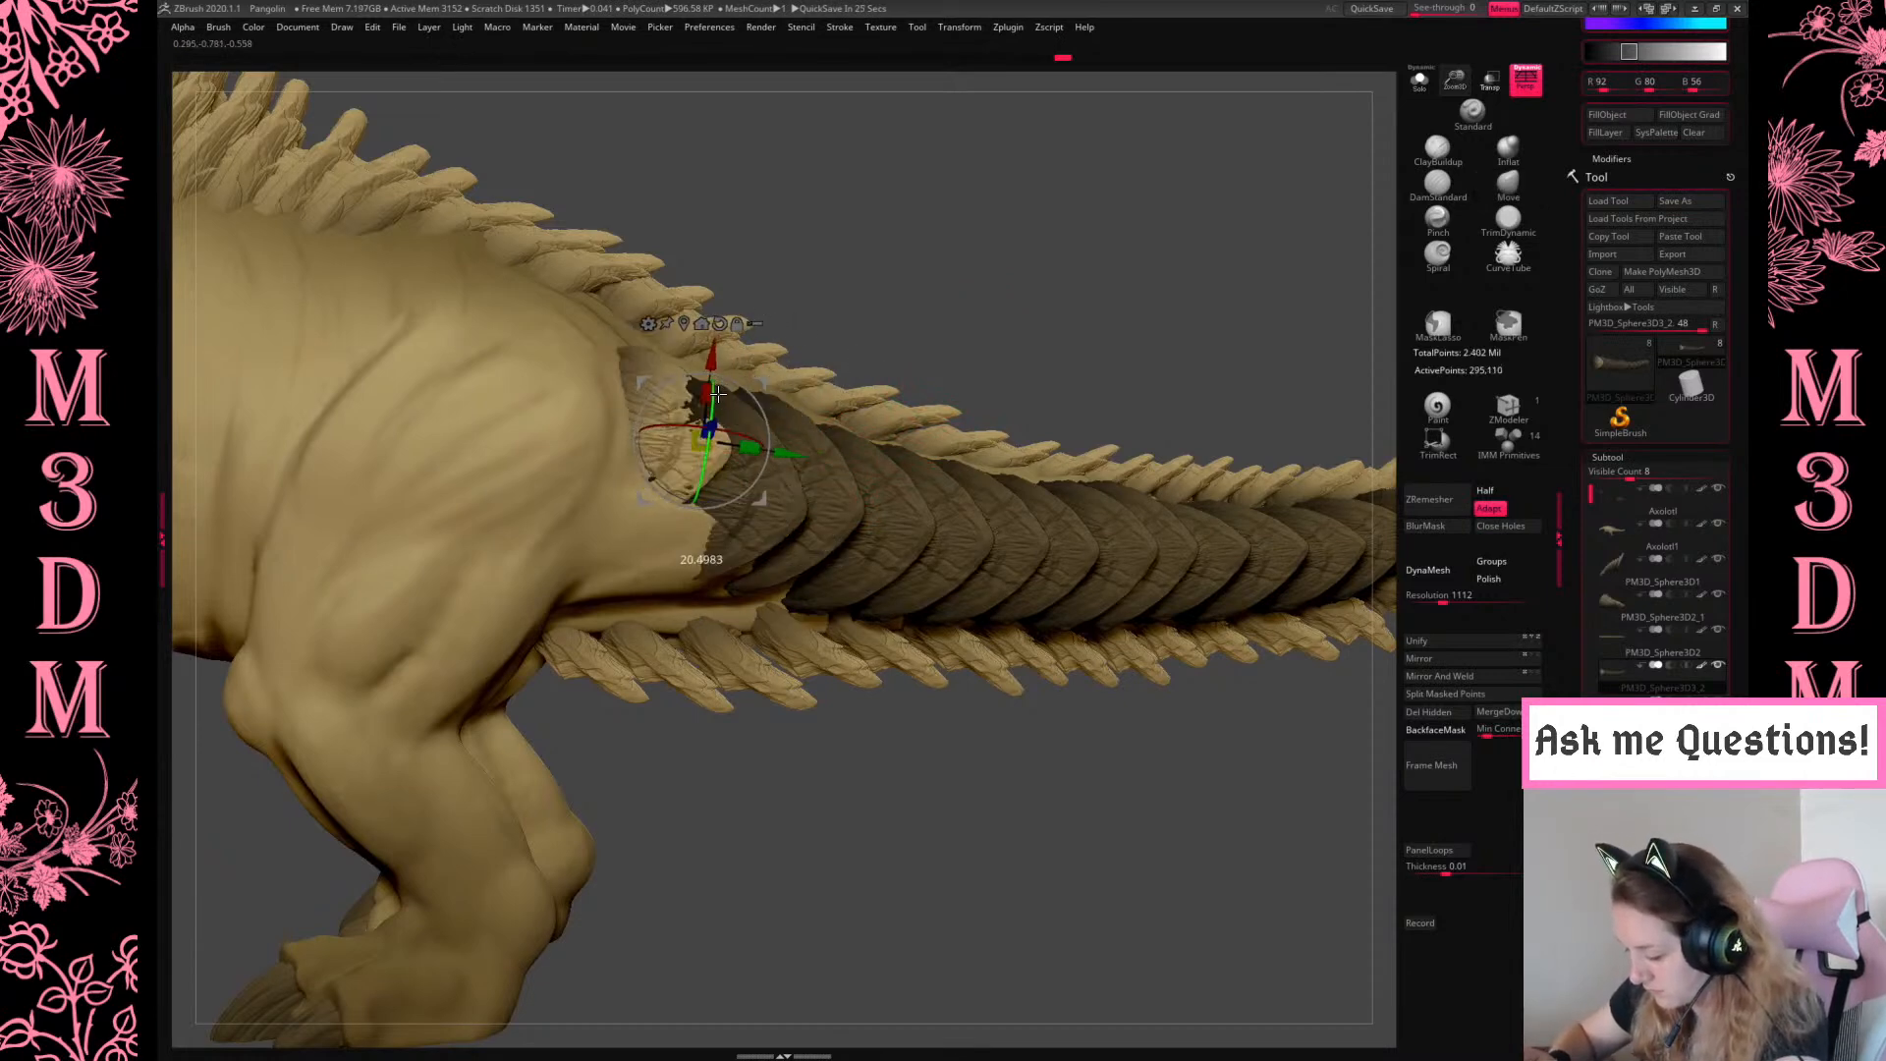
{"action": "left_click_drag", "start_coordinate": [987, 313], "coordinate": [757, 379]}
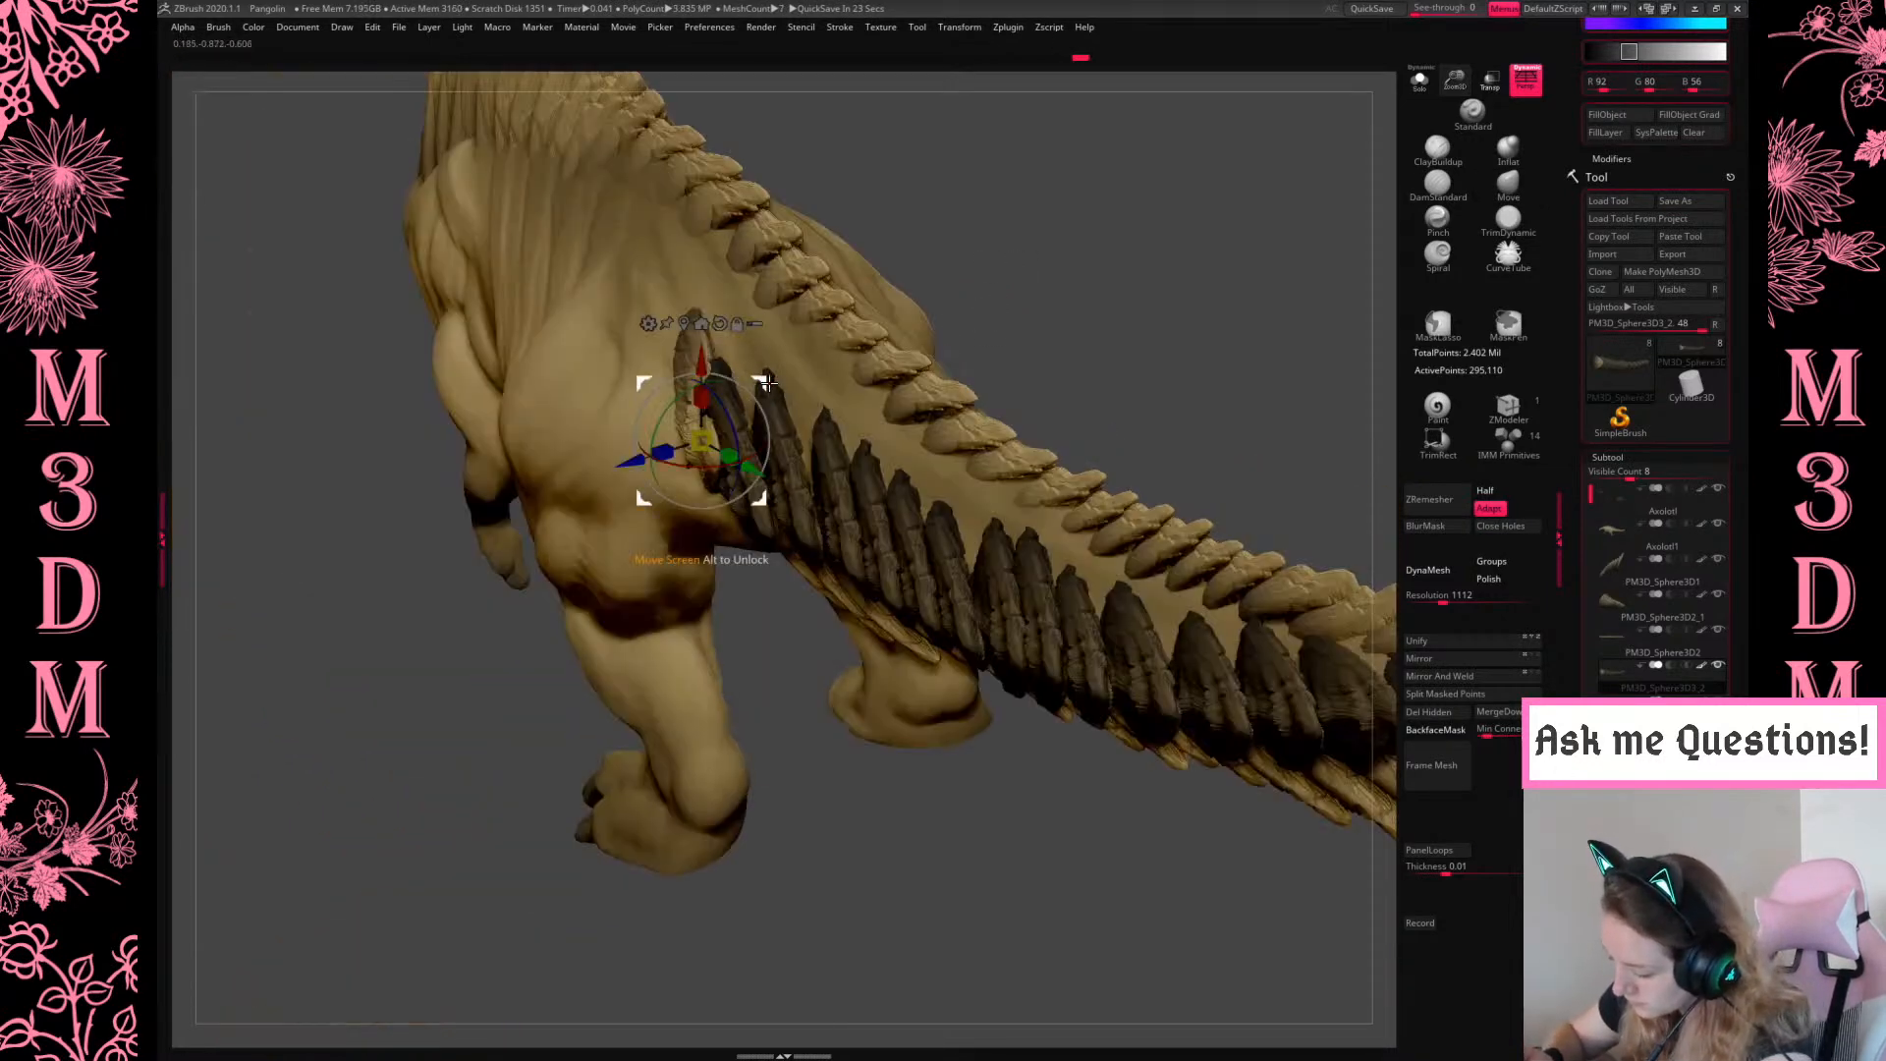
{"action": "left_click", "coordinate": [765, 385]}
{"action": "mouse_move", "coordinate": [1106, 215]}
{"action": "left_mouse_down"}
{"action": "mouse_move", "coordinate": [1010, 328]}
{"action": "mouse_move", "coordinate": [710, 406]}
{"action": "mouse_move", "coordinate": [690, 430]}
{"action": "left_mouse_up"}
{"action": "key", "text": "q"}
{"action": "left_click_drag", "start_coordinate": [1029, 282], "coordinate": [834, 350]}
{"action": "key", "text": "w"}
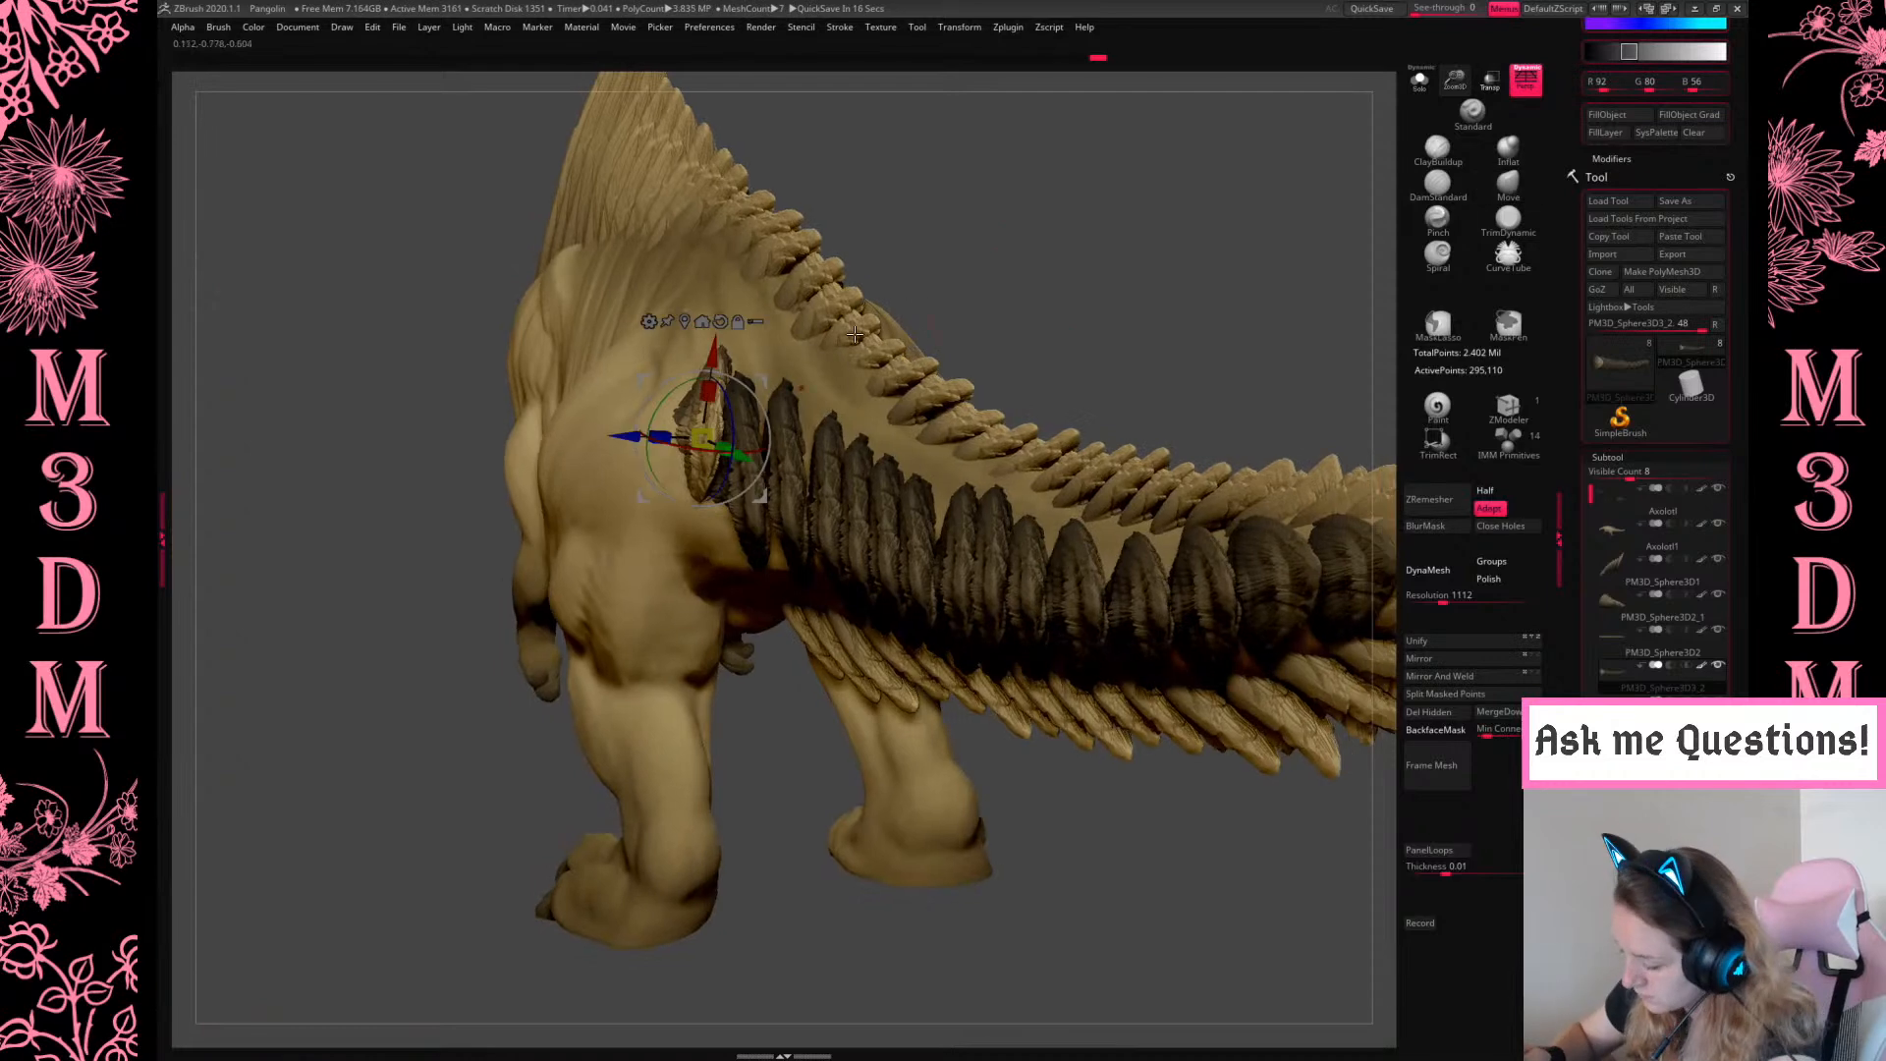
Duplicate a sixteenth scale below the previous one and fit it into the gap behind the thigh
{"action": "left_click_drag", "start_coordinate": [1134, 225], "coordinate": [943, 363]}
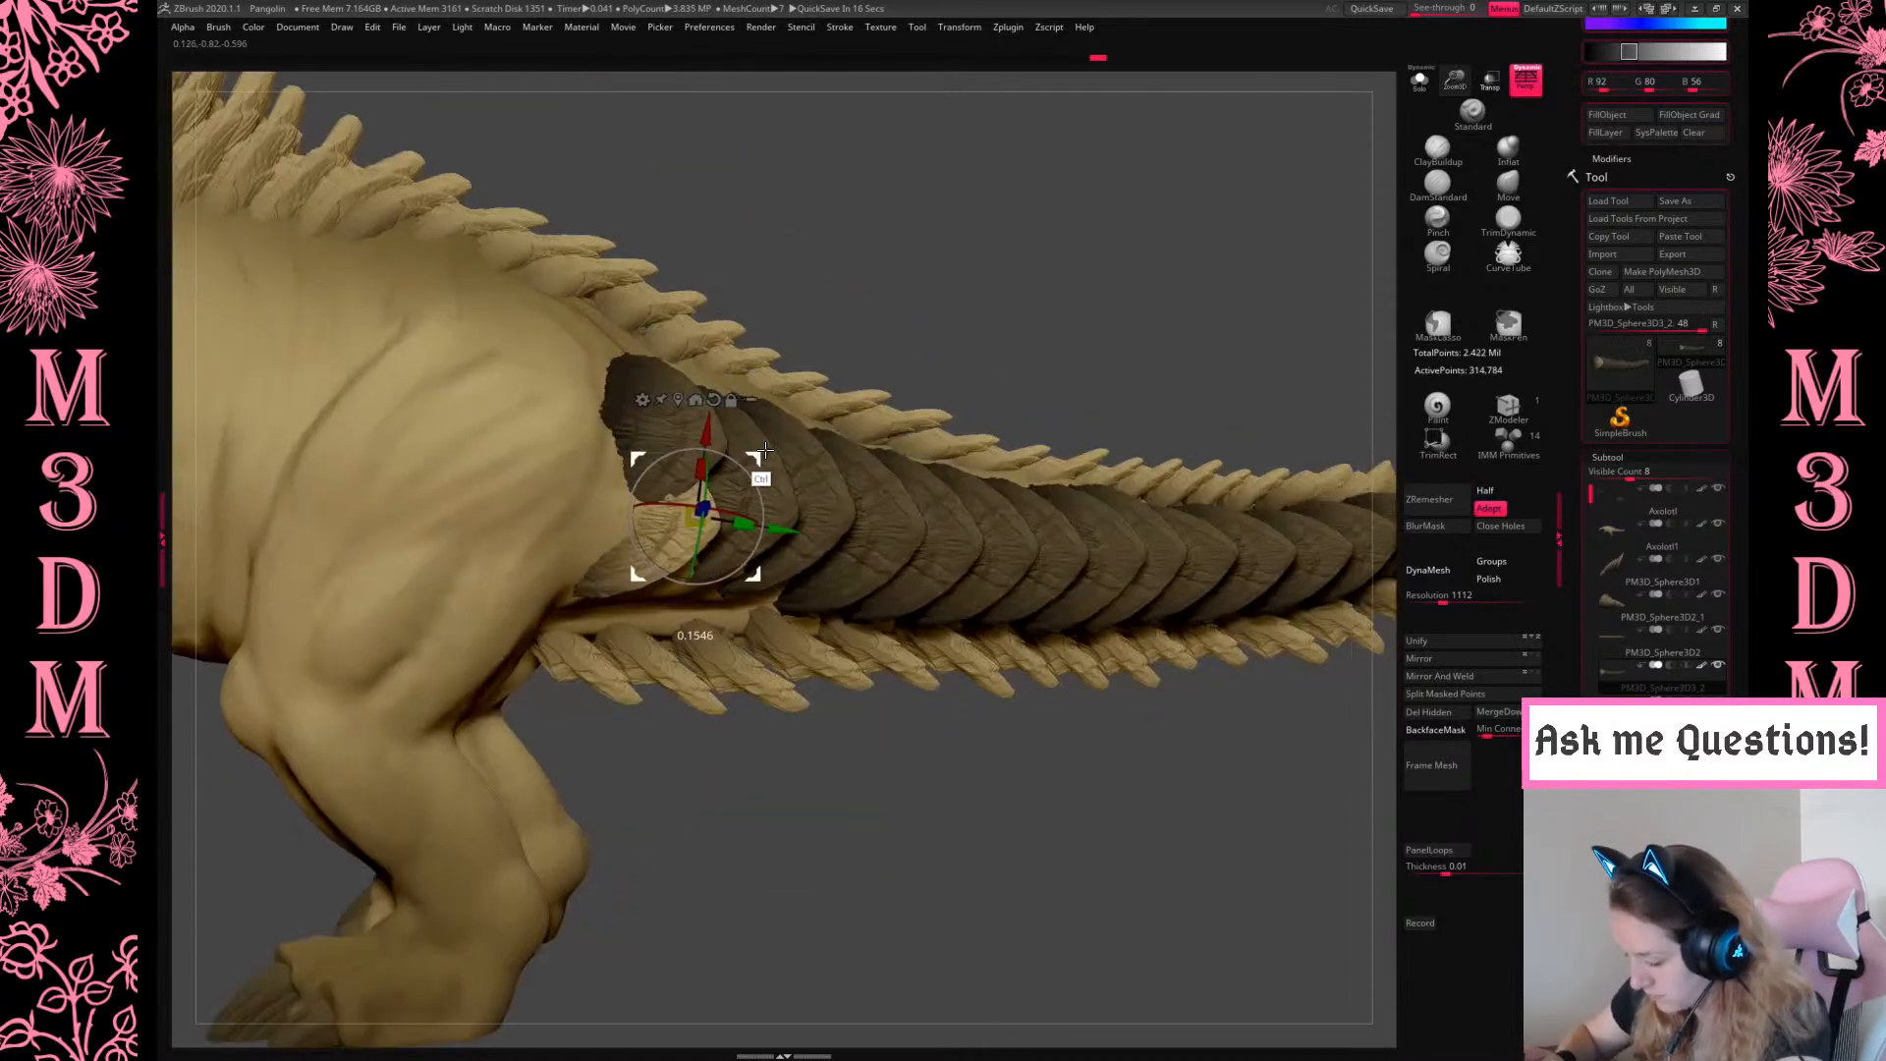
{"action": "left_click_drag", "start_coordinate": [774, 460], "coordinate": [697, 516]}
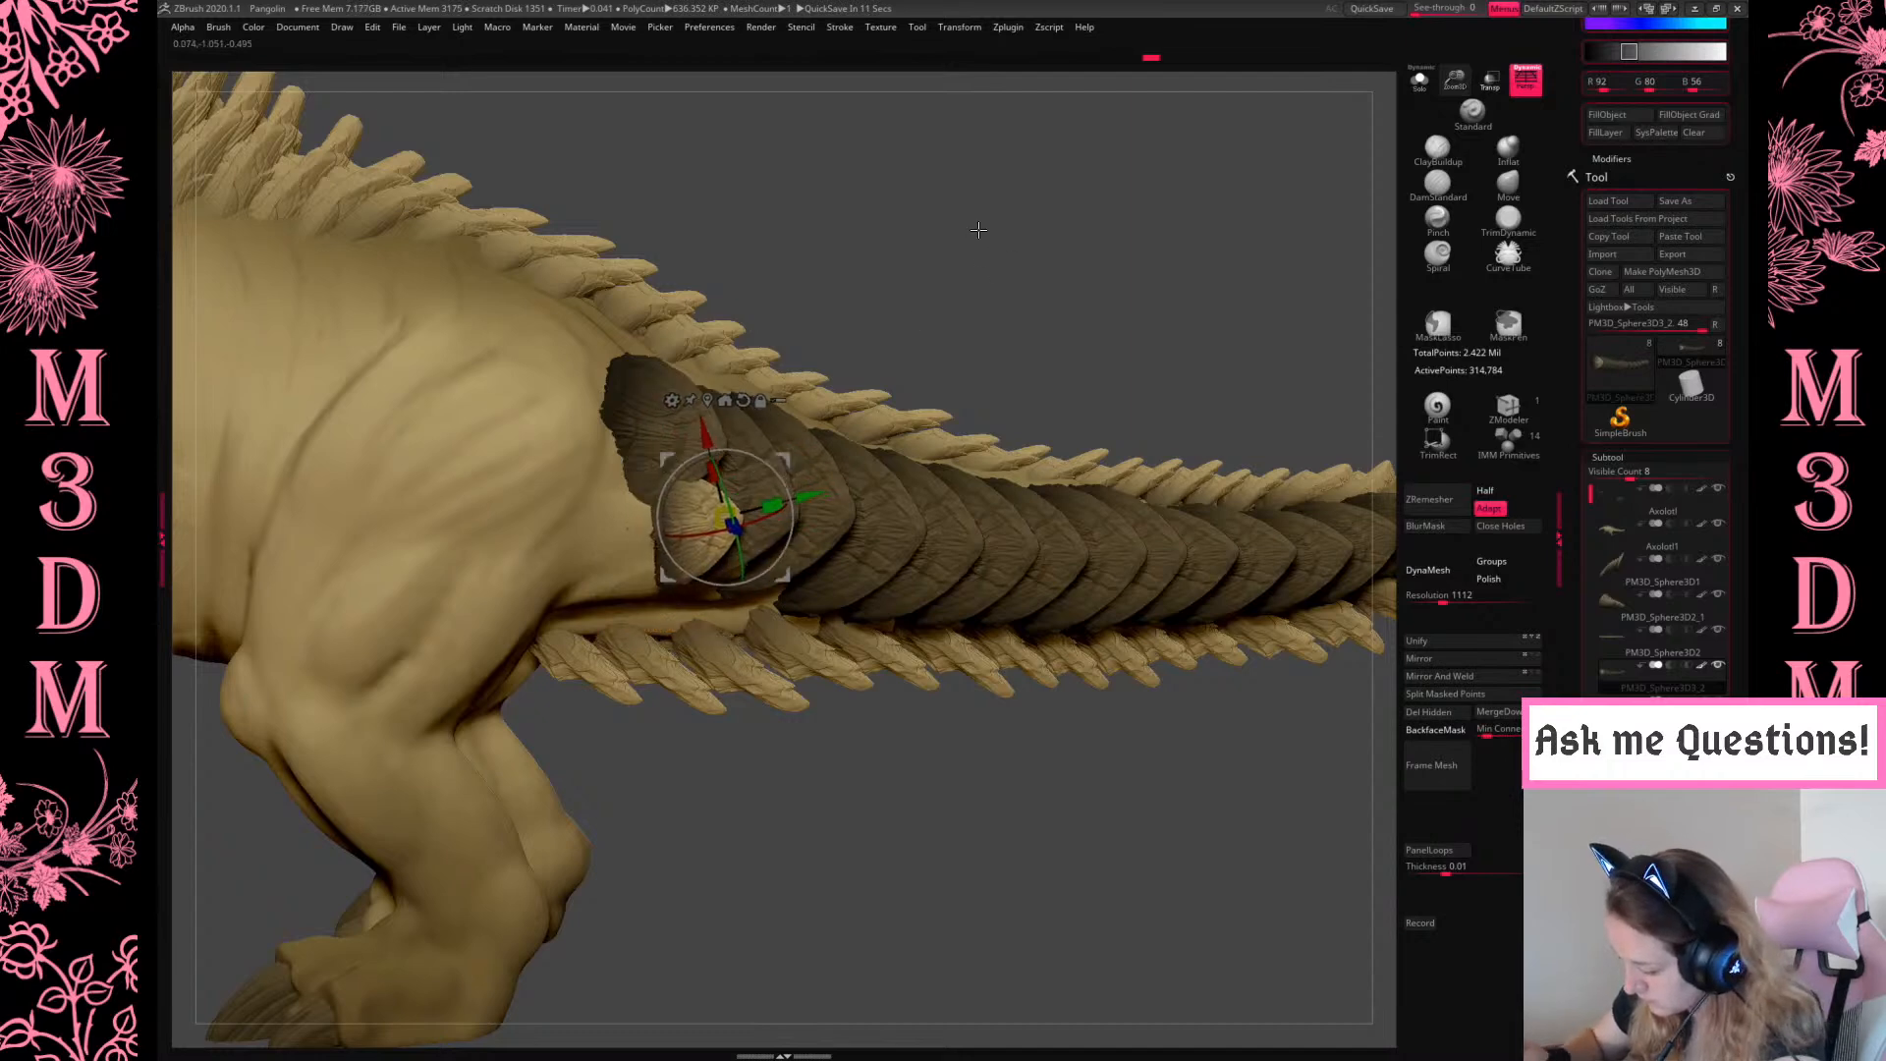
{"action": "left_click_drag", "start_coordinate": [979, 231], "coordinate": [864, 294]}
{"action": "left_click_drag", "start_coordinate": [702, 496], "coordinate": [683, 501]}
{"action": "key", "text": "q"}
{"action": "mouse_move", "coordinate": [1107, 258]}
{"action": "left_mouse_down"}
{"action": "mouse_move", "coordinate": [1128, 340]}
{"action": "mouse_move", "coordinate": [1307, 472]}
{"action": "mouse_move", "coordinate": [1375, 550]}
{"action": "left_mouse_up"}
Try to mirror and weld the side scale row onto the tail's other side
{"action": "key", "text": "f"}
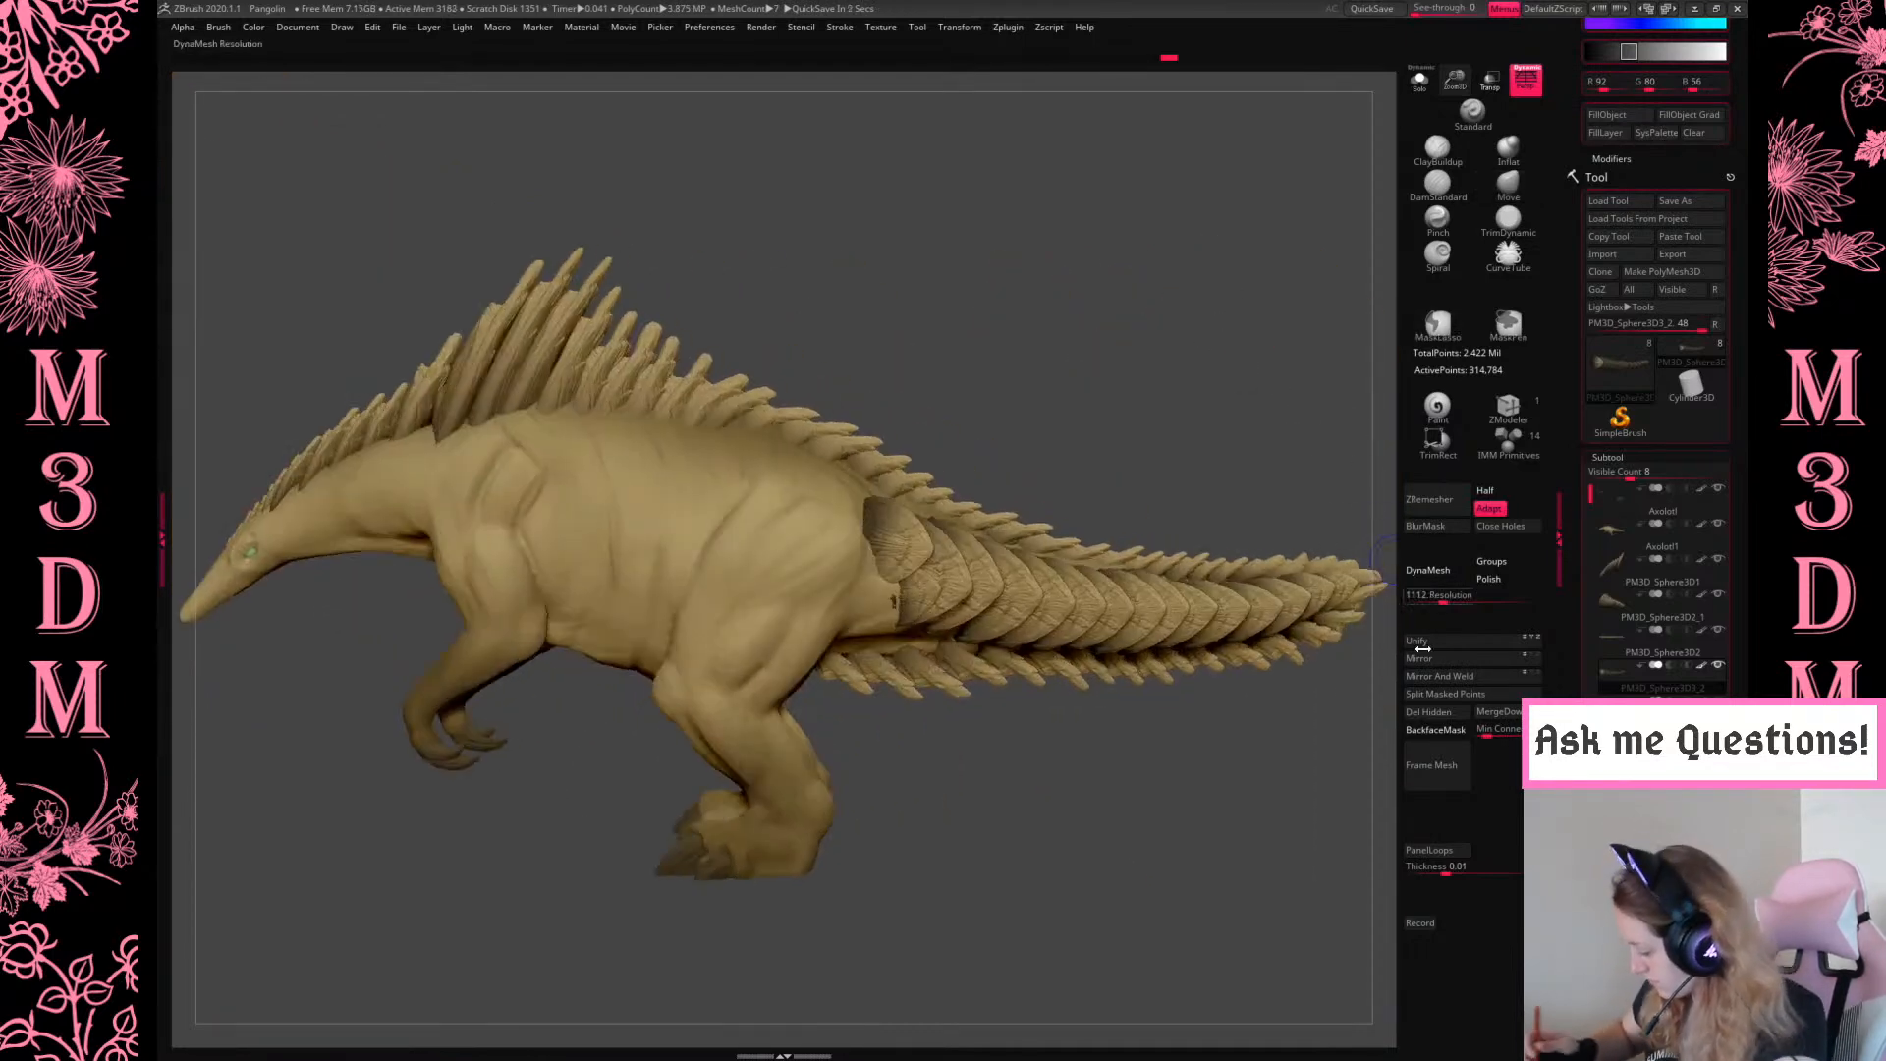
{"action": "left_click", "coordinate": [1450, 678]}
{"action": "left_click_drag", "start_coordinate": [1221, 880], "coordinate": [1177, 813]}
{"action": "key", "text": "ctrl+z"}
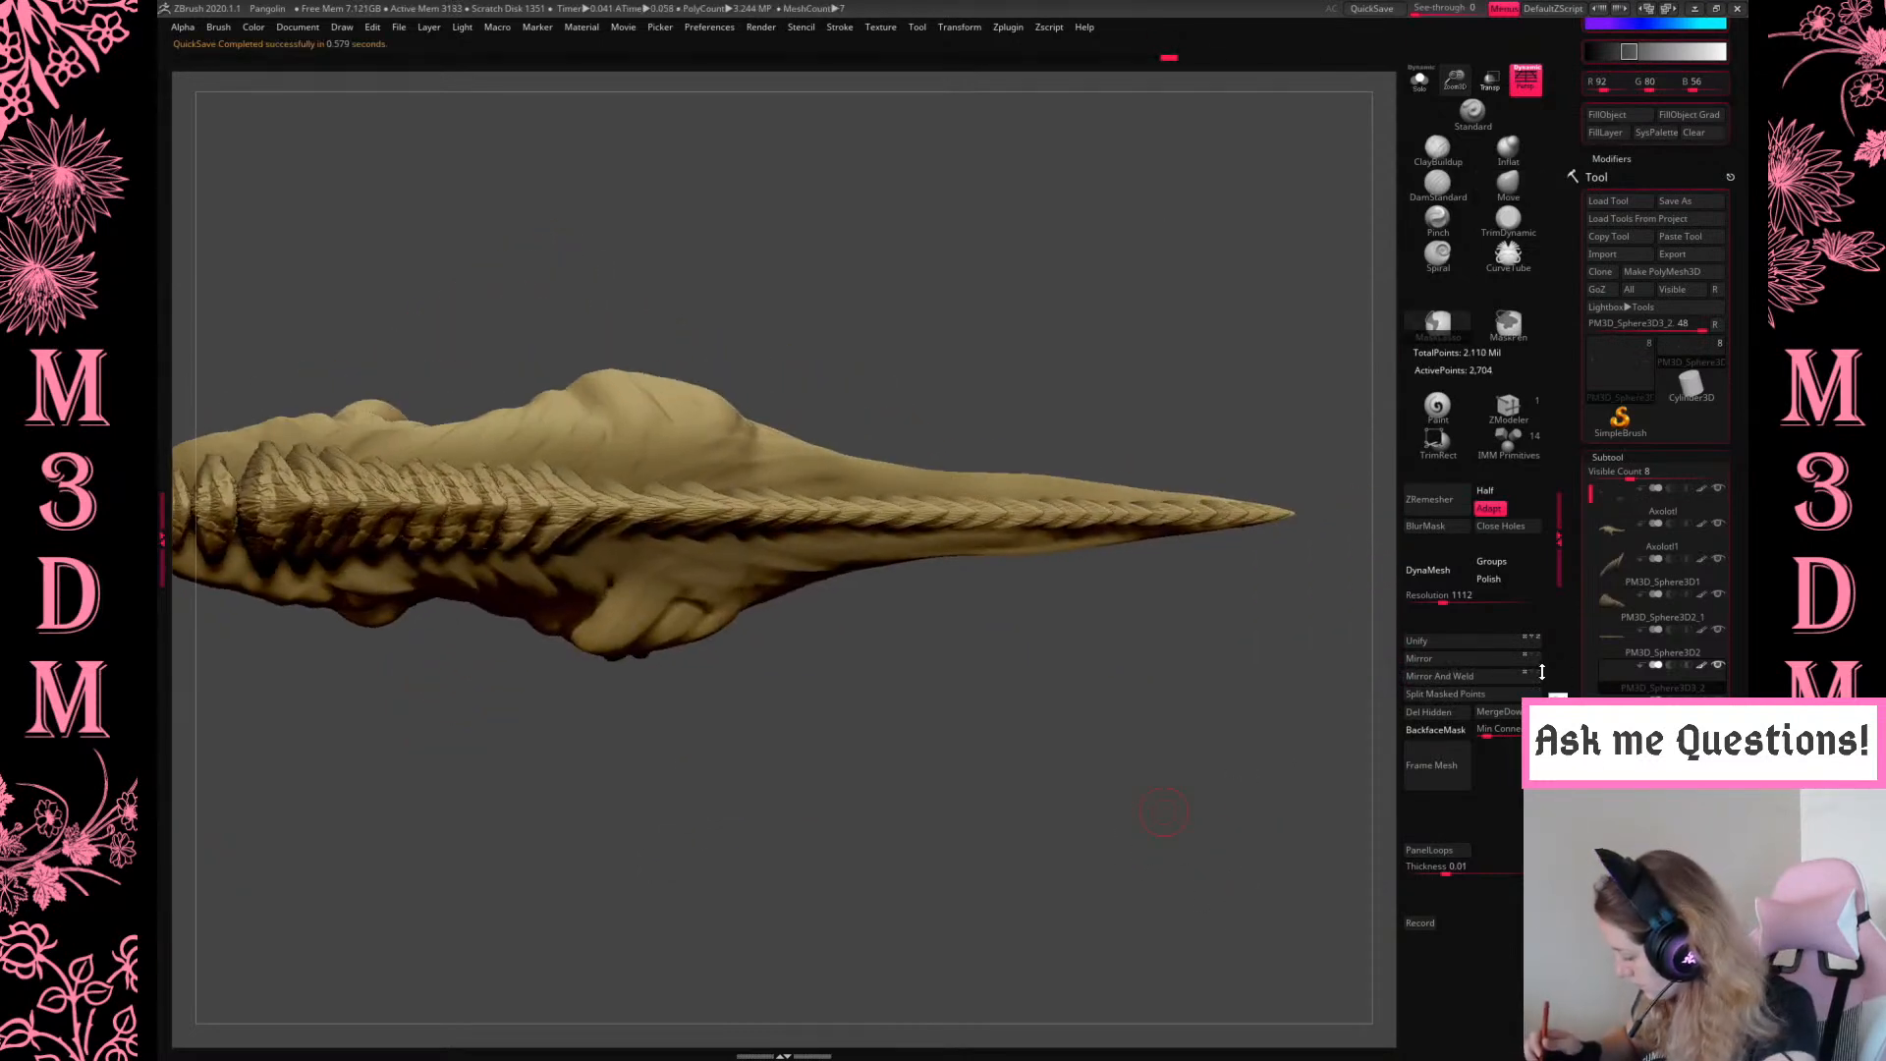
{"action": "left_click", "coordinate": [1500, 680]}
{"action": "left_click", "coordinate": [1419, 87]}
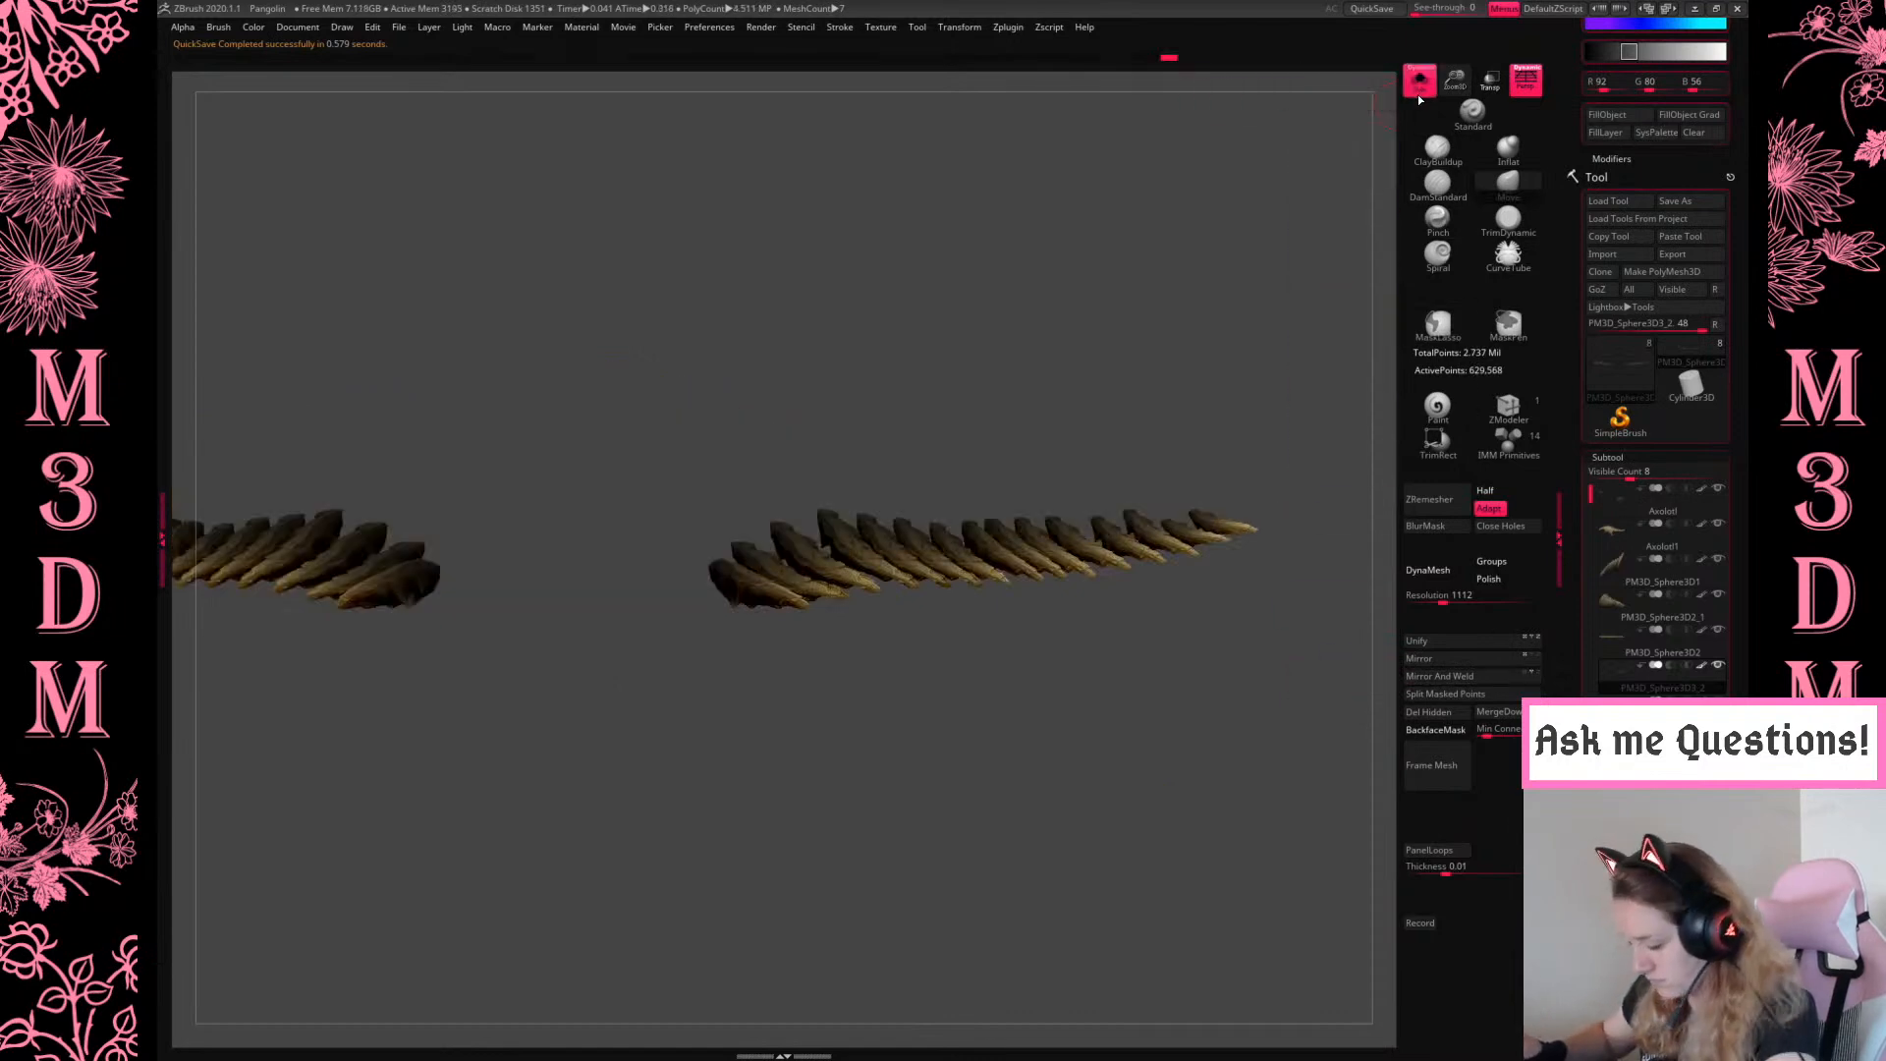
{"action": "key", "text": "ctrl+z"}
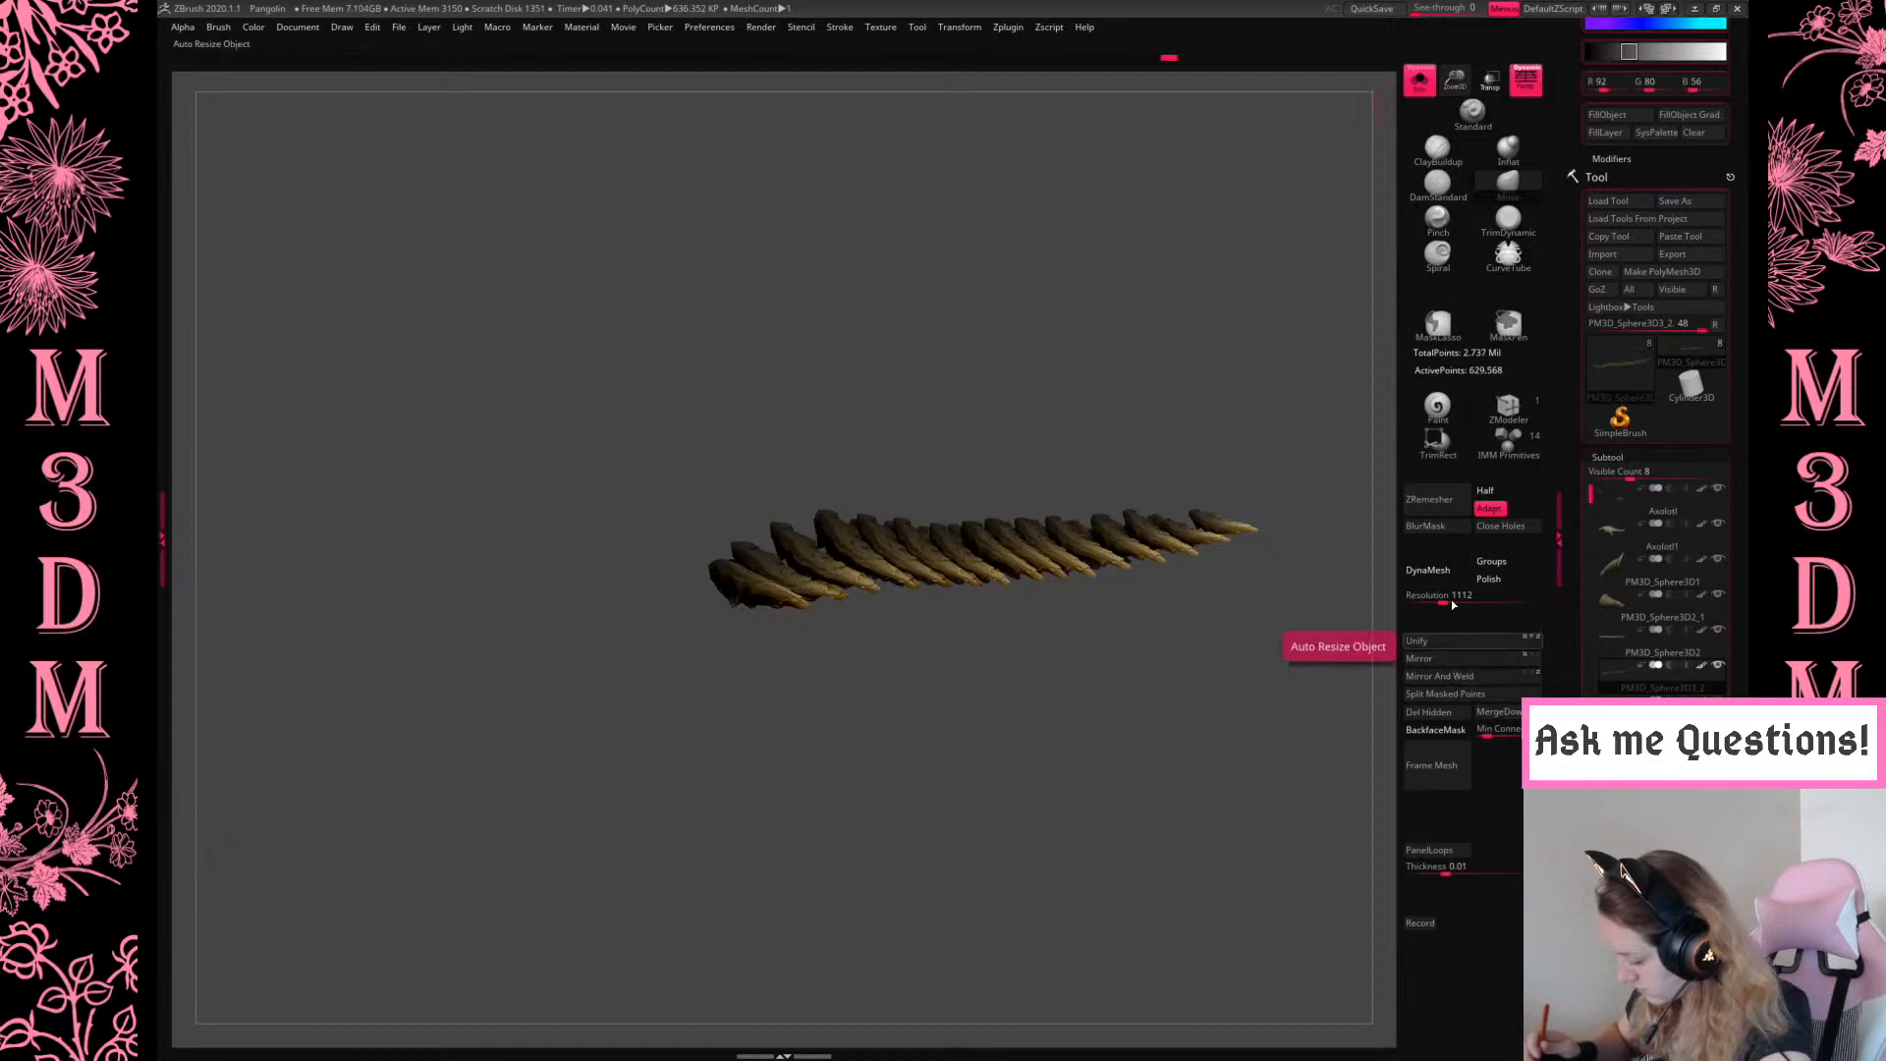
Mirror and weld the isolated side scale row across the tail's centre line and show the whole creature again
{"action": "left_click", "coordinate": [1506, 676]}
{"action": "key", "text": "ctrl+z"}
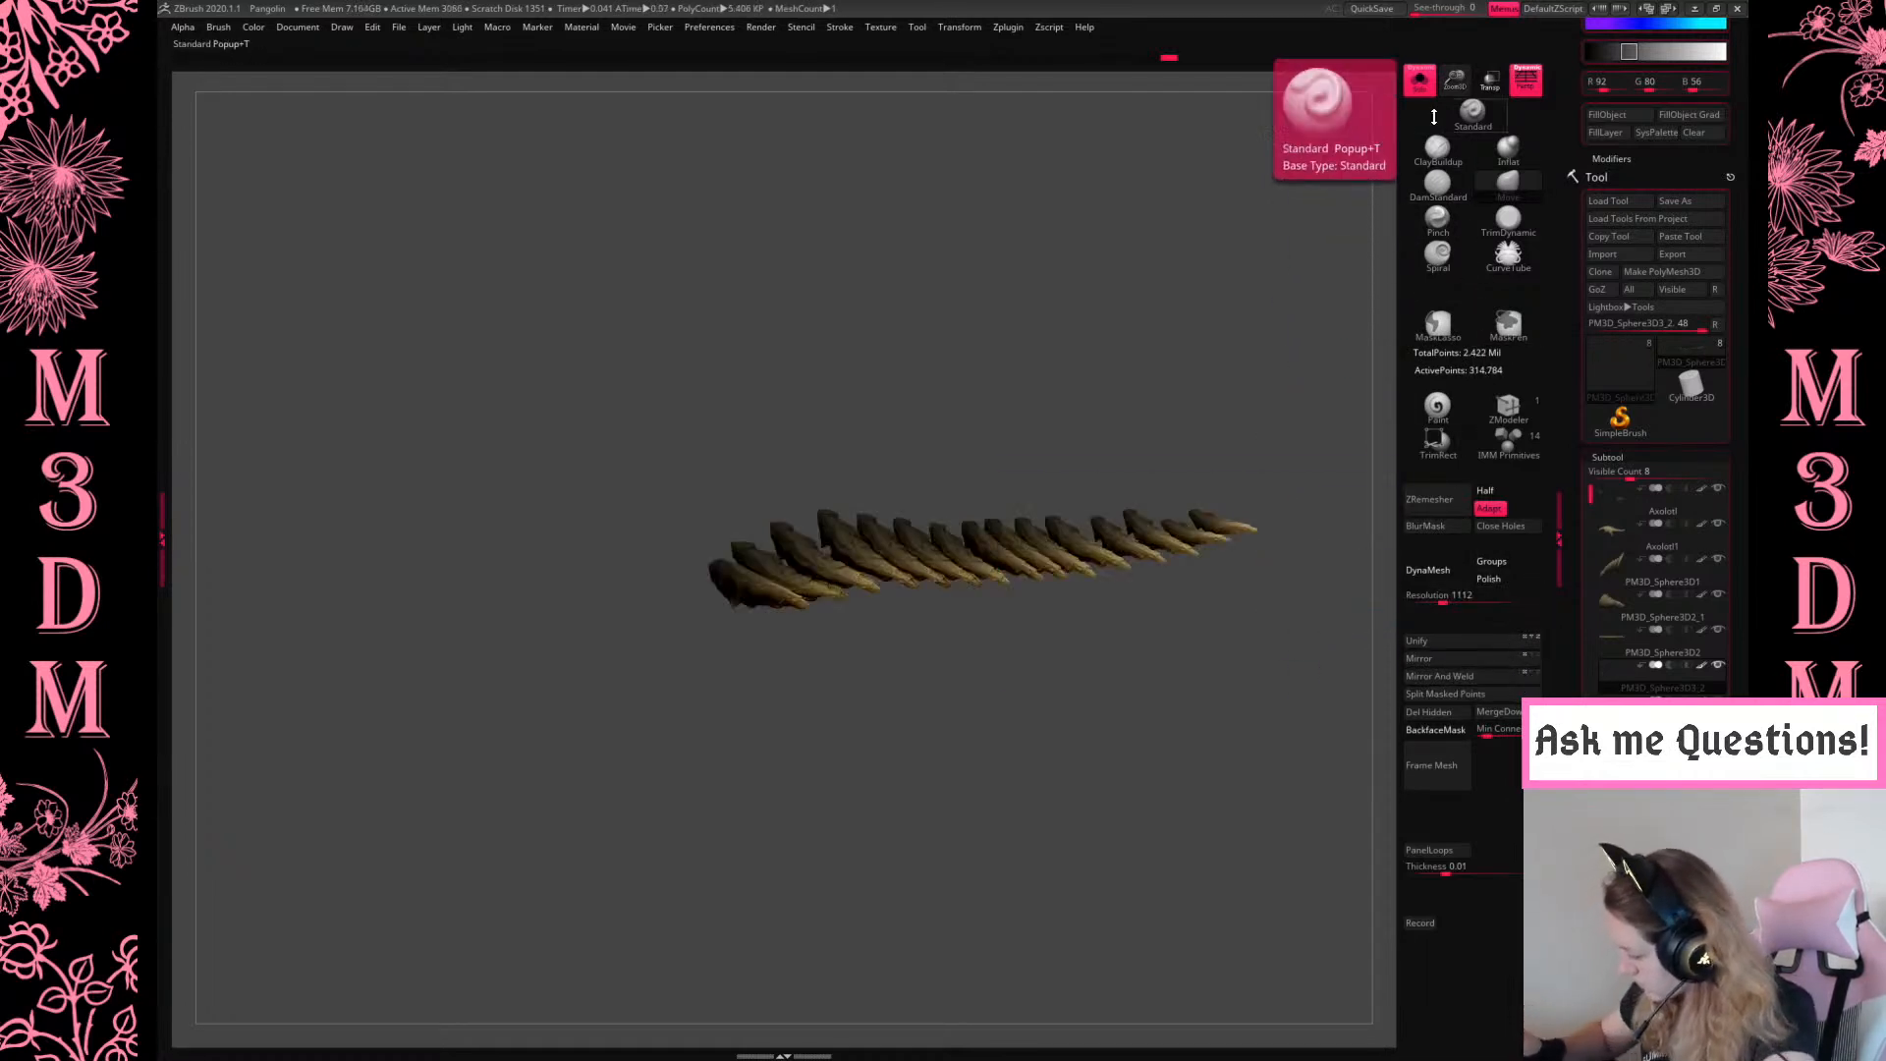
{"action": "left_click", "coordinate": [1454, 676]}
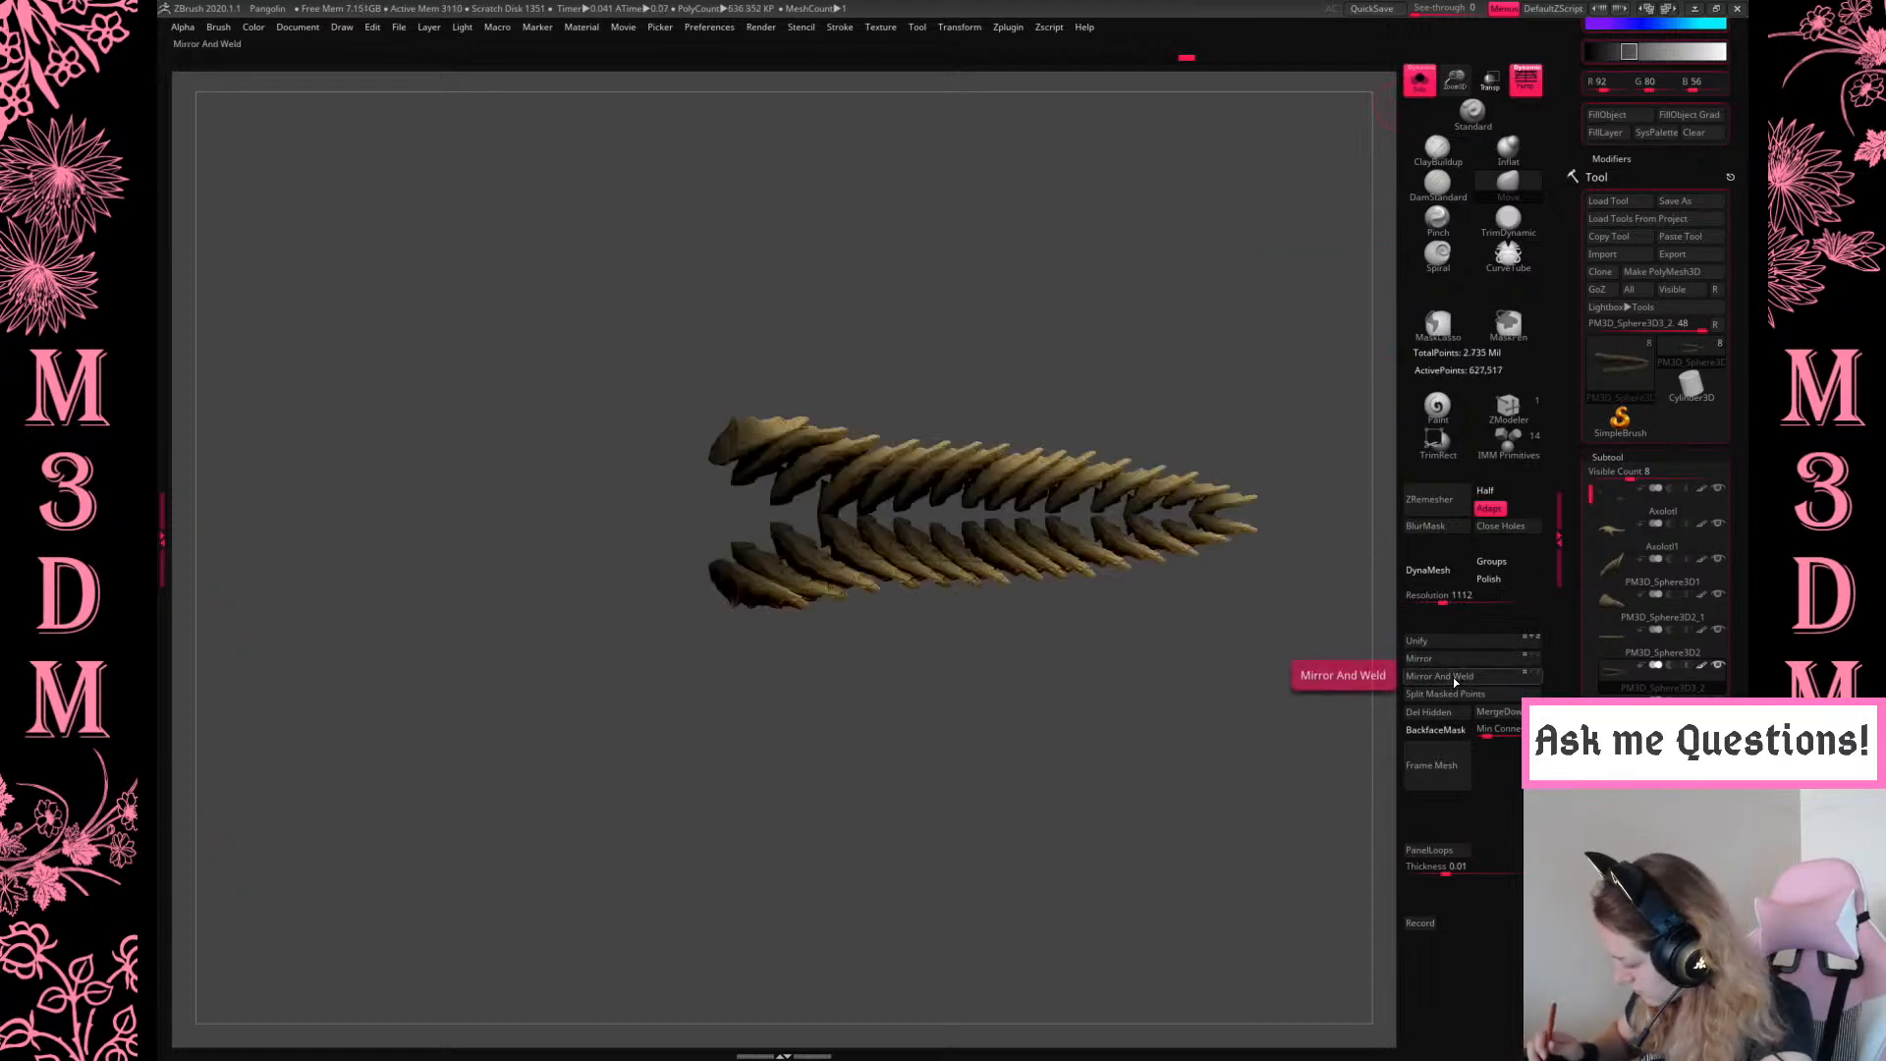
{"action": "left_click", "coordinate": [1419, 78]}
{"action": "left_click_drag", "start_coordinate": [1264, 736], "coordinate": [1277, 545]}
{"action": "left_click_drag", "start_coordinate": [1225, 661], "coordinate": [1127, 745]}
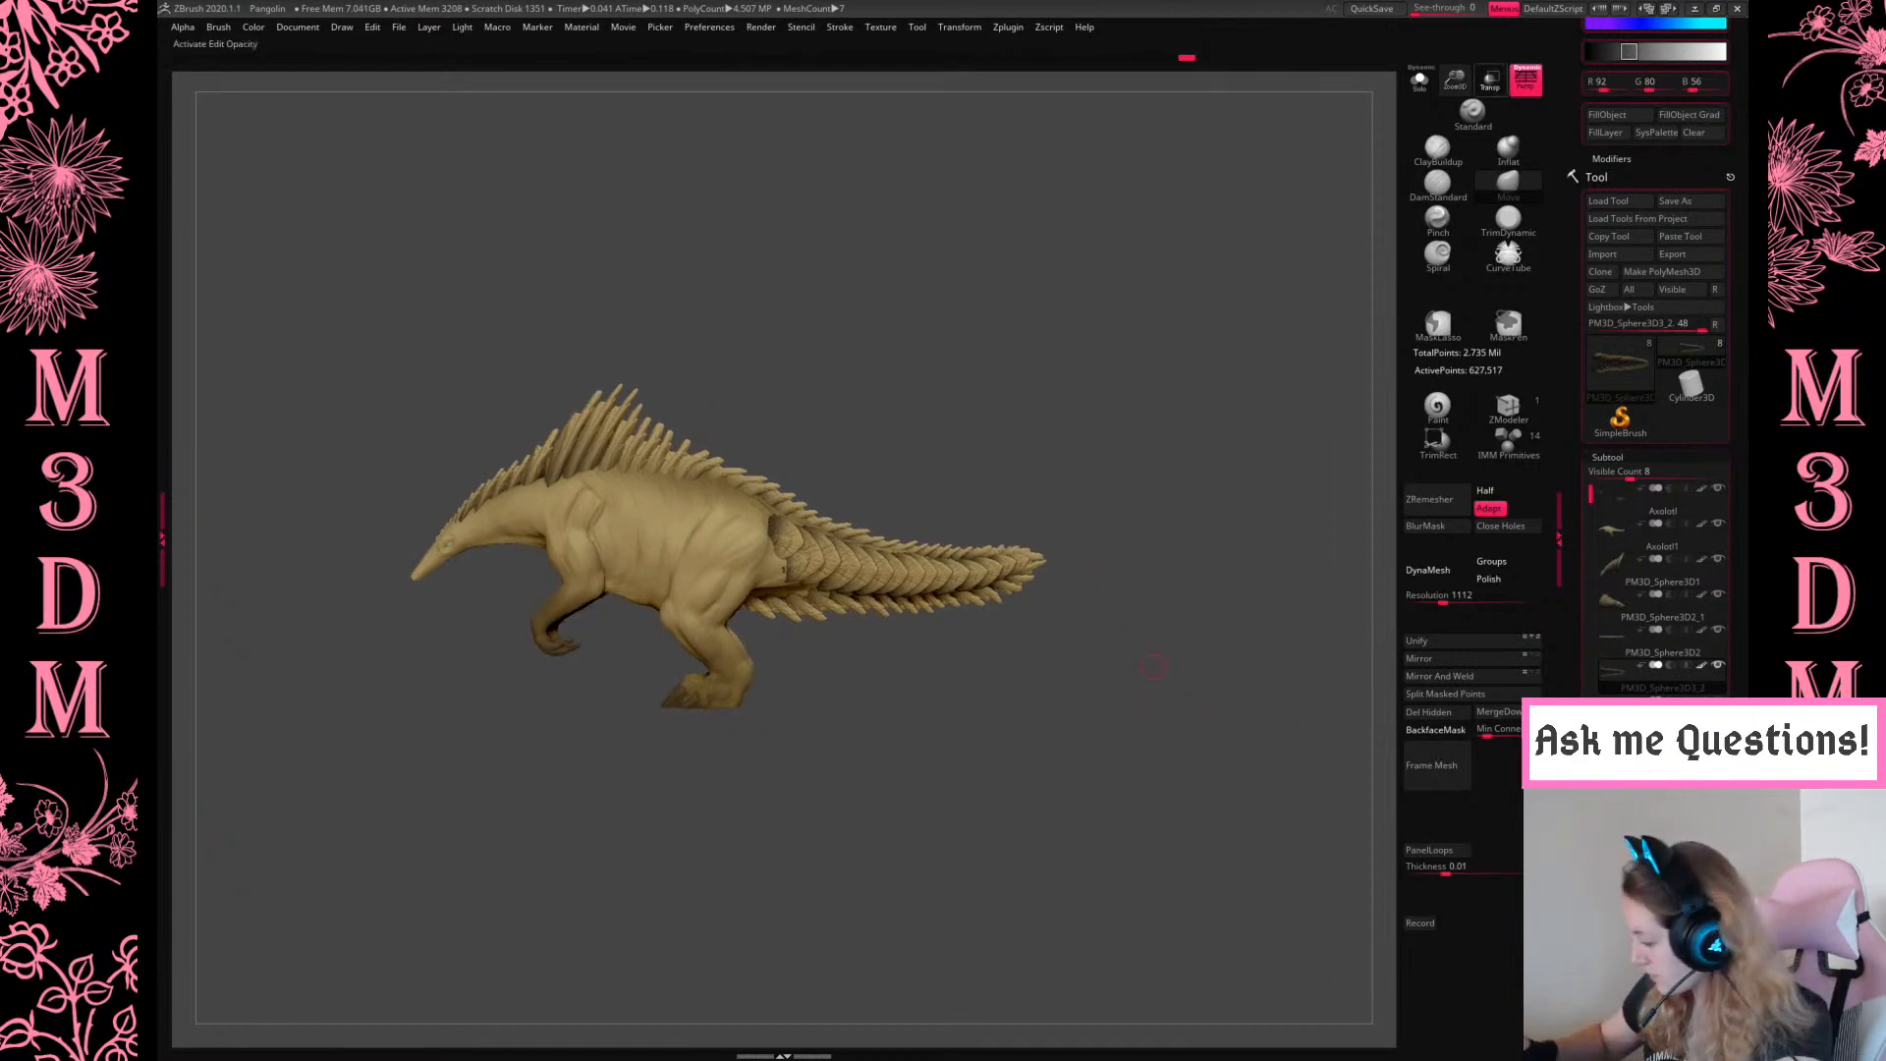
Display the polyframe and inspect the side, lower and upper scale rows of the tail in turn
{"action": "left_click_drag", "start_coordinate": [1456, 80], "coordinate": [1370, 216]}
{"action": "left_click_drag", "start_coordinate": [1221, 585], "coordinate": [1225, 640]}
{"action": "left_click", "coordinate": [1219, 629], "text": "ctrl"}
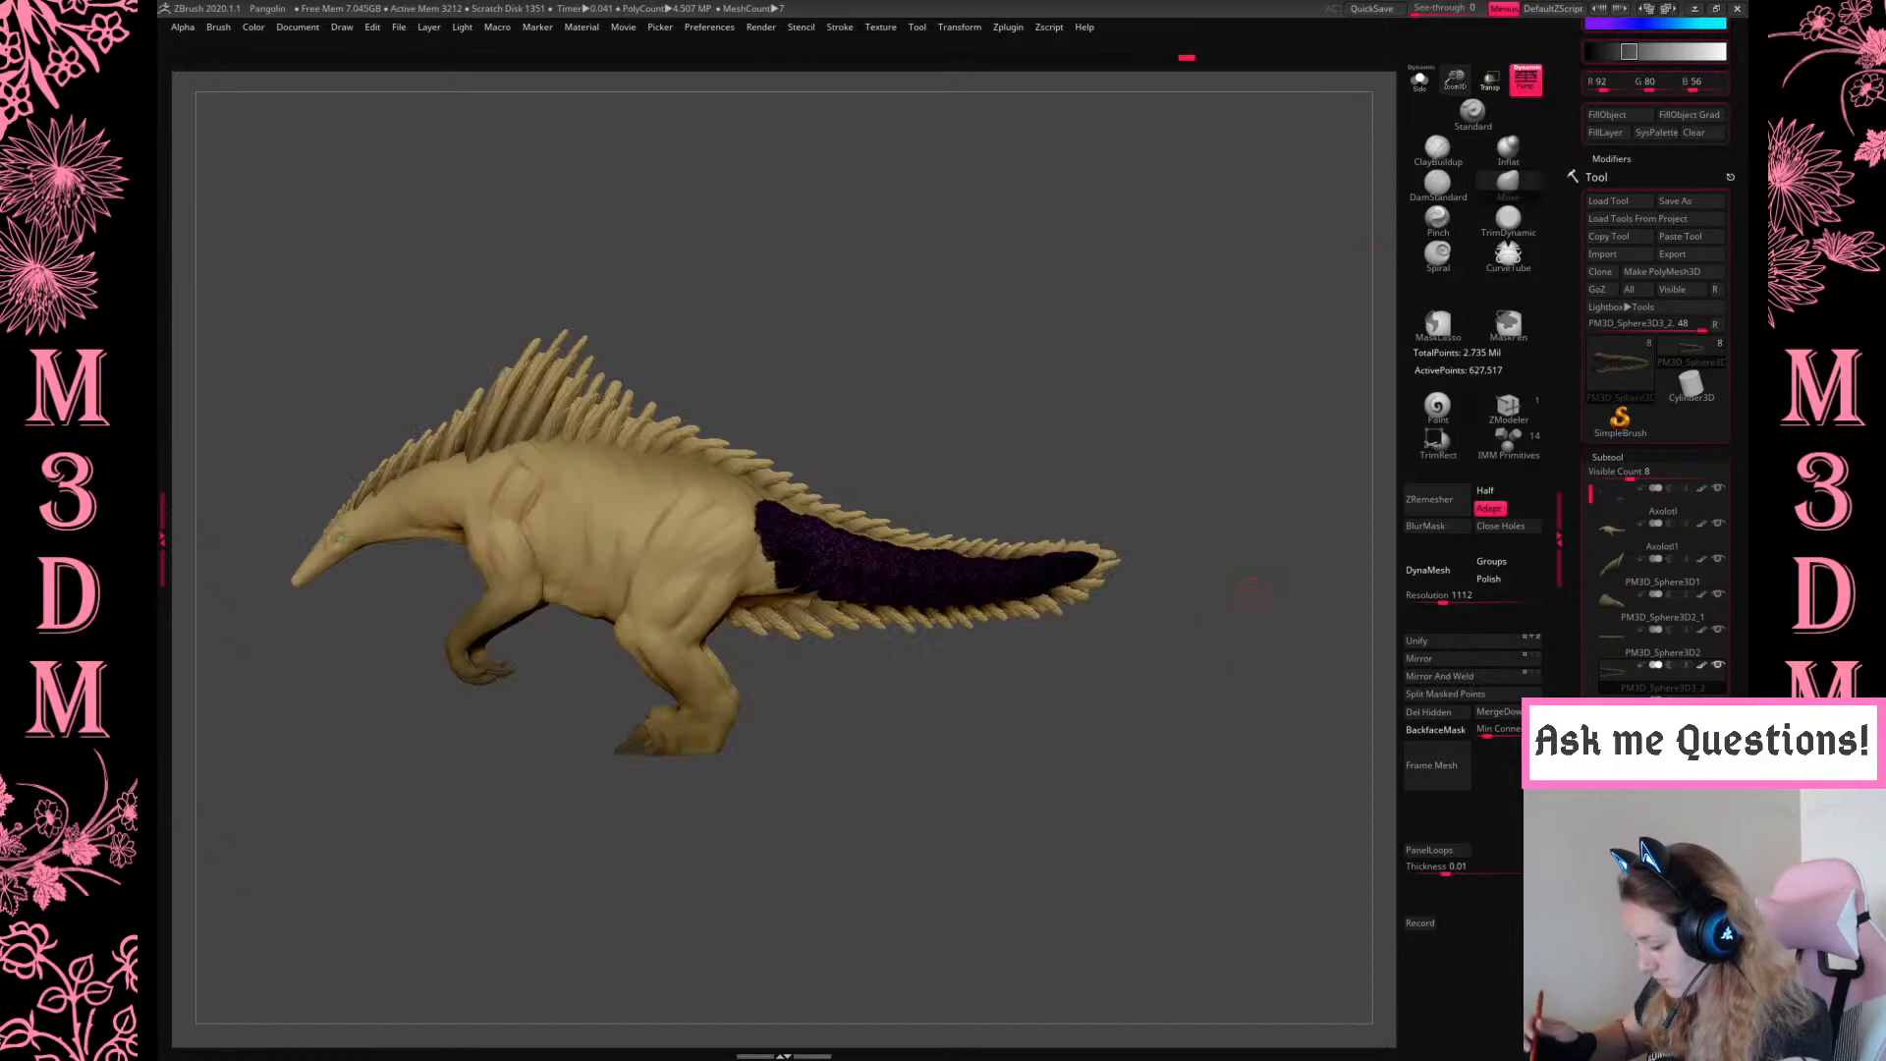
{"action": "left_click", "coordinate": [1014, 617], "text": "alt"}
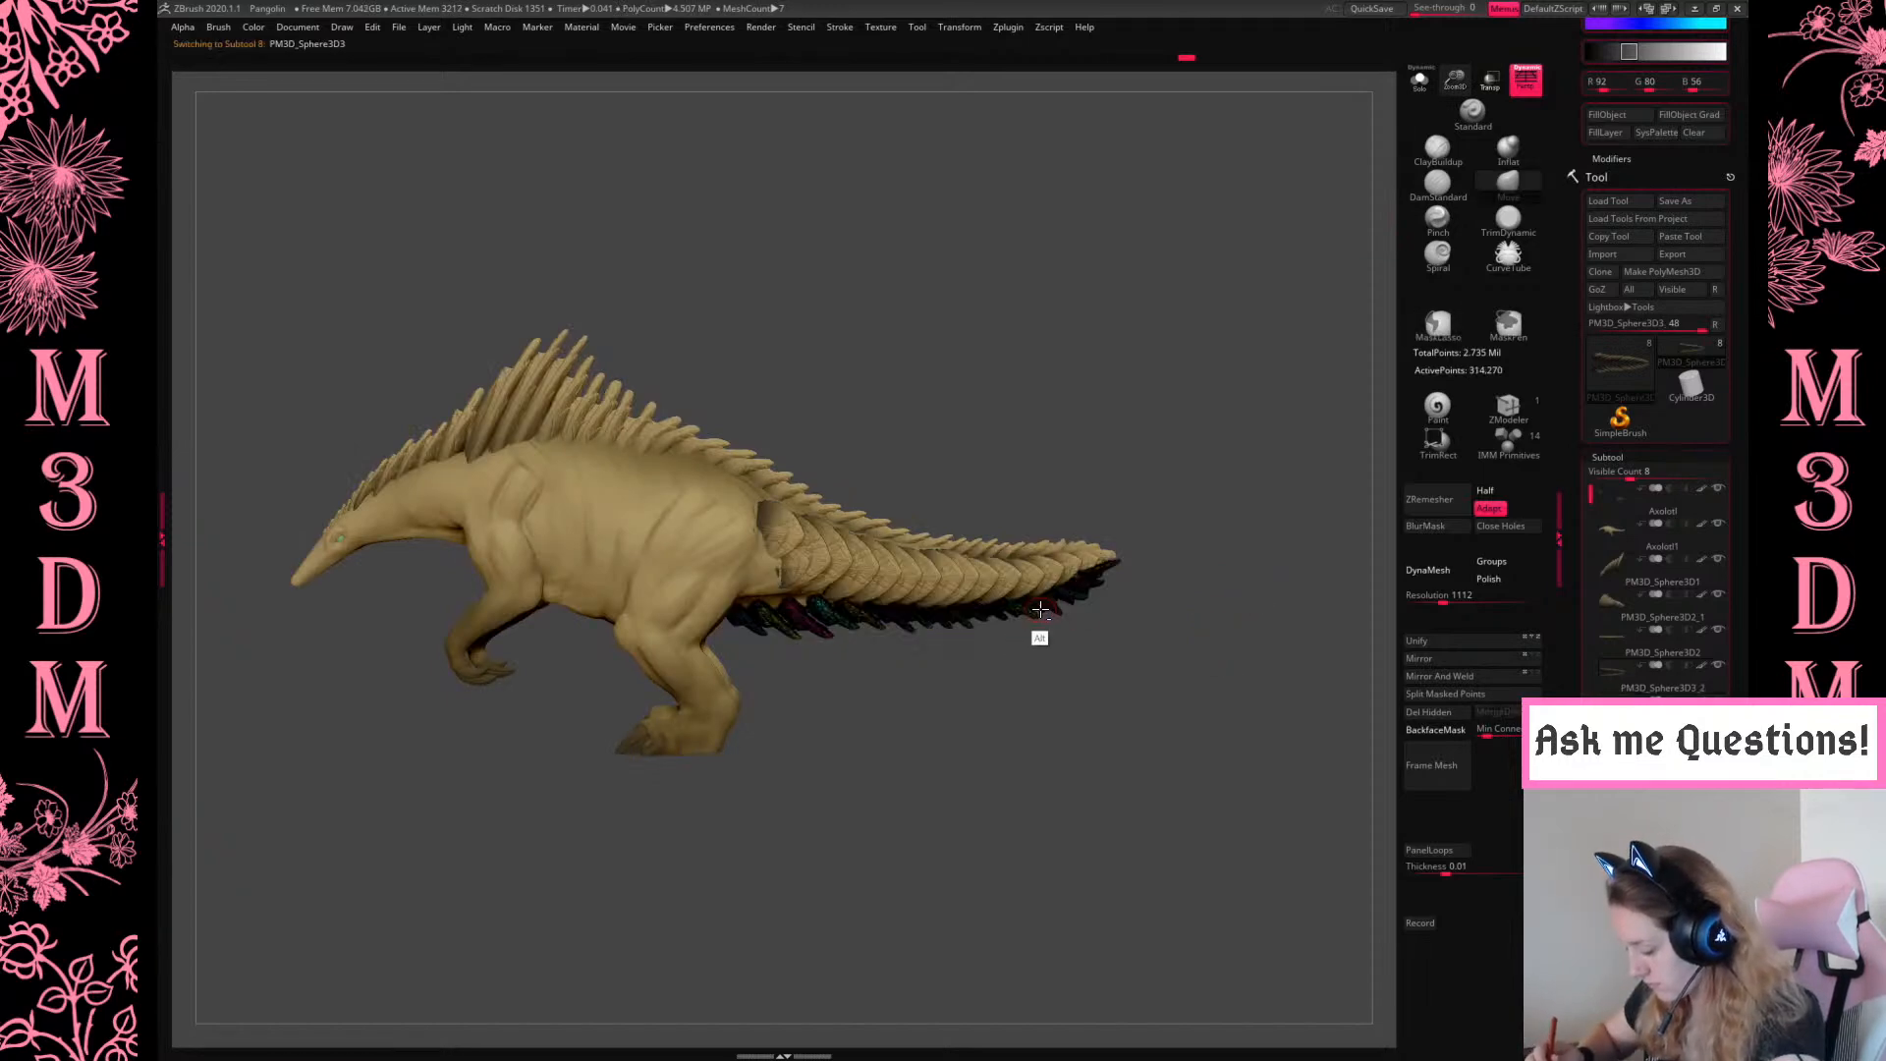
{"action": "left_click", "coordinate": [1026, 574], "text": "alt"}
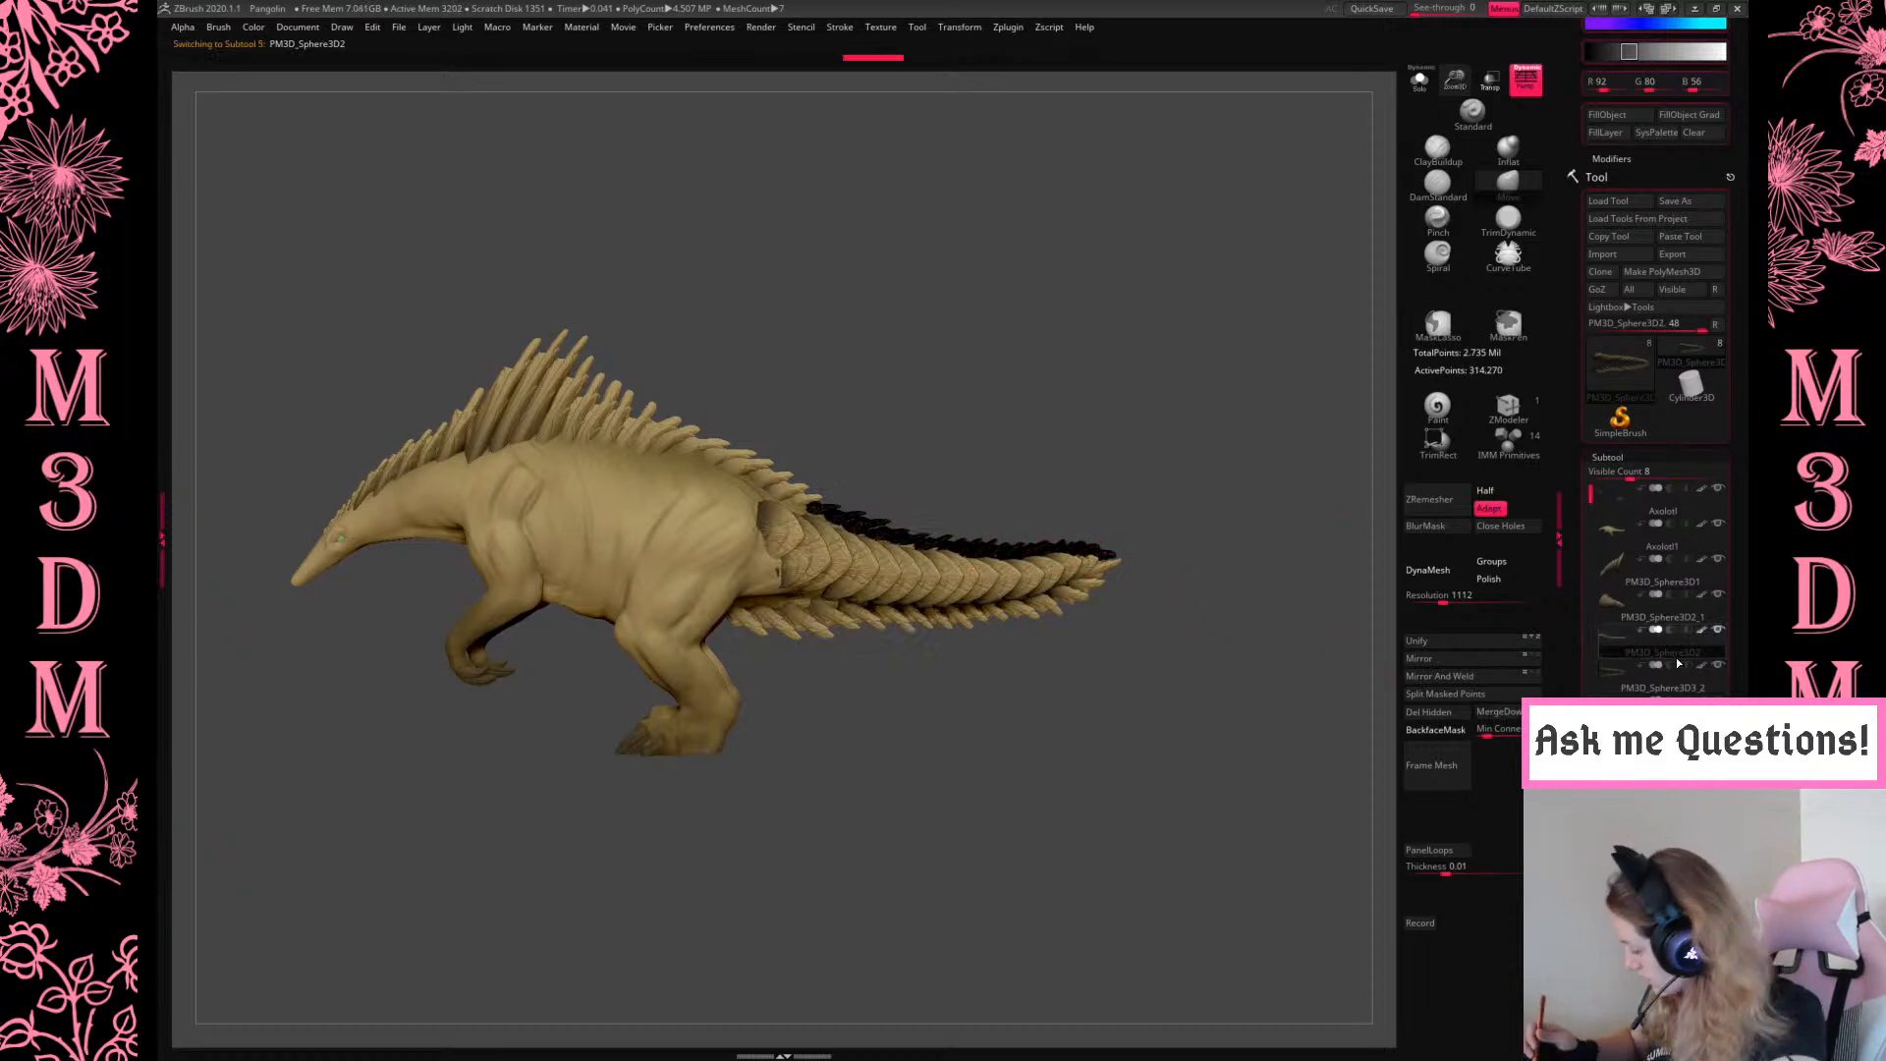
Select the body mesh, isolate it and mask the entire tail behind the hips
{"action": "mouse_move", "coordinate": [1238, 581]}
{"action": "left_mouse_down", "text": "ctrl"}
{"action": "mouse_move", "coordinate": [1037, 501]}
{"action": "mouse_move", "coordinate": [806, 506]}
{"action": "mouse_move", "coordinate": [779, 539]}
{"action": "mouse_move", "coordinate": [906, 603]}
{"action": "left_mouse_up", "text": "ctrl"}
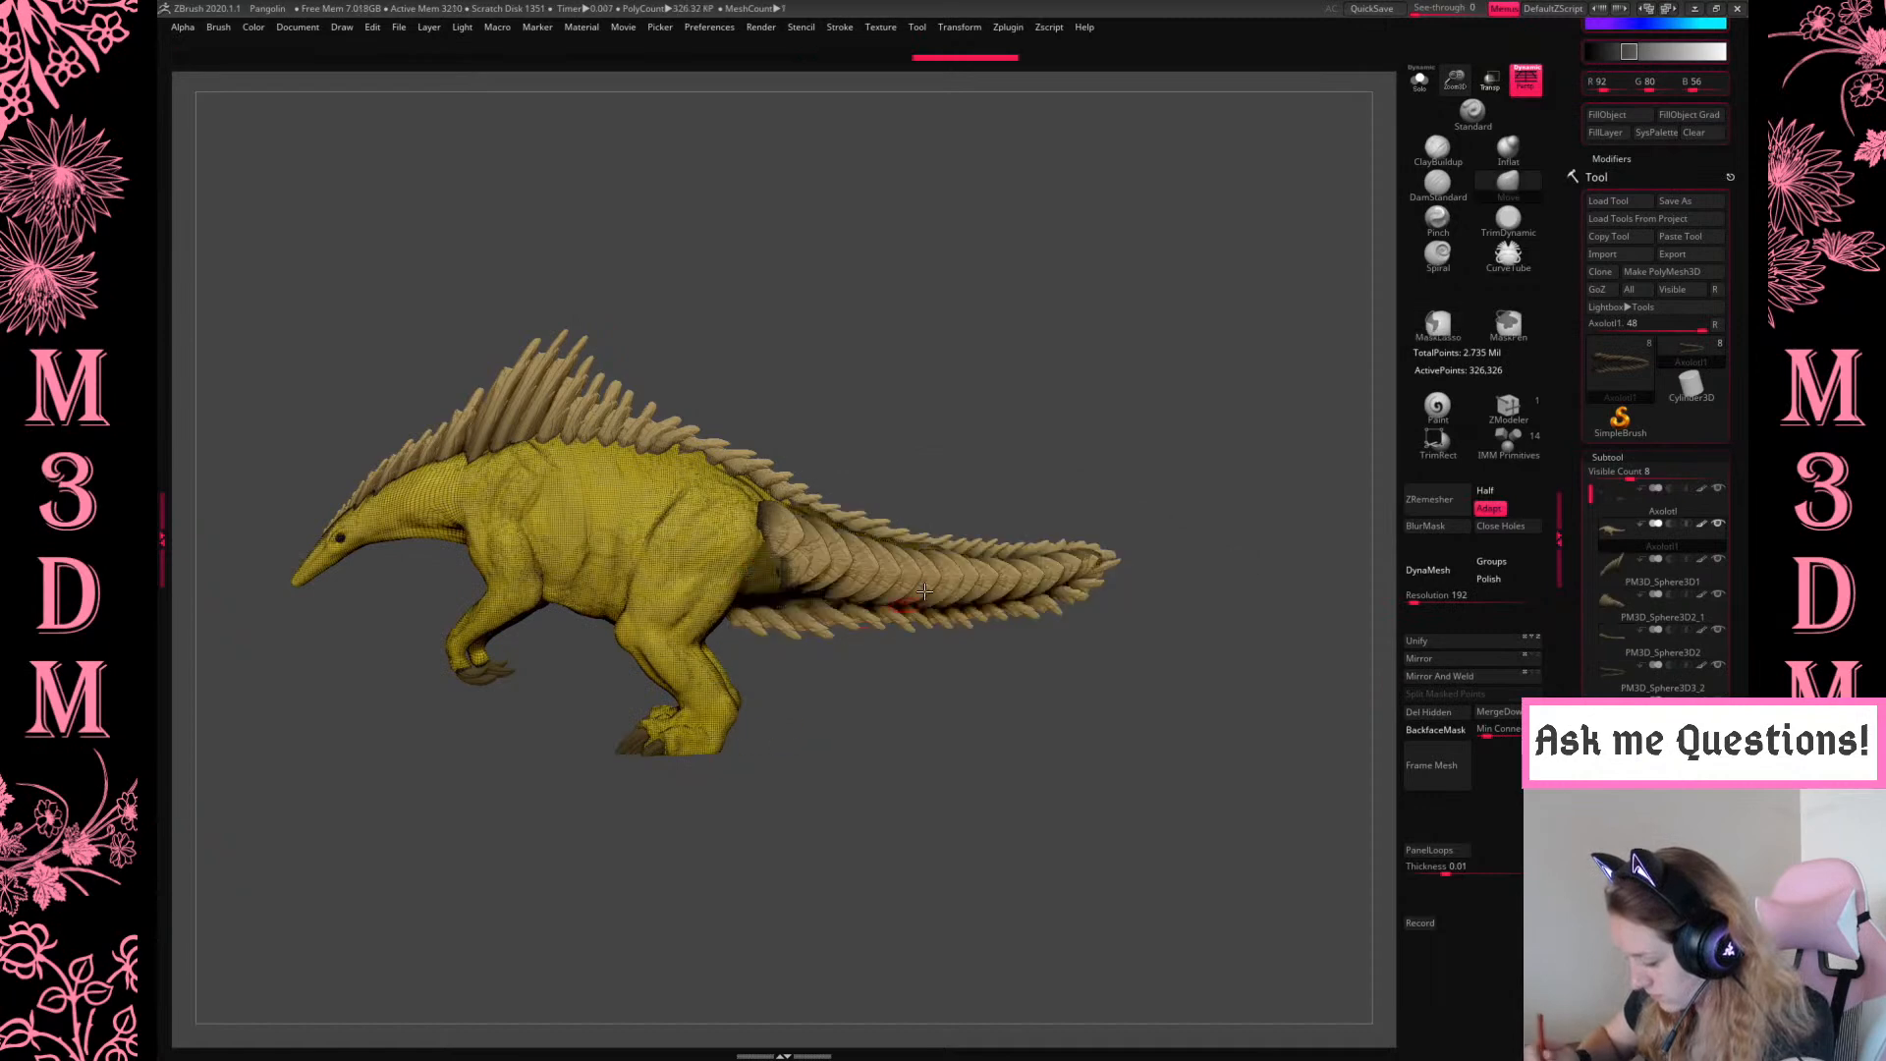
{"action": "left_click_drag", "start_coordinate": [1147, 438], "coordinate": [1208, 432]}
{"action": "left_click", "coordinate": [1420, 81]}
{"action": "mouse_move", "coordinate": [1271, 375]}
{"action": "left_mouse_down", "text": "ctrl"}
{"action": "mouse_move", "coordinate": [1200, 472]}
{"action": "mouse_move", "coordinate": [762, 555]}
{"action": "mouse_move", "coordinate": [884, 752]}
{"action": "left_mouse_up", "text": "ctrl"}
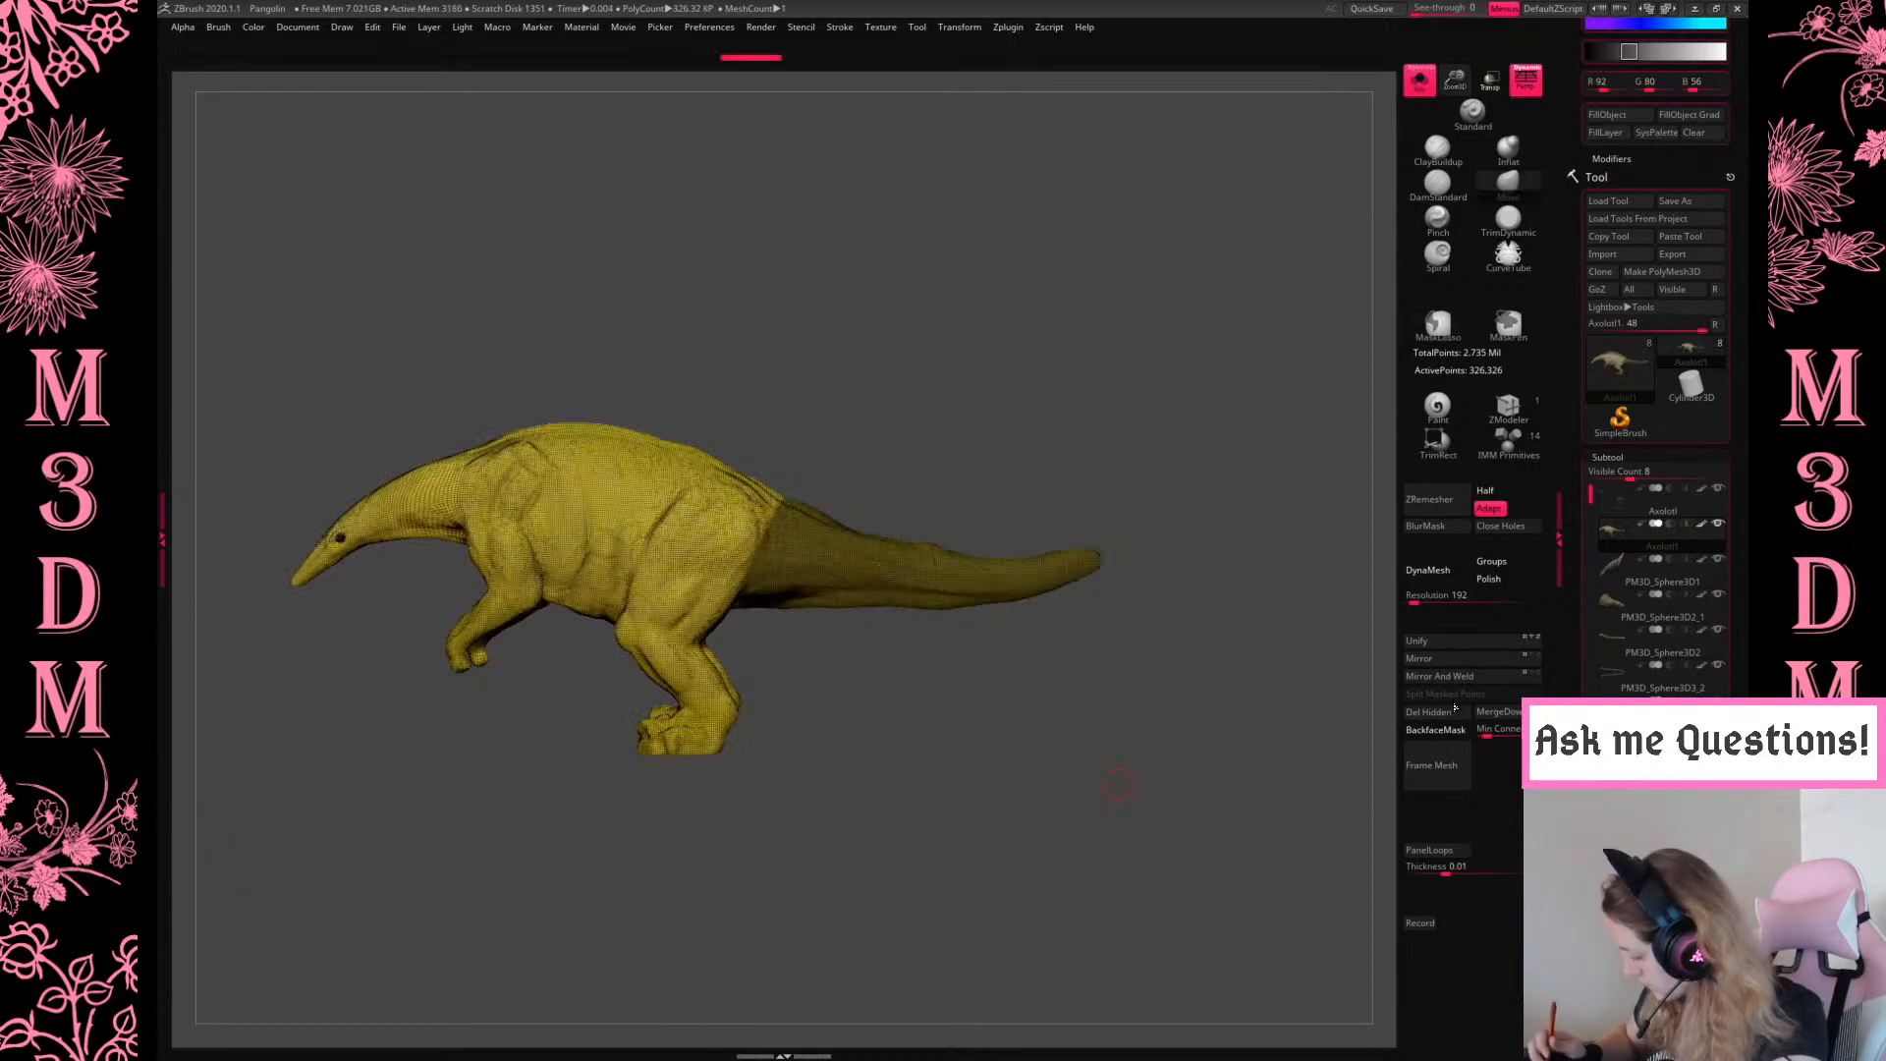
Split the masked tail off the body as a separate subtool and close the hole left in the body
{"action": "left_click", "coordinate": [1616, 459]}
{"action": "left_click", "coordinate": [1614, 472]}
{"action": "left_click", "coordinate": [1624, 529]}
{"action": "left_click", "coordinate": [1614, 472]}
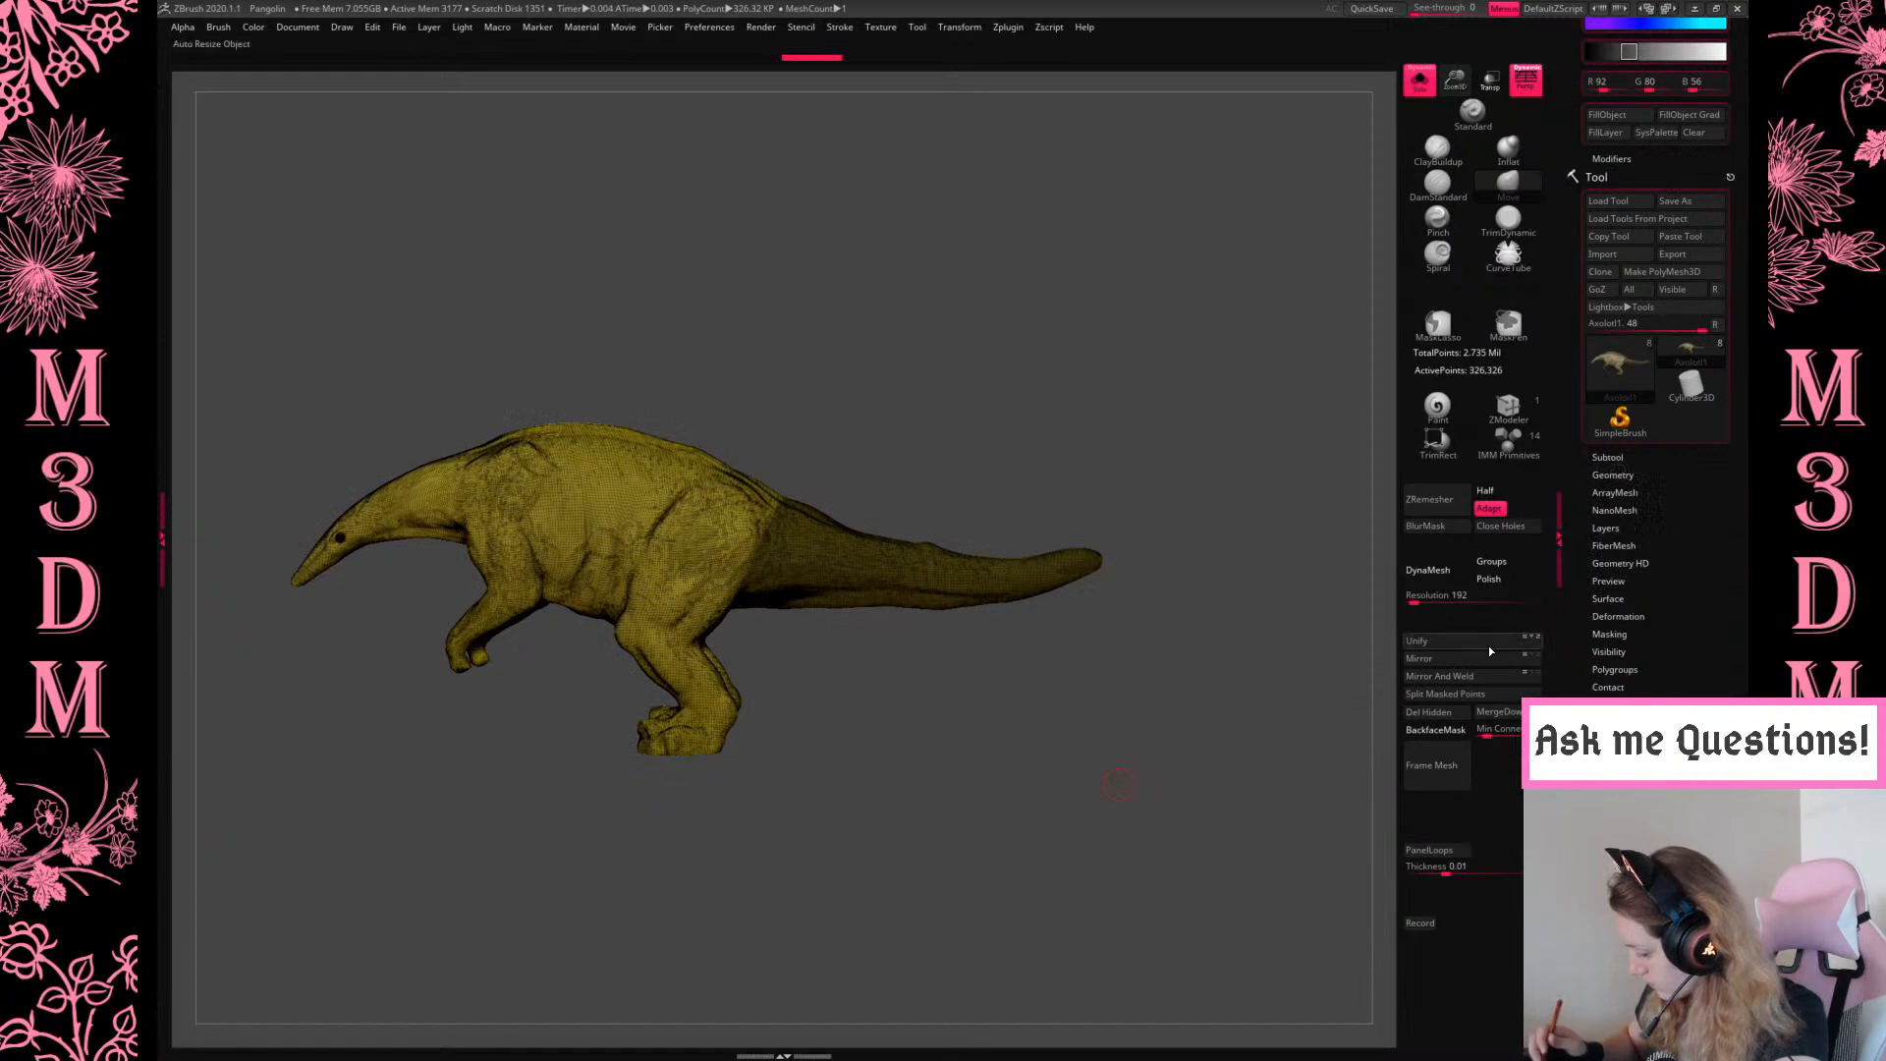
{"action": "left_click", "coordinate": [1460, 689]}
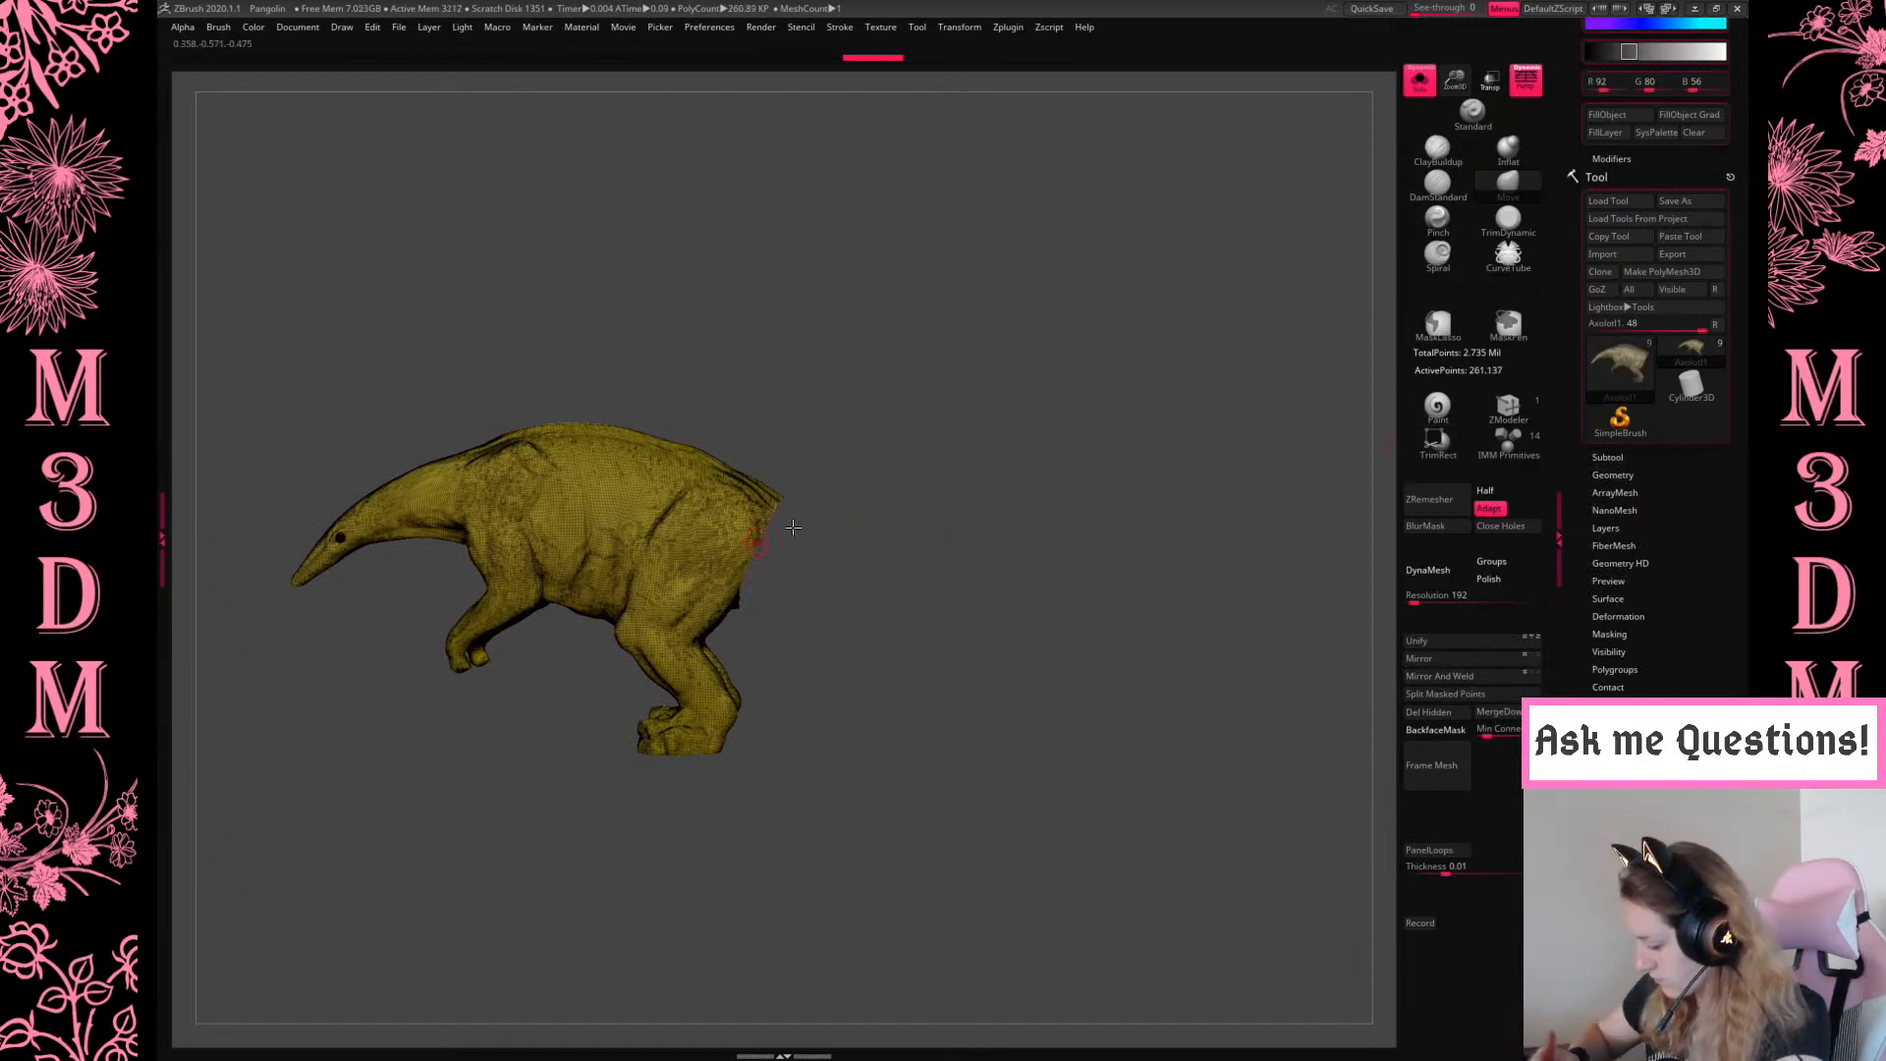
{"action": "key", "text": "shift+f"}
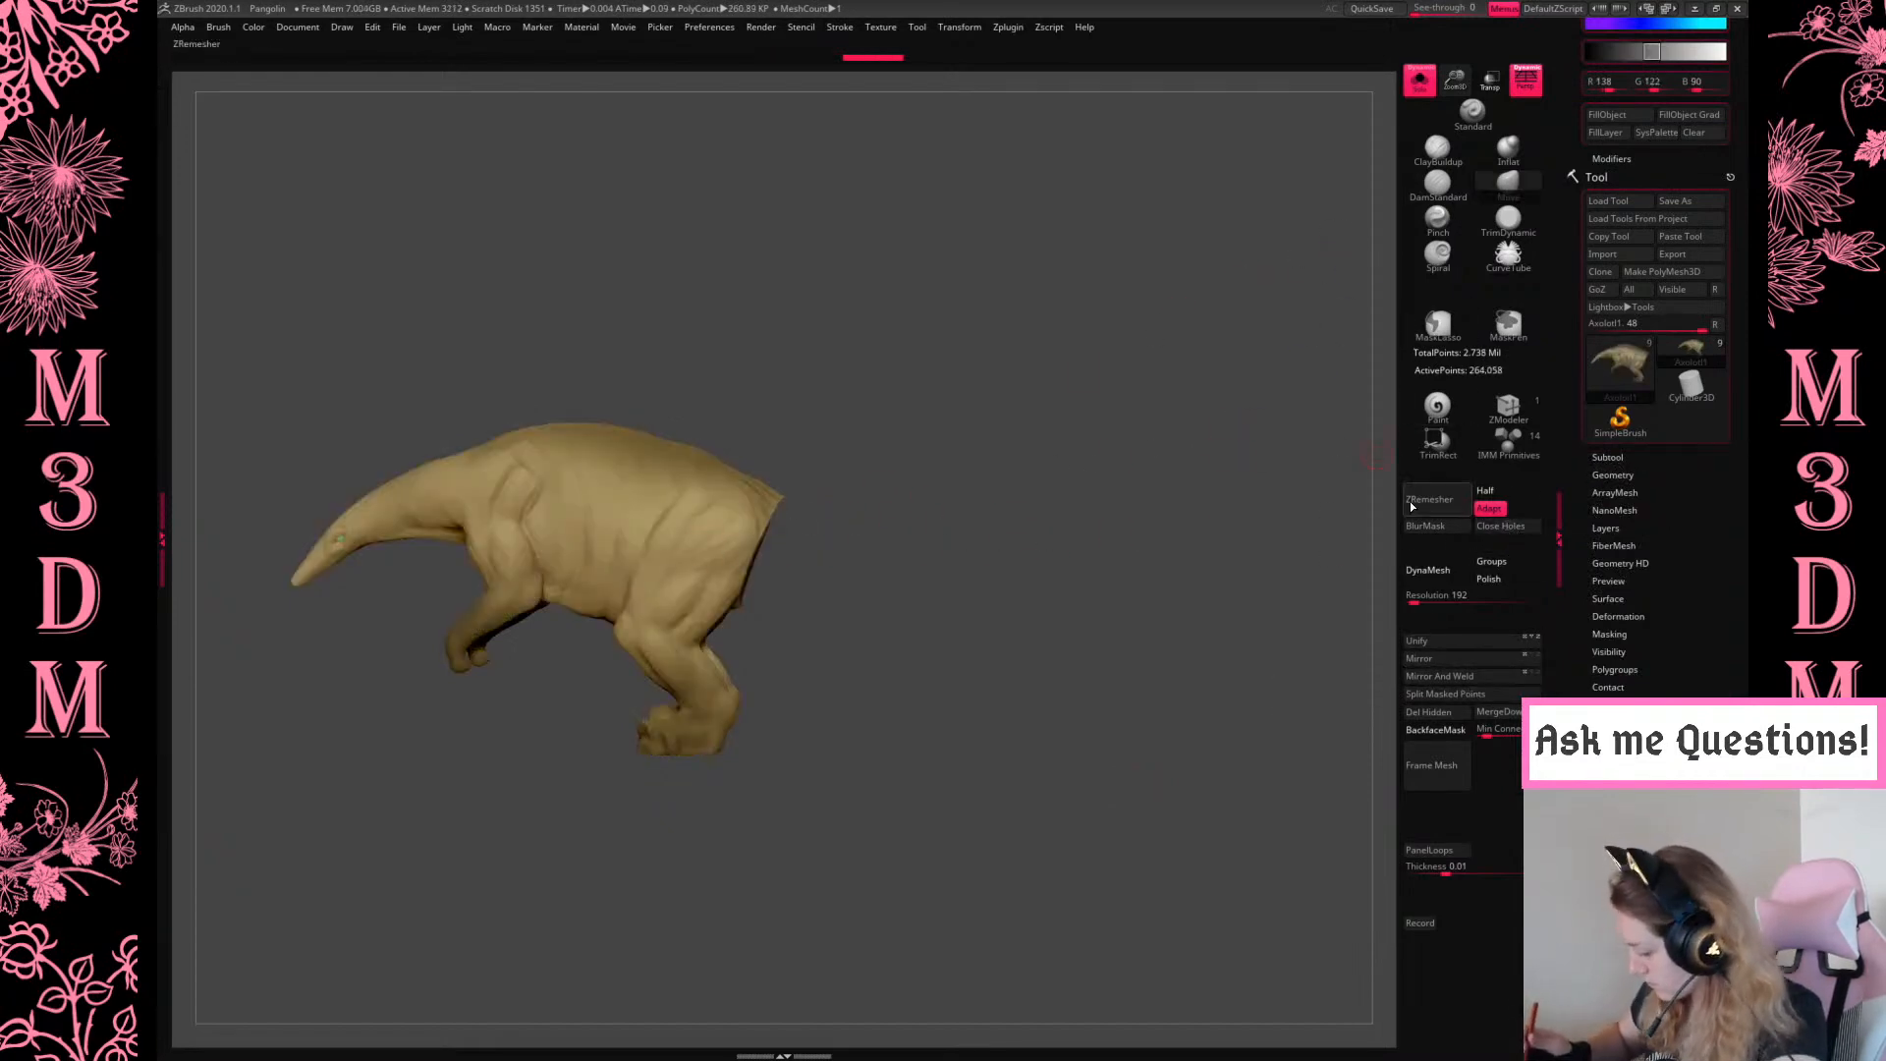
Select the separated tail, isolate it and close the hole at its cut end
{"action": "left_click", "coordinate": [1418, 83]}
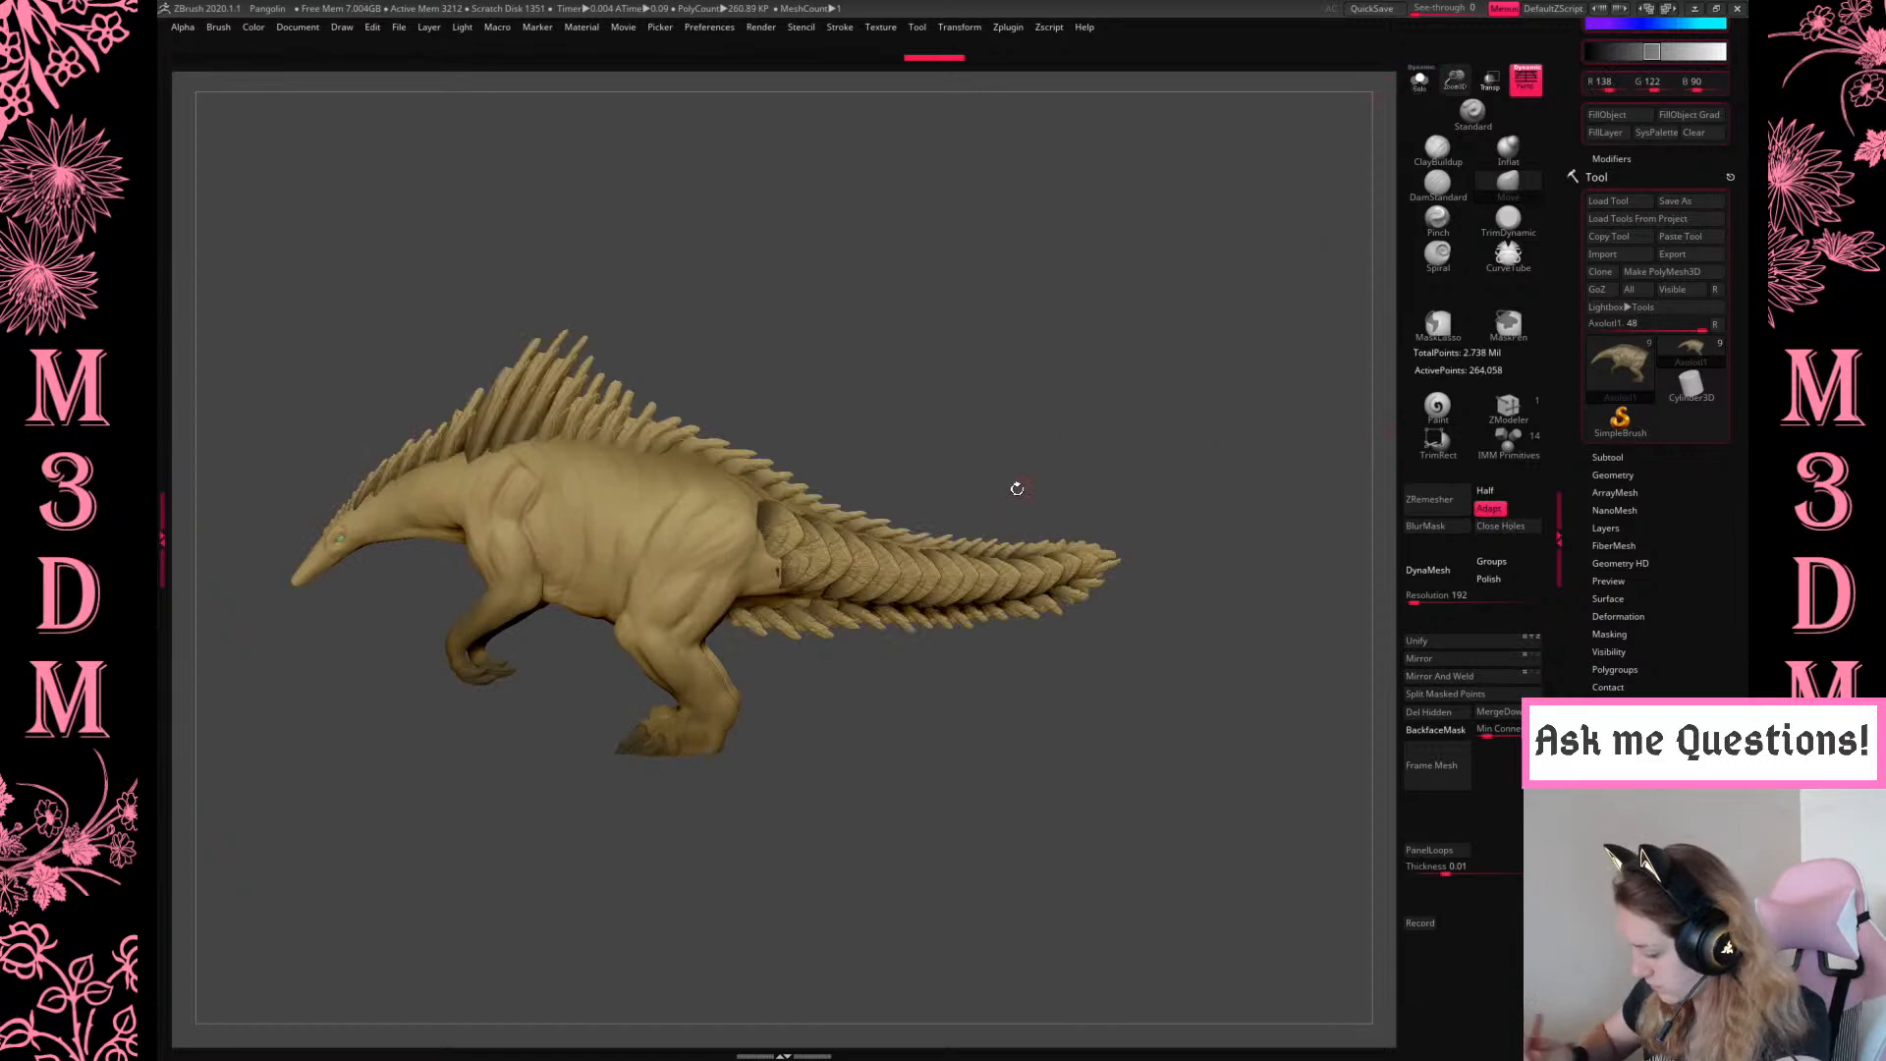
{"action": "left_click", "coordinate": [1419, 84]}
{"action": "left_click_drag", "start_coordinate": [1208, 396], "coordinate": [1077, 470]}
{"action": "left_click", "coordinate": [1417, 85]}
{"action": "left_click_drag", "start_coordinate": [1000, 376], "coordinate": [772, 582]}
{"action": "left_click", "coordinate": [1414, 84]}
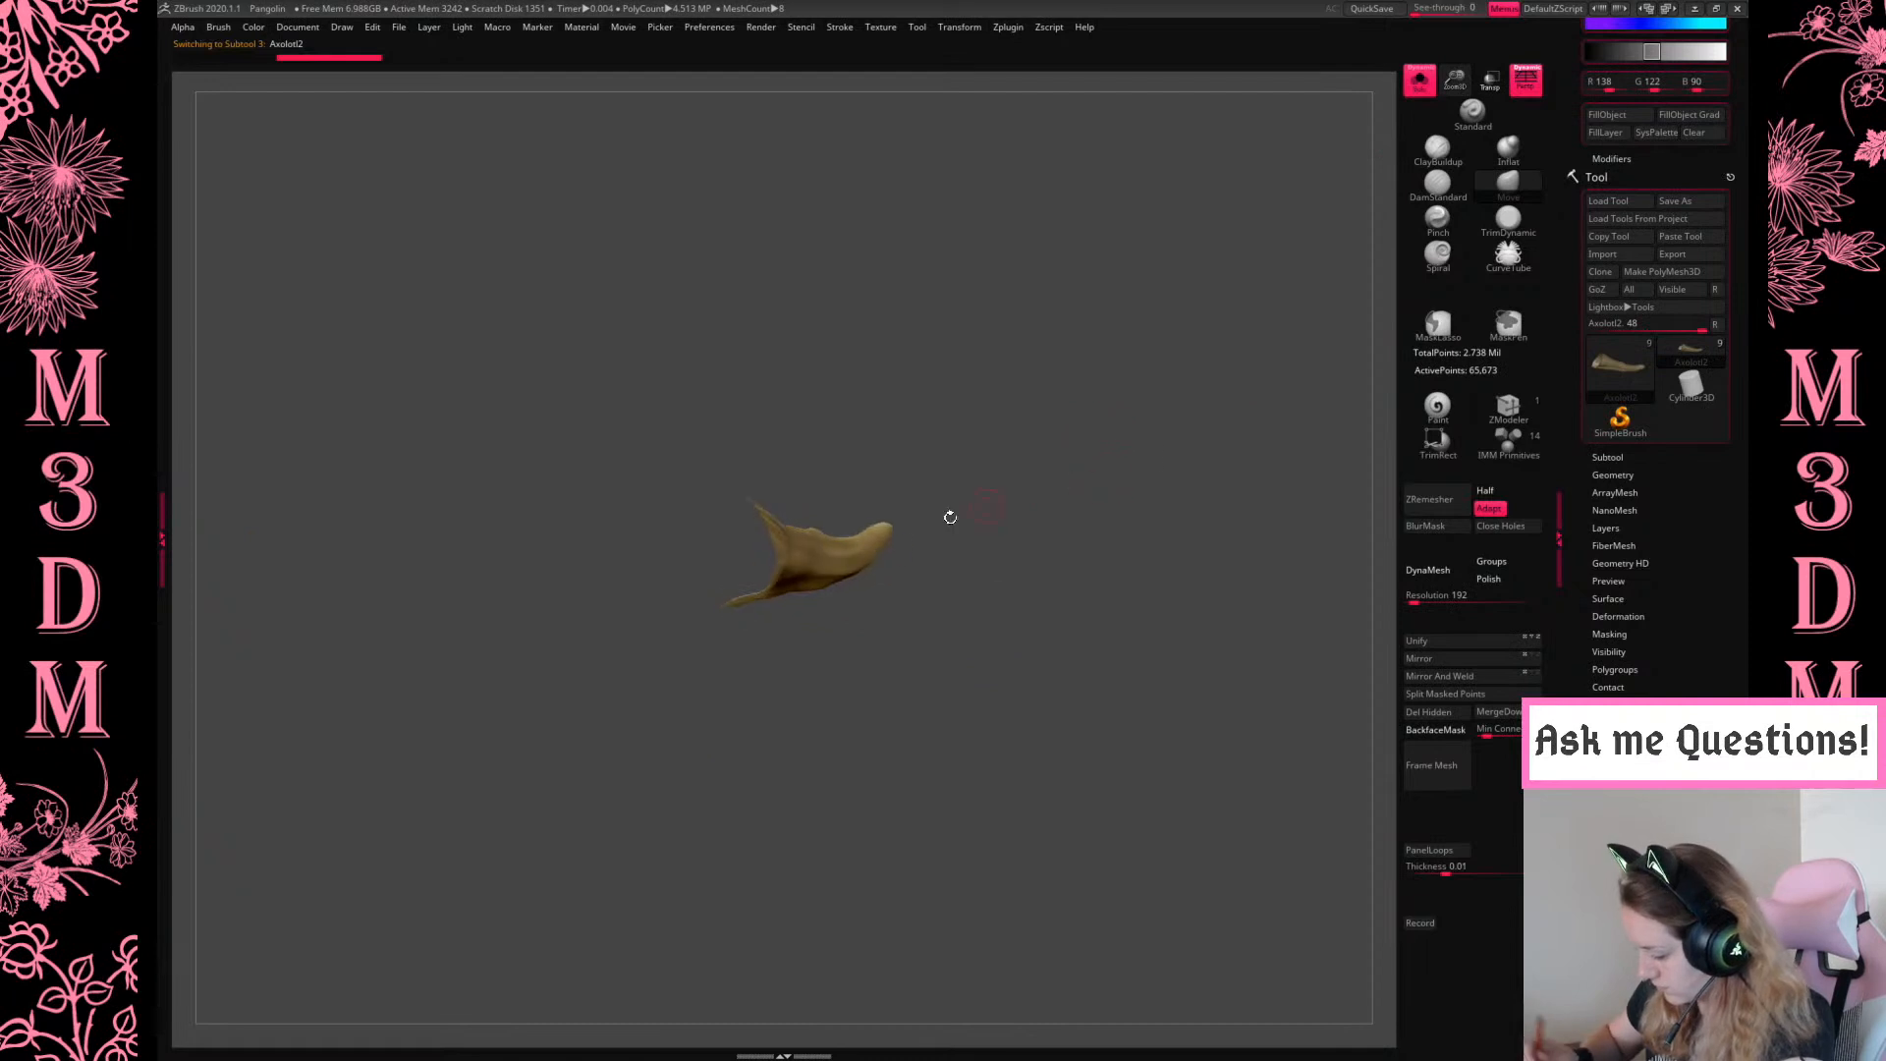
{"action": "left_click", "coordinate": [1506, 531]}
{"action": "left_click_drag", "start_coordinate": [1187, 635], "coordinate": [1213, 637], "text": "shift"}
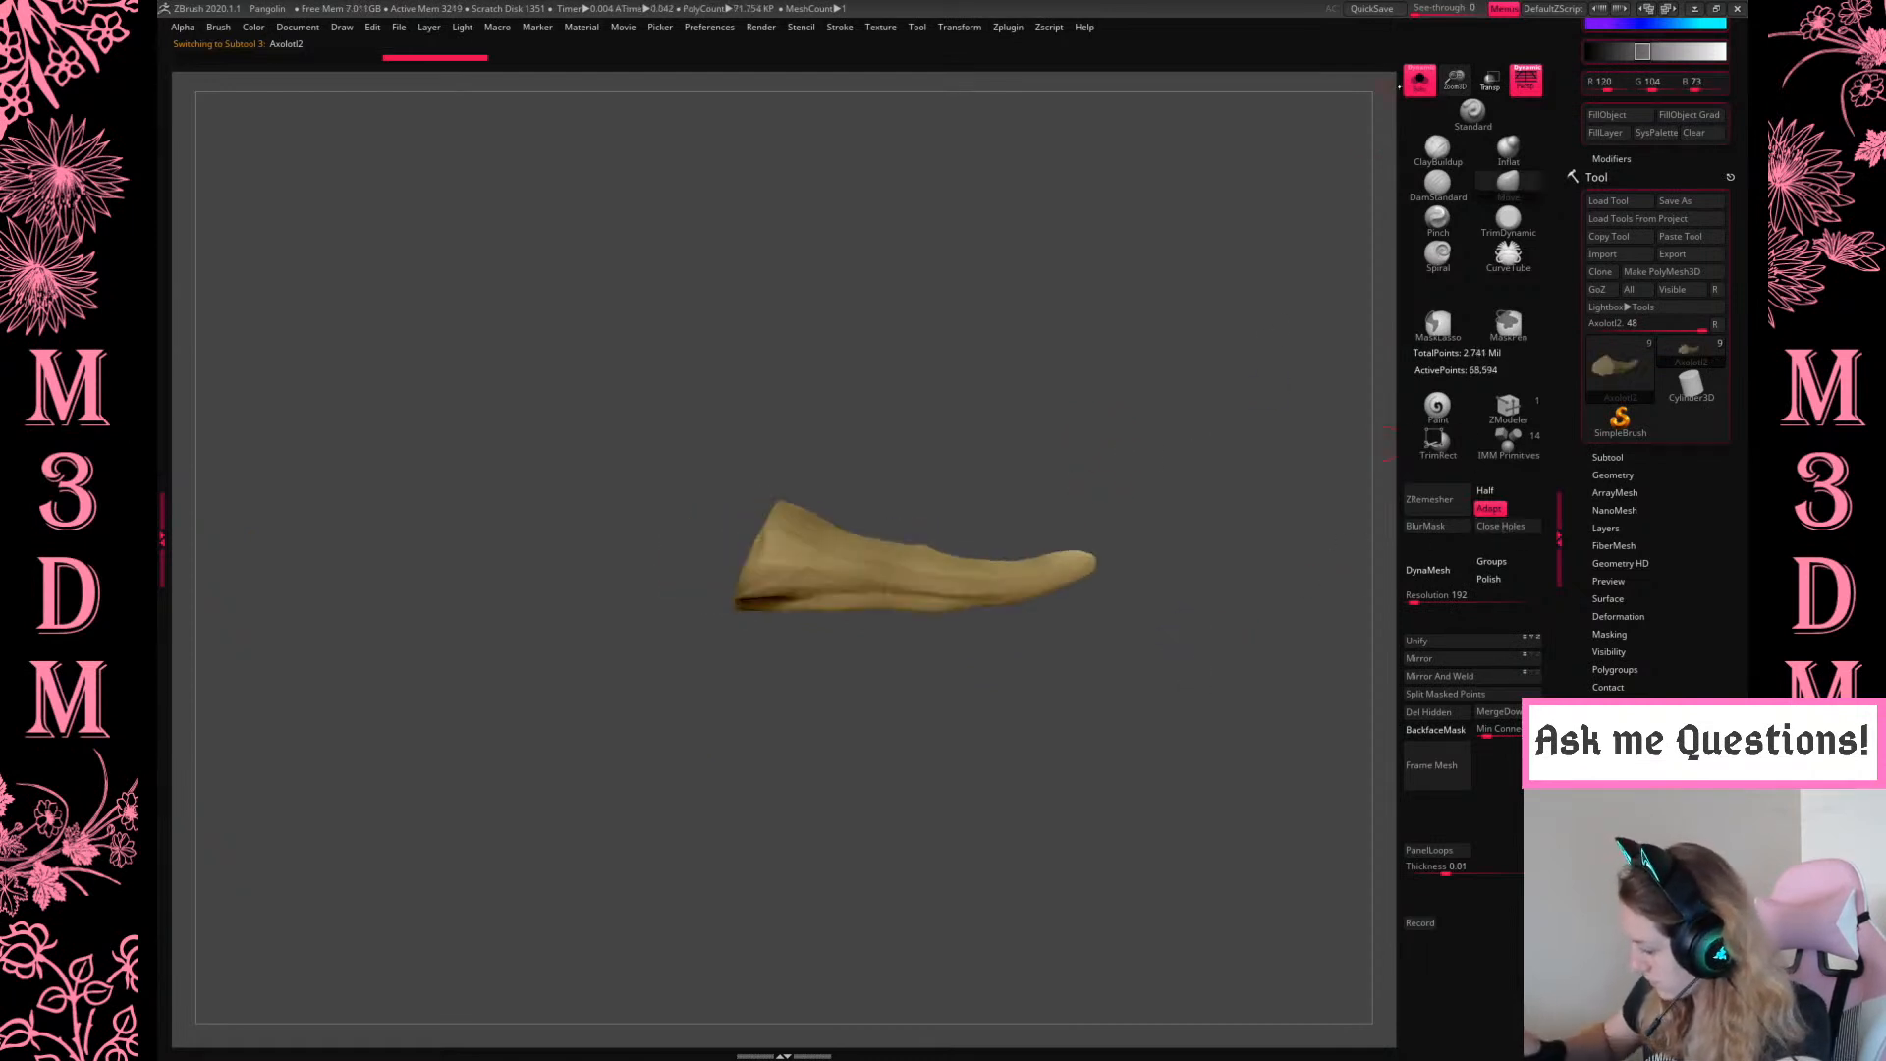
Show all subtools and reorder the list so the side, upper and lower scale rows sit directly above the separated tail
{"action": "left_click", "coordinate": [1418, 82]}
{"action": "left_click", "coordinate": [1609, 458]}
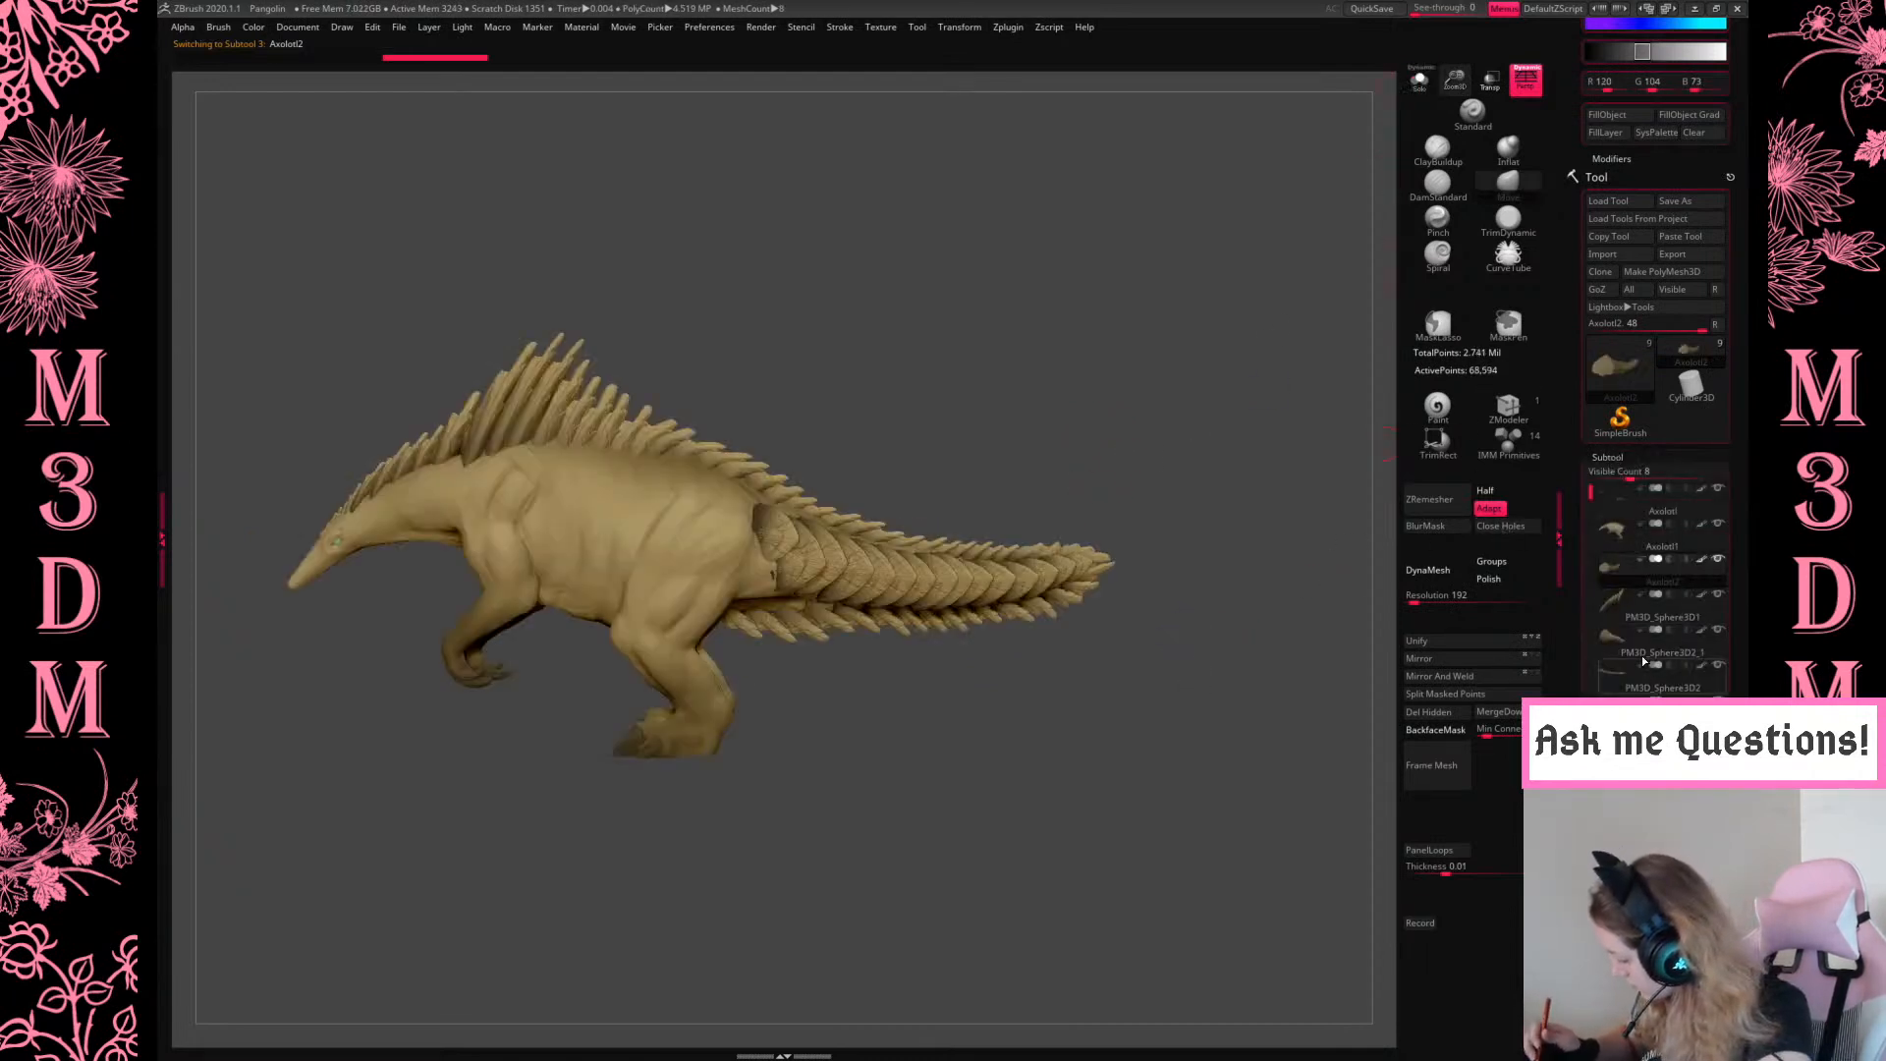
{"action": "left_click", "coordinate": [1634, 611]}
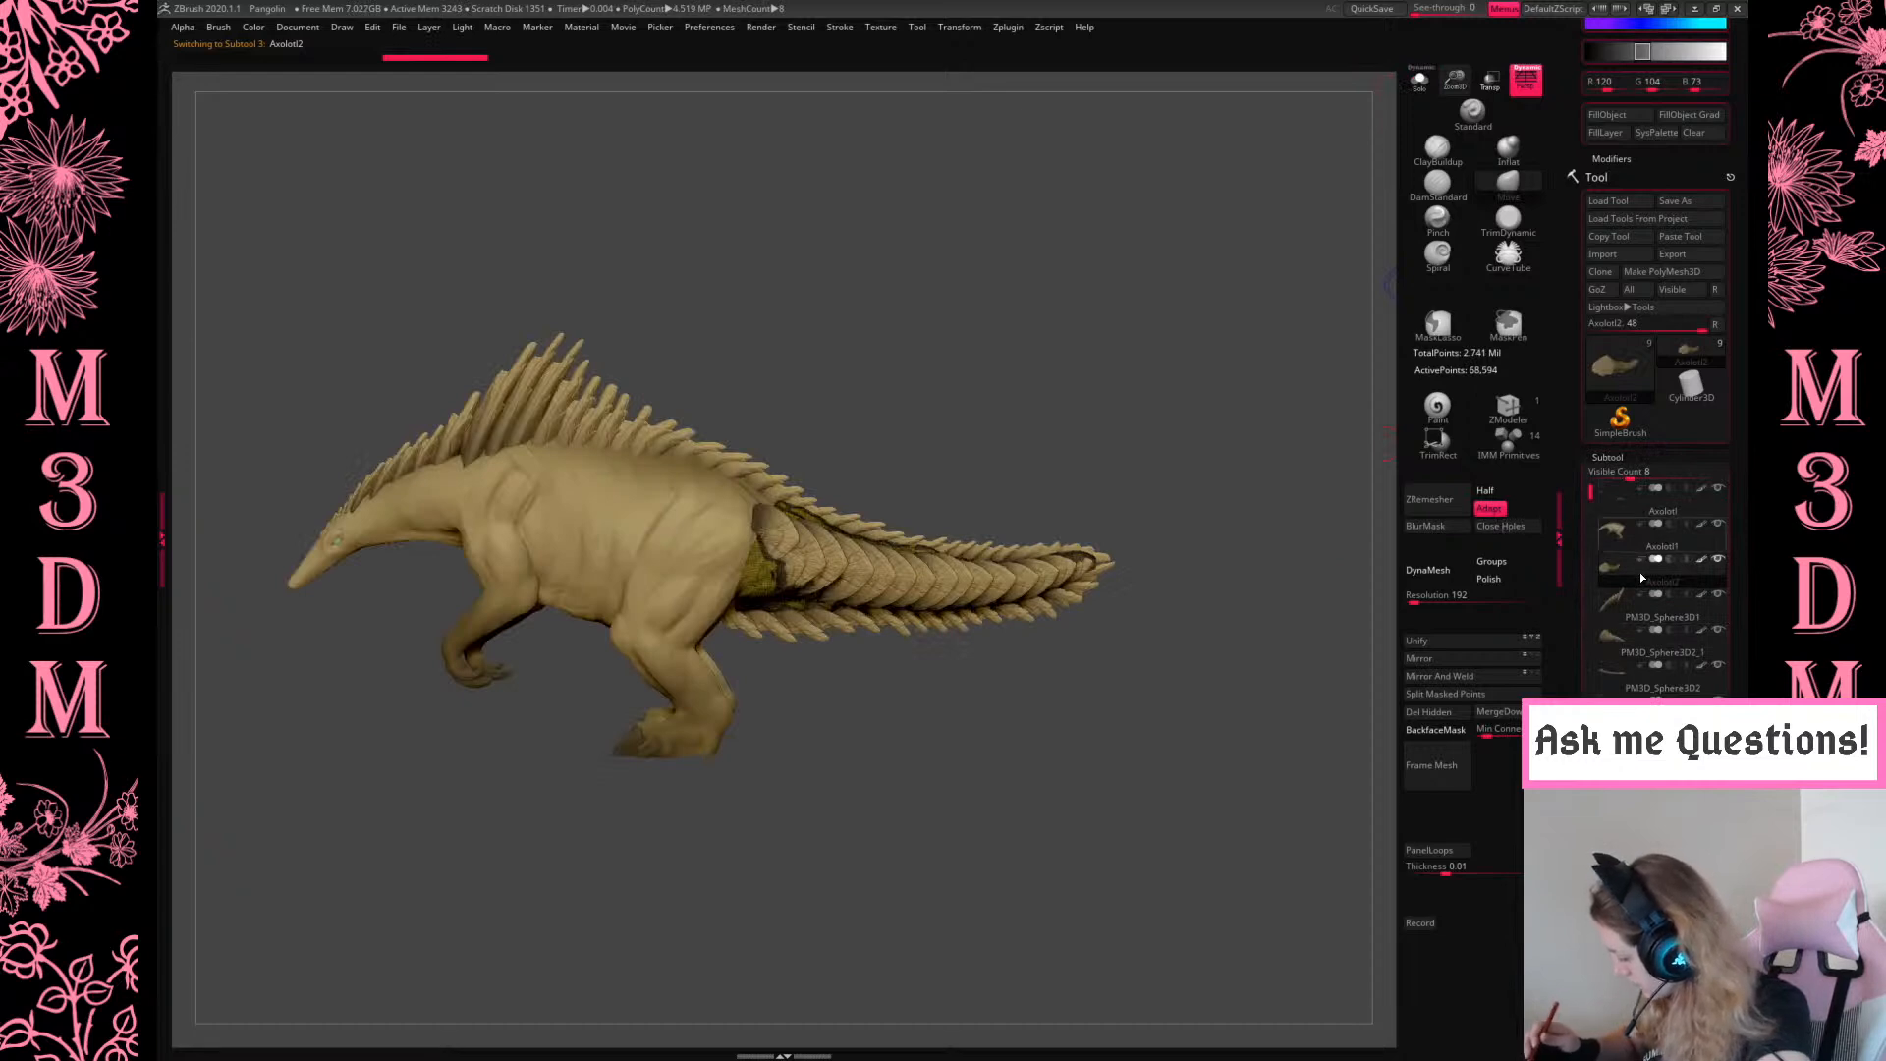
{"action": "left_click", "coordinate": [1691, 782], "text": "shift"}
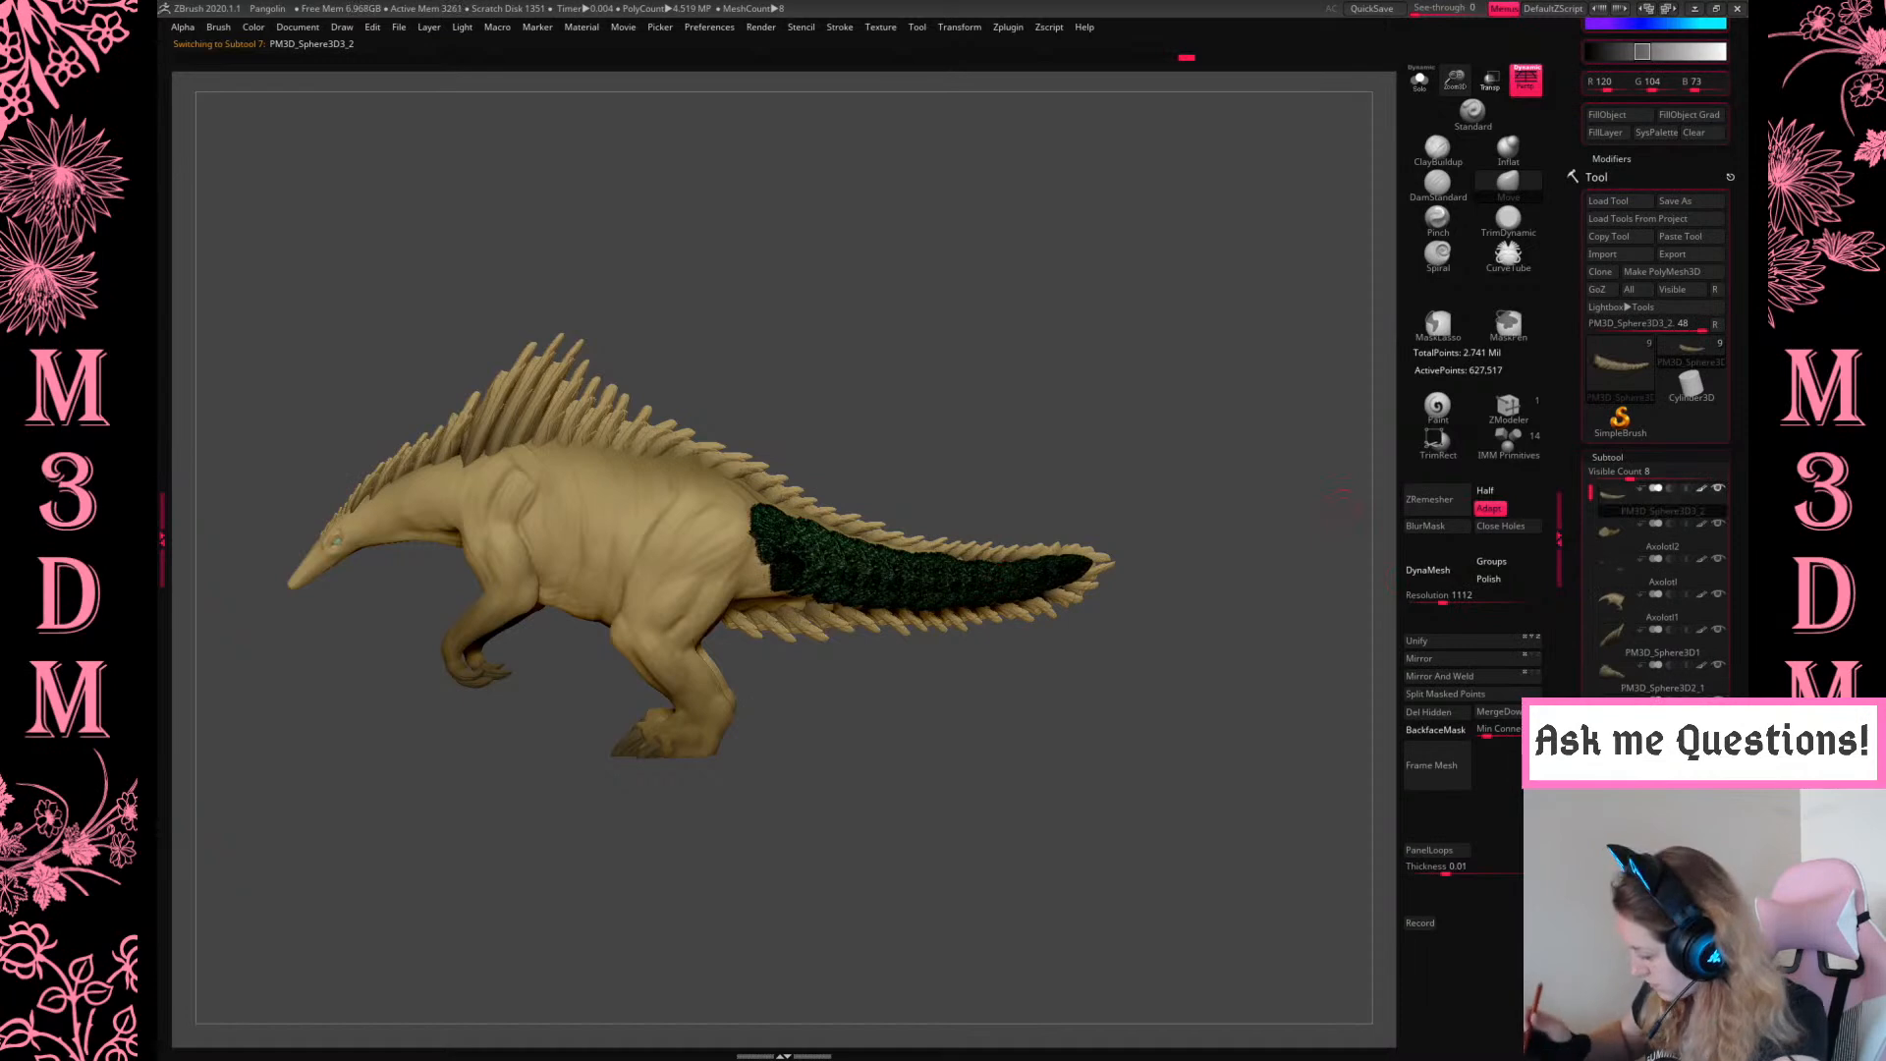
{"action": "left_click", "coordinate": [1019, 614], "text": "alt"}
{"action": "left_click_drag", "start_coordinate": [1332, 741], "coordinate": [1262, 750], "text": "shift"}
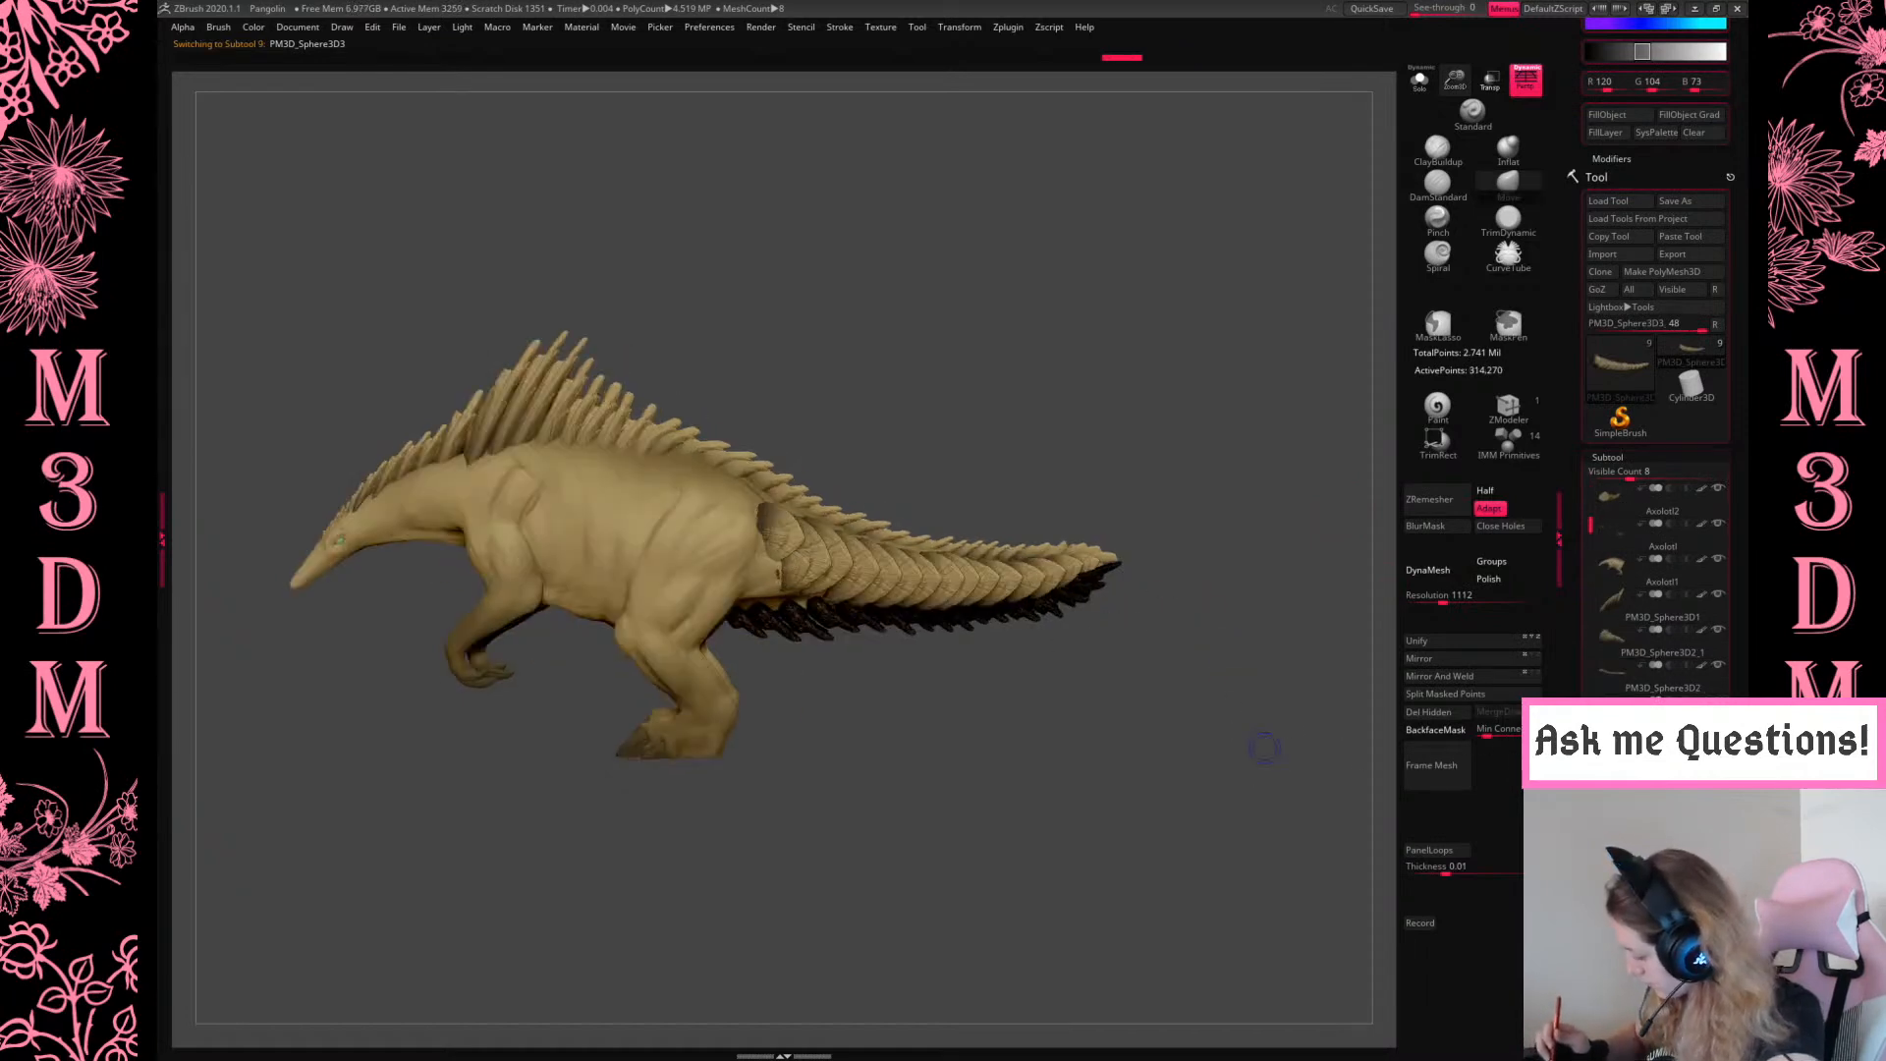
{"action": "left_click", "coordinate": [1024, 554], "text": "alt"}
{"action": "left_click", "coordinate": [1674, 808], "text": "shift"}
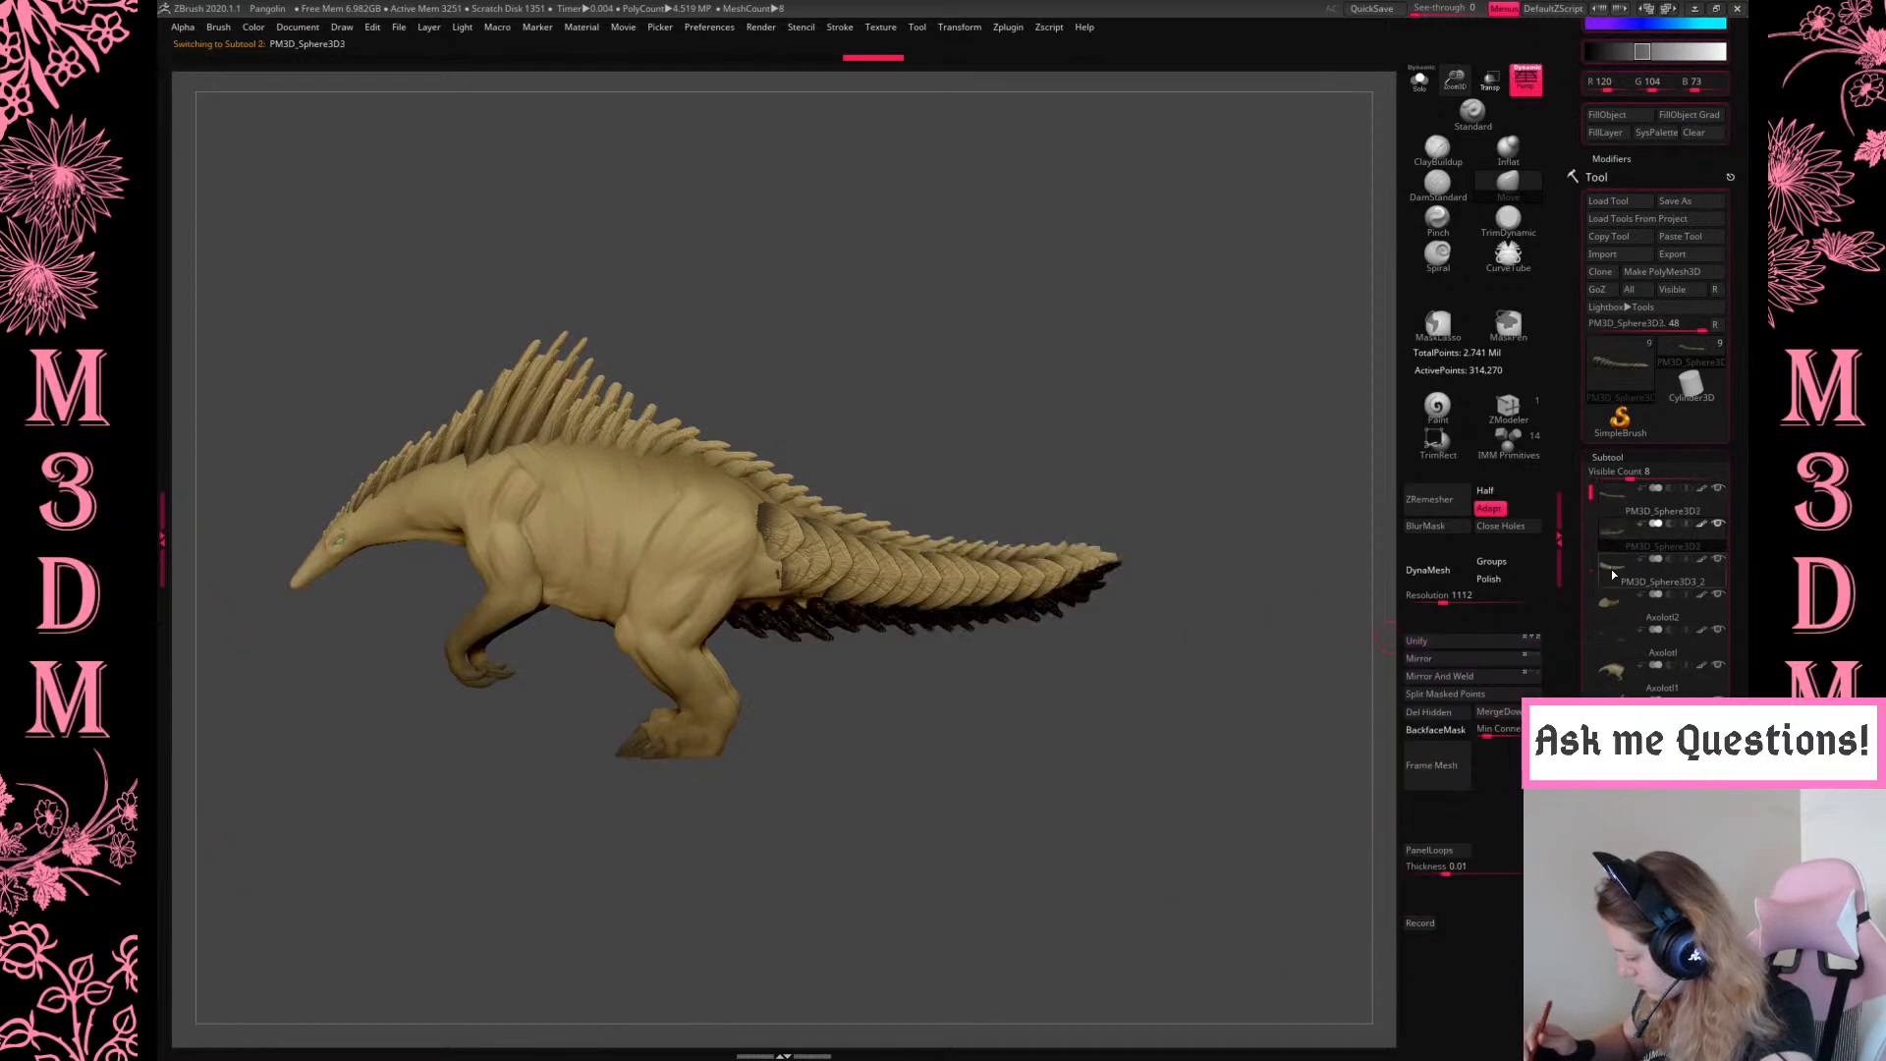
Merge the scale rows and the tail down into one subtool and check the result in isolation
{"action": "left_click", "coordinate": [1614, 603]}
{"action": "left_click", "coordinate": [1614, 512]}
{"action": "left_click", "coordinate": [1498, 712]}
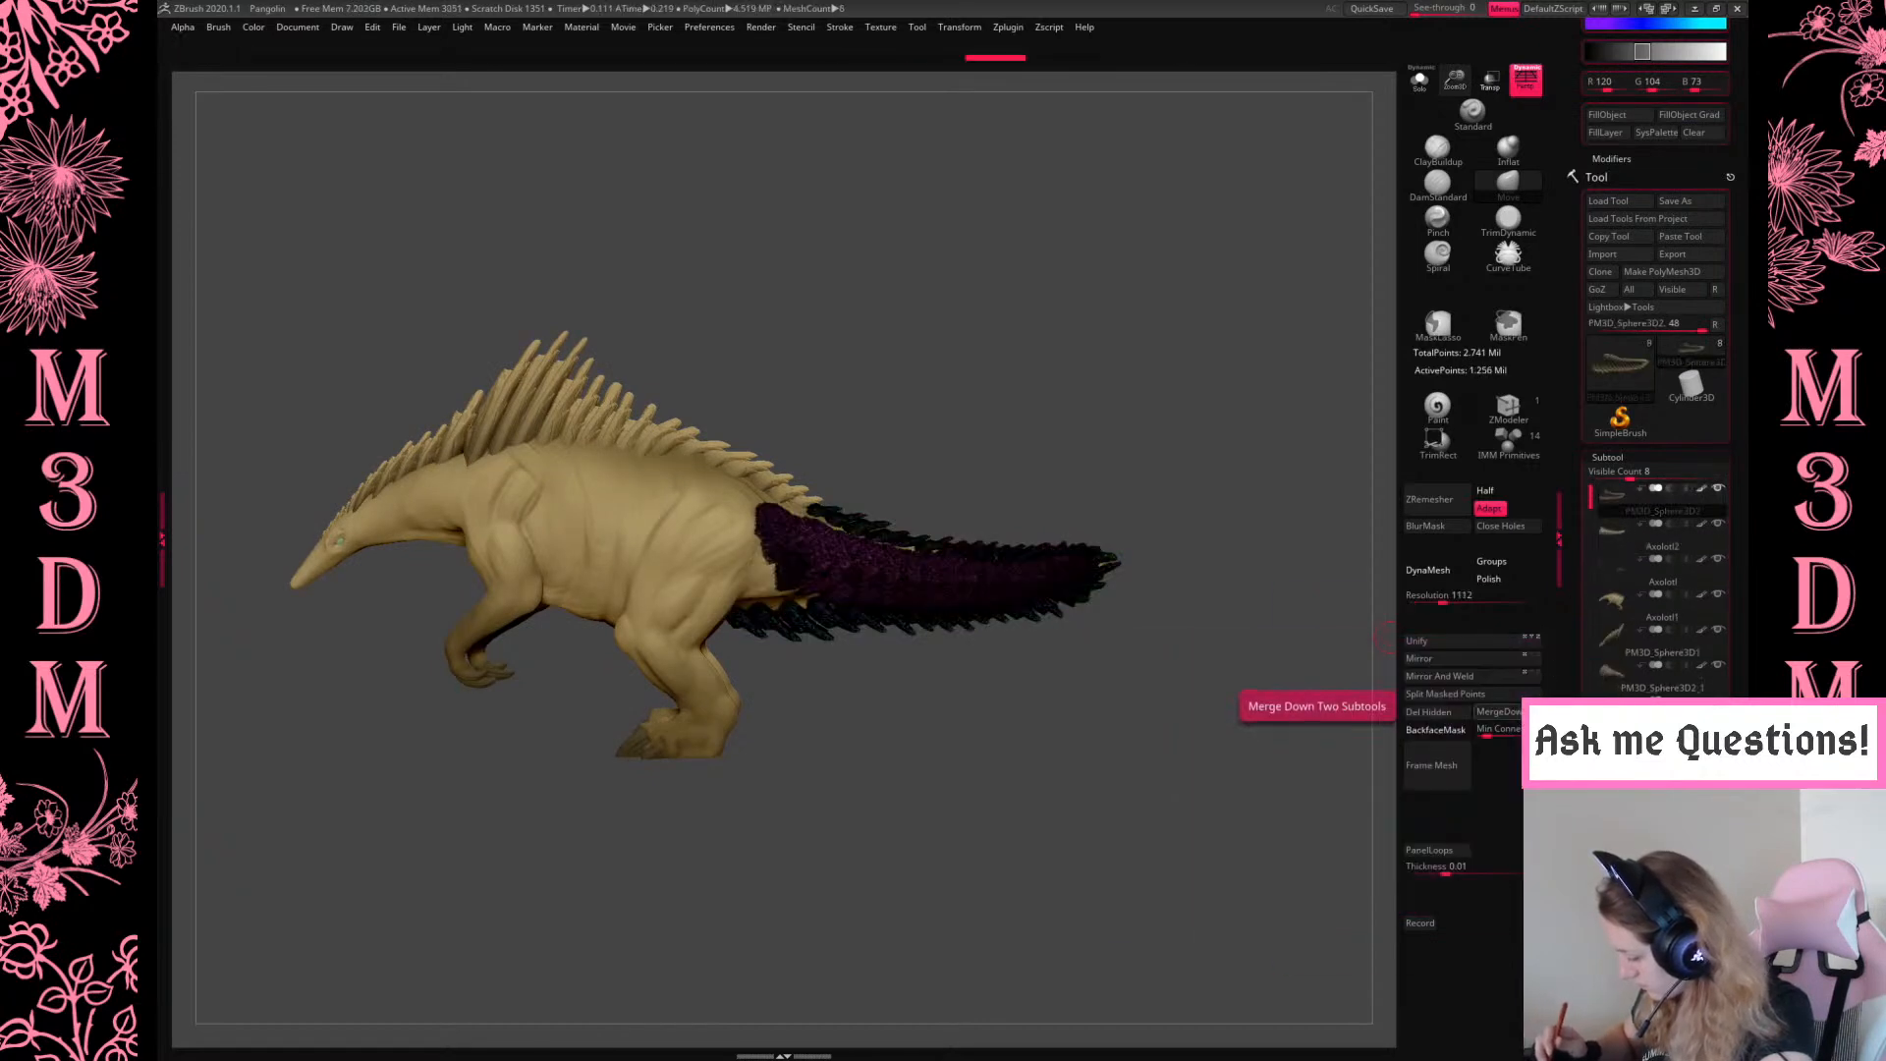
{"action": "left_click", "coordinate": [1518, 714]}
{"action": "left_click", "coordinate": [1420, 81]}
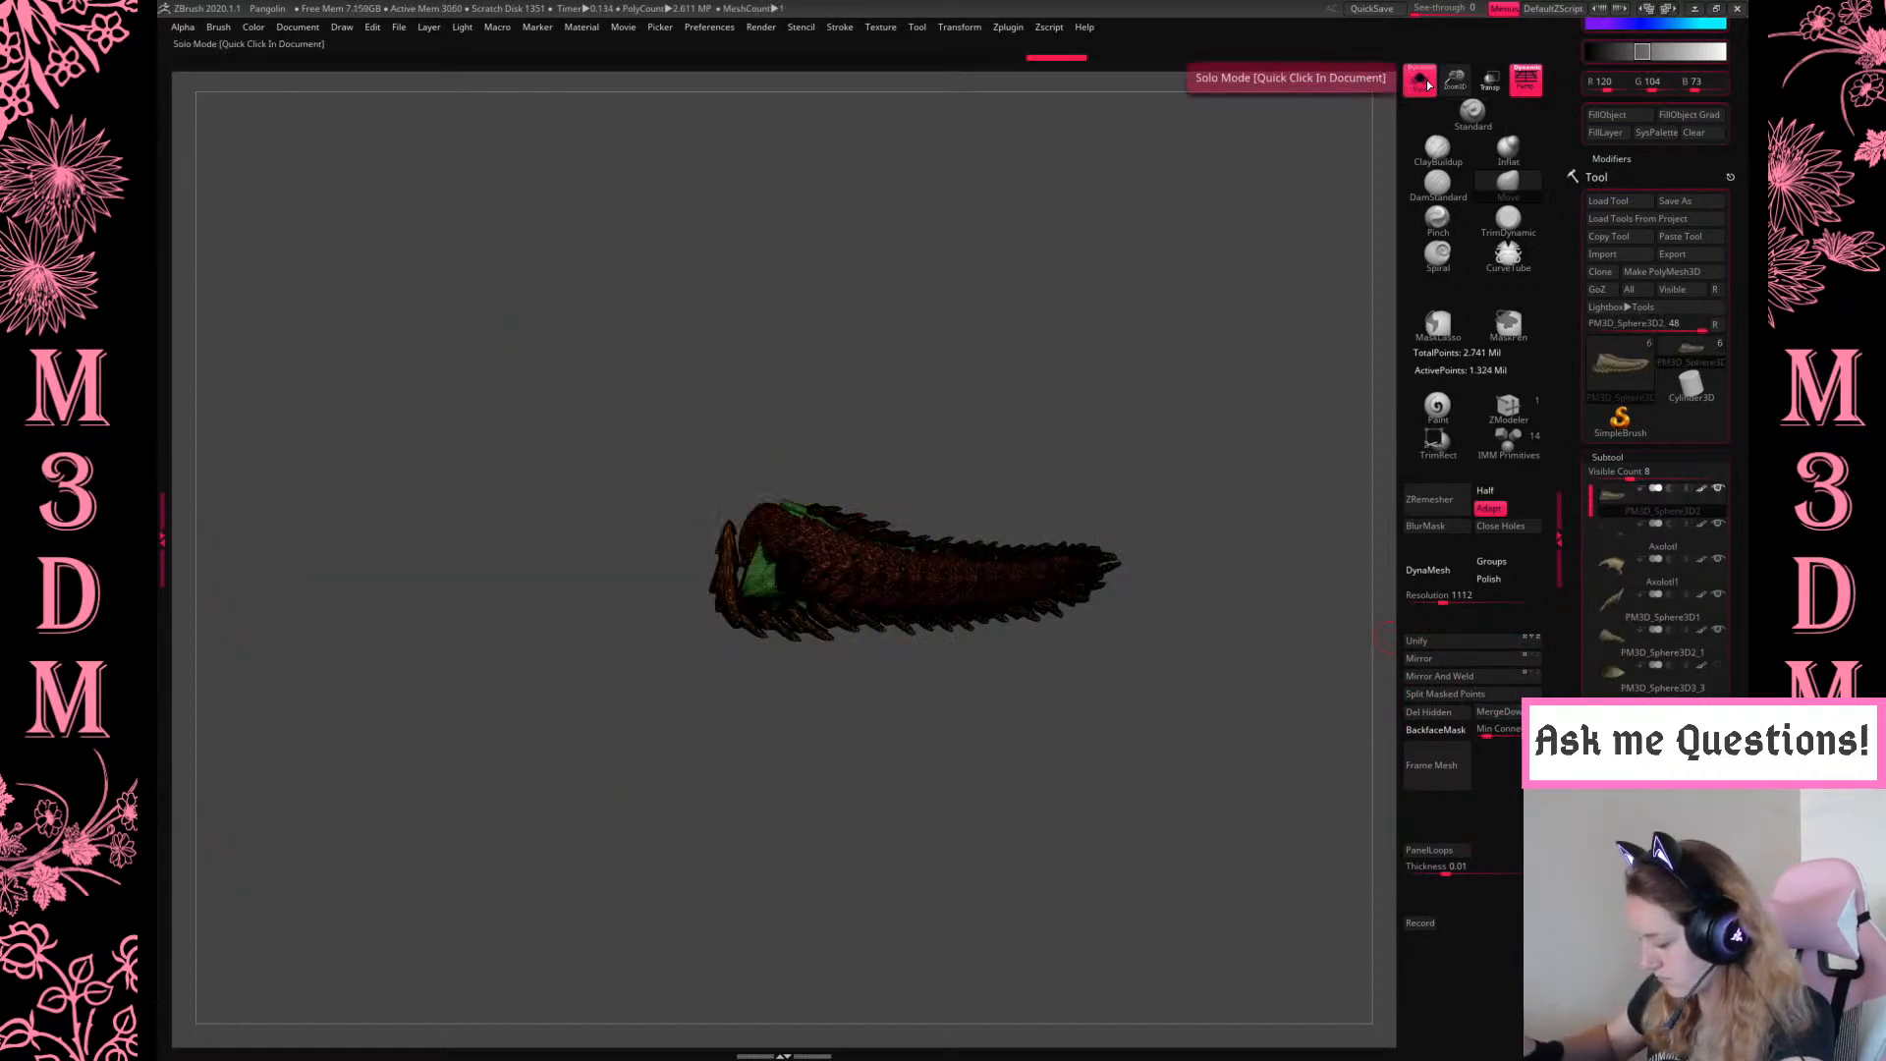
{"action": "left_click", "coordinate": [933, 571], "text": "alt"}
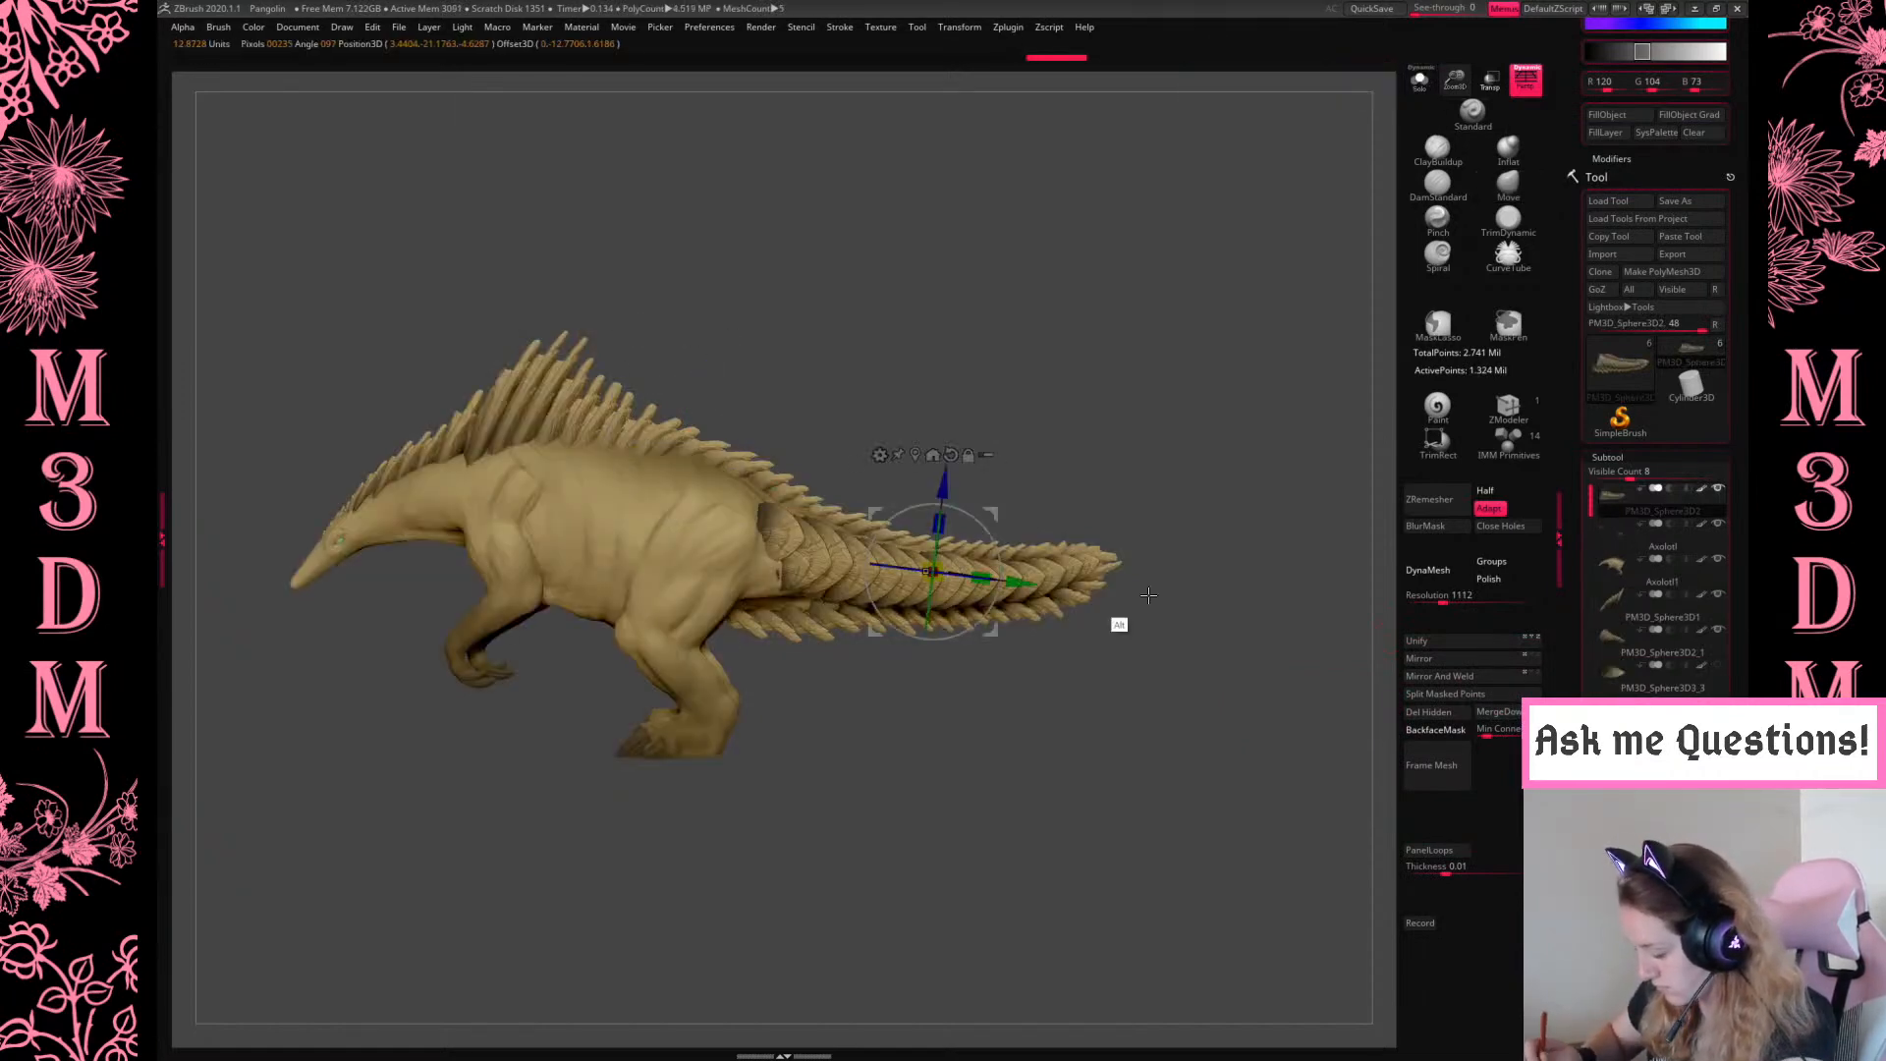
Stretch the merged tail slightly in height and lower it to fit against the hips
{"action": "mouse_move", "coordinate": [948, 518]}
{"action": "left_mouse_down"}
{"action": "mouse_move", "coordinate": [961, 481]}
{"action": "mouse_move", "coordinate": [959, 496]}
{"action": "left_mouse_up"}
{"action": "key", "text": "q"}
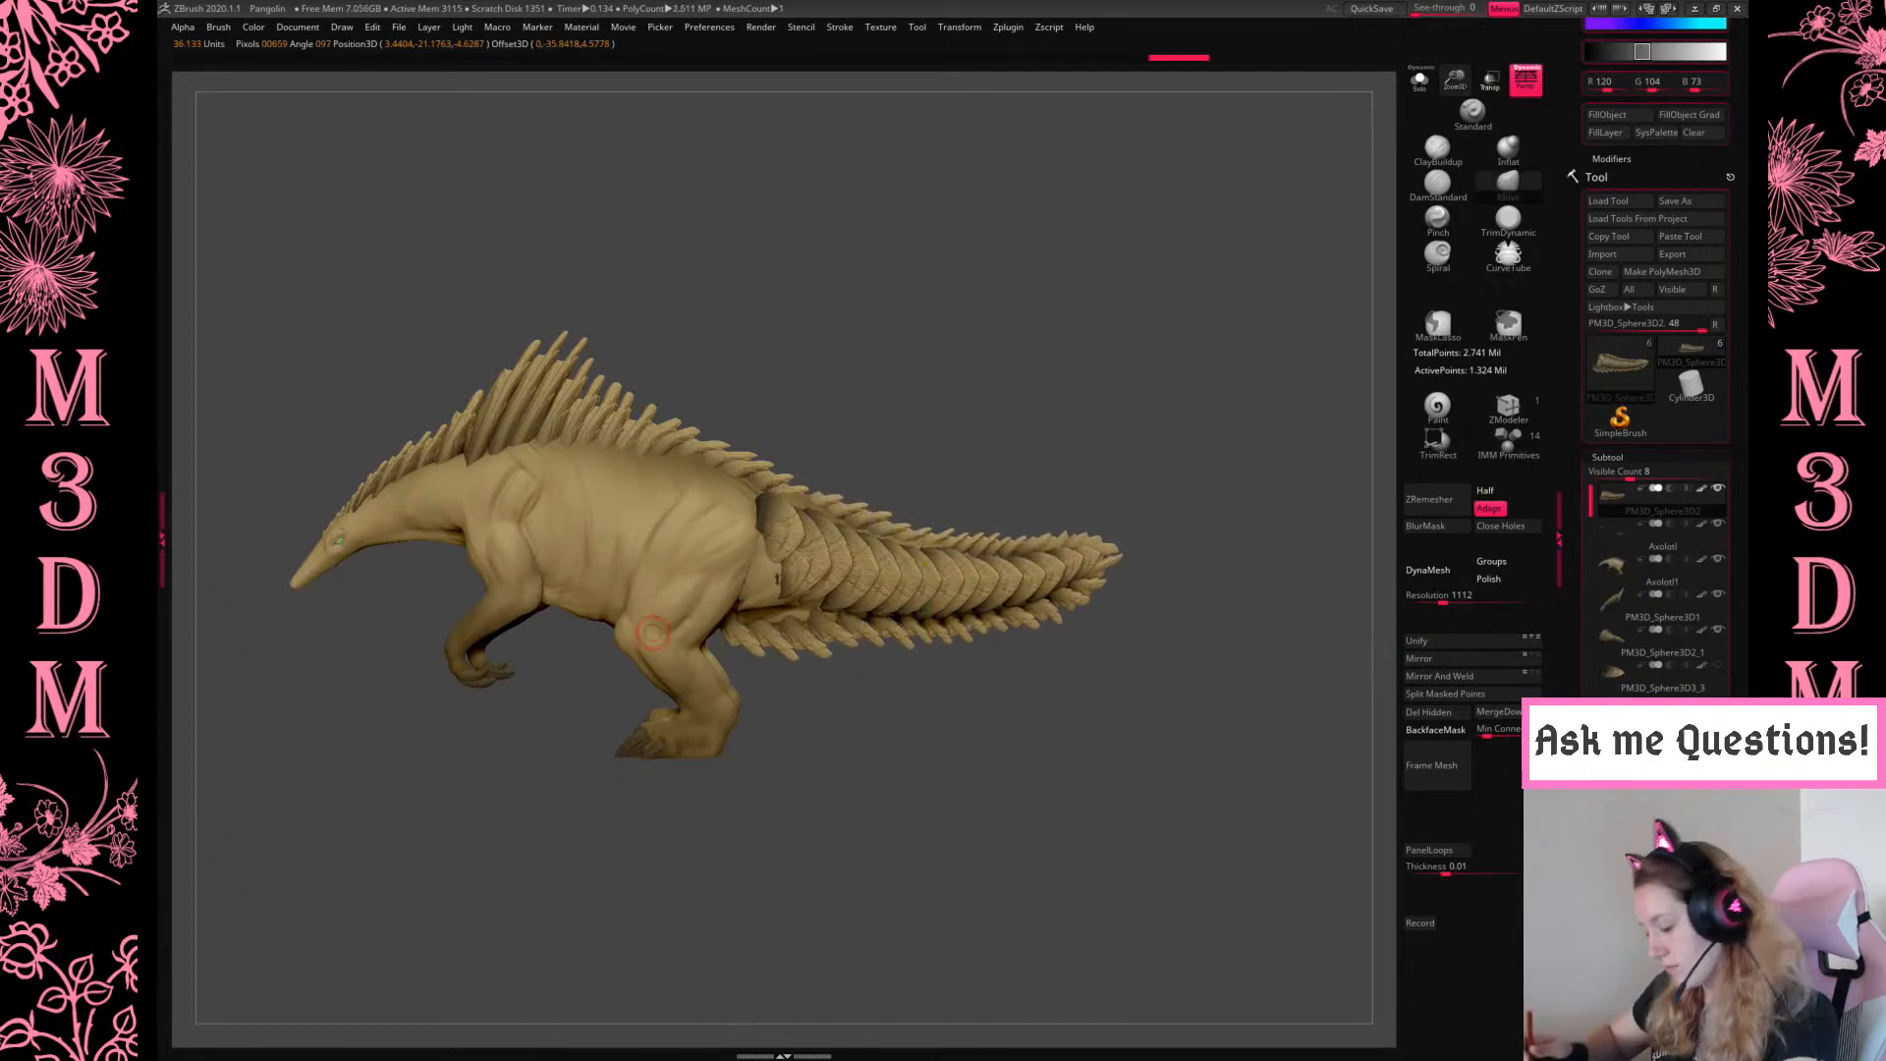
{"action": "key", "text": "w"}
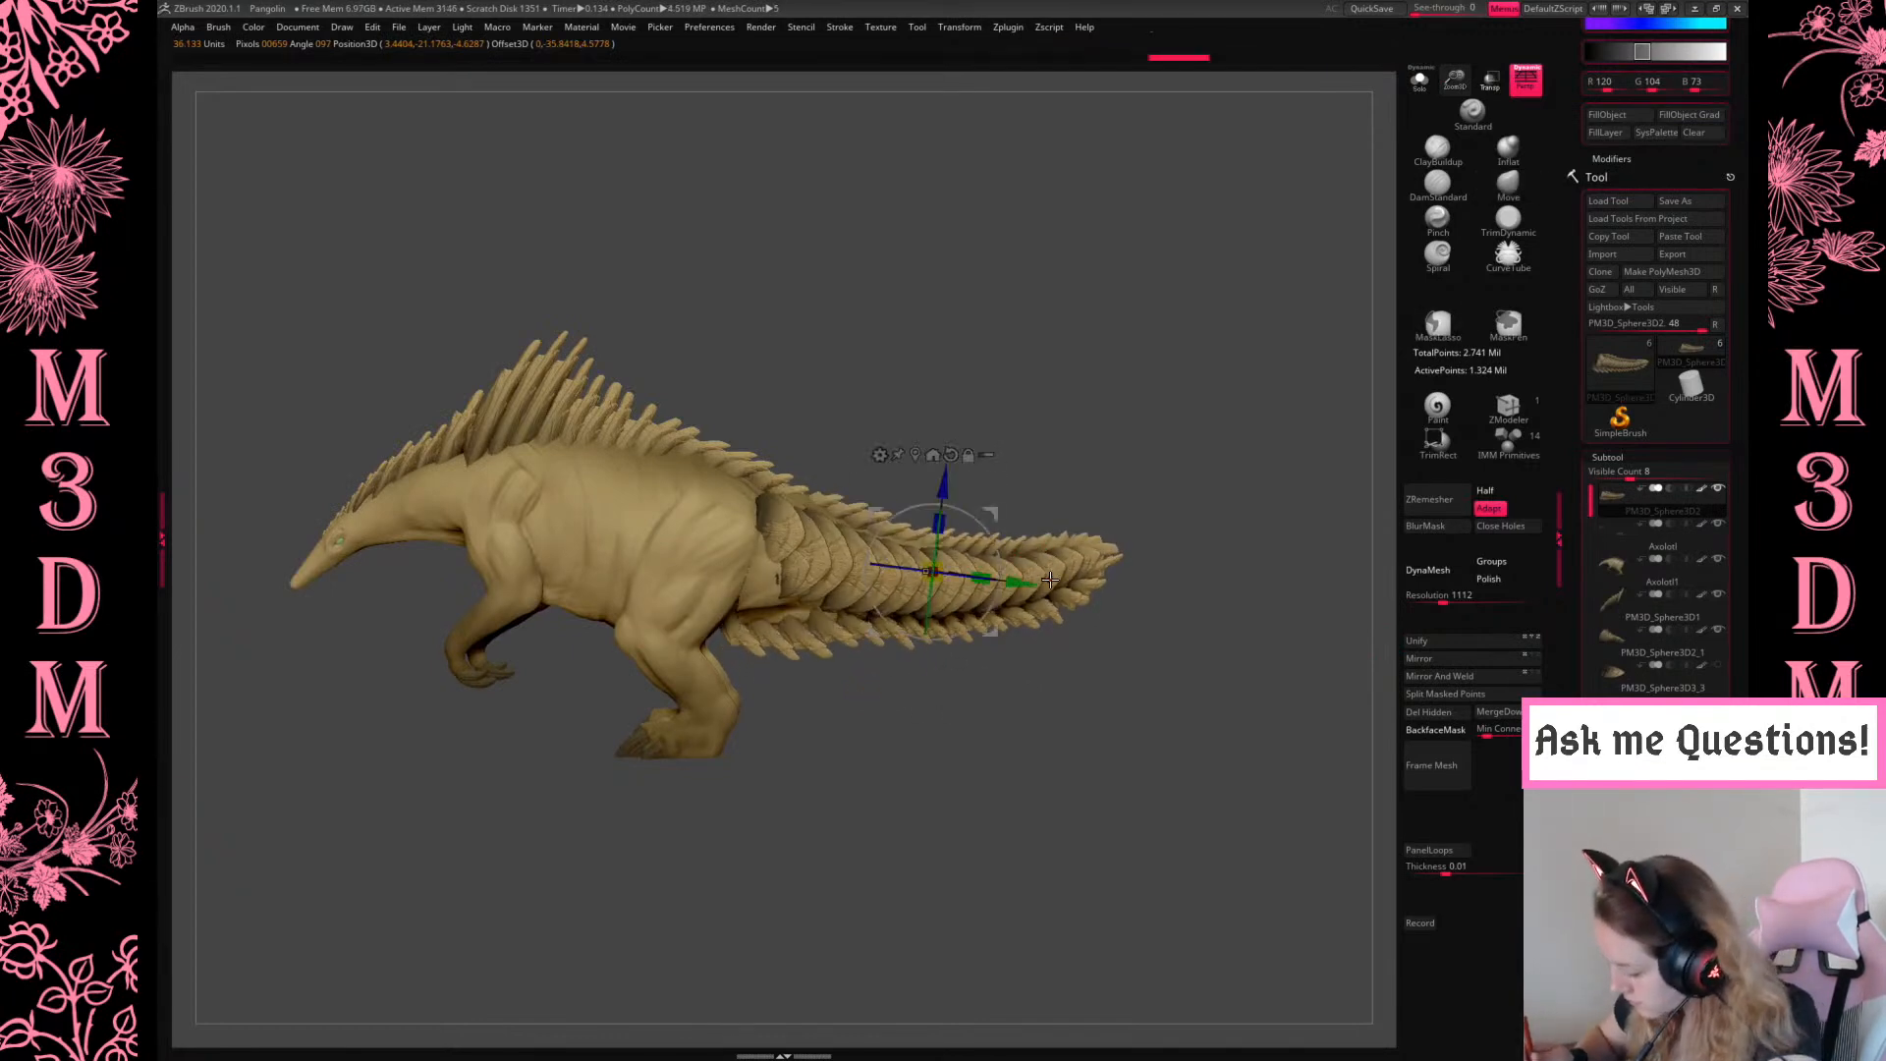
{"action": "left_click_drag", "start_coordinate": [1001, 558], "coordinate": [1002, 560]}
{"action": "mouse_move", "coordinate": [1218, 516]}
{"action": "left_mouse_down"}
{"action": "mouse_move", "coordinate": [1002, 580]}
{"action": "mouse_move", "coordinate": [1228, 497]}
{"action": "left_mouse_up"}
{"action": "left_click_drag", "start_coordinate": [944, 484], "coordinate": [941, 493]}
{"action": "key", "text": "q"}
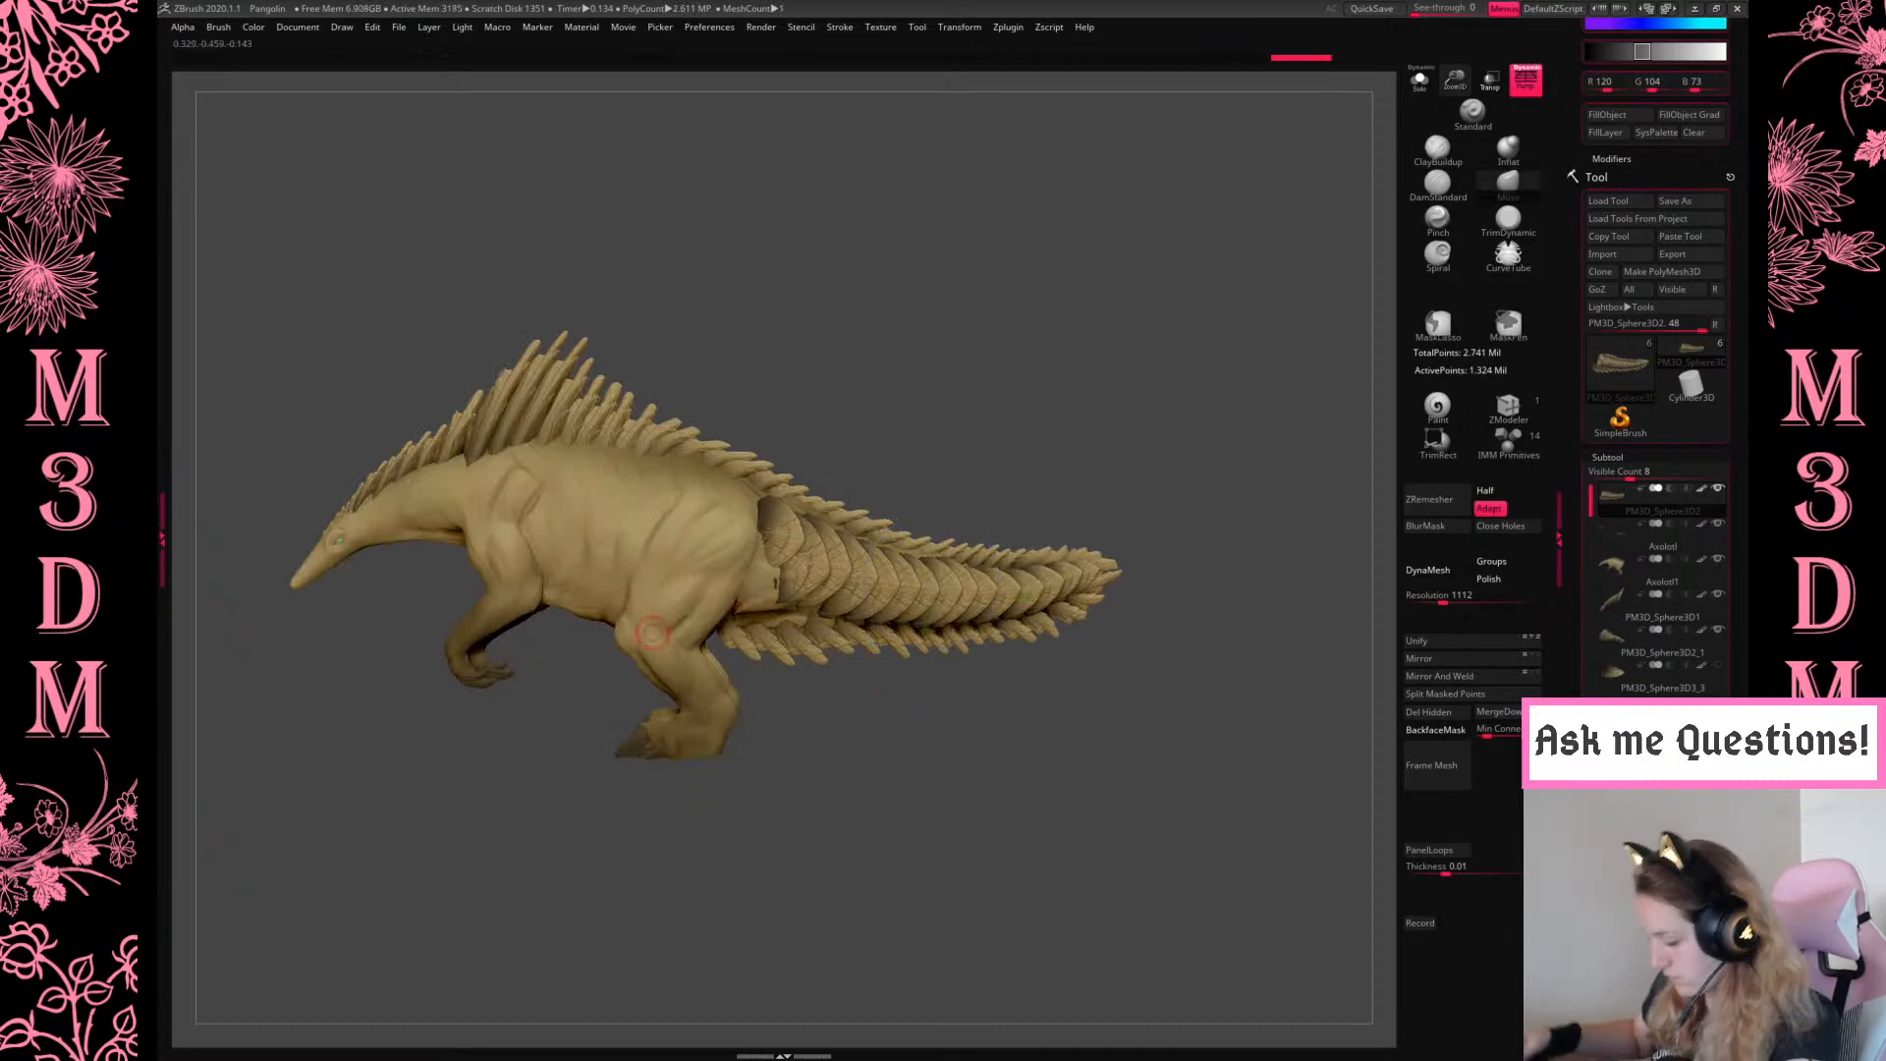
View the creature from above and shift the gizmo to the midline of the merged tail
{"action": "key", "text": "w"}
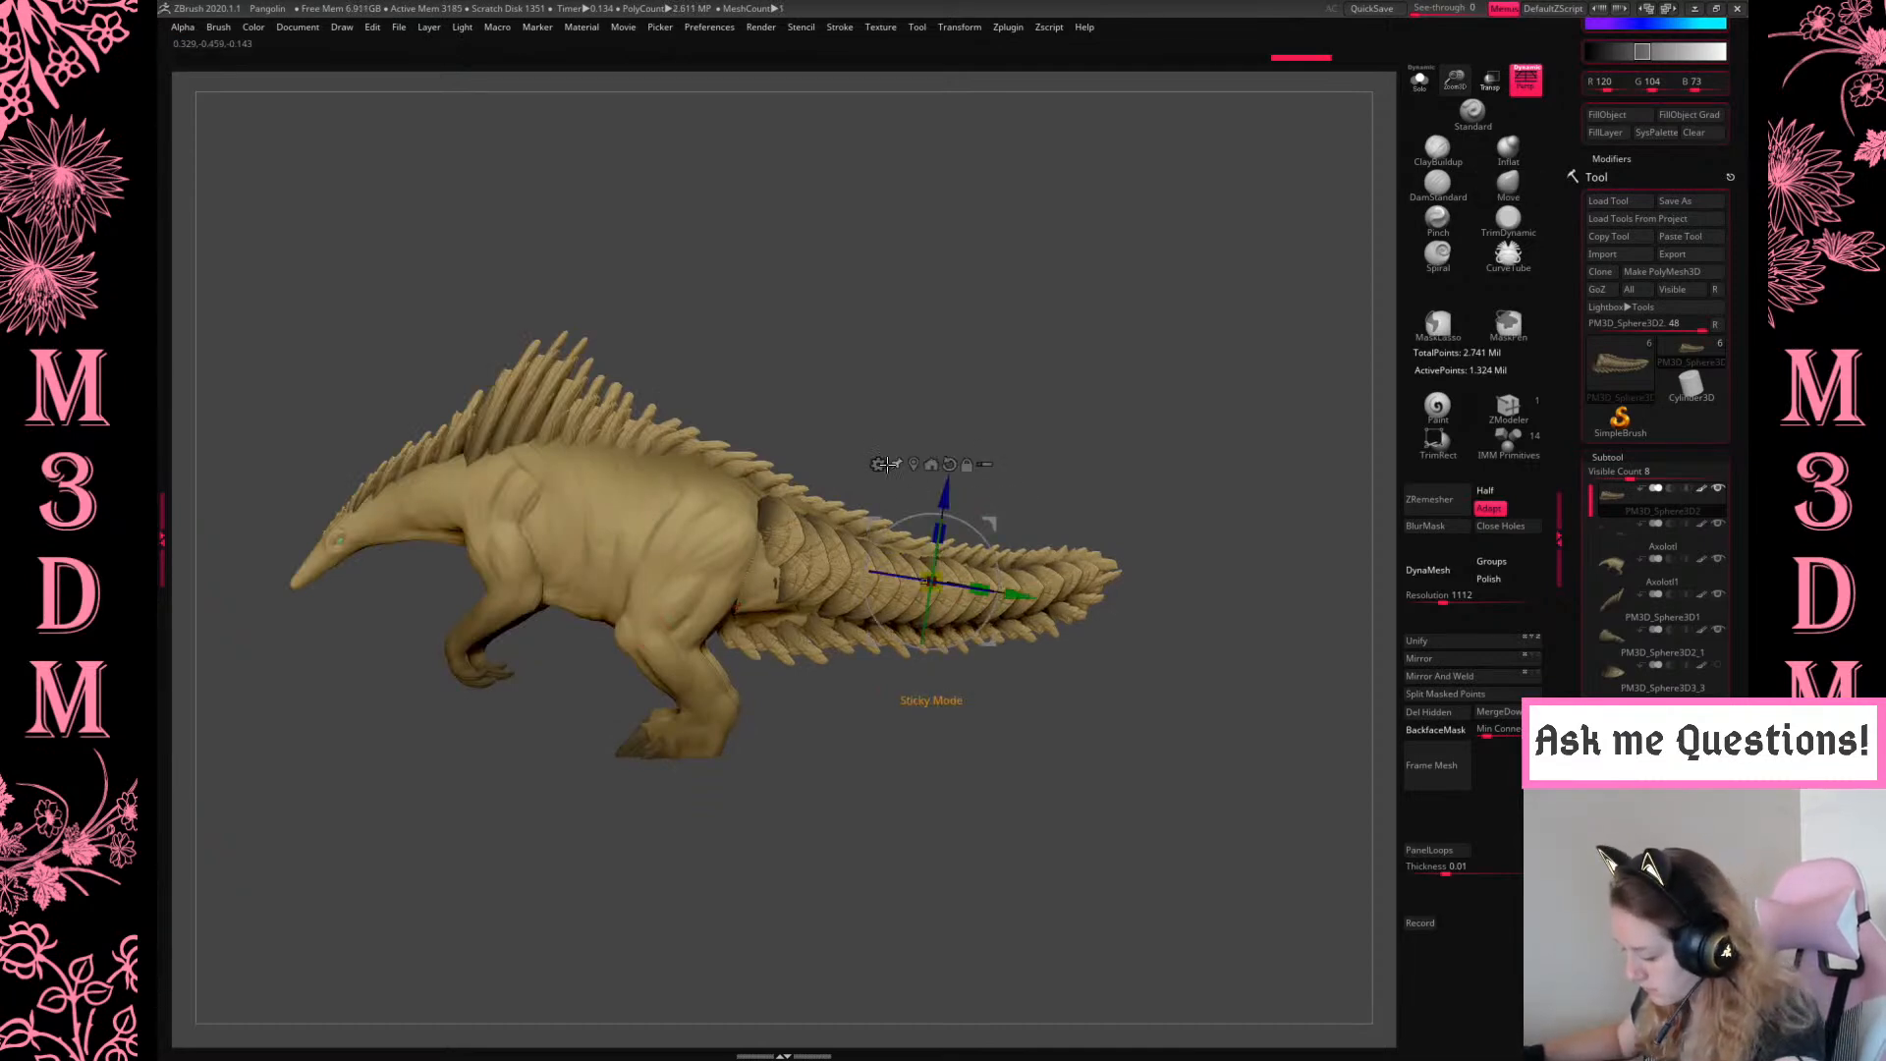
{"action": "left_click", "coordinate": [887, 463]}
{"action": "left_click", "coordinate": [905, 507]}
{"action": "left_click_drag", "start_coordinate": [1066, 462], "coordinate": [1070, 721]}
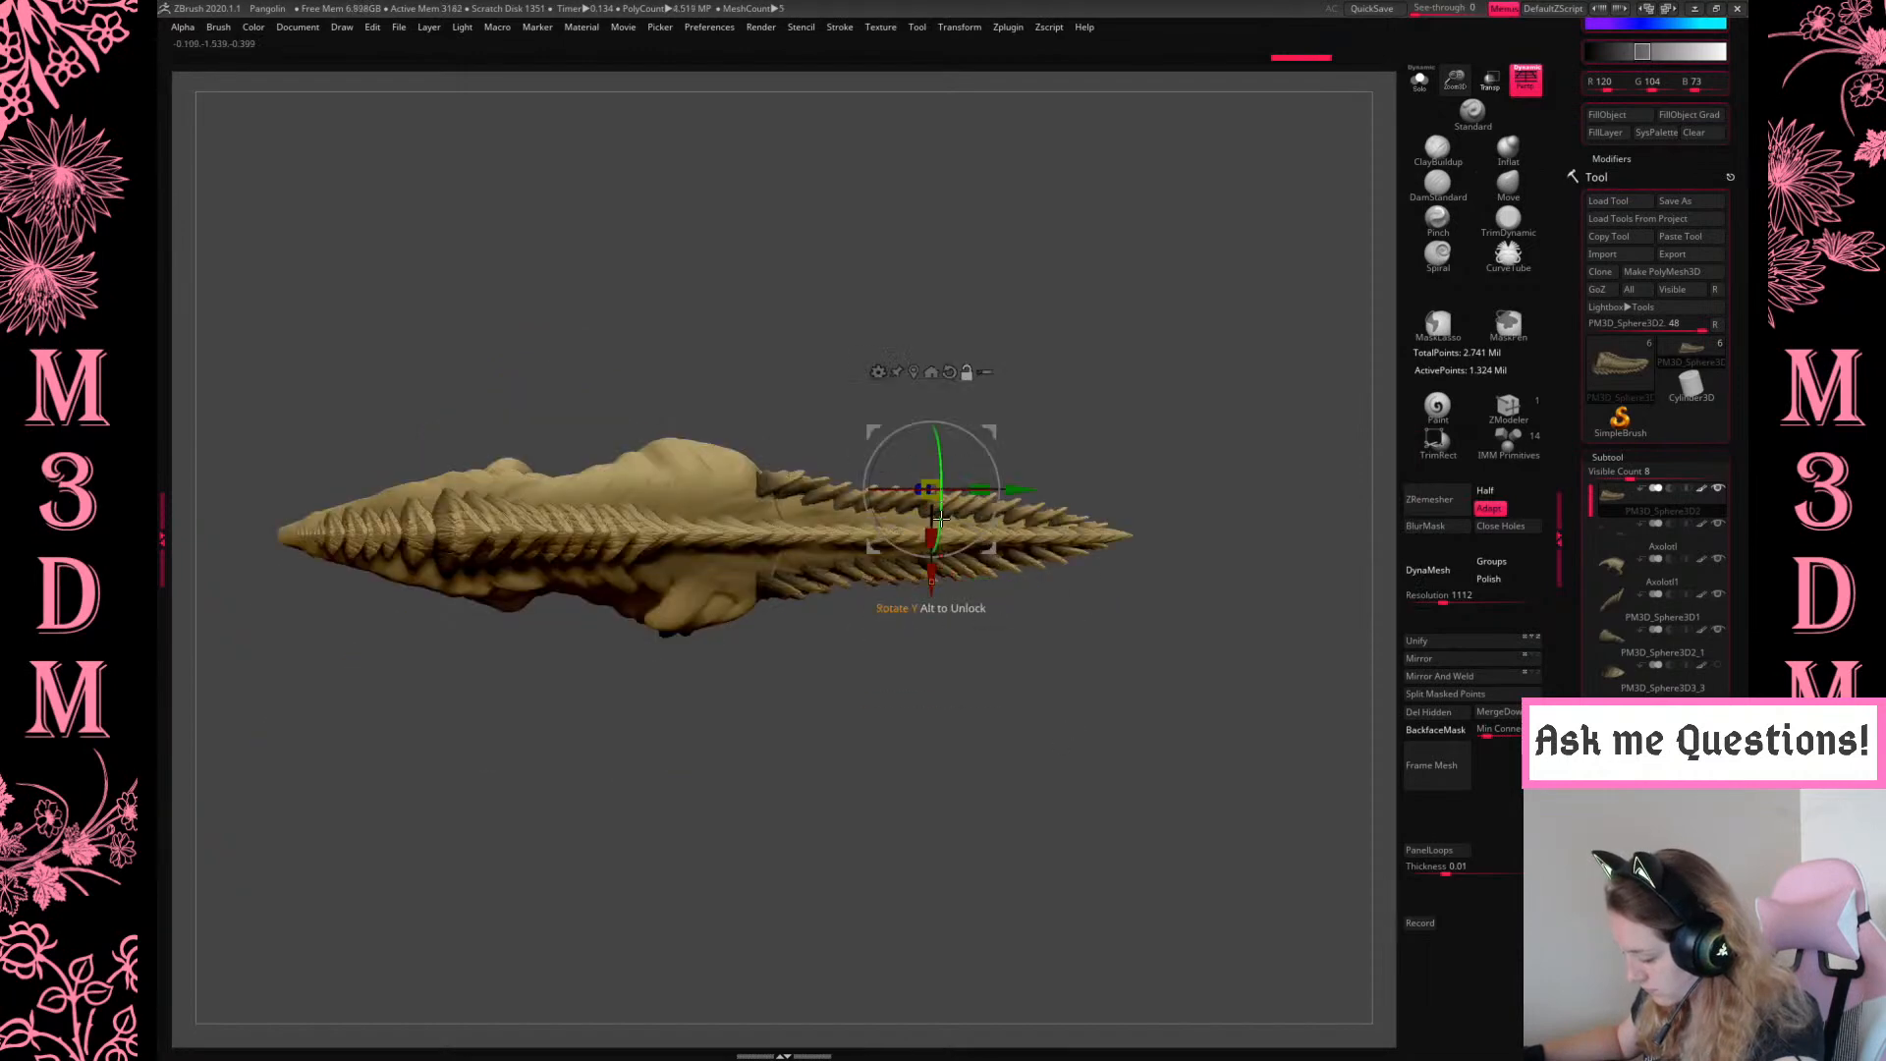
{"action": "left_click_drag", "start_coordinate": [934, 576], "coordinate": [934, 618], "text": "alt"}
{"action": "left_click_drag", "start_coordinate": [933, 693], "coordinate": [882, 457]}
Try to bend the merged tail with the Bend Arc deformer
{"action": "left_click", "coordinate": [879, 418]}
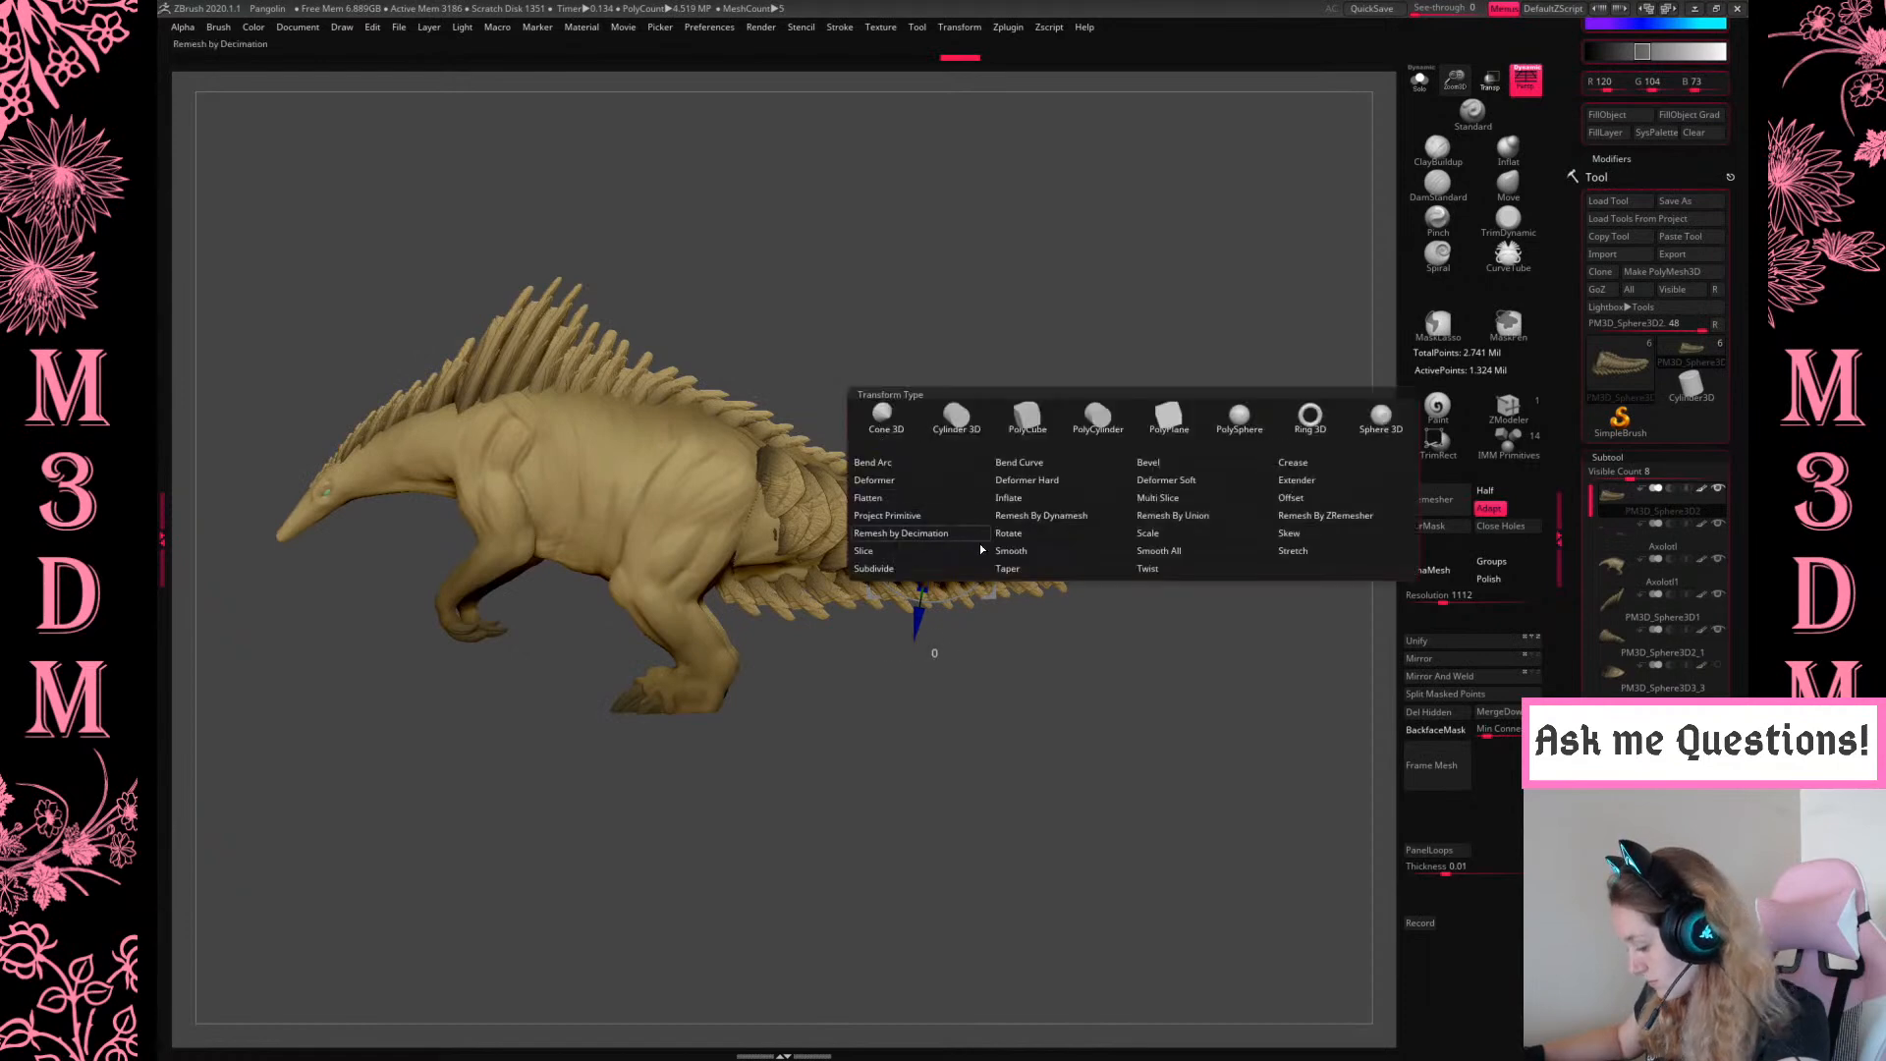
{"action": "left_click", "coordinate": [874, 462]}
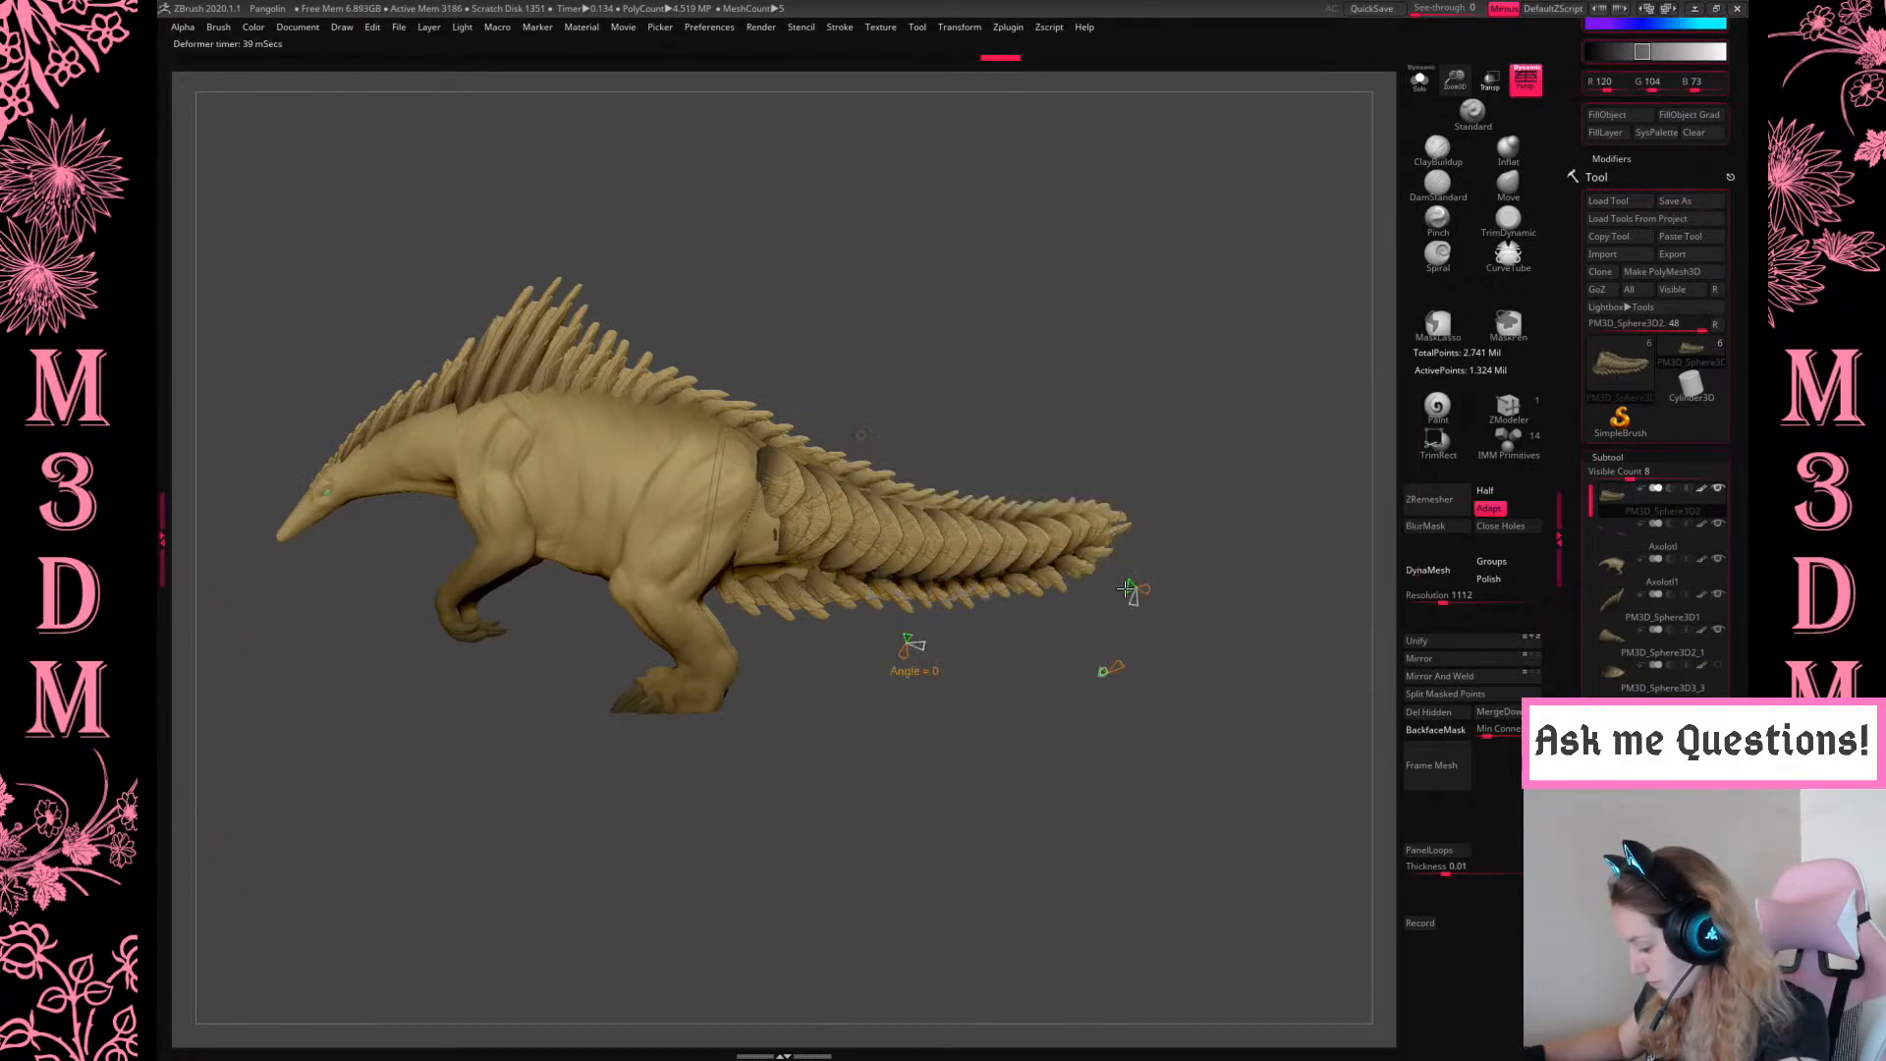
{"action": "left_click_drag", "start_coordinate": [1146, 587], "coordinate": [1120, 587]}
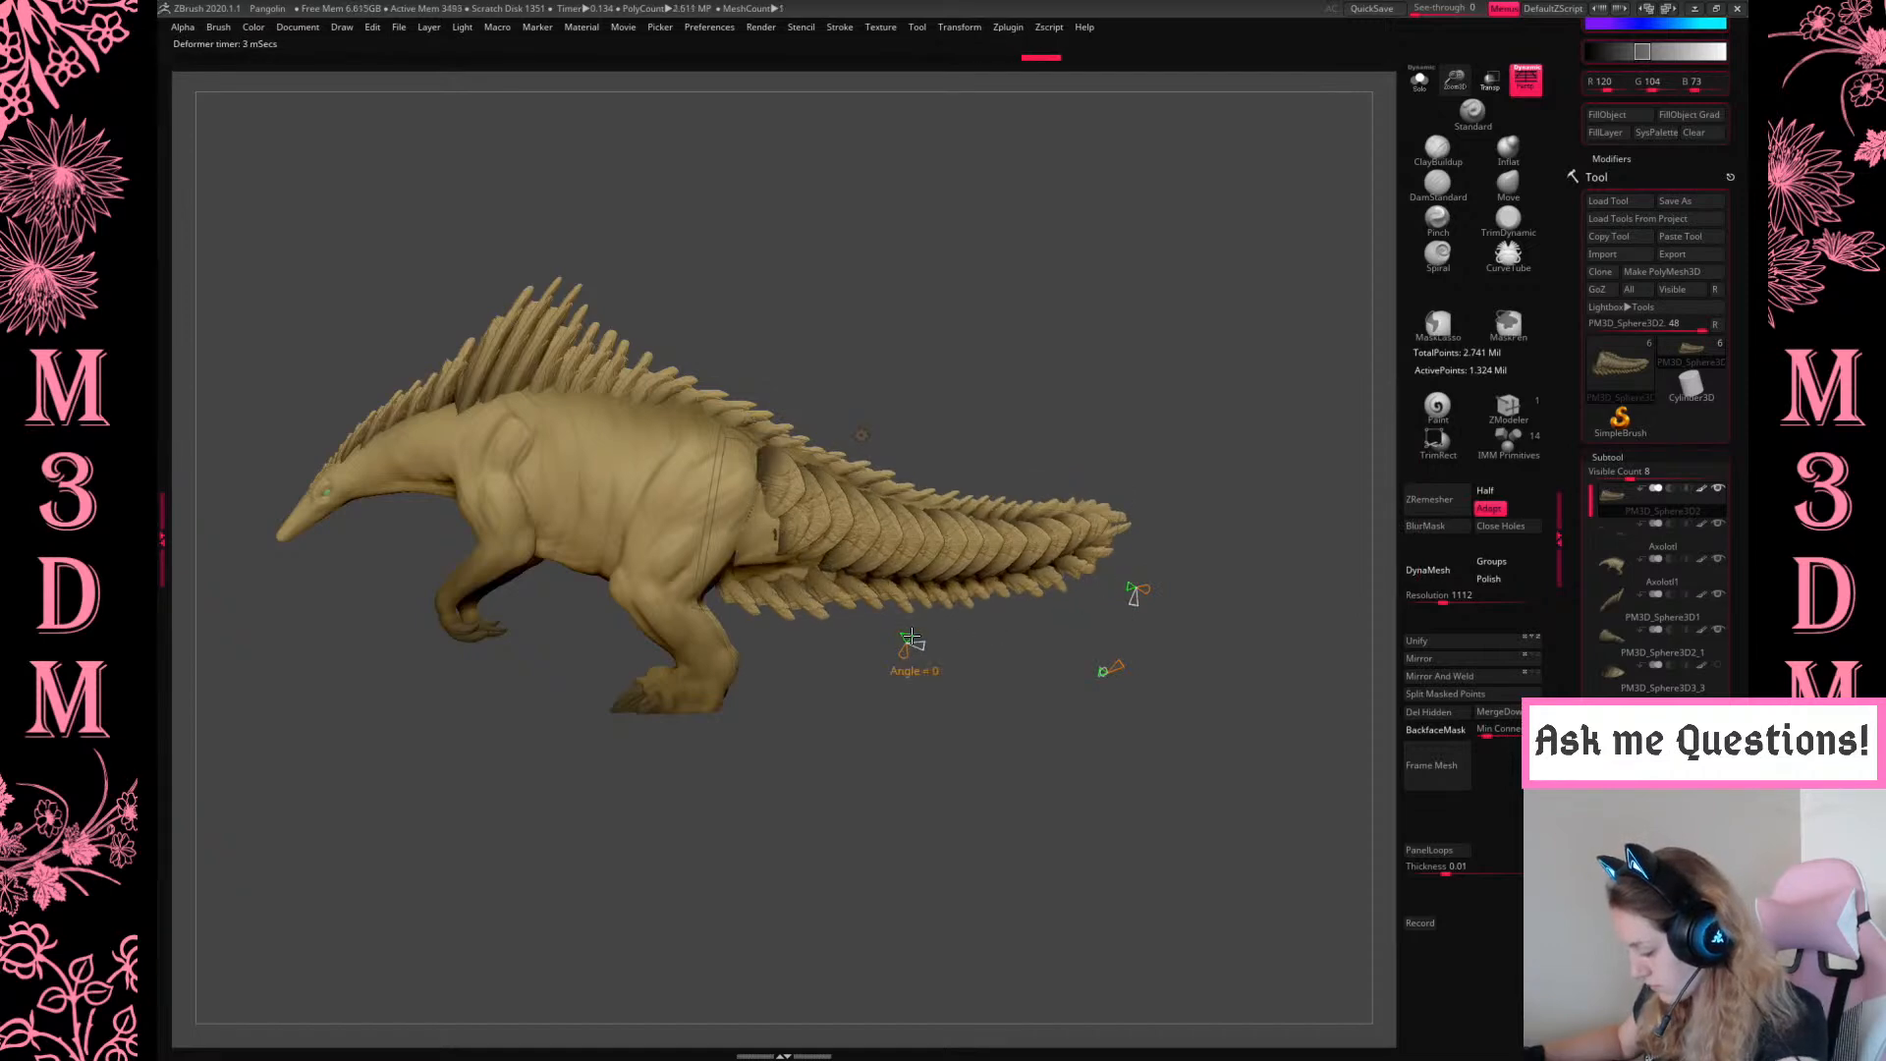
{"action": "left_click_drag", "start_coordinate": [913, 636], "coordinate": [911, 610]}
Widen the tip of the merged tail with the Taper deformer and return to the standard gizmo
{"action": "left_click", "coordinate": [861, 434]}
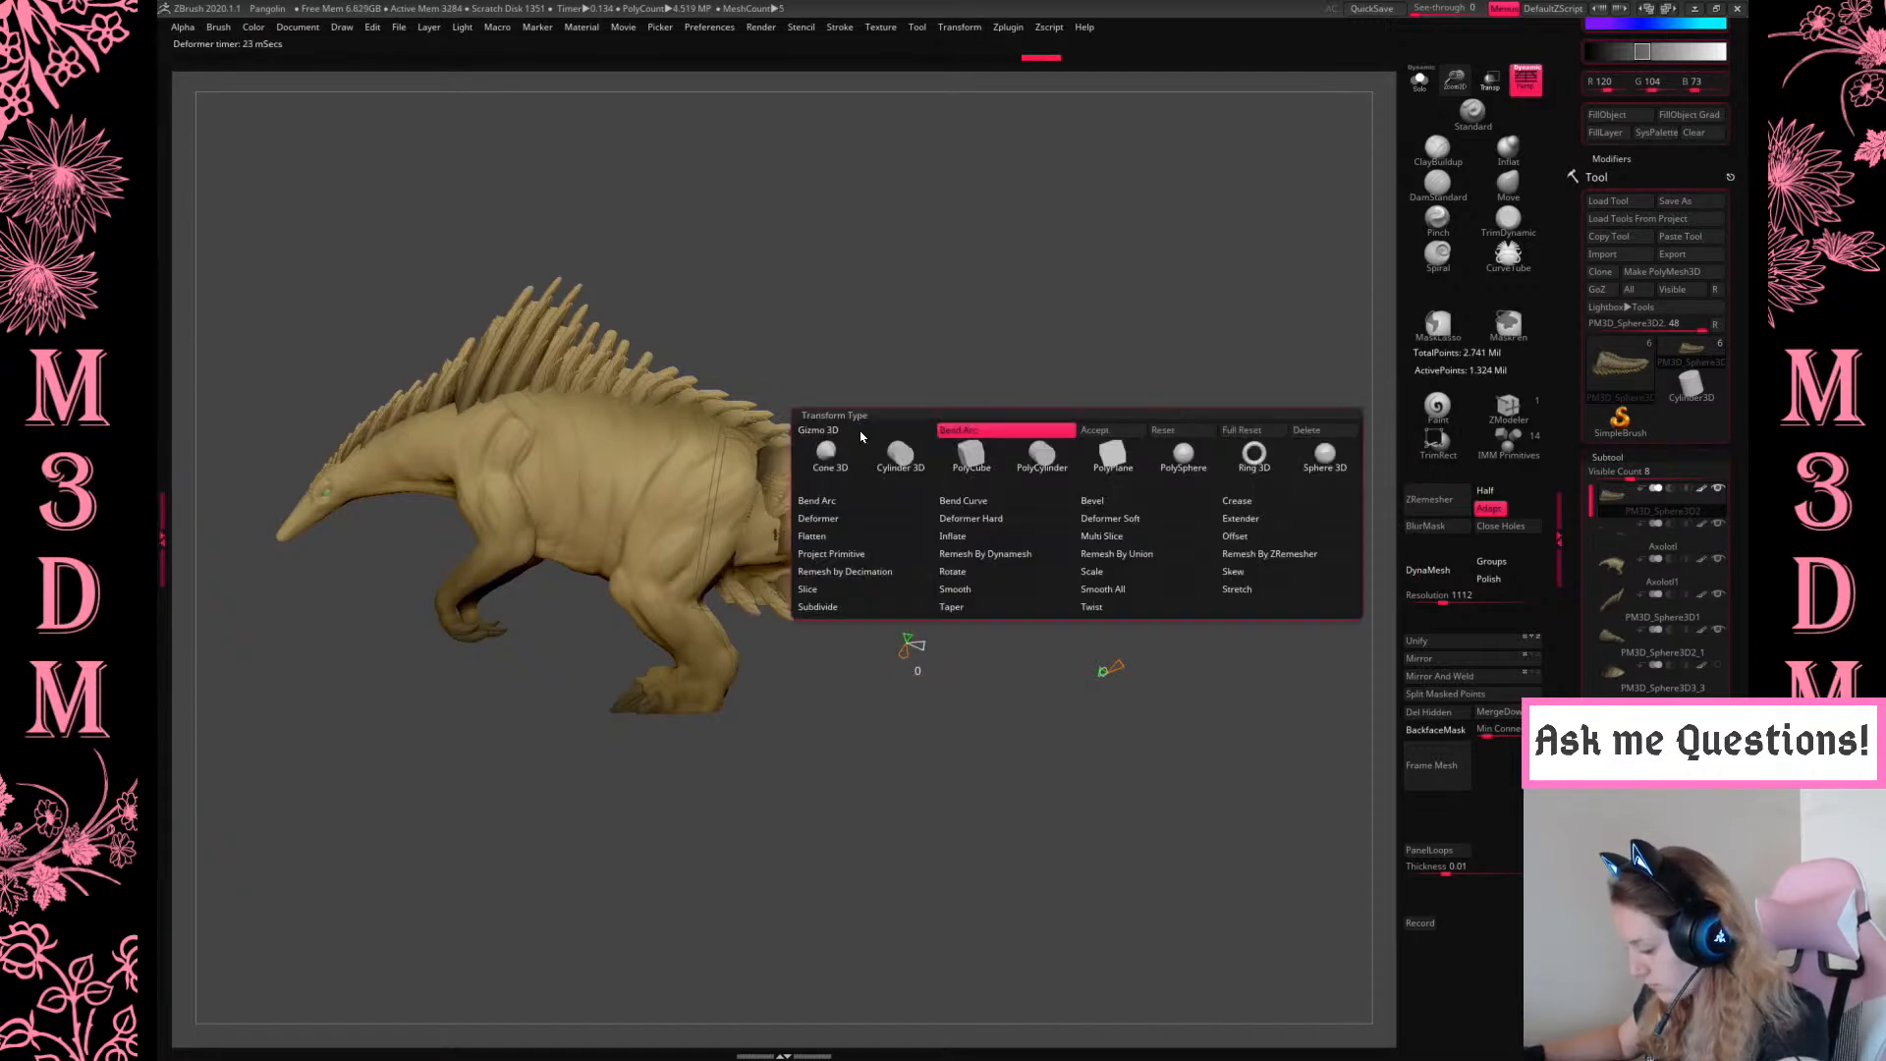
{"action": "left_click", "coordinate": [954, 607]}
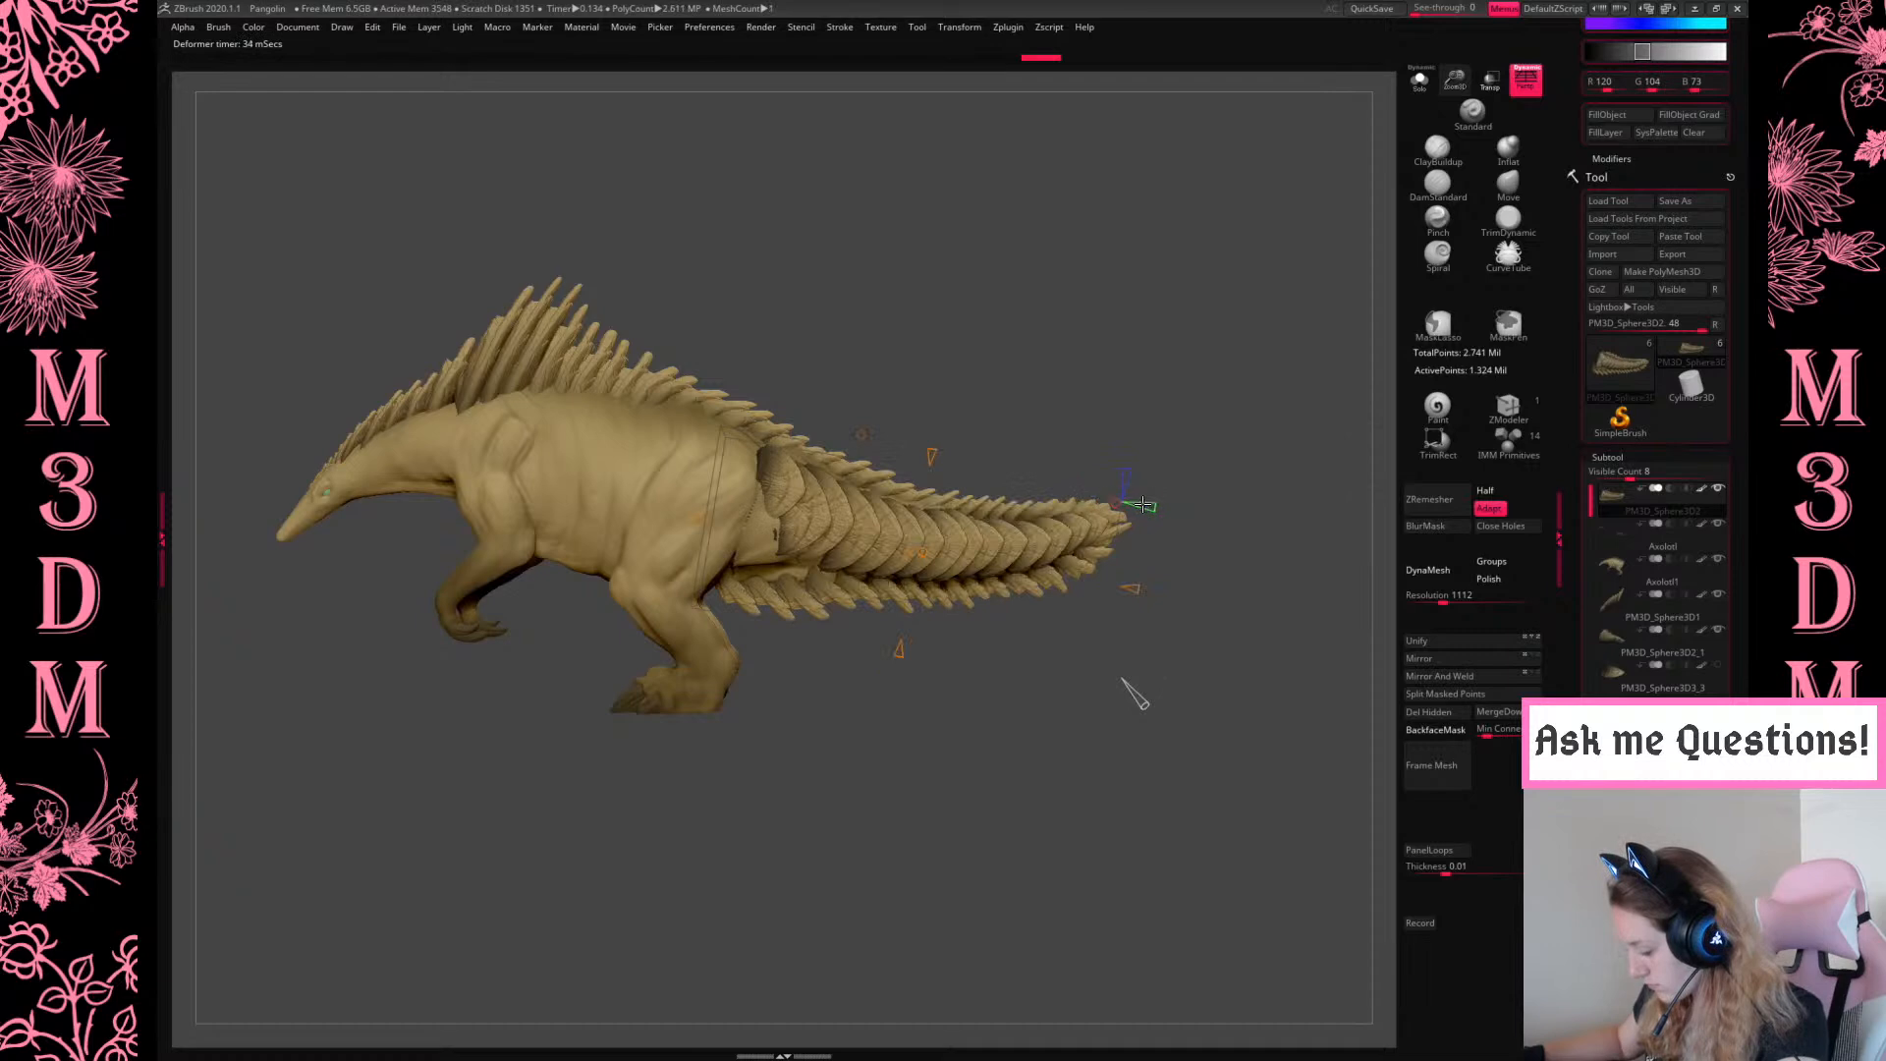
{"action": "left_click_drag", "start_coordinate": [1120, 585], "coordinate": [1163, 592]}
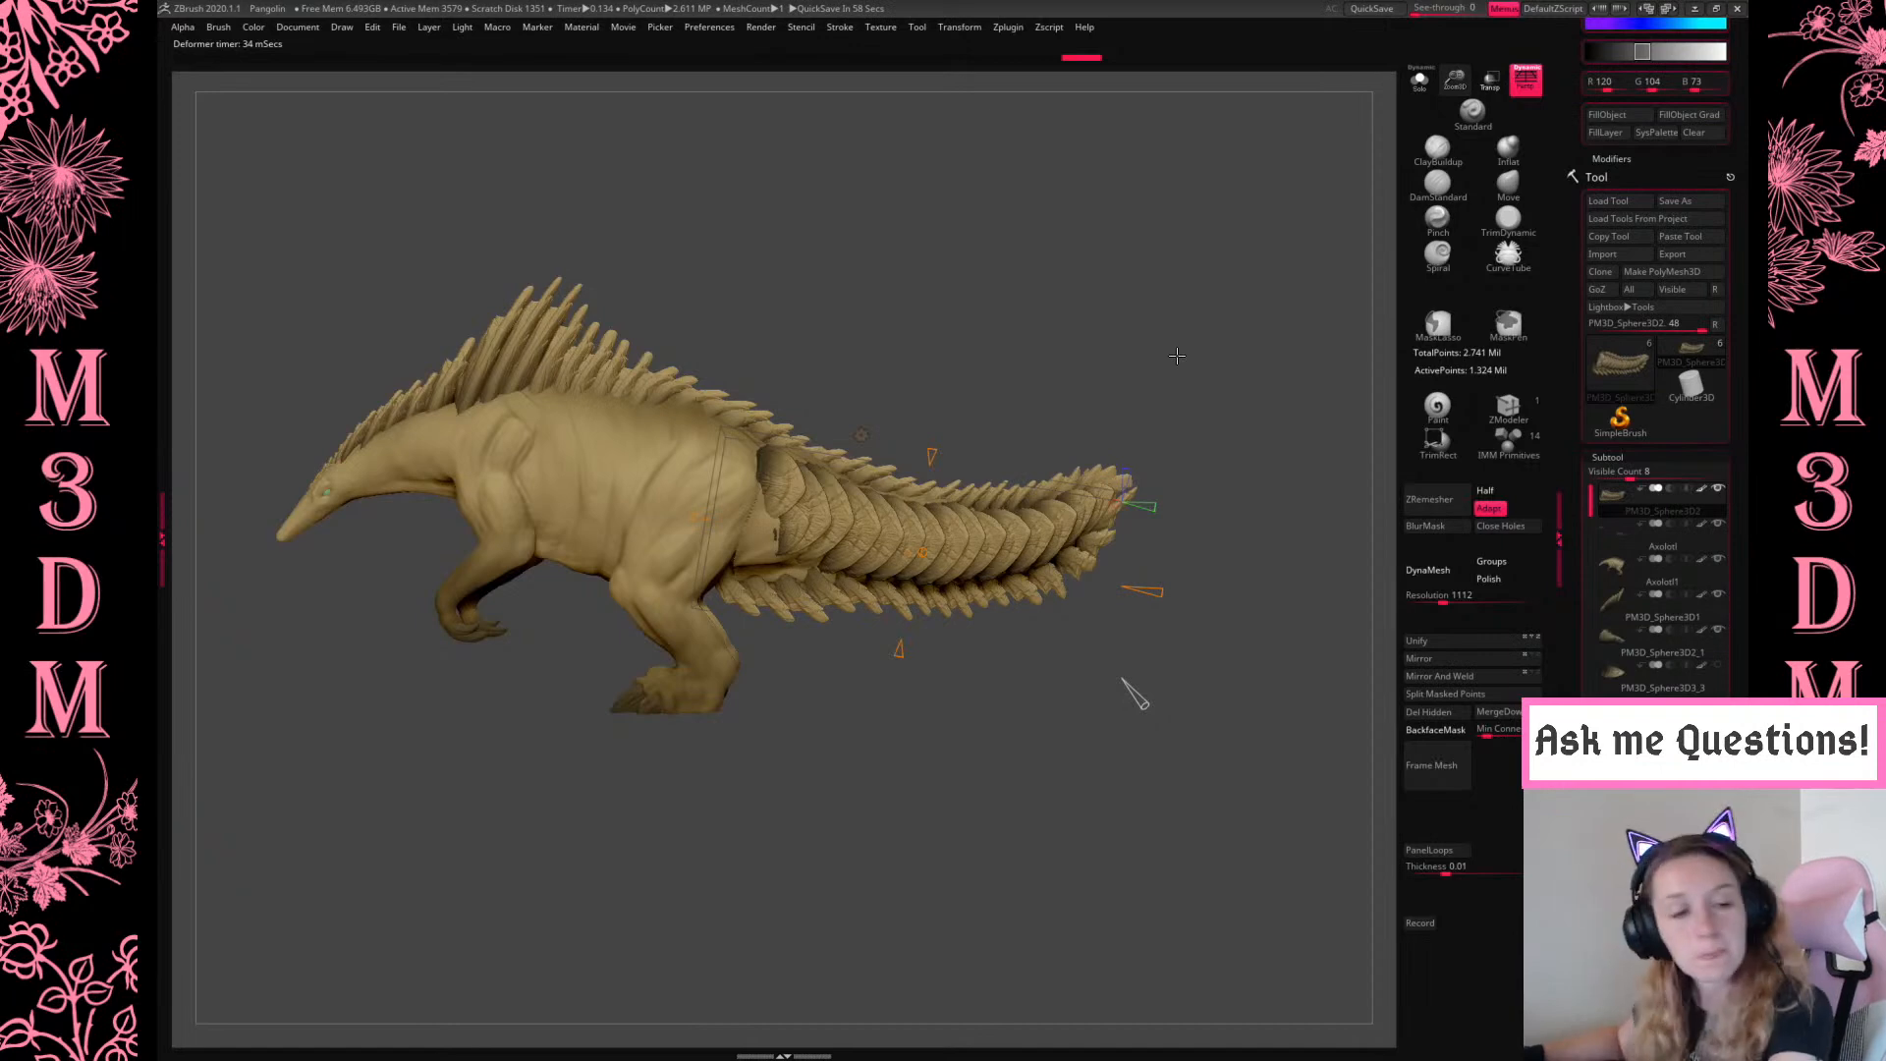
{"action": "left_click", "coordinate": [862, 435]}
{"action": "left_click", "coordinate": [853, 435]}
Scale the merged tail up slightly and lower it to line up with the body
{"action": "left_click_drag", "start_coordinate": [926, 541], "coordinate": [990, 558]}
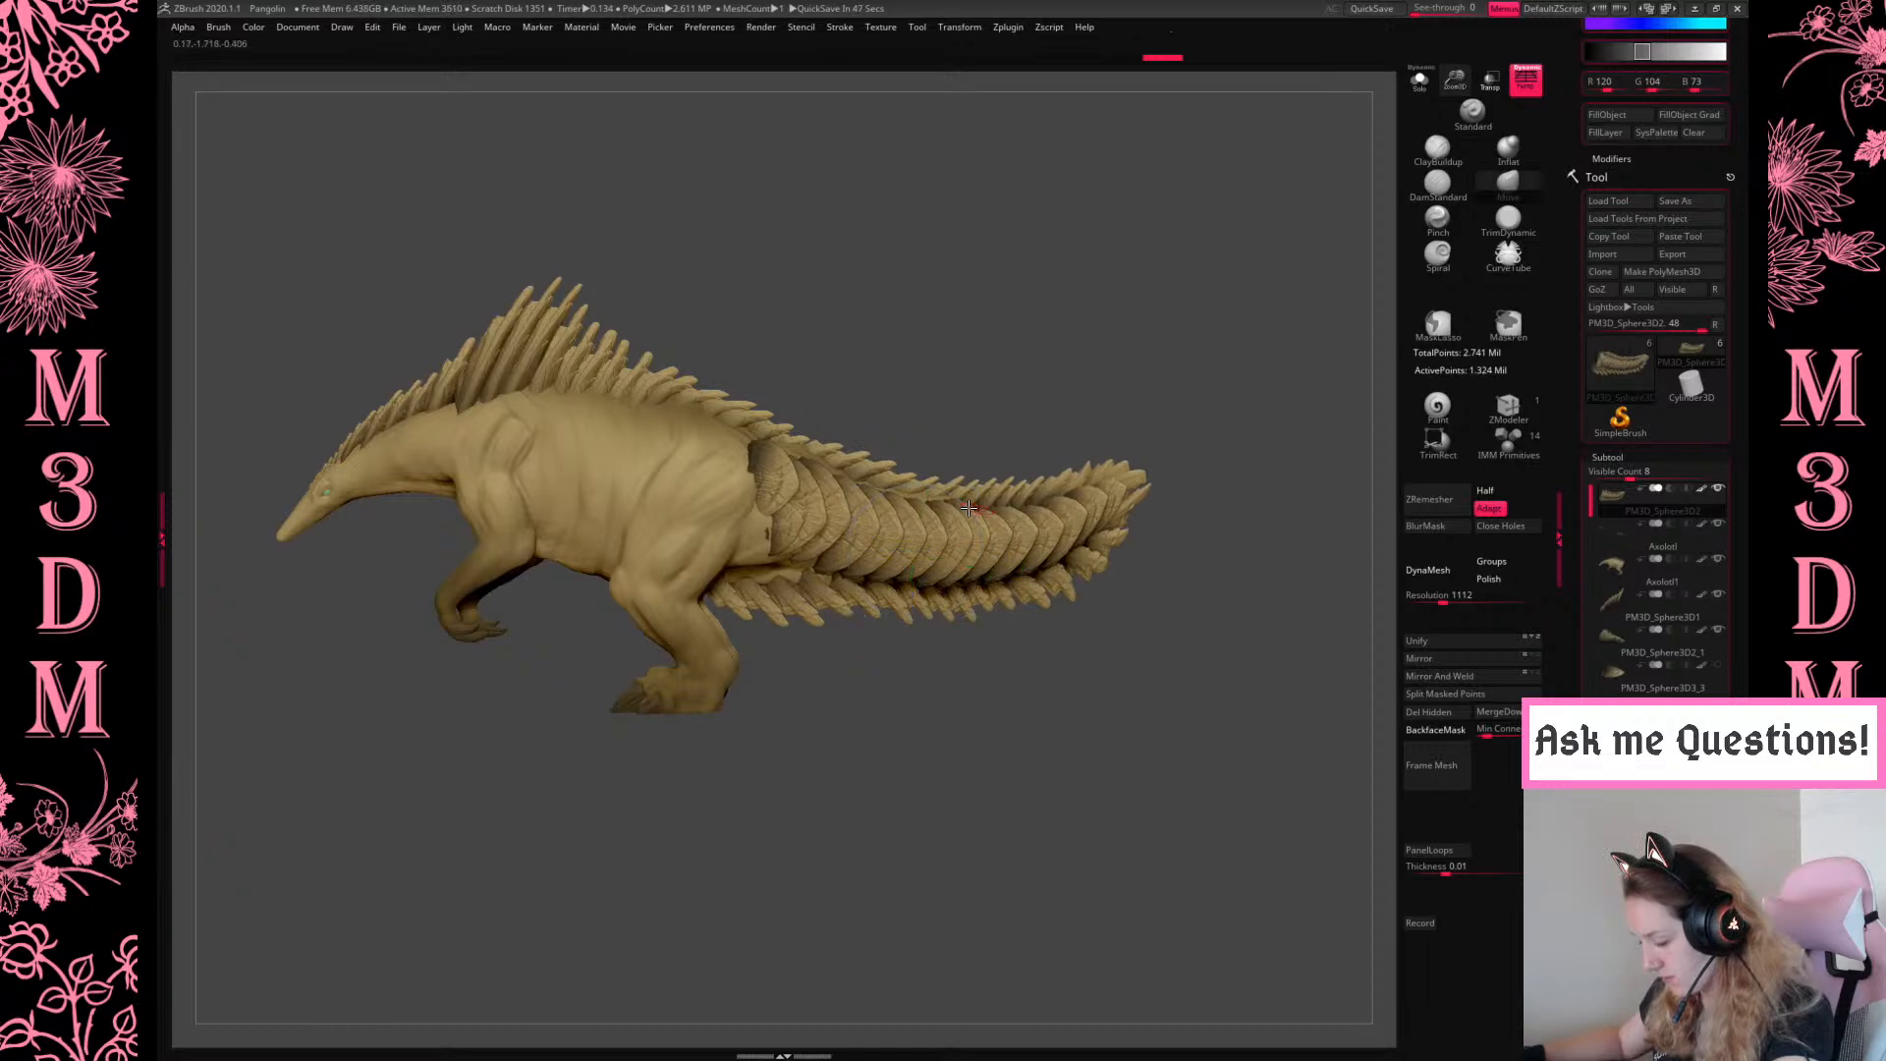
{"action": "left_click_drag", "start_coordinate": [901, 636], "coordinate": [901, 645]}
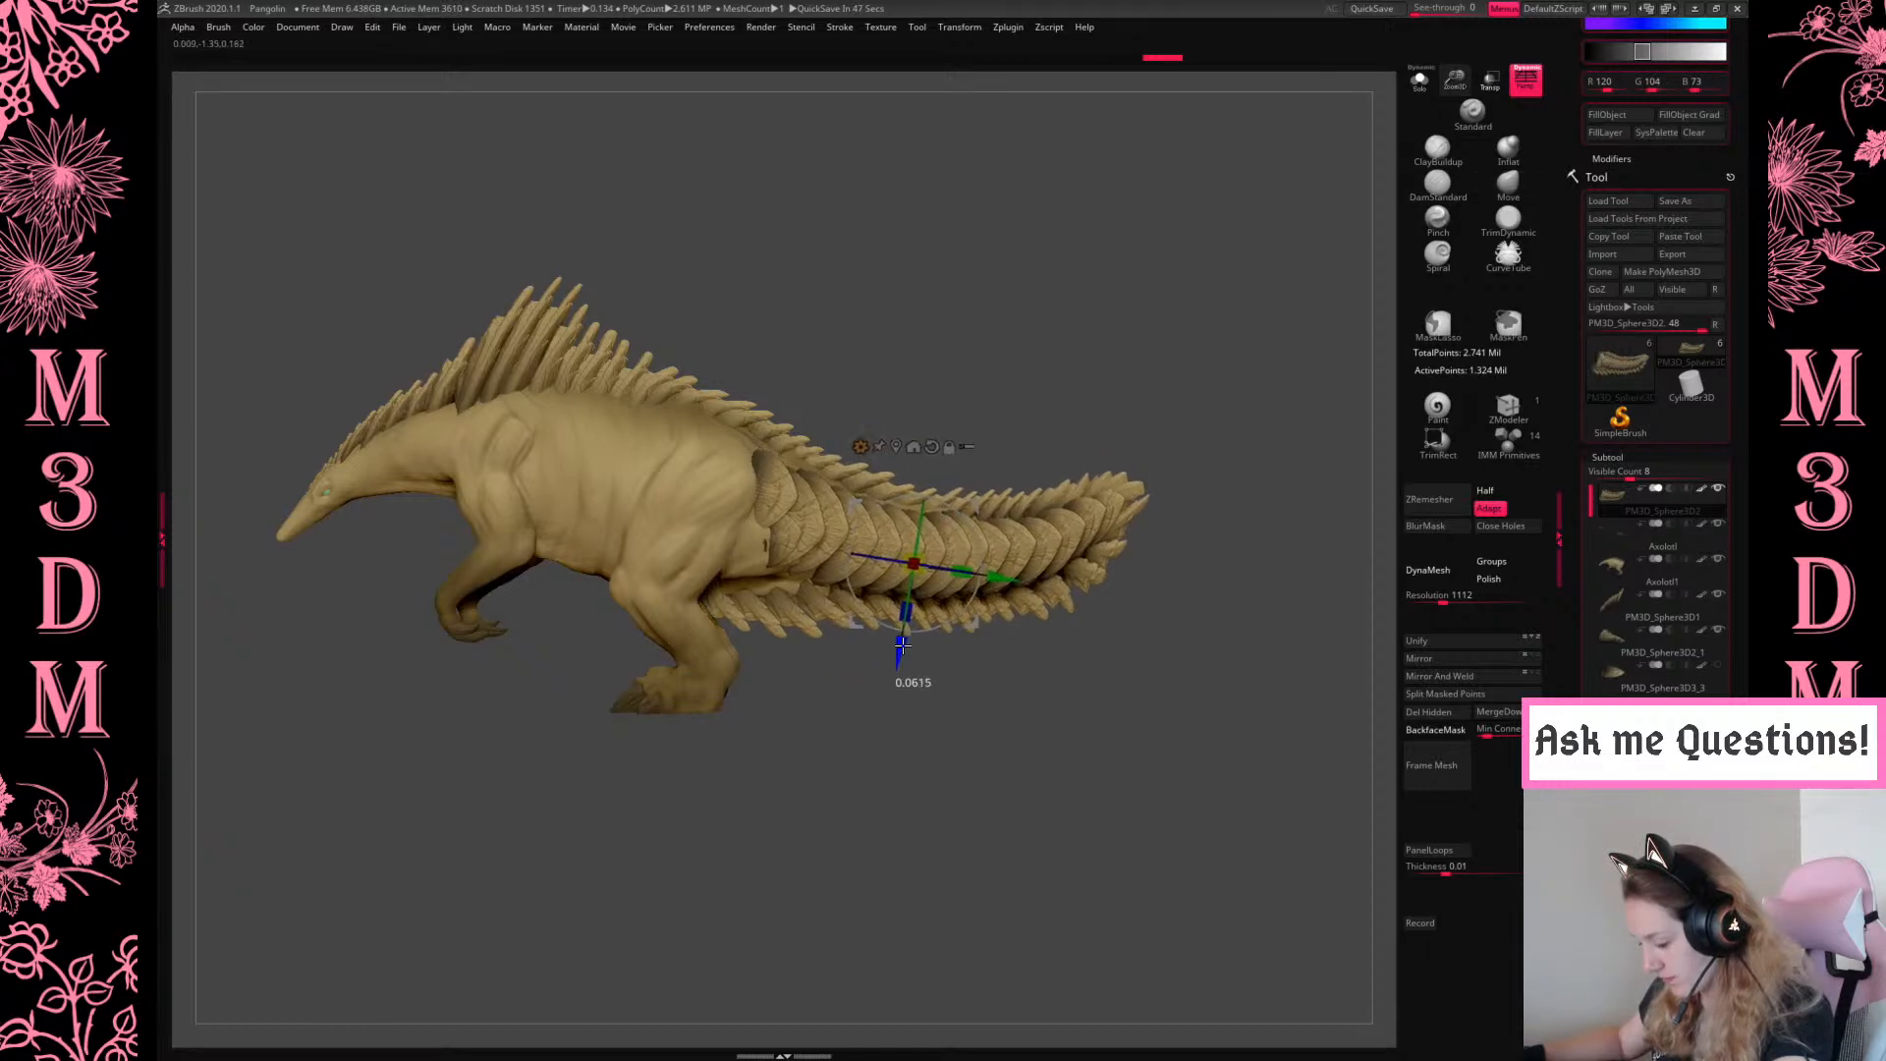
{"action": "key", "text": "q"}
Mask the merged tail except for its side scales, choose the TrimDynamic brush and inspect the tail from above
{"action": "mouse_move", "coordinate": [1023, 687]}
{"action": "left_mouse_down"}
{"action": "mouse_move", "coordinate": [894, 706]}
{"action": "mouse_move", "coordinate": [1218, 720]}
{"action": "mouse_move", "coordinate": [1218, 815]}
{"action": "left_mouse_up"}
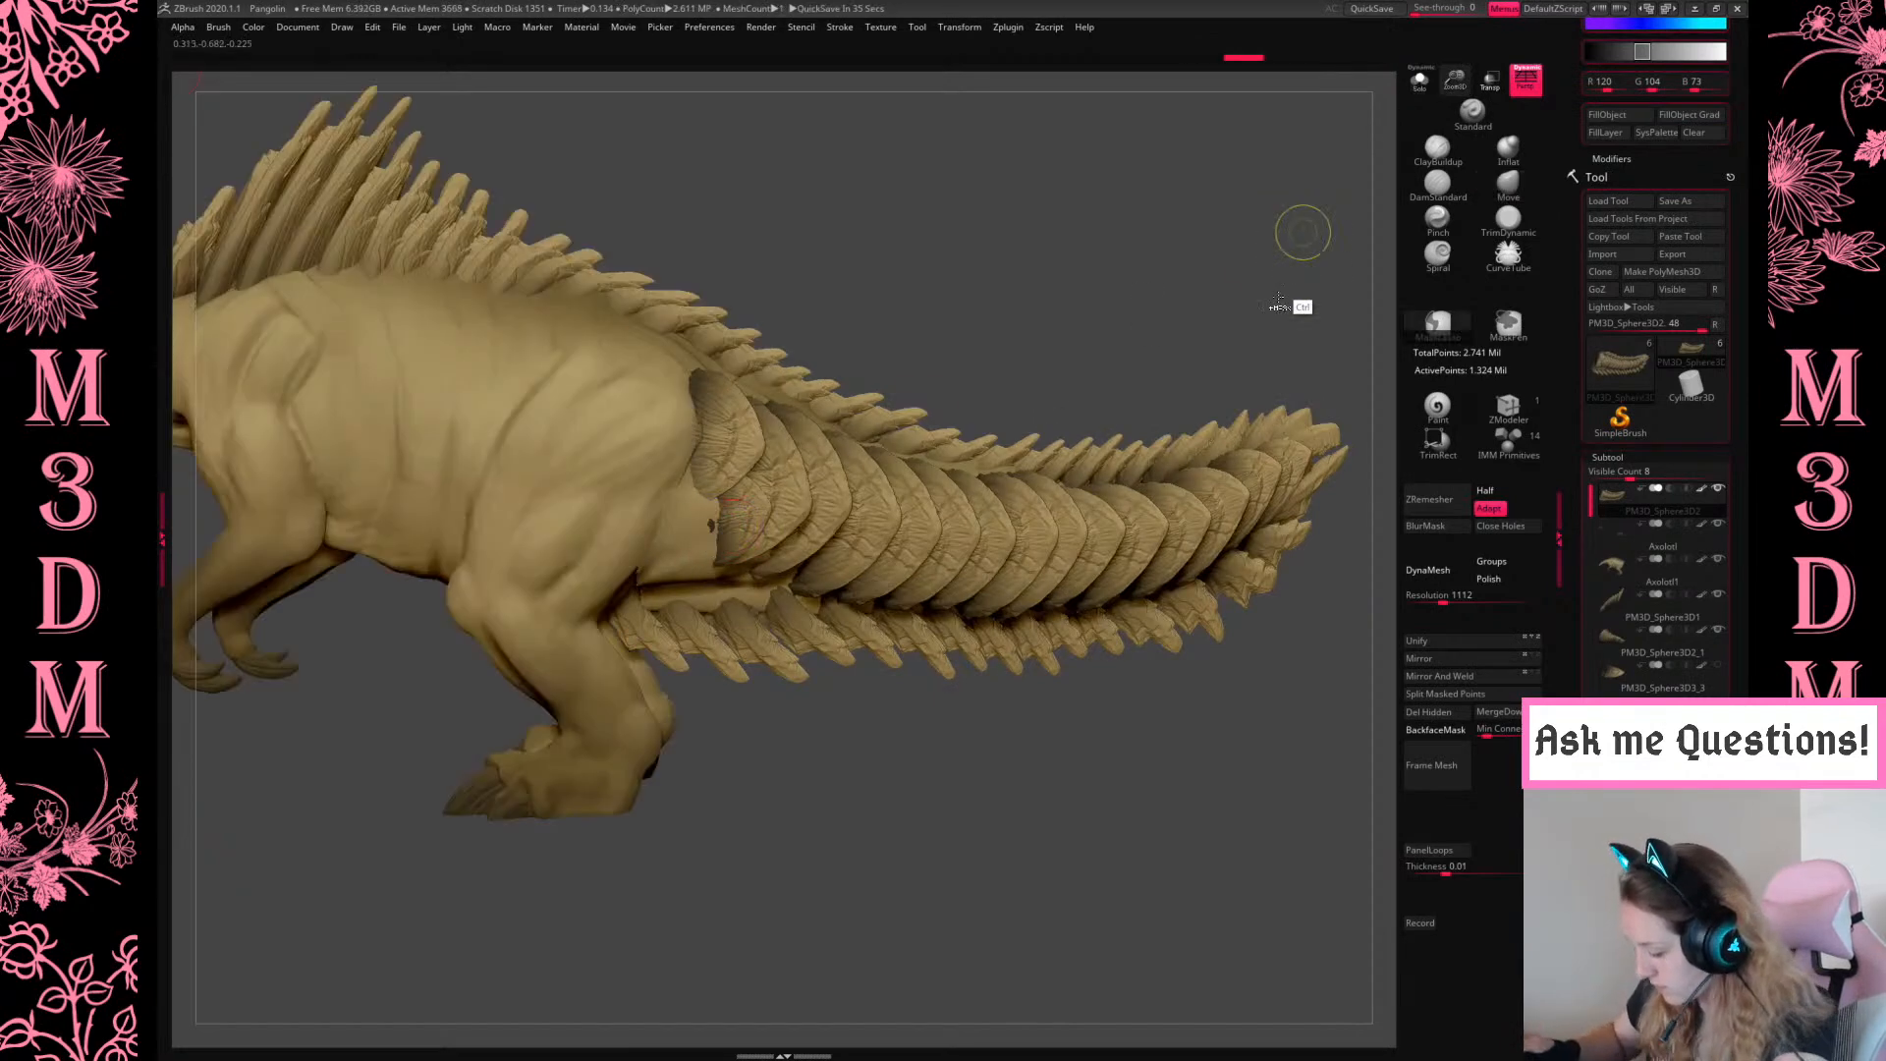
{"action": "left_click", "coordinate": [797, 526], "text": "ctrl+shift"}
{"action": "left_click", "coordinate": [1024, 302], "text": "ctrl"}
{"action": "left_click", "coordinate": [1016, 304], "text": "ctrl+shift"}
{"action": "left_click", "coordinate": [1218, 292], "text": "ctrl"}
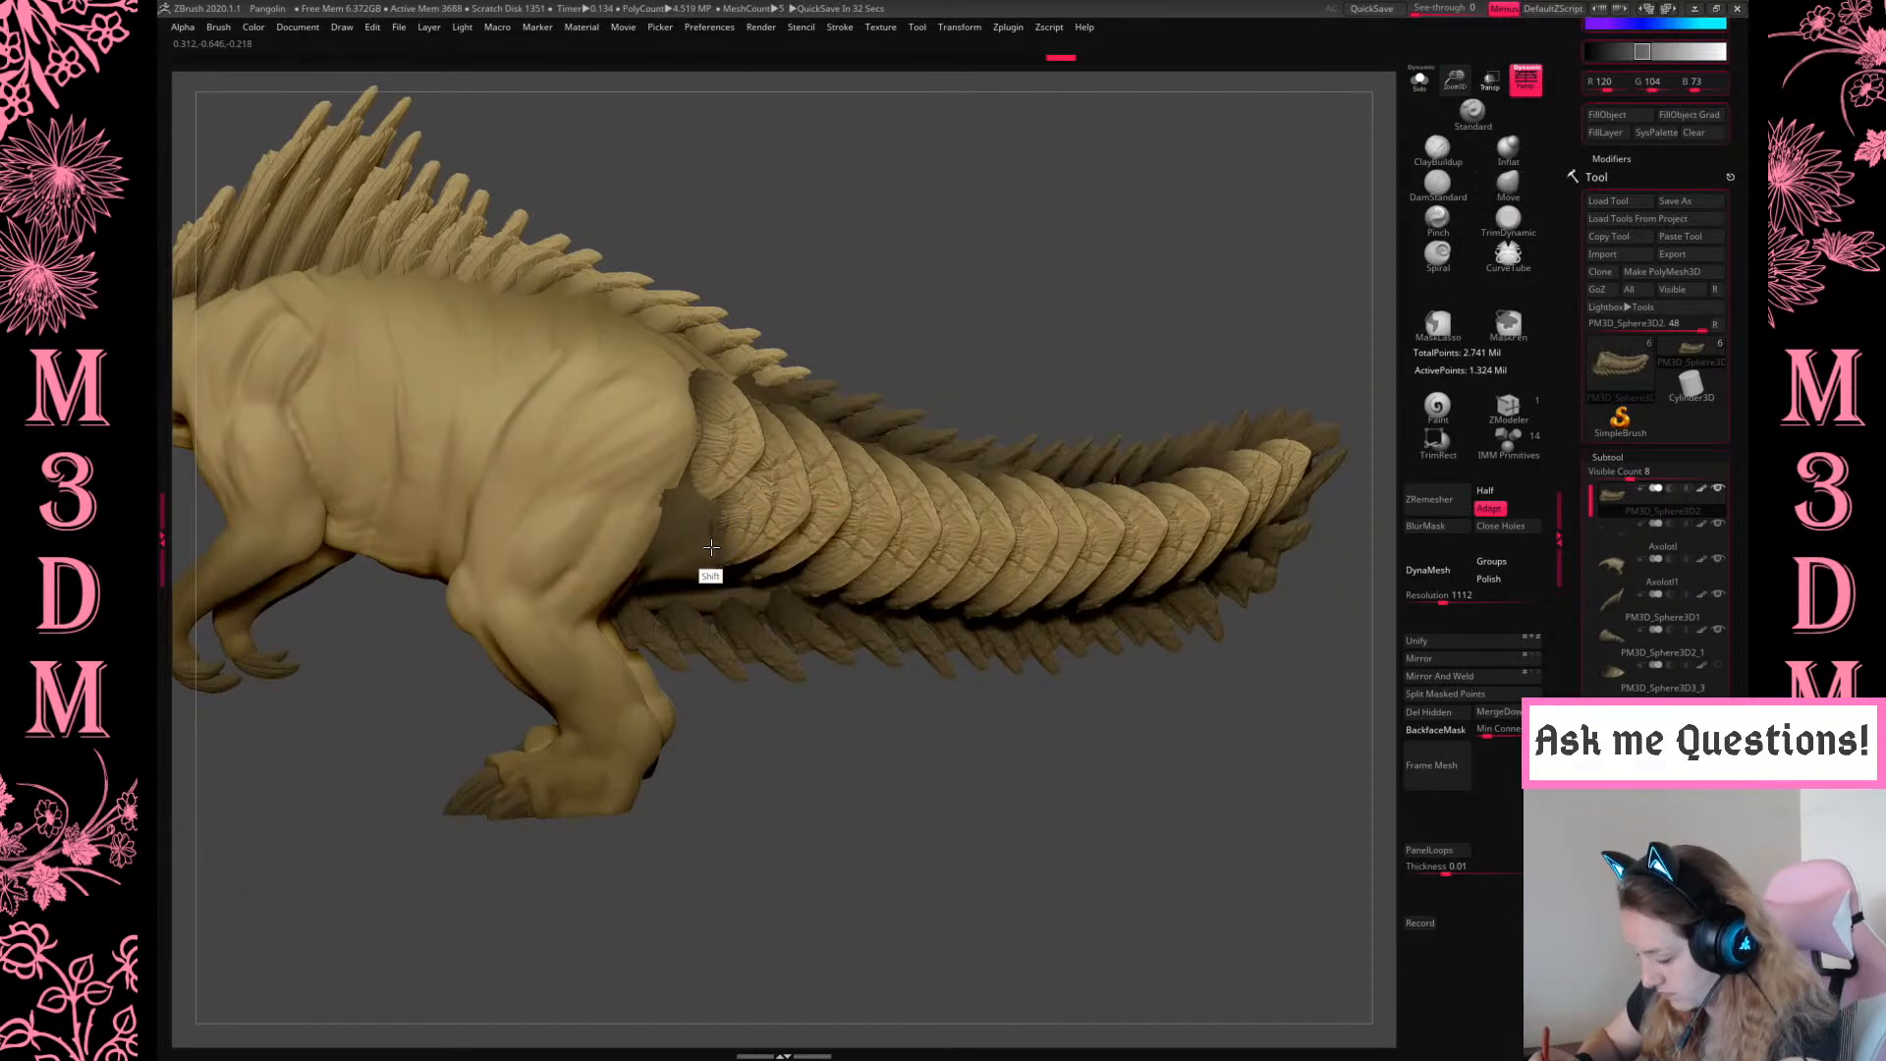
{"action": "left_click", "coordinate": [1510, 227]}
{"action": "mouse_move", "coordinate": [1003, 242]}
{"action": "left_mouse_down"}
{"action": "mouse_move", "coordinate": [1002, 210]}
{"action": "mouse_move", "coordinate": [1035, 257]}
{"action": "mouse_move", "coordinate": [1135, 239]}
{"action": "mouse_move", "coordinate": [1056, 295]}
{"action": "left_mouse_up"}
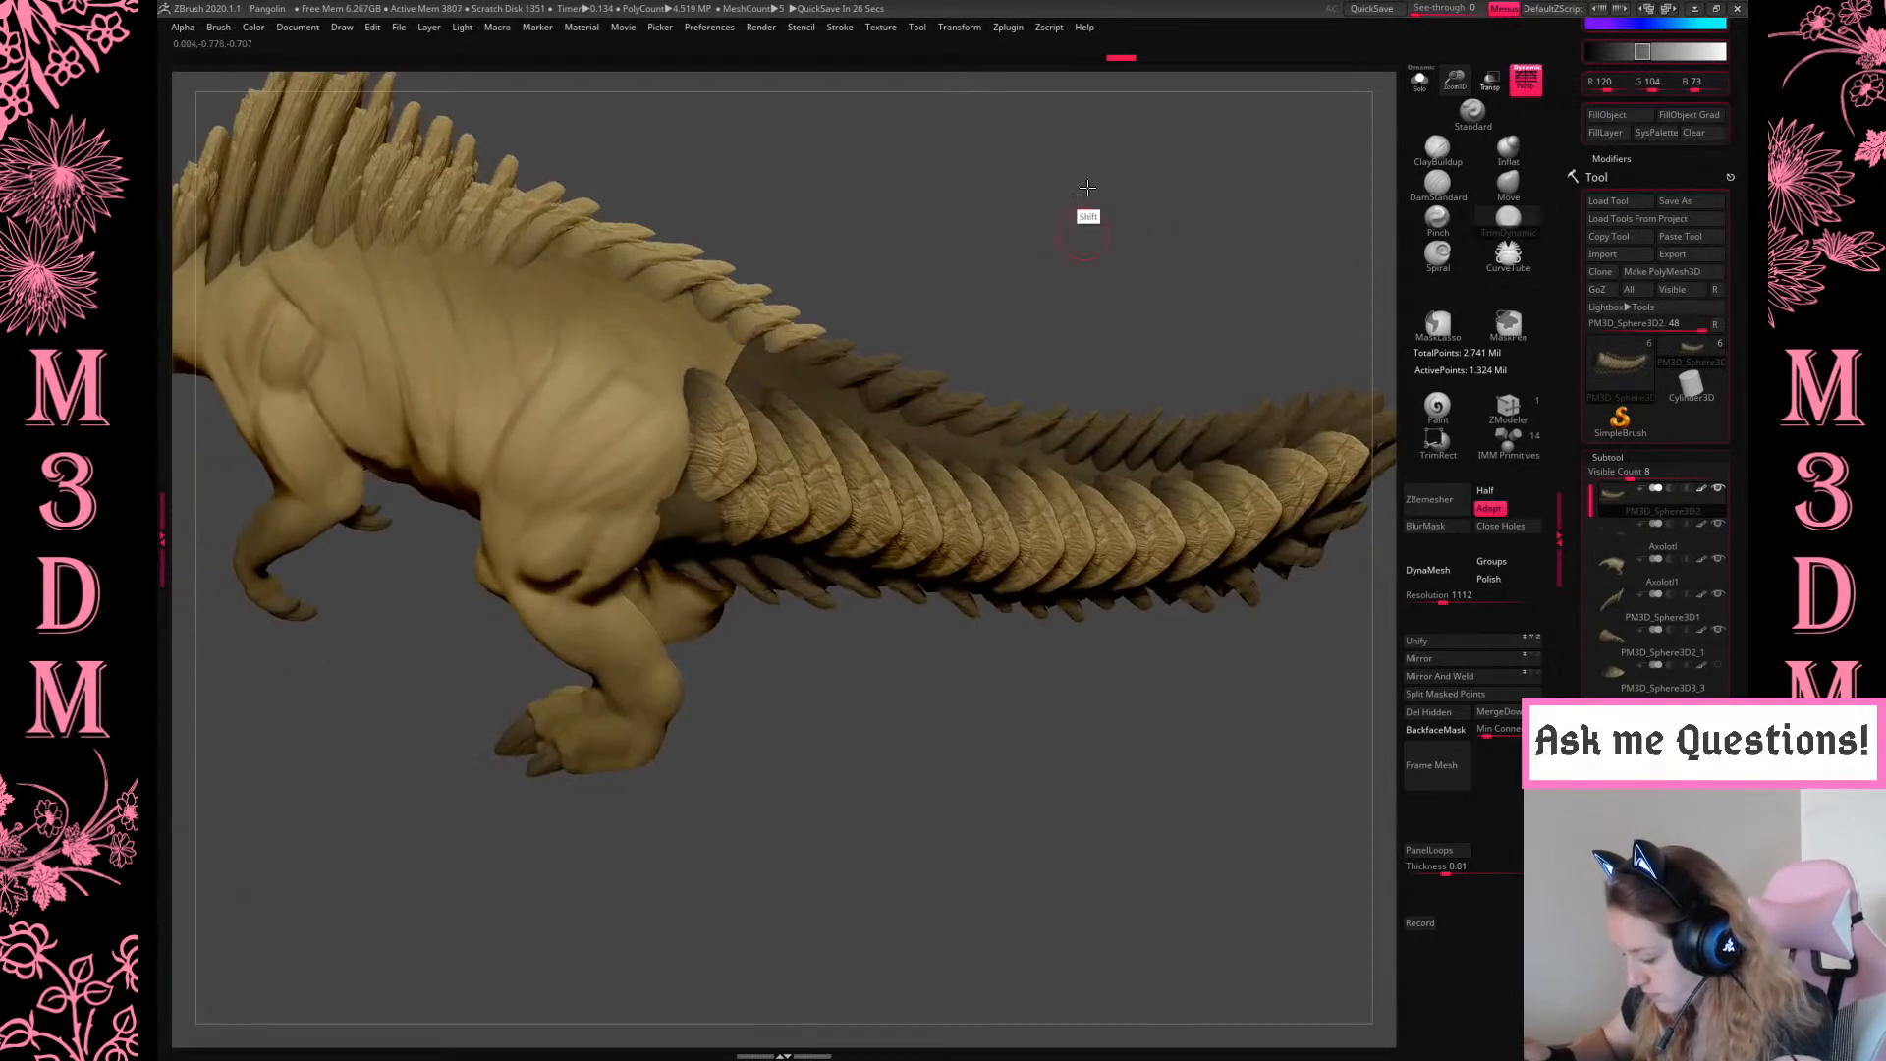
{"action": "left_click_drag", "start_coordinate": [1090, 186], "coordinate": [1091, 286]}
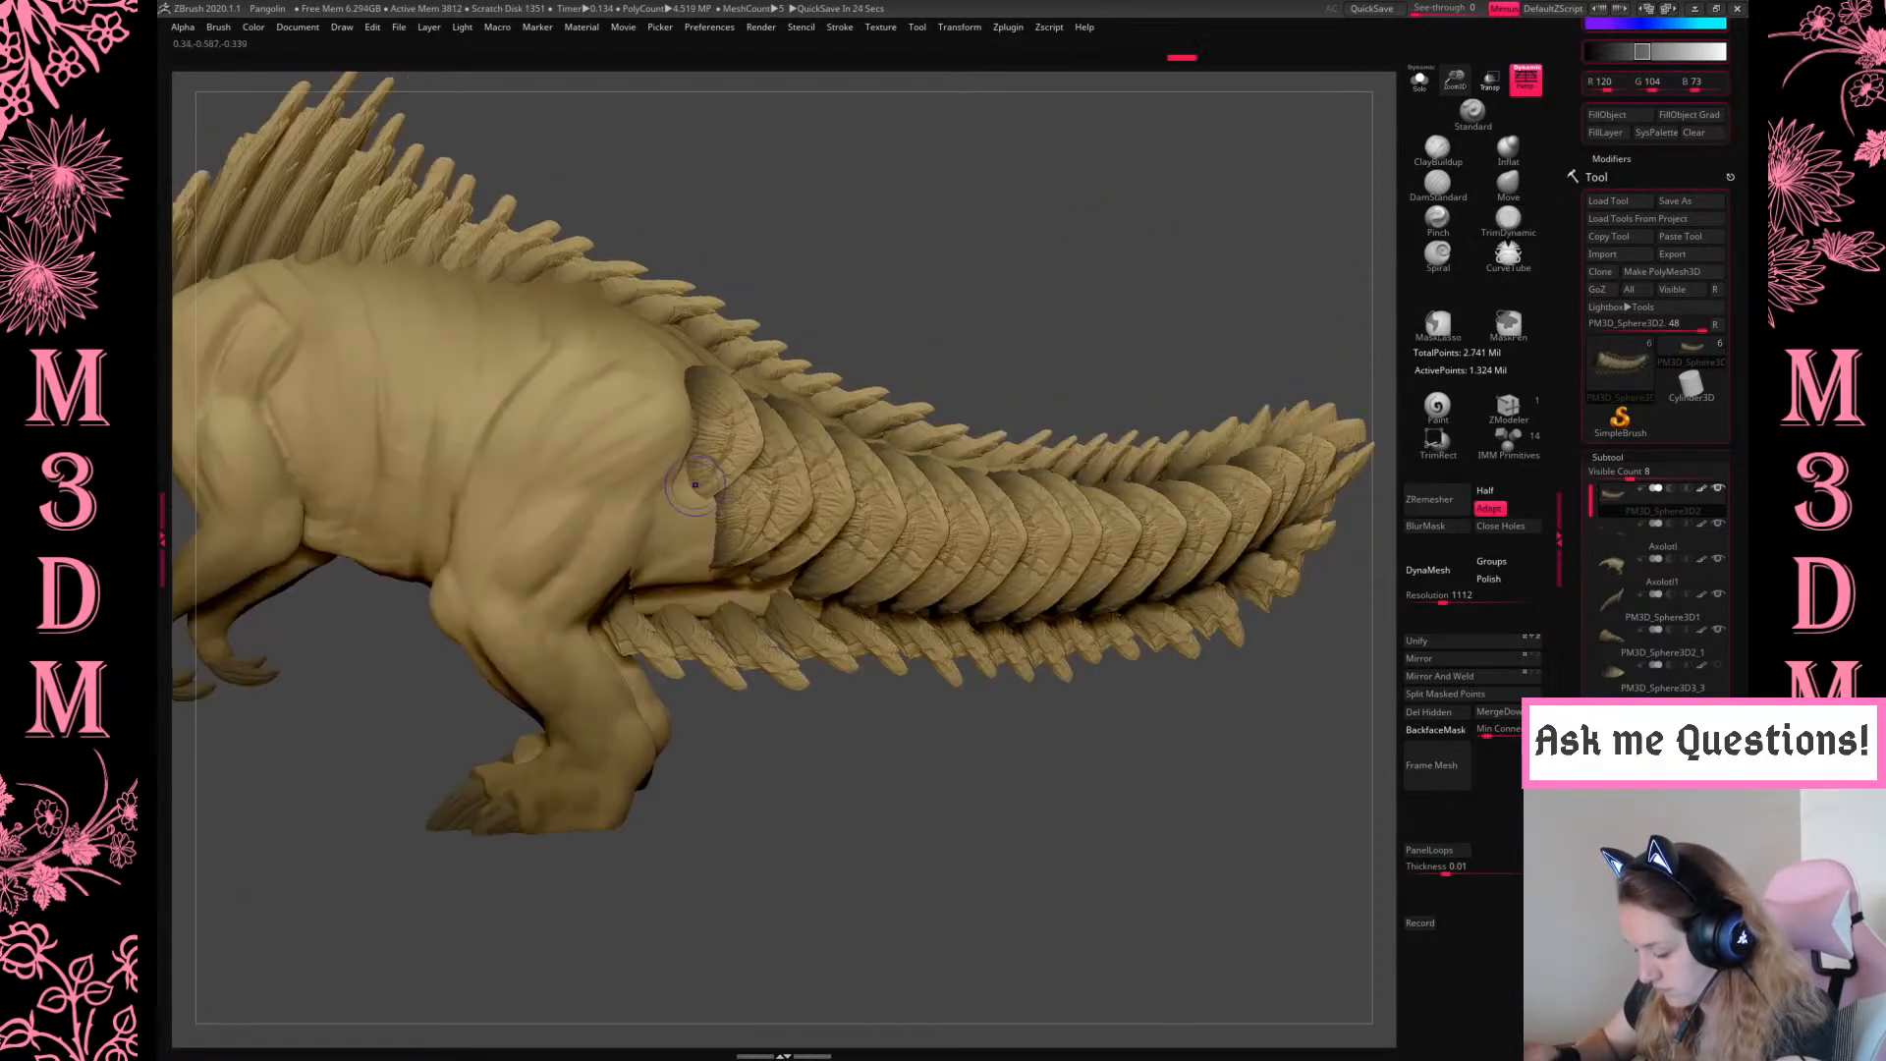
Isolate the side scale row, hide it to examine the bare tail underneath, and restore the full tail
{"action": "key", "text": "space"}
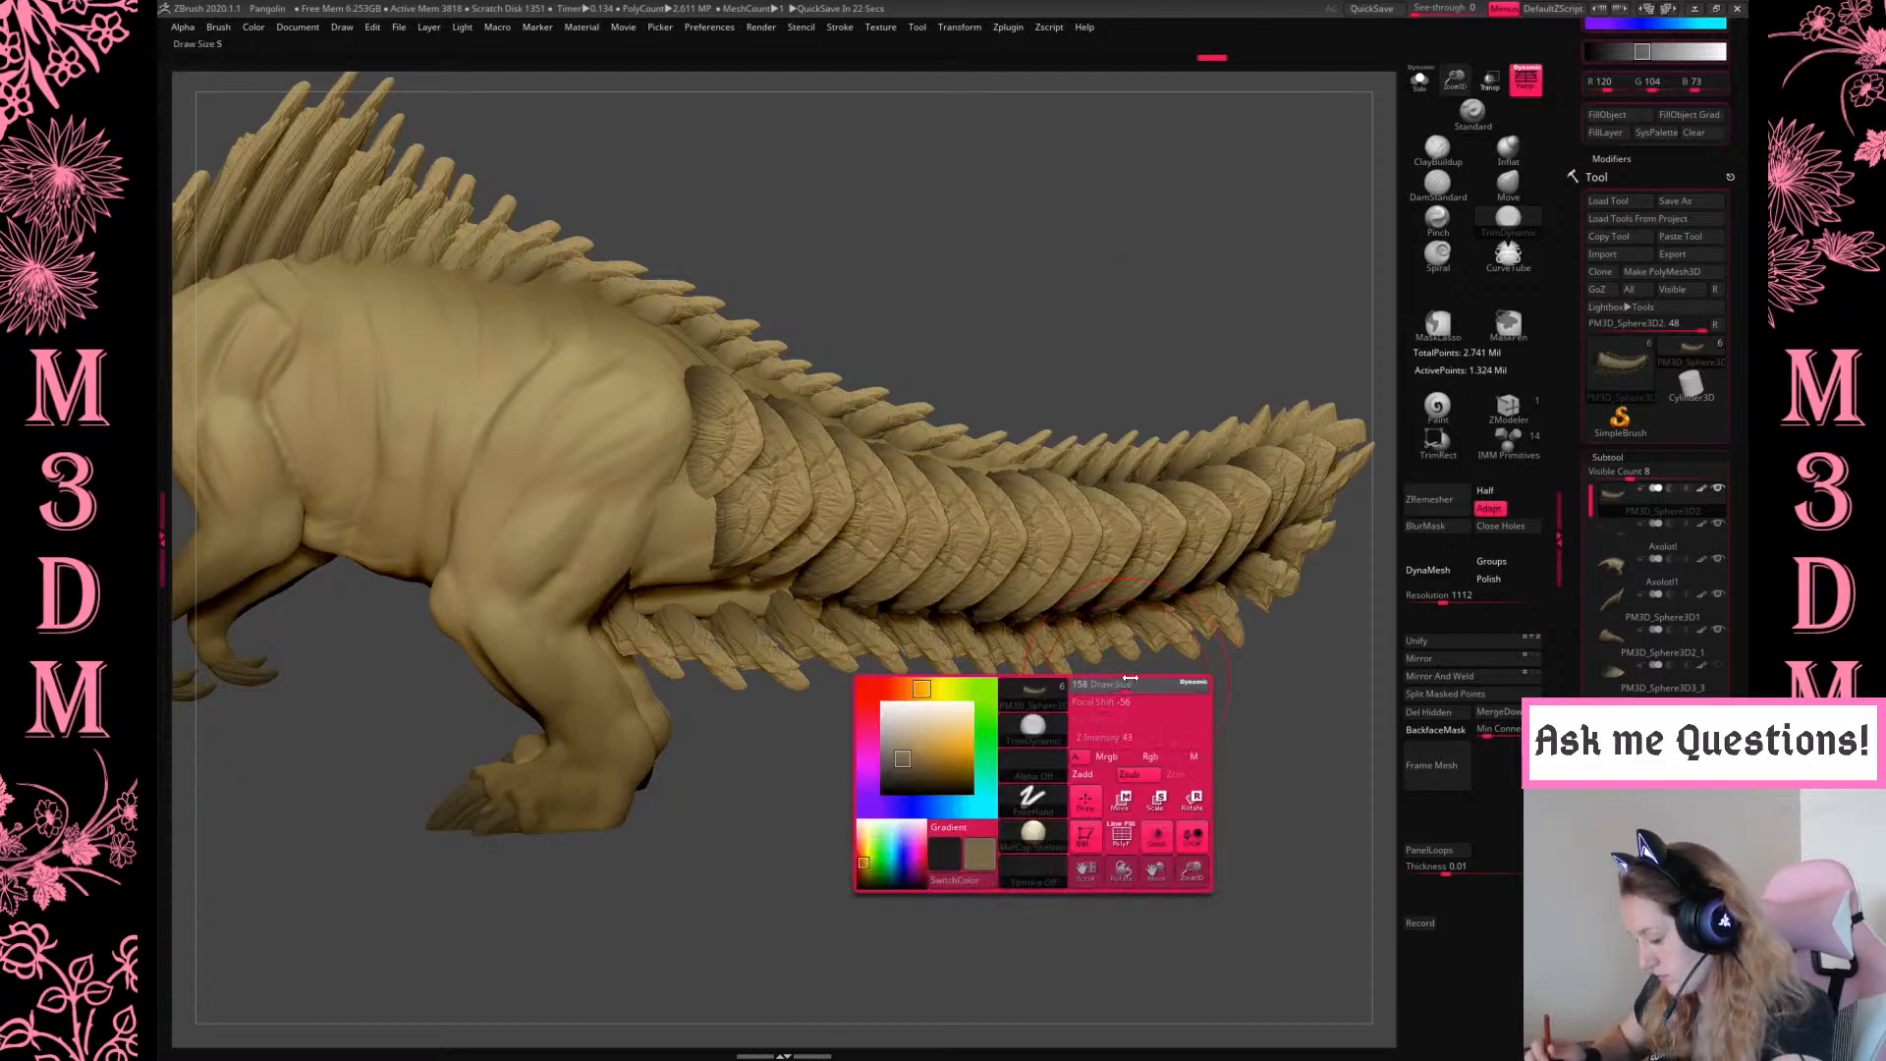
{"action": "left_click", "coordinate": [1010, 500], "text": "alt"}
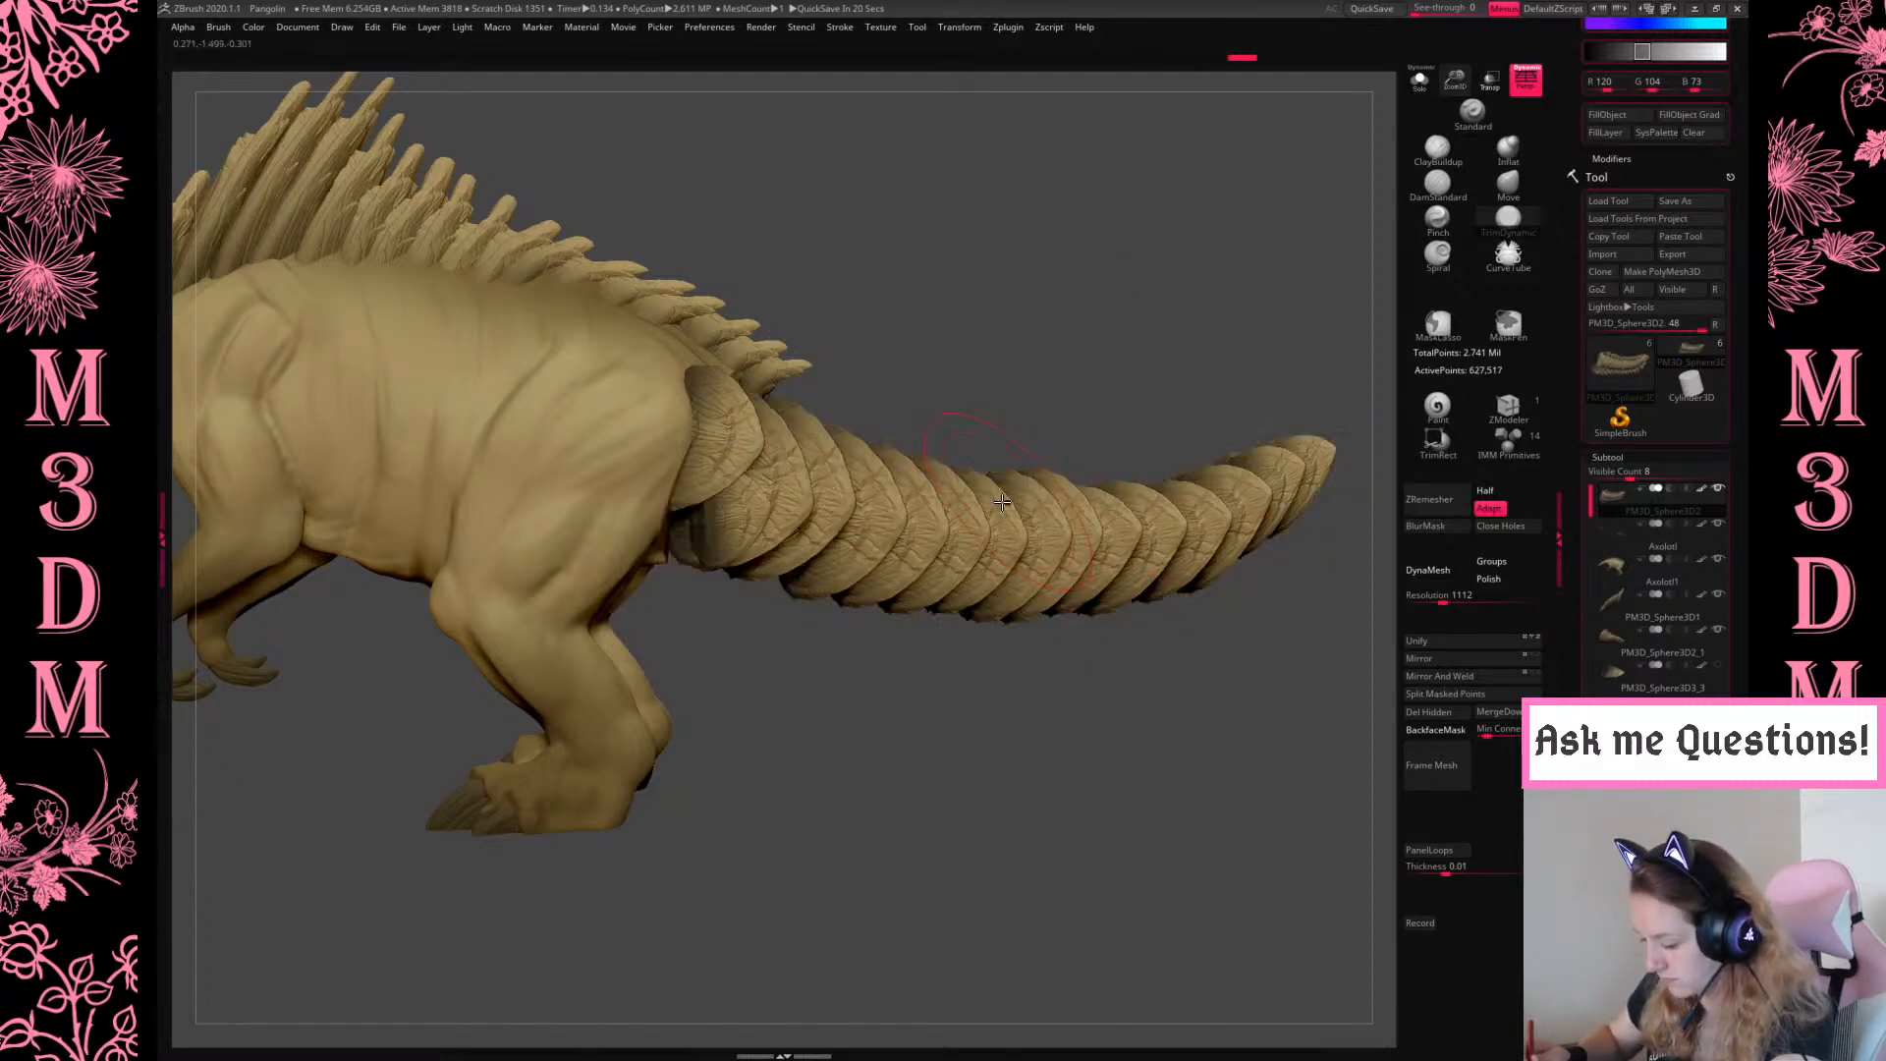
{"action": "left_click", "coordinate": [795, 444], "text": "ctrl+shift"}
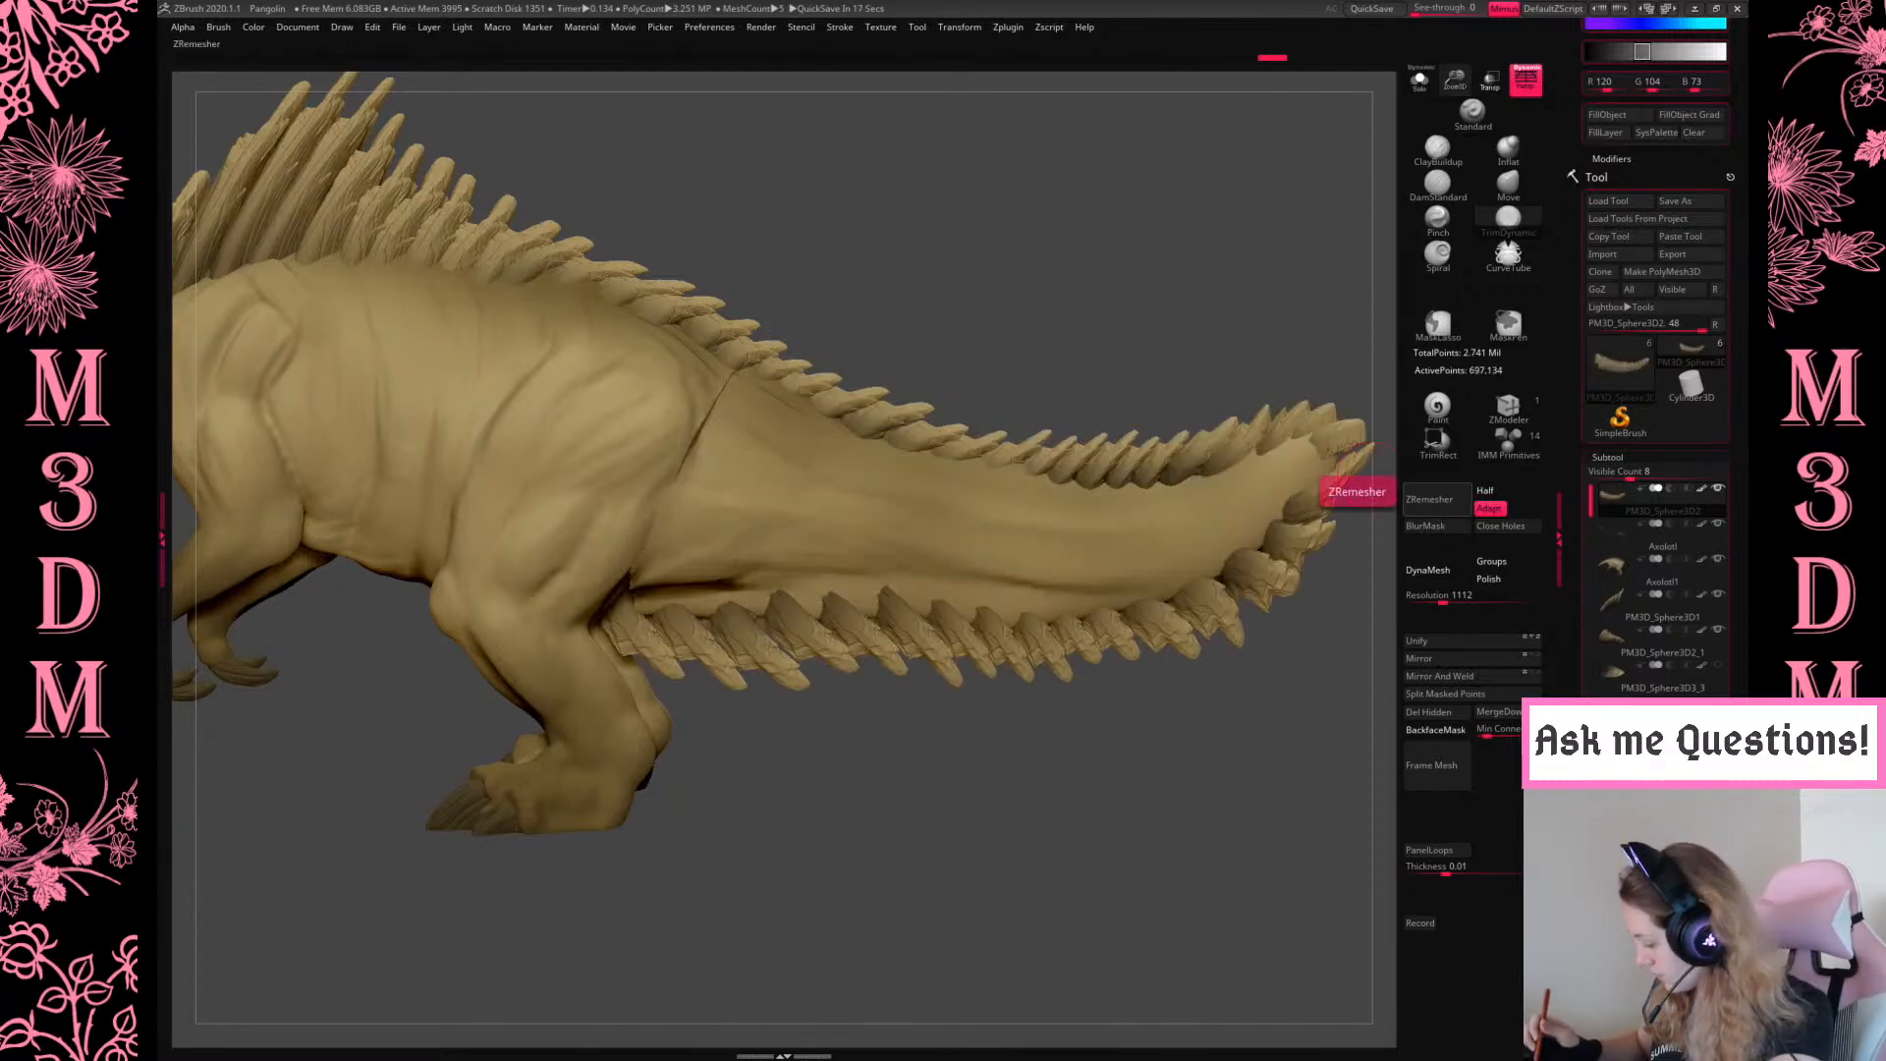
{"action": "left_click", "coordinate": [1340, 821], "text": "ctrl+shift"}
Select the single loose scale at the tail base and reposition the gizmo on its tip
{"action": "left_click", "coordinate": [1663, 685]}
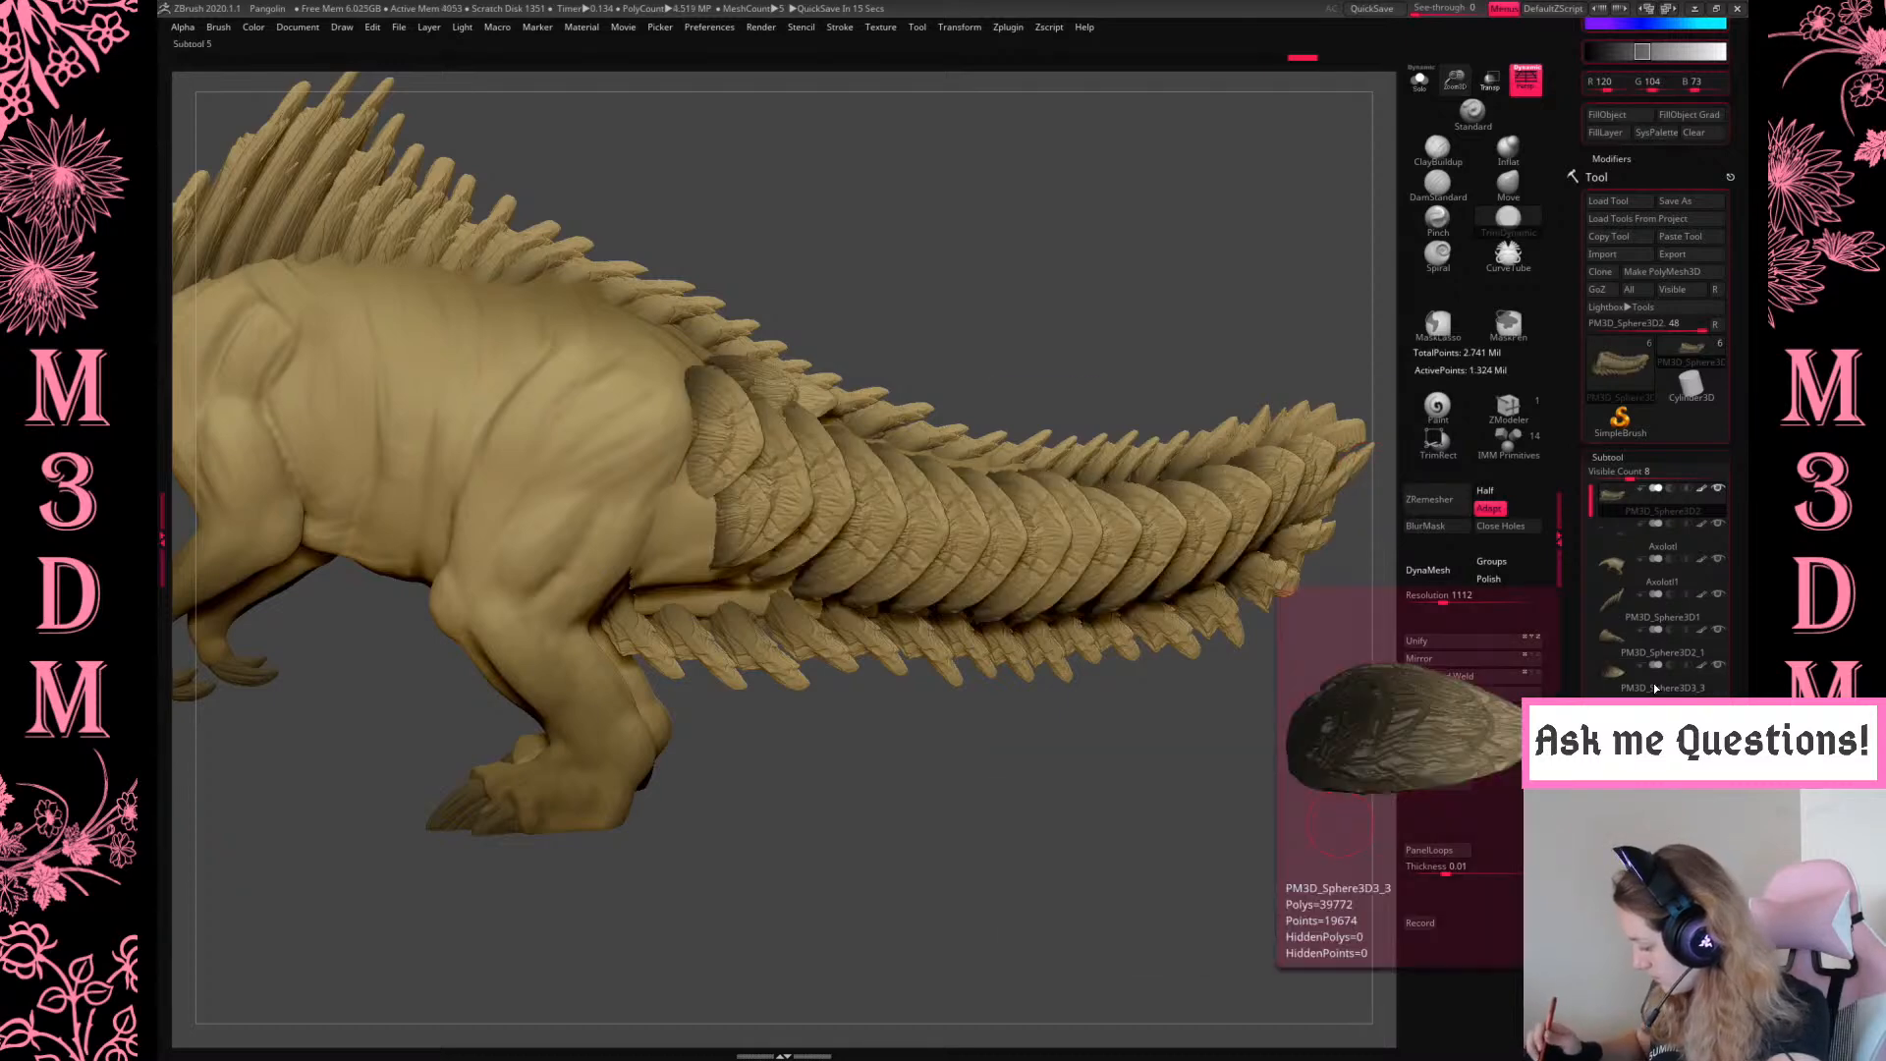
{"action": "key", "text": "w"}
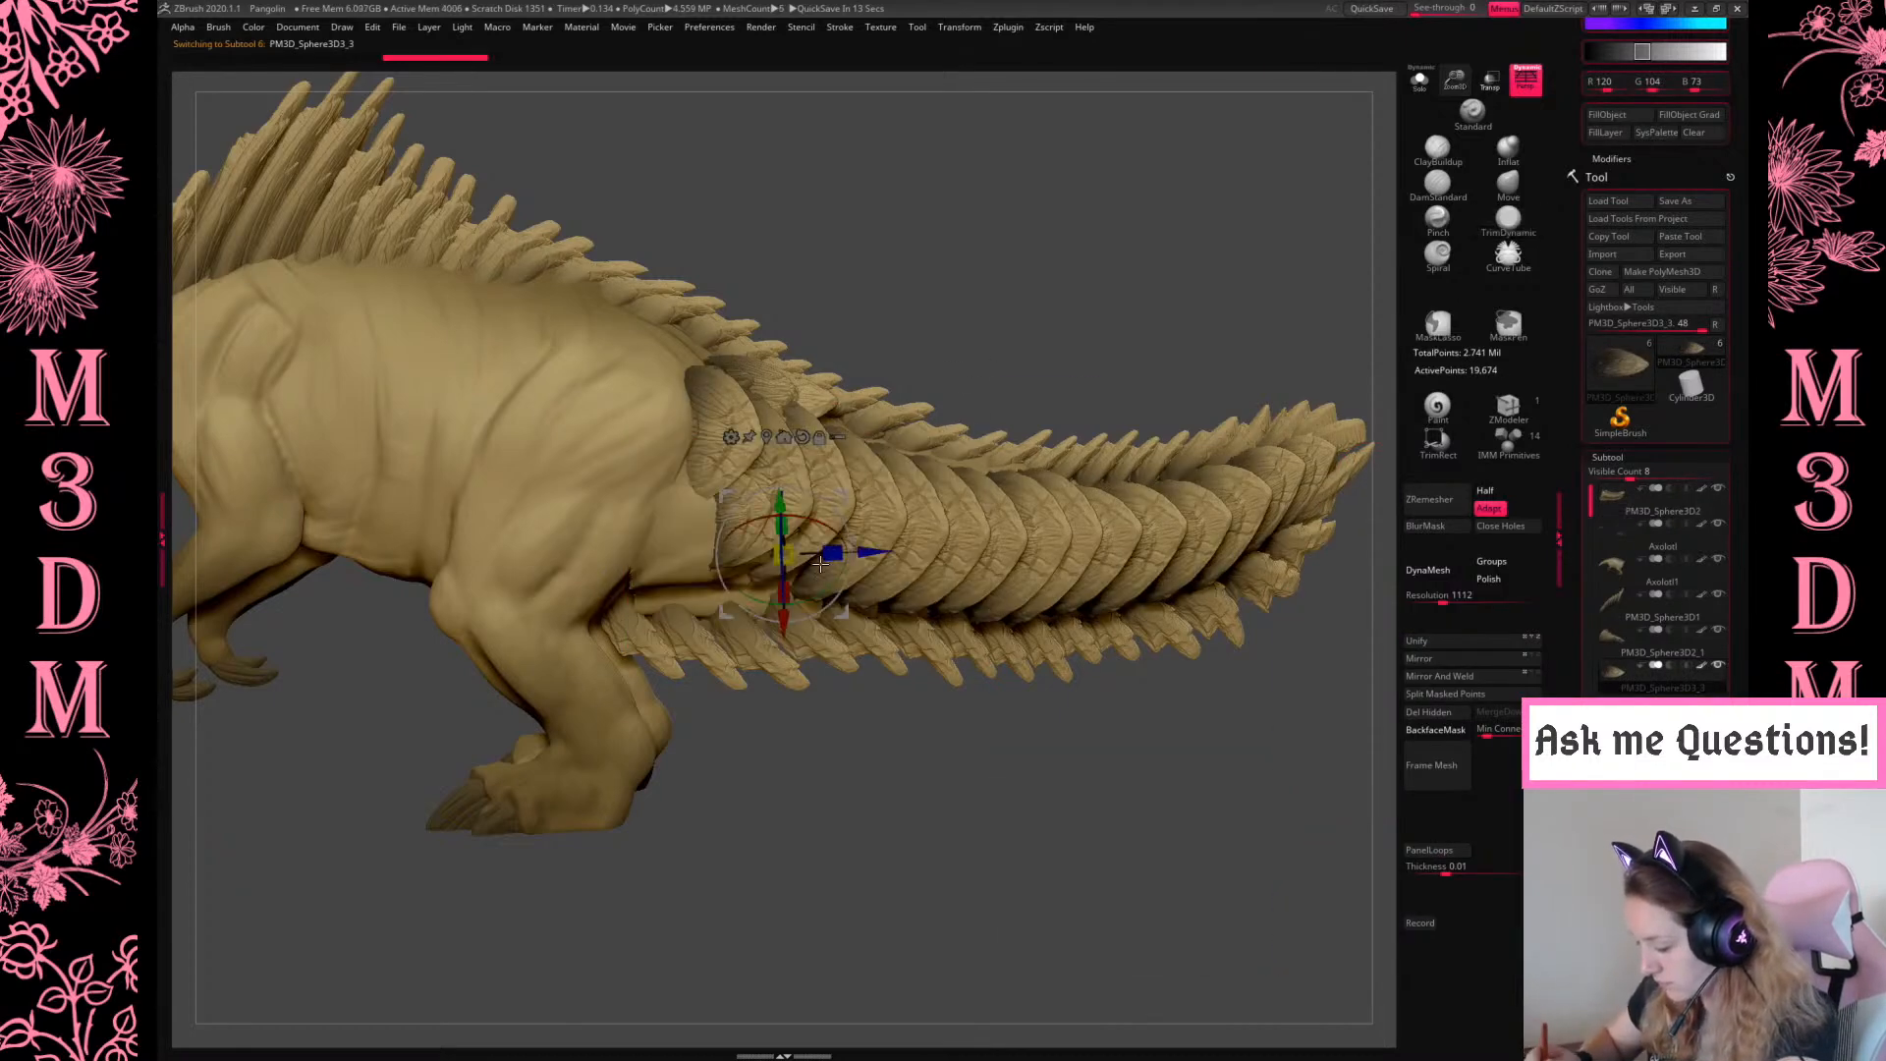
{"action": "left_click", "coordinate": [833, 399], "text": "ctrl"}
{"action": "left_click", "coordinate": [1218, 400], "text": "ctrl"}
{"action": "left_click_drag", "start_coordinate": [823, 314], "coordinate": [814, 468]}
{"action": "left_click_drag", "start_coordinate": [757, 597], "coordinate": [758, 636]}
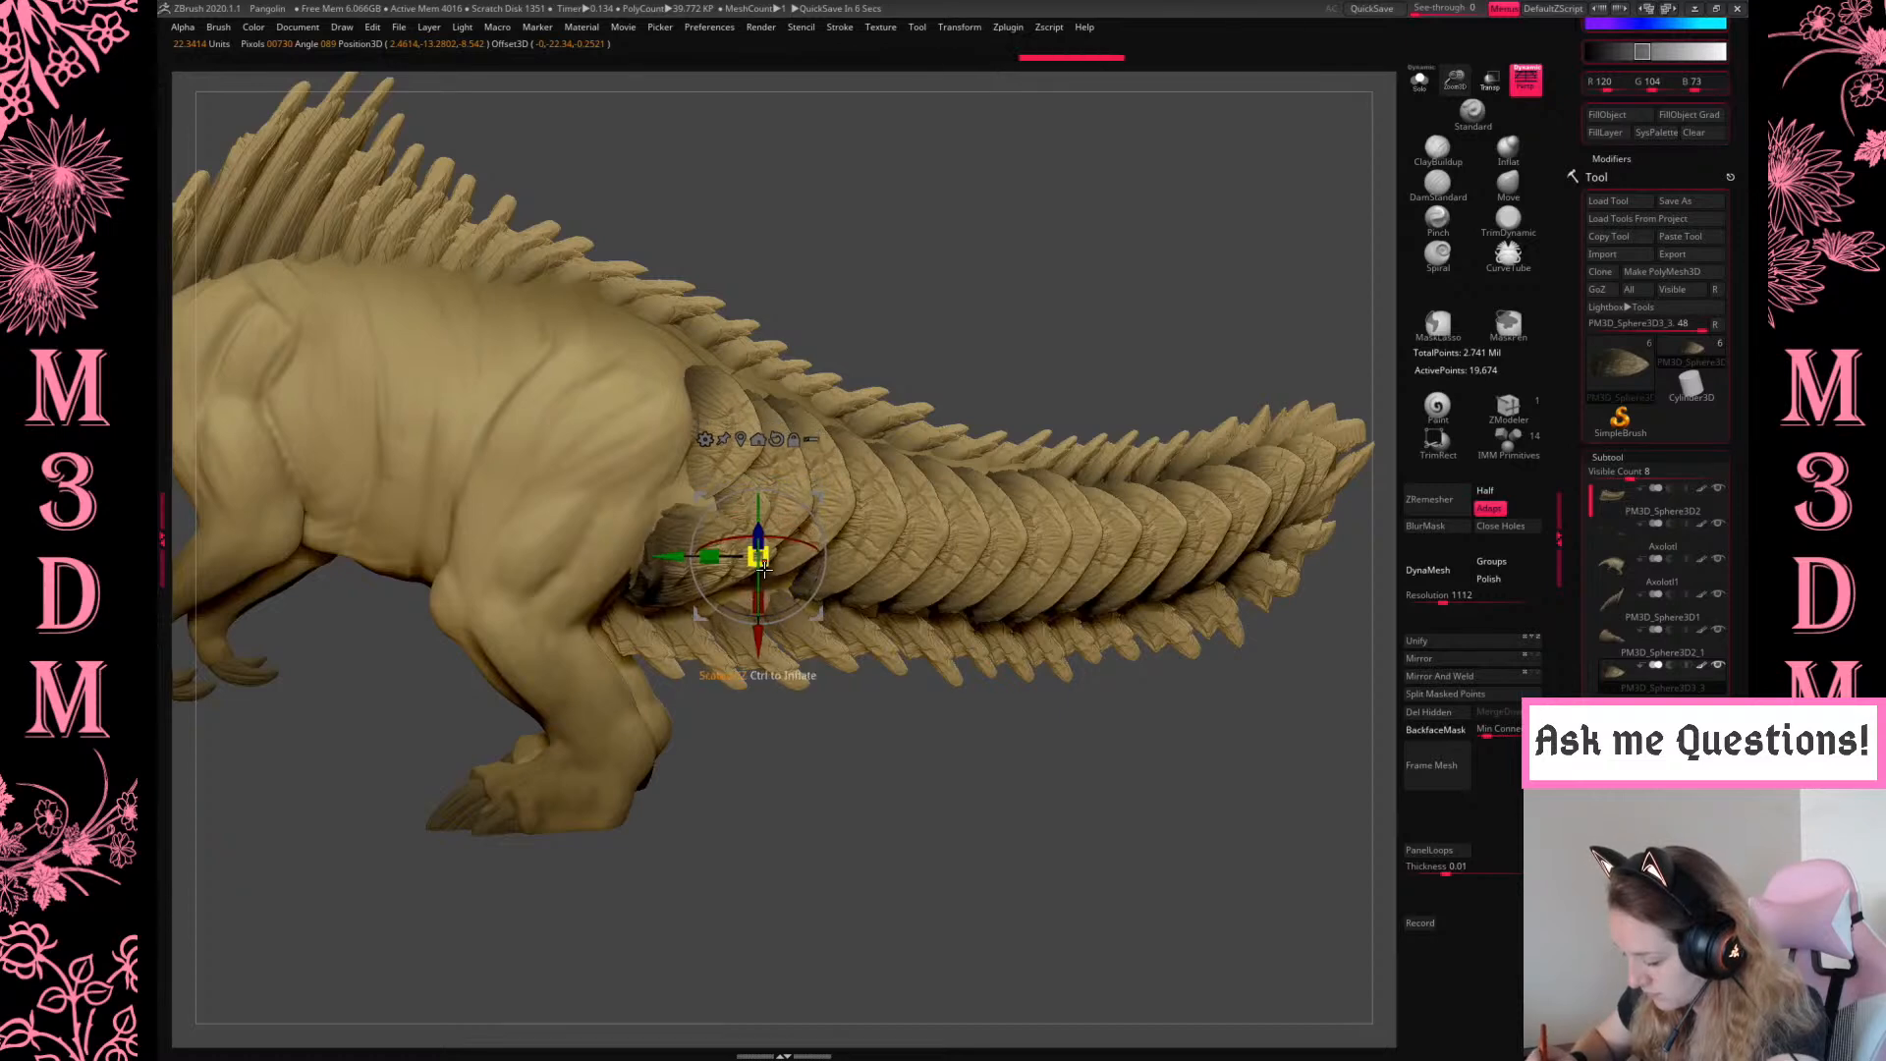
Isolate the loose scale, place the gizmo at its root and rotate the scale by -180 degrees
{"action": "left_click", "coordinate": [1419, 79]}
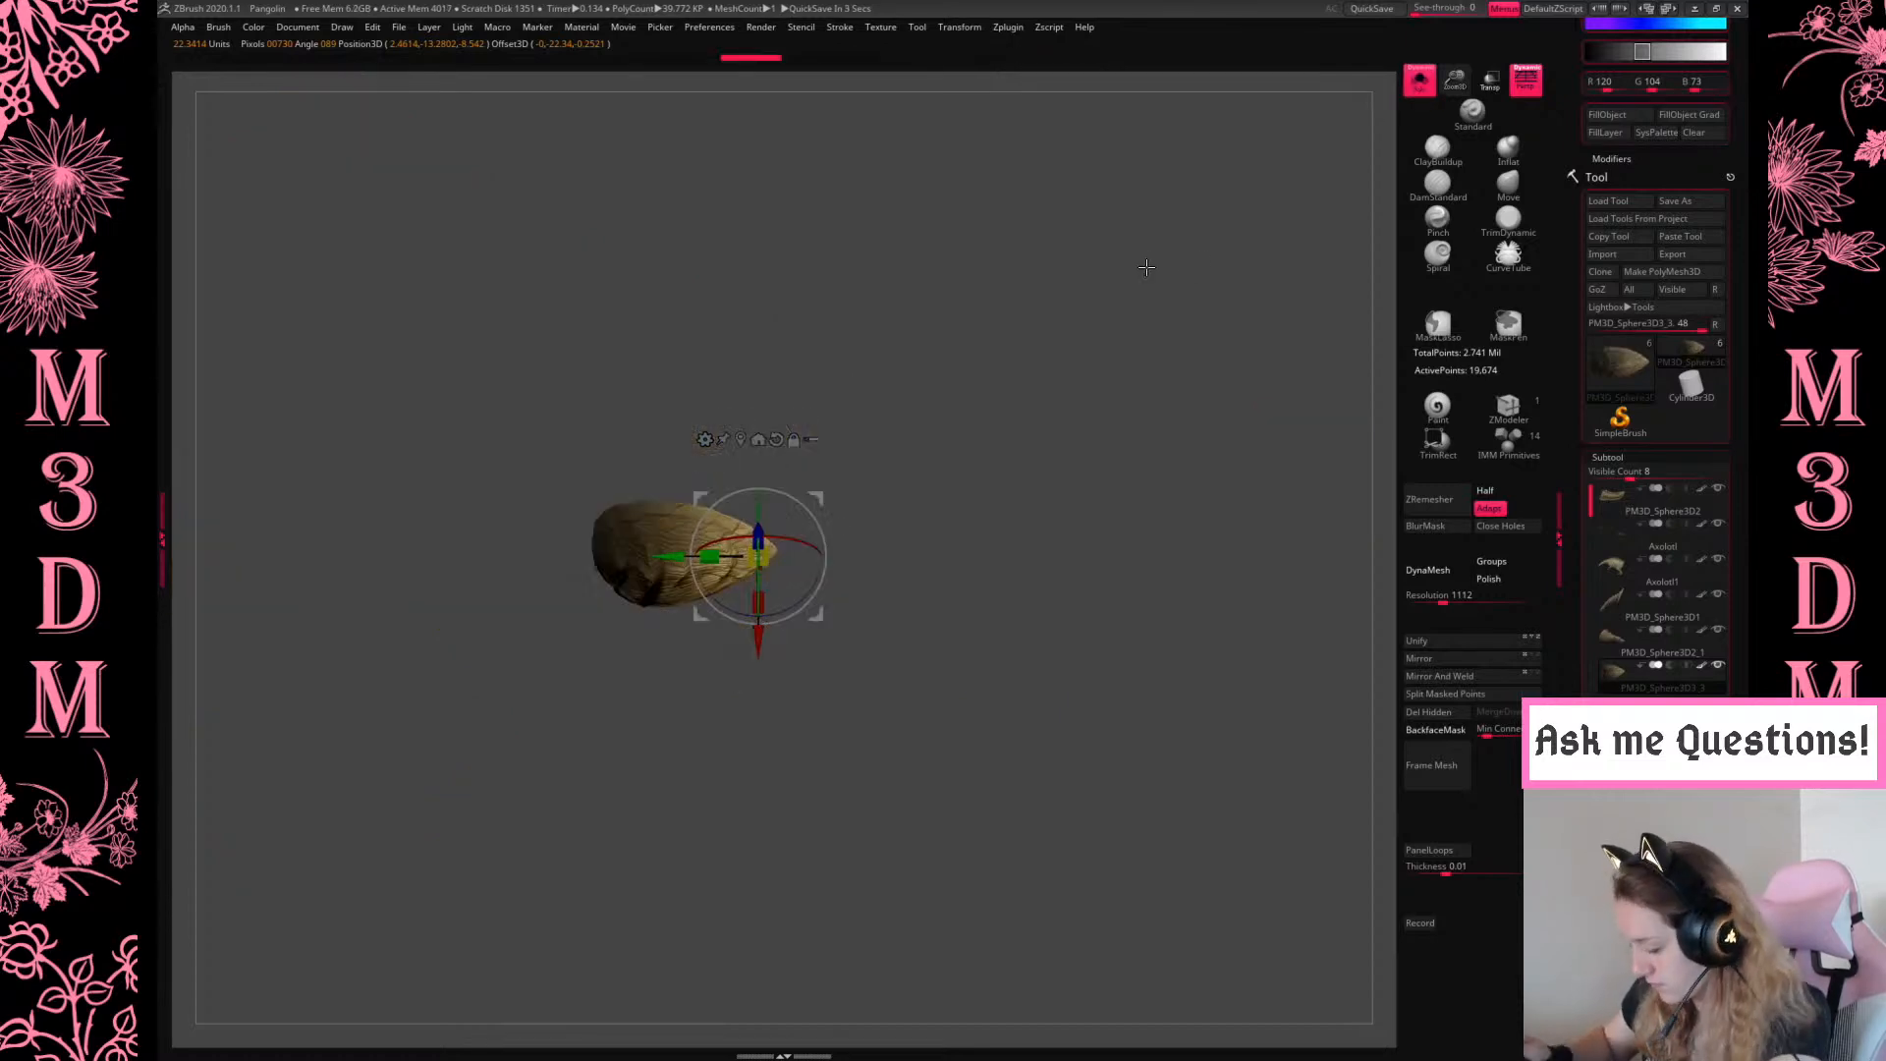
{"action": "left_click", "coordinate": [776, 439]}
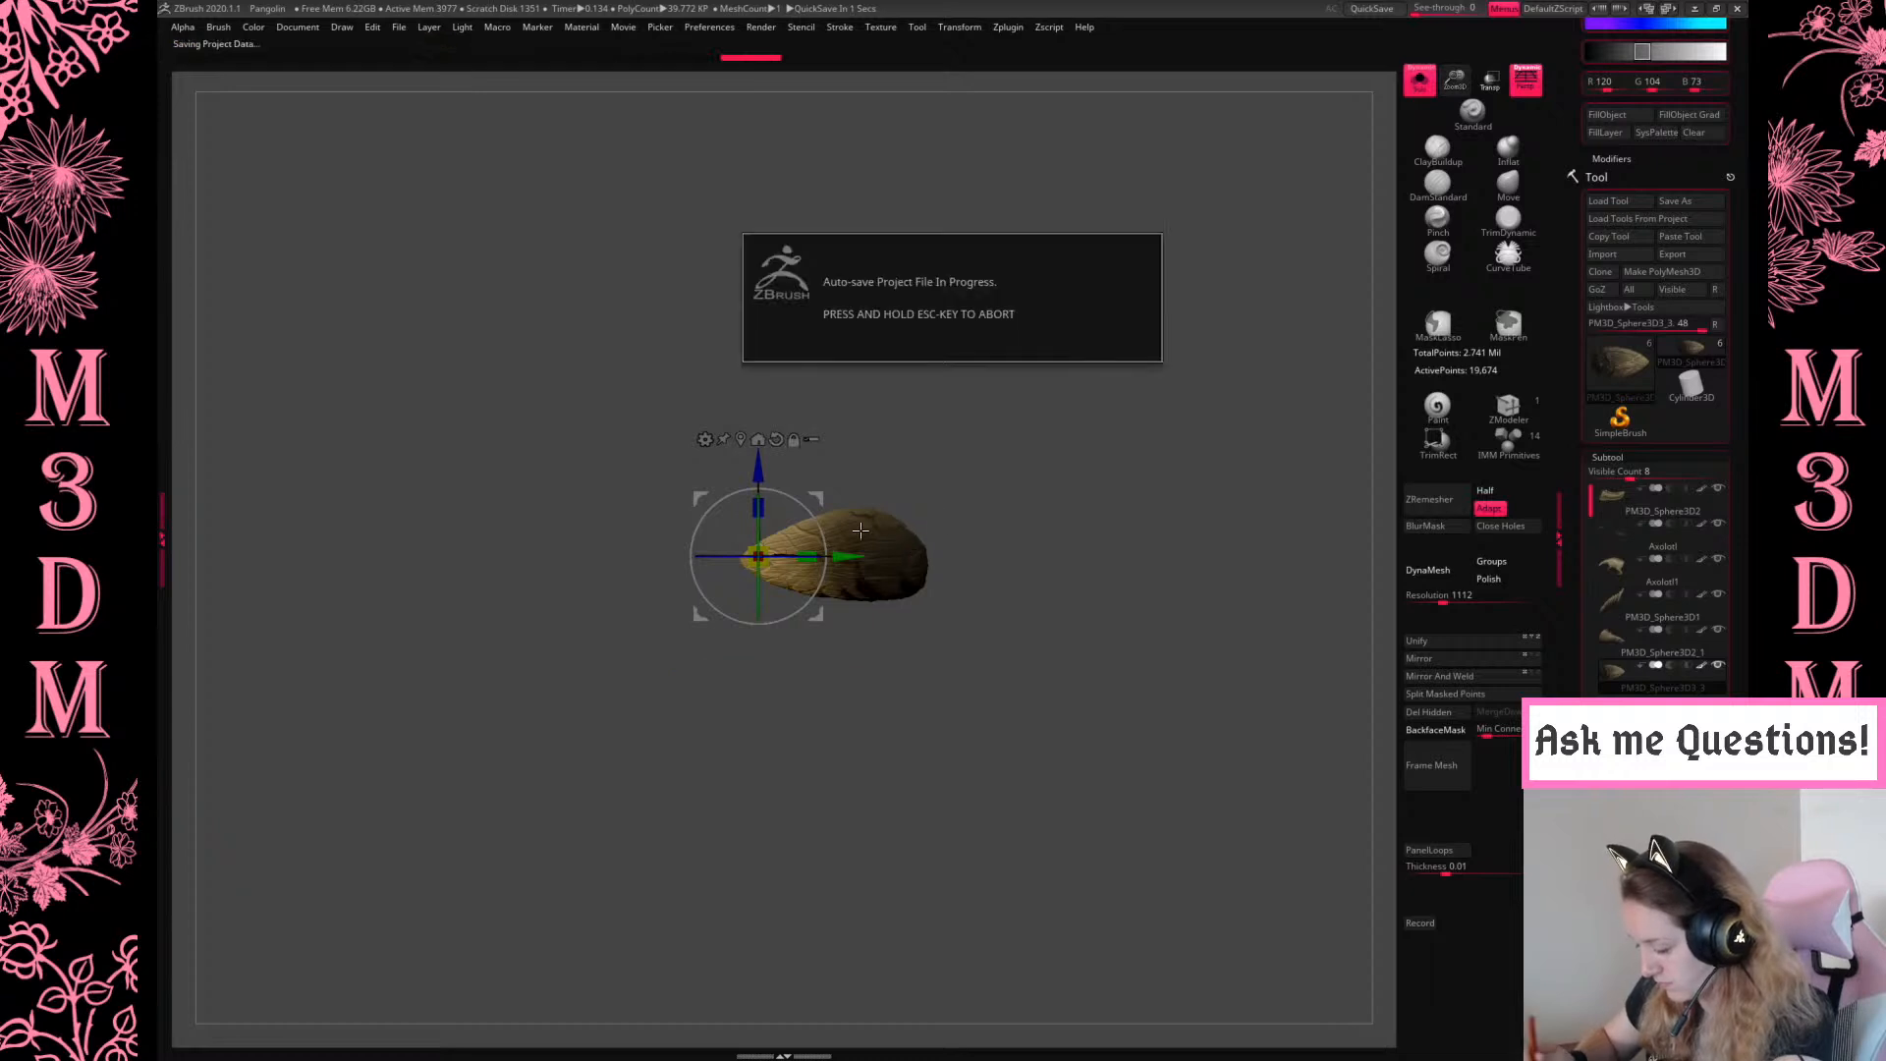
{"action": "left_click", "coordinate": [900, 557], "text": "alt"}
{"action": "left_click_drag", "start_coordinate": [910, 607], "coordinate": [950, 768]}
{"action": "left_click", "coordinate": [929, 439], "text": "alt"}
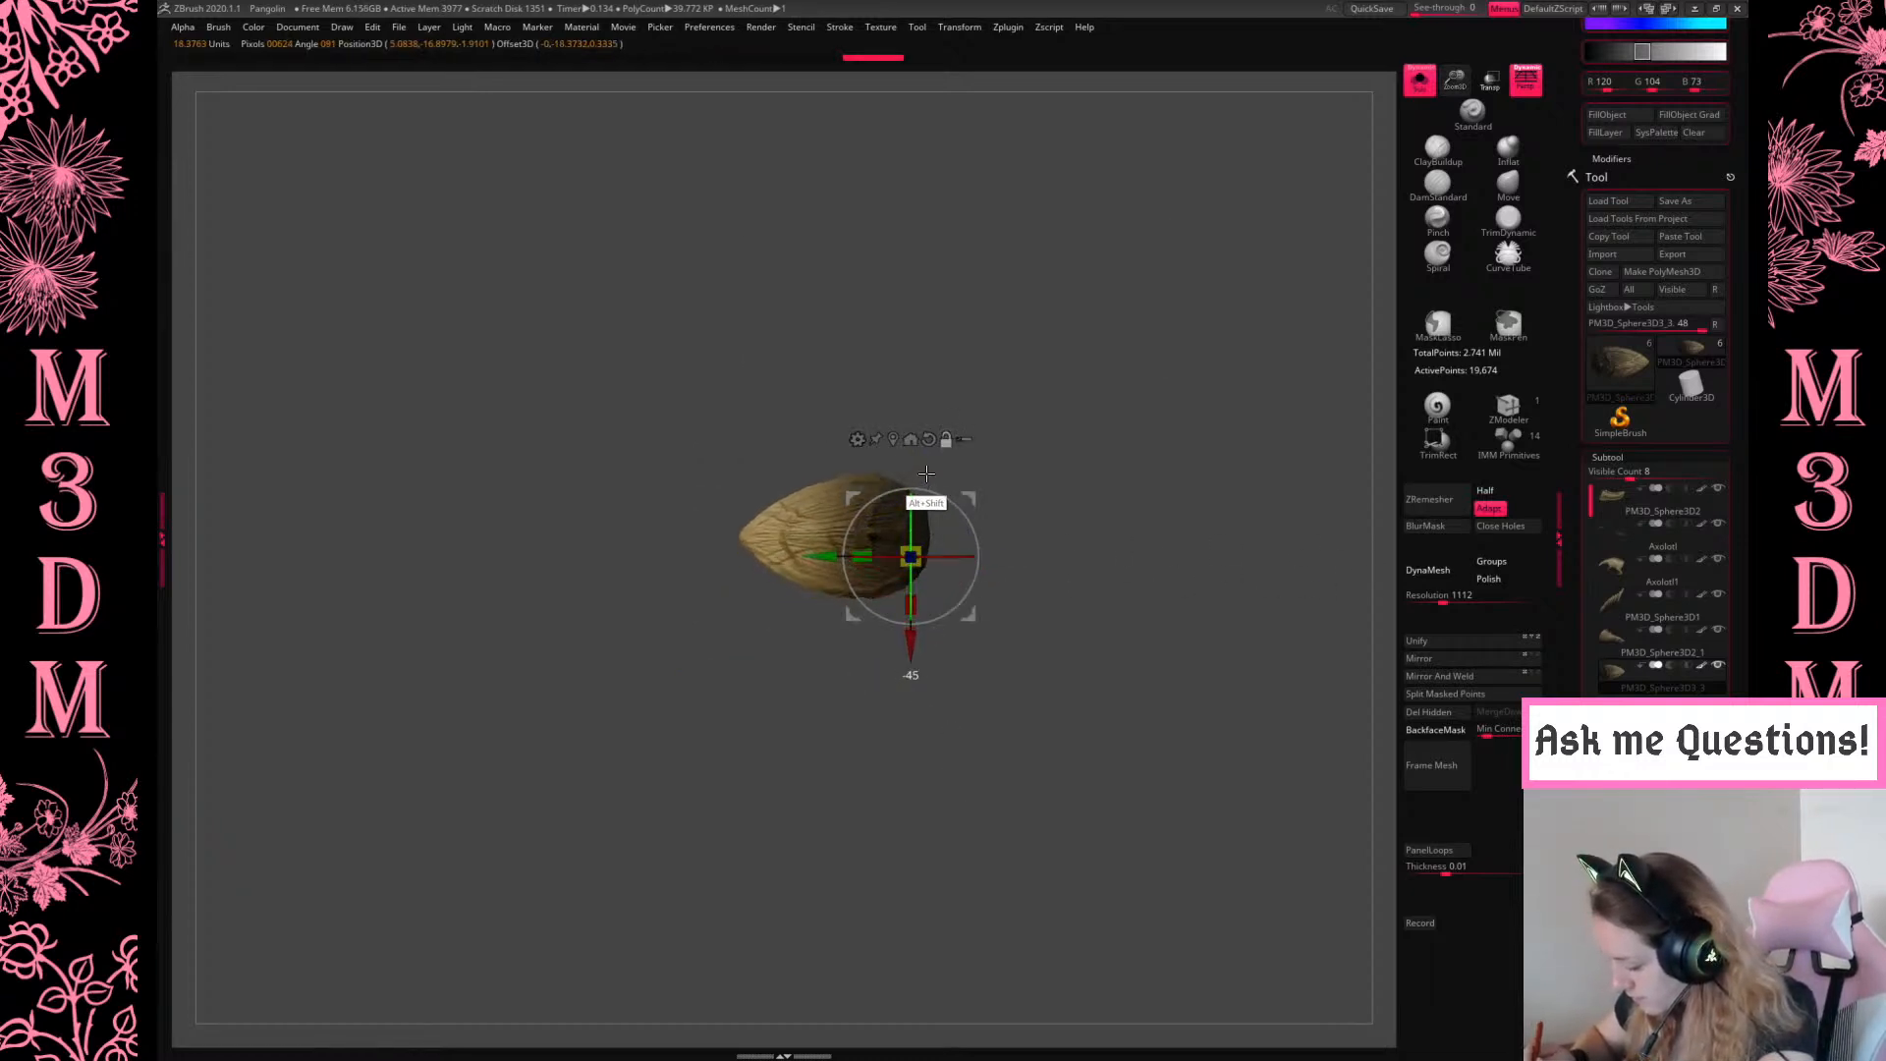
{"action": "left_click_drag", "start_coordinate": [974, 538], "coordinate": [813, 581], "text": "shift"}
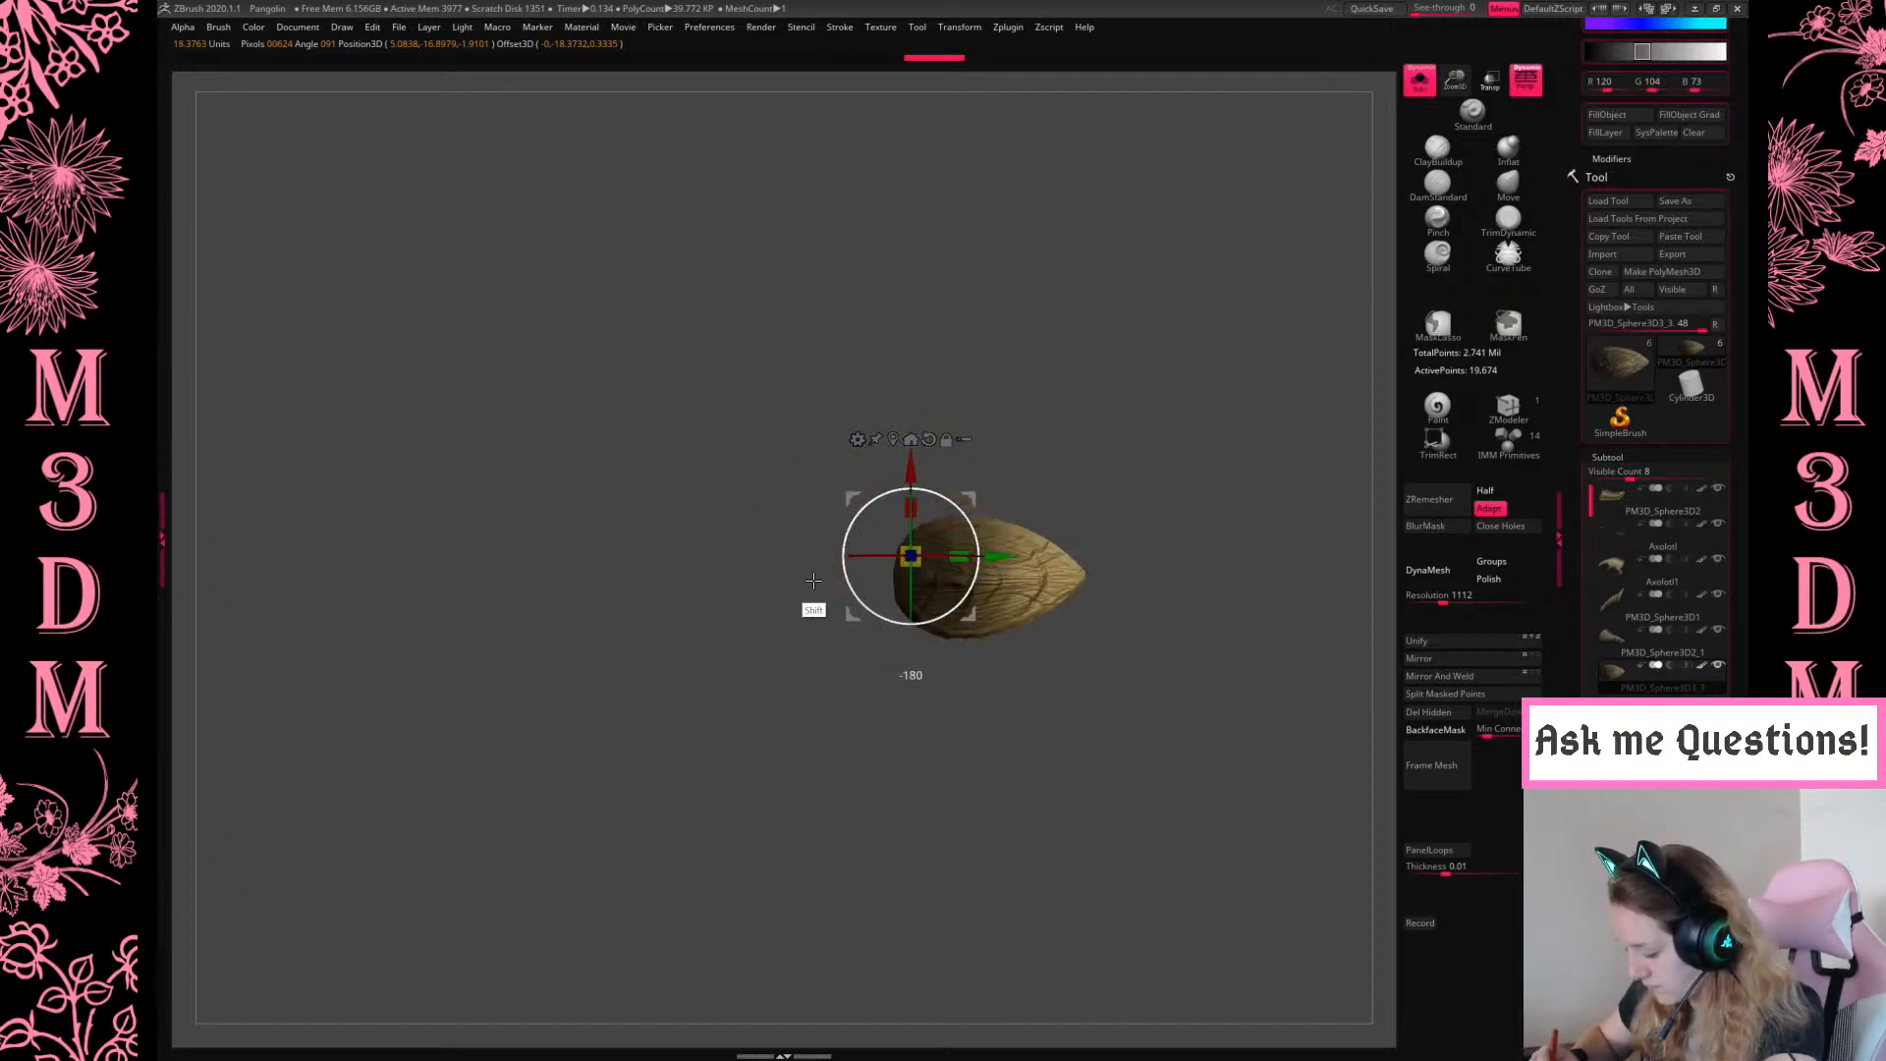
Show the whole creature again and nudge the loose scale into position at the base of the tail
{"action": "left_click", "coordinate": [1420, 81]}
{"action": "left_click_drag", "start_coordinate": [952, 499], "coordinate": [655, 489]}
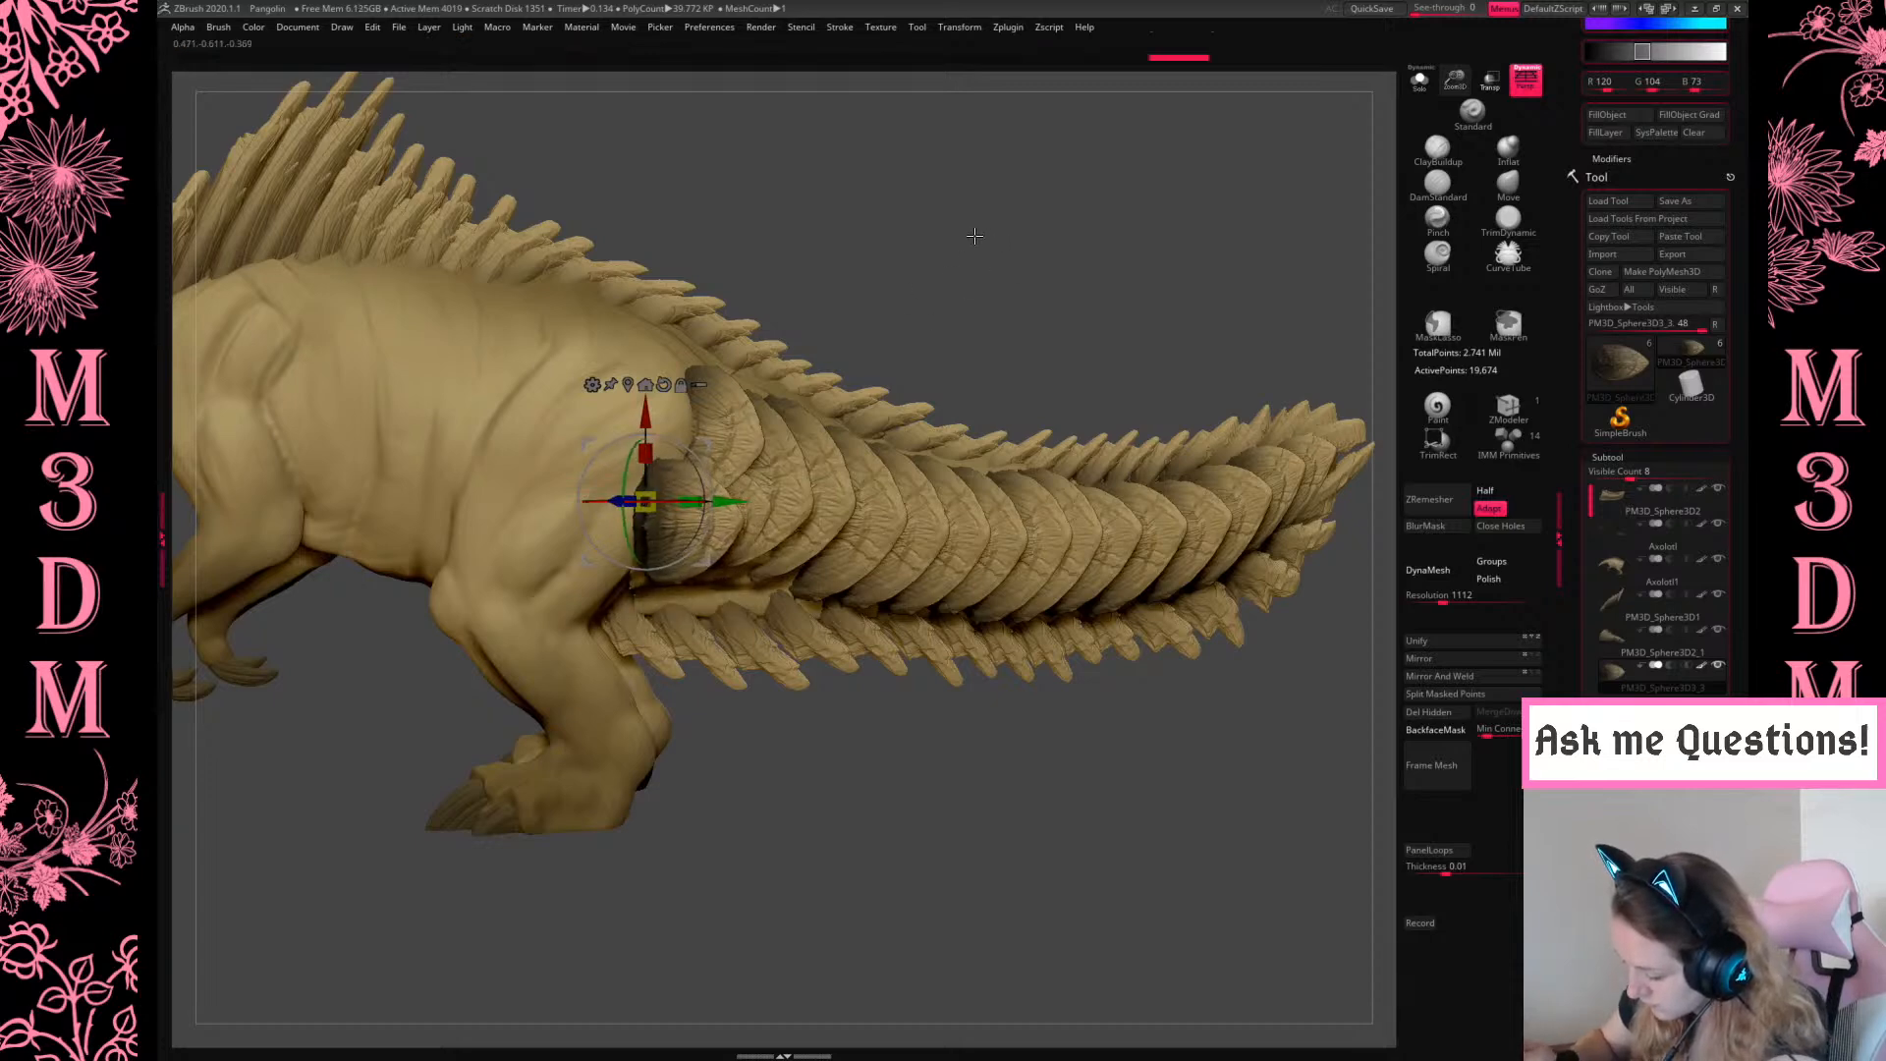
{"action": "left_click_drag", "start_coordinate": [979, 236], "coordinate": [1071, 241]}
{"action": "left_click_drag", "start_coordinate": [610, 498], "coordinate": [615, 498]}
{"action": "left_click_drag", "start_coordinate": [1188, 181], "coordinate": [1247, 244]}
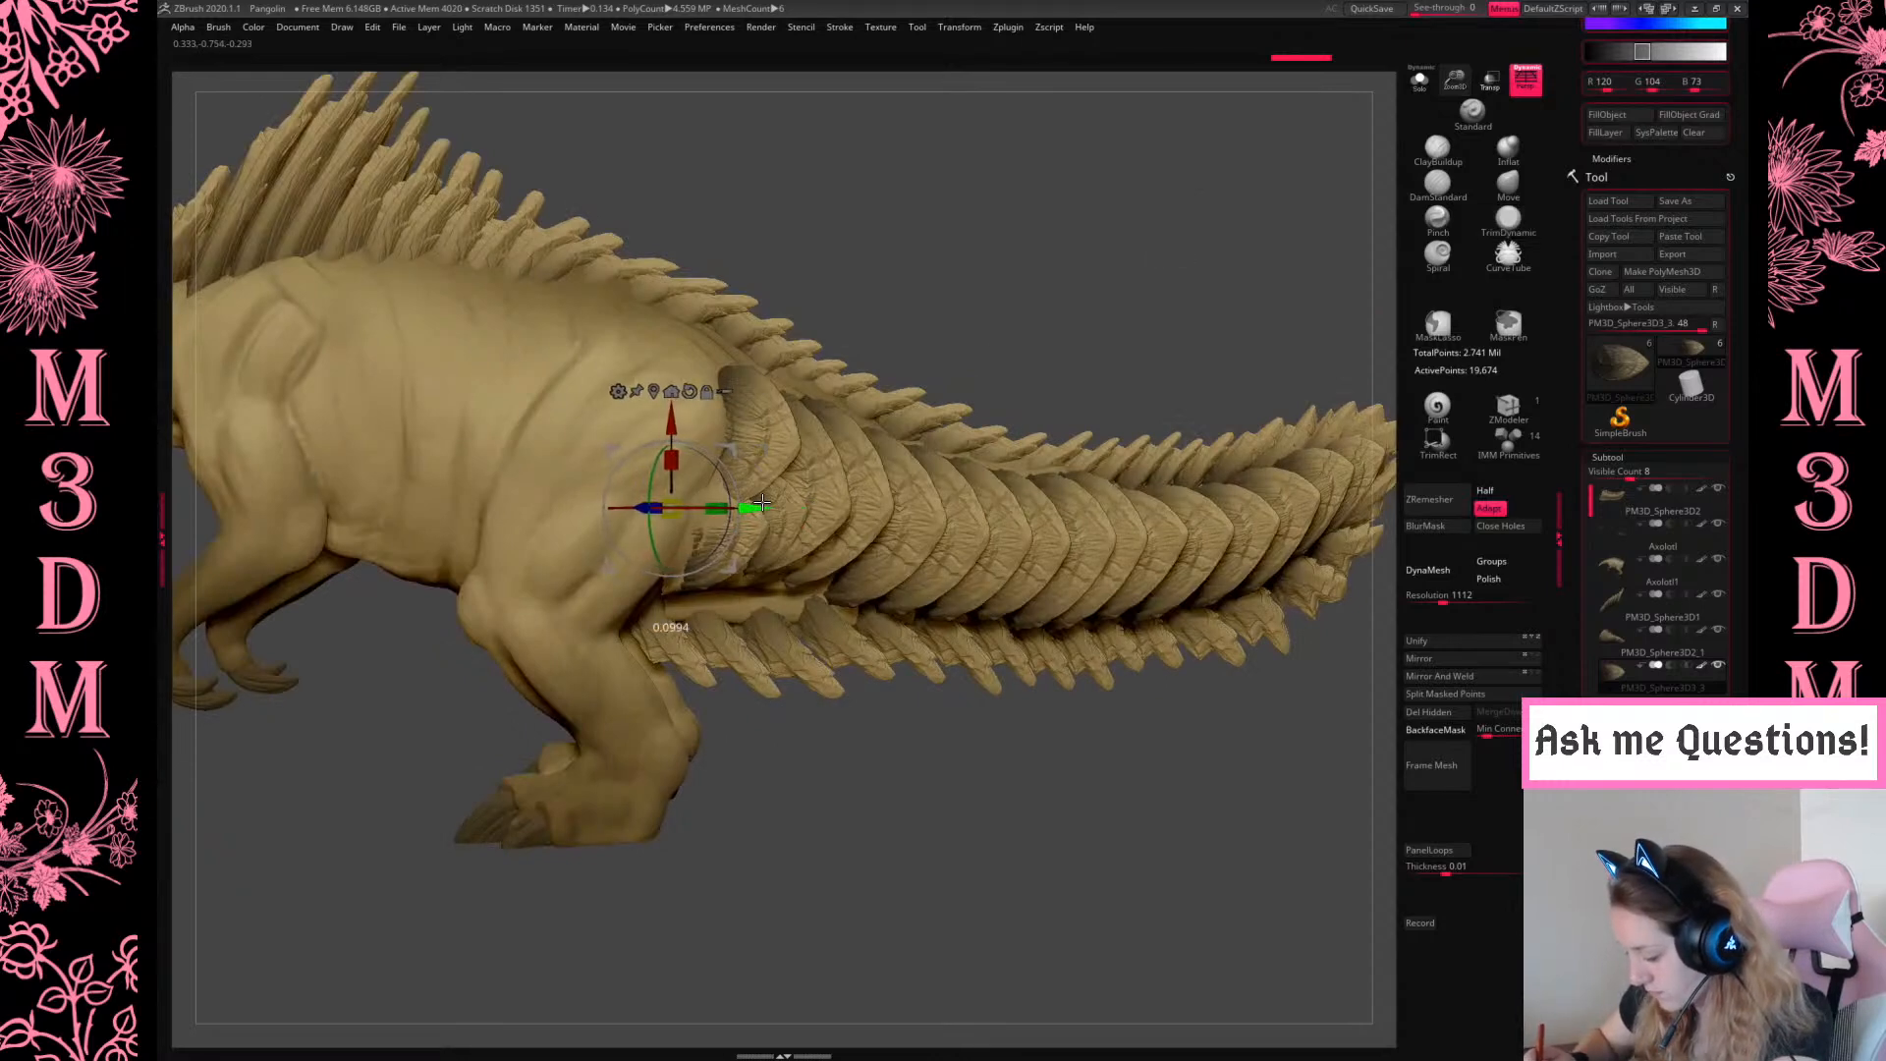
{"action": "left_click_drag", "start_coordinate": [666, 557], "coordinate": [666, 563]}
{"action": "left_click_drag", "start_coordinate": [1005, 233], "coordinate": [1002, 148]}
{"action": "left_click_drag", "start_coordinate": [637, 489], "coordinate": [644, 494]}
{"action": "left_click_drag", "start_coordinate": [1073, 281], "coordinate": [789, 464]}
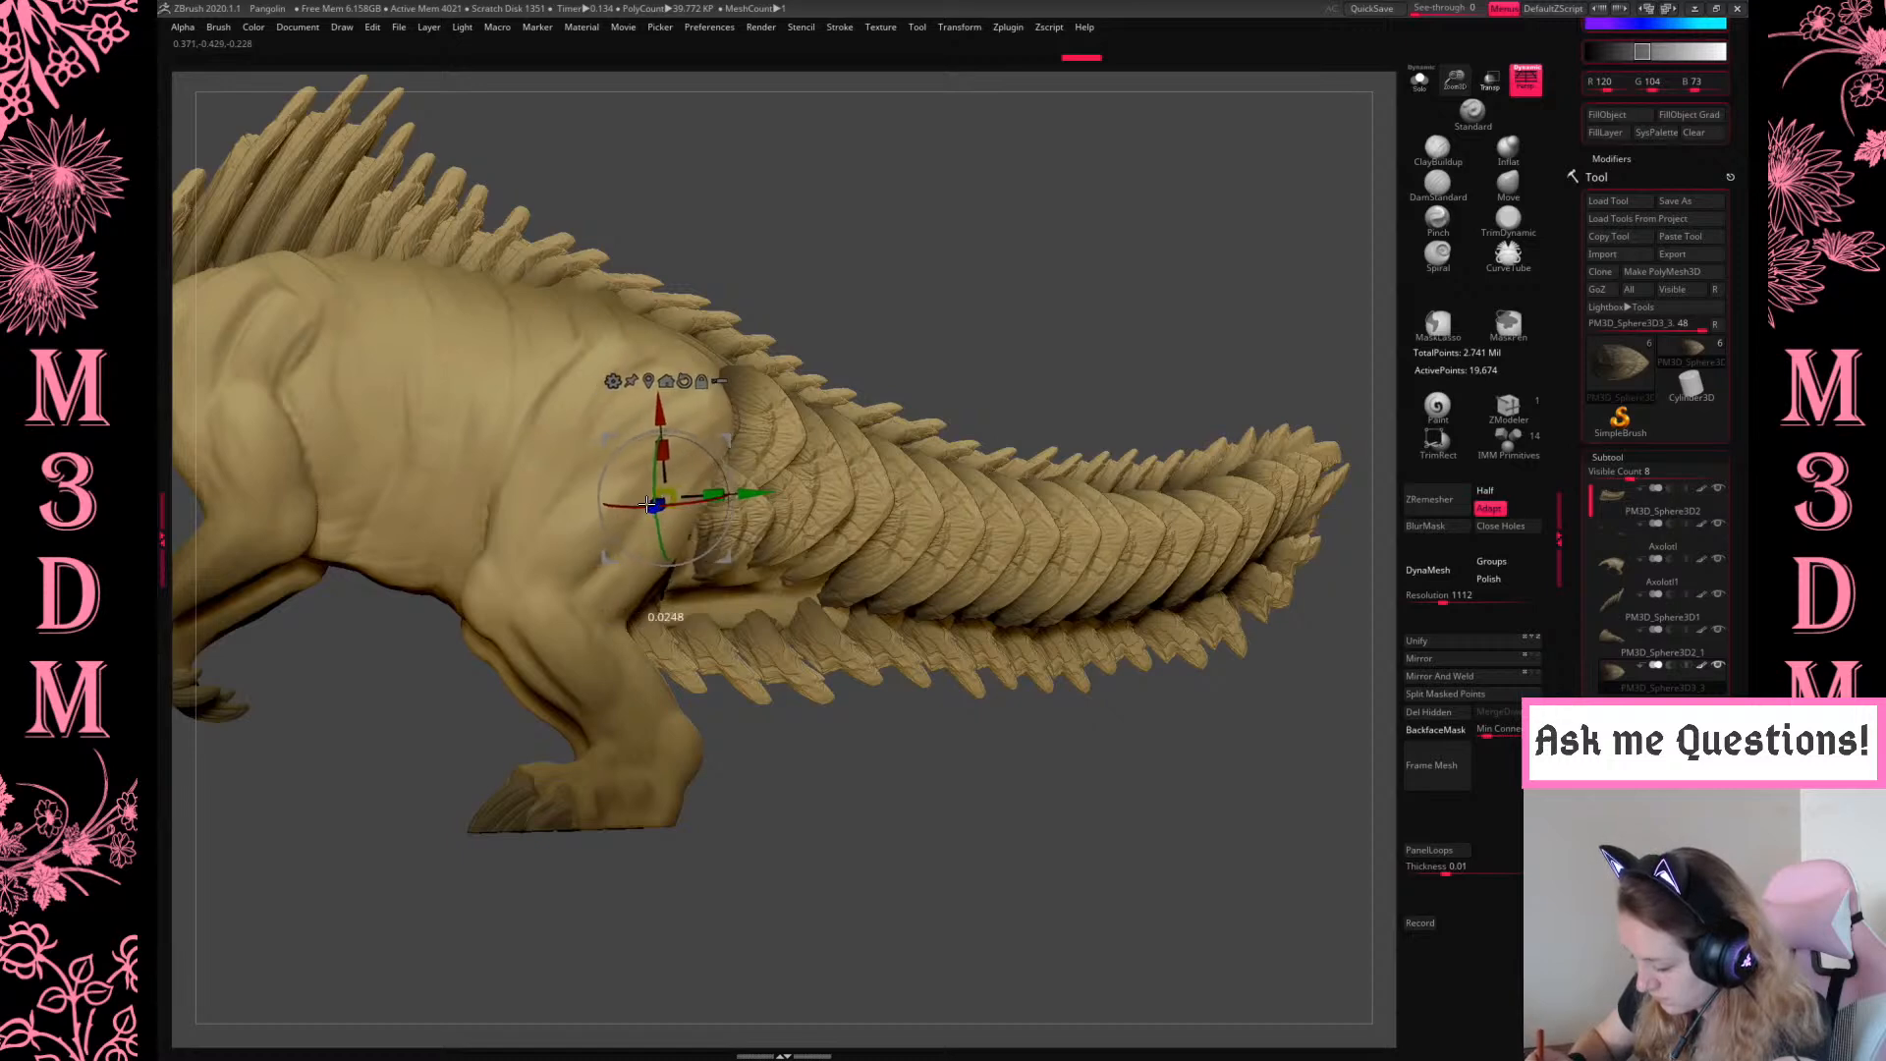
{"action": "left_click_drag", "start_coordinate": [1065, 295], "coordinate": [1270, 262]}
Select the creature's claws and isolate them briefly to check them against the full model
{"action": "key", "text": "f"}
{"action": "key", "text": "f"}
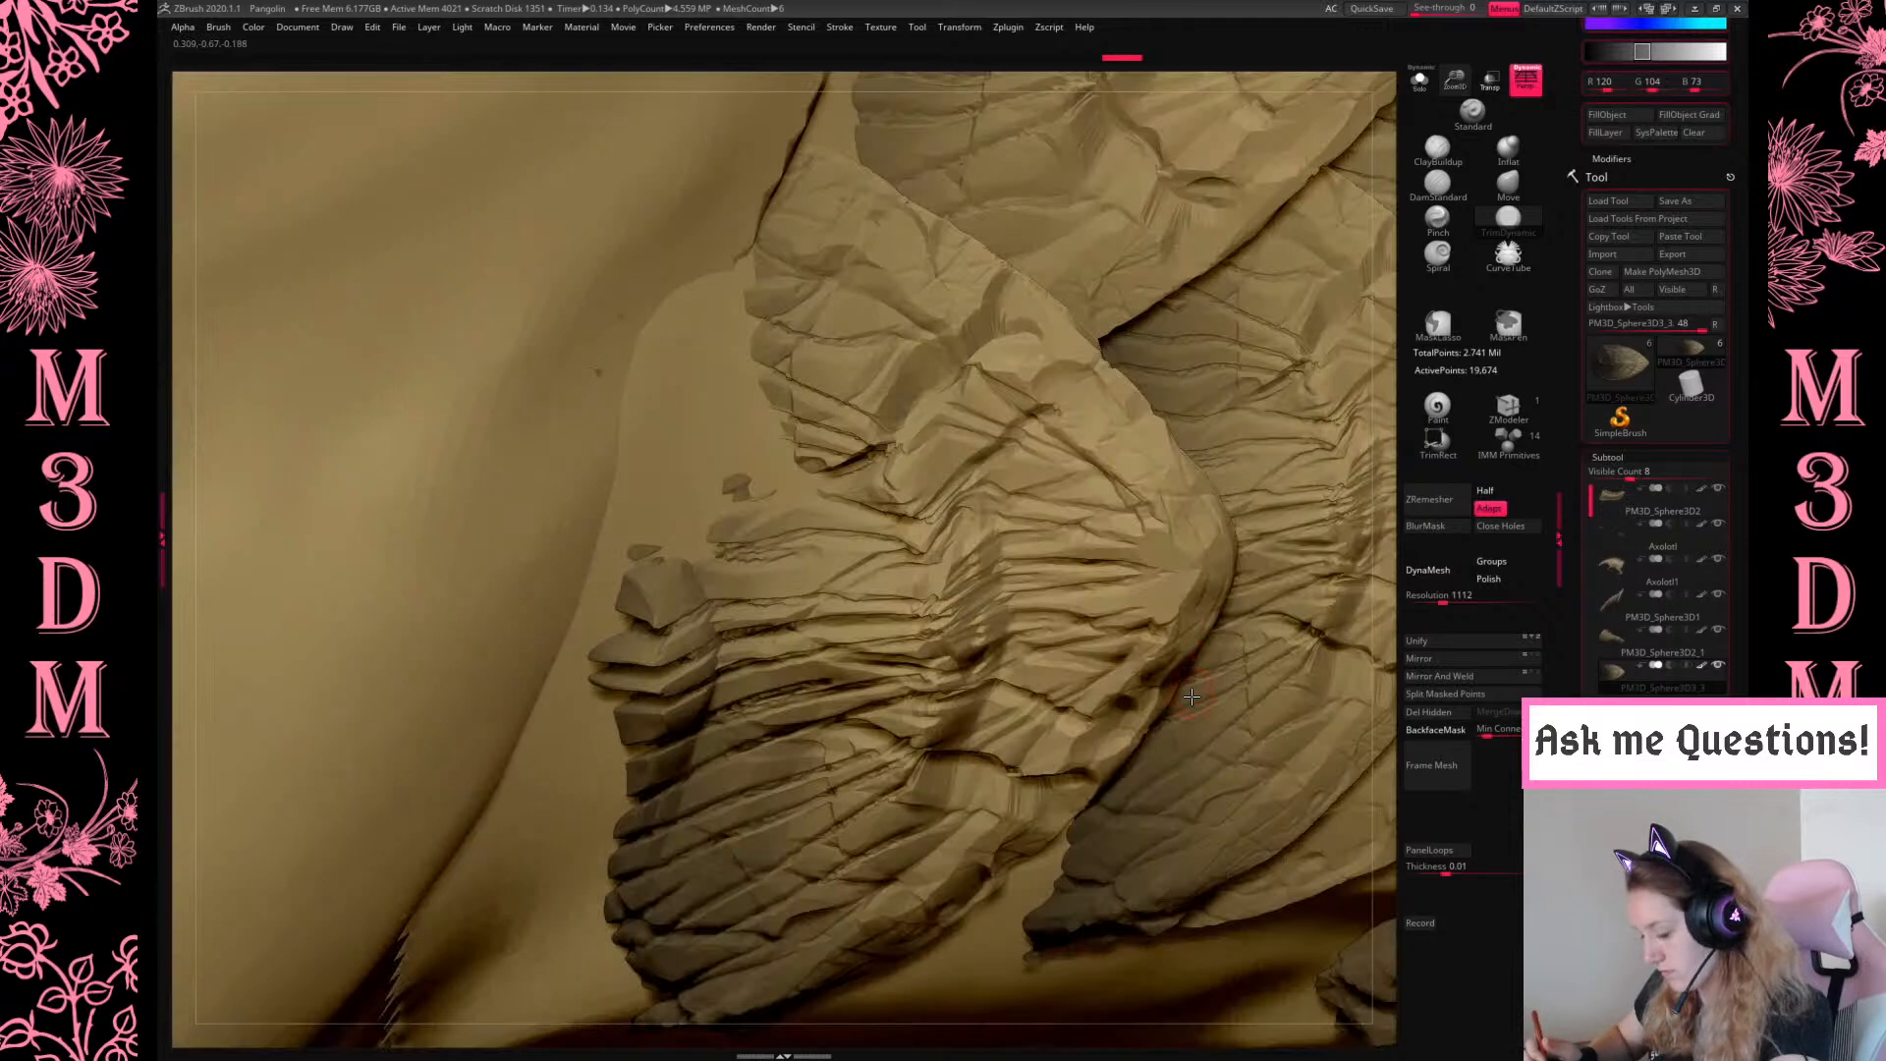
{"action": "left_click_drag", "start_coordinate": [1455, 81], "coordinate": [1327, 199]}
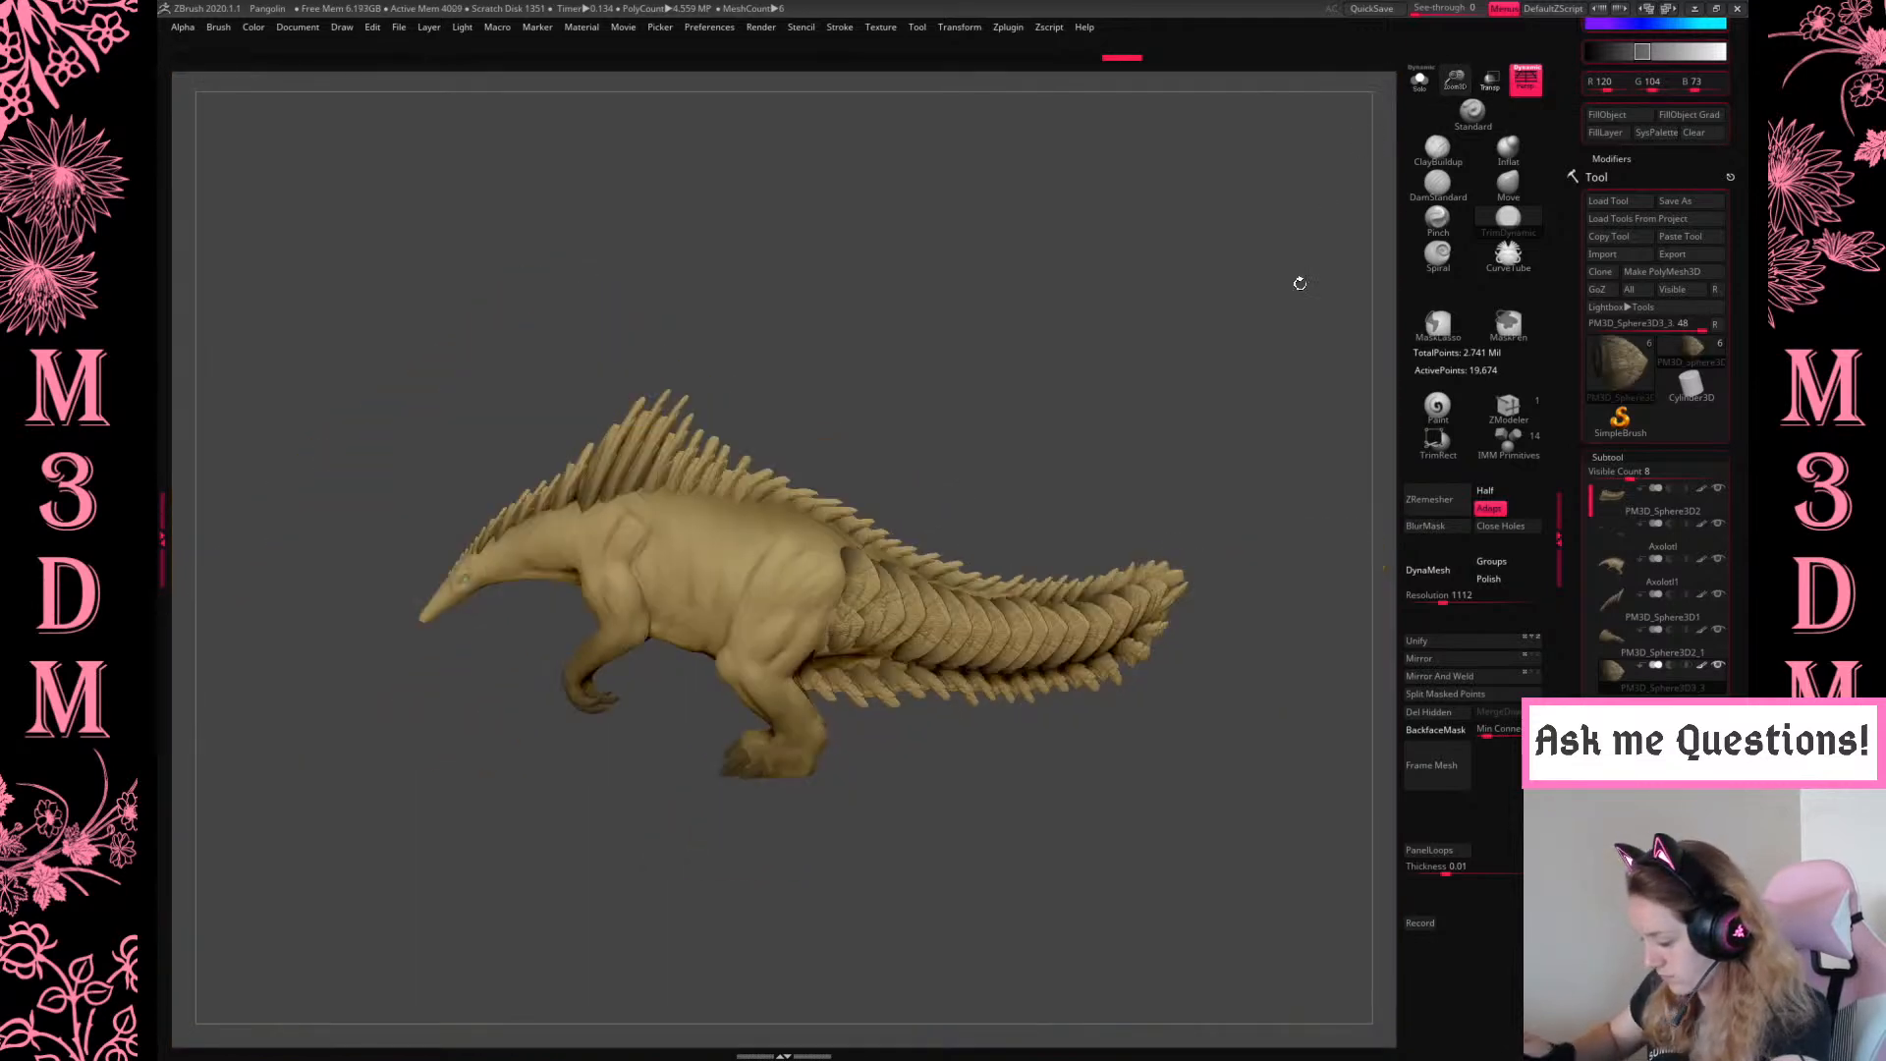
{"action": "left_click_drag", "start_coordinate": [1273, 387], "coordinate": [1228, 381]}
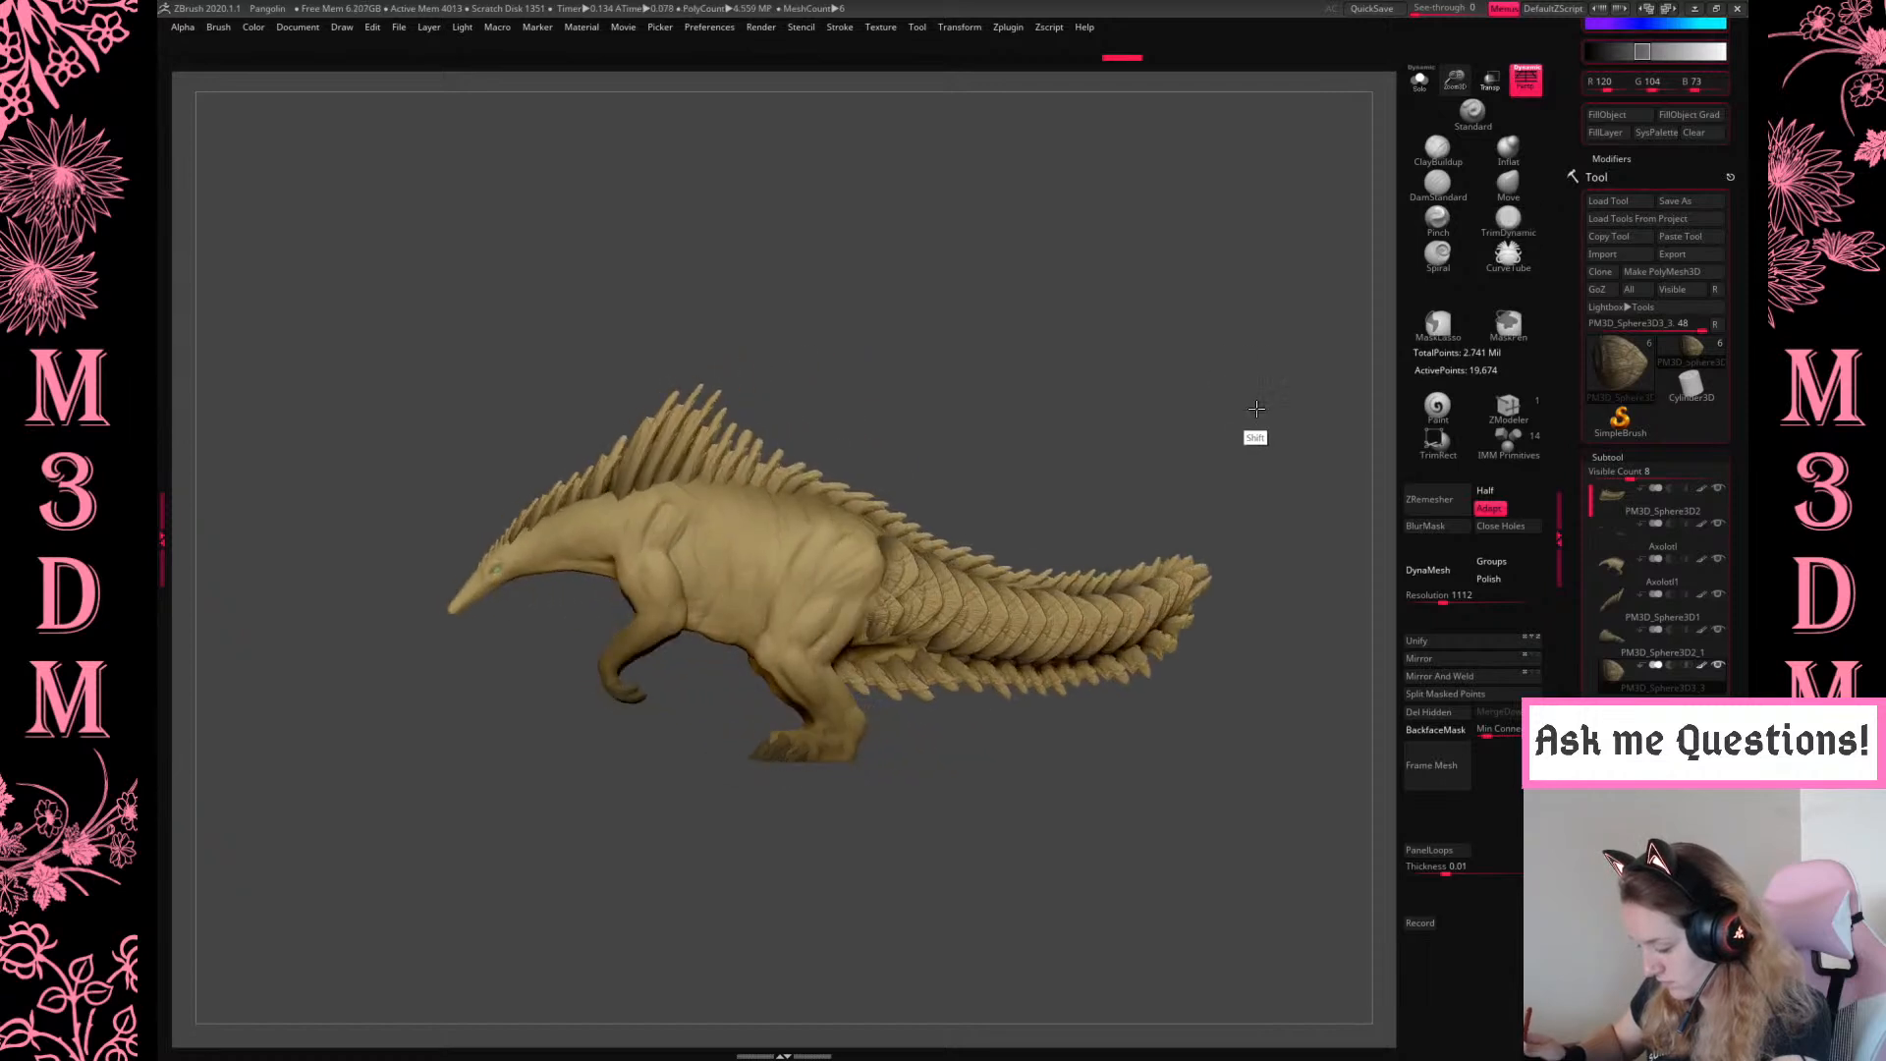
{"action": "left_click", "coordinate": [635, 698], "text": "alt"}
{"action": "left_click", "coordinate": [1420, 81]}
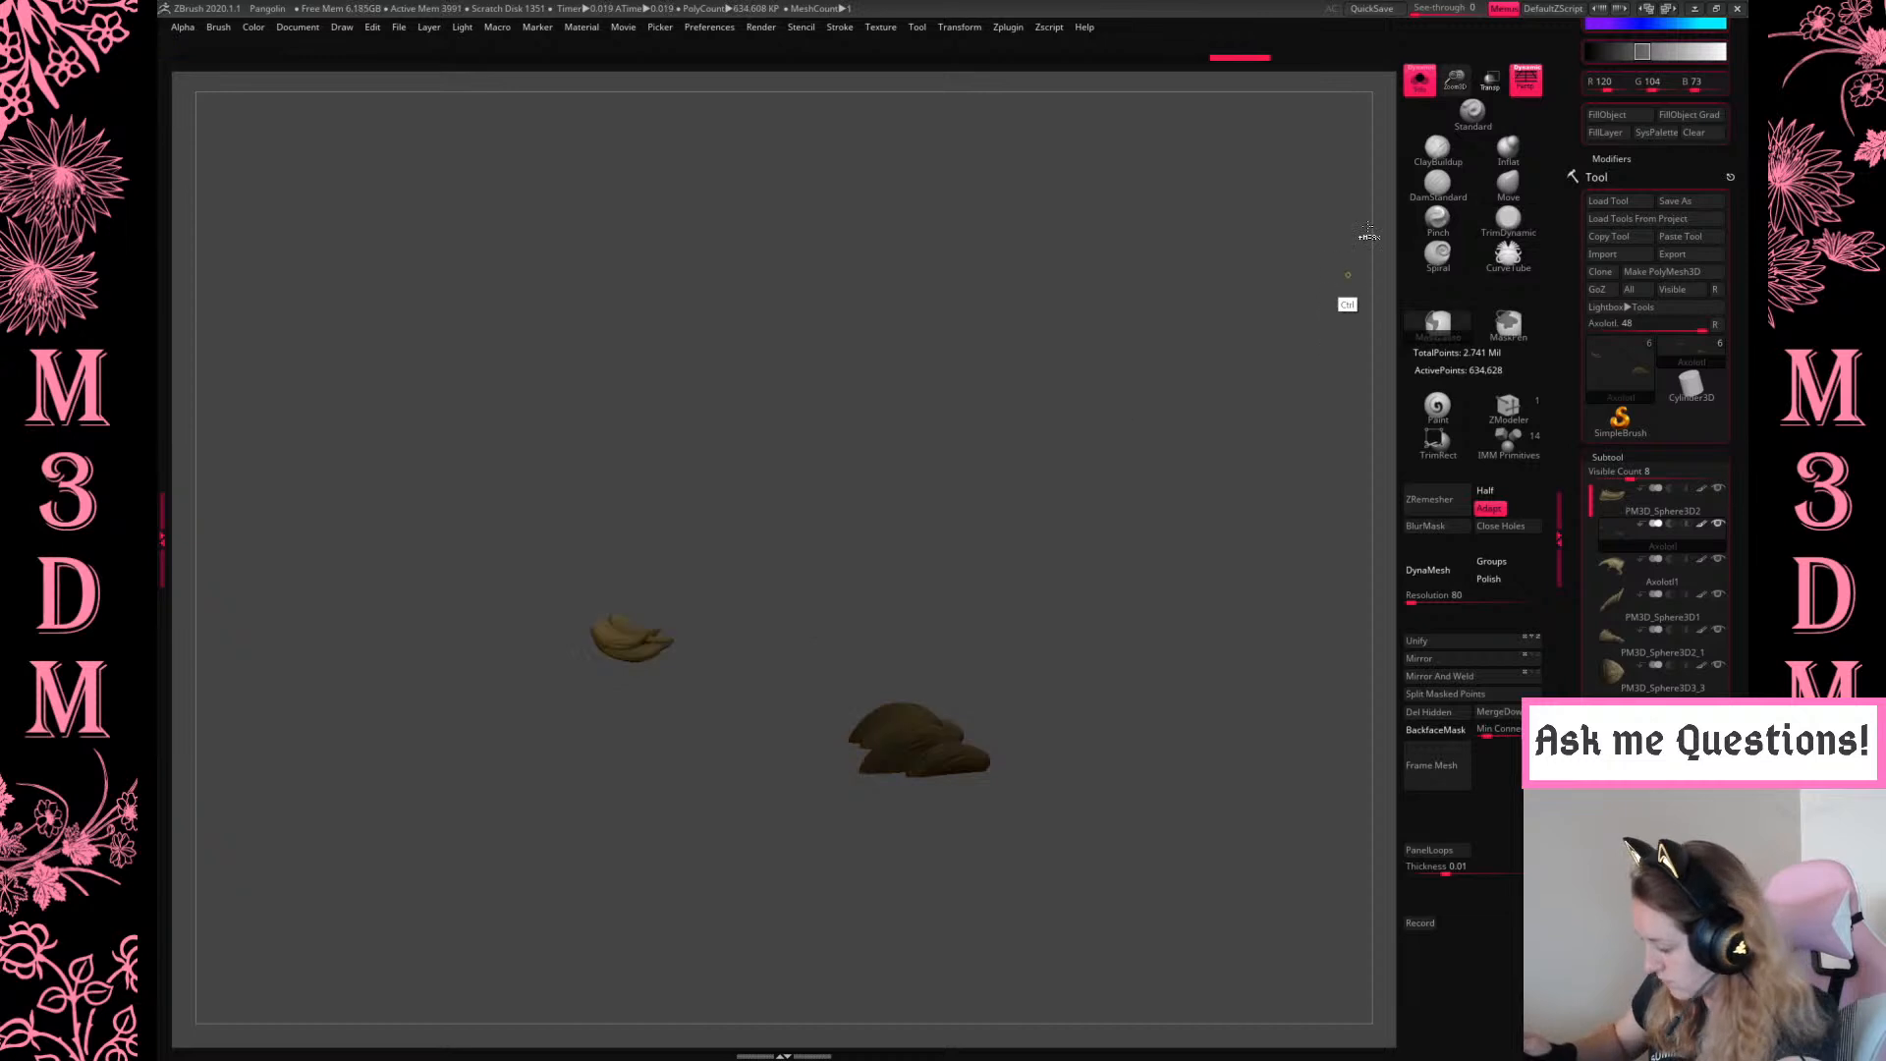
{"action": "left_click", "coordinate": [1420, 81]}
Place the gizmo on the front claws and adjust their fit at the ends of the fingers
{"action": "key", "text": "w"}
{"action": "left_click_drag", "start_coordinate": [629, 640], "coordinate": [1420, 681], "text": "ctrl"}
{"action": "left_click", "coordinate": [636, 626]}
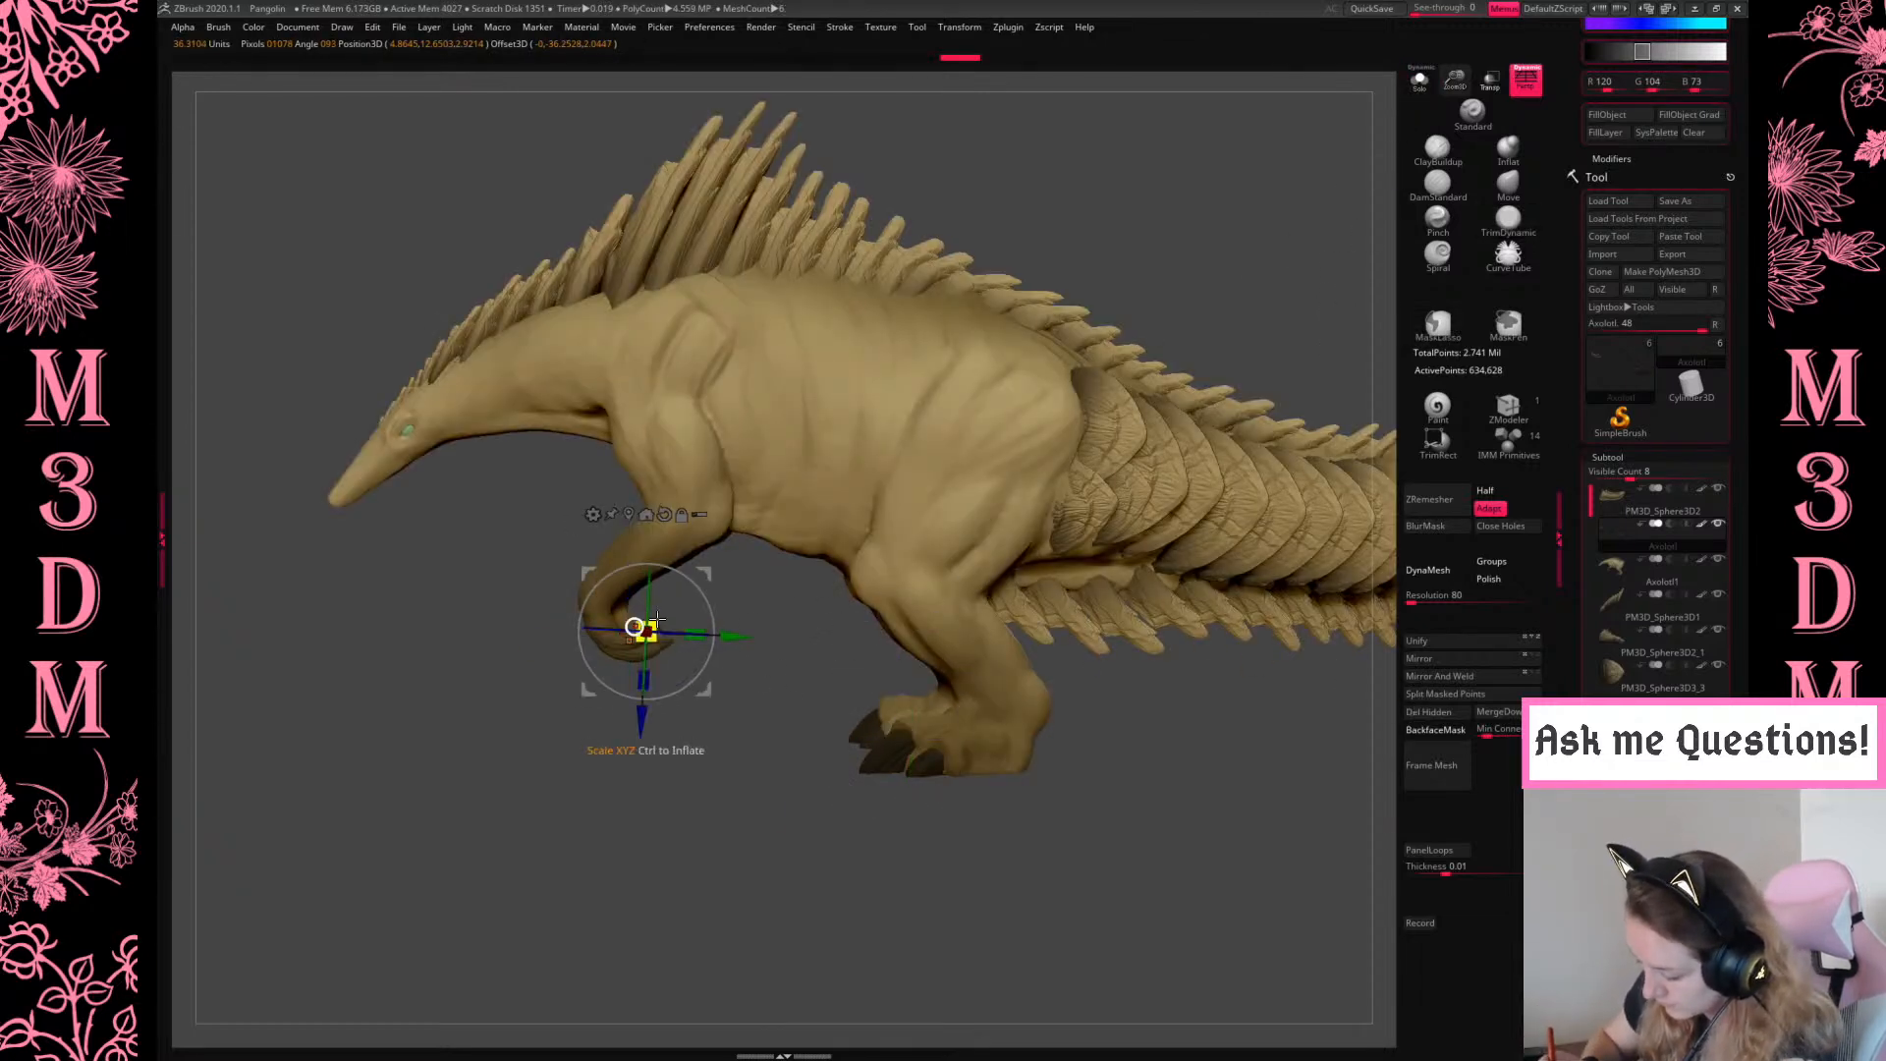
{"action": "left_click_drag", "start_coordinate": [660, 615], "coordinate": [713, 573]}
{"action": "key", "text": "q"}
{"action": "left_click_drag", "start_coordinate": [787, 659], "coordinate": [1139, 422]}
{"action": "key", "text": "w"}
{"action": "left_click", "coordinate": [840, 643]}
{"action": "key", "text": "q"}
{"action": "mouse_move", "coordinate": [1088, 422]}
{"action": "left_mouse_down"}
{"action": "mouse_move", "coordinate": [1075, 330]}
{"action": "mouse_move", "coordinate": [1081, 430]}
{"action": "mouse_move", "coordinate": [1101, 432]}
{"action": "mouse_move", "coordinate": [955, 846]}
{"action": "mouse_move", "coordinate": [846, 779]}
{"action": "mouse_move", "coordinate": [1267, 263]}
{"action": "mouse_move", "coordinate": [1201, 289]}
{"action": "mouse_move", "coordinate": [1215, 299]}
{"action": "left_mouse_up"}
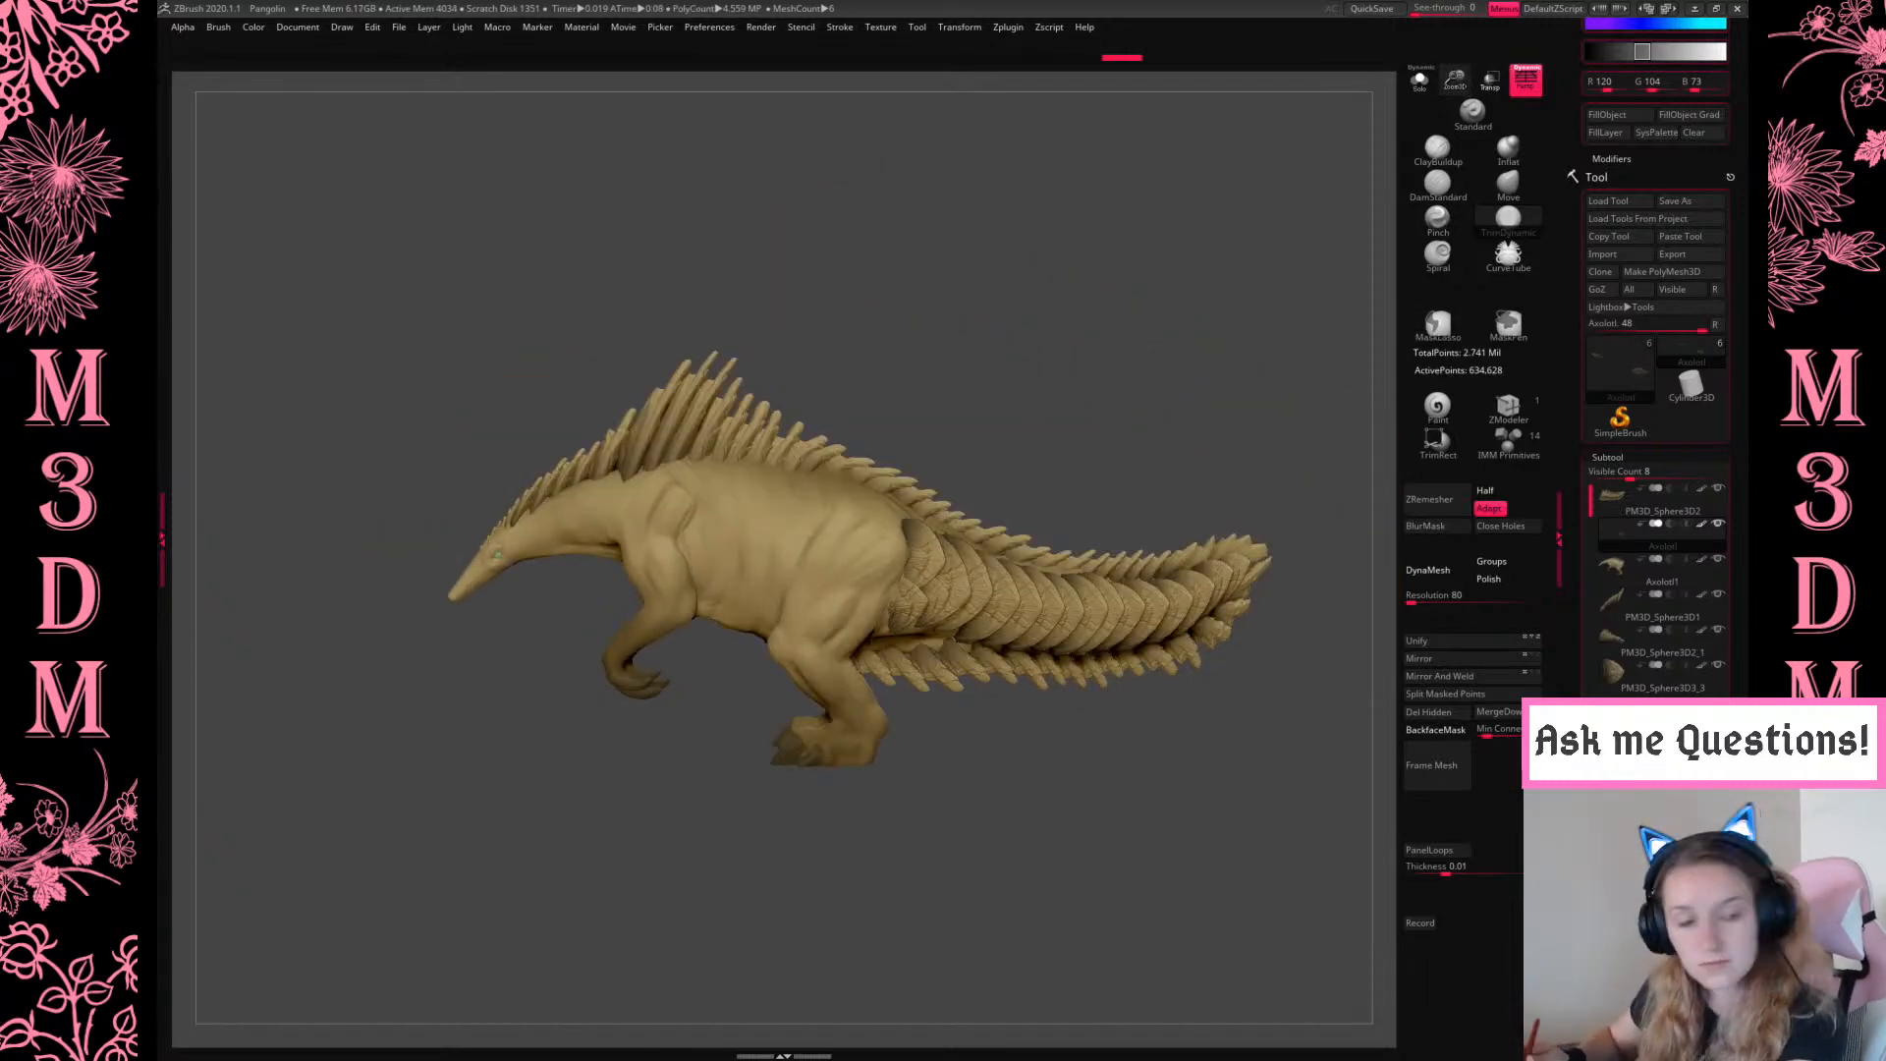
Duplicate the loose scale at the tail base and isolate the copy
{"action": "left_click", "coordinate": [863, 533], "text": "alt"}
{"action": "left_click_drag", "start_coordinate": [1463, 114], "coordinate": [1461, 187]}
{"action": "left_click_drag", "start_coordinate": [1143, 339], "coordinate": [1243, 450], "text": "alt"}
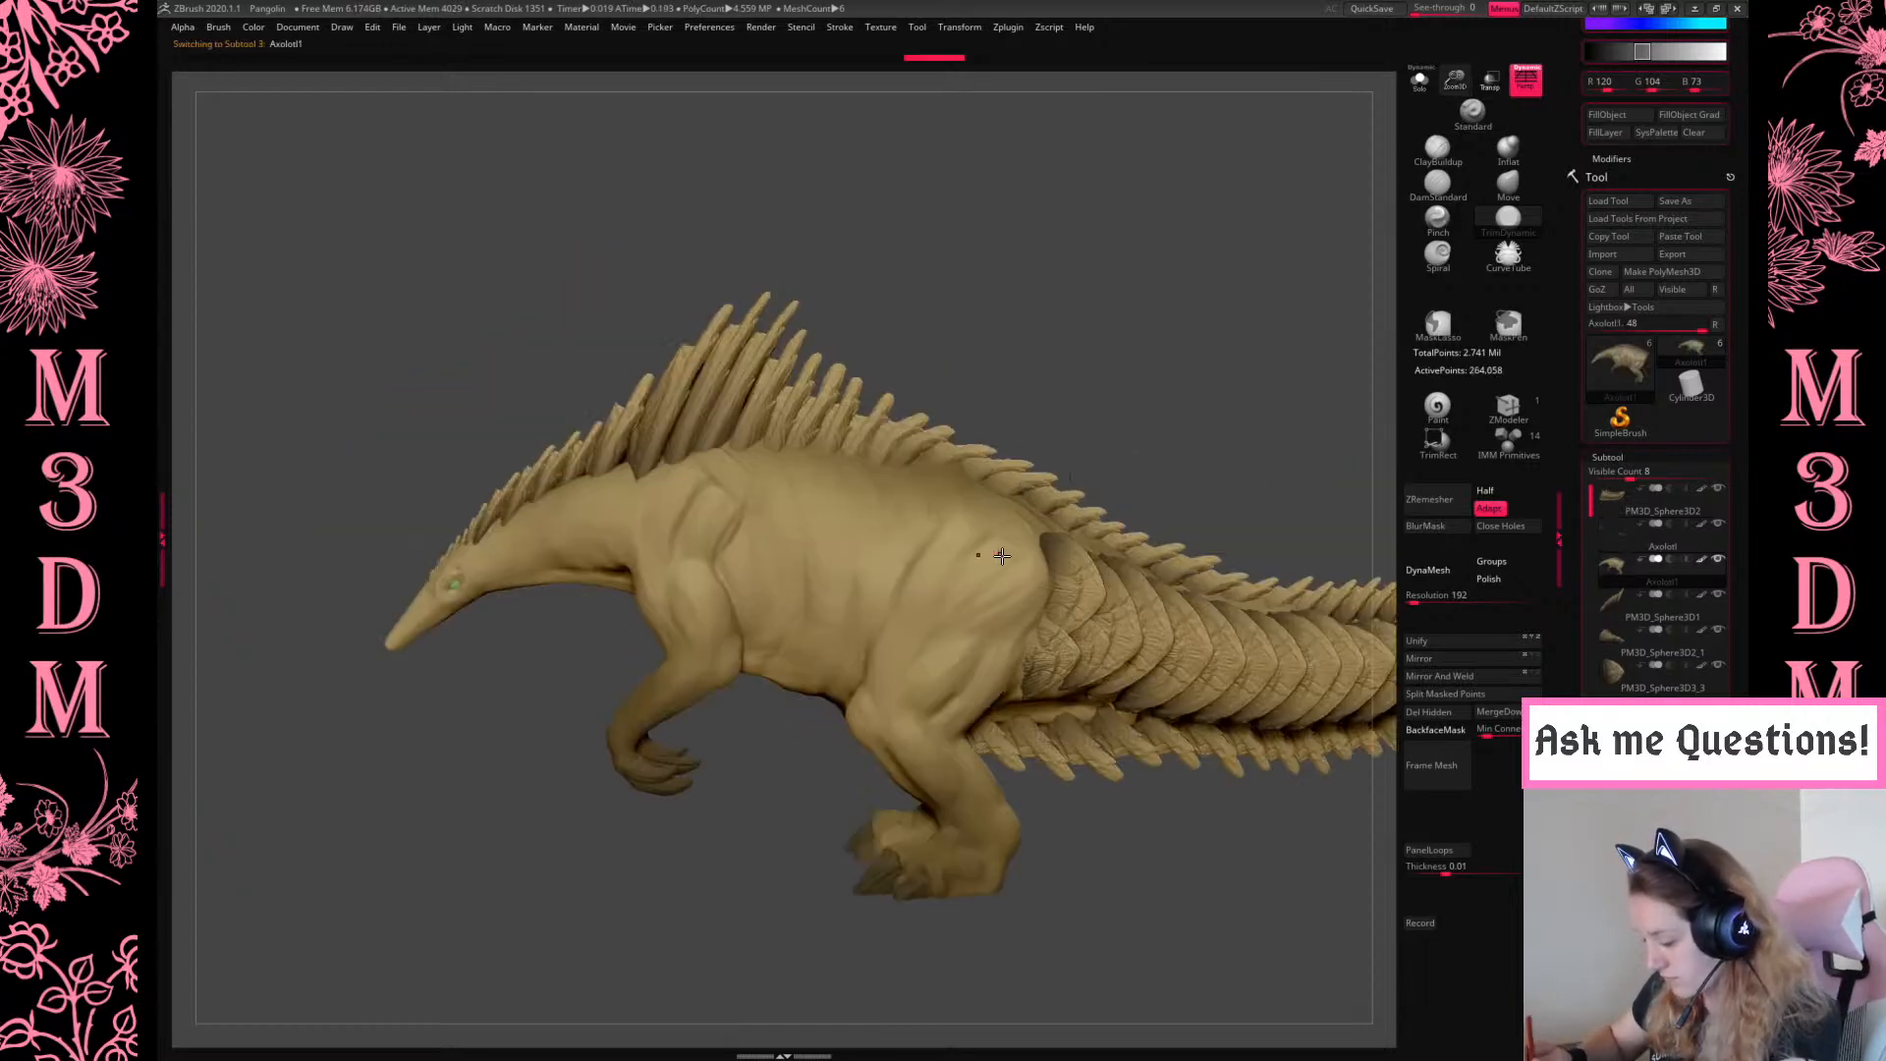
{"action": "left_click", "coordinate": [1063, 656], "text": "alt"}
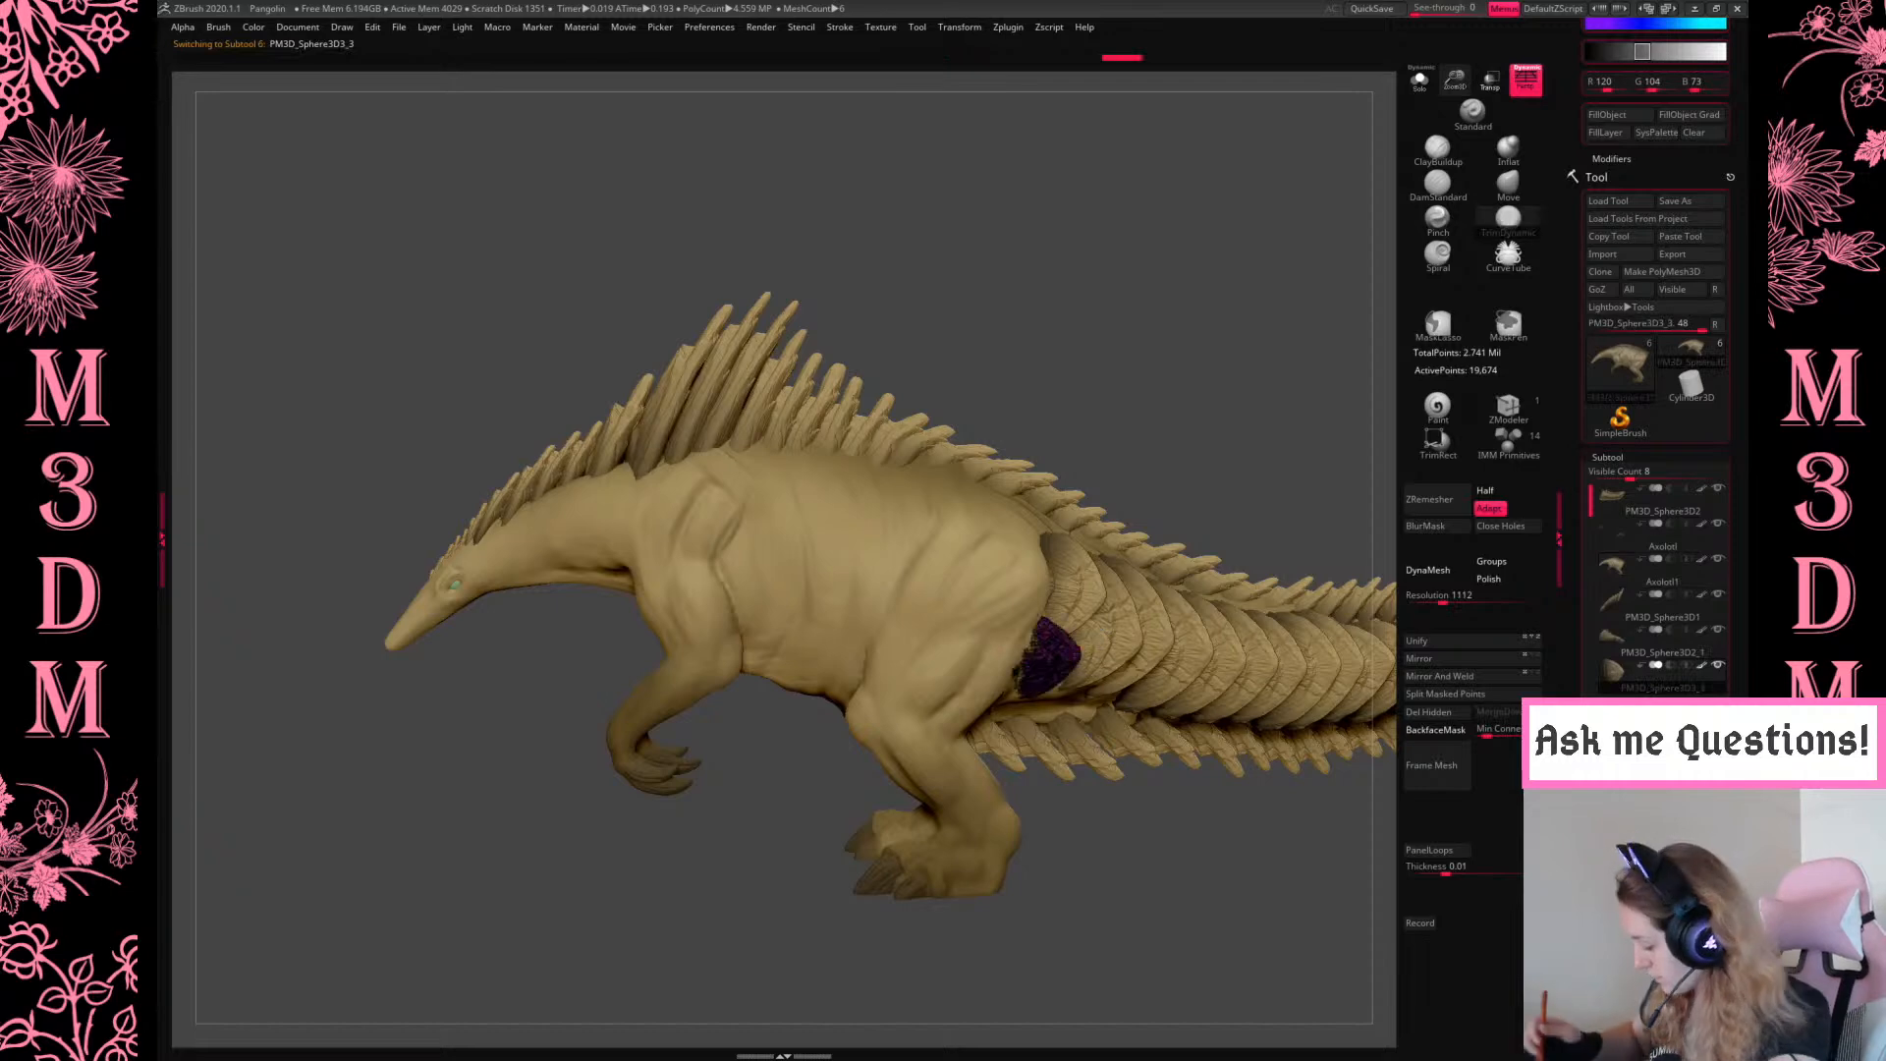
{"action": "left_click", "coordinate": [1098, 634], "text": "alt"}
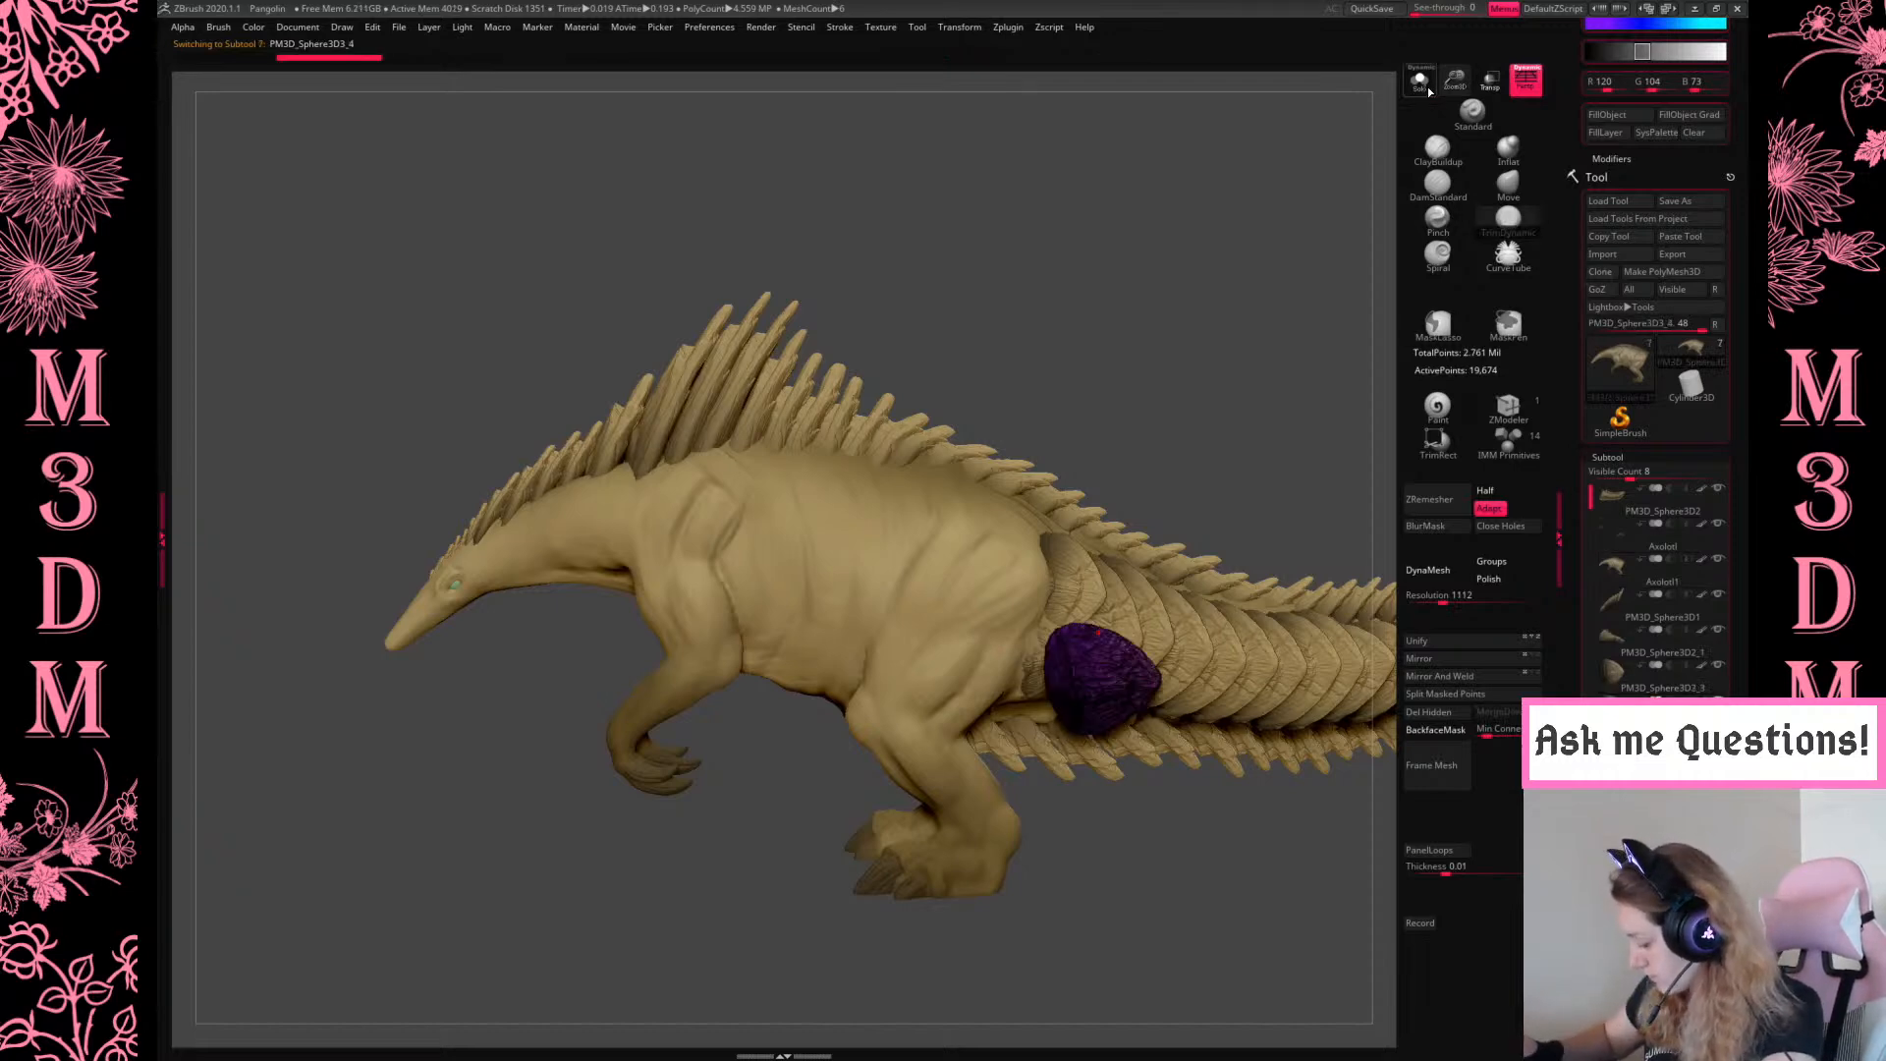
{"action": "left_click", "coordinate": [1425, 86]}
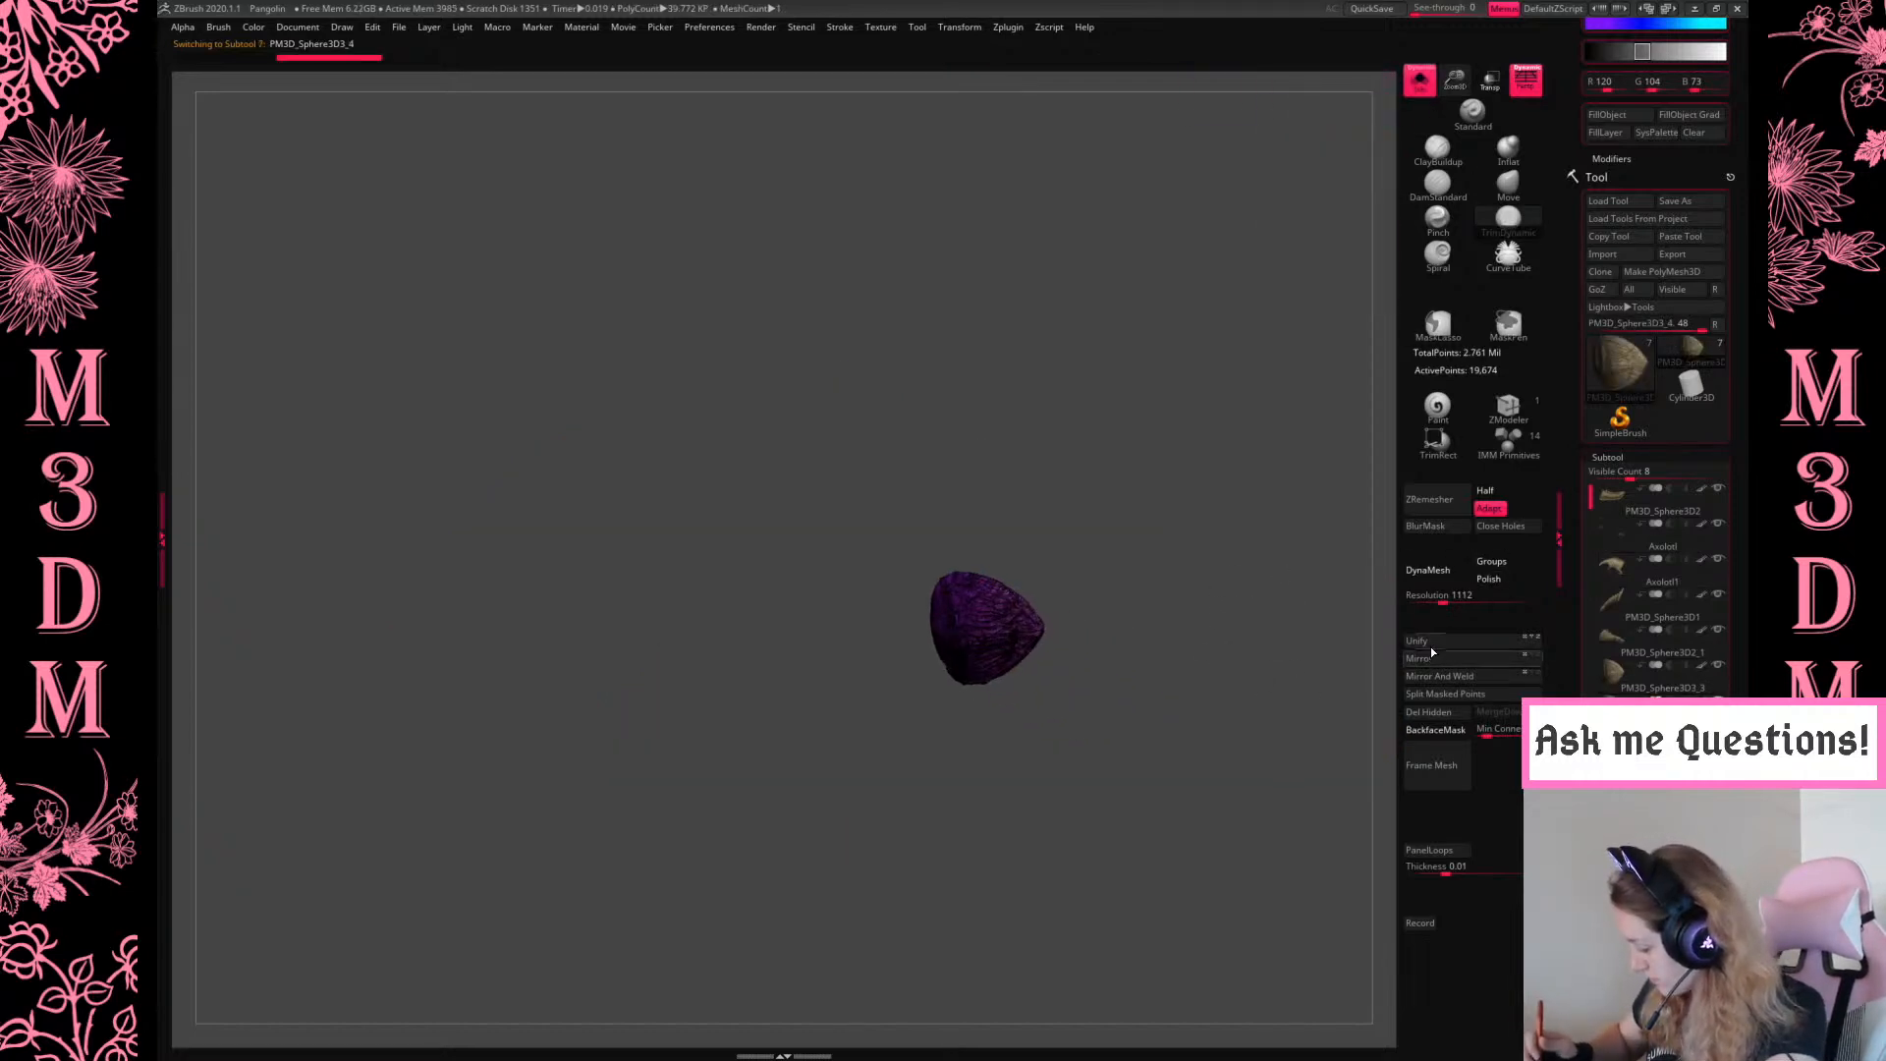
Clear the mask on the copied scale, turn off perspective and place the gizmo on the scale
{"action": "key", "text": "w"}
{"action": "left_click", "coordinate": [831, 702], "text": "alt"}
{"action": "mouse_move", "coordinate": [831, 744]}
{"action": "left_mouse_down"}
{"action": "mouse_move", "coordinate": [832, 711]}
{"action": "mouse_move", "coordinate": [830, 747]}
{"action": "left_mouse_up"}
{"action": "left_click", "coordinate": [1525, 80]}
{"action": "left_click_drag", "start_coordinate": [970, 677], "coordinate": [1403, 678], "text": "alt"}
{"action": "left_click", "coordinate": [992, 565]}
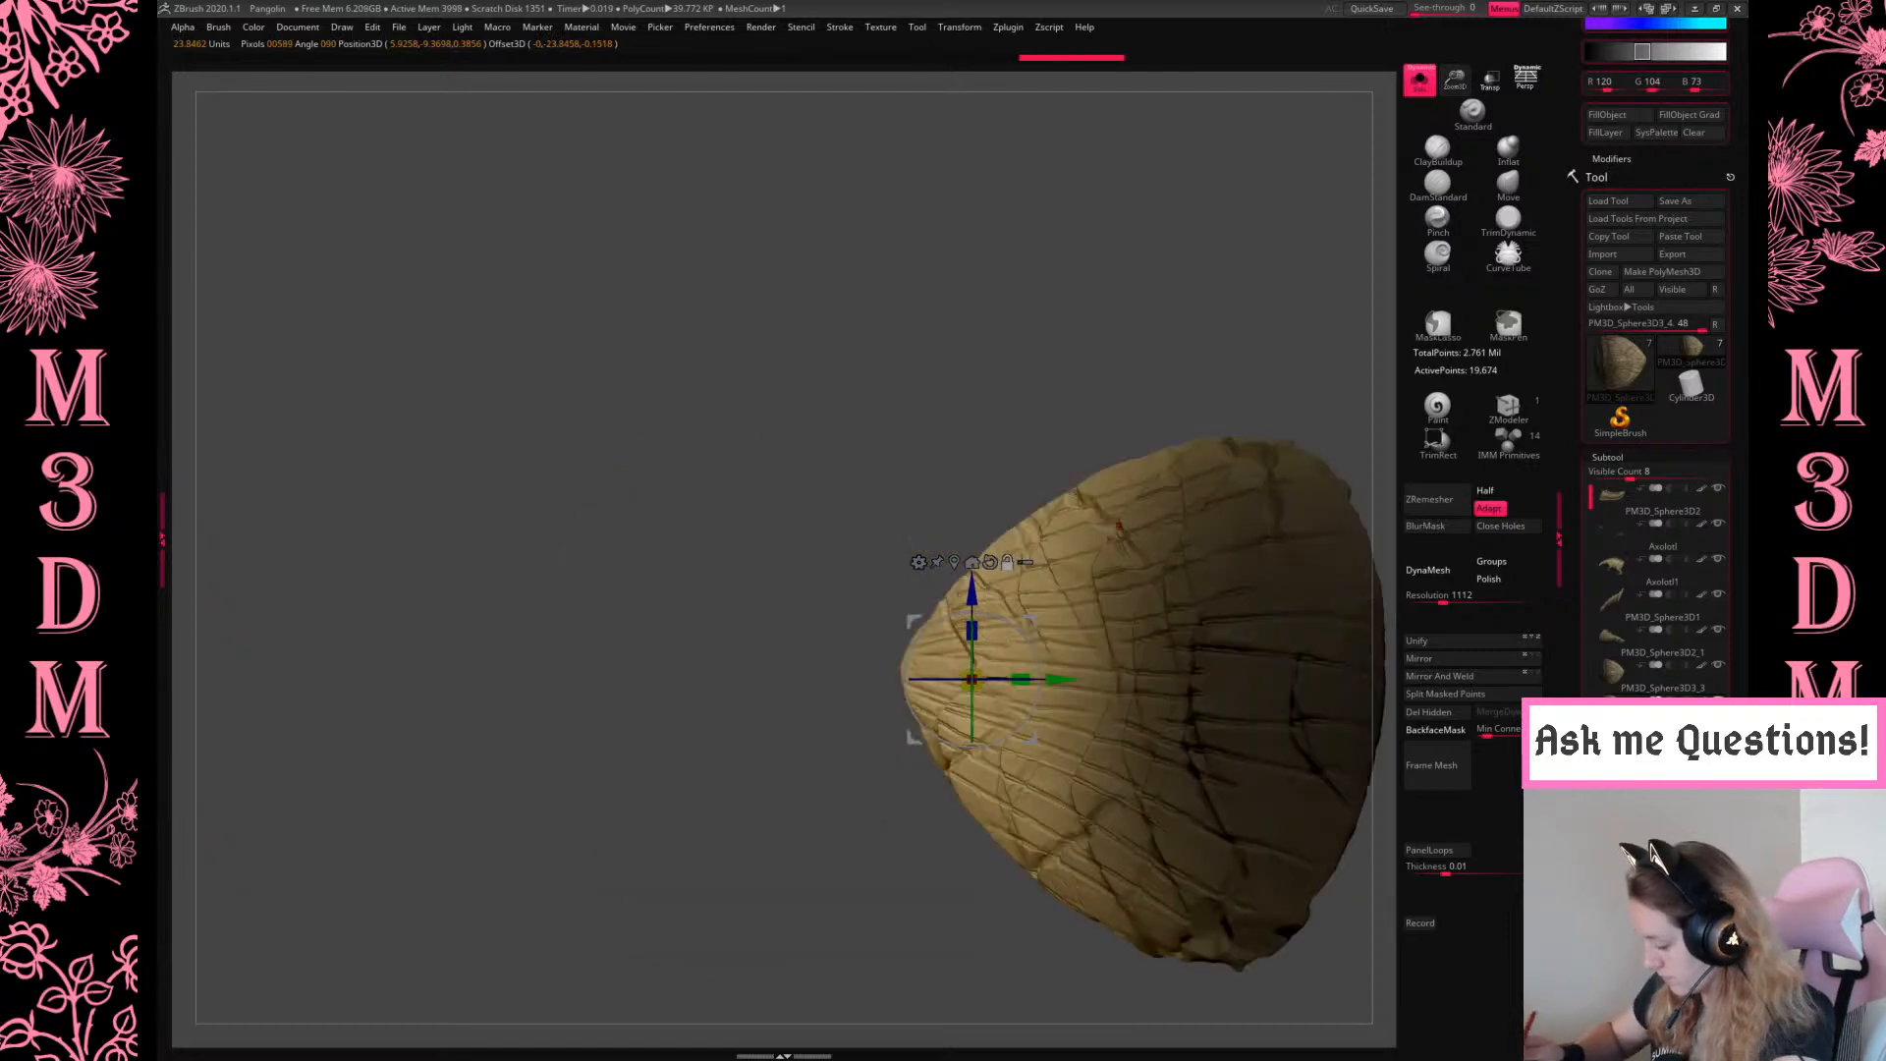
Rotate the copied scale about its root until it lies level in side view
{"action": "left_click_drag", "start_coordinate": [1172, 322], "coordinate": [890, 283], "text": "alt"}
{"action": "left_click_drag", "start_coordinate": [1043, 704], "coordinate": [1407, 721], "text": "alt"}
{"action": "mouse_move", "coordinate": [1047, 724]}
{"action": "left_mouse_down", "text": "shift"}
{"action": "mouse_move", "coordinate": [1059, 921]}
{"action": "mouse_move", "coordinate": [1061, 889]}
{"action": "left_mouse_up", "text": "shift"}
{"action": "mouse_move", "coordinate": [1115, 714]}
{"action": "left_mouse_down", "text": "shift"}
{"action": "mouse_move", "coordinate": [946, 764]}
{"action": "mouse_move", "coordinate": [946, 734]}
{"action": "left_mouse_up", "text": "shift"}
{"action": "key", "text": "q"}
{"action": "mouse_move", "coordinate": [1205, 288]}
{"action": "left_mouse_down", "text": "alt"}
{"action": "mouse_move", "coordinate": [1016, 301]}
{"action": "mouse_move", "coordinate": [1016, 176]}
{"action": "left_mouse_up", "text": "alt"}
{"action": "left_click_drag", "start_coordinate": [1178, 516], "coordinate": [1183, 598]}
{"action": "key", "text": "w"}
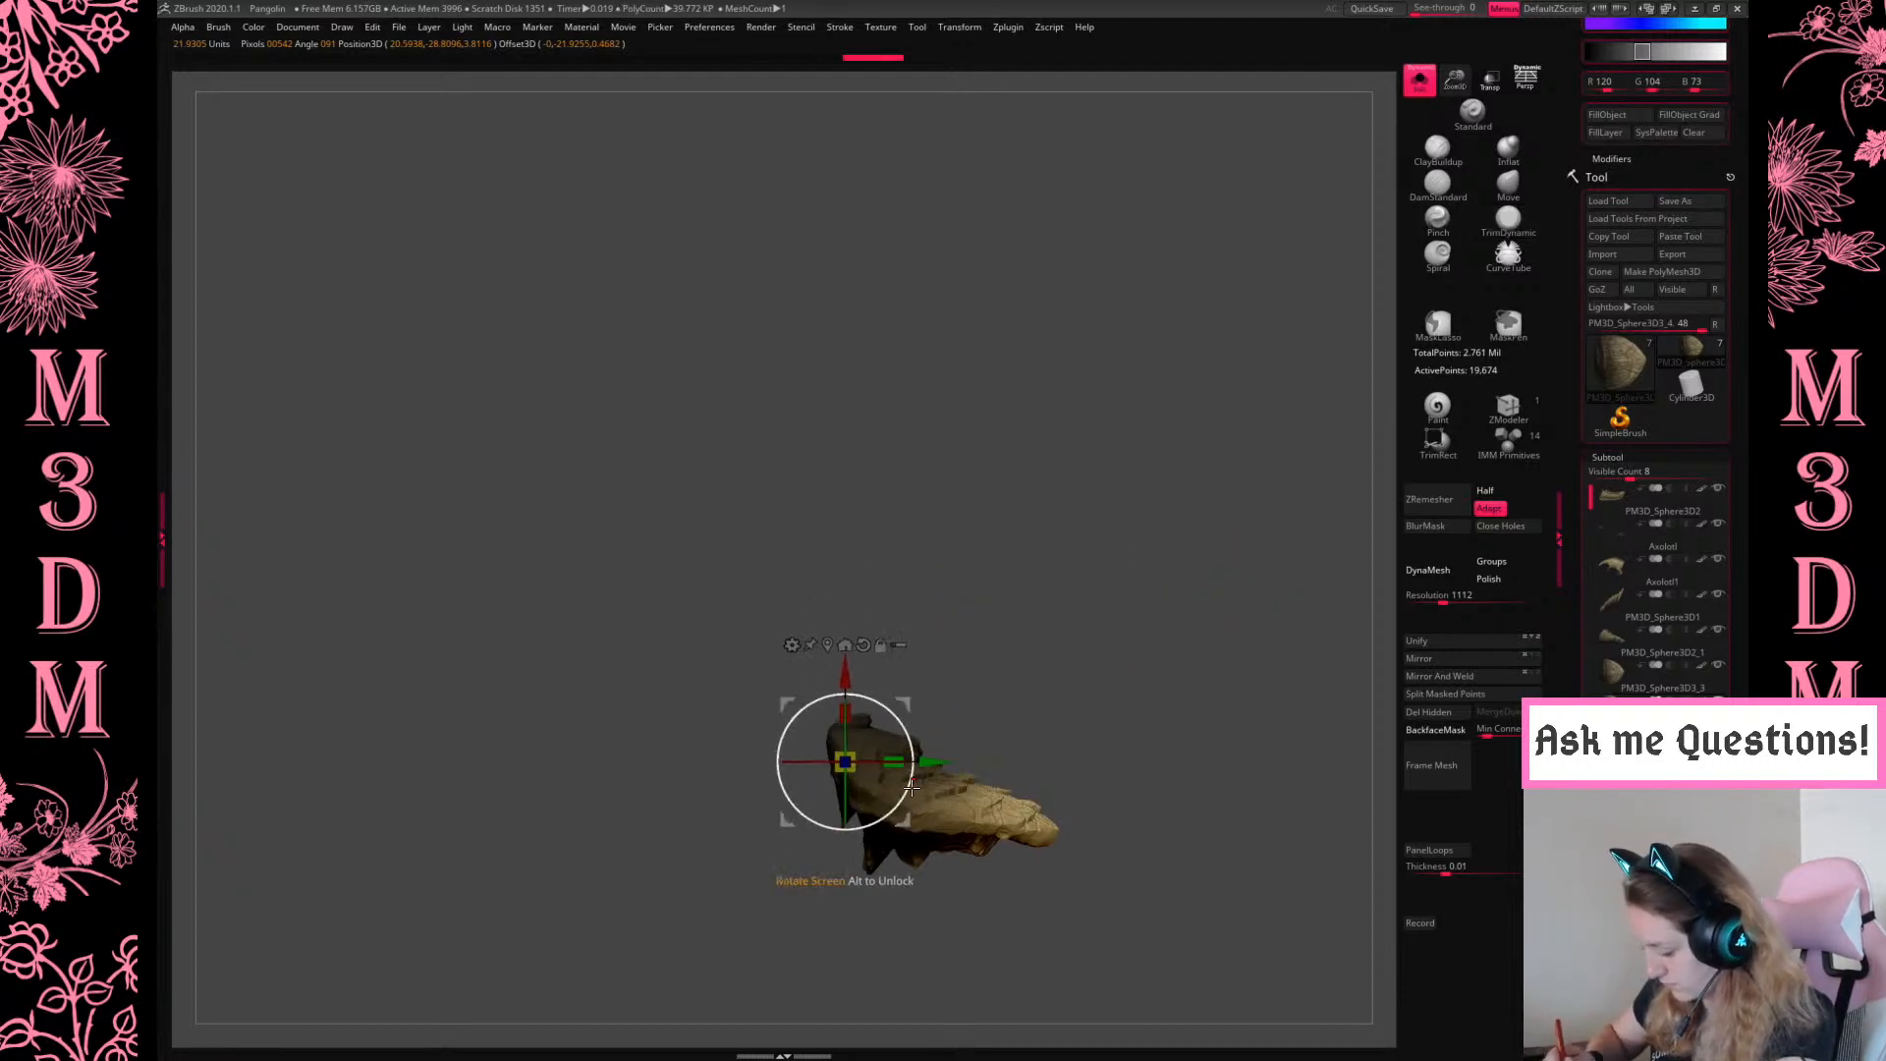
{"action": "left_click_drag", "start_coordinate": [930, 756], "coordinate": [923, 728]}
Reshape the scale's tip and root edge in side view with the Move brush
{"action": "key", "text": "q"}
{"action": "left_click_drag", "start_coordinate": [1120, 593], "coordinate": [1013, 566], "text": "alt"}
{"action": "right_click", "coordinate": [985, 665]}
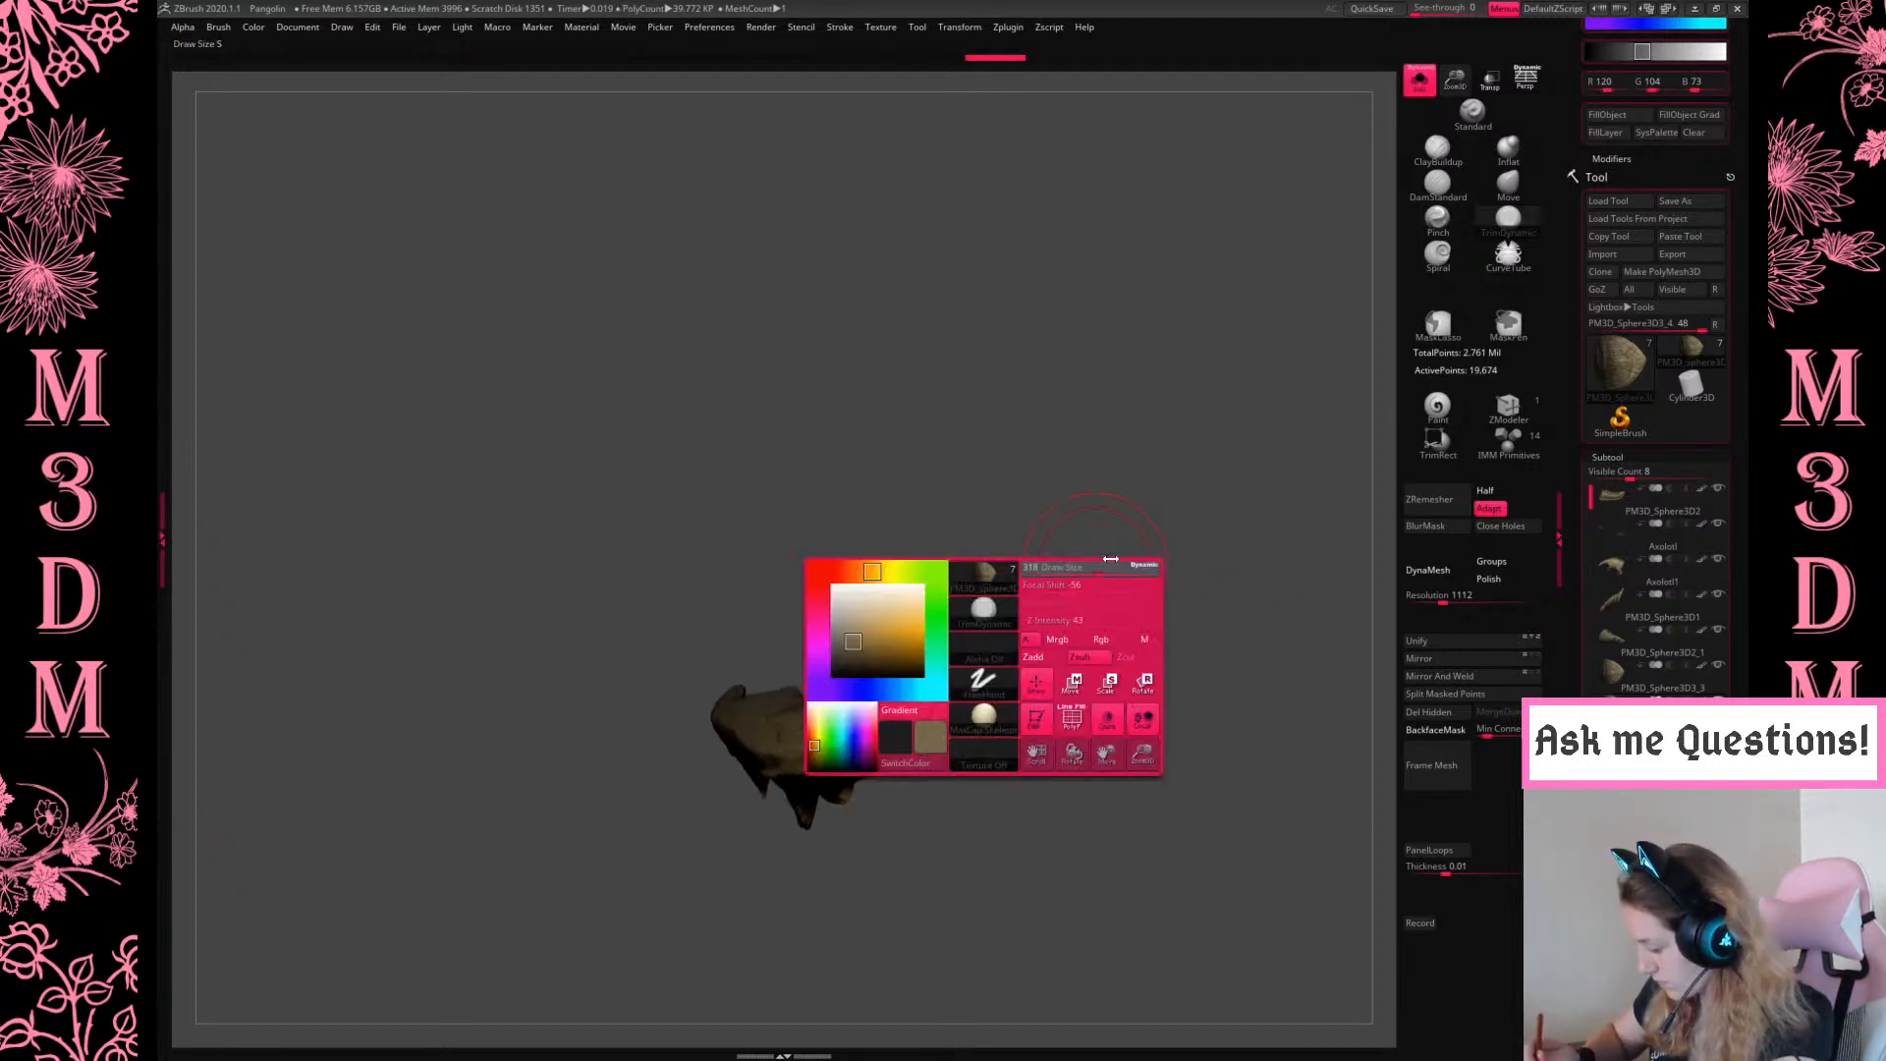
{"action": "left_click", "coordinate": [1508, 187]}
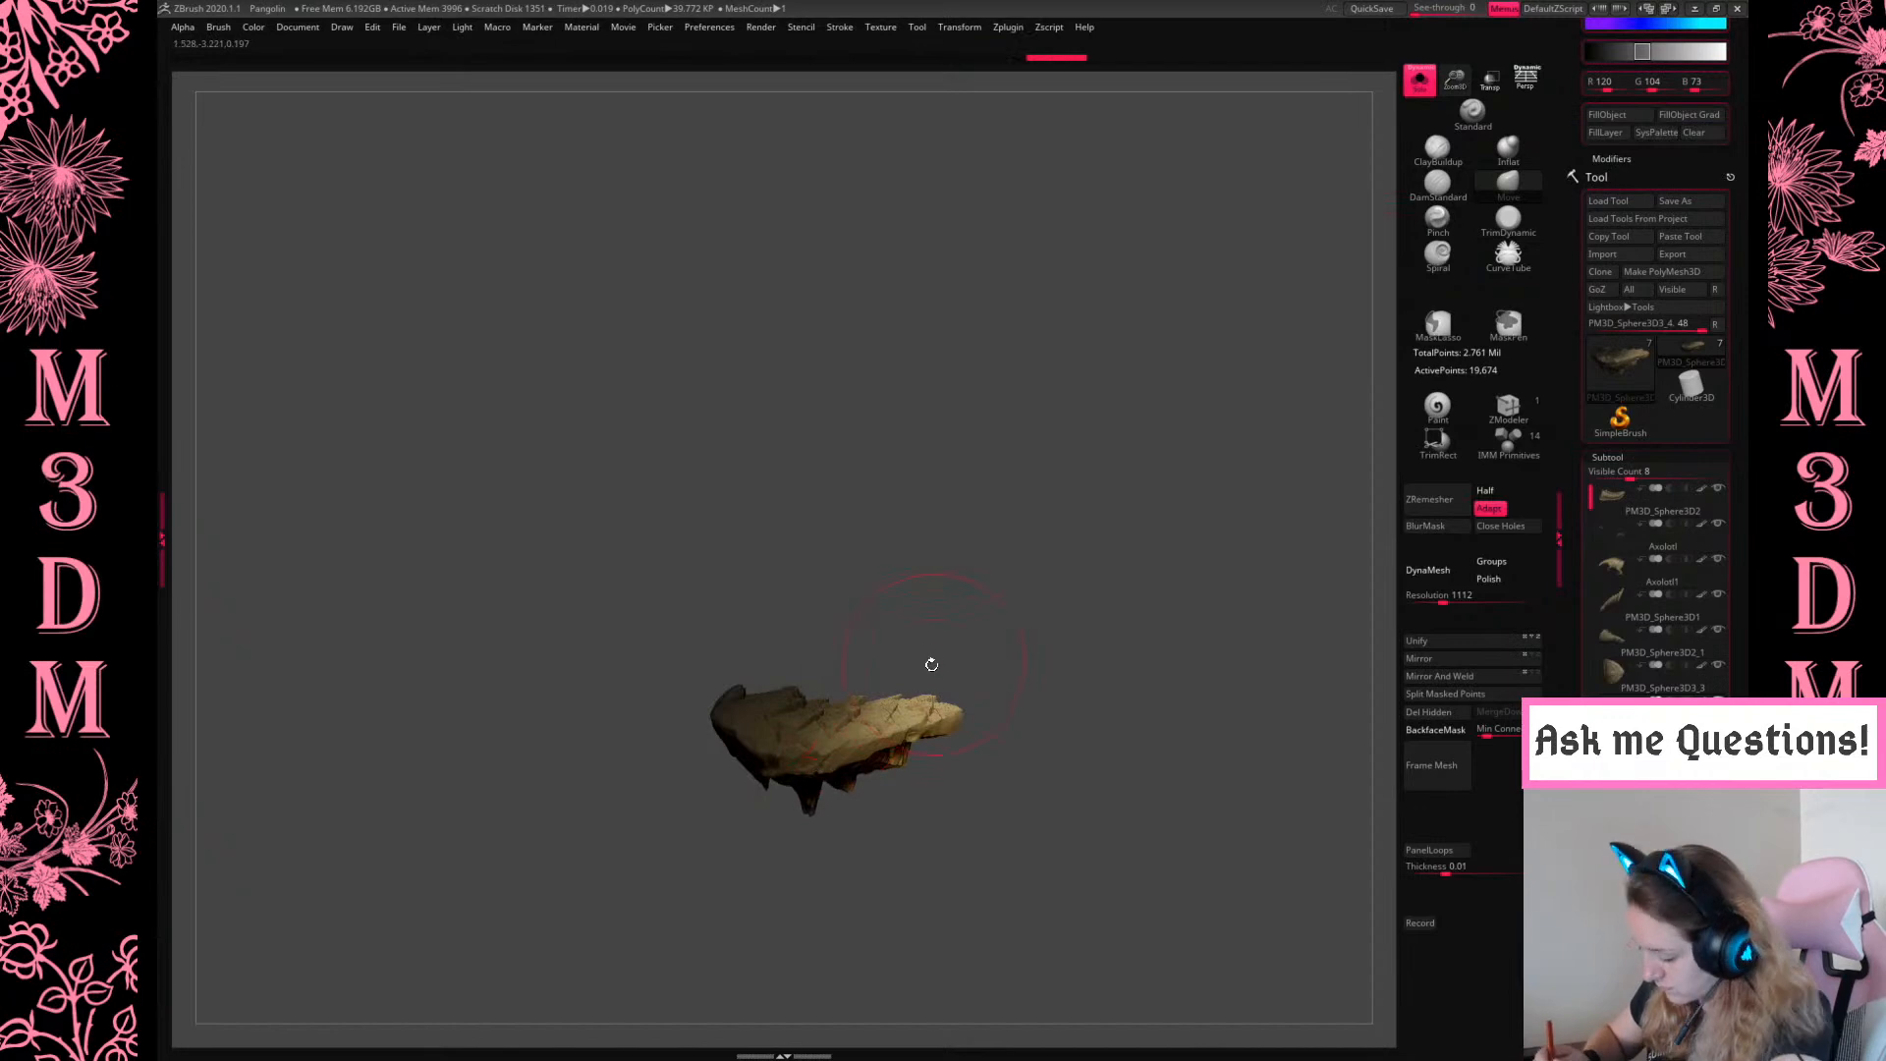
{"action": "right_click", "coordinate": [935, 722]}
{"action": "key", "text": "ctrl+z"}
{"action": "right_click", "coordinate": [922, 761]}
{"action": "left_click_drag", "start_coordinate": [928, 744], "coordinate": [926, 719]}
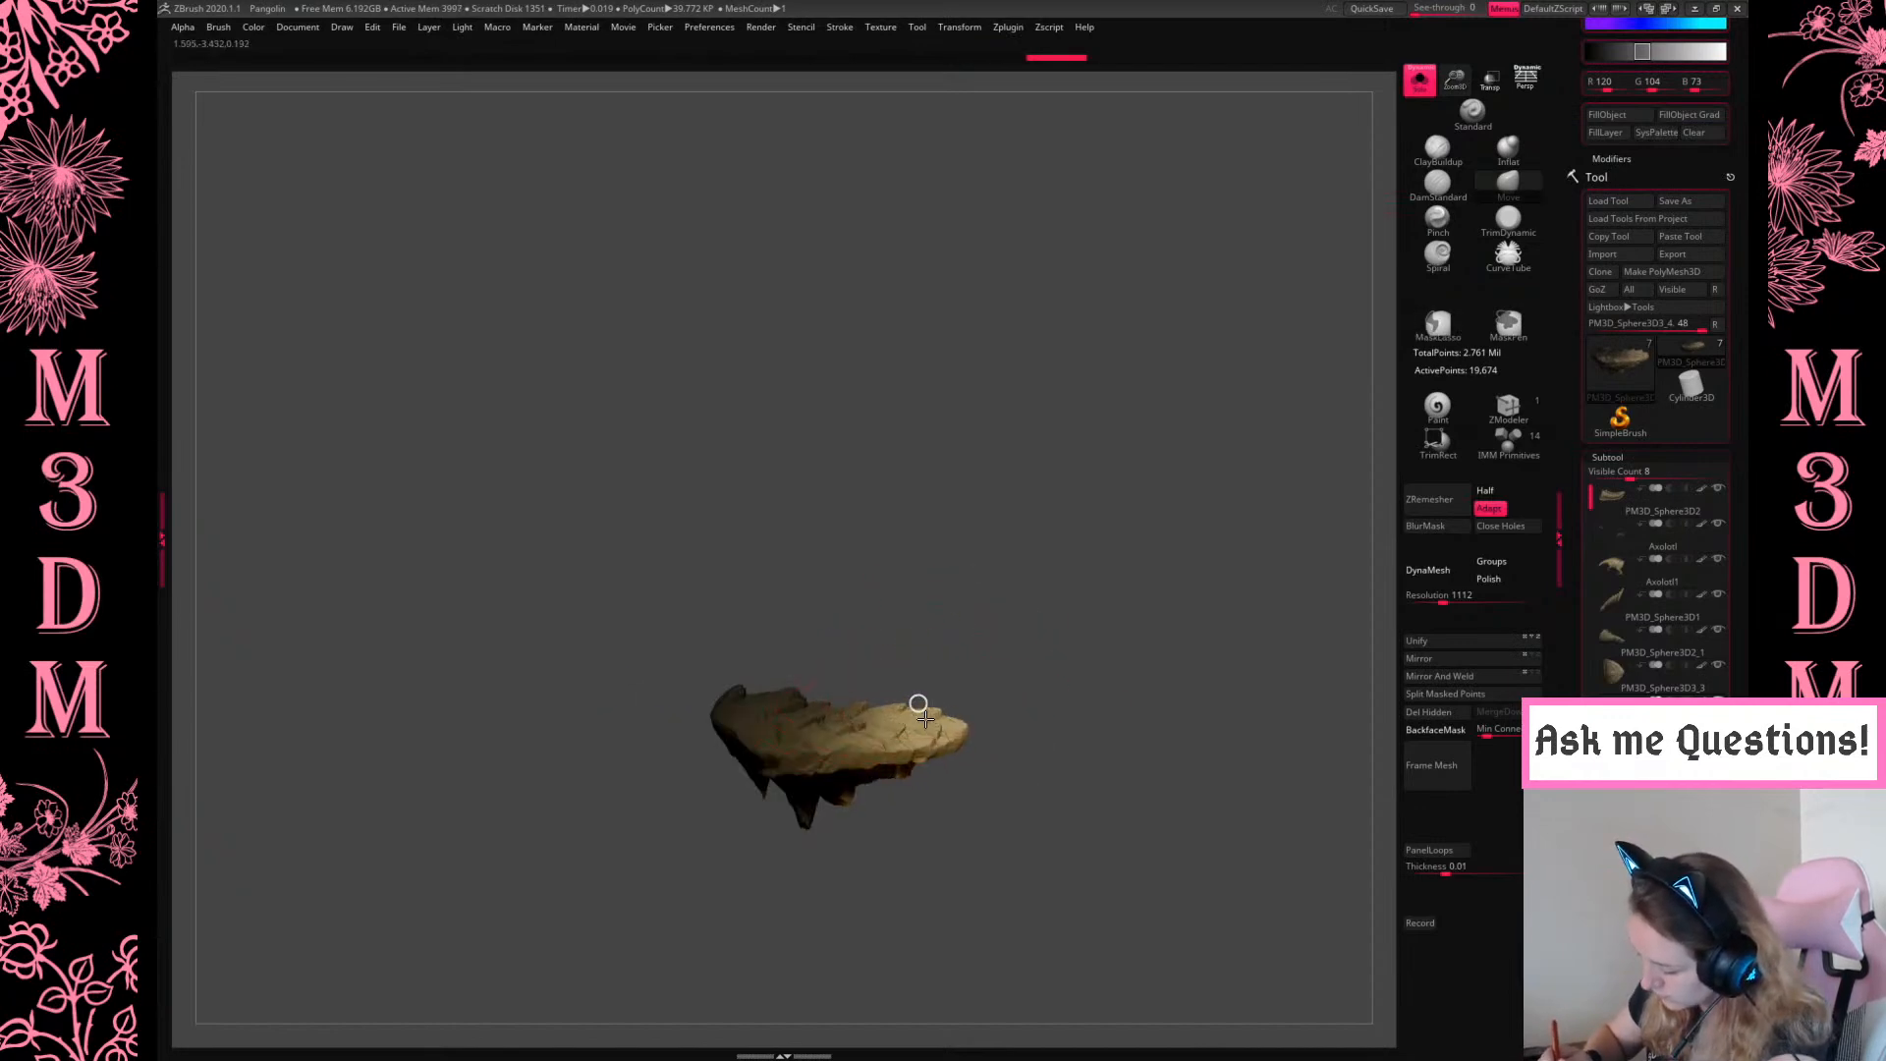
{"action": "left_click_drag", "start_coordinate": [787, 713], "coordinate": [764, 714]}
Narrow the scale in top view with the gizmo and push its upper edge inward with the Move brush
{"action": "left_click_drag", "start_coordinate": [1130, 305], "coordinate": [1149, 530]}
{"action": "key", "text": "w"}
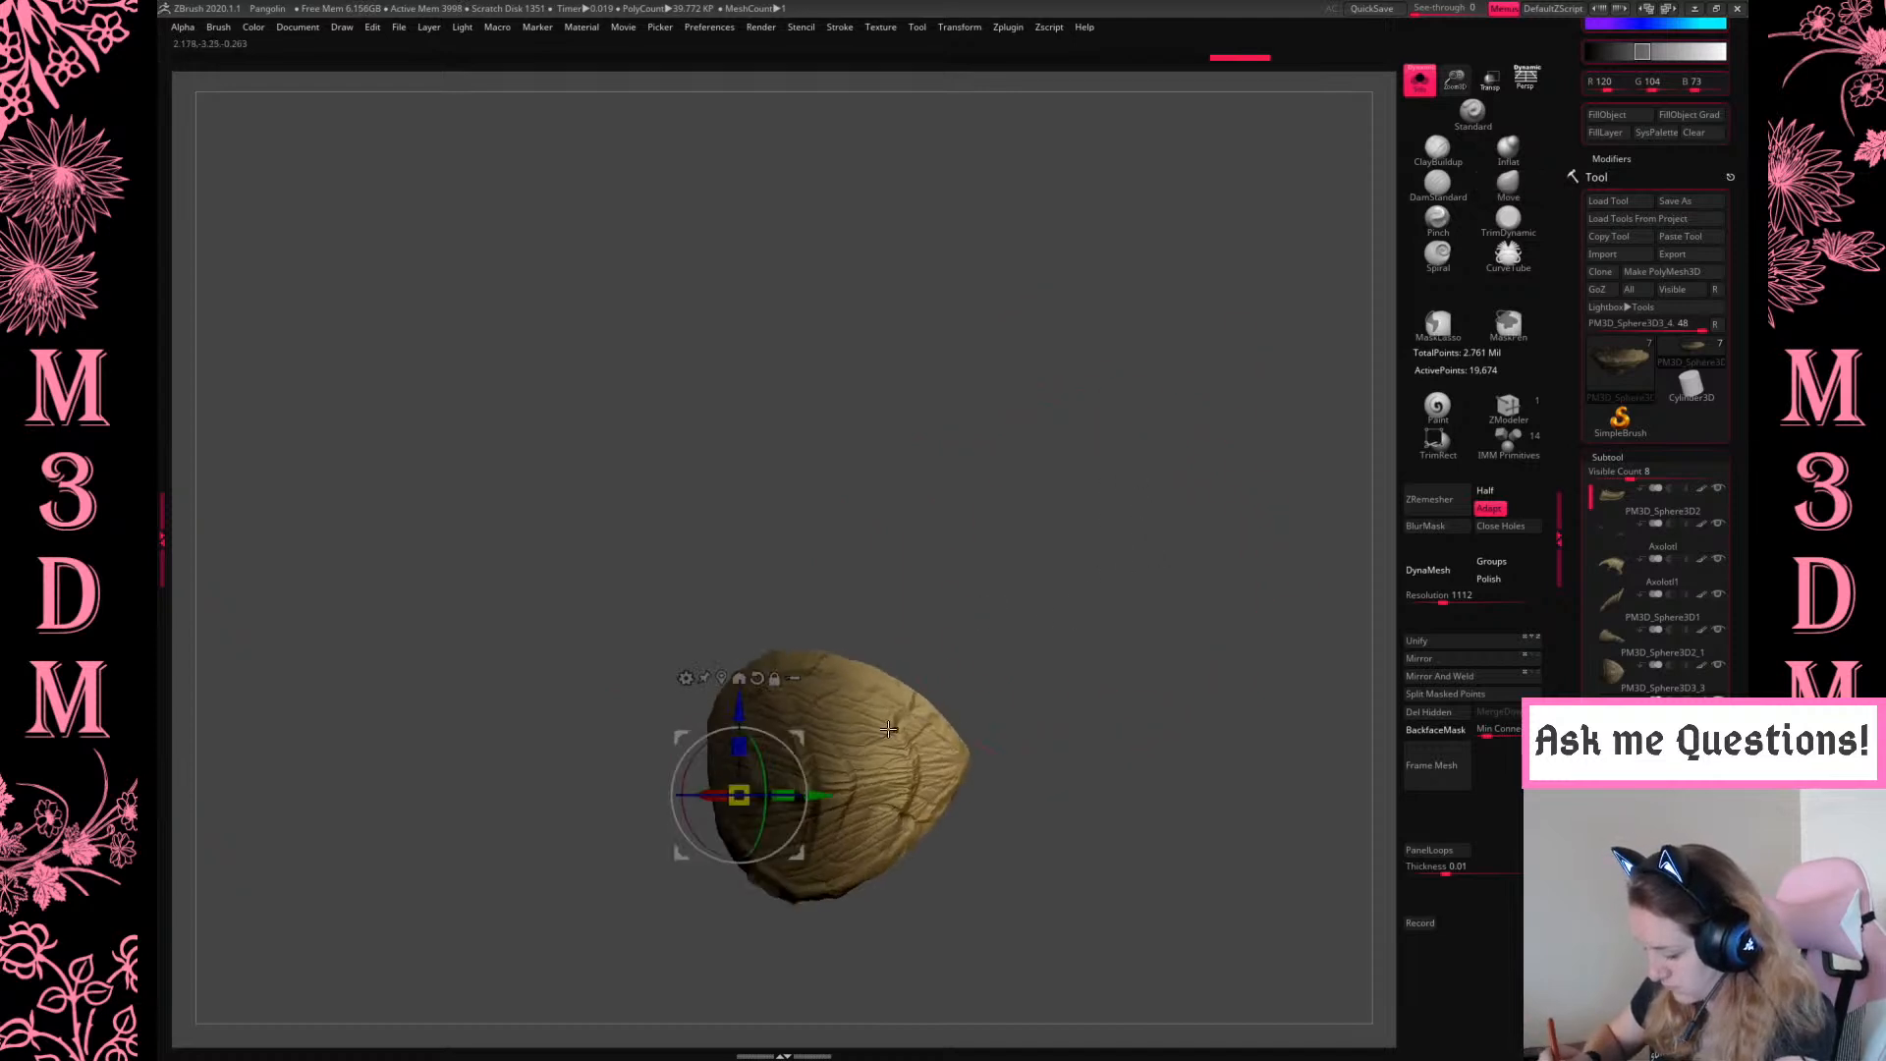
{"action": "left_click_drag", "start_coordinate": [738, 747], "coordinate": [740, 765]}
{"action": "key", "text": "q"}
{"action": "left_click_drag", "start_coordinate": [839, 701], "coordinate": [843, 723]}
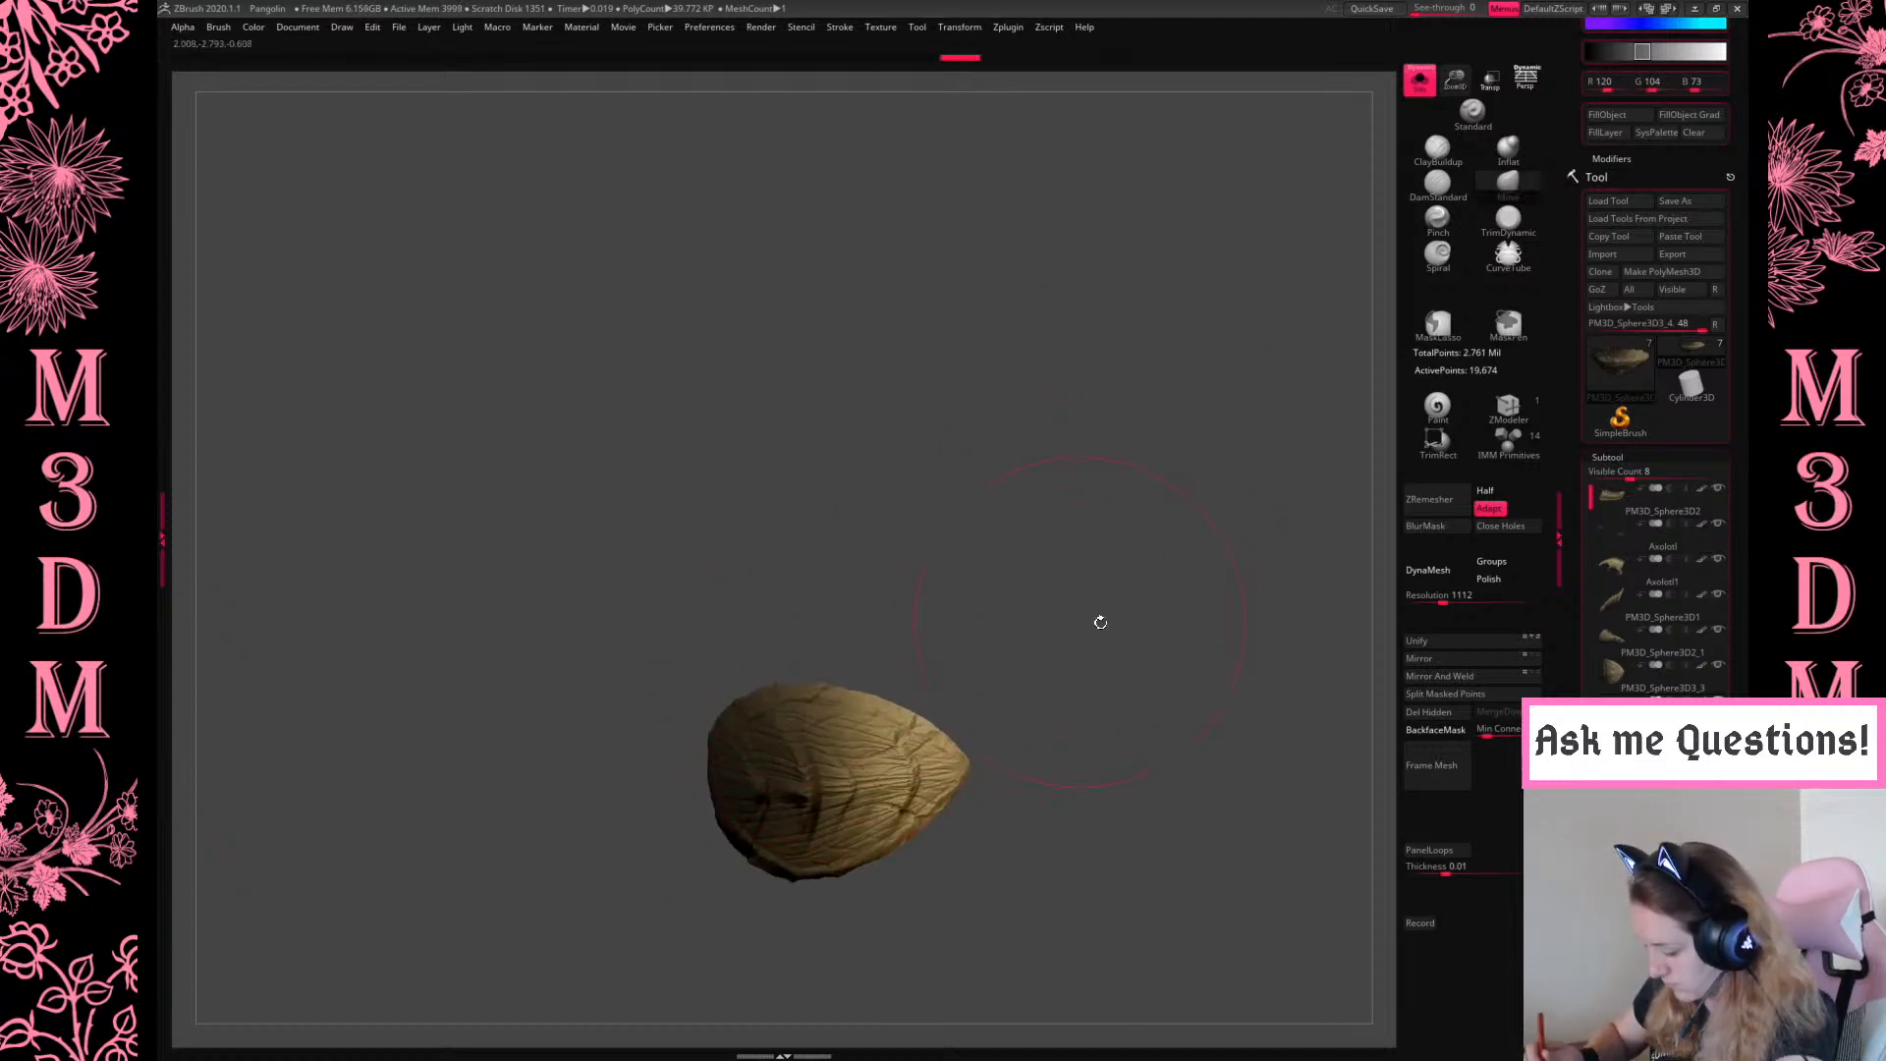
{"action": "right_click", "coordinate": [933, 731]}
{"action": "key", "text": "ctrl+z"}
Check the scale from the side, show the whole creature again and resize the scale with Unify
{"action": "left_click_drag", "start_coordinate": [1129, 619], "coordinate": [1099, 706]}
{"action": "right_click", "coordinate": [1086, 560]}
{"action": "left_click_drag", "start_coordinate": [1099, 706], "coordinate": [1114, 651], "text": "alt"}
{"action": "right_click", "coordinate": [803, 656]}
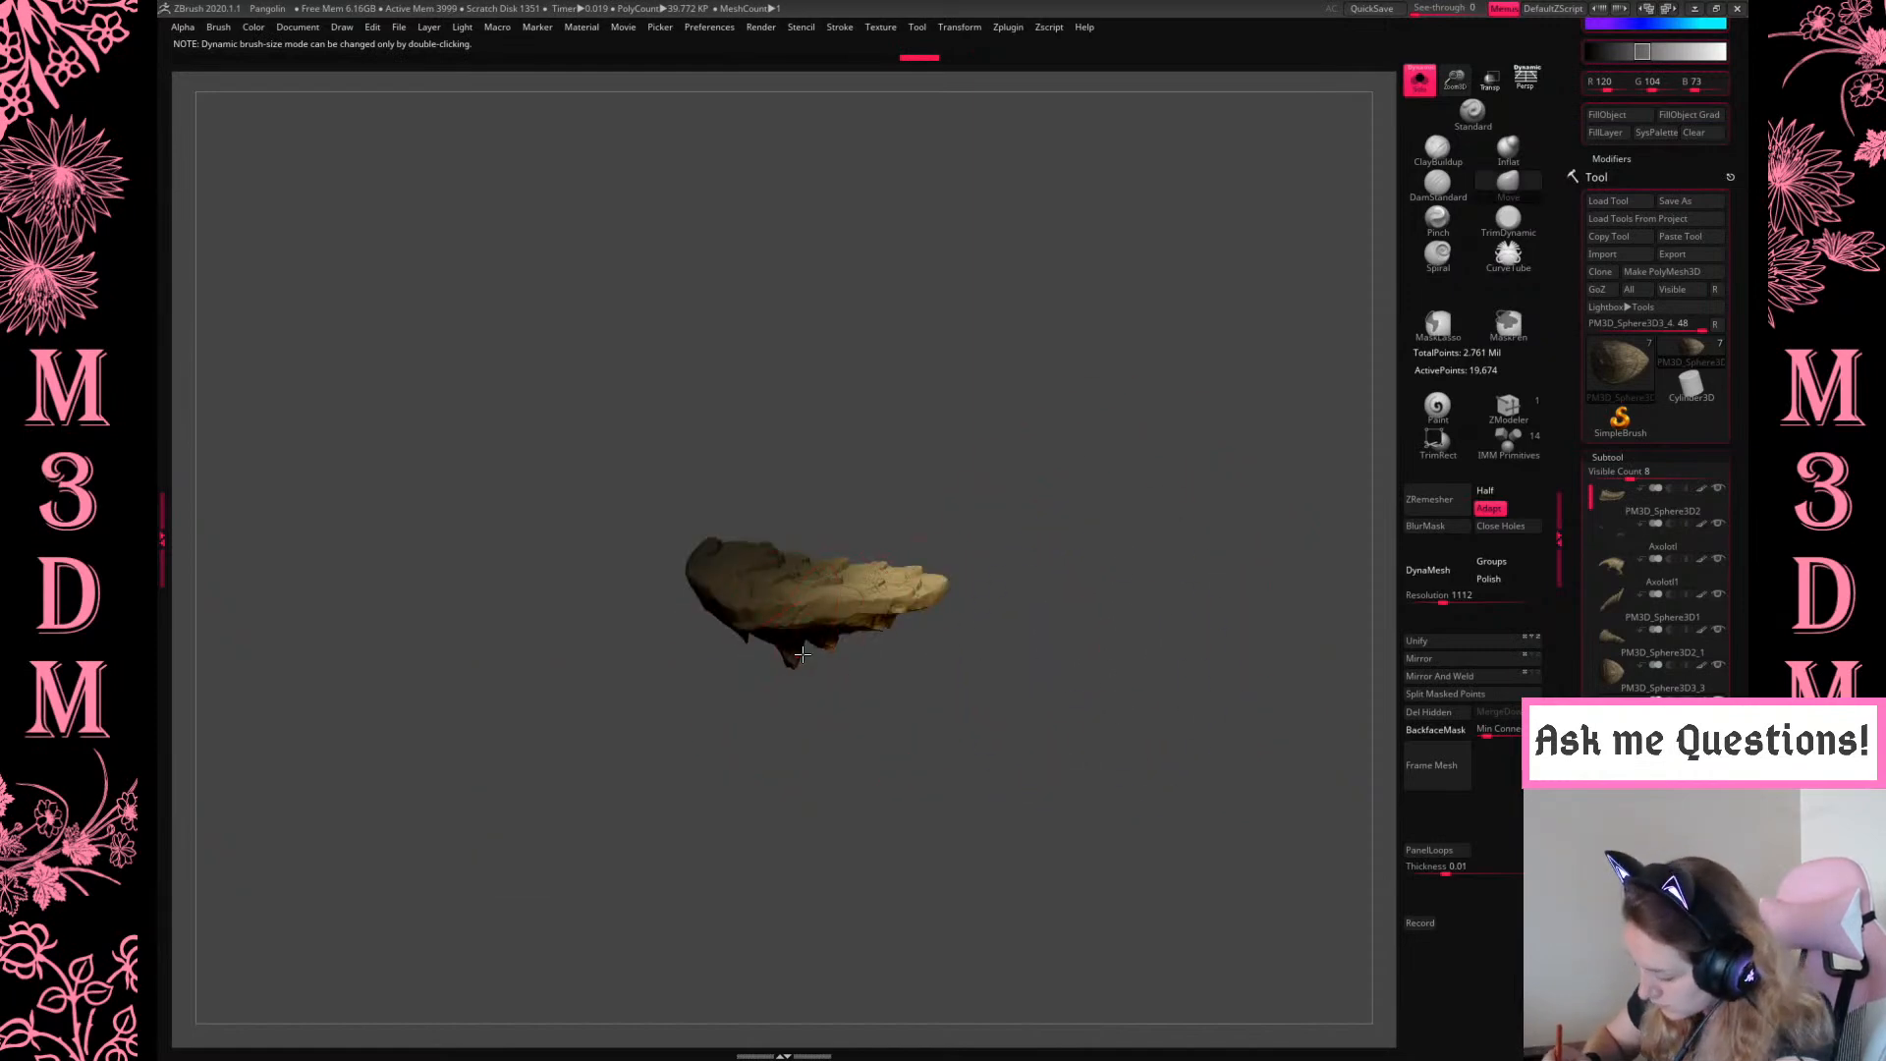
{"action": "left_click_drag", "start_coordinate": [1083, 531], "coordinate": [1158, 455]}
{"action": "right_click", "coordinate": [1158, 455]}
{"action": "key", "text": "b"}
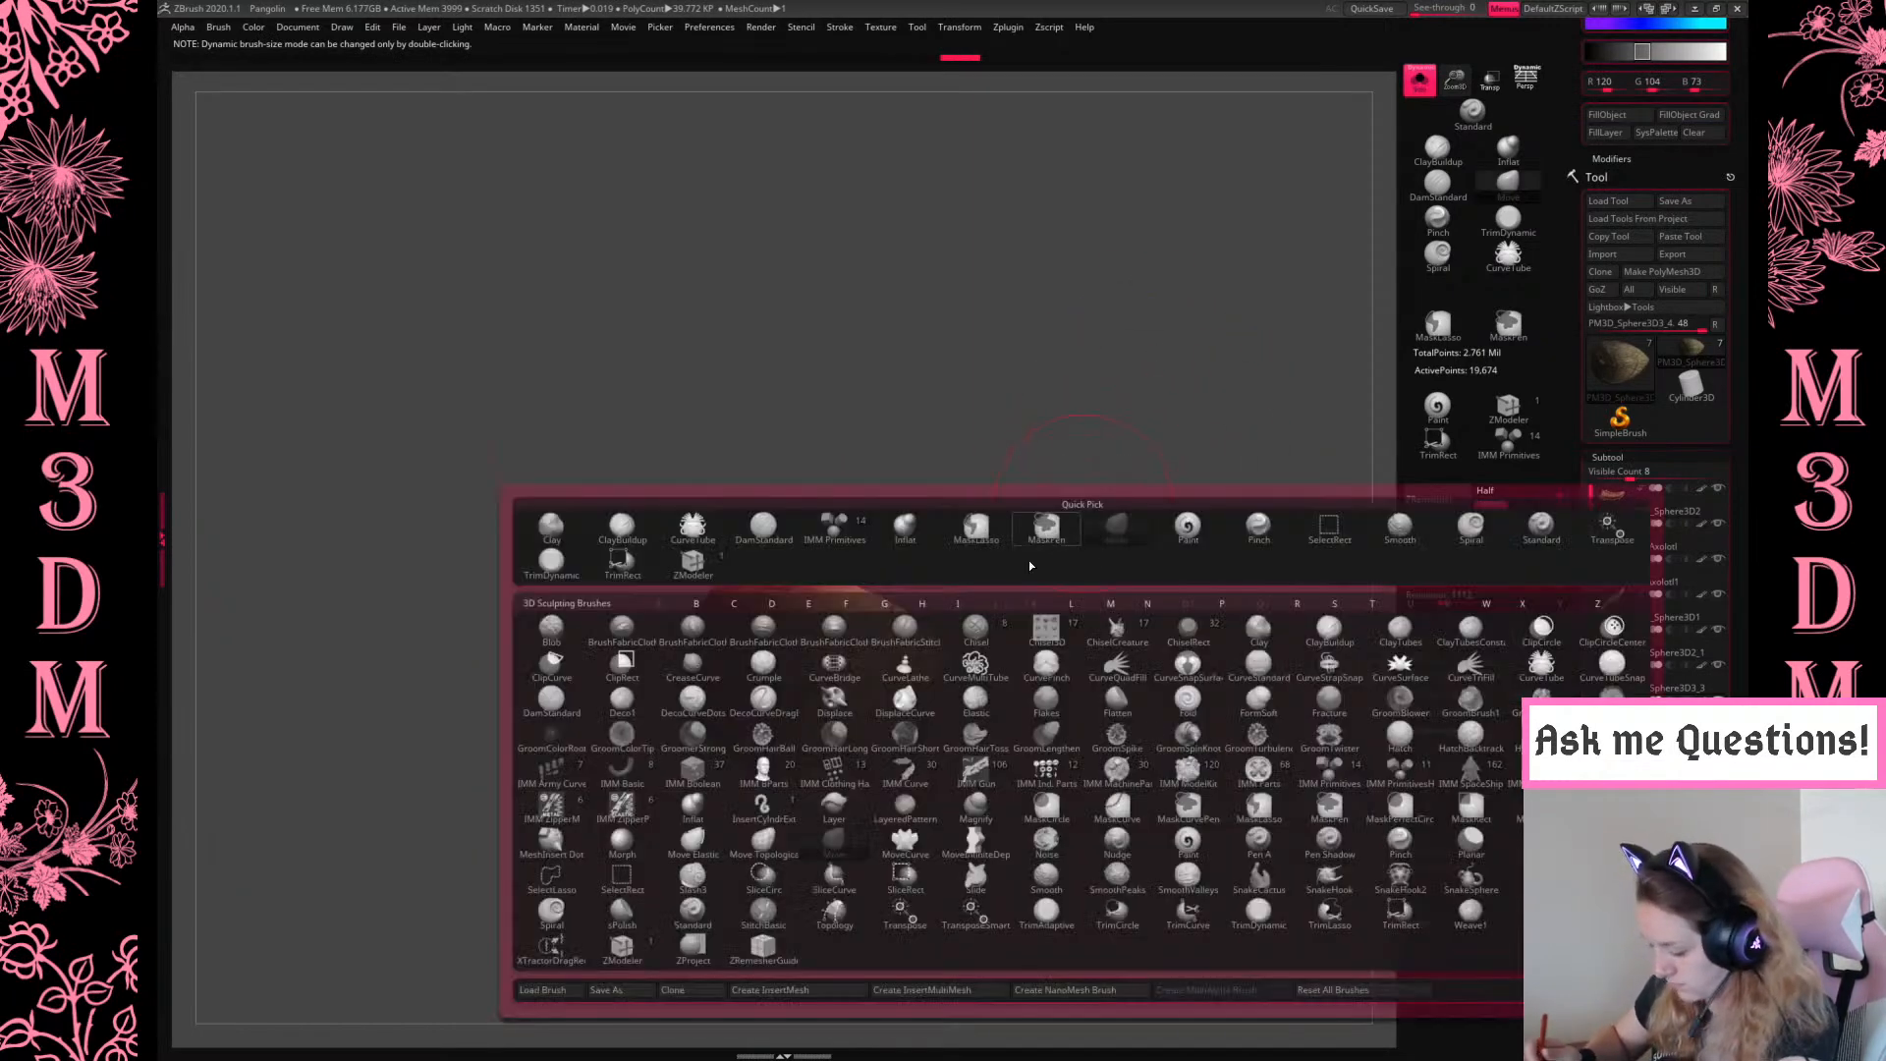
{"action": "left_click", "coordinate": [1416, 83]}
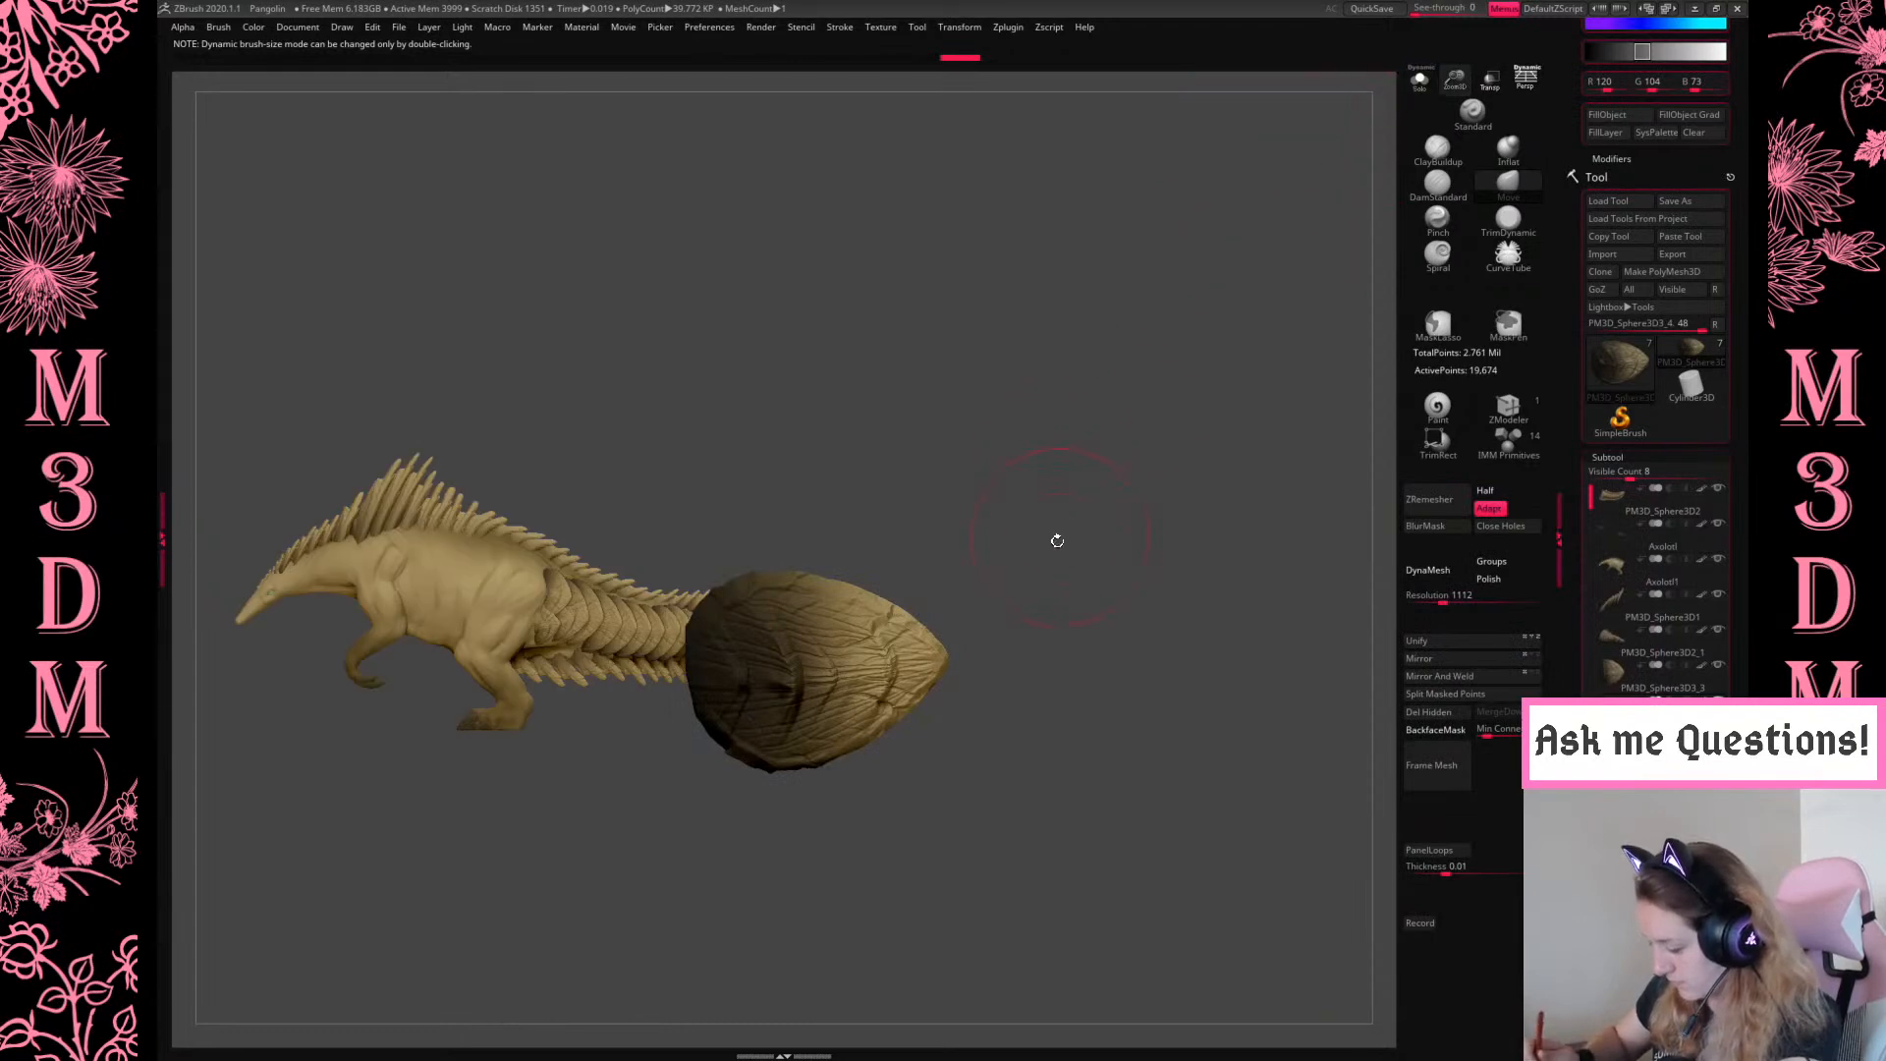
{"action": "key", "text": "b"}
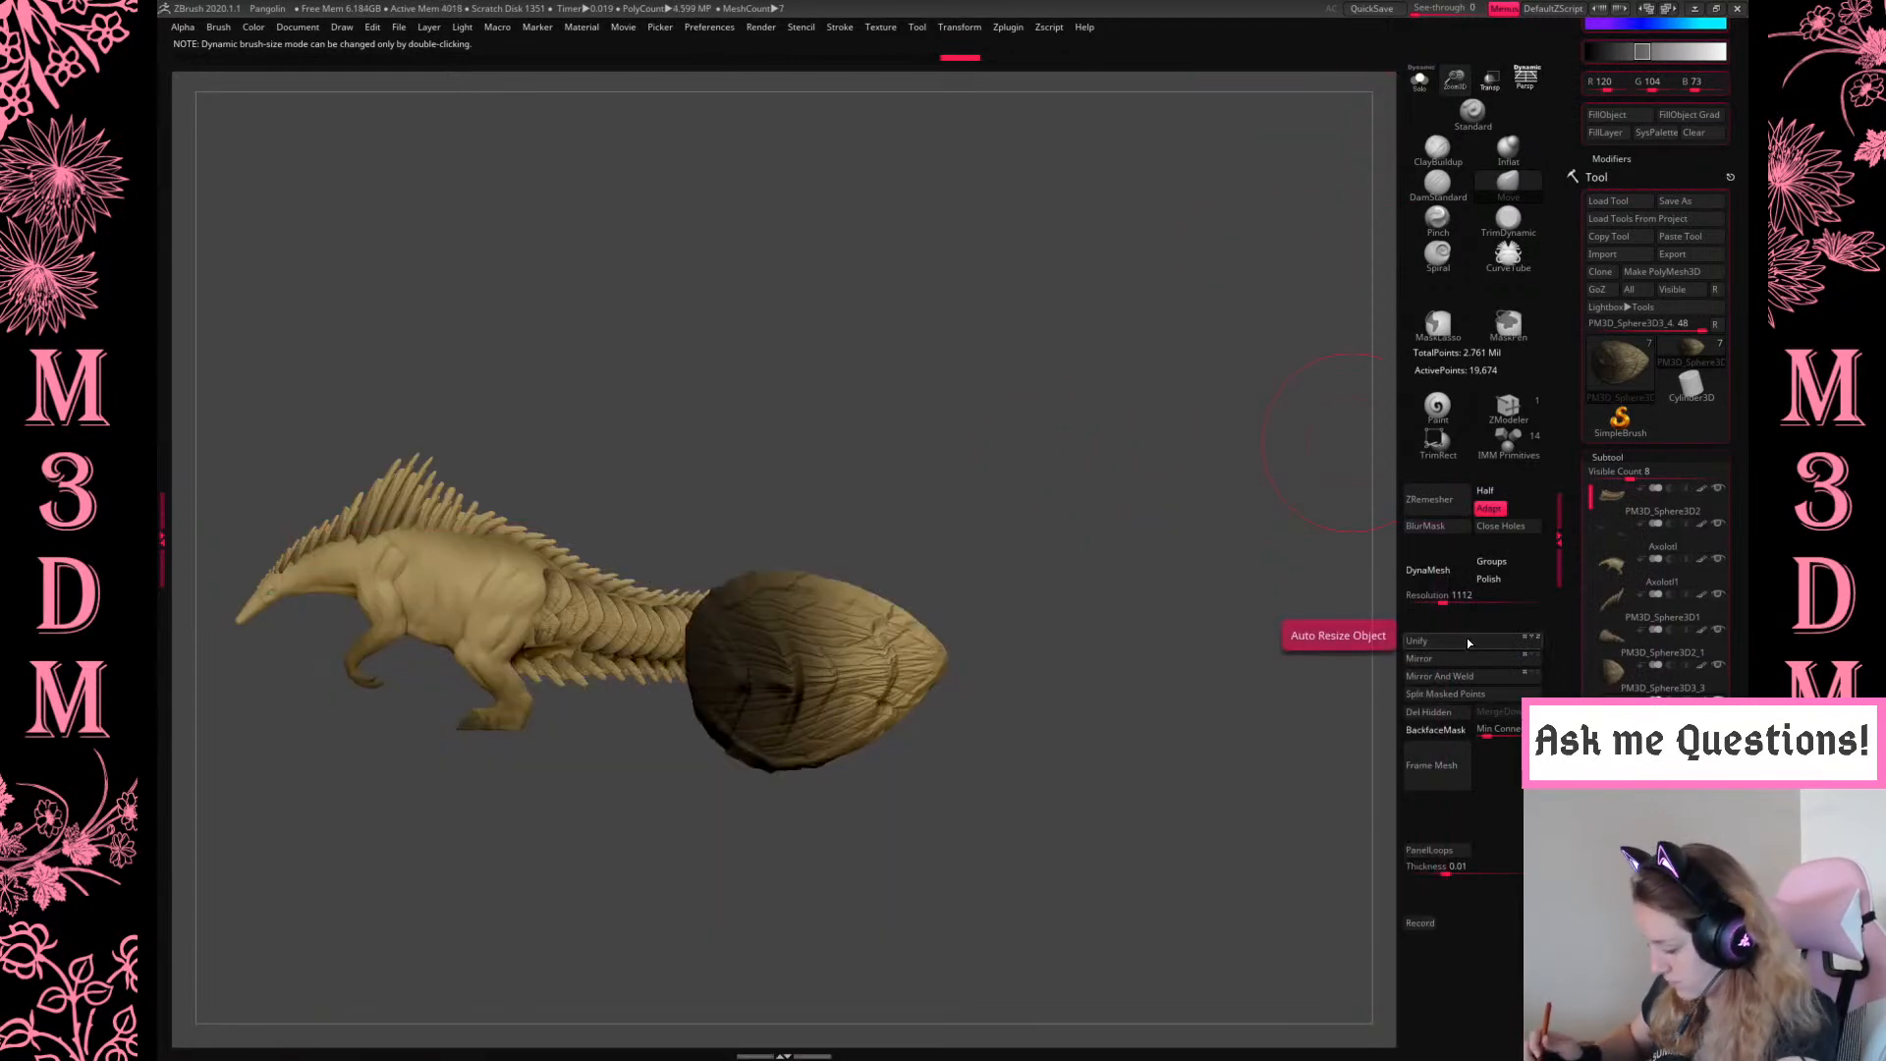
{"action": "left_click", "coordinate": [1469, 640]}
Isolate the unified scale for a check and bring back the creature to compare their sizes
{"action": "left_click_drag", "start_coordinate": [1120, 762], "coordinate": [1343, 716], "text": "alt"}
{"action": "left_click", "coordinate": [1420, 80]}
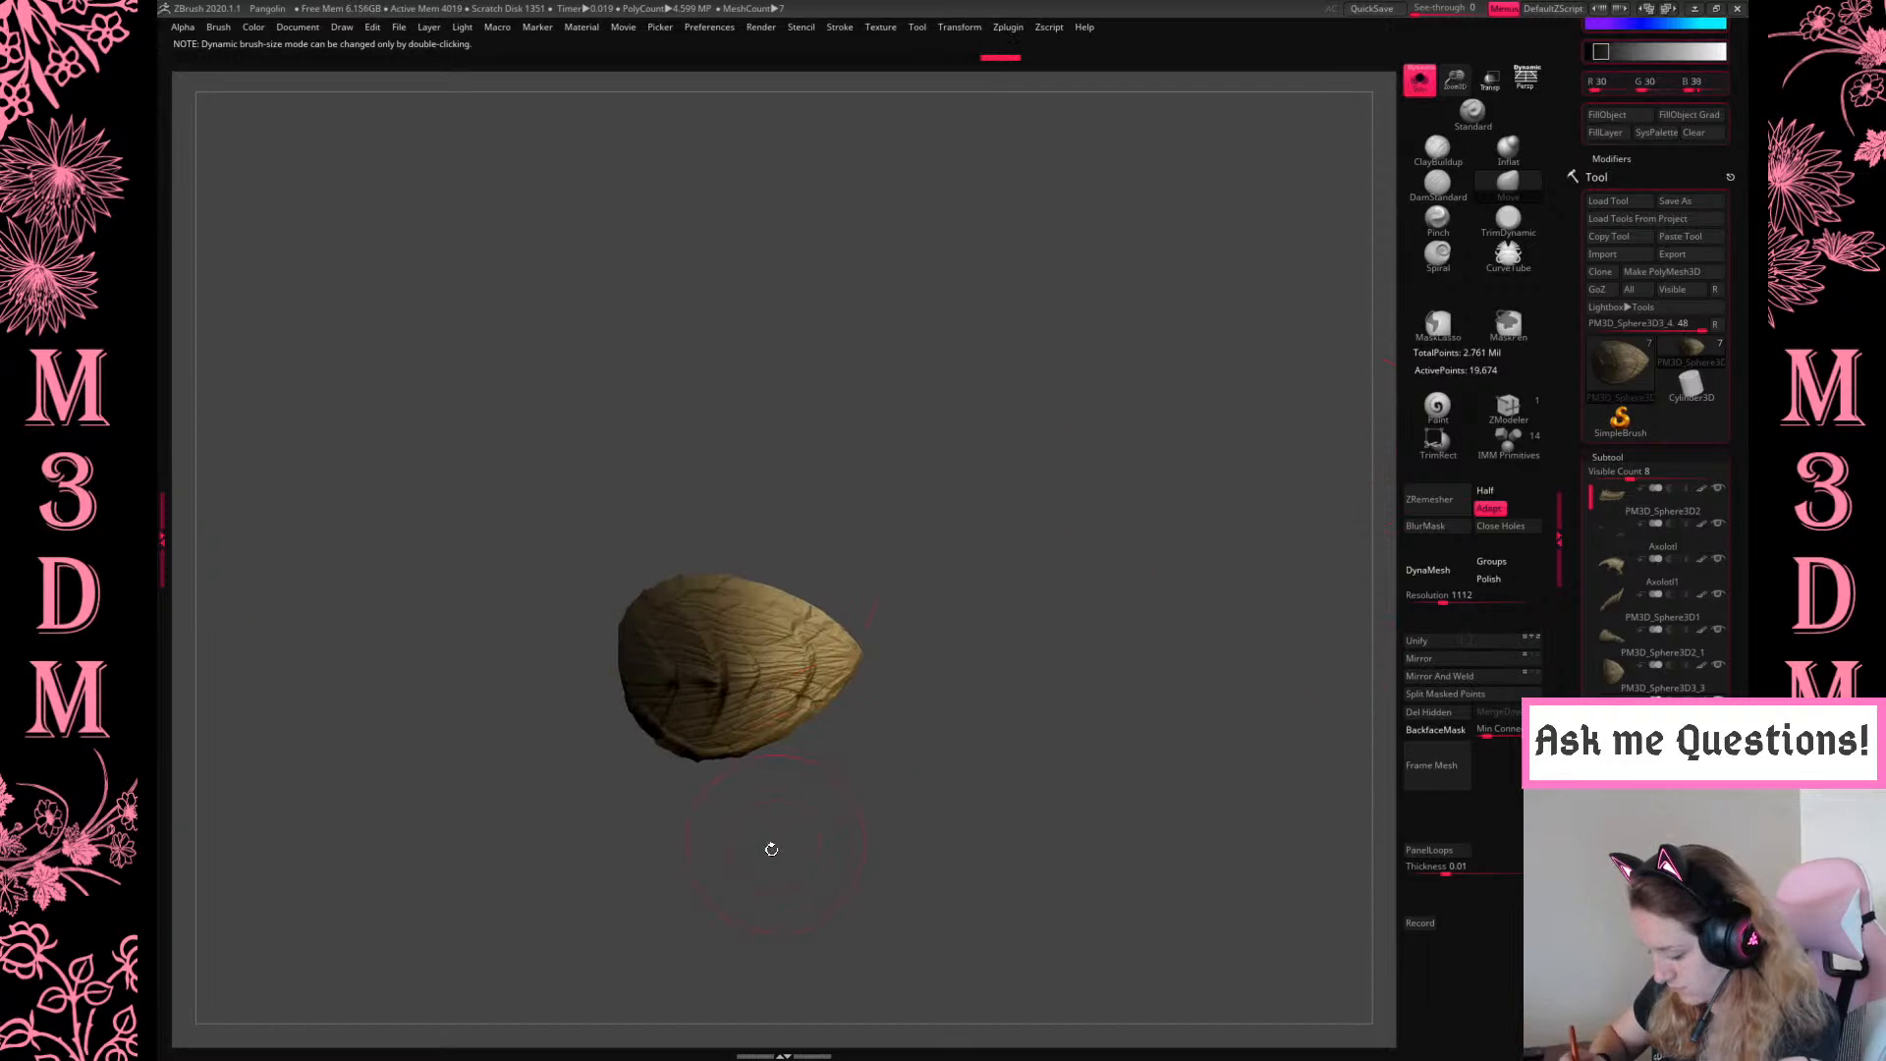
{"action": "key", "text": "b"}
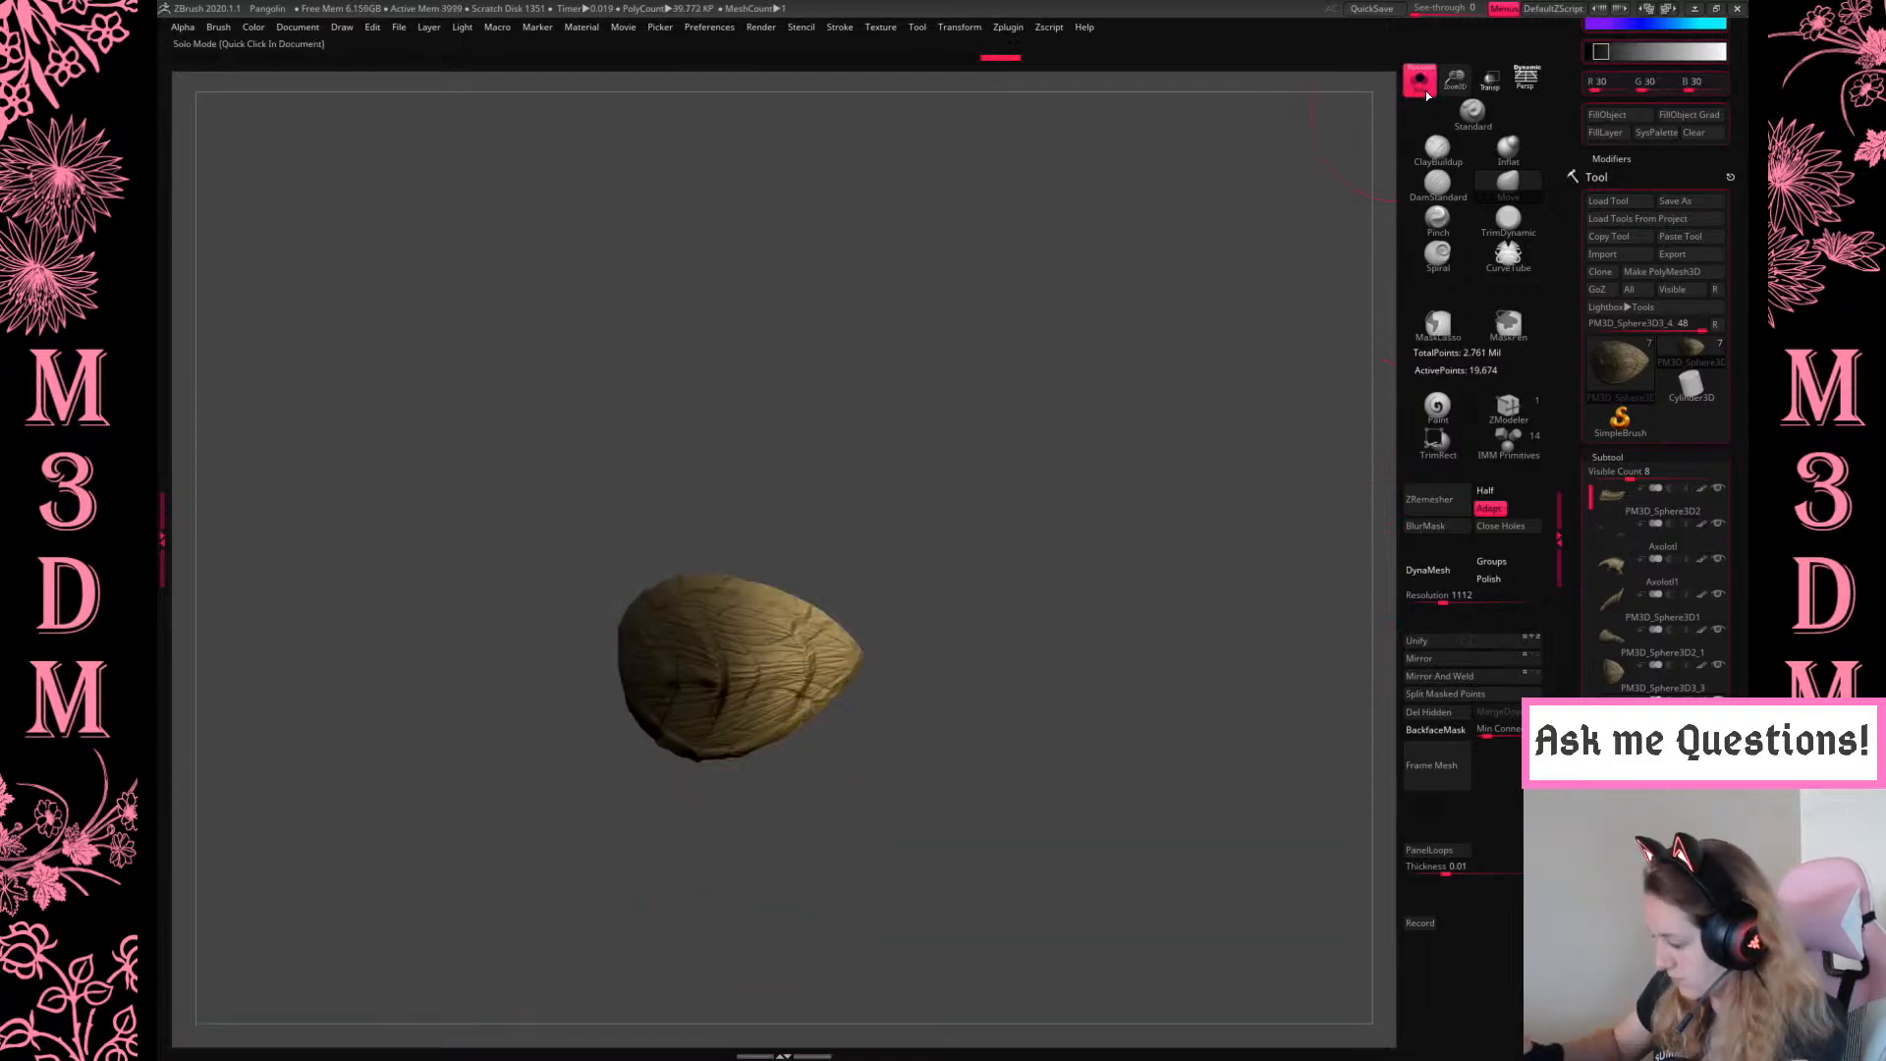
{"action": "left_click", "coordinate": [1422, 85]}
{"action": "left_click", "coordinate": [1424, 85]}
{"action": "left_click", "coordinate": [1421, 83]}
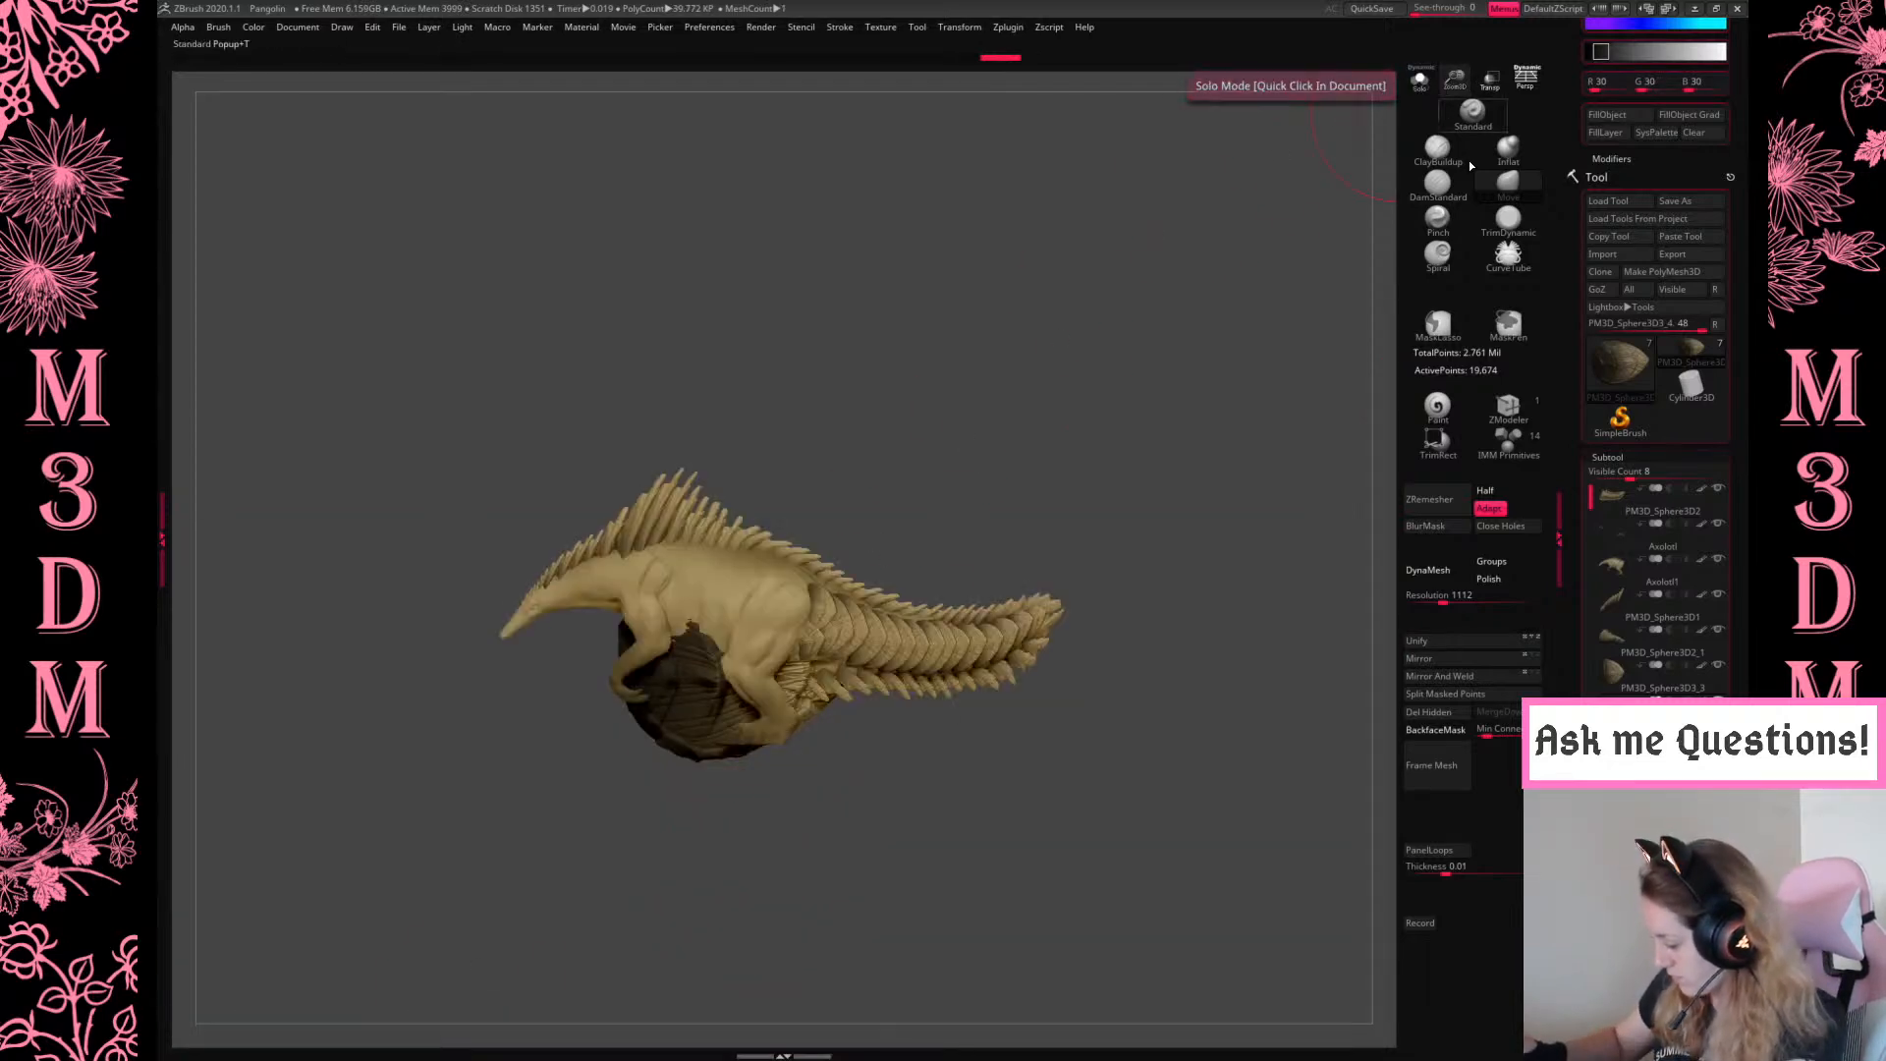
Select the creature's body, frame it and turn perspective back on
{"action": "left_click", "coordinate": [1617, 569]}
{"action": "key", "text": "f"}
{"action": "left_click_drag", "start_coordinate": [1120, 411], "coordinate": [1243, 479], "text": "alt"}
{"action": "key", "text": "b"}
{"action": "left_click", "coordinate": [1526, 83]}
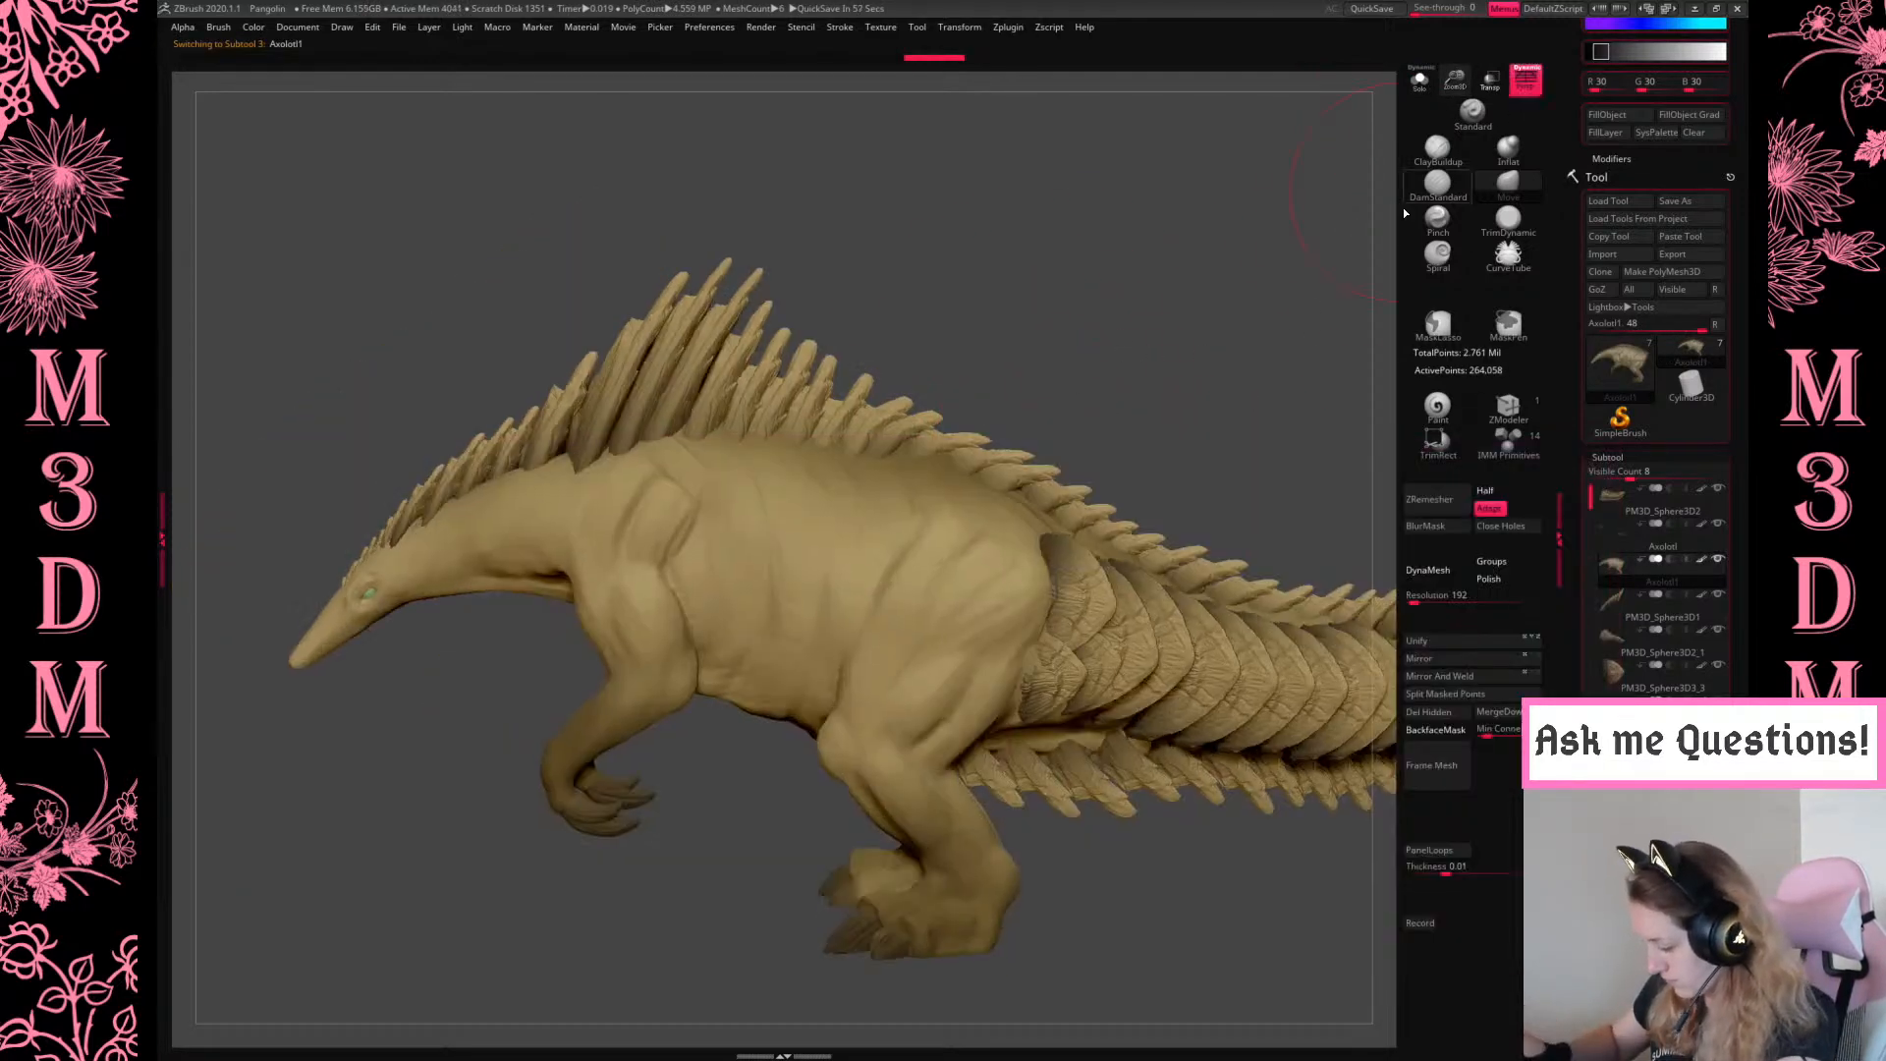
{"action": "key", "text": "b"}
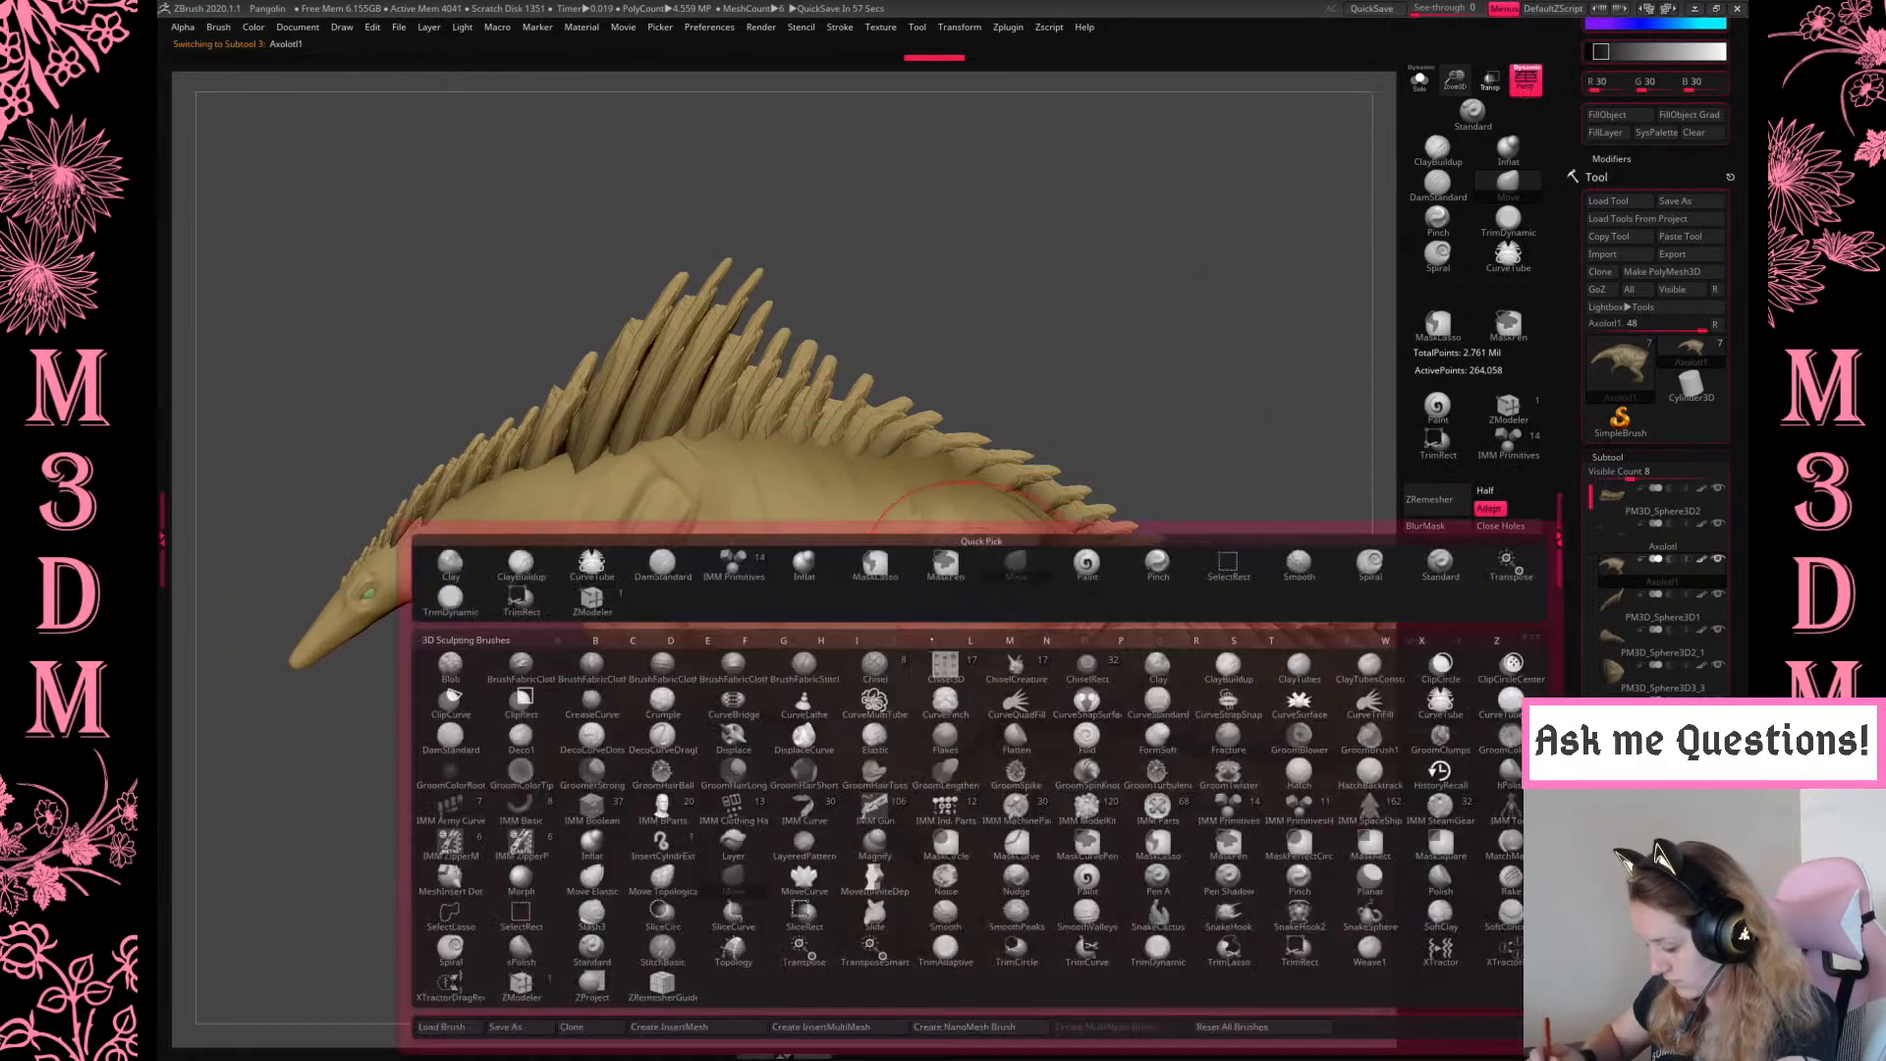
{"action": "left_click", "coordinate": [1373, 749]}
Select the unified scale and create a new InsertMesh brush from it
{"action": "left_click", "coordinate": [1635, 695]}
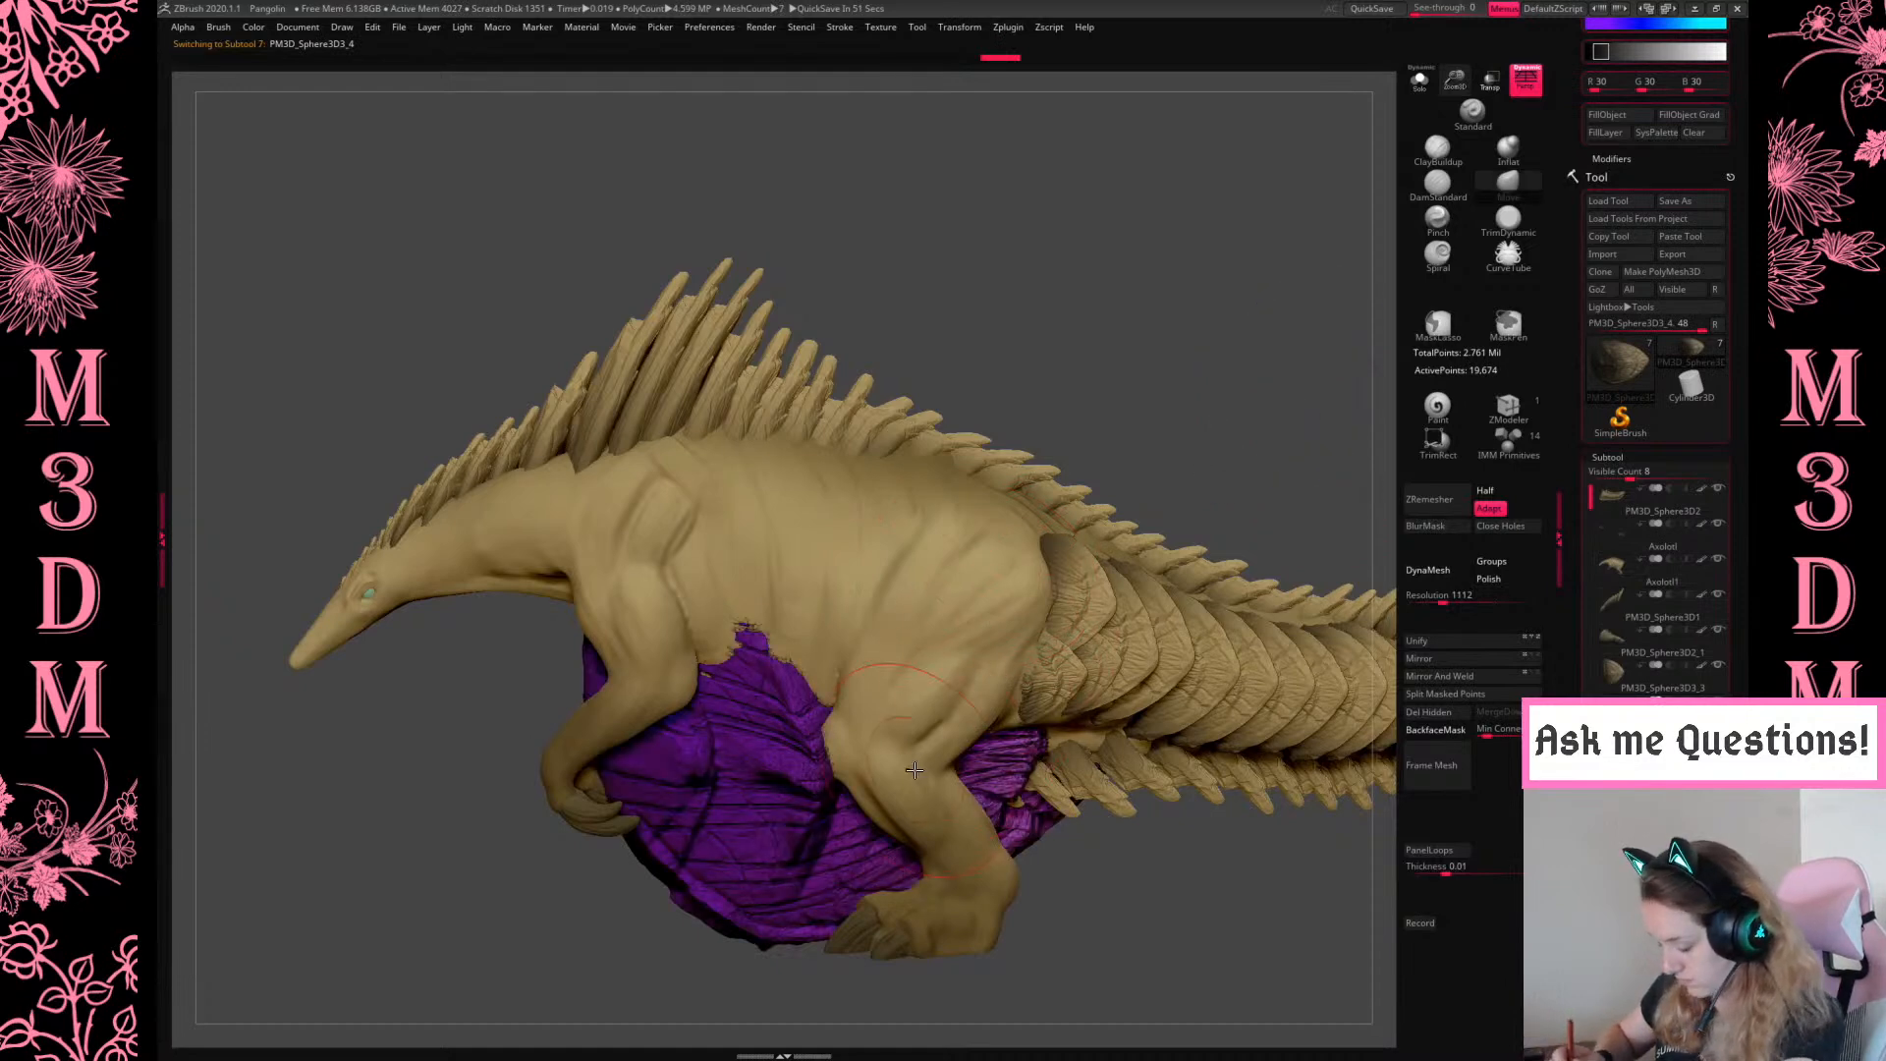
{"action": "key", "text": "b"}
{"action": "left_click", "coordinate": [647, 1029]}
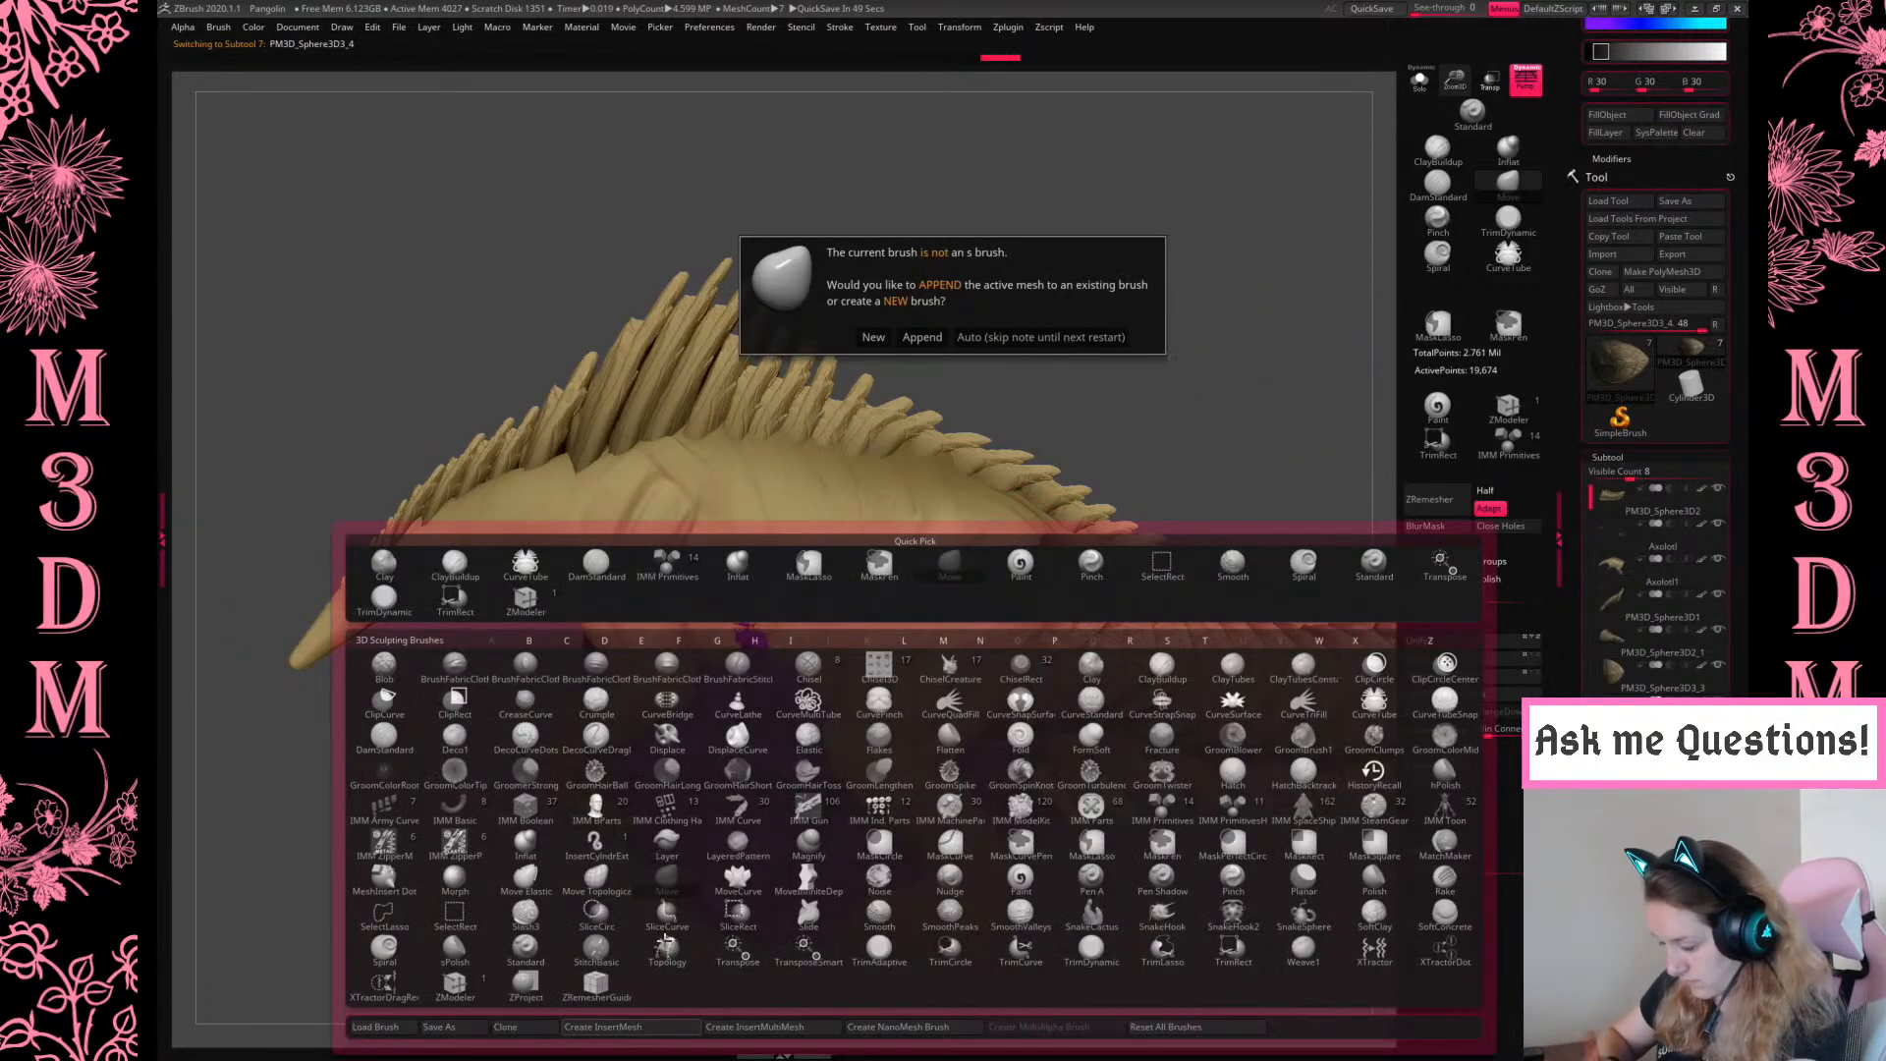
{"action": "left_click", "coordinate": [874, 336]}
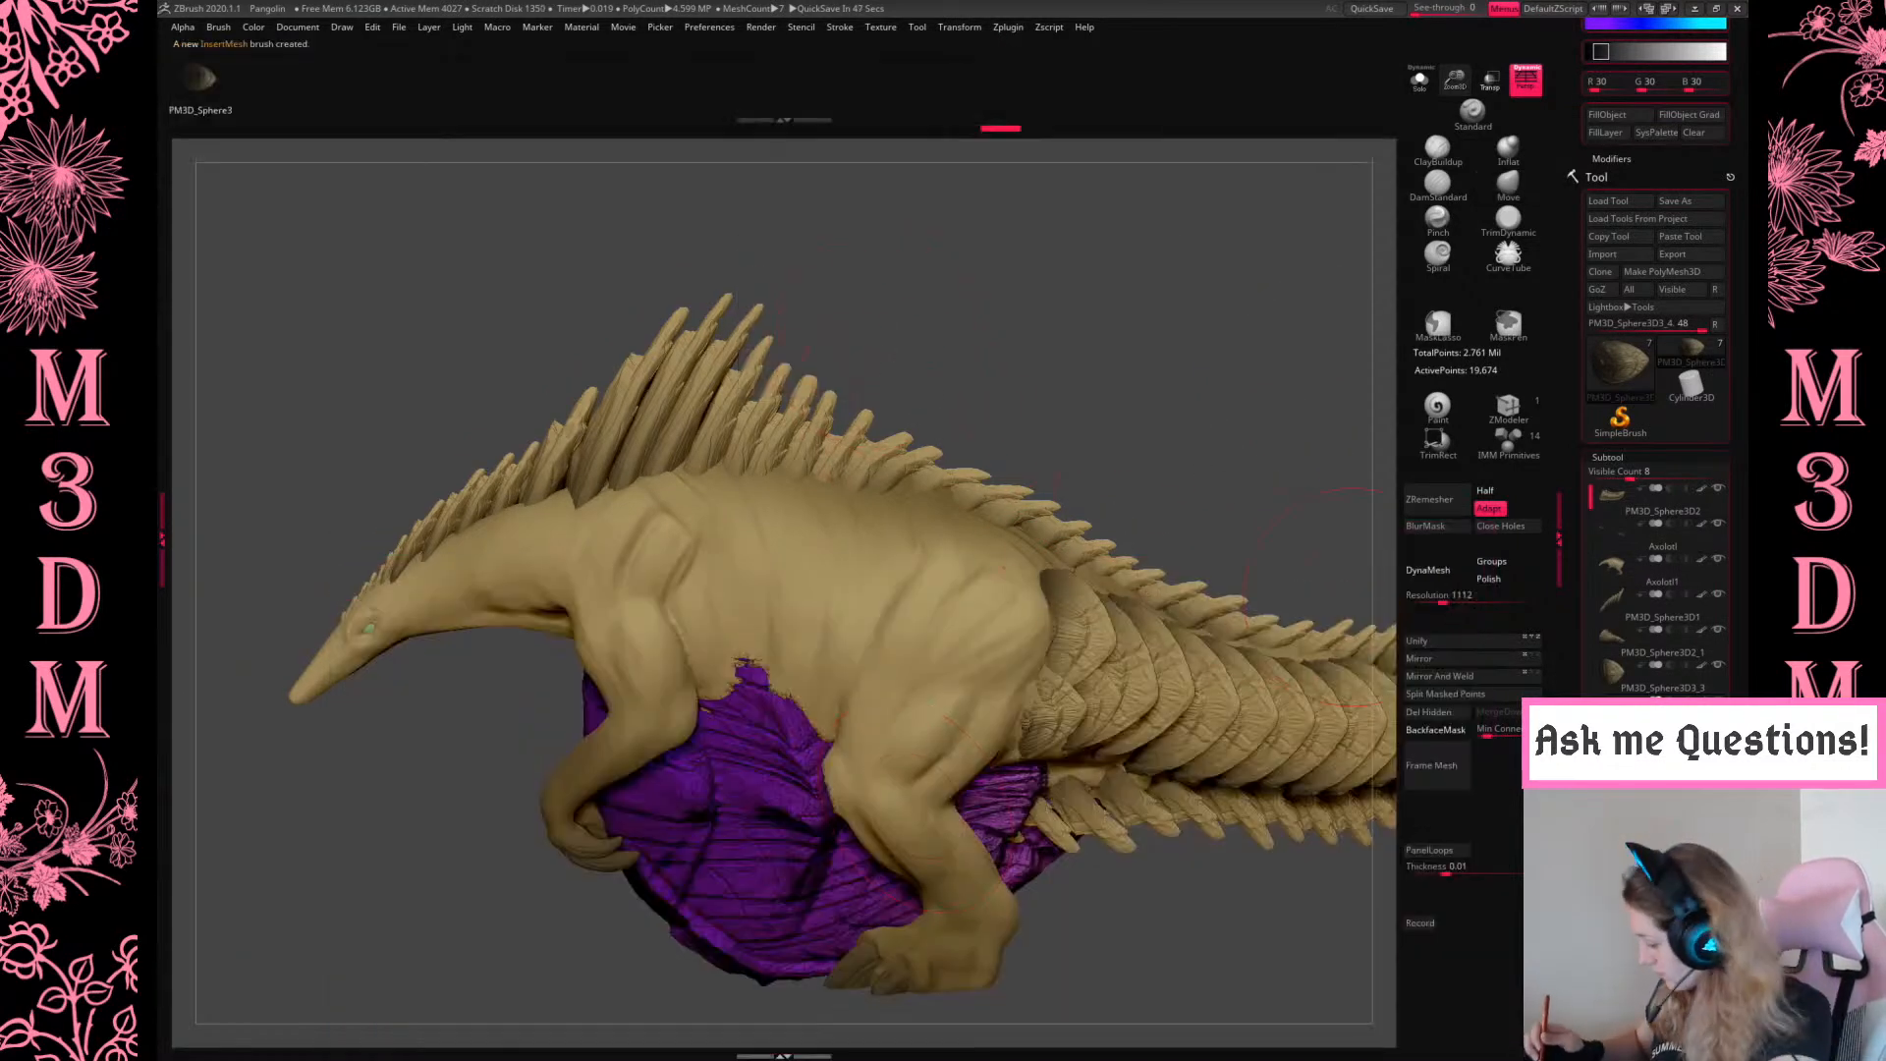
Select the creature's body and open the depth settings of the new InsertMesh brush
{"action": "left_click", "coordinate": [1616, 565]}
{"action": "key", "text": "space"}
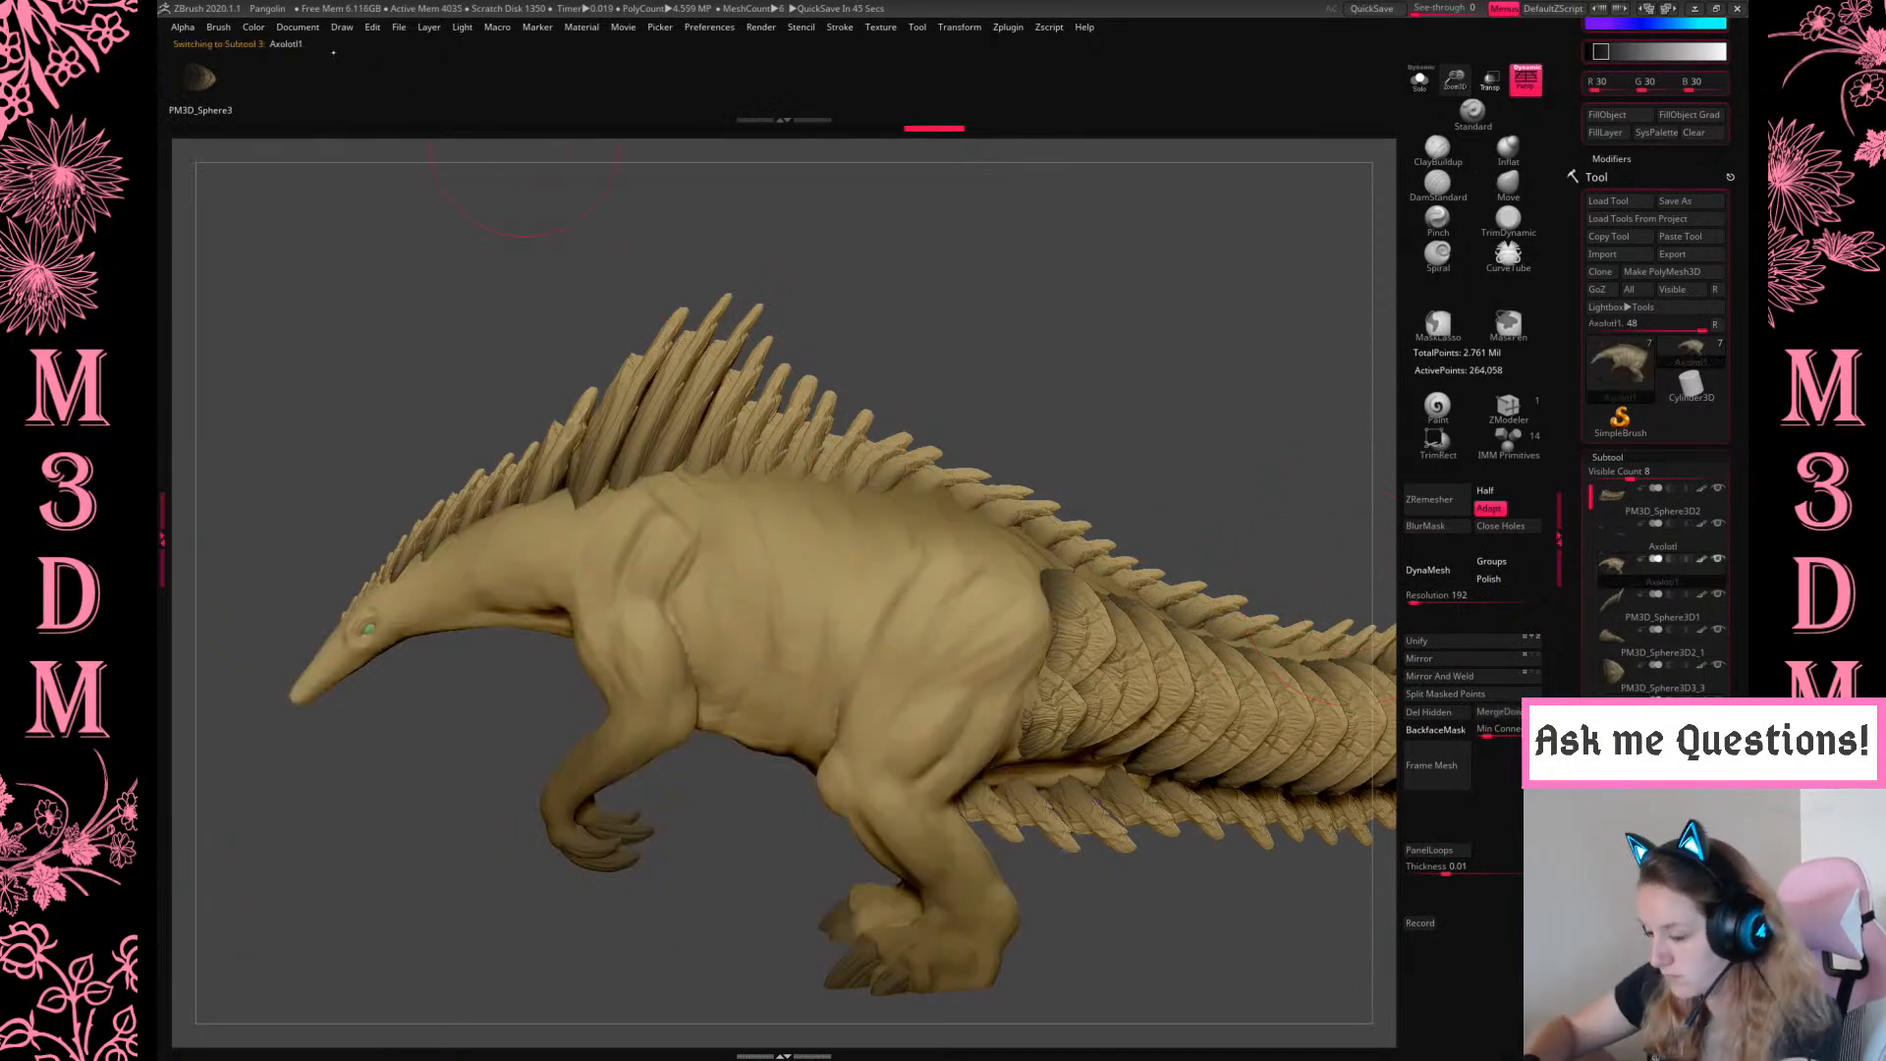
{"action": "left_click", "coordinate": [297, 28]}
{"action": "left_click", "coordinate": [354, 31]}
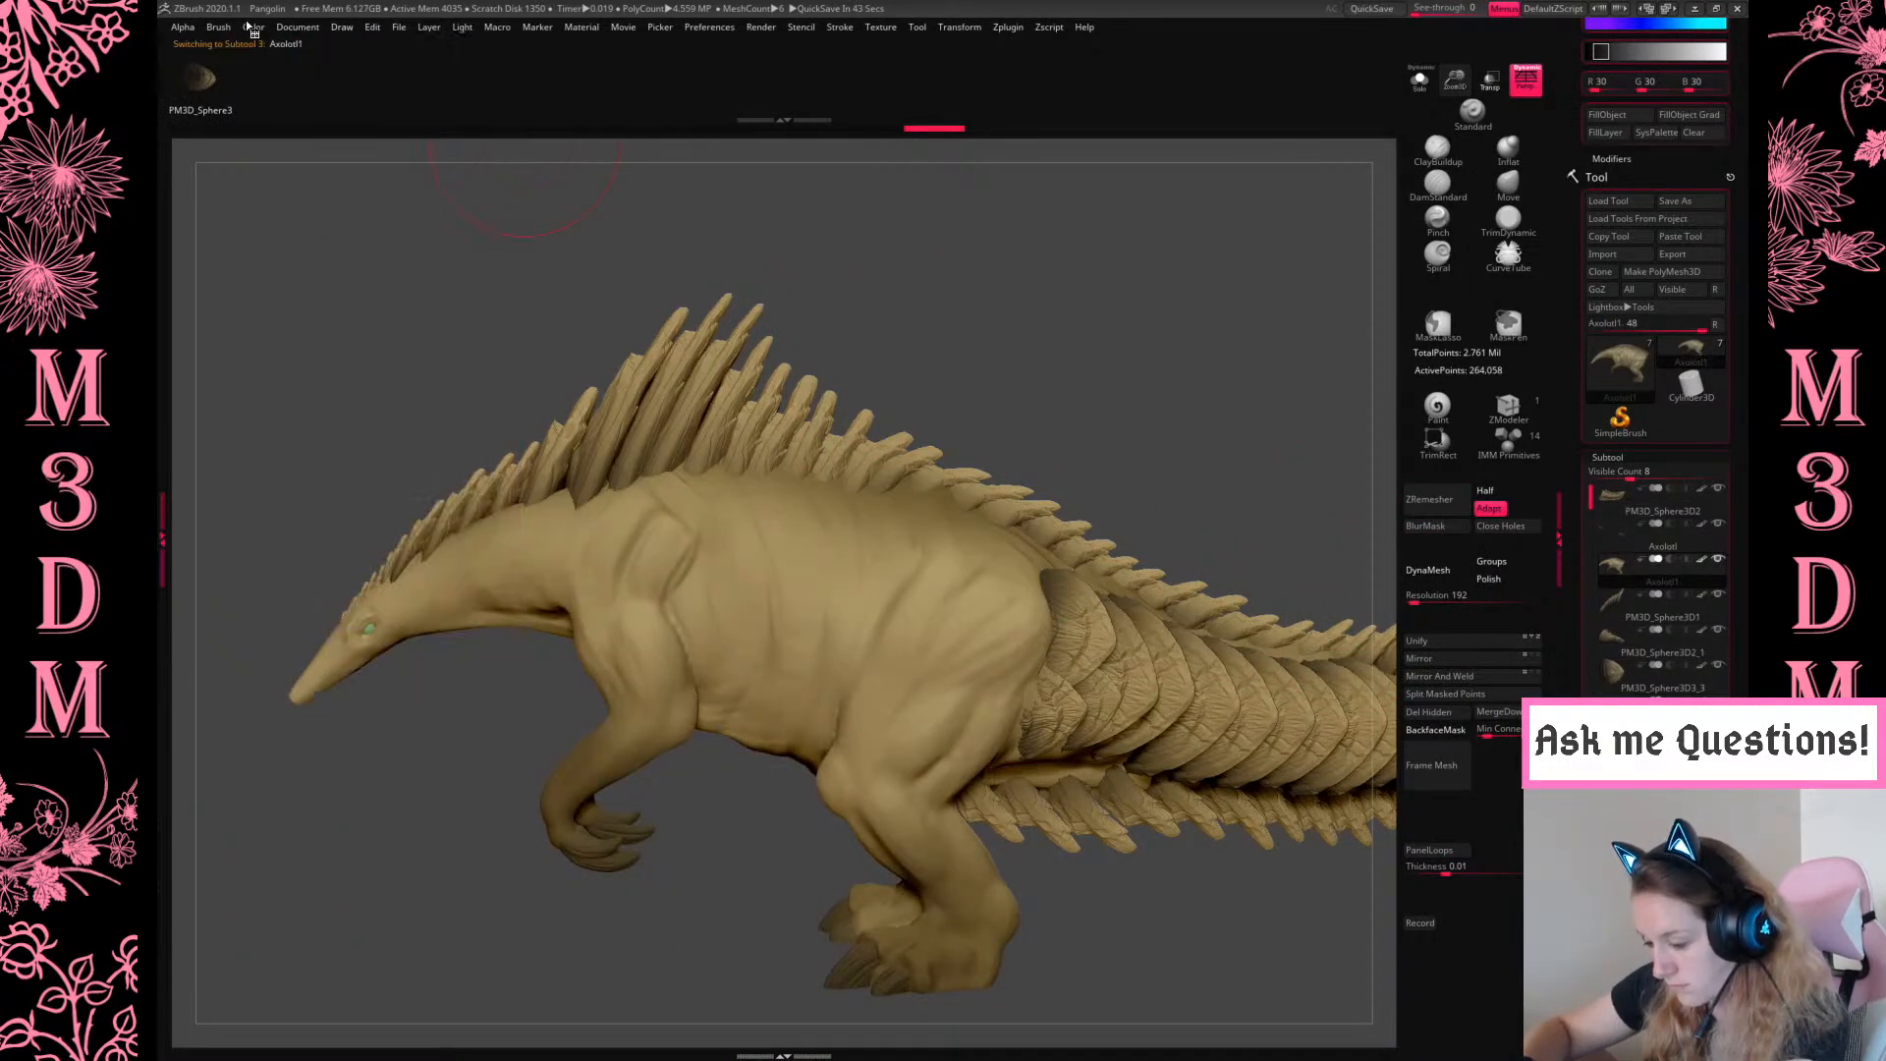
{"action": "left_click", "coordinate": [218, 27]}
{"action": "left_click", "coordinate": [250, 577]}
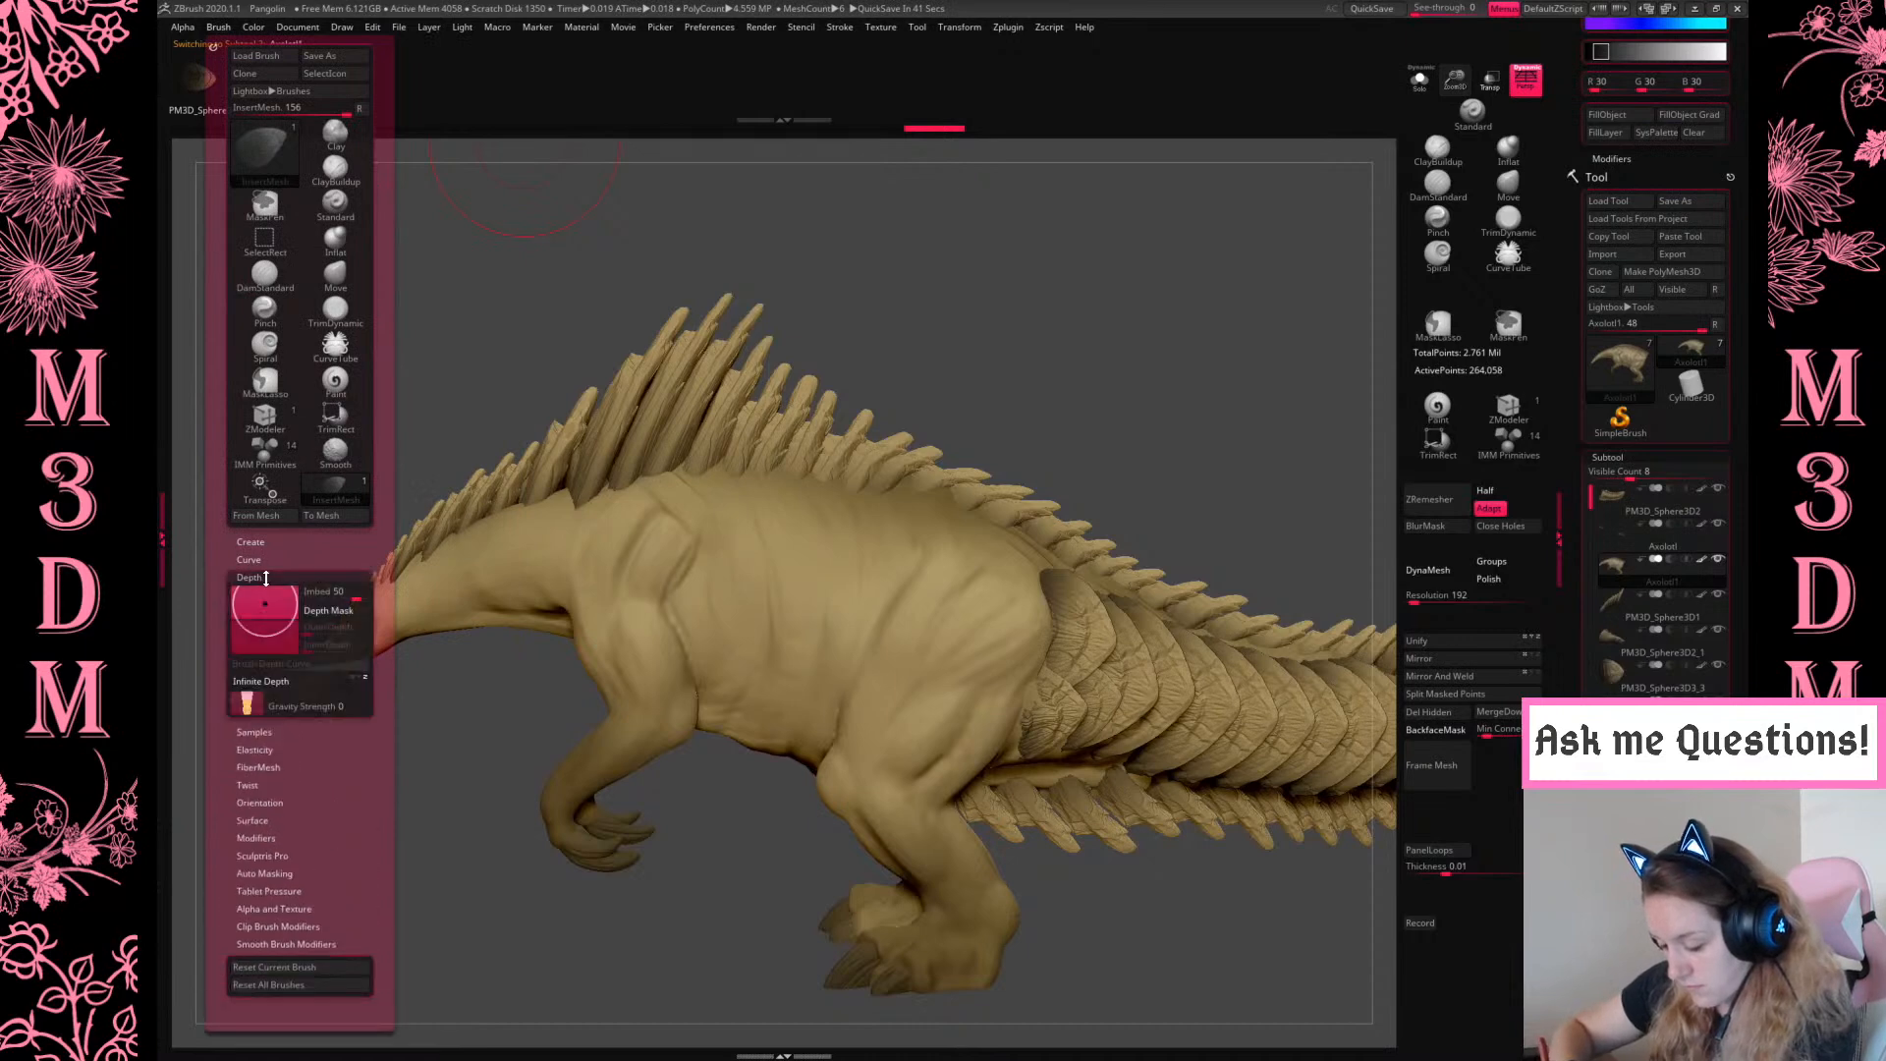
Try inserting the scale on the shoulder and upper back, undoing each test
{"action": "mouse_move", "coordinate": [757, 562]}
{"action": "left_mouse_down"}
{"action": "mouse_move", "coordinate": [789, 566]}
{"action": "mouse_move", "coordinate": [702, 567]}
{"action": "mouse_move", "coordinate": [902, 543]}
{"action": "mouse_move", "coordinate": [836, 622]}
{"action": "left_mouse_up"}
{"action": "right_click", "coordinate": [707, 657]}
{"action": "key", "text": "ctrl+z"}
{"action": "key", "text": "c"}
{"action": "key", "text": "ctrl+z"}
{"action": "key", "text": "ctrl+z"}
{"action": "key", "text": "ctrl+z"}
{"action": "key", "text": "ctrl+z"}
{"action": "mouse_move", "coordinate": [709, 525]}
{"action": "left_mouse_down"}
{"action": "mouse_move", "coordinate": [706, 561]}
{"action": "mouse_move", "coordinate": [725, 556]}
{"action": "left_mouse_up"}
{"action": "left_click_drag", "start_coordinate": [1459, 82], "coordinate": [1002, 457]}
{"action": "right_click", "coordinate": [799, 652]}
{"action": "key", "text": "ctrl+z"}
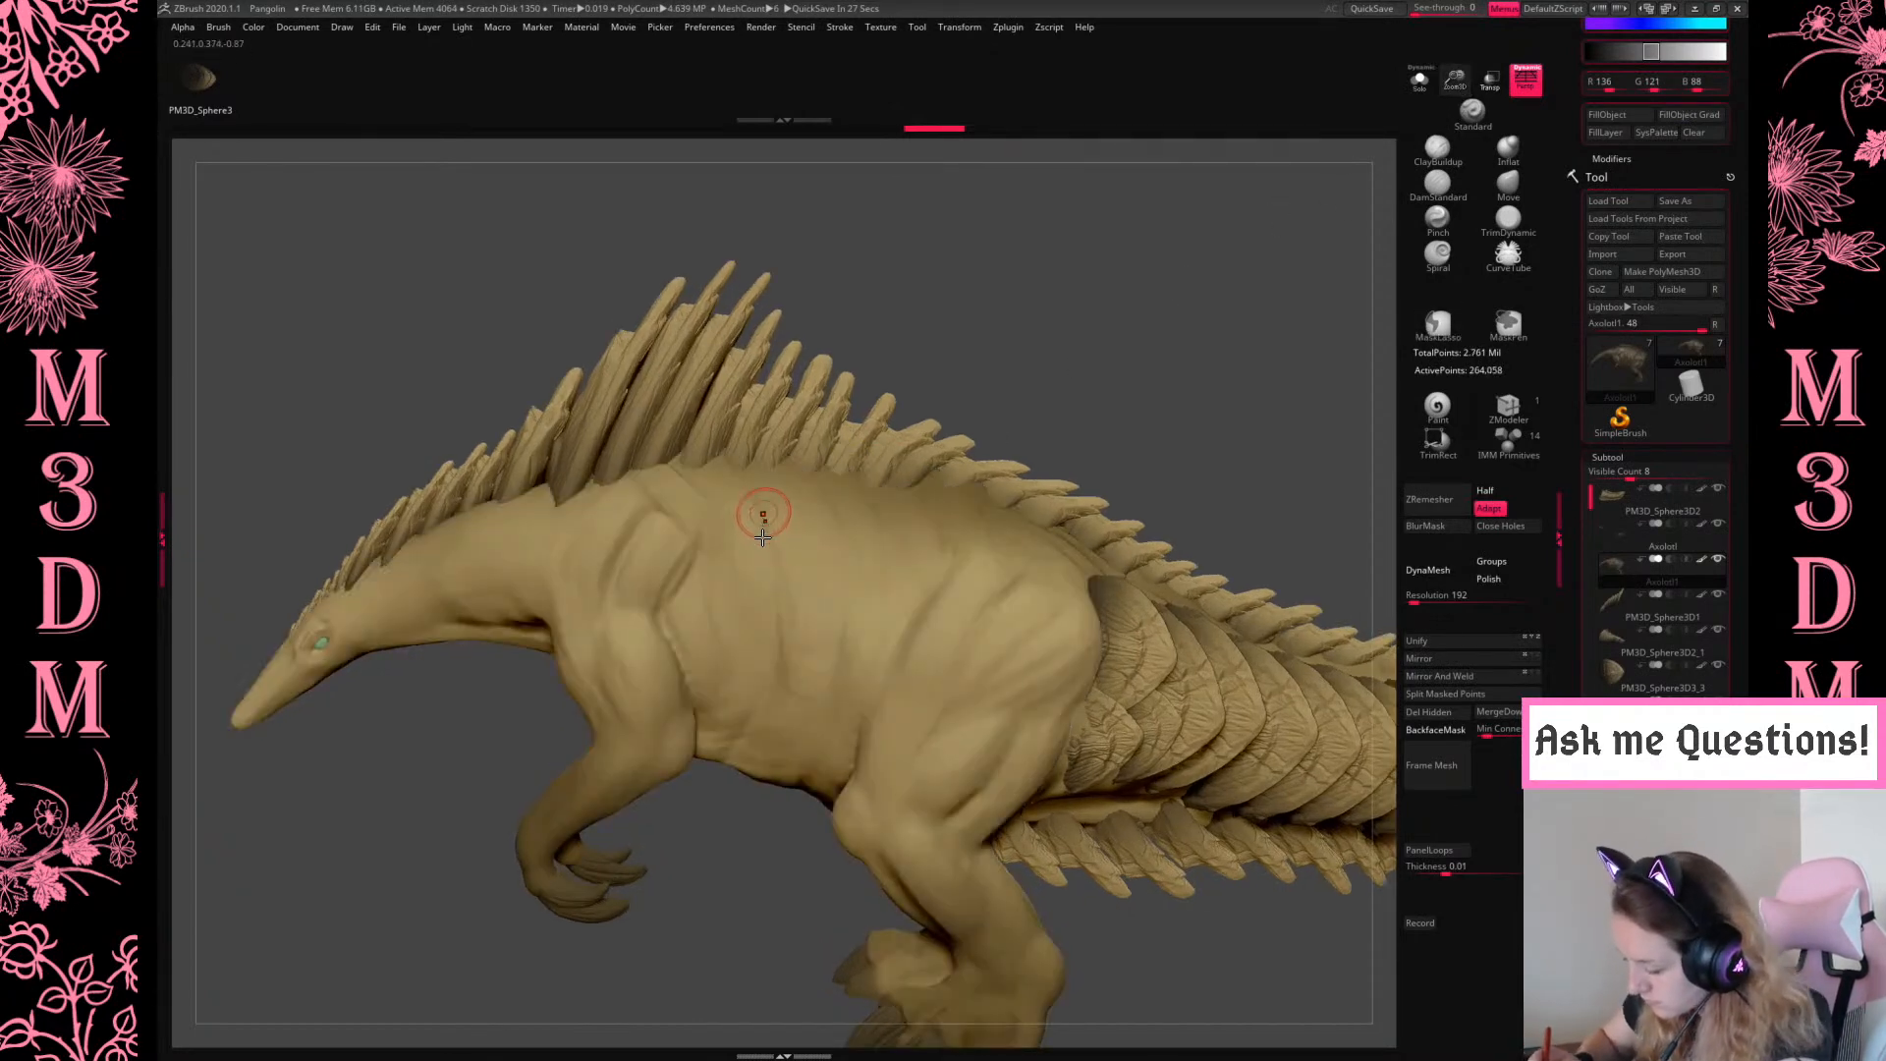
{"action": "left_click_drag", "start_coordinate": [776, 526], "coordinate": [776, 532]}
{"action": "key", "text": "ctrl+z"}
Revisit the brush settings, try two scale insertions on the upper back and undo them
{"action": "left_click", "coordinate": [225, 29]}
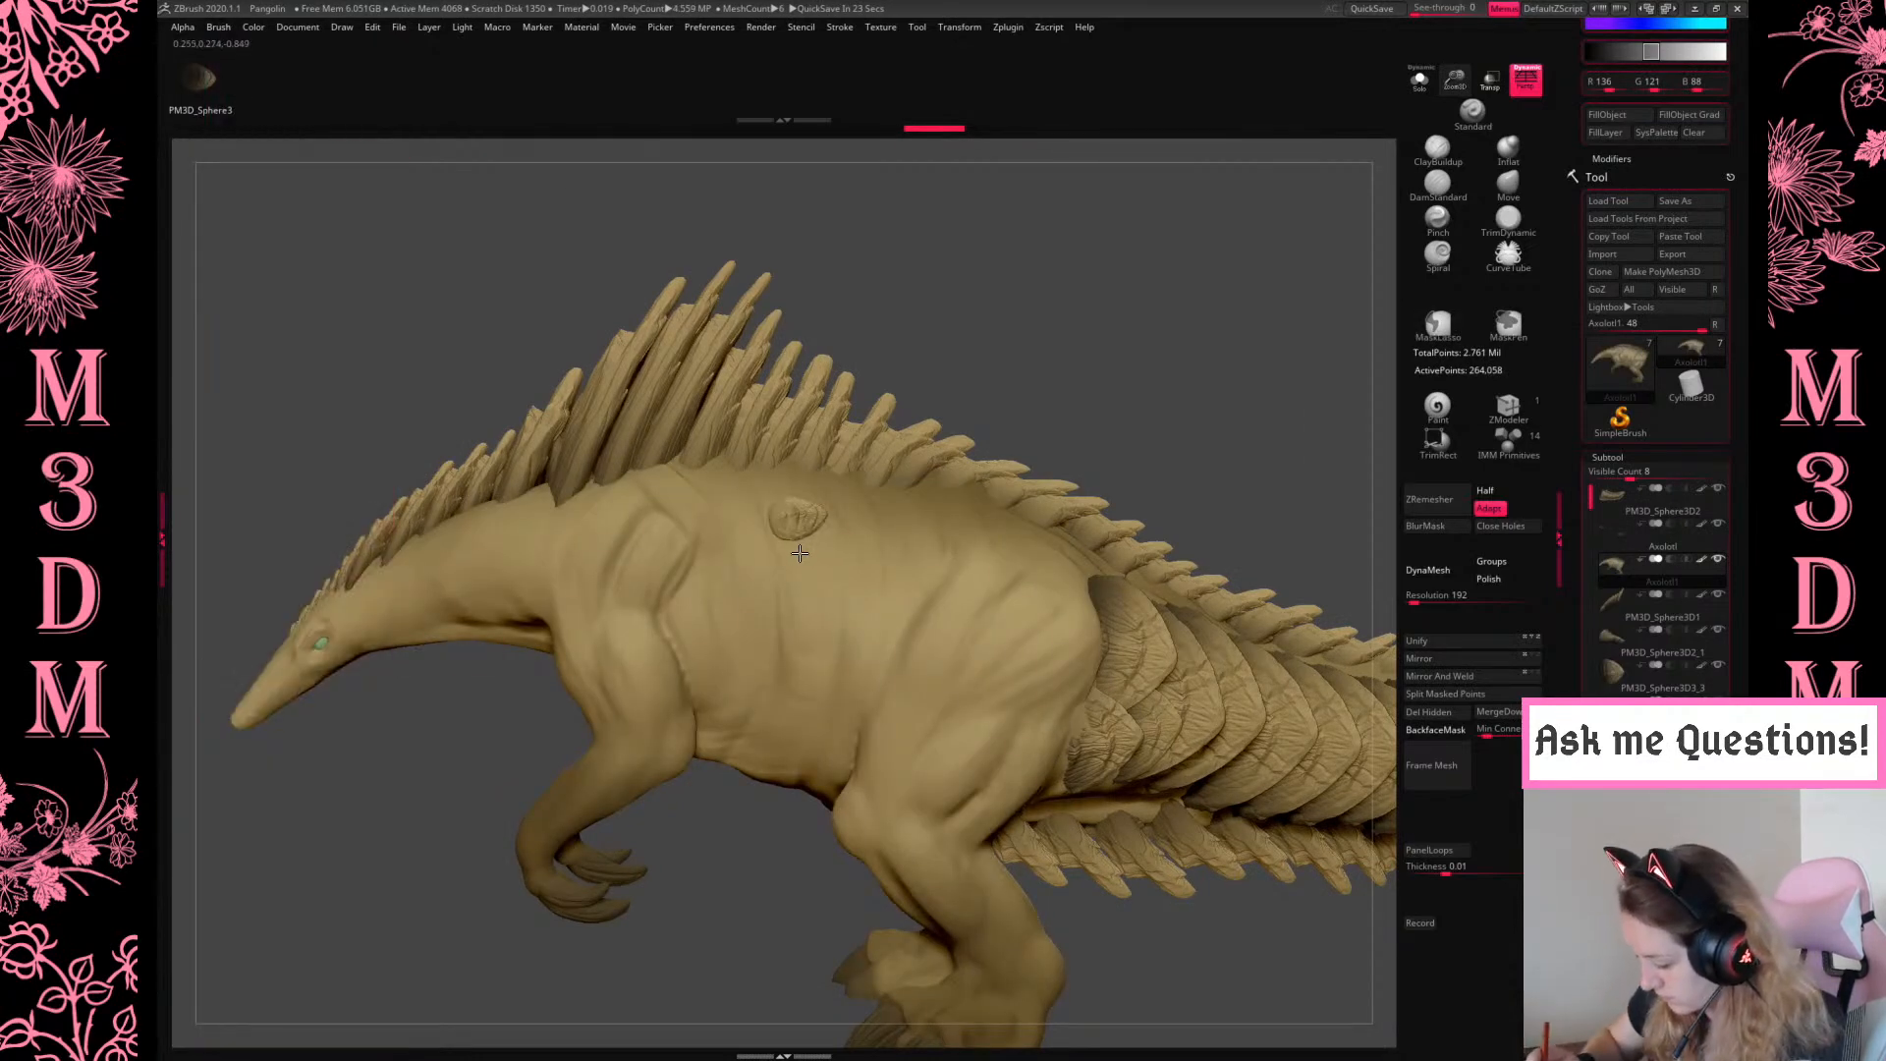
{"action": "left_click_drag", "start_coordinate": [863, 489], "coordinate": [864, 490]}
{"action": "left_click_drag", "start_coordinate": [1105, 307], "coordinate": [1112, 376]}
{"action": "left_click_drag", "start_coordinate": [754, 521], "coordinate": [810, 572]}
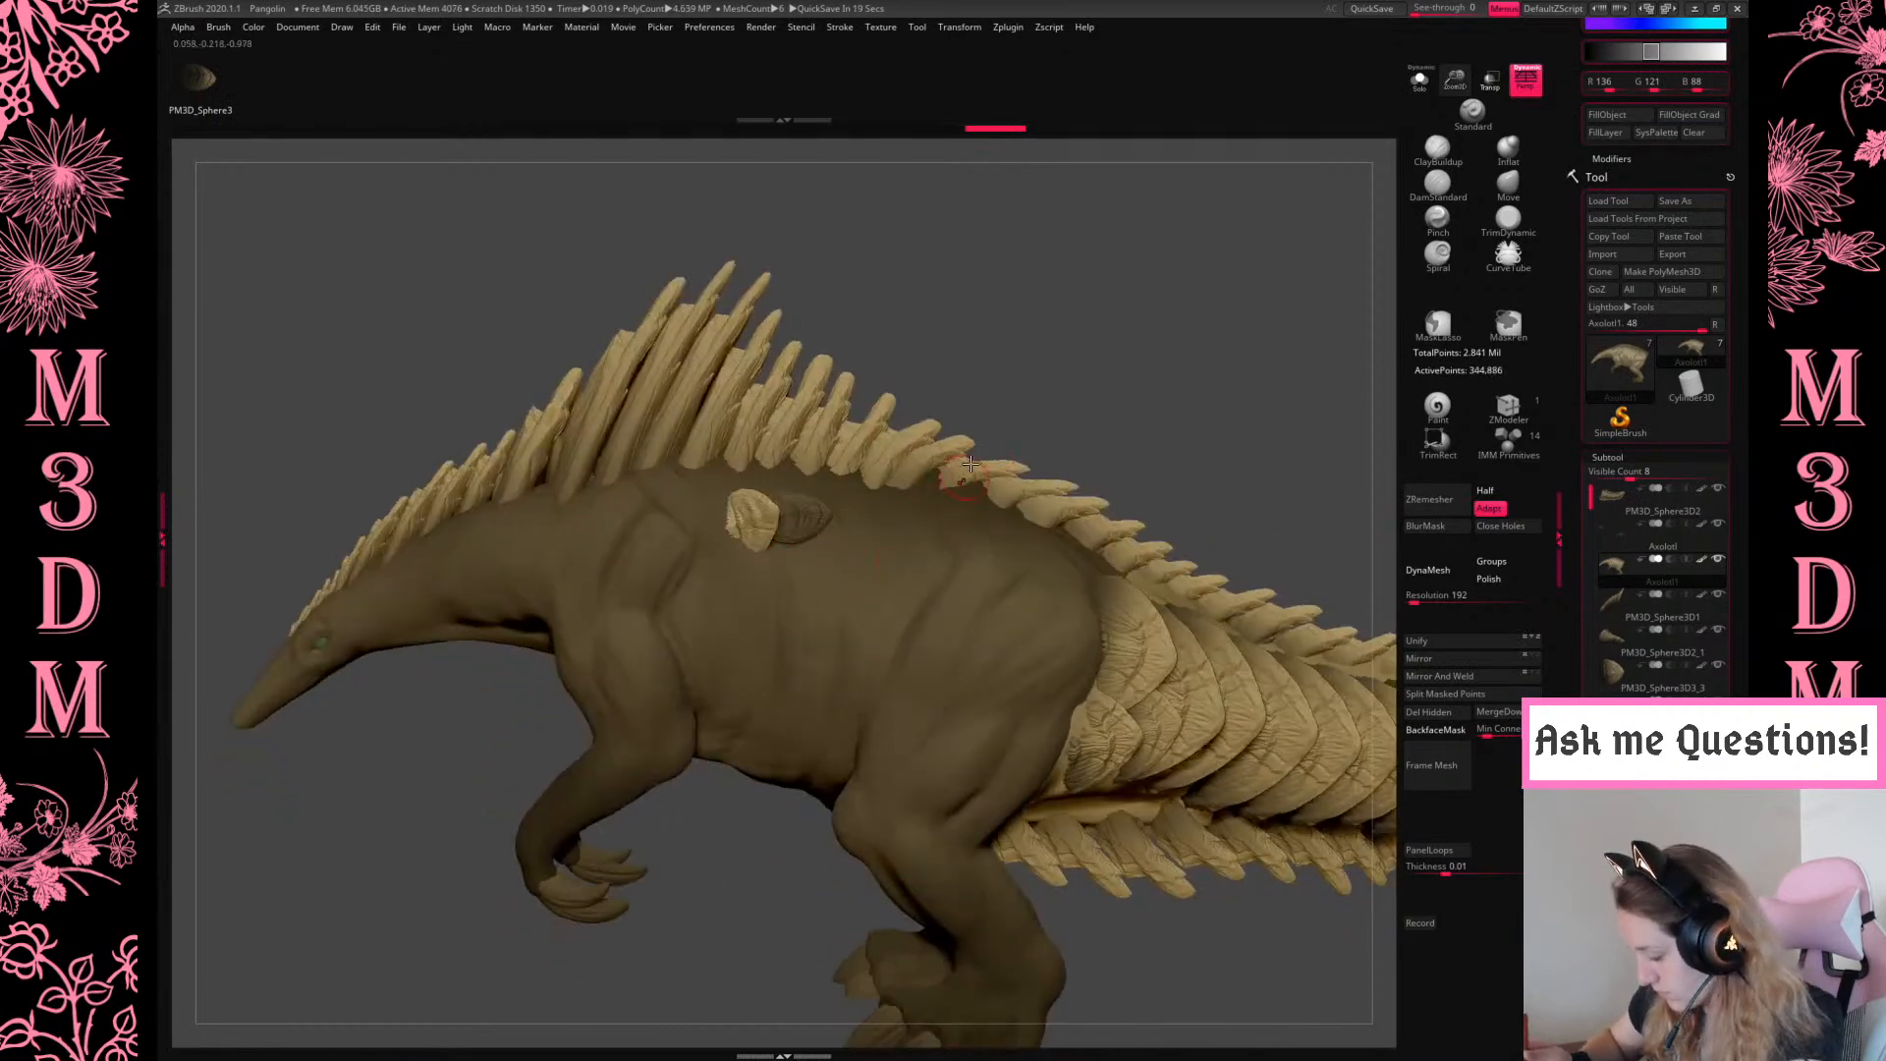
{"action": "key", "text": "ctrl+z"}
{"action": "key", "text": "ctrl+z"}
Revisit the brush settings, test the scale on the hip near the tail and undo the insertion
{"action": "left_click", "coordinate": [219, 27]}
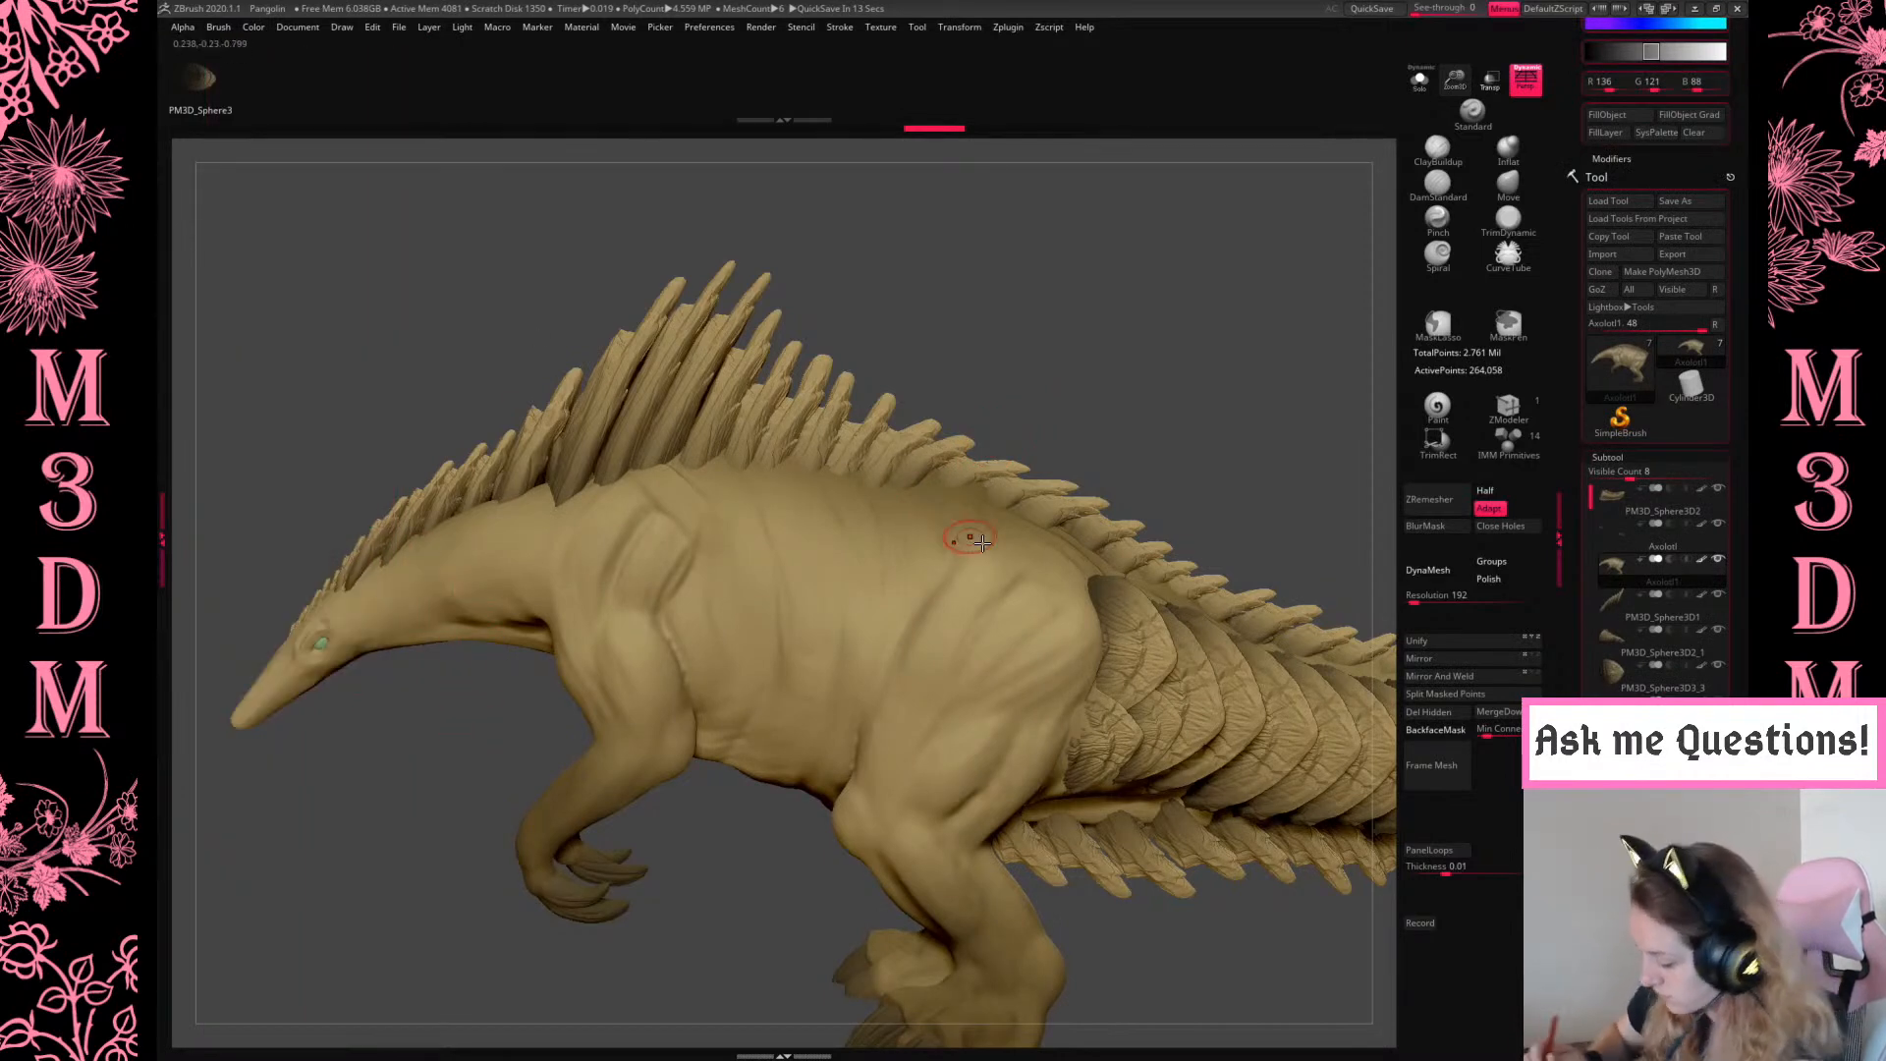
{"action": "left_click_drag", "start_coordinate": [1055, 560], "coordinate": [1124, 594]}
{"action": "left_click_drag", "start_coordinate": [1158, 404], "coordinate": [1104, 575]}
{"action": "key", "text": "ctrl+z"}
{"action": "key", "text": "ctrl+z"}
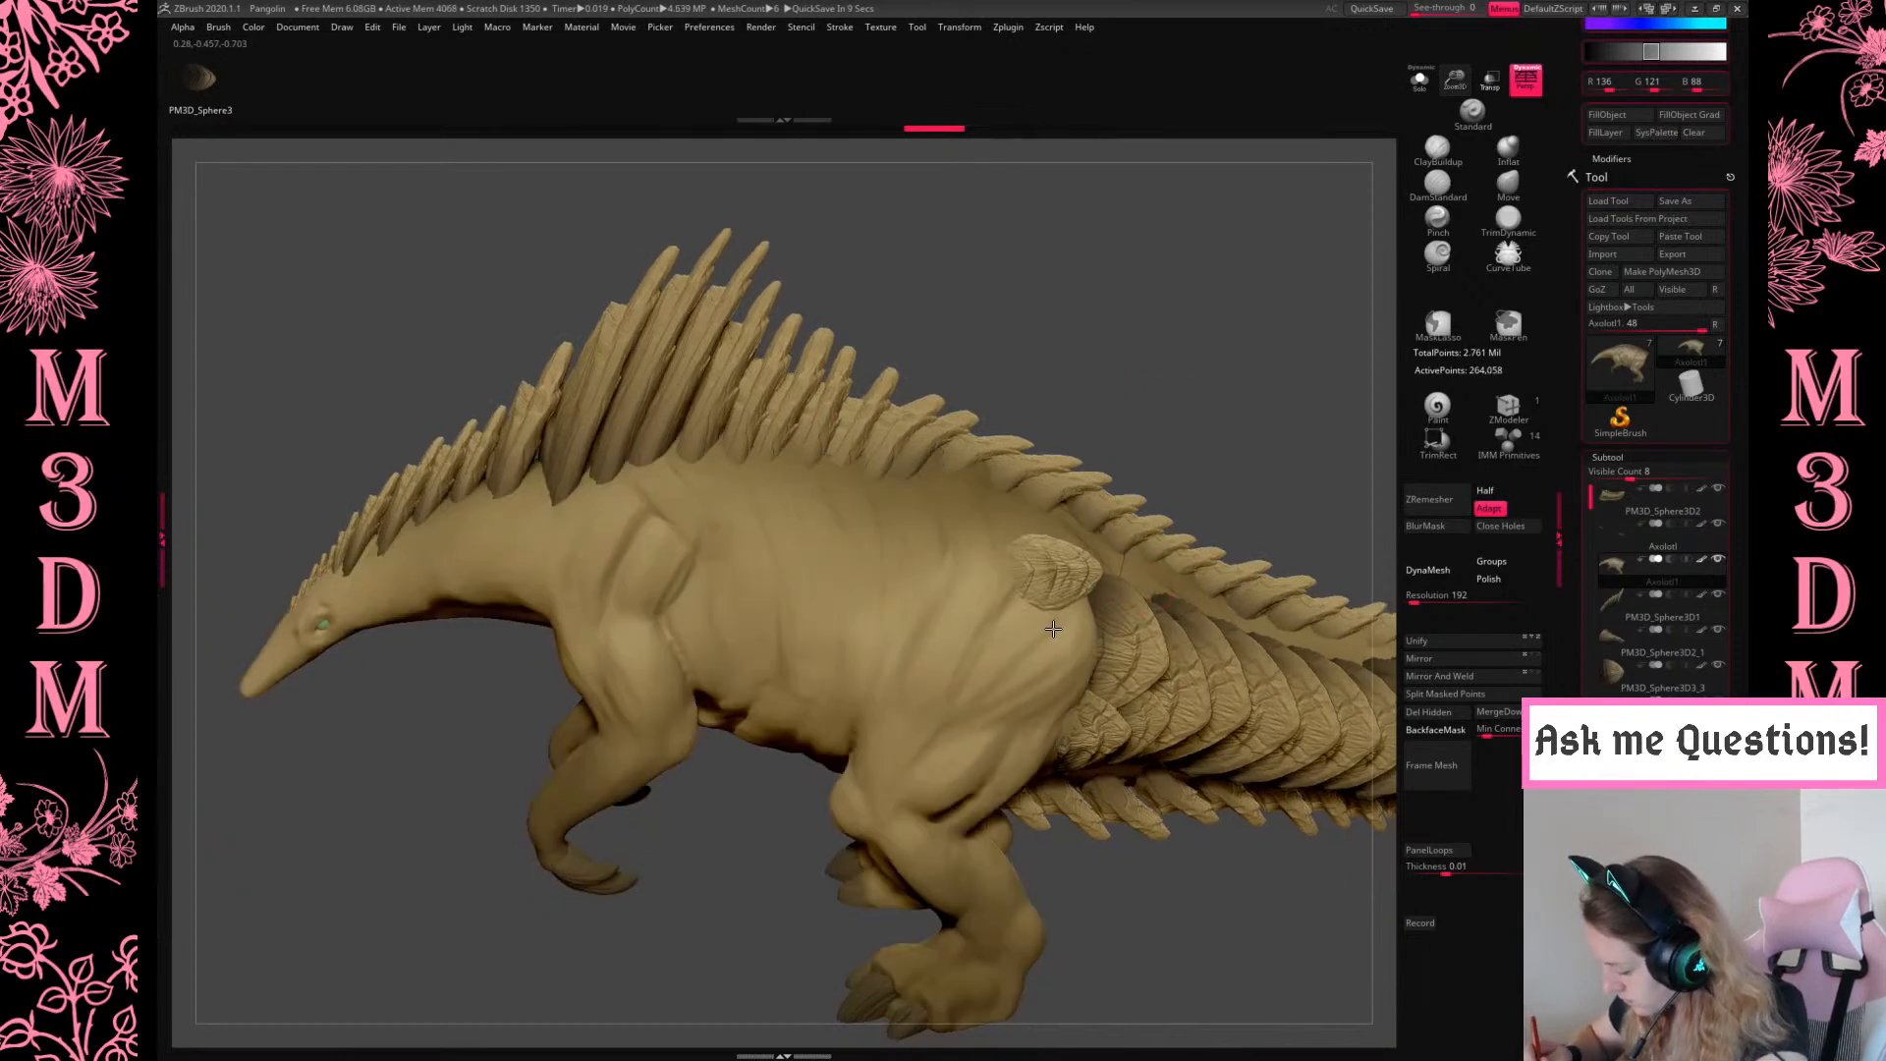
Try larger and smaller scale insertions above the hip where the tail scales begin, then undo them
{"action": "left_click_drag", "start_coordinate": [1228, 357], "coordinate": [1130, 432]}
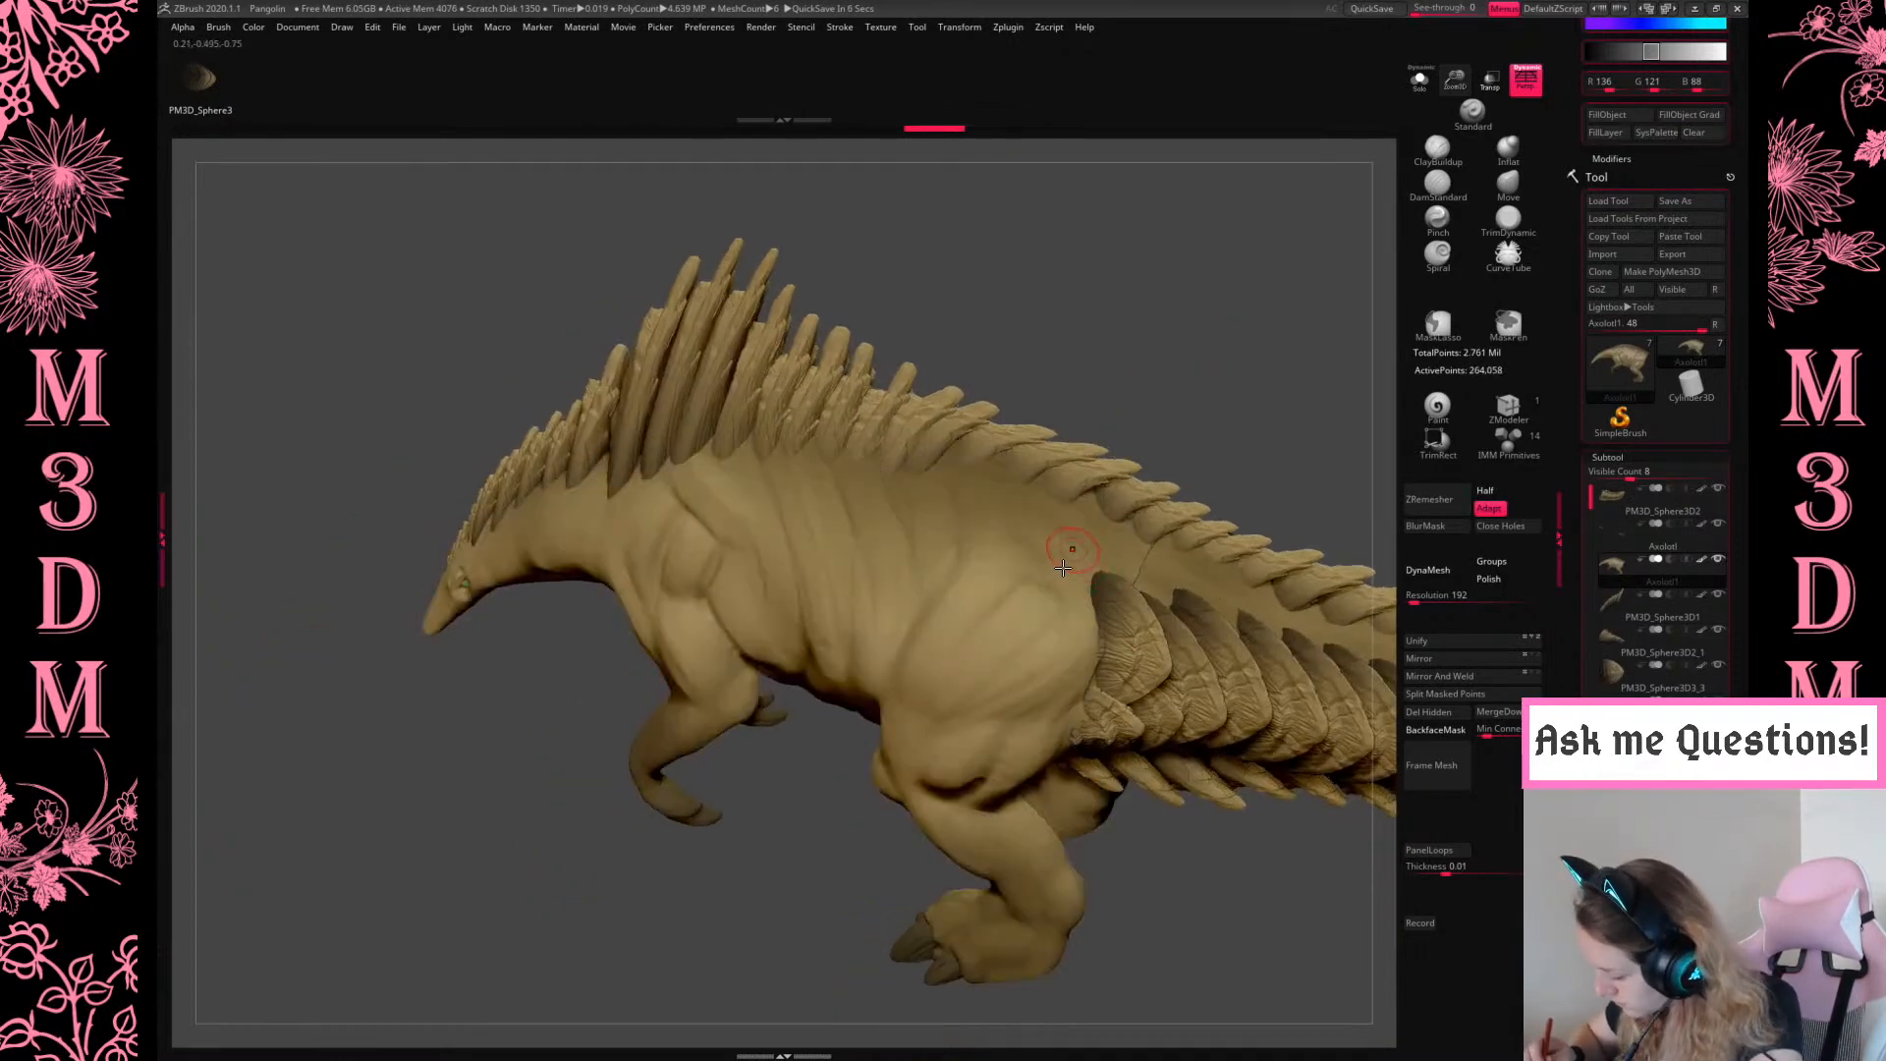
{"action": "left_click", "coordinate": [1057, 580]}
{"action": "left_click_drag", "start_coordinate": [1098, 549], "coordinate": [1057, 604]}
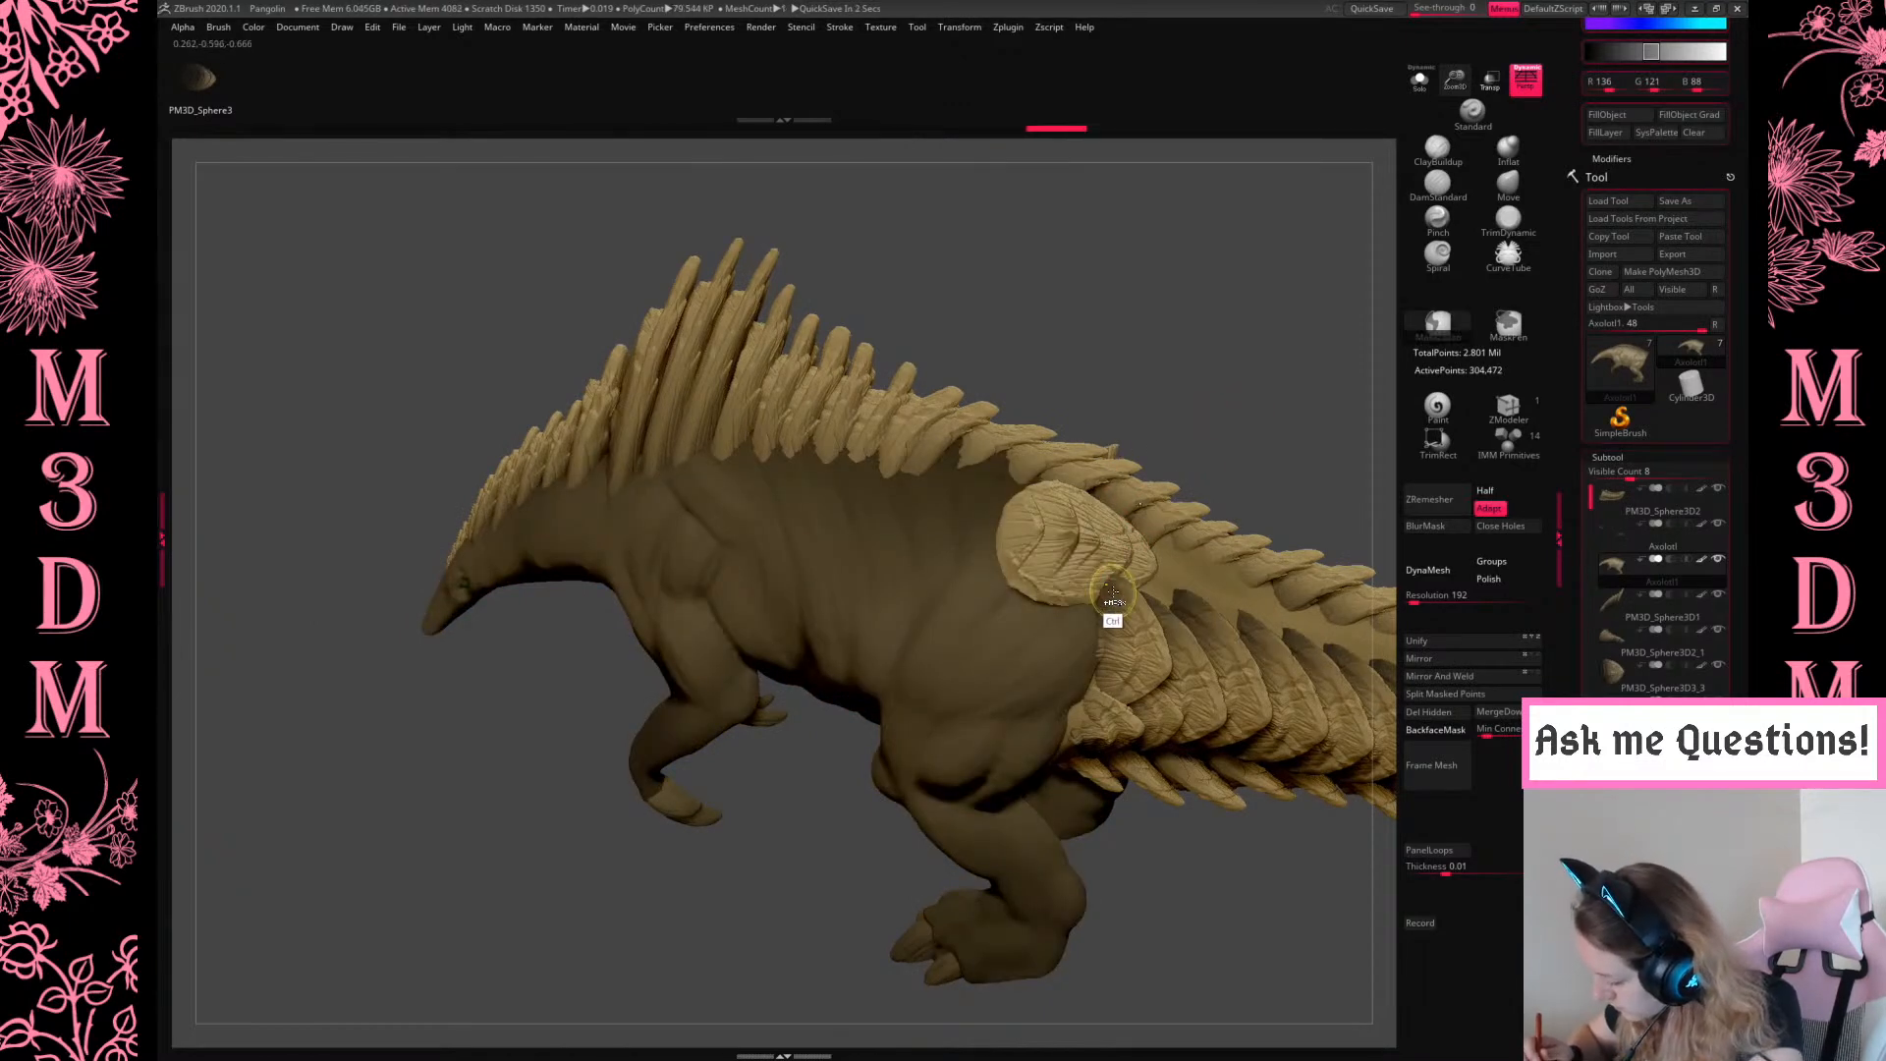
{"action": "key", "text": "ctrl+z"}
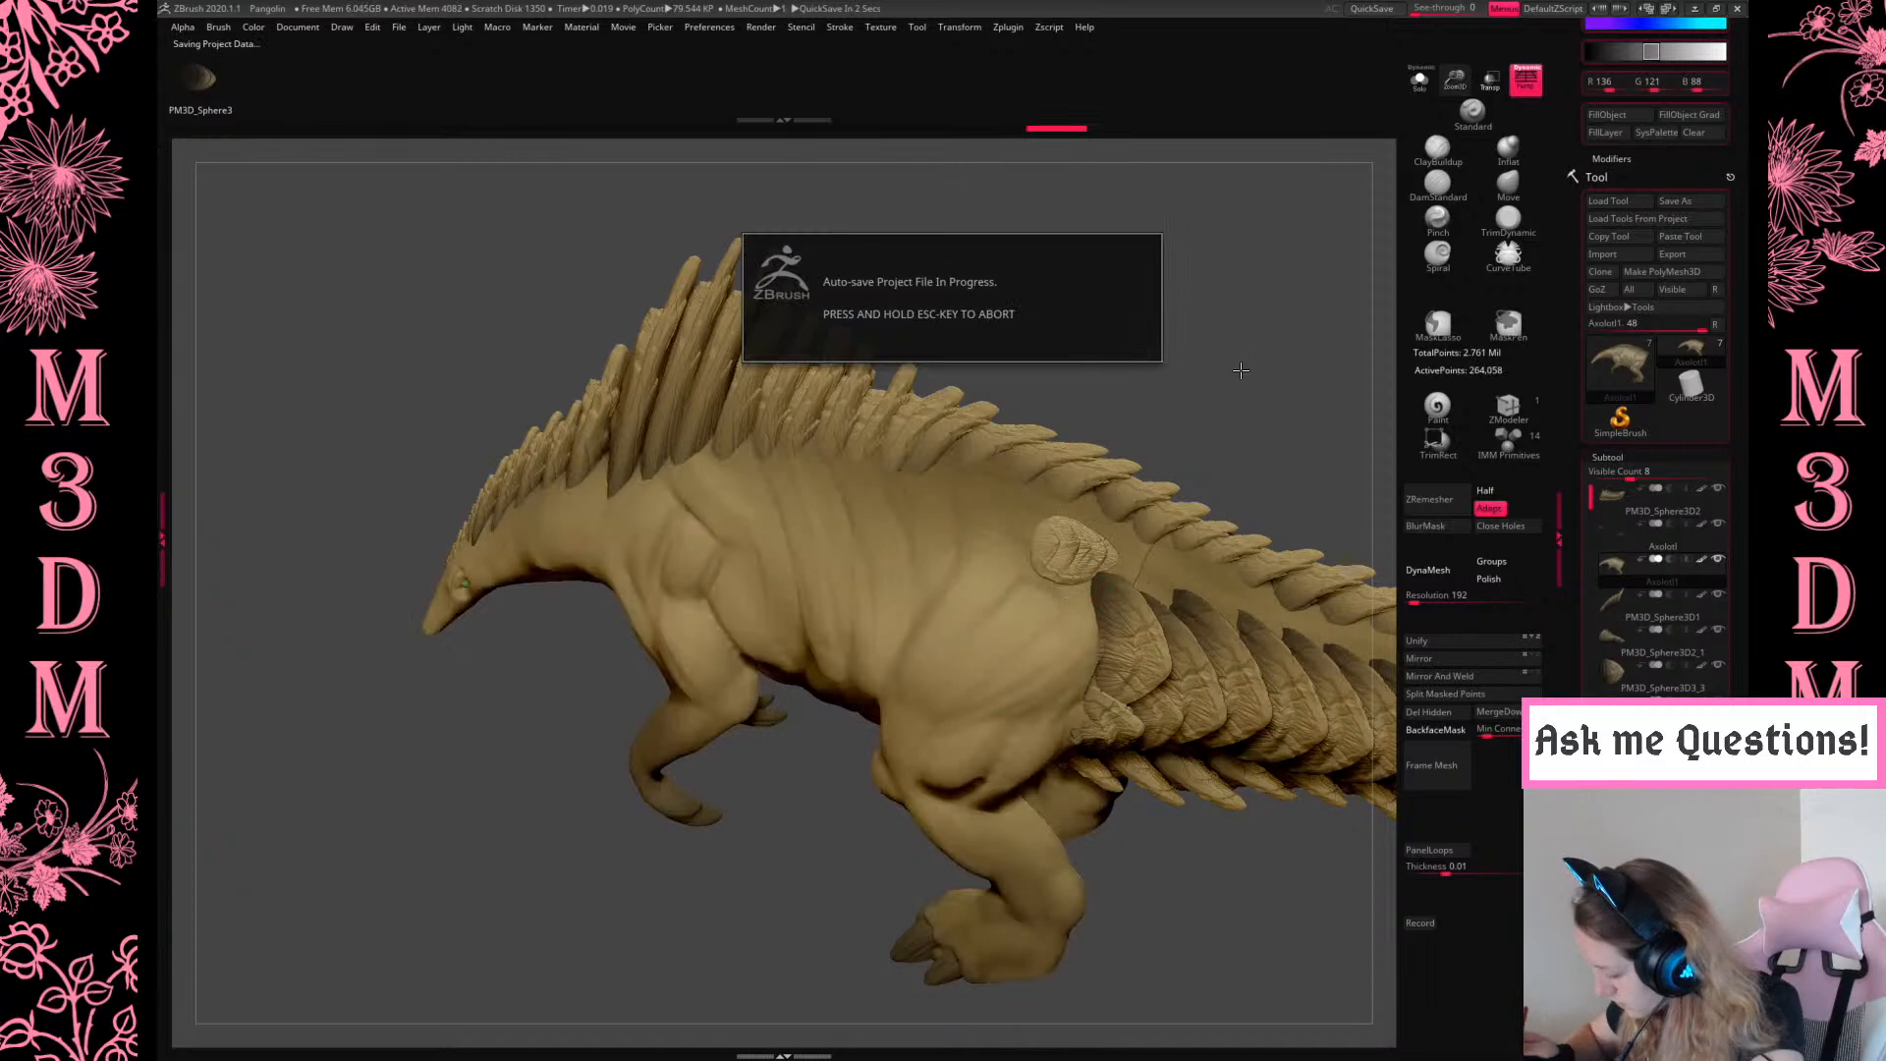
{"action": "key", "text": "ctrl+shift+z"}
{"action": "left_click_drag", "start_coordinate": [1248, 354], "coordinate": [1242, 451], "text": "shift"}
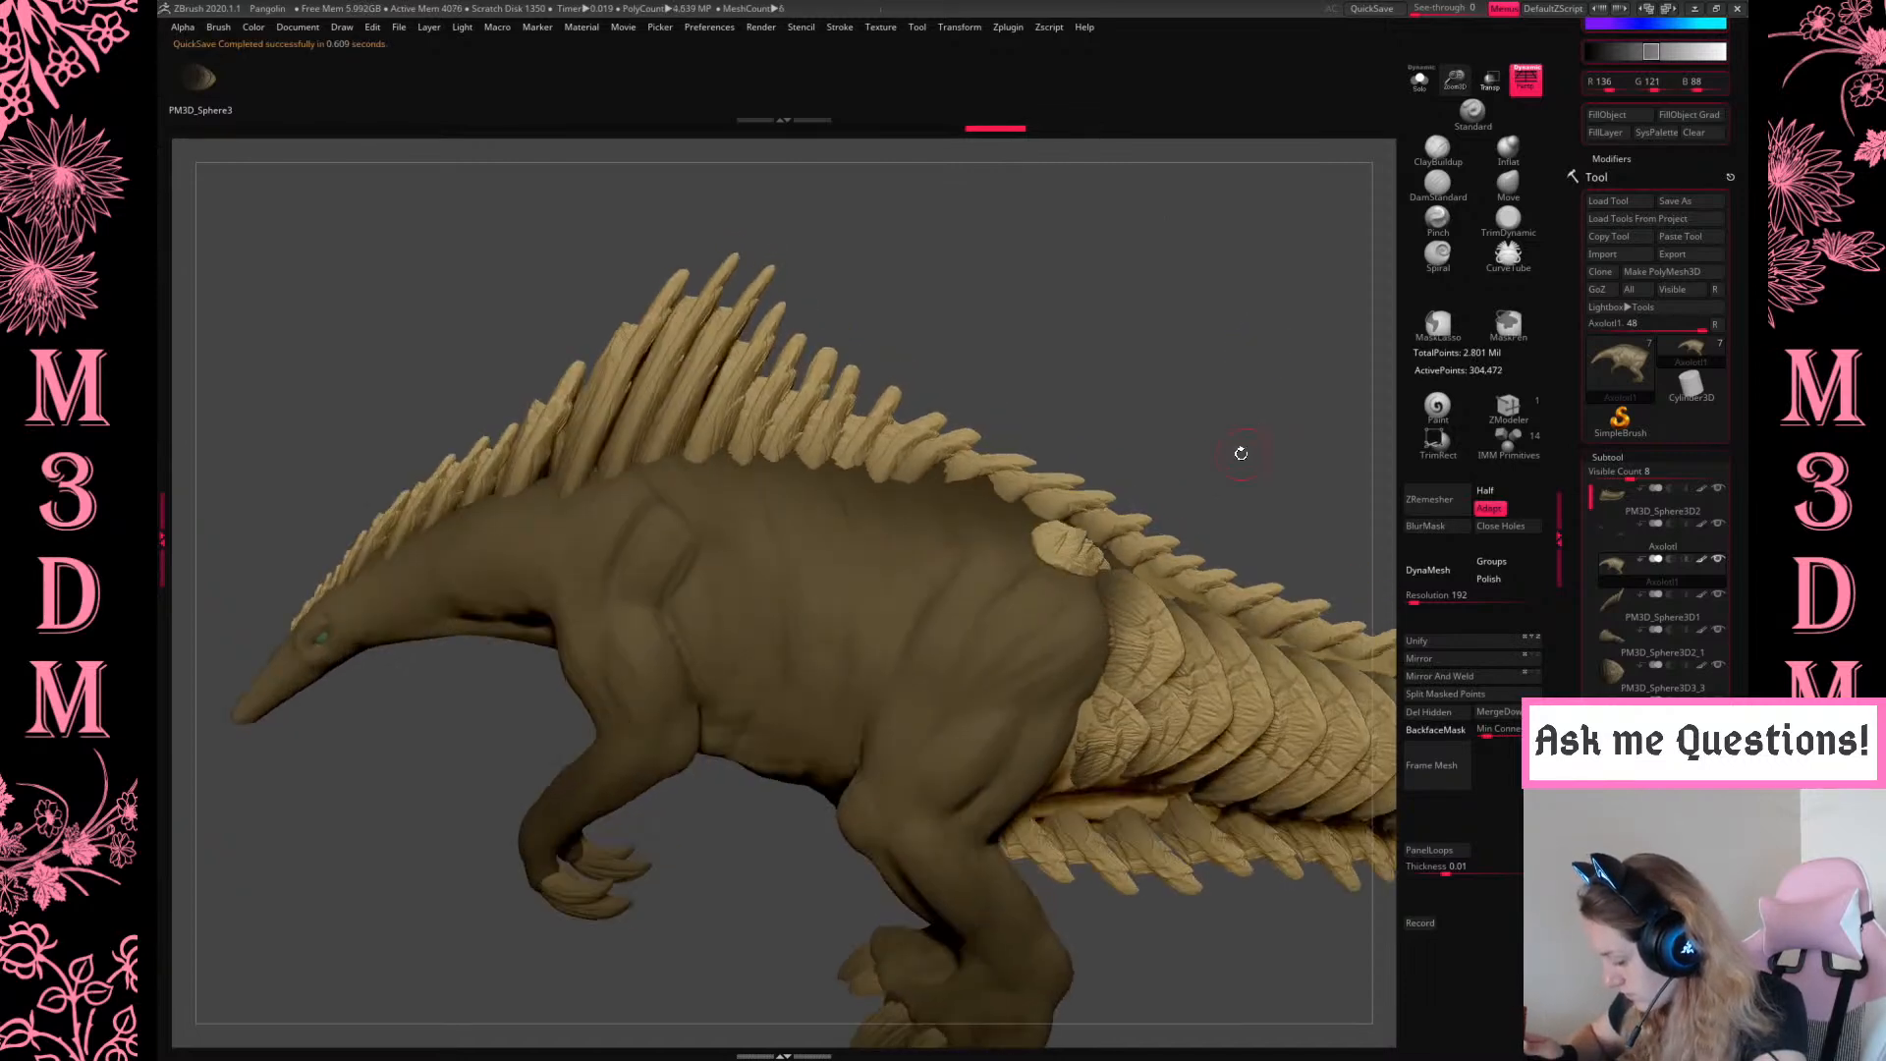
{"action": "left_click_drag", "start_coordinate": [1027, 534], "coordinate": [1149, 511]}
{"action": "left_click_drag", "start_coordinate": [1209, 427], "coordinate": [1162, 534]}
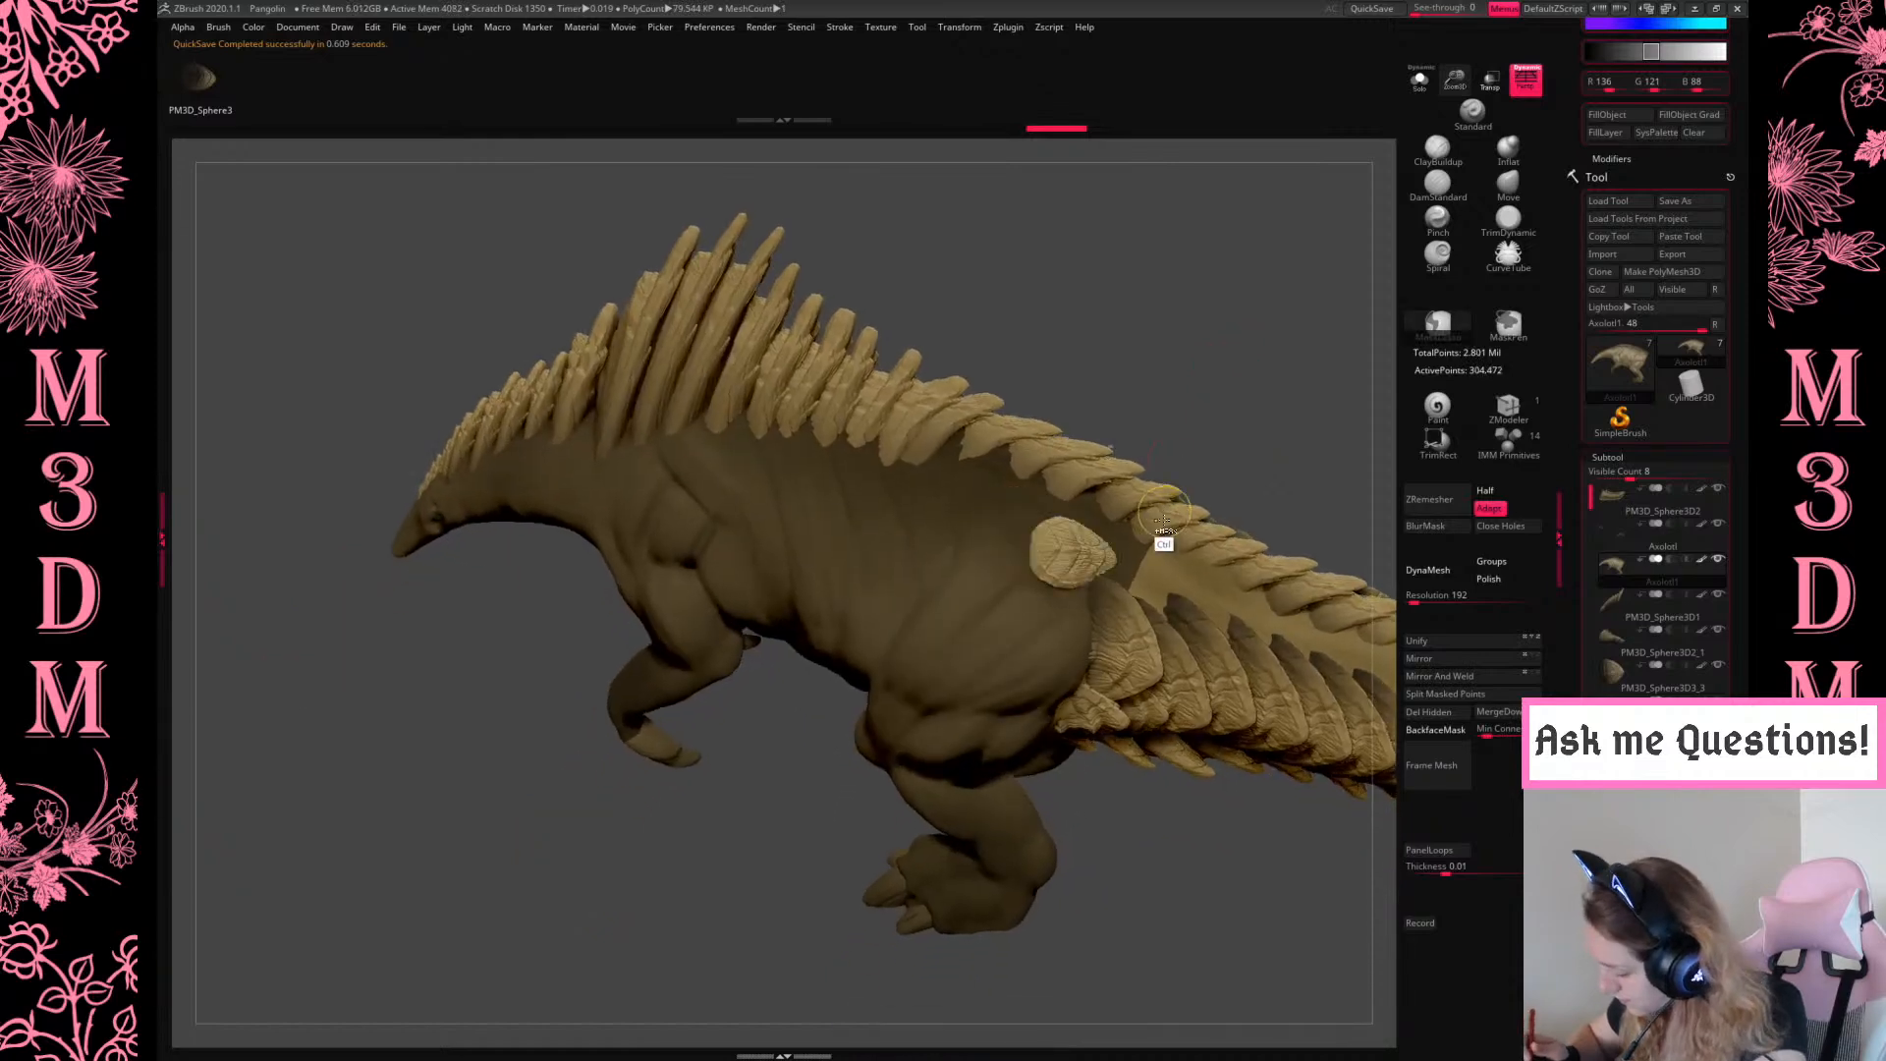
{"action": "key", "text": "ctrl+z"}
Set the InsertMesh brush's Imbed depth to -10
{"action": "left_click", "coordinate": [218, 27]}
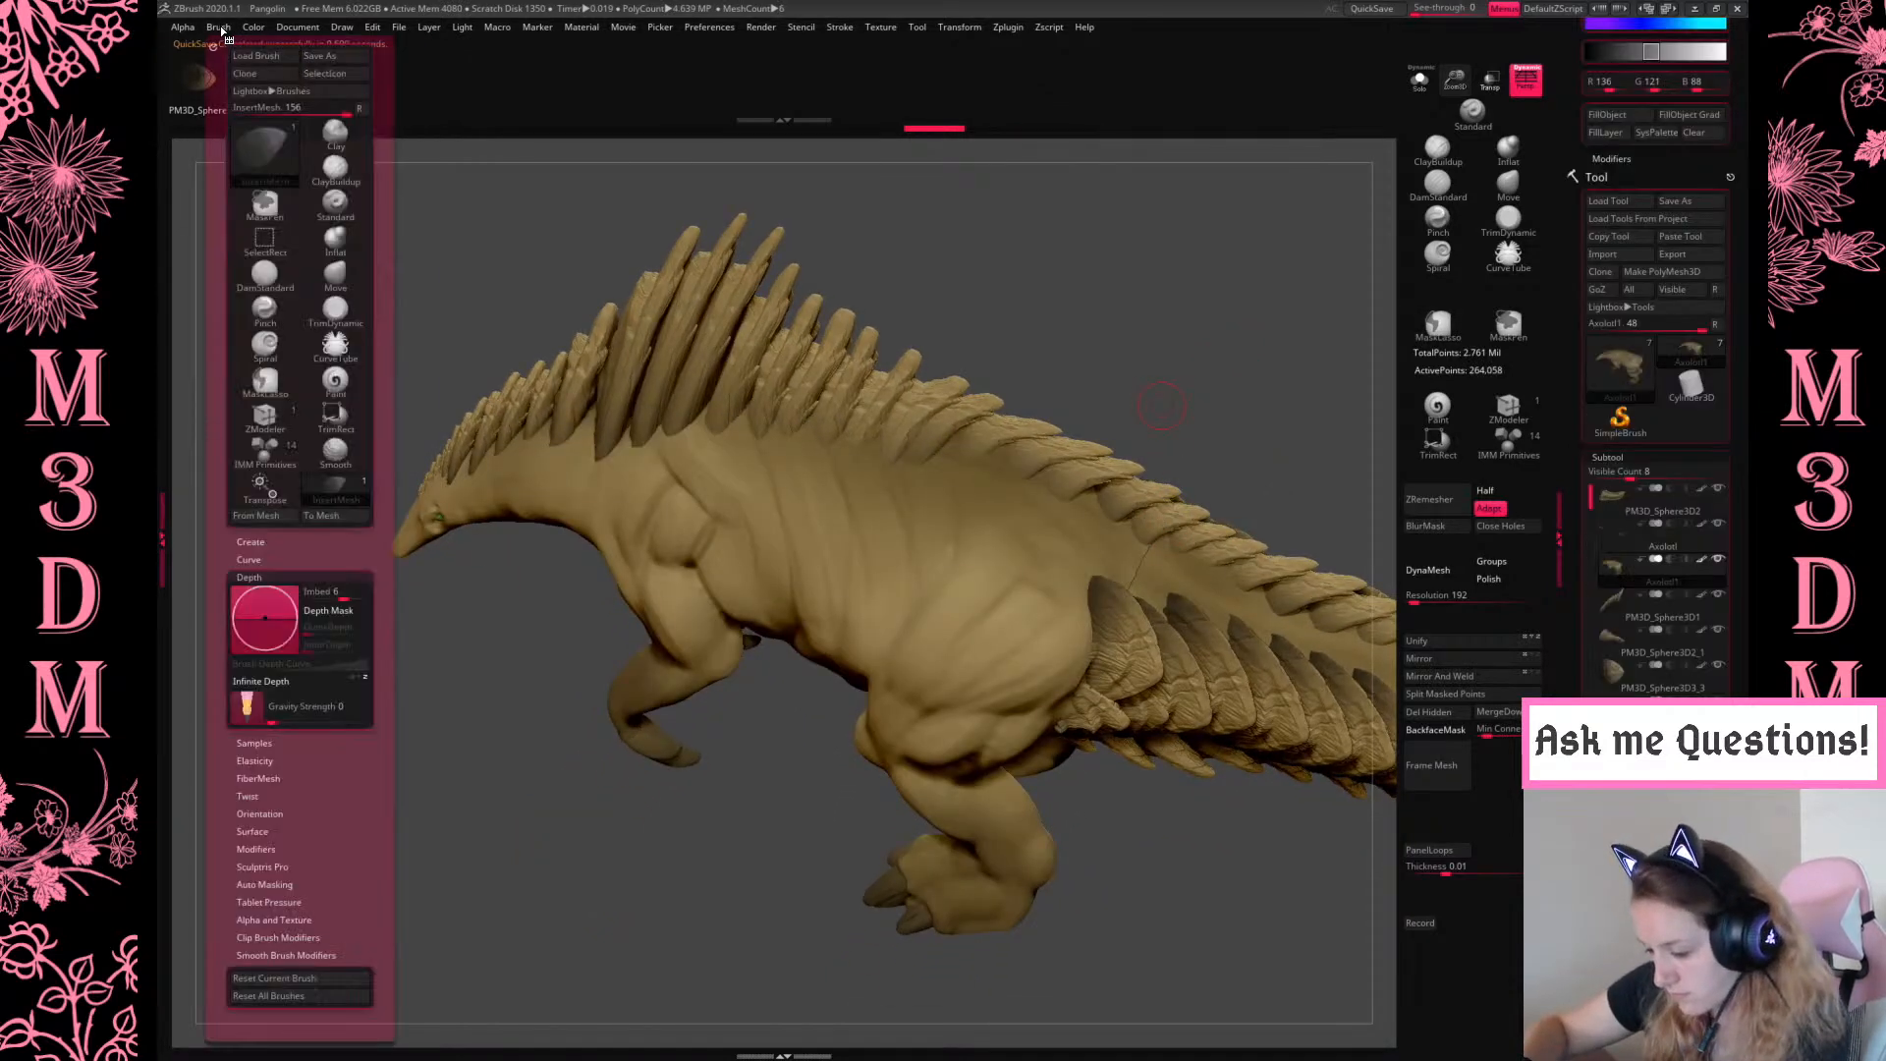
{"action": "mouse_move", "coordinate": [344, 27]}
{"action": "mouse_move", "coordinate": [220, 29]}
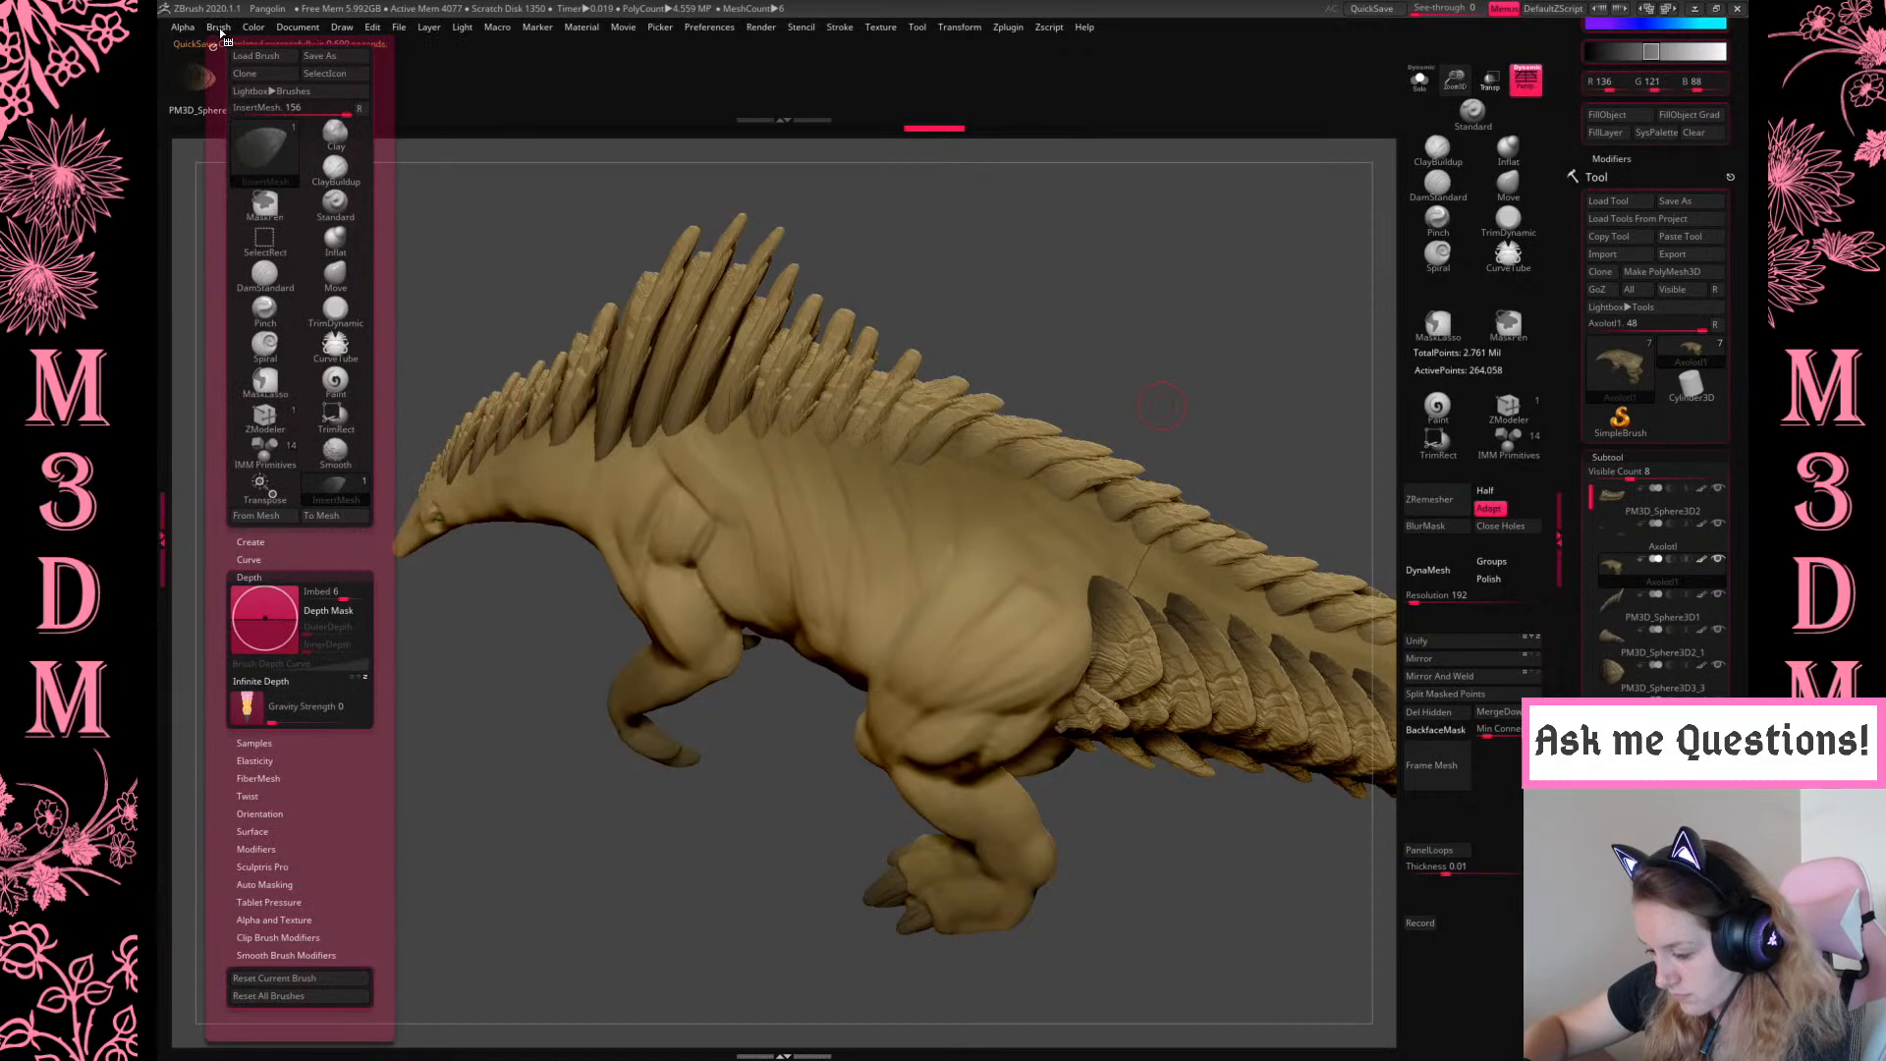
{"action": "left_click_drag", "start_coordinate": [275, 608], "coordinate": [263, 618]}
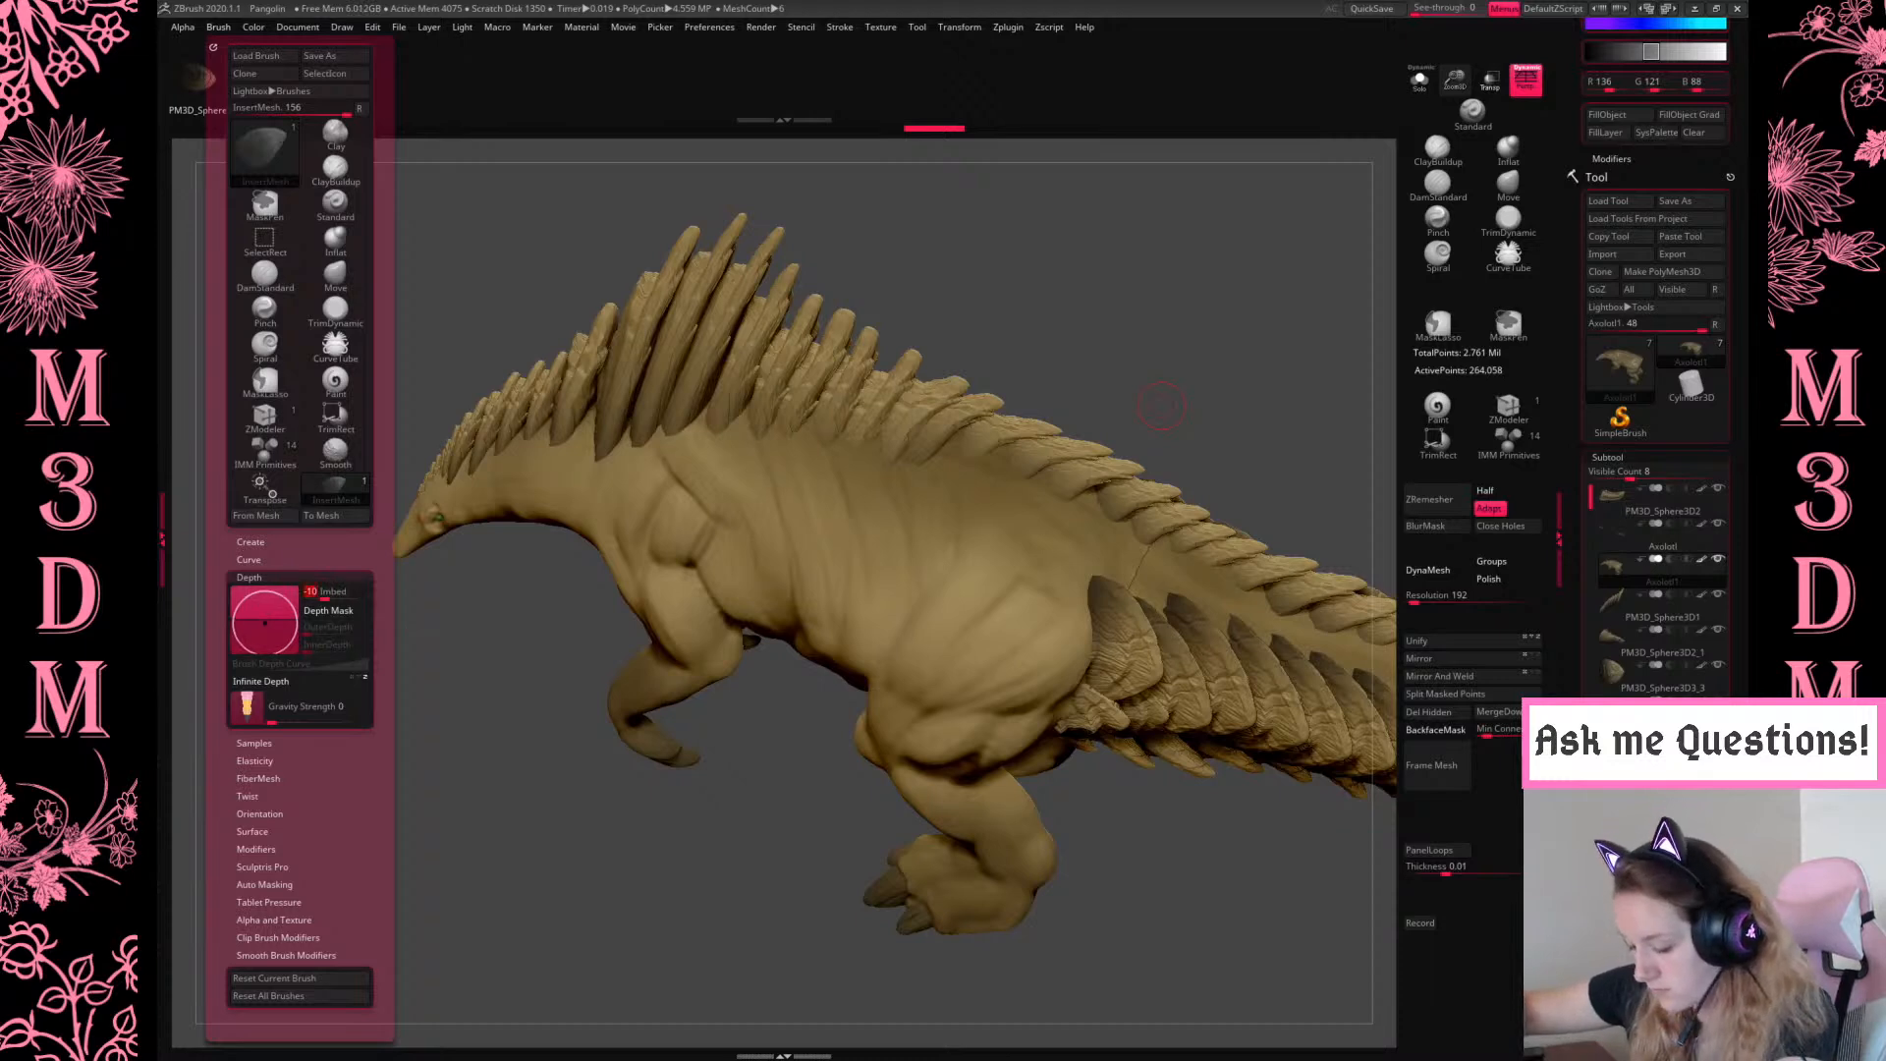
Insert one scale on the upper hip near the tail and split it from the body into its own subtool
{"action": "left_click_drag", "start_coordinate": [1012, 538], "coordinate": [1032, 538]}
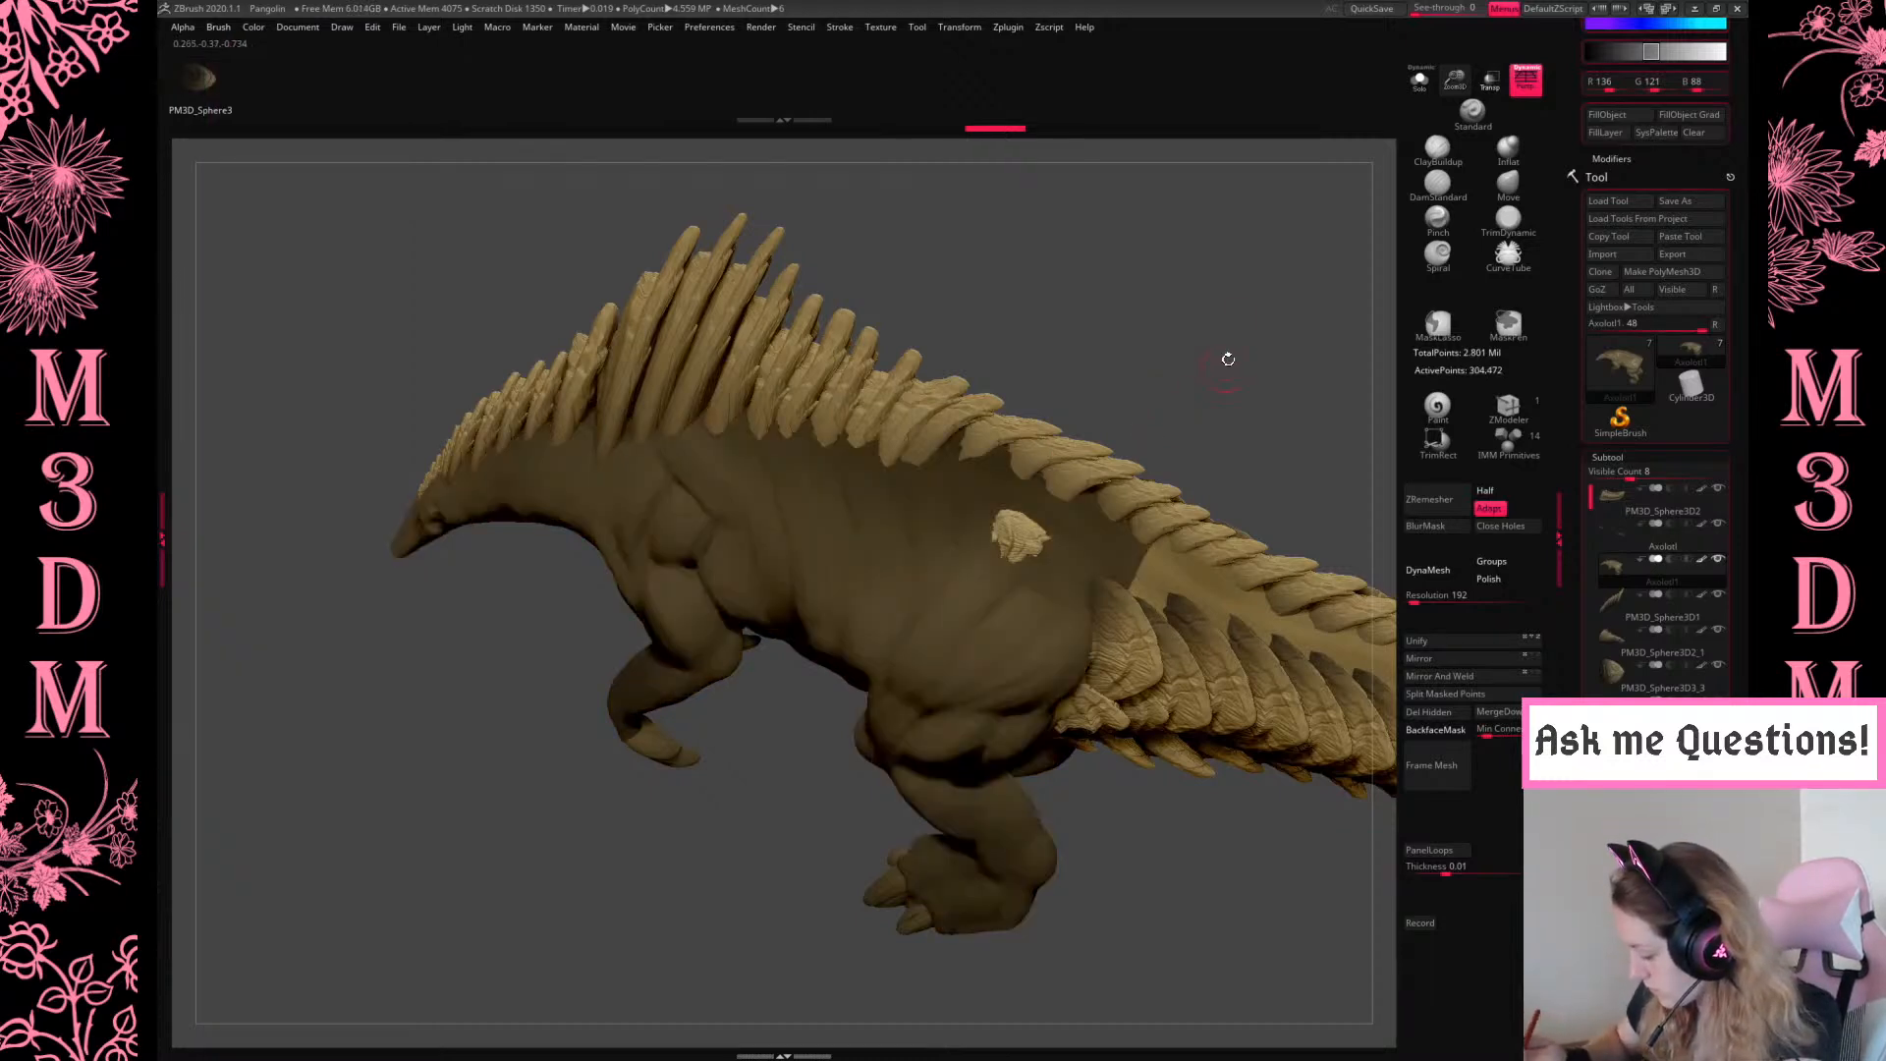
{"action": "left_click", "coordinate": [1206, 400], "text": "ctrl"}
{"action": "mouse_move", "coordinate": [1200, 374]}
{"action": "left_mouse_down"}
{"action": "mouse_move", "coordinate": [1087, 551]}
{"action": "mouse_move", "coordinate": [1167, 488]}
{"action": "left_mouse_up"}
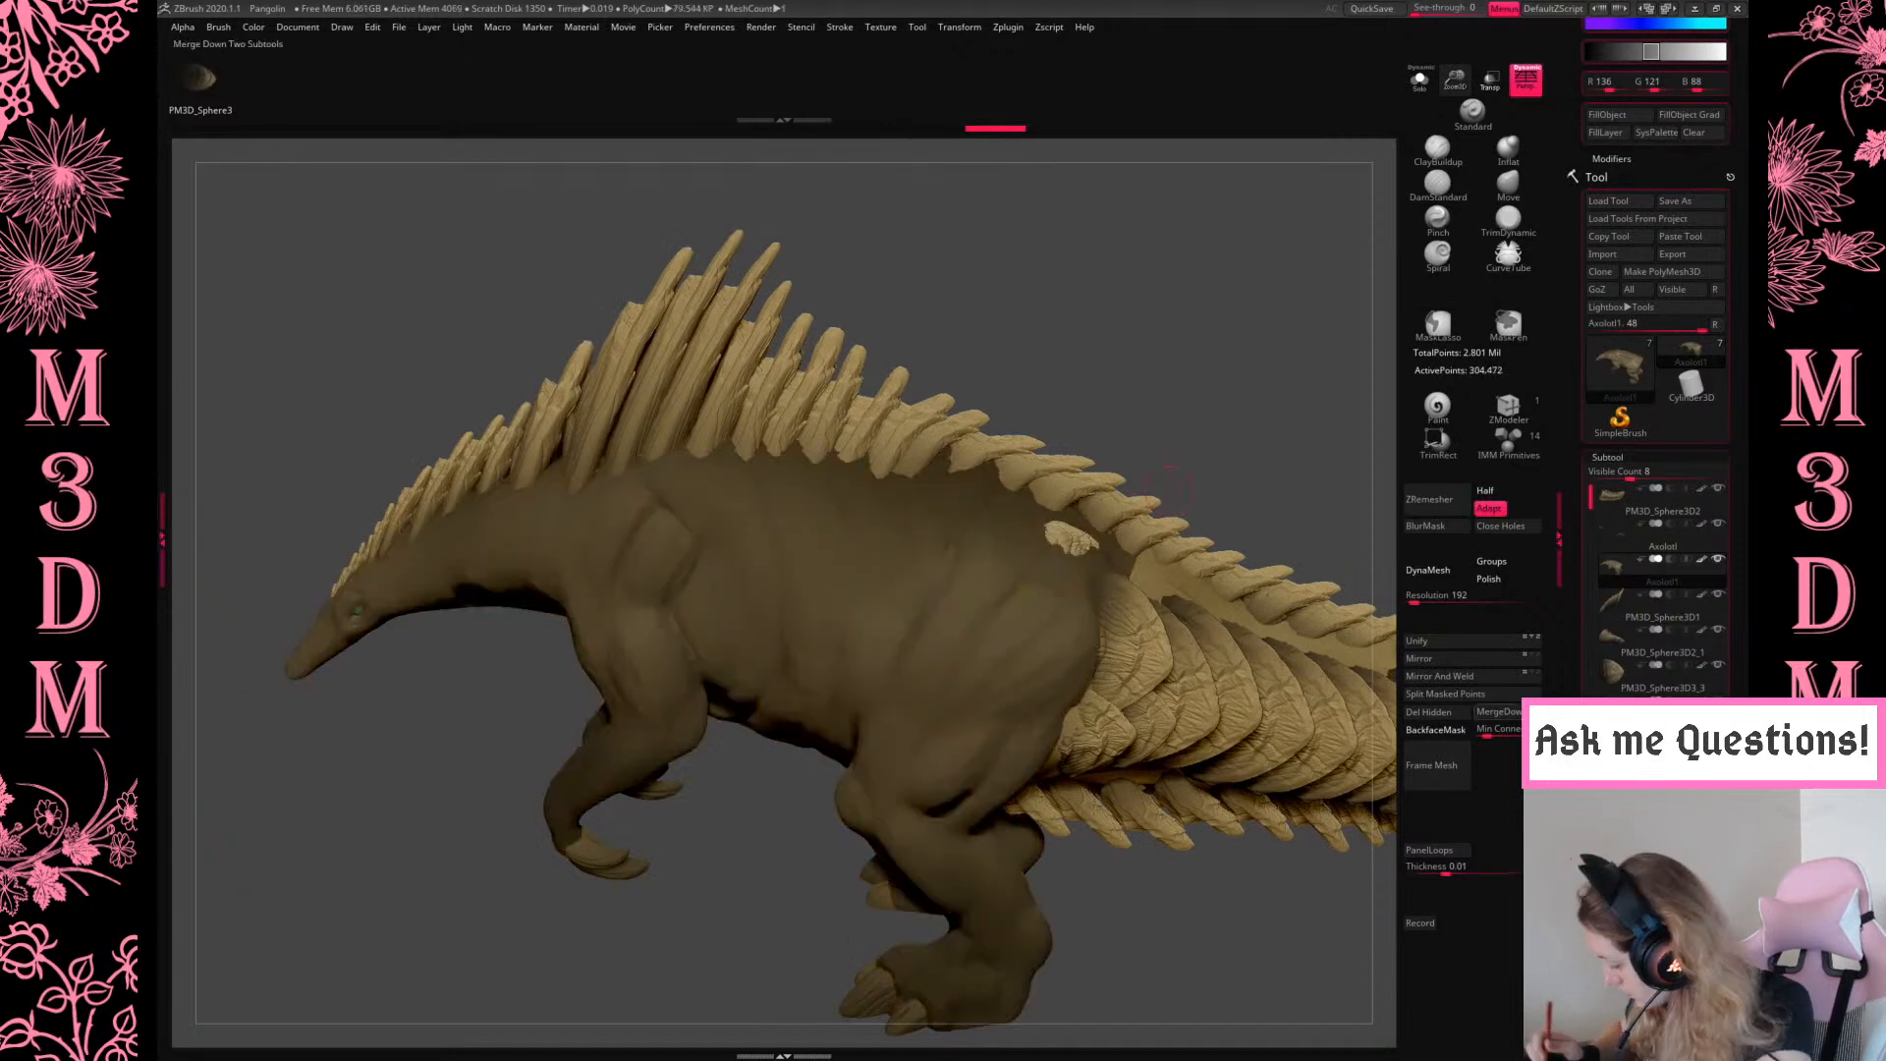
{"action": "left_click", "coordinate": [1480, 694]}
Move and orient the separated scale so it sits against the upper hip in front of the tail scales
{"action": "mouse_move", "coordinate": [1207, 367]}
{"action": "left_mouse_down"}
{"action": "mouse_move", "coordinate": [1031, 576]}
{"action": "mouse_move", "coordinate": [1040, 521]}
{"action": "left_mouse_up"}
{"action": "key", "text": "w"}
{"action": "key", "text": "q"}
{"action": "mouse_move", "coordinate": [1224, 398]}
{"action": "left_mouse_down"}
{"action": "mouse_move", "coordinate": [1245, 366]}
{"action": "mouse_move", "coordinate": [1245, 421]}
{"action": "left_mouse_up"}
{"action": "left_click_drag", "start_coordinate": [1043, 552], "coordinate": [991, 589]}
{"action": "left_click_drag", "start_coordinate": [1141, 370], "coordinate": [1138, 336]}
{"action": "key", "text": "ctrl+z"}
{"action": "mouse_move", "coordinate": [1016, 540]}
{"action": "left_mouse_down"}
{"action": "mouse_move", "coordinate": [982, 569]}
{"action": "mouse_move", "coordinate": [1022, 599]}
{"action": "mouse_move", "coordinate": [1026, 571]}
{"action": "mouse_move", "coordinate": [966, 596]}
{"action": "left_mouse_up"}
Arrange overlapping copies of the scale into a five-scale cluster on the upper hip
{"action": "left_click_drag", "start_coordinate": [1146, 378], "coordinate": [1218, 417]}
{"action": "key", "text": "w"}
{"action": "left_click_drag", "start_coordinate": [1044, 550], "coordinate": [1022, 499]}
{"action": "key", "text": "q"}
{"action": "left_click_drag", "start_coordinate": [1214, 393], "coordinate": [1087, 445]}
{"action": "key", "text": "w"}
{"action": "left_click_drag", "start_coordinate": [1290, 433], "coordinate": [1267, 545], "text": "shift"}
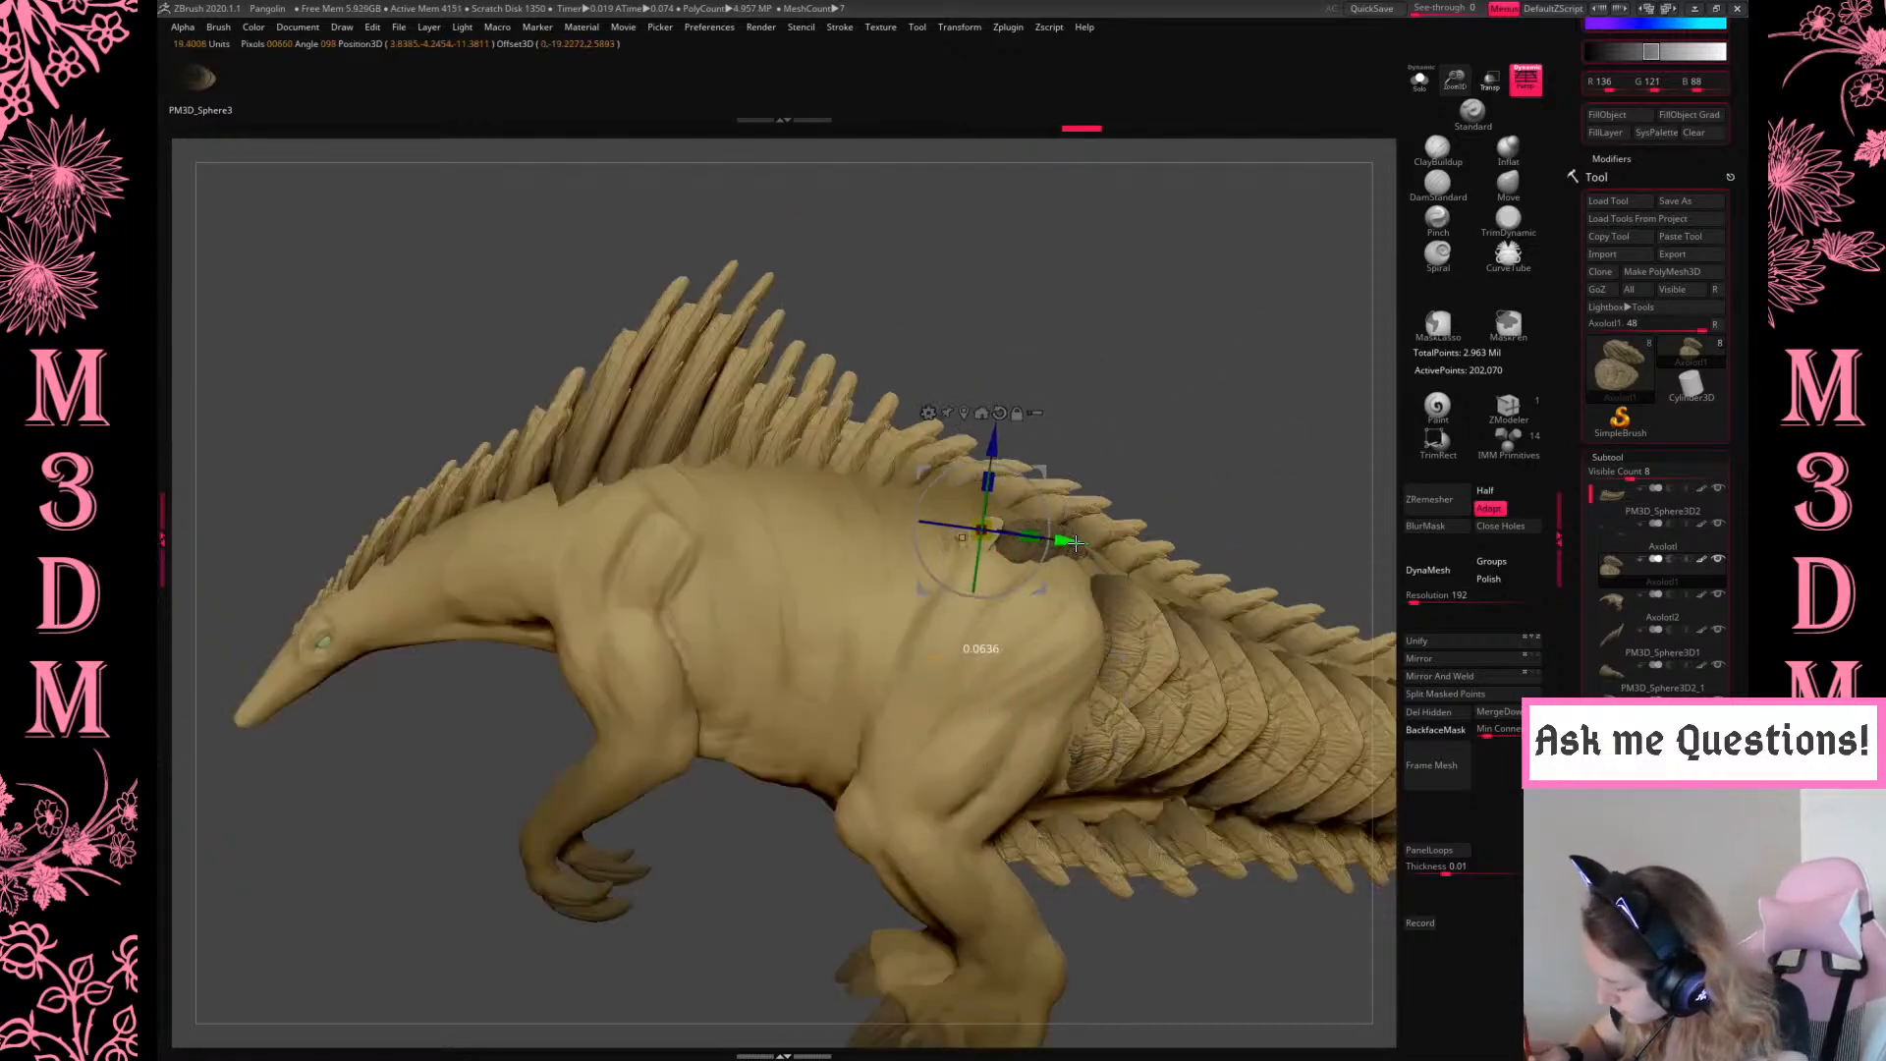
Duplicate the five-scale cluster and position the copy beside the first one on the upper hip
{"action": "key", "text": "q"}
{"action": "mouse_move", "coordinate": [1234, 391]}
{"action": "left_mouse_down"}
{"action": "mouse_move", "coordinate": [1217, 411]}
{"action": "mouse_move", "coordinate": [1254, 416]}
{"action": "mouse_move", "coordinate": [1247, 381]}
{"action": "left_mouse_up"}
{"action": "key", "text": "w"}
{"action": "left_click_drag", "start_coordinate": [1321, 521], "coordinate": [1296, 477]}
{"action": "left_click_drag", "start_coordinate": [1057, 503], "coordinate": [1059, 493], "text": "ctrl"}
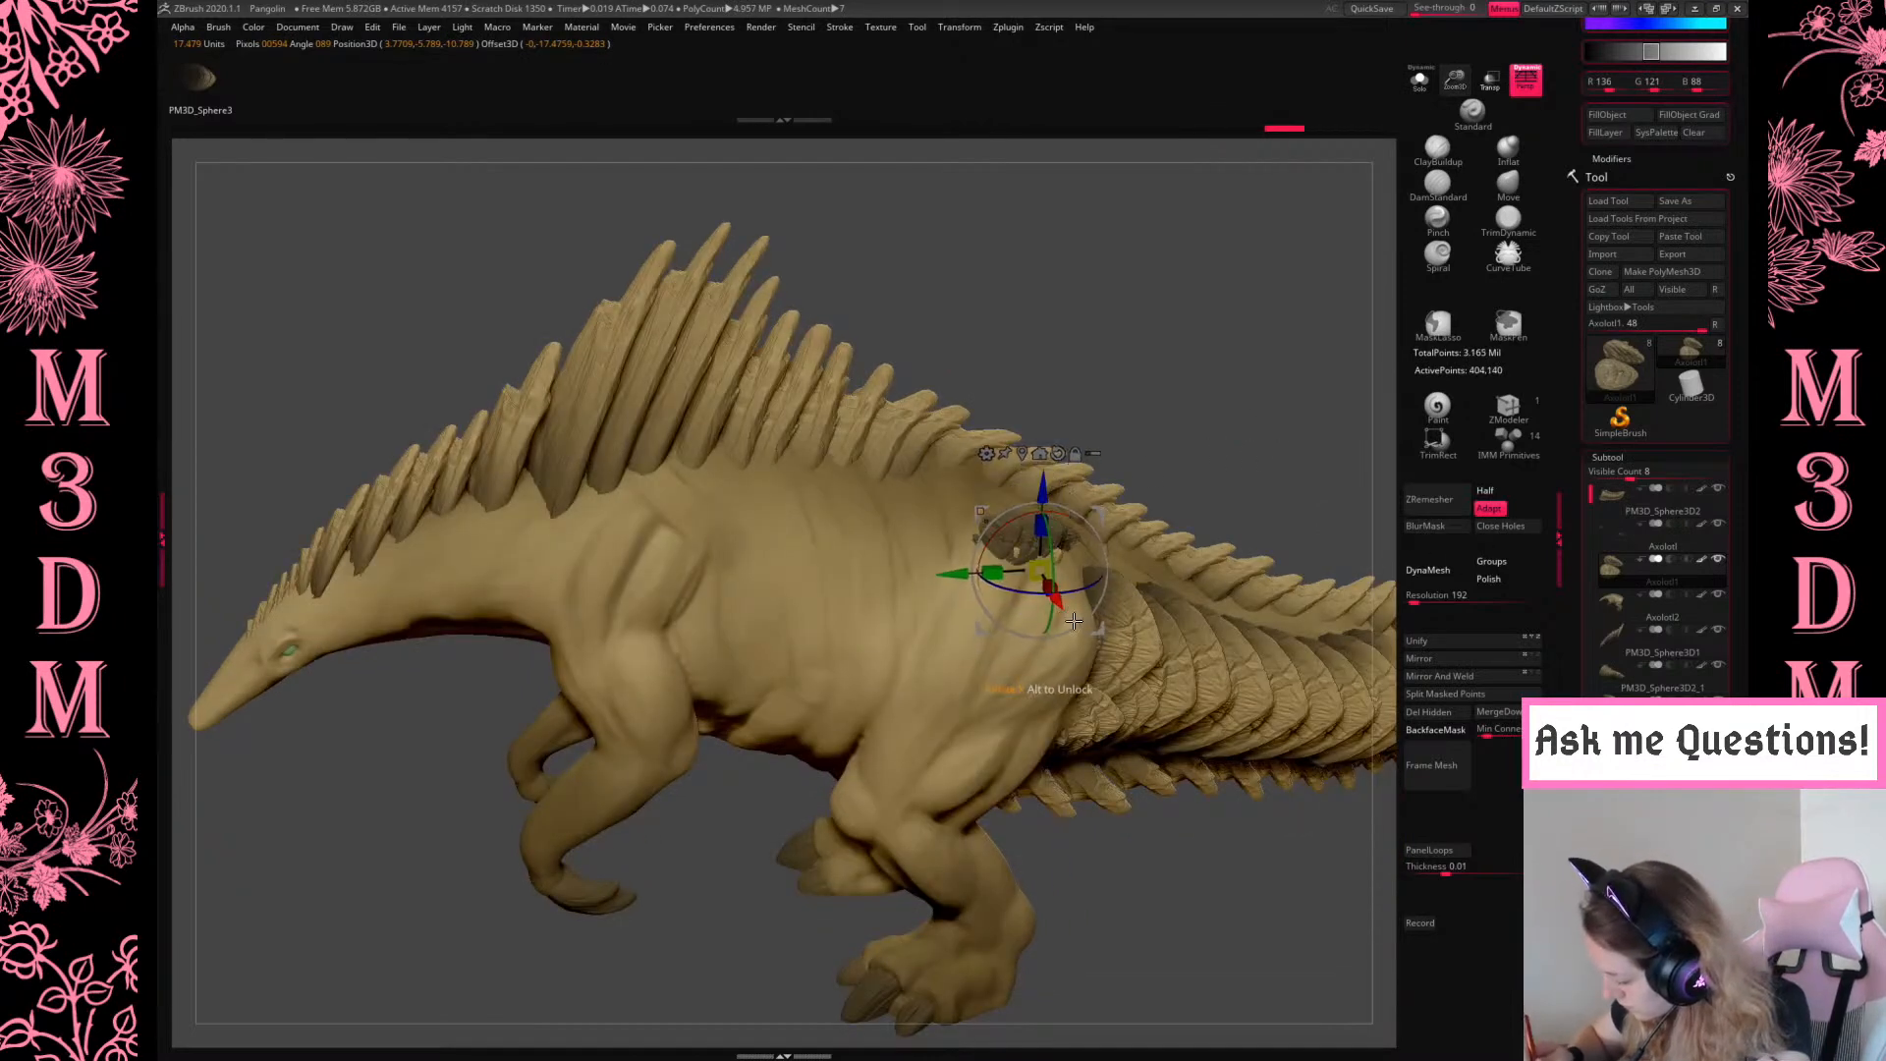
Undo the recent edits to the hip scale clusters and redo part of them
{"action": "key", "text": "q"}
{"action": "mouse_move", "coordinate": [1247, 344]}
{"action": "left_mouse_down"}
{"action": "mouse_move", "coordinate": [1191, 466]}
{"action": "mouse_move", "coordinate": [1071, 537]}
{"action": "left_mouse_up"}
{"action": "key", "text": "ctrl+z"}
{"action": "key", "text": "ctrl+z"}
{"action": "key", "text": "ctrl+z"}
{"action": "key", "text": "ctrl+z"}
{"action": "key", "text": "ctrl+z"}
{"action": "key", "text": "ctrl+z"}
{"action": "key", "text": "ctrl+shift+z"}
{"action": "key", "text": "ctrl+shift+z"}
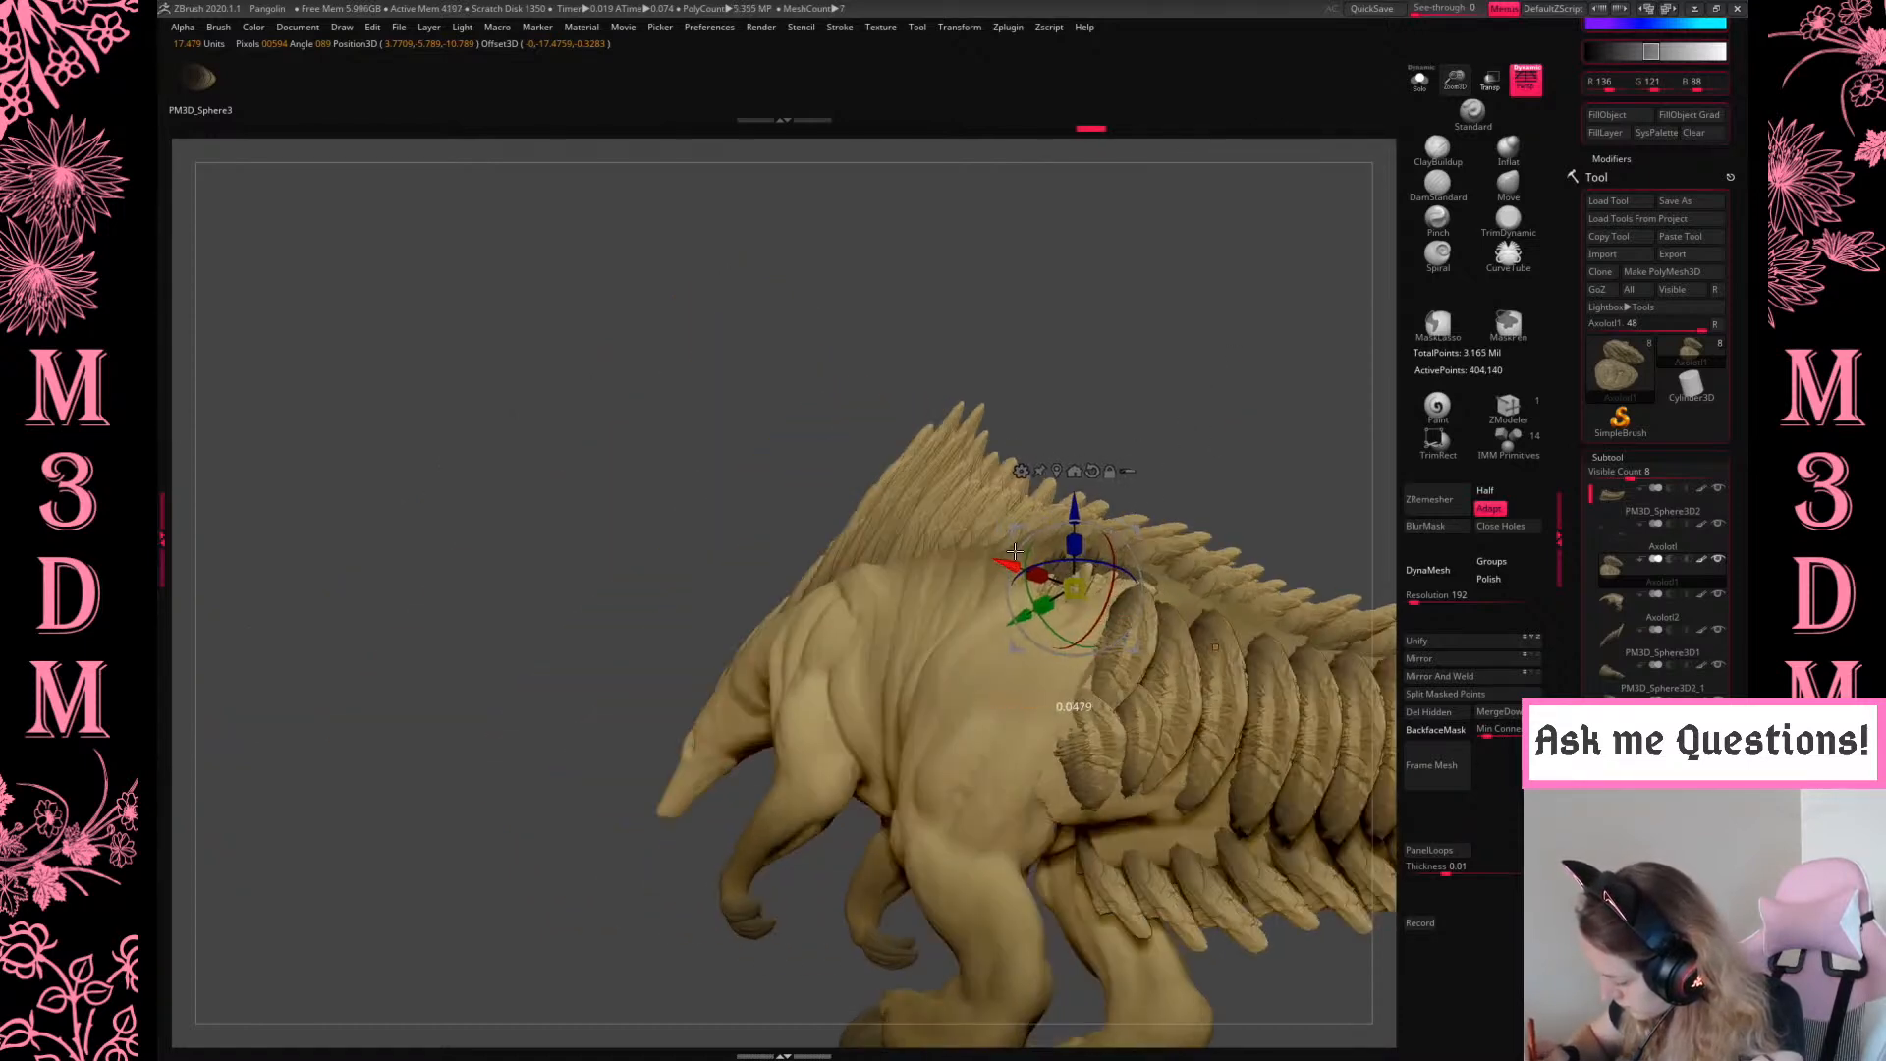
Place another copy of the scale cluster further forward along the back above the hip
{"action": "left_click_drag", "start_coordinate": [1350, 413], "coordinate": [1297, 476]}
{"action": "key", "text": "q"}
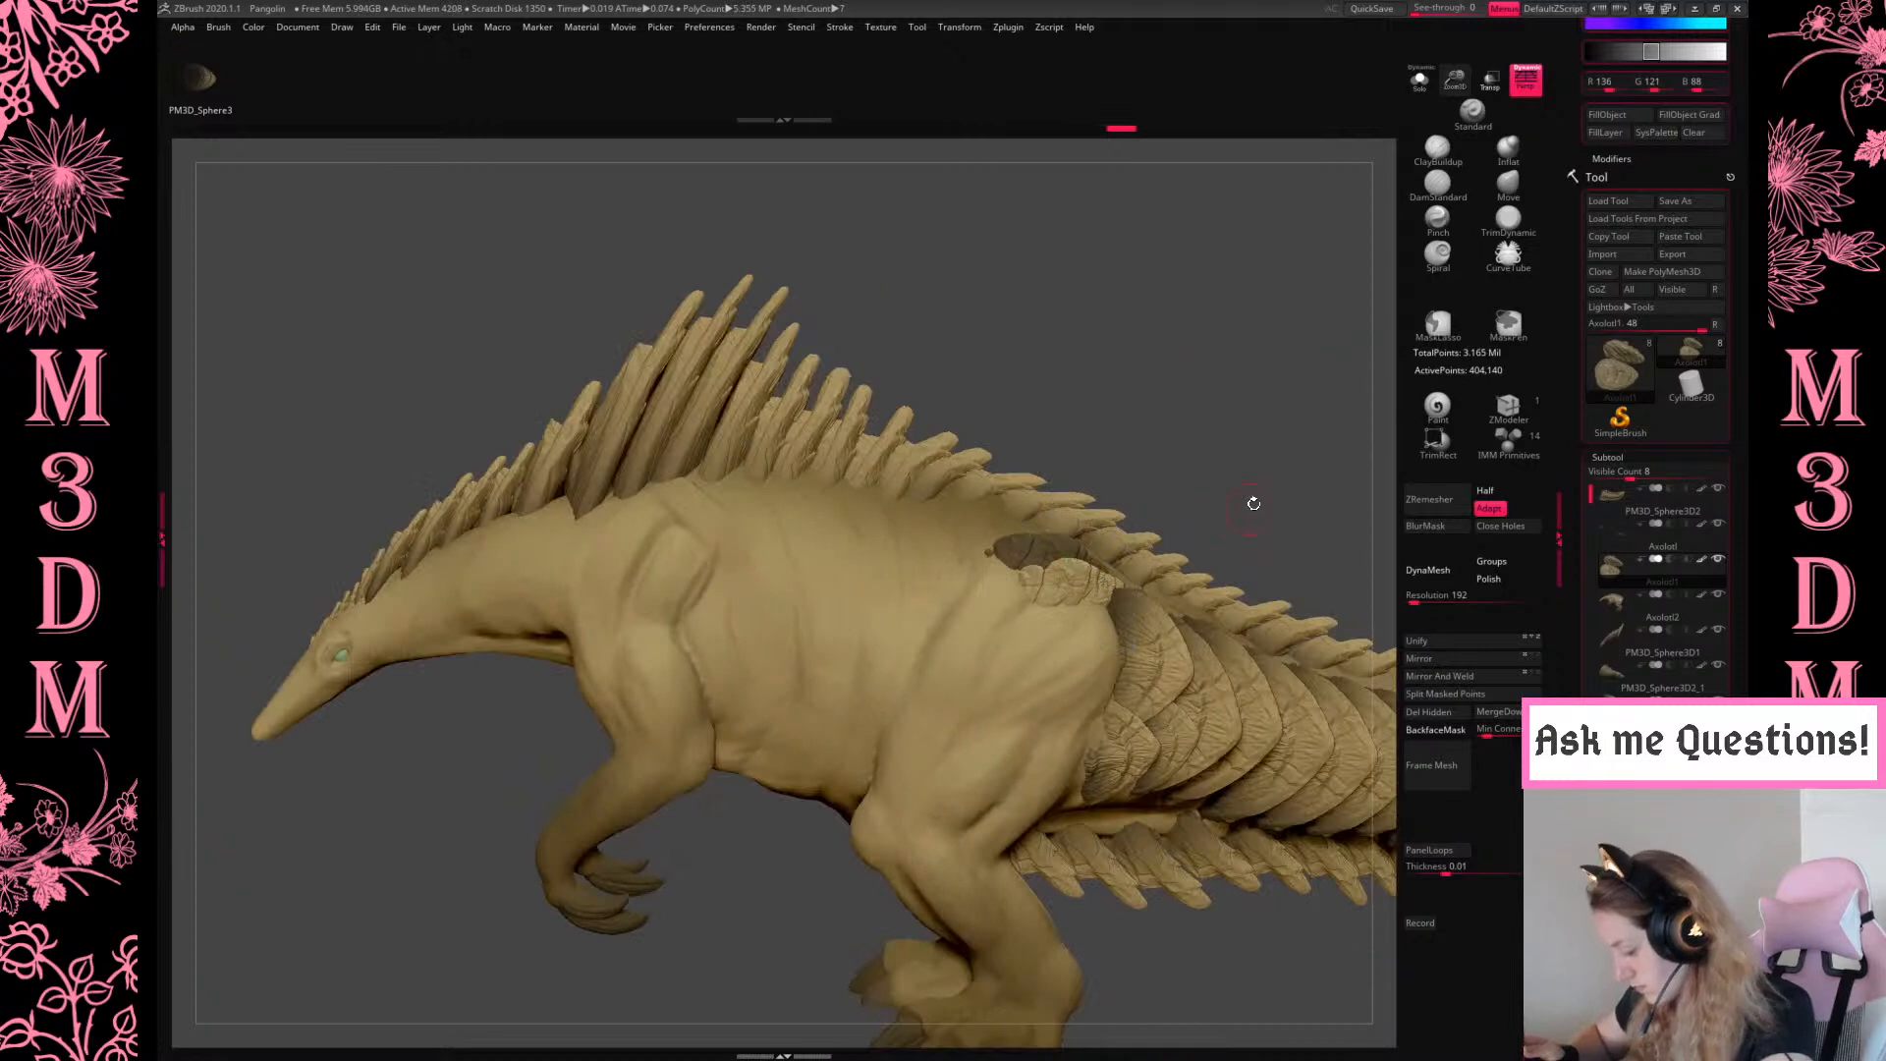
{"action": "key", "text": "ctrl+shift+z"}
{"action": "key", "text": "ctrl+shift+z"}
{"action": "key", "text": "ctrl+shift+z"}
{"action": "key", "text": "ctrl+shift+z"}
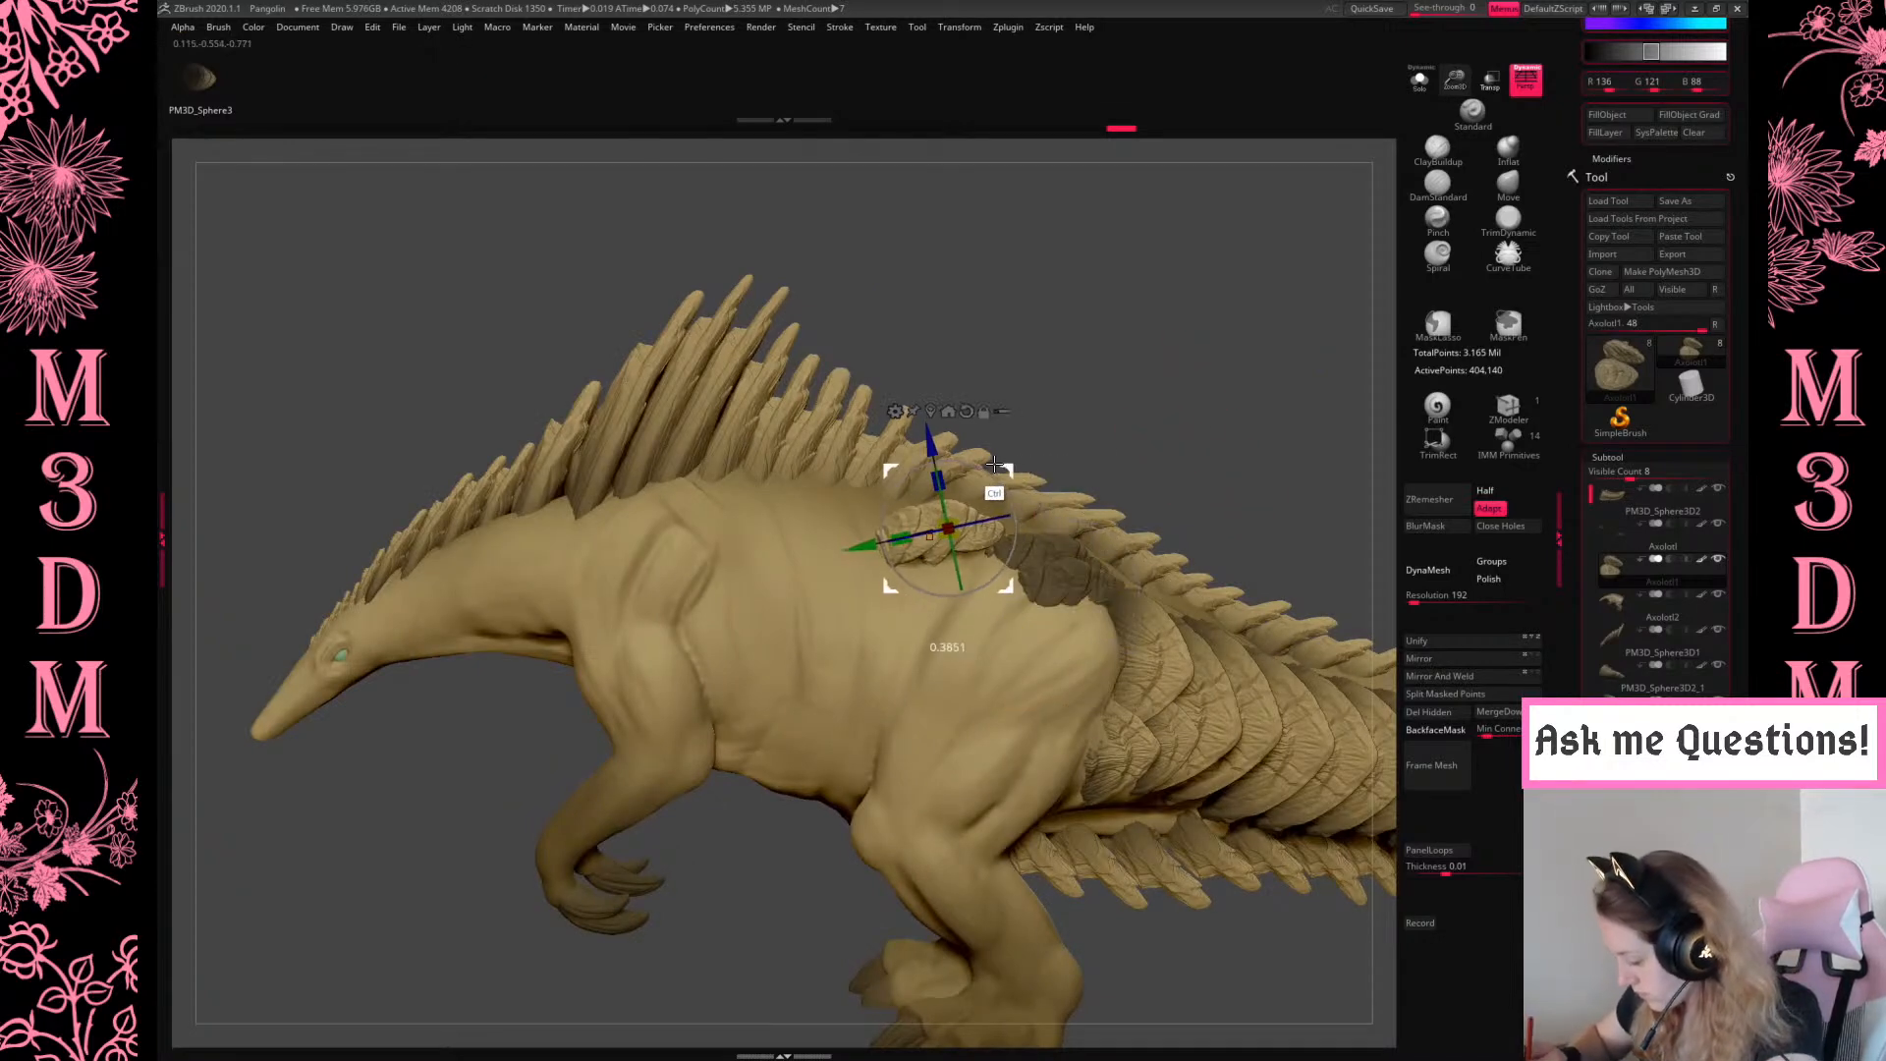
{"action": "left_click_drag", "start_coordinate": [1088, 449], "coordinate": [250, 731]}
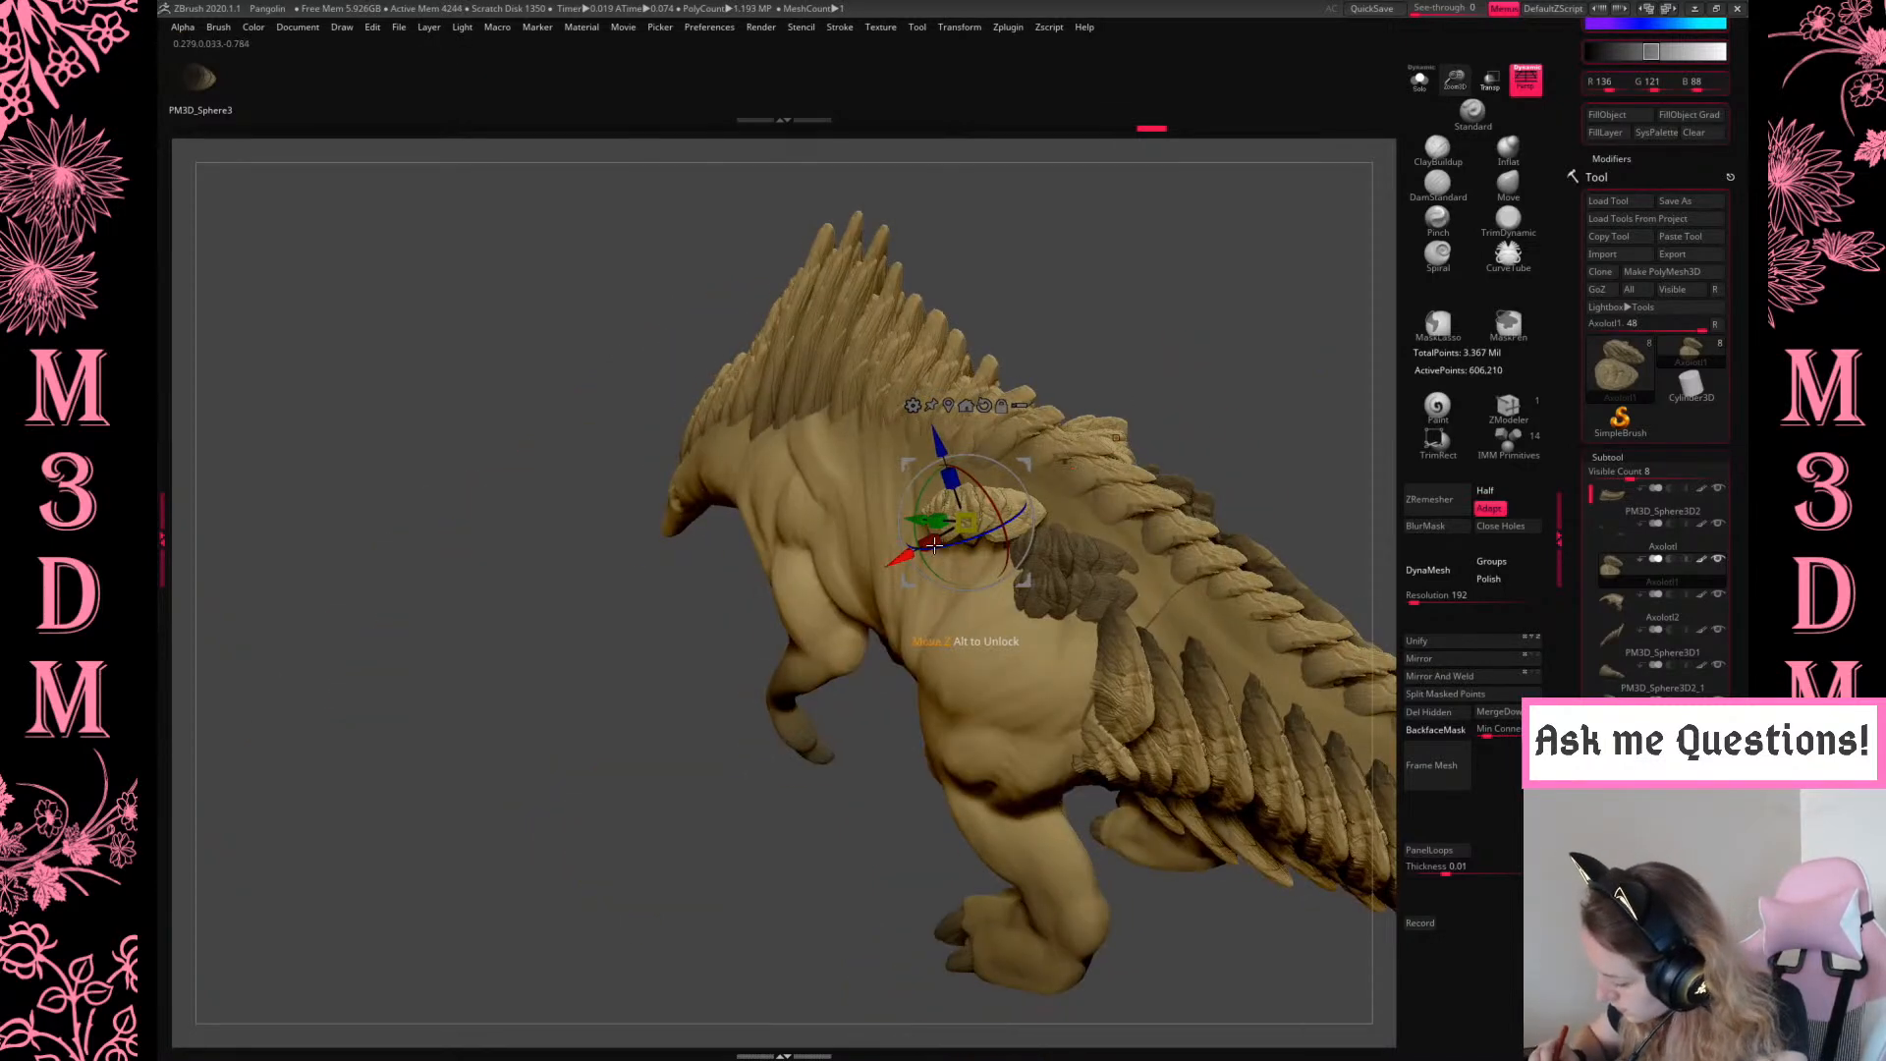
Fit the newest scale cluster against the curve of the back, checking it from behind and from the side
{"action": "key", "text": "q"}
{"action": "left_click_drag", "start_coordinate": [1284, 392], "coordinate": [1076, 459]}
{"action": "key", "text": "w"}
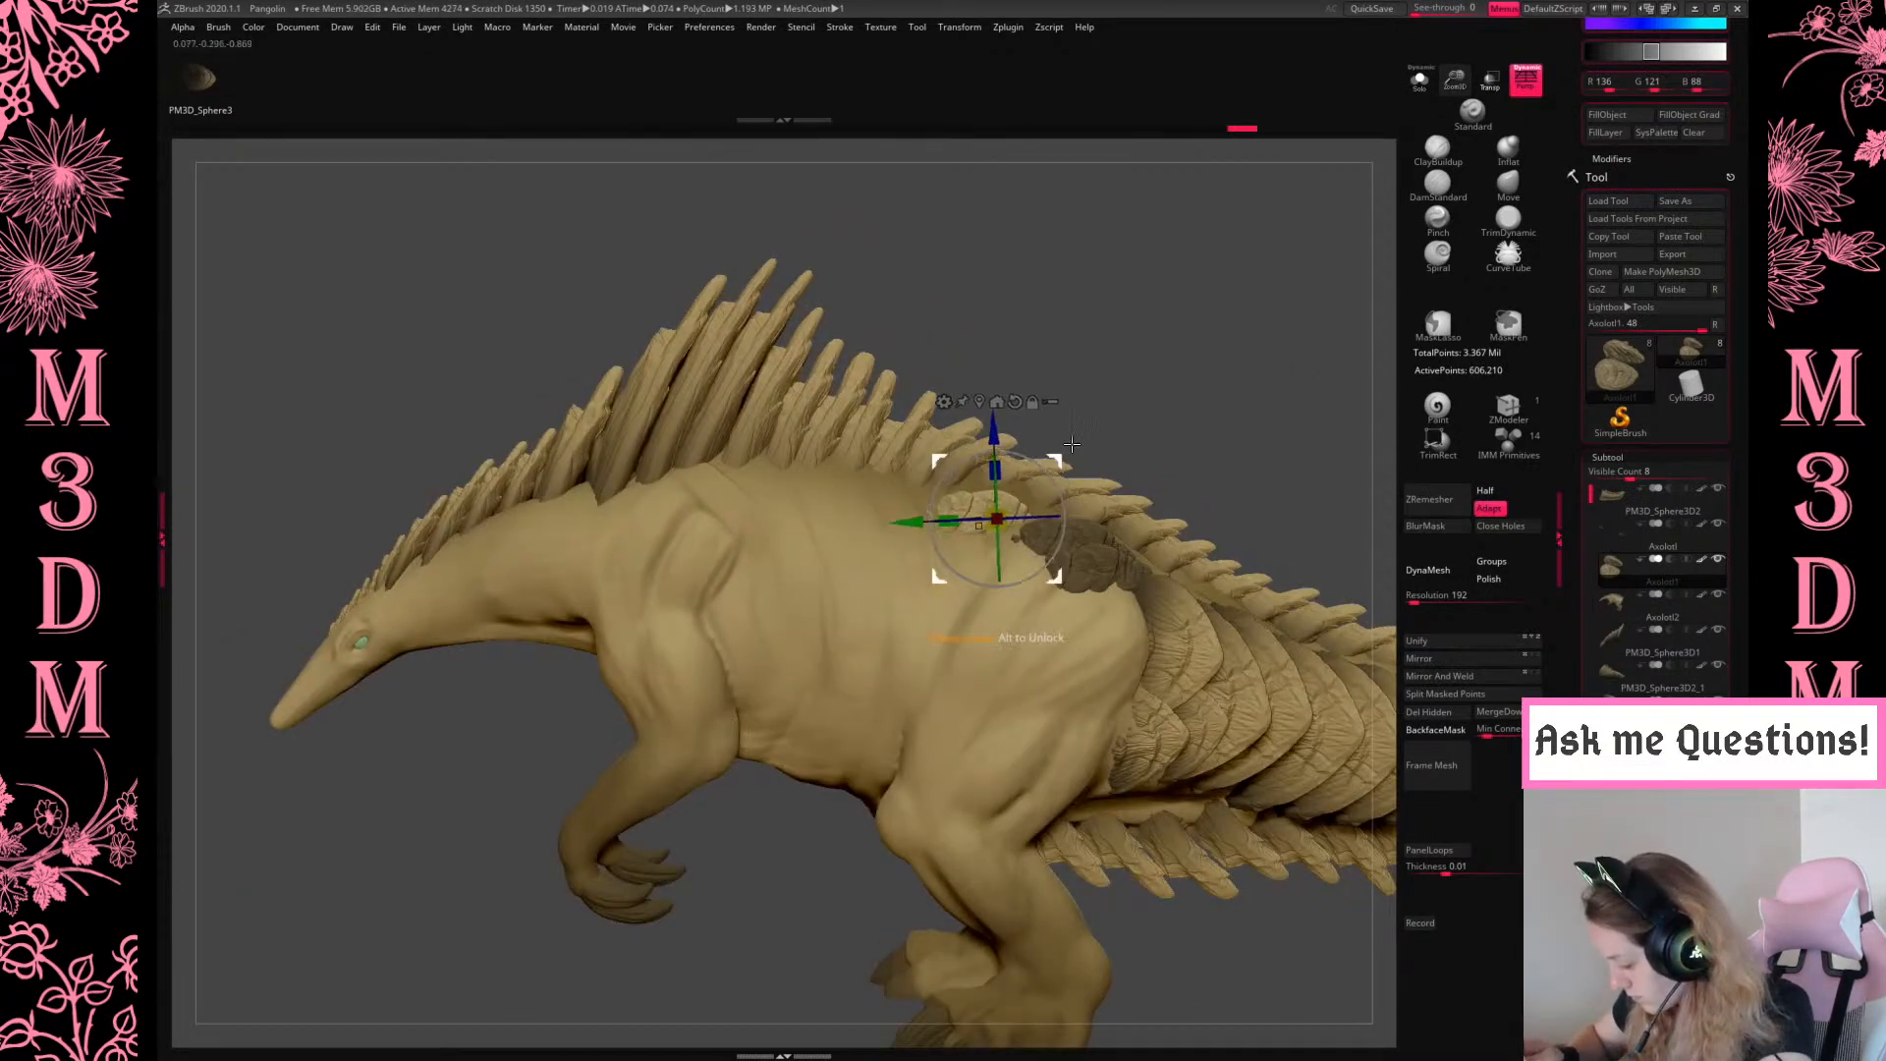
{"action": "key", "text": "q"}
{"action": "left_click_drag", "start_coordinate": [1246, 370], "coordinate": [1164, 413]}
{"action": "key", "text": "w"}
{"action": "key", "text": "q"}
Duplicate the scale cluster forward onto the top of the shoulder below the tall spines
{"action": "key", "text": "space"}
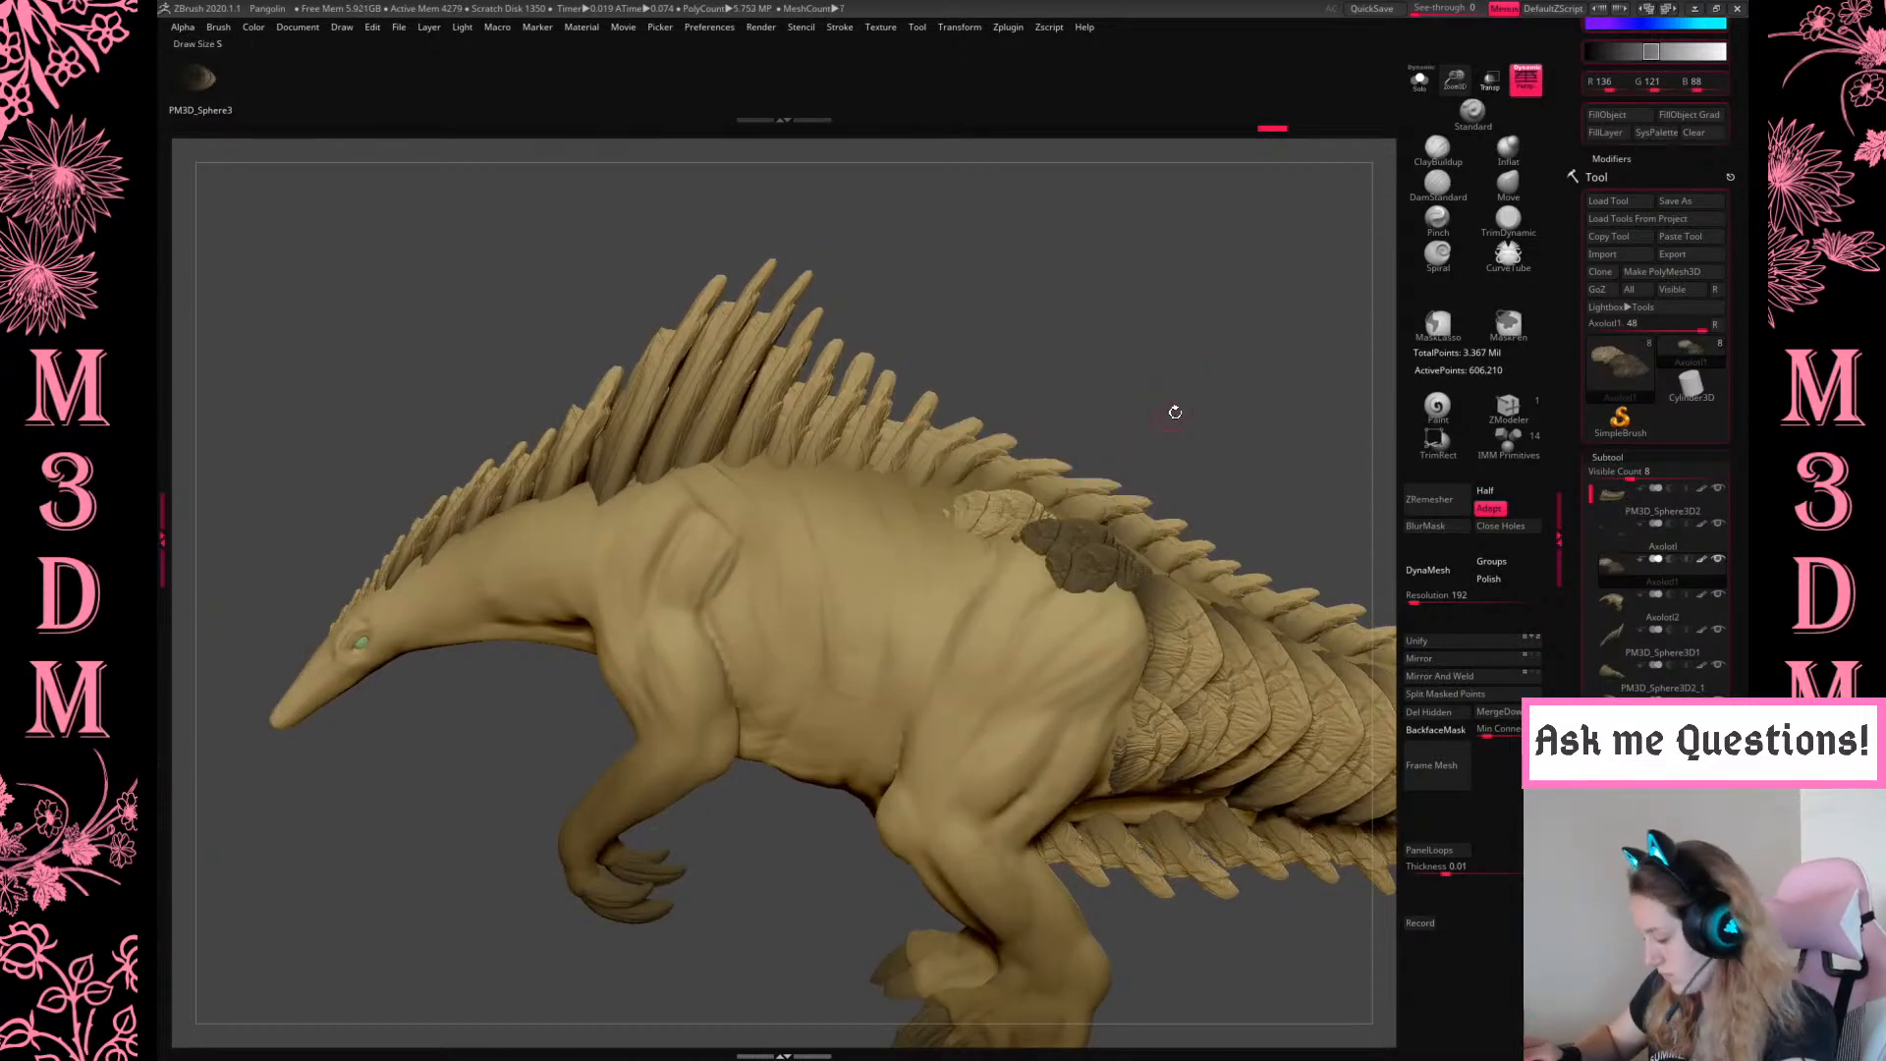
{"action": "key", "text": "w"}
{"action": "left_click_drag", "start_coordinate": [1065, 461], "coordinate": [791, 452], "text": "ctrl"}
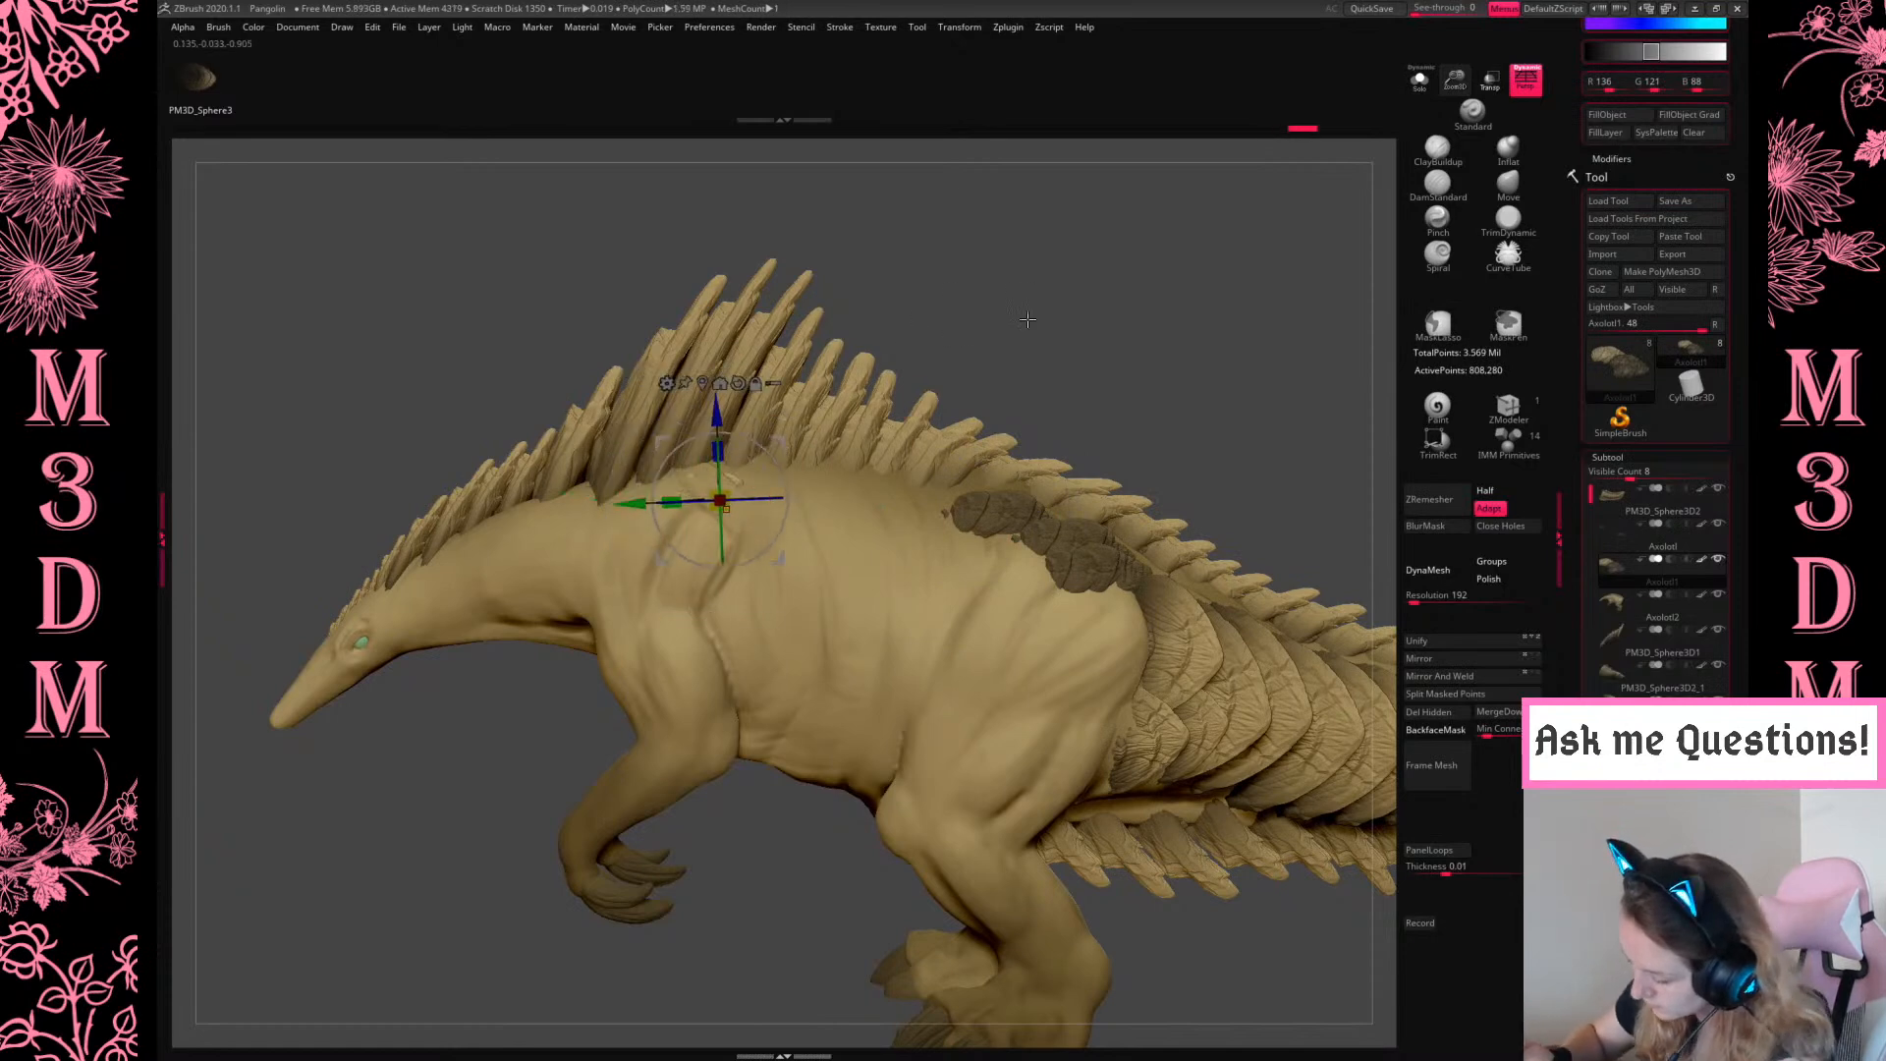
{"action": "left_click_drag", "start_coordinate": [1048, 307], "coordinate": [1184, 344]}
{"action": "left_click_drag", "start_coordinate": [793, 529], "coordinate": [810, 533]}
Rotate and shift the shoulder scale cluster so it follows the body surface
{"action": "key", "text": "q"}
{"action": "left_click_drag", "start_coordinate": [1119, 284], "coordinate": [1239, 290]}
{"action": "key", "text": "w"}
{"action": "left_click_drag", "start_coordinate": [804, 511], "coordinate": [815, 511]}
{"action": "key", "text": "q"}
{"action": "left_click_drag", "start_coordinate": [1044, 291], "coordinate": [1030, 322]}
{"action": "key", "text": "w"}
{"action": "left_click_drag", "start_coordinate": [802, 526], "coordinate": [781, 443]}
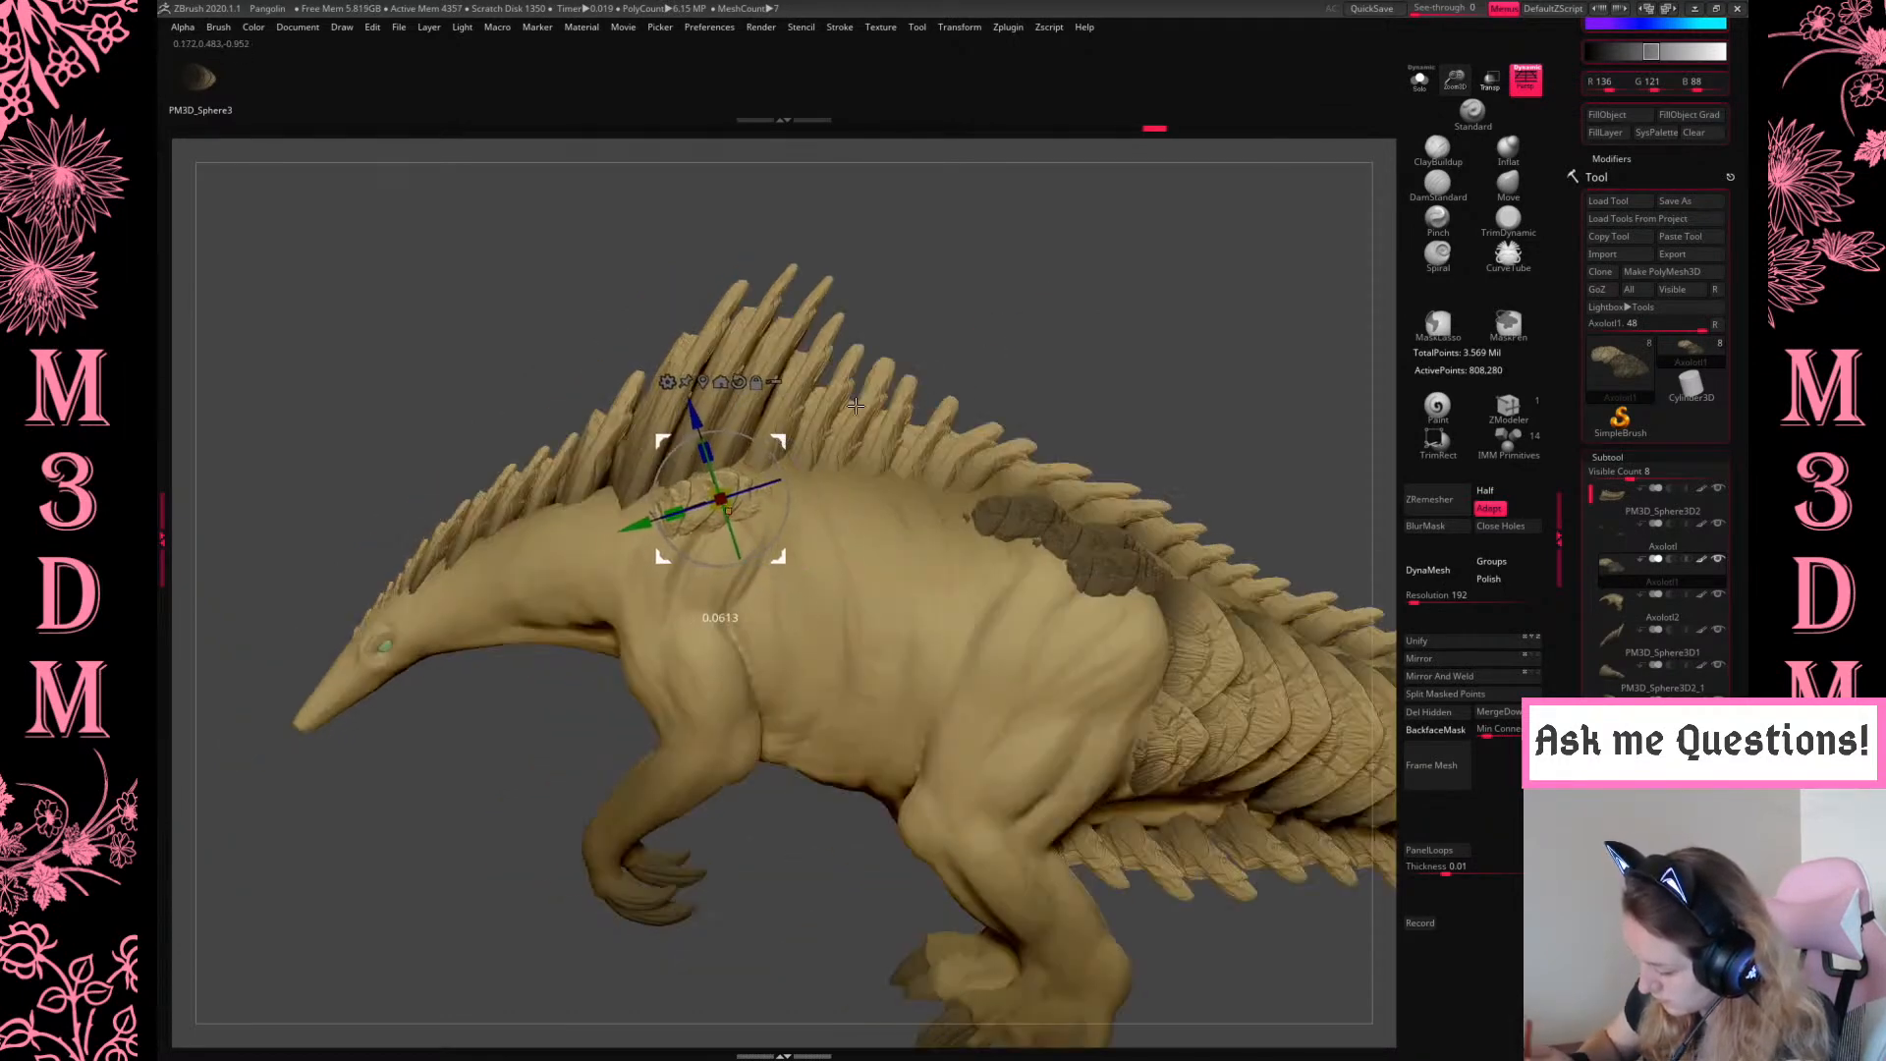
Duplicate the shoulder cluster and rotate the copy down toward the base of the neck
{"action": "key", "text": "q"}
{"action": "left_click_drag", "start_coordinate": [1194, 324], "coordinate": [1231, 238]}
{"action": "key", "text": "w"}
{"action": "left_click_drag", "start_coordinate": [832, 370], "coordinate": [766, 404], "text": "ctrl"}
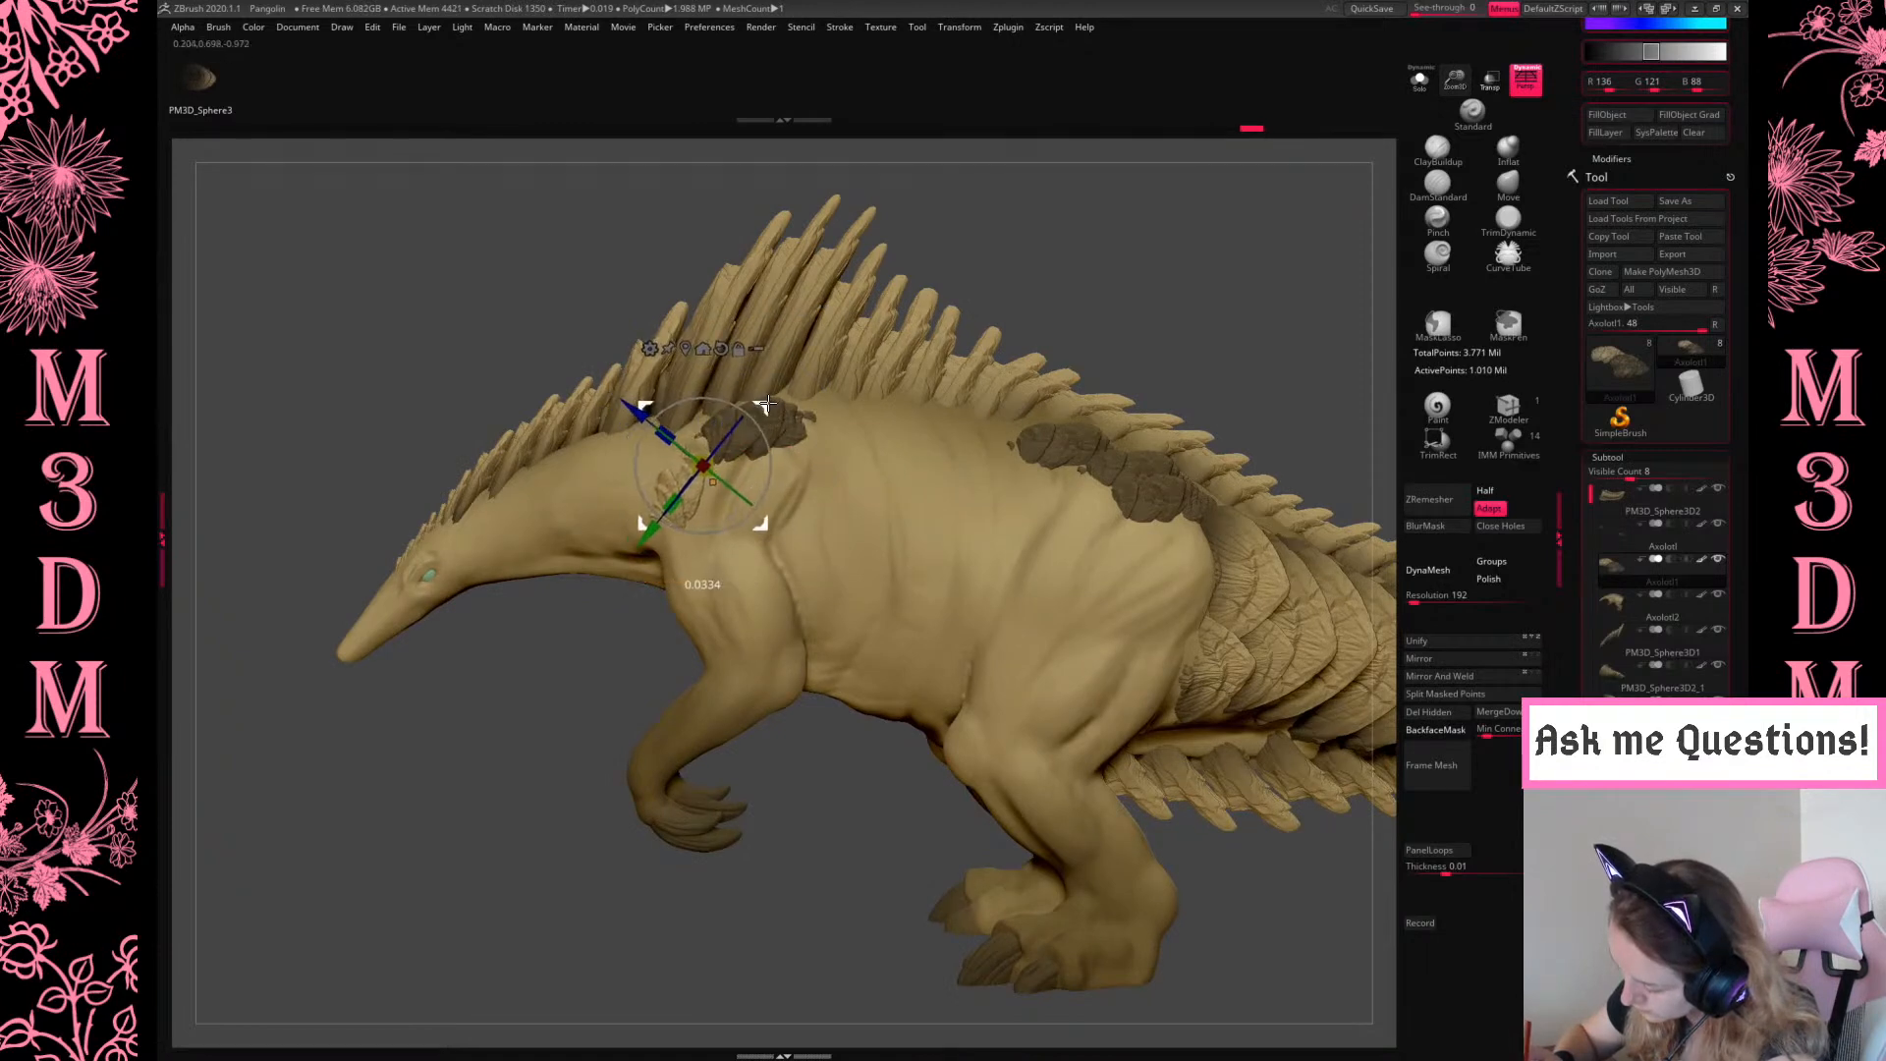
Clear the mask from the scale clusters and show the whole creature from the side
{"action": "key", "text": "q"}
{"action": "mouse_move", "coordinate": [1184, 291]}
{"action": "left_mouse_down"}
{"action": "mouse_move", "coordinate": [1221, 290]}
{"action": "mouse_move", "coordinate": [1212, 304]}
{"action": "left_mouse_up"}
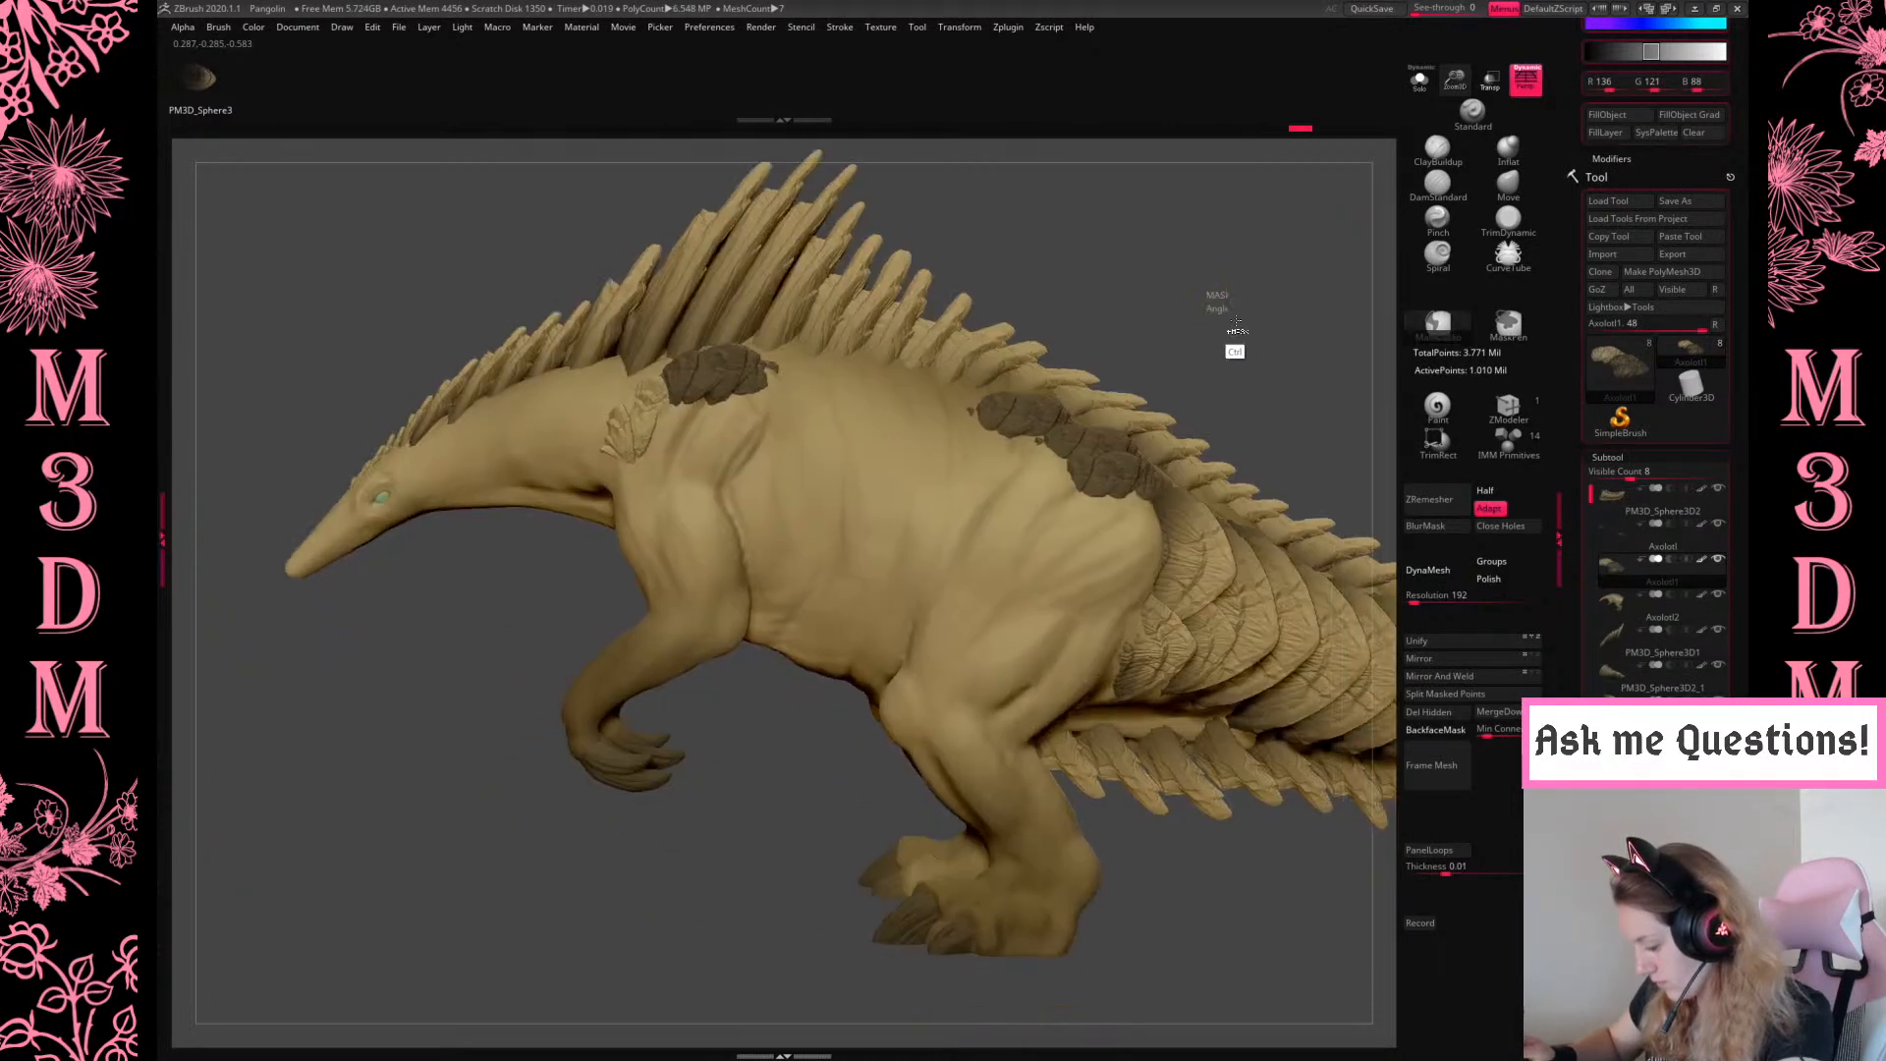
{"action": "left_click_drag", "start_coordinate": [1428, 37], "coordinate": [1418, 6]}
{"action": "left_click_drag", "start_coordinate": [1221, 282], "coordinate": [1242, 342], "text": "alt"}
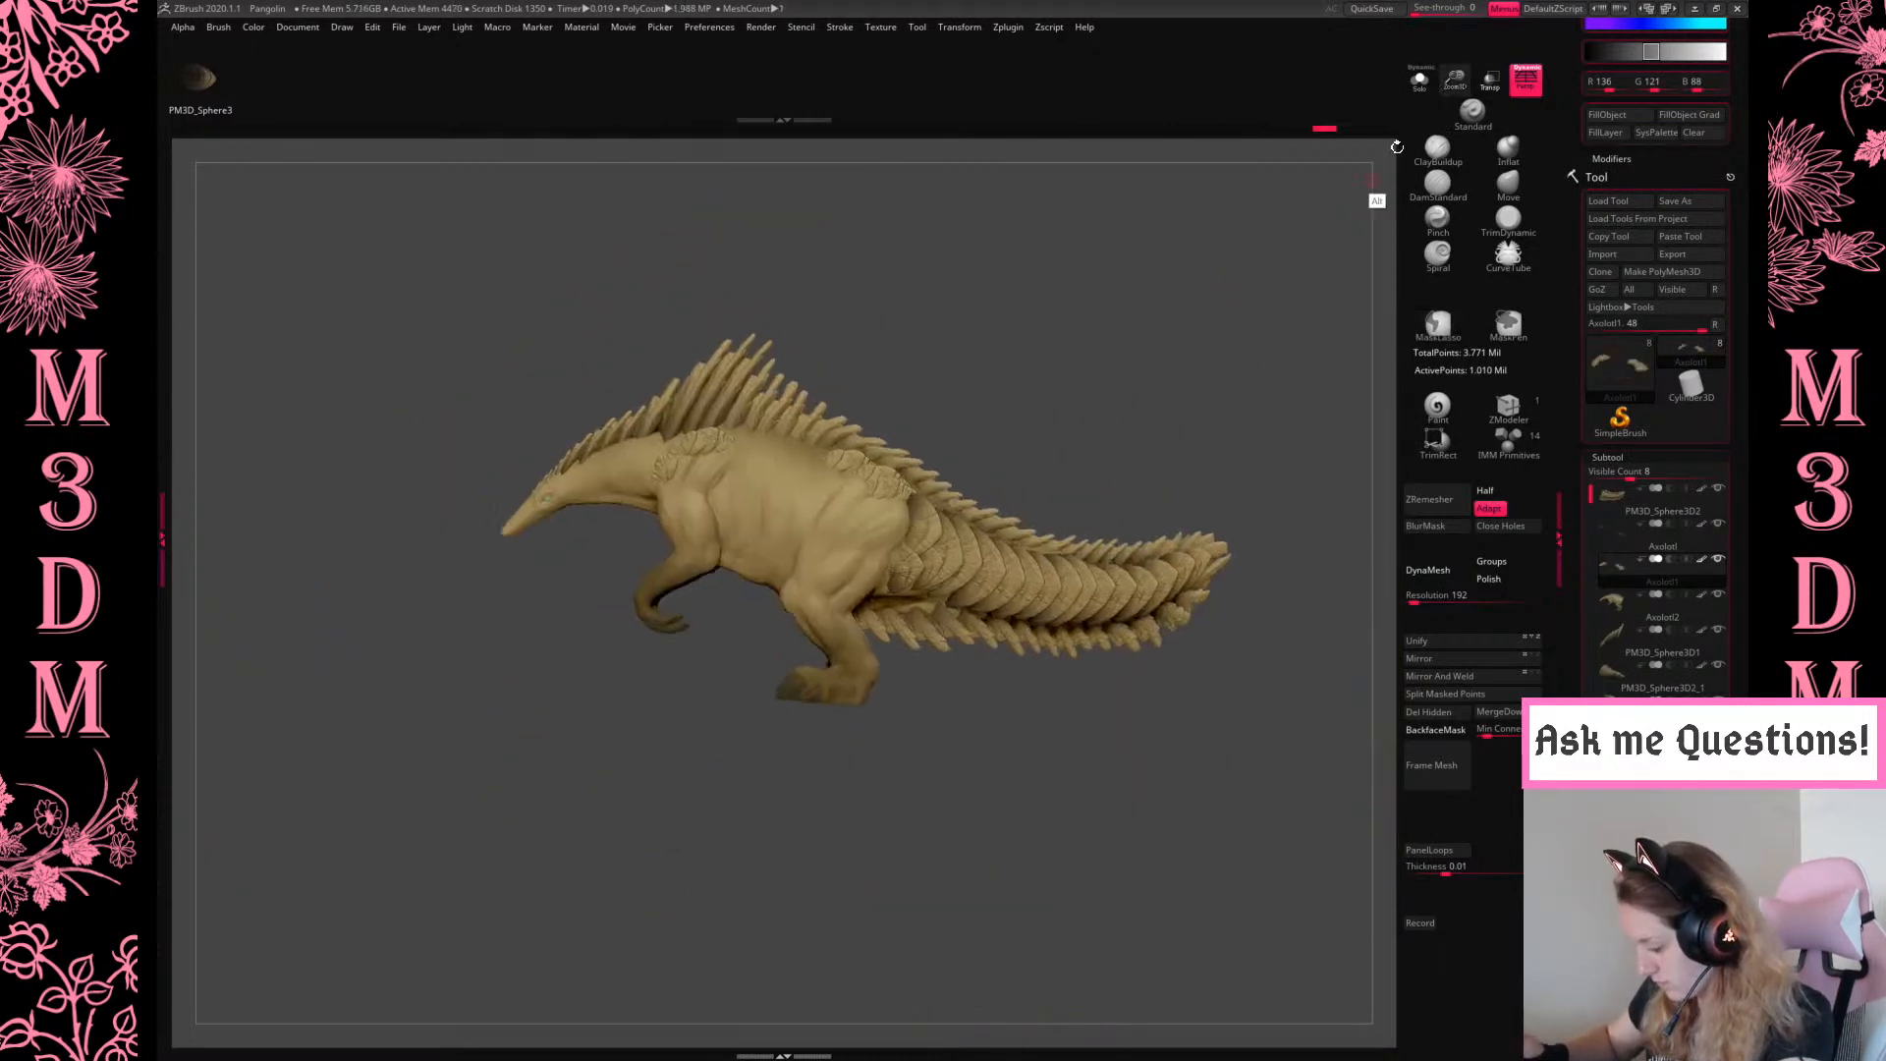
{"action": "left_click_drag", "start_coordinate": [1456, 85], "coordinate": [1449, 147]}
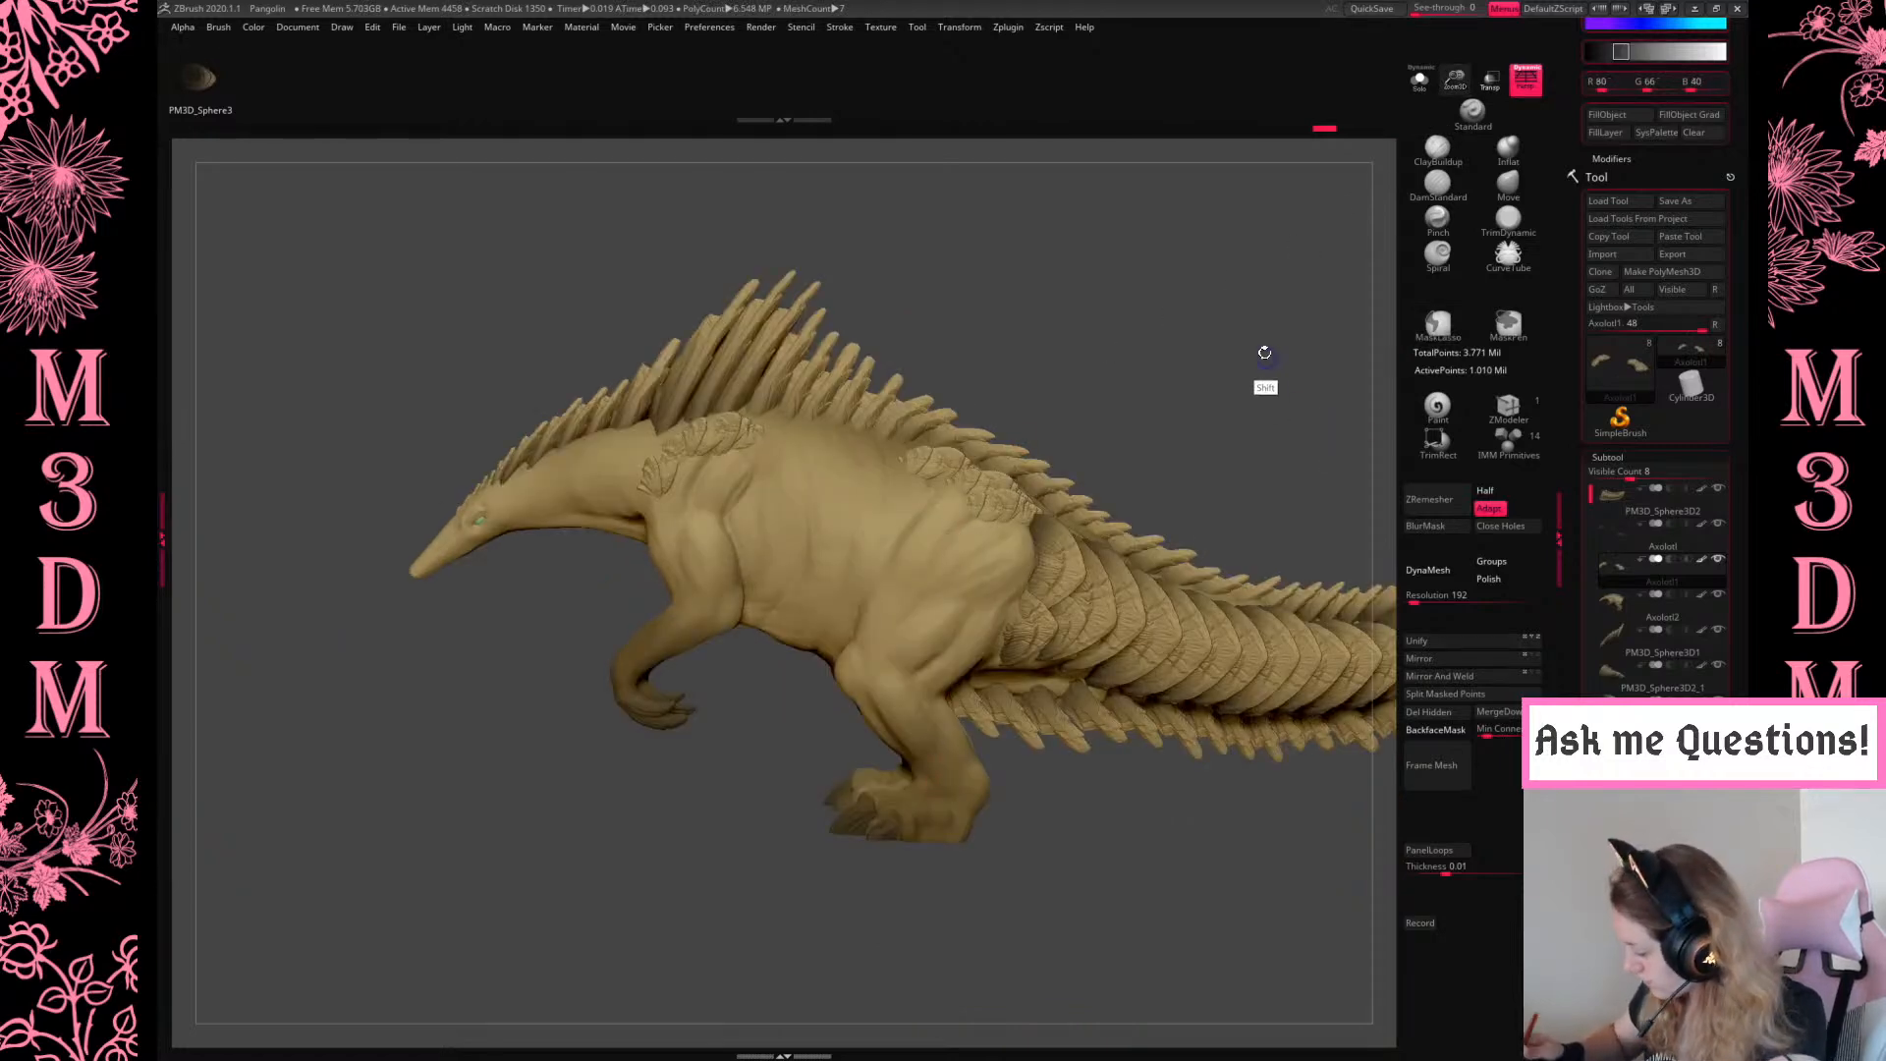
{"action": "left_click_drag", "start_coordinate": [1276, 381], "coordinate": [1354, 450], "text": "shift"}
Isolate the scale clusters and darken the front of the hip cluster using the Paint brush with the DragRect stroke
{"action": "left_click", "coordinate": [1439, 414]}
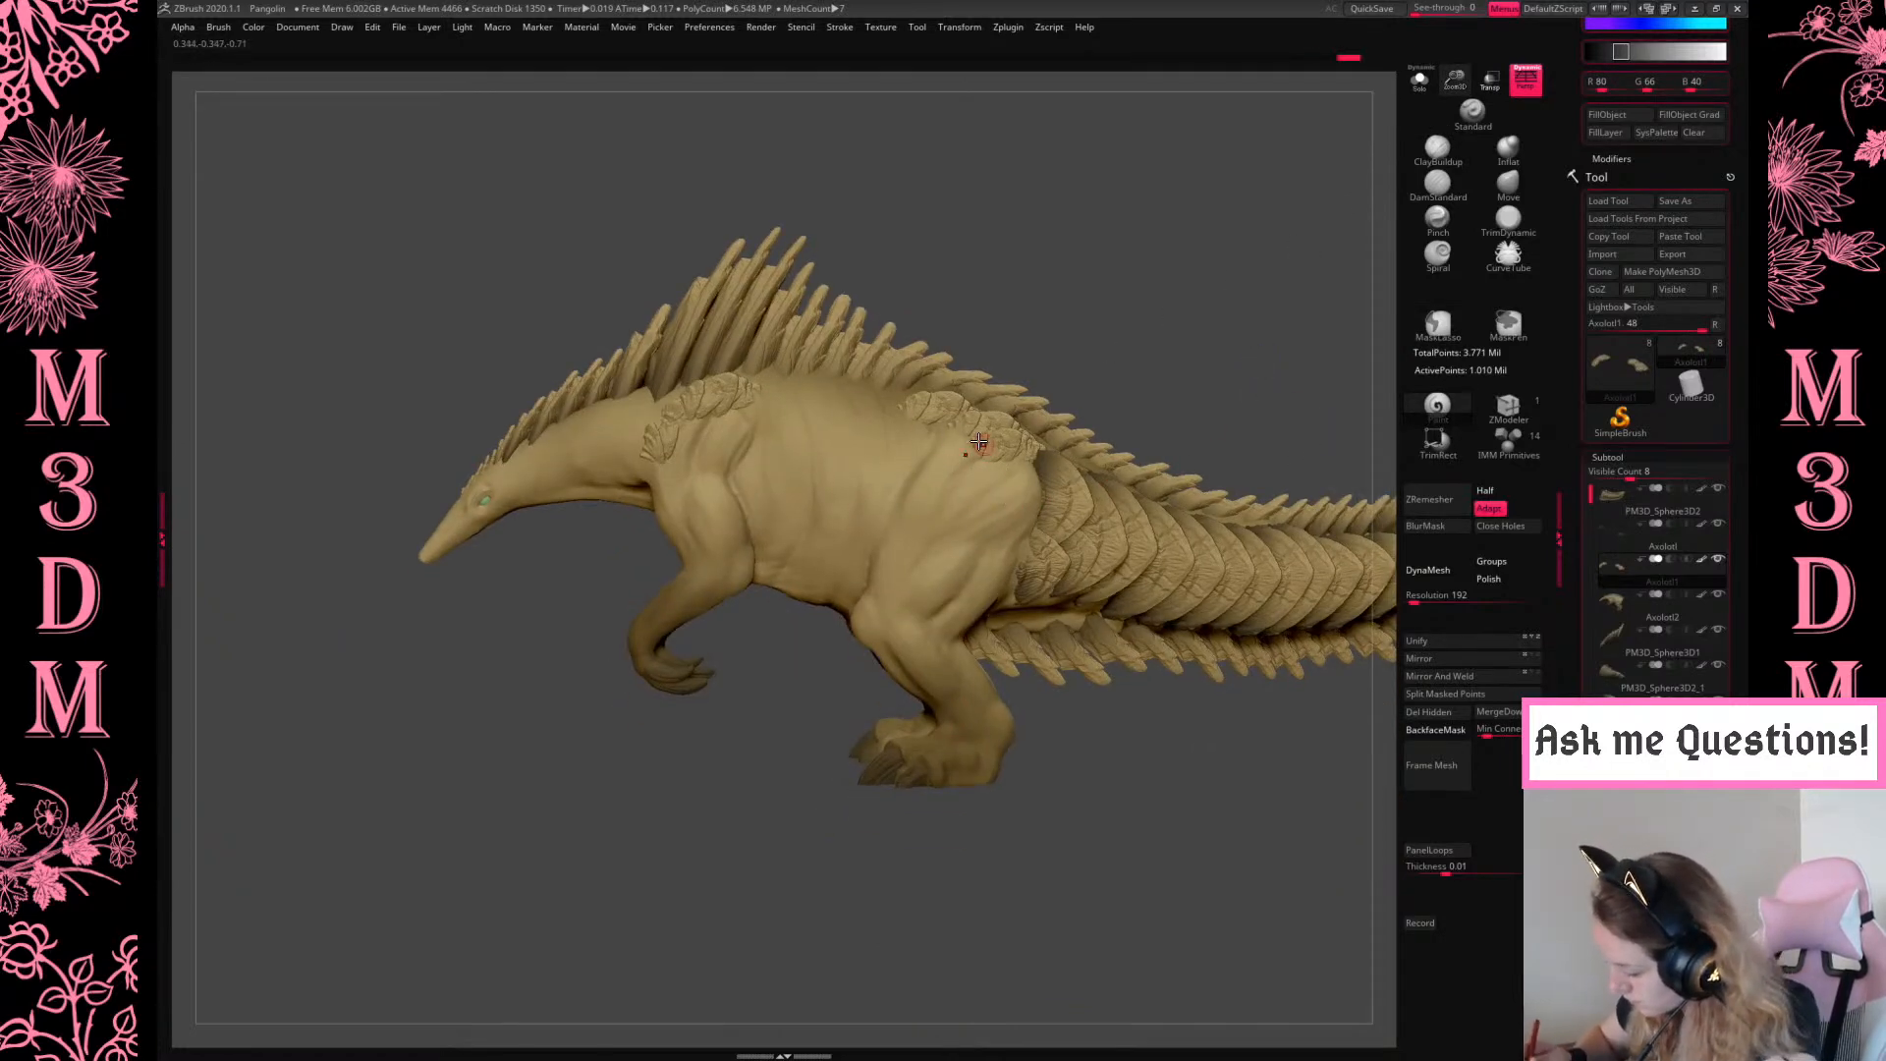
{"action": "key", "text": "space"}
{"action": "left_click", "coordinate": [1420, 78]}
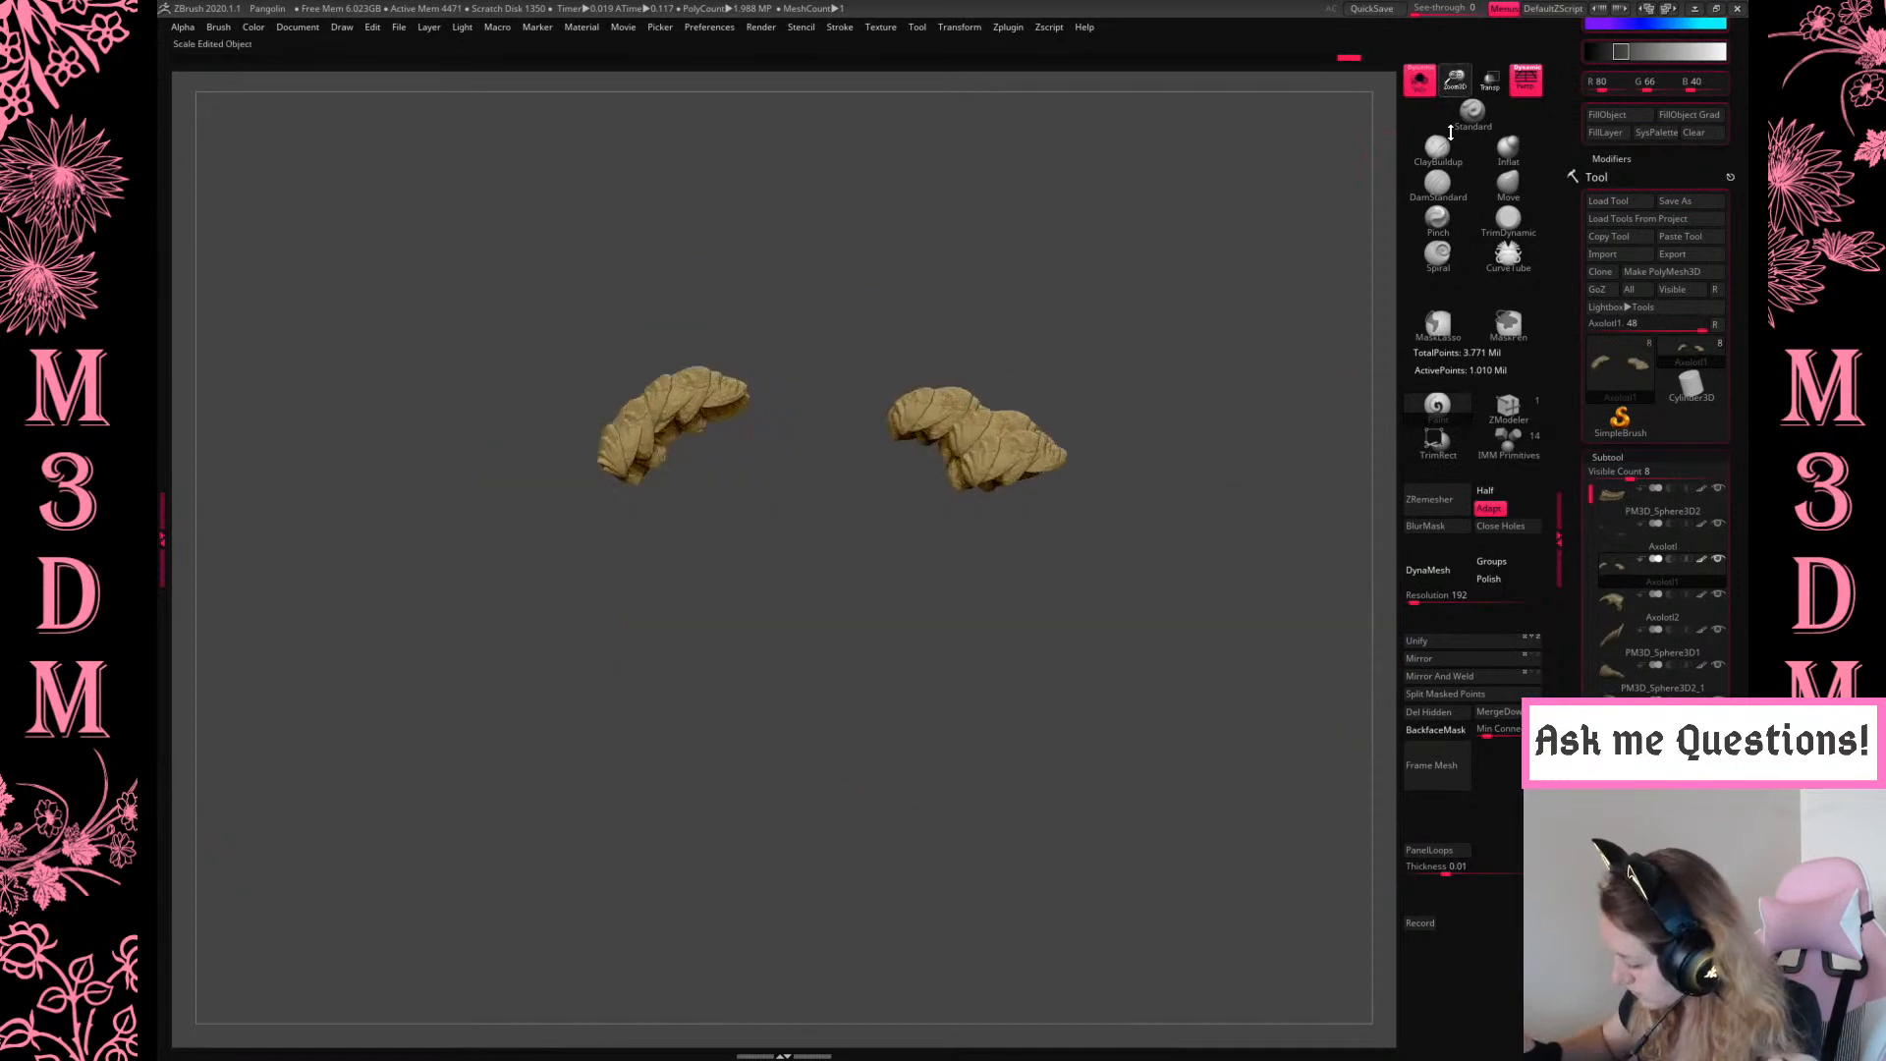
{"action": "key", "text": "space"}
{"action": "left_click", "coordinate": [975, 545]}
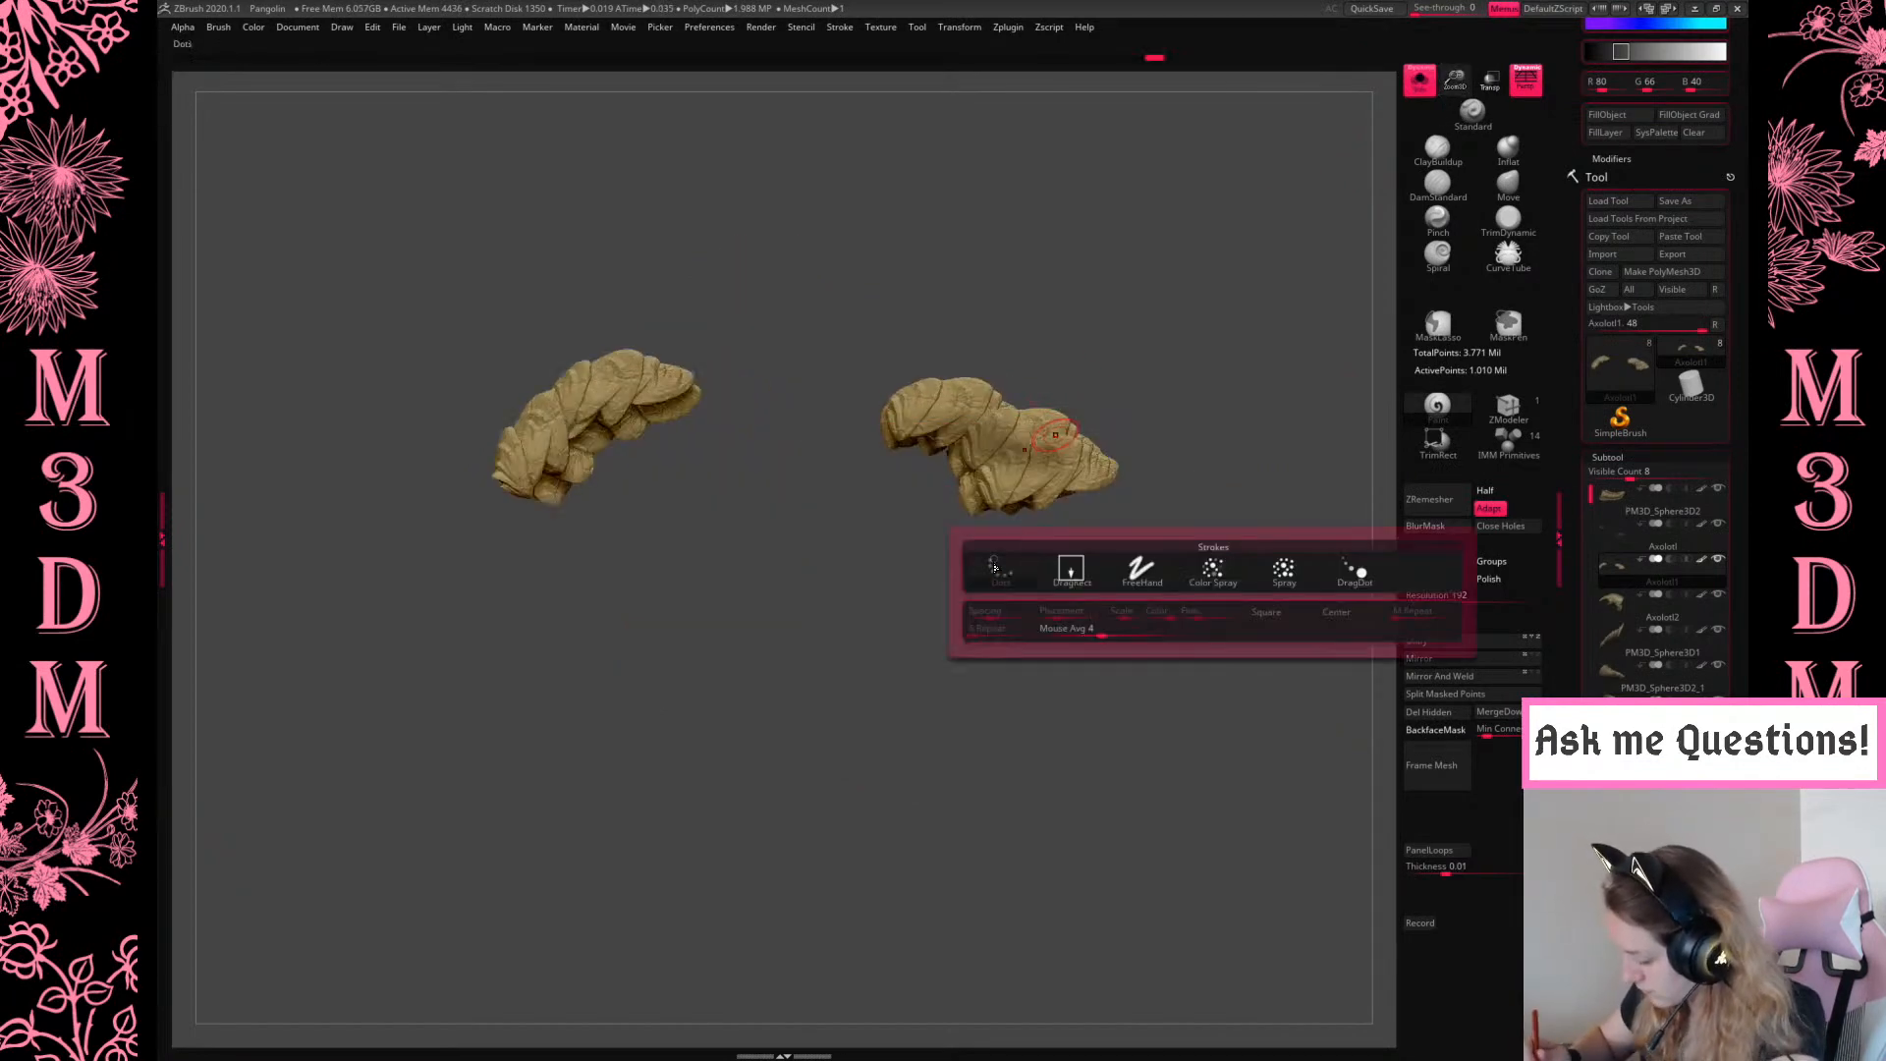
{"action": "left_click", "coordinate": [1054, 562]}
{"action": "left_click_drag", "start_coordinate": [902, 431], "coordinate": [1066, 481], "text": "ctrl"}
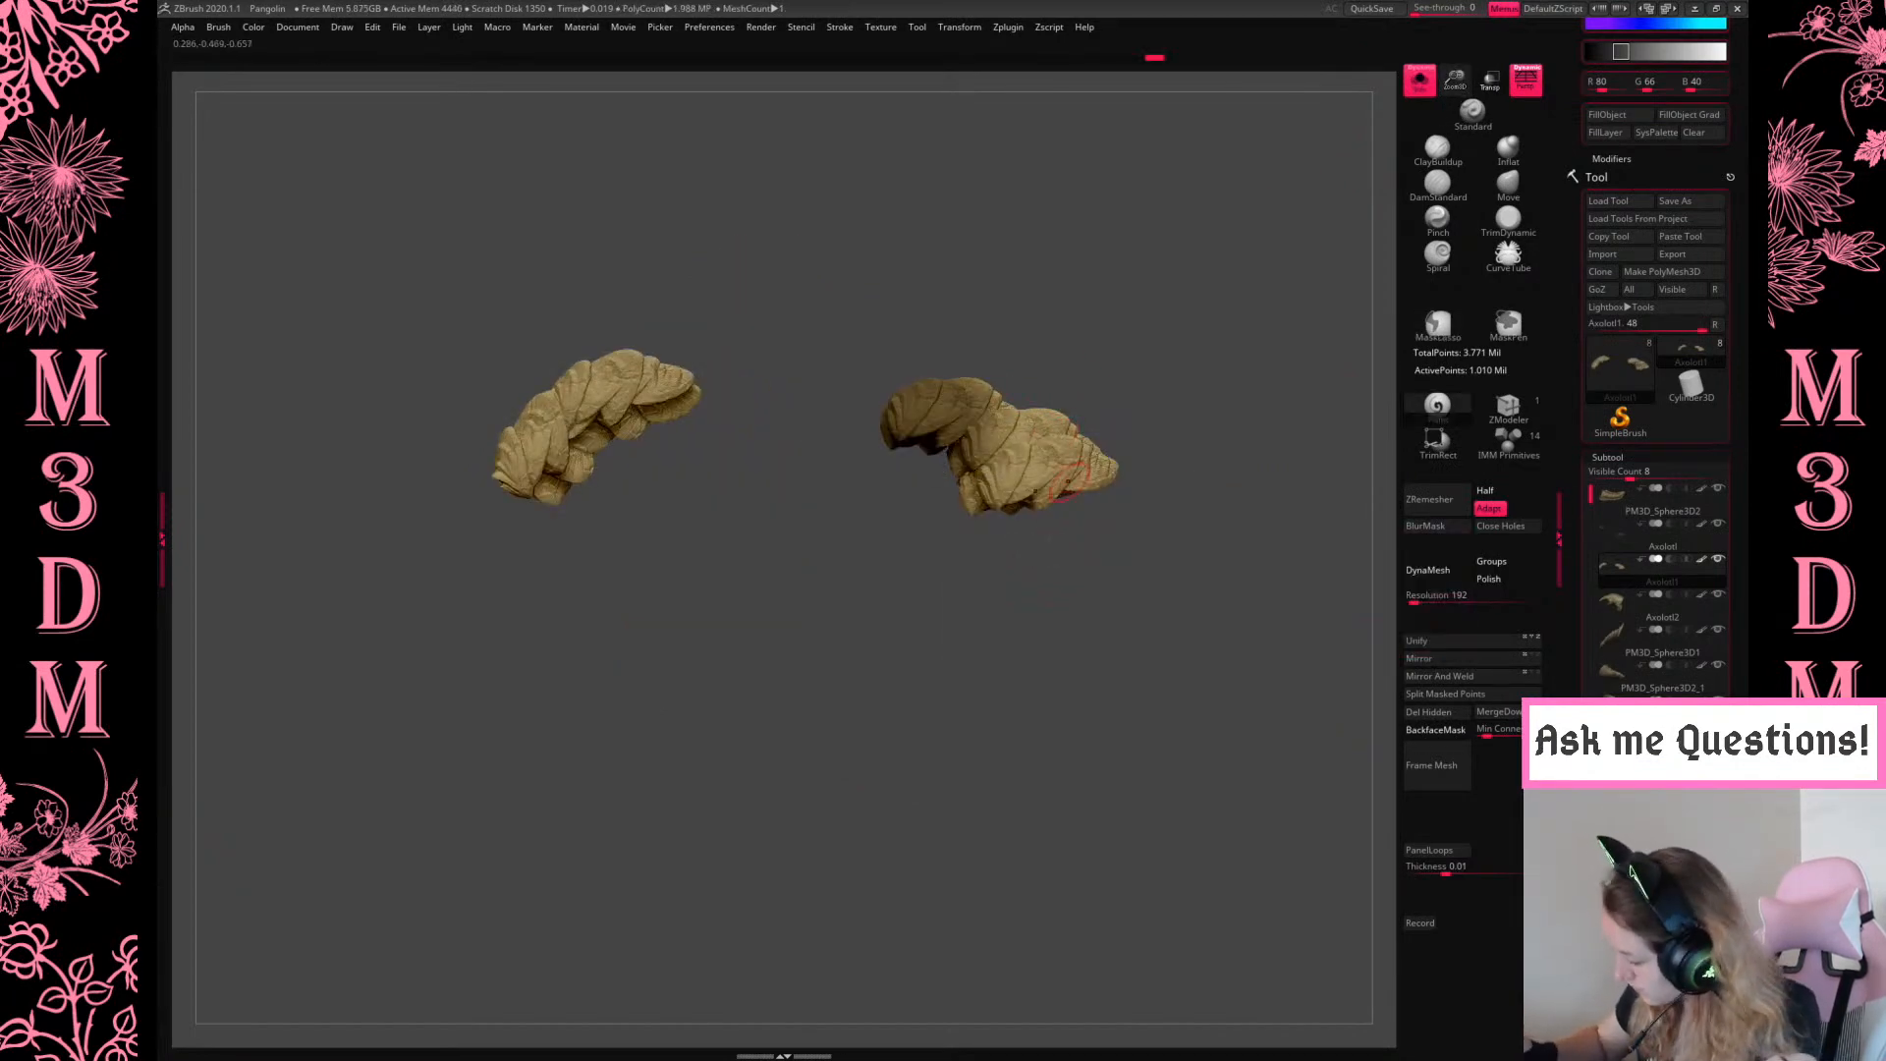
{"action": "left_click", "coordinate": [1422, 80]}
Paint dark brown shading over the rest of the hip scale cluster and across the shoulder cluster
{"action": "mouse_move", "coordinate": [982, 415]}
{"action": "left_mouse_down", "text": "shift"}
{"action": "mouse_move", "coordinate": [918, 416]}
{"action": "mouse_move", "coordinate": [1024, 480]}
{"action": "left_mouse_up", "text": "shift"}
{"action": "key", "text": "space"}
{"action": "left_click", "coordinate": [1100, 451]}
{"action": "left_click_drag", "start_coordinate": [1081, 488], "coordinate": [1086, 473]}
{"action": "left_click_drag", "start_coordinate": [982, 432], "coordinate": [974, 424]}
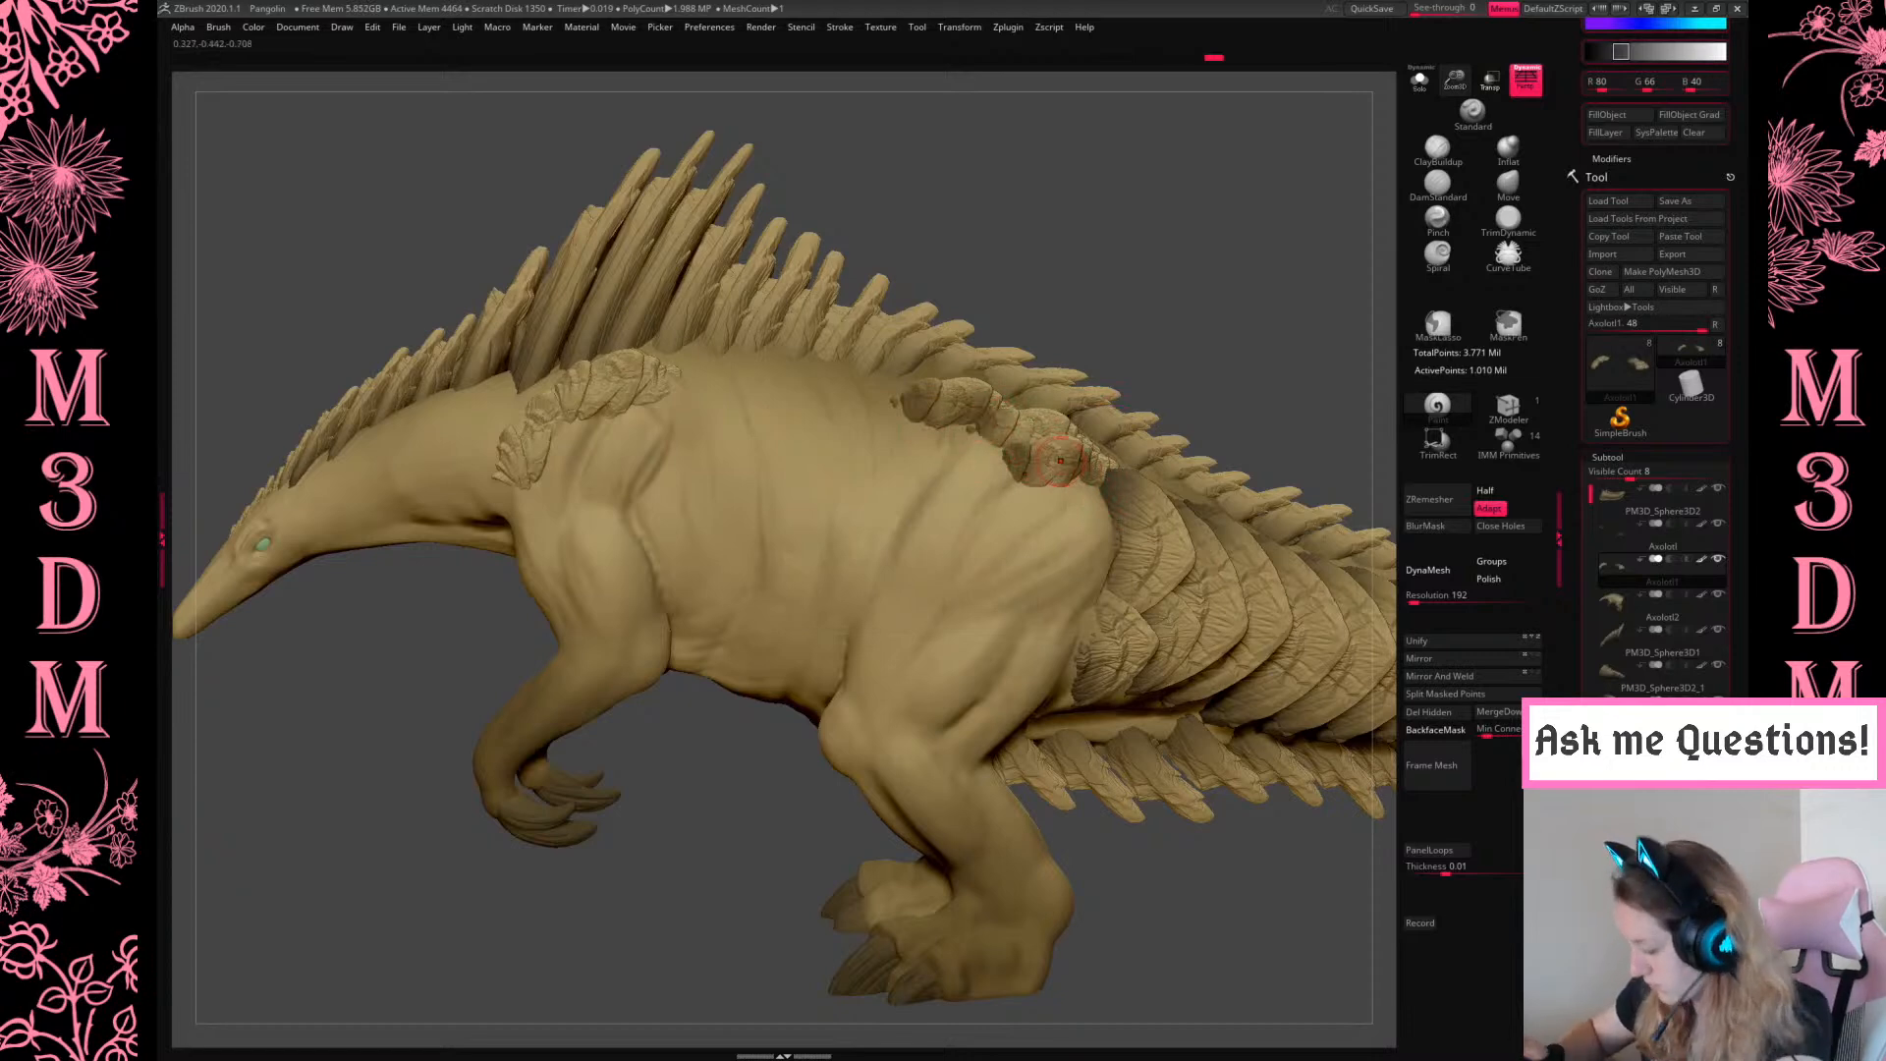
{"action": "left_click_drag", "start_coordinate": [498, 476], "coordinate": [649, 398]}
Select the body and darken its skin beneath the back spines and around the start of the tail scales
{"action": "left_click", "coordinate": [673, 325], "text": "alt"}
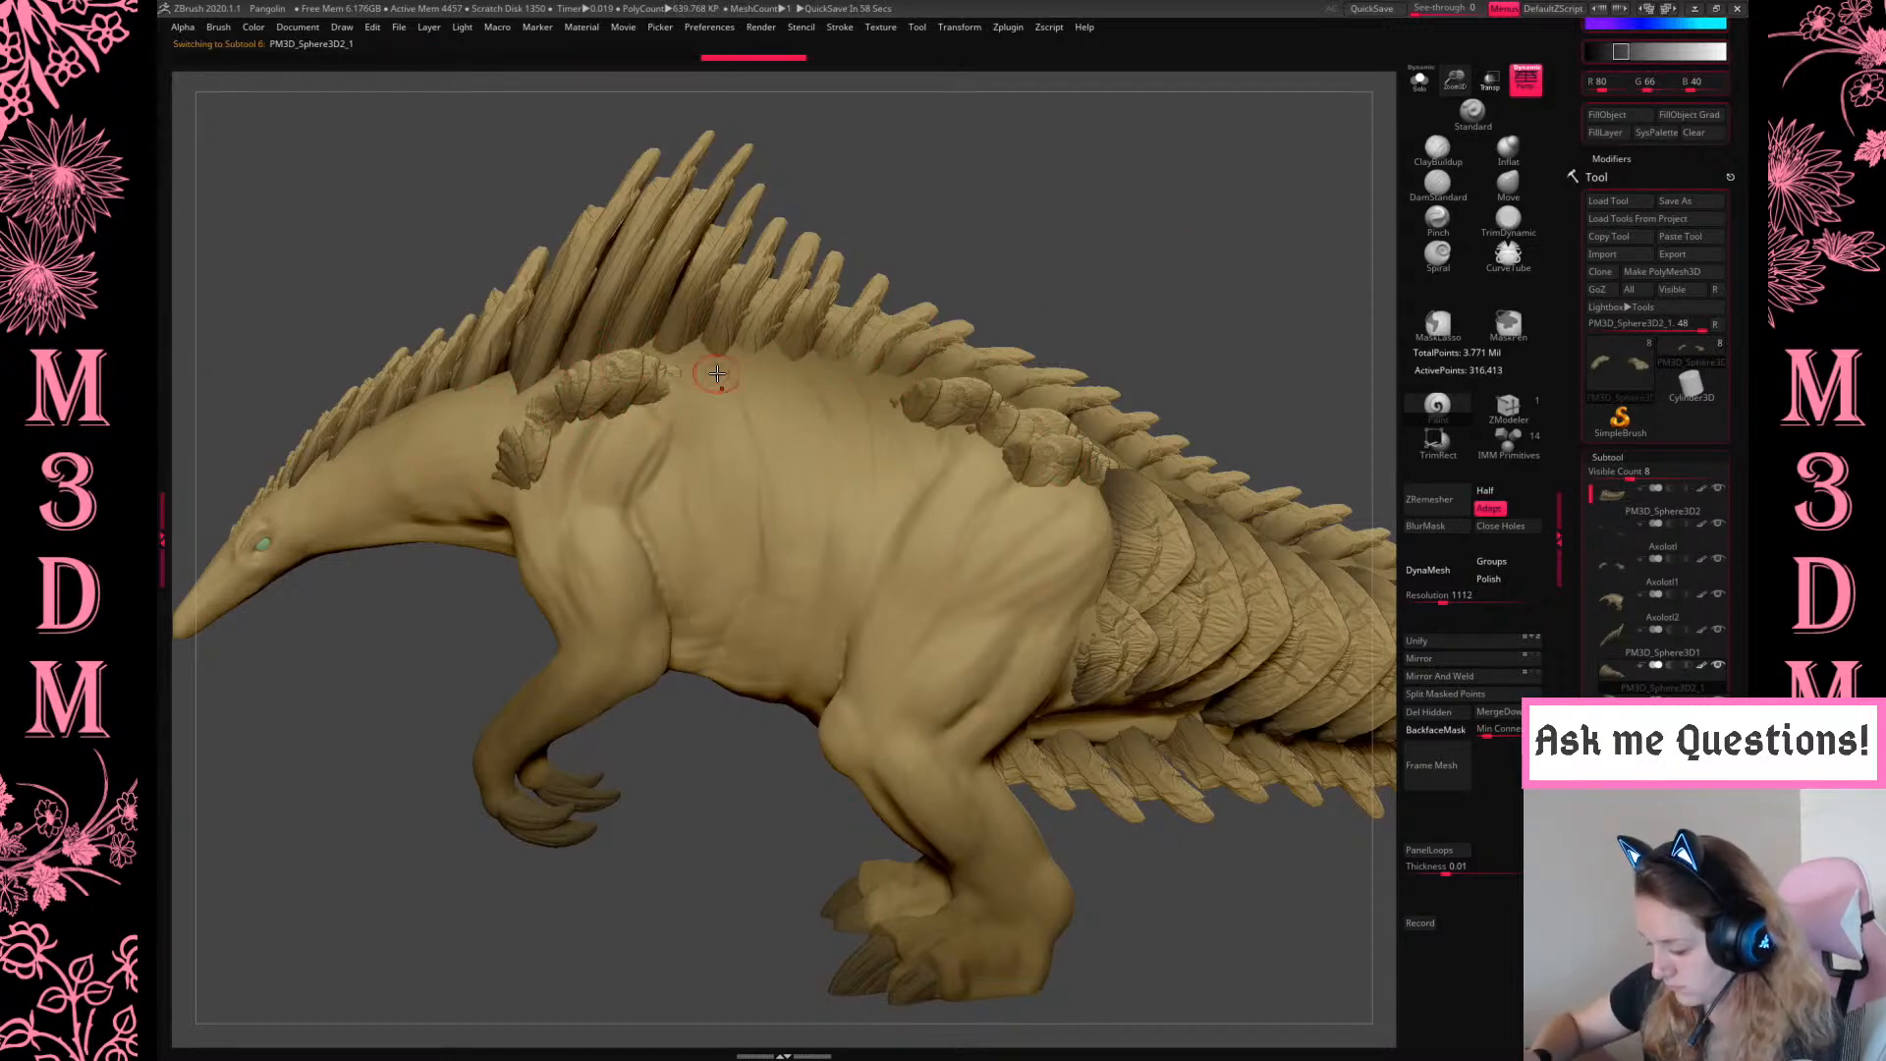
{"action": "left_click", "coordinate": [771, 370], "text": "alt"}
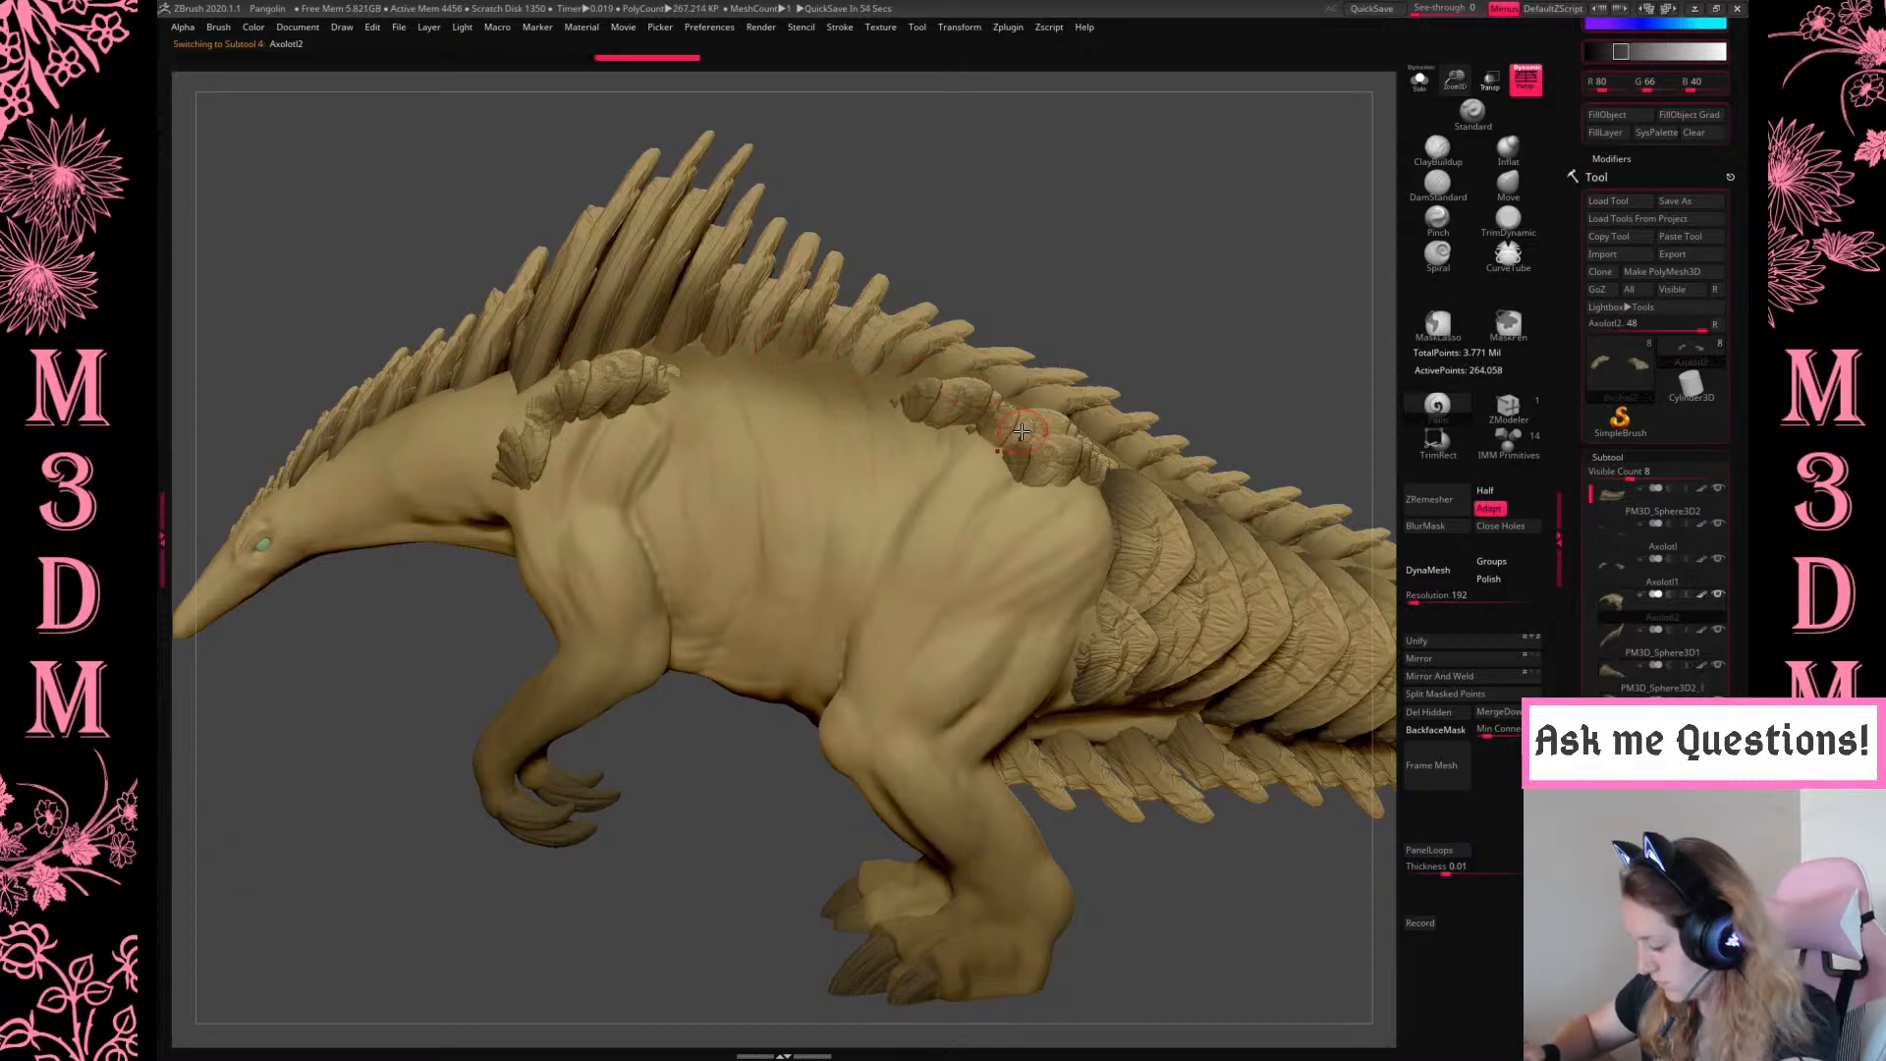
{"action": "left_click", "coordinate": [1419, 83]}
{"action": "left_click_drag", "start_coordinate": [1221, 219], "coordinate": [1145, 319]}
{"action": "key", "text": "space"}
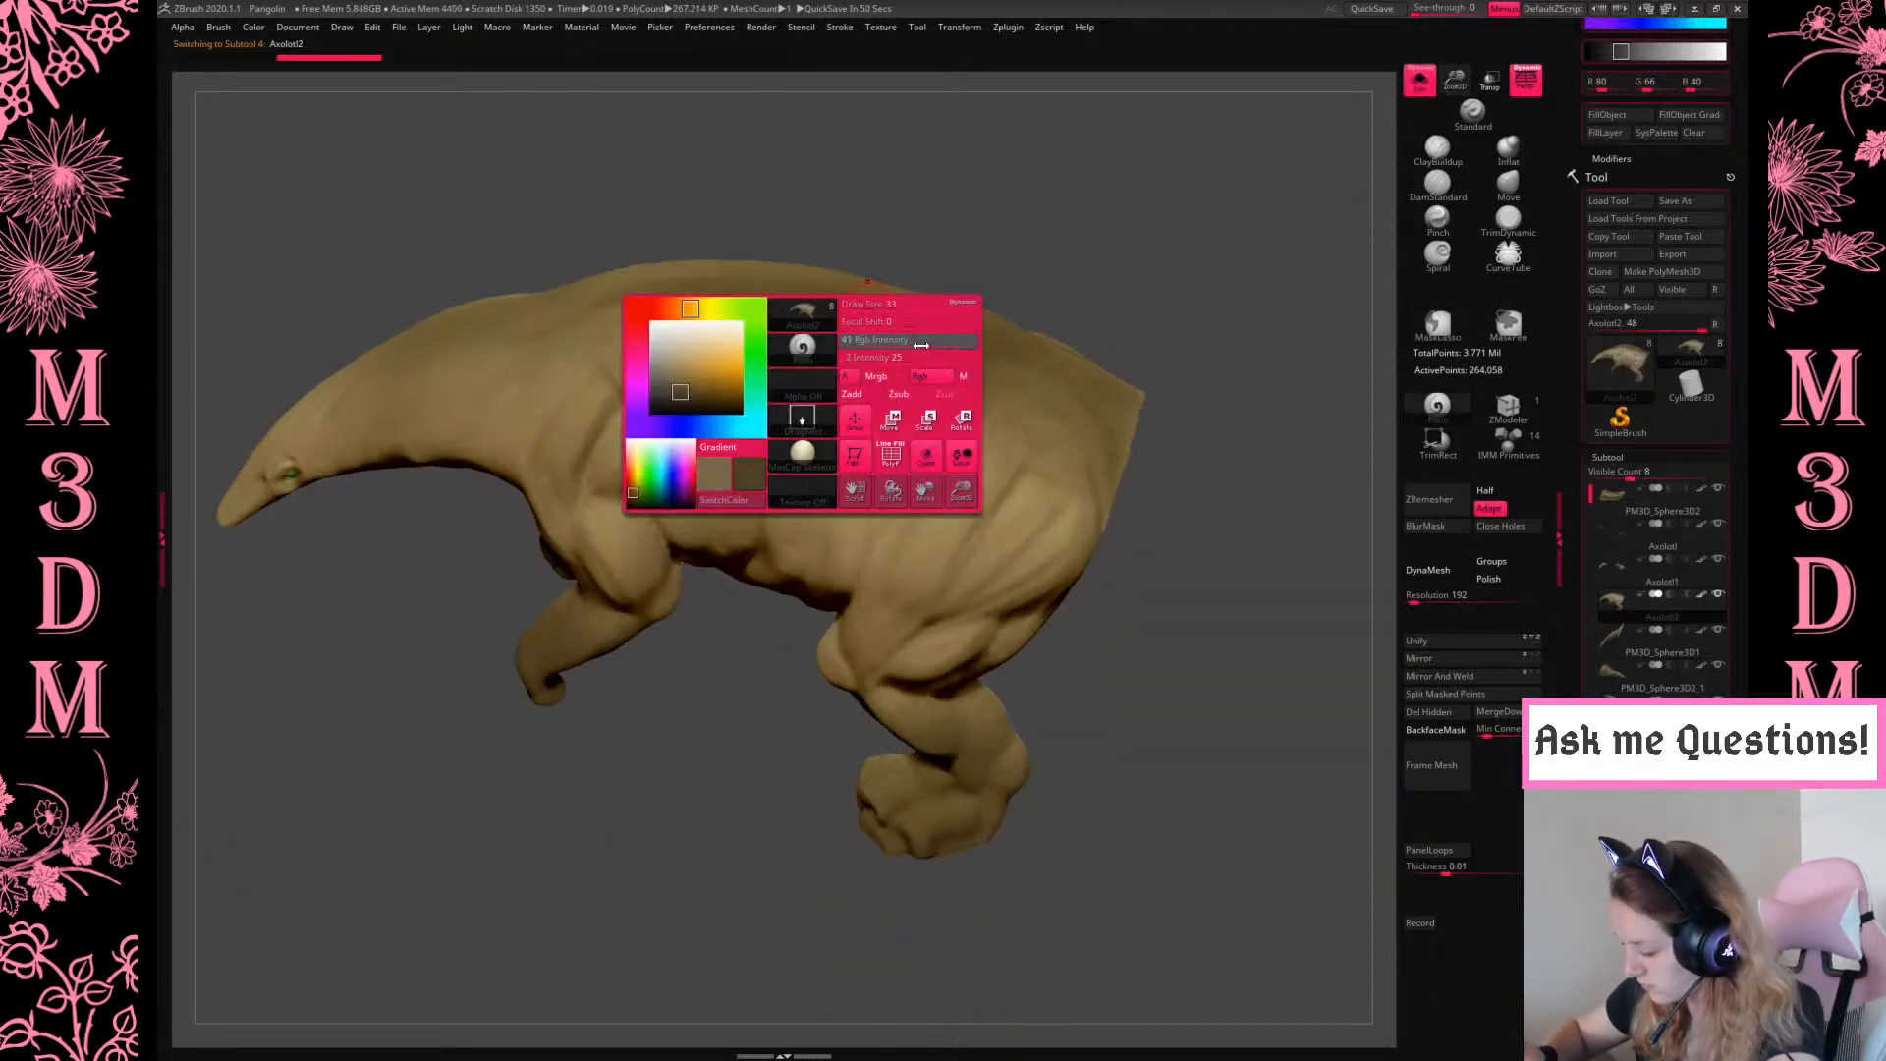
{"action": "left_click", "coordinate": [1415, 88]}
{"action": "left_click_drag", "start_coordinate": [1294, 139], "coordinate": [1203, 289]}
{"action": "mouse_move", "coordinate": [1071, 442]}
{"action": "left_mouse_down"}
{"action": "mouse_move", "coordinate": [1164, 519]}
{"action": "mouse_move", "coordinate": [1267, 653]}
{"action": "left_mouse_up"}
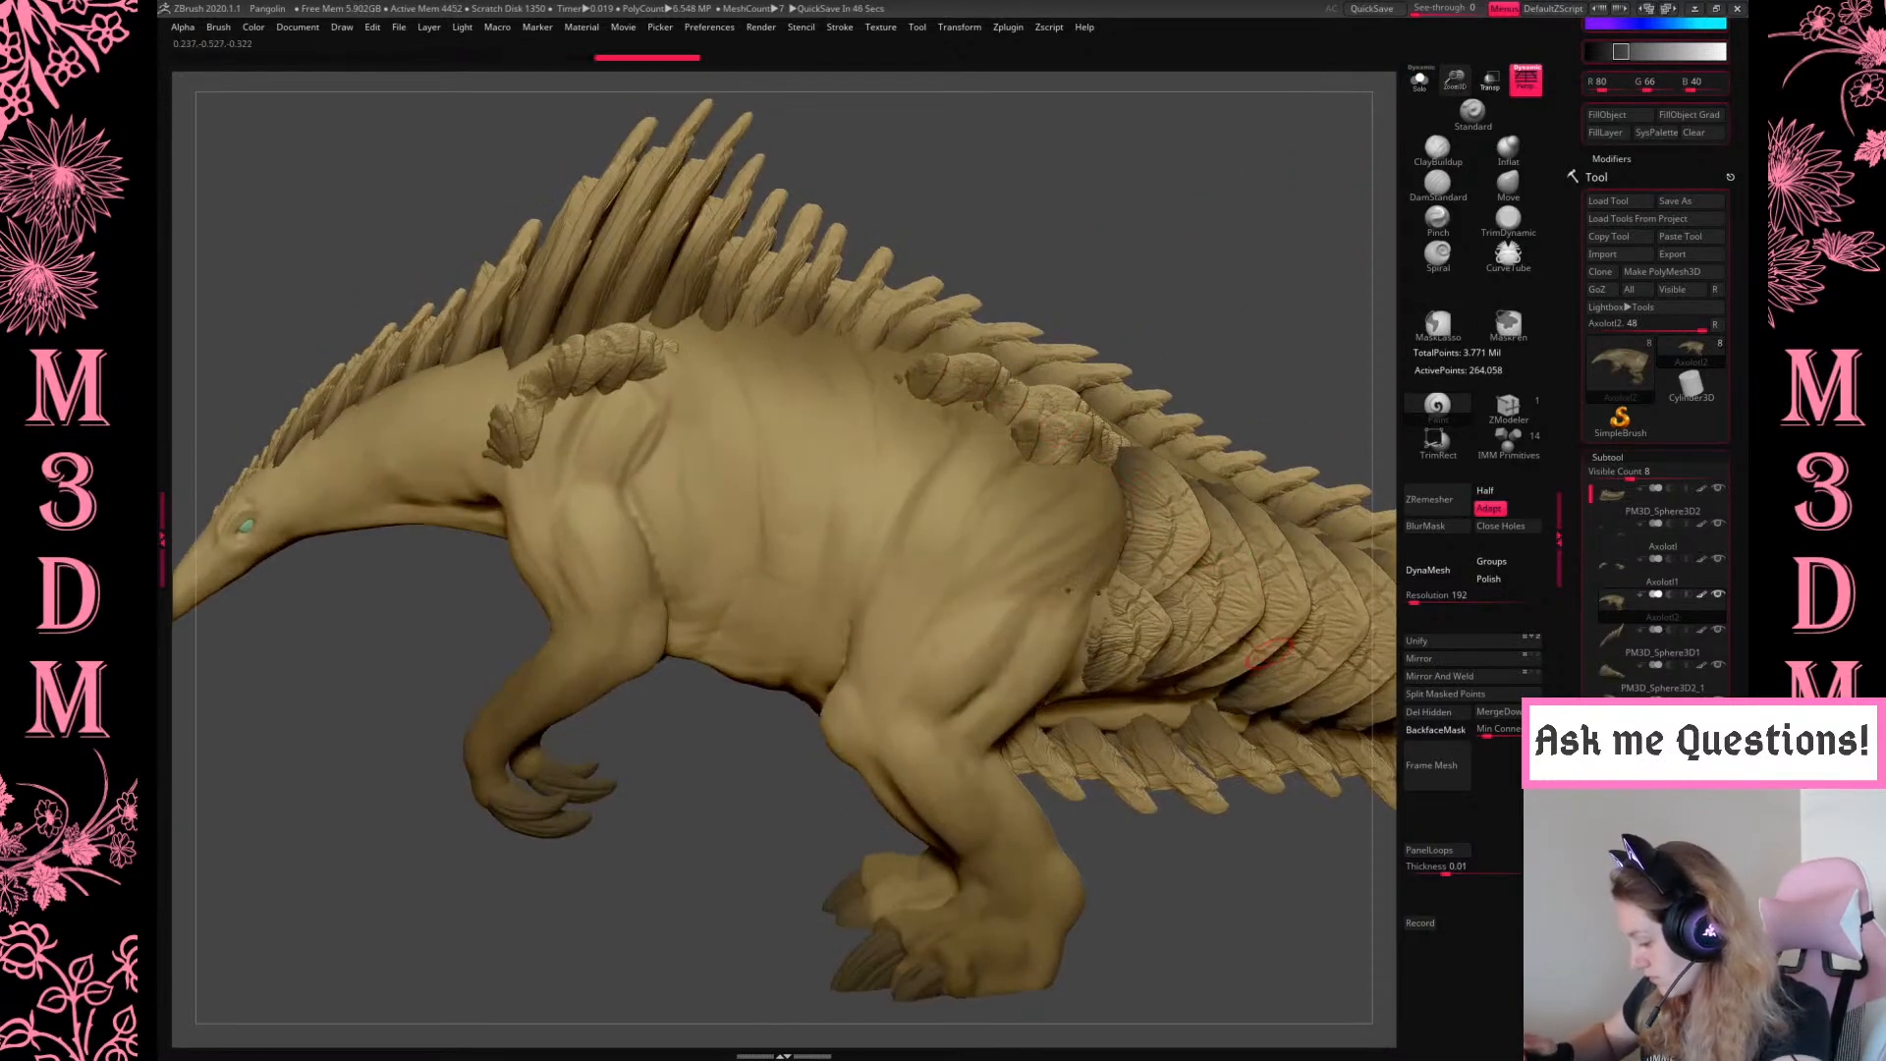
{"action": "left_click_drag", "start_coordinate": [1084, 639], "coordinate": [1127, 594]}
Select the tail scales and examine the shading along the tail and across the whole creature
{"action": "left_click", "coordinate": [1130, 629], "text": "alt"}
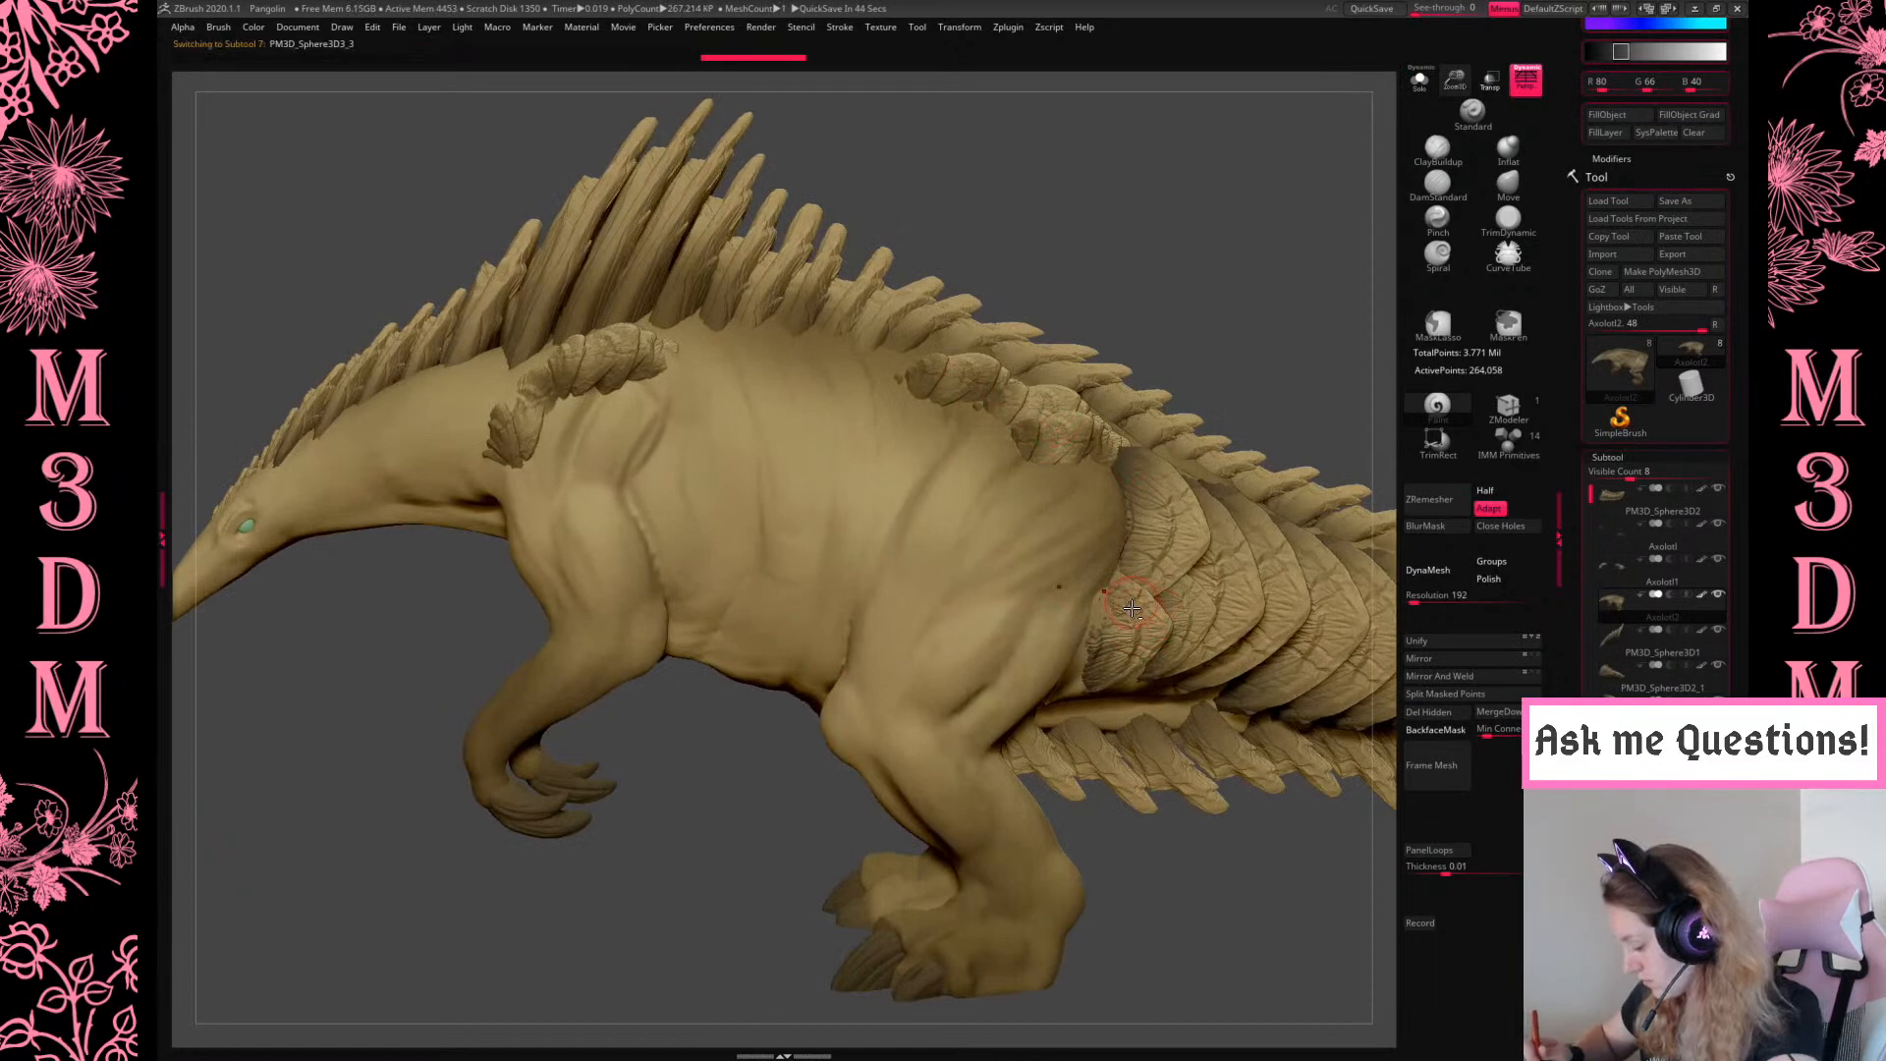
{"action": "left_click", "coordinate": [1108, 609], "text": "alt"}
{"action": "key", "text": "f"}
{"action": "key", "text": "f"}
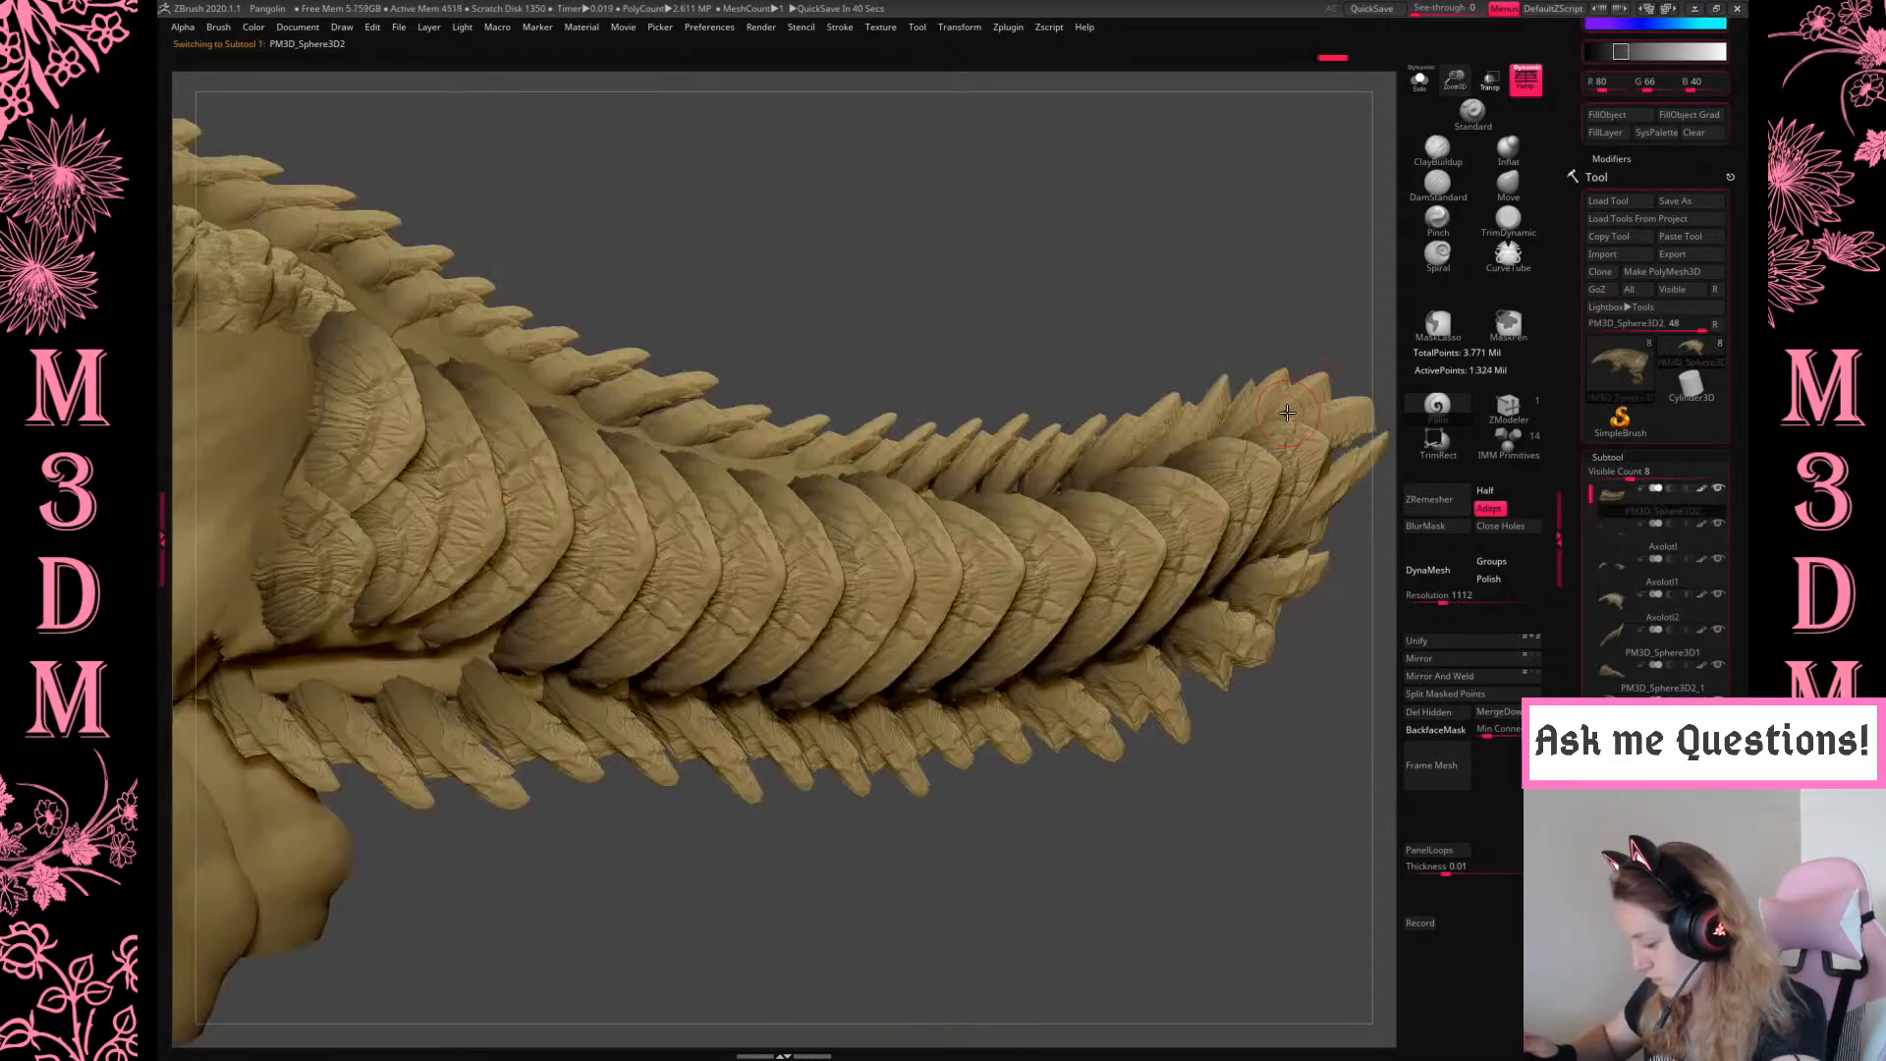
{"action": "left_click_drag", "start_coordinate": [1204, 419], "coordinate": [1149, 458], "text": "alt"}
{"action": "left_click_drag", "start_coordinate": [1241, 313], "coordinate": [1259, 317]}
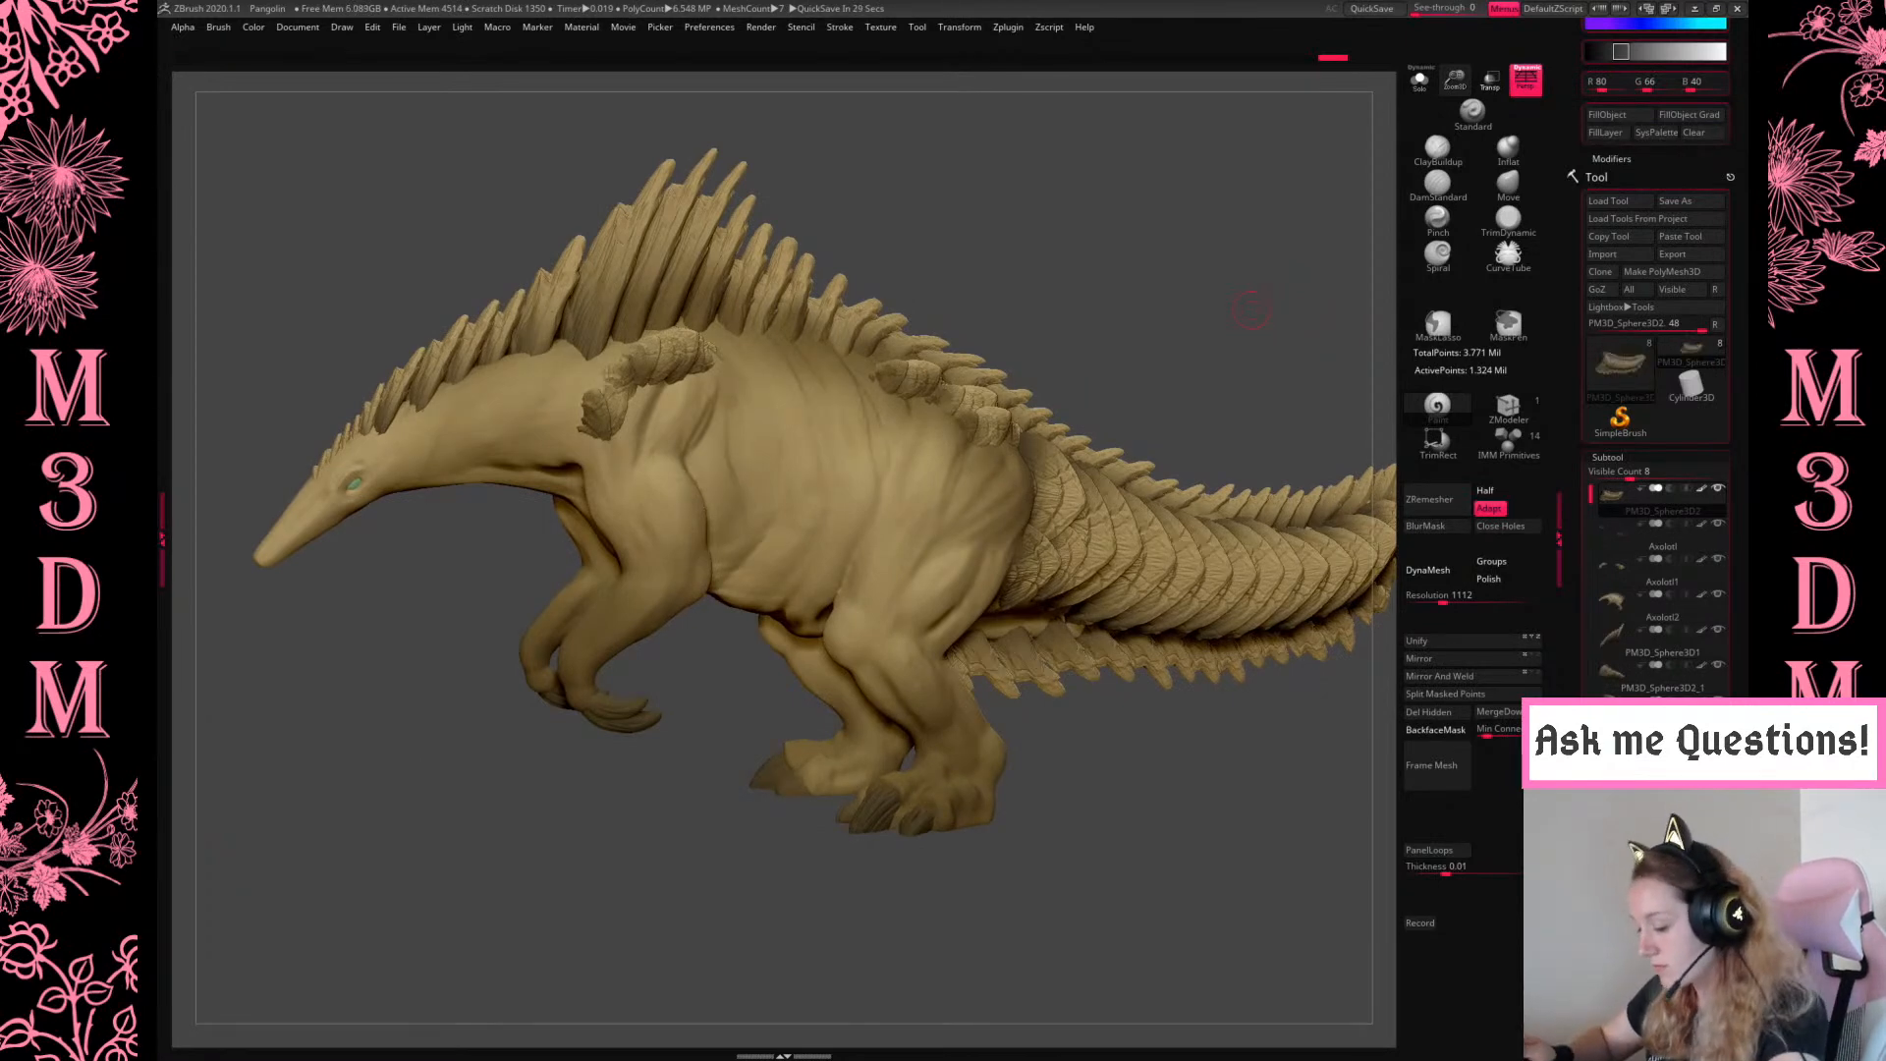
{"action": "left_click_drag", "start_coordinate": [1221, 336], "coordinate": [1295, 314], "text": "alt"}
{"action": "left_click_drag", "start_coordinate": [1360, 193], "coordinate": [1216, 322]}
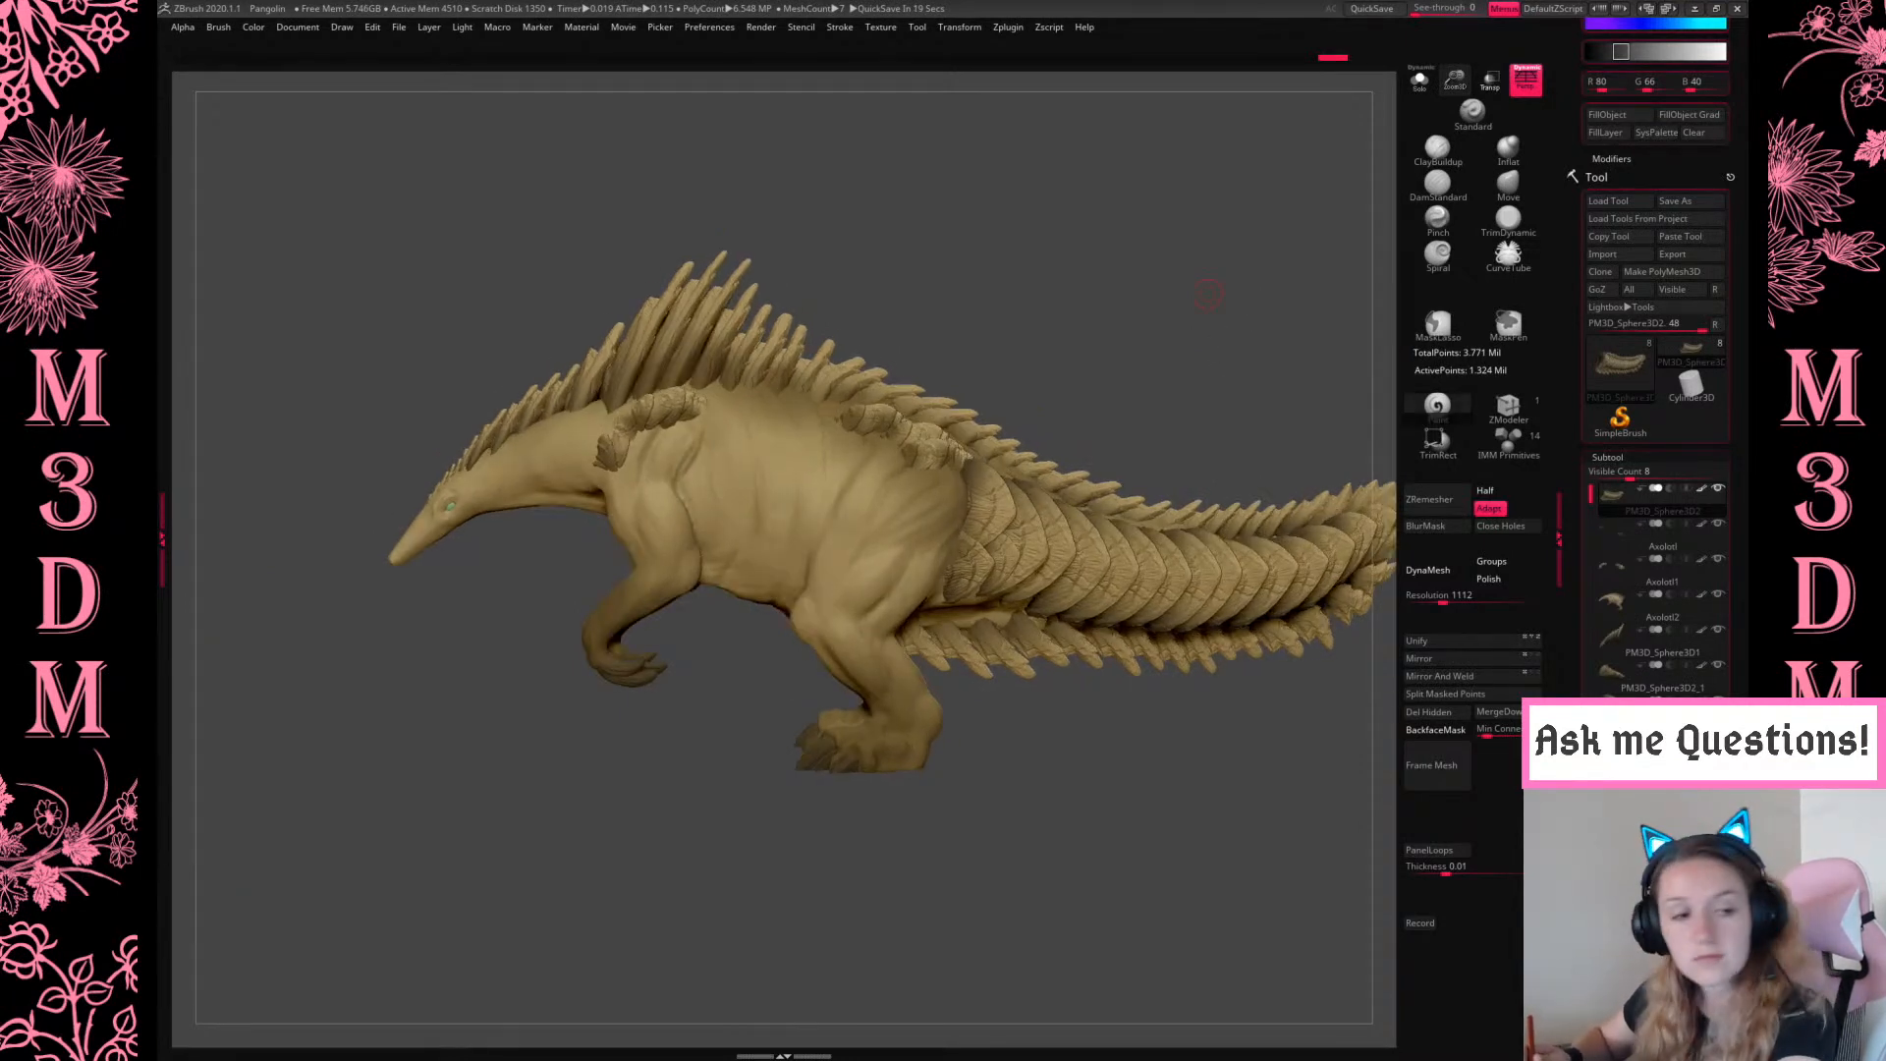
{"action": "left_click_drag", "start_coordinate": [1208, 295], "coordinate": [1289, 279]}
Select the neck scales subtool and check its polygroups around the head with polyframe display
{"action": "left_click", "coordinate": [948, 499], "text": "alt"}
{"action": "left_click", "coordinate": [1419, 81]}
{"action": "left_click_drag", "start_coordinate": [1311, 213], "coordinate": [1223, 531]}
{"action": "key", "text": "shift+f"}
{"action": "left_click", "coordinate": [1420, 81]}
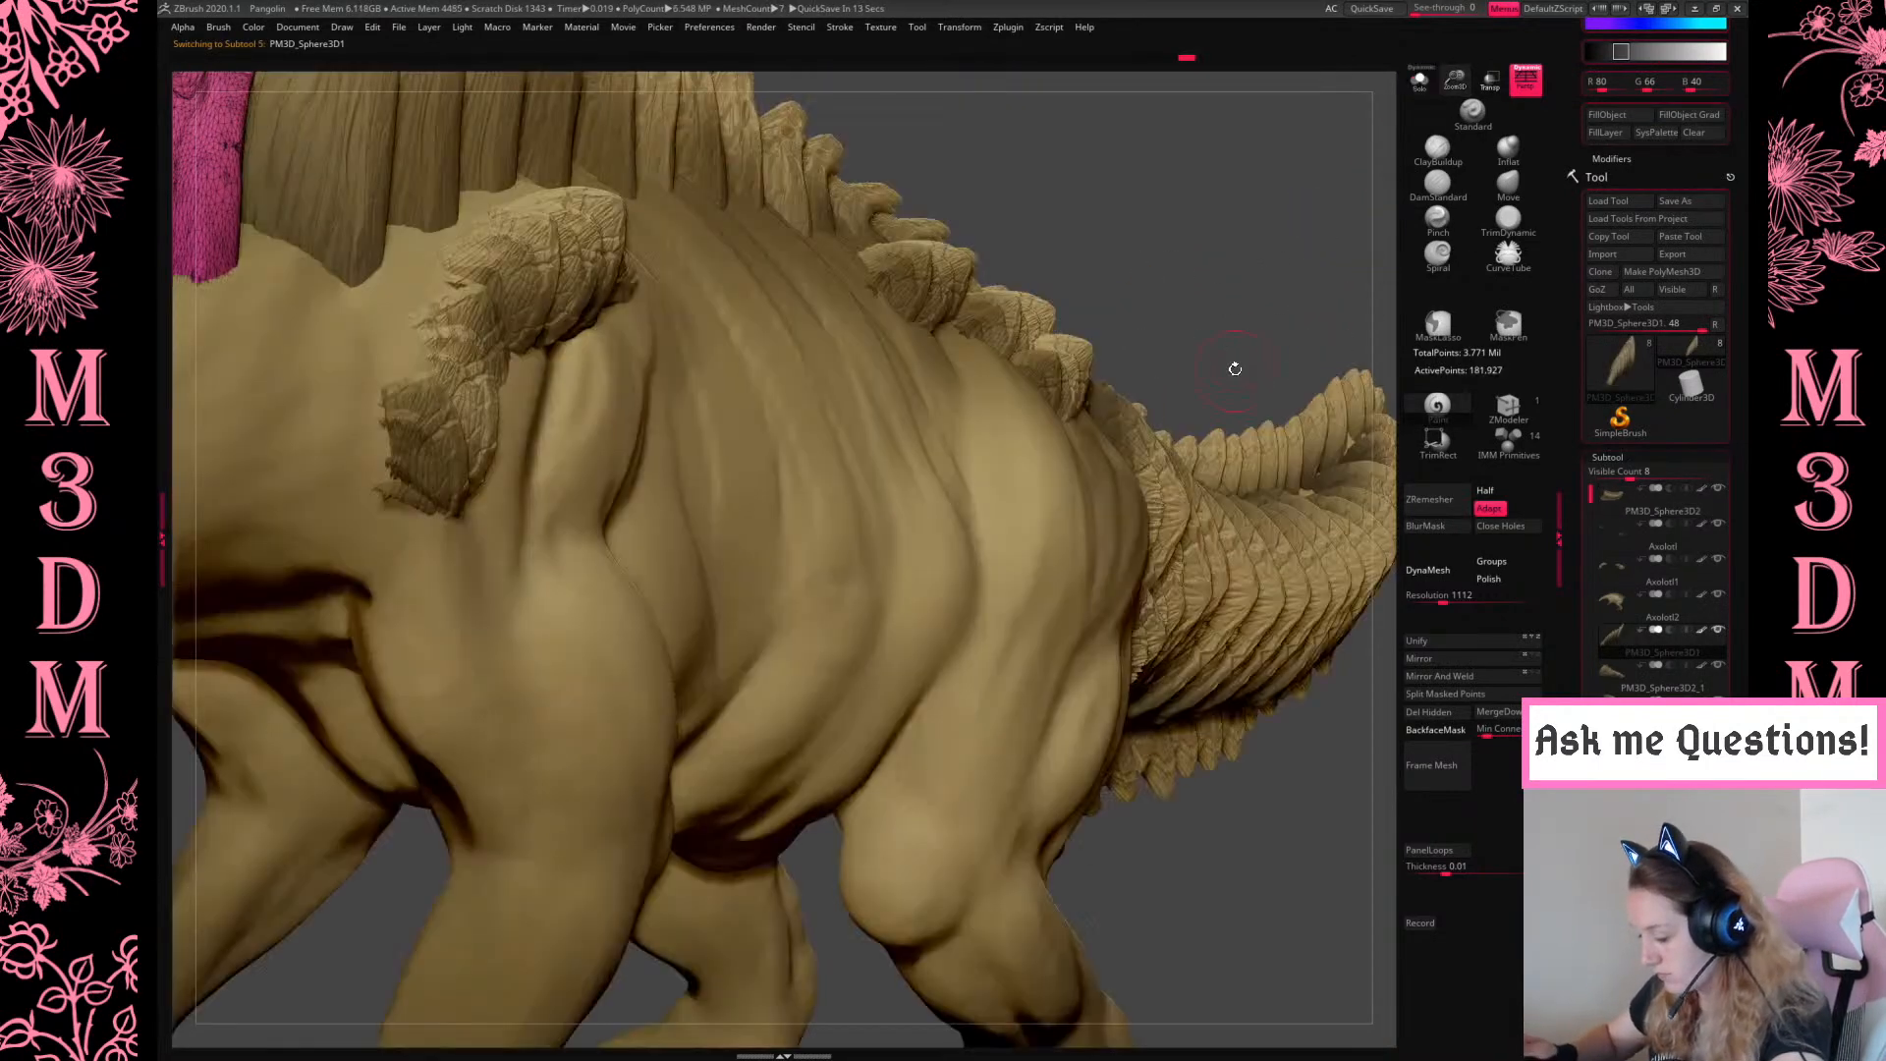
{"action": "key", "text": "f"}
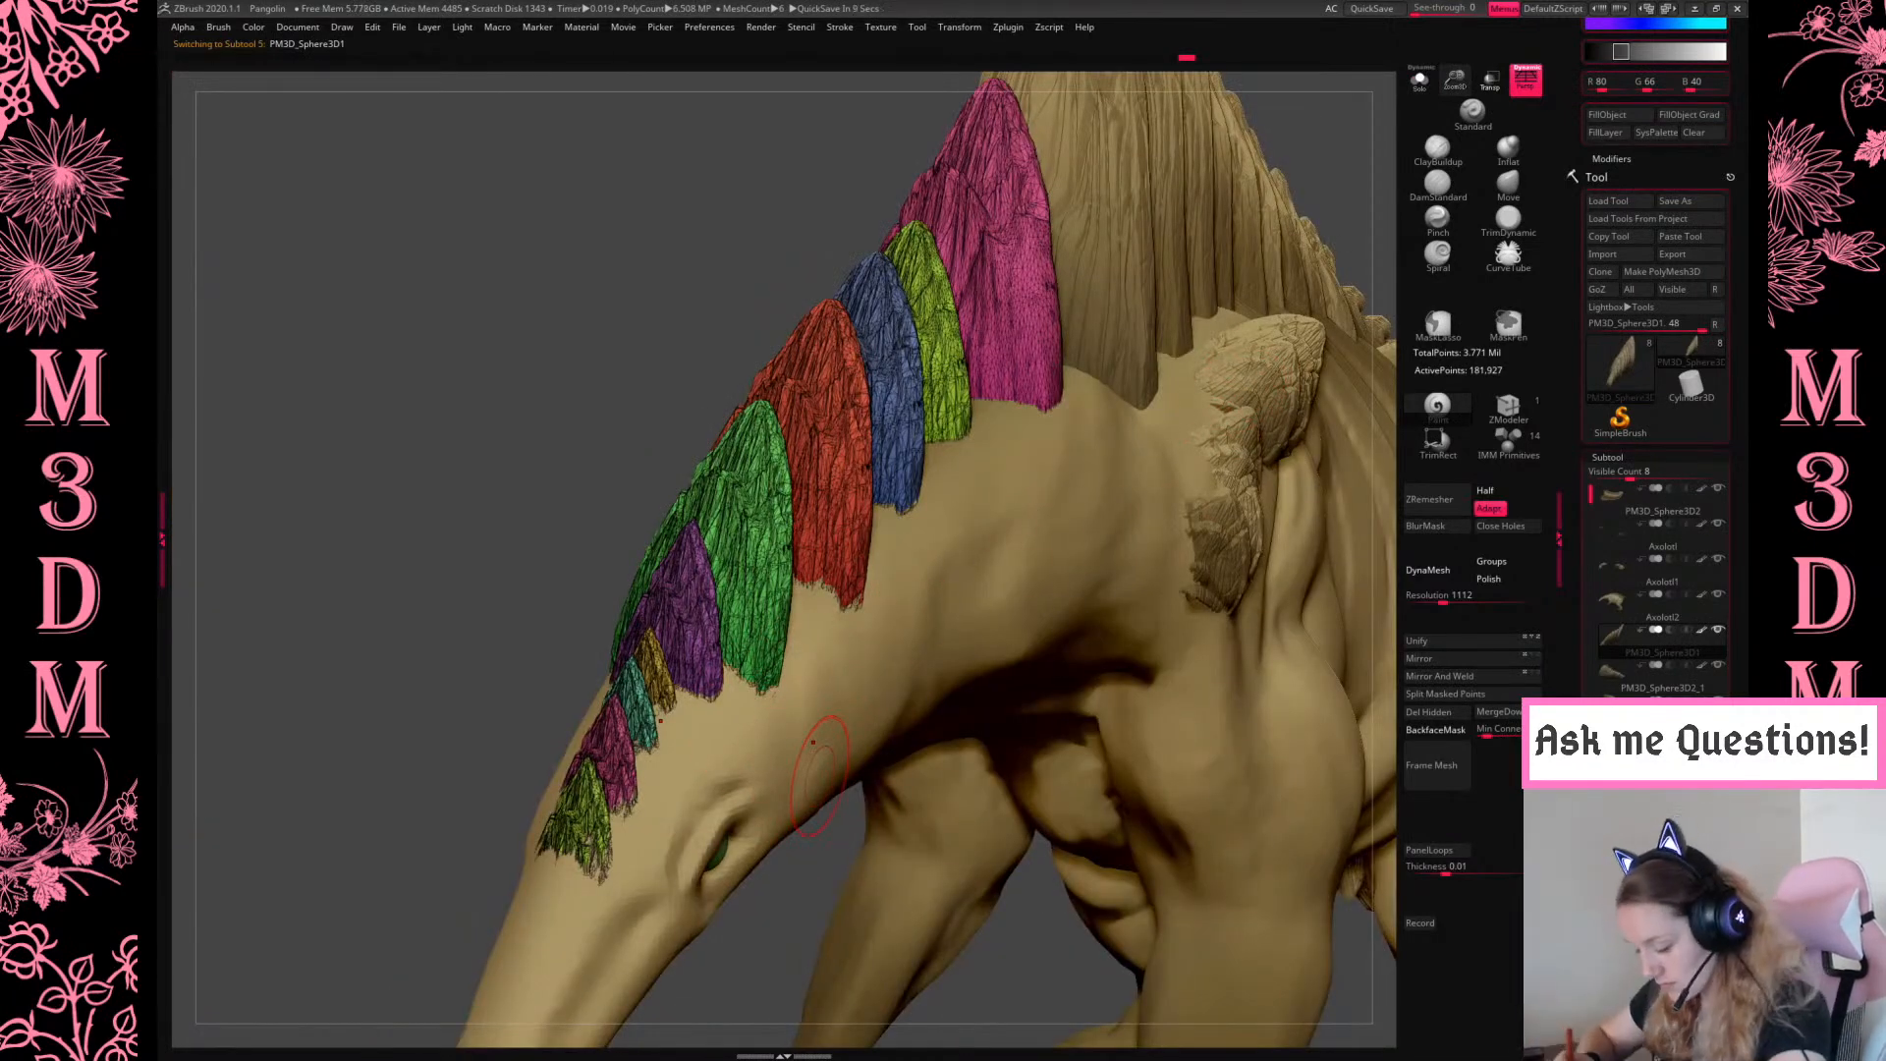
{"action": "key", "text": "shift+f"}
{"action": "left_click_drag", "start_coordinate": [804, 854], "coordinate": [894, 643], "text": "alt"}
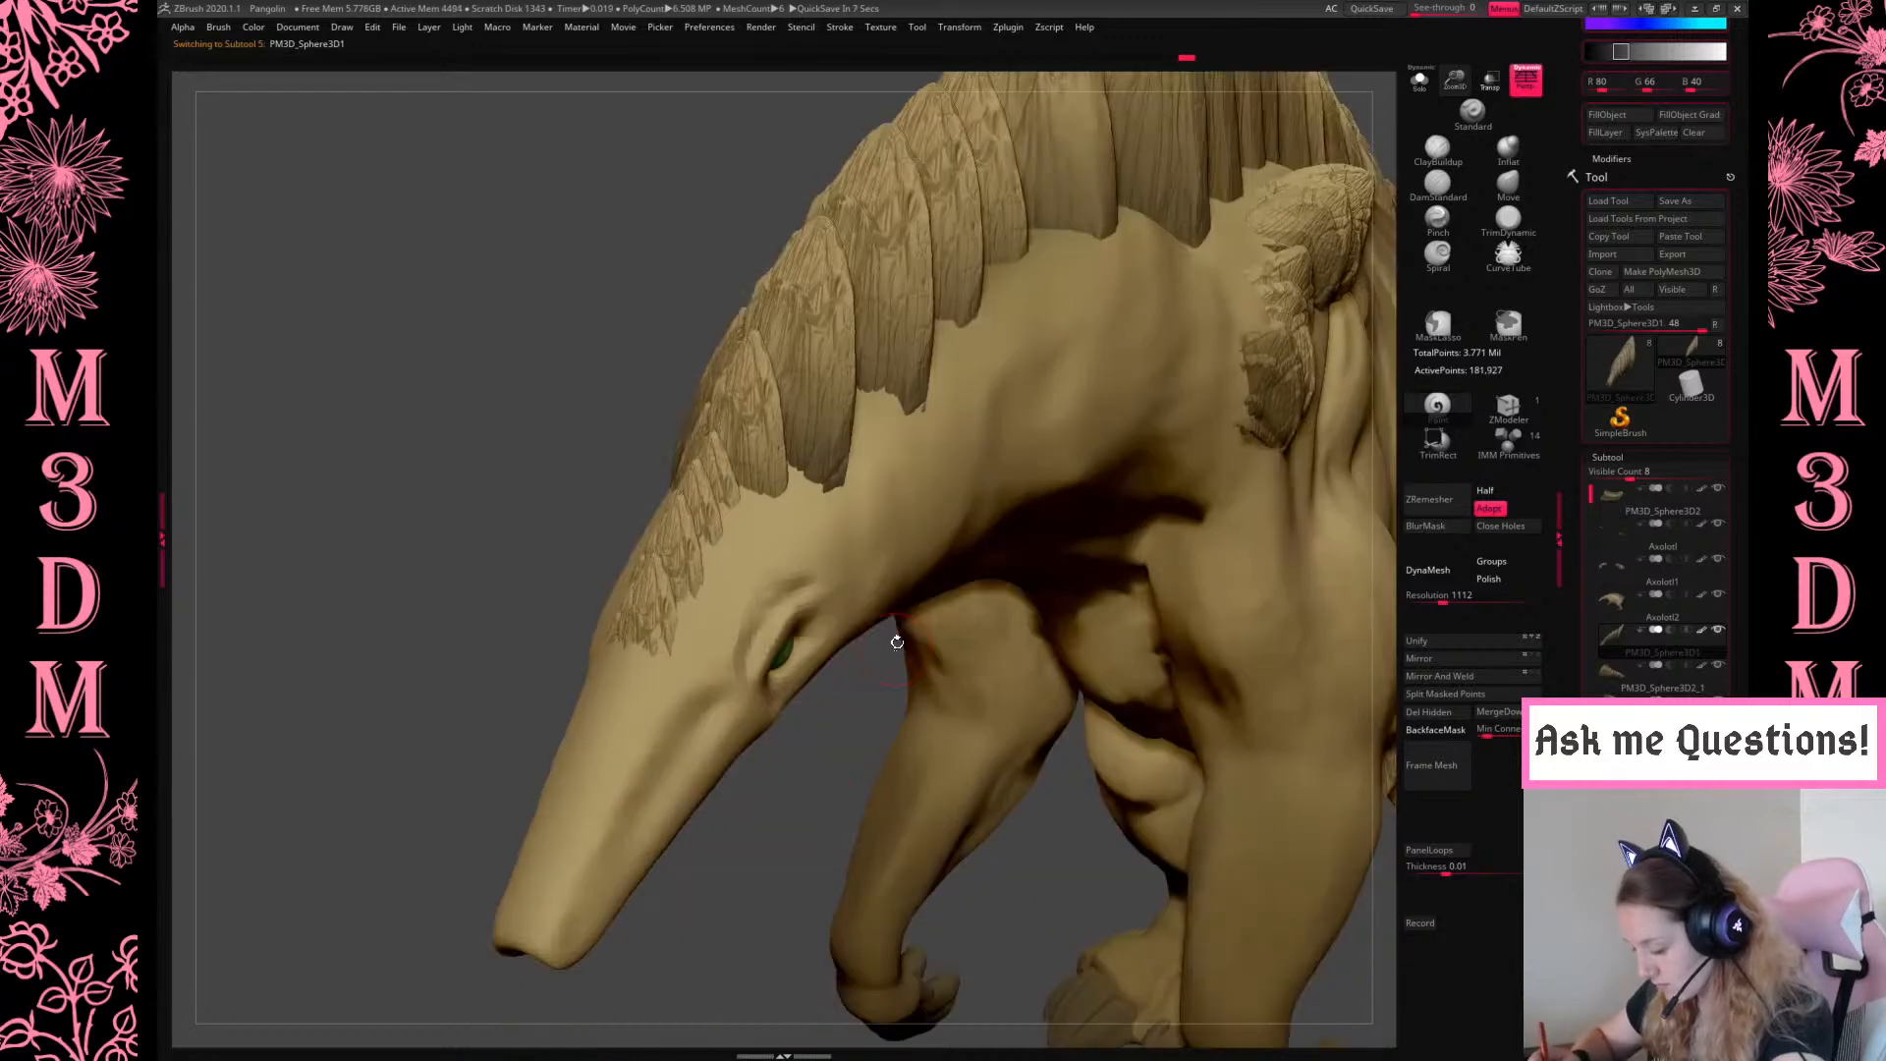
{"action": "left_click", "coordinate": [767, 462], "text": "ctrl+shift"}
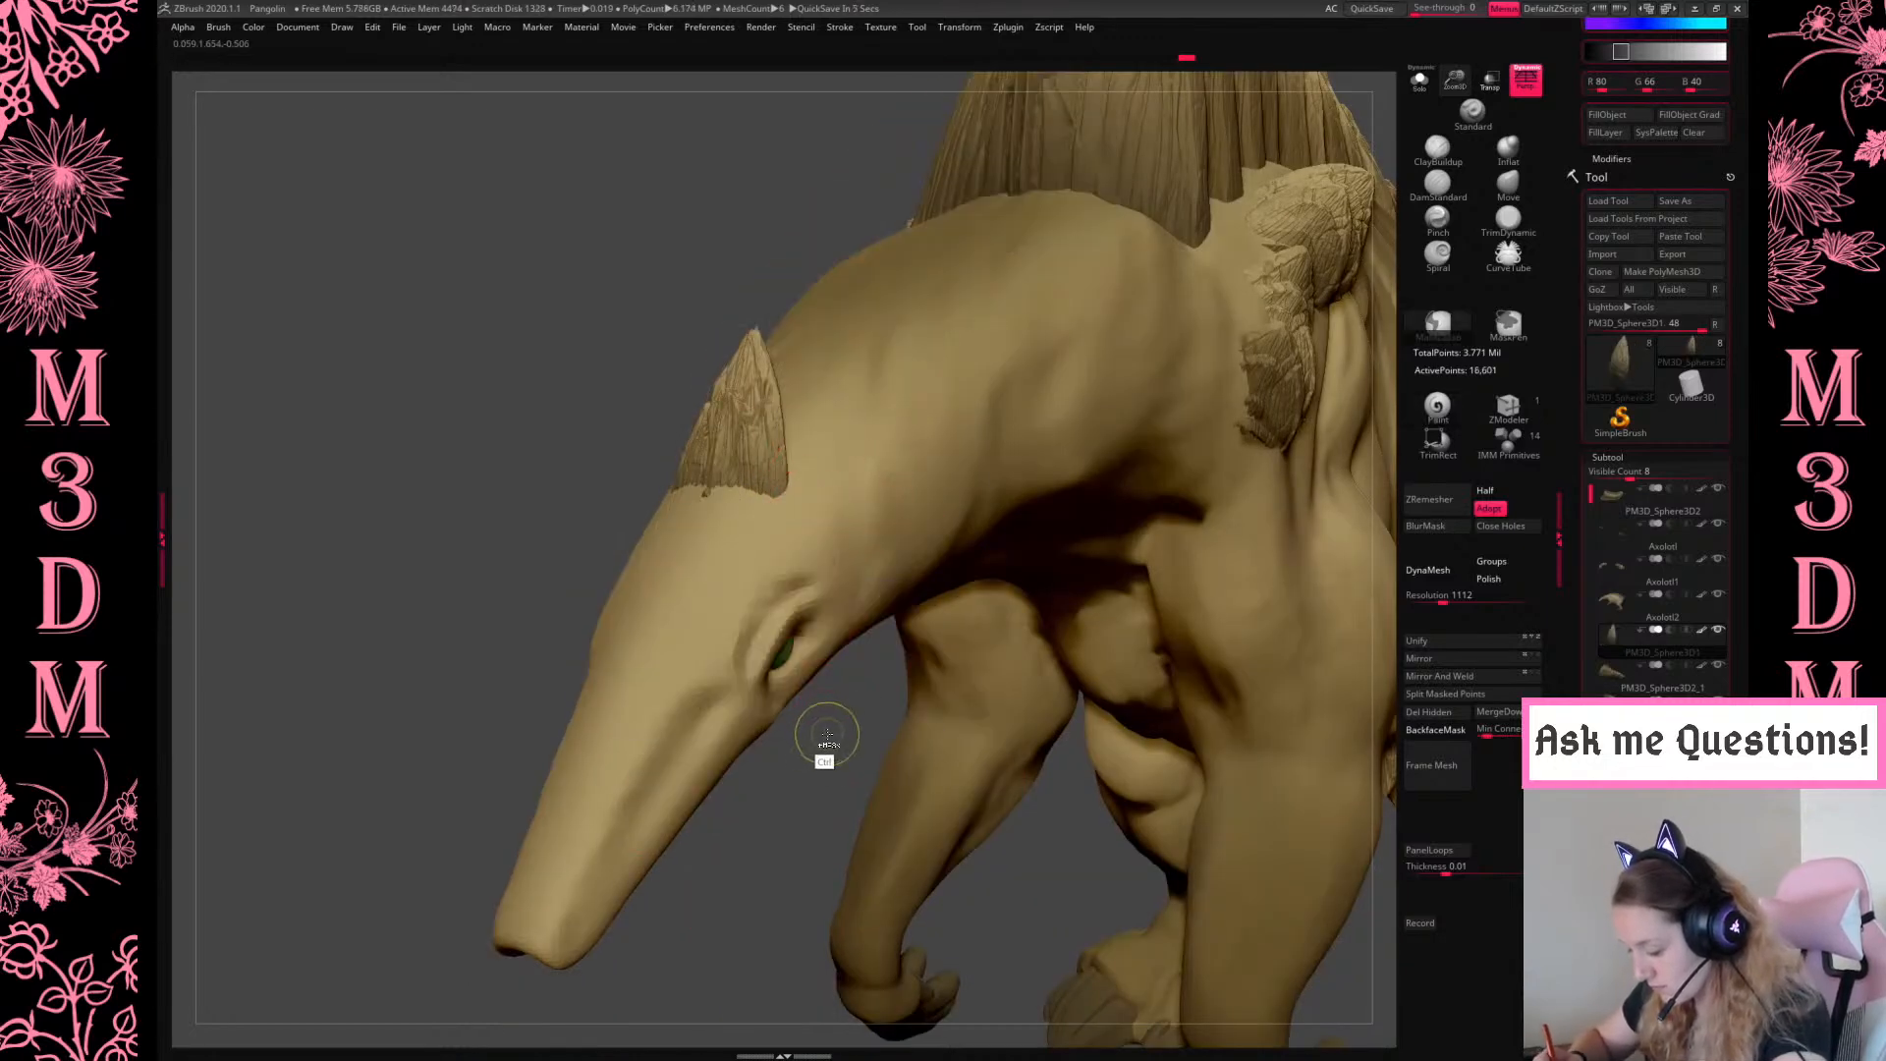
{"action": "left_click", "coordinate": [828, 735], "text": "ctrl"}
{"action": "left_click", "coordinate": [828, 735], "text": "ctrl+shift"}
{"action": "left_click_drag", "start_coordinate": [844, 778], "coordinate": [889, 756]}
{"action": "left_click_drag", "start_coordinate": [1218, 383], "coordinate": [1262, 427], "text": "ctrl"}
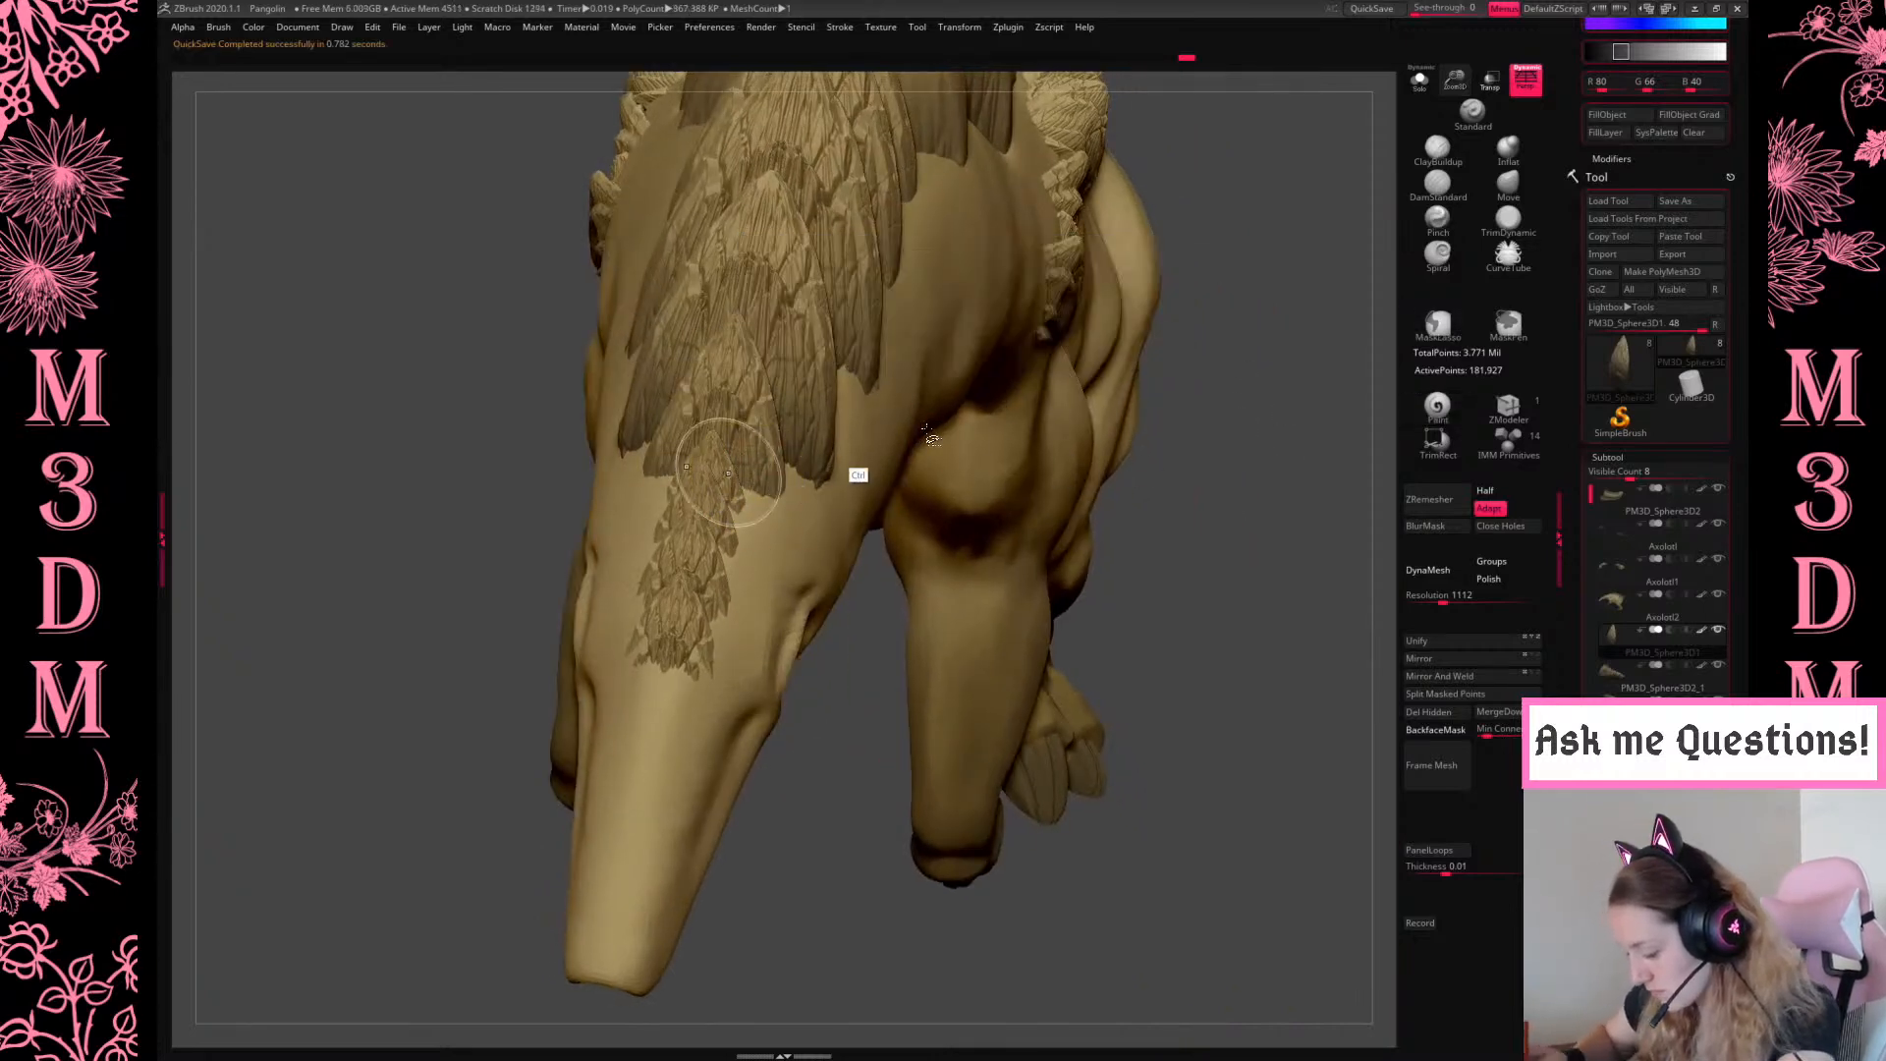
Mask all neck scales except the fourth-lowest row and center the gizmo over it in front view
{"action": "left_click", "coordinate": [731, 487], "text": "ctrl+shift"}
{"action": "left_click", "coordinate": [1245, 458], "text": "ctrl+shift"}
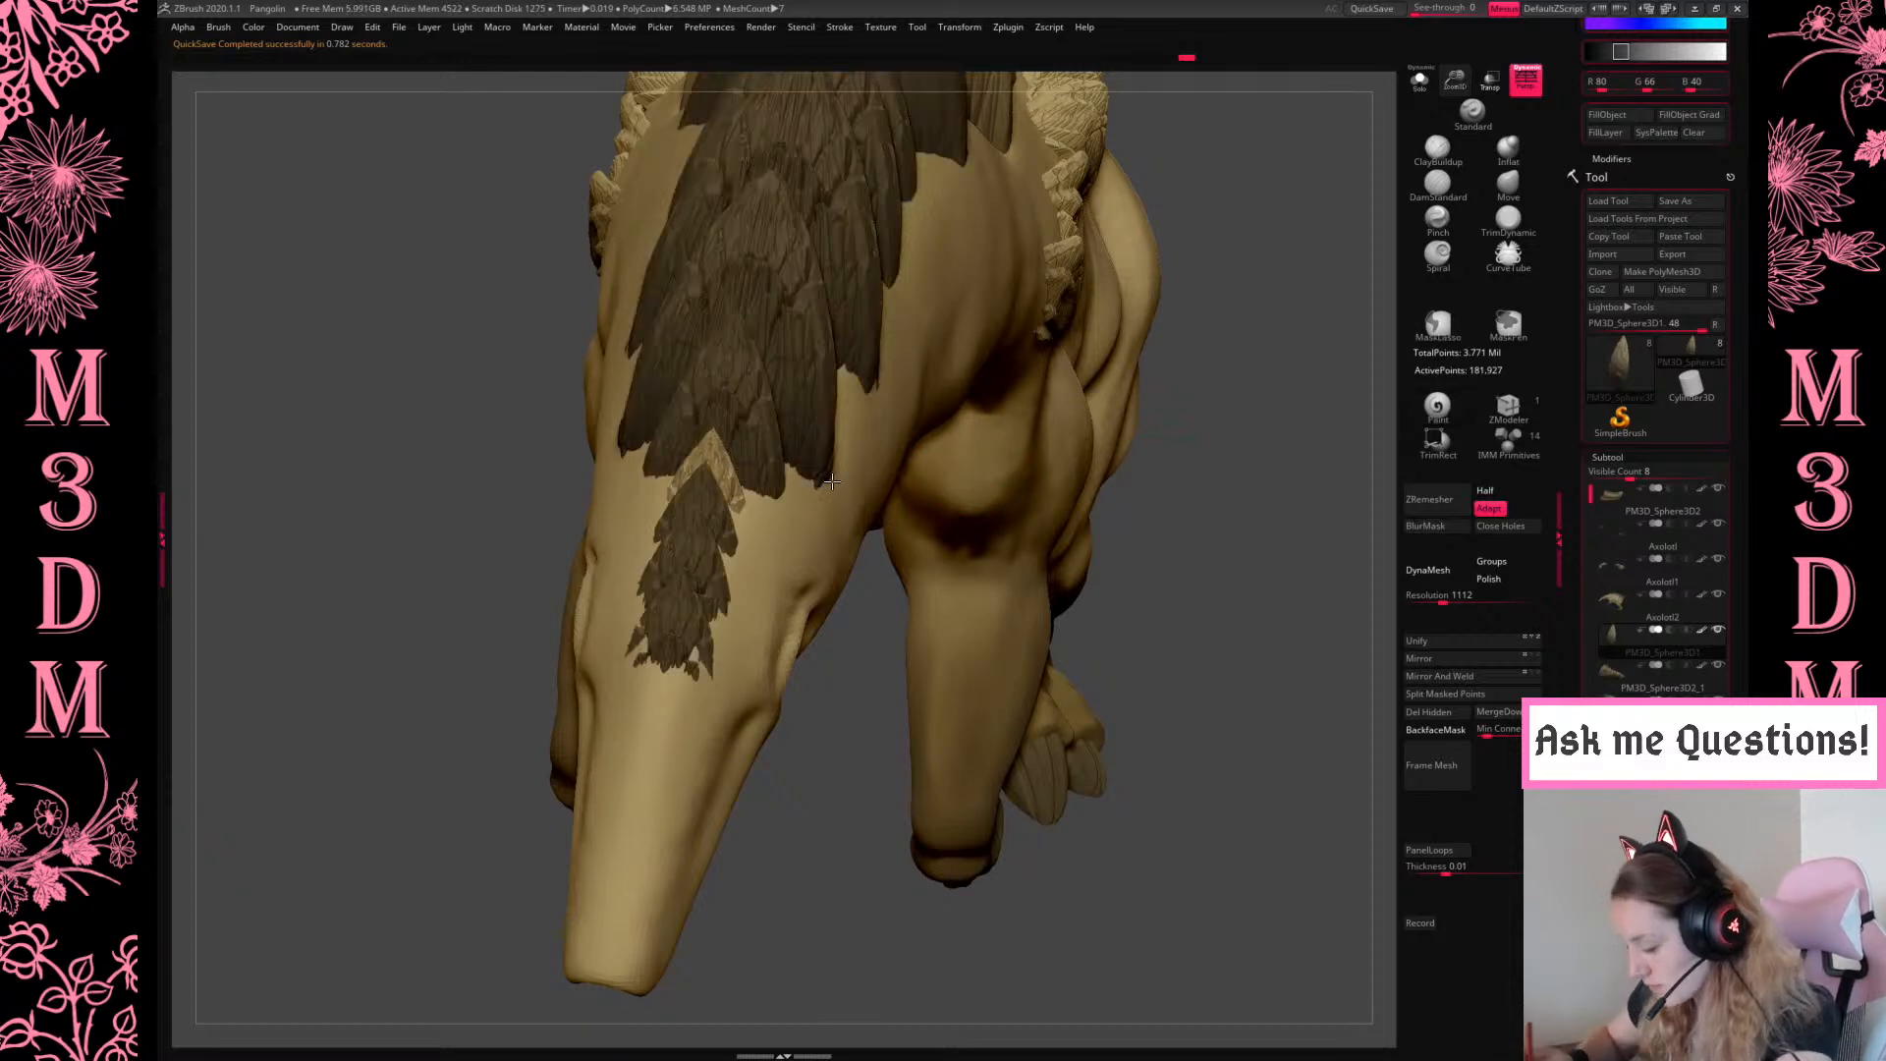
{"action": "left_click_drag", "start_coordinate": [1238, 518], "coordinate": [1076, 768], "text": "shift"}
{"action": "left_click", "coordinate": [1419, 80]}
{"action": "left_click", "coordinate": [846, 631], "text": "alt"}
{"action": "left_click", "coordinate": [757, 479], "text": "alt"}
{"action": "left_click", "coordinate": [1420, 80]}
Widen the unmasked fourth-lowest scale row sideways so it spreads beyond the rows below it
{"action": "left_click_drag", "start_coordinate": [806, 478], "coordinate": [829, 472]}
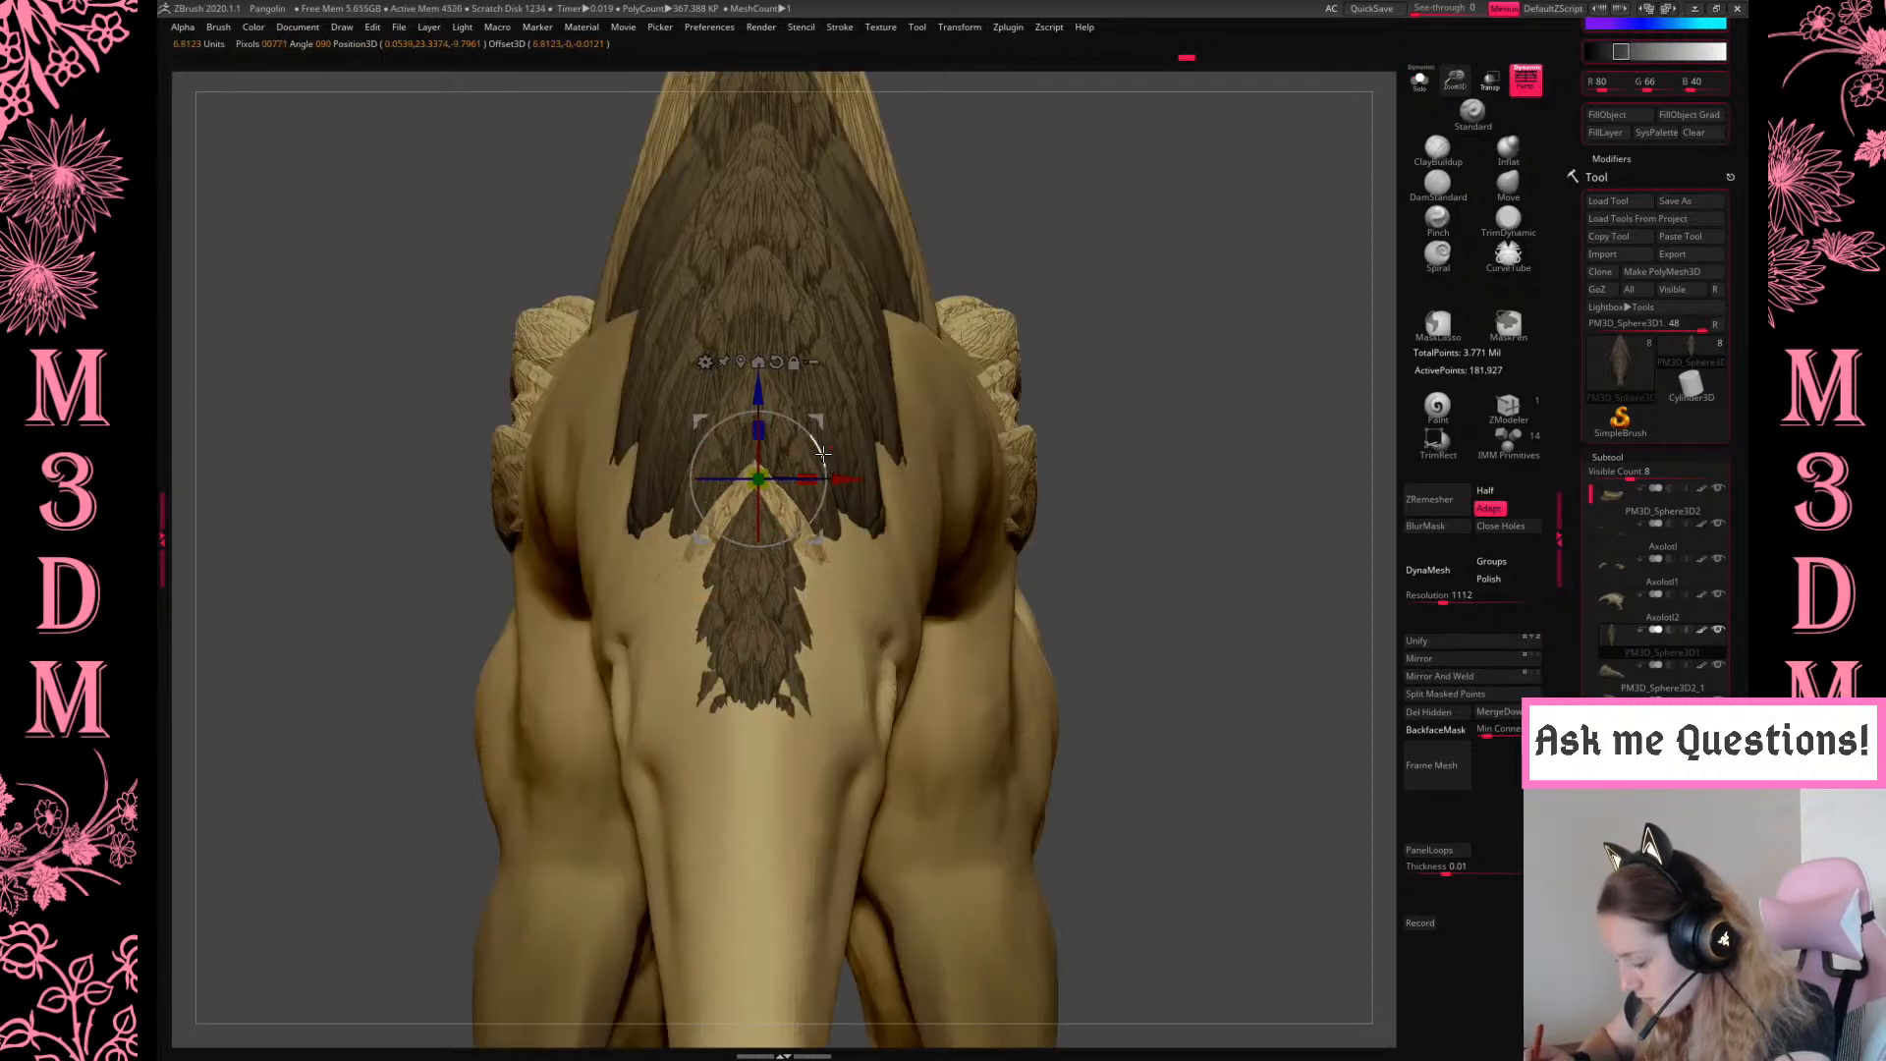
{"action": "left_click_drag", "start_coordinate": [813, 473], "coordinate": [806, 474]}
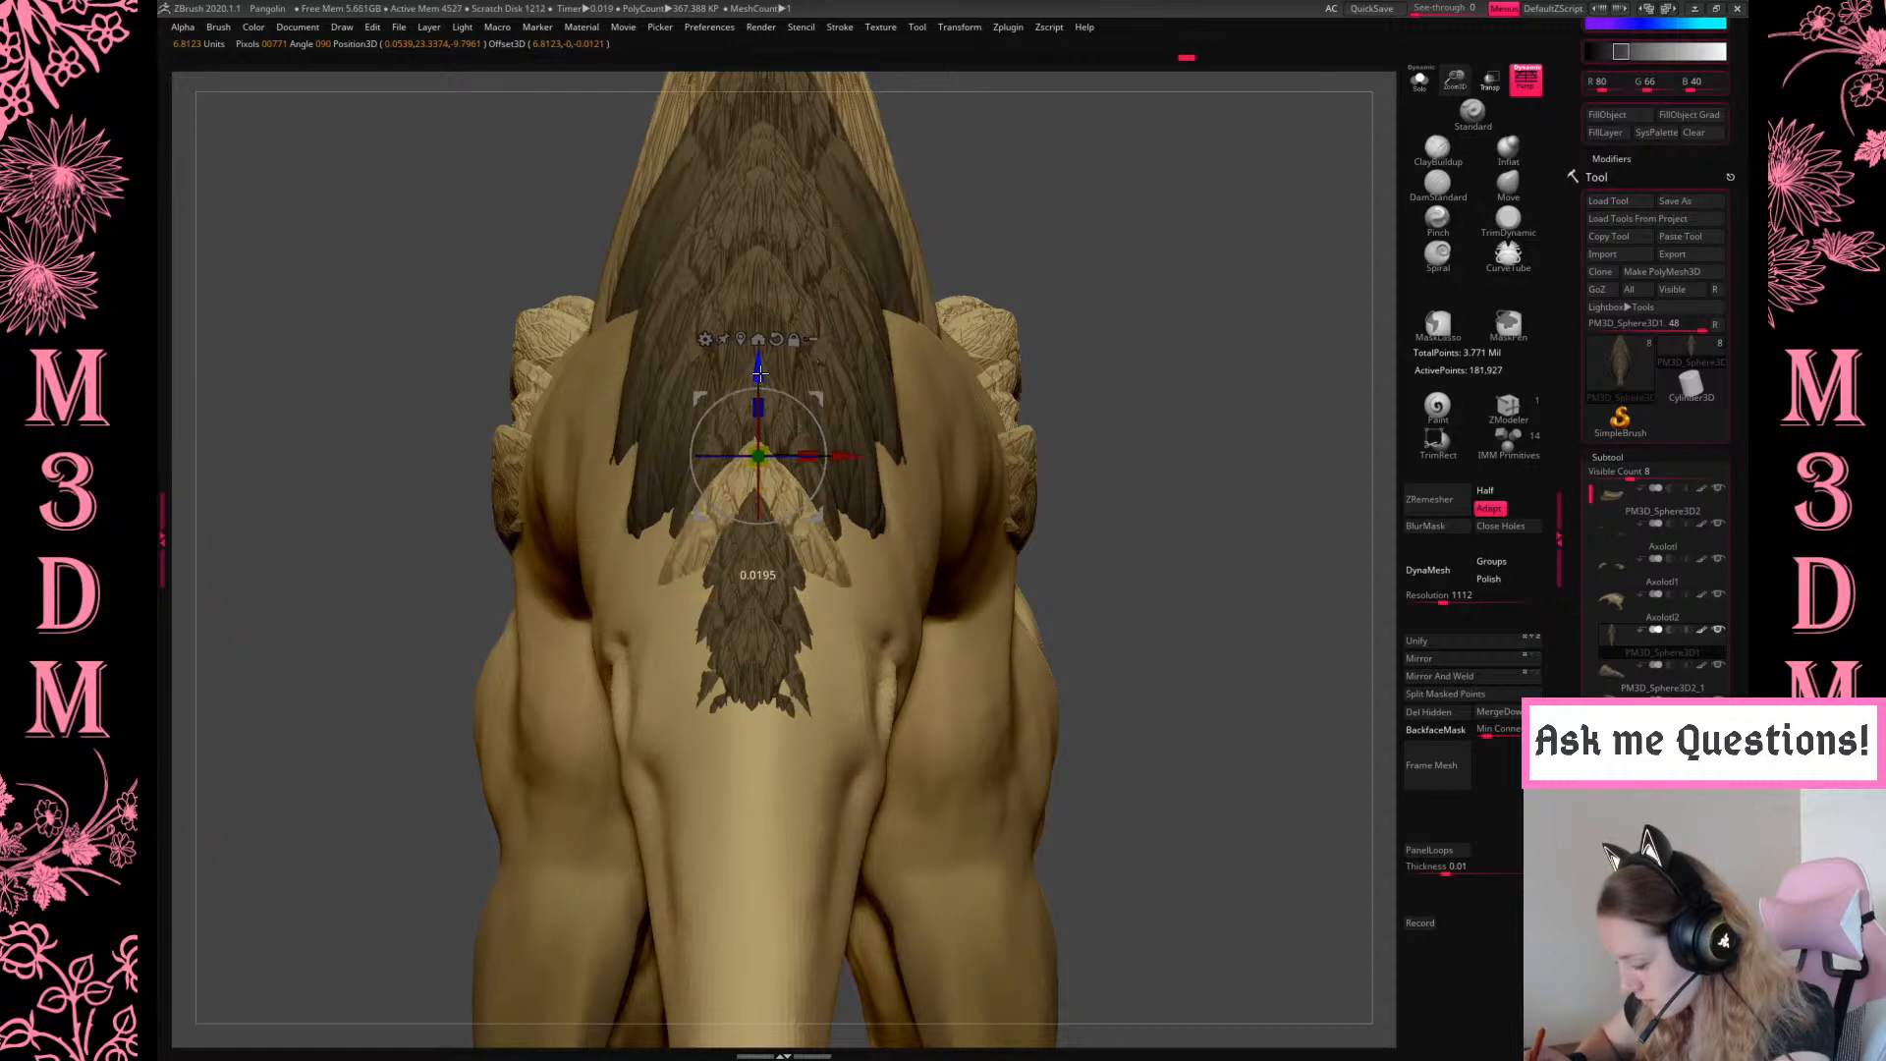
{"action": "key", "text": "q"}
{"action": "mouse_move", "coordinate": [1274, 473]}
{"action": "left_mouse_down"}
{"action": "mouse_move", "coordinate": [1254, 463]}
{"action": "mouse_move", "coordinate": [1240, 508]}
{"action": "mouse_move", "coordinate": [1232, 491]}
{"action": "left_mouse_up"}
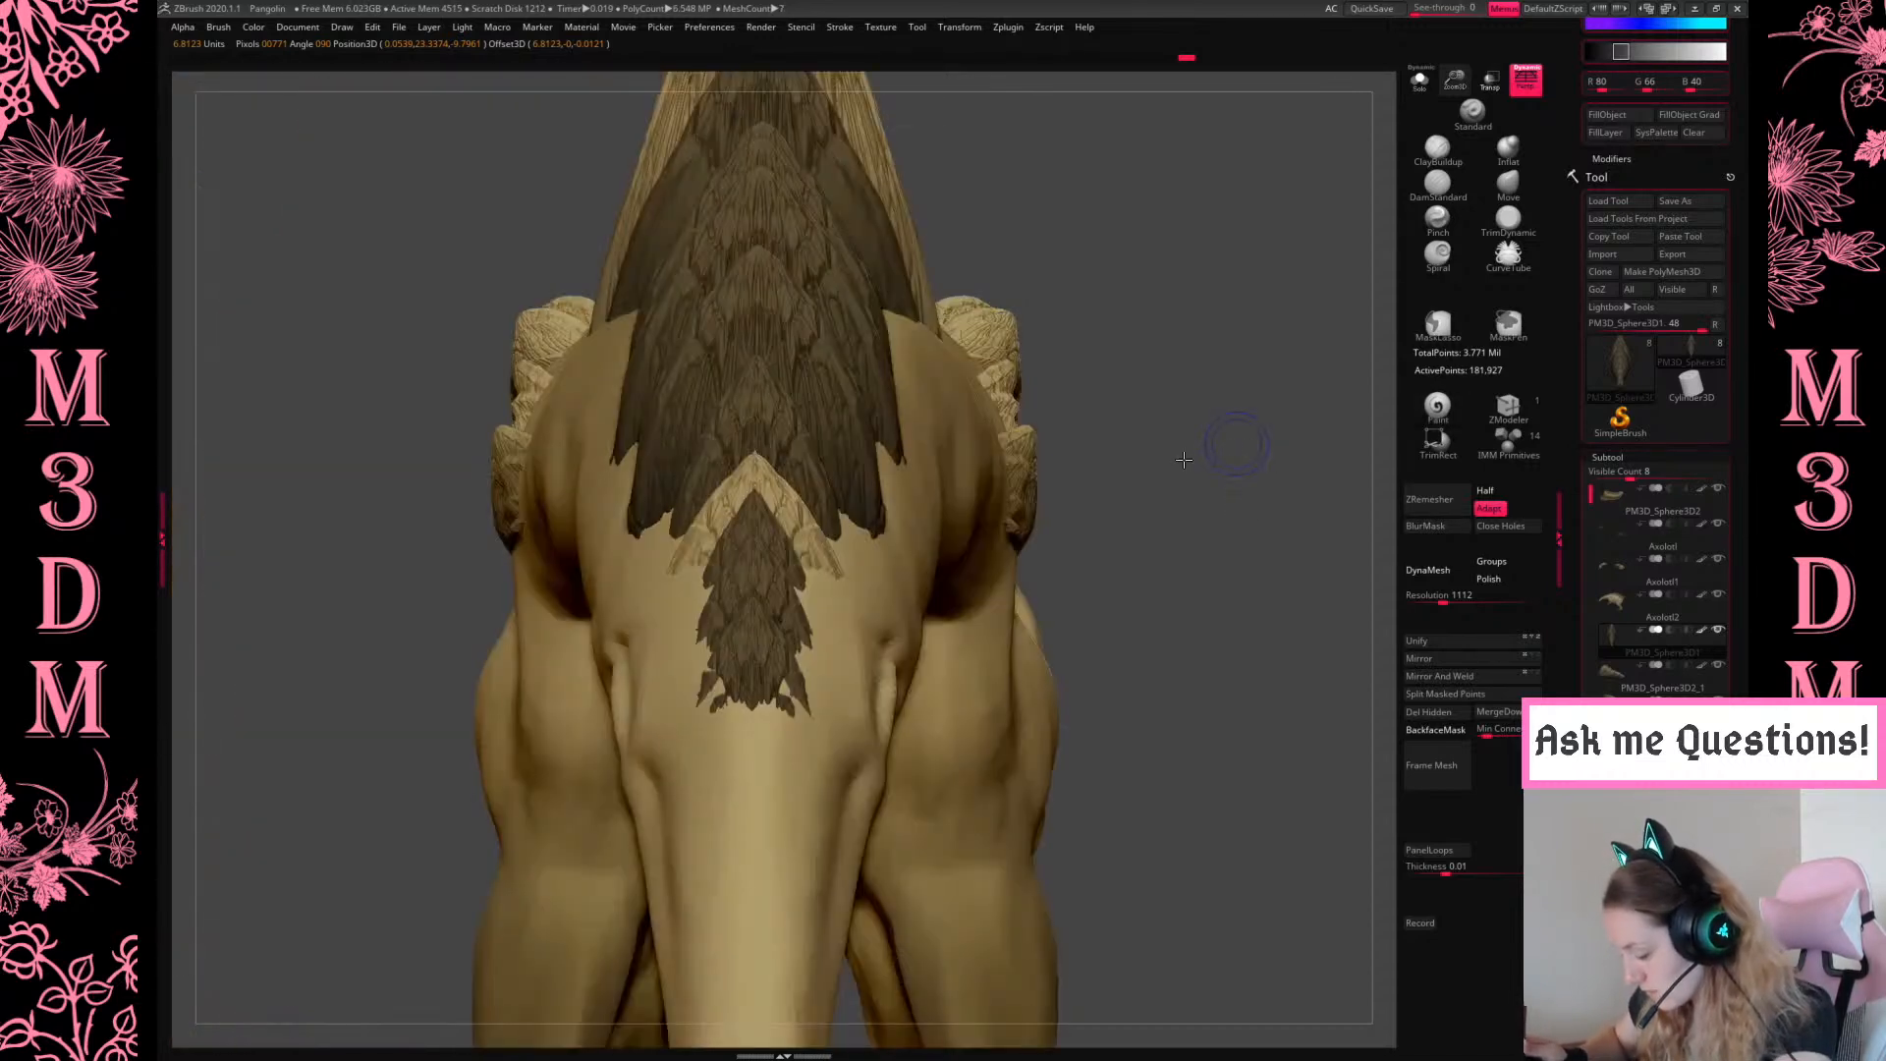
{"action": "right_click_drag", "start_coordinate": [797, 444], "coordinate": [1190, 308]}
{"action": "key", "text": "w"}
{"action": "right_click_drag", "start_coordinate": [1318, 330], "coordinate": [1326, 396], "text": "shift"}
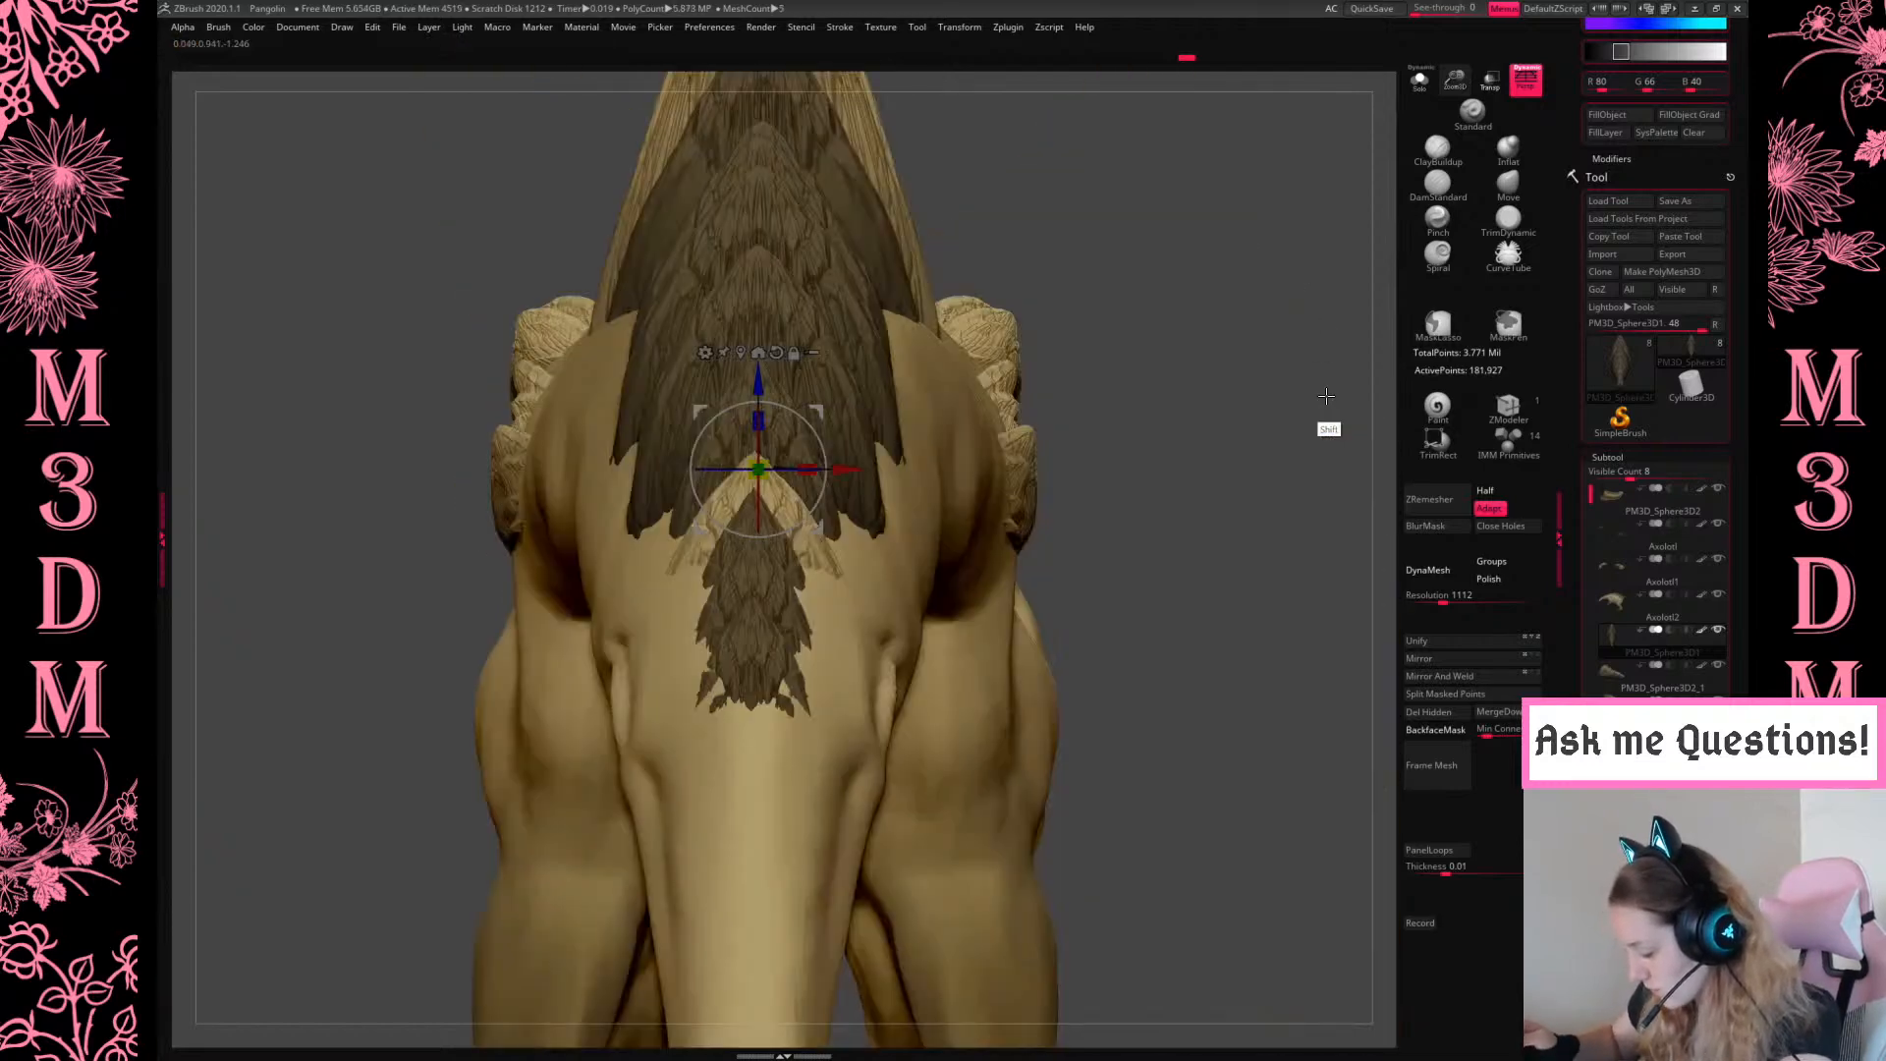
{"action": "left_click_drag", "start_coordinate": [806, 461], "coordinate": [813, 465]}
{"action": "key", "text": "q"}
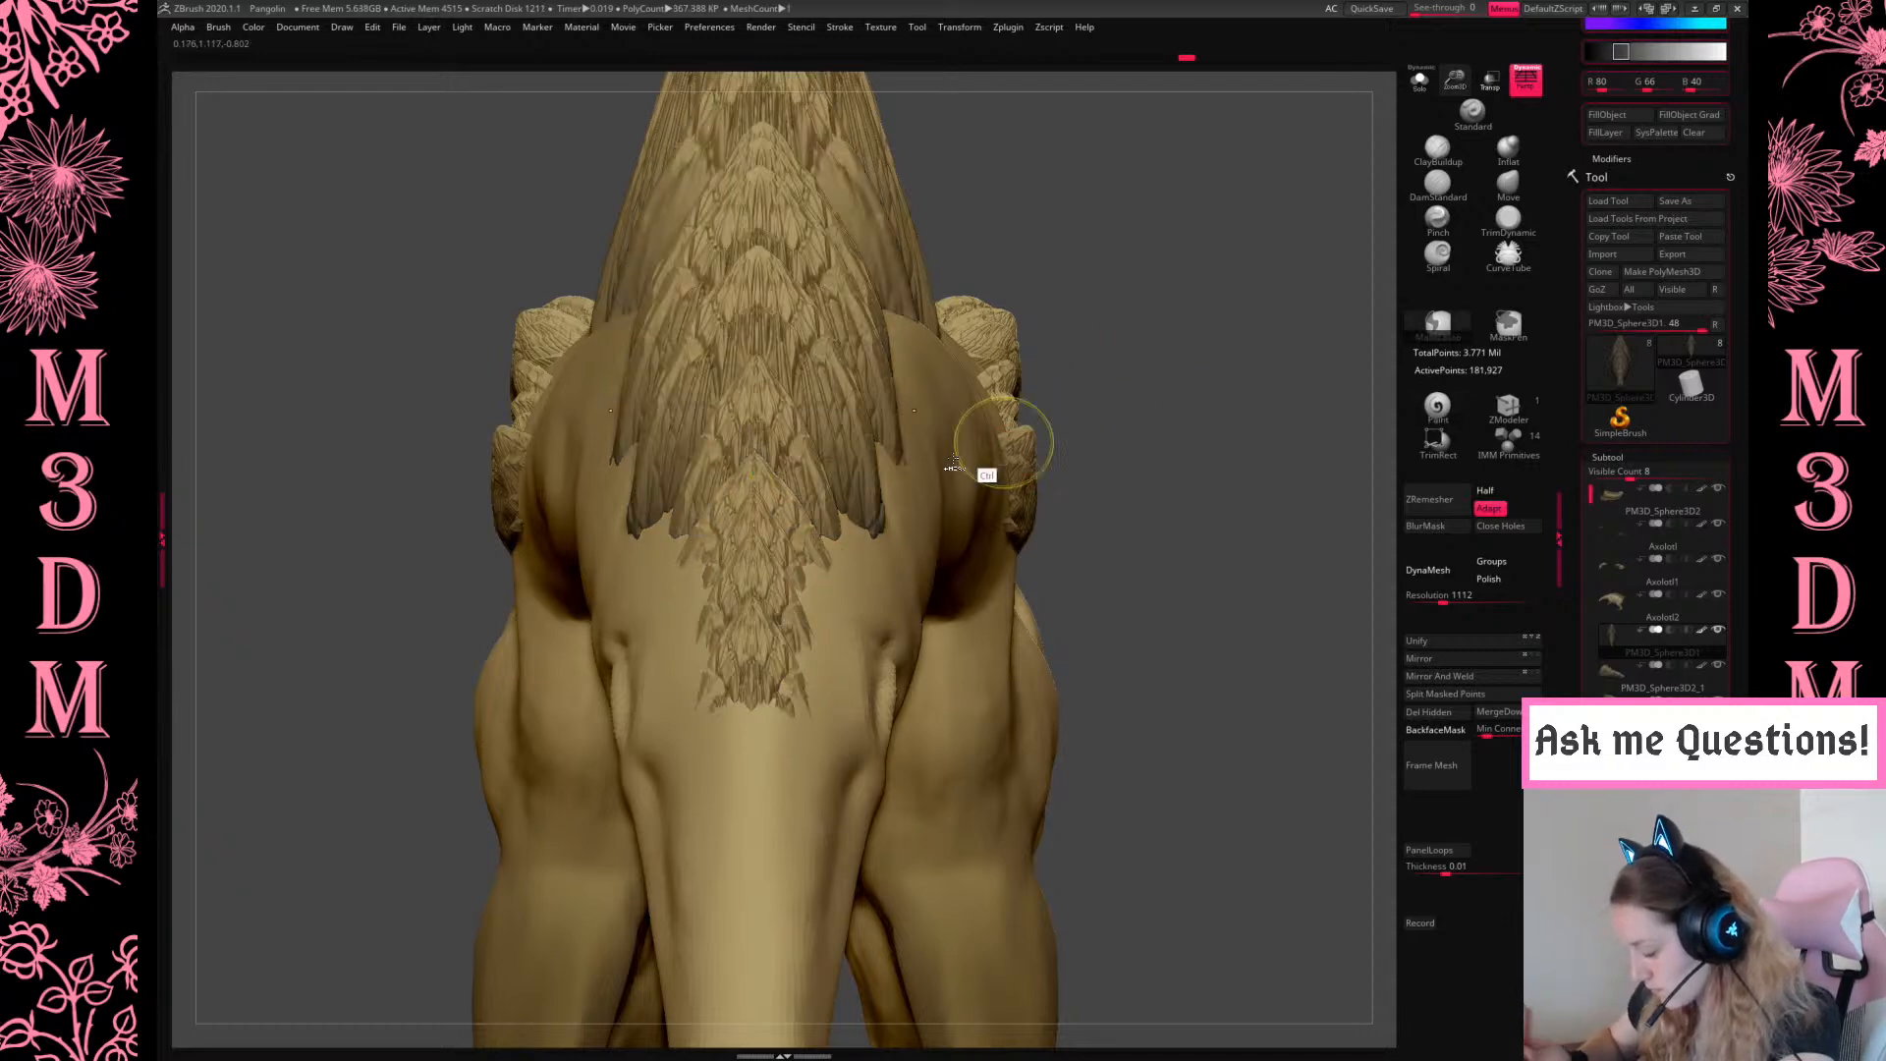
Mask everything except the third-lowest scale row and widen that row sideways
{"action": "left_click", "coordinate": [800, 568], "text": "ctrl+shift"}
{"action": "left_click", "coordinate": [1218, 410], "text": "ctrl+shift"}
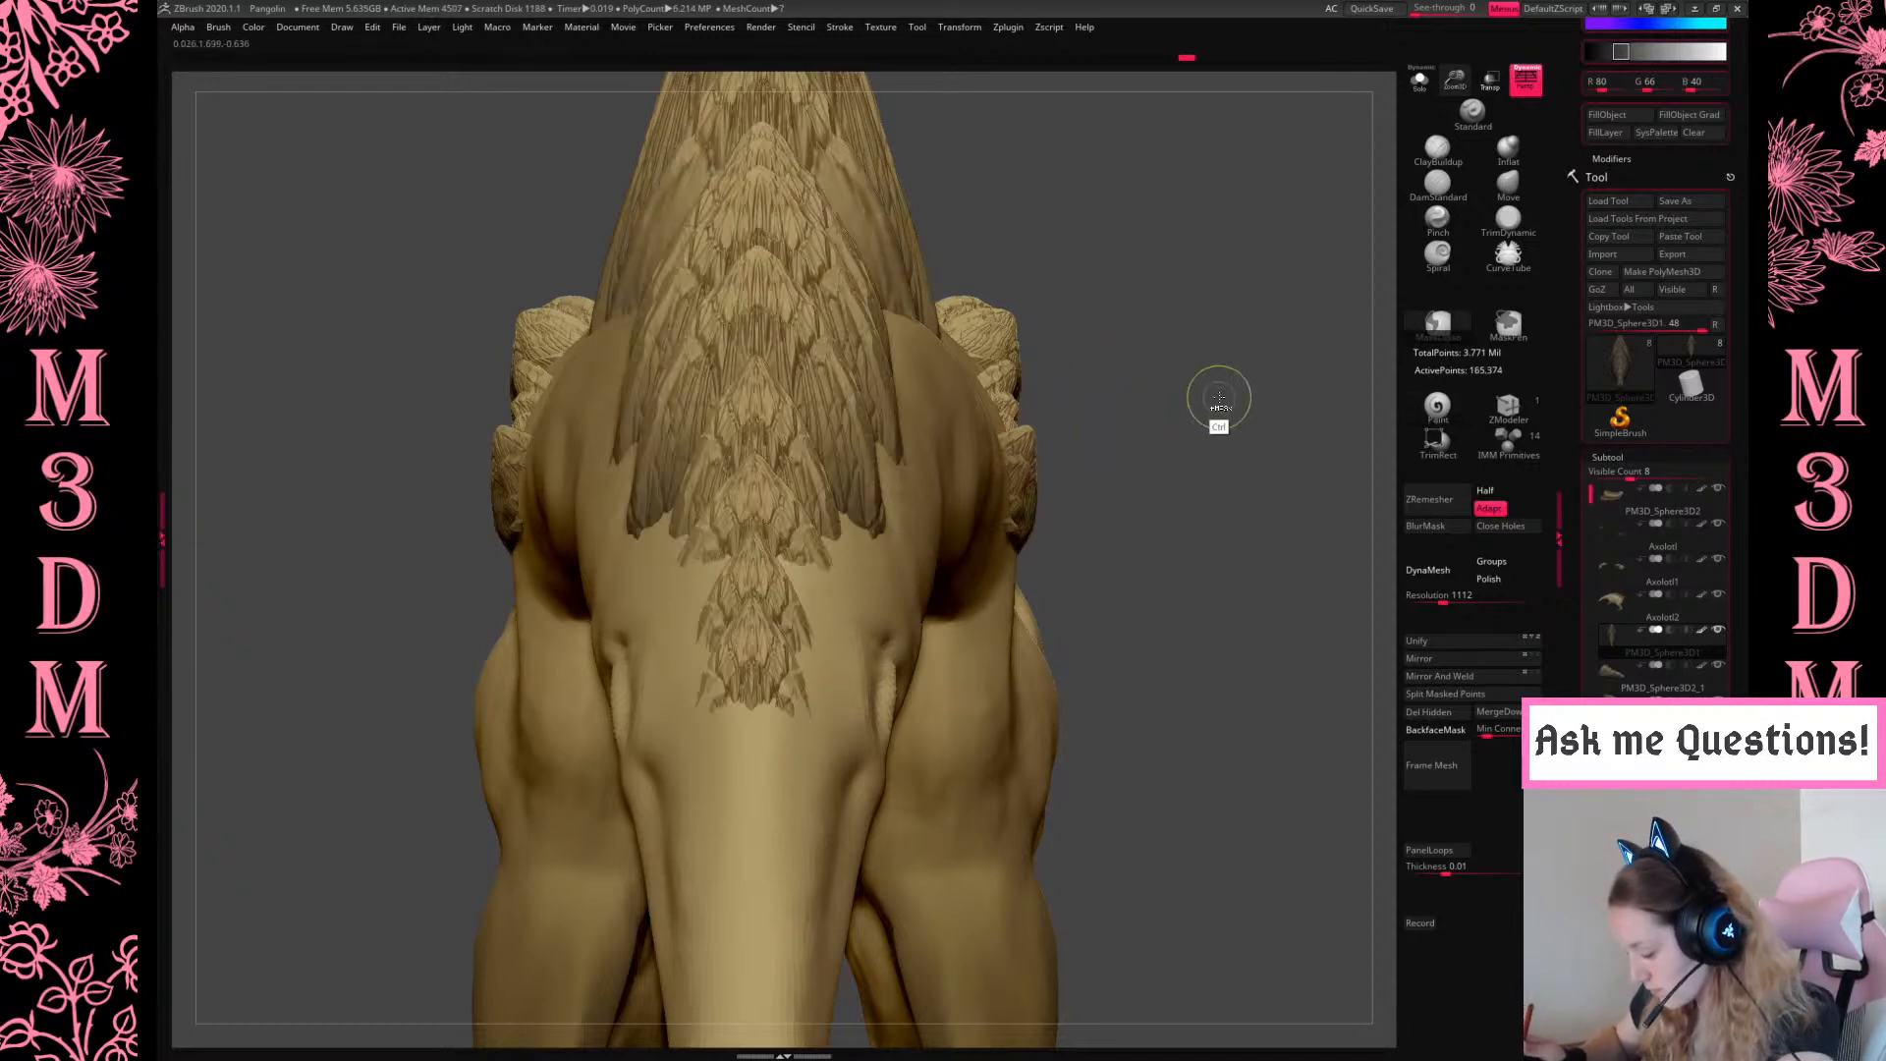
{"action": "left_click", "coordinate": [1234, 397], "text": "ctrl"}
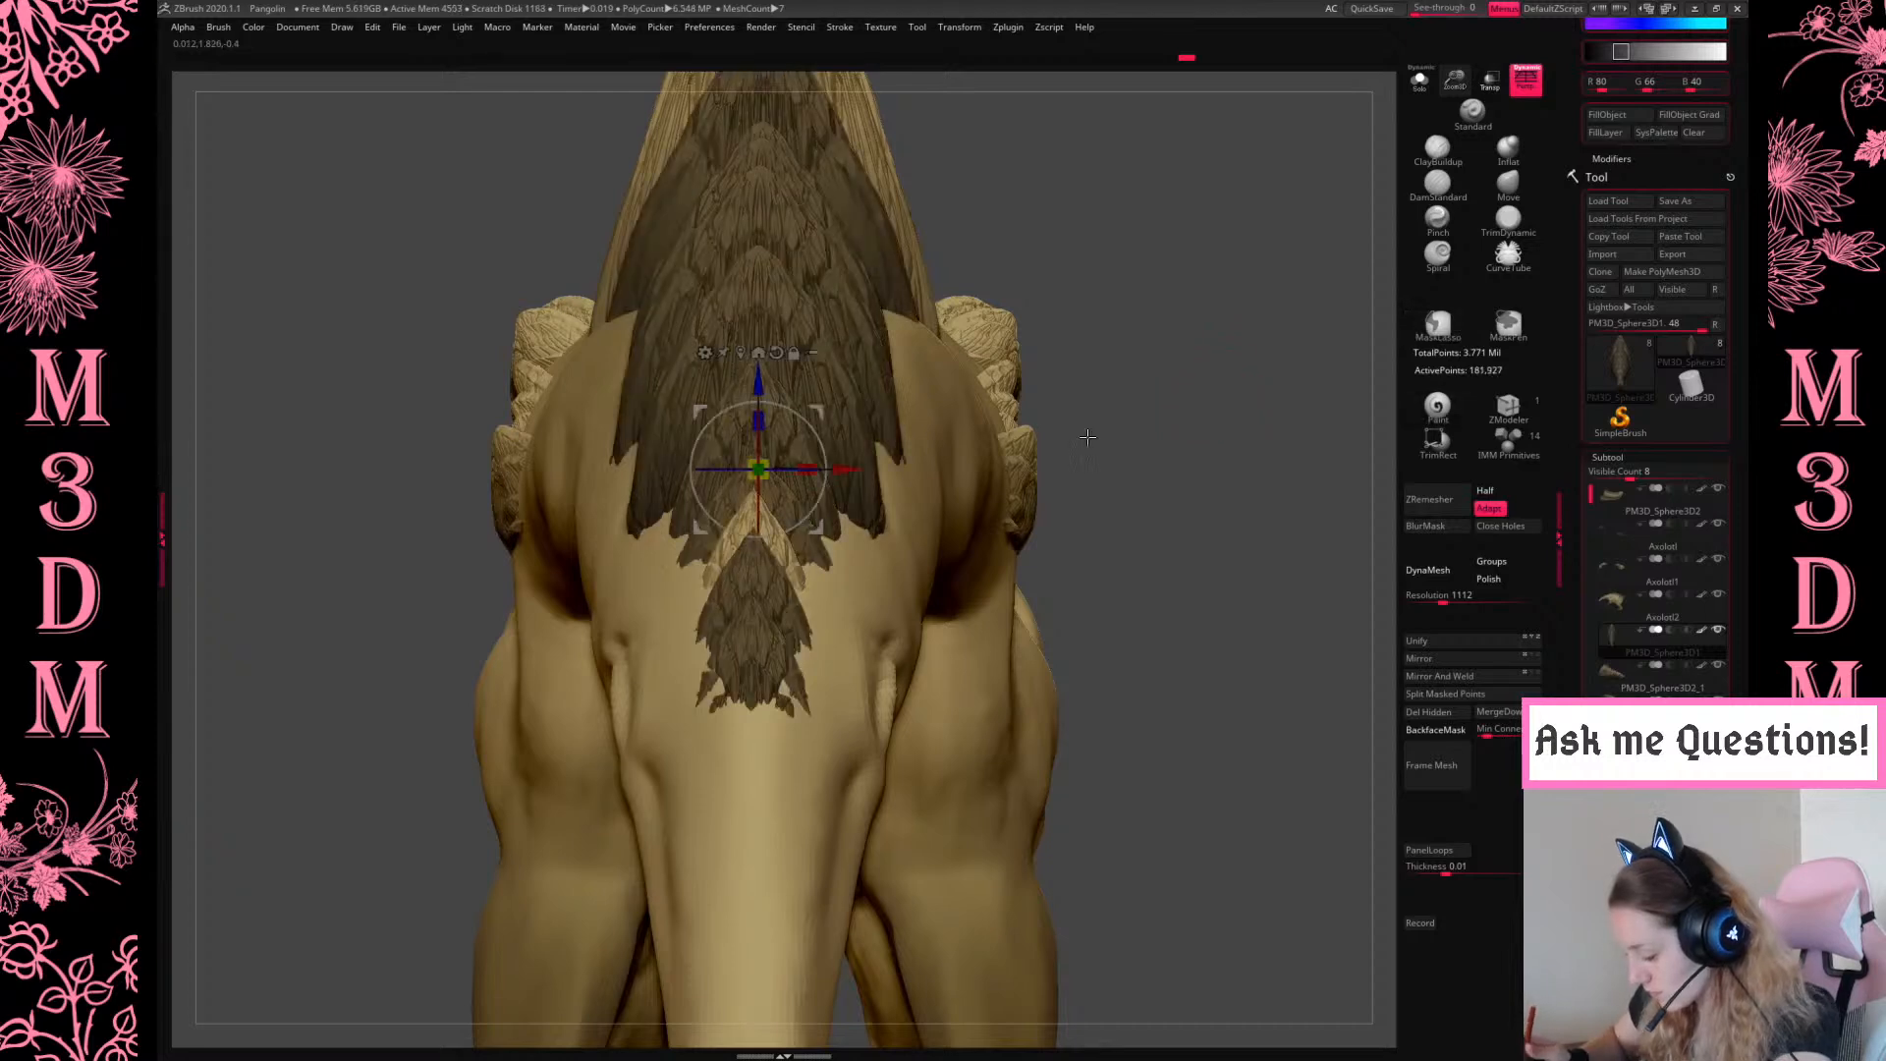
{"action": "key", "text": "w"}
{"action": "left_click_drag", "start_coordinate": [830, 467], "coordinate": [822, 467]}
{"action": "key", "text": "q"}
Clear the mask, leave only the second-lowest scale row unmasked and widen it sideways across the forehead
{"action": "left_click", "coordinate": [788, 617], "text": "ctrl+shift"}
{"action": "left_click_drag", "start_coordinate": [1194, 432], "coordinate": [1245, 459], "text": "ctrl"}
{"action": "left_click", "coordinate": [1230, 438], "text": "ctrl+shift"}
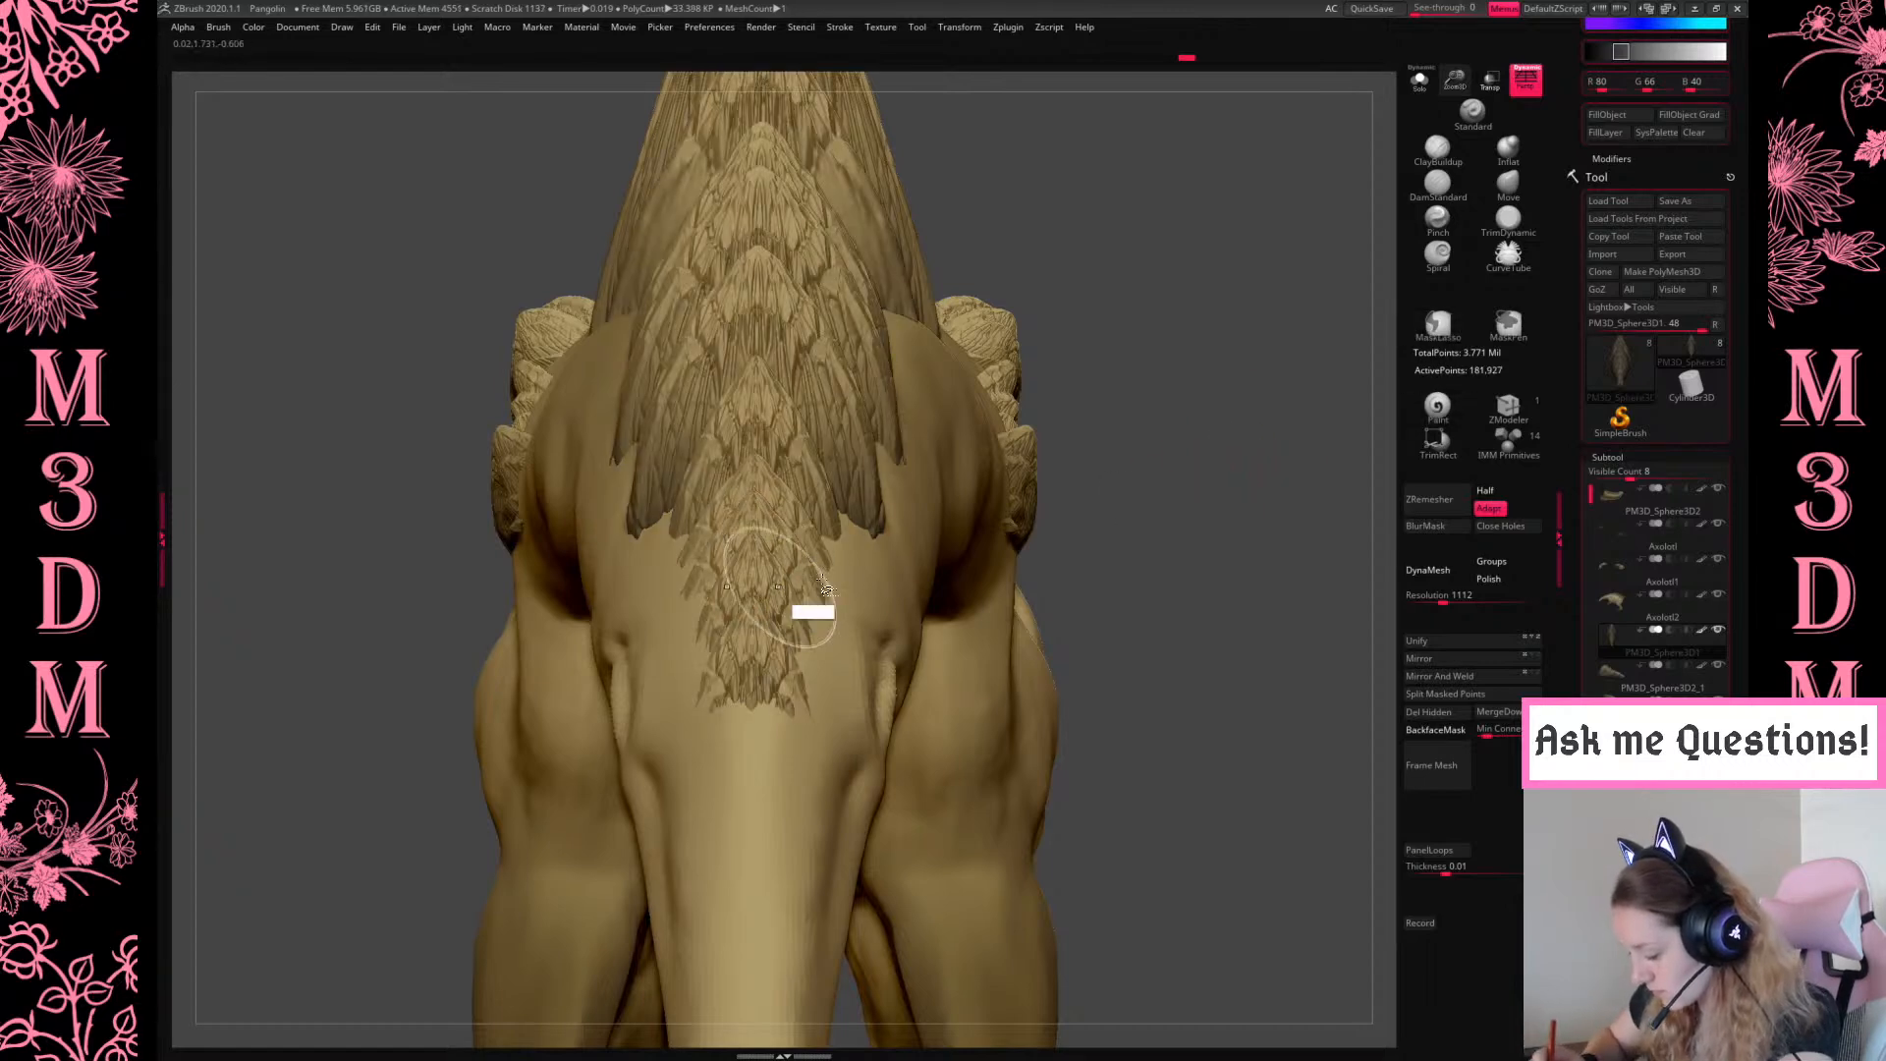
{"action": "left_click", "coordinate": [796, 588], "text": "ctrl+shift"}
{"action": "left_click", "coordinate": [1280, 470], "text": "ctrl"}
{"action": "left_click", "coordinate": [1264, 465], "text": "ctrl+shift"}
{"action": "left_click", "coordinate": [1229, 436], "text": "ctrl"}
{"action": "key", "text": "w"}
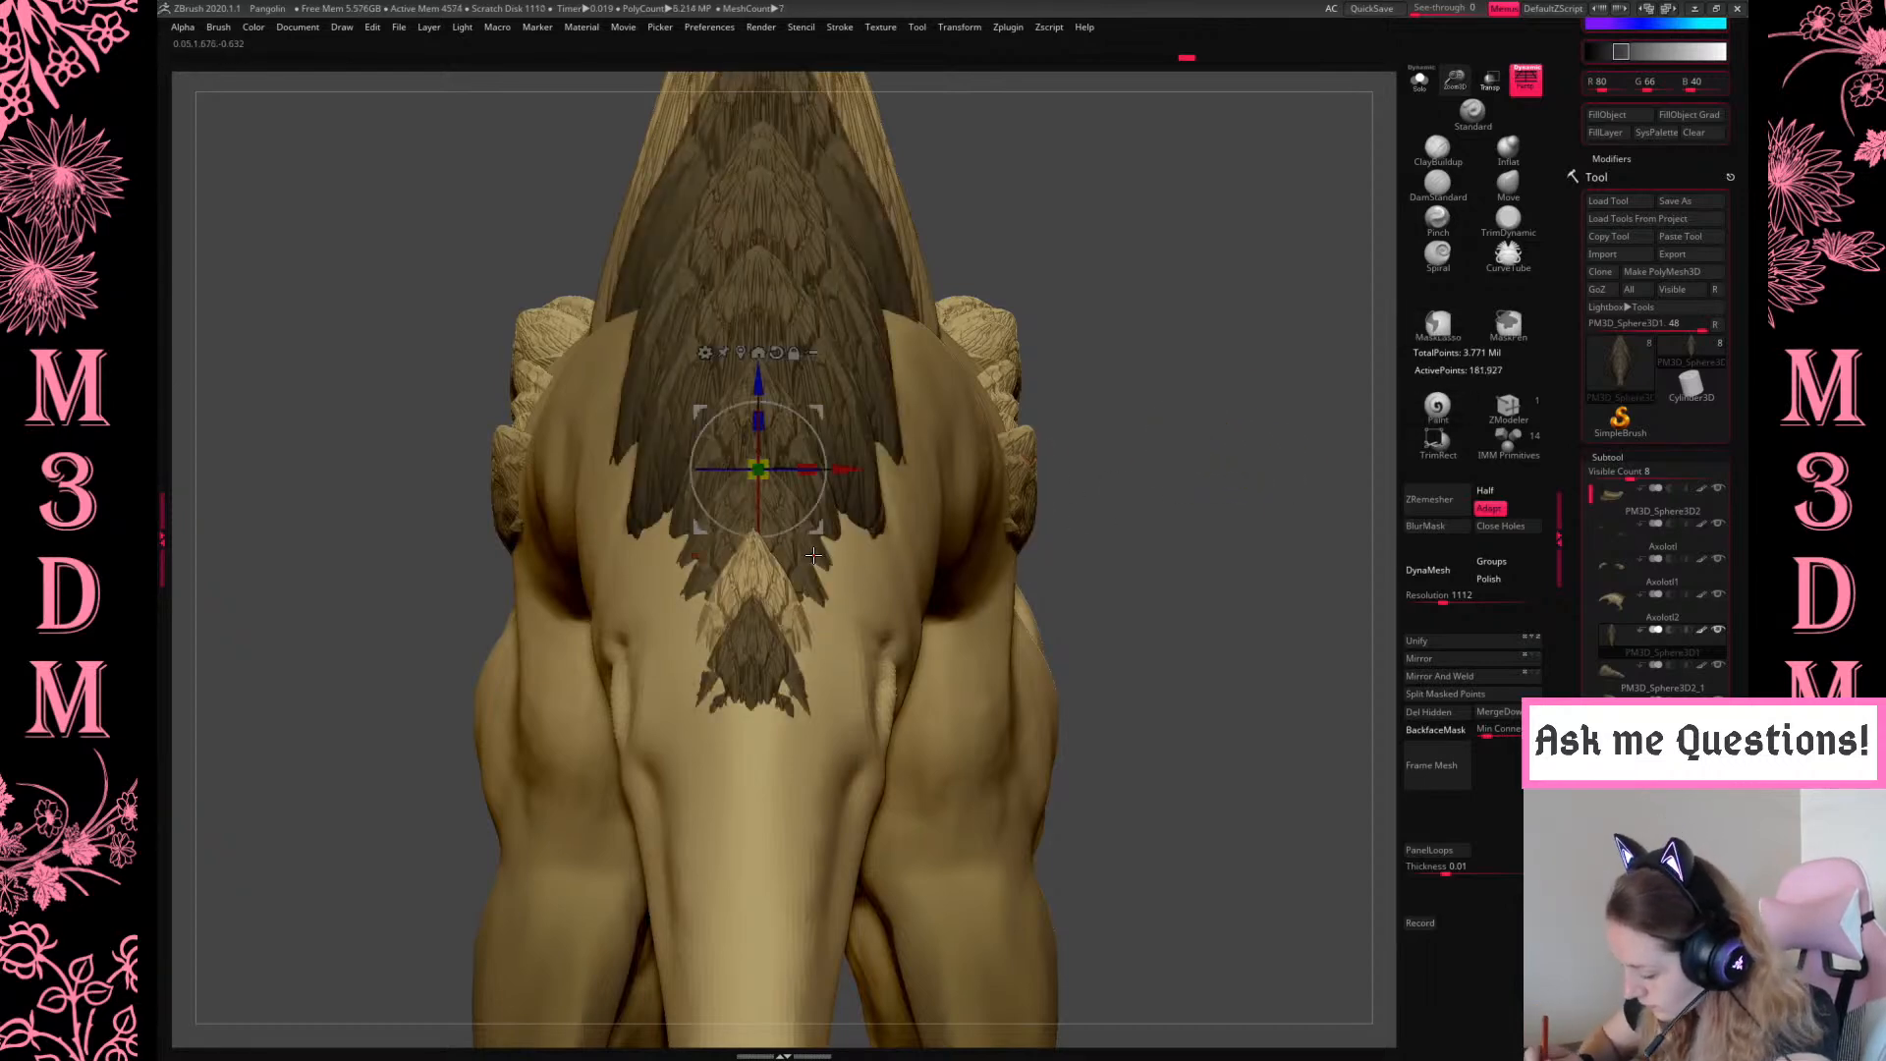
{"action": "left_click_drag", "start_coordinate": [803, 470], "coordinate": [821, 471]}
{"action": "key", "text": "q"}
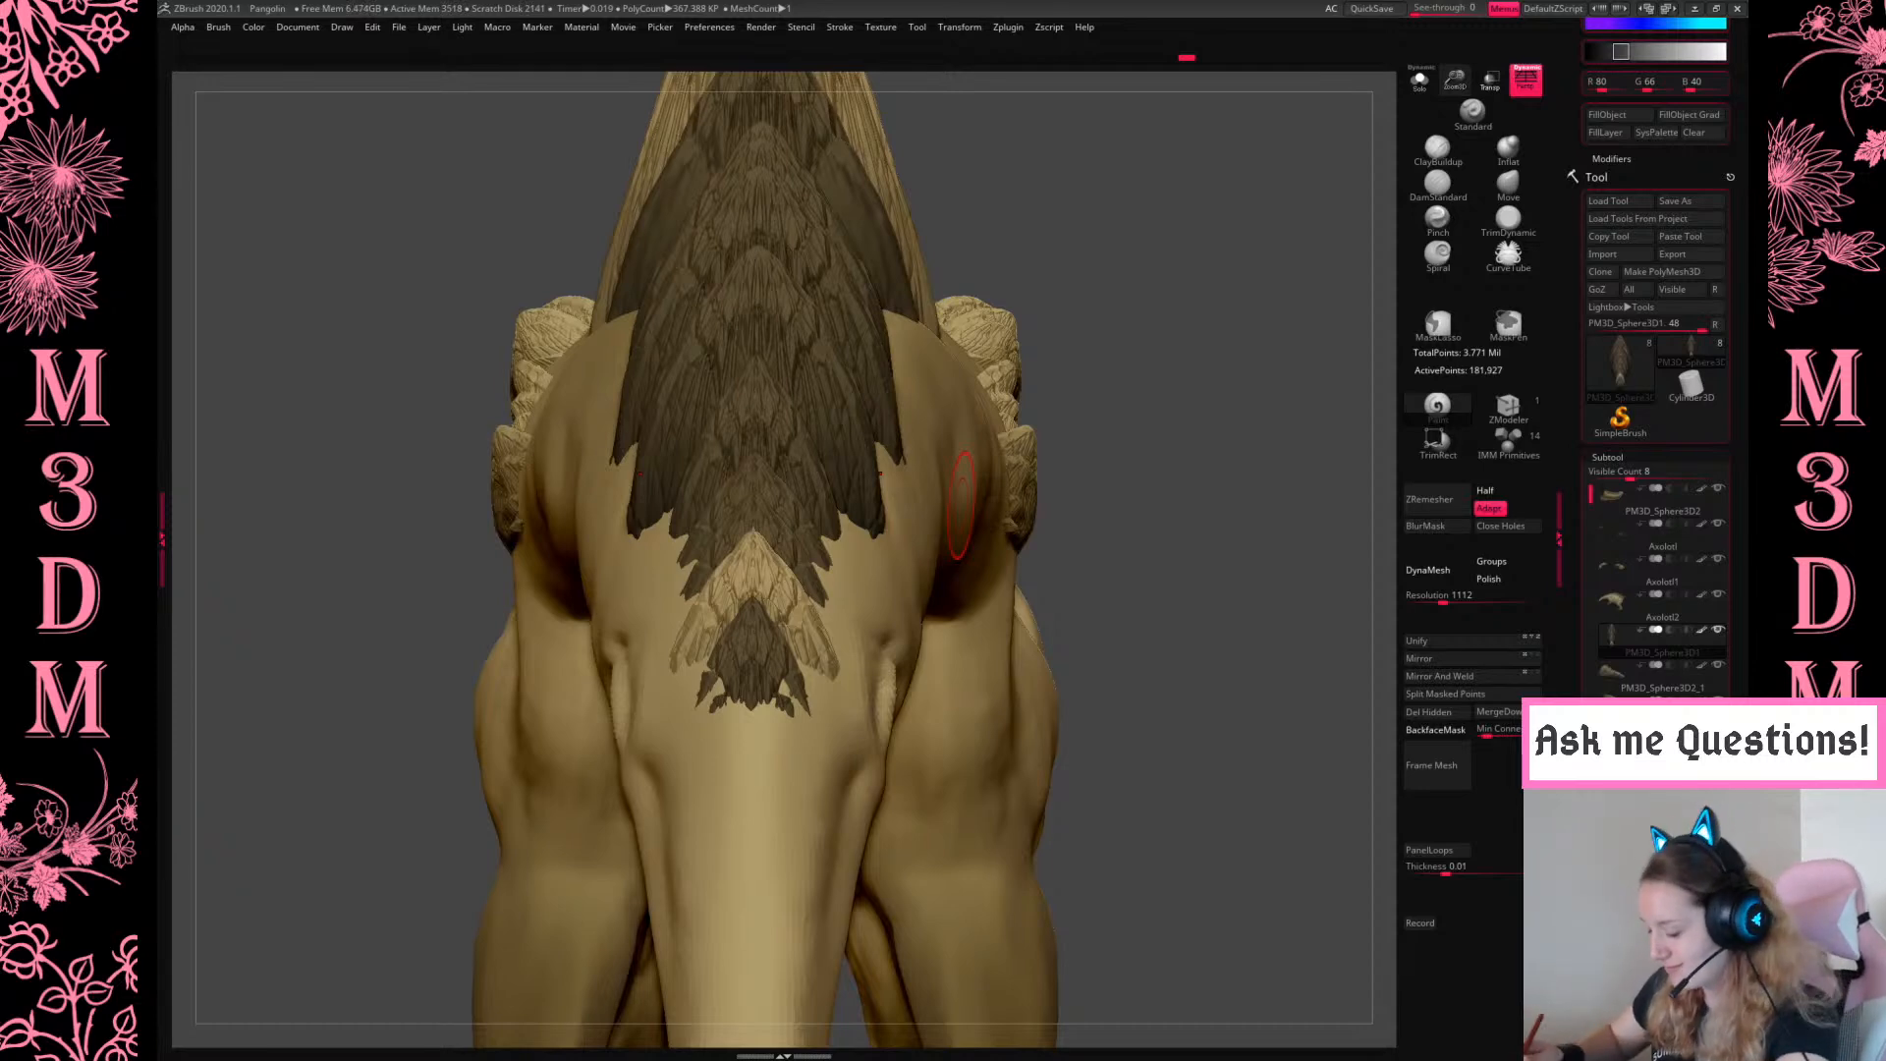
Mask everything except the lowest scale row on the forehead, widen it sideways and lower it slightly
{"action": "left_click", "coordinate": [1187, 404], "text": "ctrl"}
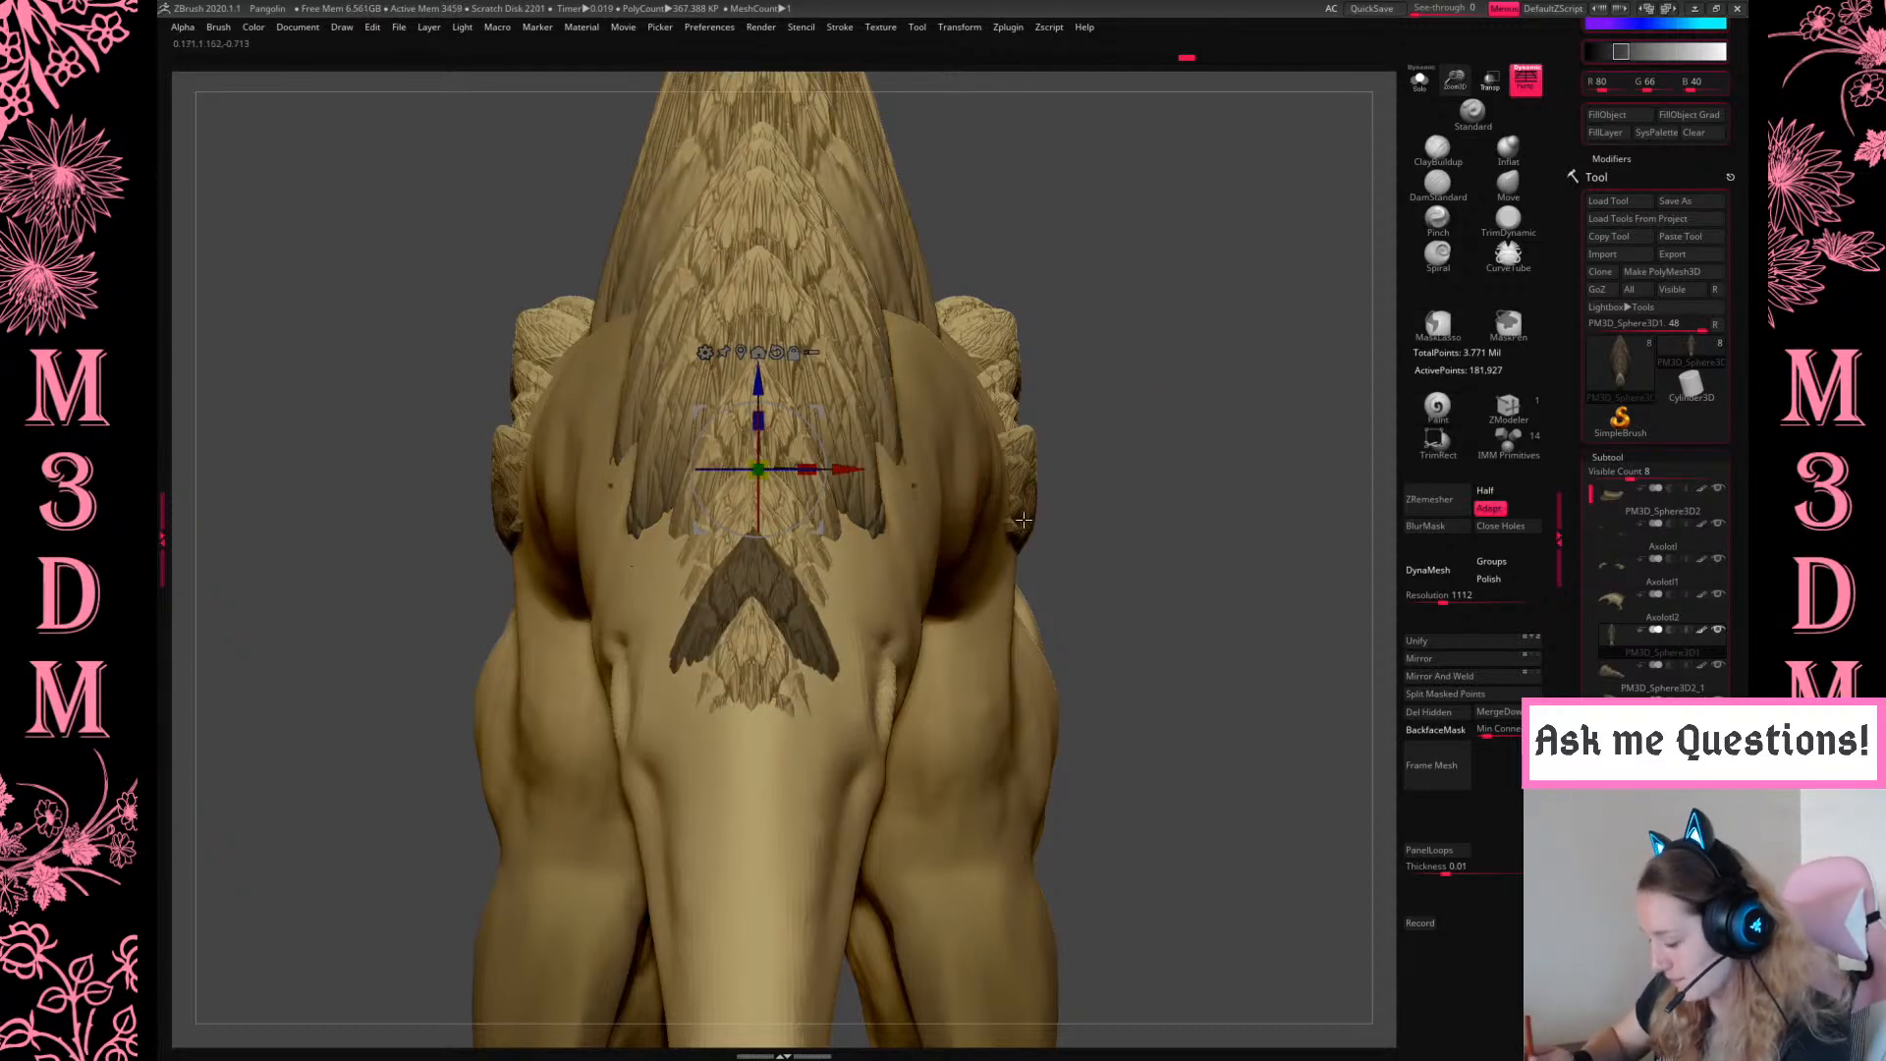
{"action": "left_click", "coordinate": [1104, 518], "text": "ctrl+shift"}
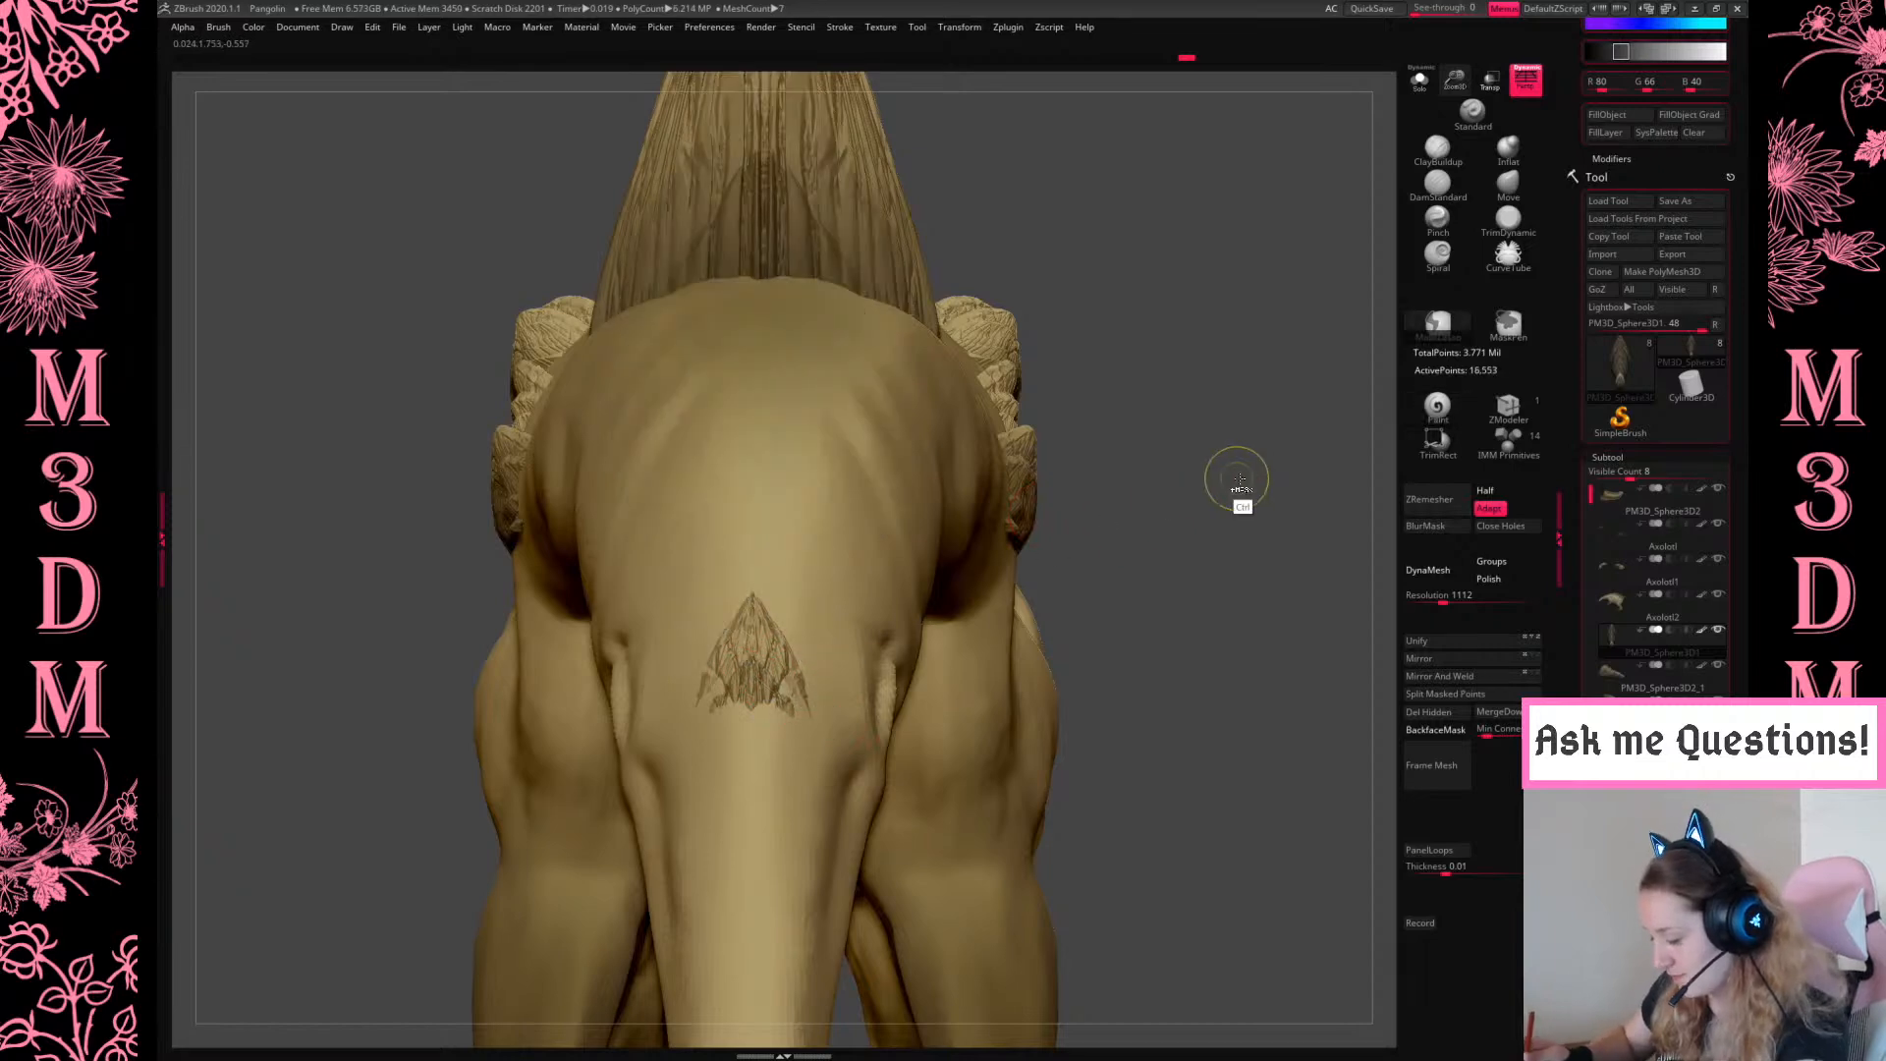
{"action": "left_click", "coordinate": [1241, 482], "text": "ctrl+shift"}
{"action": "key", "text": "space"}
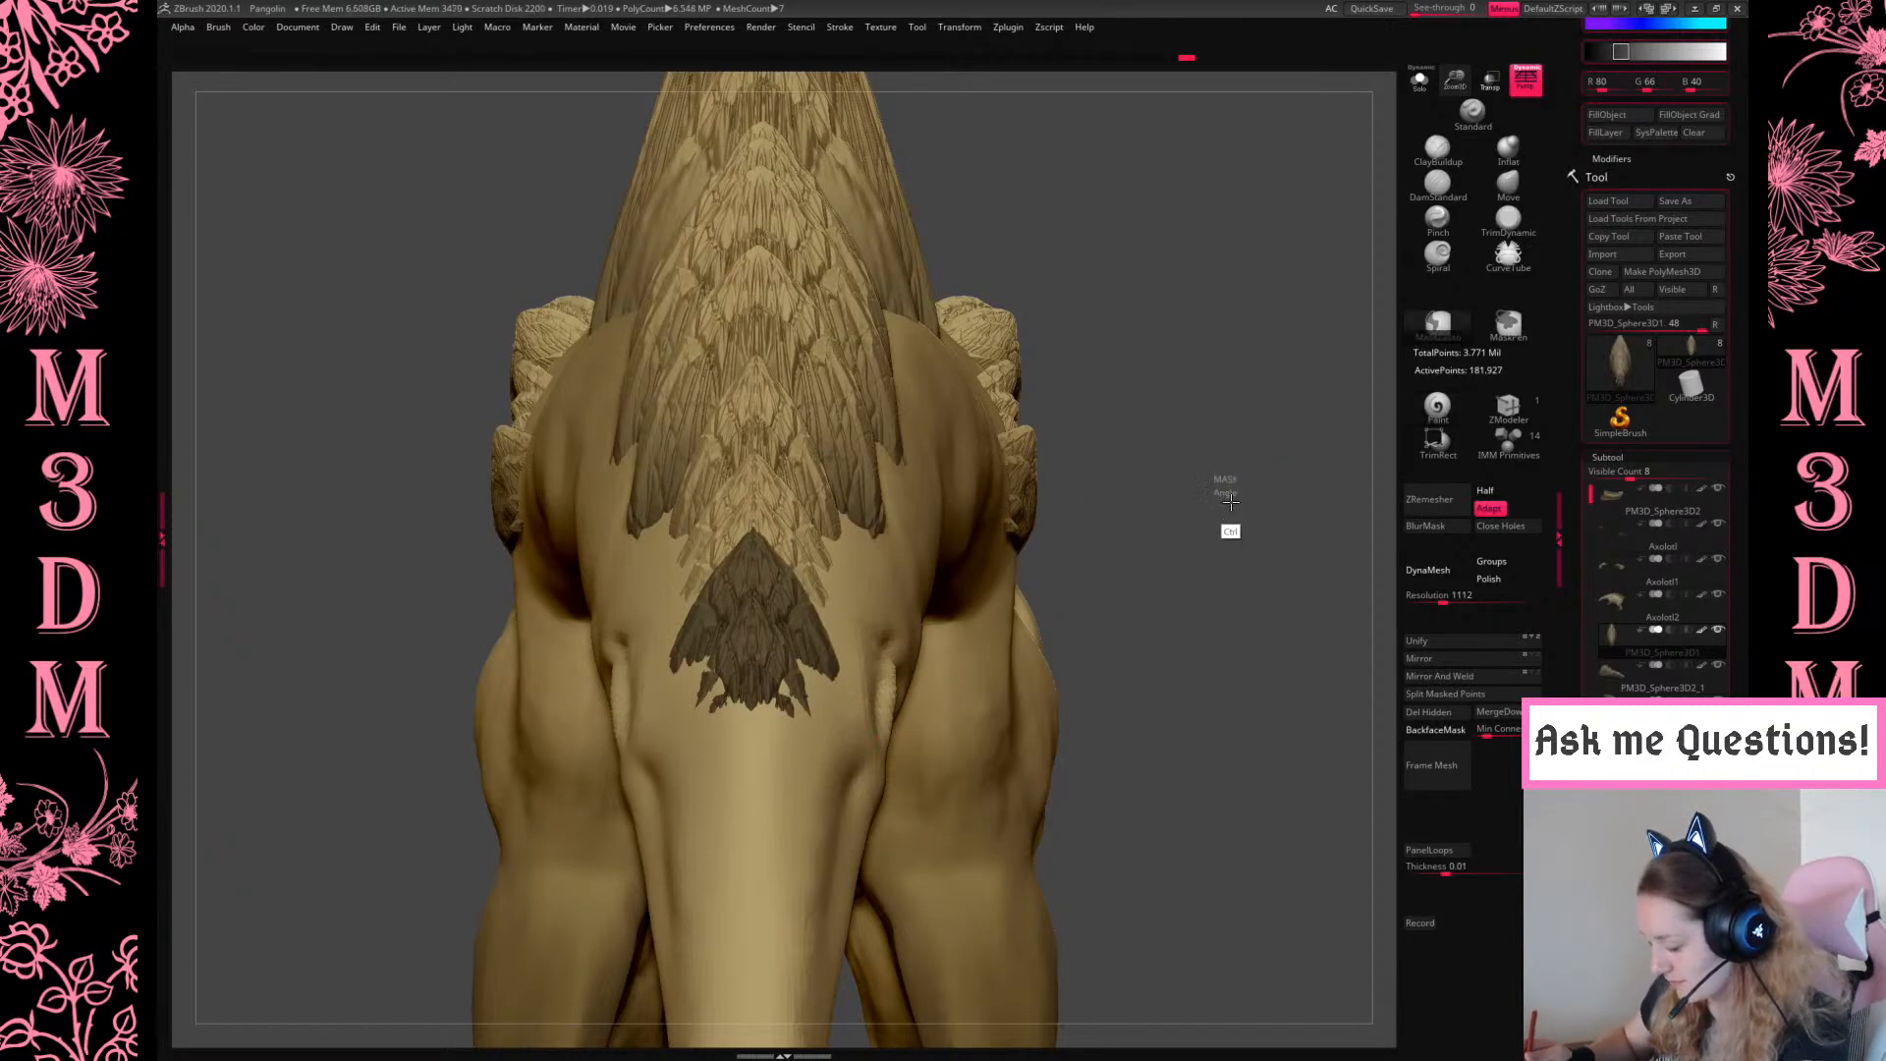
{"action": "left_click", "coordinate": [791, 676], "text": "ctrl+shift"}
{"action": "left_click", "coordinate": [1257, 469], "text": "ctrl+shift"}
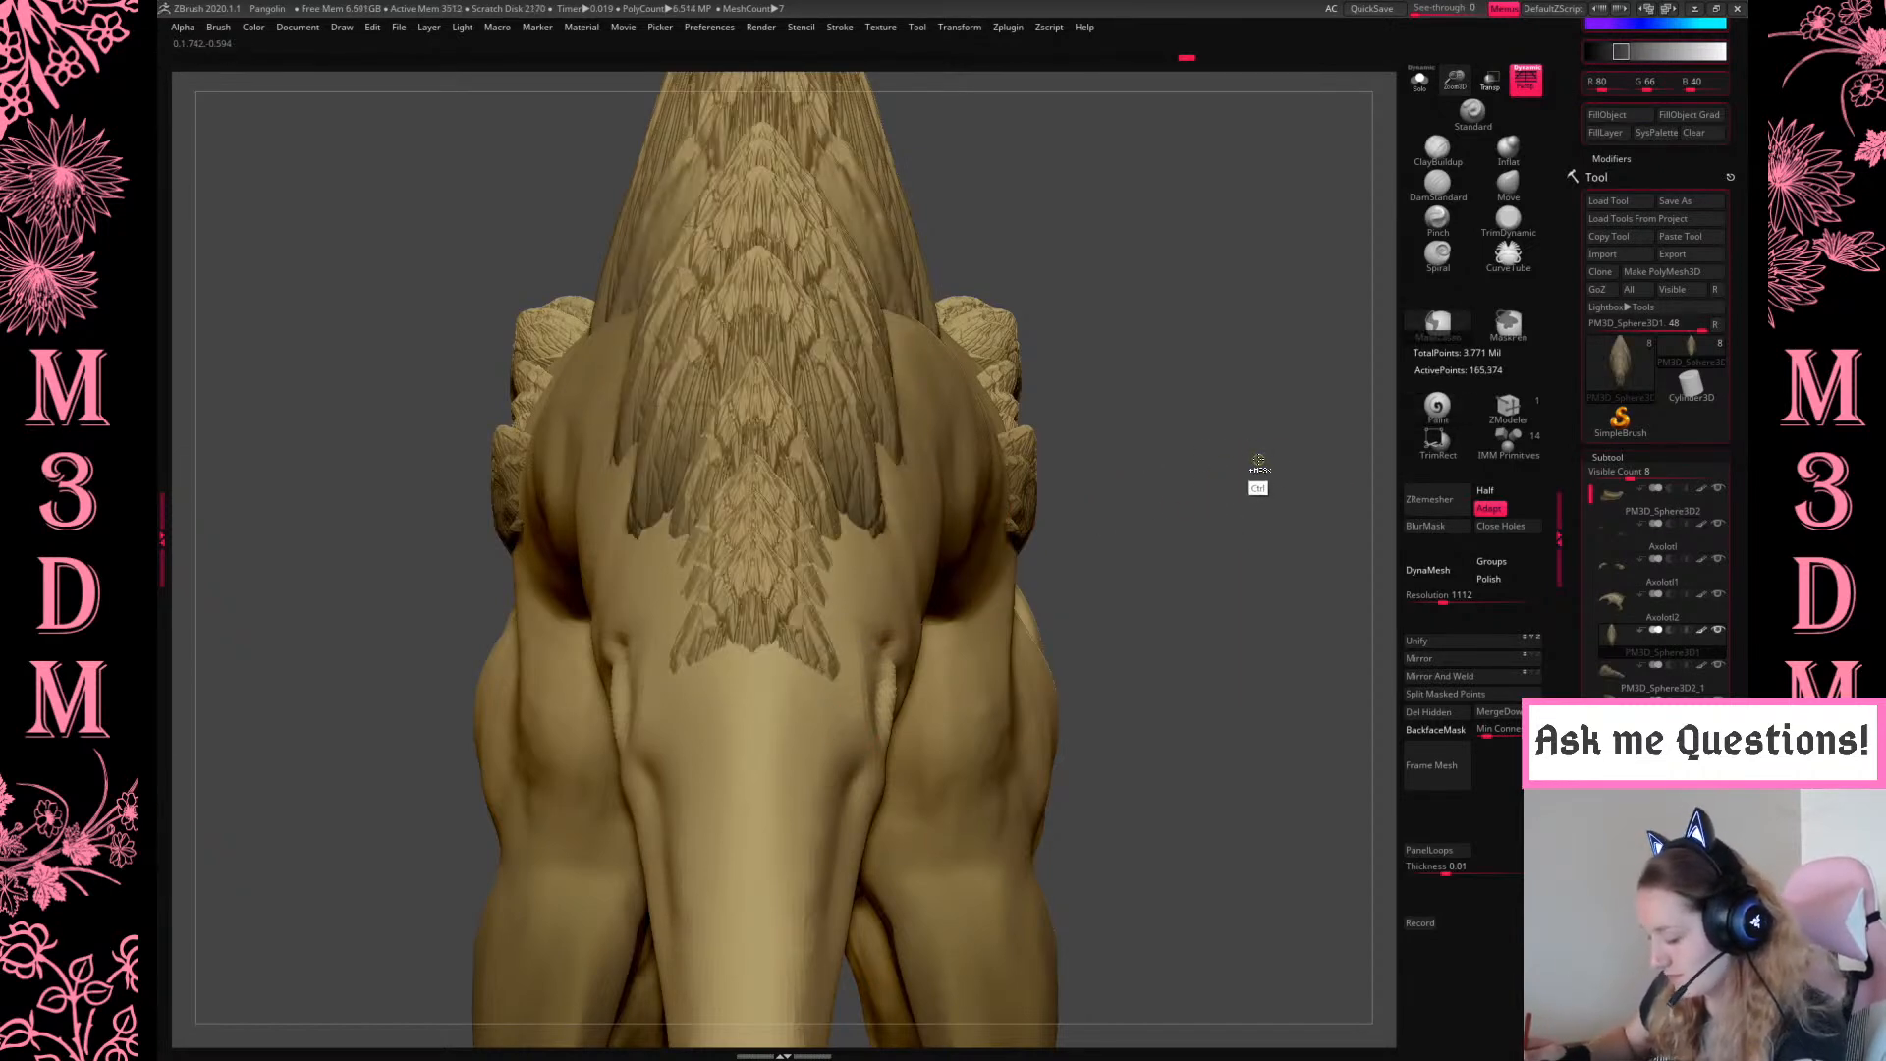
{"action": "left_click", "coordinate": [1257, 471], "text": "ctrl+shift"}
{"action": "key", "text": "w"}
{"action": "mouse_move", "coordinate": [802, 472]}
{"action": "left_mouse_down"}
{"action": "mouse_move", "coordinate": [824, 475]}
{"action": "mouse_move", "coordinate": [806, 475]}
{"action": "left_mouse_up"}
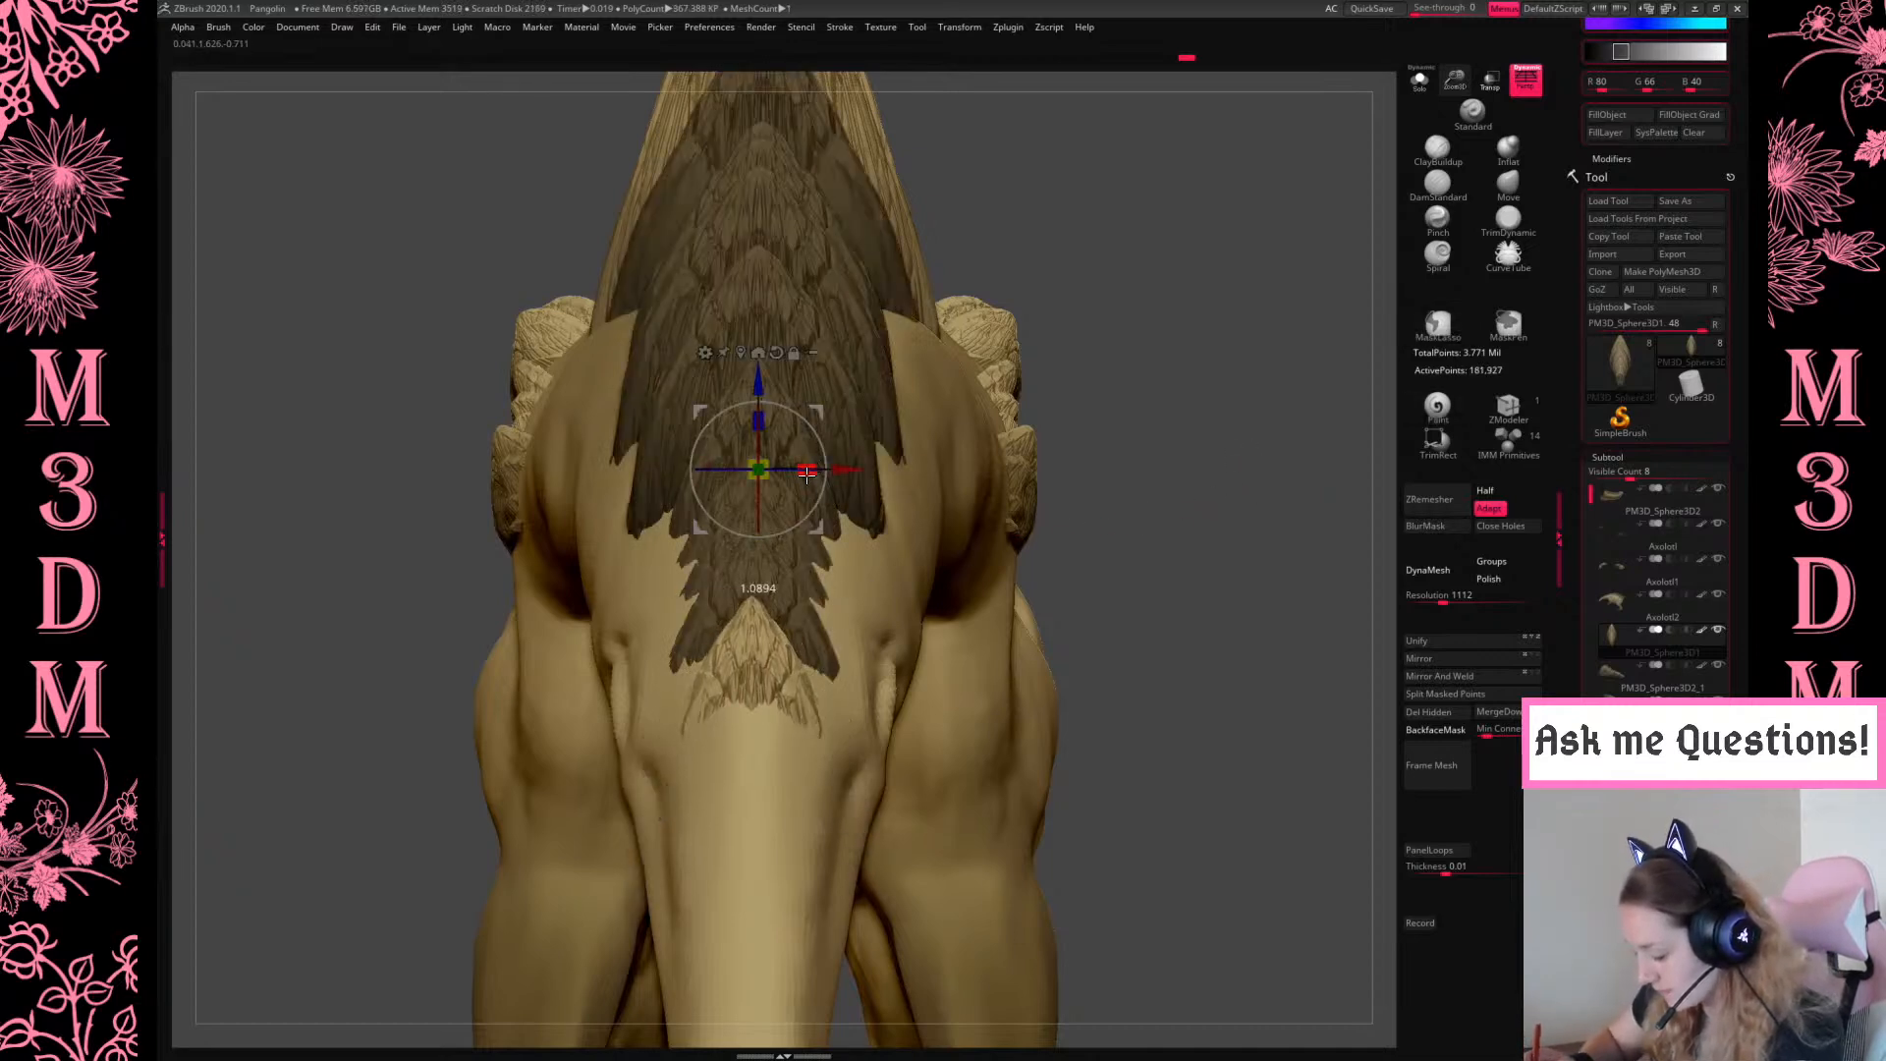
{"action": "mouse_move", "coordinate": [759, 382]}
{"action": "left_mouse_down"}
{"action": "mouse_move", "coordinate": [759, 364]}
{"action": "mouse_move", "coordinate": [758, 388]}
{"action": "left_mouse_up"}
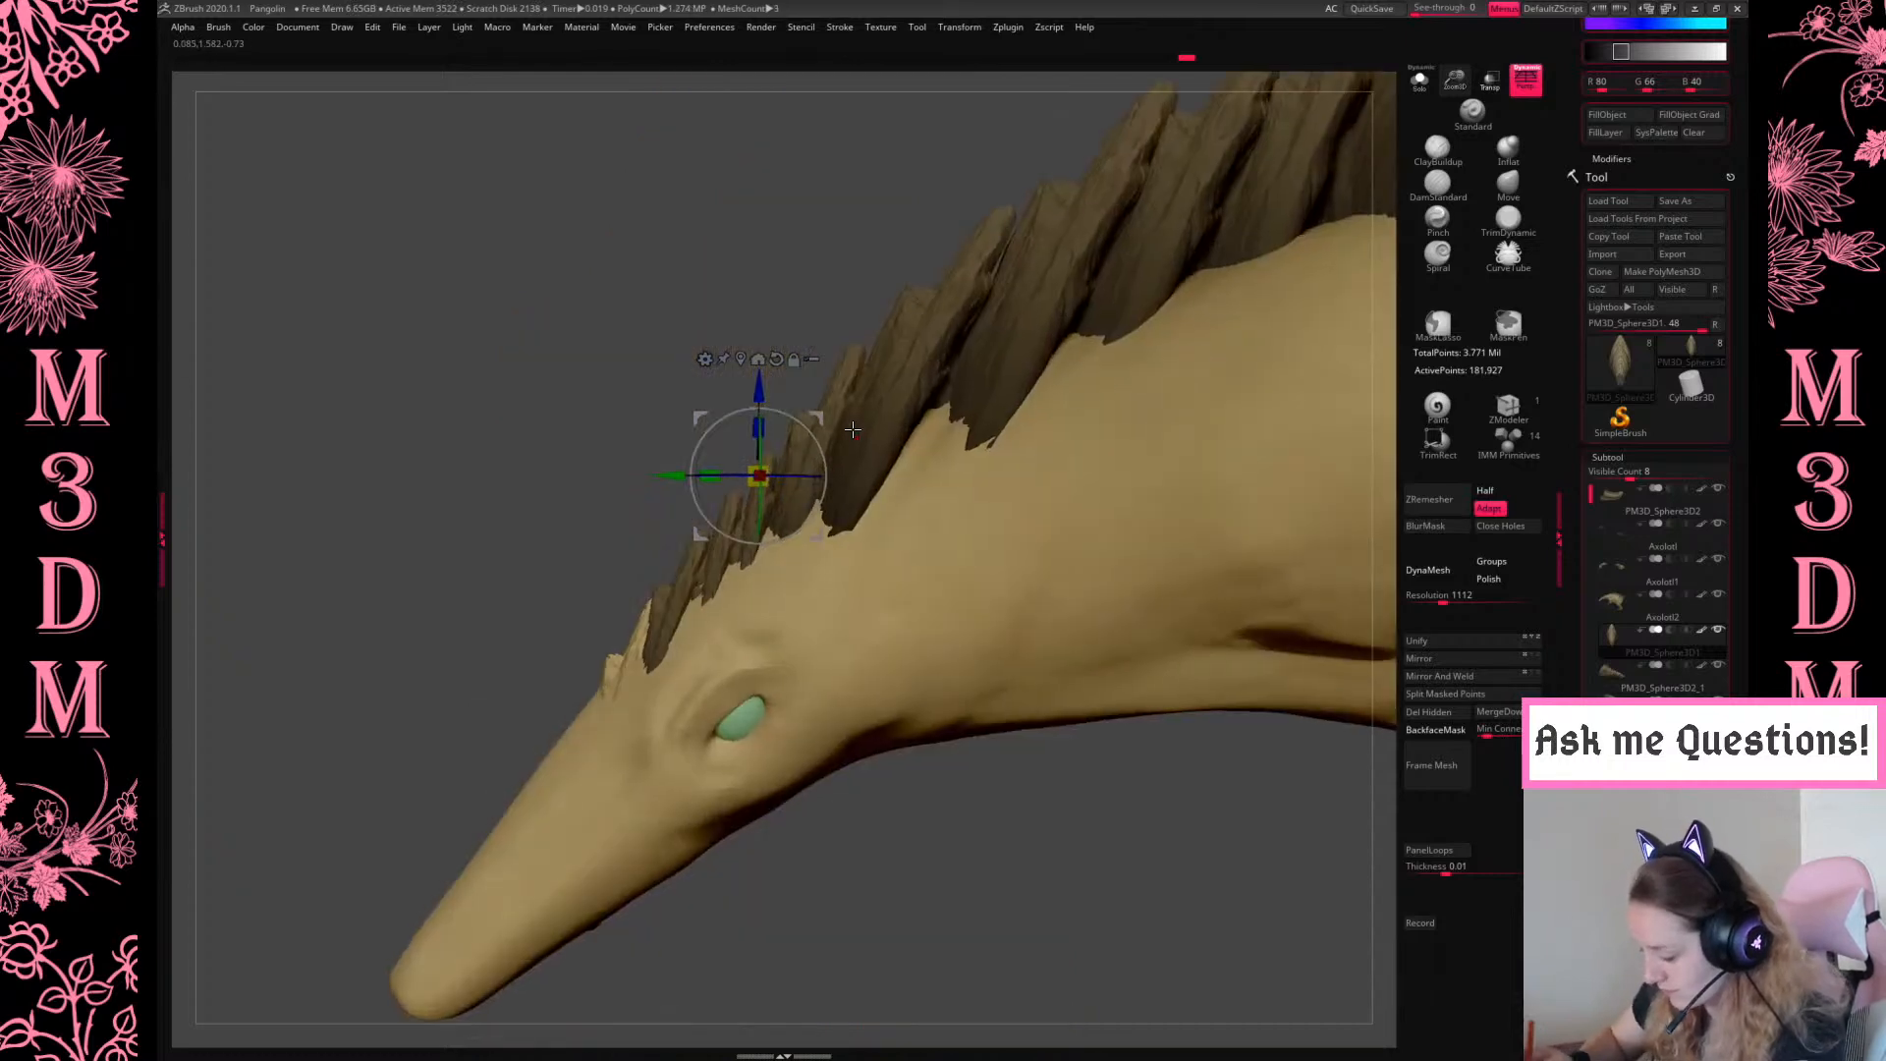
Adjust the position and tilt of the unmasked lowest scale row so it sits closer to the forehead
{"action": "left_click_drag", "start_coordinate": [823, 420], "coordinate": [820, 415]}
{"action": "left_click_drag", "start_coordinate": [818, 499], "coordinate": [820, 491]}
{"action": "mouse_move", "coordinate": [814, 415]}
{"action": "left_mouse_down"}
{"action": "mouse_move", "coordinate": [812, 487]}
{"action": "mouse_move", "coordinate": [793, 427]}
{"action": "left_mouse_up"}
{"action": "mouse_move", "coordinate": [914, 841]}
{"action": "left_mouse_down"}
{"action": "mouse_move", "coordinate": [968, 856]}
{"action": "mouse_move", "coordinate": [943, 863]}
{"action": "left_mouse_up"}
{"action": "left_click_drag", "start_coordinate": [653, 498], "coordinate": [717, 452]}
{"action": "left_click_drag", "start_coordinate": [1041, 732], "coordinate": [1163, 632]}
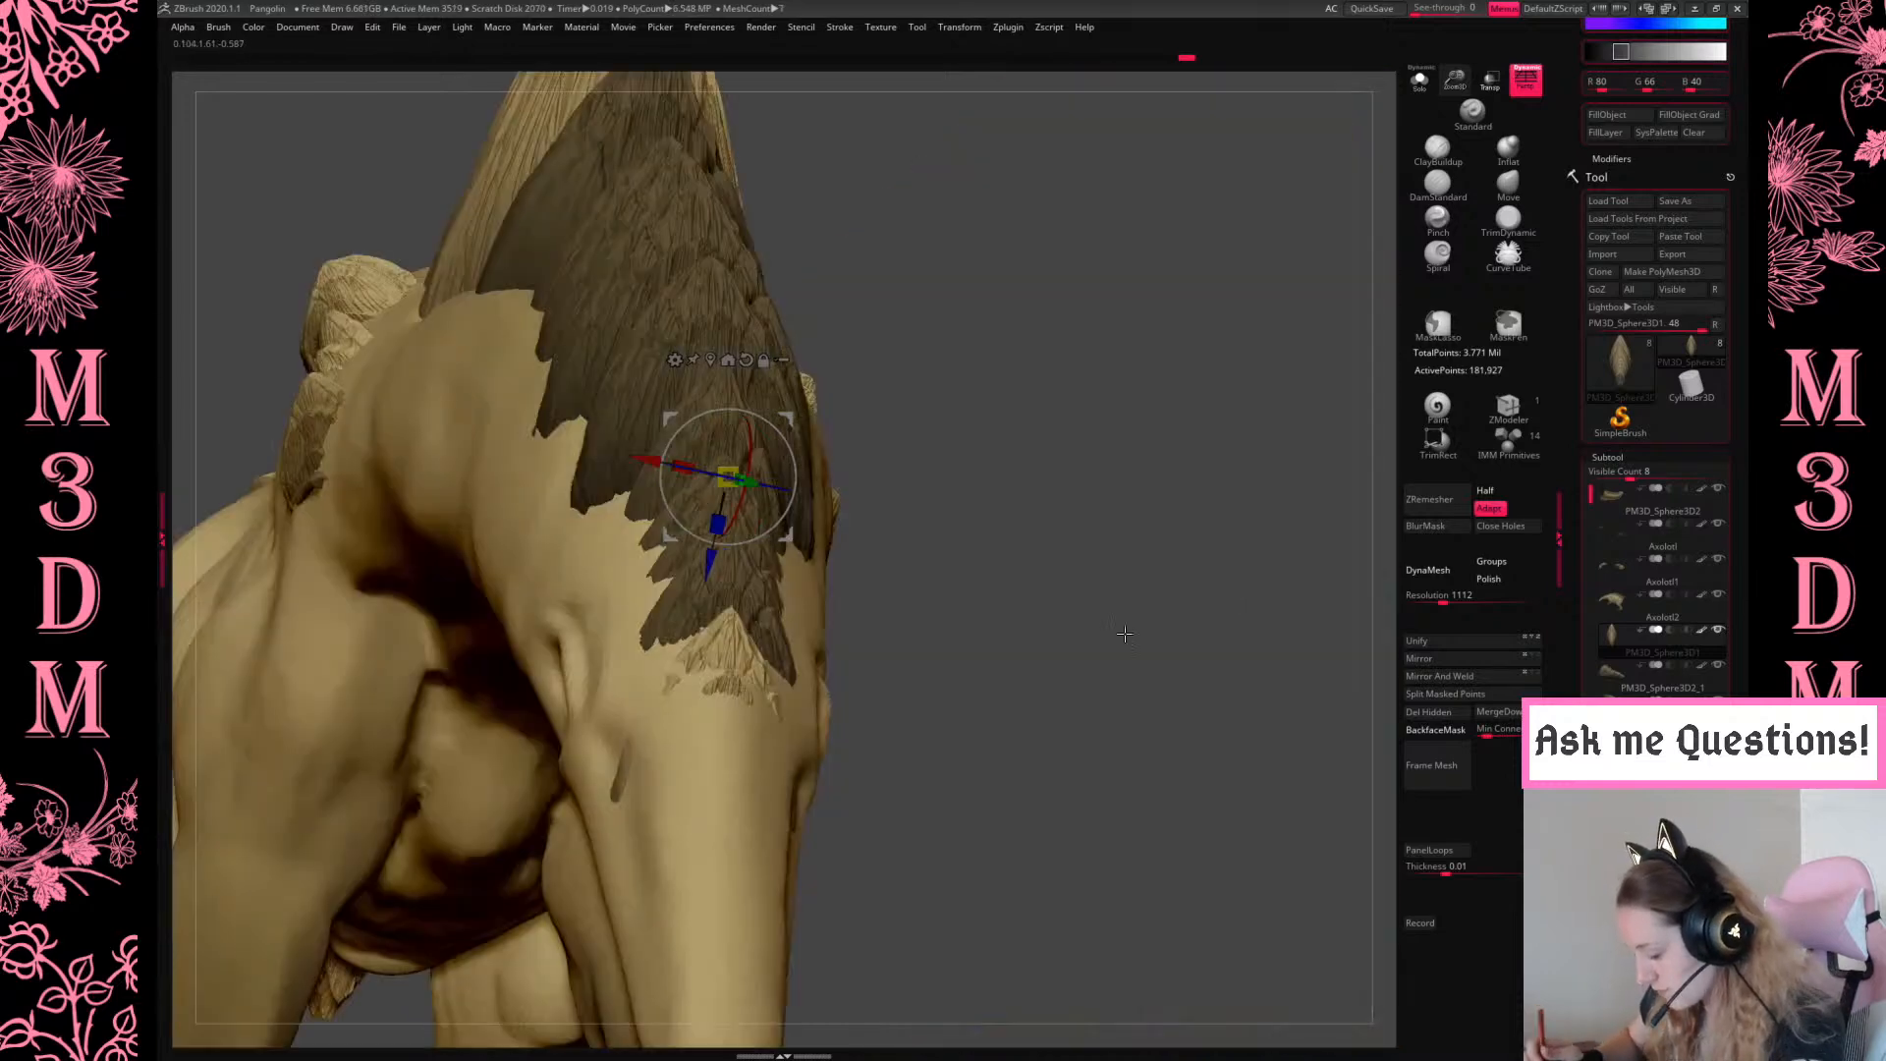
Widen the unmasked lowest scale row, undo the first attempt and rescale the row sideways above the snout
{"action": "left_click_drag", "start_coordinate": [802, 430], "coordinate": [902, 424]}
{"action": "left_click_drag", "start_coordinate": [1042, 437], "coordinate": [795, 482]}
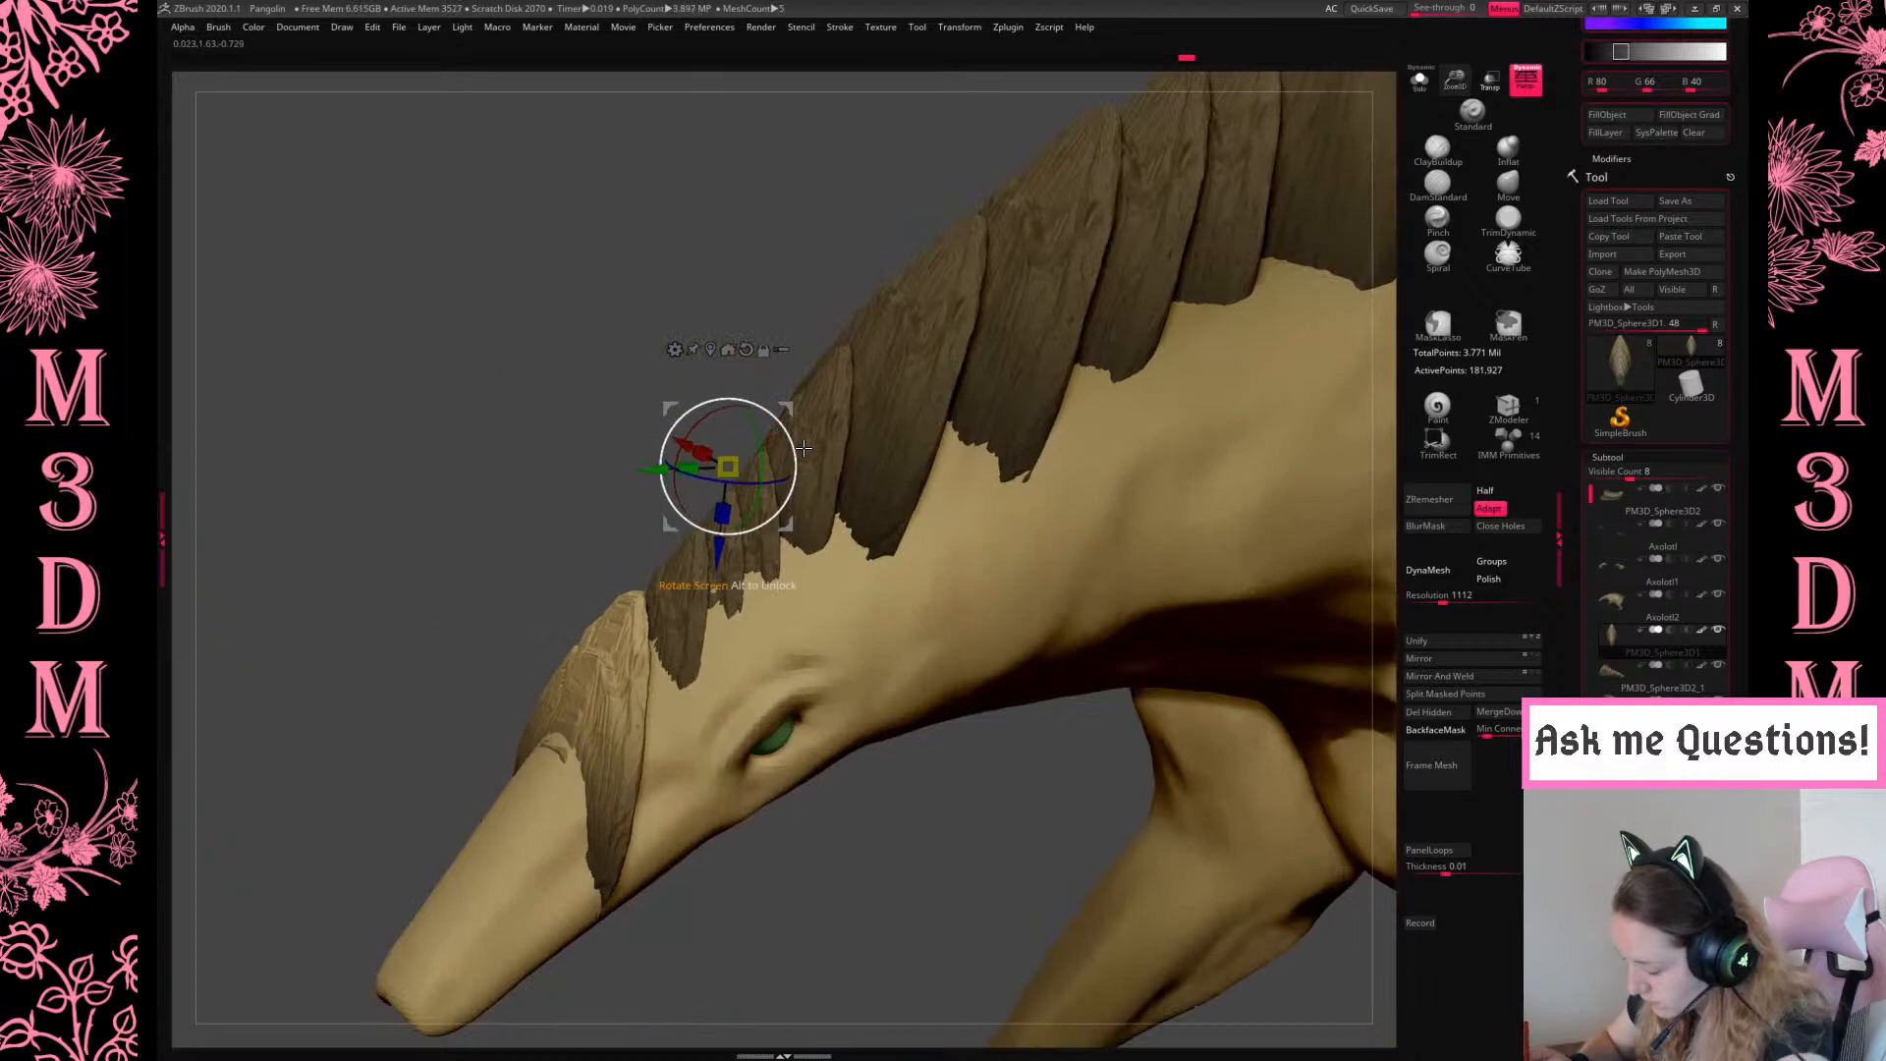
{"action": "key", "text": "ctrl+z"}
{"action": "left_click_drag", "start_coordinate": [886, 340], "coordinate": [1242, 562], "text": "shift"}
{"action": "left_click_drag", "start_coordinate": [674, 554], "coordinate": [724, 509]}
{"action": "left_click_drag", "start_coordinate": [811, 297], "coordinate": [865, 377]}
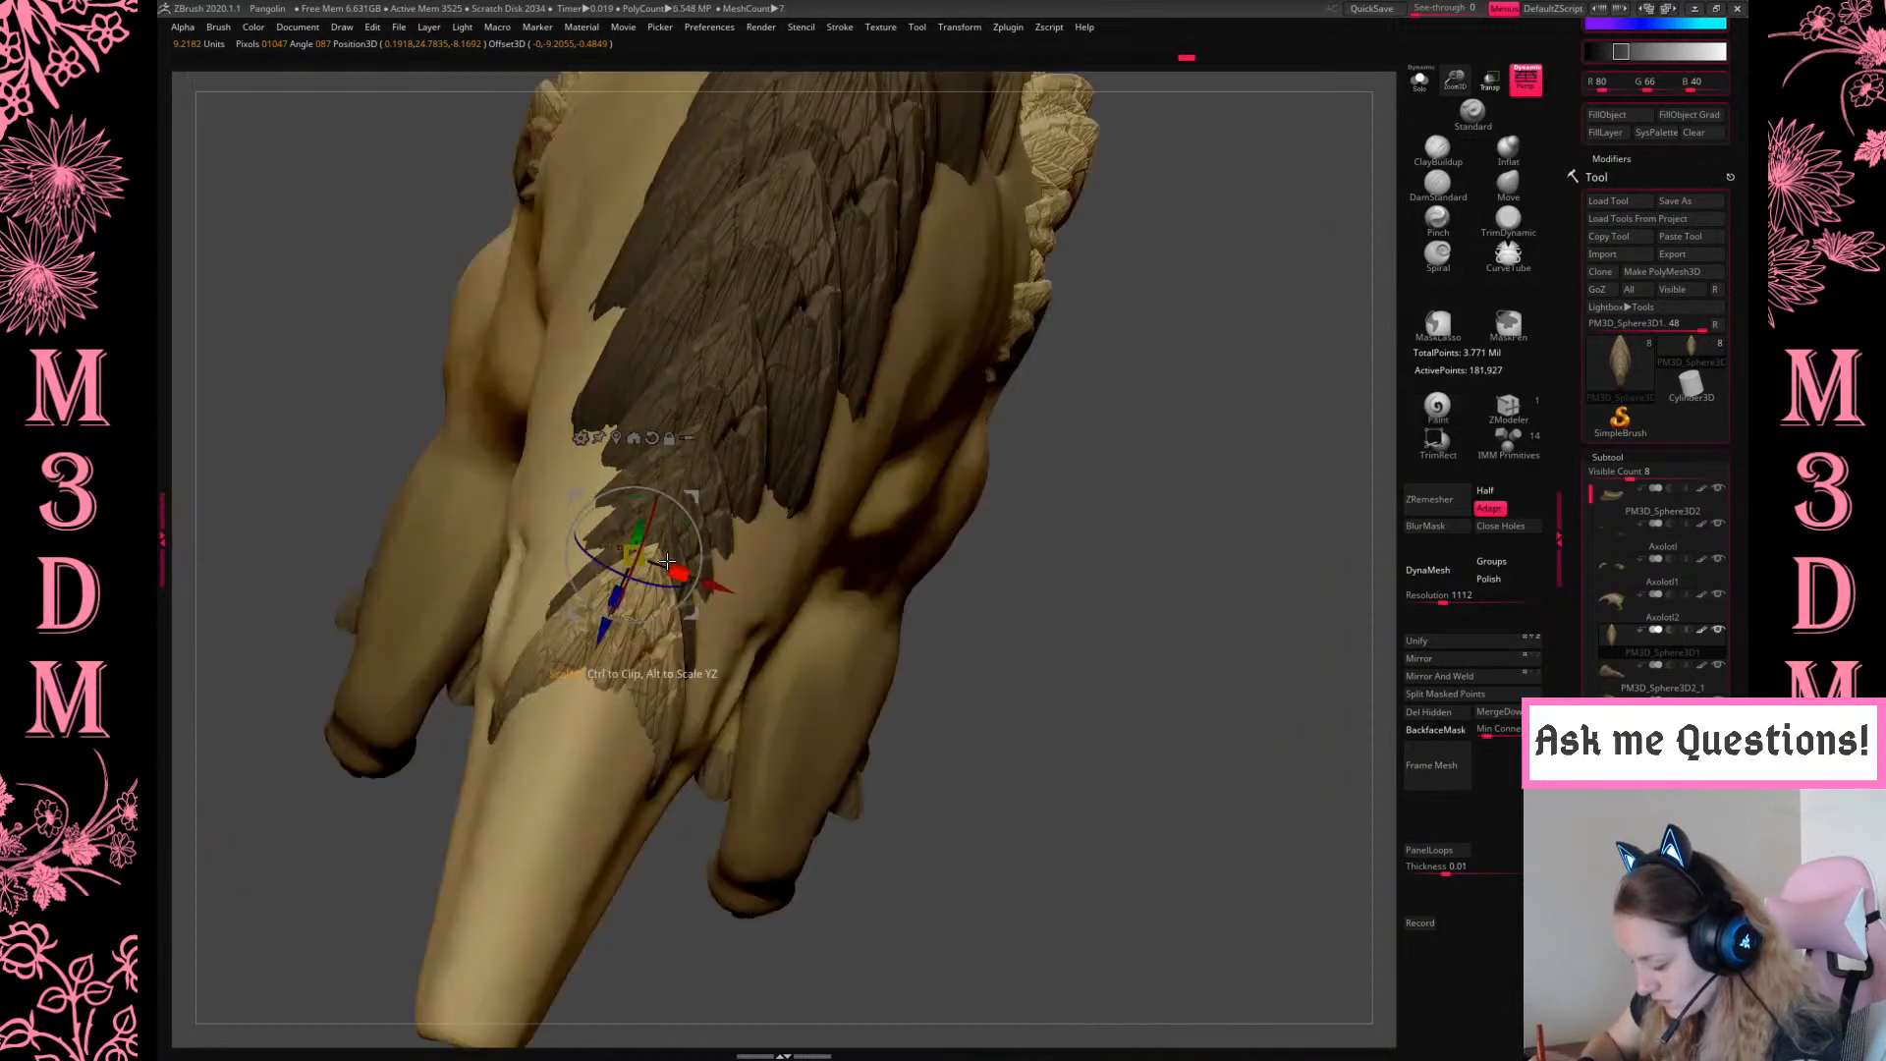
{"action": "left_click_drag", "start_coordinate": [673, 565], "coordinate": [675, 566]}
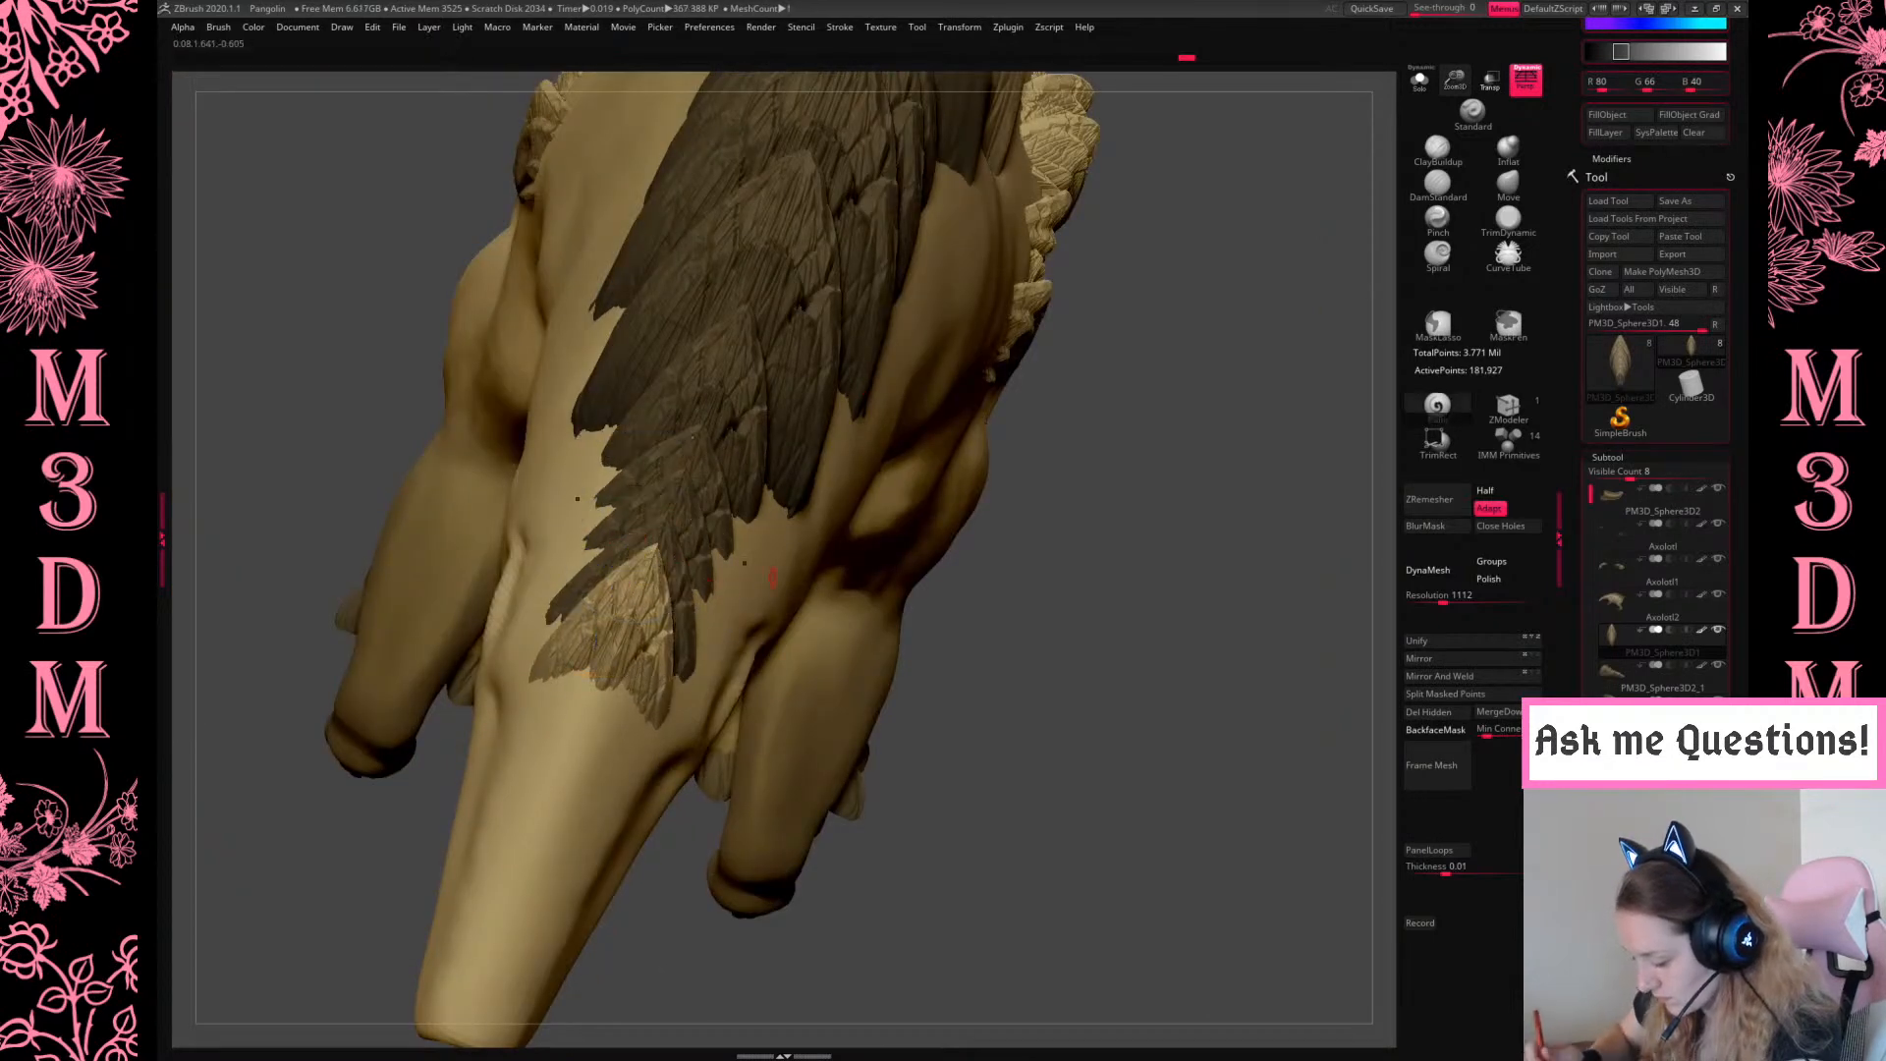
Duplicate the lowest scale row toward the snout, then rotate, scale and move the copy to fit the head
{"action": "left_click_drag", "start_coordinate": [1229, 667], "coordinate": [928, 515]}
{"action": "left_click_drag", "start_coordinate": [700, 568], "coordinate": [675, 567], "text": "ctrl"}
{"action": "left_click_drag", "start_coordinate": [607, 632], "coordinate": [577, 735]}
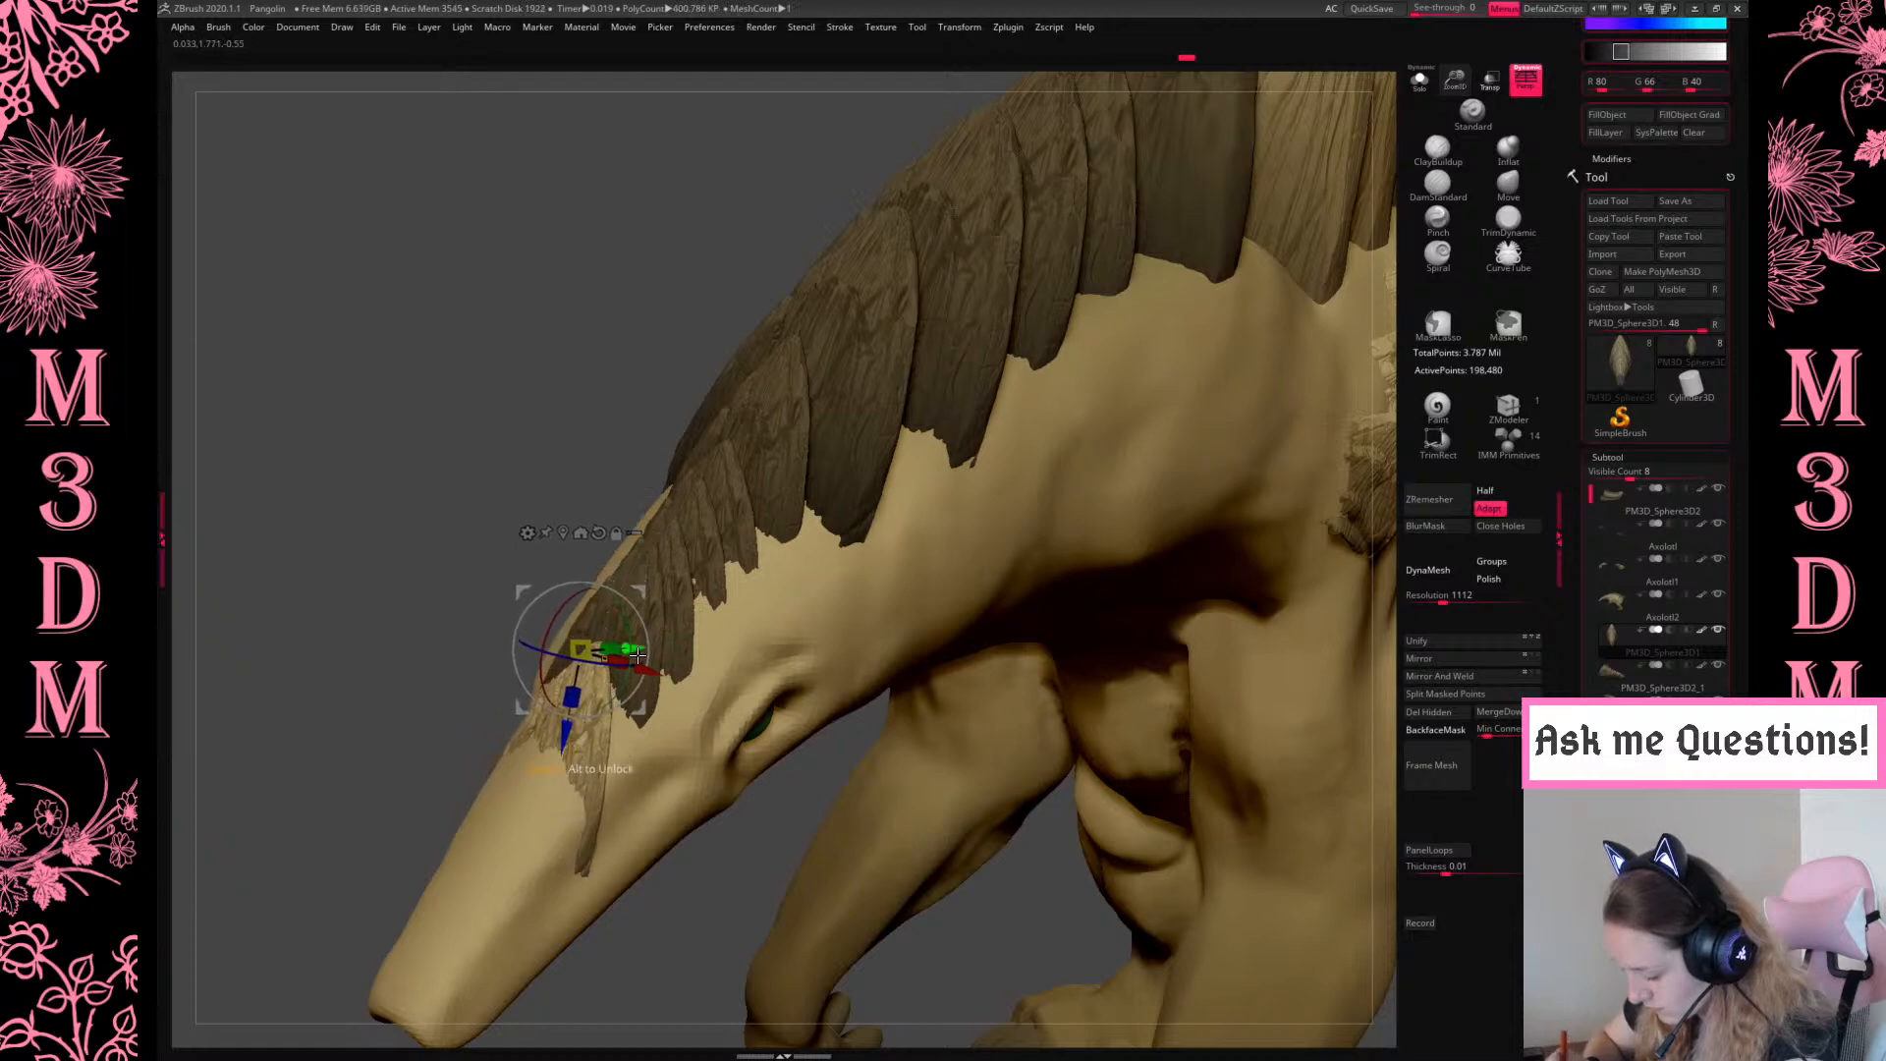
{"action": "left_click_drag", "start_coordinate": [649, 638], "coordinate": [644, 638]}
{"action": "left_click_drag", "start_coordinate": [562, 735], "coordinate": [565, 717]}
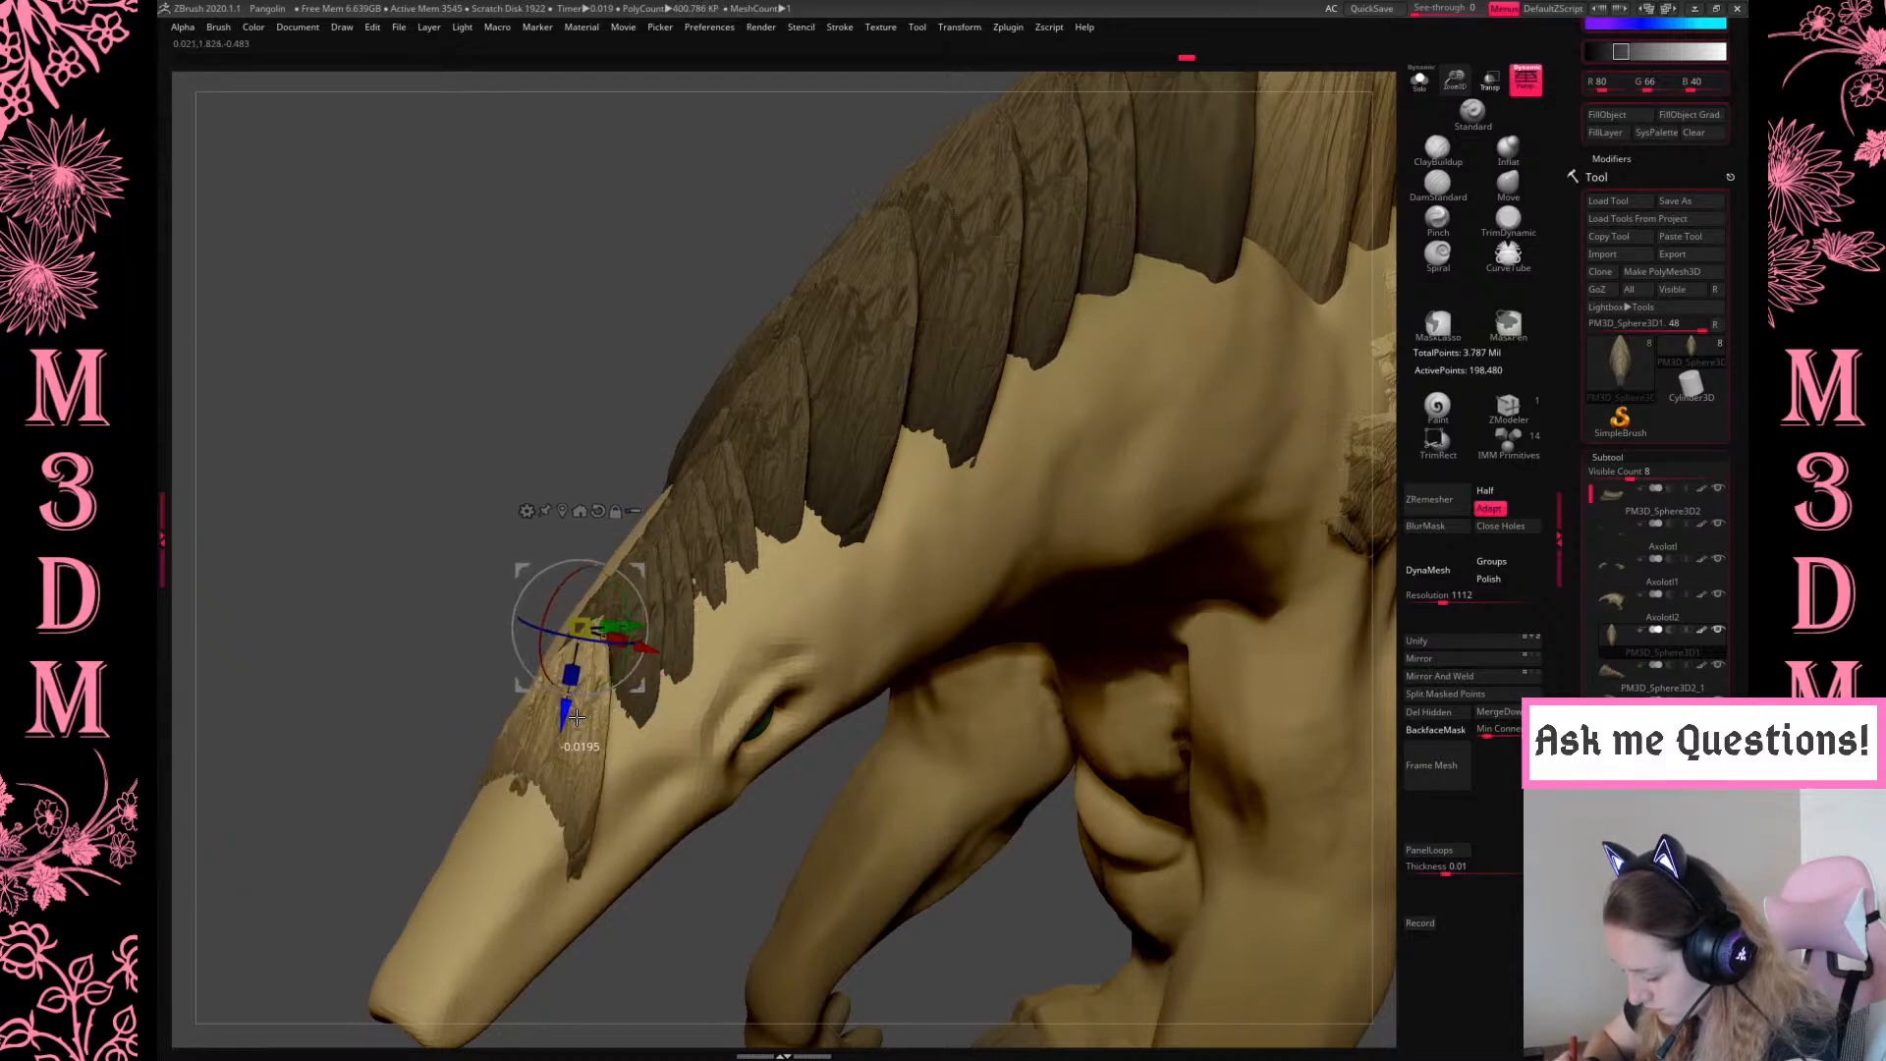
Add more copies of the scale row further down the snout, fit them to the surface and undo the last copy
{"action": "right_click_drag", "start_coordinate": [874, 546], "coordinate": [695, 510]}
{"action": "mouse_move", "coordinate": [647, 571]}
{"action": "left_mouse_down"}
{"action": "mouse_move", "coordinate": [683, 539]}
{"action": "mouse_move", "coordinate": [641, 551]}
{"action": "mouse_move", "coordinate": [658, 550]}
{"action": "mouse_move", "coordinate": [619, 580]}
{"action": "mouse_move", "coordinate": [629, 597]}
{"action": "left_mouse_up"}
{"action": "left_click_drag", "start_coordinate": [705, 440], "coordinate": [719, 483]}
{"action": "left_click_drag", "start_coordinate": [633, 405], "coordinate": [550, 363]}
{"action": "left_click_drag", "start_coordinate": [621, 582], "coordinate": [546, 694], "text": "ctrl"}
{"action": "key", "text": "ctrl+z"}
{"action": "key", "text": "ctrl+z"}
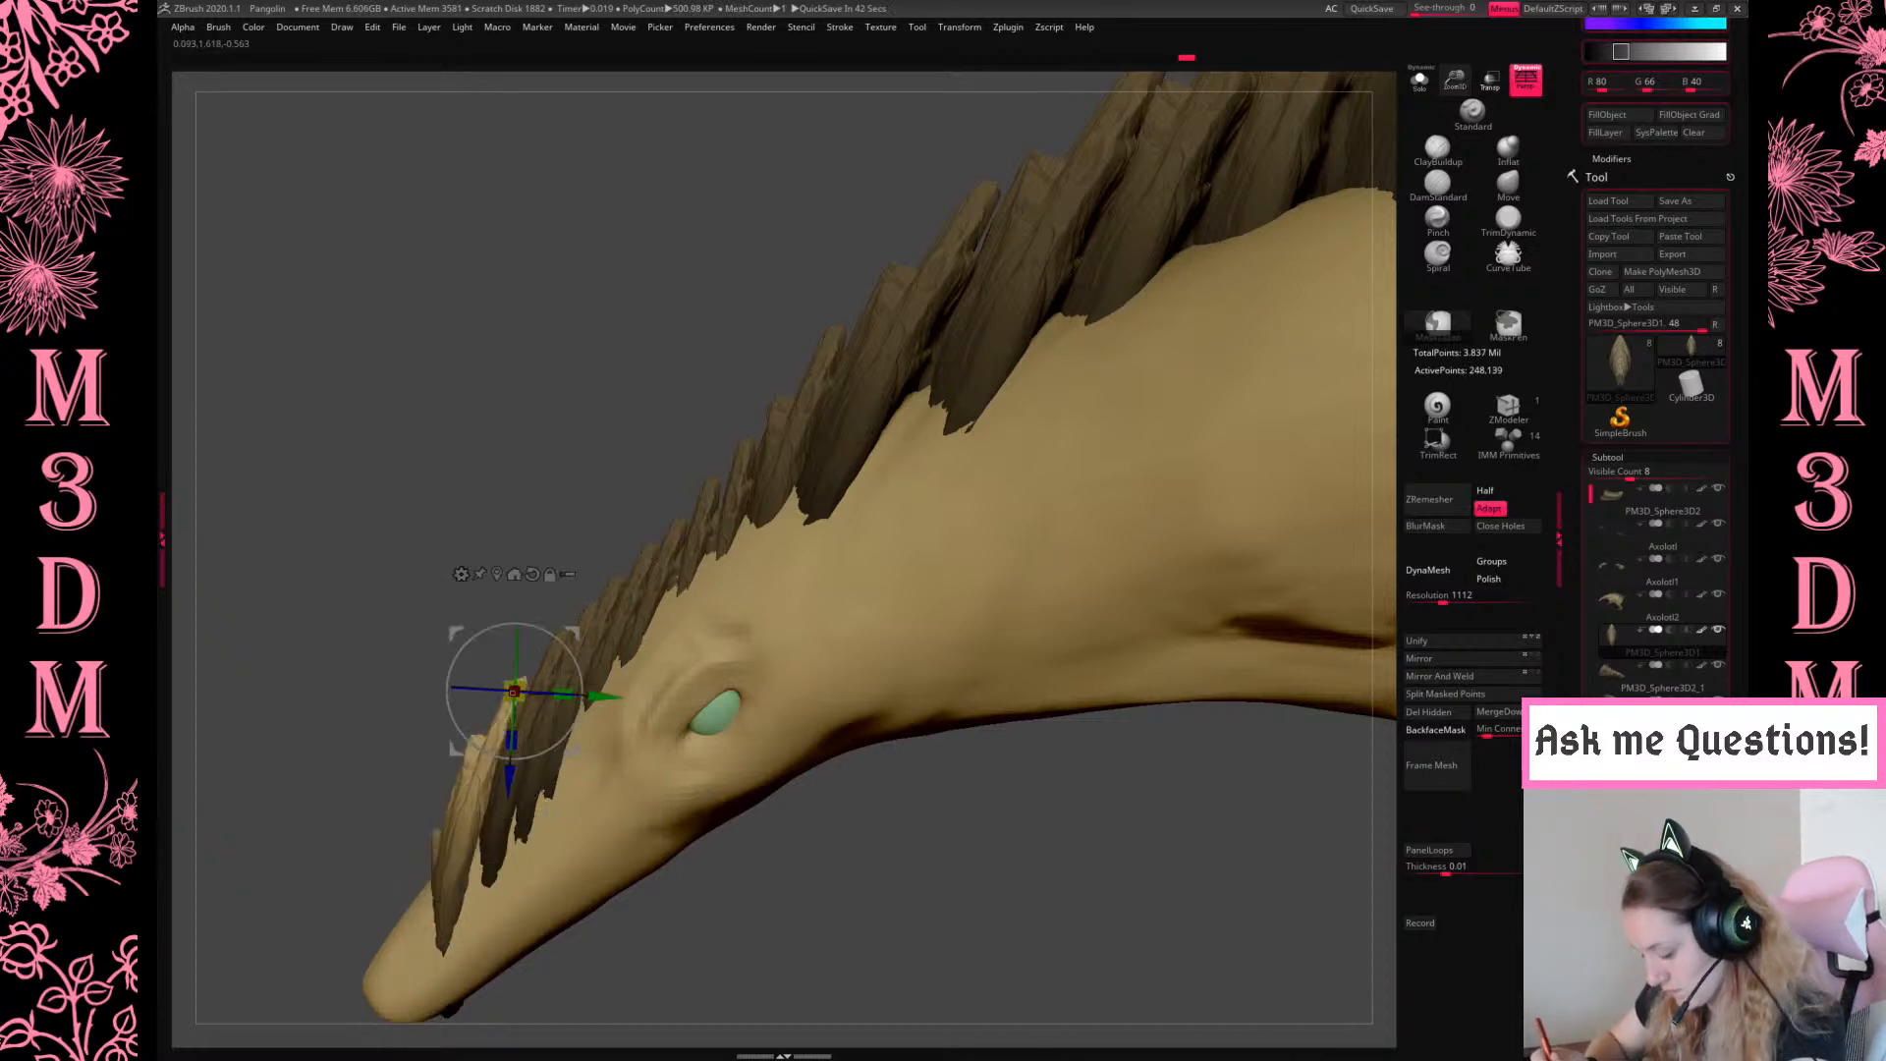
Return to sculpting mode and clear the mask from the head and neck scales
{"action": "key", "text": "q"}
{"action": "mouse_move", "coordinate": [971, 844]}
{"action": "left_mouse_down", "text": "alt"}
{"action": "mouse_move", "coordinate": [999, 816]}
{"action": "mouse_move", "coordinate": [943, 835]}
{"action": "left_mouse_up", "text": "alt"}
{"action": "right_click", "coordinate": [890, 837]}
{"action": "left_click", "coordinate": [1438, 186]}
{"action": "right_click", "coordinate": [569, 786]}
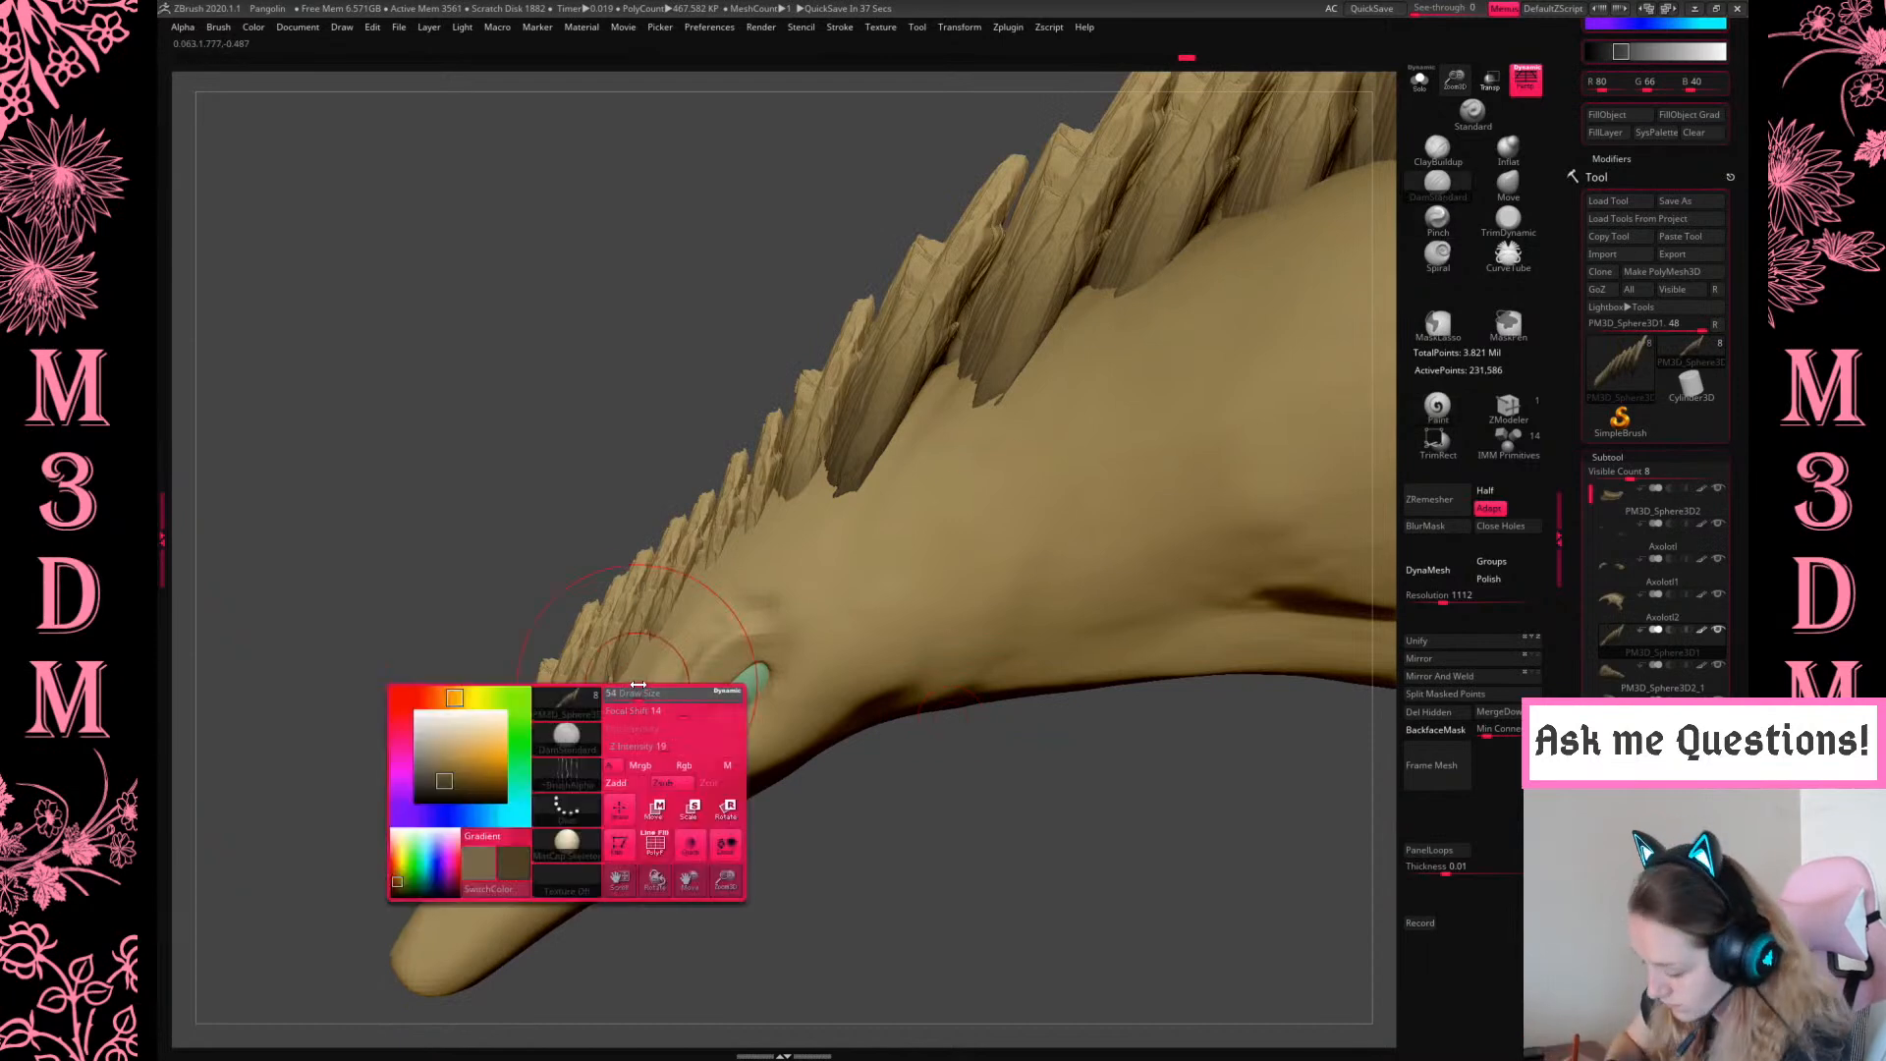
{"action": "right_click", "coordinate": [601, 744]}
{"action": "left_click", "coordinate": [603, 729]}
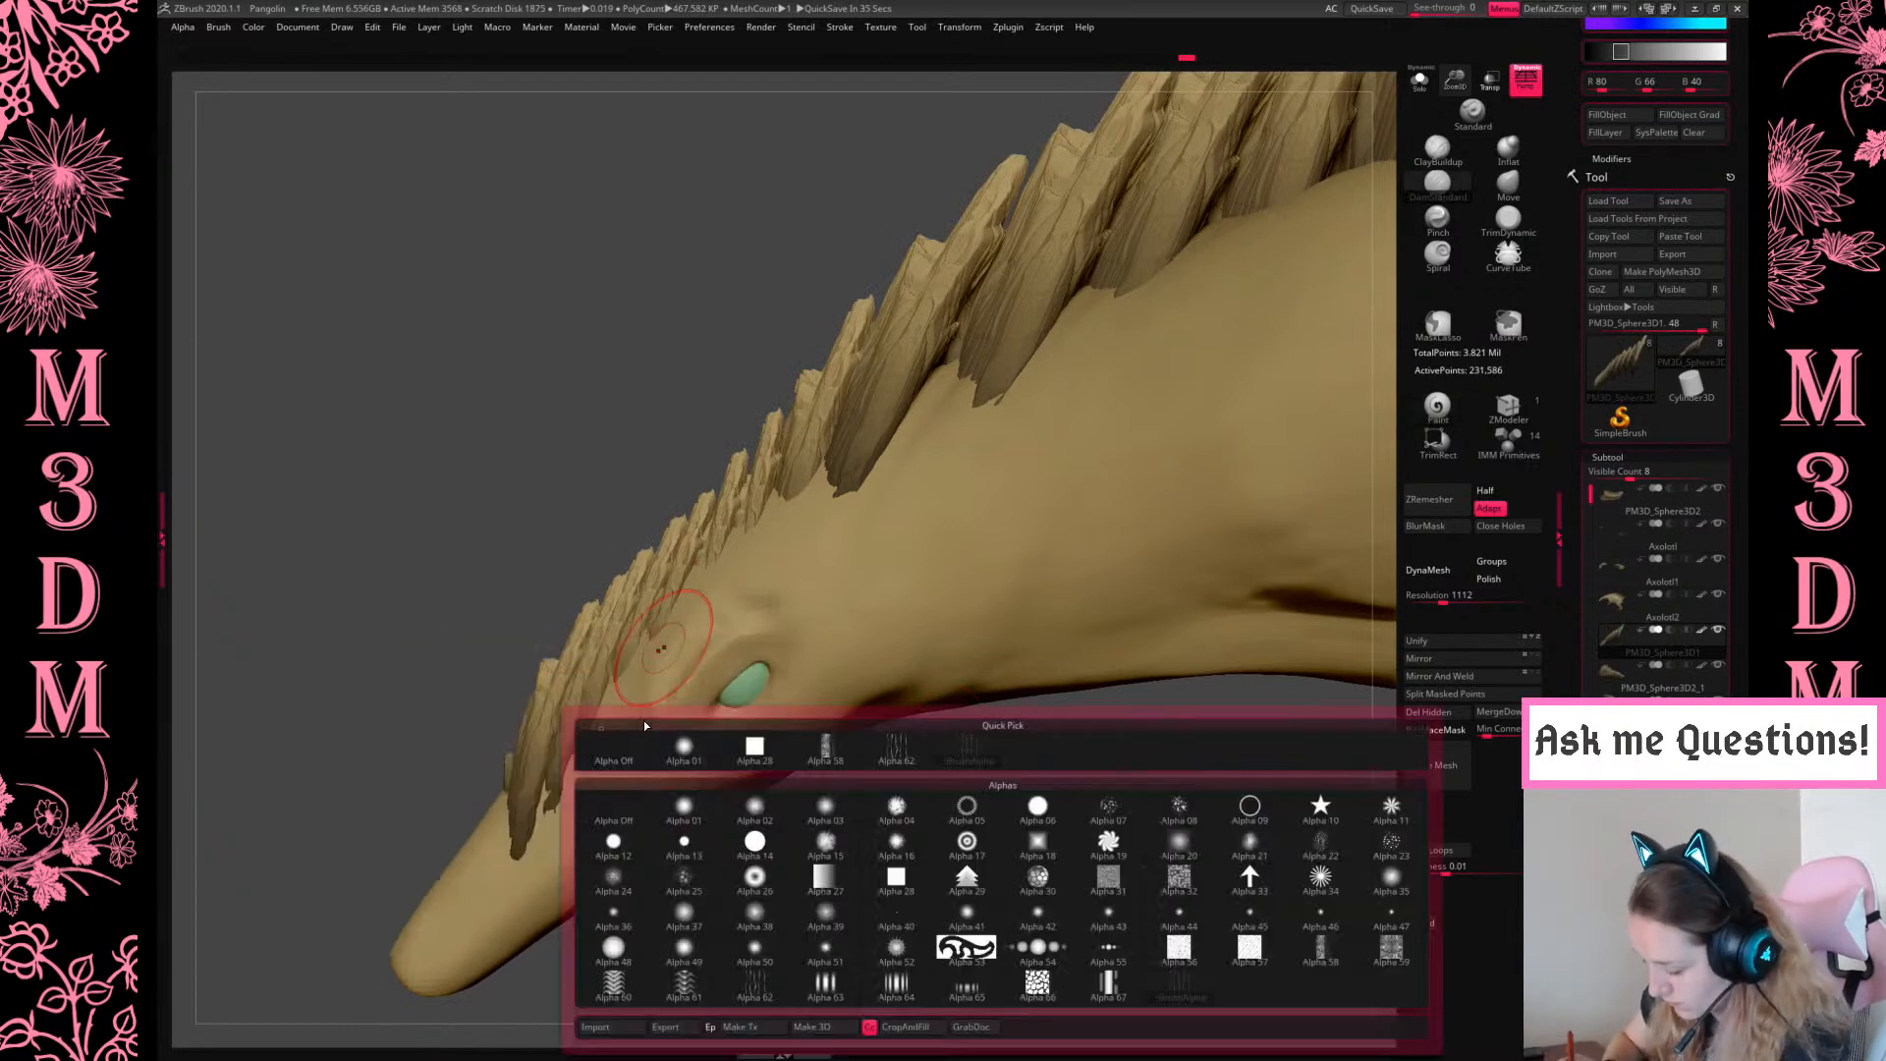
{"action": "left_click", "coordinate": [701, 758]}
{"action": "key", "text": "ctrl+z"}
{"action": "key", "text": "ctrl+z"}
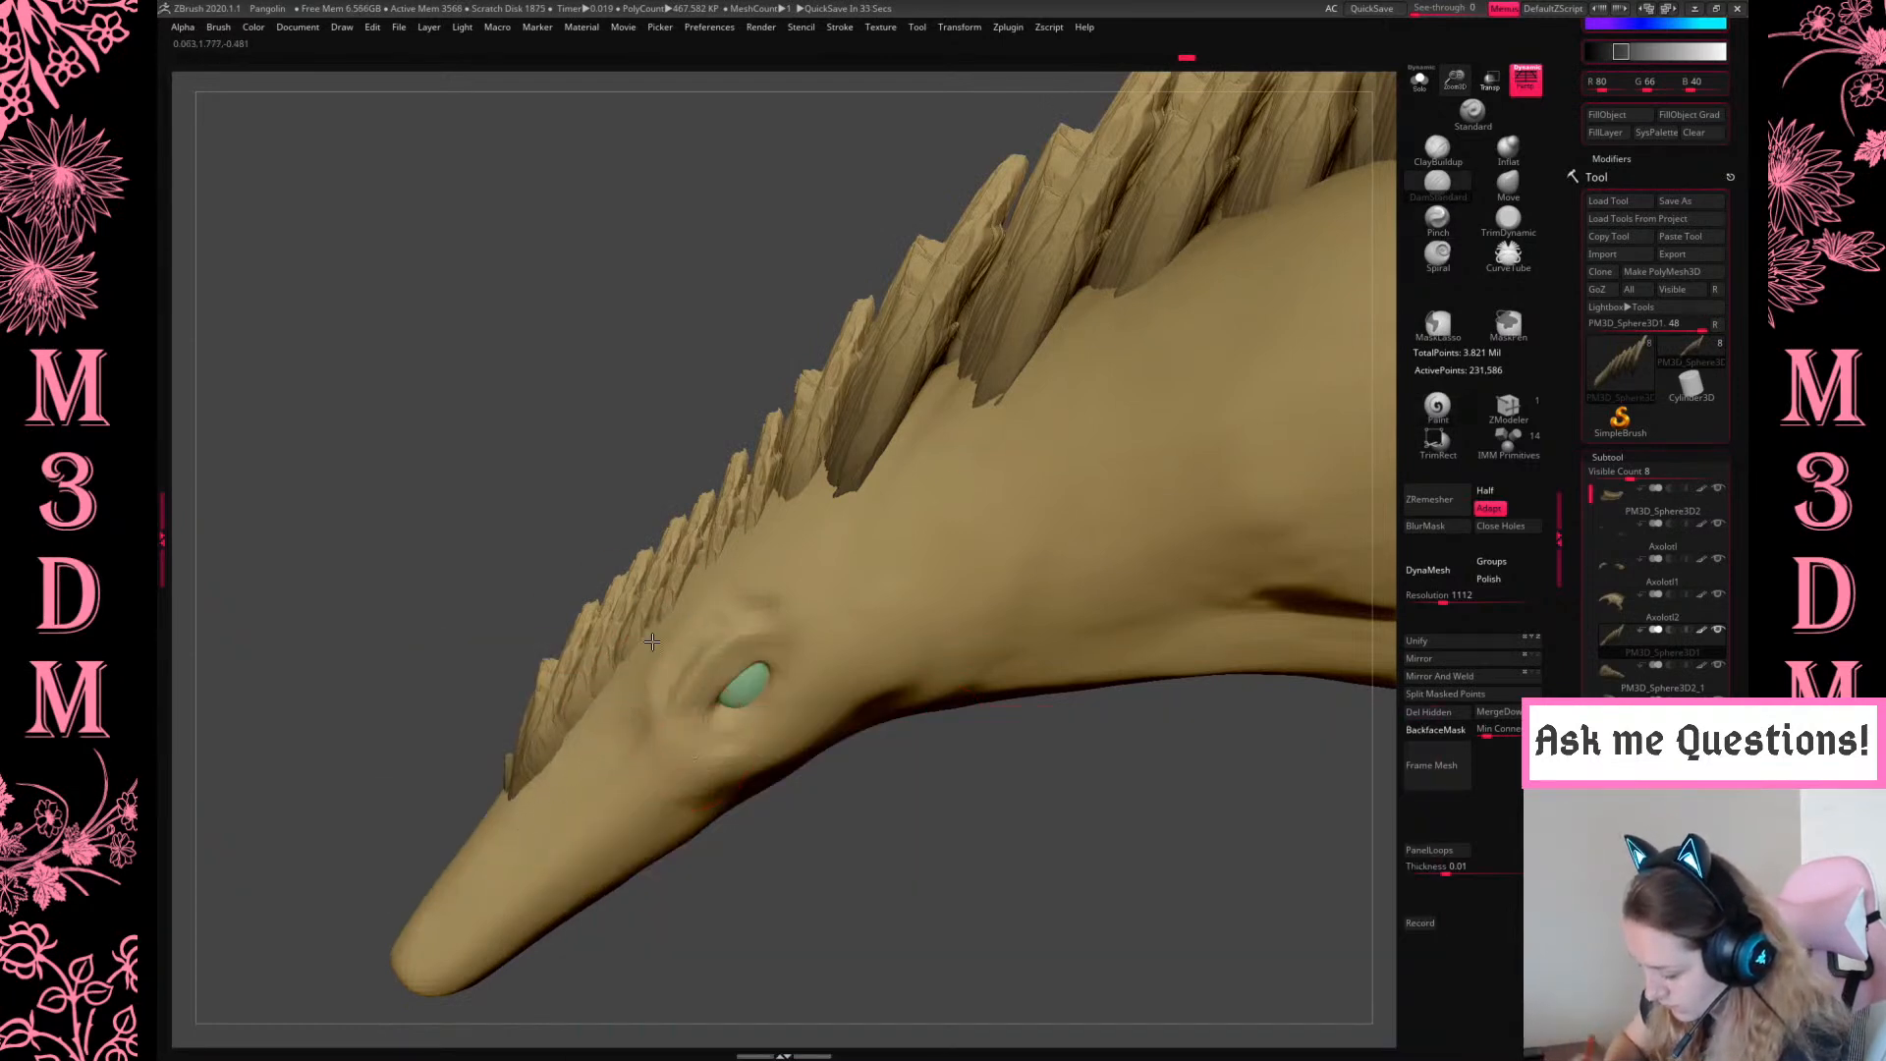
Push the frontmost scale rows against the snout with the Move brush and undo the unwanted strokes
{"action": "mouse_move", "coordinate": [963, 869]}
{"action": "left_mouse_down"}
{"action": "mouse_move", "coordinate": [1028, 868]}
{"action": "mouse_move", "coordinate": [1030, 669]}
{"action": "mouse_move", "coordinate": [1055, 754]}
{"action": "mouse_move", "coordinate": [1037, 699]}
{"action": "mouse_move", "coordinate": [1019, 718]}
{"action": "mouse_move", "coordinate": [1081, 702]}
{"action": "mouse_move", "coordinate": [1162, 548]}
{"action": "mouse_move", "coordinate": [1090, 418]}
{"action": "left_mouse_up"}
{"action": "key", "text": "3"}
{"action": "right_click", "coordinate": [1007, 606]}
{"action": "left_click_drag", "start_coordinate": [595, 608], "coordinate": [611, 643]}
{"action": "left_click_drag", "start_coordinate": [776, 751], "coordinate": [899, 735]}
{"action": "left_click_drag", "start_coordinate": [627, 624], "coordinate": [581, 613]}
{"action": "key", "text": "ctrl+z"}
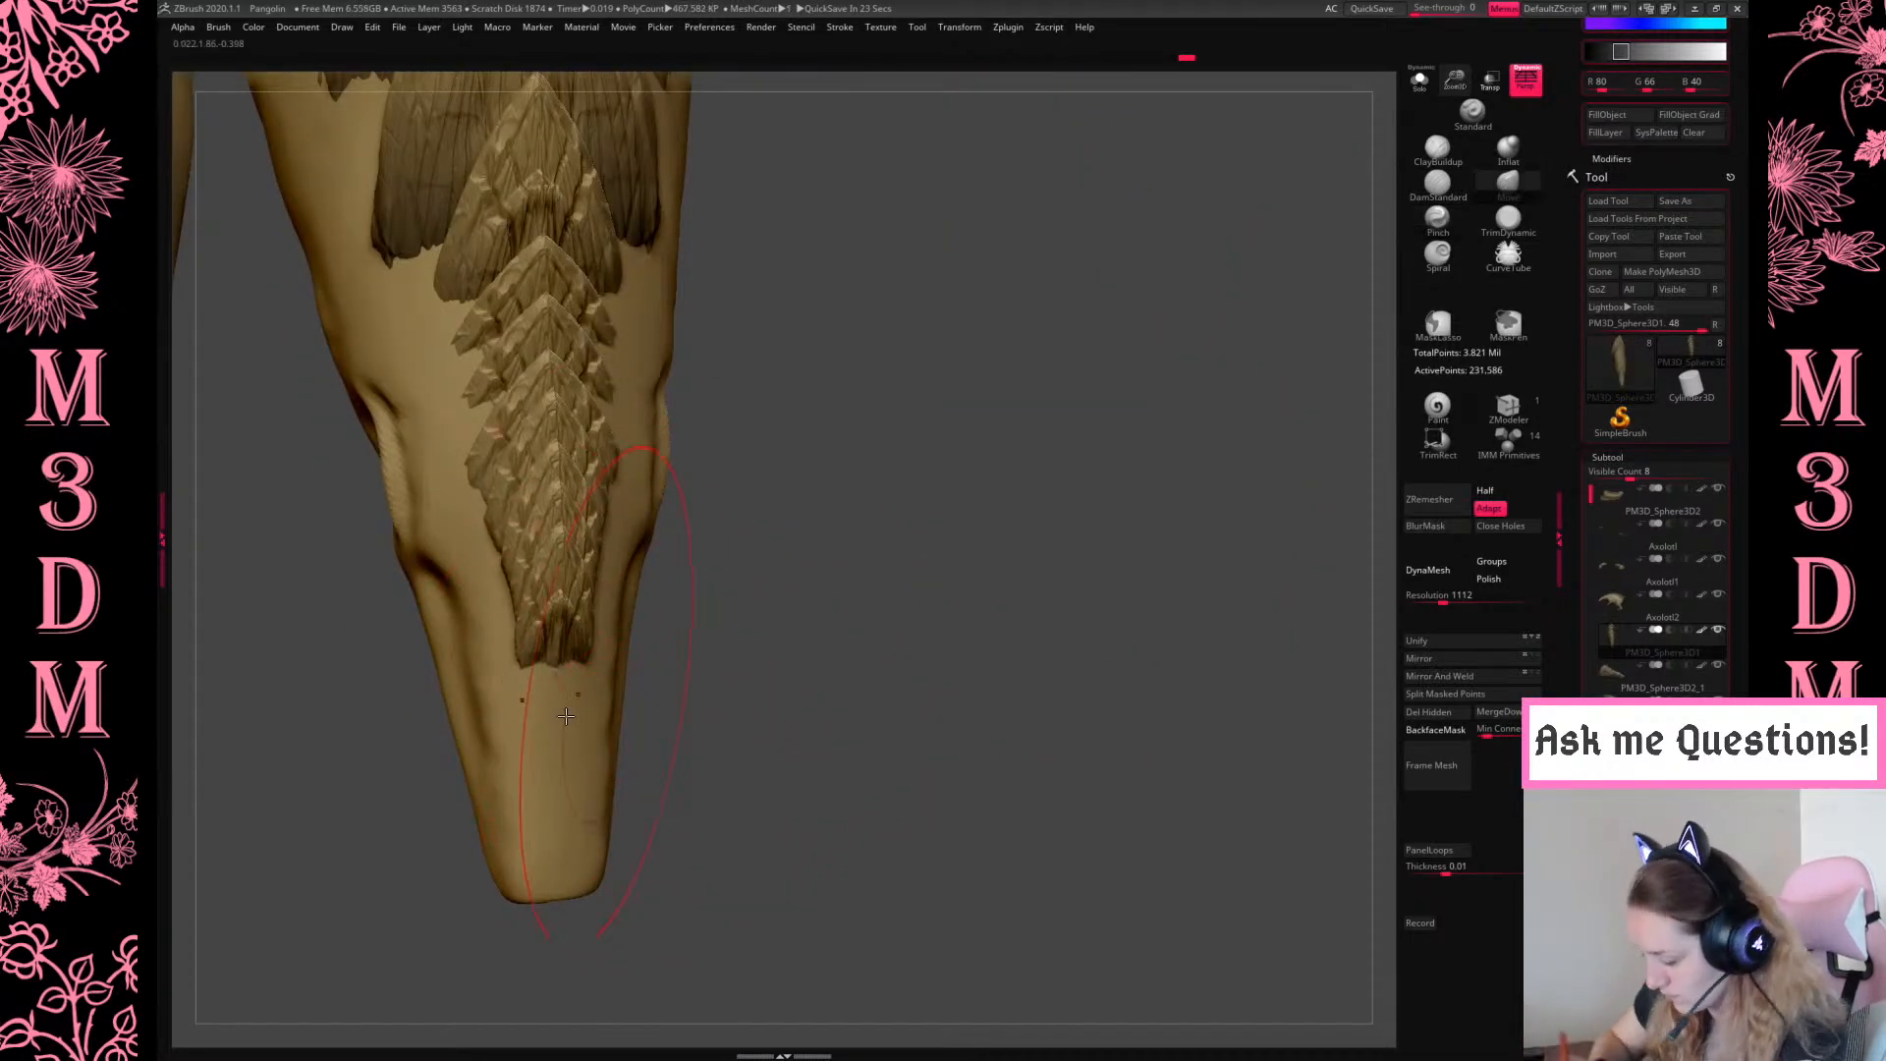
{"action": "key", "text": "ctrl+z"}
{"action": "key", "text": "ctrl+z"}
{"action": "key", "text": "ctrl+z"}
Refine the taper of the scales at their snout end with the Move and Pinch brushes, undoing unwanted strokes
{"action": "mouse_move", "coordinate": [845, 648]}
{"action": "left_mouse_down"}
{"action": "mouse_move", "coordinate": [643, 718]}
{"action": "mouse_move", "coordinate": [728, 688]}
{"action": "left_mouse_up"}
{"action": "left_click_drag", "start_coordinate": [1315, 487], "coordinate": [993, 589]}
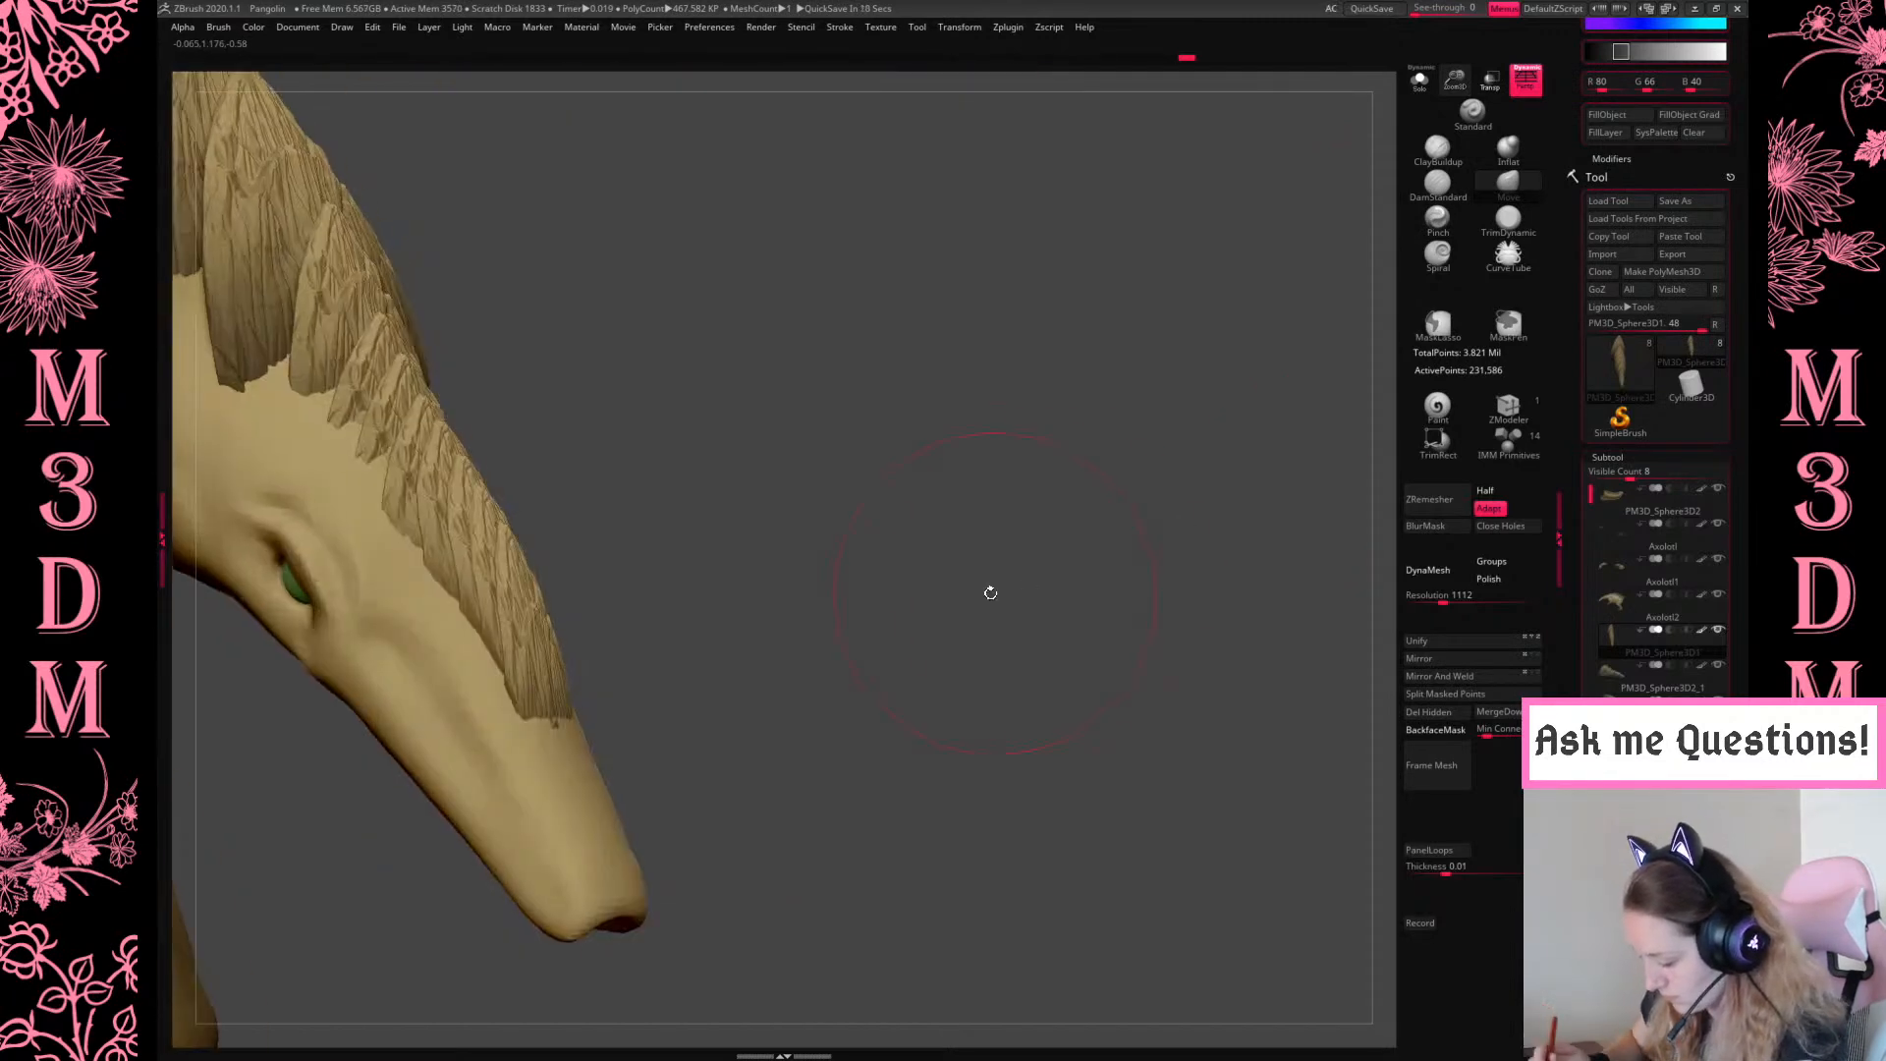
{"action": "key", "text": "space"}
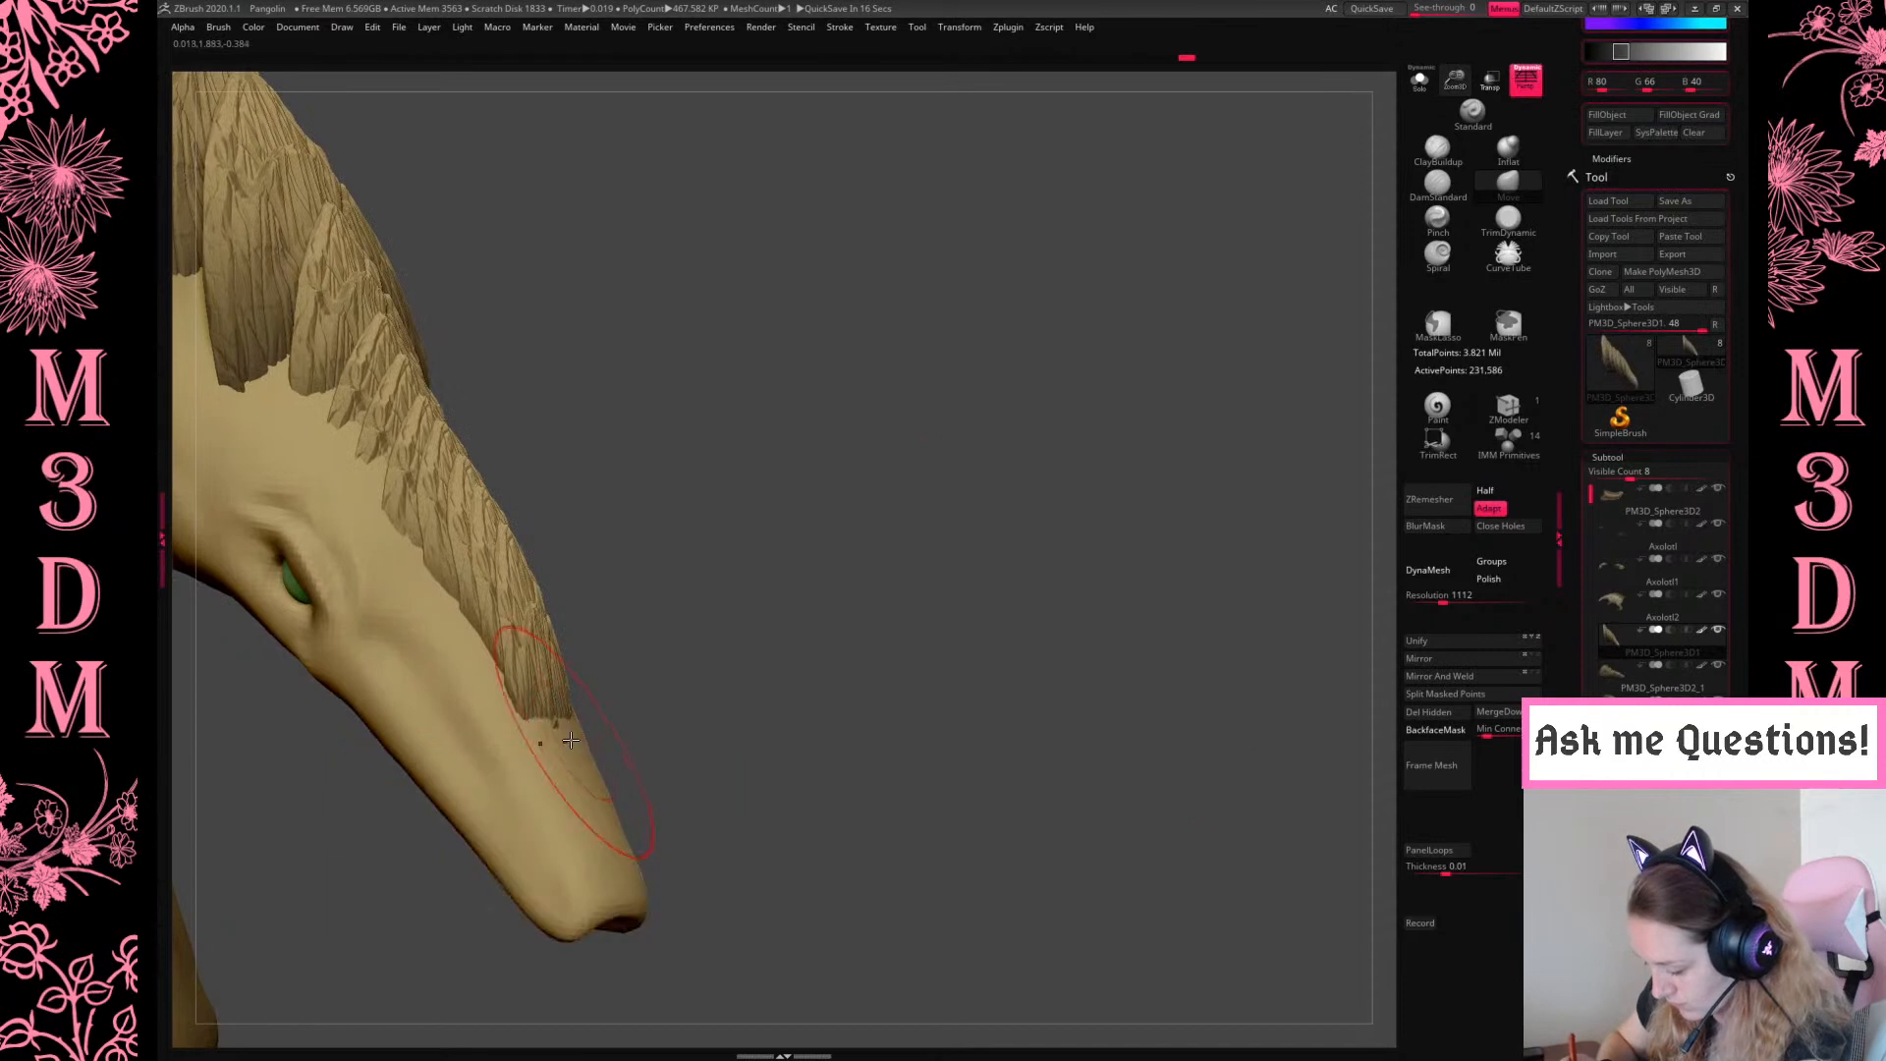
{"action": "left_click_drag", "start_coordinate": [885, 660], "coordinate": [874, 659]}
{"action": "left_click_drag", "start_coordinate": [578, 729], "coordinate": [573, 693]}
{"action": "key", "text": "ctrl+z"}
{"action": "key", "text": "ctrl+z"}
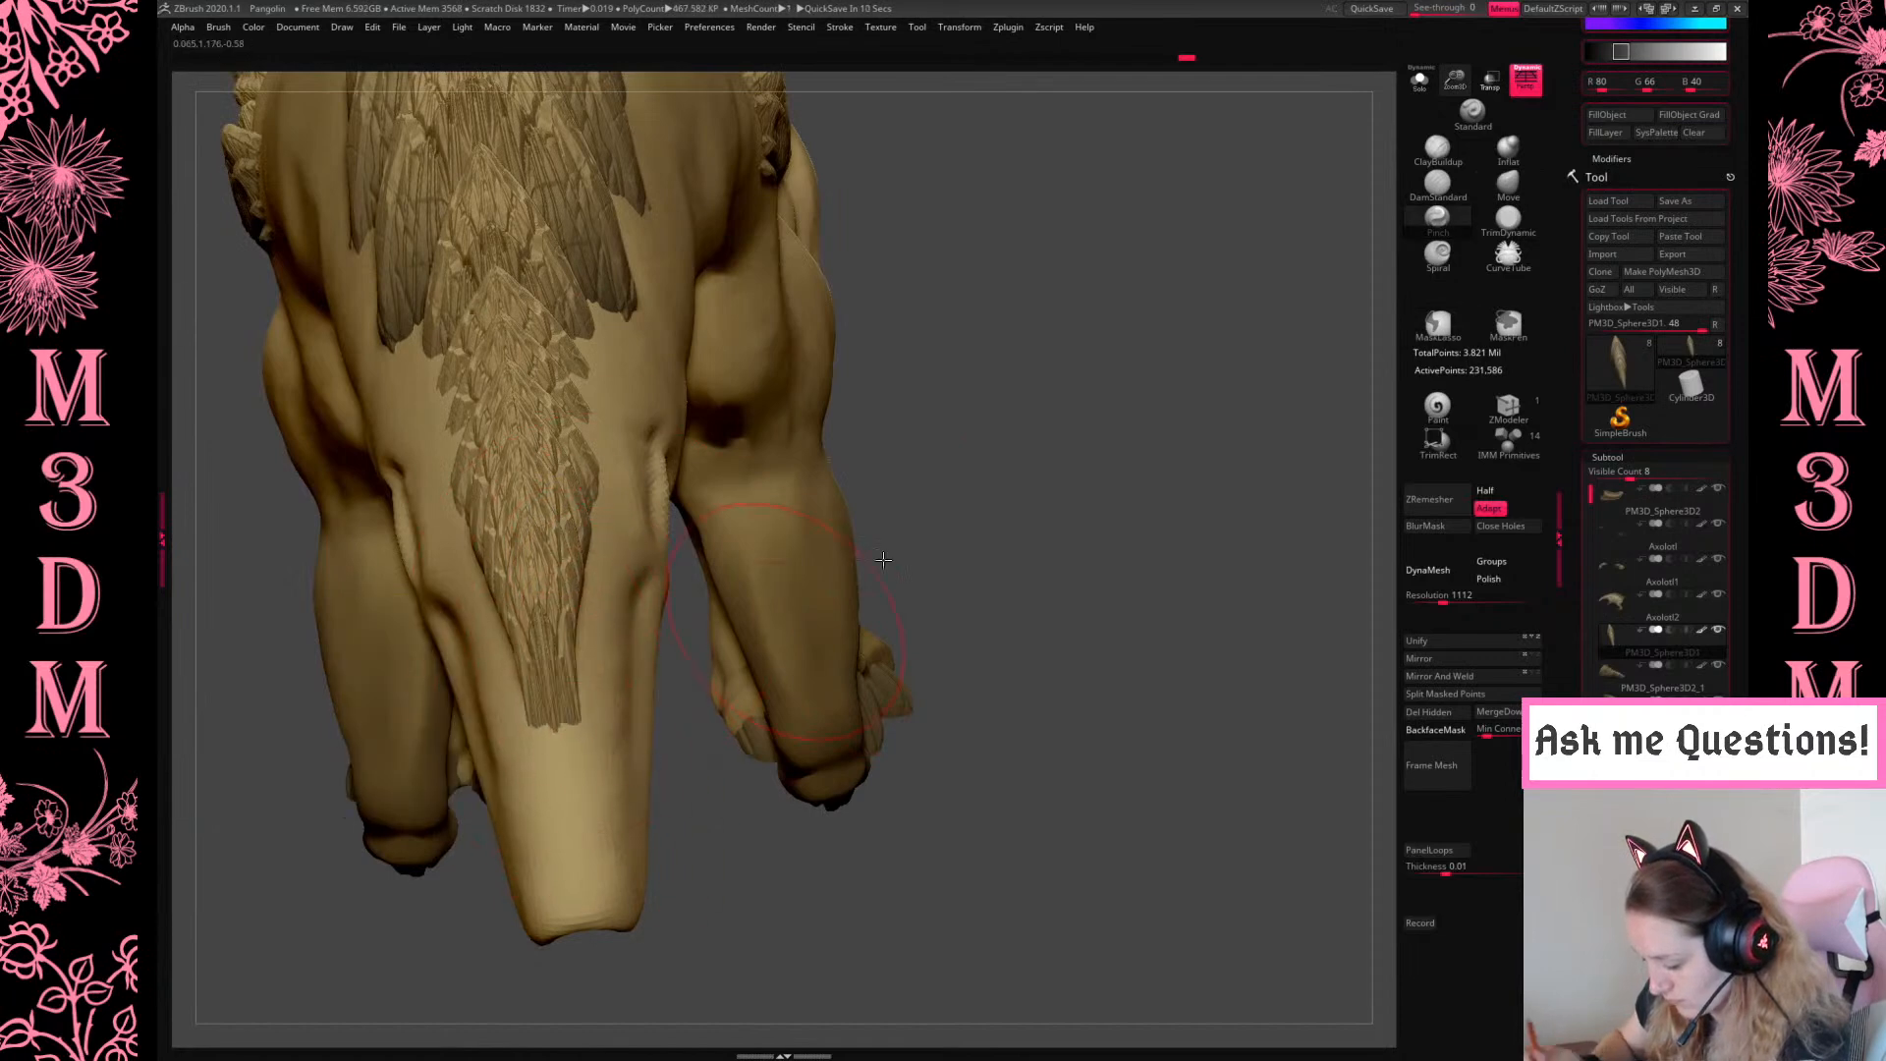
{"action": "left_click_drag", "start_coordinate": [1122, 455], "coordinate": [960, 513]}
{"action": "left_click_drag", "start_coordinate": [934, 880], "coordinate": [899, 594]}
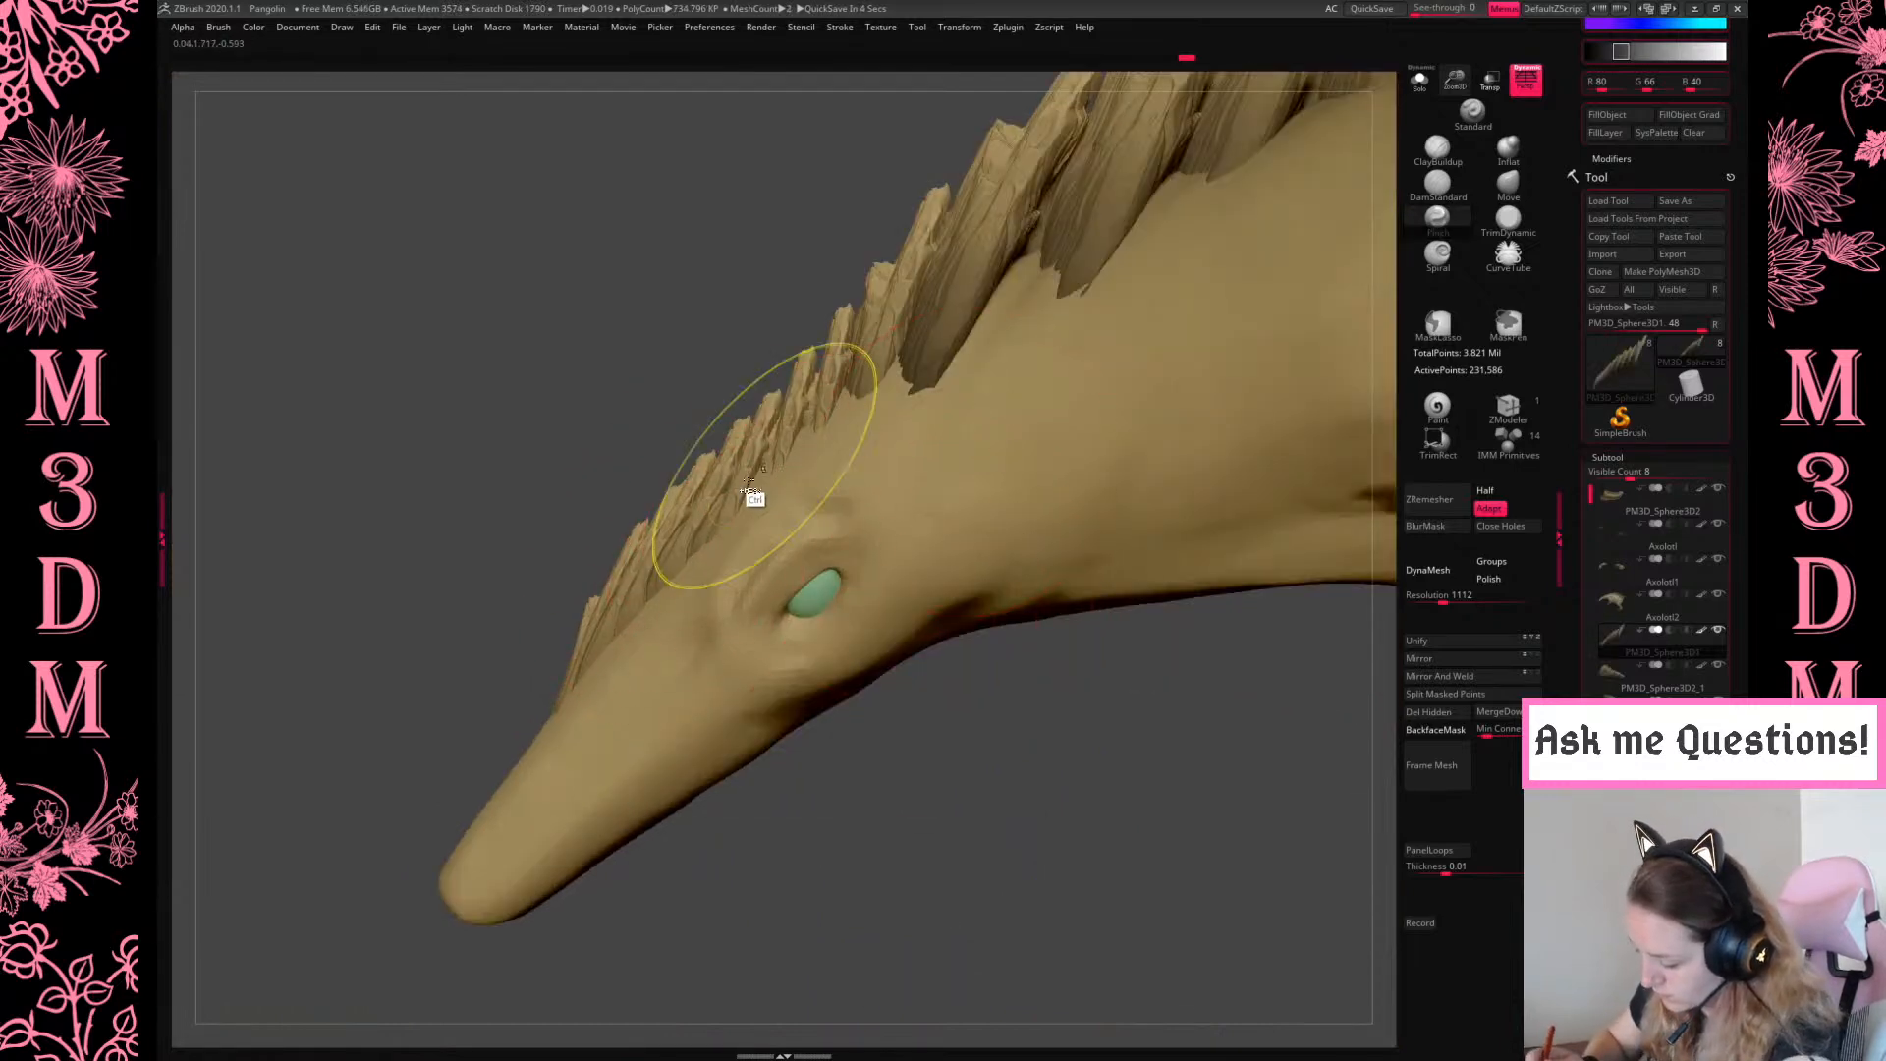
{"action": "left_click", "coordinate": [1507, 185]}
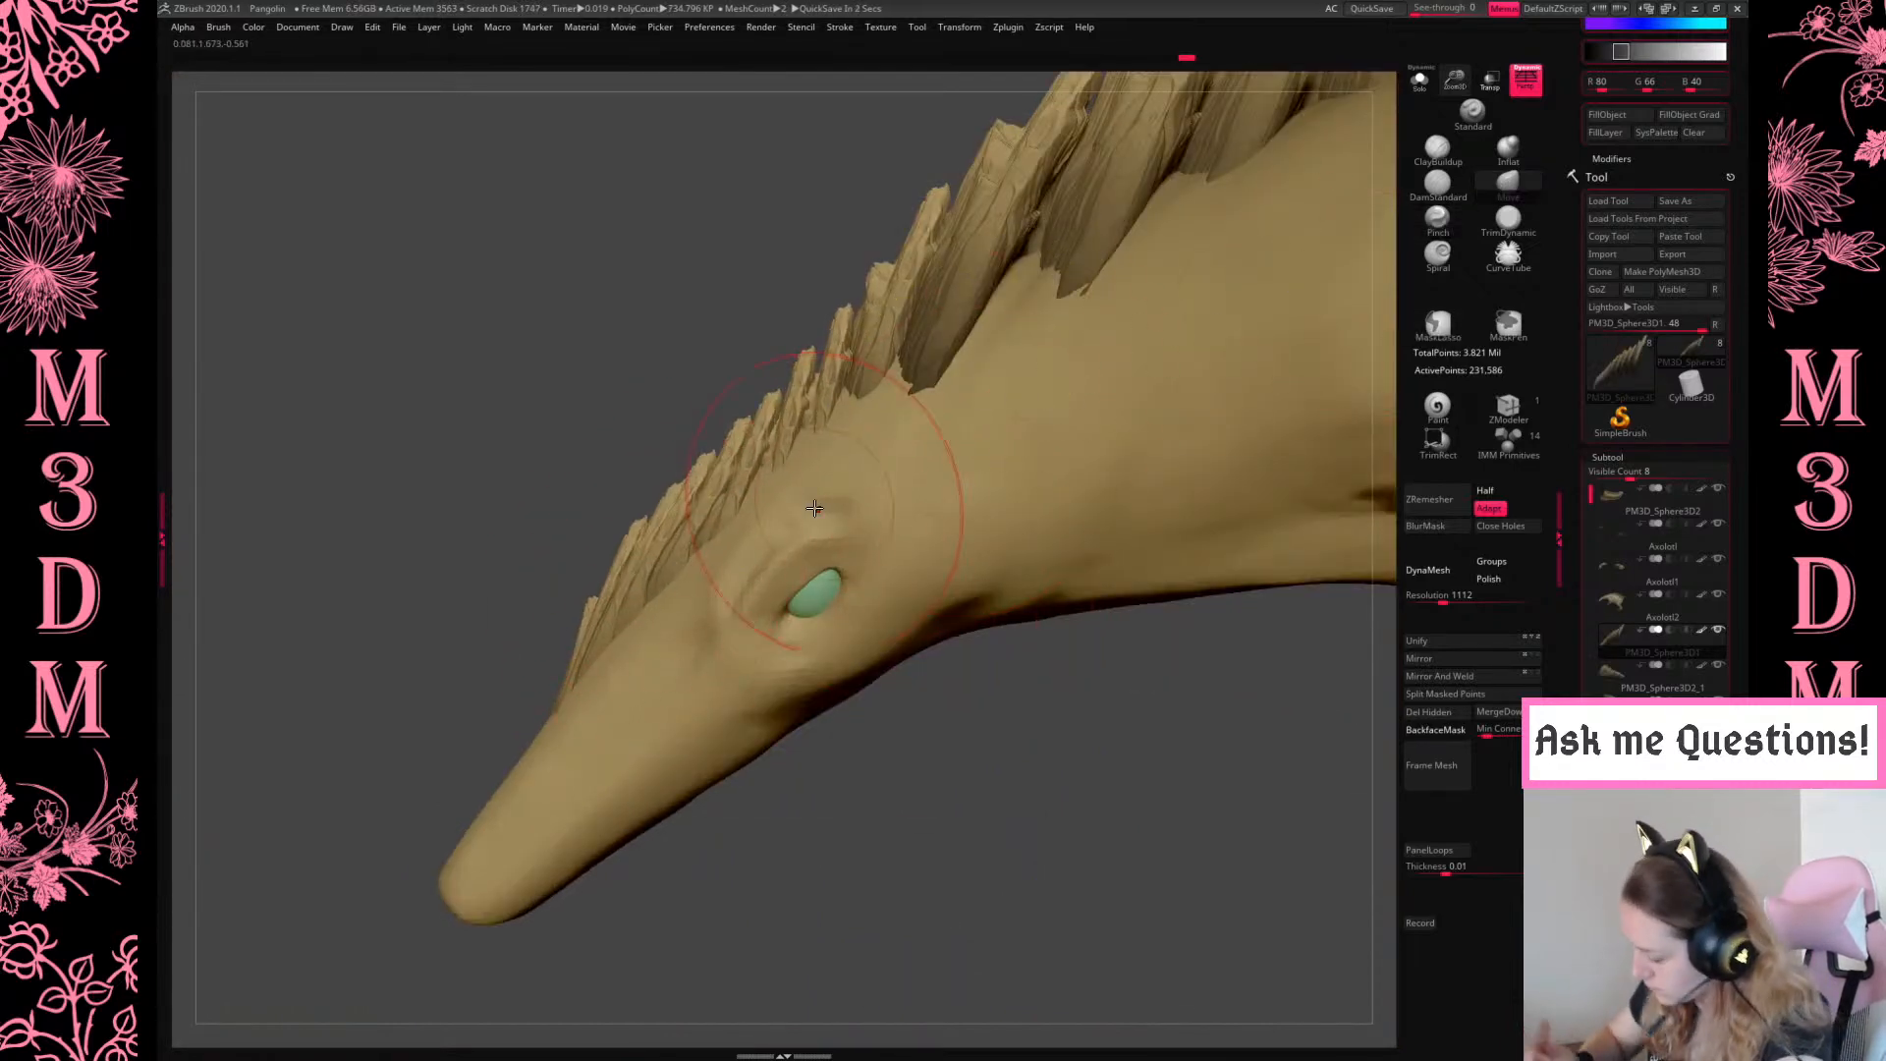
{"action": "key", "text": "space"}
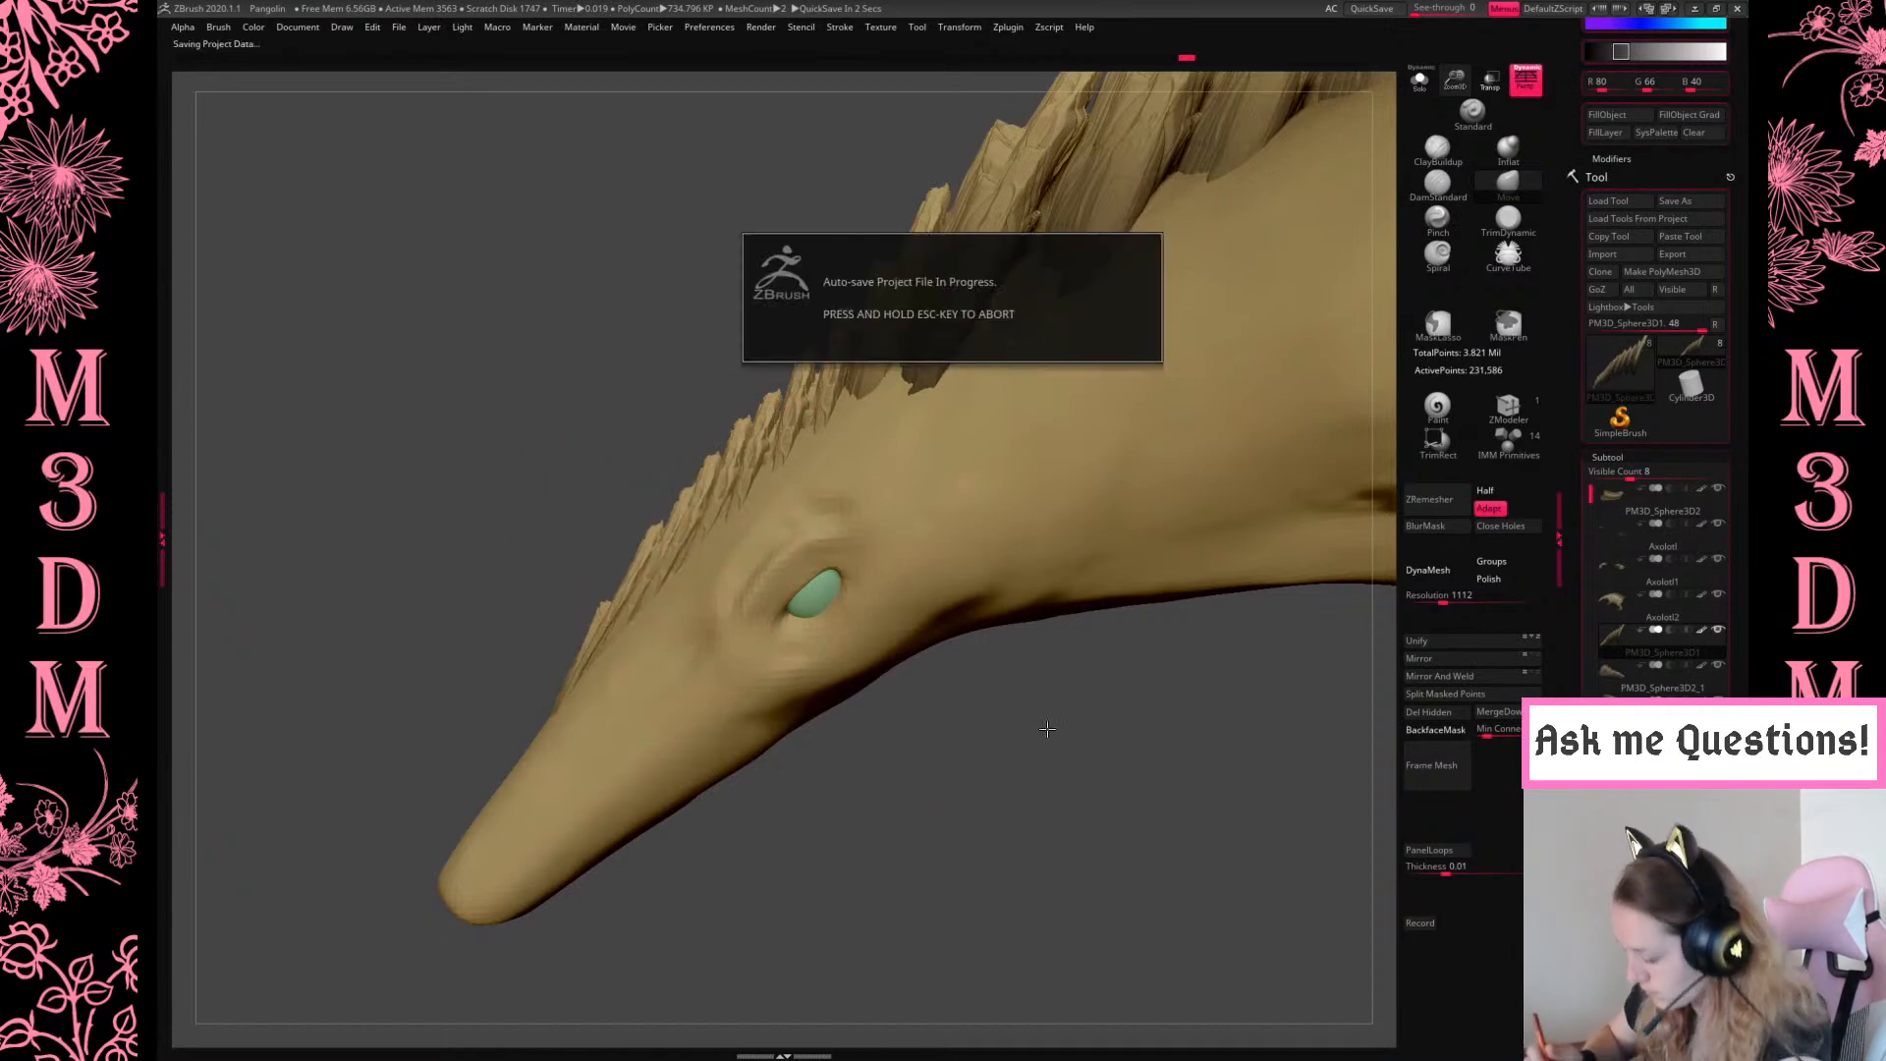
Check the whole creature, then select the tail subtool PM3D_Sphere3D2 and isolate it in Solo mode
{"action": "key", "text": "f"}
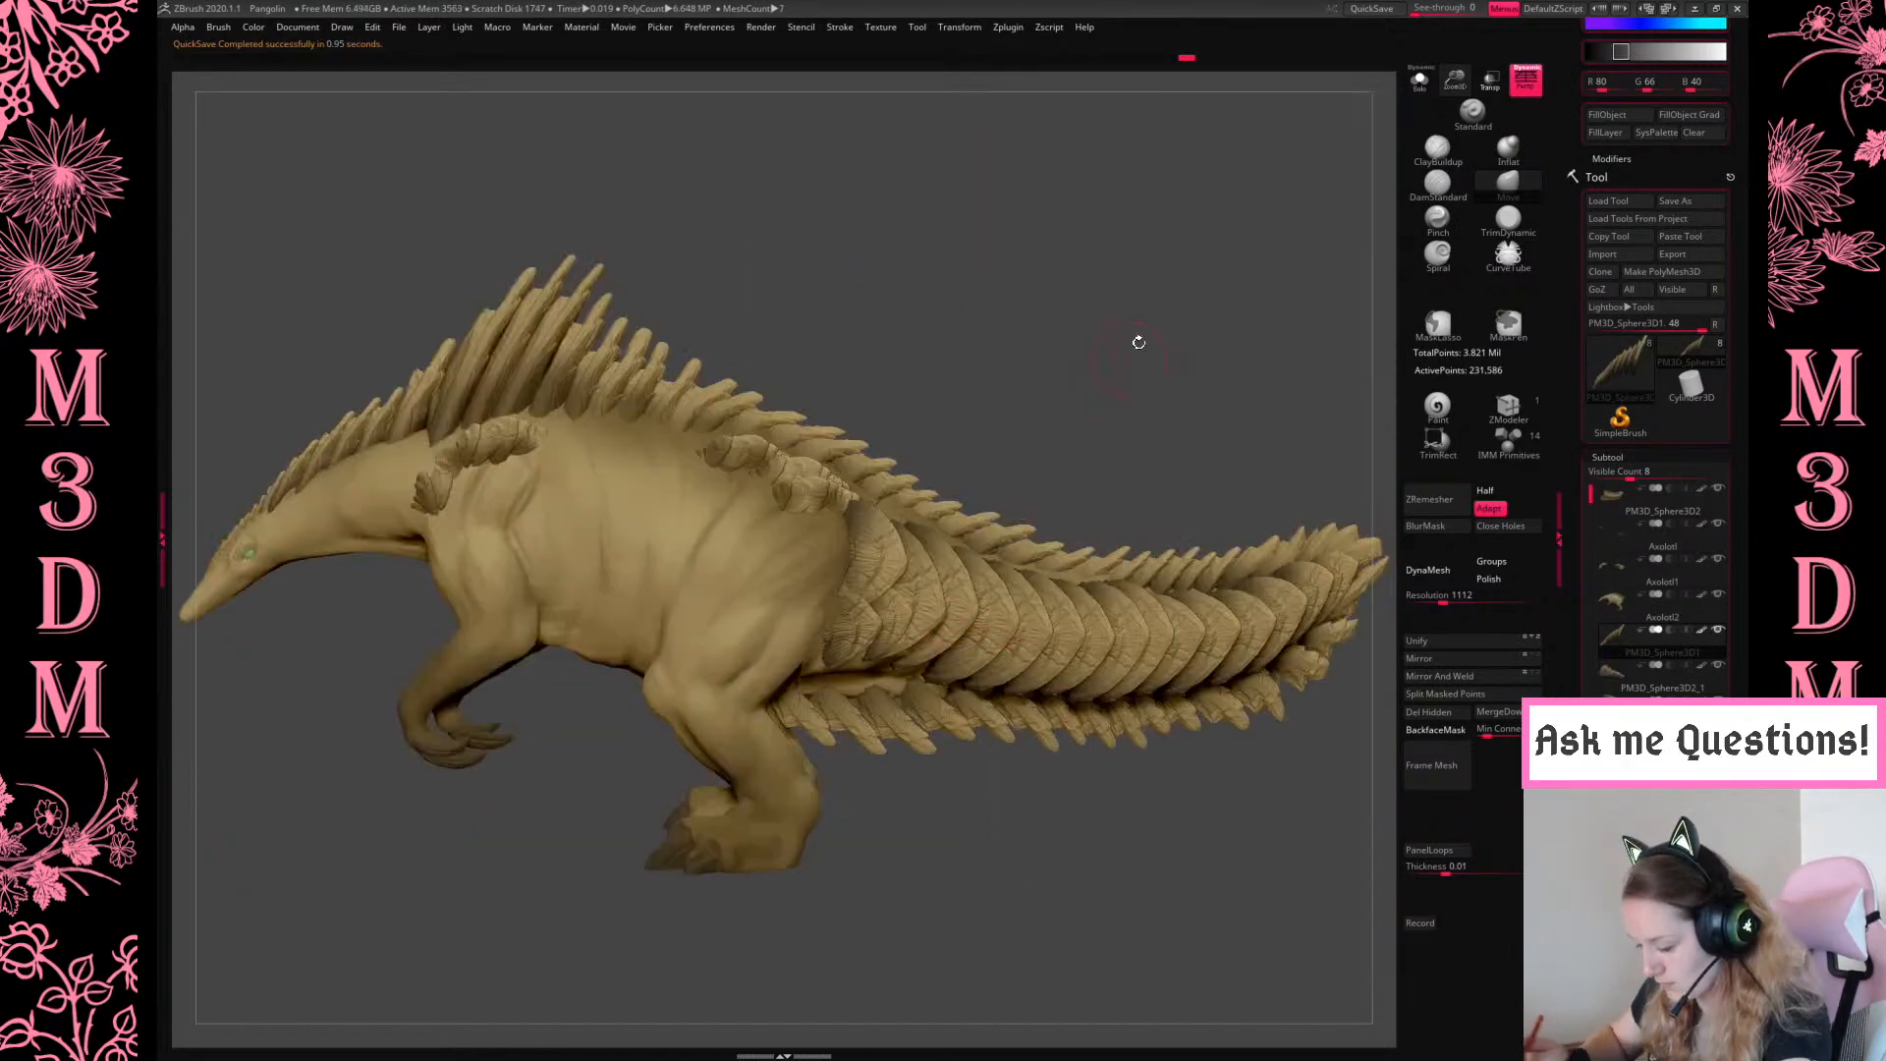
{"action": "left_click_drag", "start_coordinate": [1210, 340], "coordinate": [1182, 448]}
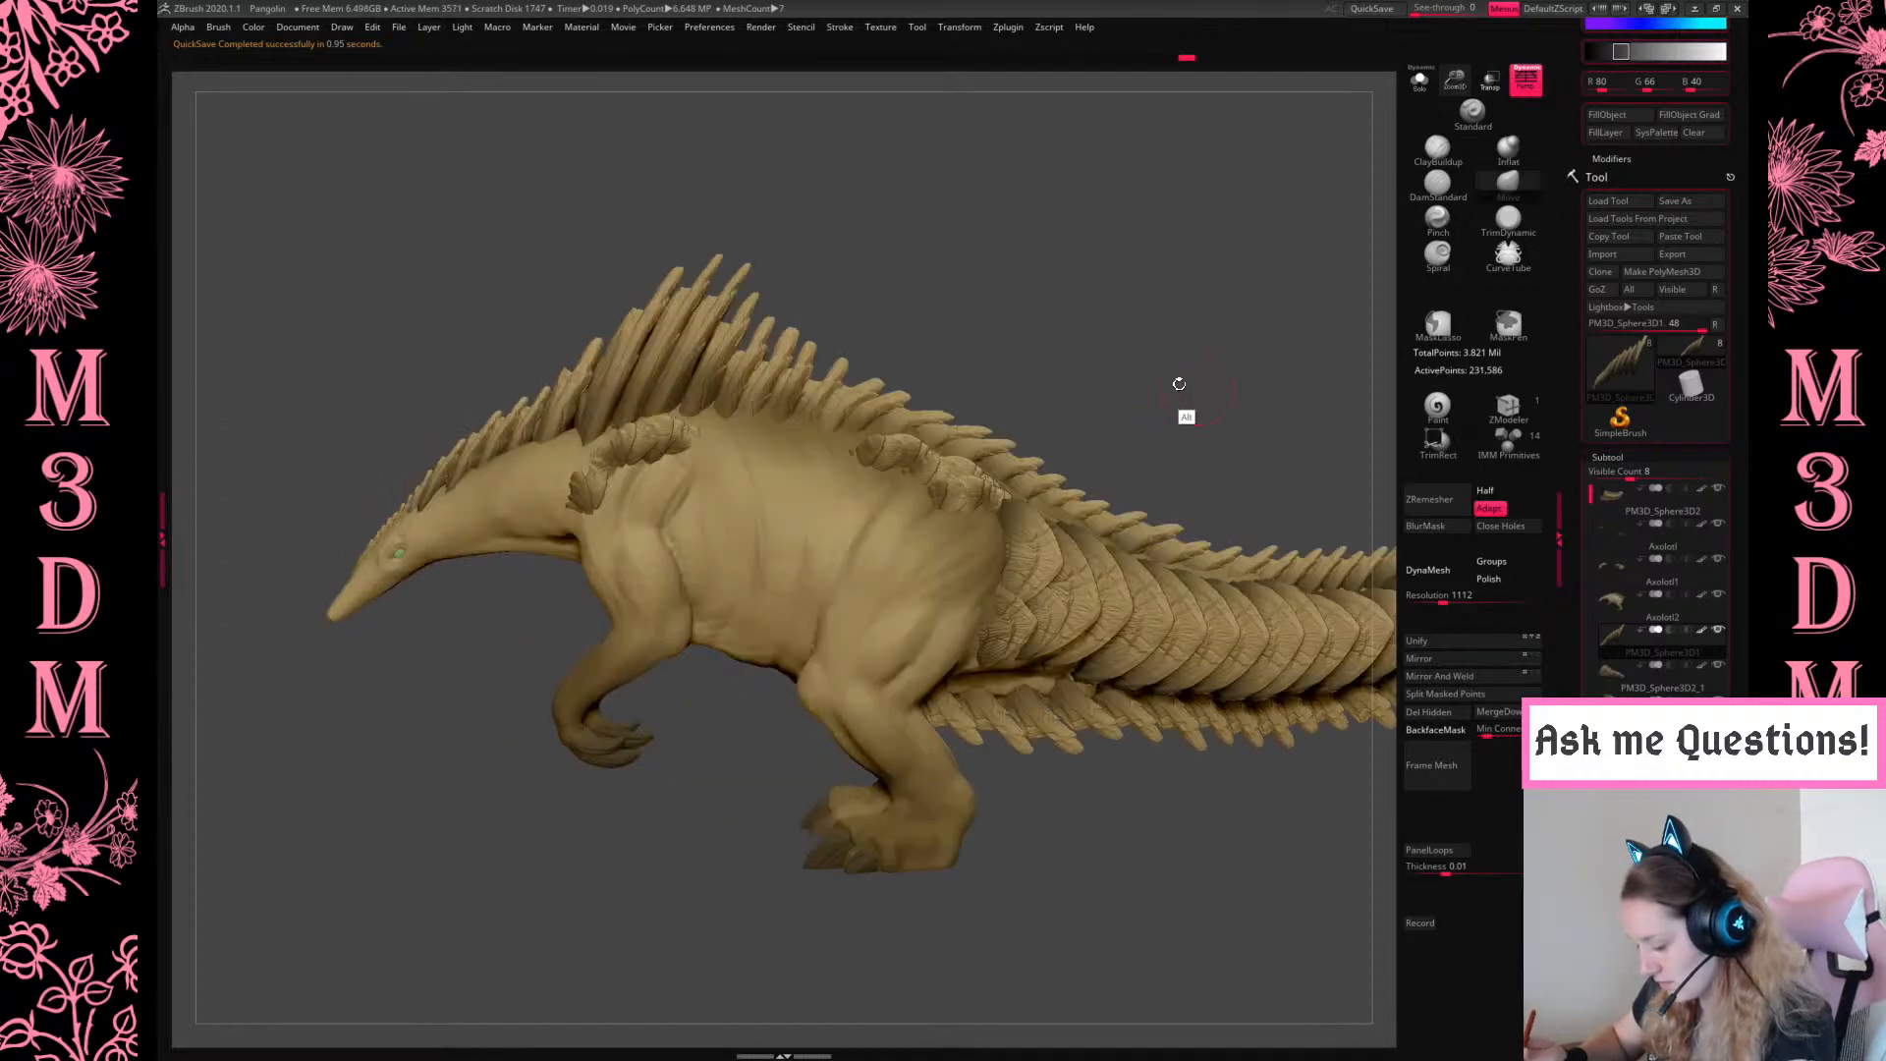
{"action": "key", "text": "f"}
{"action": "left_click_drag", "start_coordinate": [1061, 438], "coordinate": [1218, 447]}
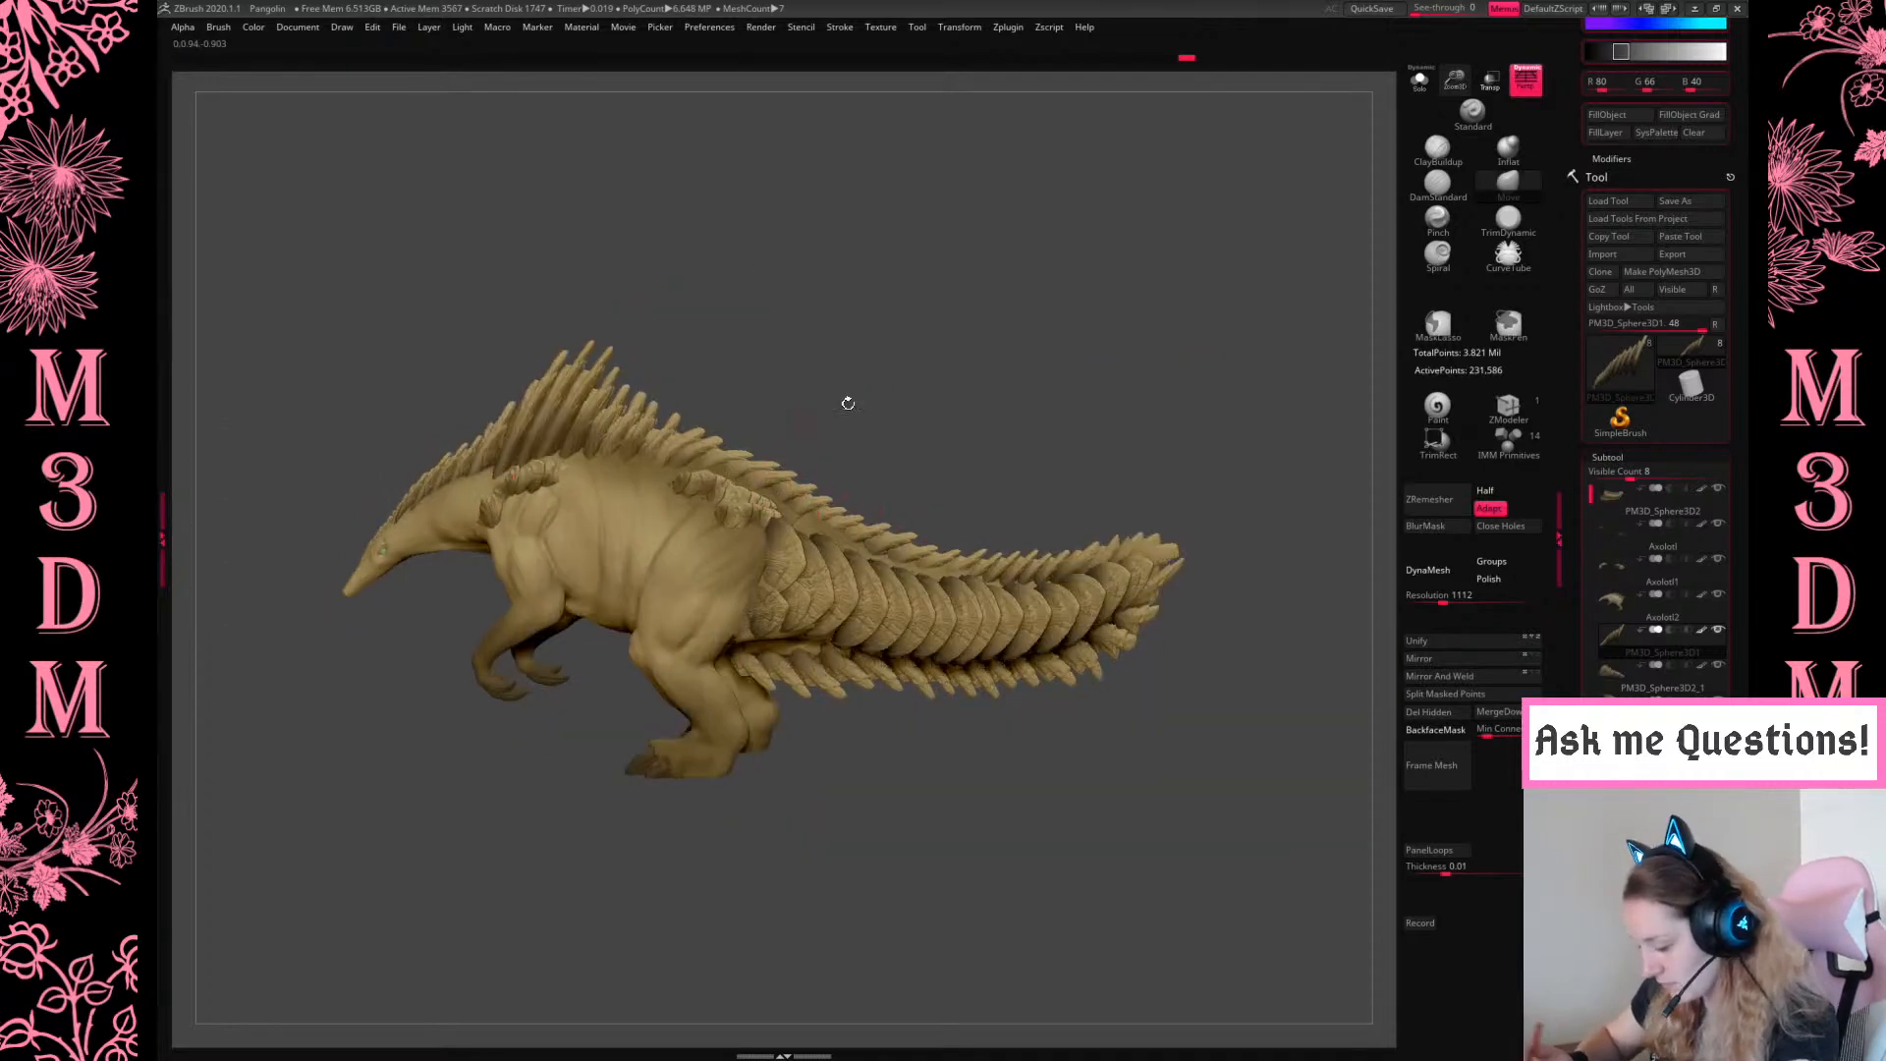
{"action": "left_click_drag", "start_coordinate": [963, 329], "coordinate": [1159, 327]}
{"action": "left_click", "coordinate": [1621, 509]}
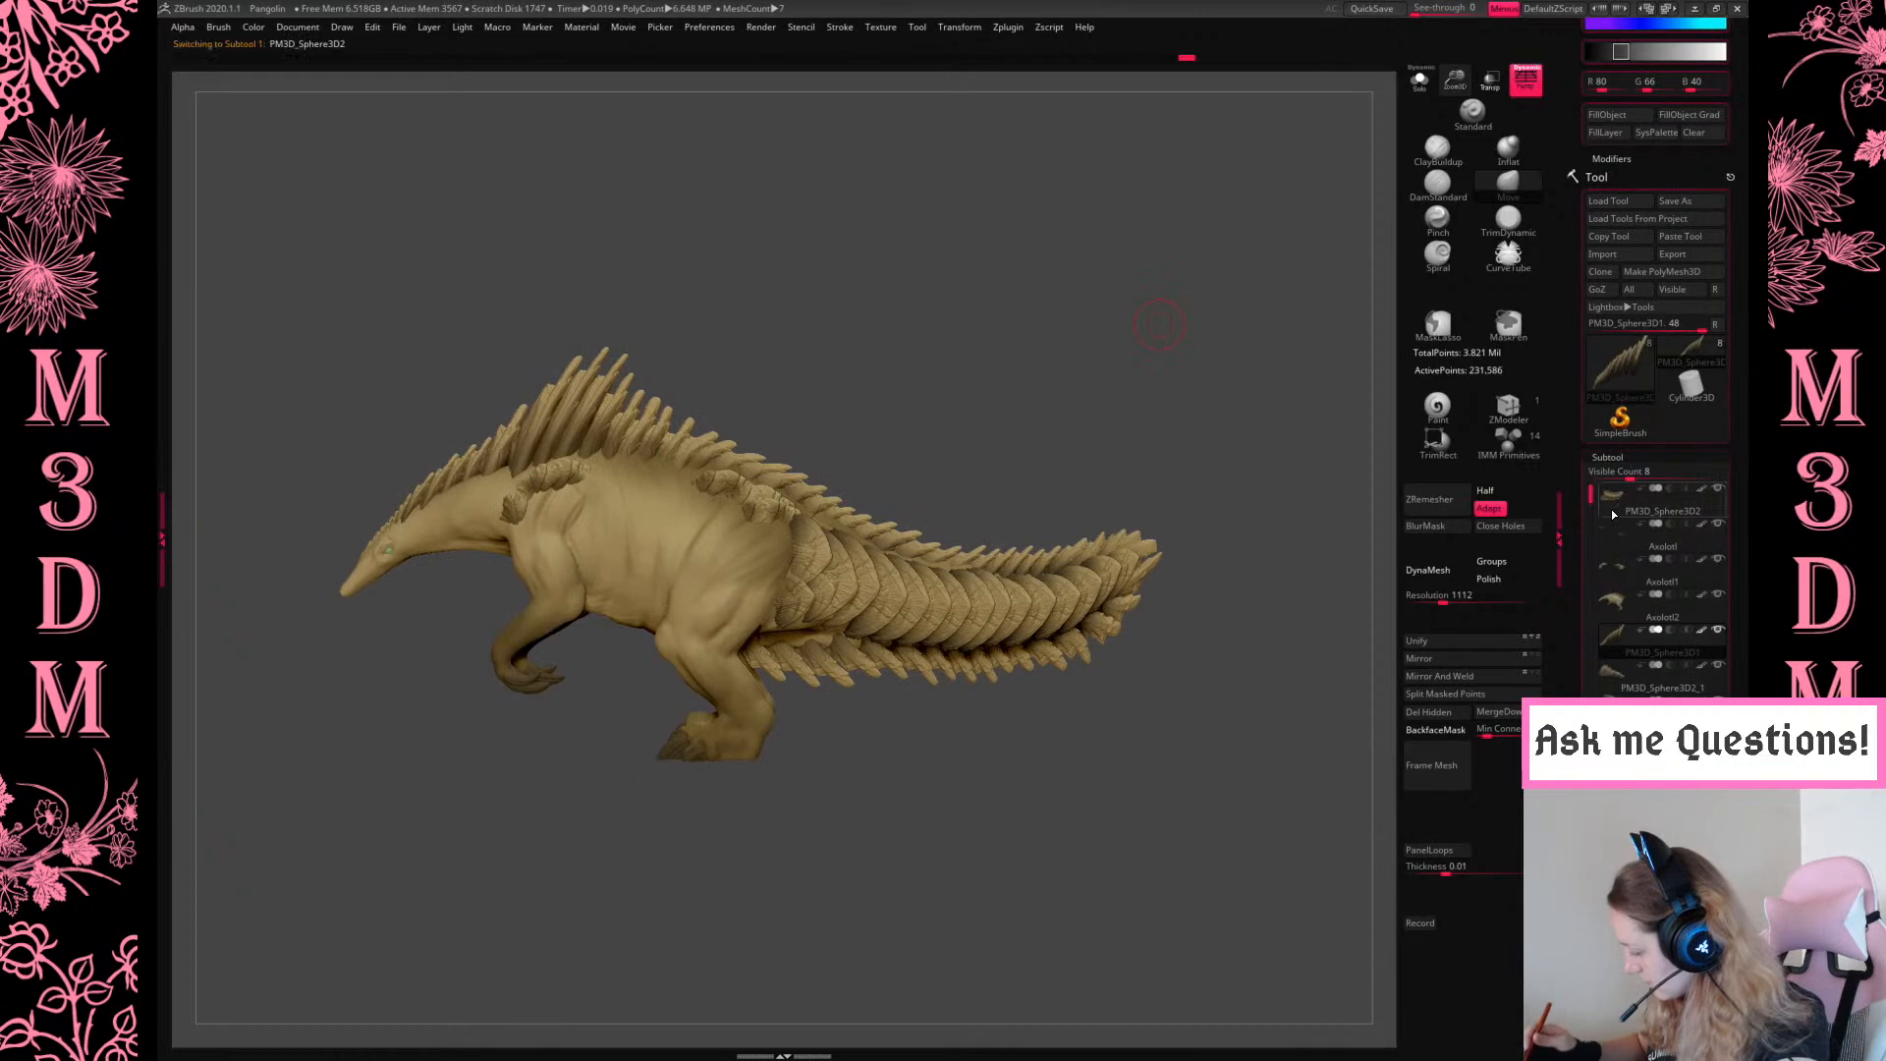
{"action": "left_click", "coordinate": [1420, 80]}
{"action": "left_click_drag", "start_coordinate": [1455, 85], "coordinate": [1452, 157]}
{"action": "left_click_drag", "start_coordinate": [985, 367], "coordinate": [678, 338], "text": "alt"}
{"action": "left_click_drag", "start_coordinate": [1156, 855], "coordinate": [1023, 838], "text": "alt"}
{"action": "key", "text": "shift+f"}
{"action": "key", "text": "shift+f"}
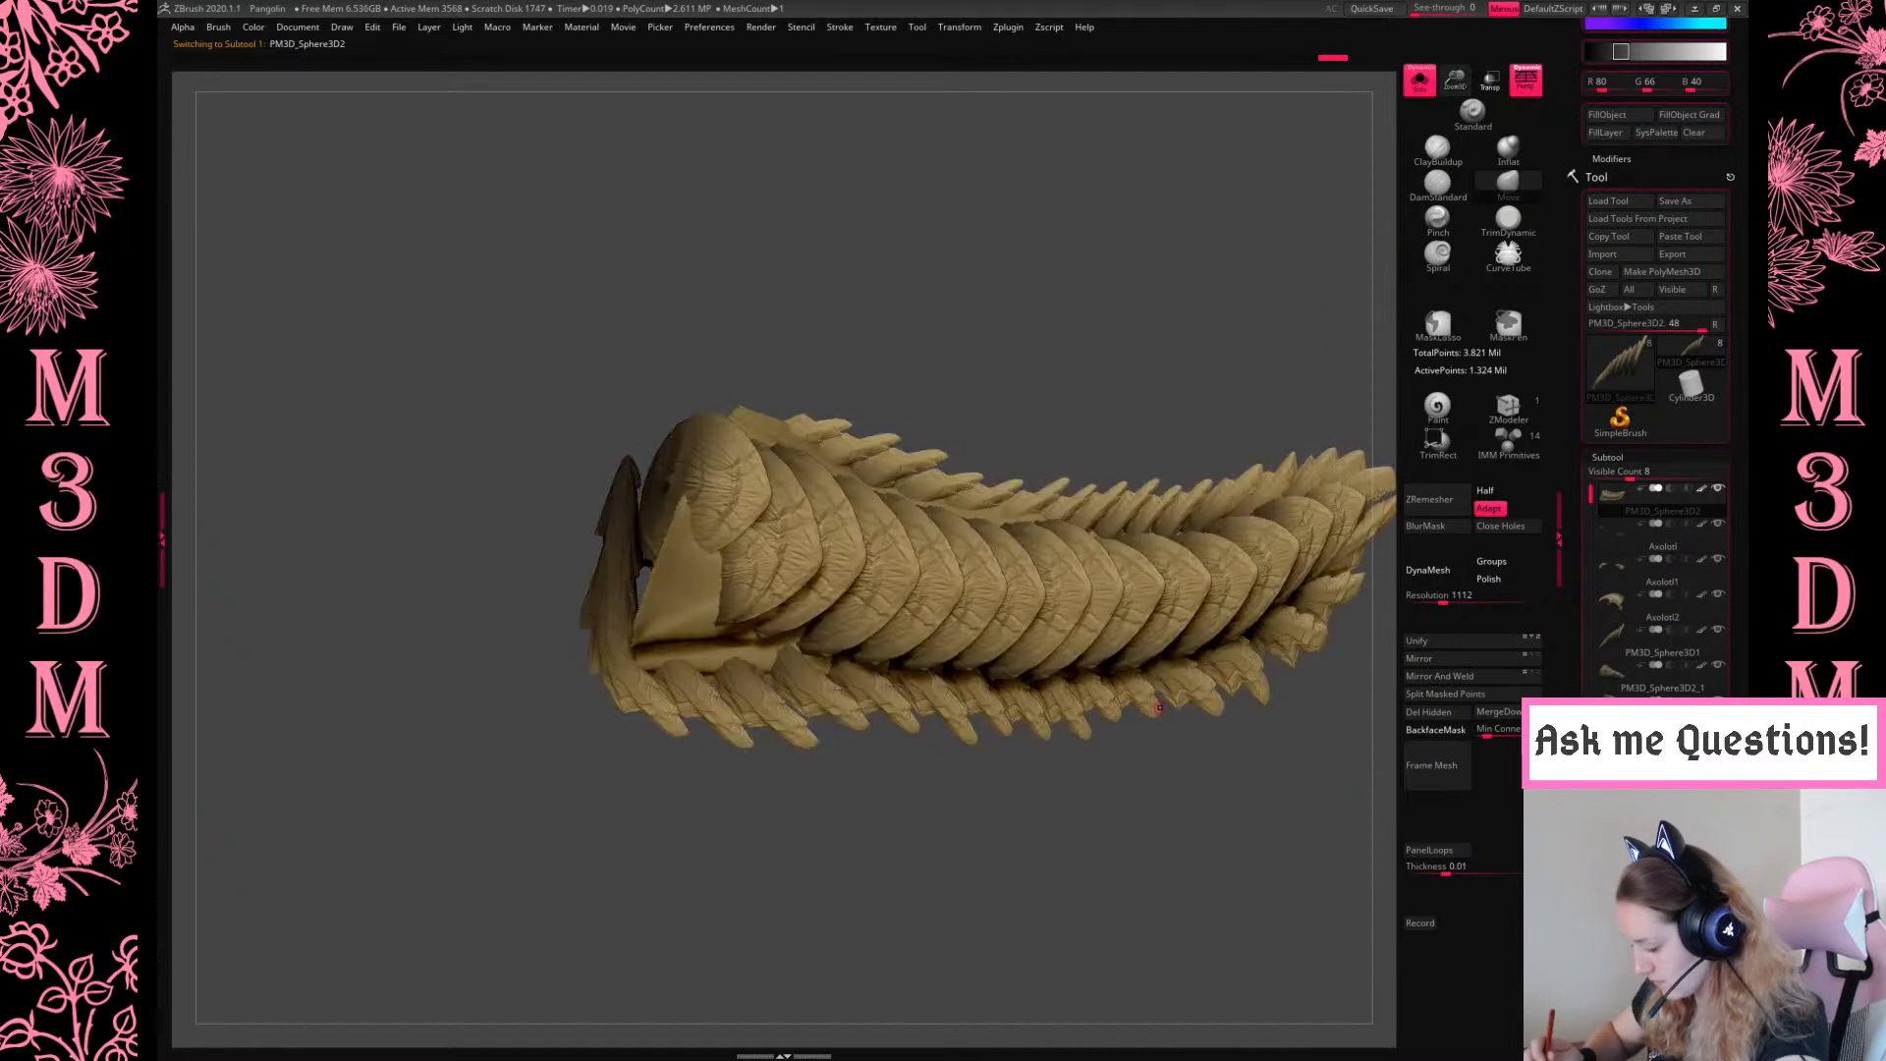
Group the smooth inner tail mesh with its flat front cap and isolate them from the surrounding scales
{"action": "key", "text": "shift+d"}
{"action": "left_click_drag", "start_coordinate": [1159, 792], "coordinate": [1218, 823]}
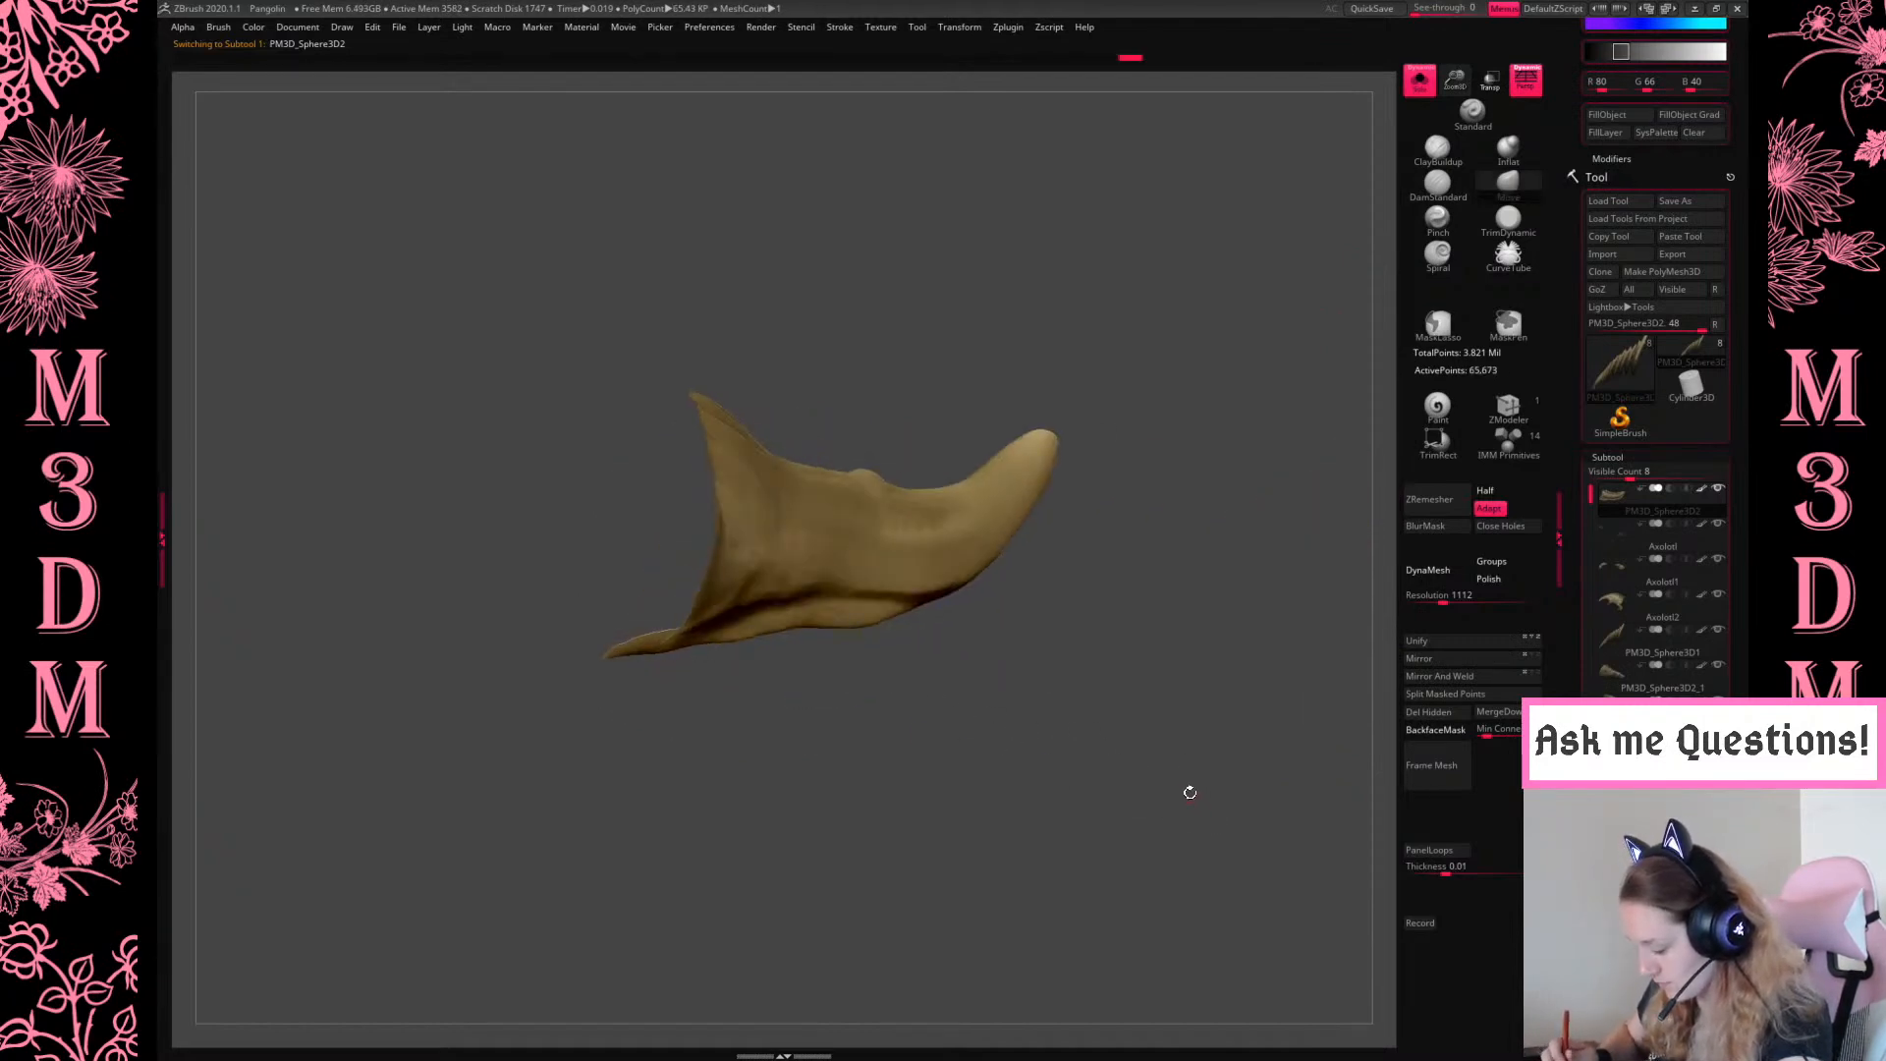
{"action": "key", "text": "d"}
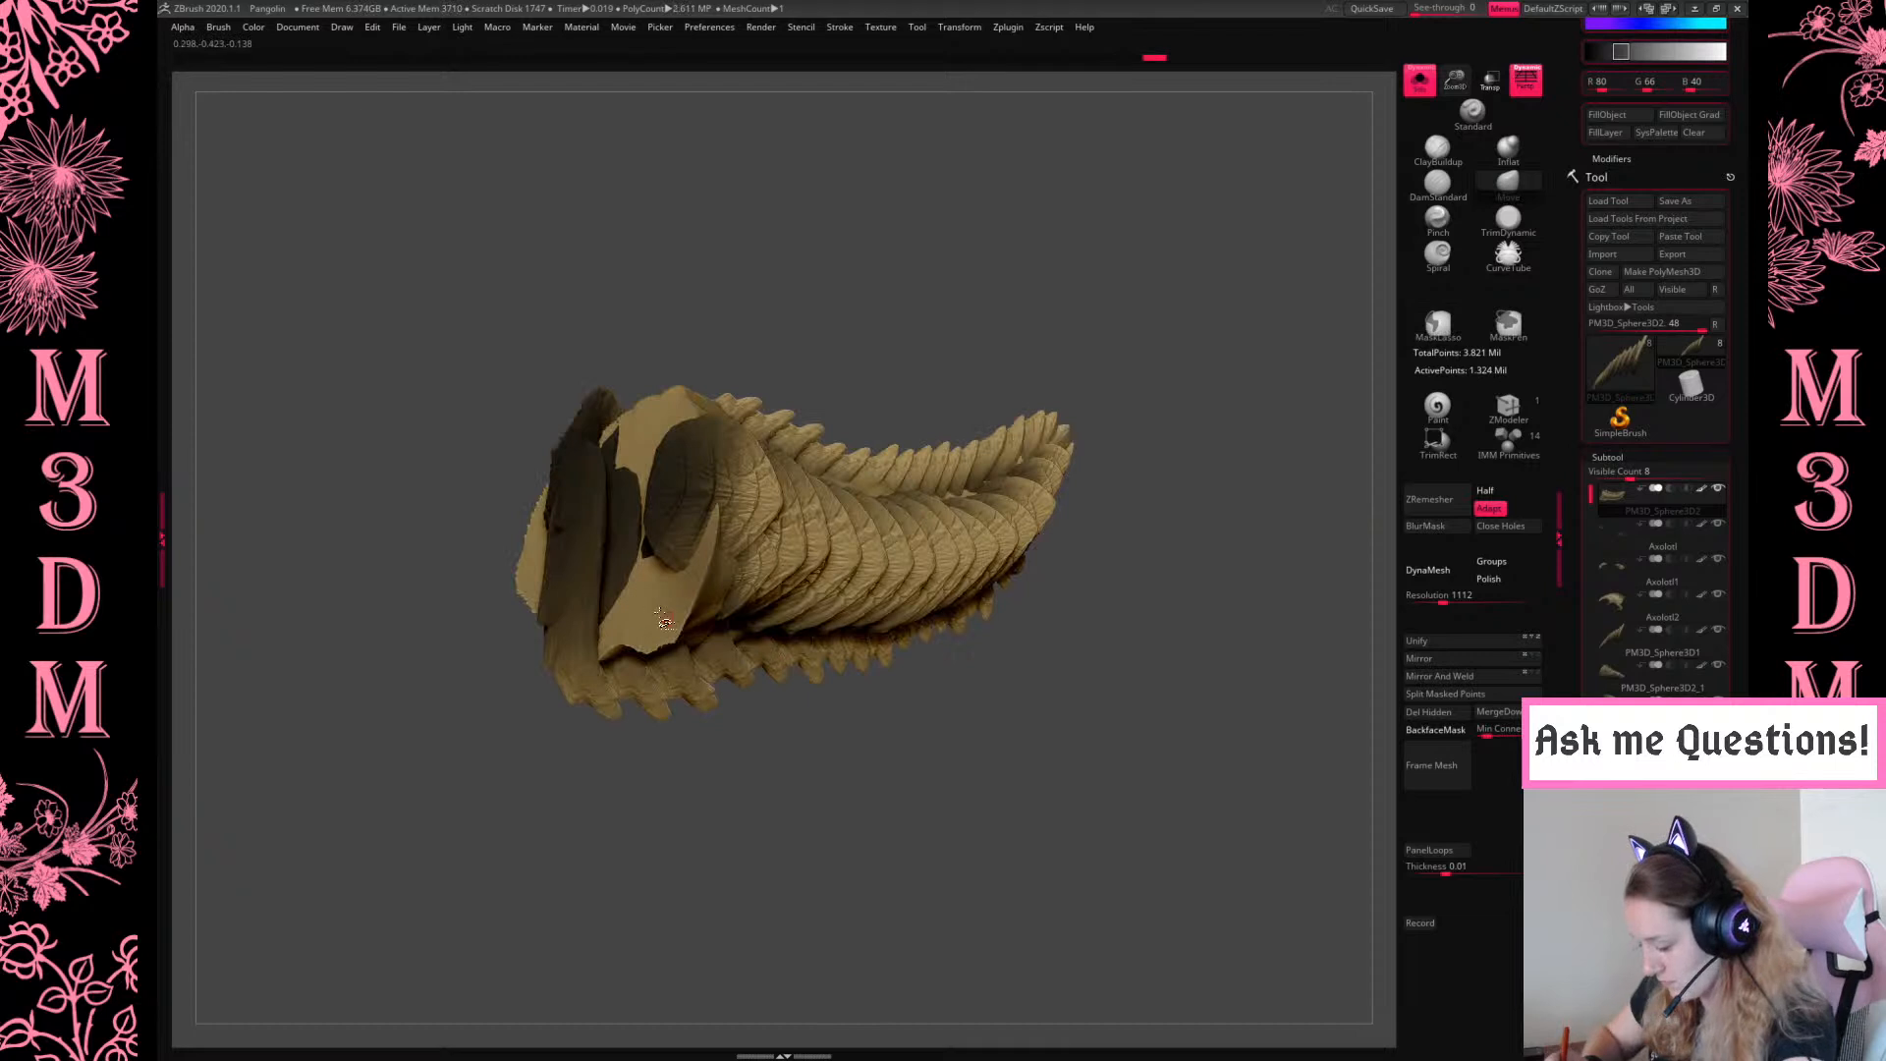
{"action": "left_click", "coordinate": [673, 624], "text": "ctrl+shift"}
{"action": "left_click", "coordinate": [850, 640], "text": "ctrl+shift"}
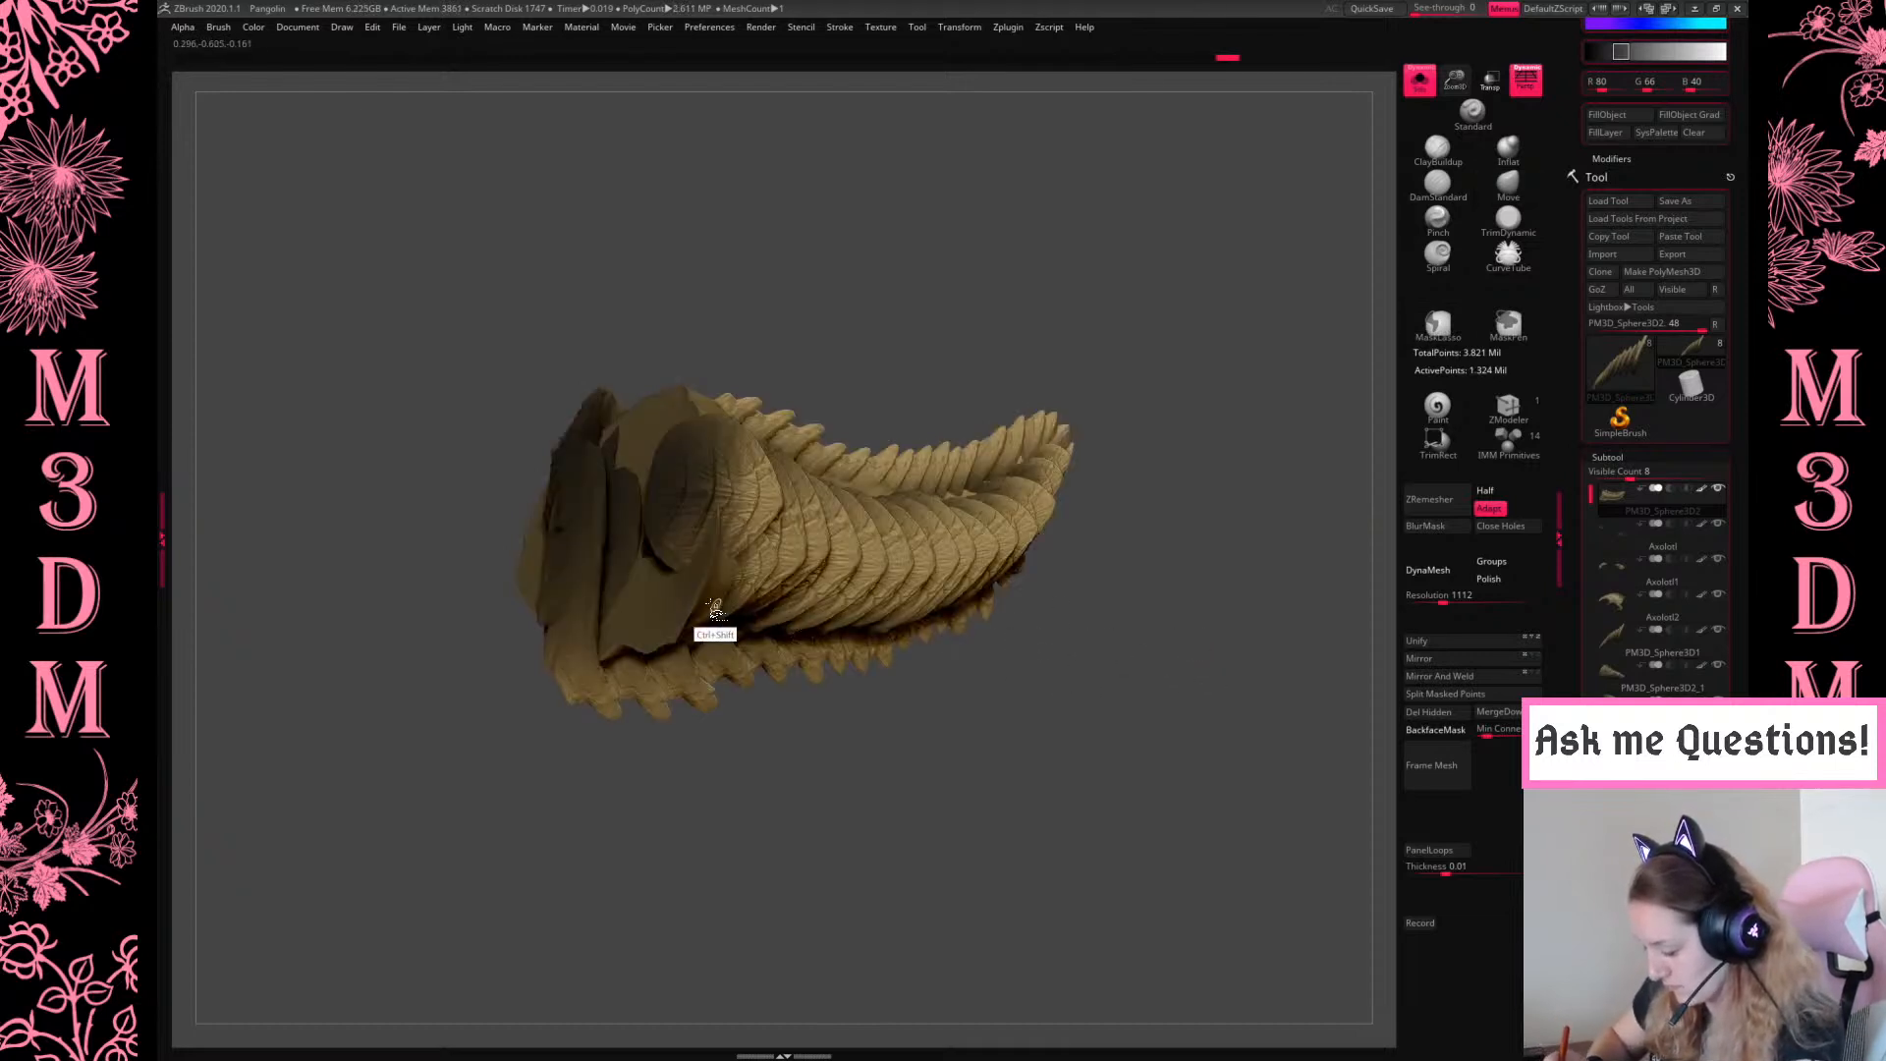
{"action": "left_click", "coordinate": [718, 611], "text": "ctrl+shift"}
{"action": "left_click", "coordinate": [1212, 711], "text": "ctrl+shift"}
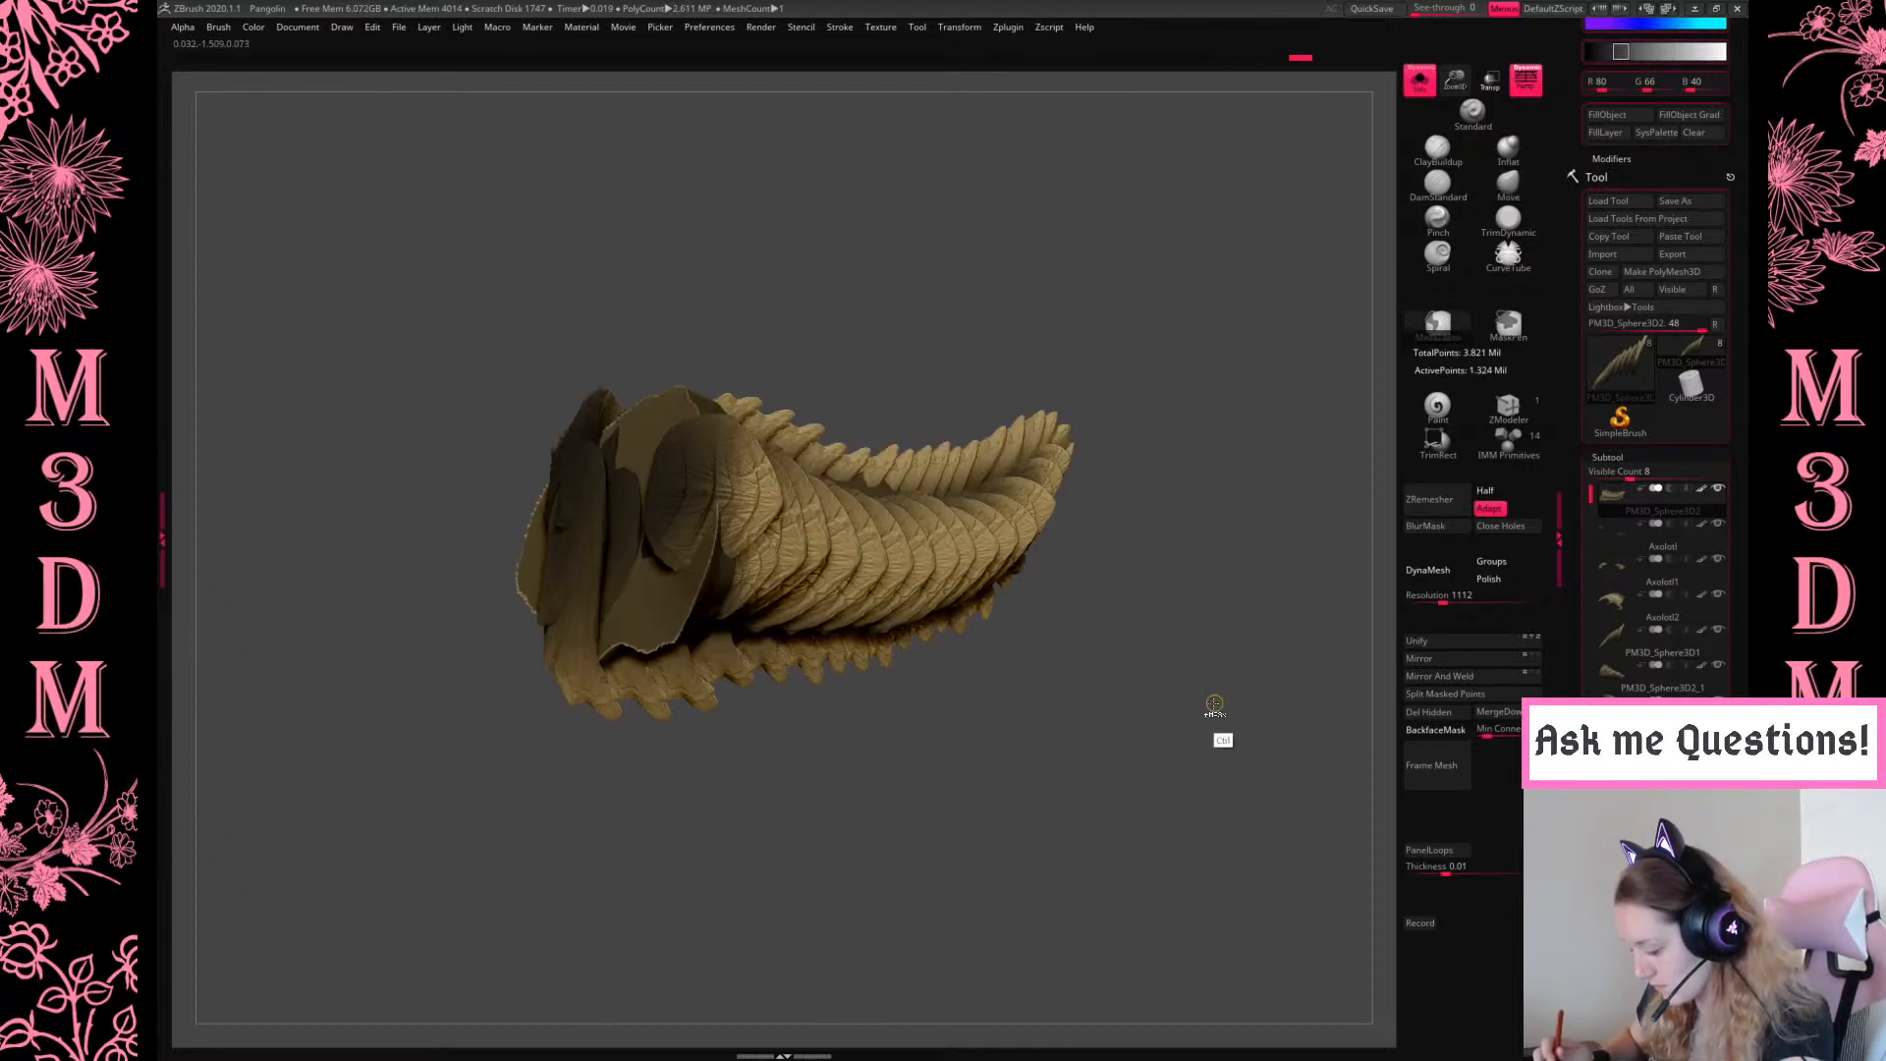
{"action": "left_click_drag", "start_coordinate": [1215, 703], "coordinate": [1209, 705], "text": "ctrl"}
{"action": "left_click", "coordinate": [703, 643], "text": "alt"}
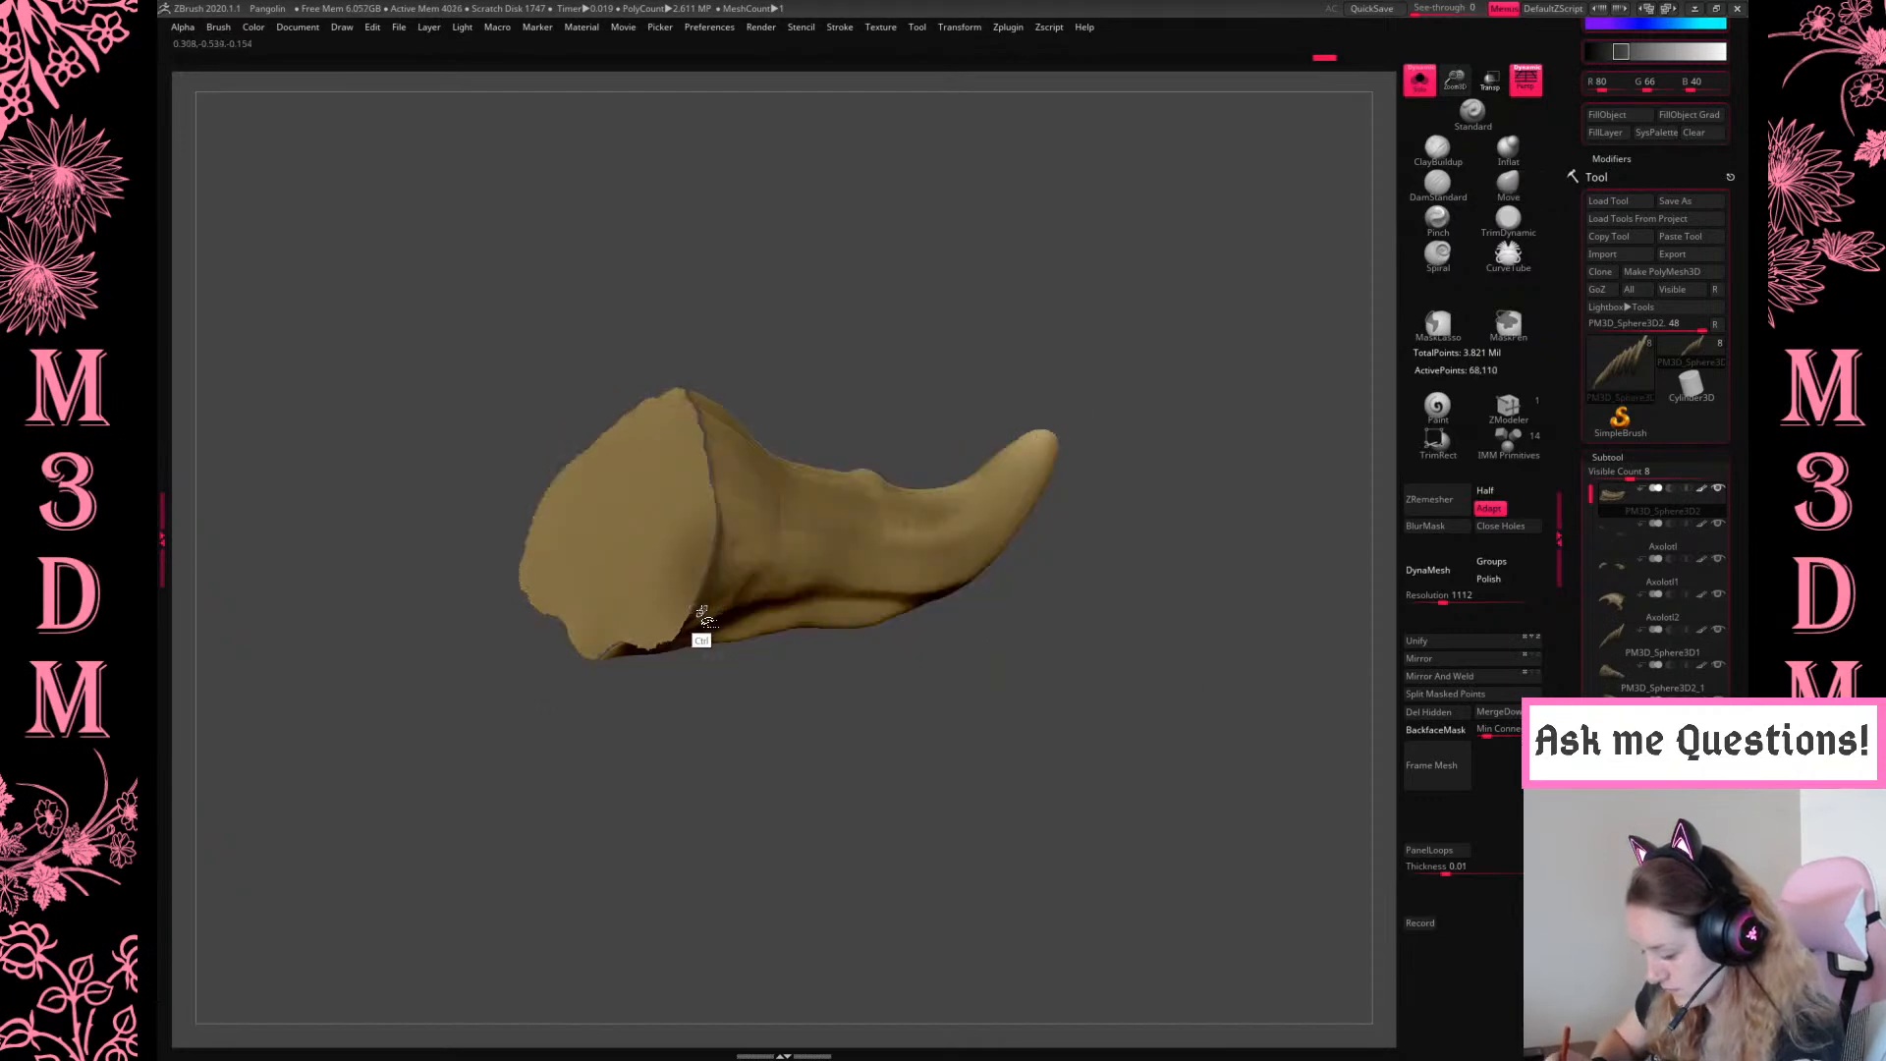
{"action": "left_click_drag", "start_coordinate": [837, 687], "coordinate": [1177, 588]}
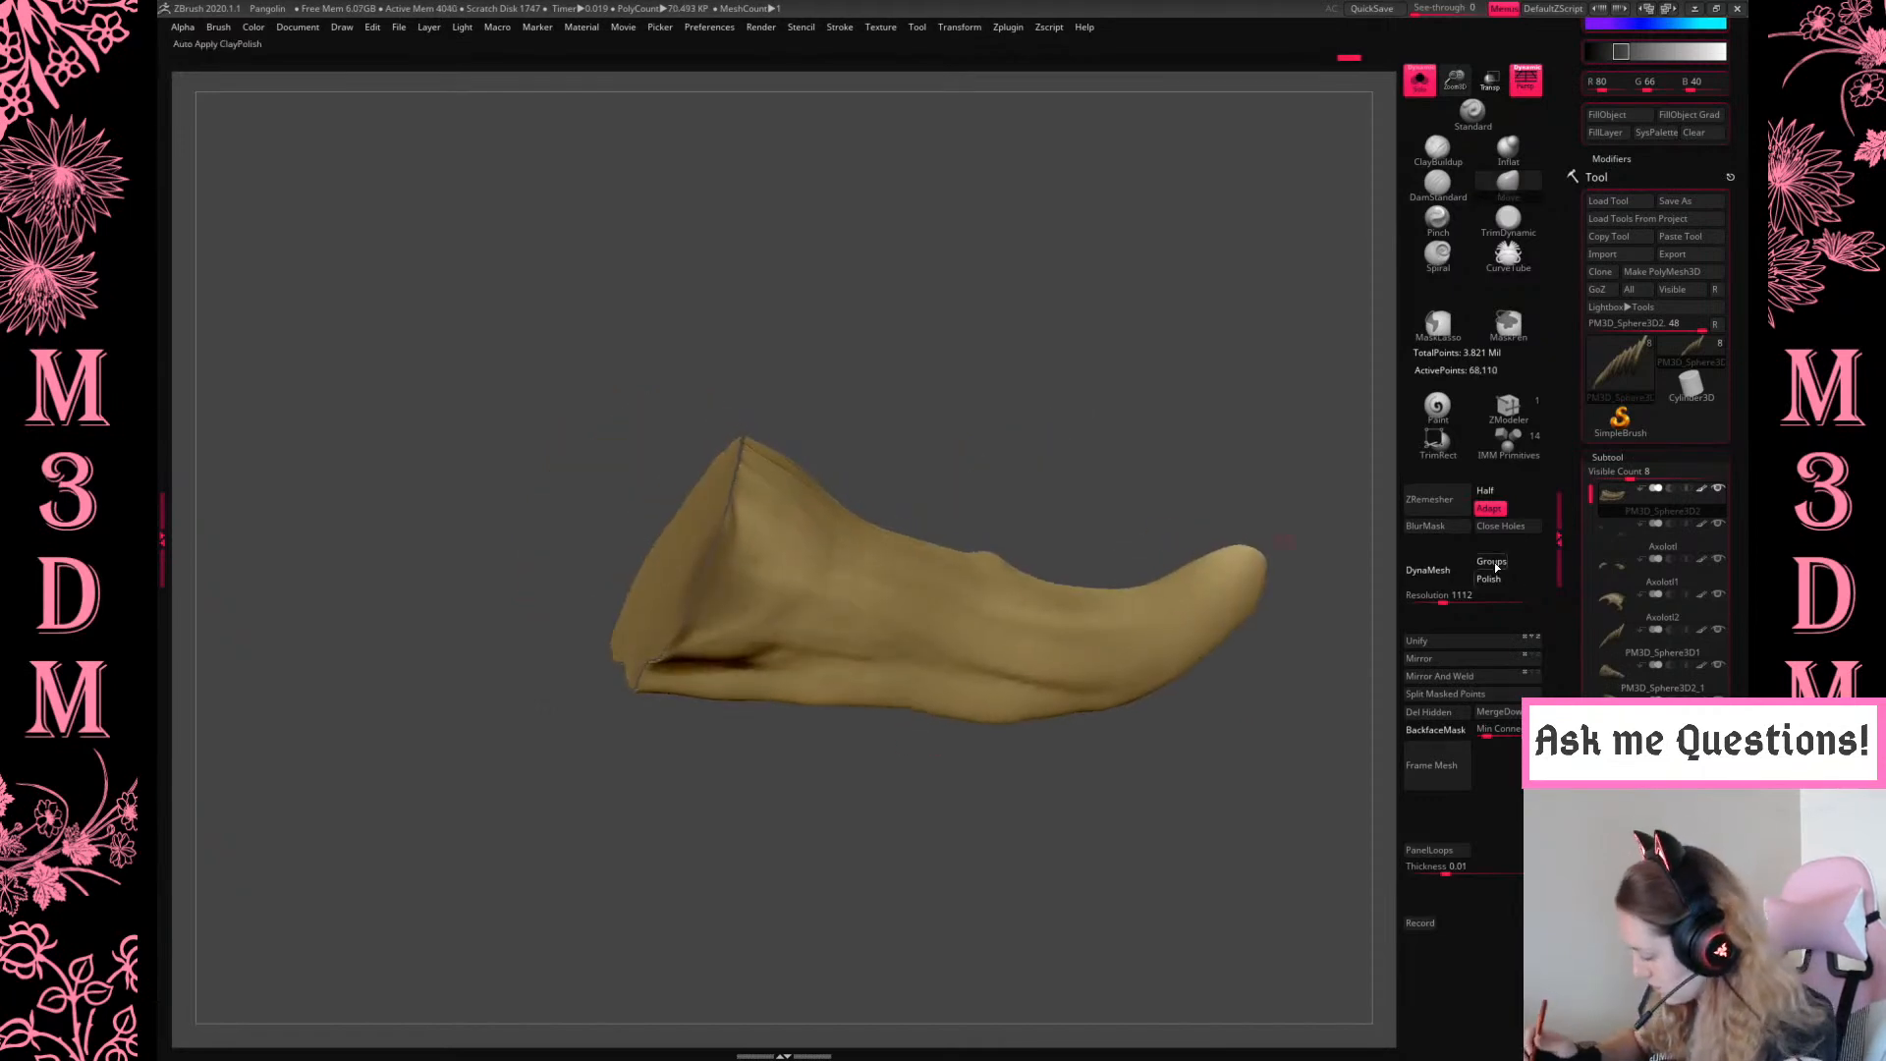
Close the holes of the isolated inner tail mesh and single out the thin rim at its front edge
{"action": "left_click", "coordinate": [1509, 531]}
{"action": "left_click_drag", "start_coordinate": [1044, 864], "coordinate": [1075, 912], "text": "ctrl"}
{"action": "left_click", "coordinate": [724, 619], "text": "alt"}
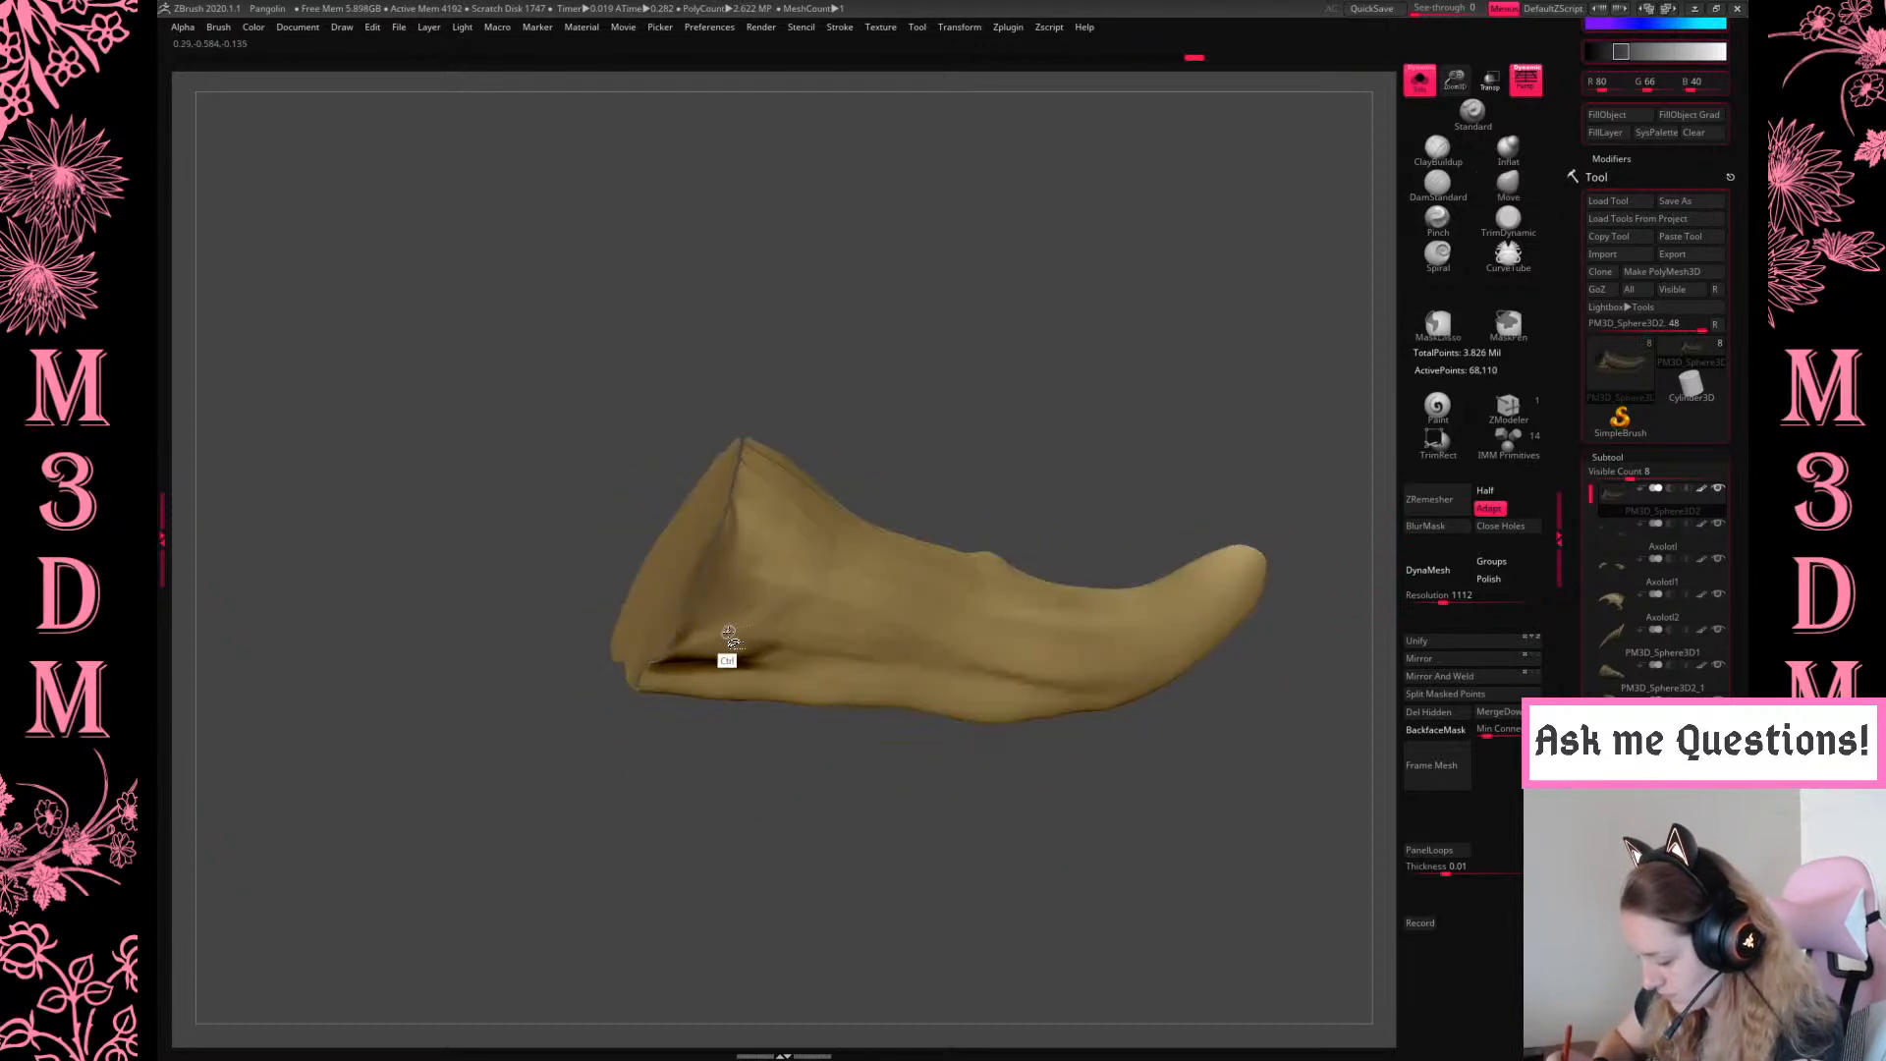
{"action": "left_click", "coordinate": [752, 772], "text": "ctrl"}
{"action": "left_click", "coordinate": [711, 617], "text": "alt"}
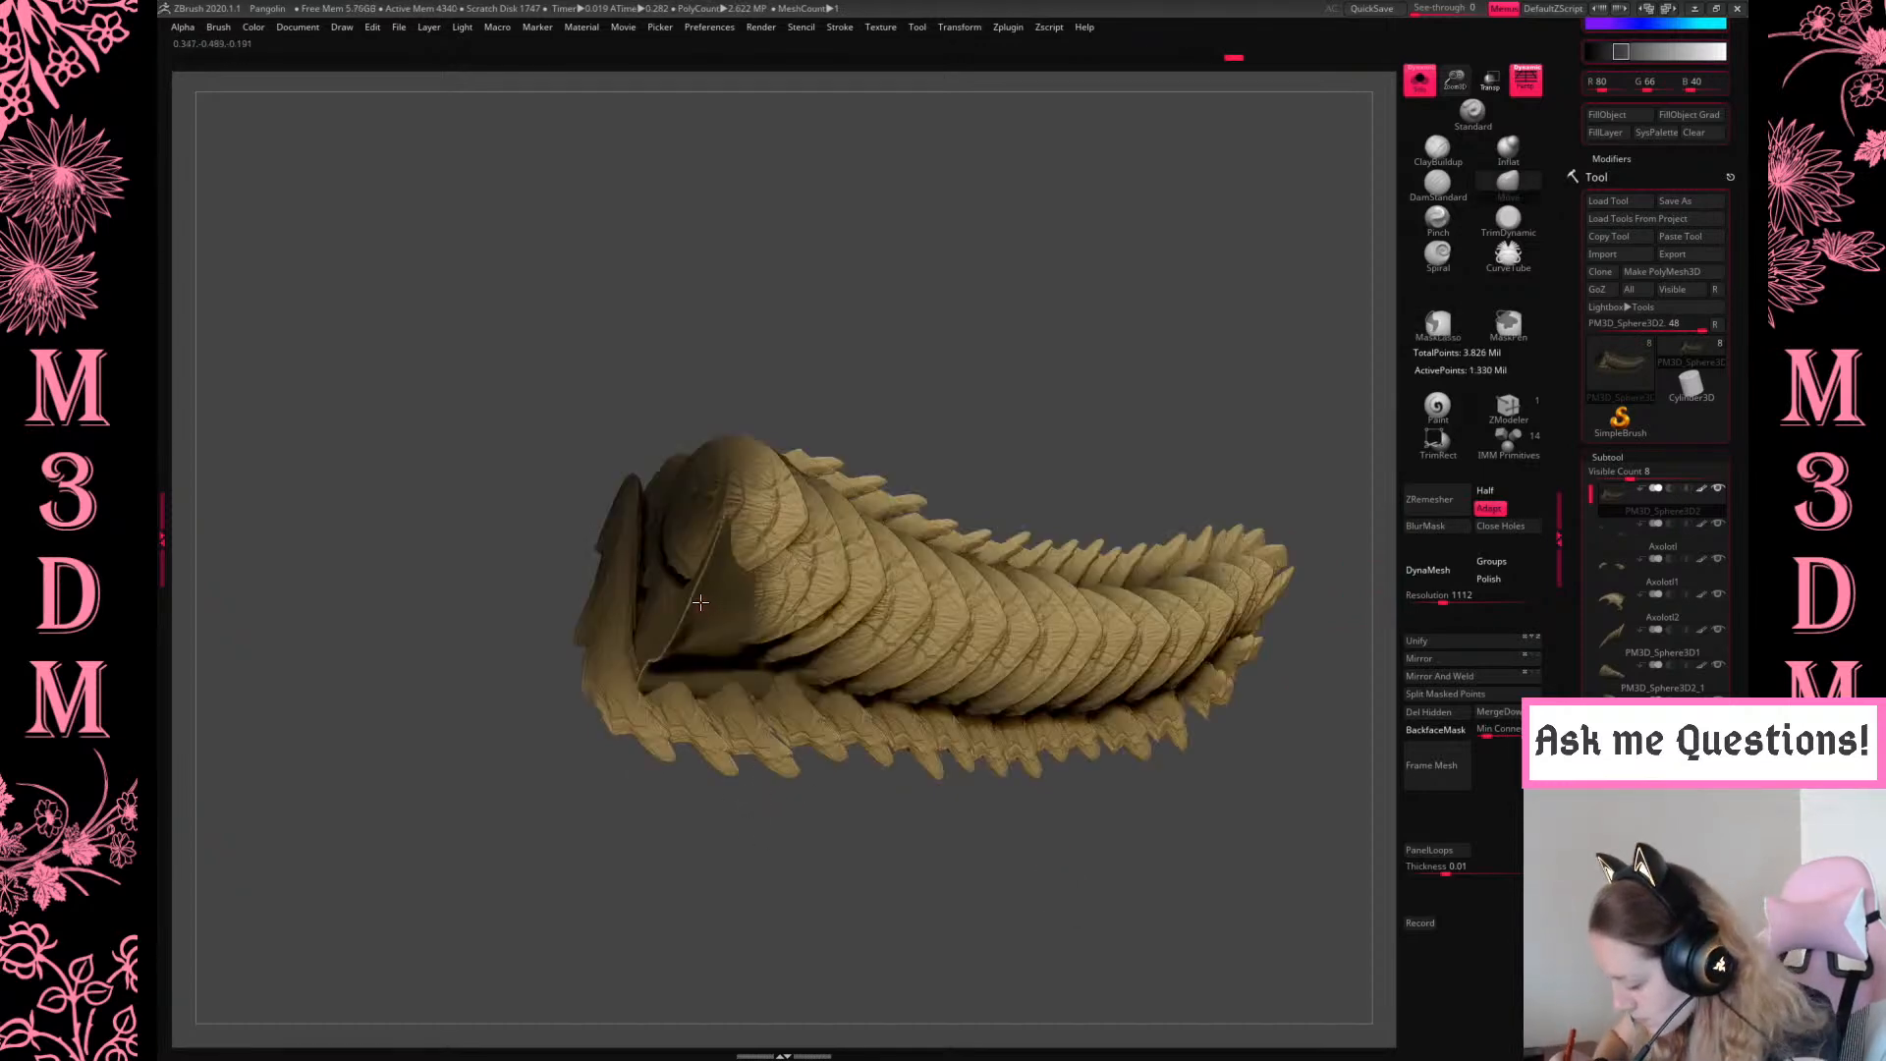
{"action": "left_click", "coordinate": [694, 610], "text": "ctrl+shift"}
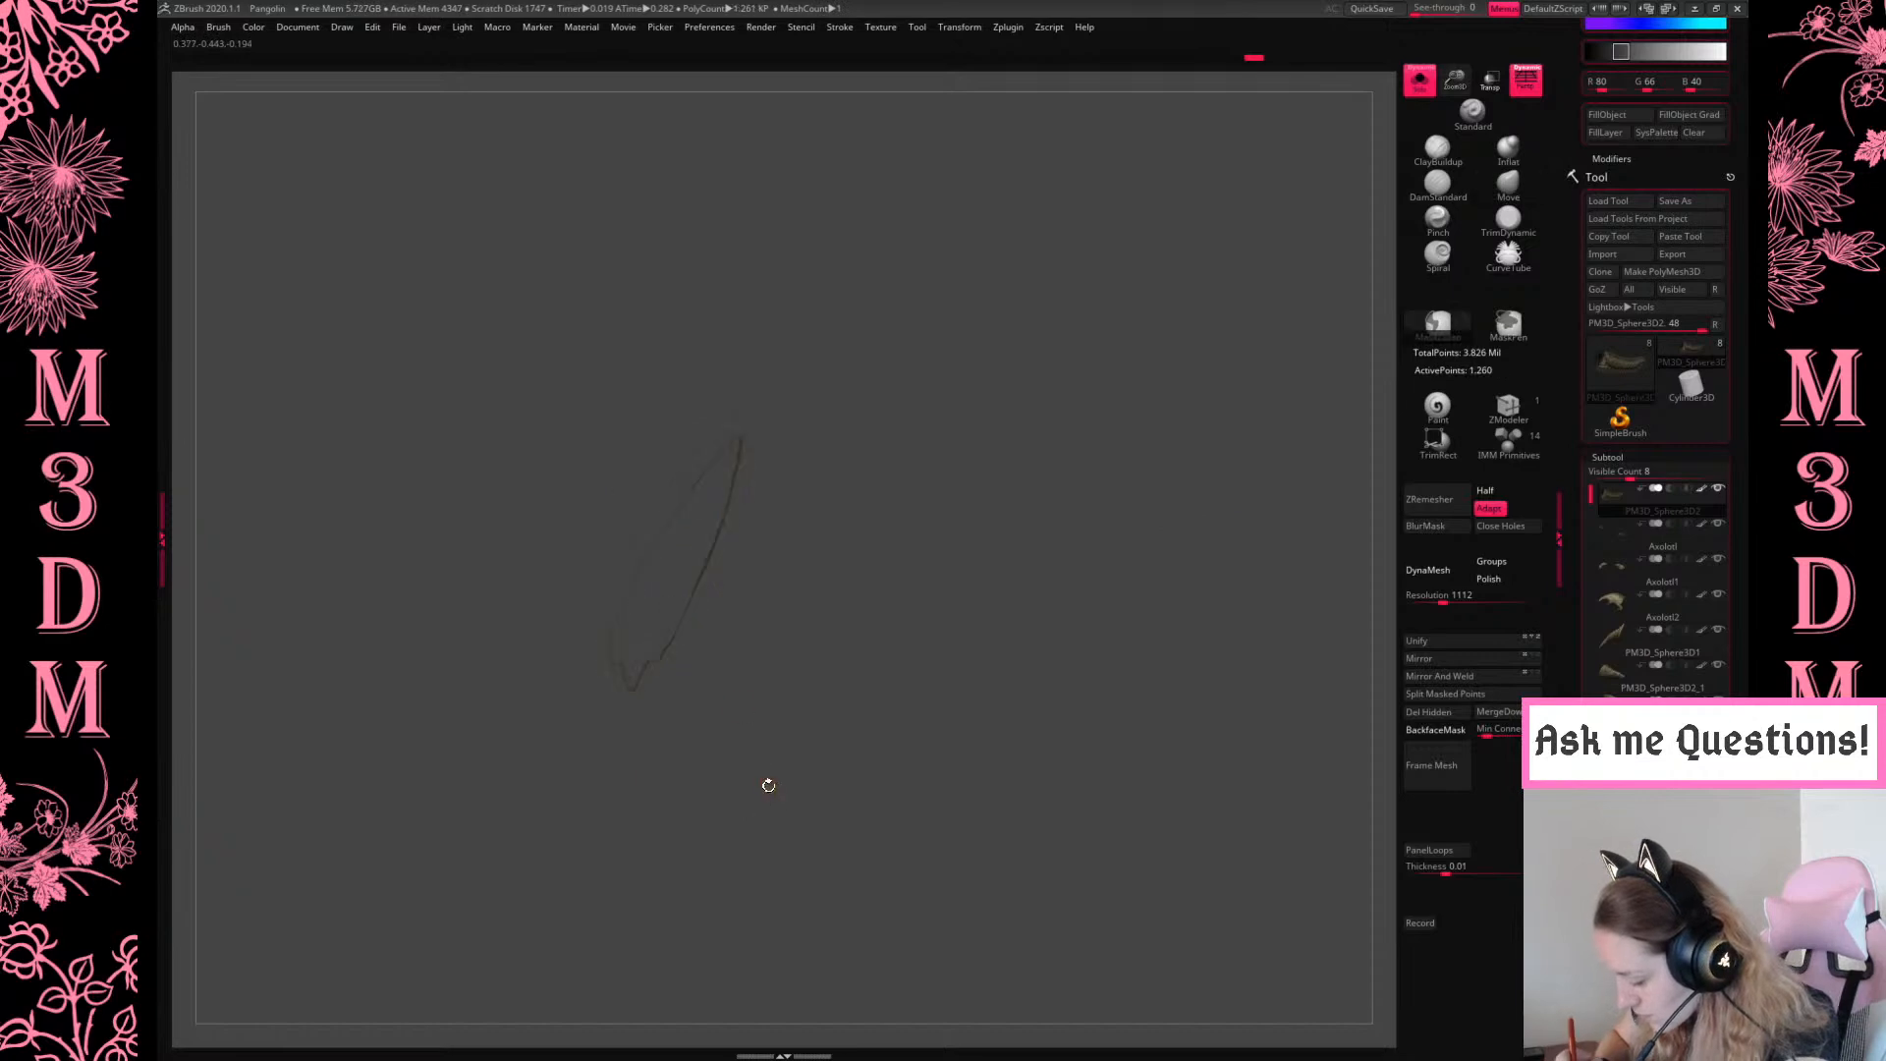
{"action": "left_click", "coordinate": [766, 783], "text": "ctrl+shift"}
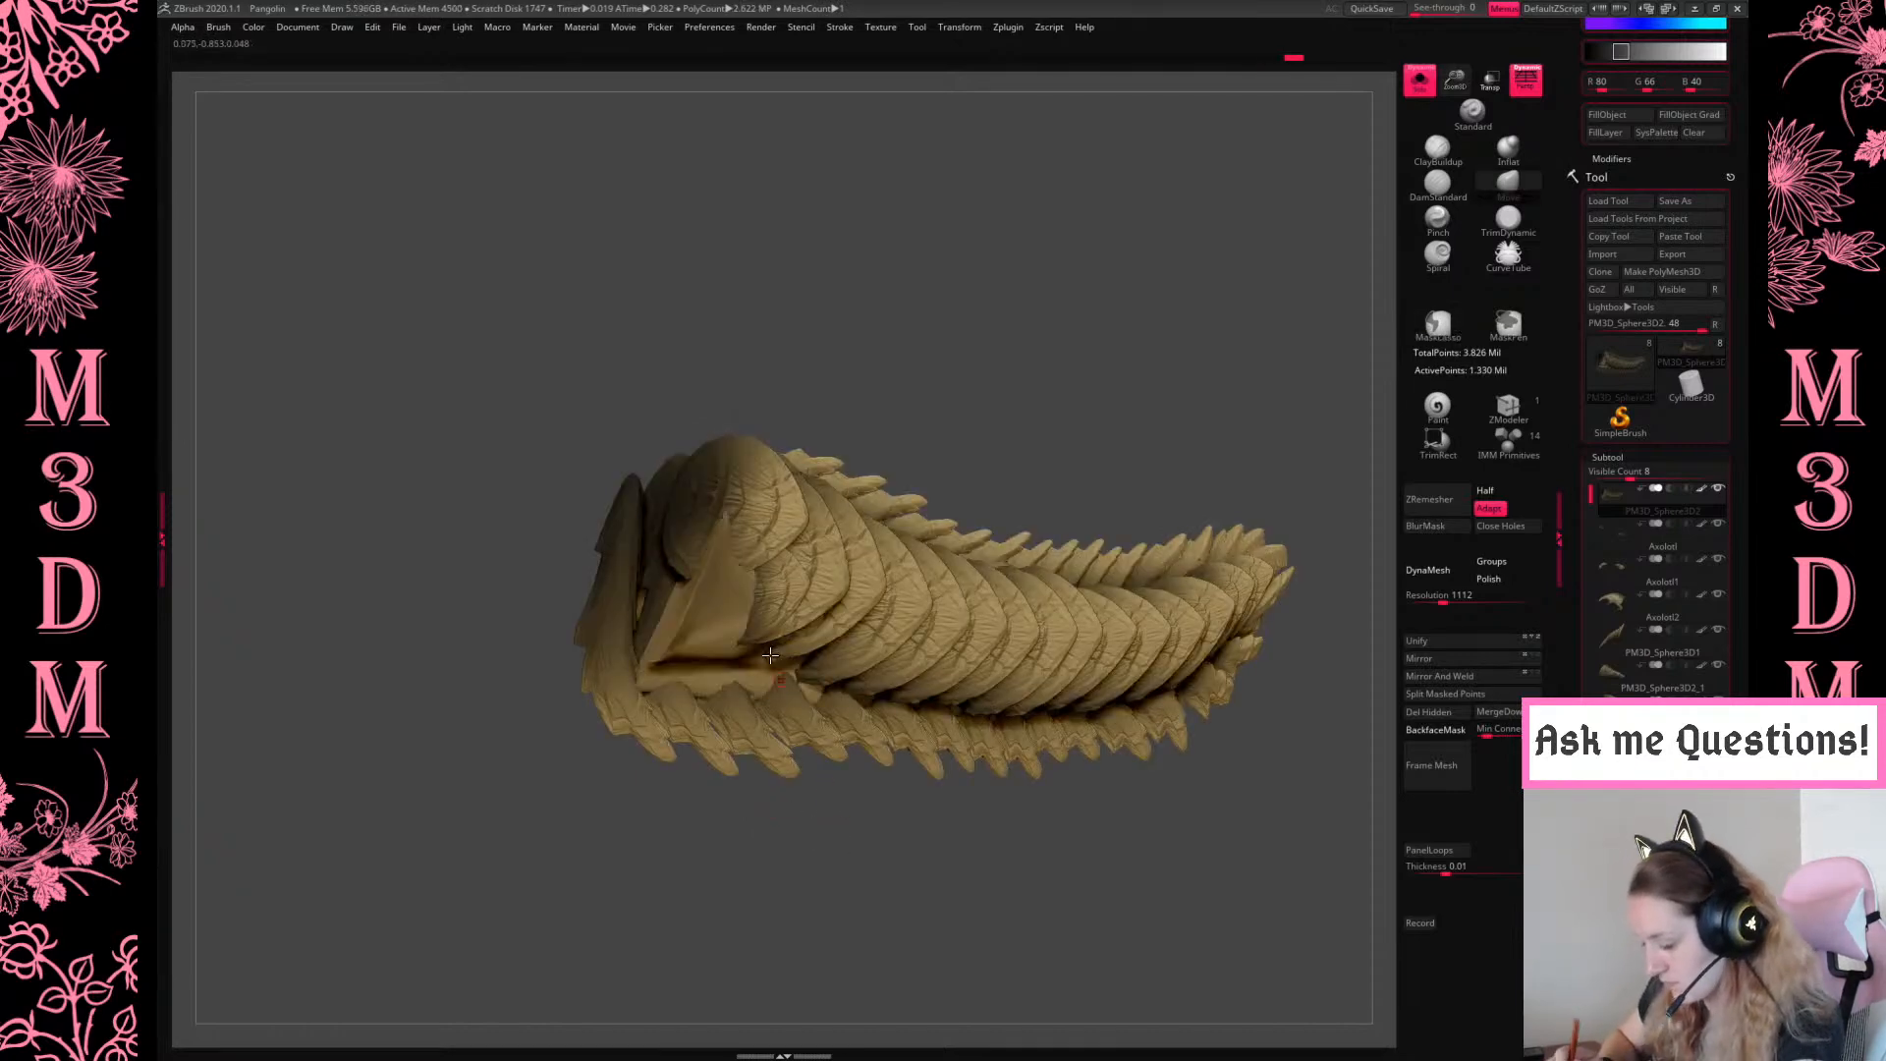
Try to isolate, mask and split the inner tail mesh from its scales into its own subtool
{"action": "left_click", "coordinate": [726, 624], "text": "alt"}
{"action": "left_click", "coordinate": [1308, 844], "text": "ctrl"}
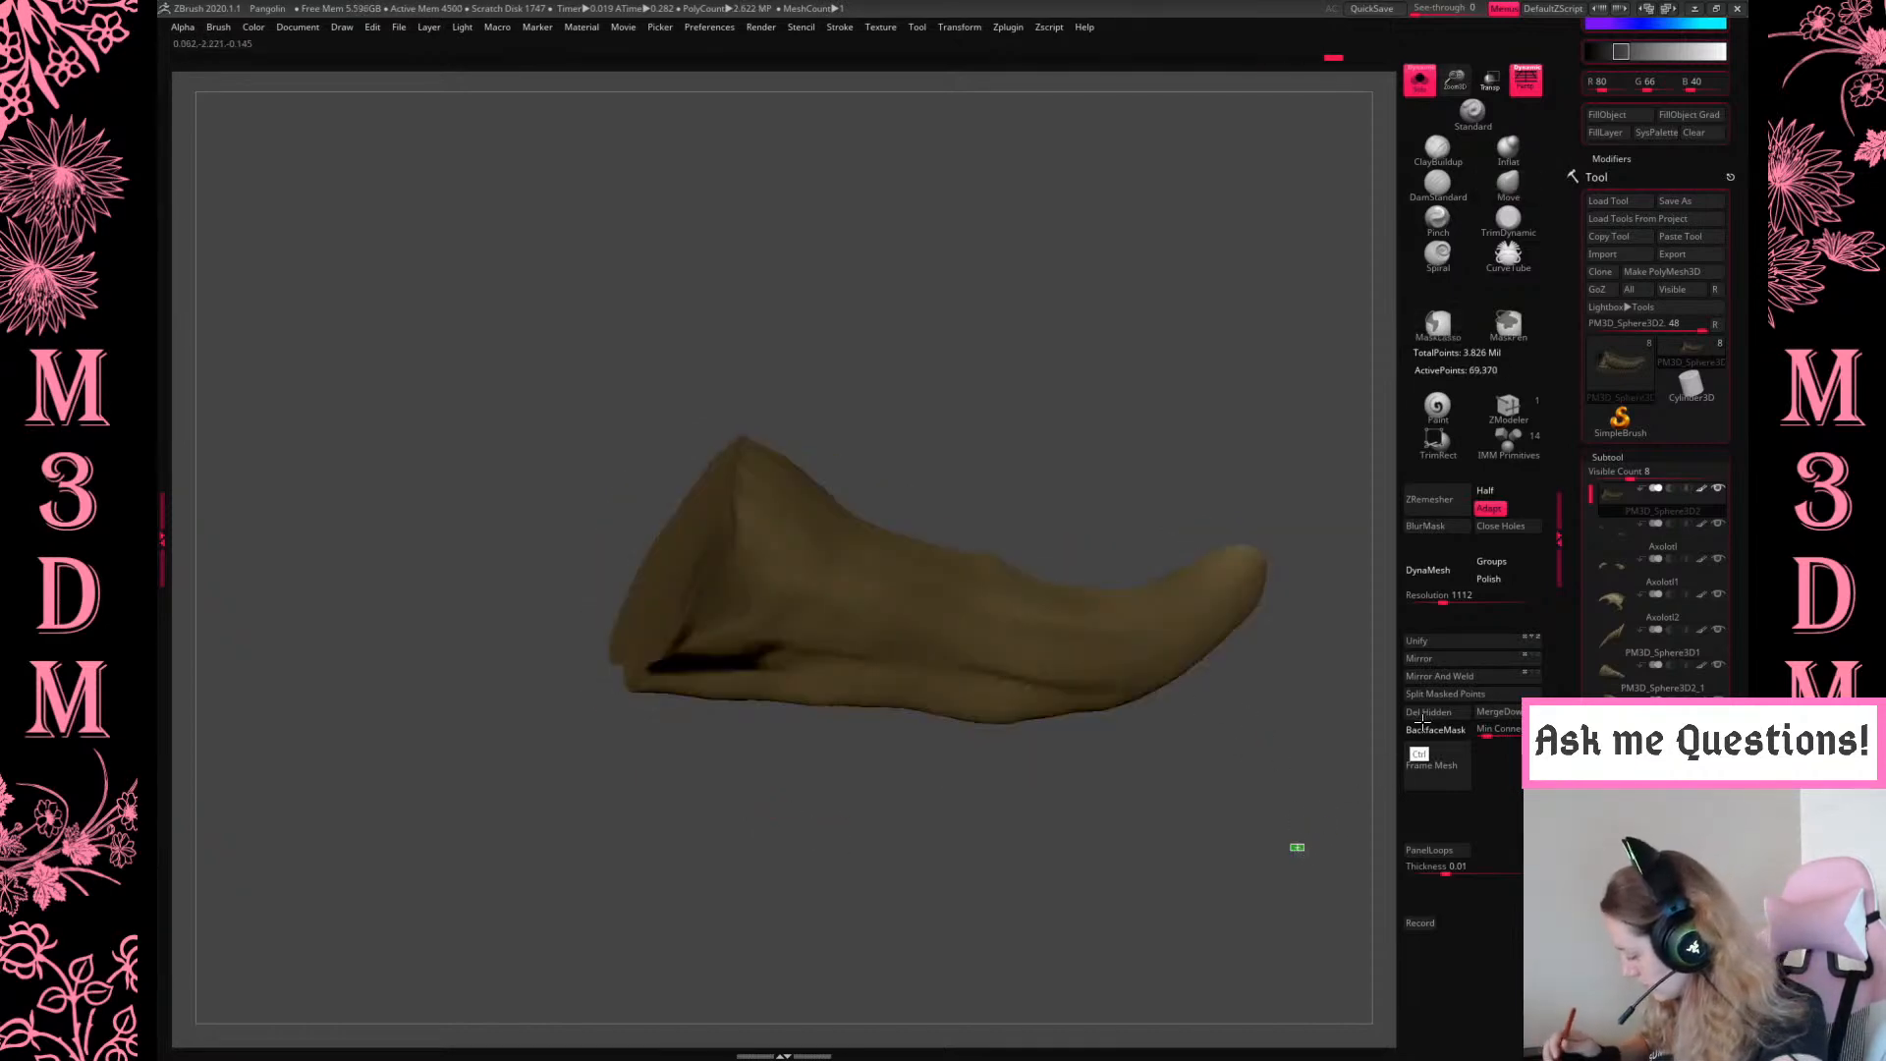
{"action": "left_click", "coordinate": [1445, 693]}
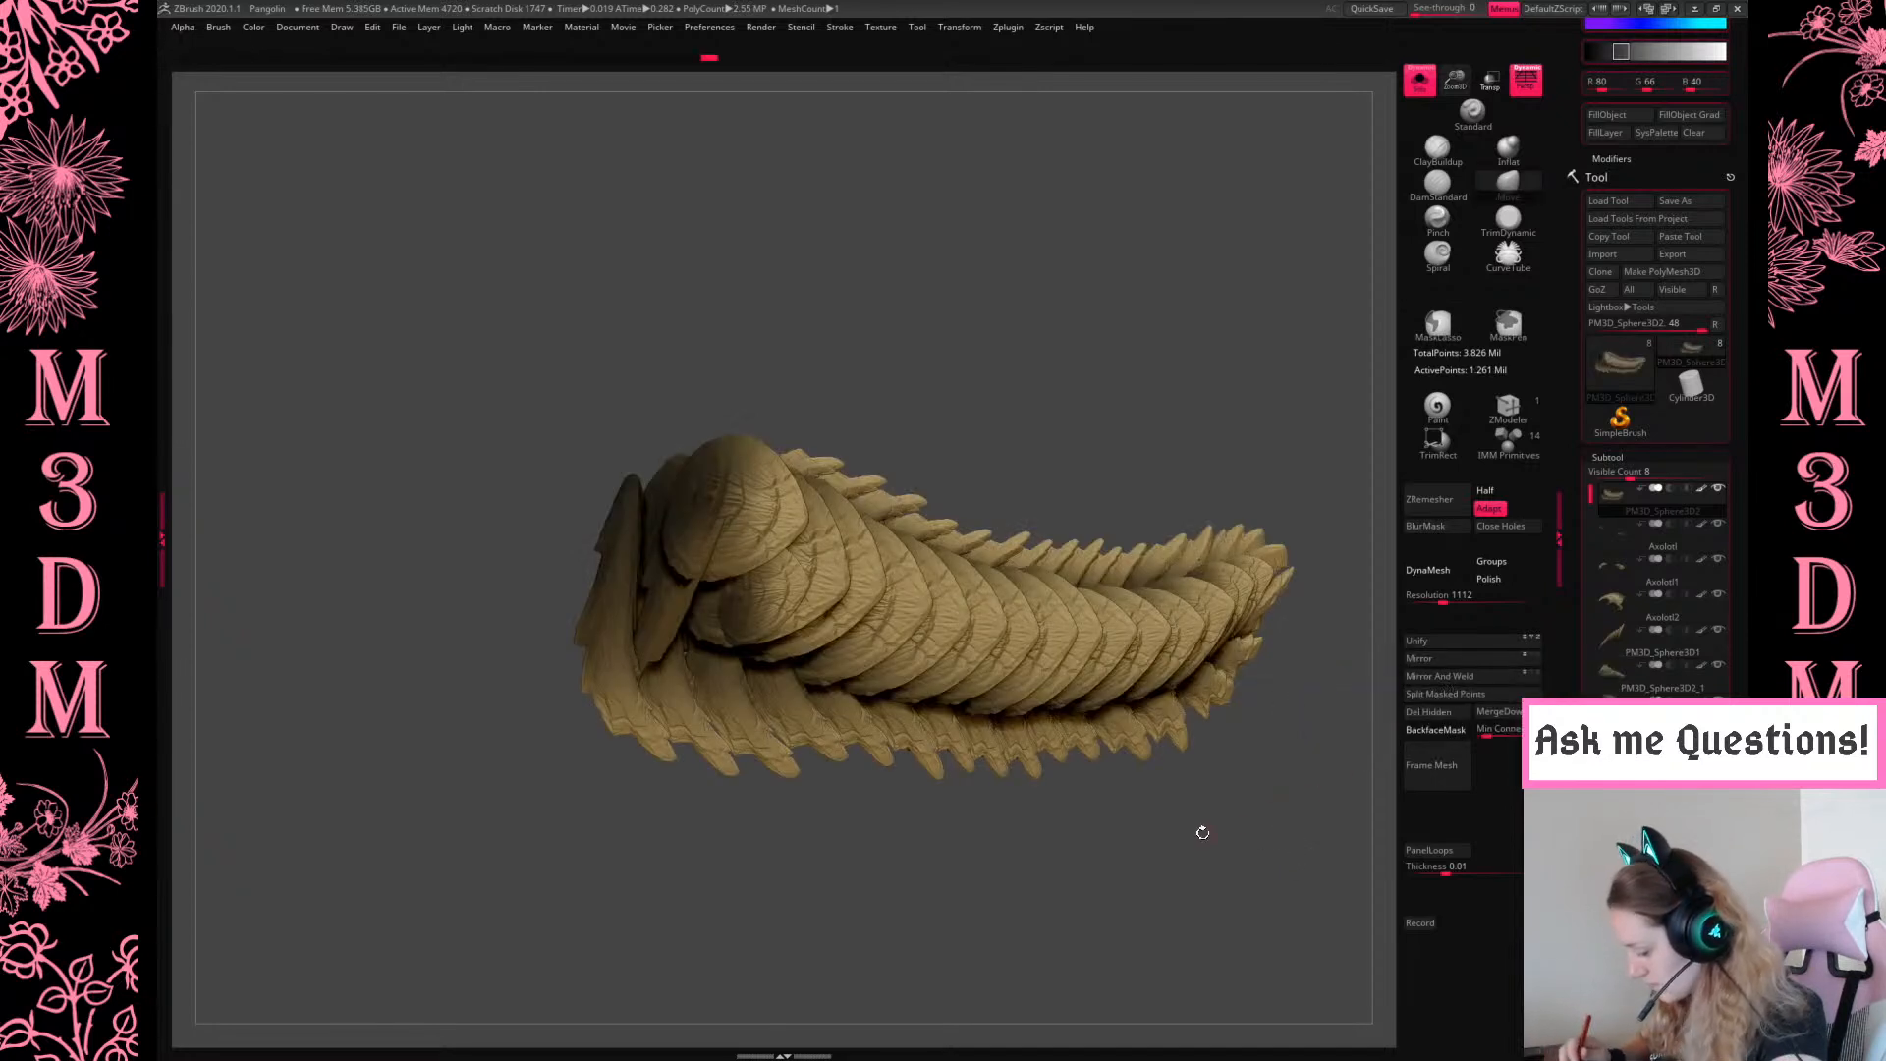
{"action": "left_click", "coordinate": [1223, 869], "text": "ctrl+shift"}
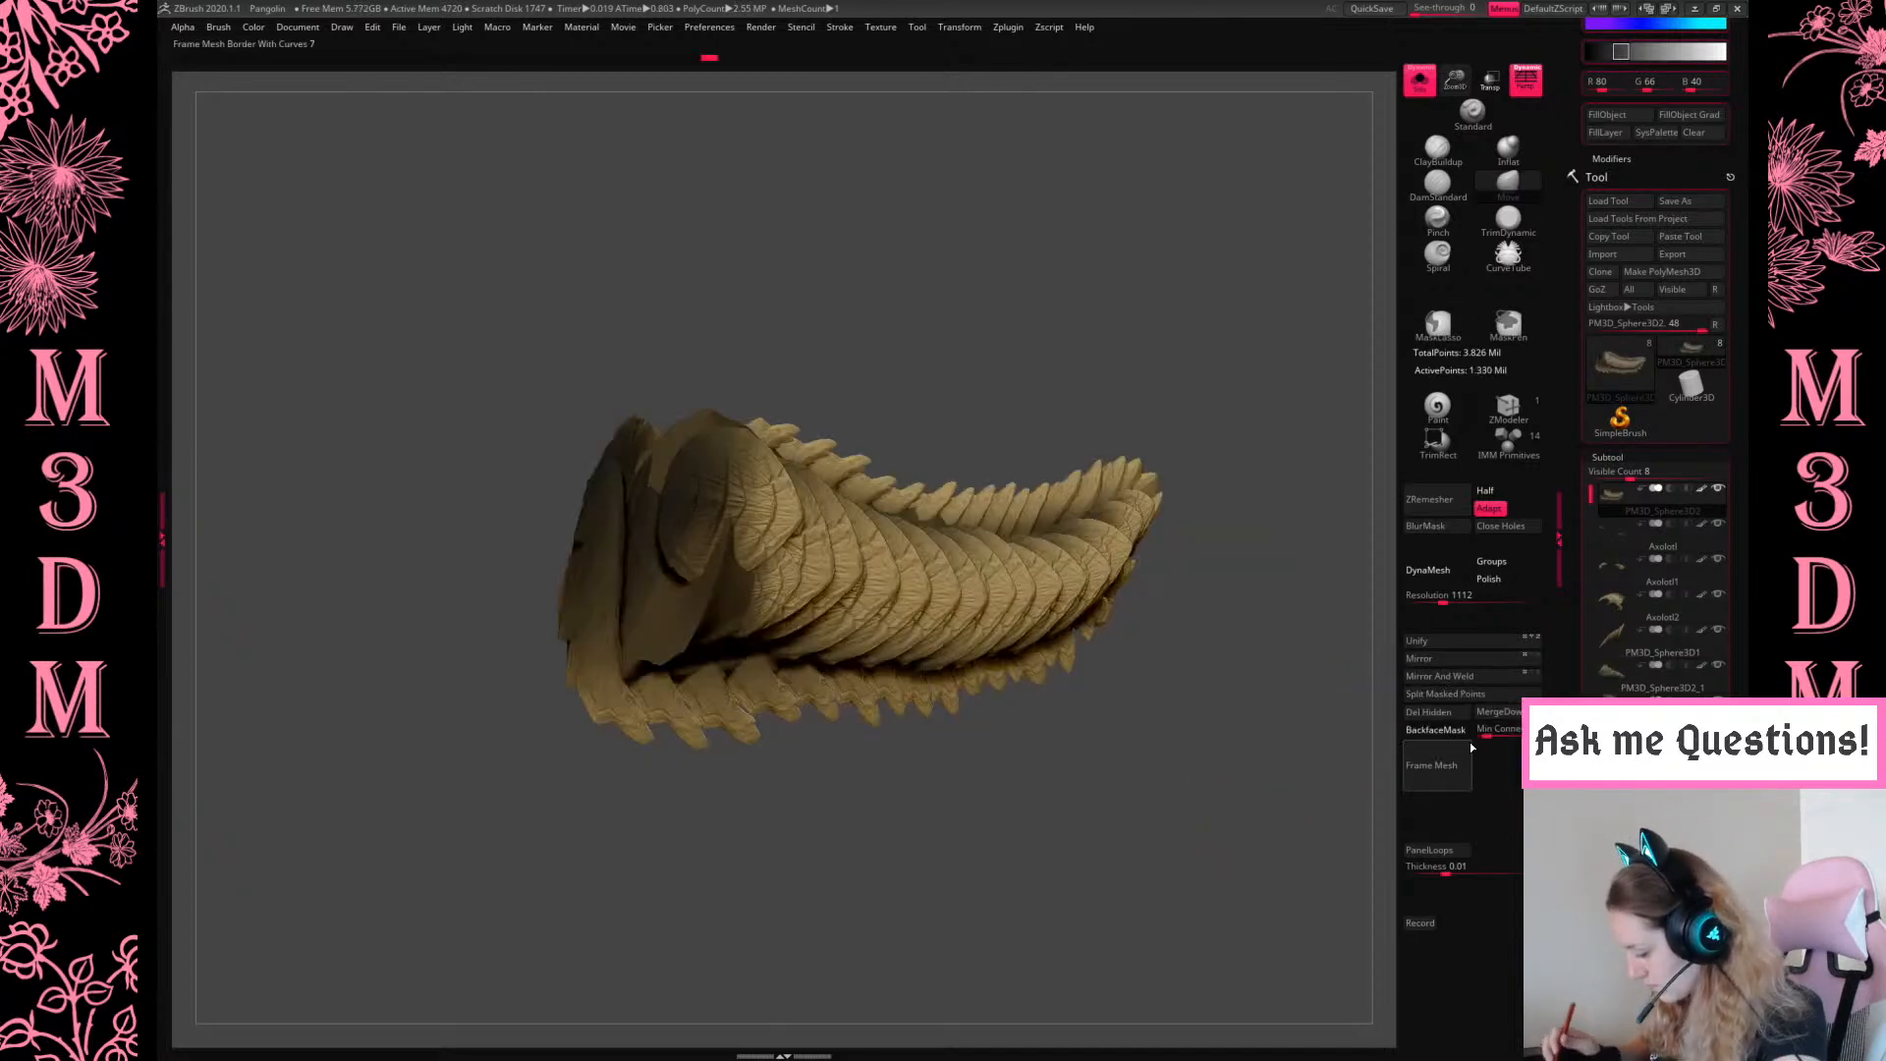
{"action": "left_click", "coordinate": [1471, 698]}
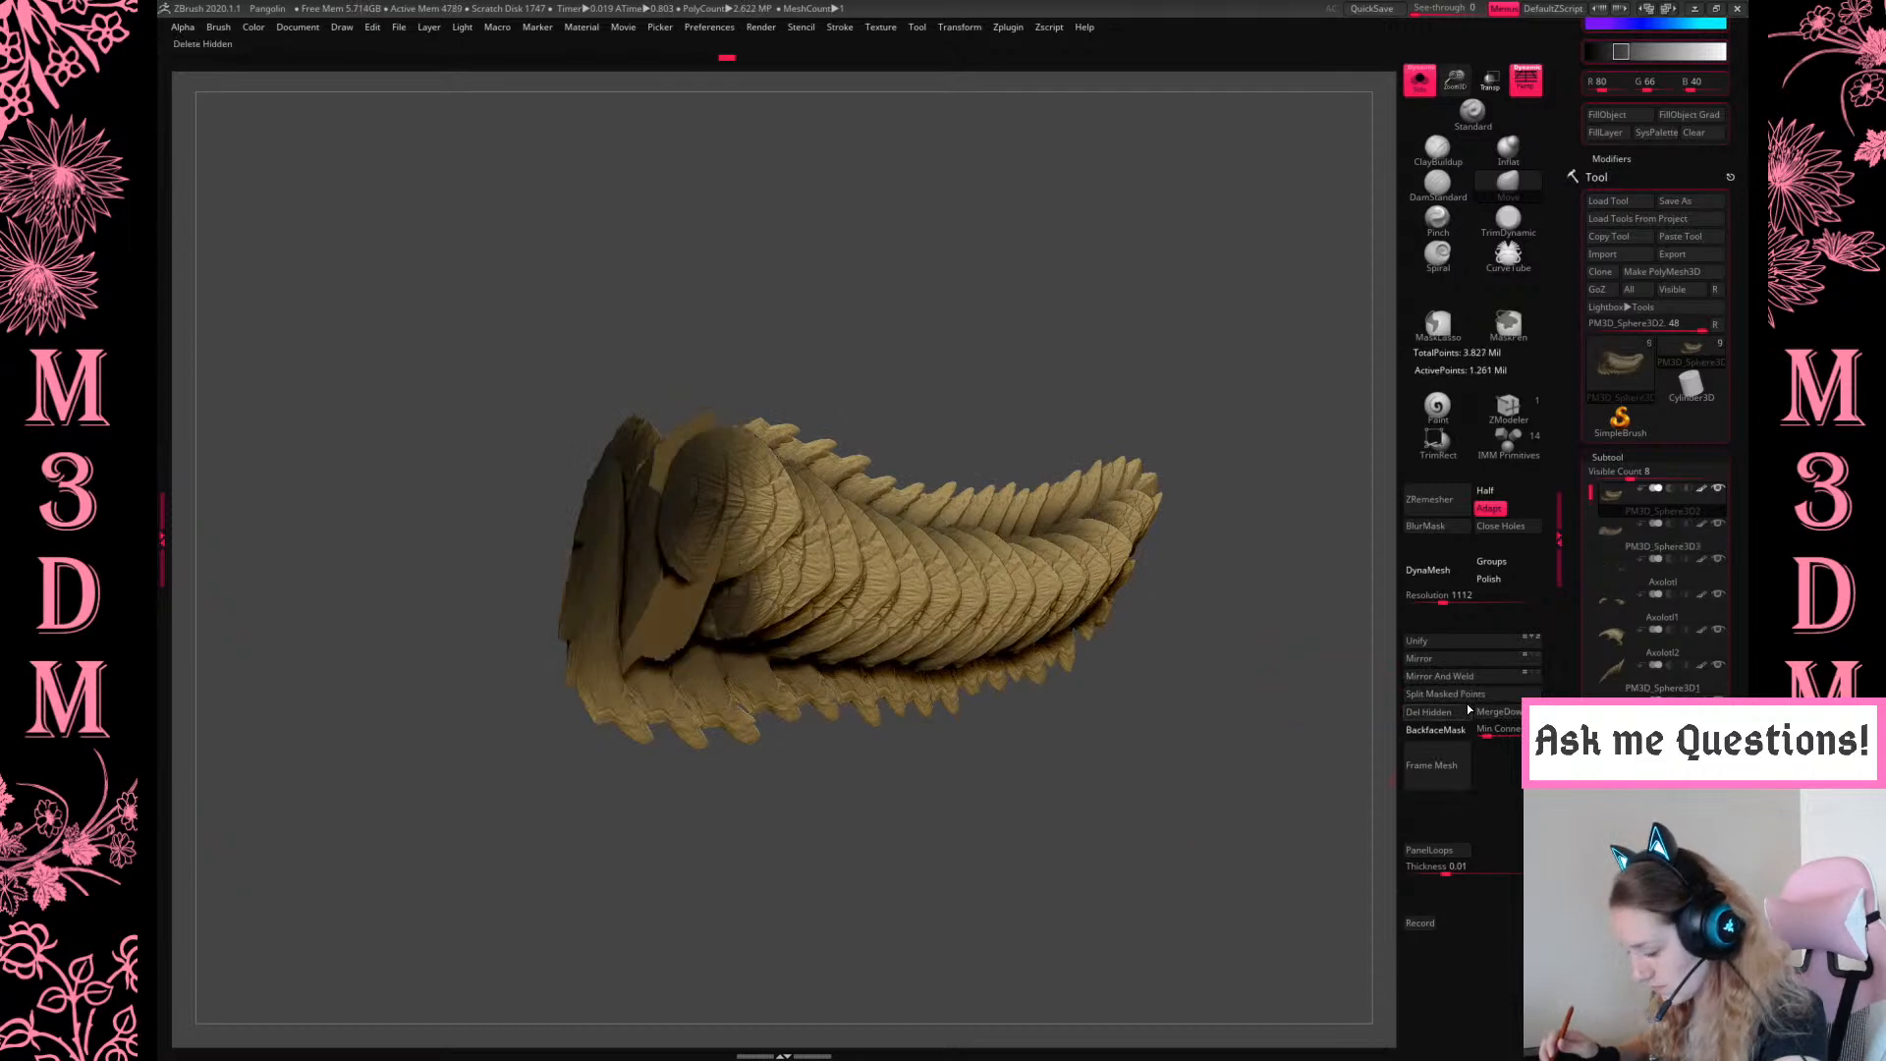
Delete the scale-bearing tail subtool PM3D_Sphere3D2 and leave Solo mode to bring back the whole creature
{"action": "left_click", "coordinate": [1084, 707], "text": "ctrl+shift"}
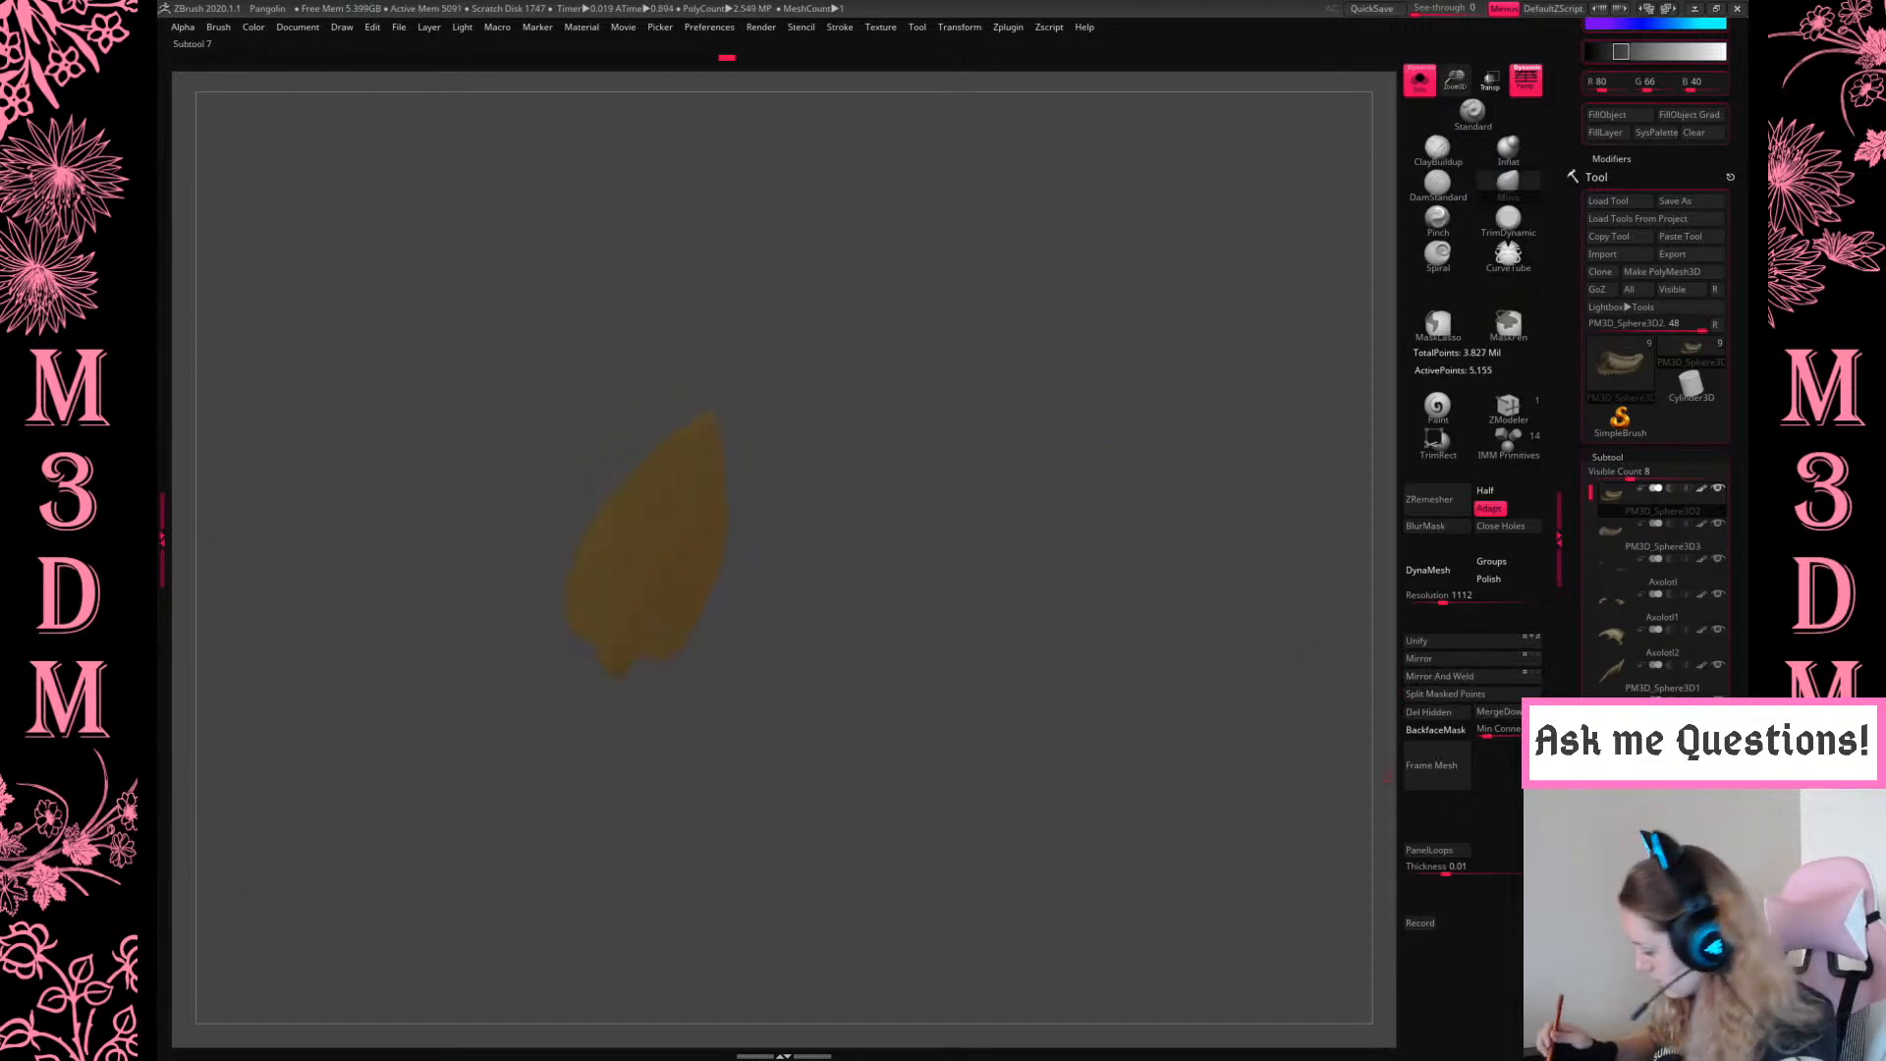
{"action": "key", "text": "ctrl+shift+Delete"}
{"action": "key", "text": "Return"}
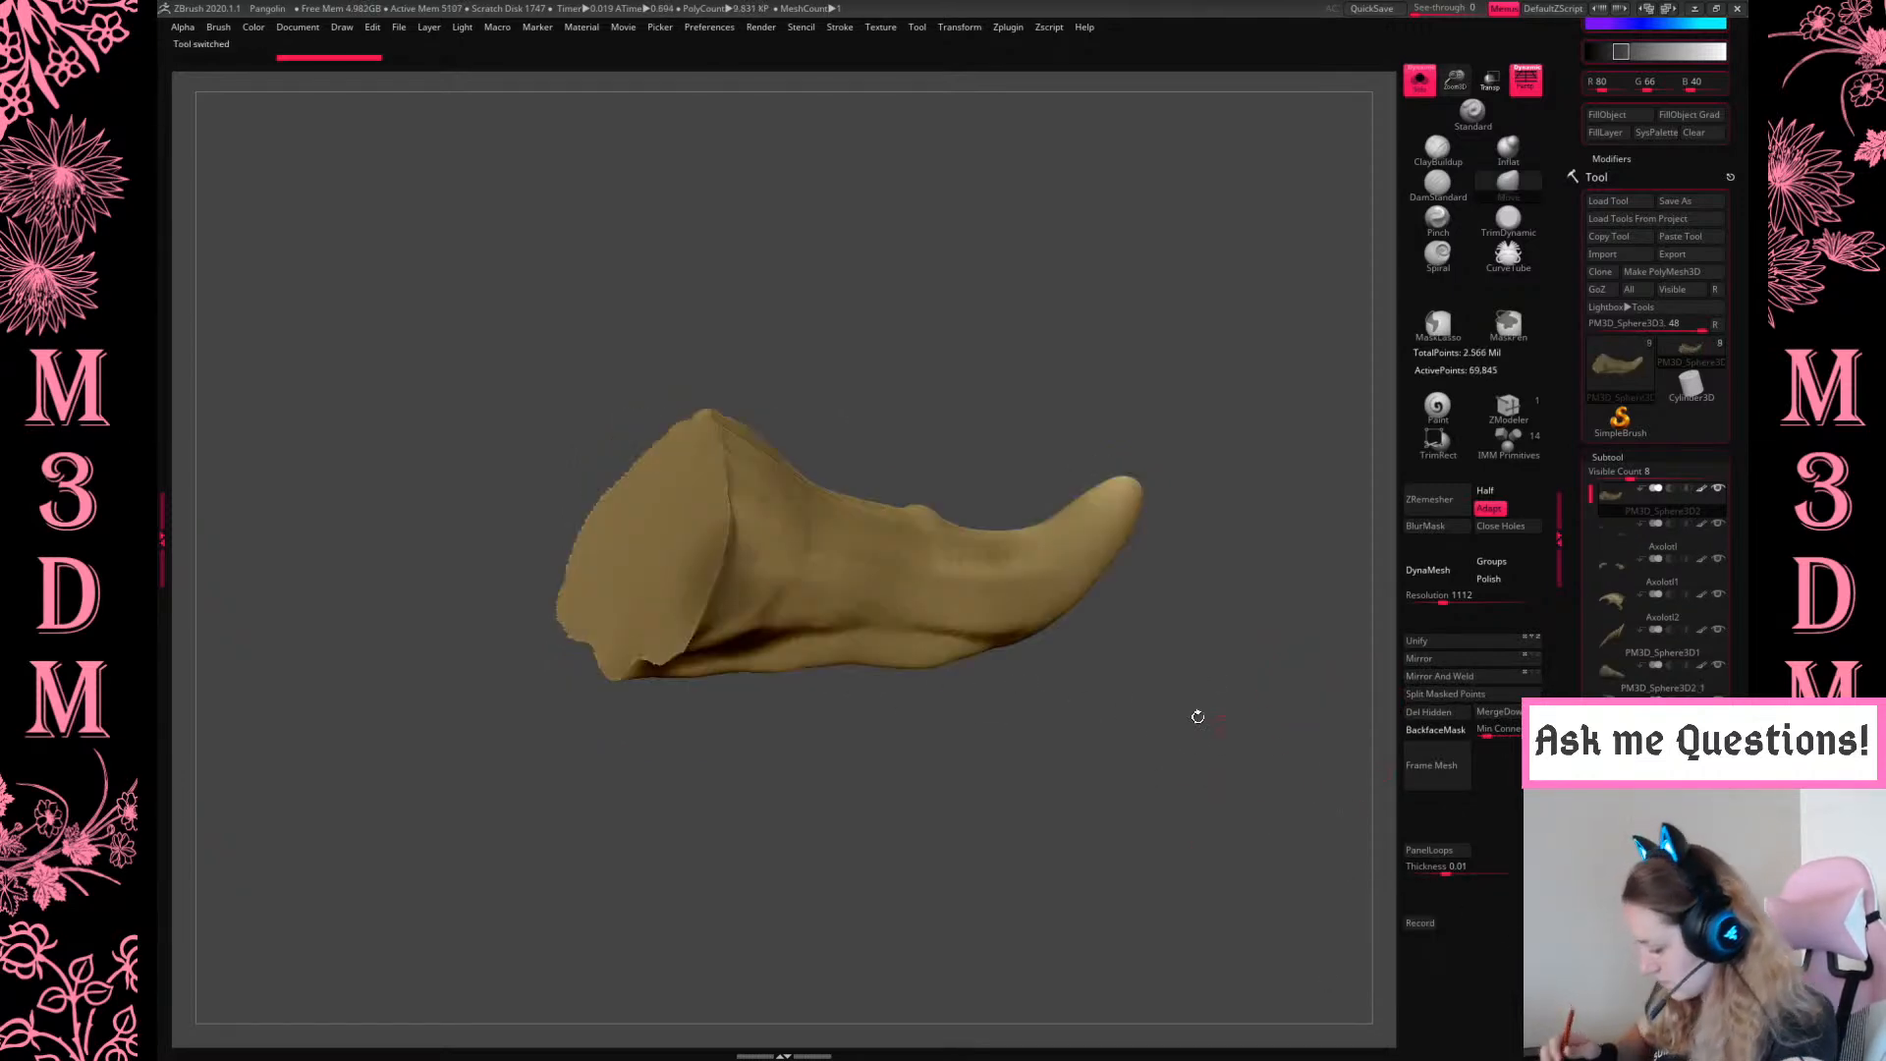
{"action": "key", "text": "ctrl+shift+s"}
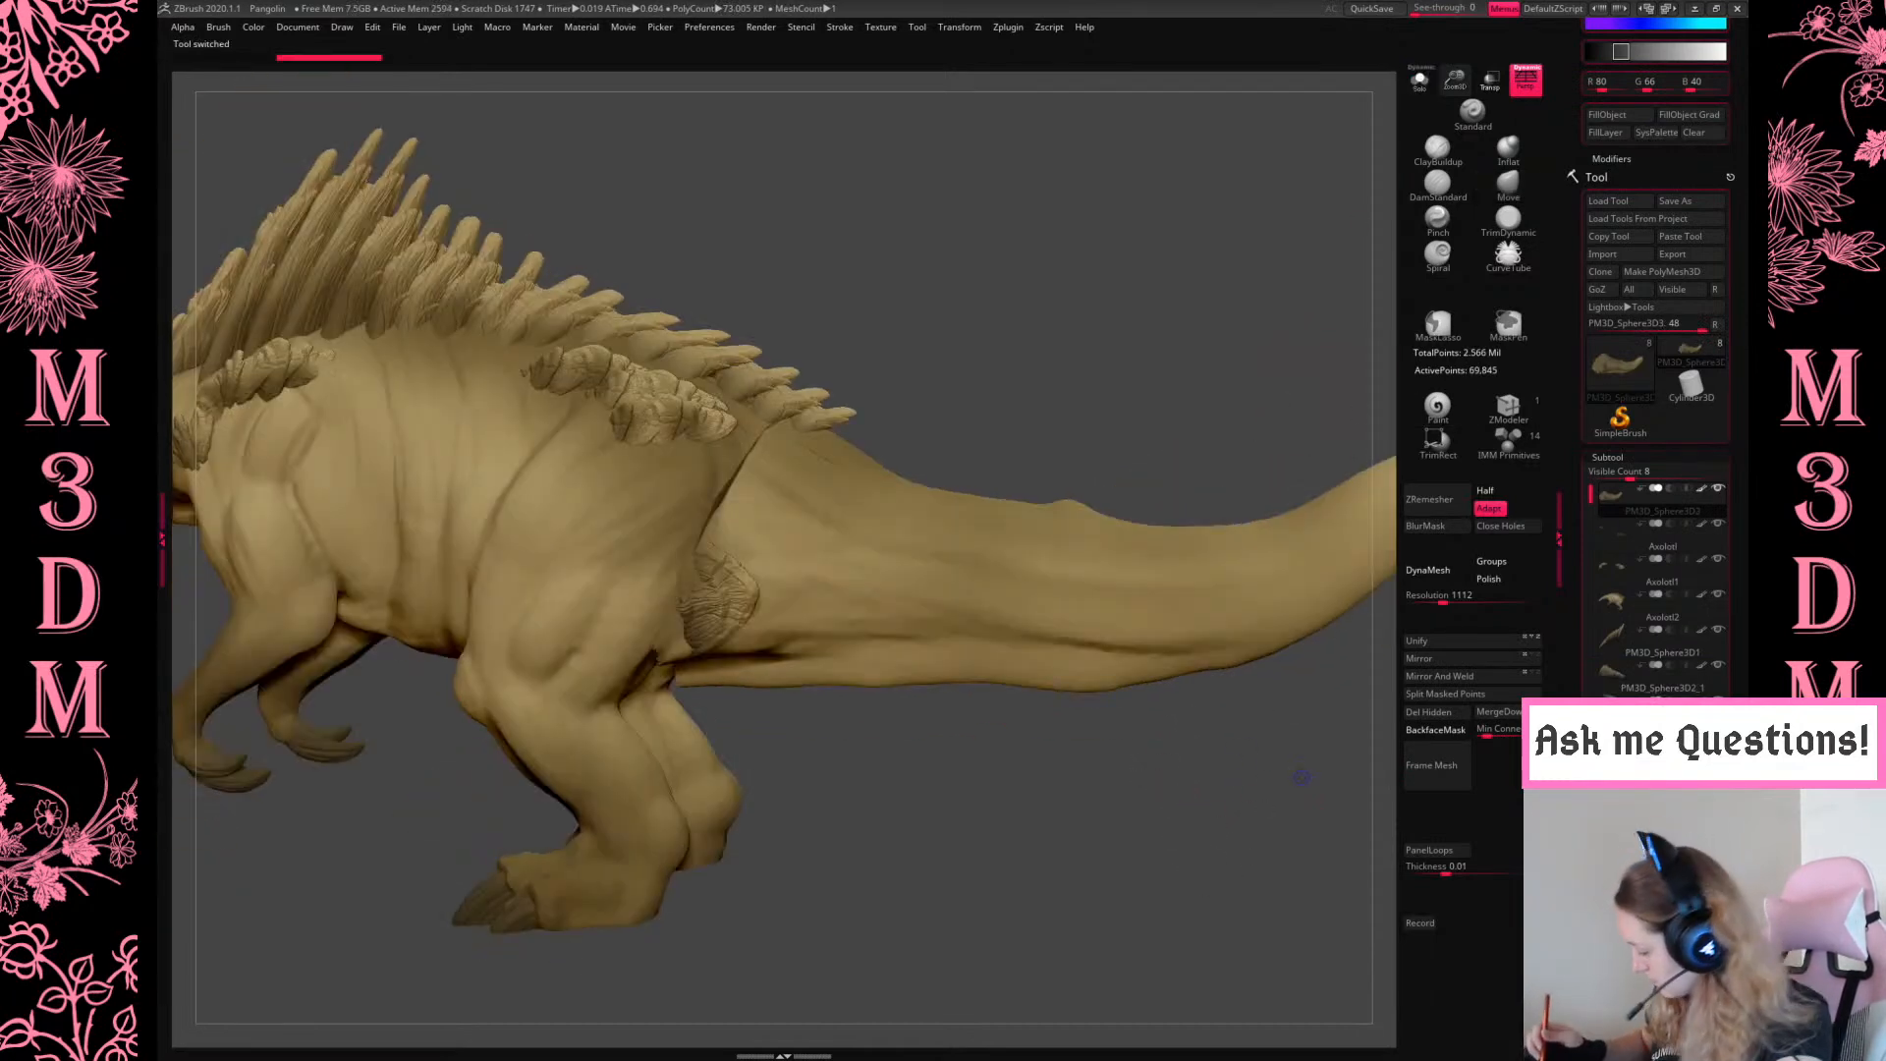
Show all subtools and examine the parts around the tail for the missing tail scales
{"action": "left_click", "coordinate": [1718, 490], "text": "shift"}
{"action": "left_click", "coordinate": [1719, 490], "text": "shift"}
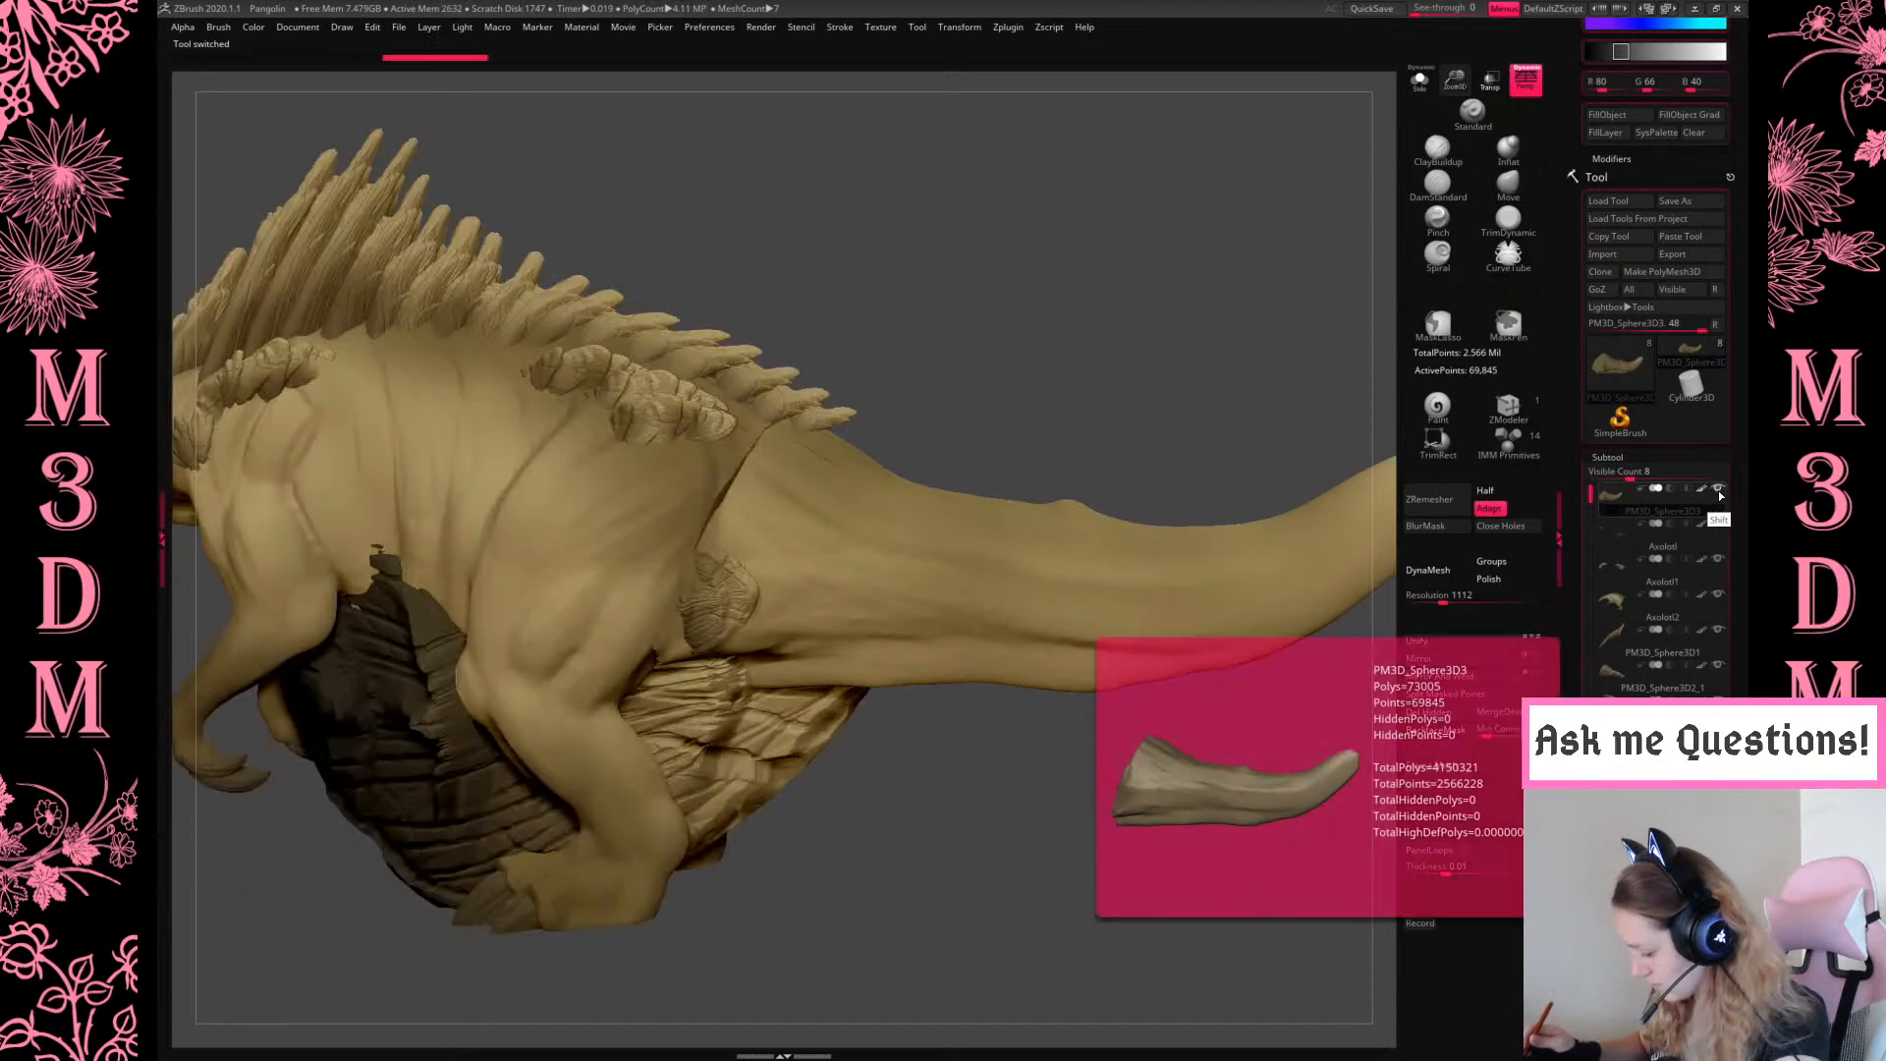
{"action": "left_click_drag", "start_coordinate": [1670, 465], "coordinate": [1654, 467]}
{"action": "left_click_drag", "start_coordinate": [1168, 908], "coordinate": [761, 741]}
{"action": "left_click", "coordinate": [791, 764], "text": "alt"}
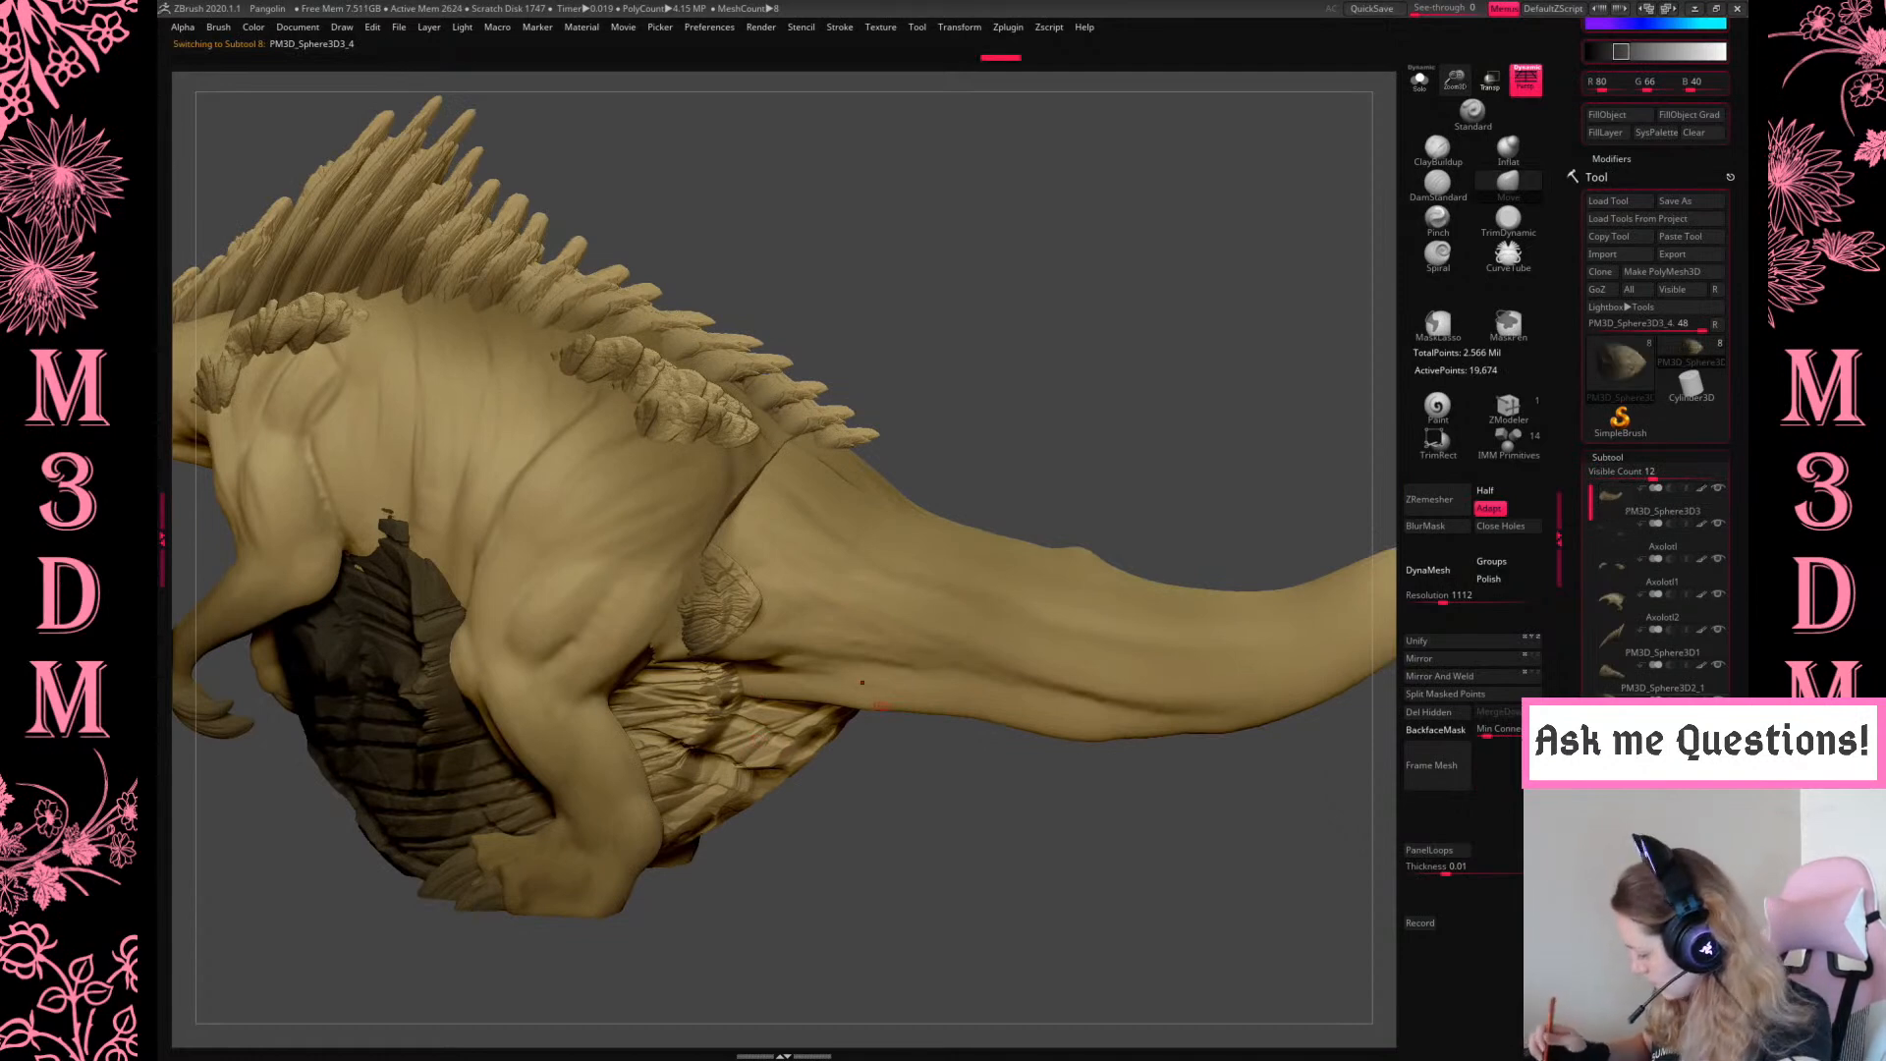
{"action": "left_click", "coordinate": [1267, 678], "text": "ctrl+shift"}
{"action": "left_click_drag", "start_coordinate": [1247, 830], "coordinate": [1225, 757]}
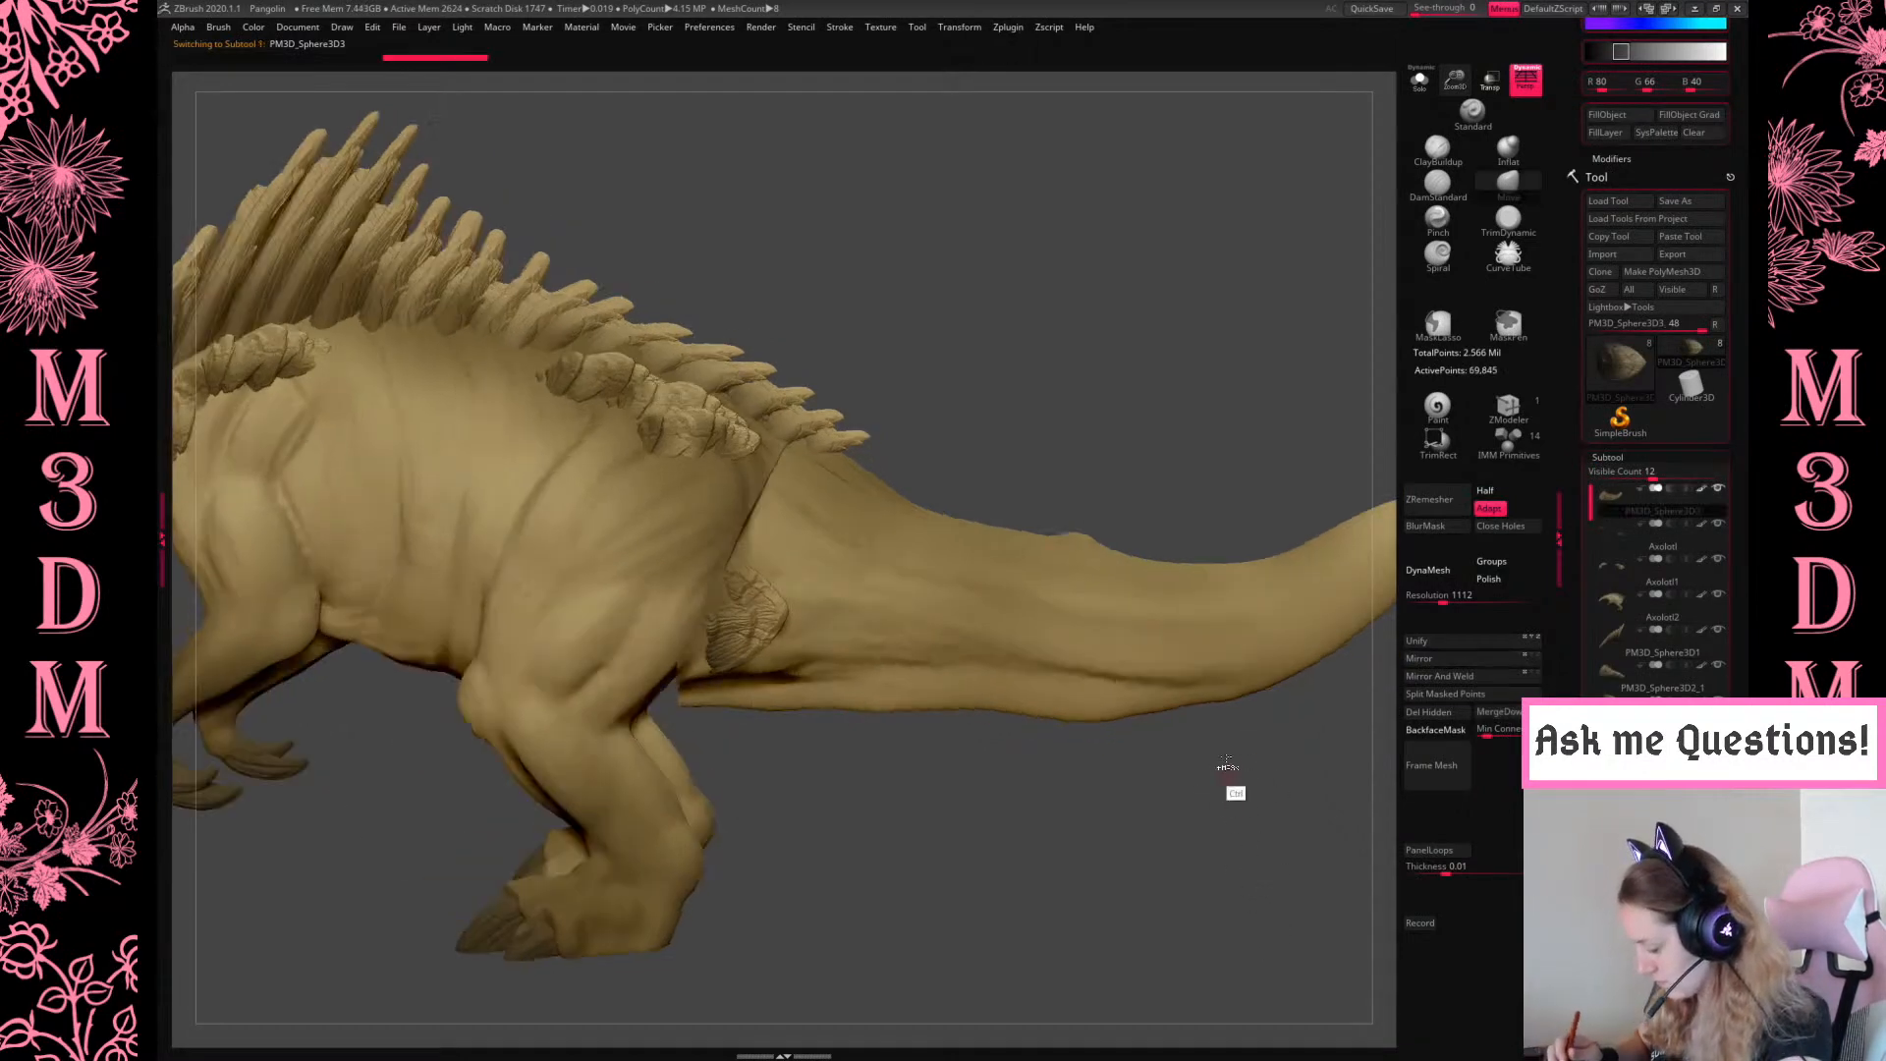
{"action": "left_click", "coordinate": [977, 867], "text": "ctrl+shift"}
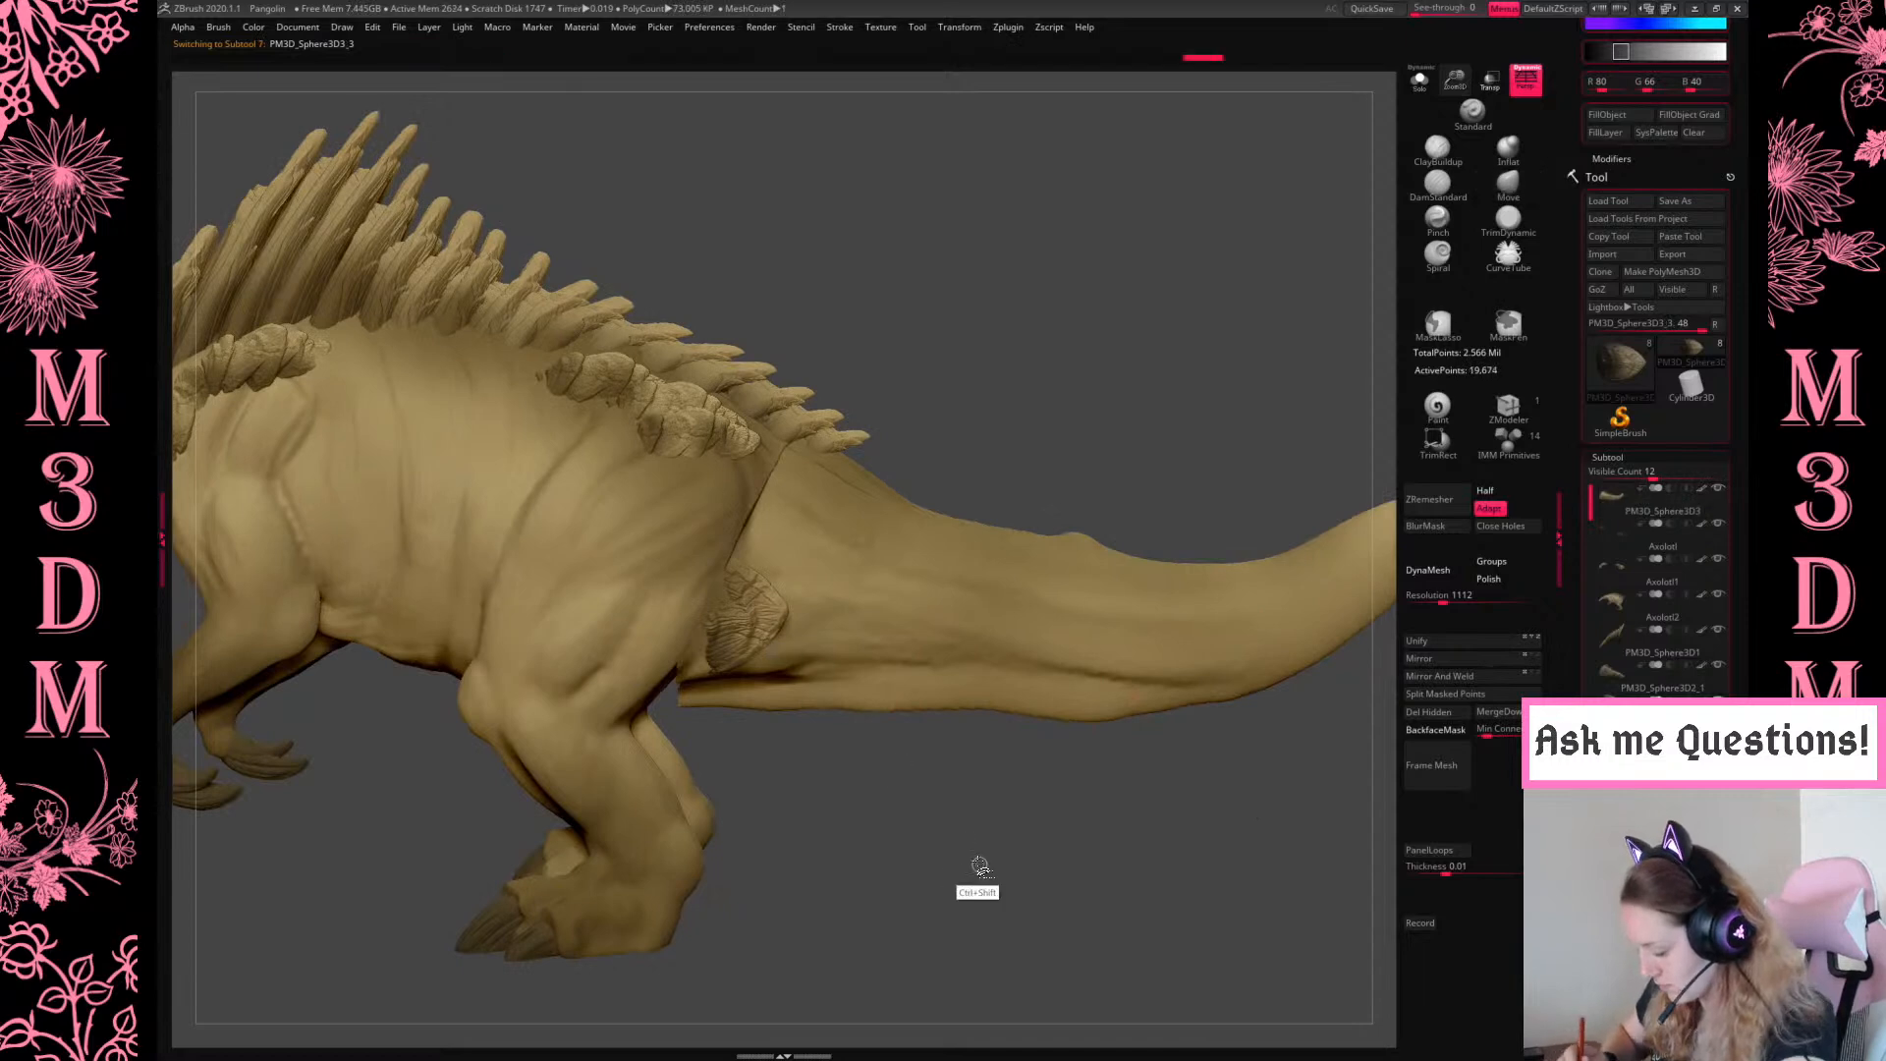
{"action": "key", "text": "f"}
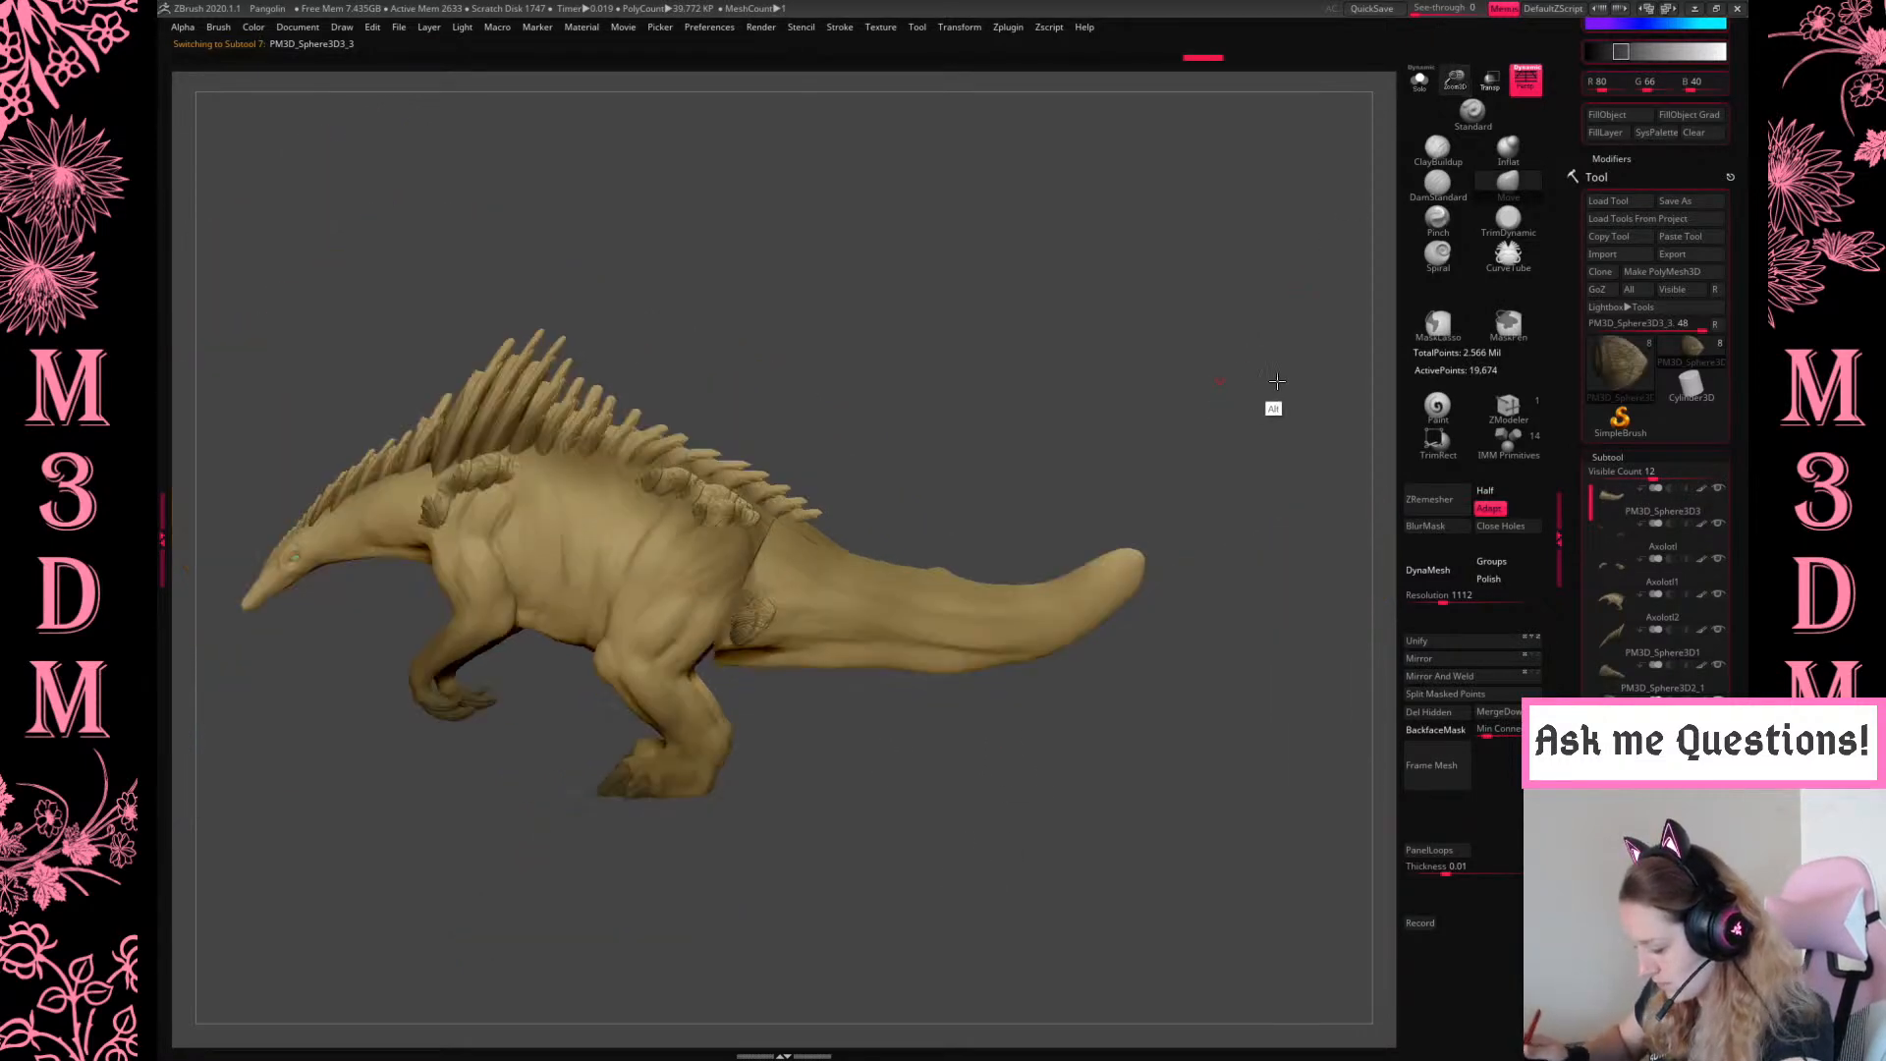
{"action": "left_click_drag", "start_coordinate": [1267, 408], "coordinate": [1274, 385]}
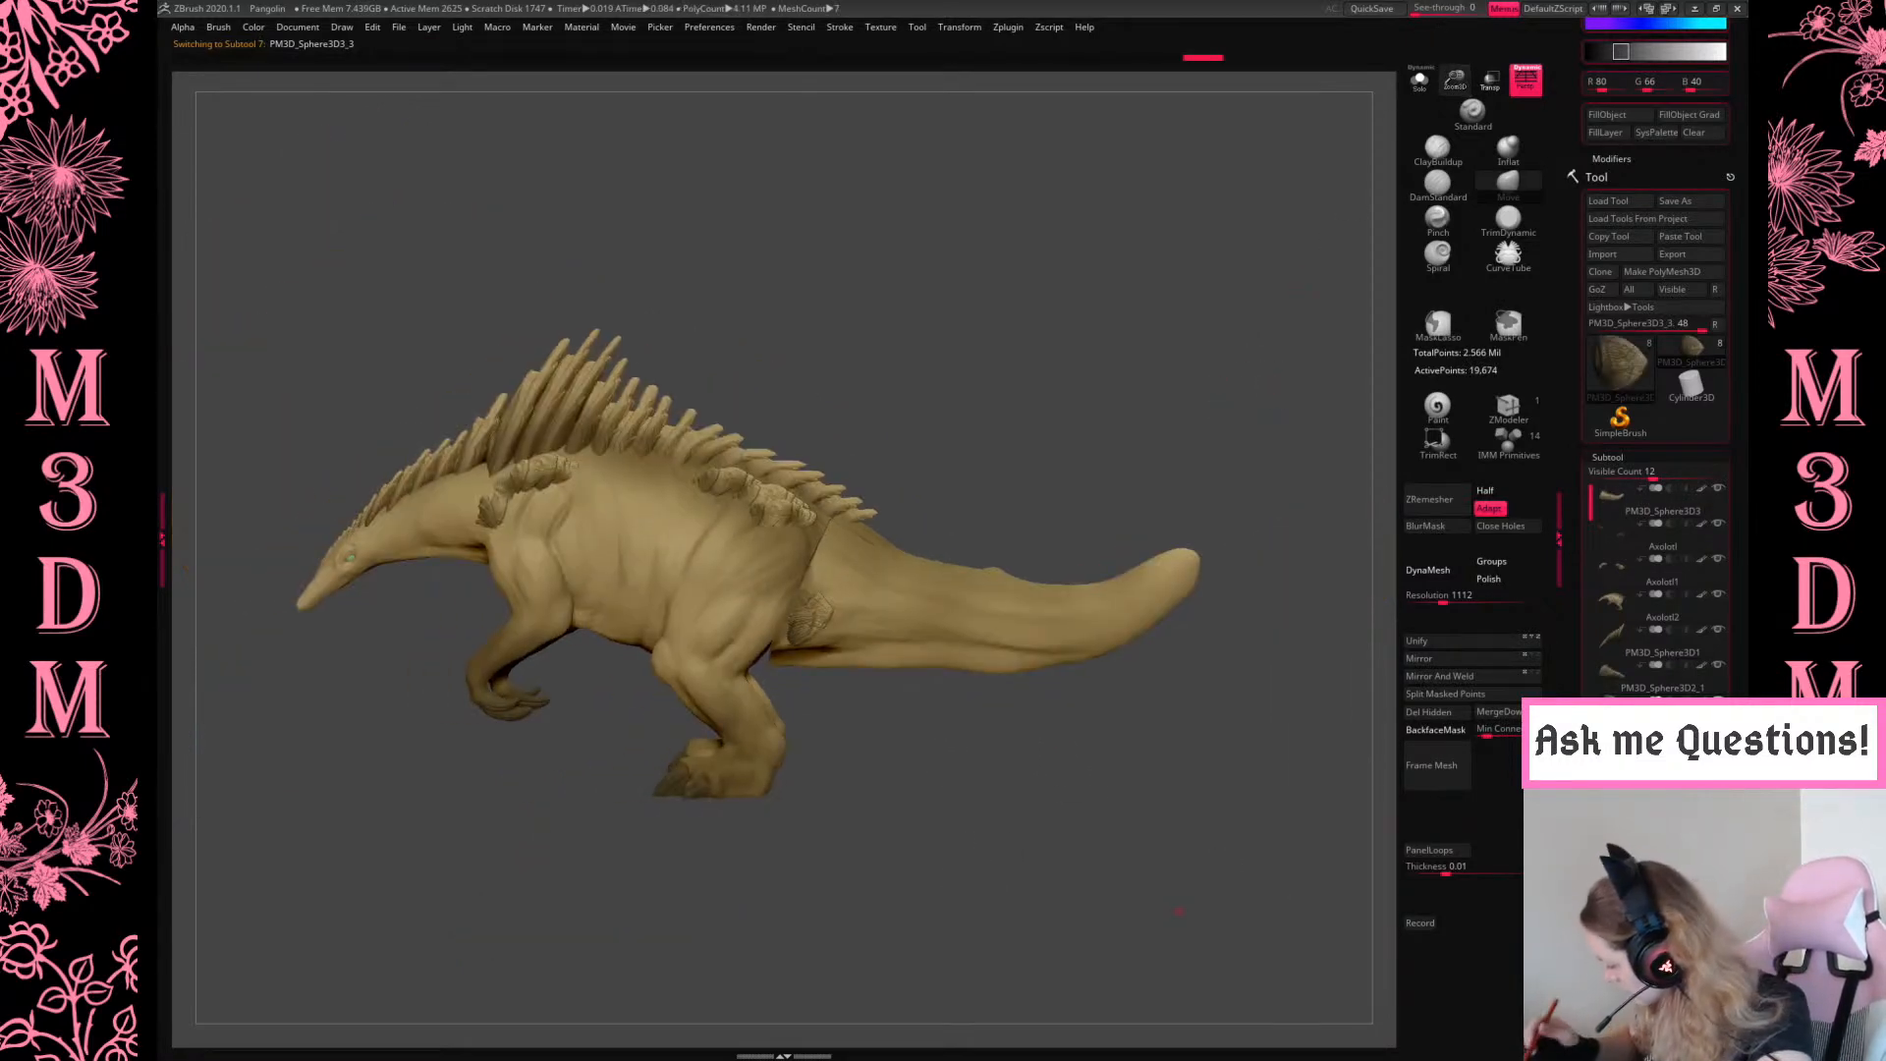
{"action": "left_click", "coordinate": [1619, 620]}
{"action": "left_click", "coordinate": [1619, 643]}
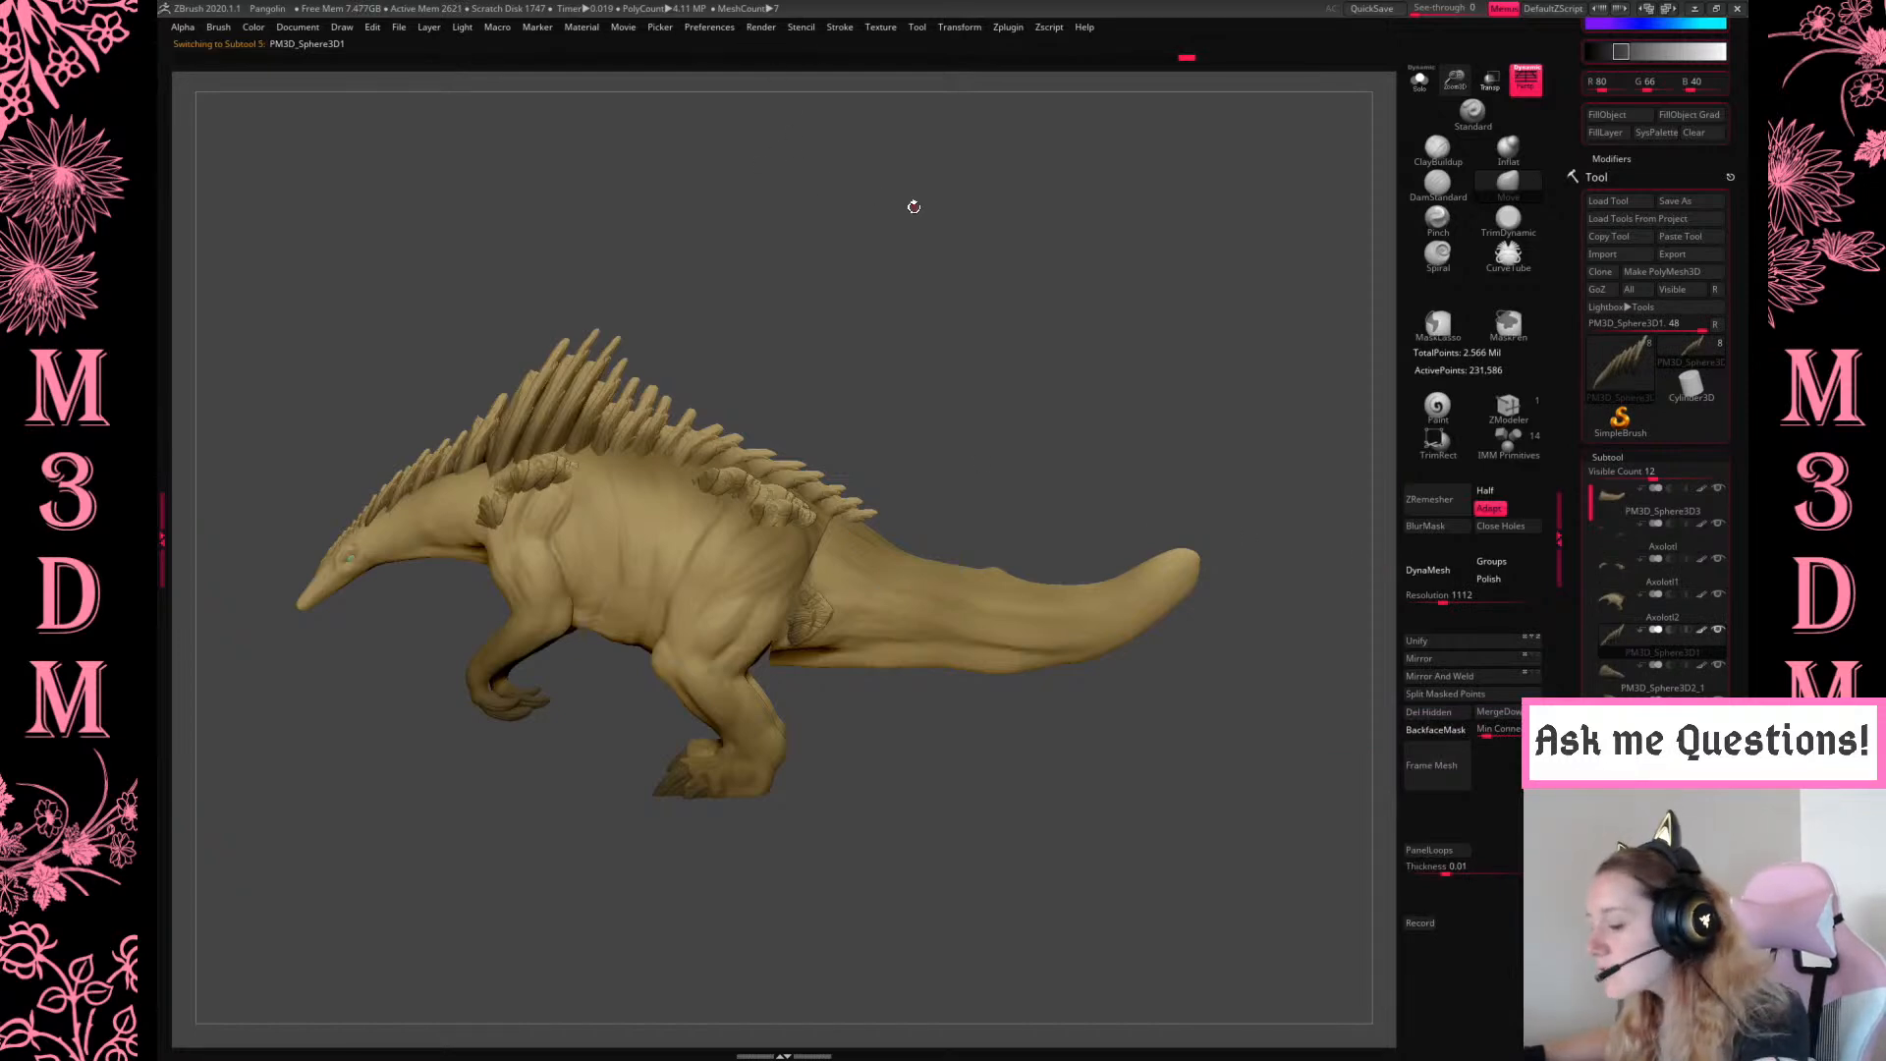
Restore the project from the QuickSave file QS_42932.ZPR
{"action": "key", "text": "comma"}
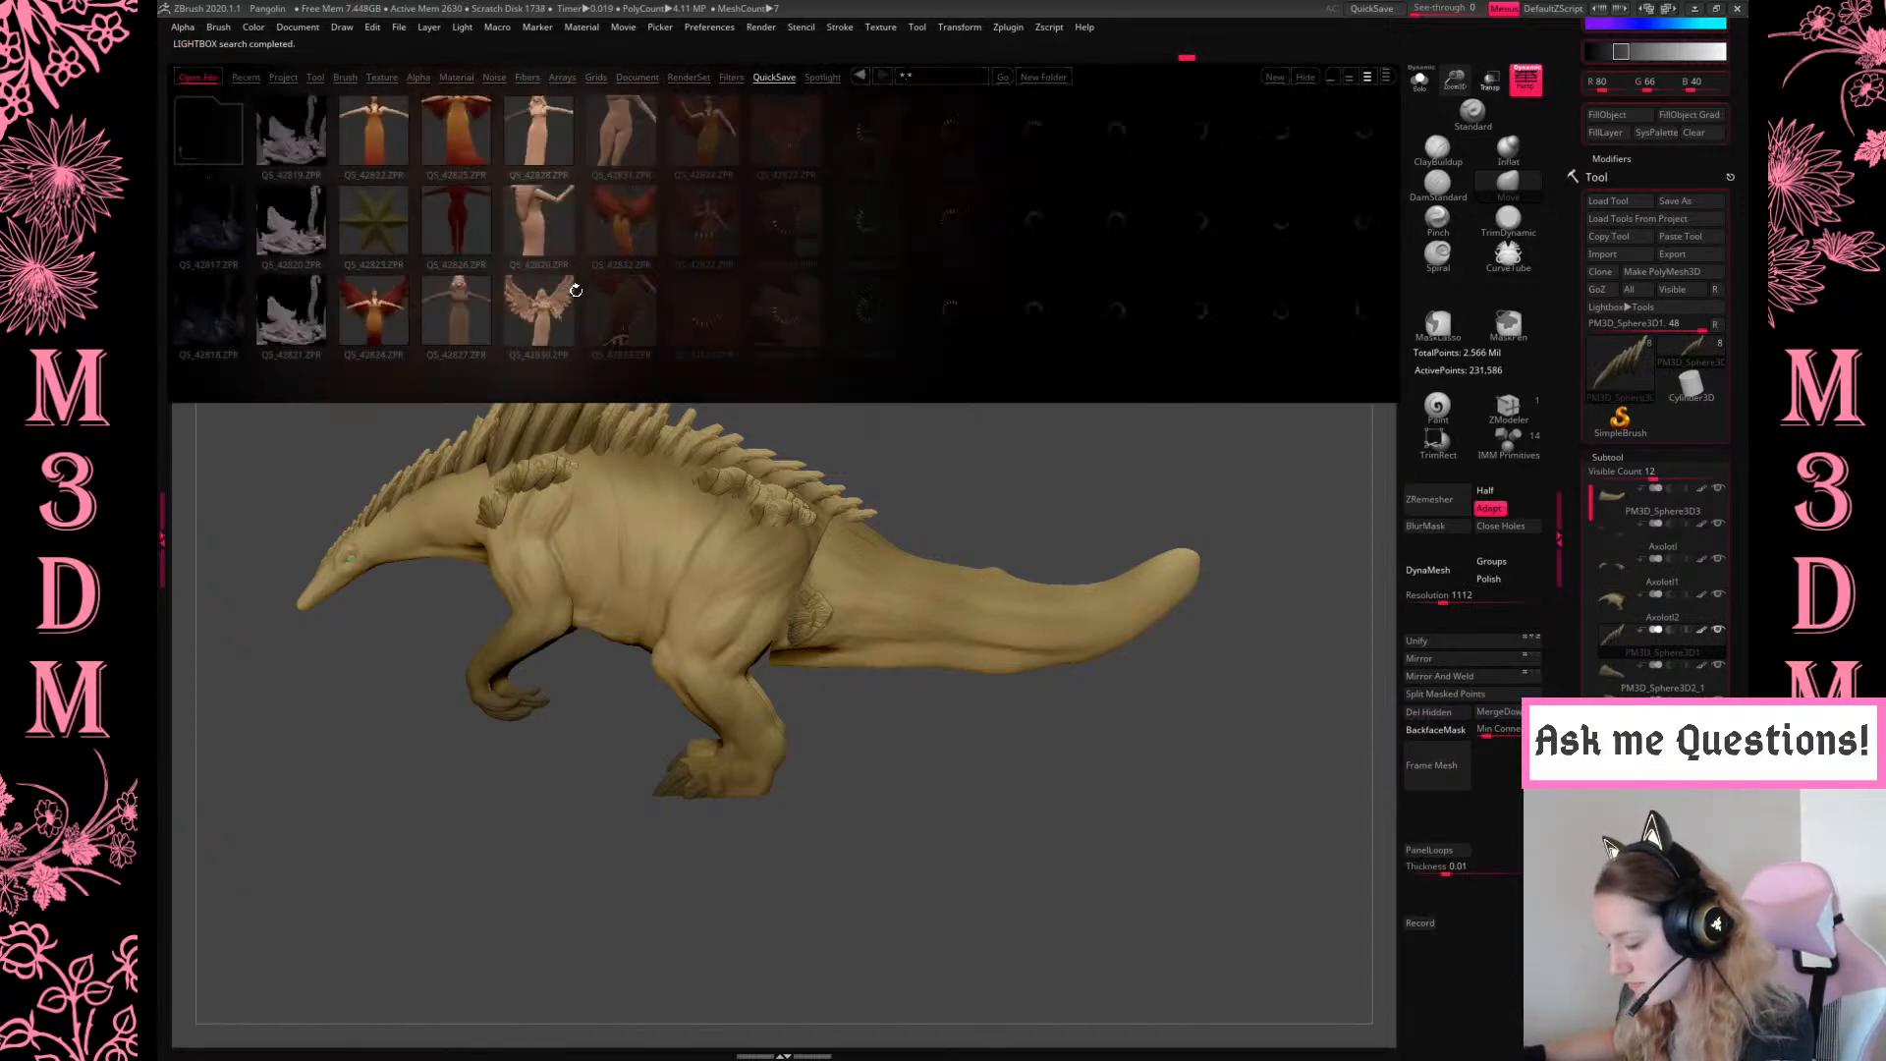
{"action": "left_click_drag", "start_coordinate": [1169, 232], "coordinate": [889, 263]}
{"action": "left_click_drag", "start_coordinate": [1077, 236], "coordinate": [842, 262]}
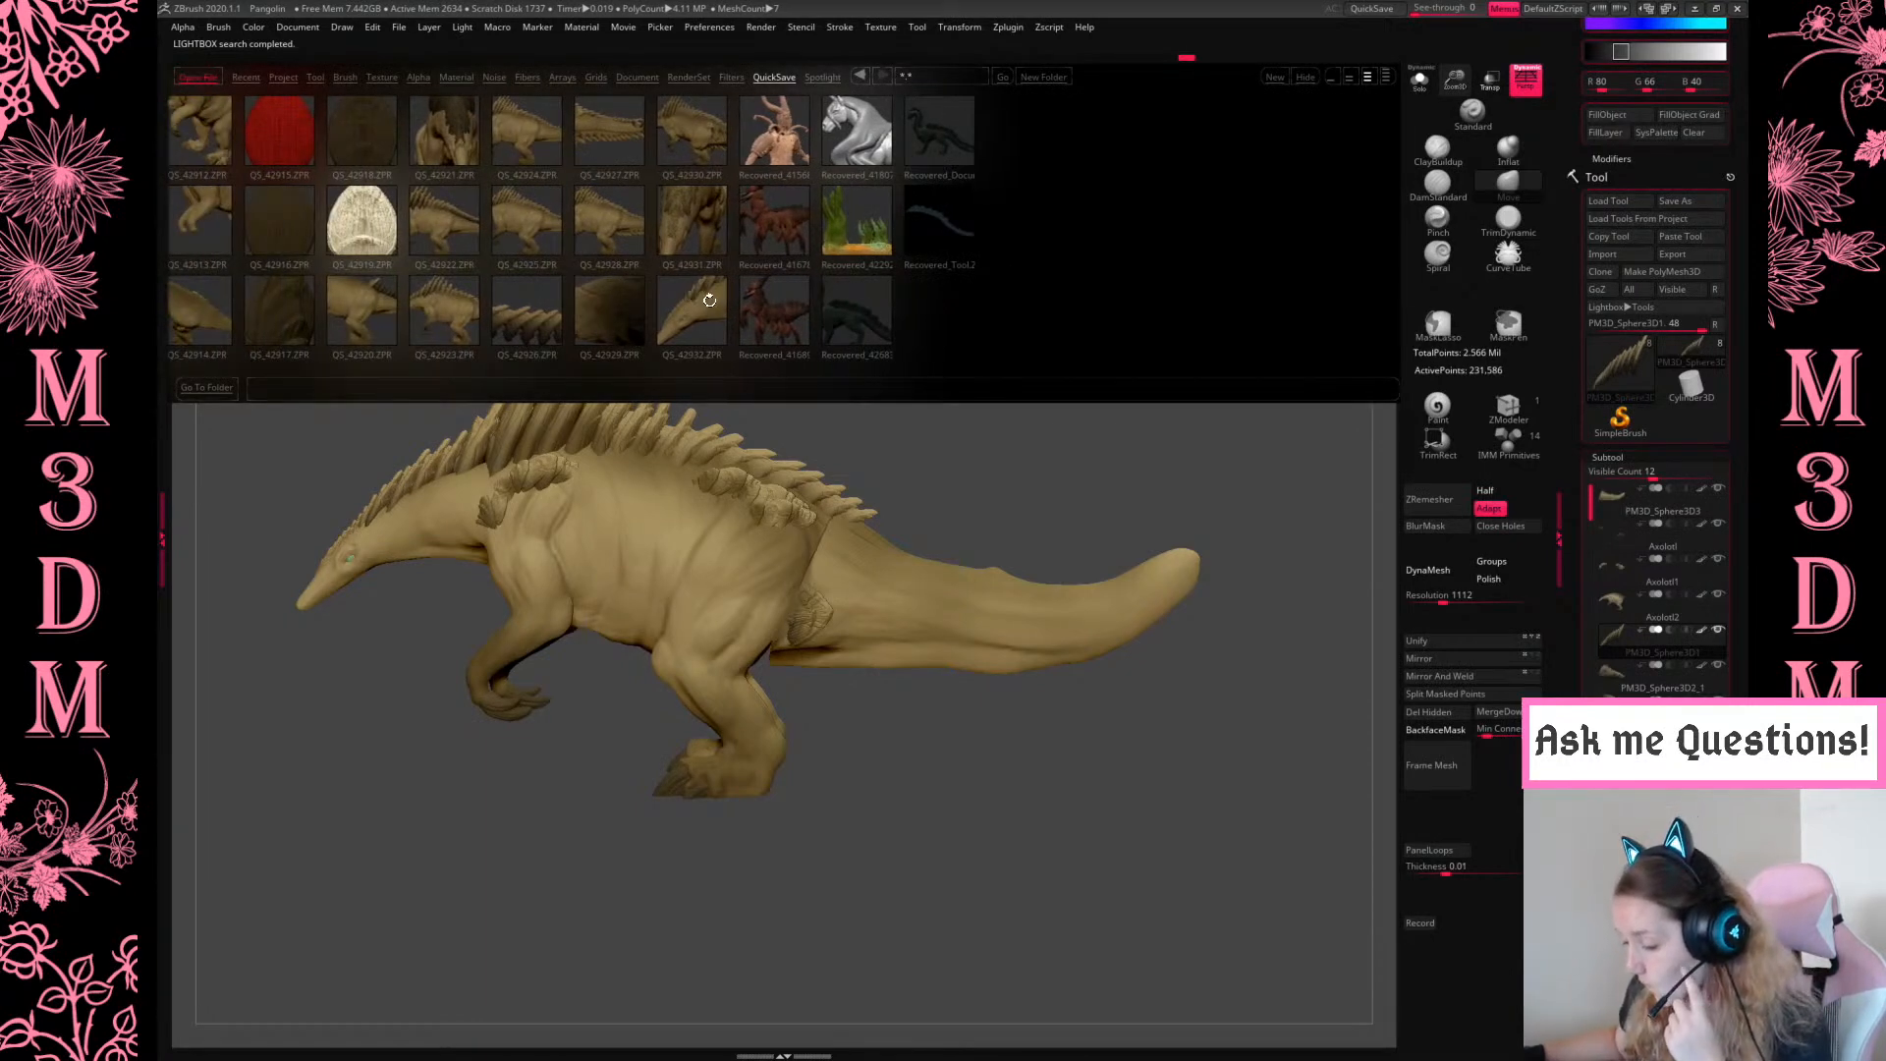
{"action": "double_click", "coordinate": [709, 299]}
{"action": "left_click", "coordinate": [1002, 572]}
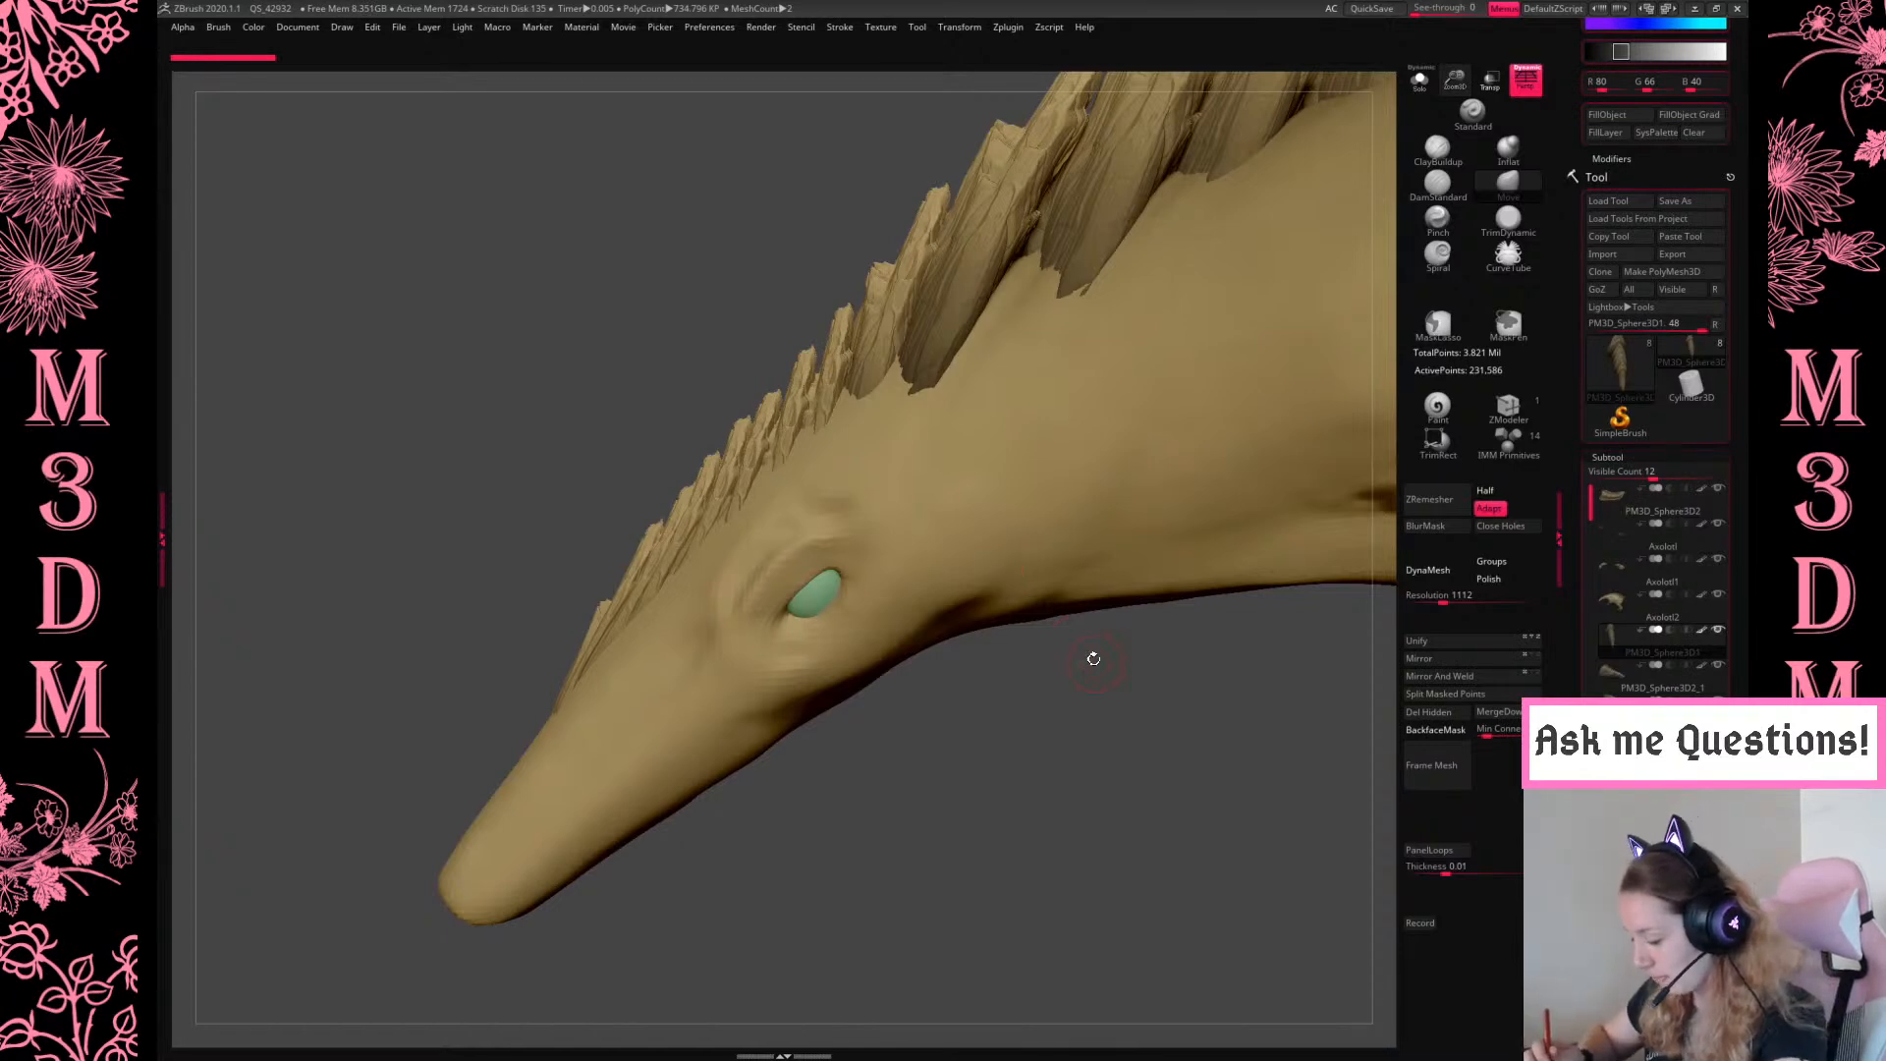
Select the tail subtool PM3D_Sphere3D2, then mask its large side scales and split them into a separate subtool
{"action": "key", "text": "f"}
{"action": "key", "text": "f"}
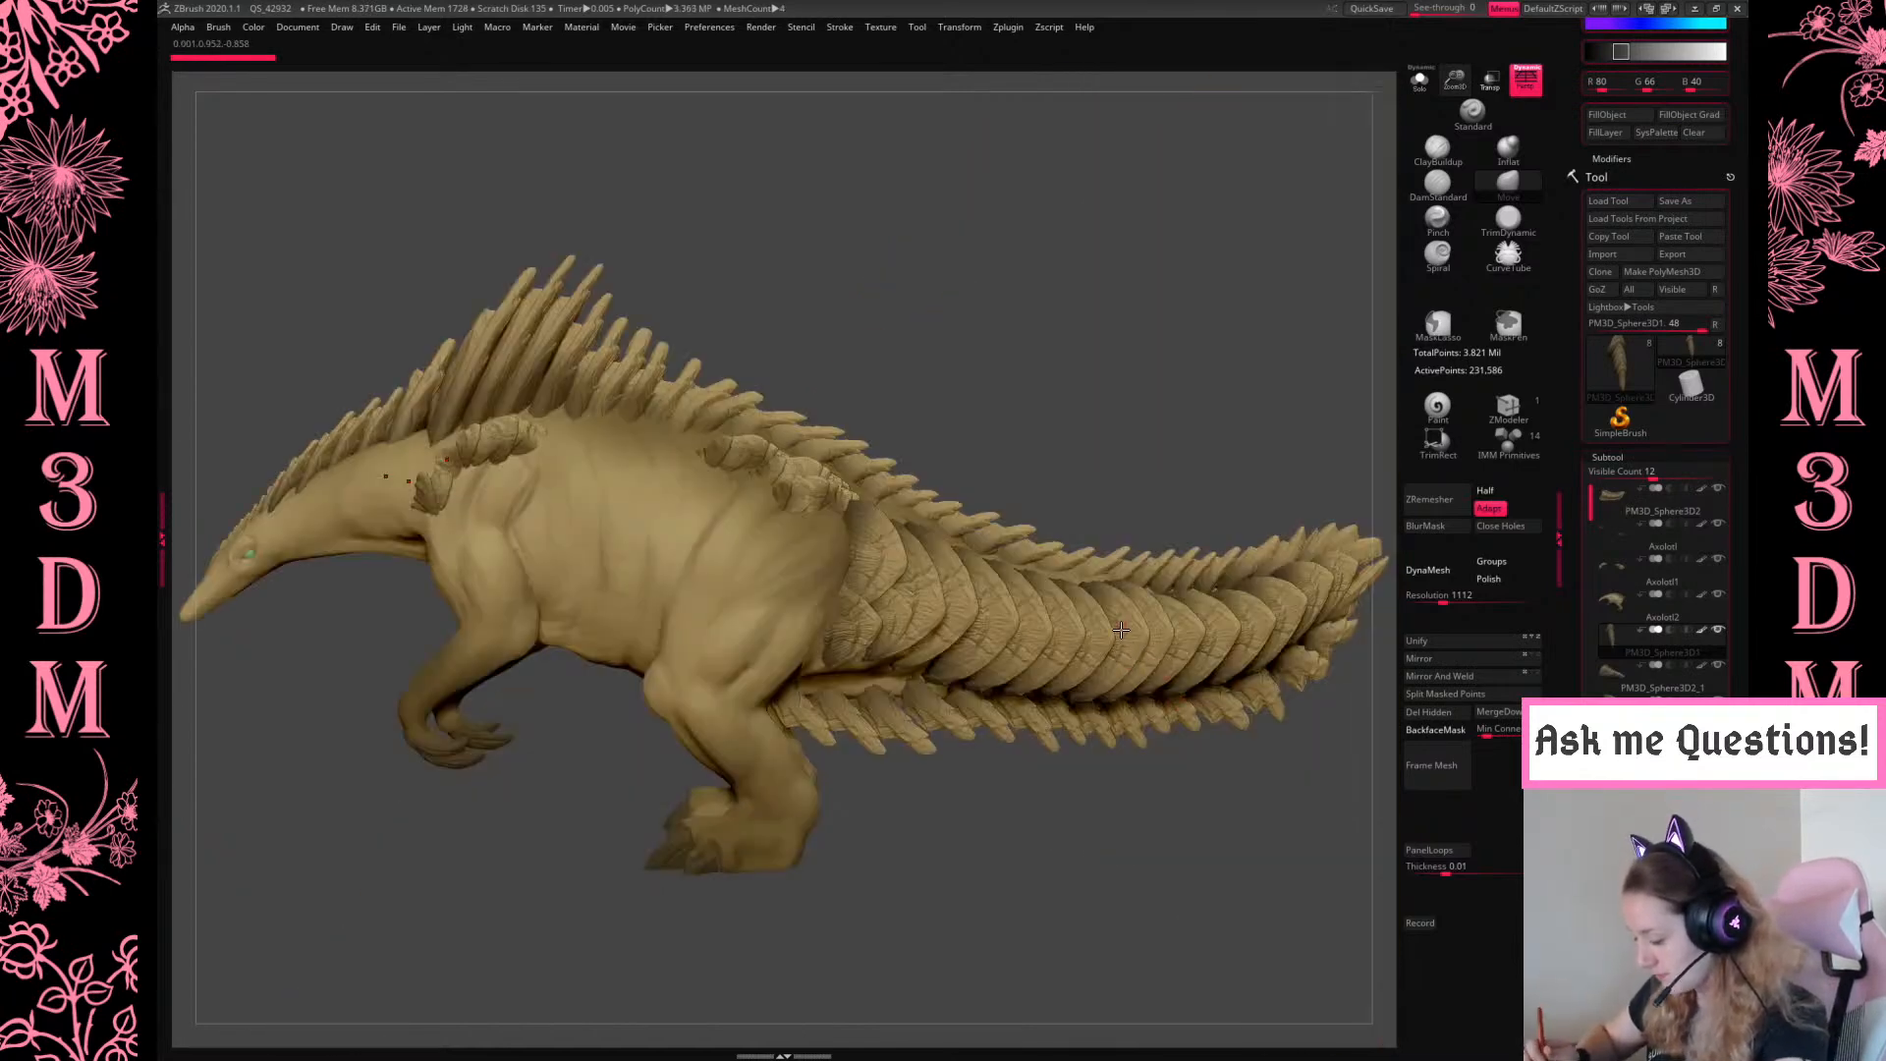
{"action": "left_click", "coordinate": [1094, 663], "text": "alt"}
{"action": "left_click_drag", "start_coordinate": [1262, 804], "coordinate": [1177, 793], "text": "alt"}
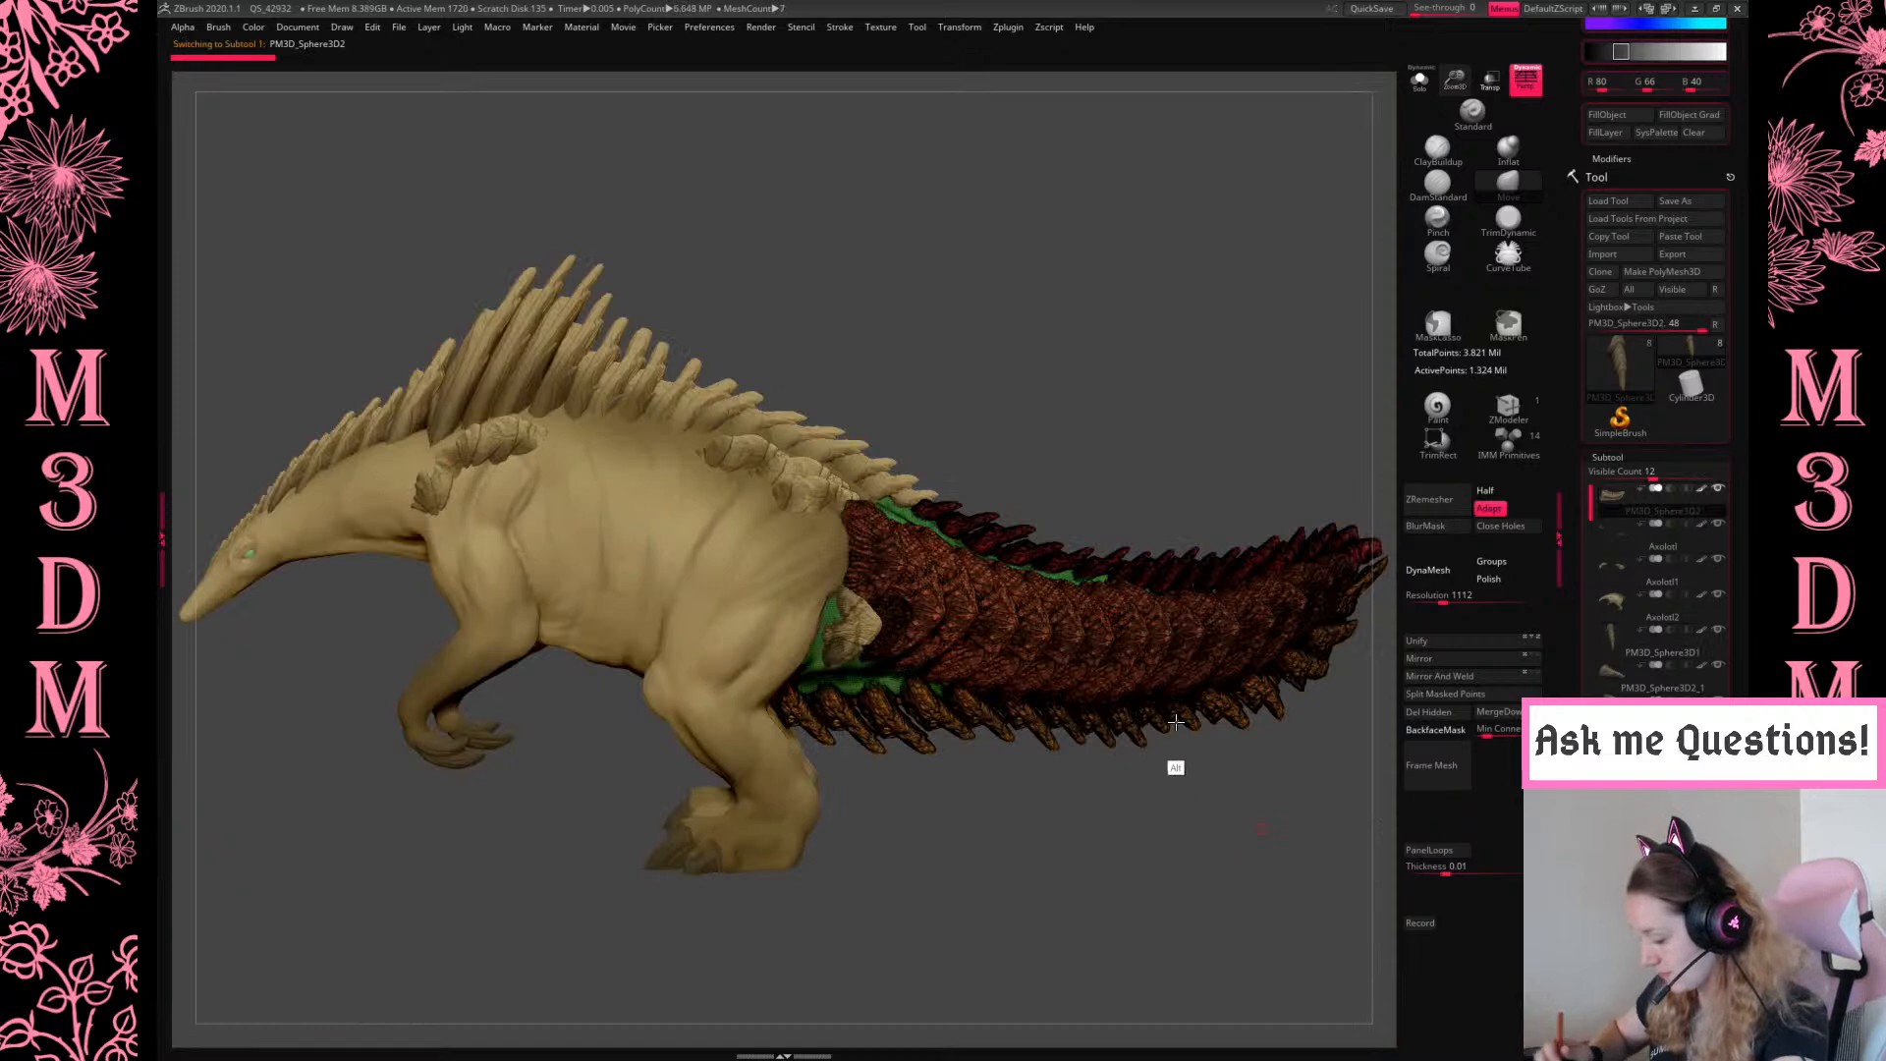
{"action": "left_click", "coordinate": [1120, 661], "text": "alt"}
{"action": "left_click_drag", "start_coordinate": [1280, 767], "coordinate": [1339, 770]}
{"action": "left_click", "coordinate": [1331, 783], "text": "ctrl+shift"}
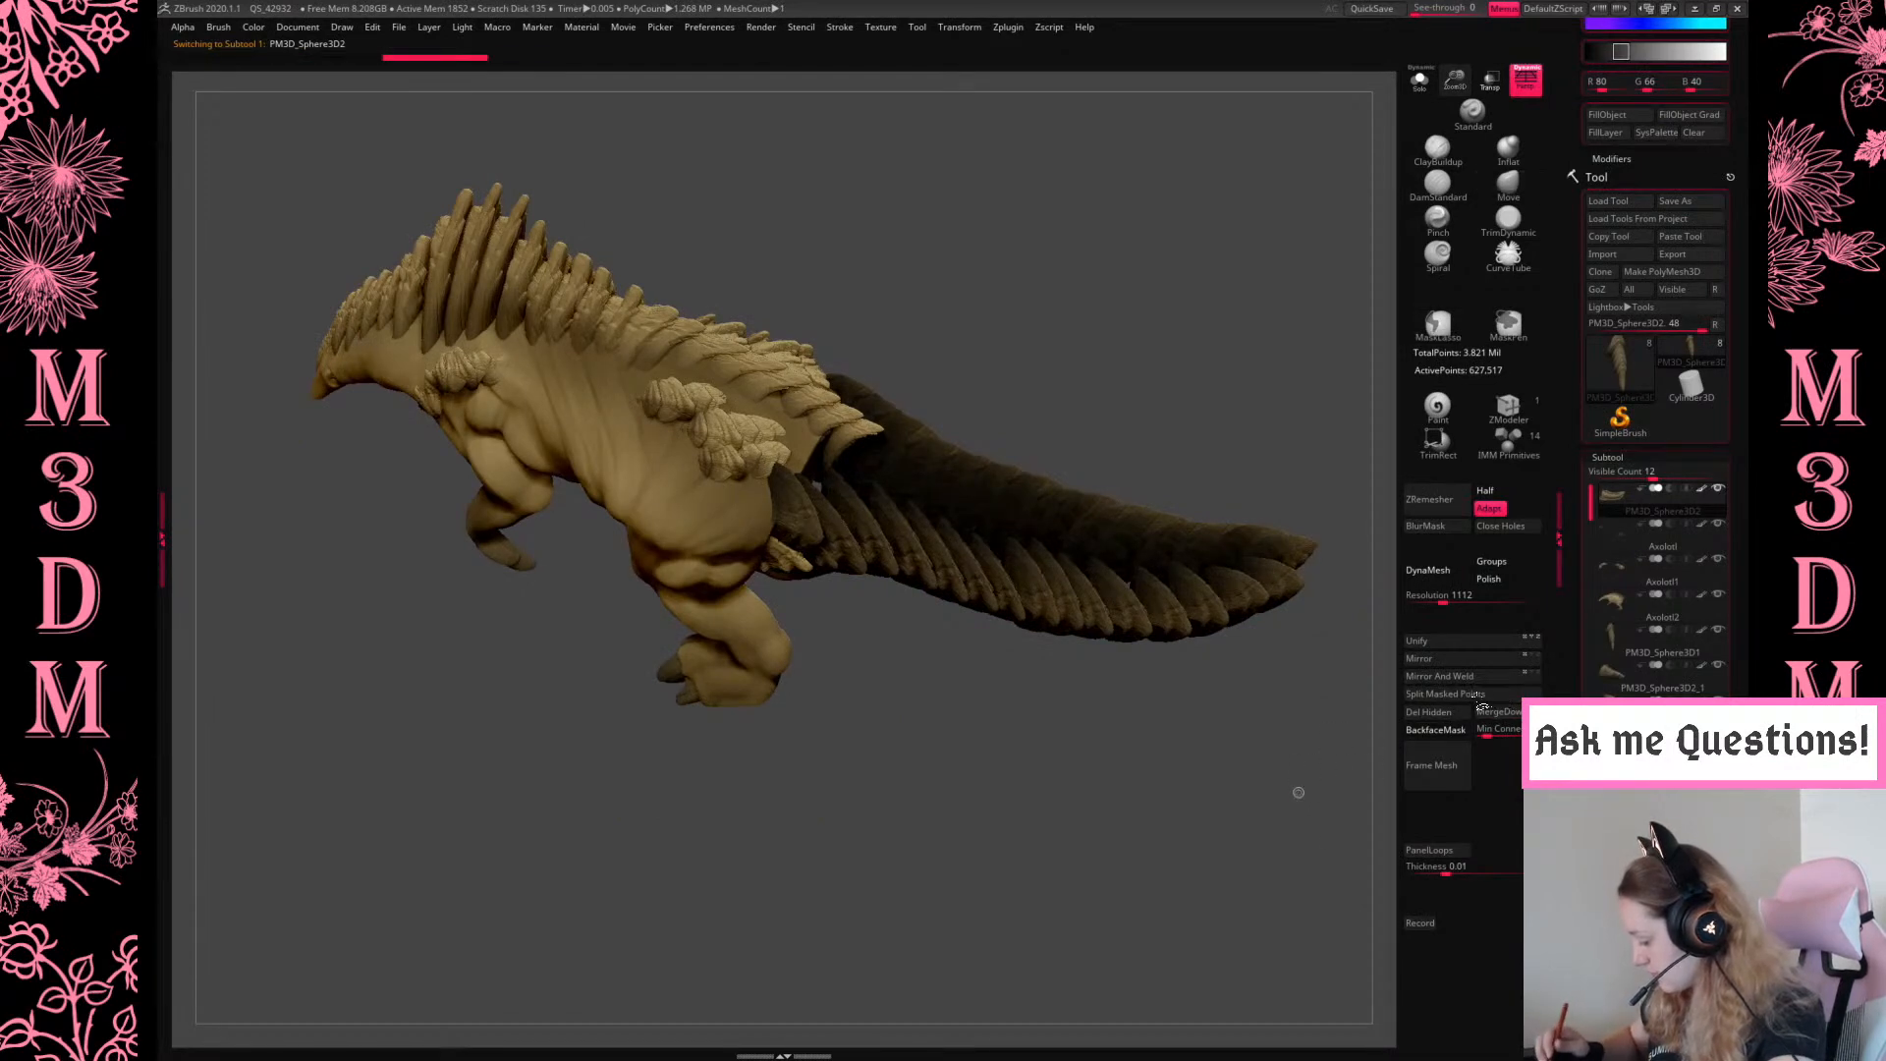
{"action": "left_click_drag", "start_coordinate": [1235, 803], "coordinate": [1233, 850]}
Mask the tail's upper and lower scale rows one after the other and split each into its own subtool
{"action": "left_click", "coordinate": [1172, 560], "text": "ctrl+shift"}
{"action": "left_click", "coordinate": [1267, 776], "text": "ctrl"}
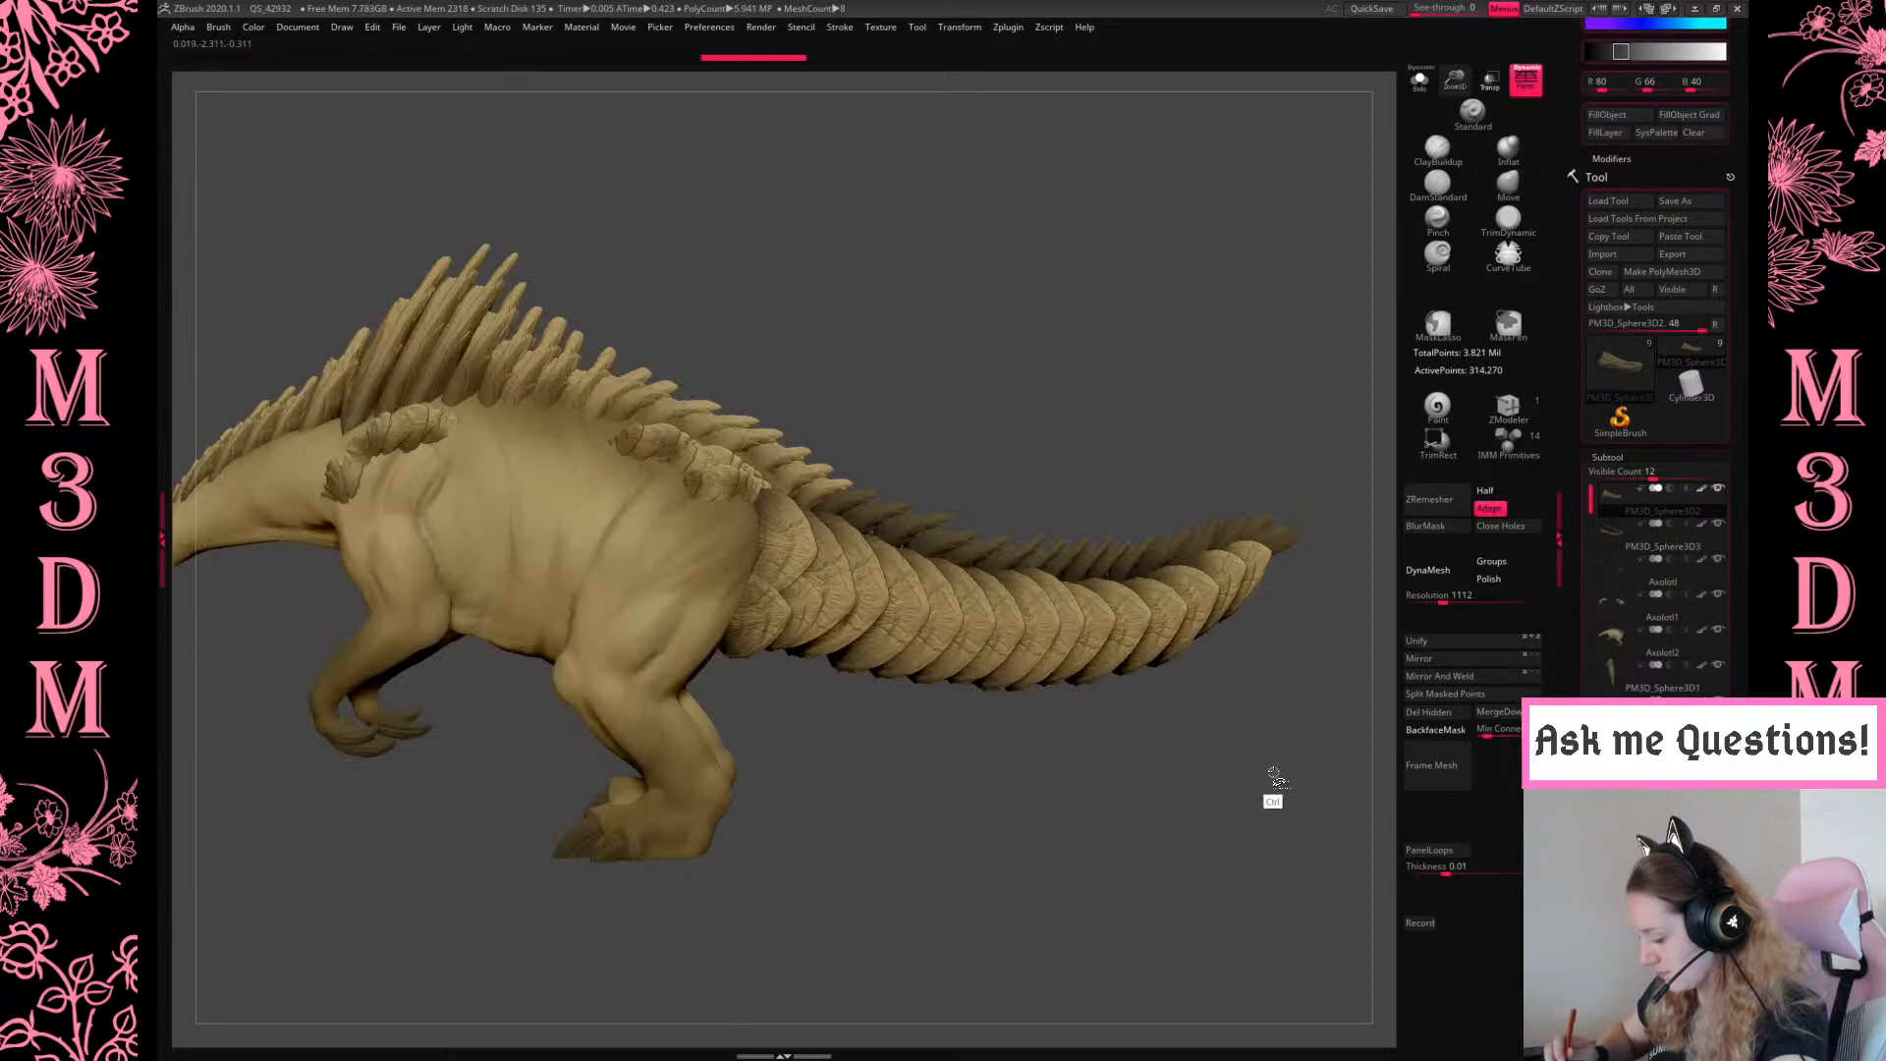
{"action": "left_click", "coordinate": [1269, 777], "text": "ctrl+shift"}
{"action": "left_click", "coordinate": [1464, 697]}
{"action": "left_click", "coordinate": [1175, 690], "text": "ctrl+shift"}
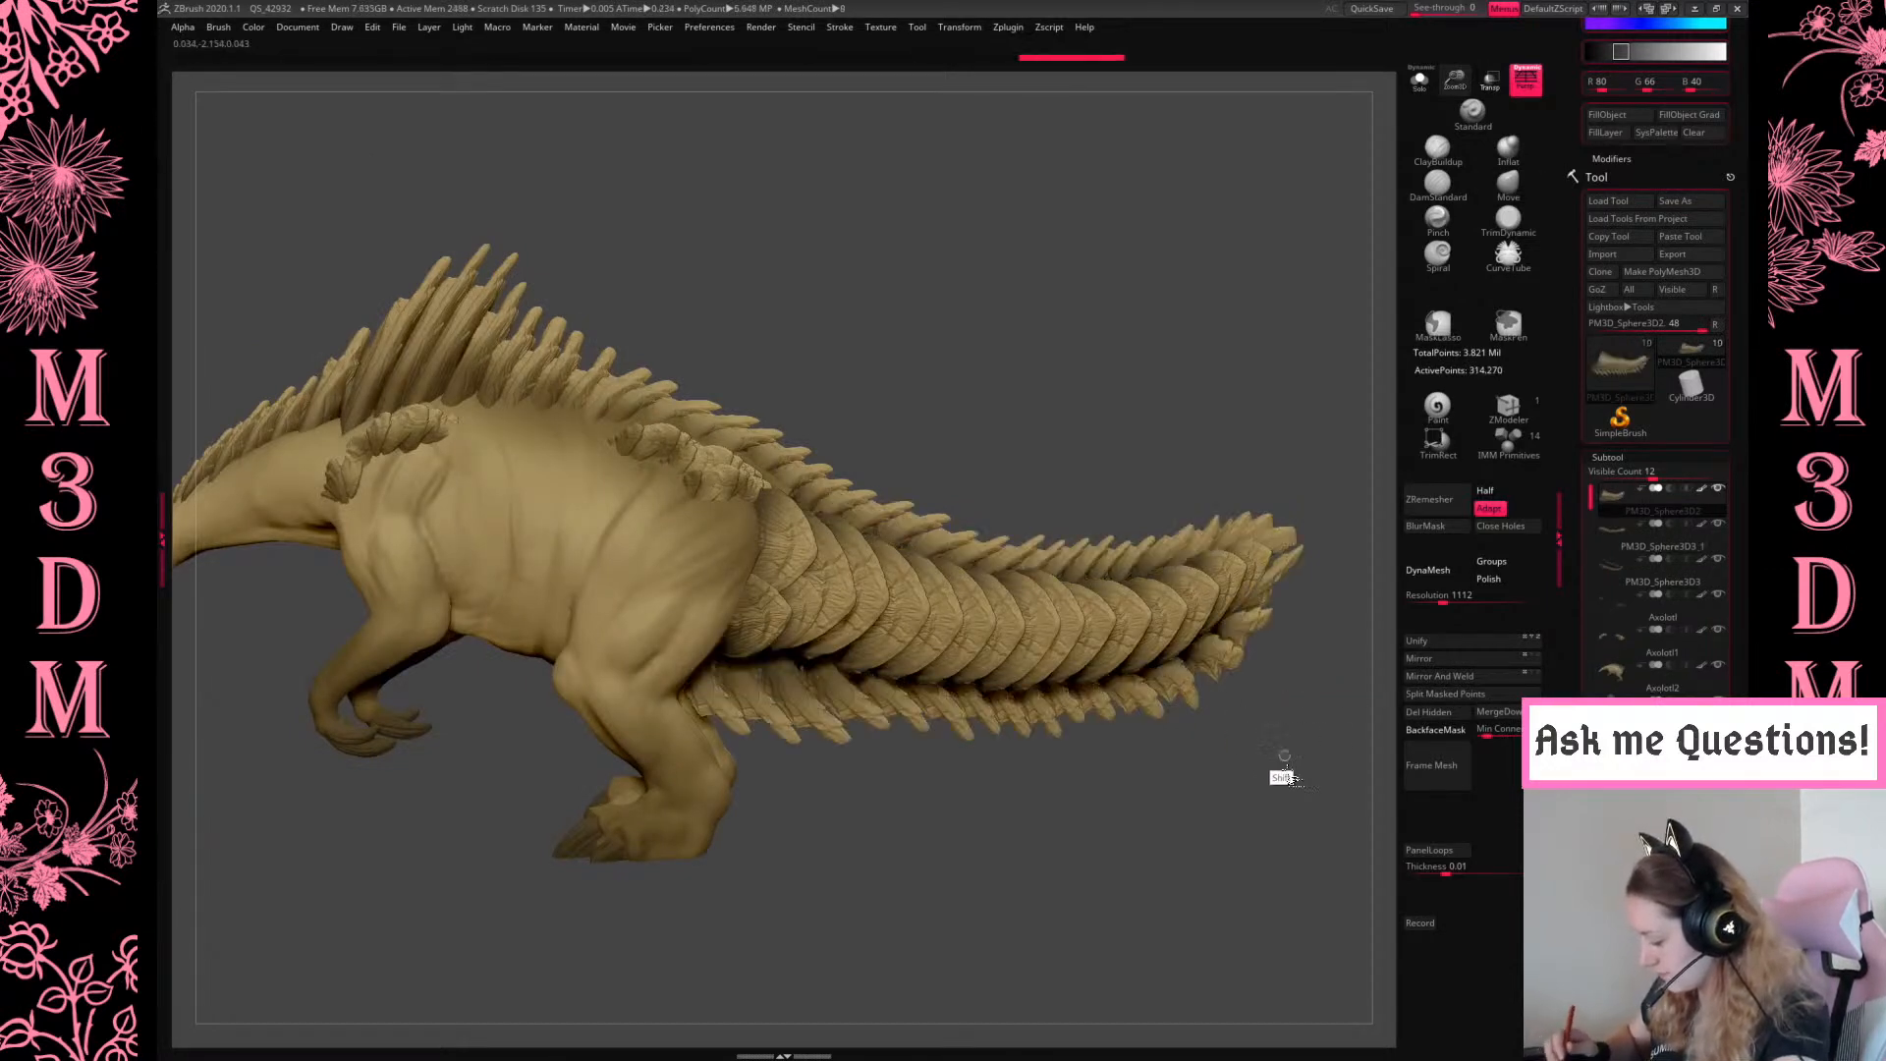
{"action": "left_click", "coordinate": [1271, 814], "text": "ctrl"}
{"action": "left_click", "coordinate": [1499, 693]}
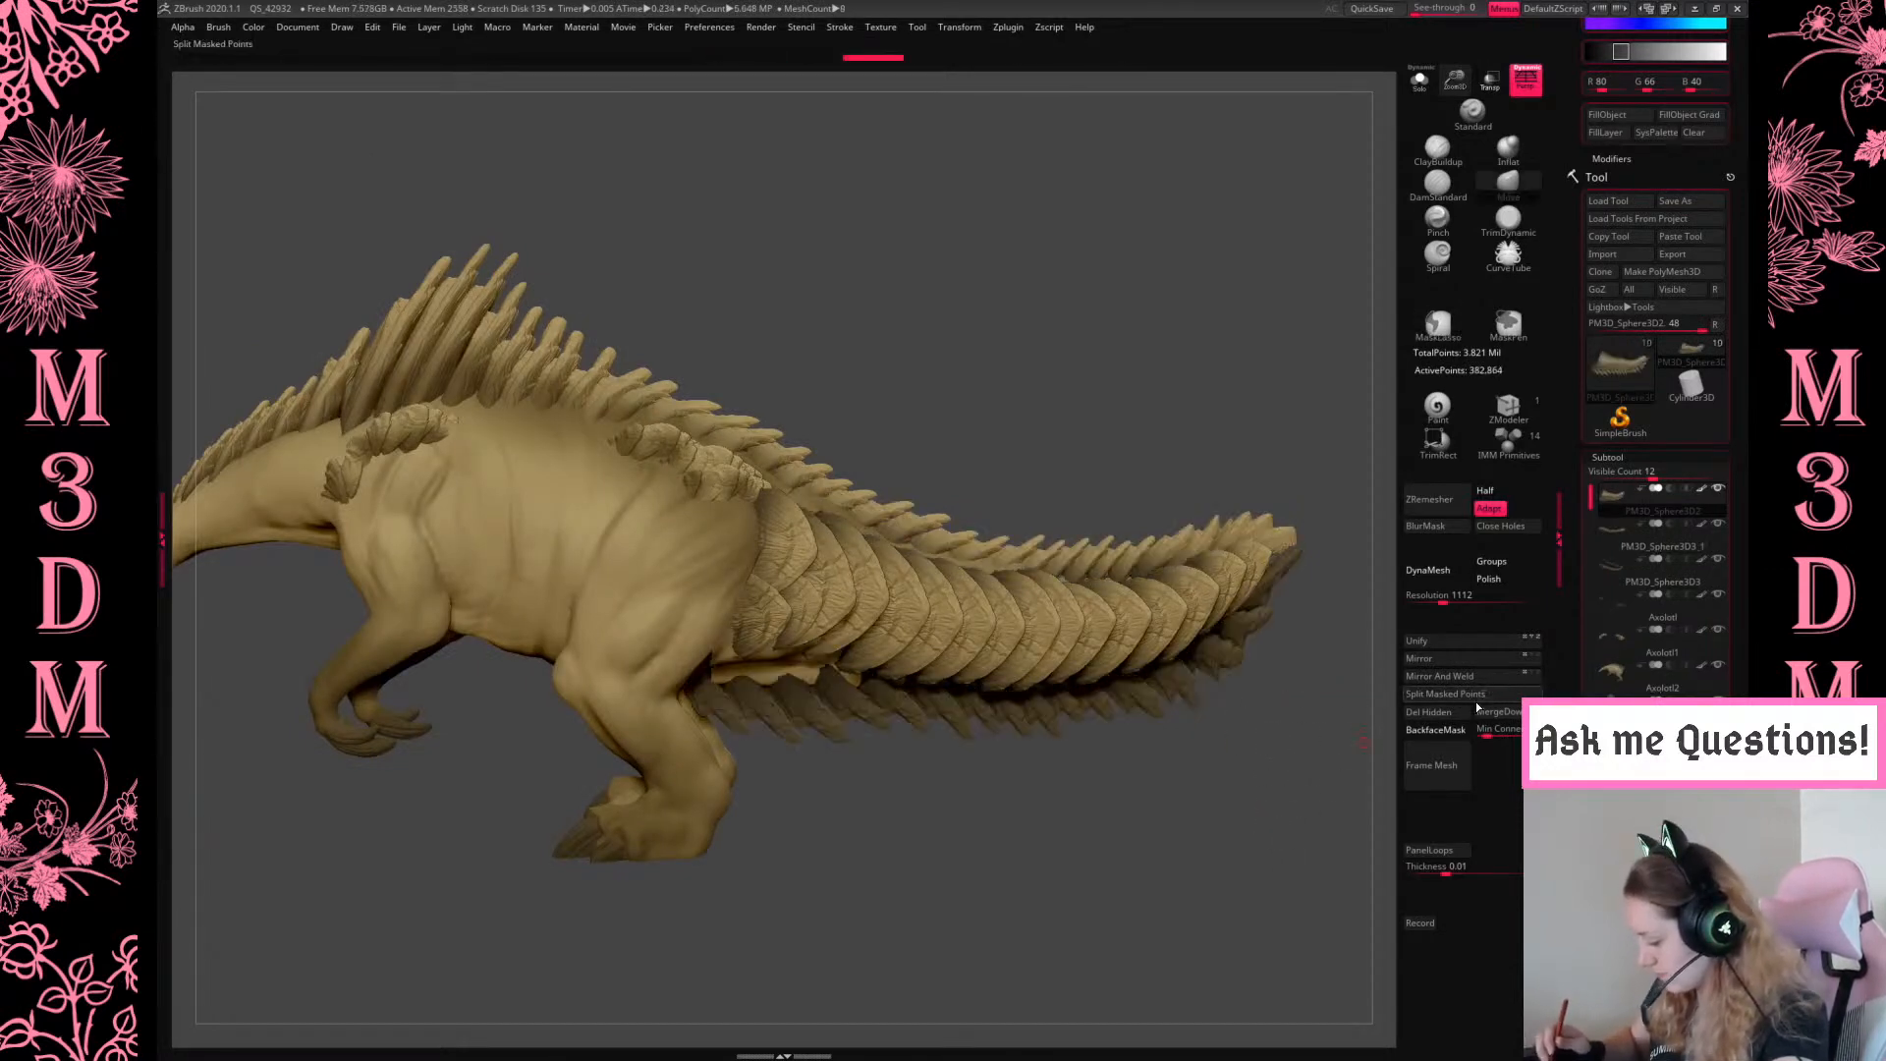
Isolate the smooth inner tail mesh in Solo mode and DynaMesh it at a resolution of 312
{"action": "left_click", "coordinate": [1420, 78]}
{"action": "left_click_drag", "start_coordinate": [1234, 854], "coordinate": [1200, 825]}
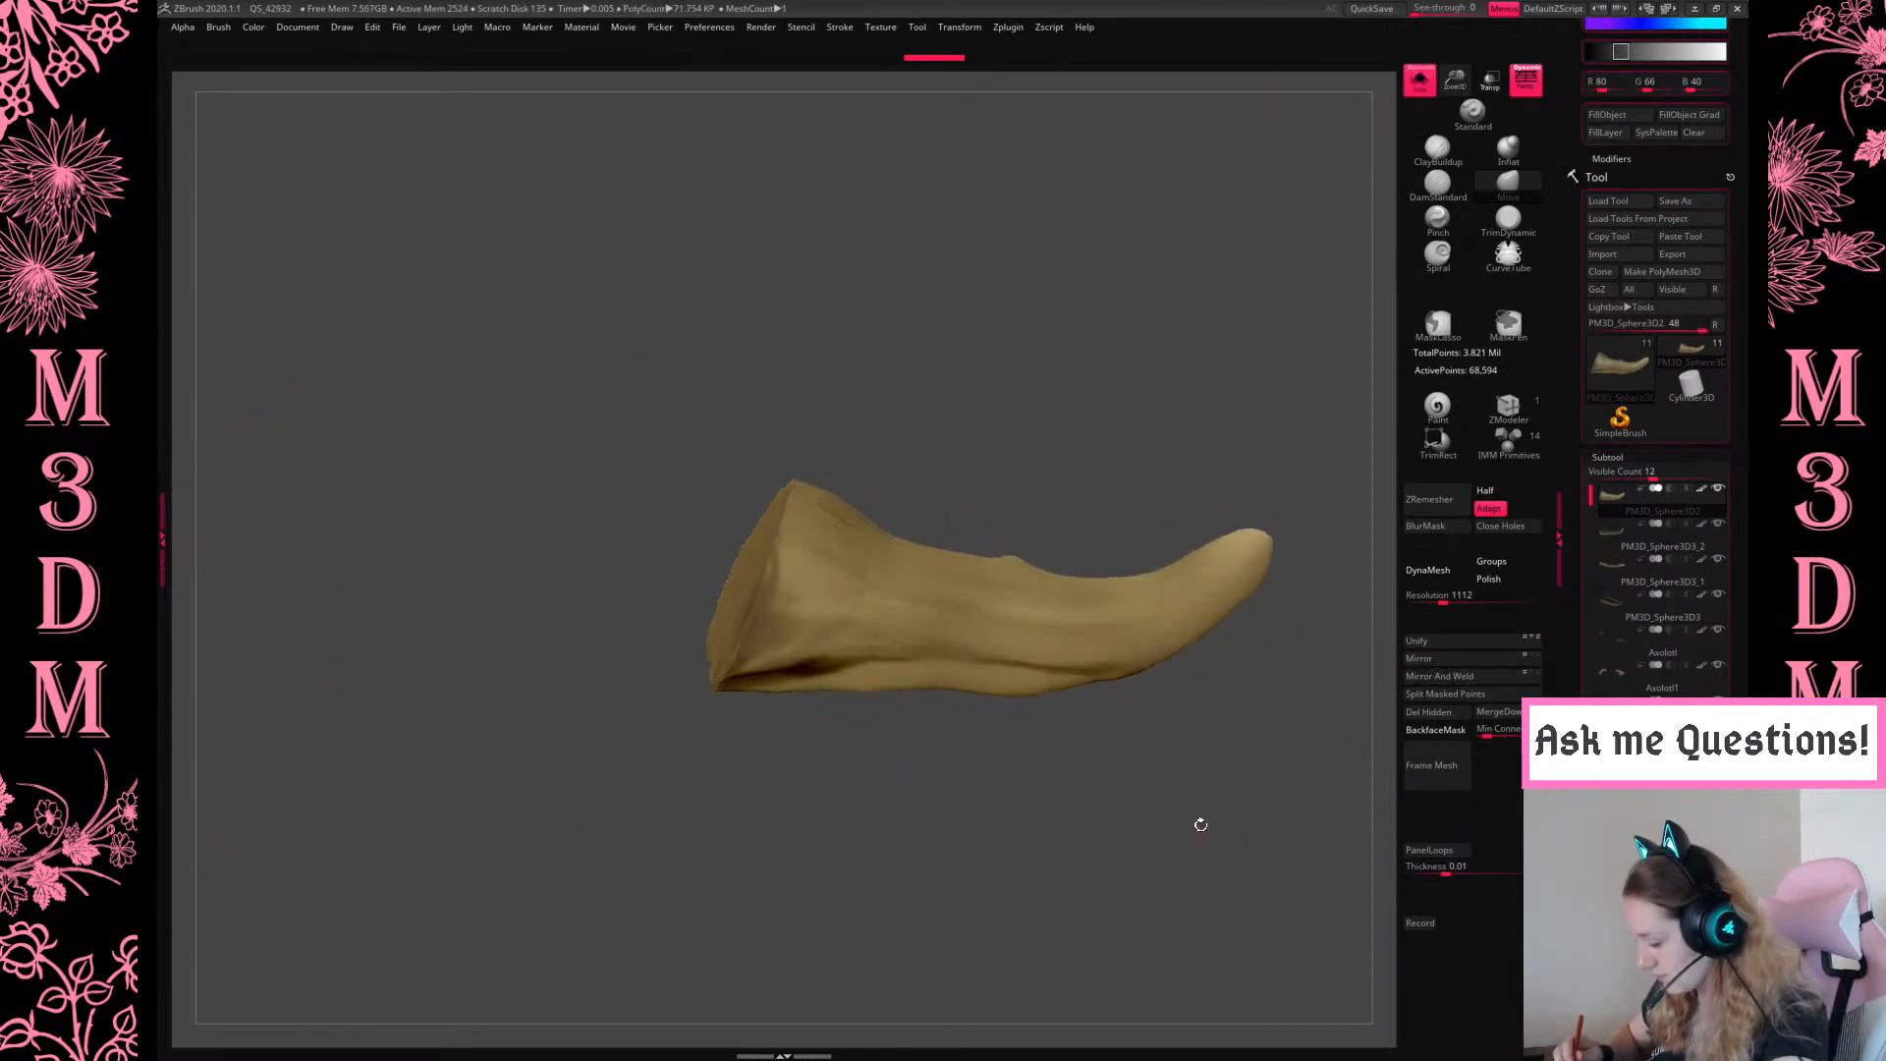
{"action": "left_click", "coordinate": [1432, 572]}
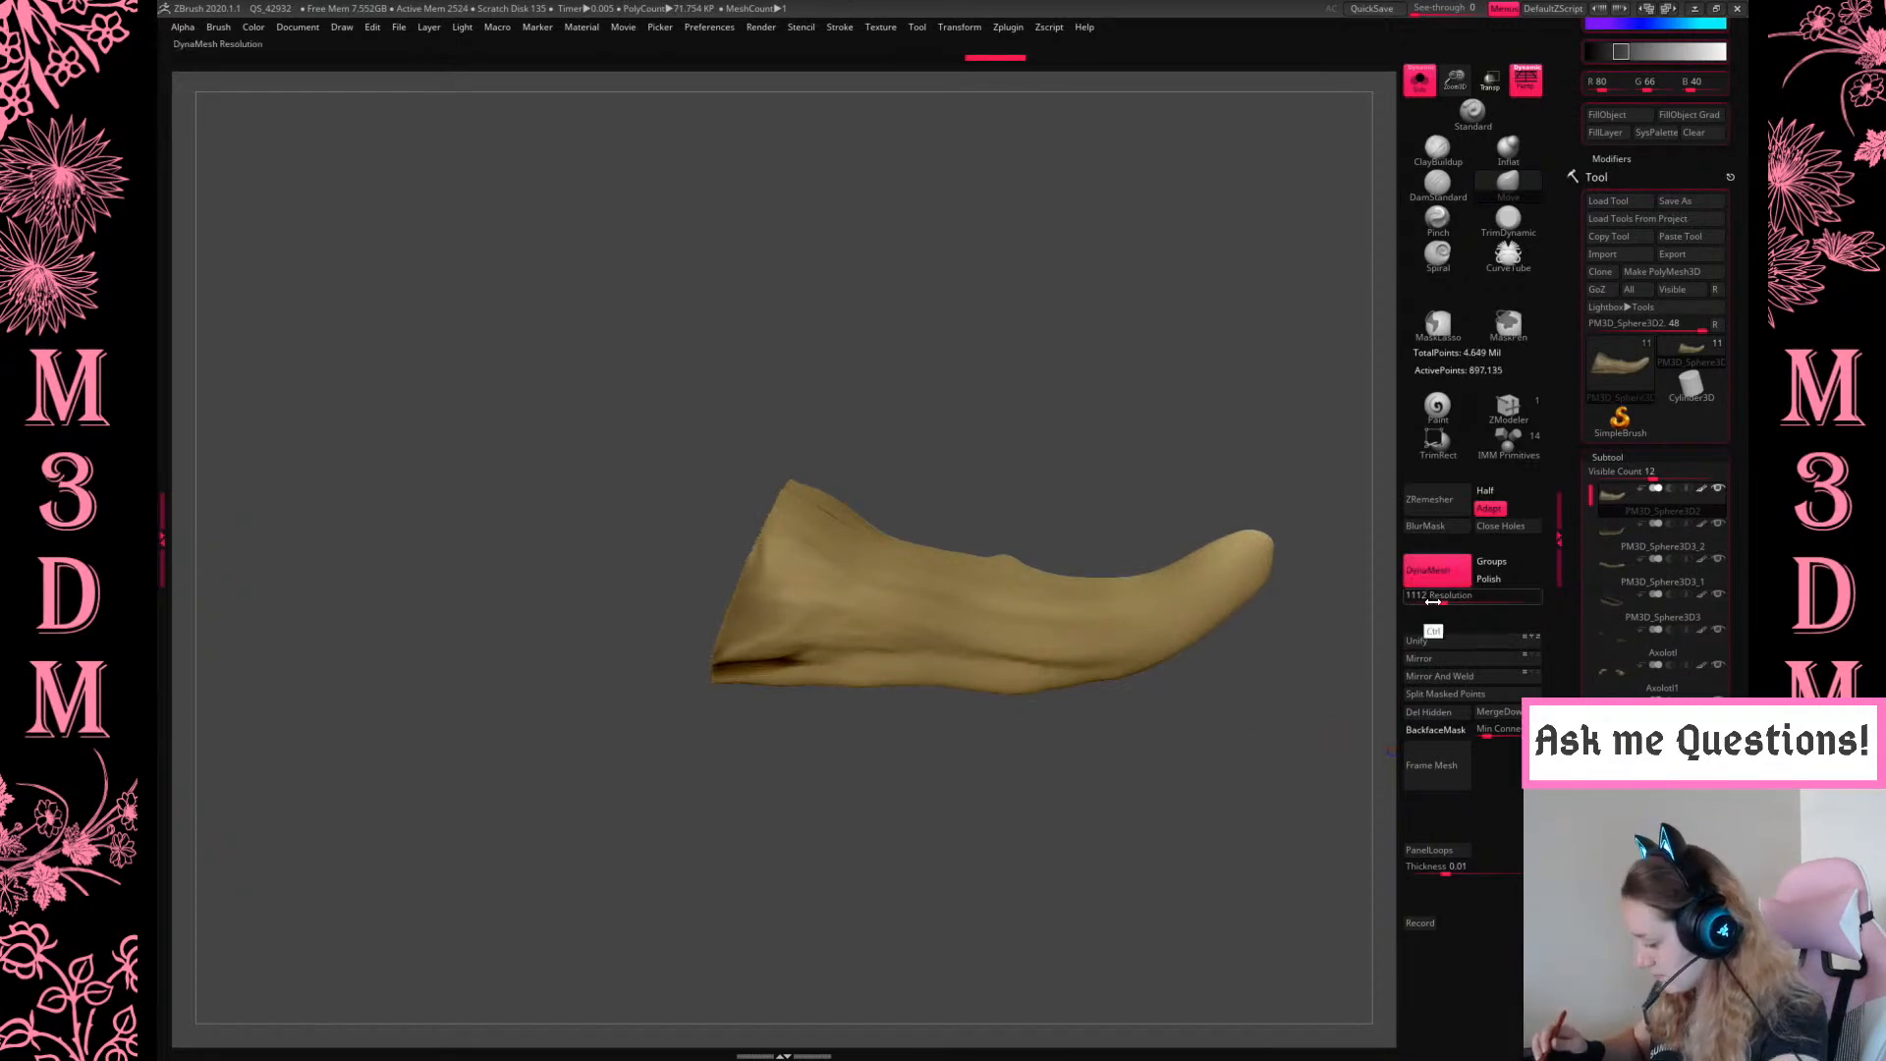
{"action": "key", "text": "ctrl+z"}
{"action": "left_click_drag", "start_coordinate": [1443, 597], "coordinate": [1417, 597]}
{"action": "left_click", "coordinate": [1428, 583]}
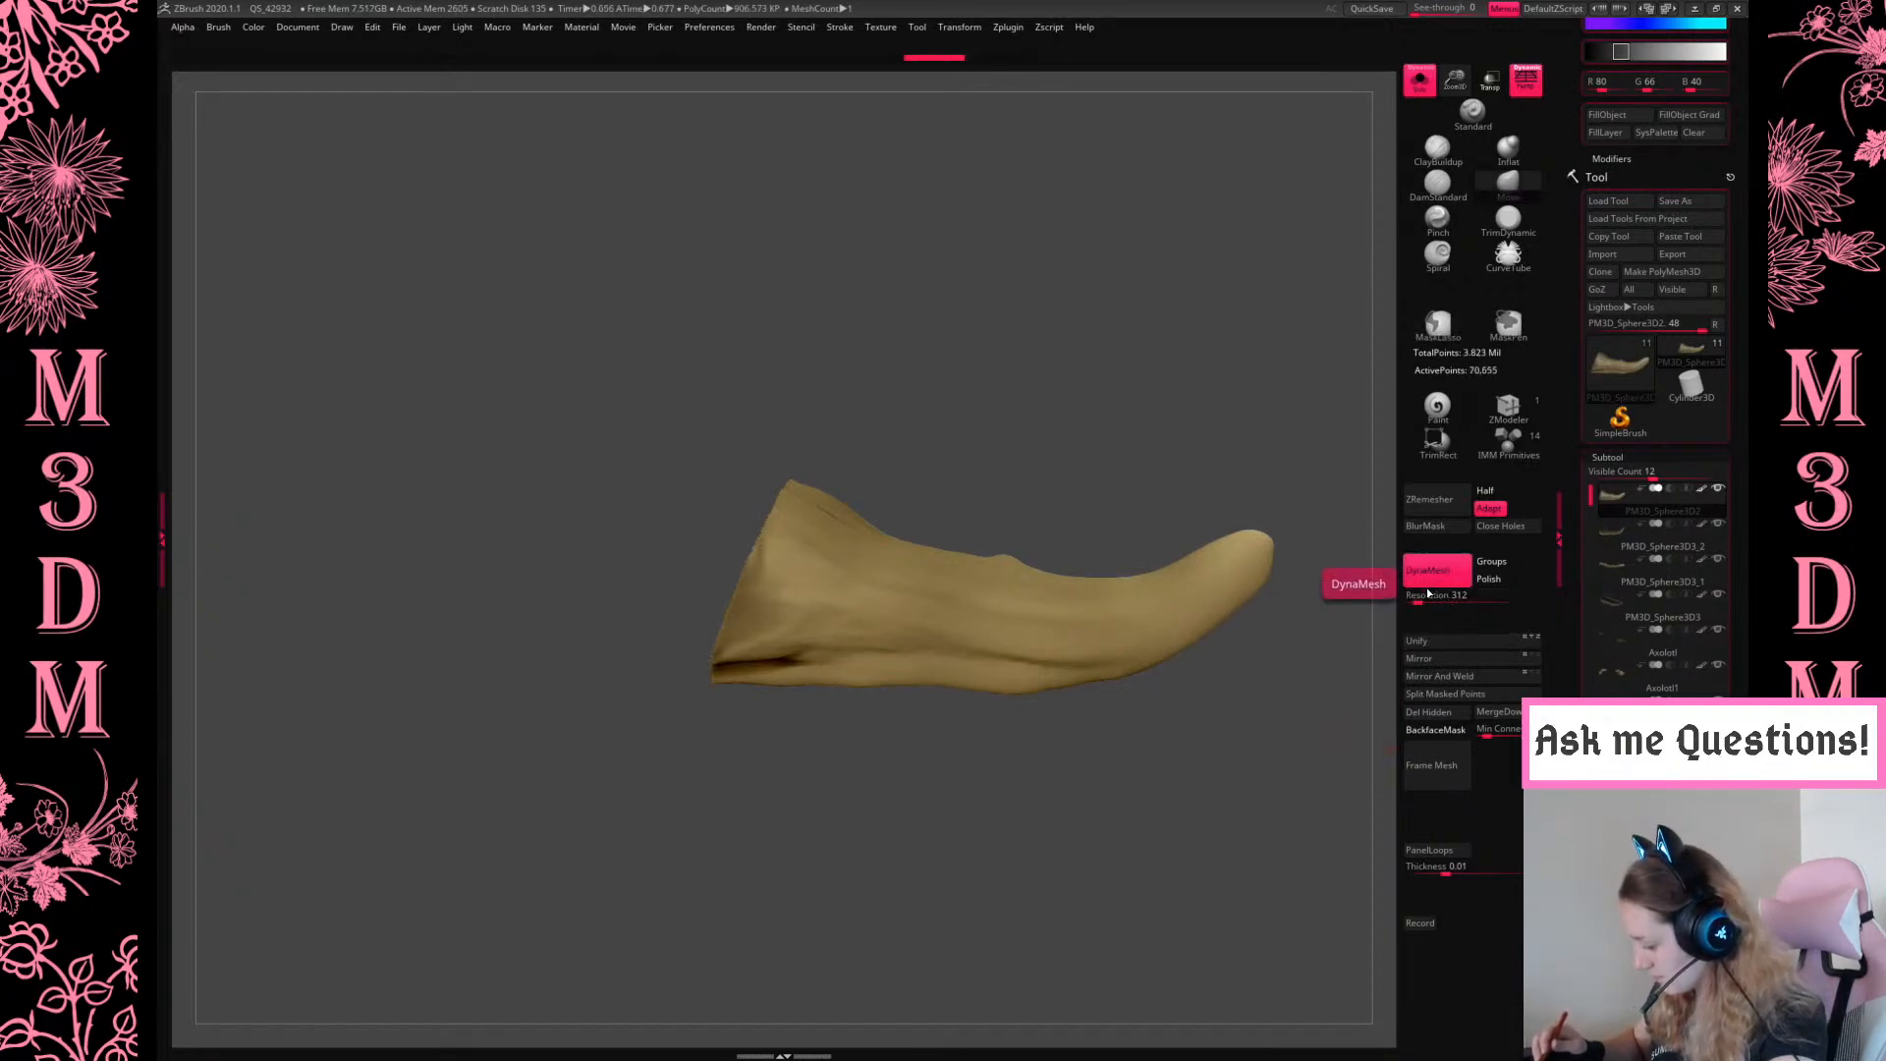
{"action": "key", "text": "ctrl+z"}
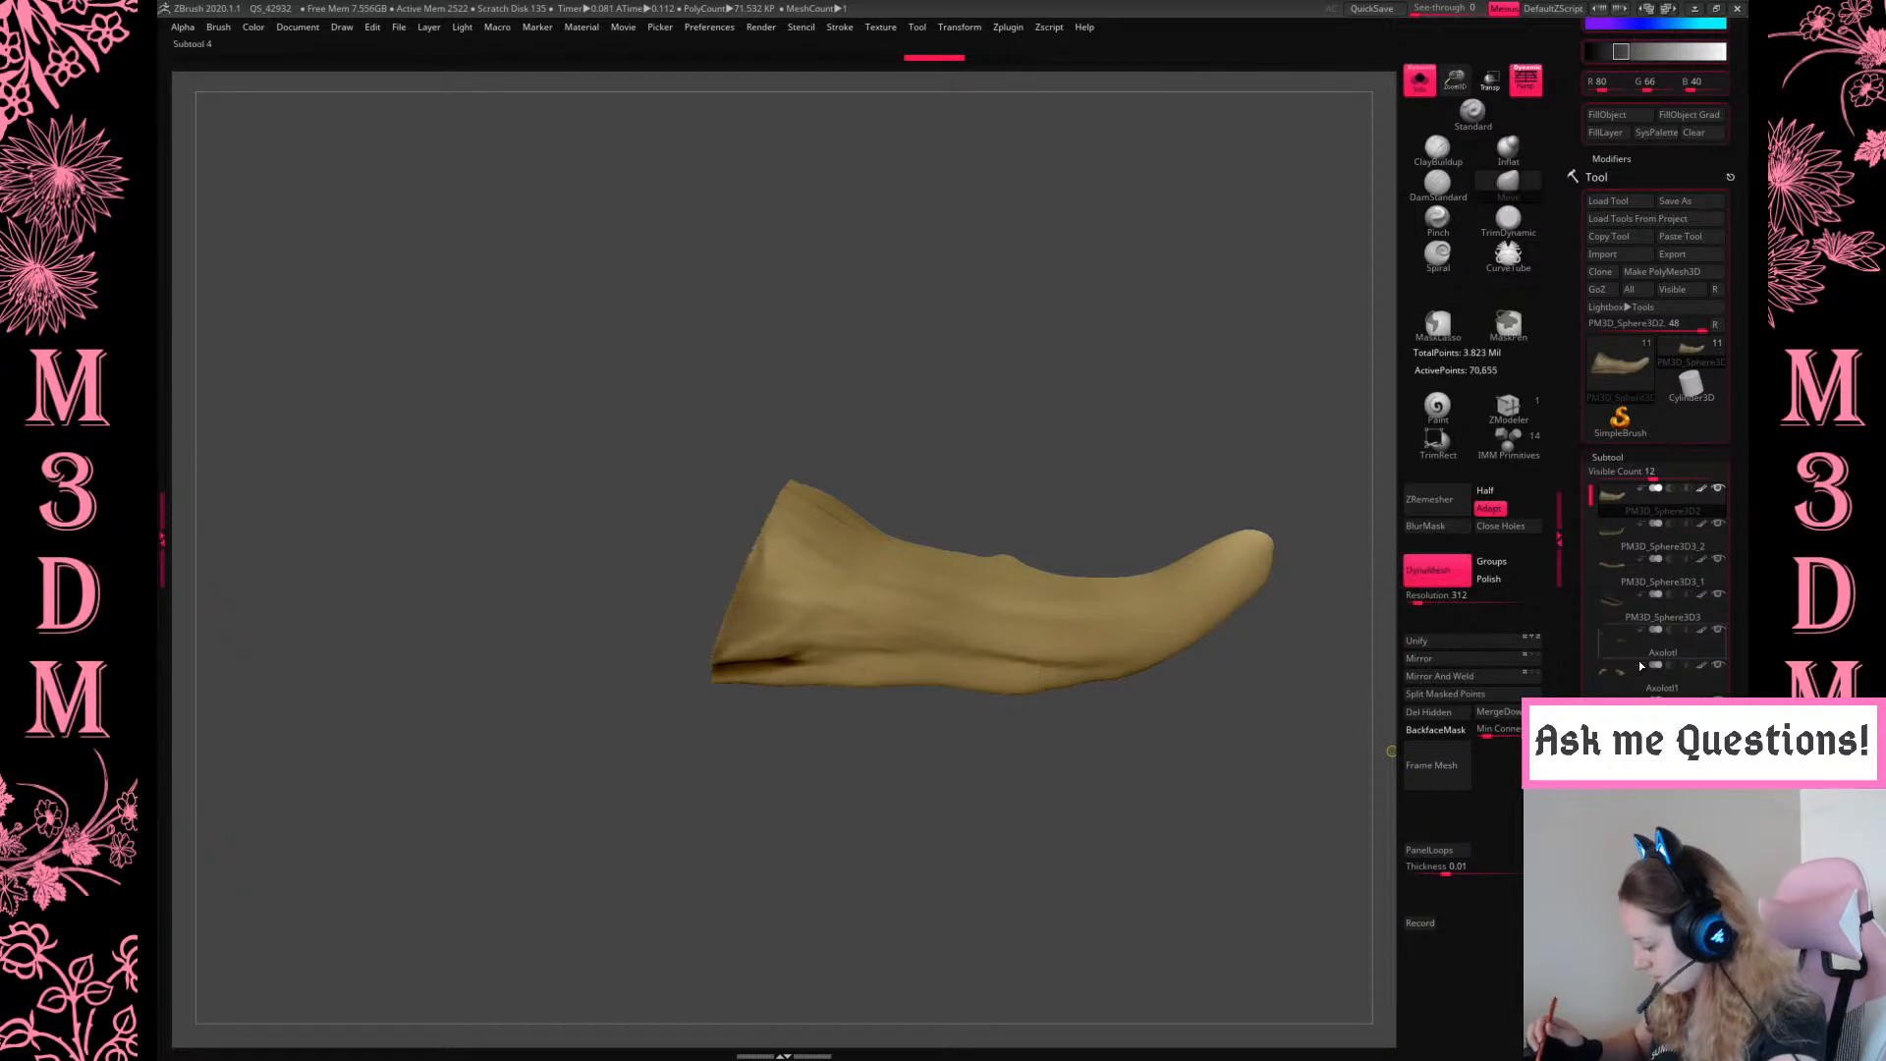
Inspect the separated lower and upper tail scale rows, PM3D_Sphere3D3_2 and PM3D_Sphere3D3_1, in Solo mode
{"action": "left_click", "coordinate": [1612, 542]}
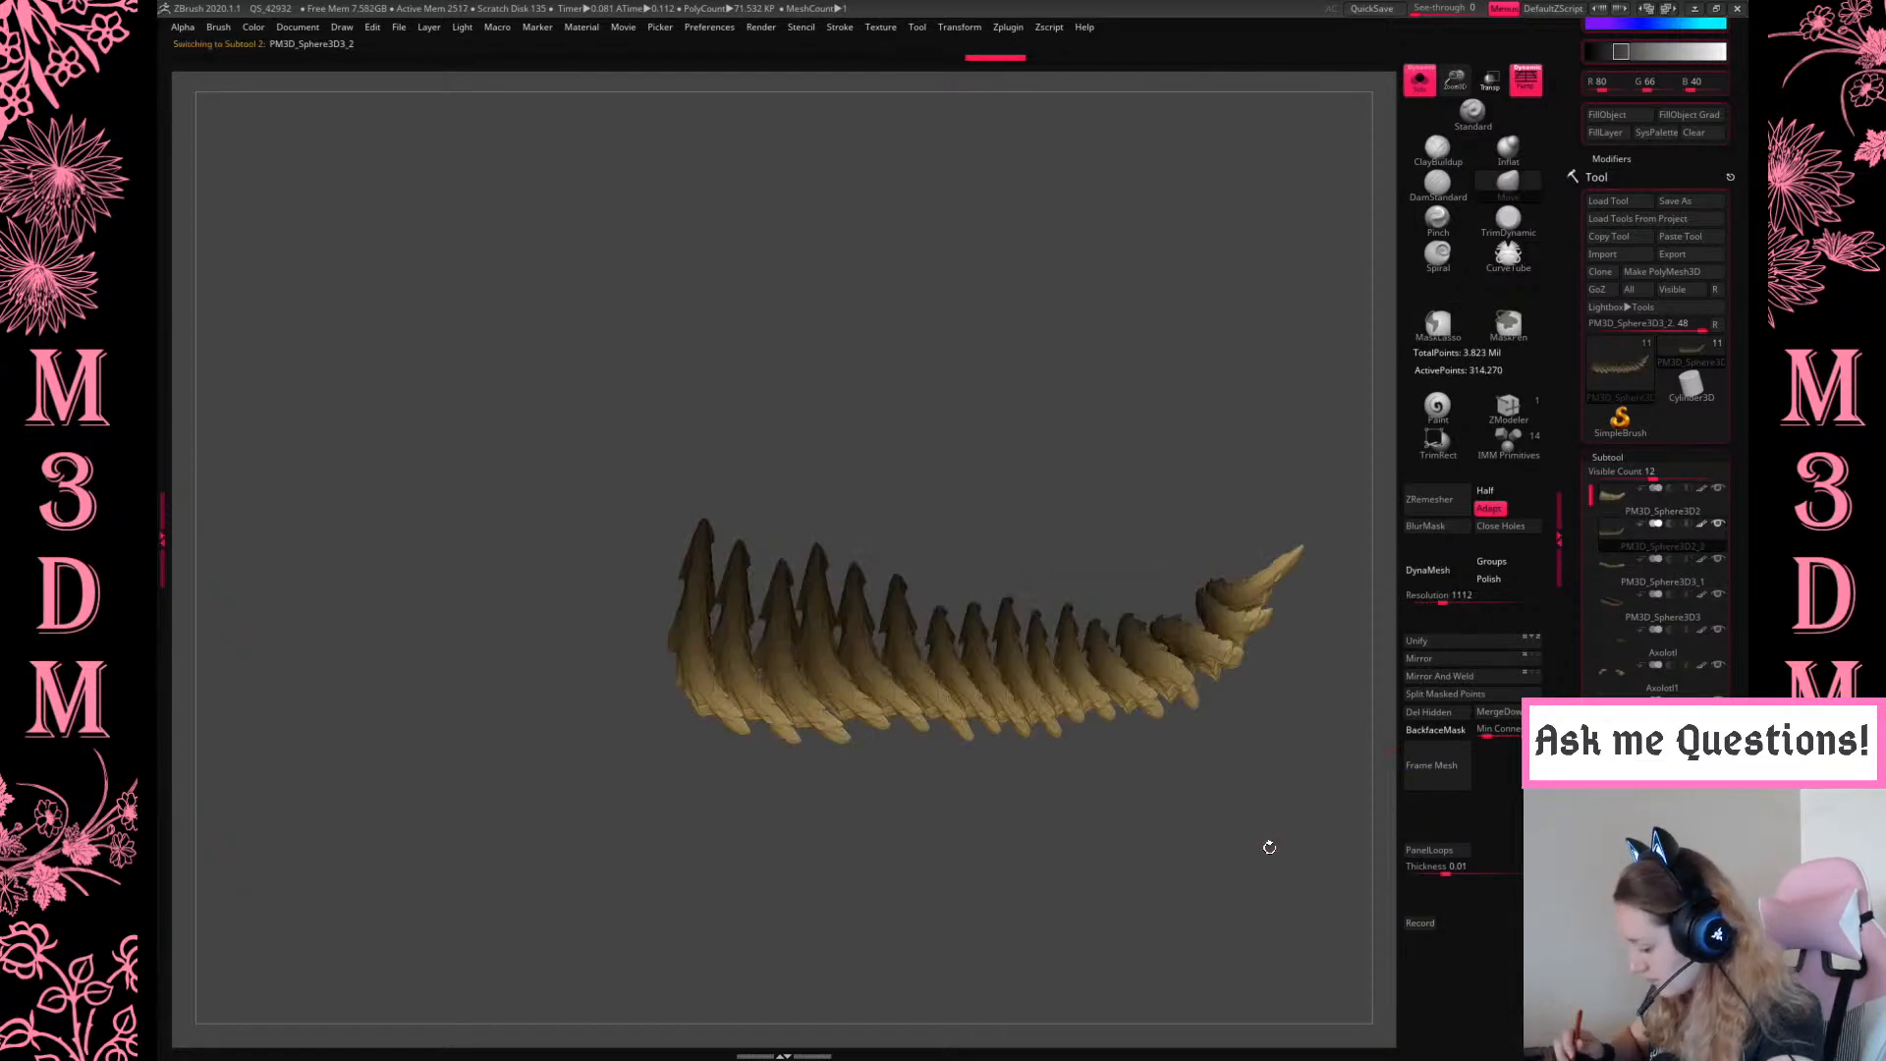
{"action": "left_click_drag", "start_coordinate": [1267, 845], "coordinate": [1220, 833], "text": "alt"}
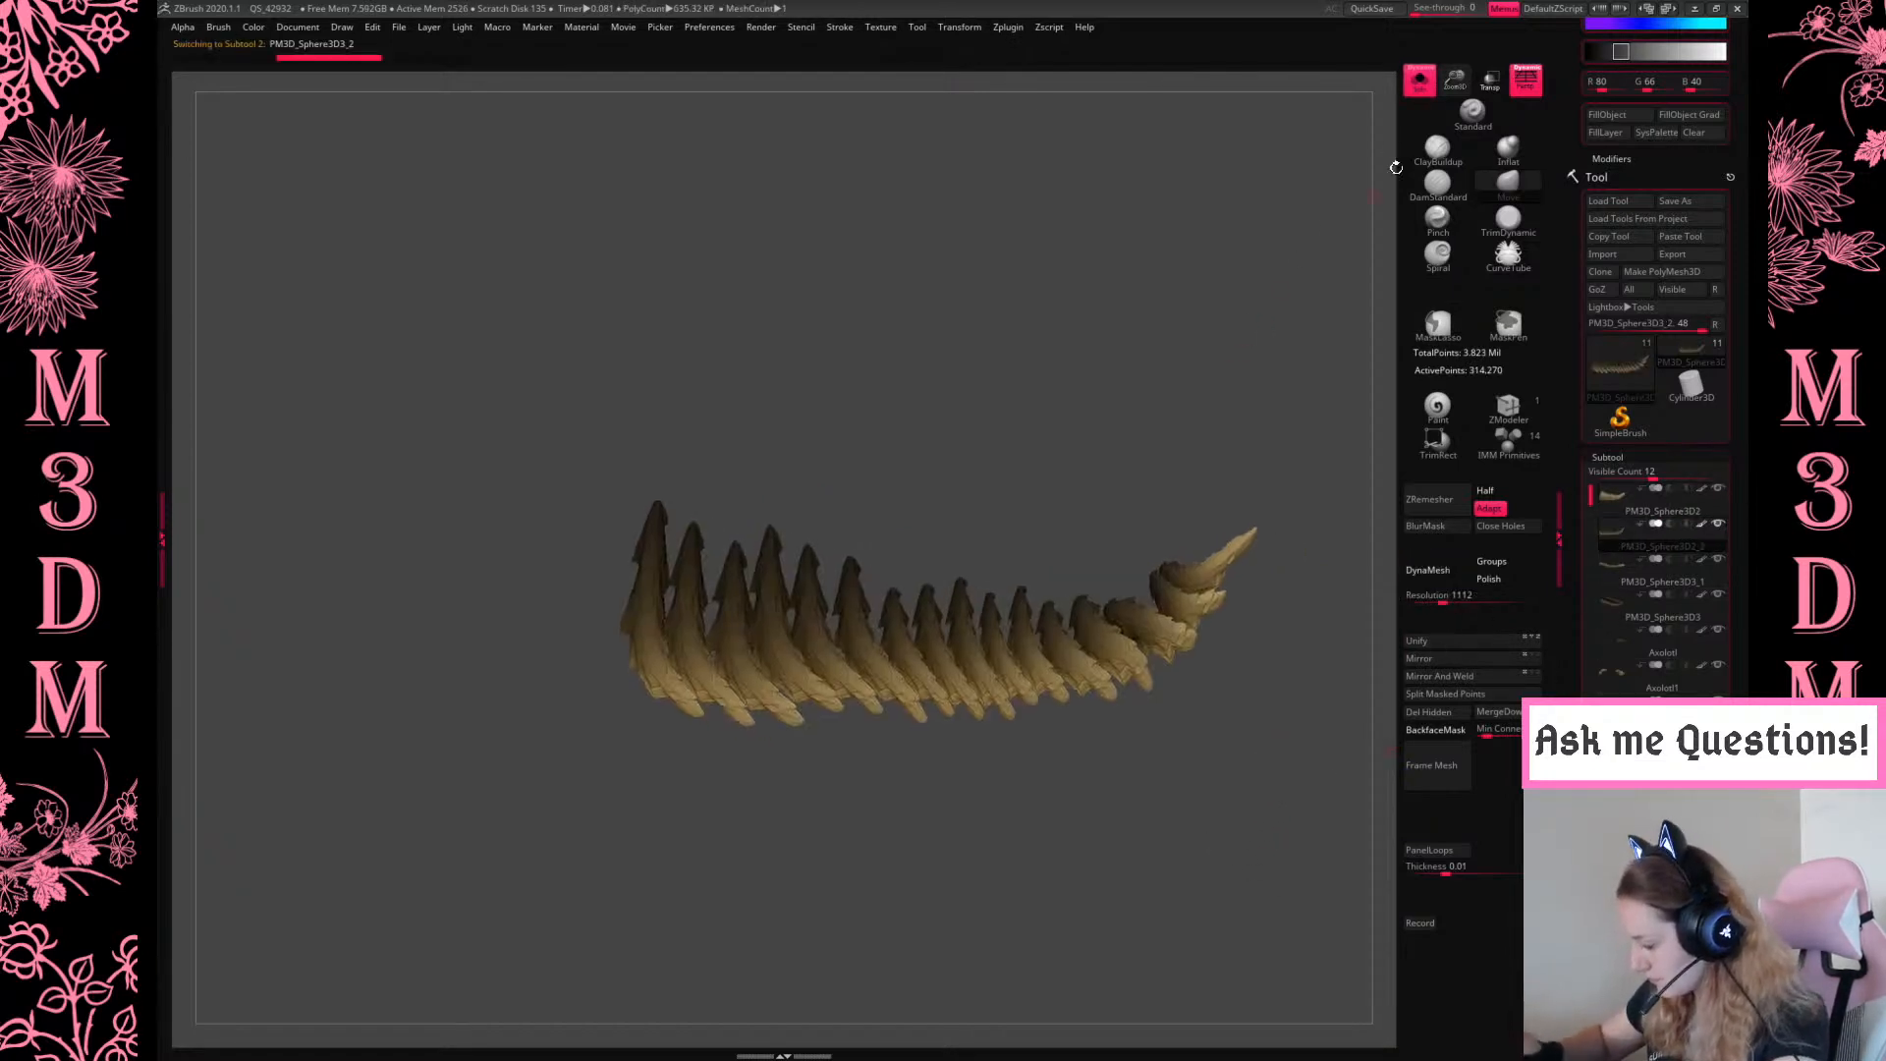
{"action": "left_click_drag", "start_coordinate": [1367, 203], "coordinate": [1317, 384]}
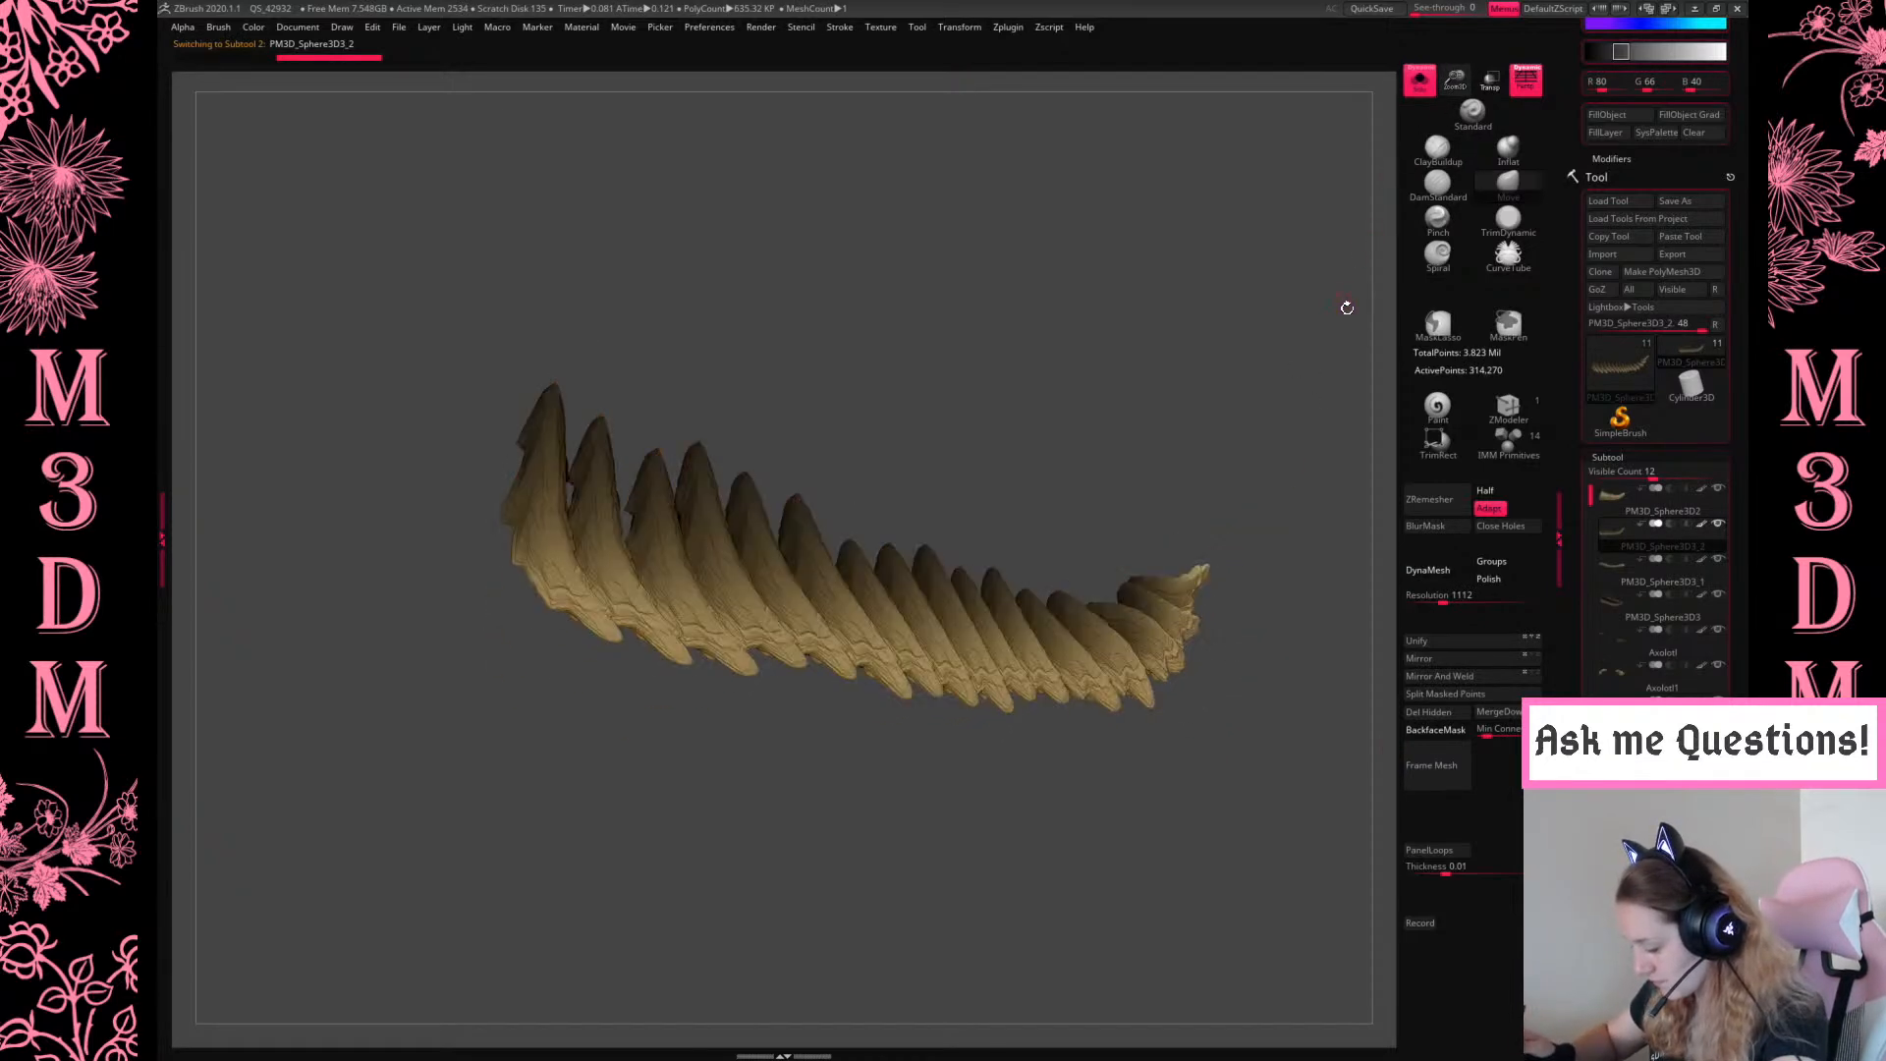
{"action": "left_click", "coordinate": [1016, 32]}
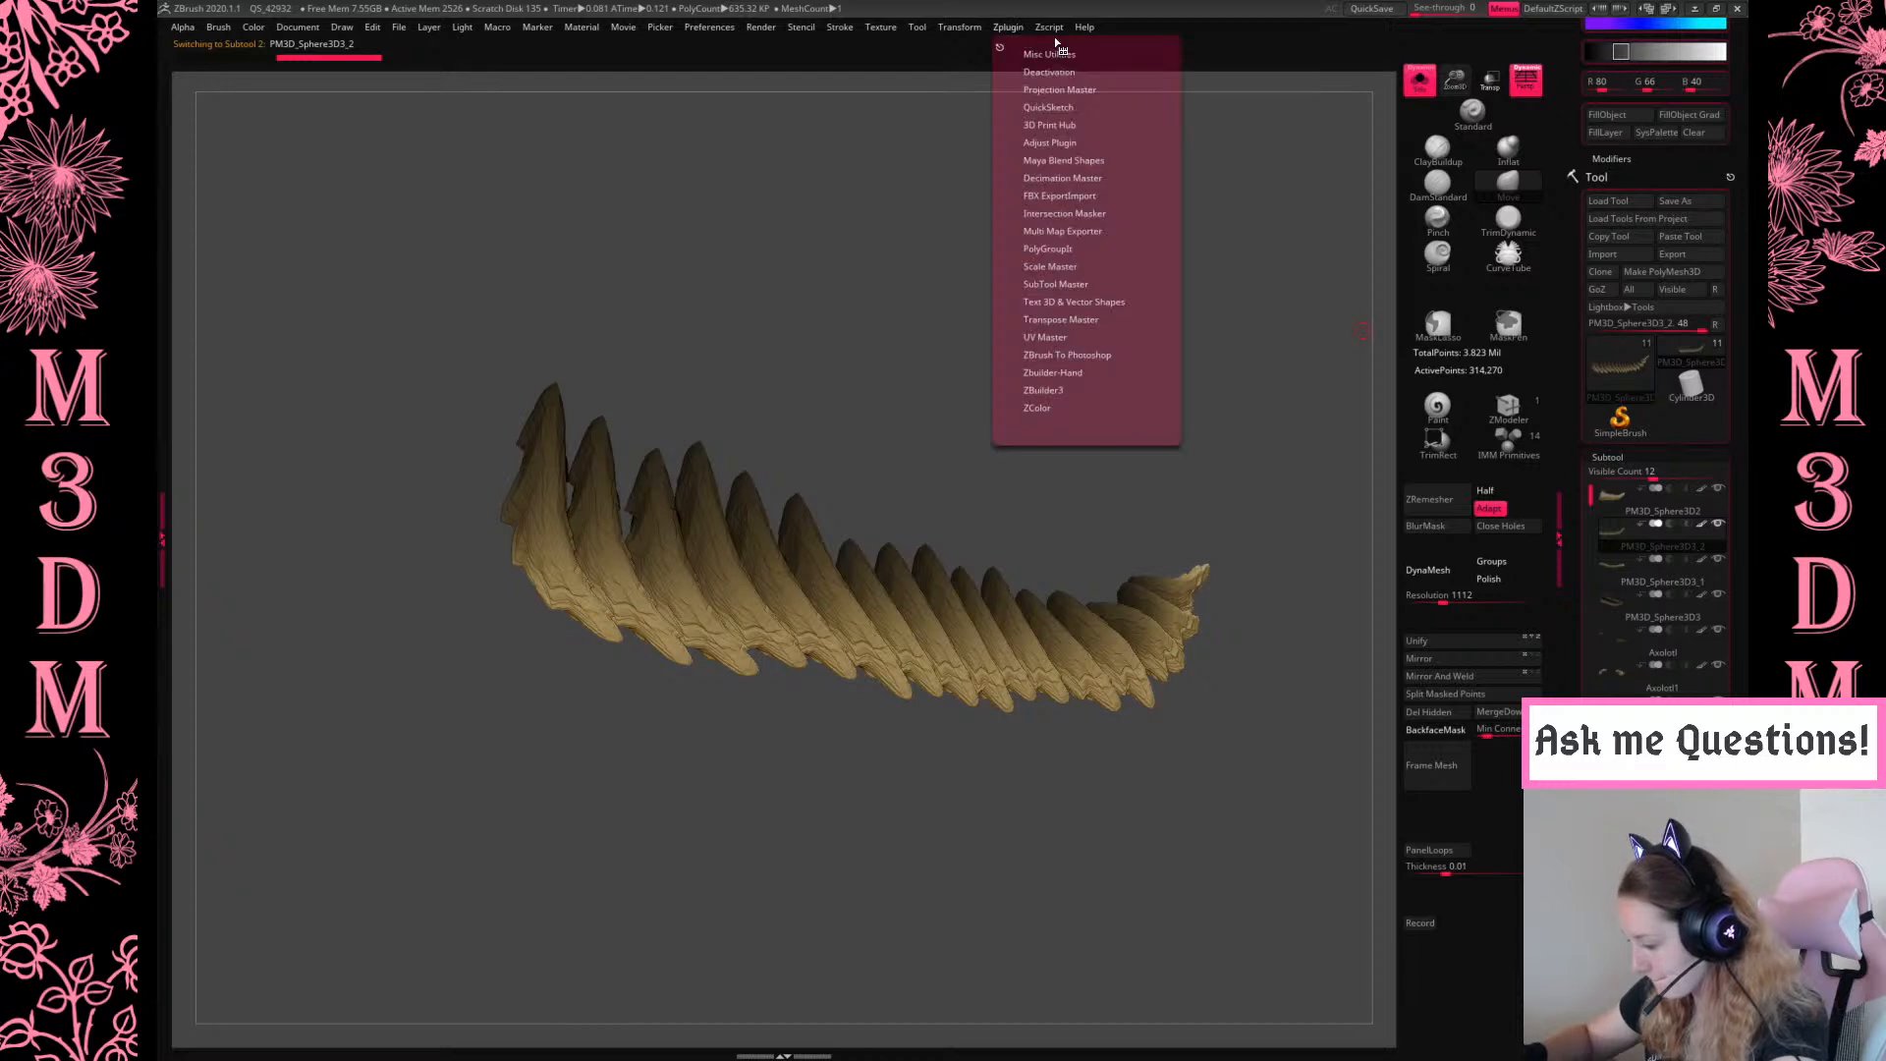
{"action": "left_click_drag", "start_coordinate": [1454, 83], "coordinate": [1426, 184]}
{"action": "left_click", "coordinate": [1615, 505]}
{"action": "left_click", "coordinate": [1617, 539]}
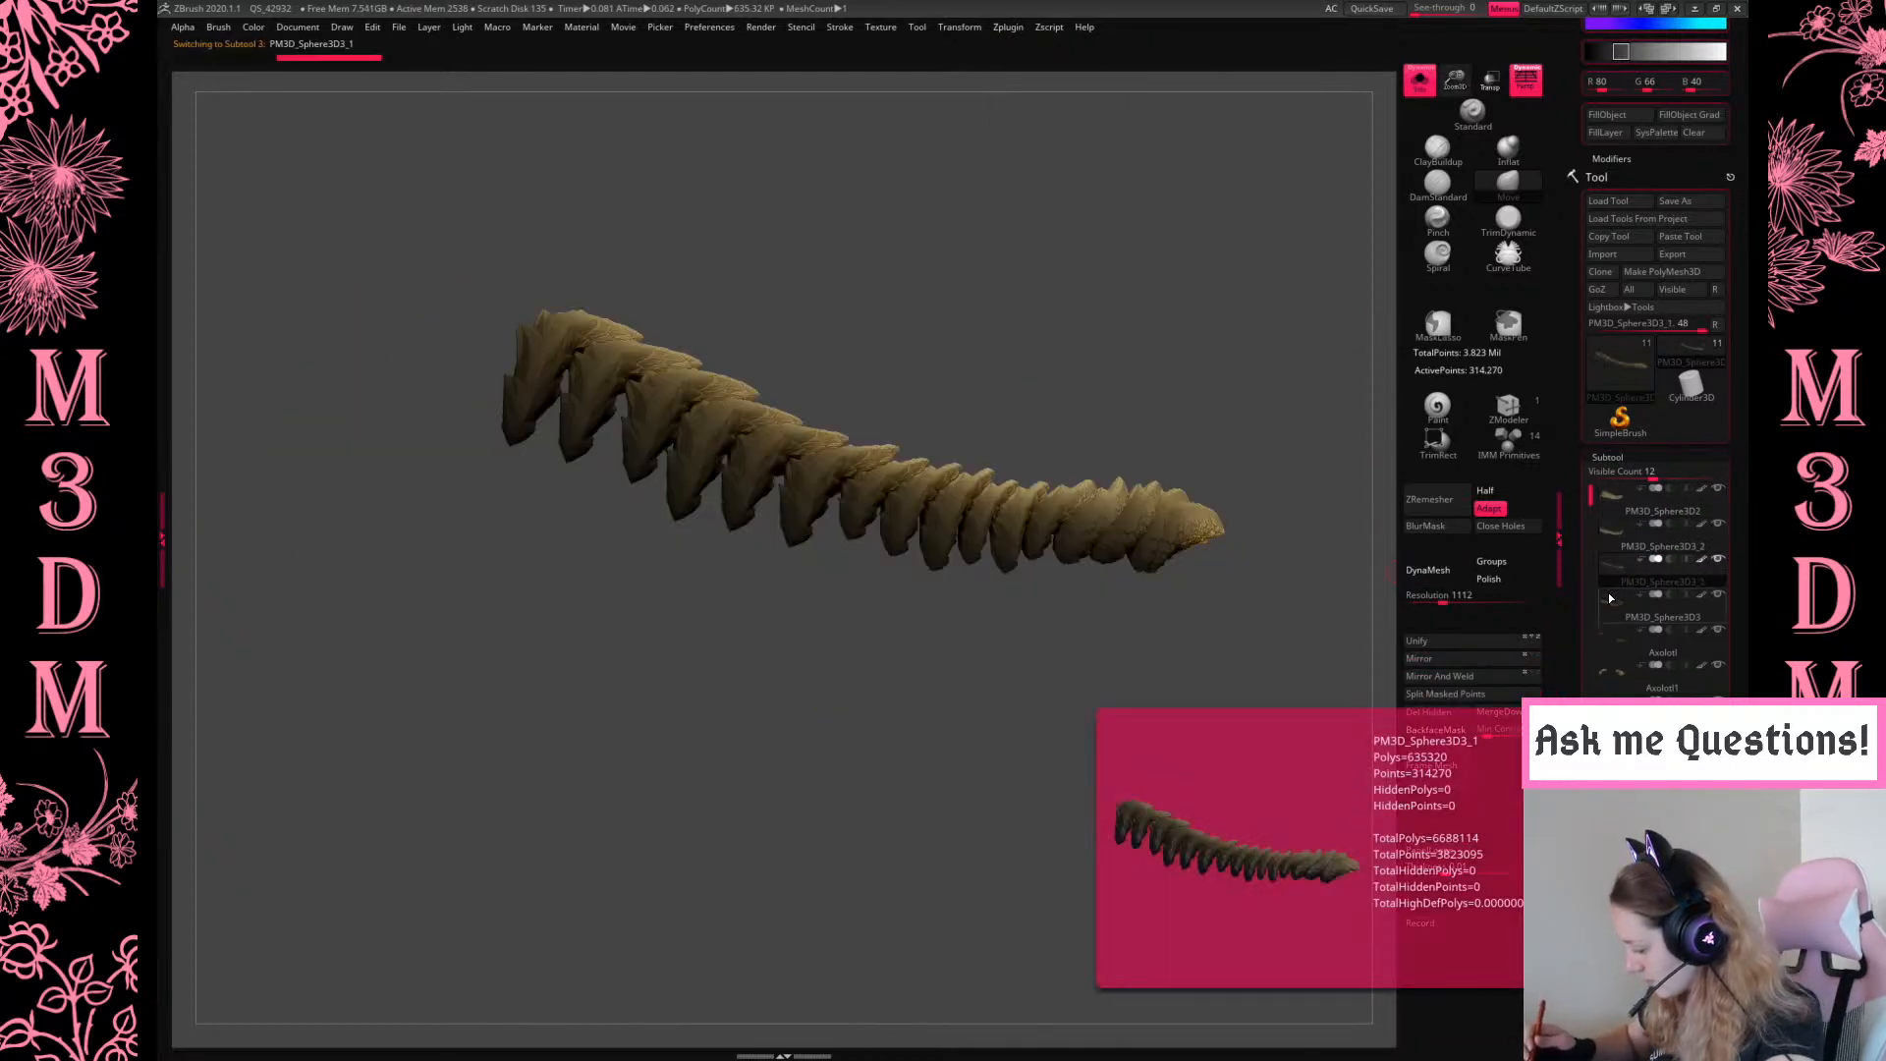
Select the side scales subtool PM3D_Sphere3D3 and DynaMesh it at a resolution of 1112
{"action": "left_click", "coordinate": [1609, 604]}
{"action": "left_click_drag", "start_coordinate": [1157, 831], "coordinate": [1189, 845]}
{"action": "key", "text": "shift+f"}
{"action": "key", "text": "shift+f"}
{"action": "left_click", "coordinate": [1436, 575]}
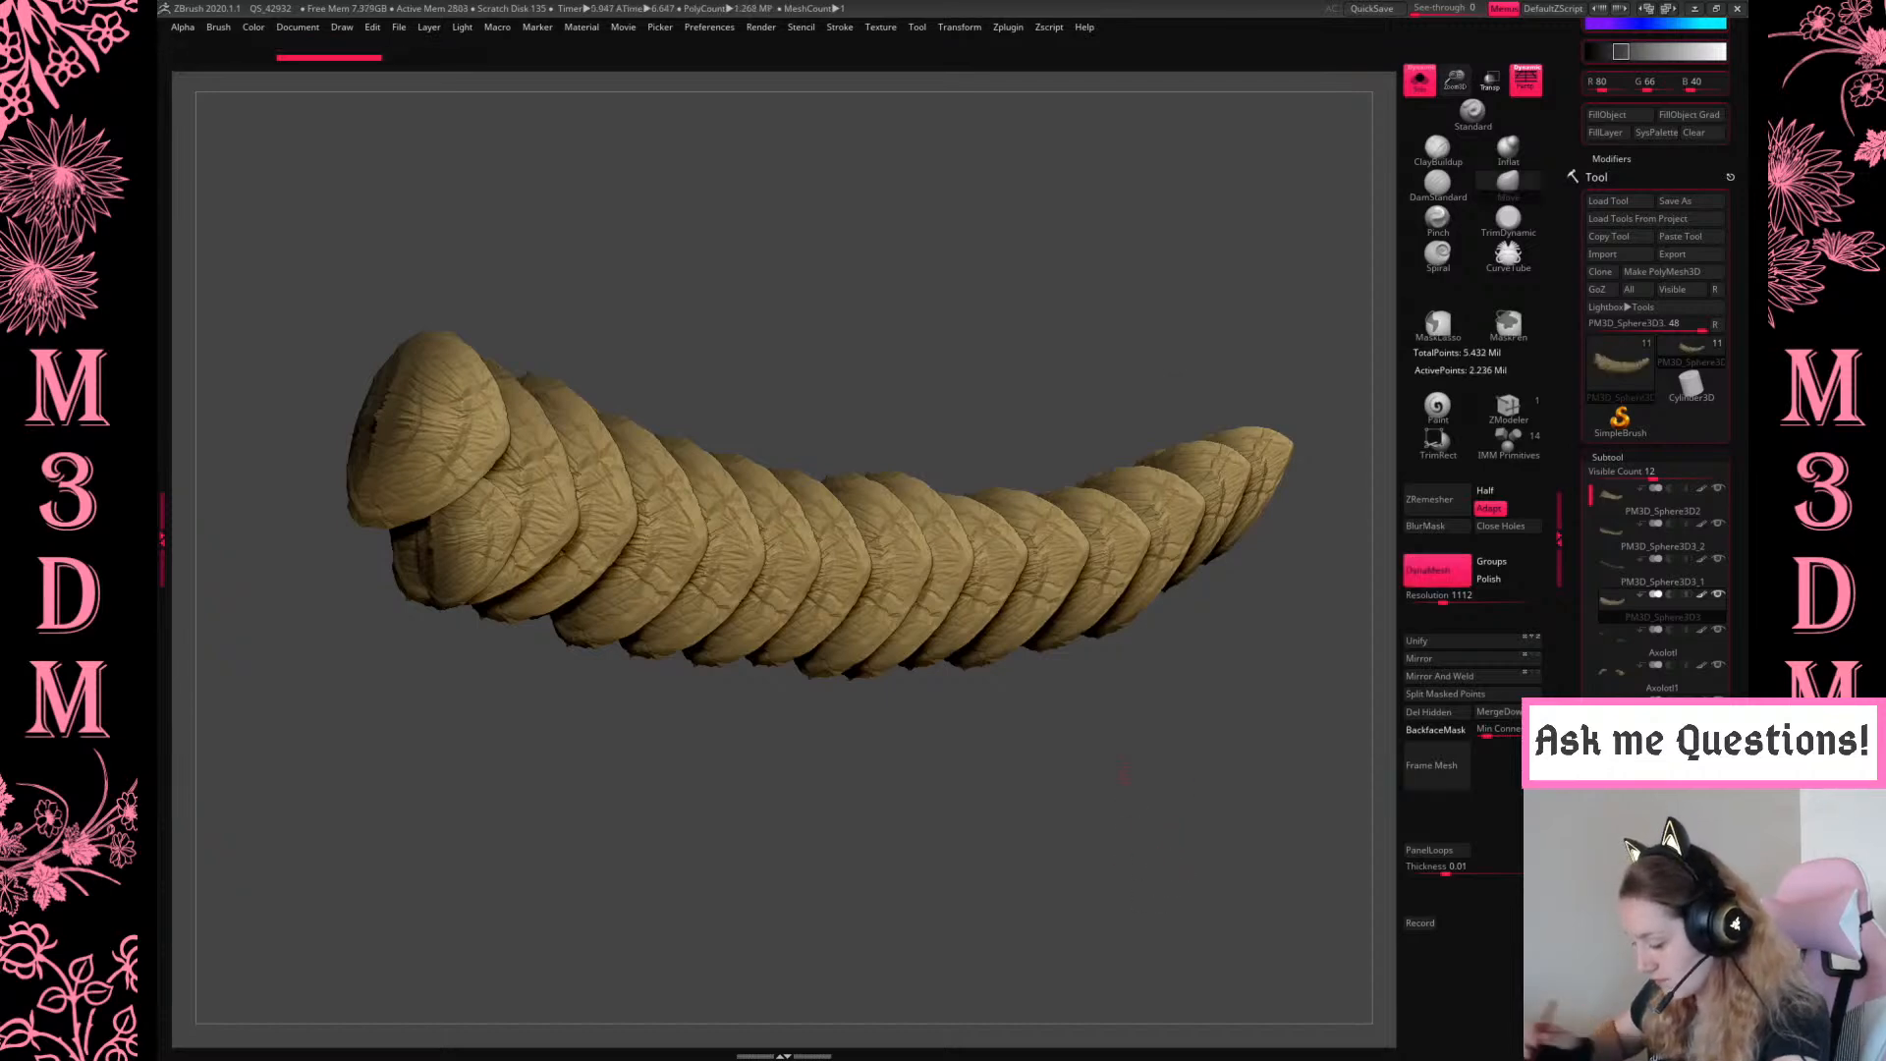
Pre-process the tail's side scales in Decimation Master, decimate them to the 75k preset and check the resulting wireframe
{"action": "left_click", "coordinate": [1009, 29]}
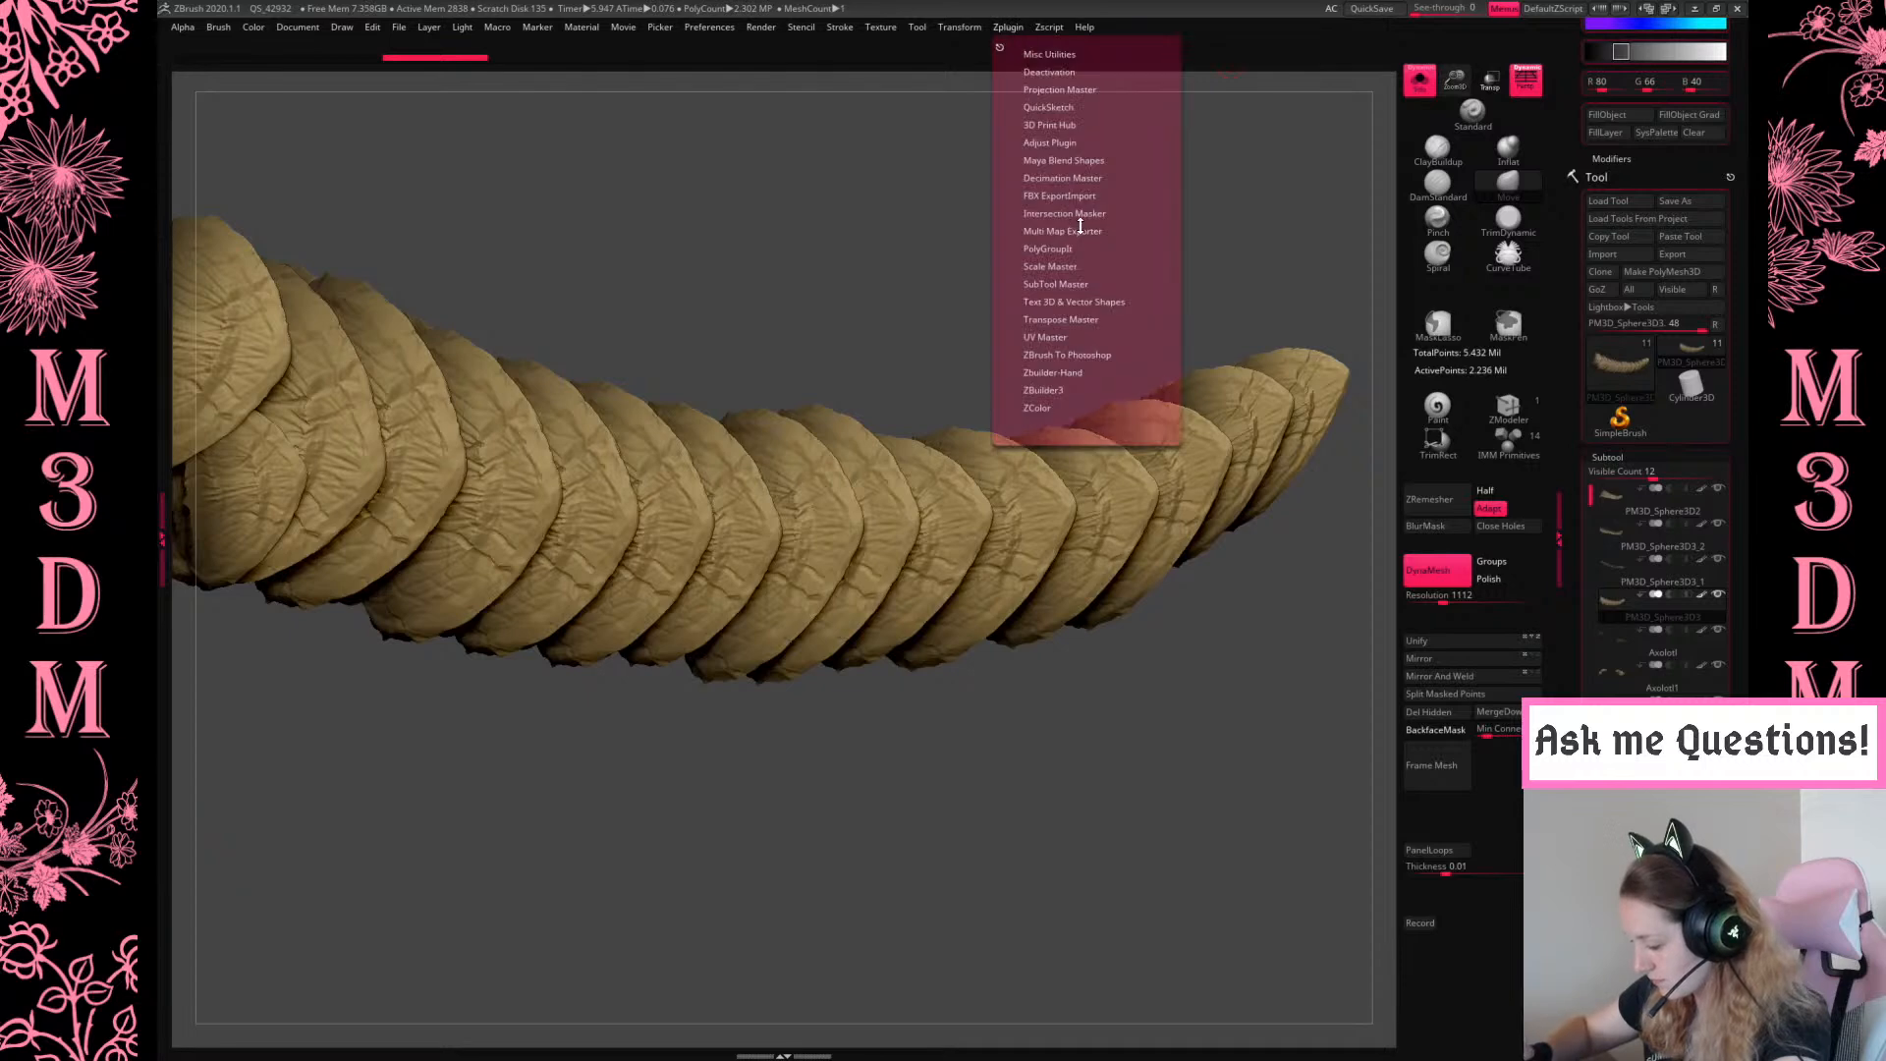
{"action": "left_click", "coordinate": [1075, 177]}
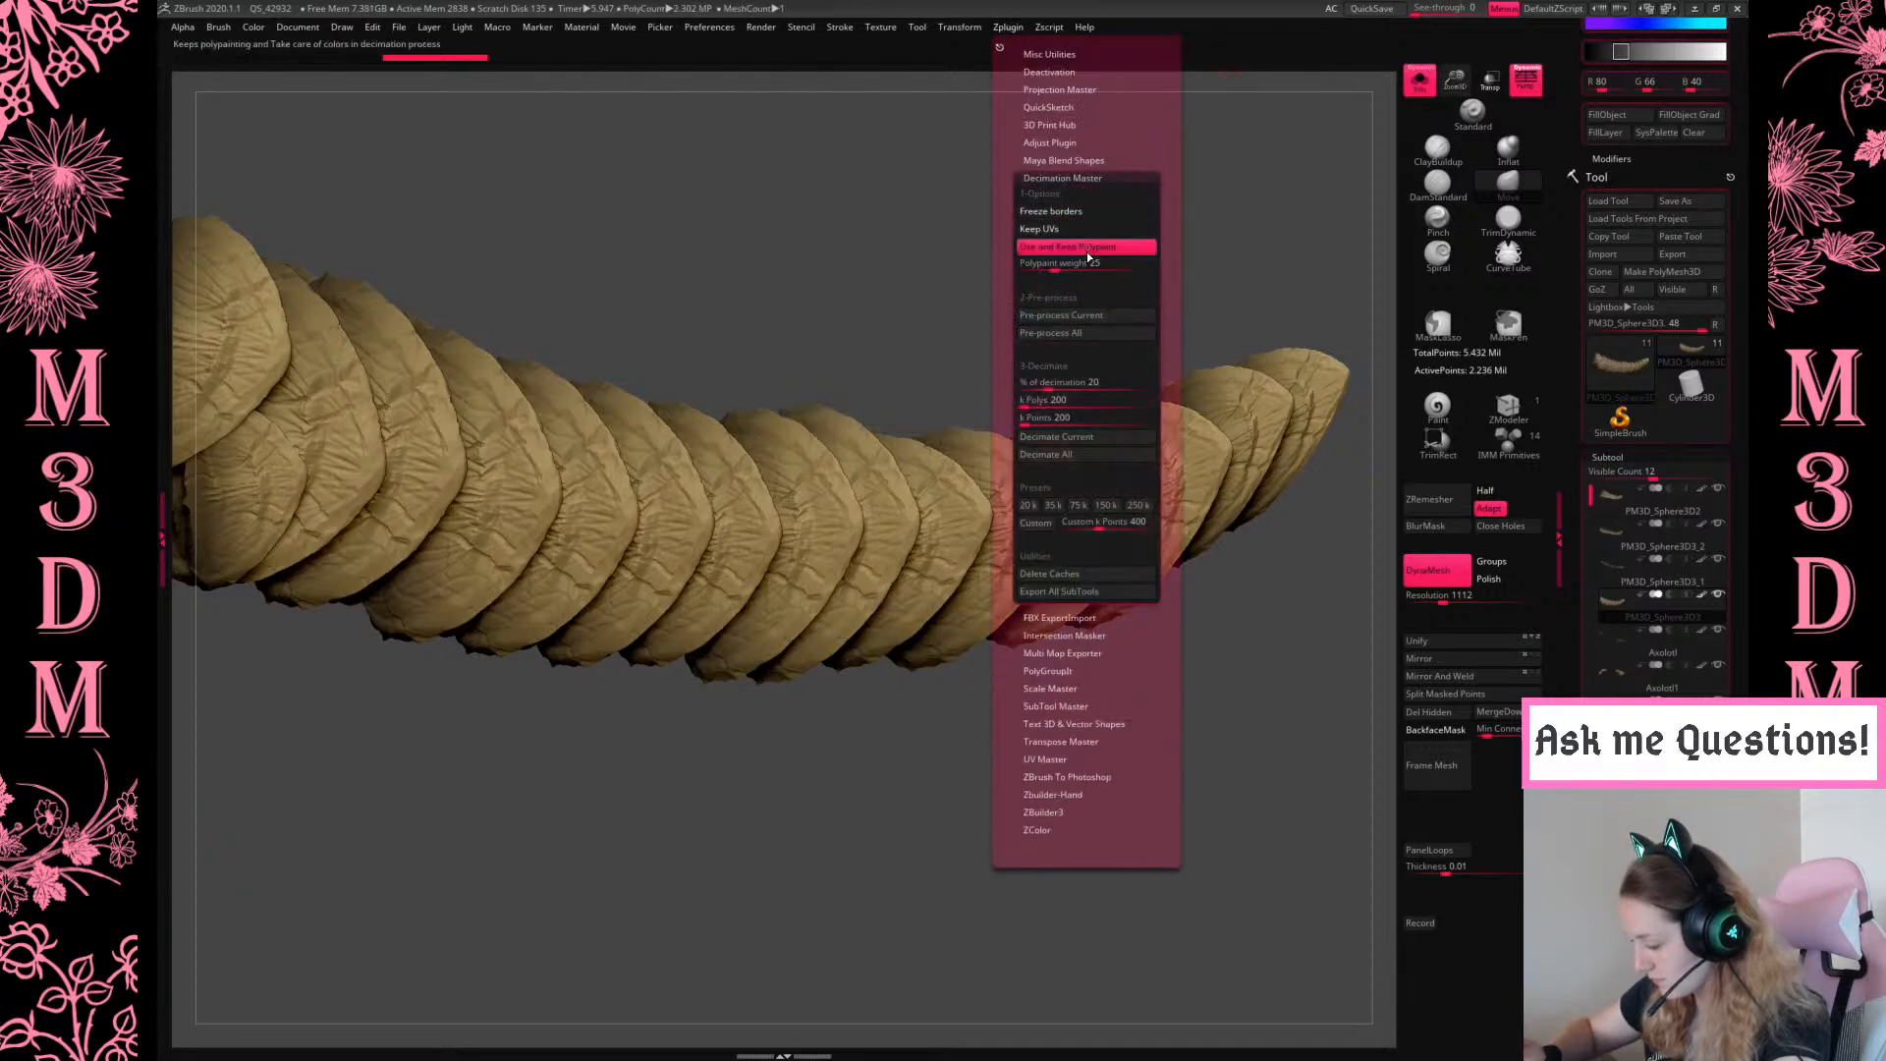
{"action": "left_click", "coordinate": [1077, 316]}
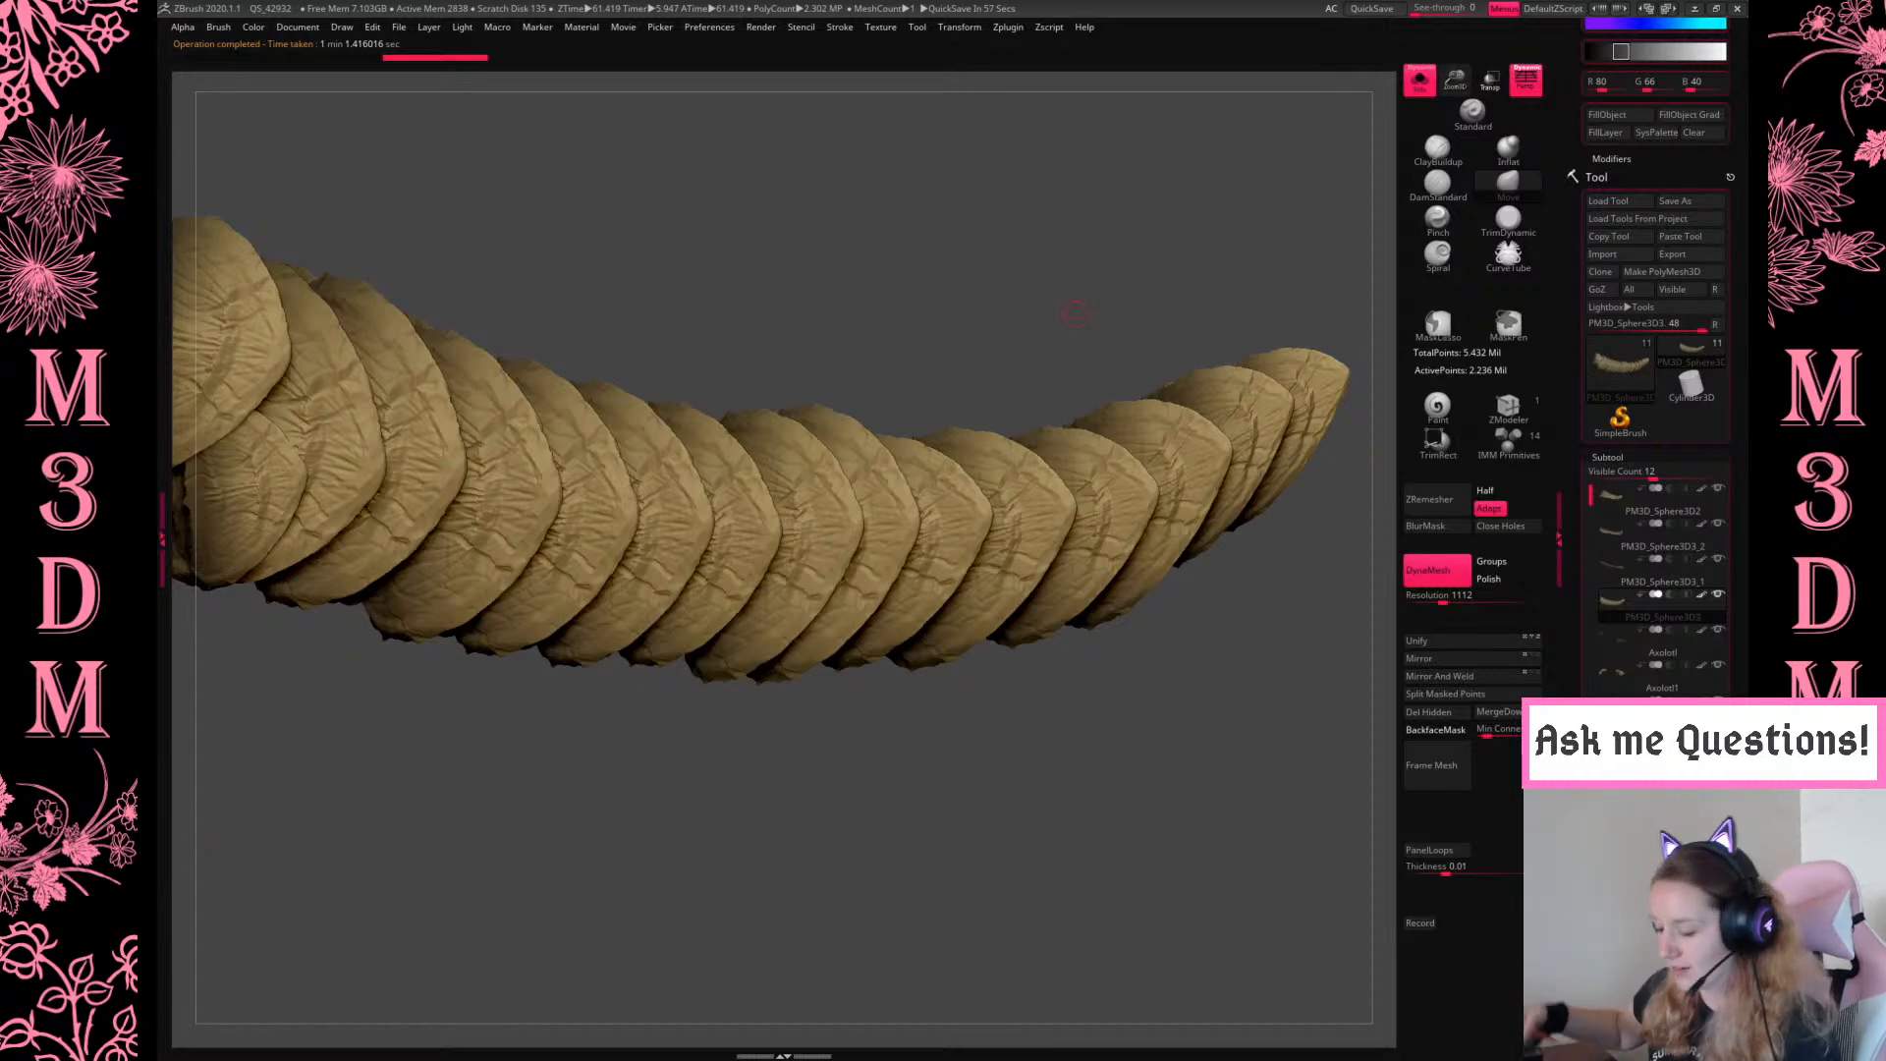
{"action": "left_click", "coordinate": [1008, 28]}
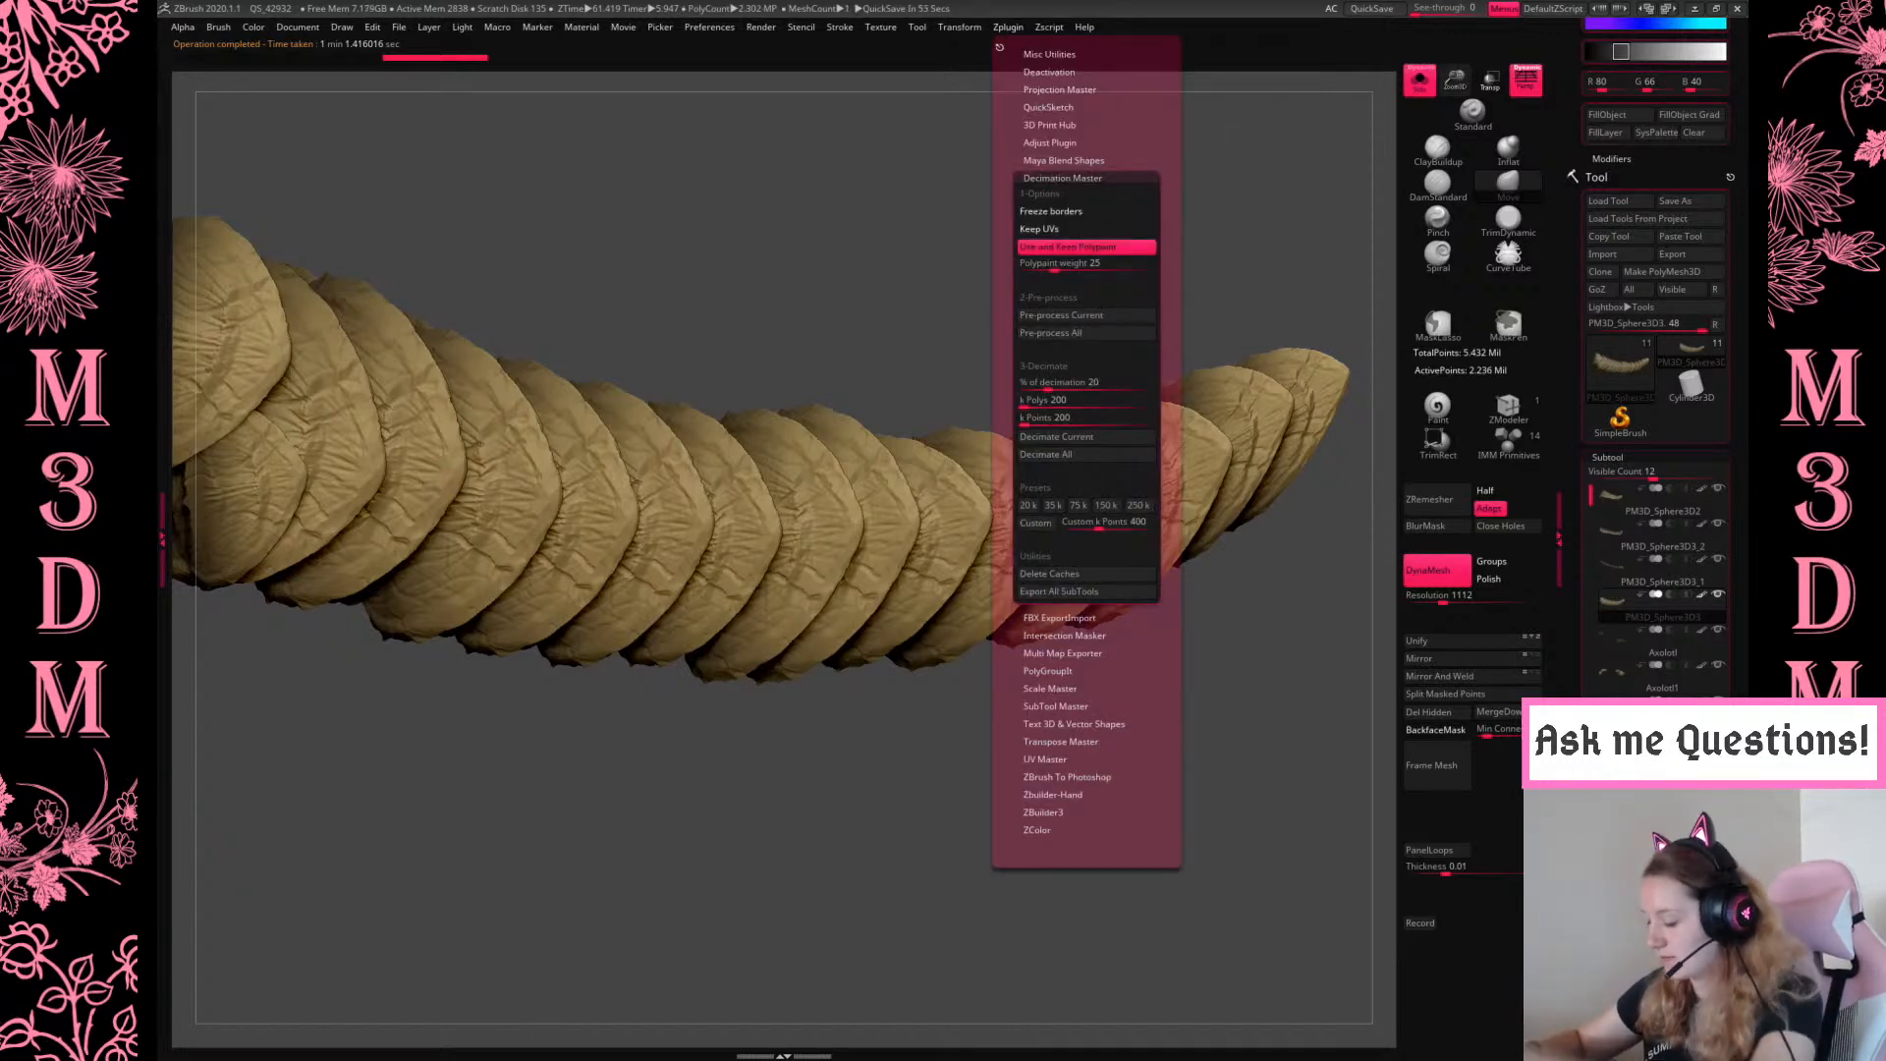
{"action": "left_click", "coordinate": [1079, 505]}
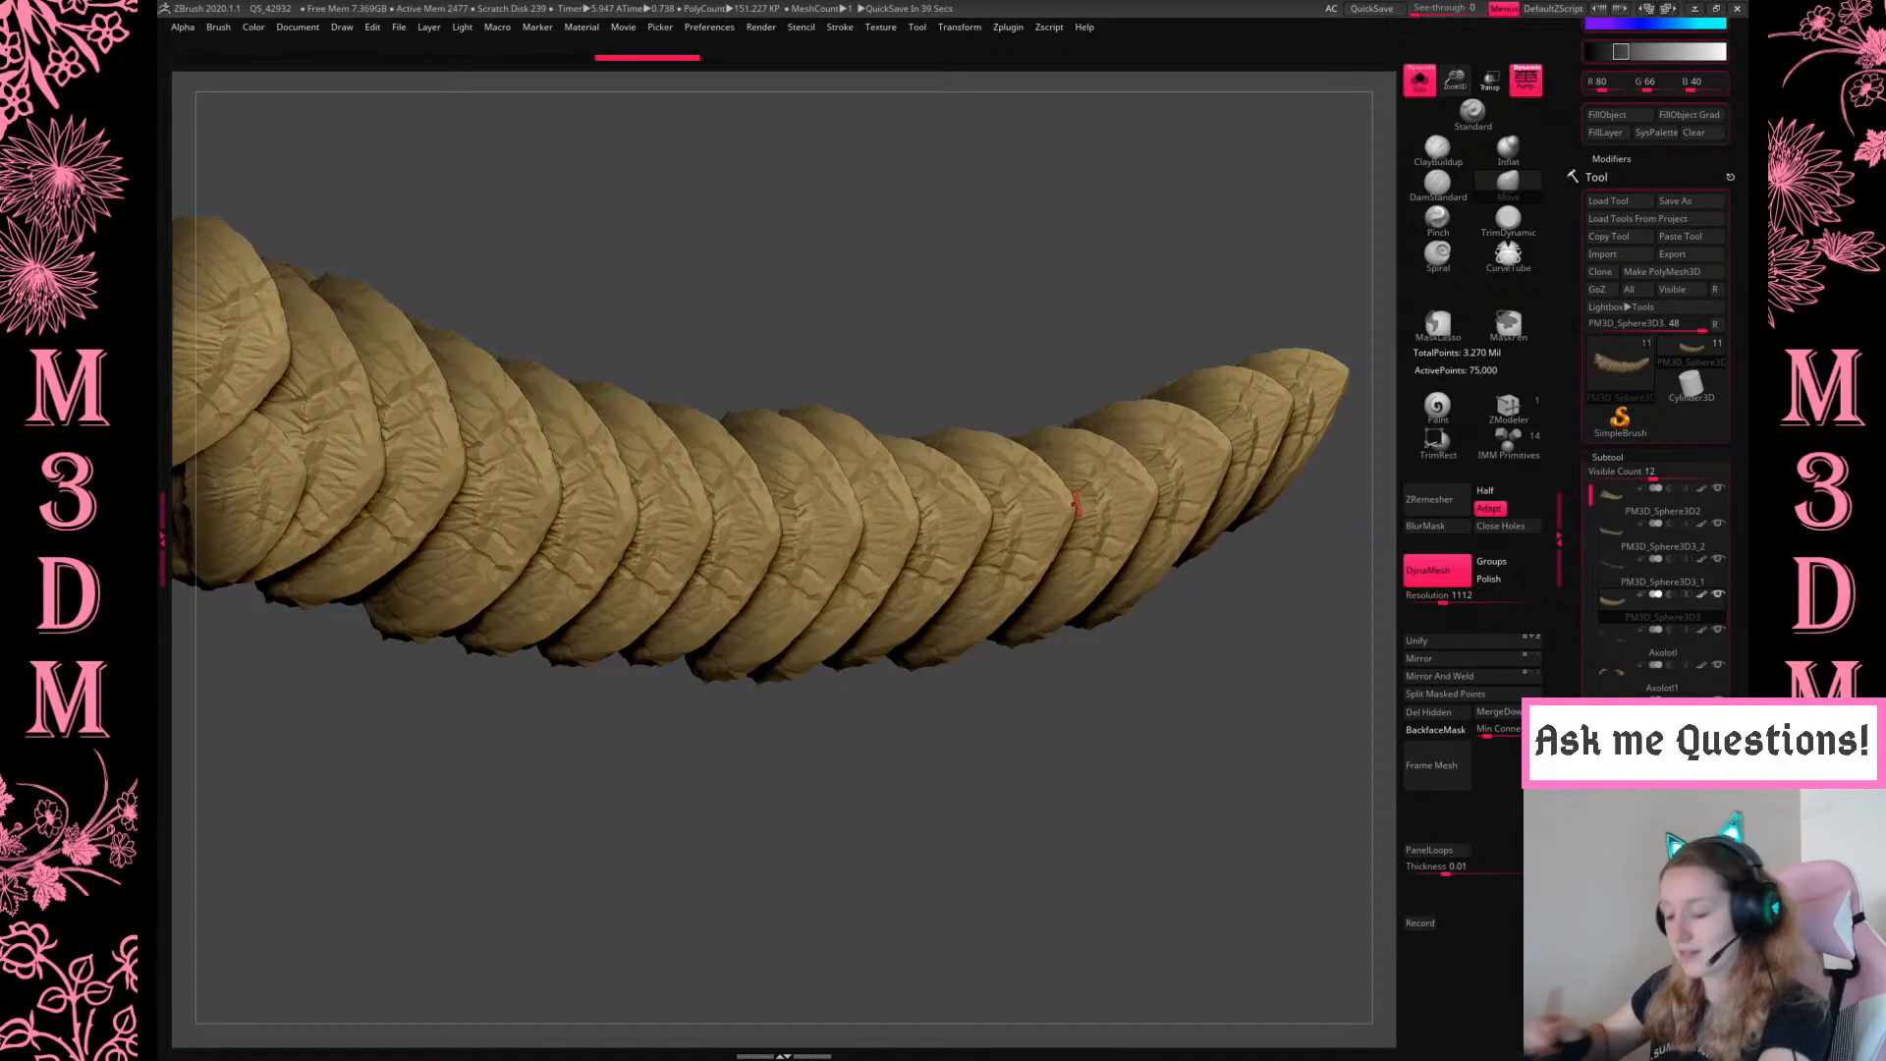
{"action": "key", "text": "shift+f"}
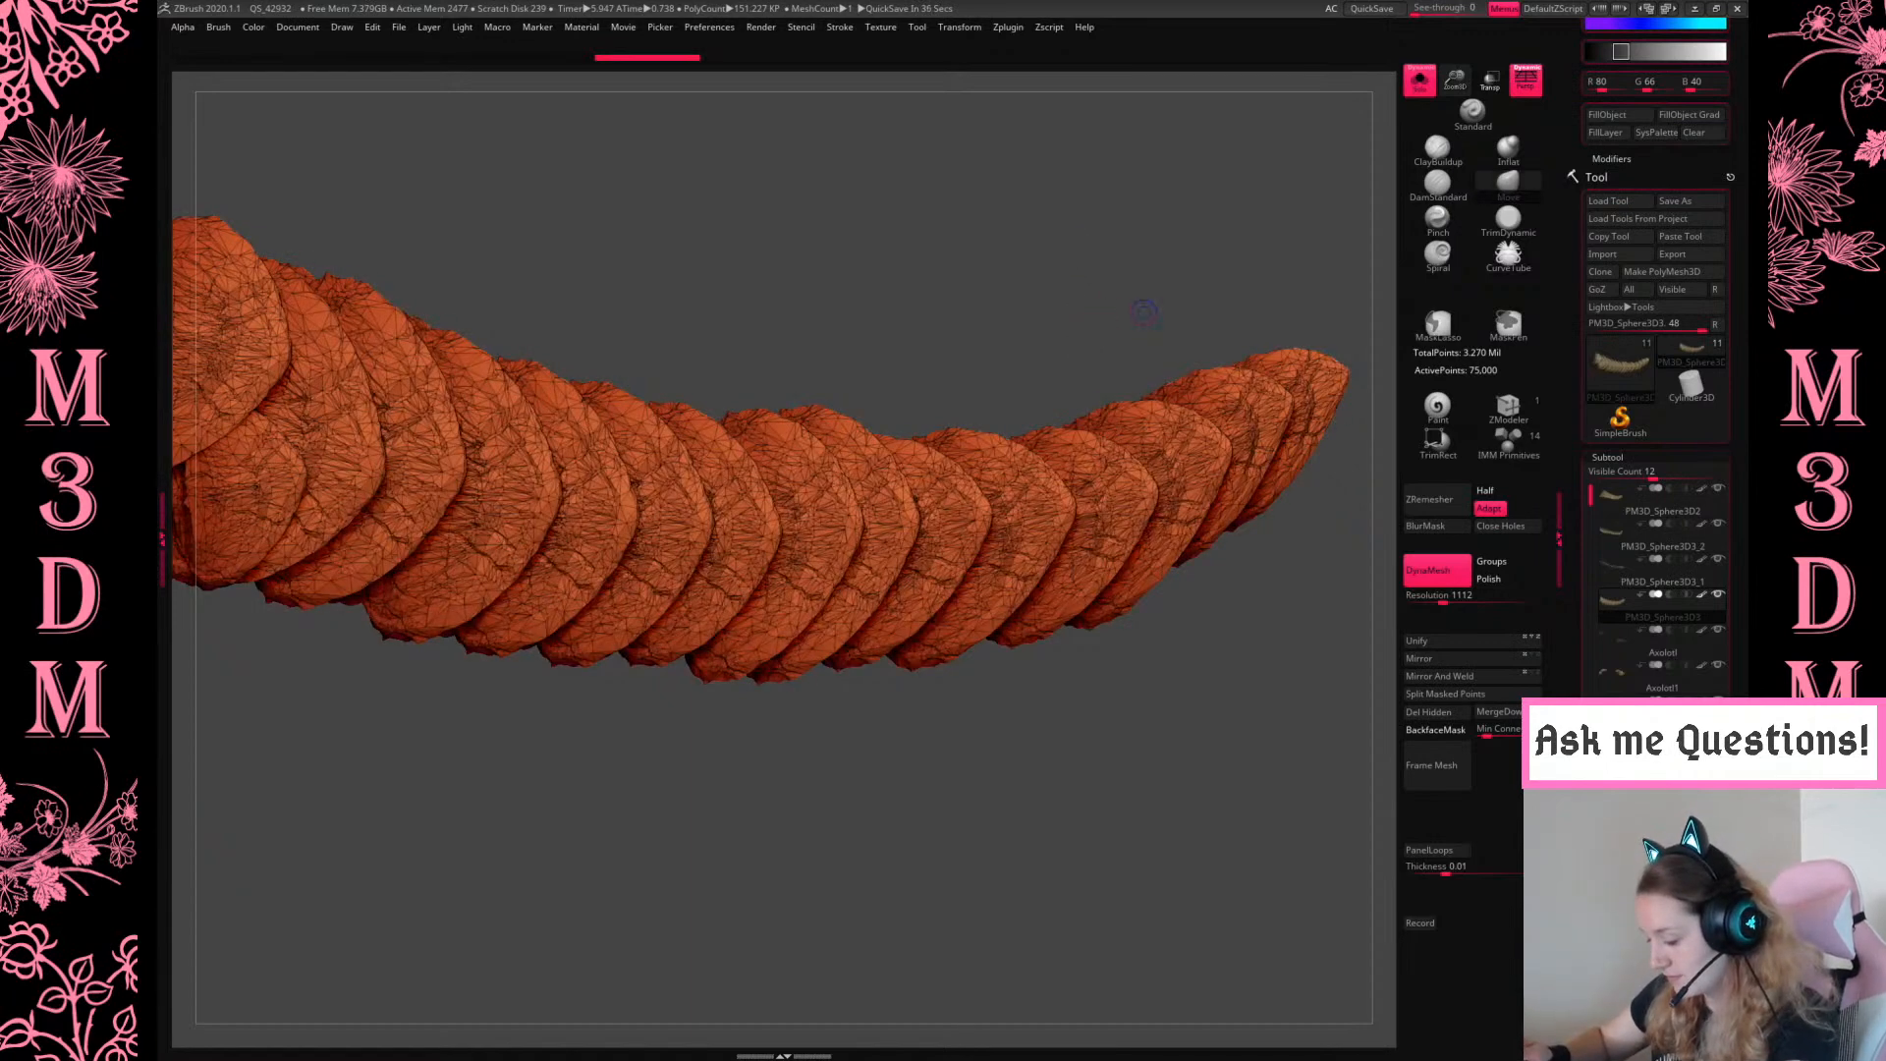
{"action": "key", "text": "shift+f"}
Merge the lower tail scale row PM3D_Sphere3D3_2 down with the upper row PM3D_Sphere3D3_1 into one subtool
{"action": "key", "text": "f"}
{"action": "left_click", "coordinate": [1413, 90]}
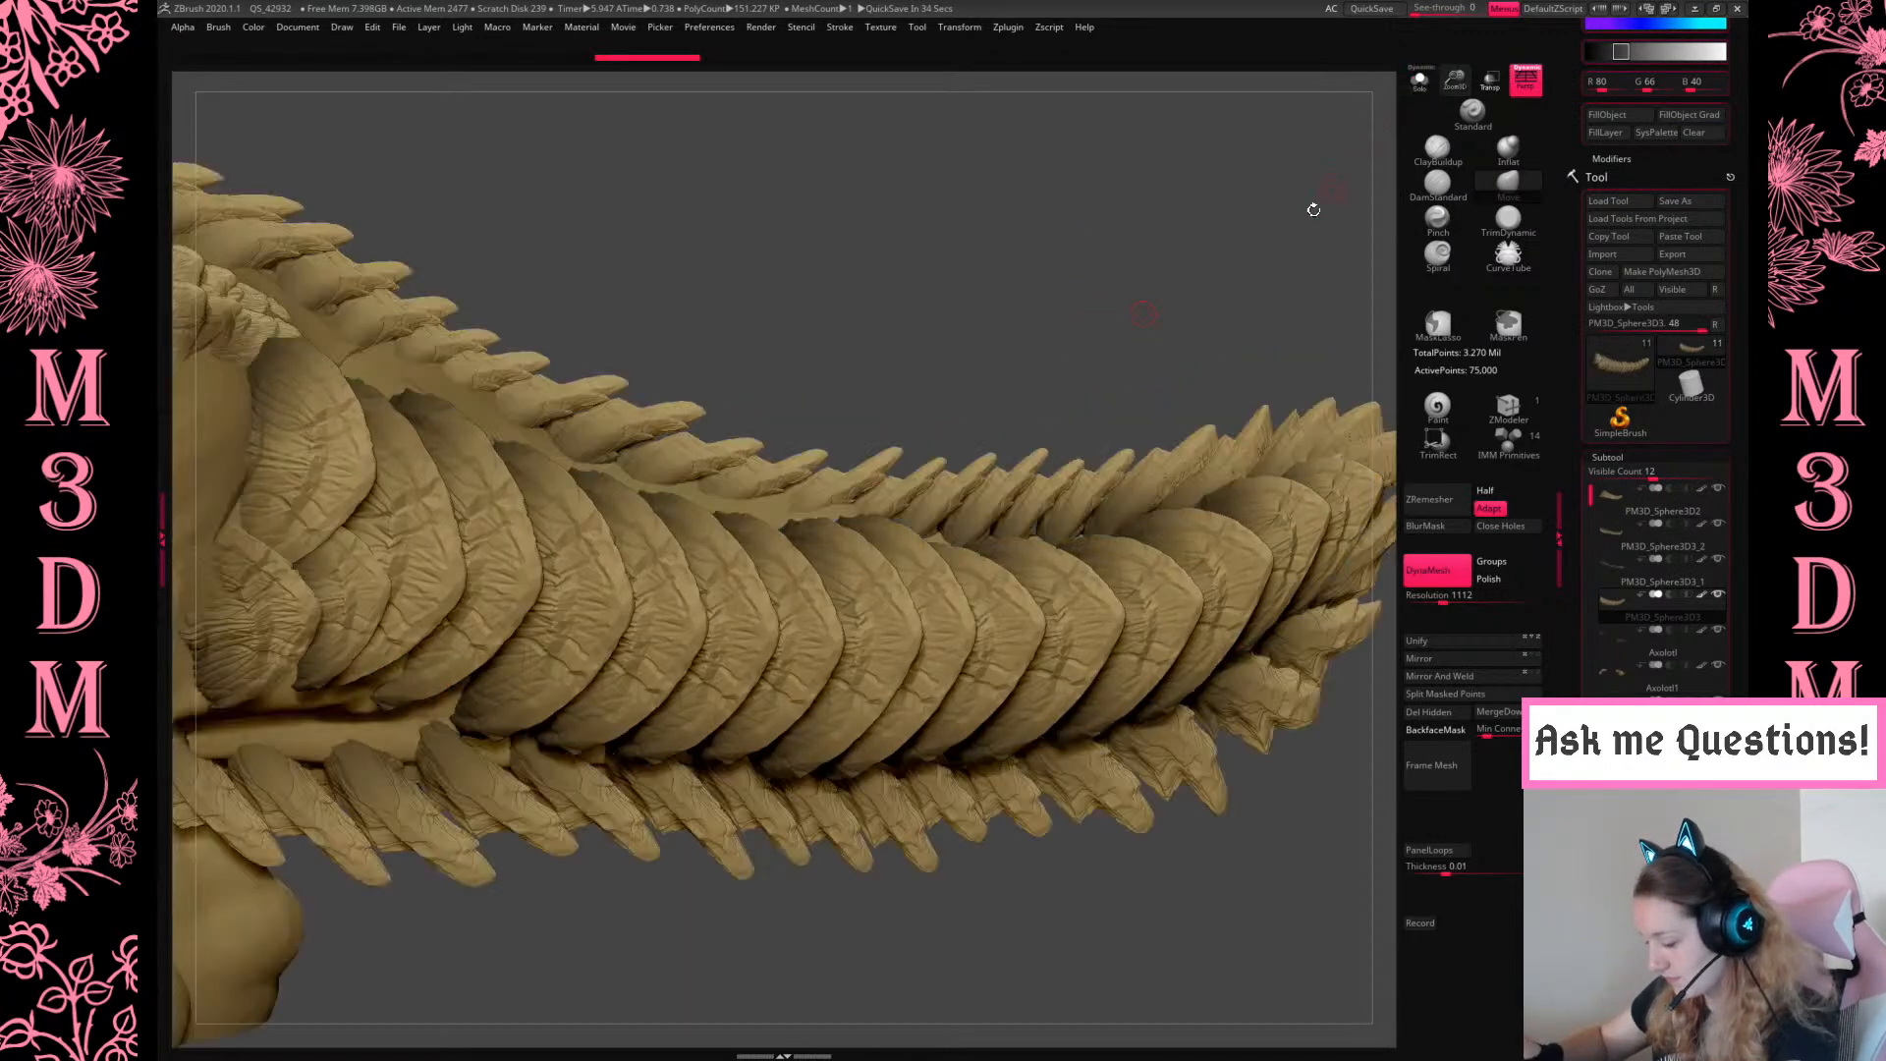
{"action": "key", "text": "f"}
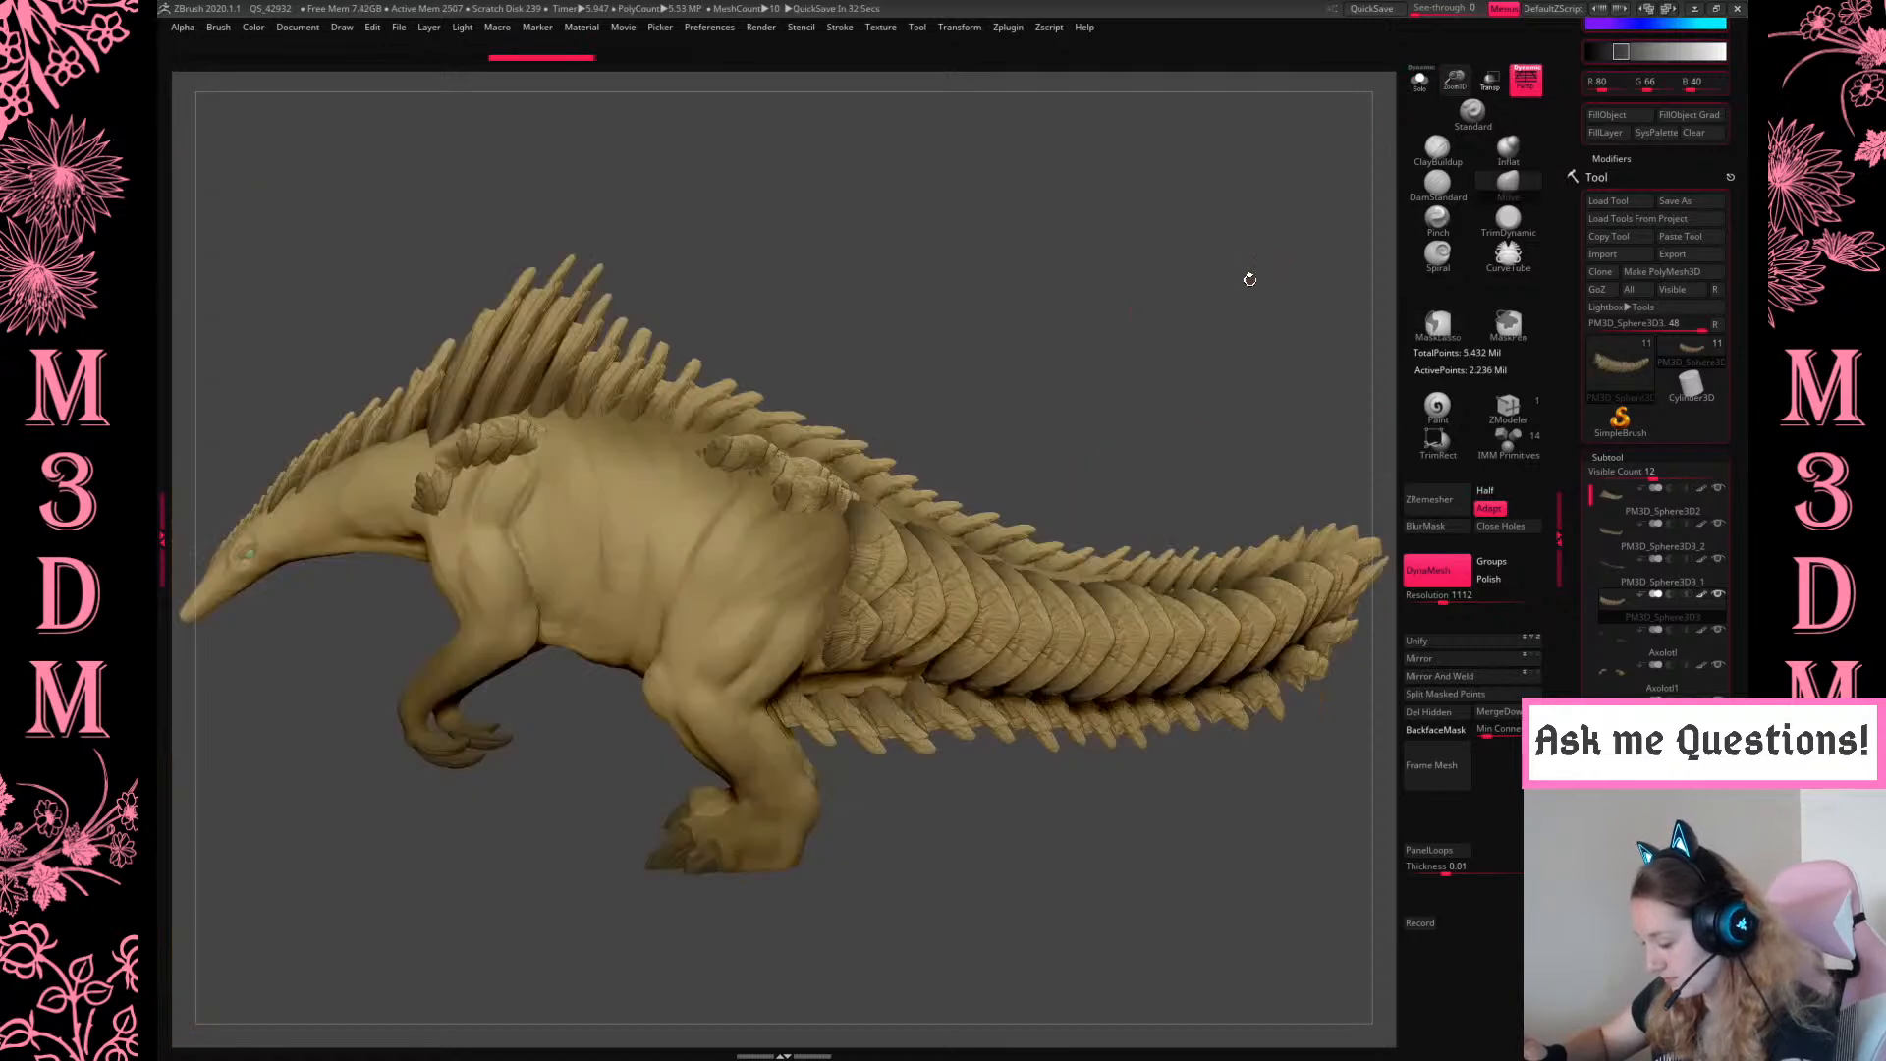
{"action": "left_click_drag", "start_coordinate": [1213, 282], "coordinate": [1081, 214], "text": "alt"}
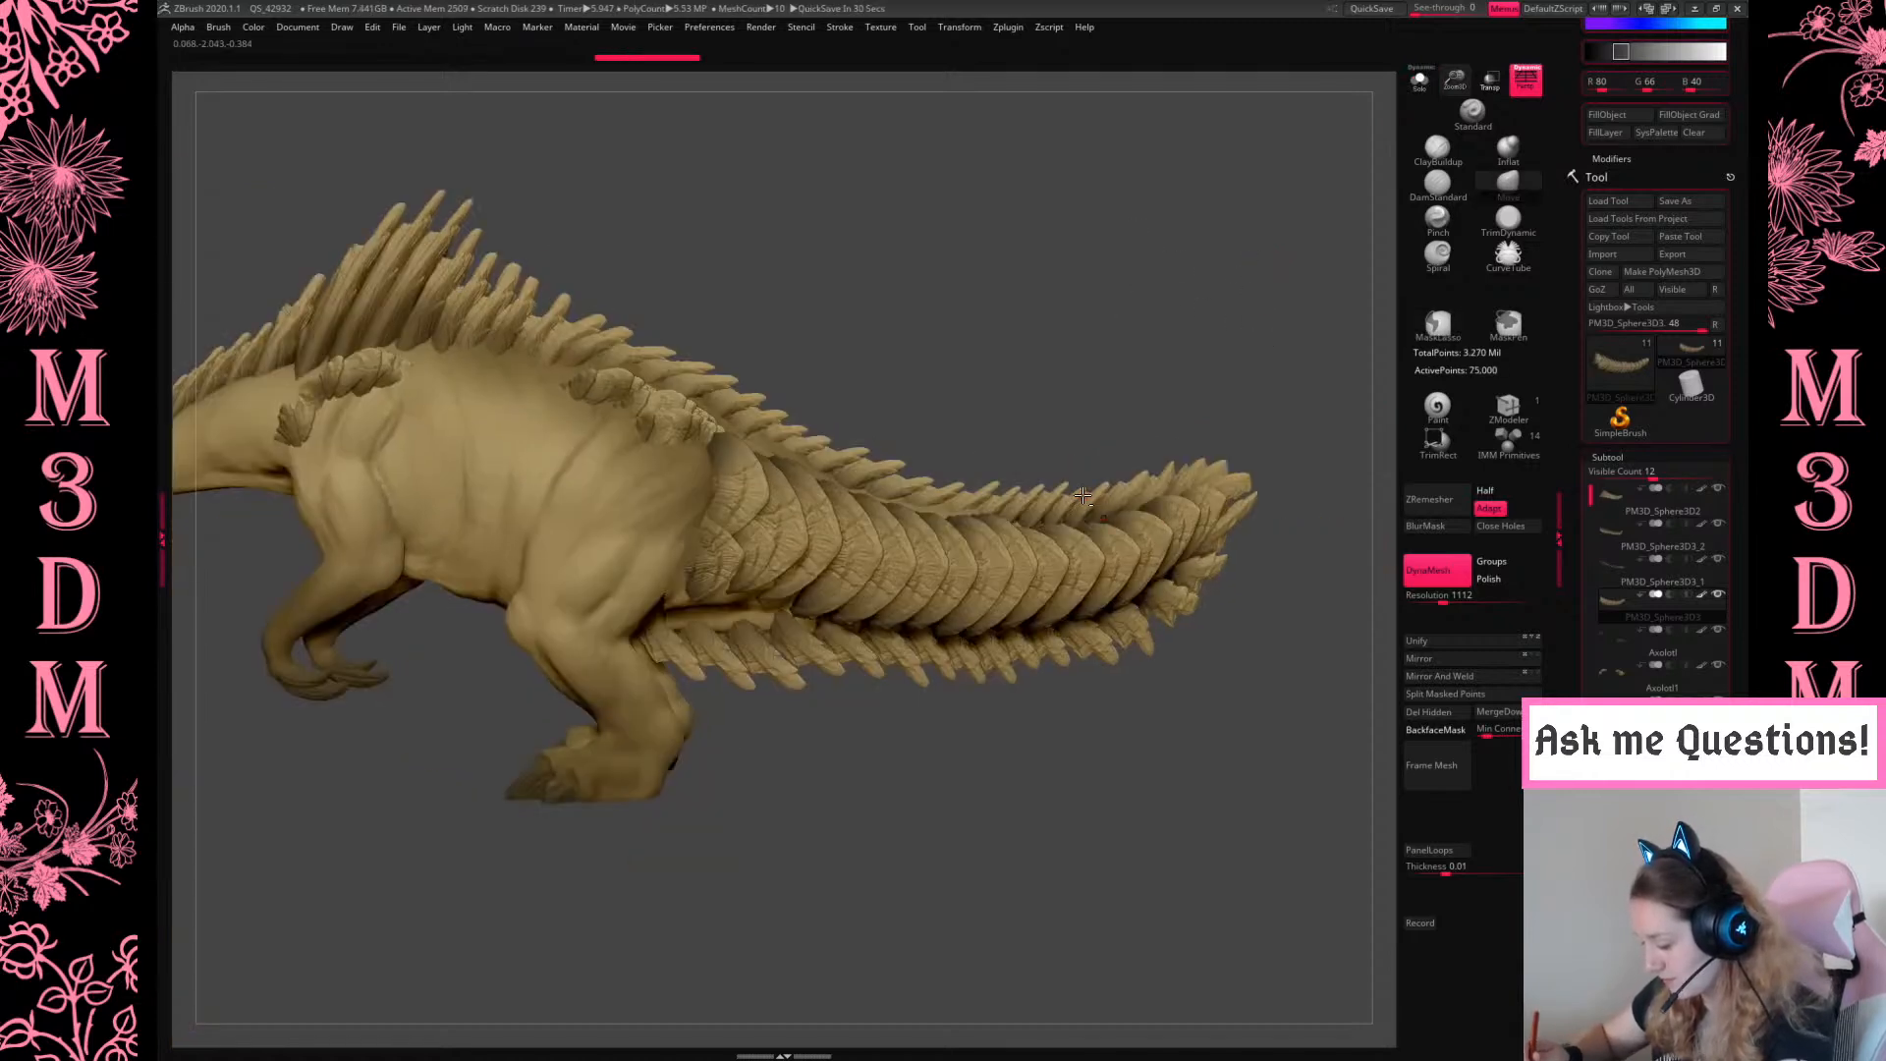
{"action": "left_click", "coordinate": [1163, 534], "text": "alt"}
{"action": "left_click", "coordinate": [1420, 85]}
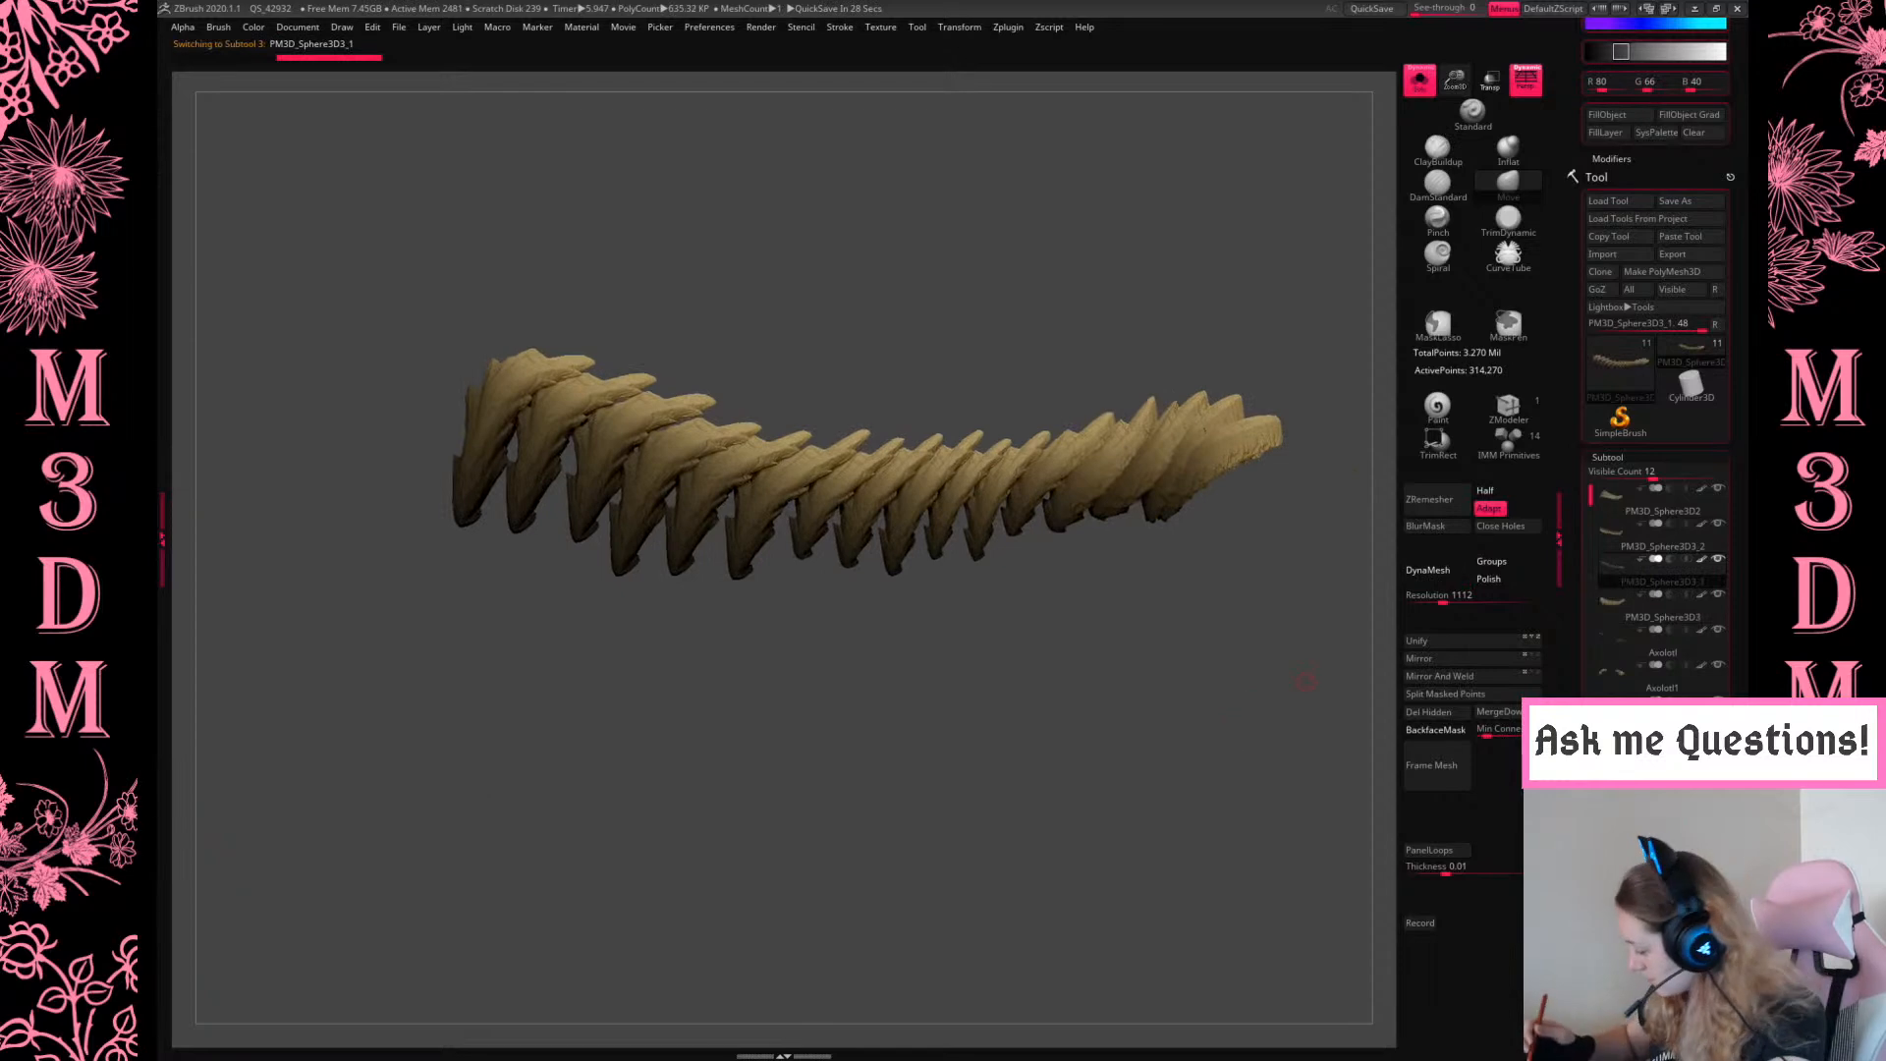
{"action": "left_click", "coordinate": [1617, 538]}
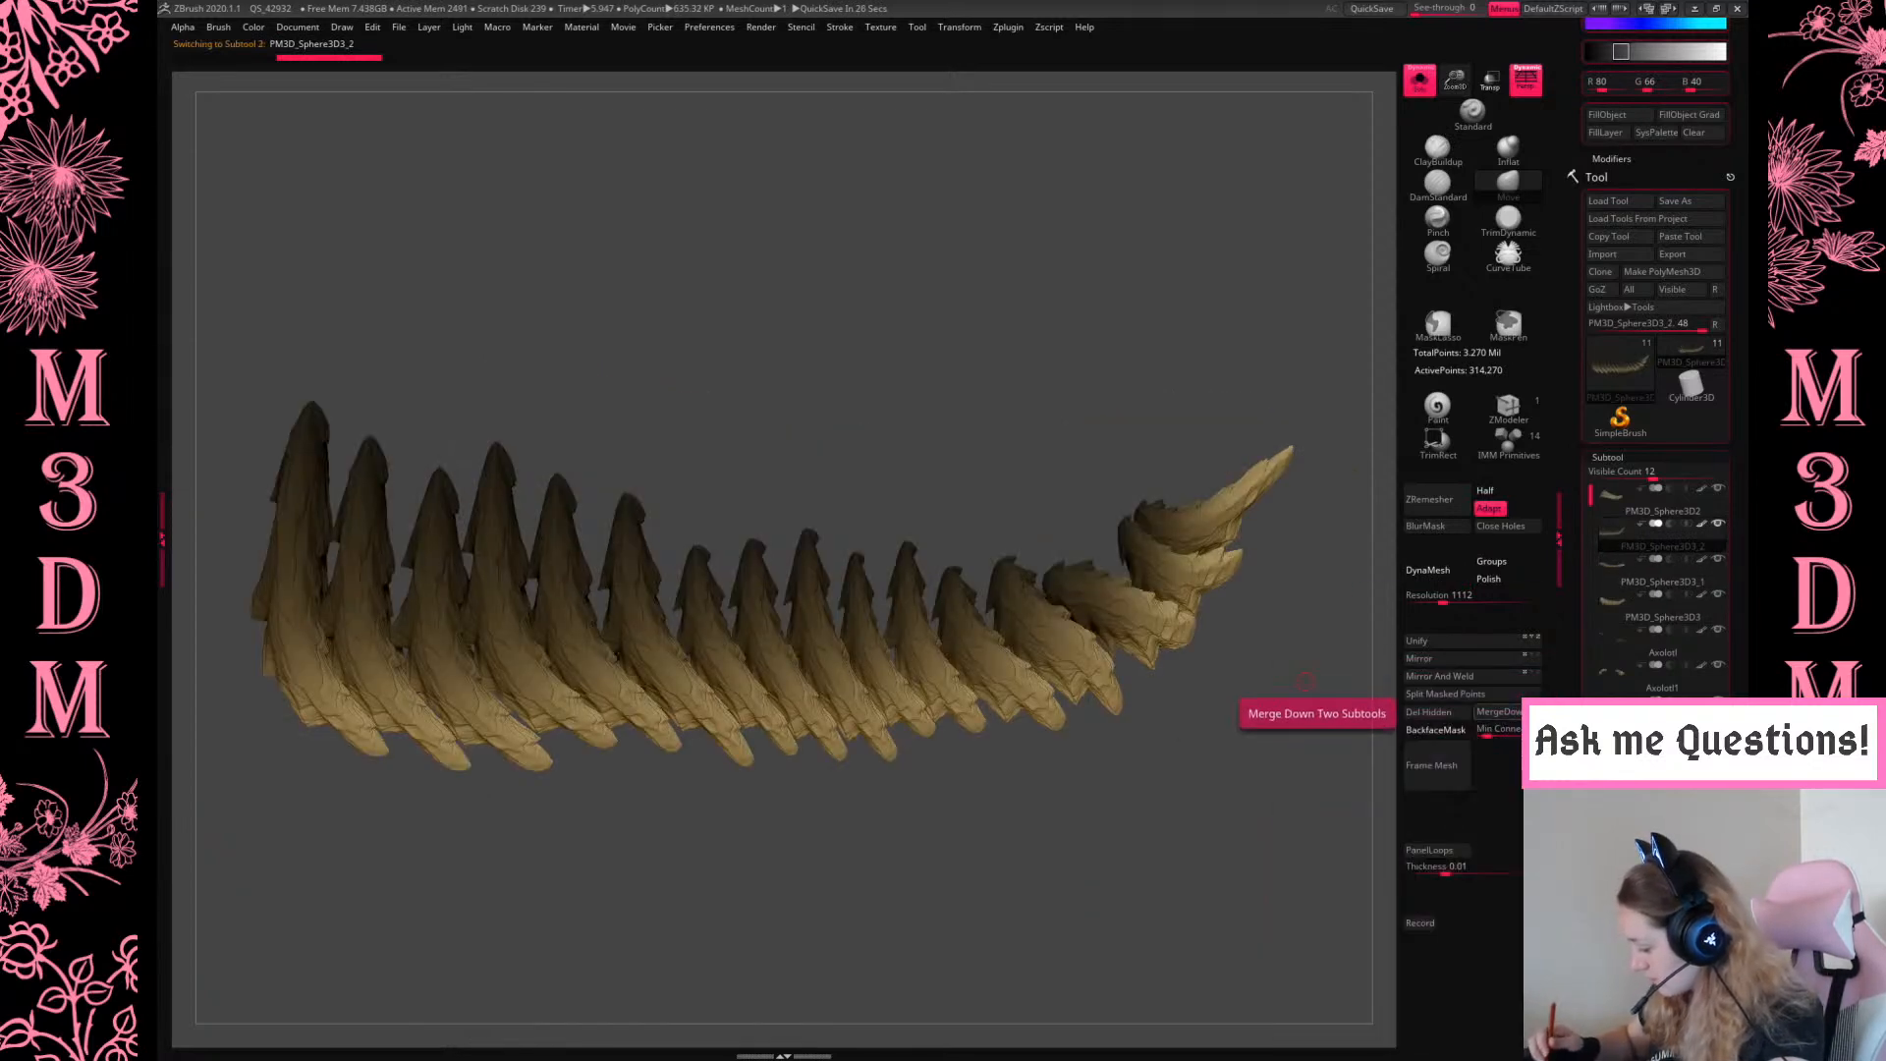
{"action": "left_click", "coordinate": [1498, 712]}
{"action": "left_click_drag", "start_coordinate": [1202, 856], "coordinate": [1268, 864], "text": "alt"}
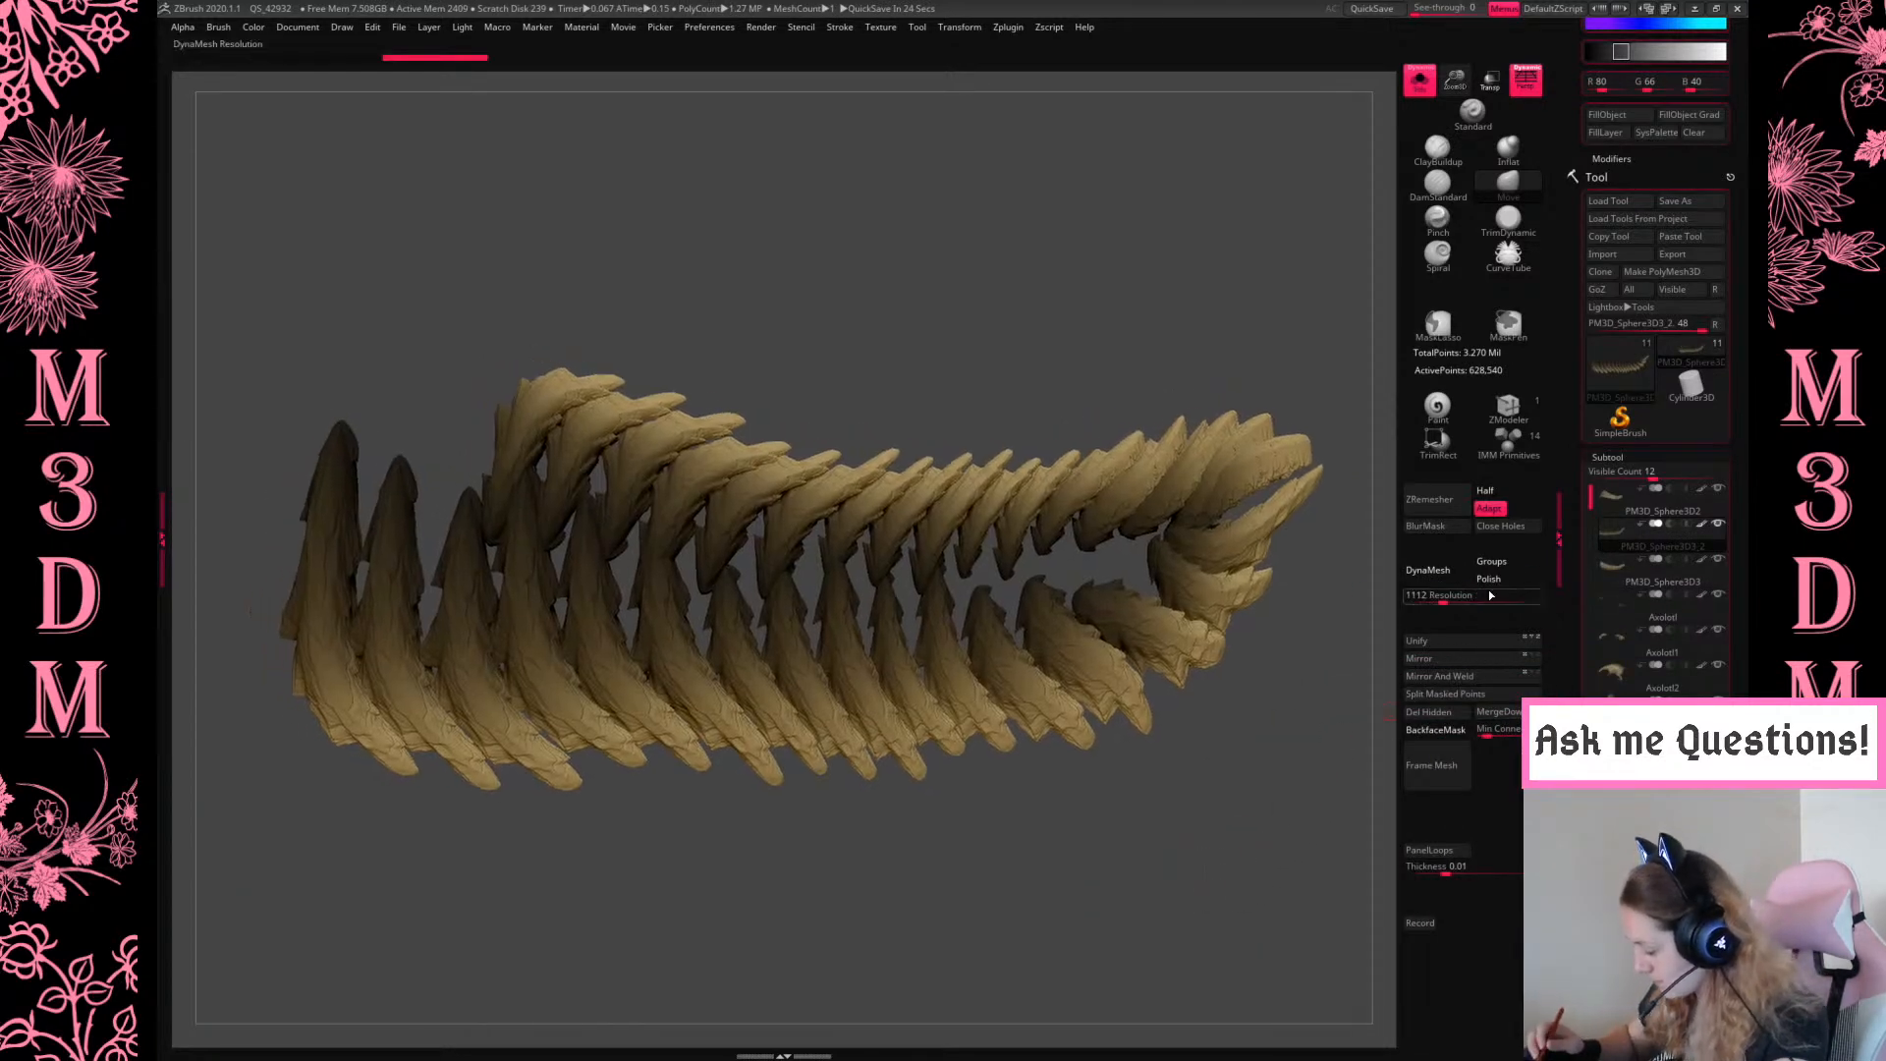
Mask the inner ends of the merged tail scales that sit inside the tail and split them into a separate subtool
{"action": "left_click", "coordinate": [1426, 85]}
{"action": "left_click", "coordinate": [1426, 86]}
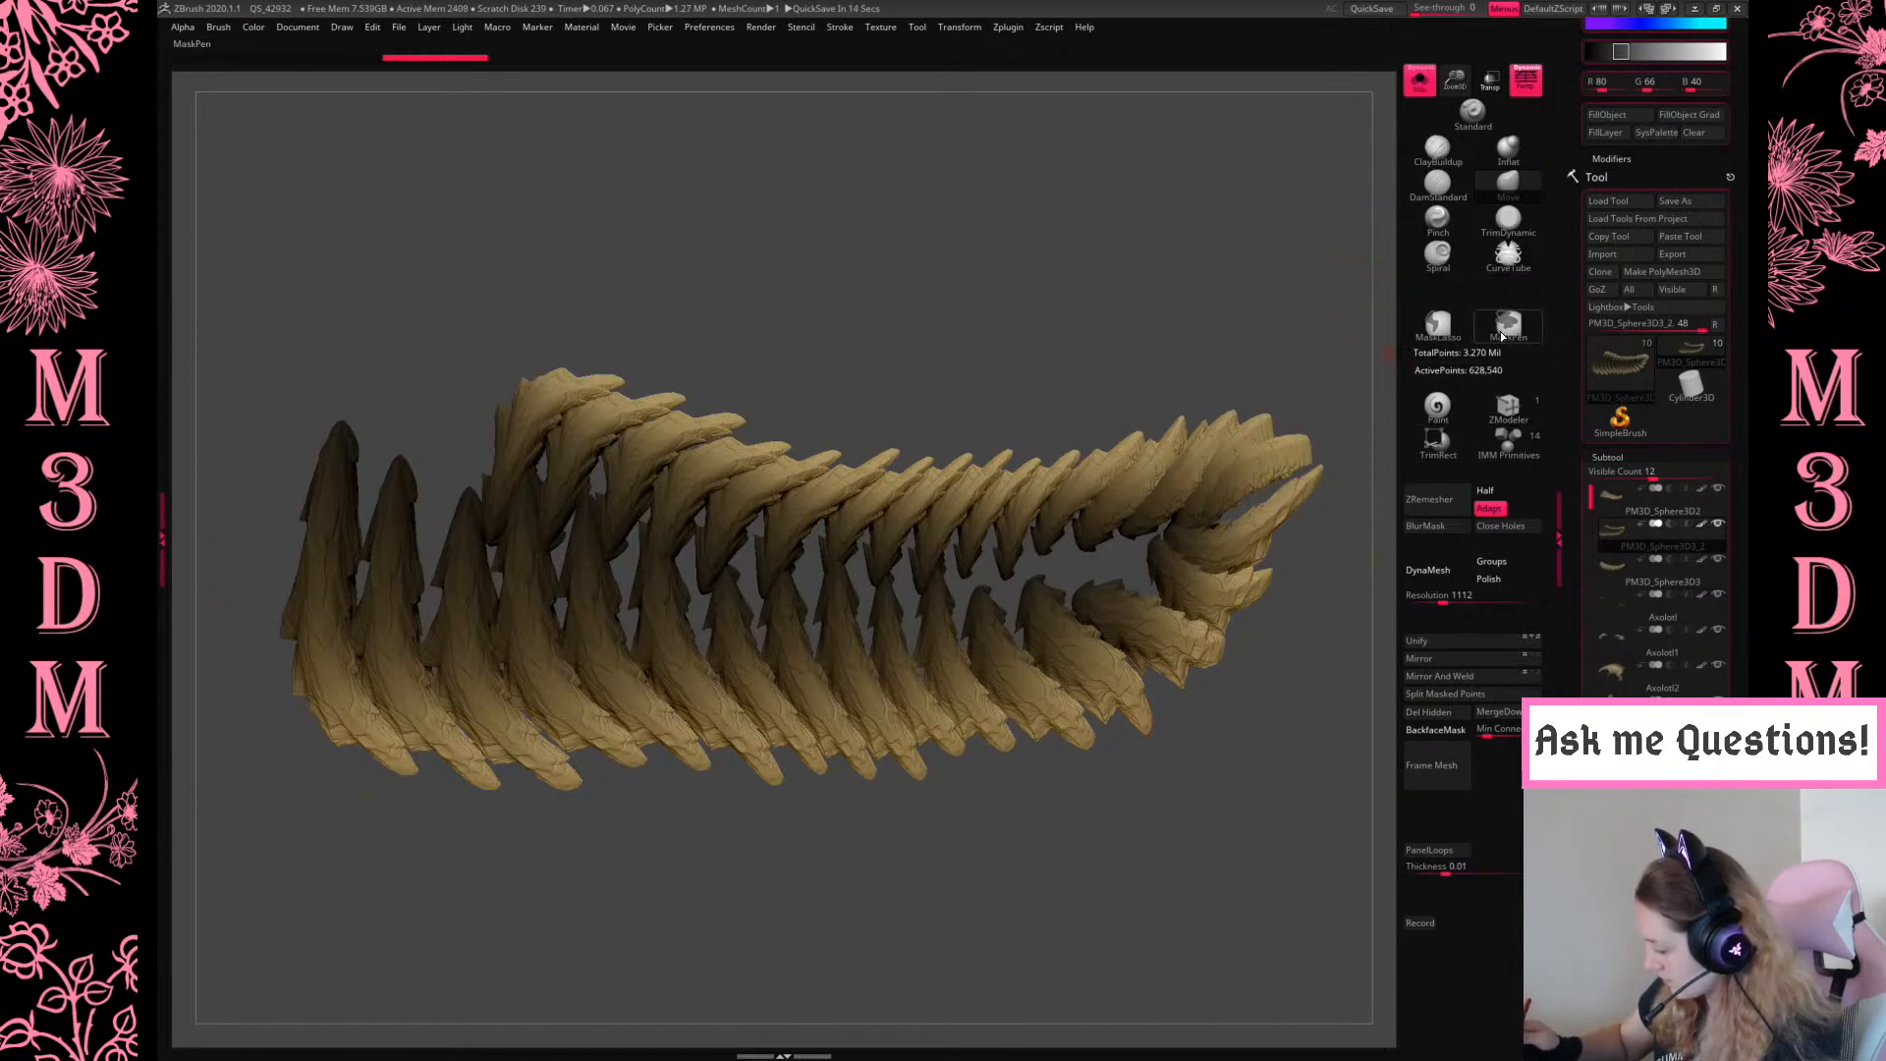
{"action": "left_click", "coordinate": [1419, 80]}
{"action": "left_click", "coordinate": [1490, 80]}
{"action": "mouse_move", "coordinate": [337, 464]}
{"action": "left_mouse_down", "text": "ctrl"}
{"action": "mouse_move", "coordinate": [523, 472]}
{"action": "mouse_move", "coordinate": [682, 526]}
{"action": "mouse_move", "coordinate": [1223, 530]}
{"action": "mouse_move", "coordinate": [1075, 625]}
{"action": "mouse_move", "coordinate": [814, 671]}
{"action": "mouse_move", "coordinate": [513, 659]}
{"action": "mouse_move", "coordinate": [268, 608]}
{"action": "mouse_move", "coordinate": [325, 462]}
{"action": "left_mouse_up", "text": "ctrl"}
{"action": "left_click", "coordinate": [1417, 86]}
{"action": "left_click", "coordinate": [1416, 87]}
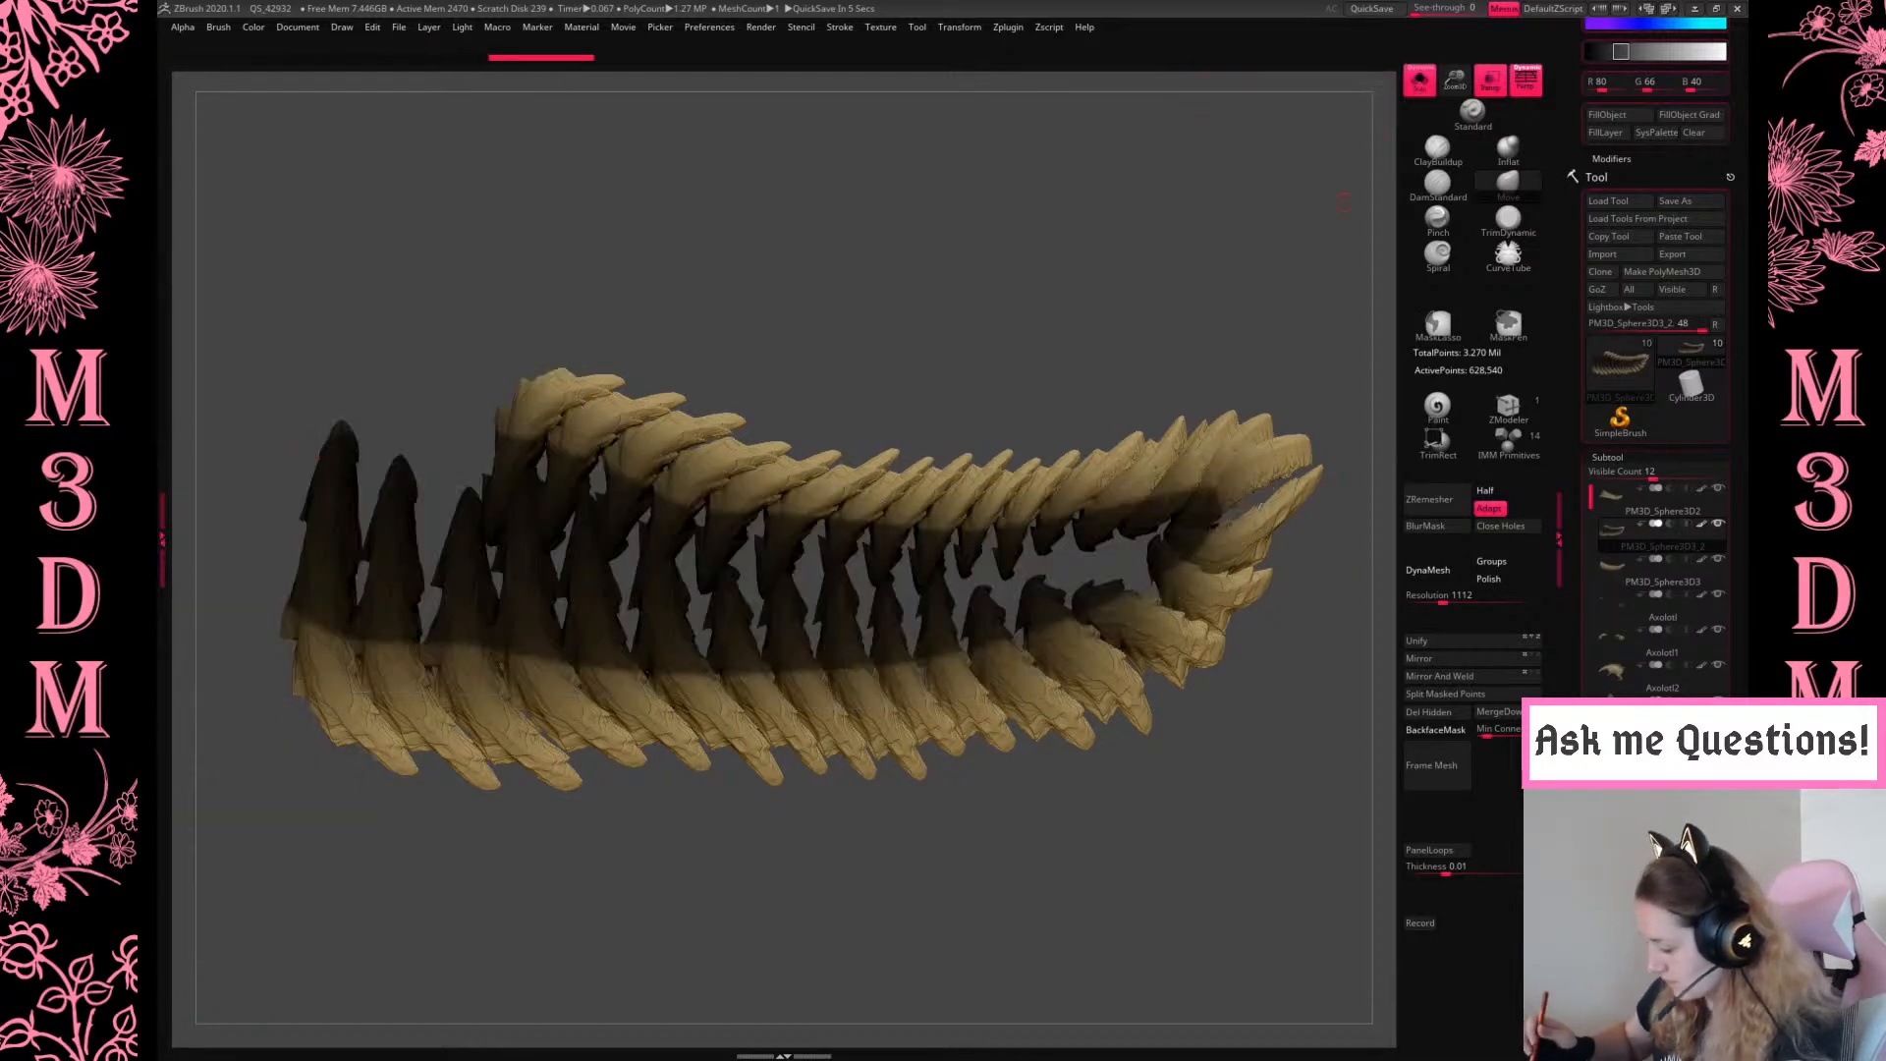
{"action": "left_click", "coordinate": [1493, 695]}
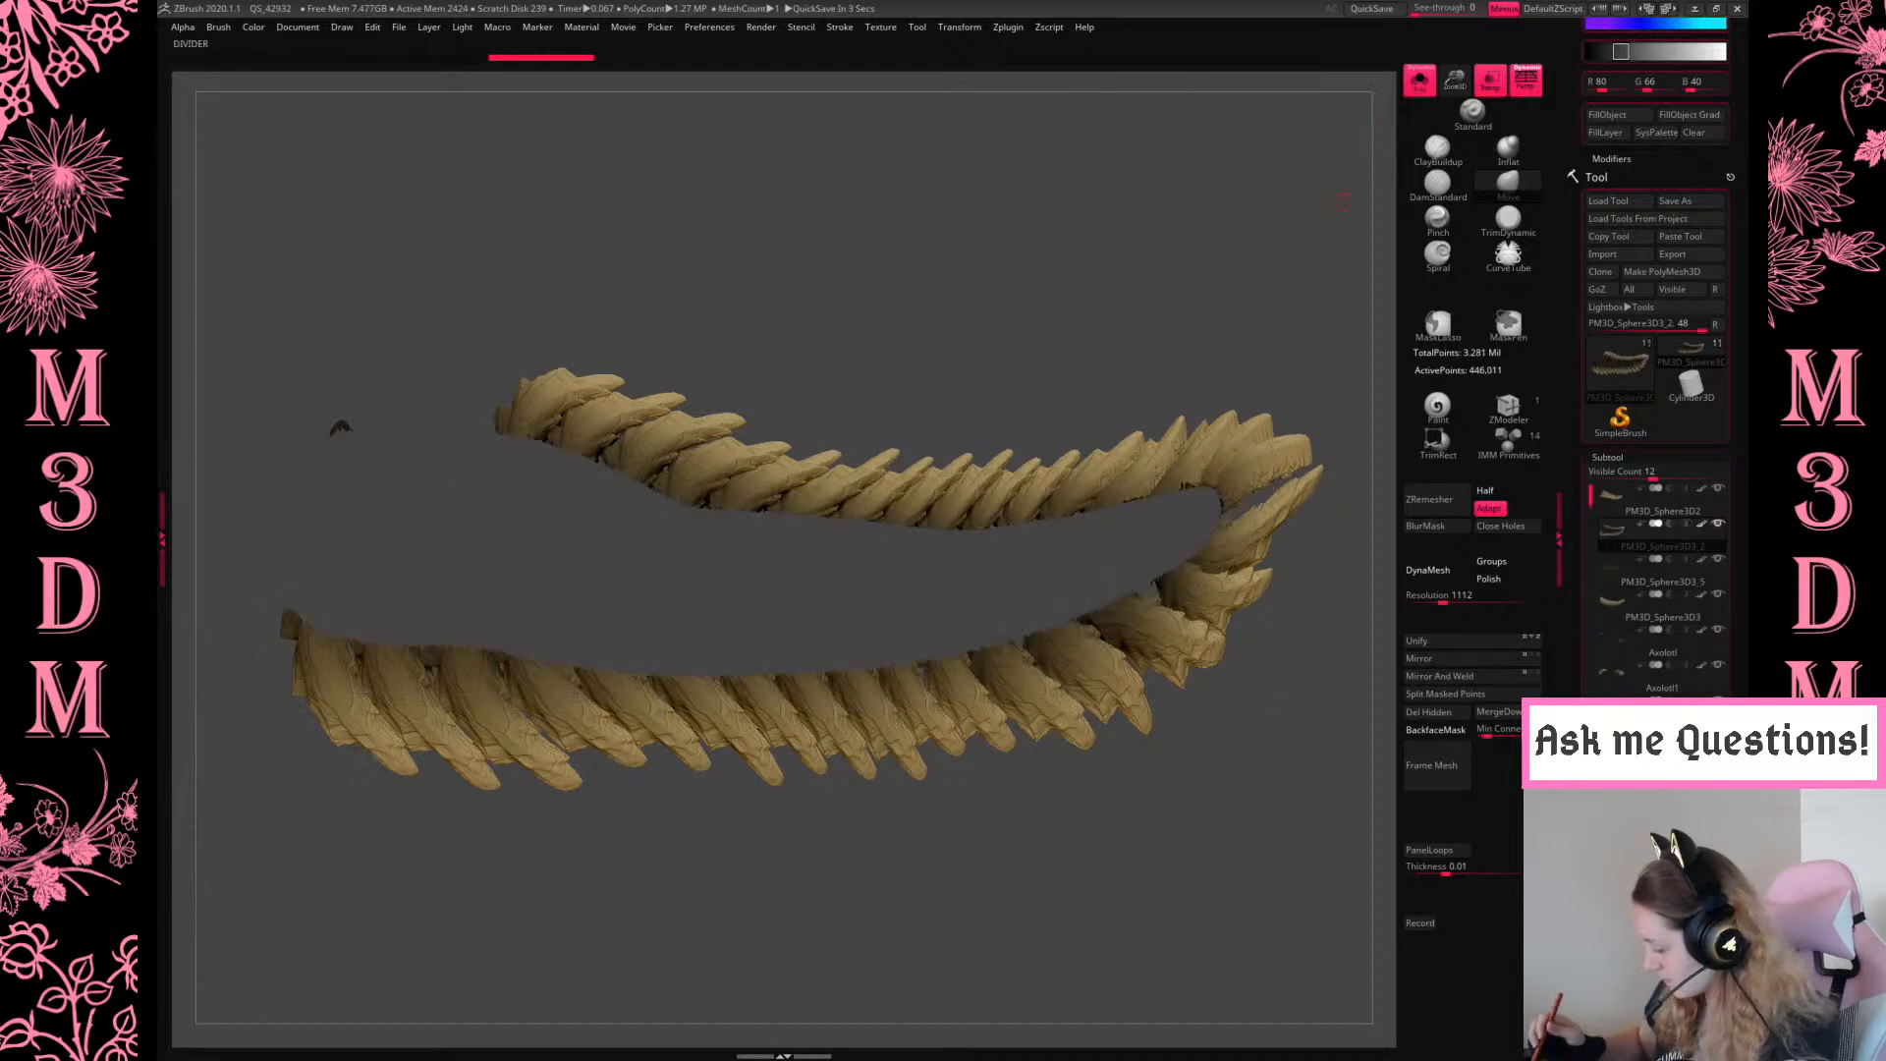
Delete the split-off inner ends, PM3D_Sphere3D3_5, and close the holes in the remaining scale rows of PM3D_Sphere3D3_2
{"action": "left_click", "coordinate": [1609, 573]}
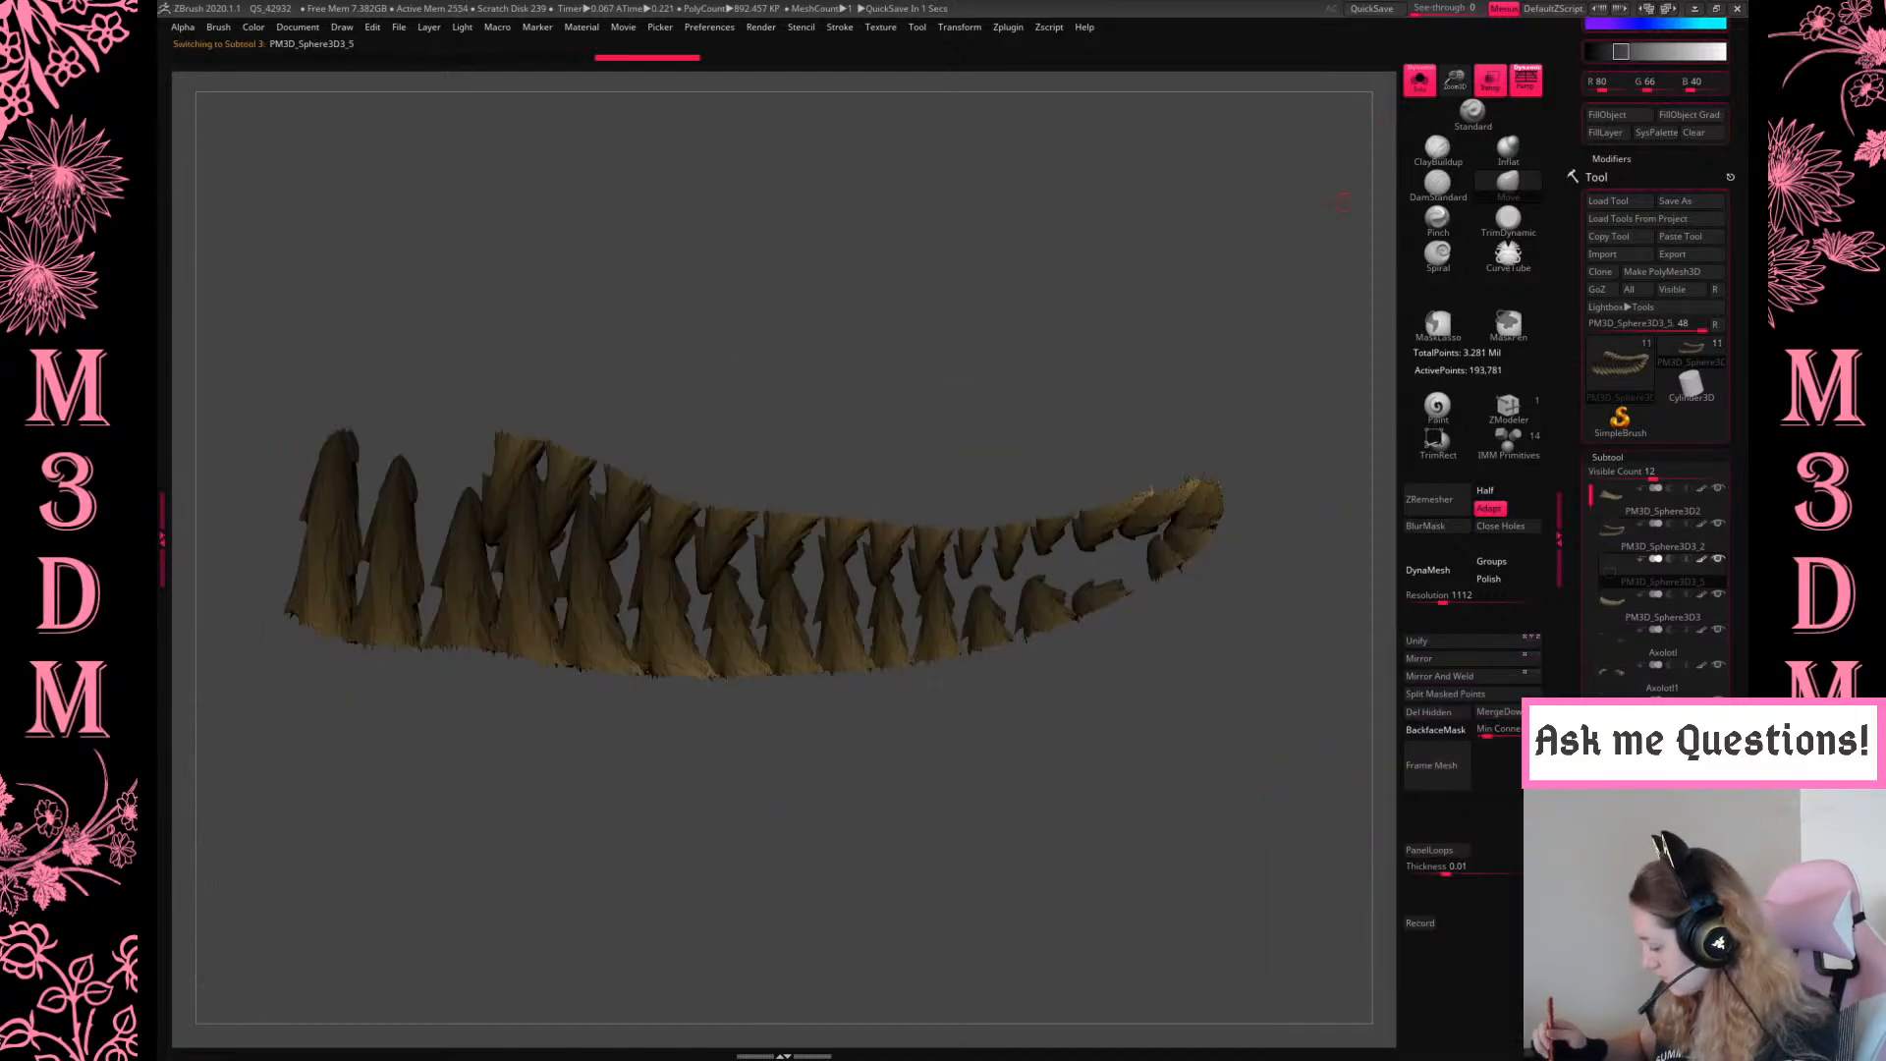
{"action": "left_click_drag", "start_coordinate": [1578, 629], "coordinate": [1578, 389]}
{"action": "left_click", "coordinate": [1611, 835]}
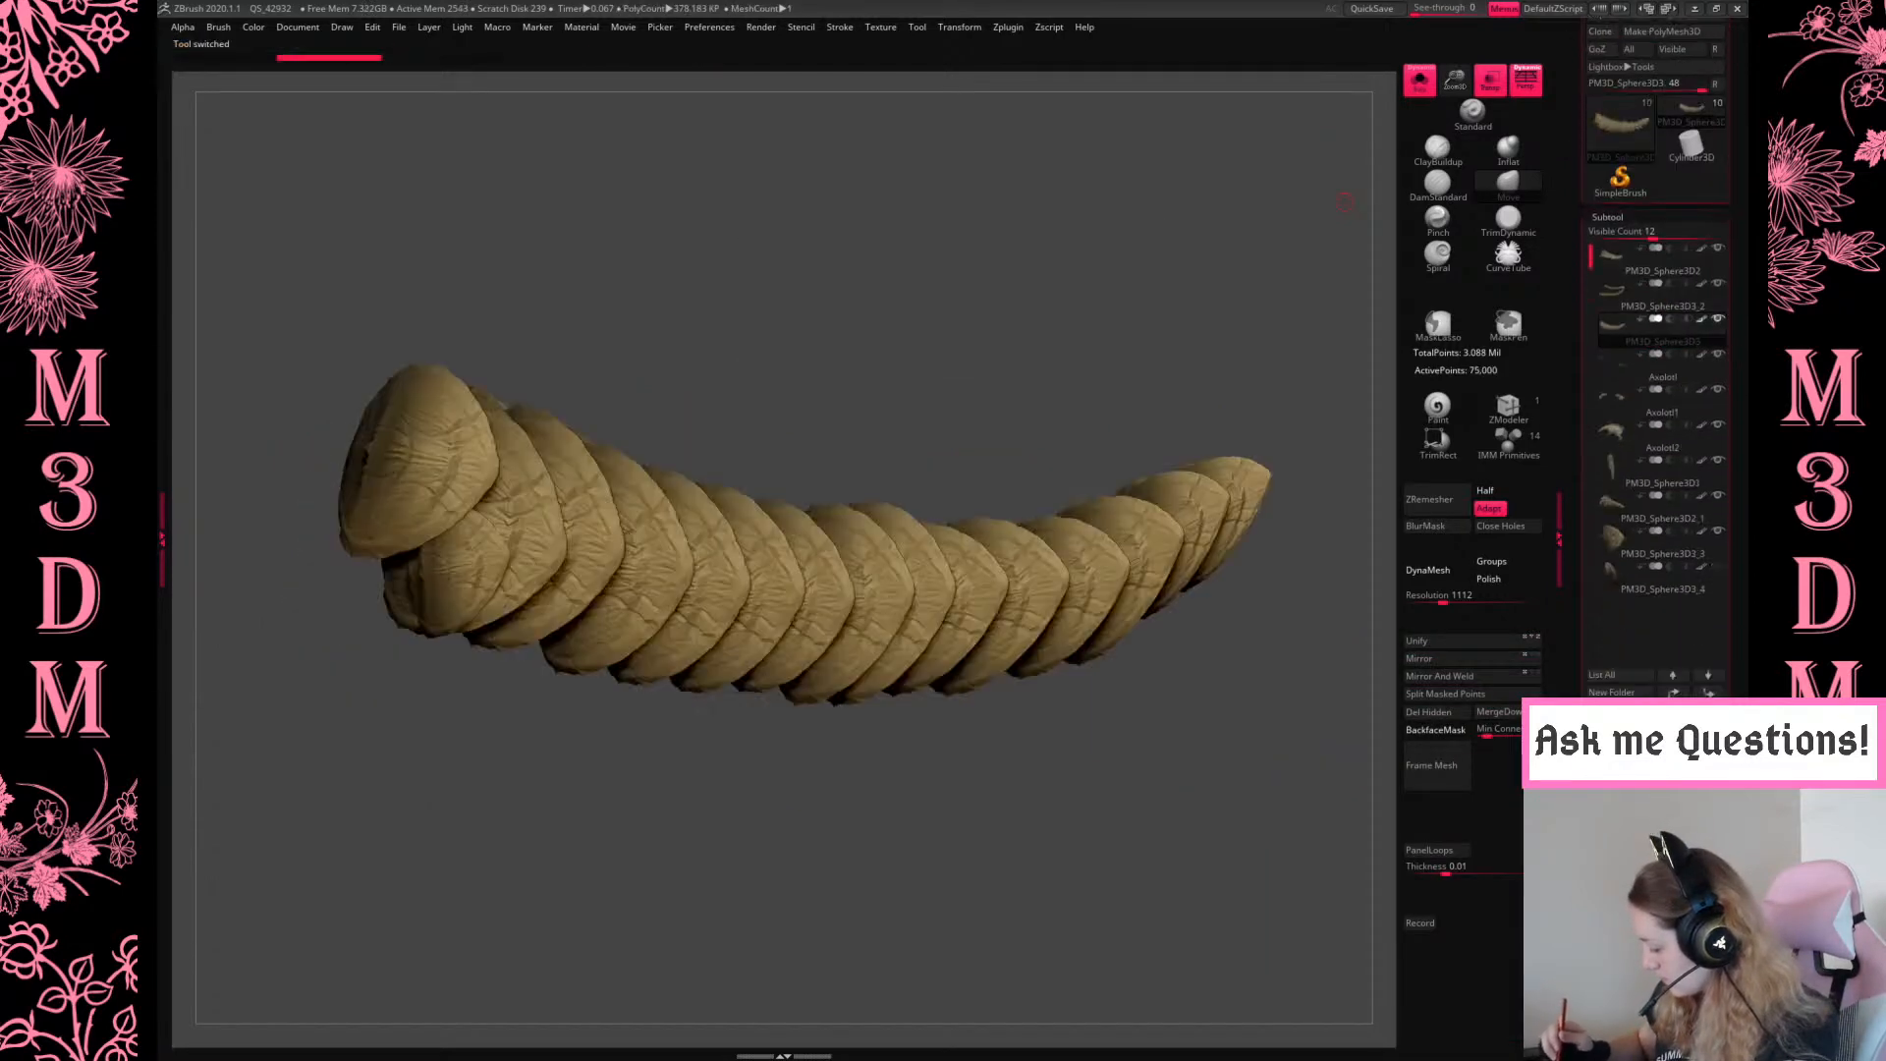
{"action": "left_click", "coordinate": [1616, 296]}
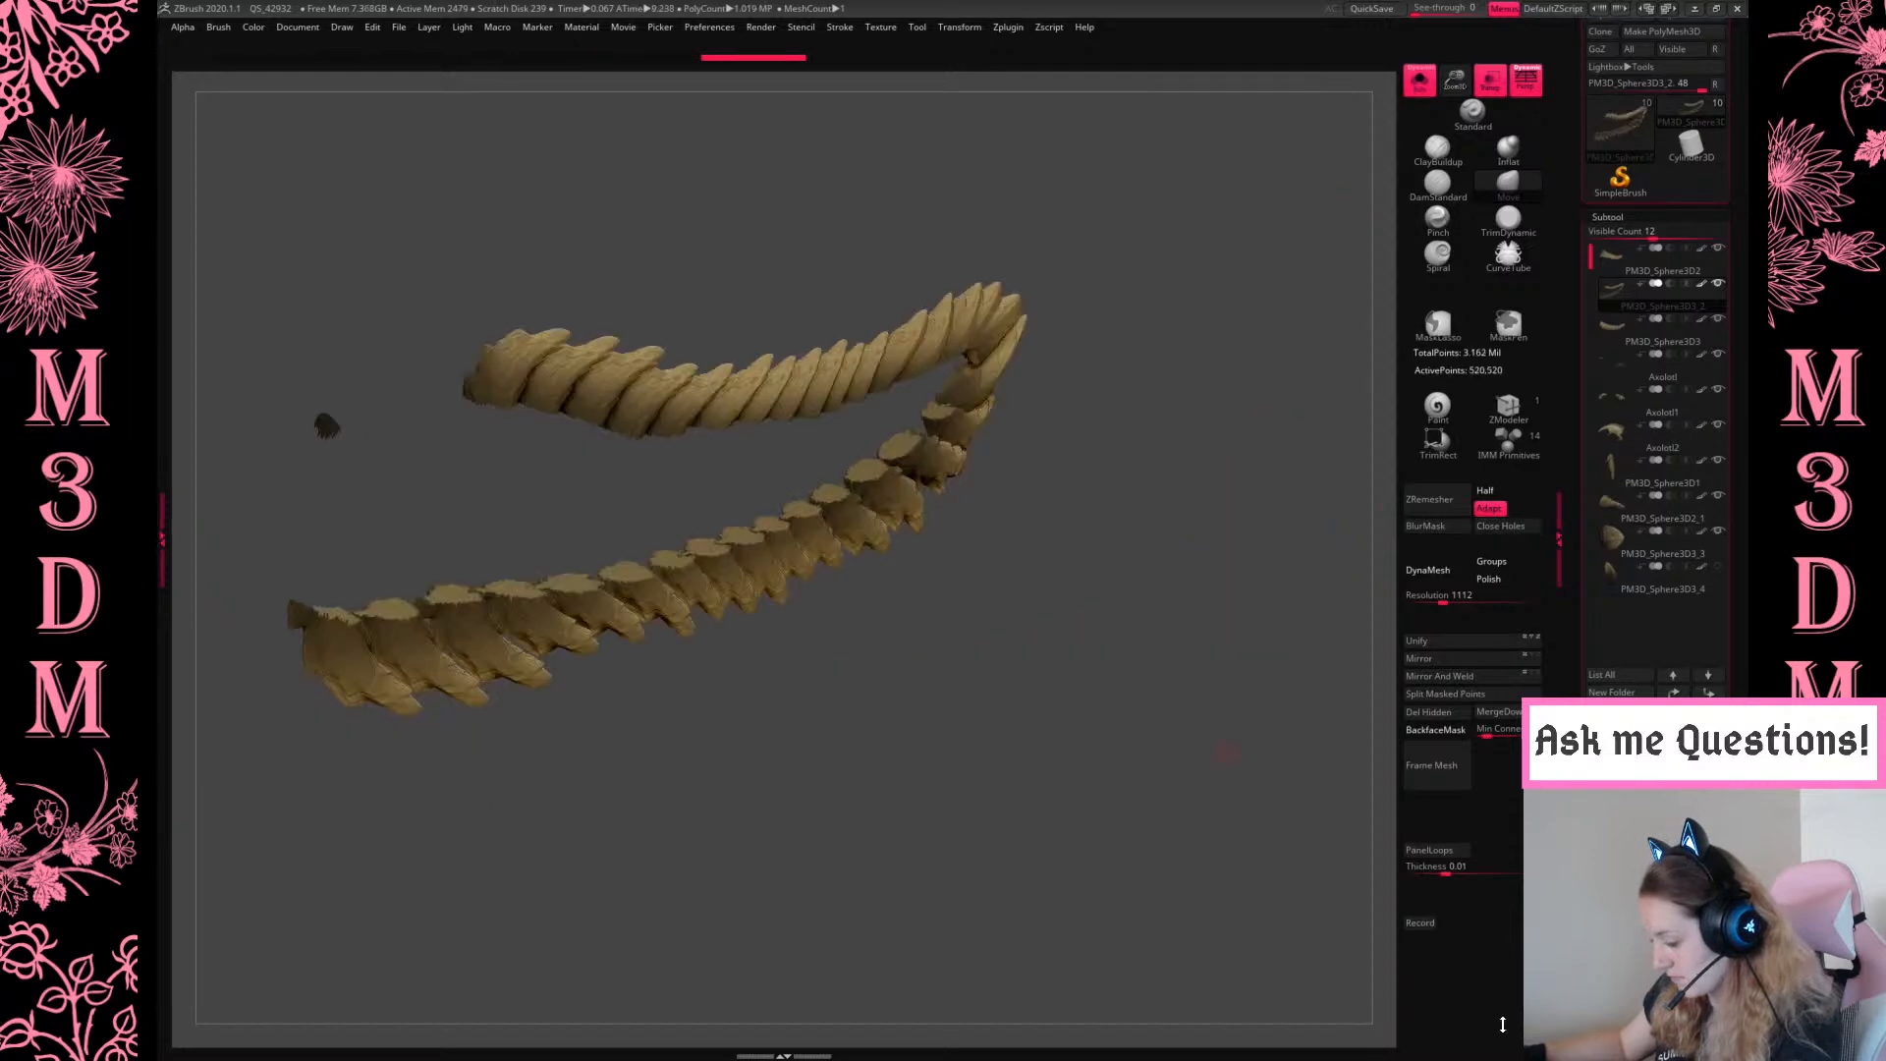
{"action": "left_click_drag", "start_coordinate": [1231, 696], "coordinate": [1179, 750]}
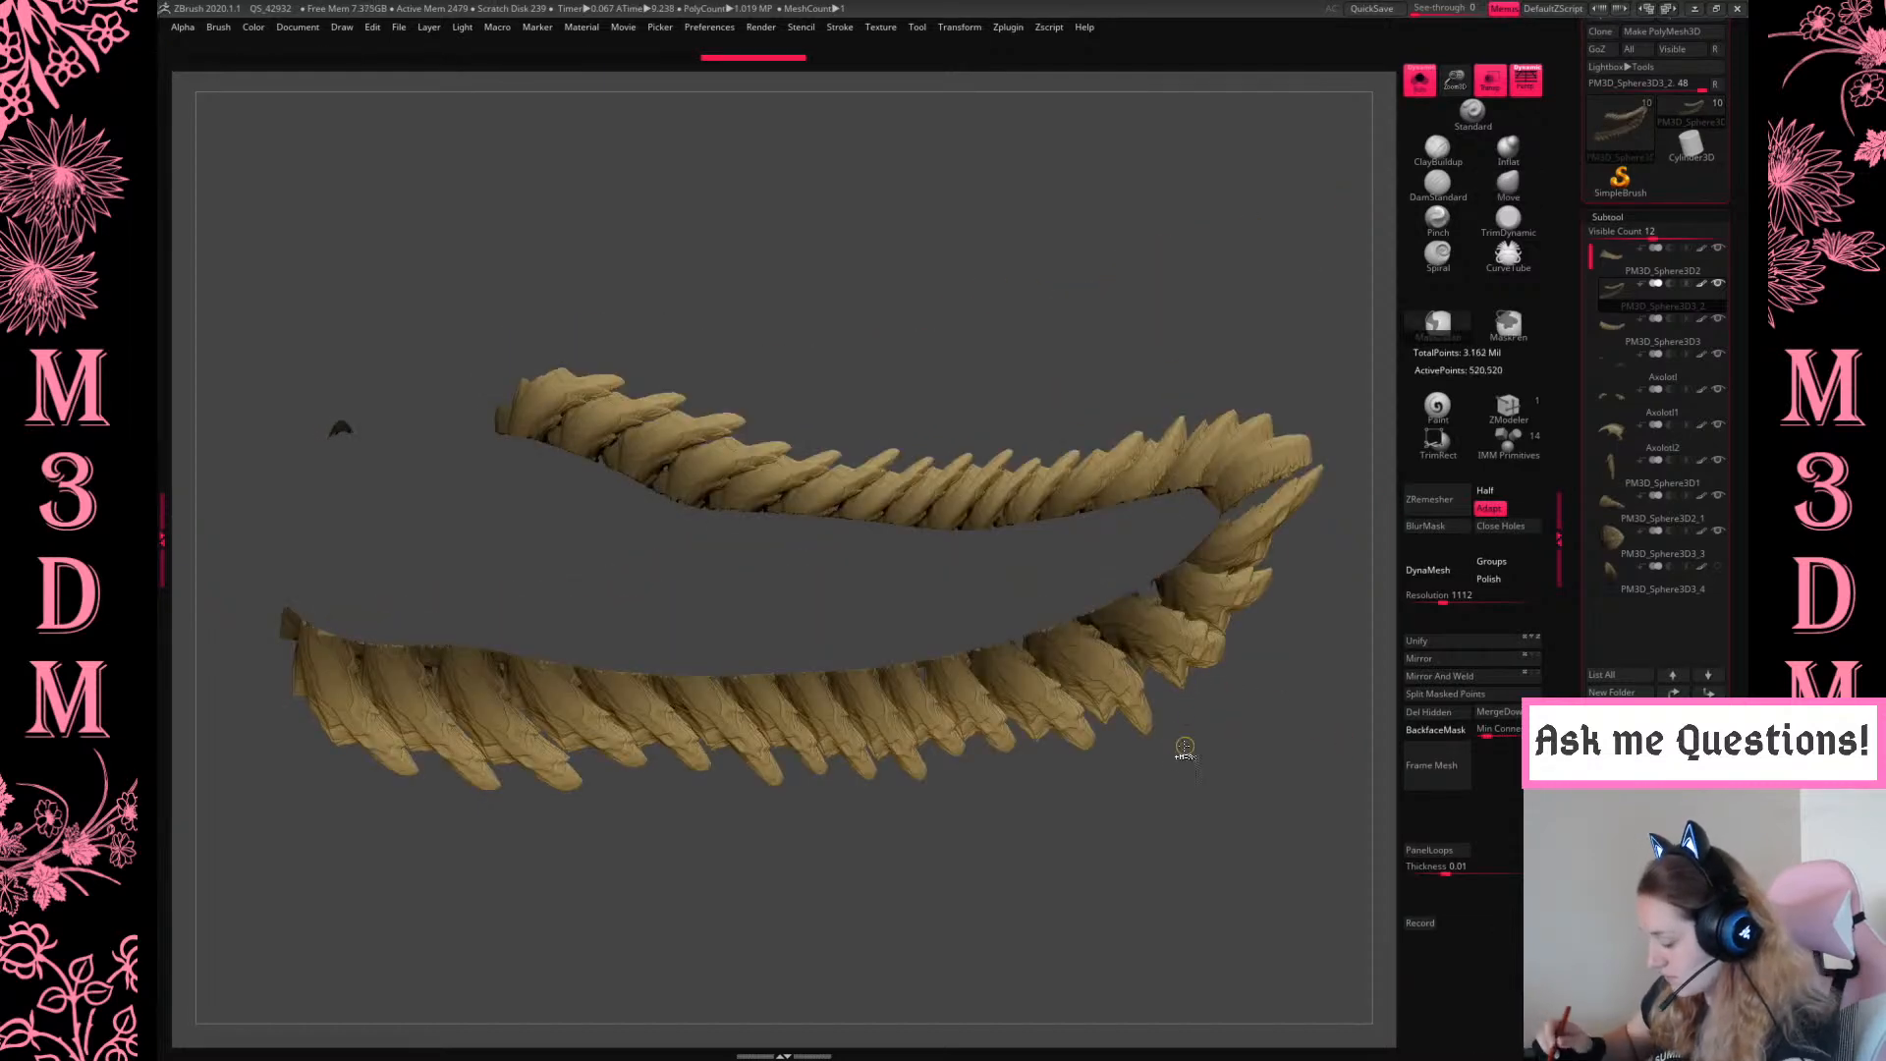
Save the project as Pangolin
{"action": "key", "text": "ctrl+s"}
{"action": "left_click", "coordinate": [550, 220]}
{"action": "left_click", "coordinate": [1000, 508]}
{"action": "left_click", "coordinate": [1014, 527]}
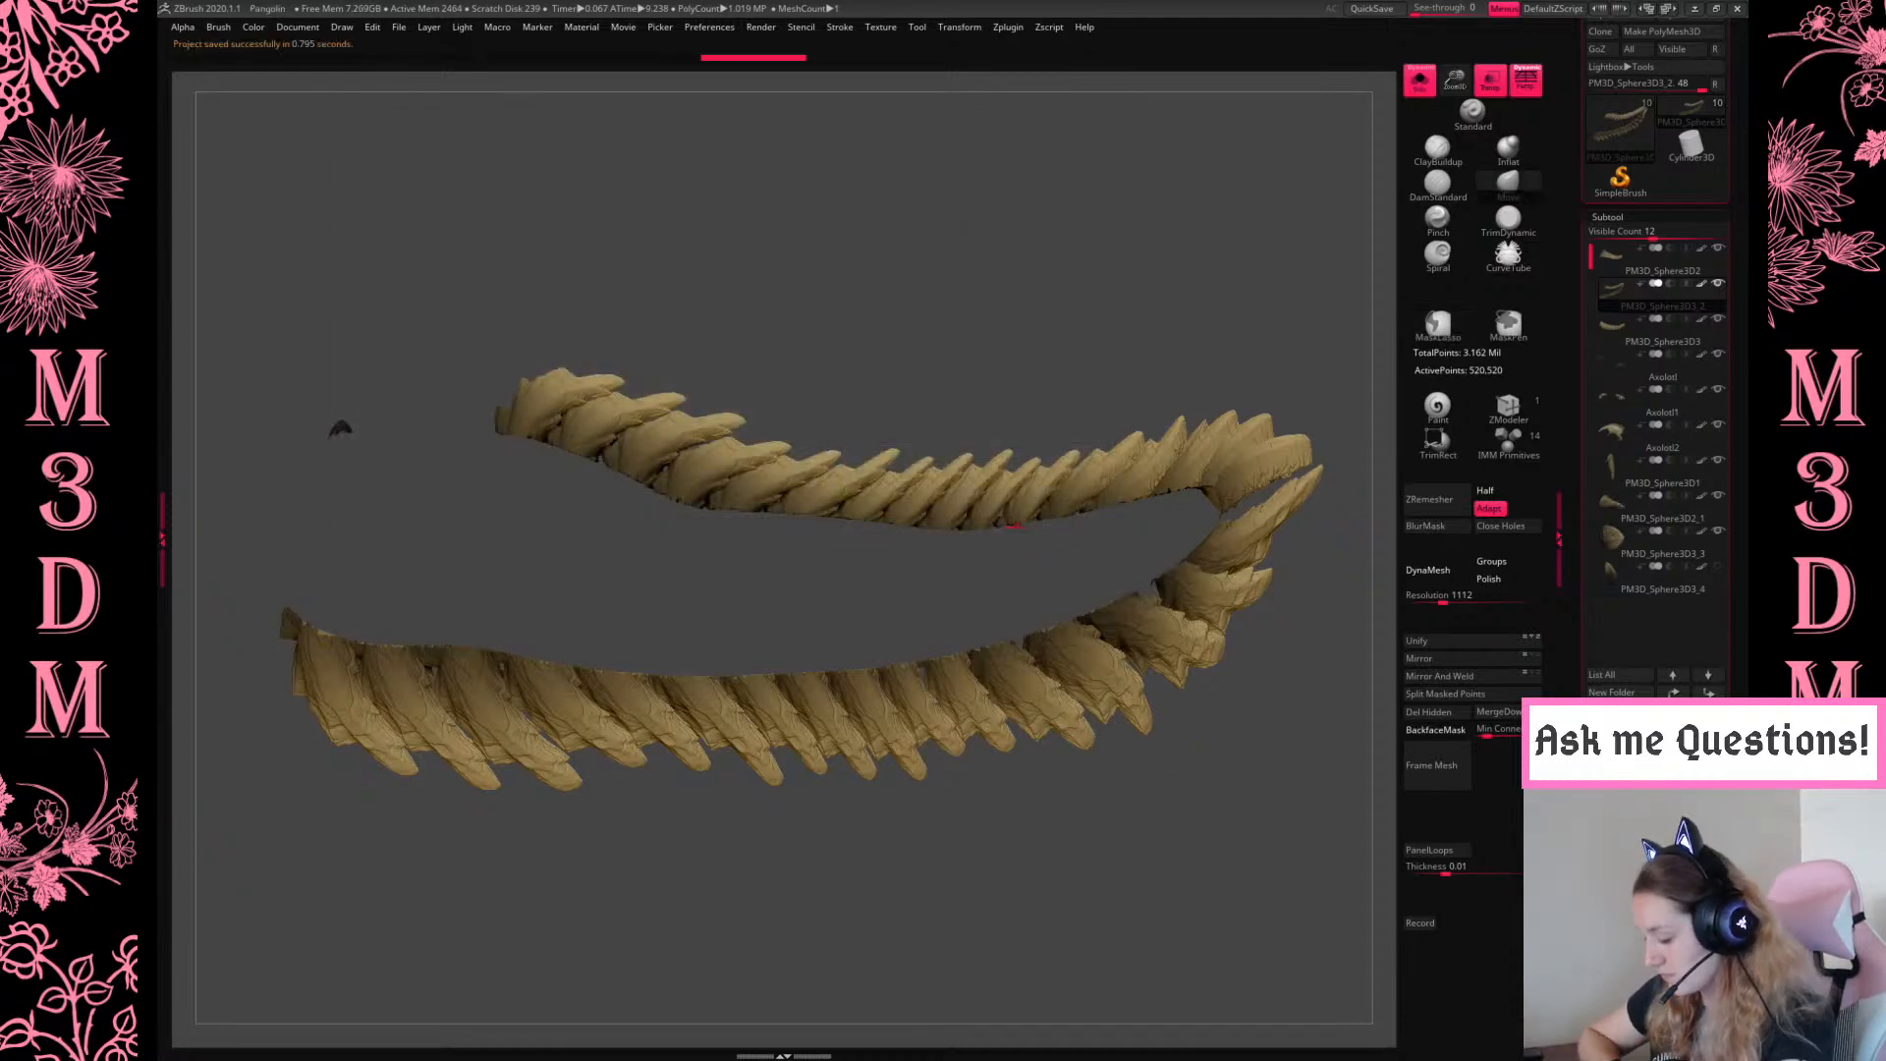
Try DynaMeshing the merged scale rows at a resolution of 1112, compare the surface detail before and after, and undo it
{"action": "left_click_drag", "start_coordinate": [1207, 290], "coordinate": [1251, 378]}
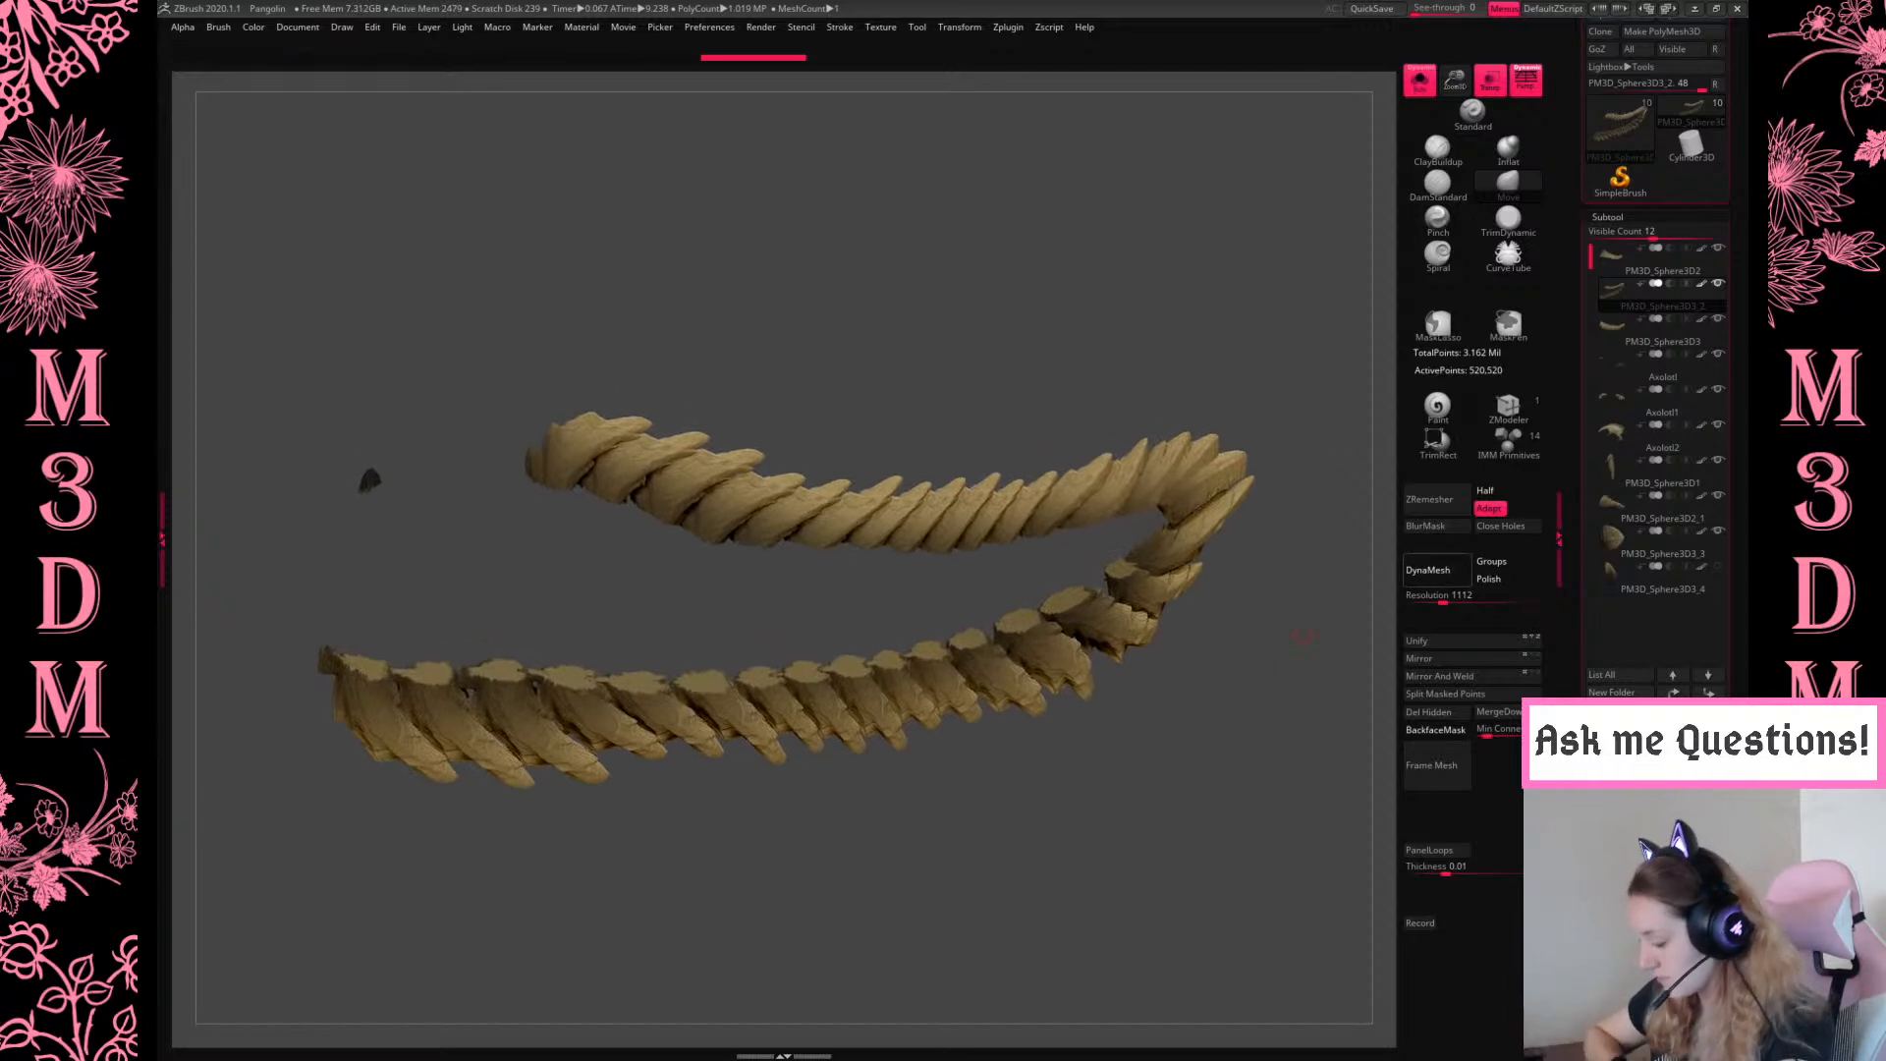
{"action": "left_click", "coordinate": [1428, 569]}
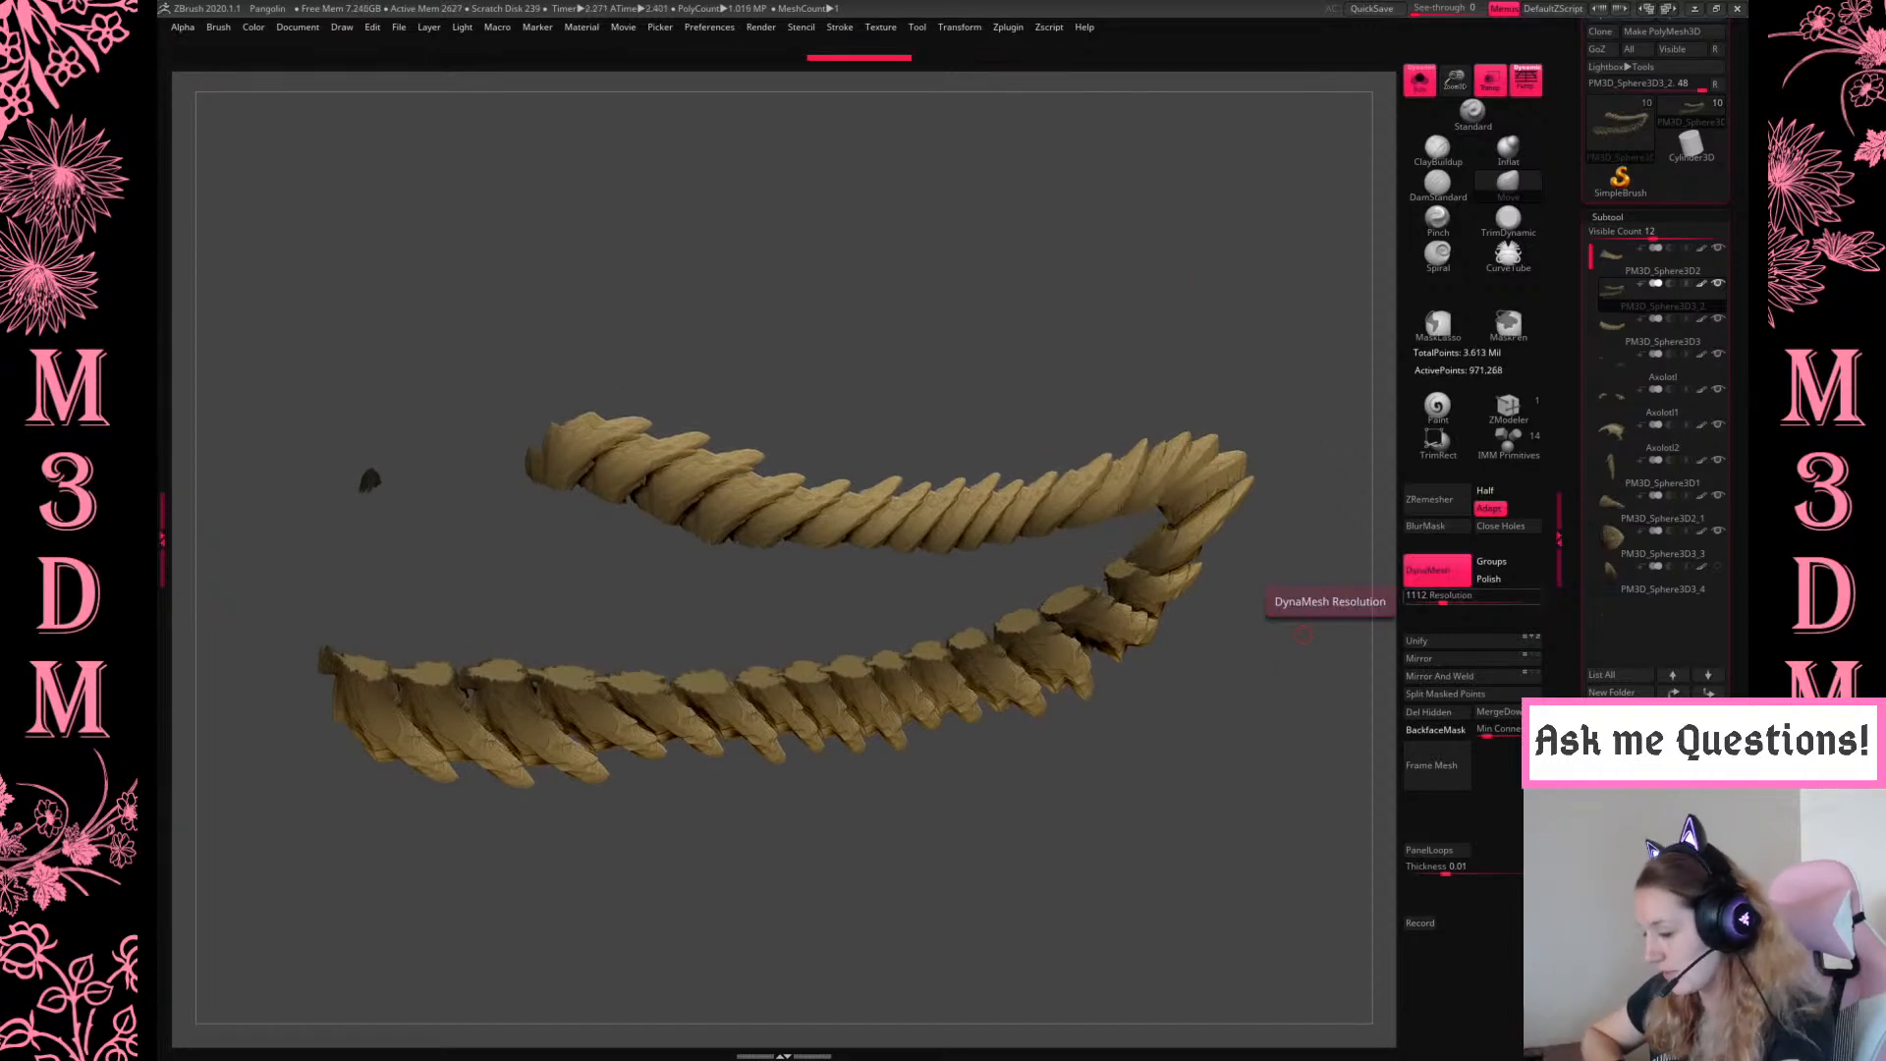
{"action": "left_click_drag", "start_coordinate": [1303, 633], "coordinate": [1188, 392]}
{"action": "key", "text": "ctrl+z"}
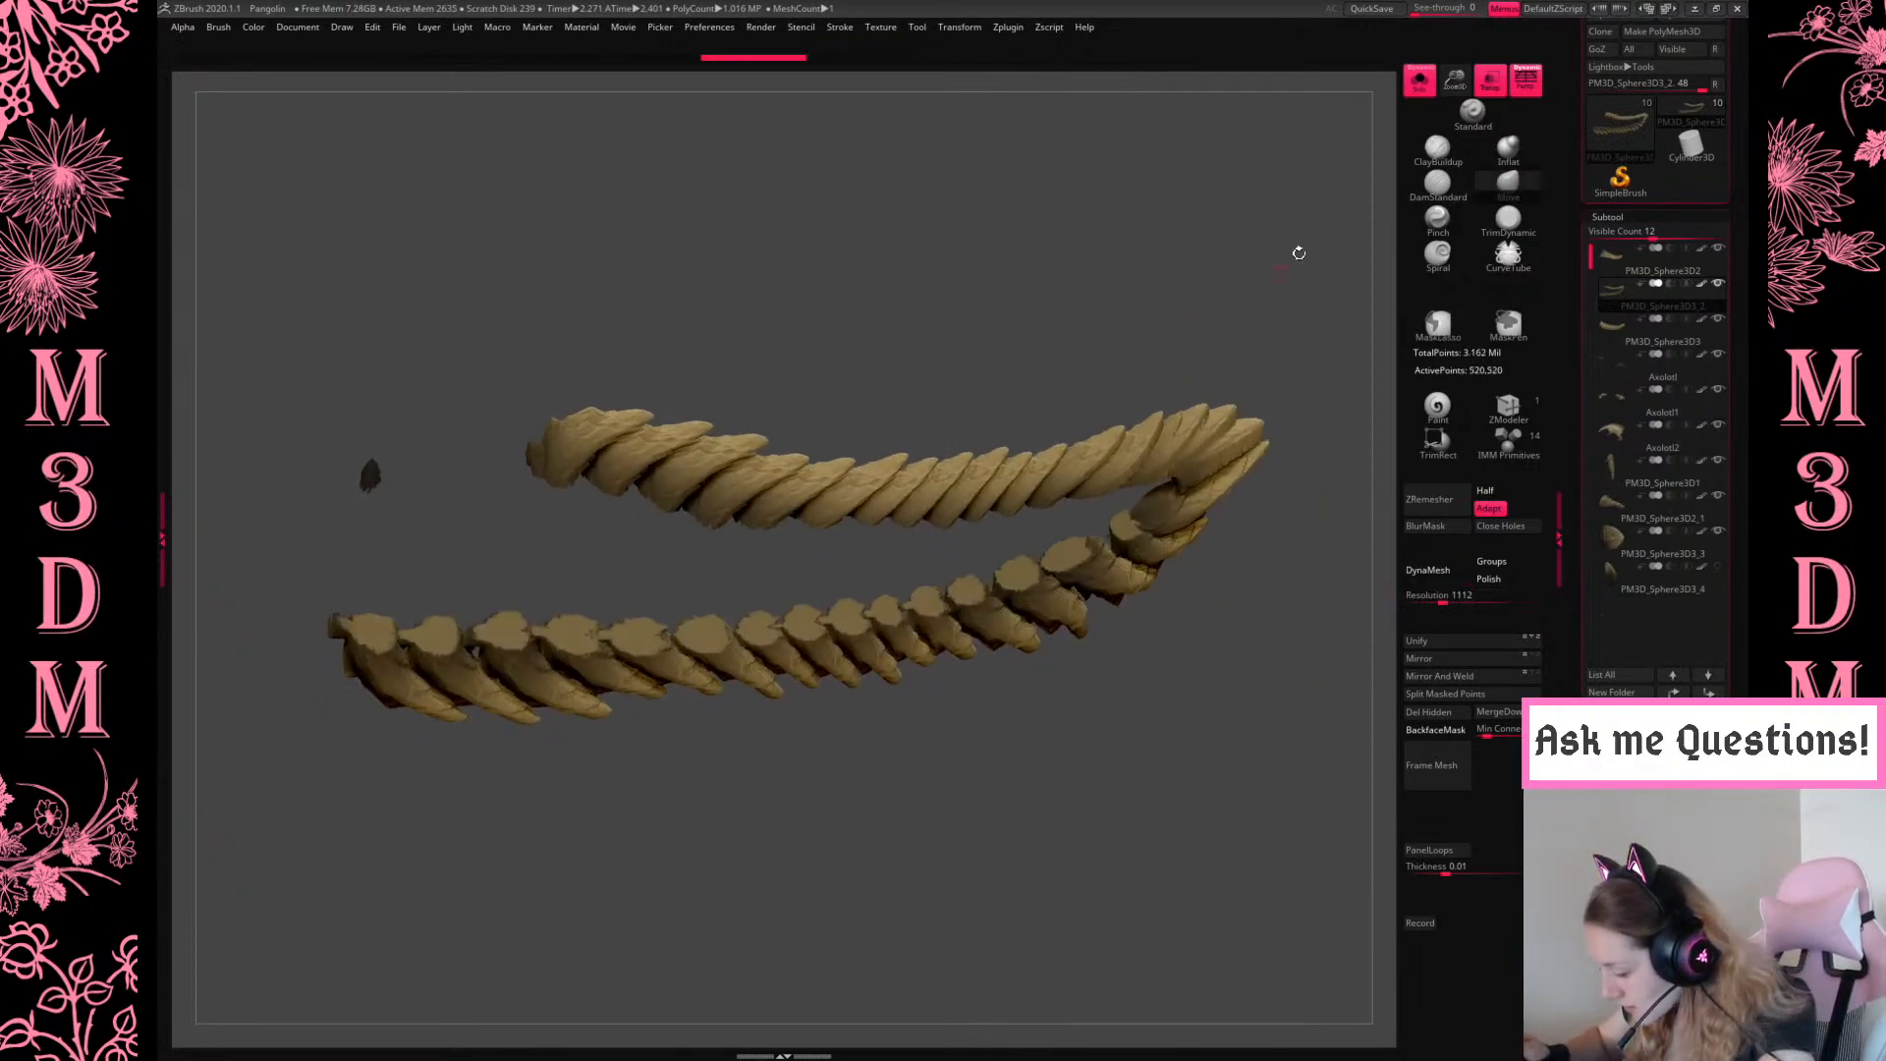
{"action": "left_click_drag", "start_coordinate": [1455, 80], "coordinate": [1406, 186]}
{"action": "left_click_drag", "start_coordinate": [1247, 303], "coordinate": [947, 443], "text": "alt"}
{"action": "left_click_drag", "start_coordinate": [1200, 471], "coordinate": [1218, 343]}
{"action": "key", "text": "ctrl+z"}
{"action": "key", "text": "ctrl+shift+z"}
{"action": "key", "text": "ctrl+shift+z"}
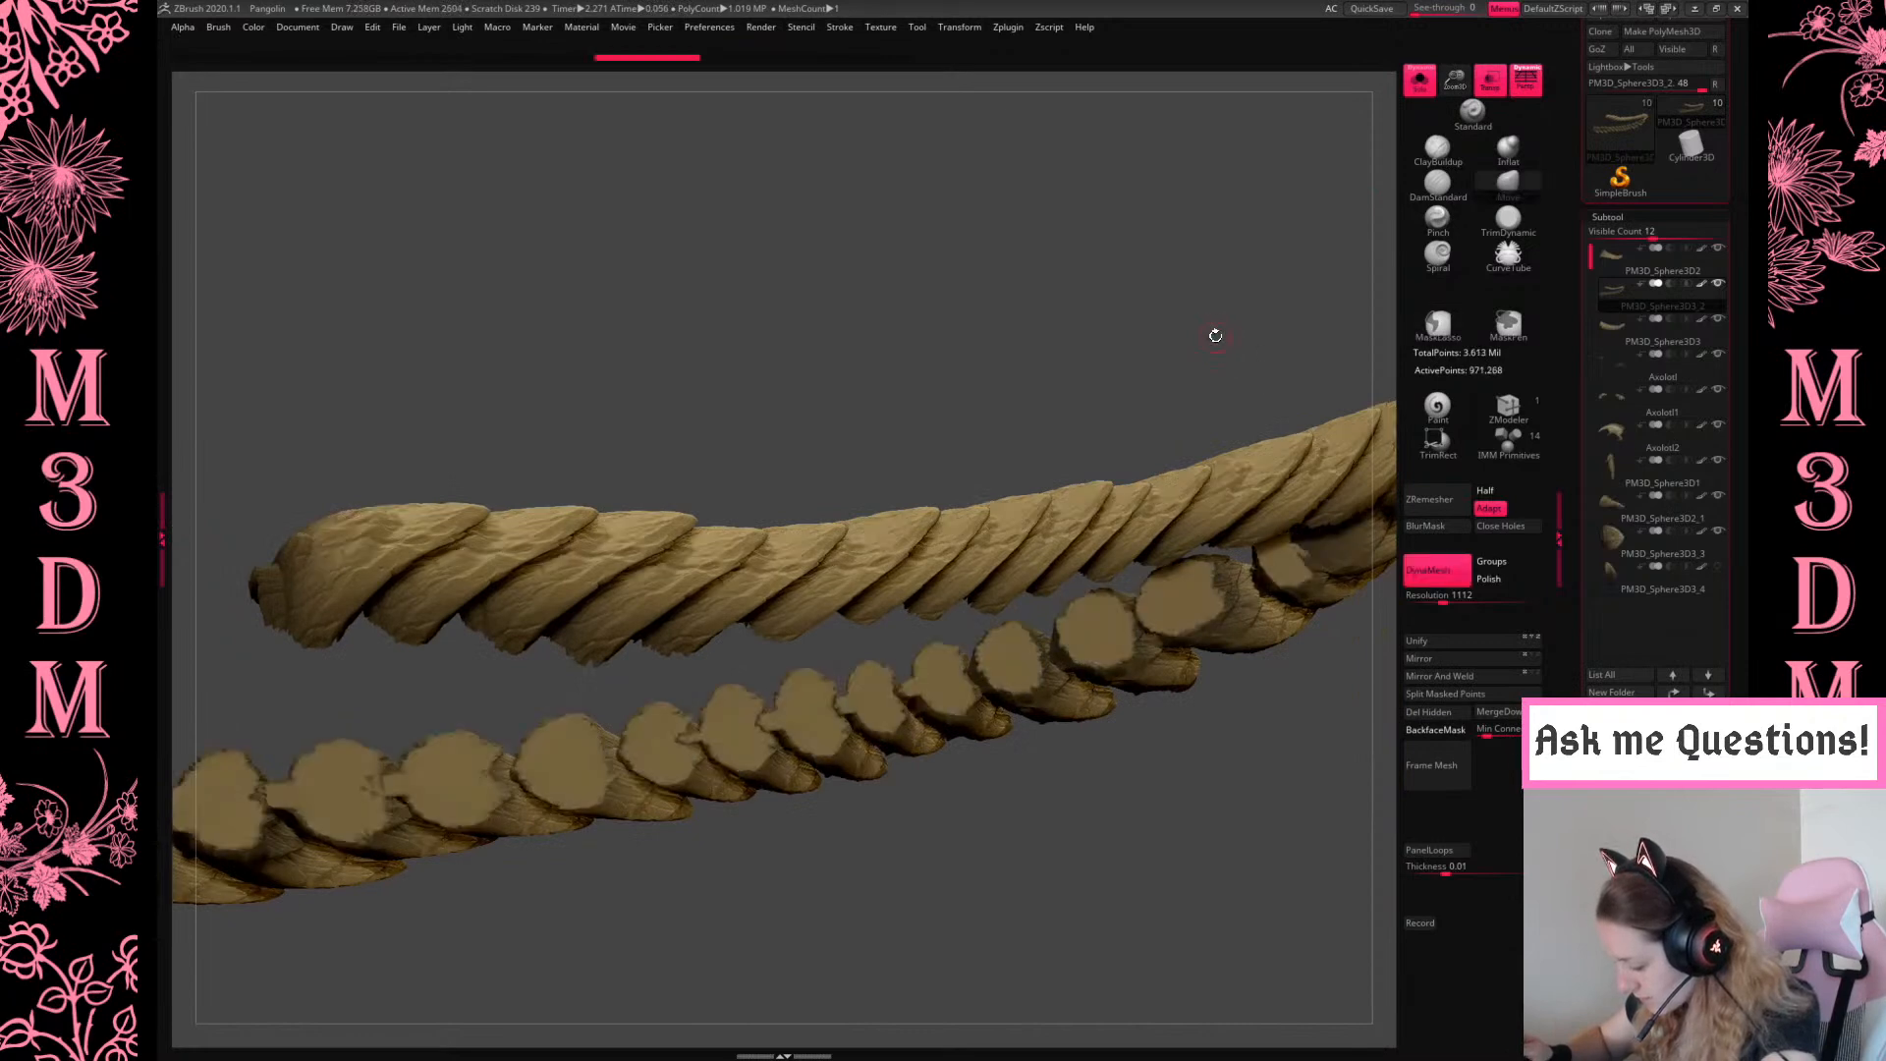
{"action": "key", "text": "ctrl+z"}
DynaMesh the merged scale rows at a resolution of 1768, then pre-process and decimate them to the 150k preset
{"action": "left_click", "coordinate": [1463, 597]}
{"action": "left_click", "coordinate": [1449, 570]}
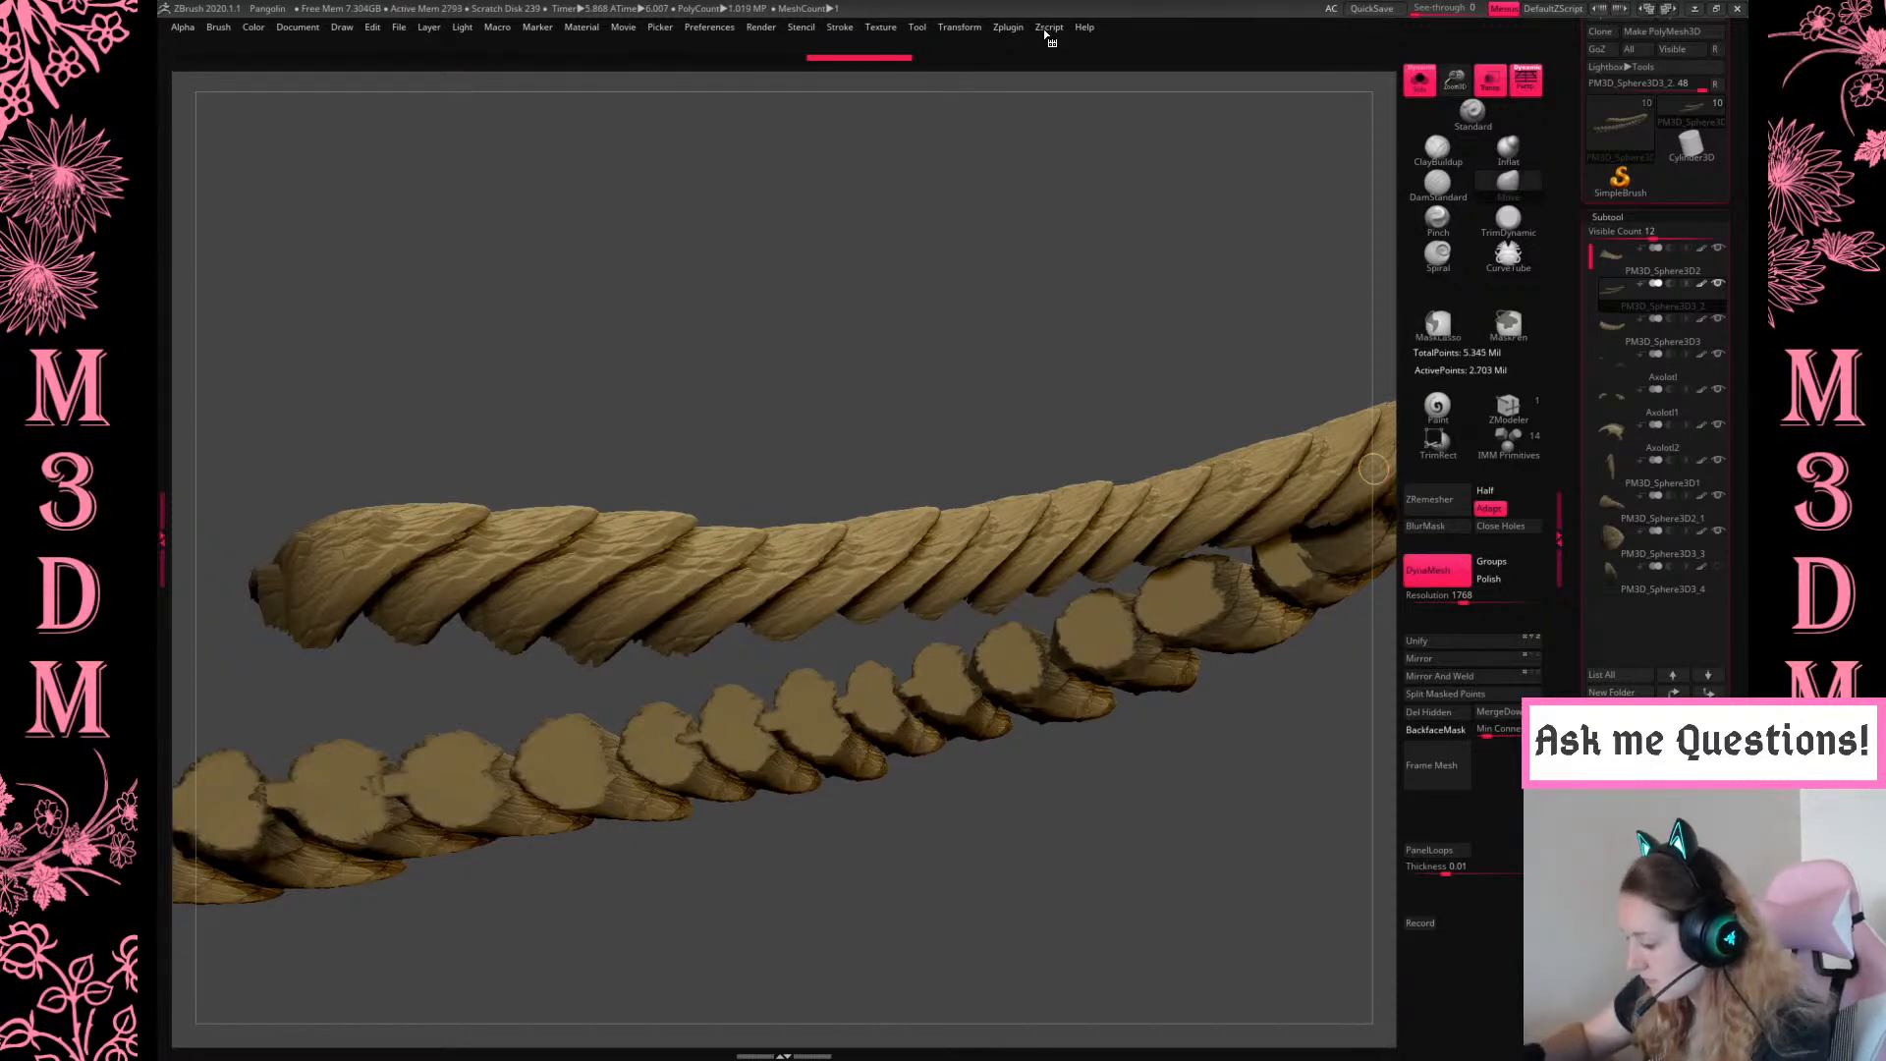
{"action": "left_click", "coordinate": [1009, 27]}
{"action": "left_click", "coordinate": [1094, 317]}
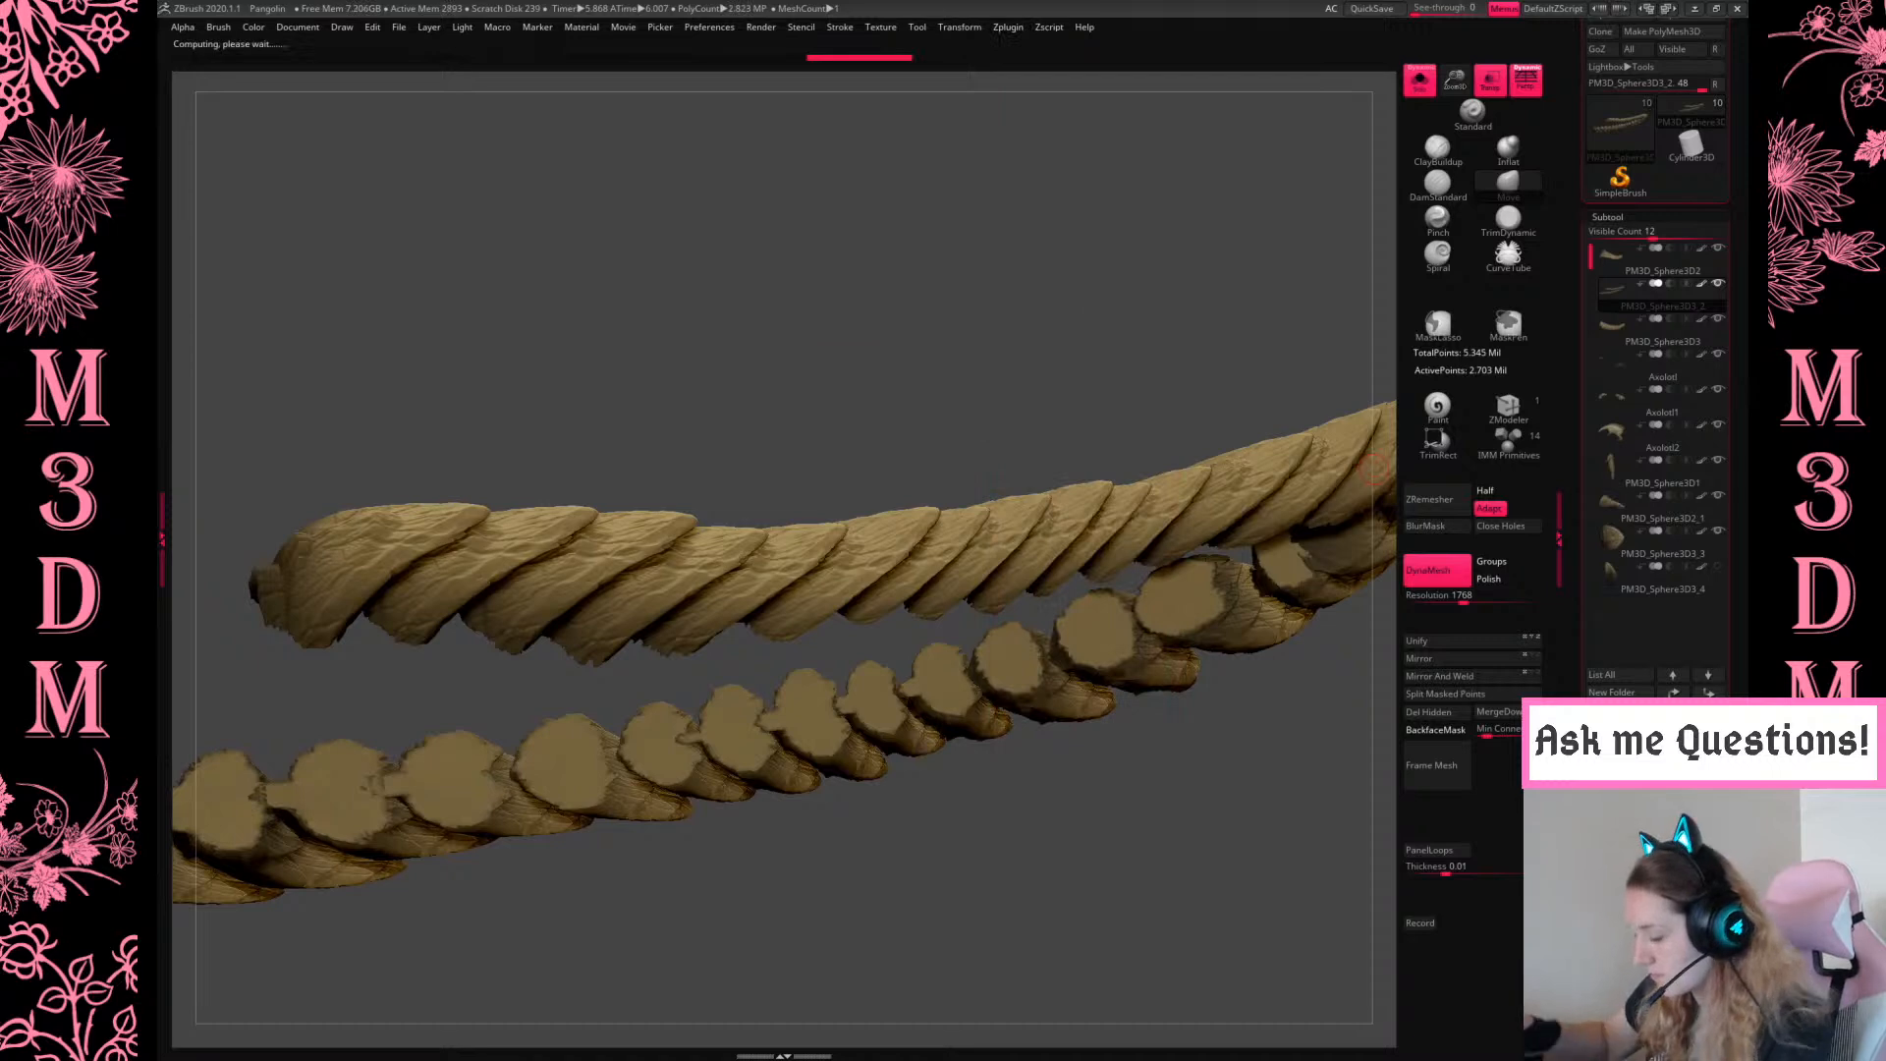
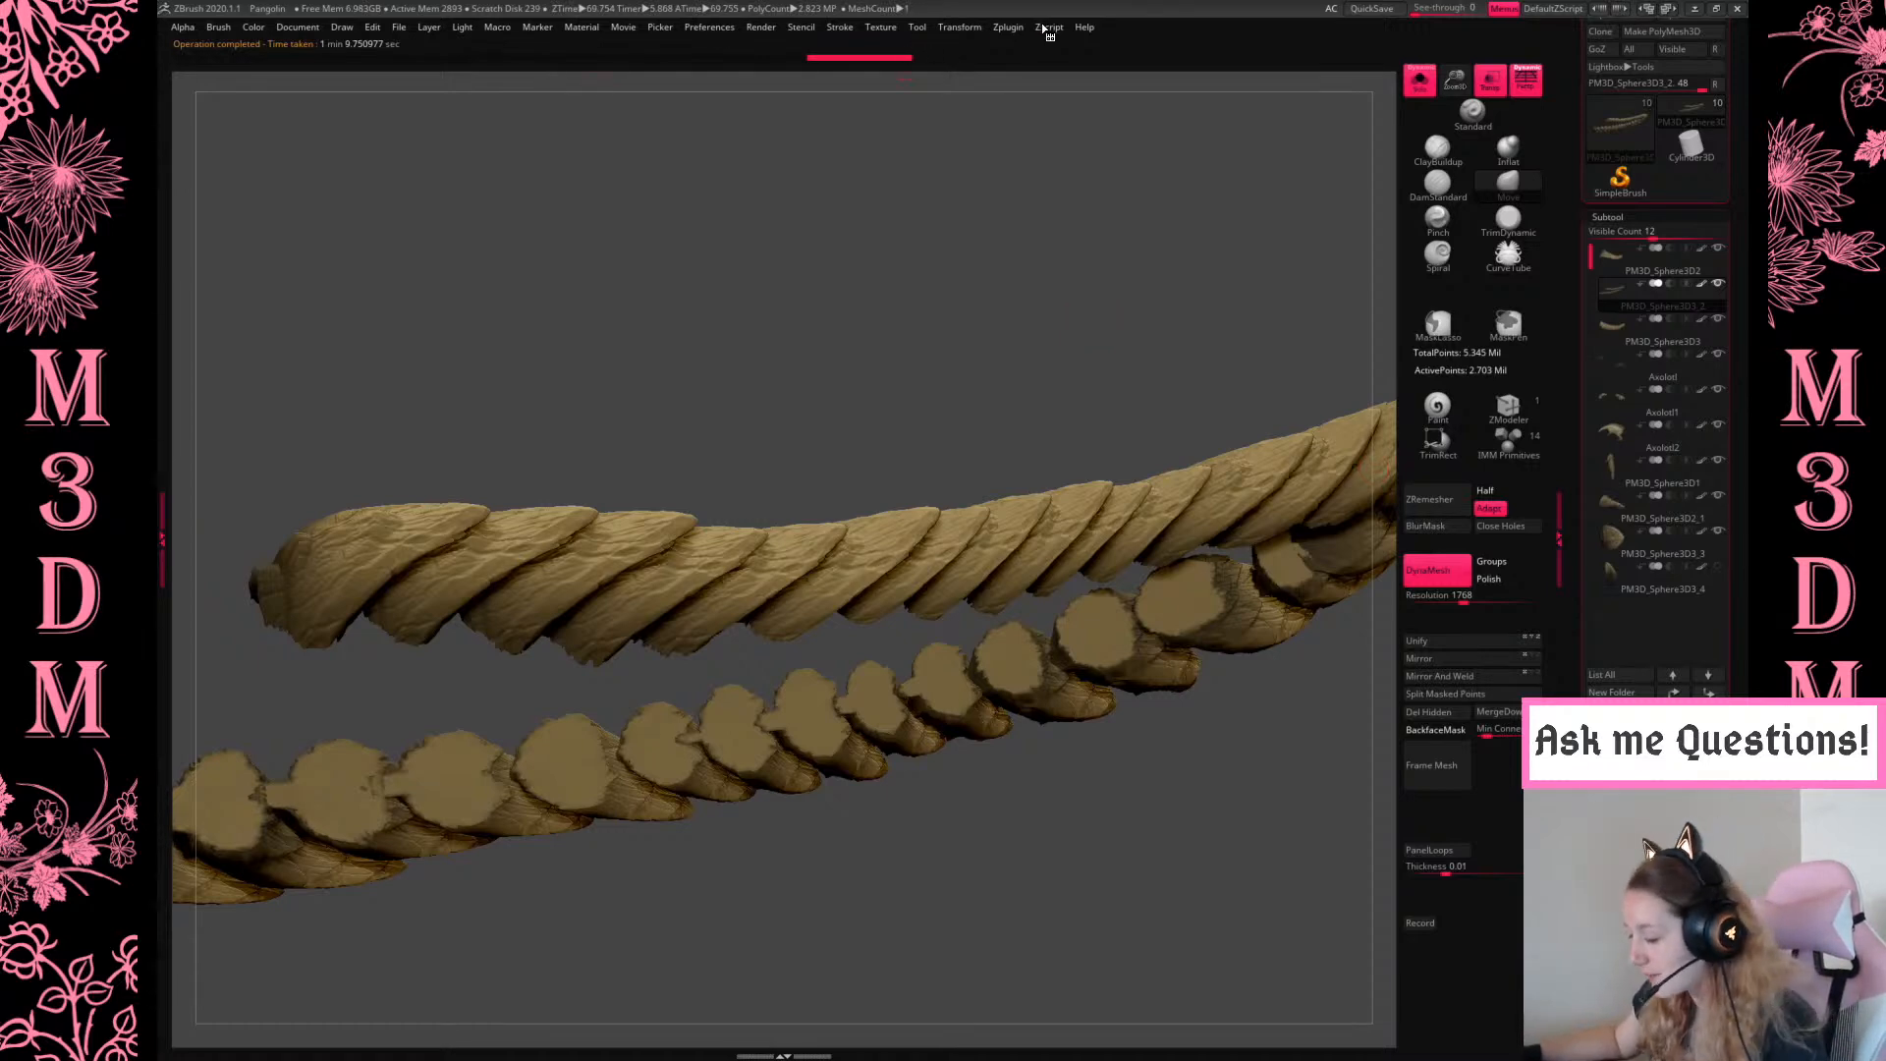
{"action": "left_click", "coordinate": [1004, 29]}
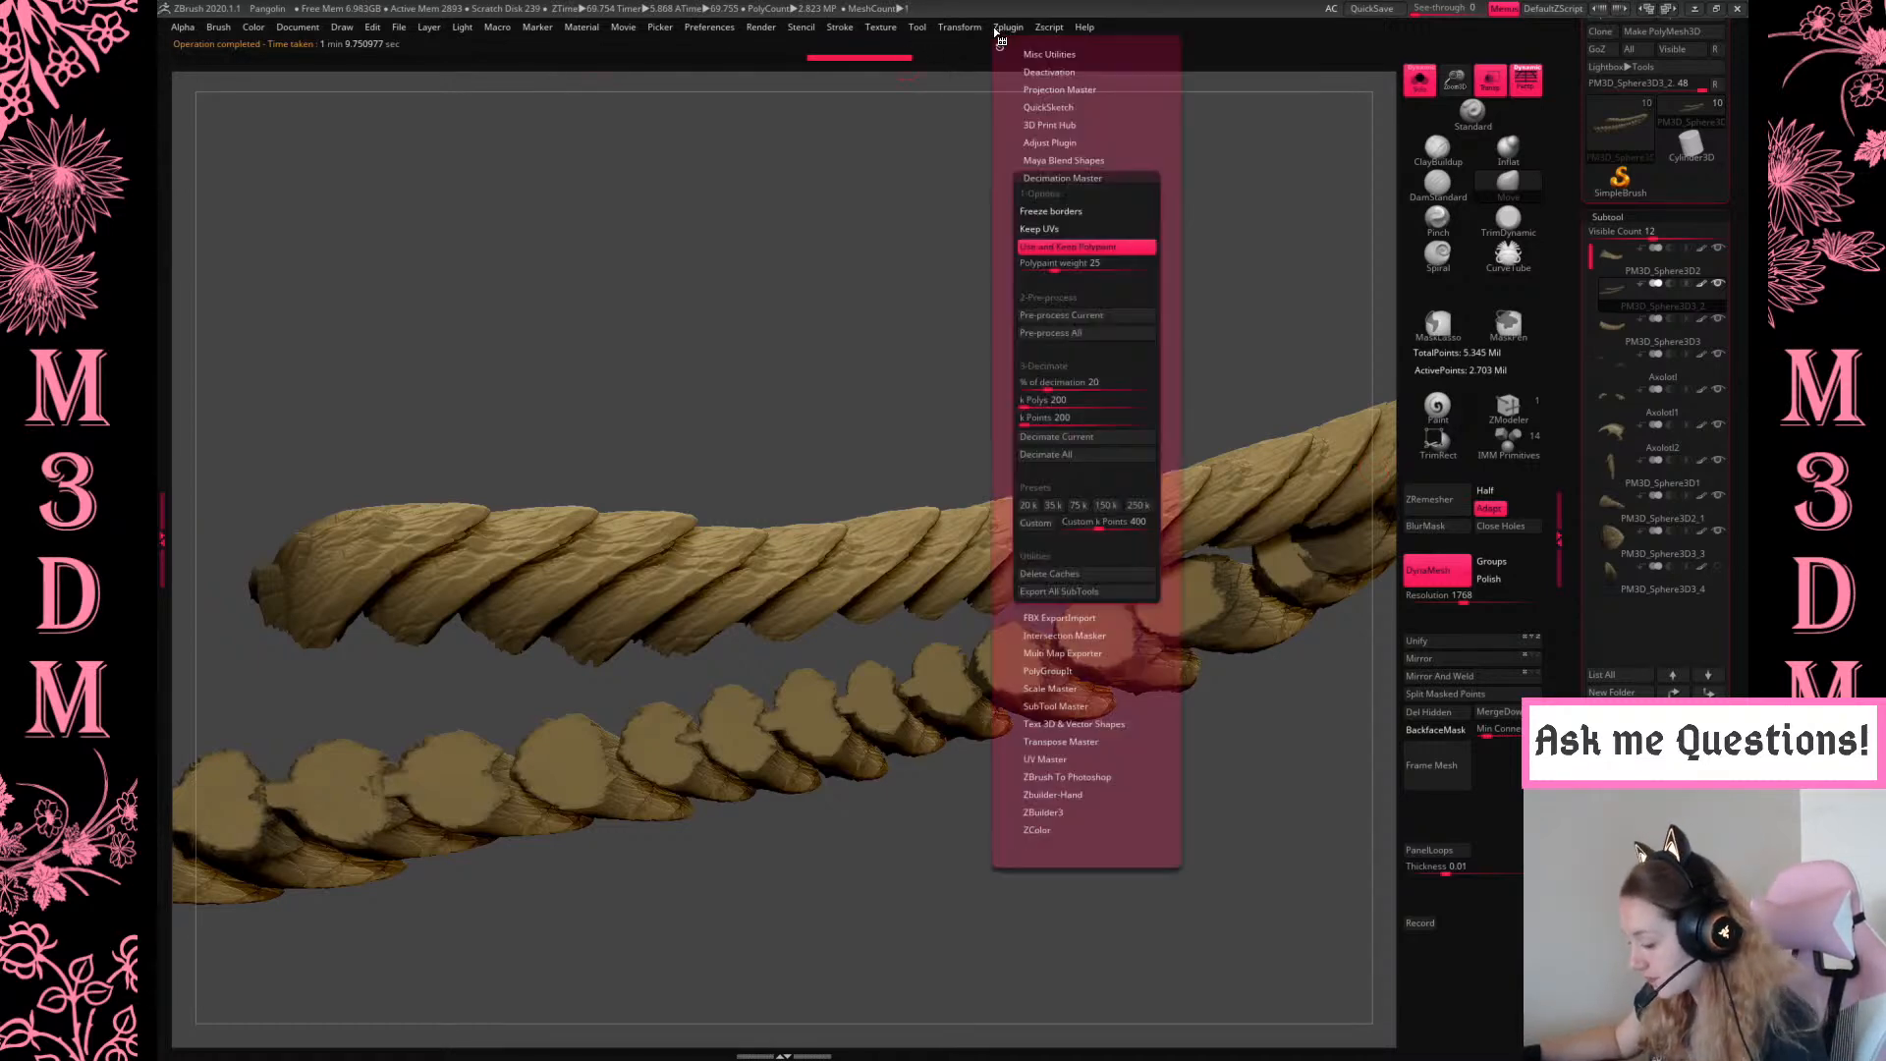
{"action": "left_click", "coordinate": [1104, 505]}
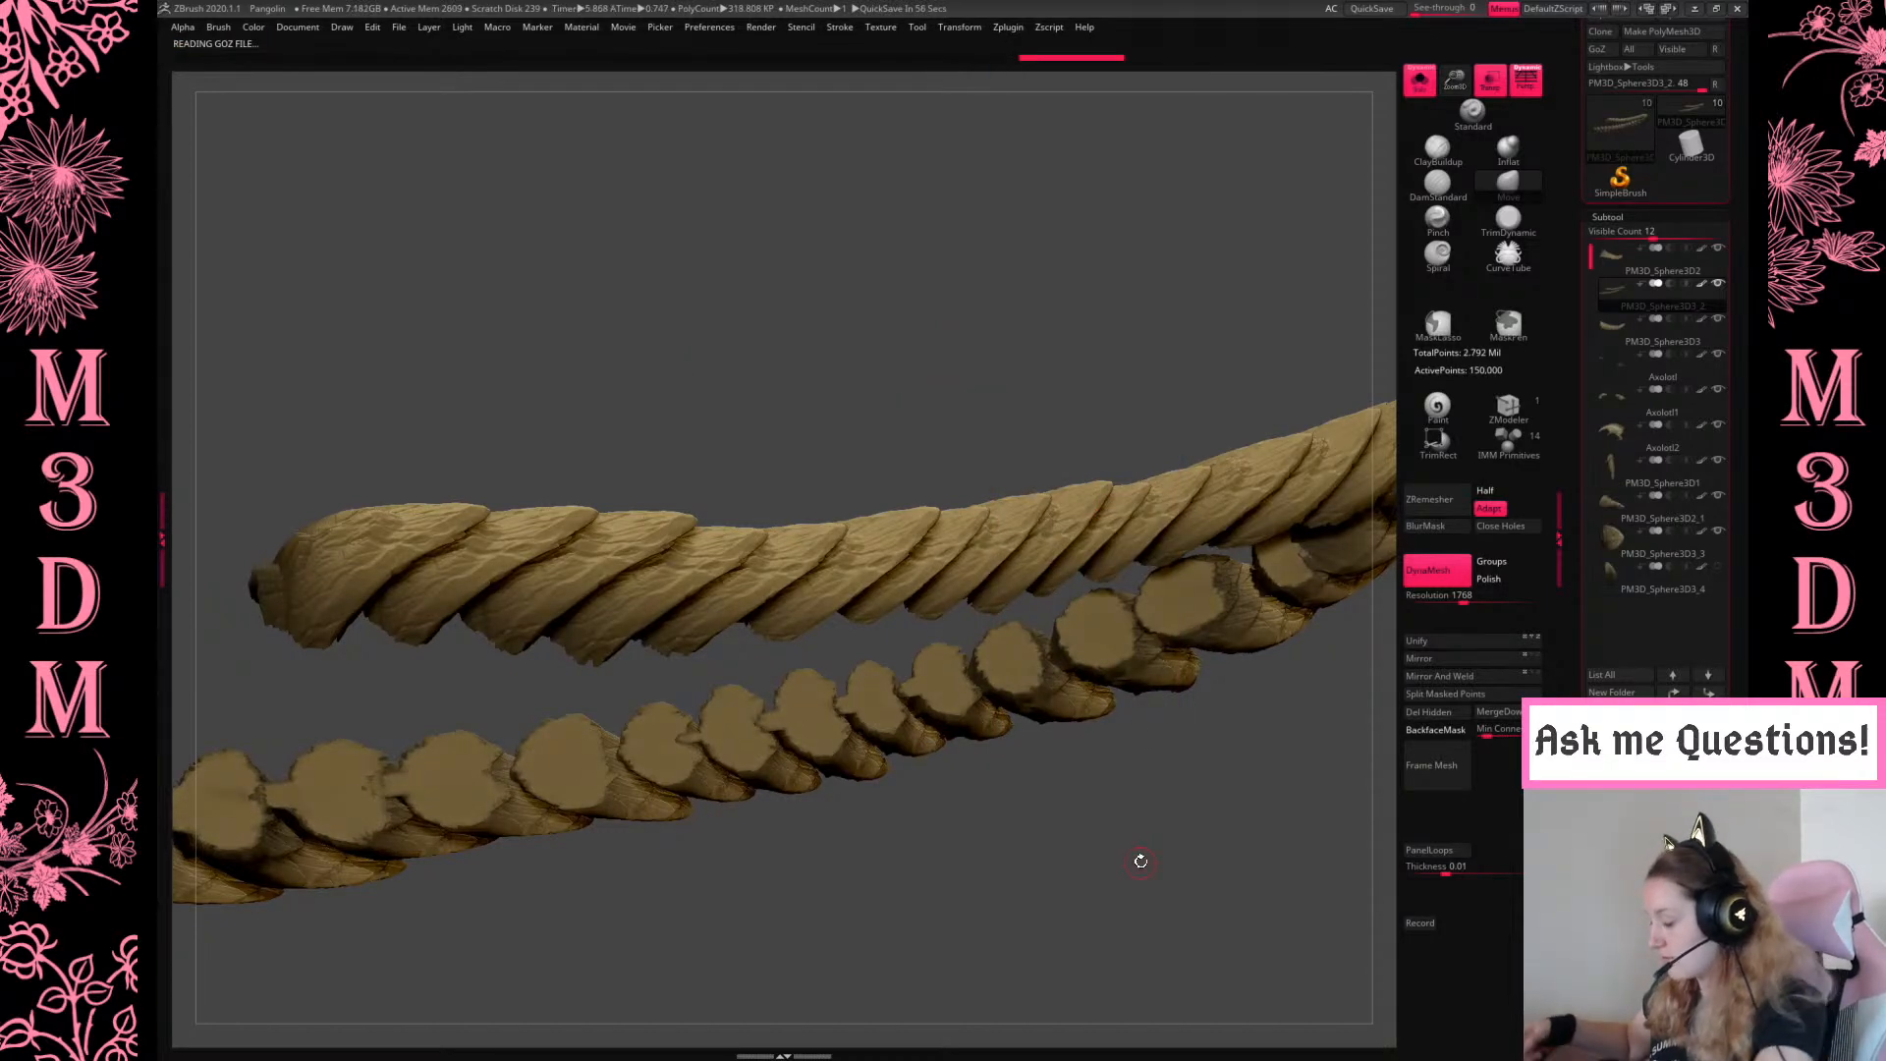
Show the whole creature again with Solo and Transparency turned off and examine the decimated scales on the tail
{"action": "left_click", "coordinate": [1557, 138]}
{"action": "left_click", "coordinate": [1419, 81]}
{"action": "left_click_drag", "start_coordinate": [1179, 844], "coordinate": [1183, 815]}
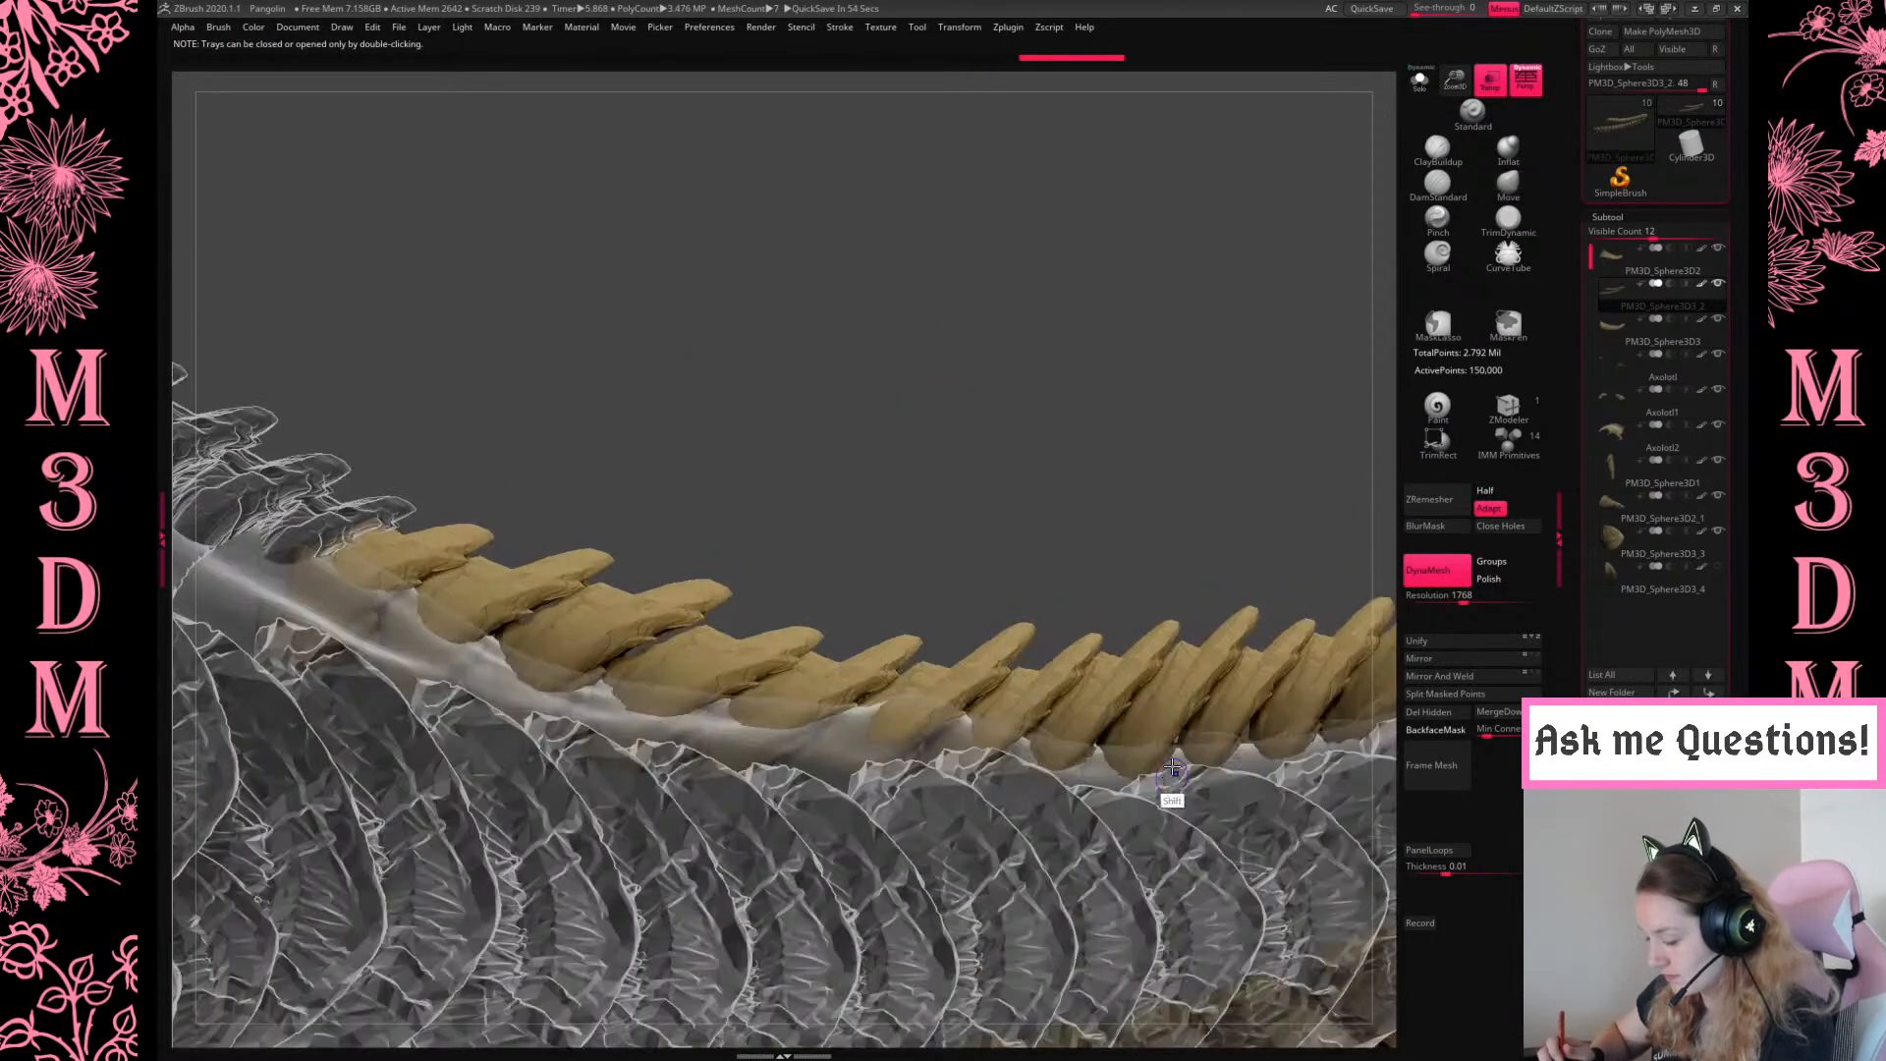
{"action": "key", "text": "shift+f"}
{"action": "left_click", "coordinate": [1483, 79]}
{"action": "key", "text": "shift+f"}
{"action": "left_click_drag", "start_coordinate": [1306, 261], "coordinate": [1085, 781]}
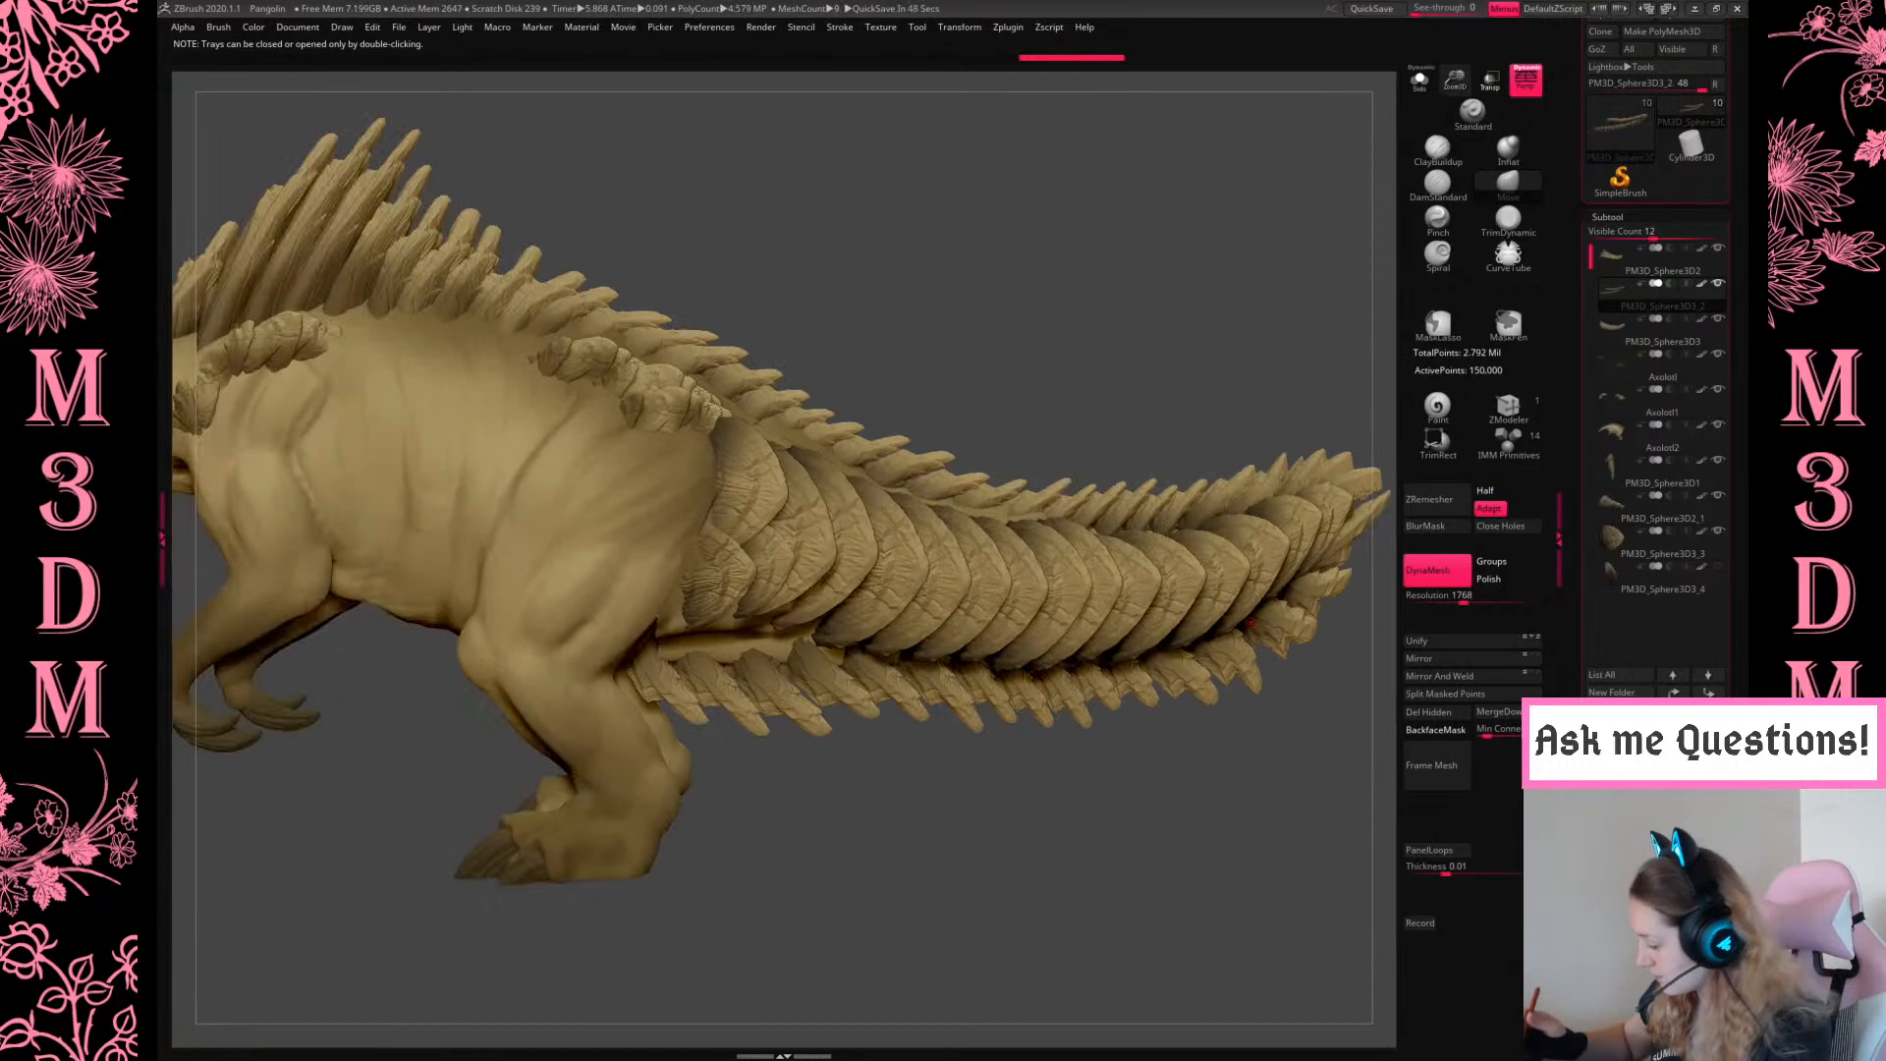
Check the point counts of the back spines, the body and the neck spines
{"action": "left_click_drag", "start_coordinate": [1116, 344], "coordinate": [855, 366]}
{"action": "left_click", "coordinate": [698, 492], "text": "alt"}
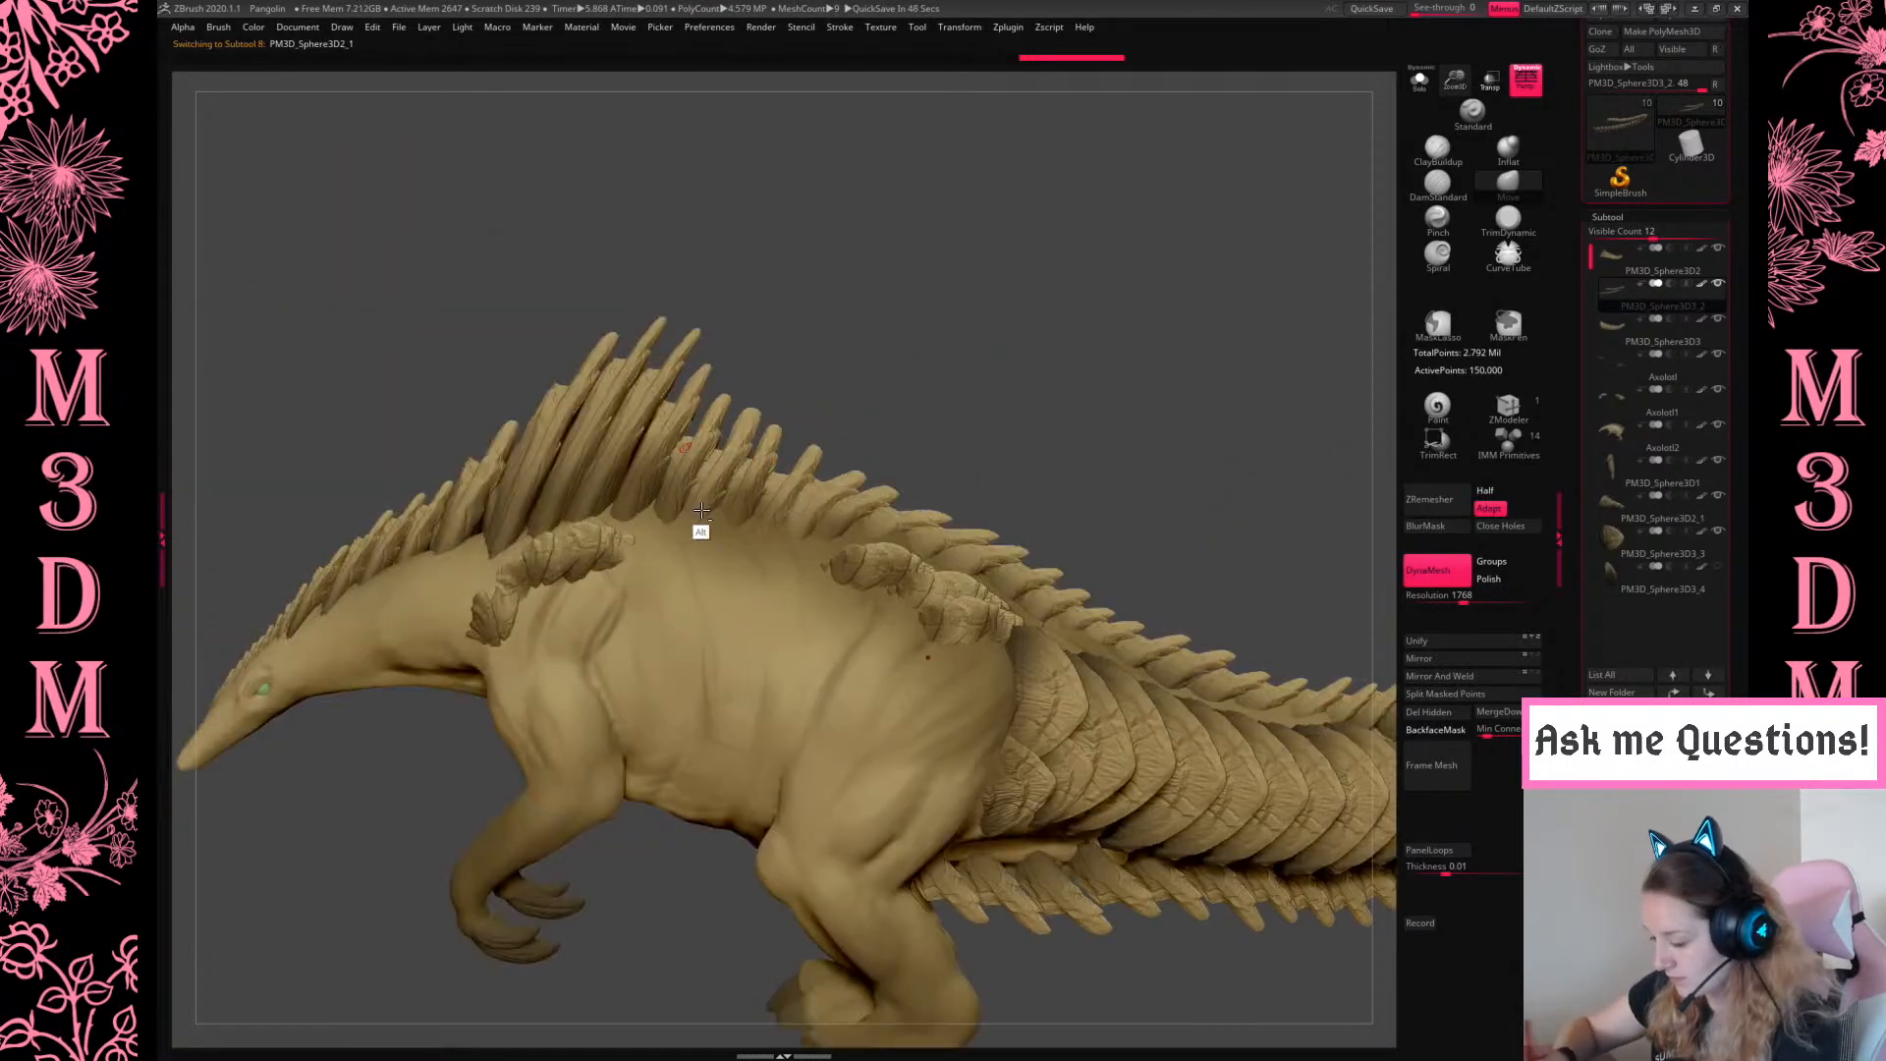
{"action": "left_click", "coordinate": [781, 737], "text": "alt"}
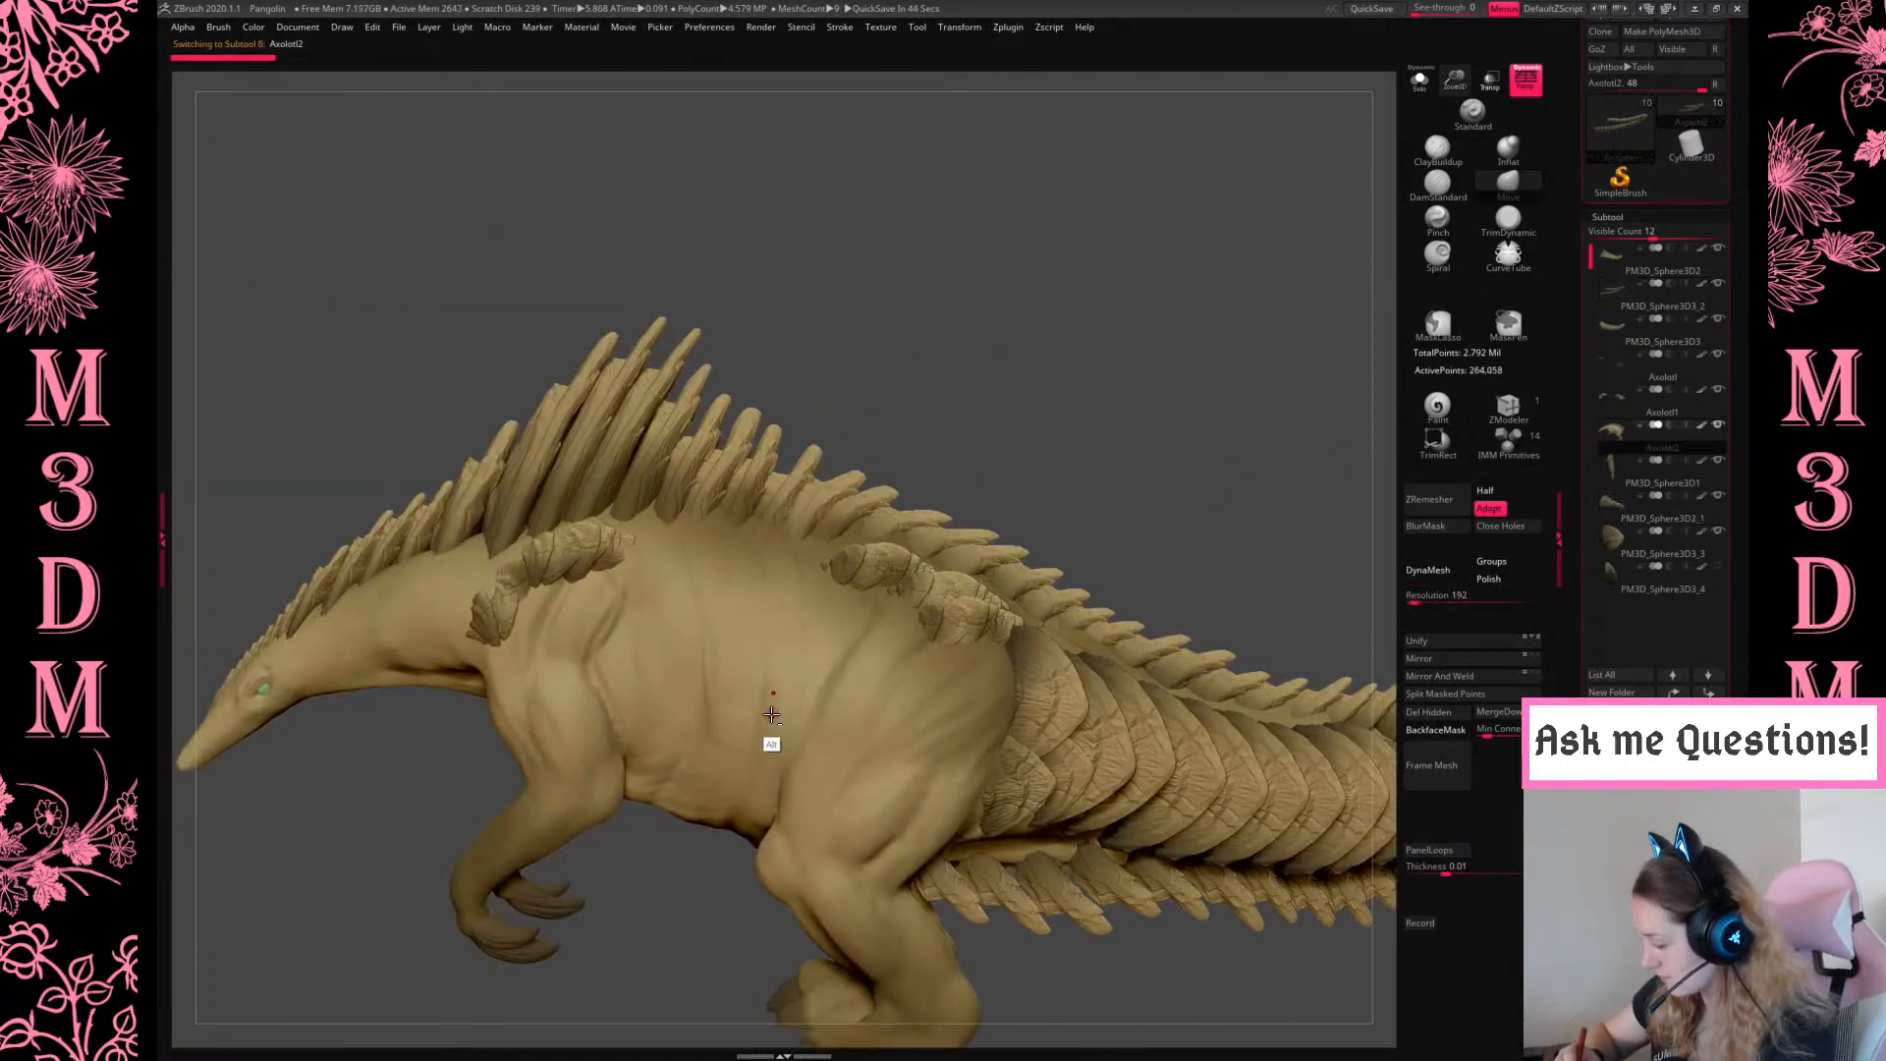
{"action": "left_click", "coordinate": [398, 569], "text": "alt"}
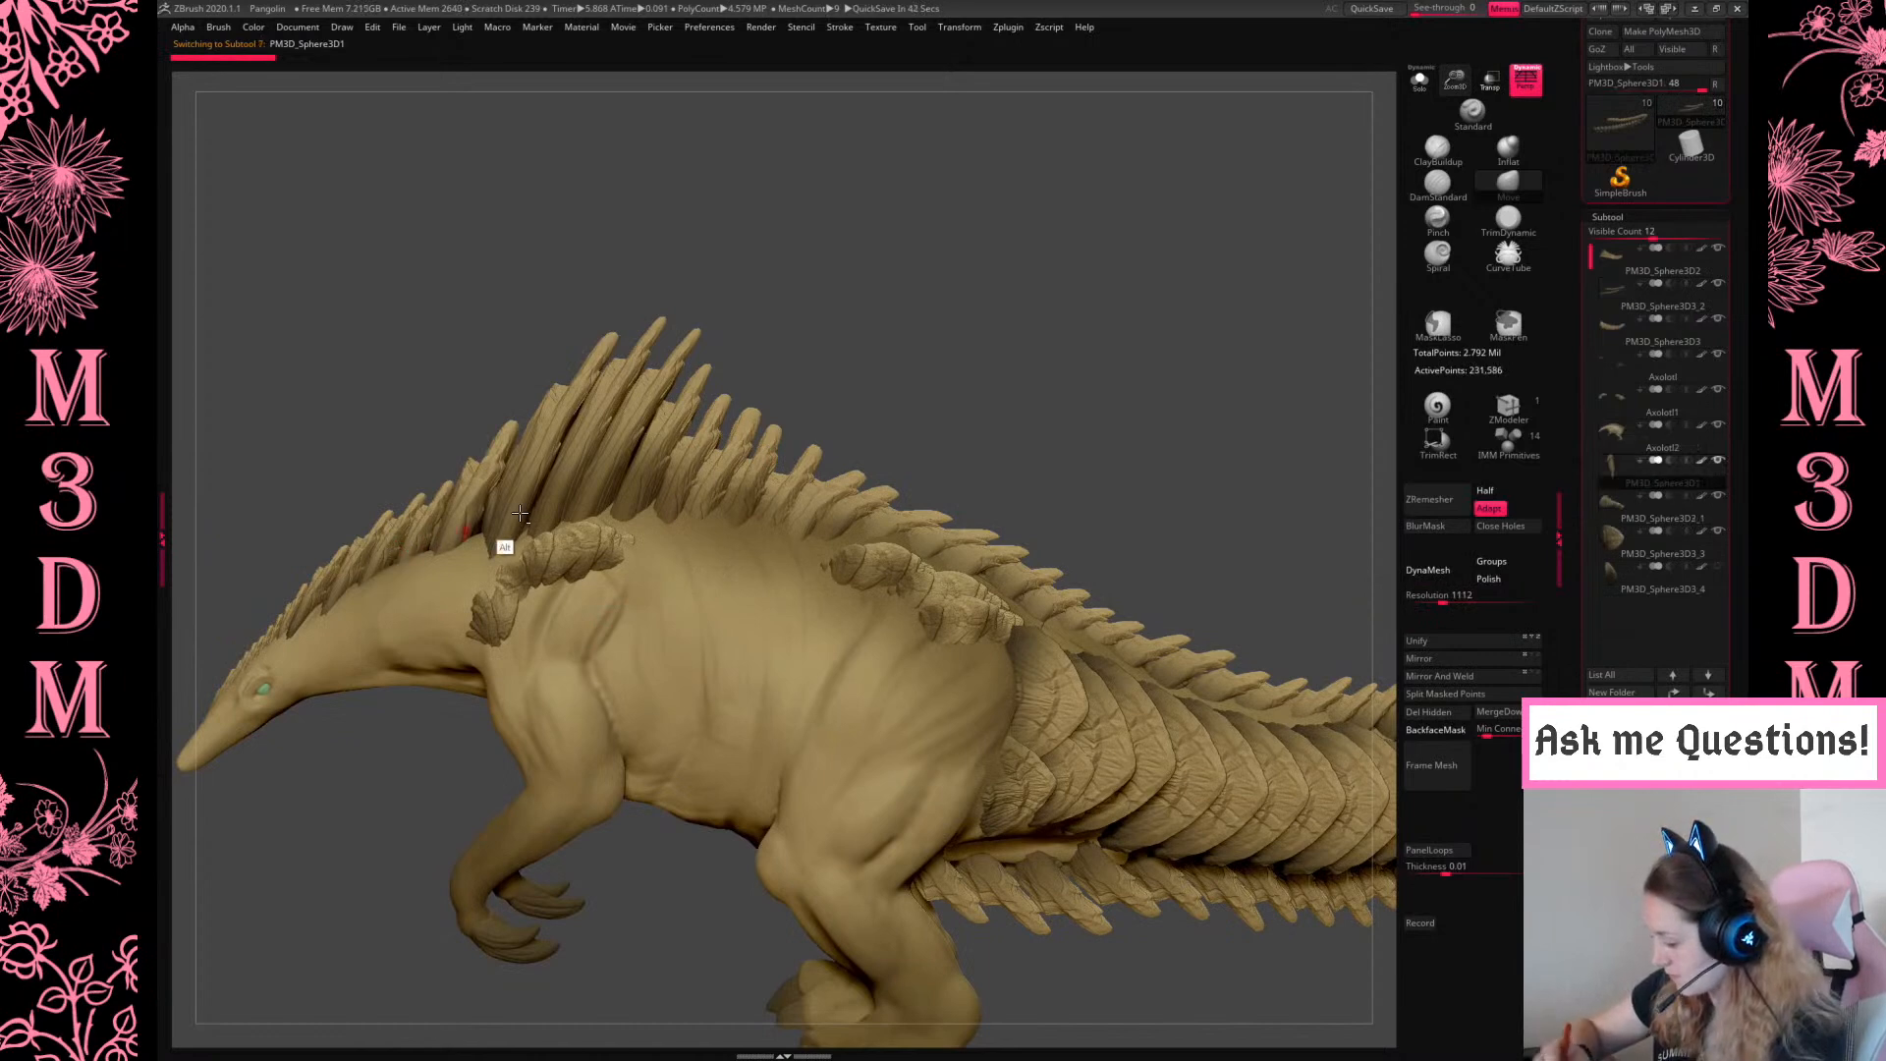
Isolate the hand and foot claws with Solo and try pre-processing them for decimation
{"action": "left_click", "coordinate": [1608, 339]}
{"action": "left_click", "coordinate": [1608, 375]}
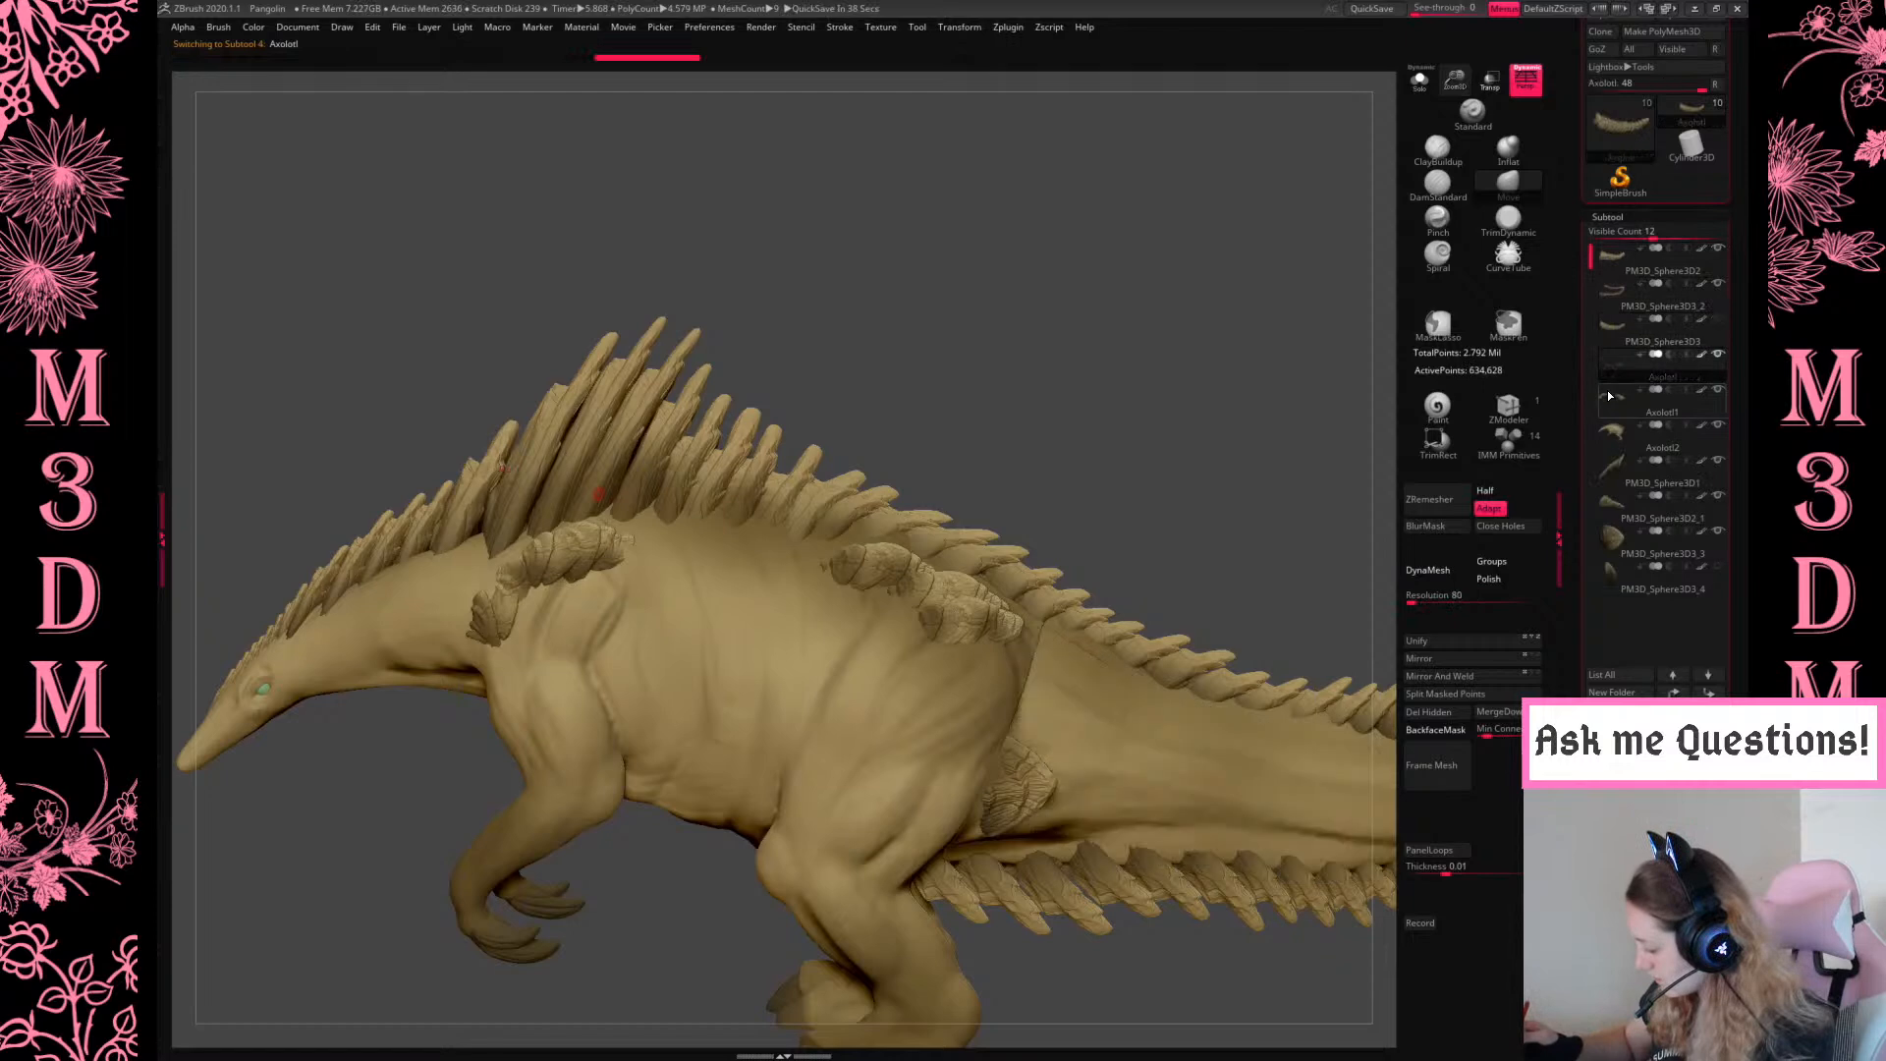
{"action": "left_click", "coordinate": [1420, 80]}
{"action": "left_click_drag", "start_coordinate": [1218, 722], "coordinate": [1192, 178]}
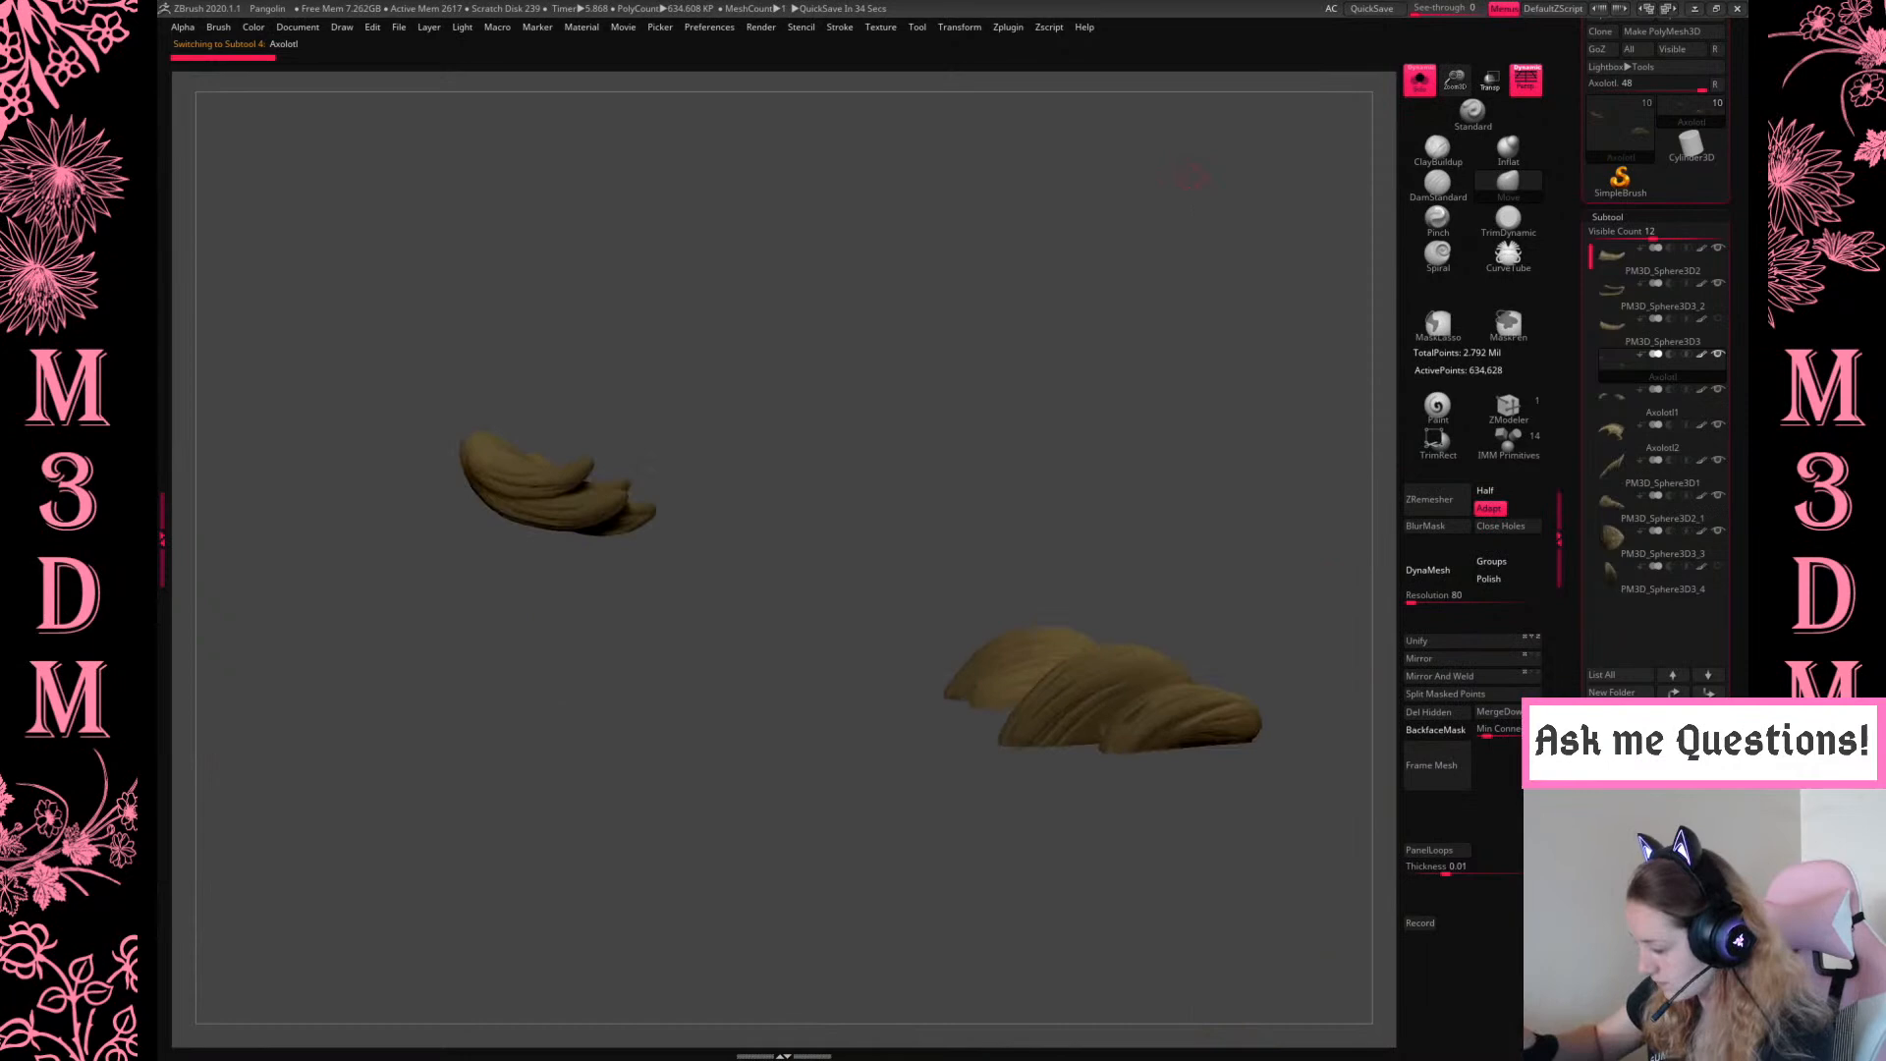
{"action": "left_click", "coordinate": [1008, 27]}
{"action": "left_click", "coordinate": [1037, 314]}
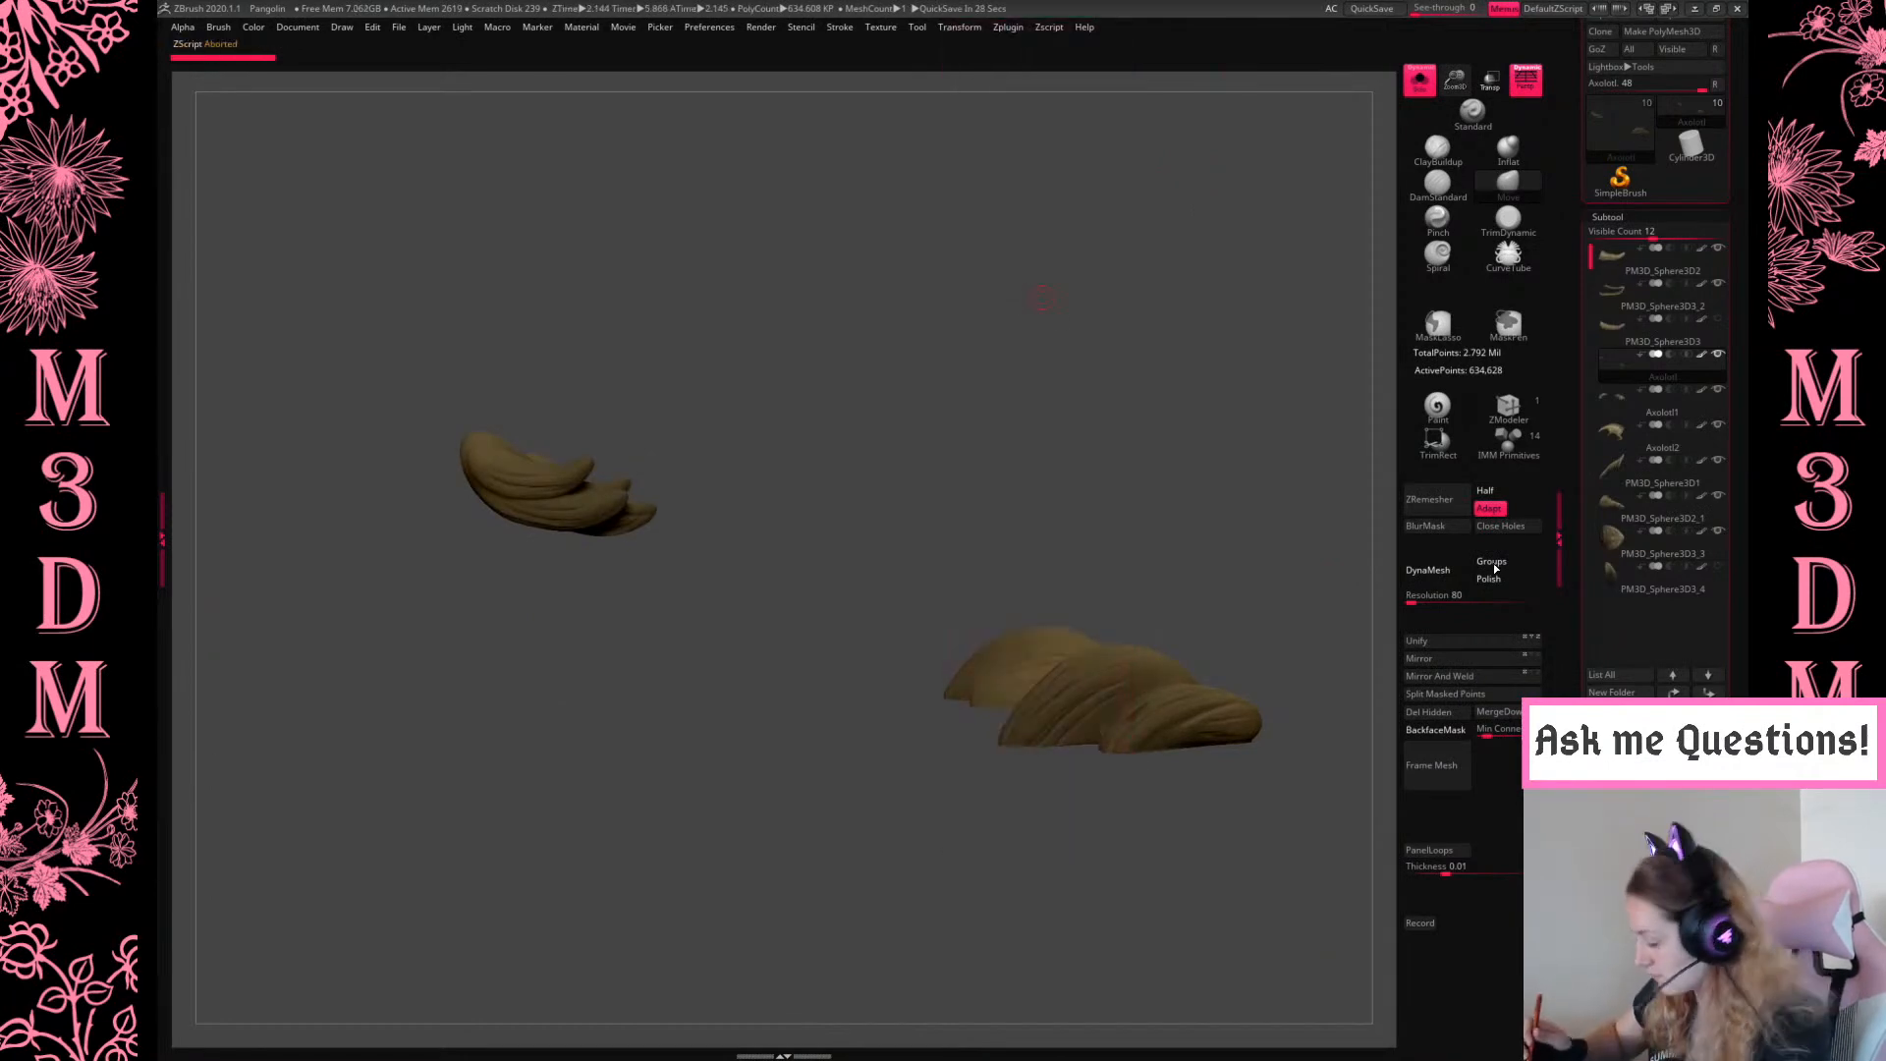
DynaMesh the claws at a resolution of 1320
{"action": "left_click", "coordinate": [1449, 579]}
{"action": "left_click", "coordinate": [1448, 595]}
{"action": "left_click", "coordinate": [1434, 570]}
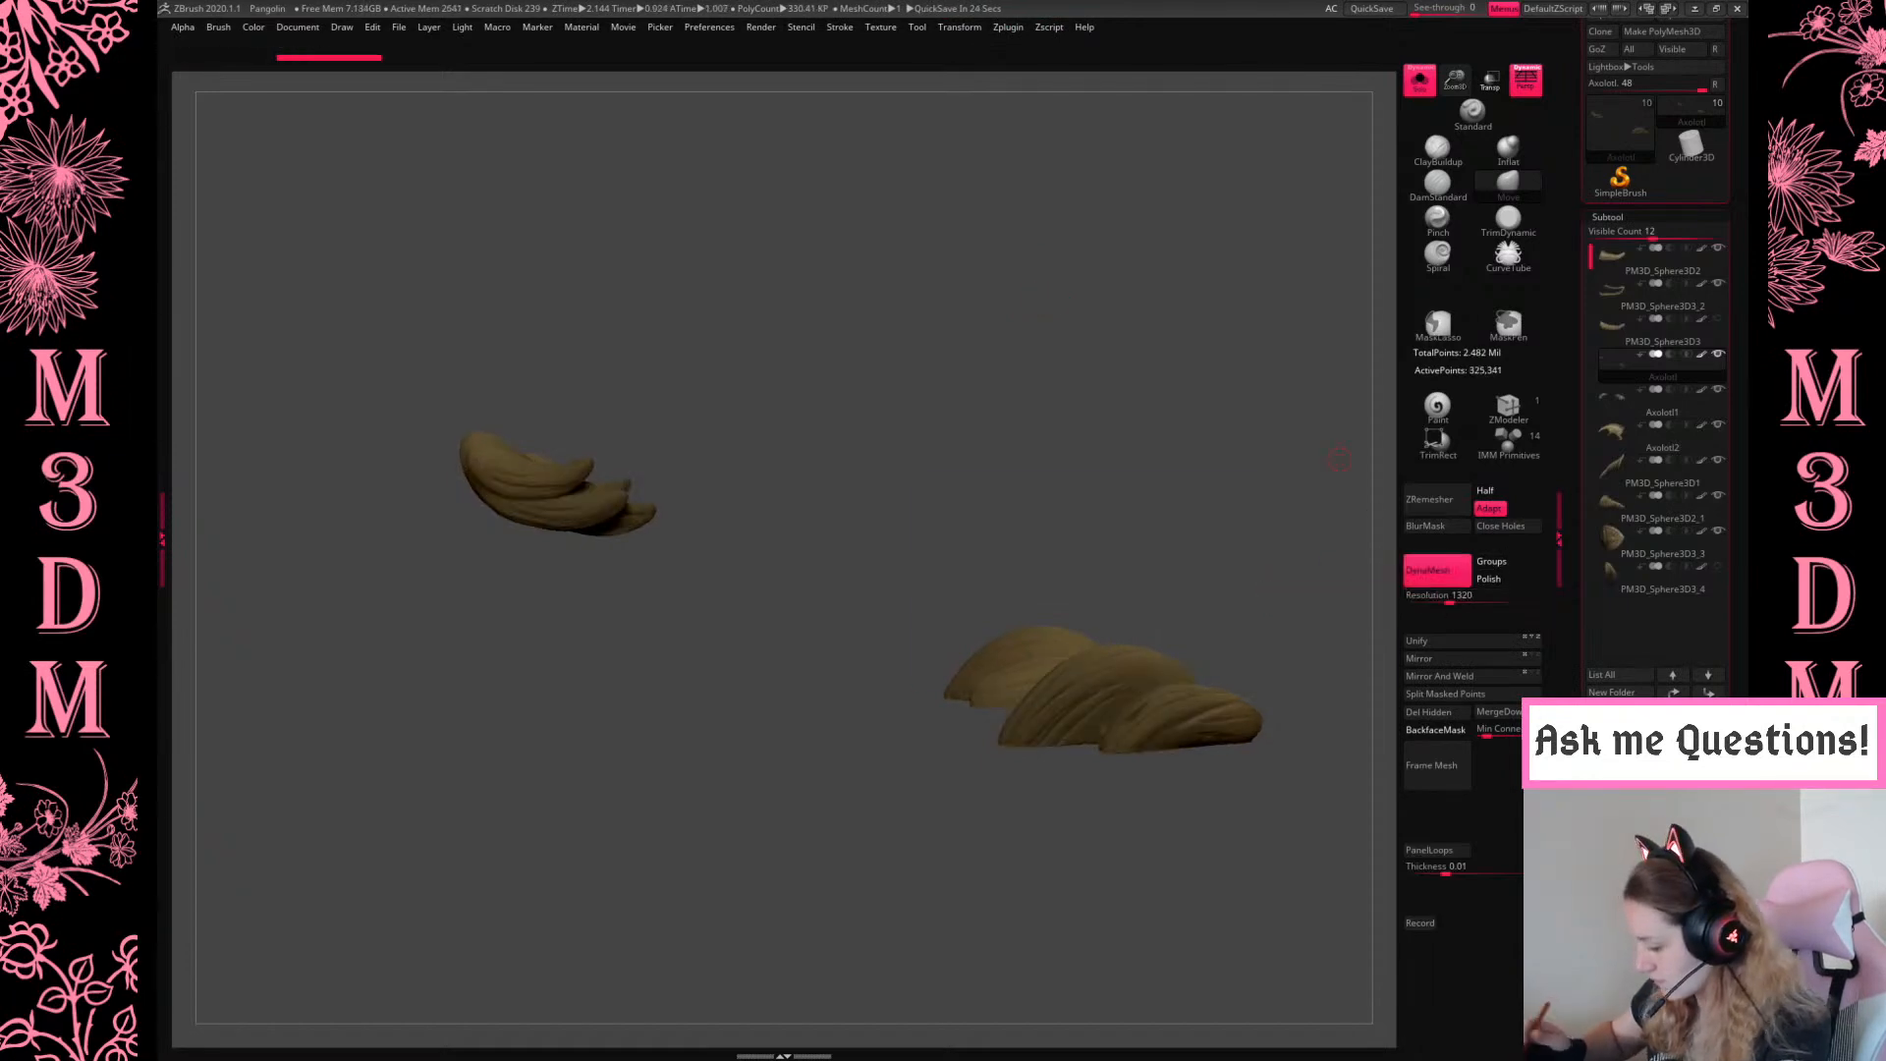
Pre-process the DynaMeshed claws and decimate them with the 35k preset
{"action": "left_click", "coordinate": [1010, 29]}
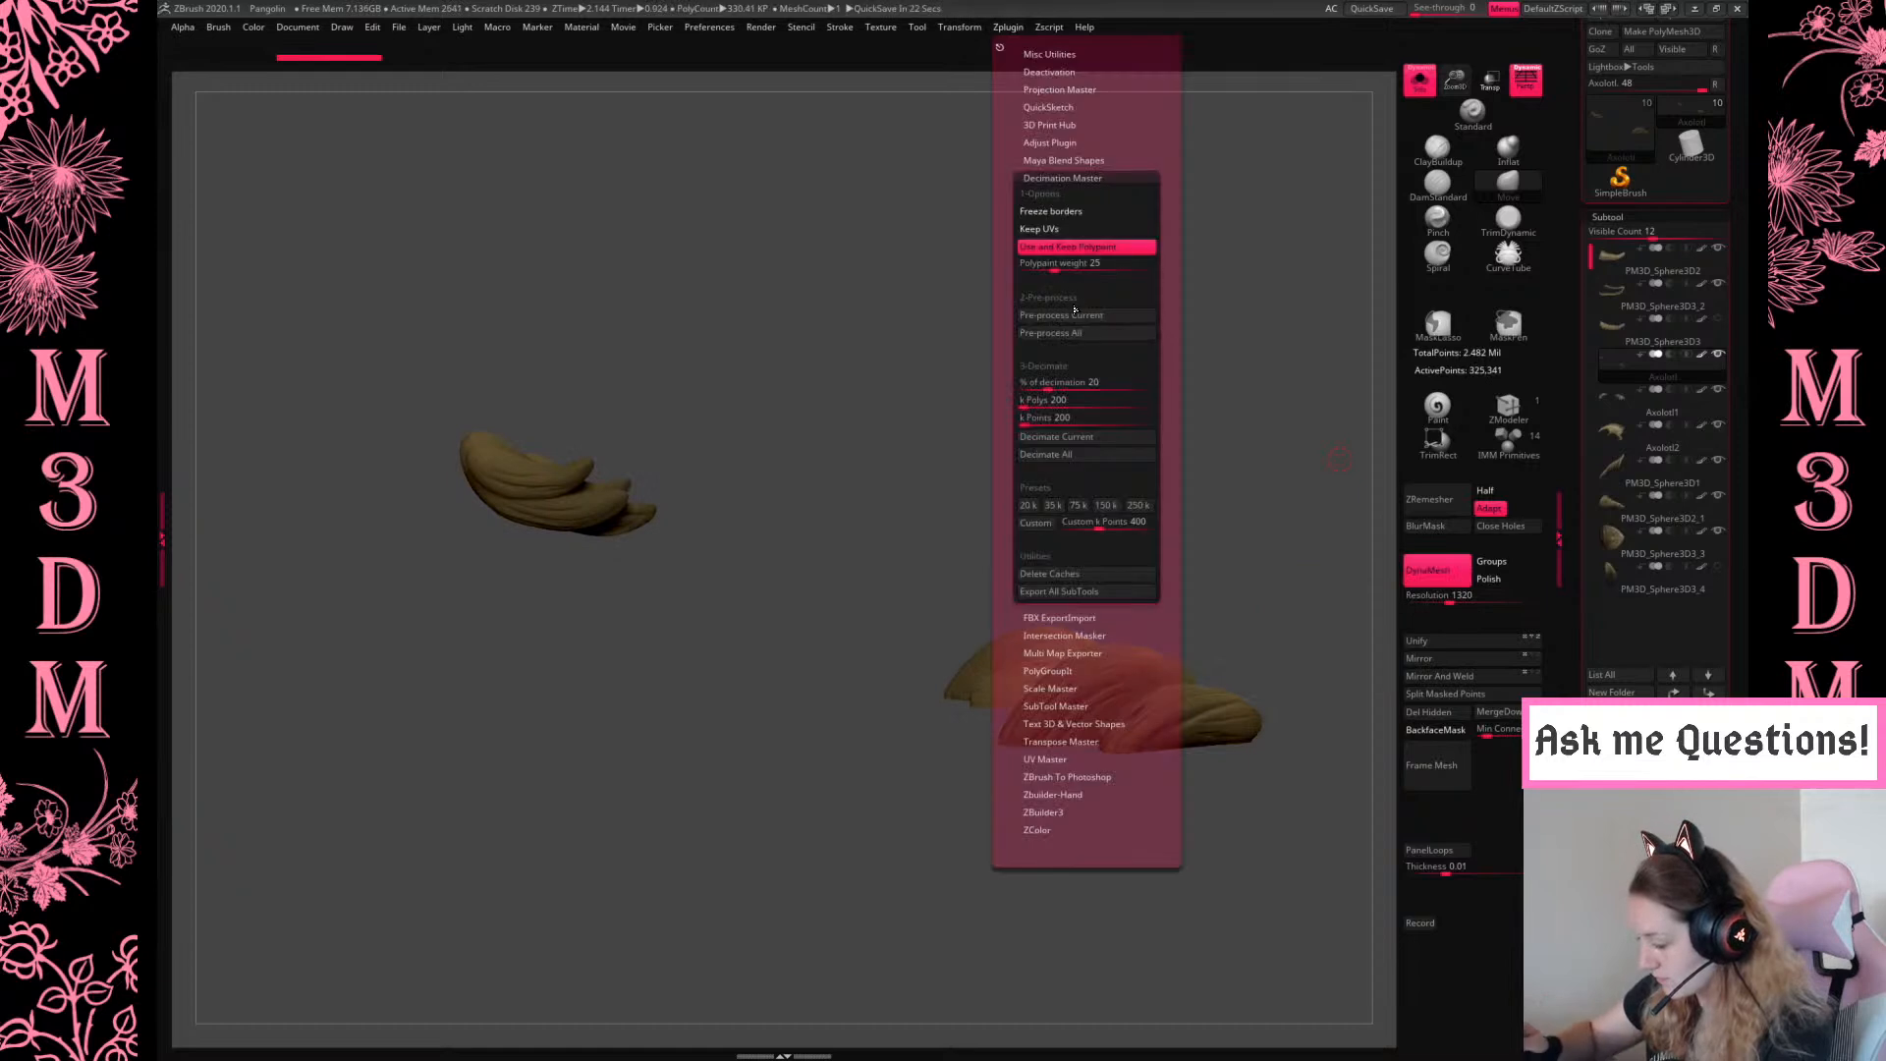
{"action": "left_click", "coordinate": [1071, 314]}
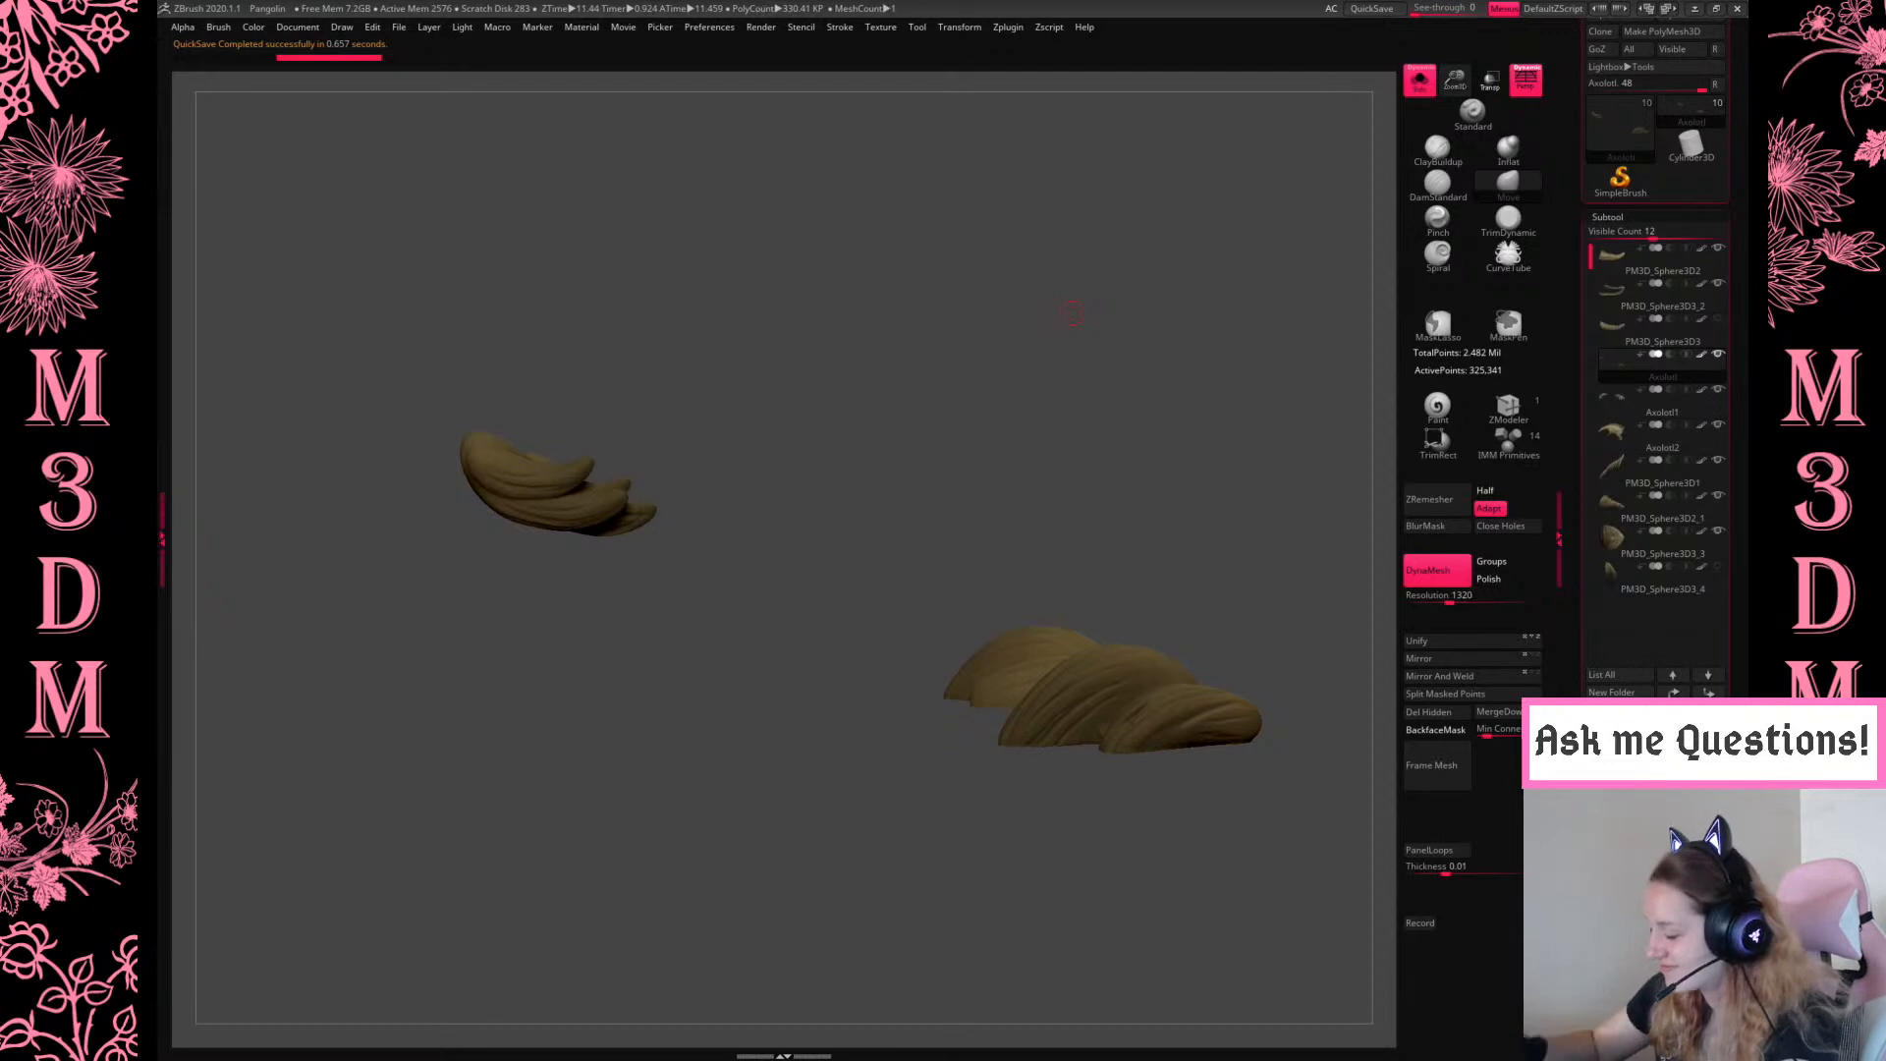
{"action": "left_click", "coordinate": [1009, 27]}
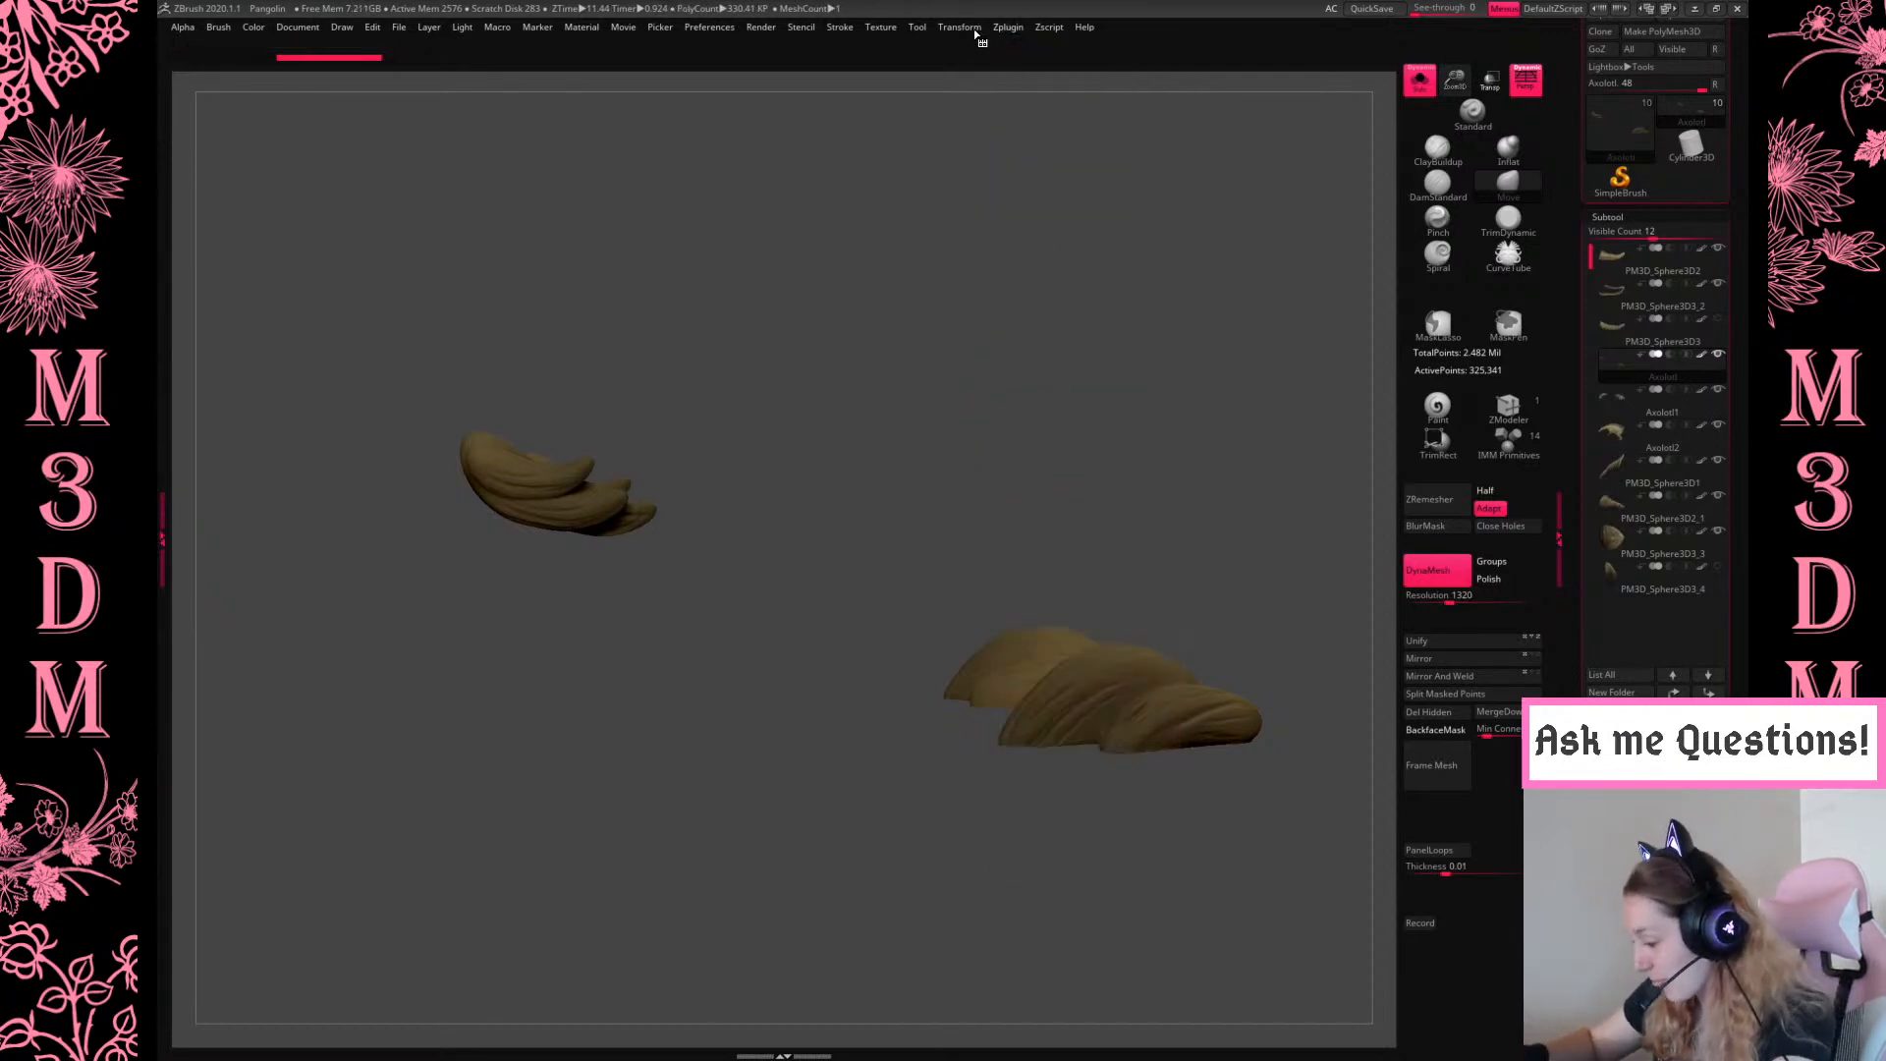
{"action": "left_click", "coordinate": [1009, 27]}
{"action": "left_click", "coordinate": [1053, 505]}
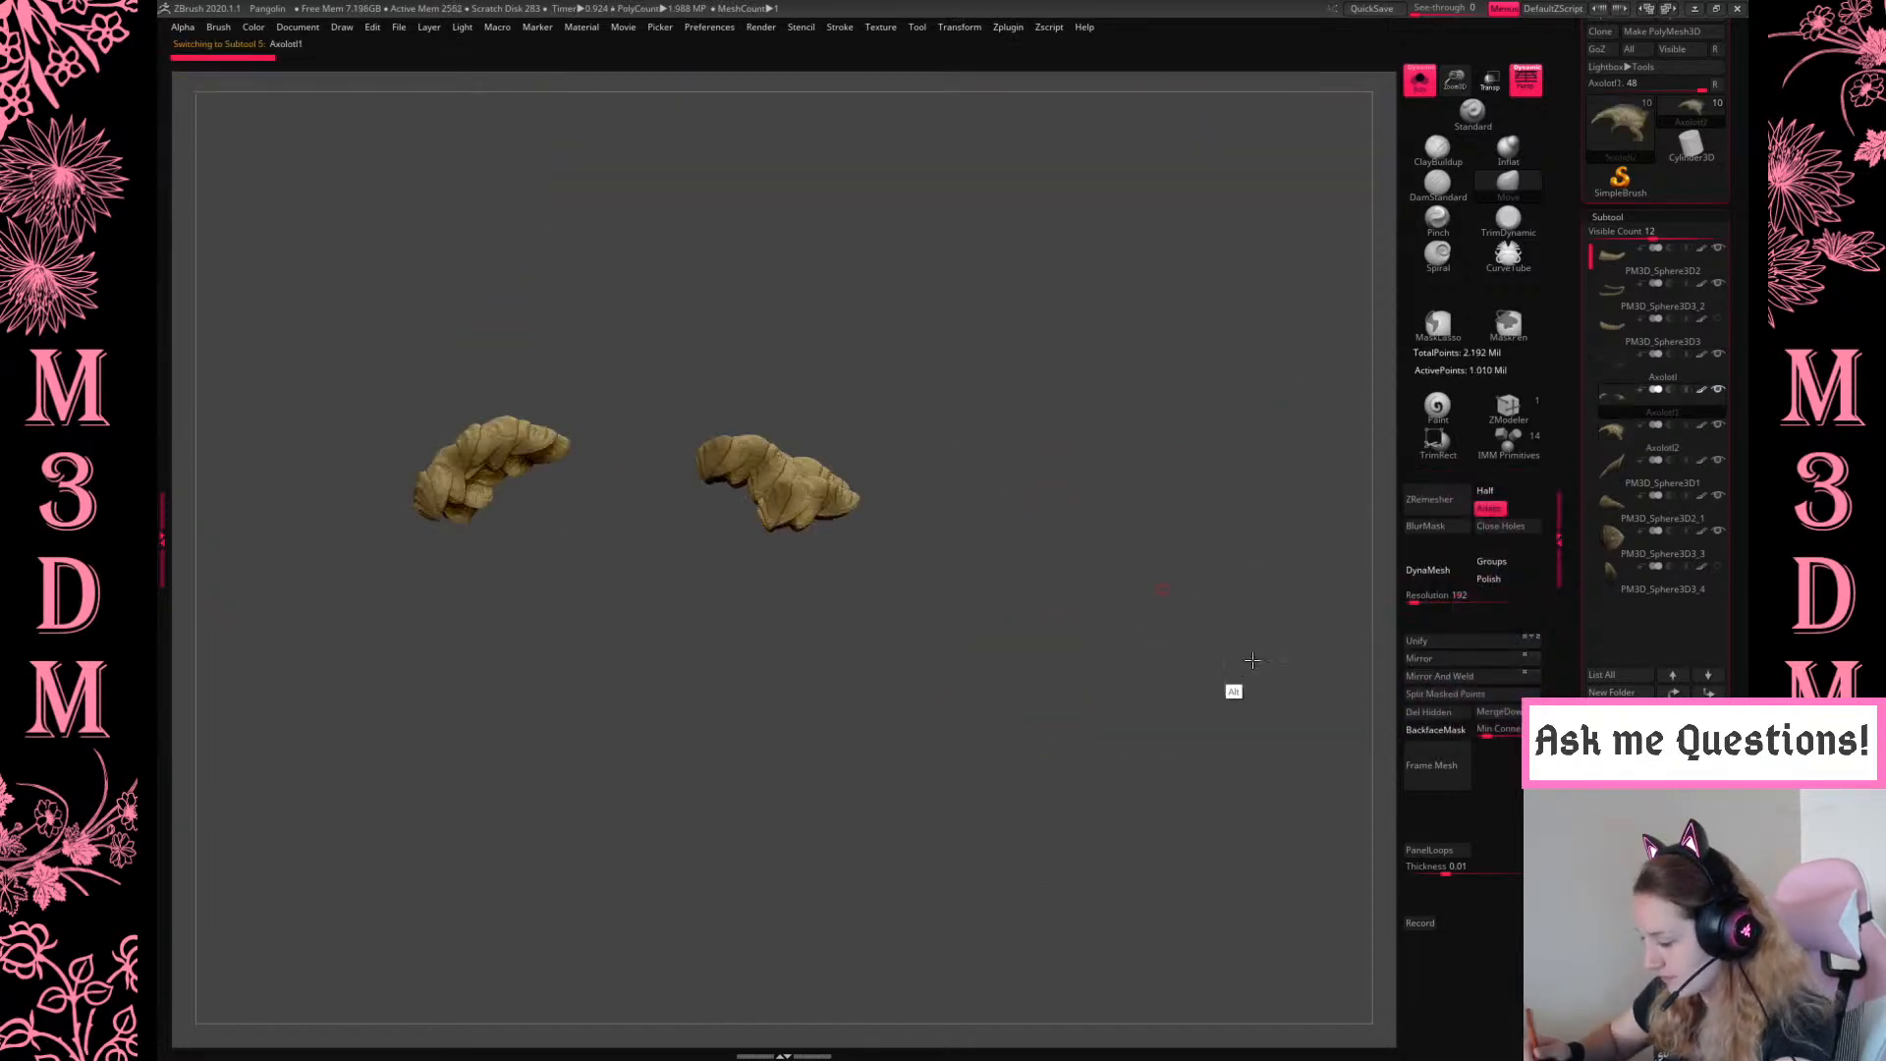
DynaMesh the shoulder and hip scale clusters at a resolution of 1040
{"action": "left_click_drag", "start_coordinate": [1215, 678], "coordinate": [1303, 757], "text": "alt"}
{"action": "left_click_drag", "start_coordinate": [1454, 82], "coordinate": [1301, 389]}
{"action": "left_click_drag", "start_coordinate": [1018, 810], "coordinate": [813, 844], "text": "alt"}
{"action": "left_click", "coordinate": [1429, 570]}
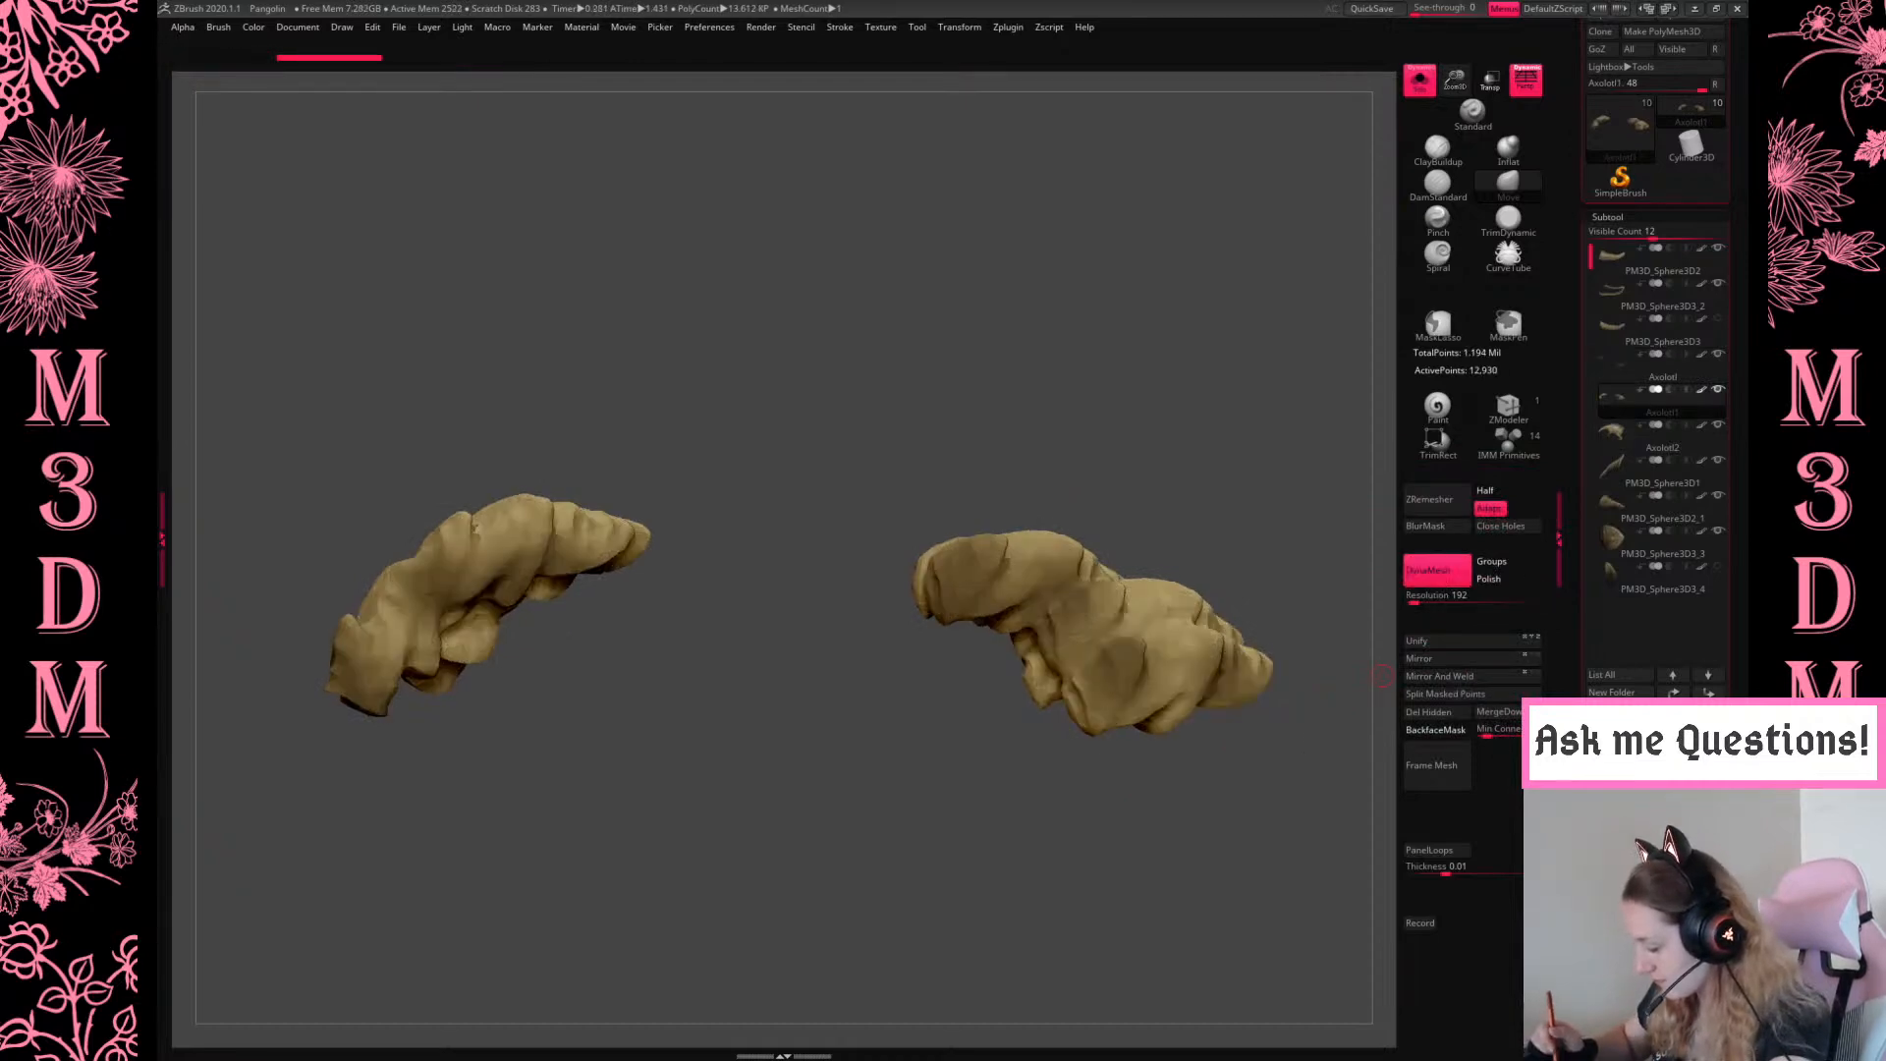
{"action": "key", "text": "ctrl+z"}
{"action": "left_click", "coordinate": [1441, 598]}
{"action": "left_click", "coordinate": [1448, 580]}
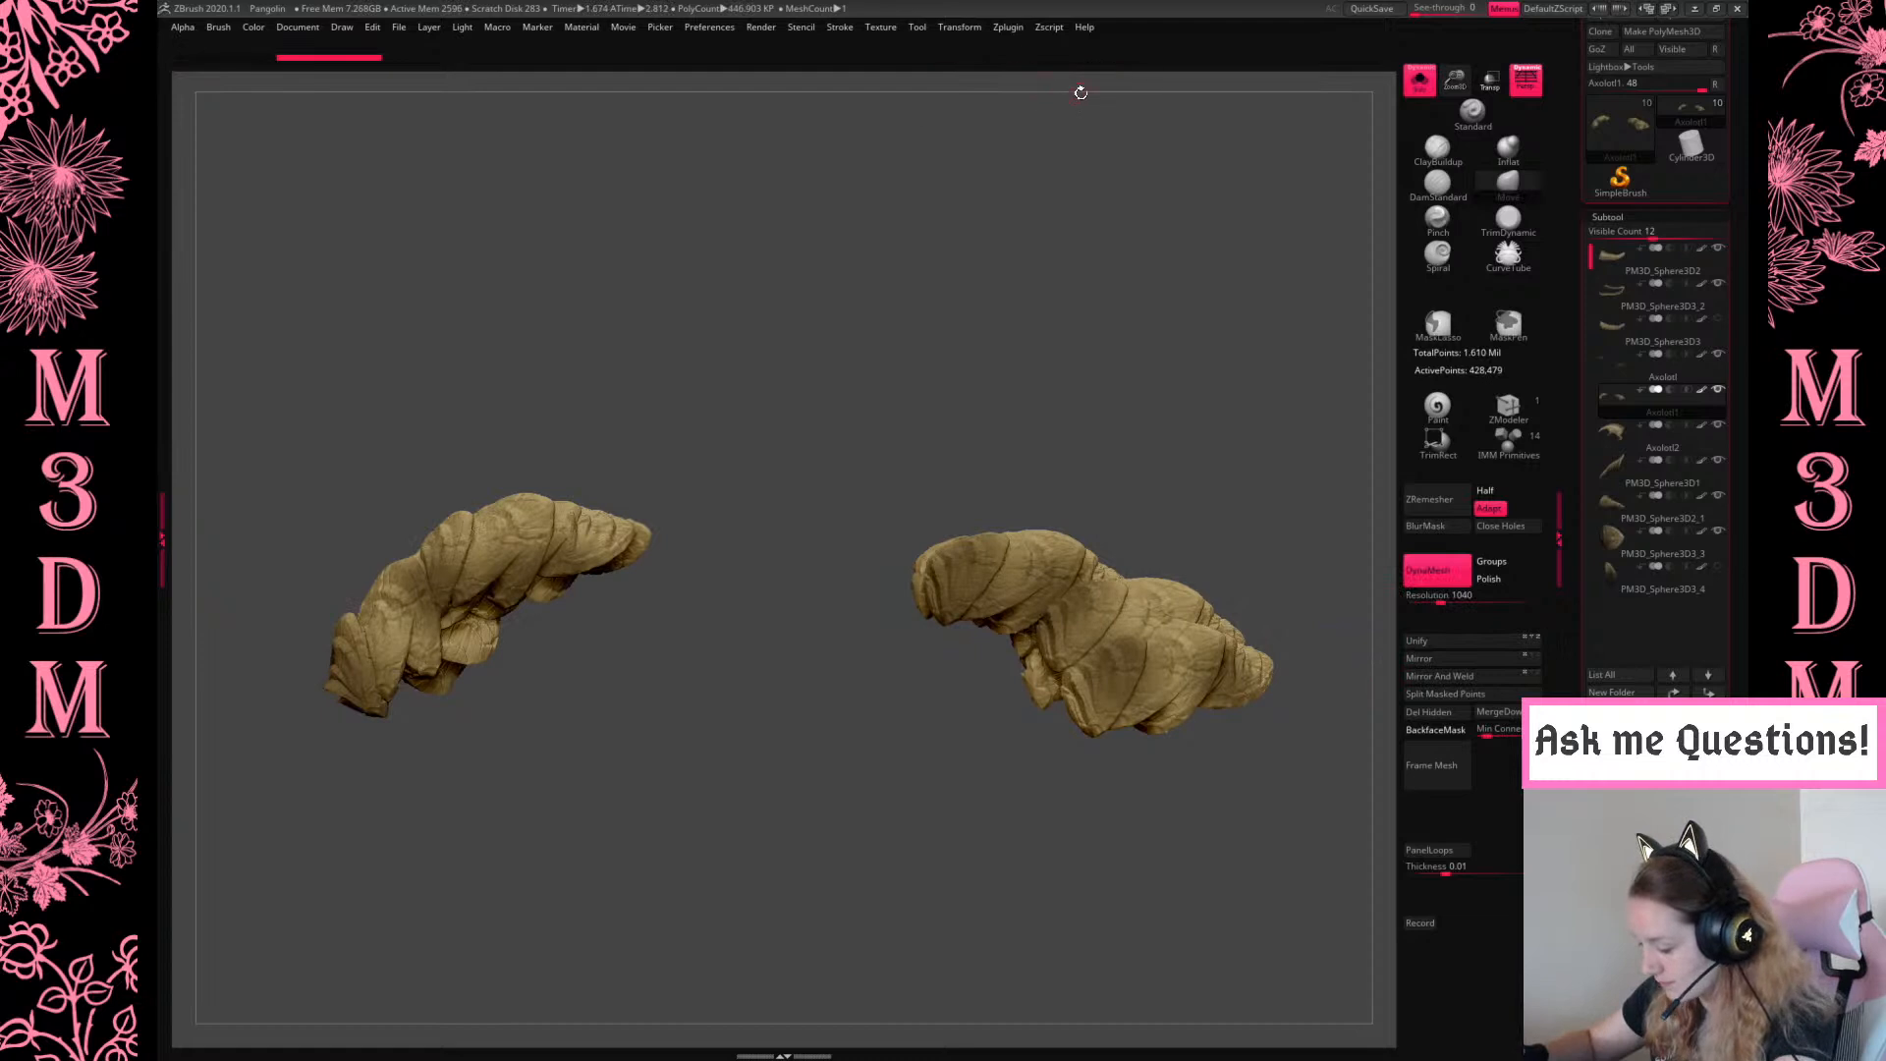
Pre-process the shoulder and hip scale clusters and decimate them with the 75k preset
{"action": "left_click", "coordinate": [1012, 30]}
{"action": "left_click", "coordinate": [1065, 325]}
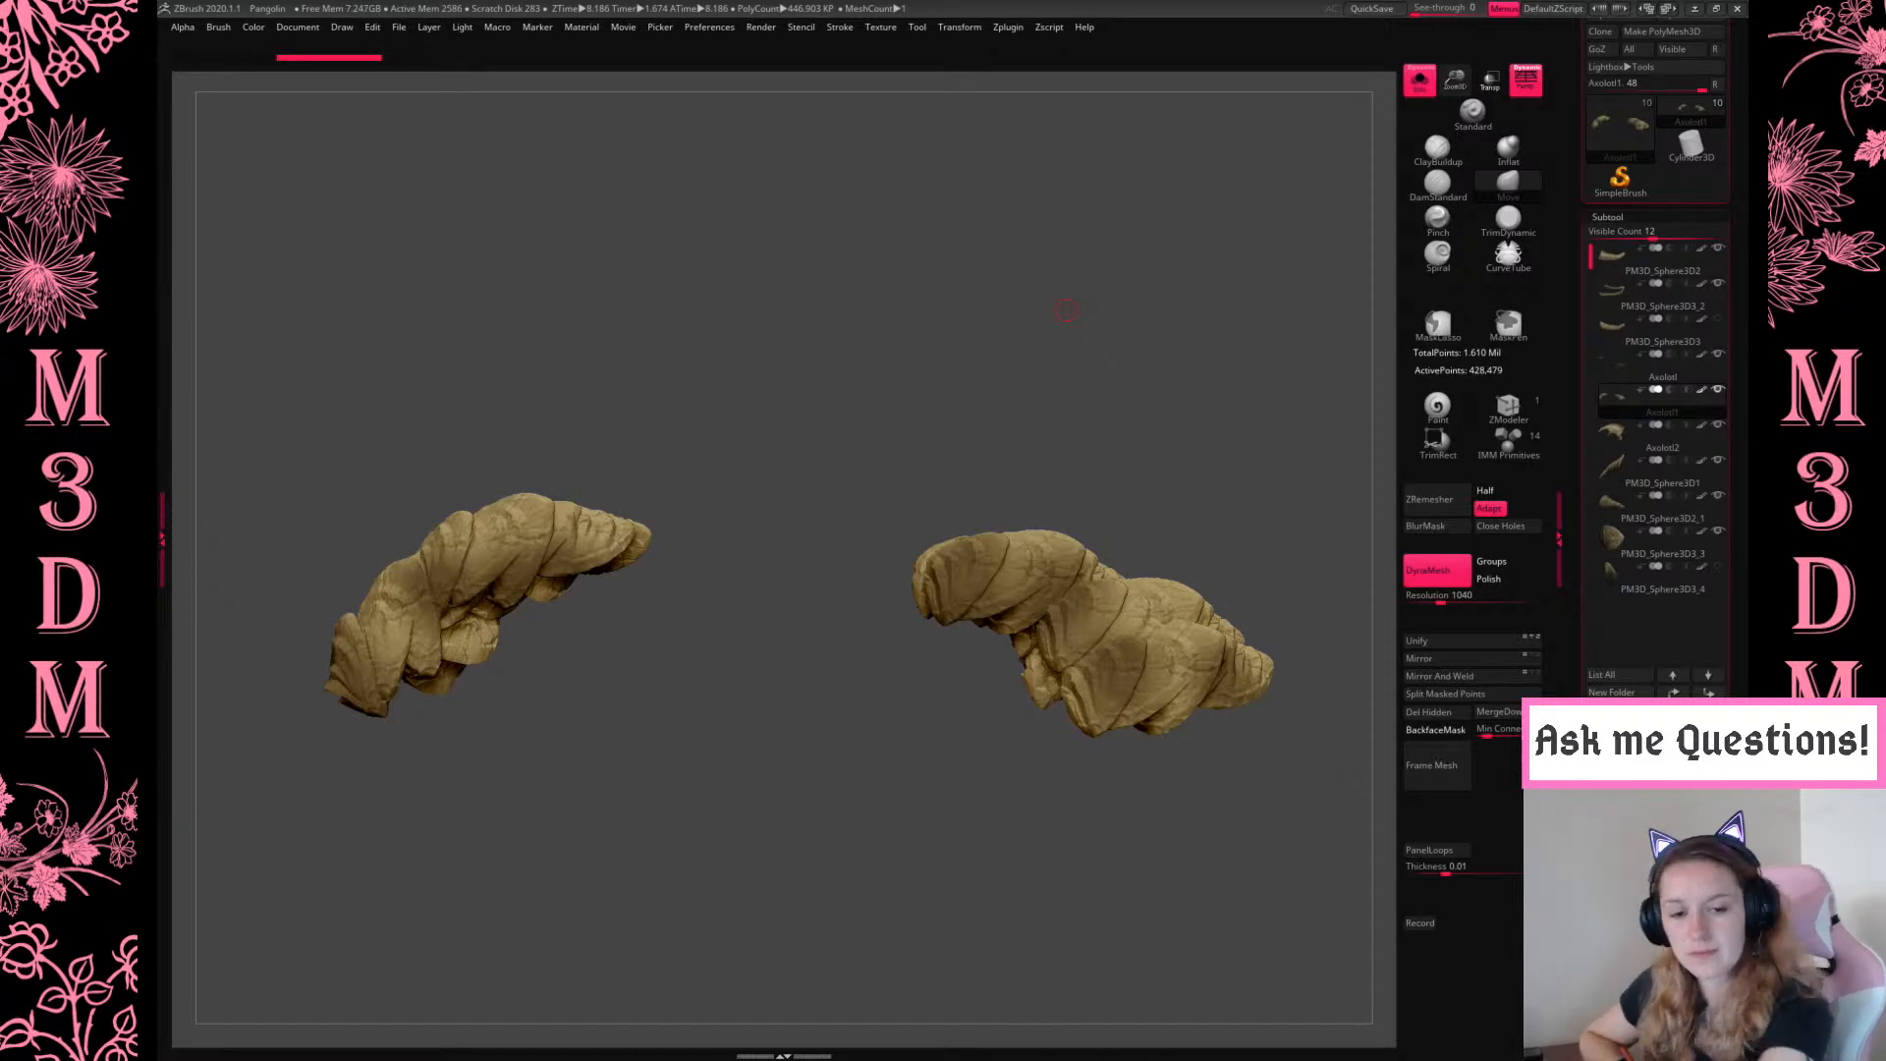
{"action": "mouse_move", "coordinate": [1203, 452]}
{"action": "left_mouse_down", "text": "alt"}
{"action": "mouse_move", "coordinate": [1153, 436]}
{"action": "mouse_move", "coordinate": [1198, 430]}
{"action": "left_mouse_up", "text": "alt"}
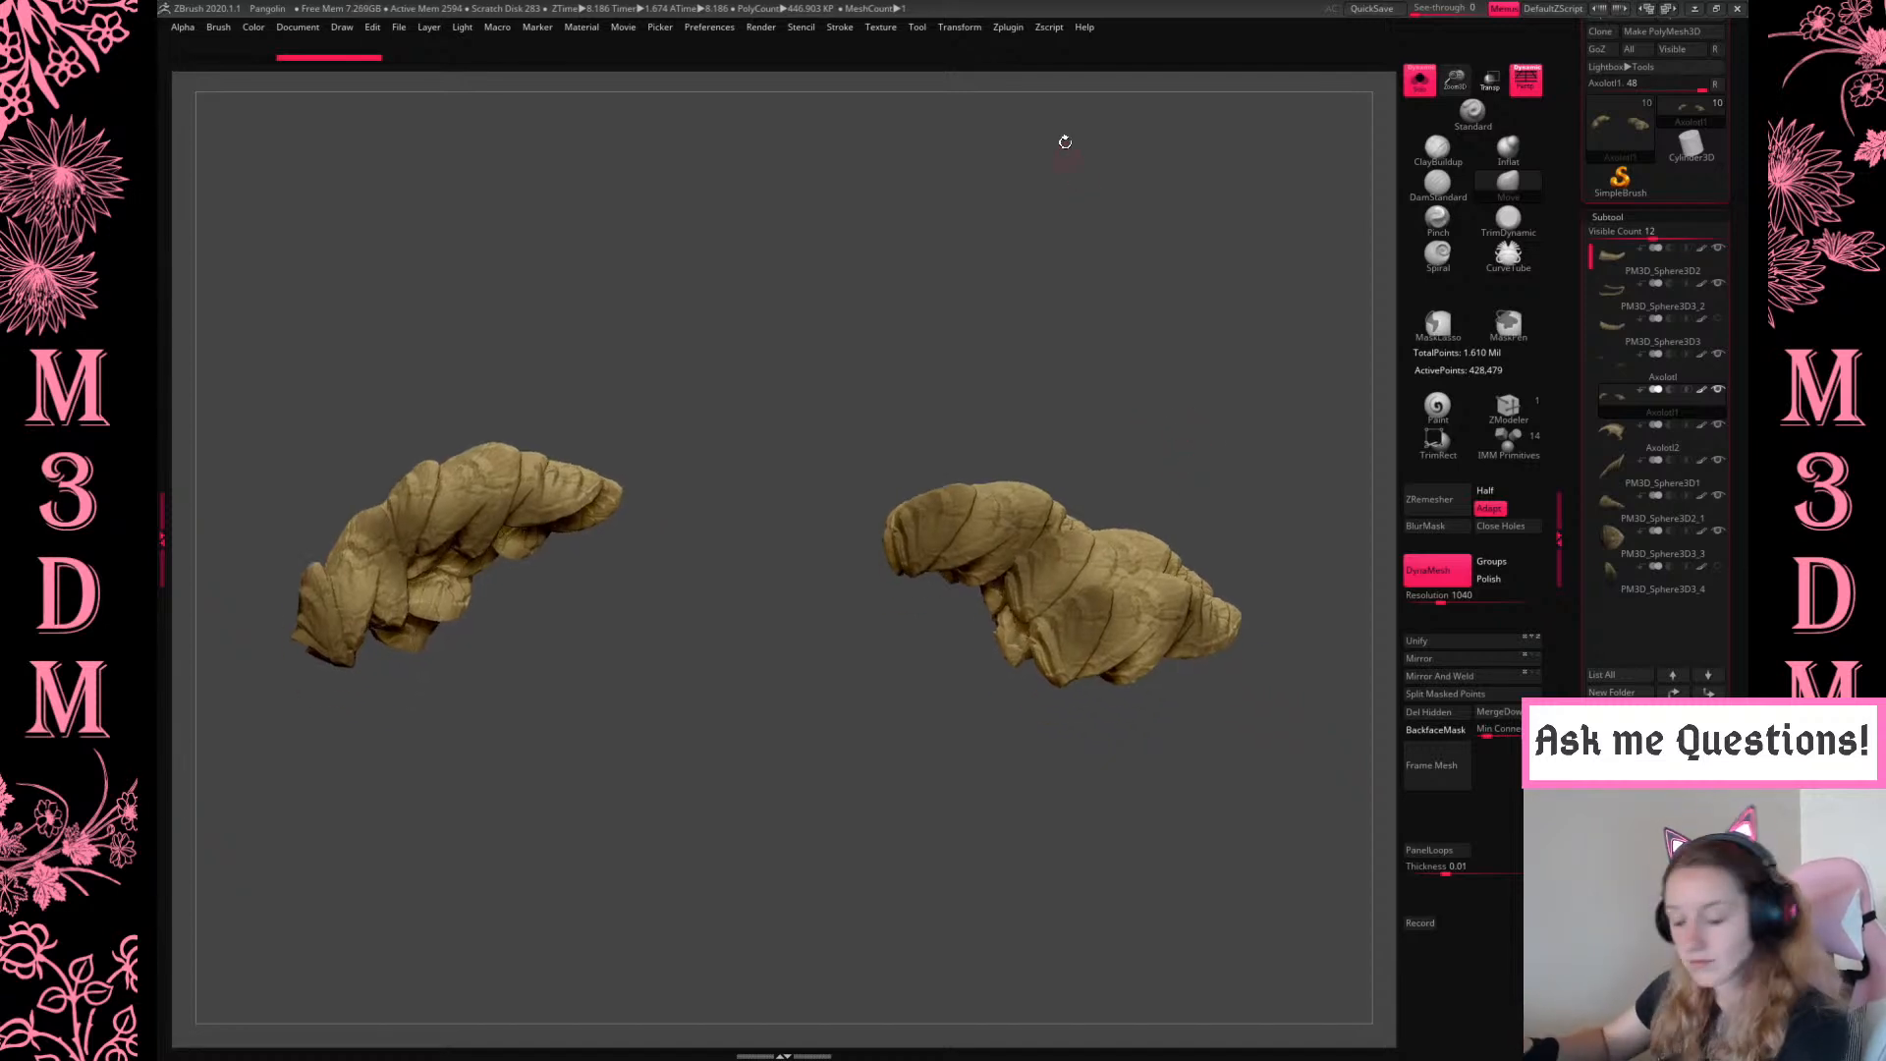
{"action": "left_click", "coordinate": [1006, 28]}
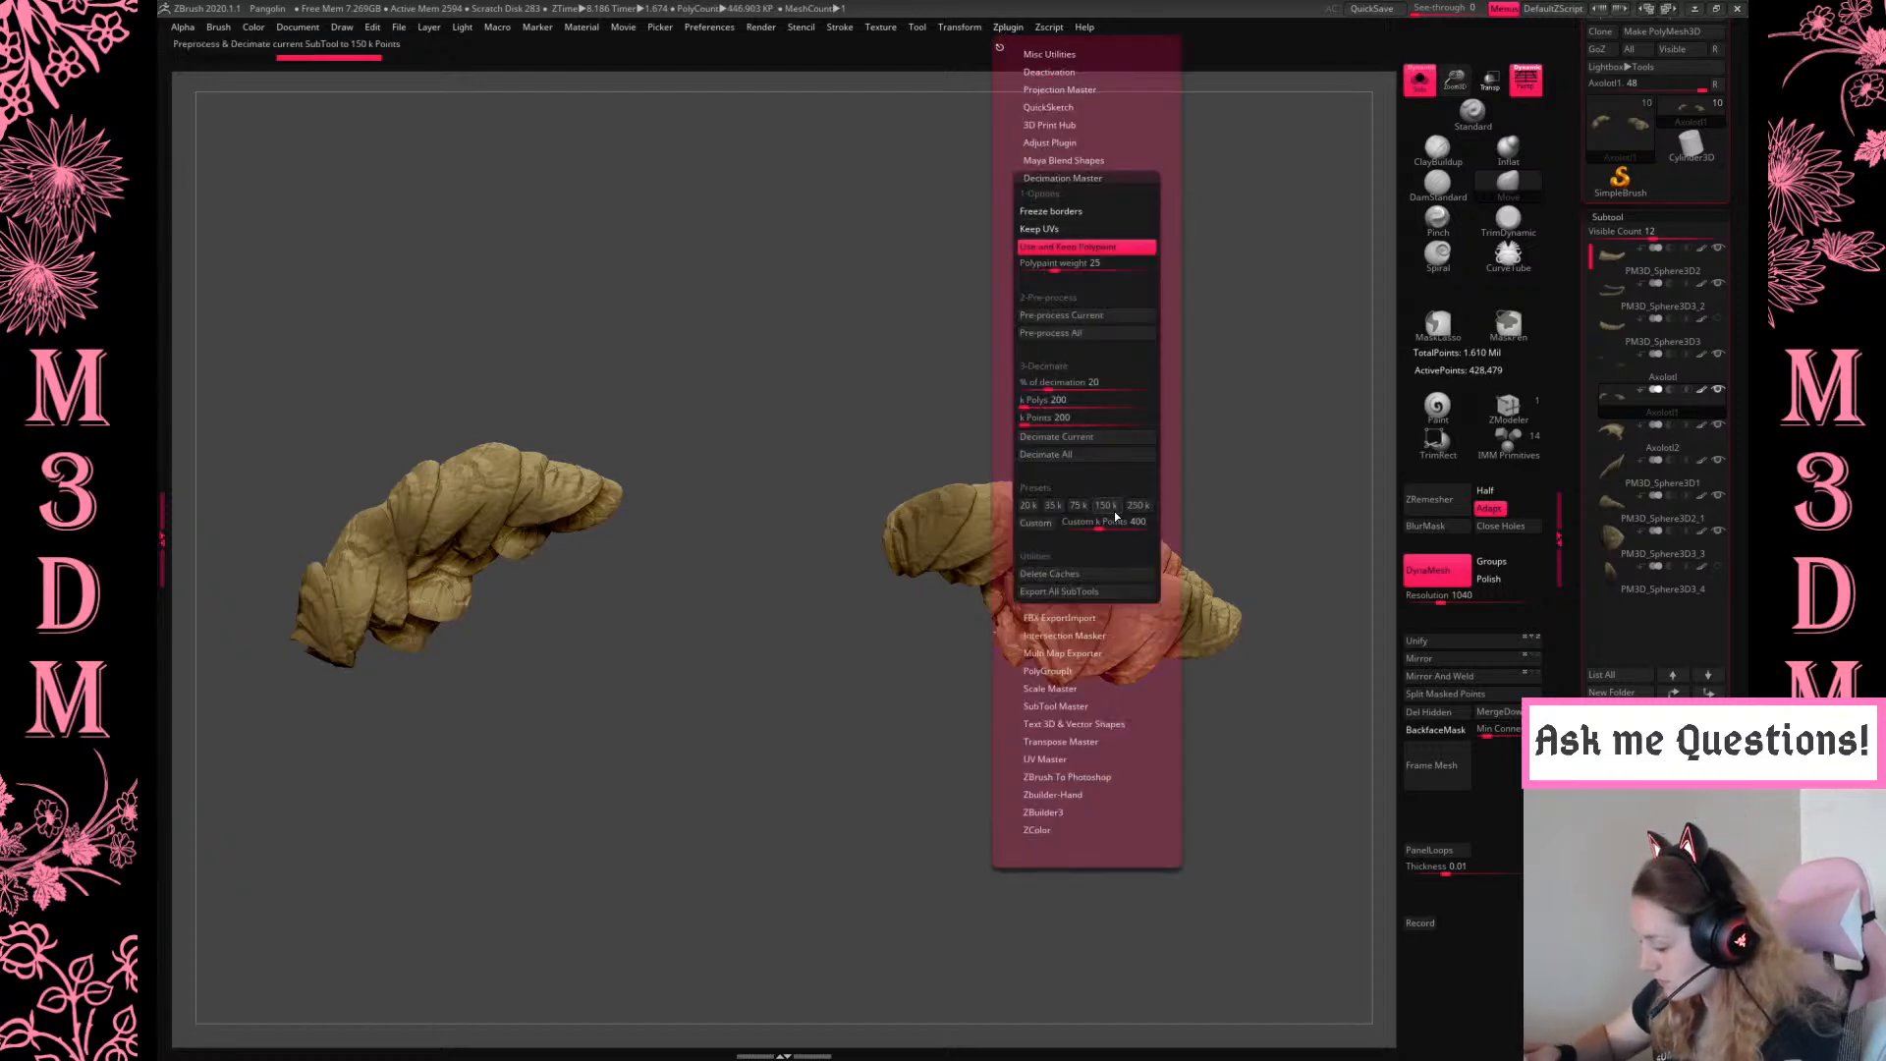
{"action": "left_click", "coordinate": [1077, 504]}
Turn Solo off, frame the whole creature and make the hidden tail scales visible again
{"action": "left_click", "coordinate": [1420, 81]}
{"action": "mouse_move", "coordinate": [1629, 399]}
{"action": "key", "text": "f"}
{"action": "key", "text": "f"}
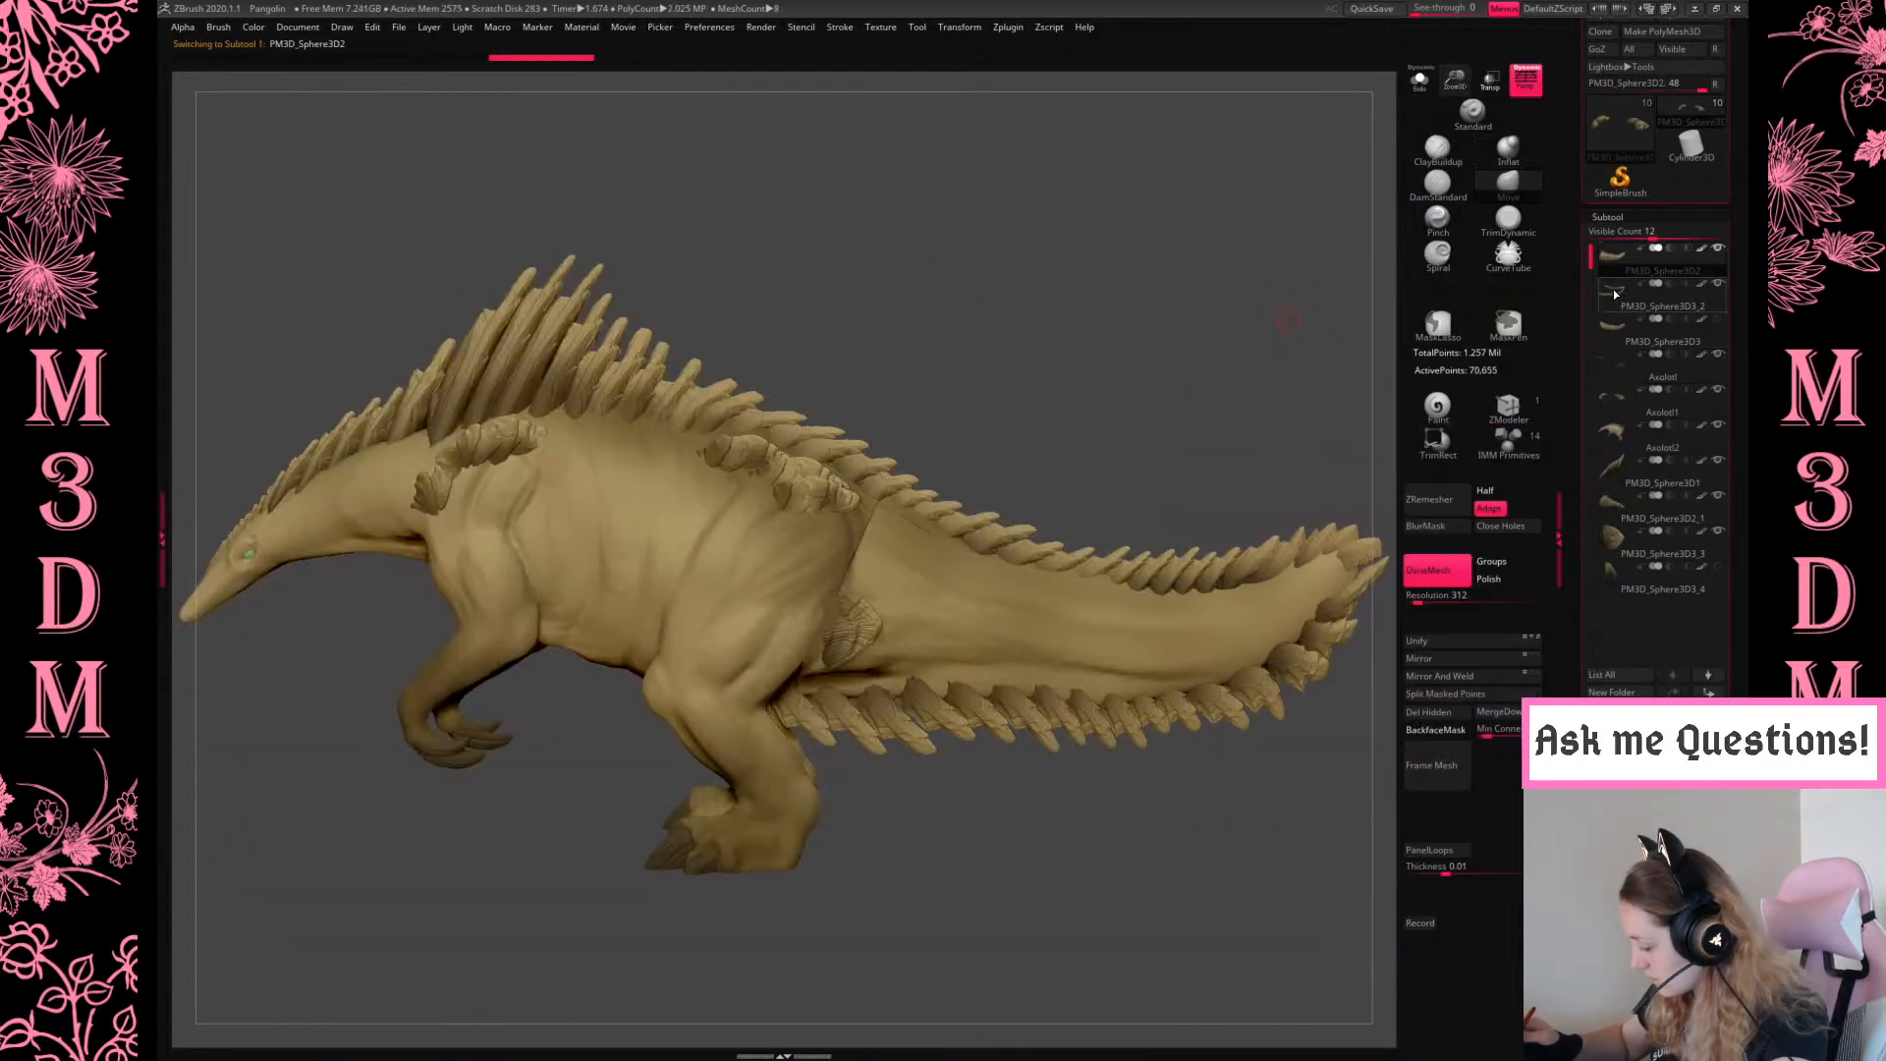
{"action": "left_click", "coordinate": [1605, 371]}
{"action": "left_click", "coordinate": [1719, 319]}
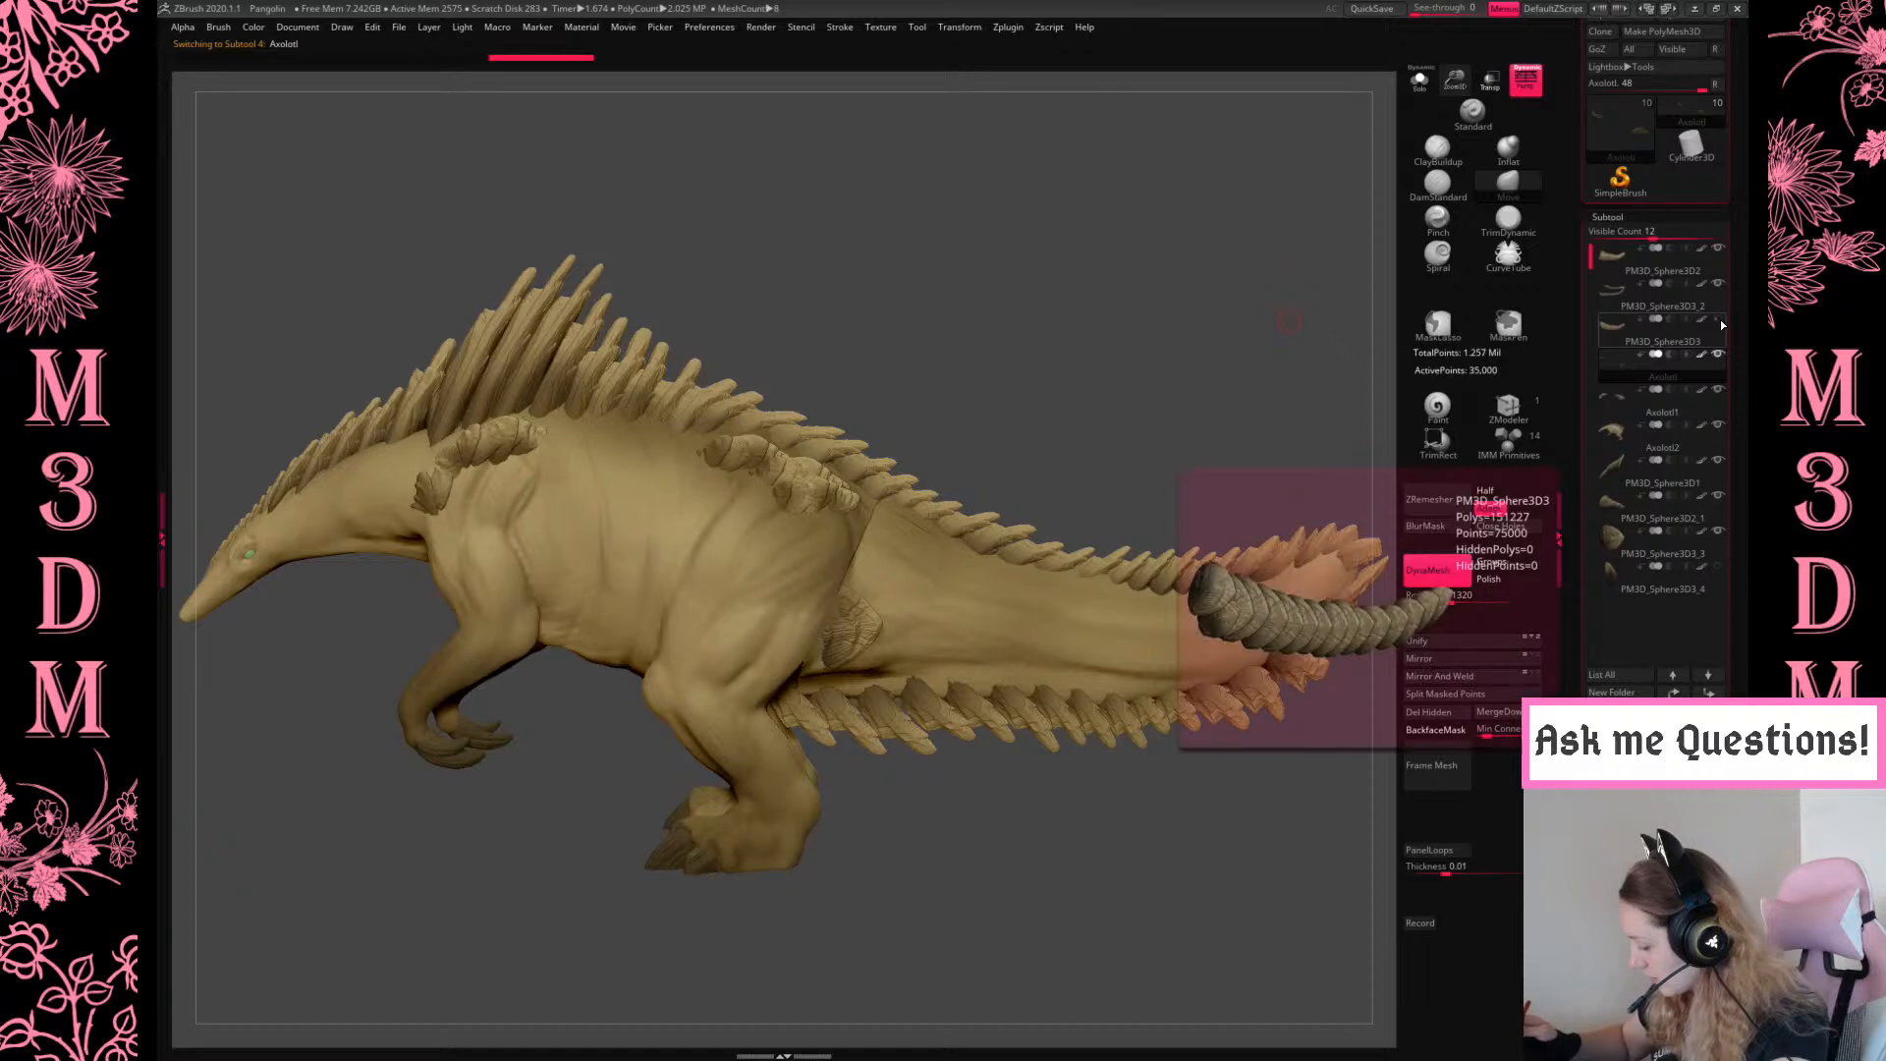
Select the body, the spines and the scales at the tail base in turn to check their point counts
{"action": "left_click", "coordinate": [1619, 434]}
{"action": "left_click", "coordinate": [1622, 464]}
{"action": "left_click", "coordinate": [1619, 504]}
{"action": "left_click", "coordinate": [1618, 540]}
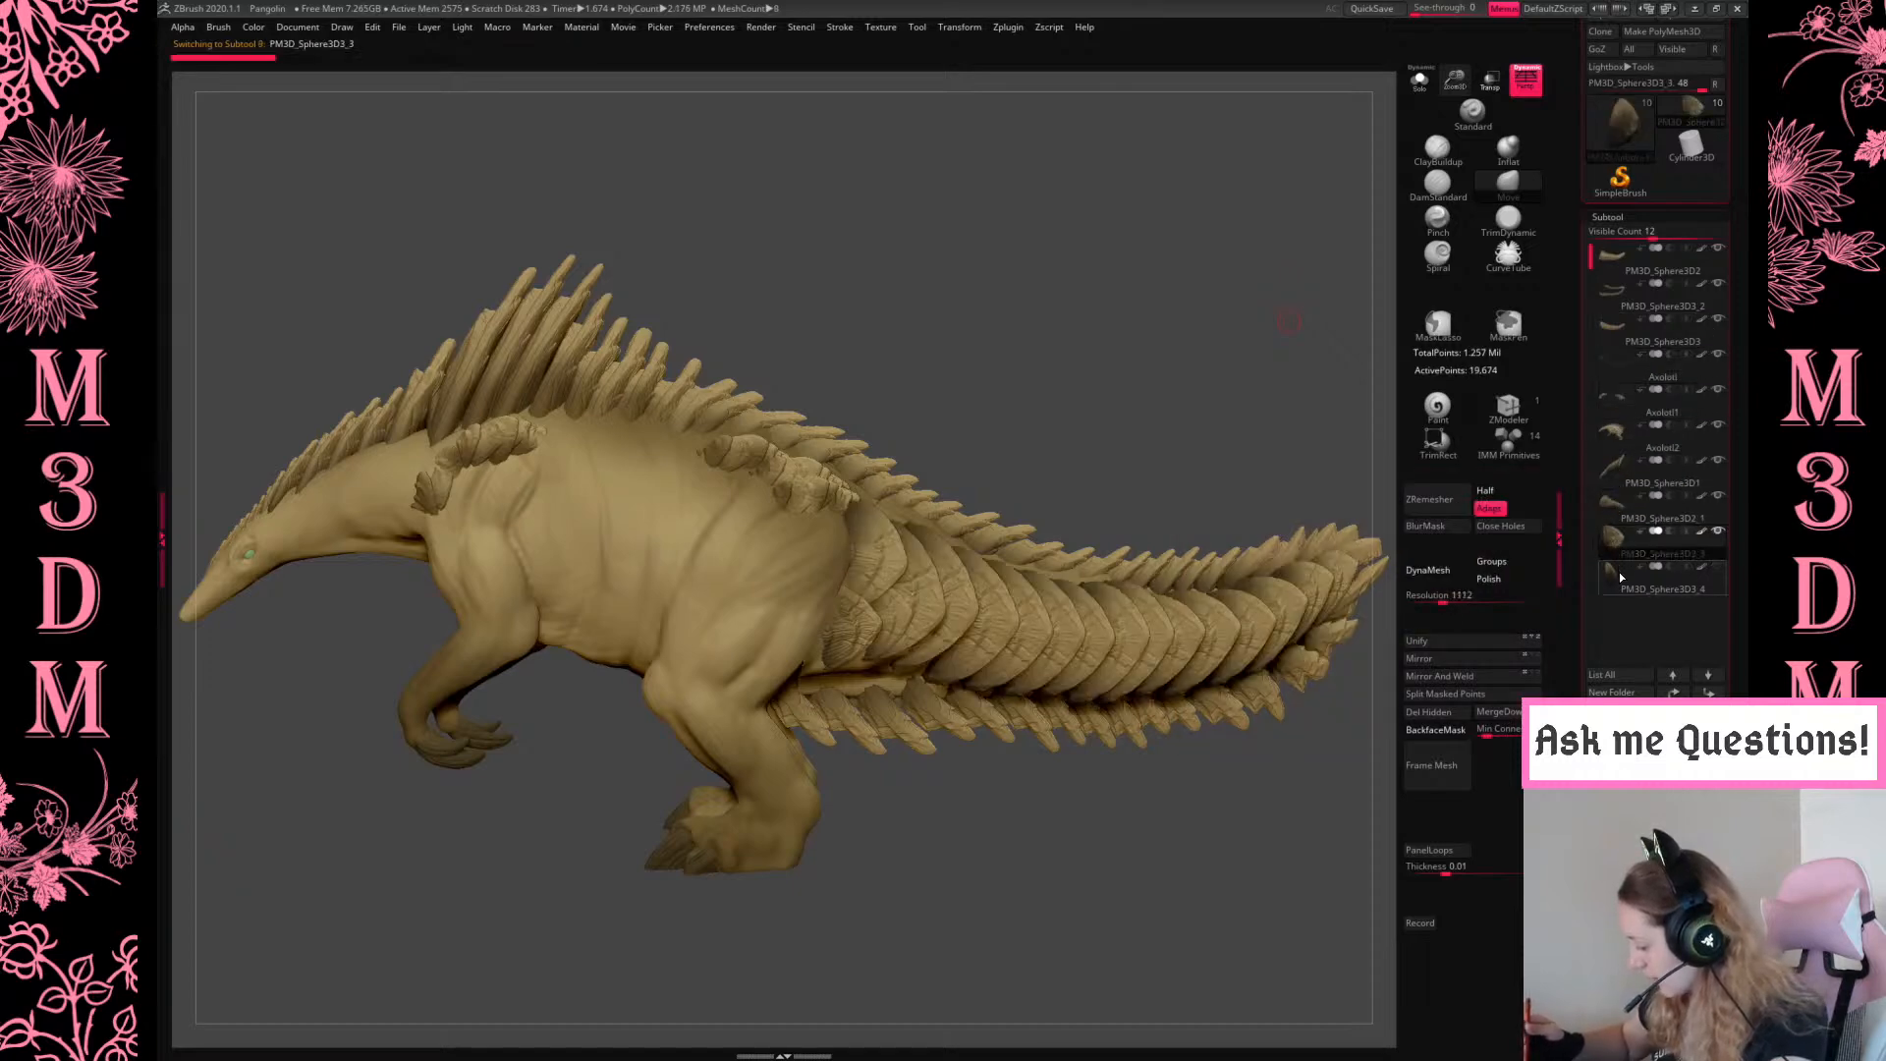
{"action": "mouse_move", "coordinate": [1612, 505]}
{"action": "left_click", "coordinate": [1609, 464]}
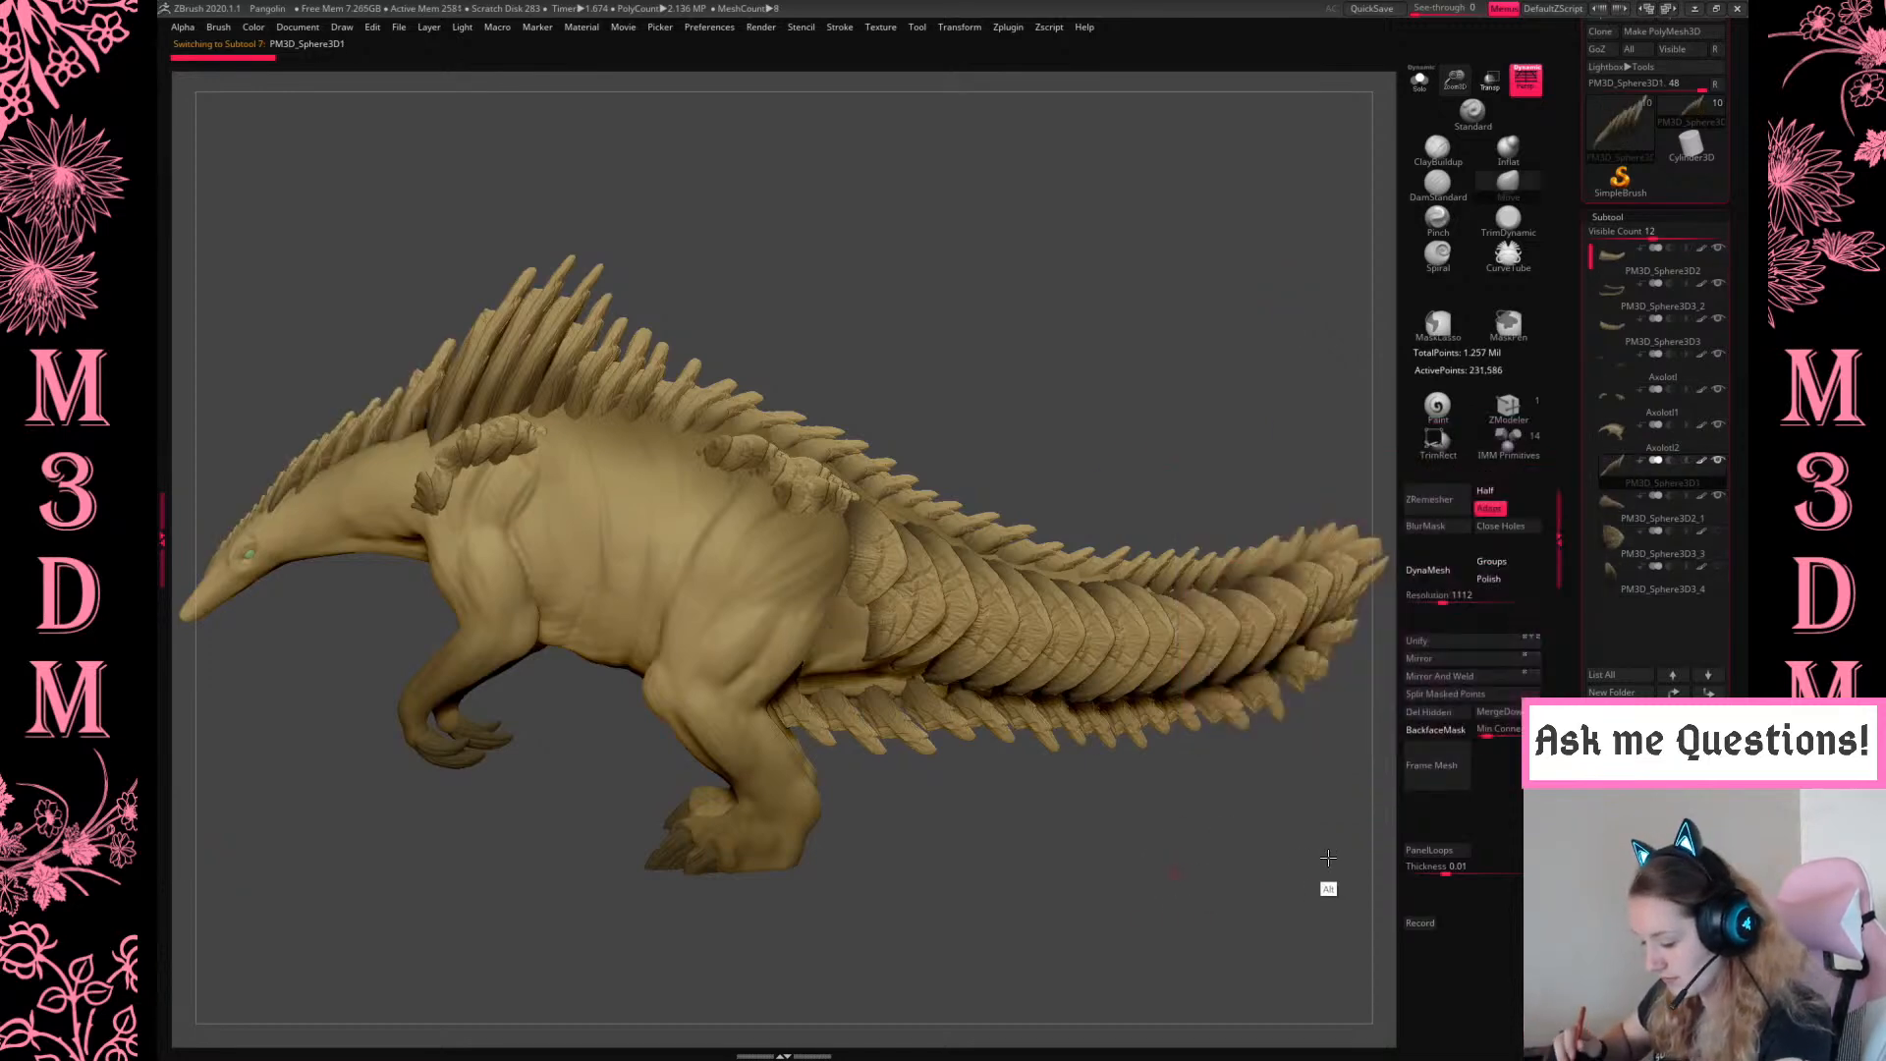
{"action": "left_click_drag", "start_coordinate": [1182, 875], "coordinate": [1307, 860], "text": "alt"}
Select the body, adjust the brush size and smooth the surface of its flank
{"action": "left_click", "coordinate": [871, 649], "text": "alt"}
{"action": "key", "text": "space"}
{"action": "key", "text": "space"}
{"action": "left_click_drag", "start_coordinate": [1145, 388], "coordinate": [1218, 400], "text": "alt"}
{"action": "left_click_drag", "start_coordinate": [960, 553], "coordinate": [946, 763], "text": "shift"}
{"action": "mouse_move", "coordinate": [890, 537]}
{"action": "left_mouse_down", "text": "shift"}
{"action": "mouse_move", "coordinate": [848, 516]}
{"action": "mouse_move", "coordinate": [806, 550]}
{"action": "mouse_move", "coordinate": [761, 506]}
{"action": "mouse_move", "coordinate": [809, 621]}
{"action": "left_mouse_up", "text": "shift"}
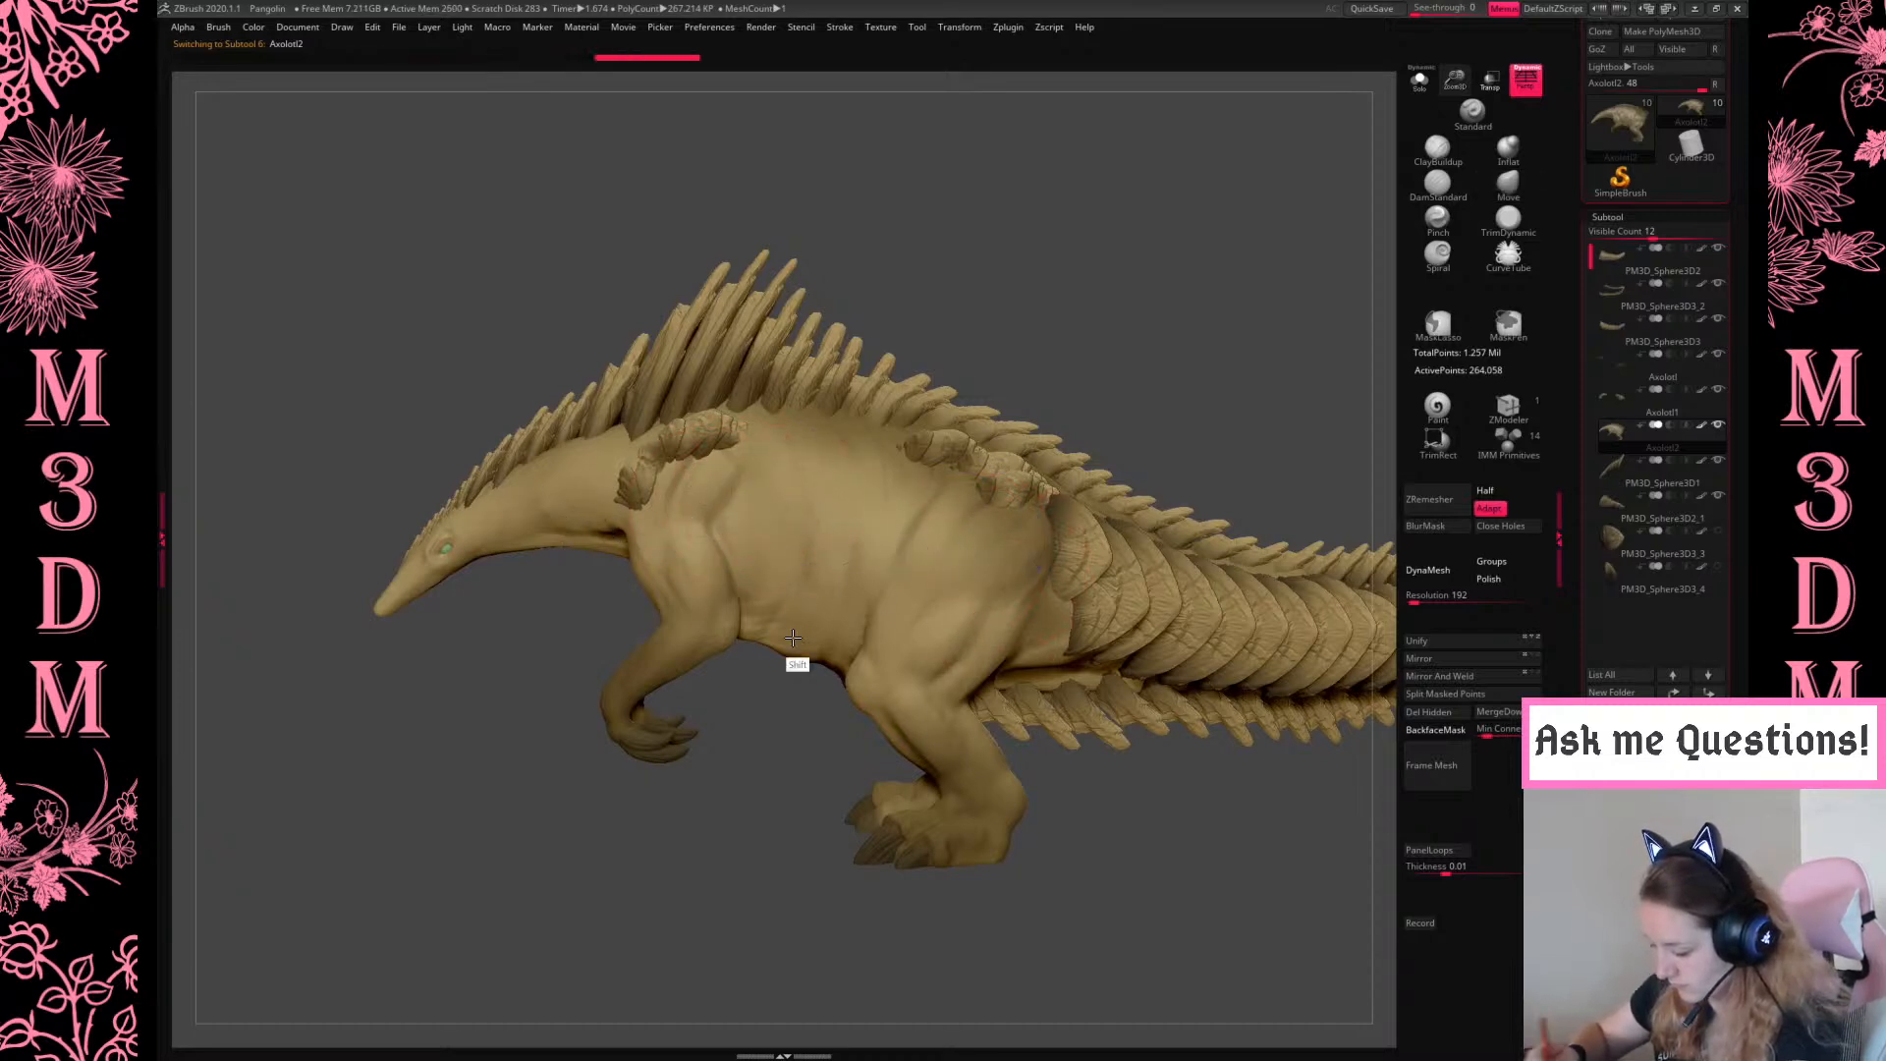
Isolate the body with Solo and smooth its belly
{"action": "left_click", "coordinate": [1419, 79]}
{"action": "left_click_drag", "start_coordinate": [1193, 362], "coordinate": [1221, 222]}
{"action": "mouse_move", "coordinate": [869, 581]}
{"action": "left_mouse_down", "text": "shift"}
{"action": "mouse_move", "coordinate": [842, 722]}
{"action": "mouse_move", "coordinate": [905, 676]}
{"action": "left_mouse_up", "text": "shift"}
{"action": "left_click_drag", "start_coordinate": [1224, 499], "coordinate": [1217, 459]}
Use the Inflat brush on the body's underside, undo the last stroke, inspect the result and show all parts again
{"action": "left_click", "coordinate": [1509, 152]}
{"action": "mouse_move", "coordinate": [890, 658]}
{"action": "left_mouse_down"}
{"action": "mouse_move", "coordinate": [911, 644]}
{"action": "mouse_move", "coordinate": [918, 663]}
{"action": "left_mouse_up"}
{"action": "mouse_move", "coordinate": [1100, 442]}
{"action": "left_mouse_down"}
{"action": "mouse_move", "coordinate": [1191, 432]}
{"action": "mouse_move", "coordinate": [1175, 520]}
{"action": "mouse_move", "coordinate": [1064, 483]}
{"action": "mouse_move", "coordinate": [1117, 433]}
{"action": "left_mouse_up"}
{"action": "left_click_drag", "start_coordinate": [729, 481], "coordinate": [785, 560]}
{"action": "key", "text": "ctrl+z"}
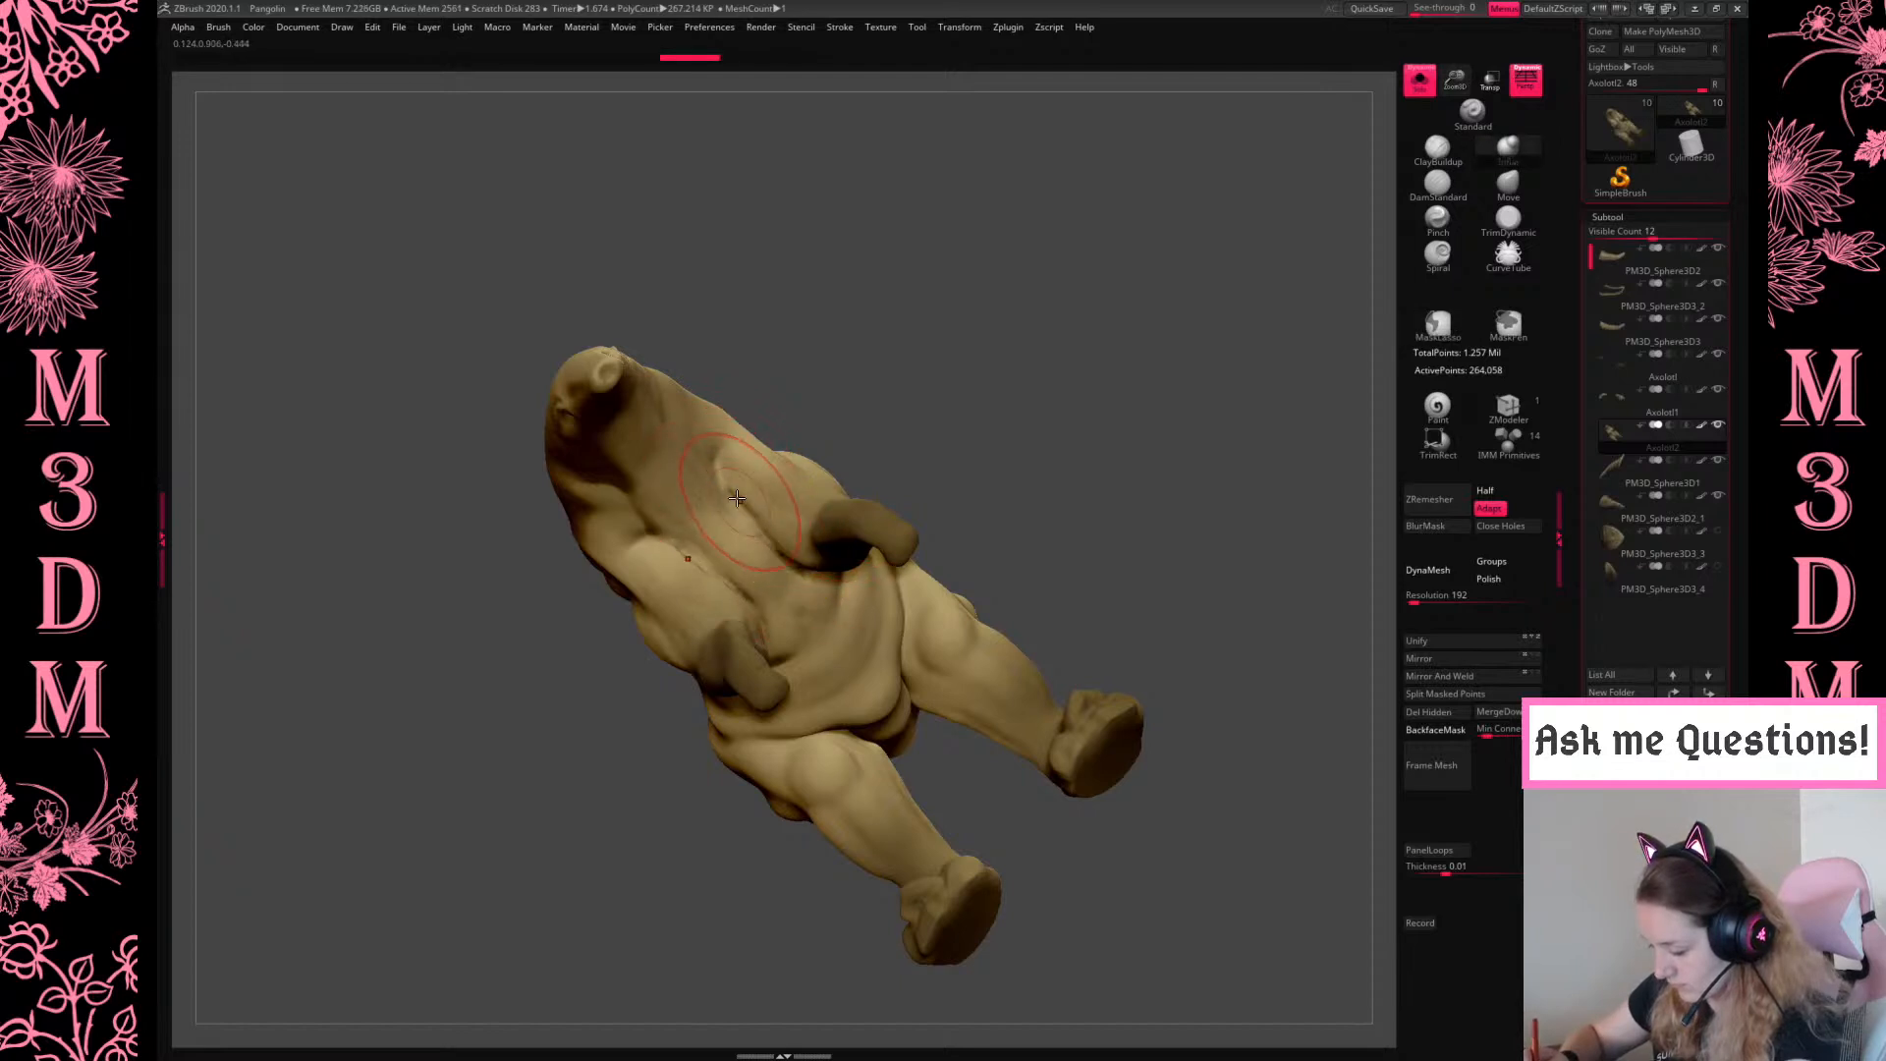
{"action": "left_click_drag", "start_coordinate": [1044, 392], "coordinate": [982, 389]}
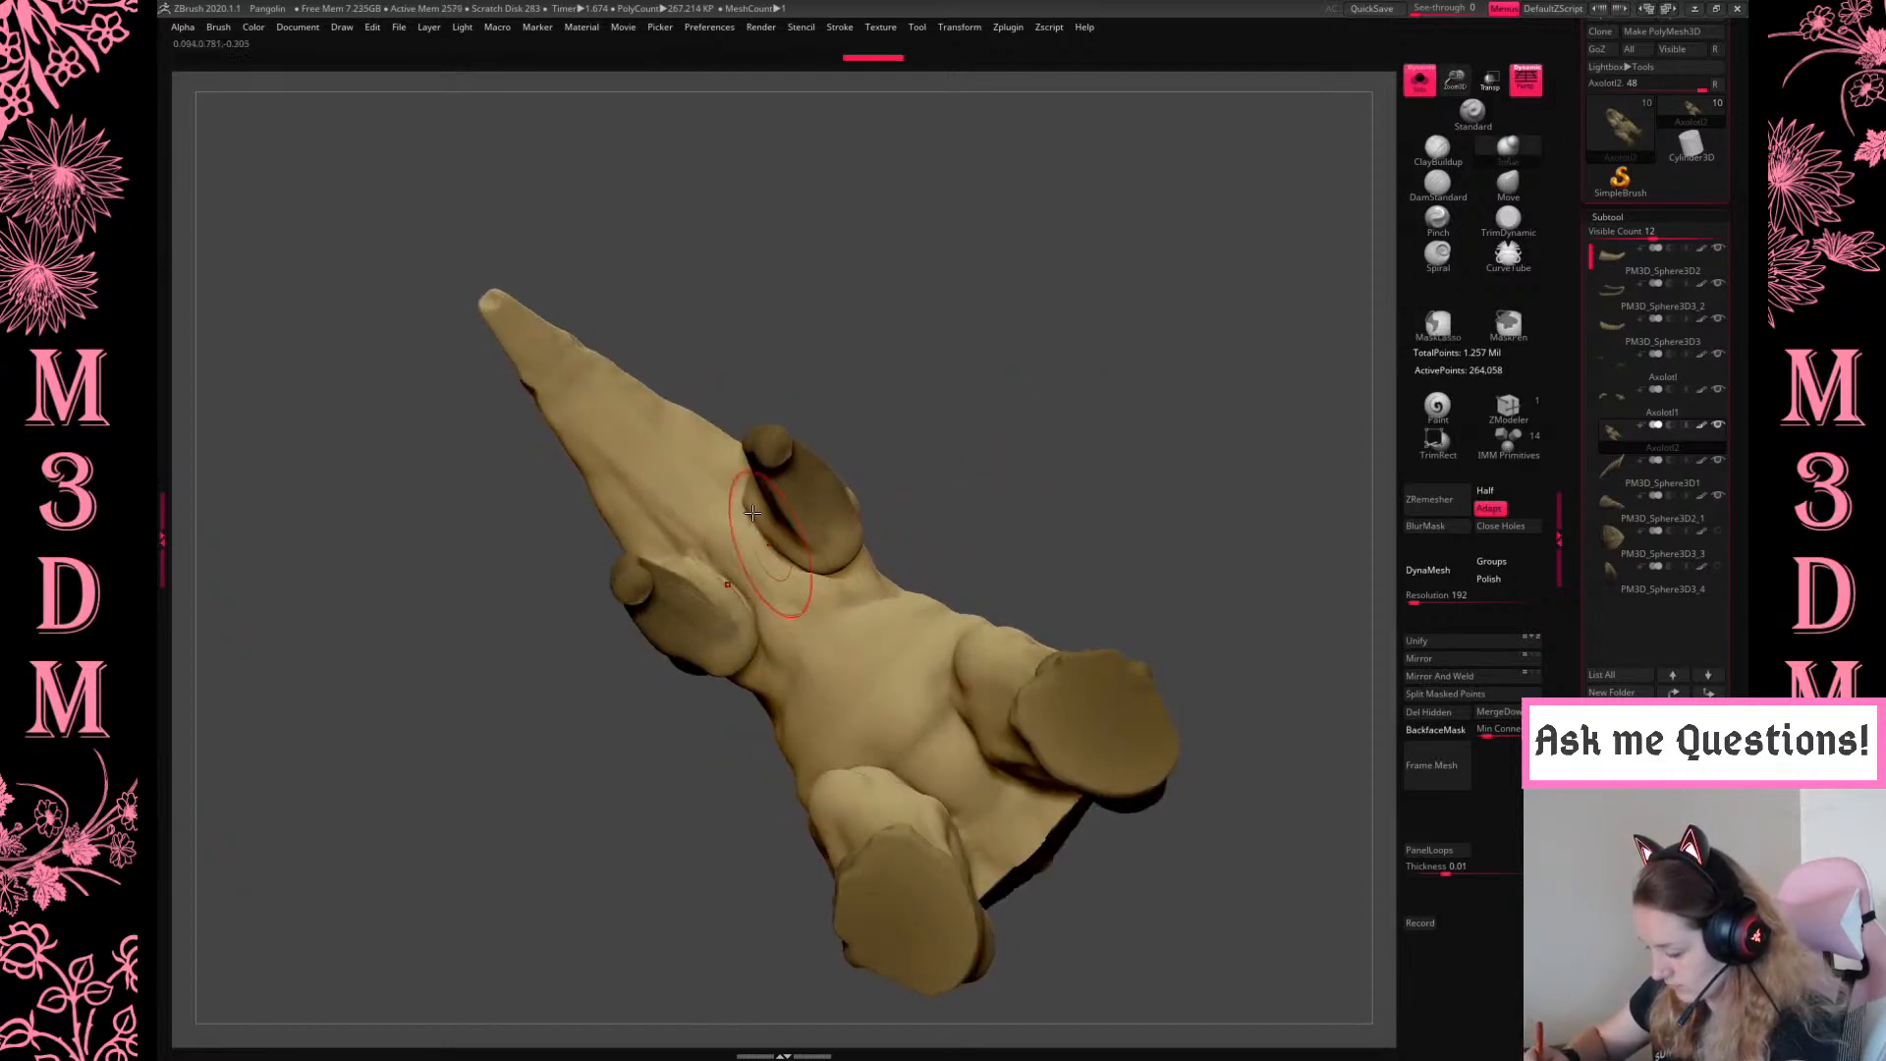
{"action": "left_click_drag", "start_coordinate": [1152, 364], "coordinate": [692, 496]}
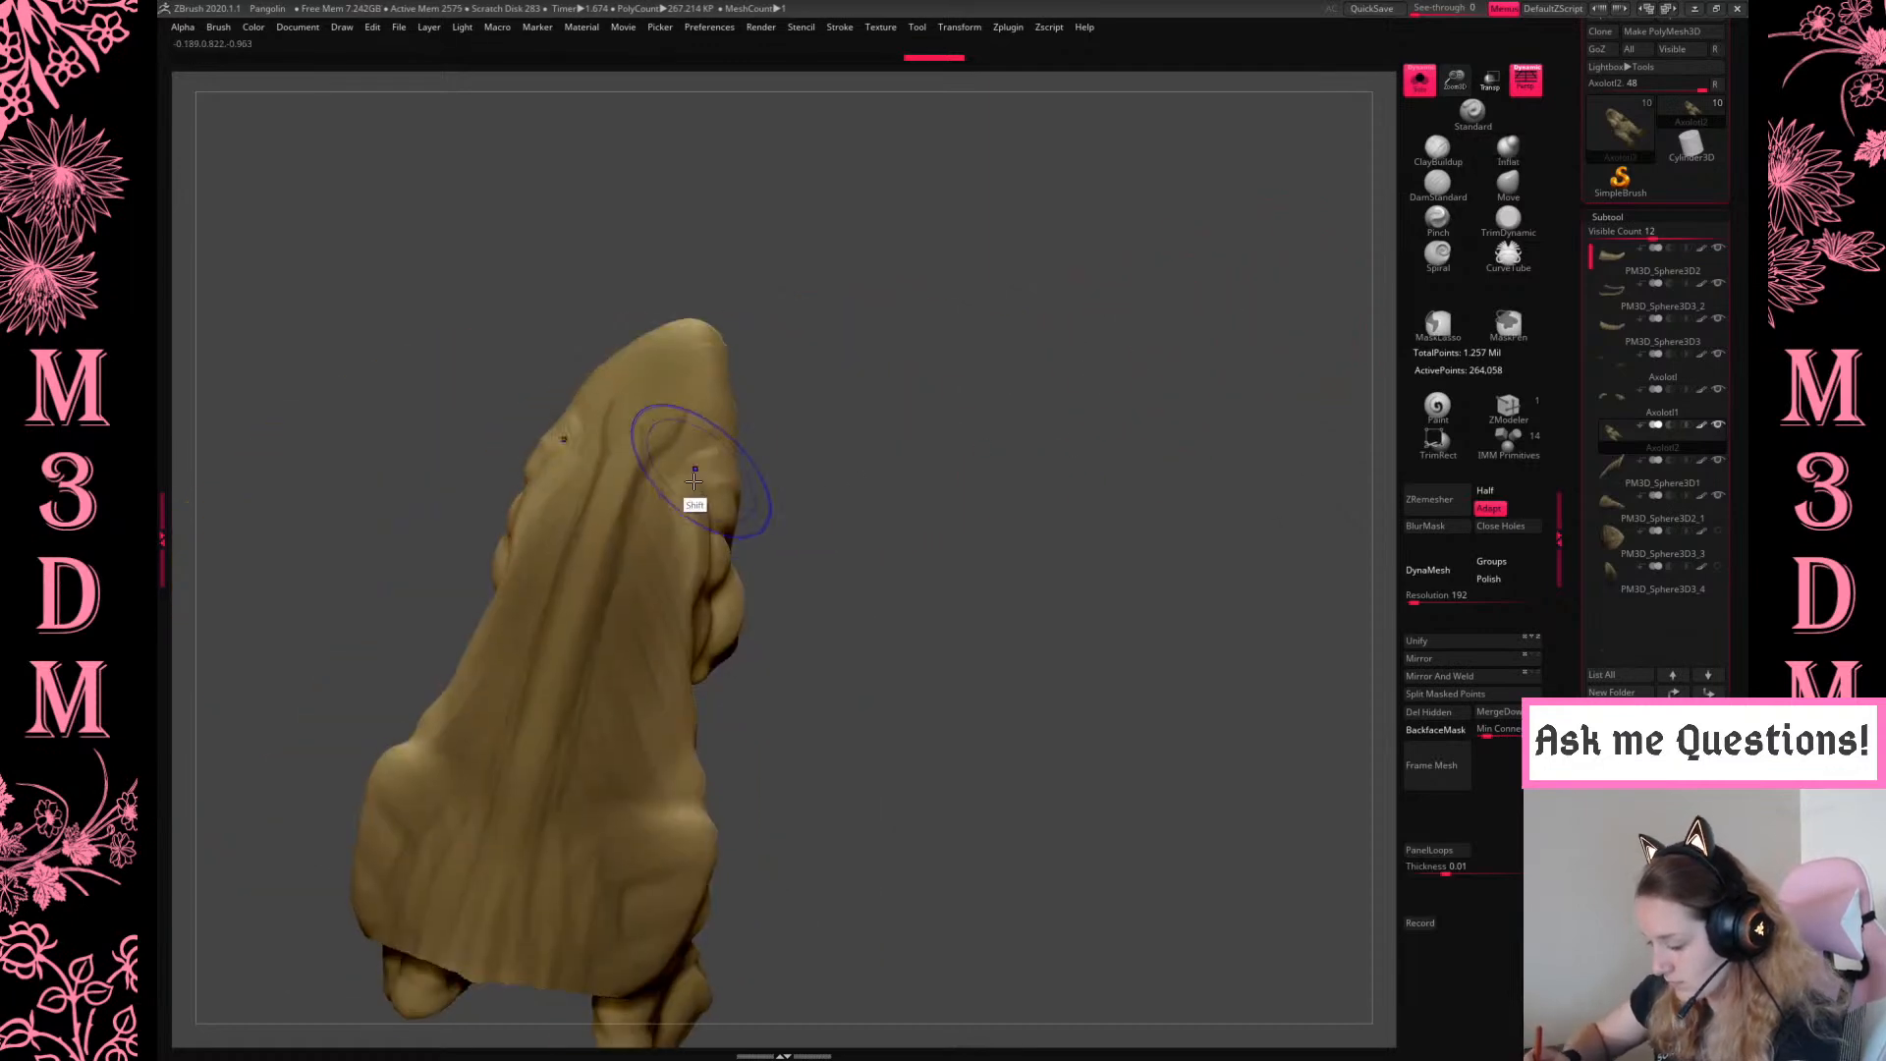
{"action": "left_click_drag", "start_coordinate": [864, 747], "coordinate": [1390, 93]}
Try masking a few small spots on the upper flank below the back spines and remove them
{"action": "key", "text": "space"}
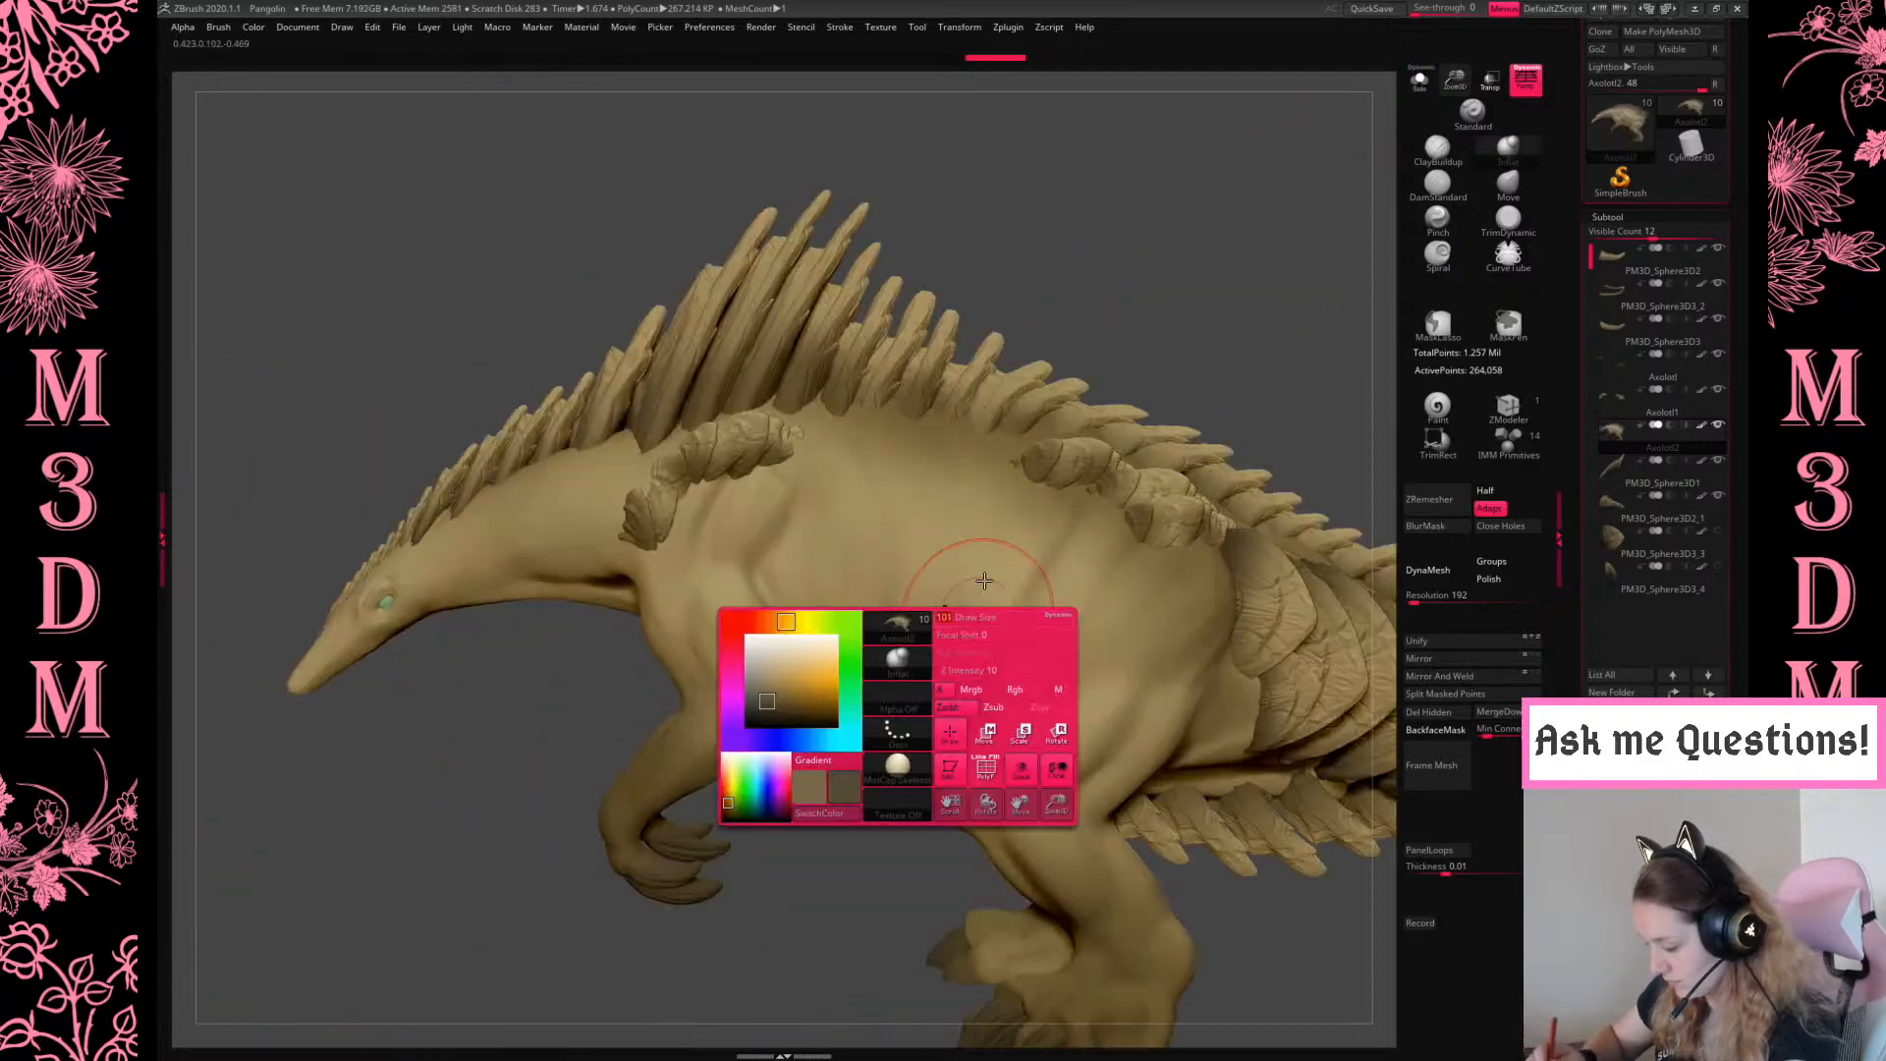
{"action": "left_click_drag", "start_coordinate": [851, 892], "coordinate": [806, 815]}
{"action": "left_click_drag", "start_coordinate": [1462, 84], "coordinate": [1454, 177]}
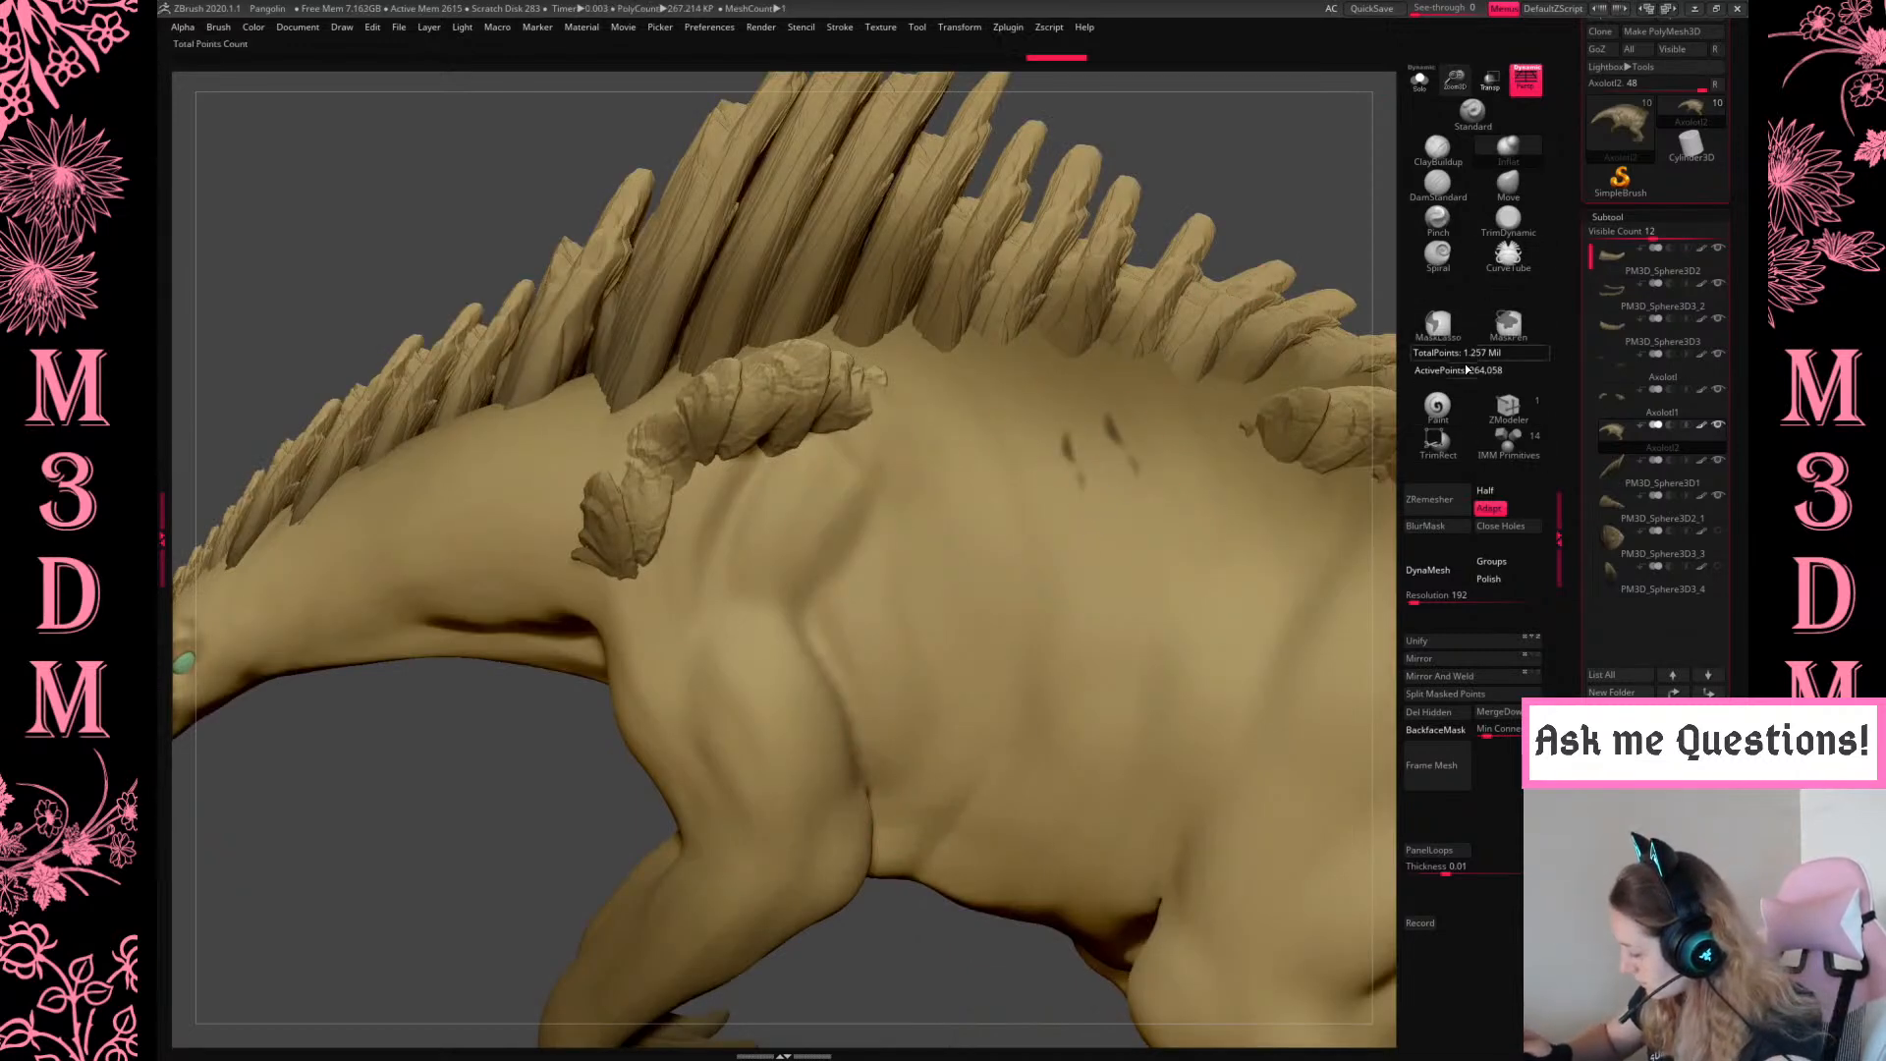
{"action": "mouse_move", "coordinate": [1228, 257]}
{"action": "left_mouse_down"}
{"action": "mouse_move", "coordinate": [1162, 253]}
{"action": "mouse_move", "coordinate": [1216, 245]}
{"action": "left_mouse_up"}
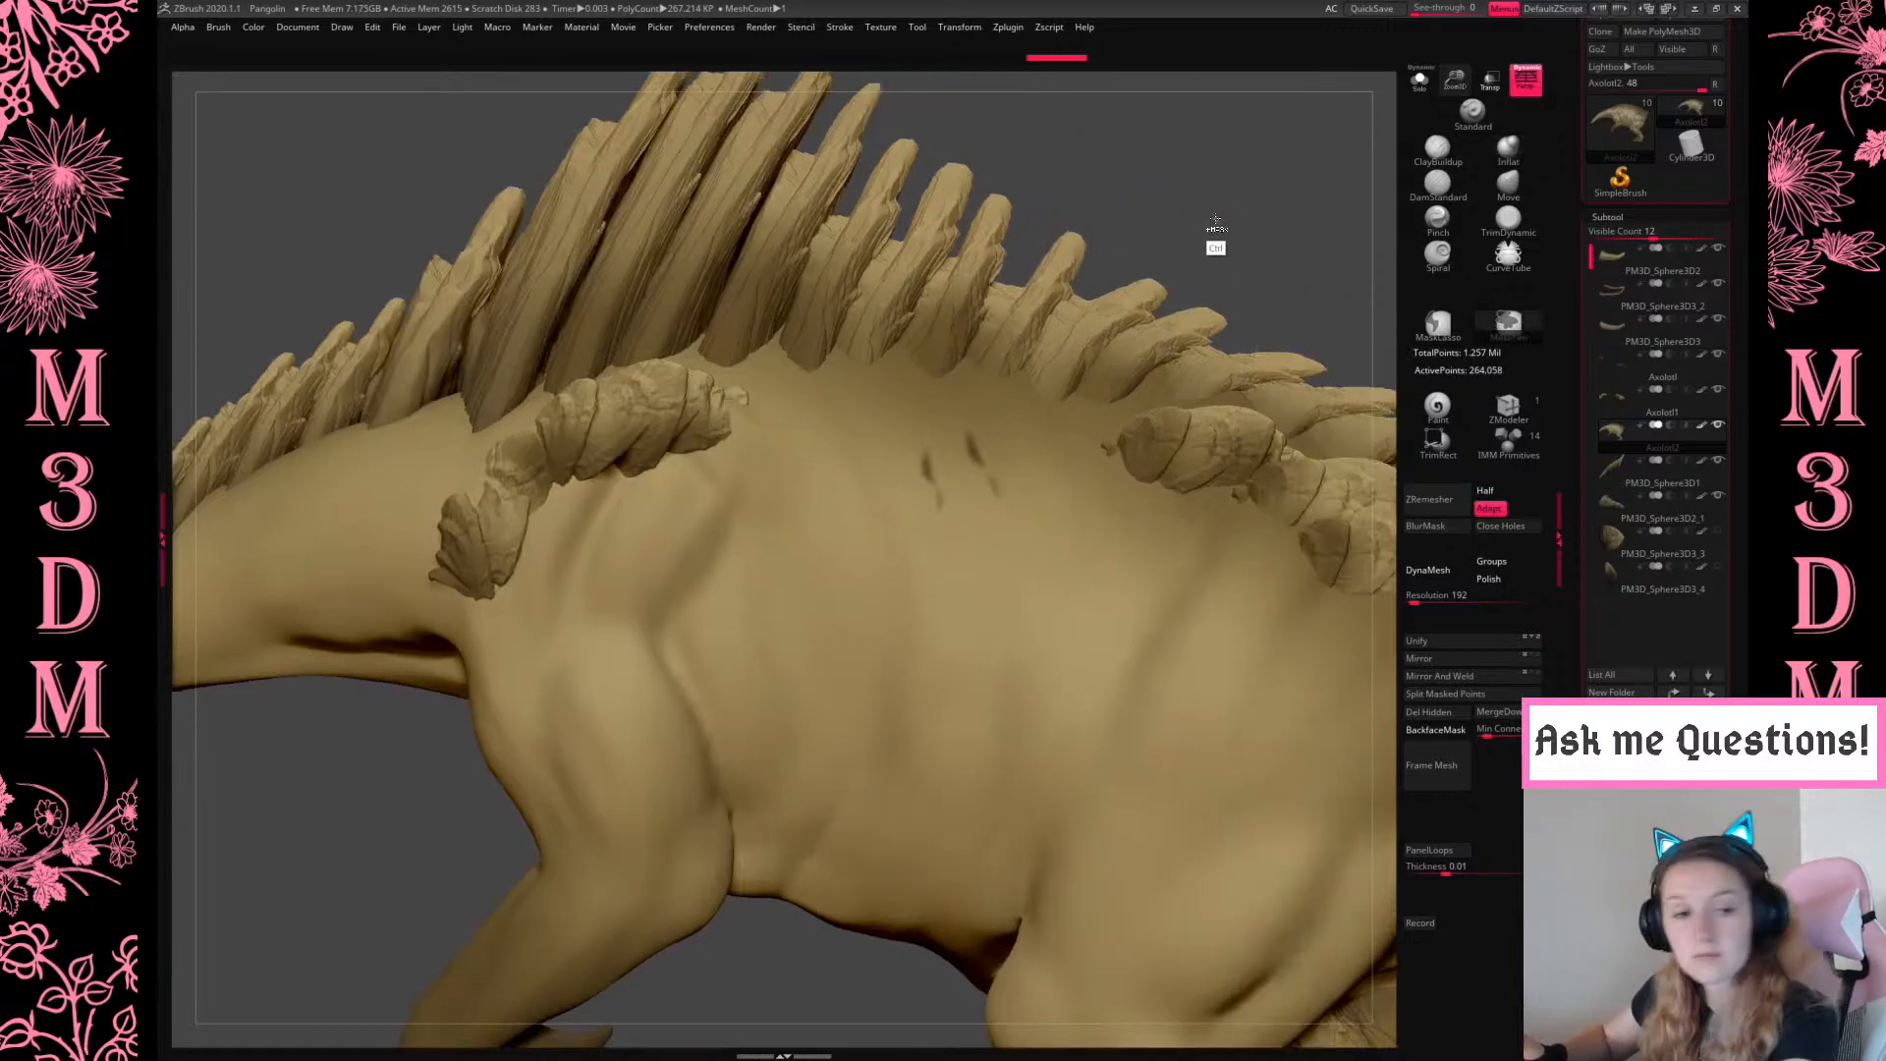
{"action": "key", "text": "space"}
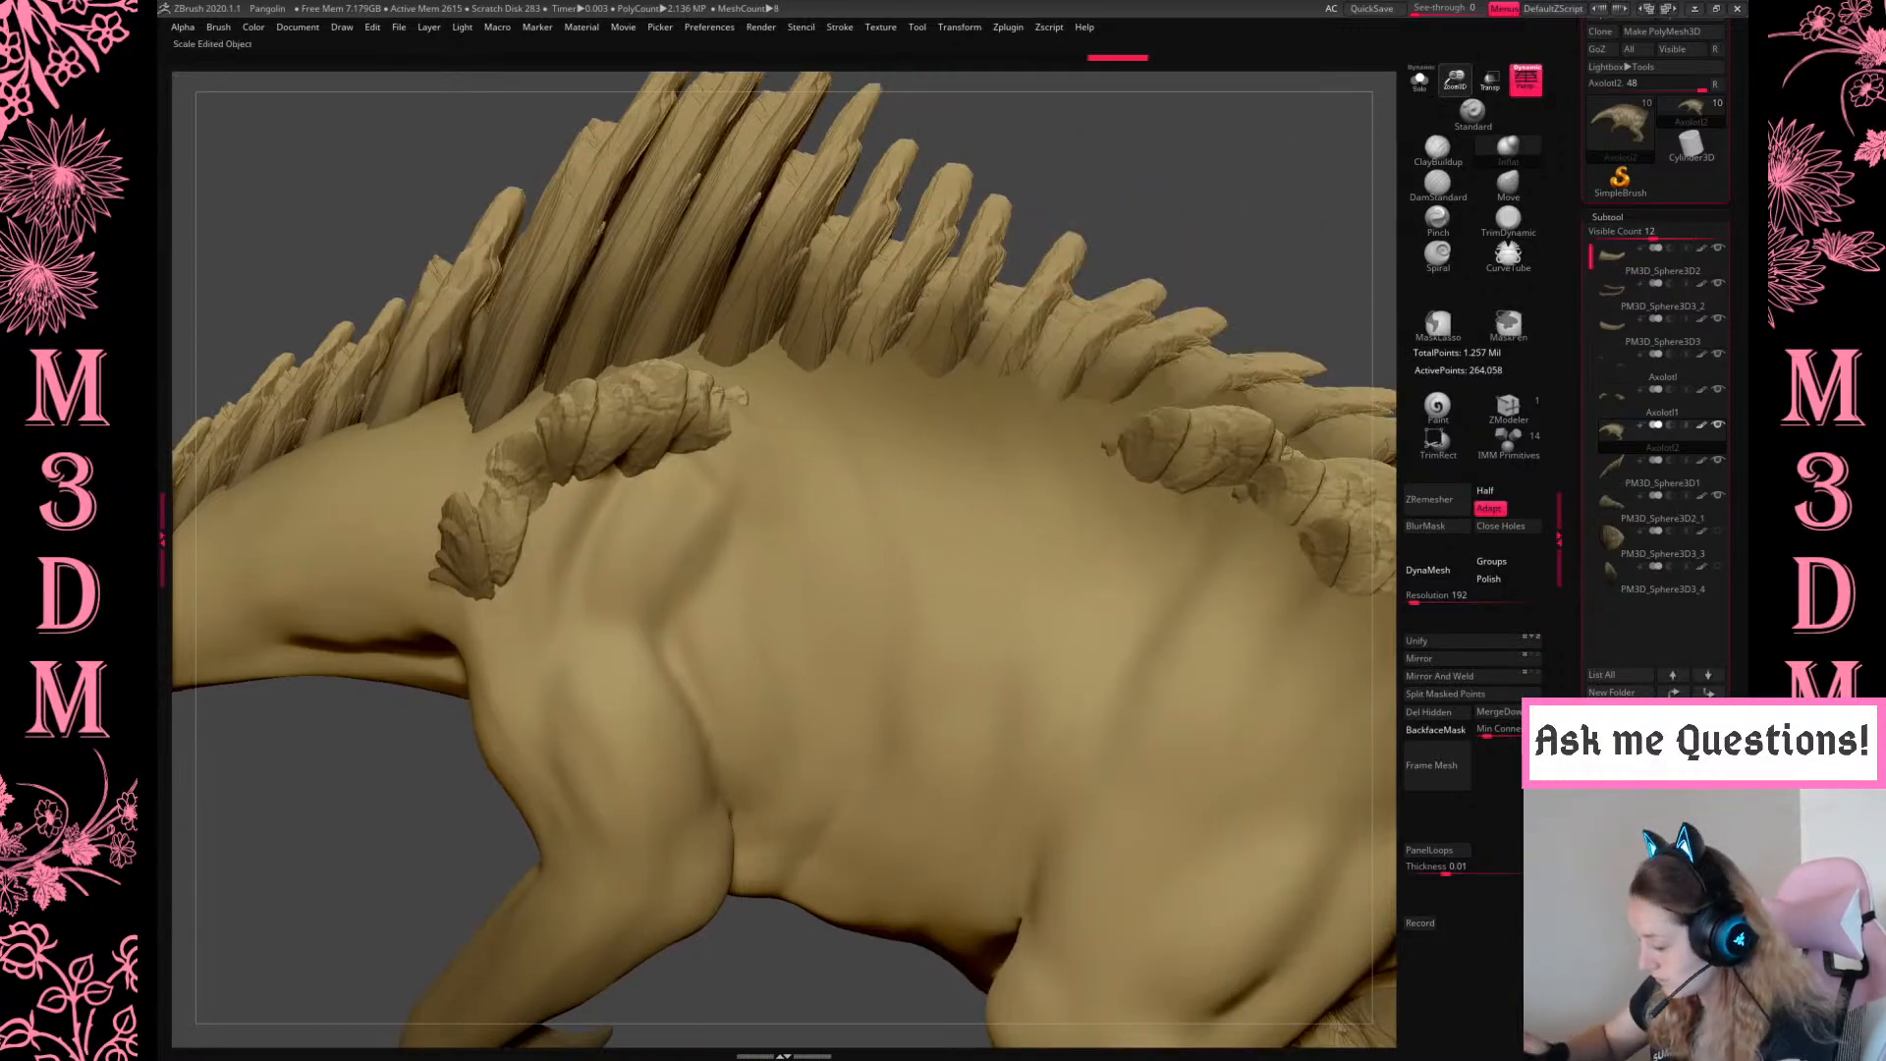
Adjust the brush size and mask four small rounded spots on the body in front of the hip scale cluster
{"action": "left_click_drag", "start_coordinate": [1455, 82], "coordinate": [1464, 115]}
{"action": "left_click_drag", "start_coordinate": [1264, 197], "coordinate": [1123, 333], "text": "alt"}
{"action": "key", "text": "F1"}
{"action": "key", "text": "space"}
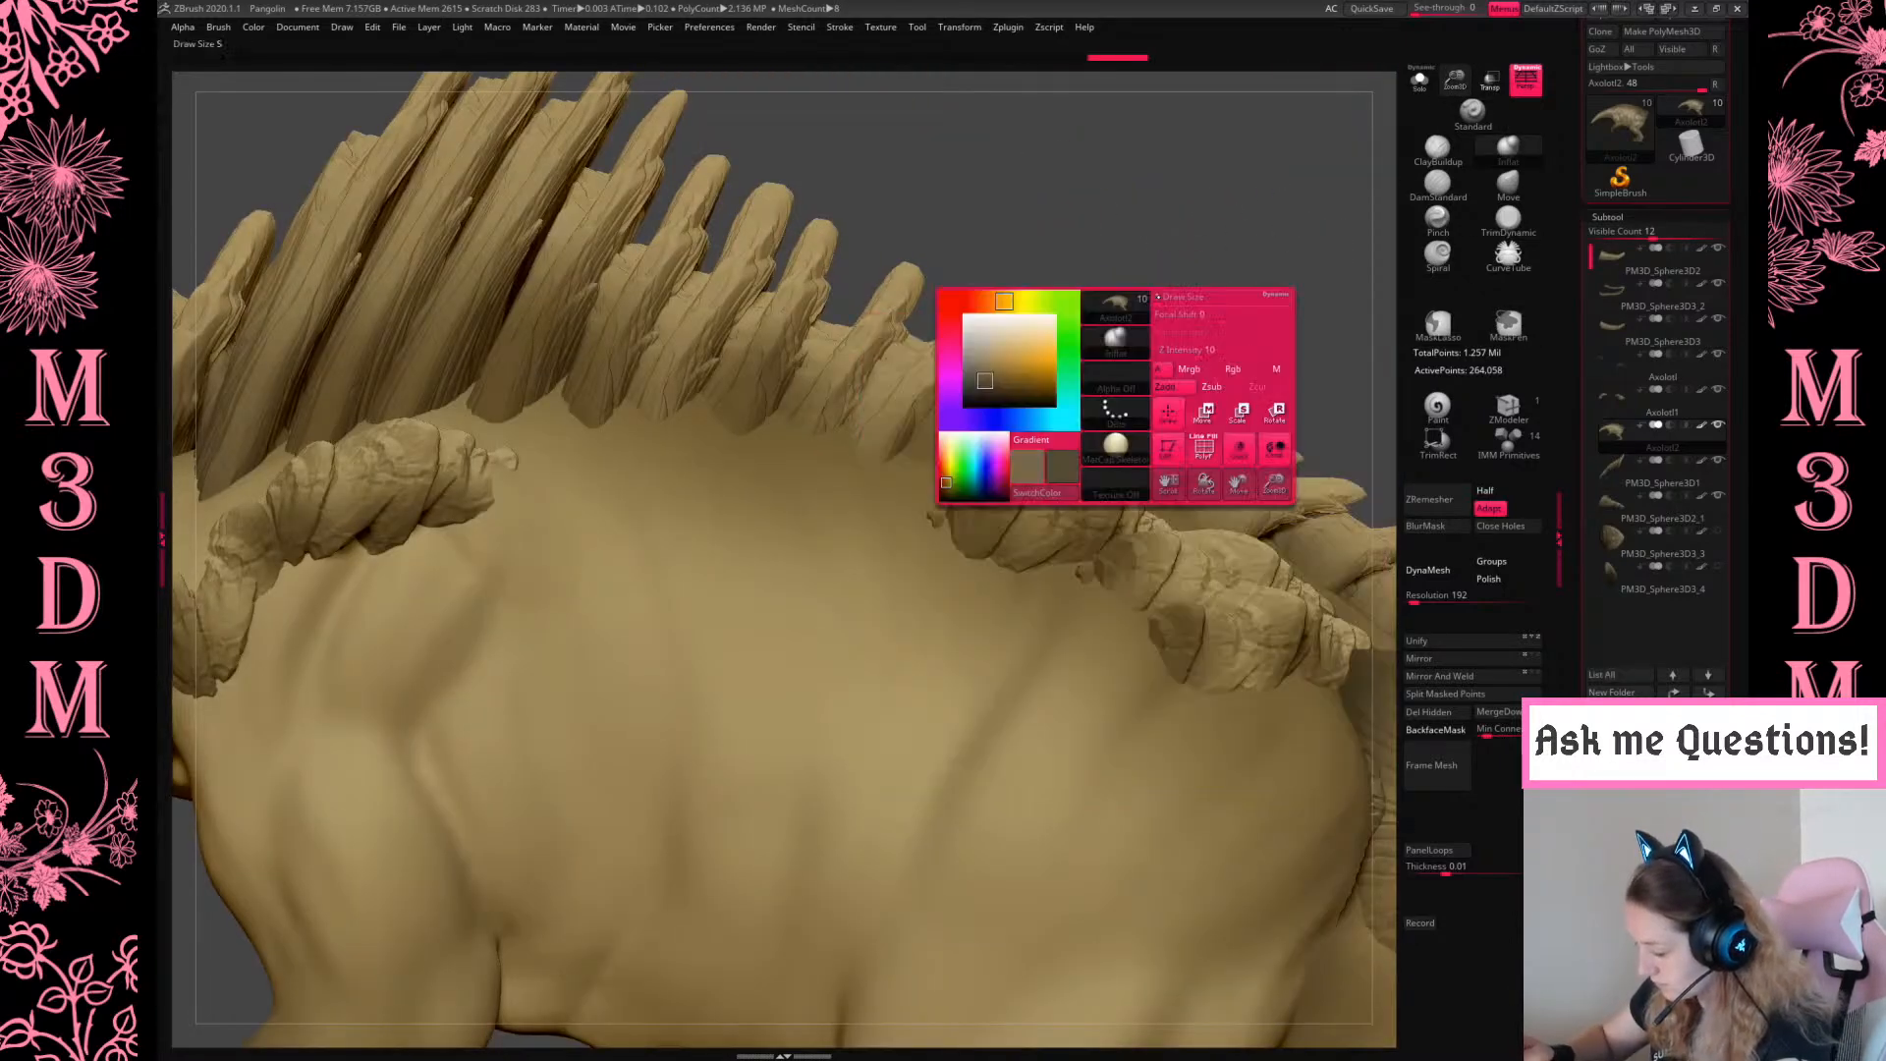
{"action": "key", "text": "space"}
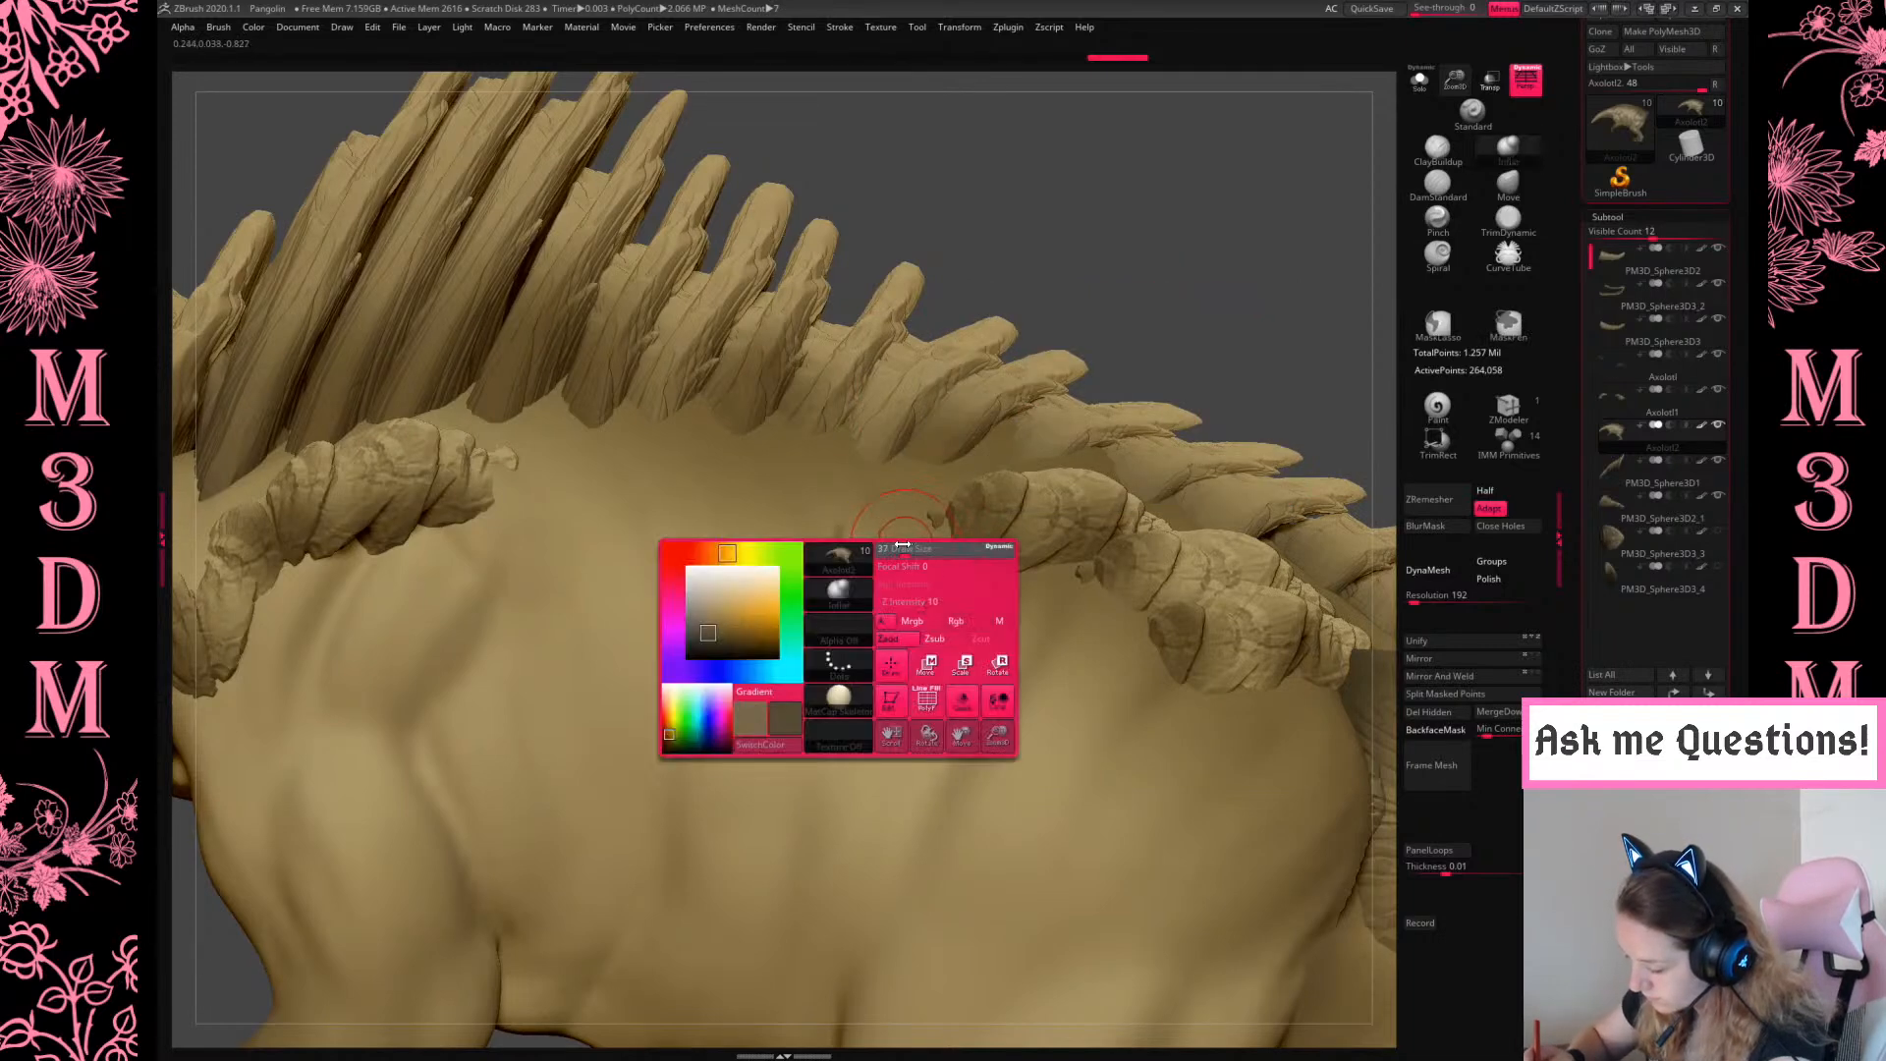
{"action": "key", "text": "space"}
{"action": "mouse_move", "coordinate": [840, 525]}
{"action": "left_mouse_down", "text": "ctrl"}
{"action": "mouse_move", "coordinate": [877, 551]}
{"action": "mouse_move", "coordinate": [863, 555]}
{"action": "left_mouse_up", "text": "ctrl"}
{"action": "key", "text": "space"}
{"action": "key", "text": "ctrl+z"}
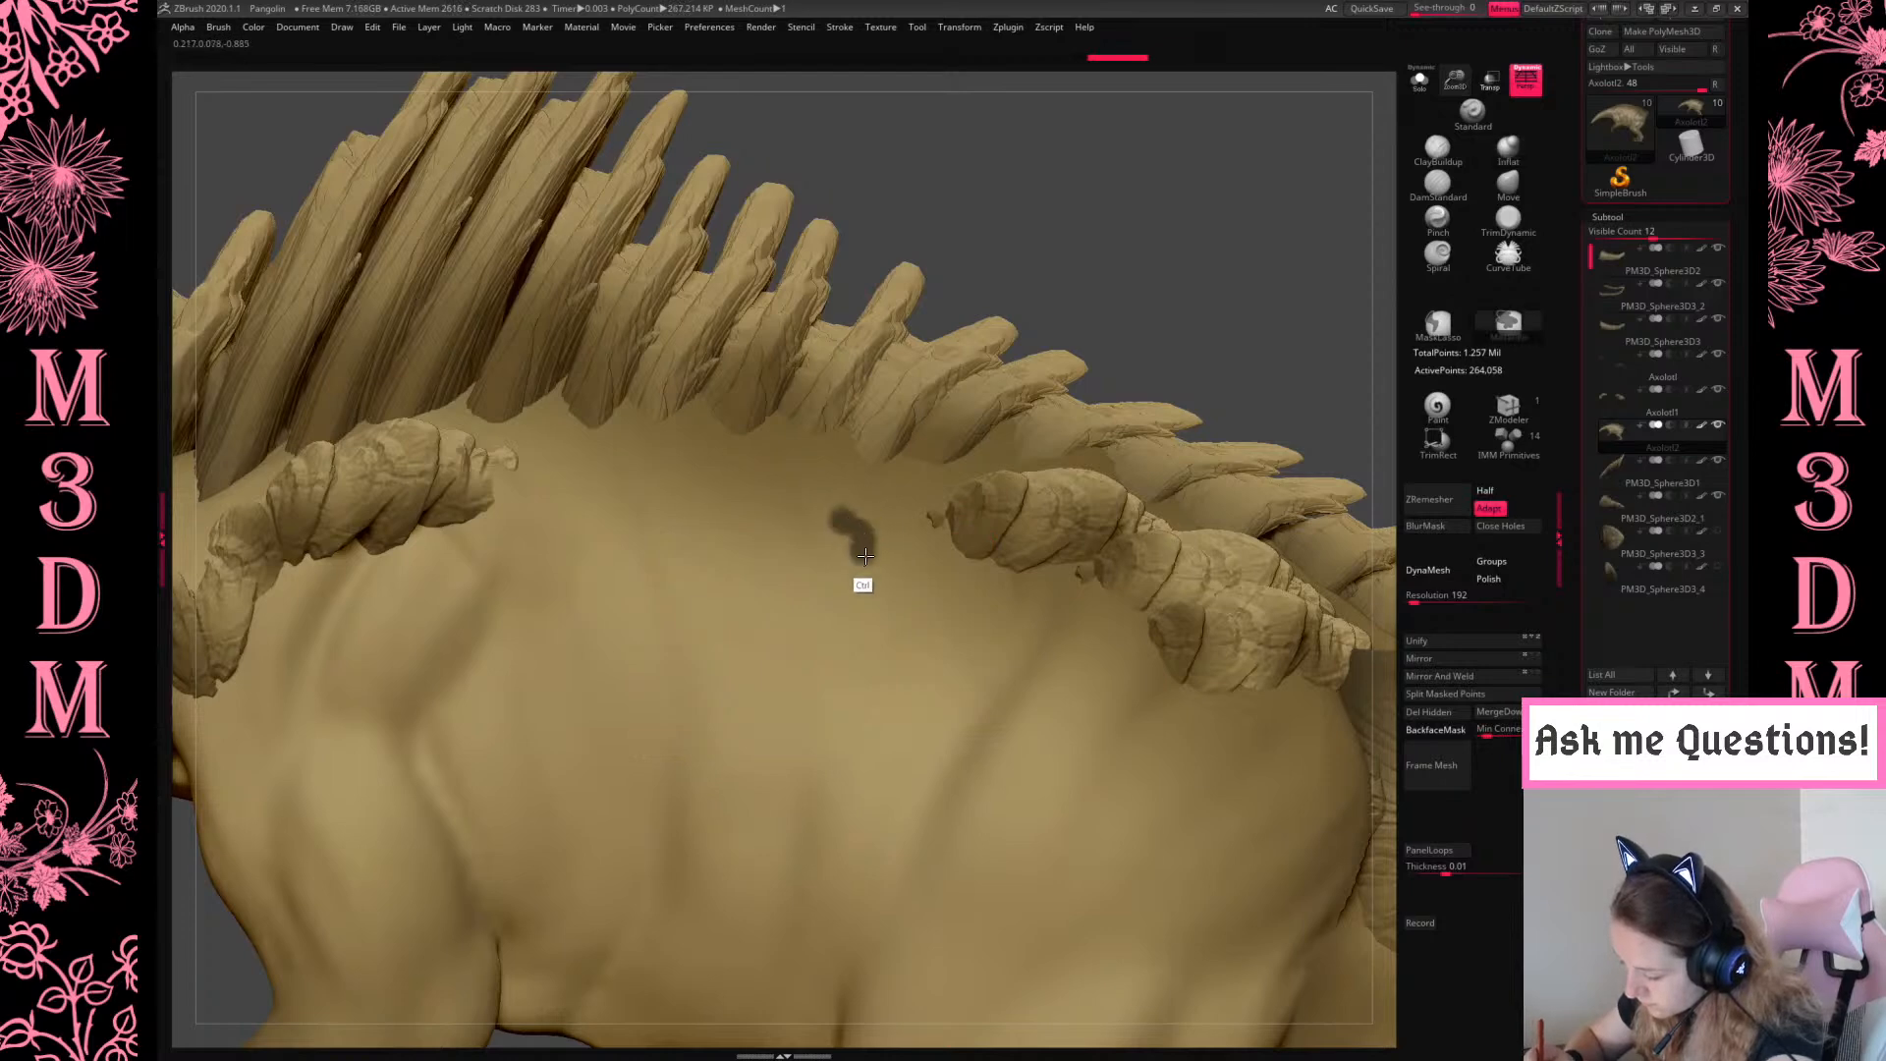
{"action": "left_click", "coordinate": [909, 481], "text": "ctrl"}
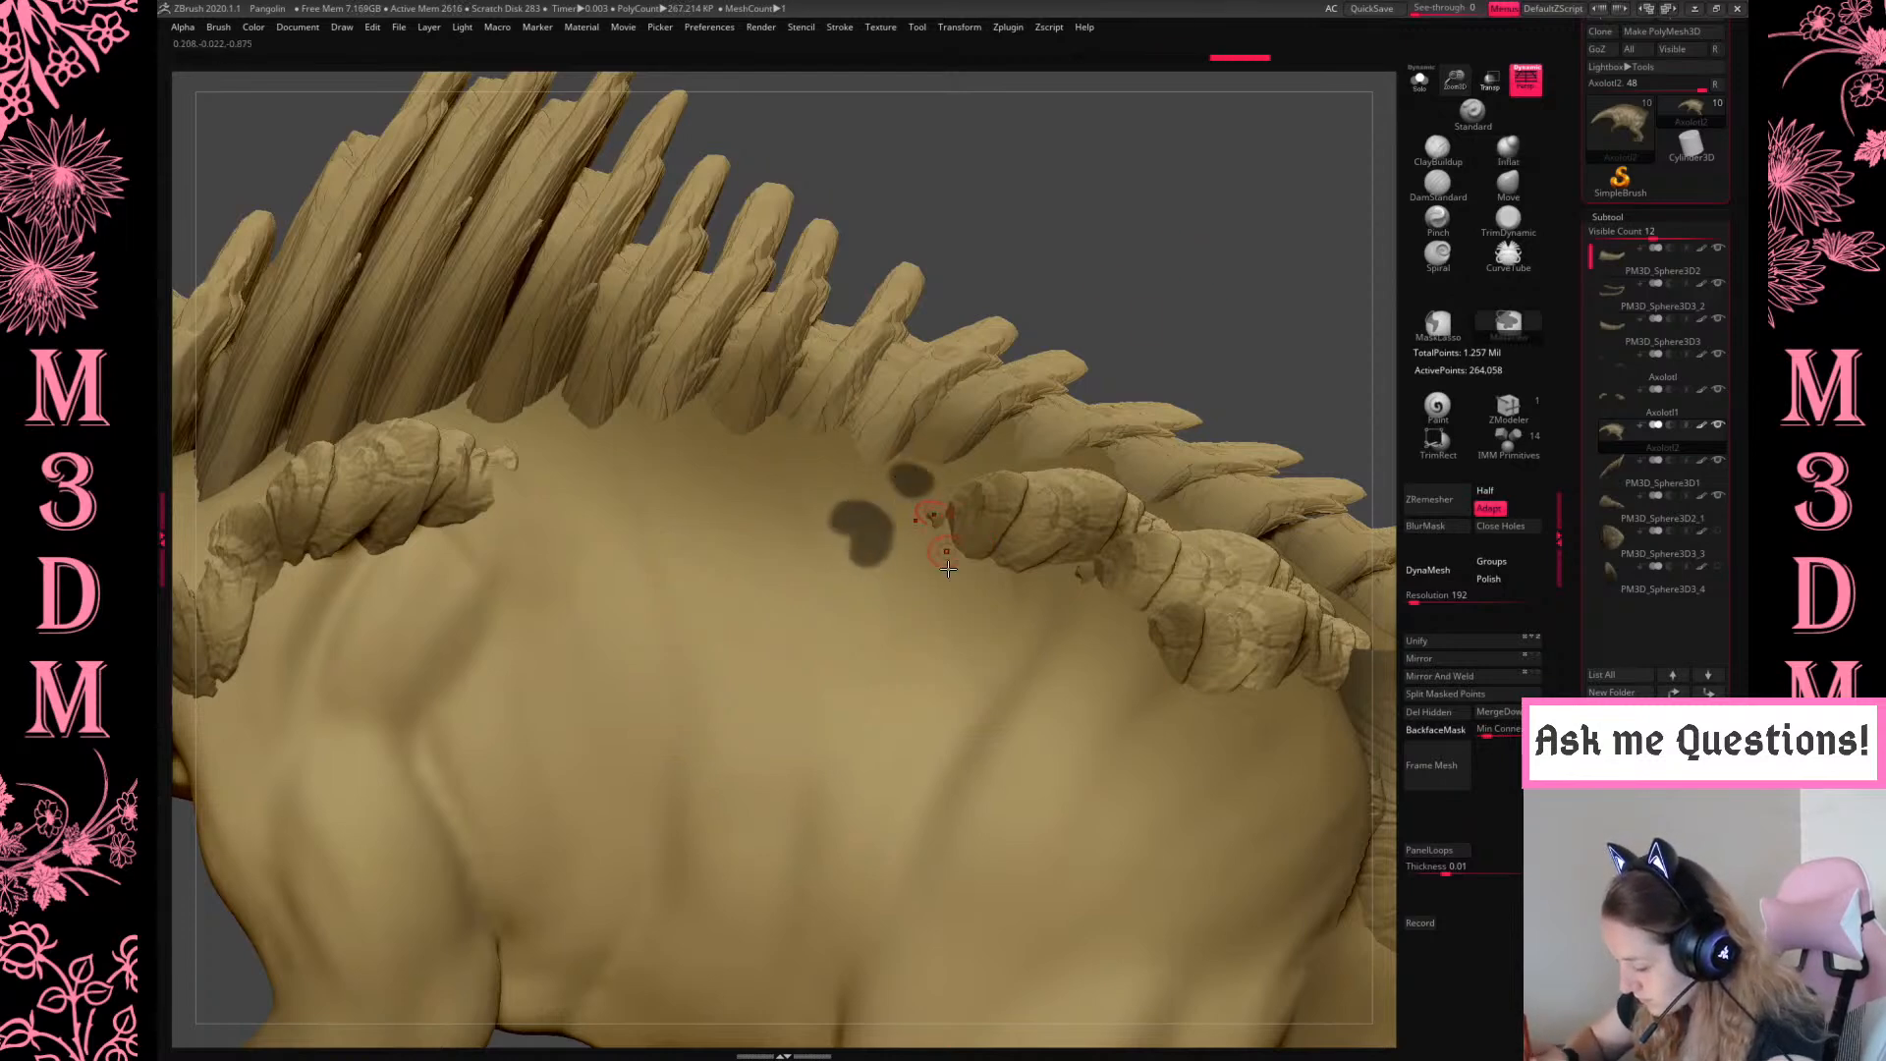
{"action": "left_click_drag", "start_coordinate": [922, 552], "coordinate": [926, 593], "text": "ctrl"}
{"action": "left_click", "coordinate": [919, 625], "text": "ctrl"}
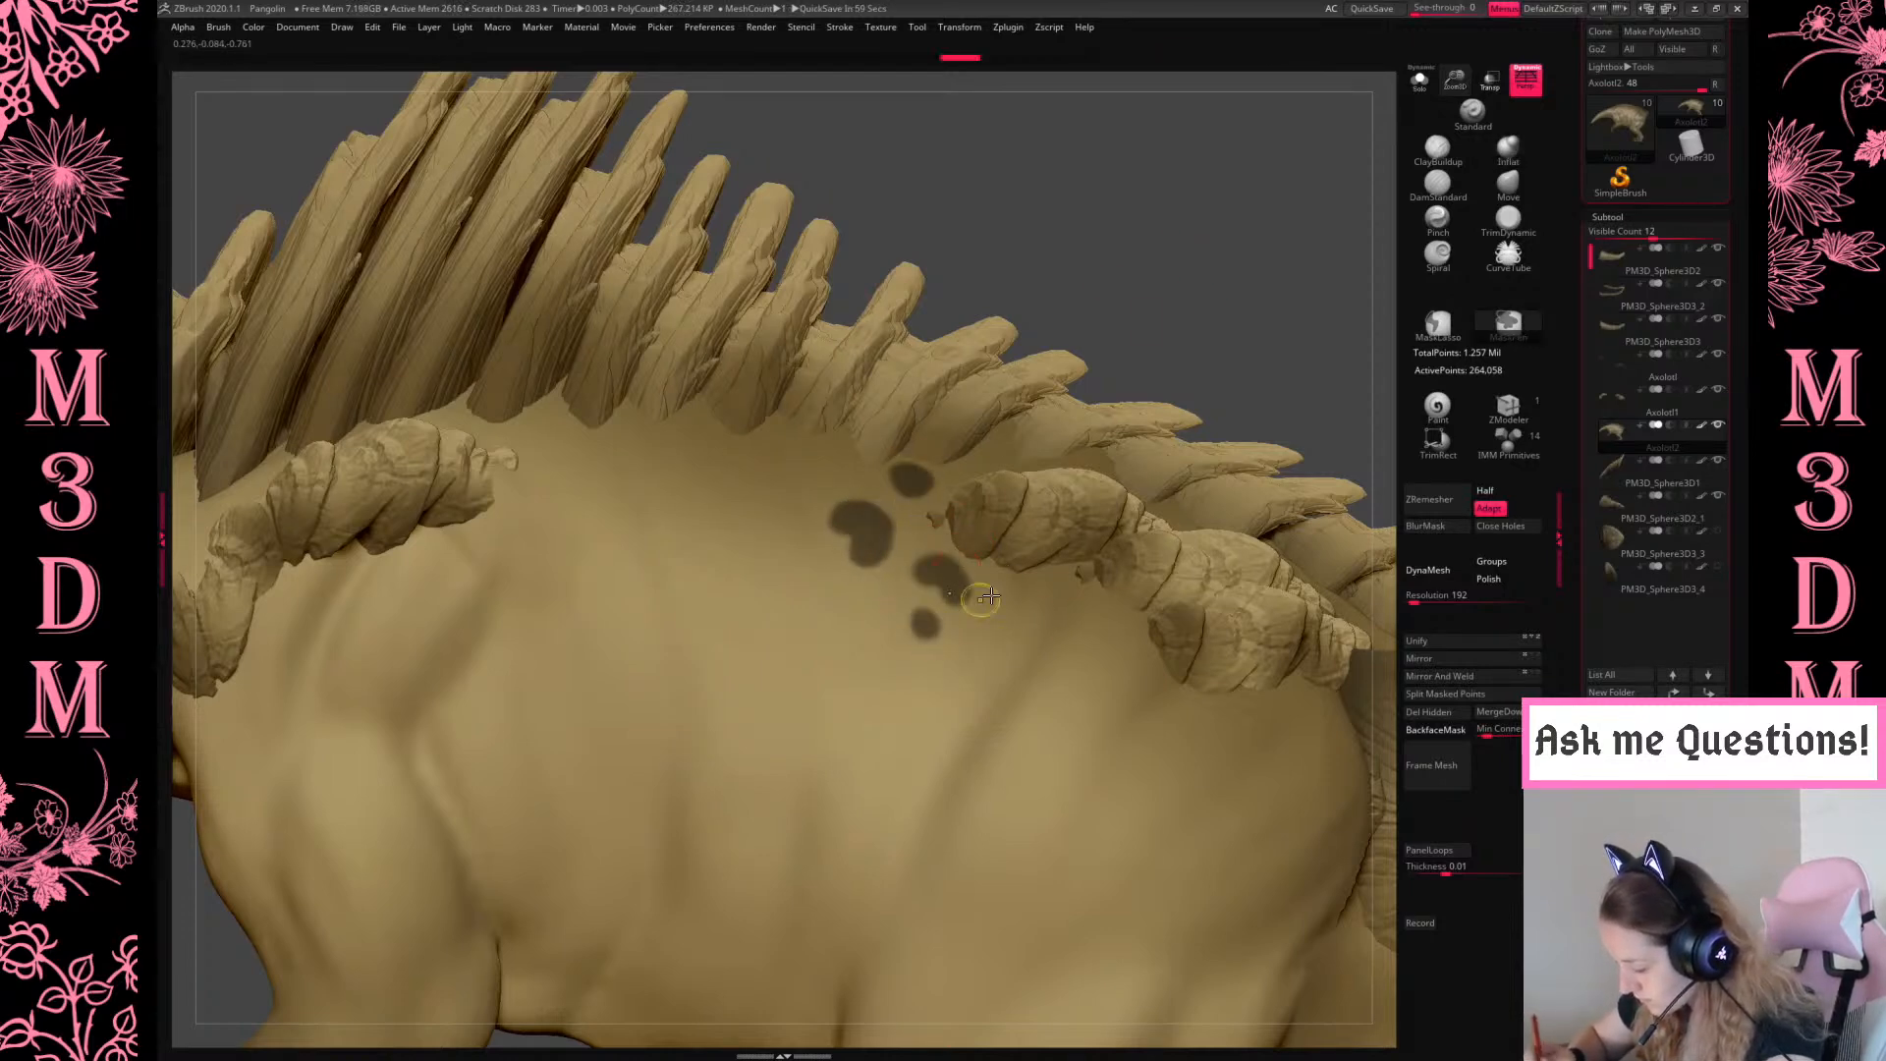
Mask two larger elongated spots on the body just below the hip scale cluster
{"action": "left_click_drag", "start_coordinate": [1277, 275], "coordinate": [1052, 580], "text": "alt"}
{"action": "left_click", "coordinate": [1068, 602], "text": "ctrl"}
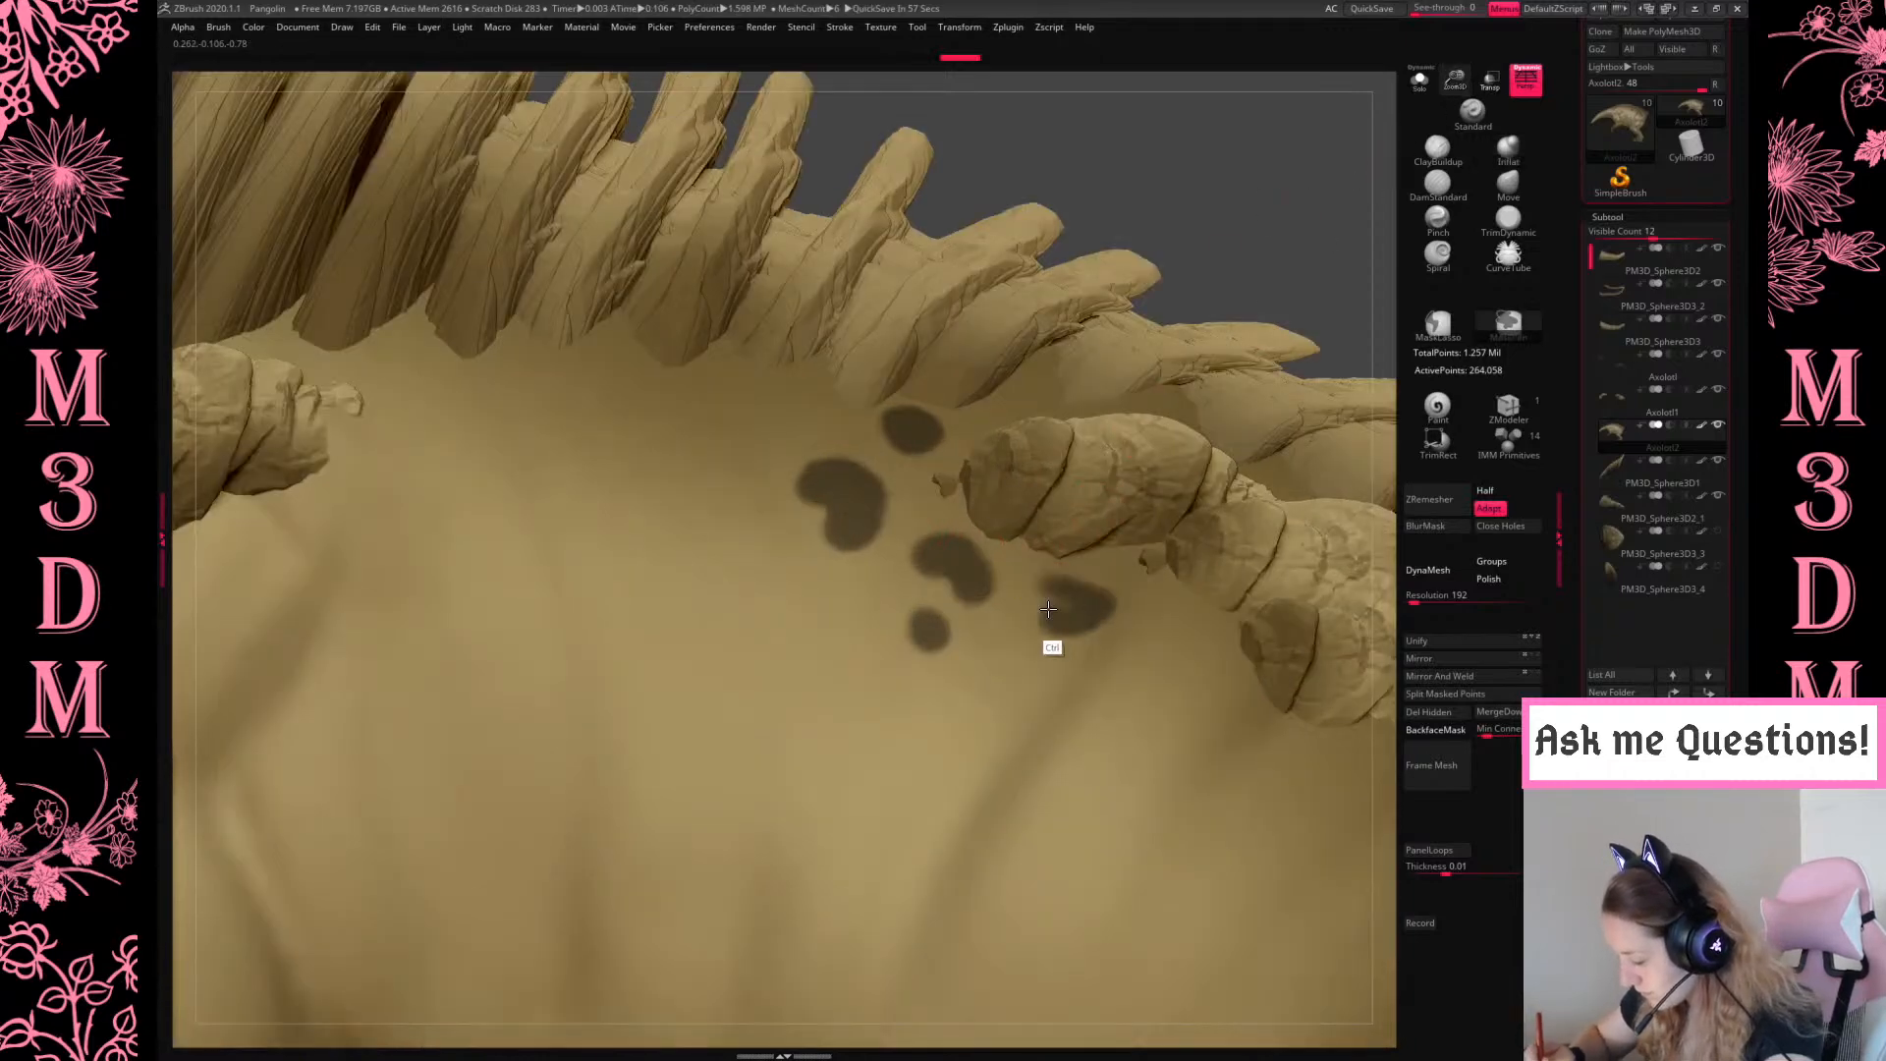
{"action": "key", "text": "space"}
{"action": "key", "text": "ctrl+z"}
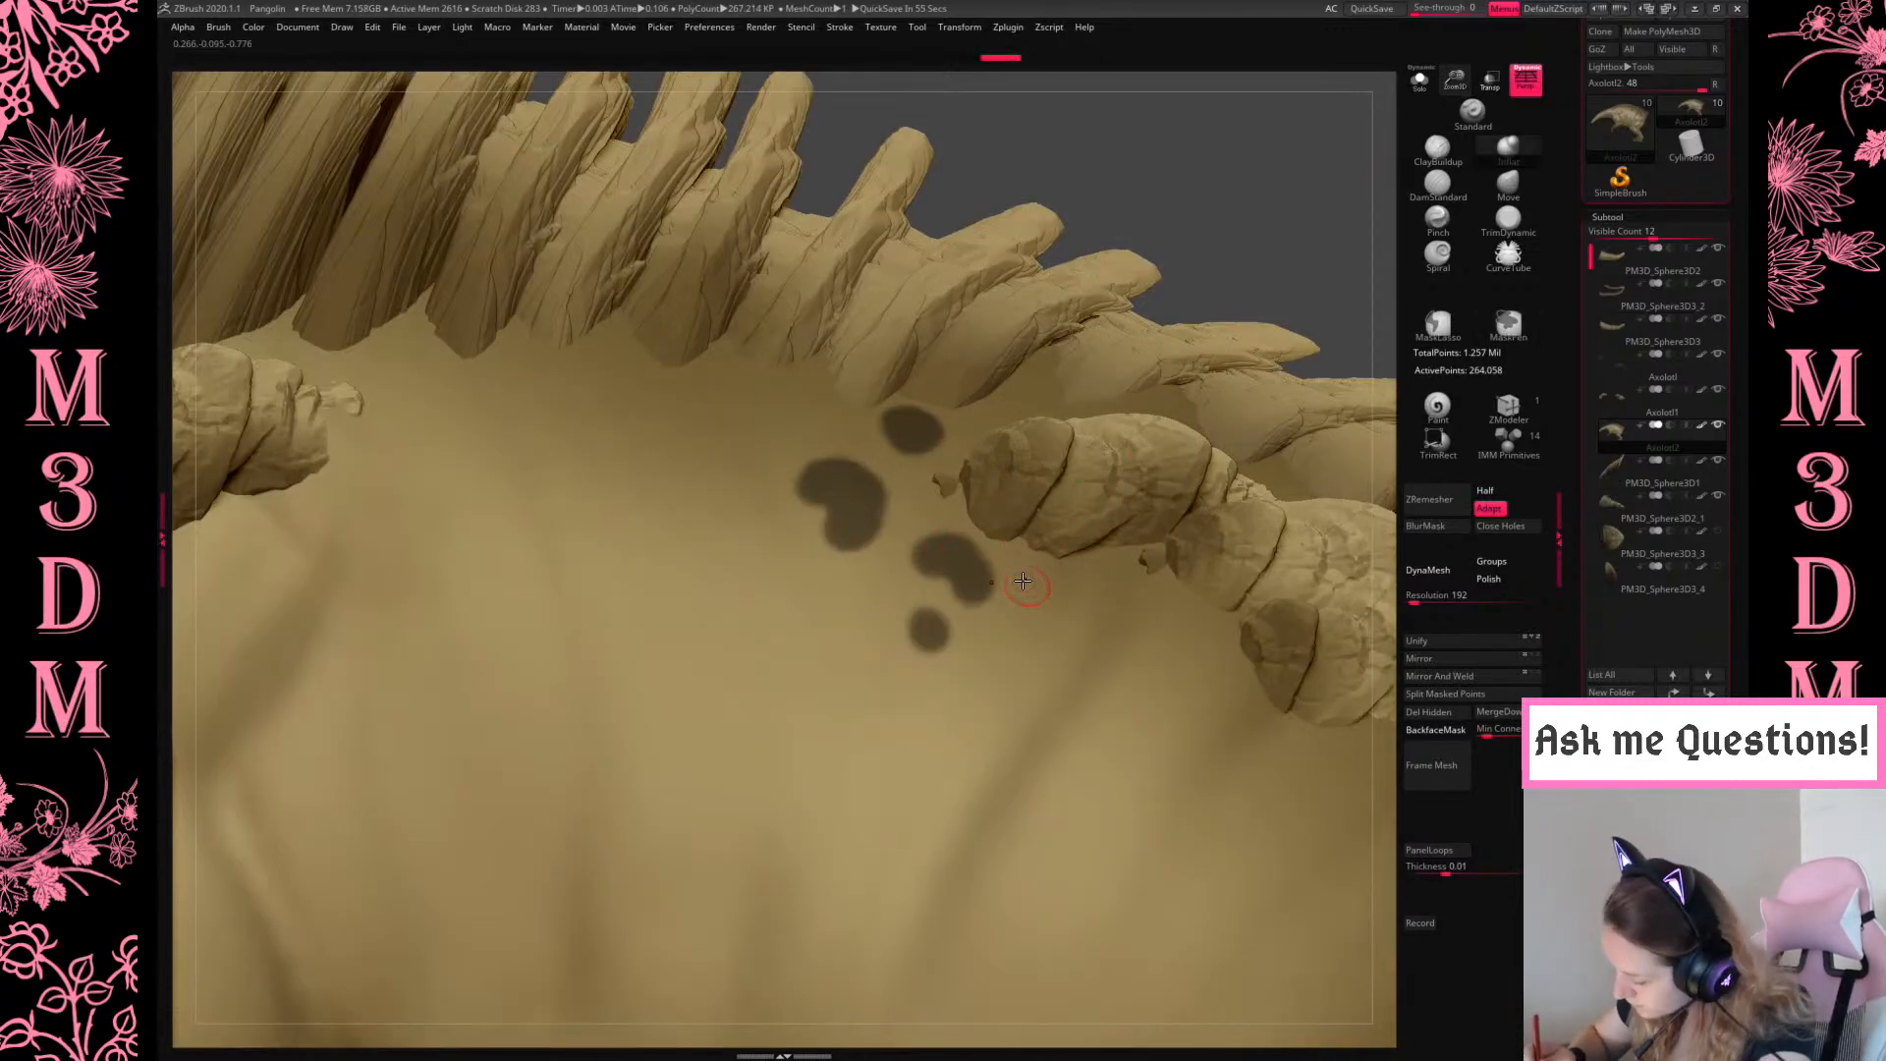
{"action": "left_click", "coordinate": [1034, 596], "text": "ctrl"}
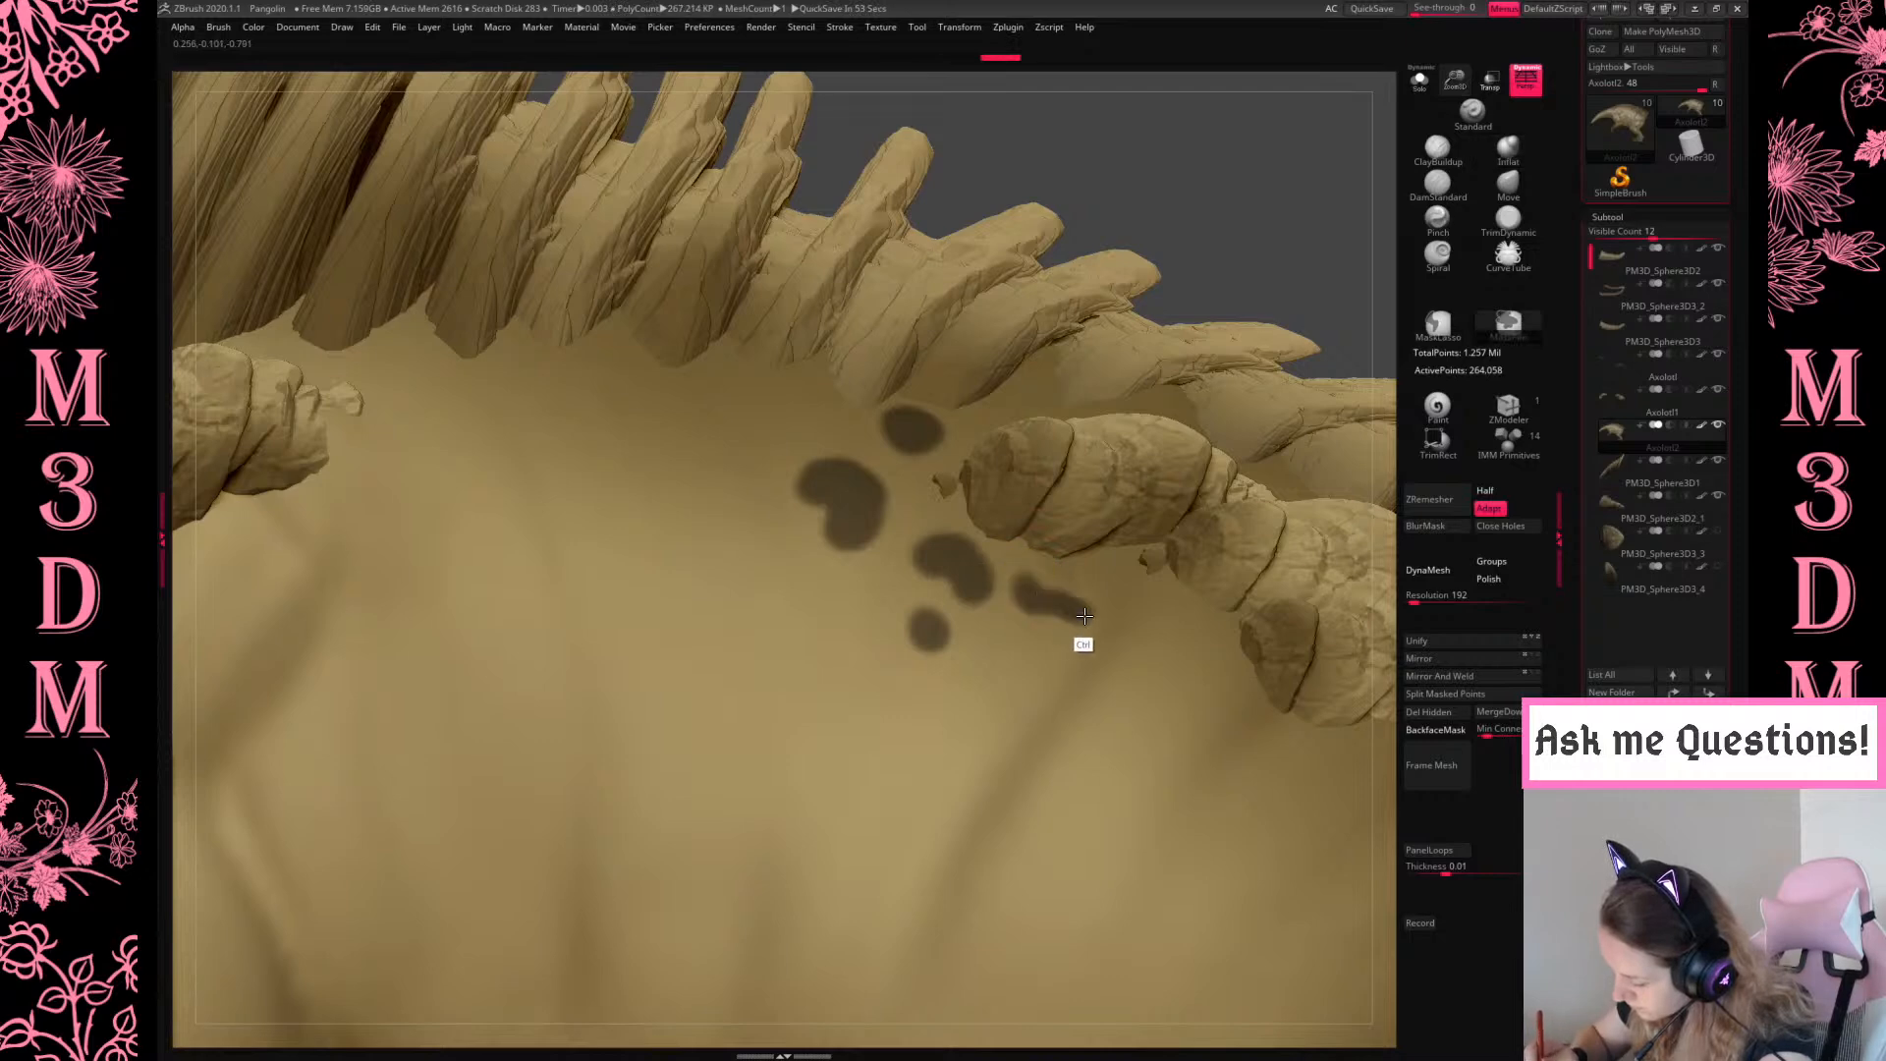
{"action": "mouse_move", "coordinate": [986, 635]}
{"action": "left_mouse_down", "text": "ctrl"}
{"action": "mouse_move", "coordinate": [1002, 661]}
{"action": "mouse_move", "coordinate": [1065, 673]}
{"action": "left_mouse_up", "text": "ctrl"}
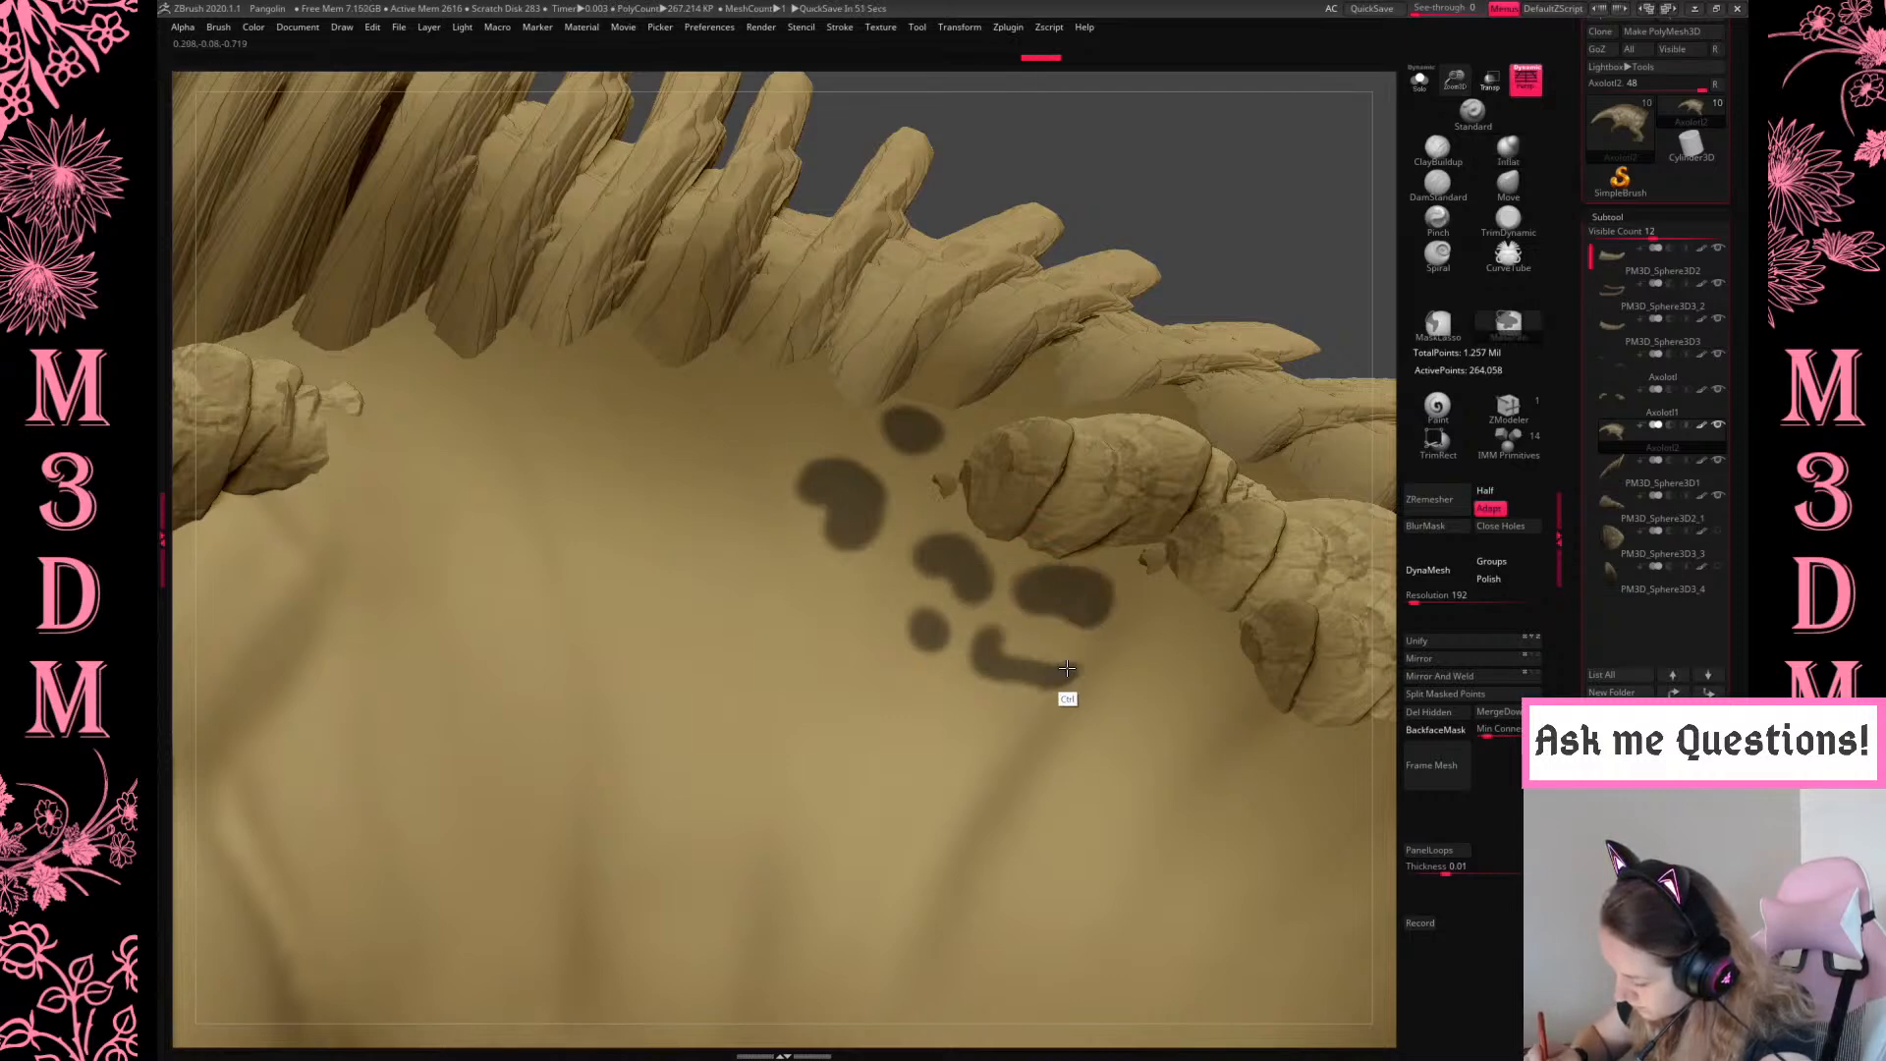
Mask more scale-shaped spots around the existing ones and farther down below the hip scale cluster, redoing the badly shaped one
{"action": "left_click_drag", "start_coordinate": [835, 590], "coordinate": [823, 641], "text": "ctrl"}
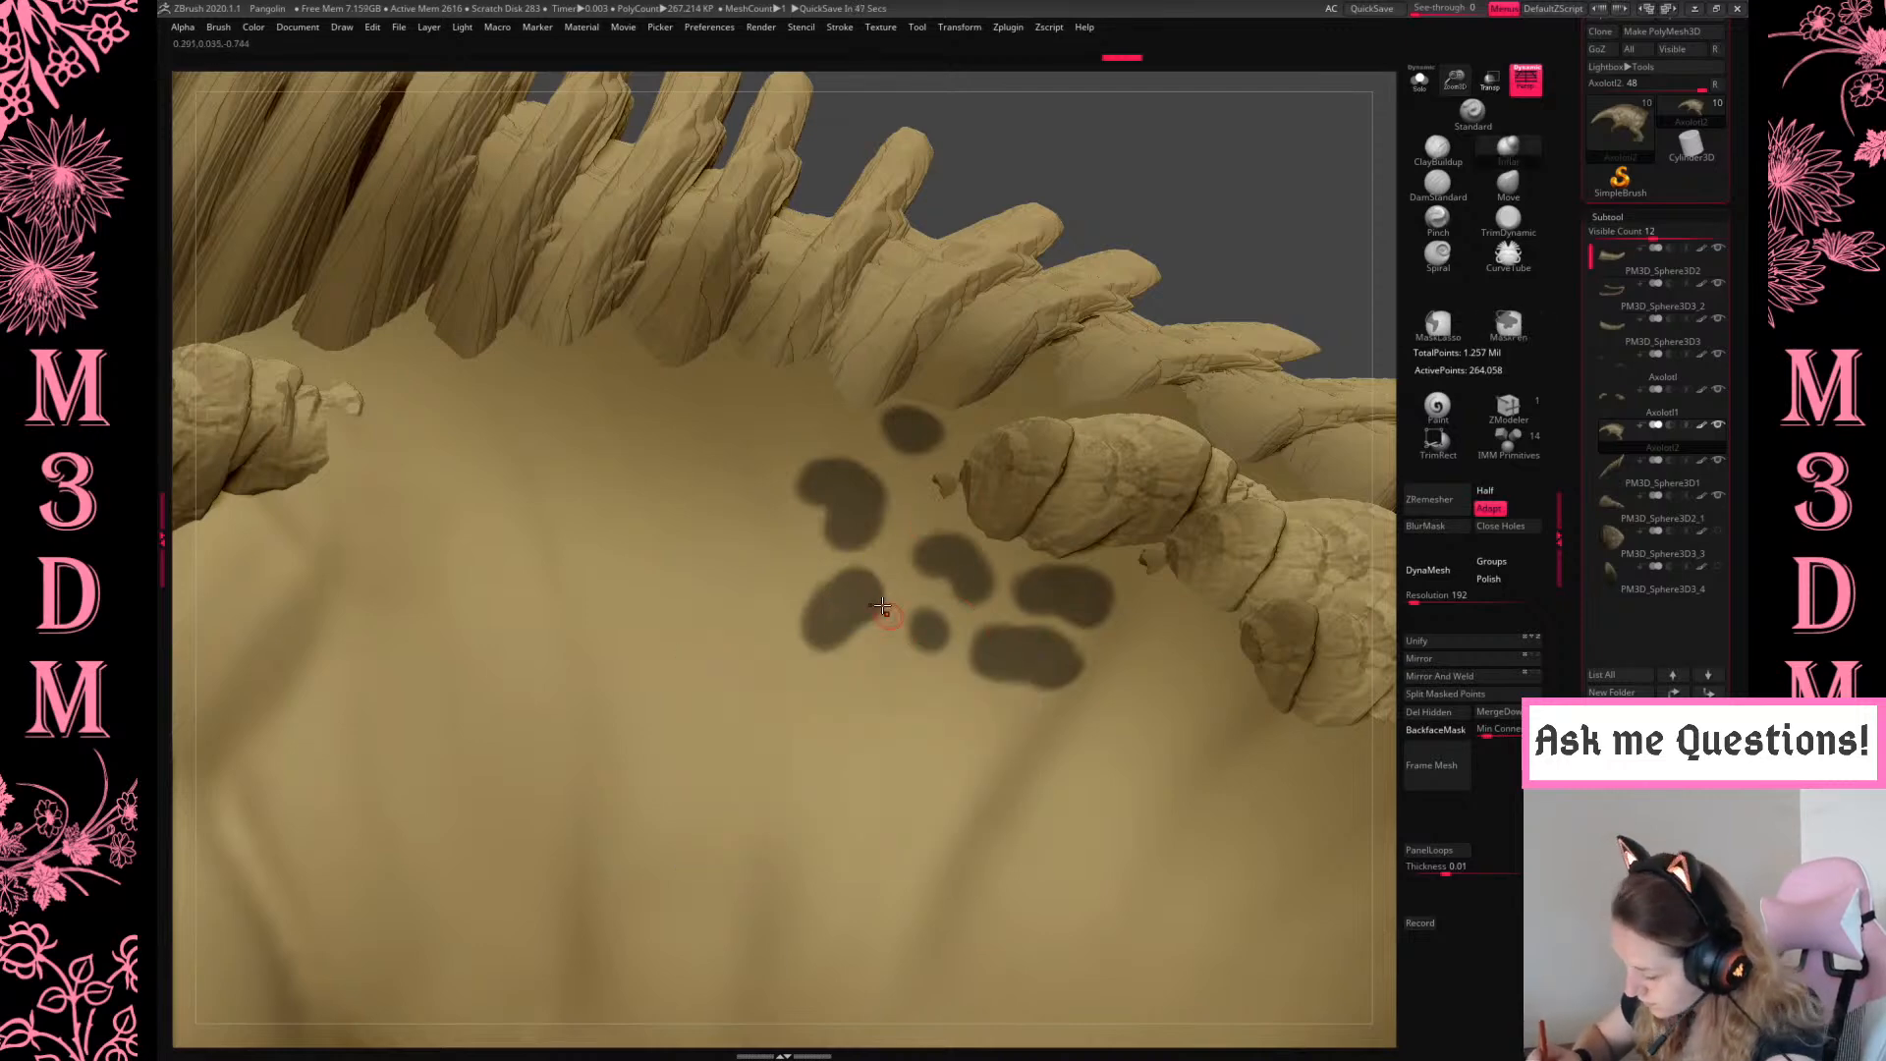
{"action": "key", "text": "ctrl+z"}
{"action": "left_click_drag", "start_coordinate": [884, 575], "coordinate": [845, 599], "text": "ctrl"}
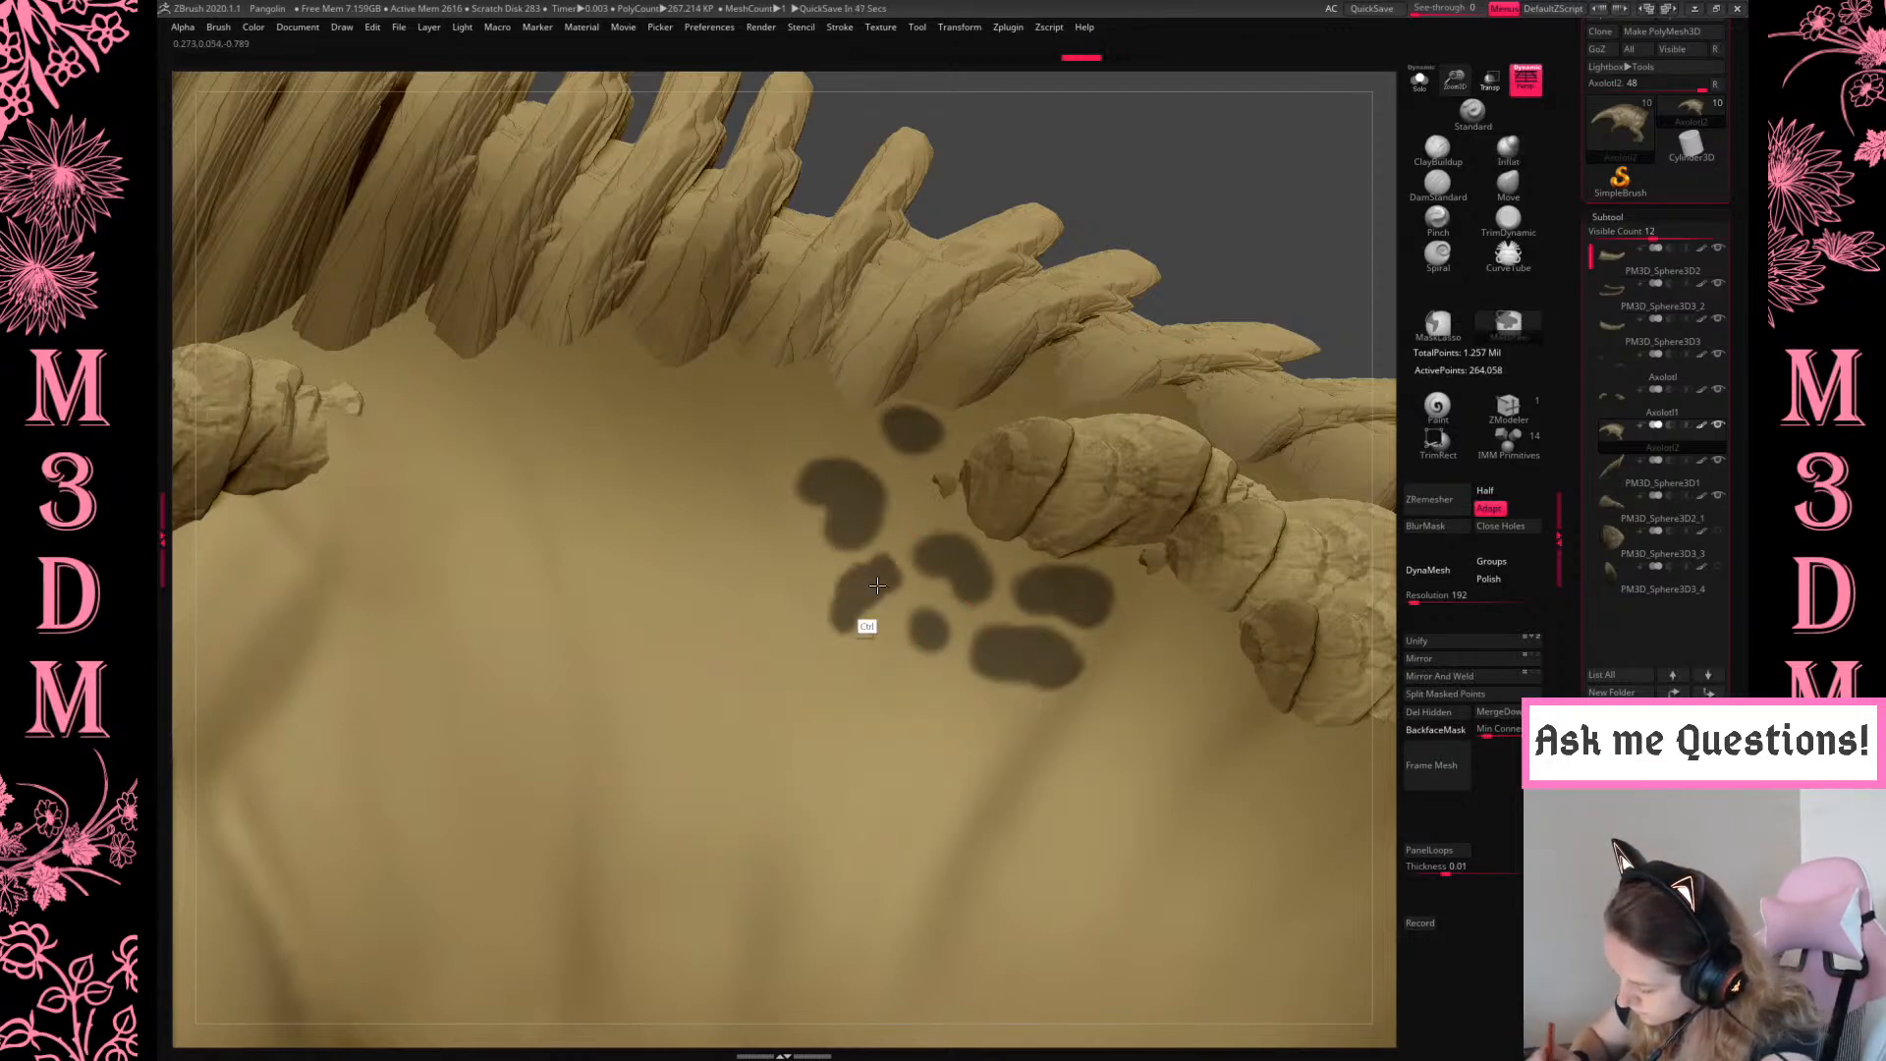
{"action": "left_click_drag", "start_coordinate": [924, 485], "coordinate": [928, 493], "text": "ctrl"}
{"action": "mouse_move", "coordinate": [1178, 656]}
{"action": "left_mouse_down", "text": "ctrl"}
{"action": "mouse_move", "coordinate": [1158, 602]}
{"action": "mouse_move", "coordinate": [1169, 728]}
{"action": "mouse_move", "coordinate": [1136, 687]}
{"action": "mouse_move", "coordinate": [1094, 758]}
{"action": "mouse_move", "coordinate": [1084, 722]}
{"action": "left_mouse_up", "text": "ctrl"}
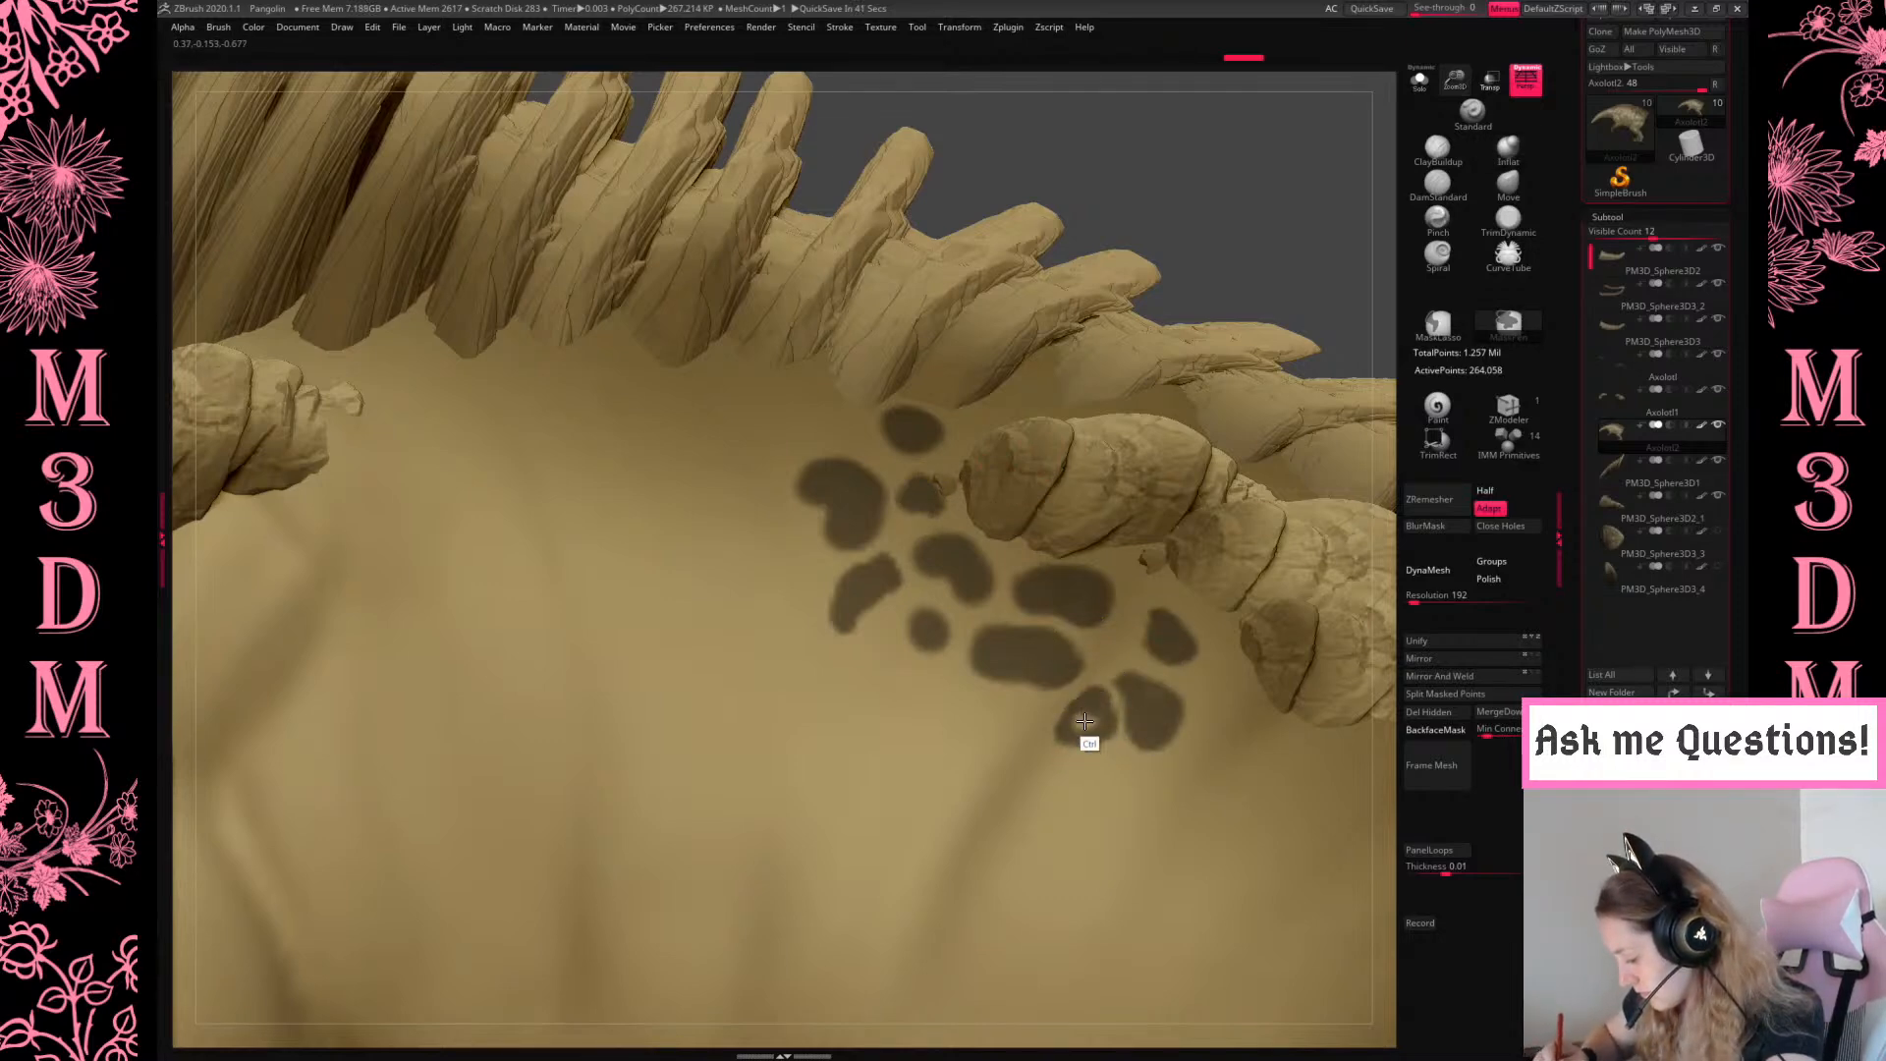
Mask more rounded spots along the creature's back below the spikes, from the hip armour forward towards the shoulder
{"action": "left_click", "coordinate": [1119, 644], "text": "ctrl"}
{"action": "left_click_drag", "start_coordinate": [1237, 674], "coordinate": [1235, 664], "text": "ctrl"}
{"action": "mouse_move", "coordinate": [758, 383]}
{"action": "left_mouse_down", "text": "ctrl"}
{"action": "mouse_move", "coordinate": [763, 414]}
{"action": "mouse_move", "coordinate": [790, 413]}
{"action": "mouse_move", "coordinate": [699, 488]}
{"action": "mouse_move", "coordinate": [730, 487]}
{"action": "mouse_move", "coordinate": [709, 466]}
{"action": "mouse_move", "coordinate": [762, 472]}
{"action": "left_mouse_up", "text": "ctrl"}
{"action": "key", "text": "ctrl+z"}
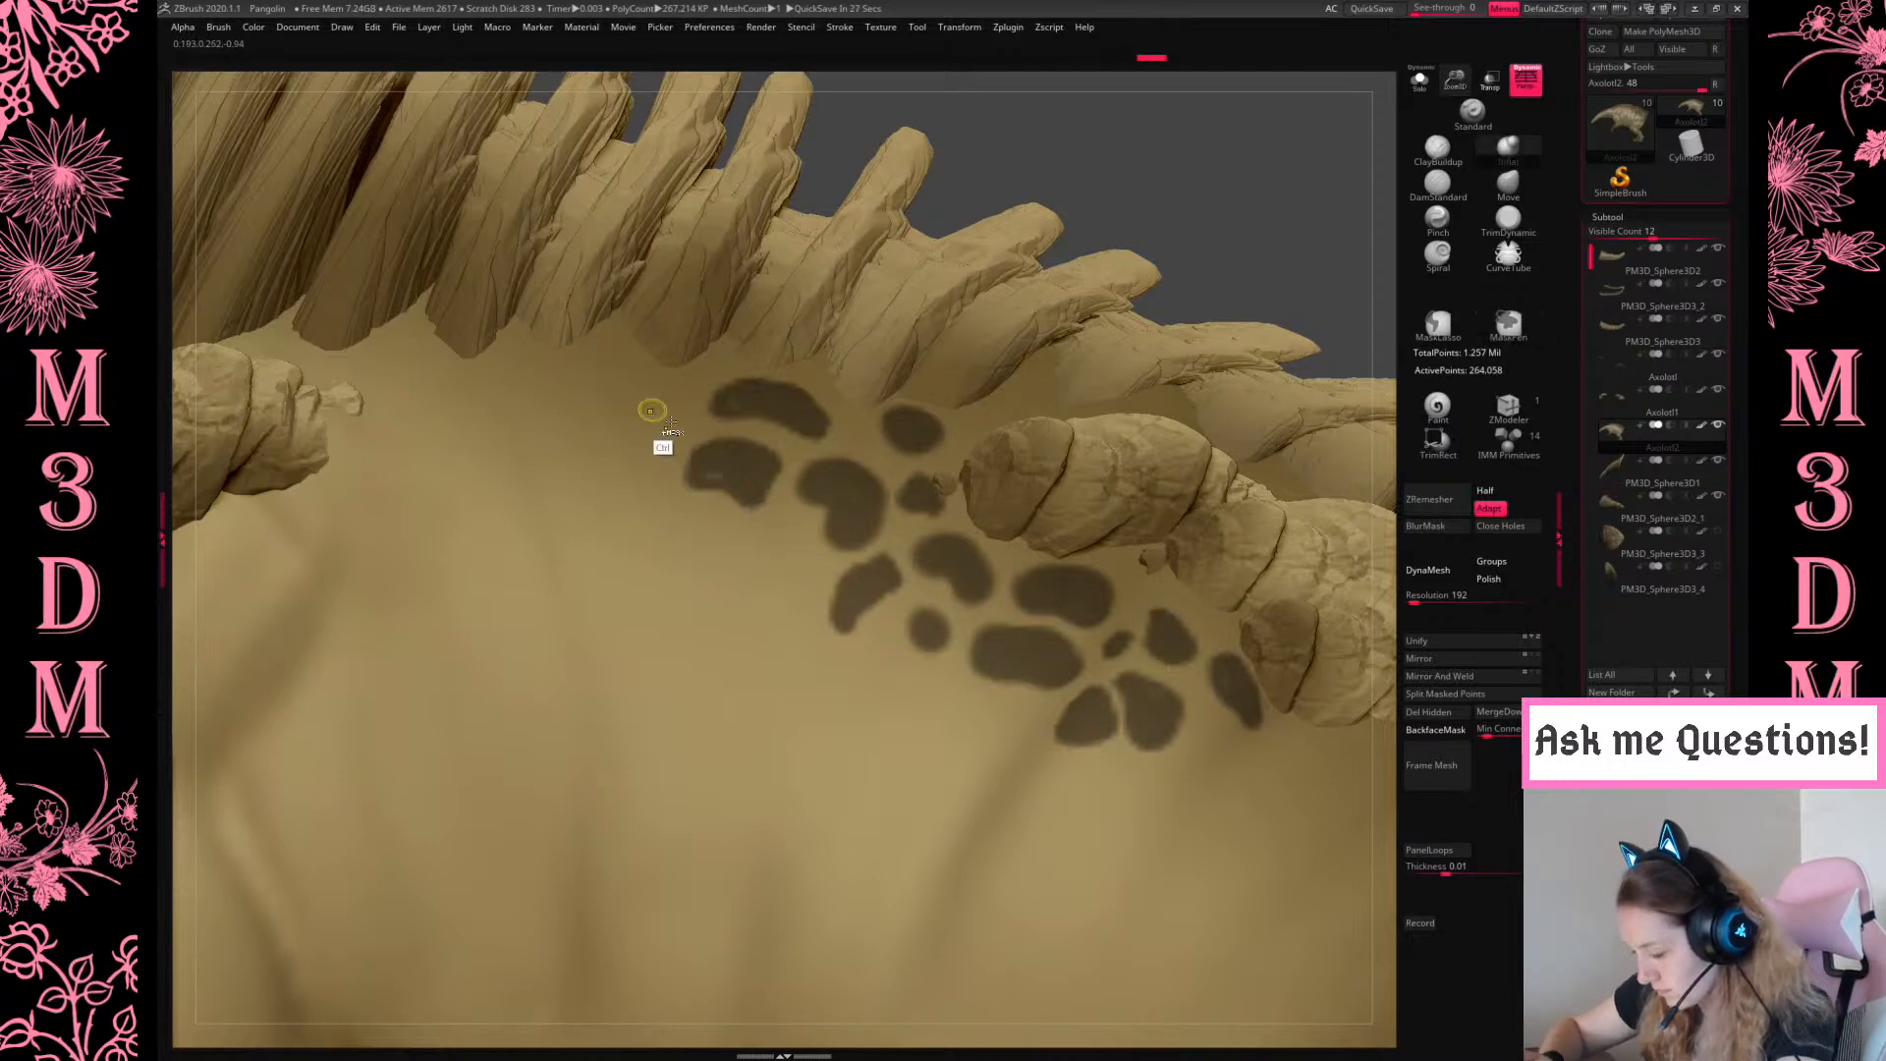
{"action": "left_click_drag", "start_coordinate": [588, 375], "coordinate": [623, 393], "text": "ctrl"}
{"action": "mouse_move", "coordinate": [519, 348]}
{"action": "left_mouse_down", "text": "ctrl"}
{"action": "mouse_move", "coordinate": [521, 388]}
{"action": "mouse_move", "coordinate": [441, 400]}
{"action": "mouse_move", "coordinate": [438, 417]}
{"action": "left_mouse_up", "text": "ctrl"}
{"action": "left_click", "coordinate": [521, 358], "text": "ctrl"}
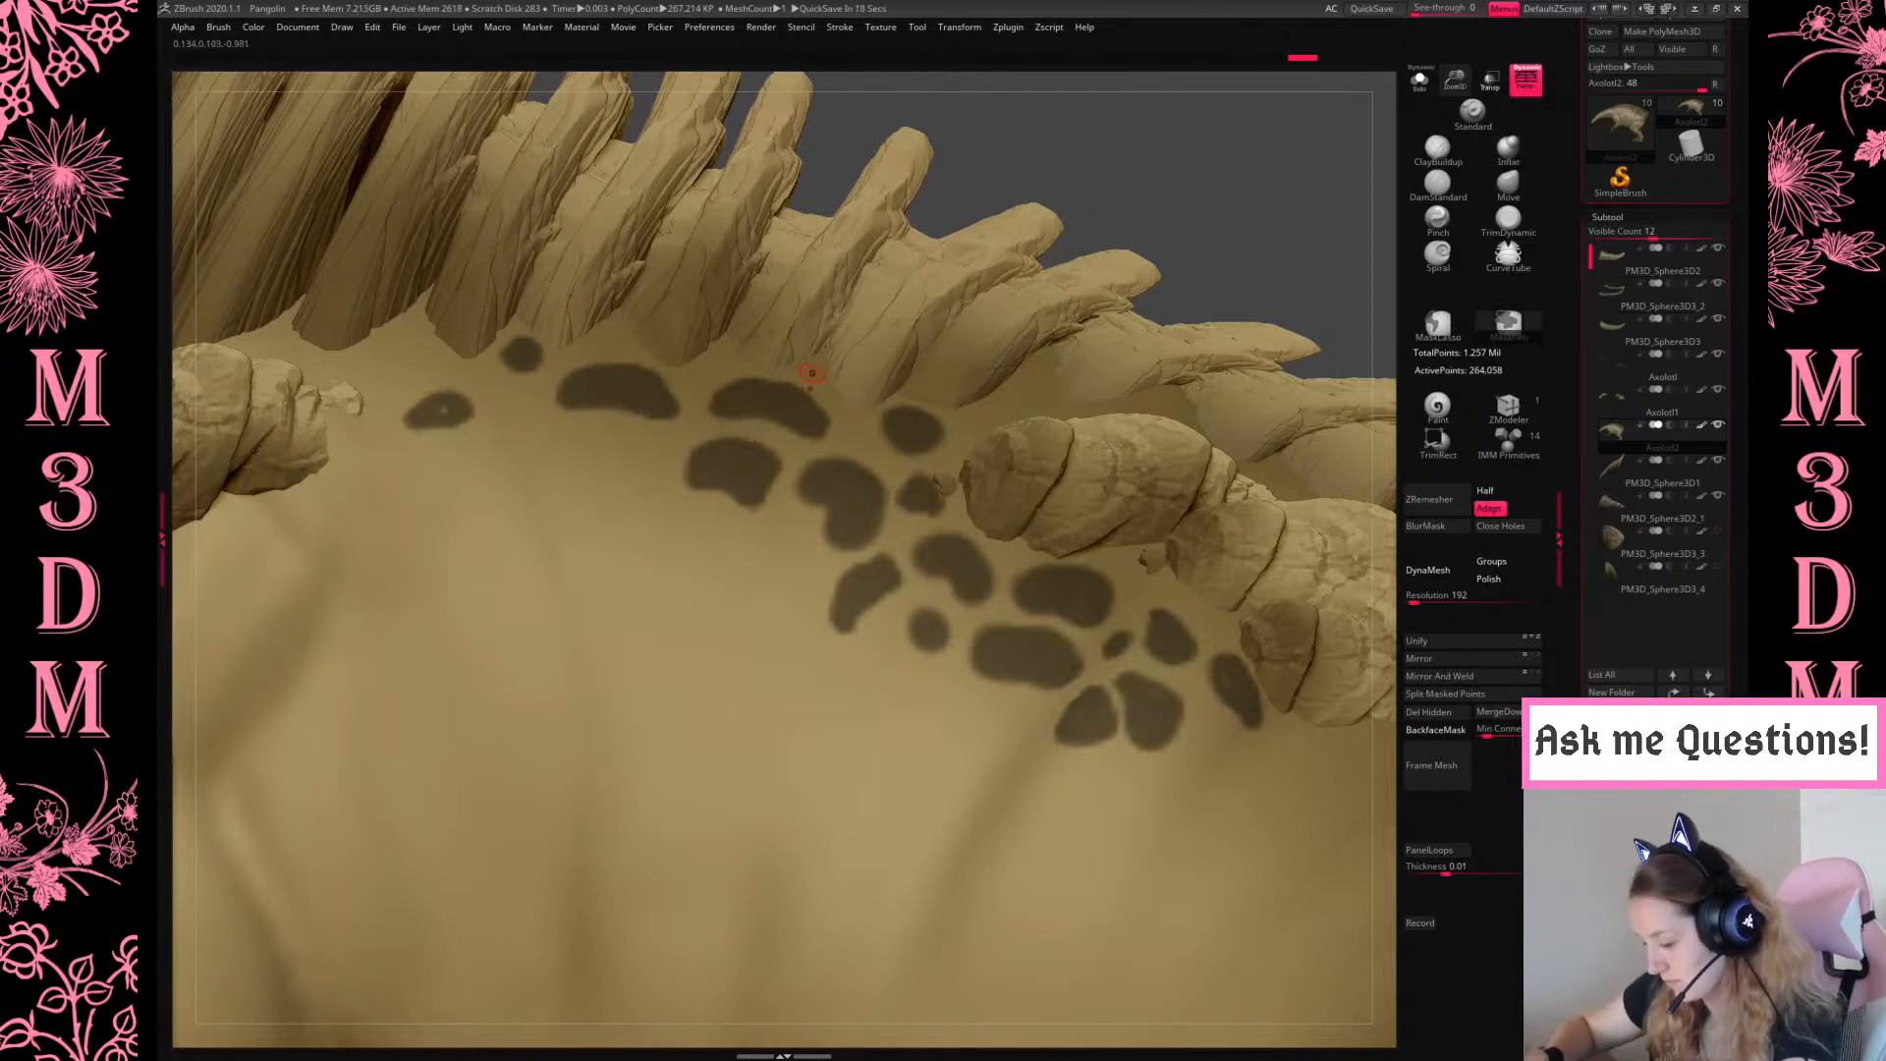
Invert the mask, adjust the ClayBuildup brush settings and build up the unmasked spots along the back
{"action": "key", "text": "f"}
{"action": "left_click_drag", "start_coordinate": [742, 872], "coordinate": [530, 960], "text": "alt"}
{"action": "left_click_drag", "start_coordinate": [1244, 301], "coordinate": [1171, 301], "text": "alt"}
{"action": "left_click_drag", "start_coordinate": [1179, 237], "coordinate": [1248, 278]}
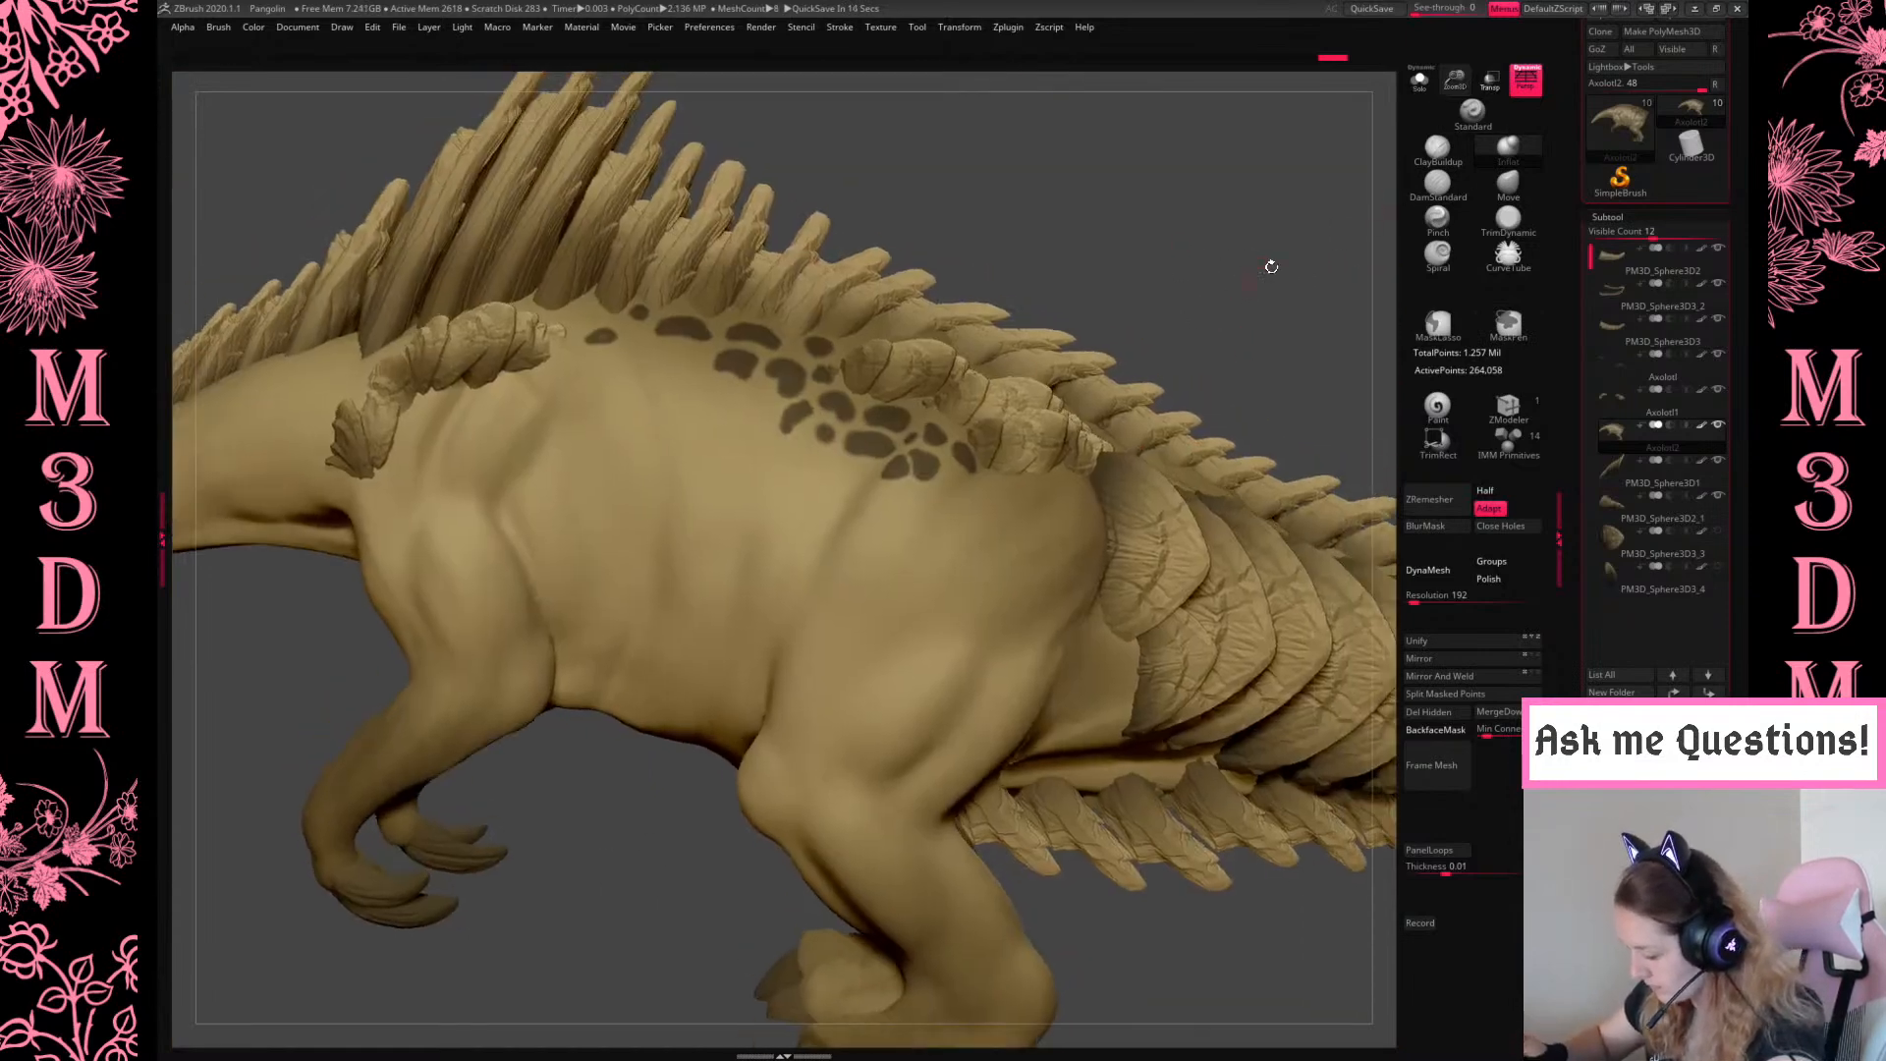
{"action": "left_click_drag", "start_coordinate": [1338, 160], "coordinate": [904, 651], "text": "alt"}
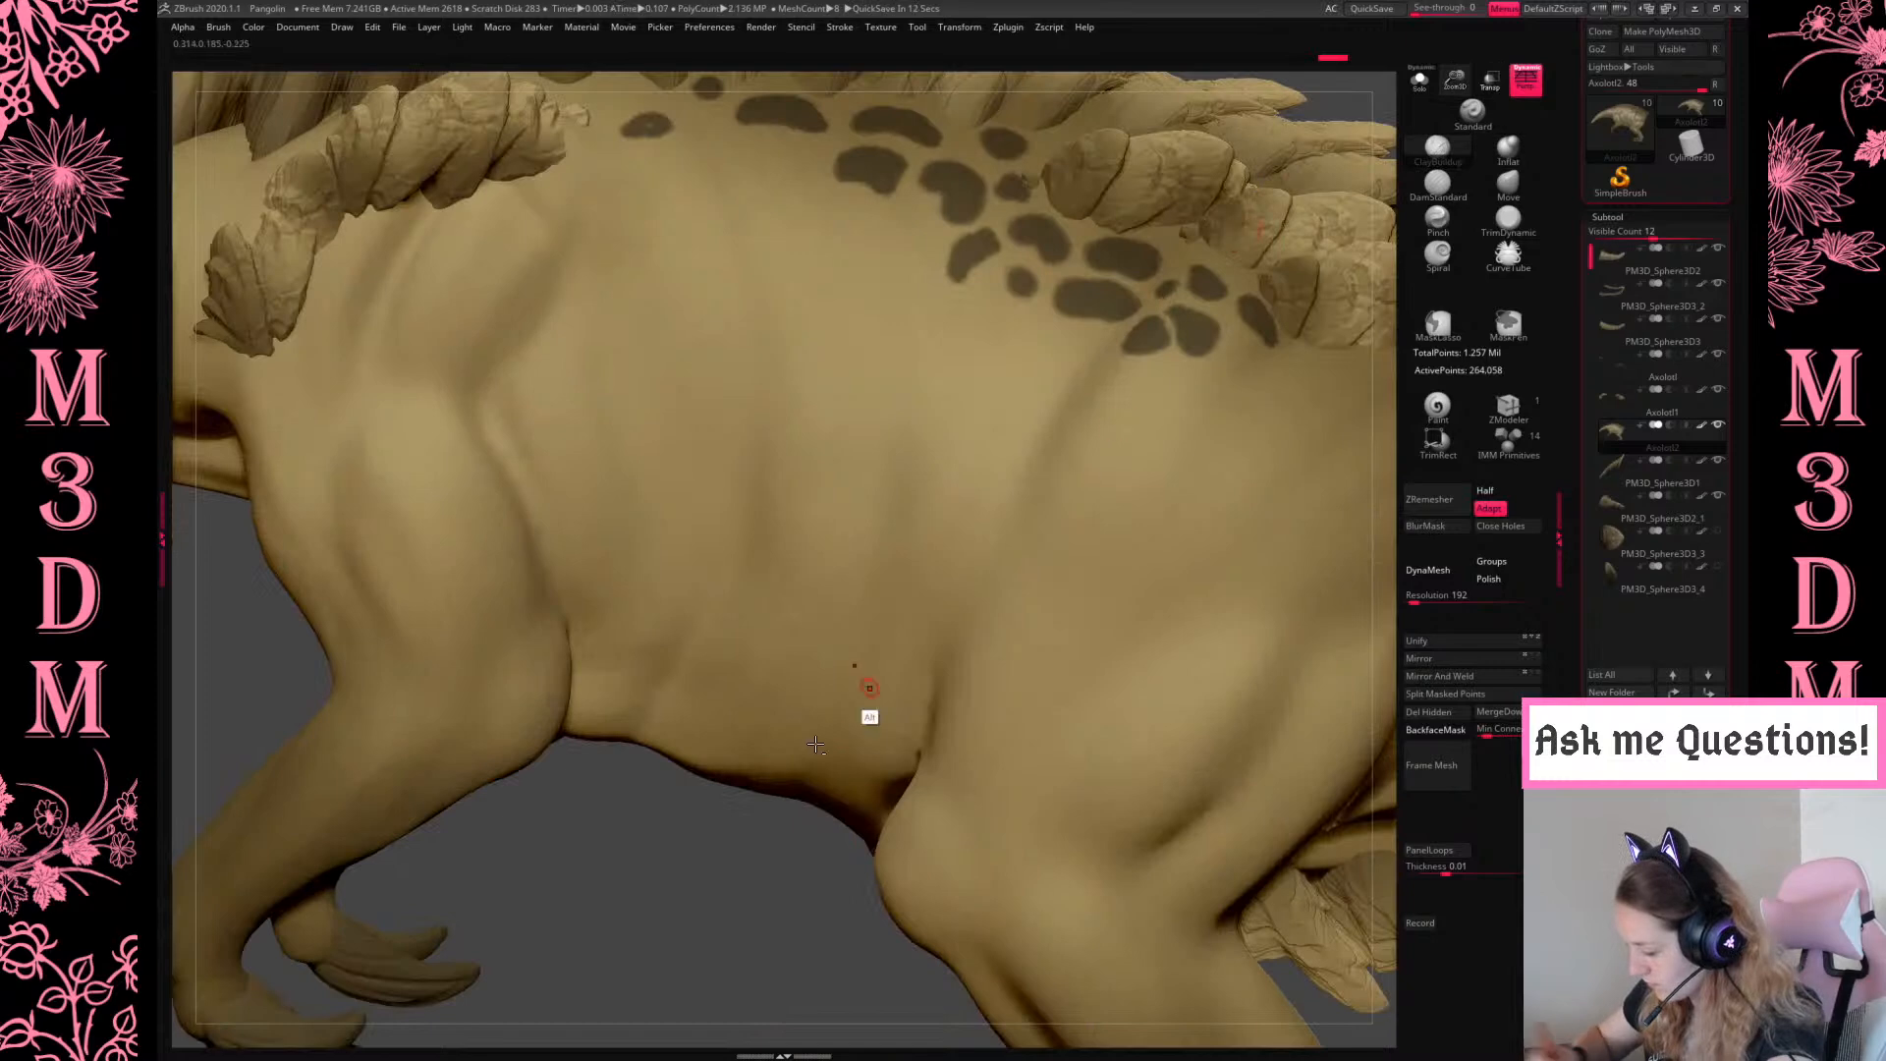
{"action": "left_click_drag", "start_coordinate": [735, 808], "coordinate": [982, 442]}
{"action": "left_click", "coordinate": [1221, 210], "text": "ctrl"}
{"action": "key", "text": "space"}
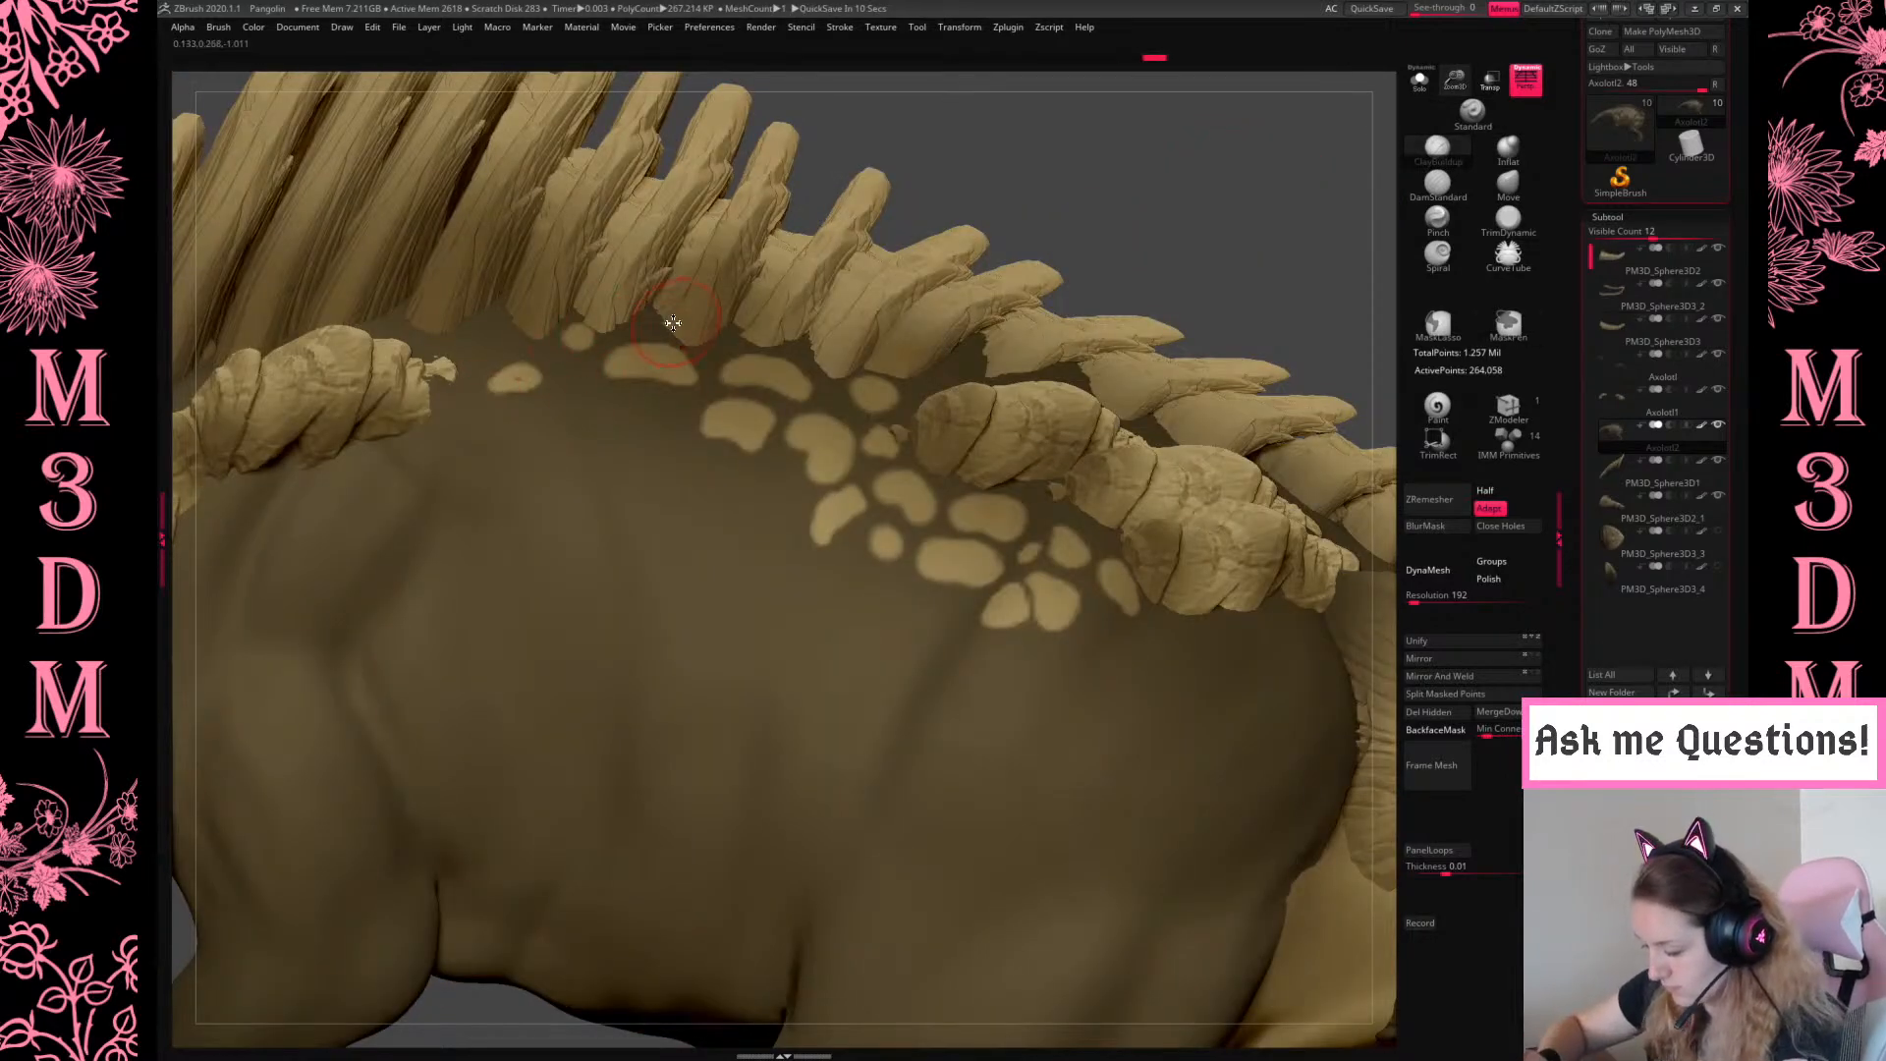
{"action": "key", "text": "space"}
{"action": "left_click_drag", "start_coordinate": [659, 320], "coordinate": [648, 321]}
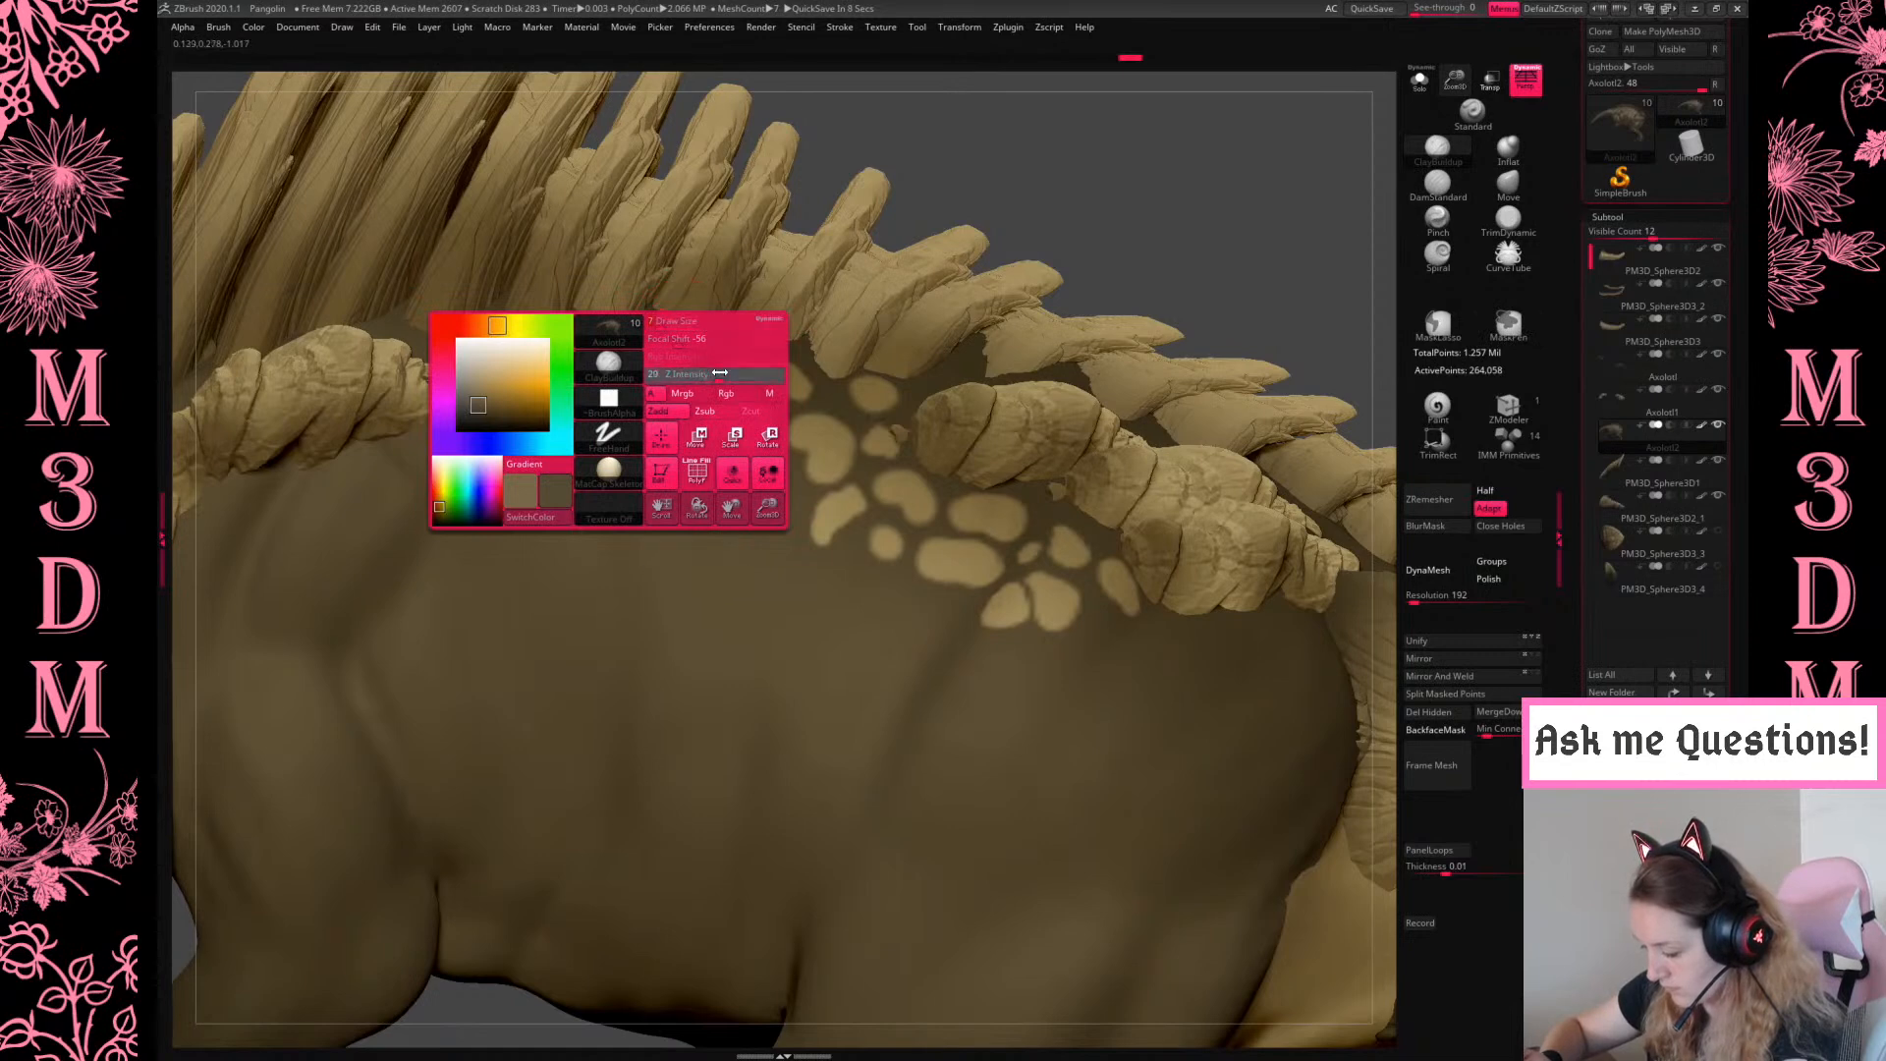
{"action": "key", "text": "space"}
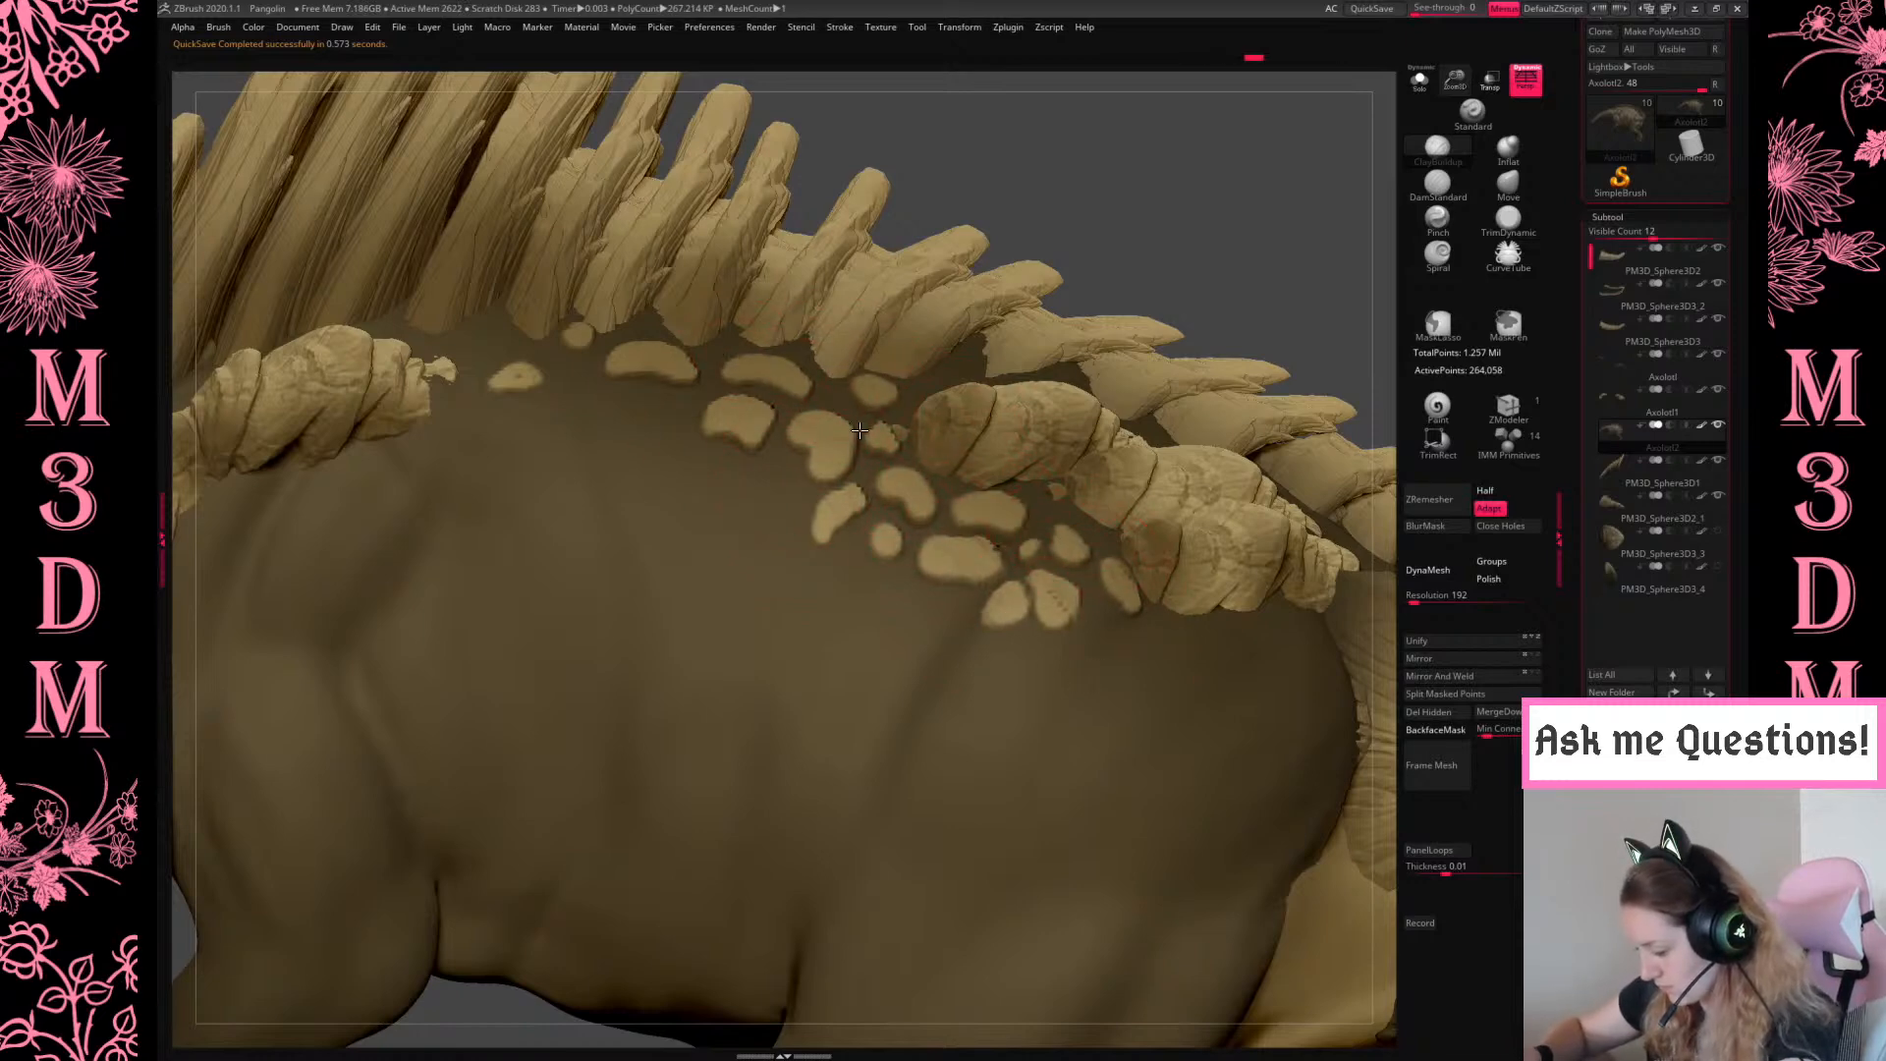
Restore the inverted mask and colour most of the raised back spots darker brown with the Paint brush
{"action": "left_click_drag", "start_coordinate": [1208, 246], "coordinate": [1216, 241], "text": "ctrl"}
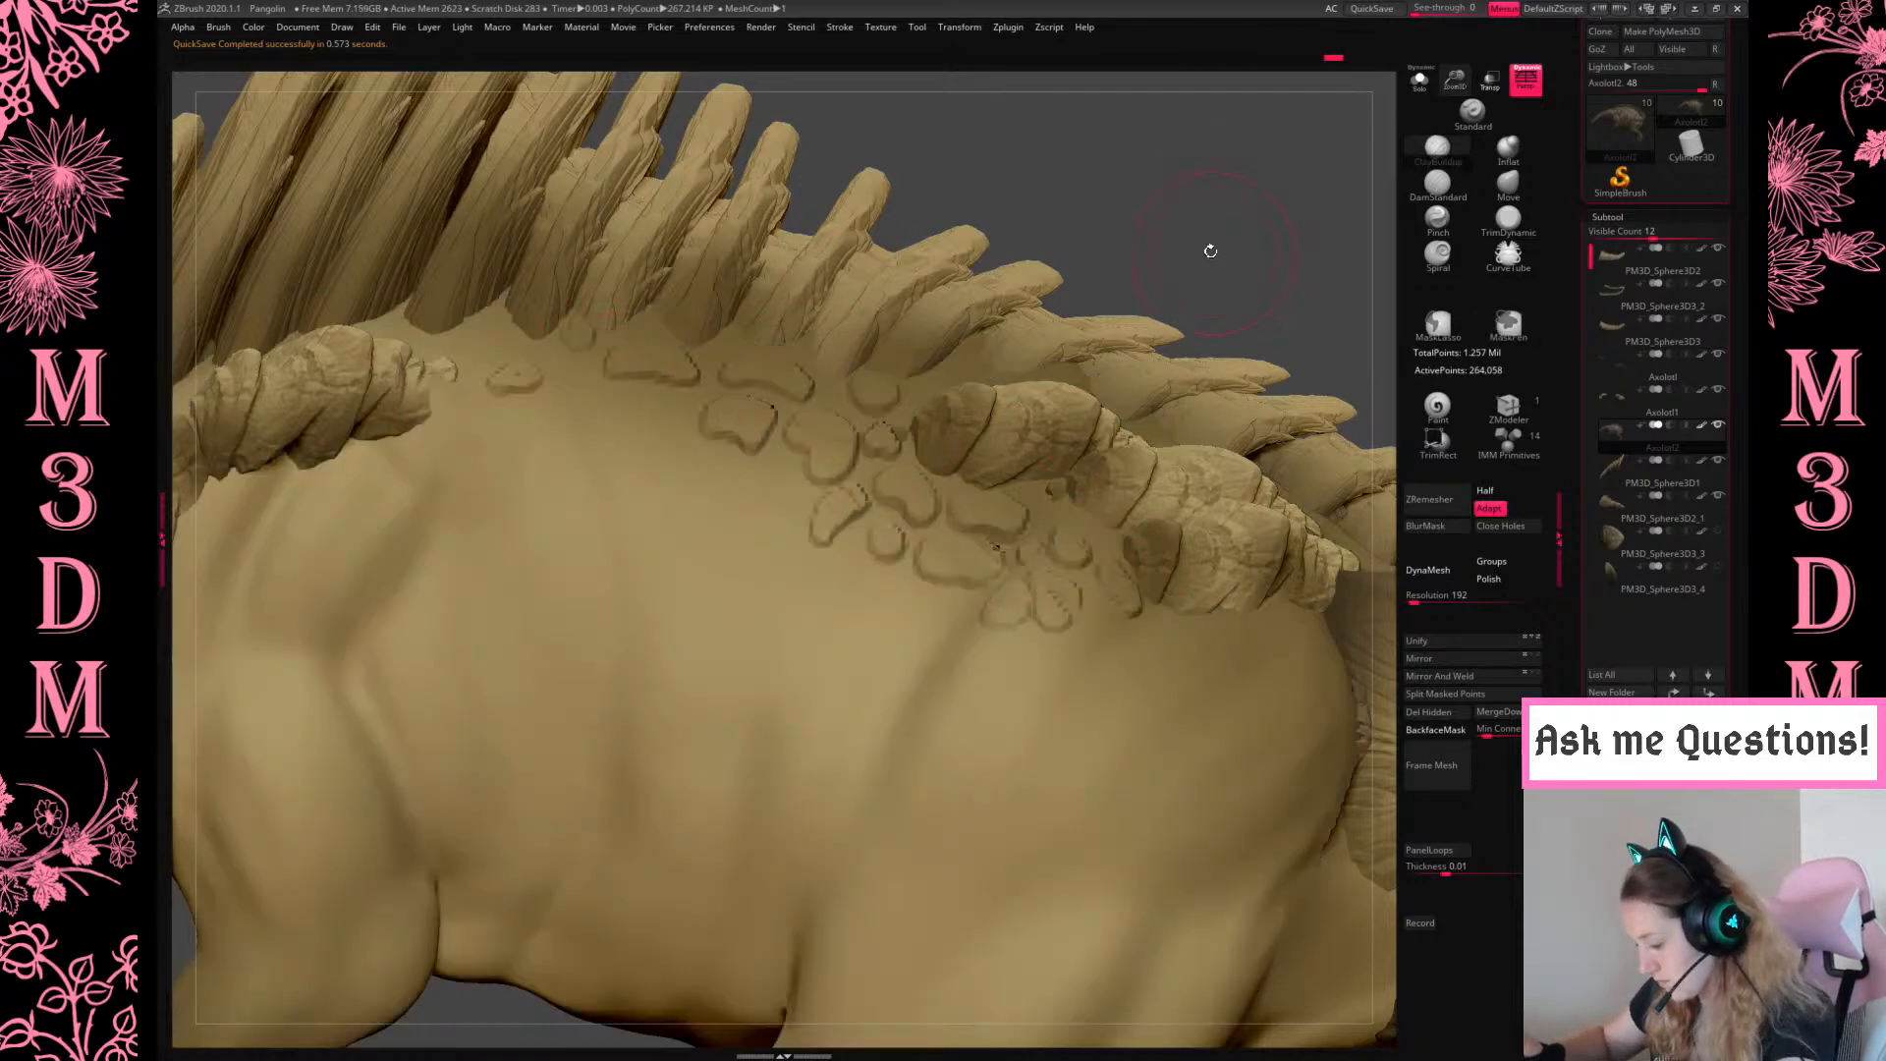
{"action": "key", "text": "space"}
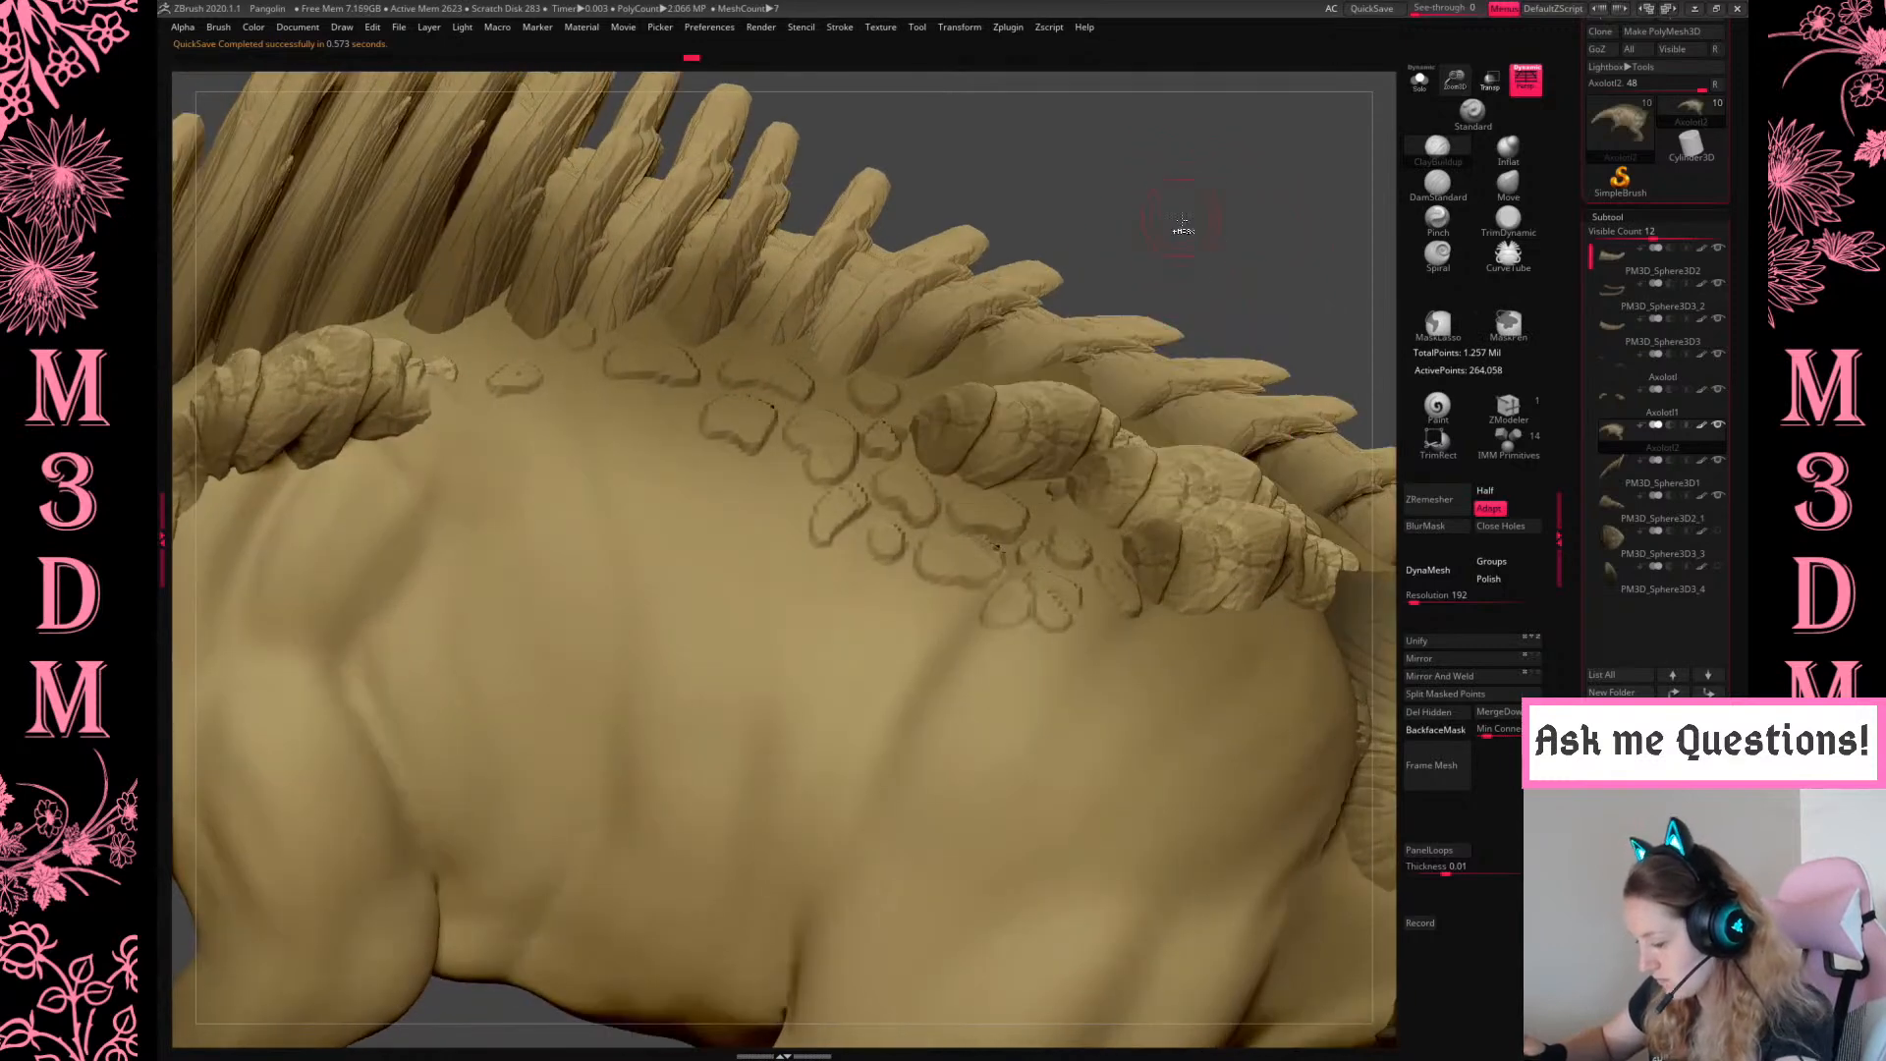
{"action": "left_click", "coordinate": [1294, 274], "text": "ctrl"}
{"action": "left_click", "coordinate": [1452, 426]}
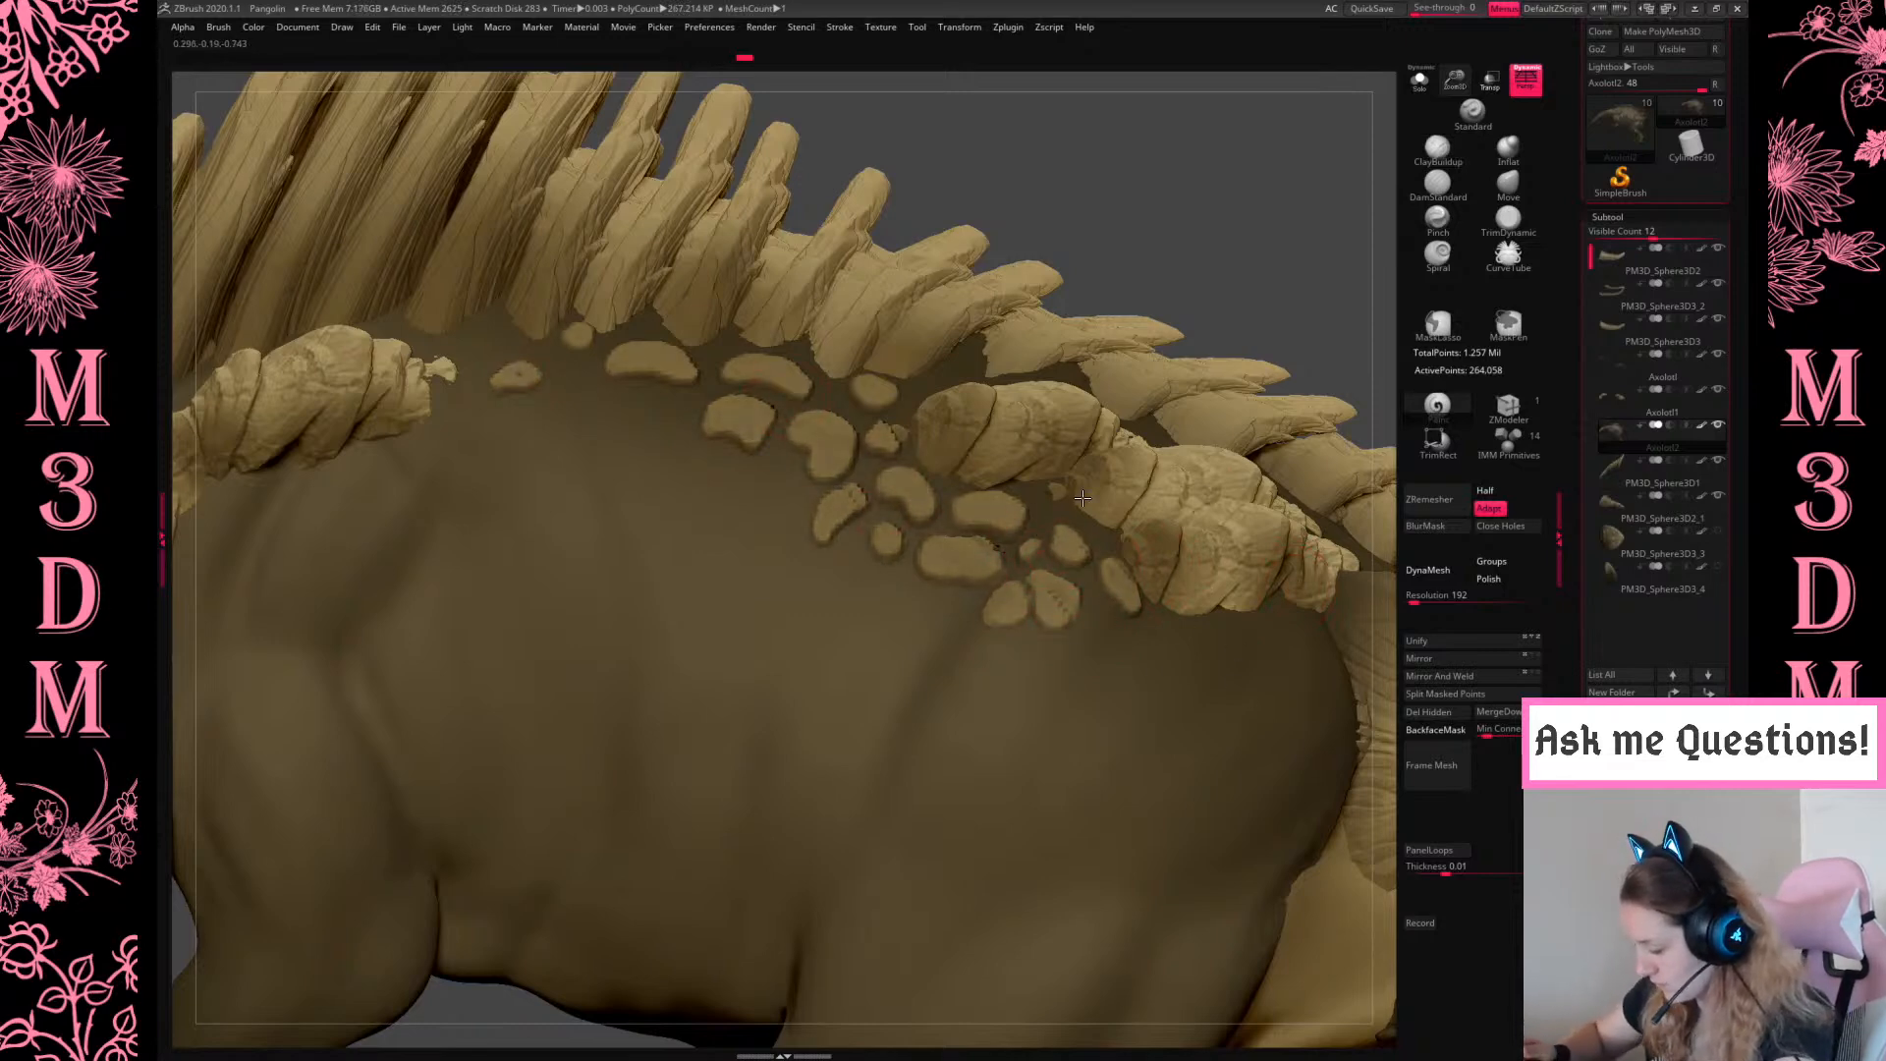
{"action": "key", "text": "space"}
{"action": "mouse_move", "coordinate": [1066, 589]}
{"action": "left_mouse_down"}
{"action": "mouse_move", "coordinate": [992, 569]}
{"action": "mouse_move", "coordinate": [1002, 555]}
{"action": "left_mouse_up"}
{"action": "mouse_move", "coordinate": [1018, 529]}
{"action": "left_mouse_down"}
{"action": "mouse_move", "coordinate": [887, 452]}
{"action": "mouse_move", "coordinate": [821, 457]}
{"action": "left_mouse_up"}
{"action": "mouse_move", "coordinate": [738, 383]}
{"action": "left_mouse_down"}
{"action": "mouse_move", "coordinate": [731, 413]}
{"action": "mouse_move", "coordinate": [606, 377]}
{"action": "left_mouse_up"}
{"action": "left_click_drag", "start_coordinate": [855, 378], "coordinate": [889, 397]}
{"action": "left_click_drag", "start_coordinate": [825, 501], "coordinate": [849, 535]}
{"action": "key", "text": "space"}
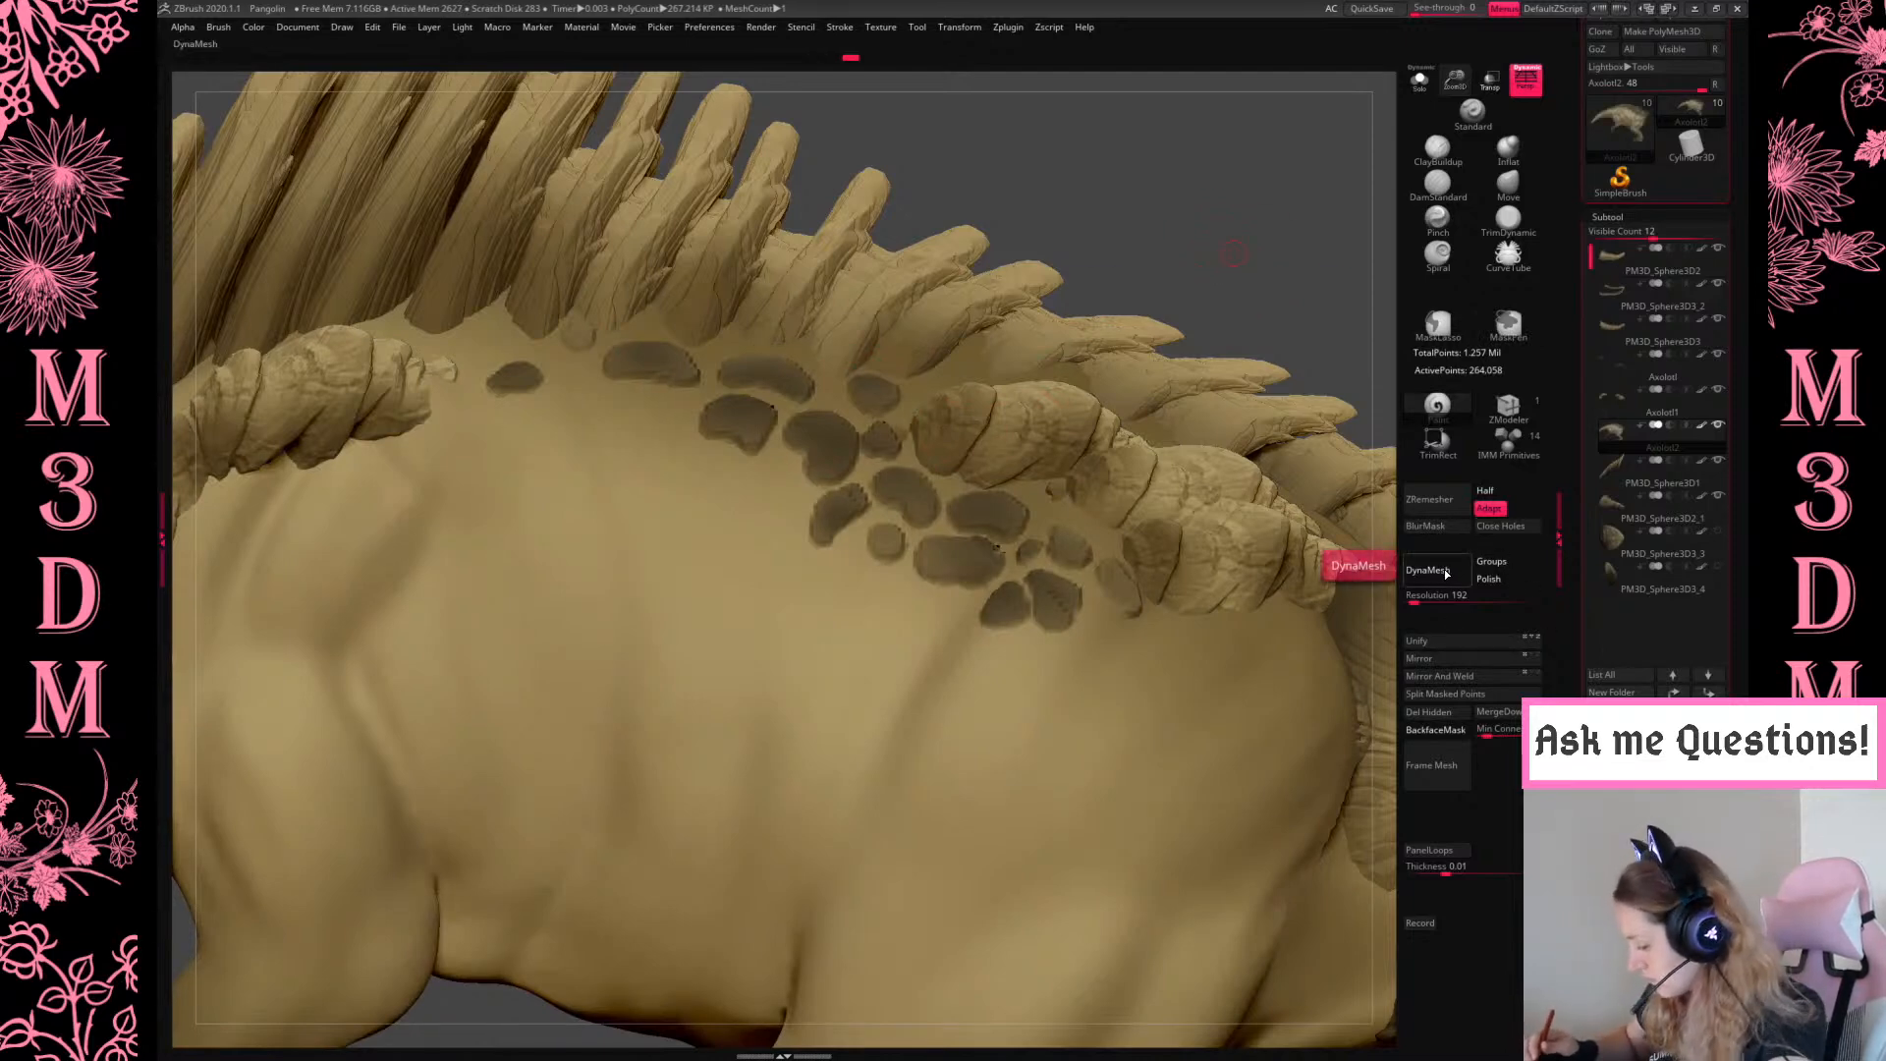
Subdivide the body mesh once and carve fine grooves into the raised back spots with the DamStandard brush
{"action": "left_click", "coordinate": [1609, 216]}
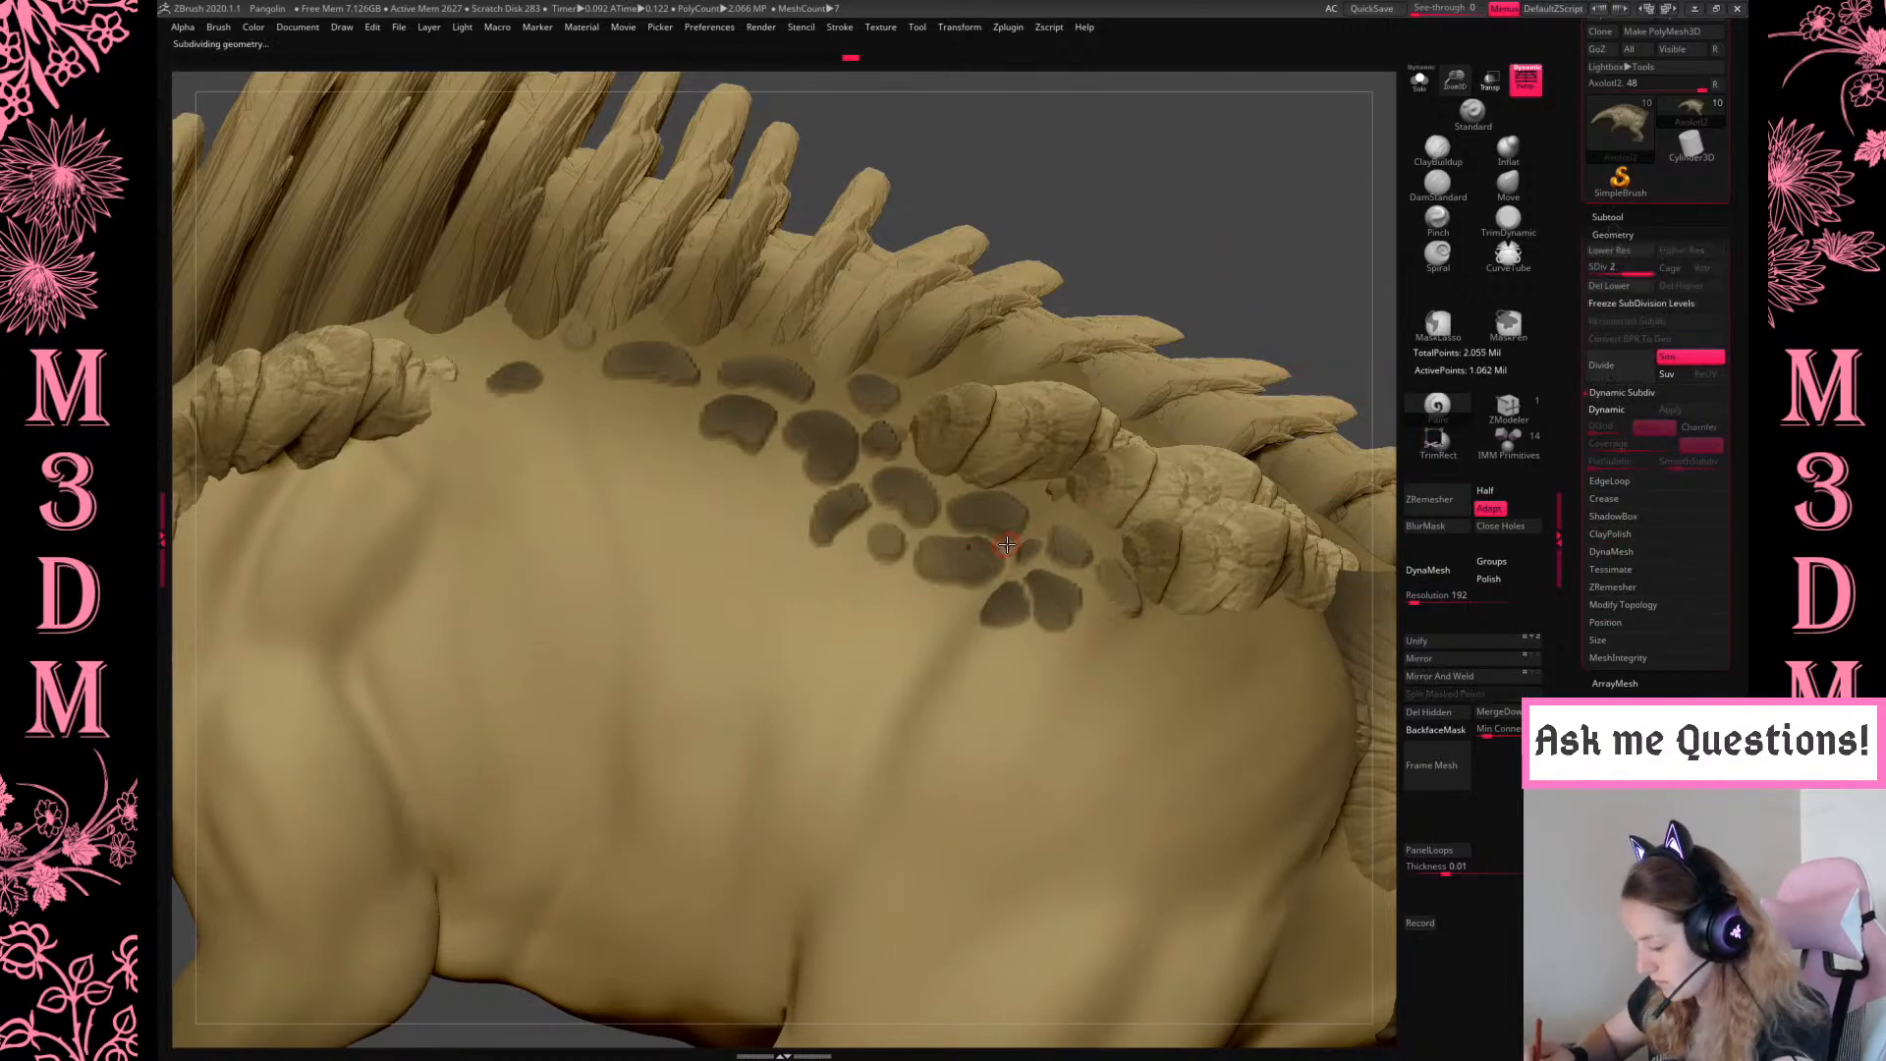
{"action": "left_click_drag", "start_coordinate": [1381, 211], "coordinate": [1370, 243]}
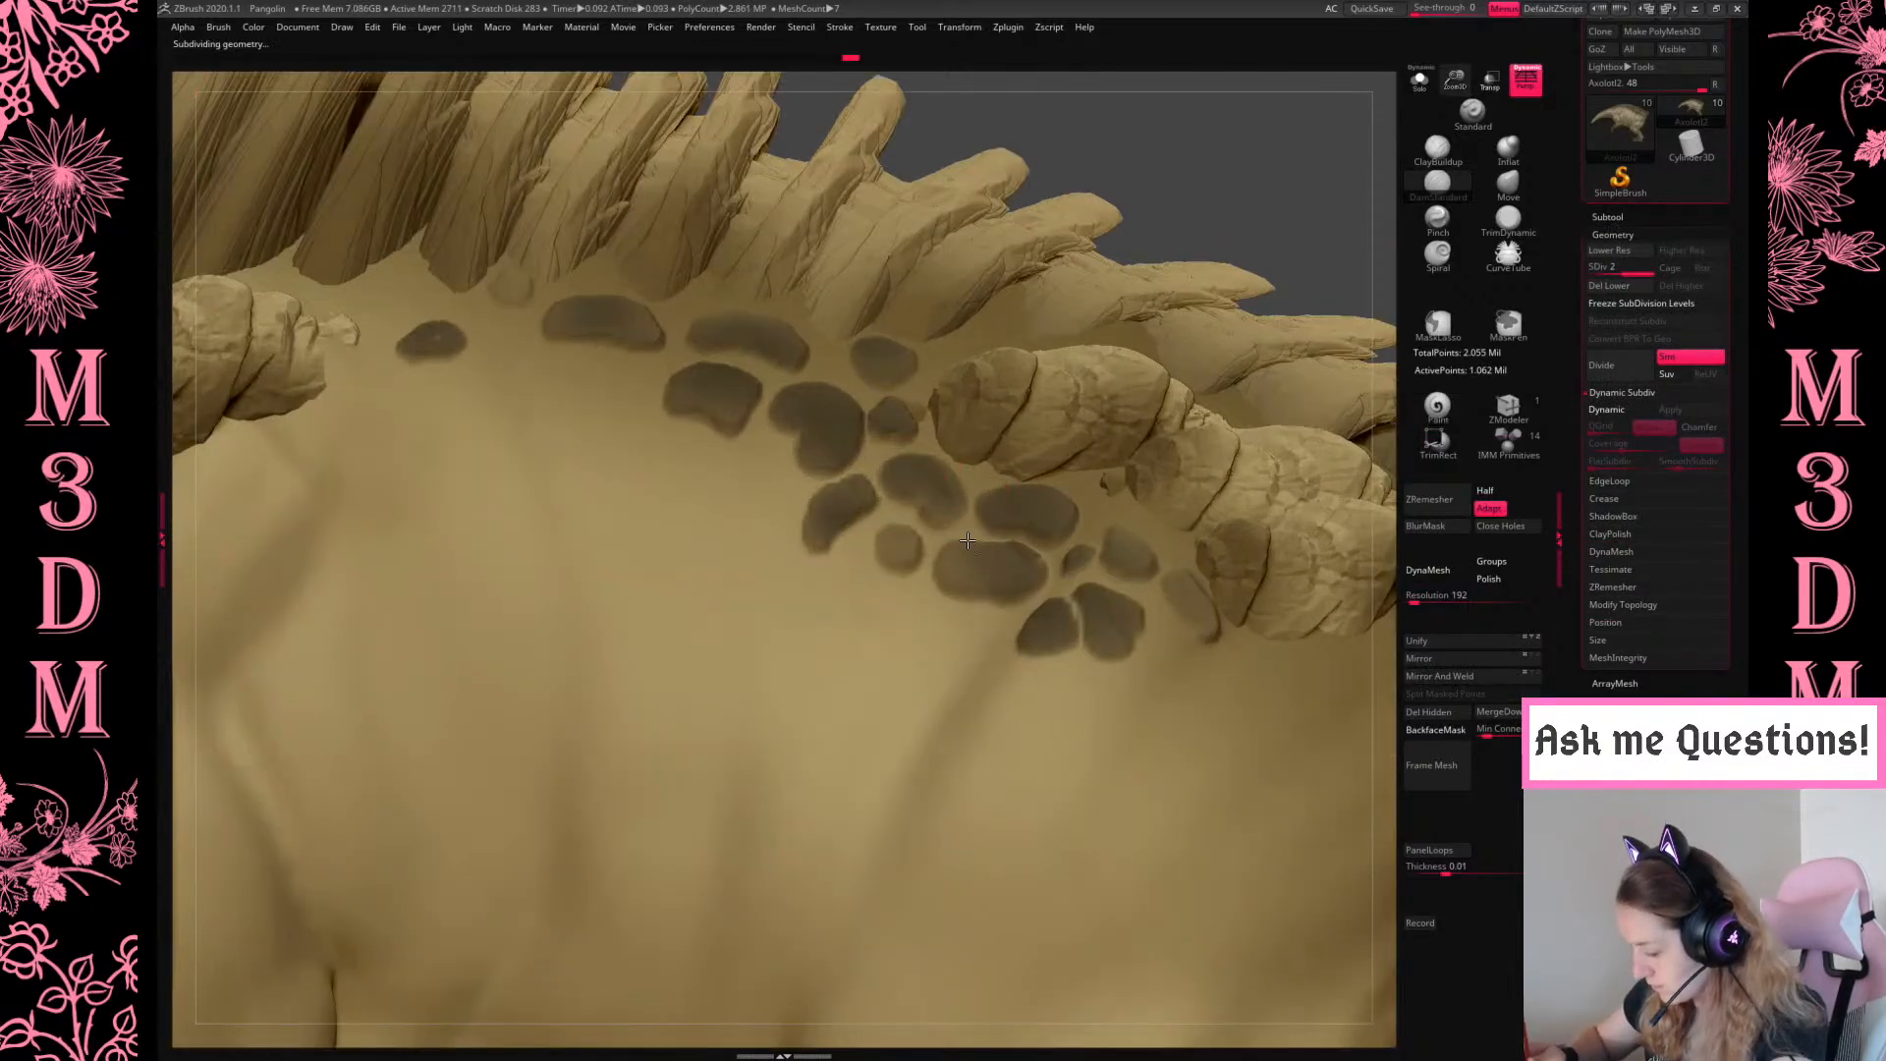
{"action": "left_click", "coordinate": [887, 580]}
{"action": "left_click", "coordinate": [1116, 602]}
{"action": "key", "text": "space"}
{"action": "left_click", "coordinate": [979, 559]}
{"action": "key", "text": "space"}
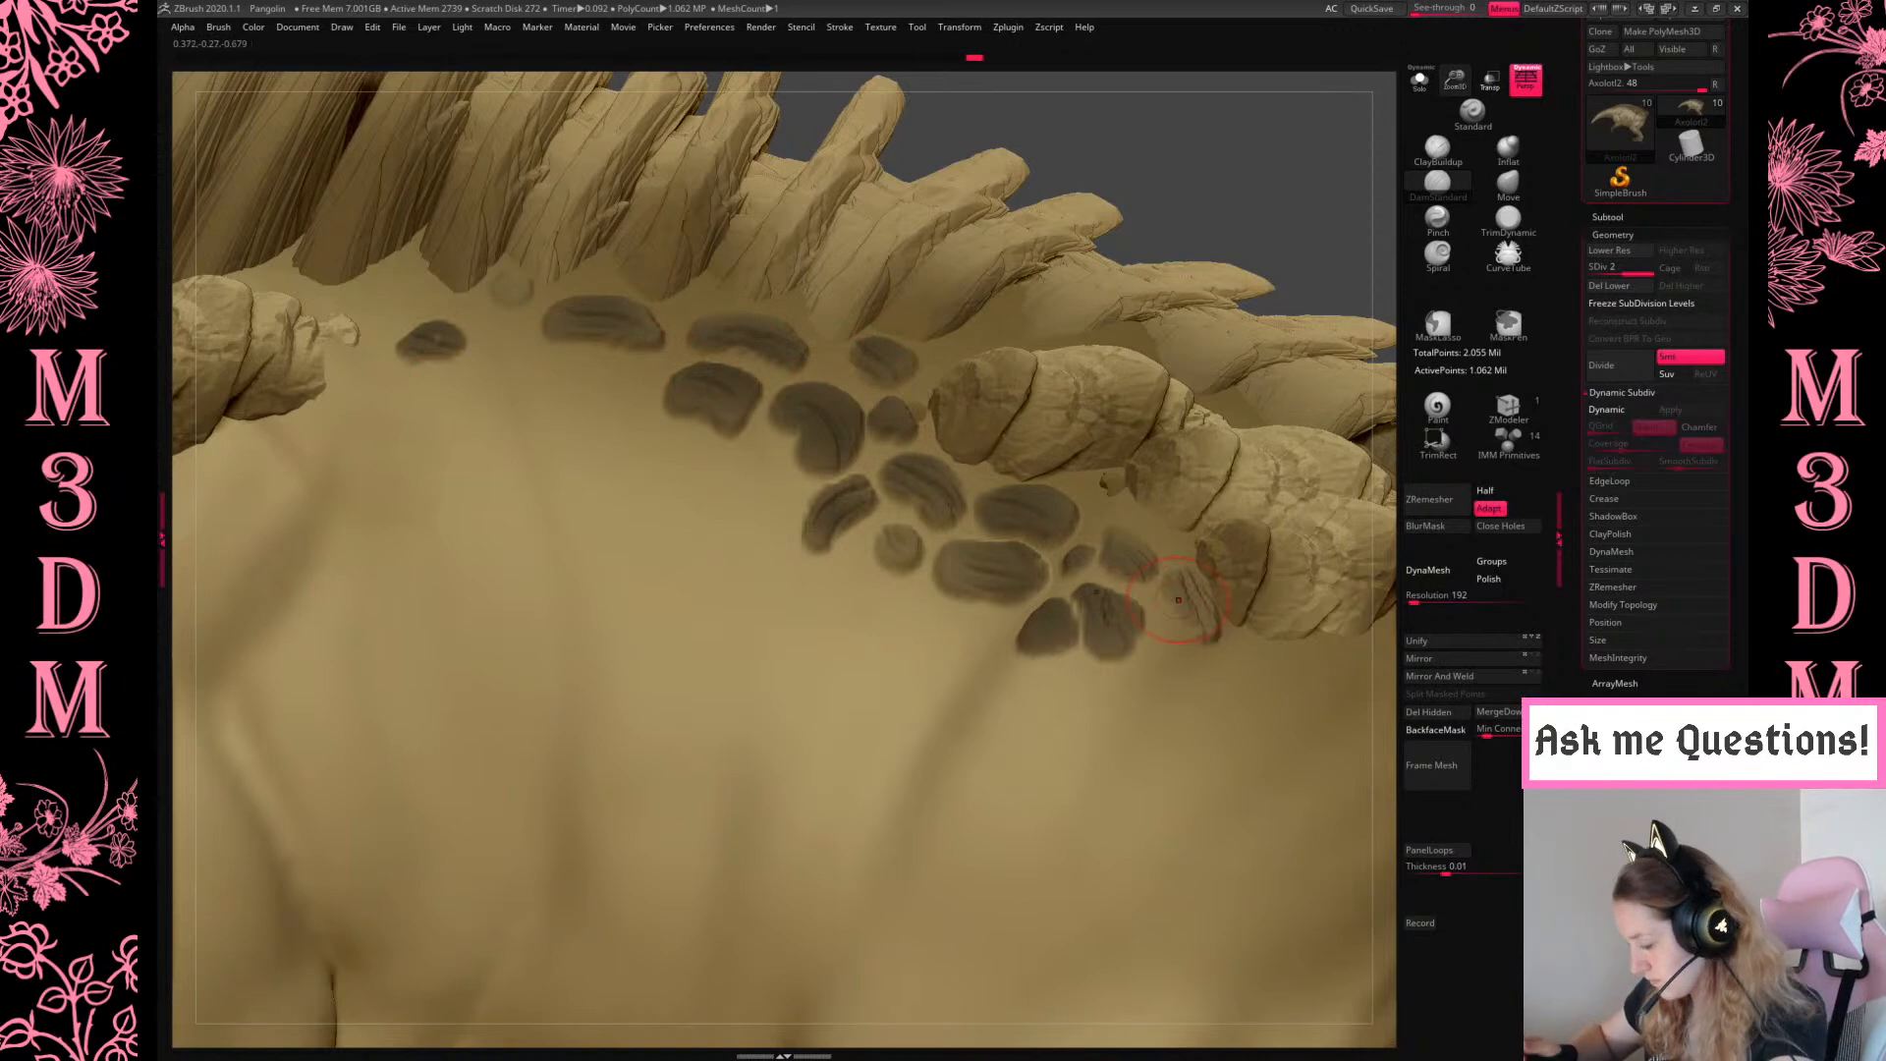
Check the whole creature's sculpt in a lighter base colour by temporarily hiding the polypaint on all subtools
{"action": "key", "text": "f"}
{"action": "left_click_drag", "start_coordinate": [1146, 392], "coordinate": [1407, 398]}
{"action": "left_click", "coordinate": [1614, 217]}
{"action": "left_click", "coordinate": [1702, 250], "text": "shift"}
{"action": "key", "text": "space"}
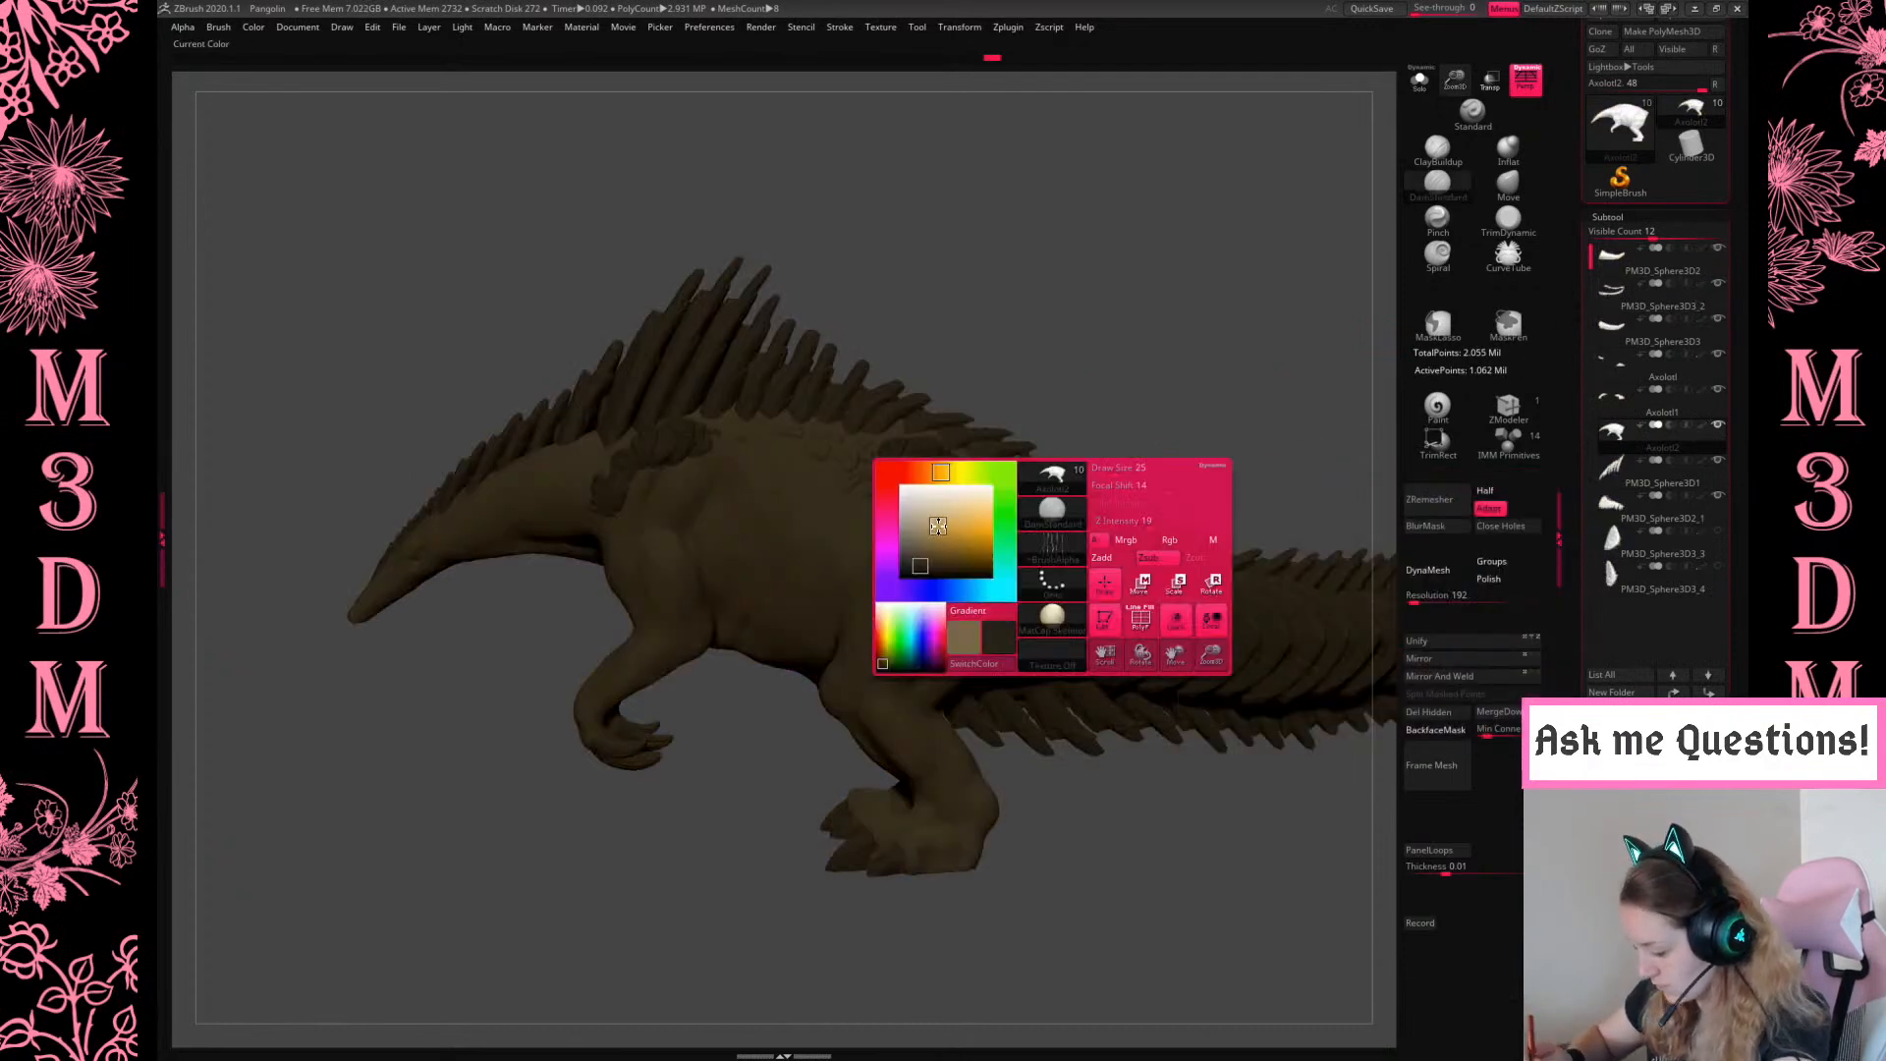
{"action": "left_click", "coordinate": [949, 509]}
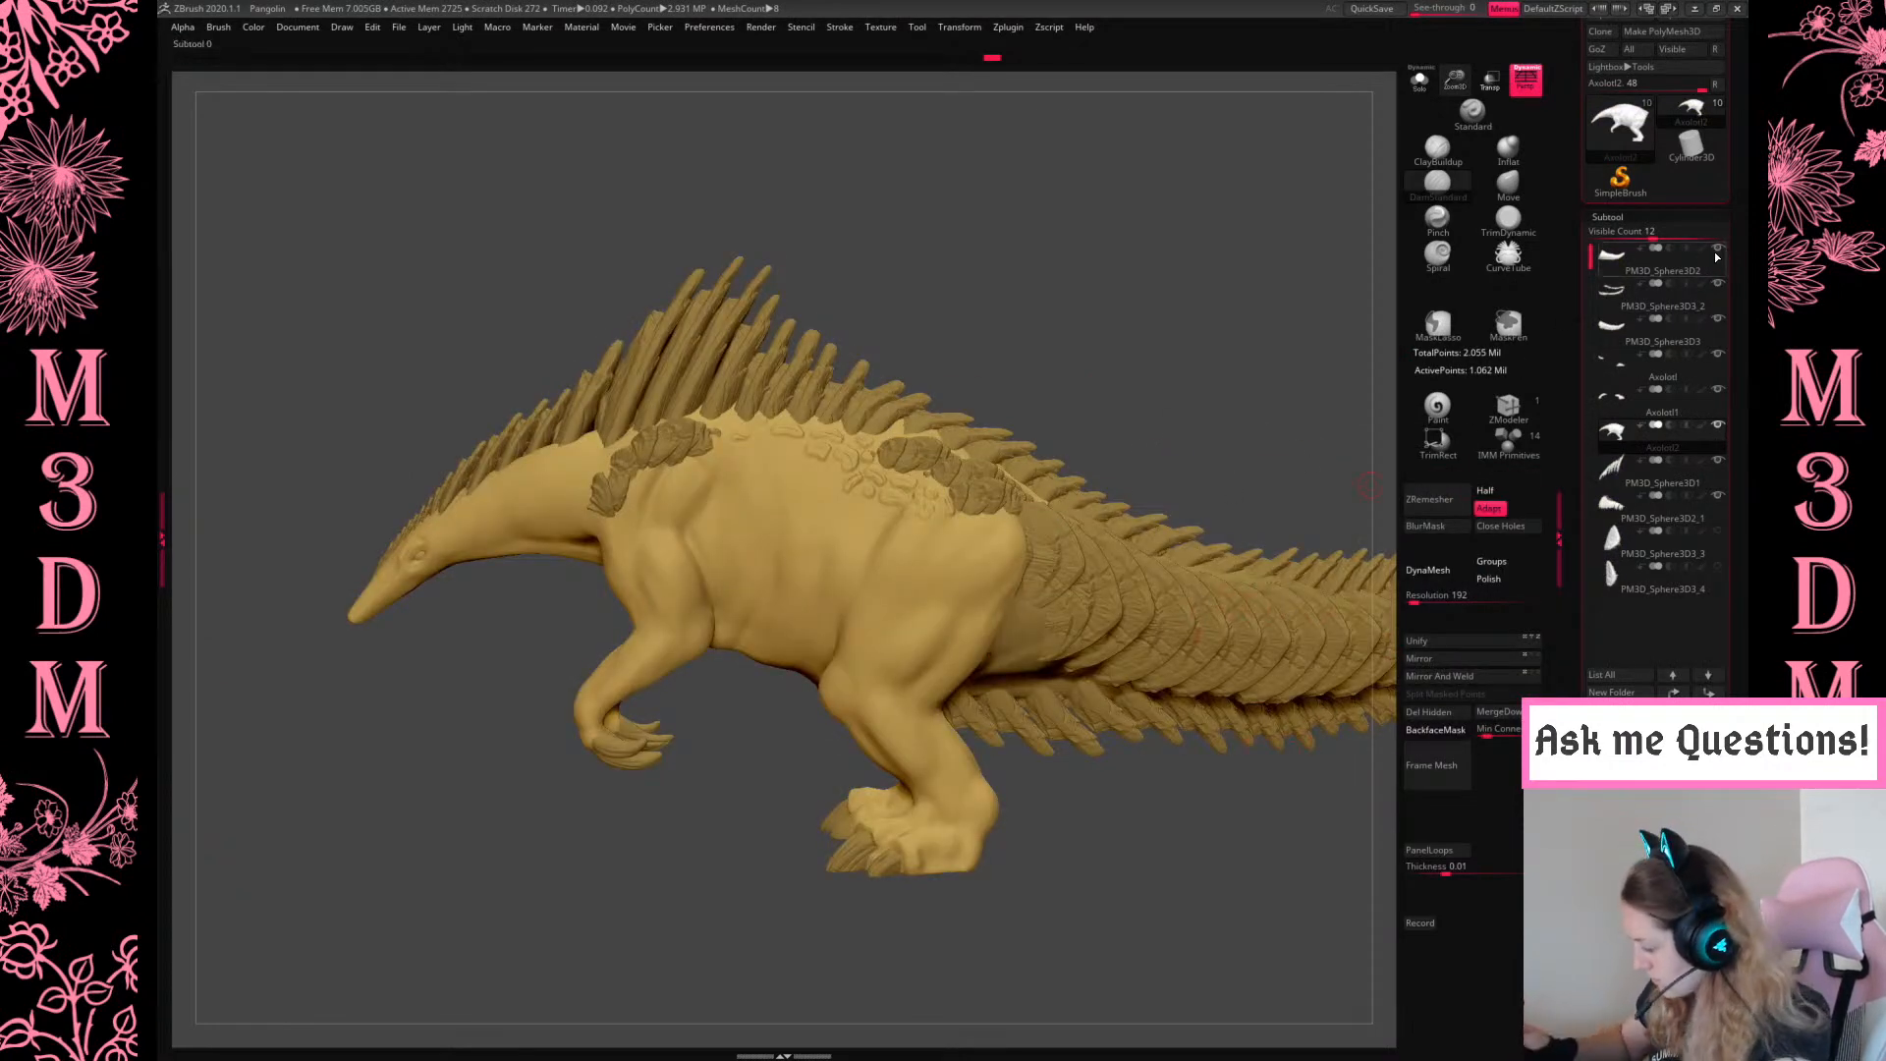
{"action": "left_click", "coordinate": [1702, 284], "text": "shift"}
Mask three rounded spots on the rear of the neck, below the spikes and in front of the shoulder armour
{"action": "mouse_move", "coordinate": [1162, 339]}
{"action": "left_mouse_down", "text": "alt"}
{"action": "mouse_move", "coordinate": [1185, 297]}
{"action": "mouse_move", "coordinate": [1174, 408]}
{"action": "left_mouse_up", "text": "alt"}
{"action": "key", "text": "space"}
{"action": "left_click_drag", "start_coordinate": [1275, 303], "coordinate": [1342, 309], "text": "alt"}
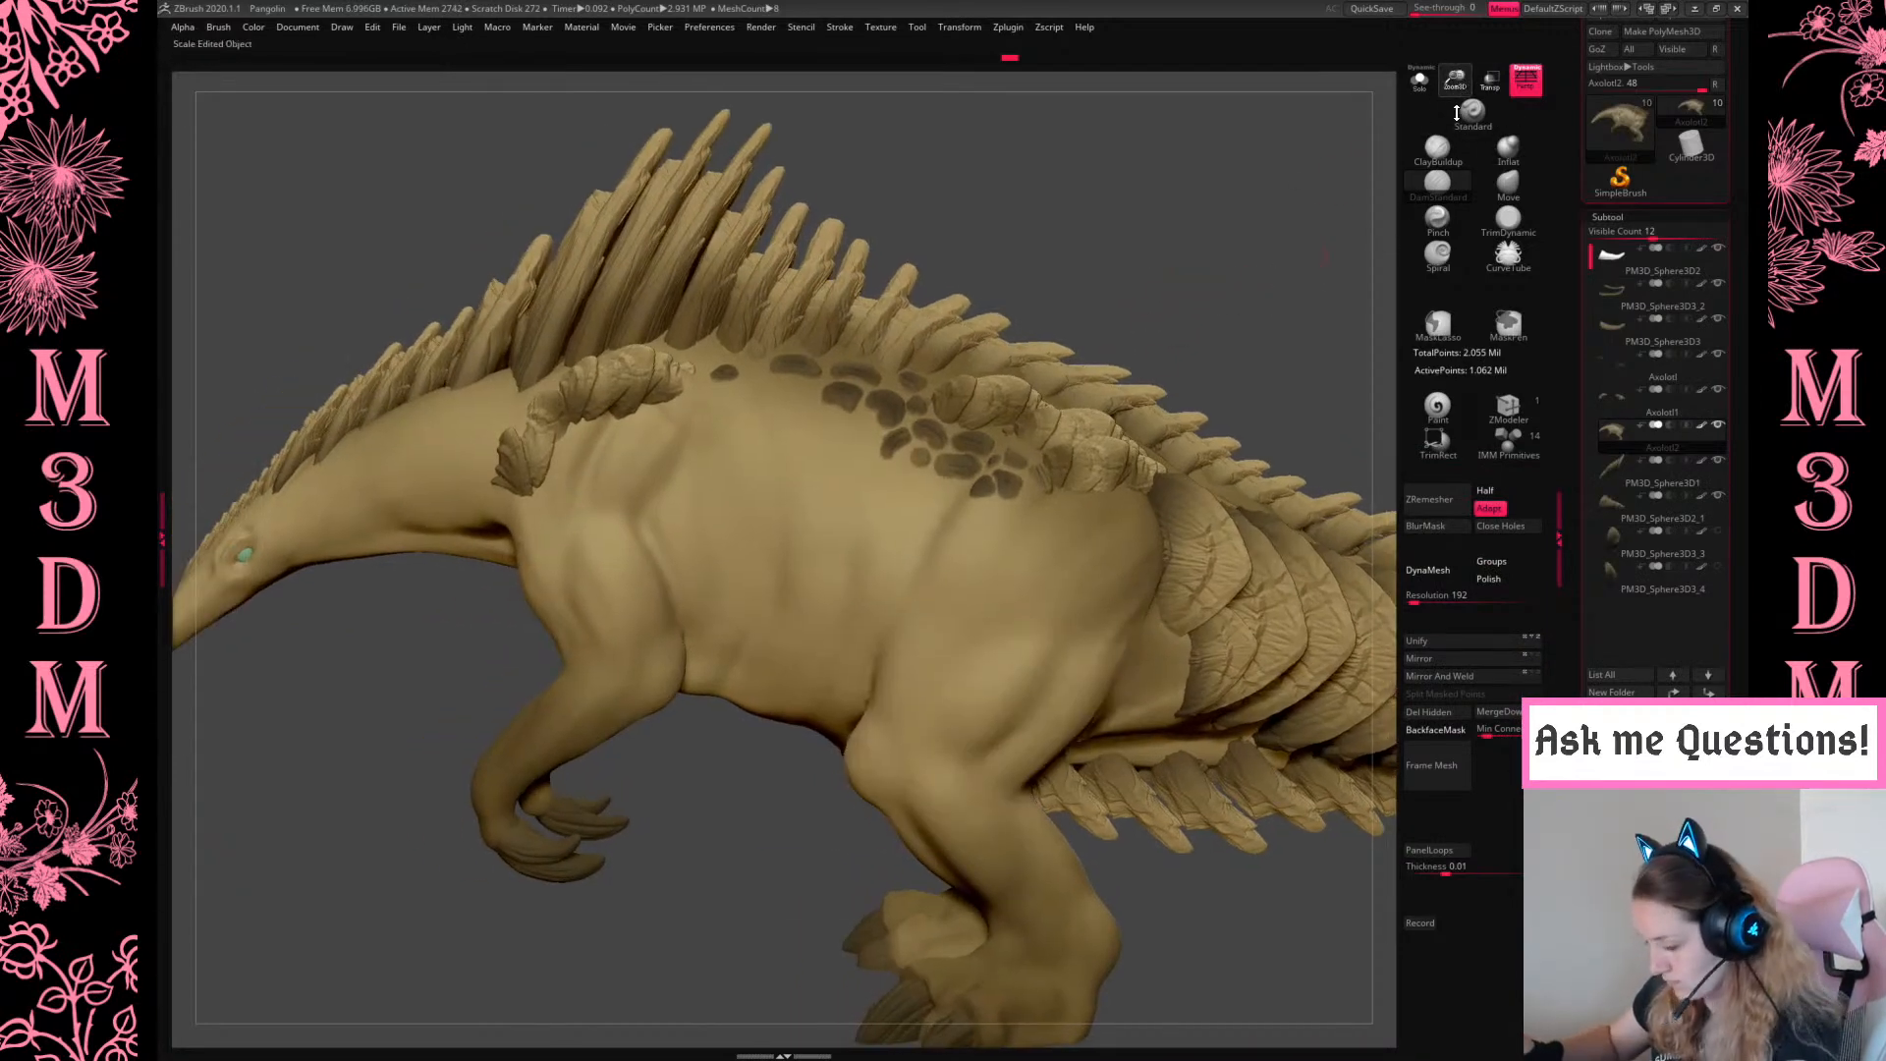
{"action": "left_click_drag", "start_coordinate": [1457, 110], "coordinate": [1457, 159]}
{"action": "left_click_drag", "start_coordinate": [720, 884], "coordinate": [1064, 868], "text": "alt"}
{"action": "key", "text": "space"}
{"action": "left_click_drag", "start_coordinate": [916, 534], "coordinate": [907, 535]}
{"action": "left_click_drag", "start_coordinate": [781, 735], "coordinate": [845, 773], "text": "alt"}
{"action": "left_click_drag", "start_coordinate": [1456, 83], "coordinate": [1455, 147]}
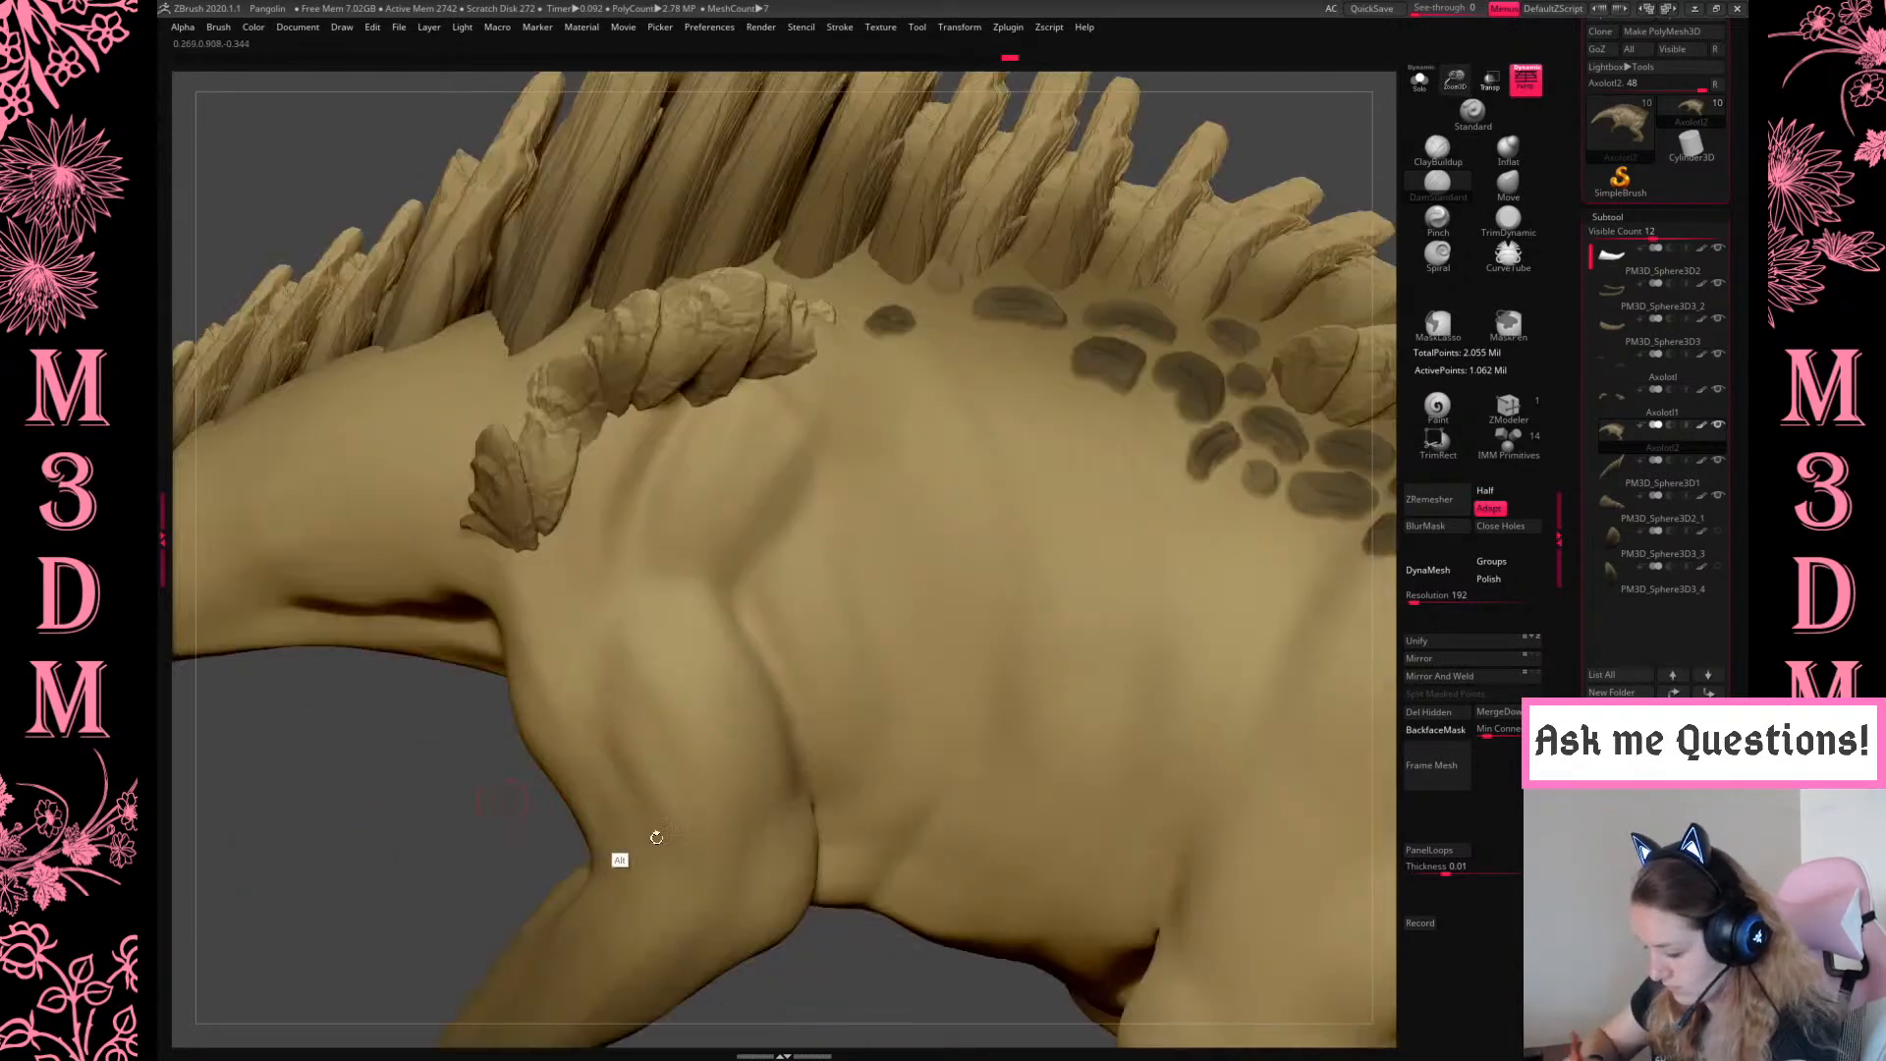
{"action": "left_click_drag", "start_coordinate": [580, 820], "coordinate": [982, 908], "text": "alt"}
{"action": "key", "text": "space"}
{"action": "mouse_move", "coordinate": [769, 535]}
{"action": "left_mouse_down"}
{"action": "mouse_move", "coordinate": [730, 515]}
{"action": "mouse_move", "coordinate": [788, 534]}
{"action": "mouse_move", "coordinate": [786, 467]}
{"action": "mouse_move", "coordinate": [802, 474]}
{"action": "left_mouse_up"}
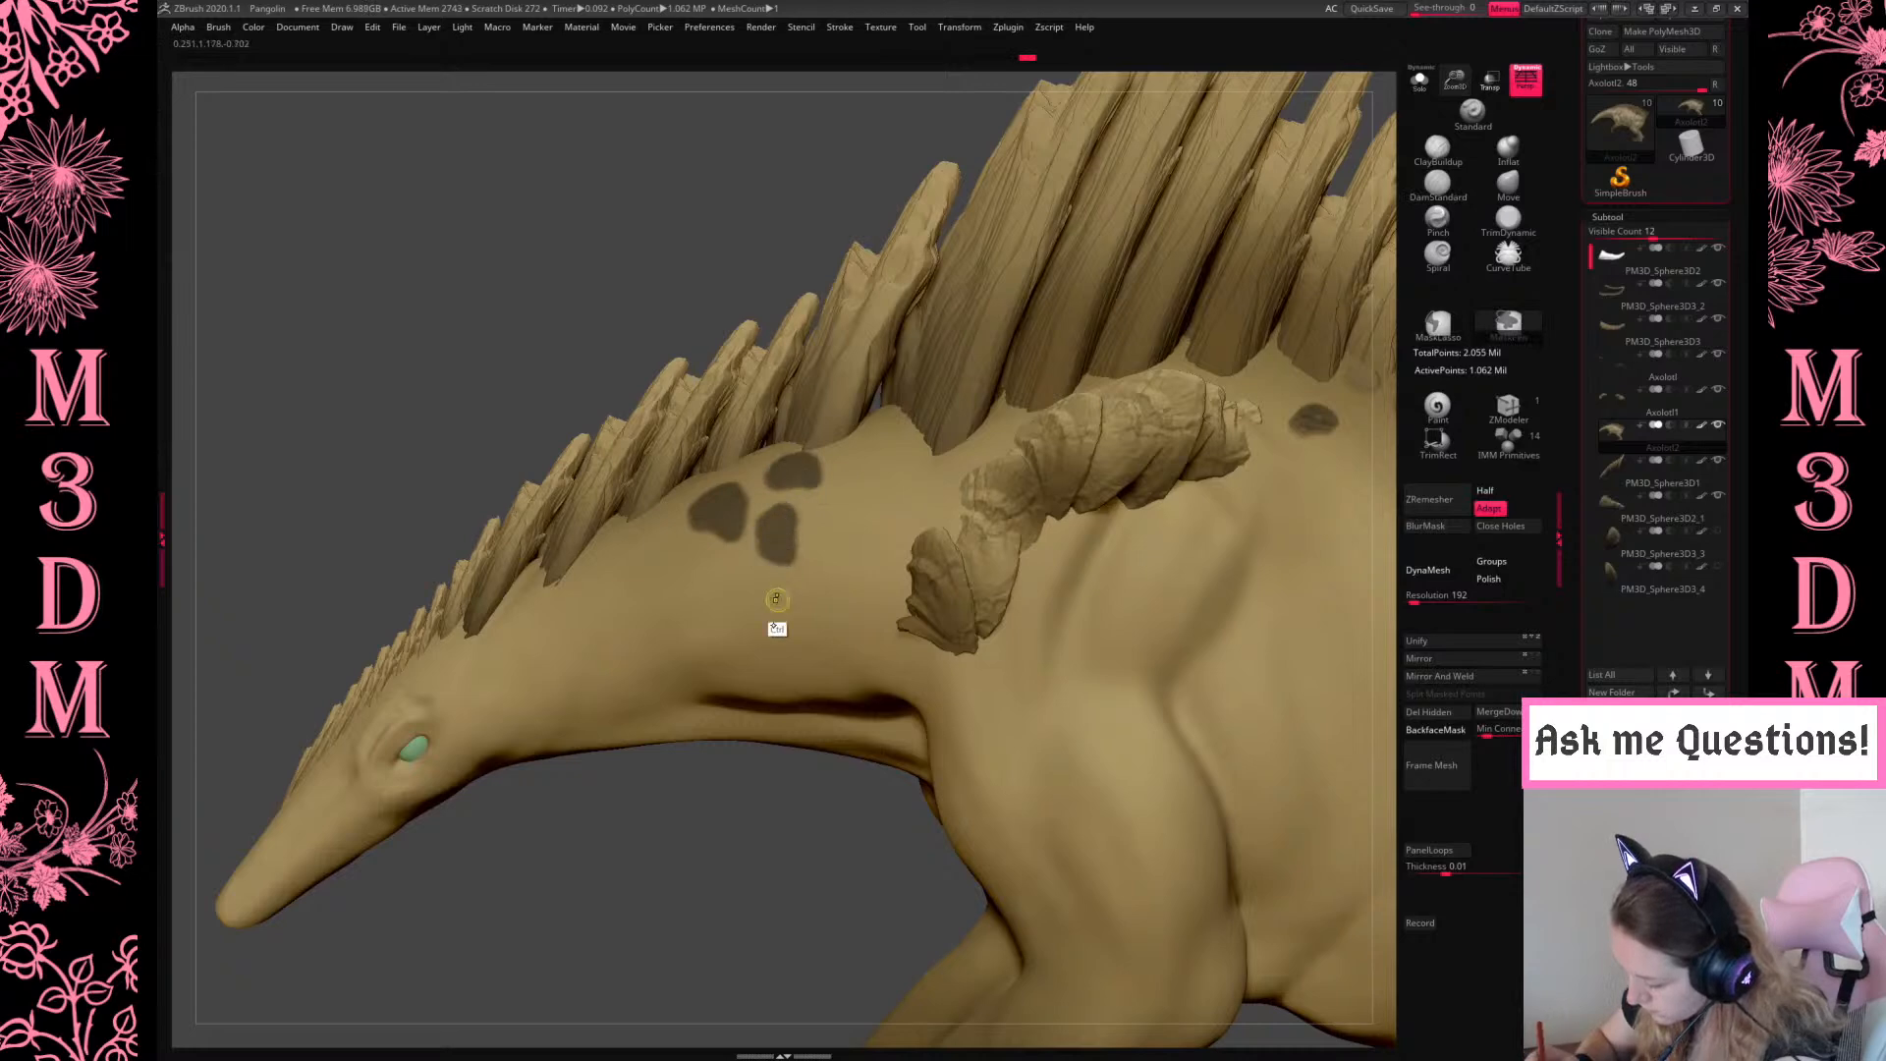
Mask more spots around the first three, extending the pattern back under the tall spikes and forward along the neck
{"action": "left_click_drag", "start_coordinate": [744, 814], "coordinate": [788, 766]}
{"action": "left_click_drag", "start_coordinate": [833, 497], "coordinate": [833, 486], "text": "ctrl"}
{"action": "left_click_drag", "start_coordinate": [861, 423], "coordinate": [847, 469], "text": "ctrl"}
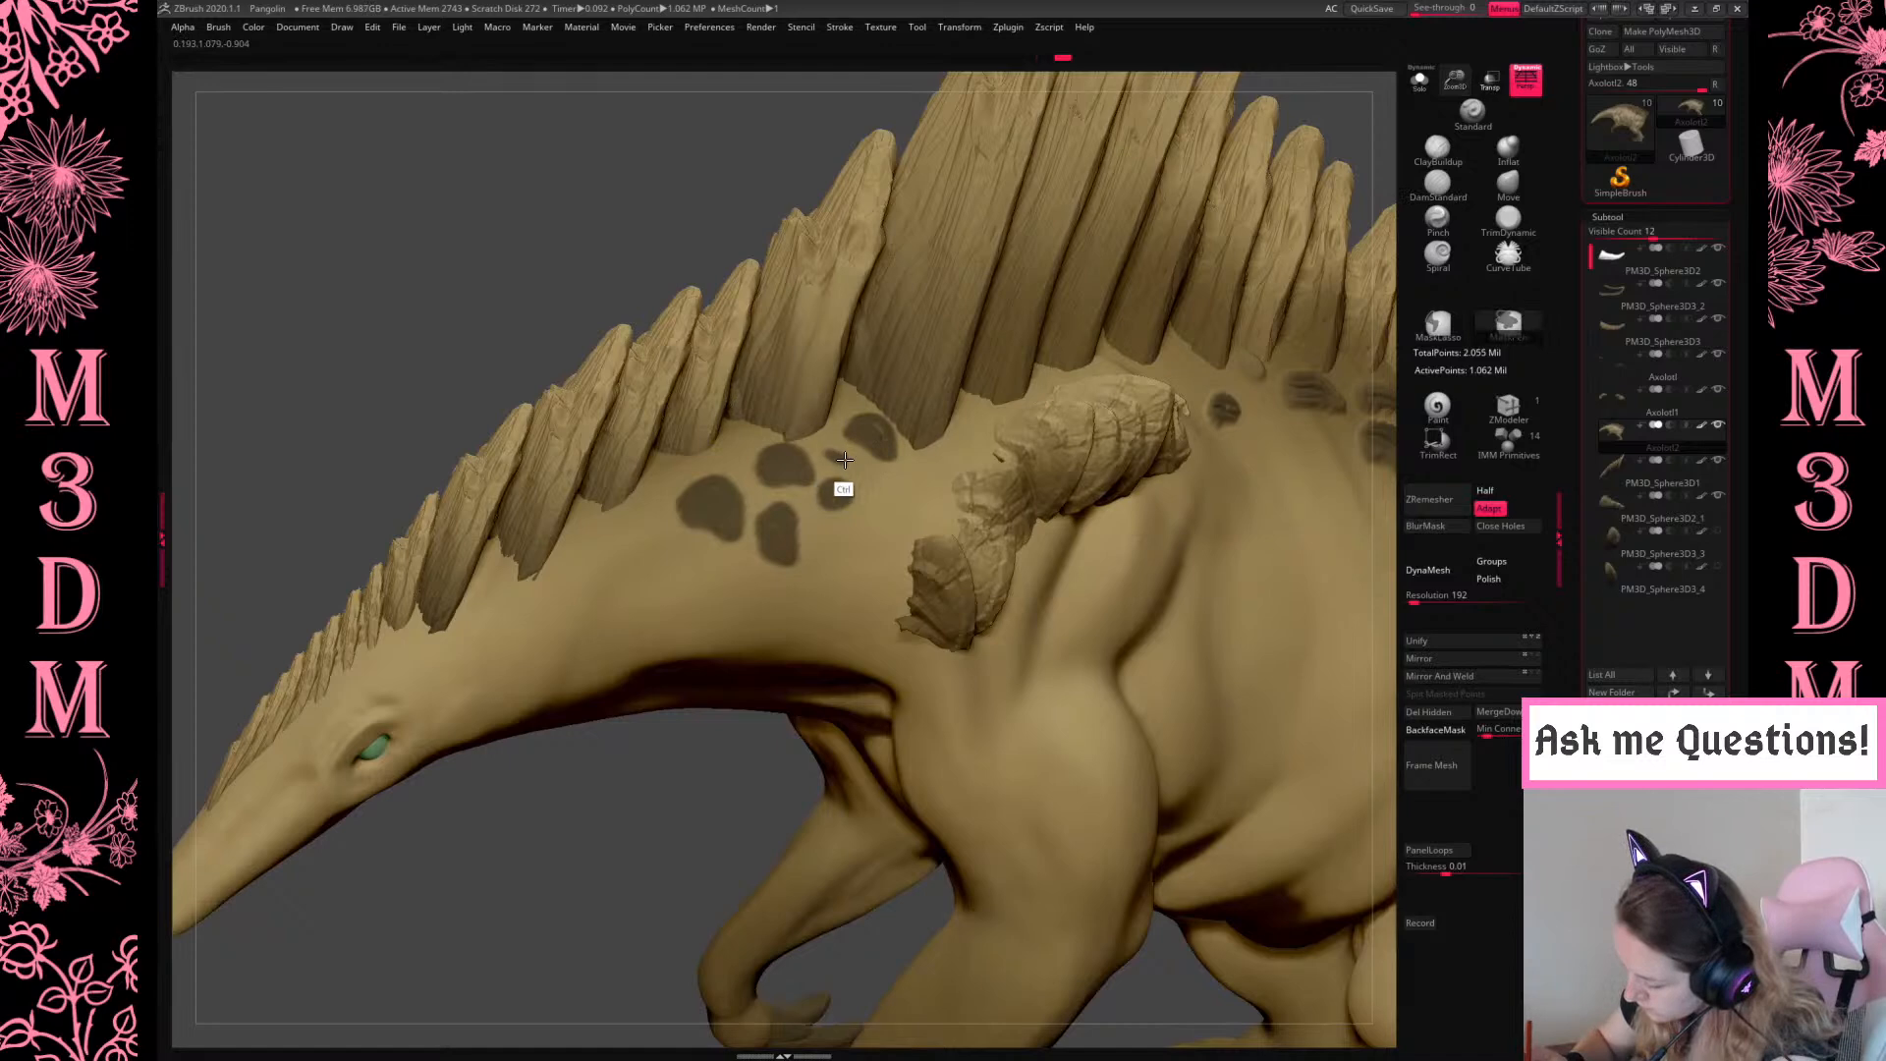
{"action": "left_click_drag", "start_coordinate": [692, 867], "coordinate": [682, 847]}
{"action": "mouse_move", "coordinate": [678, 546]}
{"action": "left_mouse_down", "text": "ctrl"}
{"action": "mouse_move", "coordinate": [686, 559]}
{"action": "mouse_move", "coordinate": [612, 542]}
{"action": "left_mouse_up", "text": "ctrl"}
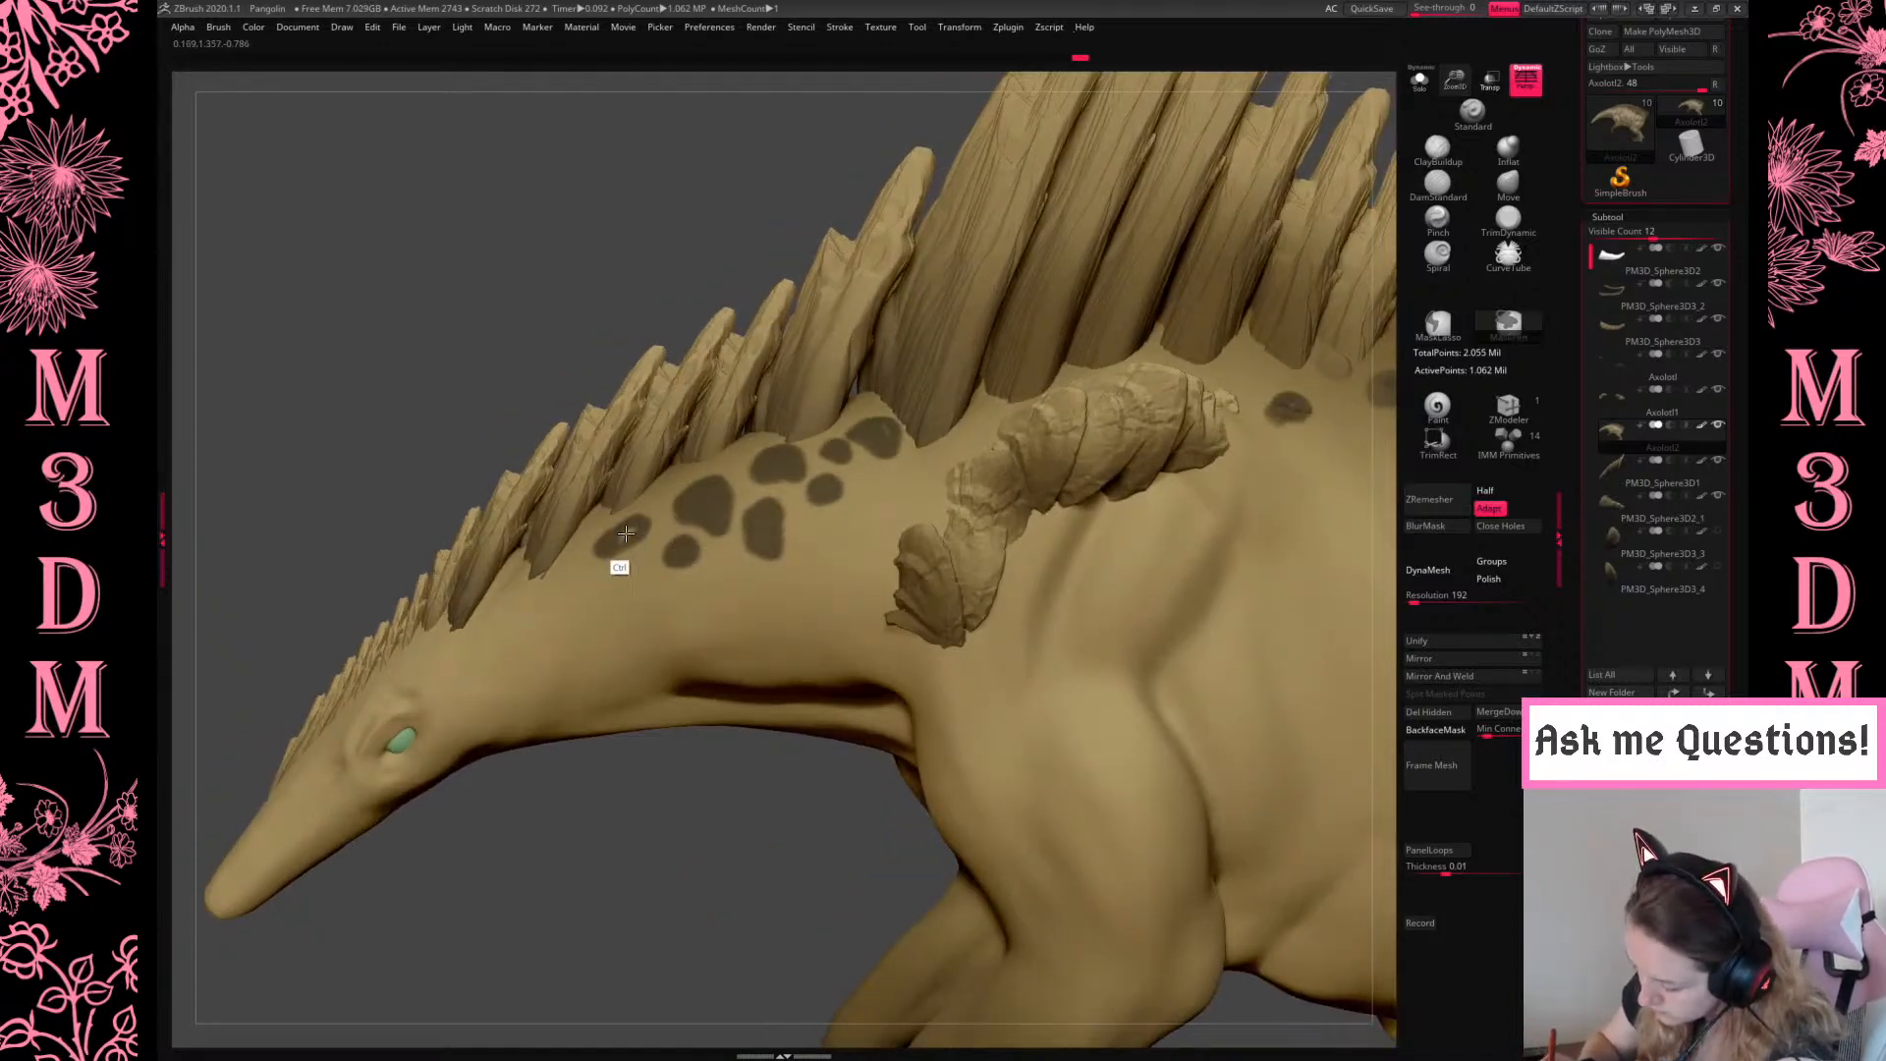
{"action": "left_click_drag", "start_coordinate": [775, 838], "coordinate": [846, 837]}
{"action": "mouse_move", "coordinate": [642, 573]}
{"action": "left_mouse_down", "text": "ctrl"}
{"action": "mouse_move", "coordinate": [552, 602]}
{"action": "mouse_move", "coordinate": [558, 586]}
{"action": "left_mouse_up", "text": "ctrl"}
Mask spots around the front edge of the shoulder armour, trim one of them, and add another just below the armour
{"action": "left_click_drag", "start_coordinate": [653, 796], "coordinate": [727, 455]}
{"action": "left_click_drag", "start_coordinate": [877, 477], "coordinate": [922, 517], "text": "ctrl"}
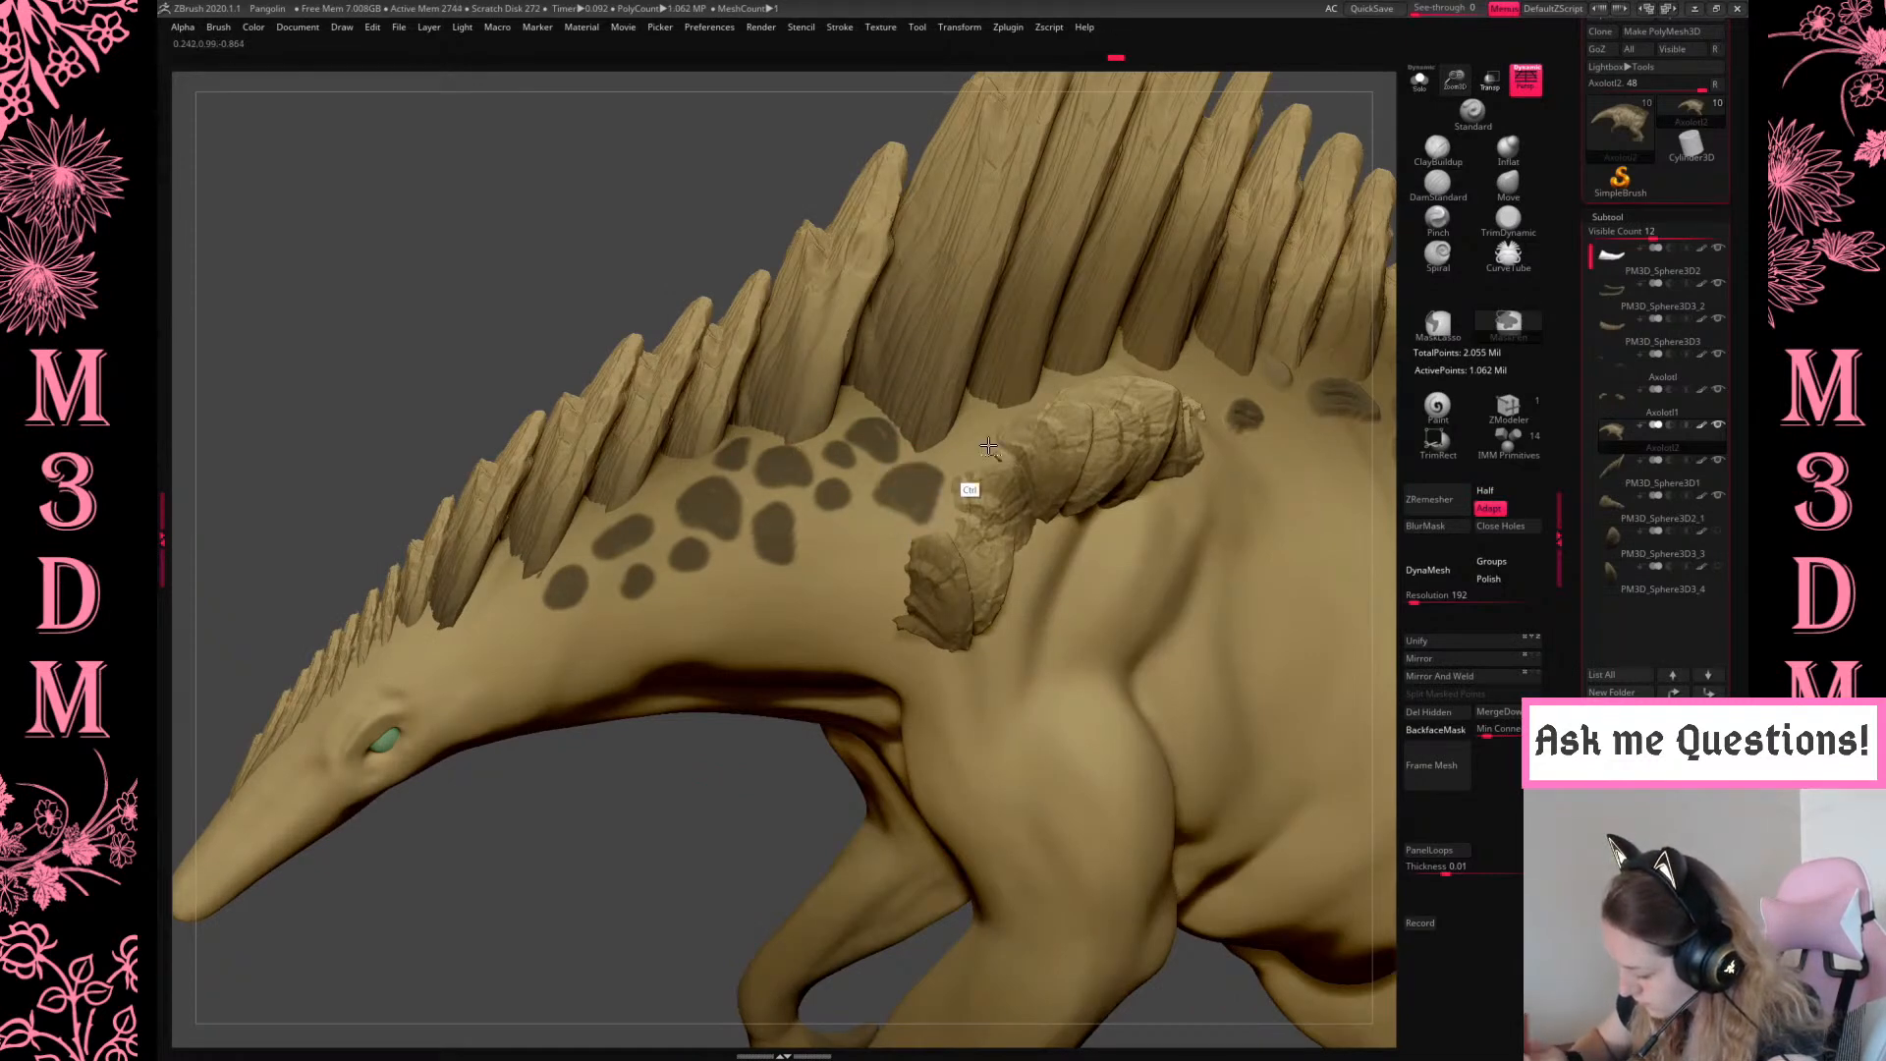
{"action": "mouse_move", "coordinate": [897, 532]}
{"action": "left_mouse_down", "text": "ctrl"}
{"action": "mouse_move", "coordinate": [851, 547]}
{"action": "mouse_move", "coordinate": [853, 593]}
{"action": "mouse_move", "coordinate": [821, 546]}
{"action": "mouse_move", "coordinate": [832, 570]}
{"action": "left_mouse_up", "text": "ctrl"}
{"action": "left_click_drag", "start_coordinate": [770, 749], "coordinate": [762, 652]}
{"action": "left_click_drag", "start_coordinate": [815, 572], "coordinate": [829, 576], "text": "ctrl+alt"}
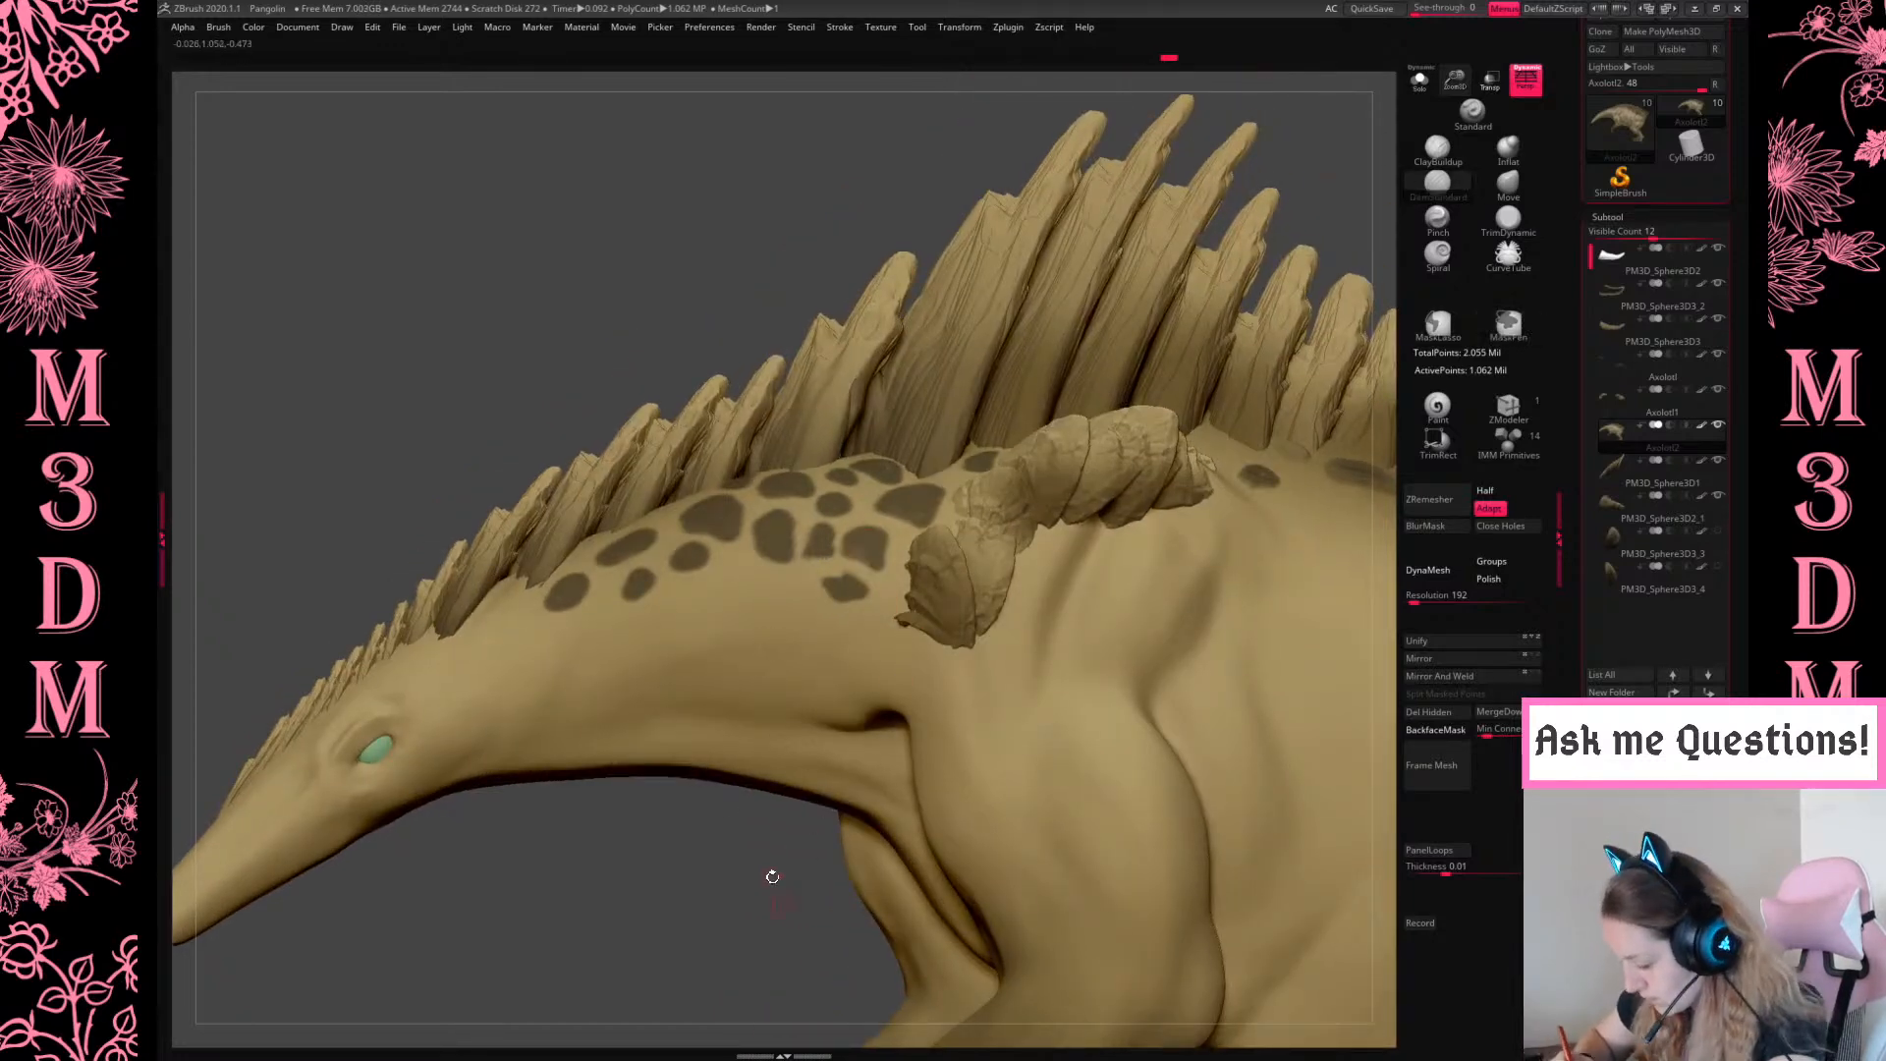
{"action": "left_click_drag", "start_coordinate": [774, 885], "coordinate": [807, 838]}
{"action": "left_click_drag", "start_coordinate": [865, 647], "coordinate": [886, 661], "text": "ctrl"}
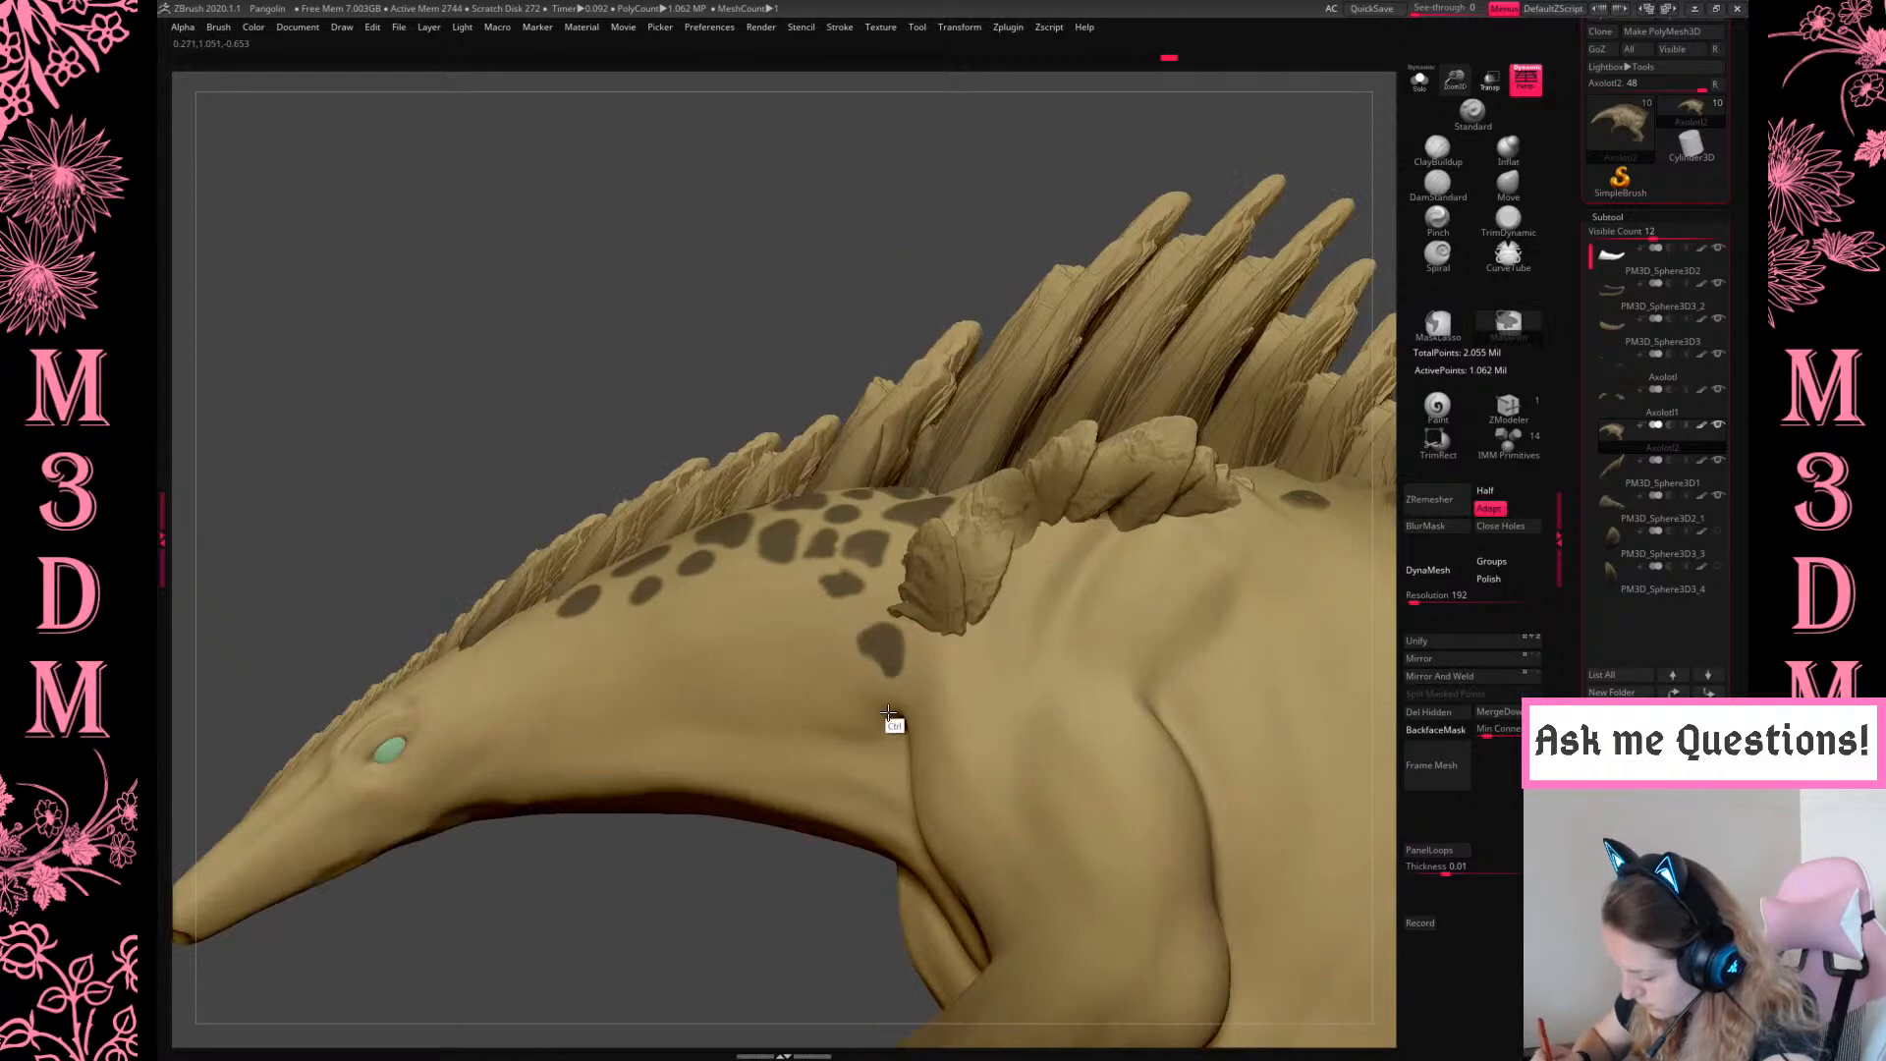
Mask a cluster of small spots at the front of the neck, behind the eye and below the short spikes
{"action": "left_click_drag", "start_coordinate": [762, 934], "coordinate": [778, 970]}
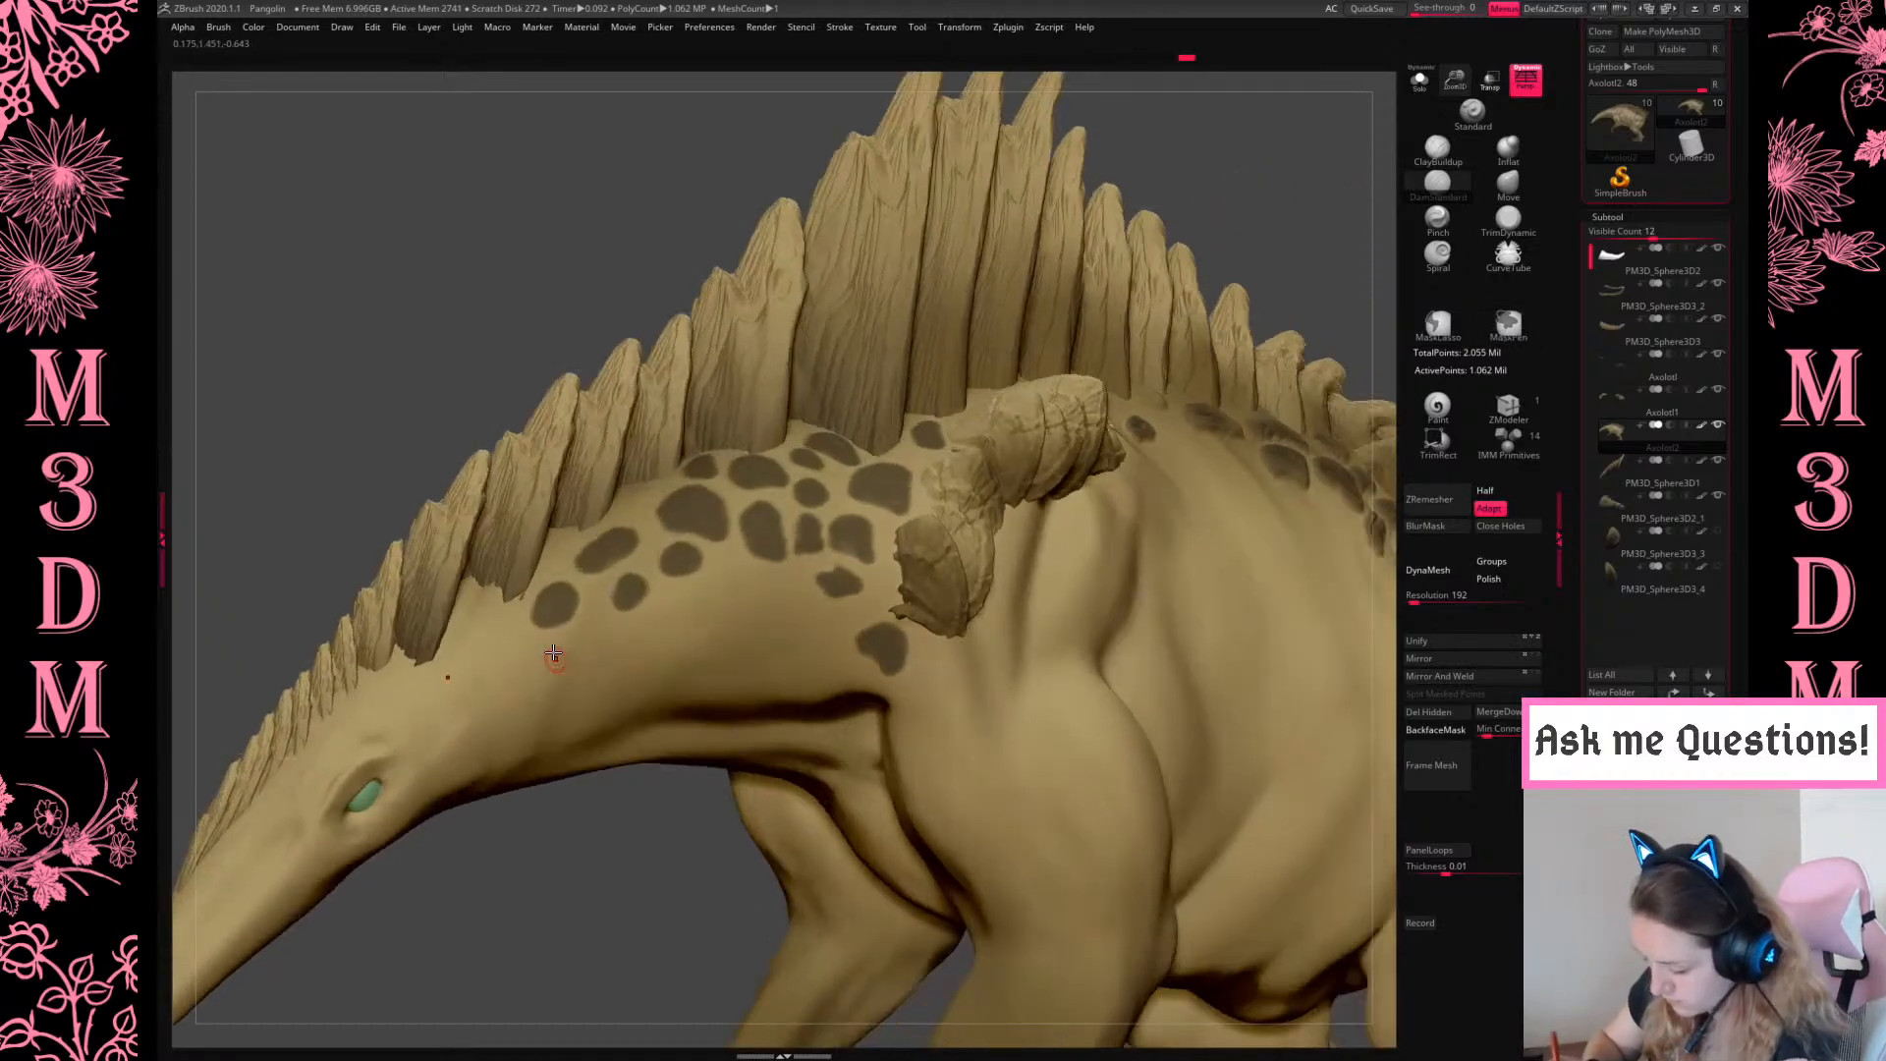
{"action": "left_click_drag", "start_coordinate": [577, 894], "coordinate": [597, 842]}
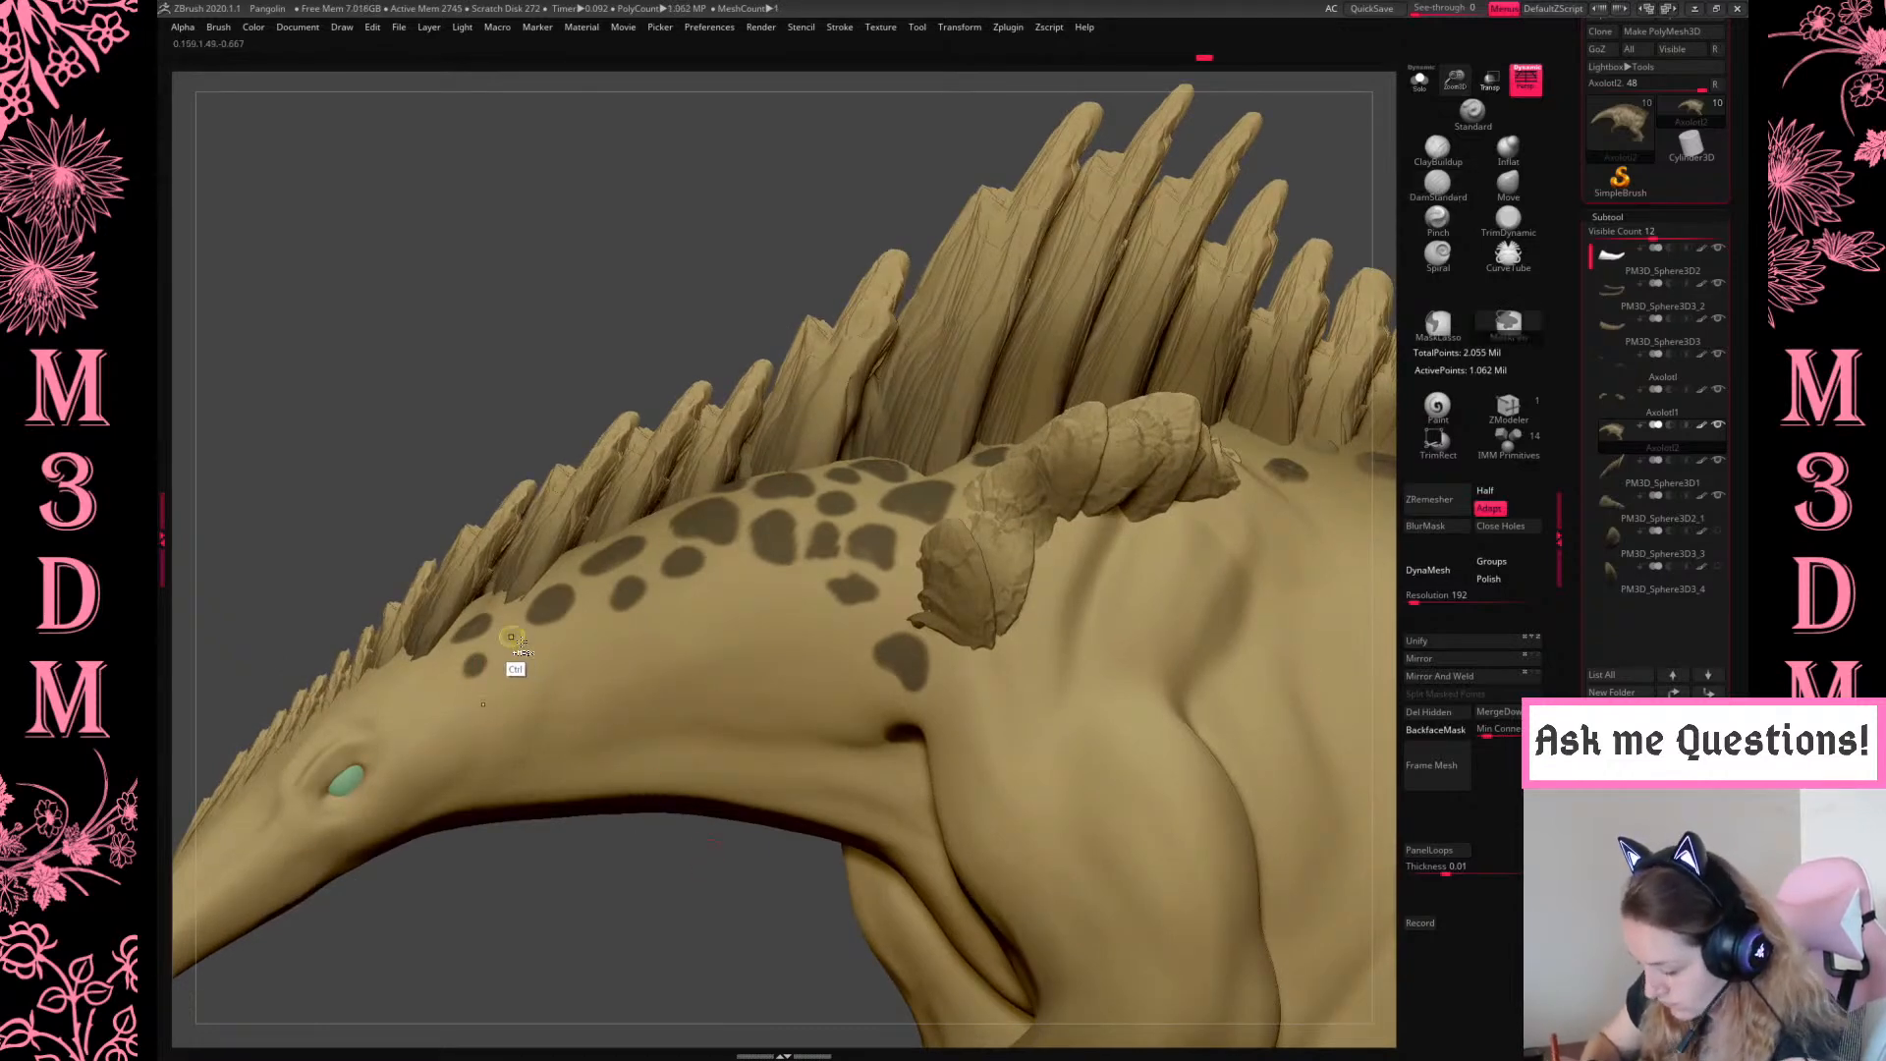
{"action": "left_click_drag", "start_coordinate": [656, 939], "coordinate": [497, 701]}
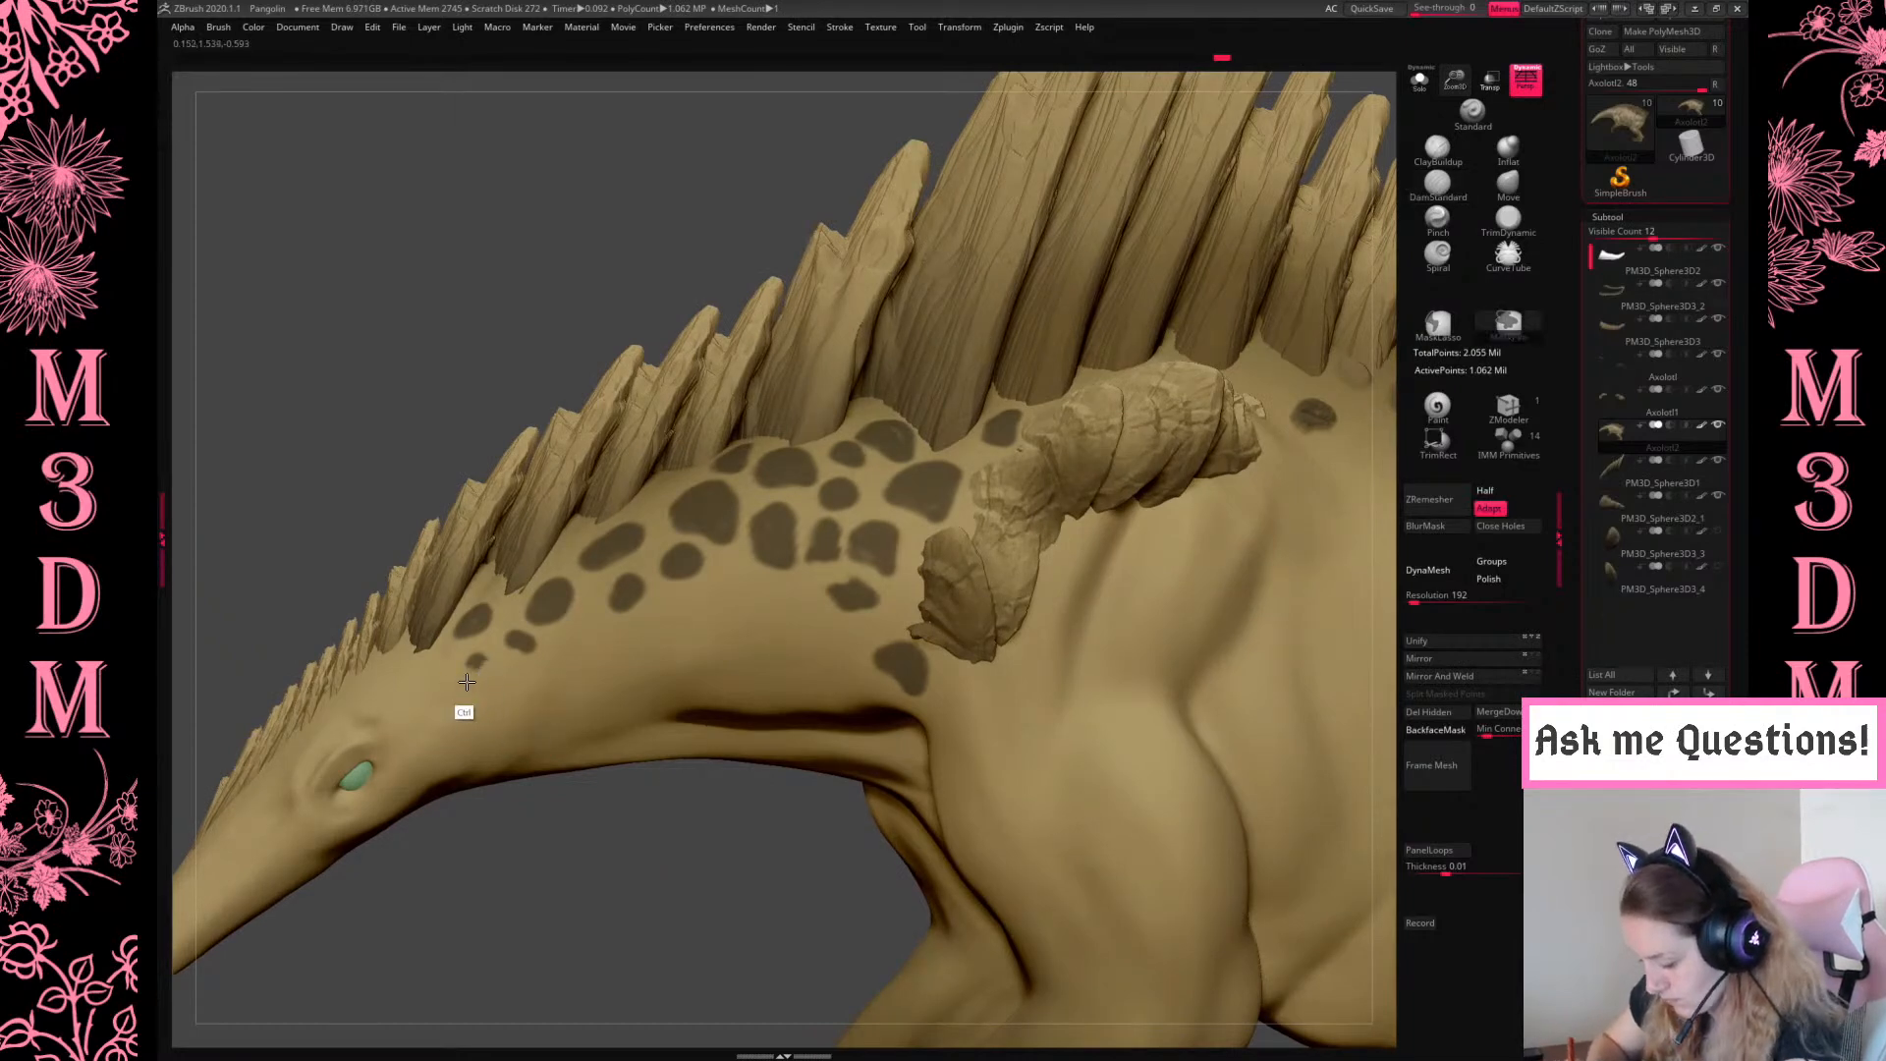
Mask spots where the neck meets the shoulder and on the front of the shoulder below the armour
{"action": "left_click_drag", "start_coordinate": [792, 841], "coordinate": [921, 850]}
{"action": "left_click_drag", "start_coordinate": [855, 626], "coordinate": [852, 629], "text": "ctrl"}
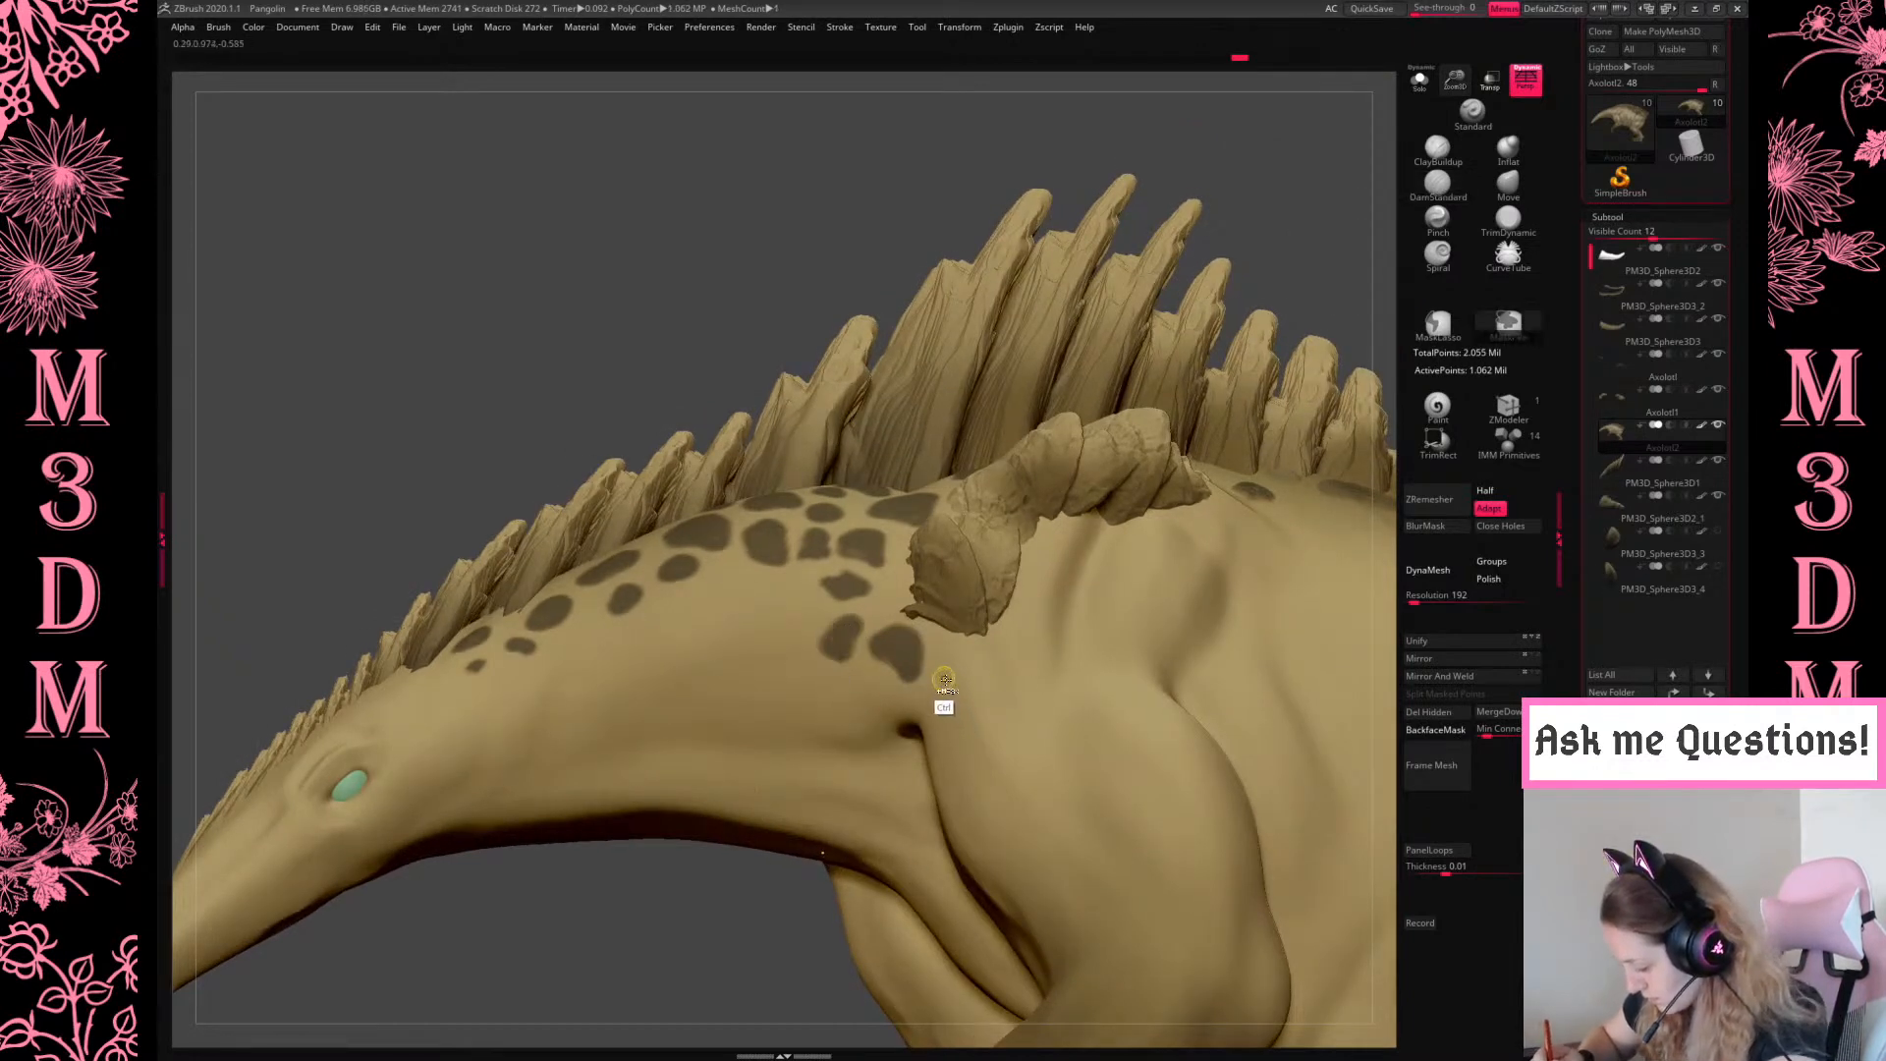
{"action": "left_click_drag", "start_coordinate": [774, 966], "coordinate": [781, 732]}
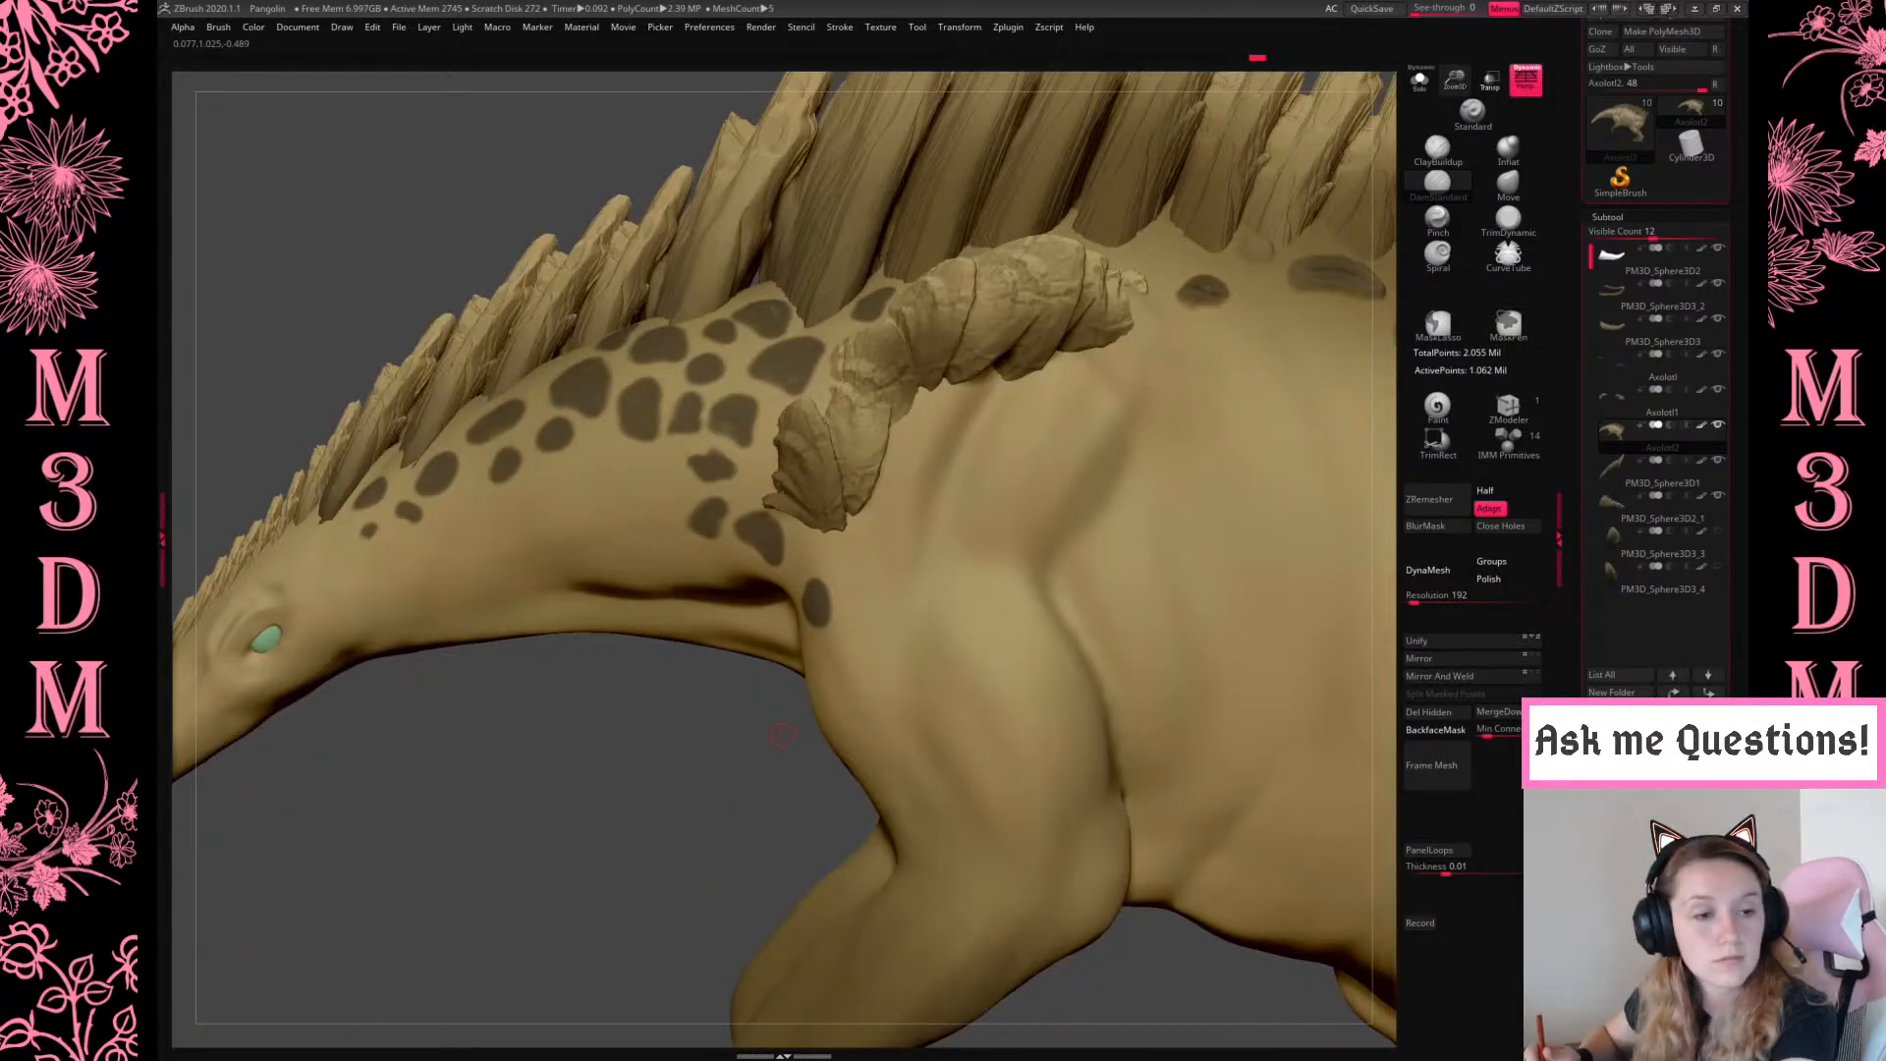
{"action": "mouse_move", "coordinate": [879, 581]}
{"action": "left_mouse_down", "text": "ctrl"}
{"action": "mouse_move", "coordinate": [859, 560]}
{"action": "mouse_move", "coordinate": [884, 594]}
{"action": "left_mouse_up", "text": "ctrl"}
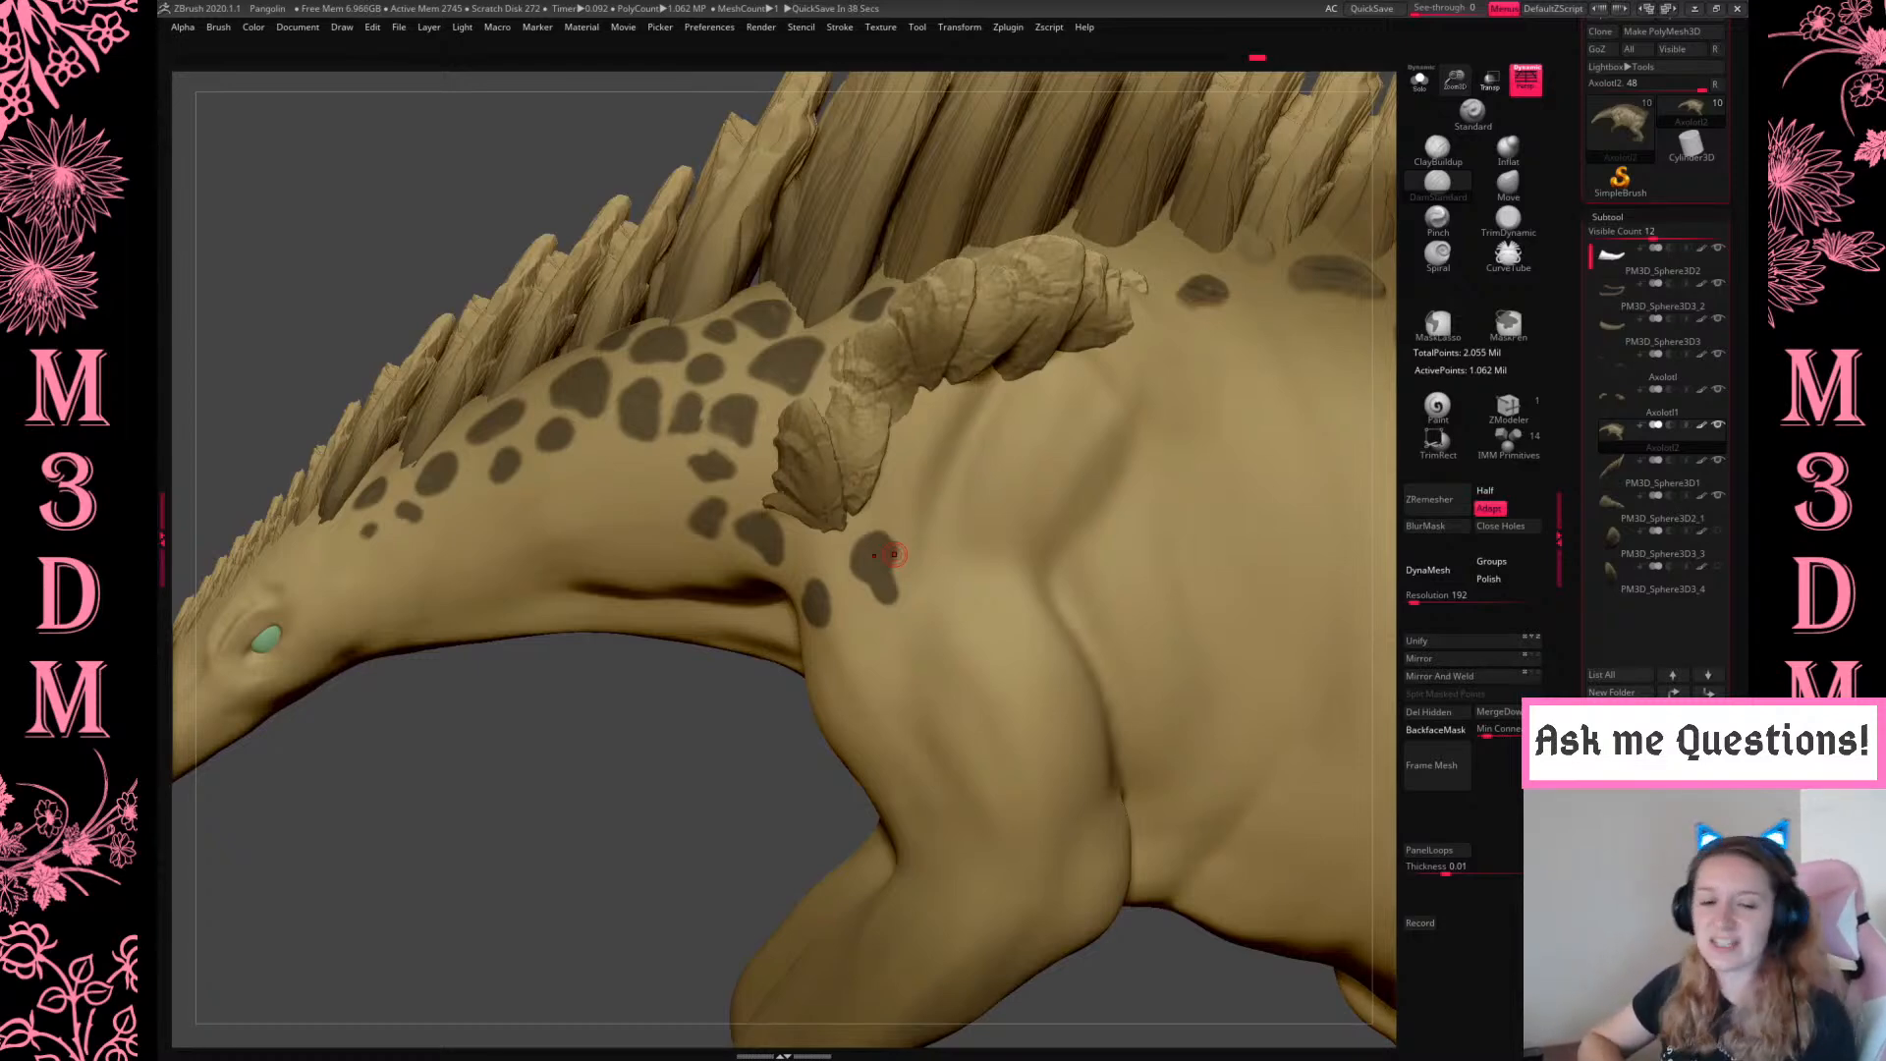
{"action": "left_click_drag", "start_coordinate": [720, 825], "coordinate": [733, 792]}
{"action": "mouse_move", "coordinate": [849, 619]}
{"action": "left_mouse_down", "text": "ctrl"}
{"action": "mouse_move", "coordinate": [893, 678]}
{"action": "mouse_move", "coordinate": [864, 666]}
{"action": "left_mouse_up", "text": "ctrl"}
{"action": "key", "text": "ctrl+z"}
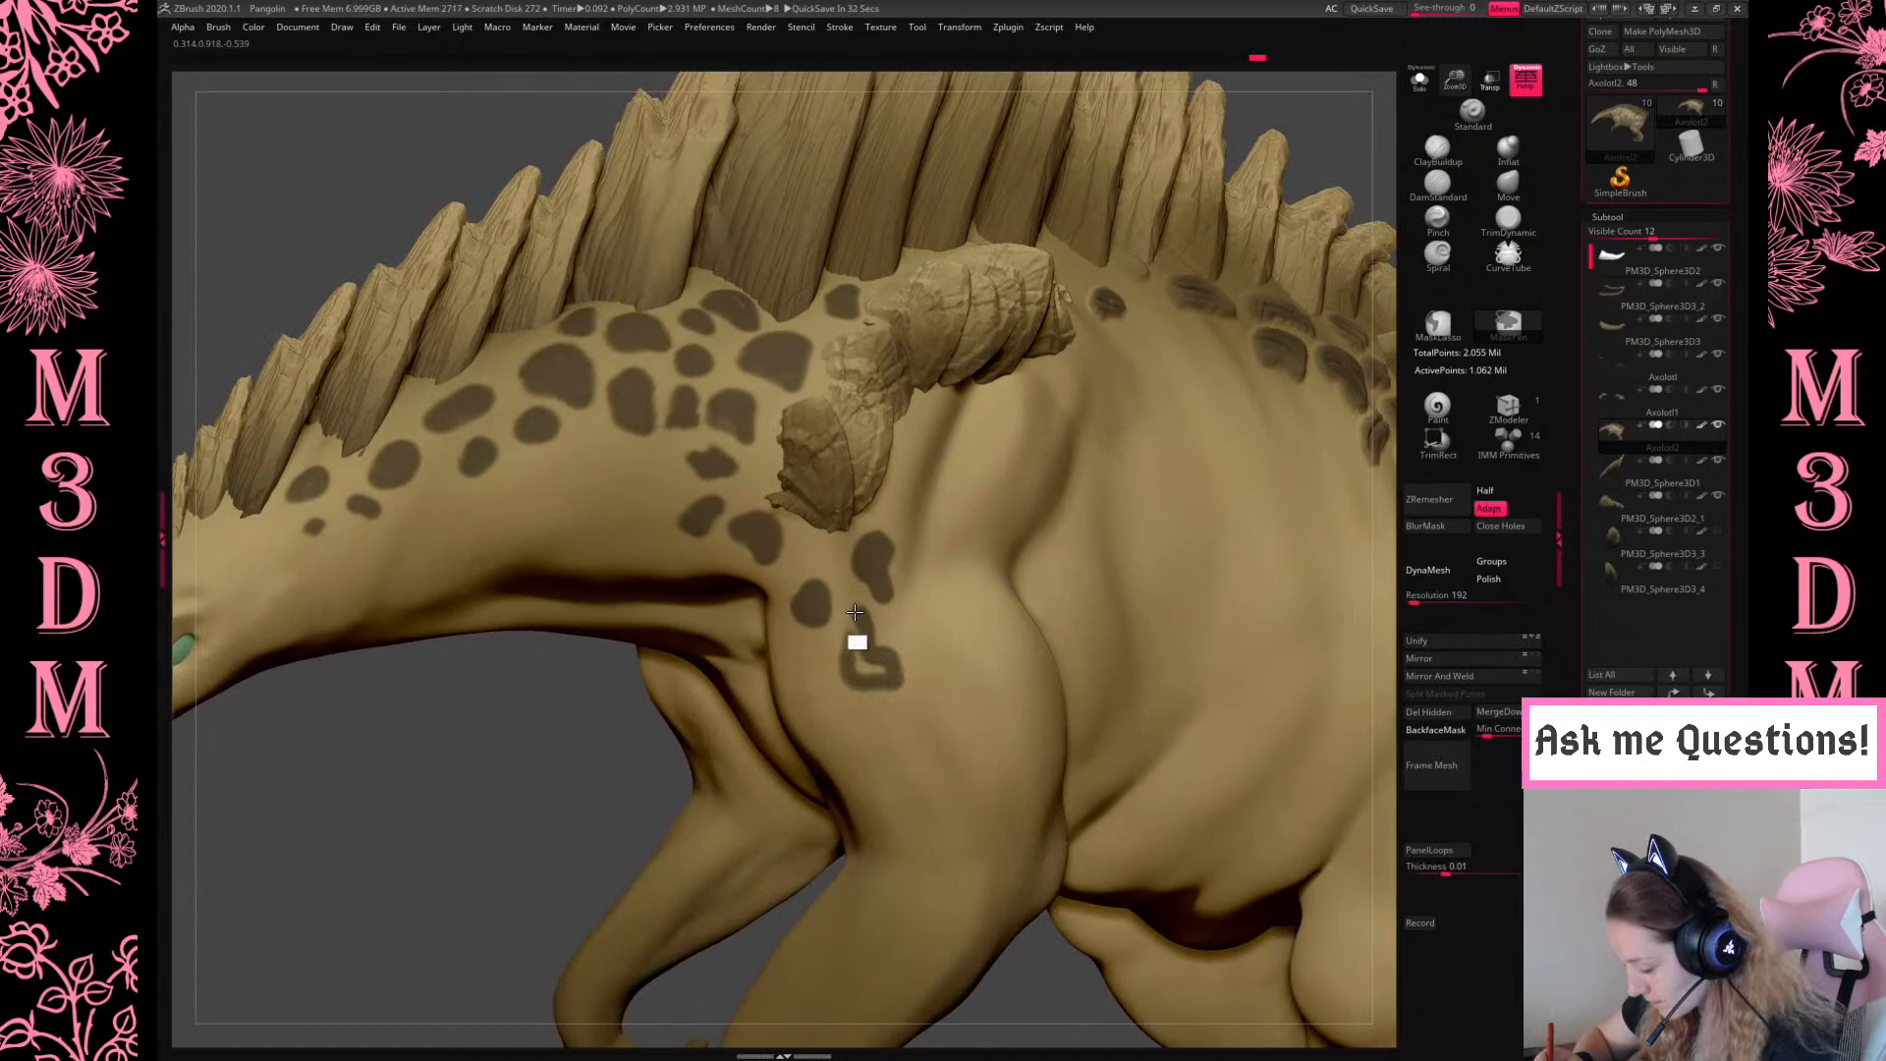
{"action": "left_click_drag", "start_coordinate": [644, 808], "coordinate": [652, 799]}
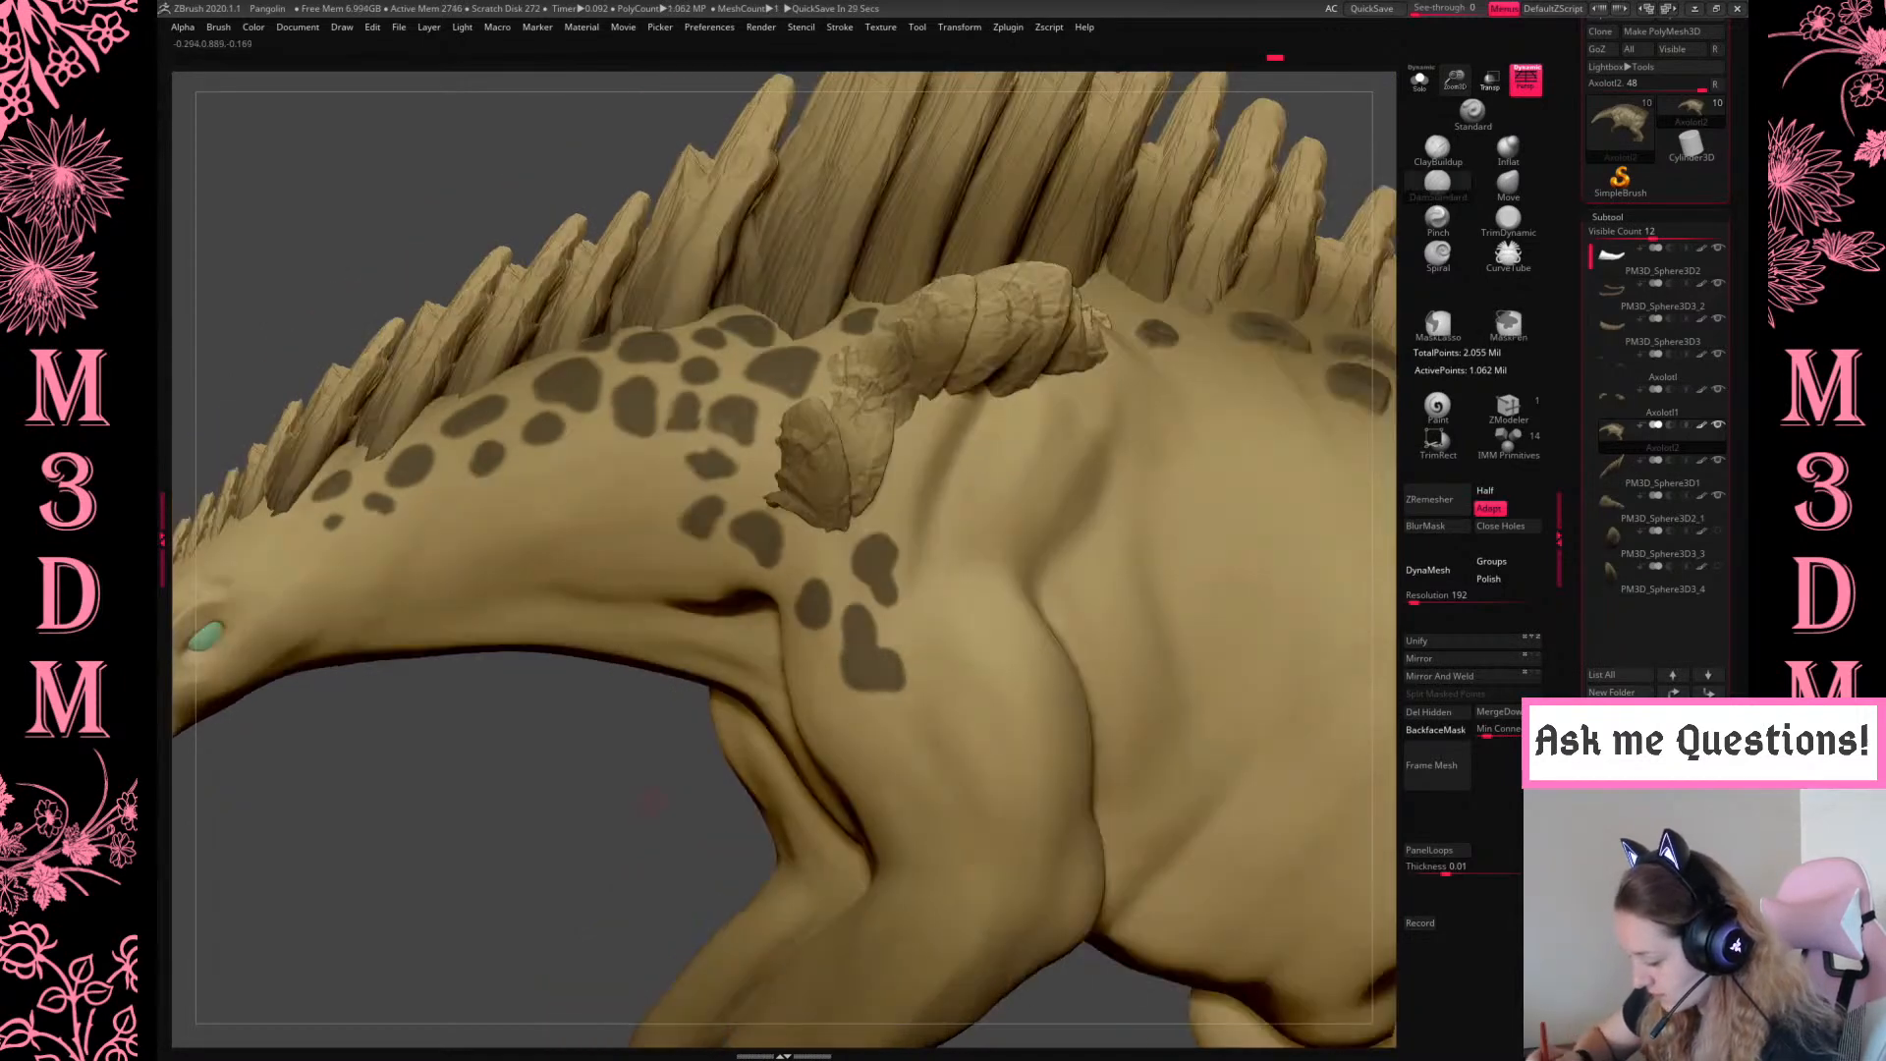
{"action": "key", "text": "ctrl+z"}
Round off the lowest mask spot on the shoulder and mask a large spot below it on the shoulder's front
{"action": "mouse_move", "coordinate": [871, 634]}
{"action": "left_mouse_down", "text": "ctrl"}
{"action": "mouse_move", "coordinate": [884, 686]}
{"action": "mouse_move", "coordinate": [854, 645]}
{"action": "mouse_move", "coordinate": [871, 661]}
{"action": "mouse_move", "coordinate": [894, 646]}
{"action": "left_mouse_up", "text": "ctrl"}
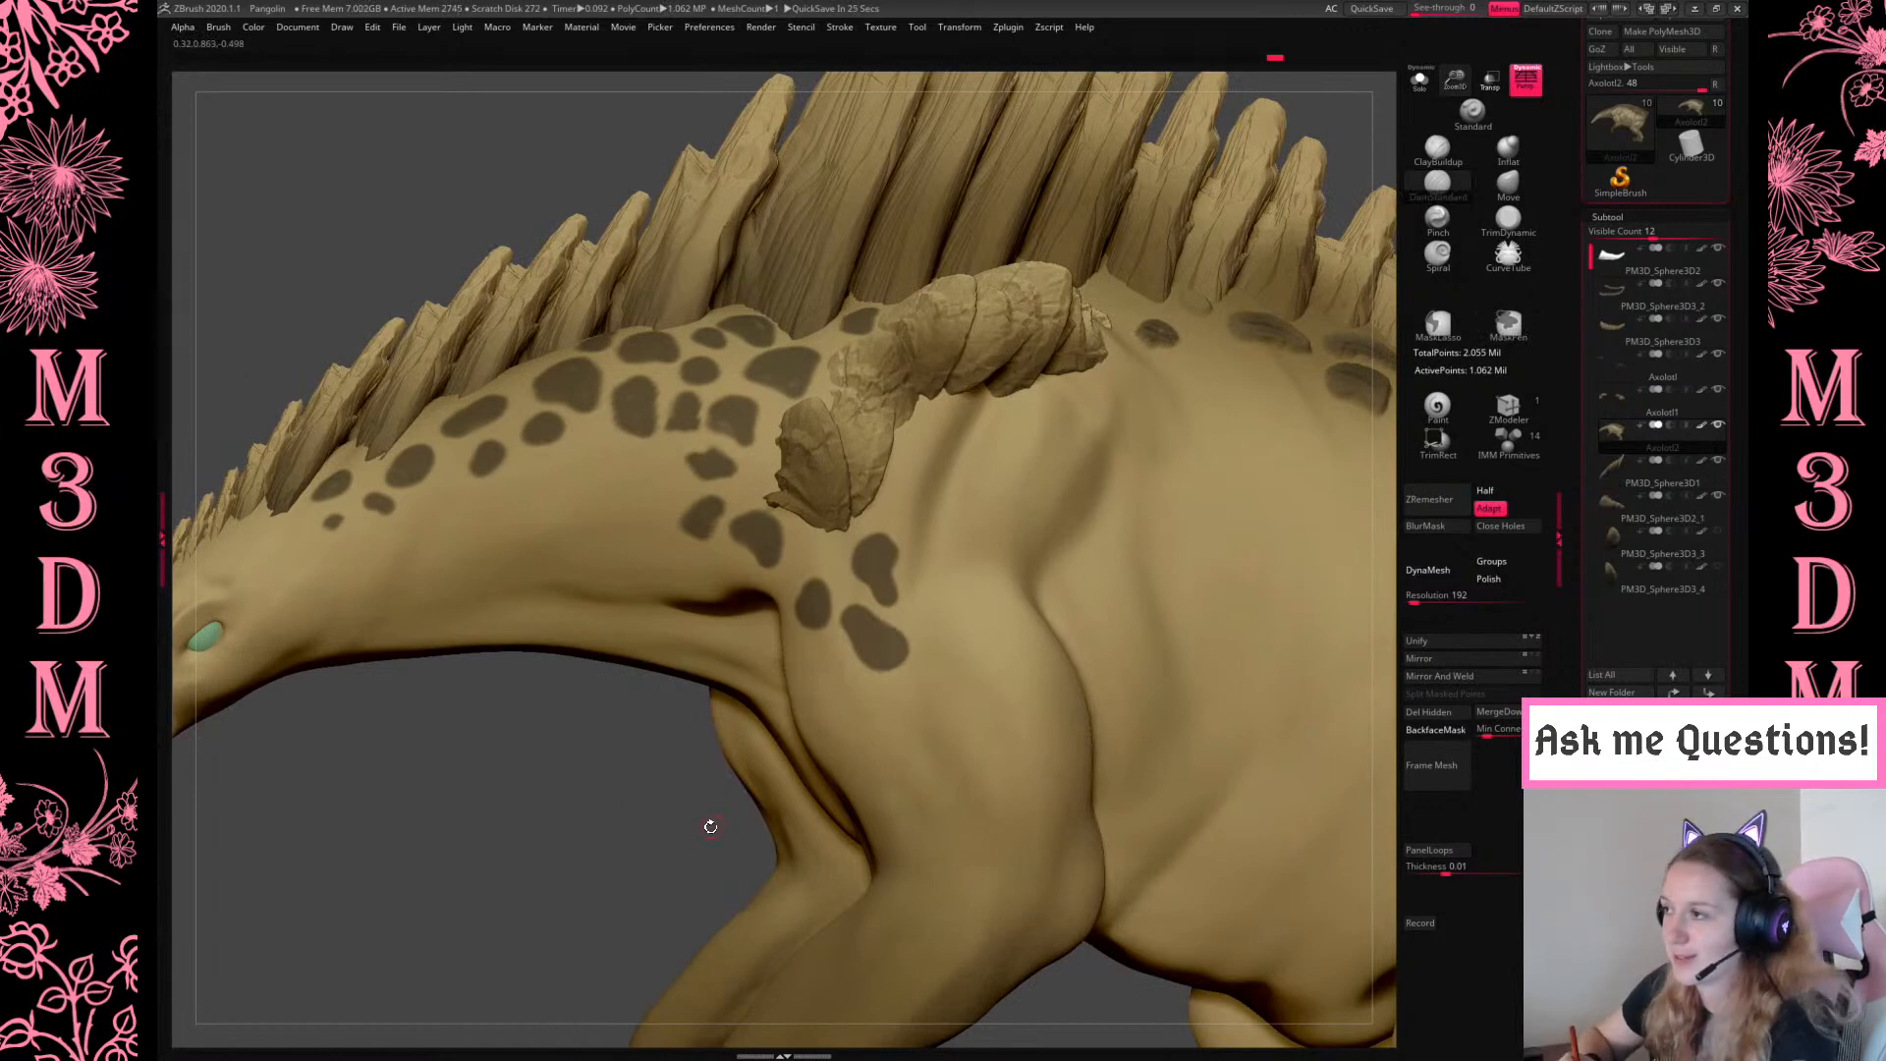
{"action": "left_click_drag", "start_coordinate": [714, 849], "coordinate": [729, 817]}
{"action": "left_click_drag", "start_coordinate": [817, 678], "coordinate": [843, 704], "text": "ctrl"}
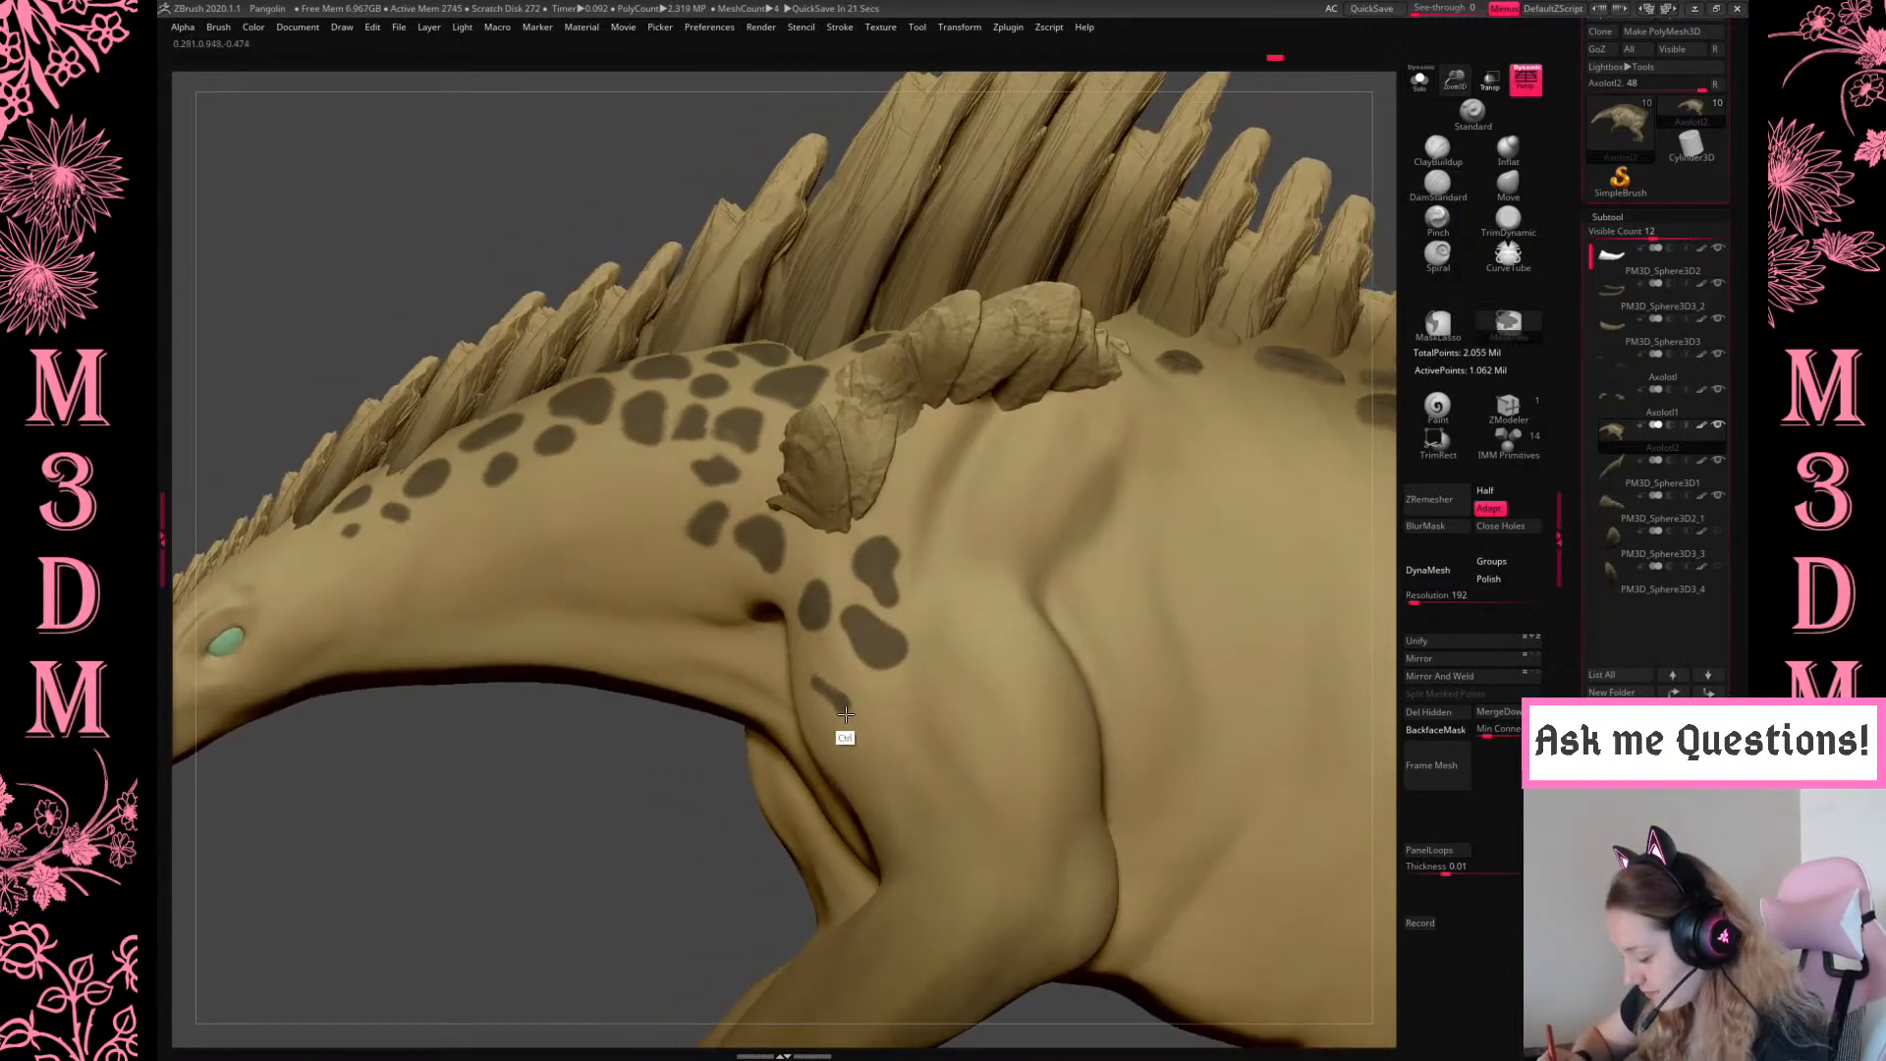
{"action": "mouse_move", "coordinate": [722, 820]}
{"action": "left_mouse_down"}
{"action": "mouse_move", "coordinate": [864, 712]}
{"action": "mouse_move", "coordinate": [800, 728]}
{"action": "mouse_move", "coordinate": [826, 725]}
{"action": "left_mouse_up"}
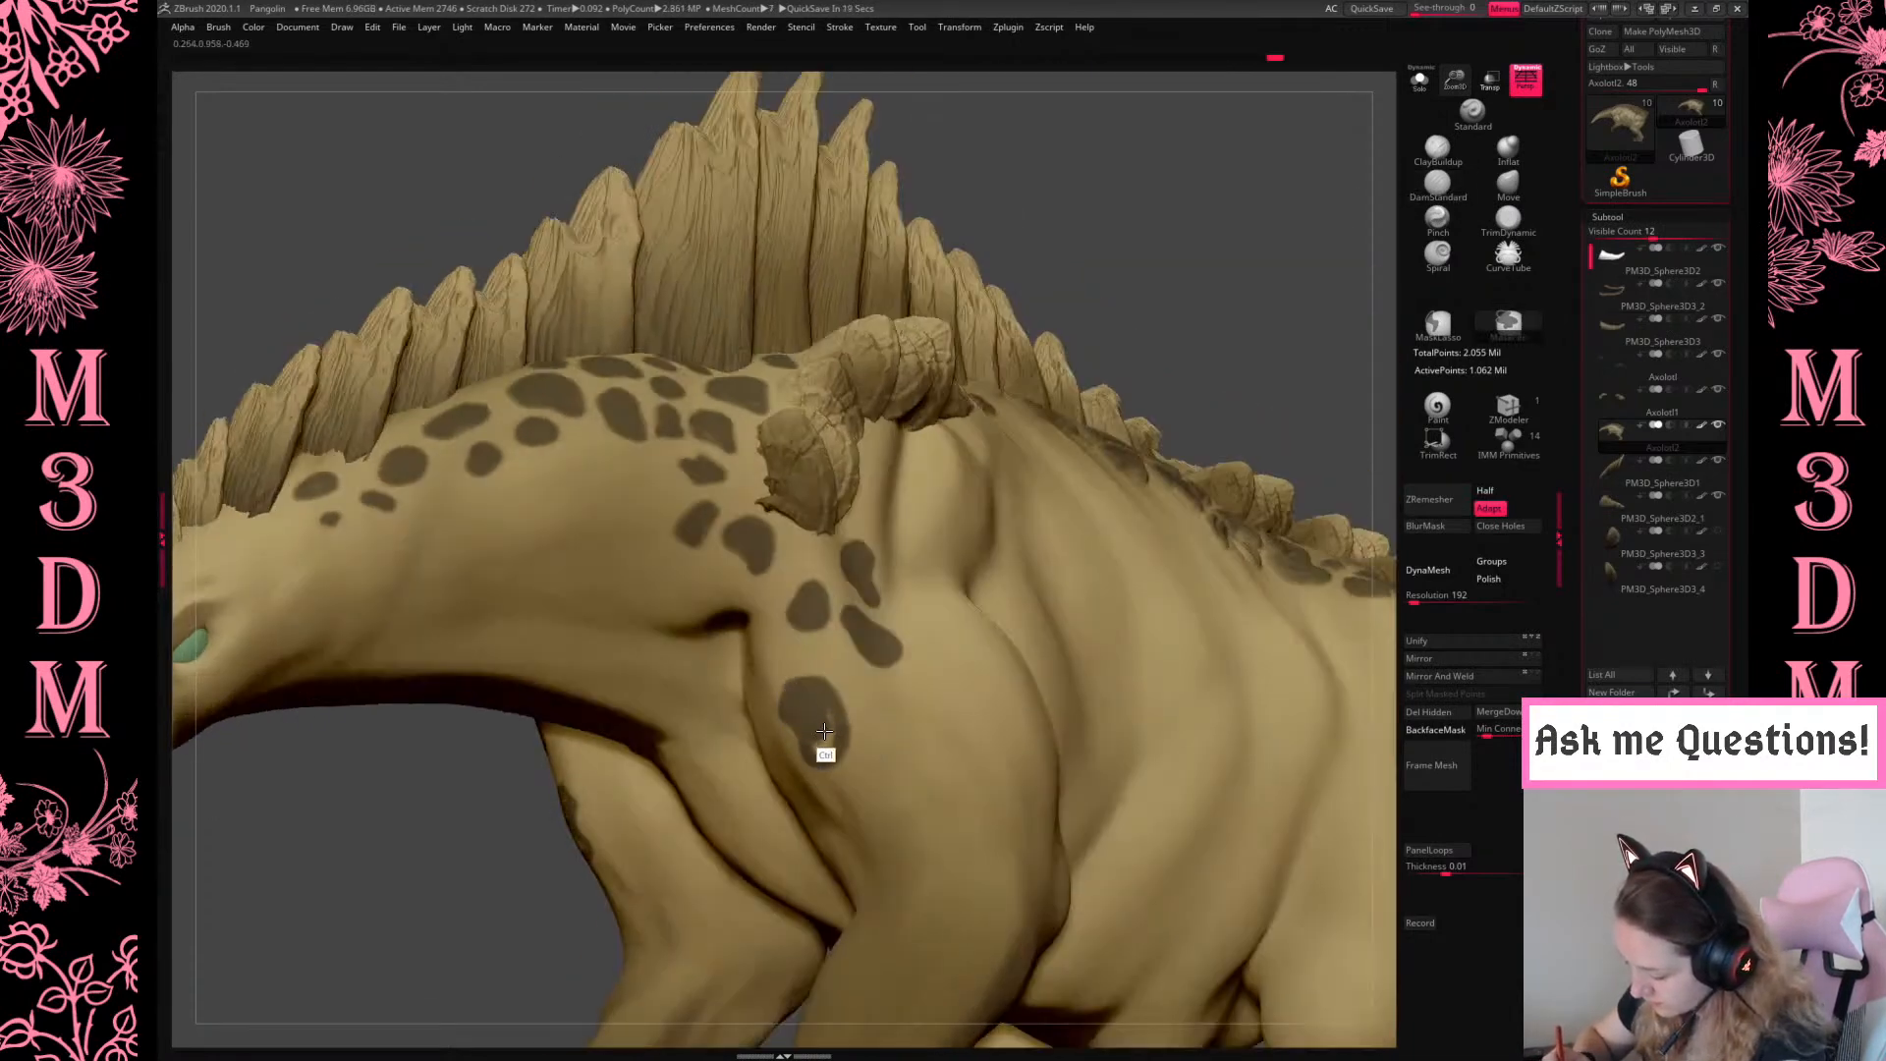
Mask small spots around the large one, along the shoulder's front edge and in the gap above it, undoing a stray stroke
{"action": "left_click_drag", "start_coordinate": [526, 945], "coordinate": [760, 672]}
{"action": "left_click_drag", "start_coordinate": [1253, 390], "coordinate": [992, 452]}
{"action": "left_click_drag", "start_coordinate": [826, 667], "coordinate": [823, 664], "text": "ctrl"}
{"action": "key", "text": "ctrl+z"}
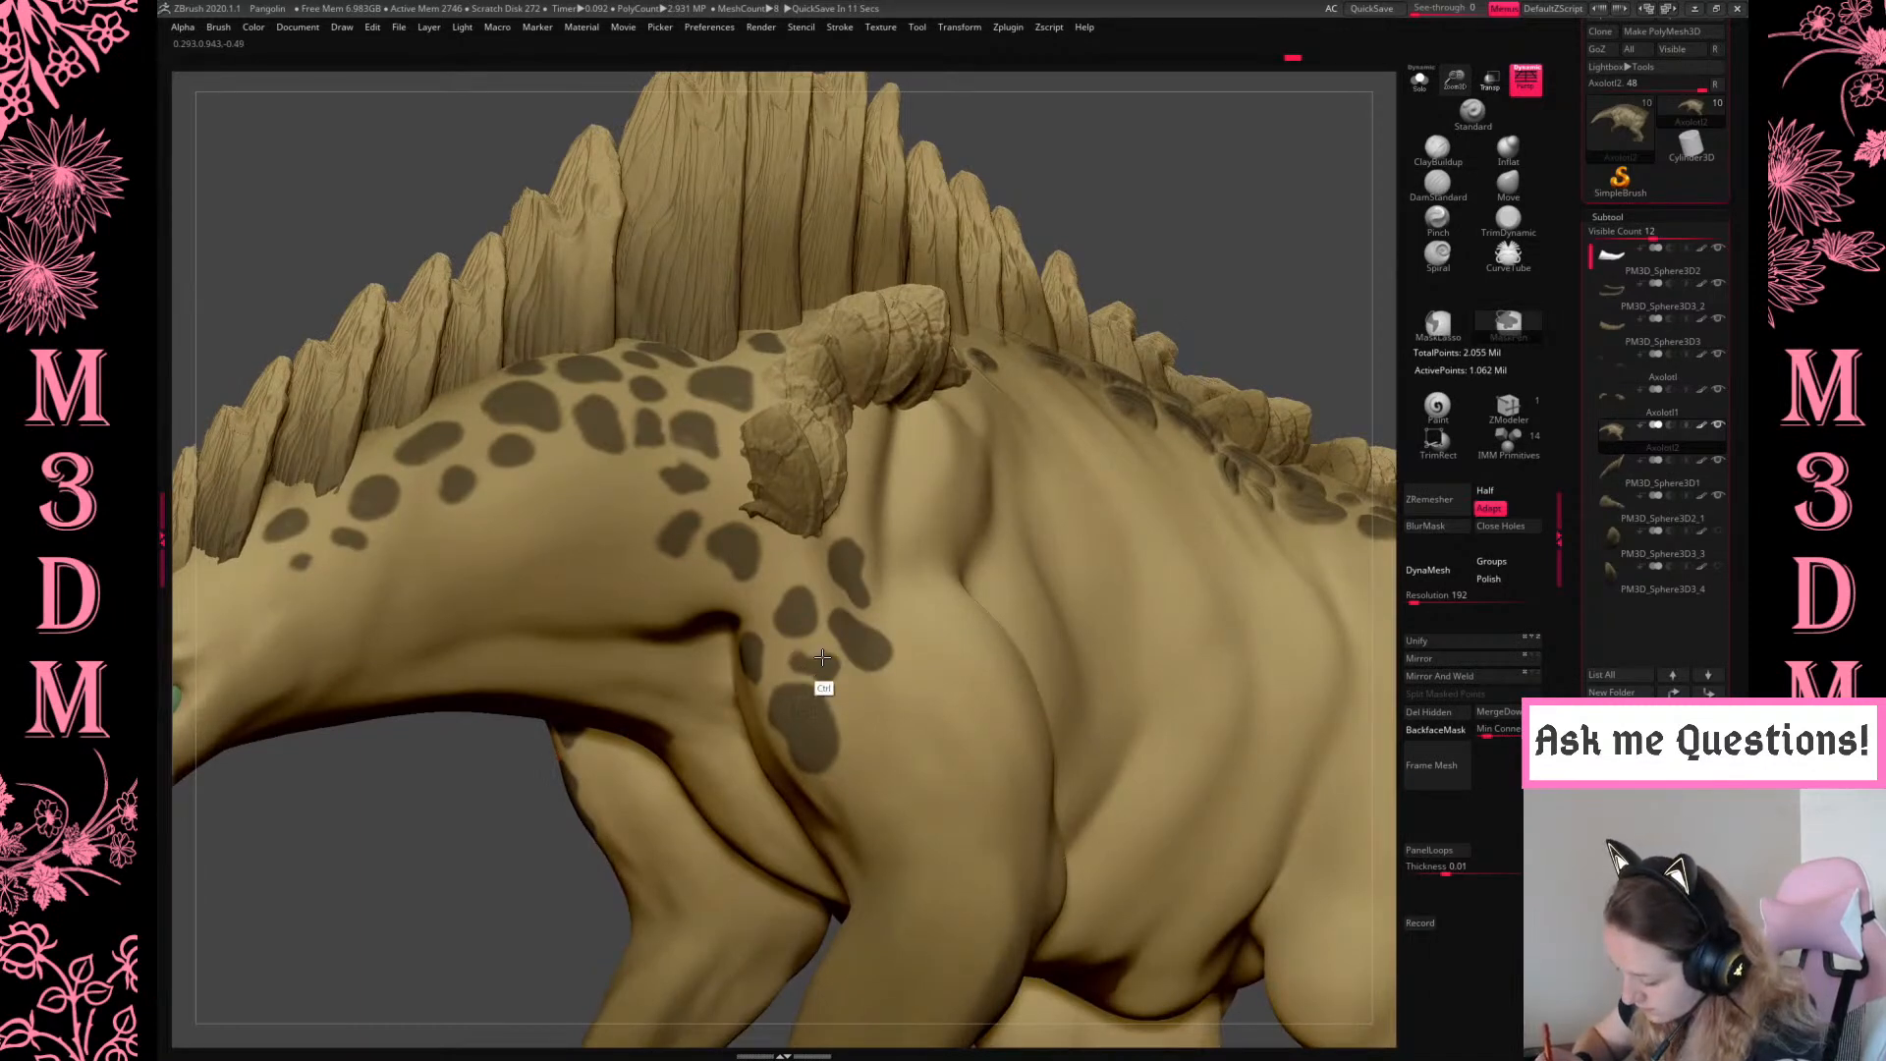
{"action": "left_click_drag", "start_coordinate": [1271, 212], "coordinate": [1290, 220], "text": "shift"}
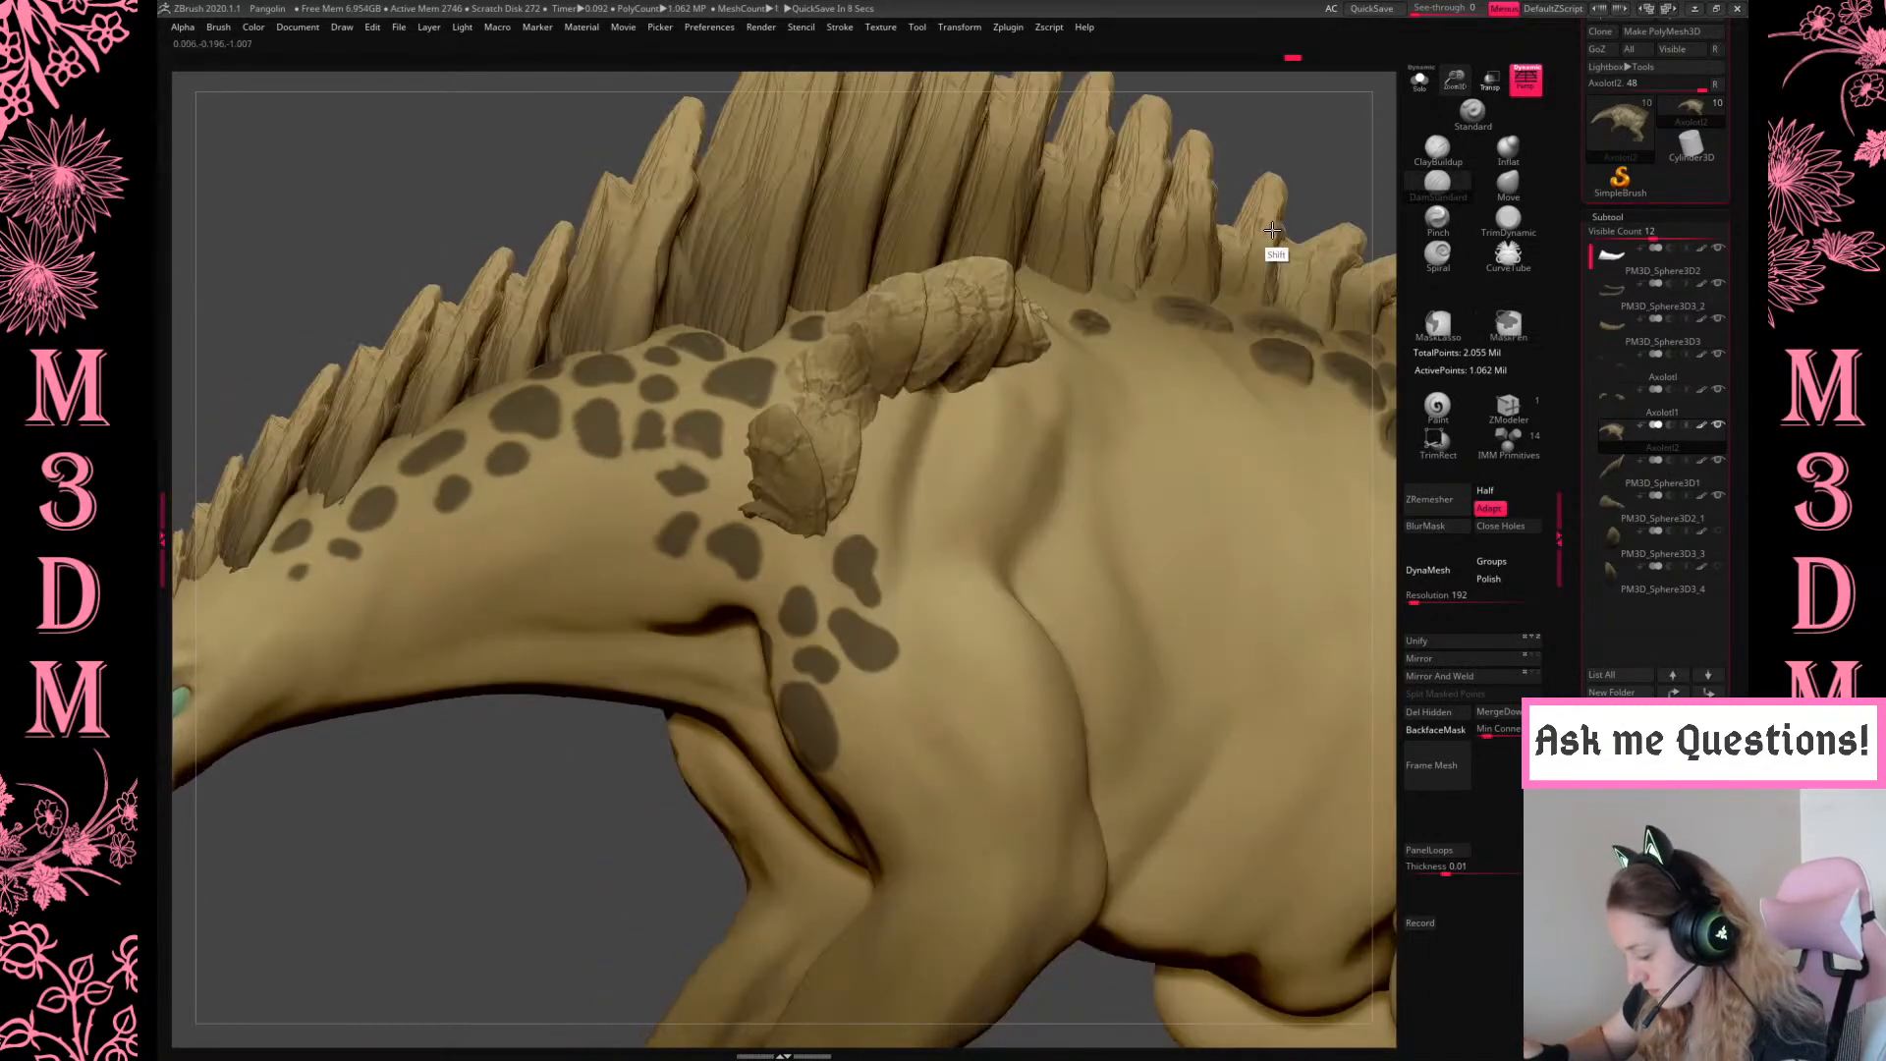
Mask spots below the large one and around the inner front of the shoulder, redrawing the first one smaller
{"action": "right_click_drag", "start_coordinate": [742, 588], "coordinate": [670, 326], "text": "alt"}
{"action": "right_click_drag", "start_coordinate": [998, 835], "coordinate": [884, 370], "text": "ctrl"}
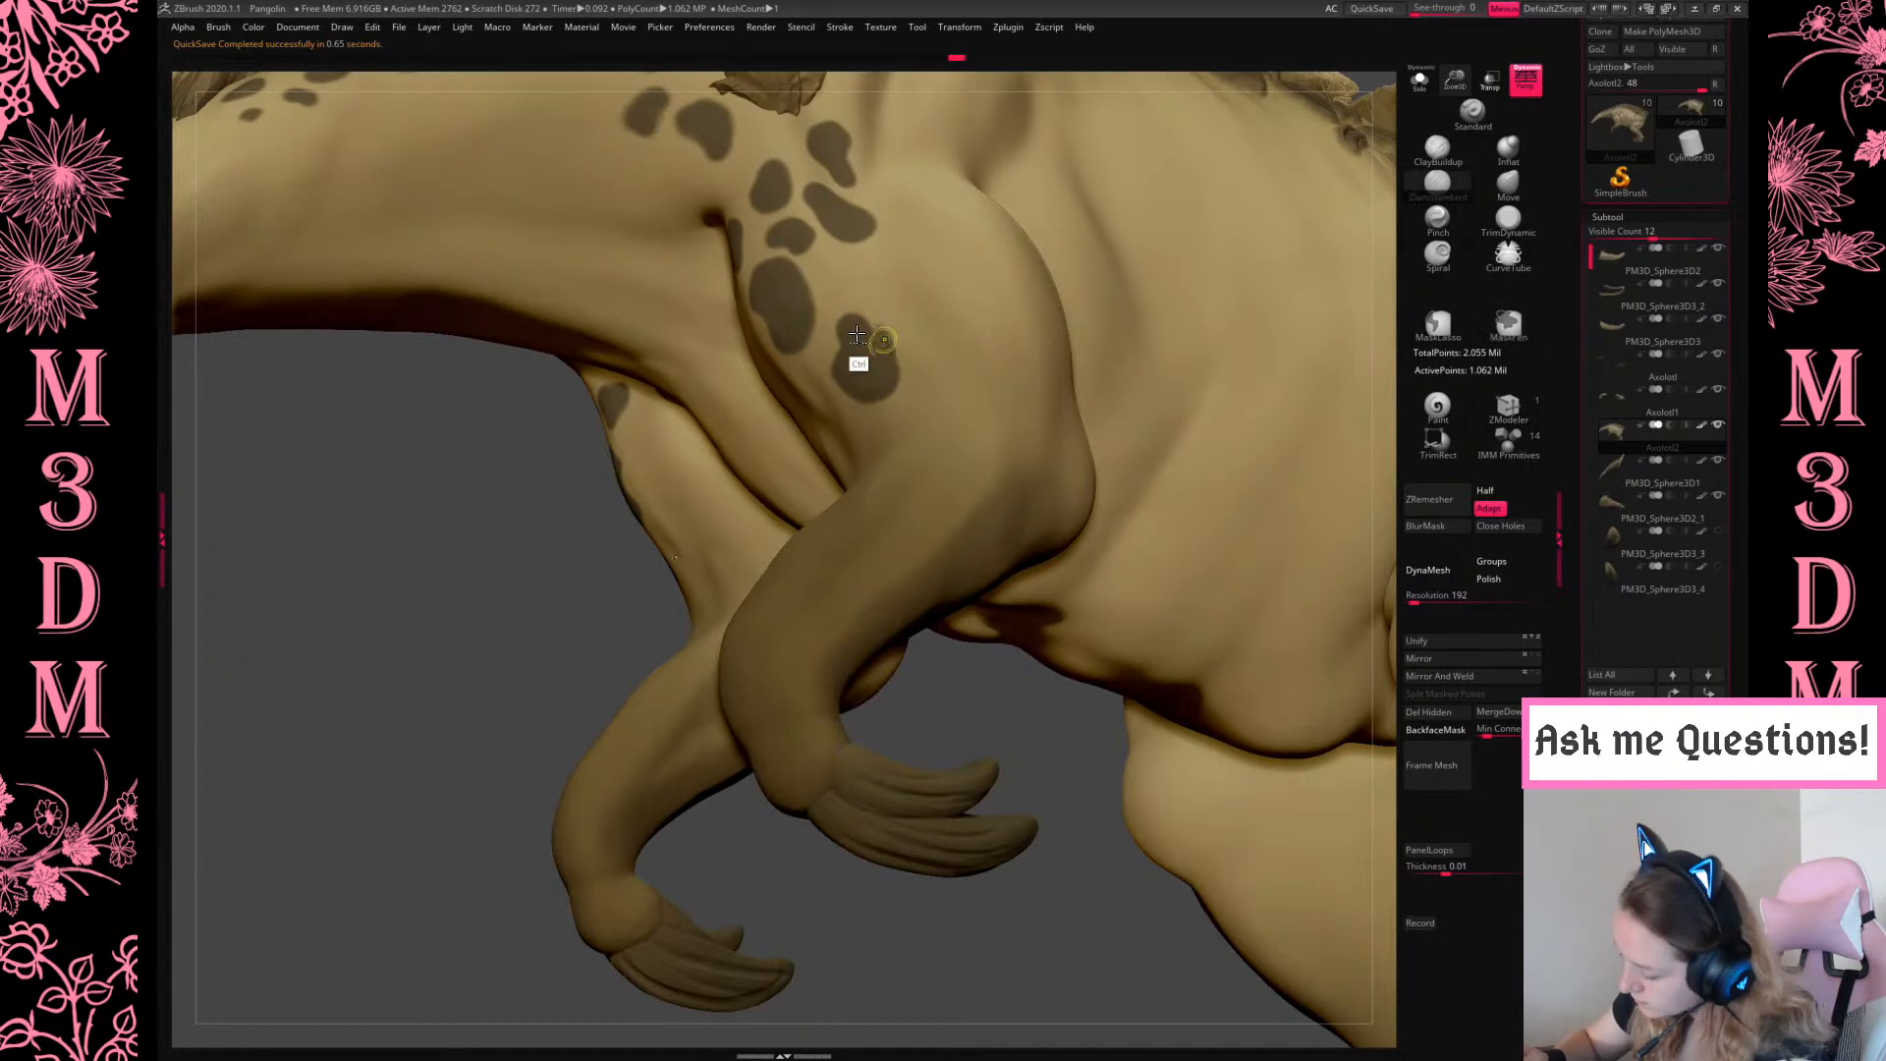
{"action": "key", "text": "ctrl+z"}
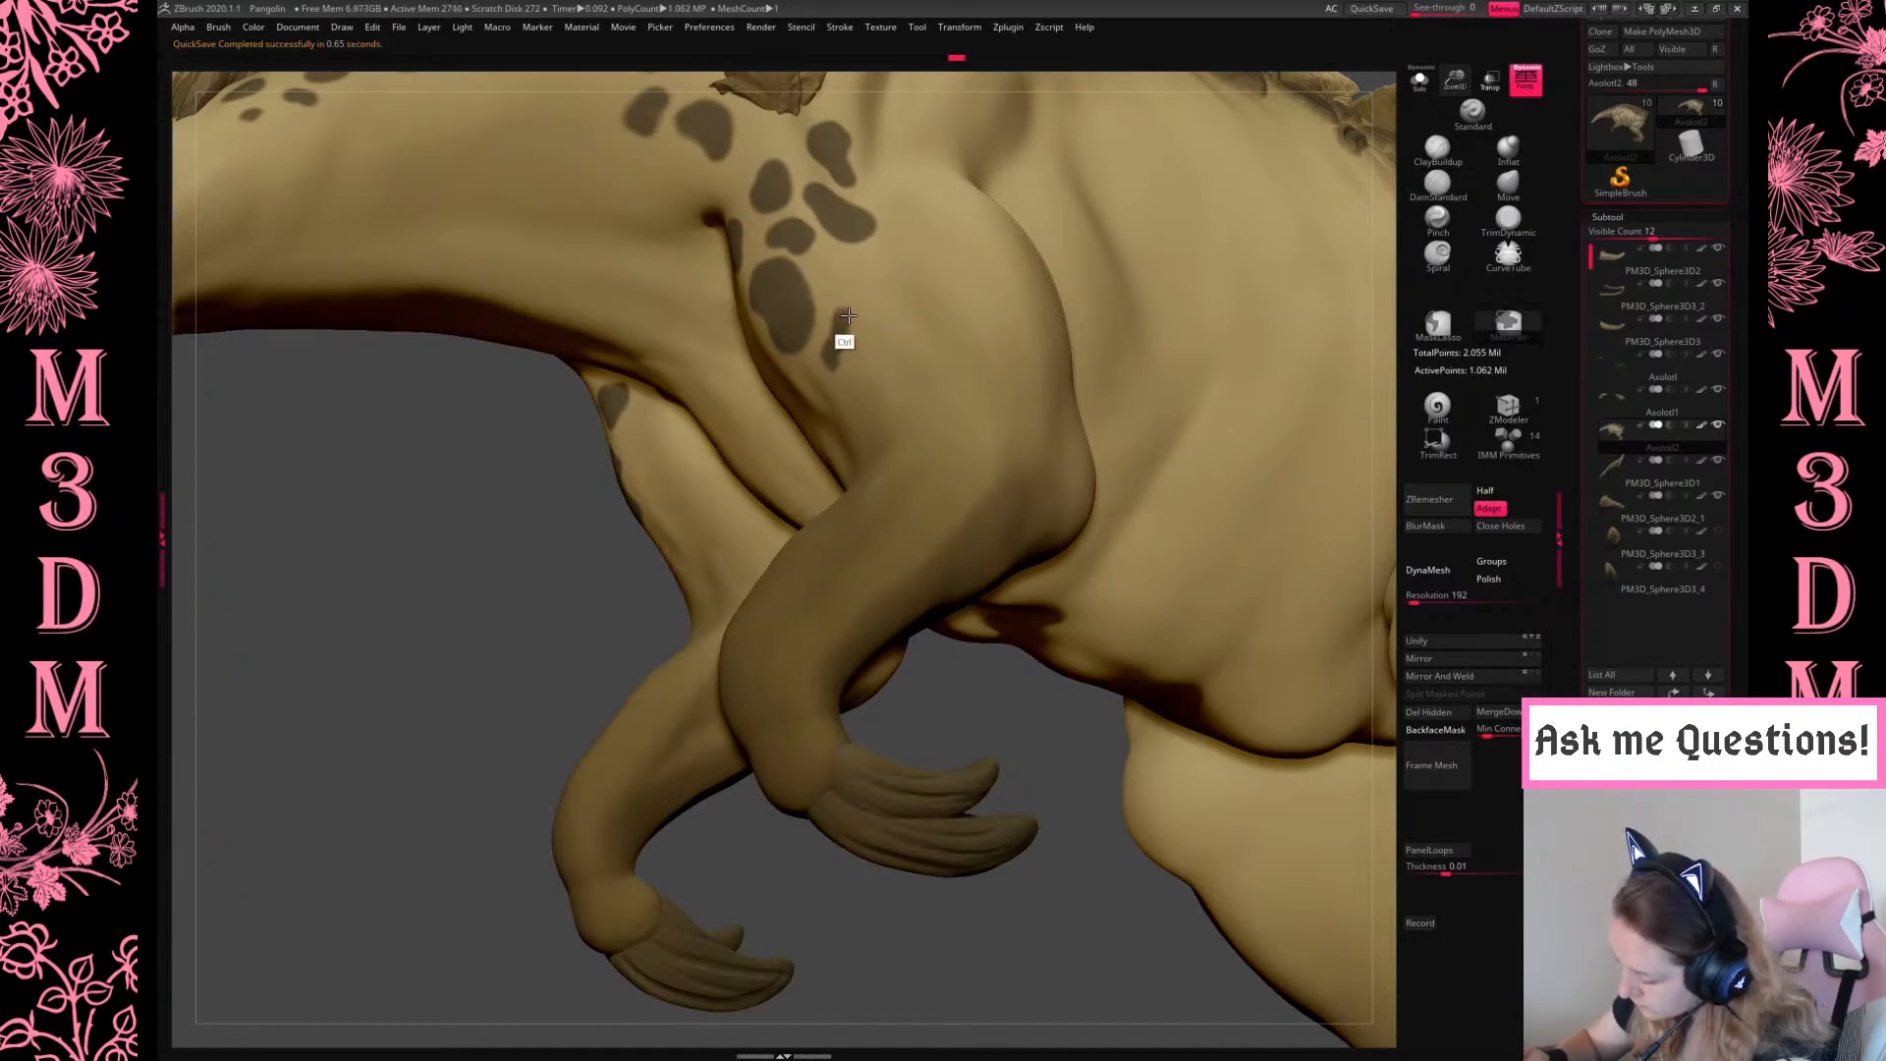
{"action": "left_click_drag", "start_coordinate": [1016, 686], "coordinate": [757, 383]}
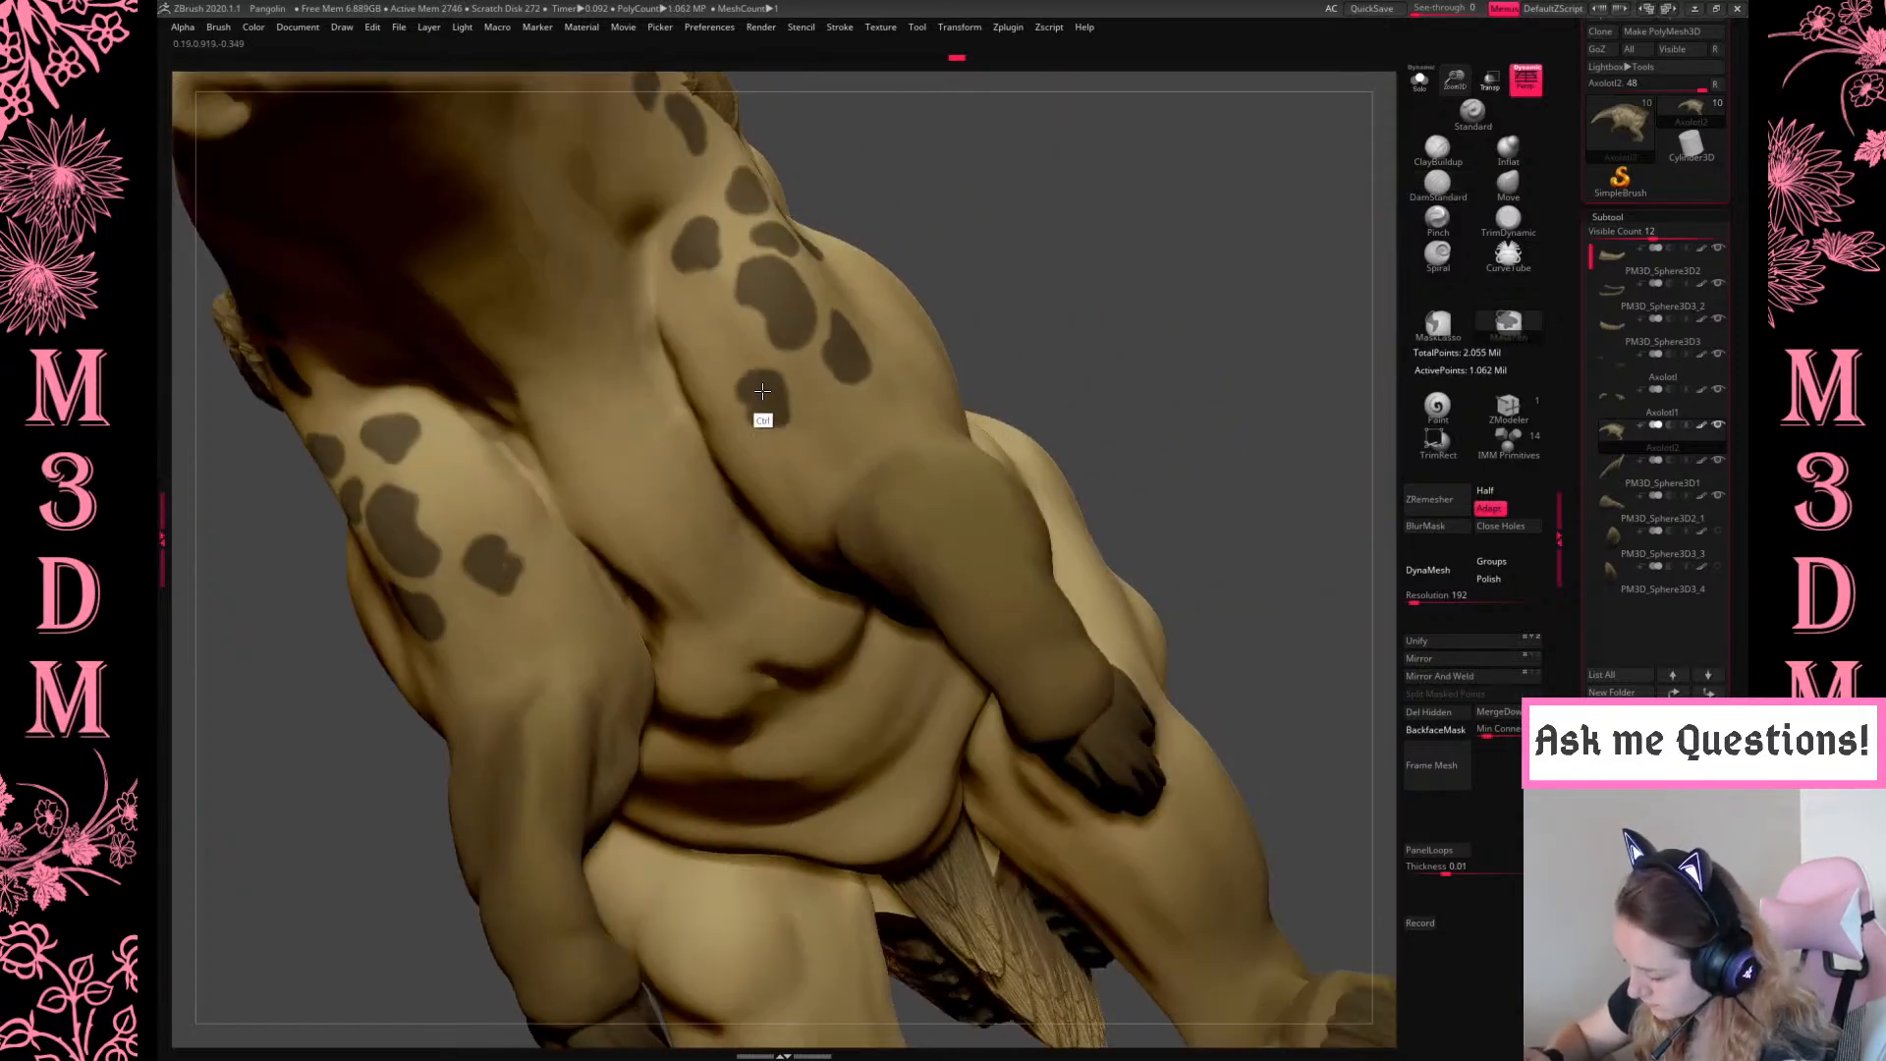
{"action": "left_click", "coordinate": [828, 420], "text": "ctrl"}
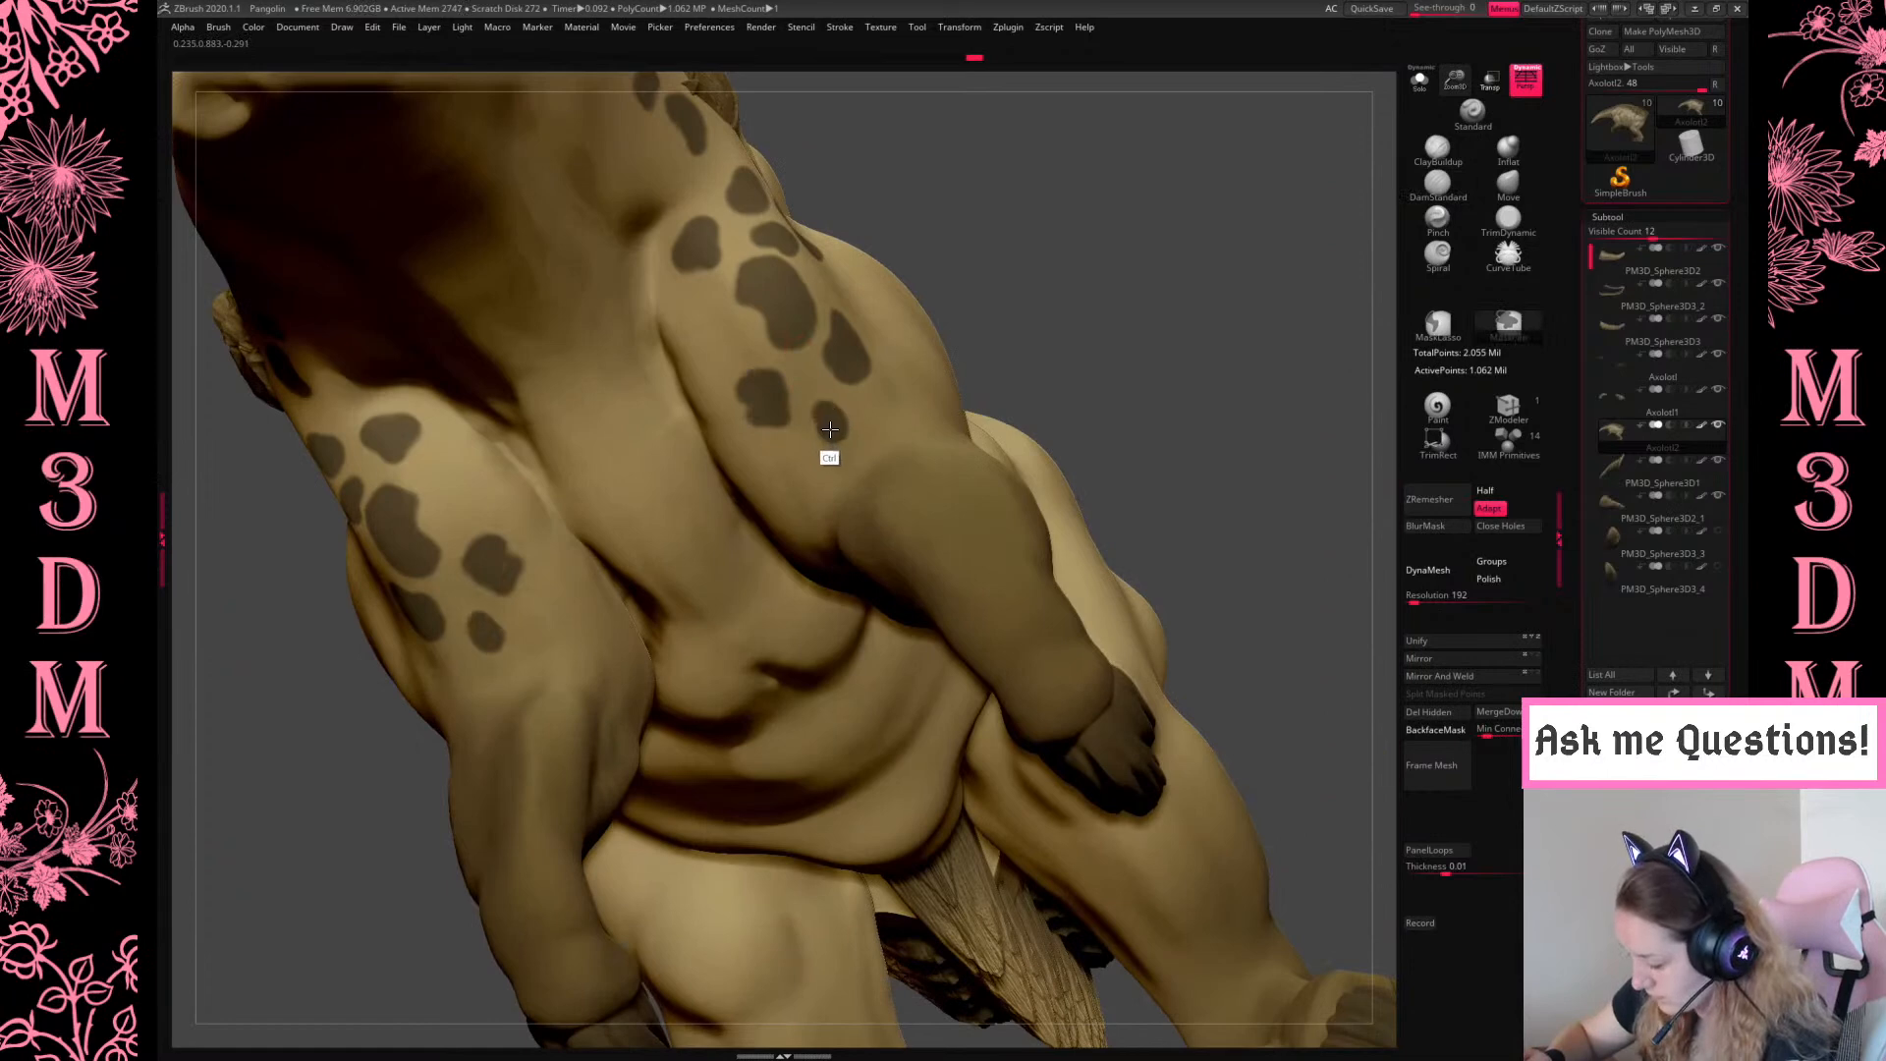
Mask a trail of small spots down the front of the shoulder toward the upper arm
{"action": "left_click_drag", "start_coordinate": [1234, 303], "coordinate": [1129, 766]}
{"action": "left_click_drag", "start_coordinate": [1049, 950], "coordinate": [893, 539]}
{"action": "key", "text": "space"}
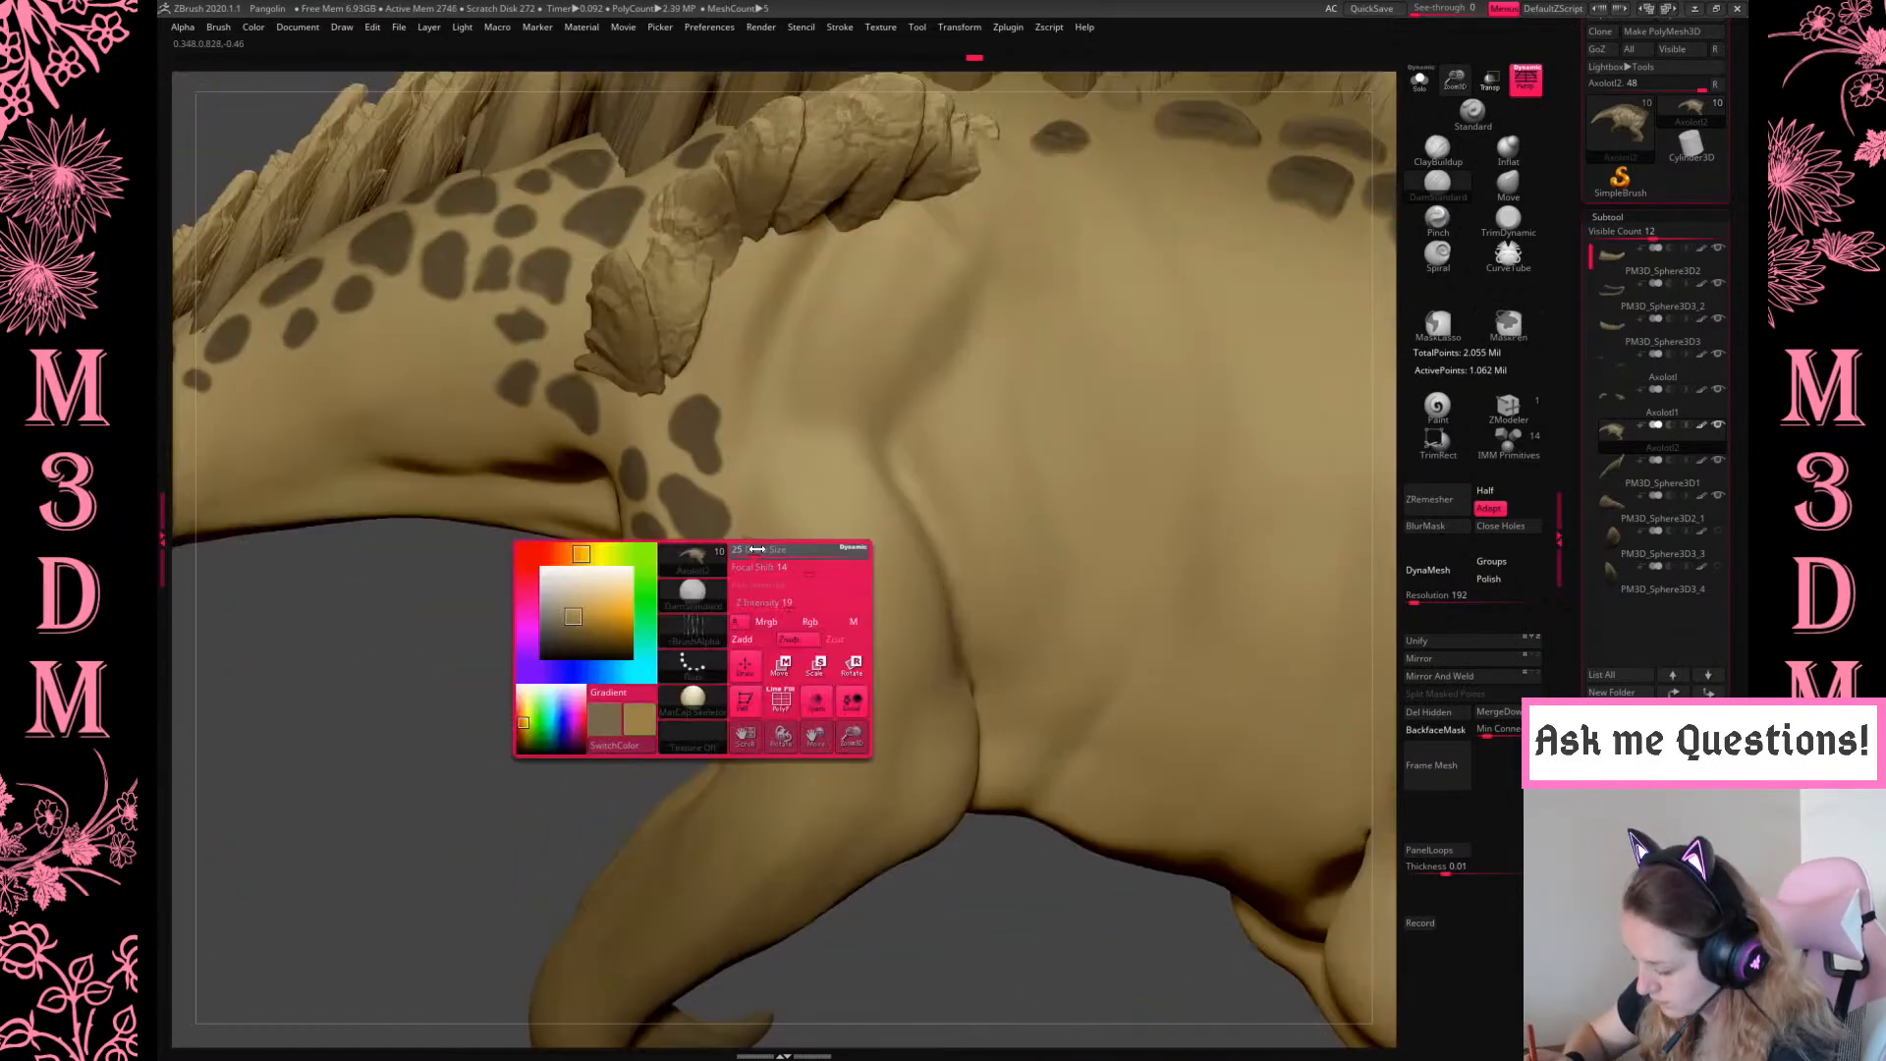
{"action": "left_click_drag", "start_coordinate": [703, 569], "coordinate": [715, 580], "text": "ctrl"}
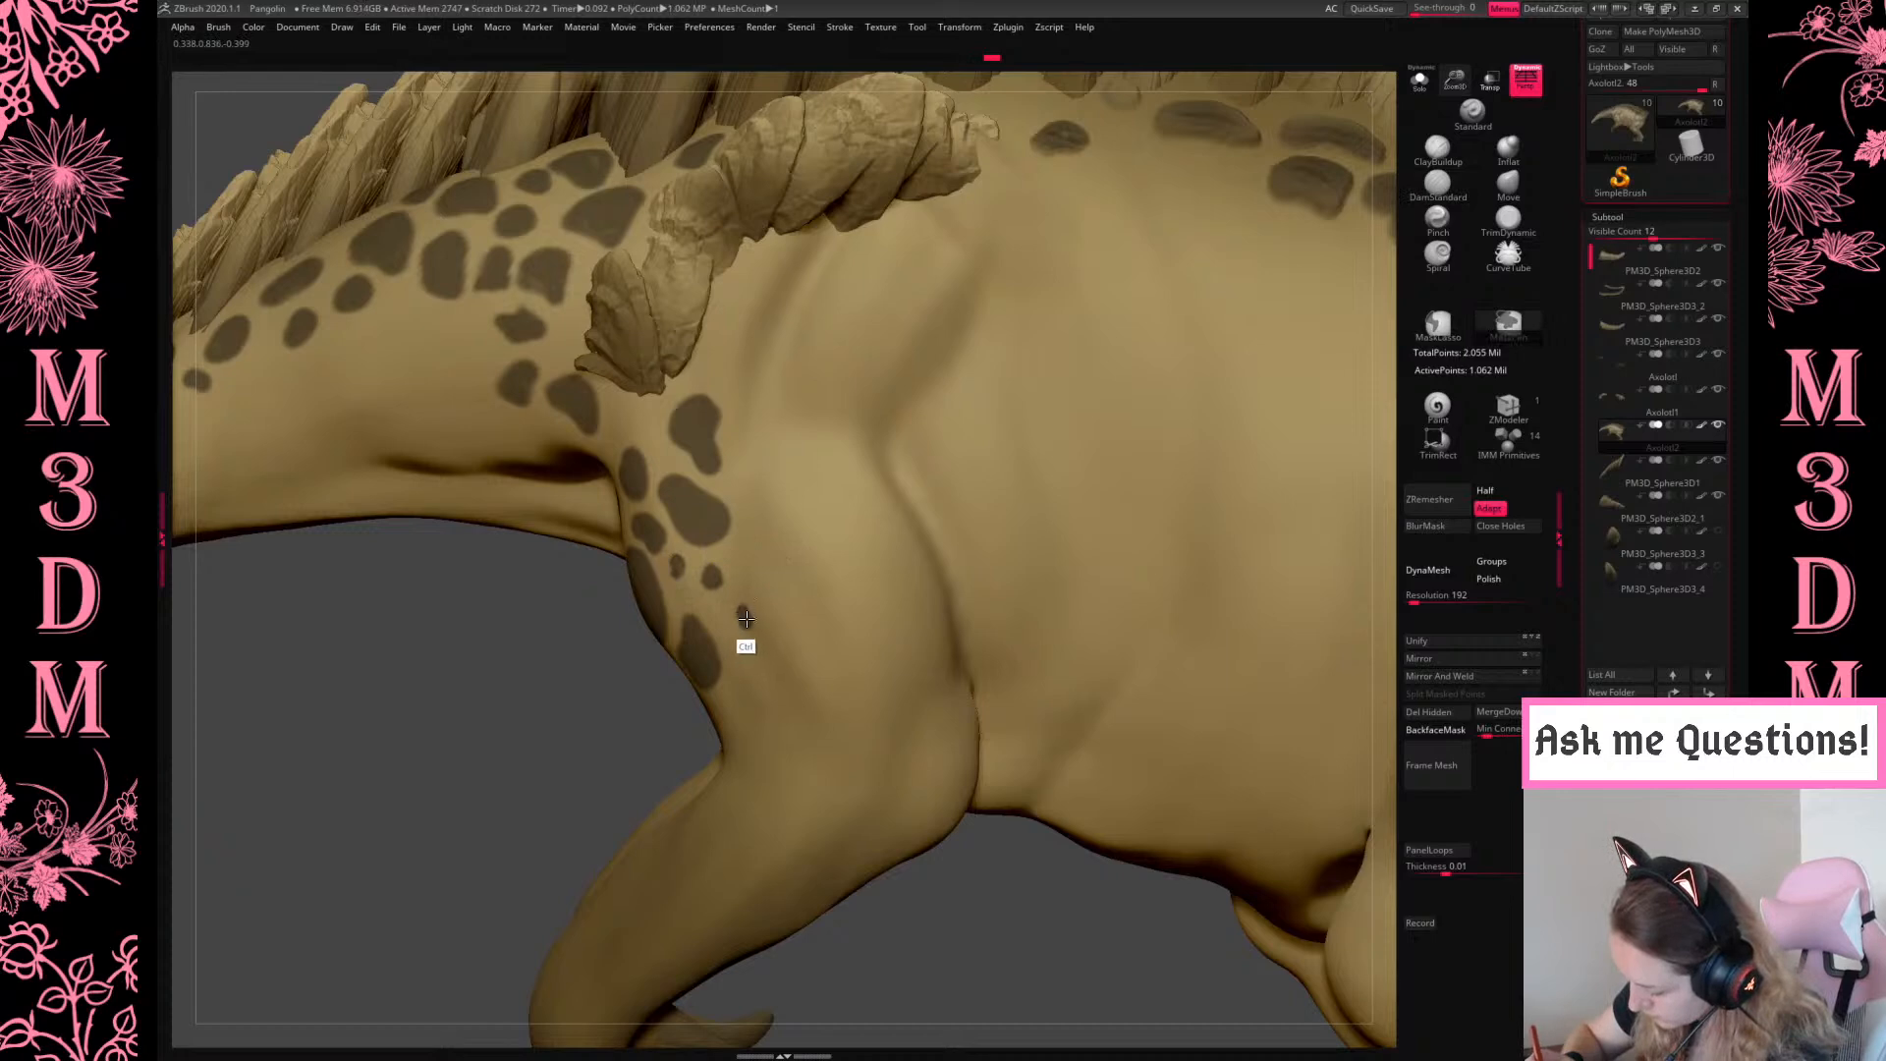
{"action": "left_click_drag", "start_coordinate": [744, 613], "coordinate": [746, 624], "text": "ctrl"}
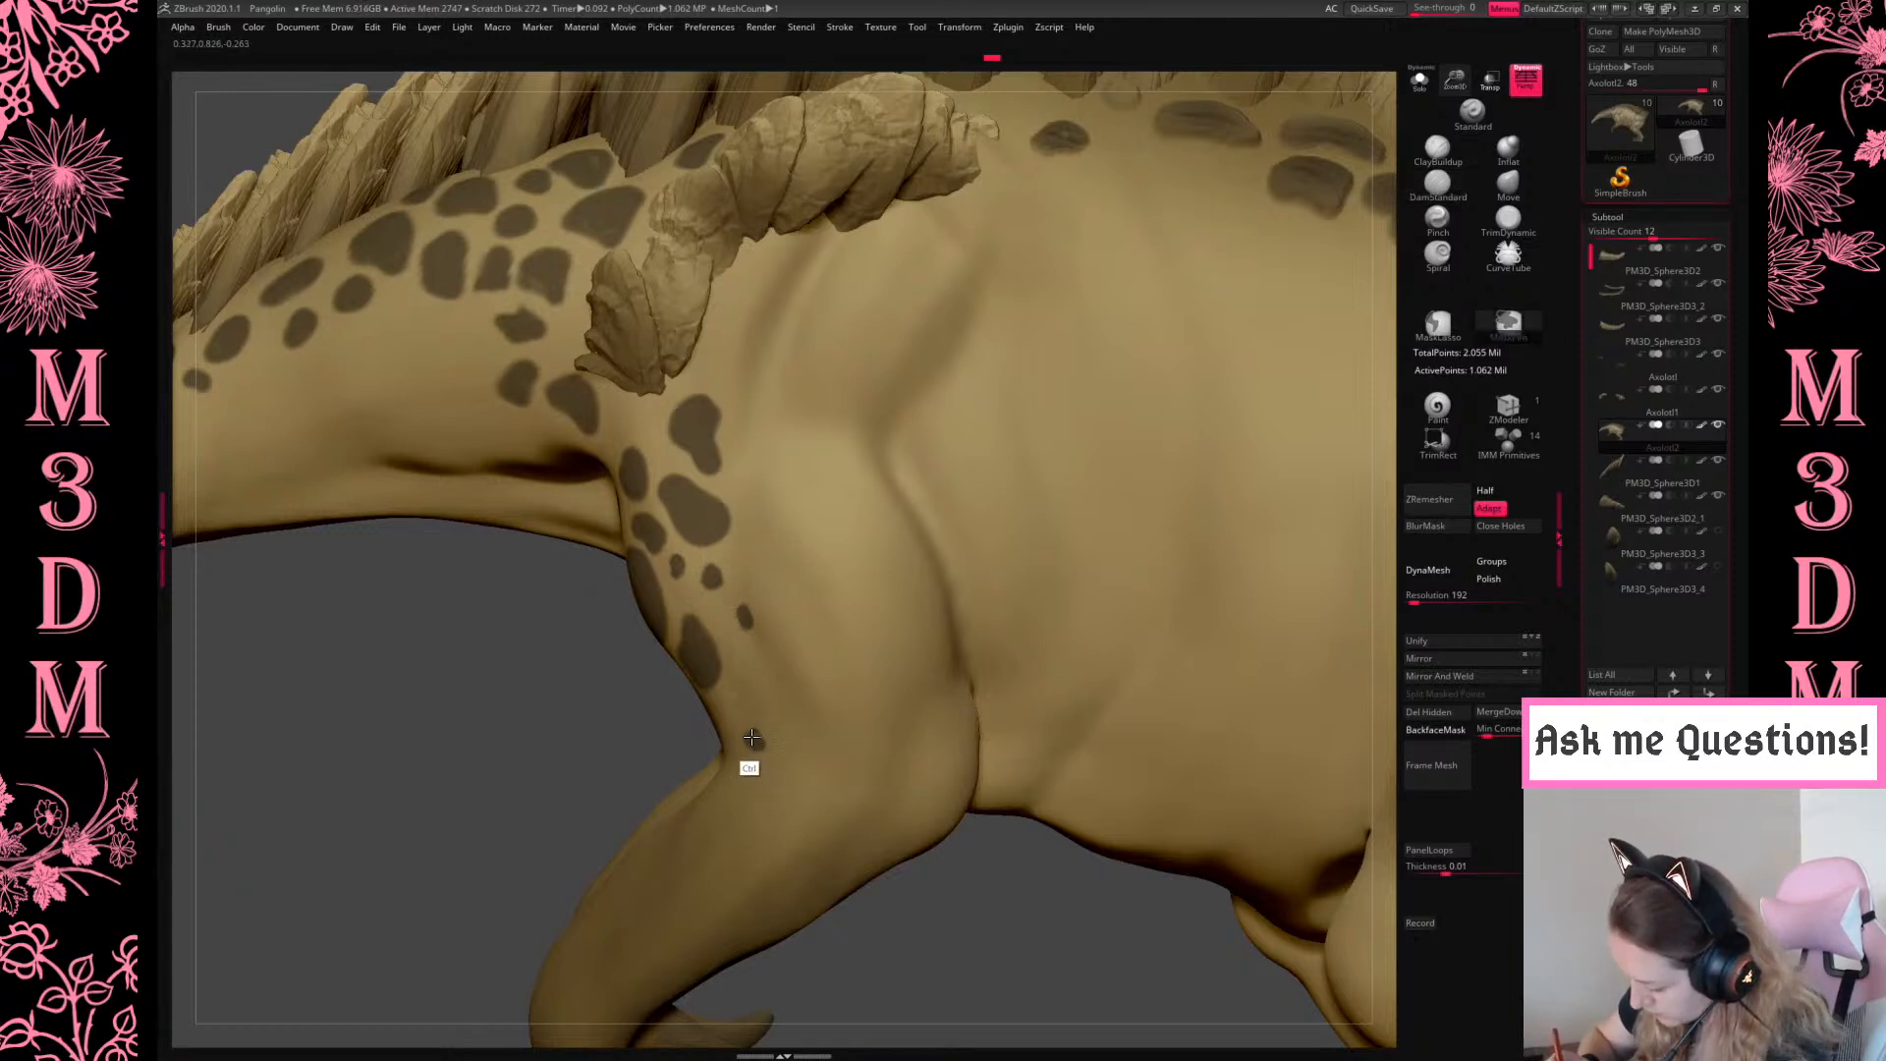
{"action": "left_click_drag", "start_coordinate": [750, 740], "coordinate": [725, 705], "text": "ctrl"}
{"action": "left_click_drag", "start_coordinate": [1019, 915], "coordinate": [1050, 980], "text": "alt"}
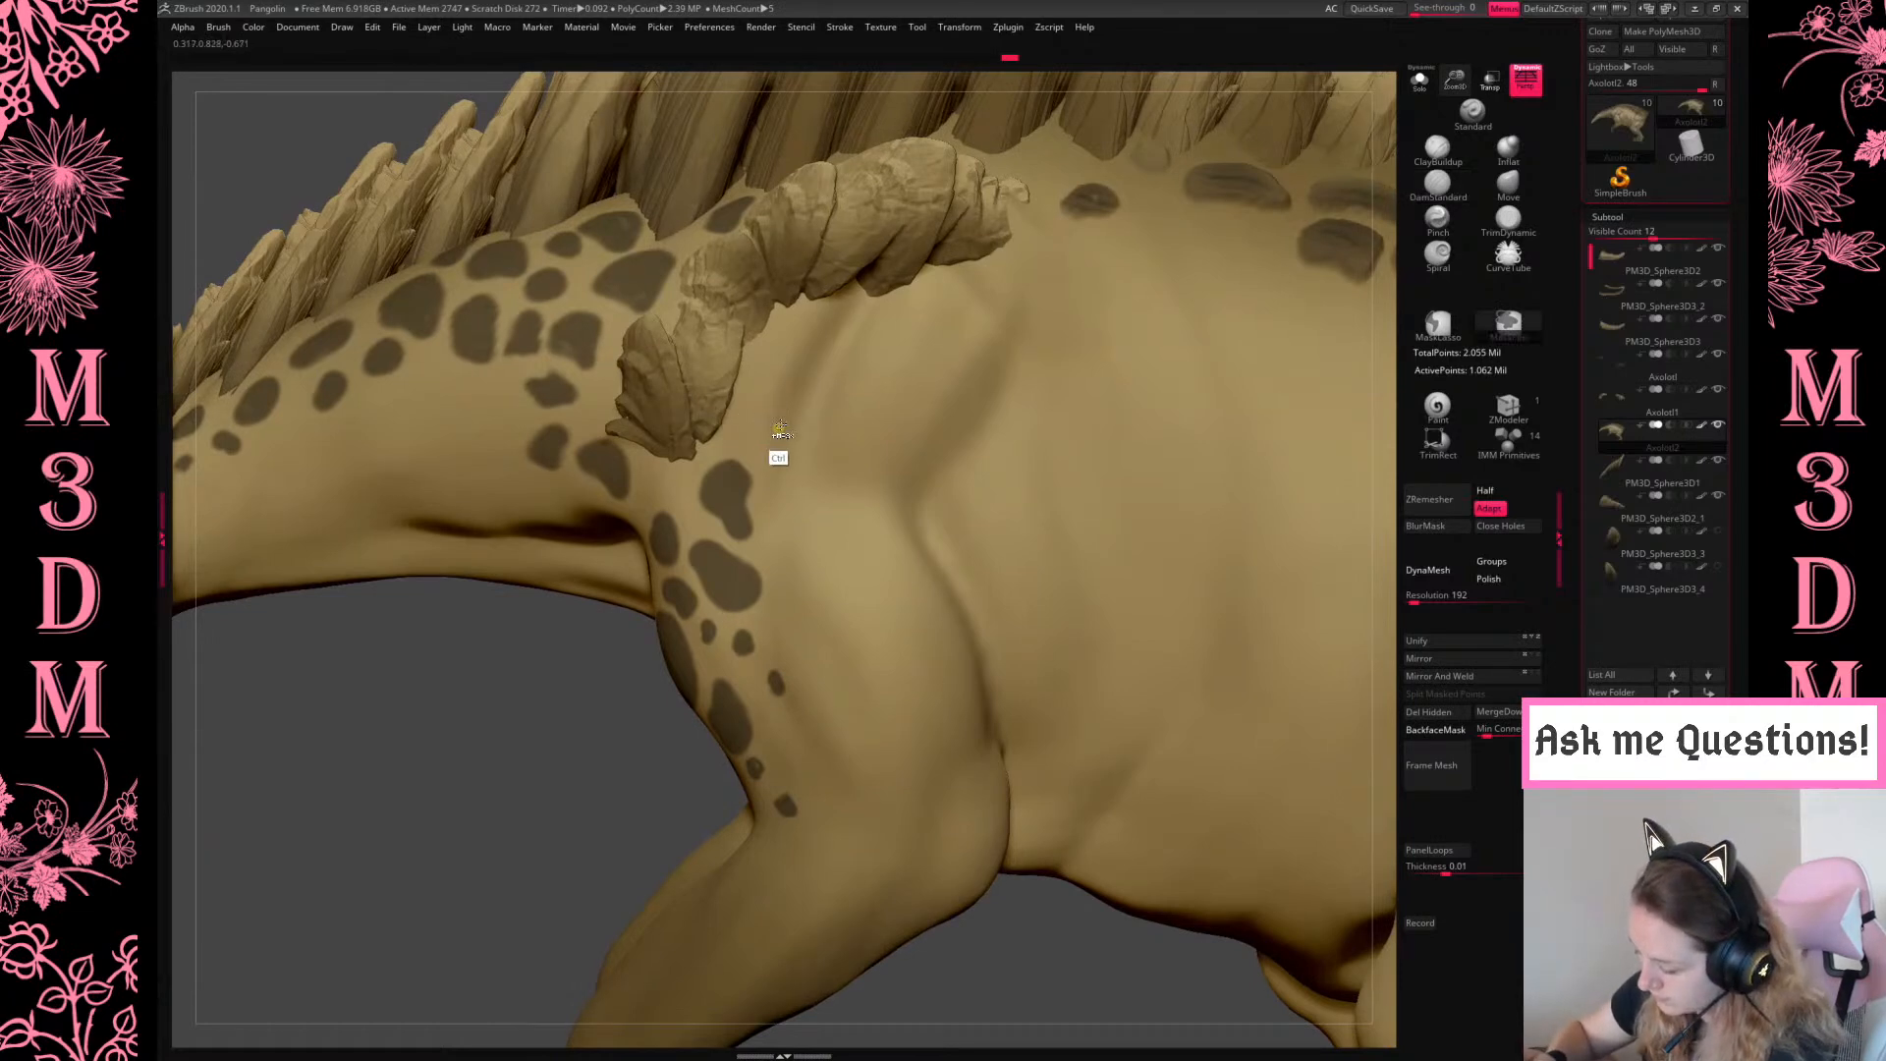
Trim the mask spots on the side of the neck into more irregular shapes, including the large one below the tall spikes
{"action": "left_click_drag", "start_coordinate": [547, 821], "coordinate": [698, 716]}
{"action": "key", "text": "space"}
{"action": "left_click_drag", "start_coordinate": [507, 489], "coordinate": [518, 498], "text": "ctrl+alt"}
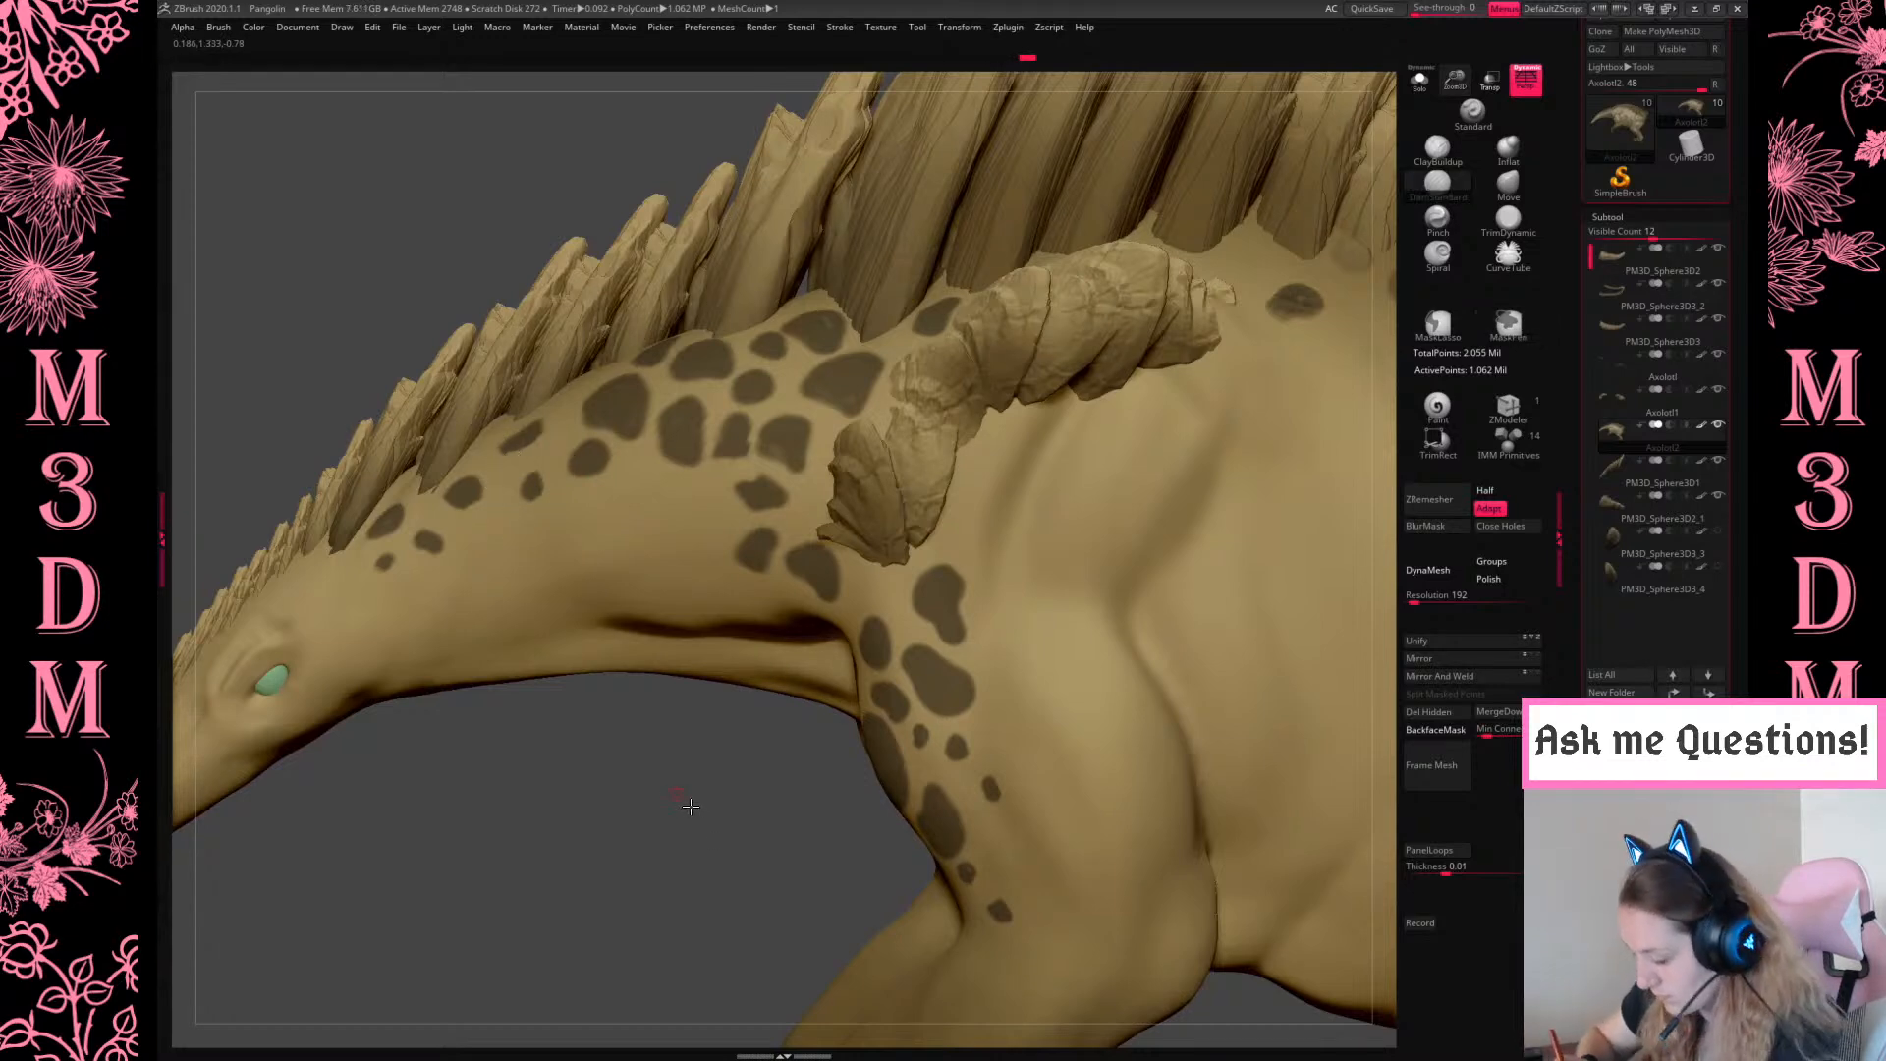
{"action": "left_click_drag", "start_coordinate": [694, 807], "coordinate": [686, 776]}
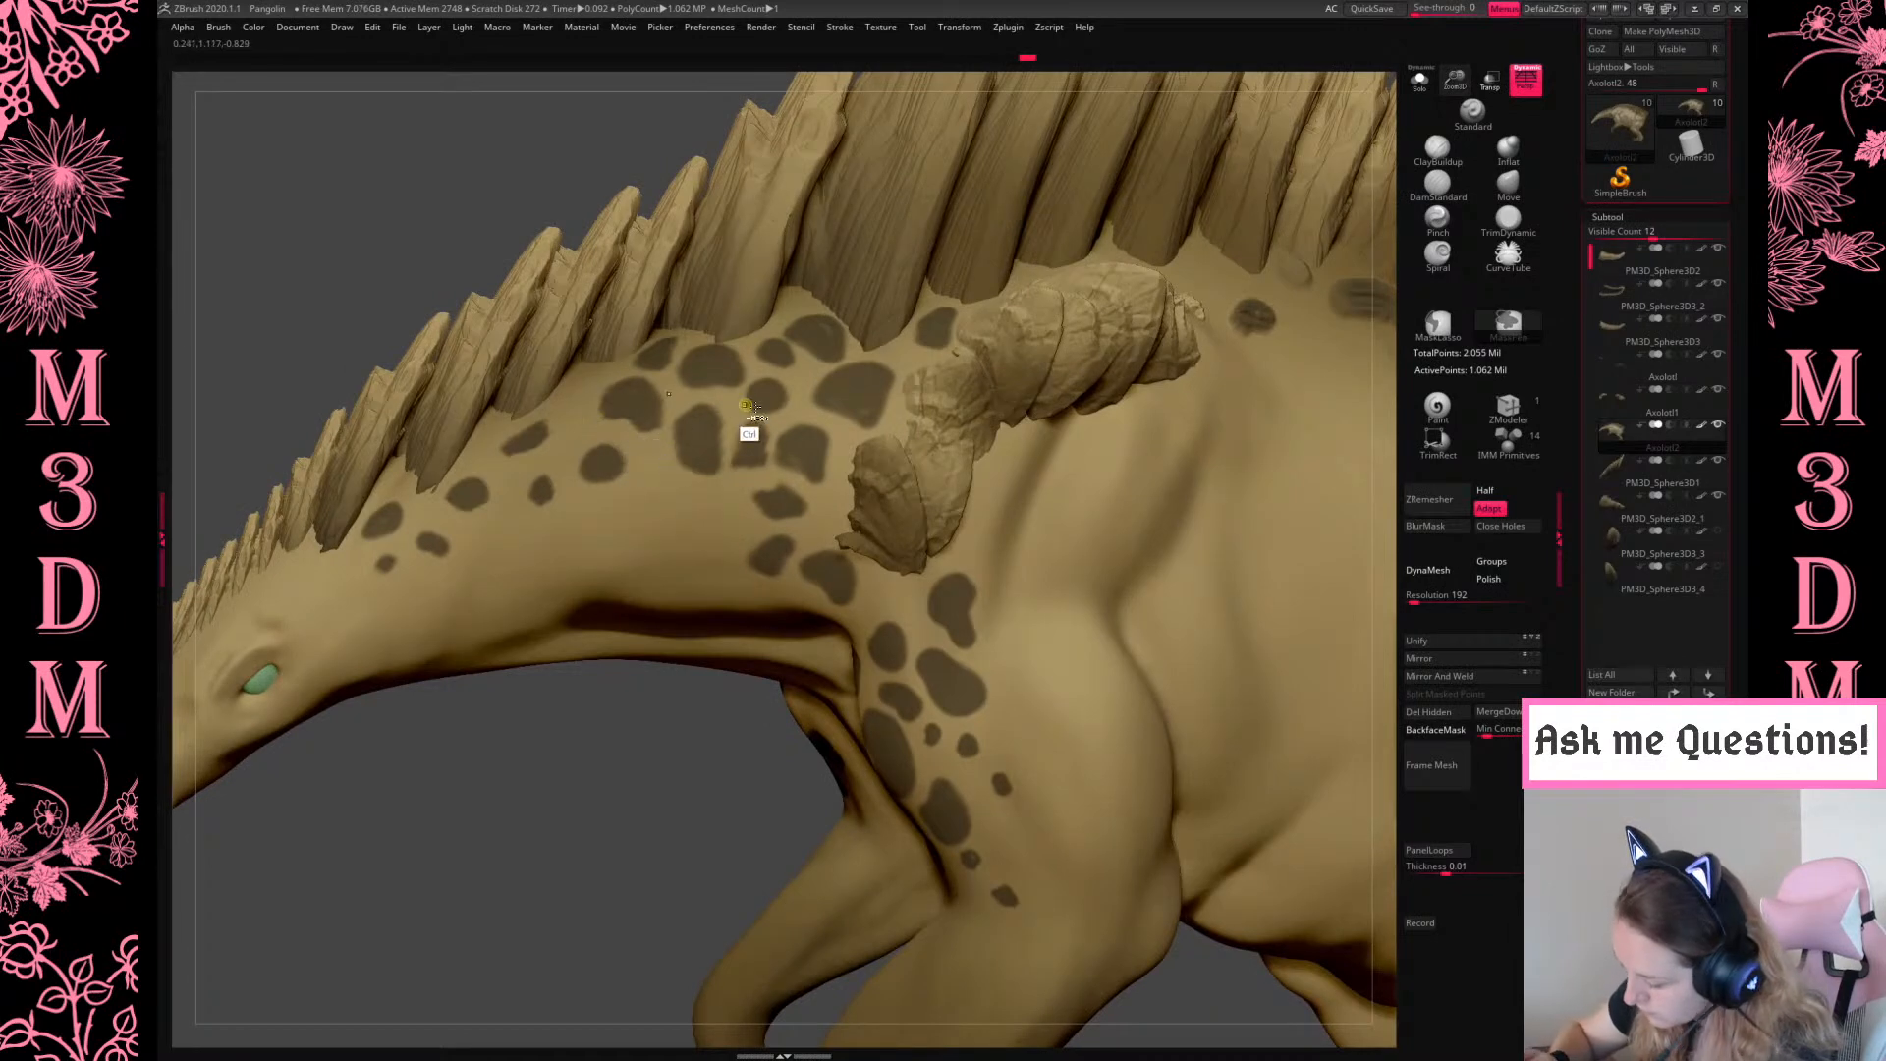
{"action": "left_click_drag", "start_coordinate": [724, 786], "coordinate": [702, 398]}
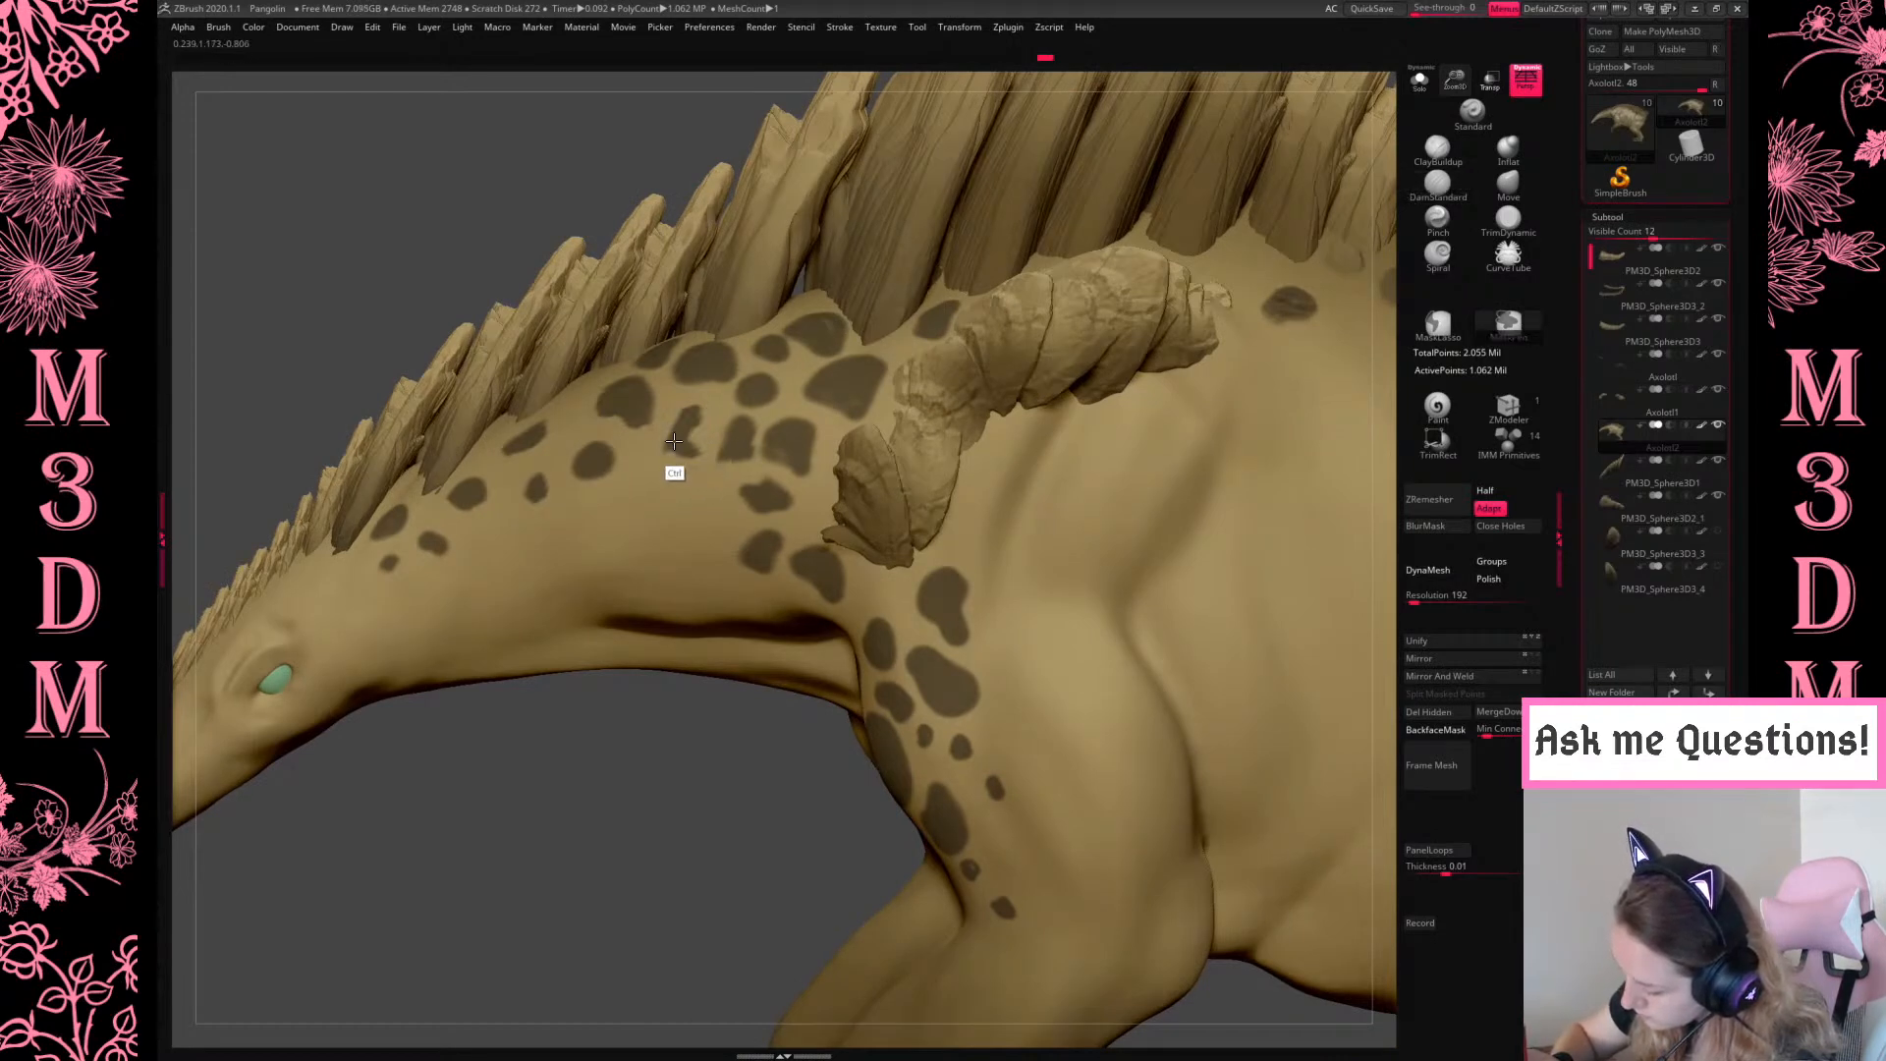
{"action": "right_click_drag", "start_coordinate": [720, 439], "coordinate": [899, 332]}
{"action": "right_click_drag", "start_coordinate": [680, 761], "coordinate": [743, 833], "text": "shift"}
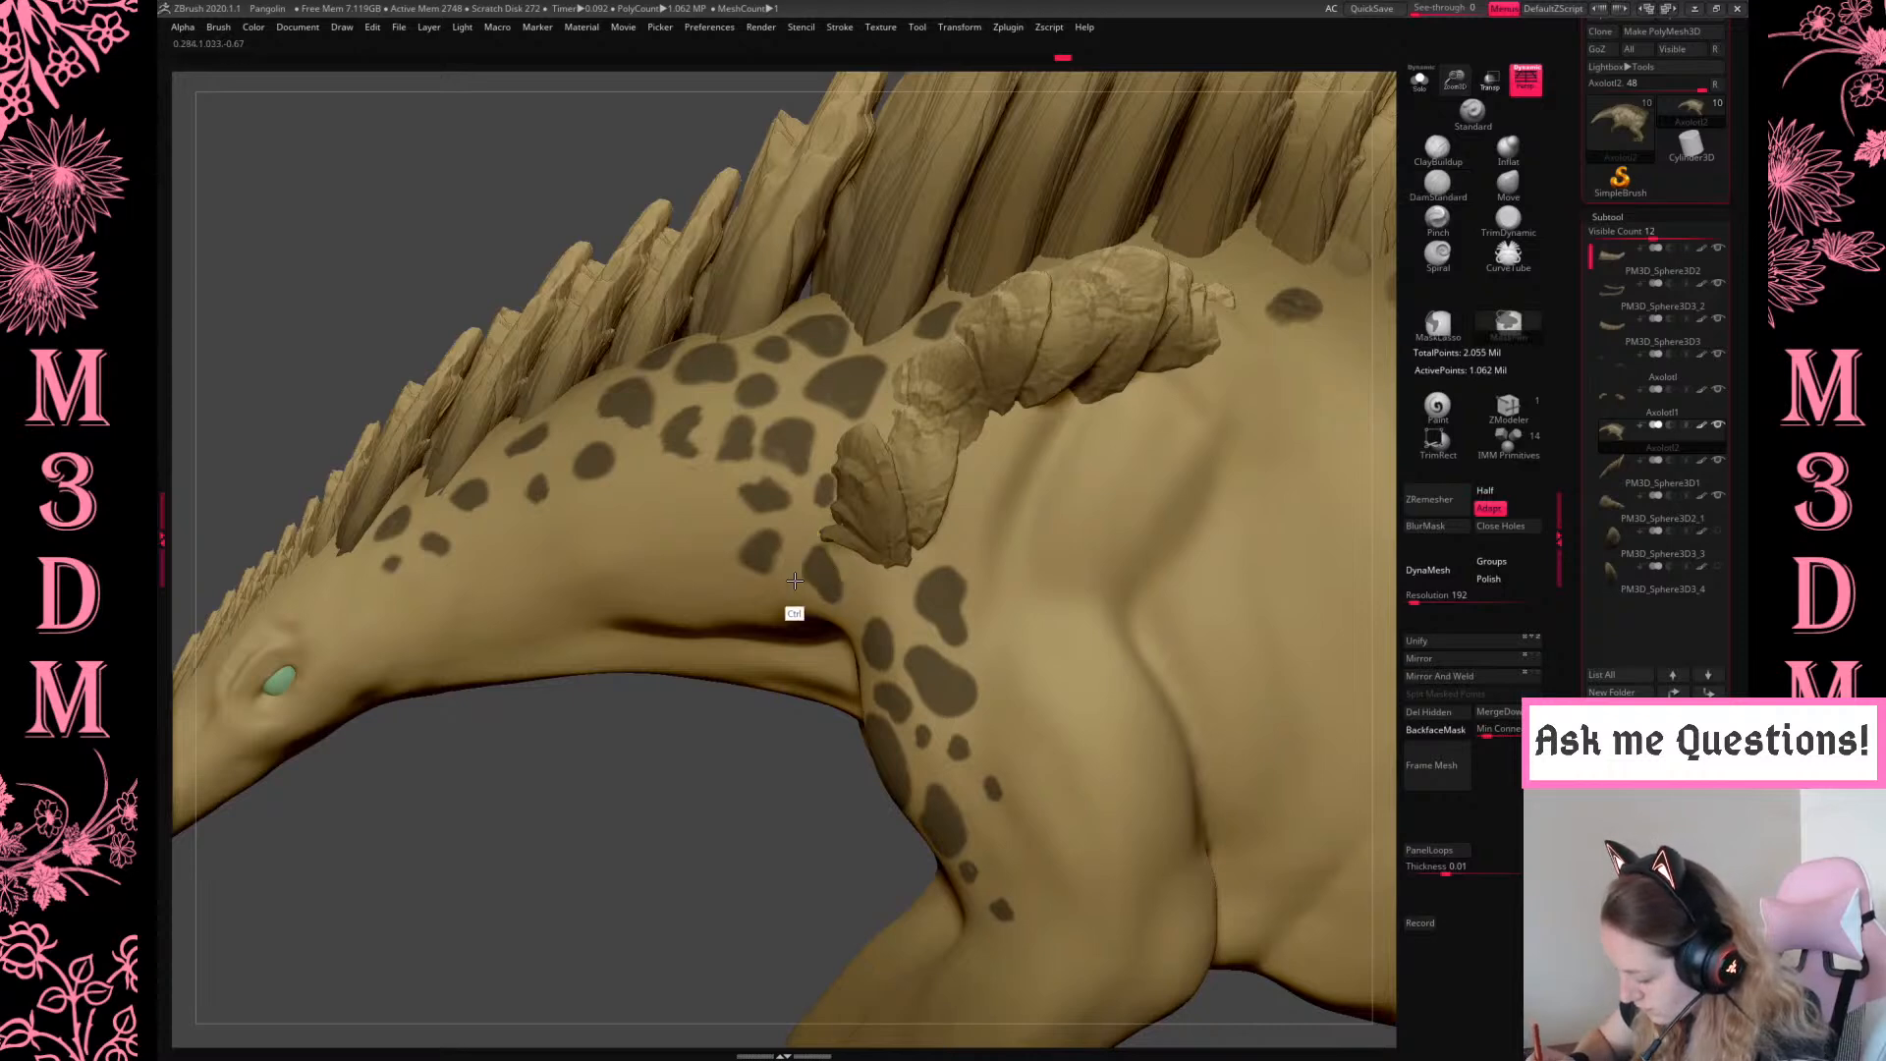
Invert the mask to leave only the neck and shoulder spots open for sculpting
{"action": "key", "text": "f"}
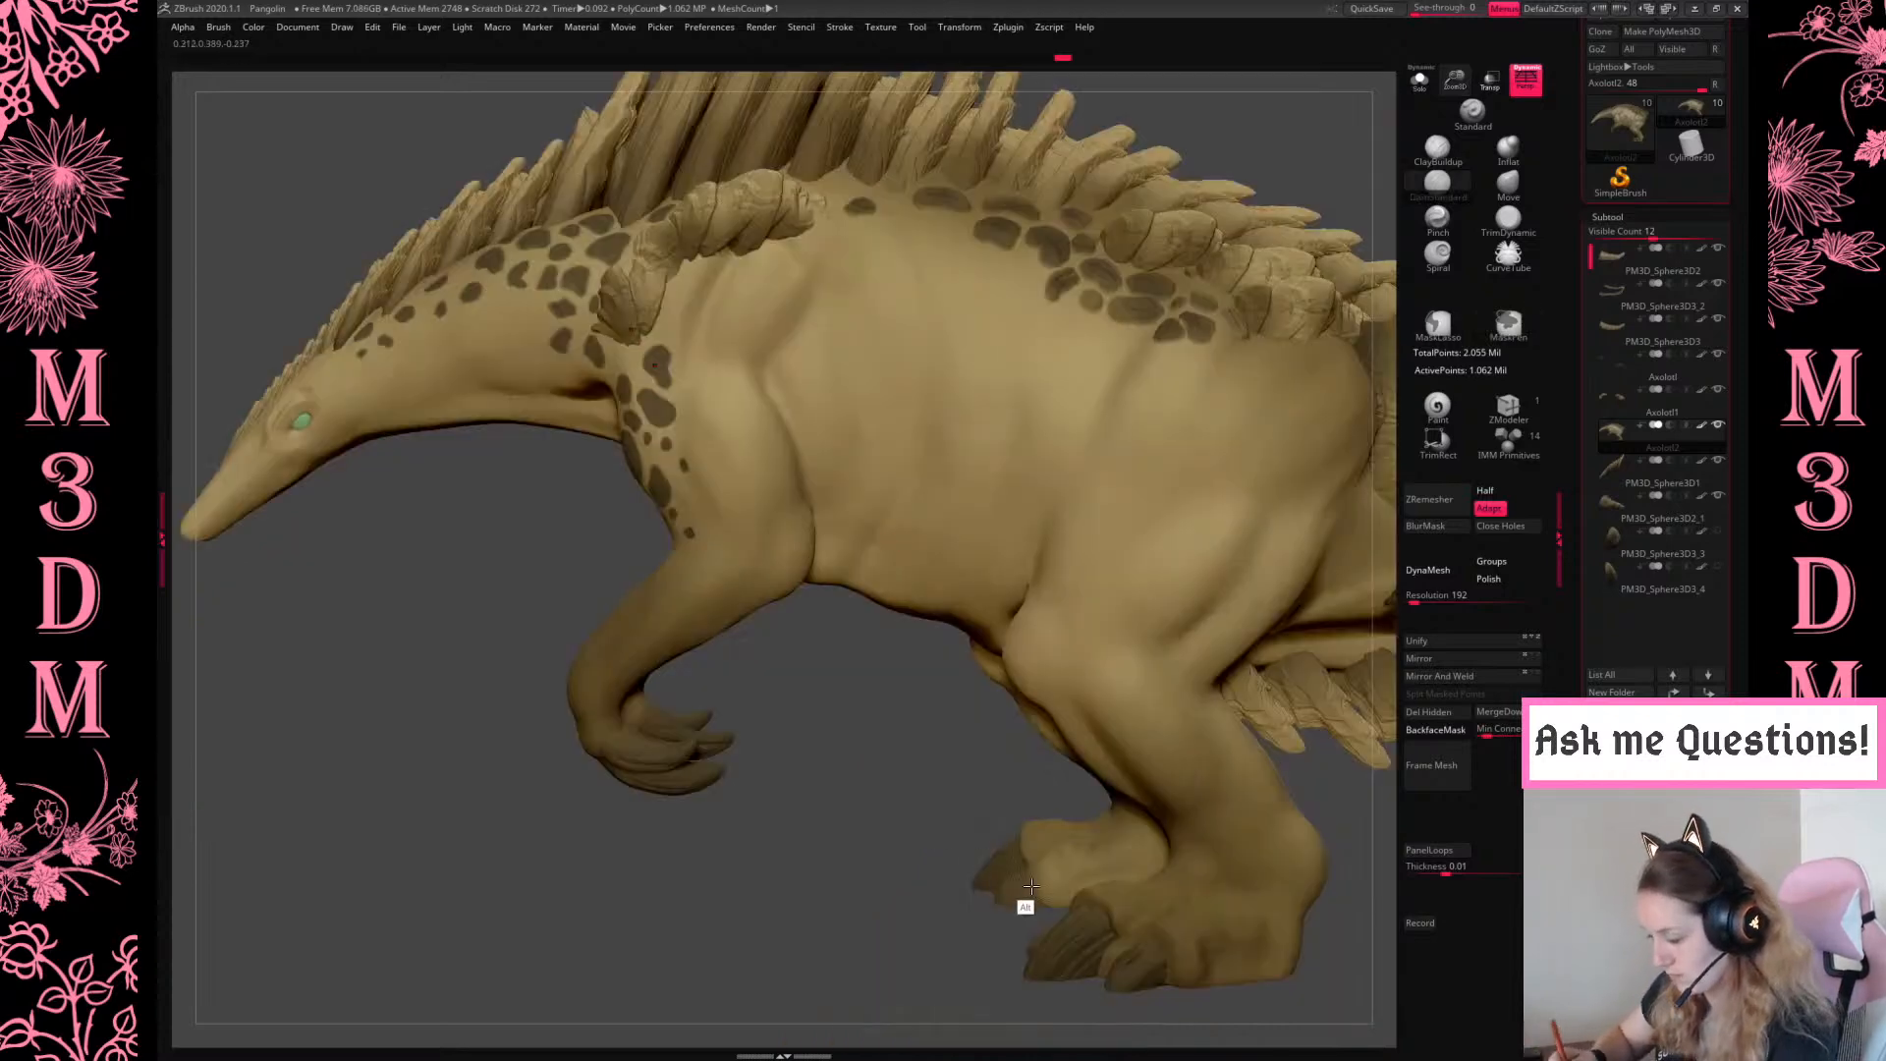
{"action": "right_click_drag", "start_coordinate": [657, 558], "coordinate": [784, 673], "text": "alt"}
{"action": "left_click", "coordinate": [694, 631], "text": "ctrl"}
{"action": "key", "text": "space"}
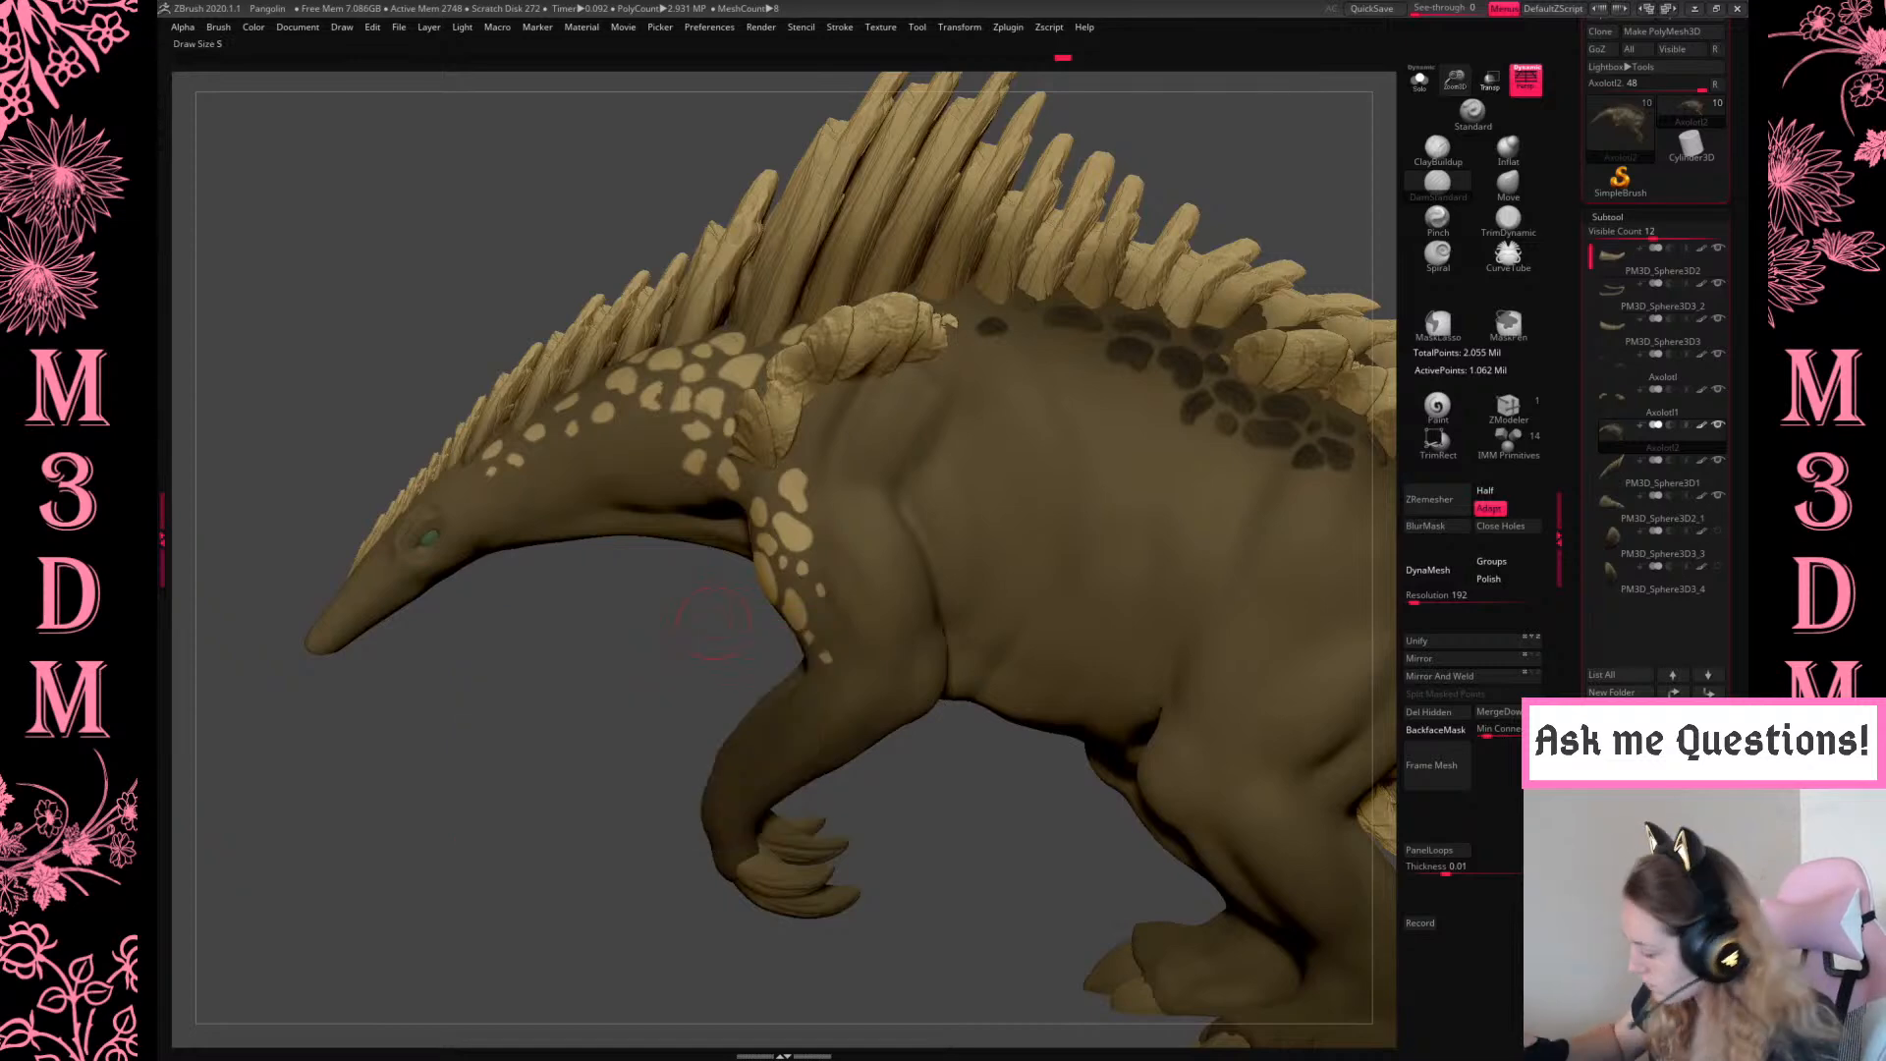
Try to raise the unmasked neck and shoulder spots using the ClayBuildup brush
{"action": "left_click", "coordinate": [1441, 157]}
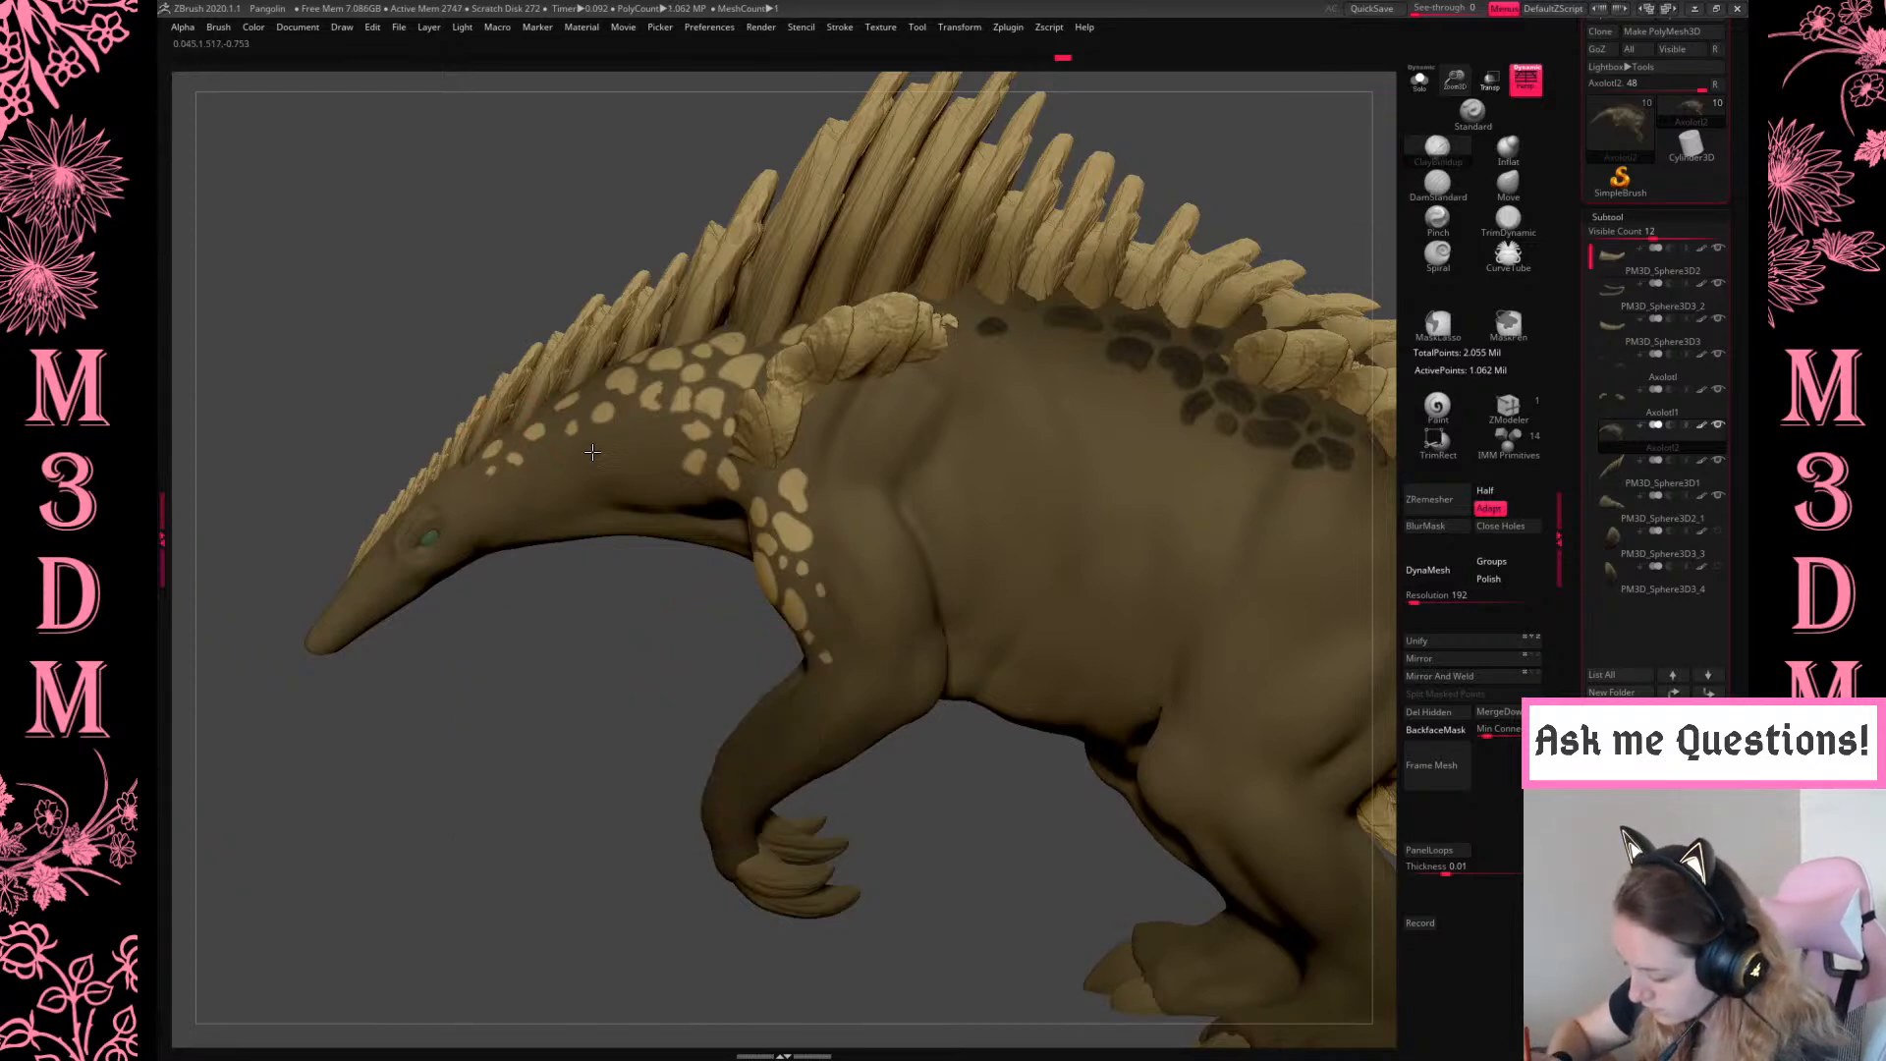
{"action": "left_click_drag", "start_coordinate": [685, 433], "coordinate": [722, 448]}
{"action": "key", "text": "space"}
{"action": "left_click", "coordinate": [794, 376]}
{"action": "right_click_drag", "start_coordinate": [491, 442], "coordinate": [595, 481]}
{"action": "key", "text": "w"}
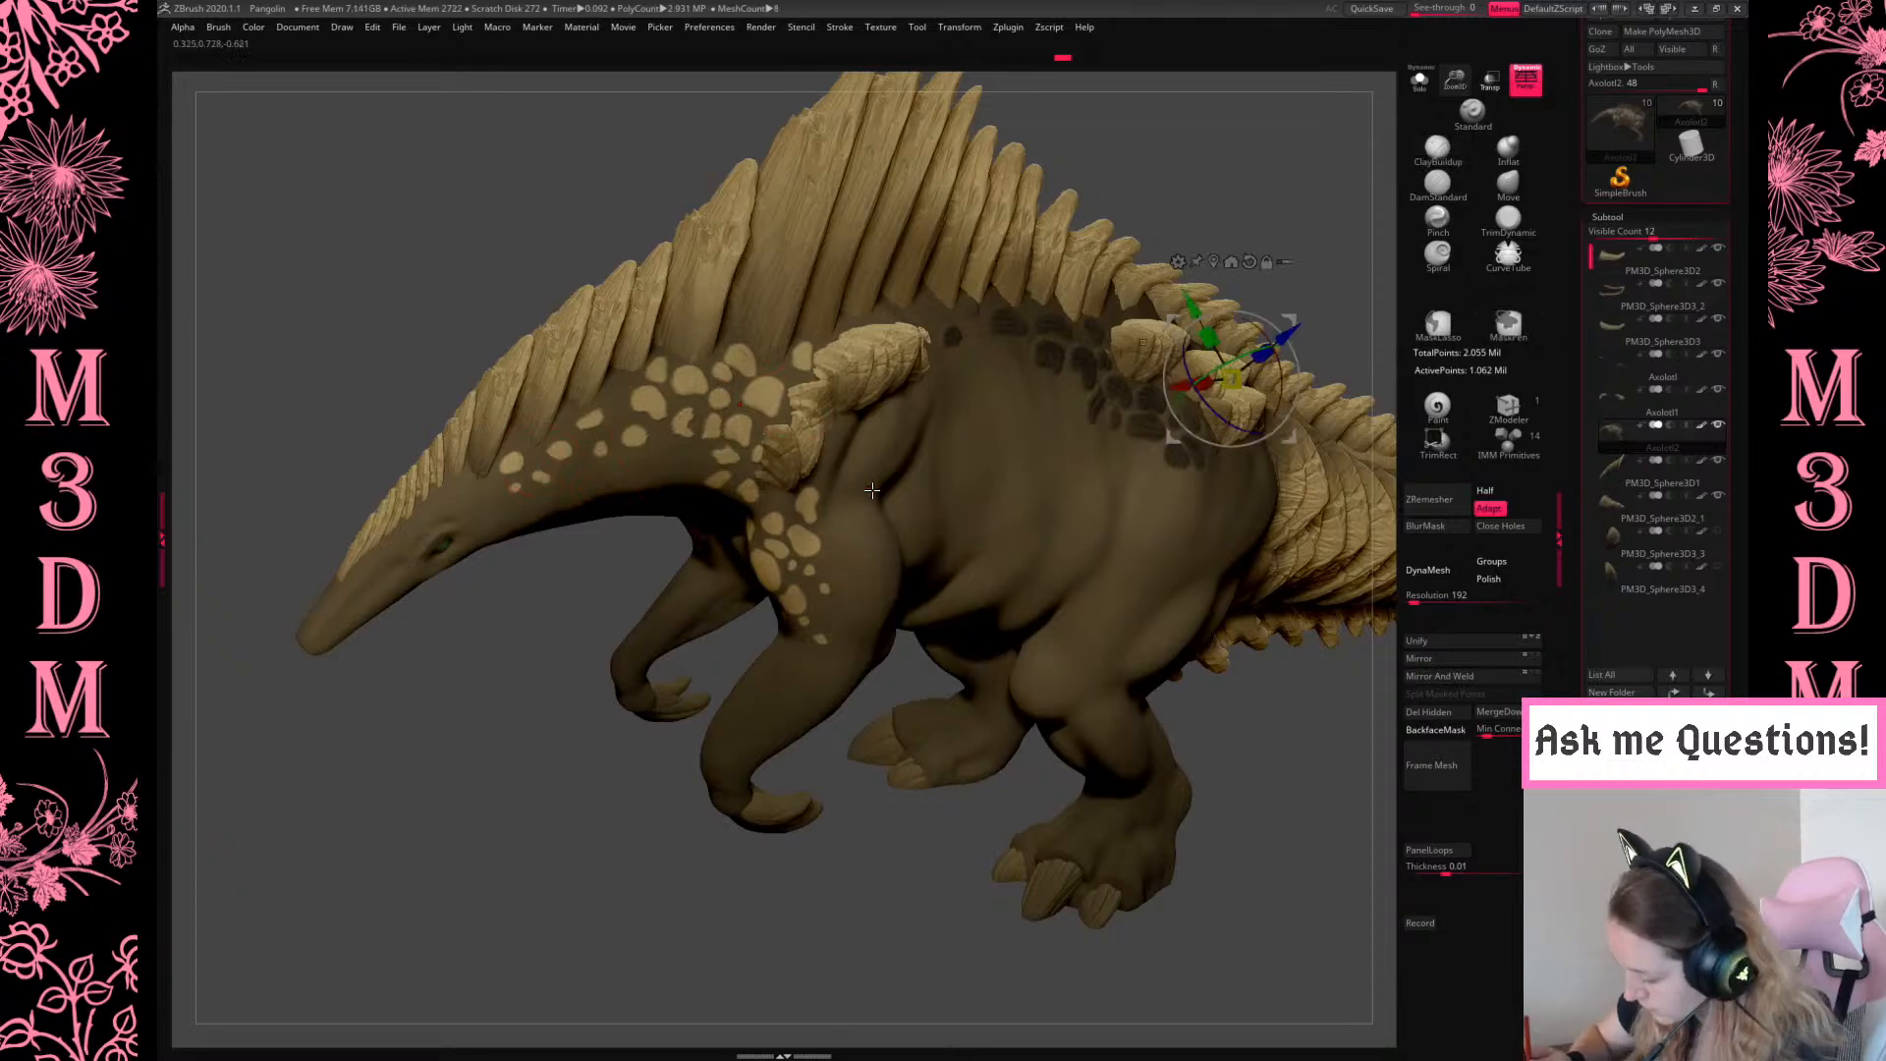
{"action": "left_click", "coordinate": [745, 435], "text": "alt"}
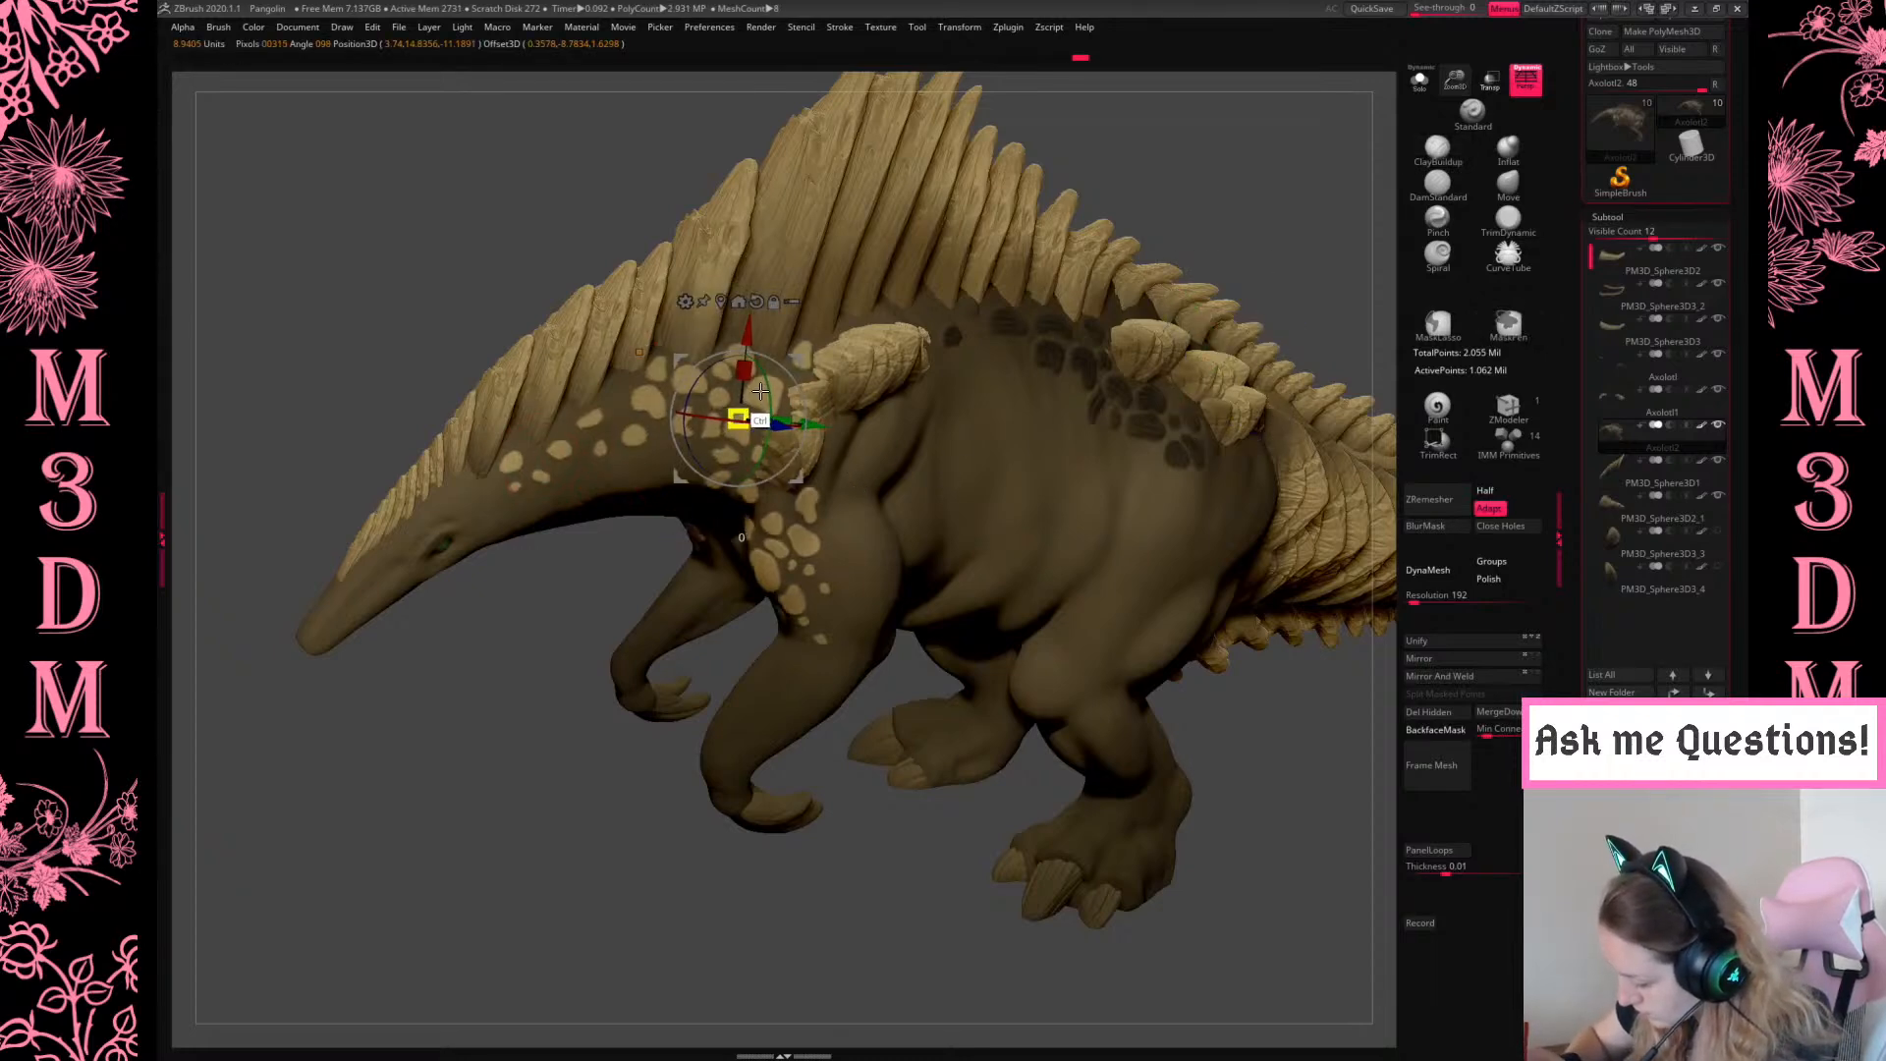
{"action": "key", "text": "q"}
Try filling the neck and shoulder spots with near-black brown (R 29, G 25, B 18), then undo the fill
{"action": "left_click_drag", "start_coordinate": [923, 816], "coordinate": [1120, 432]}
{"action": "left_click_drag", "start_coordinate": [1254, 308], "coordinate": [1194, 466]}
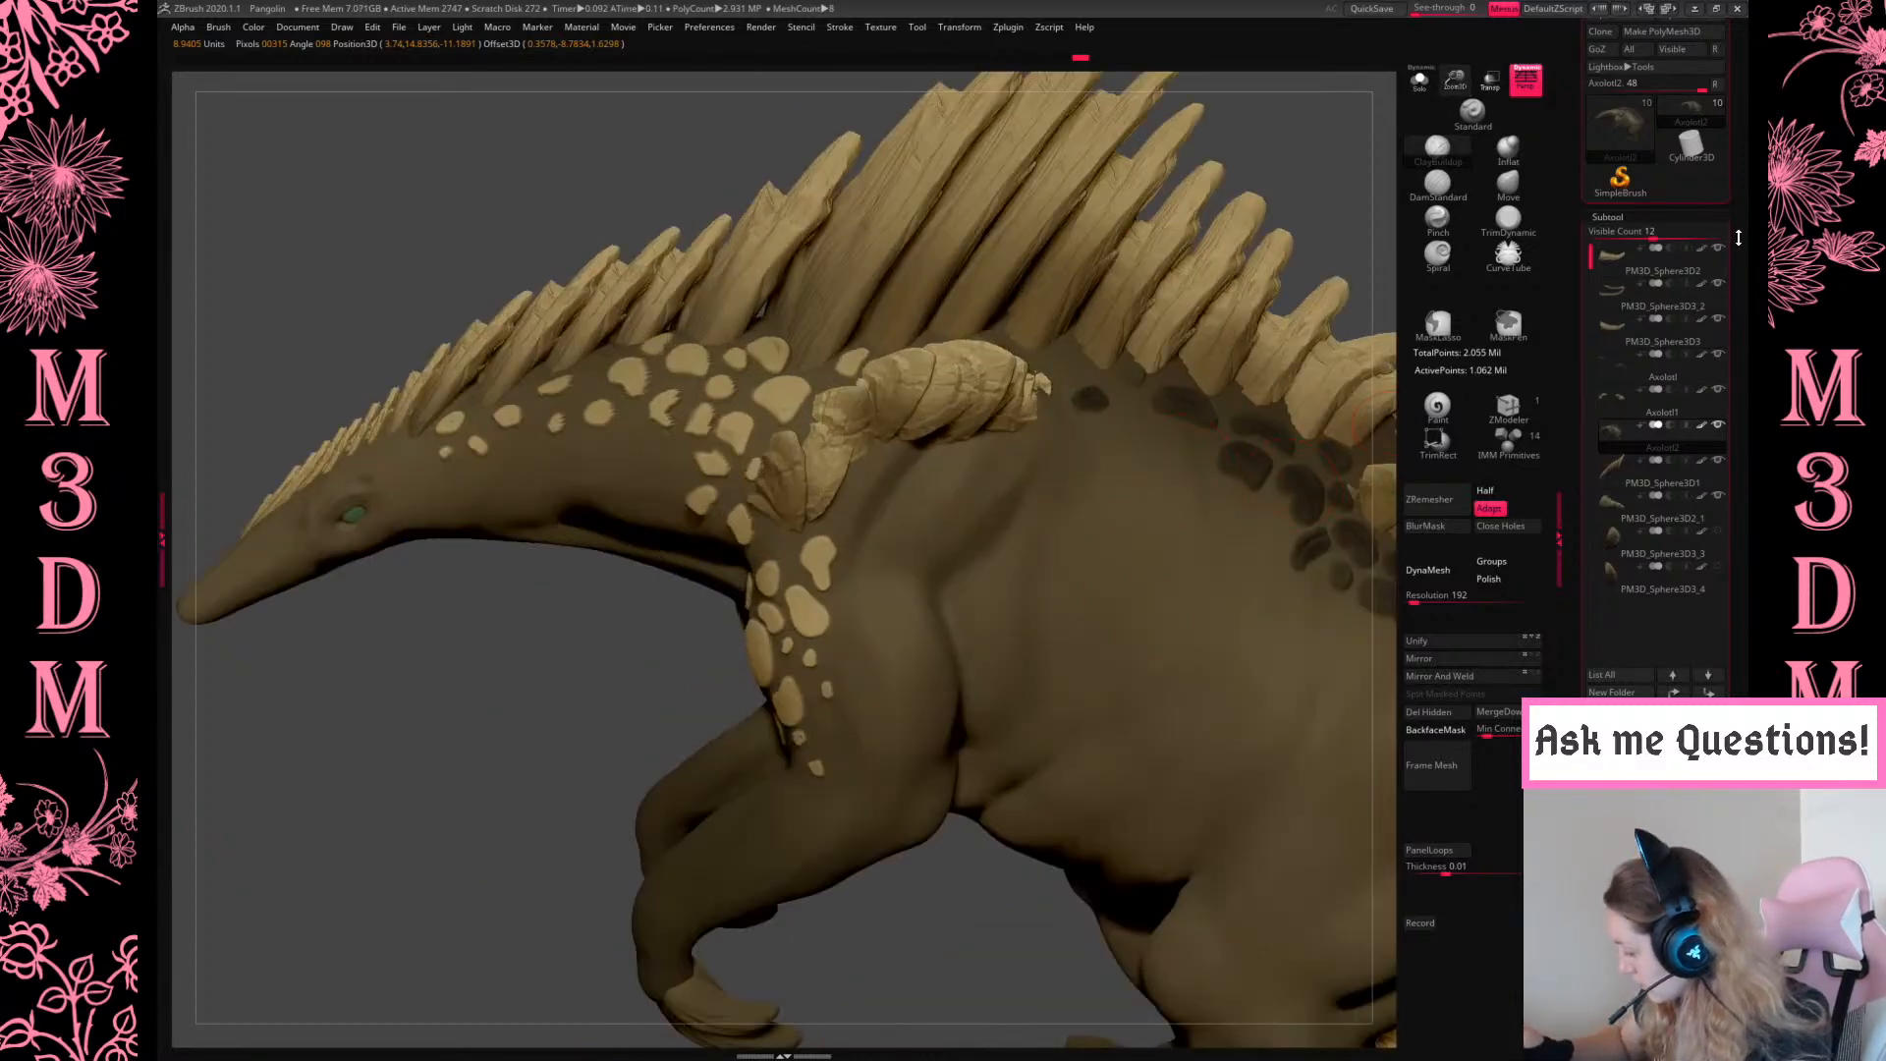
{"action": "scroll", "coordinate": [1664, 272], "scroll_direction": "up", "scroll_amount": 3}
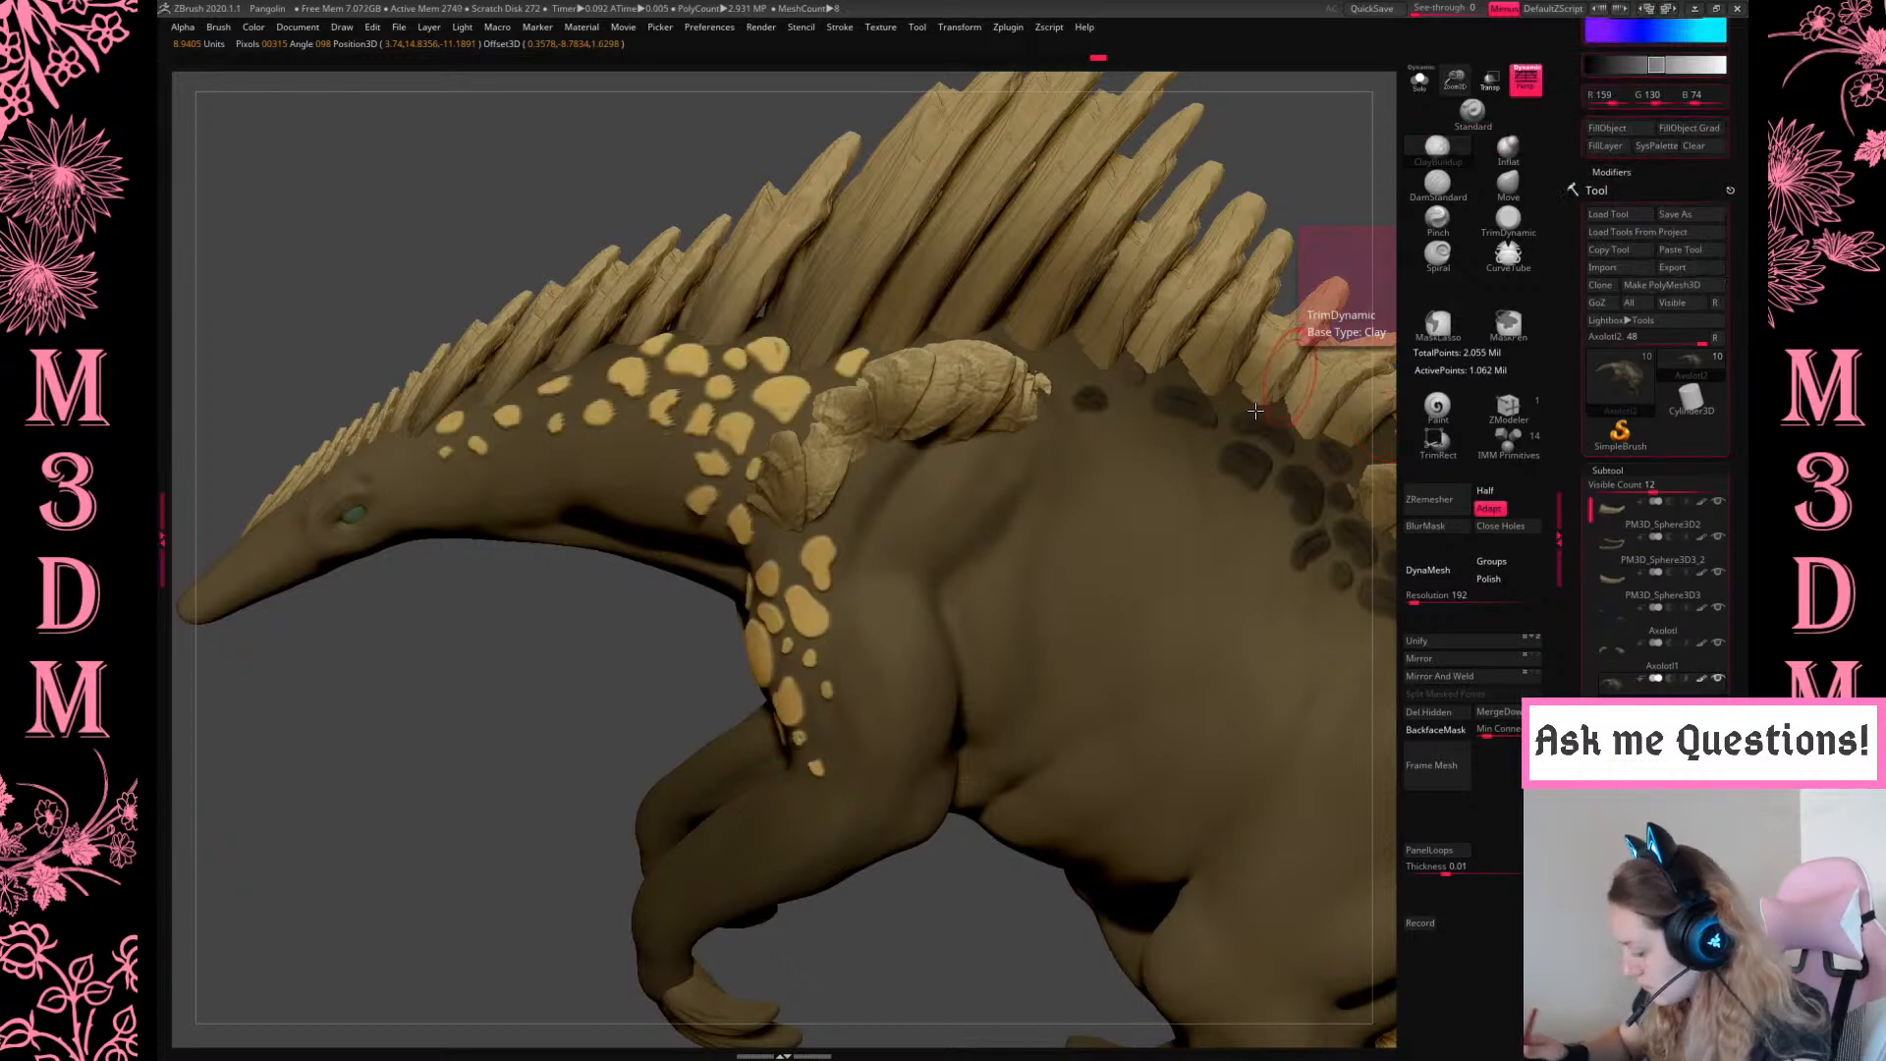
{"action": "key", "text": "c"}
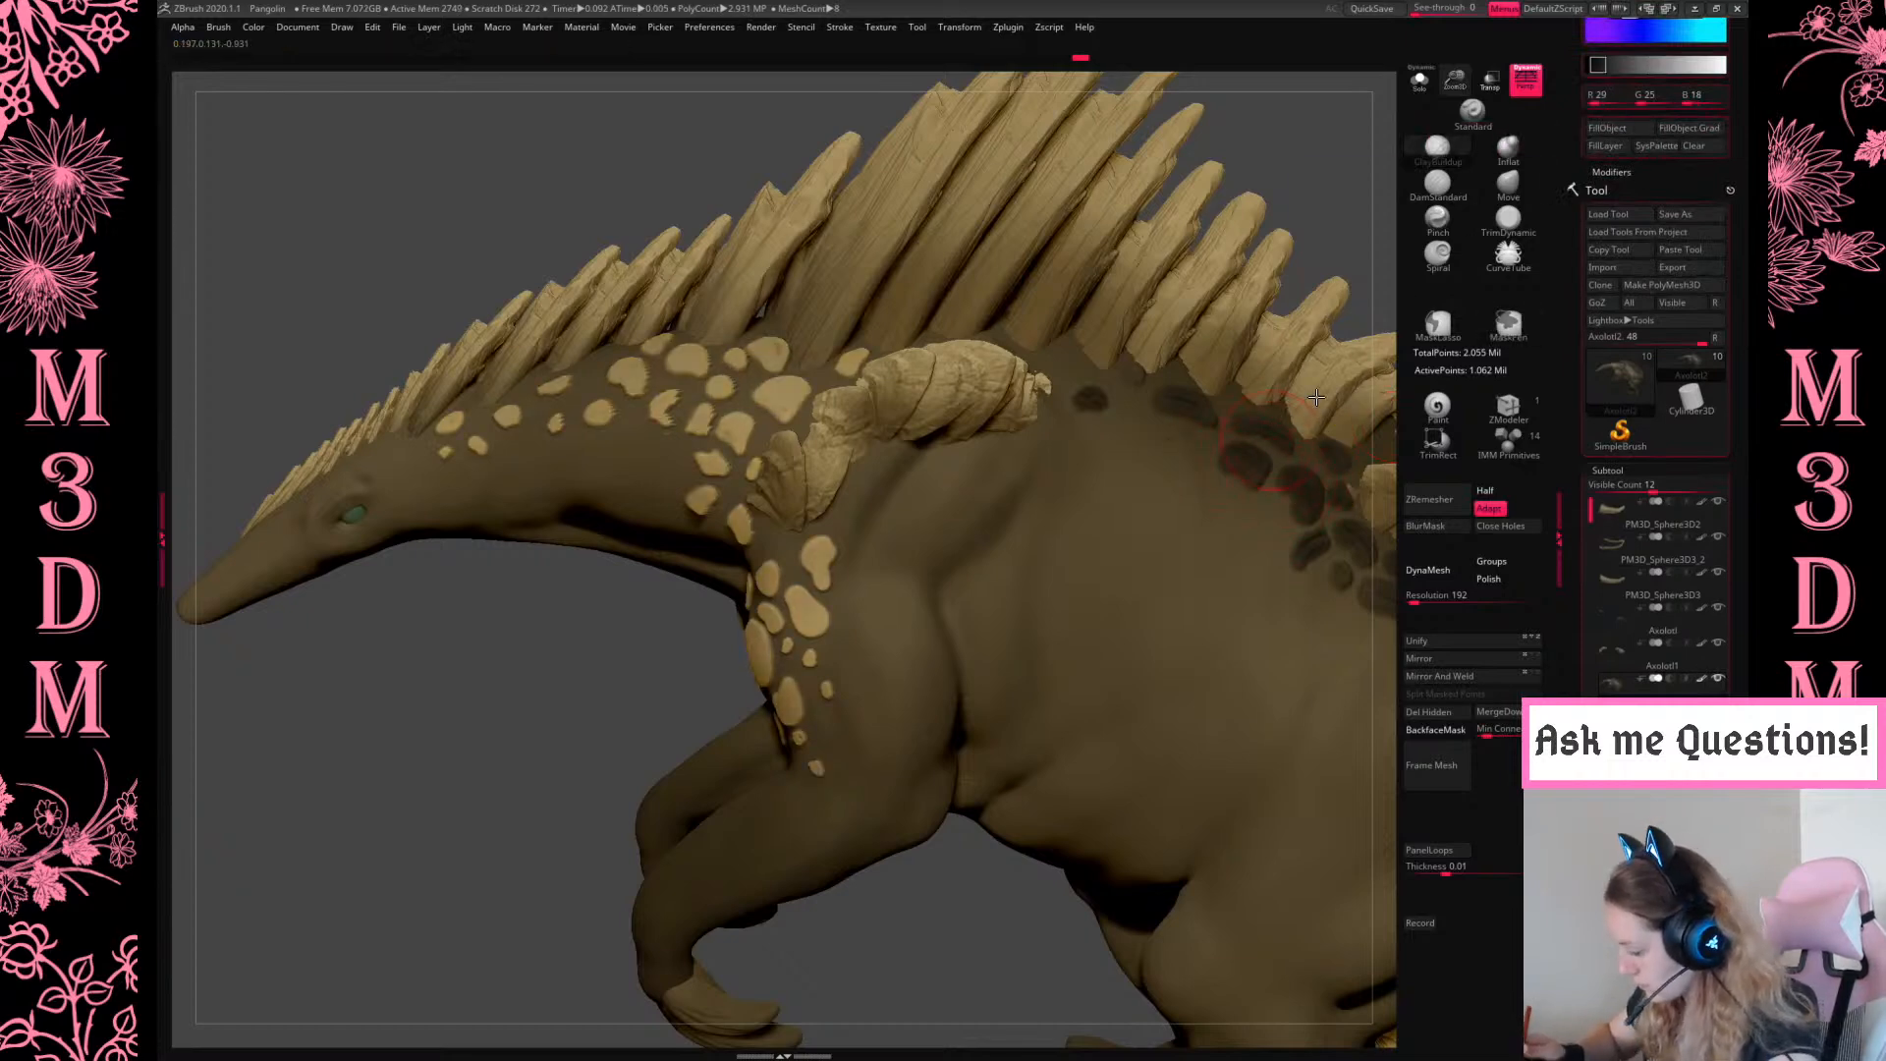
{"action": "left_click", "coordinate": [1611, 128]}
{"action": "key", "text": "space"}
{"action": "key", "text": "ctrl+z"}
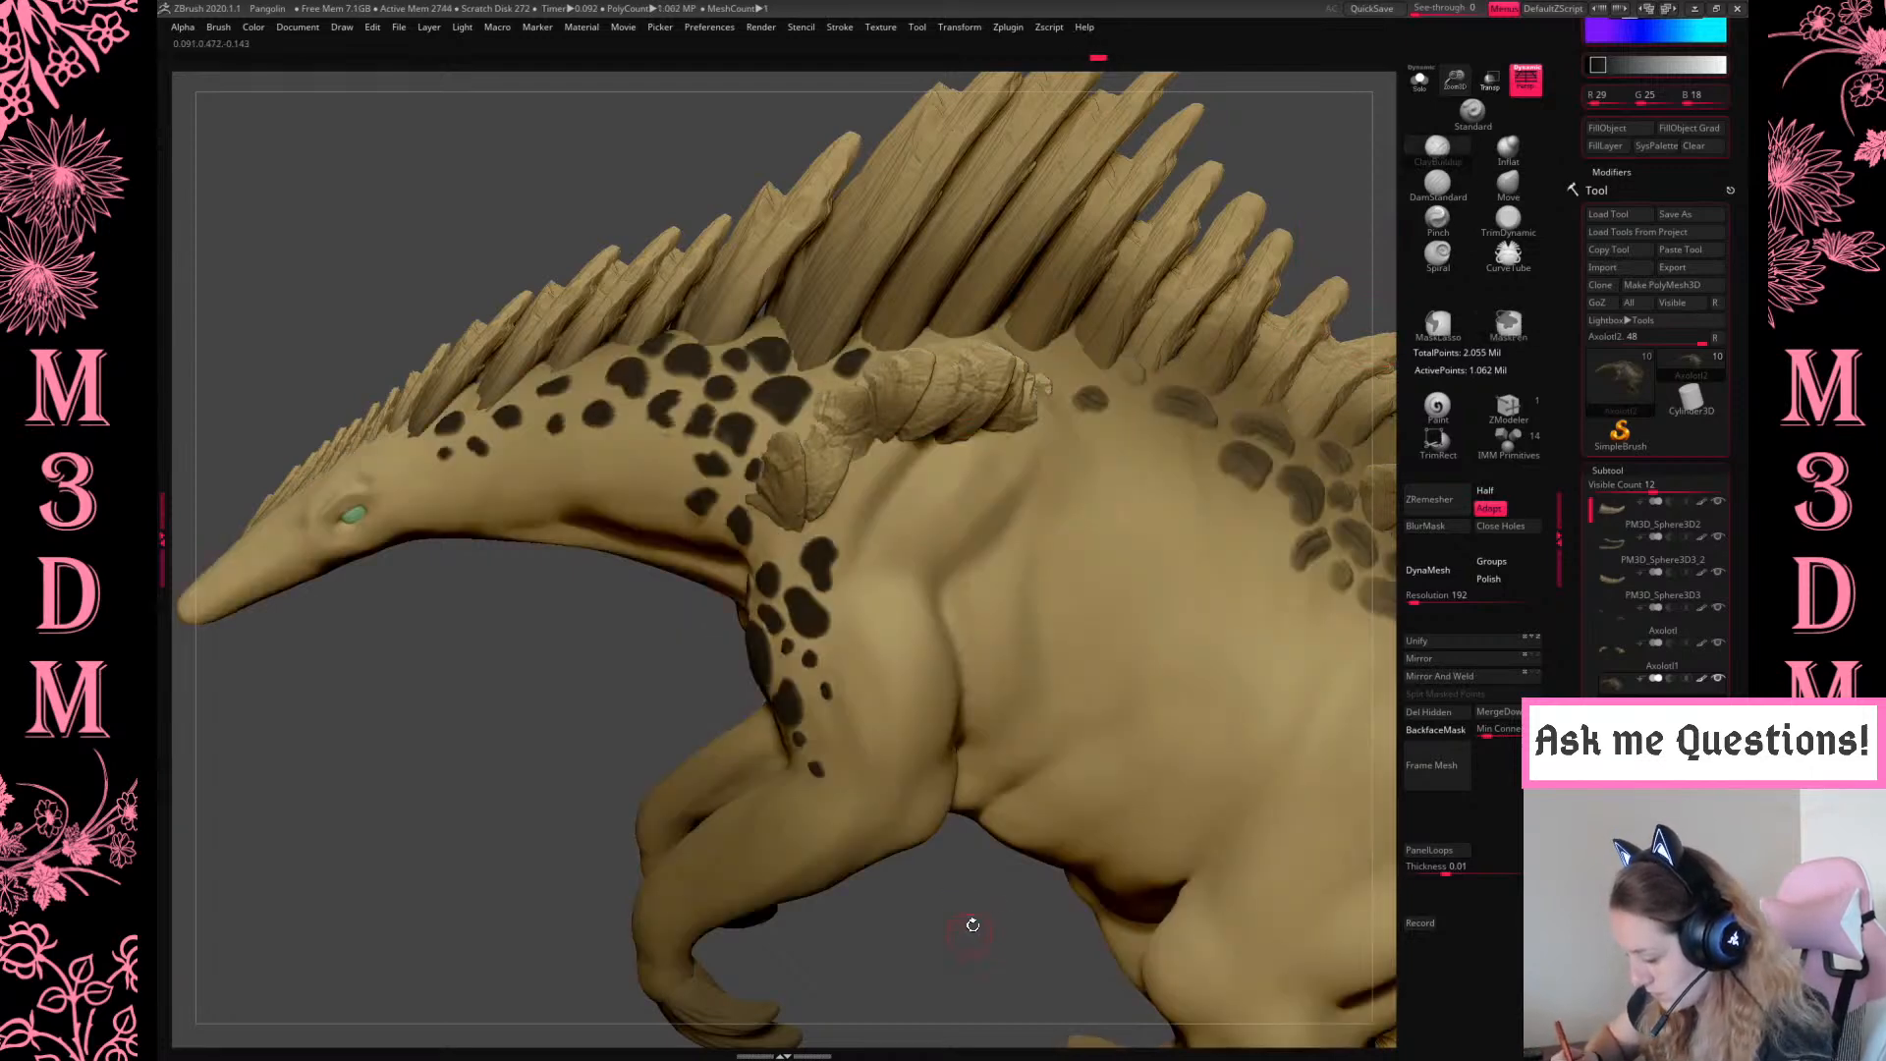
{"action": "left_click_drag", "start_coordinate": [970, 932], "coordinate": [980, 911]}
{"action": "key", "text": "ctrl+i"}
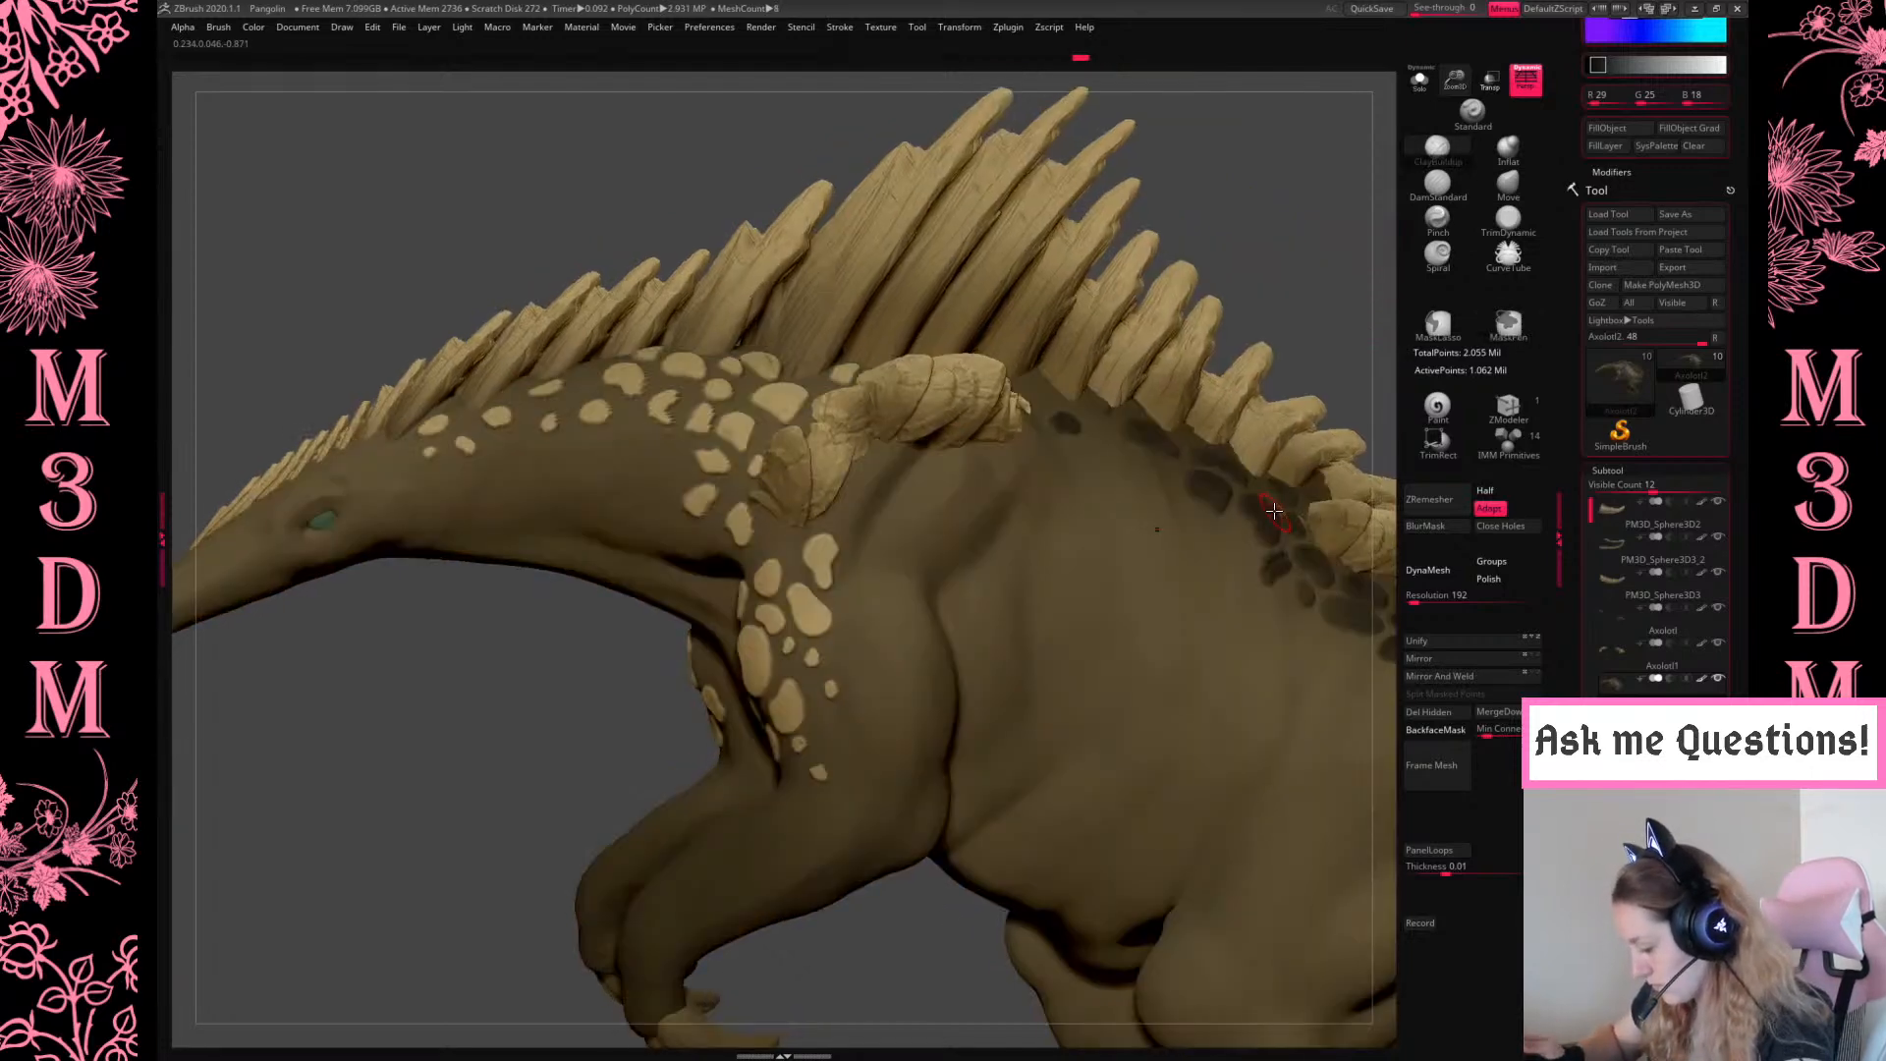
Fill the neck and shoulder spots with the dark brown of the back spots (R 57, G 49, B 34) and invert the mask
{"action": "key", "text": "ctrl+i"}
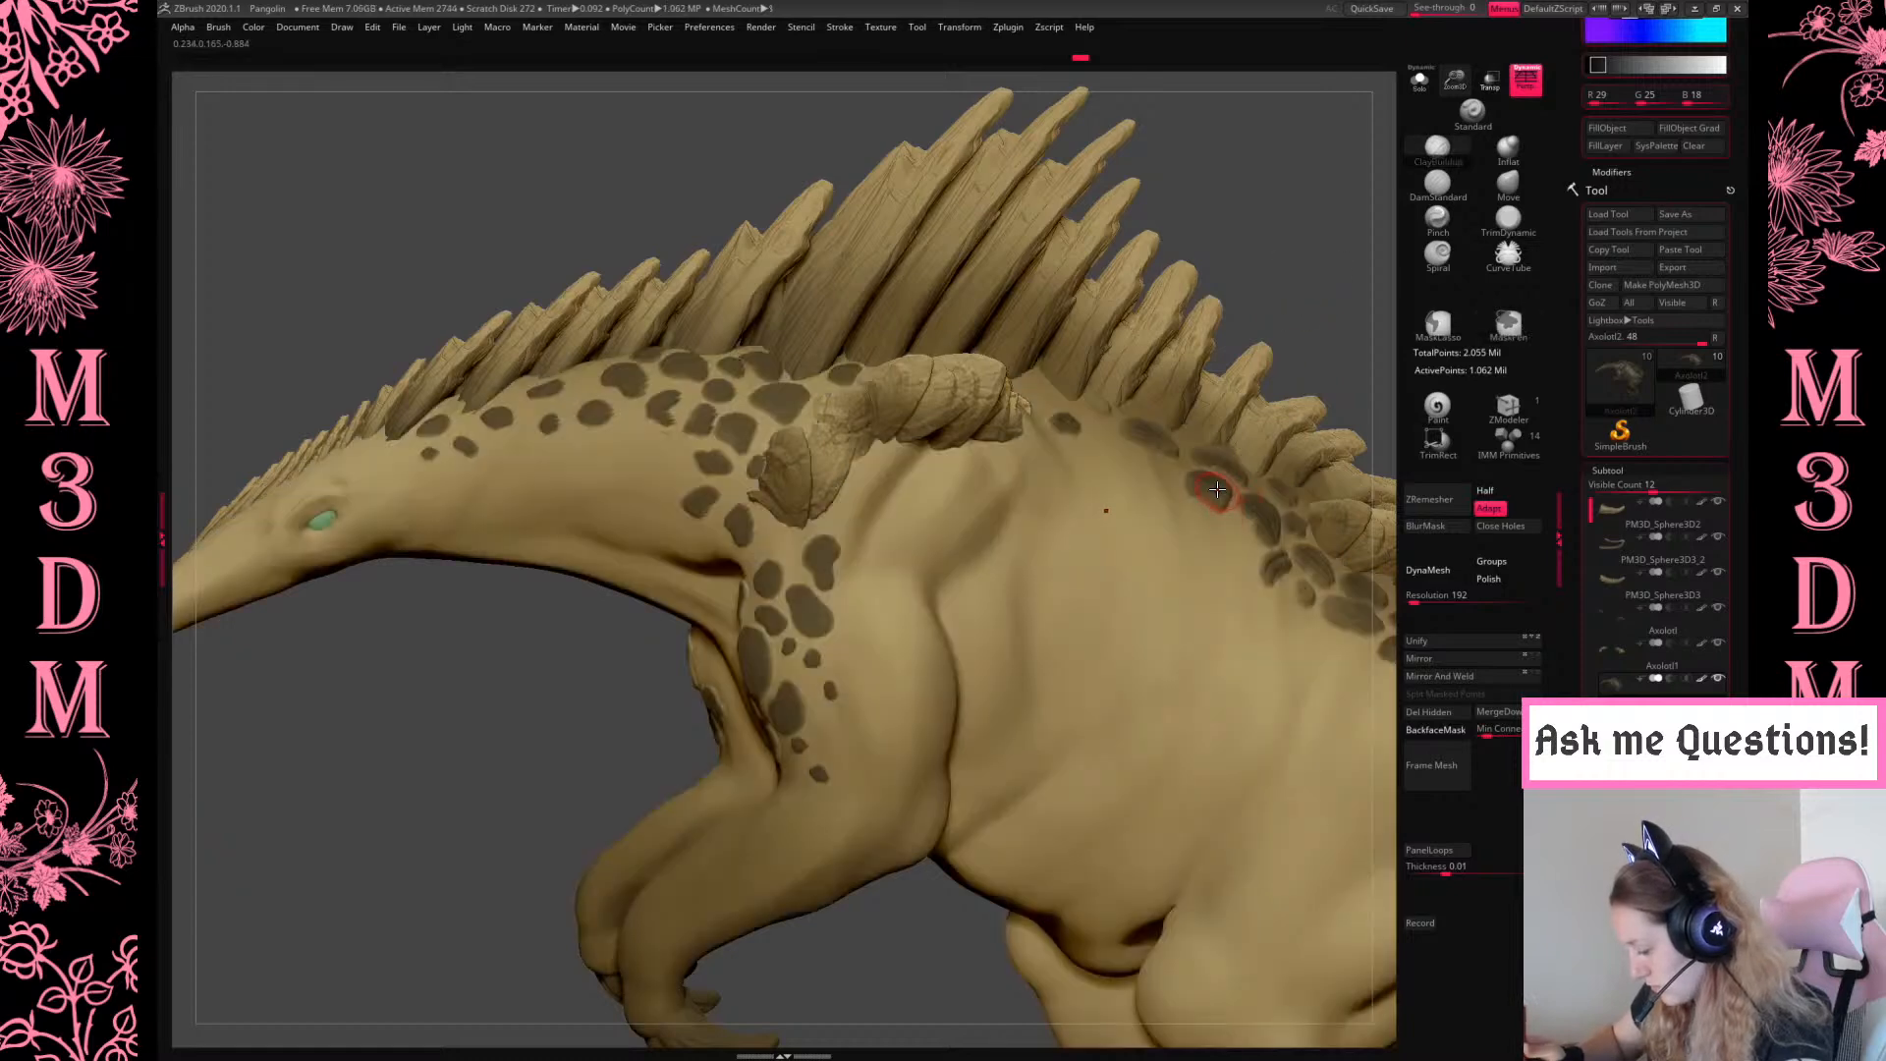
{"action": "key", "text": "ctrl+i"}
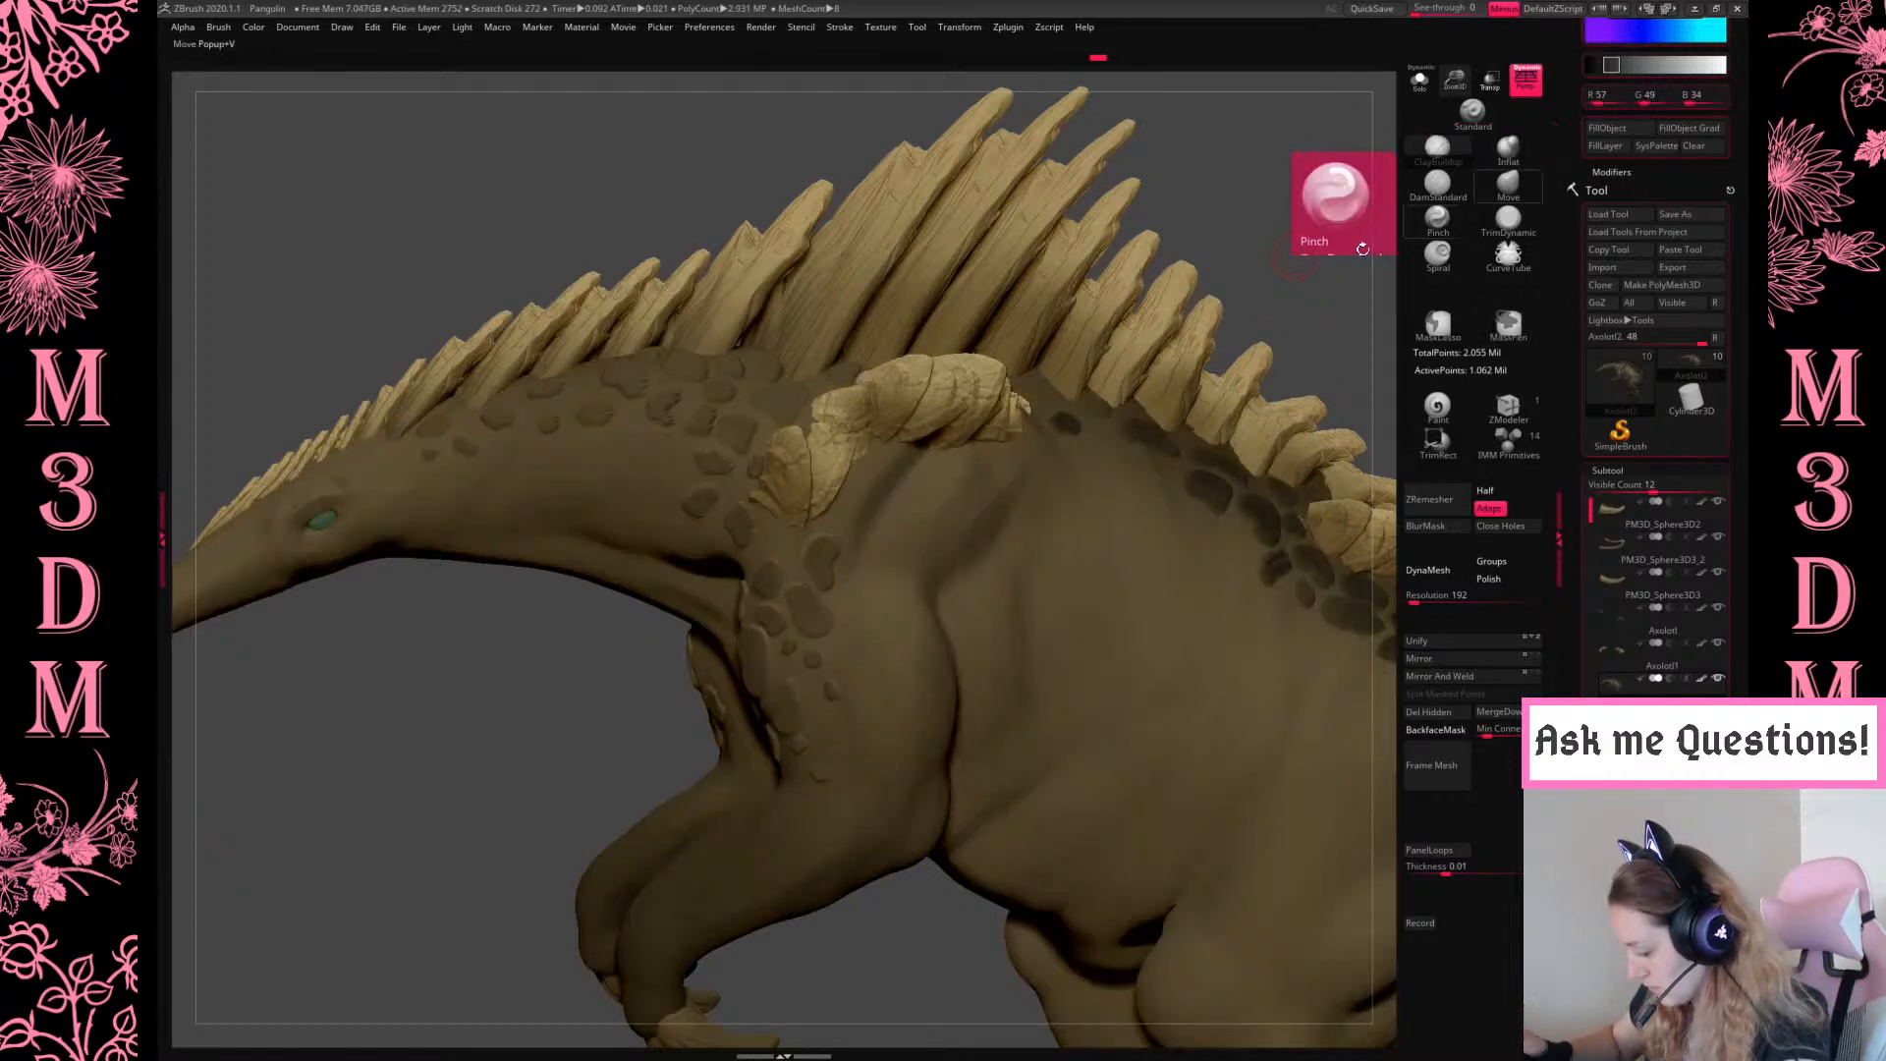
{"action": "left_click", "coordinate": [677, 720], "text": "ctrl"}
{"action": "left_click_drag", "start_coordinate": [596, 736], "coordinate": [636, 741]}
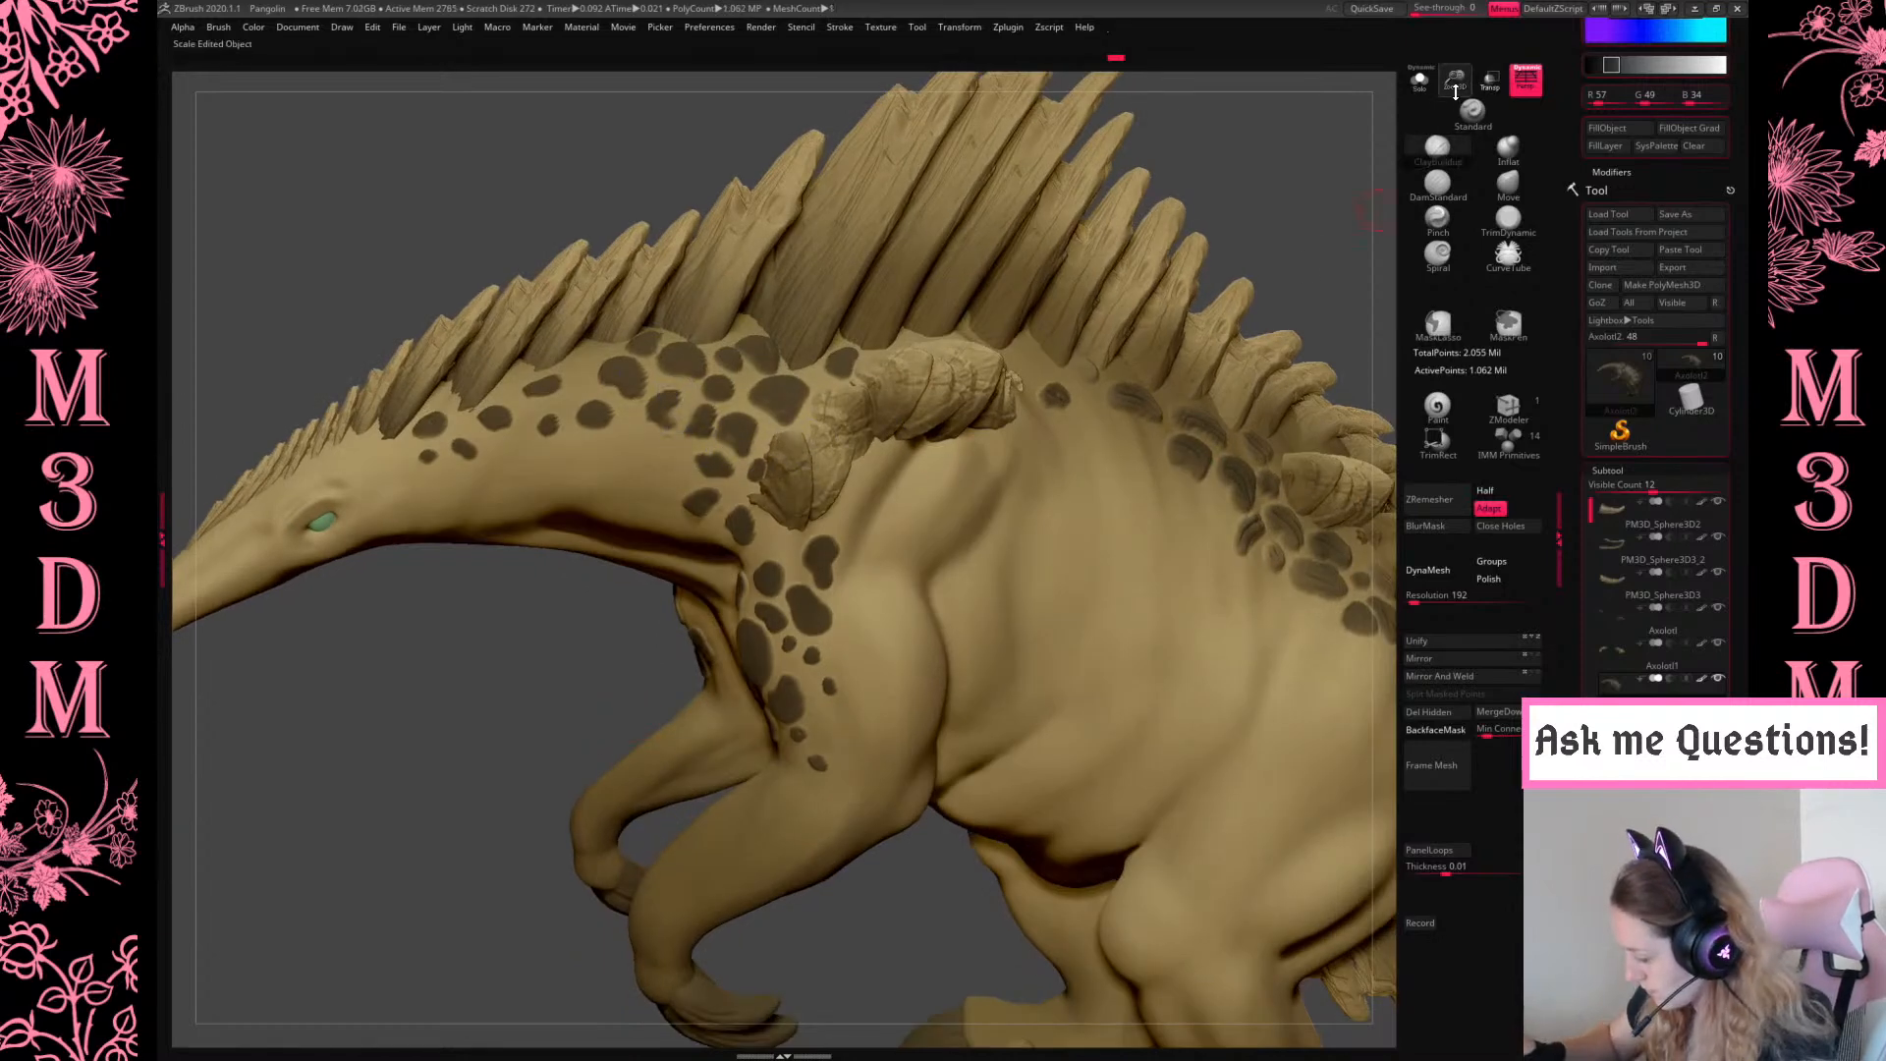
{"action": "left_click_drag", "start_coordinate": [1456, 86], "coordinate": [1399, 159]}
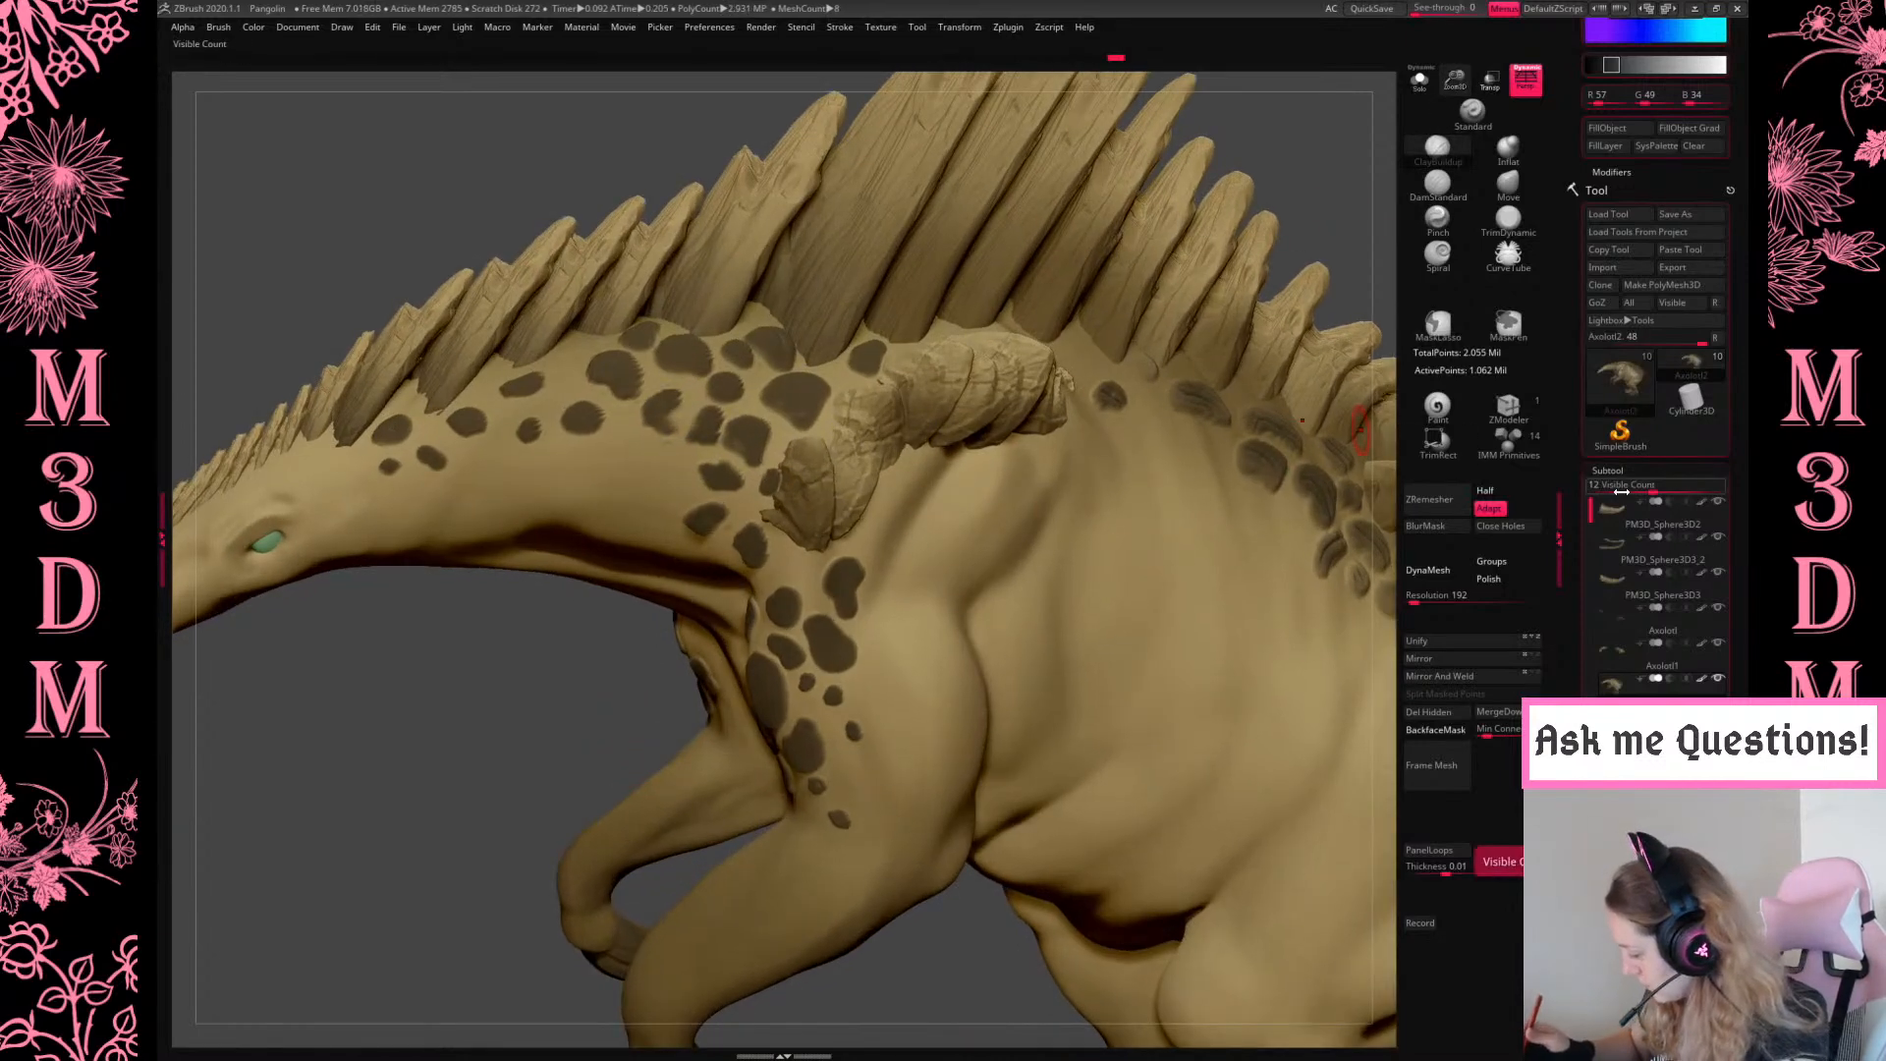
Try to smooth and repaint the ragged spot in the middle of the neck cluster, undoing the strokes
{"action": "key", "text": "space"}
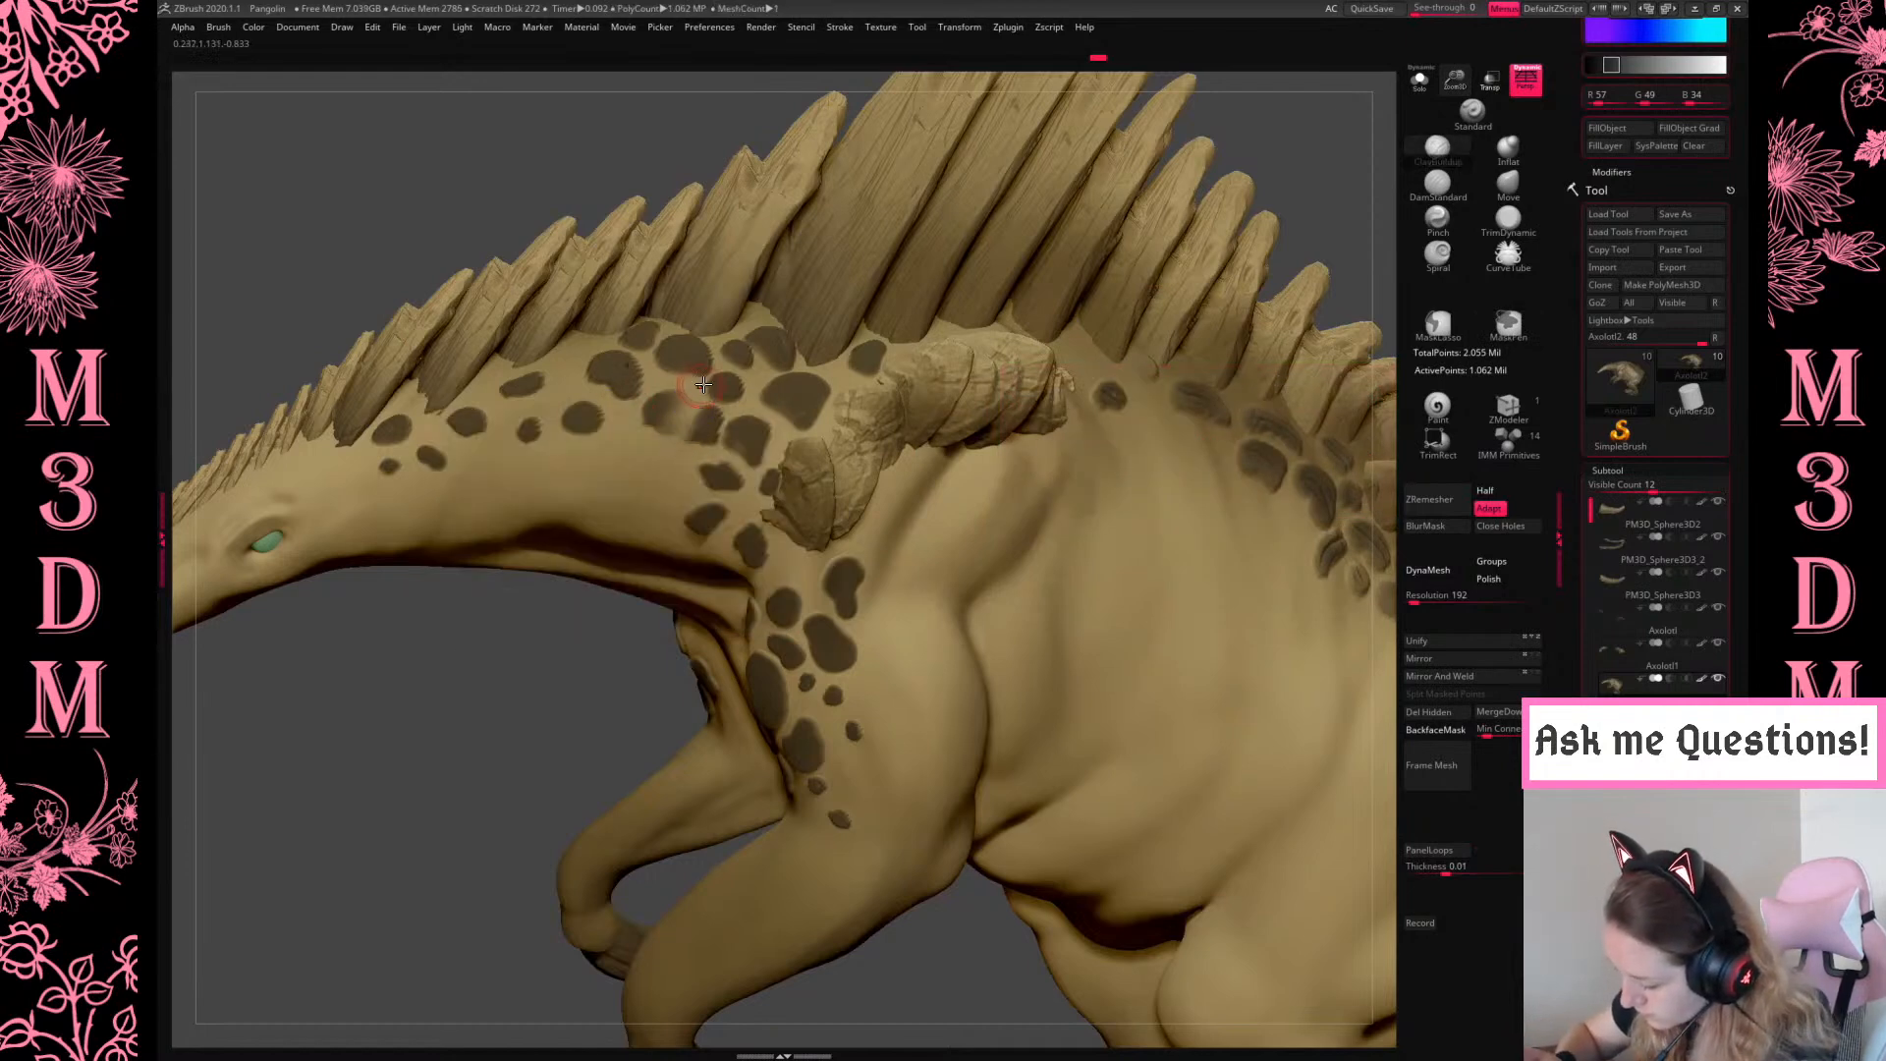
{"action": "key", "text": "space"}
{"action": "key", "text": "ctrl+z"}
{"action": "left_click_drag", "start_coordinate": [684, 396], "coordinate": [686, 424], "text": "shift"}
{"action": "key", "text": "ctrl+z"}
{"action": "key", "text": "ctrl+h"}
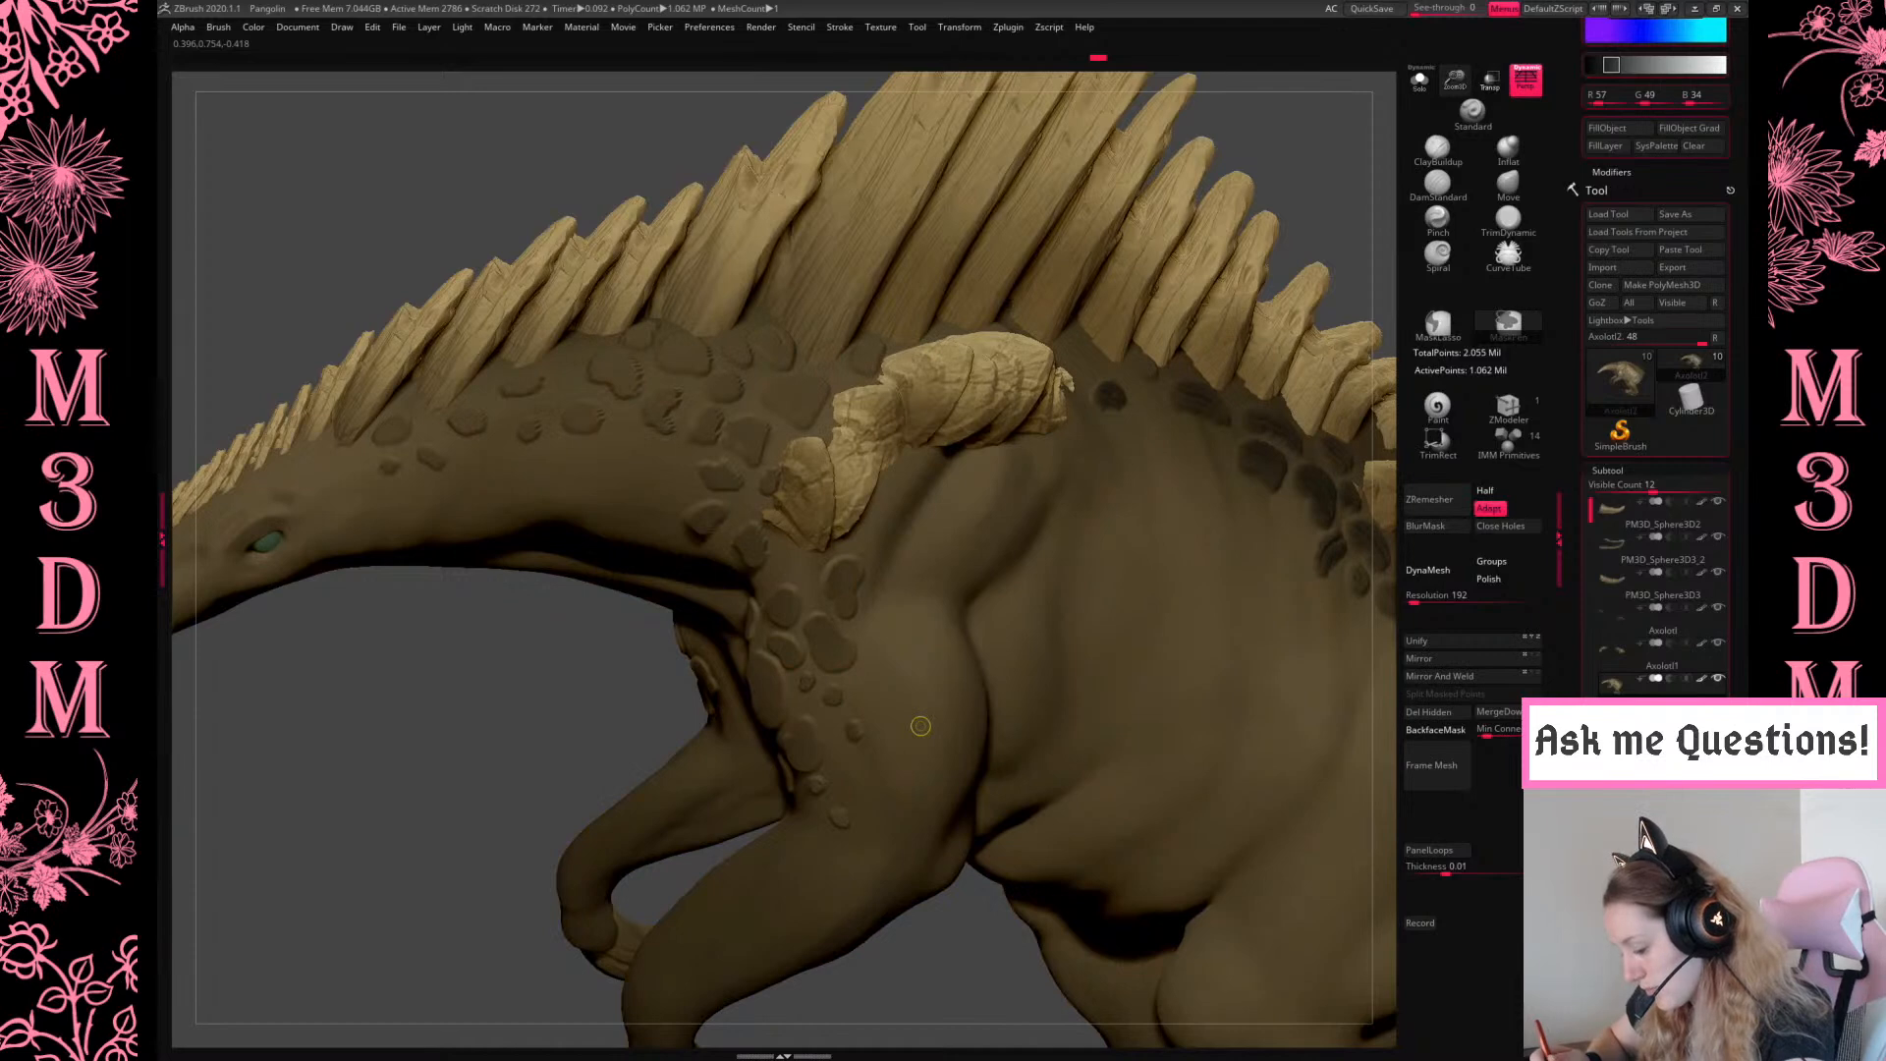
Undo the brown fill and the raising of the neck and shoulder spots
{"action": "key", "text": "ctrl+z"}
{"action": "left_click_drag", "start_coordinate": [680, 403], "coordinate": [705, 401], "text": "shift"}
{"action": "key", "text": "space"}
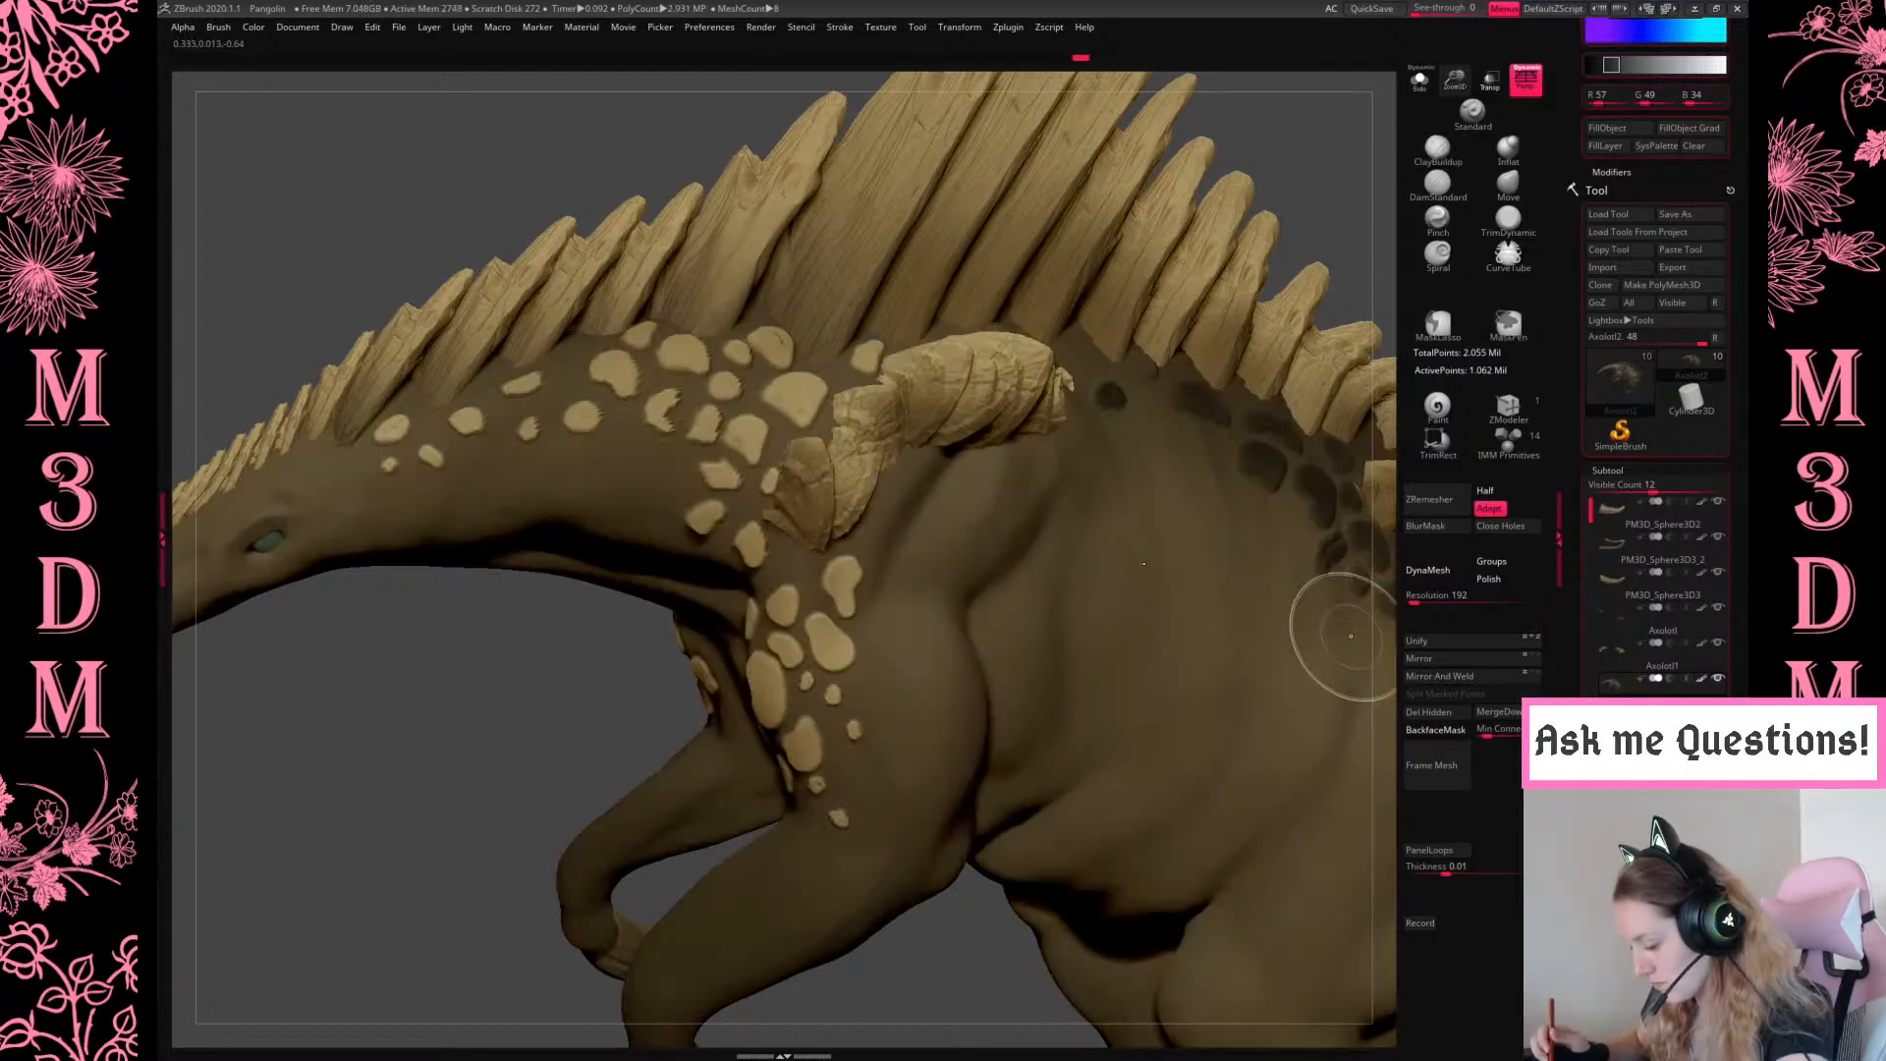
{"action": "key", "text": "ctrl+i"}
{"action": "key", "text": "ctrl+z"}
{"action": "key", "text": "ctrl+z"}
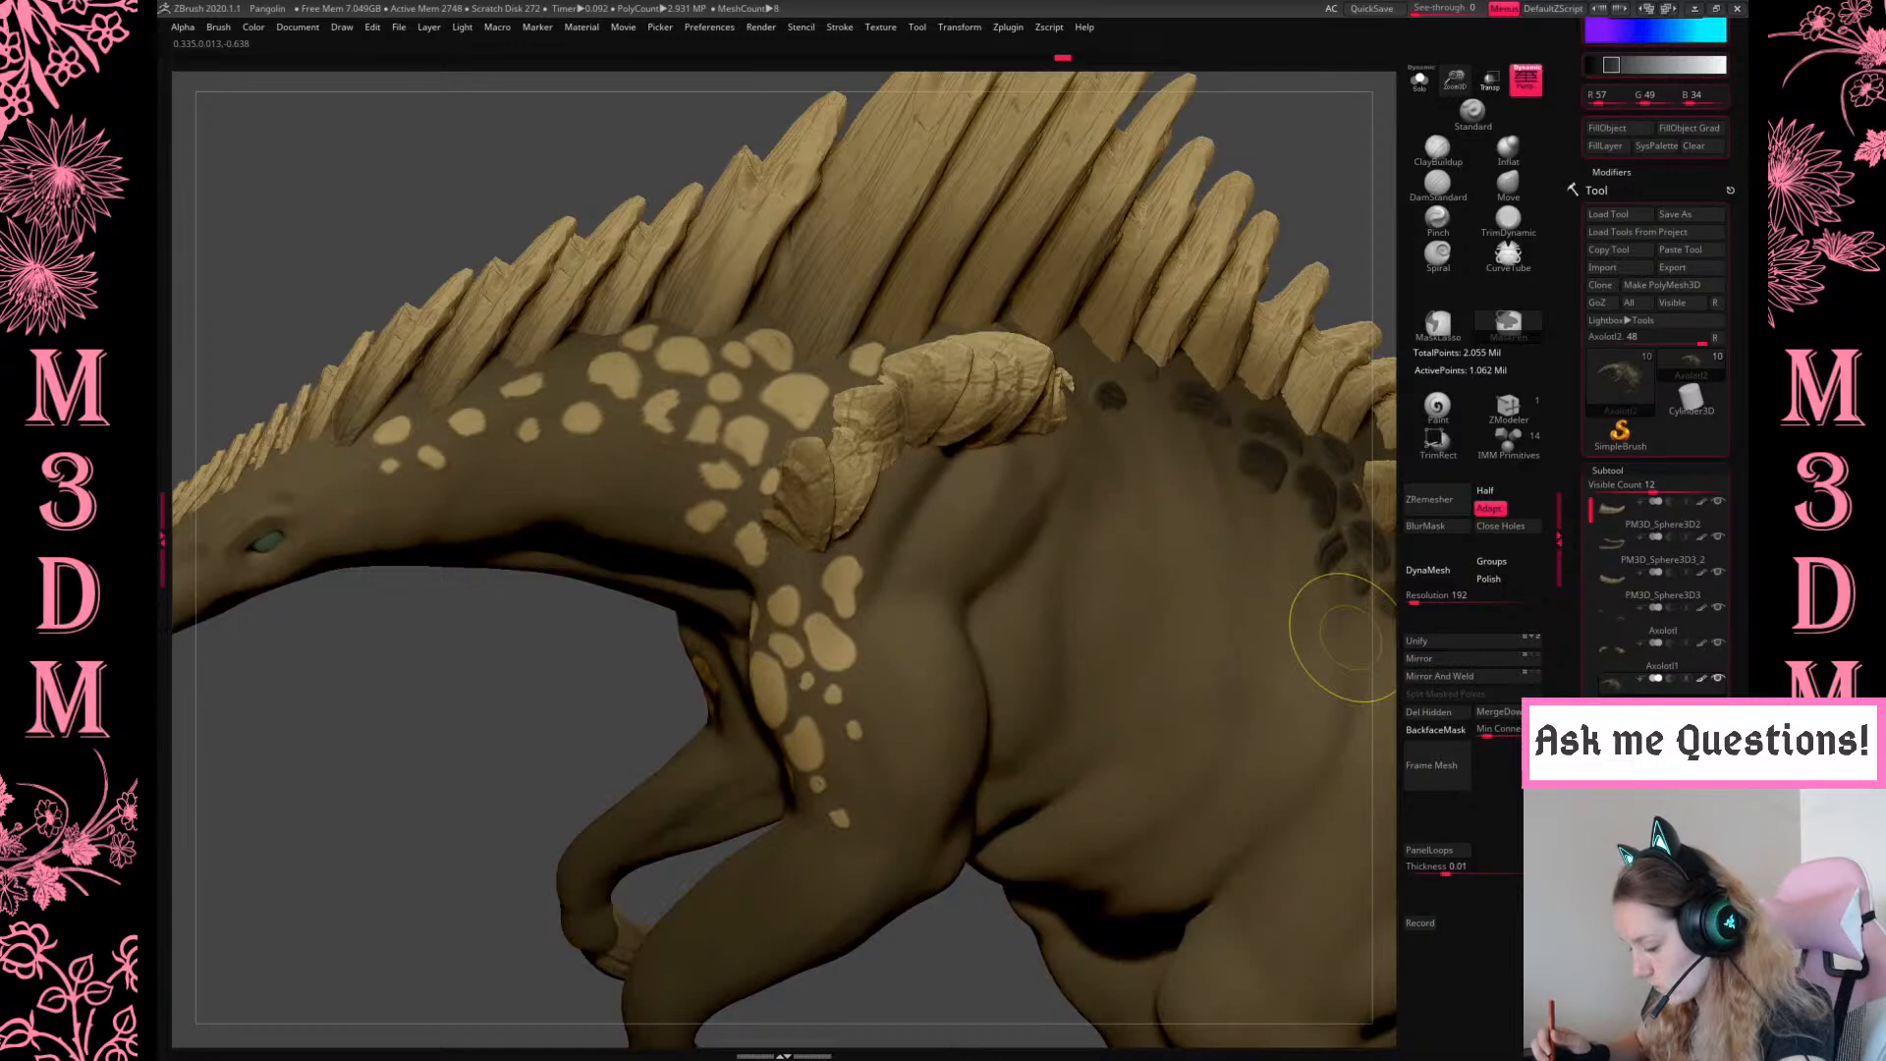
Smooth the ragged spot in the middle of the neck cluster with a resized brush
{"action": "key", "text": "ctrl+shift+z"}
{"action": "key", "text": "s"}
{"action": "left_click_drag", "start_coordinate": [1151, 655], "coordinate": [1128, 657]}
{"action": "key", "text": "ctrl+z"}
{"action": "key", "text": "space"}
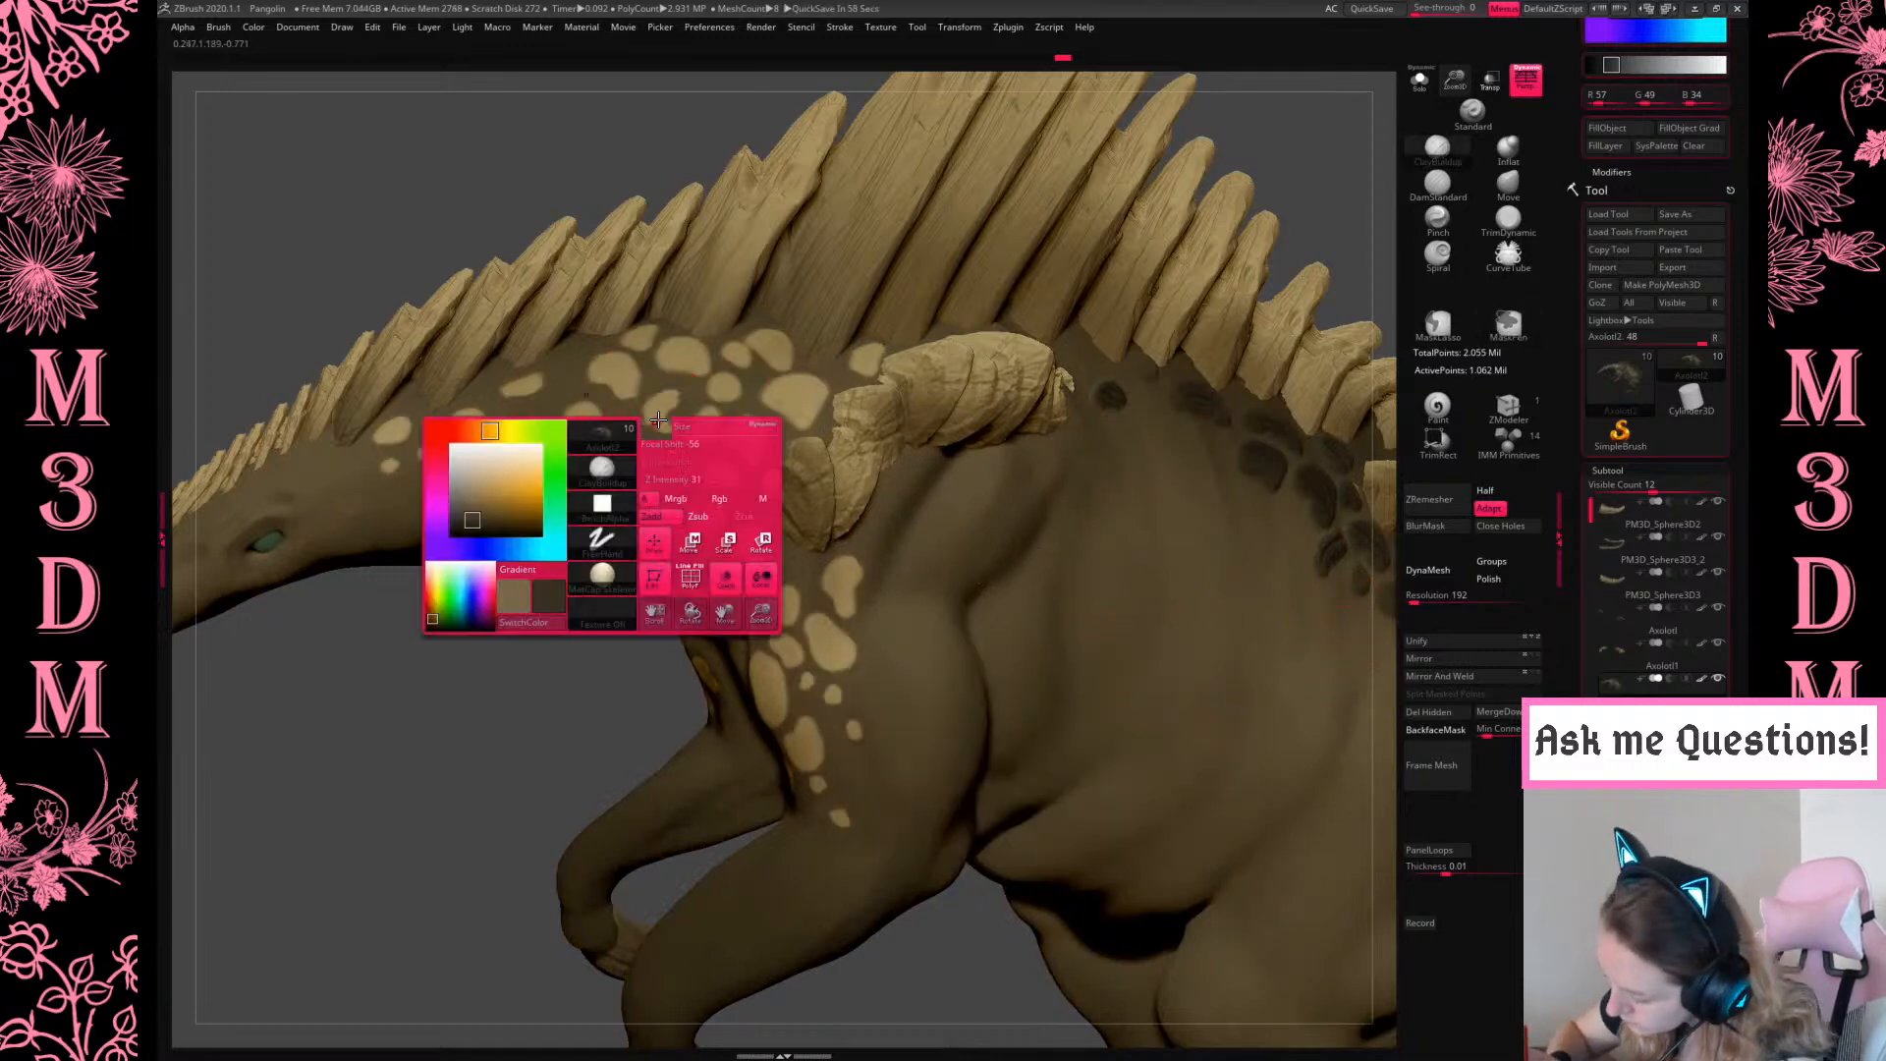
{"action": "left_click_drag", "start_coordinate": [644, 414], "coordinate": [656, 408], "text": "shift"}
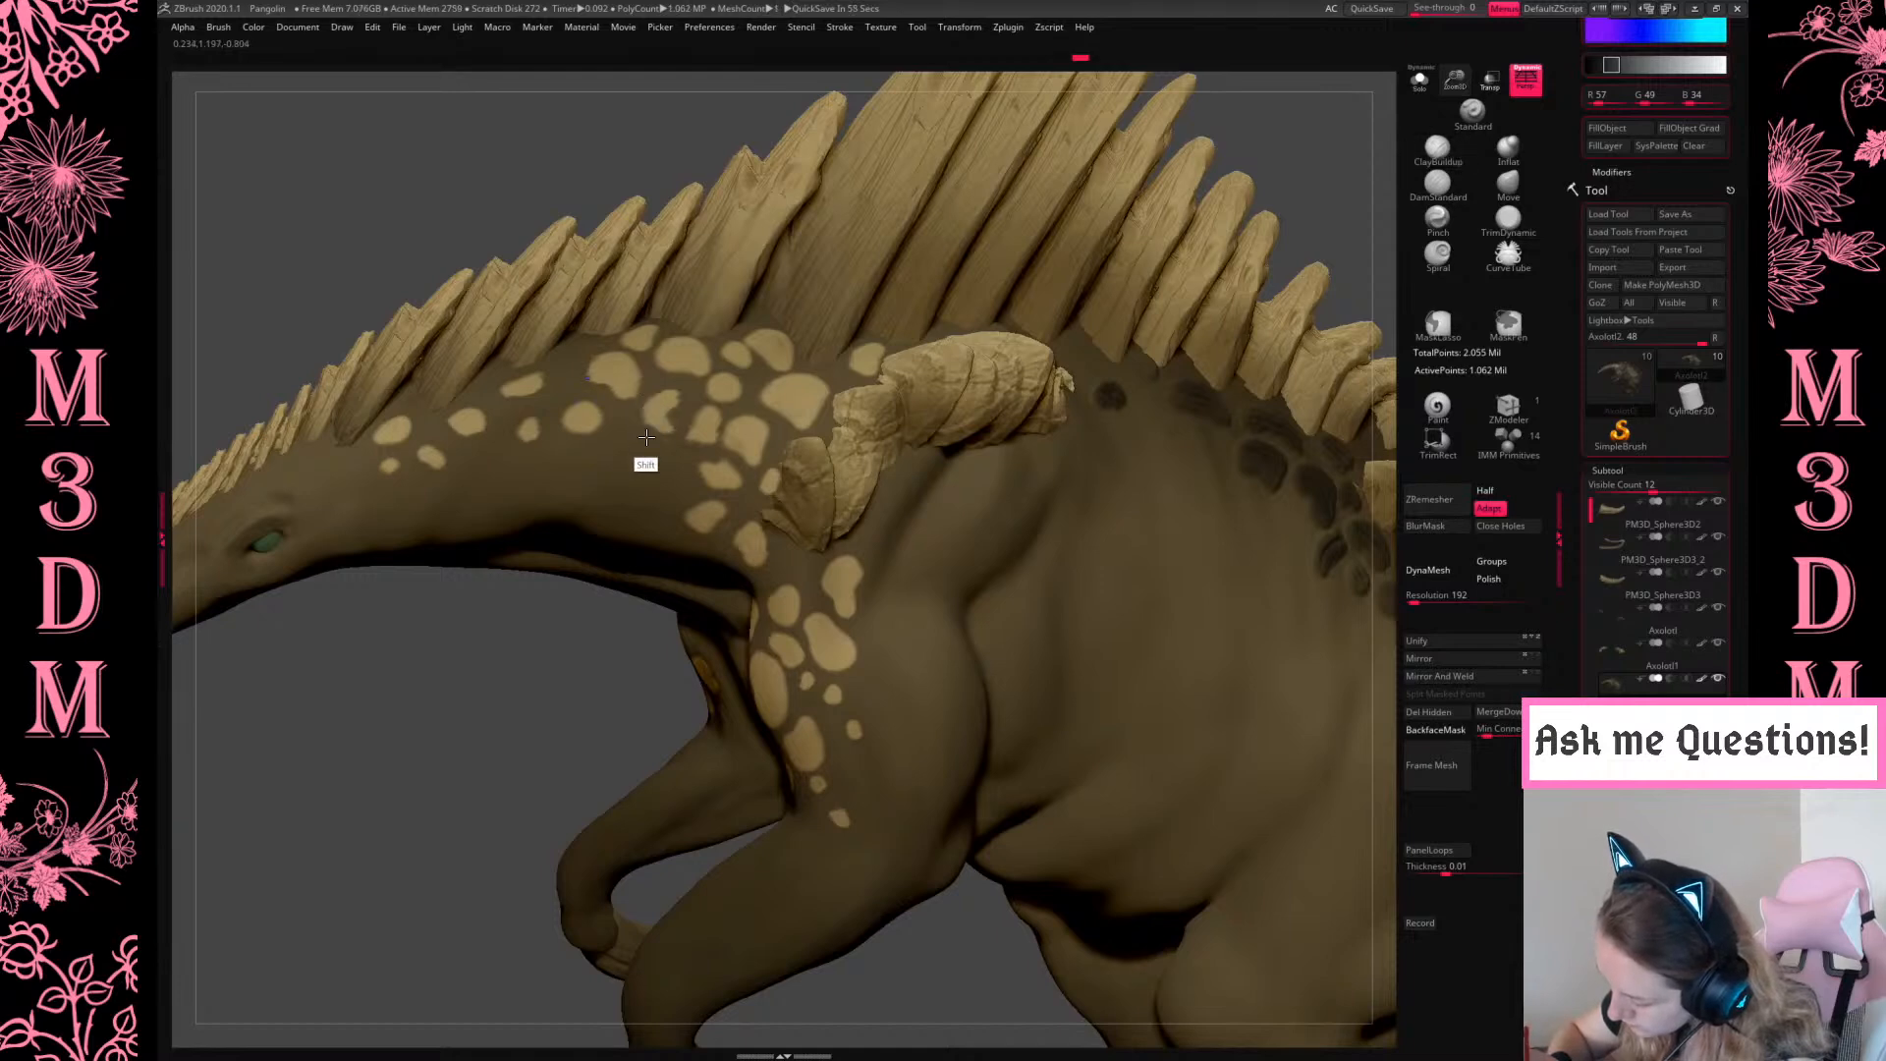
{"action": "key", "text": "space"}
{"action": "key", "text": "space"}
{"action": "left_click_drag", "start_coordinate": [640, 403], "coordinate": [648, 373], "text": "shift"}
{"action": "key", "text": "space"}
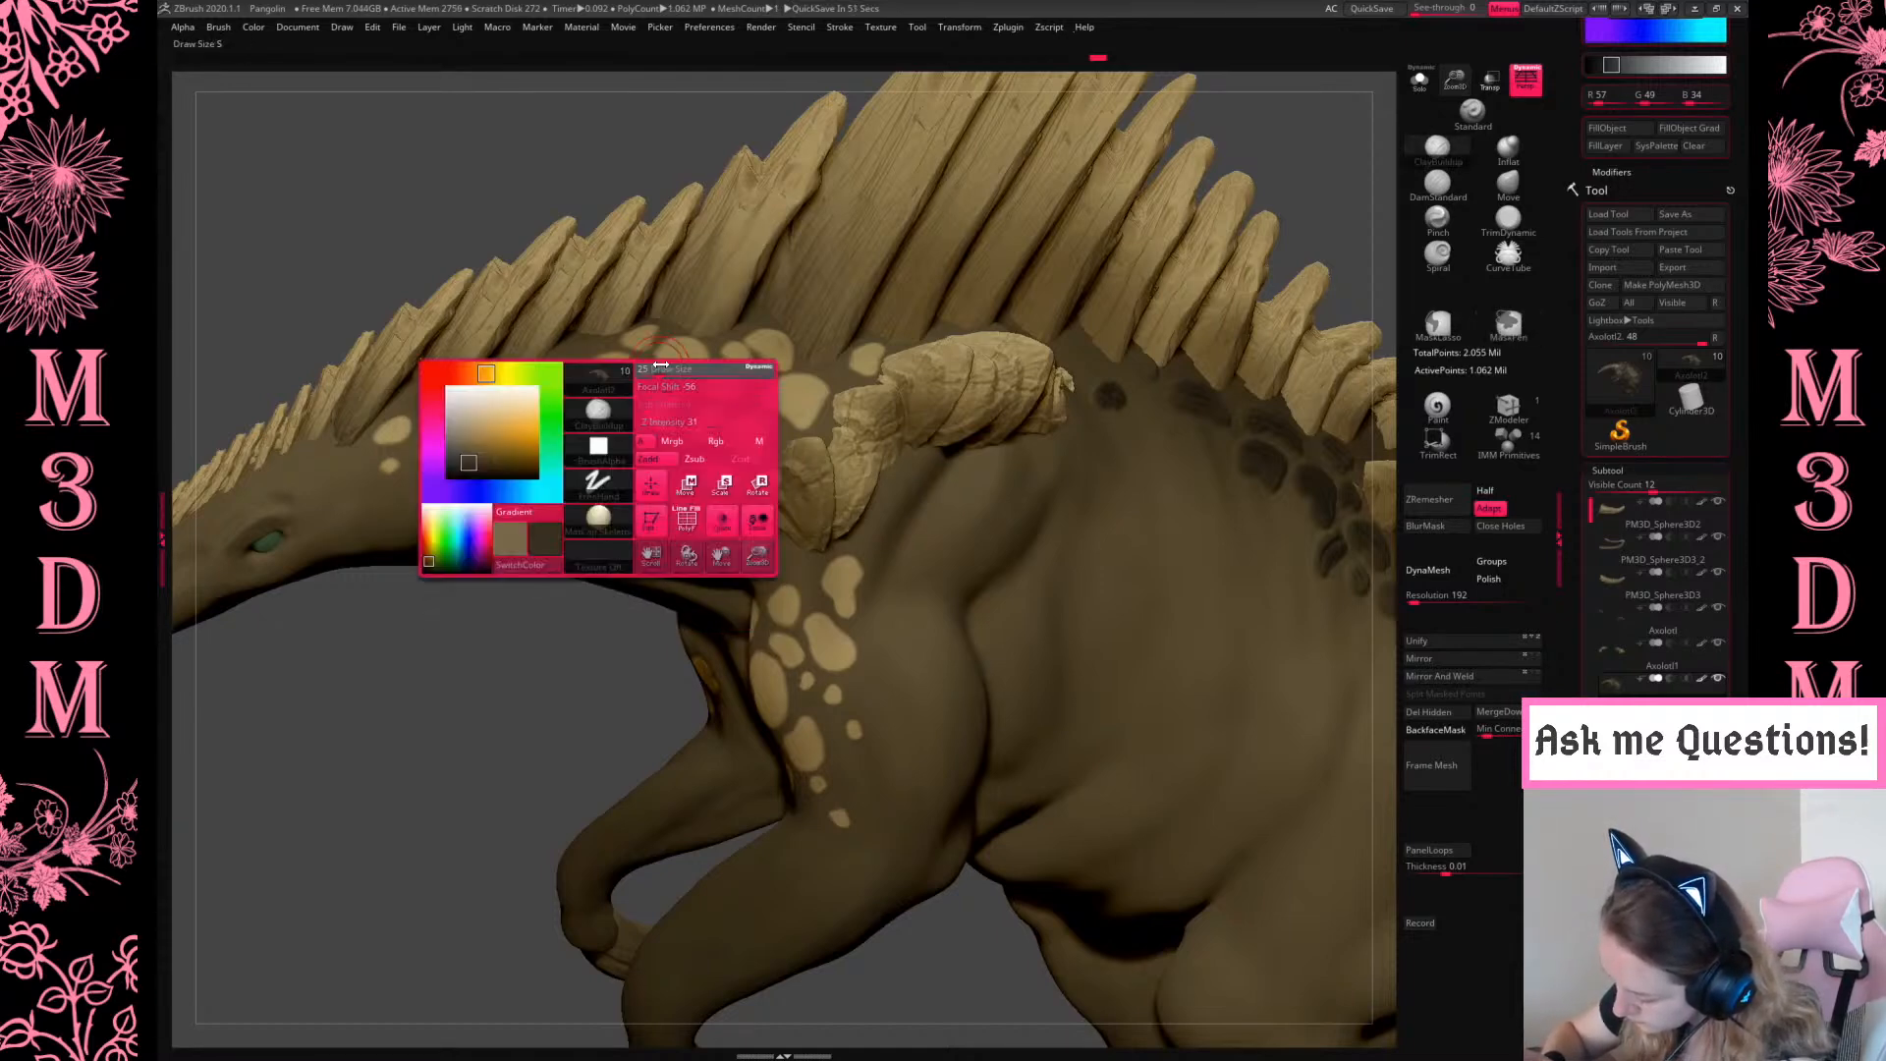
{"action": "key", "text": "ctrl"}
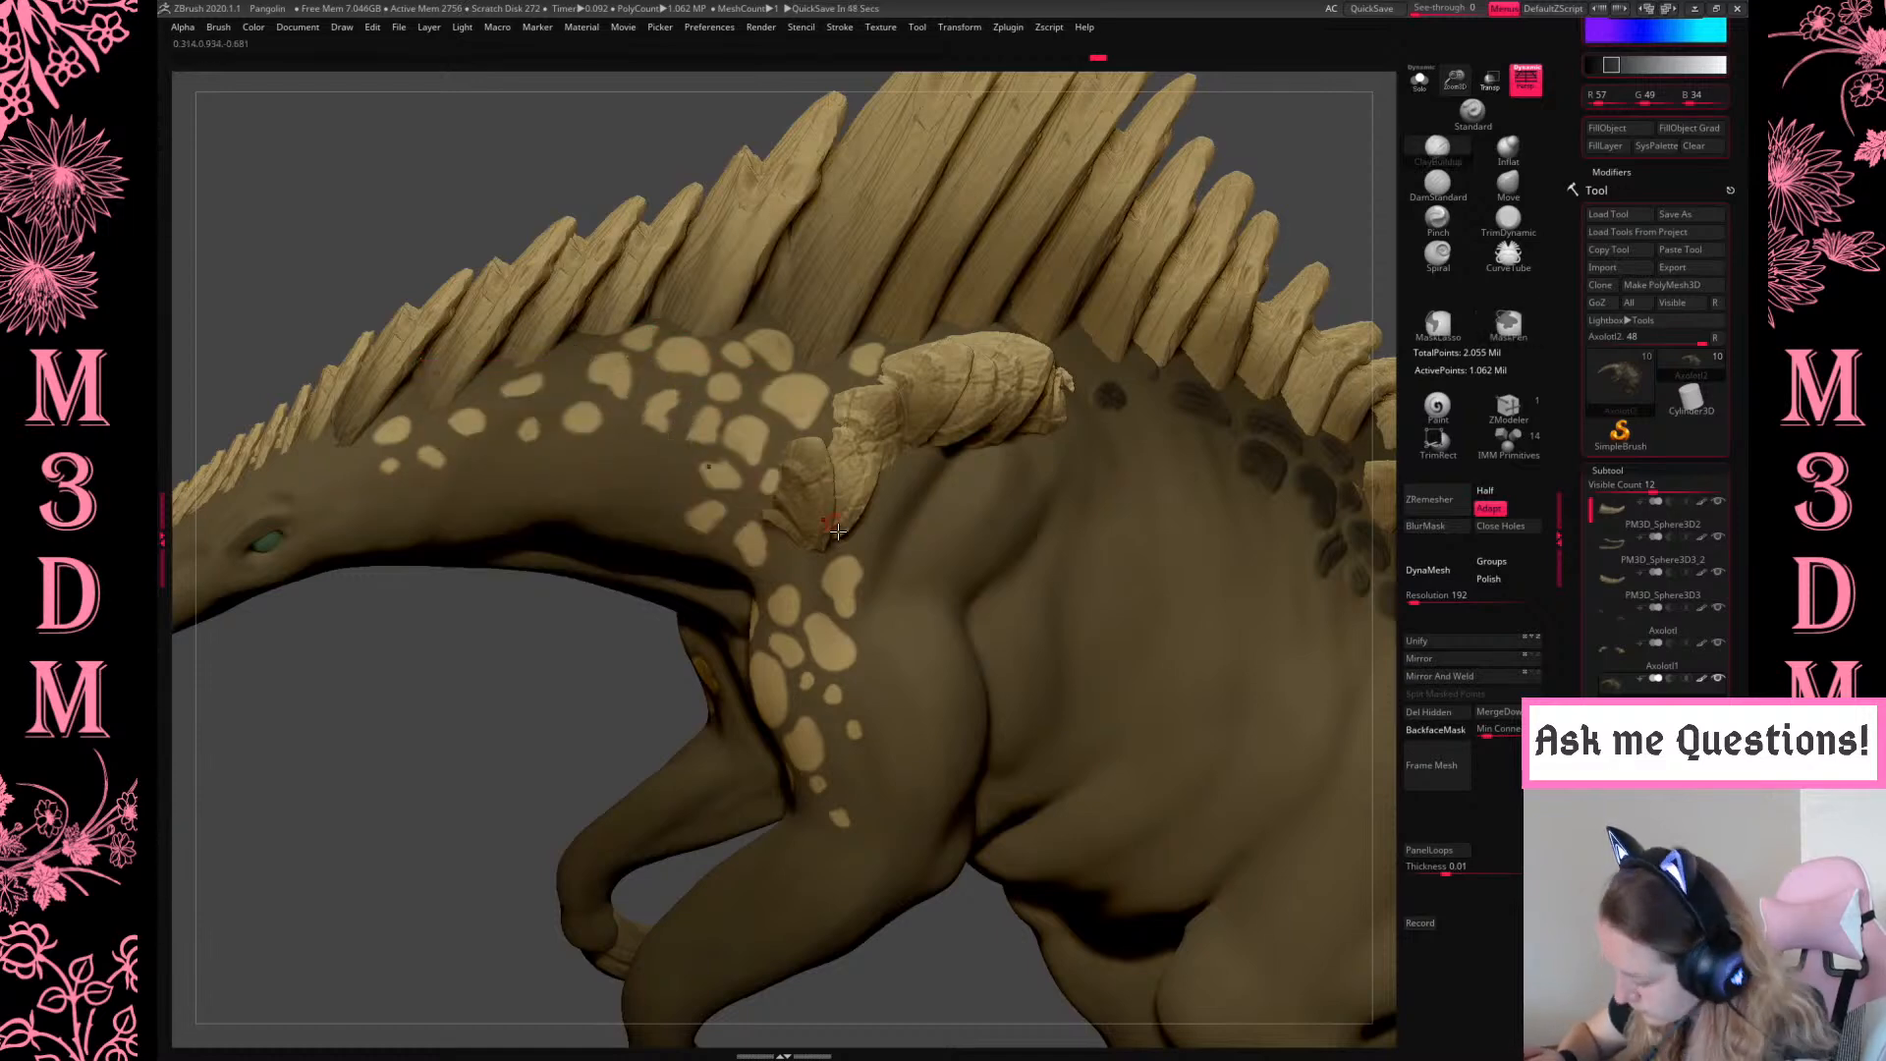
{"action": "key", "text": "ctrl"}
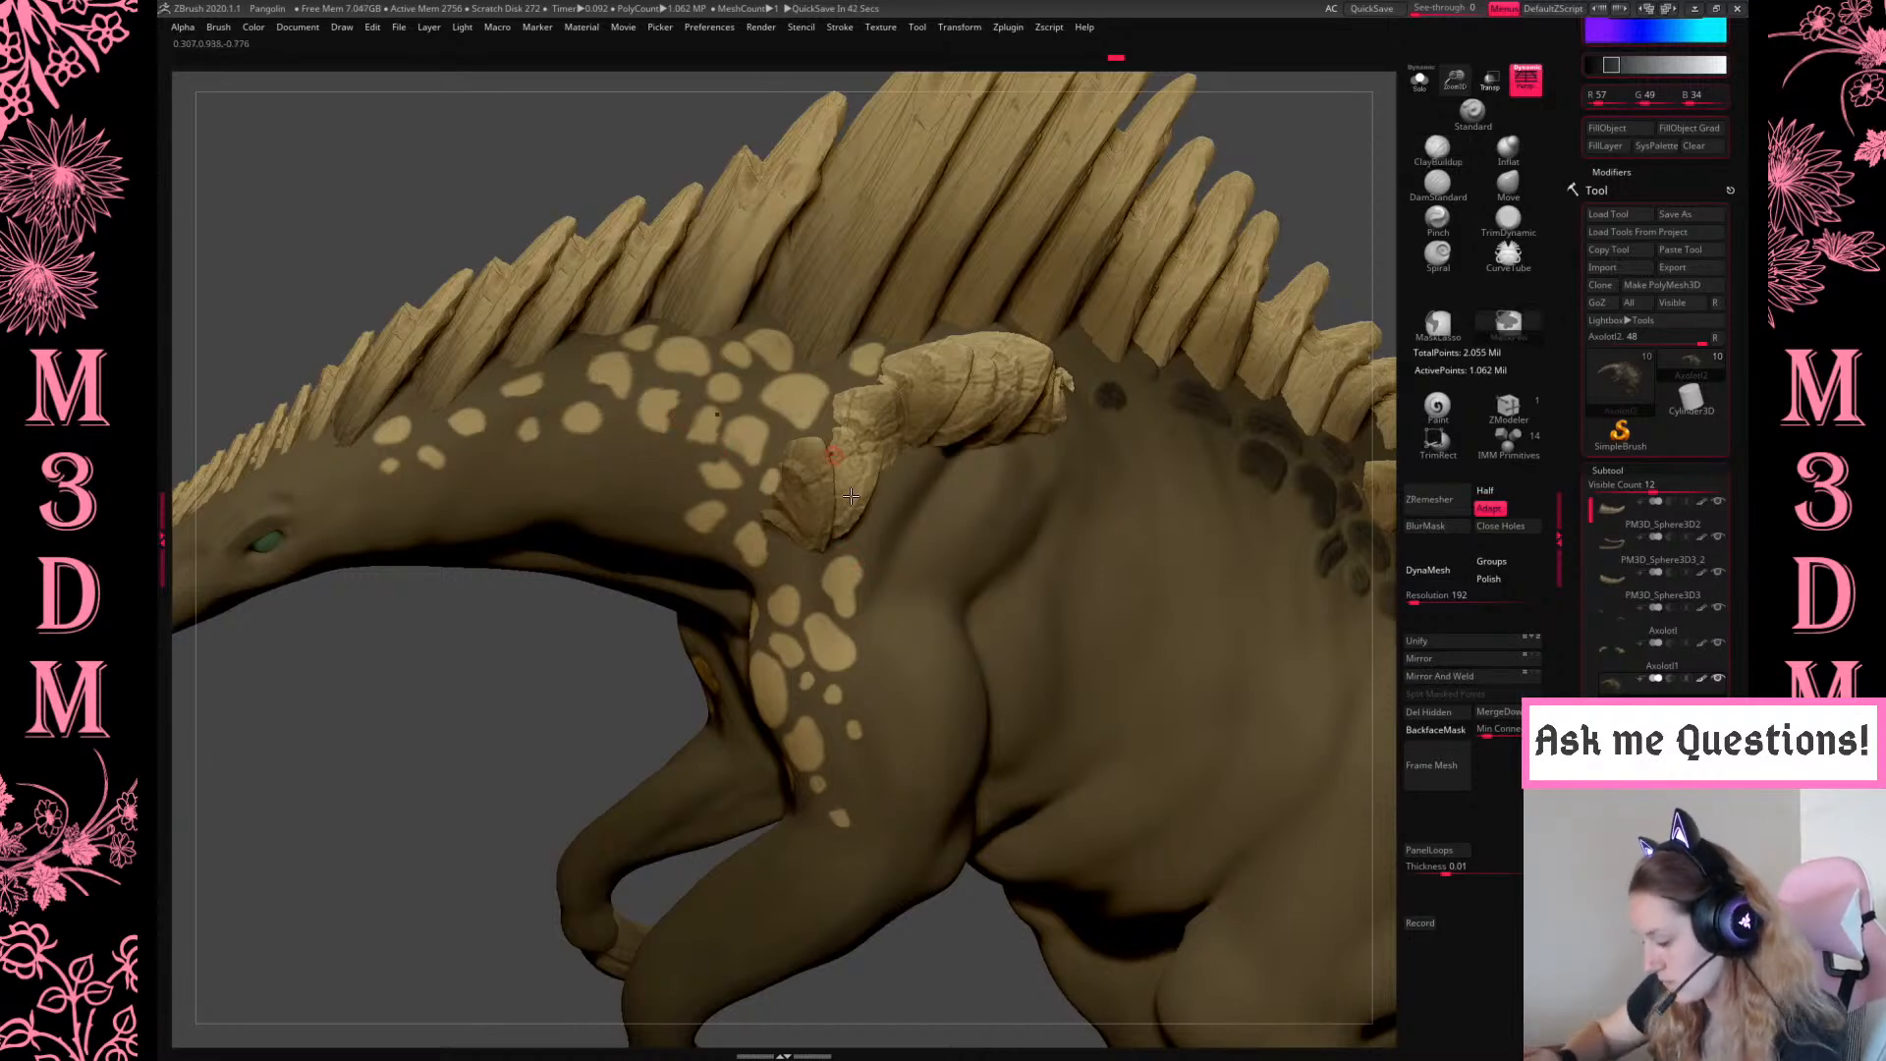
Raise the unmasked neck and shoulder spots slightly with the move gizmo and clear the mask
{"action": "key", "text": "w"}
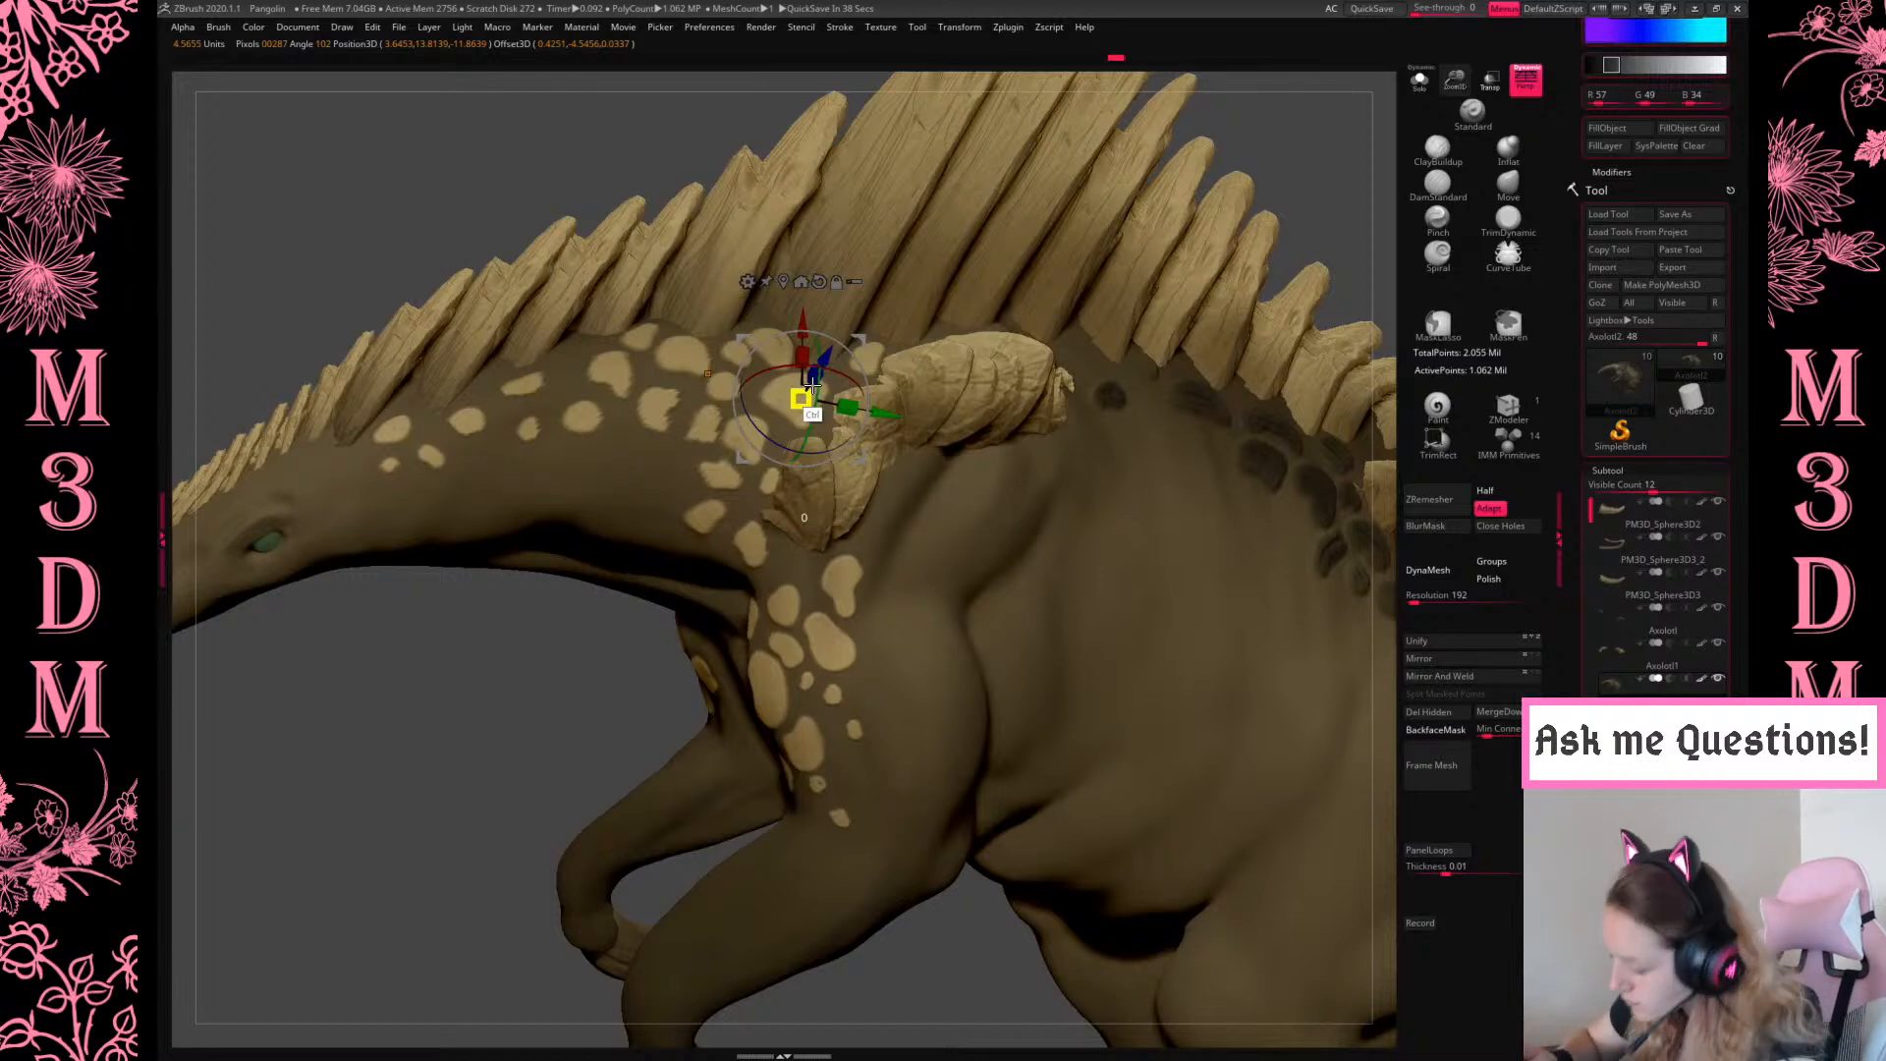
{"action": "key", "text": "ctrl"}
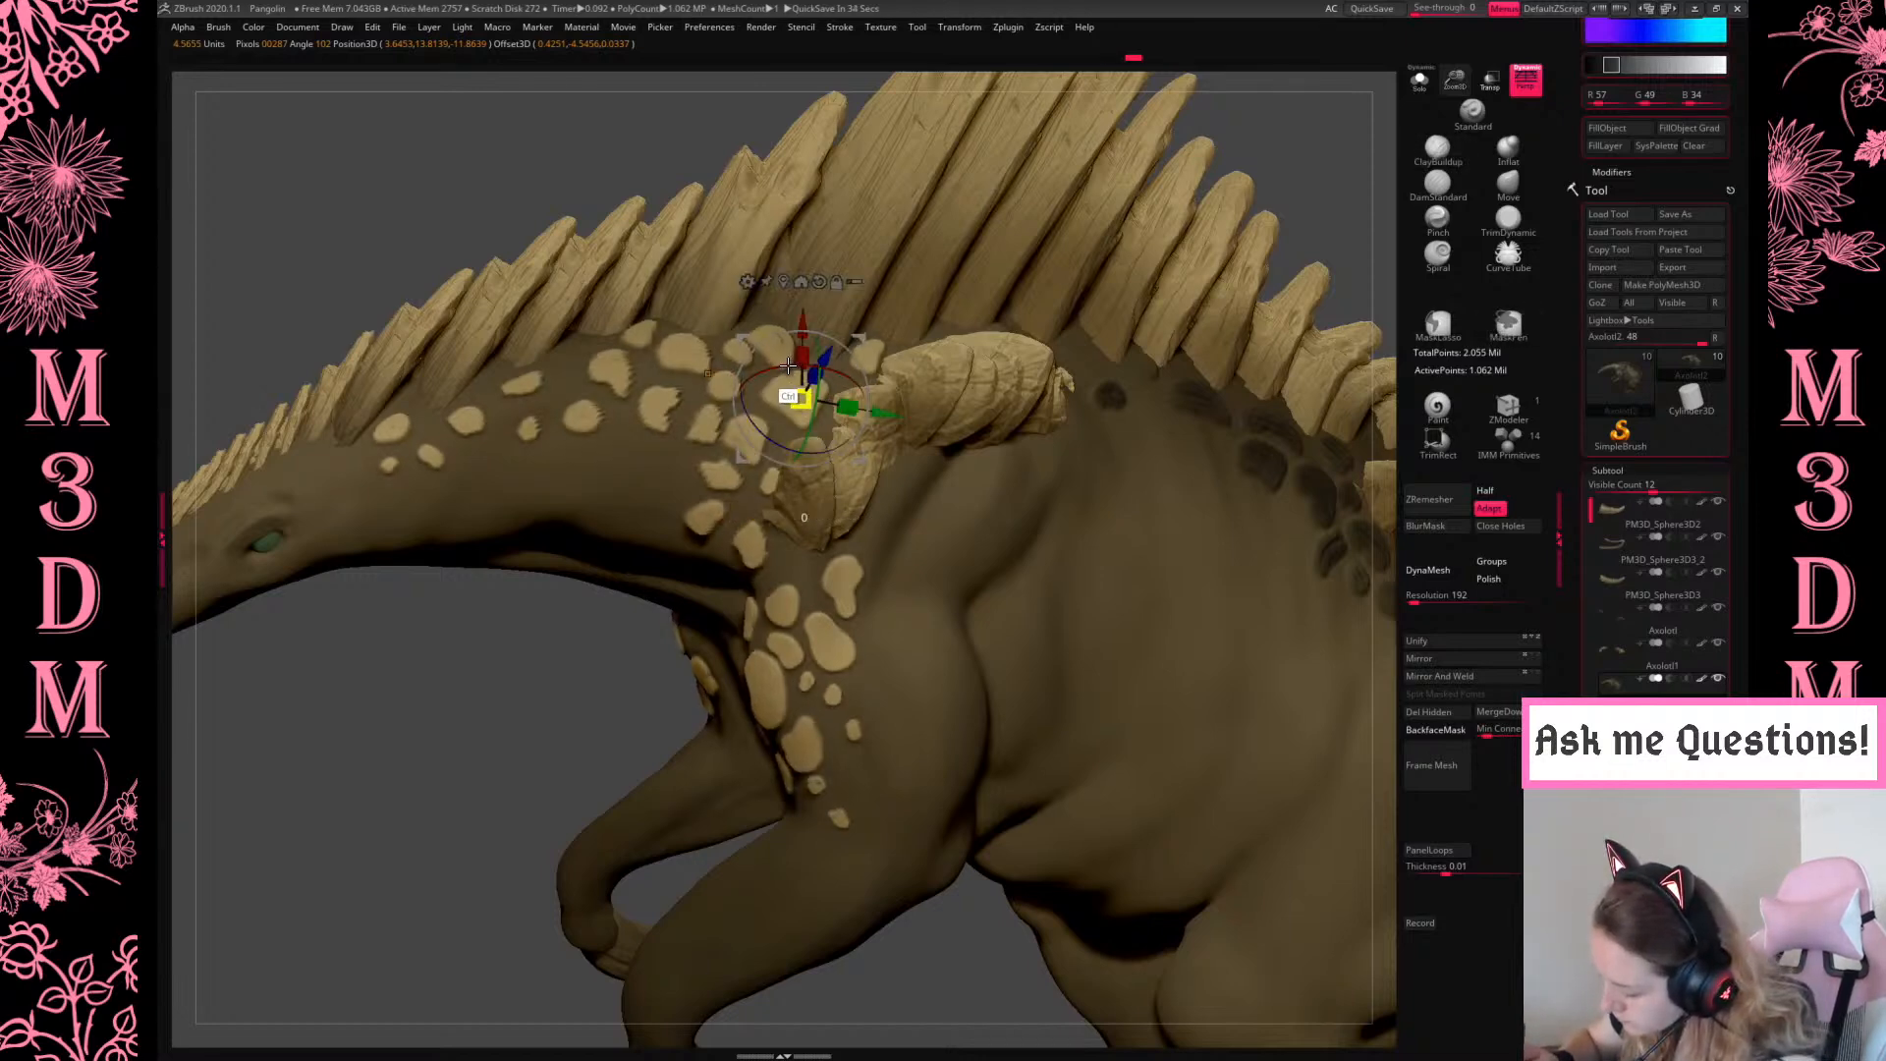
{"action": "left_click_drag", "start_coordinate": [791, 400], "coordinate": [791, 375], "text": "ctrl"}
{"action": "key", "text": "ctrl+z"}
{"action": "key", "text": "q"}
{"action": "left_click_drag", "start_coordinate": [611, 661], "coordinate": [619, 668], "text": "ctrl"}
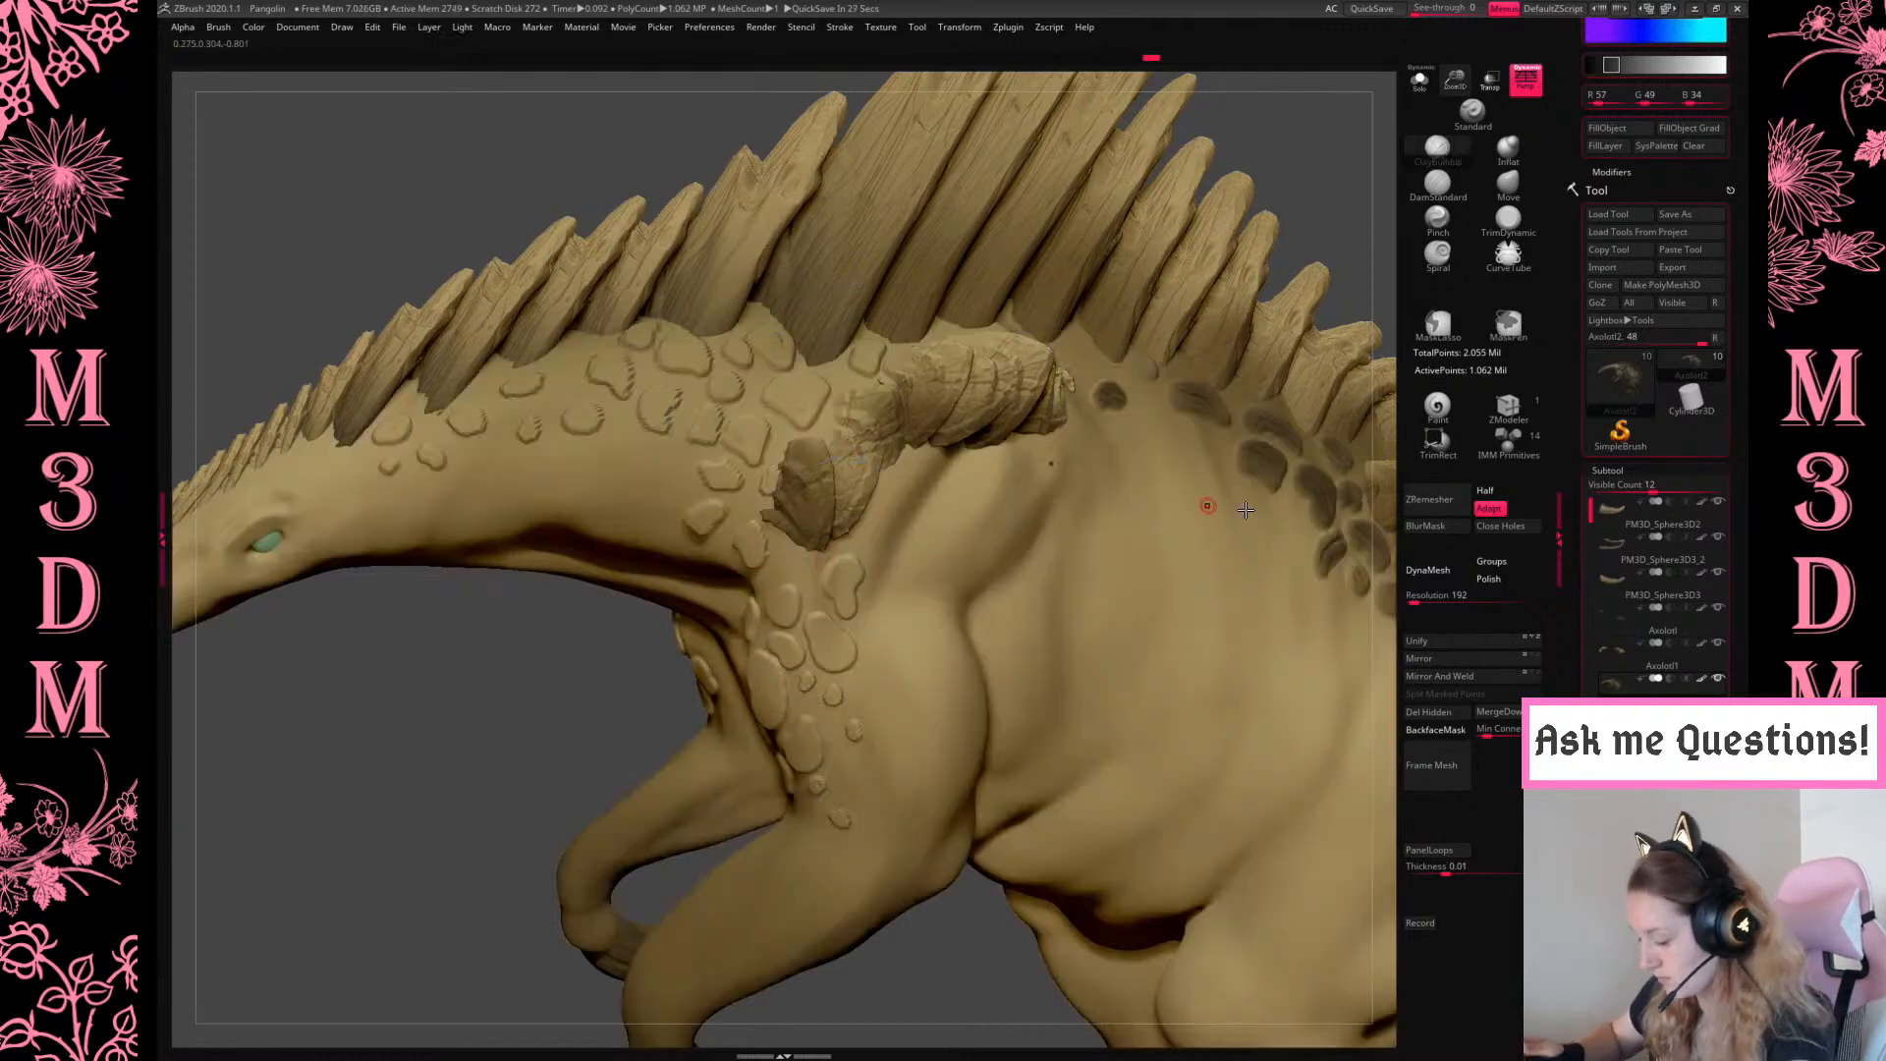
Restore the mask and fill the raised neck and shoulder spots with the brown of the back spots (R 56, G 48, B 34)
{"action": "key", "text": "ctrl+z"}
{"action": "key", "text": "ctrl+i"}
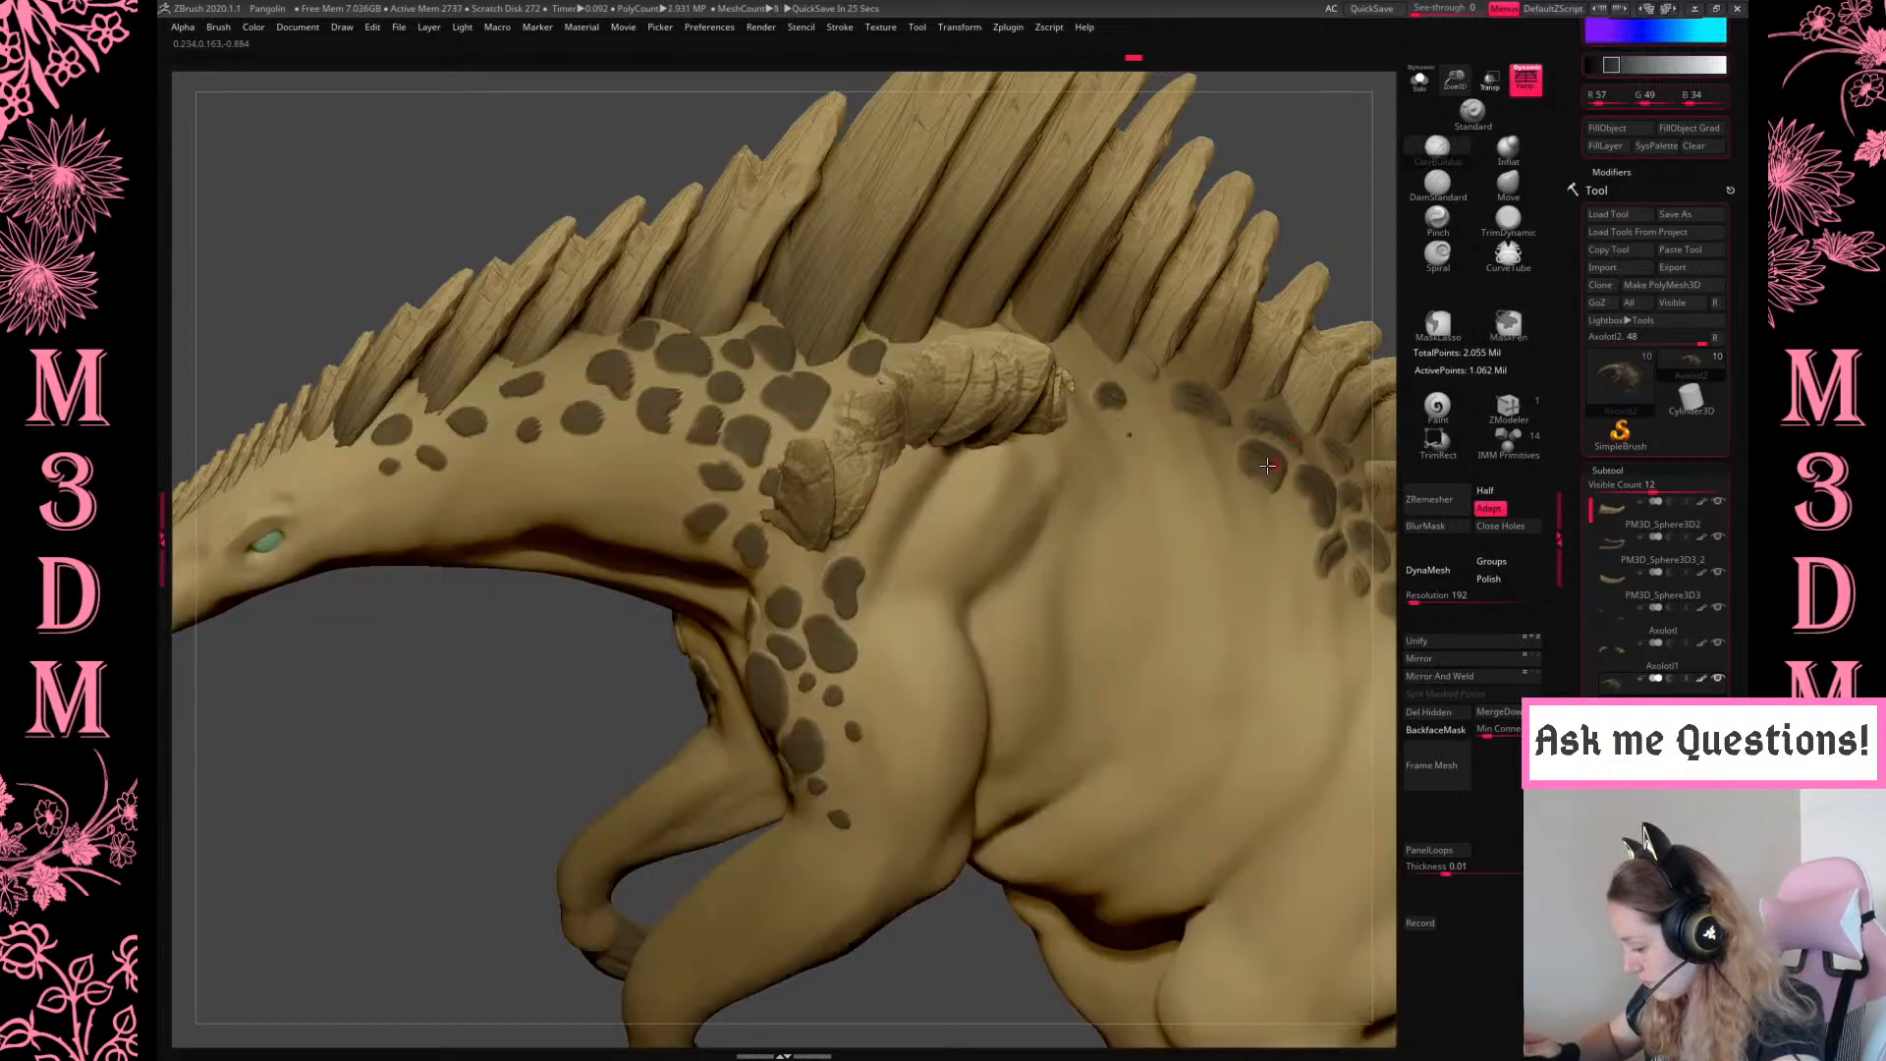
{"action": "key", "text": "ctrl+i"}
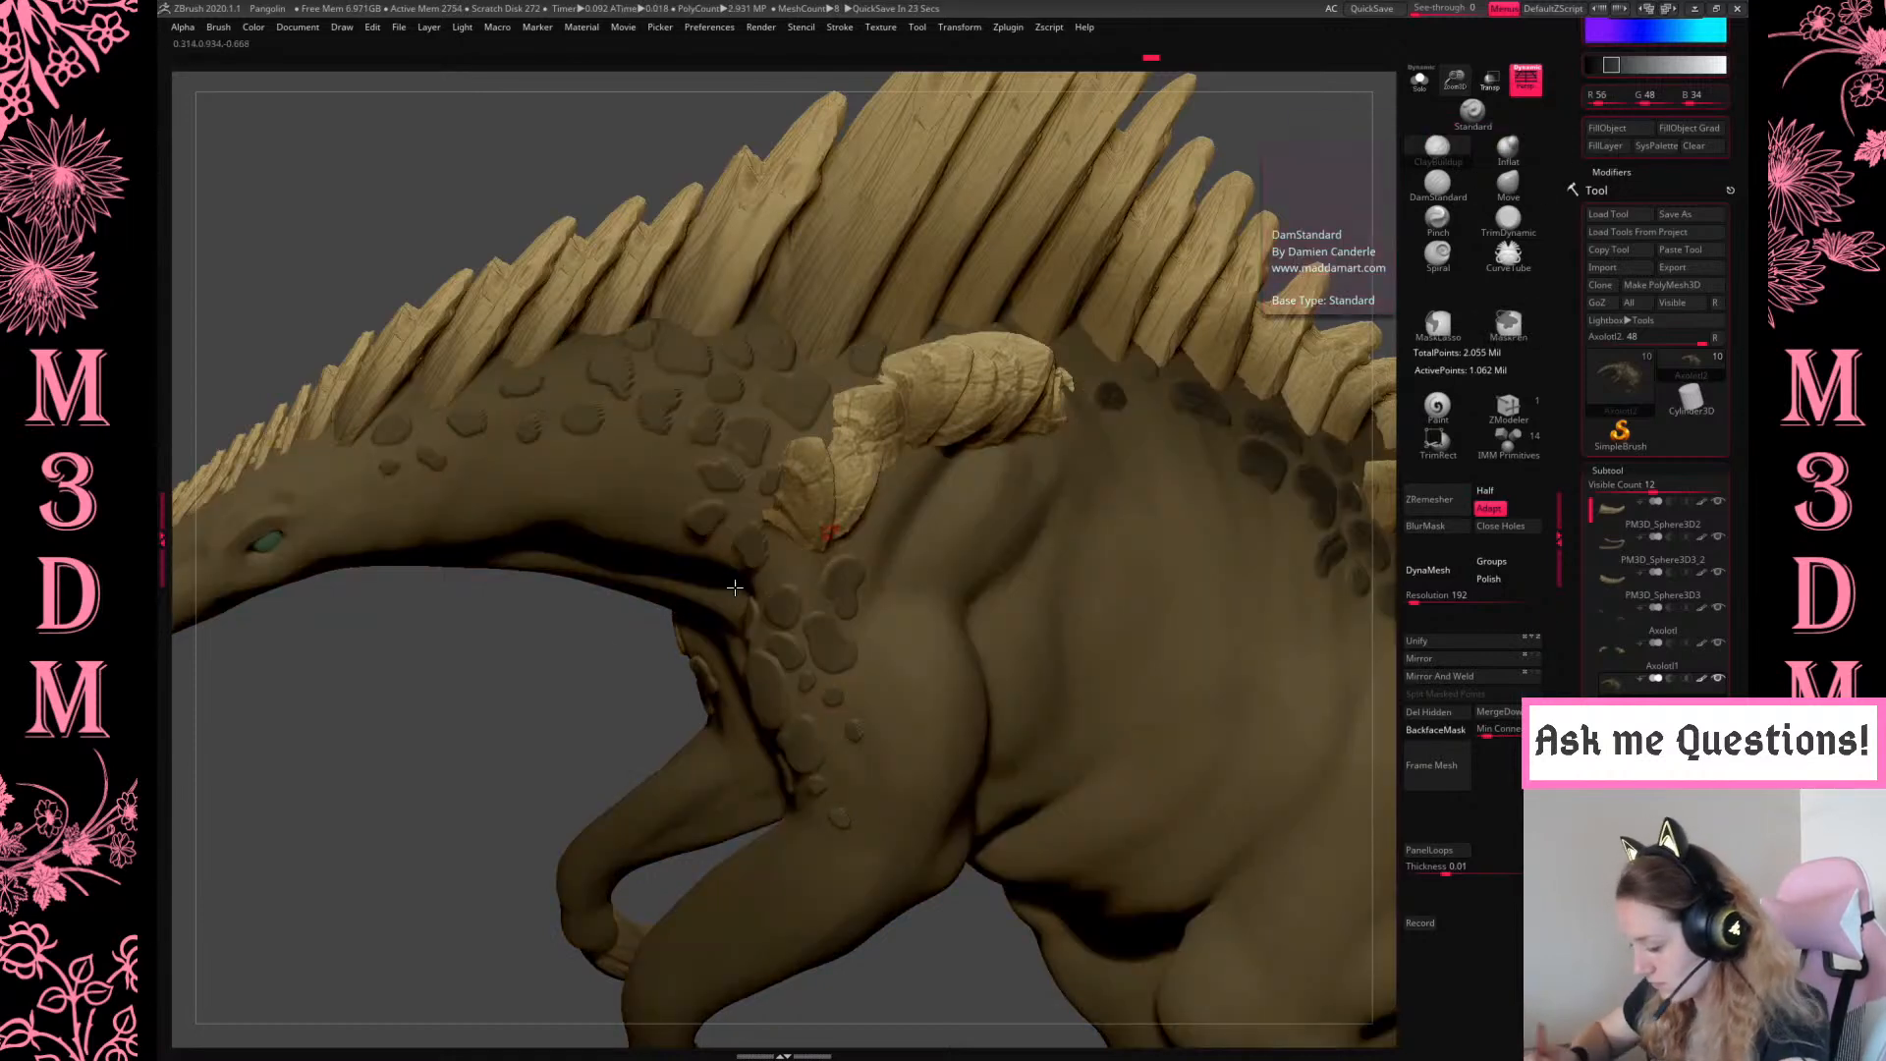
{"action": "key", "text": "ctrl+i"}
{"action": "key", "text": "space"}
{"action": "left_click", "coordinate": [1448, 190]}
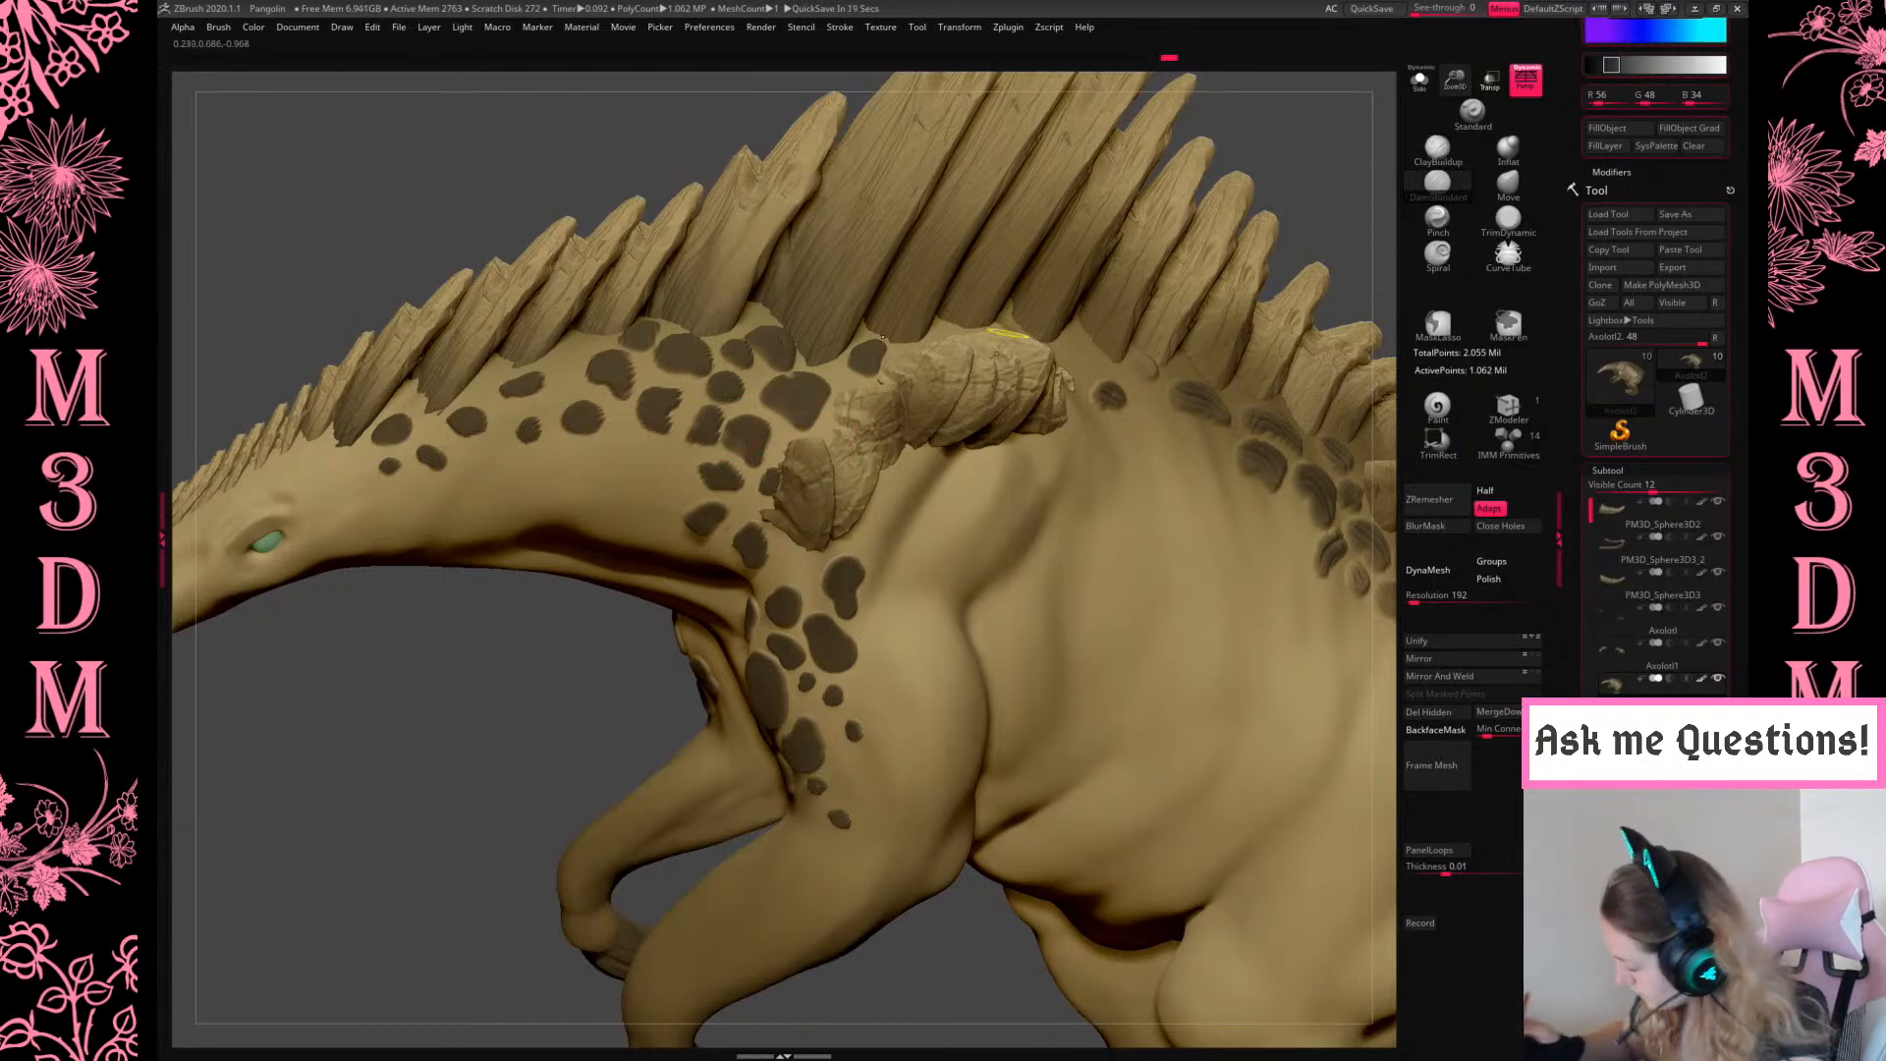
Delete the body's lower subdivision levels and DynaMesh it at resolution 992
{"action": "left_click", "coordinate": [1429, 571]}
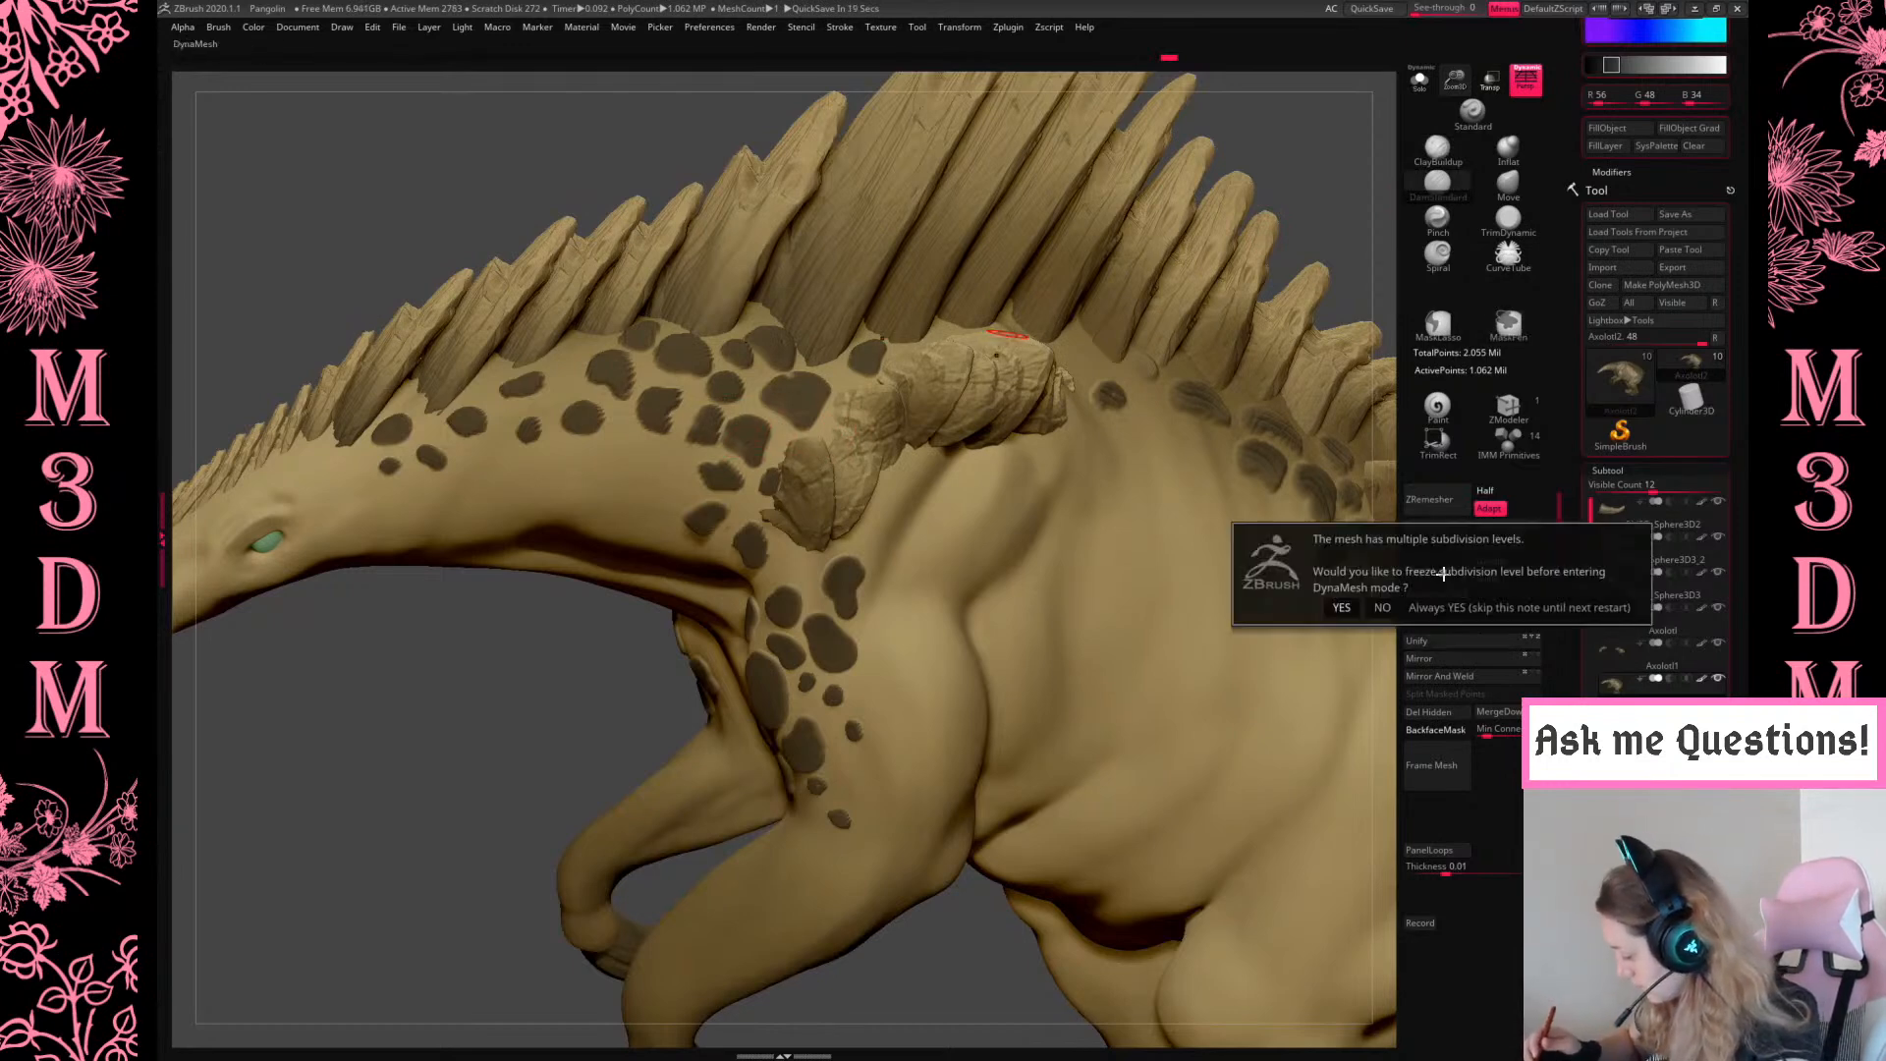
{"action": "left_click", "coordinate": [1382, 608]}
{"action": "left_click", "coordinate": [1607, 471]}
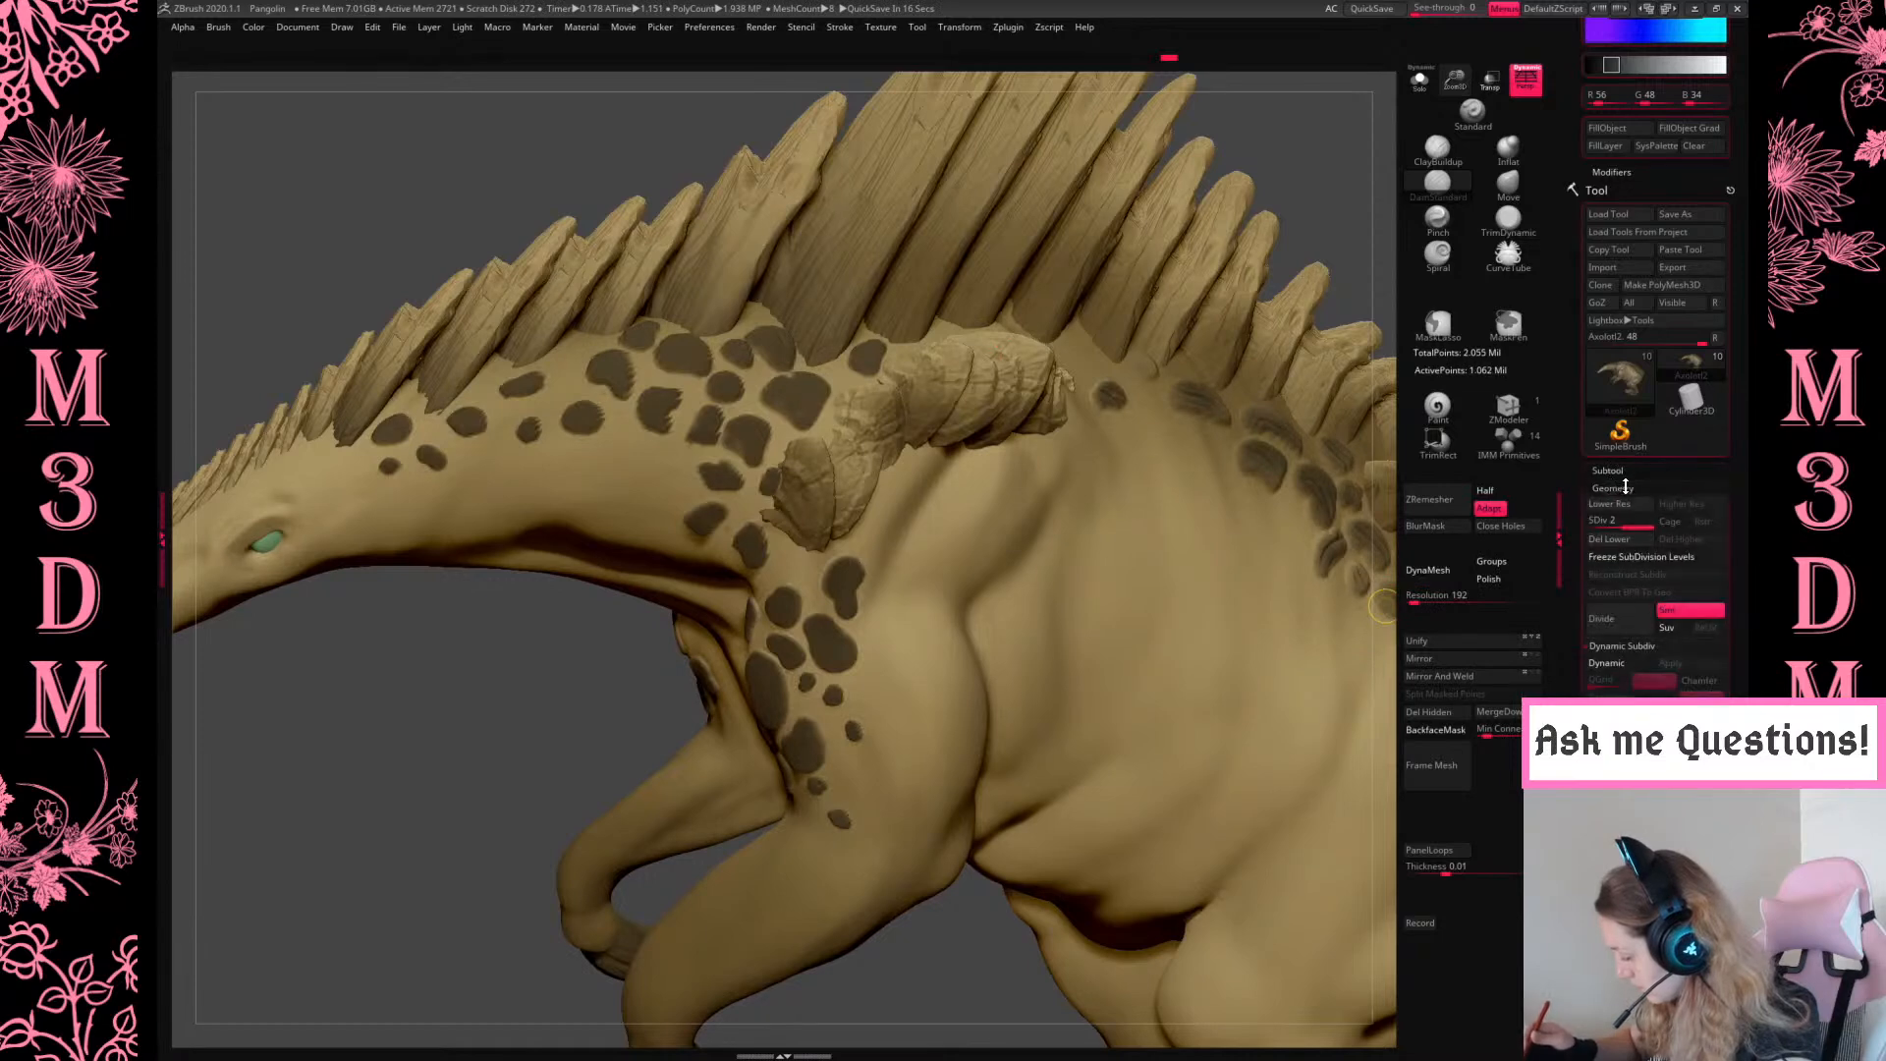
{"action": "left_click", "coordinate": [1634, 505]}
{"action": "left_click", "coordinate": [1432, 570]}
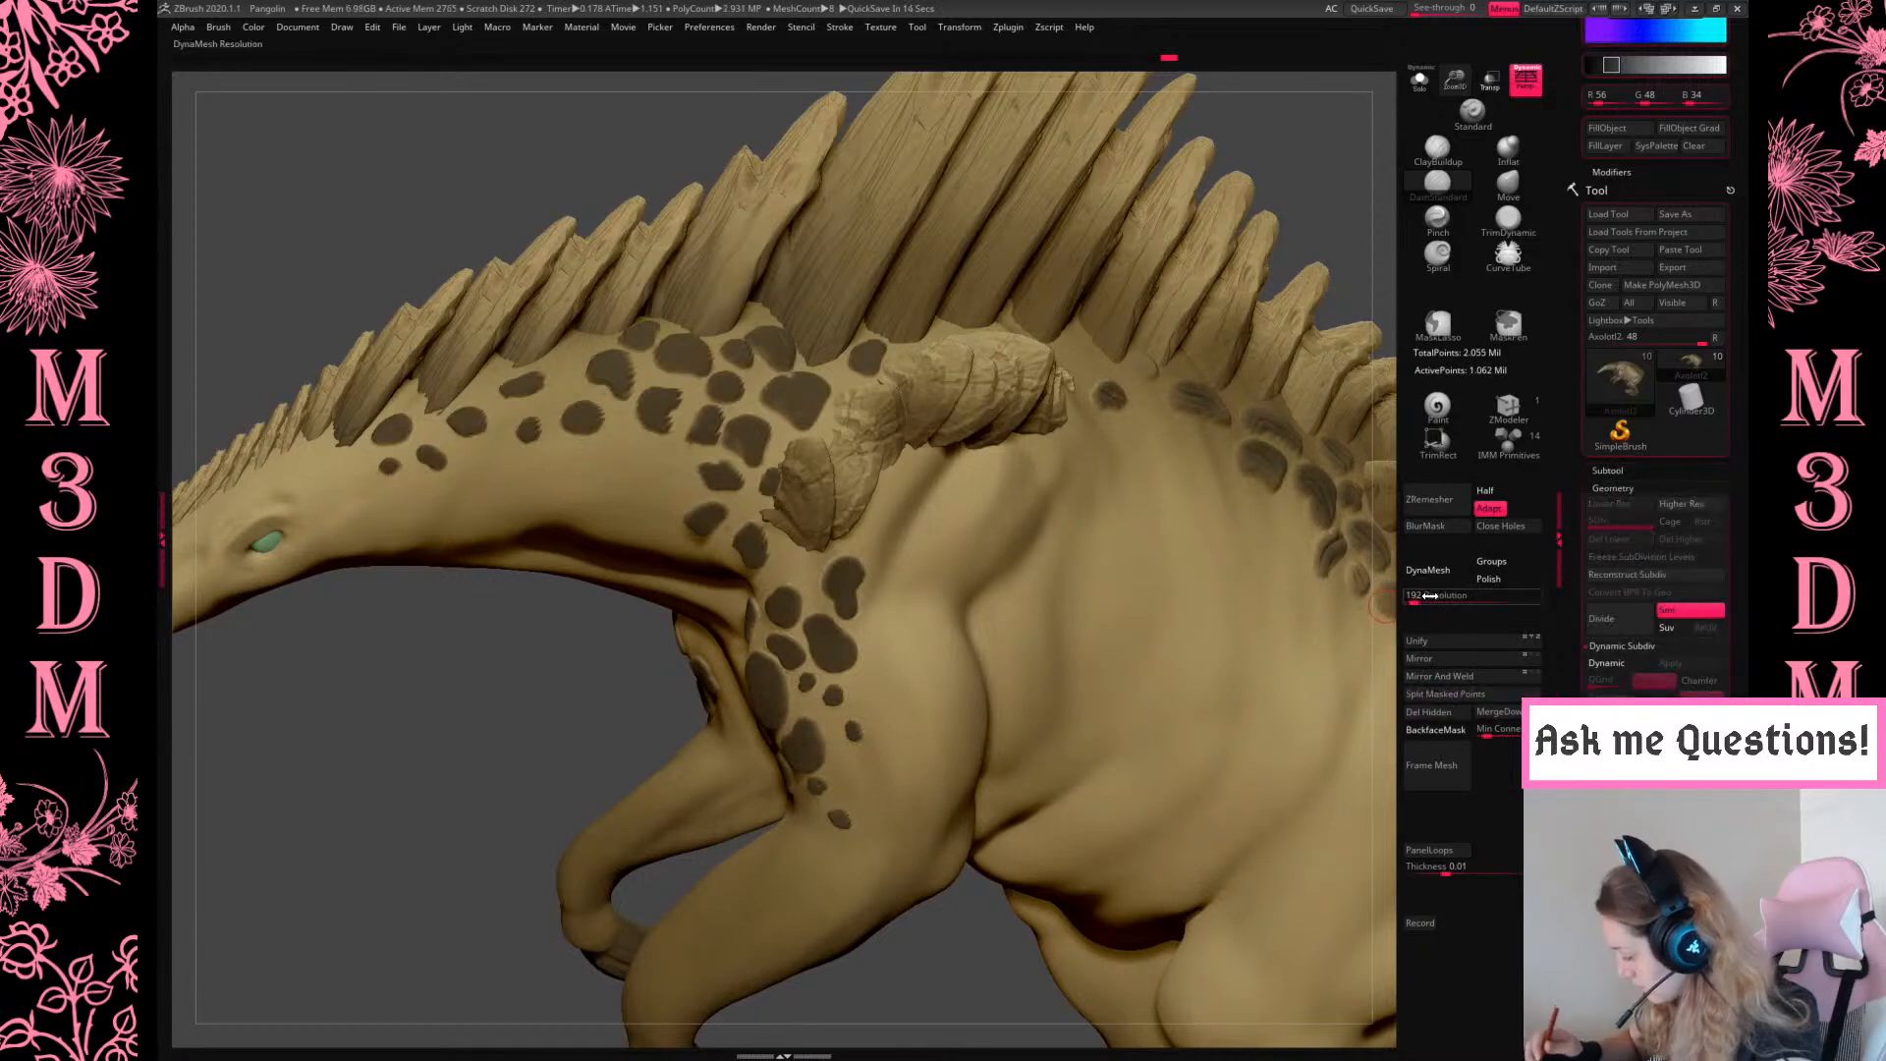
{"action": "key", "text": "ctrl+z"}
{"action": "left_click", "coordinate": [1439, 597]}
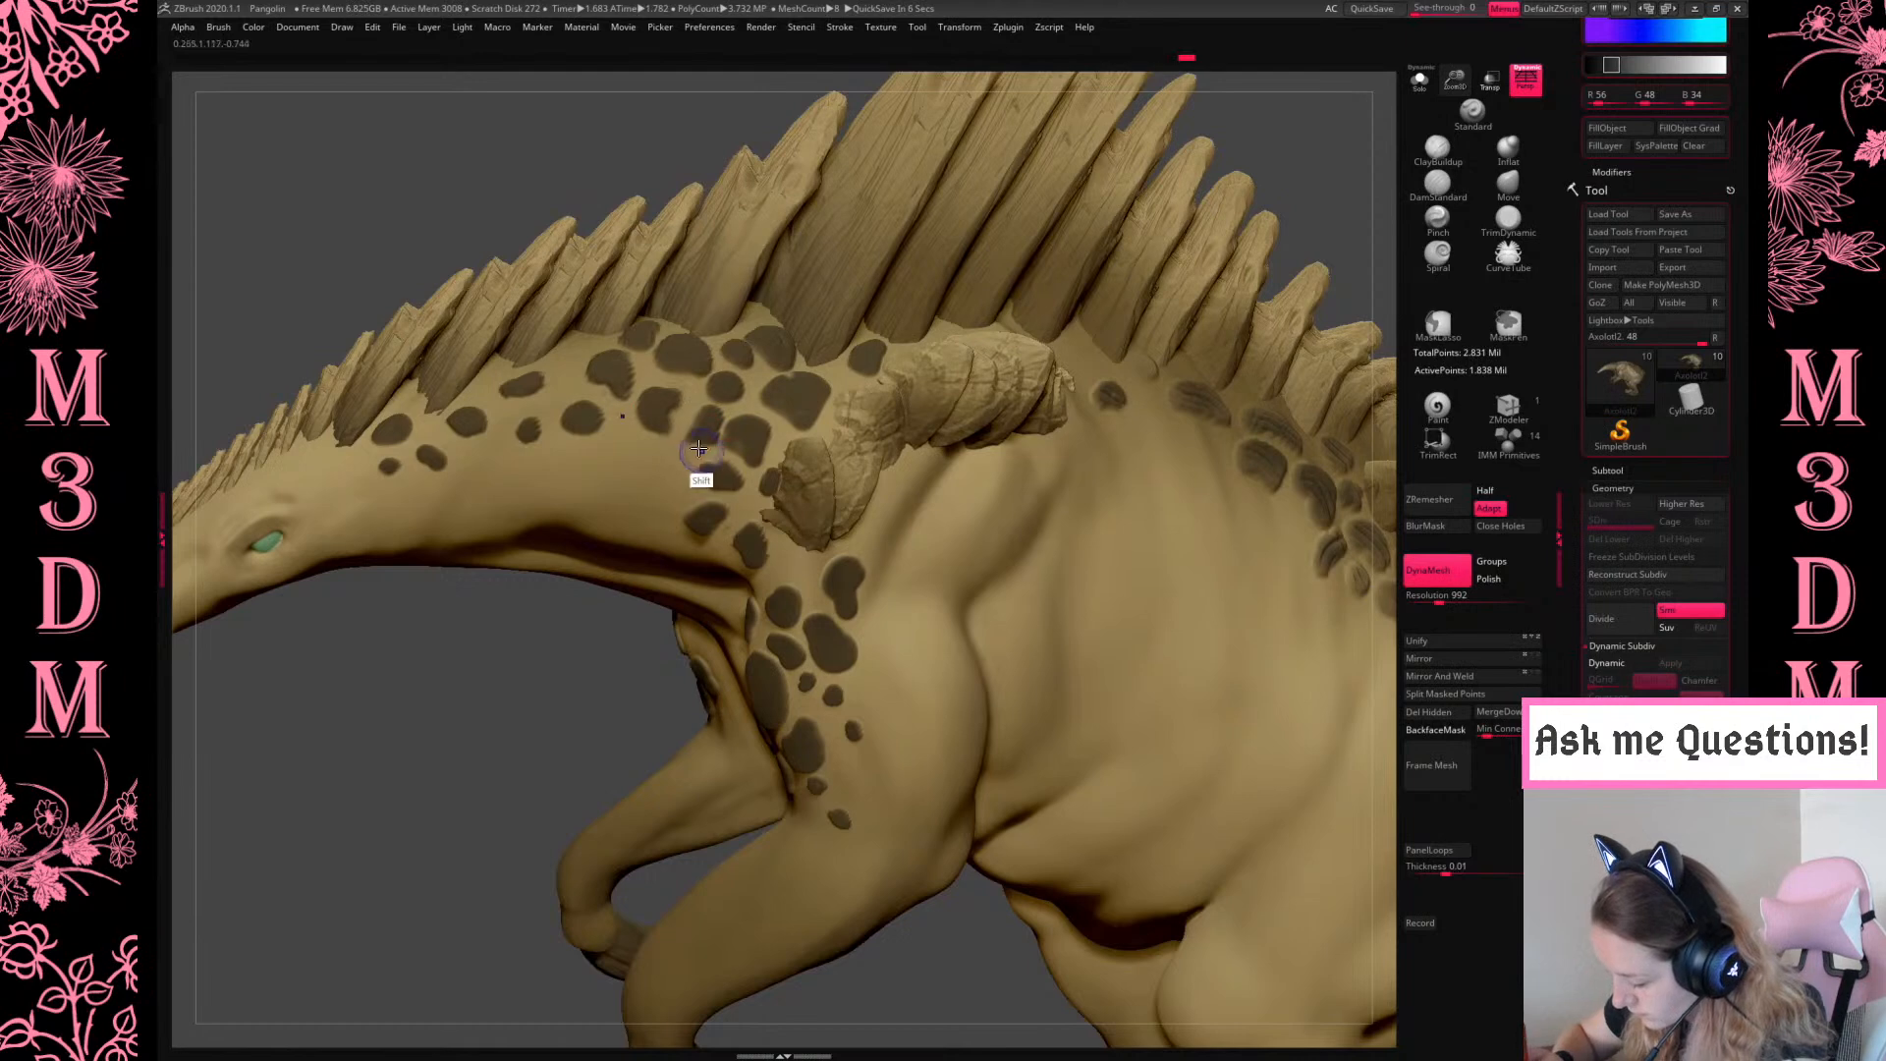
Carve fine parallel grooves into the dark spots on the neck with the DamStandard brush
{"action": "left_click_drag", "start_coordinate": [686, 354], "coordinate": [713, 367]}
{"action": "right_click", "coordinate": [715, 368]}
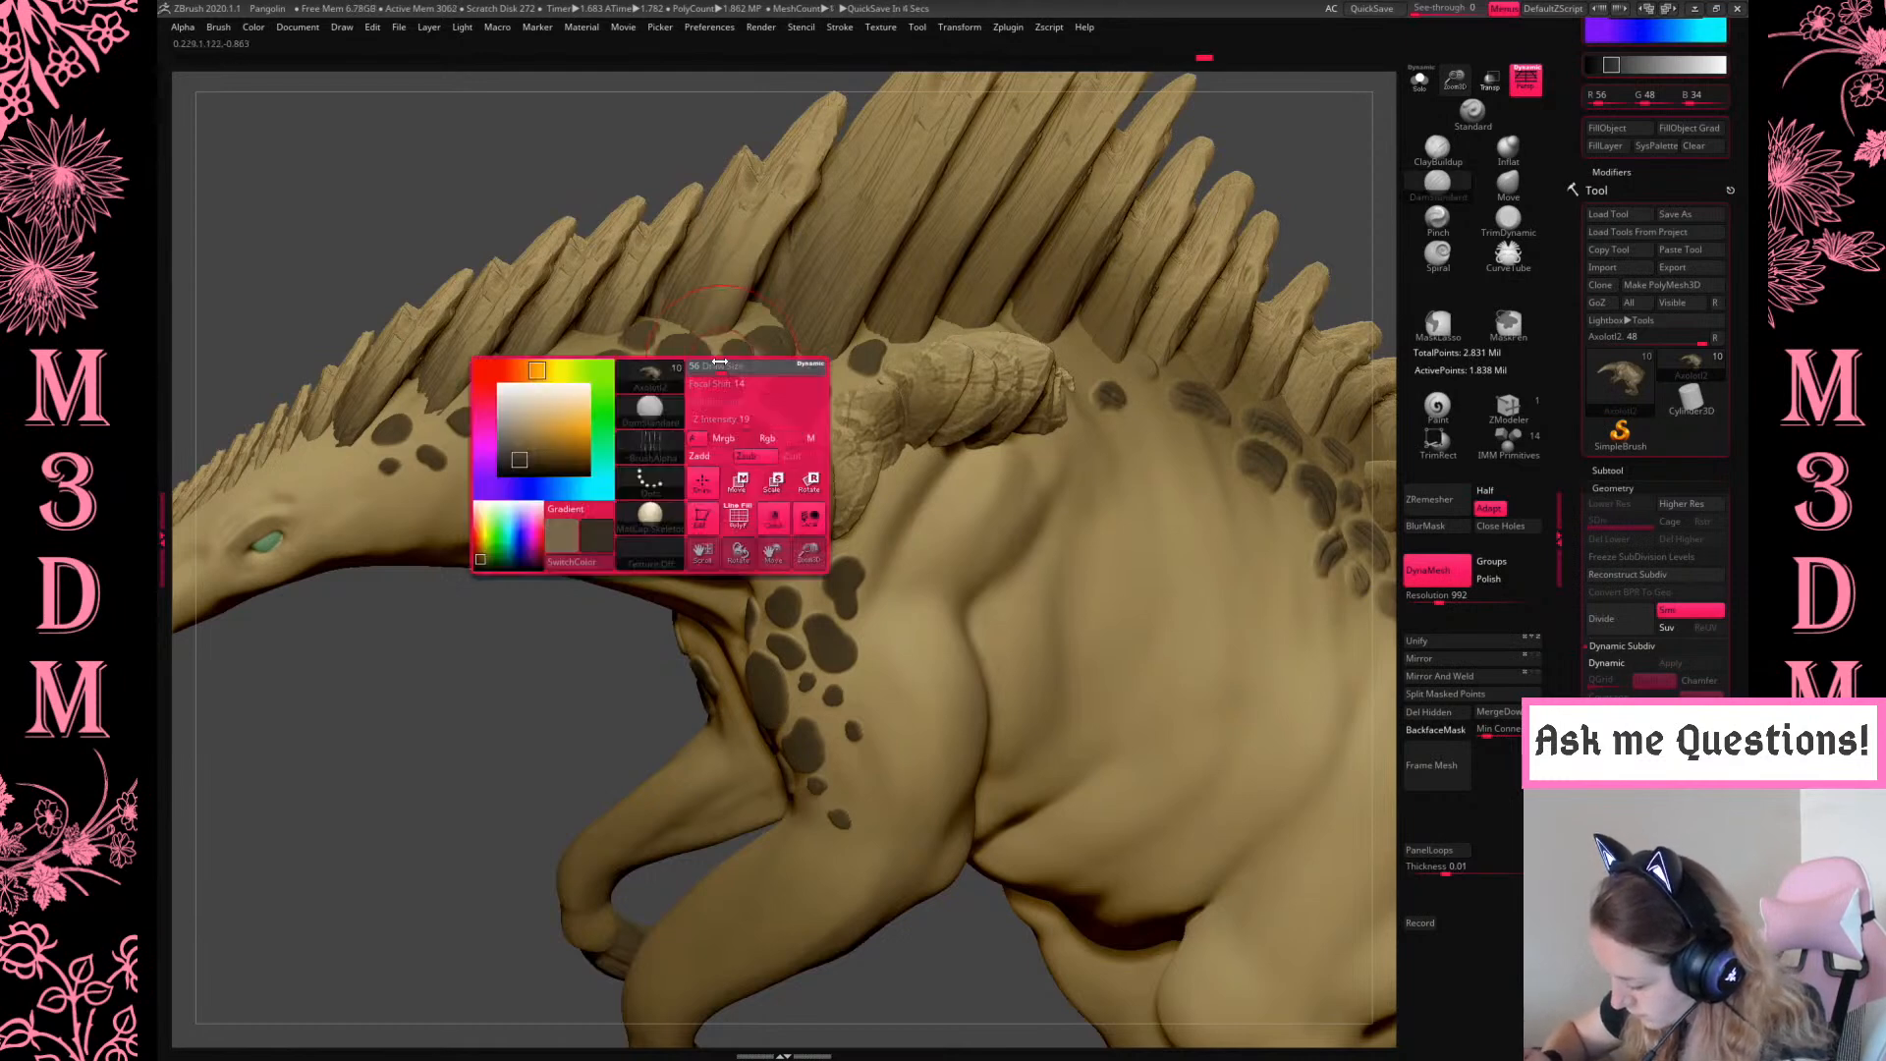
{"action": "left_click_drag", "start_coordinate": [565, 640], "coordinate": [827, 385]}
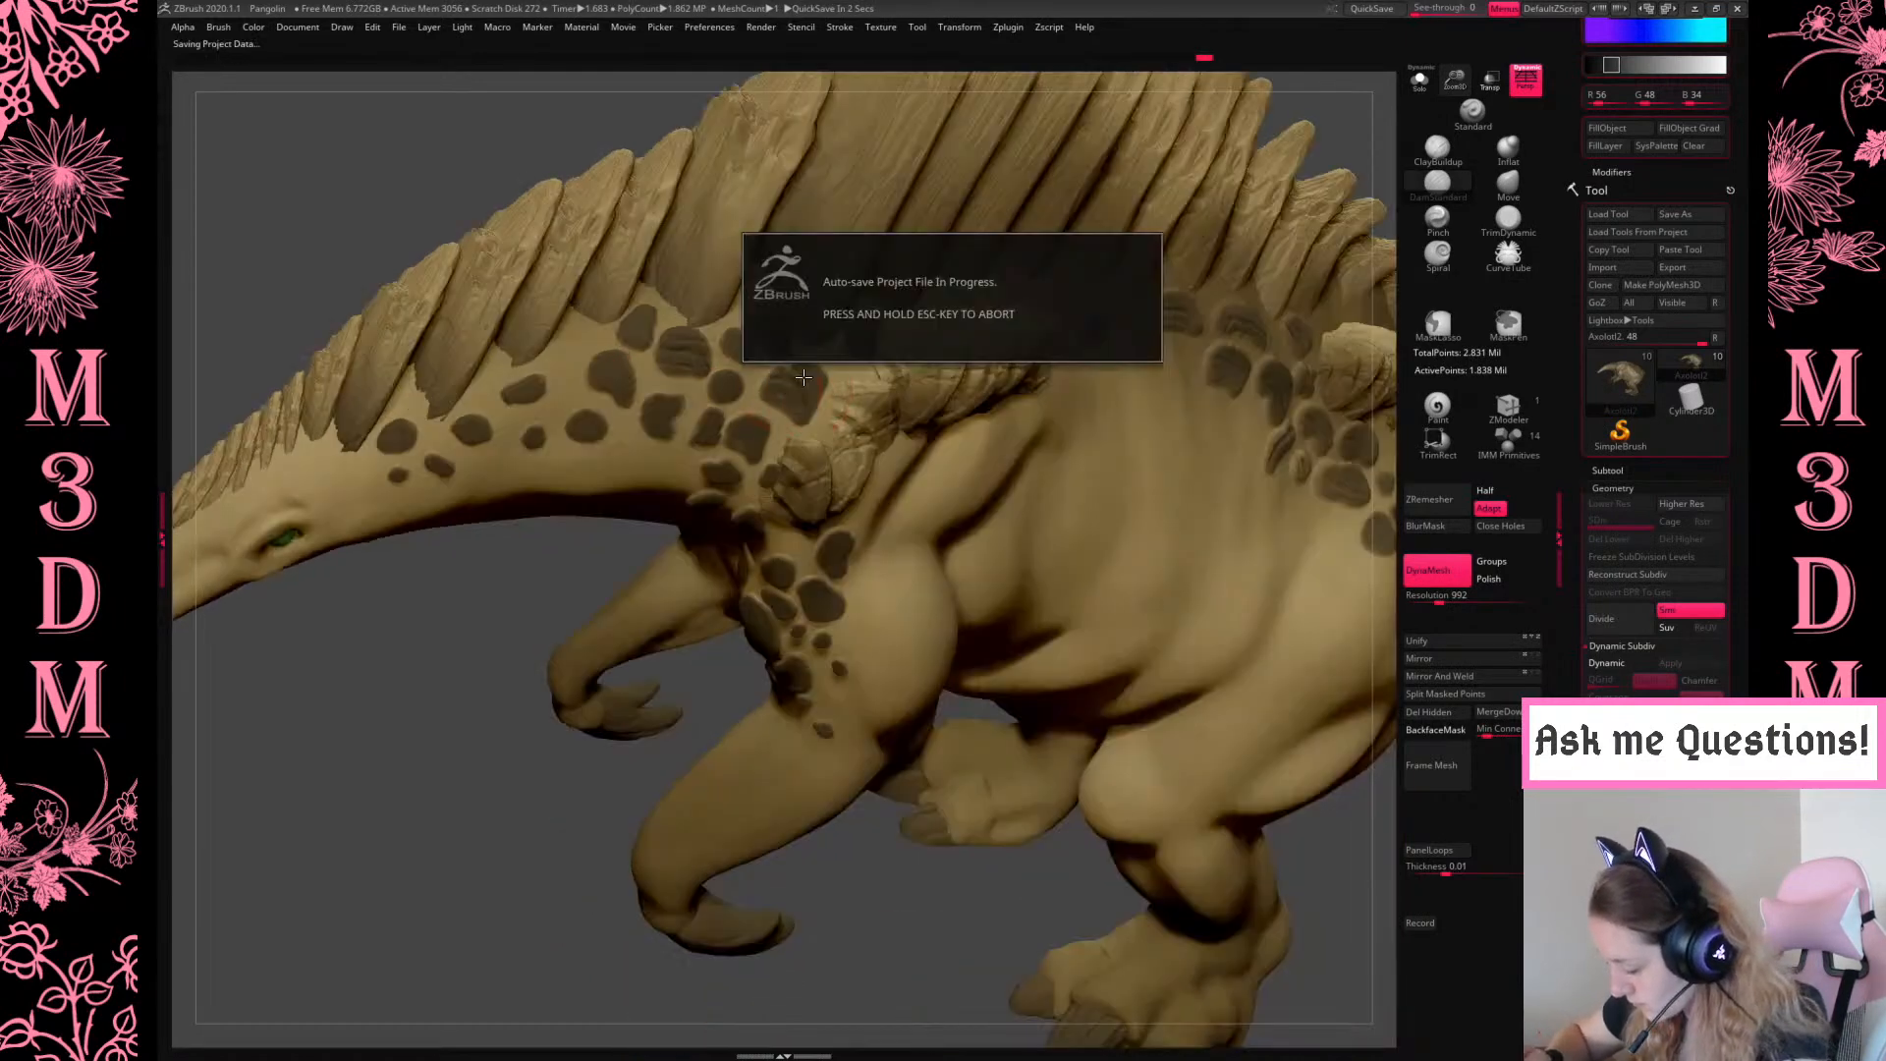
{"action": "left_click_drag", "start_coordinate": [857, 349], "coordinate": [870, 336]}
{"action": "left_click_drag", "start_coordinate": [744, 425], "coordinate": [751, 454]}
Carve grooves into the shoulder and upper arm spots, lightly smoothing the strokes
{"action": "right_click", "coordinate": [757, 632]}
{"action": "left_click_drag", "start_coordinate": [841, 538], "coordinate": [819, 613]}
{"action": "left_click_drag", "start_coordinate": [595, 413], "coordinate": [444, 469]}
{"action": "left_click_drag", "start_coordinate": [502, 649], "coordinate": [589, 614]}
{"action": "left_click_drag", "start_coordinate": [711, 700], "coordinate": [744, 788]}
{"action": "left_click_drag", "start_coordinate": [736, 666], "coordinate": [744, 692]}
{"action": "left_click_drag", "start_coordinate": [794, 751], "coordinate": [798, 769]}
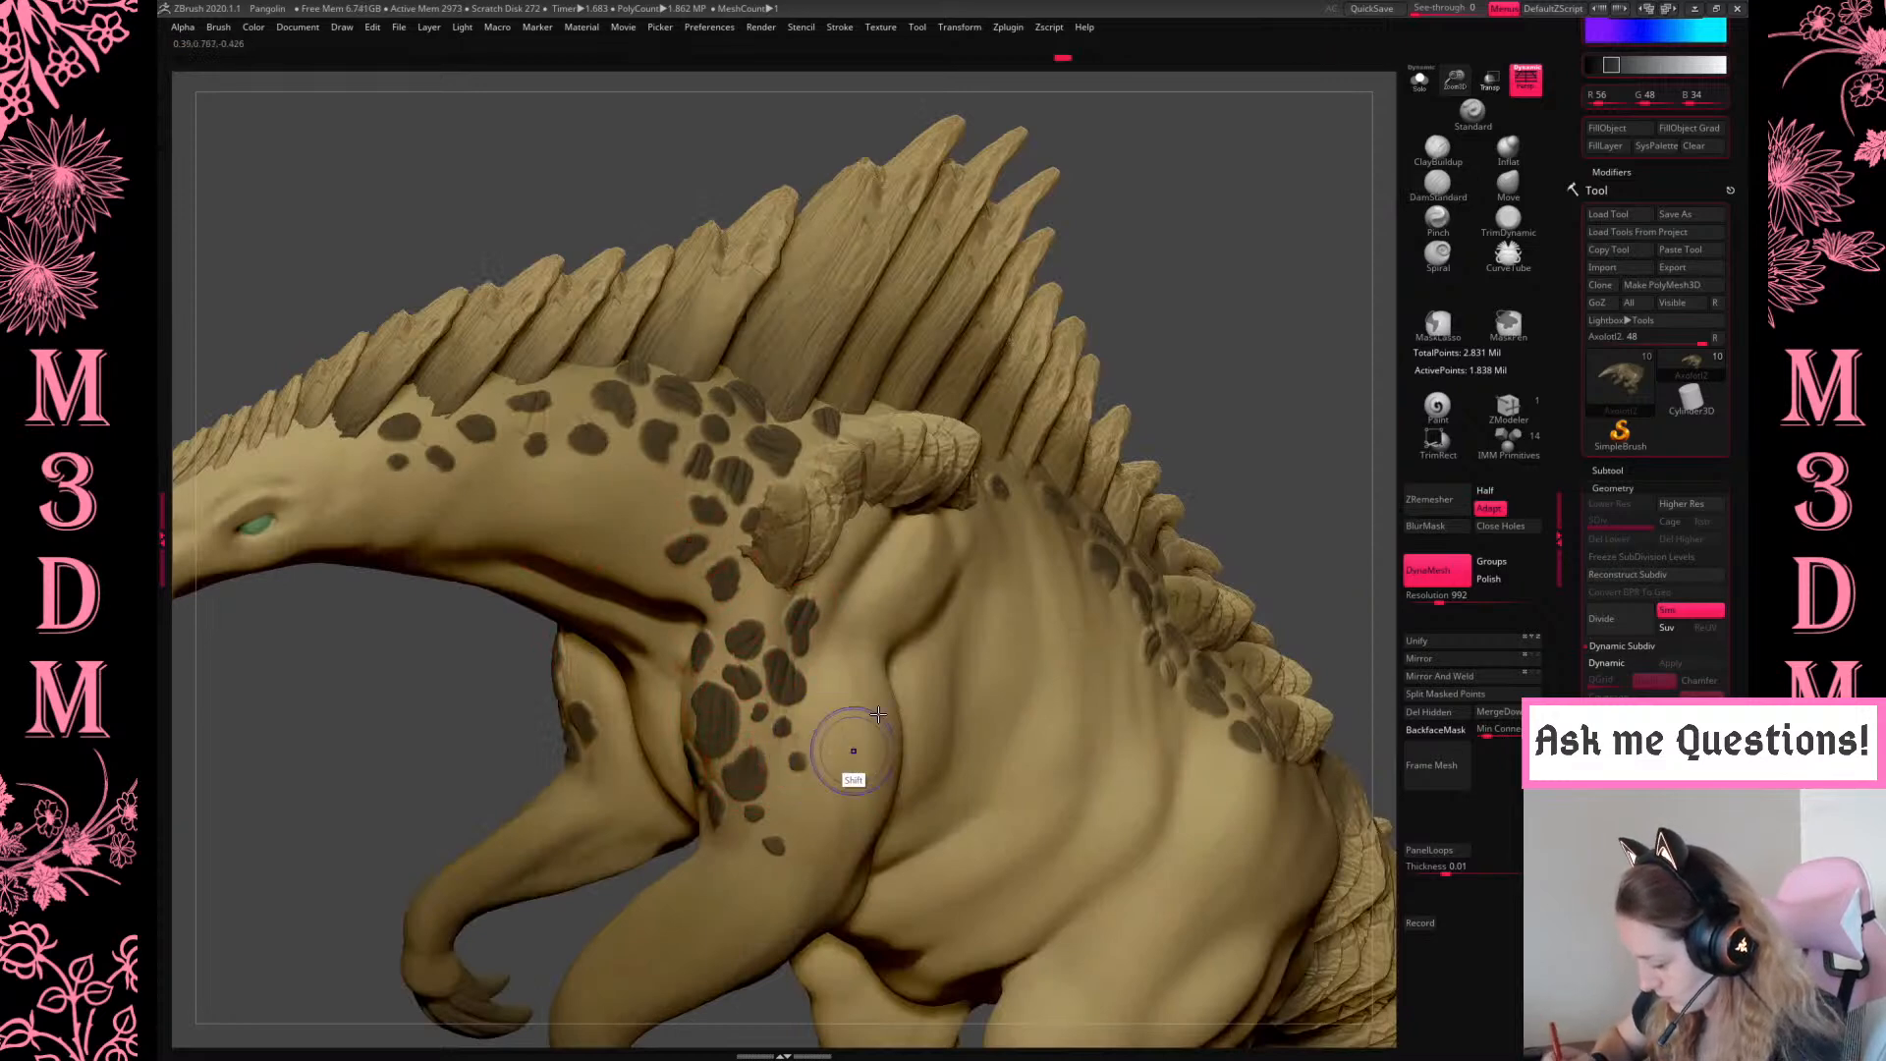
{"action": "left_click_drag", "start_coordinate": [1265, 251], "coordinate": [1360, 191]}
{"action": "left_click_drag", "start_coordinate": [712, 820], "coordinate": [714, 831]}
{"action": "left_click_drag", "start_coordinate": [781, 835], "coordinate": [784, 852]}
{"action": "mouse_move", "coordinate": [682, 715]}
{"action": "left_mouse_down", "text": "shift"}
{"action": "mouse_move", "coordinate": [678, 754]}
{"action": "mouse_move", "coordinate": [777, 781]}
{"action": "left_mouse_up", "text": "shift"}
Paint soft dark brown (R 73, G 62, B 43) over the neck and shoulder spots and their edges with the Paint brush
{"action": "left_click_drag", "start_coordinate": [1185, 381], "coordinate": [1085, 418]}
{"action": "key", "text": "space"}
{"action": "key", "text": "space"}
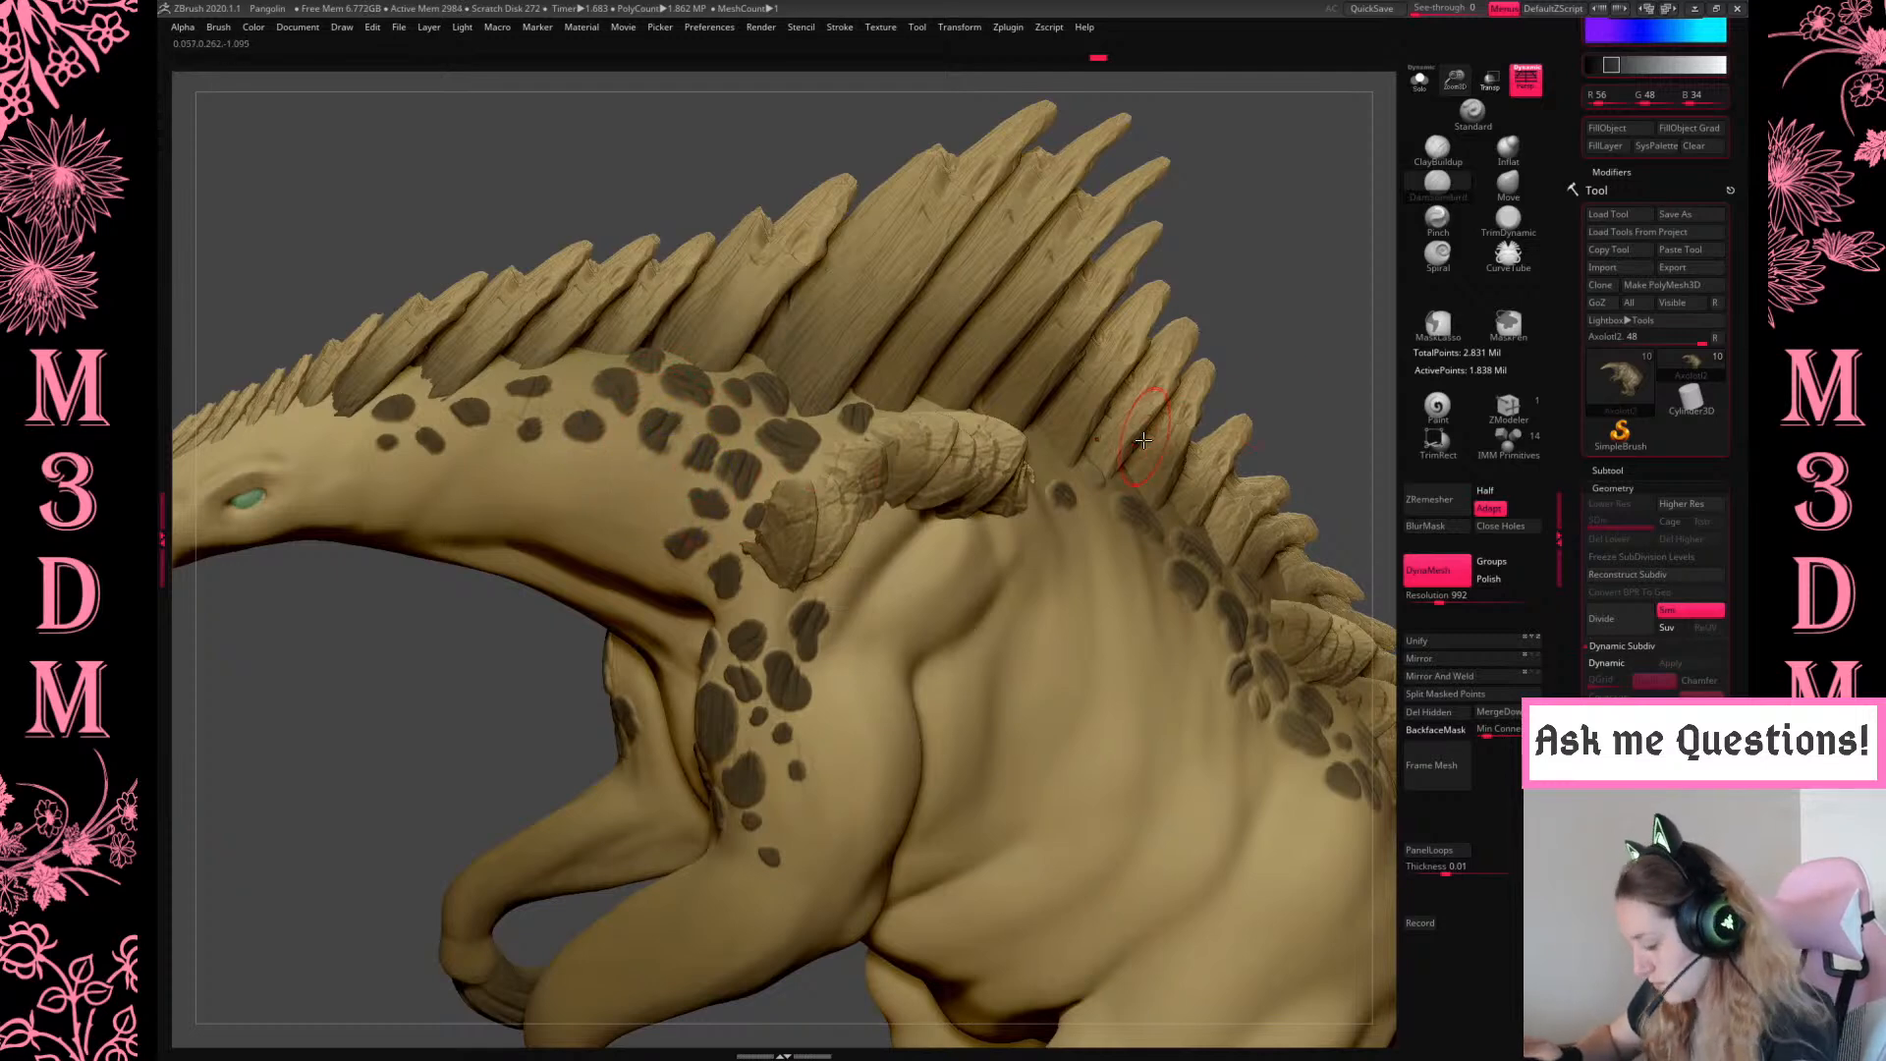
{"action": "key", "text": "f"}
{"action": "left_click_drag", "start_coordinate": [1208, 286], "coordinate": [1219, 359], "text": "shift"}
{"action": "left_click_drag", "start_coordinate": [776, 827], "coordinate": [750, 864], "text": "alt"}
{"action": "left_click_drag", "start_coordinate": [1222, 789], "coordinate": [1255, 844], "text": "alt"}
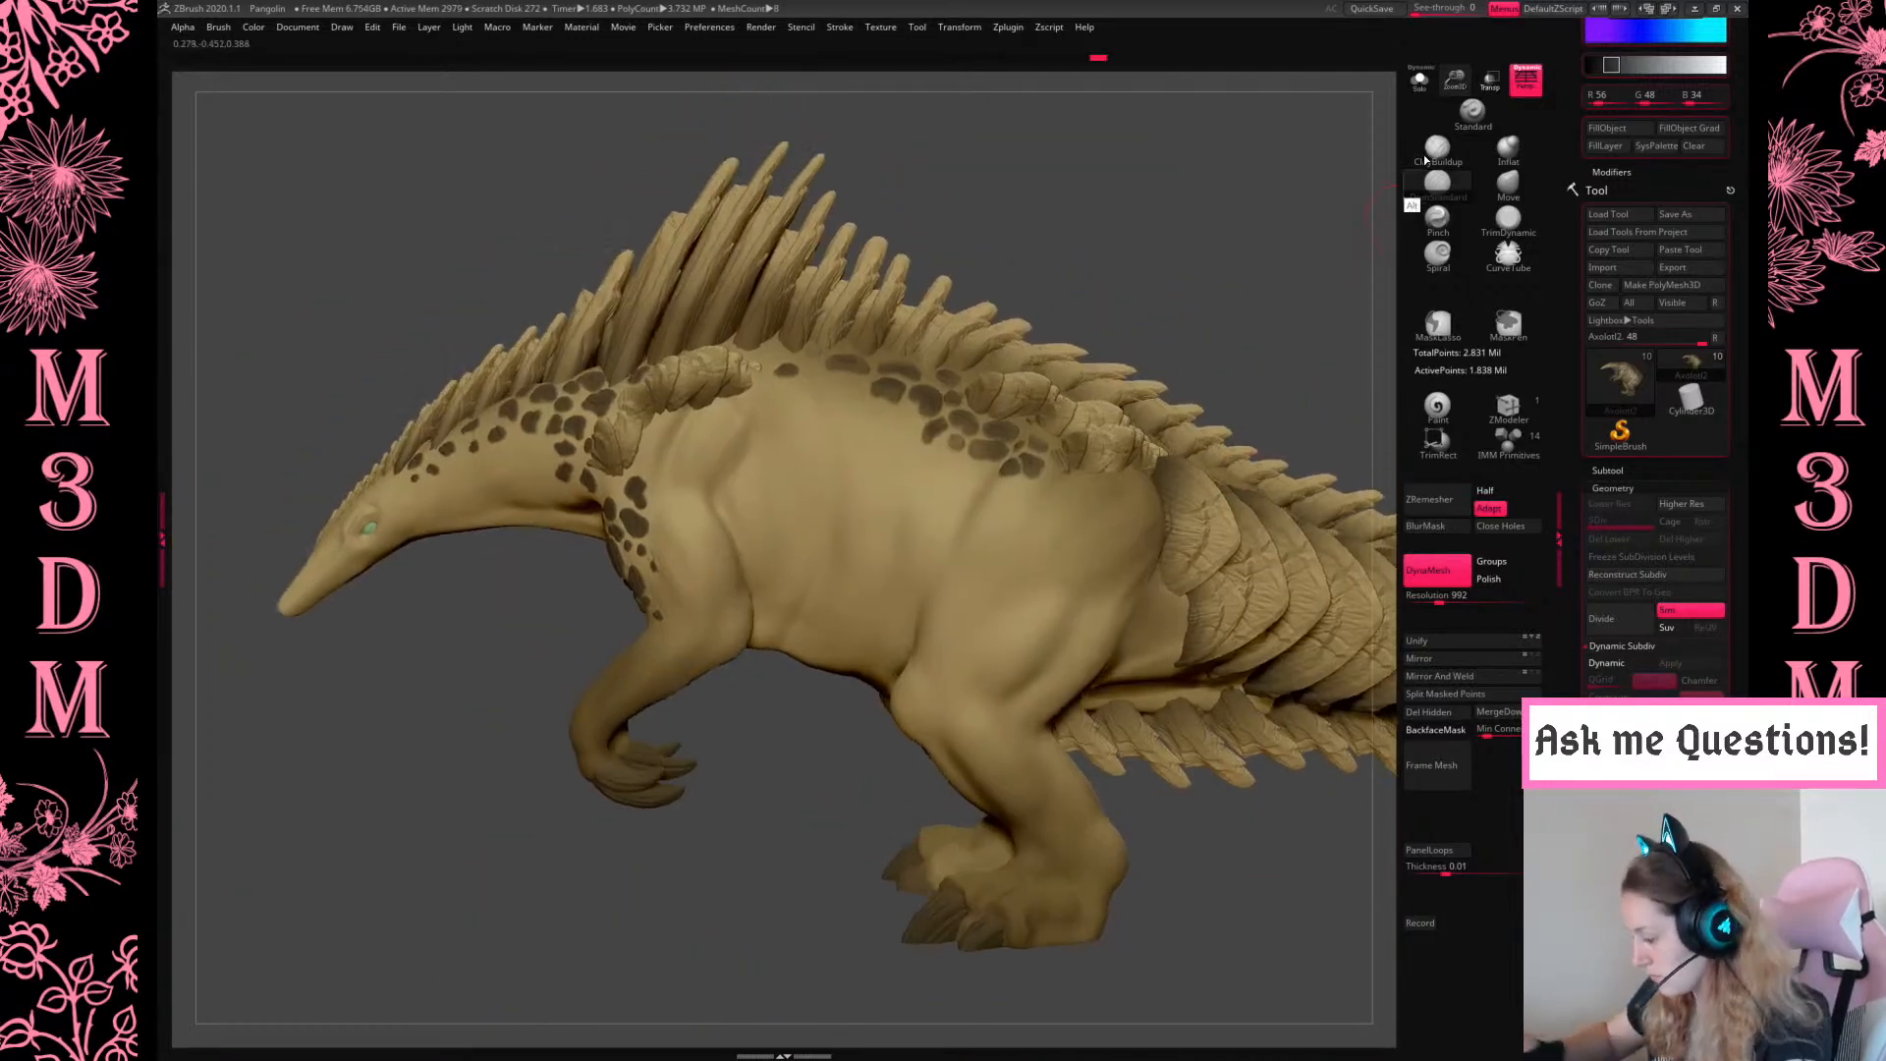
{"action": "left_click_drag", "start_coordinate": [705, 717], "coordinate": [812, 833], "text": "alt"}
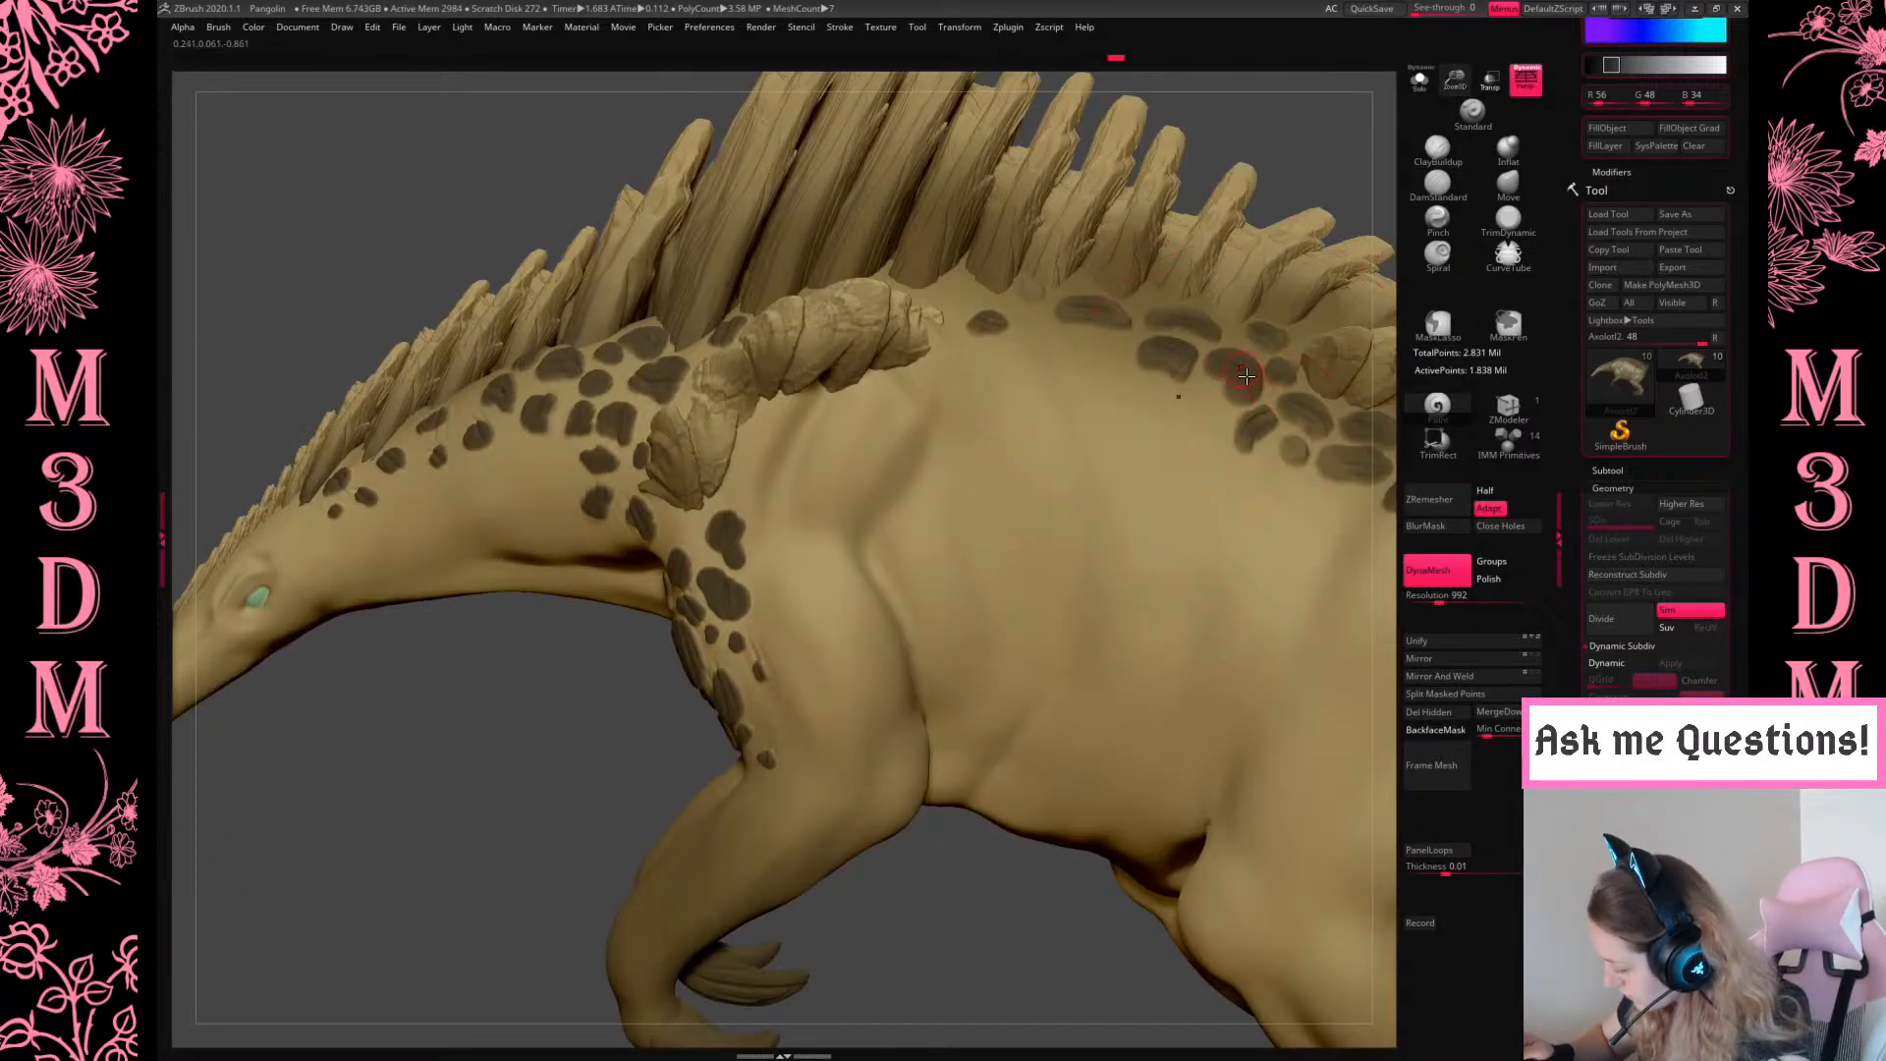
{"action": "key", "text": "space"}
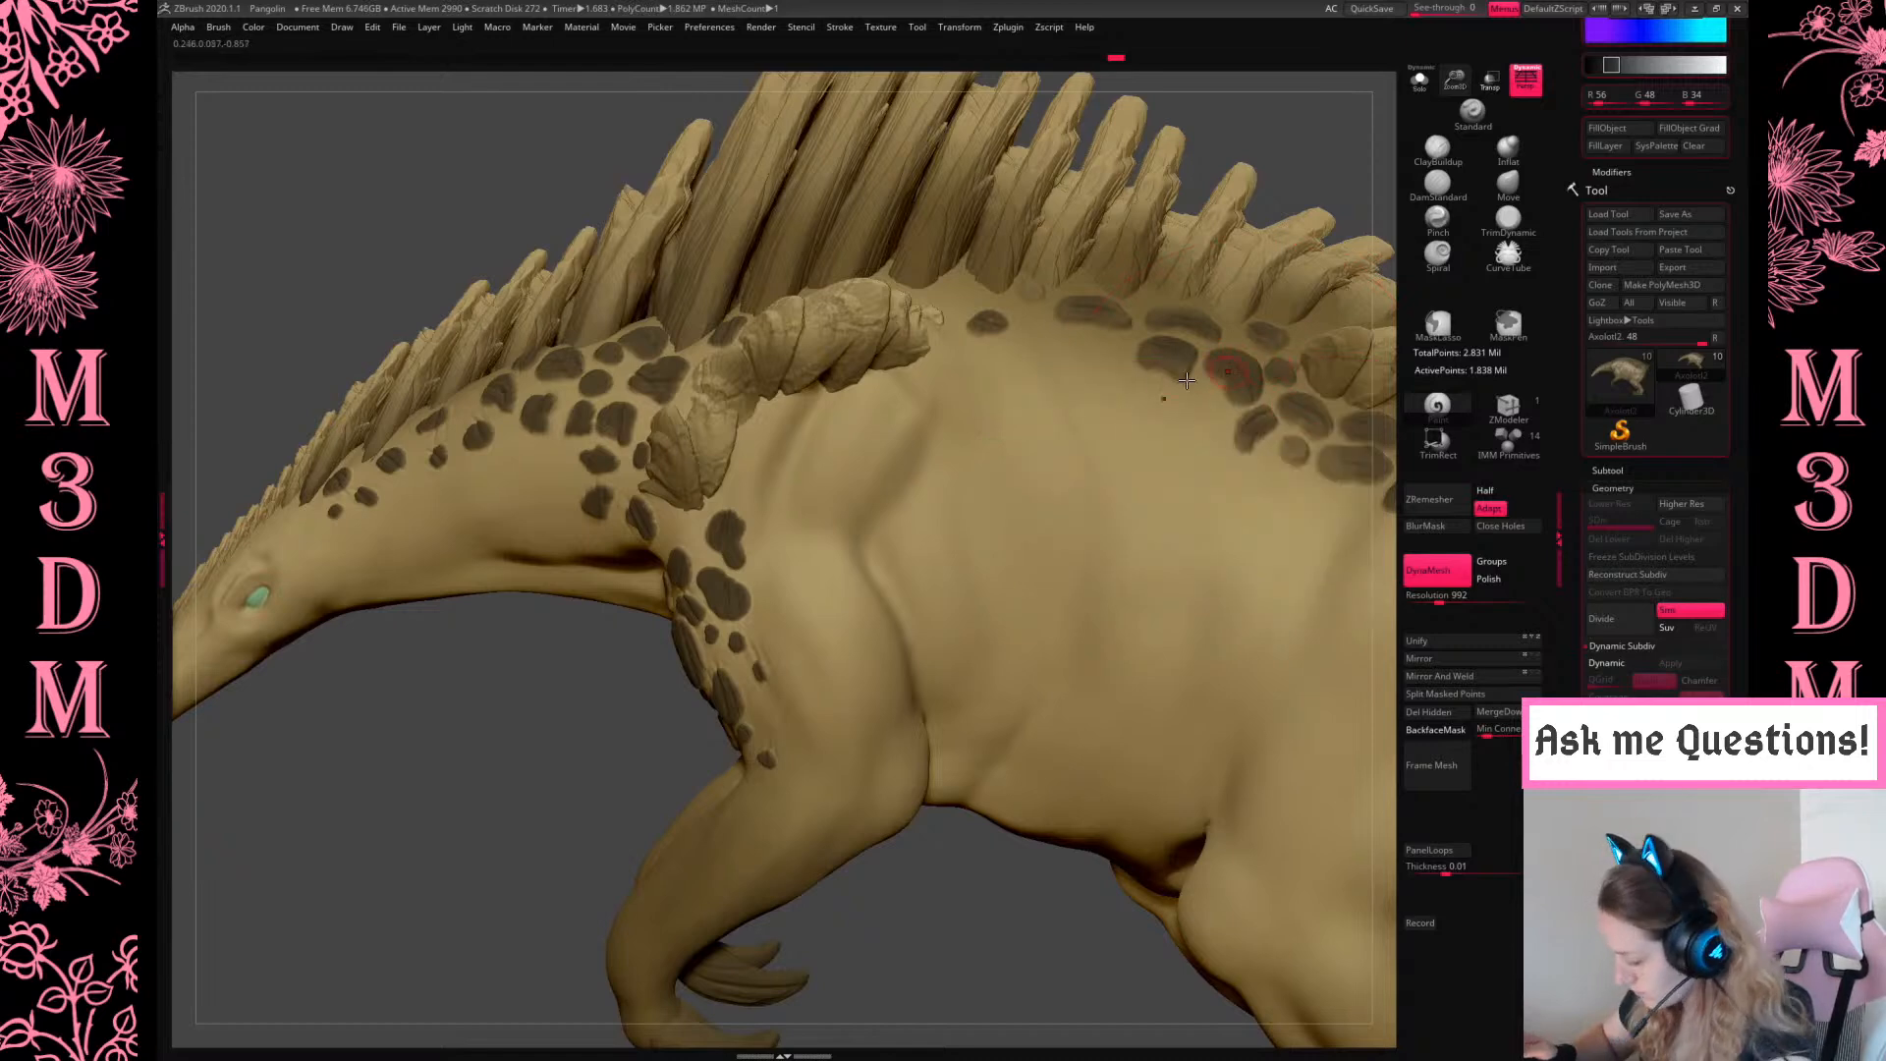
{"action": "key", "text": "space"}
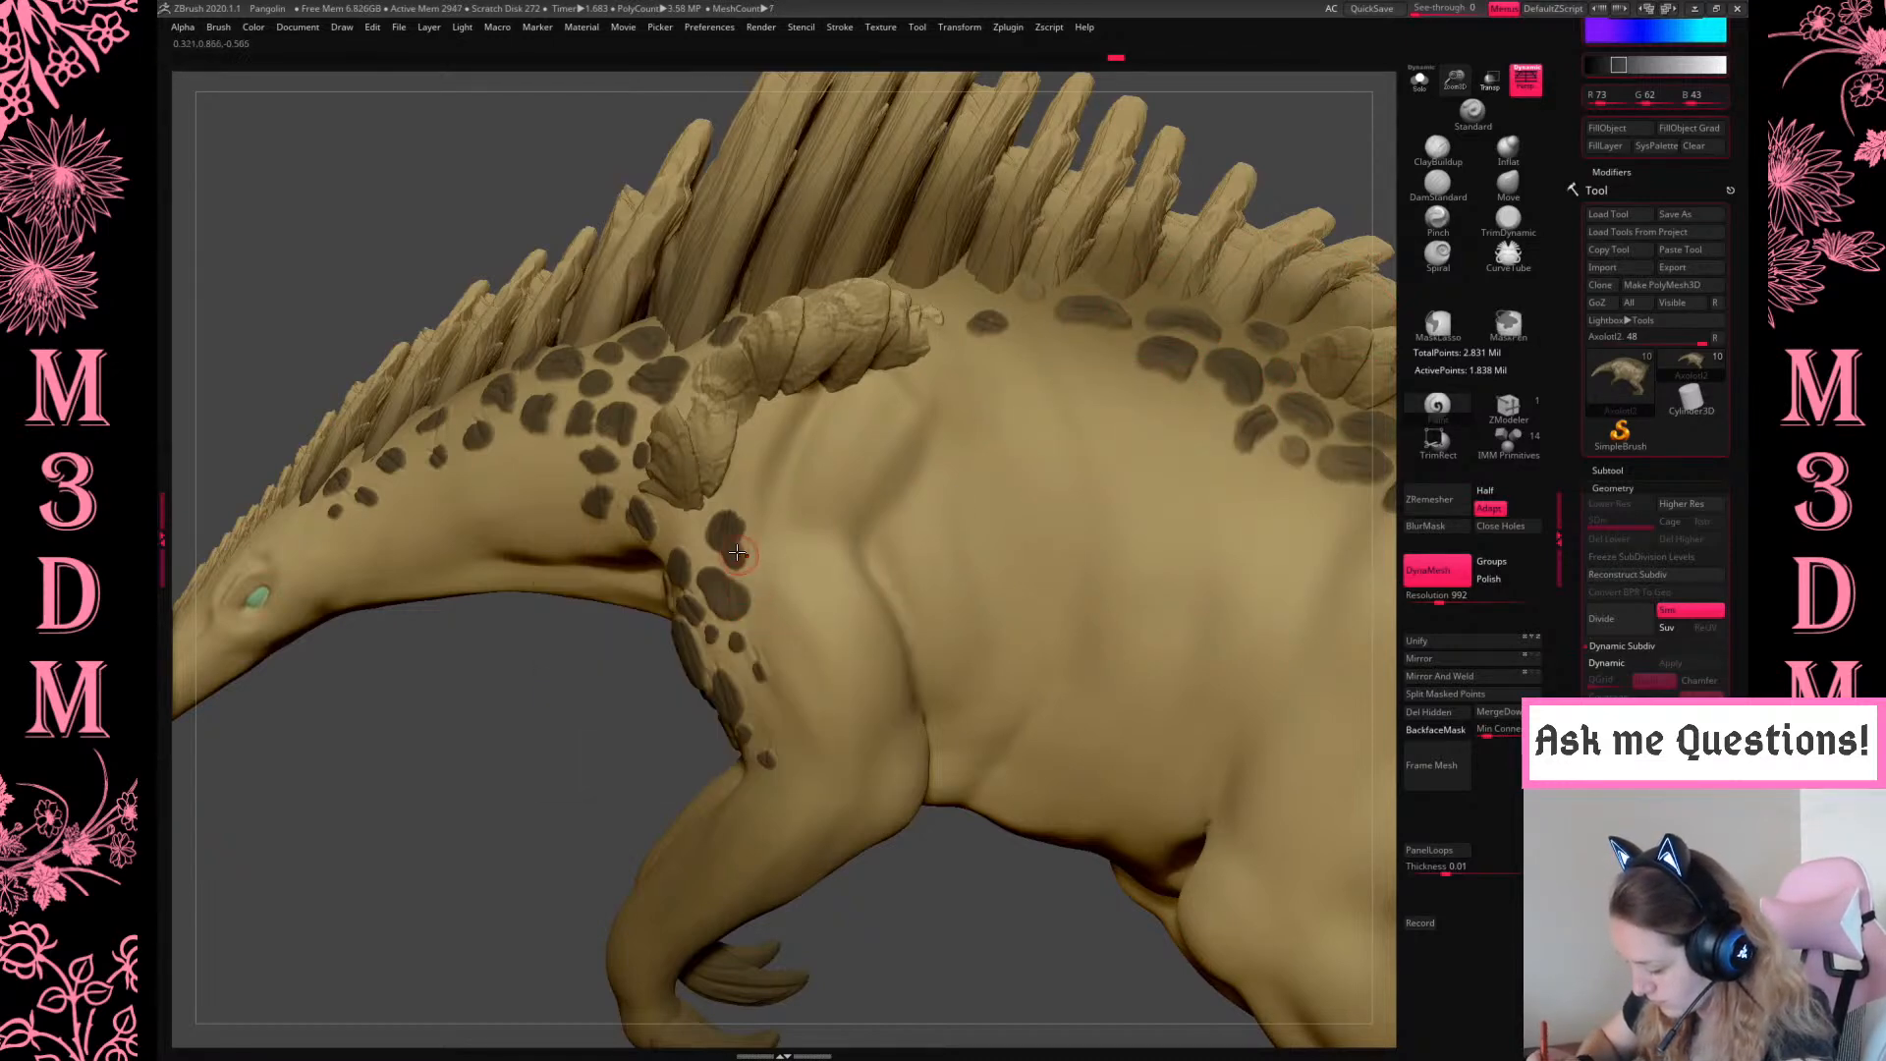
{"action": "left_click_drag", "start_coordinate": [599, 751], "coordinate": [656, 403]}
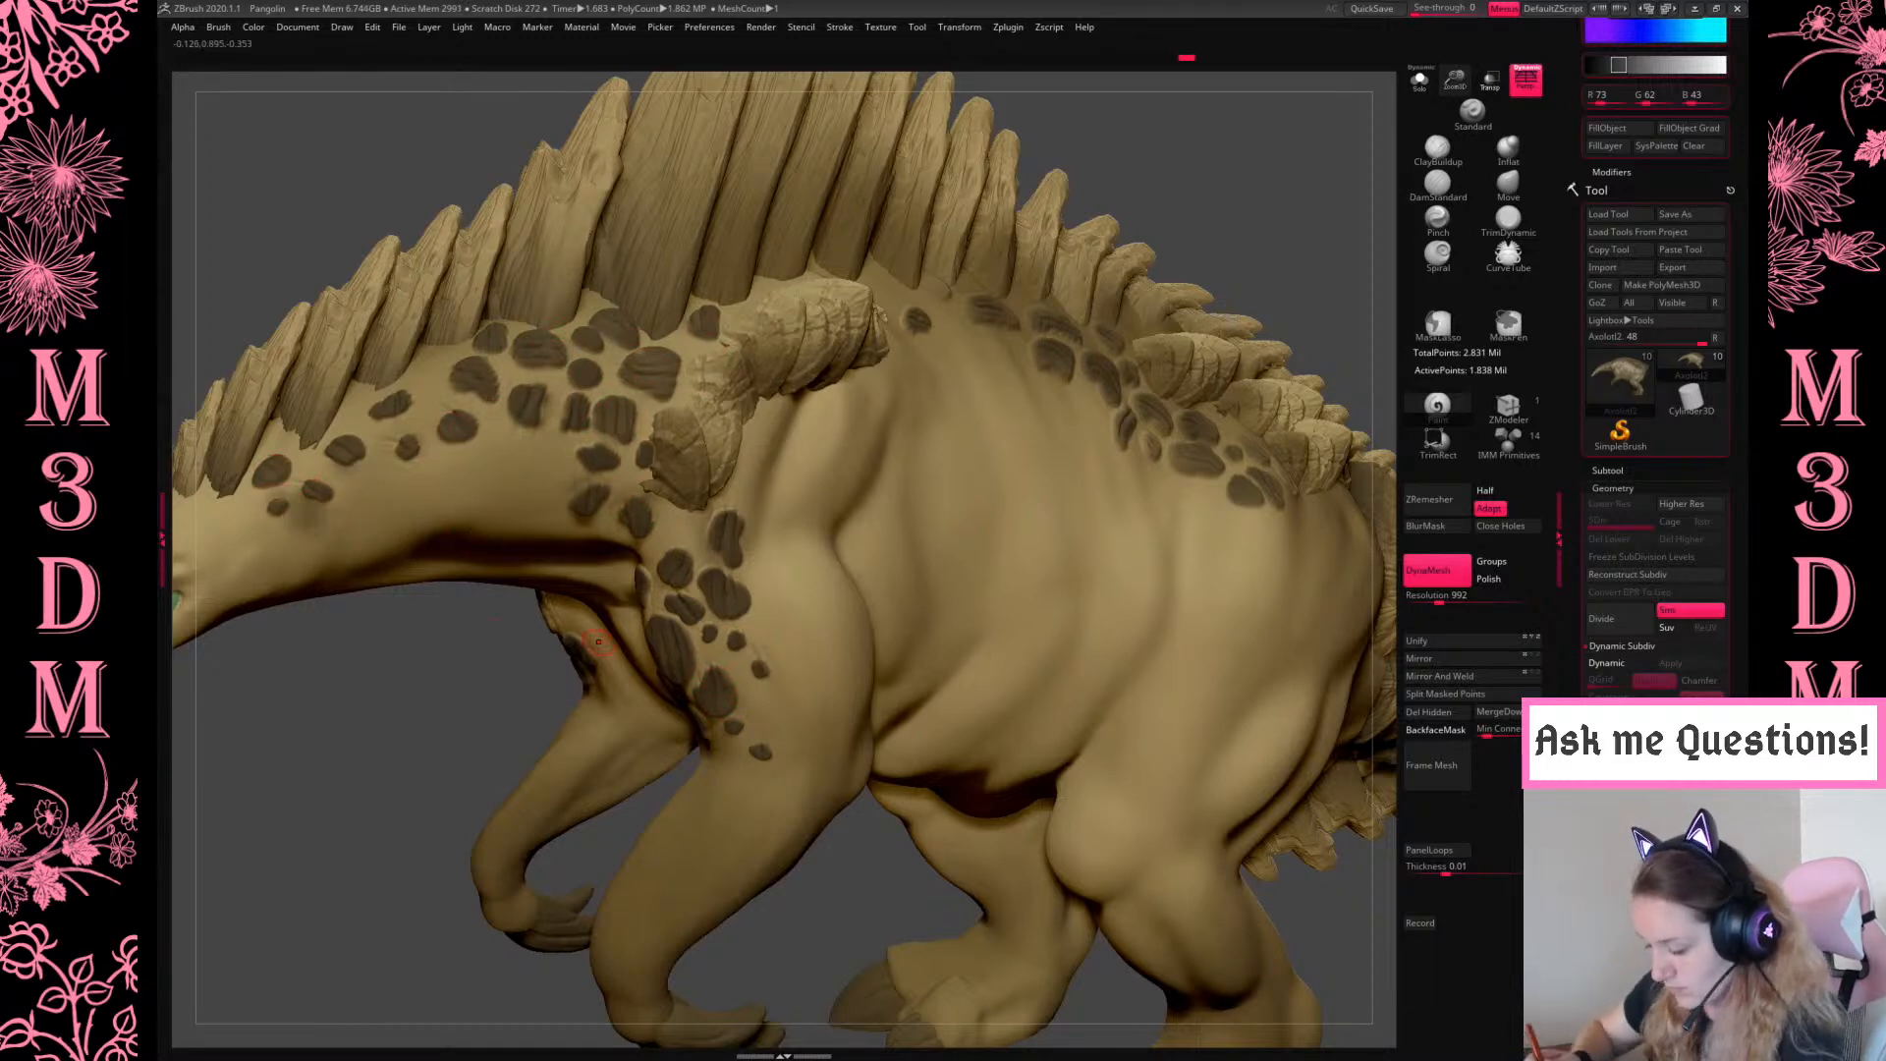
Sample the skin colour (R 138, G 122, B 88) and paint over the dark smudge below the foremost neck spots
{"action": "key", "text": "c"}
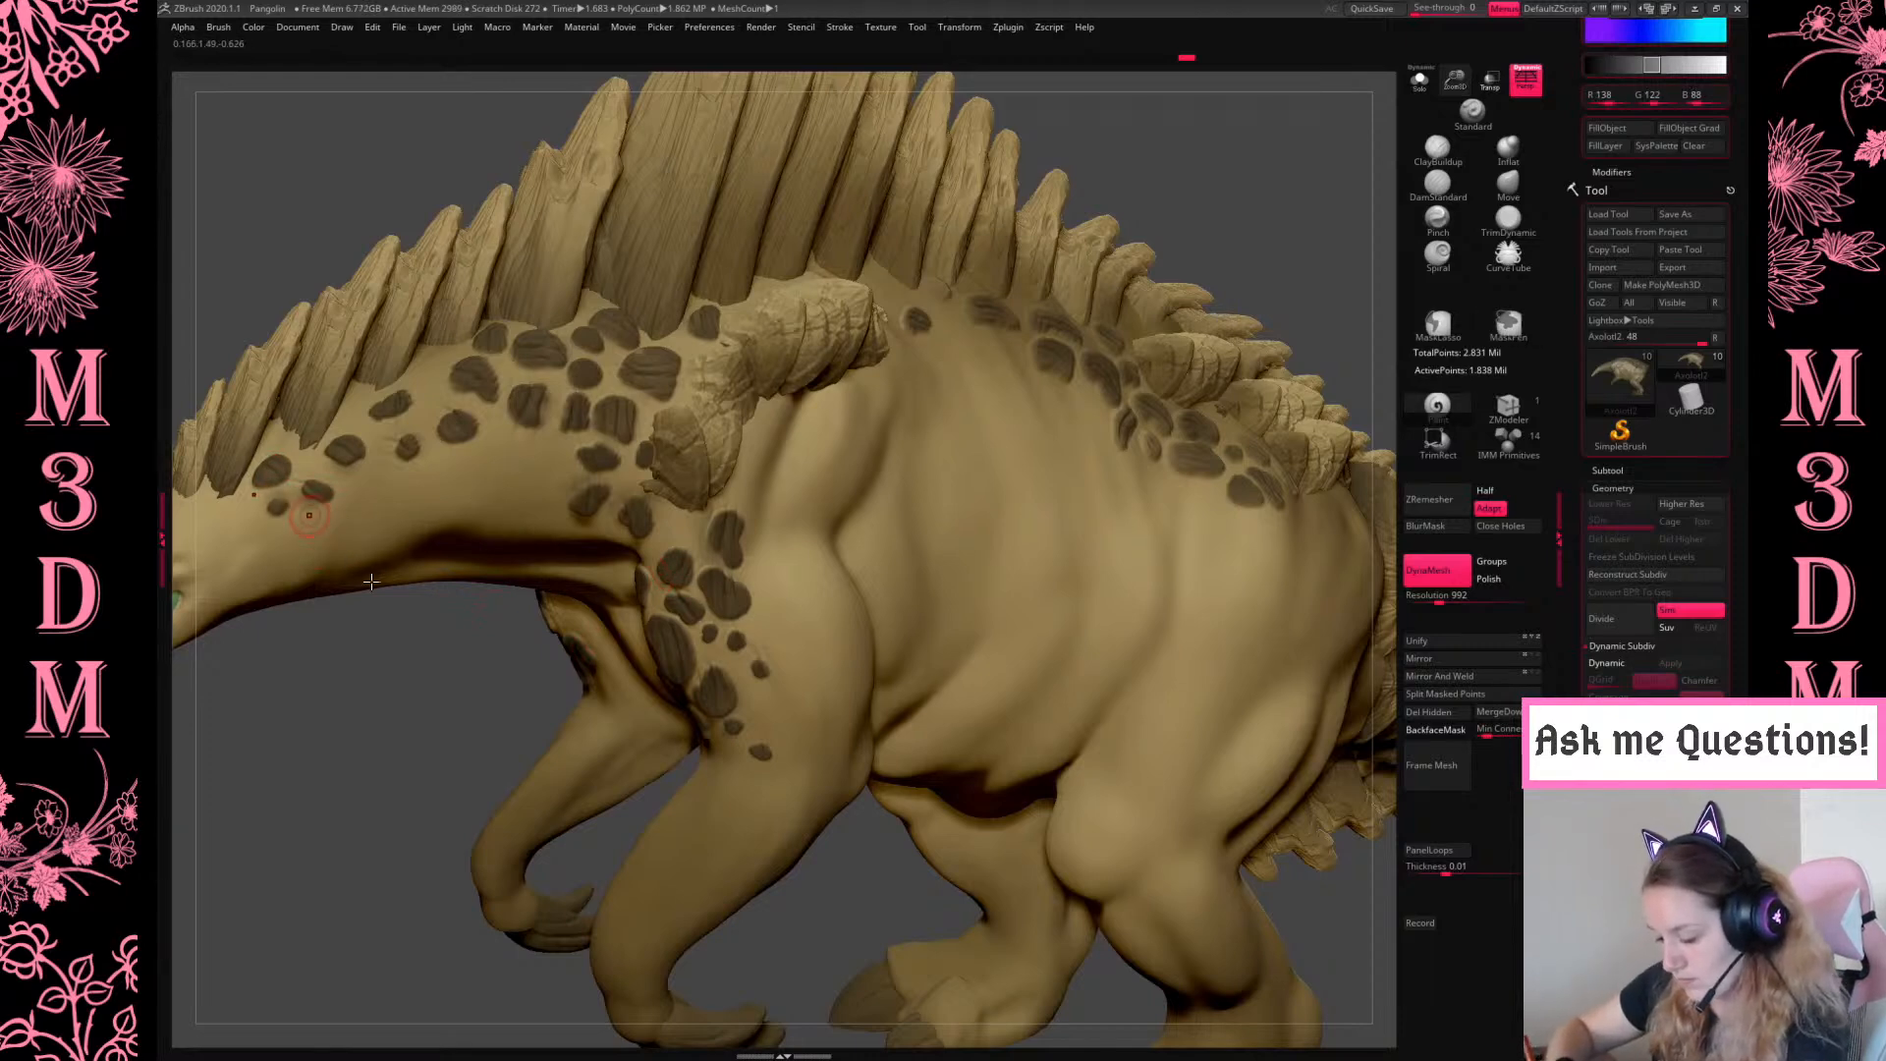
{"action": "left_click_drag", "start_coordinate": [512, 740], "coordinate": [539, 677]}
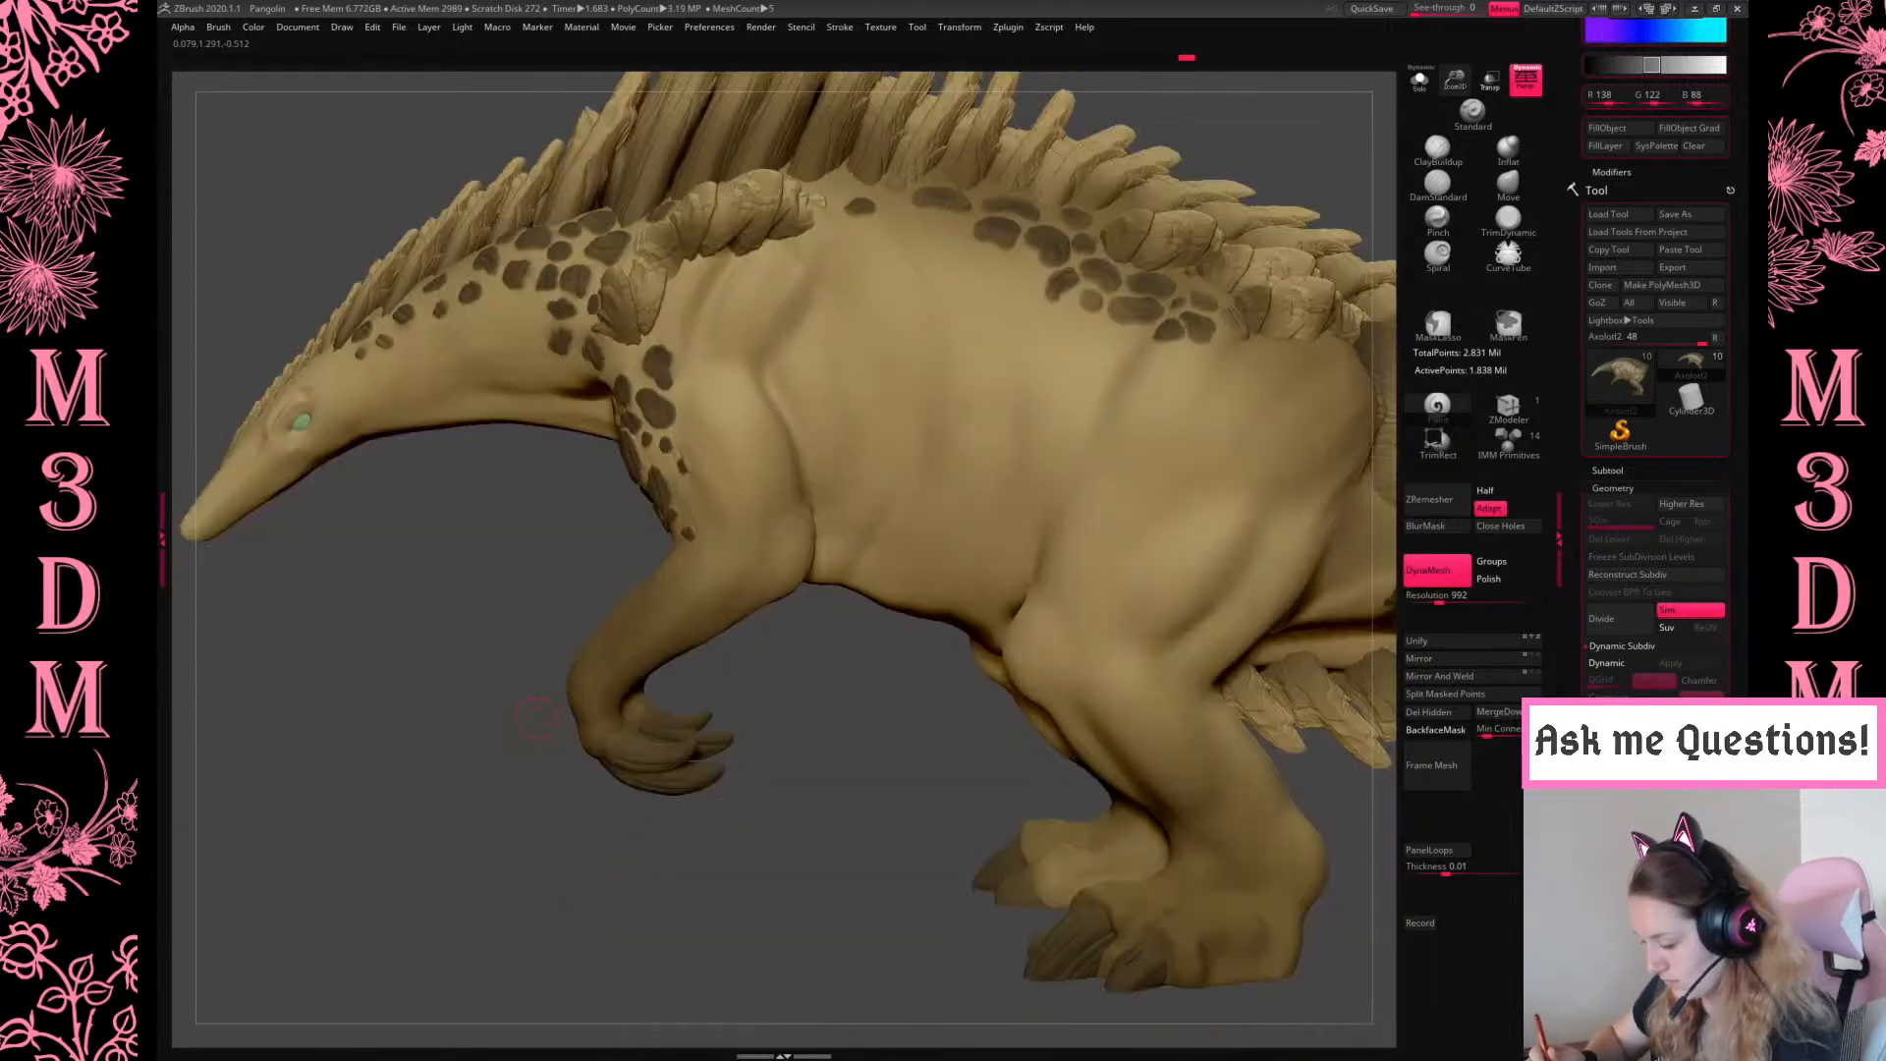
{"action": "left_click_drag", "start_coordinate": [1039, 901], "coordinate": [1194, 996], "text": "alt"}
Try painting dark brown spots (R 67, G 57, B 40) on the head around the eye, undoing the strokes
{"action": "key", "text": "c"}
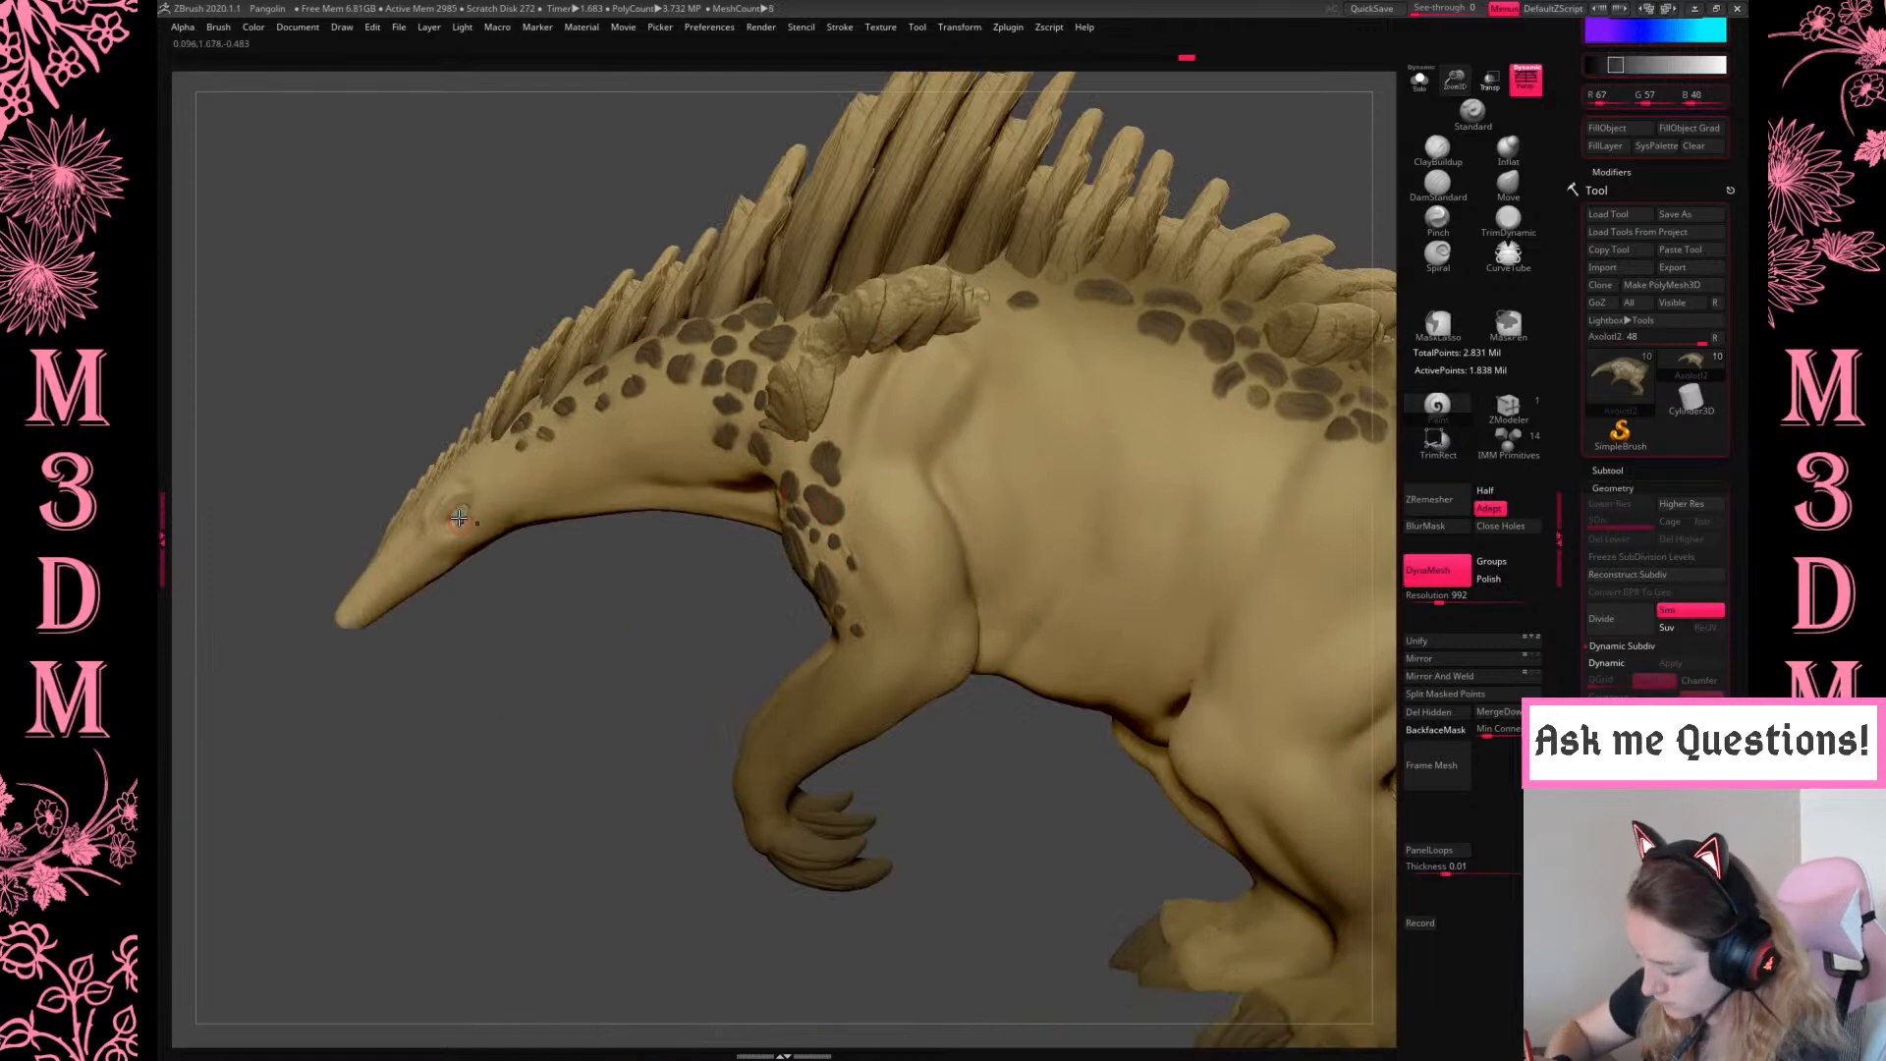
{"action": "mouse_move", "coordinate": [639, 657]}
{"action": "left_mouse_down"}
{"action": "mouse_move", "coordinate": [702, 668]}
{"action": "mouse_move", "coordinate": [722, 747]}
{"action": "left_mouse_up"}
{"action": "left_click_drag", "start_coordinate": [517, 511], "coordinate": [561, 499]}
{"action": "key", "text": "ctrl+z"}
{"action": "mouse_move", "coordinate": [484, 555]}
{"action": "left_mouse_down"}
{"action": "mouse_move", "coordinate": [501, 574]}
{"action": "mouse_move", "coordinate": [574, 551]}
{"action": "left_mouse_up"}
{"action": "key", "text": "ctrl+z"}
{"action": "key", "text": "ctrl+z"}
{"action": "mouse_move", "coordinate": [692, 609]}
{"action": "left_mouse_down", "text": "alt"}
{"action": "mouse_move", "coordinate": [766, 653]}
{"action": "mouse_move", "coordinate": [735, 684]}
{"action": "left_mouse_up", "text": "alt"}
{"action": "key", "text": "space"}
{"action": "key", "text": "space"}
{"action": "left_click_drag", "start_coordinate": [517, 587], "coordinate": [496, 591]}
{"action": "key", "text": "space"}
{"action": "key", "text": "ctrl+z"}
{"action": "key", "text": "space"}
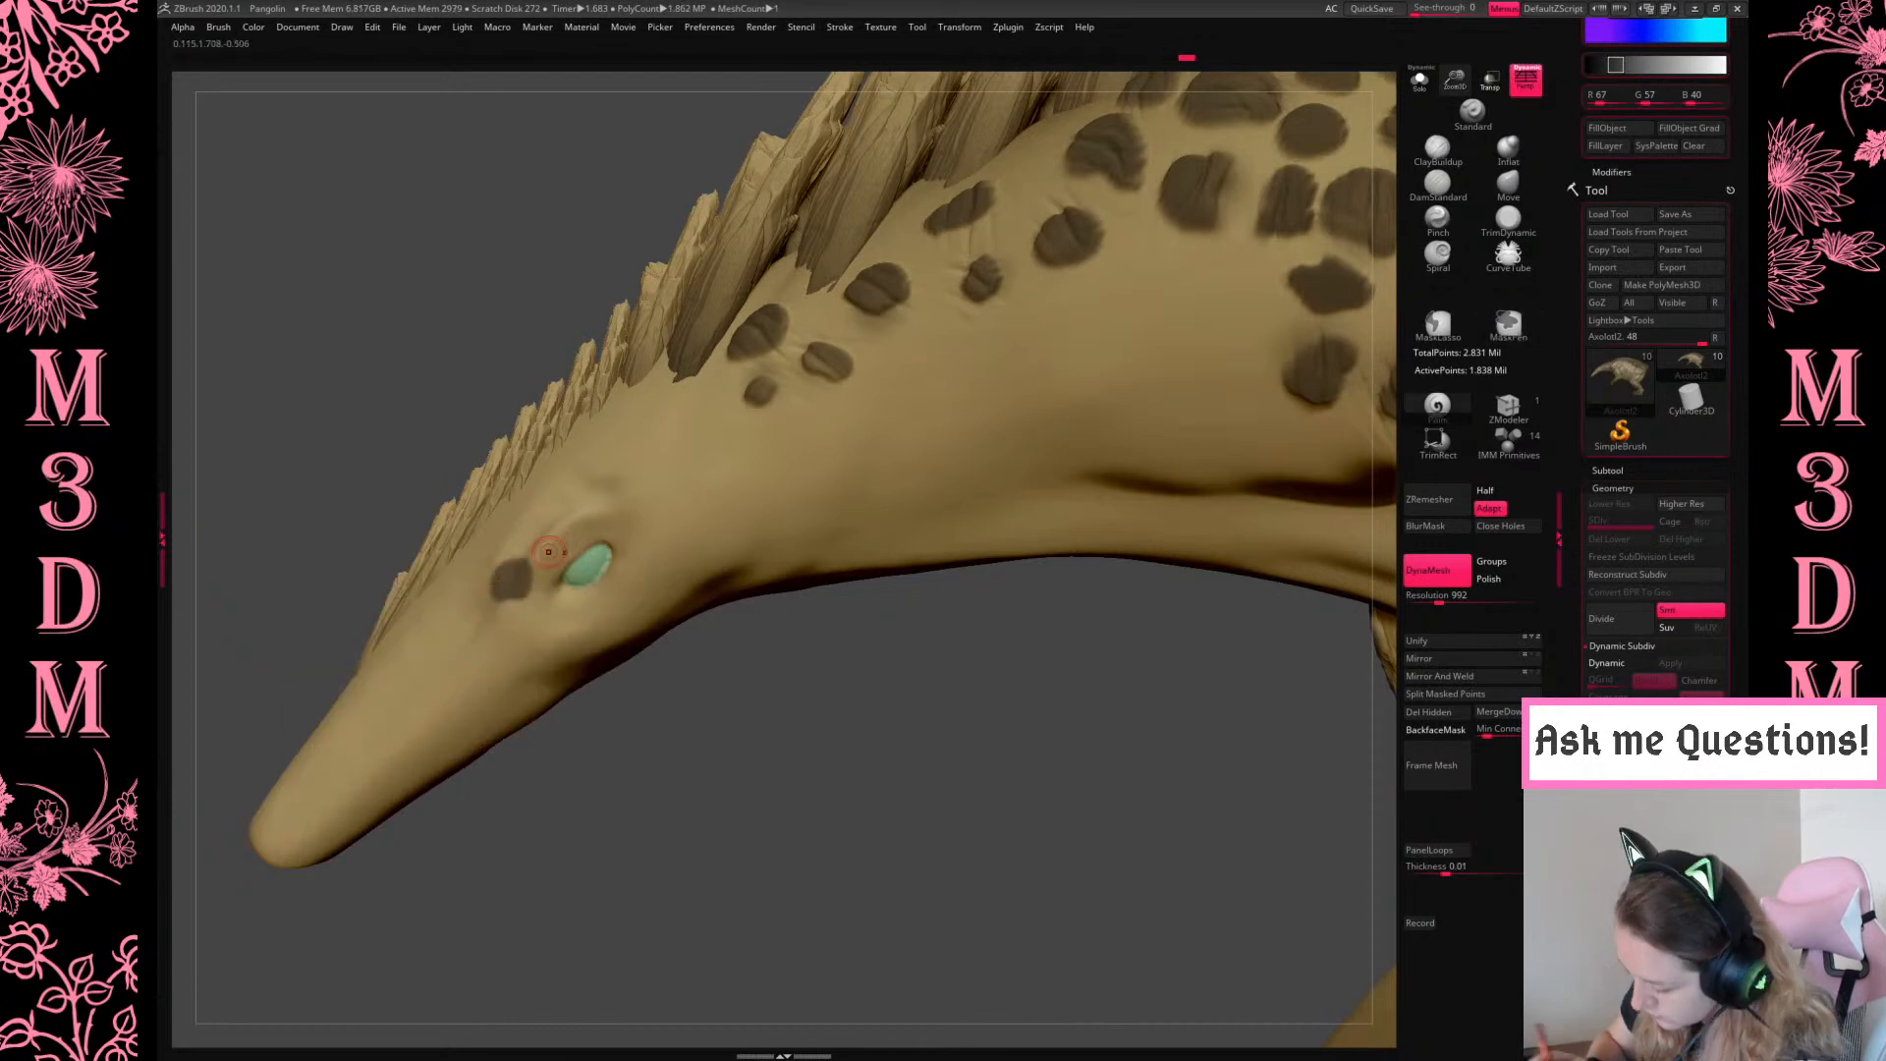
{"action": "key", "text": "space"}
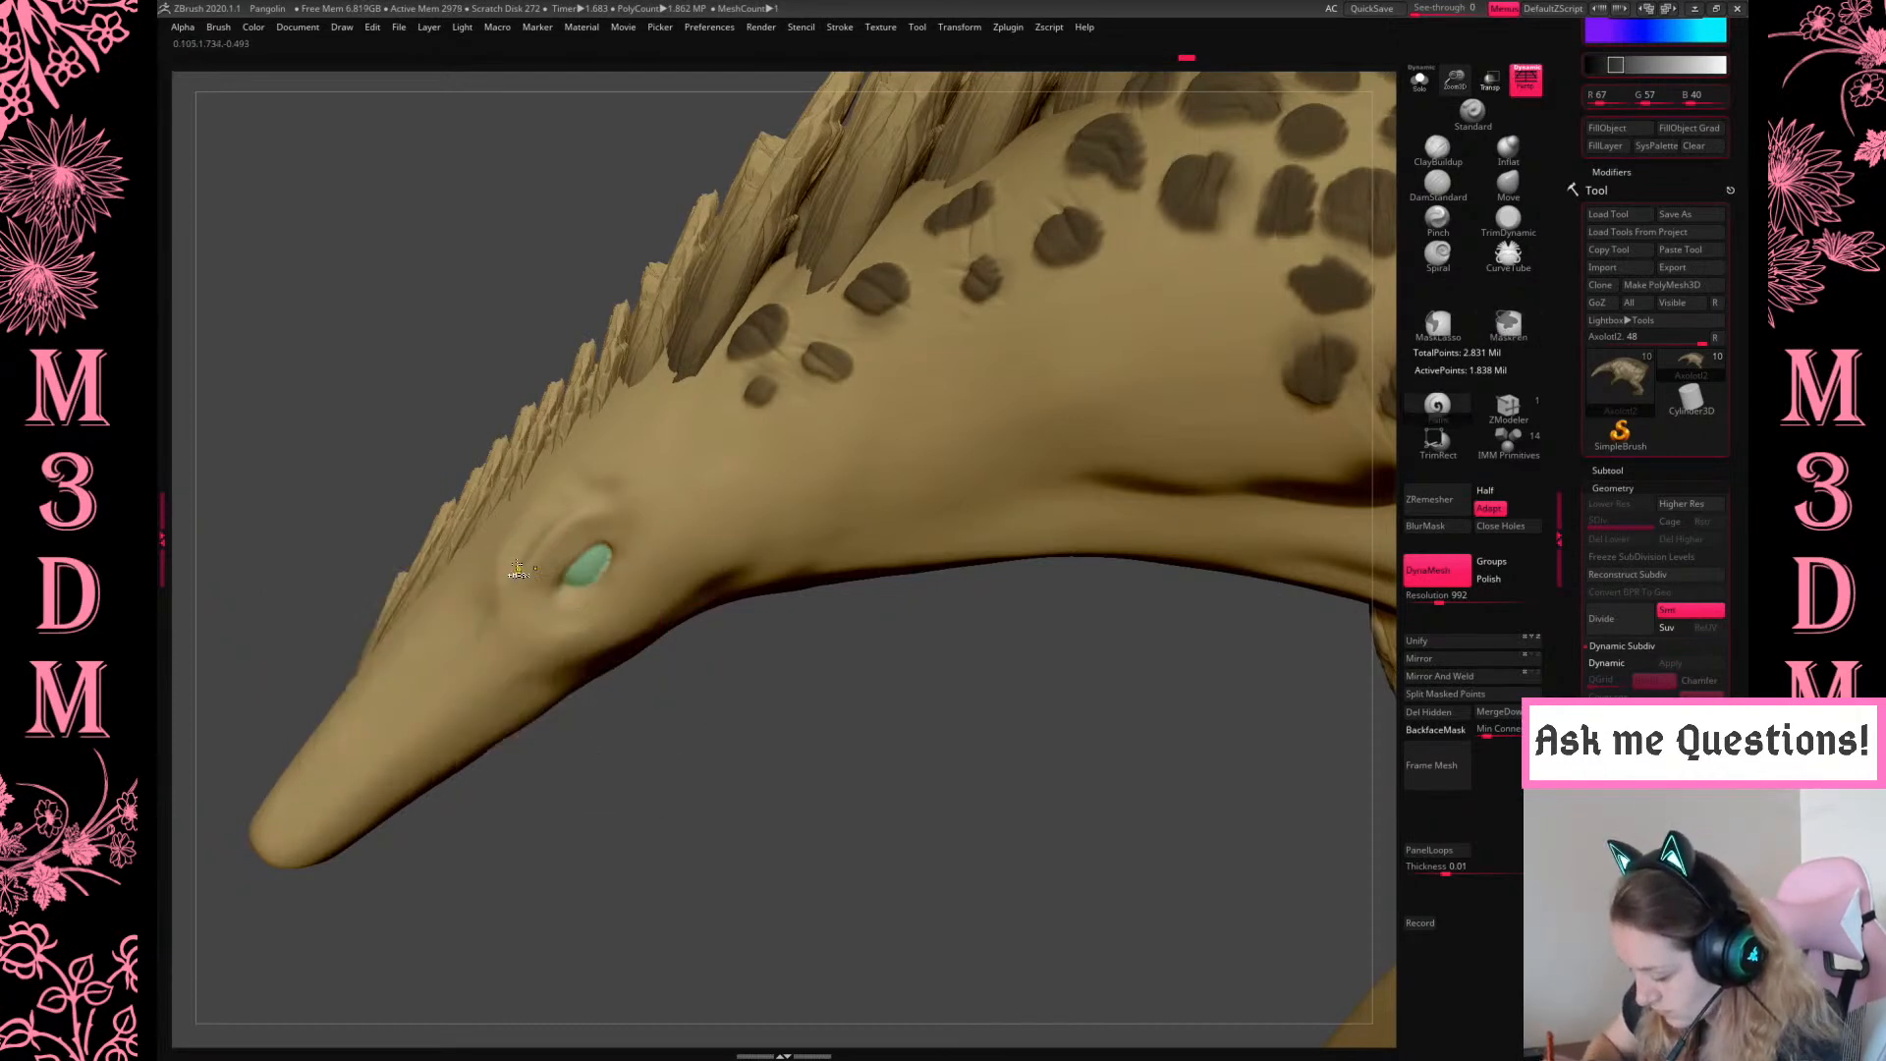
Mask three small spots on the head in front of and above the eye
{"action": "mouse_move", "coordinate": [520, 582]}
{"action": "left_mouse_down", "text": "ctrl"}
{"action": "mouse_move", "coordinate": [494, 572]}
{"action": "mouse_move", "coordinate": [562, 540]}
{"action": "left_mouse_up", "text": "ctrl"}
{"action": "key", "text": "space"}
{"action": "key", "text": "space"}
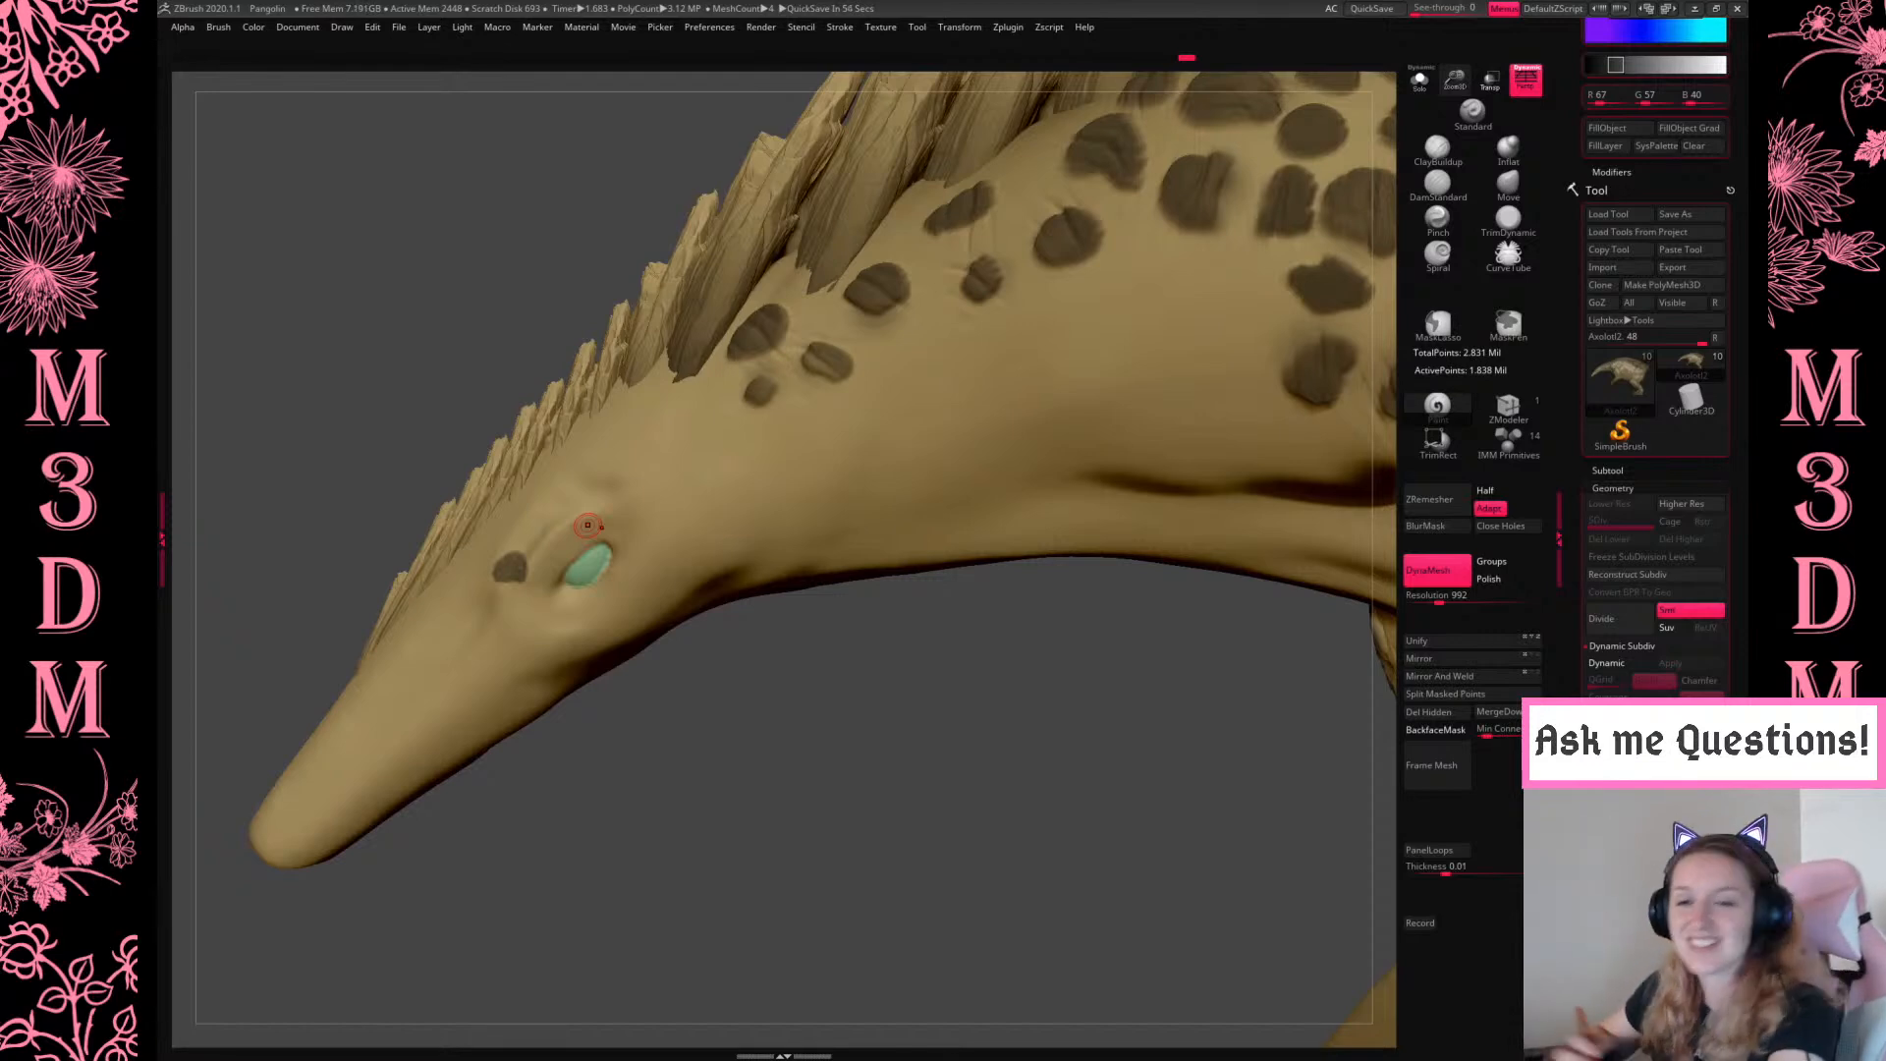
{"action": "key", "text": "space"}
{"action": "left_click_drag", "start_coordinate": [528, 505], "coordinate": [532, 521], "text": "ctrl"}
{"action": "left_click_drag", "start_coordinate": [699, 741], "coordinate": [715, 733]}
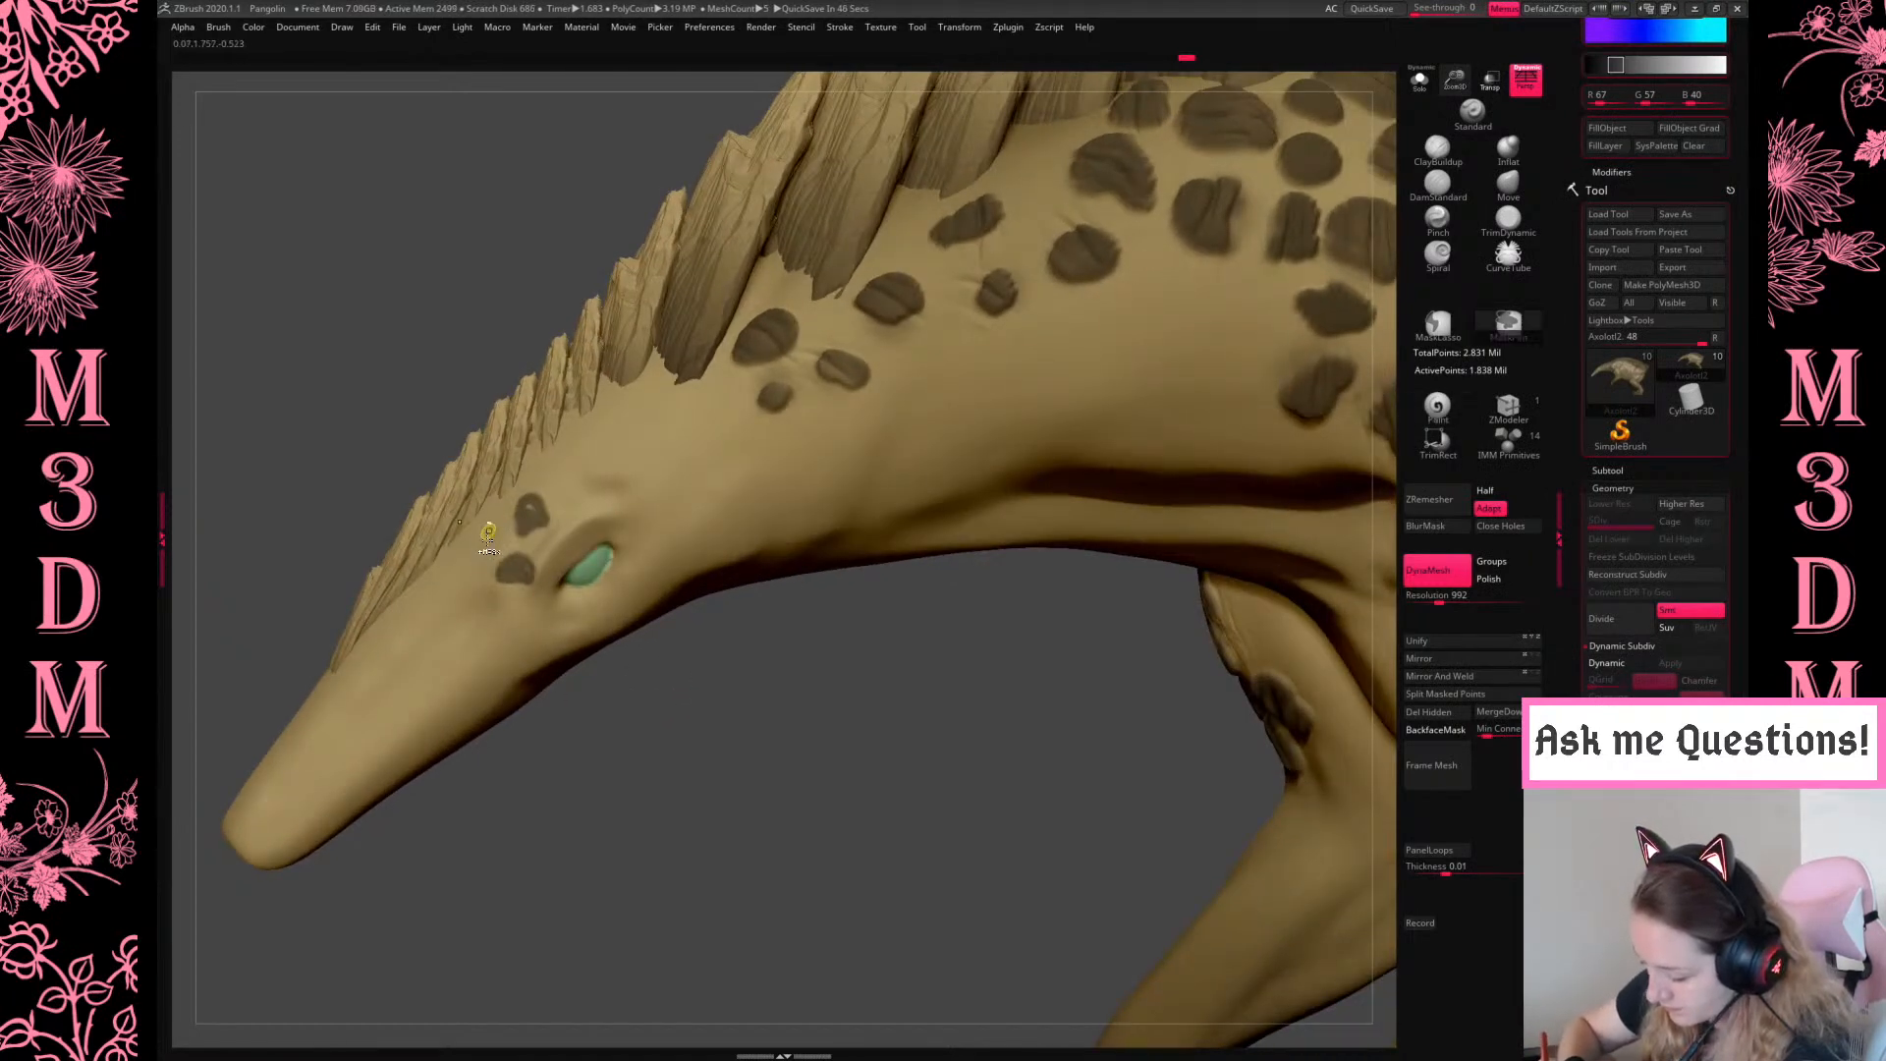
{"action": "left_click_drag", "start_coordinate": [650, 756], "coordinate": [727, 750]}
{"action": "left_click_drag", "start_coordinate": [493, 537], "coordinate": [494, 528], "text": "ctrl"}
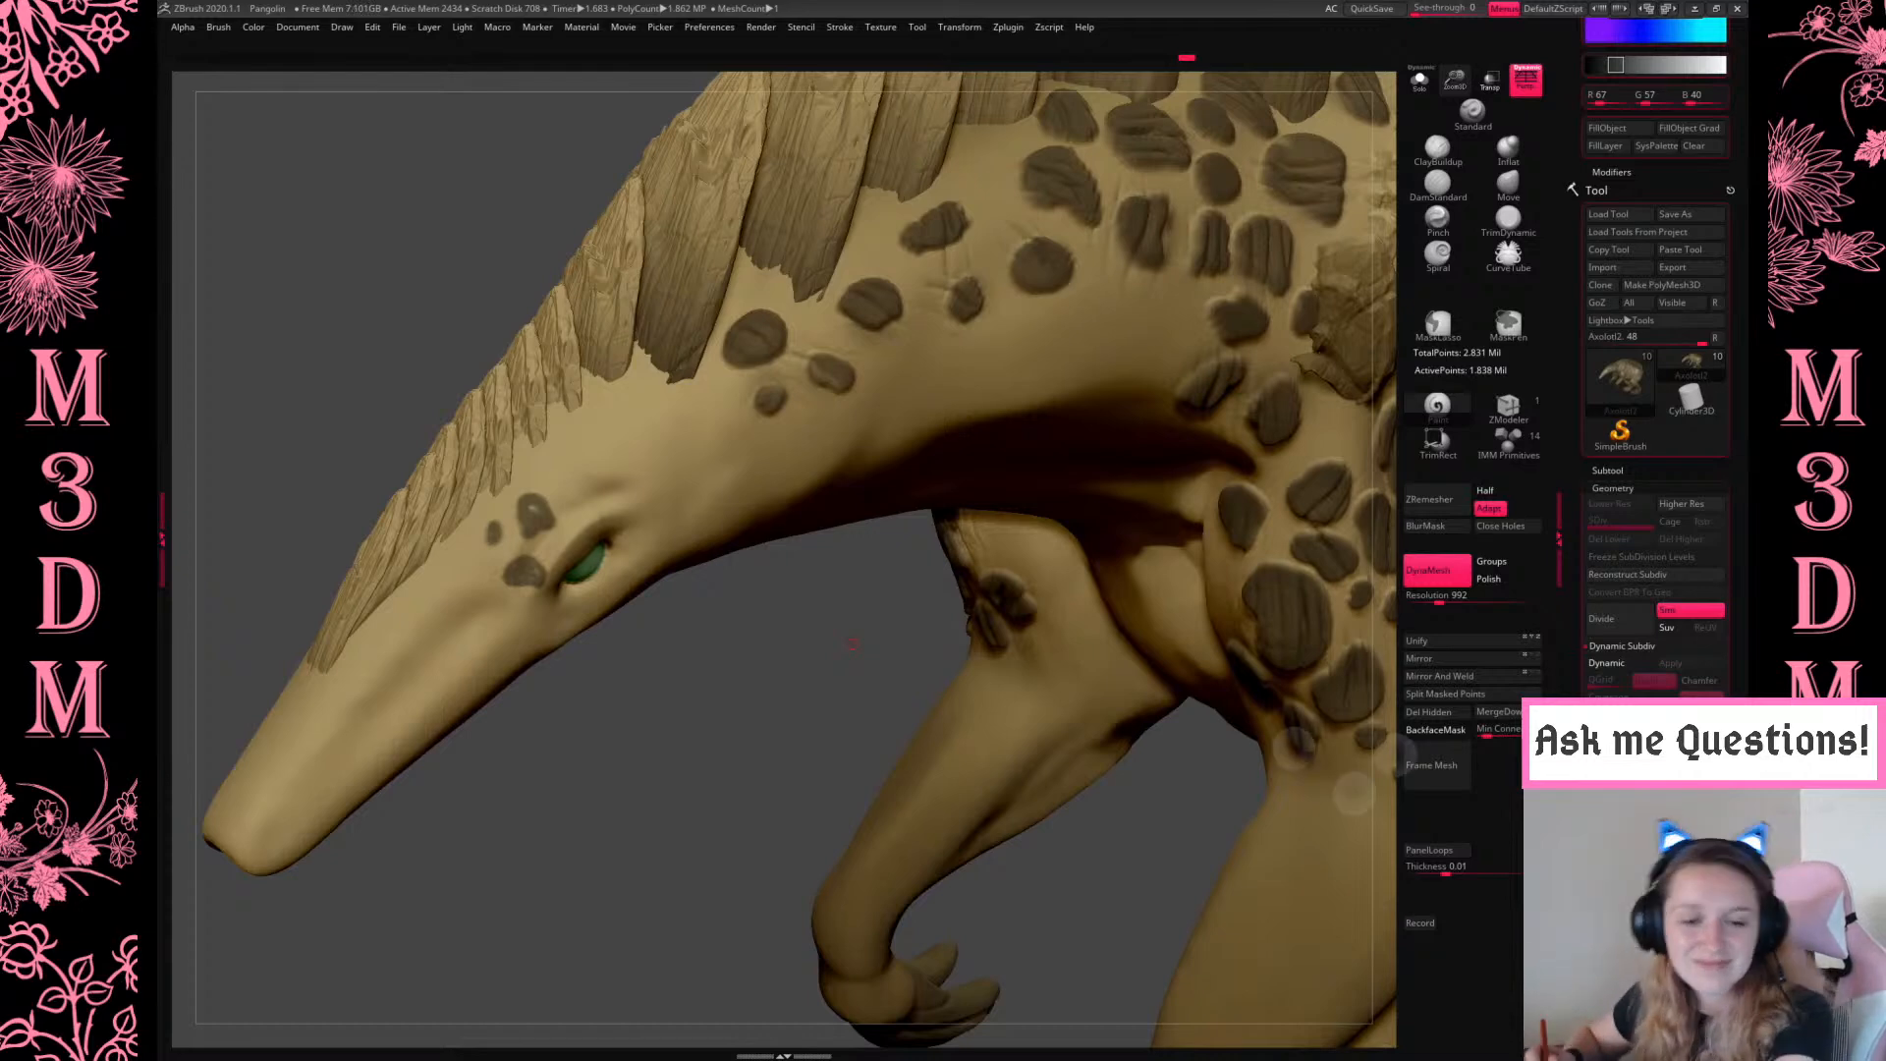
Mask two more head spots, one above the brow beside the spines and one further down the snout
{"action": "left_click_drag", "start_coordinate": [863, 621], "coordinate": [687, 530]}
{"action": "left_click", "coordinate": [558, 475], "text": "ctrl"}
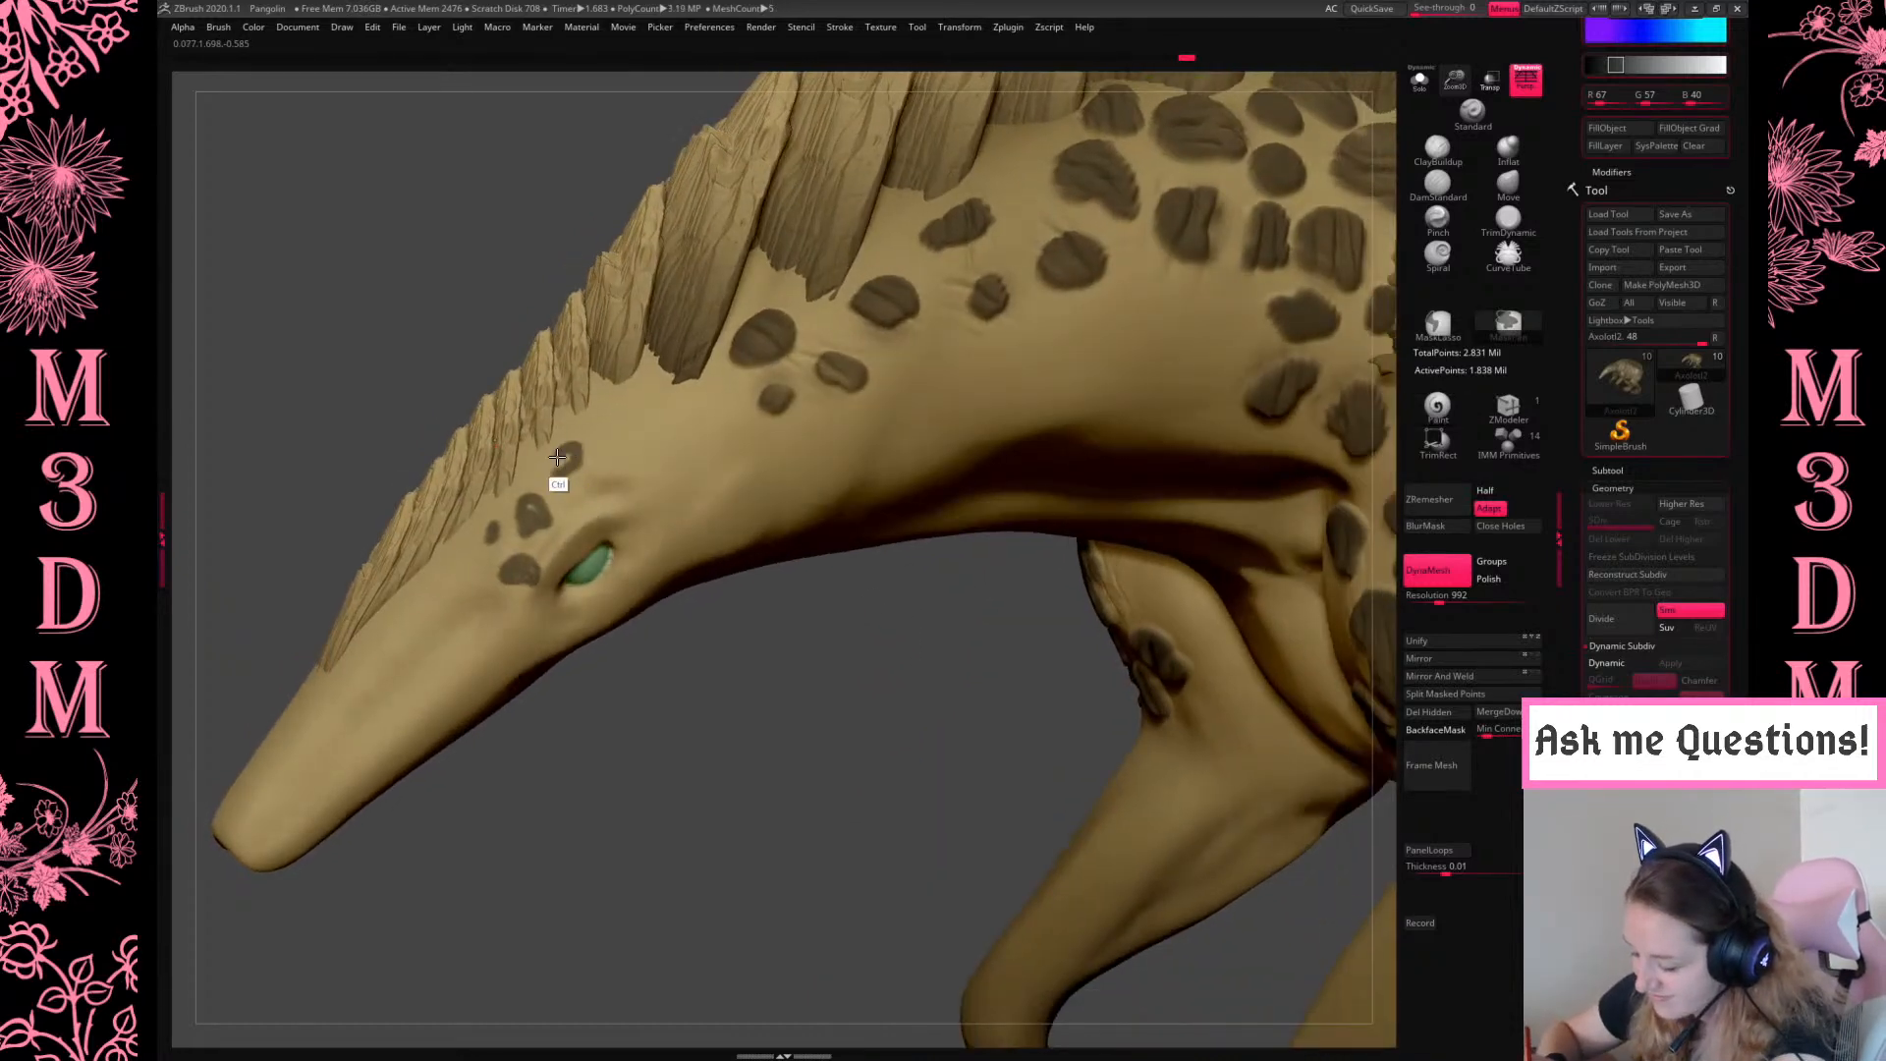
{"action": "left_click_drag", "start_coordinate": [628, 716], "coordinate": [461, 609]}
{"action": "left_click", "coordinate": [457, 572], "text": "ctrl"}
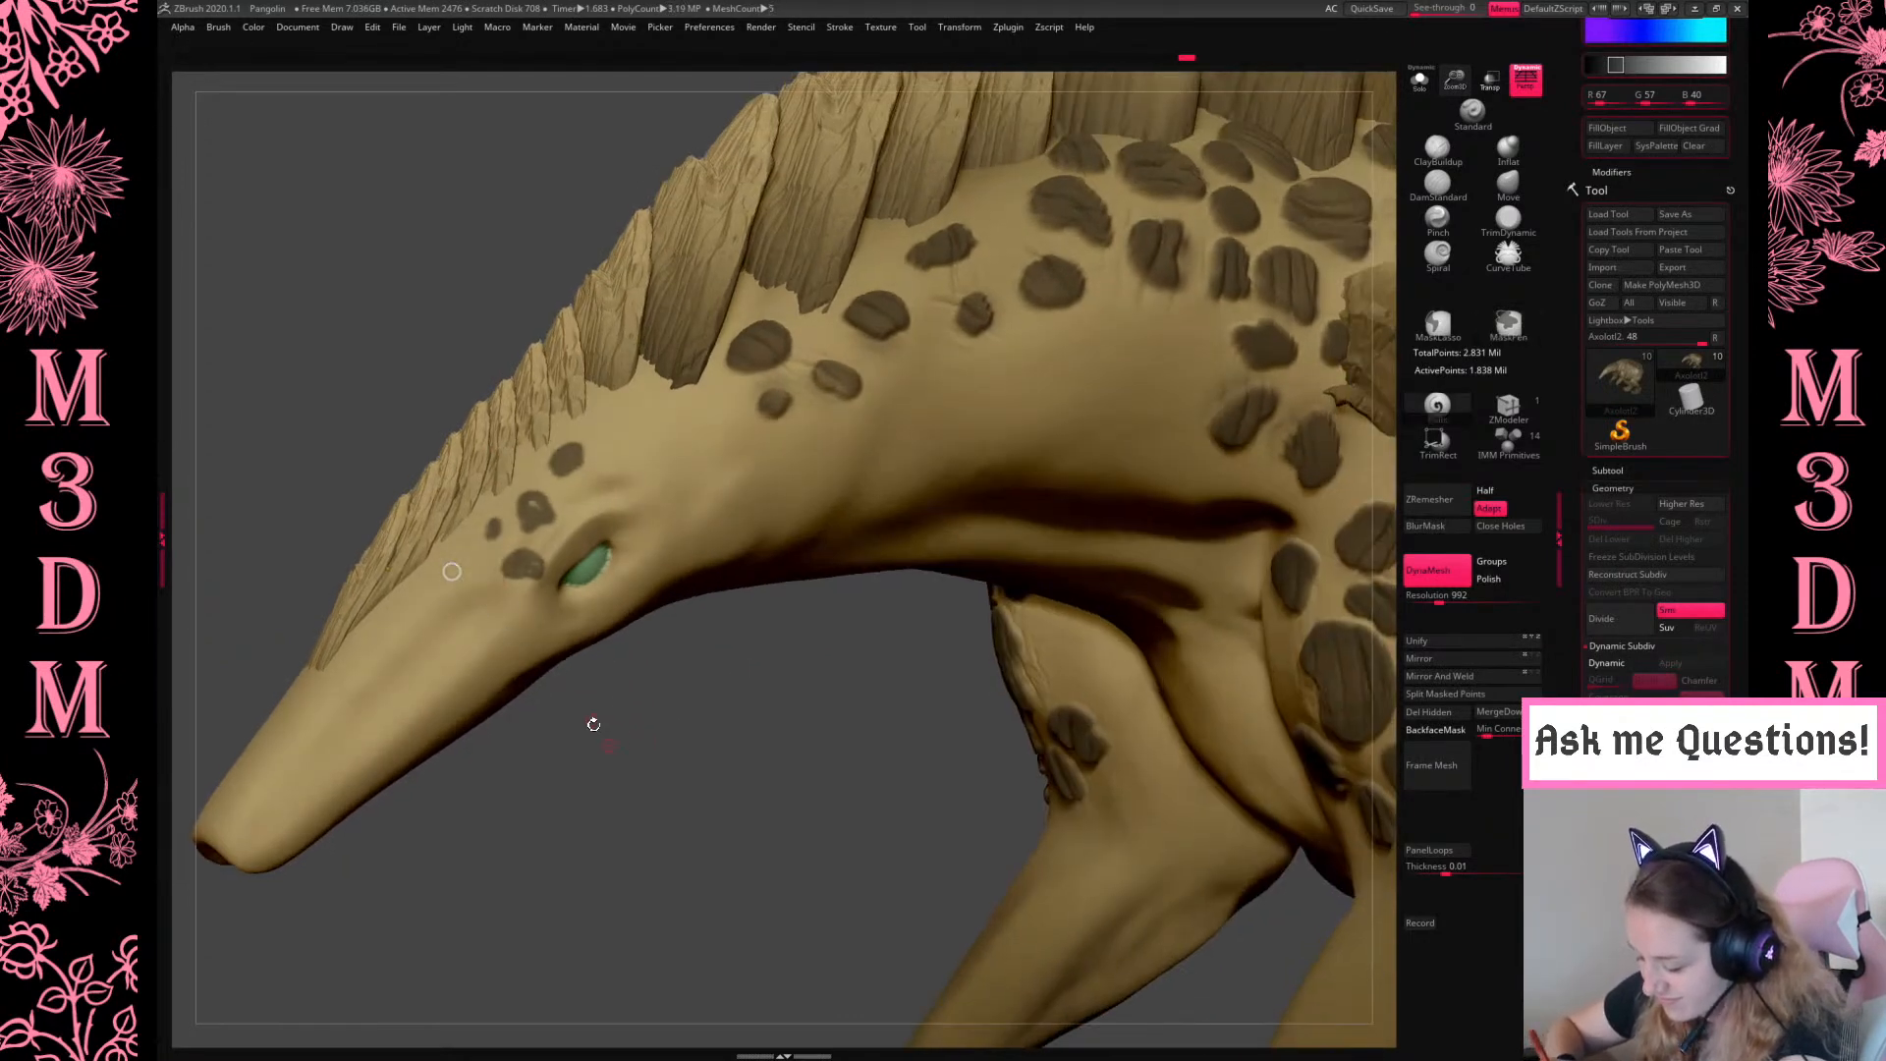
{"action": "mouse_move", "coordinate": [760, 724]}
{"action": "left_mouse_down"}
{"action": "mouse_move", "coordinate": [754, 700]}
{"action": "mouse_move", "coordinate": [757, 716]}
{"action": "left_mouse_up"}
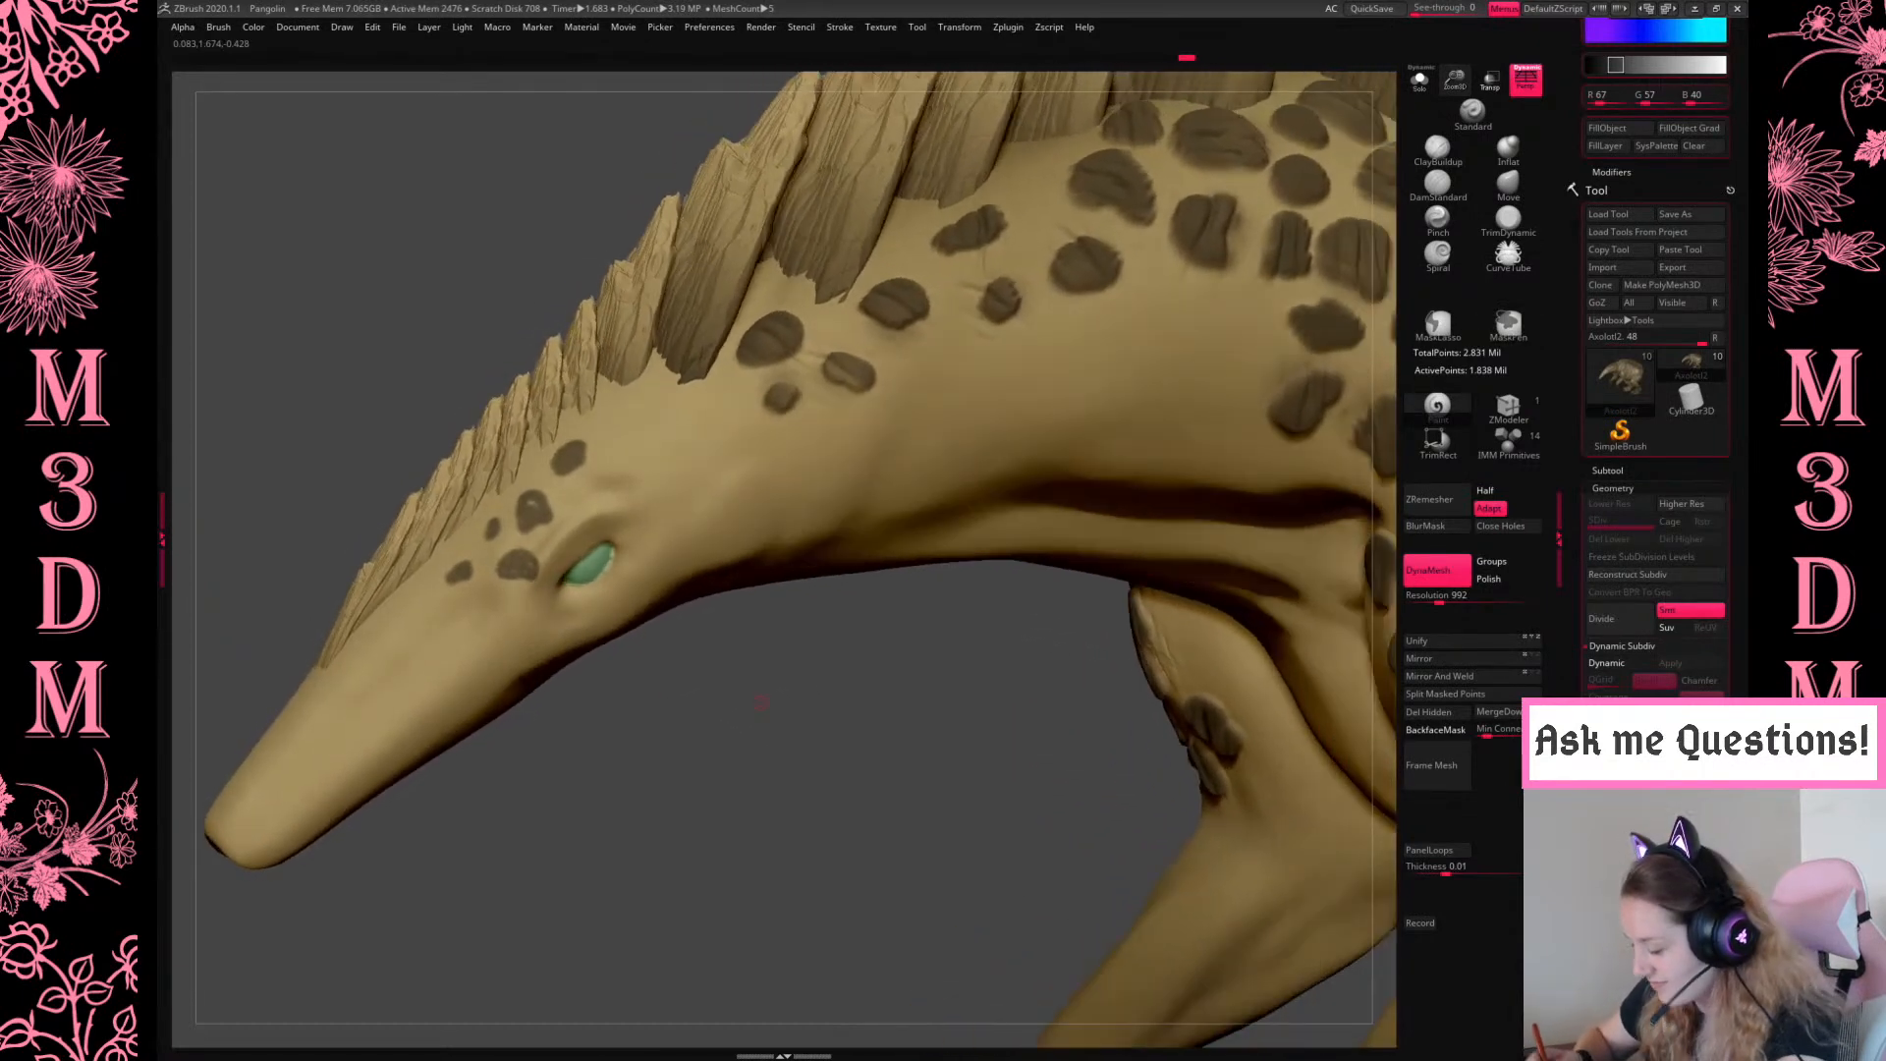
Invert the mask and raise the five spots on the head in front of and above the eye with ClayBuildup
{"action": "left_click", "coordinate": [781, 703], "text": "ctrl"}
{"action": "key", "text": "space"}
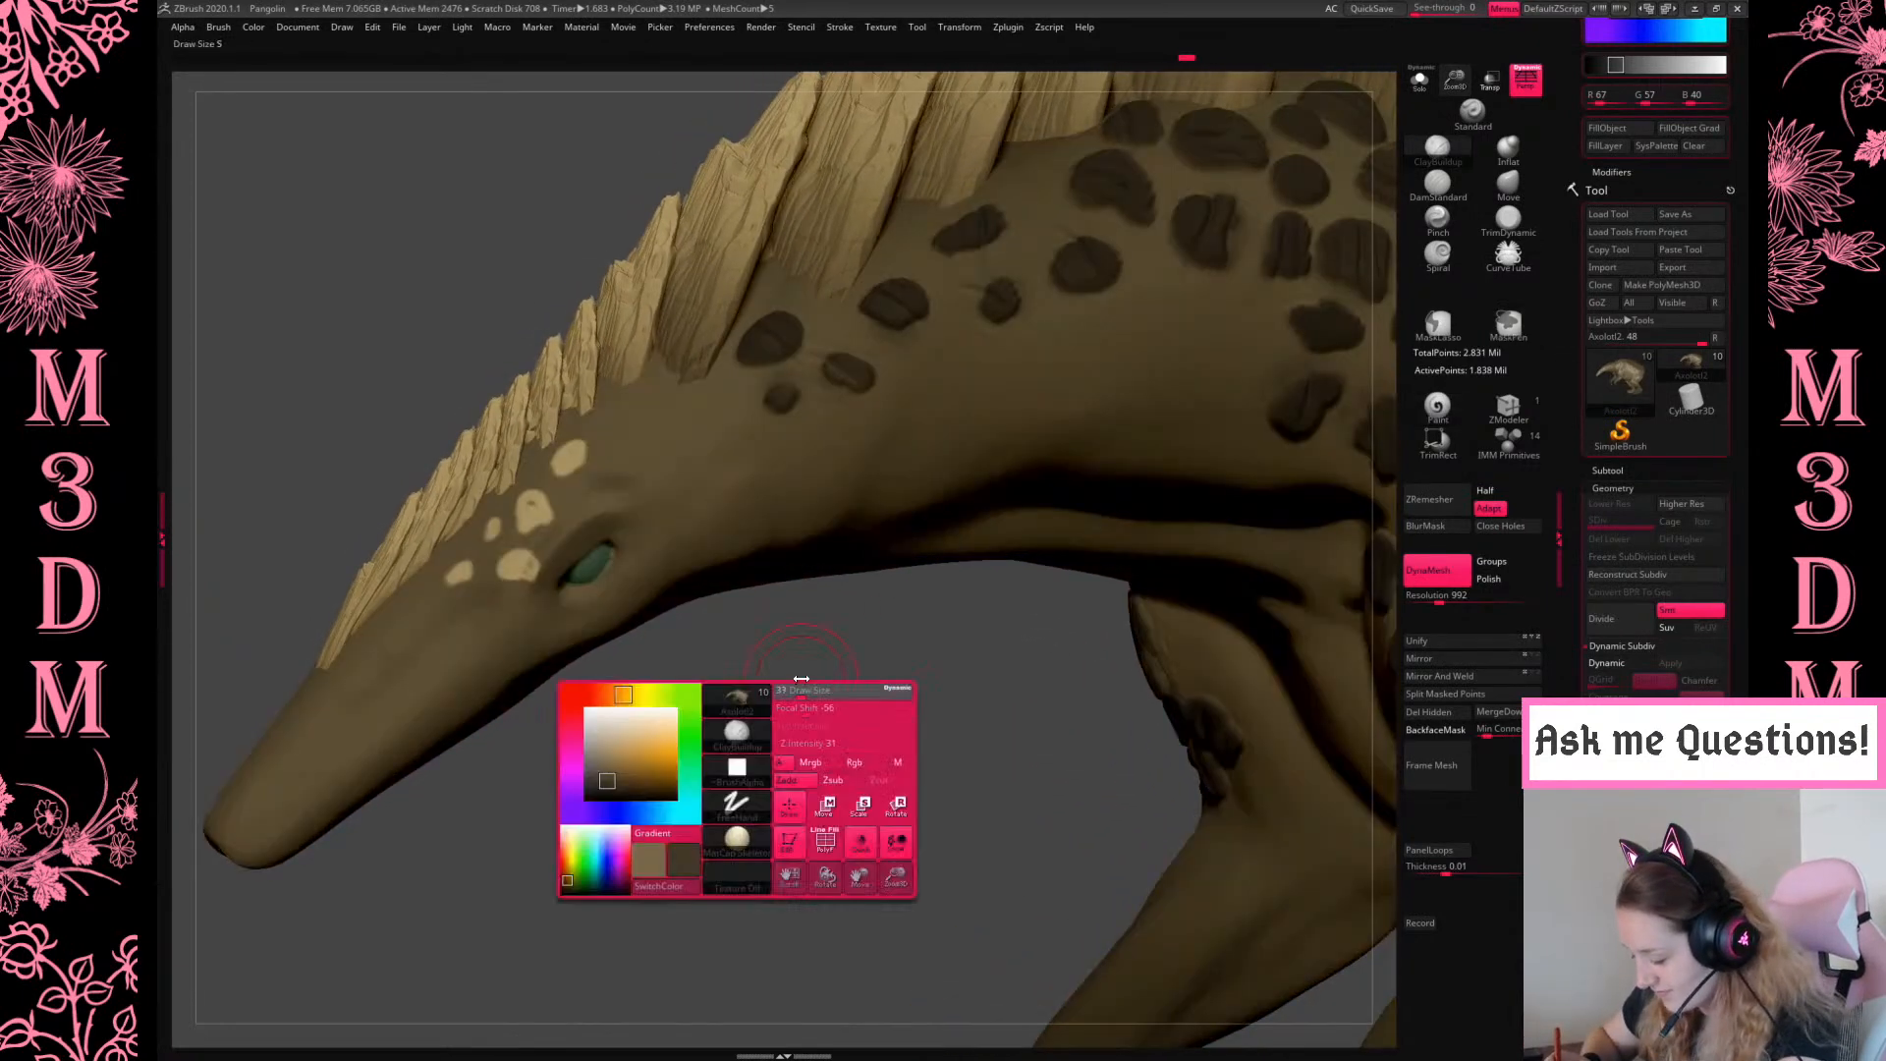
{"action": "key", "text": "space"}
{"action": "left_click_drag", "start_coordinate": [449, 558], "coordinate": [465, 613]}
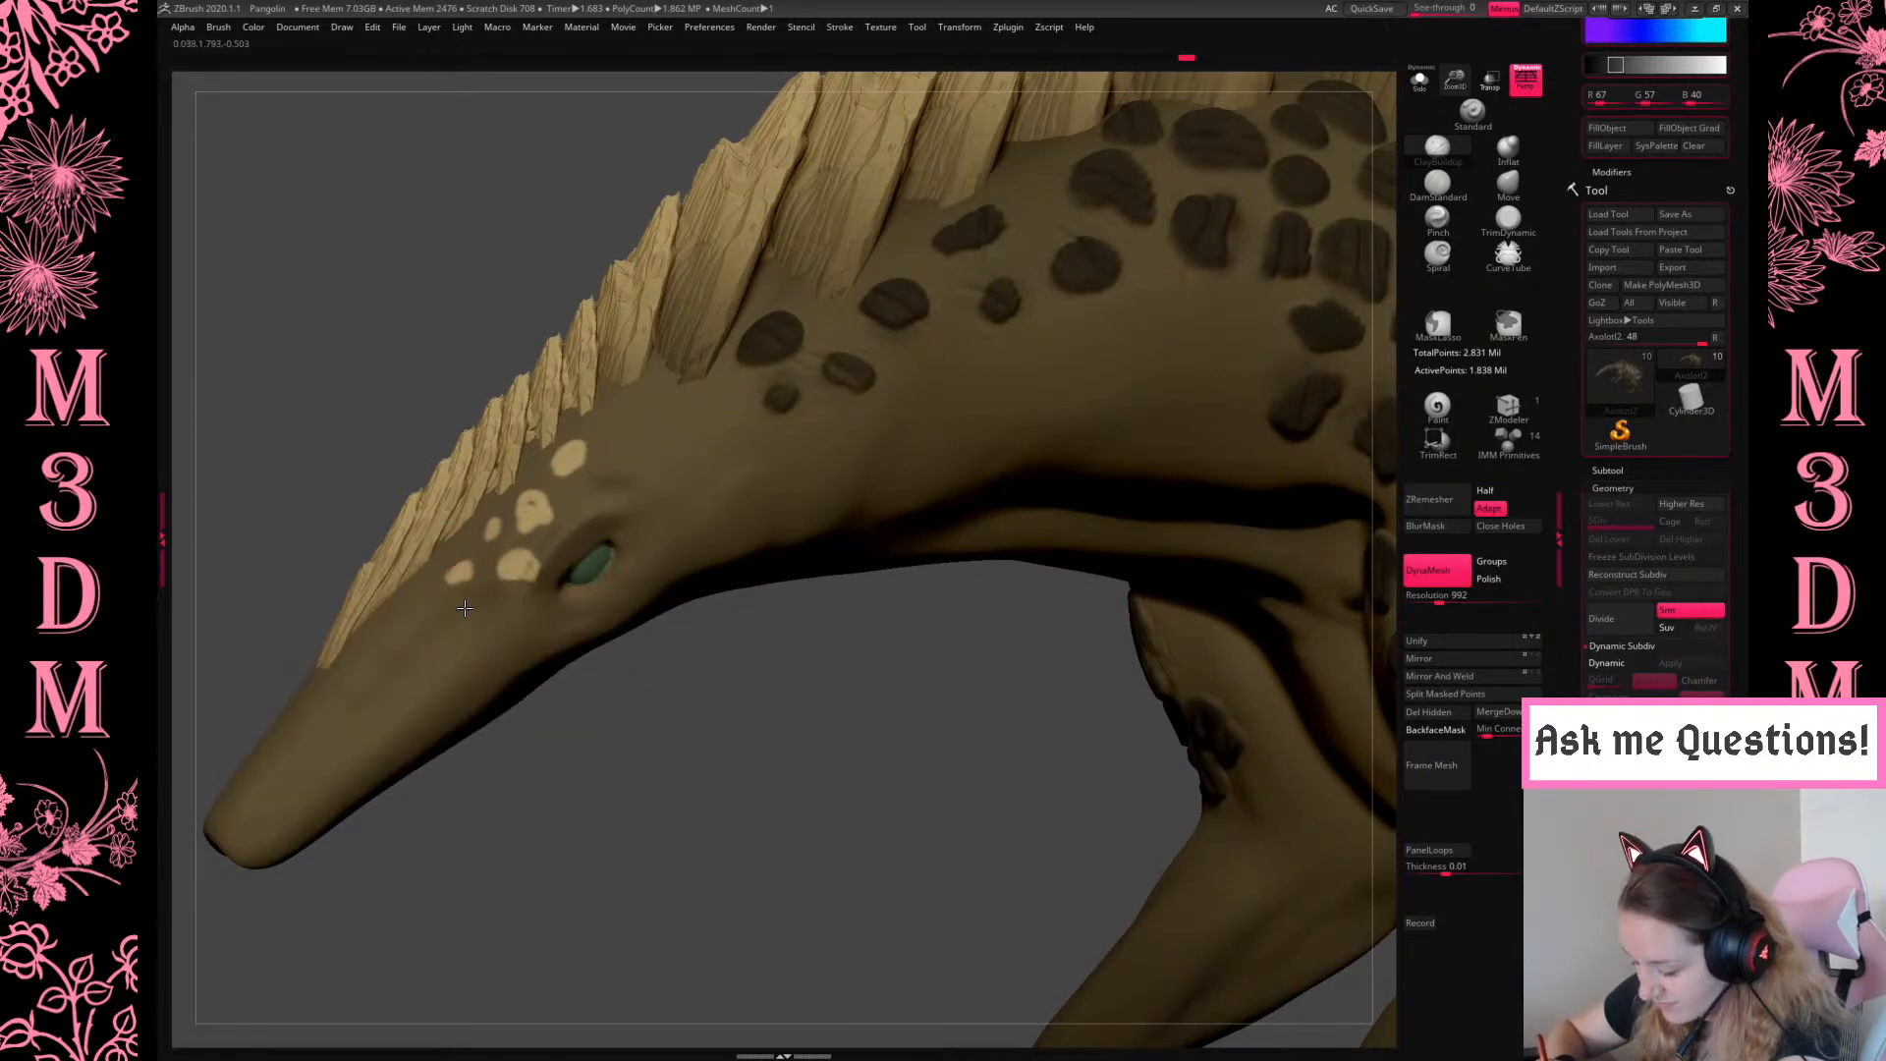
{"action": "mouse_move", "coordinate": [528, 557]}
{"action": "left_mouse_down"}
{"action": "mouse_move", "coordinate": [557, 540]}
{"action": "mouse_move", "coordinate": [574, 453]}
{"action": "left_mouse_up"}
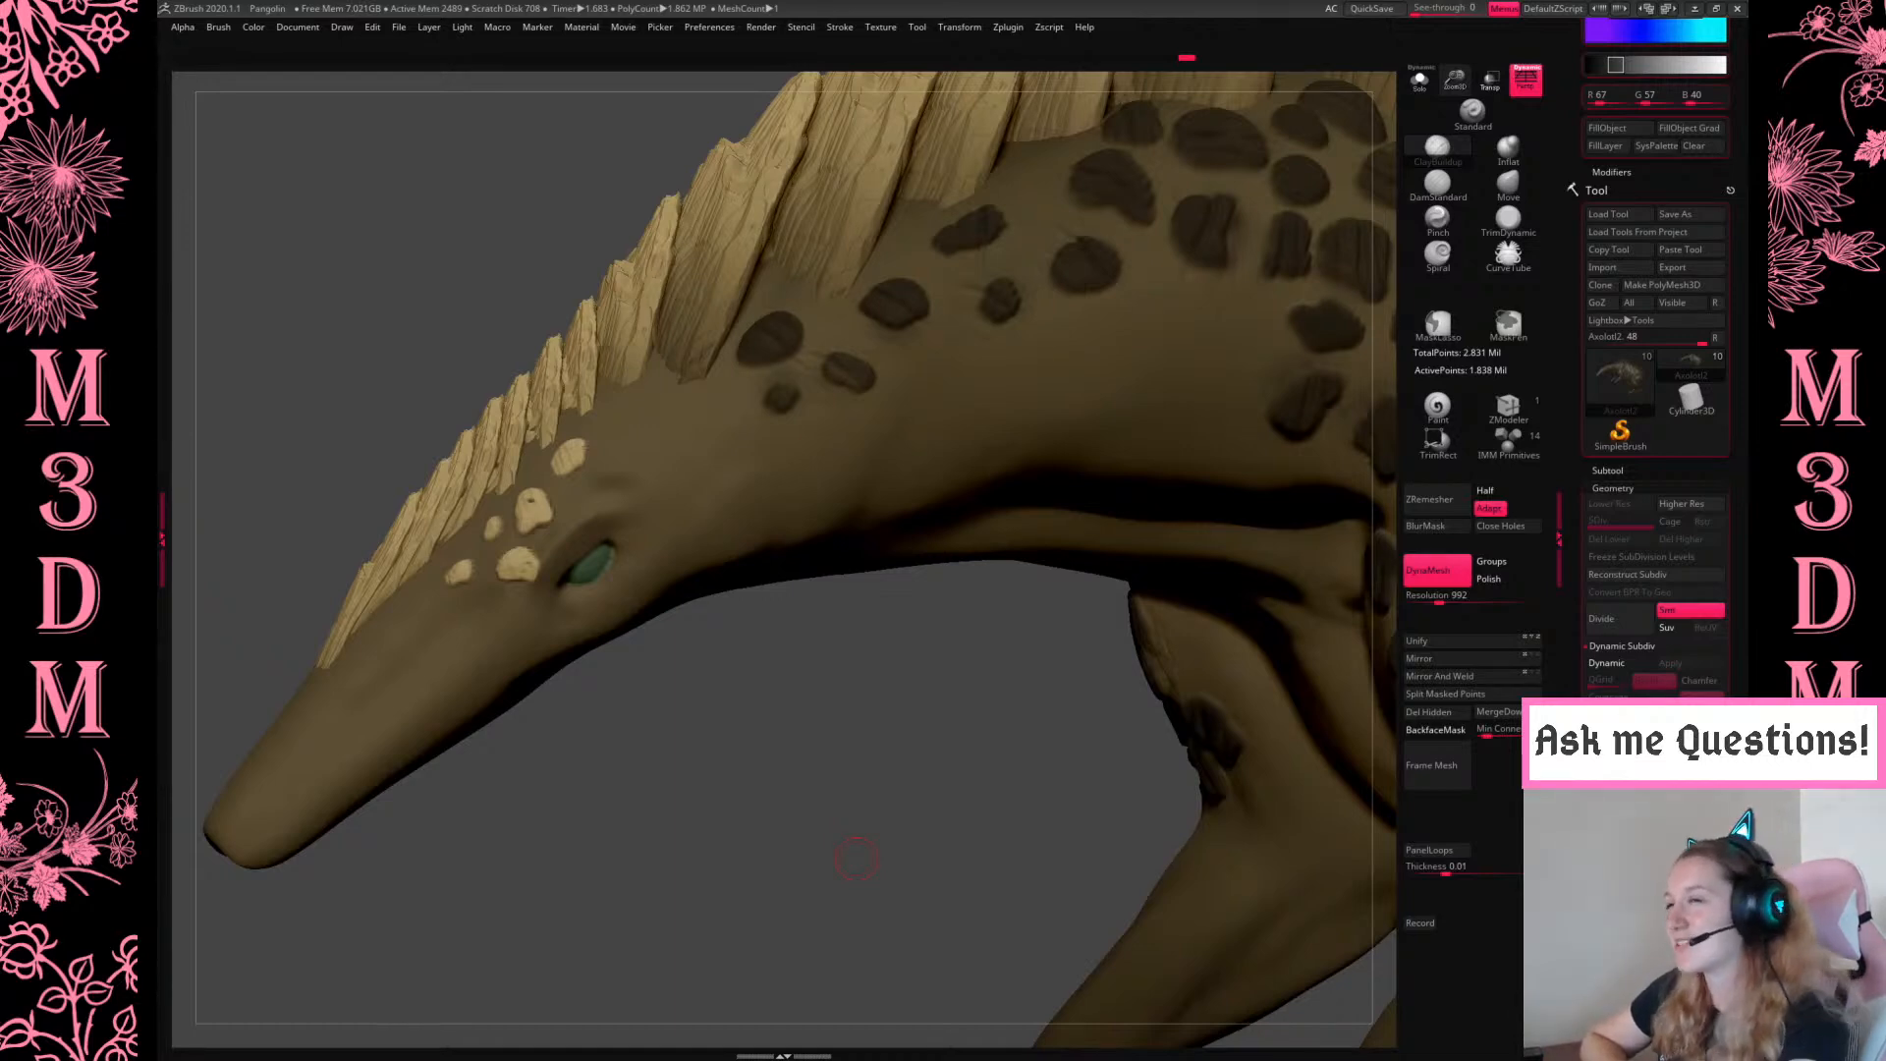
Fill only the raised head spots with dark brown (R 67, G 57, B 40), then flip the mask back onto the spots
{"action": "left_click", "coordinate": [901, 687], "text": "ctrl"}
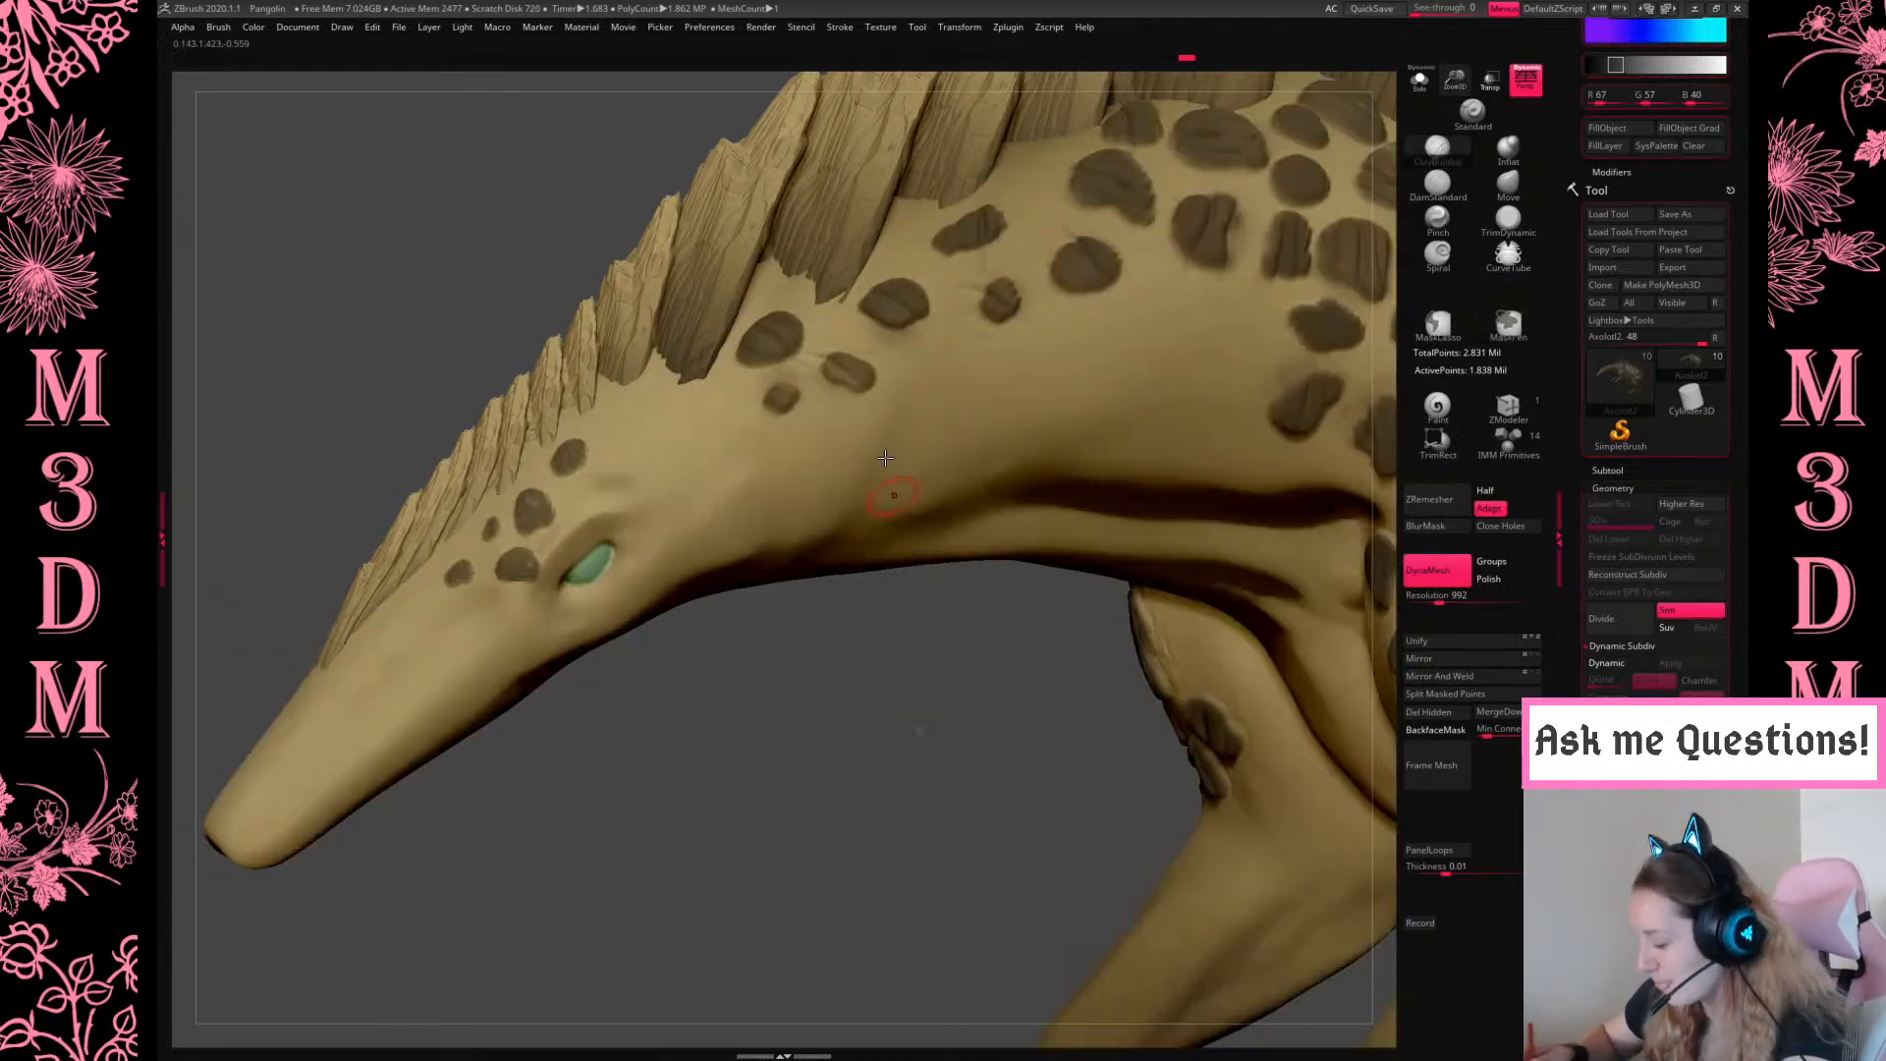
{"action": "left_click", "coordinate": [1617, 126]}
{"action": "key", "text": "ctrl+z"}
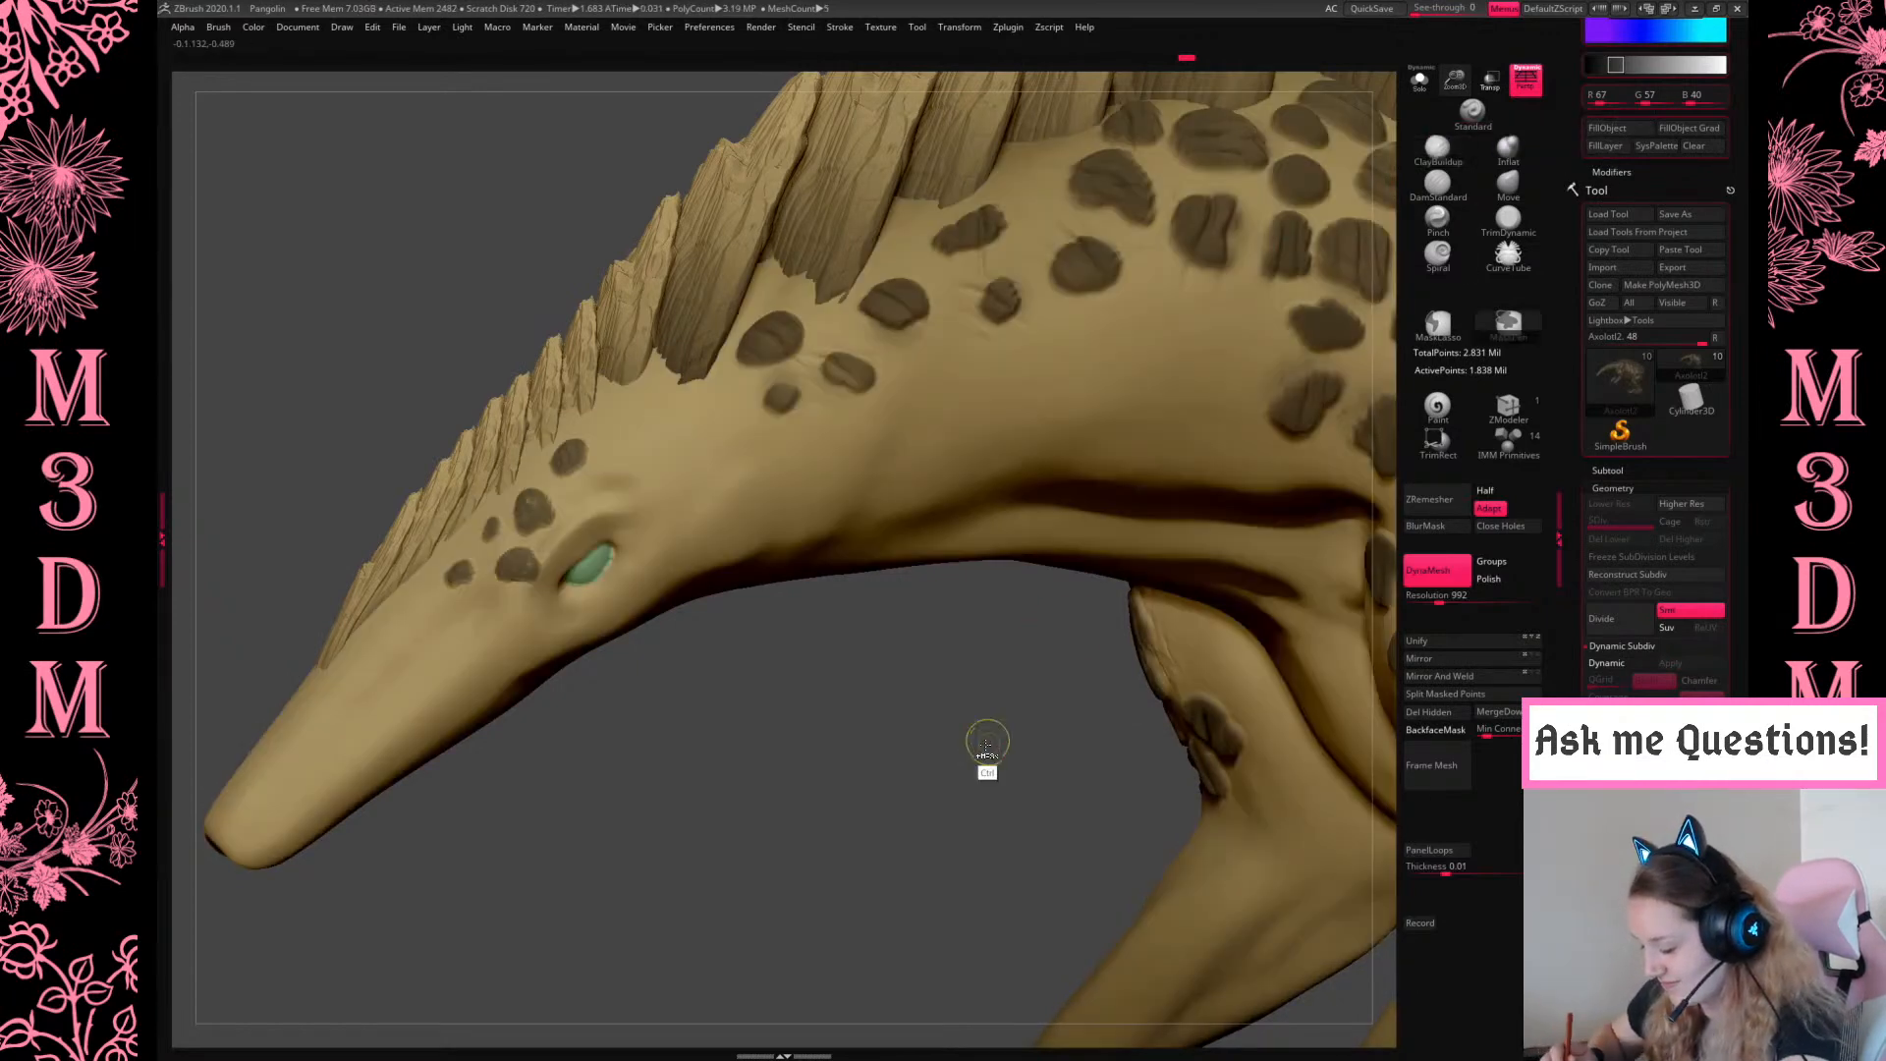
{"action": "left_click", "coordinate": [988, 741], "text": "ctrl"}
{"action": "left_click", "coordinate": [1438, 218]}
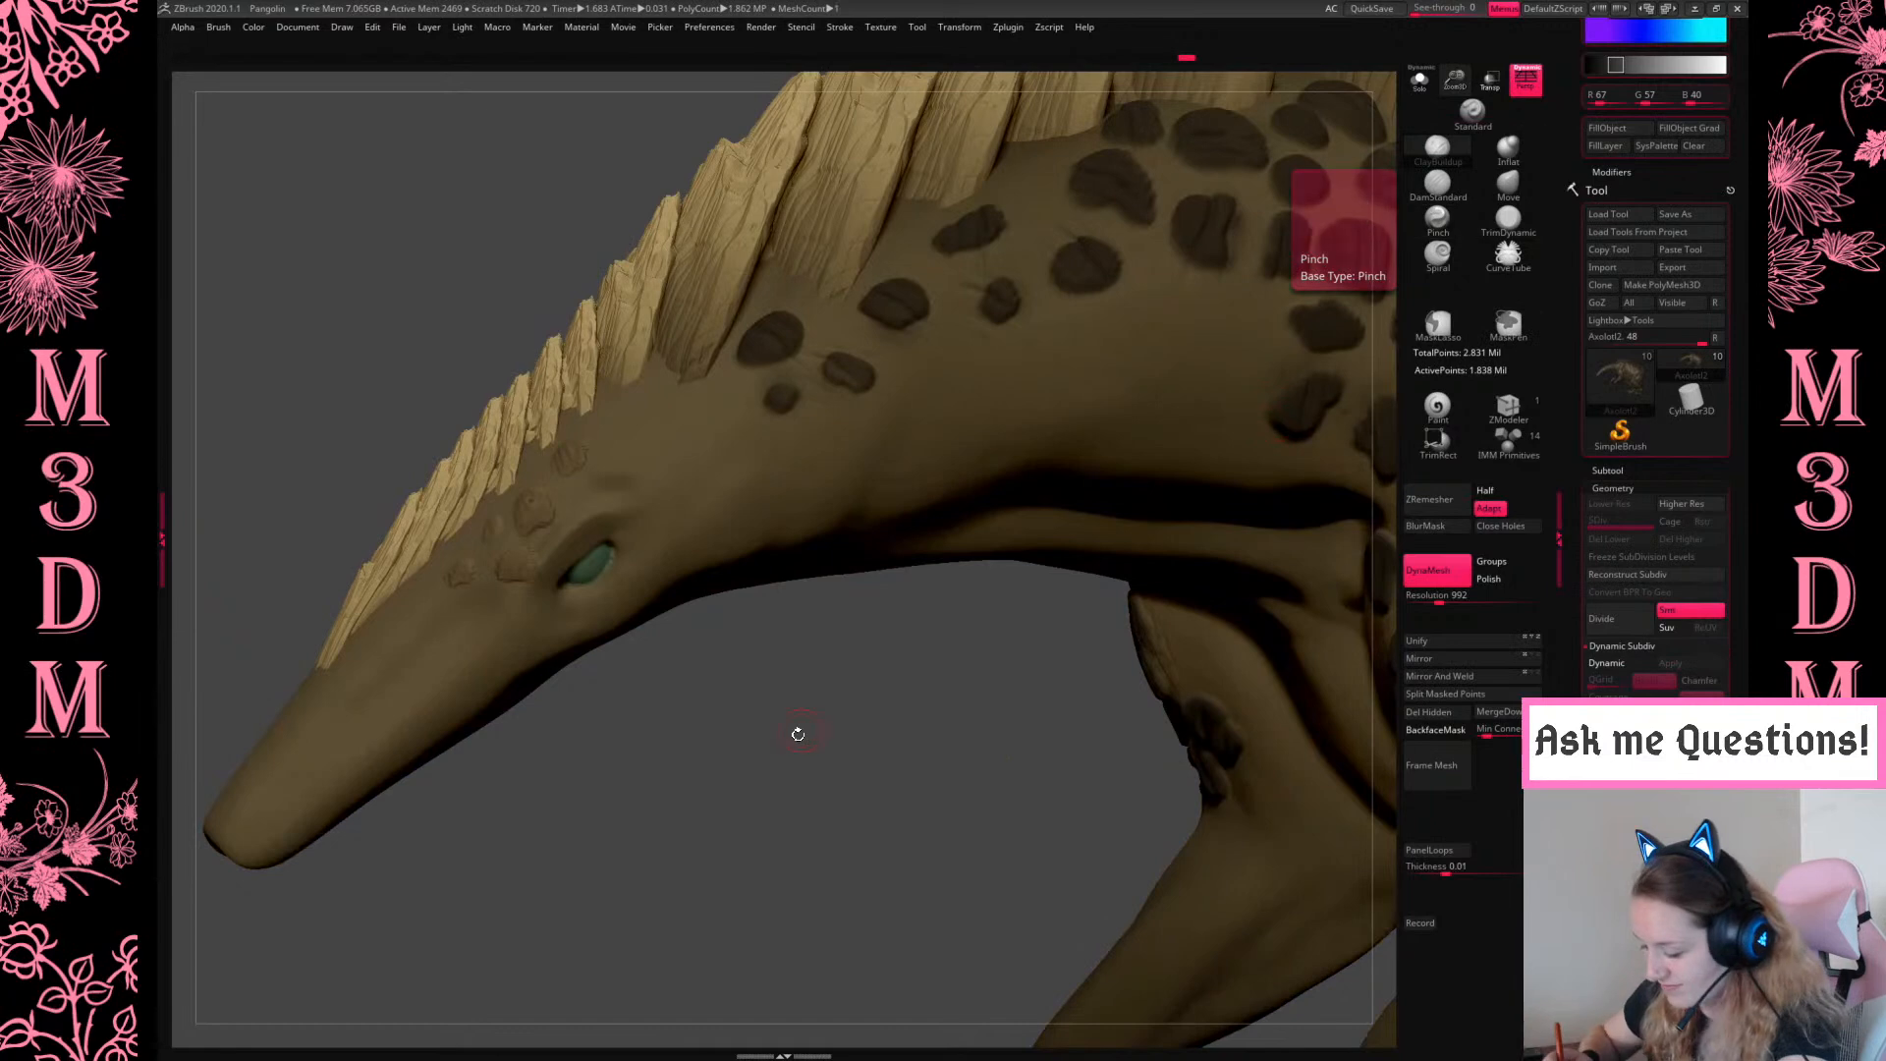
{"action": "left_click", "coordinate": [784, 729], "text": "ctrl"}
Carve fine grooves into the head spots with DamStandard, clearing the mask and updating the DynaMesh along the way
{"action": "left_click_drag", "start_coordinate": [791, 736], "coordinate": [799, 705]}
{"action": "key", "text": "space"}
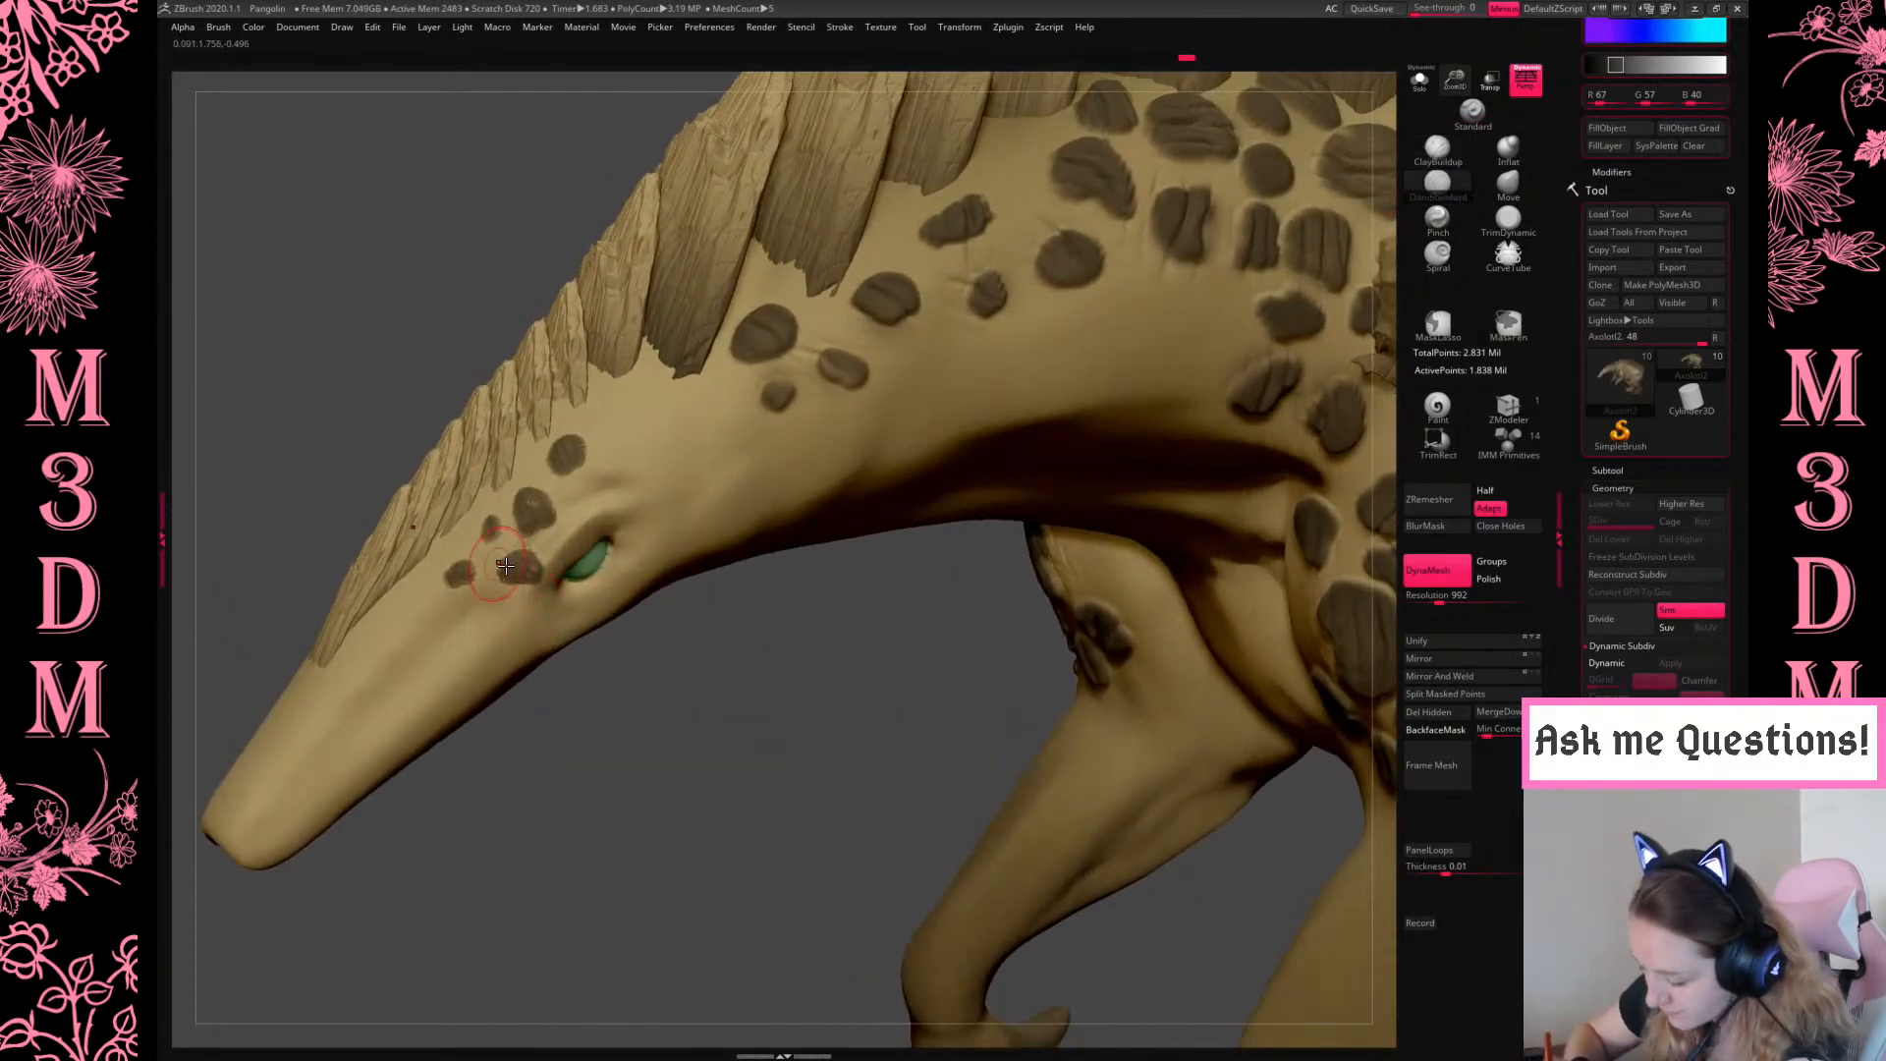
{"action": "key", "text": "space"}
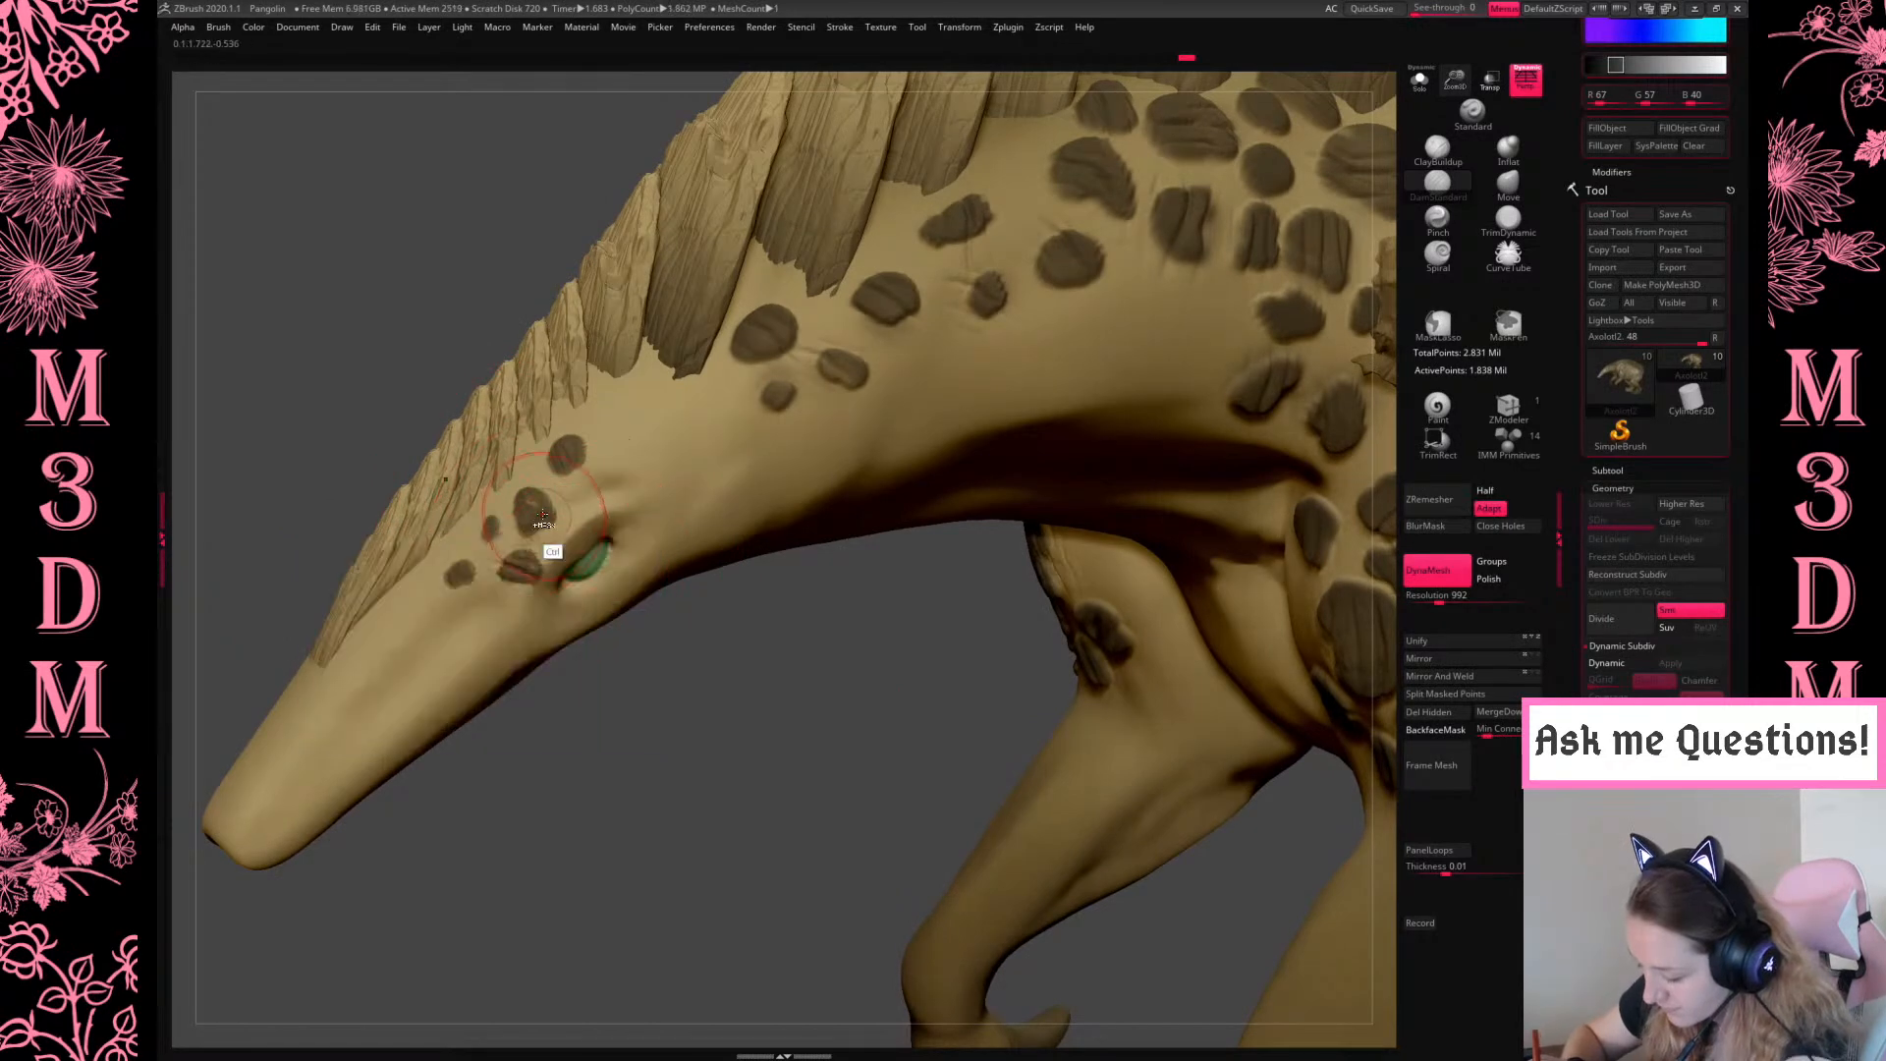
{"action": "key", "text": "space"}
{"action": "key", "text": "space"}
{"action": "left_click_drag", "start_coordinate": [549, 512], "coordinate": [544, 512]}
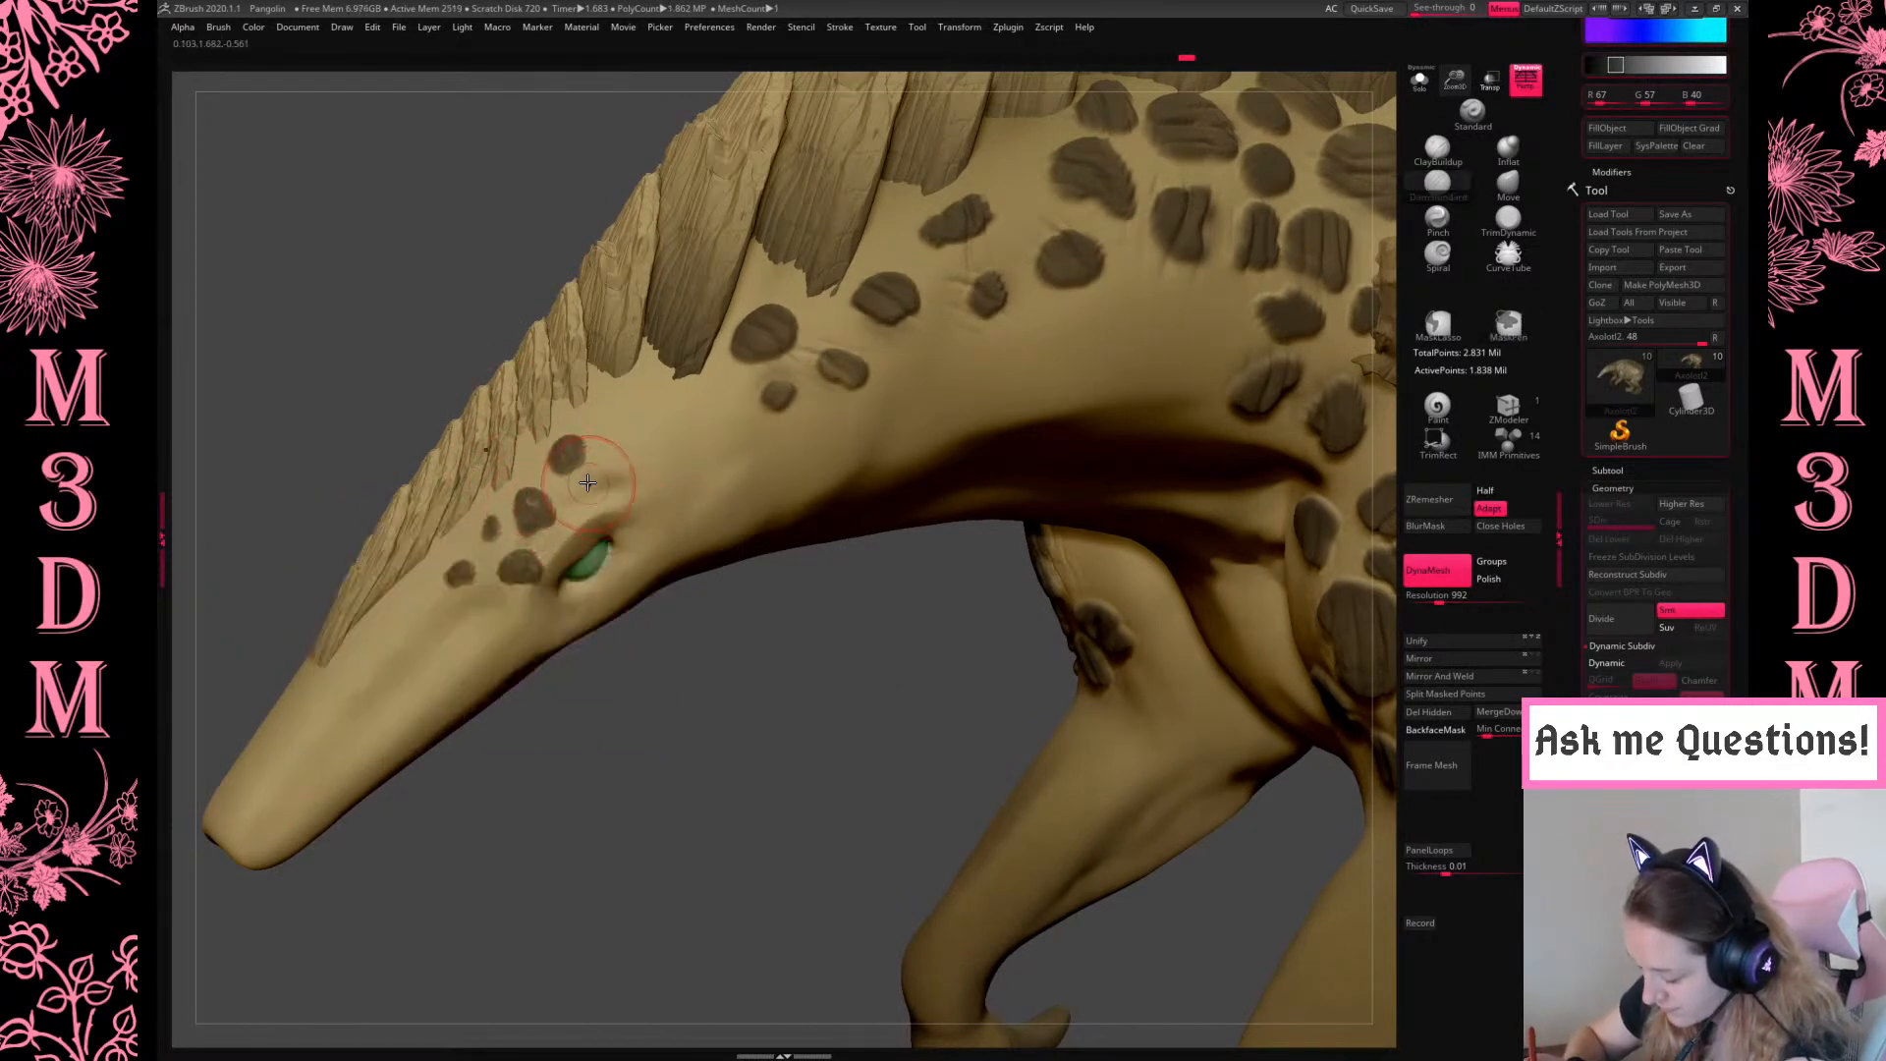
{"action": "key", "text": "space"}
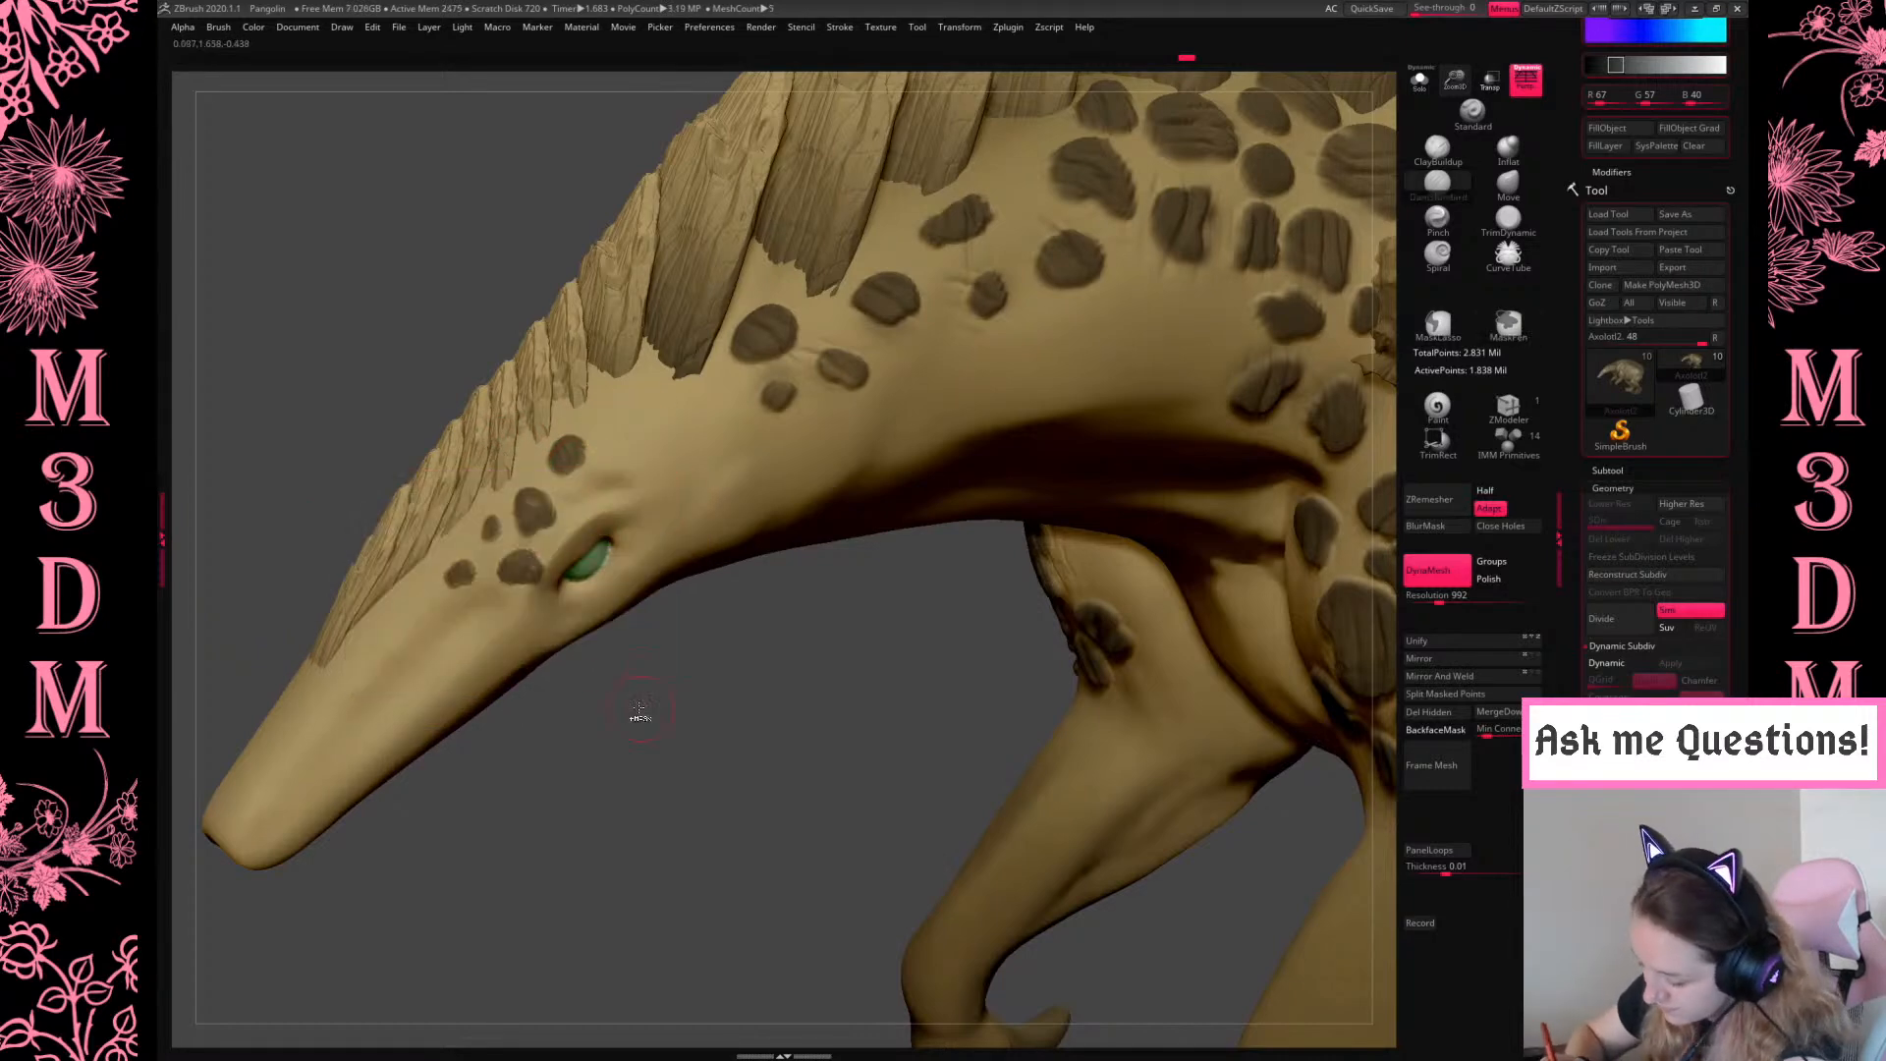
{"action": "left_click_drag", "start_coordinate": [661, 710], "coordinate": [744, 752], "text": "ctrl"}
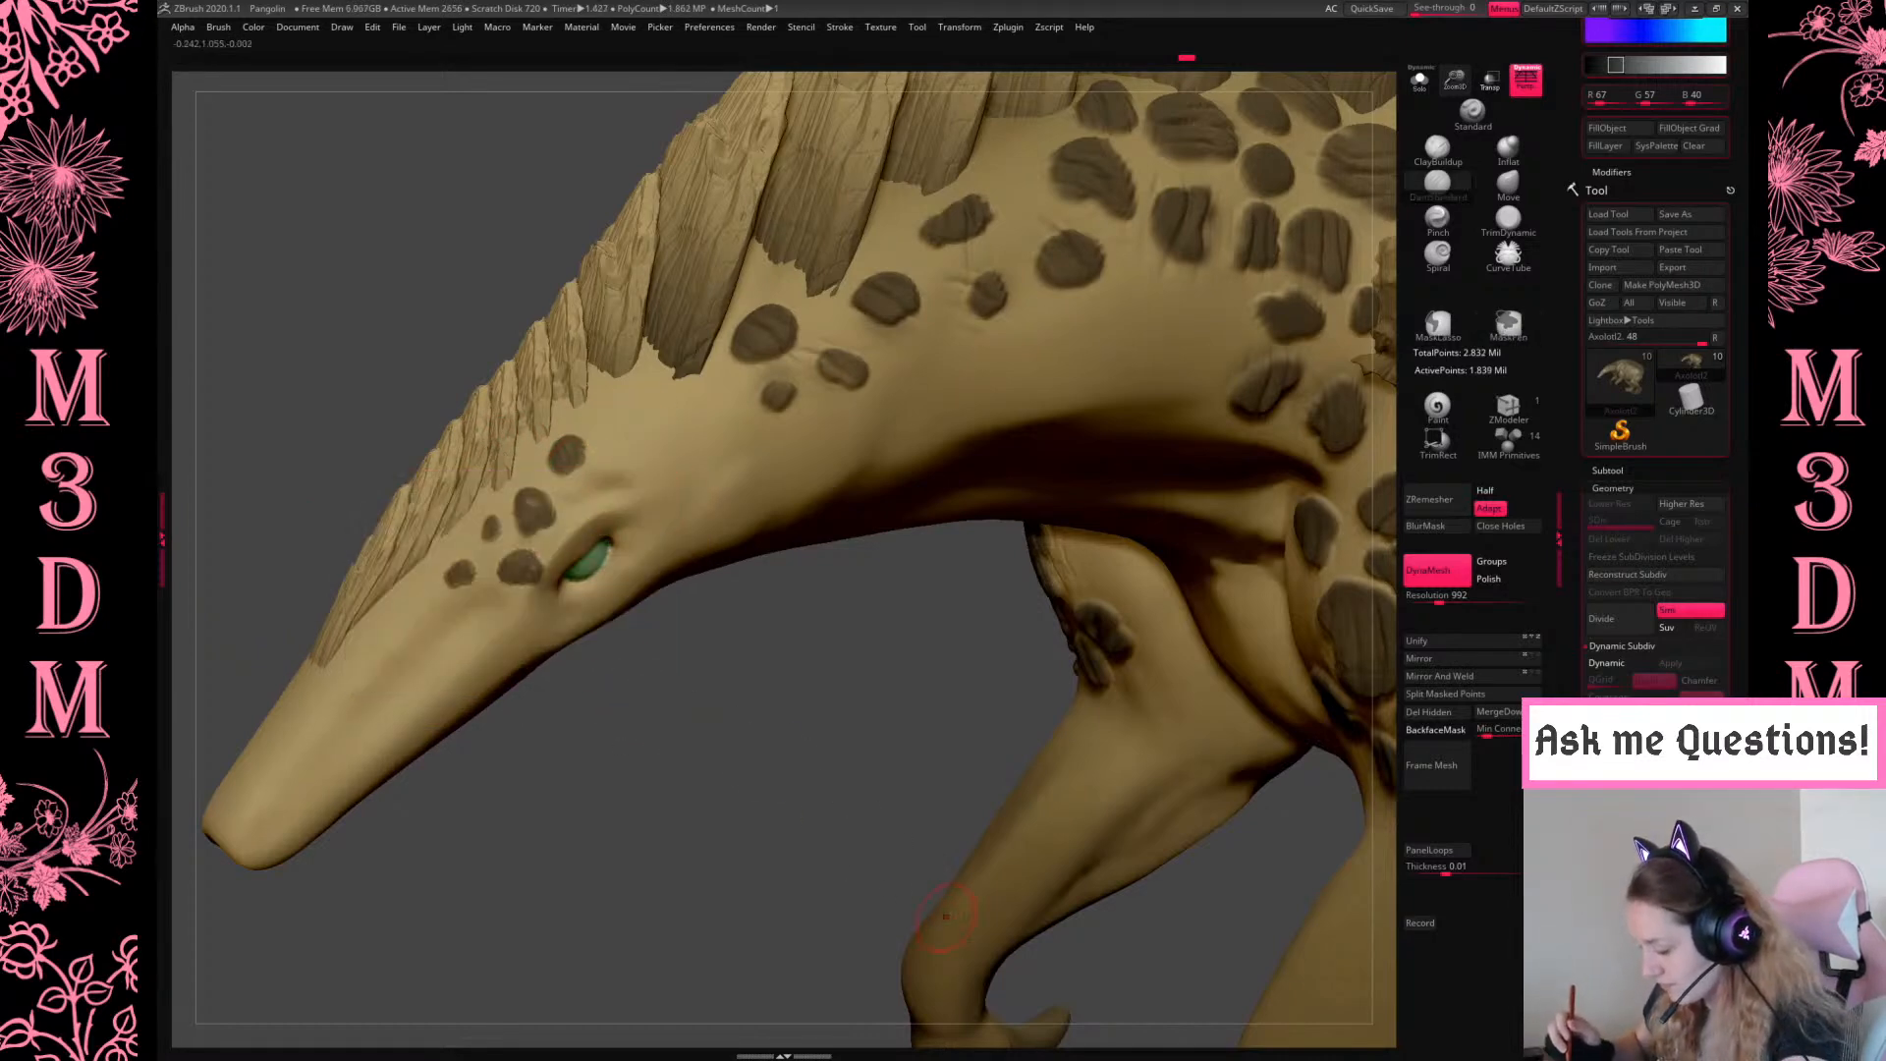
{"action": "left_click_drag", "start_coordinate": [509, 556], "coordinate": [520, 571]}
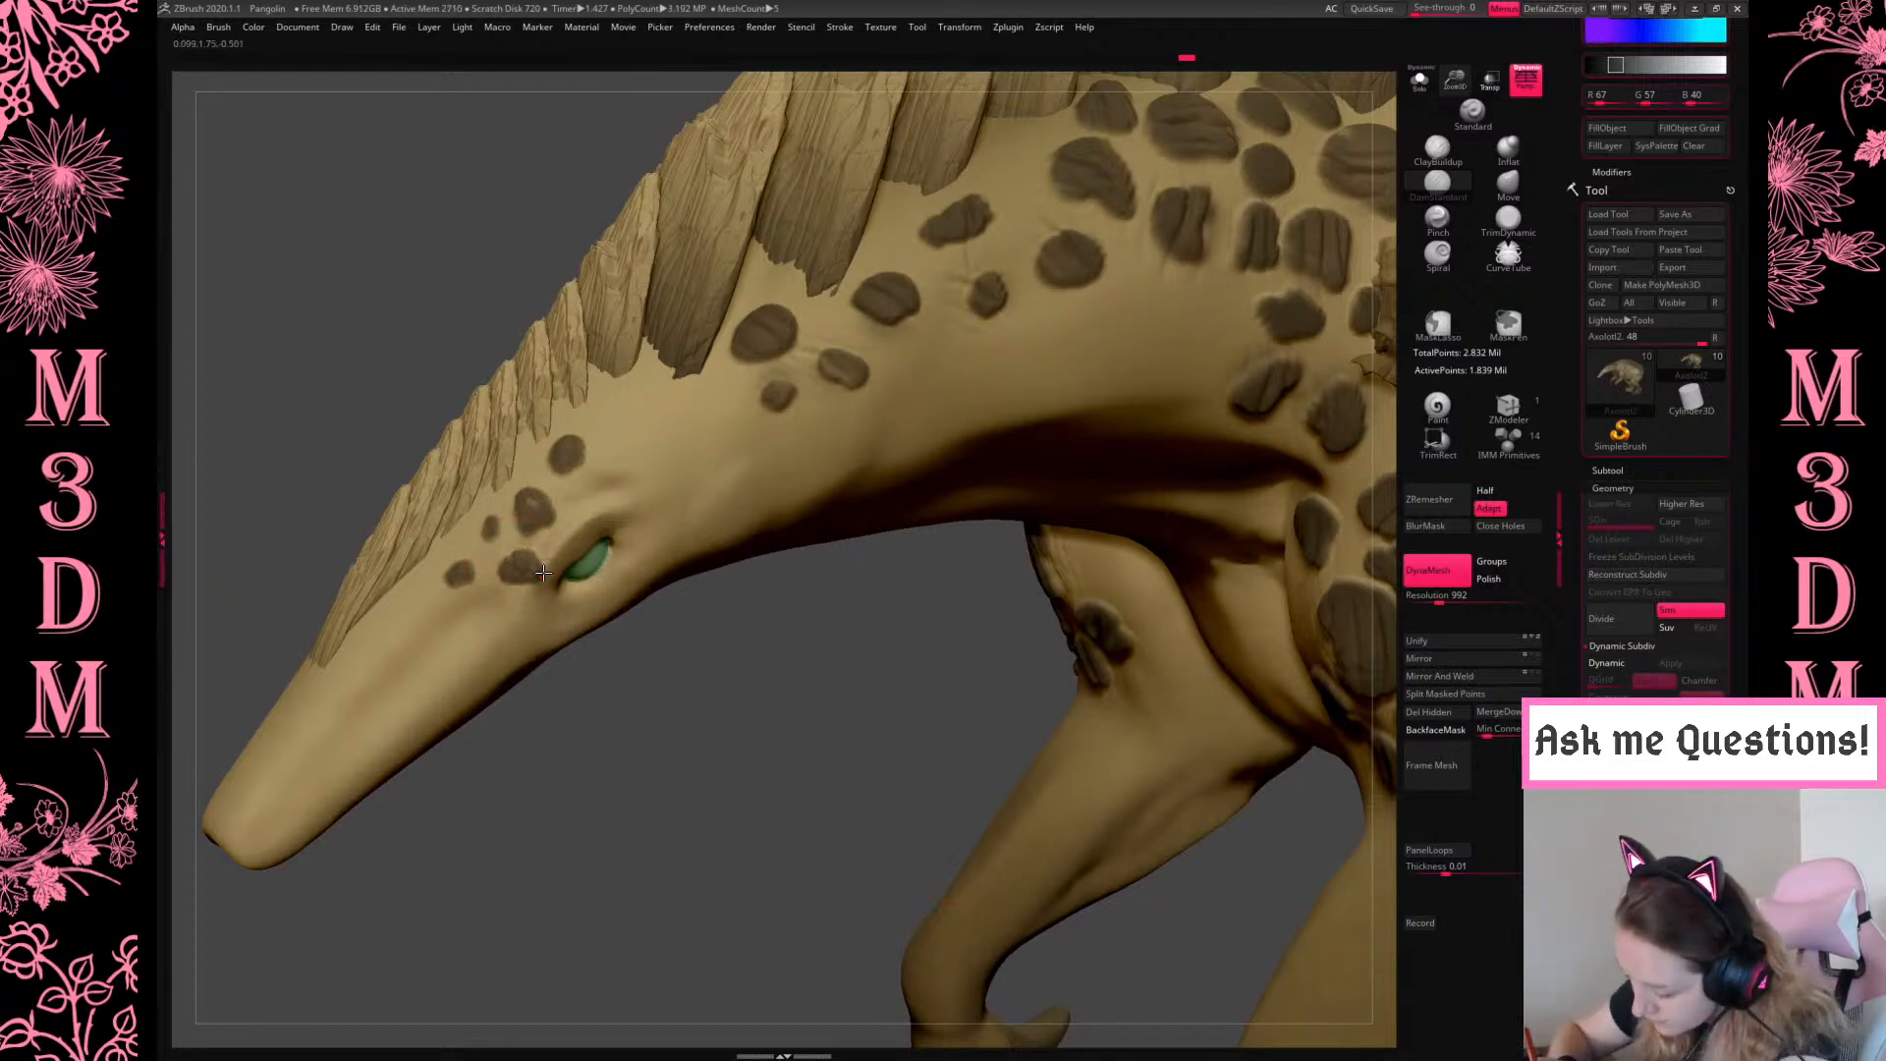
{"action": "left_click_drag", "start_coordinate": [532, 491], "coordinate": [459, 583]}
Examine the spot pattern on the whole creature from the side and then on the neck and head up close
{"action": "left_click_drag", "start_coordinate": [816, 694], "coordinate": [869, 766]}
{"action": "key", "text": "f"}
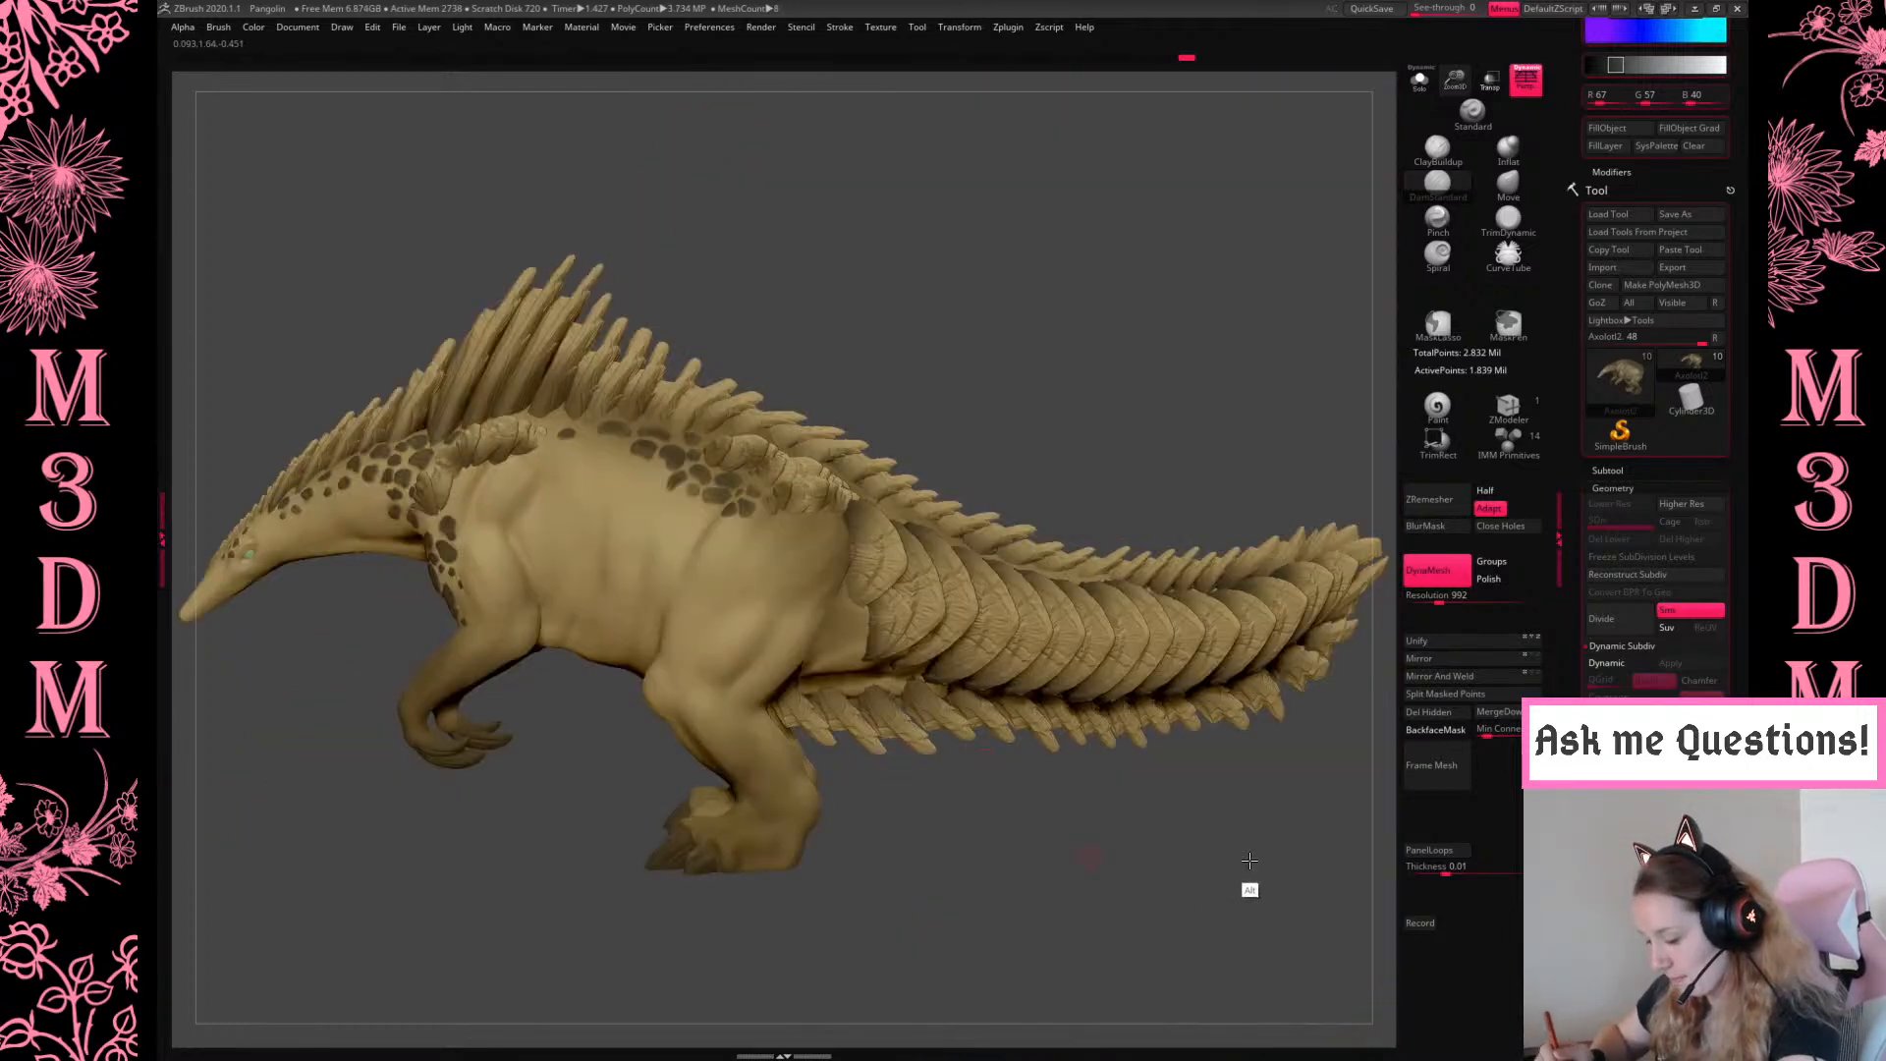
{"action": "left_click_drag", "start_coordinate": [1246, 888], "coordinate": [1129, 874]}
{"action": "mouse_move", "coordinate": [720, 845]}
{"action": "left_mouse_down"}
{"action": "mouse_move", "coordinate": [817, 830]}
{"action": "mouse_move", "coordinate": [717, 884]}
{"action": "left_mouse_up"}
{"action": "left_click_drag", "start_coordinate": [893, 931], "coordinate": [1125, 940], "text": "alt"}
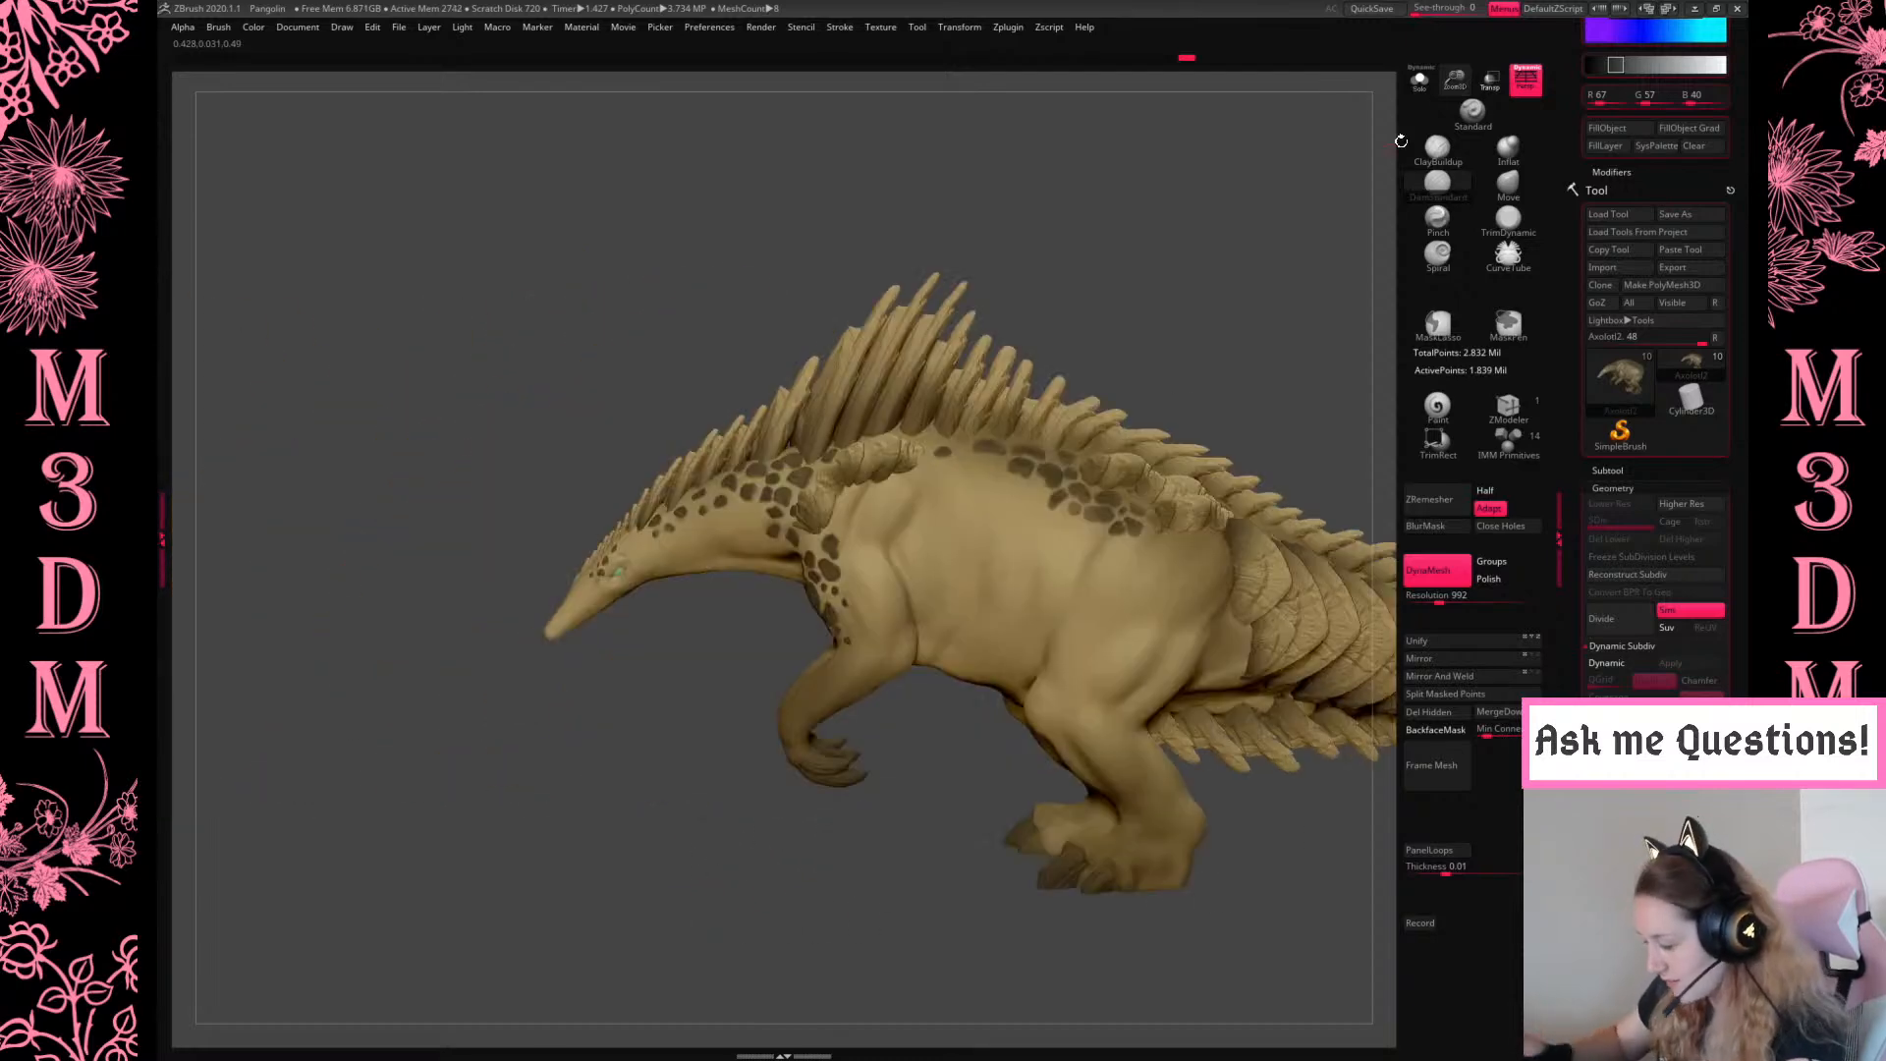
{"action": "left_click_drag", "start_coordinate": [1453, 83], "coordinate": [904, 587]}
{"action": "left_click_drag", "start_coordinate": [646, 817], "coordinate": [704, 834], "text": "alt"}
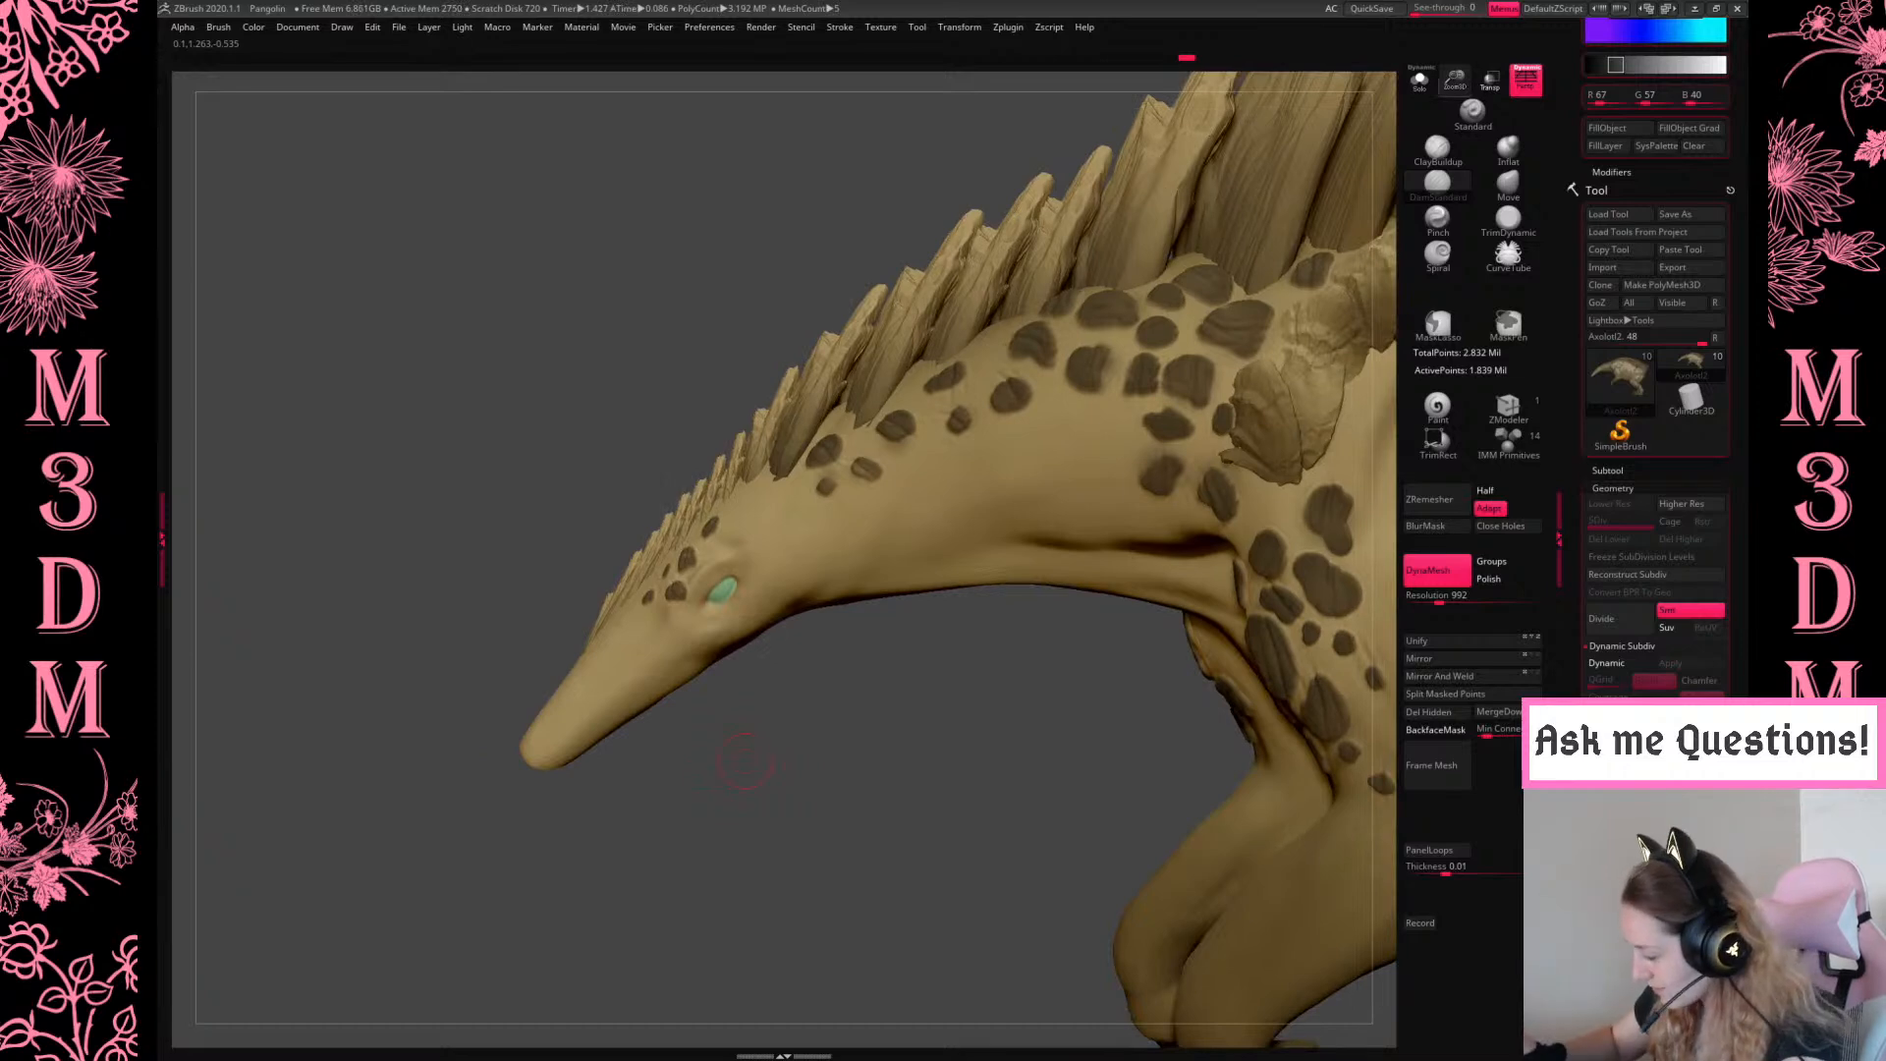
{"action": "left_click_drag", "start_coordinate": [1455, 82], "coordinate": [1365, 165]}
{"action": "left_click", "coordinate": [1508, 185]}
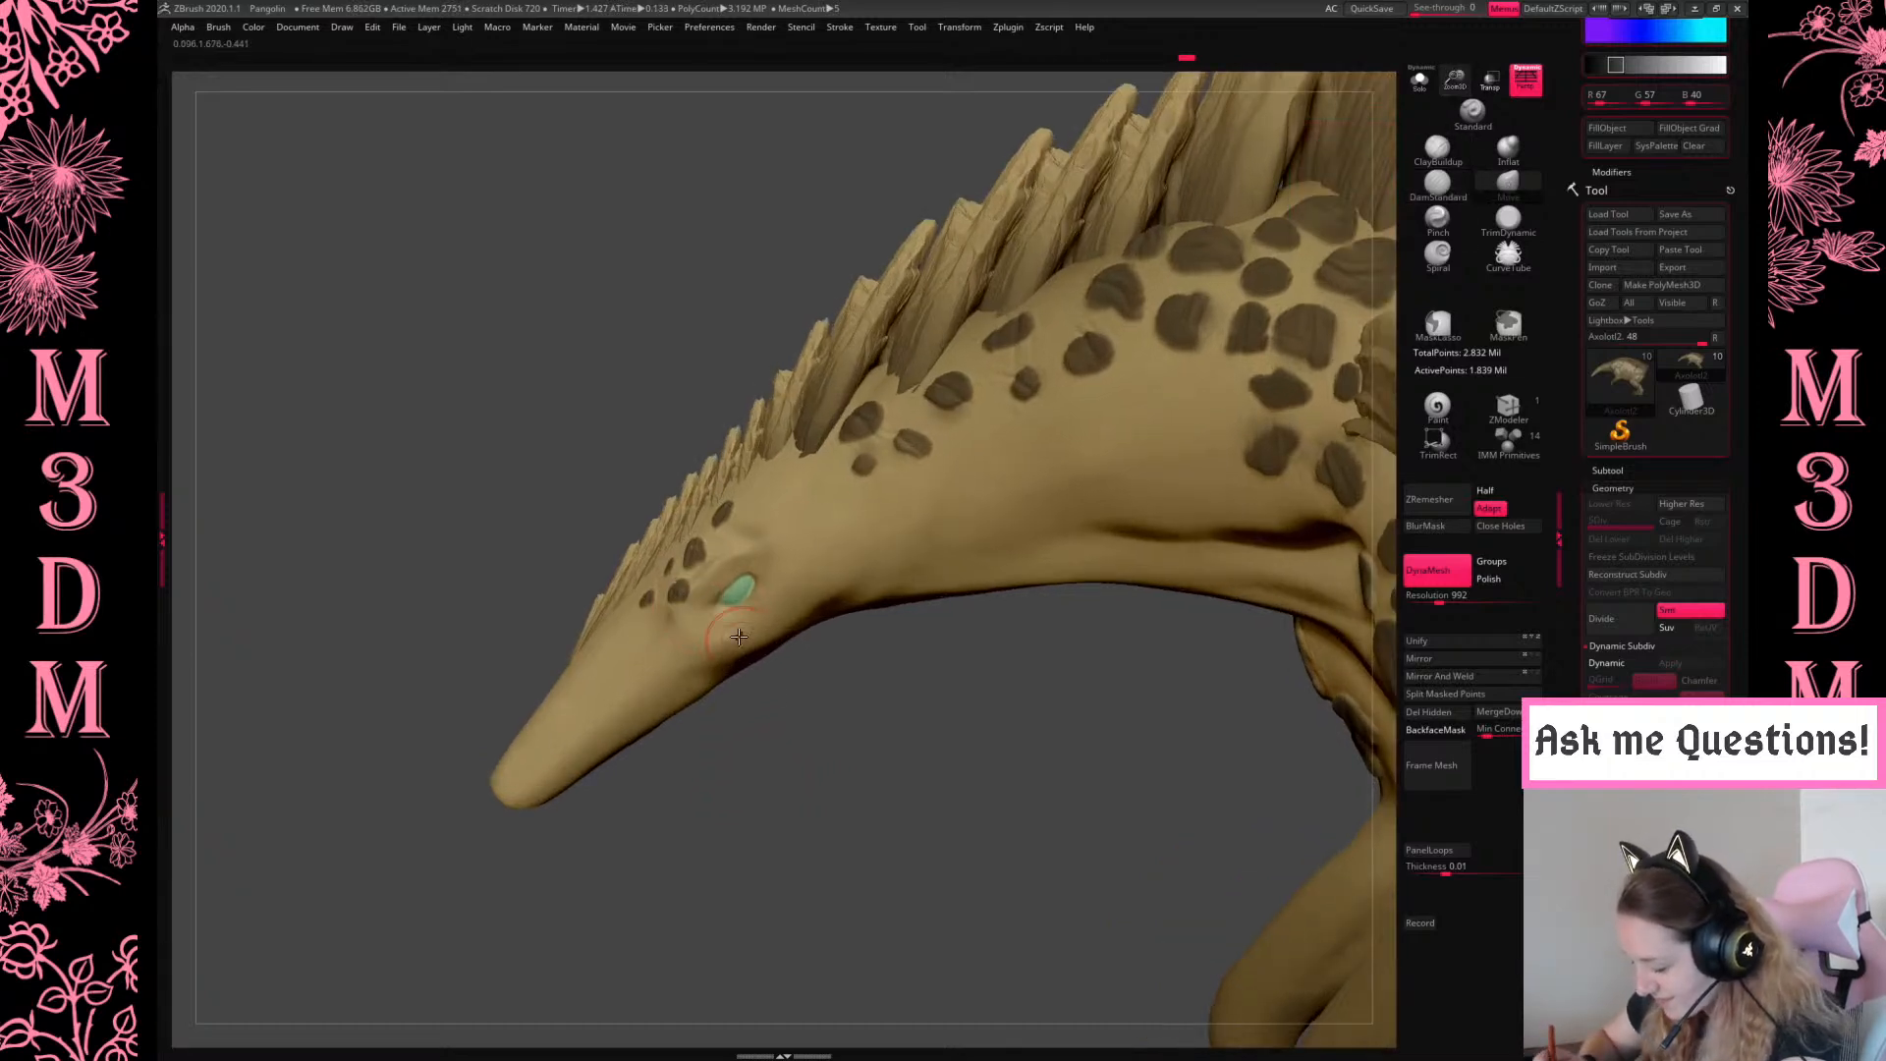
{"action": "key", "text": "space"}
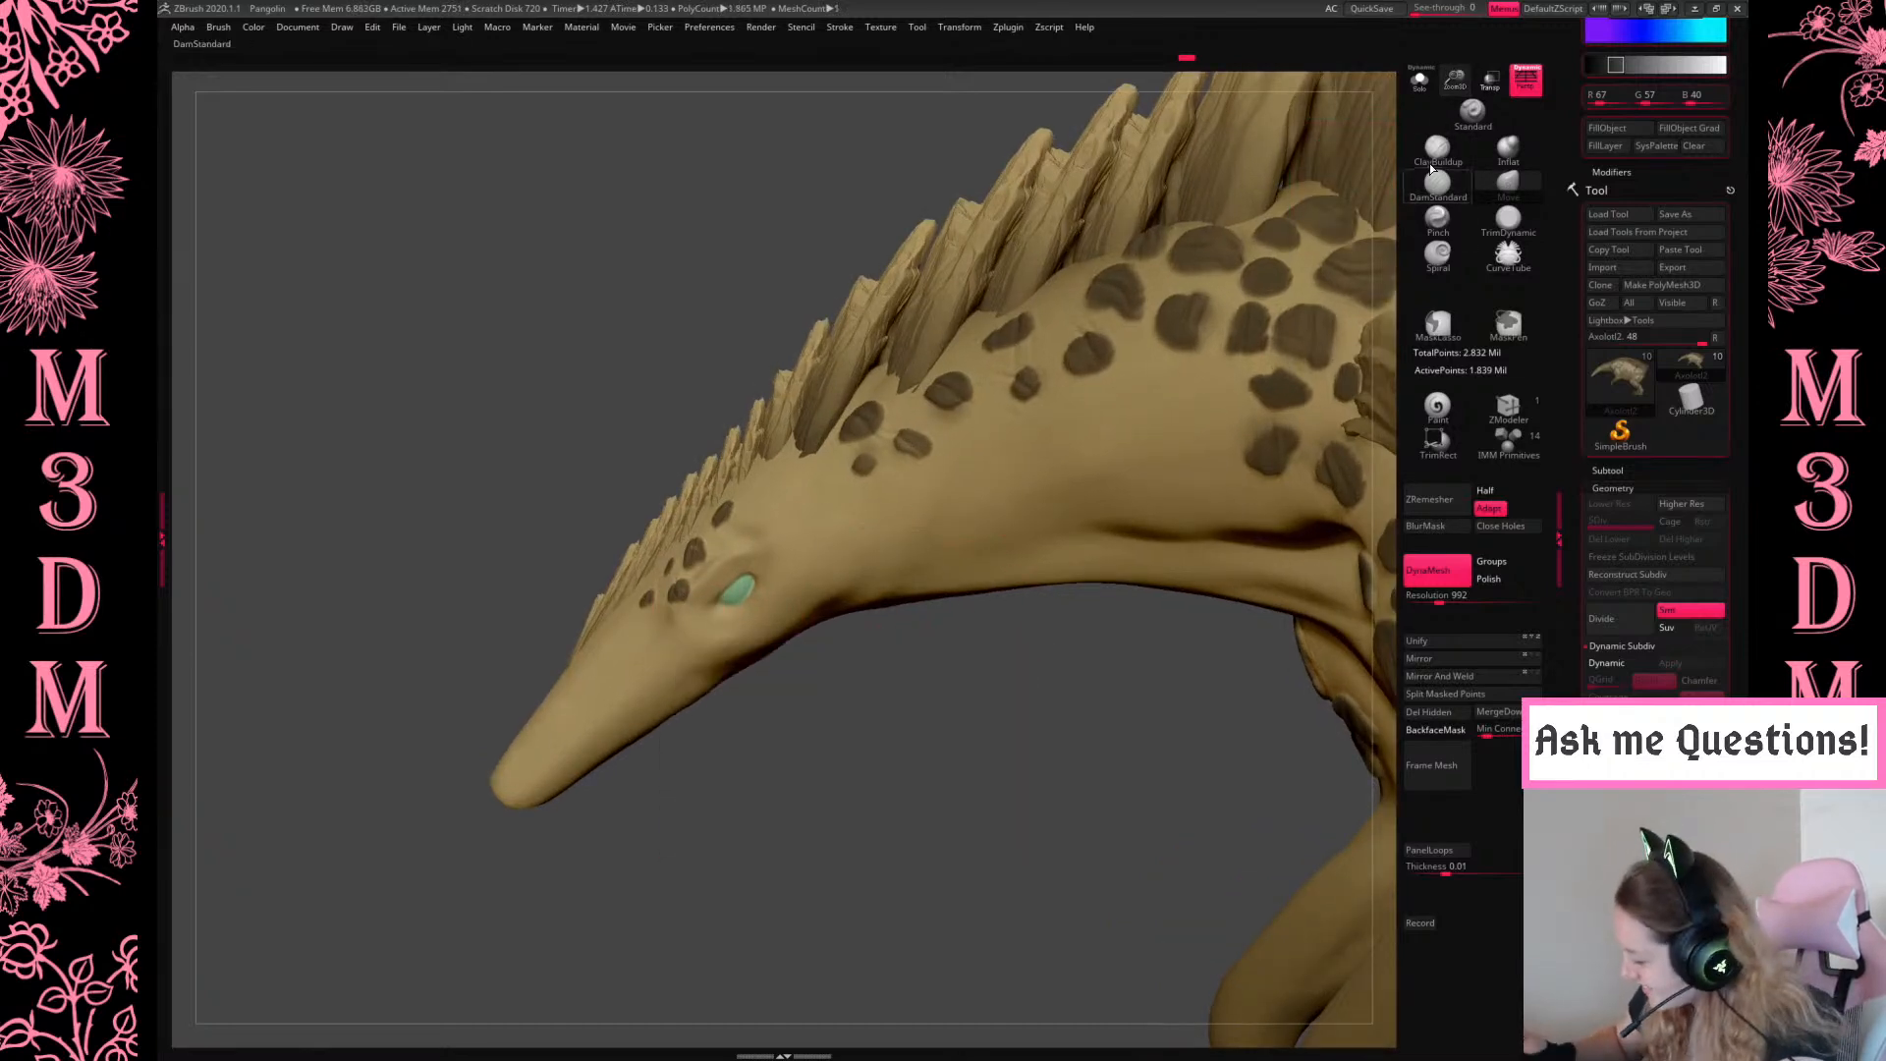
{"action": "key", "text": "space"}
{"action": "key", "text": "space"}
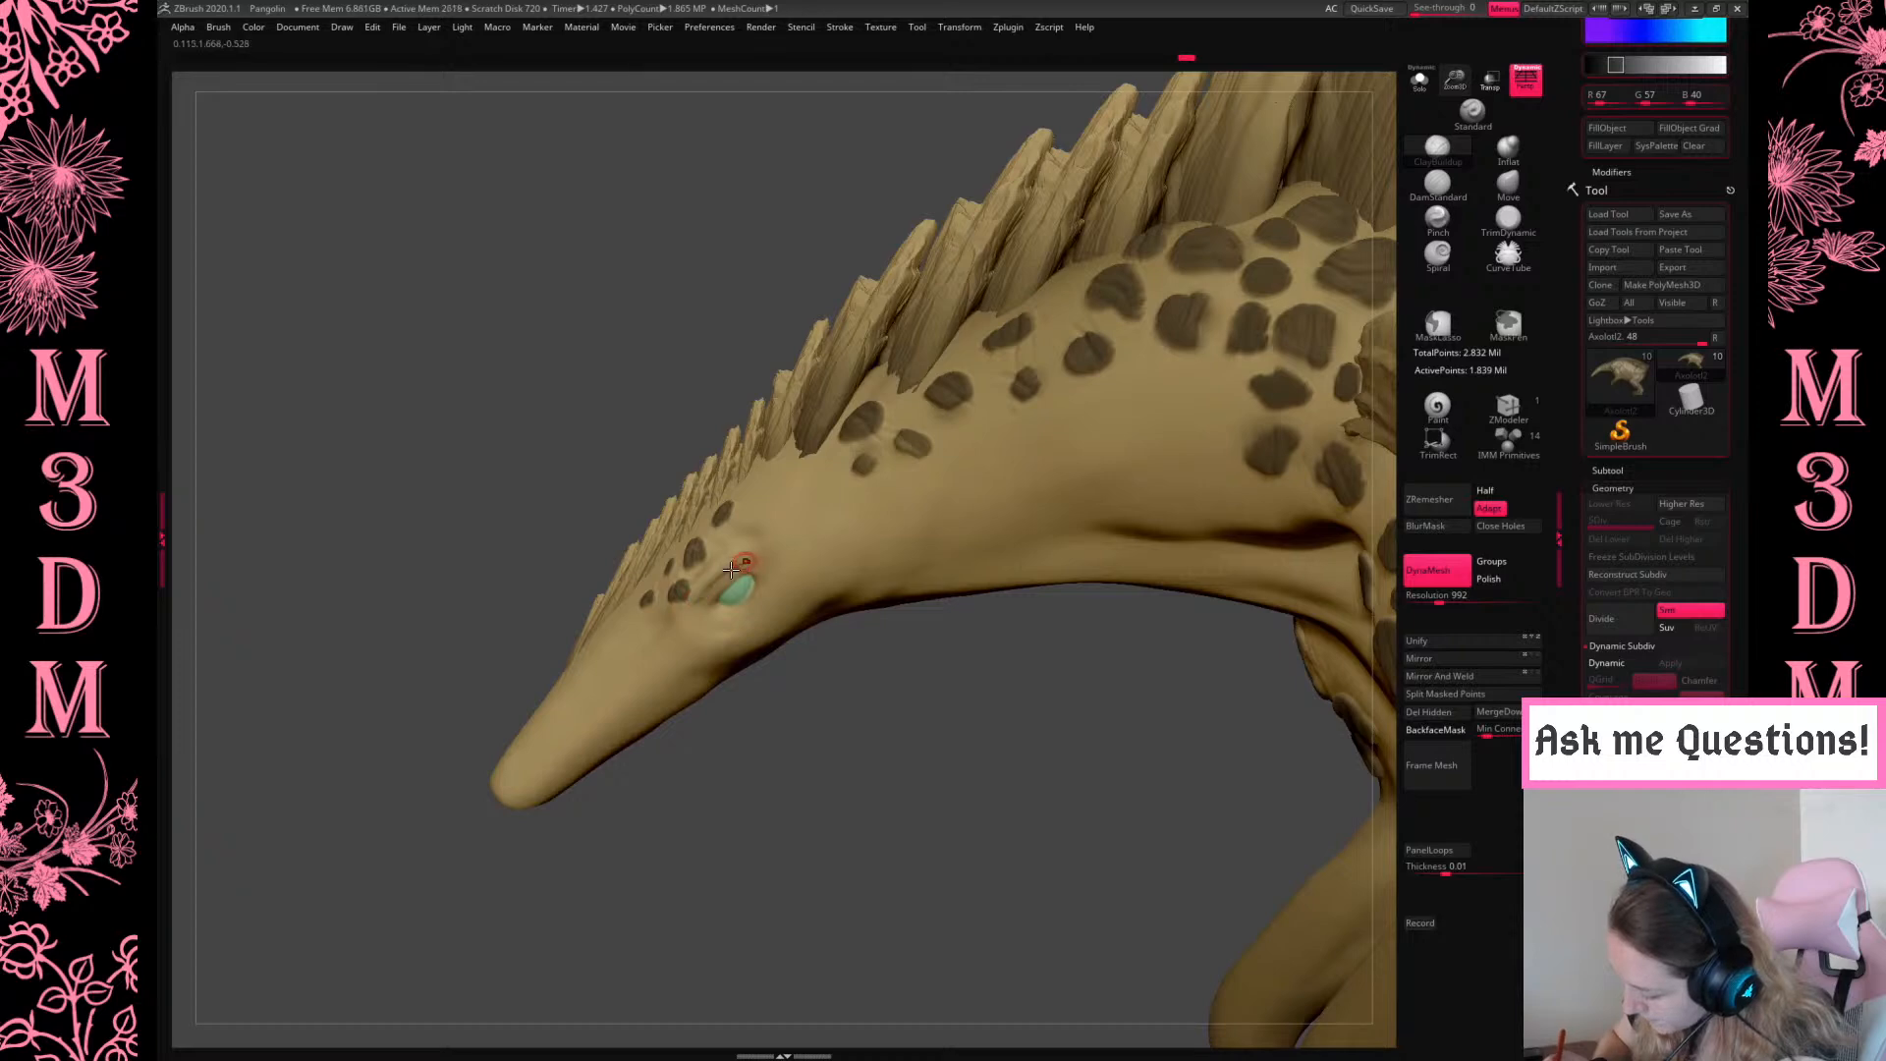
Build up raised eyelid rims above and below the green eye with a small Standard brush and smooth the skin around them
{"action": "left_click_drag", "start_coordinate": [1455, 81], "coordinate": [1503, 328]}
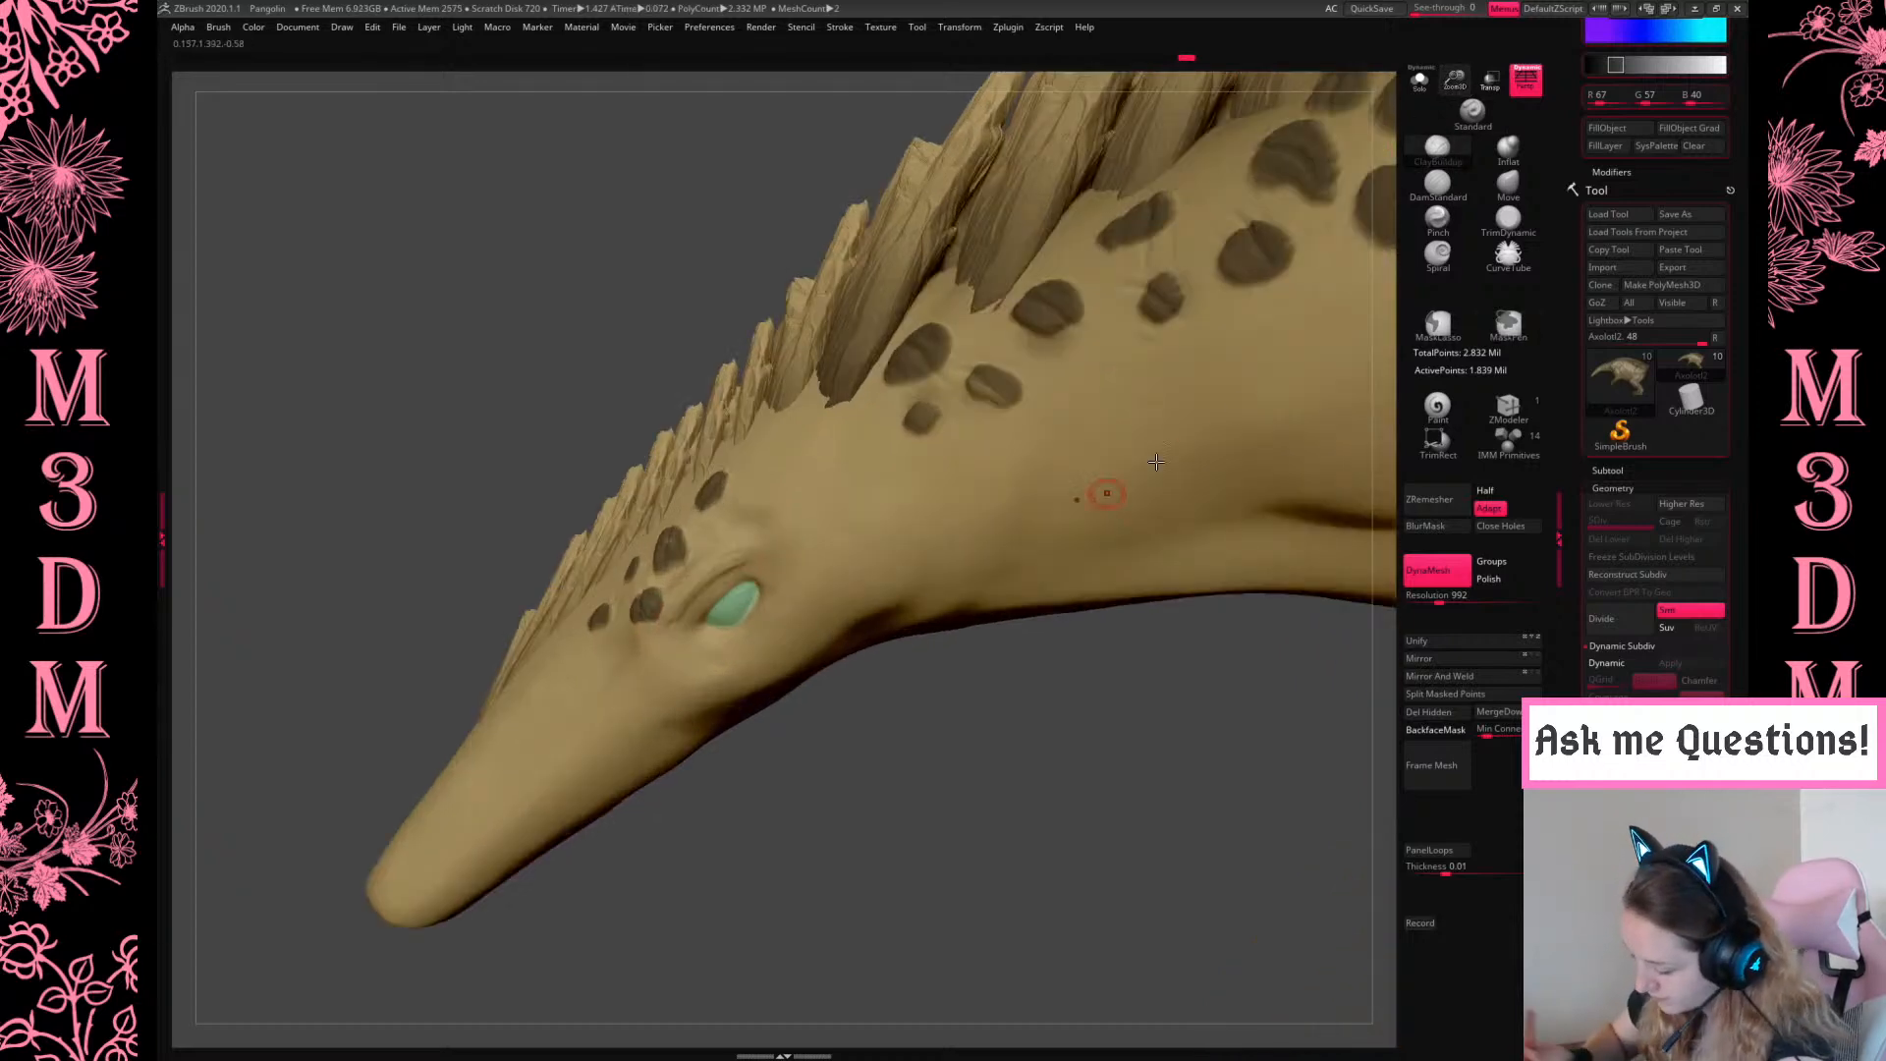
{"action": "left_click", "coordinate": [1438, 147]}
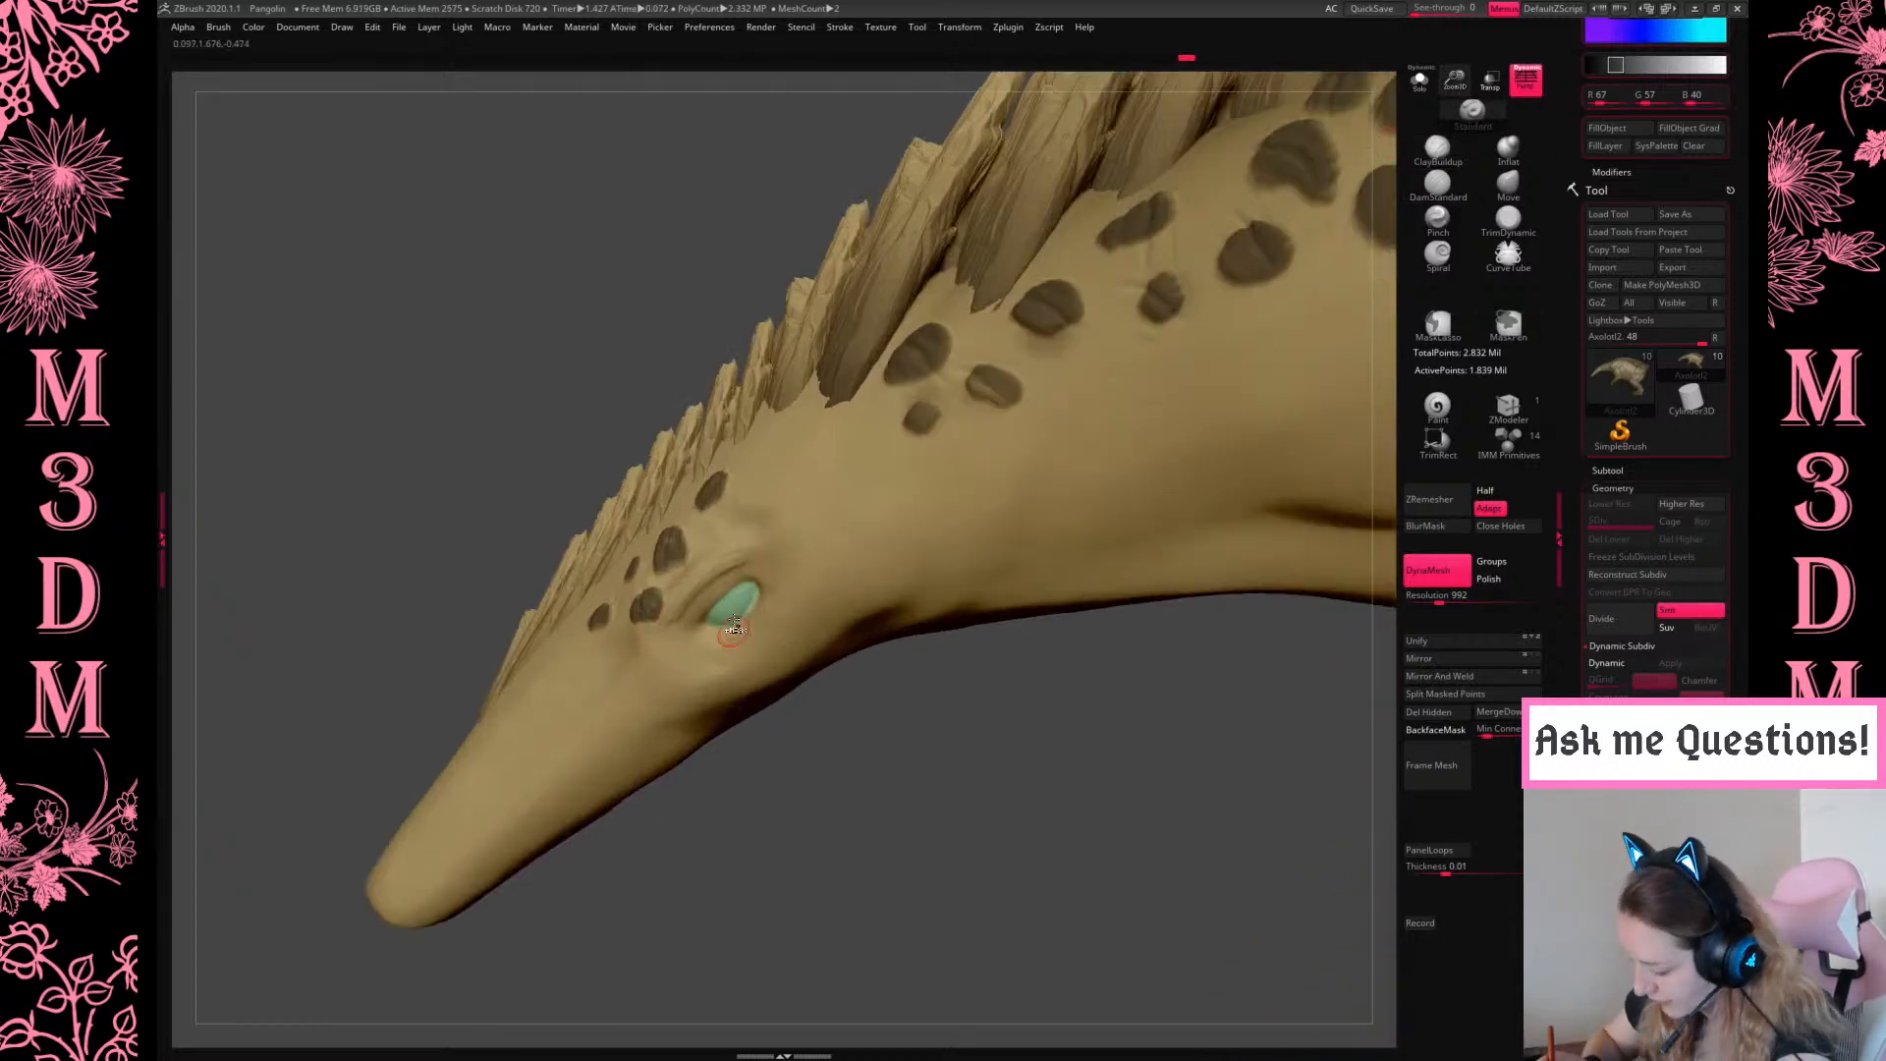
{"action": "right_click", "coordinate": [709, 591]}
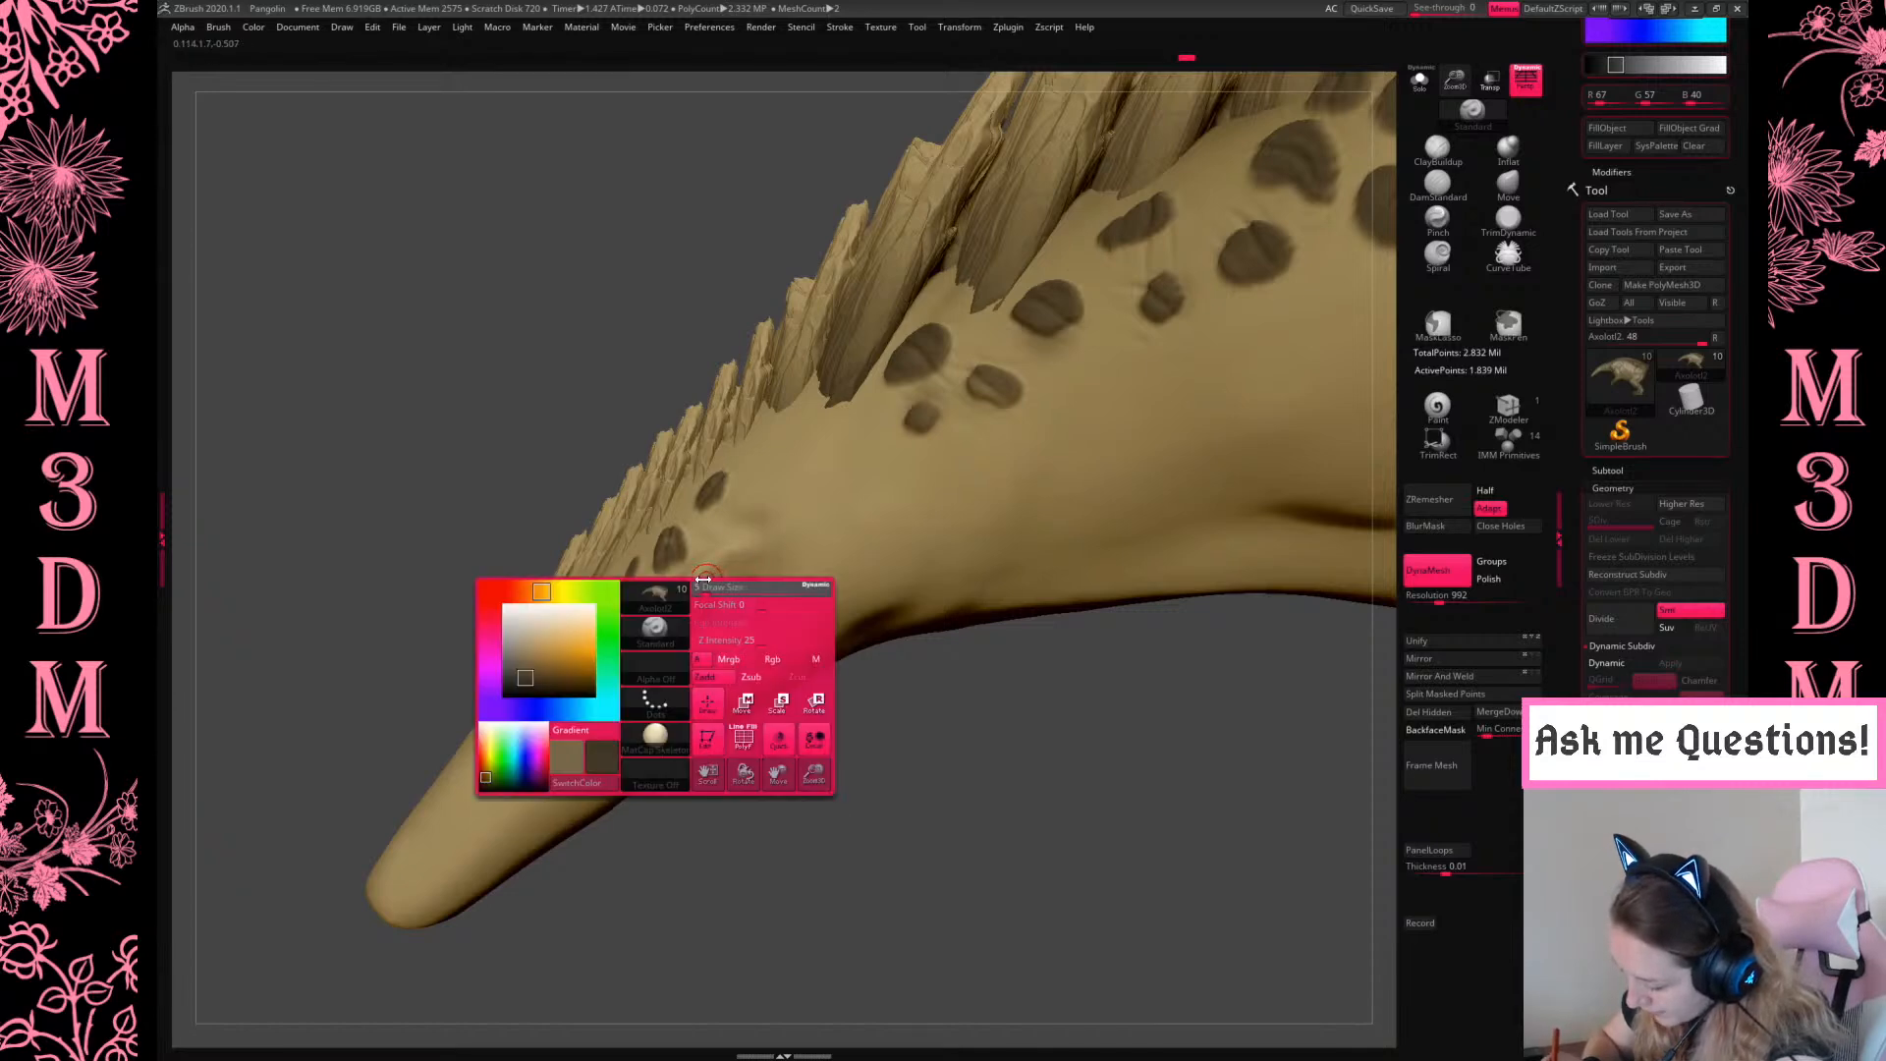
{"action": "right_click", "coordinate": [695, 595]}
{"action": "left_click", "coordinate": [693, 592]}
{"action": "right_click", "coordinate": [833, 501]}
{"action": "left_click", "coordinate": [835, 498]}
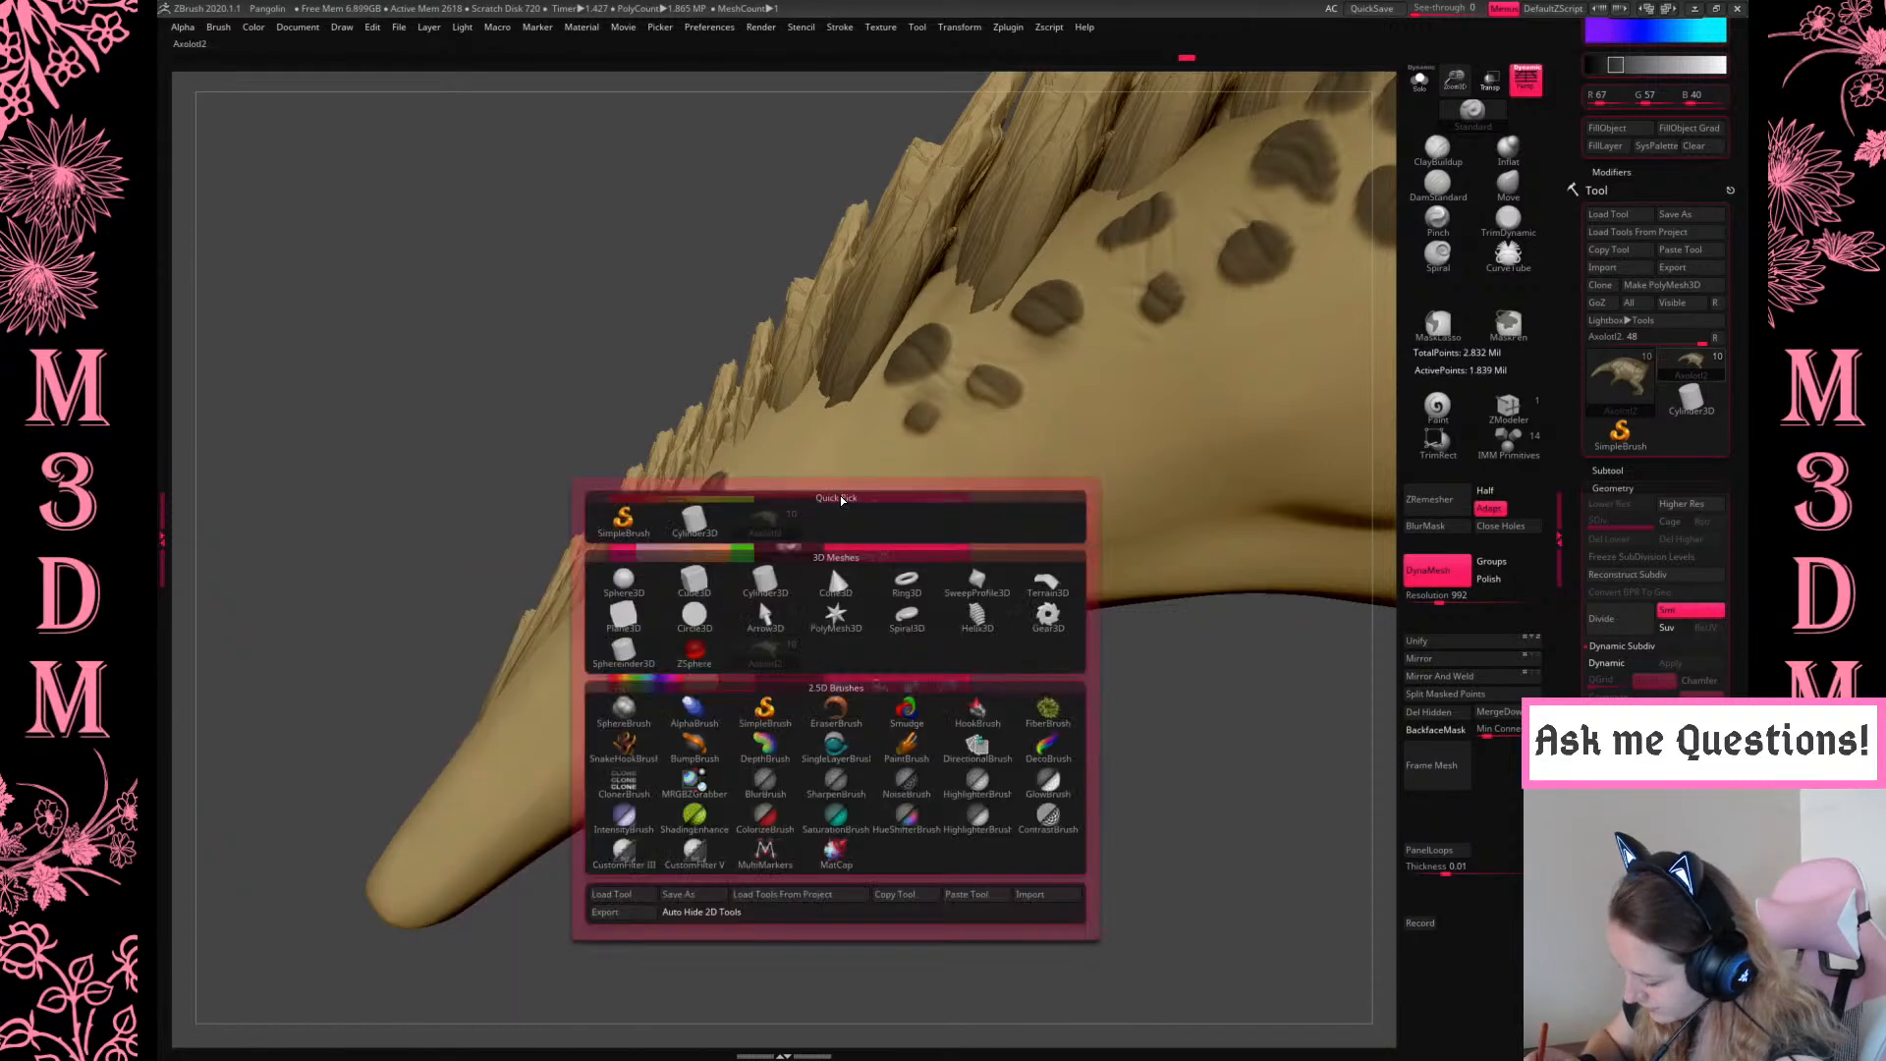
{"action": "right_click", "coordinate": [1072, 526]}
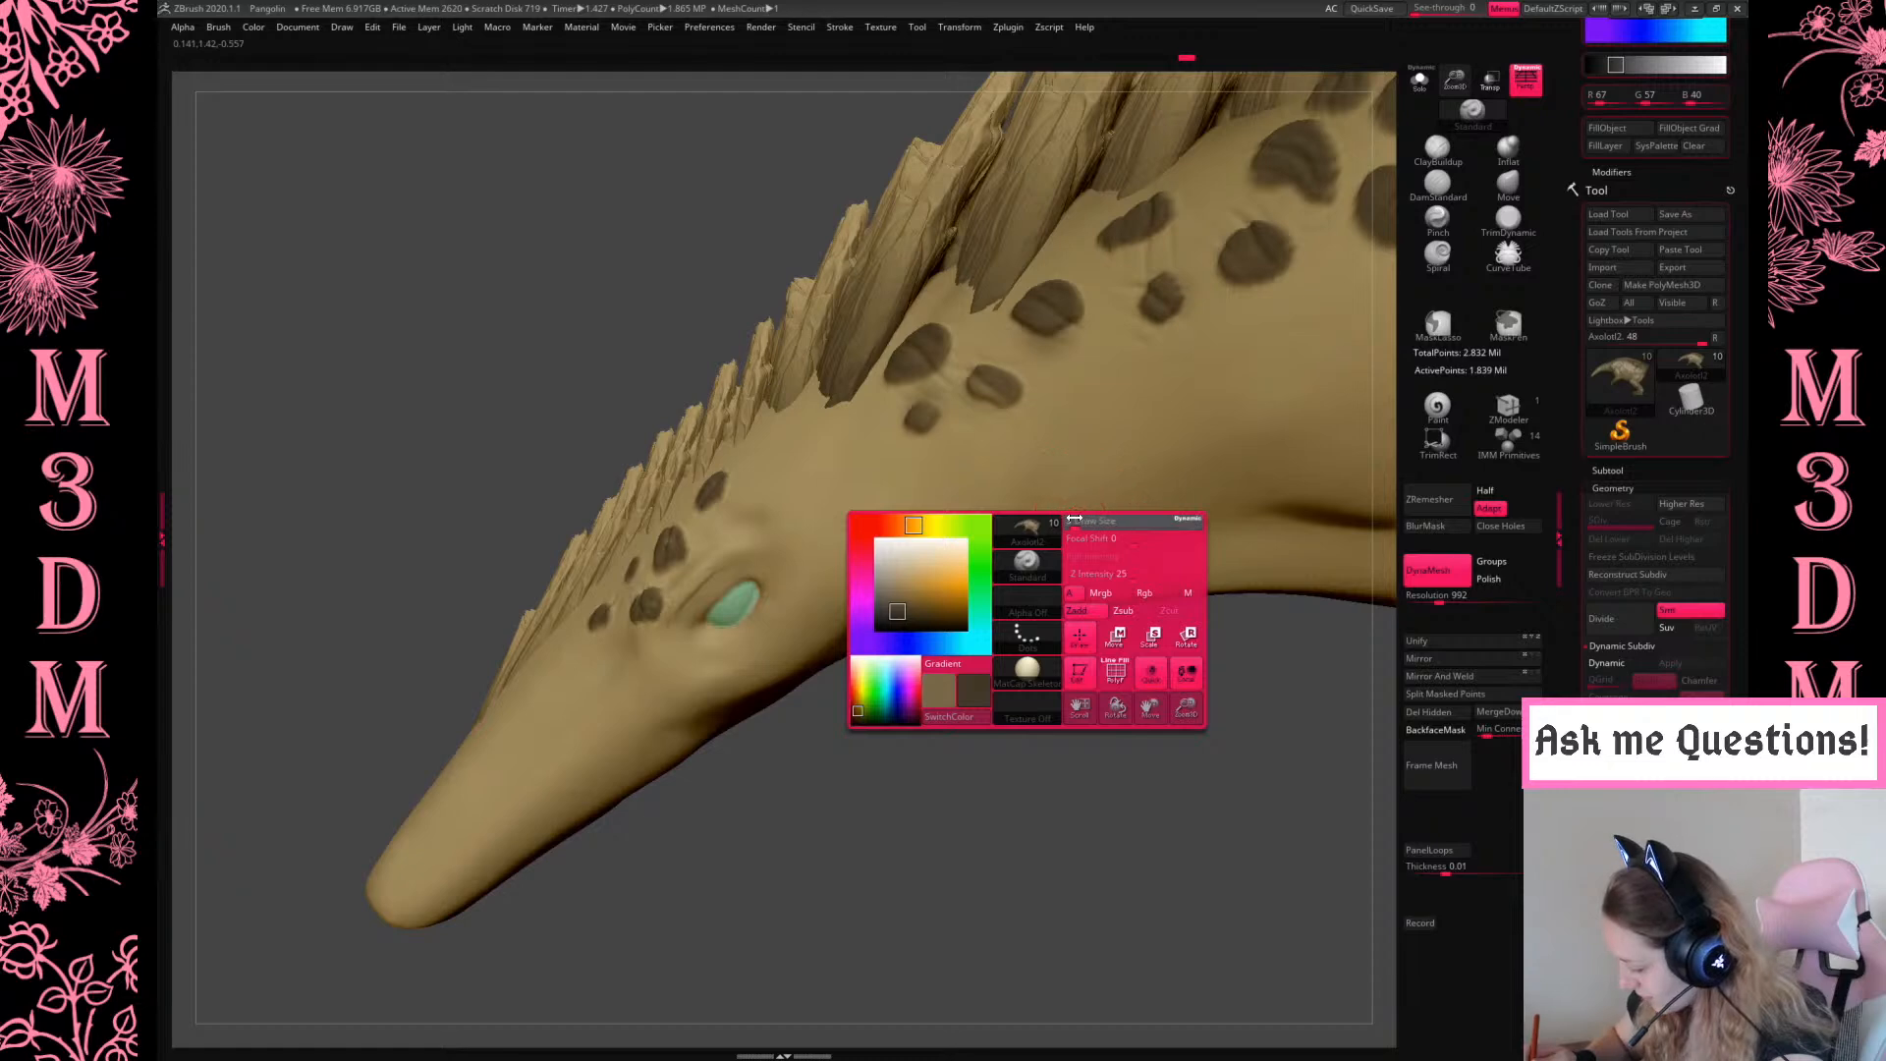
{"action": "right_click", "coordinate": [912, 543]}
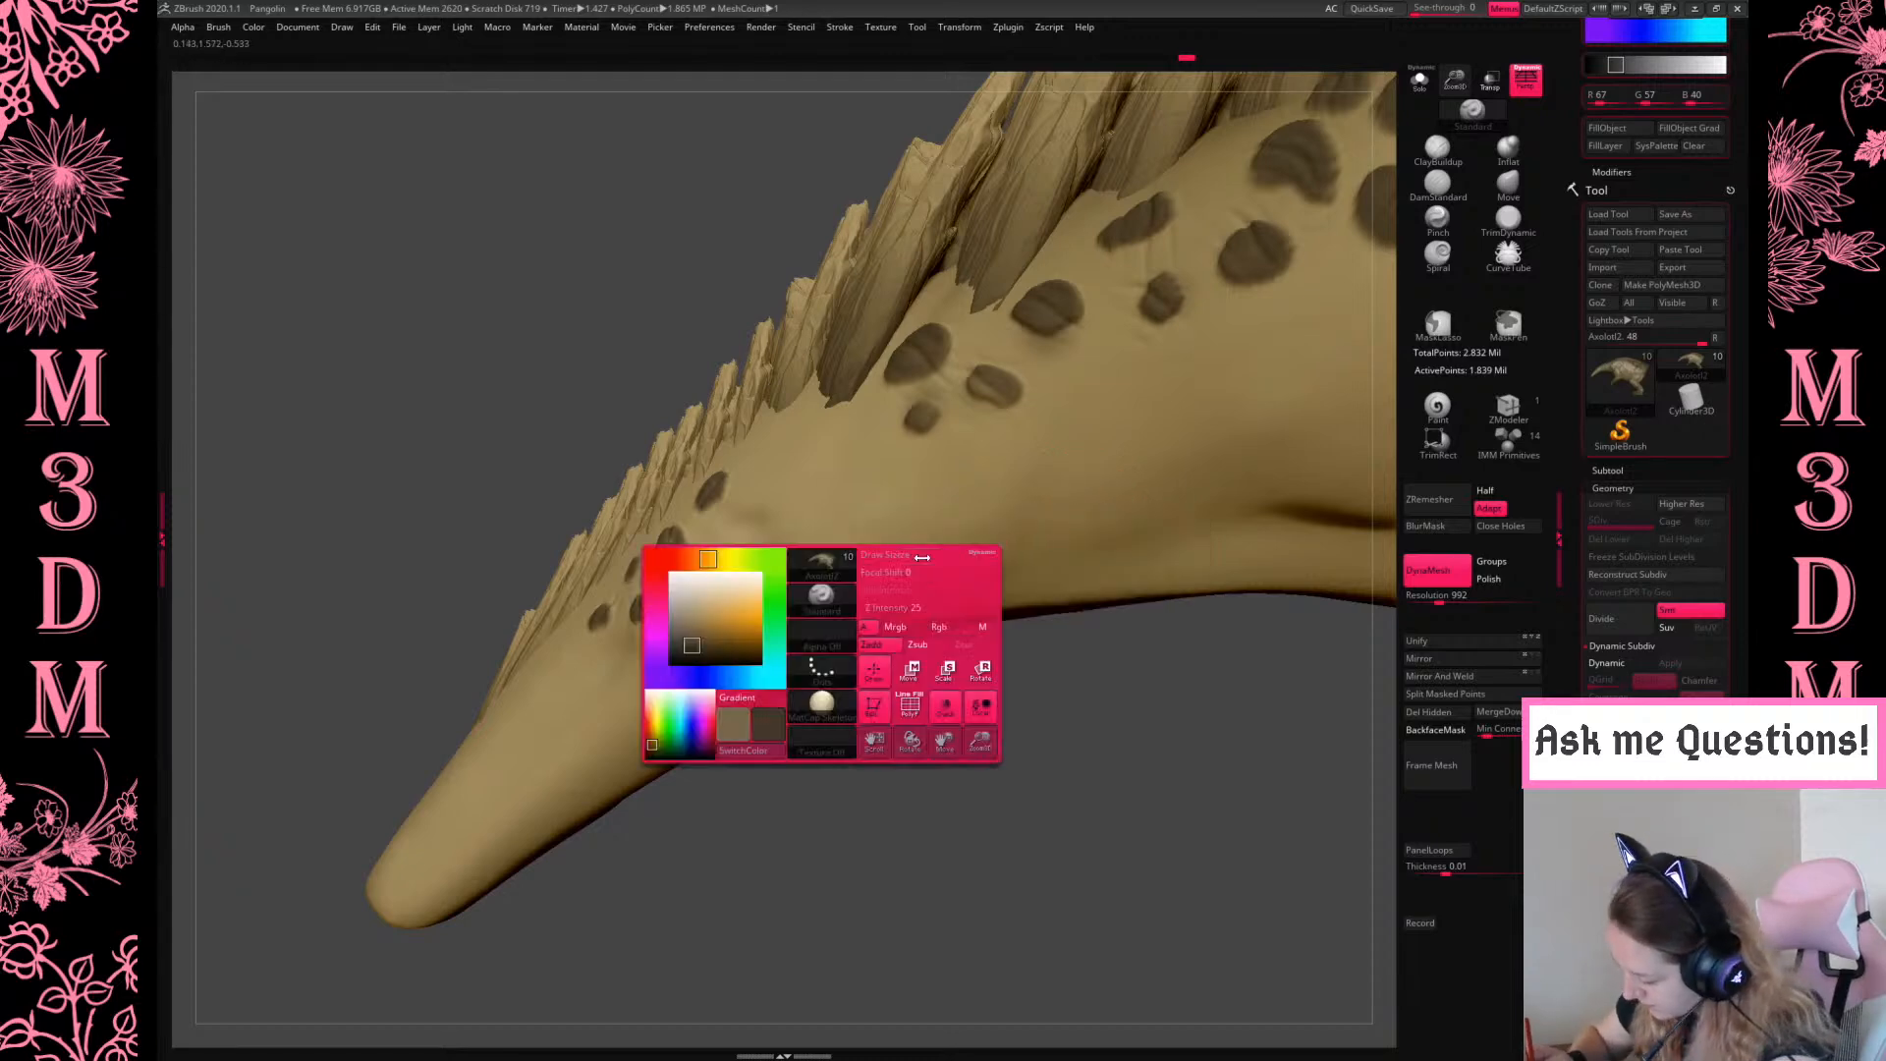
{"action": "right_click", "coordinate": [841, 538]}
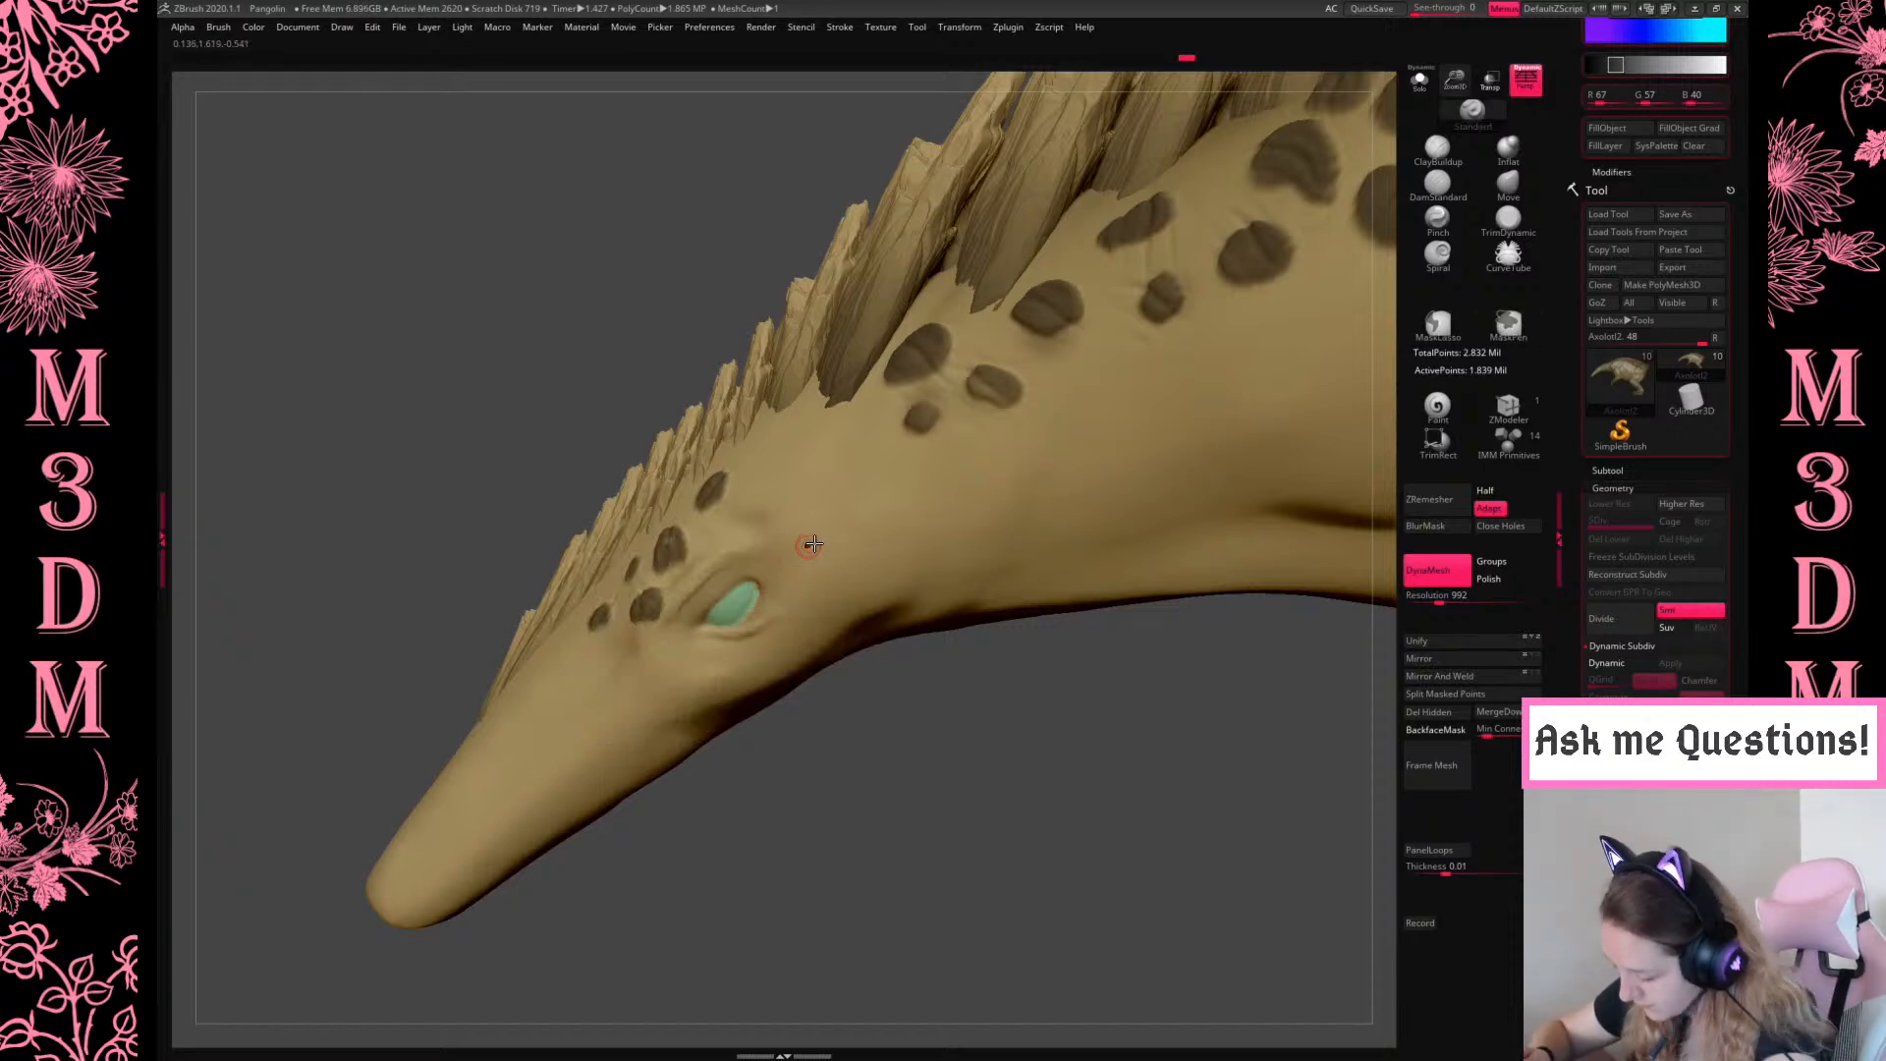
{"action": "mouse_move", "coordinate": [703, 620]}
{"action": "left_mouse_down"}
{"action": "mouse_move", "coordinate": [767, 628]}
{"action": "mouse_move", "coordinate": [744, 629]}
{"action": "mouse_move", "coordinate": [779, 607]}
{"action": "mouse_move", "coordinate": [730, 566]}
{"action": "mouse_move", "coordinate": [757, 556]}
{"action": "left_mouse_up"}
{"action": "left_click_drag", "start_coordinate": [687, 628], "coordinate": [764, 557]}
{"action": "mouse_move", "coordinate": [688, 625]}
{"action": "left_mouse_down"}
{"action": "mouse_move", "coordinate": [764, 556]}
{"action": "mouse_move", "coordinate": [725, 587]}
{"action": "mouse_move", "coordinate": [776, 569]}
{"action": "left_mouse_up"}
{"action": "mouse_move", "coordinate": [988, 742]}
{"action": "left_mouse_down"}
{"action": "mouse_move", "coordinate": [989, 773]}
{"action": "mouse_move", "coordinate": [987, 744]}
{"action": "left_mouse_up"}
{"action": "left_click_drag", "start_coordinate": [669, 616], "coordinate": [745, 546], "text": "shift"}
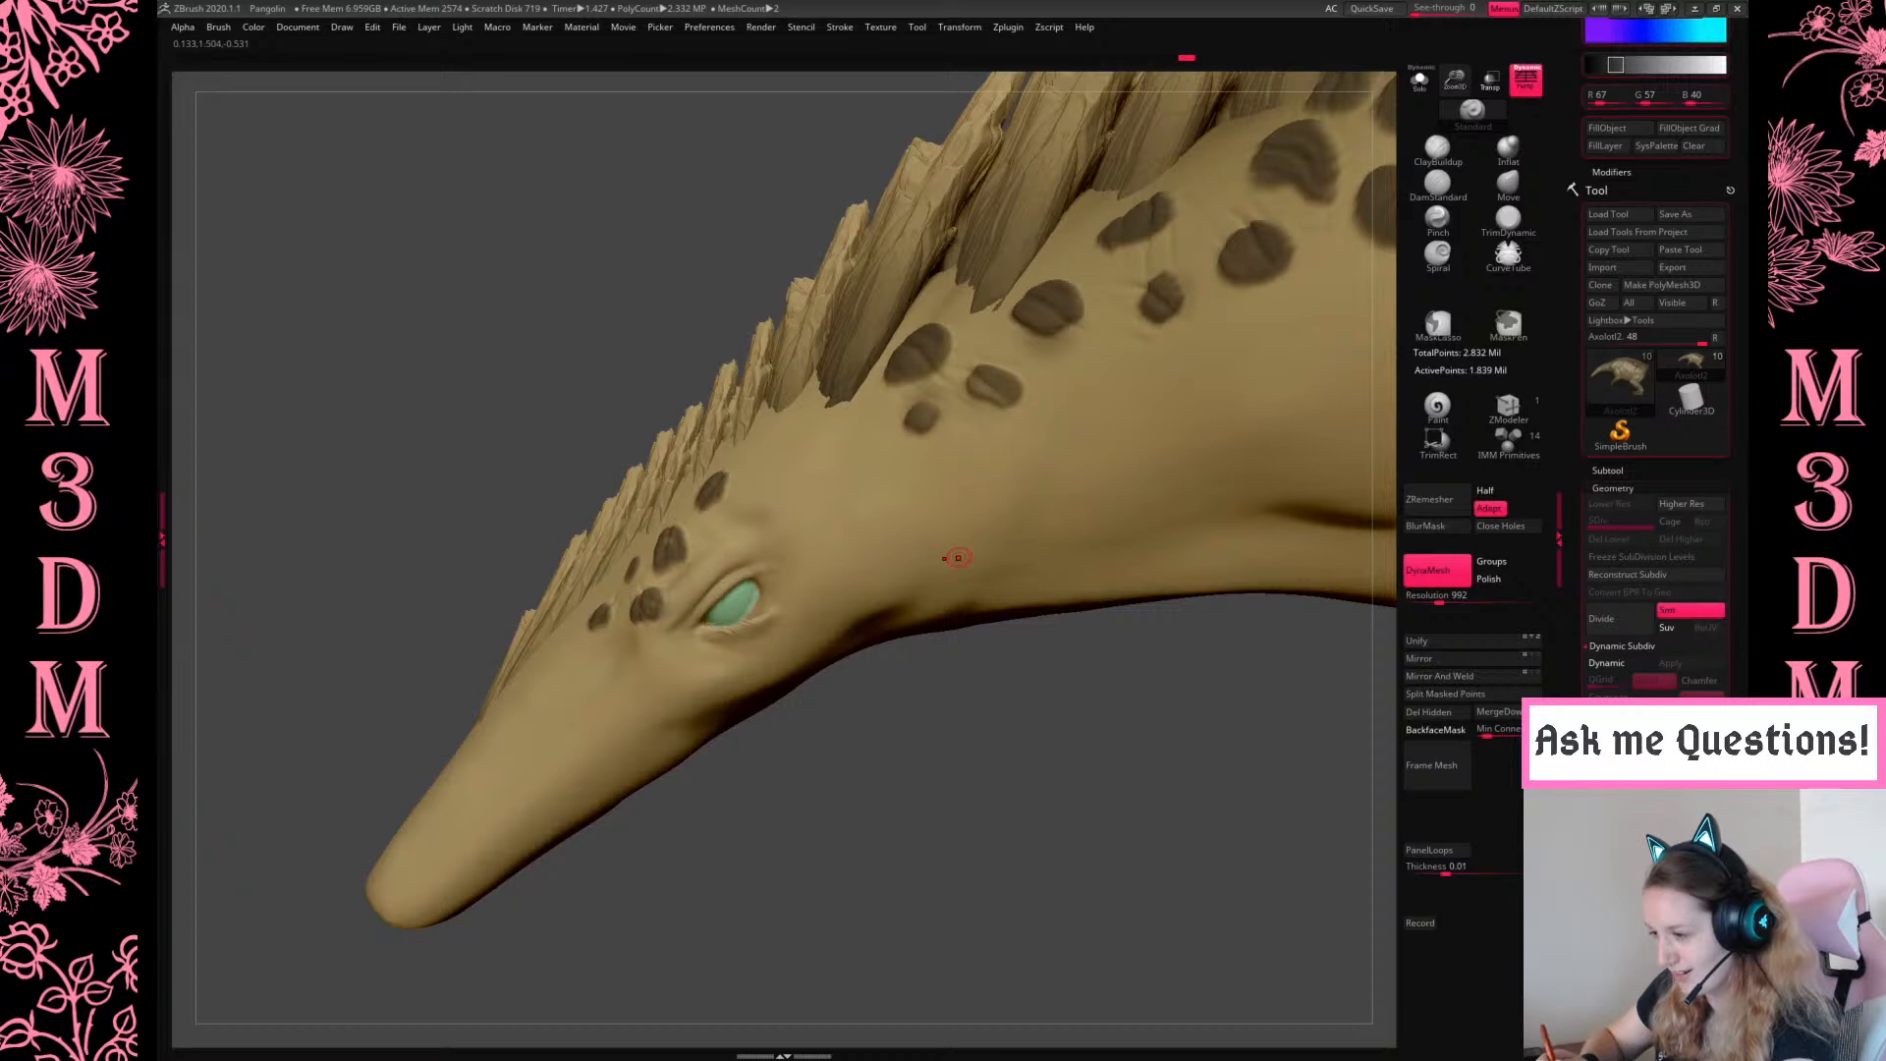
Sharpen the eyelid edges with Pinch and pull the lids closer over the eye with the Move brush, narrowing its opening
{"action": "left_click", "coordinate": [1438, 219]}
{"action": "key", "text": "space"}
{"action": "mouse_move", "coordinate": [781, 609]}
{"action": "left_mouse_down"}
{"action": "mouse_move", "coordinate": [819, 607]}
{"action": "mouse_move", "coordinate": [749, 591]}
{"action": "mouse_move", "coordinate": [783, 552]}
{"action": "left_mouse_up"}
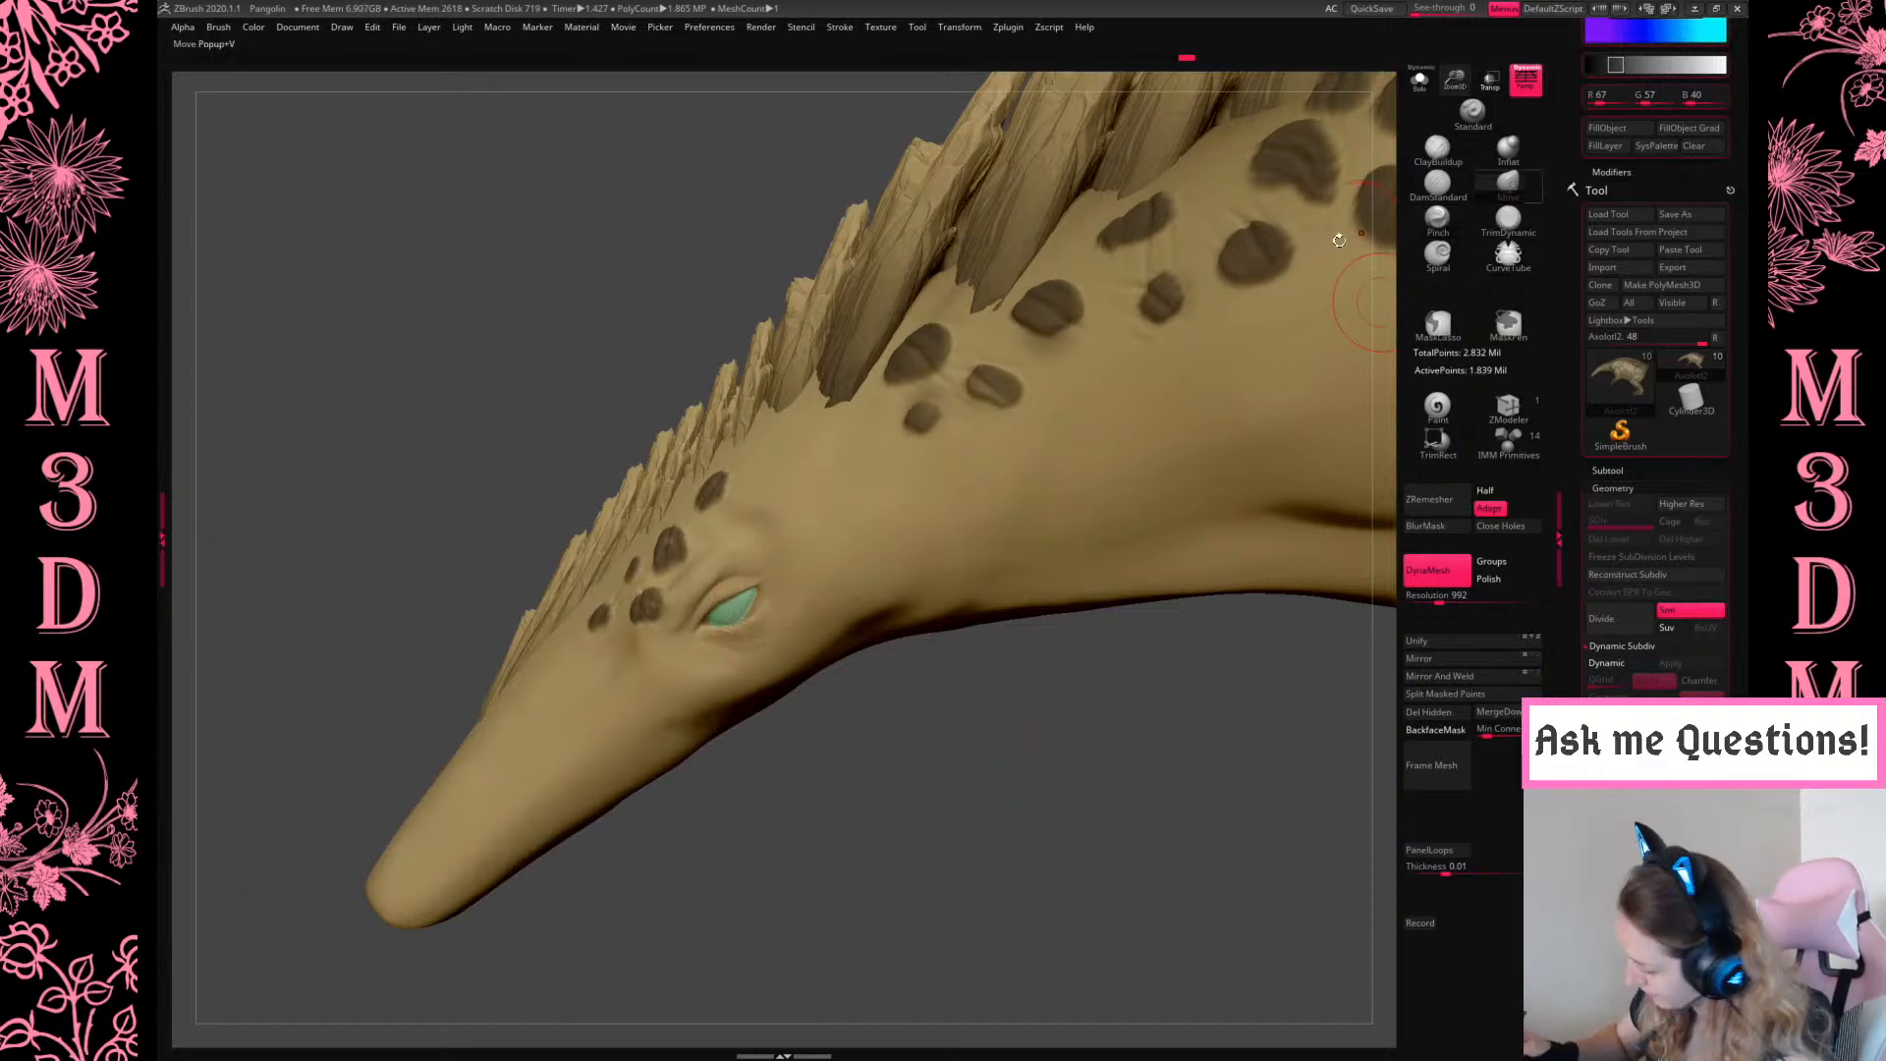
{"action": "left_click", "coordinate": [1508, 186]}
{"action": "left_click_drag", "start_coordinate": [737, 570], "coordinate": [773, 615]}
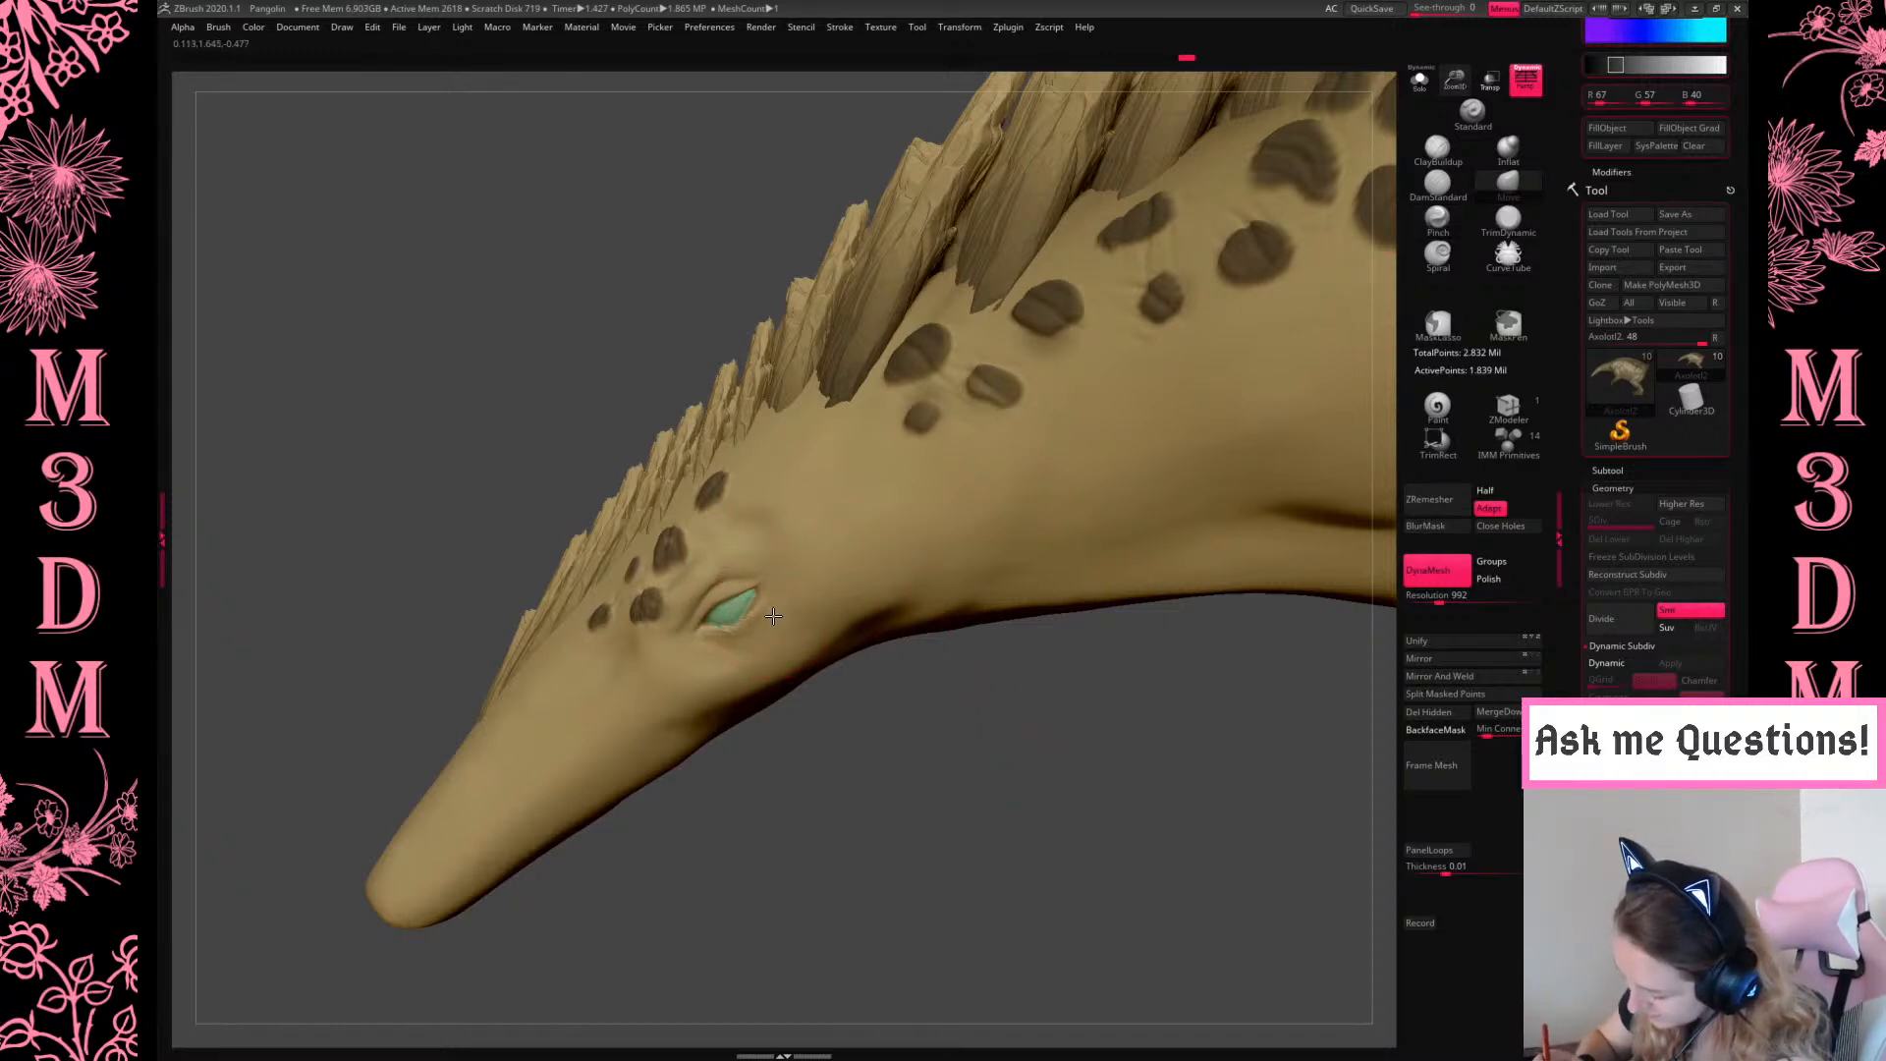
{"action": "key", "text": "space"}
{"action": "left_click_drag", "start_coordinate": [753, 595], "coordinate": [758, 592]}
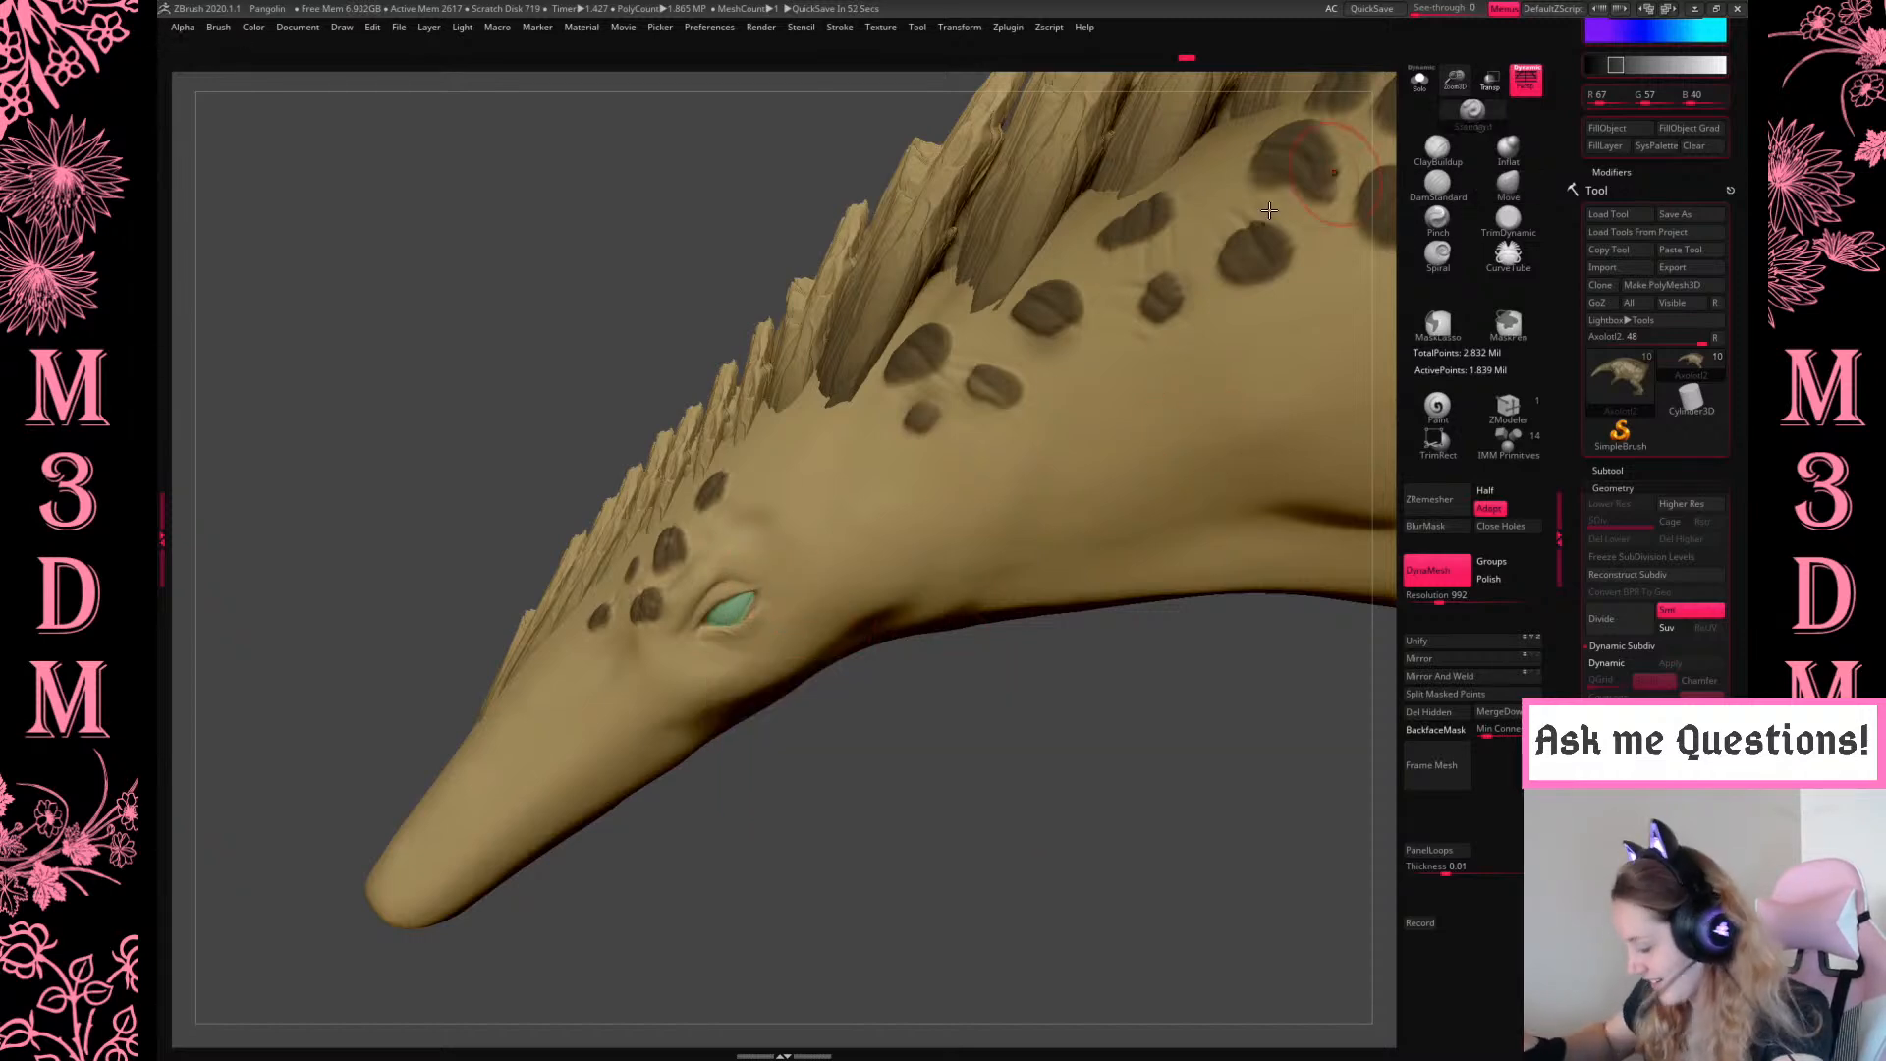
{"action": "key", "text": "space"}
{"action": "mouse_move", "coordinate": [739, 618]}
{"action": "left_mouse_down"}
{"action": "mouse_move", "coordinate": [714, 621]}
{"action": "mouse_move", "coordinate": [770, 611]}
{"action": "left_mouse_up"}
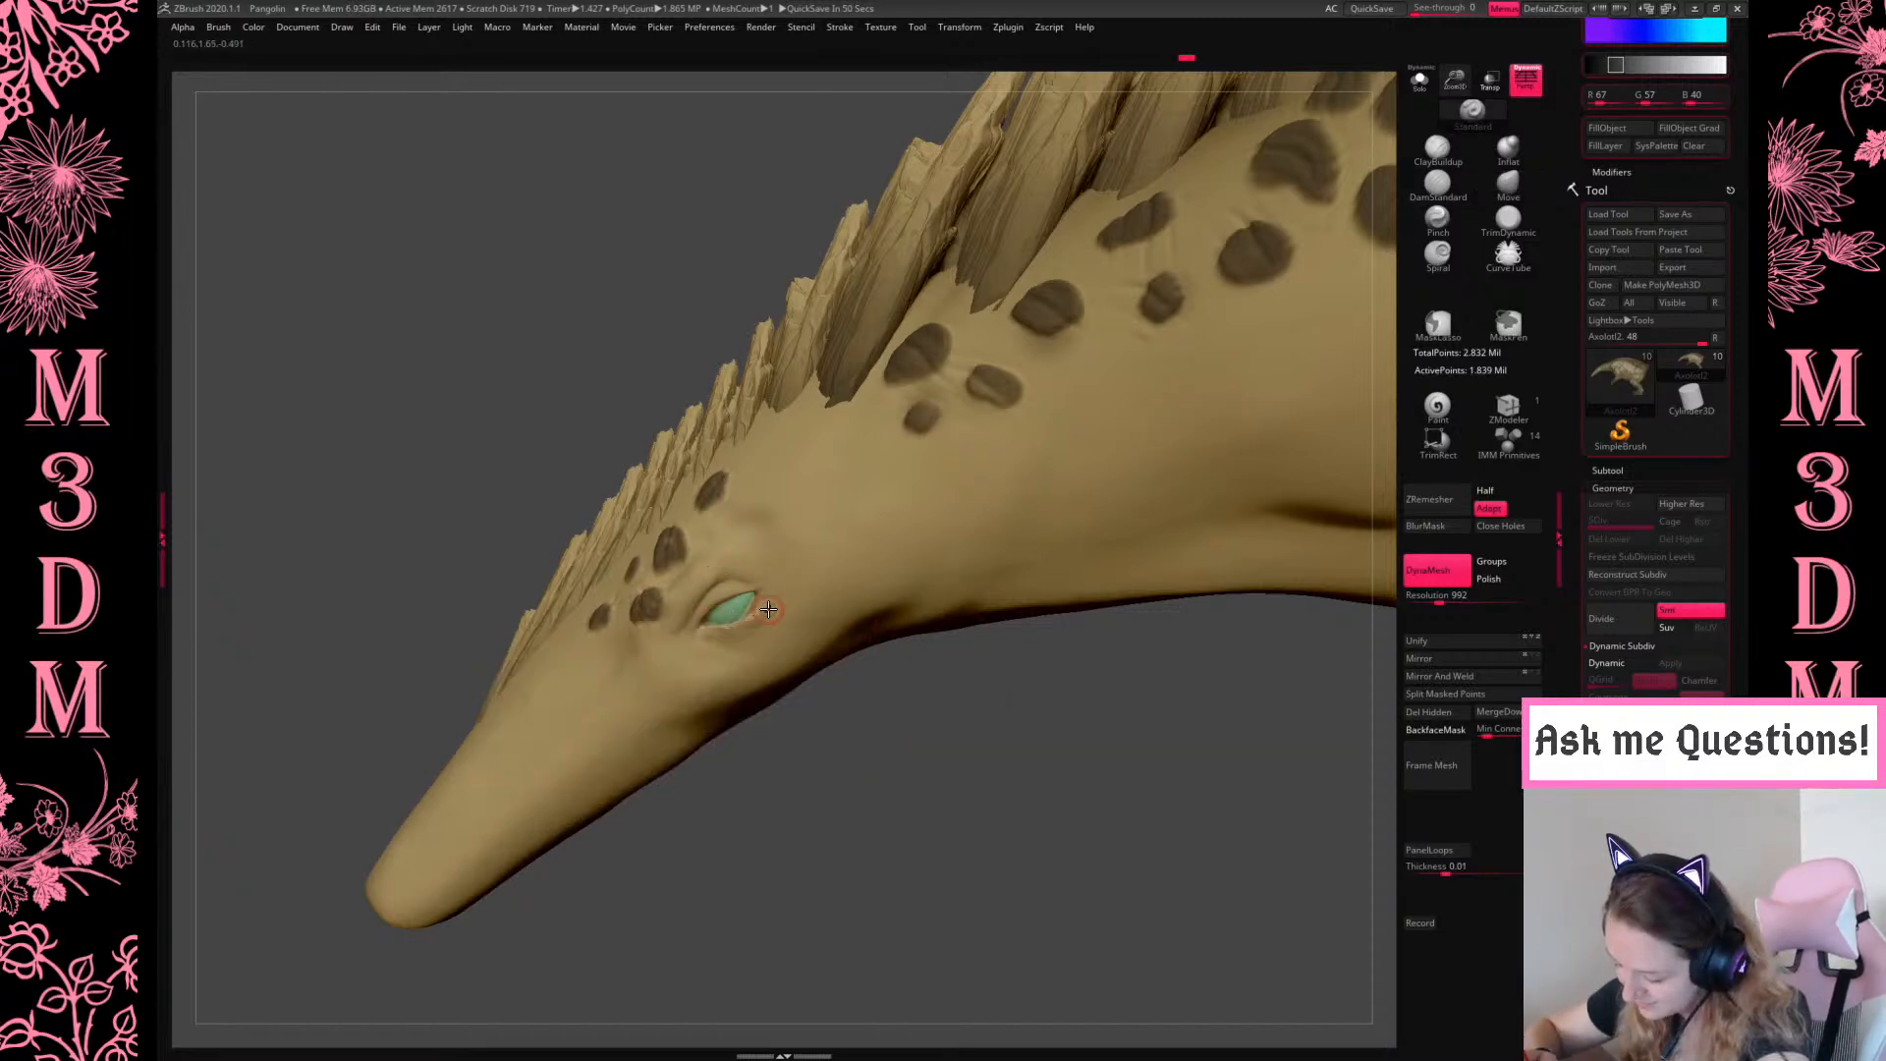
{"action": "key", "text": "ctrl+z"}
Raise the DynaMesh resolution to 1304 and remesh the body, undoing the remesh made at the lower resolution
{"action": "left_click_drag", "start_coordinate": [853, 718], "coordinate": [935, 739], "text": "ctrl"}
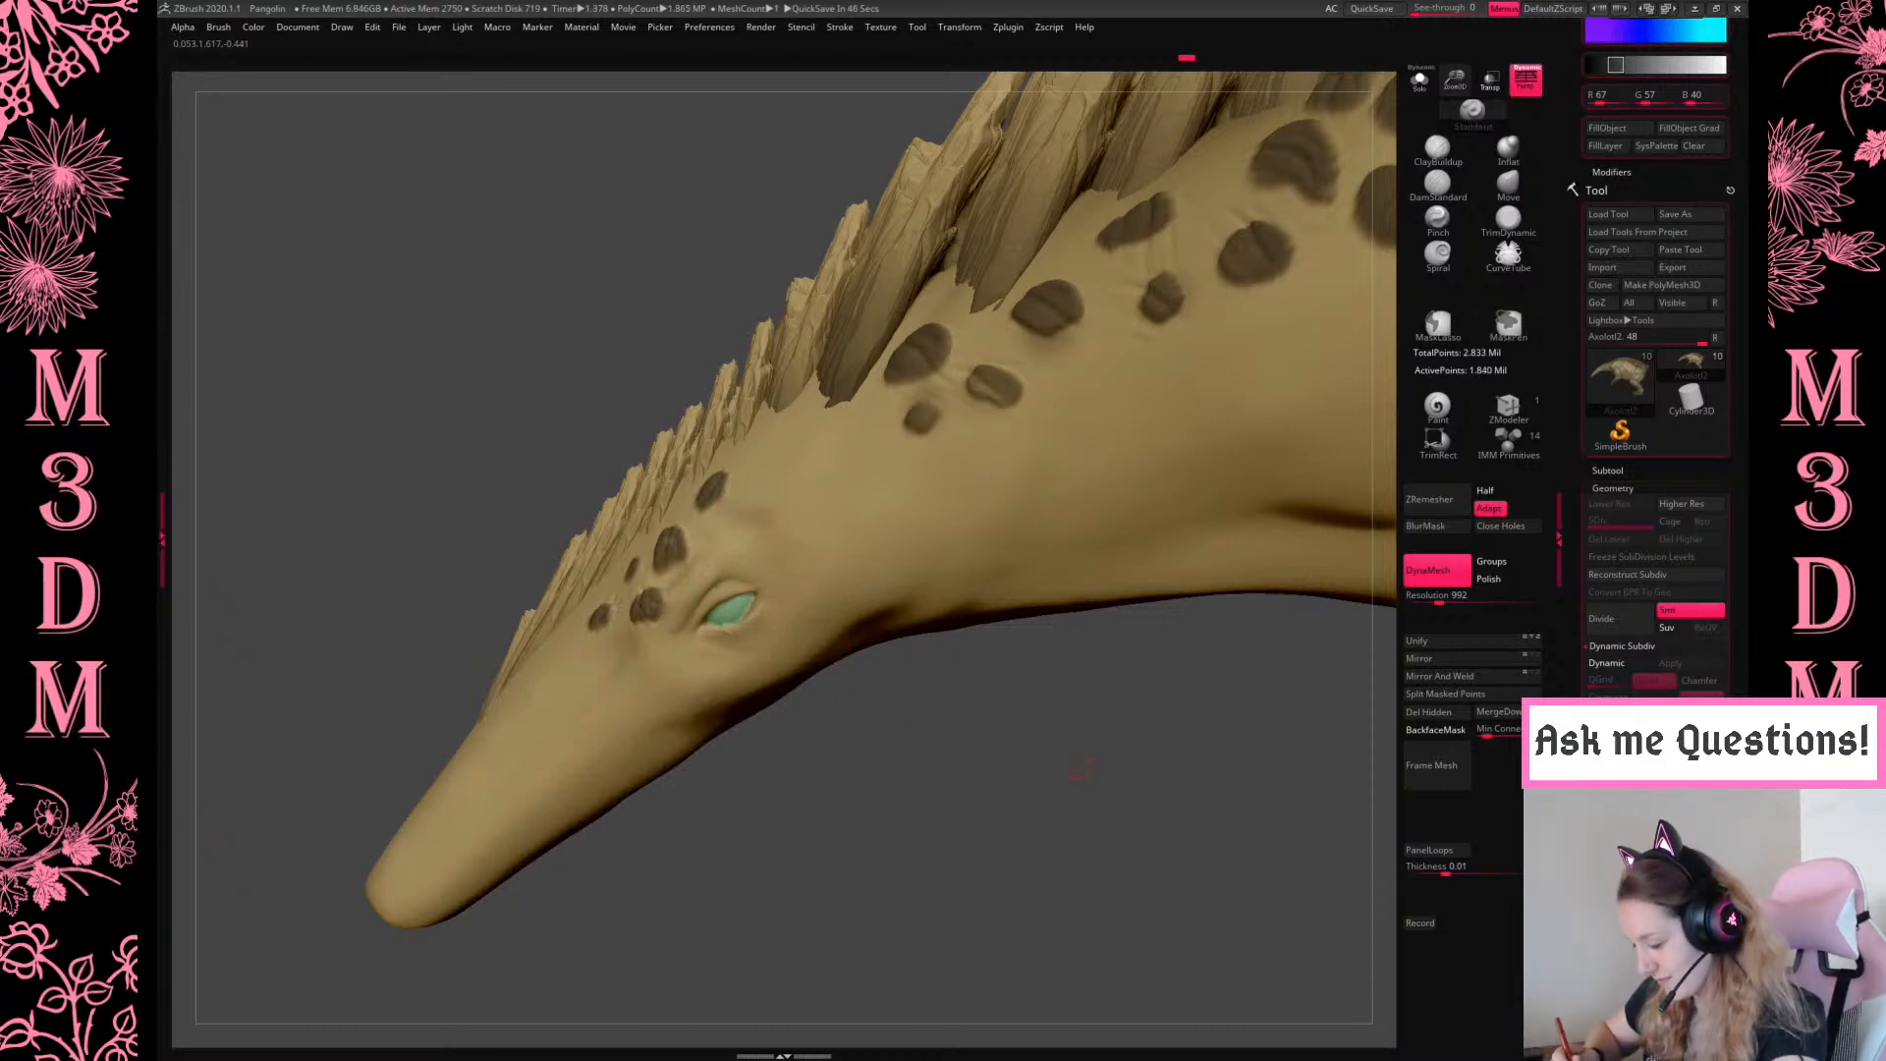
{"action": "key", "text": "ctrl+z"}
{"action": "left_click", "coordinate": [1449, 598]}
{"action": "left_click_drag", "start_coordinate": [1166, 772], "coordinate": [1217, 826], "text": "ctrl"}
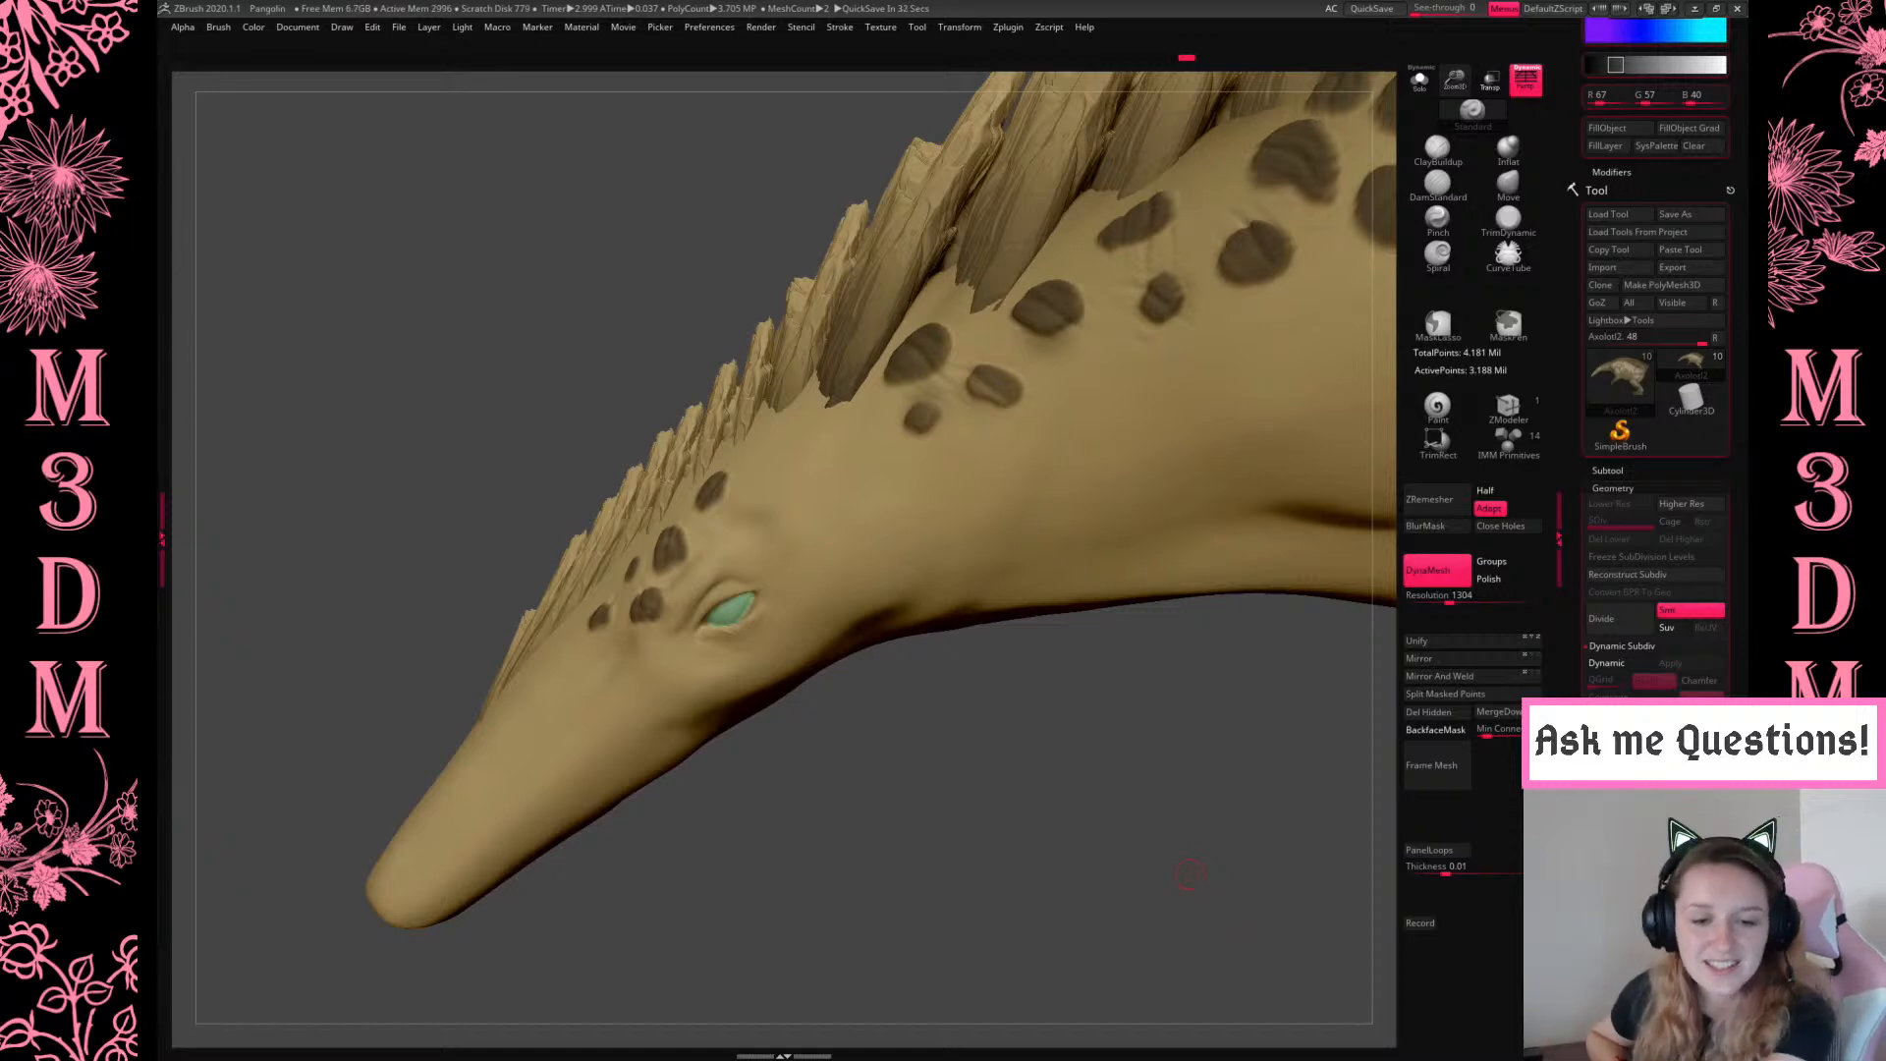
Examine the remeshed creature from the side, comparing the spotted areas with the bare flank and legs
{"action": "key", "text": "f"}
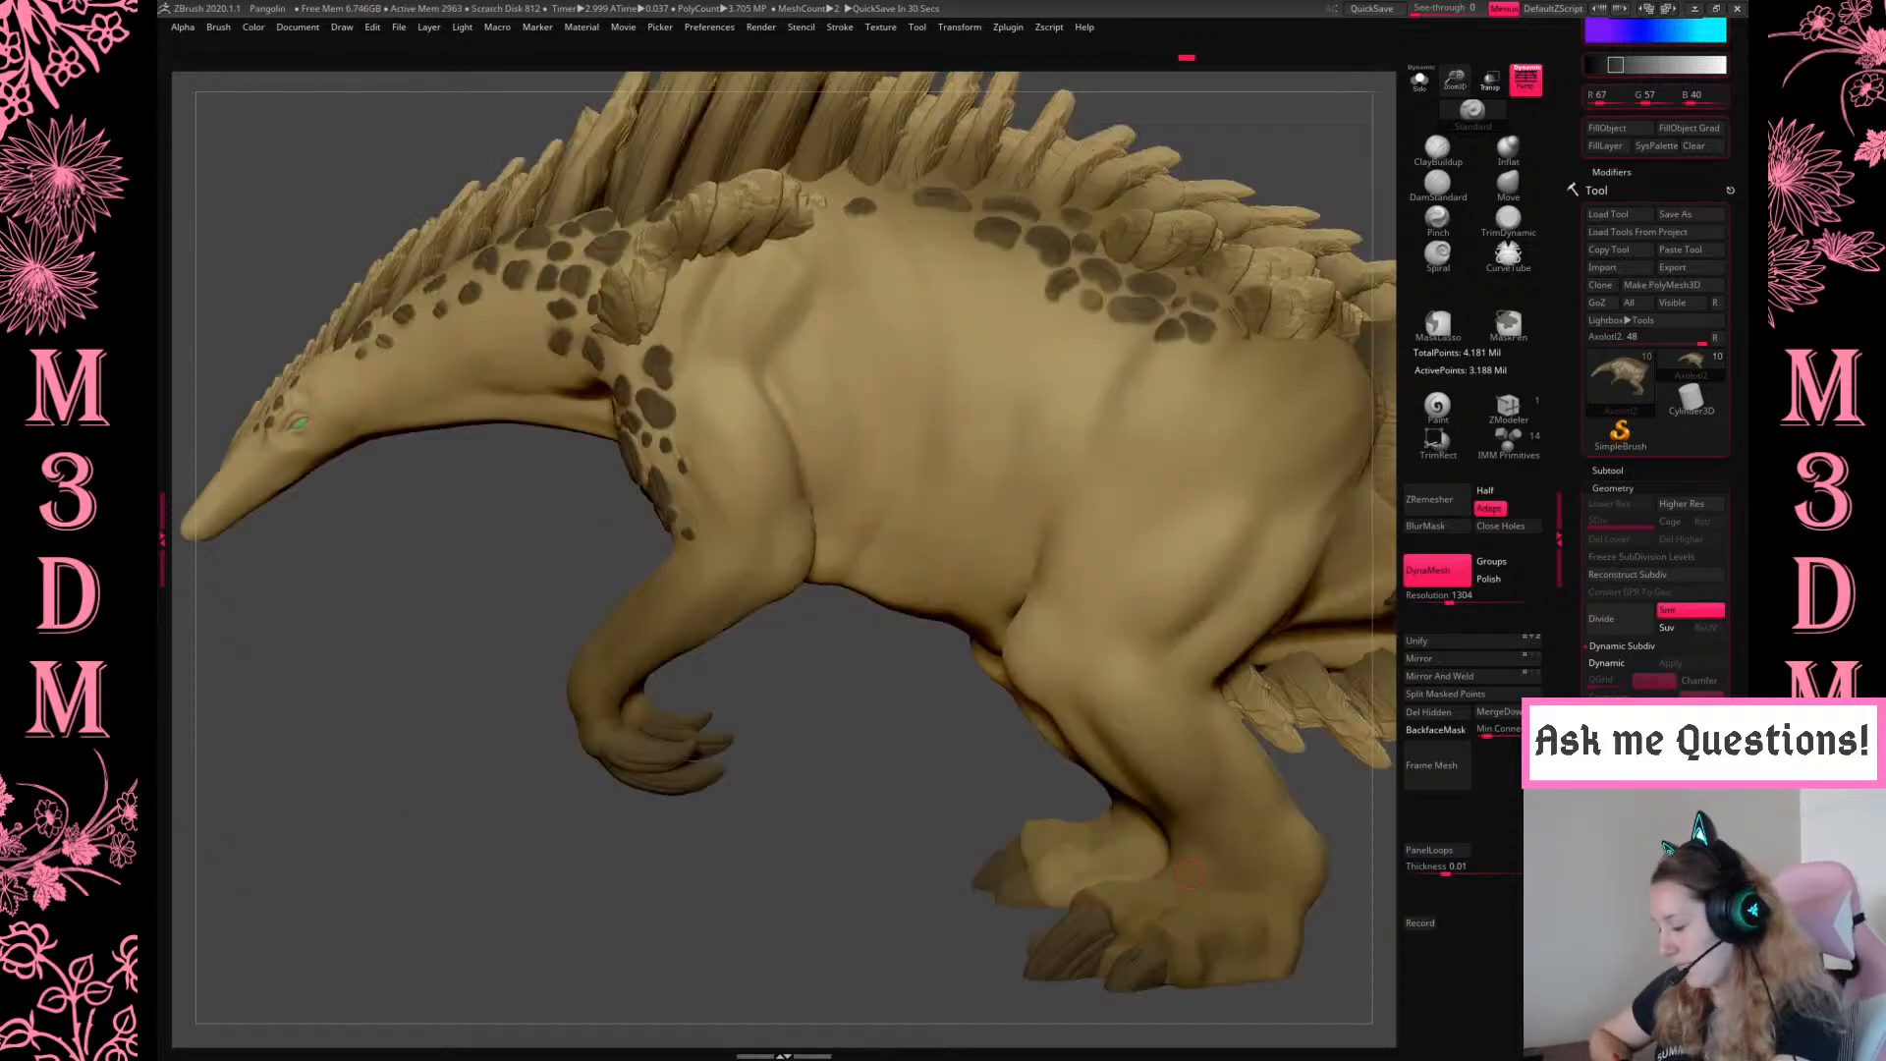
{"action": "left_click_drag", "start_coordinate": [1454, 80], "coordinate": [1437, 10]}
{"action": "mouse_move", "coordinate": [1282, 310]}
{"action": "left_mouse_down", "text": "alt"}
{"action": "mouse_move", "coordinate": [1225, 354]}
{"action": "mouse_move", "coordinate": [1274, 389]}
{"action": "mouse_move", "coordinate": [1226, 392]}
{"action": "mouse_move", "coordinate": [1218, 338]}
{"action": "mouse_move", "coordinate": [1227, 359]}
{"action": "left_mouse_up", "text": "alt"}
{"action": "left_click_drag", "start_coordinate": [1455, 83], "coordinate": [1454, 231]}
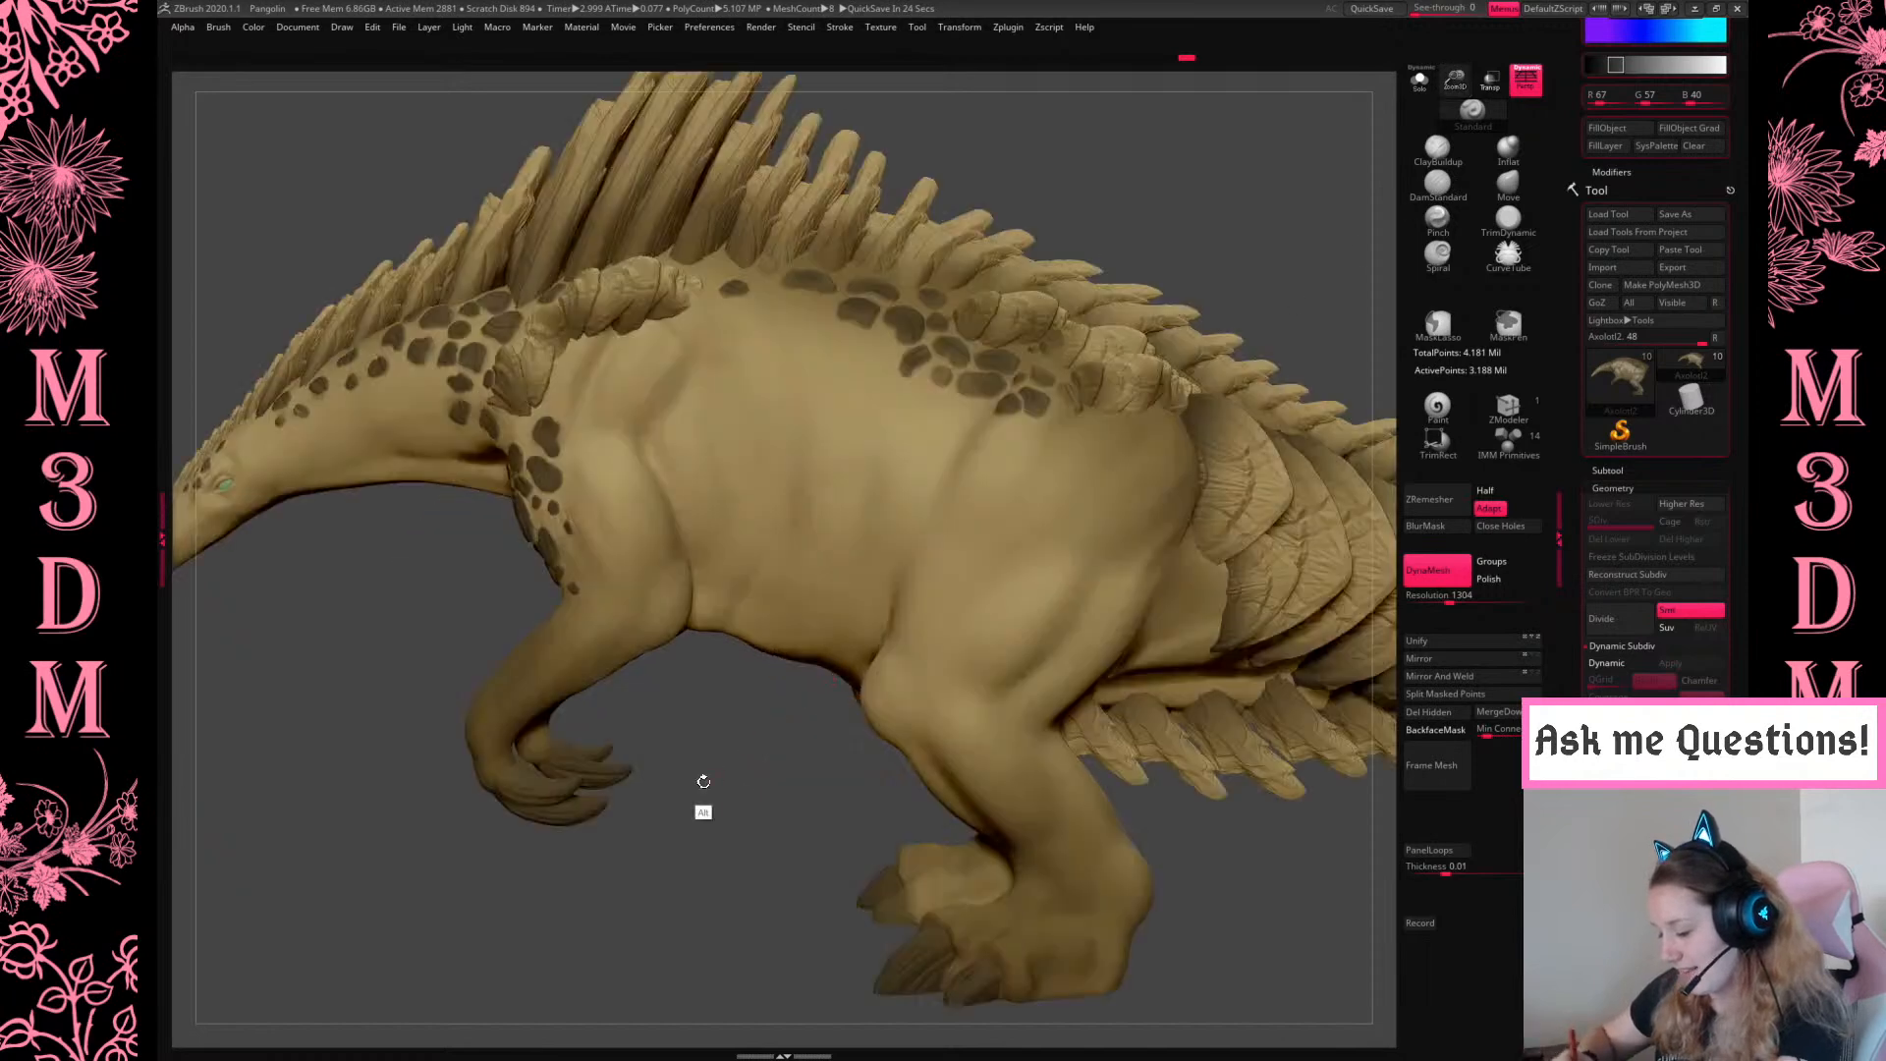
{"action": "left_click_drag", "start_coordinate": [703, 779], "coordinate": [926, 865], "text": "alt"}
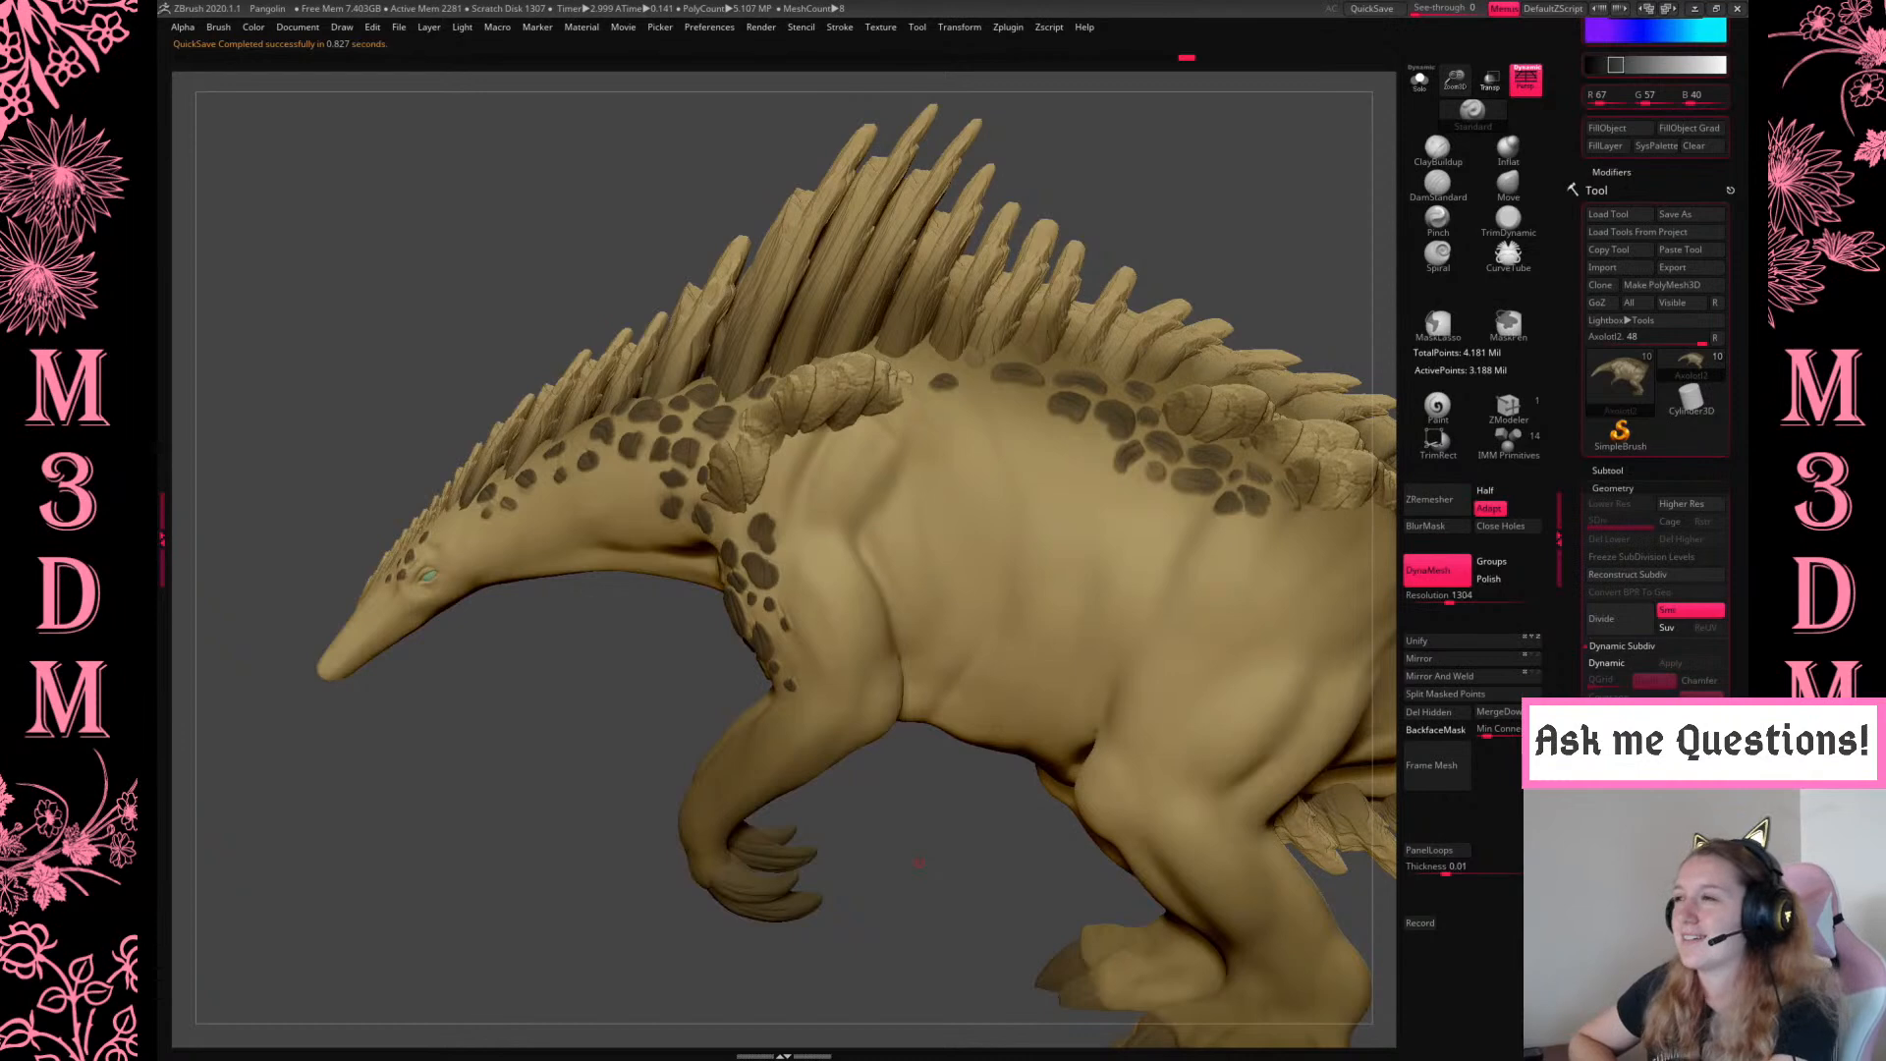
Examine the spotted neck, shoulder and head from the side and compare them with the reference drawing in the browser
{"action": "left_click_drag", "start_coordinate": [596, 823], "coordinate": [614, 875]}
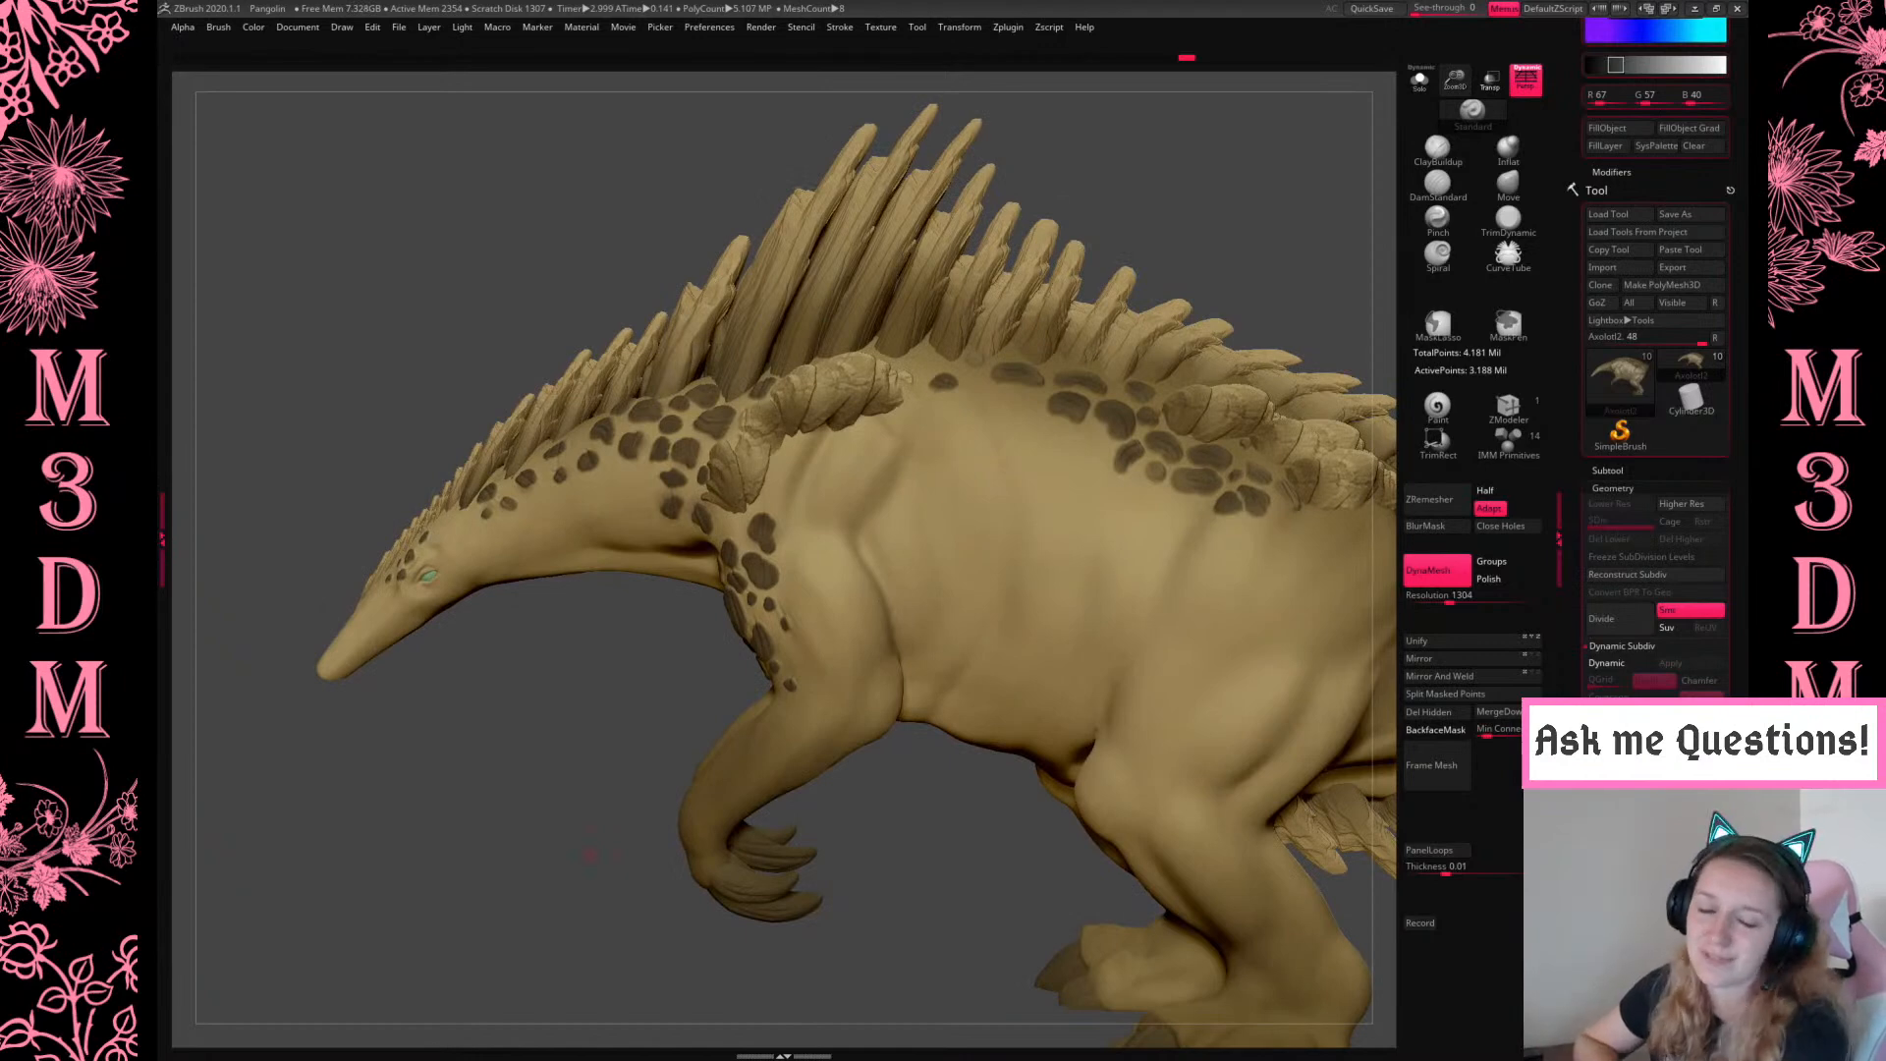
{"action": "left_click_drag", "start_coordinate": [590, 855], "coordinate": [1323, 209], "text": "alt"}
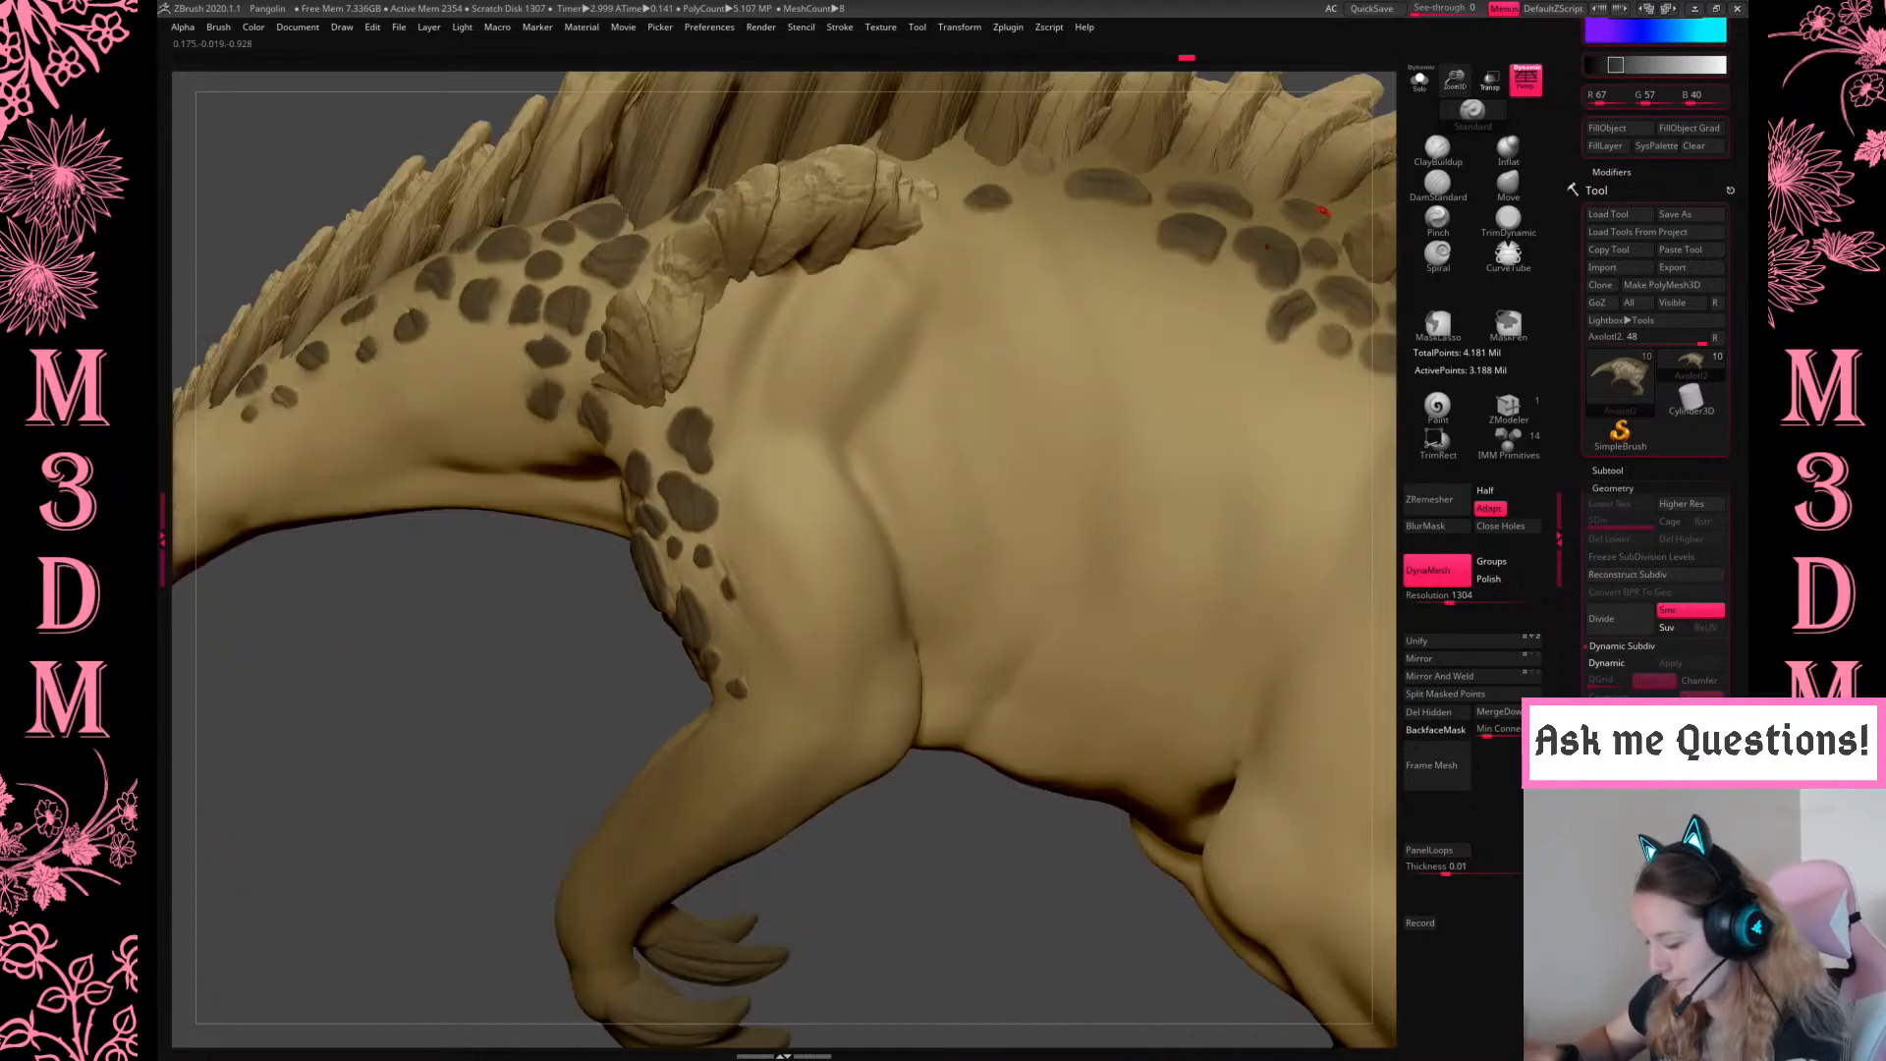
{"action": "left_click_drag", "start_coordinate": [526, 756], "coordinate": [925, 854], "text": "alt"}
{"action": "left_click_drag", "start_coordinate": [703, 787], "coordinate": [715, 786]}
{"action": "left_click_drag", "start_coordinate": [1464, 73], "coordinate": [1177, 290]}
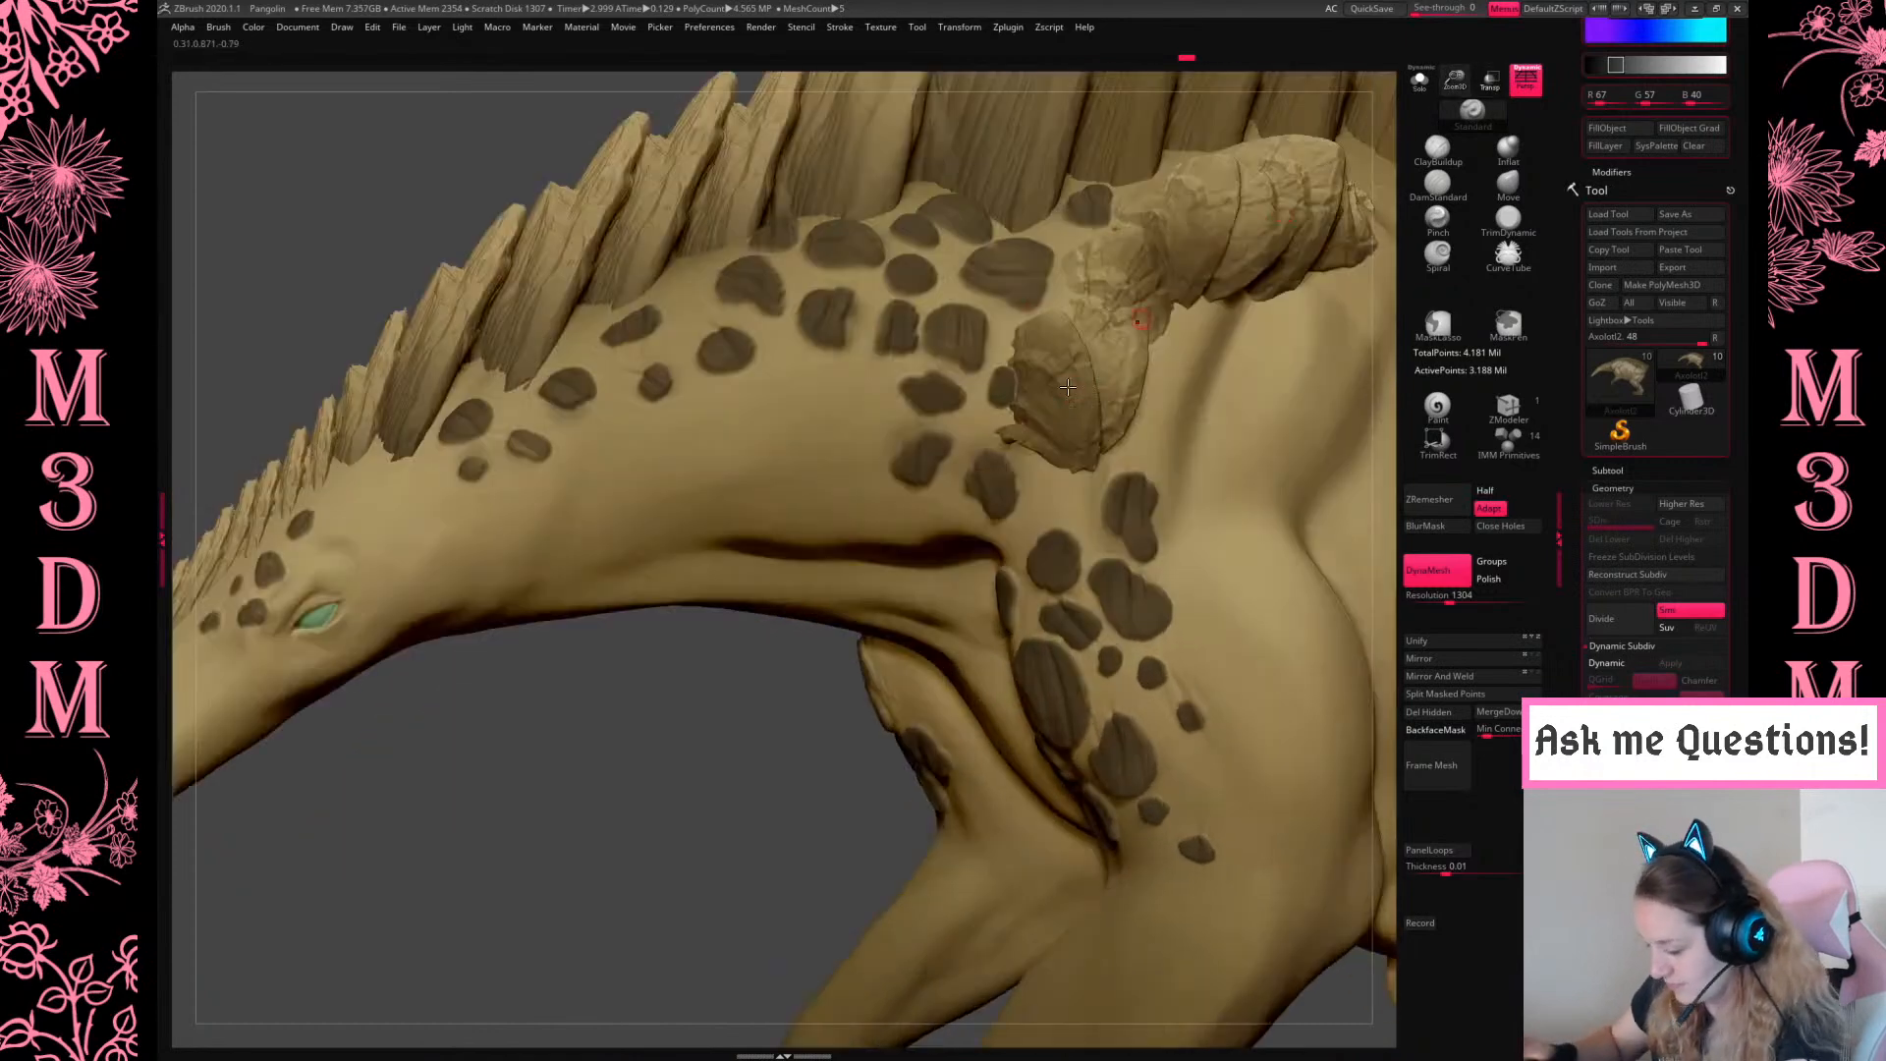
{"action": "key", "text": "bracketleft"}
{"action": "mouse_move", "coordinate": [831, 743]}
{"action": "left_mouse_down"}
{"action": "mouse_move", "coordinate": [856, 746]}
{"action": "mouse_move", "coordinate": [788, 796]}
{"action": "mouse_move", "coordinate": [798, 823]}
{"action": "mouse_move", "coordinate": [934, 800]}
{"action": "mouse_move", "coordinate": [813, 682]}
{"action": "left_mouse_up"}
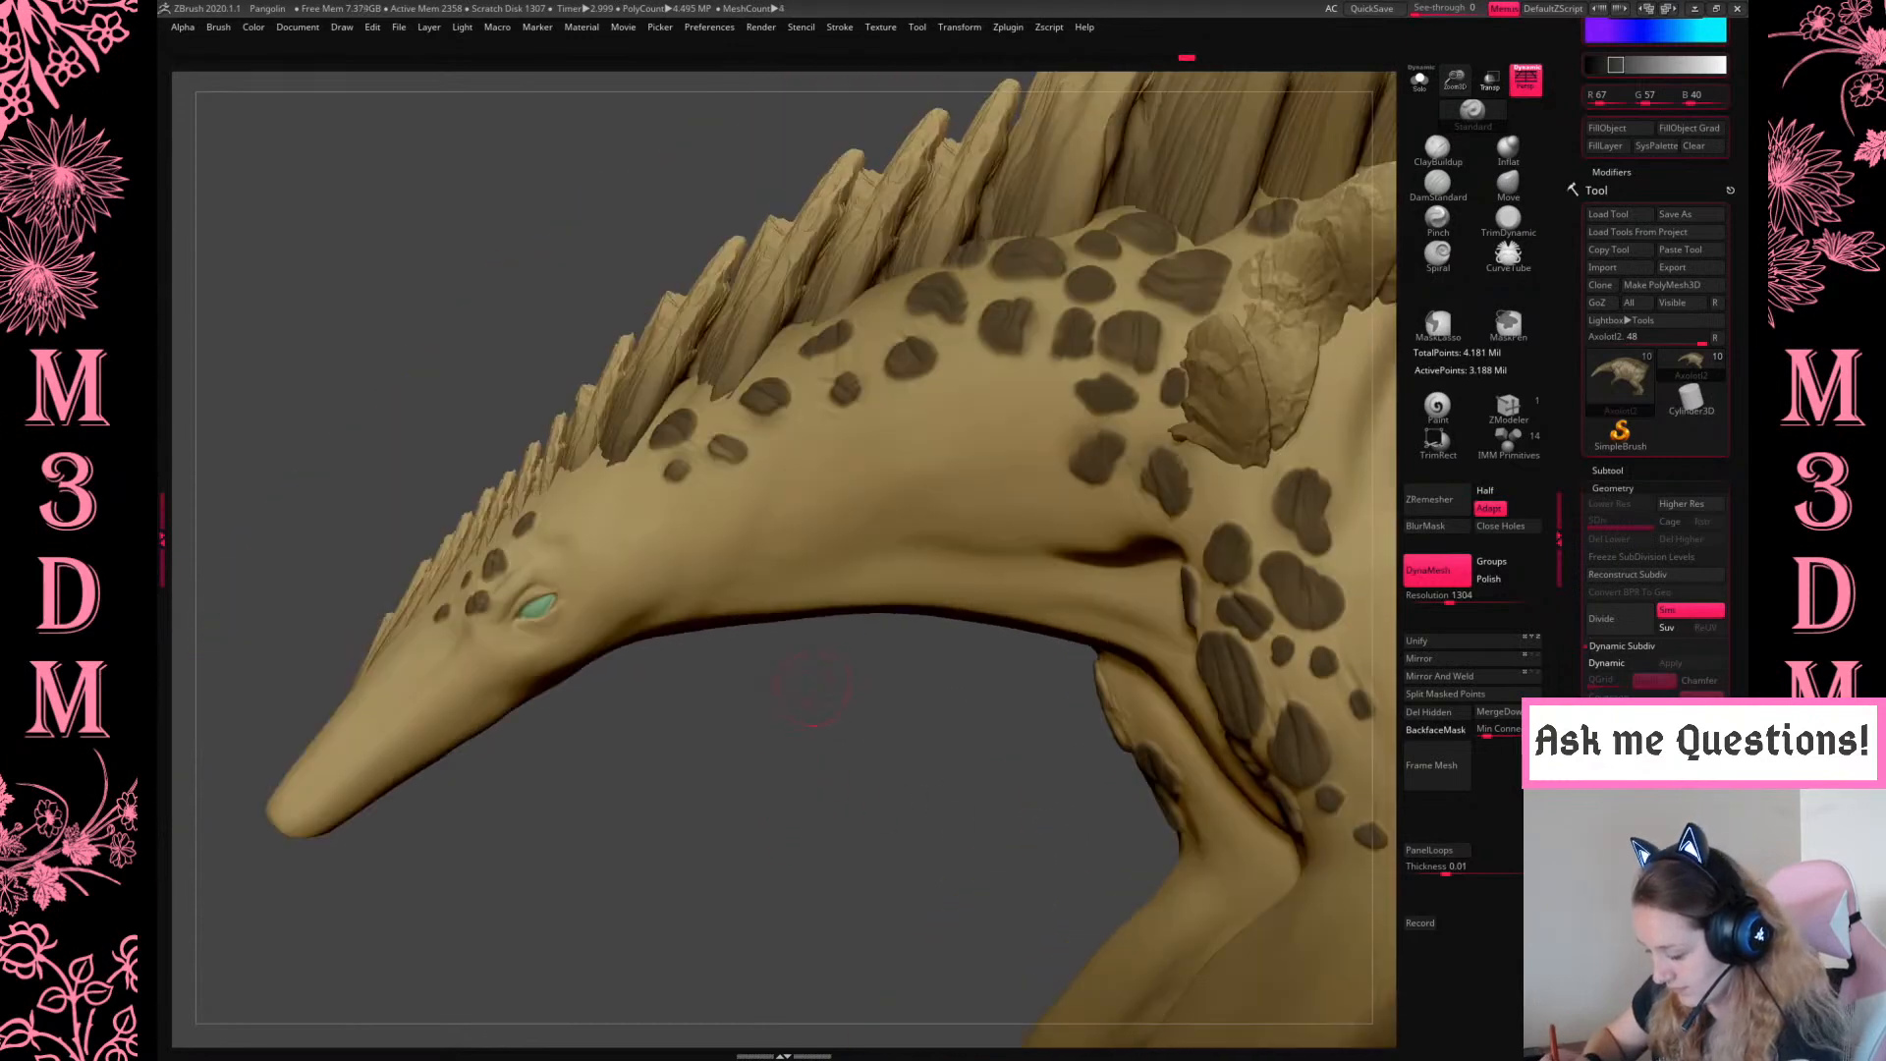
{"action": "key", "text": "super"}
{"action": "left_click", "coordinate": [576, 1047]}
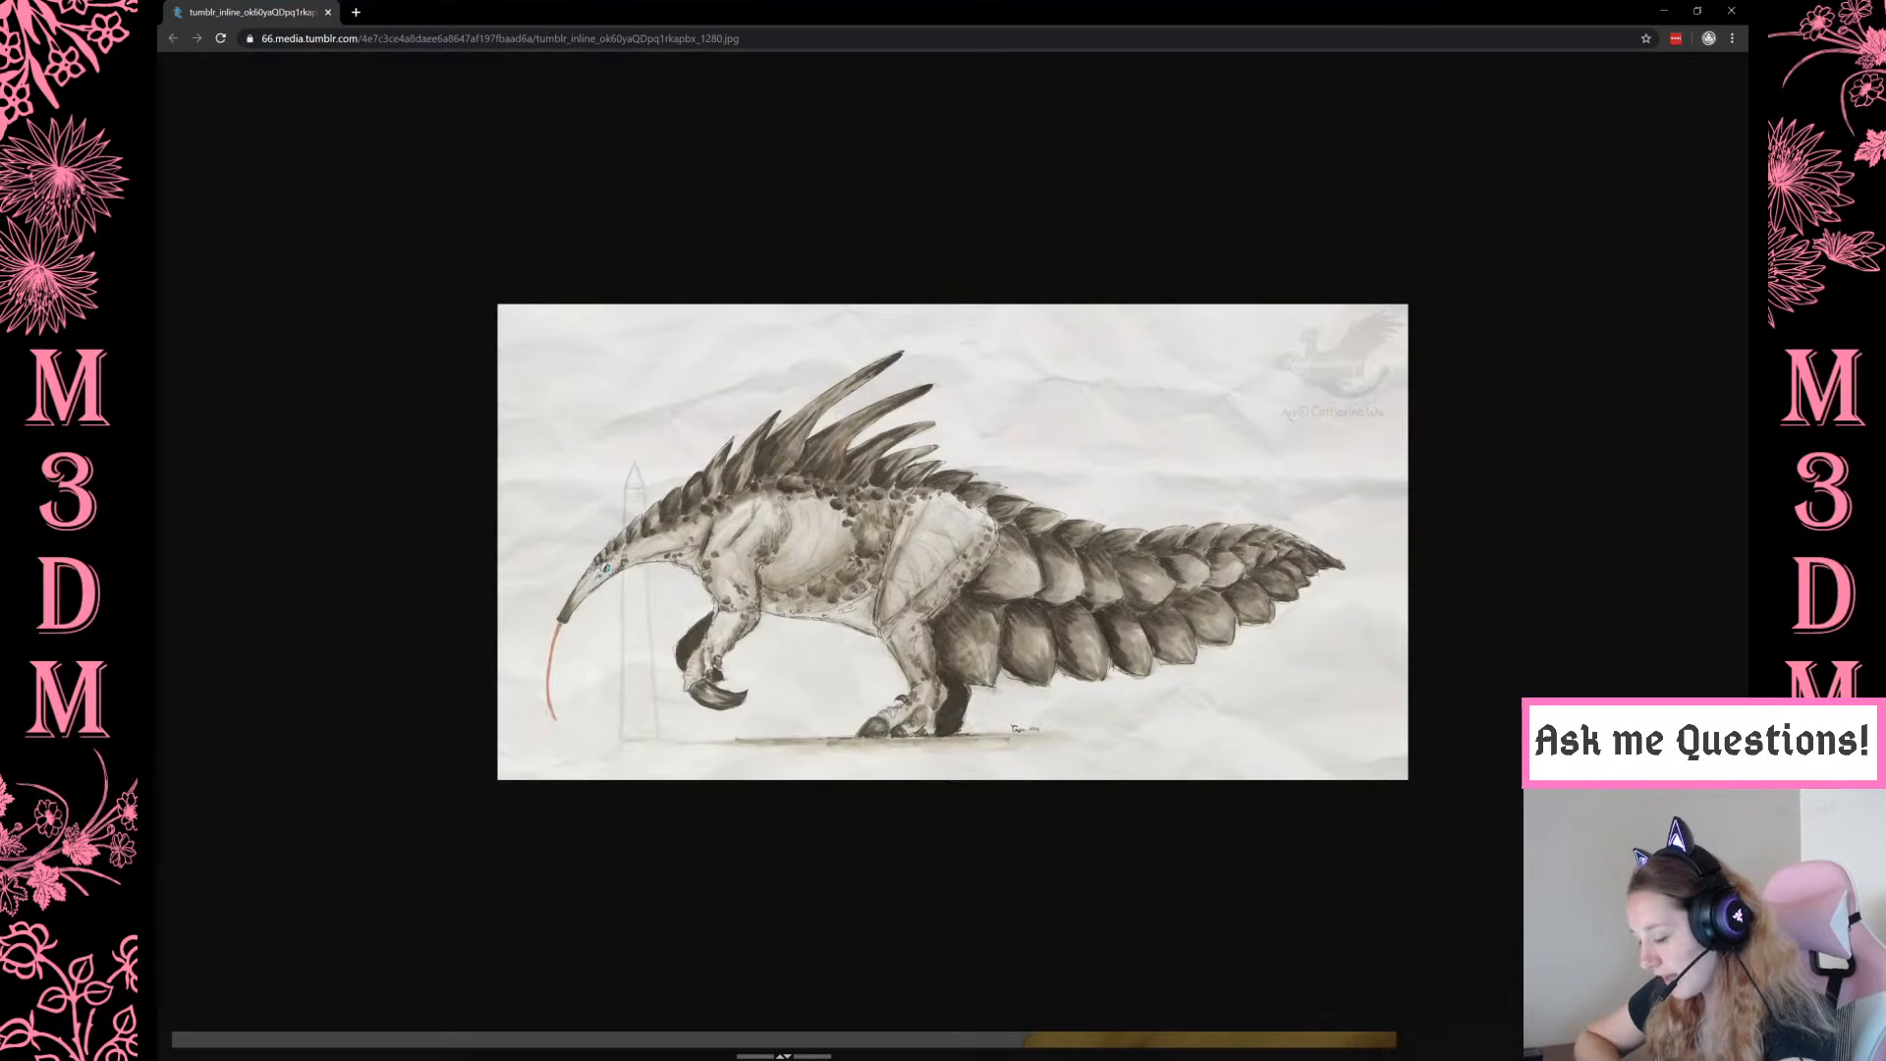
{"action": "left_click", "coordinate": [1662, 12]}
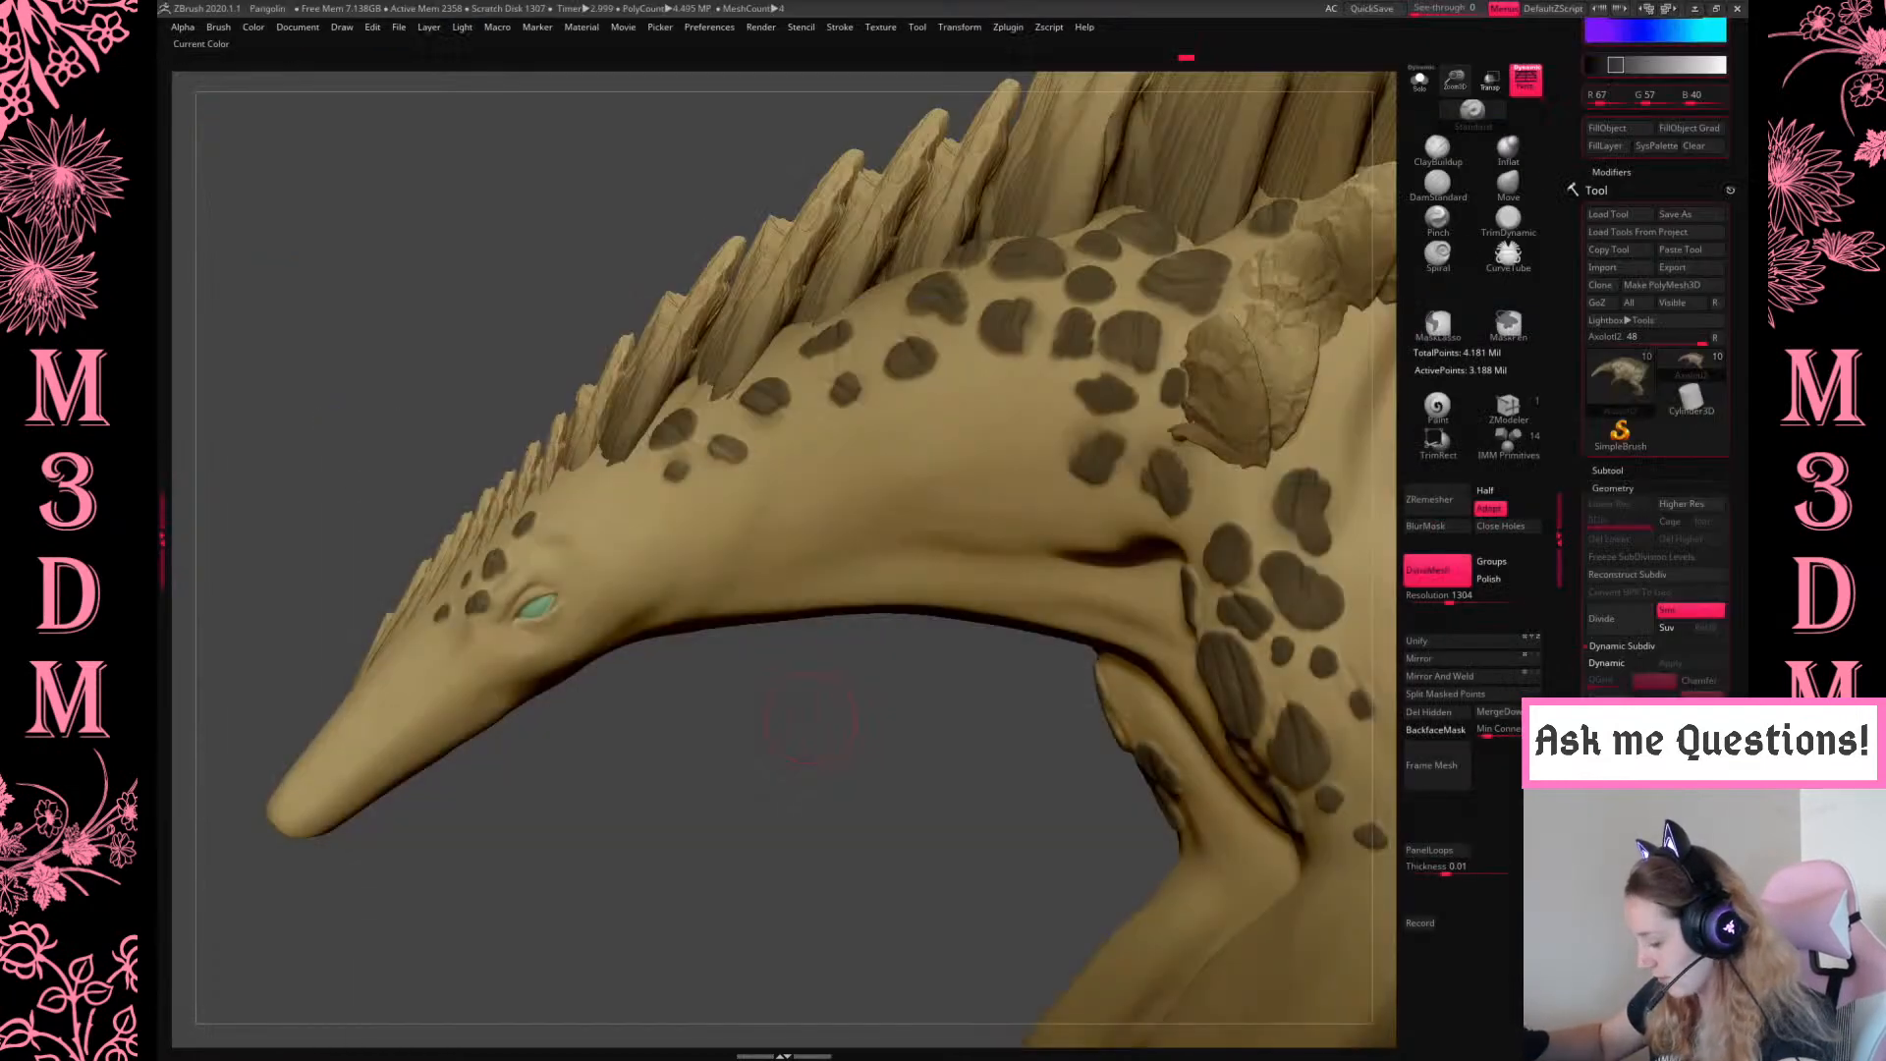
Try shaping the cheek and jaw behind the green eye with the Standard brush and undo the last strokes
{"action": "key", "text": "space"}
{"action": "key", "text": "space"}
{"action": "left_click_drag", "start_coordinate": [1466, 95], "coordinate": [1475, 112]}
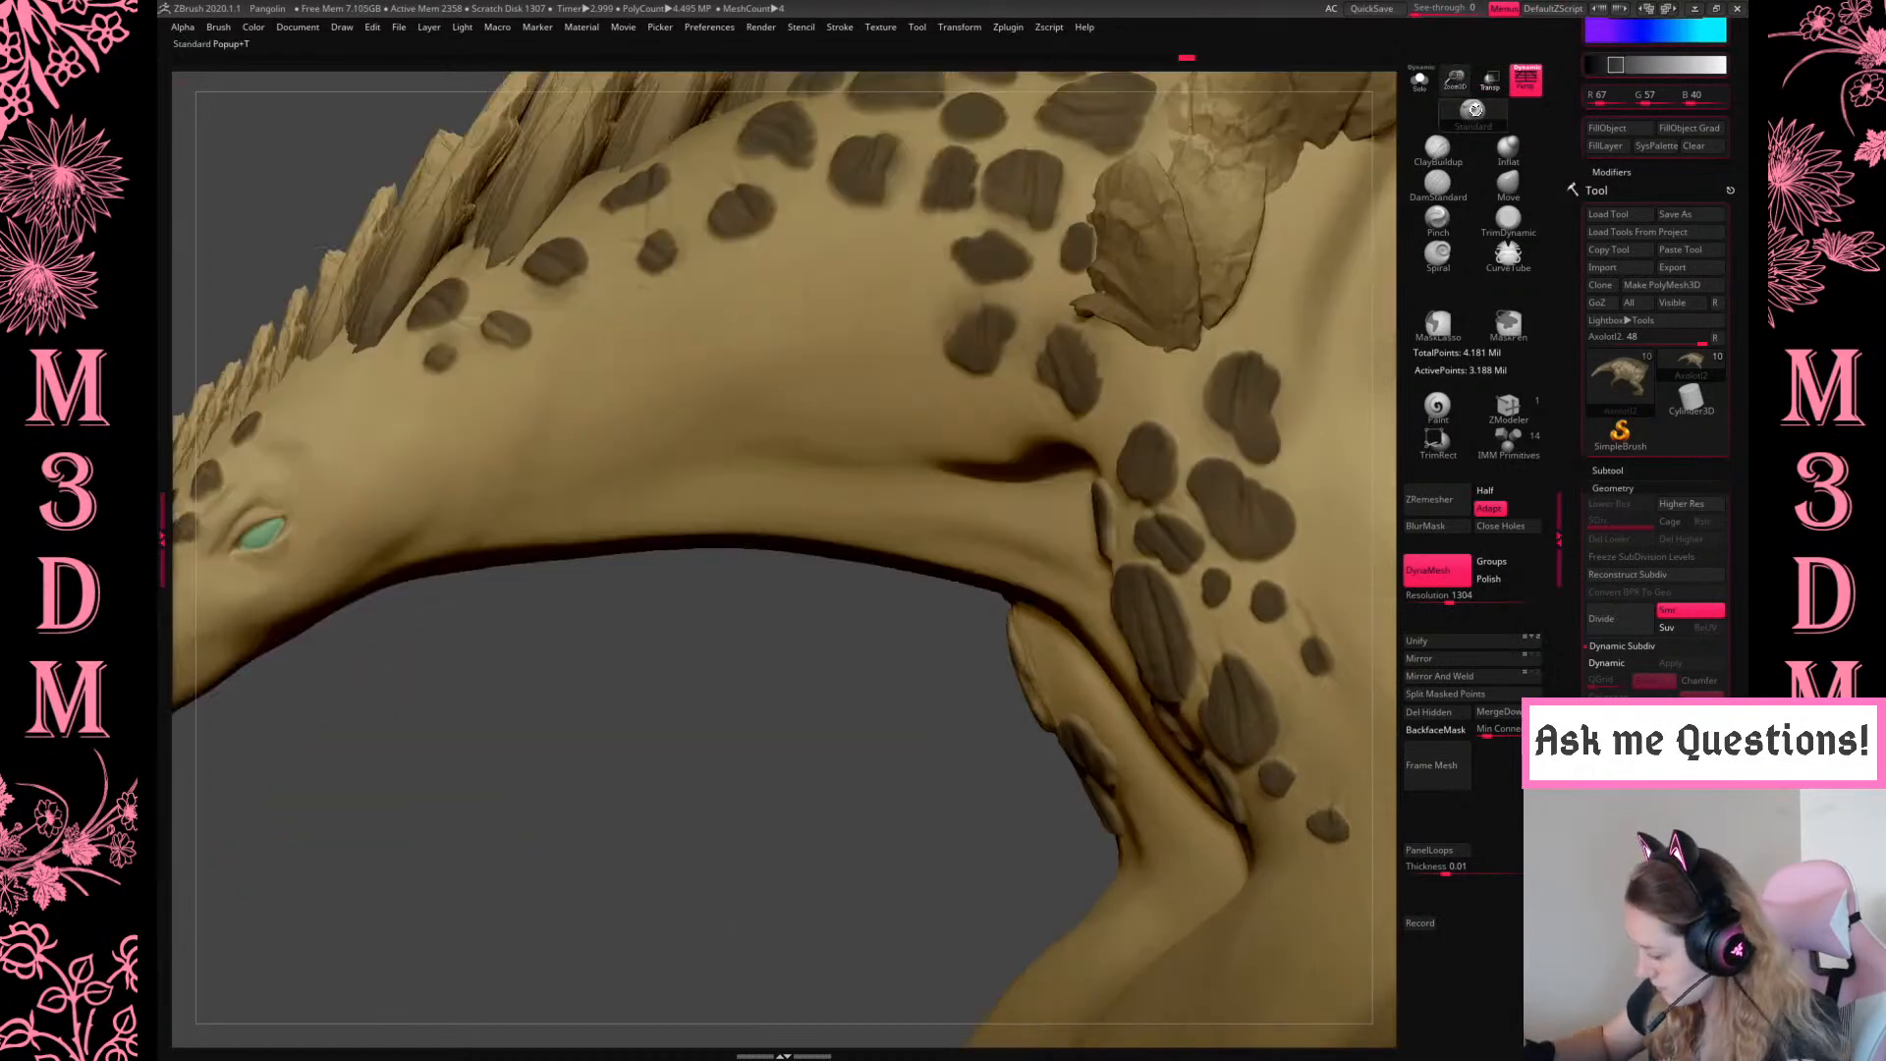
{"action": "key", "text": "space"}
{"action": "left_click_drag", "start_coordinate": [698, 863], "coordinate": [1003, 844], "text": "alt"}
{"action": "key", "text": "space"}
{"action": "key", "text": "space"}
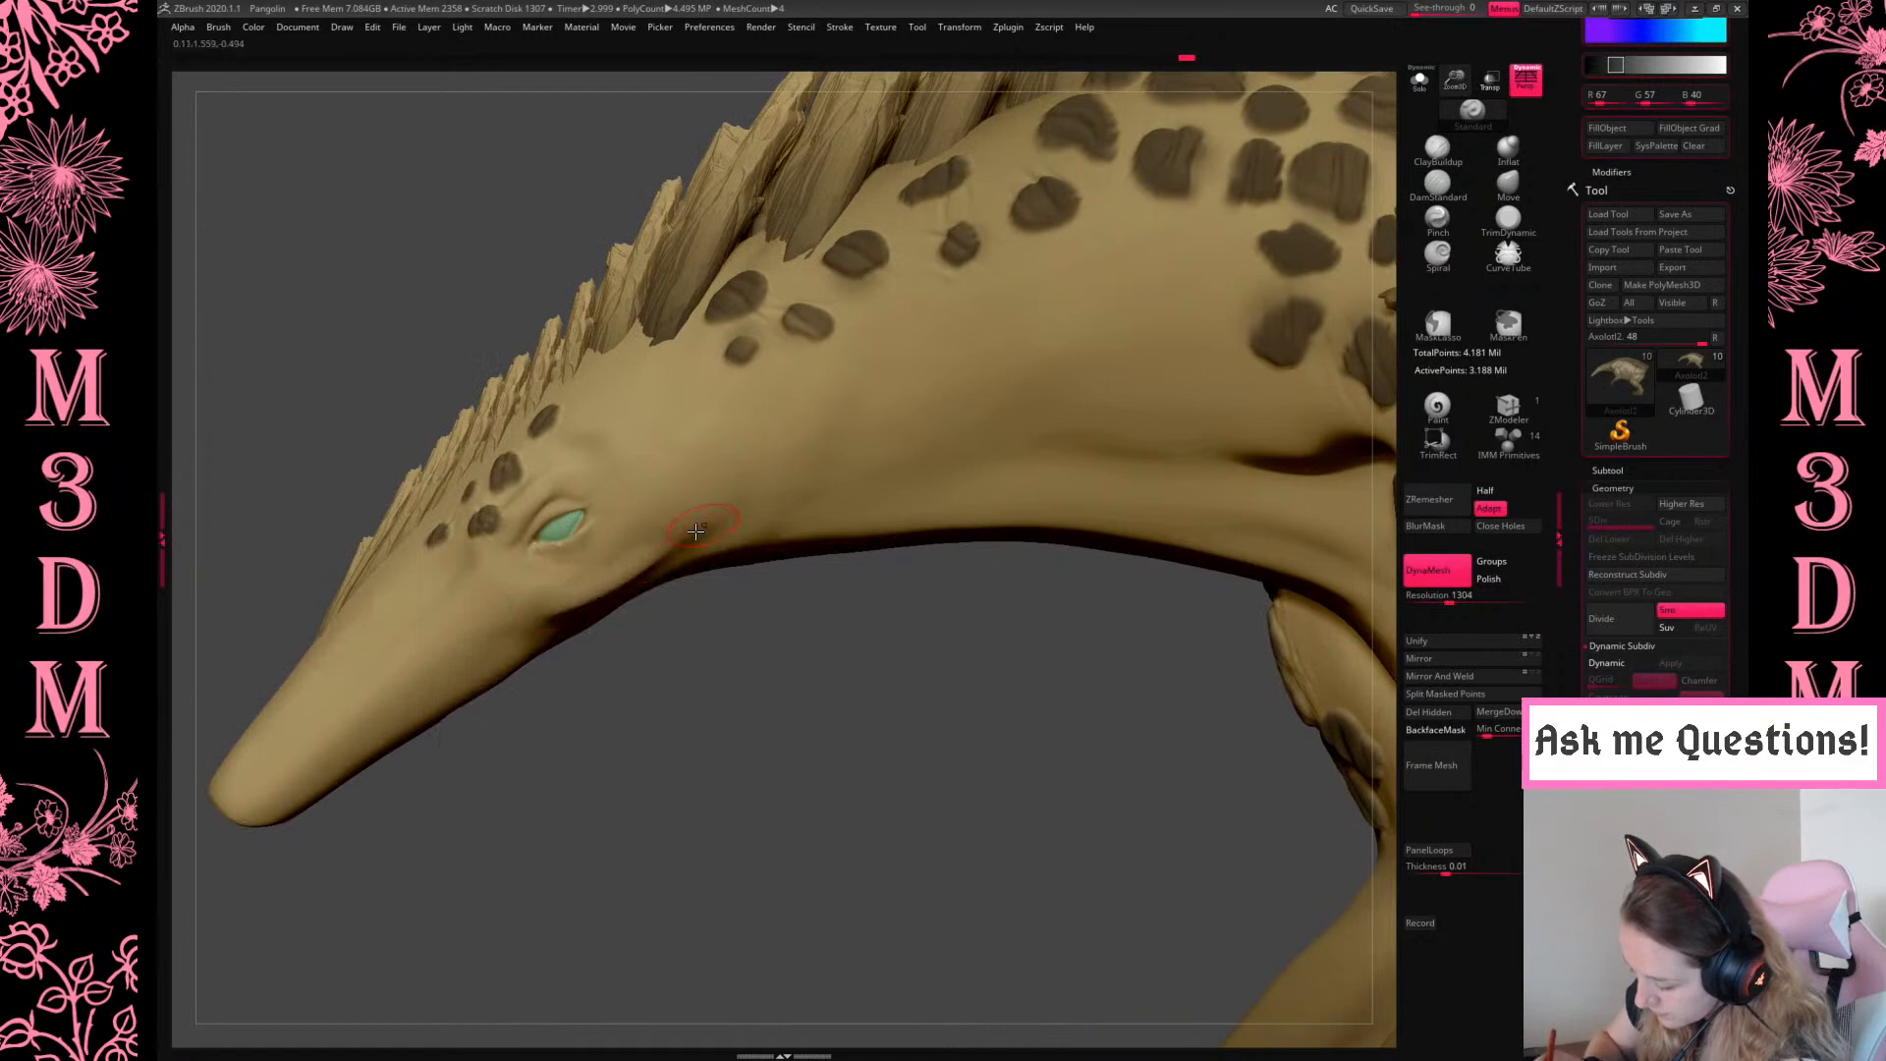
{"action": "mouse_move", "coordinate": [716, 649]}
{"action": "left_mouse_down"}
{"action": "mouse_move", "coordinate": [570, 599]}
{"action": "mouse_move", "coordinate": [753, 487]}
{"action": "left_mouse_up"}
{"action": "left_click_drag", "start_coordinate": [633, 575], "coordinate": [789, 450]}
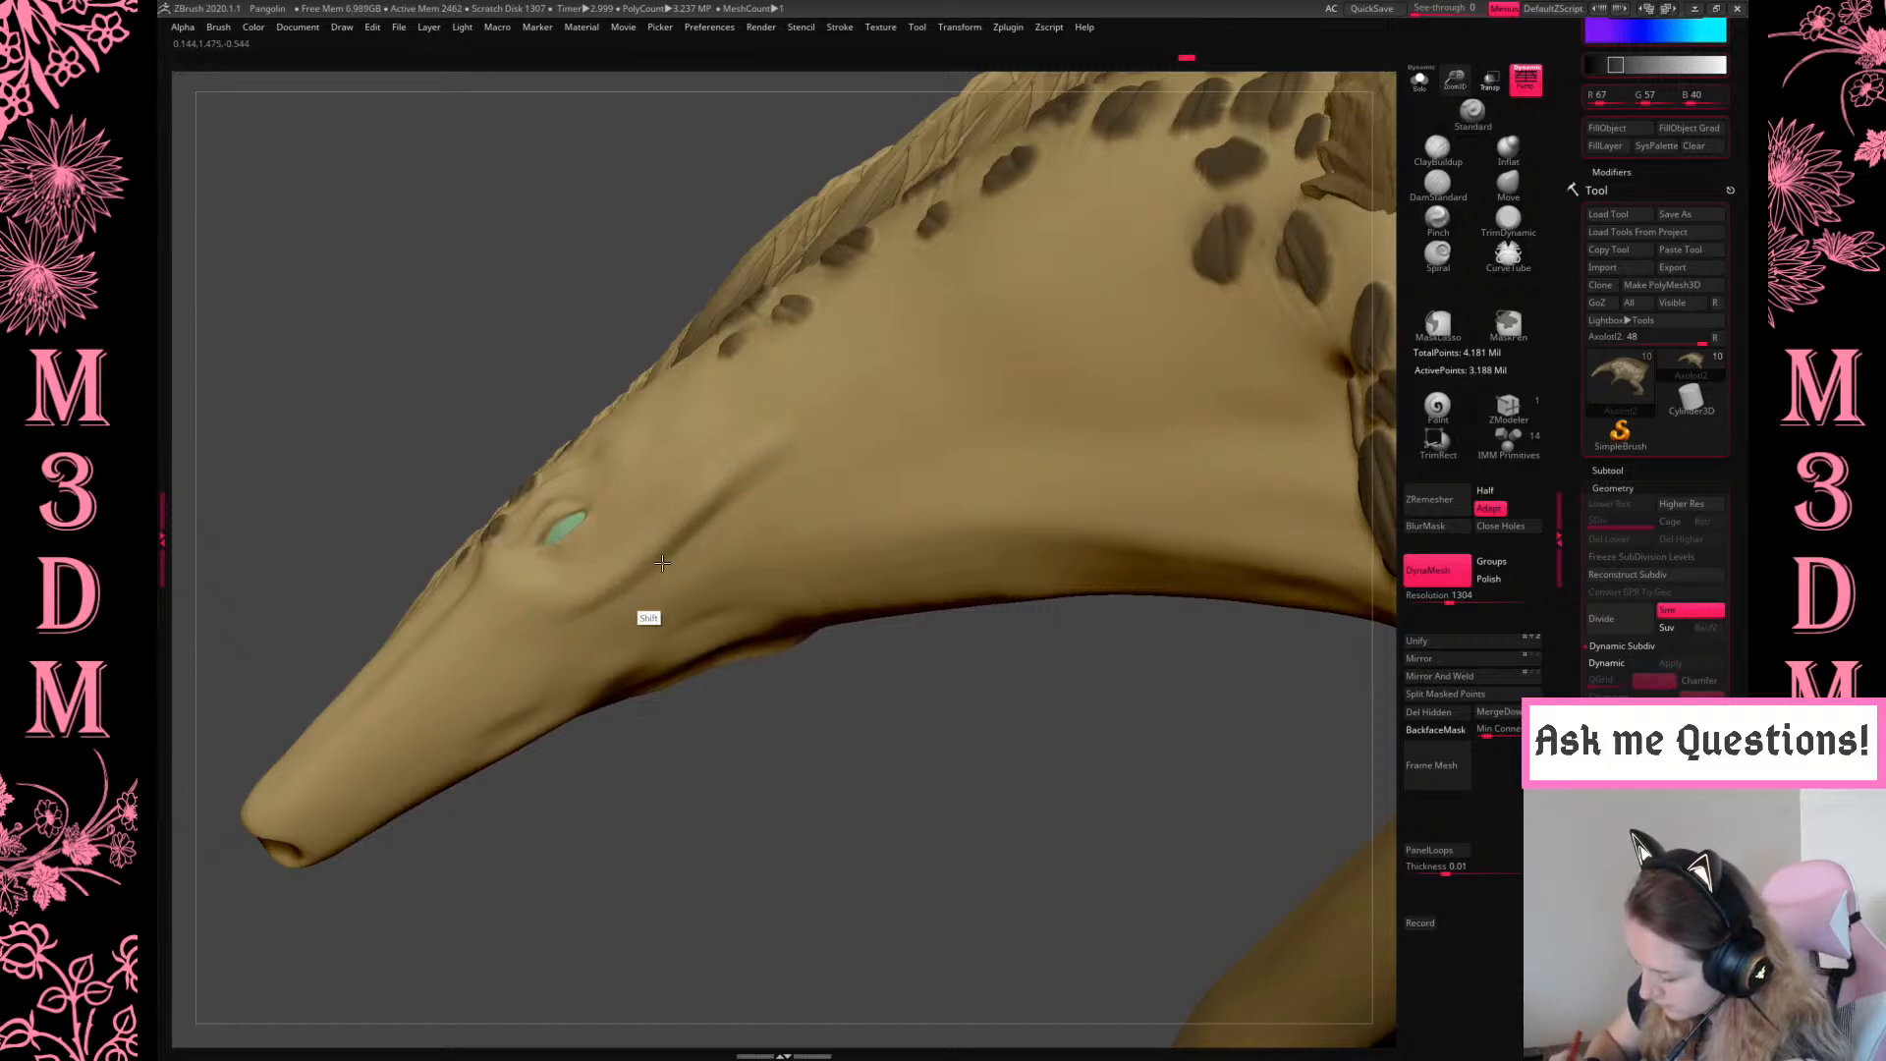
{"action": "left_click_drag", "start_coordinate": [863, 668], "coordinate": [914, 769]}
{"action": "left_click_drag", "start_coordinate": [829, 556], "coordinate": [751, 501]}
{"action": "key", "text": "ctrl+z"}
{"action": "key", "text": "ctrl+z"}
Sculpt the jawline below the eye with the Standard brush
{"action": "left_click_drag", "start_coordinate": [862, 707], "coordinate": [829, 602]}
{"action": "key", "text": "space"}
{"action": "left_click_drag", "start_coordinate": [846, 813], "coordinate": [766, 766]}
{"action": "left_click_drag", "start_coordinate": [573, 582], "coordinate": [670, 522]}
{"action": "left_click_drag", "start_coordinate": [979, 607], "coordinate": [1110, 501], "text": "alt"}
{"action": "key", "text": "space"}
Adjust the upper profile of the snout with the Move brush at a reduced draw size
{"action": "left_click", "coordinate": [1508, 184]}
{"action": "key", "text": "space"}
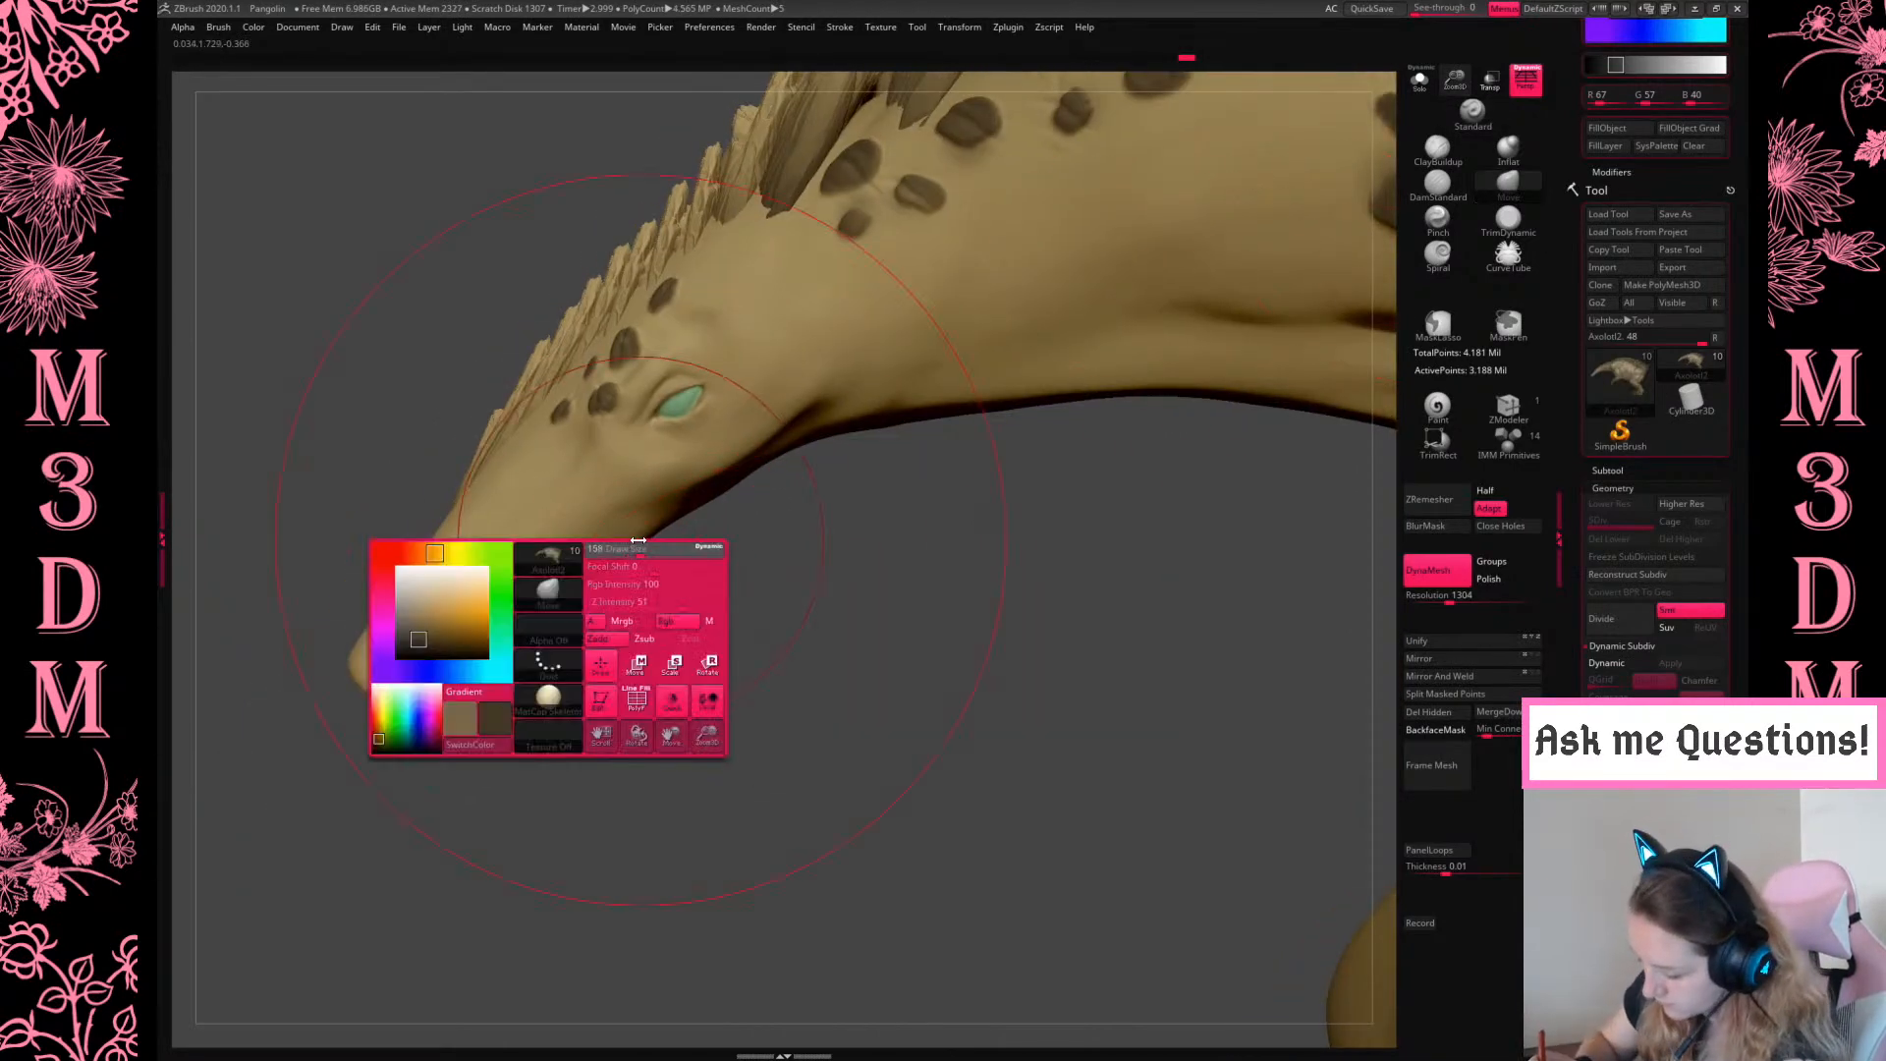
{"action": "left_click_drag", "start_coordinate": [626, 547], "coordinate": [624, 534]}
{"action": "key", "text": "space"}
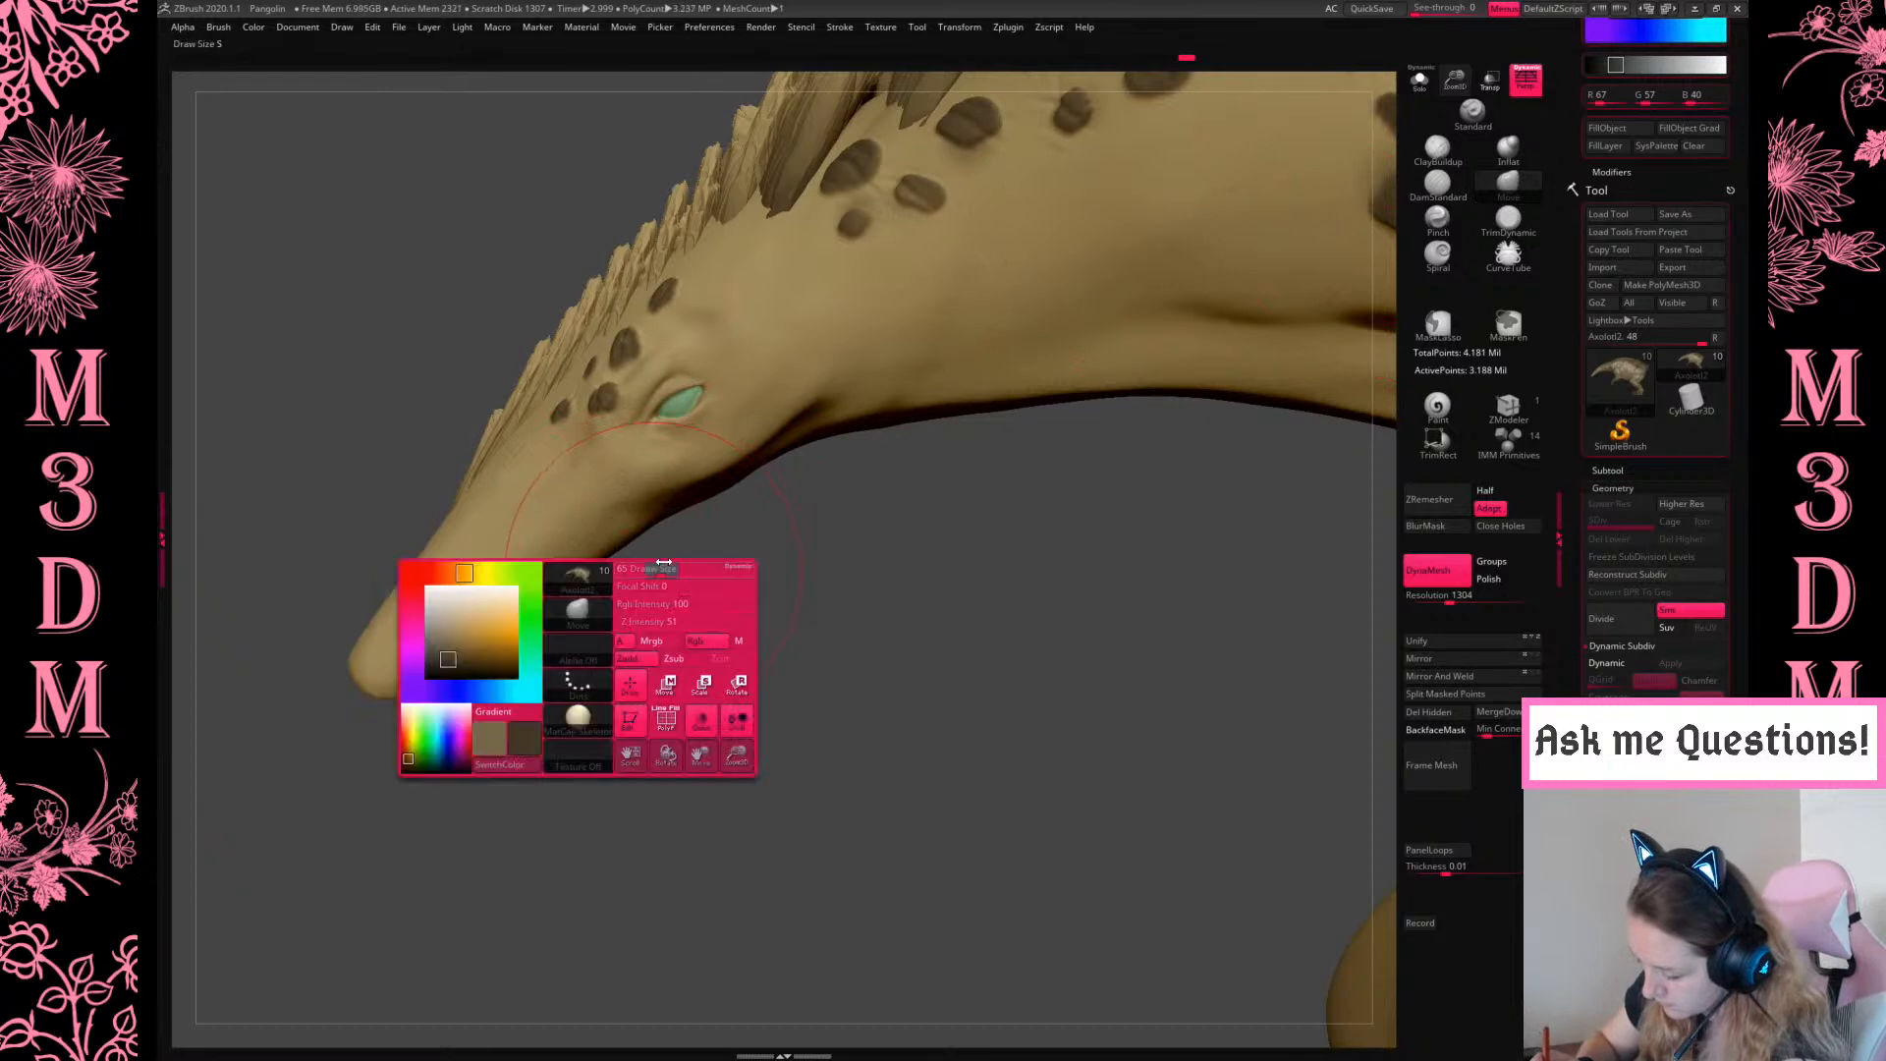
{"action": "left_click_drag", "start_coordinate": [483, 450], "coordinate": [492, 456]}
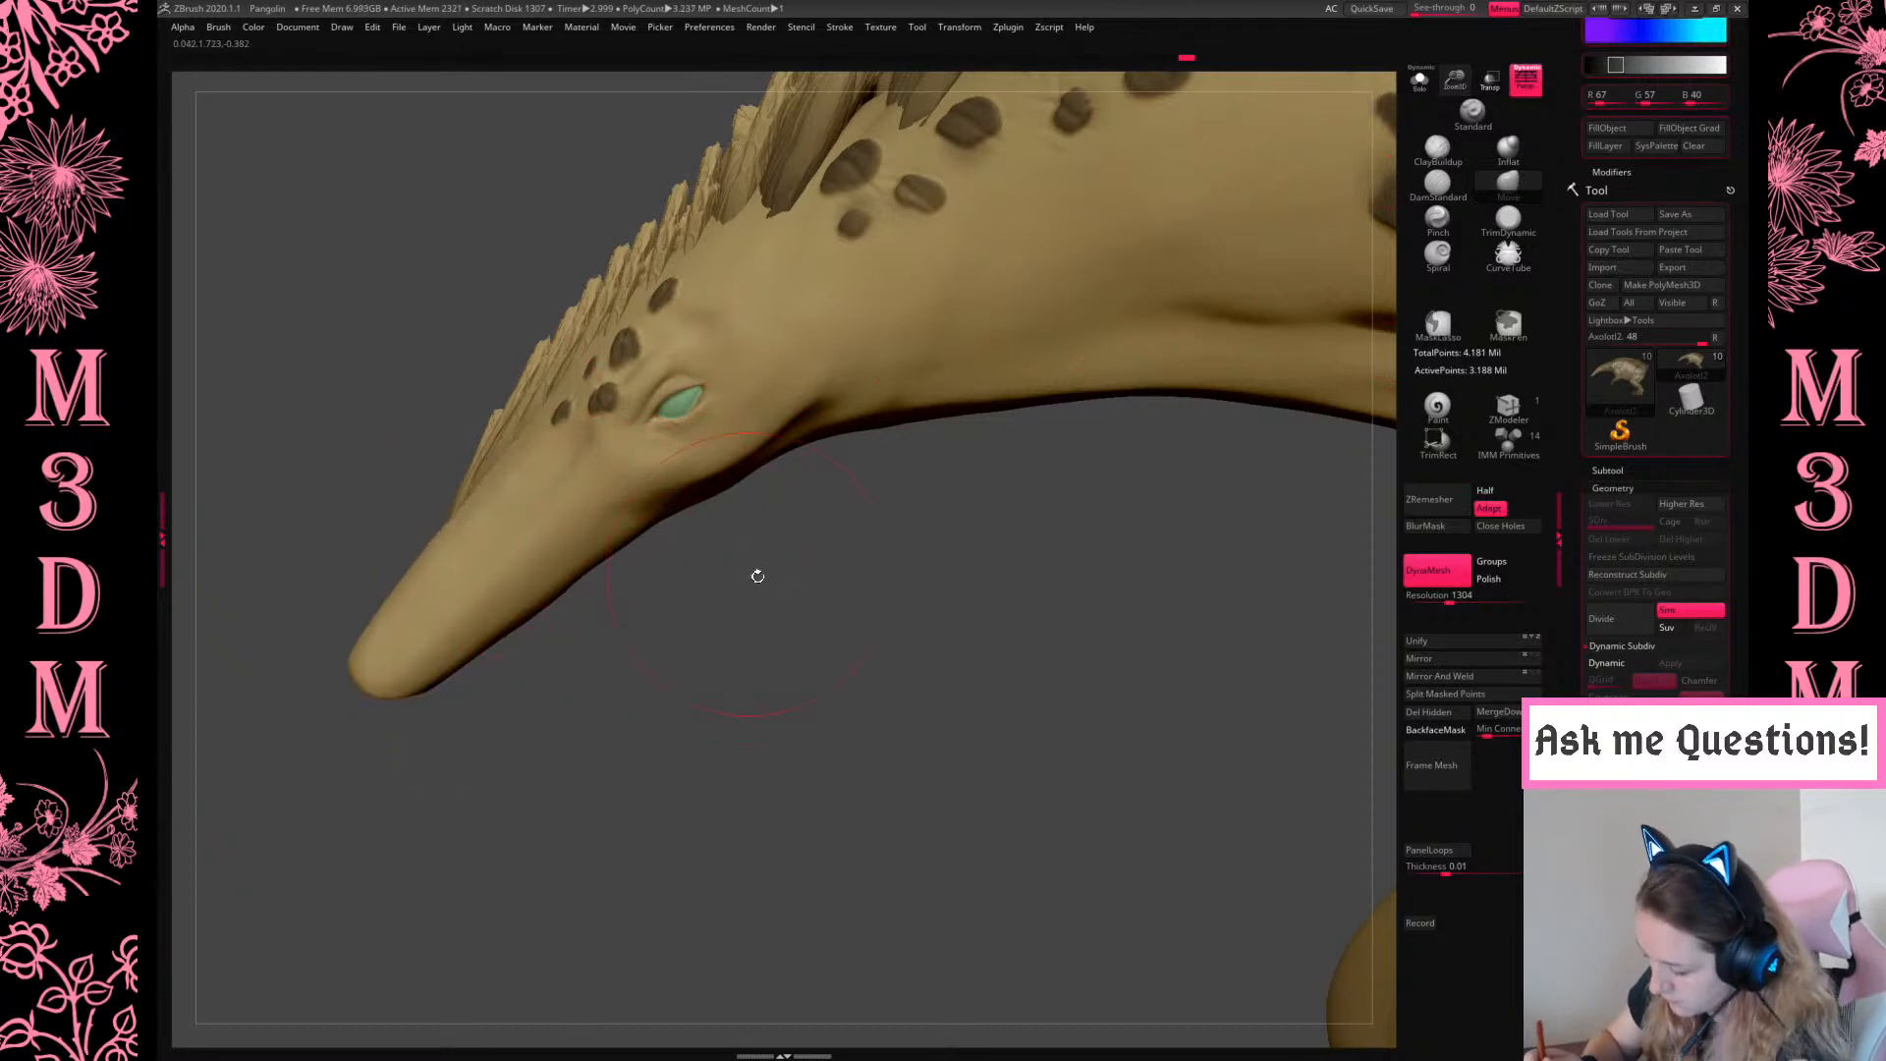
{"action": "key", "text": "space"}
Refine the mouth opening at the tip of the snout with a small DamStandard brush
{"action": "left_click_drag", "start_coordinate": [884, 563], "coordinate": [950, 541]}
{"action": "key", "text": "space"}
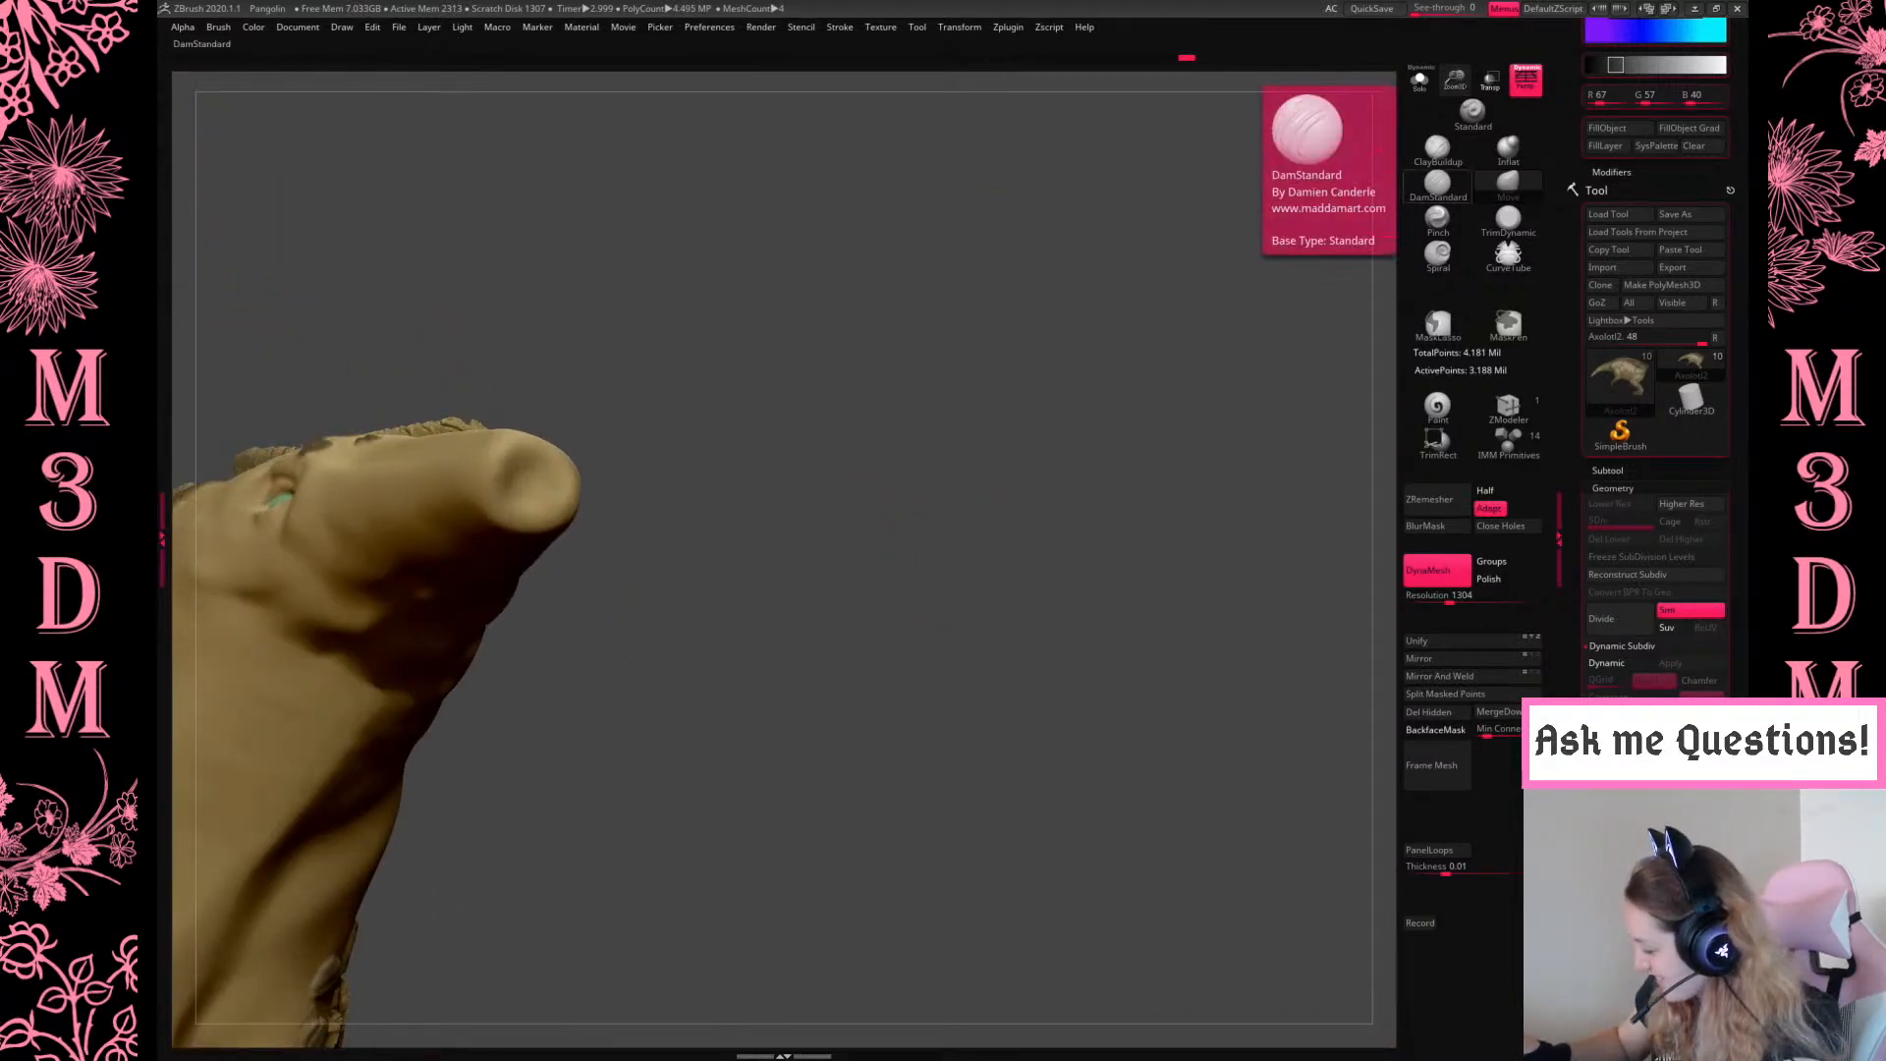
{"action": "left_click", "coordinate": [1508, 182]}
{"action": "key", "text": "space"}
{"action": "key", "text": "space"}
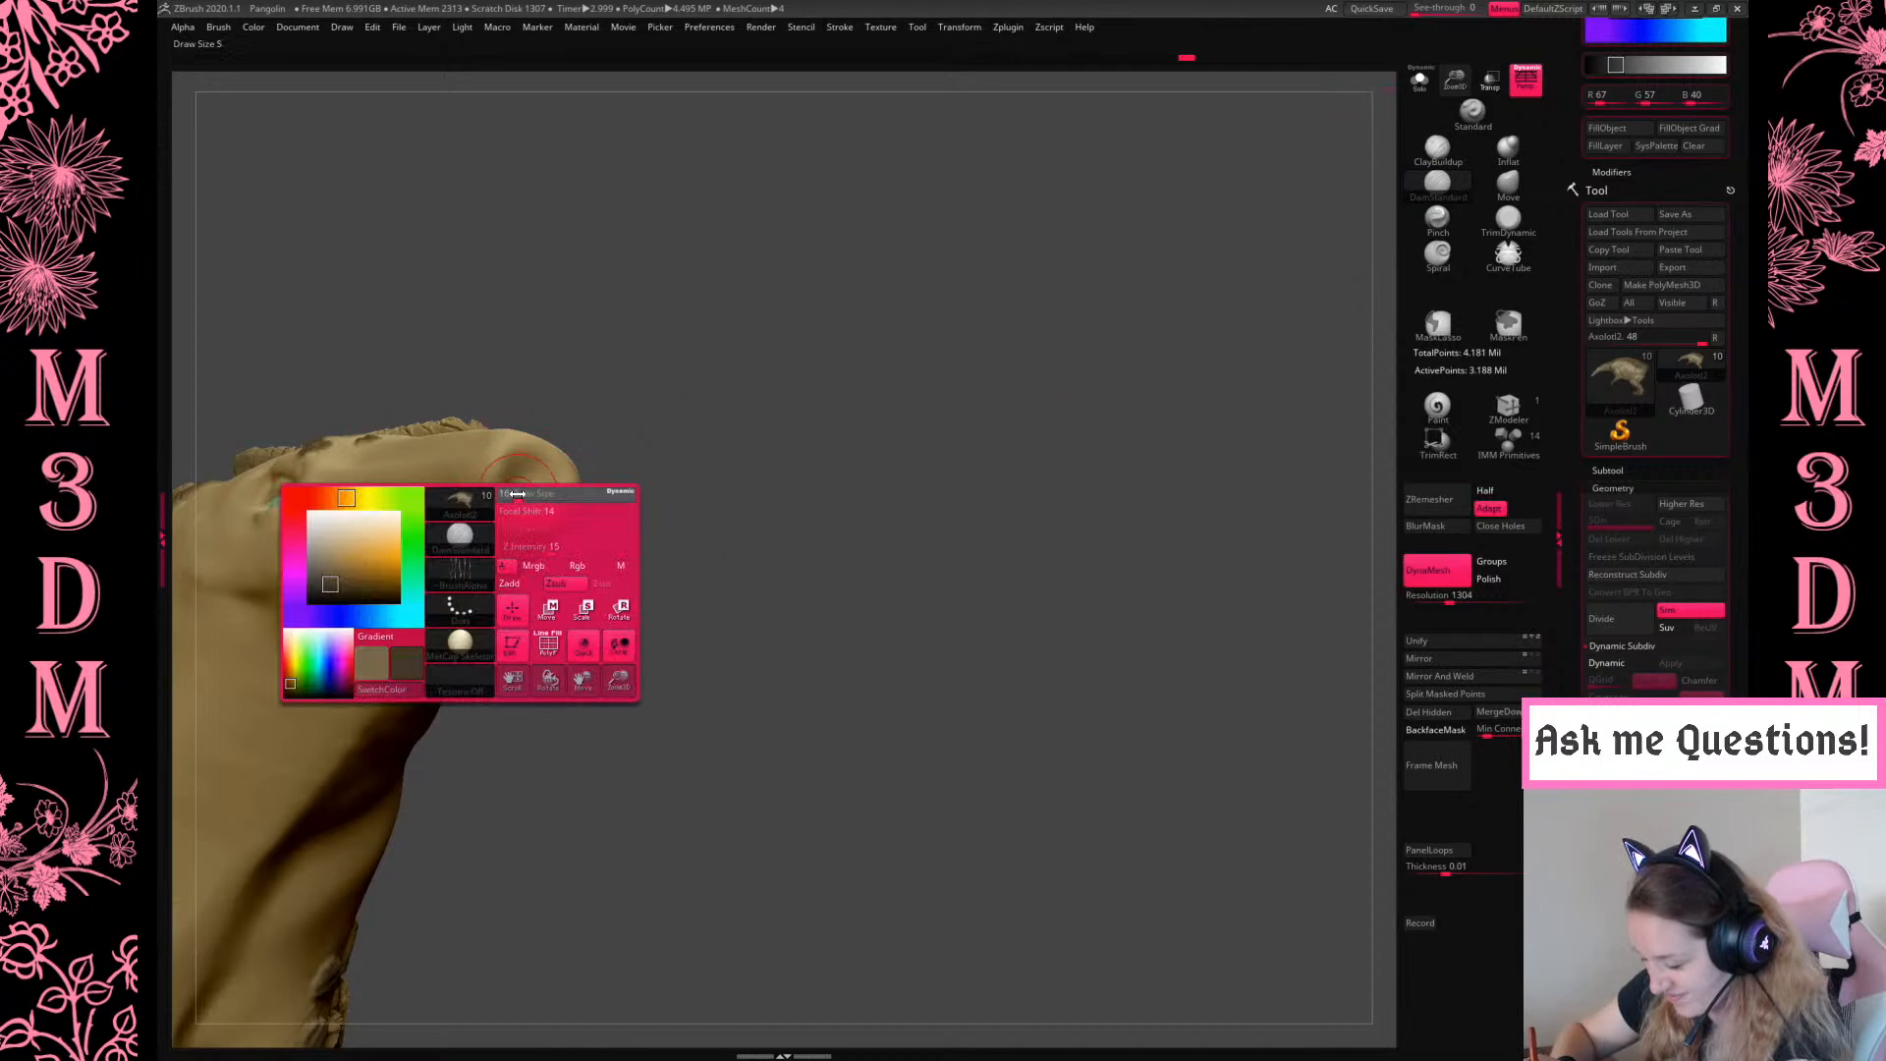
{"action": "key", "text": "space"}
{"action": "key", "text": "space"}
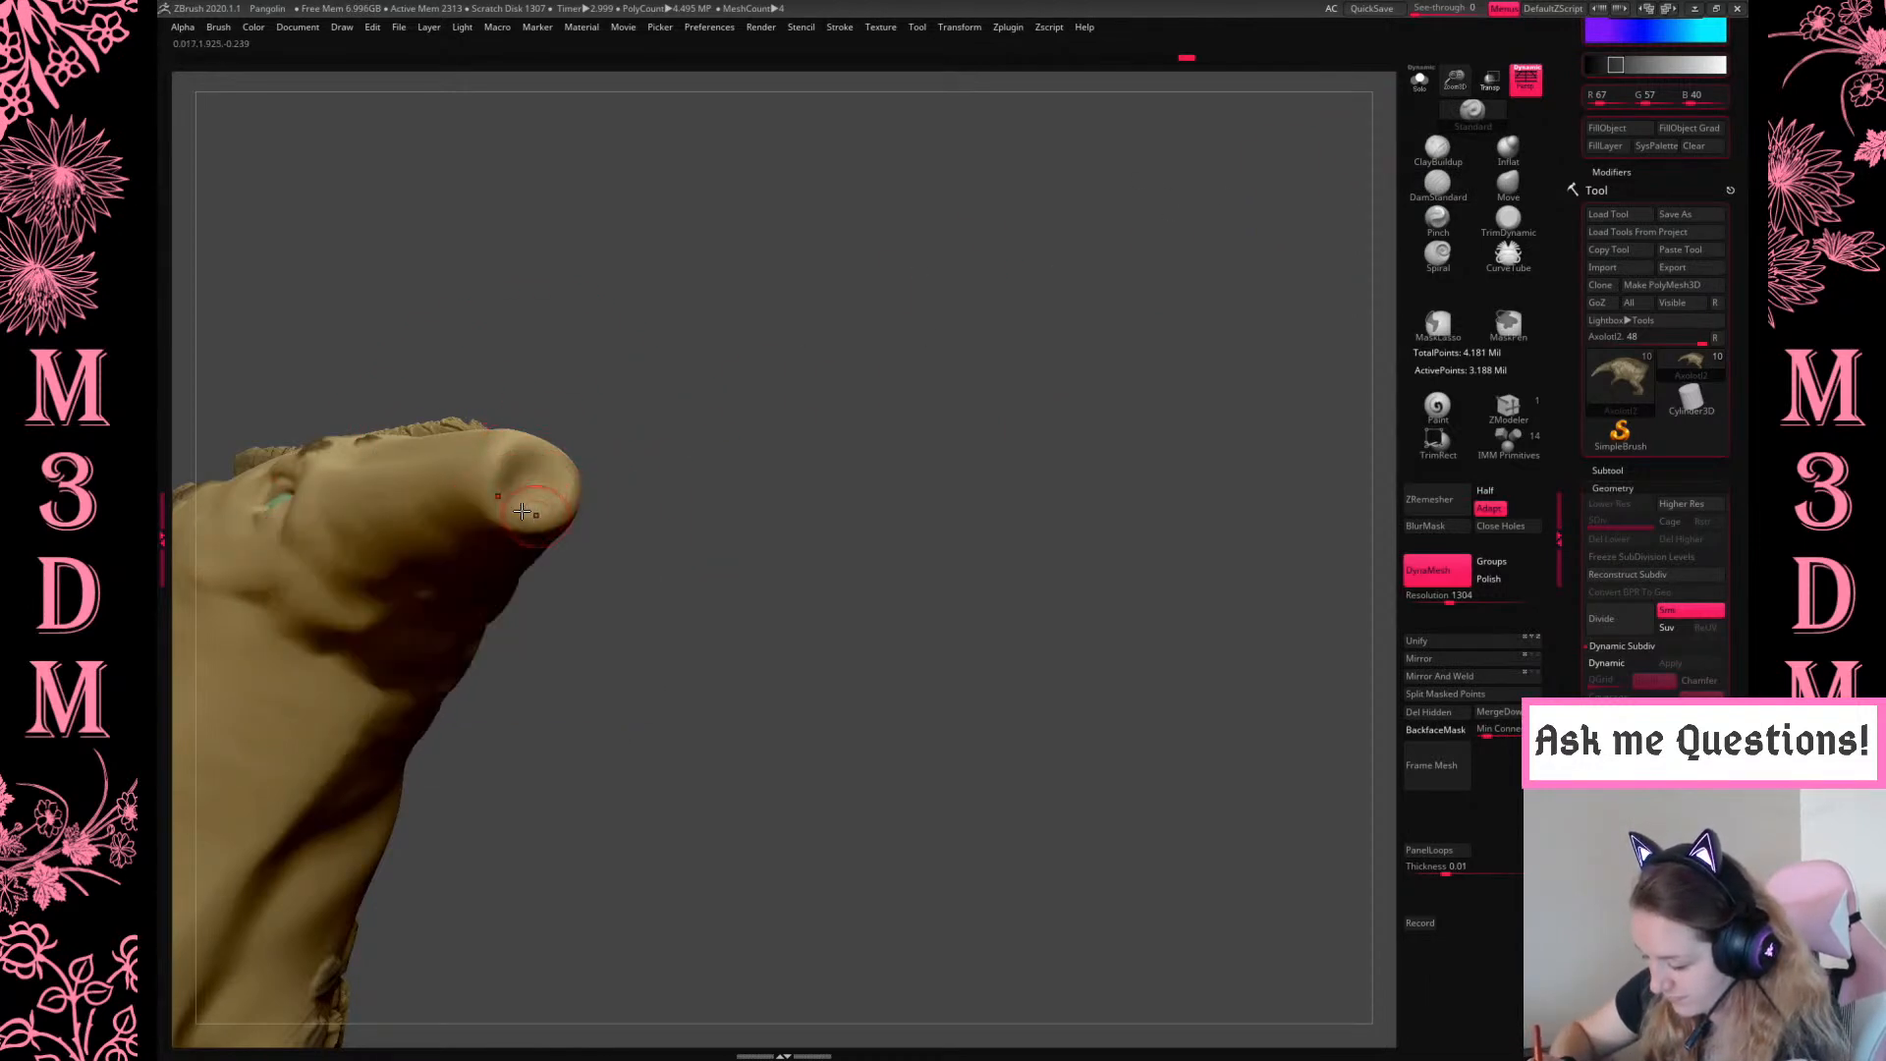
{"action": "key", "text": "space"}
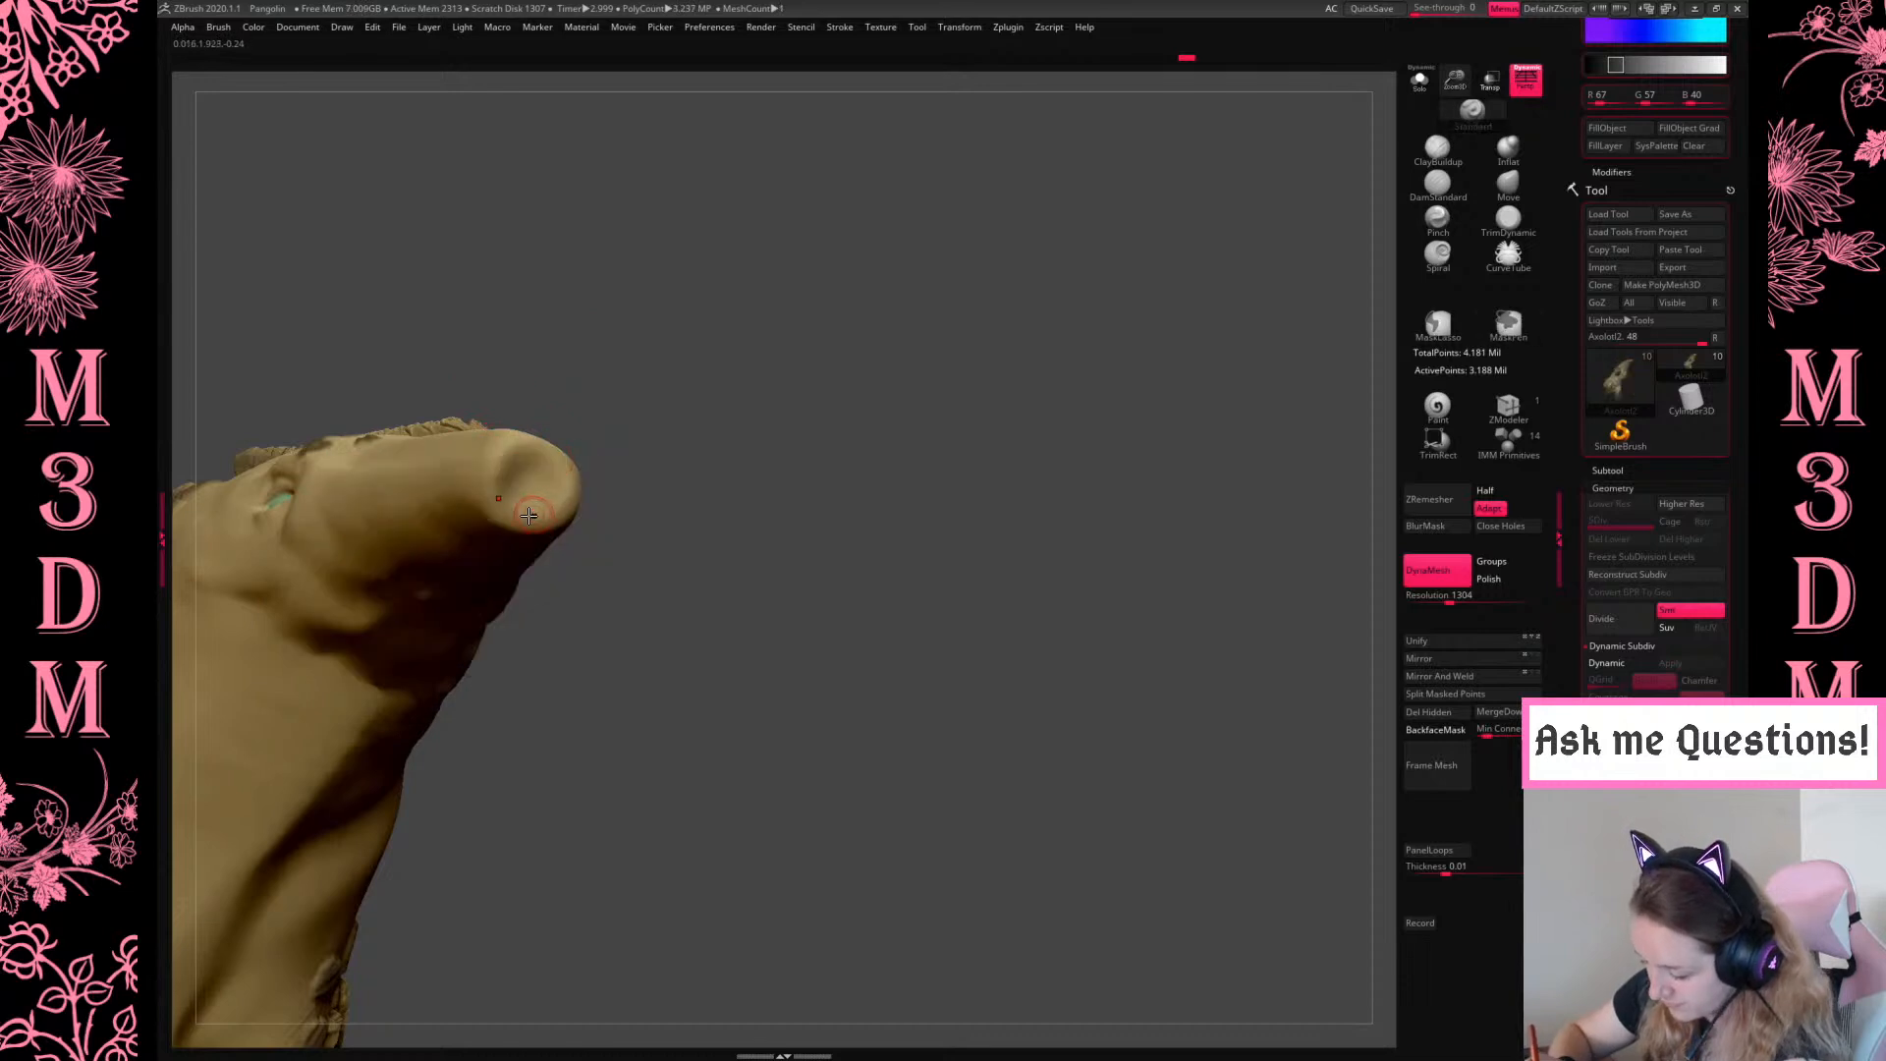
{"action": "left_click_drag", "start_coordinate": [546, 477], "coordinate": [518, 477]}
Try a raised ridge along the side of the snout with the Standard brush and undo the last stroke
{"action": "left_click_drag", "start_coordinate": [720, 451], "coordinate": [887, 519]}
{"action": "left_click_drag", "start_coordinate": [720, 807], "coordinate": [580, 776]}
{"action": "left_click_drag", "start_coordinate": [833, 640], "coordinate": [967, 829], "text": "alt"}
{"action": "right_click", "coordinate": [760, 495]}
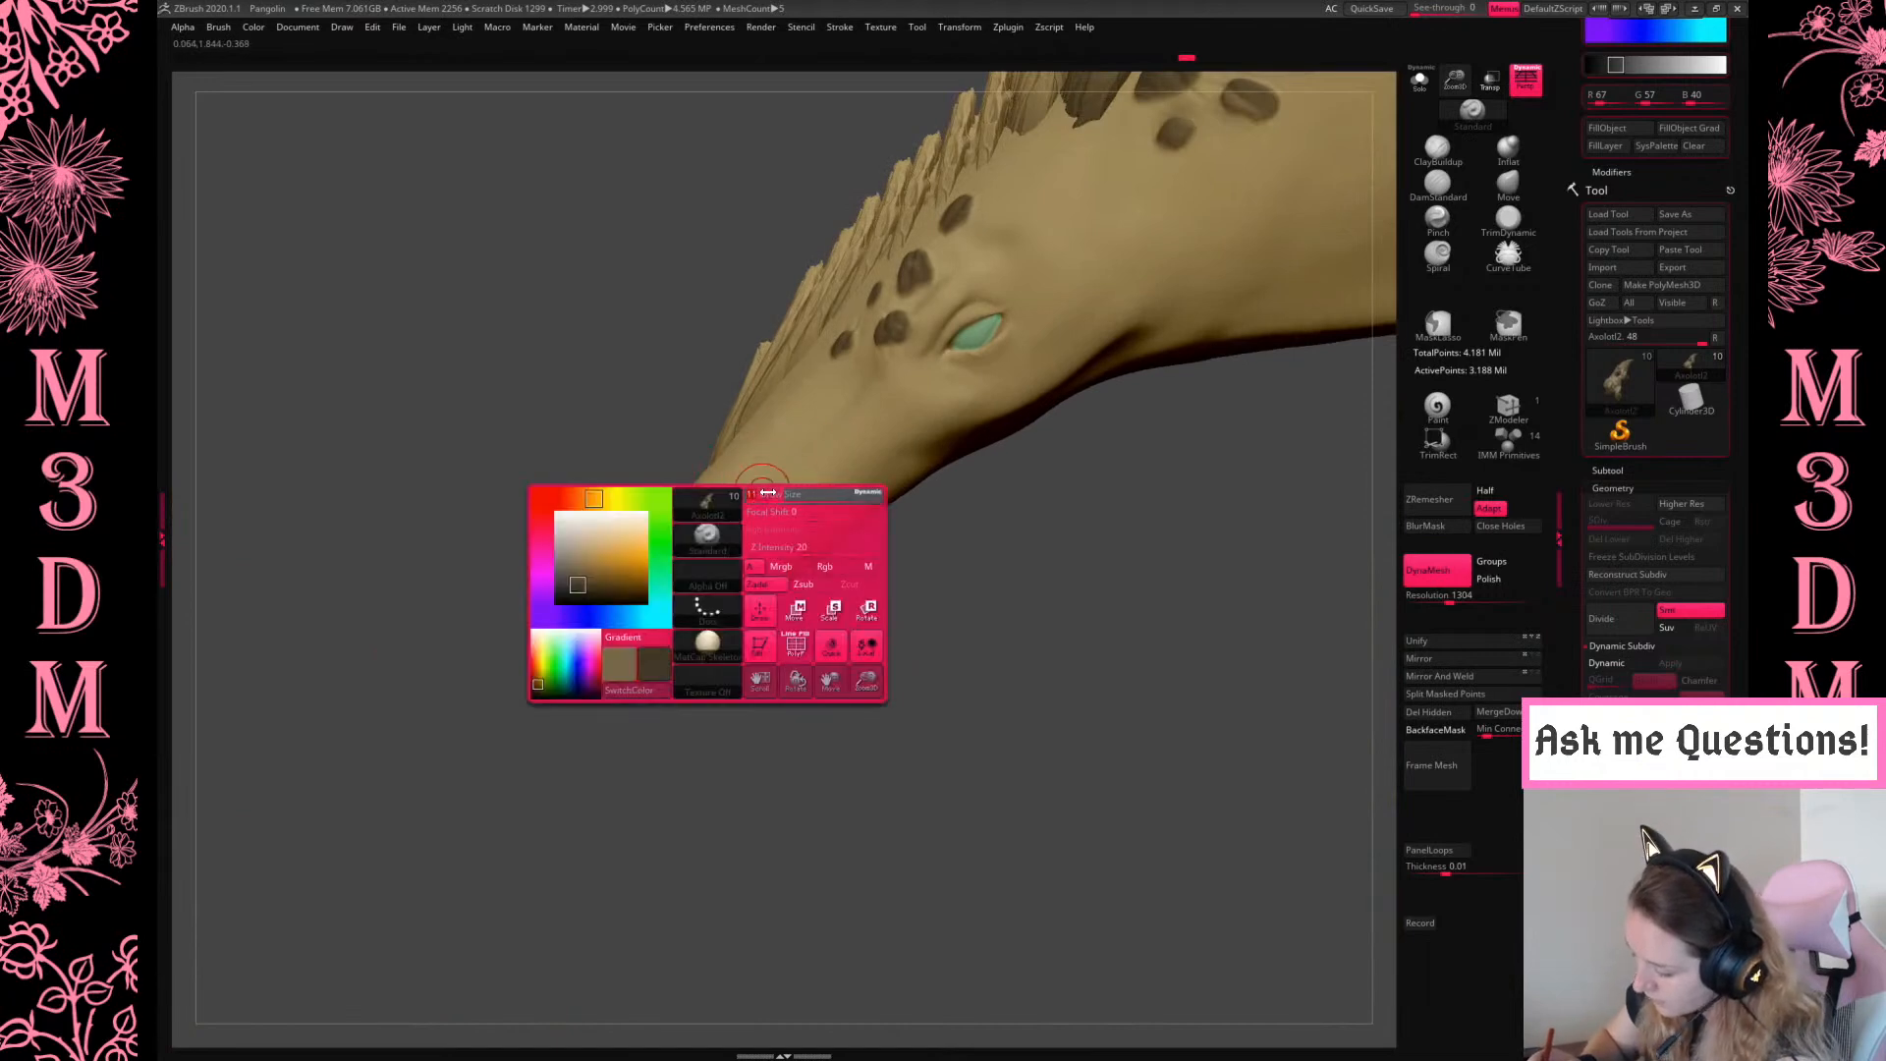
{"action": "left_click_drag", "start_coordinate": [864, 687], "coordinate": [887, 719]}
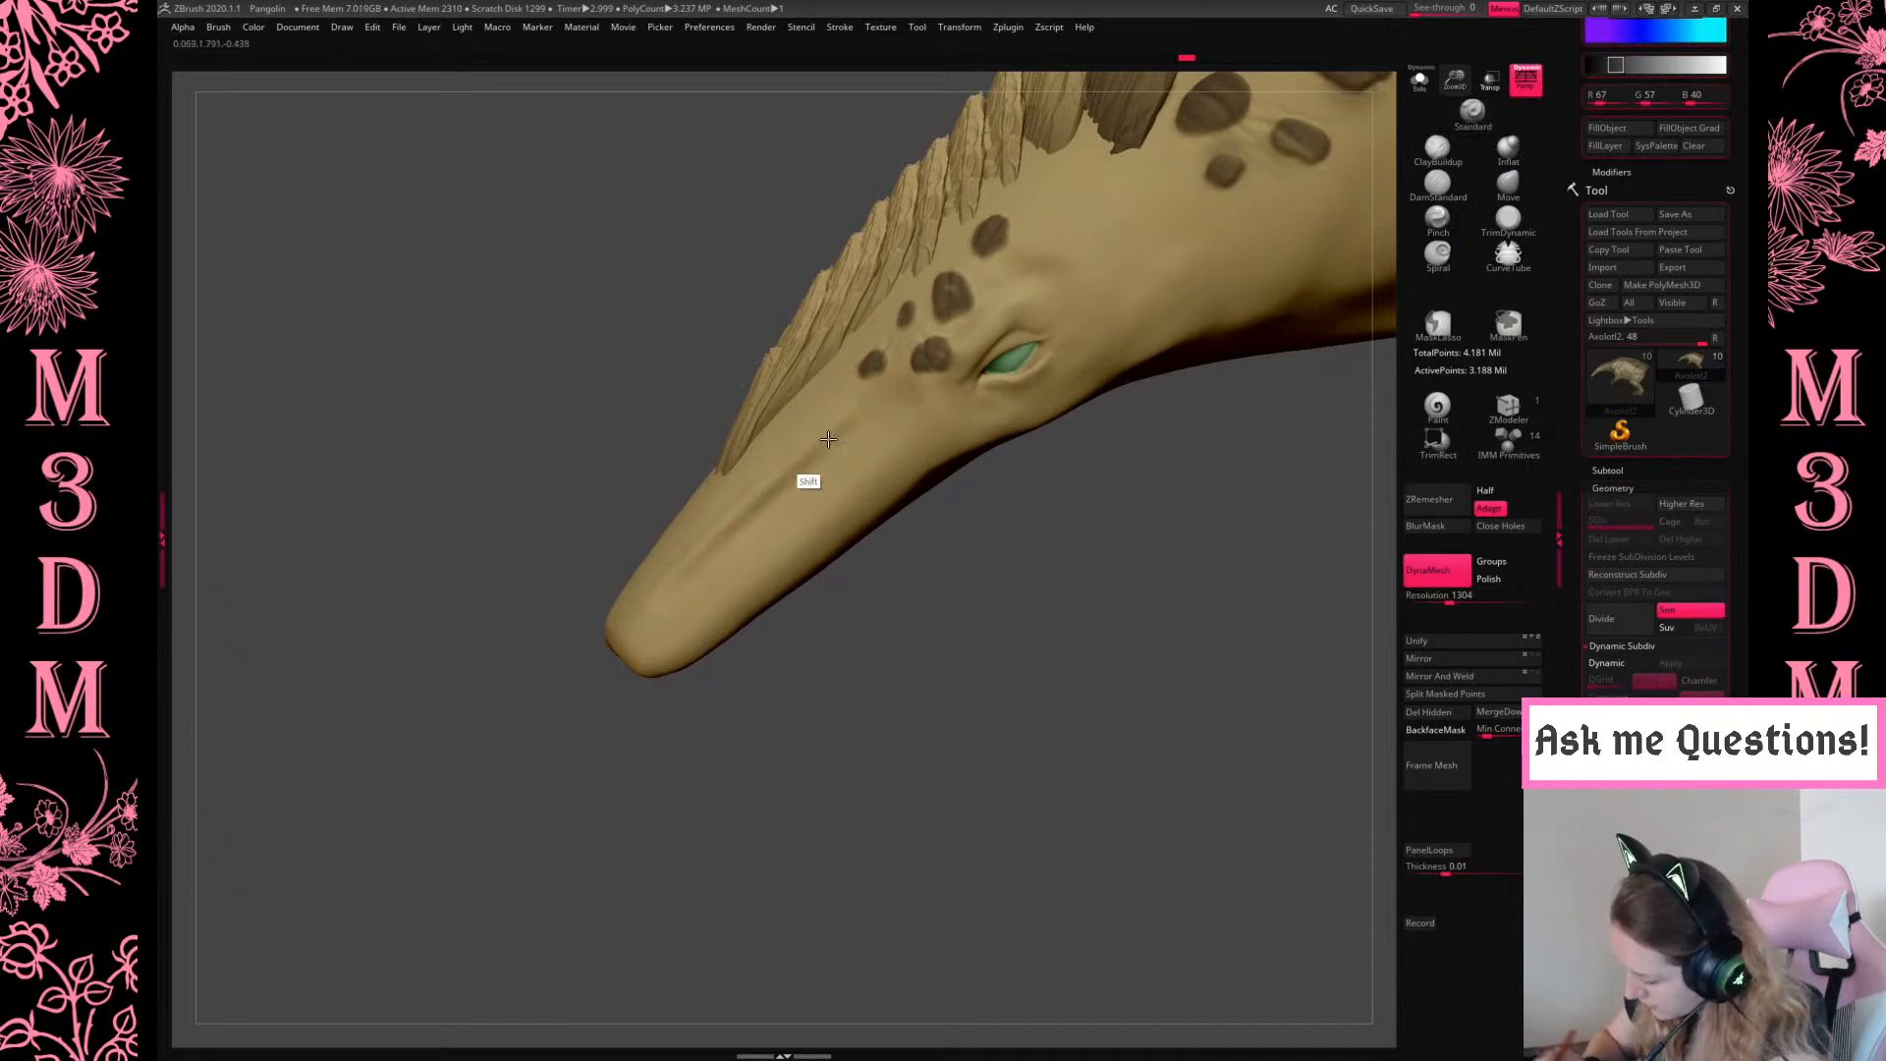
{"action": "left_click_drag", "start_coordinate": [1011, 597], "coordinate": [1014, 586]}
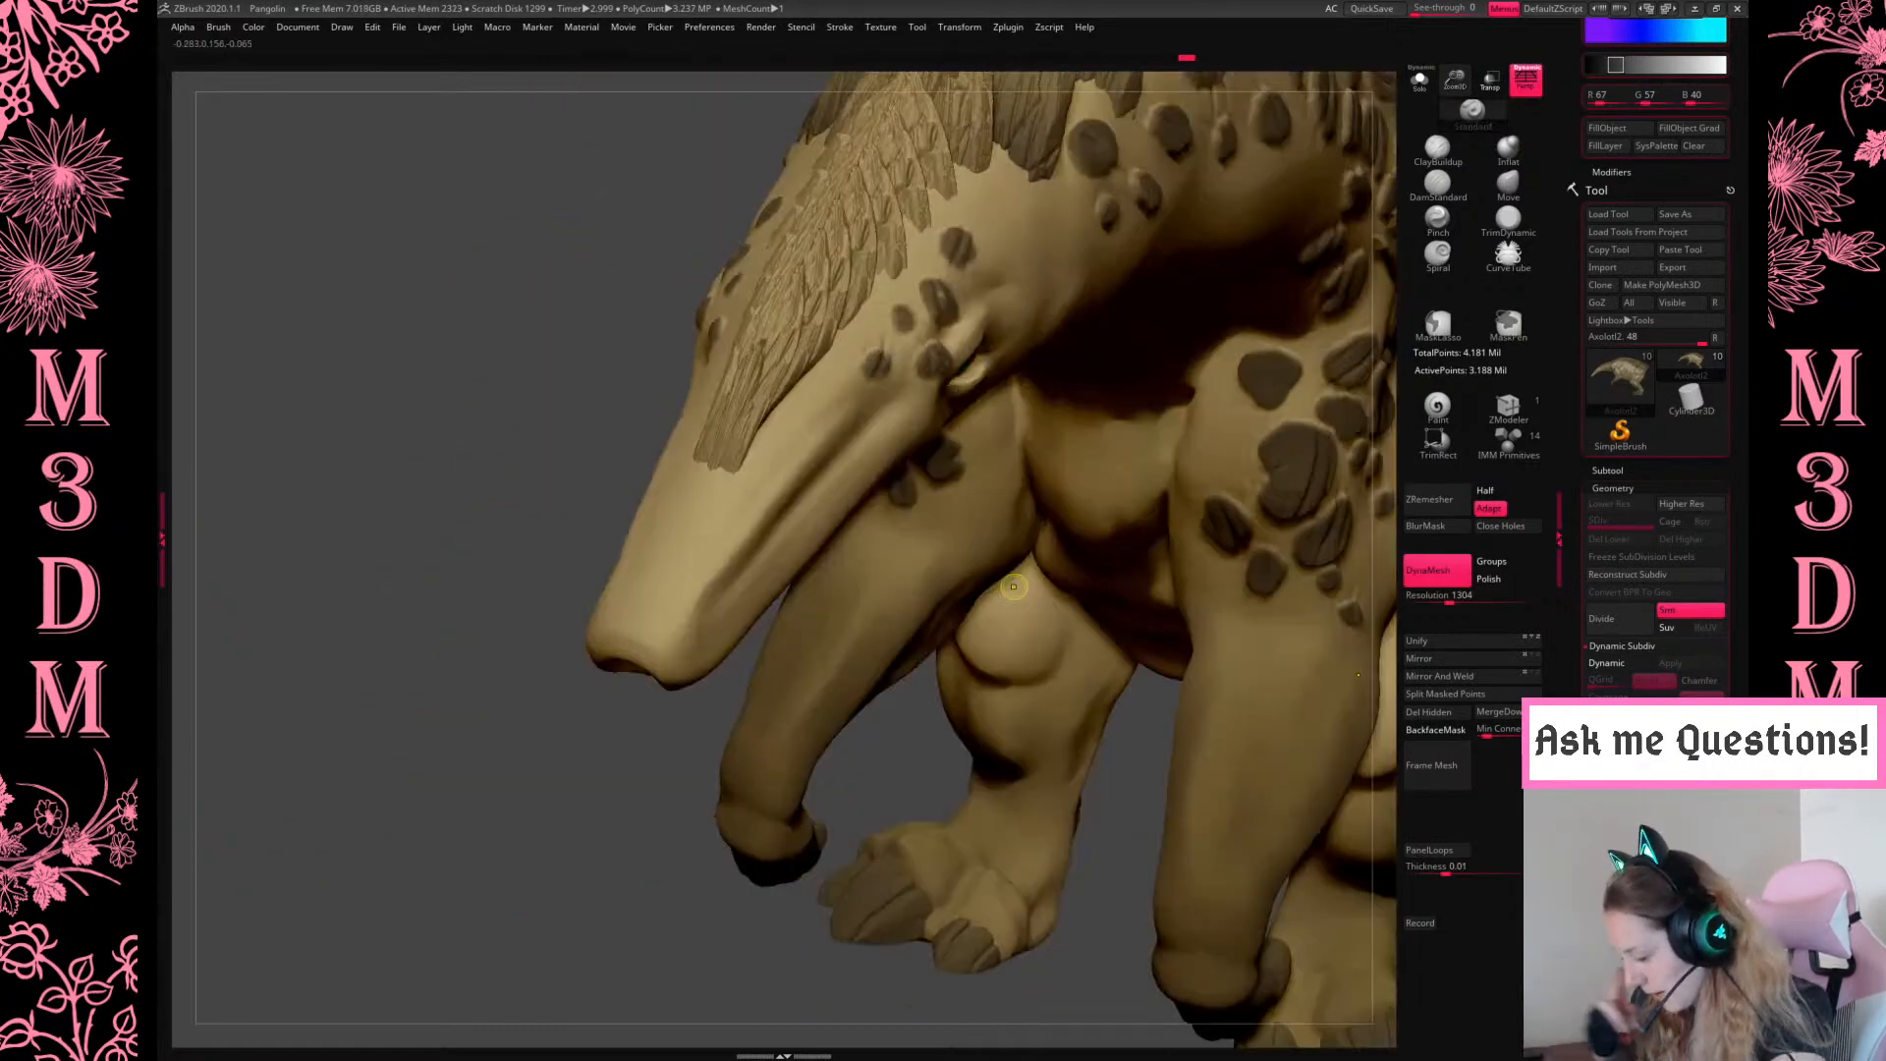
{"action": "key", "text": "ctrl+z"}
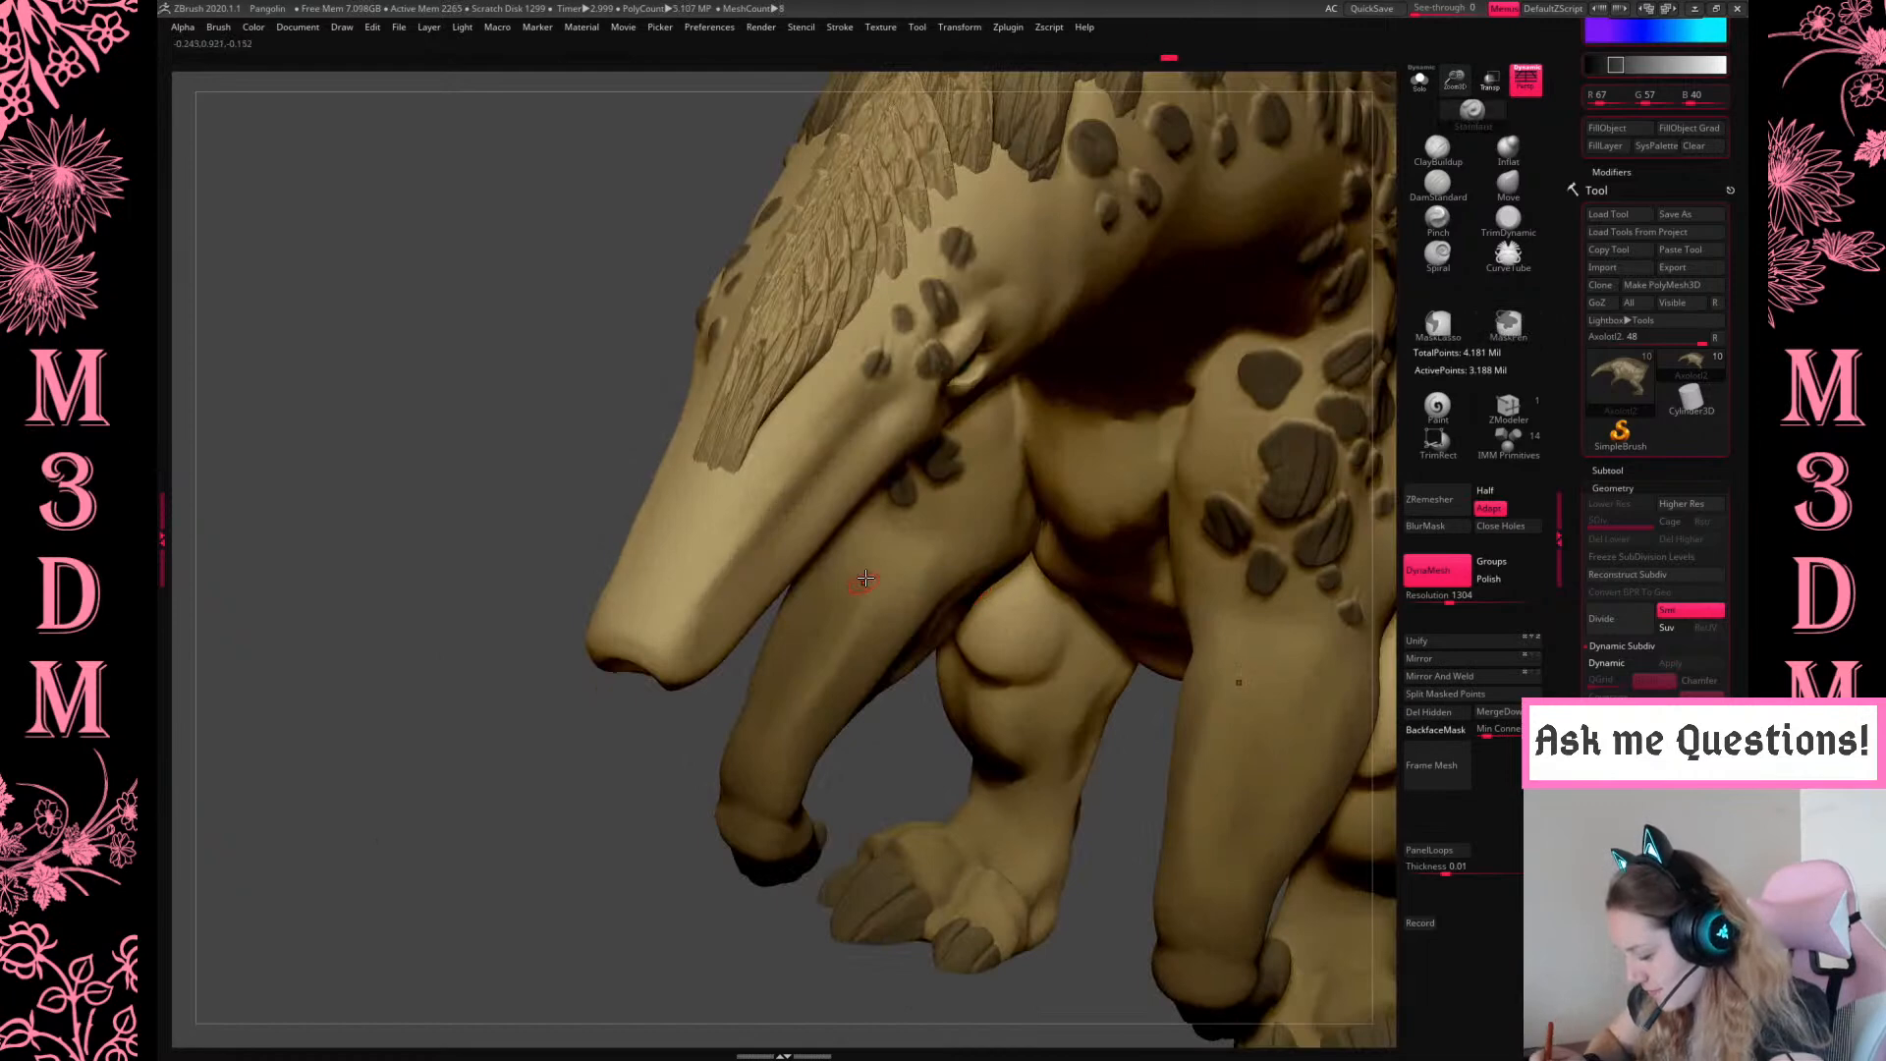
Build up the upper side of the snout from the brow towards the nose with ClayBuildup and smooth the strokes
{"action": "left_click_drag", "start_coordinate": [653, 789], "coordinate": [805, 454]}
{"action": "key", "text": "b"}
{"action": "key", "text": "s"}
{"action": "key", "text": "t"}
{"action": "right_click", "coordinate": [812, 448]}
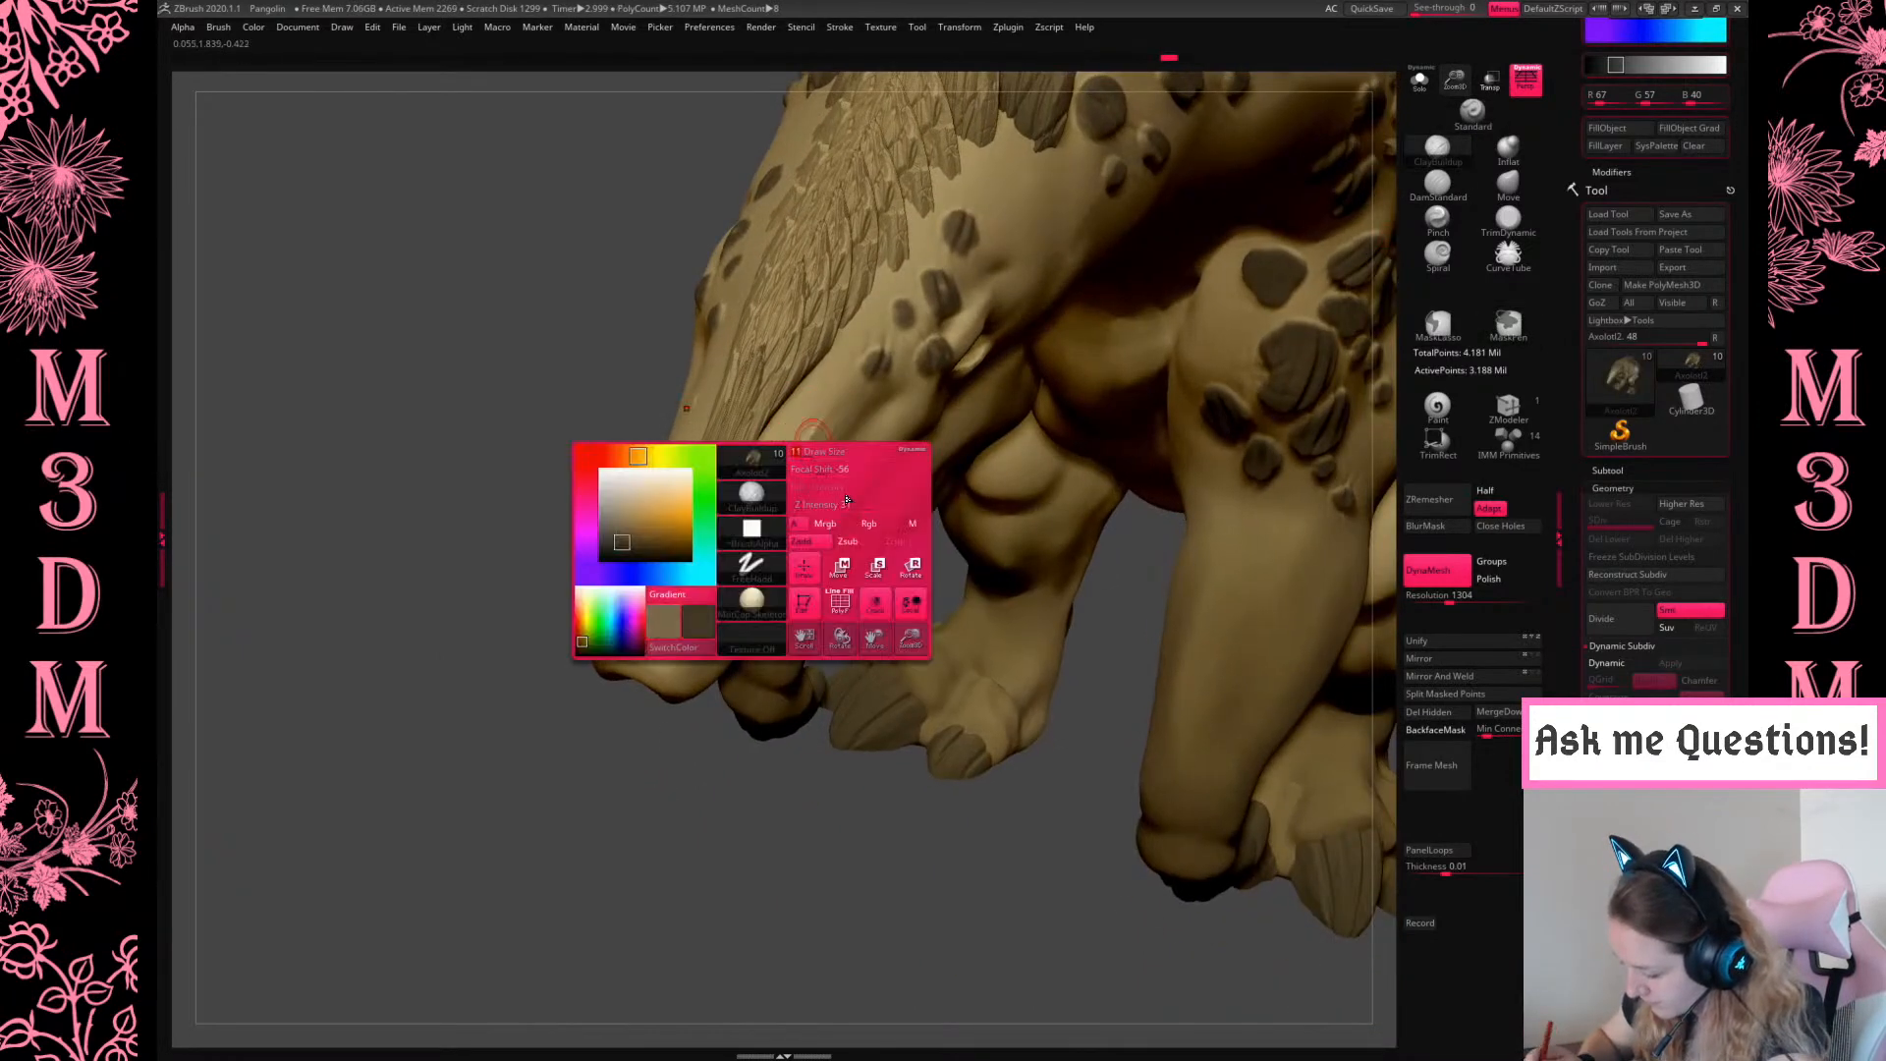
{"action": "left_click_drag", "start_coordinate": [823, 430], "coordinate": [723, 573]}
{"action": "left_click_drag", "start_coordinate": [767, 477], "coordinate": [695, 604]}
{"action": "mouse_move", "coordinate": [821, 429]}
{"action": "left_mouse_down"}
{"action": "mouse_move", "coordinate": [664, 664]}
{"action": "mouse_move", "coordinate": [728, 584]}
{"action": "mouse_move", "coordinate": [757, 502]}
{"action": "mouse_move", "coordinate": [800, 473]}
{"action": "mouse_move", "coordinate": [724, 570]}
{"action": "left_mouse_up"}
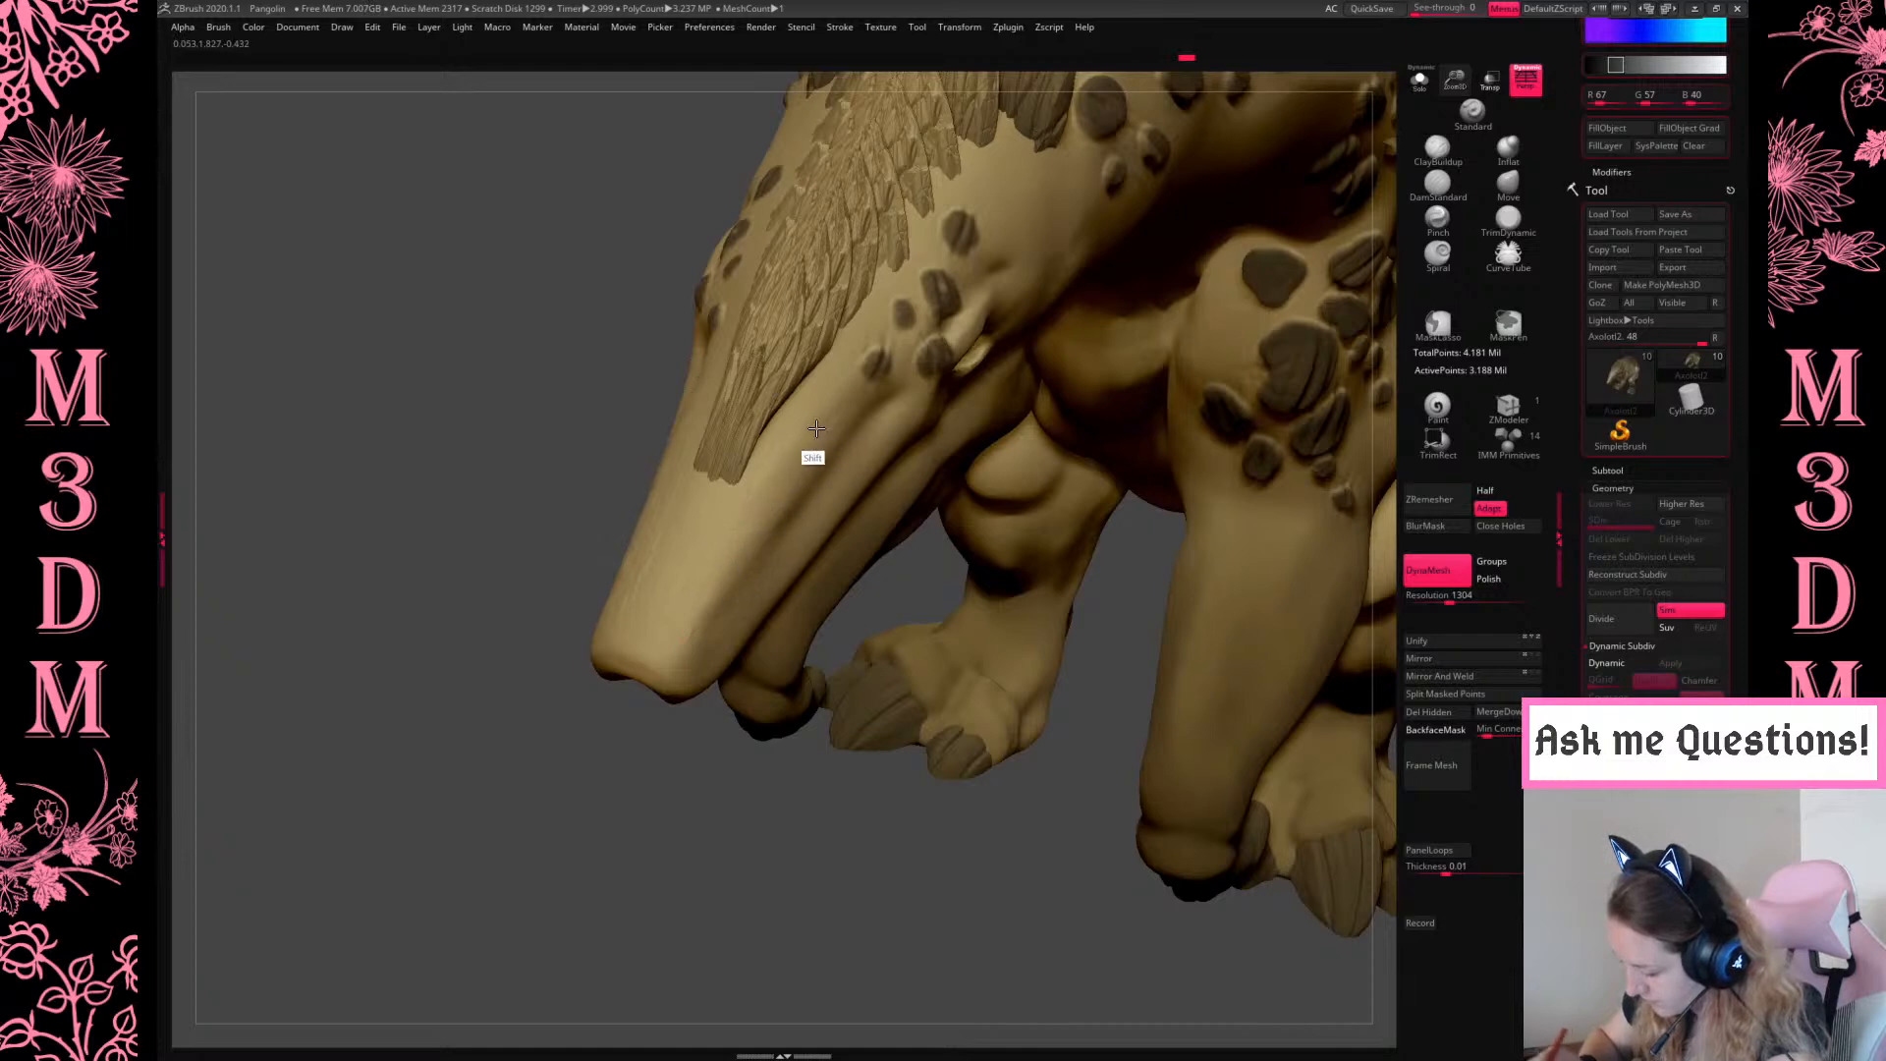
{"action": "left_click_drag", "start_coordinate": [770, 792], "coordinate": [803, 651], "text": "shift"}
{"action": "mouse_move", "coordinate": [762, 547]}
{"action": "left_mouse_down", "text": "shift"}
{"action": "mouse_move", "coordinate": [797, 515]}
{"action": "mouse_move", "coordinate": [733, 589]}
{"action": "left_mouse_up", "text": "shift"}
Try building up a ridge along the snout's lower side from below the eye, smooth it, and undo those strokes
{"action": "left_click_drag", "start_coordinate": [922, 422], "coordinate": [691, 627]}
{"action": "mouse_move", "coordinate": [906, 465]}
{"action": "left_mouse_down"}
{"action": "mouse_move", "coordinate": [851, 495]}
{"action": "mouse_move", "coordinate": [722, 641]}
{"action": "left_mouse_up"}
{"action": "left_click_drag", "start_coordinate": [914, 424], "coordinate": [740, 565]}
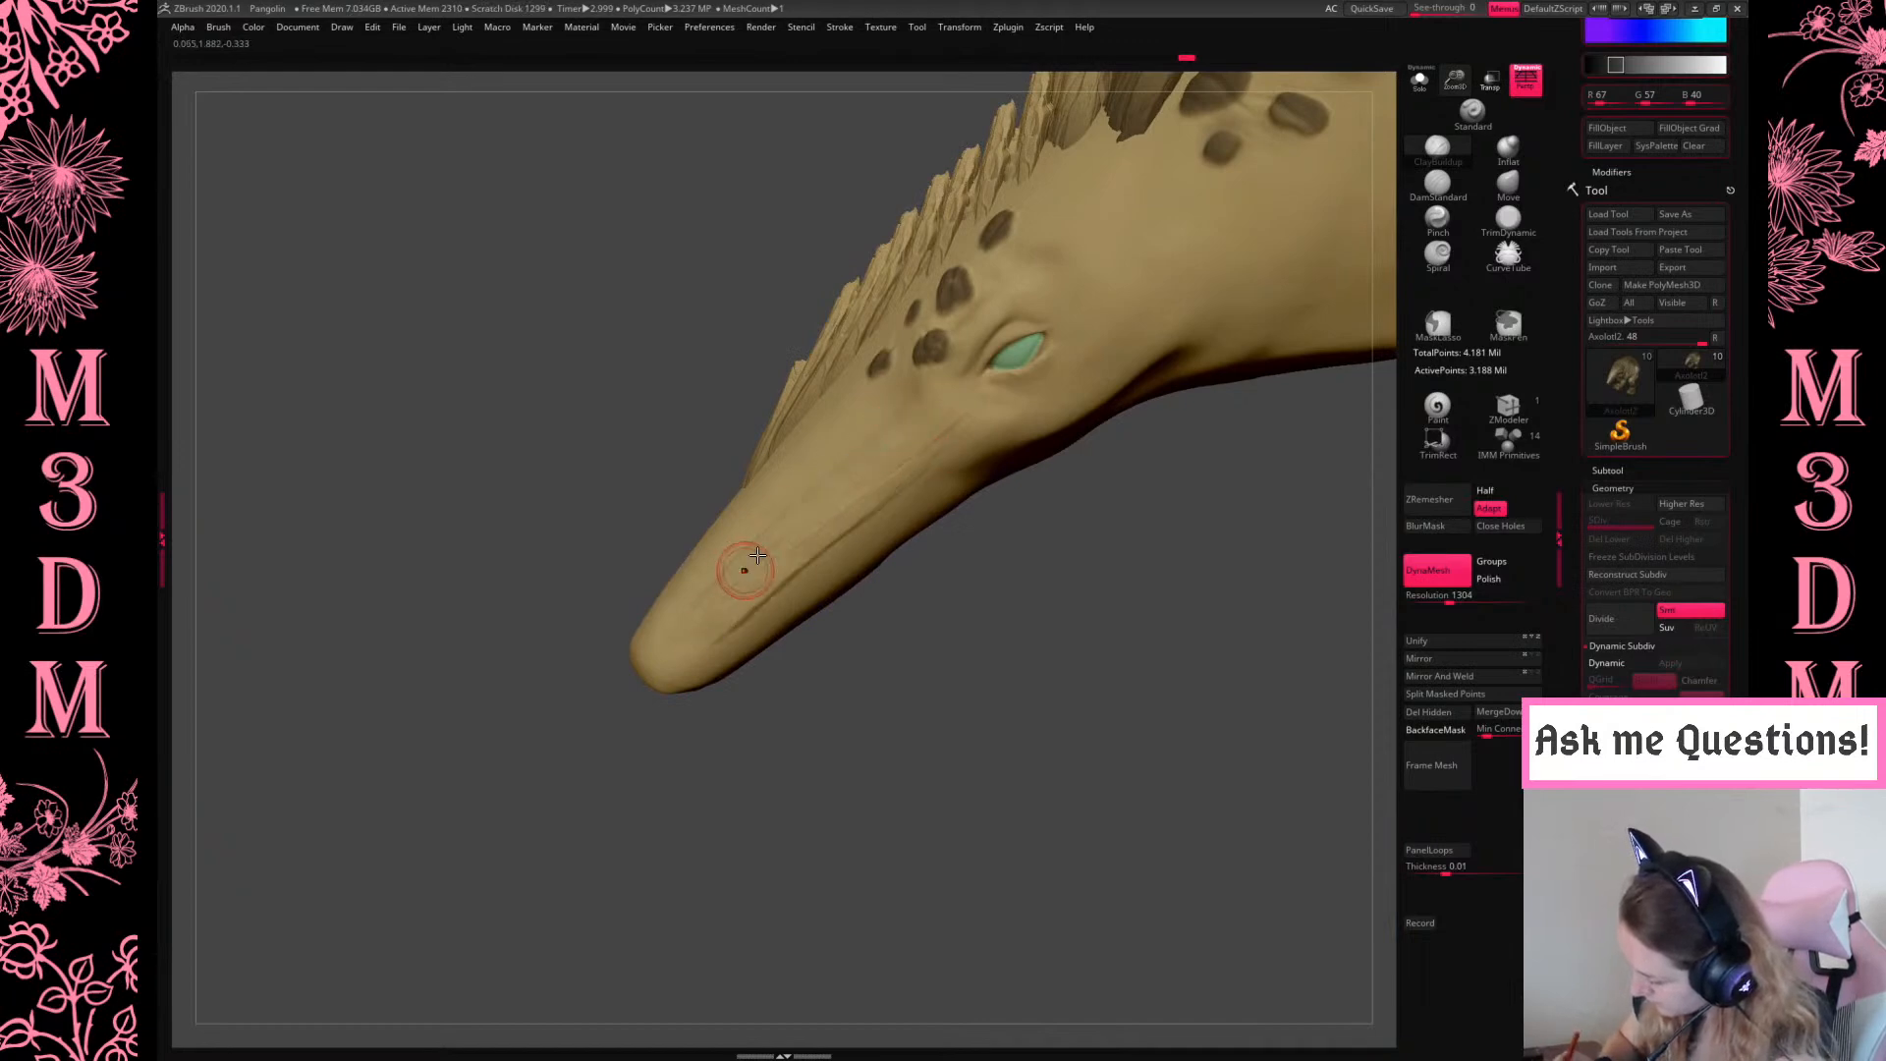
{"action": "mouse_move", "coordinate": [851, 478]}
{"action": "left_mouse_down", "text": "shift"}
{"action": "mouse_move", "coordinate": [899, 420]}
{"action": "mouse_move", "coordinate": [959, 428]}
{"action": "mouse_move", "coordinate": [746, 595]}
{"action": "left_mouse_up", "text": "shift"}
{"action": "left_click_drag", "start_coordinate": [931, 606], "coordinate": [987, 627]}
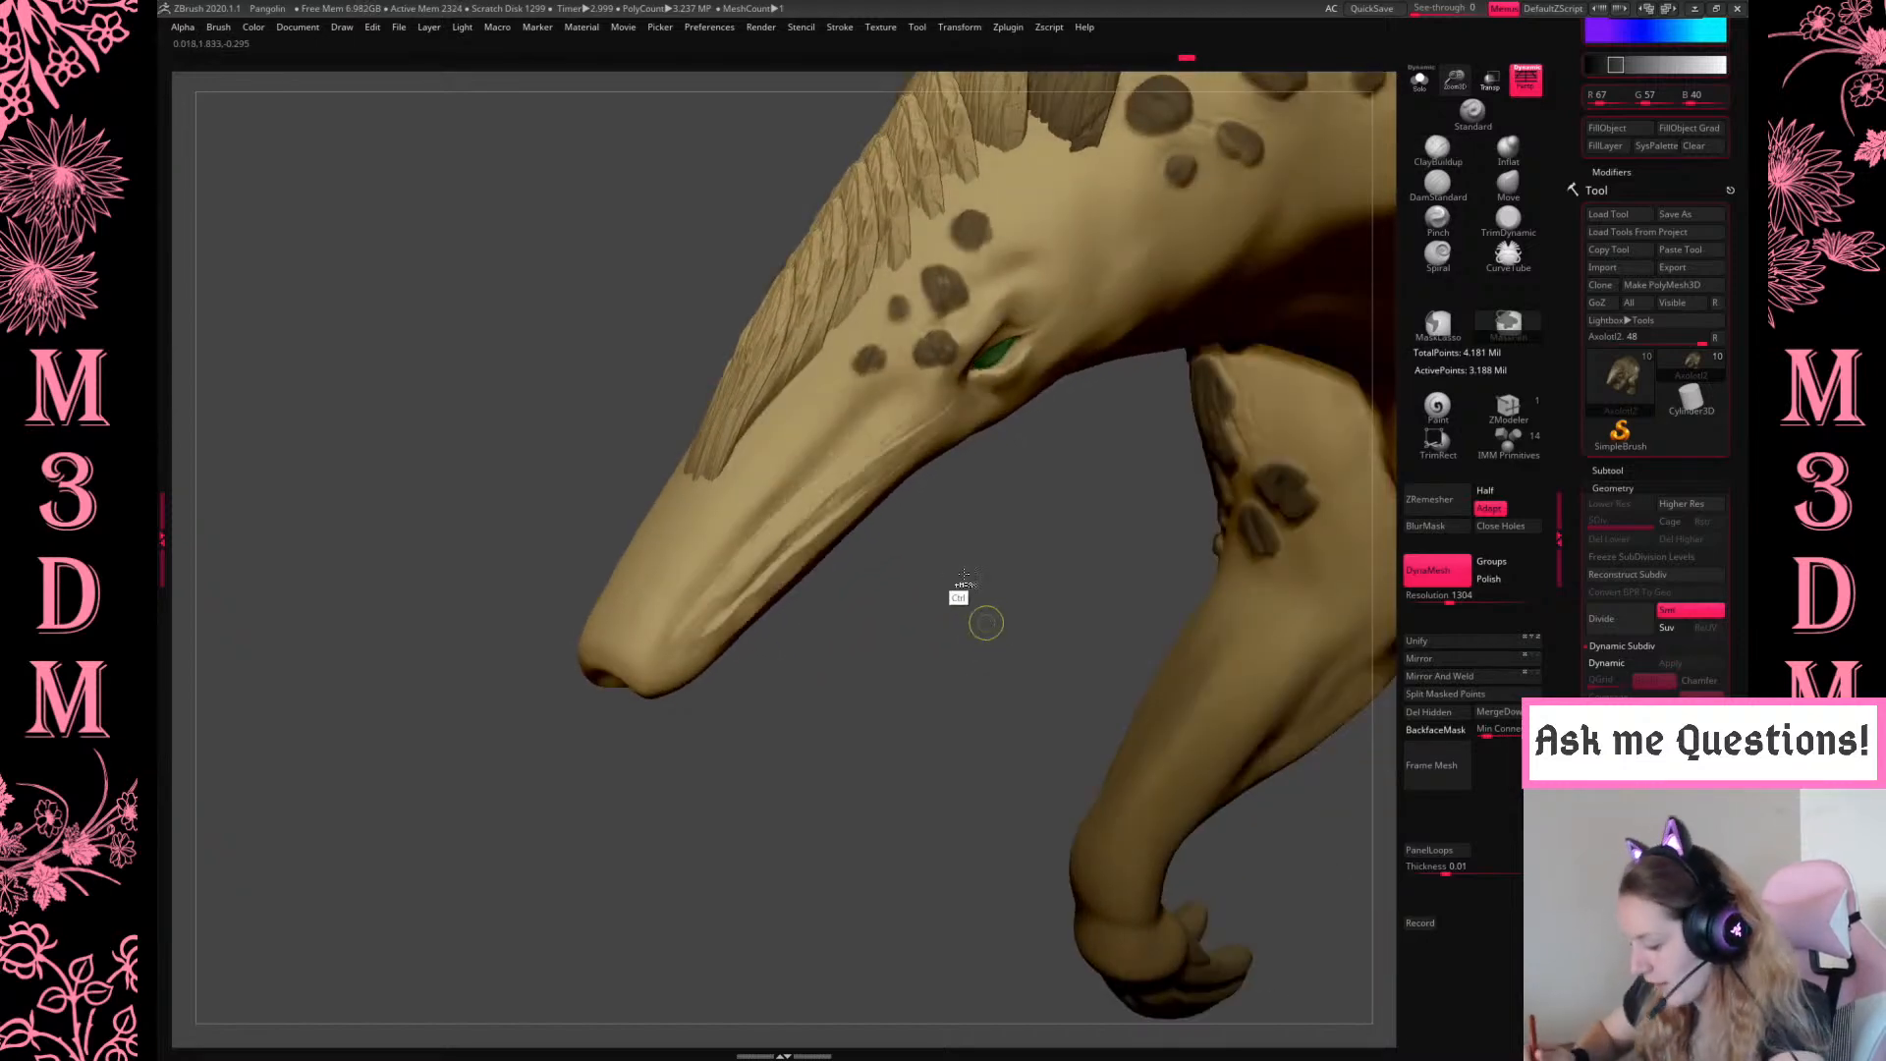
{"action": "key", "text": "ctrl+z"}
{"action": "key", "text": "ctrl+z"}
{"action": "key", "text": "ctrl+z"}
{"action": "key", "text": "ctrl+z"}
Rework the side of the snout below the eye with adjusted ClayBuildup strokes, undoing one and redrawing it
{"action": "key", "text": "space"}
{"action": "left_click", "coordinate": [934, 539]}
{"action": "left_click_drag", "start_coordinate": [935, 629], "coordinate": [986, 611]}
{"action": "left_click_drag", "start_coordinate": [898, 466], "coordinate": [701, 586]}
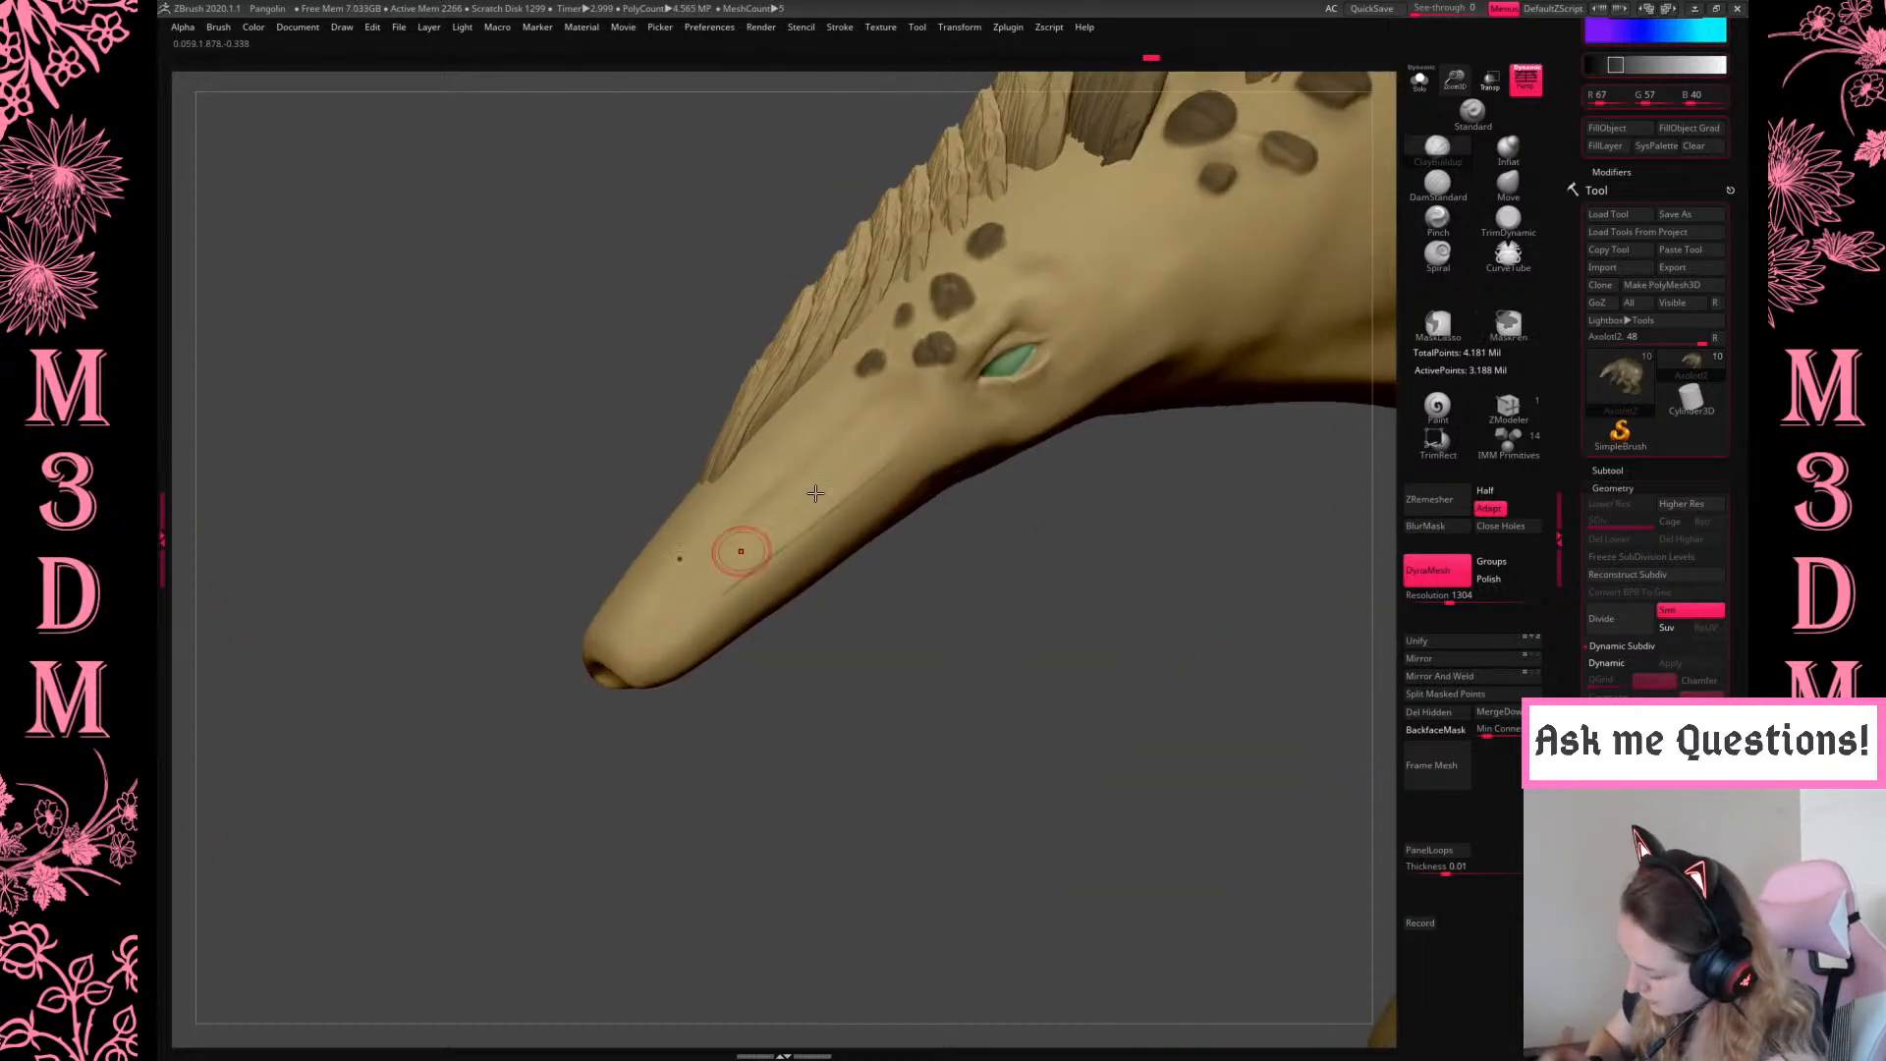
{"action": "key", "text": "space"}
{"action": "left_click", "coordinate": [968, 463]}
{"action": "key", "text": "ctrl+z"}
{"action": "mouse_move", "coordinate": [887, 446]}
{"action": "left_mouse_down"}
{"action": "mouse_move", "coordinate": [739, 574]}
{"action": "mouse_move", "coordinate": [748, 562]}
{"action": "mouse_move", "coordinate": [797, 525]}
{"action": "mouse_move", "coordinate": [758, 599]}
{"action": "mouse_move", "coordinate": [801, 518]}
{"action": "mouse_move", "coordinate": [858, 484]}
{"action": "mouse_move", "coordinate": [733, 560]}
{"action": "mouse_move", "coordinate": [774, 539]}
{"action": "left_mouse_up"}
Add volume down the bridge of the snout below the spines and smooth it
{"action": "mouse_move", "coordinate": [853, 668]}
{"action": "left_mouse_down"}
{"action": "mouse_move", "coordinate": [954, 698]}
{"action": "mouse_move", "coordinate": [1090, 696]}
{"action": "left_mouse_up"}
{"action": "left_click_drag", "start_coordinate": [715, 514], "coordinate": [684, 680]}
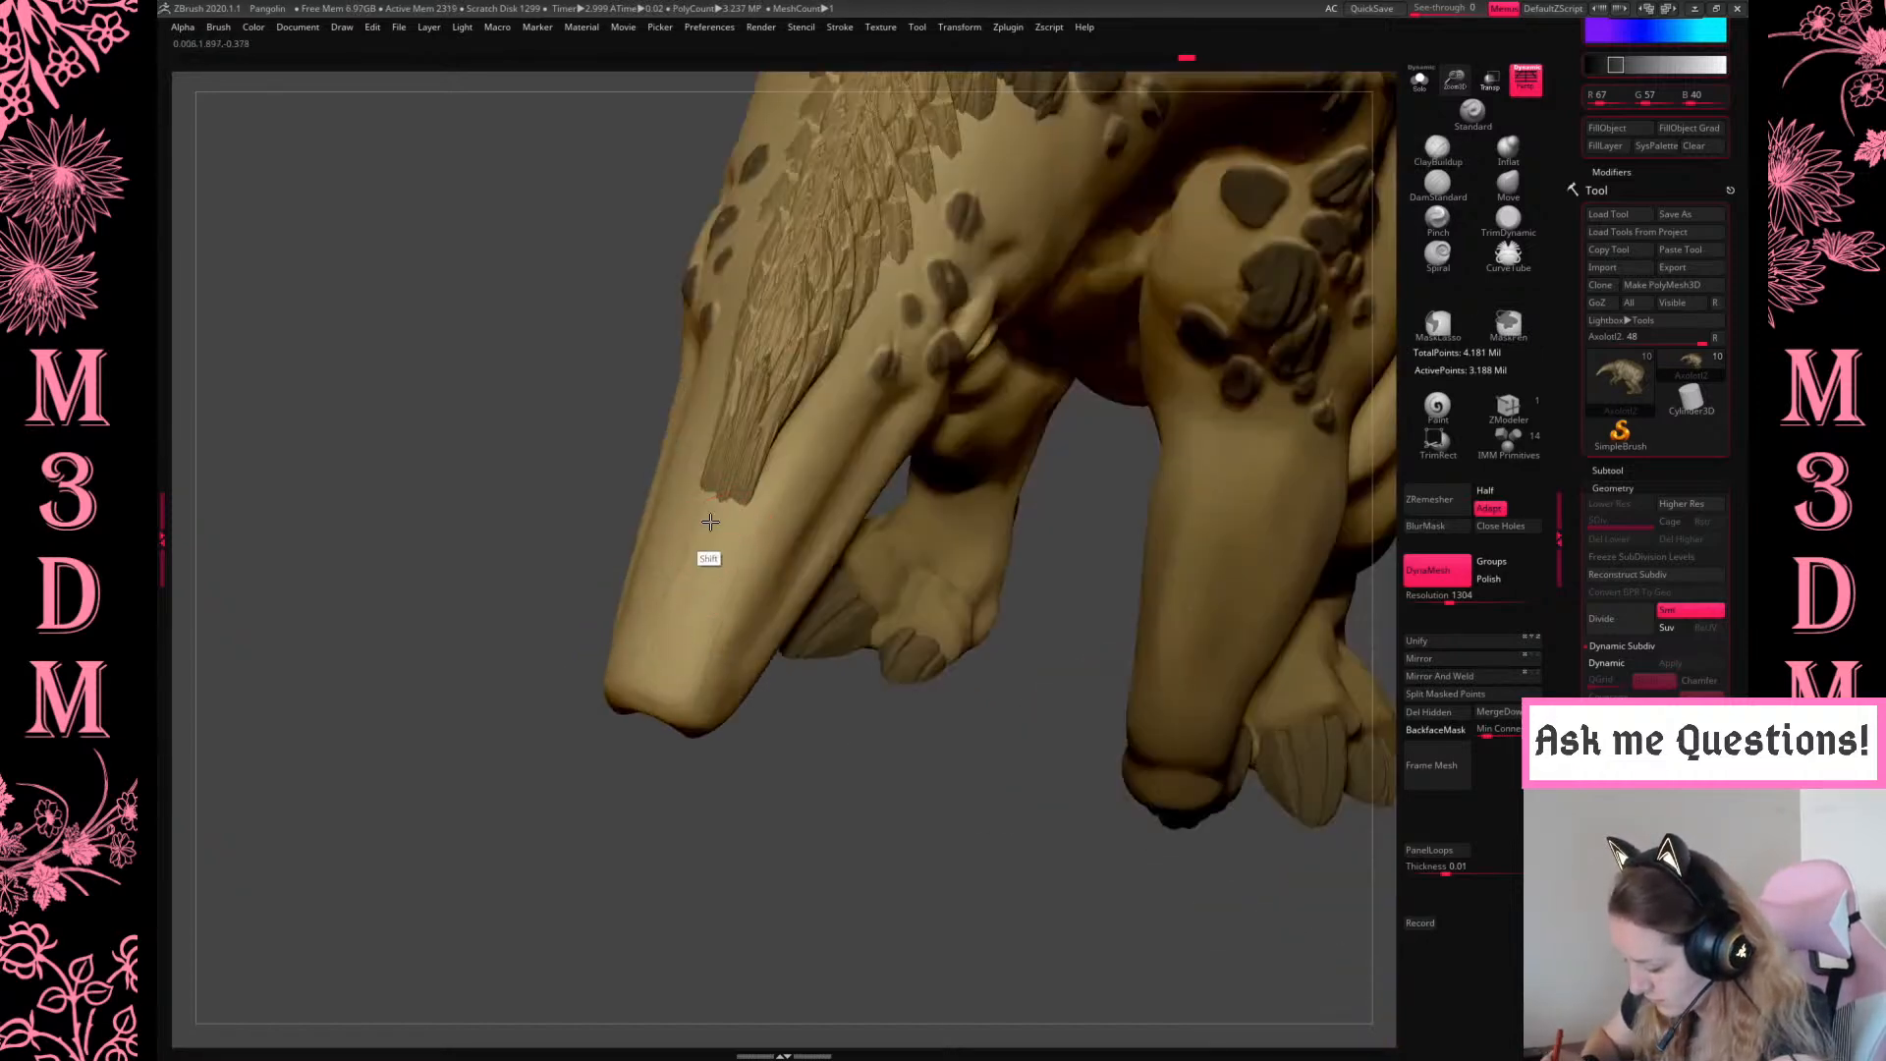
{"action": "mouse_move", "coordinate": [909, 783]}
{"action": "left_mouse_down", "text": "shift"}
{"action": "mouse_move", "coordinate": [905, 754]}
{"action": "mouse_move", "coordinate": [938, 780]}
{"action": "left_mouse_up", "text": "shift"}
{"action": "left_click_drag", "start_coordinate": [994, 637], "coordinate": [909, 661], "text": "alt"}
Choose the Move brush and make the spine subtool PM3D_Sphere1 active for editing
{"action": "key", "text": "space"}
{"action": "key", "text": "b"}
{"action": "key", "text": "m"}
{"action": "key", "text": "v"}
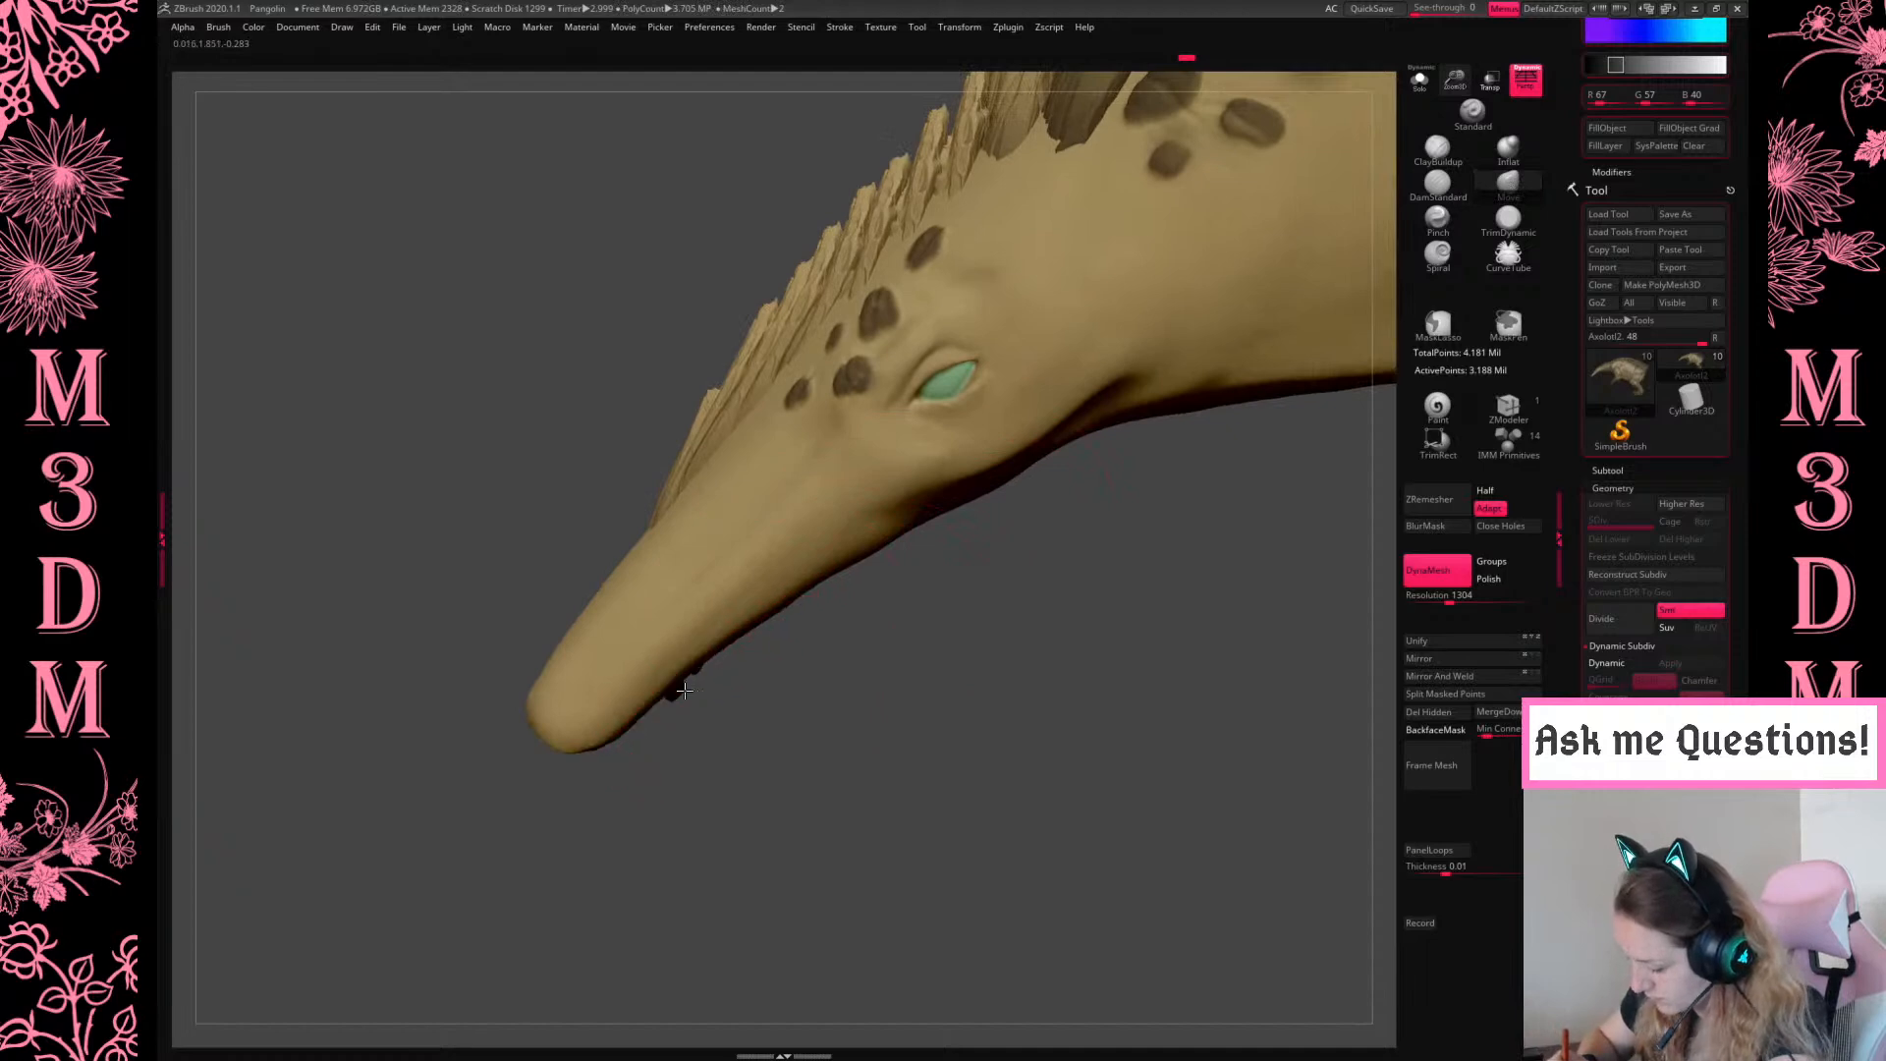
{"action": "key", "text": "space"}
{"action": "left_click", "coordinate": [717, 510], "text": "alt"}
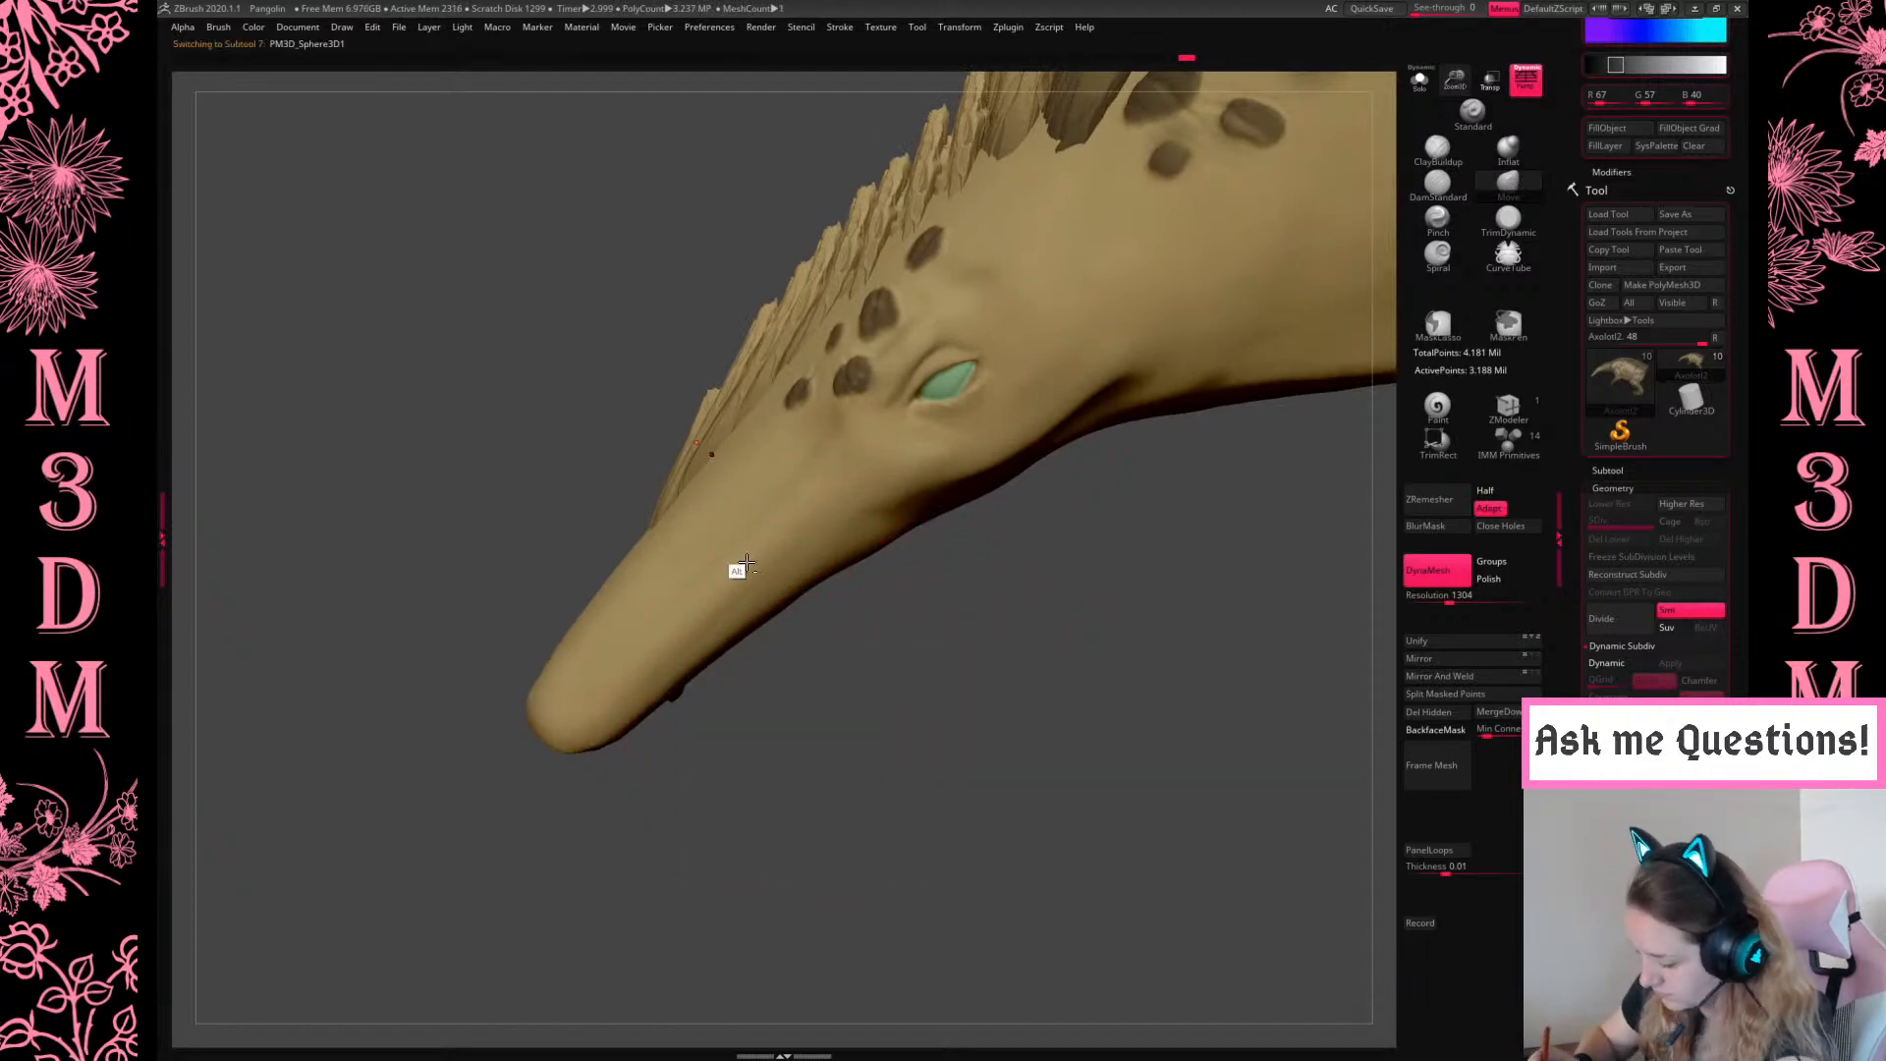
{"action": "key", "text": "space"}
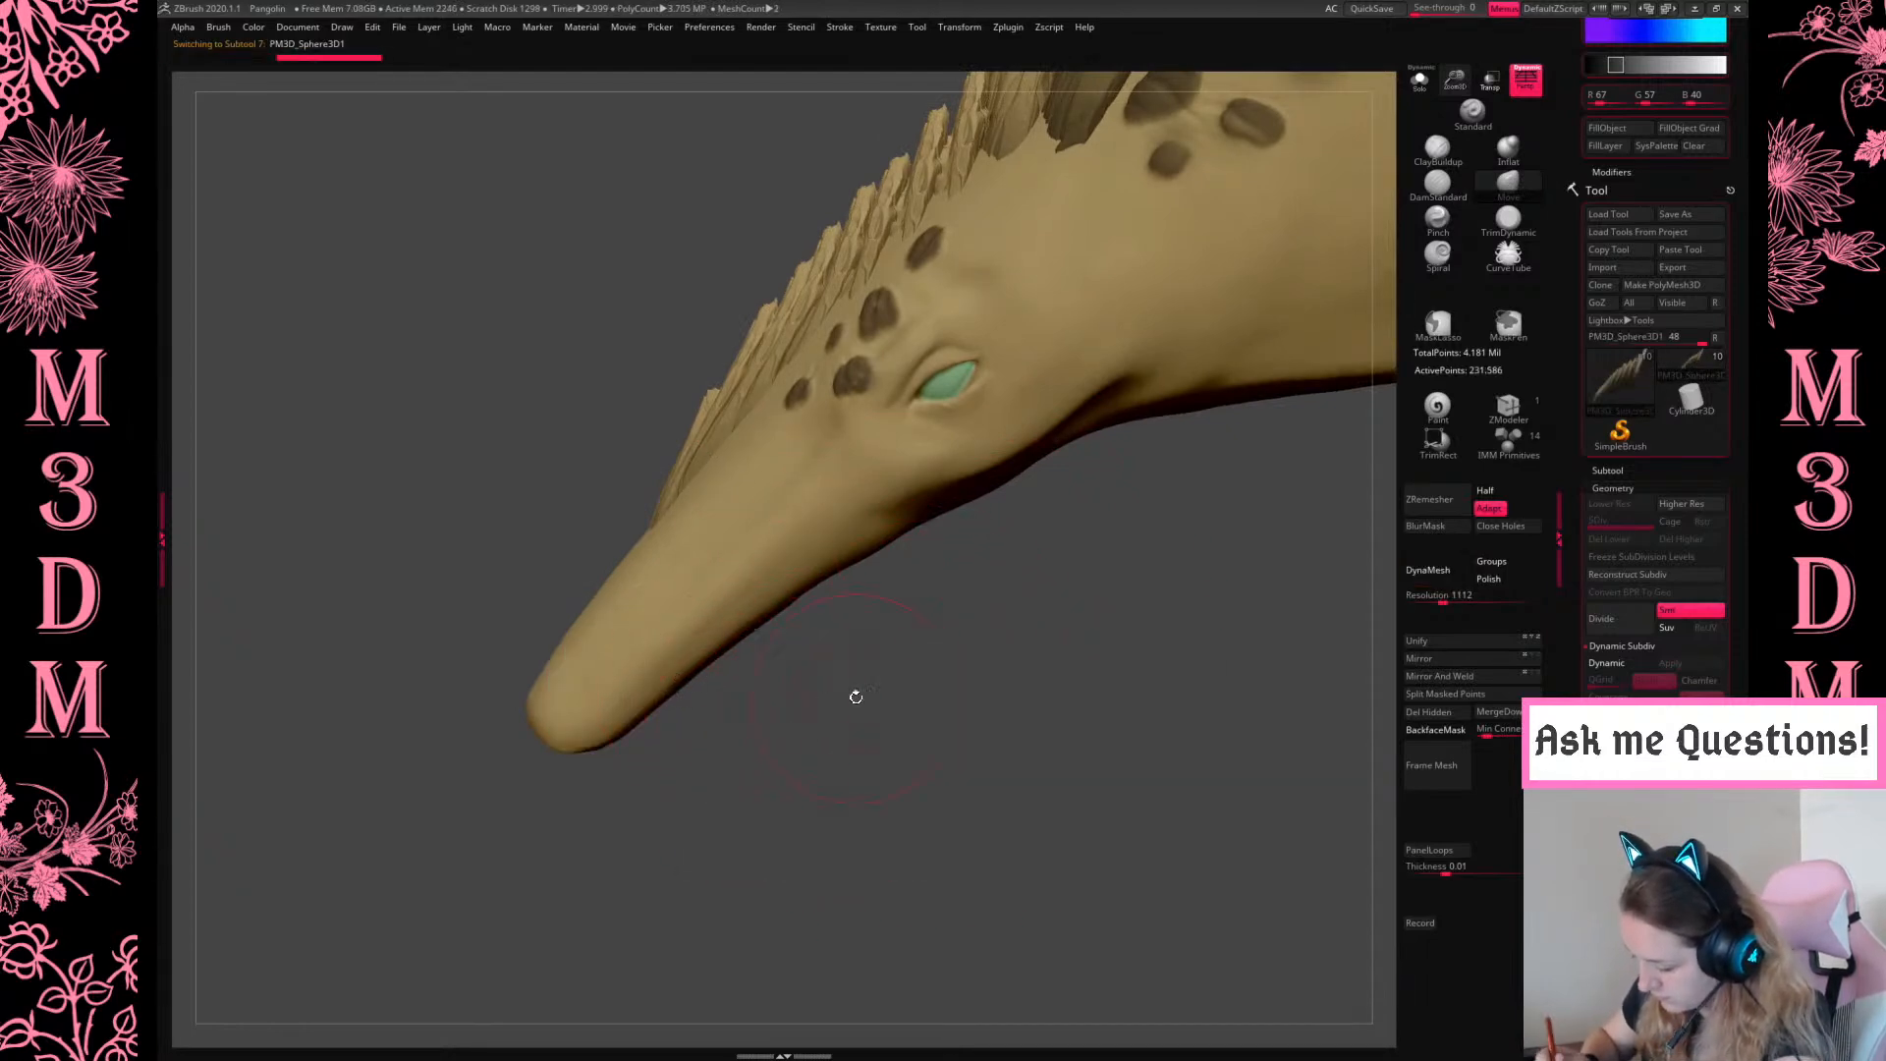
Draw the front end of the spines on the snout together into a narrow point with the Pinch brush
{"action": "mouse_move", "coordinate": [985, 696]}
{"action": "left_mouse_down"}
{"action": "mouse_move", "coordinate": [1086, 695]}
{"action": "mouse_move", "coordinate": [1022, 695]}
{"action": "mouse_move", "coordinate": [743, 543]}
{"action": "left_mouse_up"}
{"action": "left_click_drag", "start_coordinate": [1334, 364], "coordinate": [1132, 415]}
{"action": "key", "text": "space"}
{"action": "key", "text": "space"}
{"action": "key", "text": "ctrl+z"}
{"action": "key", "text": "space"}
{"action": "mouse_move", "coordinate": [701, 549]}
{"action": "left_mouse_down"}
{"action": "mouse_move", "coordinate": [664, 530]}
{"action": "mouse_move", "coordinate": [705, 506]}
{"action": "left_mouse_up"}
{"action": "key", "text": "space"}
{"action": "key", "text": "space"}
{"action": "left_click_drag", "start_coordinate": [703, 590], "coordinate": [682, 626], "text": "shift"}
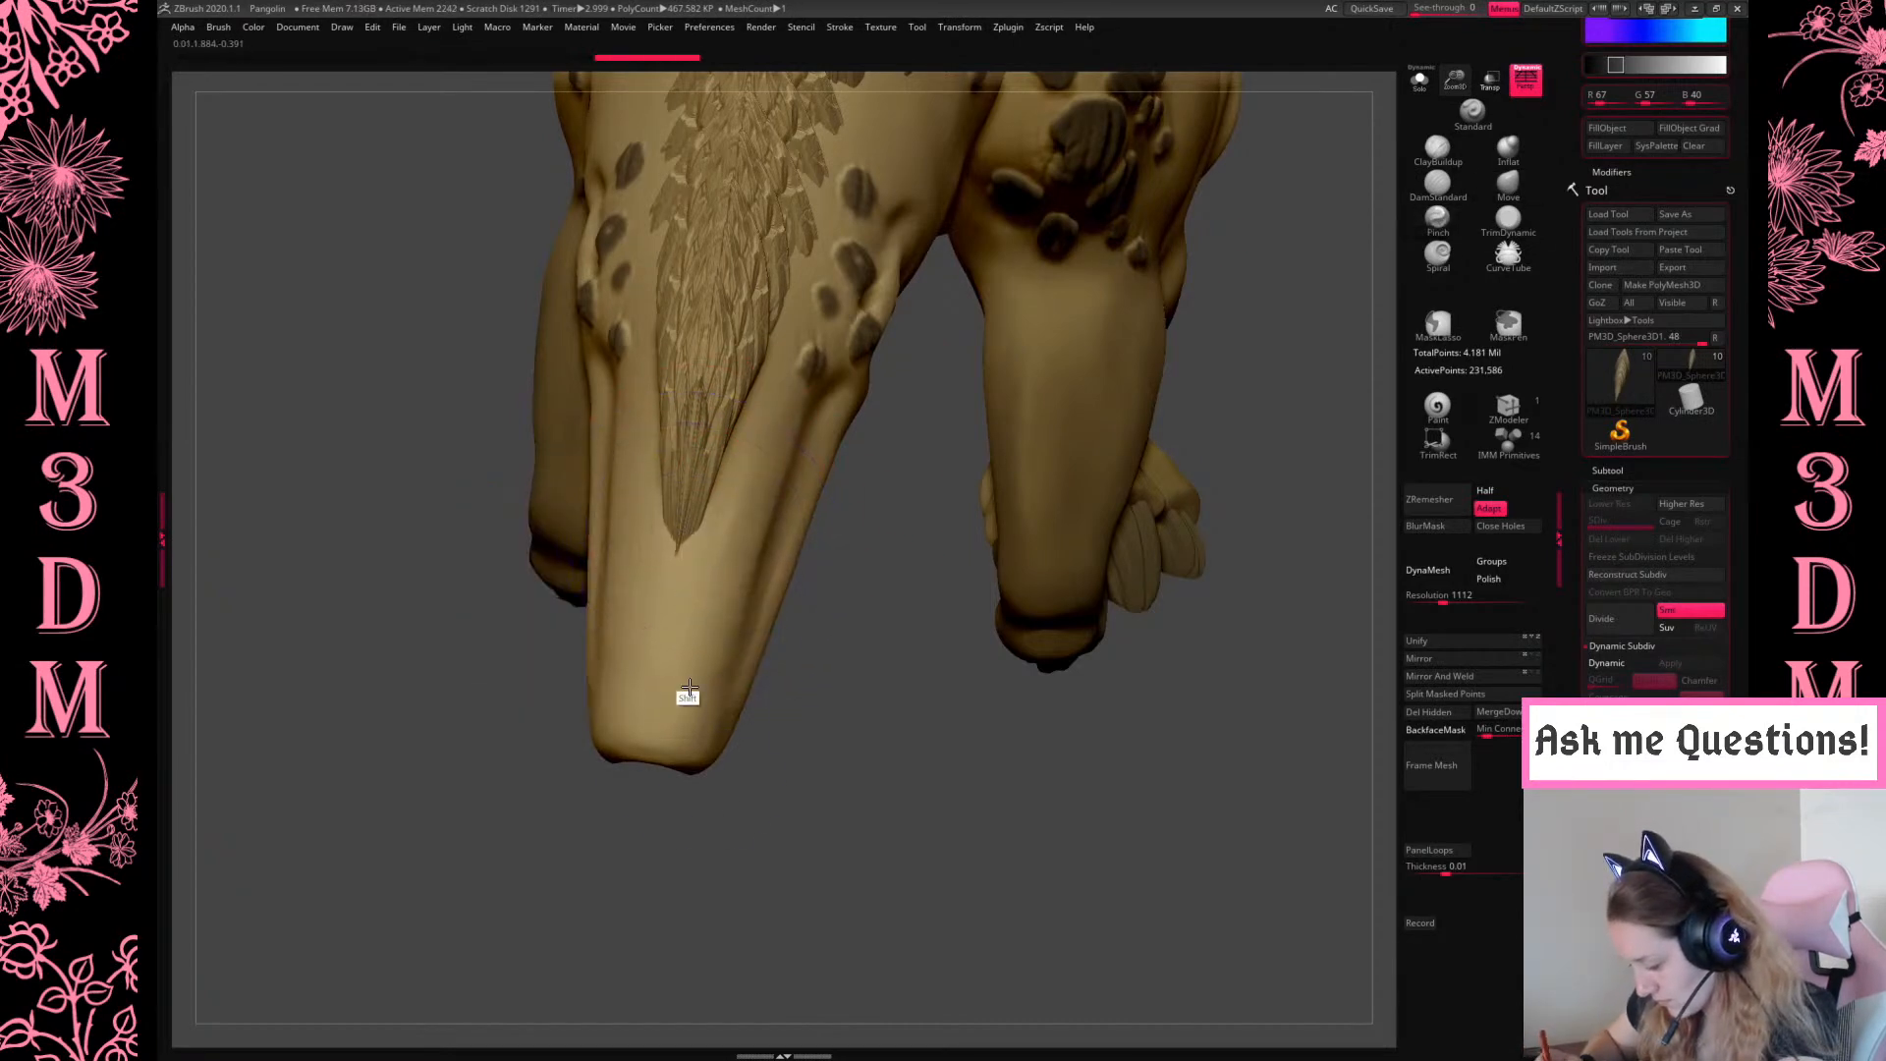
View the whole creature from the side and compare it with the reference drawing in the browser
{"action": "mouse_move", "coordinate": [850, 754]}
{"action": "left_mouse_down"}
{"action": "mouse_move", "coordinate": [988, 746]}
{"action": "mouse_move", "coordinate": [904, 708]}
{"action": "mouse_move", "coordinate": [897, 746]}
{"action": "mouse_move", "coordinate": [997, 784]}
{"action": "left_mouse_up"}
{"action": "key", "text": "f"}
{"action": "left_click_drag", "start_coordinate": [1234, 394], "coordinate": [1321, 401], "text": "alt"}
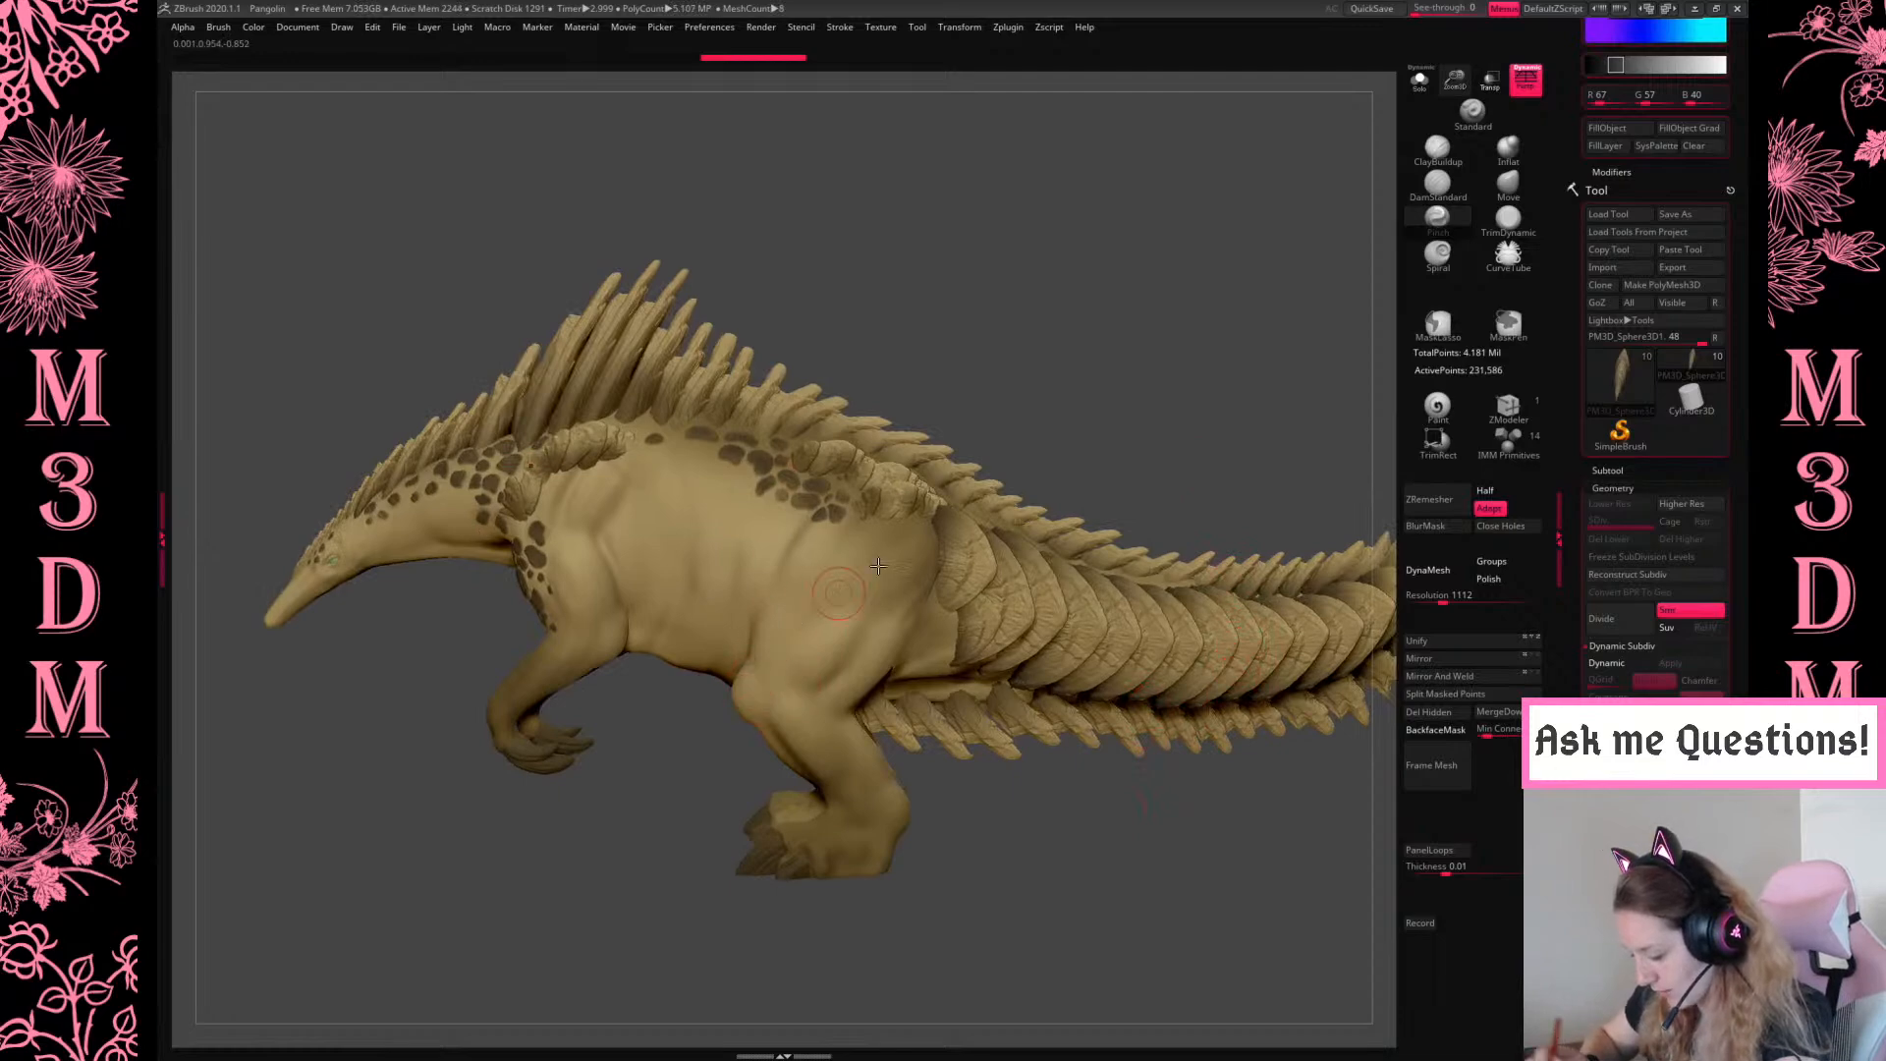
{"action": "key", "text": "super"}
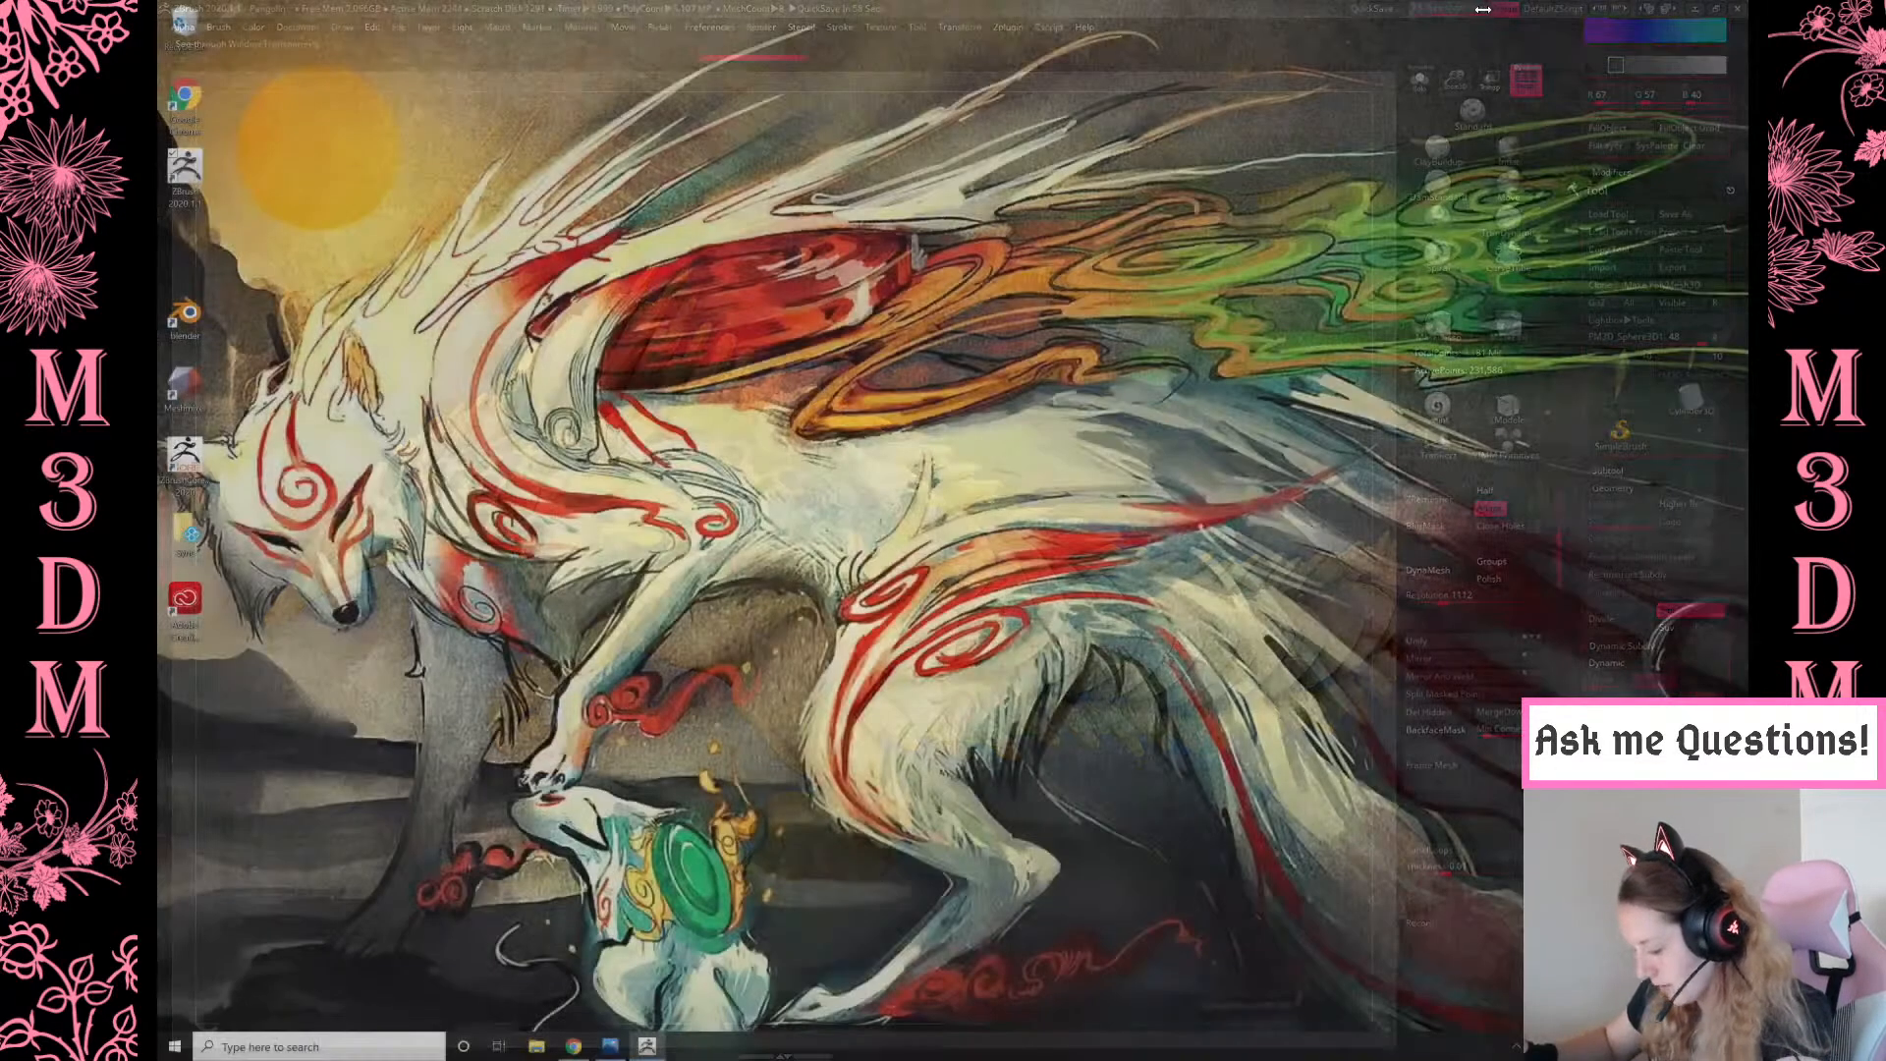
{"action": "left_click", "coordinate": [574, 1046]}
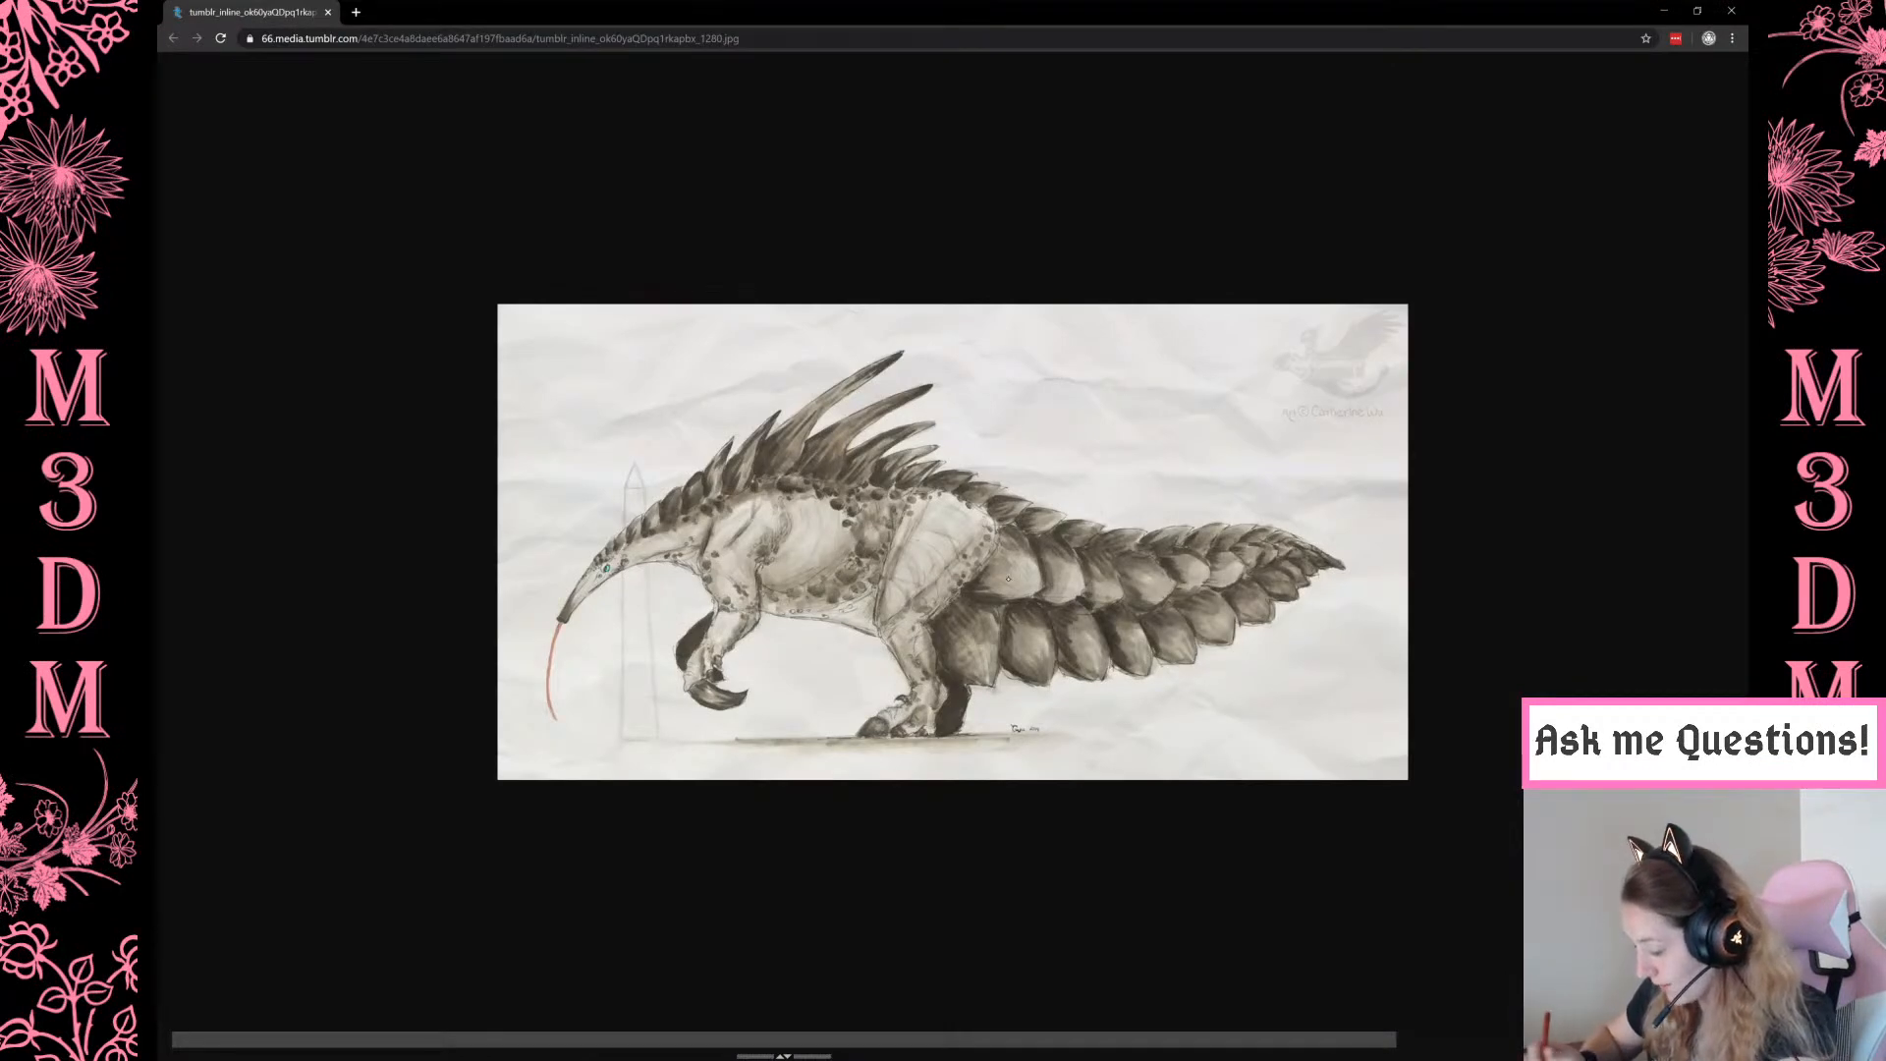
{"action": "left_click", "coordinate": [1671, 13]}
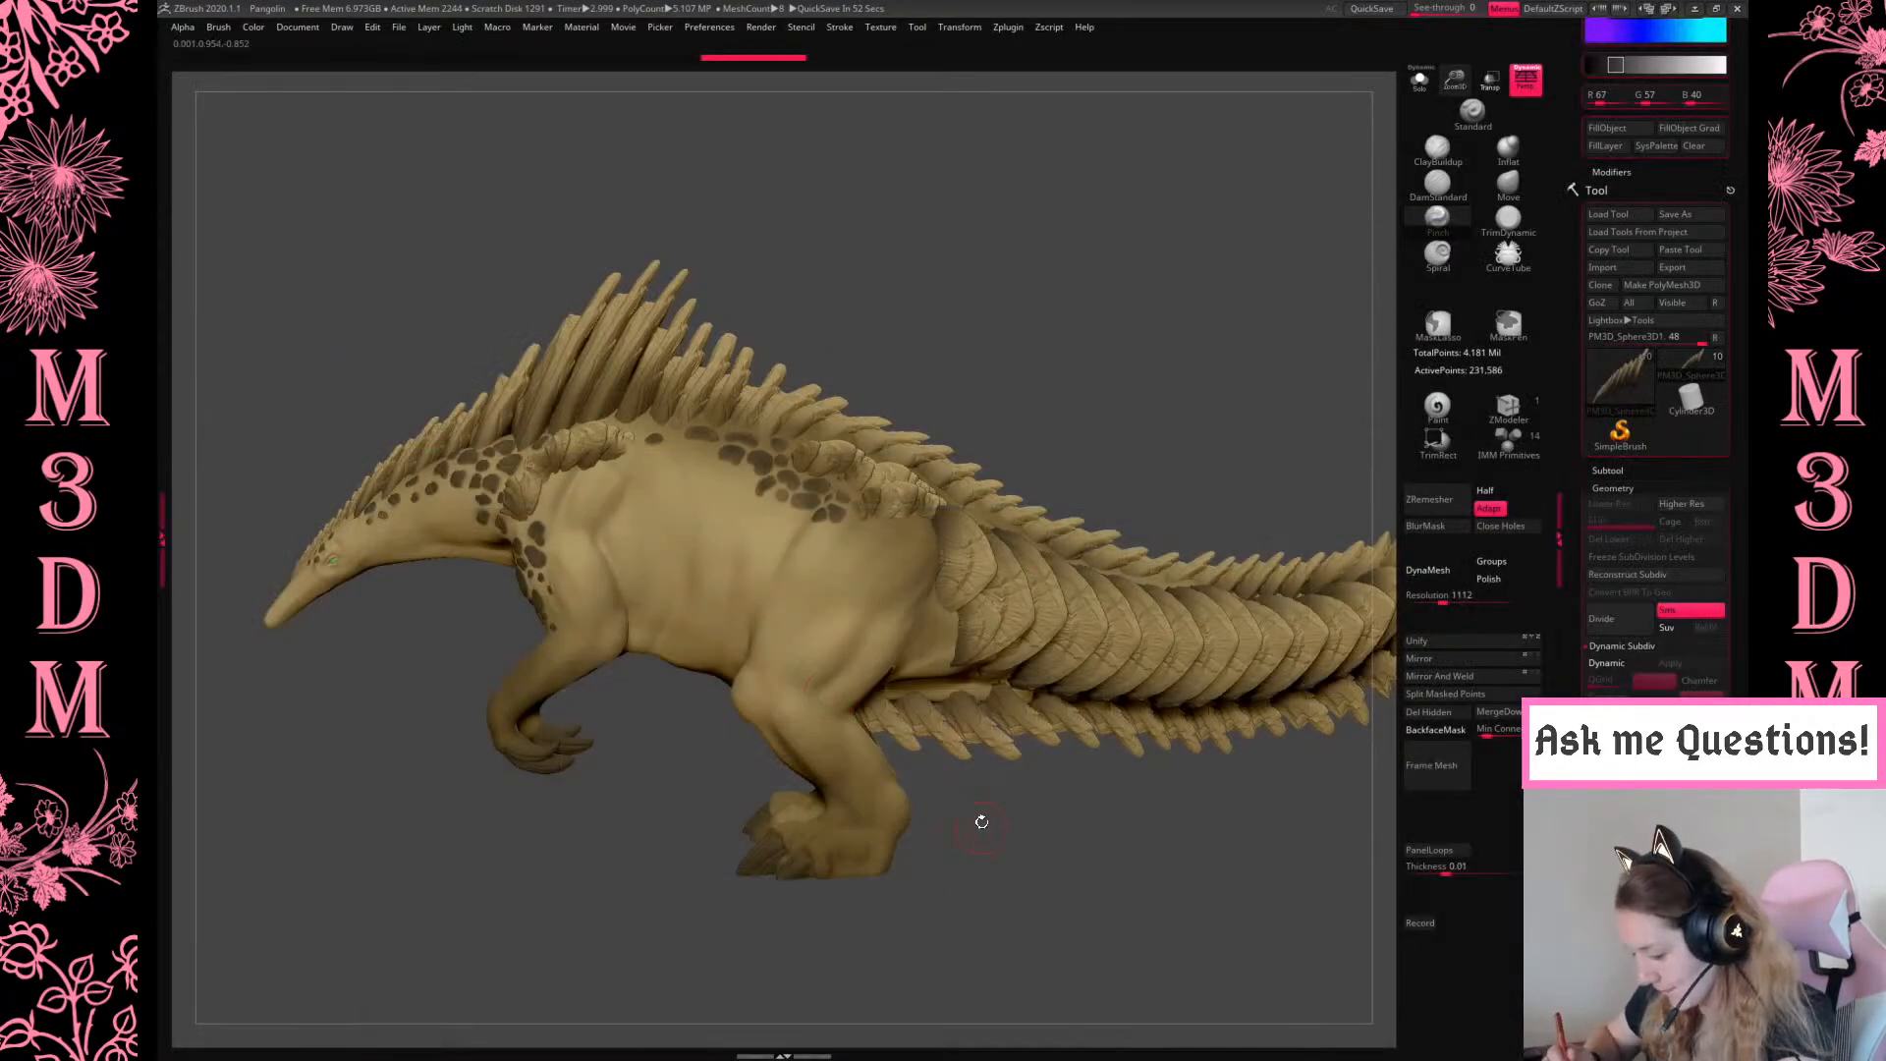
Make the creature's body the active subtool and choose the ClayBuildup brush
{"action": "left_click_drag", "start_coordinate": [991, 836], "coordinate": [871, 599]}
{"action": "left_click_drag", "start_coordinate": [1196, 341], "coordinate": [1185, 328], "text": "shift"}
{"action": "left_click_drag", "start_coordinate": [1456, 81], "coordinate": [1464, 130]}
{"action": "left_click", "coordinate": [1438, 150]}
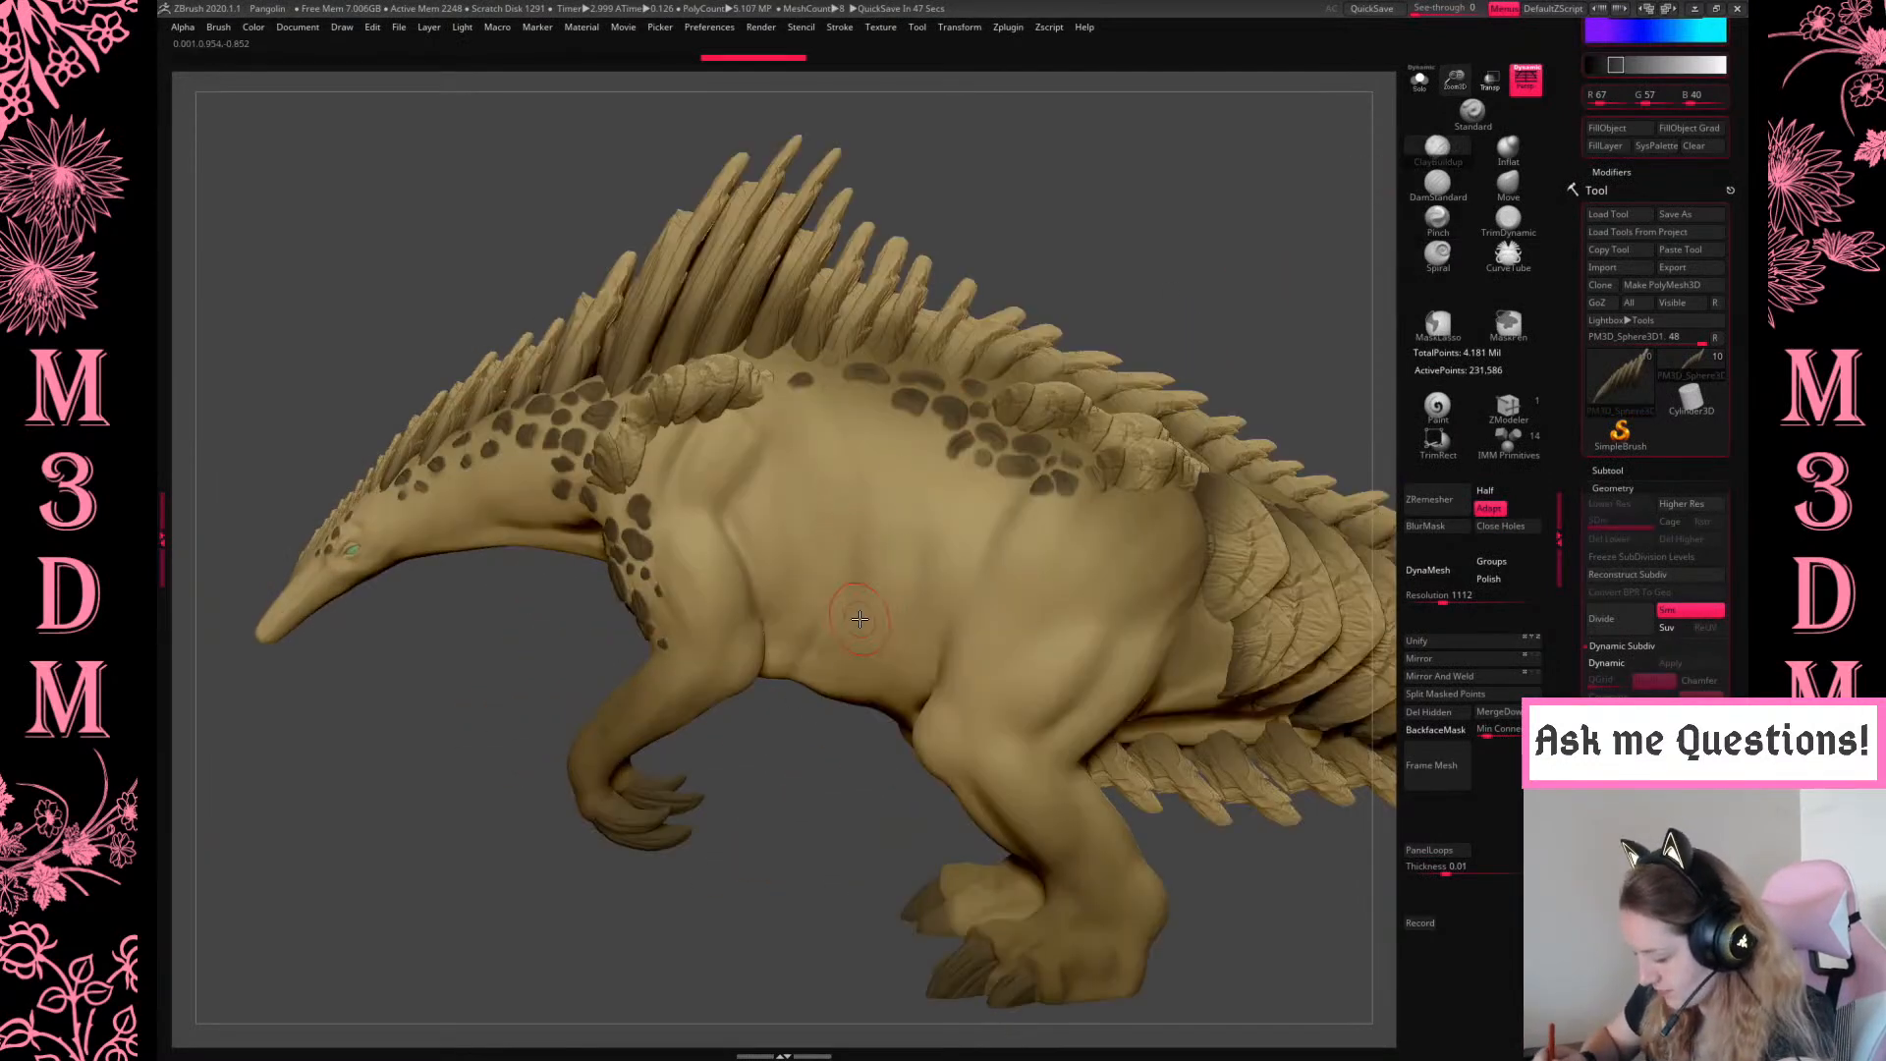
{"action": "left_click", "coordinate": [968, 560], "text": "alt"}
{"action": "key", "text": "b"}
{"action": "key", "text": "d"}
{"action": "key", "text": "s"}
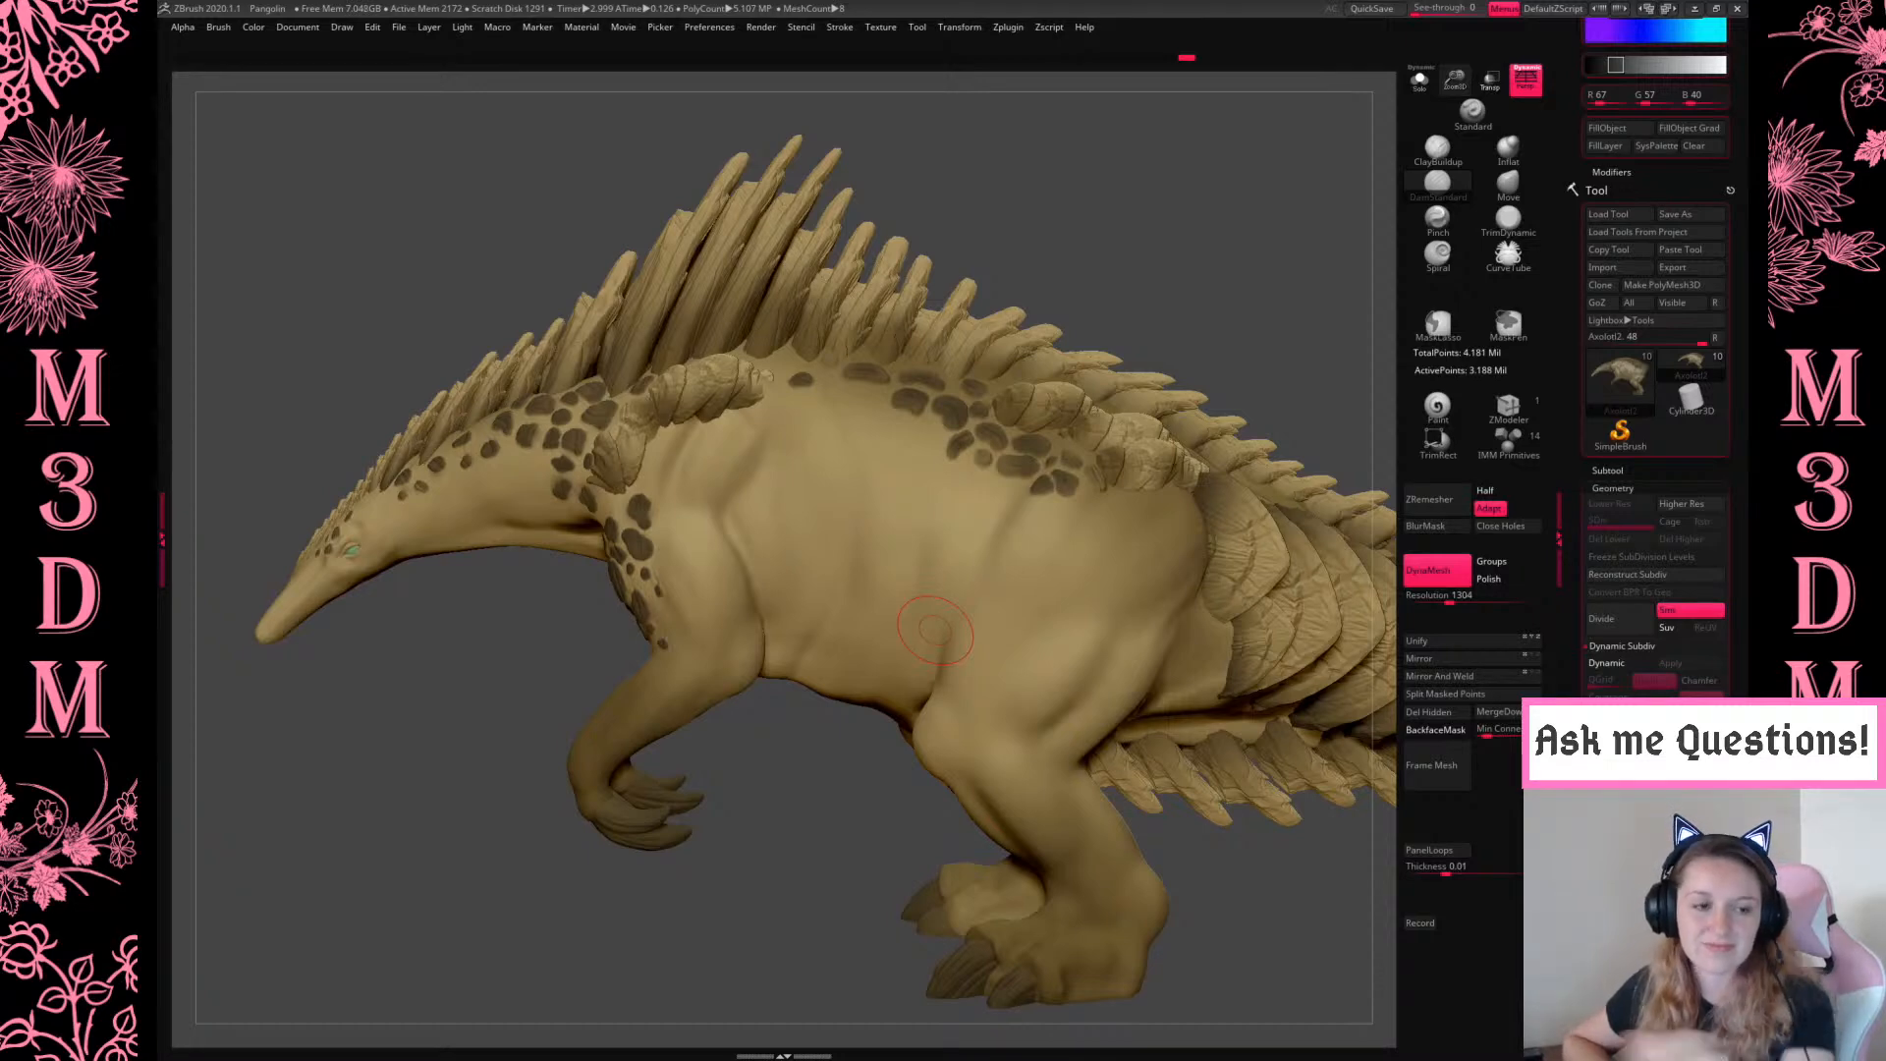
{"action": "mouse_move", "coordinate": [1184, 224]}
{"action": "left_mouse_down"}
{"action": "mouse_move", "coordinate": [1292, 240]}
{"action": "mouse_move", "coordinate": [1199, 259]}
{"action": "mouse_move", "coordinate": [1164, 246]}
{"action": "left_mouse_up"}
{"action": "right_click", "coordinate": [1098, 416]}
{"action": "left_click", "coordinate": [1508, 150]}
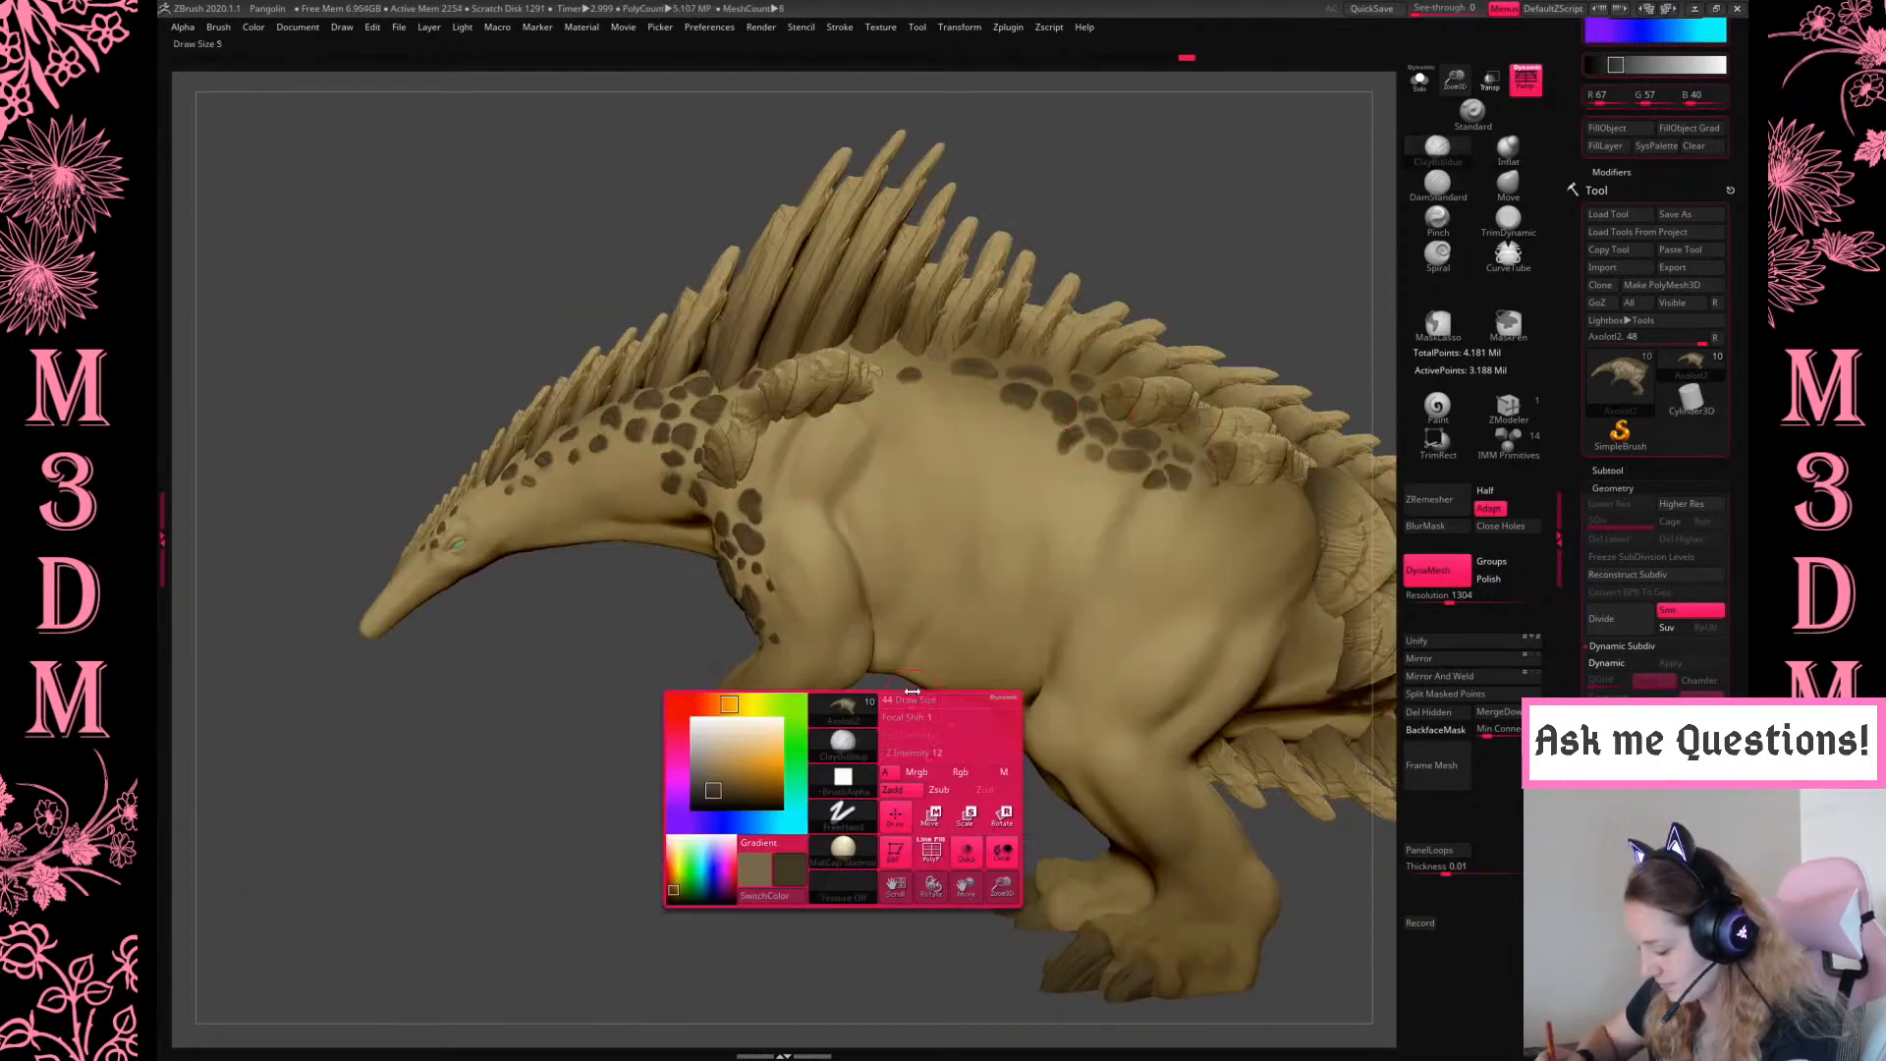
Build up clay along the underside of the neck and throat with the ClayBuildup brush
{"action": "right_click_drag", "start_coordinate": [930, 724], "coordinate": [617, 625]}
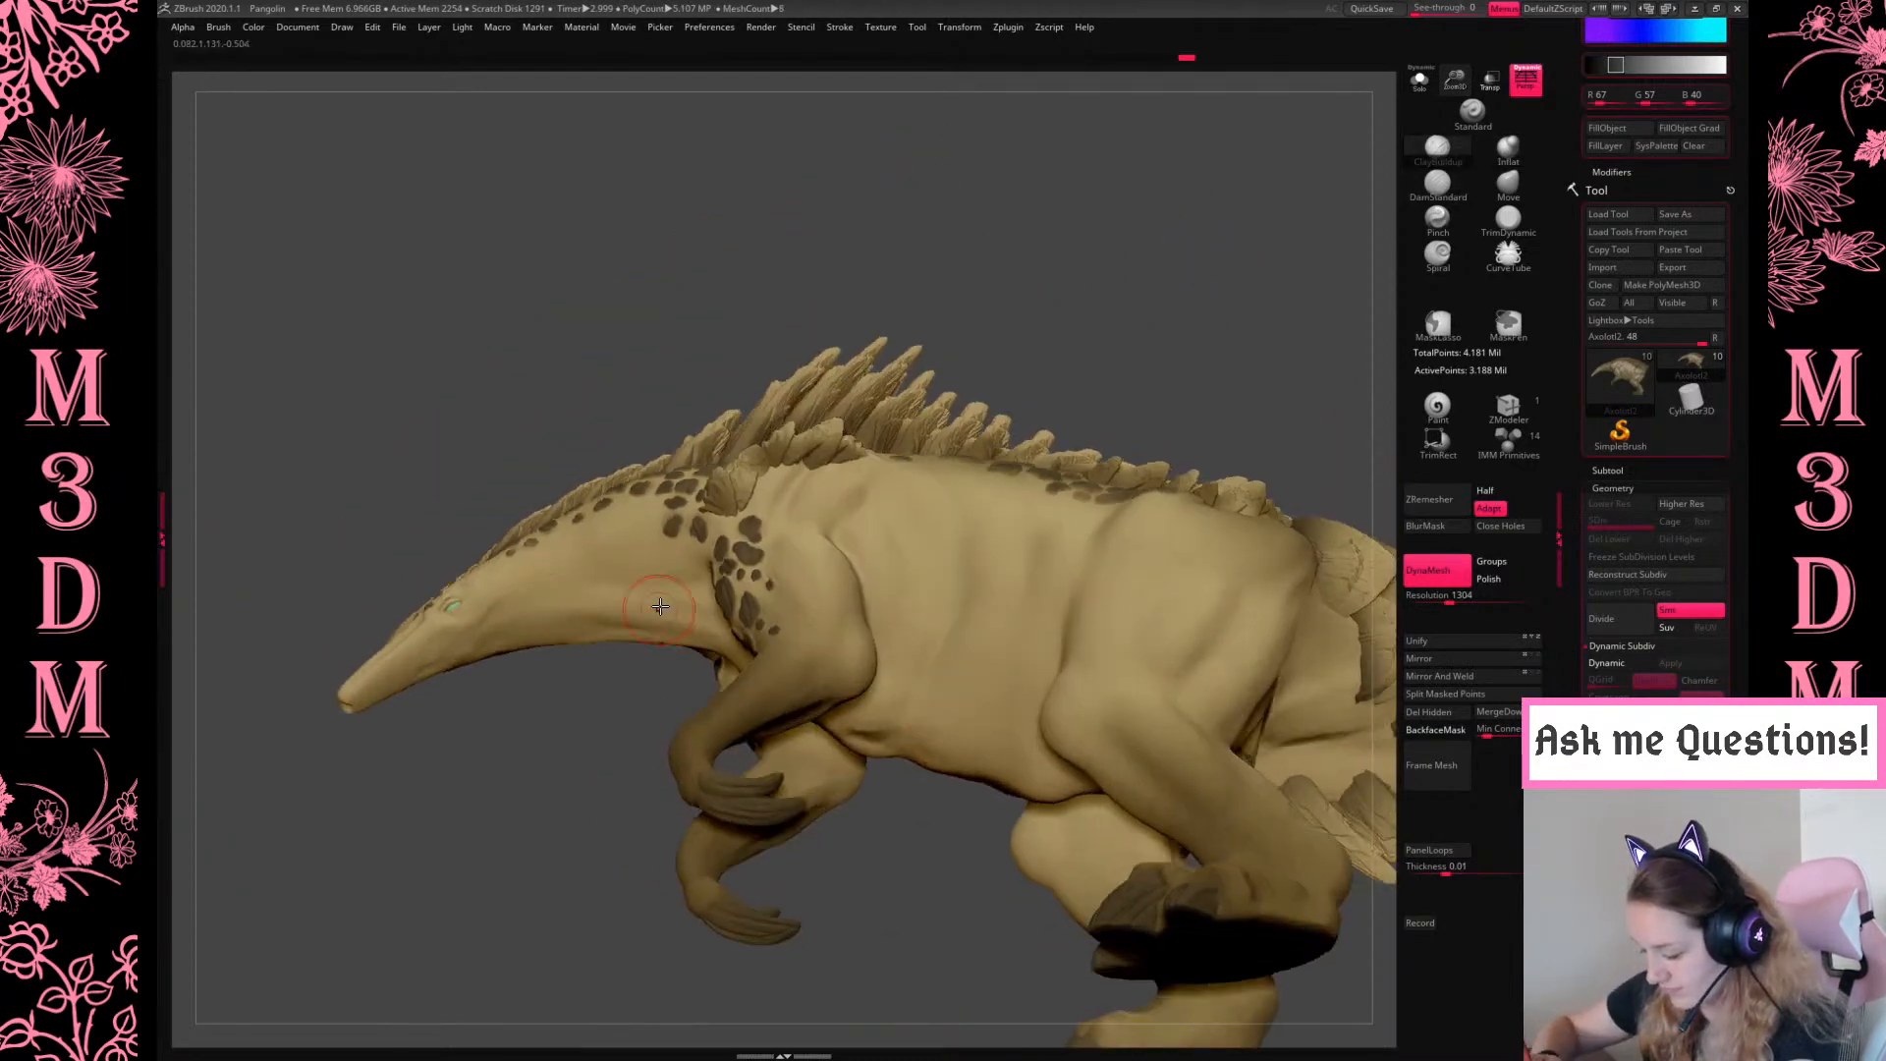
{"action": "right_click", "coordinate": [591, 596]}
{"action": "left_click_drag", "start_coordinate": [1100, 209], "coordinate": [1075, 147]}
{"action": "left_click_drag", "start_coordinate": [1073, 384], "coordinate": [1030, 373], "text": "shift"}
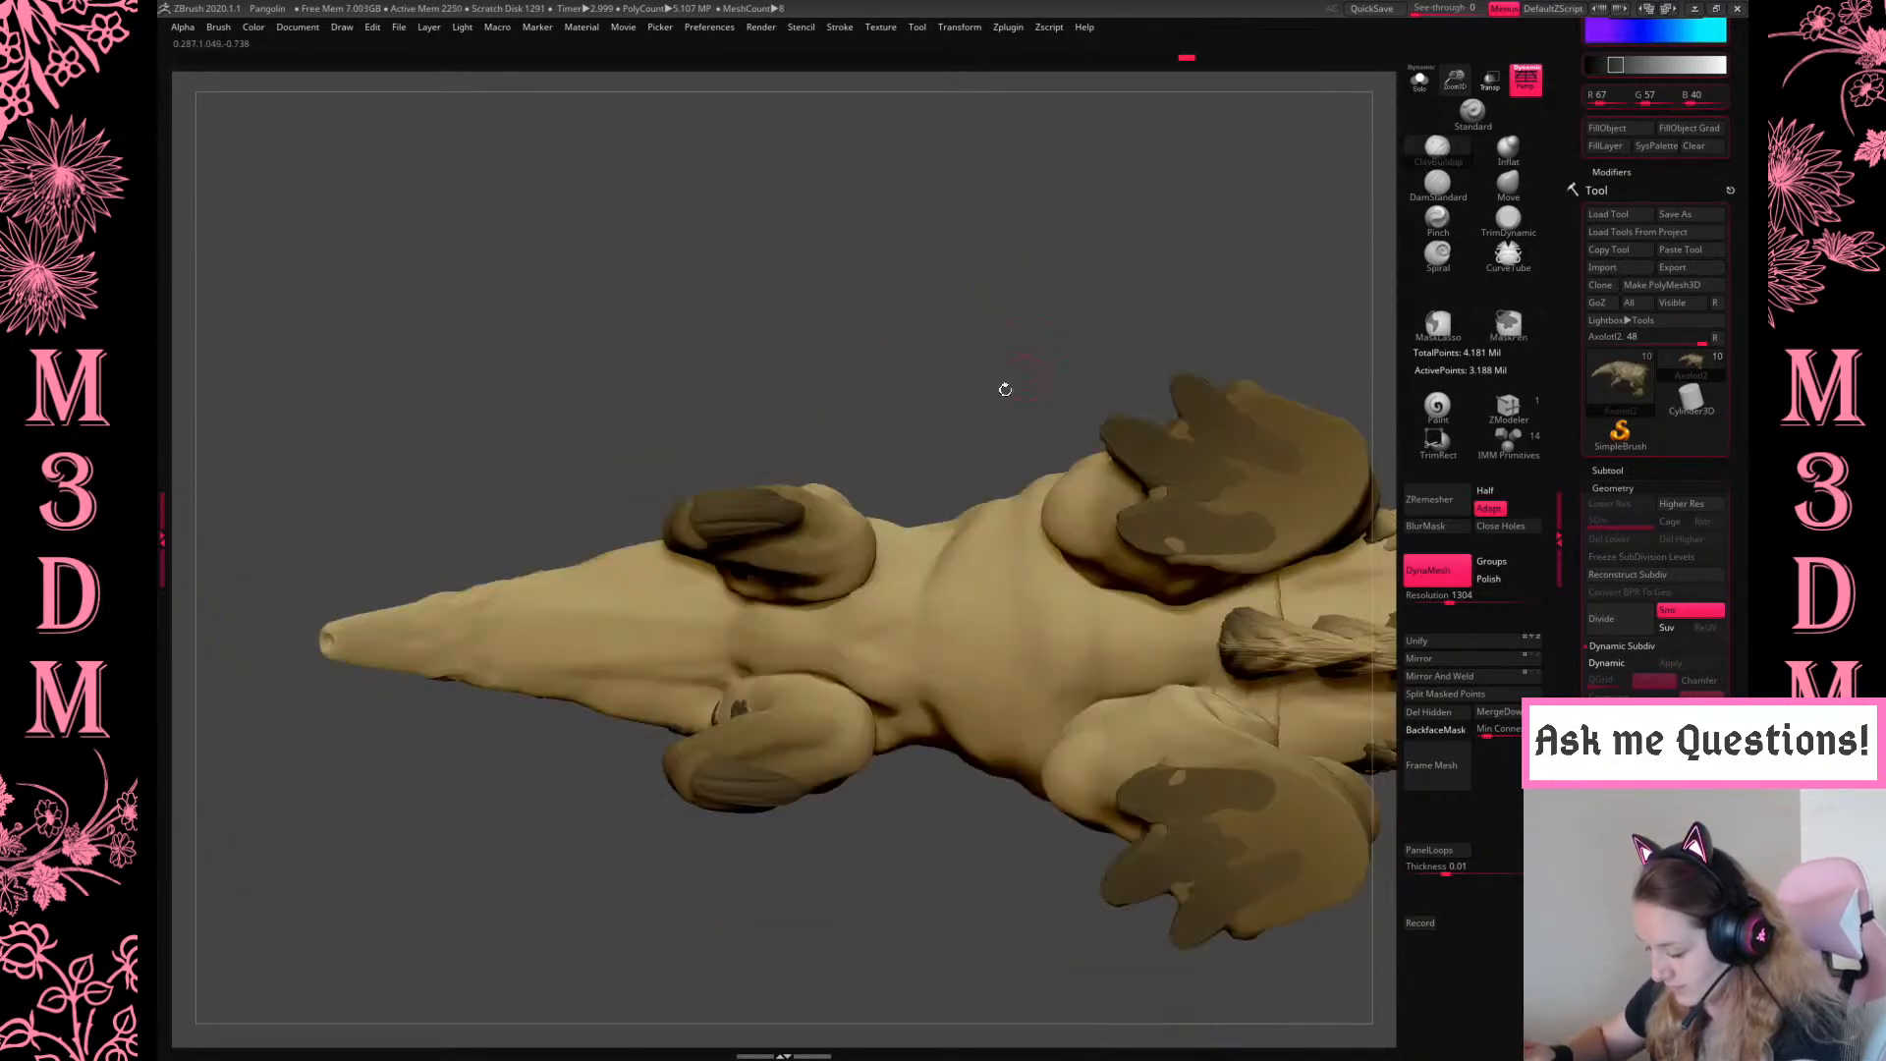
{"action": "mouse_move", "coordinate": [982, 294]}
{"action": "left_mouse_down"}
{"action": "mouse_move", "coordinate": [1044, 269]}
{"action": "mouse_move", "coordinate": [1108, 371]}
{"action": "mouse_move", "coordinate": [1129, 328]}
{"action": "mouse_move", "coordinate": [1046, 405]}
{"action": "mouse_move", "coordinate": [1032, 379]}
{"action": "mouse_move", "coordinate": [1012, 393]}
{"action": "left_mouse_up"}
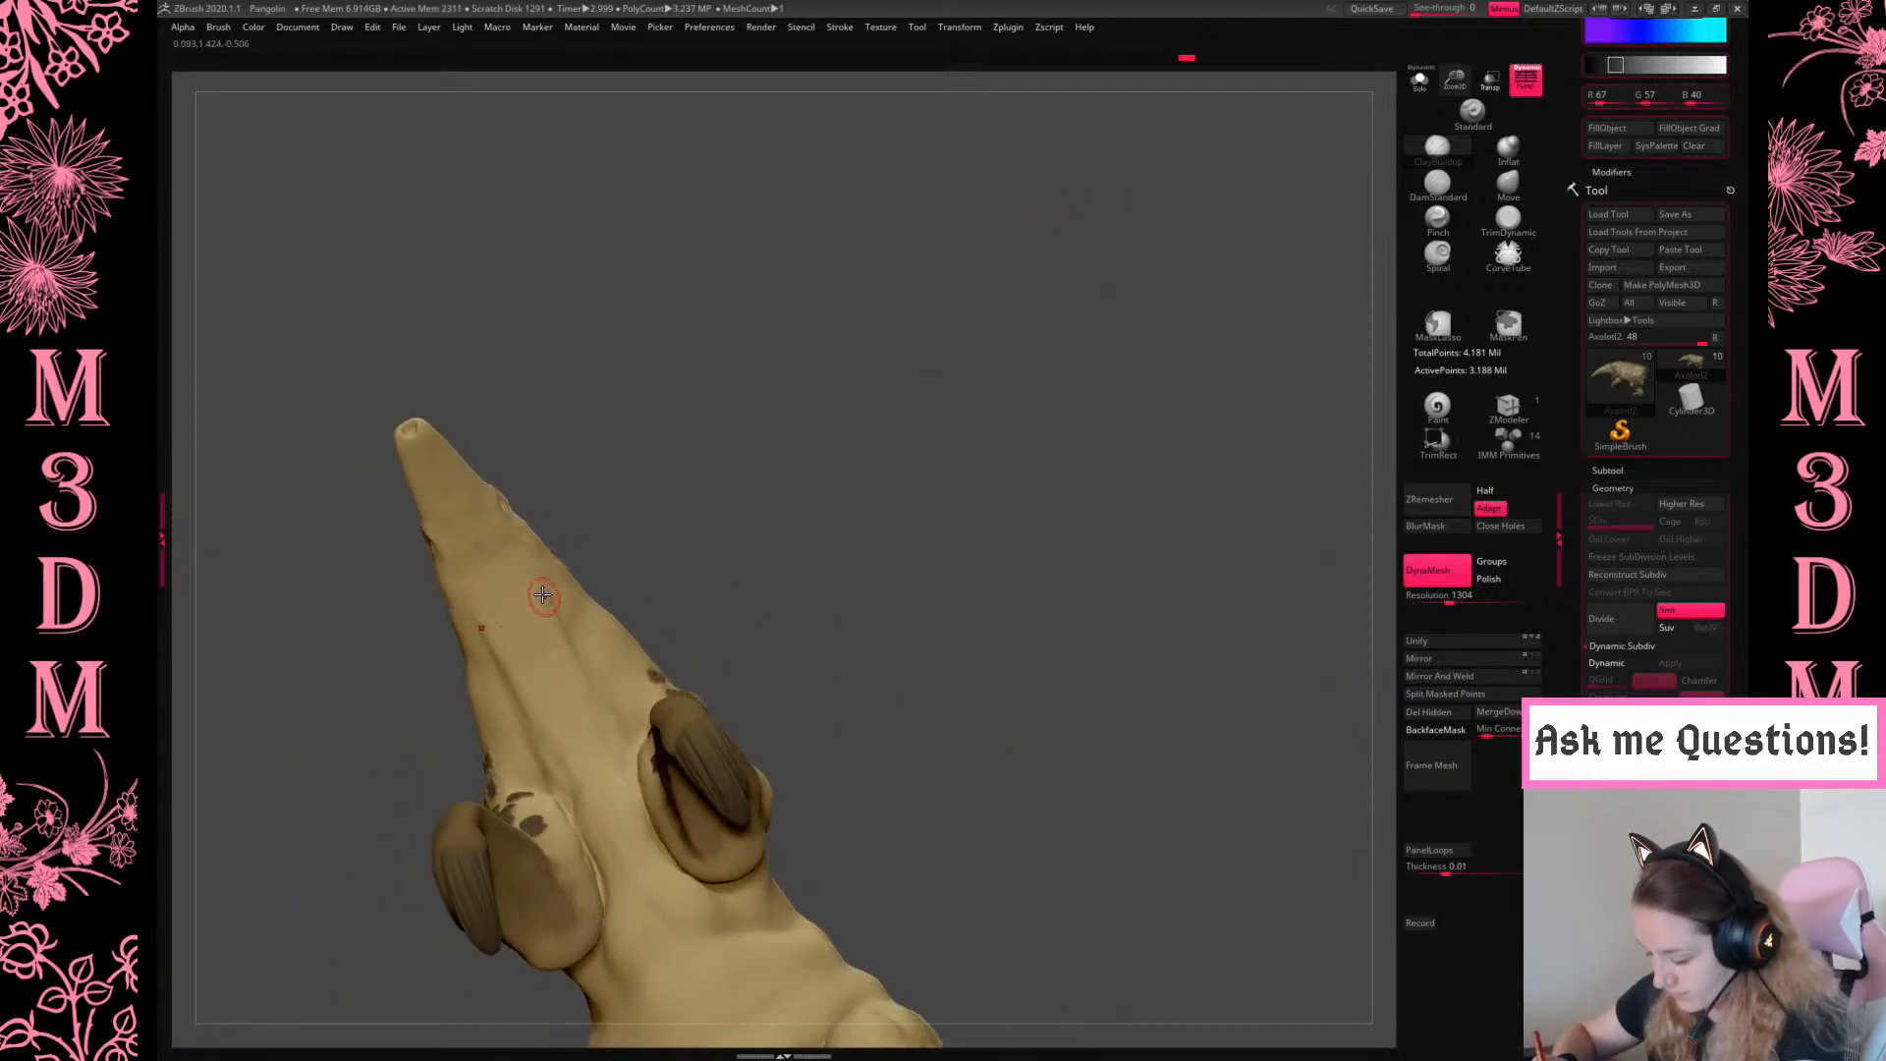
{"action": "mouse_move", "coordinate": [792, 472]}
{"action": "left_mouse_down"}
{"action": "mouse_move", "coordinate": [759, 464]}
{"action": "mouse_move", "coordinate": [710, 560]}
{"action": "left_mouse_up"}
{"action": "right_click", "coordinate": [708, 562]}
Adjust the outline of both sides of the throat from below with the Move brush
{"action": "left_click", "coordinate": [1507, 184]}
{"action": "left_click_drag", "start_coordinate": [1069, 478], "coordinate": [1223, 422], "text": "alt"}
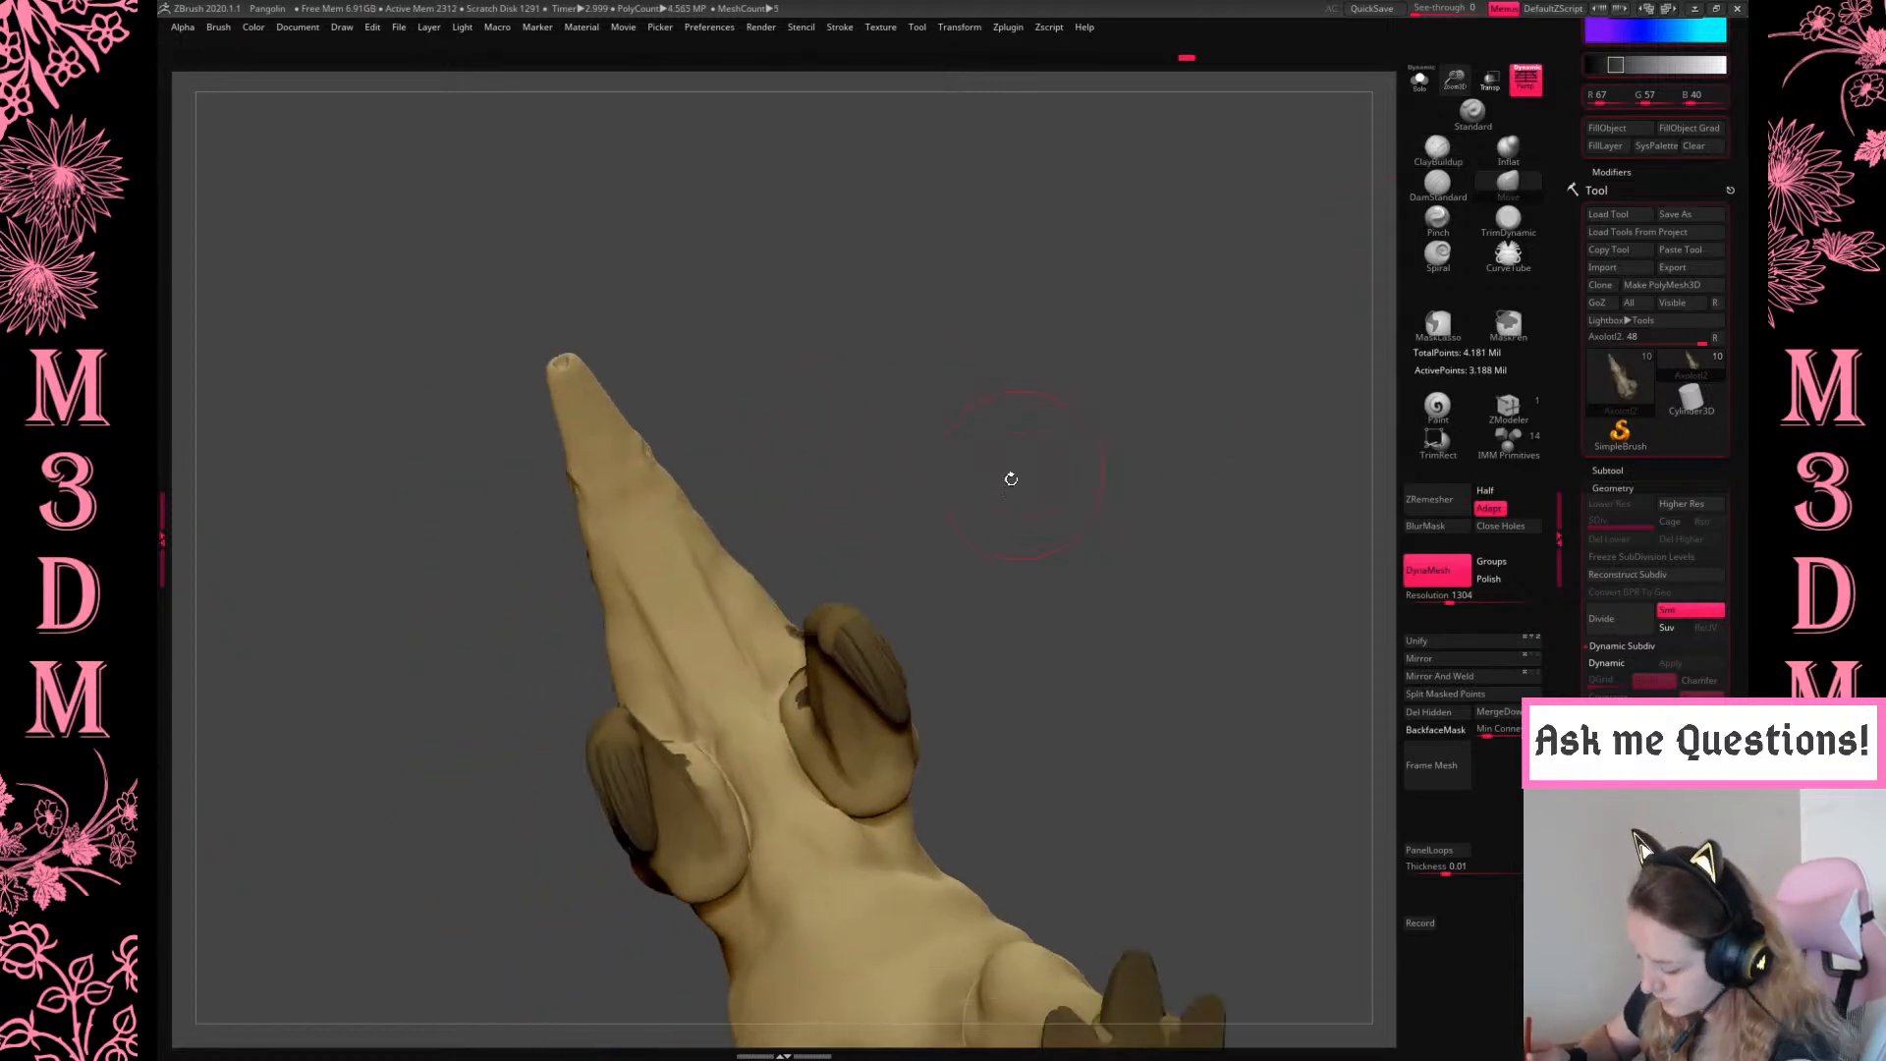
{"action": "left_click_drag", "start_coordinate": [609, 656], "coordinate": [631, 675]}
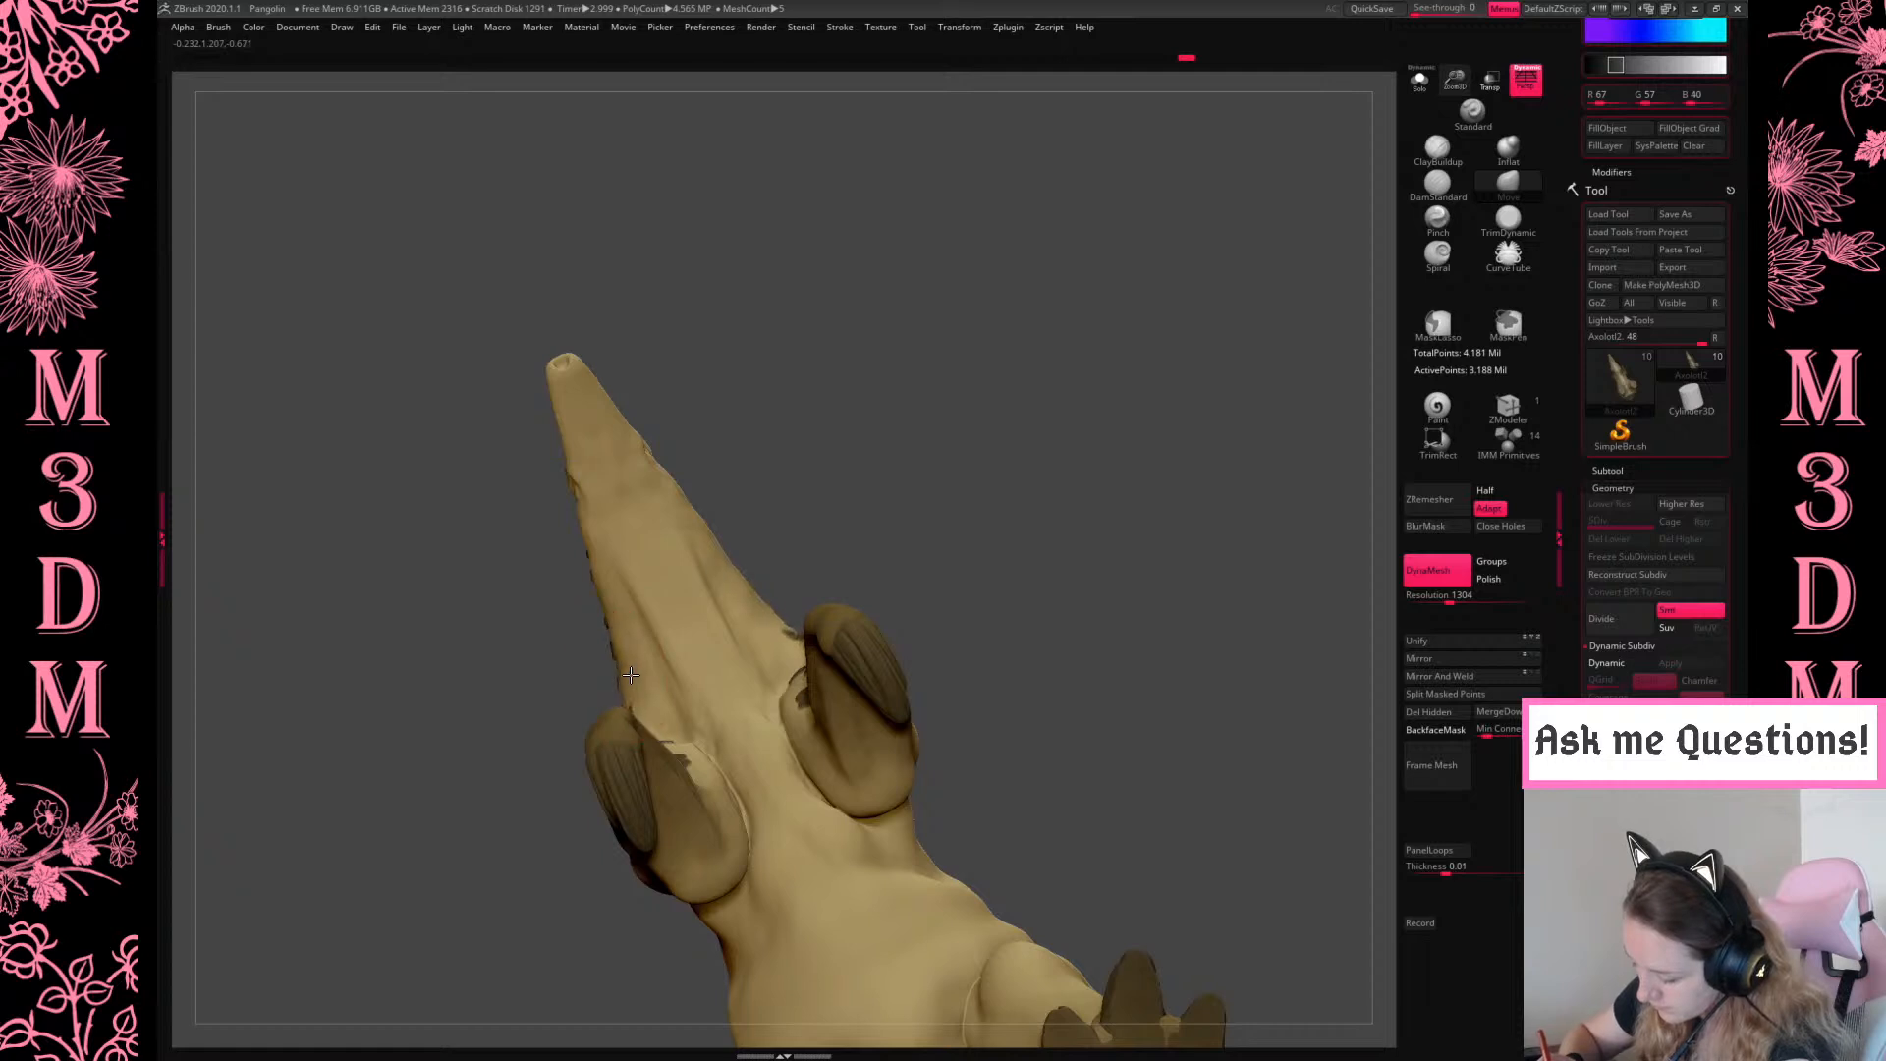
{"action": "left_click_drag", "start_coordinate": [716, 538], "coordinate": [701, 544]}
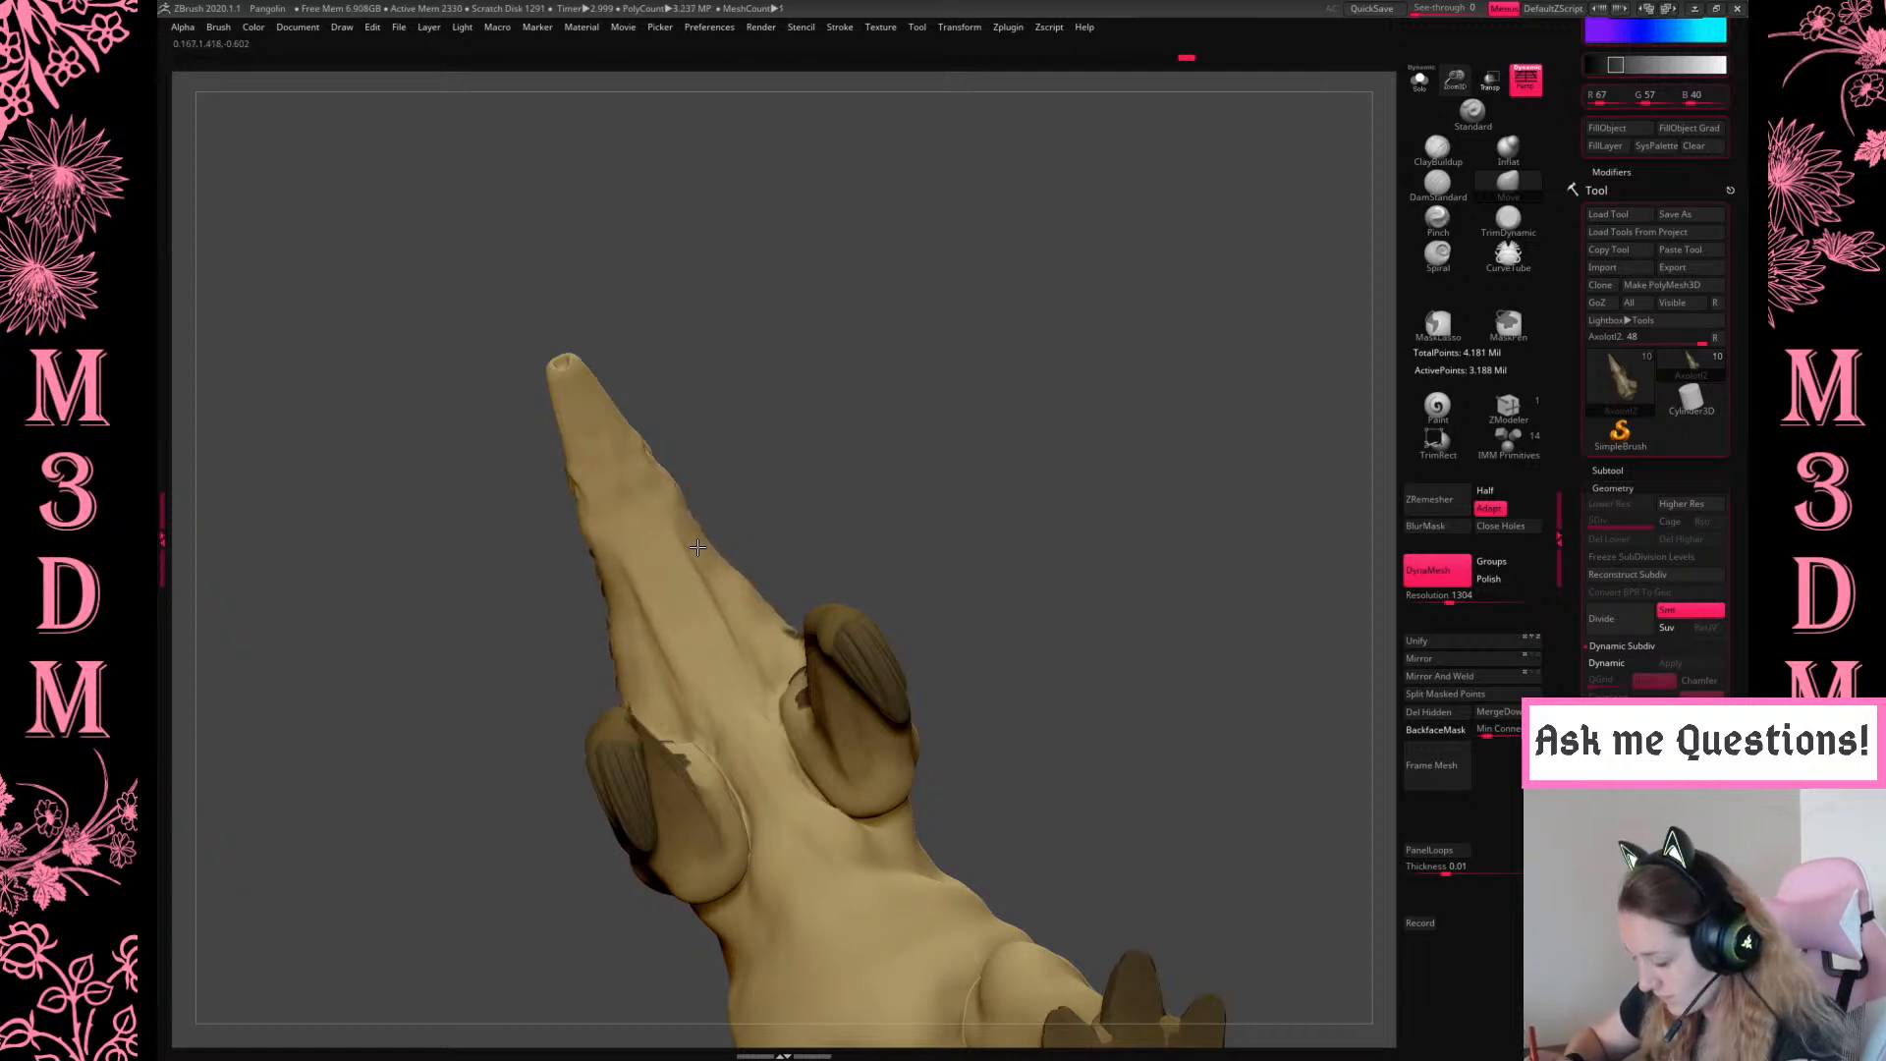
{"action": "left_click_drag", "start_coordinate": [978, 494], "coordinate": [972, 545]}
{"action": "right_click", "coordinate": [969, 522]}
Add more clay to the throat between jaw and chest with ClayBuildup and smooth the surface
{"action": "left_click_drag", "start_coordinate": [1455, 81], "coordinate": [1462, 147]}
{"action": "left_click", "coordinate": [1440, 151]}
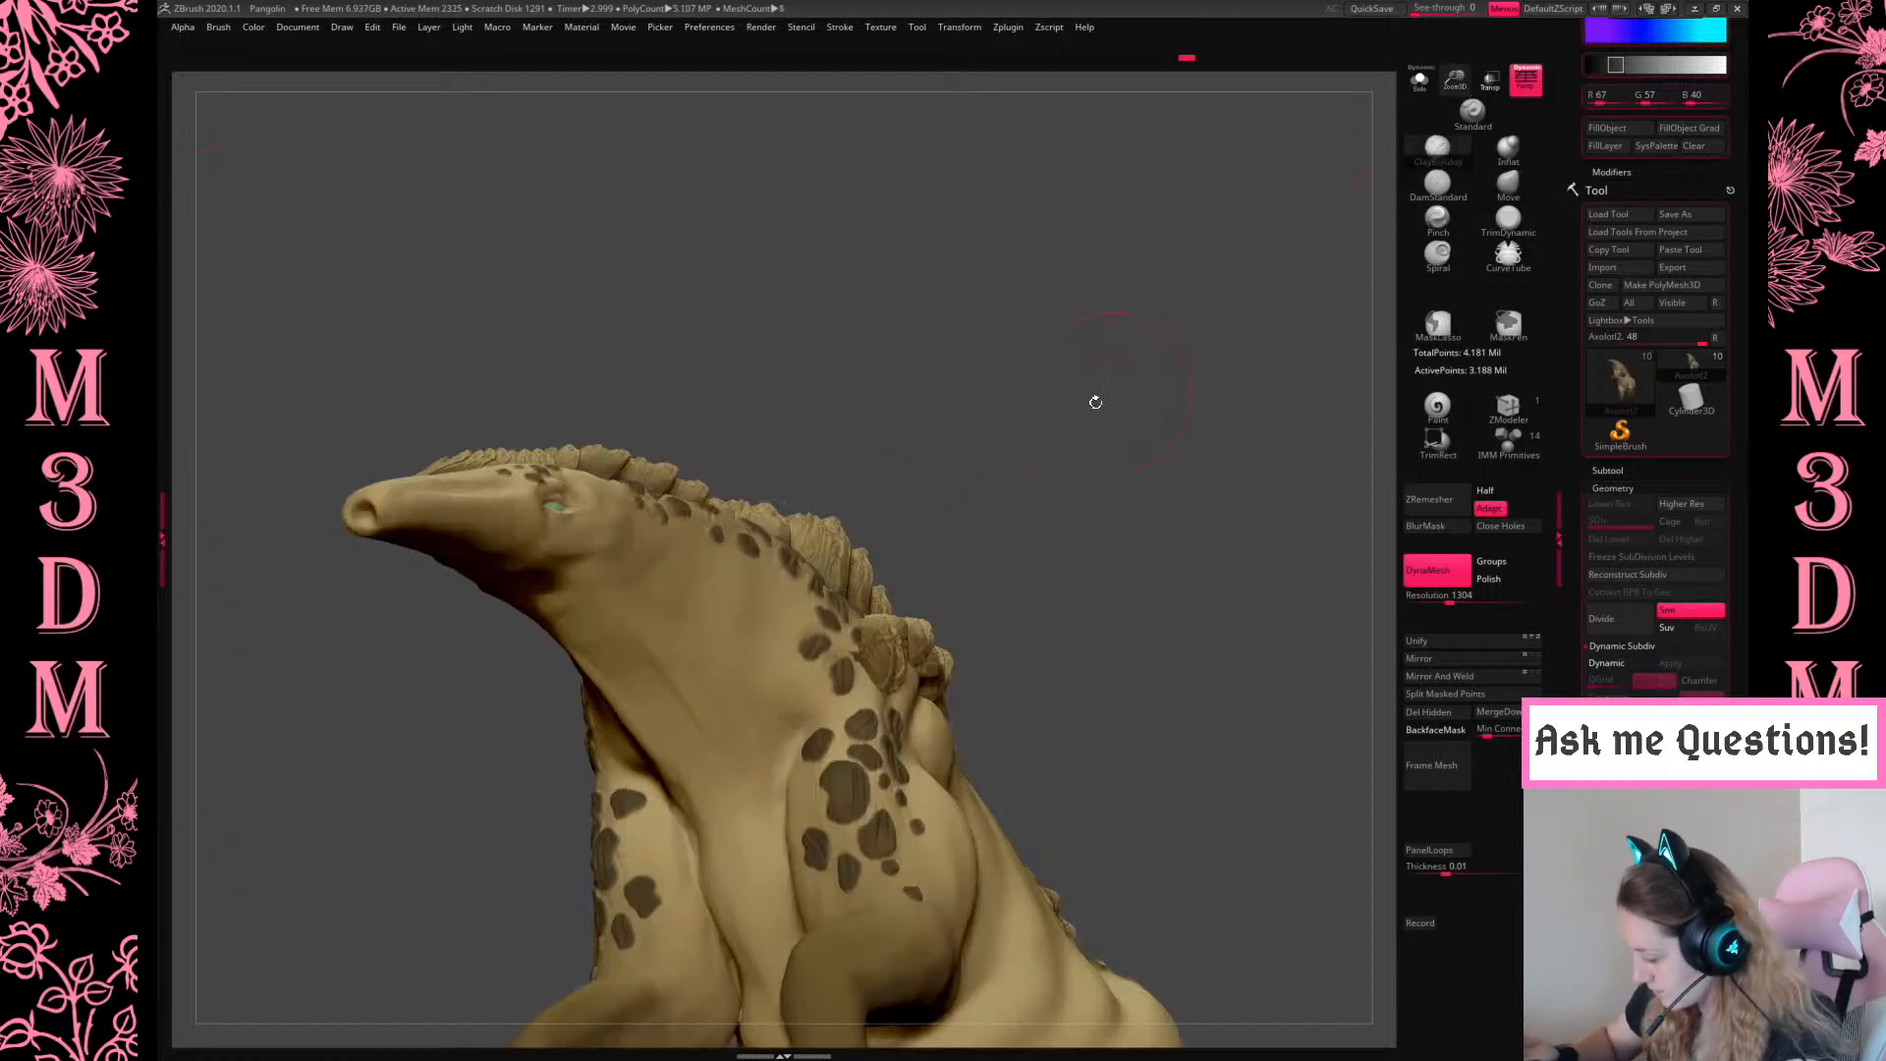
{"action": "left_click_drag", "start_coordinate": [1107, 392], "coordinate": [629, 602]}
{"action": "right_click", "coordinate": [650, 601]}
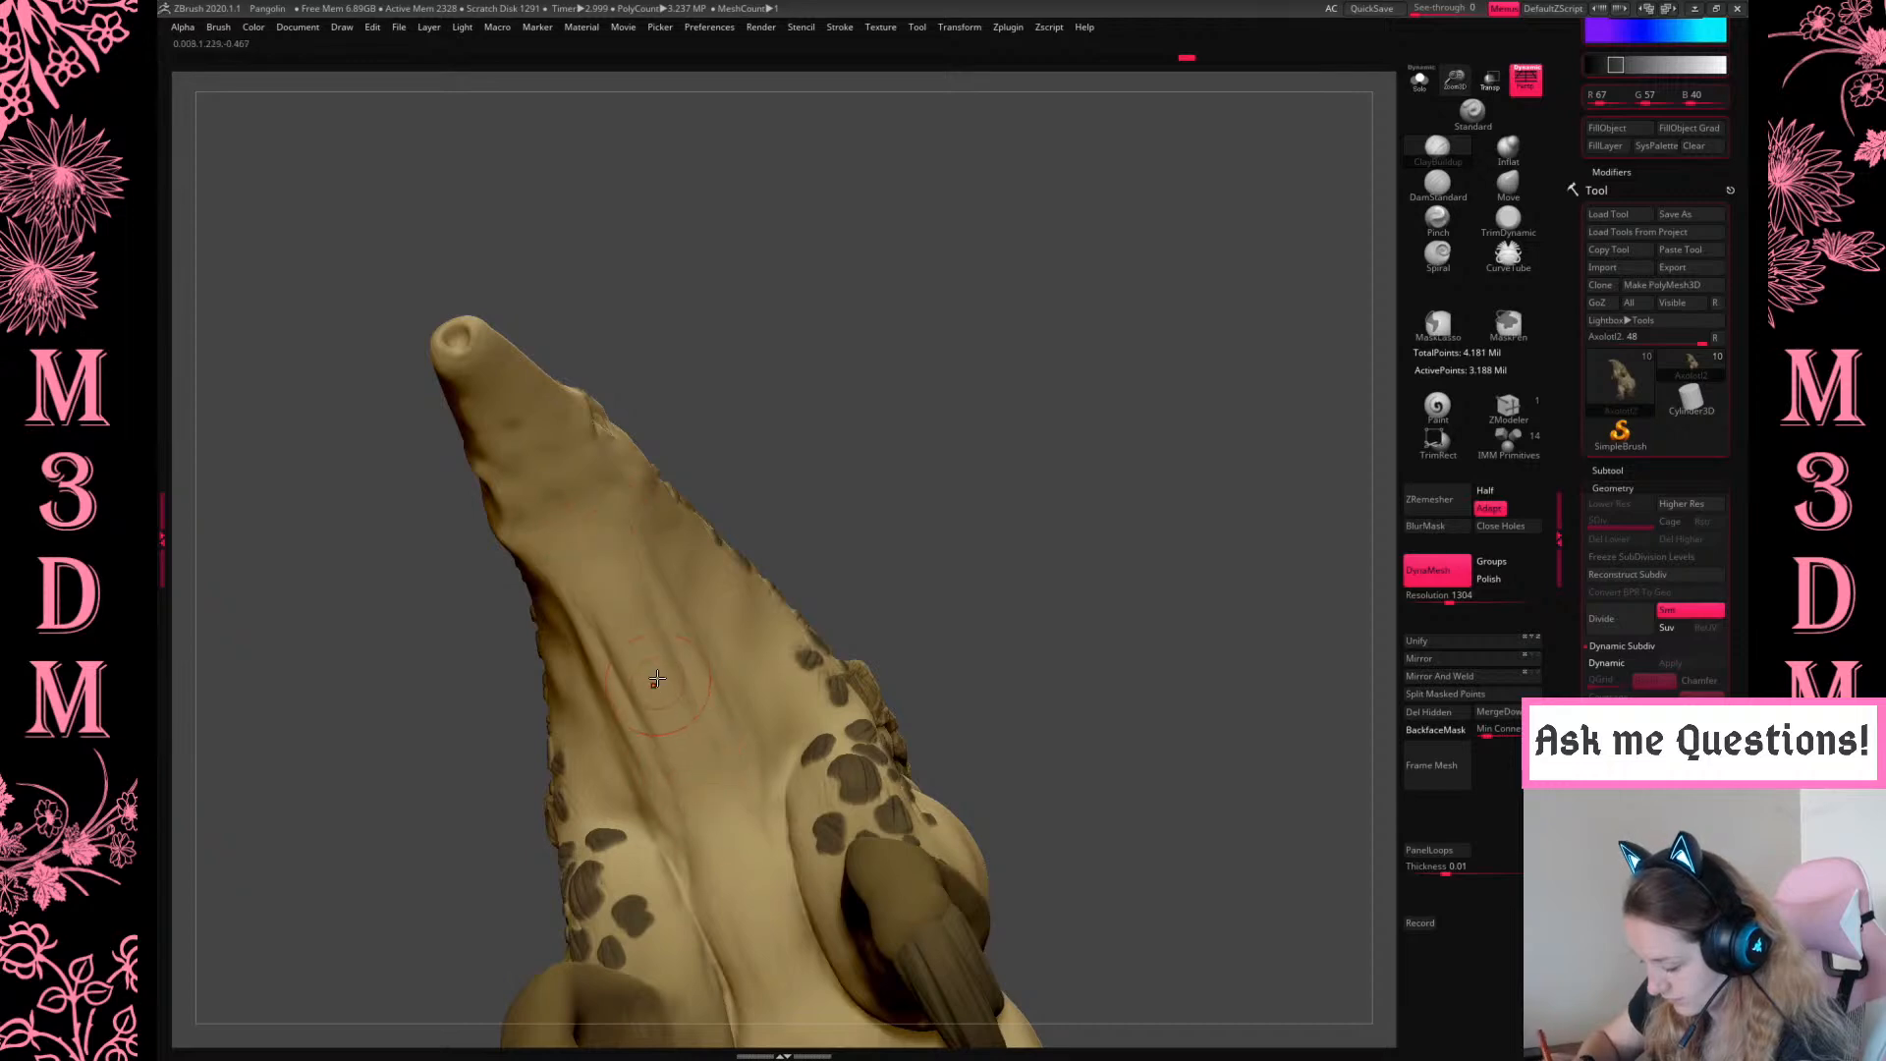
{"action": "mouse_move", "coordinate": [638, 649]}
{"action": "left_mouse_down", "text": "shift"}
{"action": "mouse_move", "coordinate": [674, 753]}
{"action": "mouse_move", "coordinate": [774, 896]}
{"action": "left_mouse_up", "text": "shift"}
{"action": "mouse_move", "coordinate": [1110, 481]}
{"action": "left_mouse_down"}
{"action": "mouse_move", "coordinate": [1096, 566]}
{"action": "mouse_move", "coordinate": [948, 516]}
{"action": "left_mouse_up"}
{"action": "left_click_drag", "start_coordinate": [680, 854], "coordinate": [804, 725], "text": "shift"}
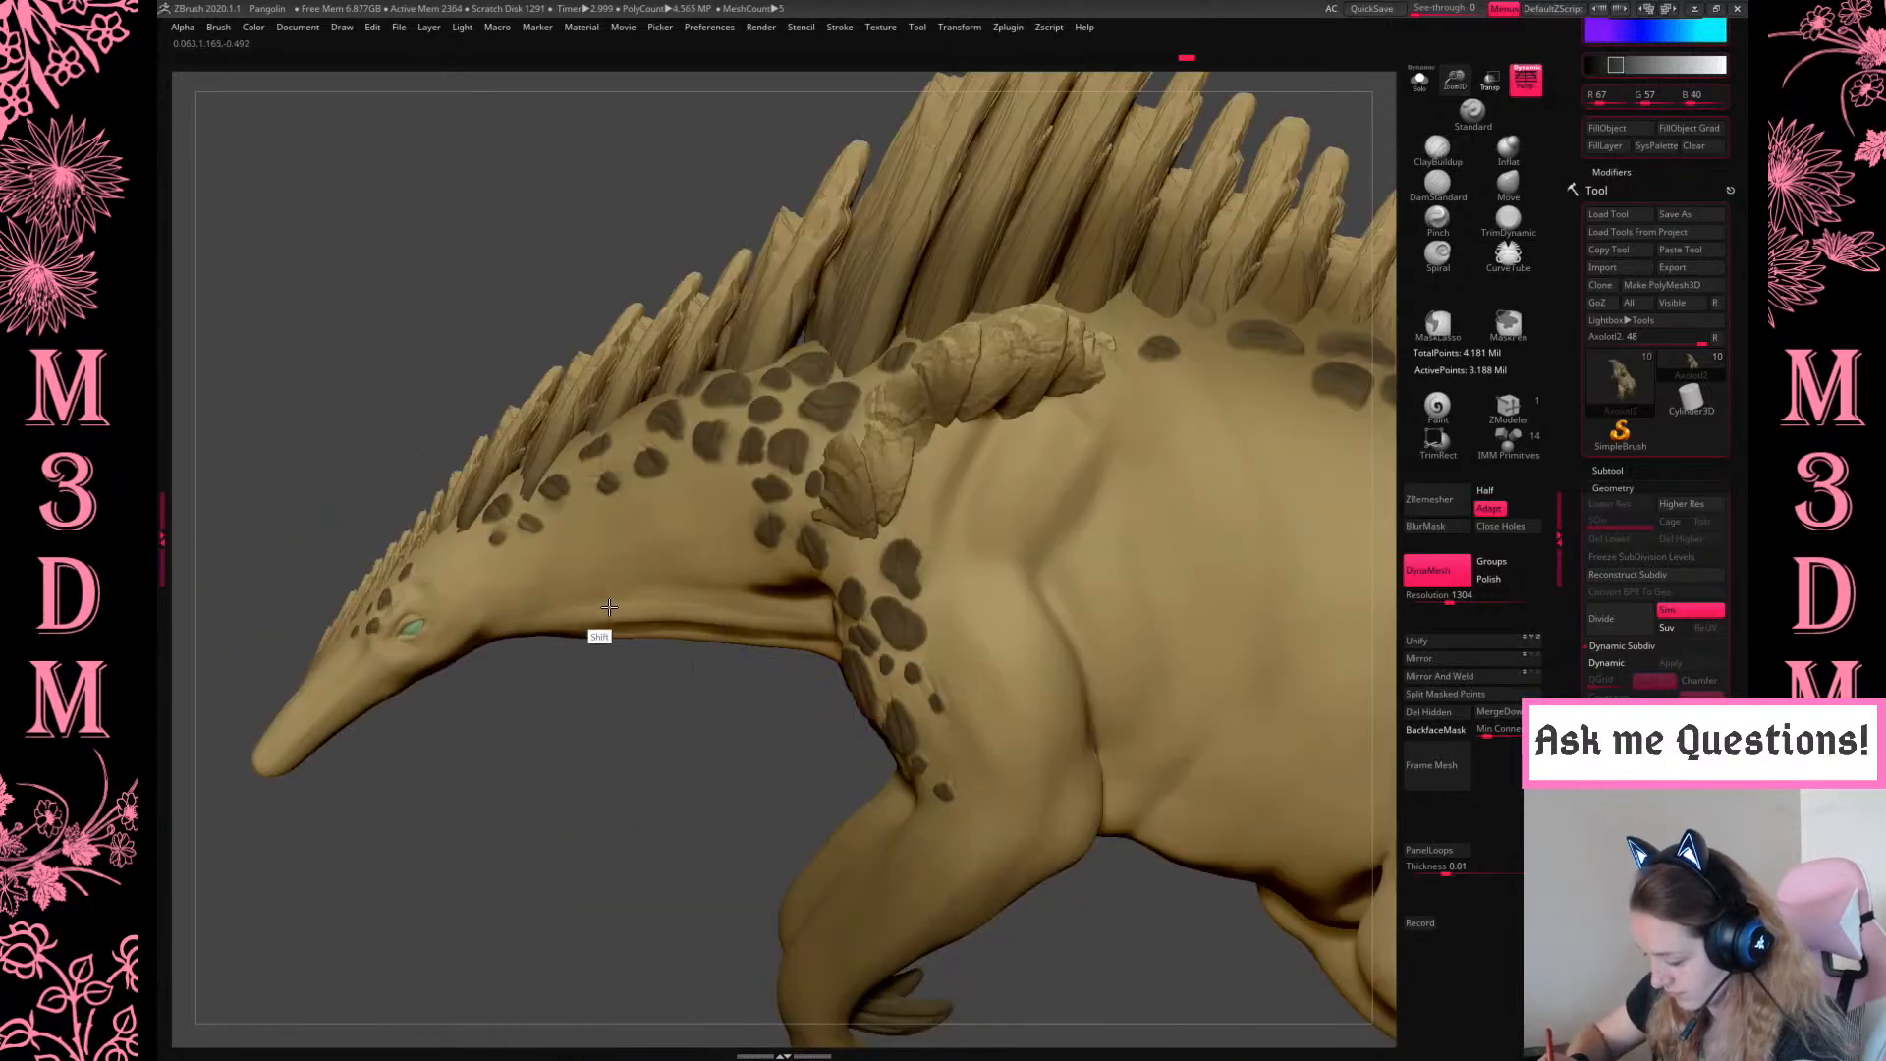
Reshape the lower neck where it meets the chest with the Move and TrimDynamic brushes, smoothing the transition
{"action": "right_click", "coordinate": [747, 609]}
{"action": "left_click", "coordinate": [1508, 185]}
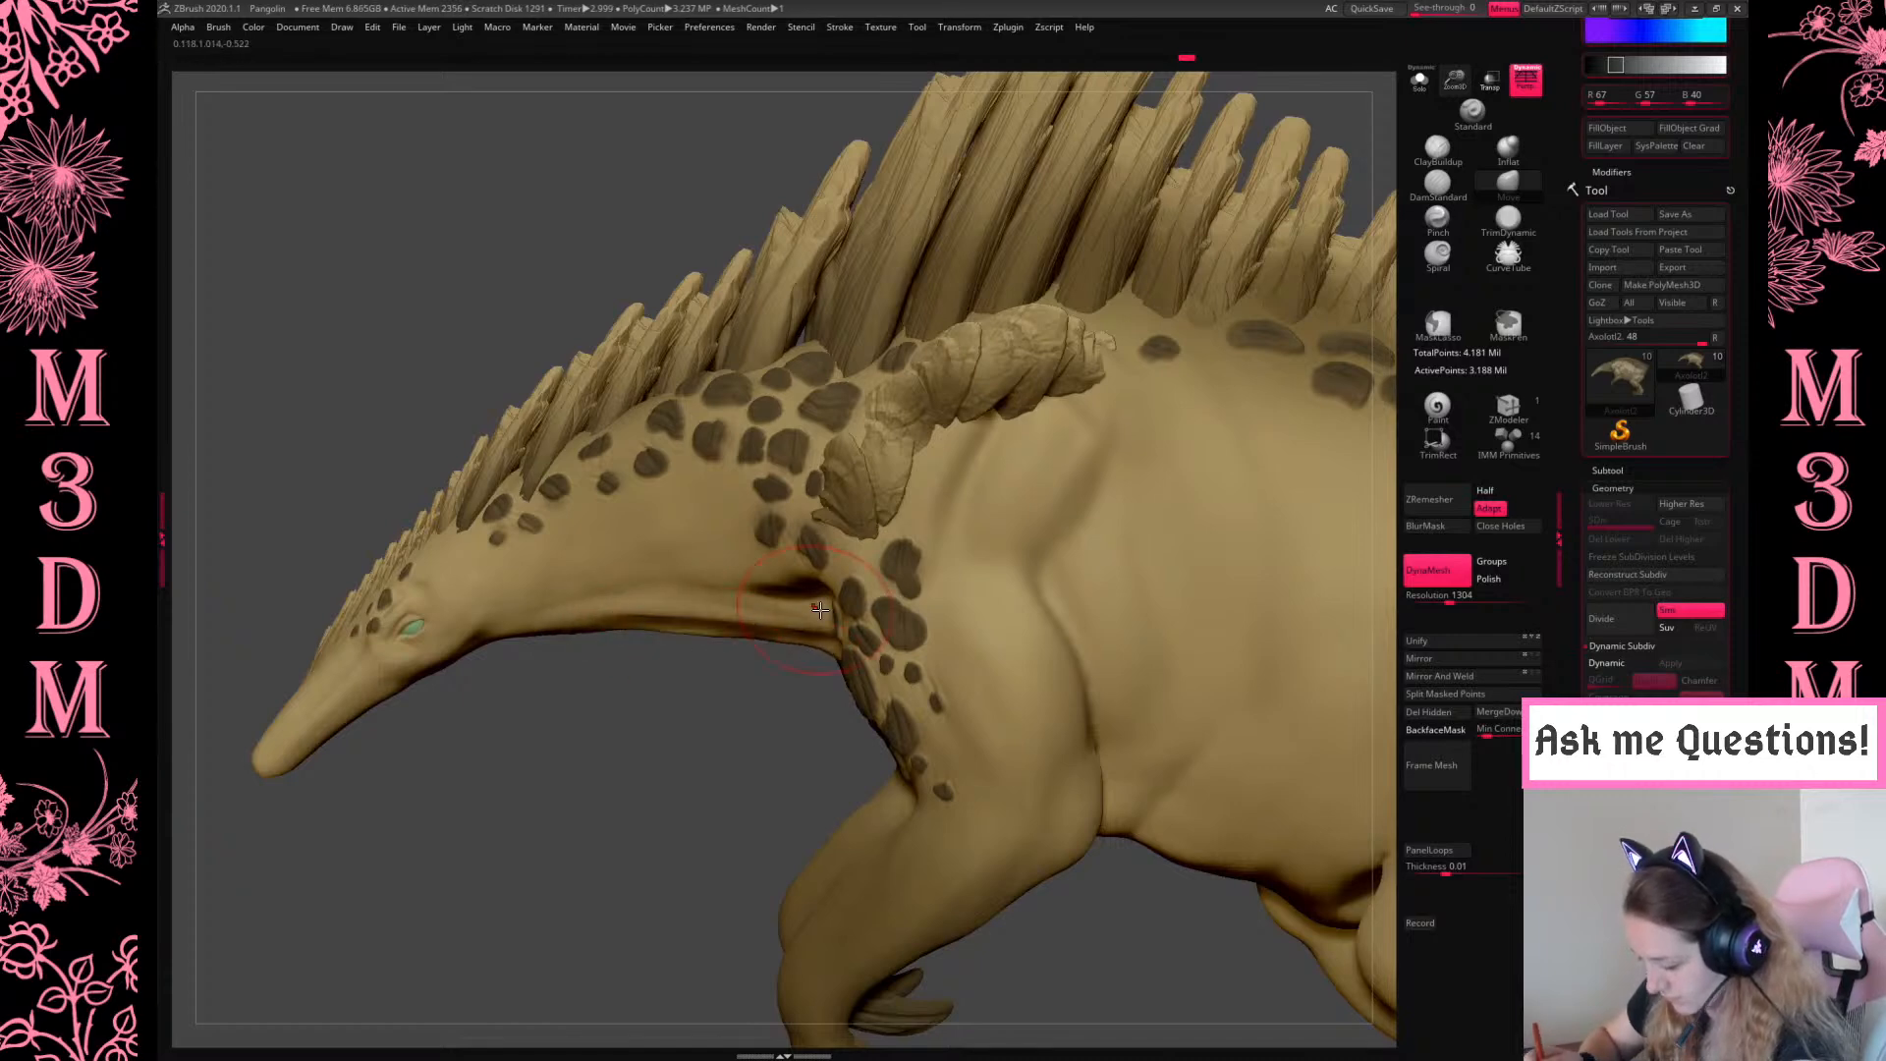
{"action": "left_click_drag", "start_coordinate": [783, 748], "coordinate": [830, 653]}
{"action": "left_click", "coordinate": [1508, 224]}
{"action": "mouse_move", "coordinate": [735, 613]}
{"action": "left_mouse_down", "text": "shift"}
{"action": "mouse_move", "coordinate": [721, 619]}
{"action": "mouse_move", "coordinate": [795, 624]}
{"action": "left_mouse_up", "text": "shift"}
{"action": "left_click_drag", "start_coordinate": [733, 825], "coordinate": [791, 698], "text": "shift"}
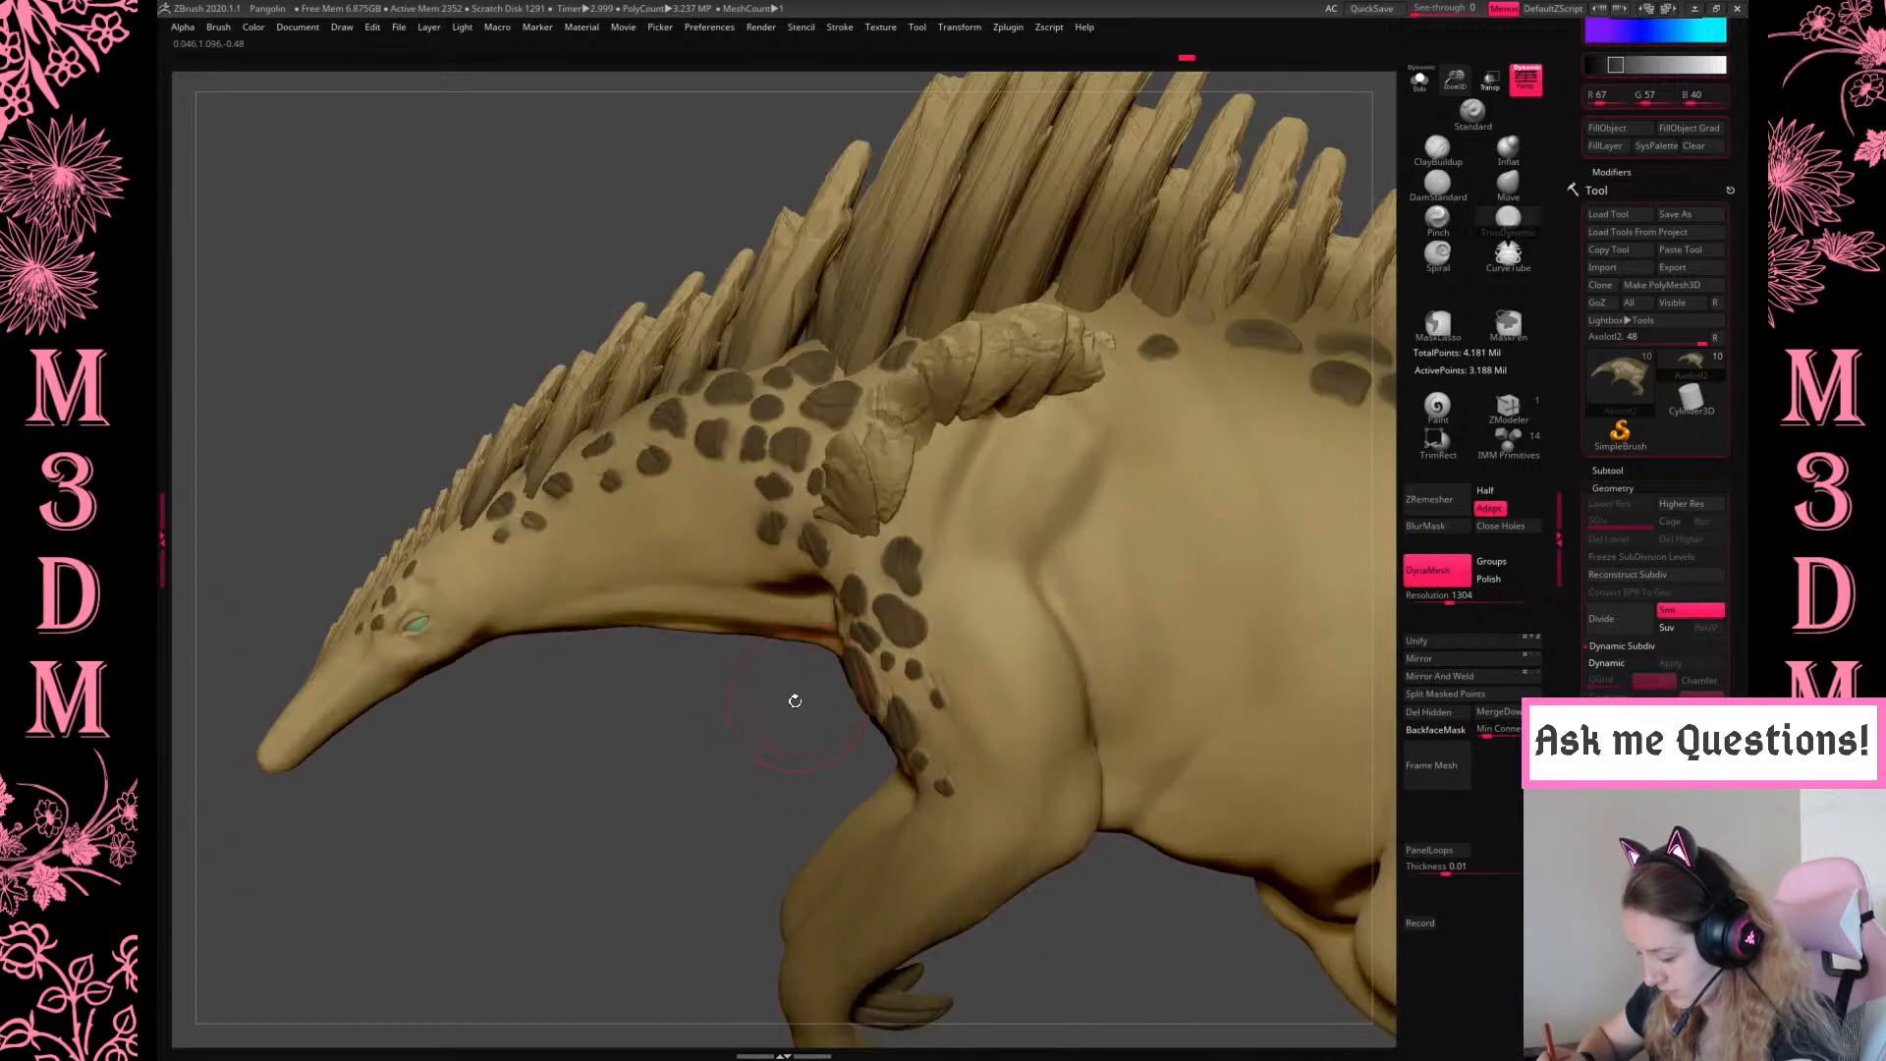
{"action": "left_click", "coordinate": [1507, 201]}
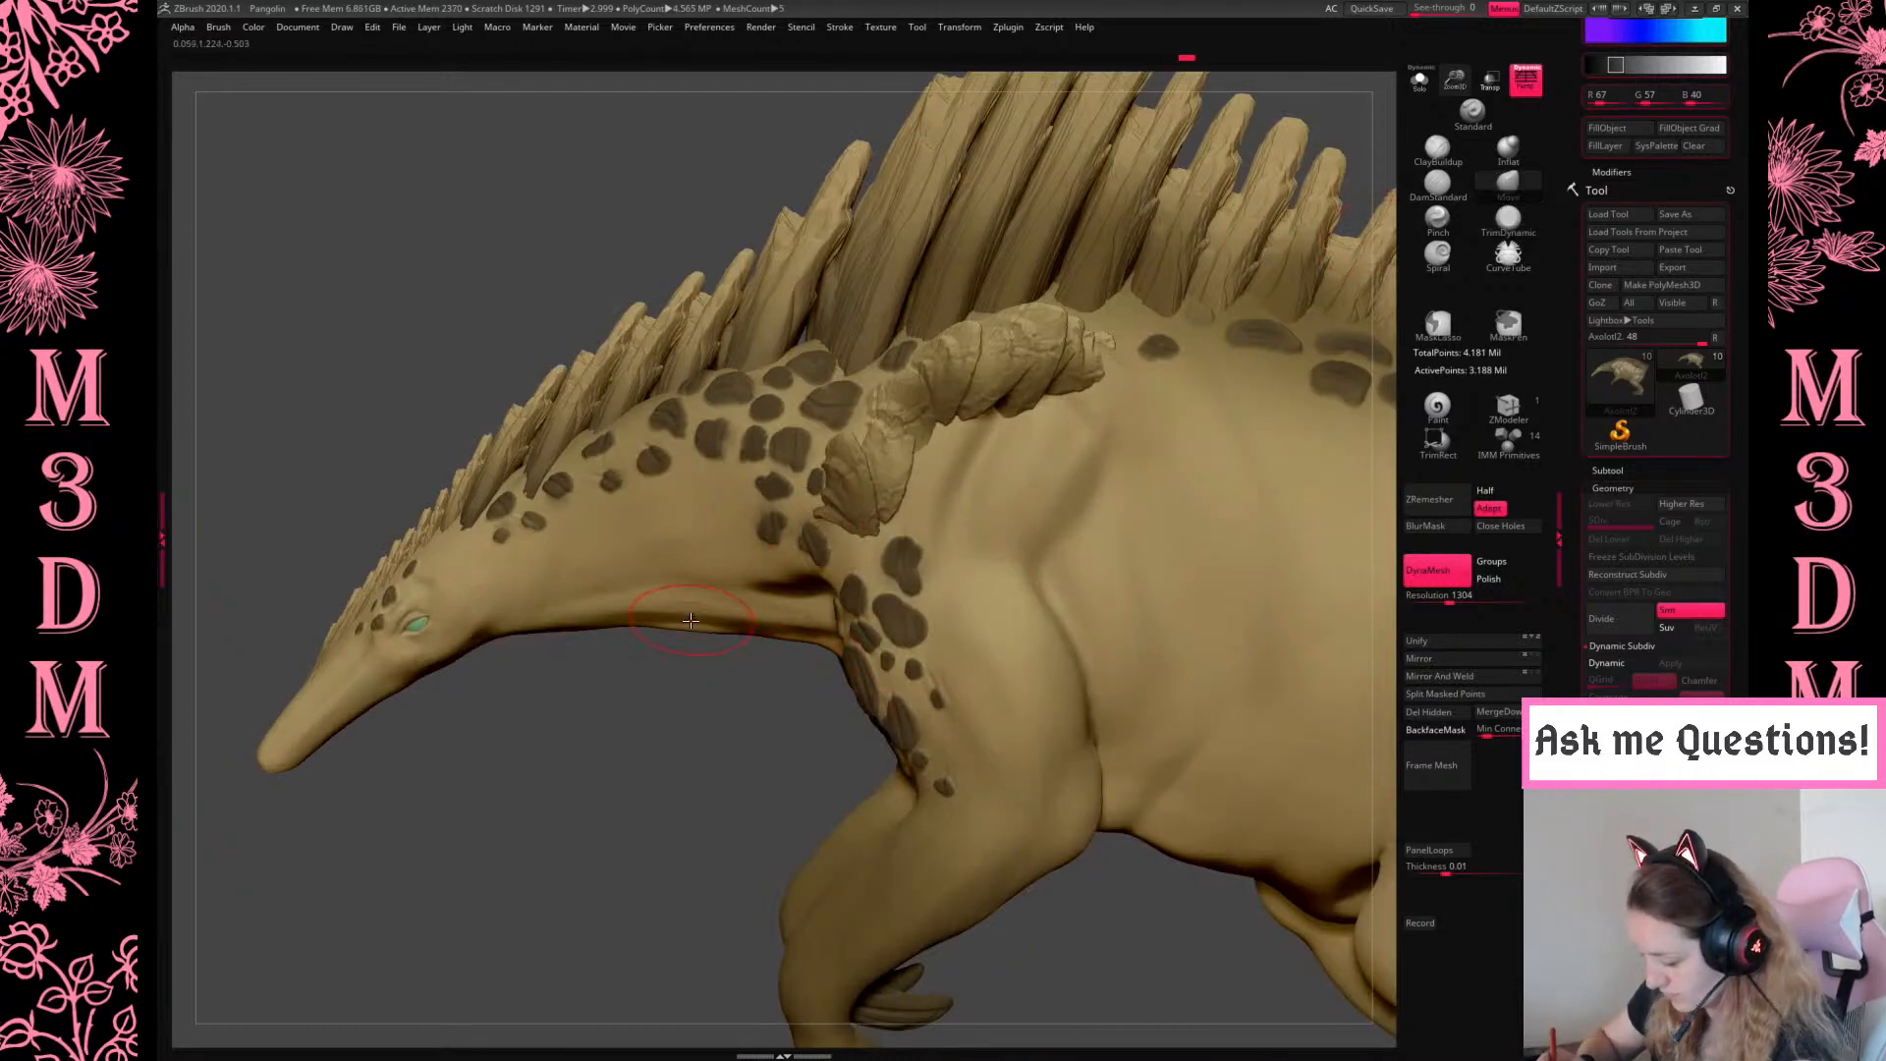
{"action": "left_click_drag", "start_coordinate": [719, 625], "coordinate": [725, 634]}
Sculpt the fold at the base of the neck in front of the shoulder and smooth it
{"action": "key", "text": "space"}
{"action": "left_click", "coordinate": [1454, 154]}
{"action": "left_click_drag", "start_coordinate": [753, 751], "coordinate": [737, 550]}
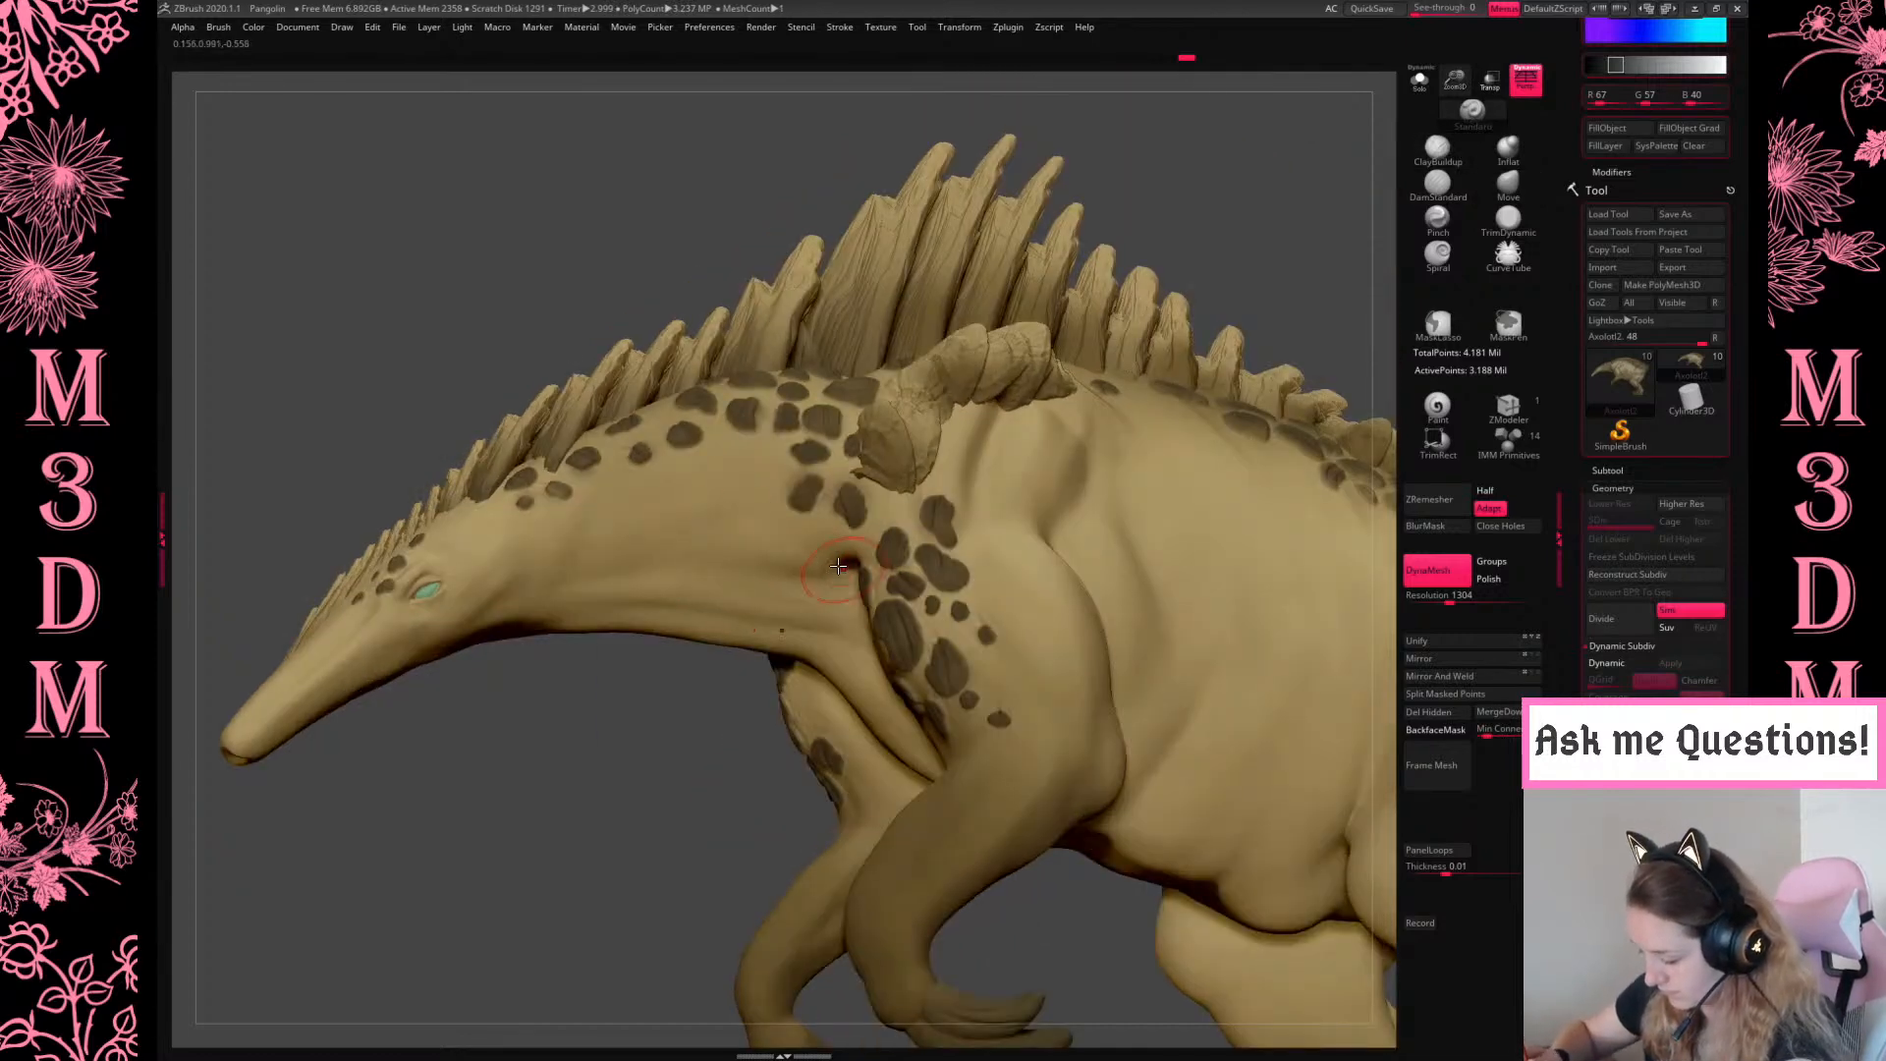
{"action": "left_click_drag", "start_coordinate": [771, 764], "coordinate": [933, 562]}
{"action": "key", "text": "space"}
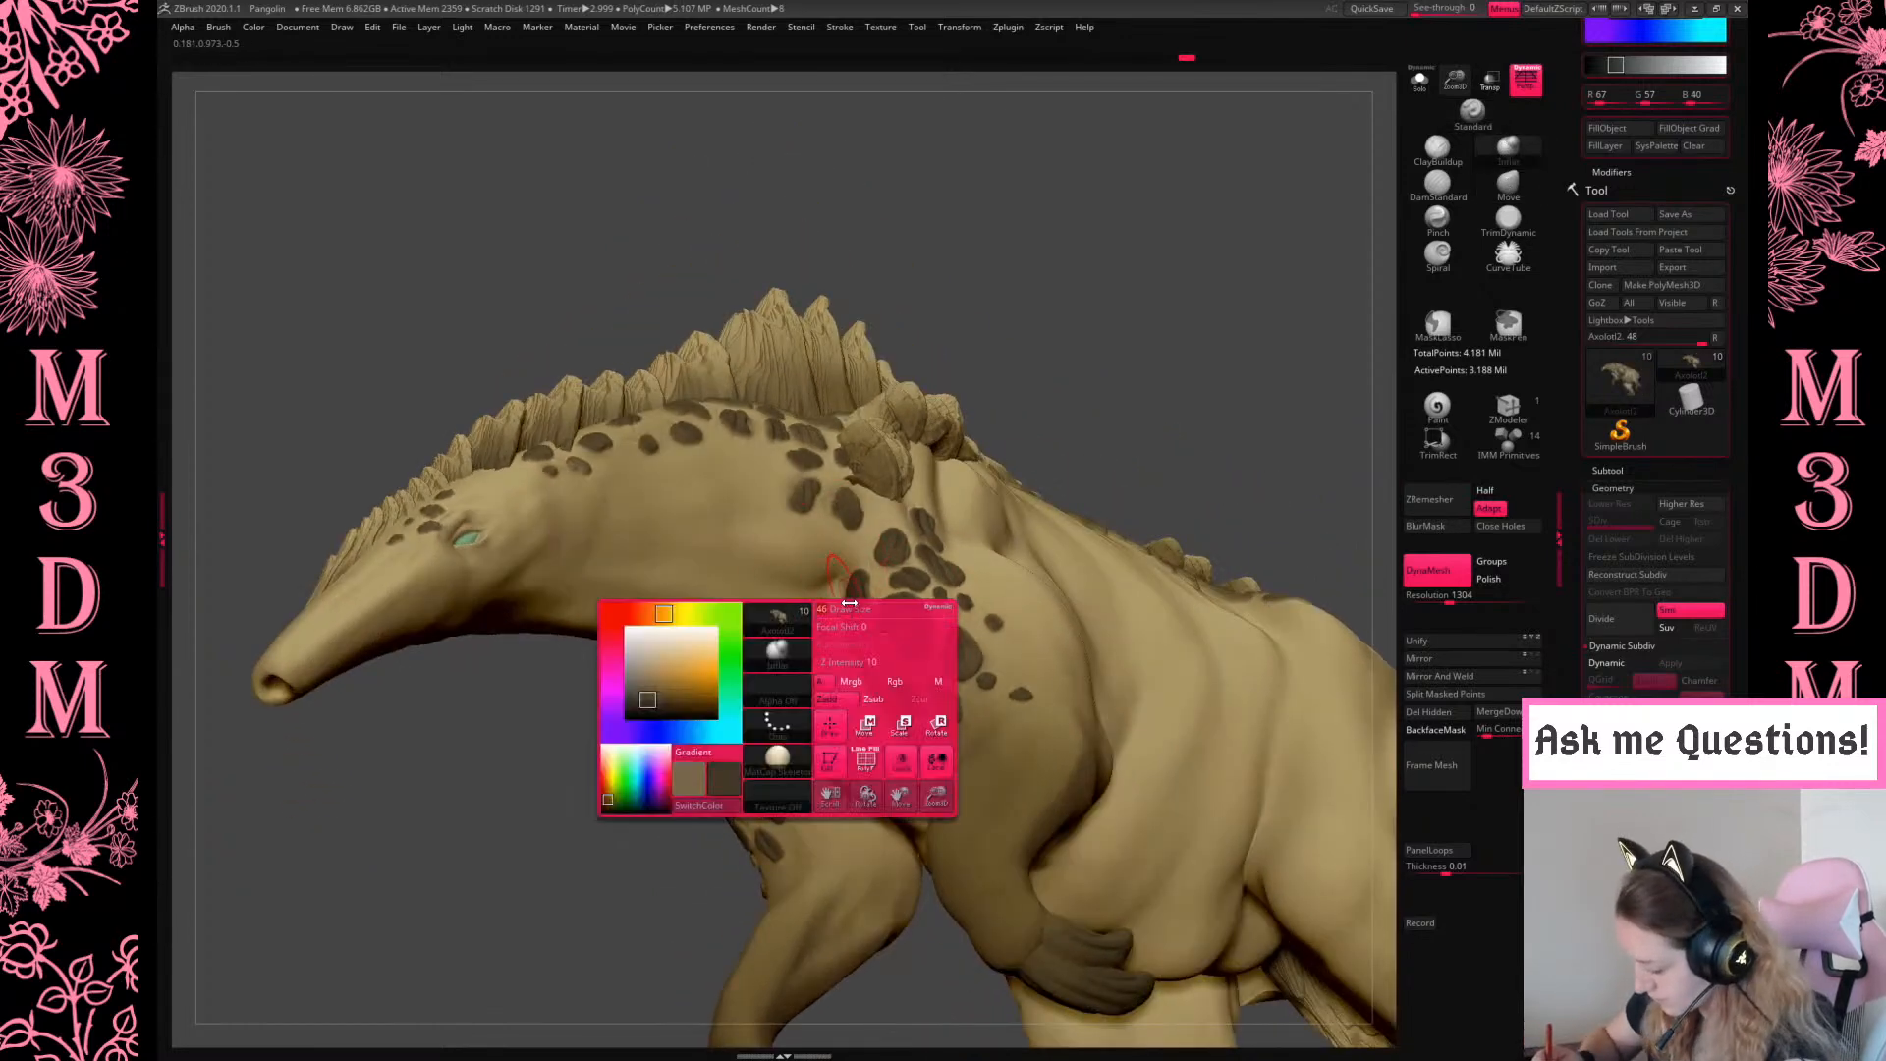
{"action": "key", "text": "space"}
{"action": "left_click_drag", "start_coordinate": [1221, 247], "coordinate": [692, 690]}
{"action": "key", "text": "space"}
{"action": "left_click_drag", "start_coordinate": [757, 567], "coordinate": [770, 567], "text": "shift"}
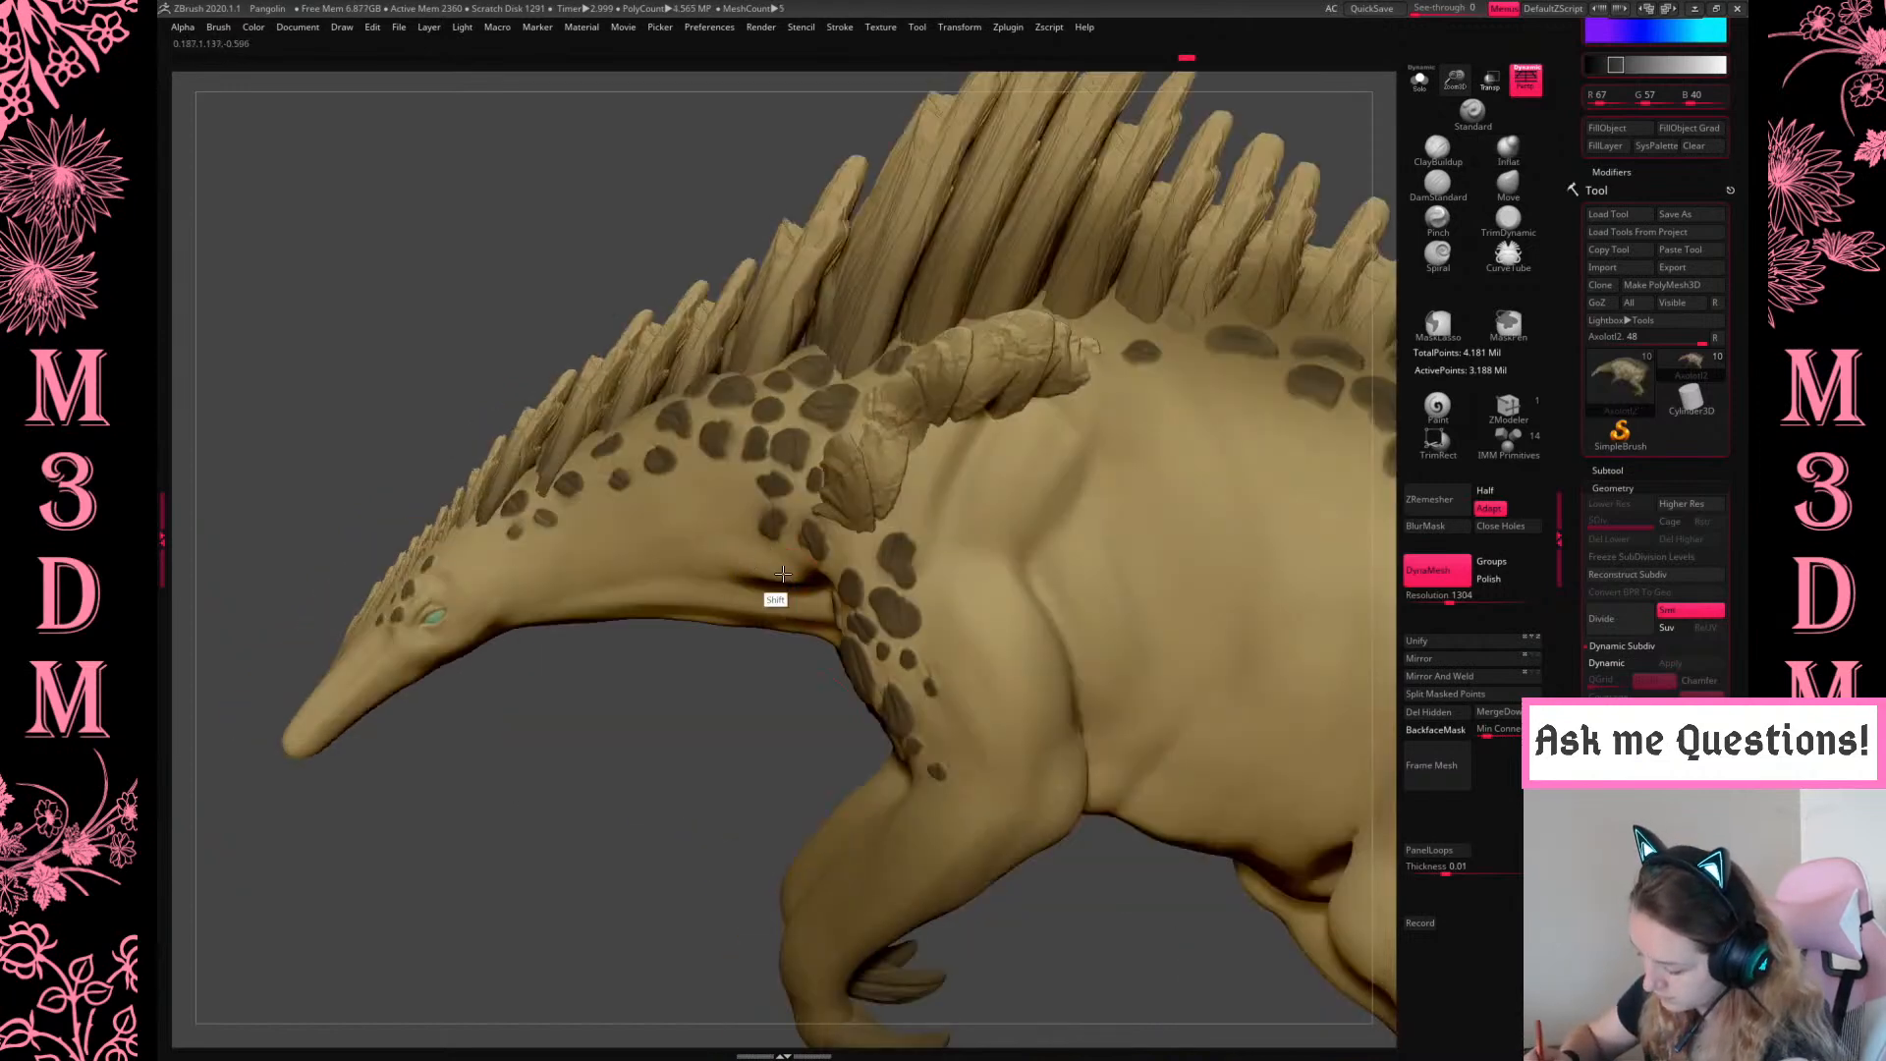
Refine the folds along the side of the neck with the Standard brush and smooth the neck and snout
{"action": "left_click", "coordinate": [1508, 184]}
{"action": "key", "text": "space"}
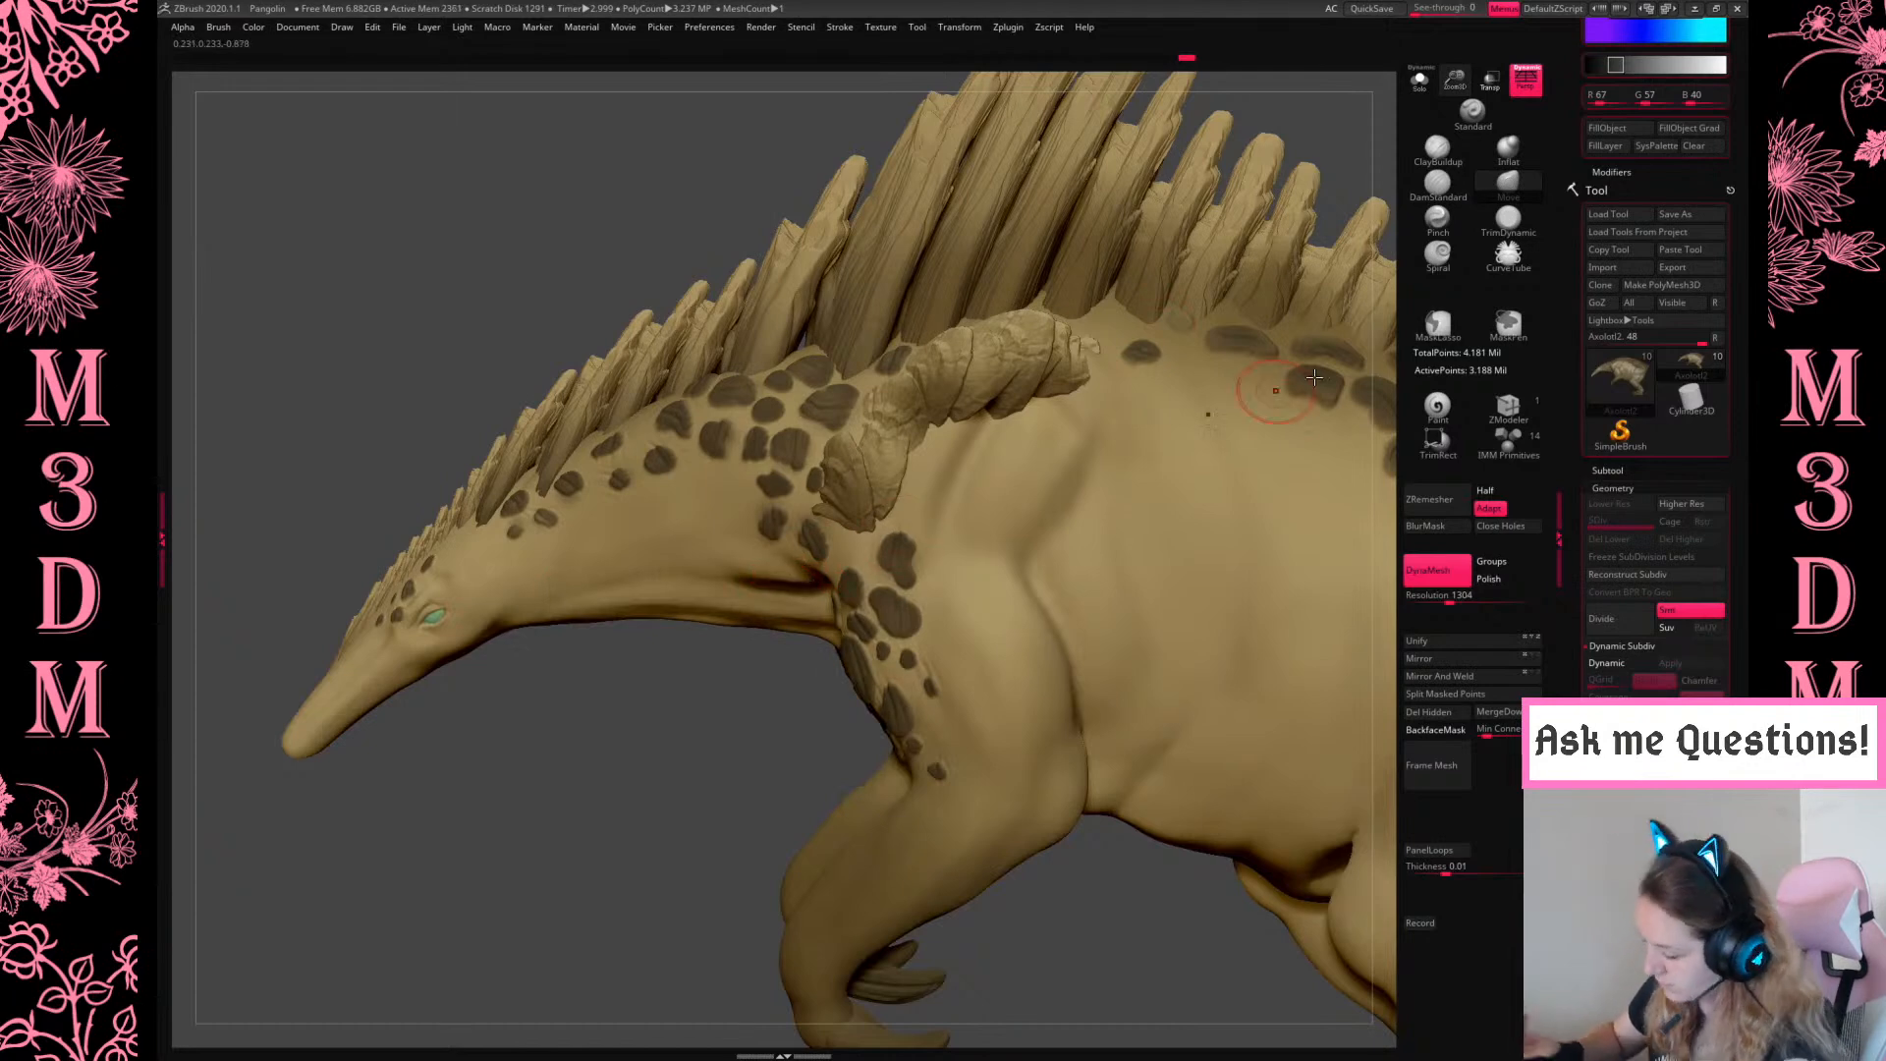
{"action": "left_click", "coordinate": [1472, 114]}
{"action": "key", "text": "space"}
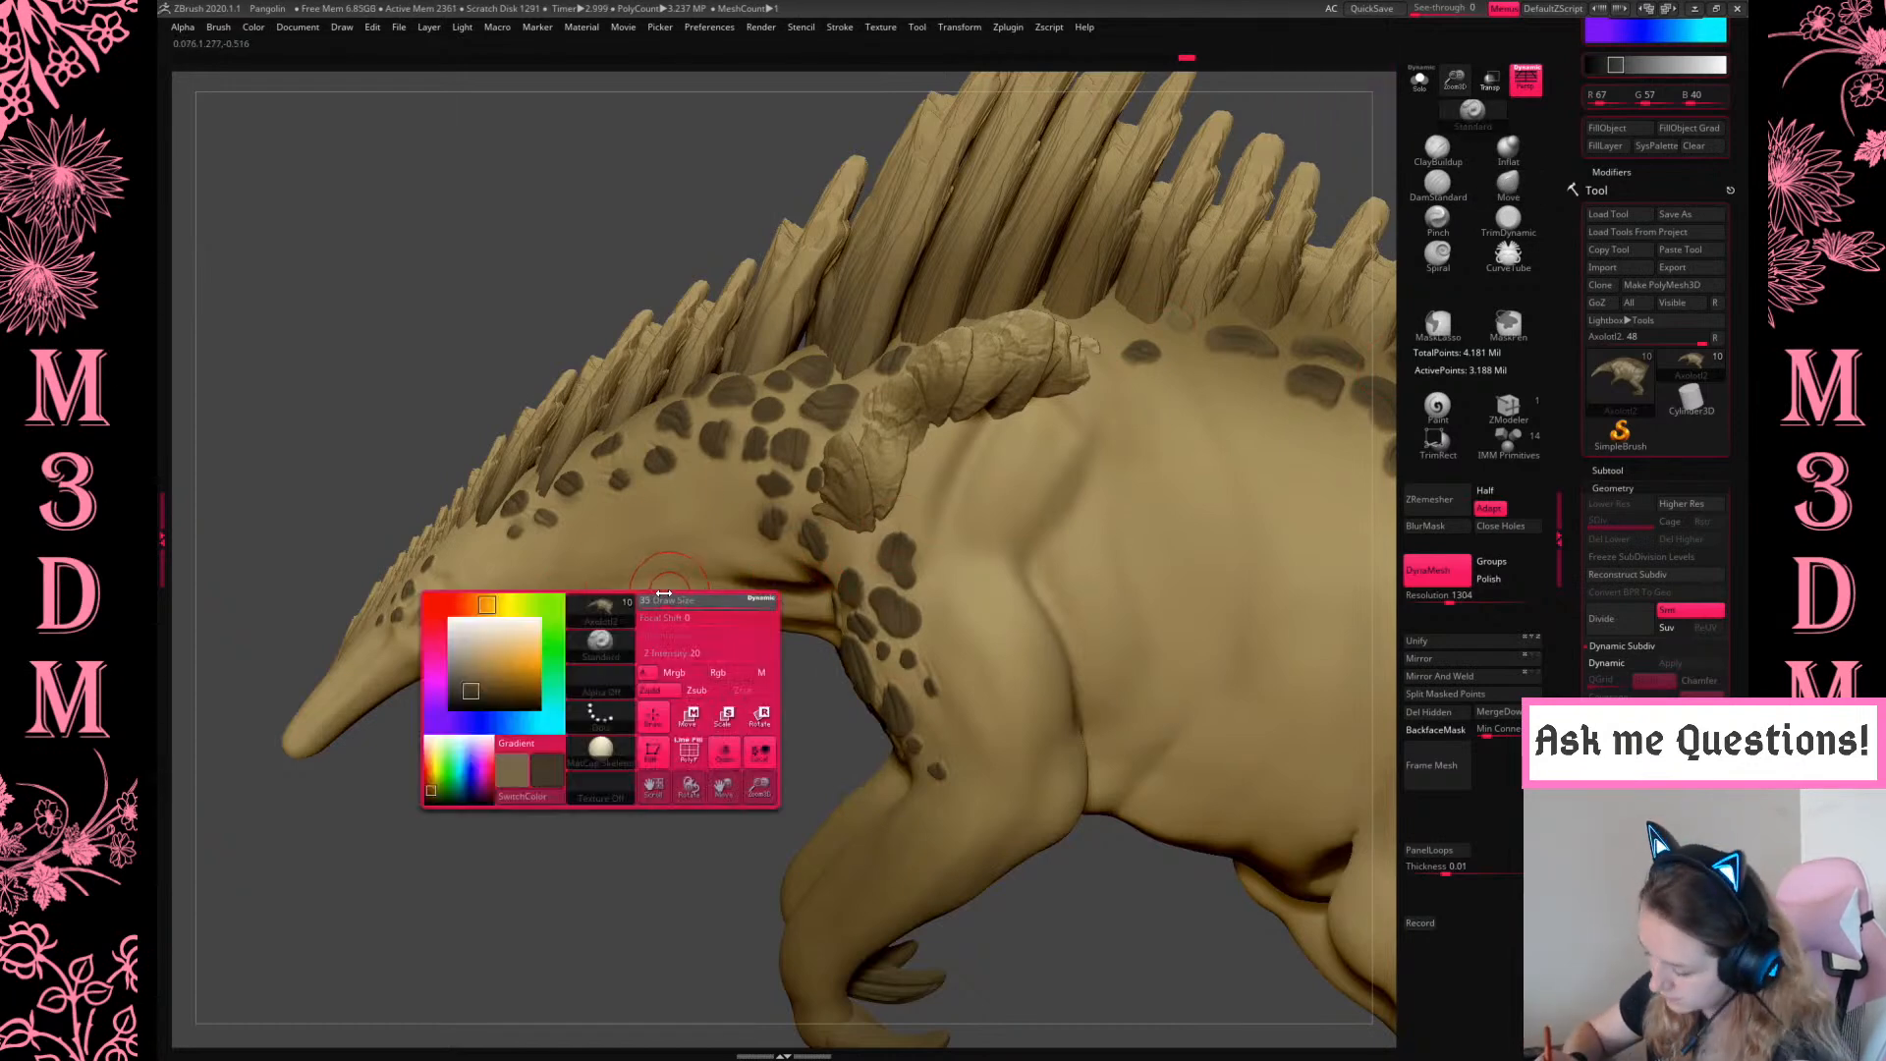
{"action": "key", "text": "space"}
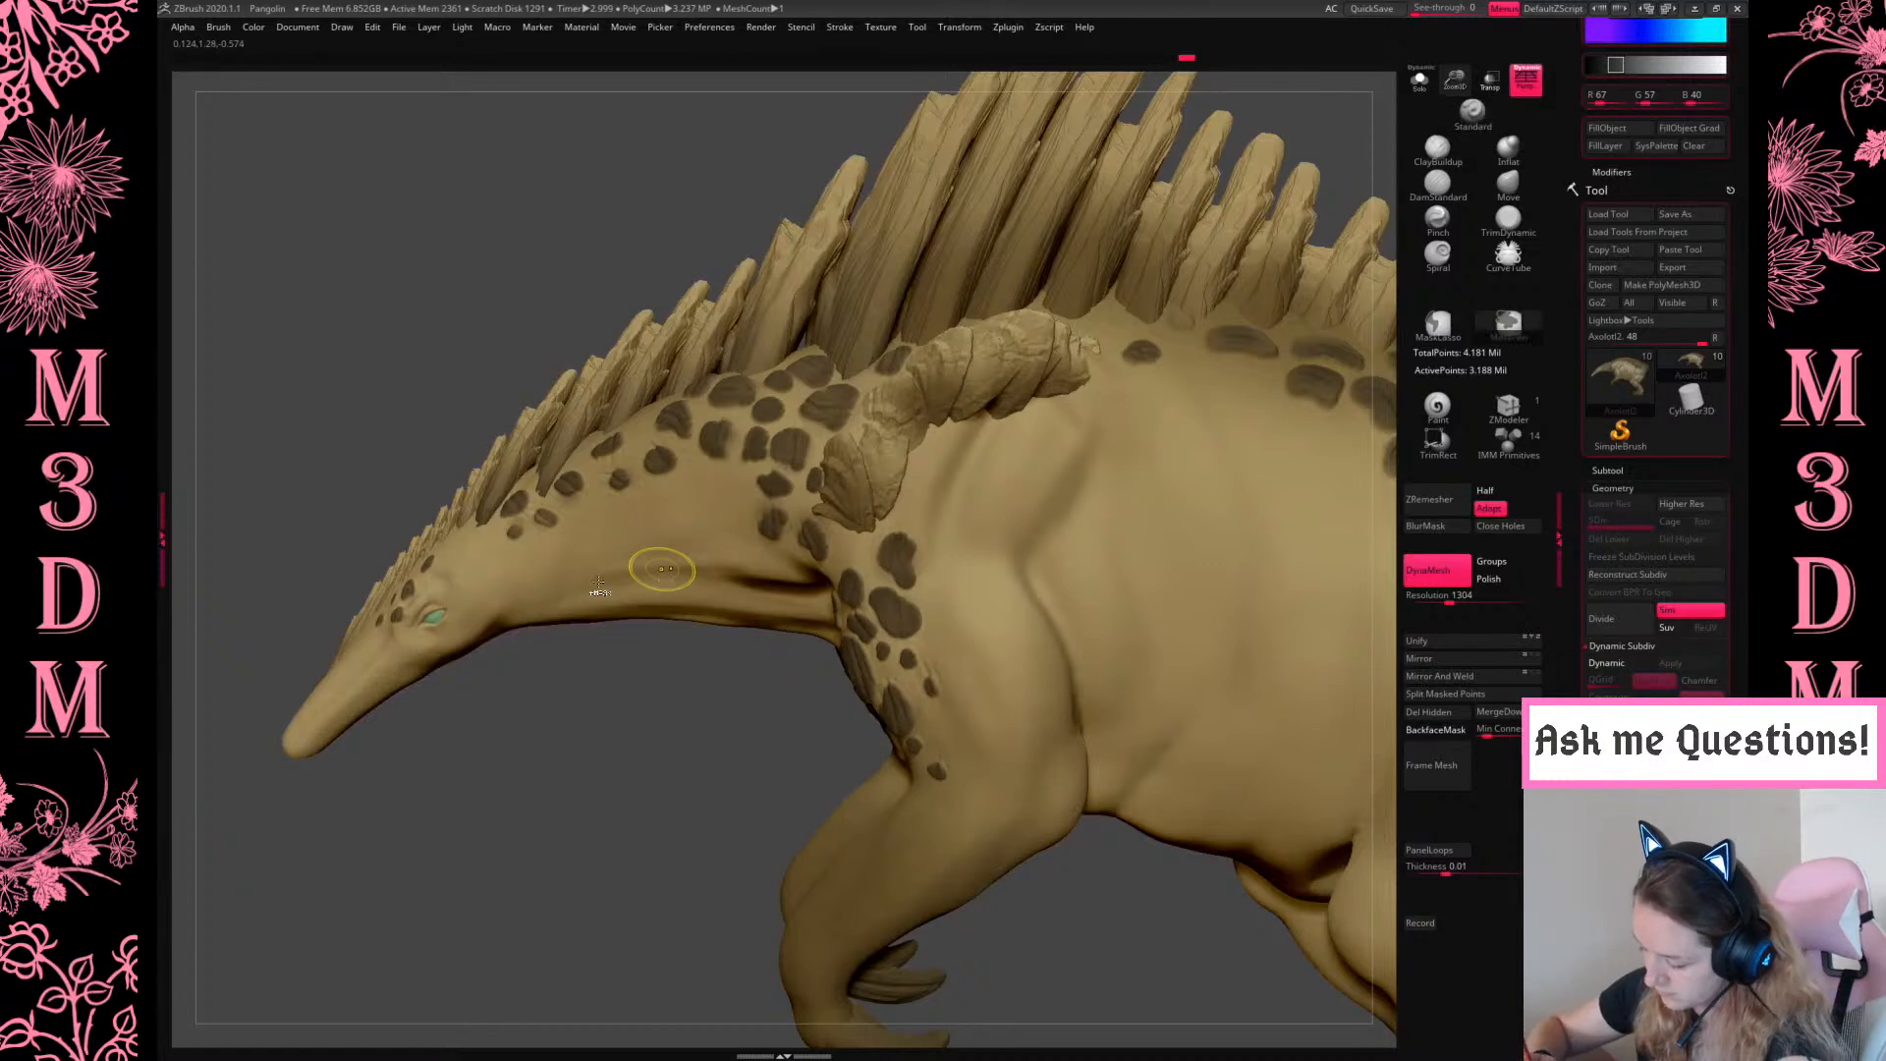
{"action": "mouse_move", "coordinate": [797, 600]}
{"action": "left_mouse_down", "text": "shift"}
{"action": "mouse_move", "coordinate": [664, 554]}
{"action": "mouse_move", "coordinate": [591, 579]}
{"action": "mouse_move", "coordinate": [766, 572]}
{"action": "left_mouse_up", "text": "shift"}
{"action": "left_click_drag", "start_coordinate": [705, 739], "coordinate": [877, 738], "text": "alt"}
{"action": "mouse_move", "coordinate": [475, 698]}
{"action": "left_mouse_down", "text": "shift"}
{"action": "mouse_move", "coordinate": [505, 707]}
{"action": "mouse_move", "coordinate": [484, 722]}
{"action": "mouse_move", "coordinate": [505, 701]}
{"action": "mouse_move", "coordinate": [514, 727]}
{"action": "left_mouse_up", "text": "shift"}
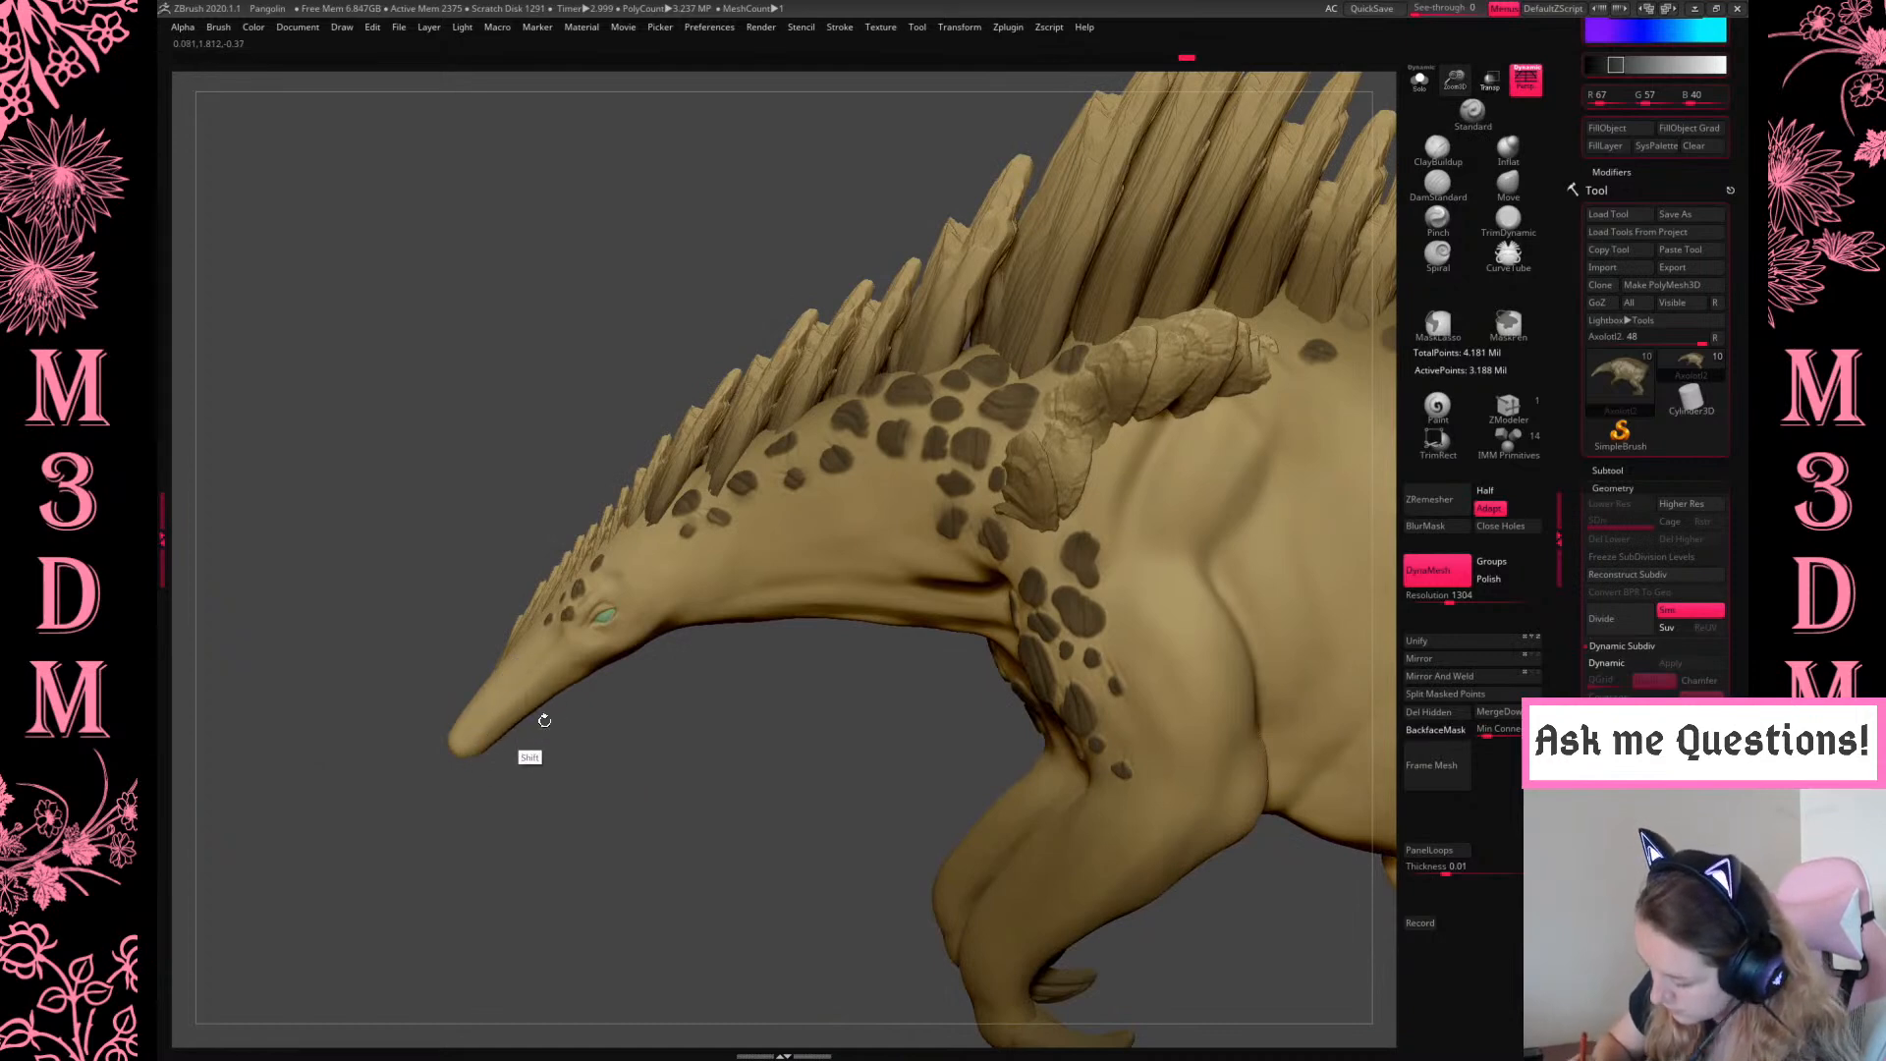
Sculpt the first soft skin folds on the flank between shoulder and hind leg with the Standard brush
{"action": "left_click_drag", "start_coordinate": [819, 747], "coordinate": [783, 767]}
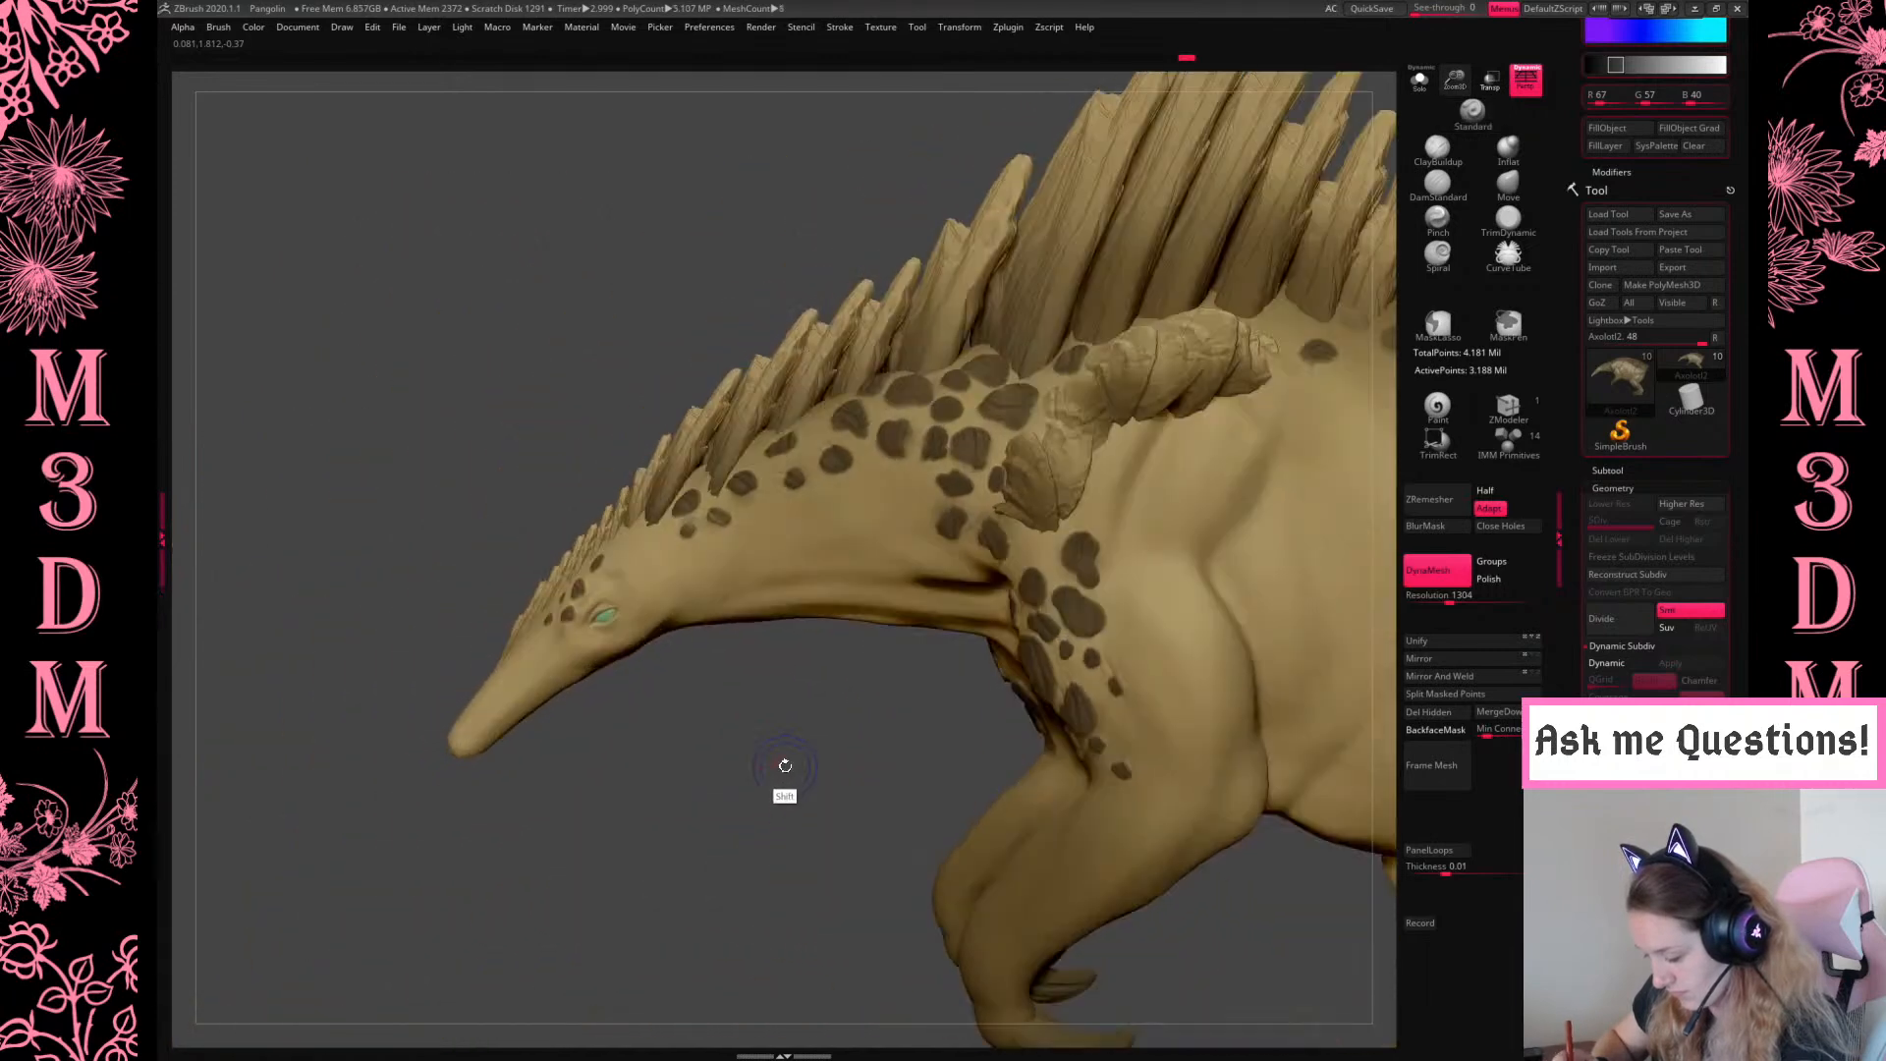
{"action": "key", "text": "f"}
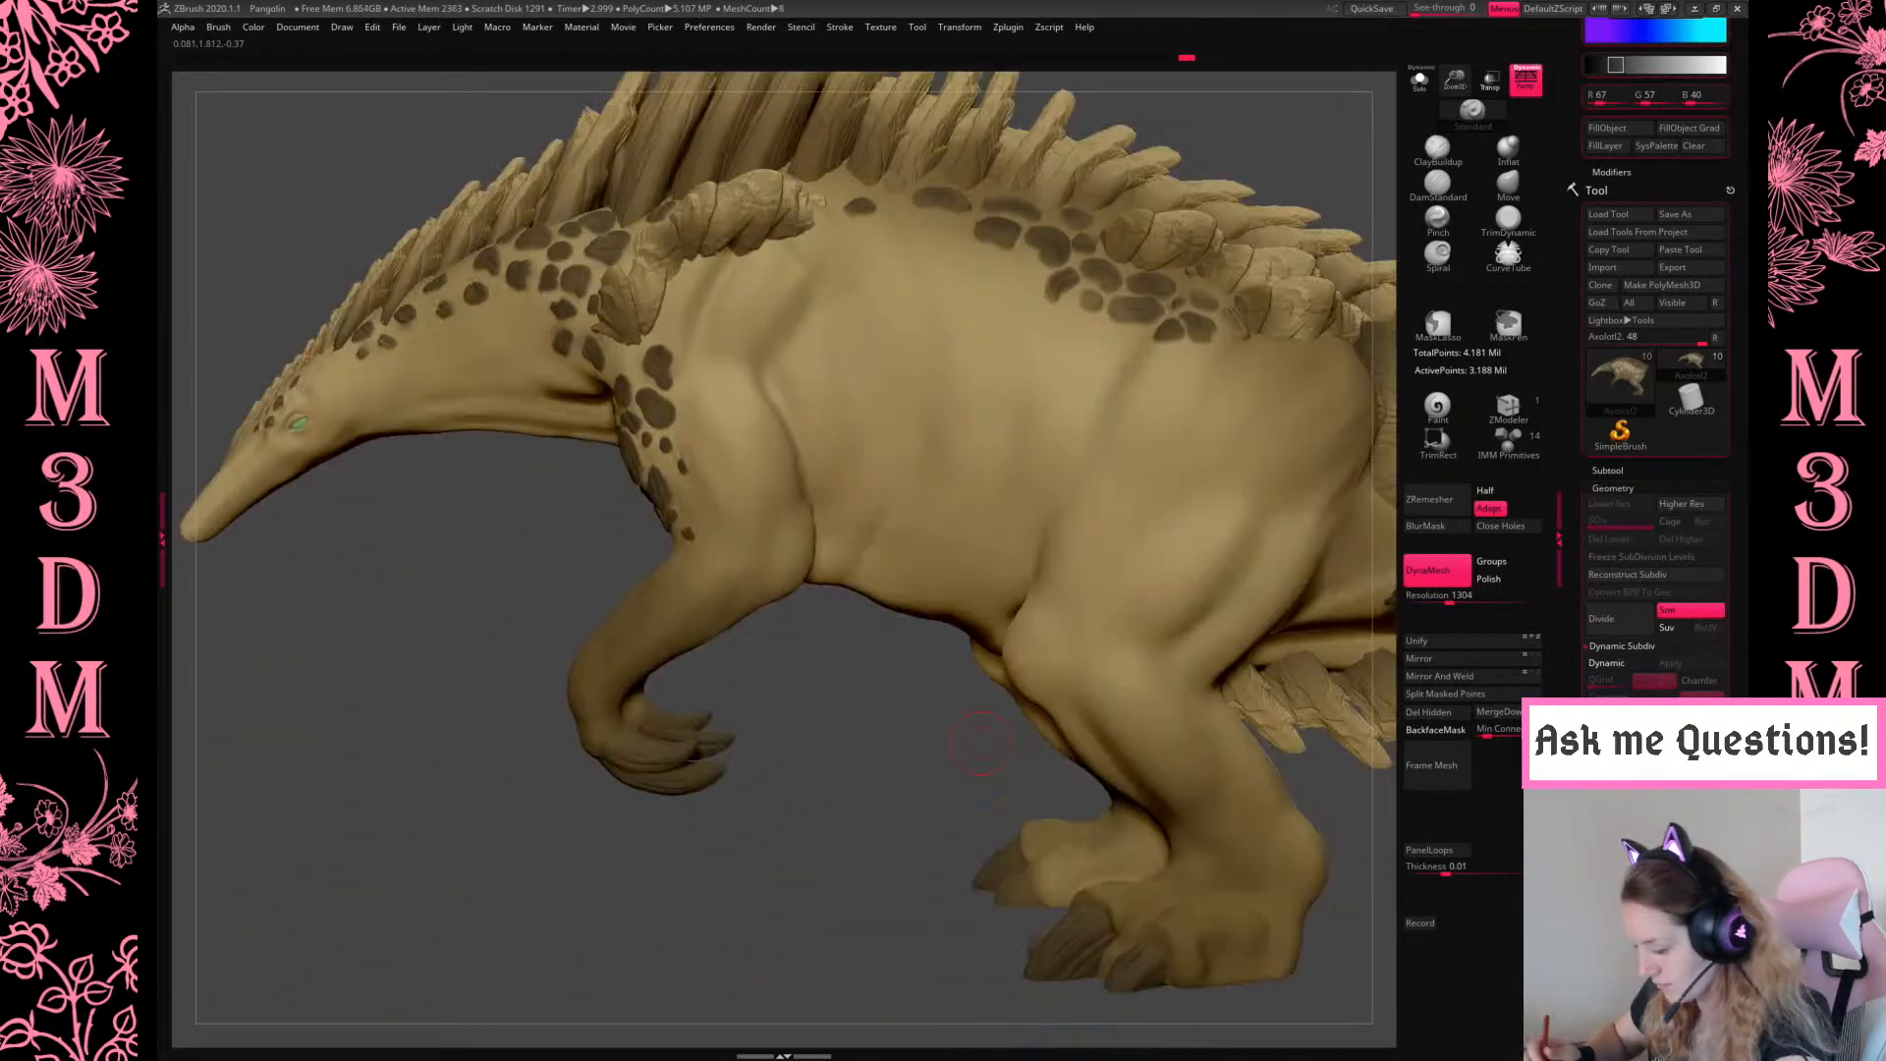
{"action": "left_click_drag", "start_coordinate": [882, 775], "coordinate": [872, 413], "text": "alt"}
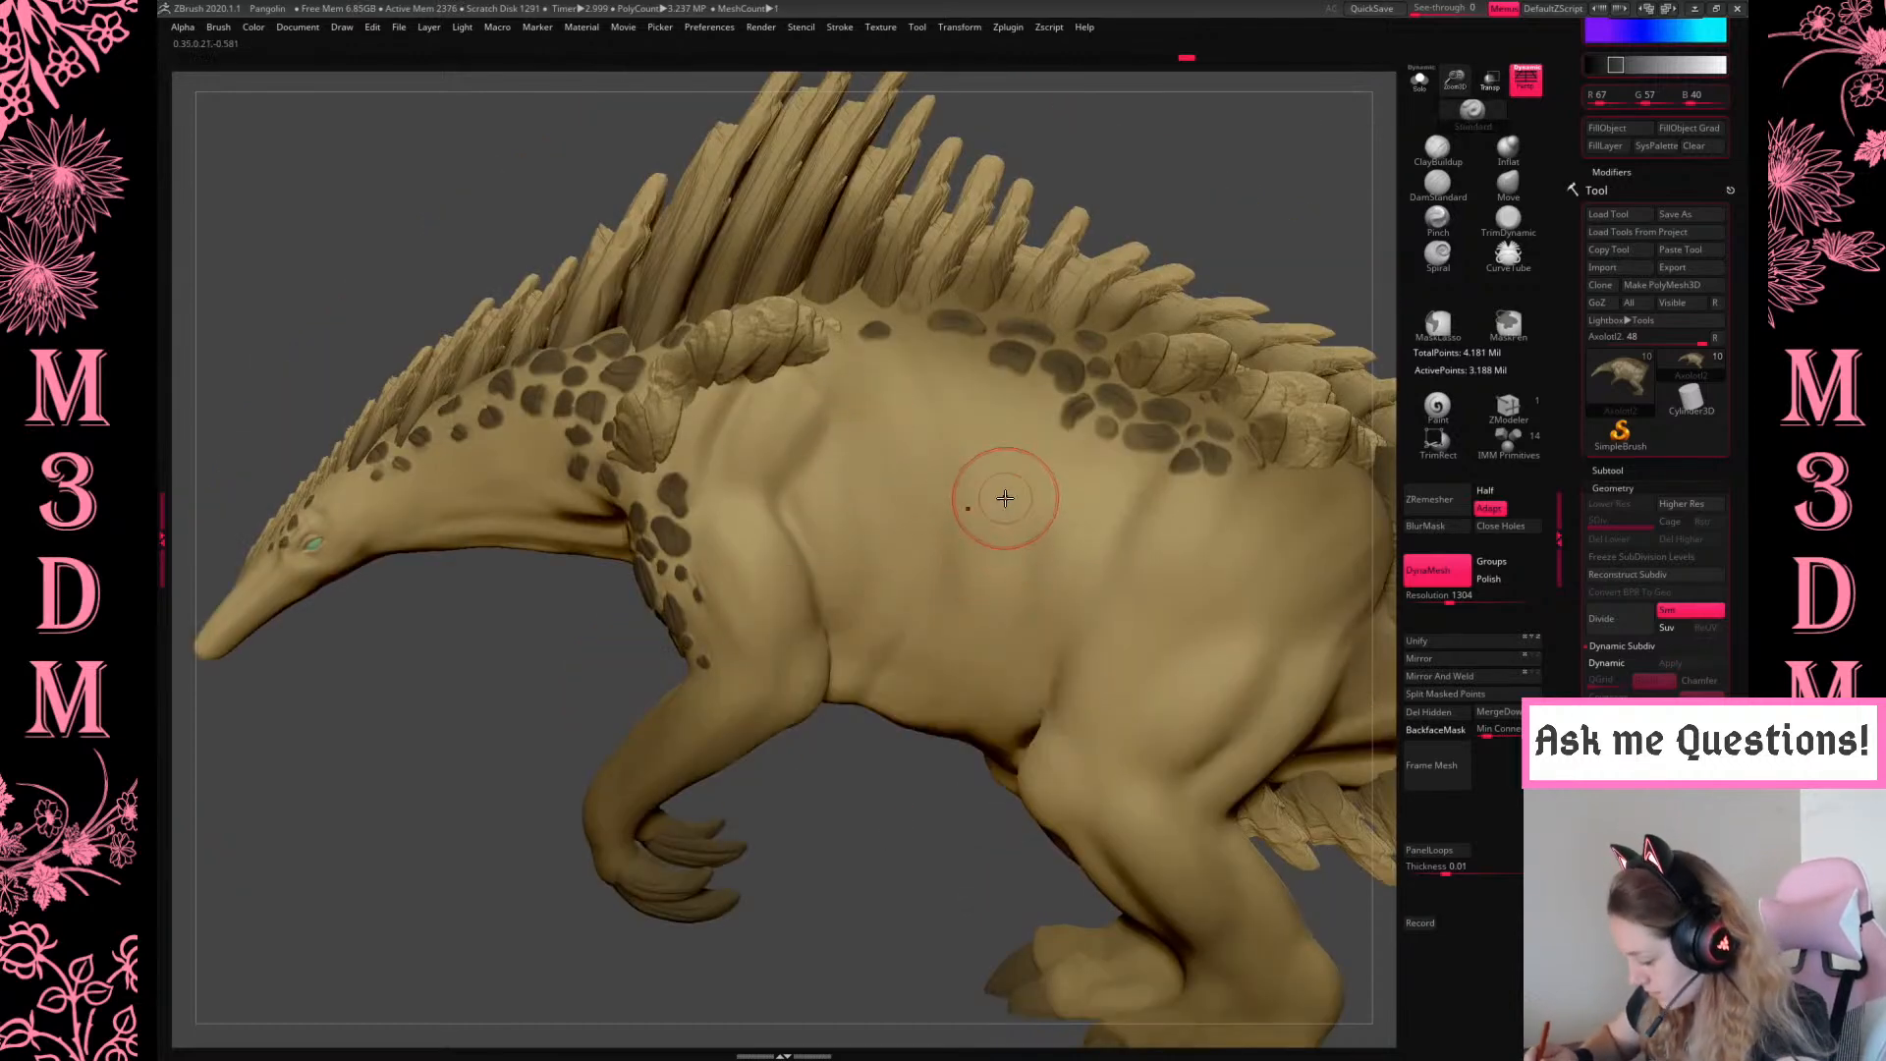
{"action": "key", "text": "space"}
{"action": "key", "text": "space"}
{"action": "left_click_drag", "start_coordinate": [992, 562], "coordinate": [999, 562]}
{"action": "key", "text": "space"}
{"action": "mouse_move", "coordinate": [869, 830]}
{"action": "left_mouse_down"}
{"action": "mouse_move", "coordinate": [949, 821]}
{"action": "mouse_move", "coordinate": [1099, 610]}
{"action": "left_mouse_up"}
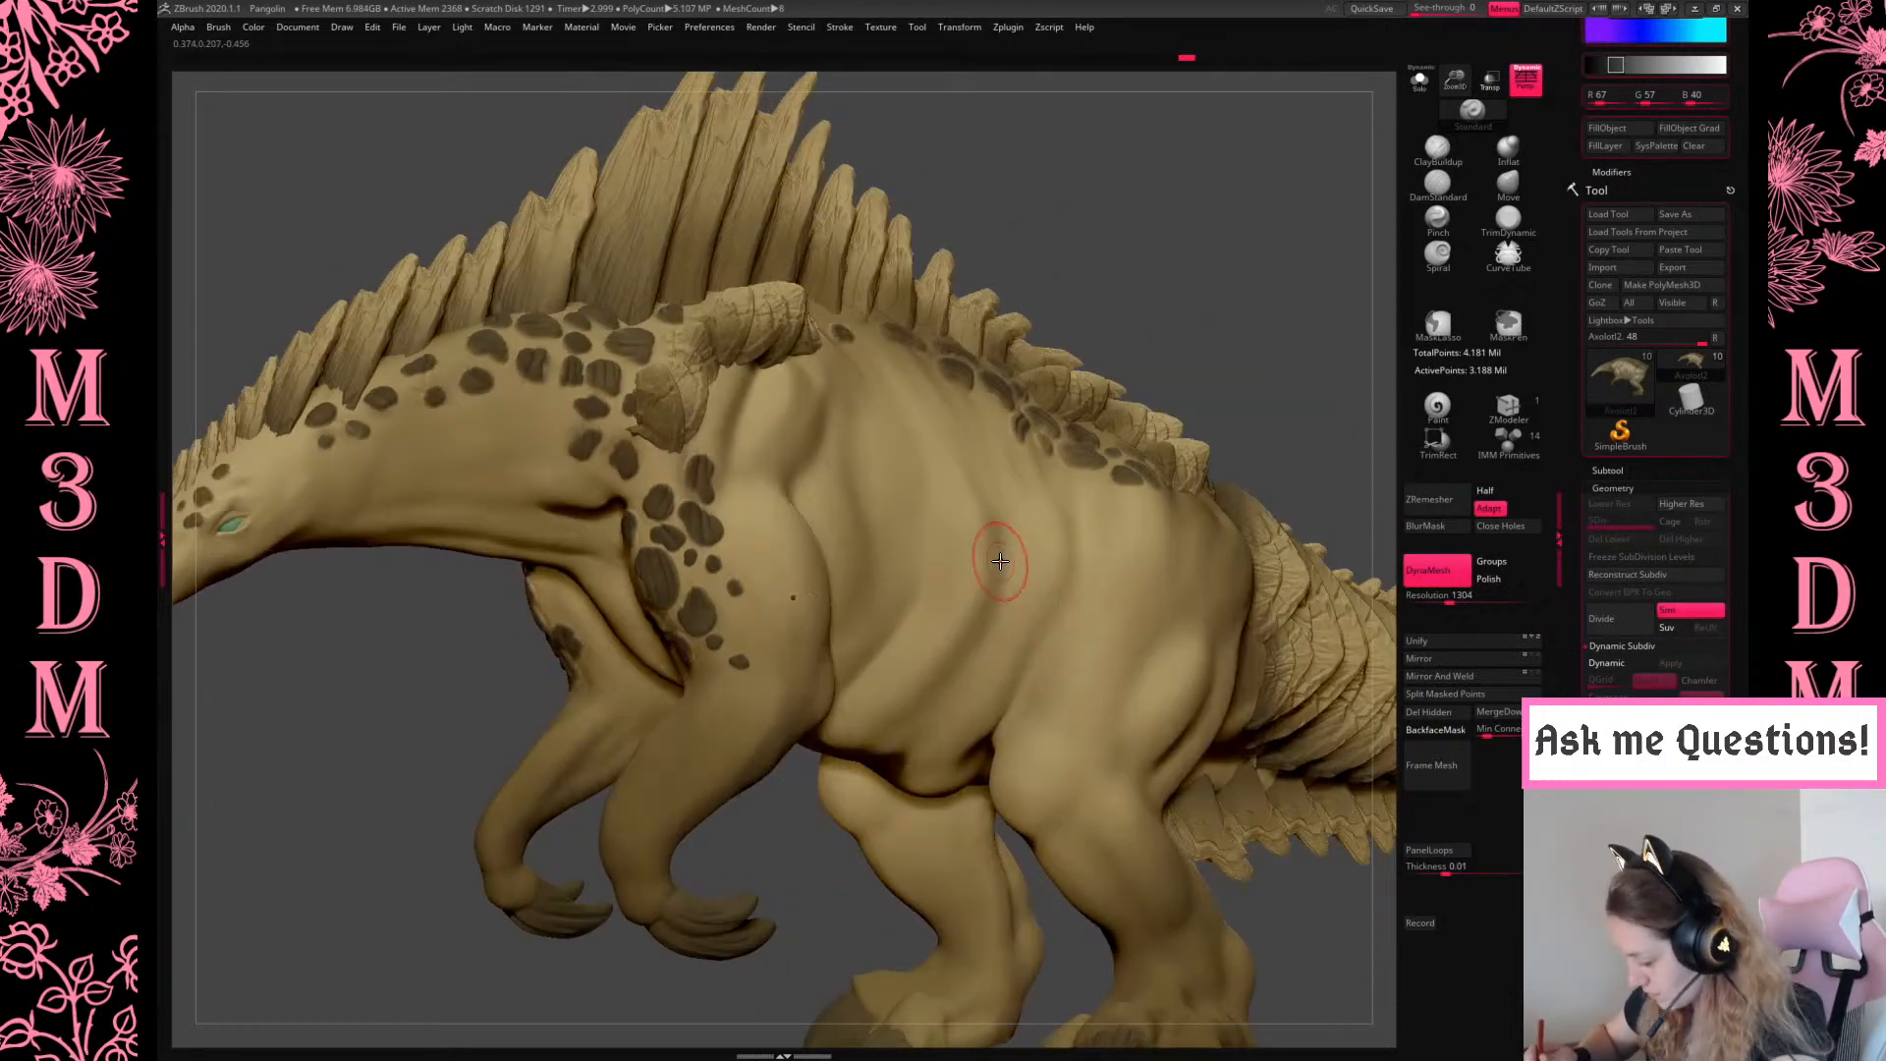
{"action": "mouse_move", "coordinate": [983, 518]}
{"action": "left_mouse_down", "text": "alt"}
{"action": "mouse_move", "coordinate": [961, 637]}
{"action": "mouse_move", "coordinate": [930, 666]}
{"action": "left_mouse_up", "text": "alt"}
{"action": "mouse_move", "coordinate": [980, 576]}
{"action": "left_mouse_down", "text": "alt"}
{"action": "mouse_move", "coordinate": [966, 518]}
{"action": "mouse_move", "coordinate": [996, 527]}
{"action": "left_mouse_up", "text": "alt"}
{"action": "key", "text": "space"}
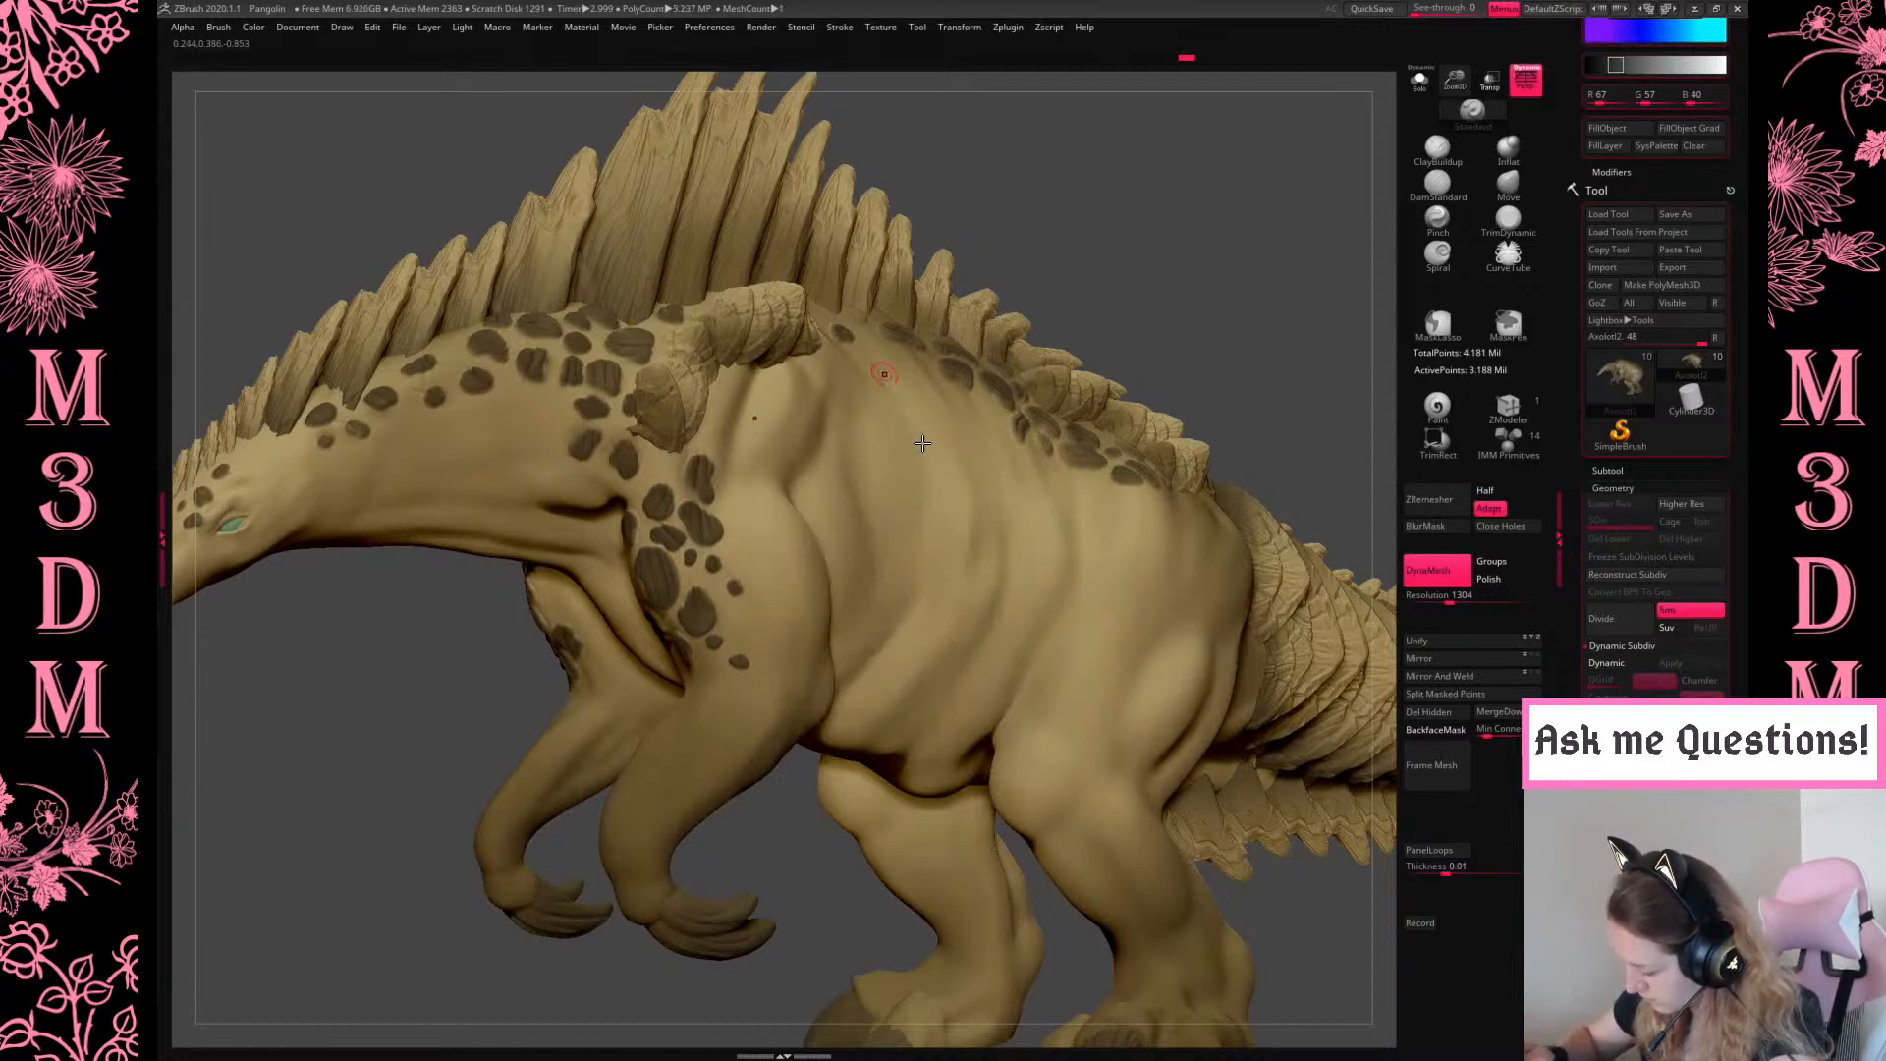
{"action": "key", "text": "space"}
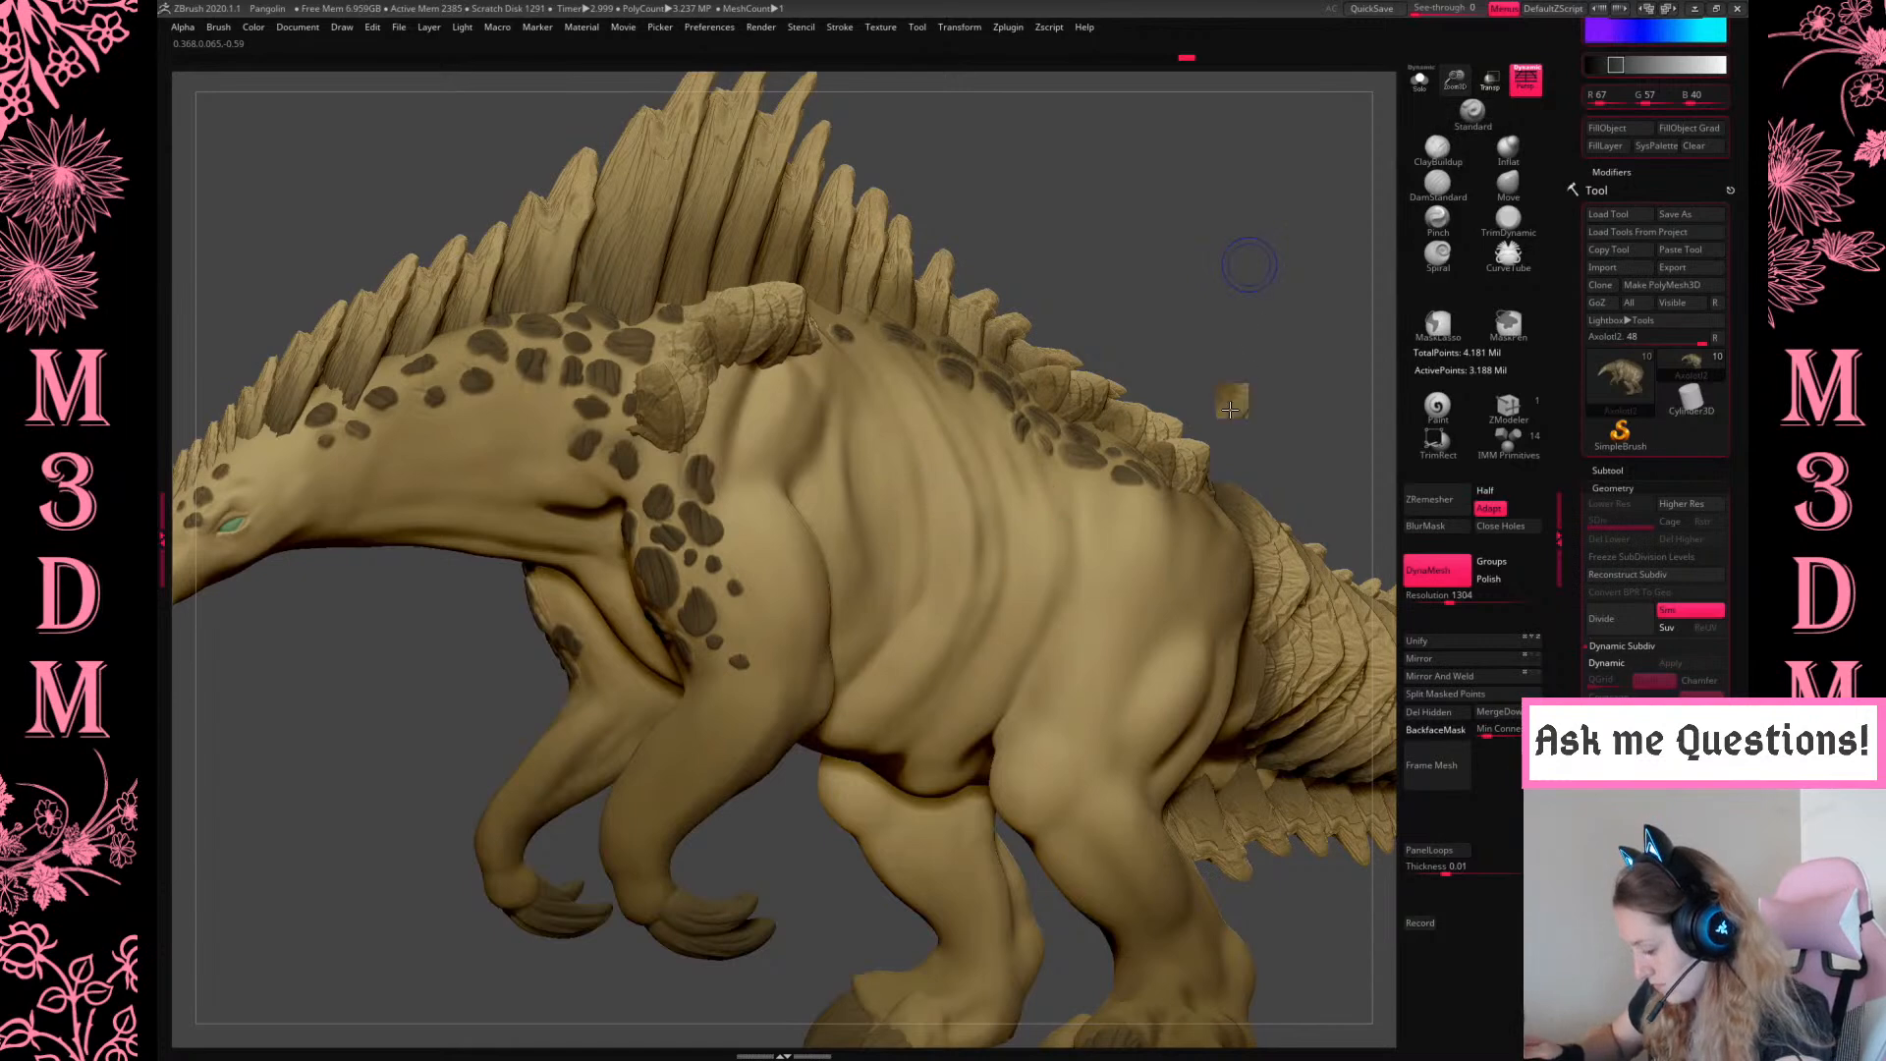
Add long vertical skin folds from the back down to the belly across the flank and smooth them
{"action": "left_click_drag", "start_coordinate": [1233, 398], "coordinate": [1226, 428]}
{"action": "left_click_drag", "start_coordinate": [943, 847], "coordinate": [866, 823], "text": "alt"}
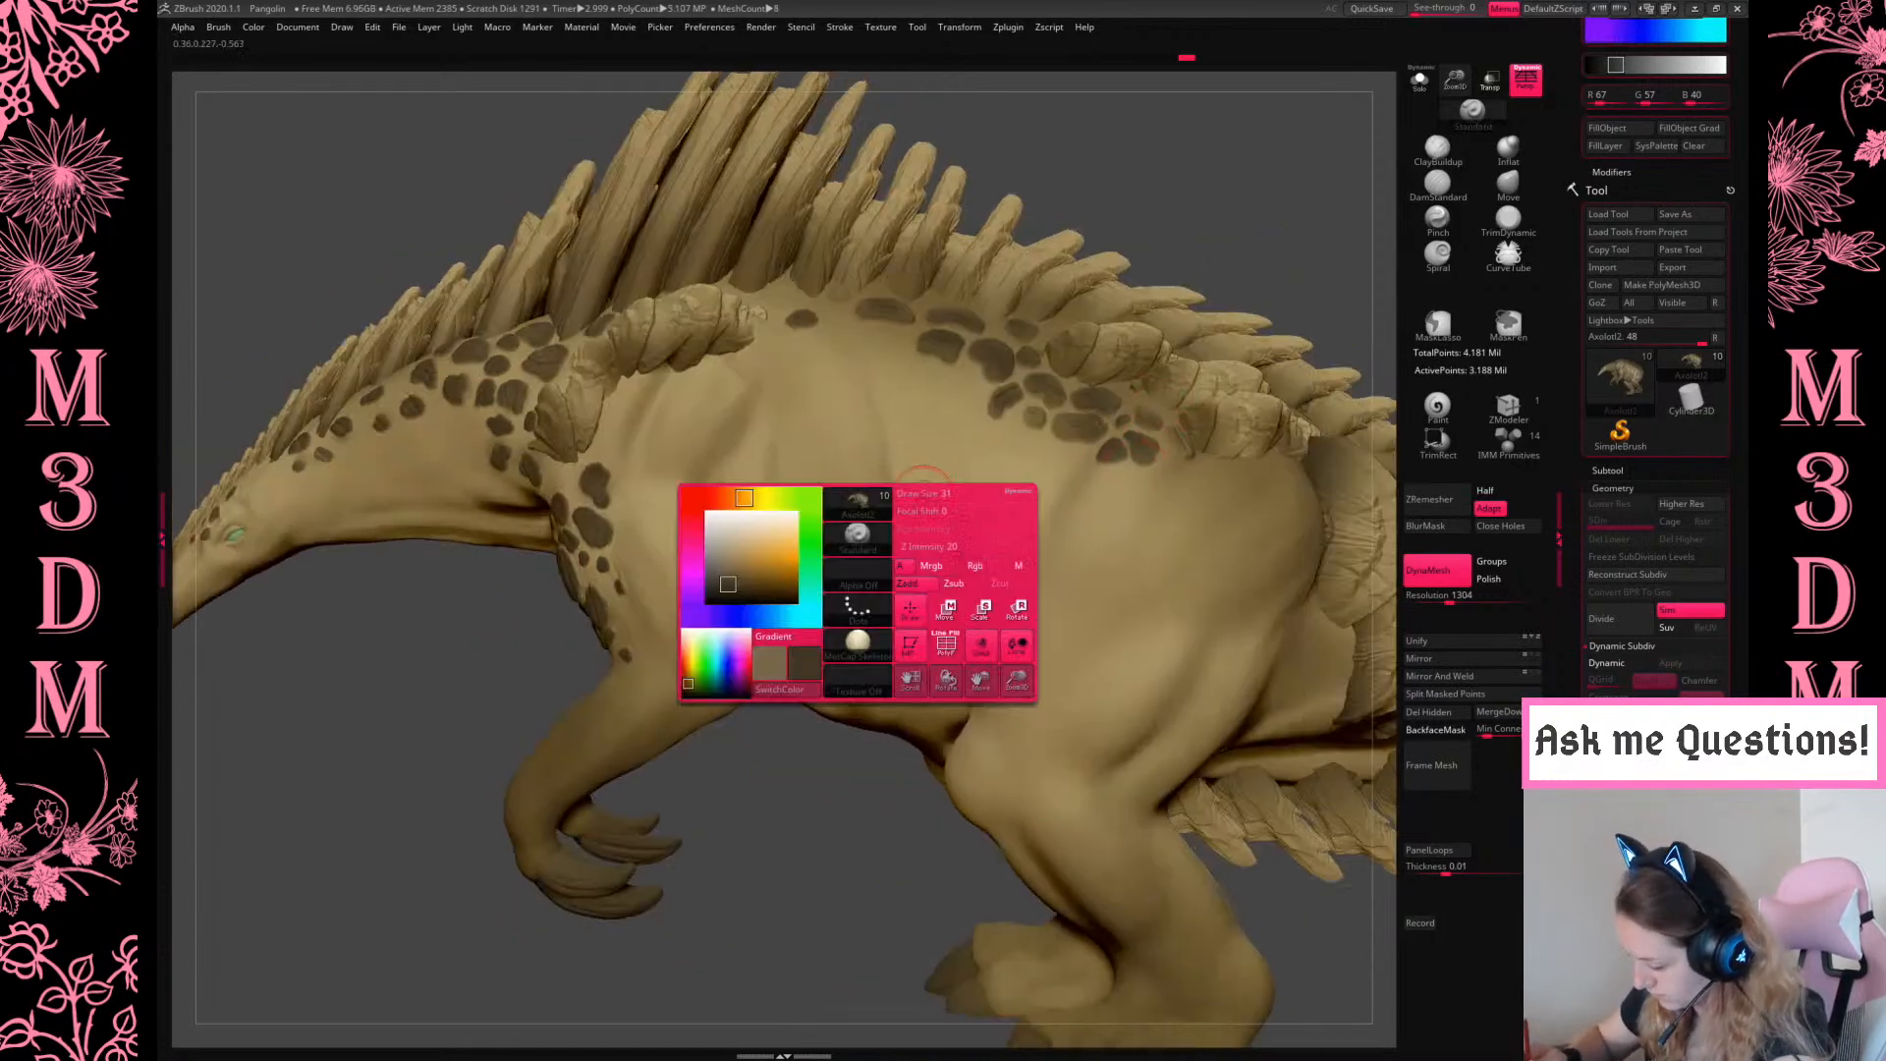
{"action": "mouse_move", "coordinate": [880, 351]}
{"action": "left_mouse_down"}
{"action": "mouse_move", "coordinate": [918, 536]}
{"action": "mouse_move", "coordinate": [907, 653]}
{"action": "left_mouse_up"}
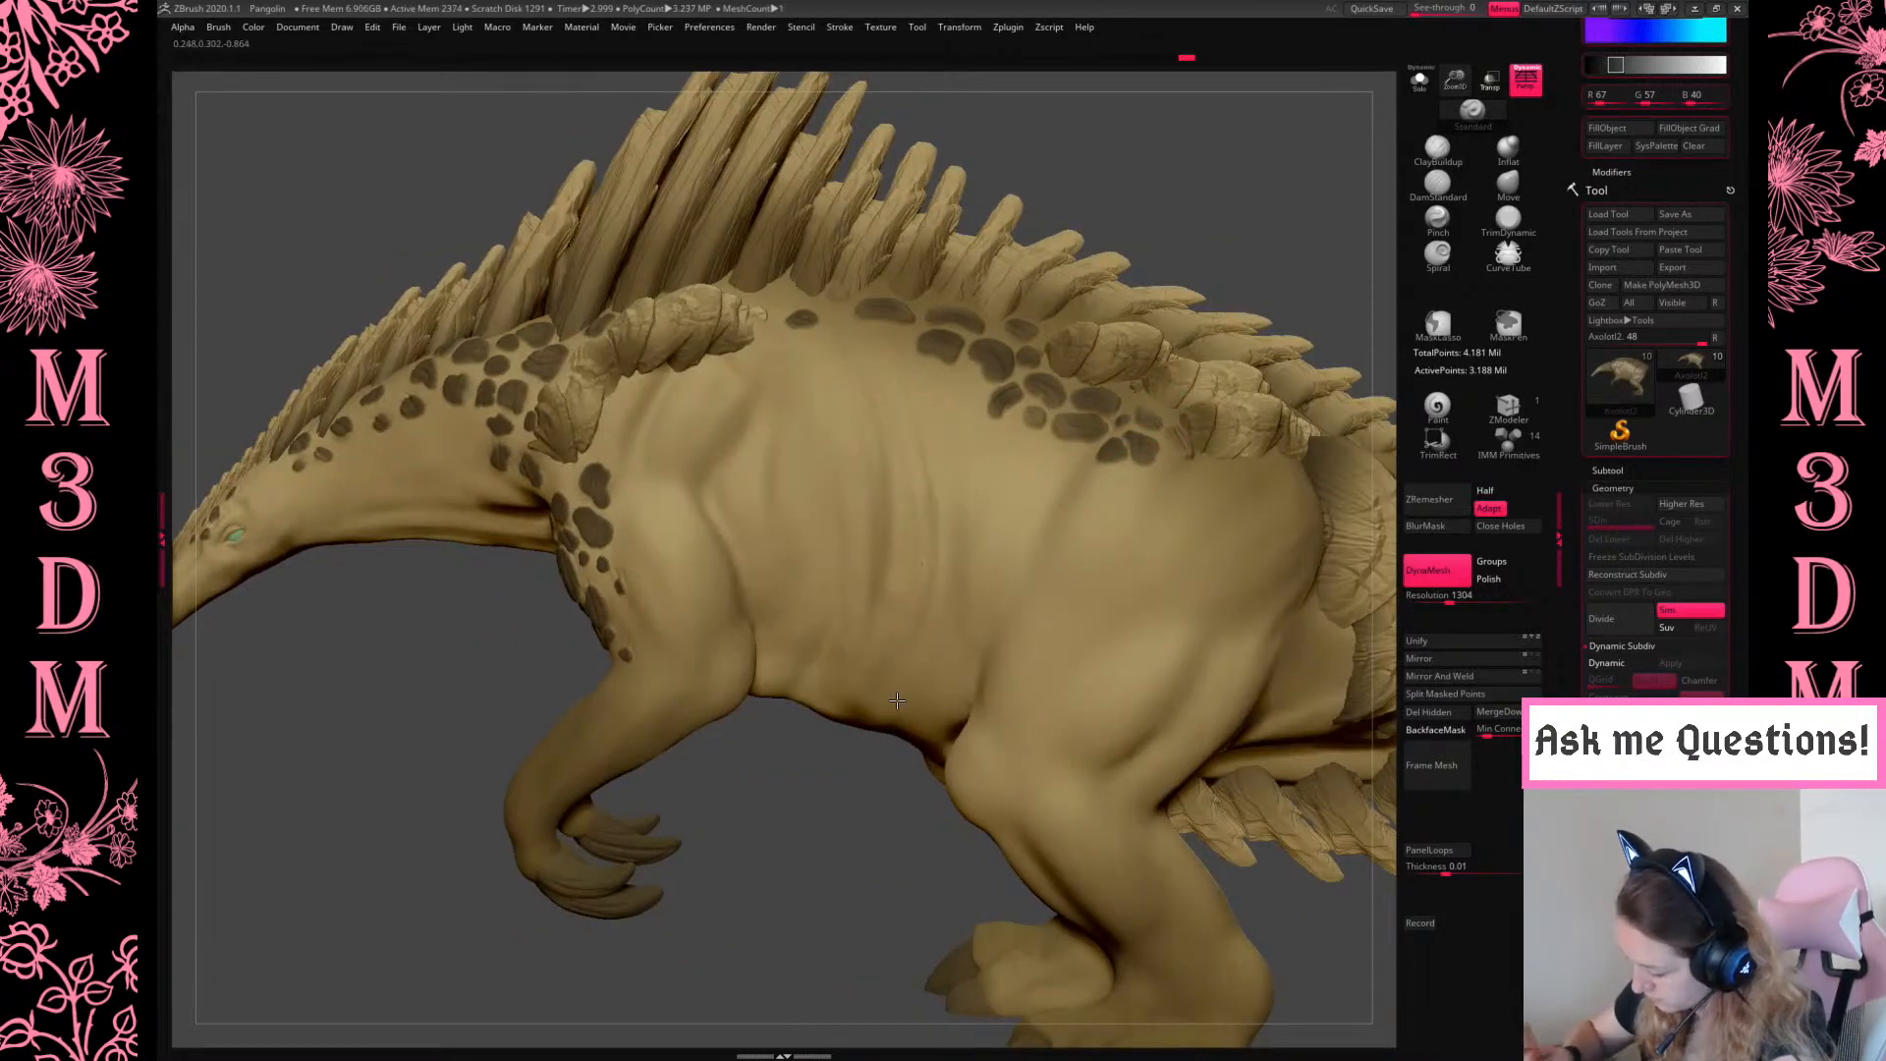
{"action": "mouse_move", "coordinate": [931, 386]}
{"action": "left_mouse_down"}
{"action": "mouse_move", "coordinate": [982, 584]}
{"action": "mouse_move", "coordinate": [949, 610]}
{"action": "left_mouse_up"}
{"action": "mouse_move", "coordinate": [787, 401]}
{"action": "left_mouse_down"}
{"action": "mouse_move", "coordinate": [821, 595]}
{"action": "mouse_move", "coordinate": [799, 730]}
{"action": "left_mouse_up"}
{"action": "key", "text": "space"}
{"action": "left_click_drag", "start_coordinate": [953, 528], "coordinate": [957, 550], "text": "shift"}
{"action": "key", "text": "space"}
{"action": "mouse_move", "coordinate": [1282, 368]}
{"action": "left_mouse_down"}
{"action": "mouse_move", "coordinate": [1376, 363]}
{"action": "mouse_move", "coordinate": [1263, 341]}
{"action": "mouse_move", "coordinate": [1200, 398]}
{"action": "left_mouse_up"}
{"action": "key", "text": "space"}
{"action": "left_click_drag", "start_coordinate": [957, 697], "coordinate": [925, 681]}
{"action": "key", "text": "space"}
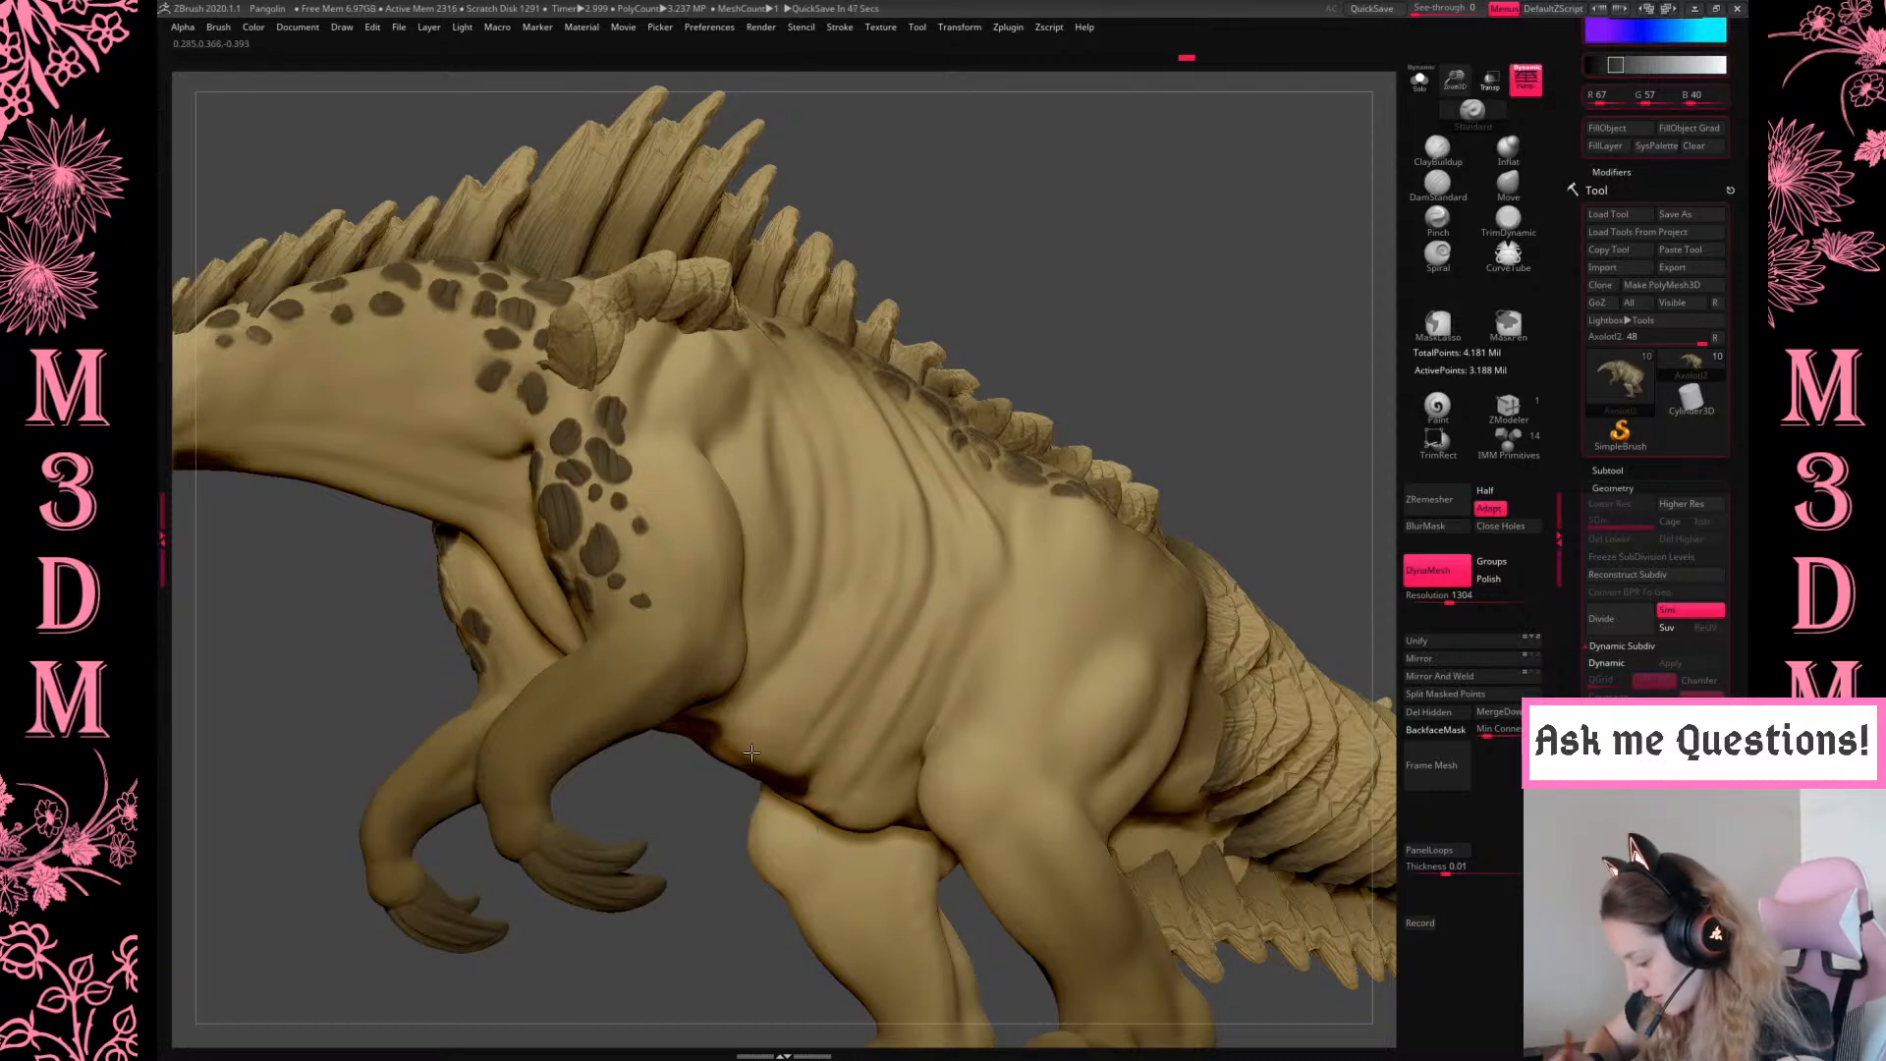
Refine the flank folds and add subtle creases around the shoulder and upper foreleg with the Standard brush
{"action": "left_click_drag", "start_coordinate": [1253, 276], "coordinate": [969, 567], "text": "shift"}
{"action": "key", "text": "space"}
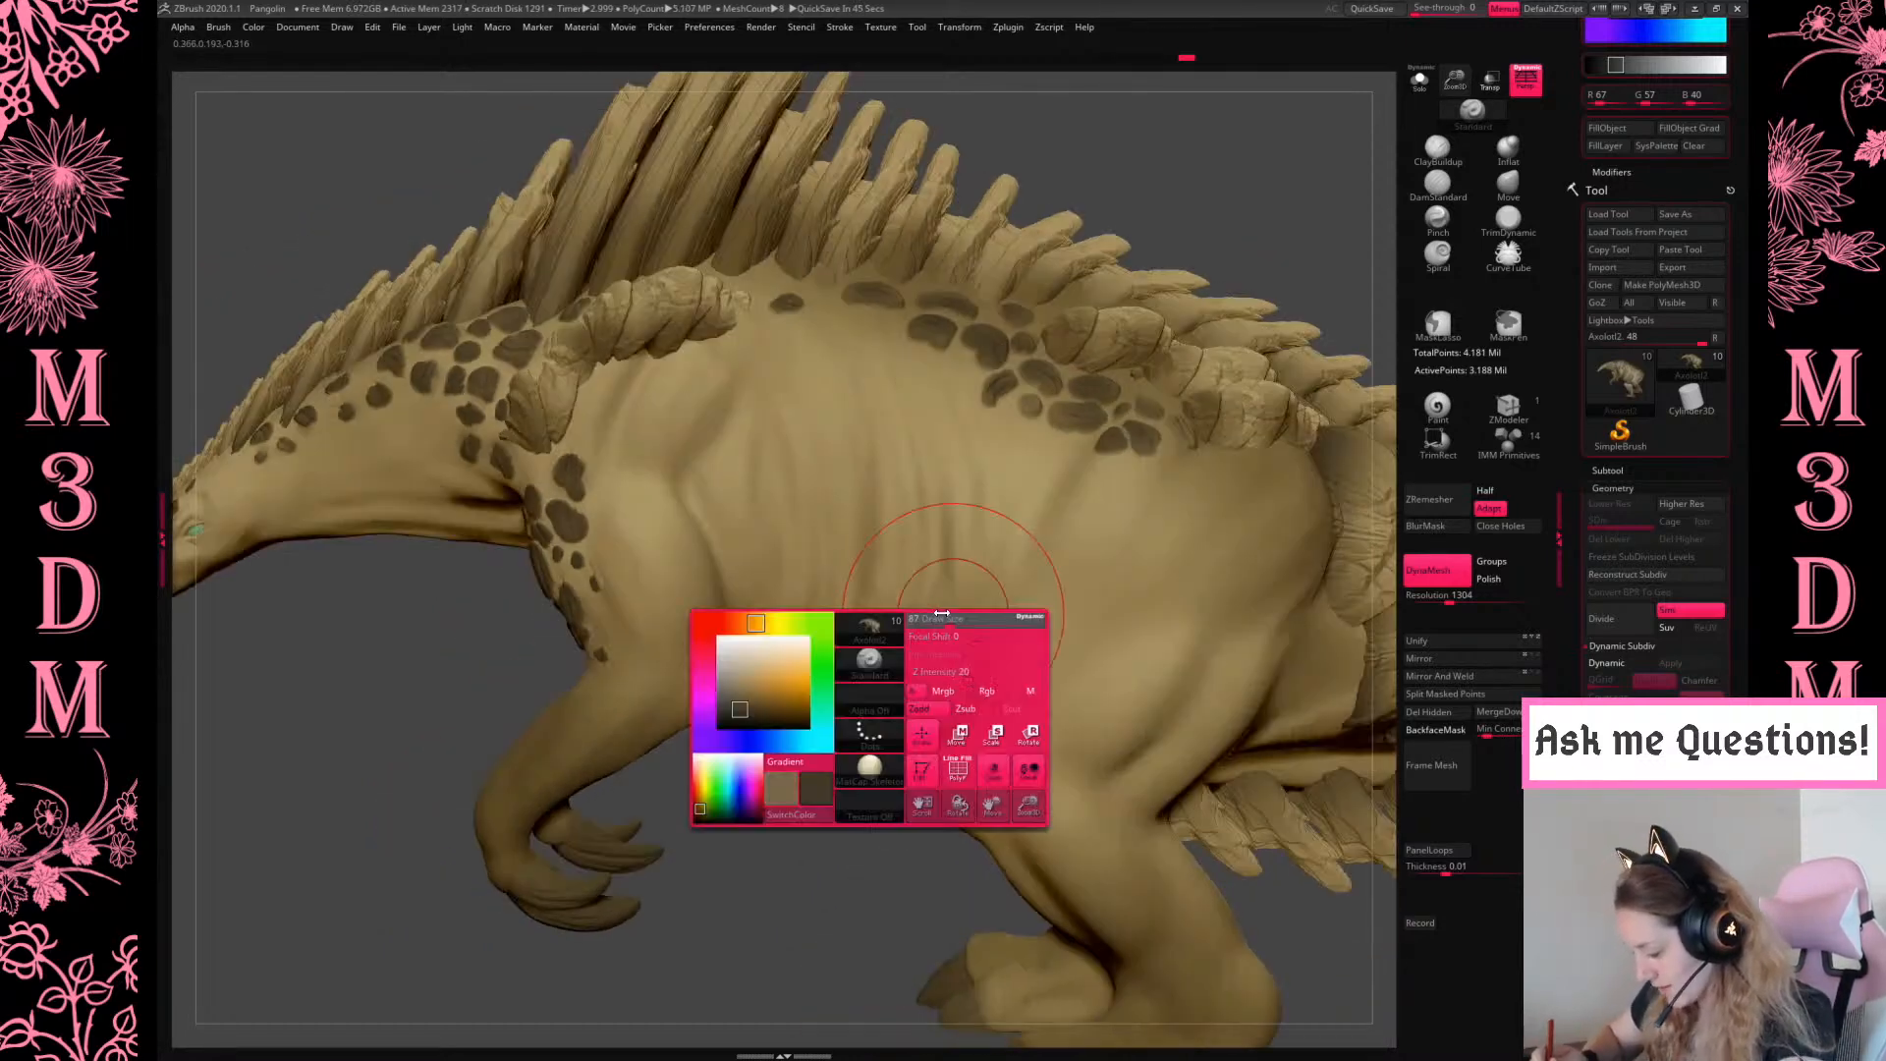
{"action": "key", "text": "space"}
{"action": "key", "text": "space"}
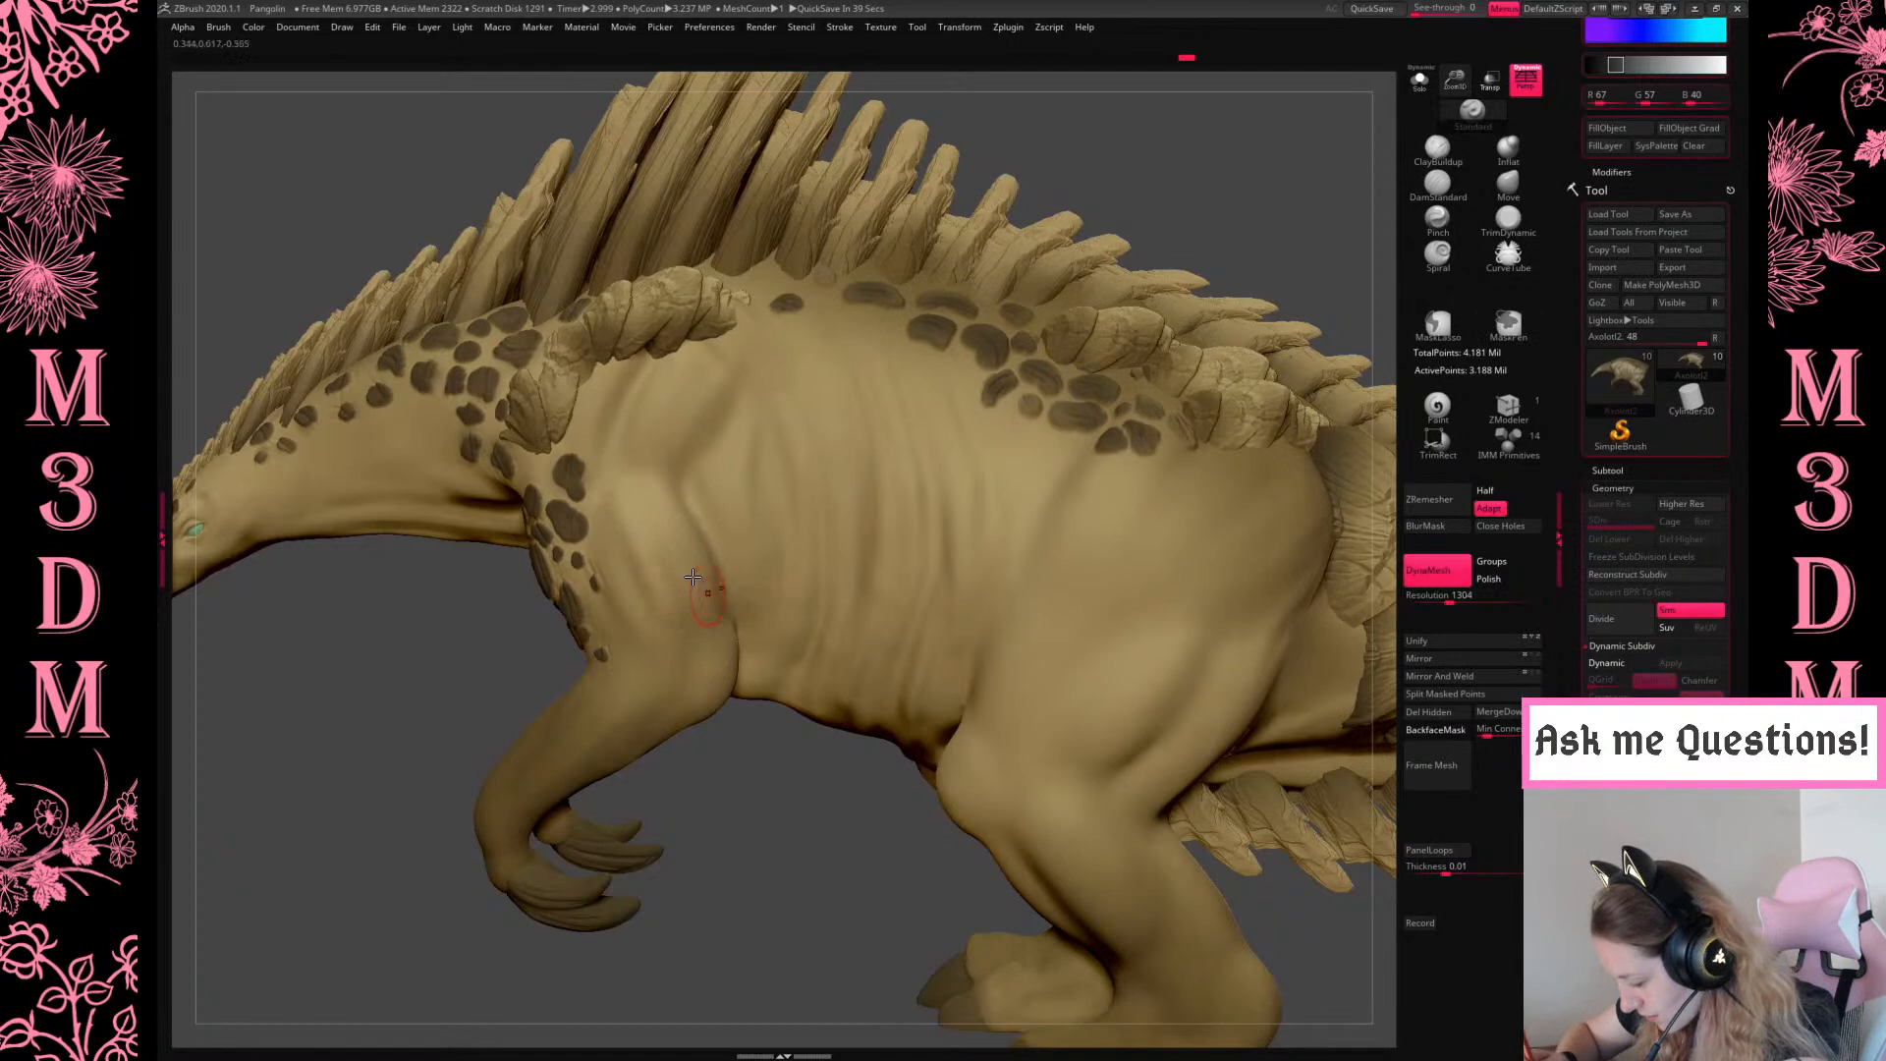
{"action": "left_click_drag", "start_coordinate": [851, 808], "coordinate": [747, 717]}
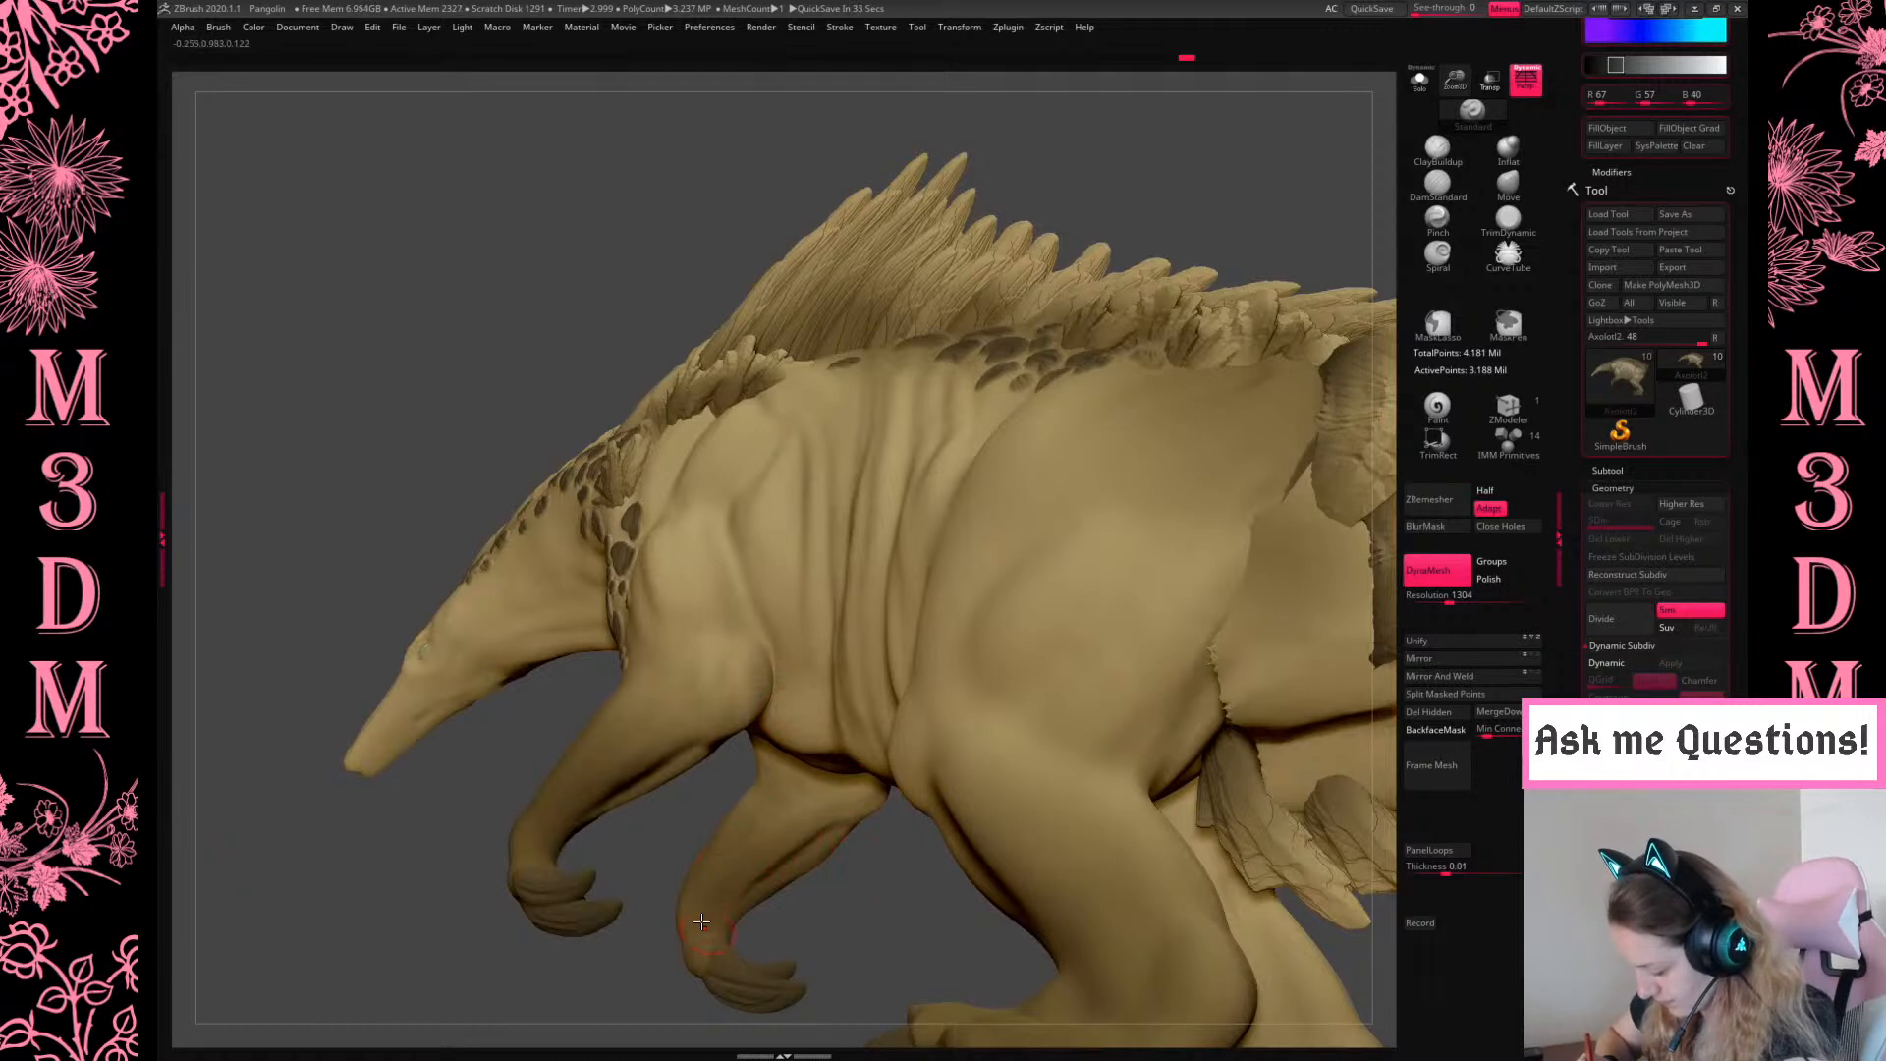
{"action": "left_click_drag", "start_coordinate": [872, 929], "coordinate": [942, 948]}
{"action": "left_click_drag", "start_coordinate": [896, 835], "coordinate": [864, 731], "text": "alt"}
{"action": "right_click", "coordinate": [893, 785]}
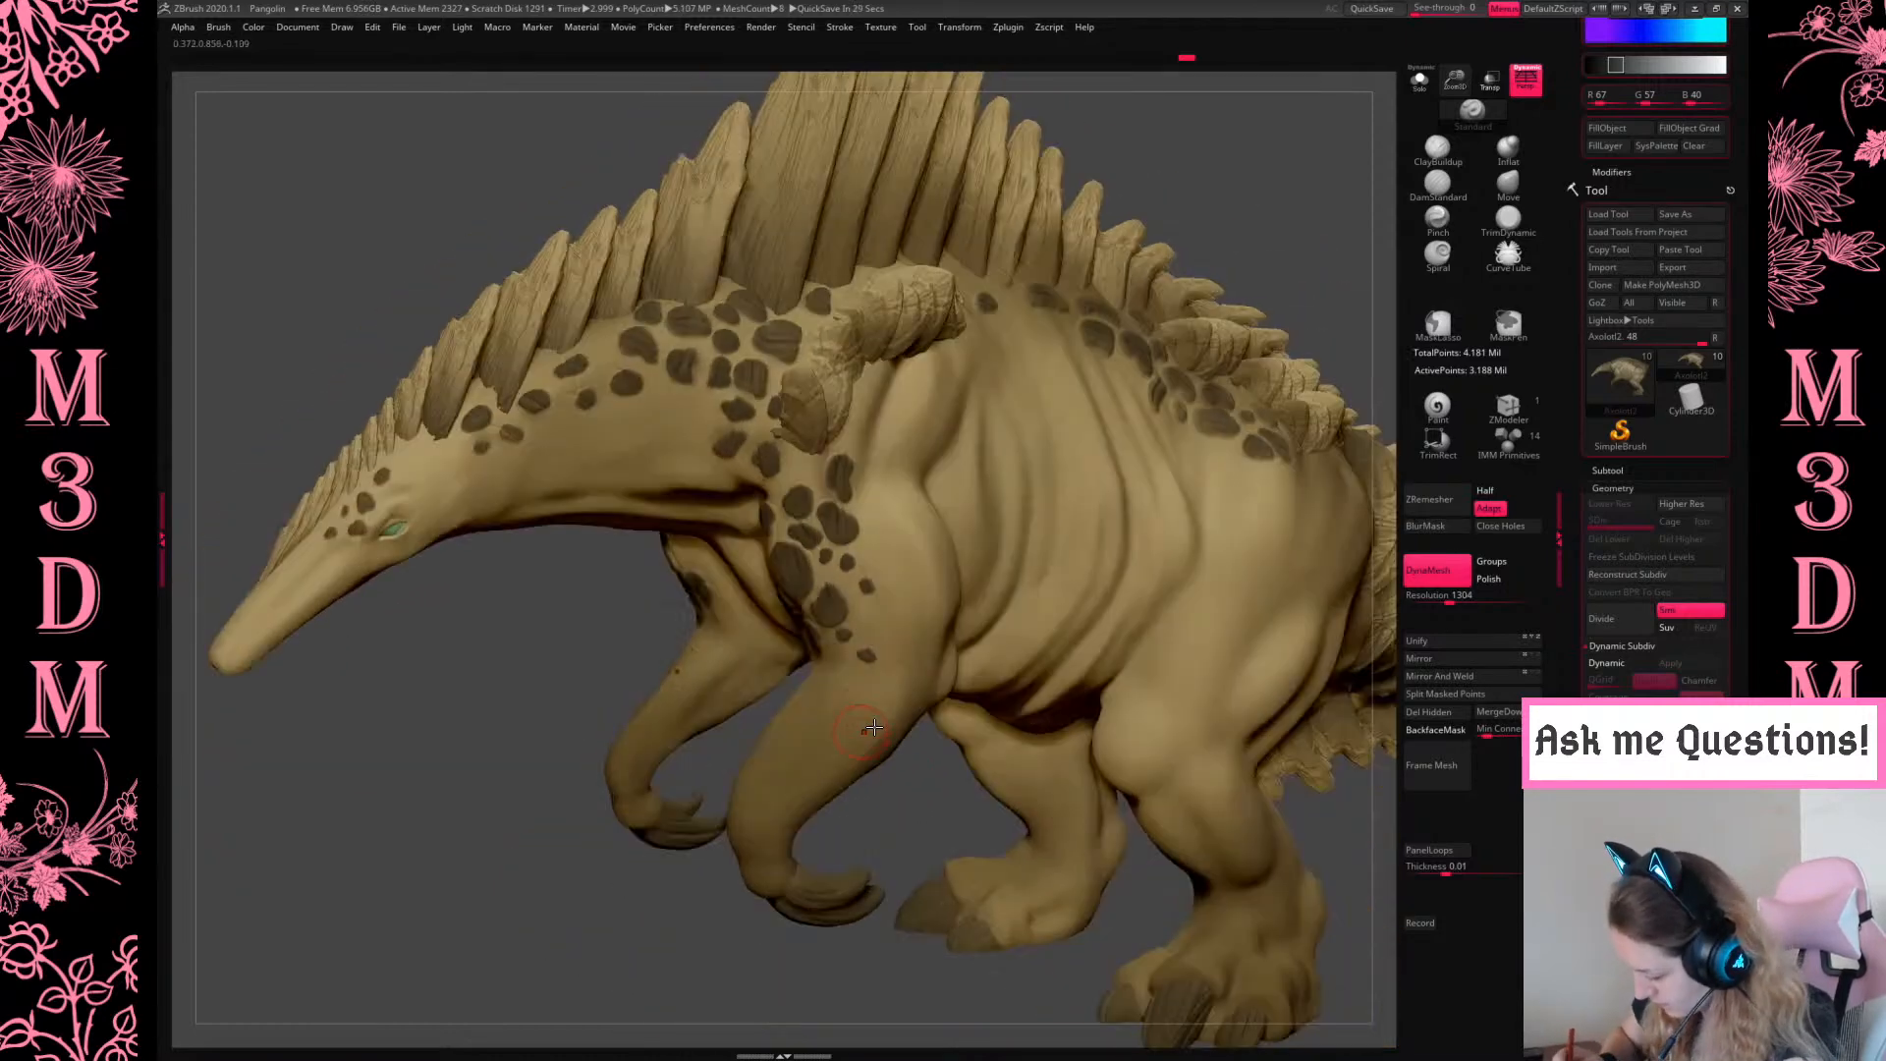
Adjust the shape of the near foreleg with the Move brush, working from the side and front
{"action": "left_click_drag", "start_coordinate": [926, 815], "coordinate": [933, 870]}
{"action": "right_click", "coordinate": [914, 870]}
{"action": "left_click", "coordinate": [1508, 185]}
{"action": "left_click_drag", "start_coordinate": [832, 744], "coordinate": [923, 737]}
{"action": "right_click_drag", "start_coordinate": [847, 732], "coordinate": [938, 744]}
{"action": "mouse_move", "coordinate": [835, 741]}
{"action": "left_mouse_down"}
{"action": "mouse_move", "coordinate": [886, 793]}
{"action": "mouse_move", "coordinate": [912, 743]}
{"action": "left_mouse_up"}
{"action": "left_click_drag", "start_coordinate": [835, 792], "coordinate": [847, 790]}
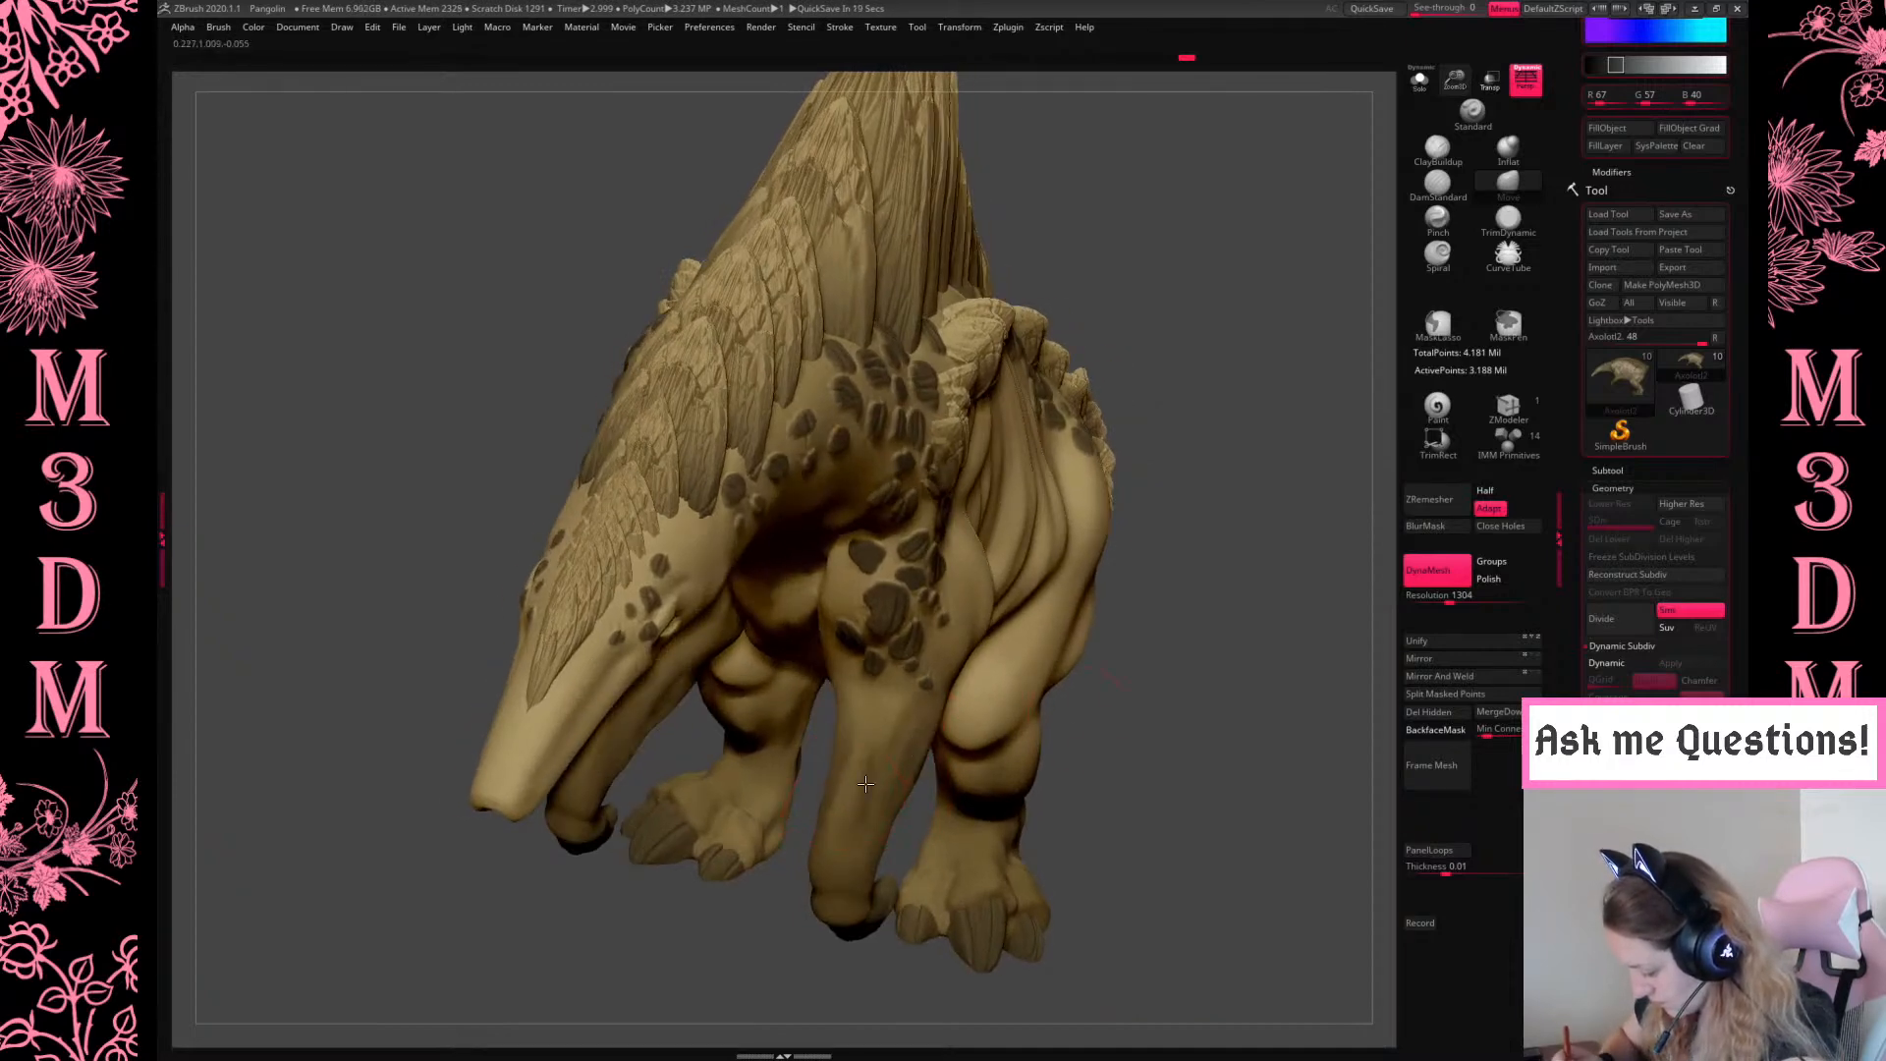
{"action": "right_click_drag", "start_coordinate": [1225, 716], "coordinate": [1294, 758]}
{"action": "right_click_drag", "start_coordinate": [1161, 759], "coordinate": [919, 611], "text": "alt"}
{"action": "right_click", "coordinate": [1081, 862]}
Examine the forelegs, flank folds and hind leg from the front and the side
{"action": "left_click", "coordinate": [1473, 113]}
{"action": "right_click", "coordinate": [887, 798]}
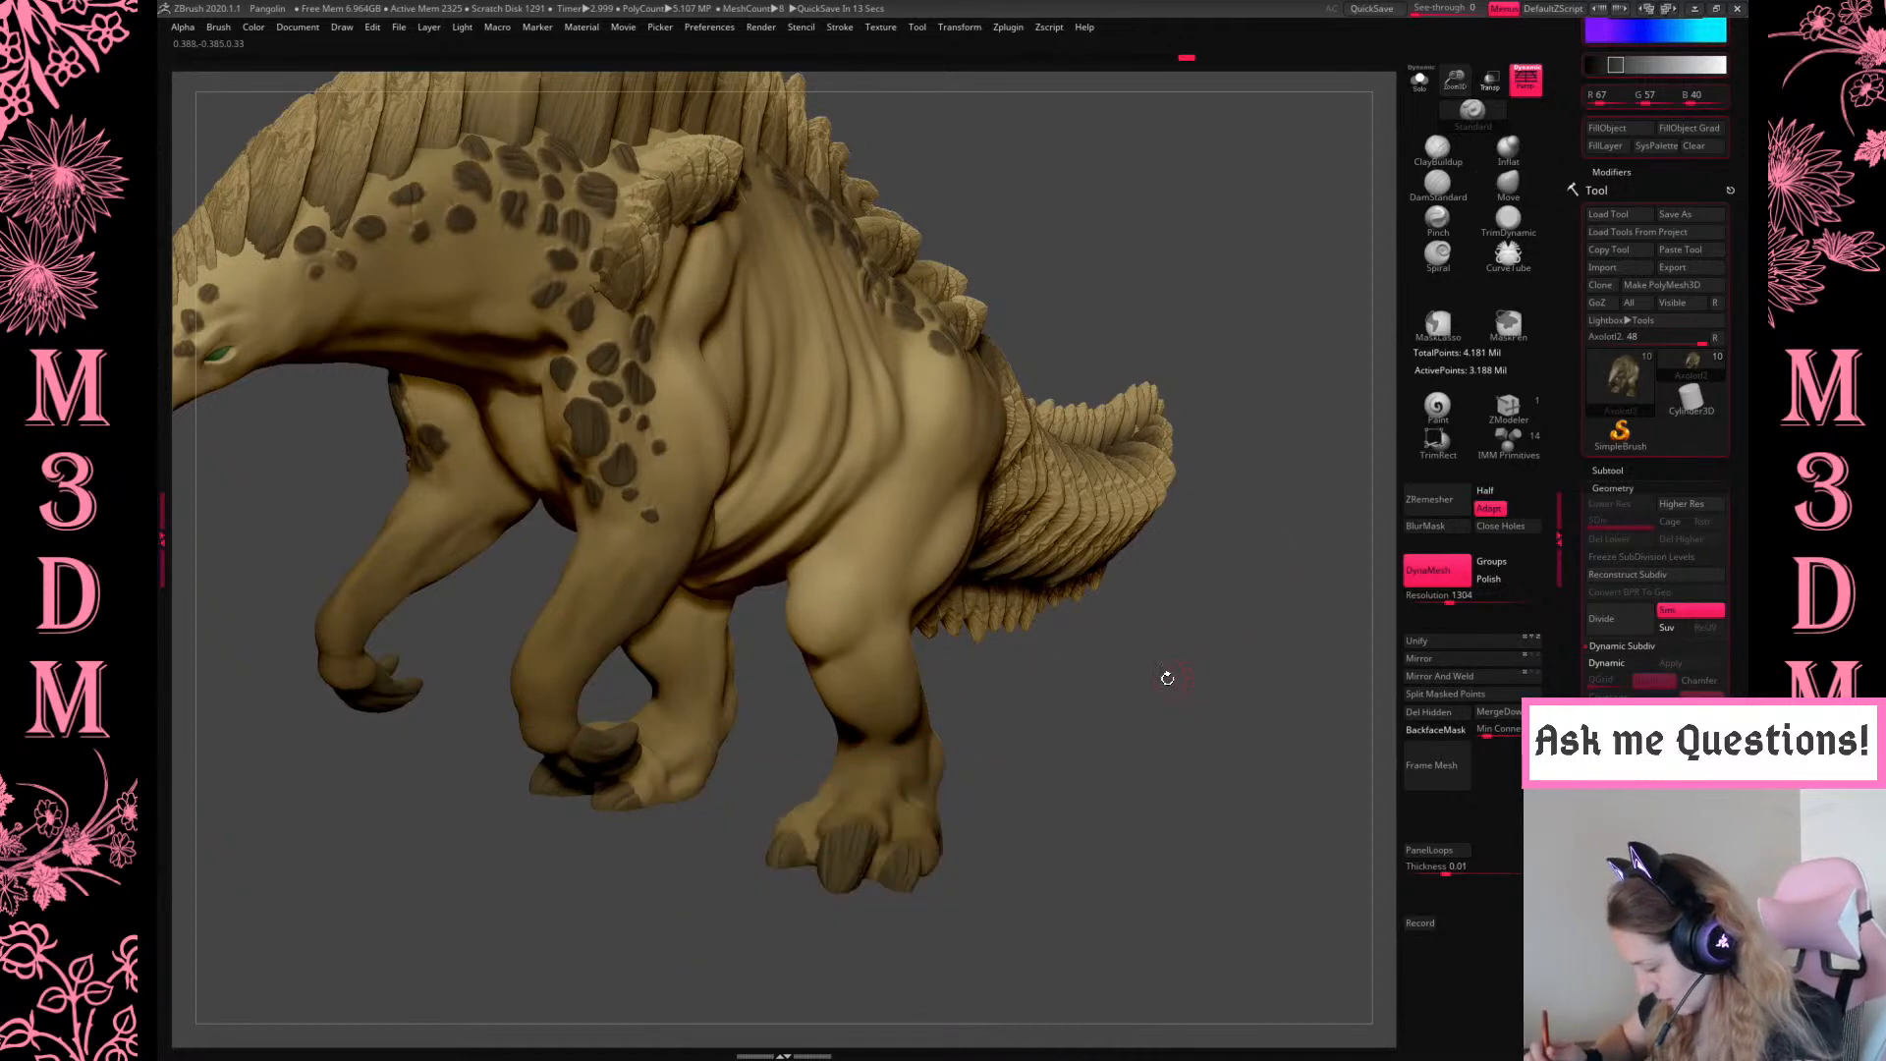
{"action": "right_click_drag", "start_coordinate": [1127, 642], "coordinate": [1043, 638]}
{"action": "right_click", "coordinate": [1000, 842]}
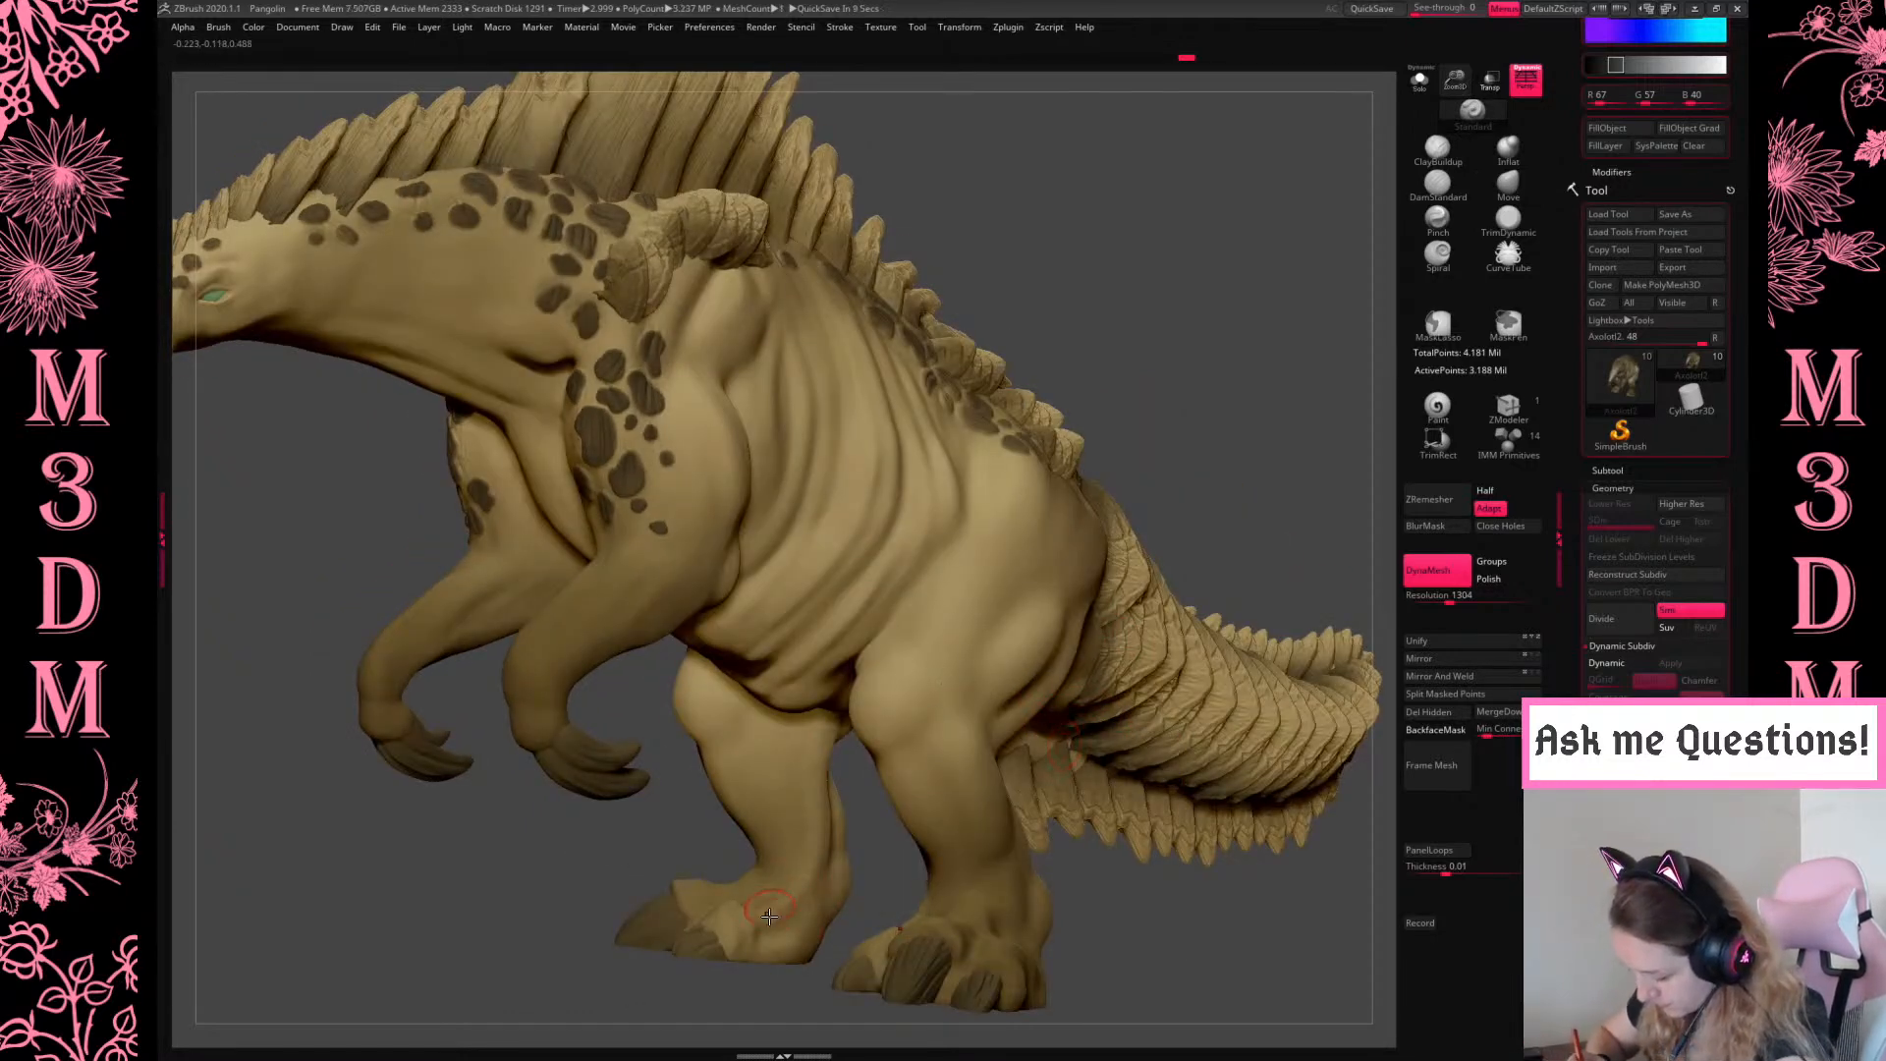
{"action": "left_click_drag", "start_coordinate": [1224, 915], "coordinate": [1321, 955]}
{"action": "left_click_drag", "start_coordinate": [1200, 872], "coordinate": [1022, 864]}
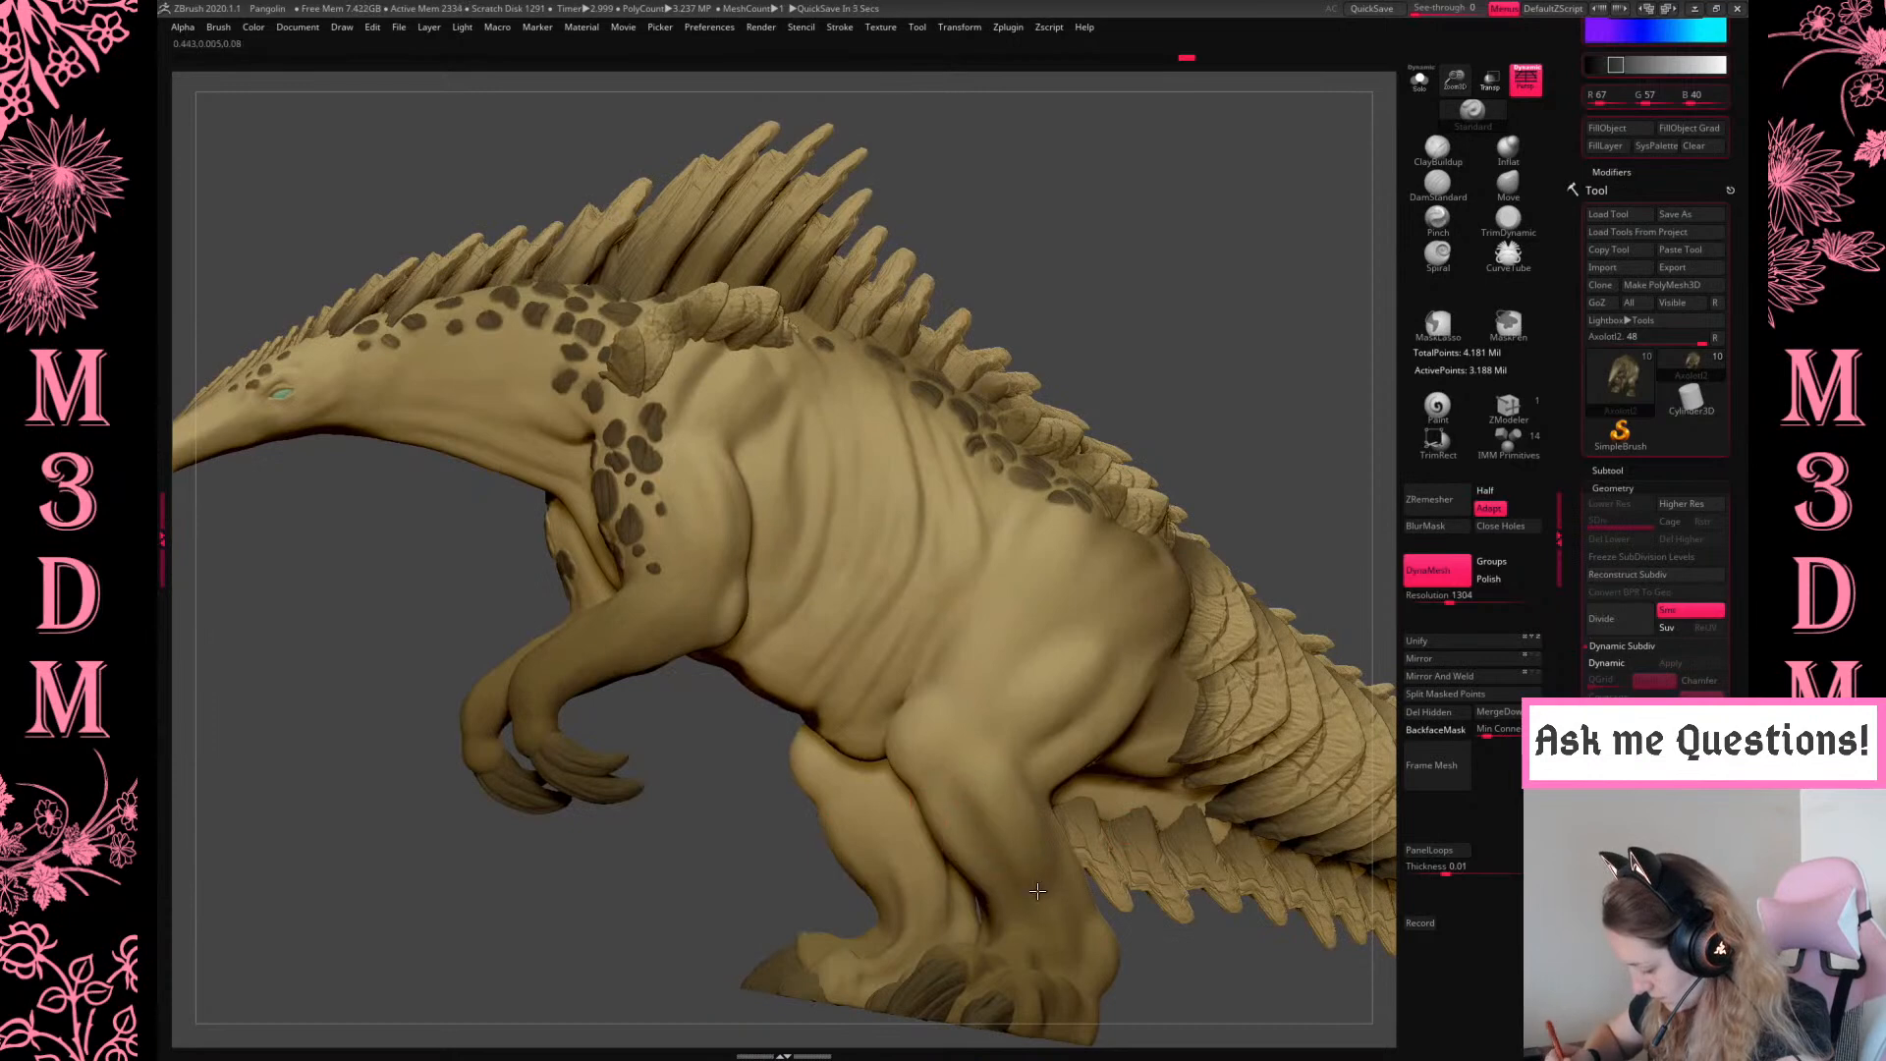
{"action": "left_click_drag", "start_coordinate": [1229, 1001], "coordinate": [1221, 951], "text": "shift"}
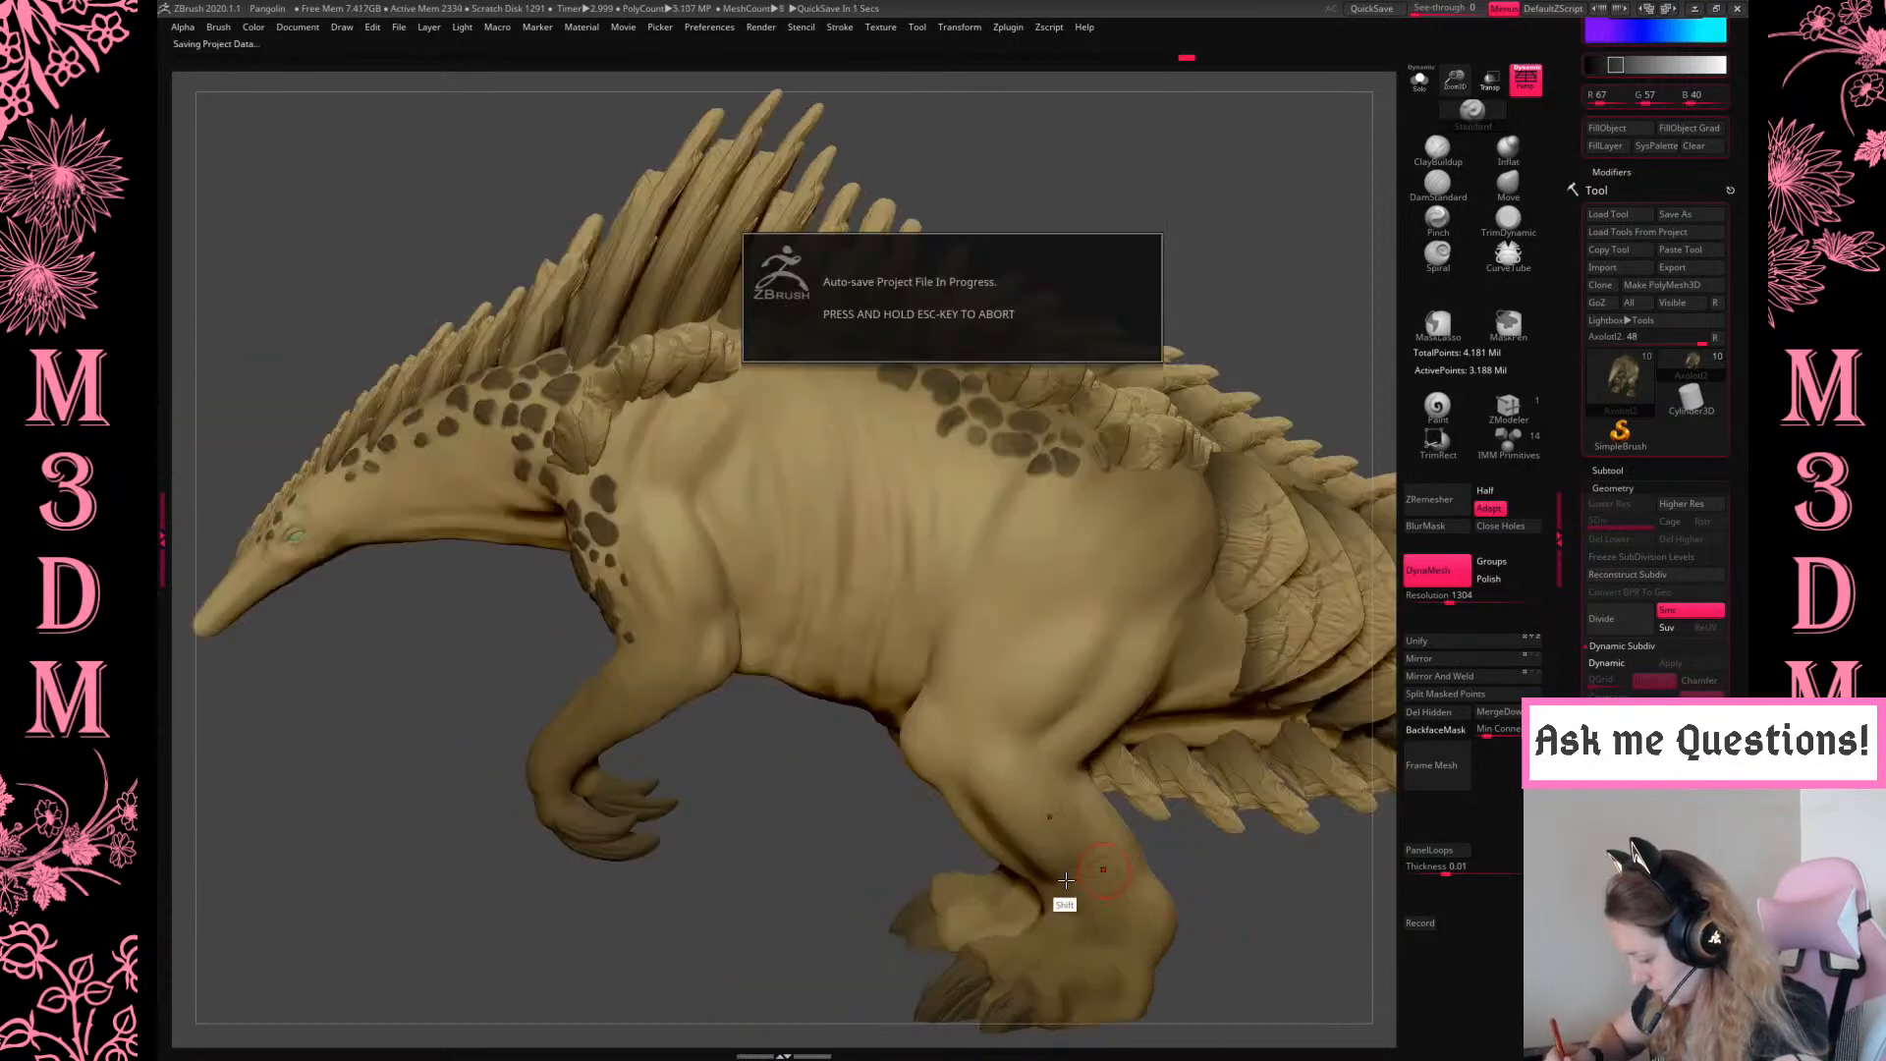
{"action": "left_click_drag", "start_coordinate": [1185, 868], "coordinate": [1078, 825], "text": "alt"}
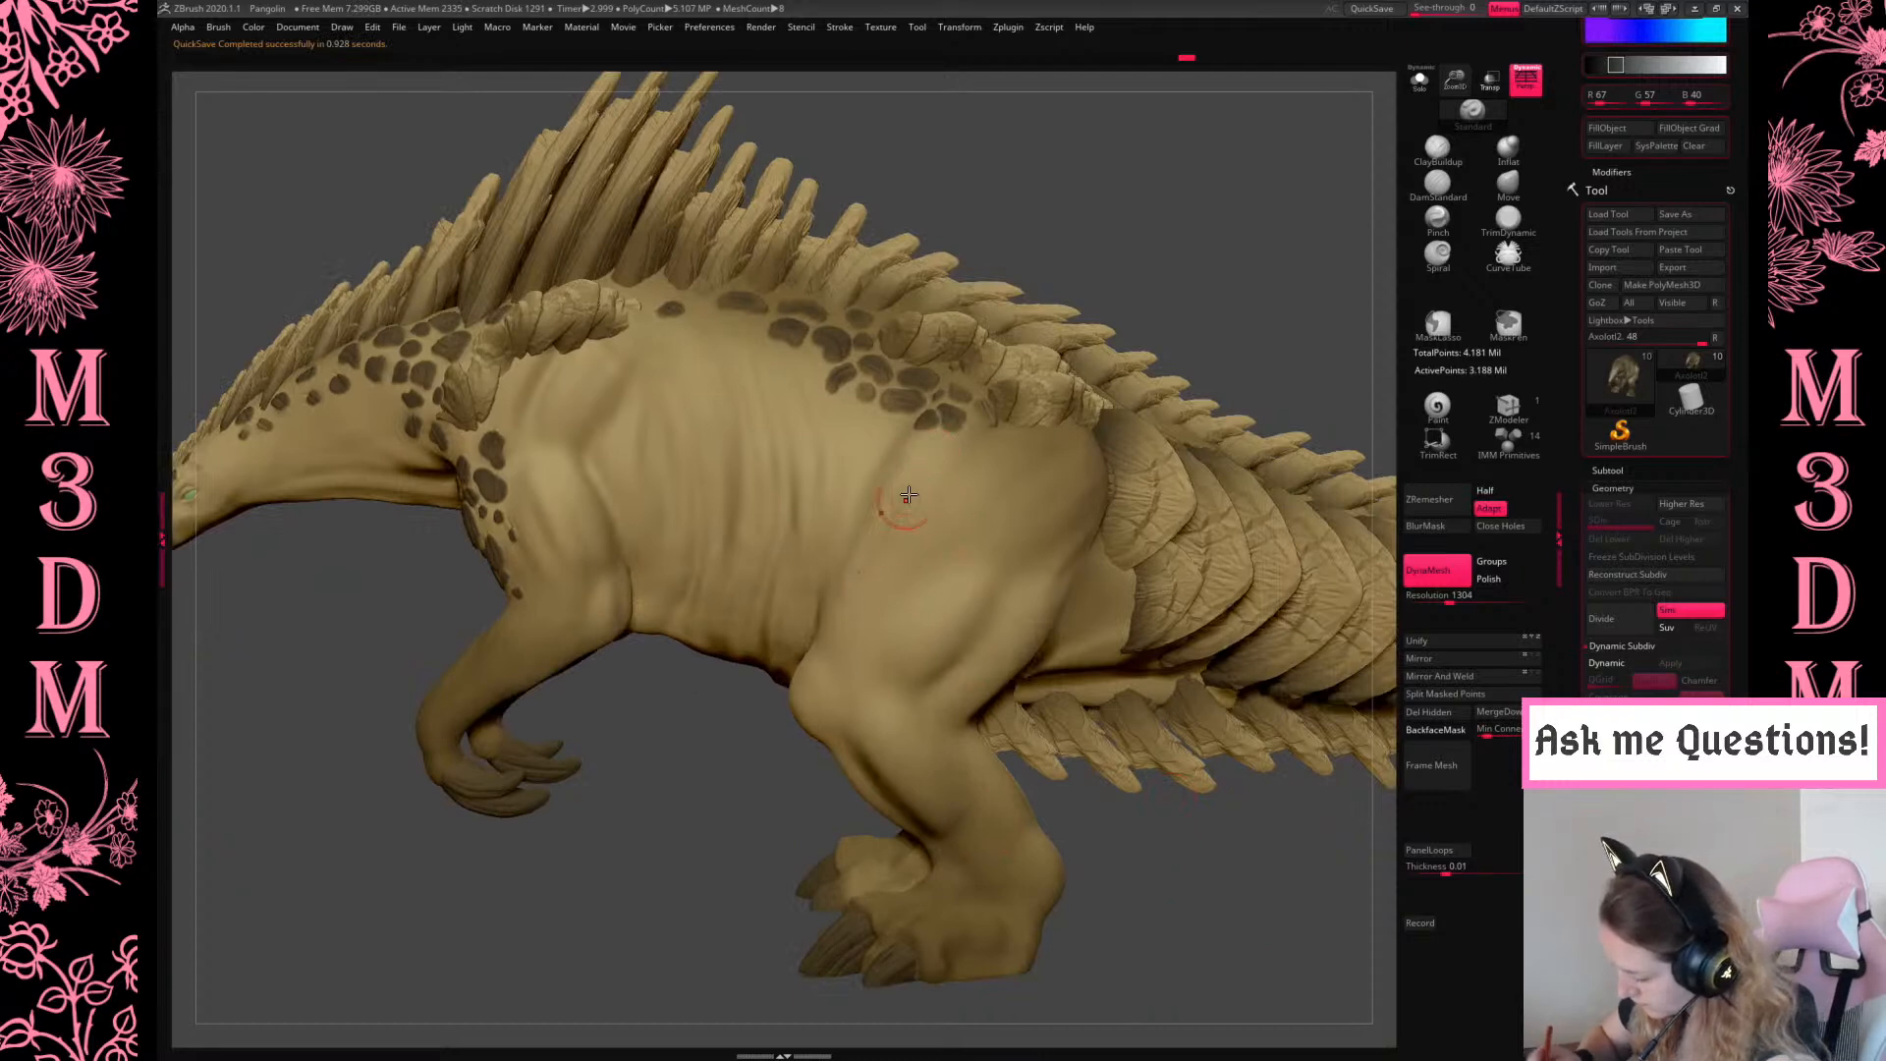
Adjust the tail base where it meets the hind leg with an enlarged Move brush, and reselect the body subtool
{"action": "key", "text": "space"}
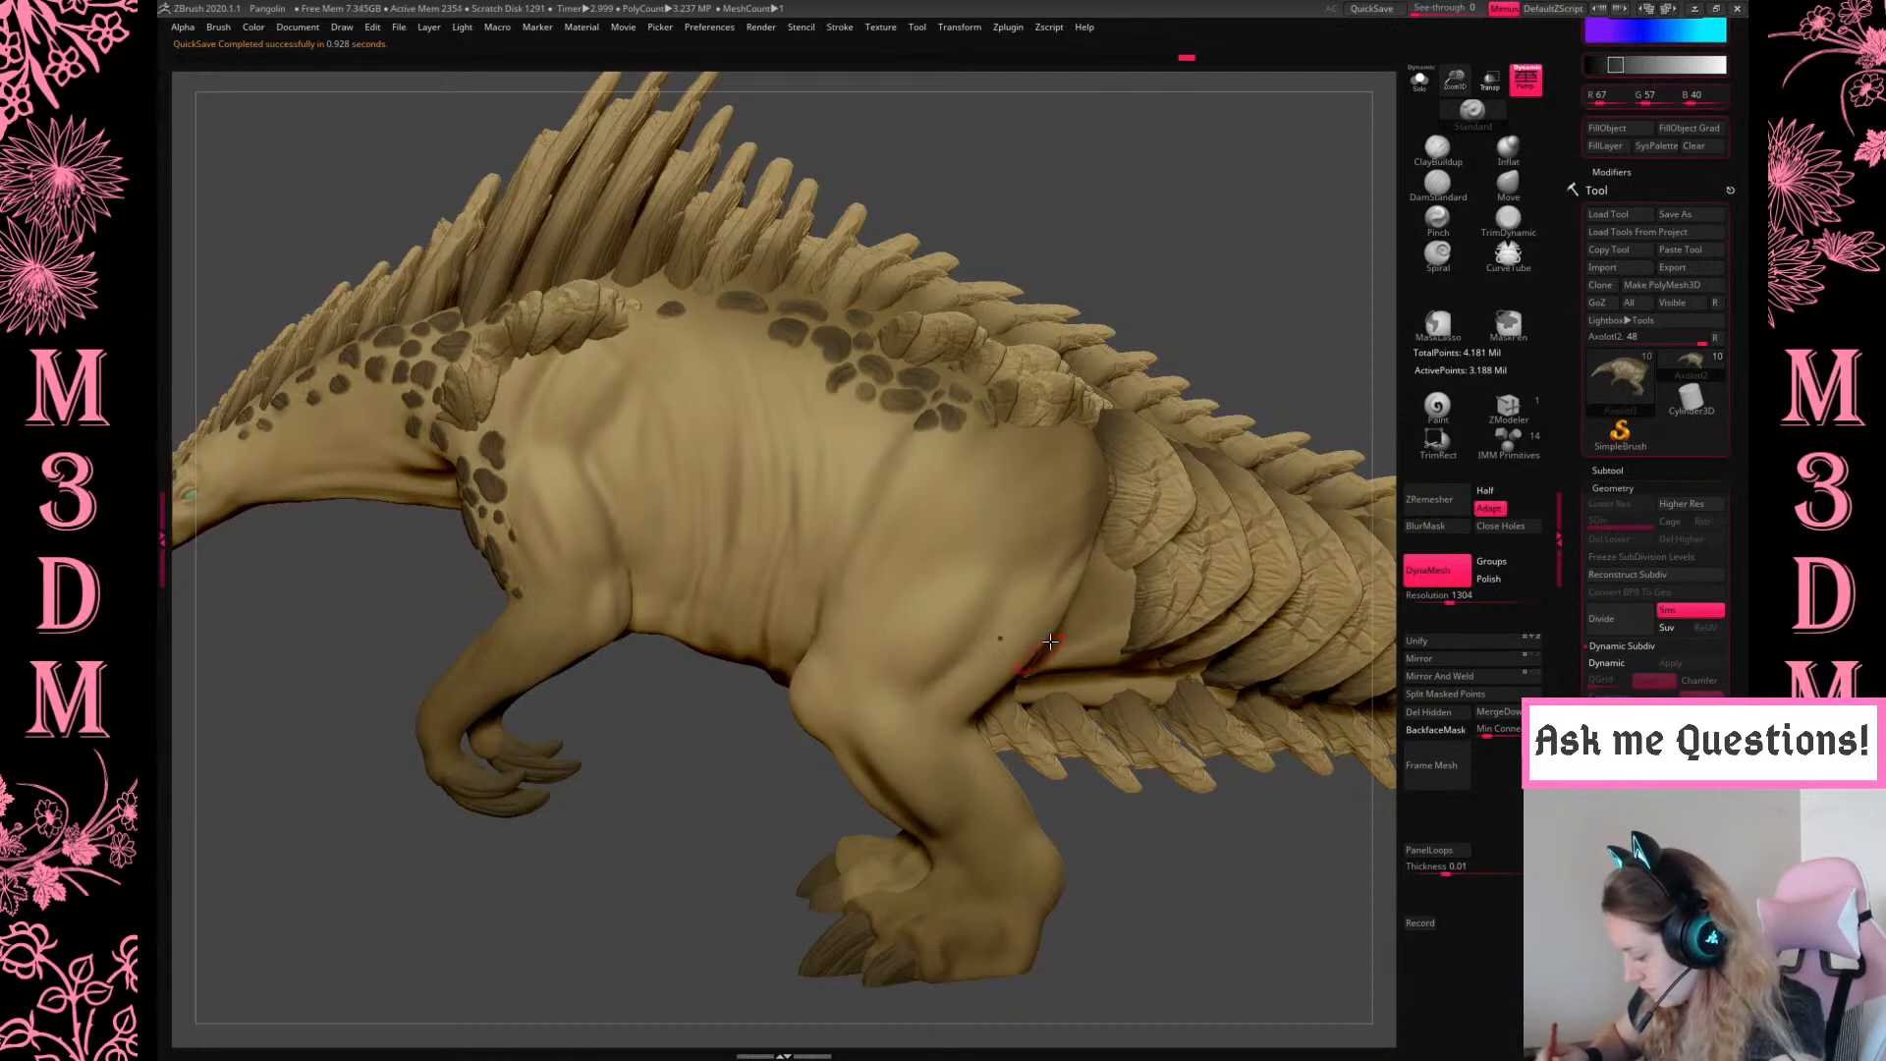
{"action": "left_click", "coordinate": [1090, 595], "text": "alt"}
{"action": "key", "text": "space"}
{"action": "left_click", "coordinate": [1506, 187]}
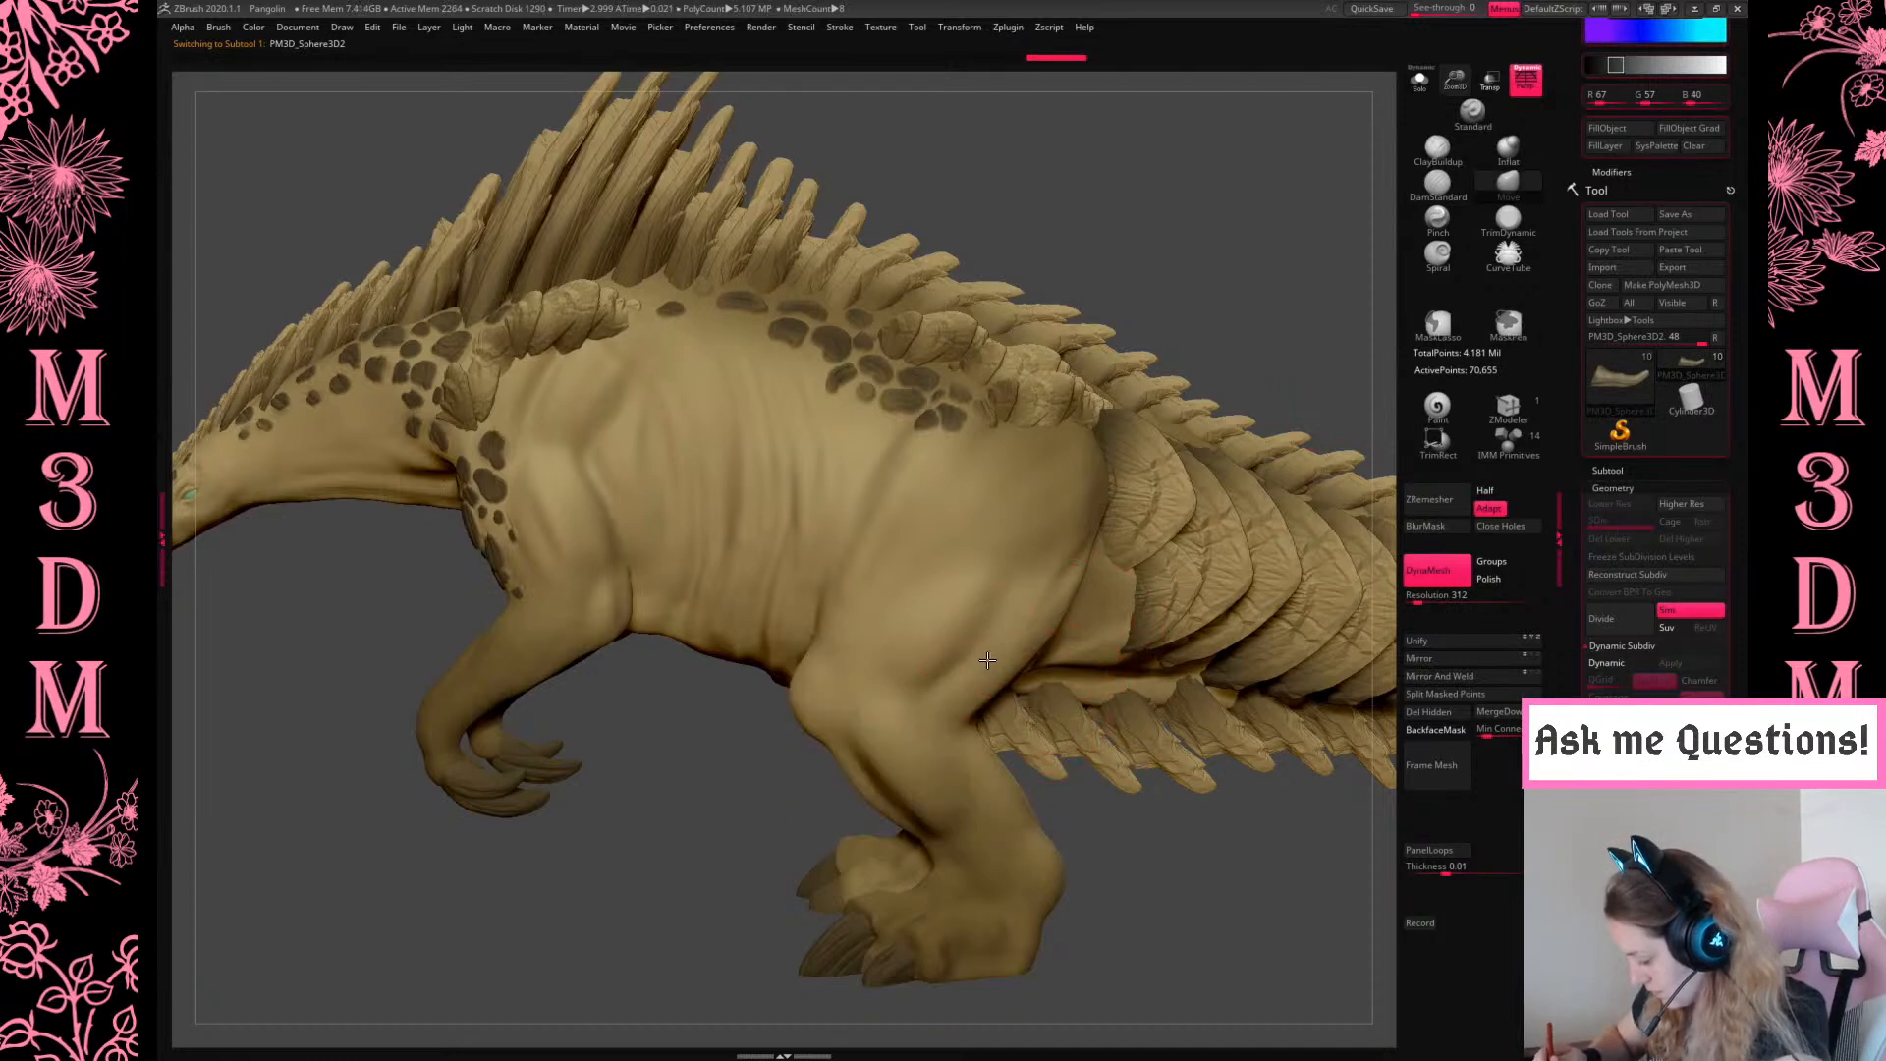
{"action": "key", "text": "space"}
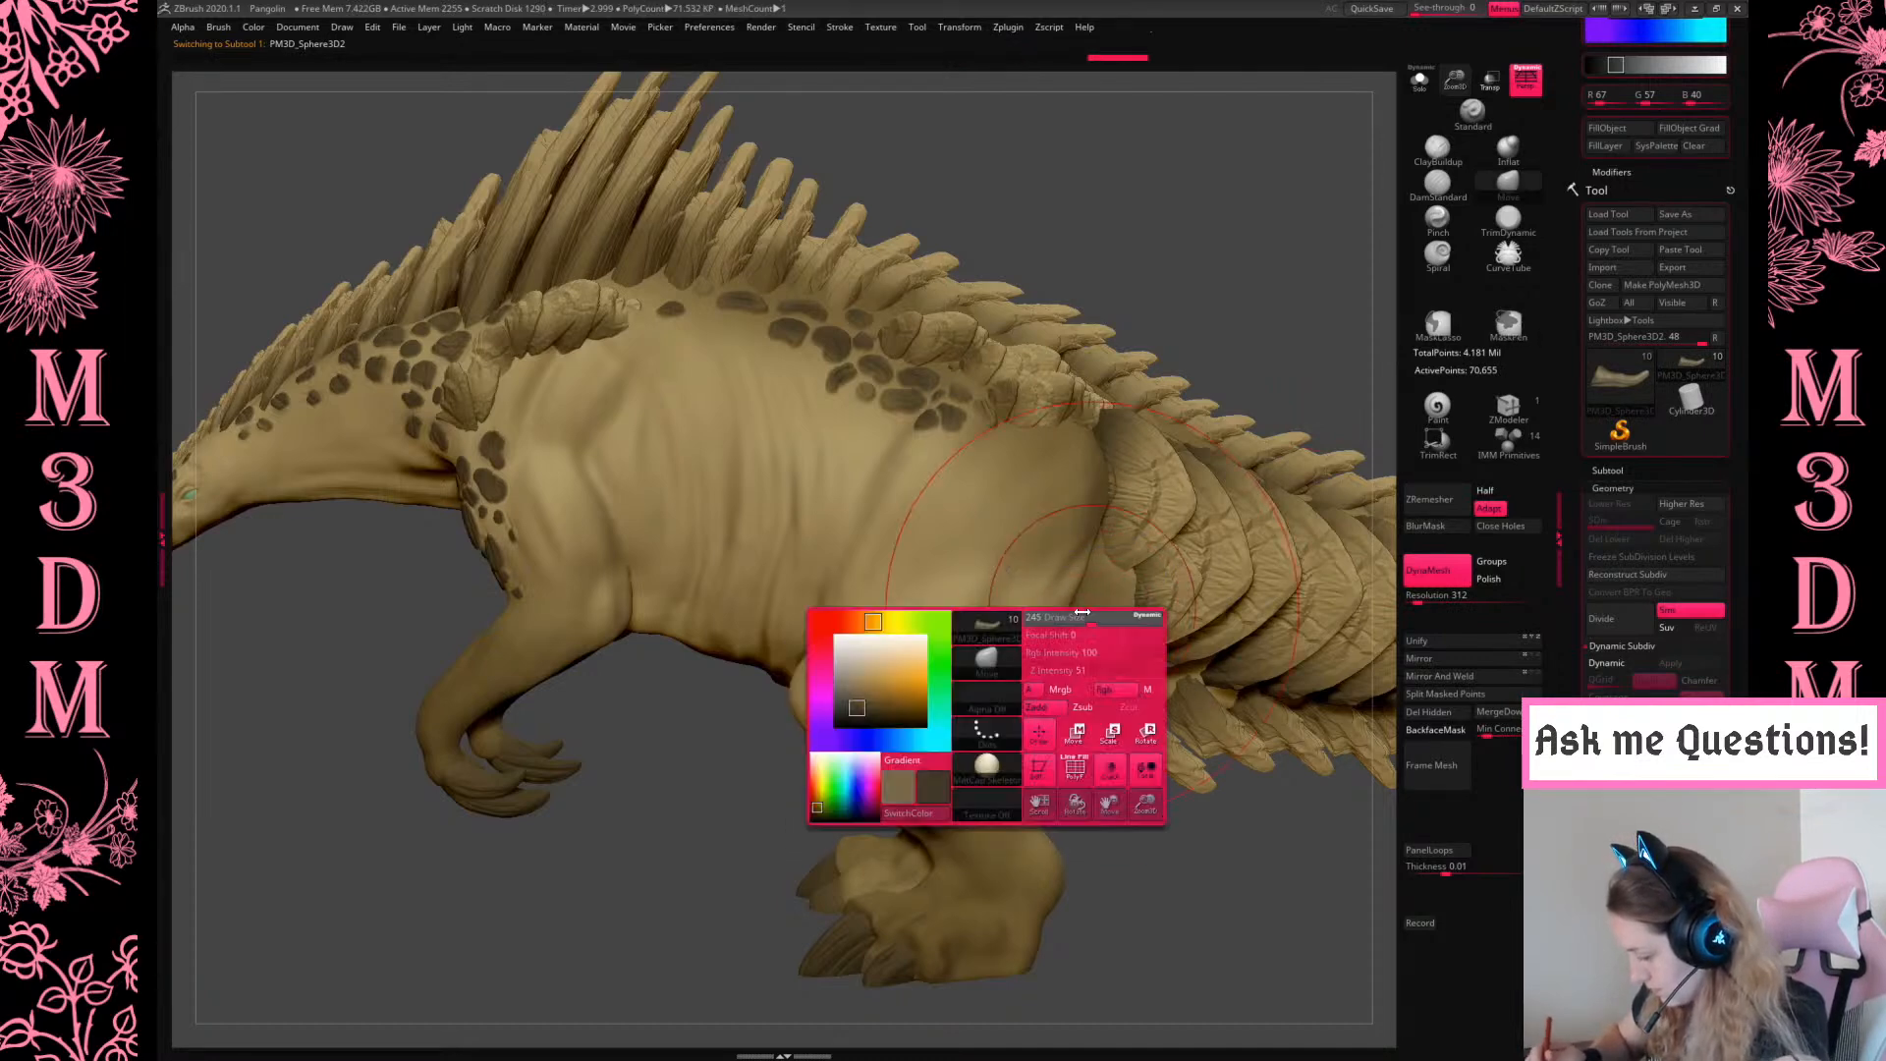
{"action": "left_click", "coordinate": [917, 757], "text": "alt"}
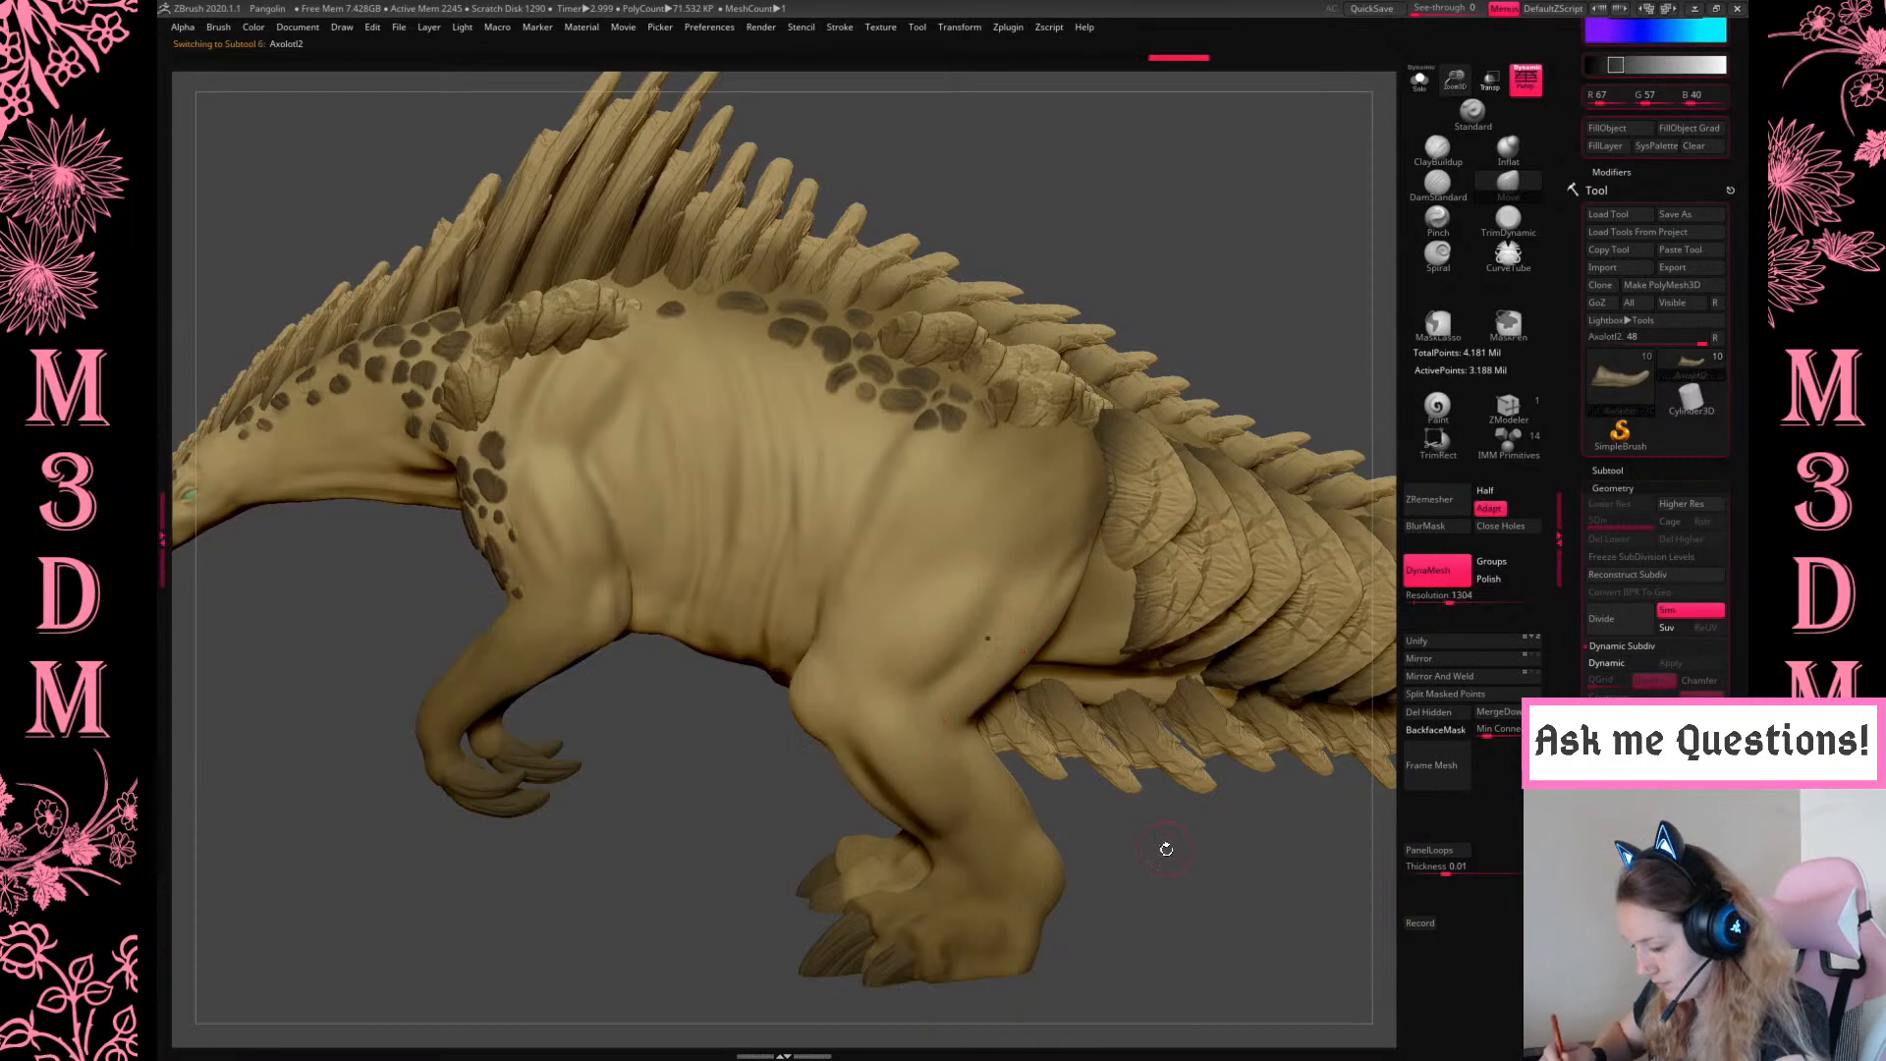
Render a best-quality preview of the whole creature from the side to check its folds and shadows
{"action": "key", "text": "f"}
{"action": "left_click_drag", "start_coordinate": [1160, 866], "coordinate": [1209, 870]}
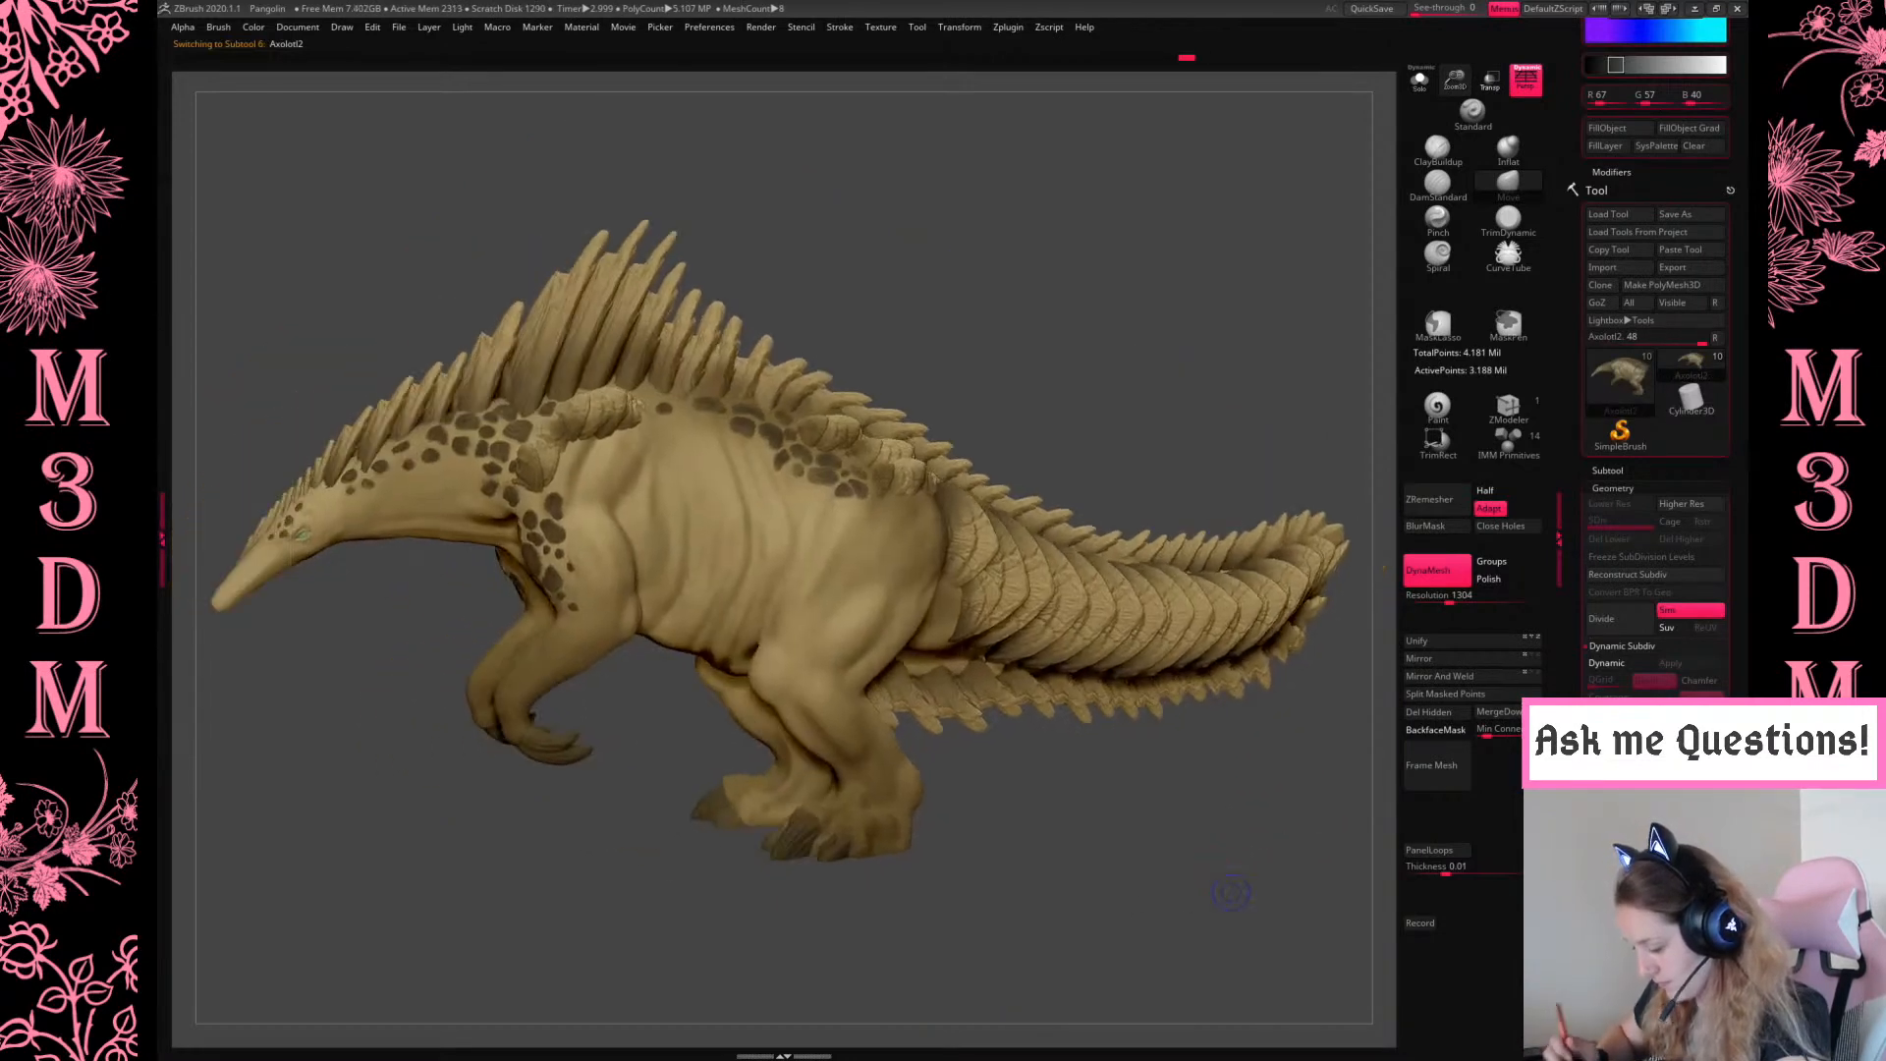
{"action": "key", "text": "shift+r"}
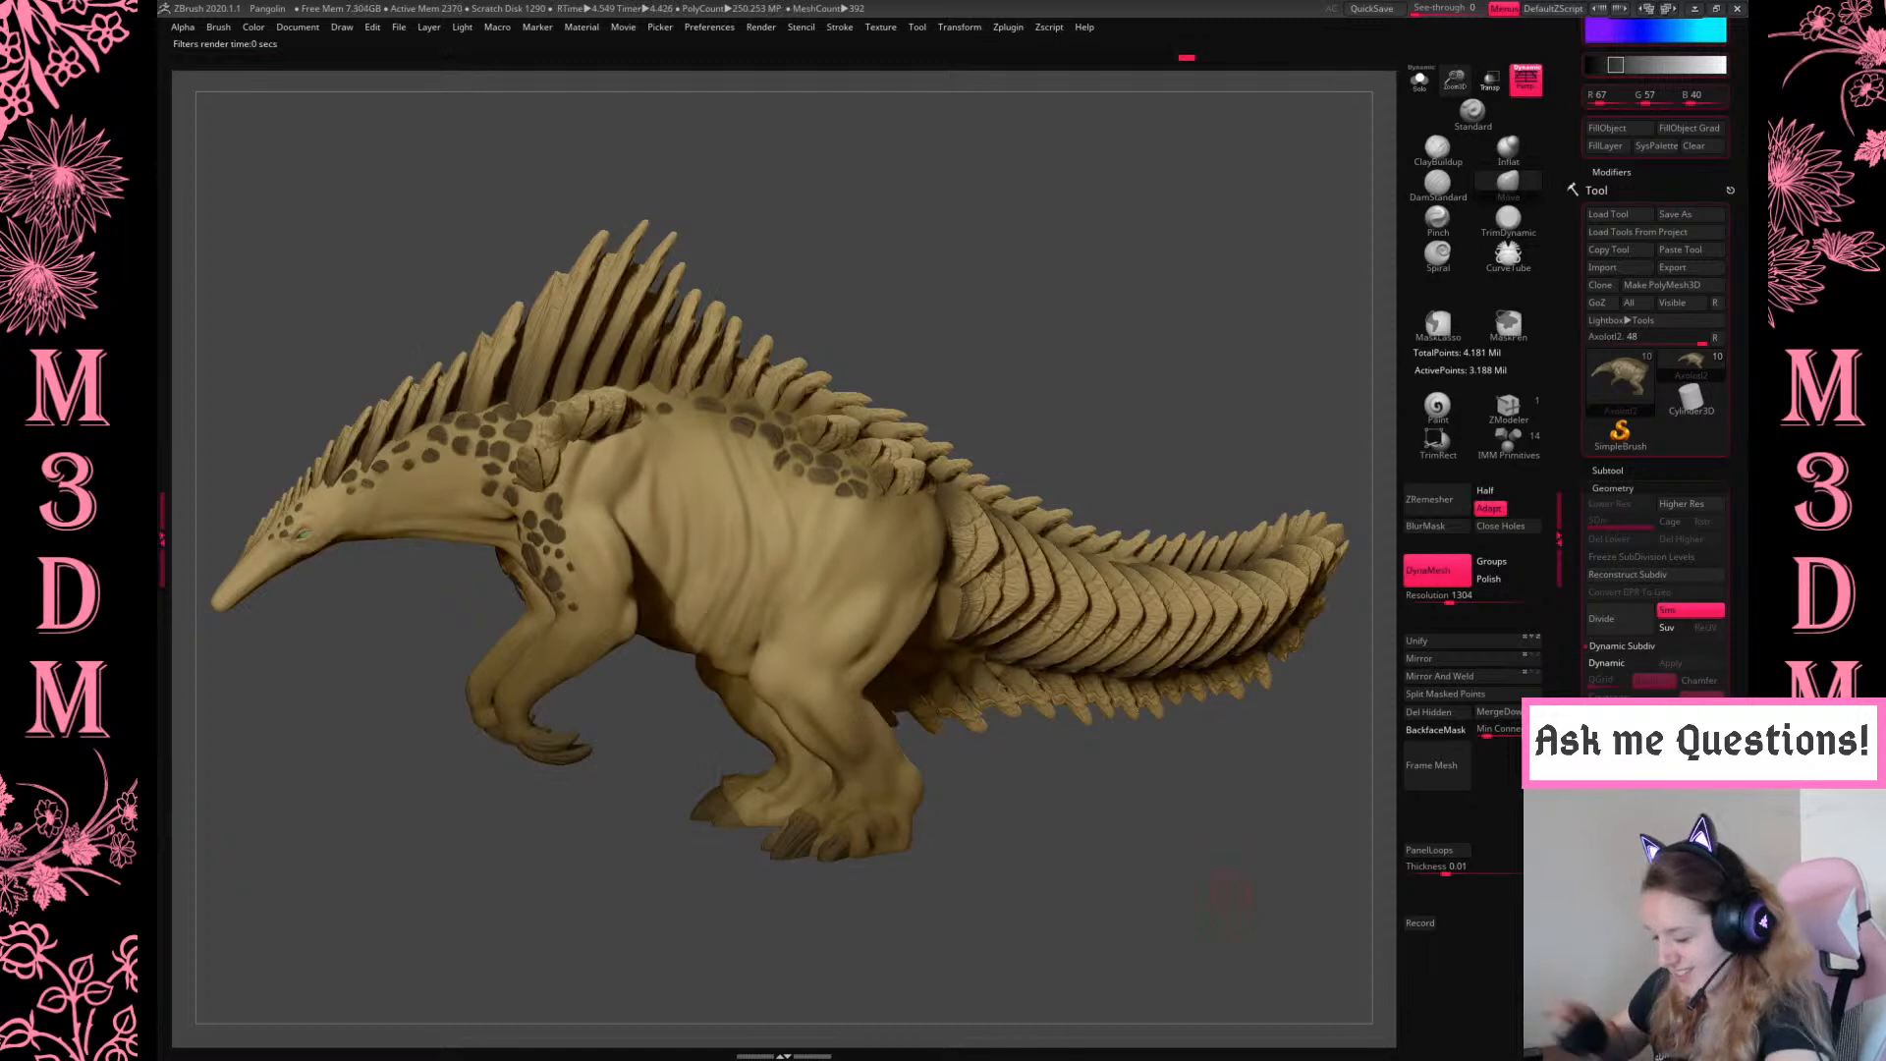
{"action": "left_click", "coordinate": [840, 27]}
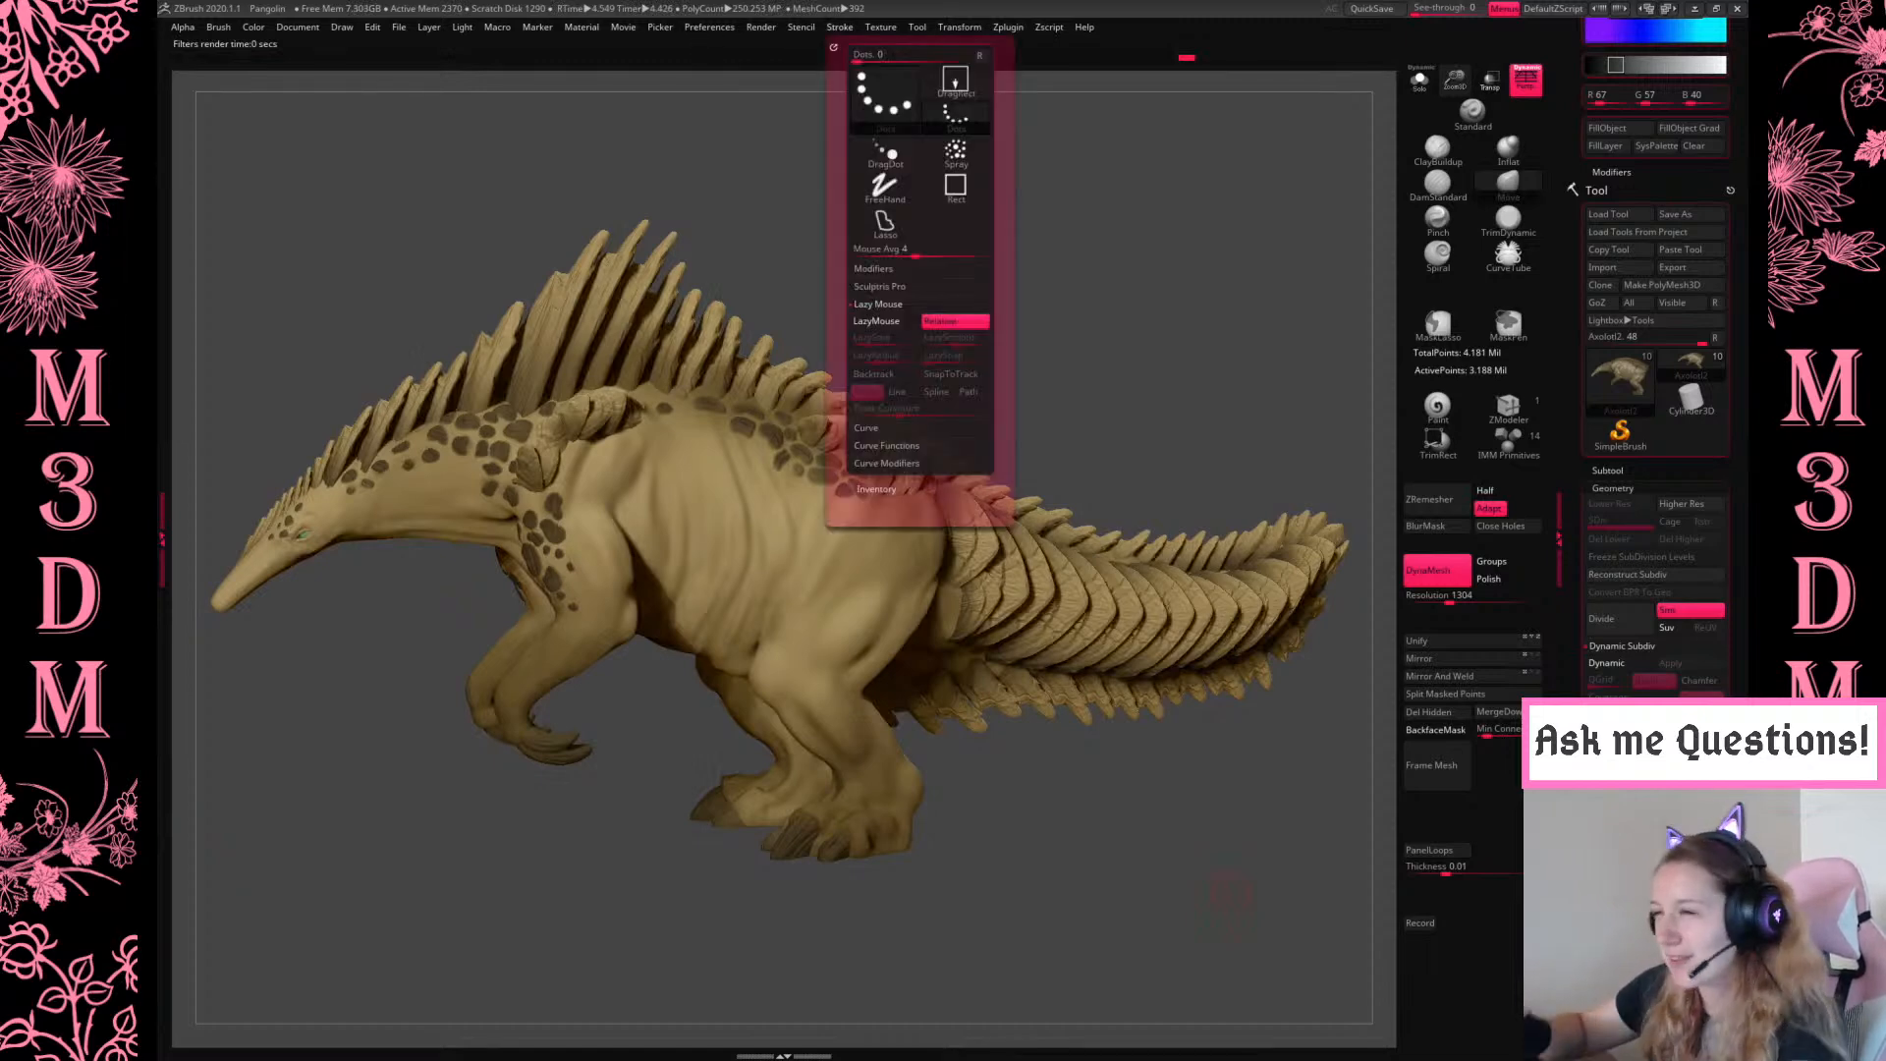
{"action": "left_click", "coordinate": [625, 27]}
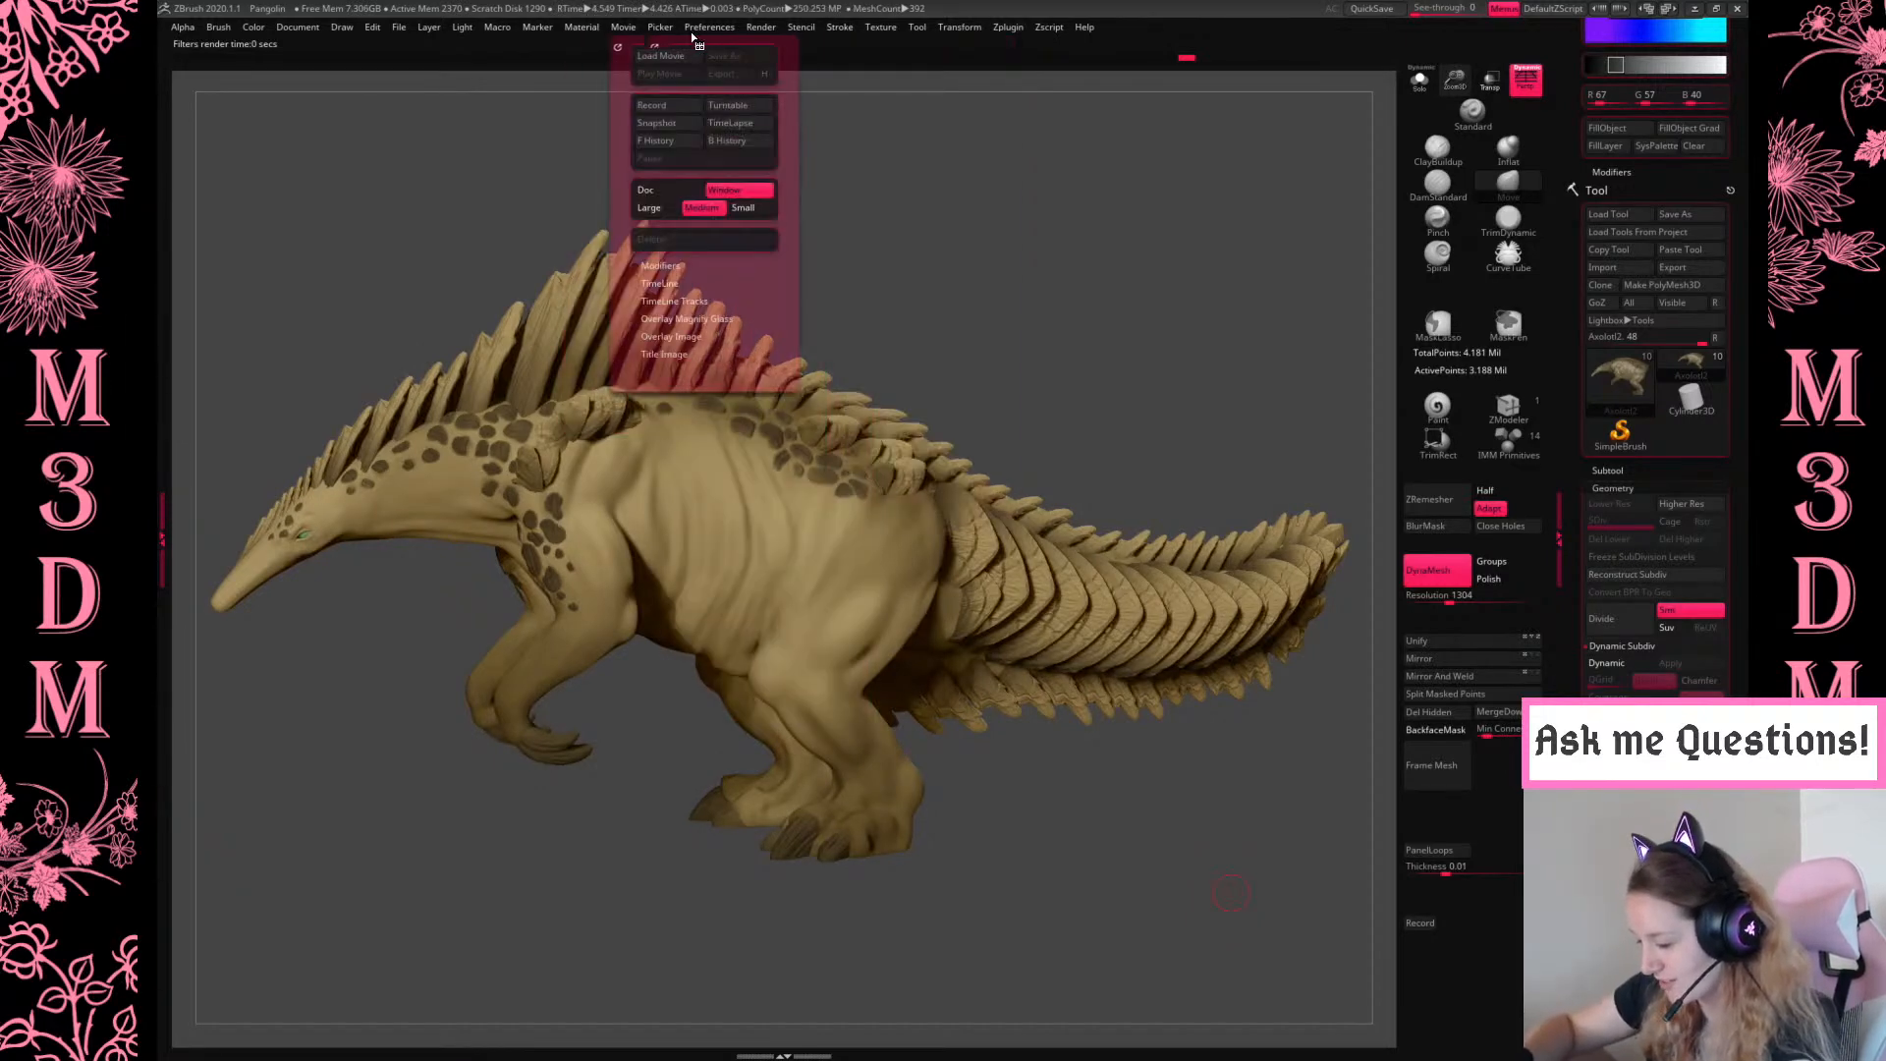
{"action": "mouse_move", "coordinate": [465, 35]}
{"action": "left_click", "coordinate": [509, 111]}
{"action": "key", "text": "shift+r"}
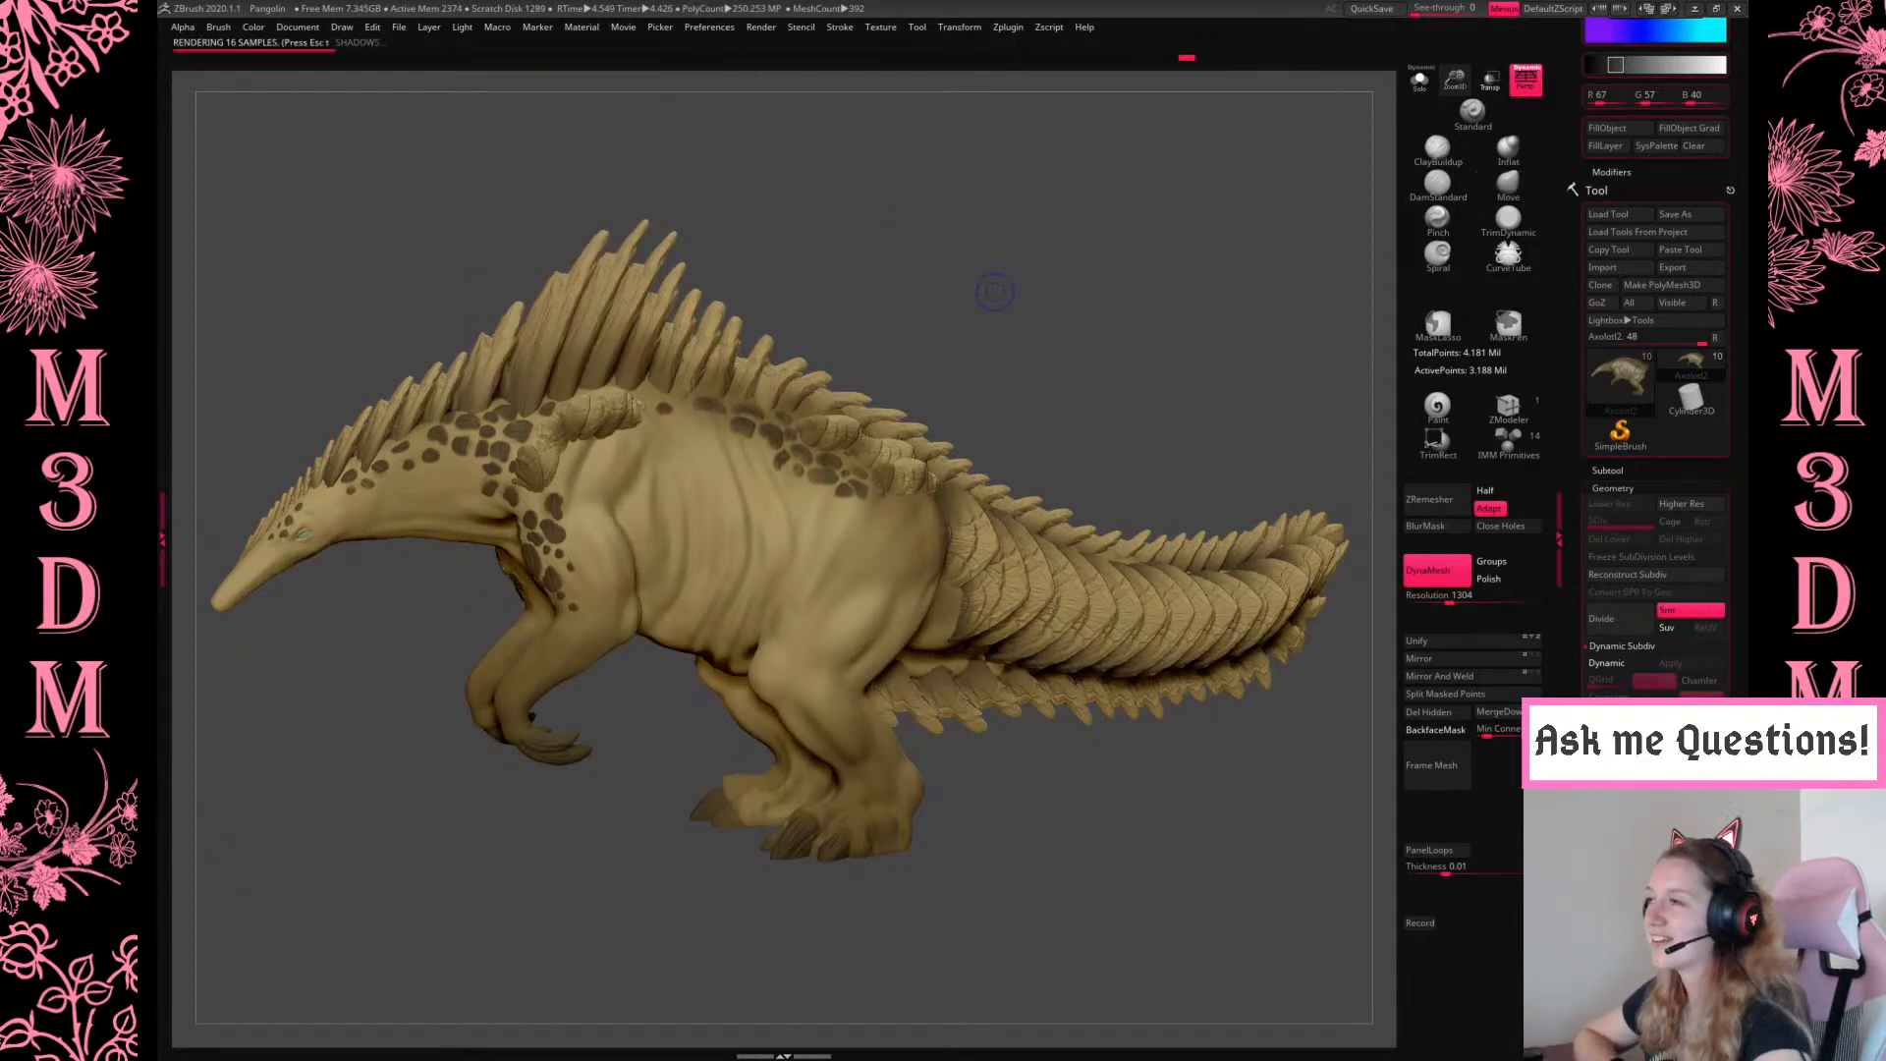
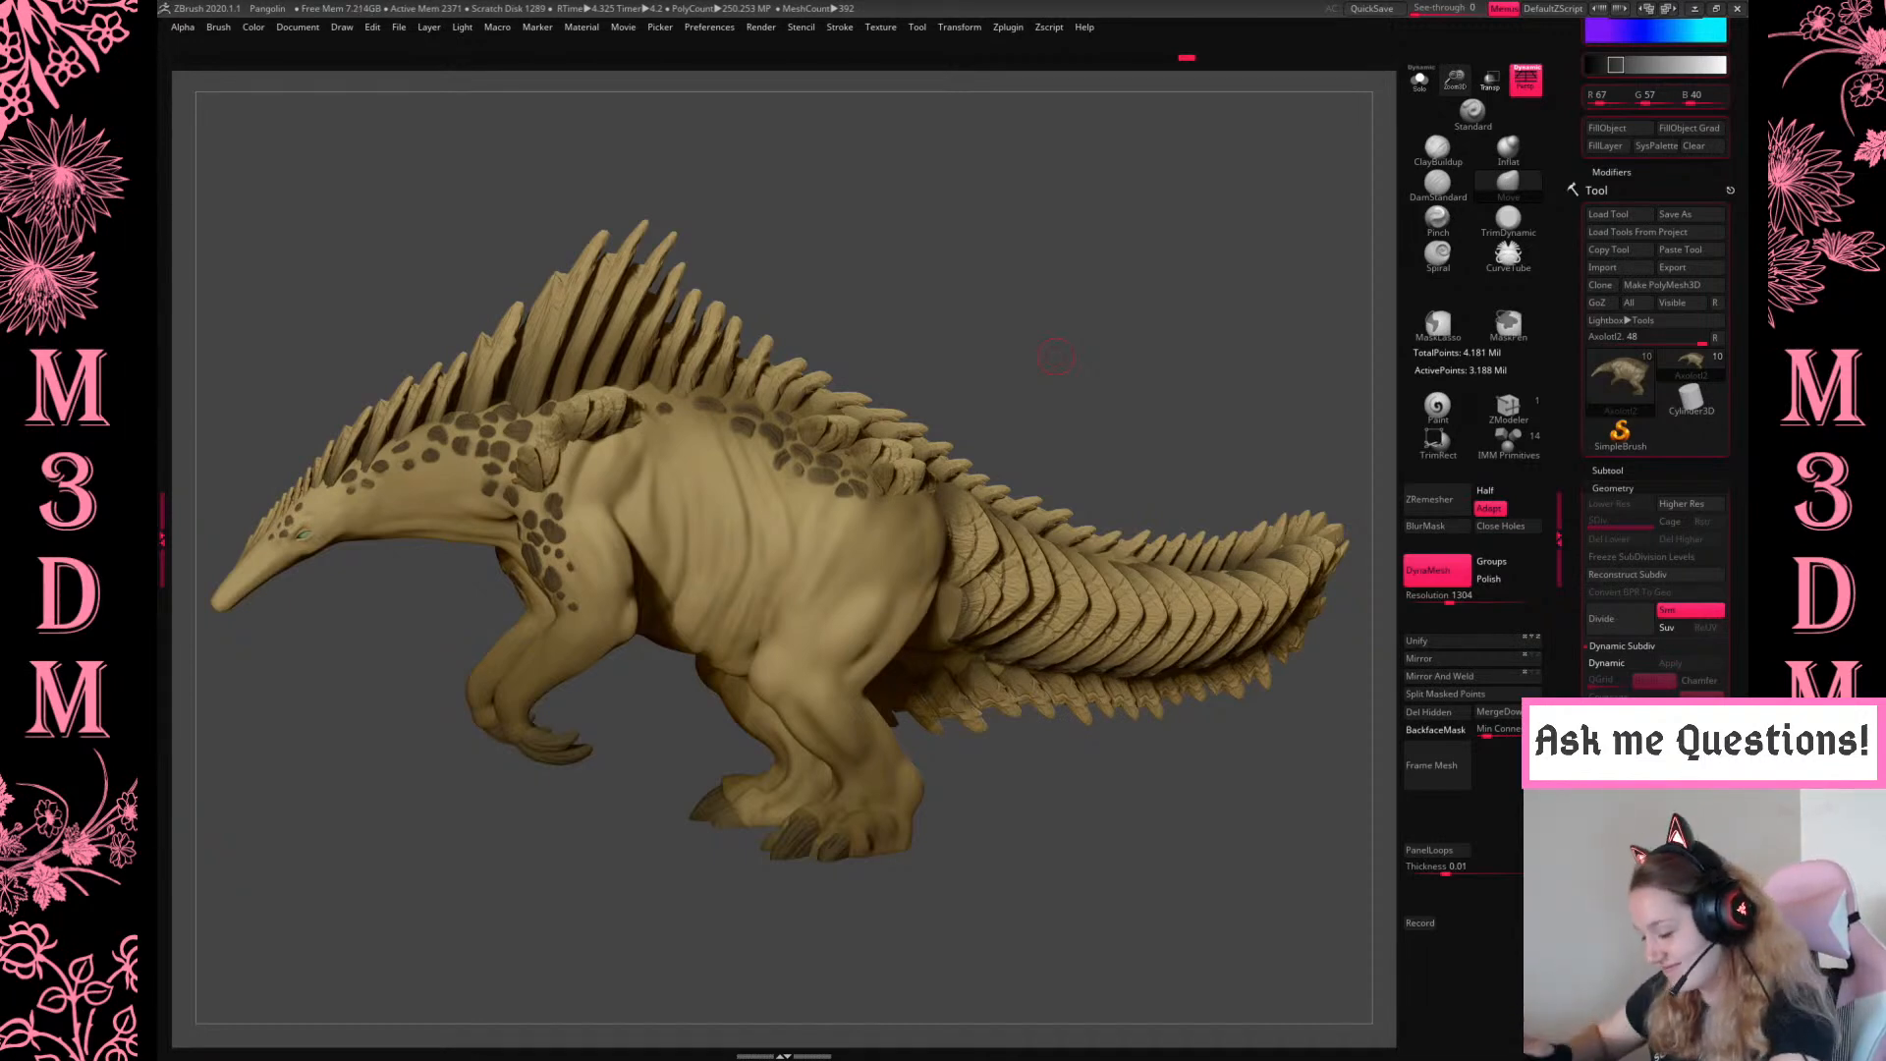
Adjust the silhouette of the hips and shoulders in front view with a large Move brush
{"action": "left_click_drag", "start_coordinate": [1165, 401], "coordinate": [806, 536], "text": "shift"}
{"action": "mouse_move", "coordinate": [1011, 349]}
{"action": "left_mouse_down"}
{"action": "mouse_move", "coordinate": [1200, 350]}
{"action": "mouse_move", "coordinate": [1107, 482]}
{"action": "left_mouse_up"}
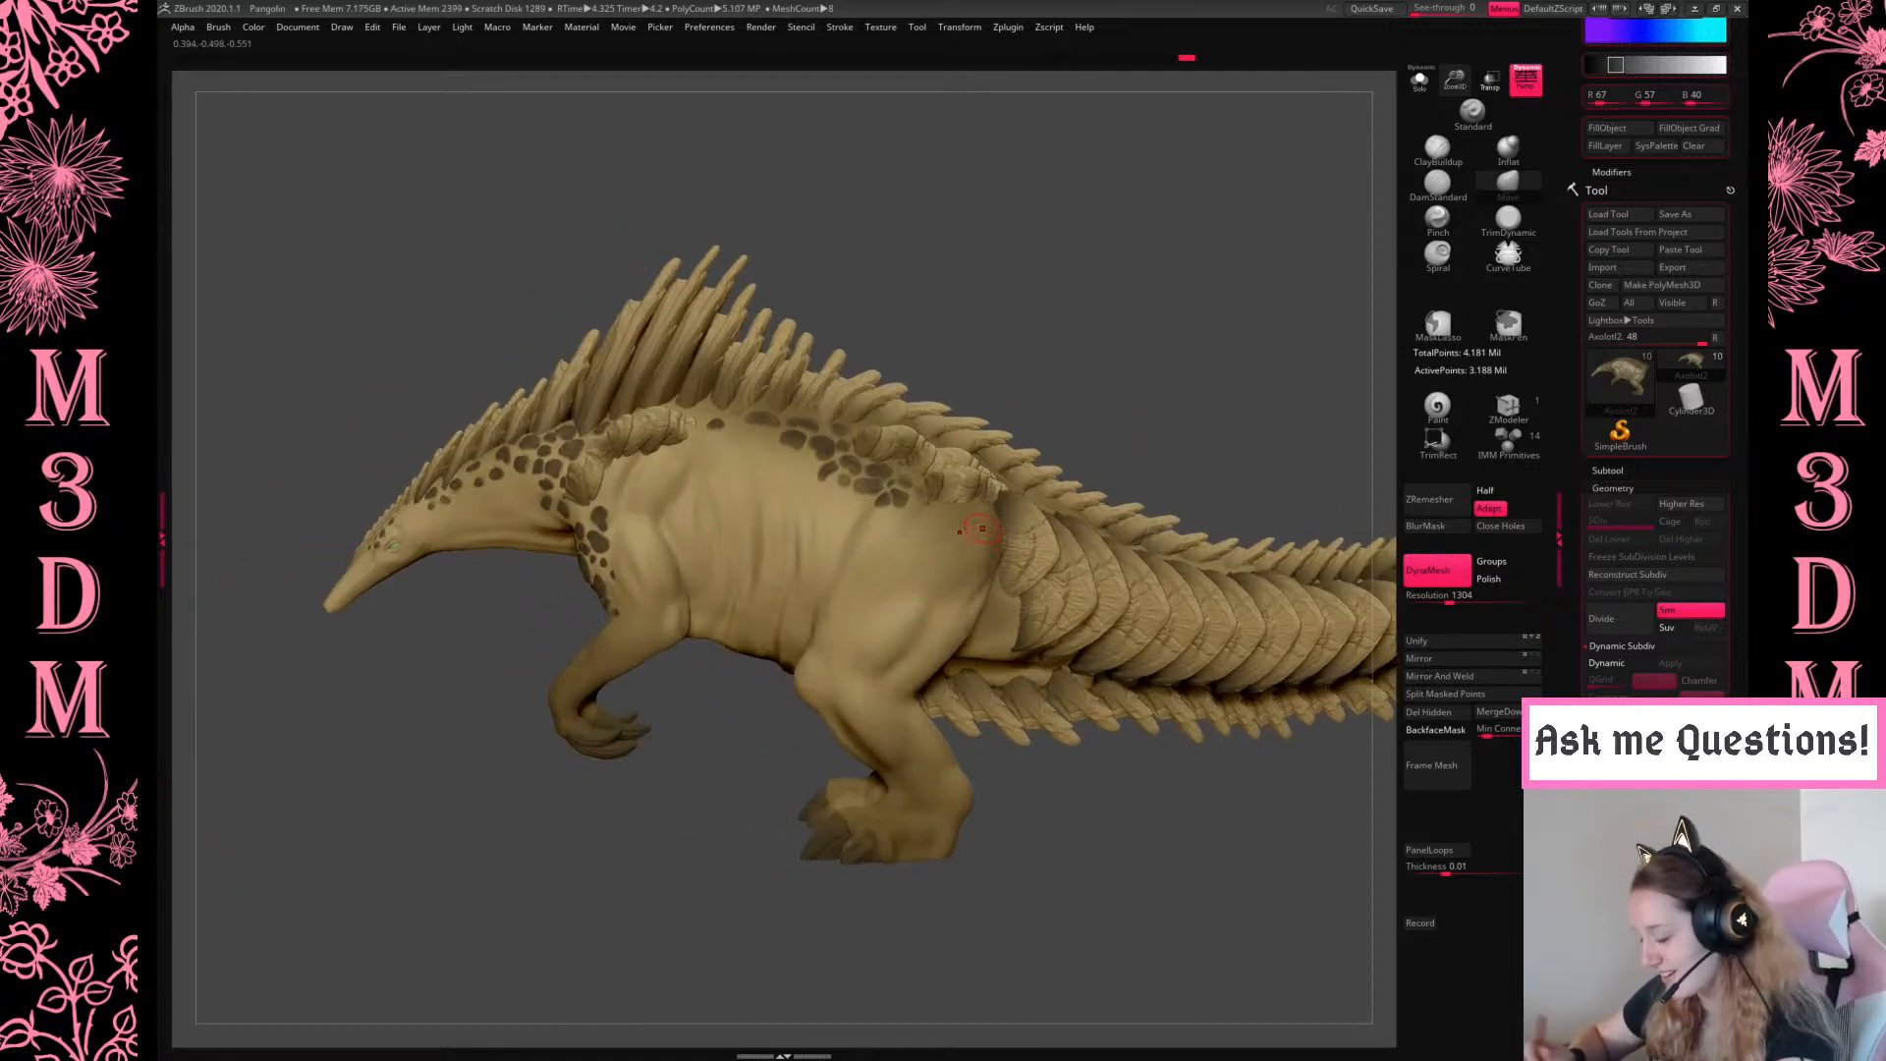
{"action": "mouse_move", "coordinate": [1176, 351]}
{"action": "left_mouse_down"}
{"action": "mouse_move", "coordinate": [1254, 345]}
{"action": "mouse_move", "coordinate": [1225, 320]}
{"action": "mouse_move", "coordinate": [1170, 383]}
{"action": "left_mouse_up"}
{"action": "key", "text": "space"}
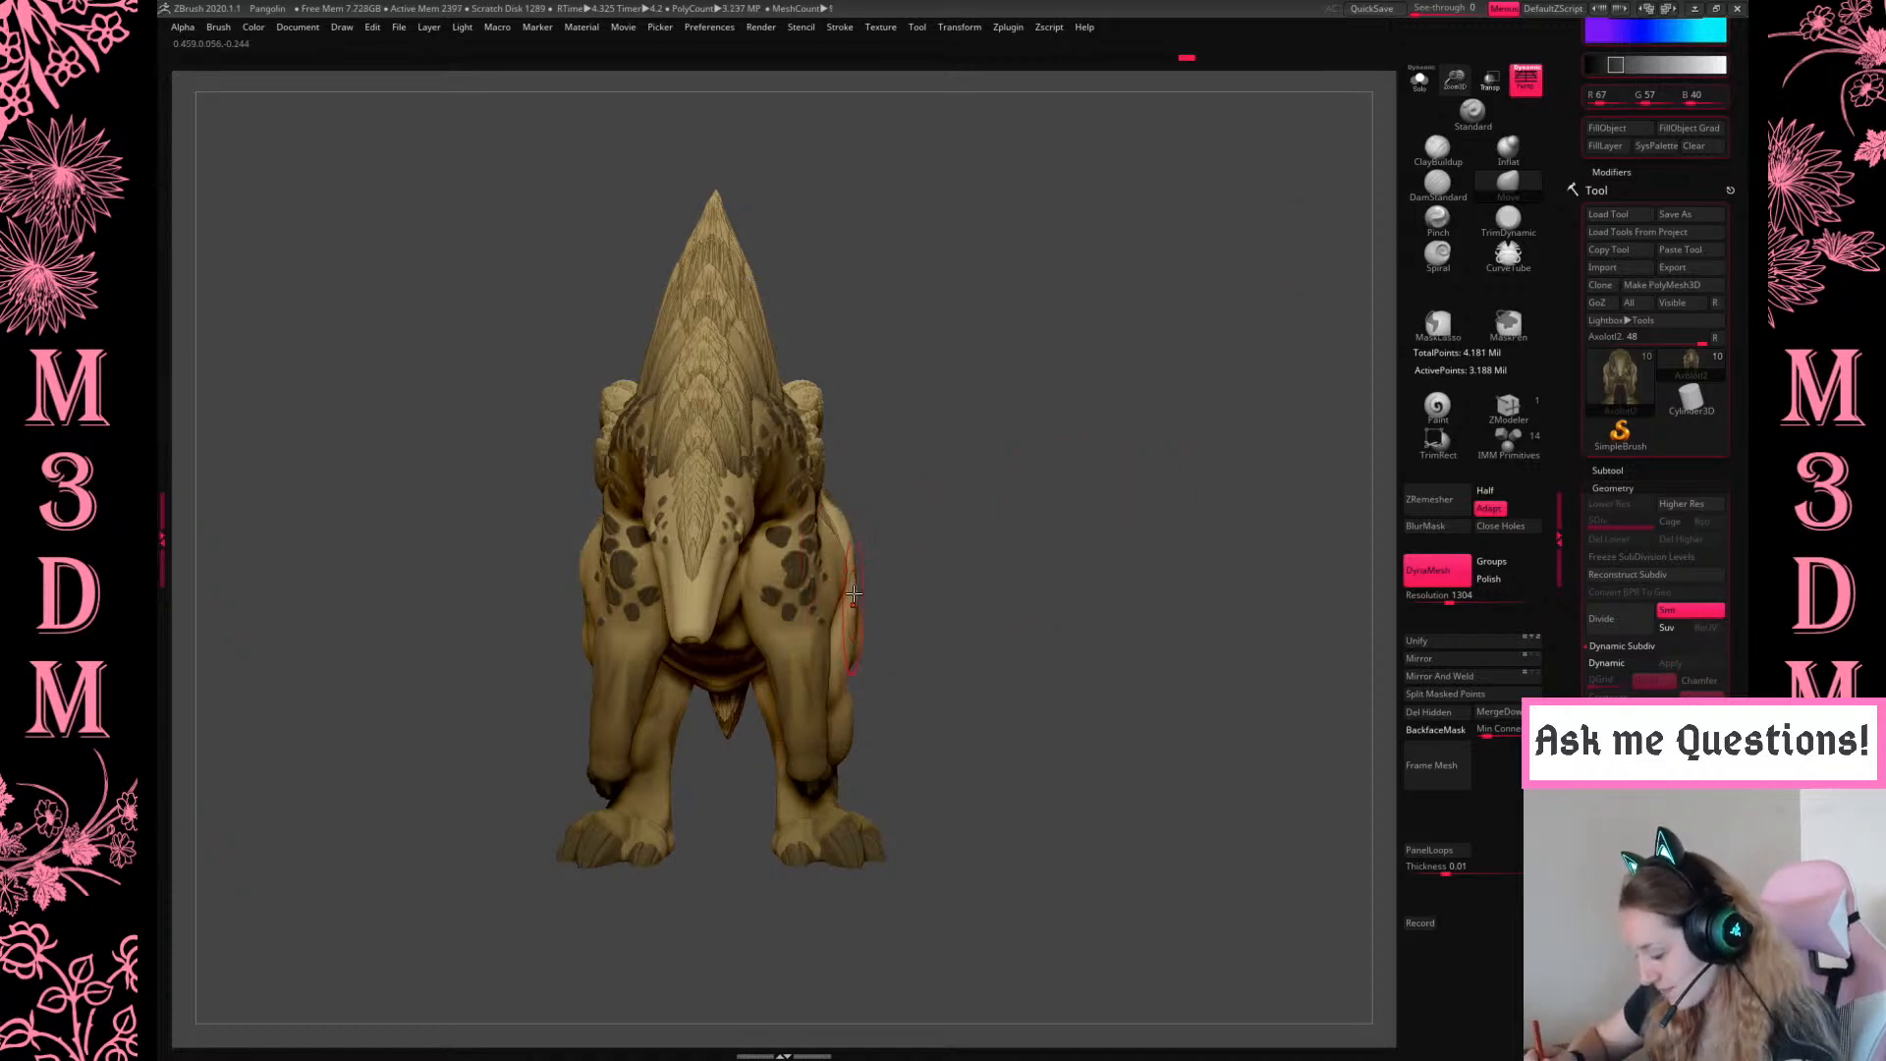
{"action": "left_click_drag", "start_coordinate": [849, 633], "coordinate": [826, 567]}
{"action": "left_click_drag", "start_coordinate": [1109, 501], "coordinate": [1157, 797]}
{"action": "left_click_drag", "start_coordinate": [652, 556], "coordinate": [643, 555]}
{"action": "mouse_move", "coordinate": [923, 639]}
{"action": "left_mouse_down"}
{"action": "mouse_move", "coordinate": [895, 640]}
{"action": "mouse_move", "coordinate": [889, 708]}
{"action": "left_mouse_up"}
{"action": "left_click_drag", "start_coordinate": [1220, 466], "coordinate": [1182, 419]}
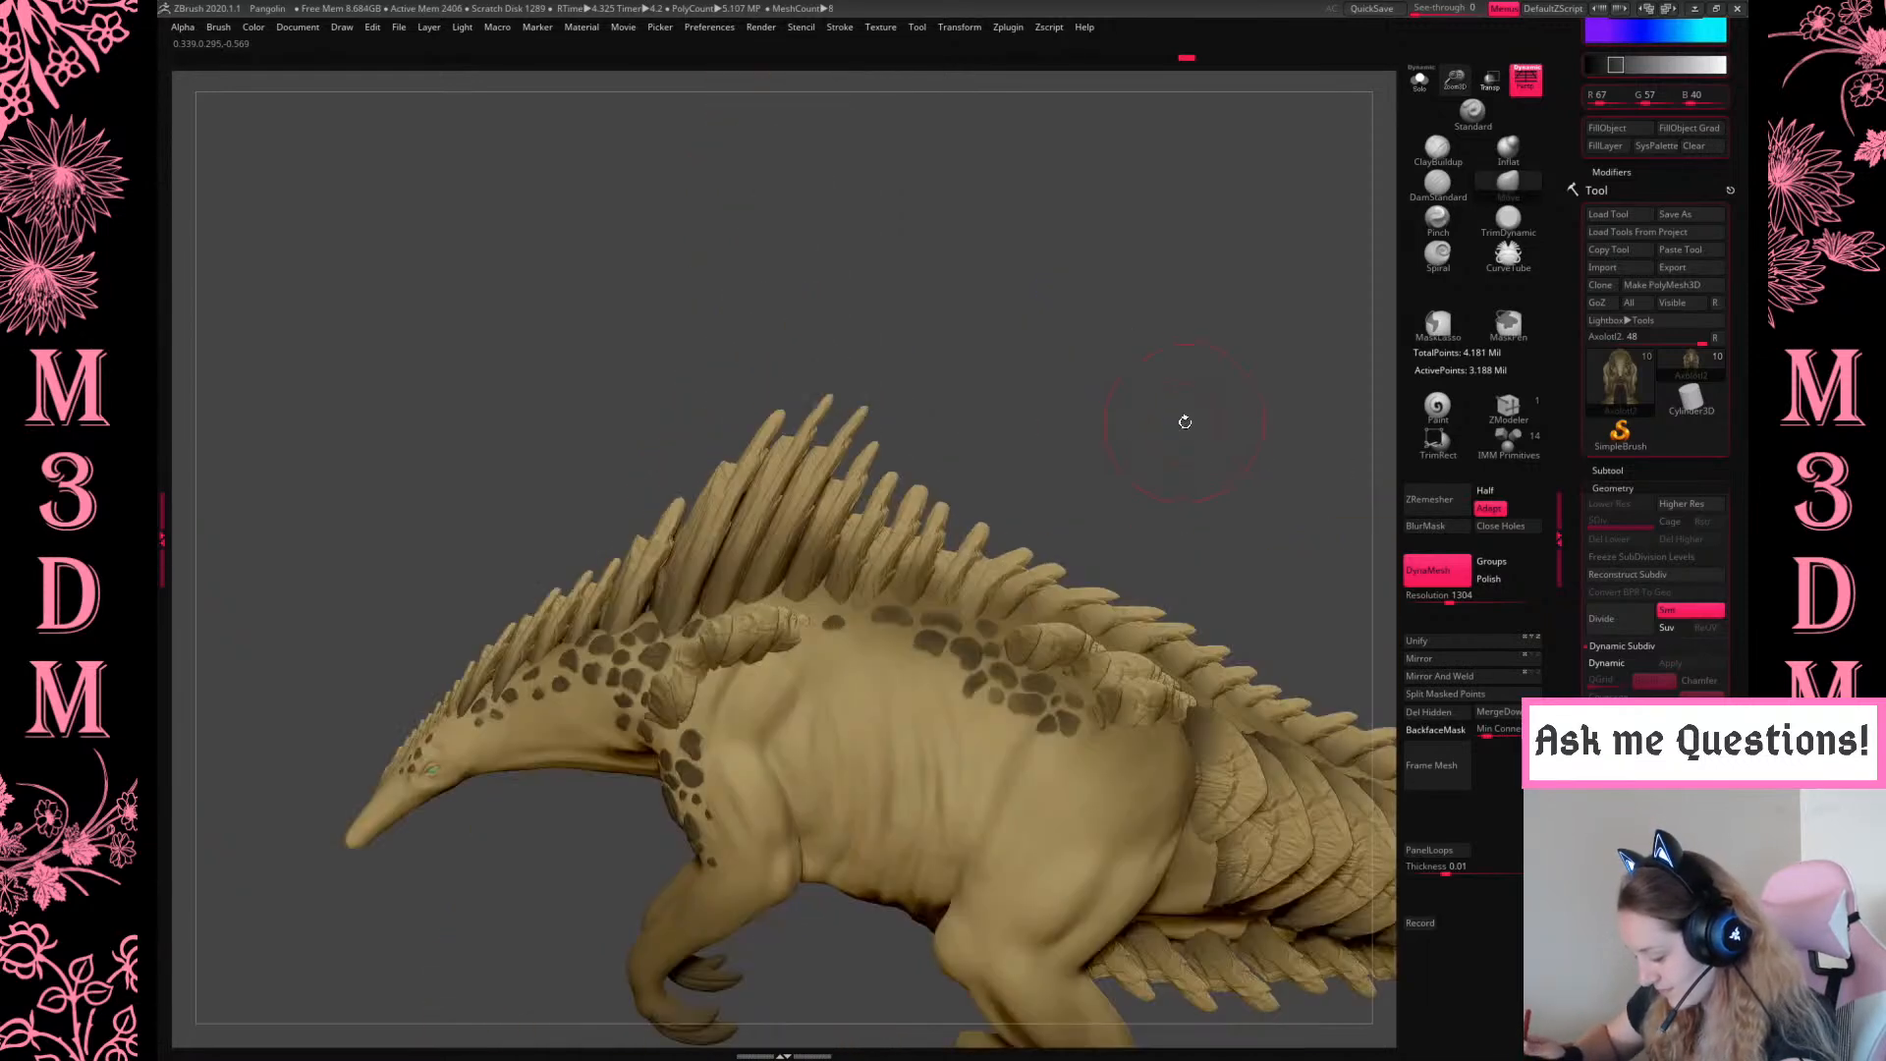
Mask a first small cluster of oval scale spots on the hind leg's knee with the MaskPen brush
{"action": "key", "text": "f"}
{"action": "key", "text": "space"}
{"action": "left_click_drag", "start_coordinate": [1127, 486], "coordinate": [1107, 487]}
{"action": "left_click_drag", "start_coordinate": [821, 789], "coordinate": [699, 868], "text": "alt"}
{"action": "key", "text": "space"}
{"action": "left_click_drag", "start_coordinate": [1129, 812], "coordinate": [1088, 735], "text": "alt"}
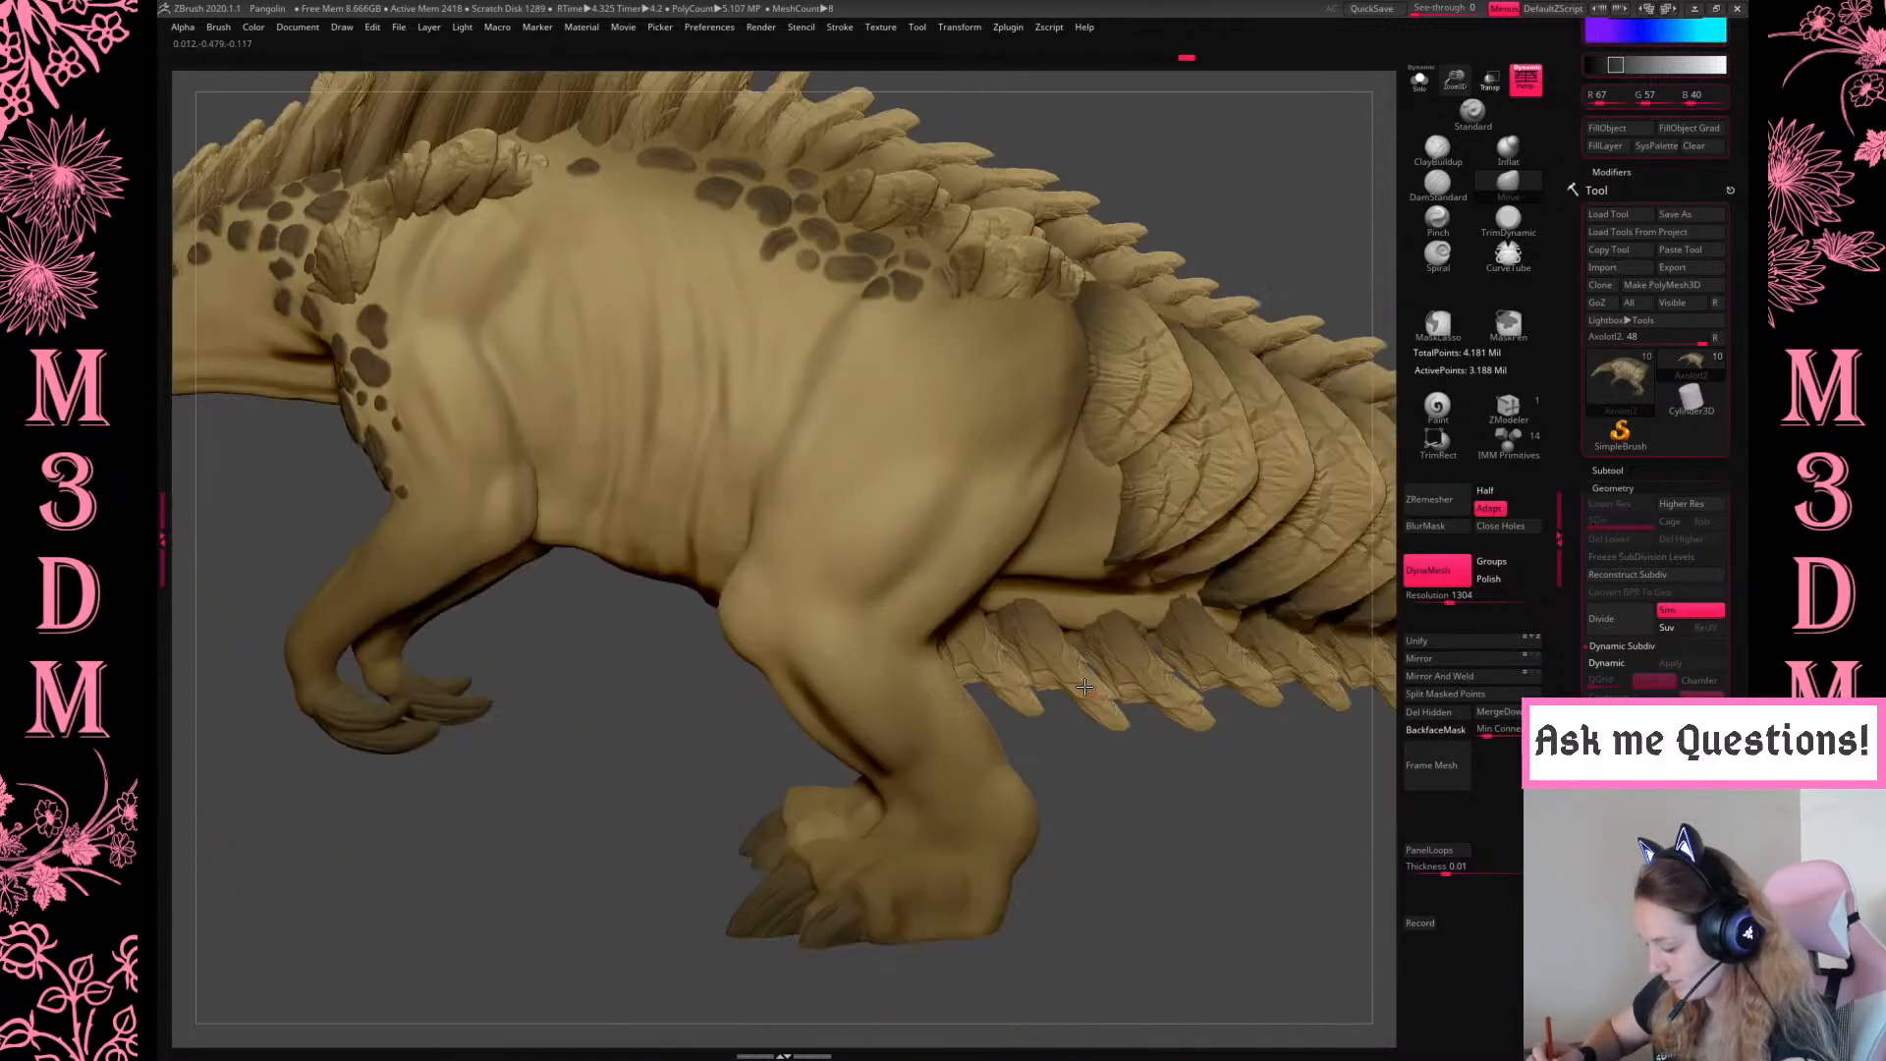
{"action": "left_click_drag", "start_coordinate": [1077, 666], "coordinate": [1115, 750], "text": "alt"}
{"action": "key", "text": "space"}
{"action": "left_click_drag", "start_coordinate": [1159, 812], "coordinate": [1267, 822]}
{"action": "mouse_move", "coordinate": [833, 605]}
{"action": "left_mouse_down", "text": "ctrl"}
{"action": "mouse_move", "coordinate": [842, 623]}
{"action": "mouse_move", "coordinate": [855, 584]}
{"action": "left_mouse_up", "text": "ctrl"}
{"action": "mouse_move", "coordinate": [1159, 747]}
{"action": "left_mouse_down", "text": "alt"}
{"action": "mouse_move", "coordinate": [1177, 808]}
{"action": "mouse_move", "coordinate": [1223, 786]}
{"action": "left_mouse_up", "text": "alt"}
{"action": "mouse_move", "coordinate": [814, 585]}
{"action": "left_mouse_down", "text": "ctrl"}
{"action": "mouse_move", "coordinate": [800, 622]}
{"action": "mouse_move", "coordinate": [808, 604]}
{"action": "left_mouse_up", "text": "ctrl"}
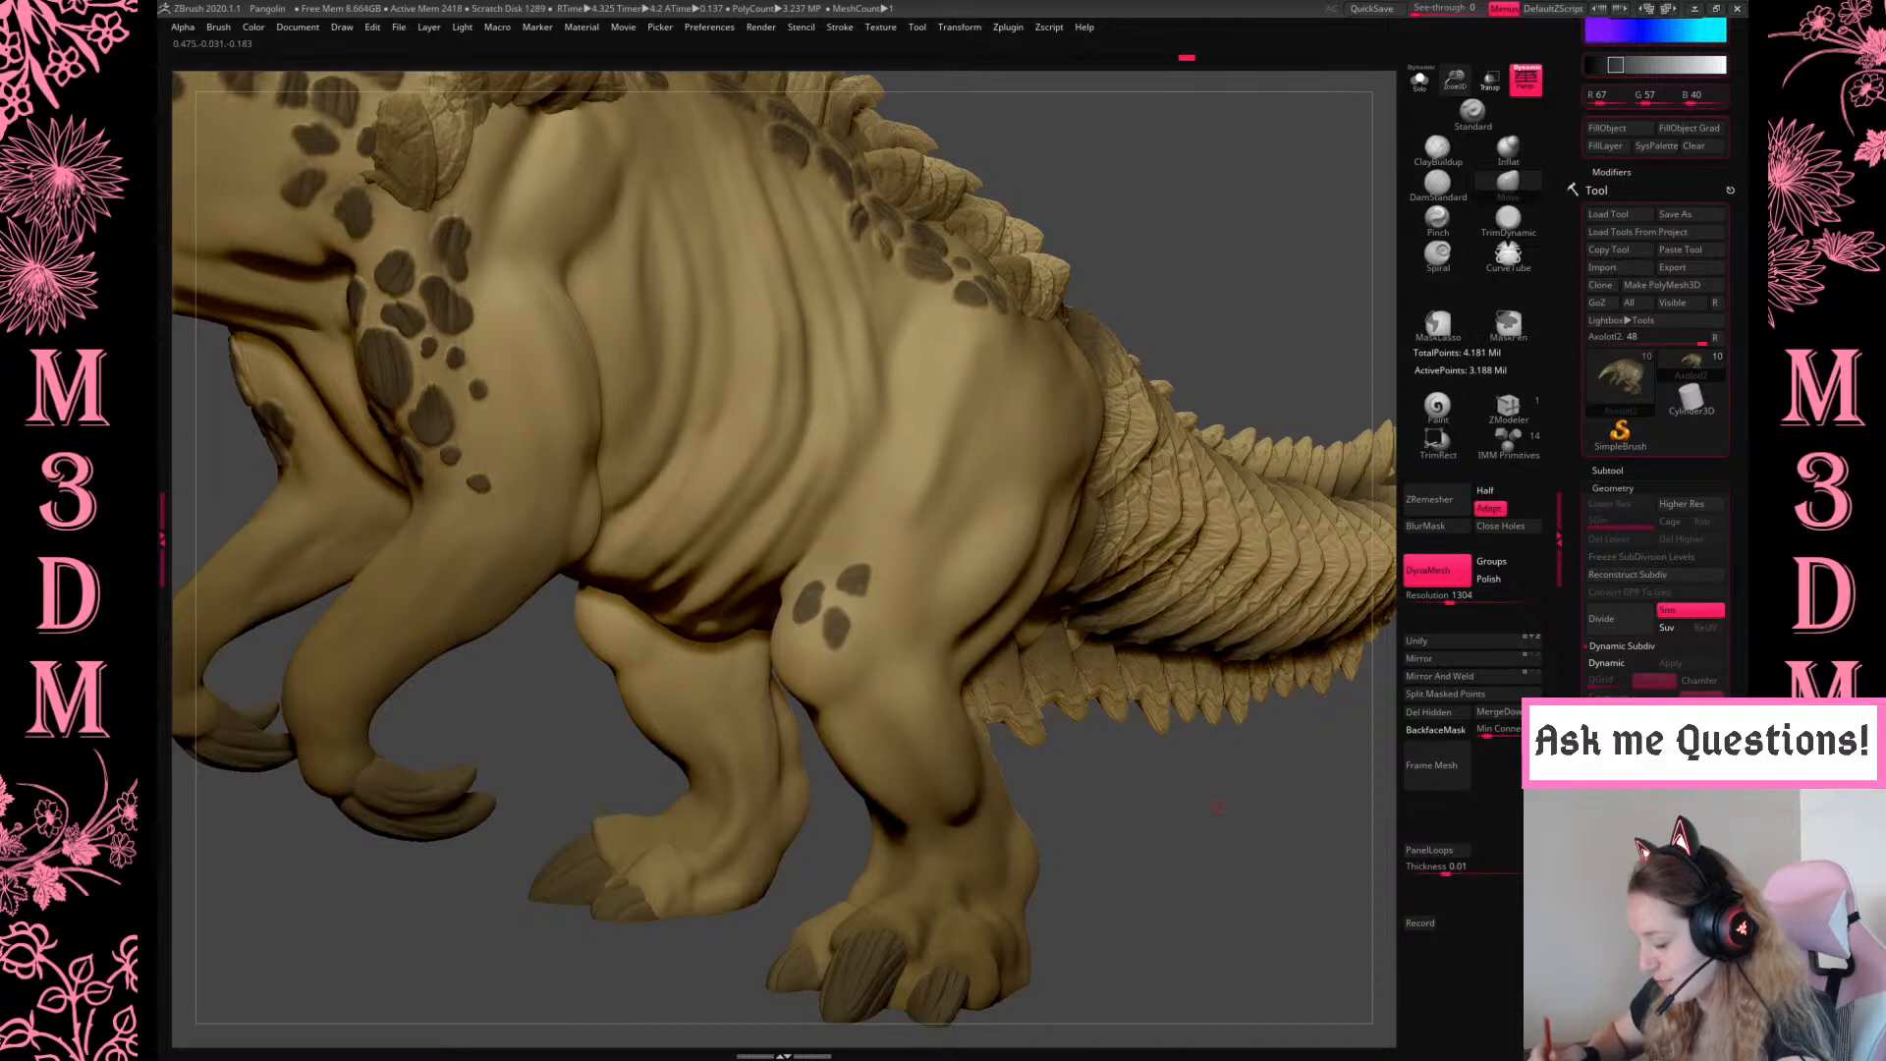
{"action": "left_click_drag", "start_coordinate": [1218, 806], "coordinate": [1164, 802]}
{"action": "left_click_drag", "start_coordinate": [857, 609], "coordinate": [872, 609], "text": "ctrl"}
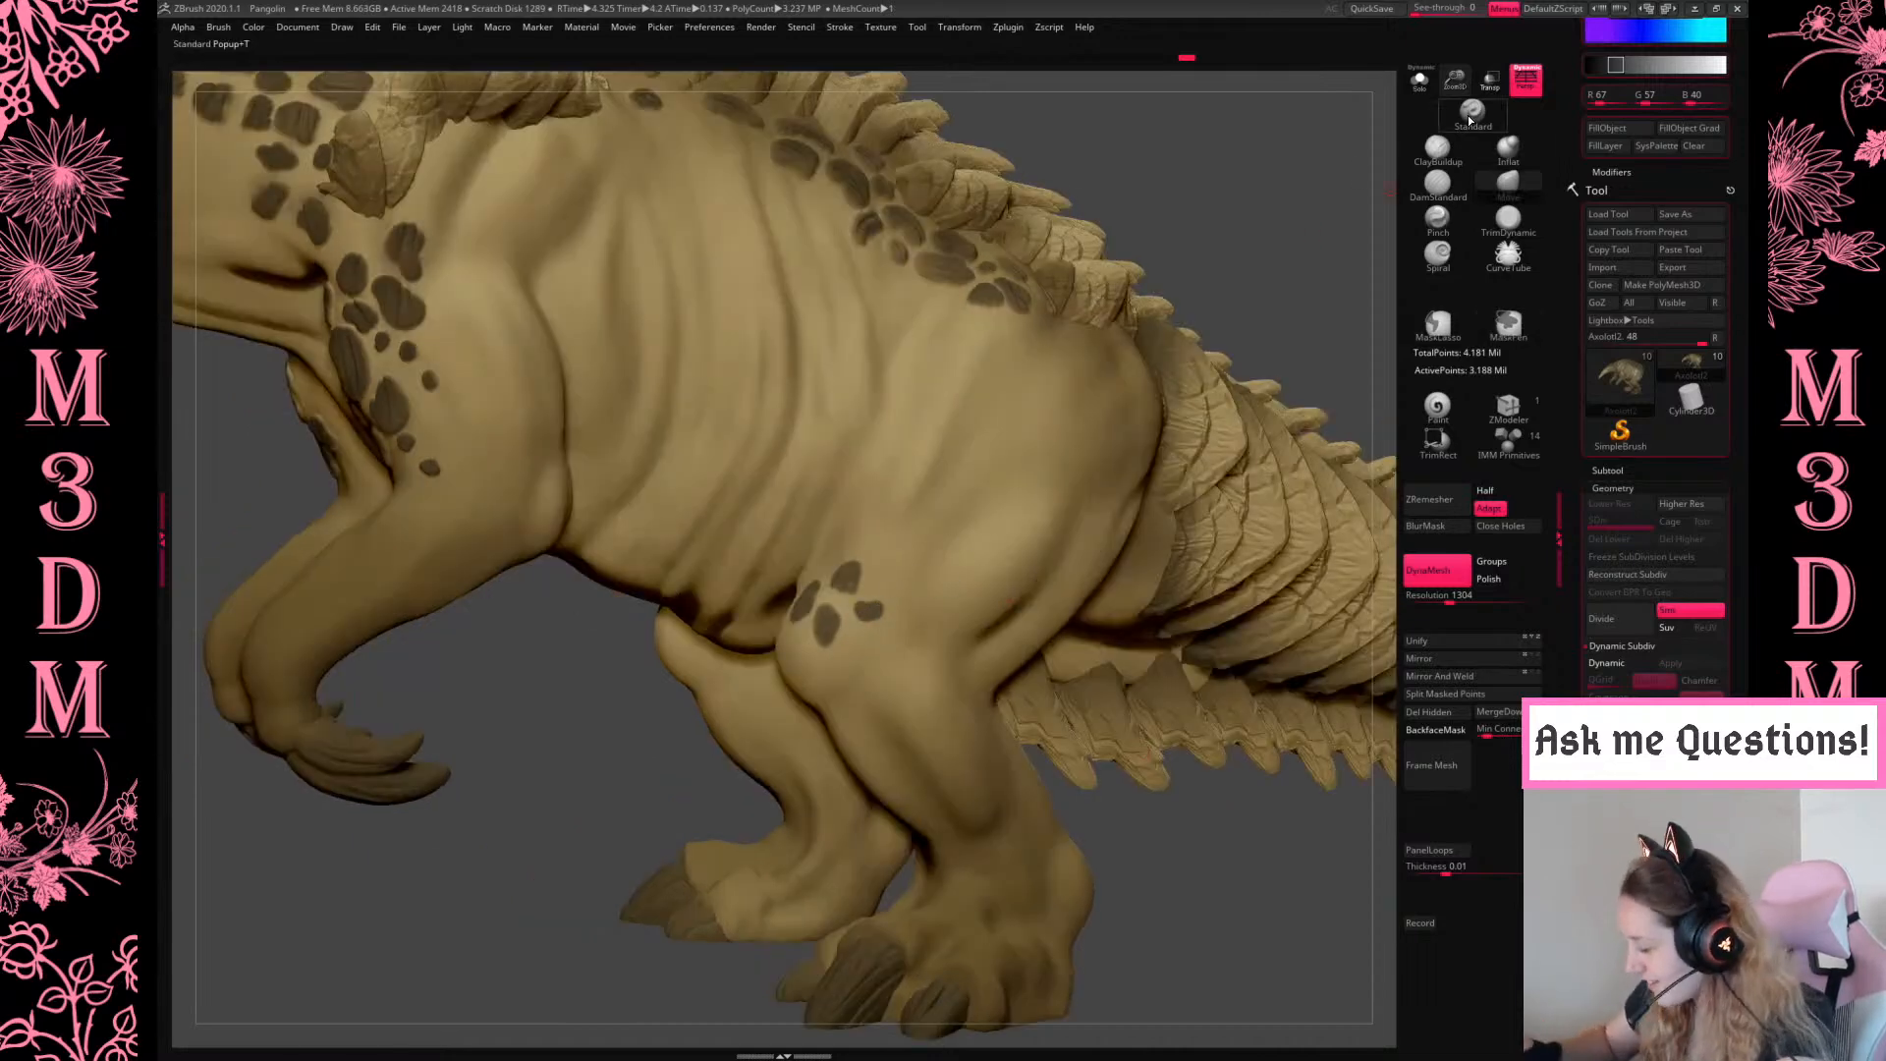
Extend the masked scale spots across the hind knee and up towards the thigh, undoing the misplaced strokes
{"action": "left_click_drag", "start_coordinate": [1455, 78], "coordinate": [1457, 103]}
{"action": "left_click_drag", "start_coordinate": [1287, 846], "coordinate": [1348, 843]}
{"action": "mouse_move", "coordinate": [765, 681]}
{"action": "left_mouse_down", "text": "ctrl"}
{"action": "mouse_move", "coordinate": [741, 707]}
{"action": "mouse_move", "coordinate": [746, 665]}
{"action": "mouse_move", "coordinate": [750, 707]}
{"action": "mouse_move", "coordinate": [800, 683]}
{"action": "left_mouse_up", "text": "ctrl"}
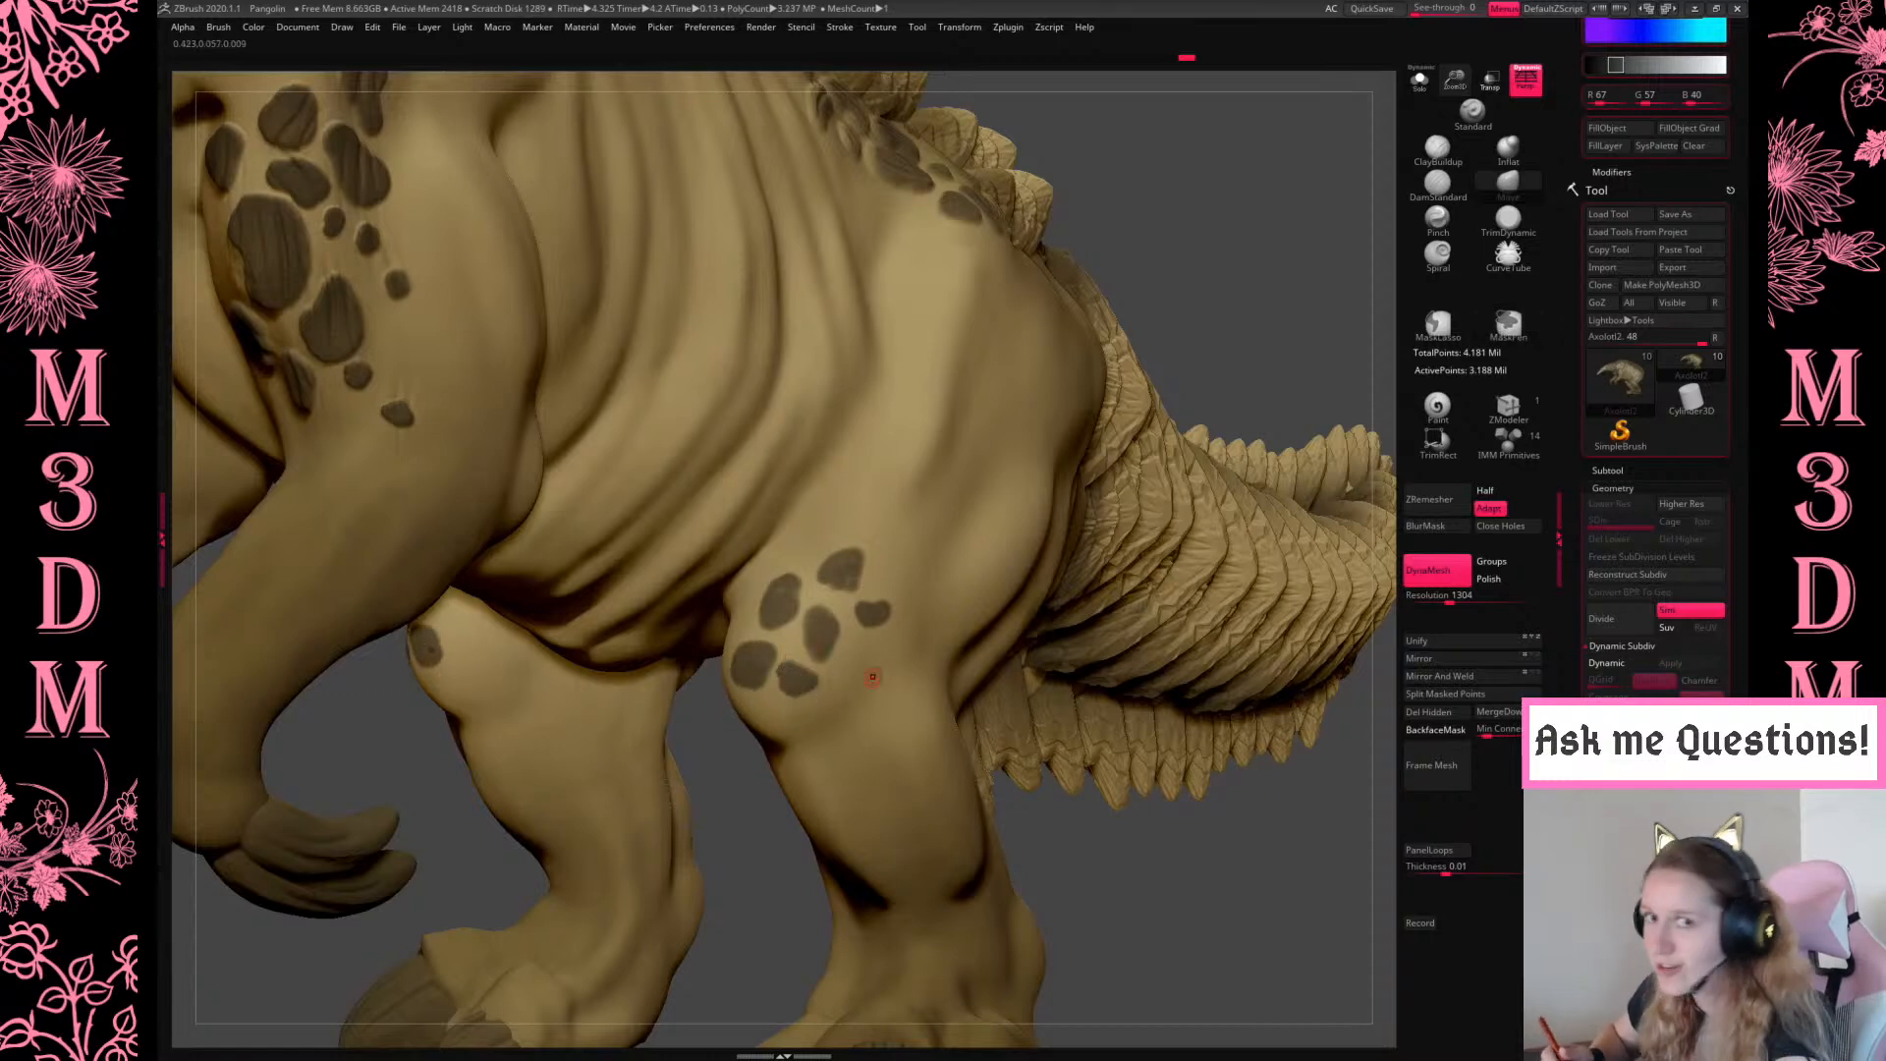
{"action": "left_click_drag", "start_coordinate": [1245, 892], "coordinate": [1129, 889]}
{"action": "left_click_drag", "start_coordinate": [857, 649], "coordinate": [890, 653], "text": "ctrl"}
{"action": "key", "text": "ctrl+z"}
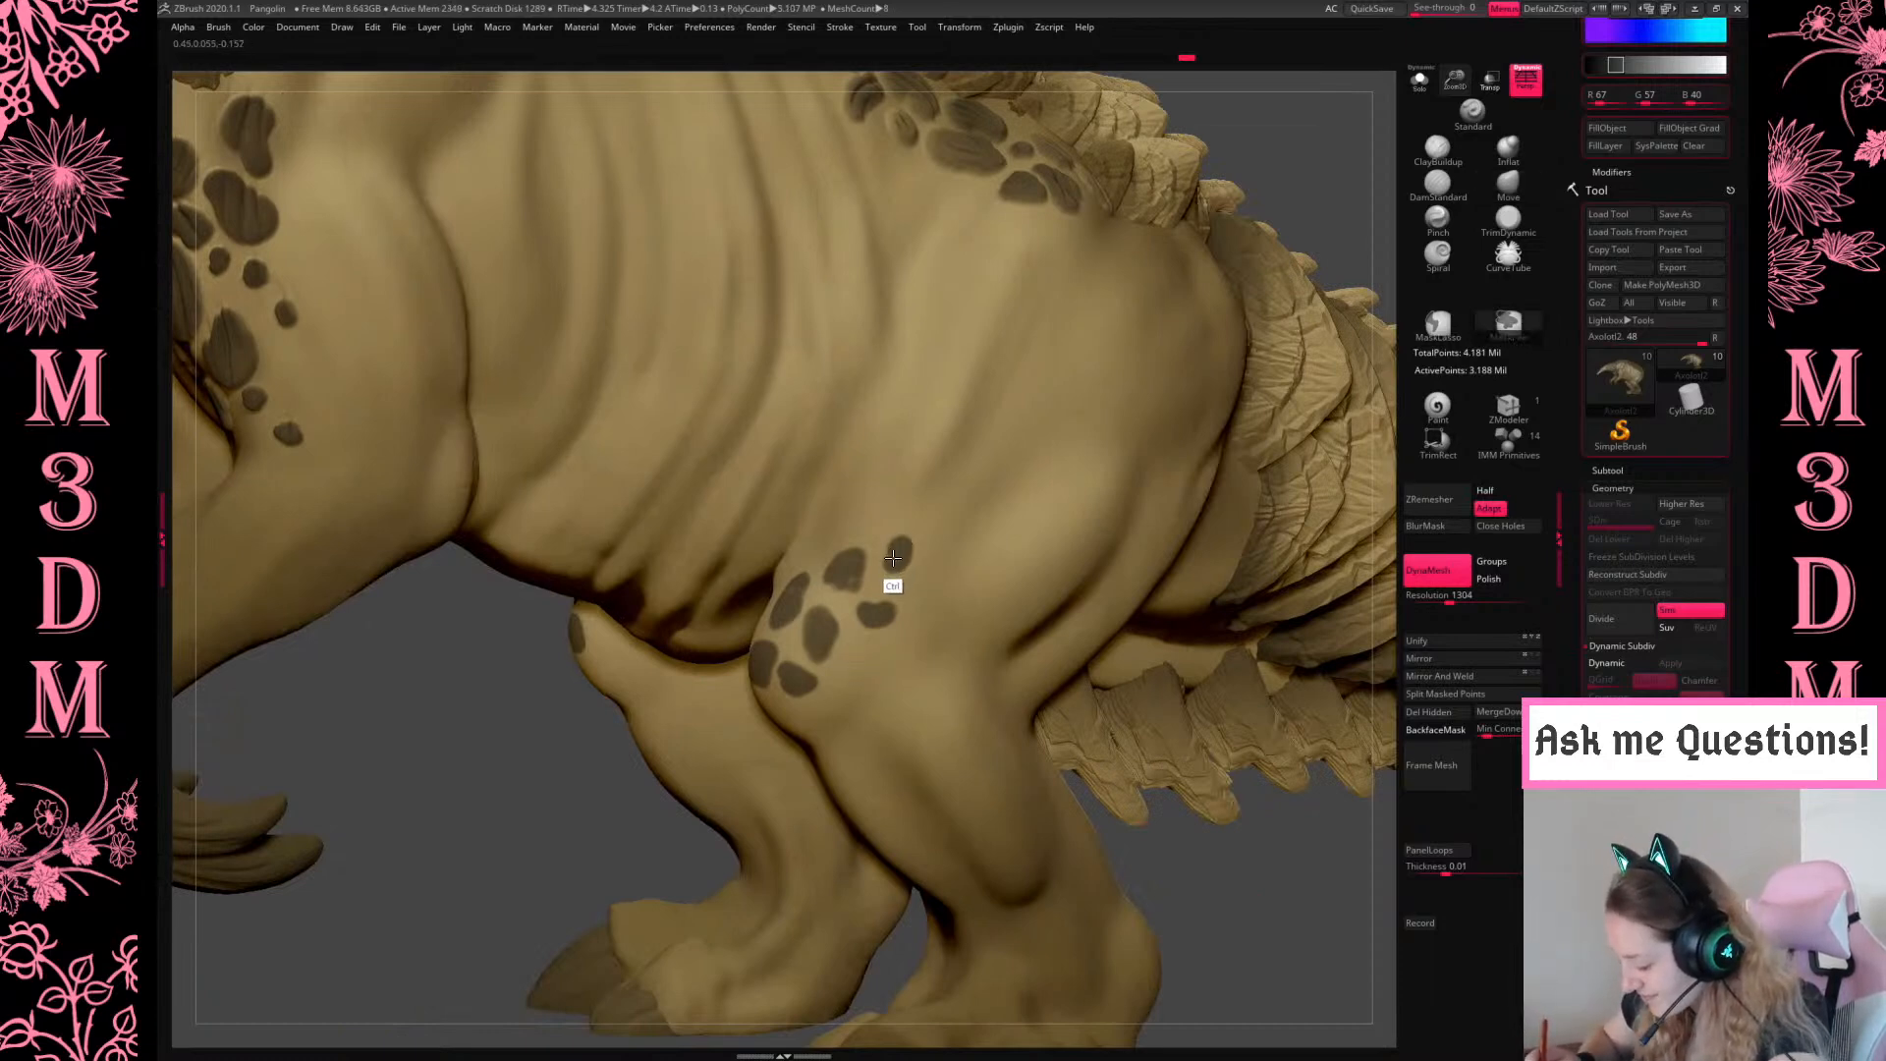
{"action": "left_click_drag", "start_coordinate": [869, 519], "coordinate": [898, 561], "text": "ctrl"}
{"action": "key", "text": "ctrl+z"}
{"action": "left_click_drag", "start_coordinate": [1251, 863], "coordinate": [1190, 815]}
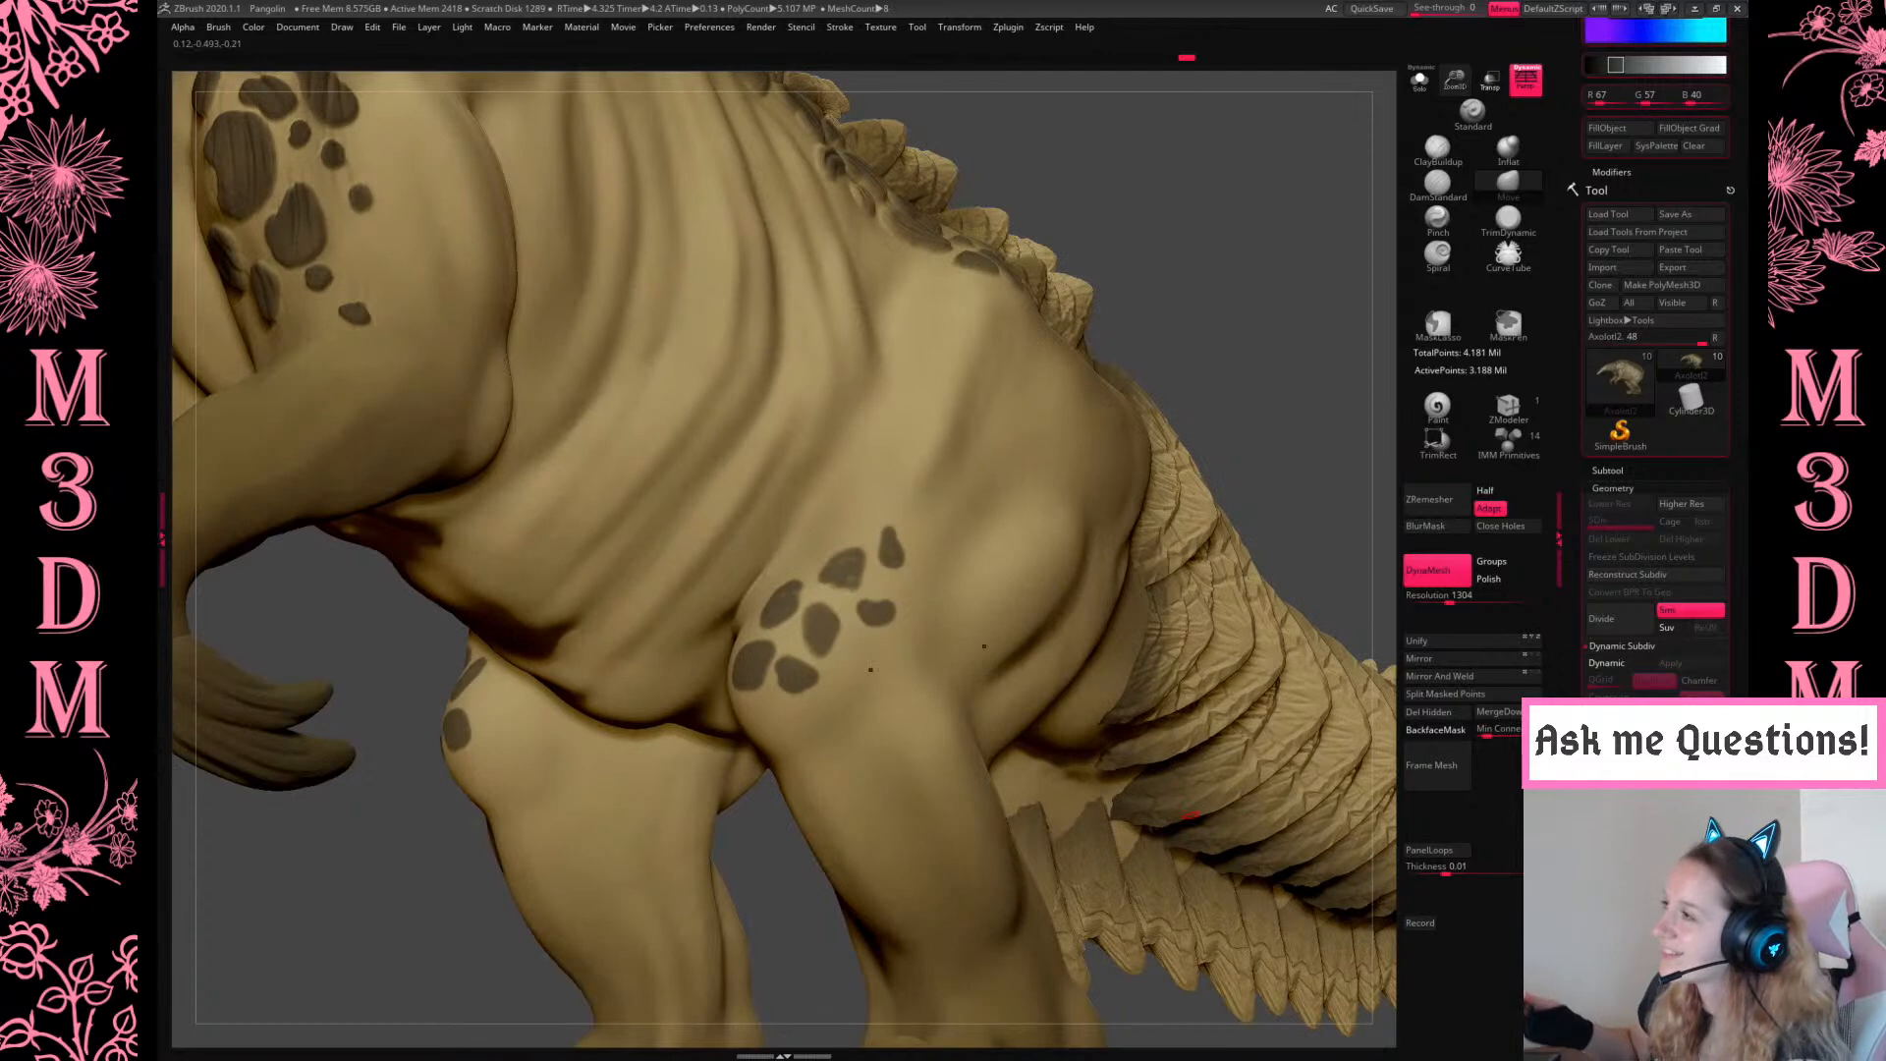
Mask more scale spots below the hind knee and around its front and inner side
{"action": "mouse_move", "coordinate": [777, 707]}
{"action": "left_mouse_down", "text": "ctrl"}
{"action": "mouse_move", "coordinate": [793, 742]}
{"action": "mouse_move", "coordinate": [786, 729]}
{"action": "left_mouse_up", "text": "ctrl"}
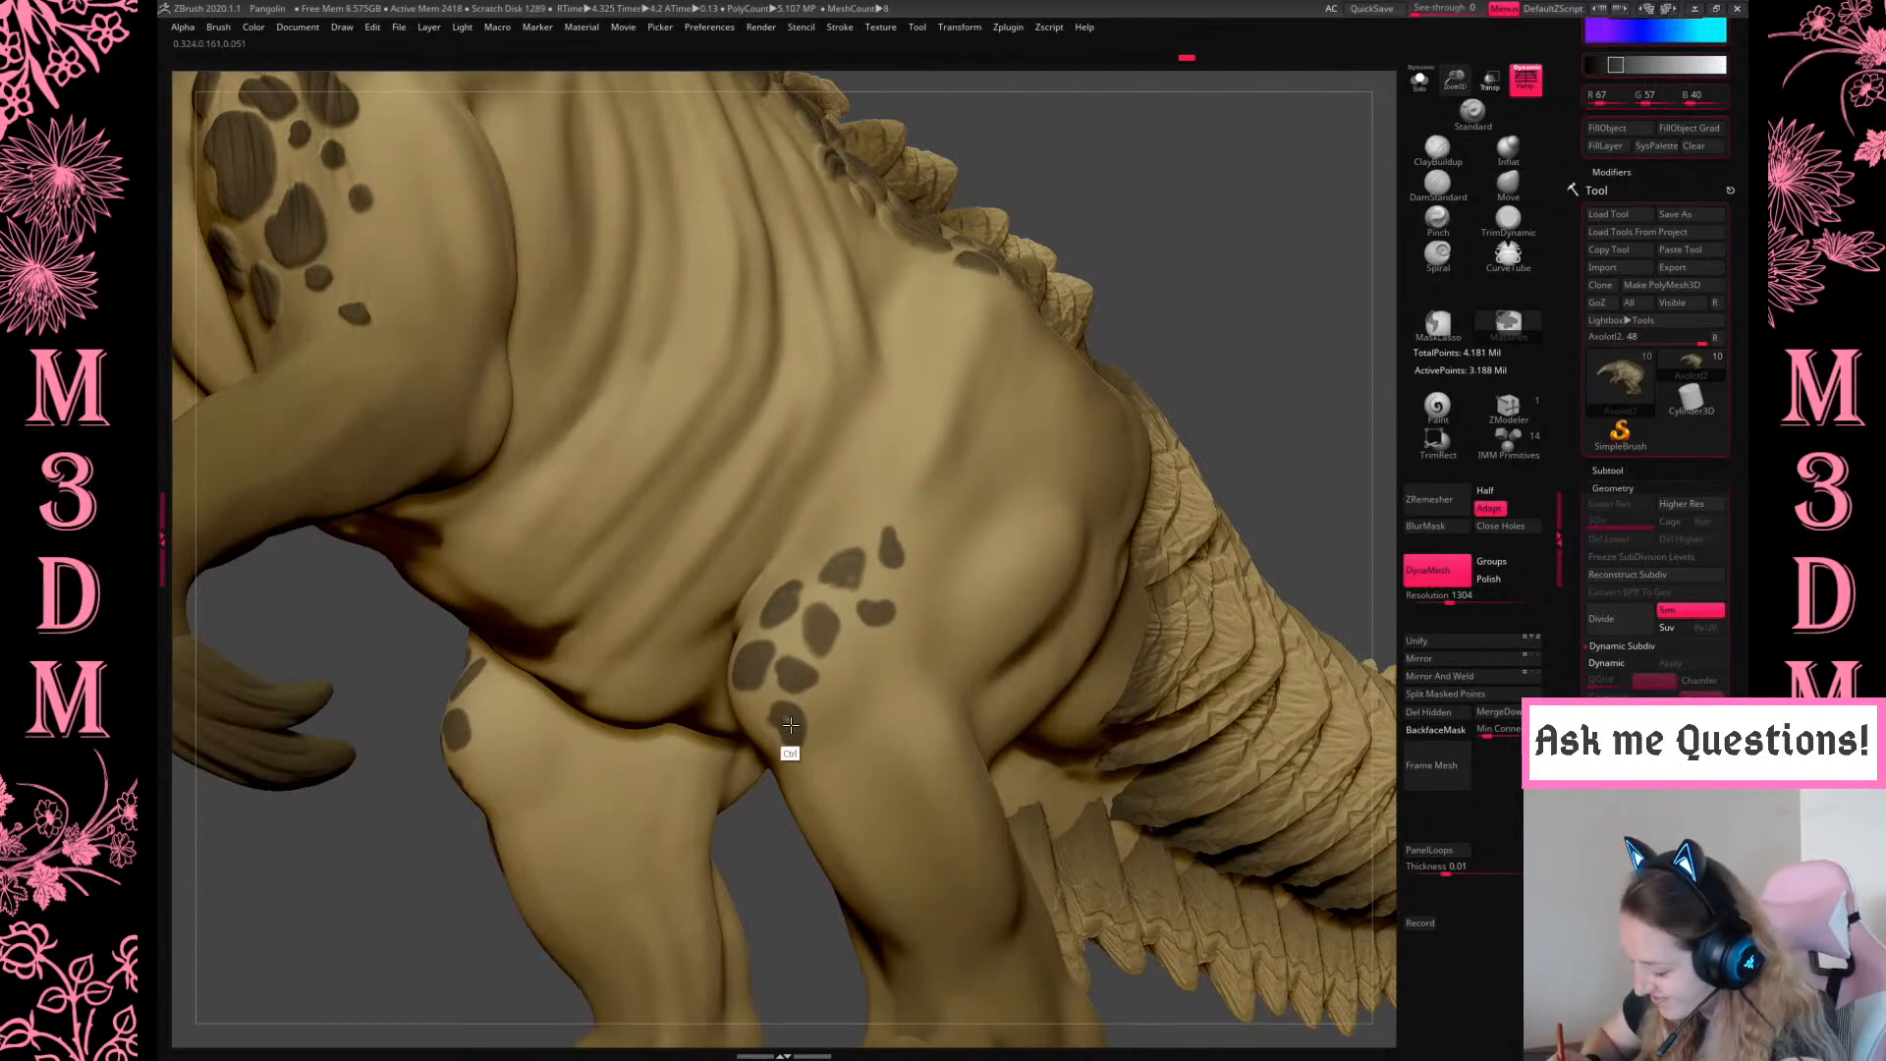
{"action": "left_click_drag", "start_coordinate": [1320, 275], "coordinate": [1204, 539]}
{"action": "left_click_drag", "start_coordinate": [1245, 875], "coordinate": [1370, 821]}
{"action": "left_click_drag", "start_coordinate": [741, 757], "coordinate": [707, 718], "text": "ctrl"}
{"action": "left_click", "coordinate": [691, 722], "text": "ctrl"}
{"action": "left_click_drag", "start_coordinate": [1180, 475], "coordinate": [1199, 451]}
{"action": "left_click_drag", "start_coordinate": [695, 686], "coordinate": [701, 696], "text": "ctrl"}
{"action": "left_click_drag", "start_coordinate": [783, 781], "coordinate": [779, 800], "text": "ctrl"}
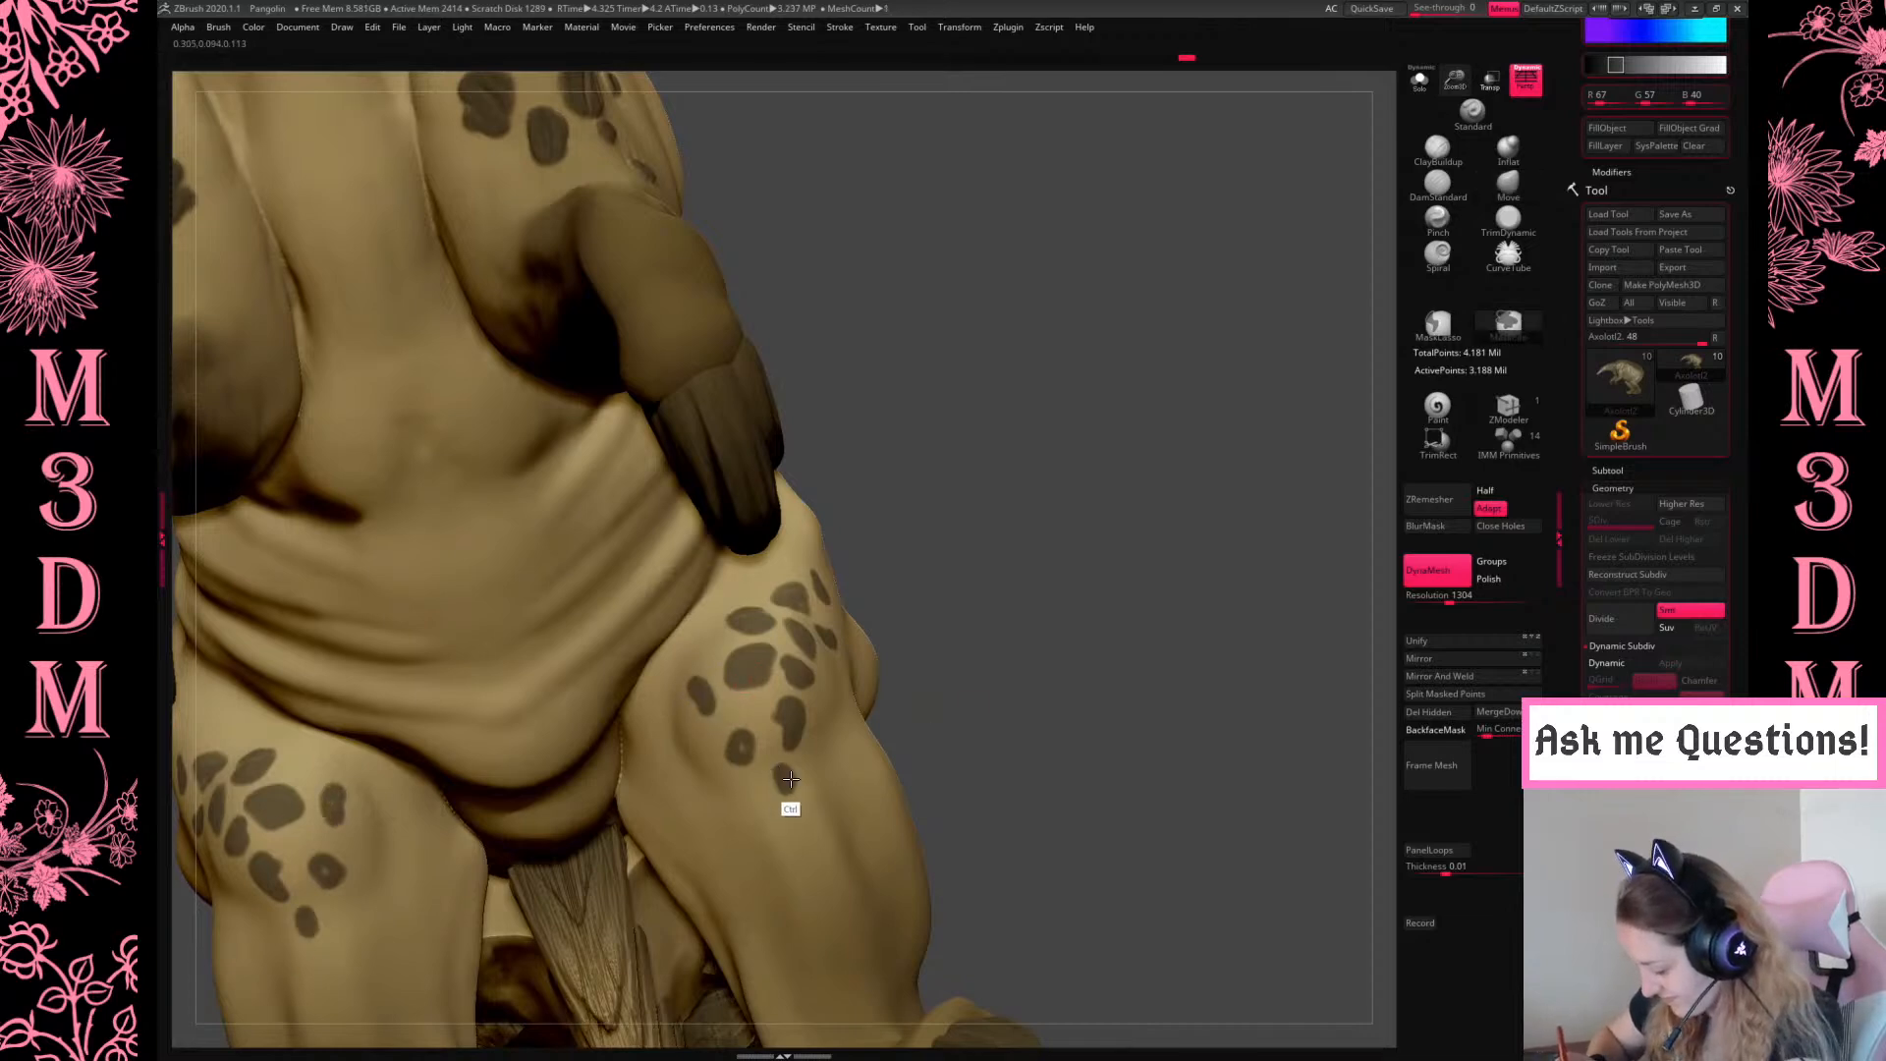
Fill in the outer side of the hind knee with additional small masked scale spots
{"action": "left_click_drag", "start_coordinate": [1137, 637], "coordinate": [838, 749]}
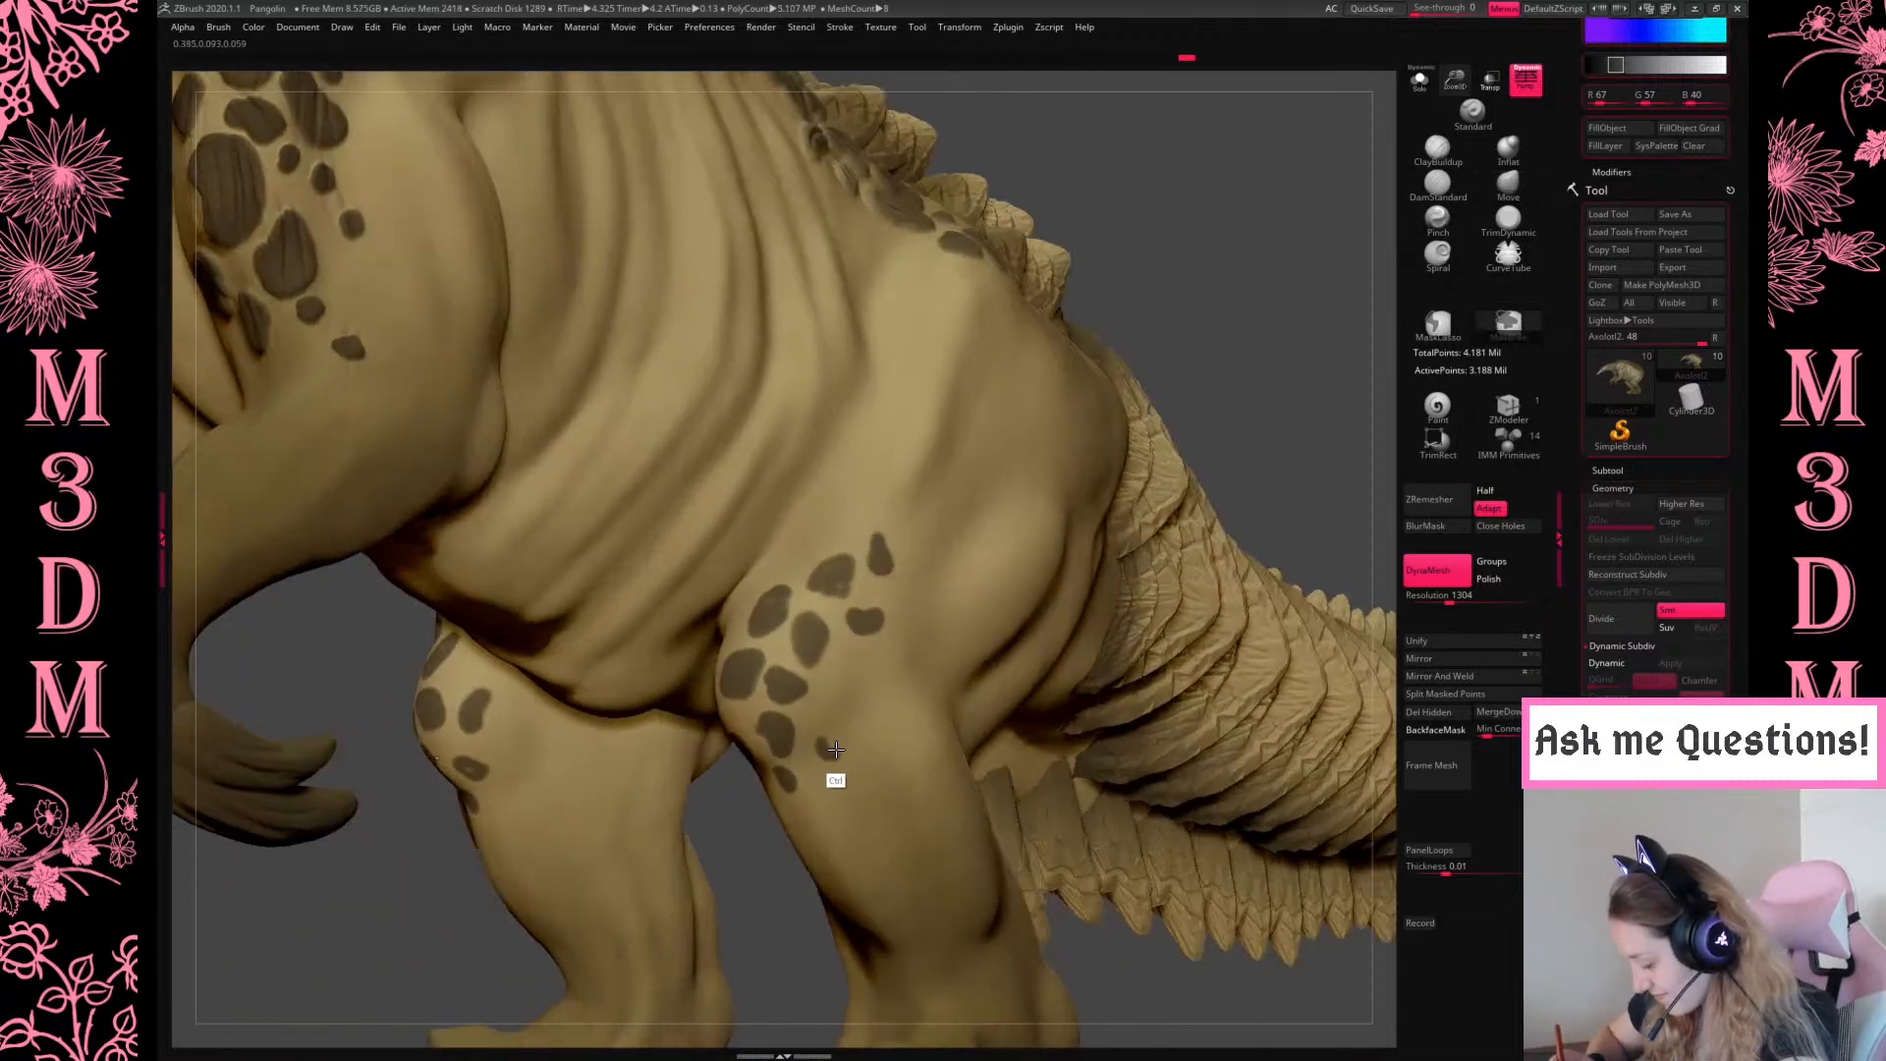
{"action": "left_click_drag", "start_coordinate": [1293, 404], "coordinate": [986, 880]}
{"action": "left_click_drag", "start_coordinate": [572, 859], "coordinate": [467, 853]}
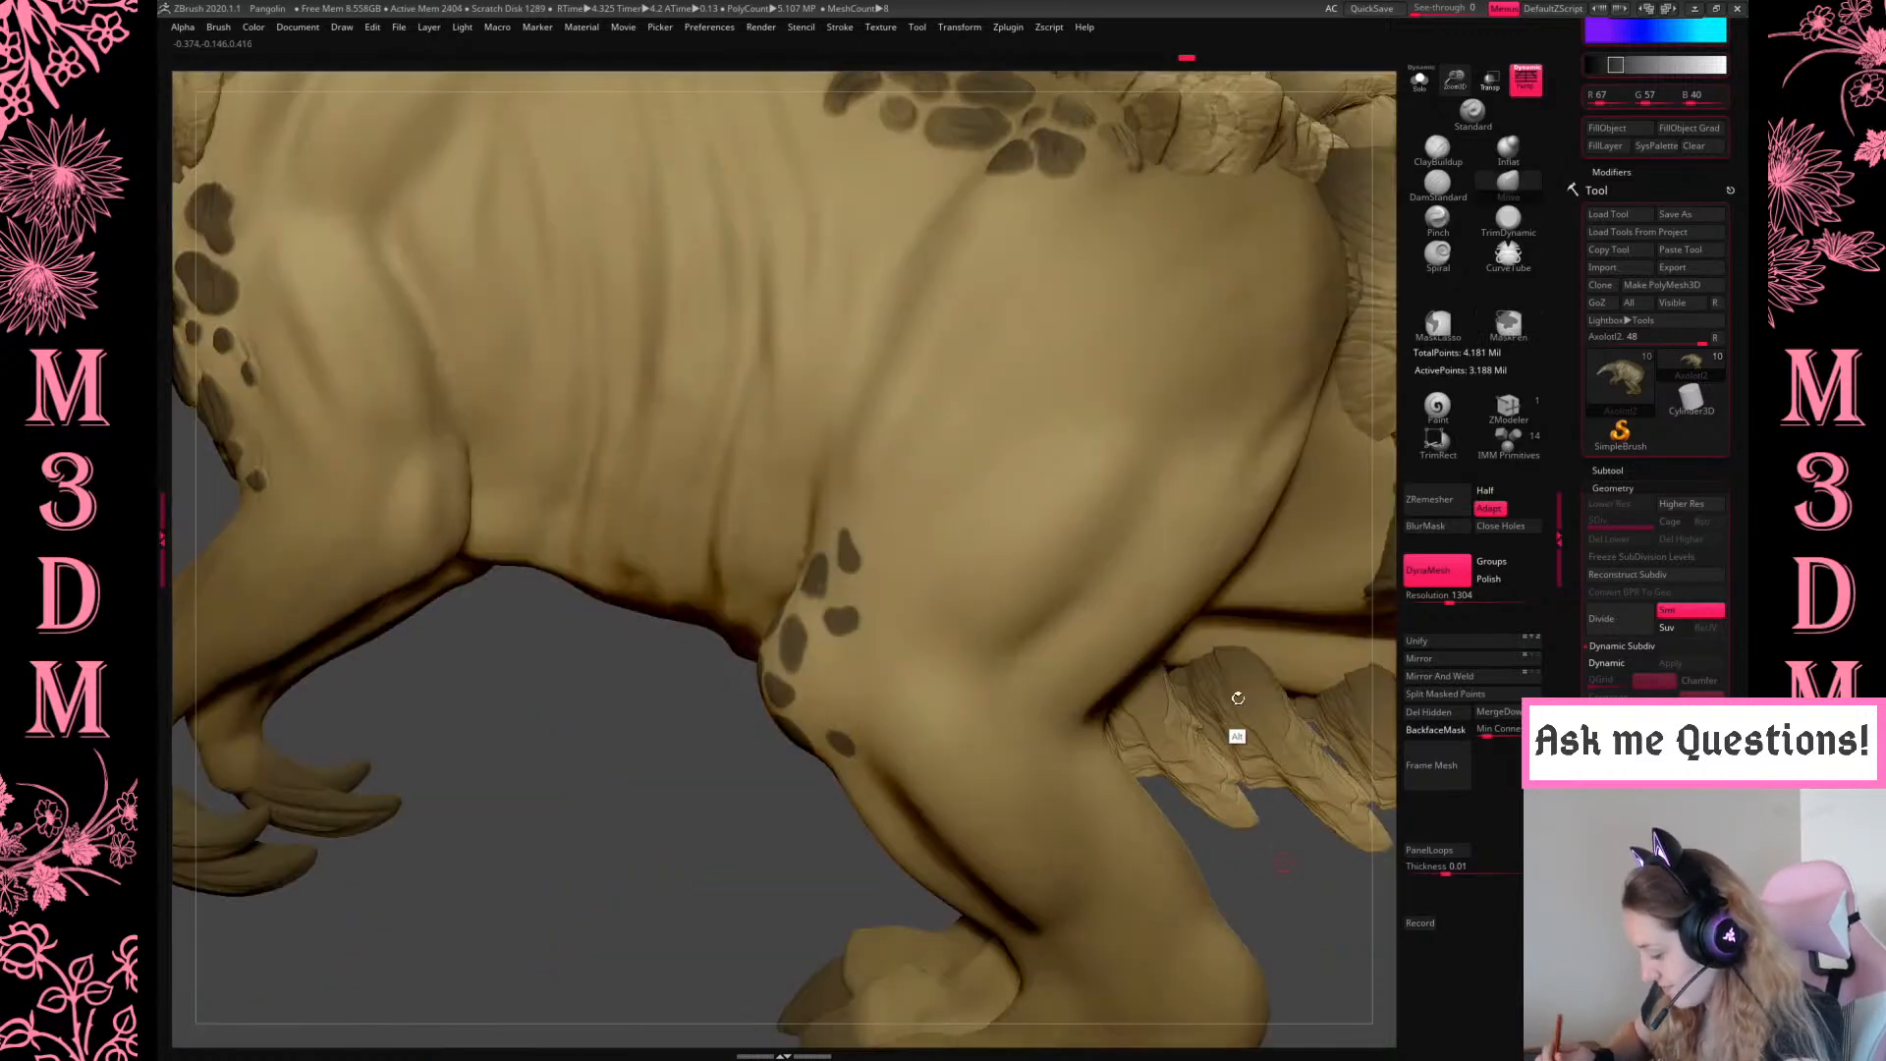
{"action": "left_click_drag", "start_coordinate": [1208, 865], "coordinate": [1163, 695], "text": "alt"}
{"action": "mouse_move", "coordinate": [1279, 713]}
{"action": "left_mouse_down"}
{"action": "mouse_move", "coordinate": [1284, 695]}
{"action": "mouse_move", "coordinate": [1350, 689]}
{"action": "left_mouse_up"}
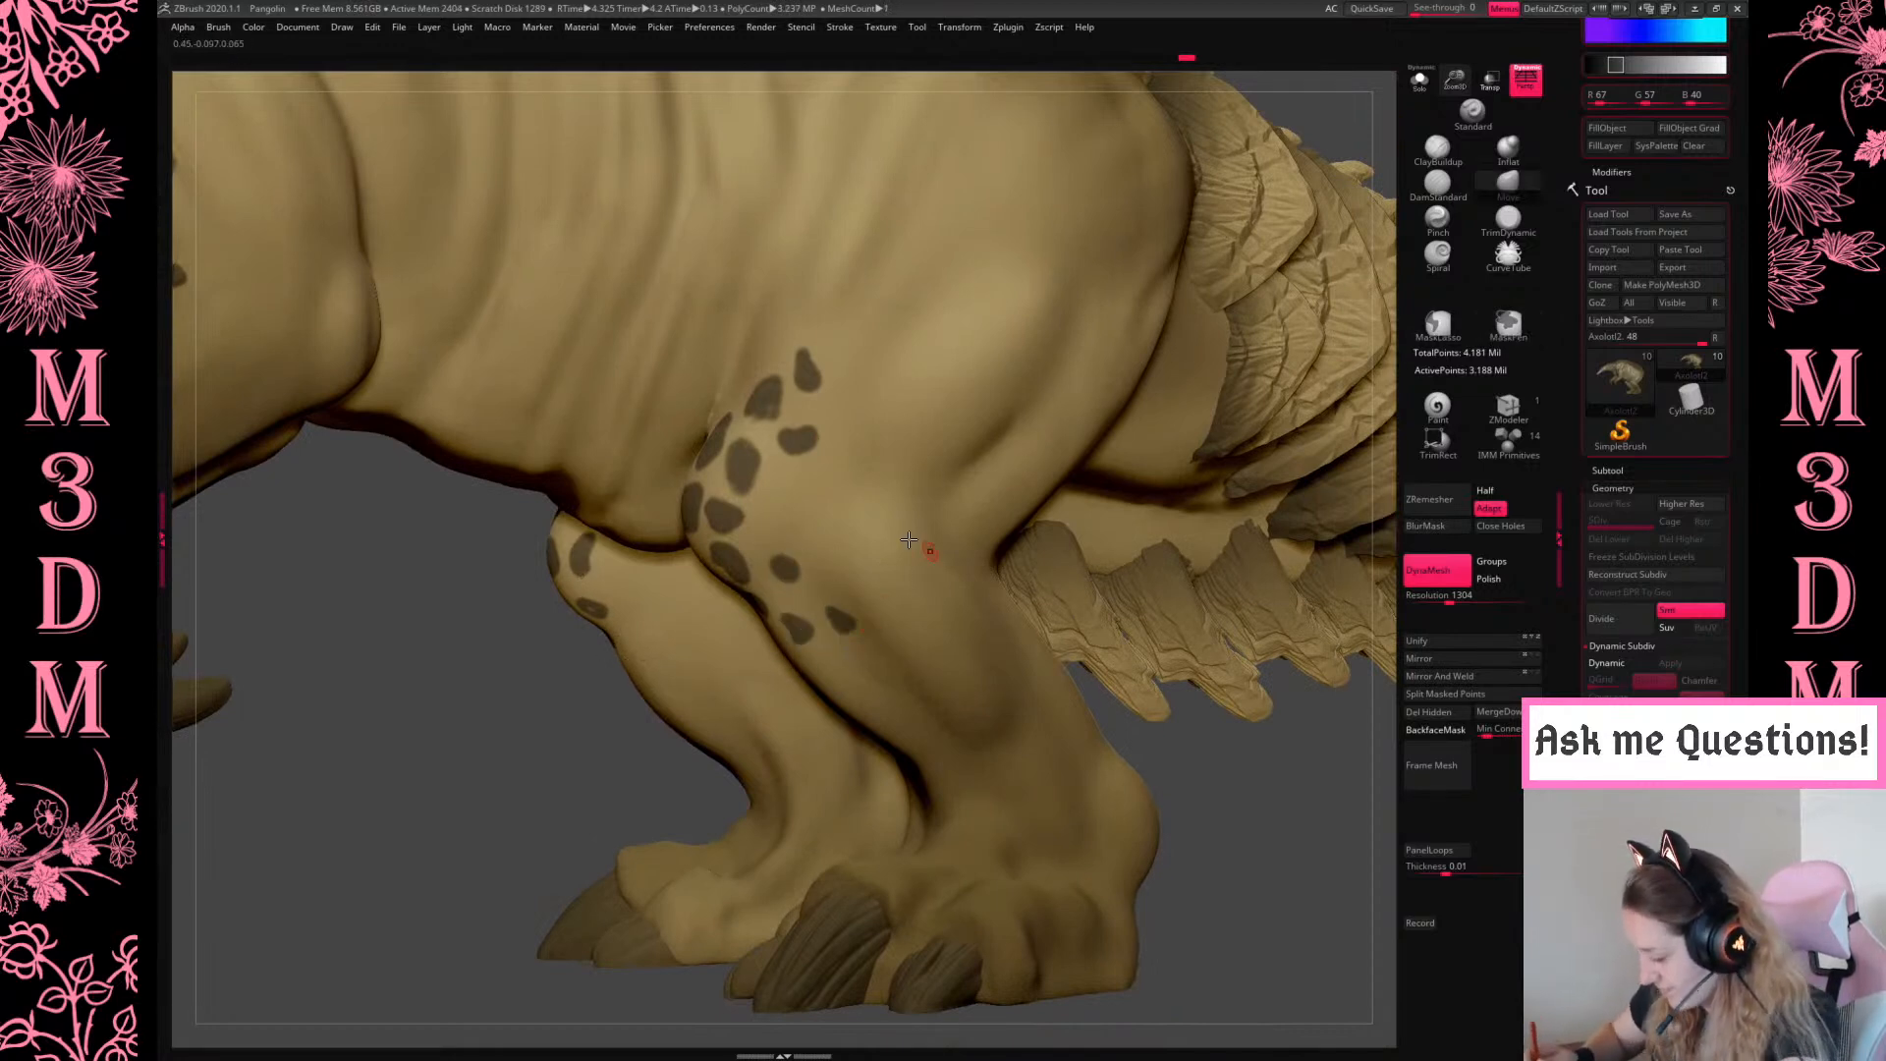
{"action": "left_click_drag", "start_coordinate": [770, 497], "coordinate": [820, 460], "text": "ctrl"}
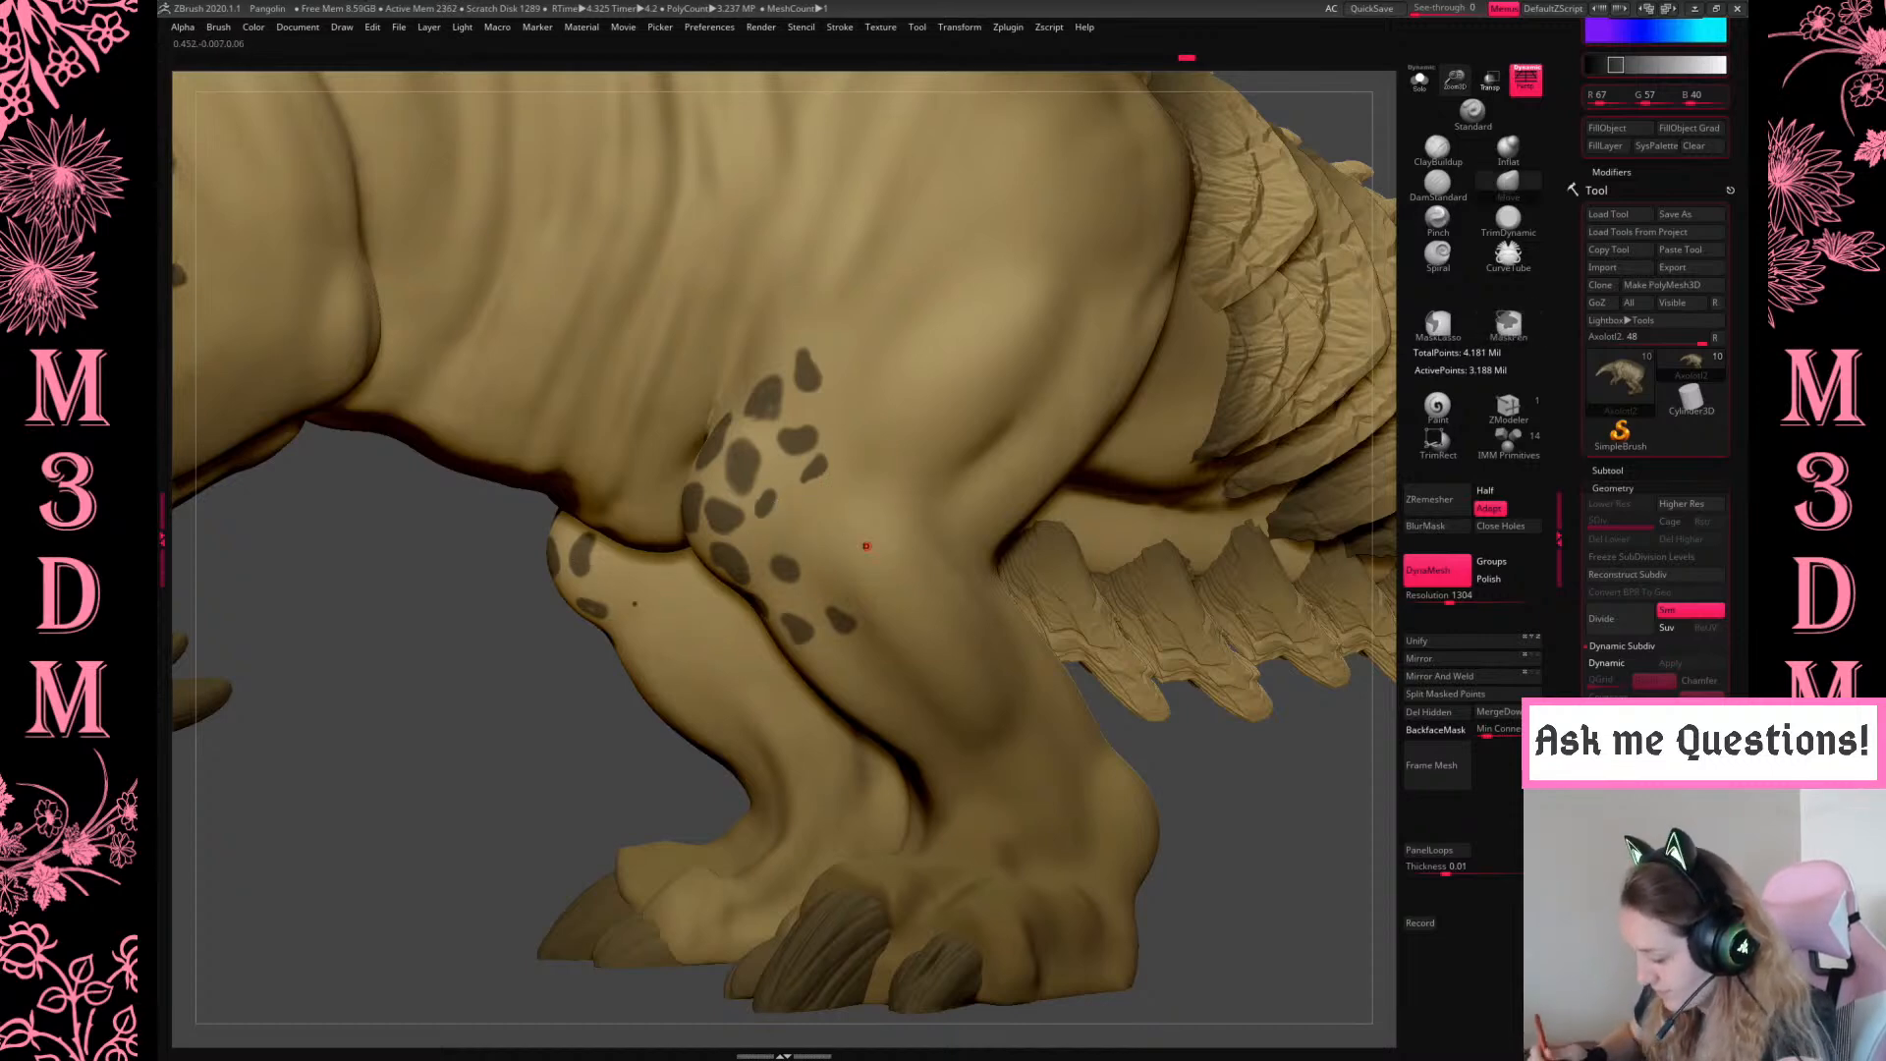
{"action": "left_click_drag", "start_coordinate": [1280, 775], "coordinate": [1202, 704]}
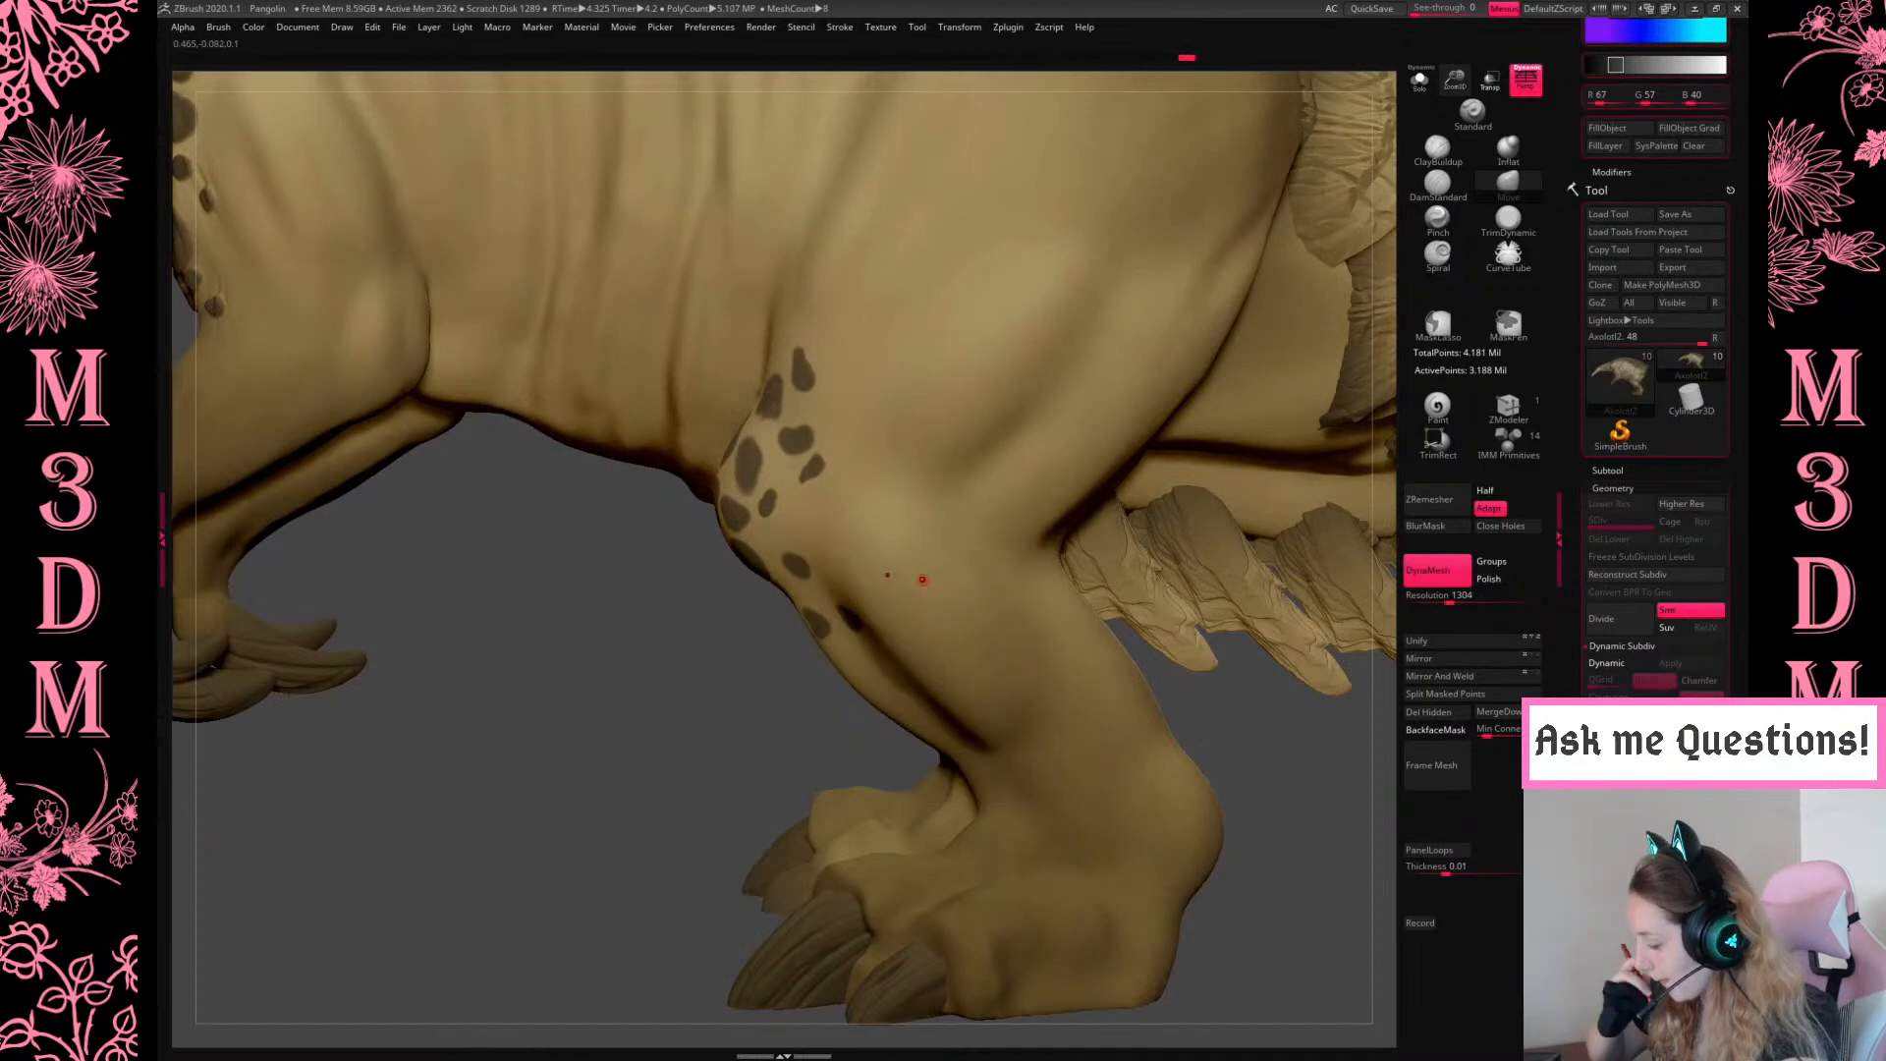
Mask a cluster of uneven oval scale spots around the back of the hind heel, reducing their size towards the ankle
{"action": "mouse_move", "coordinate": [1222, 715]}
{"action": "left_mouse_down", "text": "alt"}
{"action": "mouse_move", "coordinate": [1065, 656]}
{"action": "mouse_move", "coordinate": [984, 692]}
{"action": "left_mouse_up", "text": "alt"}
{"action": "key", "text": "space"}
{"action": "mouse_move", "coordinate": [1136, 682]}
{"action": "left_mouse_down"}
{"action": "mouse_move", "coordinate": [988, 664]}
{"action": "mouse_move", "coordinate": [1023, 680]}
{"action": "left_mouse_up"}
{"action": "left_click_drag", "start_coordinate": [970, 739], "coordinate": [993, 736], "text": "ctrl"}
{"action": "left_click_drag", "start_coordinate": [1105, 884], "coordinate": [968, 875]}
{"action": "left_click_drag", "start_coordinate": [1029, 746], "coordinate": [1048, 783], "text": "ctrl"}
{"action": "left_click_drag", "start_coordinate": [1081, 699], "coordinate": [1079, 729], "text": "ctrl"}
{"action": "mouse_move", "coordinate": [1188, 758]}
{"action": "left_mouse_down"}
{"action": "mouse_move", "coordinate": [1031, 717]}
{"action": "mouse_move", "coordinate": [1087, 747]}
{"action": "mouse_move", "coordinate": [1087, 800]}
{"action": "left_mouse_up"}
{"action": "mouse_move", "coordinate": [1127, 660]}
{"action": "left_mouse_down", "text": "ctrl"}
{"action": "mouse_move", "coordinate": [1141, 677]}
{"action": "mouse_move", "coordinate": [1137, 652]}
{"action": "left_mouse_up", "text": "ctrl"}
{"action": "left_click_drag", "start_coordinate": [1250, 821], "coordinate": [1061, 826]}
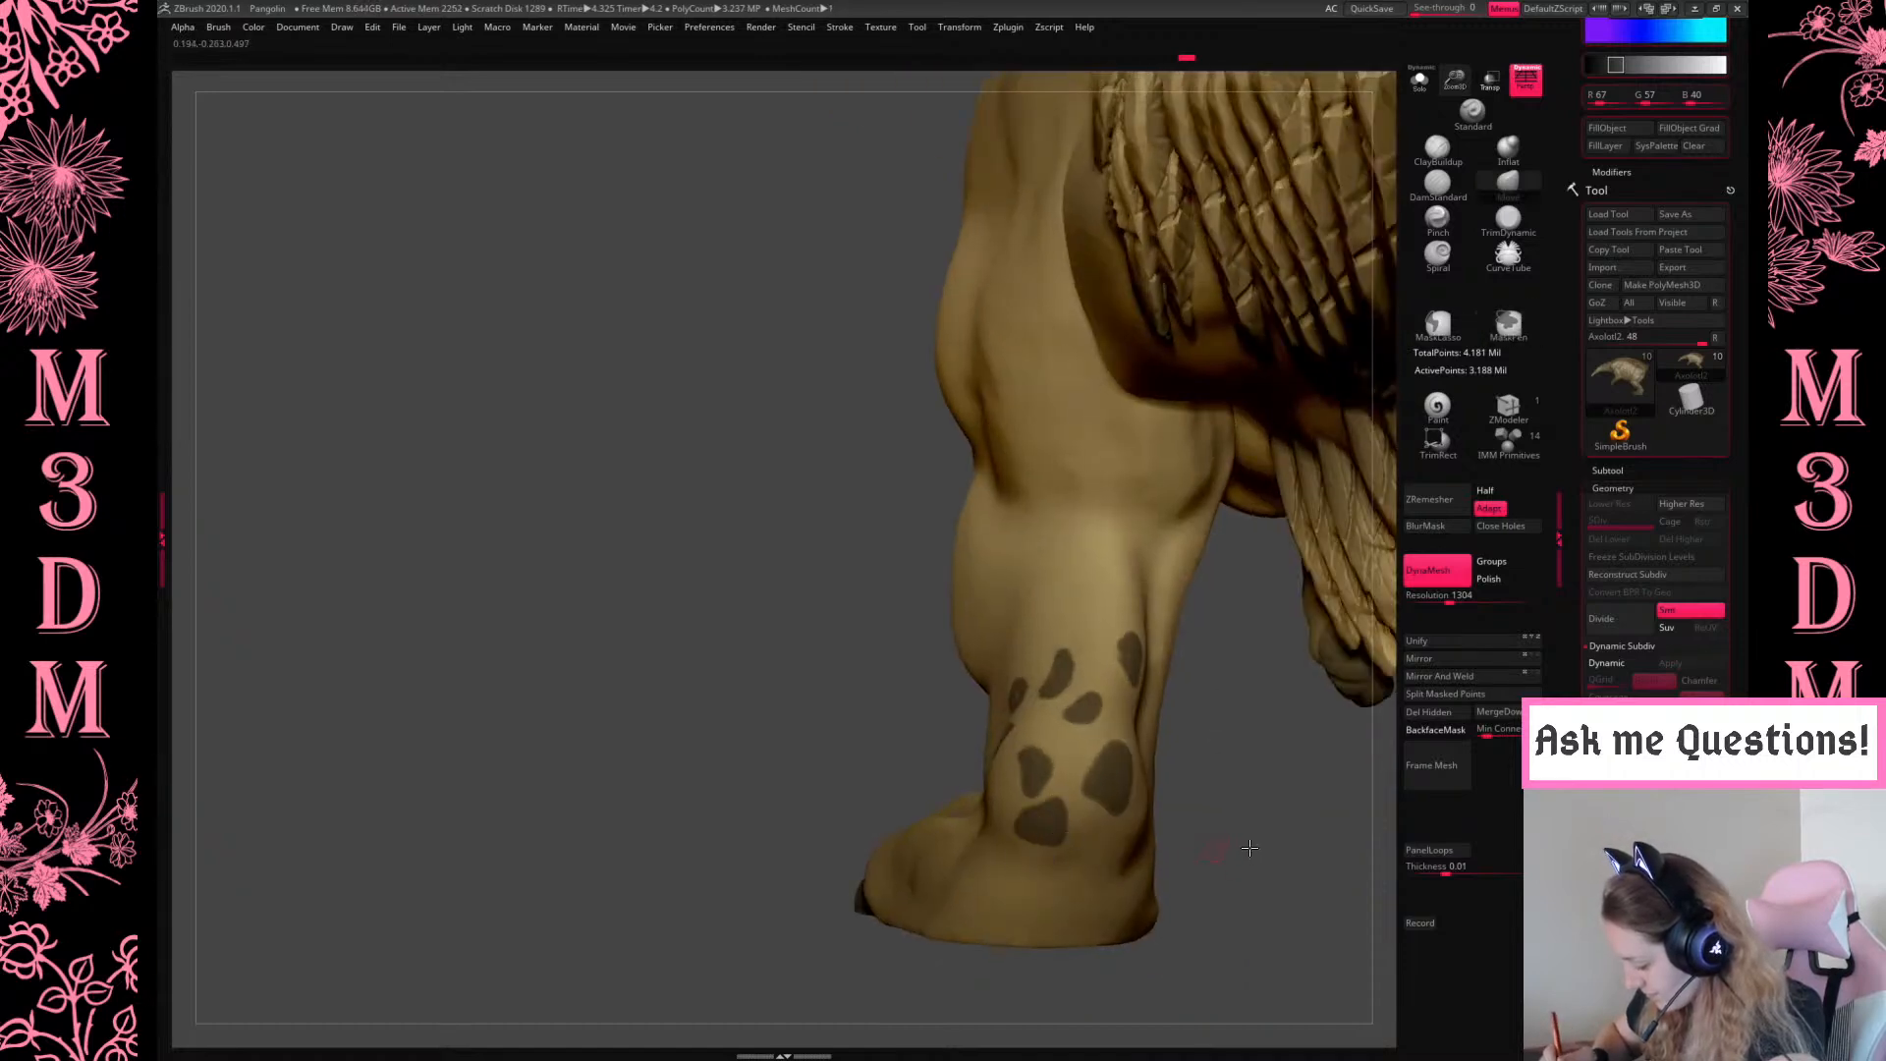
Extend the masked scale spots around the hind heel's outer side and down towards the foot
{"action": "left_click_drag", "start_coordinate": [1247, 855], "coordinate": [1009, 800]}
{"action": "left_click_drag", "start_coordinate": [1130, 967], "coordinate": [977, 874]}
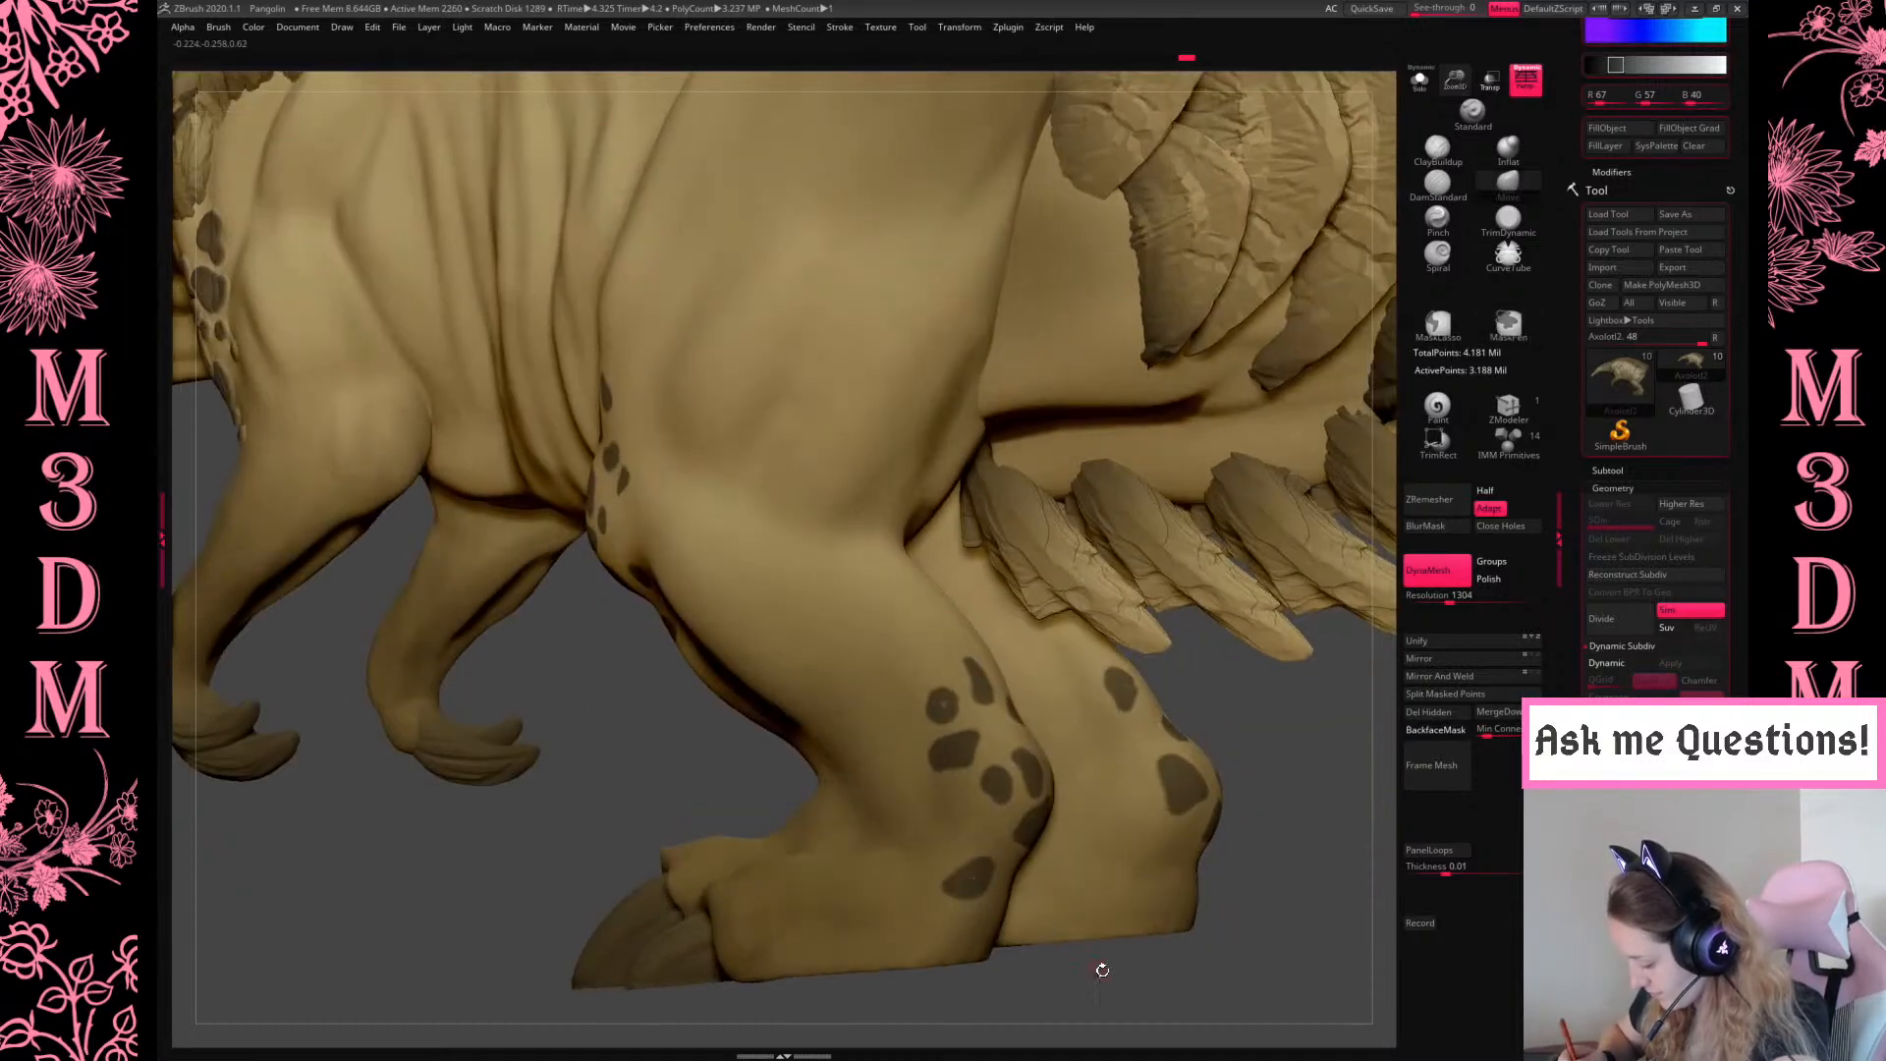
{"action": "left_click_drag", "start_coordinate": [1117, 955], "coordinate": [1052, 918]}
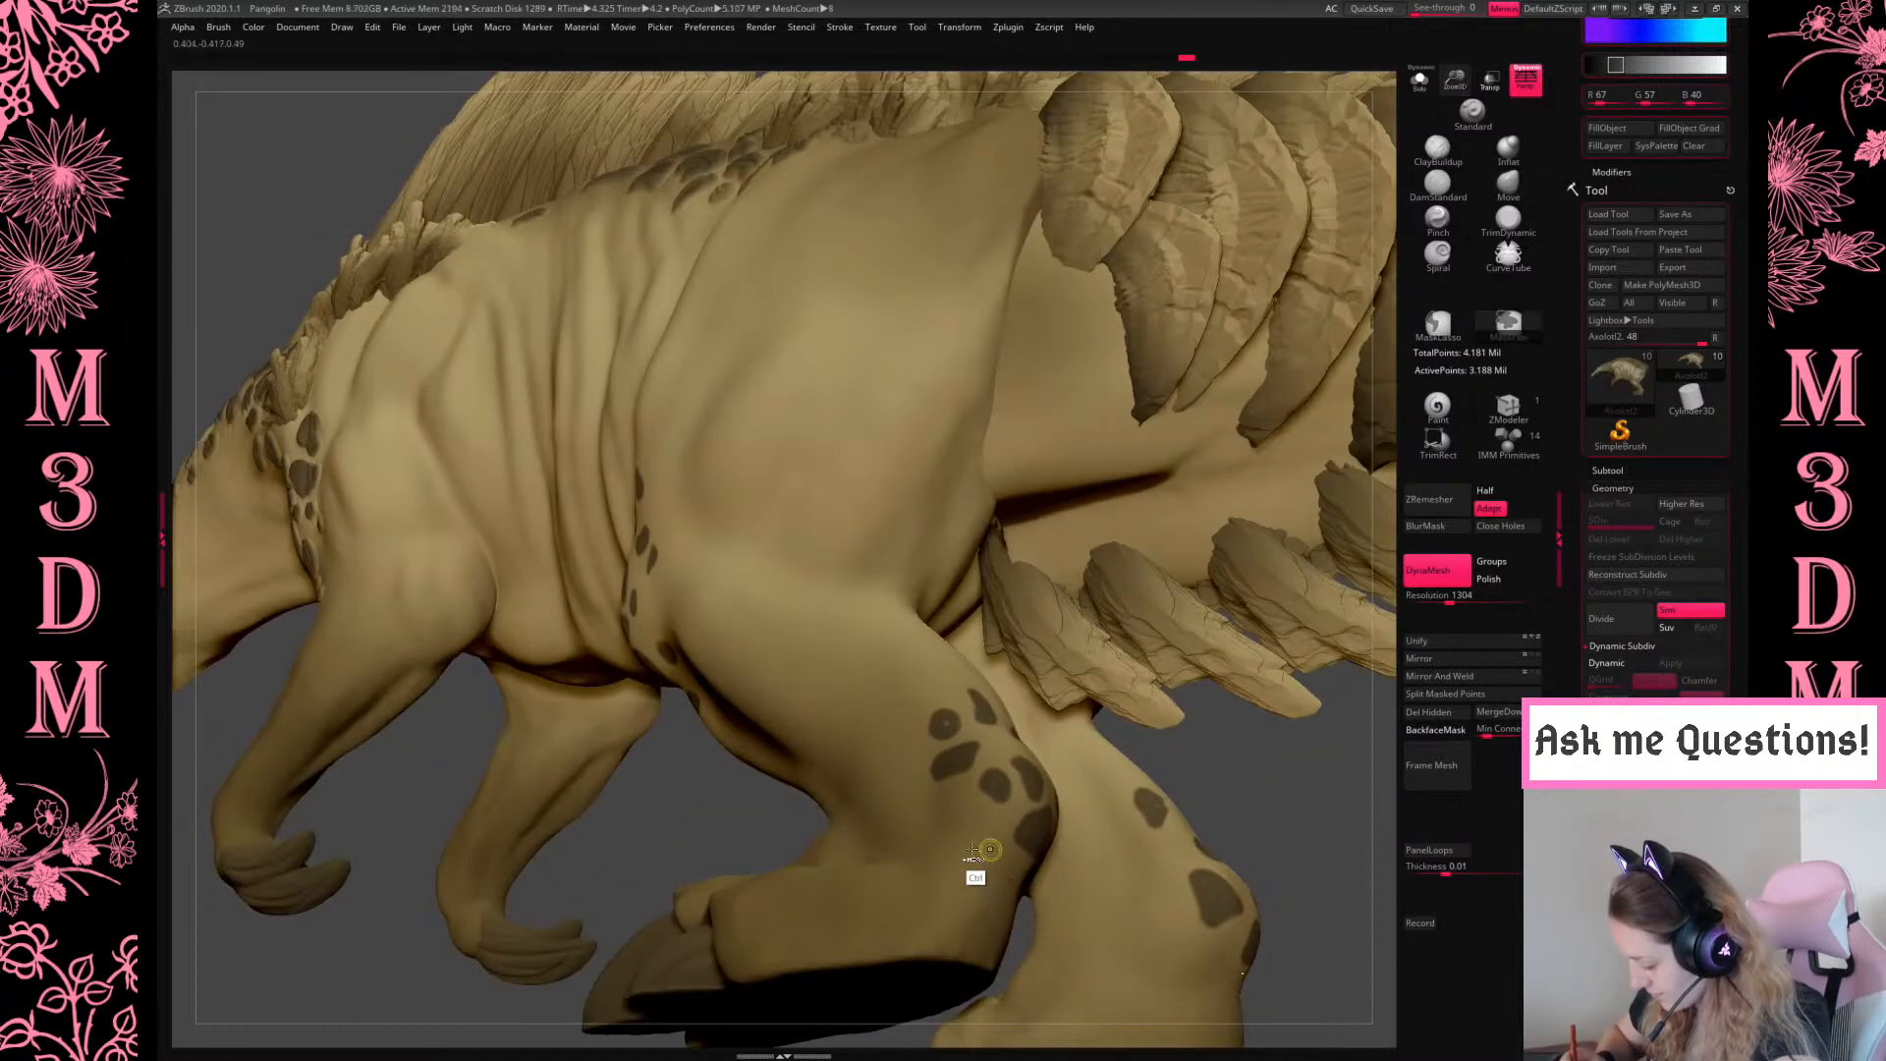
{"action": "left_click_drag", "start_coordinate": [1287, 787], "coordinate": [1011, 855]}
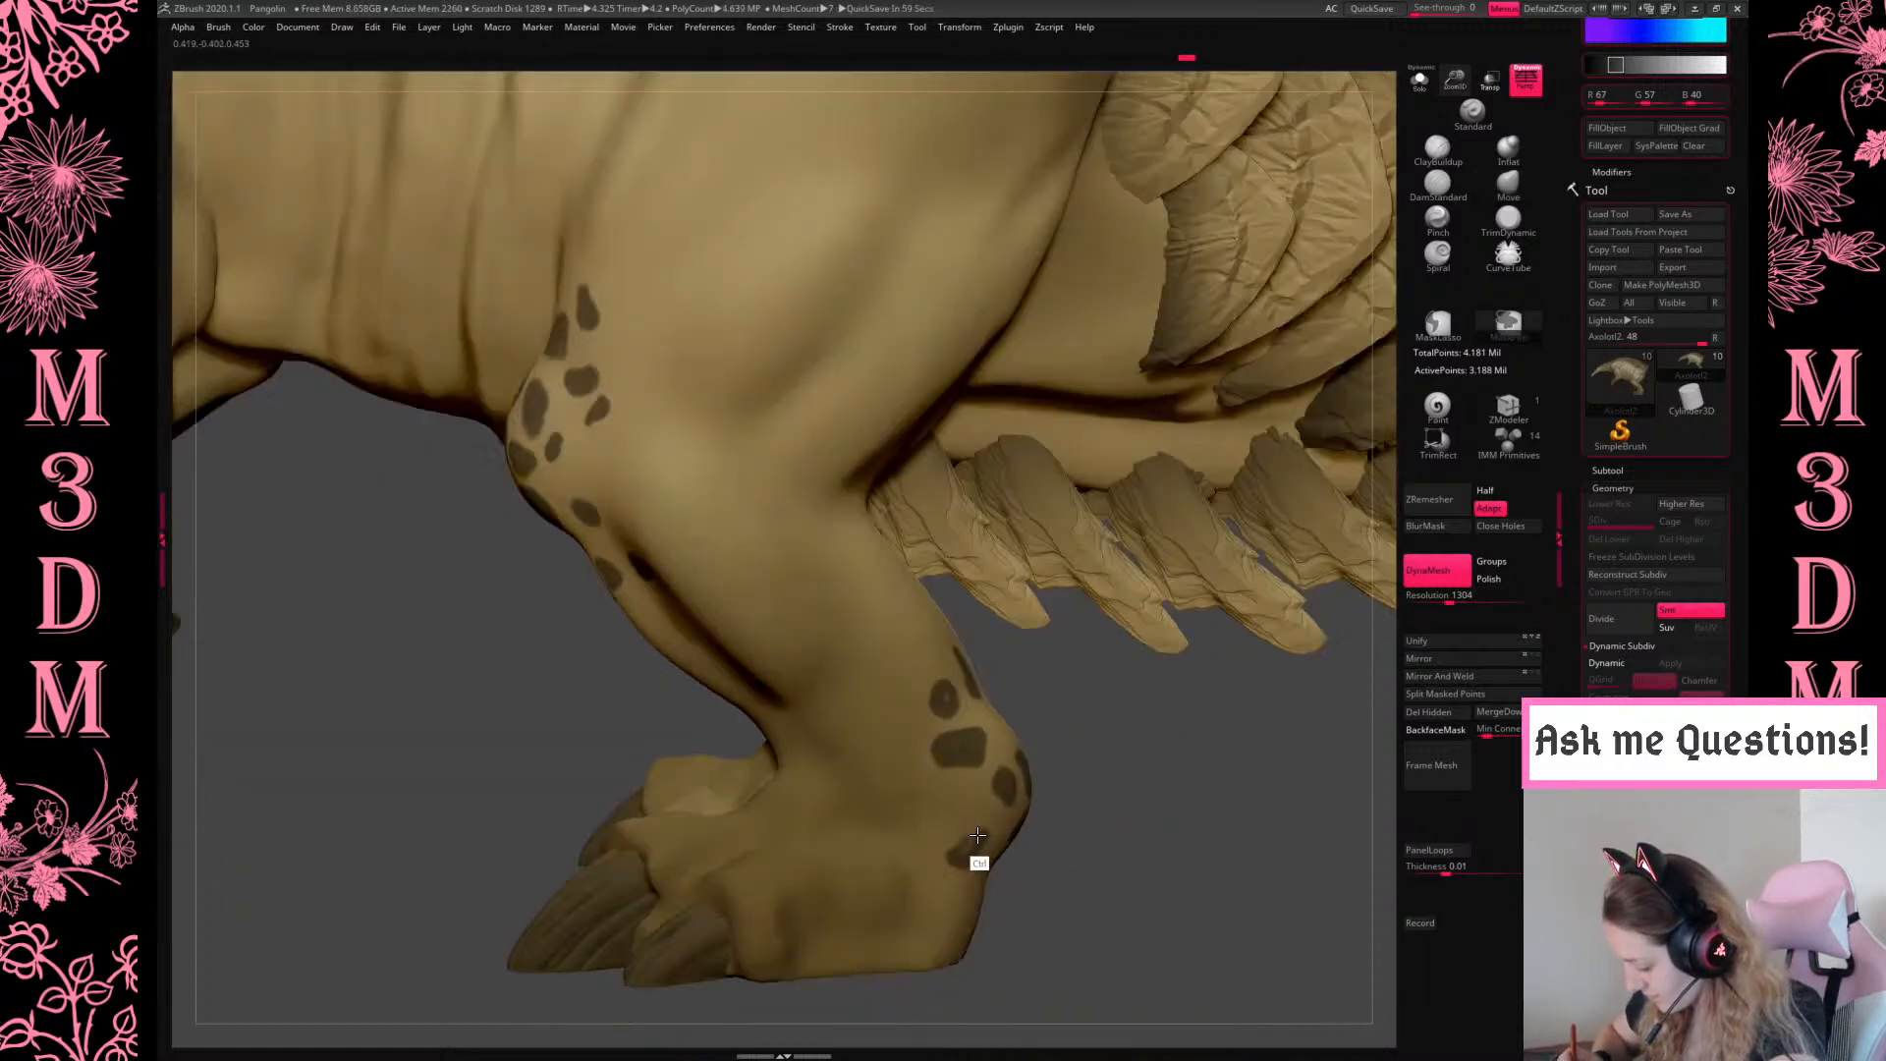
{"action": "mouse_move", "coordinate": [1129, 875]}
{"action": "left_mouse_down"}
{"action": "mouse_move", "coordinate": [1006, 875]}
{"action": "mouse_move", "coordinate": [1002, 899]}
{"action": "left_mouse_up"}
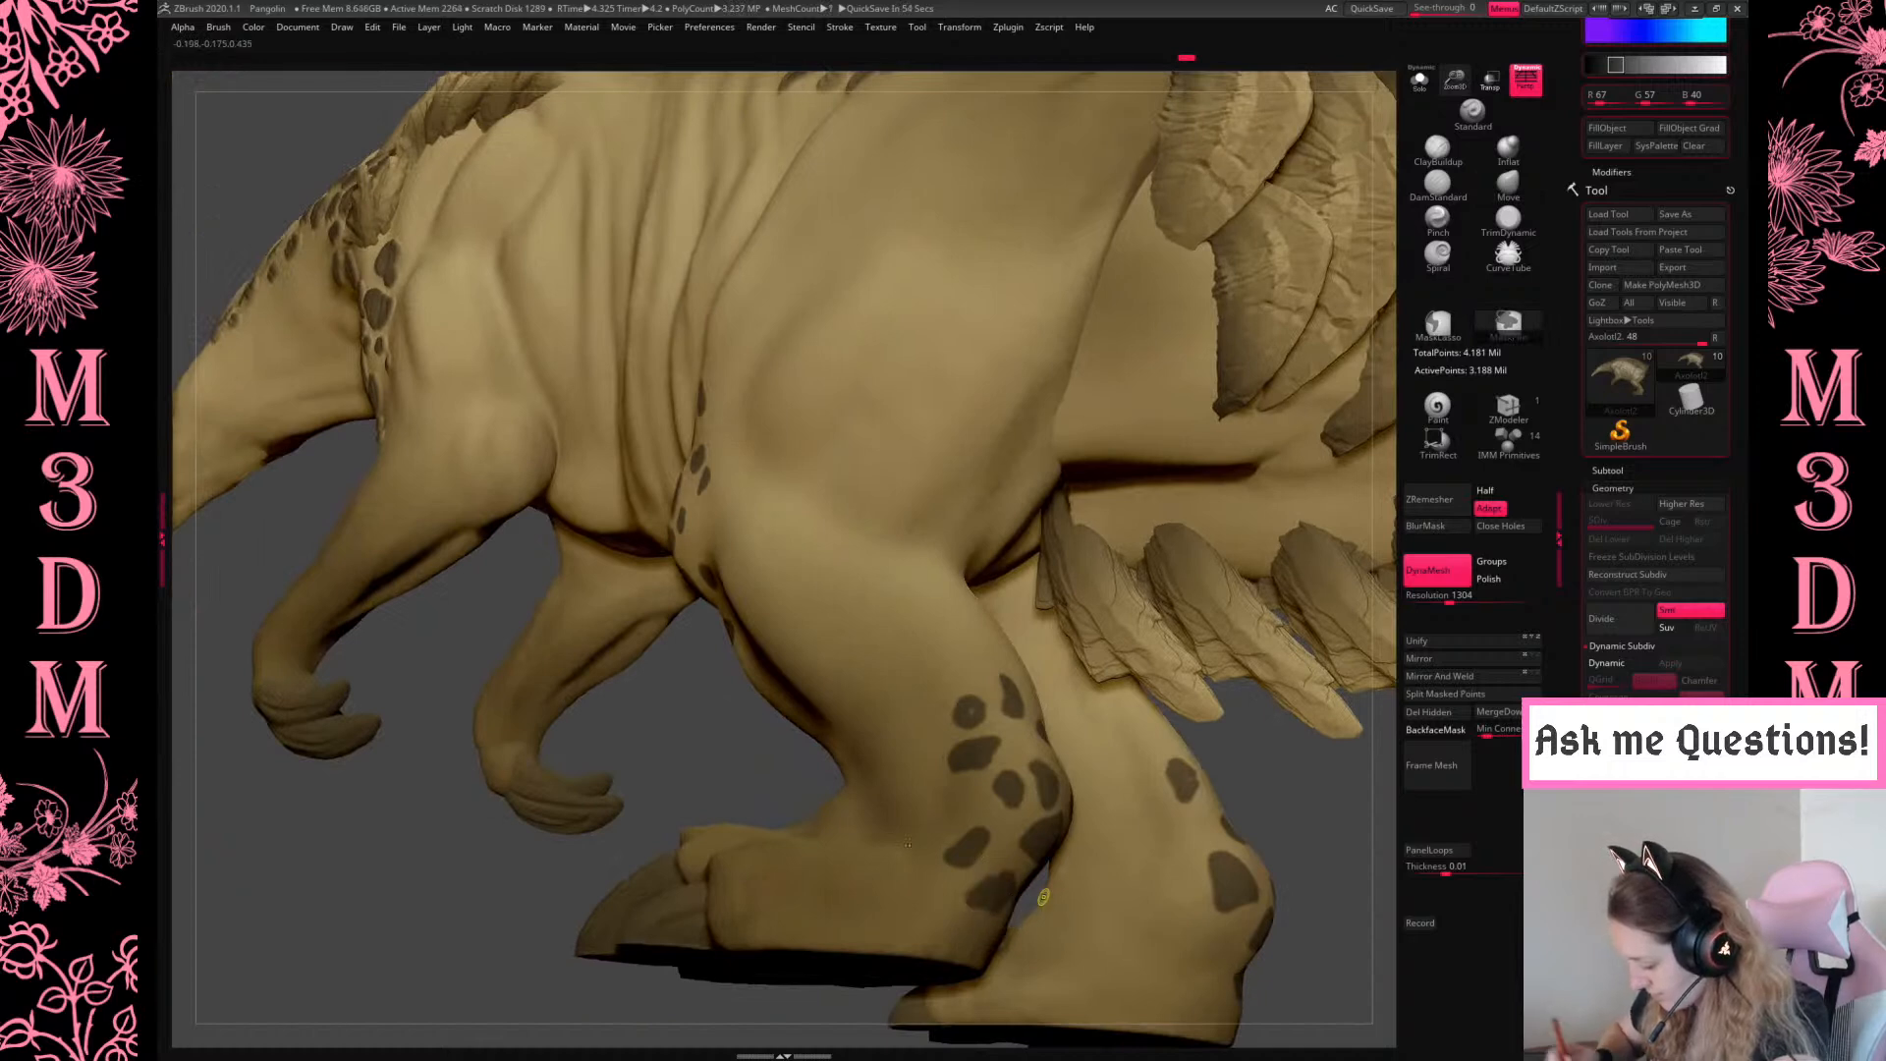
{"action": "mouse_move", "coordinate": [1330, 889]}
{"action": "left_mouse_down"}
{"action": "mouse_move", "coordinate": [1309, 796]}
{"action": "mouse_move", "coordinate": [1227, 791]}
{"action": "left_mouse_up"}
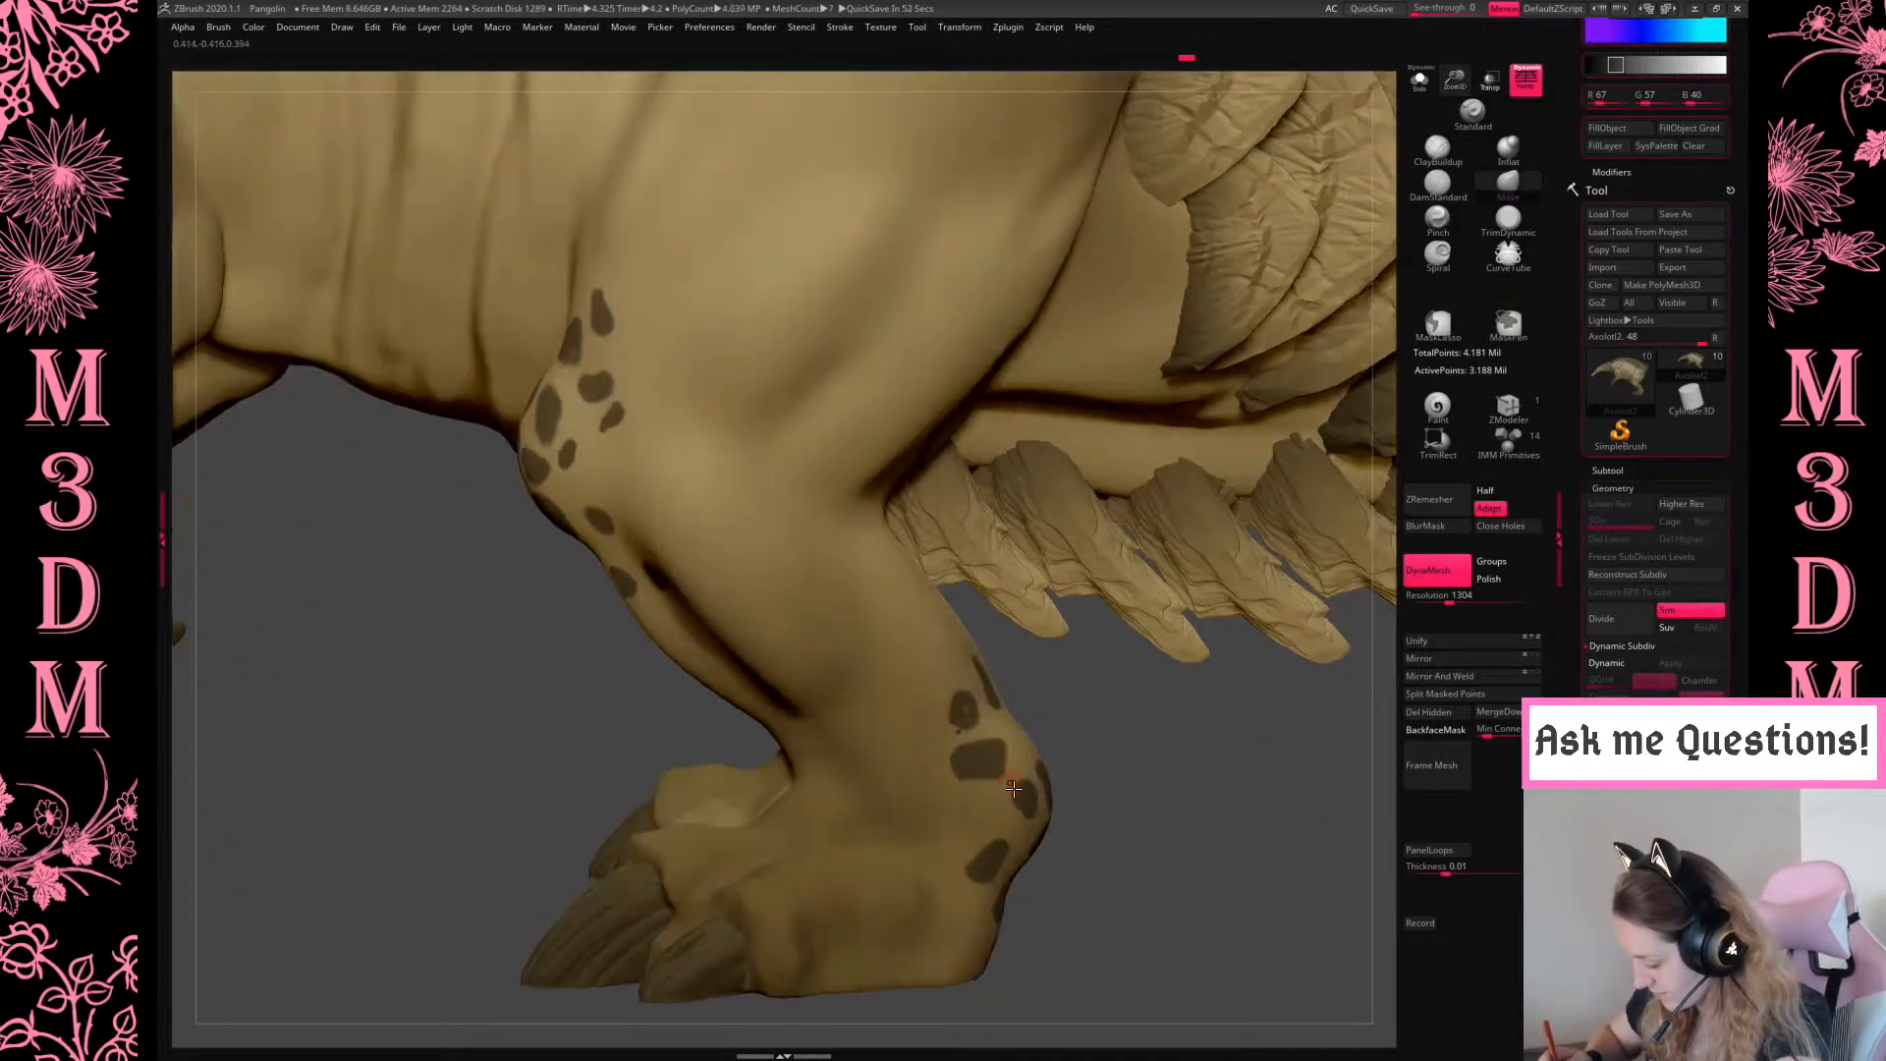
Fill the gaps on the outer heel with smaller masked spots, and invert the mask so only the scale spots are editable
{"action": "mouse_move", "coordinate": [922, 811]}
{"action": "left_mouse_down", "text": "ctrl"}
{"action": "mouse_move", "coordinate": [925, 845]}
{"action": "mouse_move", "coordinate": [943, 819]}
{"action": "left_mouse_up", "text": "ctrl"}
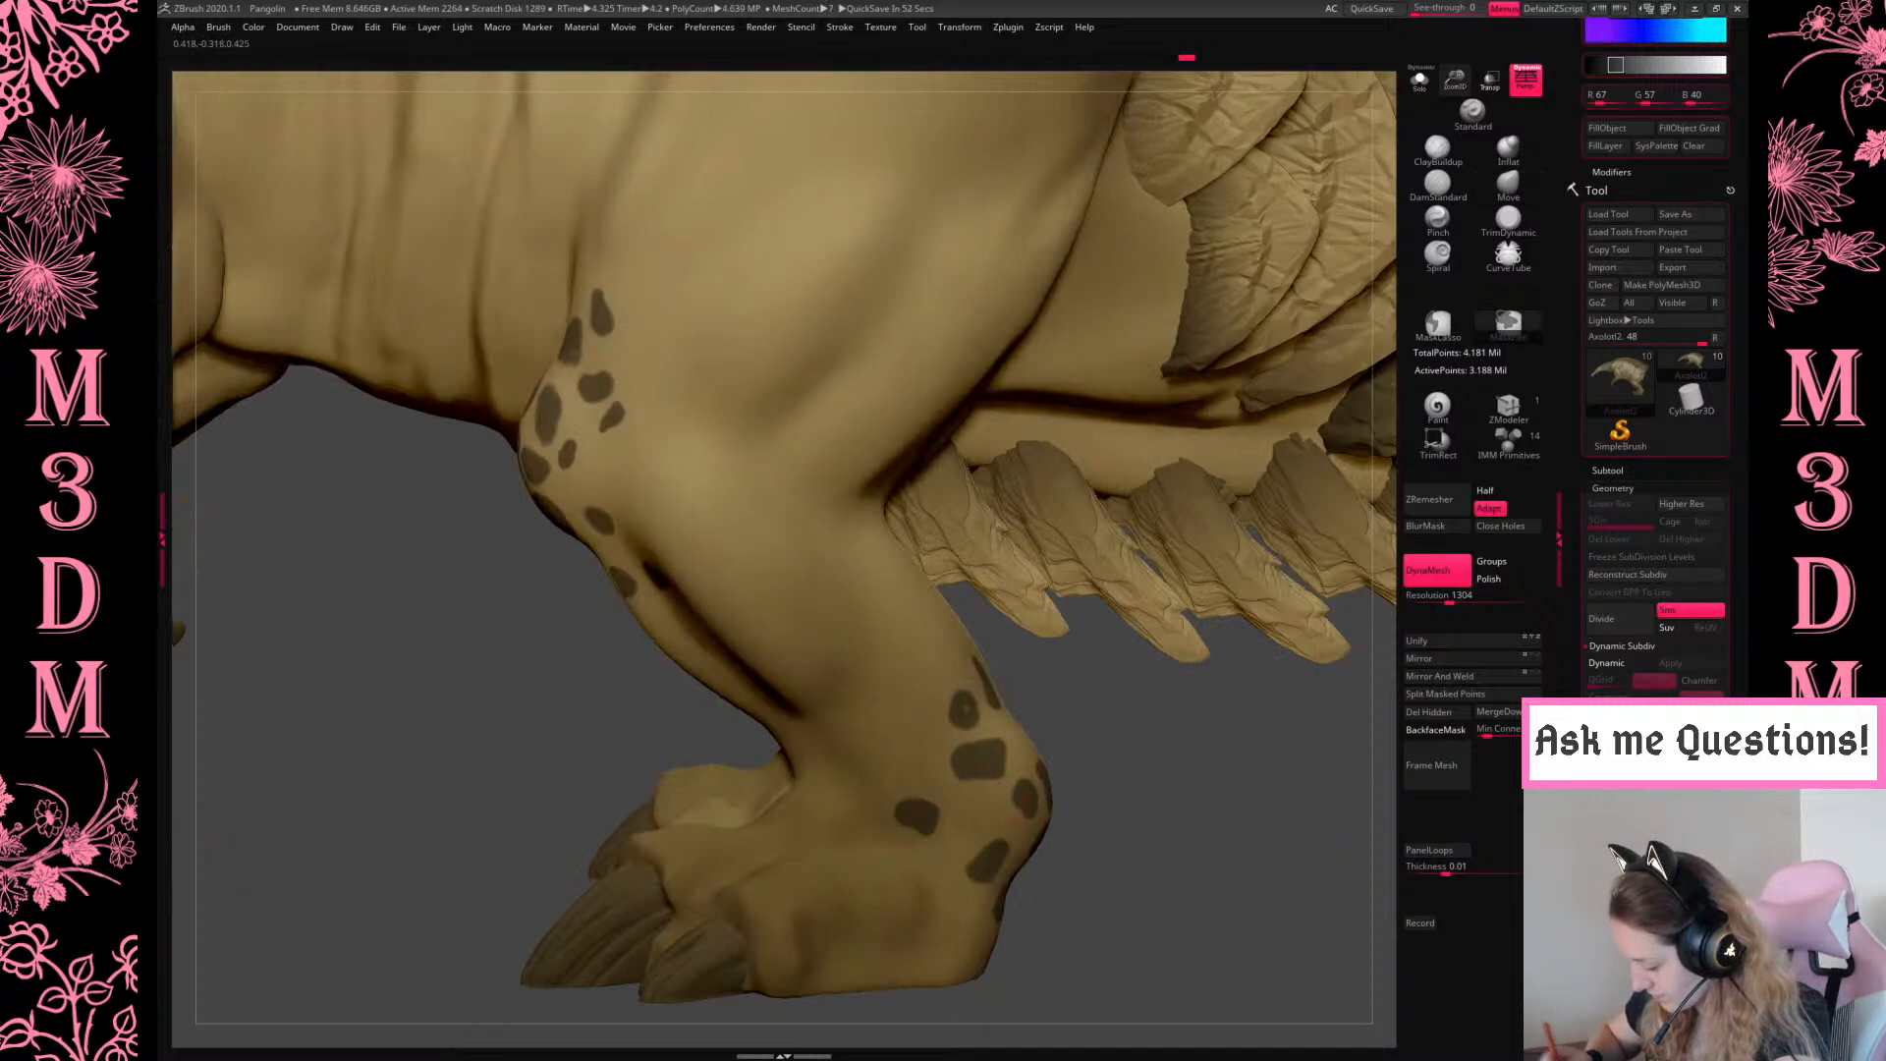
{"action": "key", "text": "space"}
{"action": "key", "text": "space"}
{"action": "left_click_drag", "start_coordinate": [1009, 808], "coordinate": [985, 808]}
{"action": "left_click_drag", "start_coordinate": [1177, 816], "coordinate": [1048, 825]}
{"action": "left_click_drag", "start_coordinate": [1182, 770], "coordinate": [1004, 832]}
{"action": "key", "text": "ctrl"}
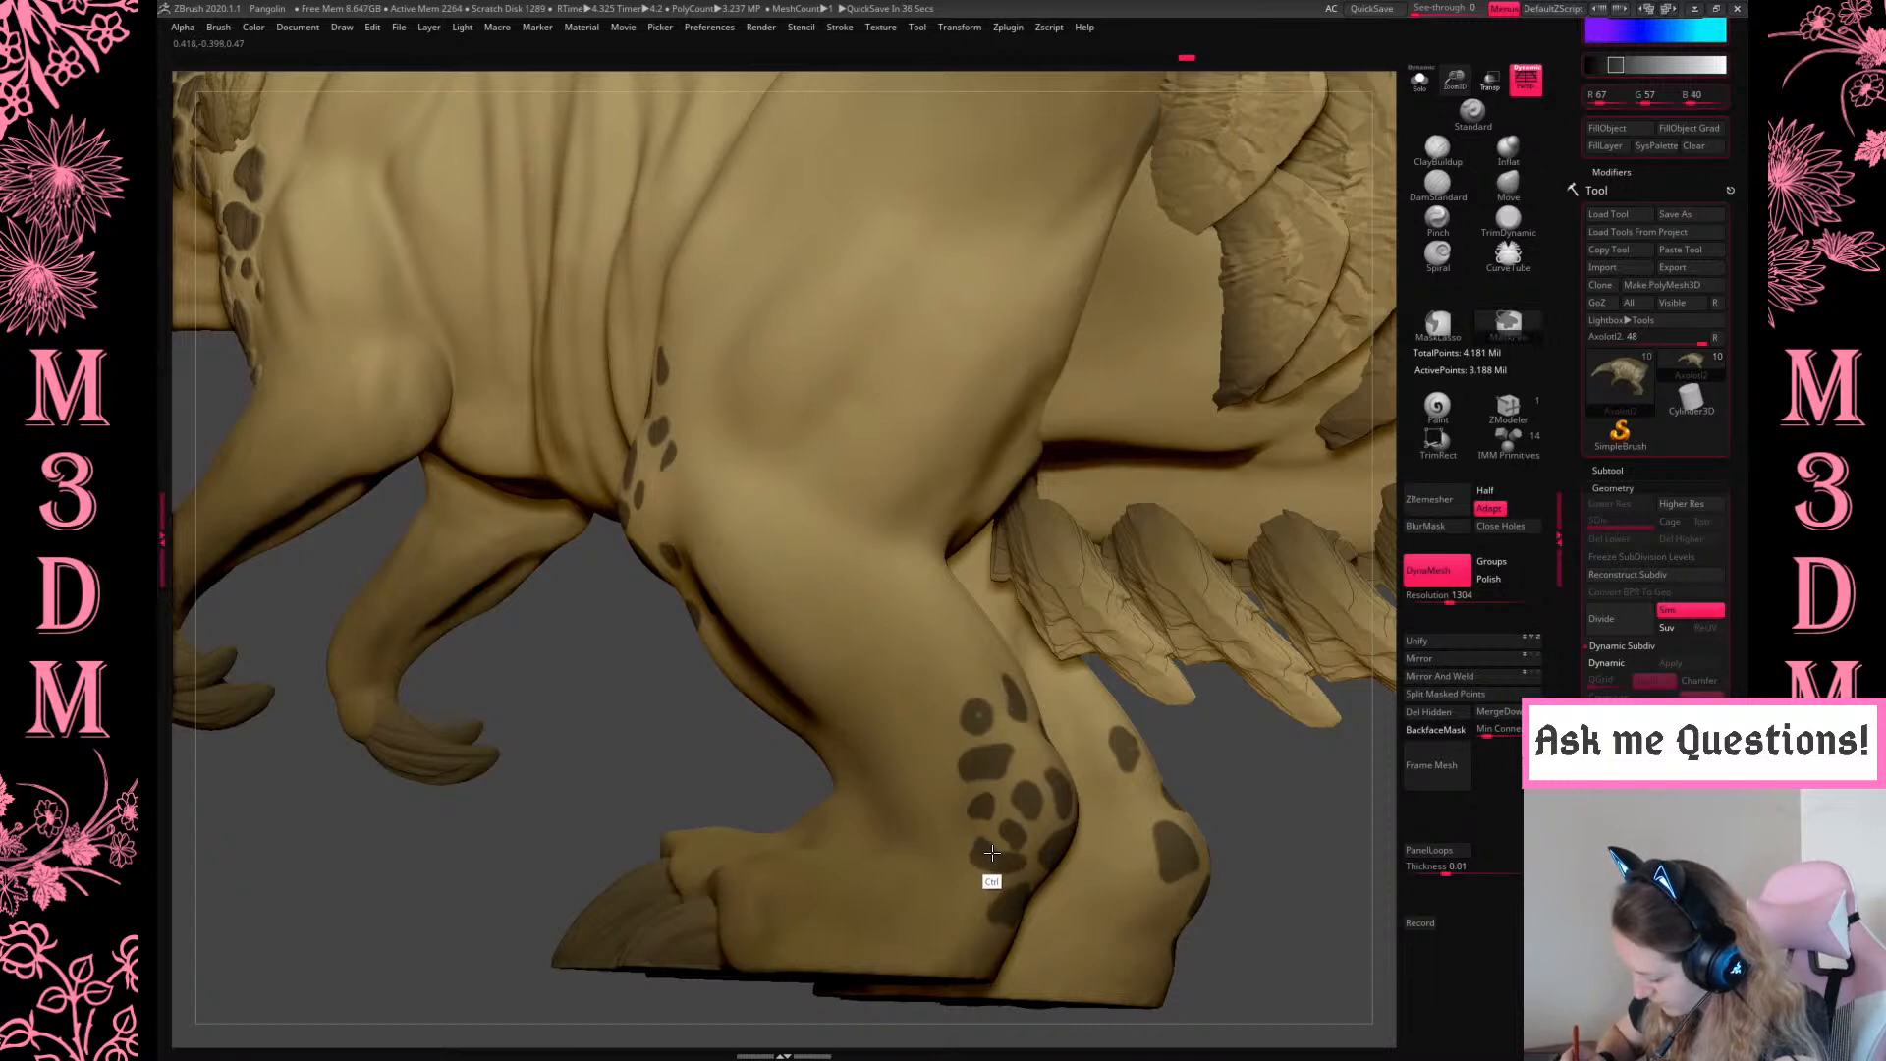
{"action": "left_click_drag", "start_coordinate": [1277, 807], "coordinate": [1021, 860]}
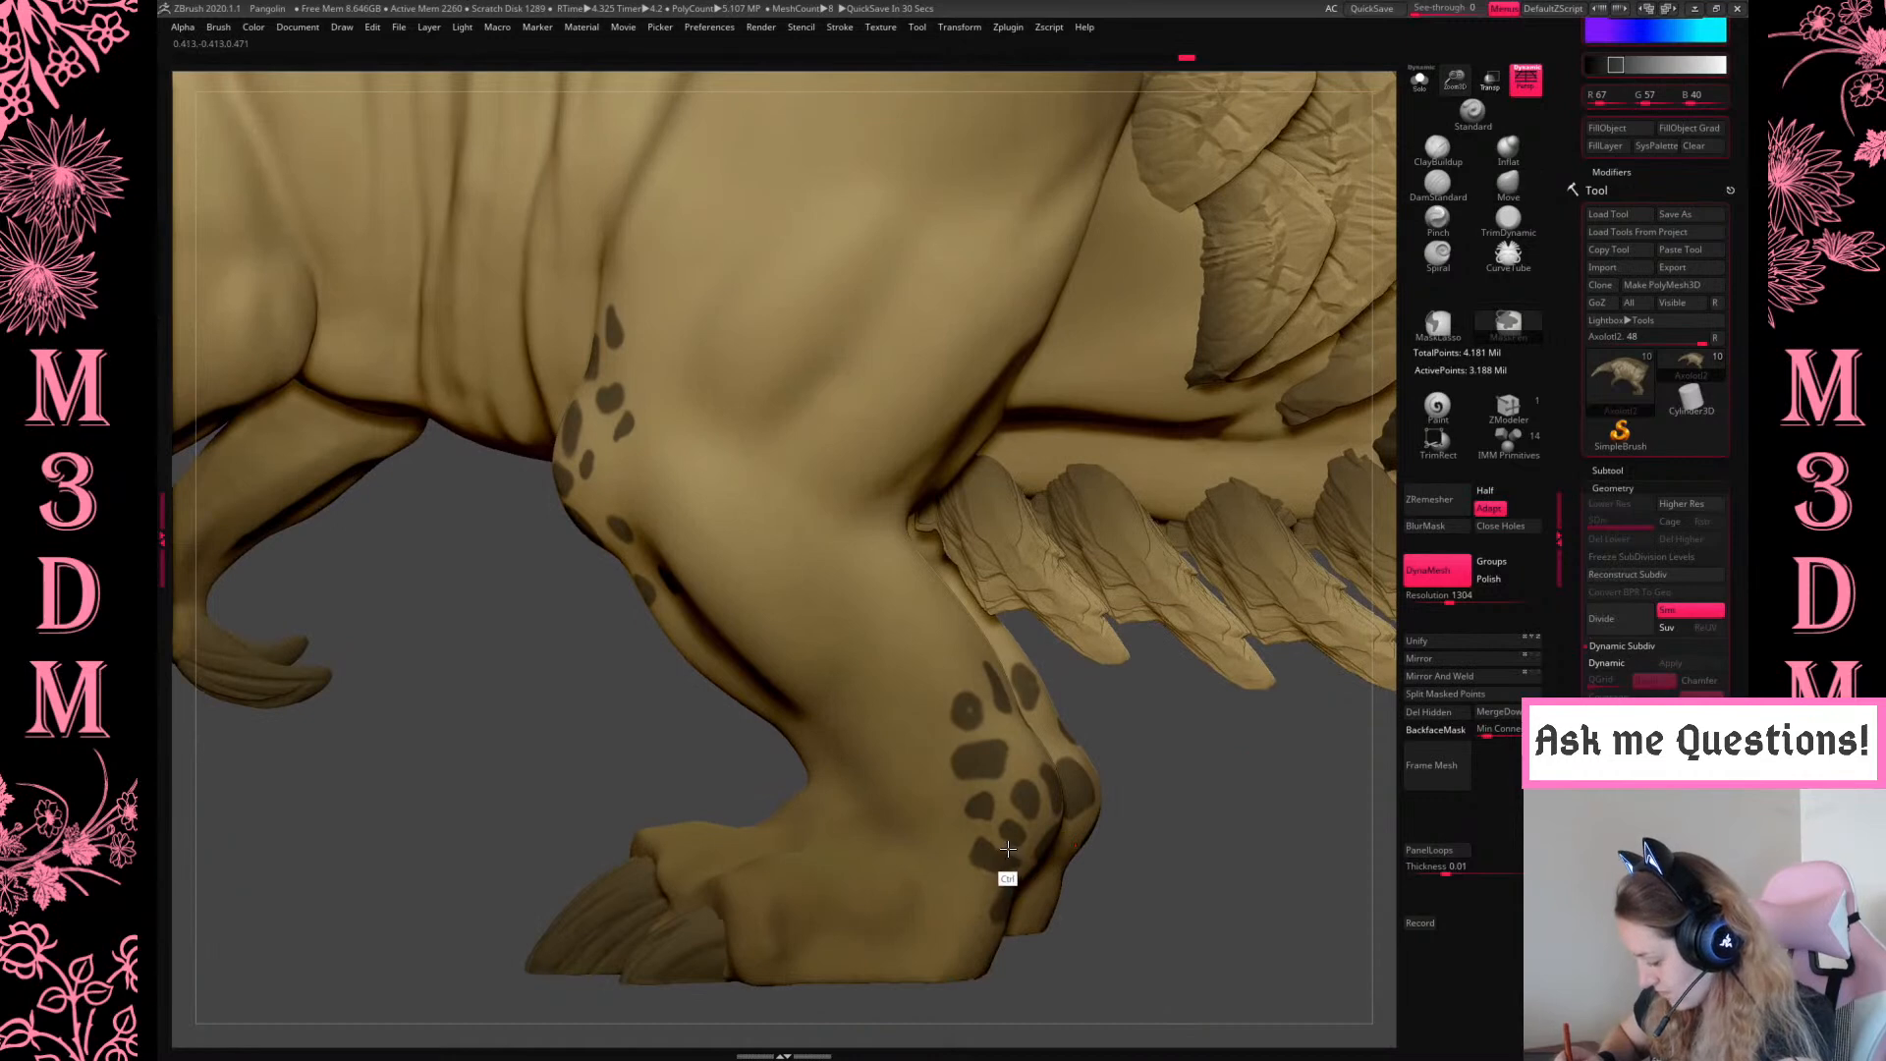
{"action": "left_click_drag", "start_coordinate": [1214, 817], "coordinate": [1181, 796]}
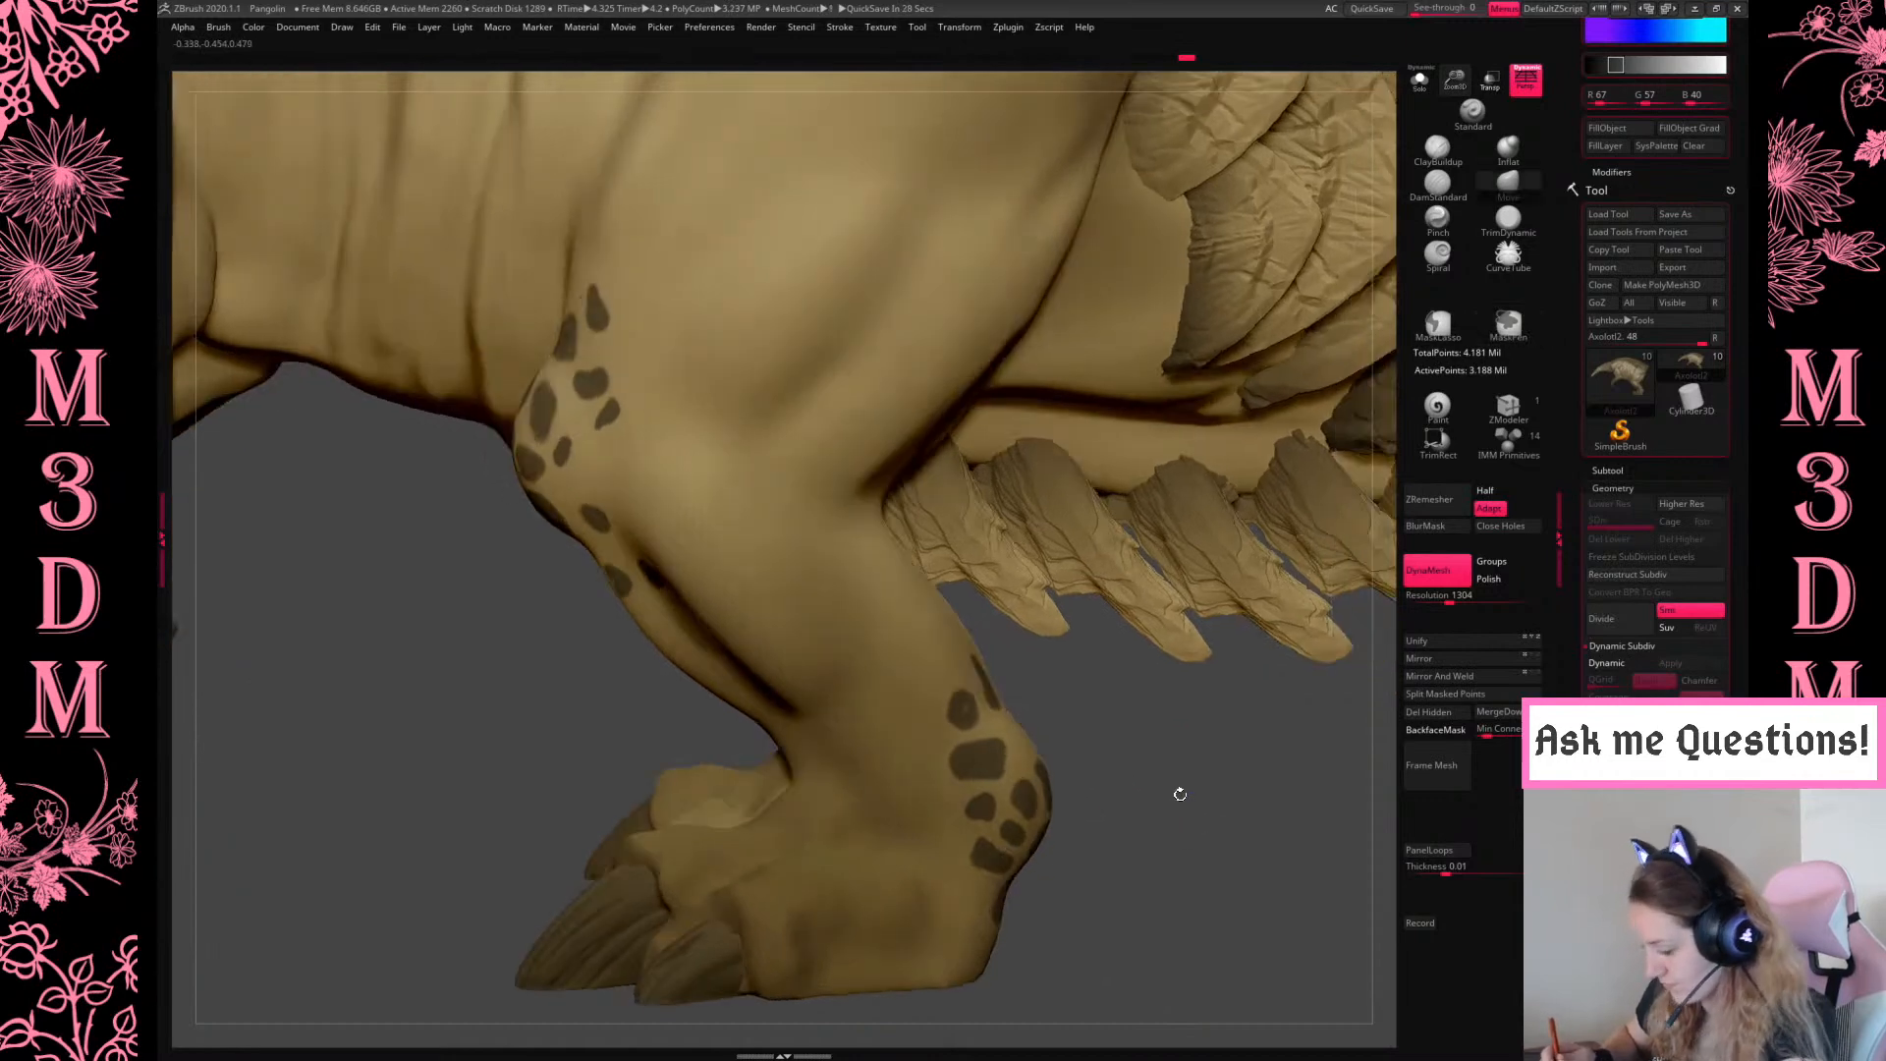
{"action": "left_click", "coordinate": [1181, 796], "text": "ctrl"}
{"action": "key", "text": "space"}
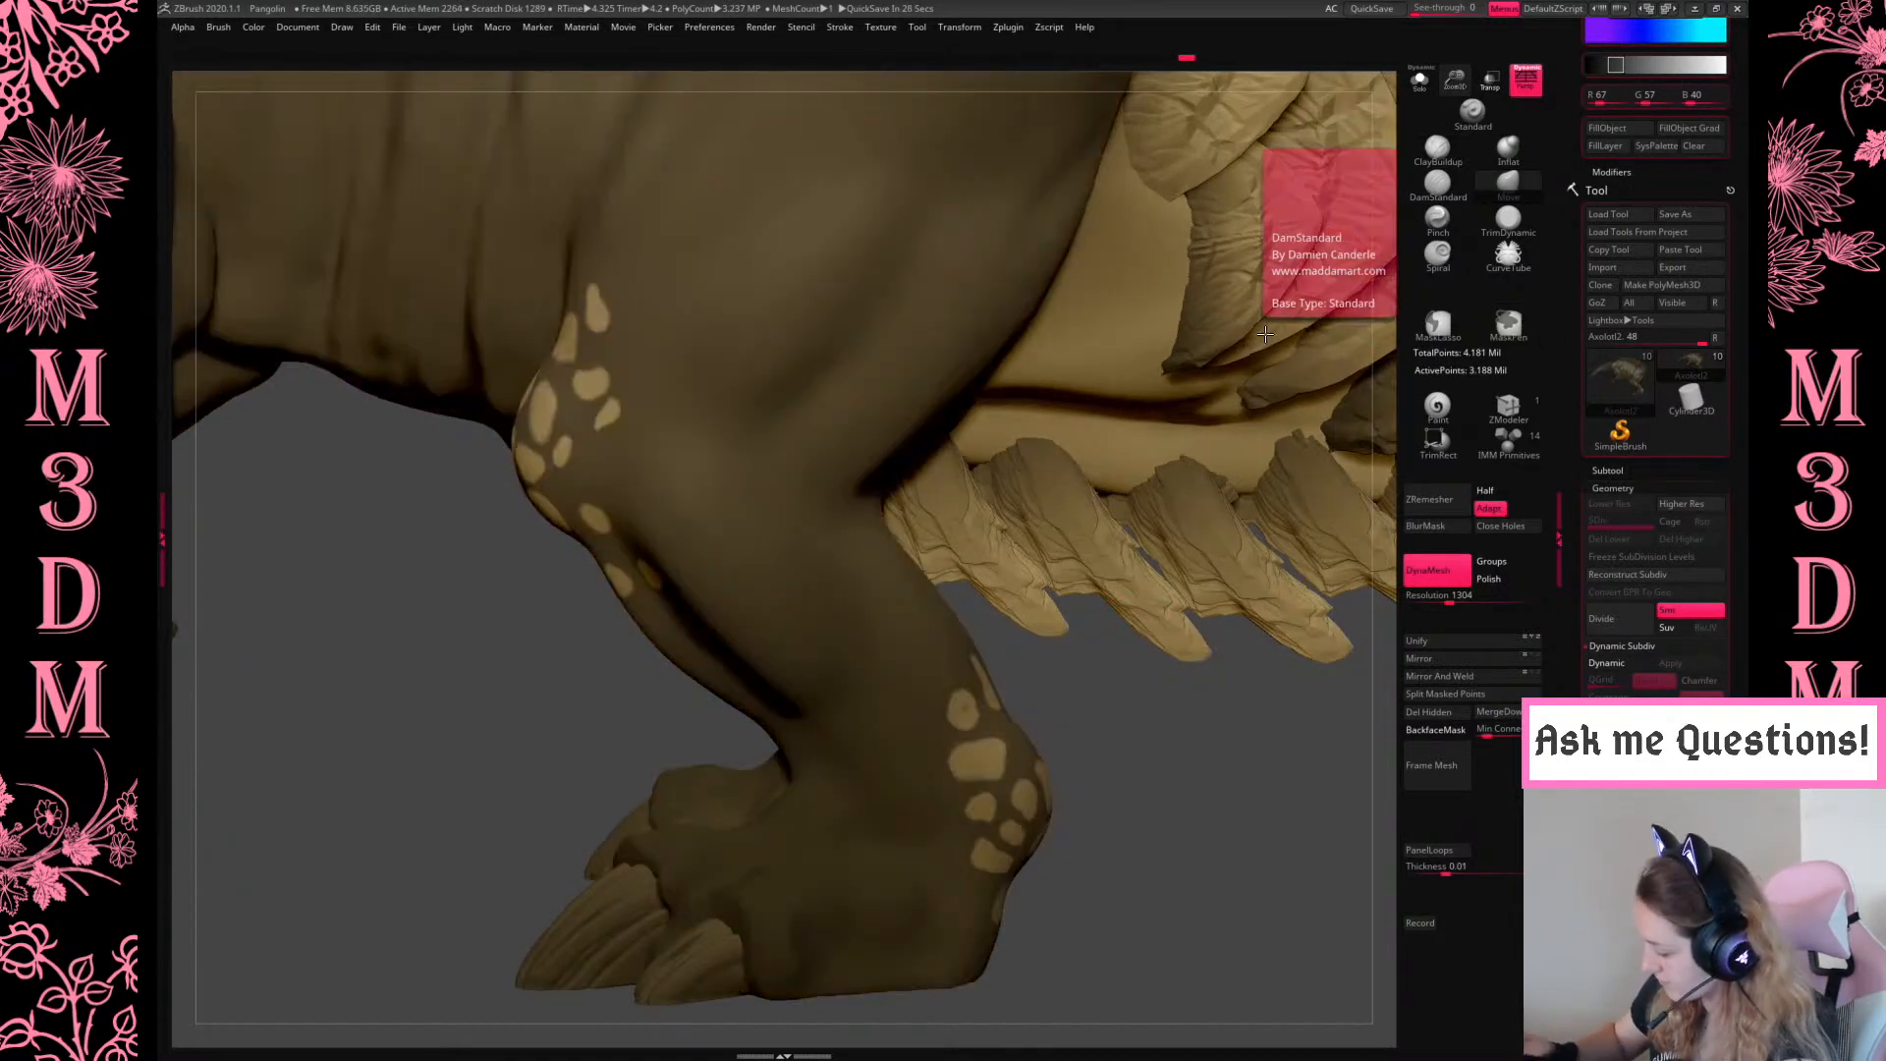
Try to pull the unmasked knee and heel scales out from the leg with the transform gizmo
{"action": "key", "text": "w"}
{"action": "left_click_drag", "start_coordinate": [980, 683], "coordinate": [981, 681]}
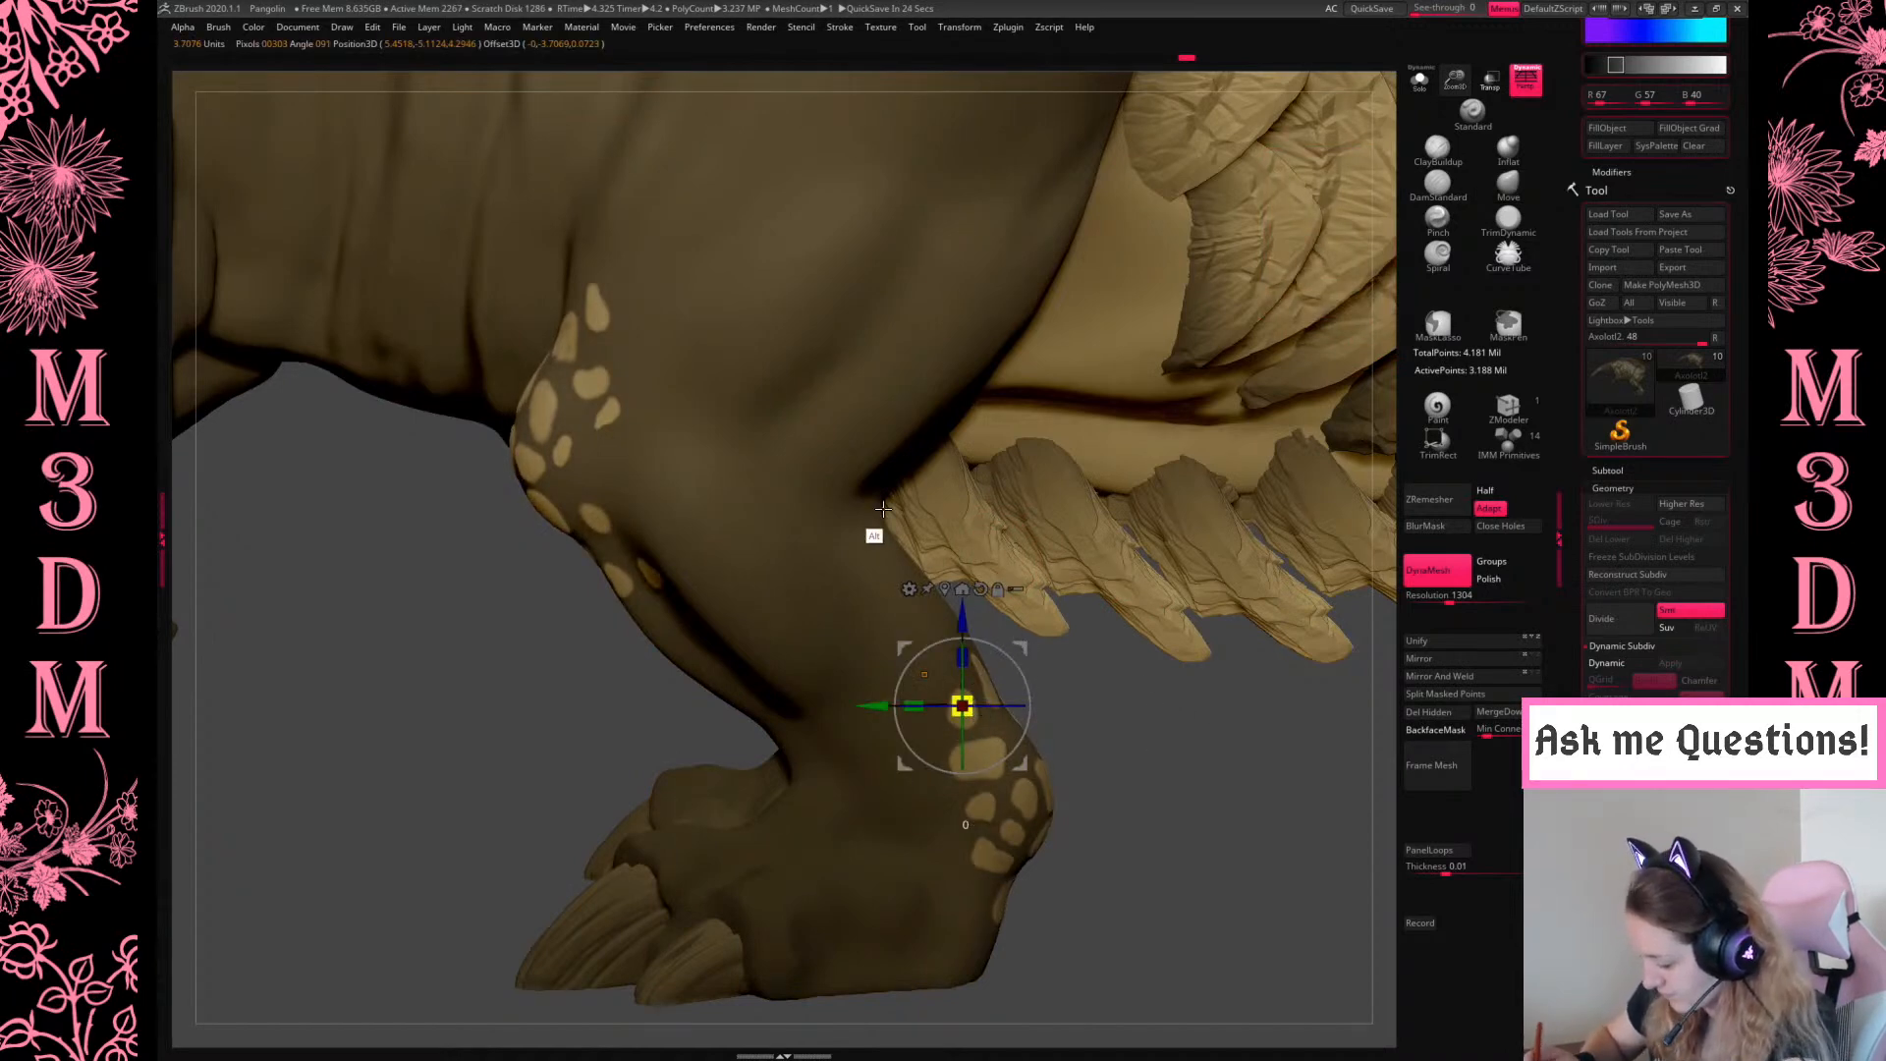
{"action": "key", "text": "ctrl+z"}
{"action": "key", "text": "ctrl+shift+z"}
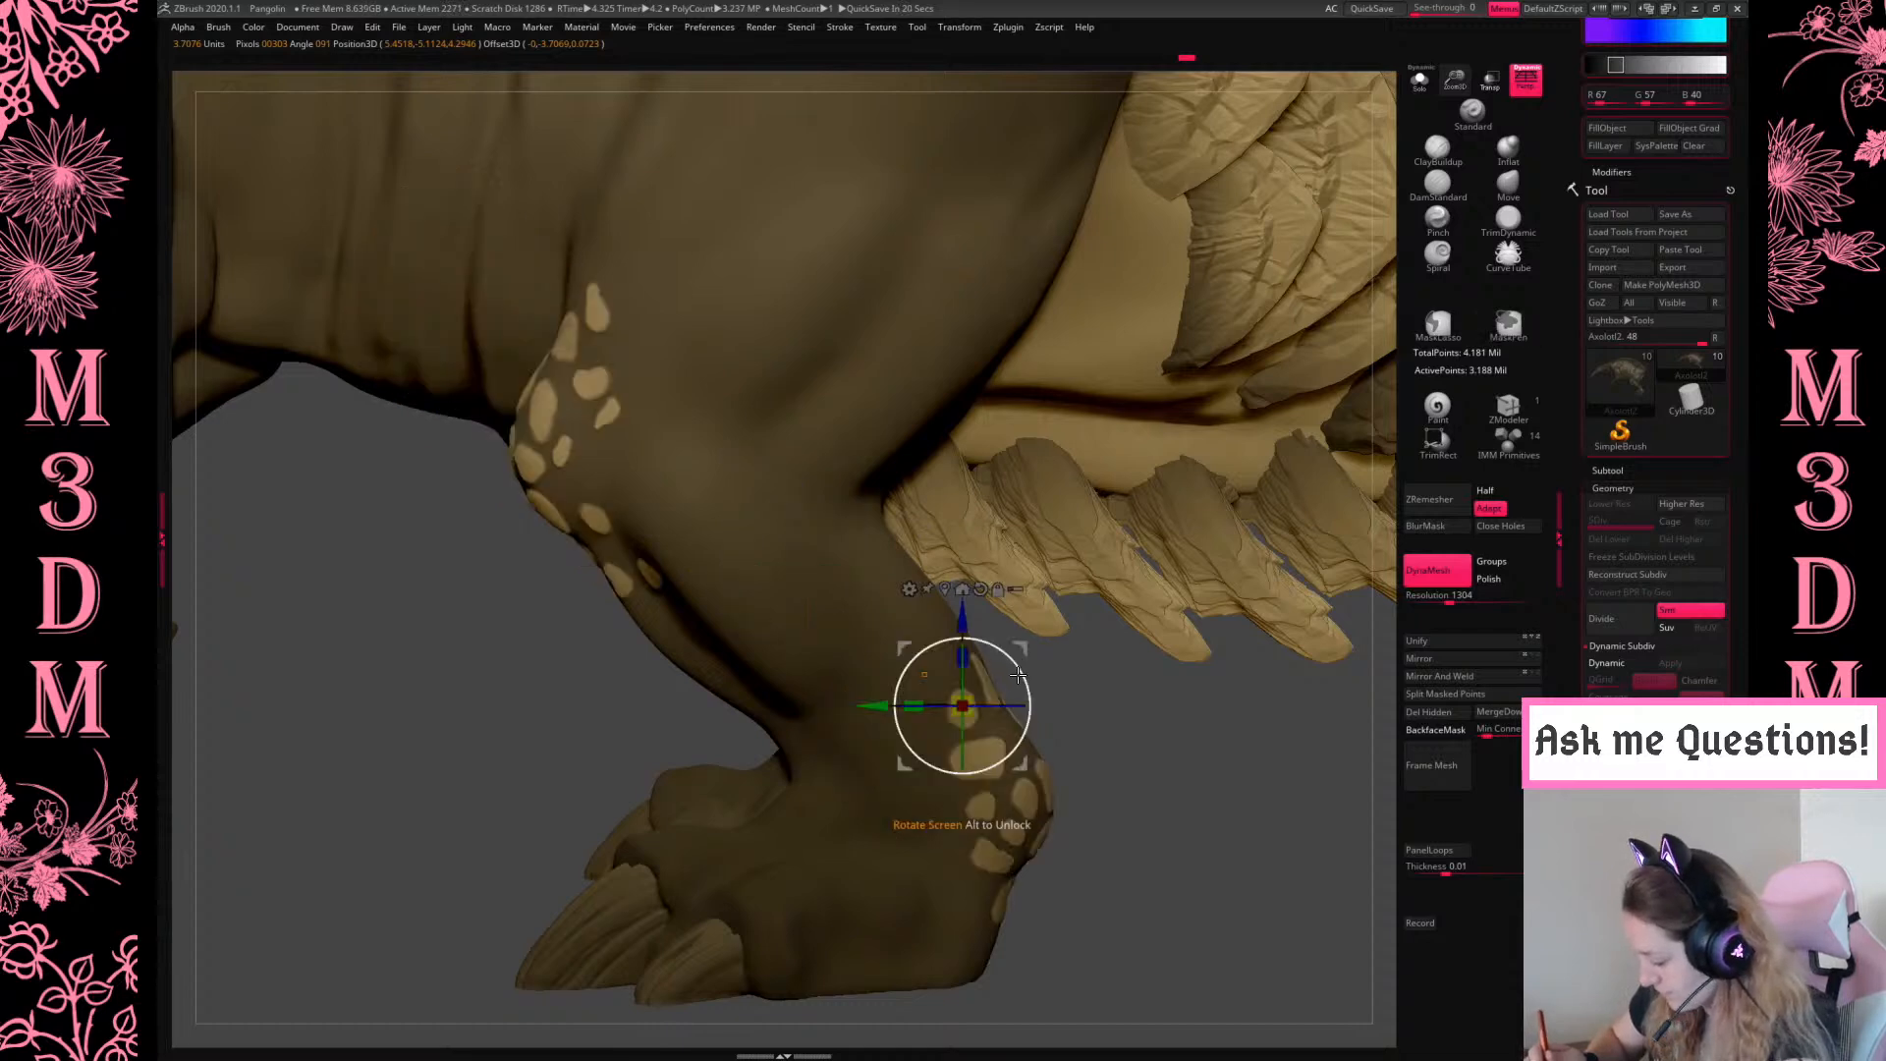
{"action": "left_click_drag", "start_coordinate": [960, 695], "coordinate": [825, 570], "text": "alt"}
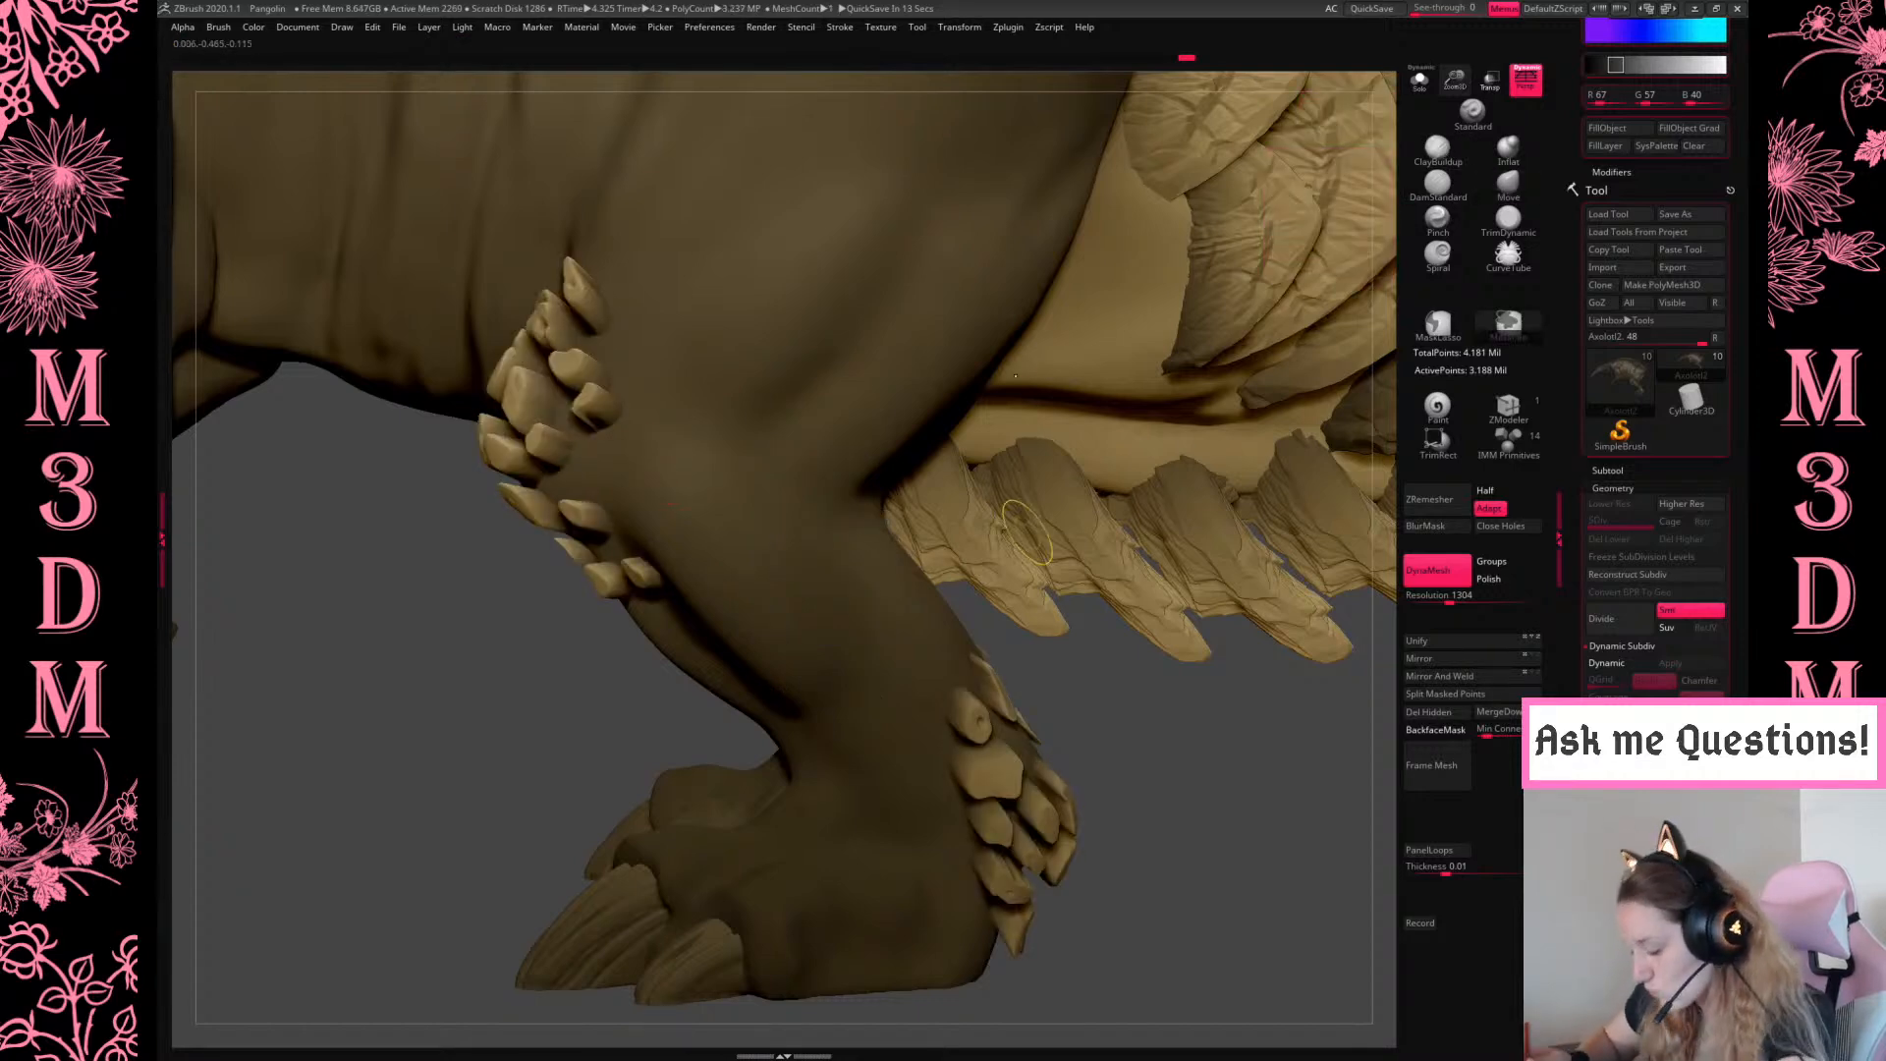
{"action": "key", "text": "ctrl+z"}
{"action": "left_click_drag", "start_coordinate": [836, 552], "coordinate": [672, 461], "text": "ctrl"}
{"action": "key", "text": "q"}
{"action": "key", "text": "ctrl+z"}
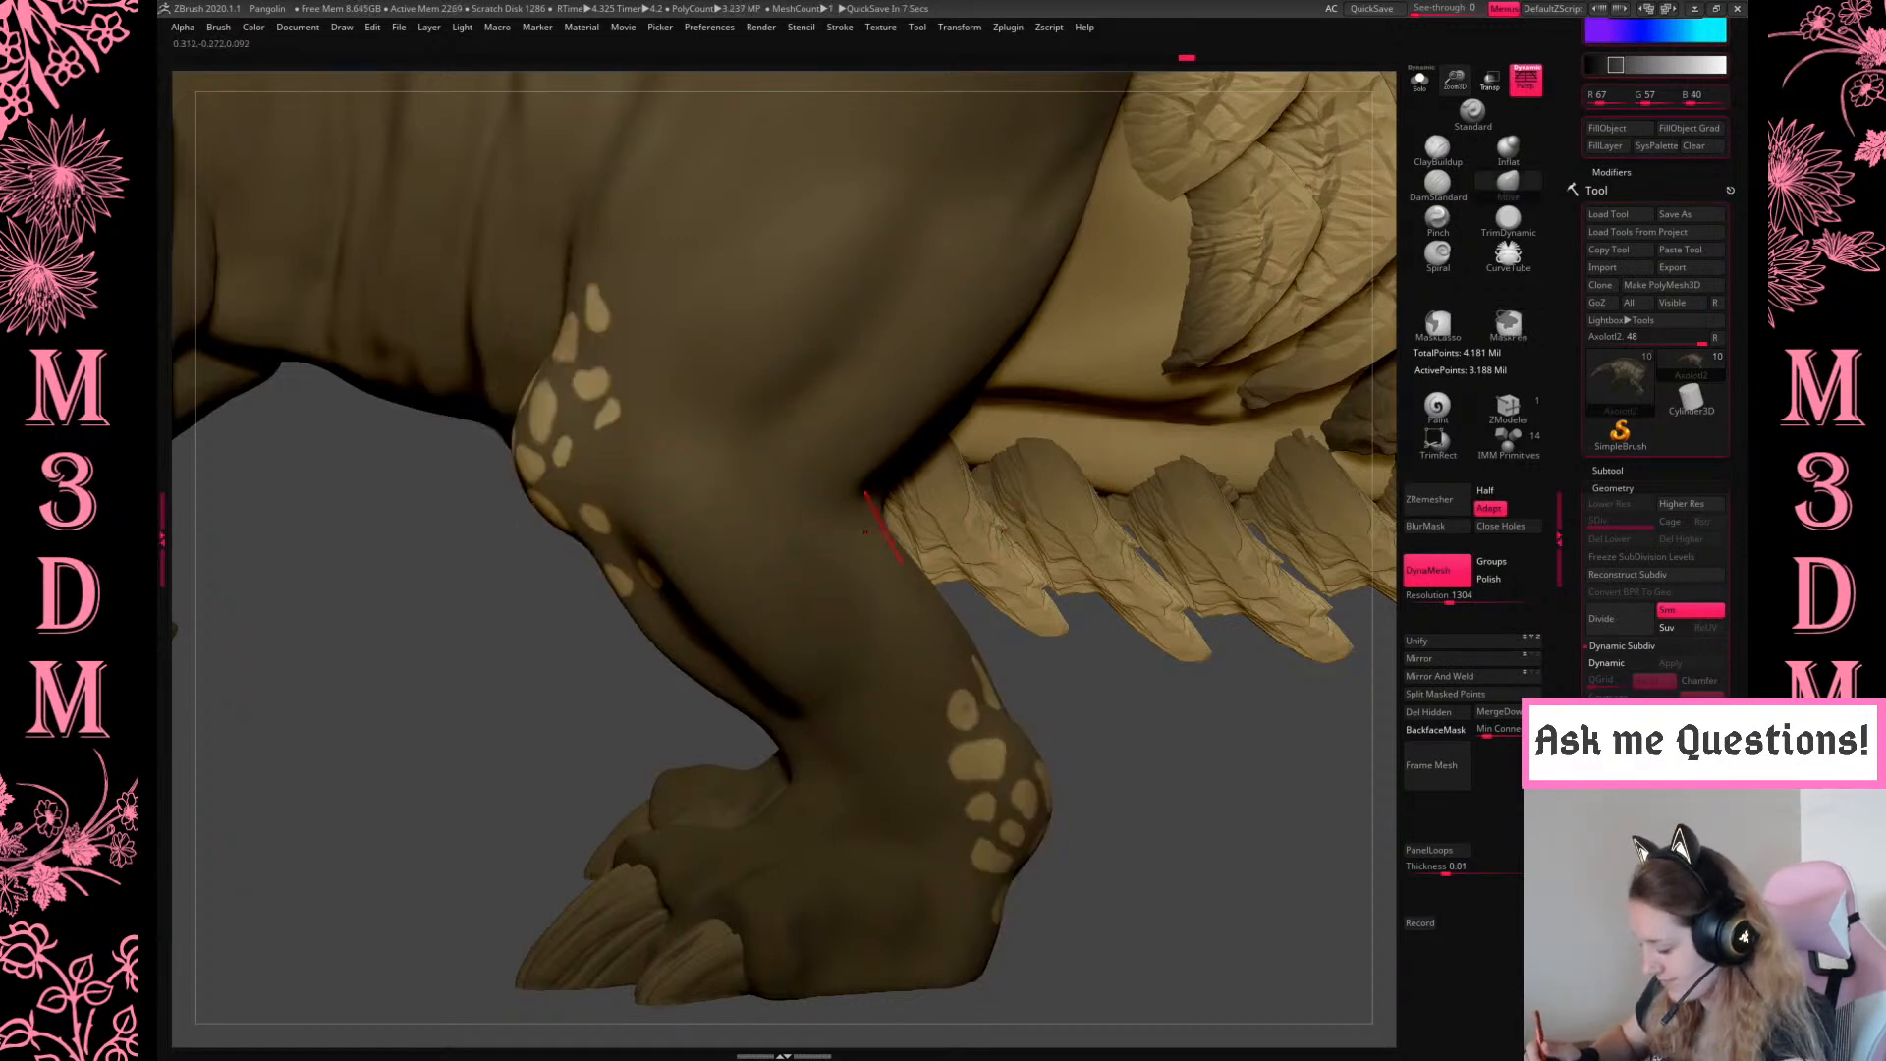
Build up the unmasked scale spots on the hind knees and heels into raised scales with the ClayBuildup brush
{"action": "left_click", "coordinate": [1437, 149]}
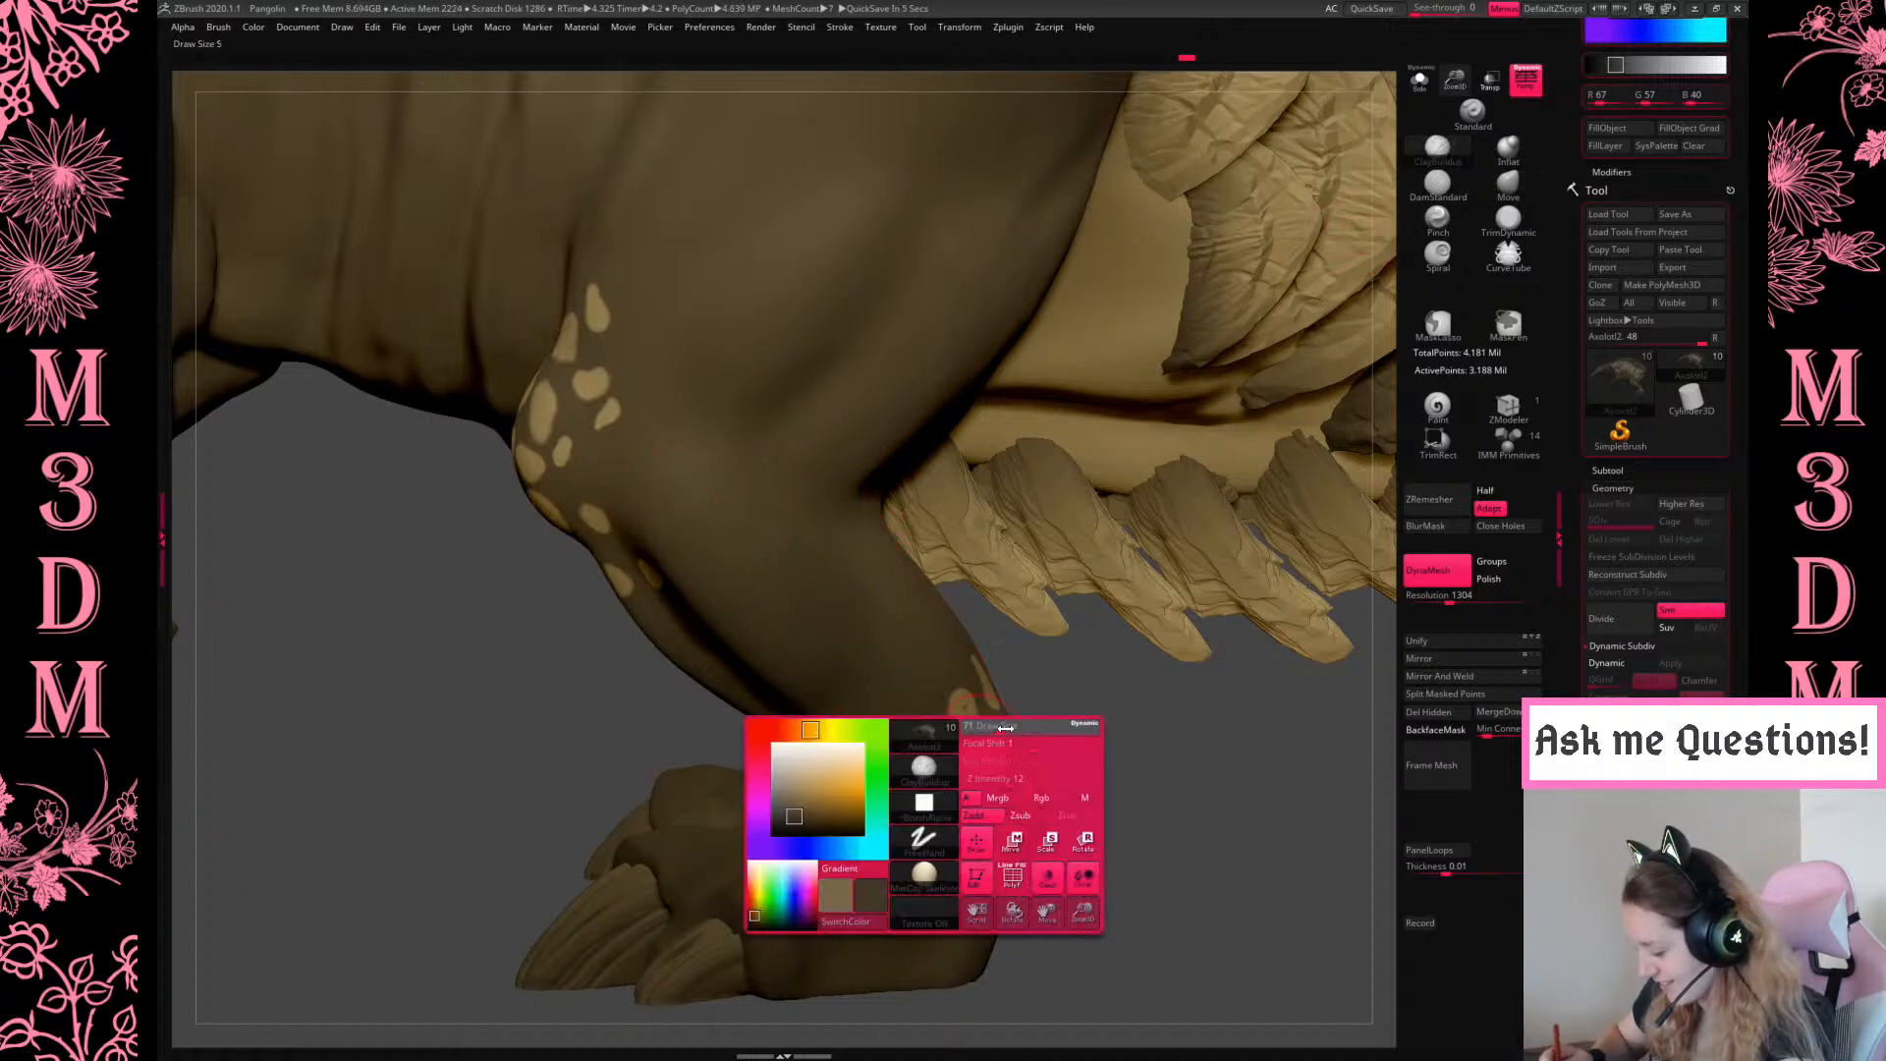
{"action": "left_click_drag", "start_coordinate": [1455, 78], "coordinate": [1102, 325]}
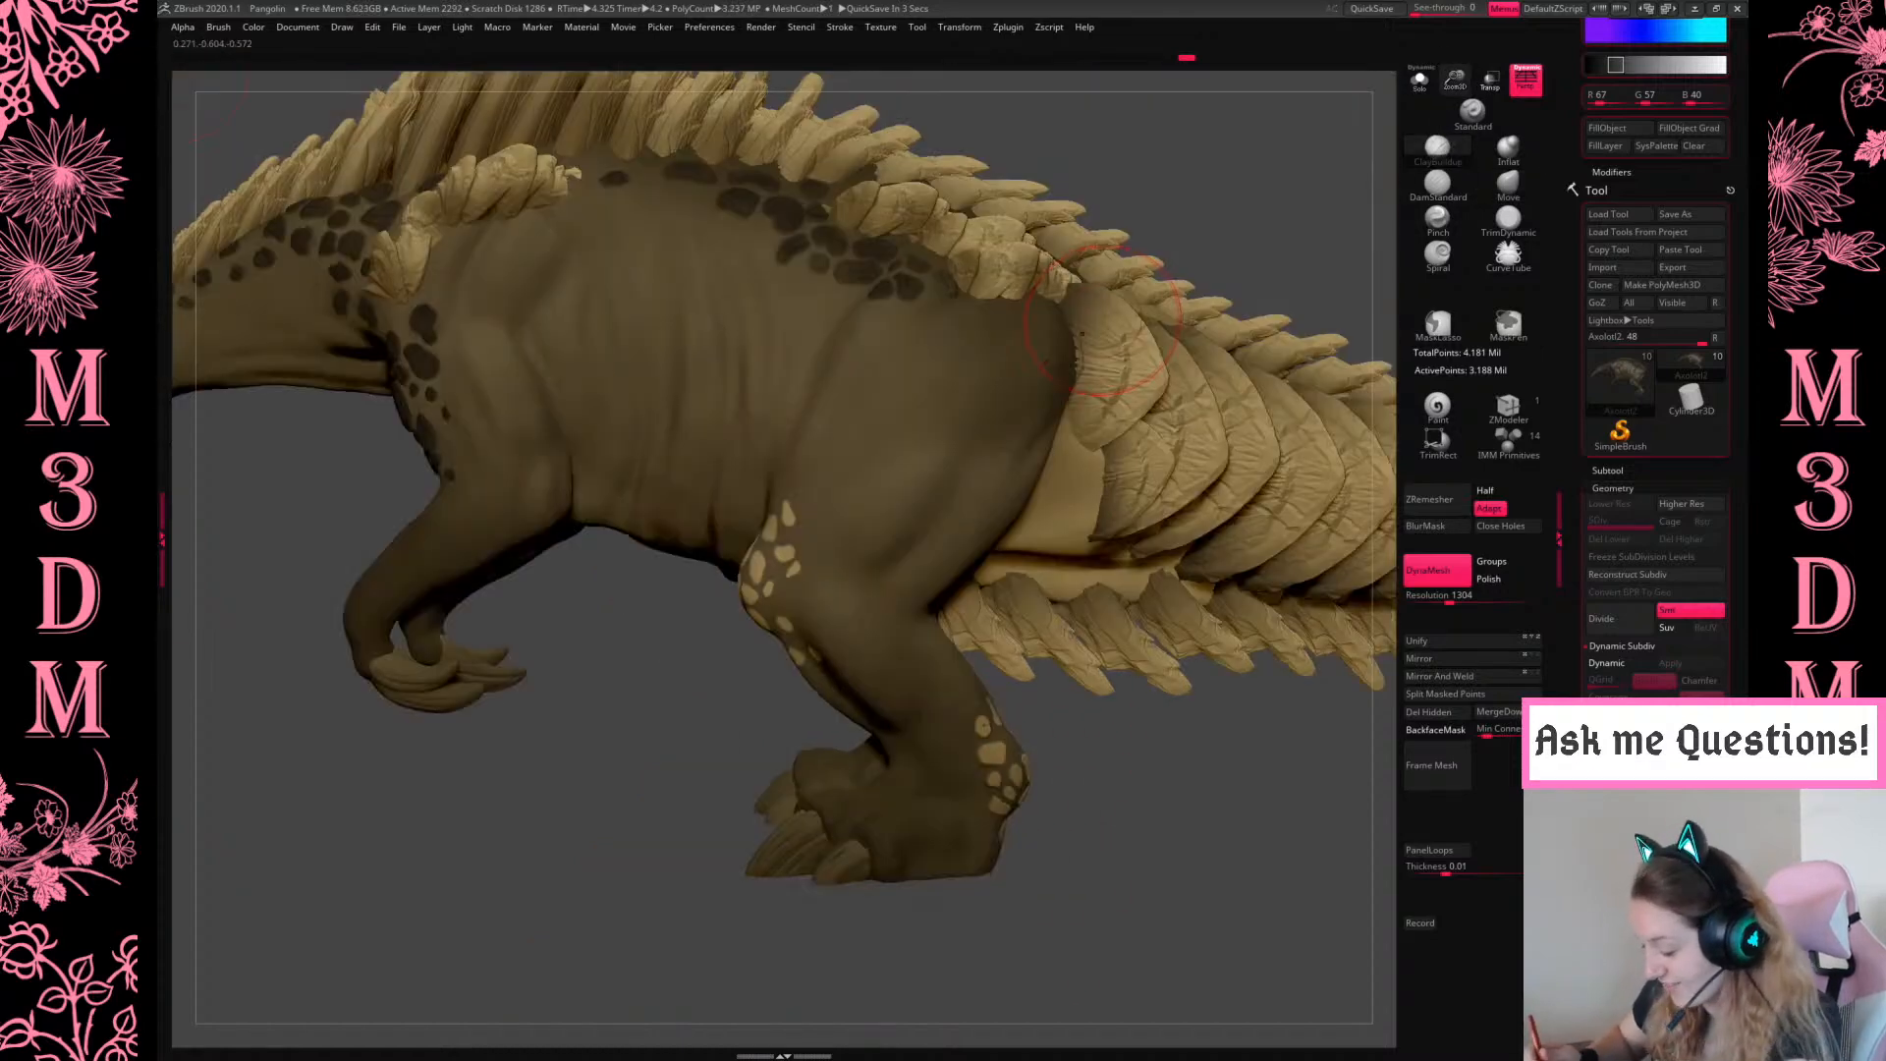
{"action": "left_click_drag", "start_coordinate": [1128, 742], "coordinate": [1267, 747]}
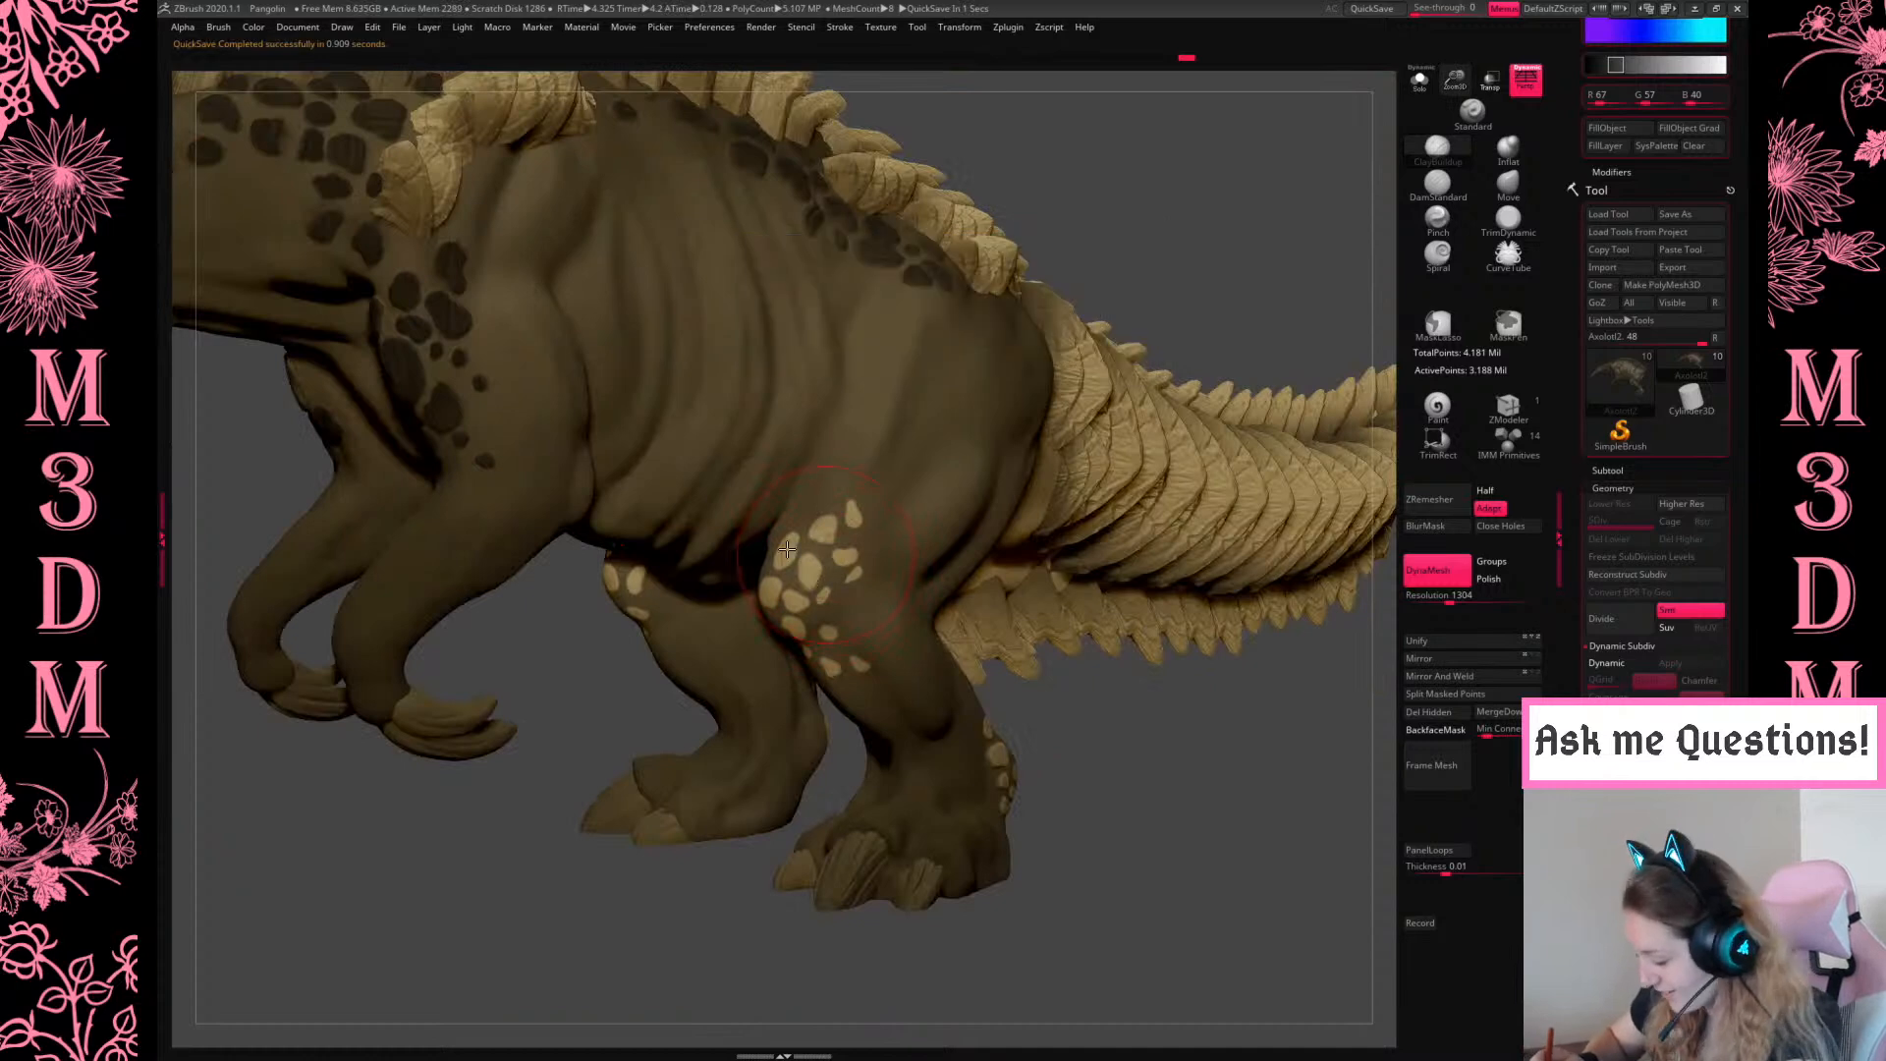
{"action": "key", "text": "space"}
{"action": "left_click_drag", "start_coordinate": [1206, 786], "coordinate": [1208, 827]}
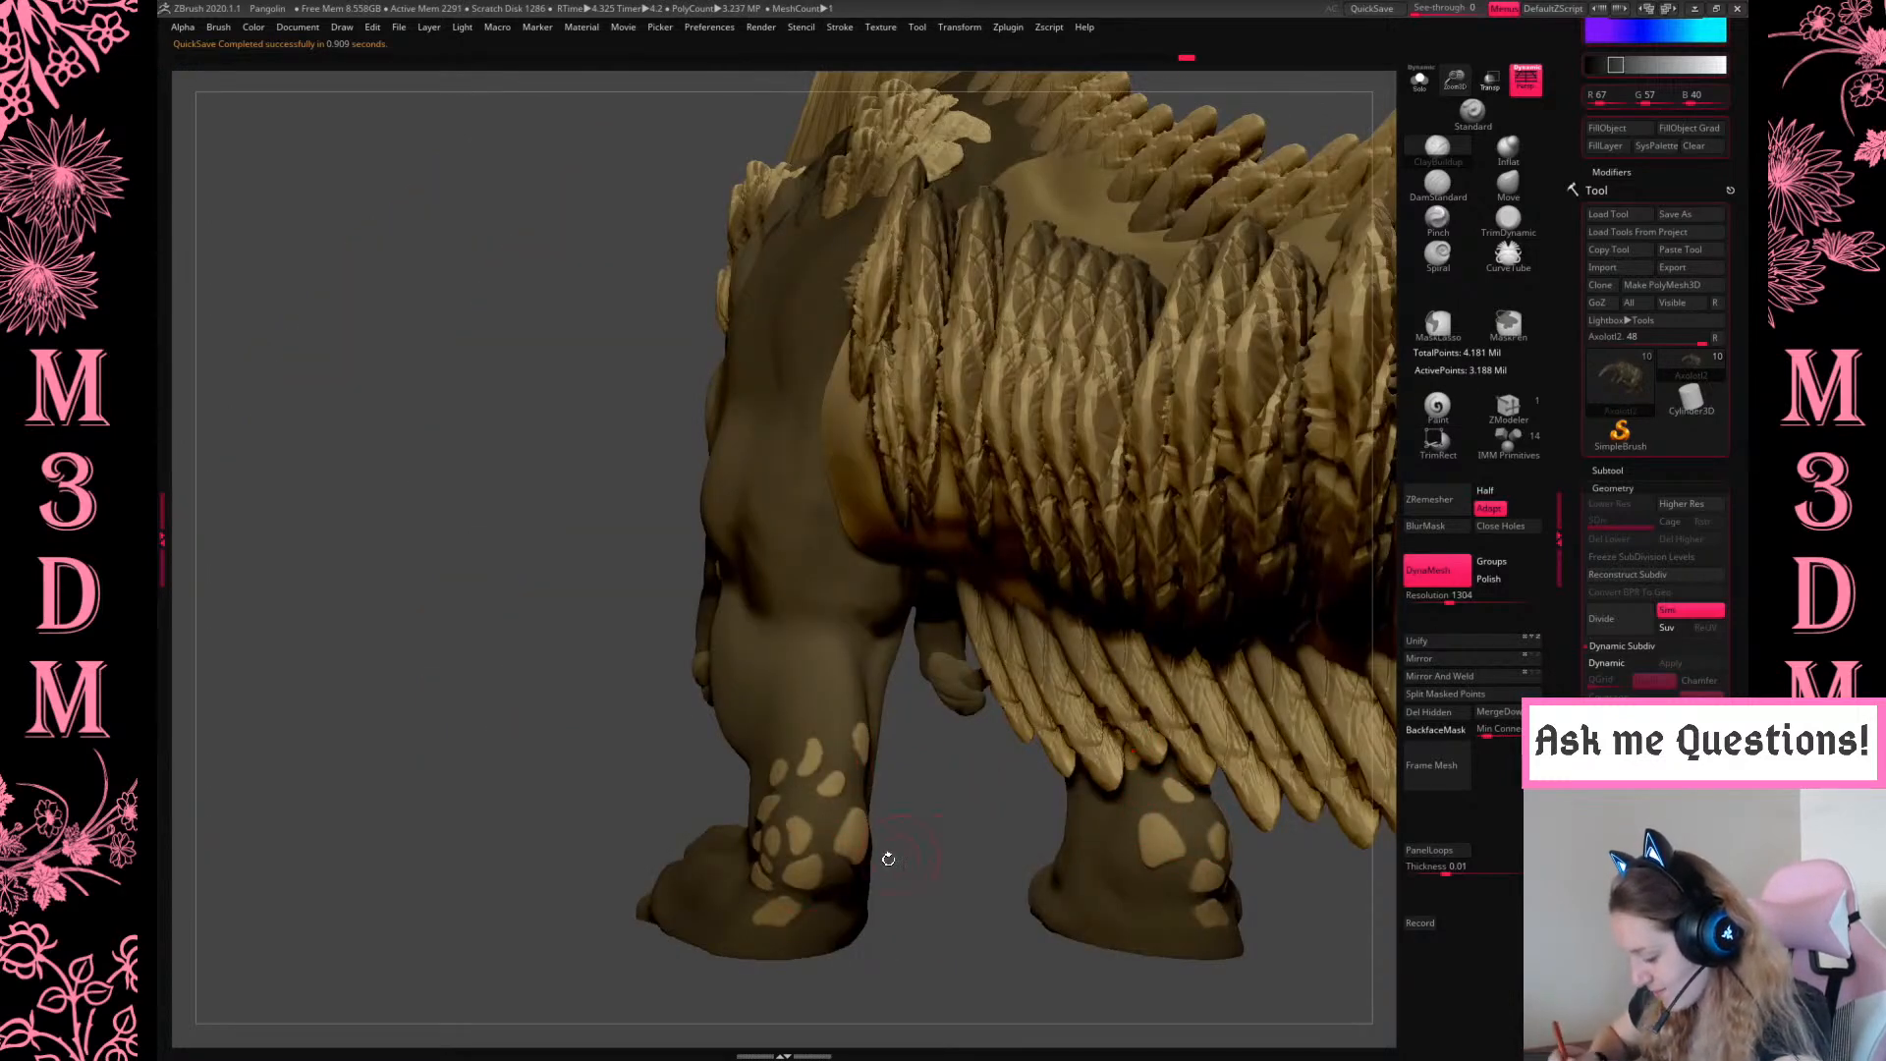
{"action": "left_click_drag", "start_coordinate": [965, 837], "coordinate": [770, 806]}
{"action": "left_click_drag", "start_coordinate": [1039, 818], "coordinate": [1031, 859]}
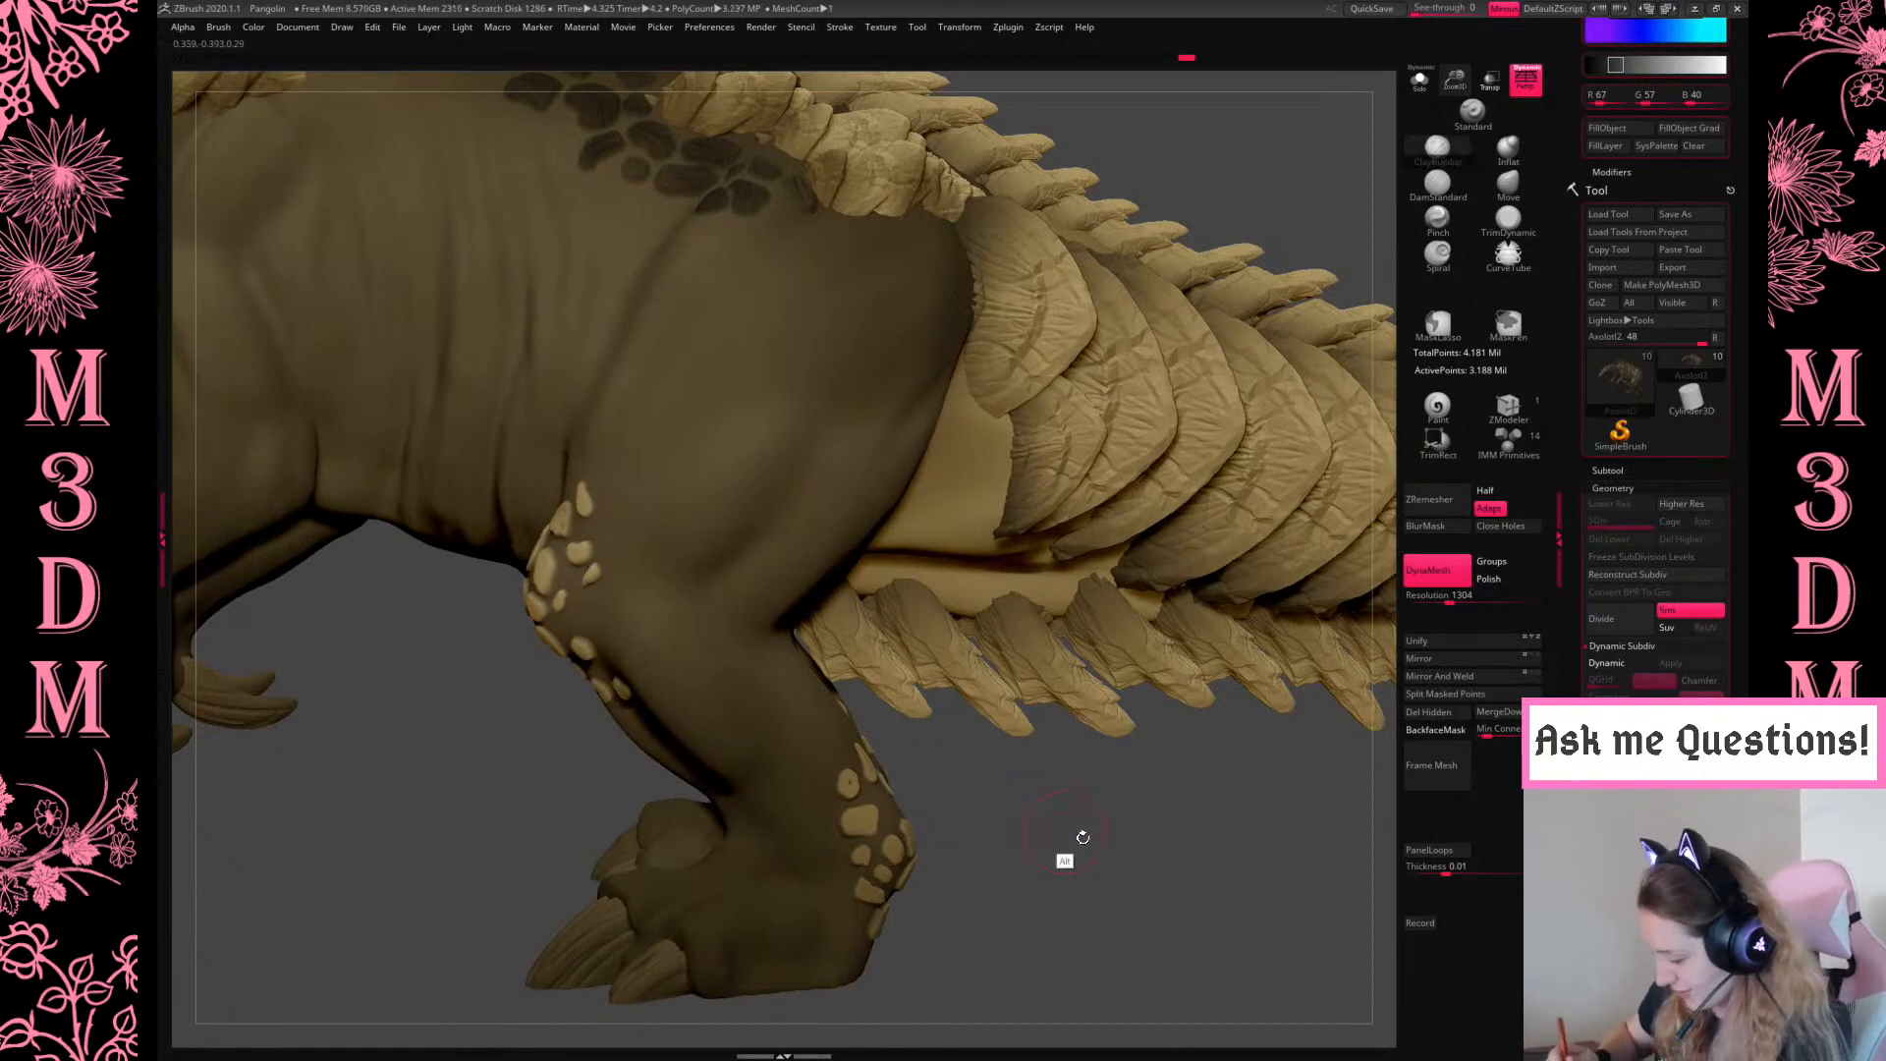
{"action": "left_click_drag", "start_coordinate": [1115, 825], "coordinate": [1164, 809]}
Sample the dark brown of the back scales (R 66, G 58, B 40) and fill the unmasked leg scales with it
{"action": "left_click", "coordinate": [1178, 801], "text": "ctrl"}
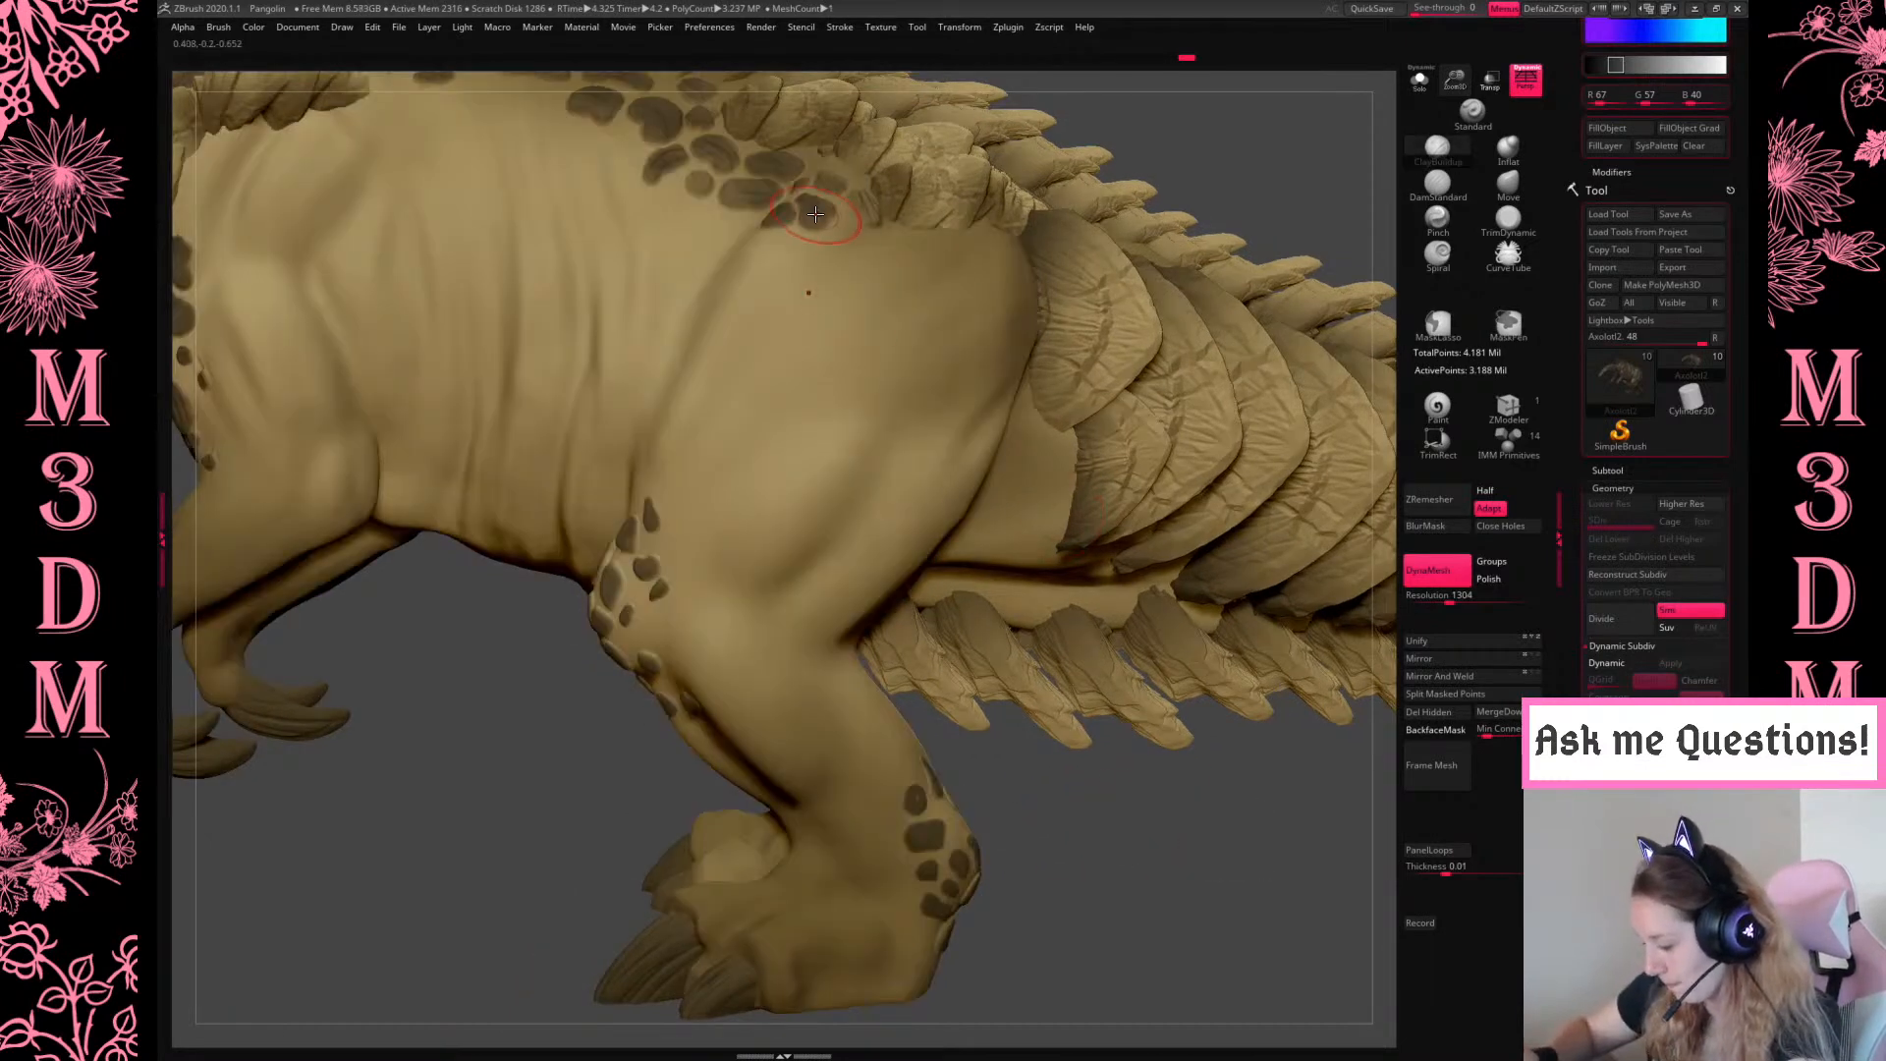
{"action": "left_click", "coordinate": [1120, 850], "text": "ctrl"}
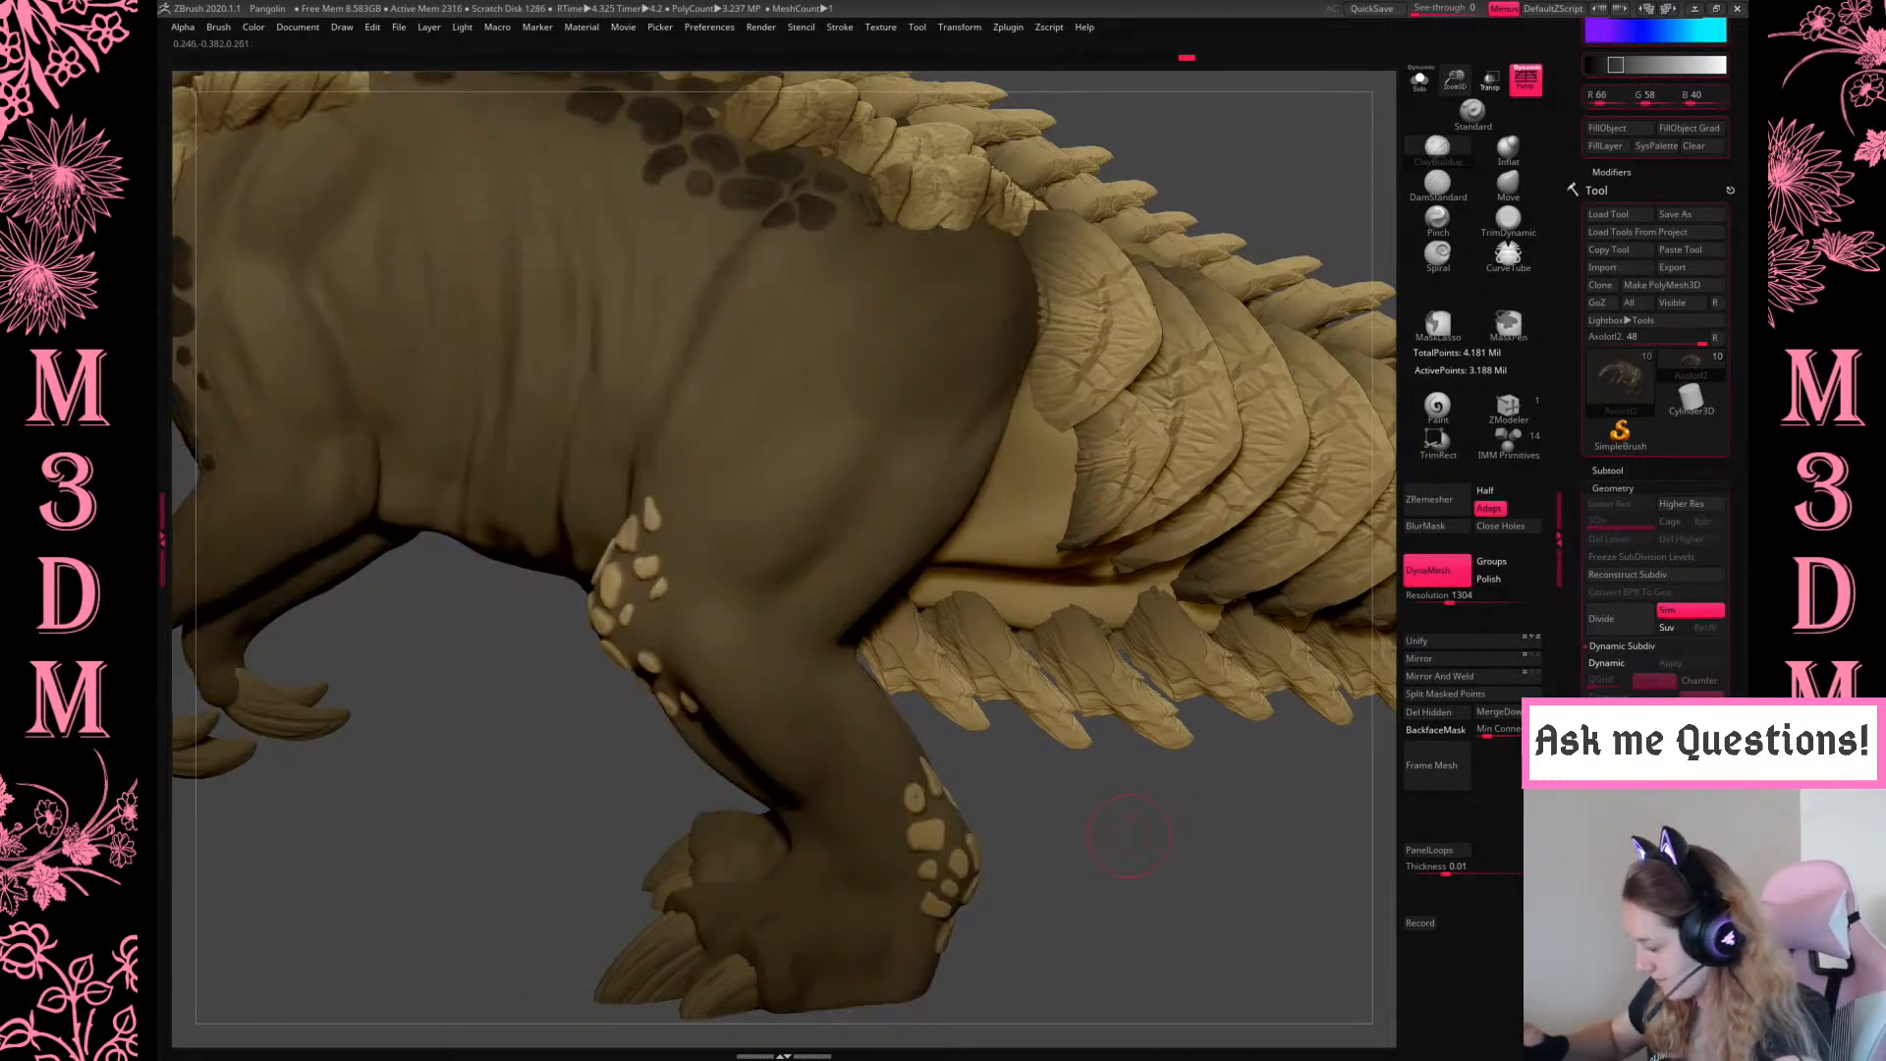
{"action": "left_click", "coordinate": [1615, 128]}
{"action": "key", "text": "space"}
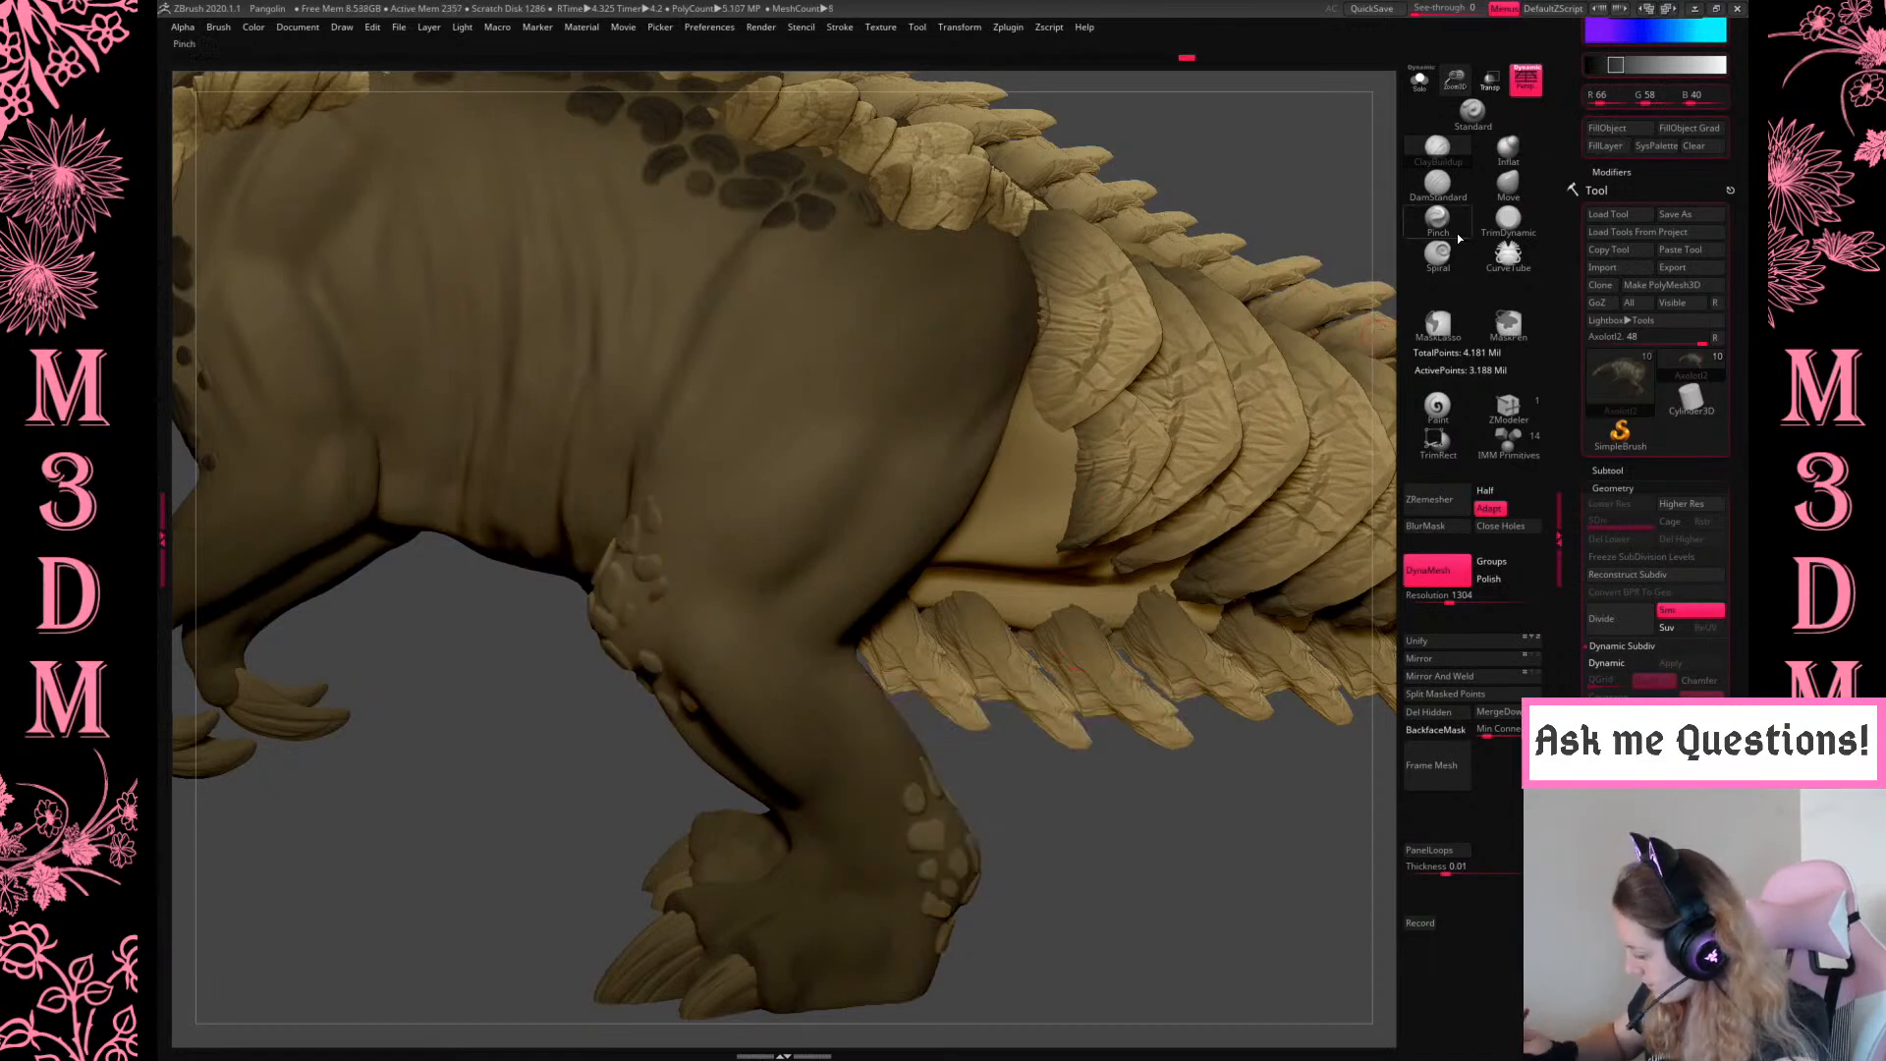
Shade the knee and heel scales with the Paint brush in a near-black brown (R 27, G 24, B 17), and clear the mask
{"action": "left_click", "coordinate": [1437, 406]}
{"action": "key", "text": "space"}
{"action": "left_click", "coordinate": [864, 676]}
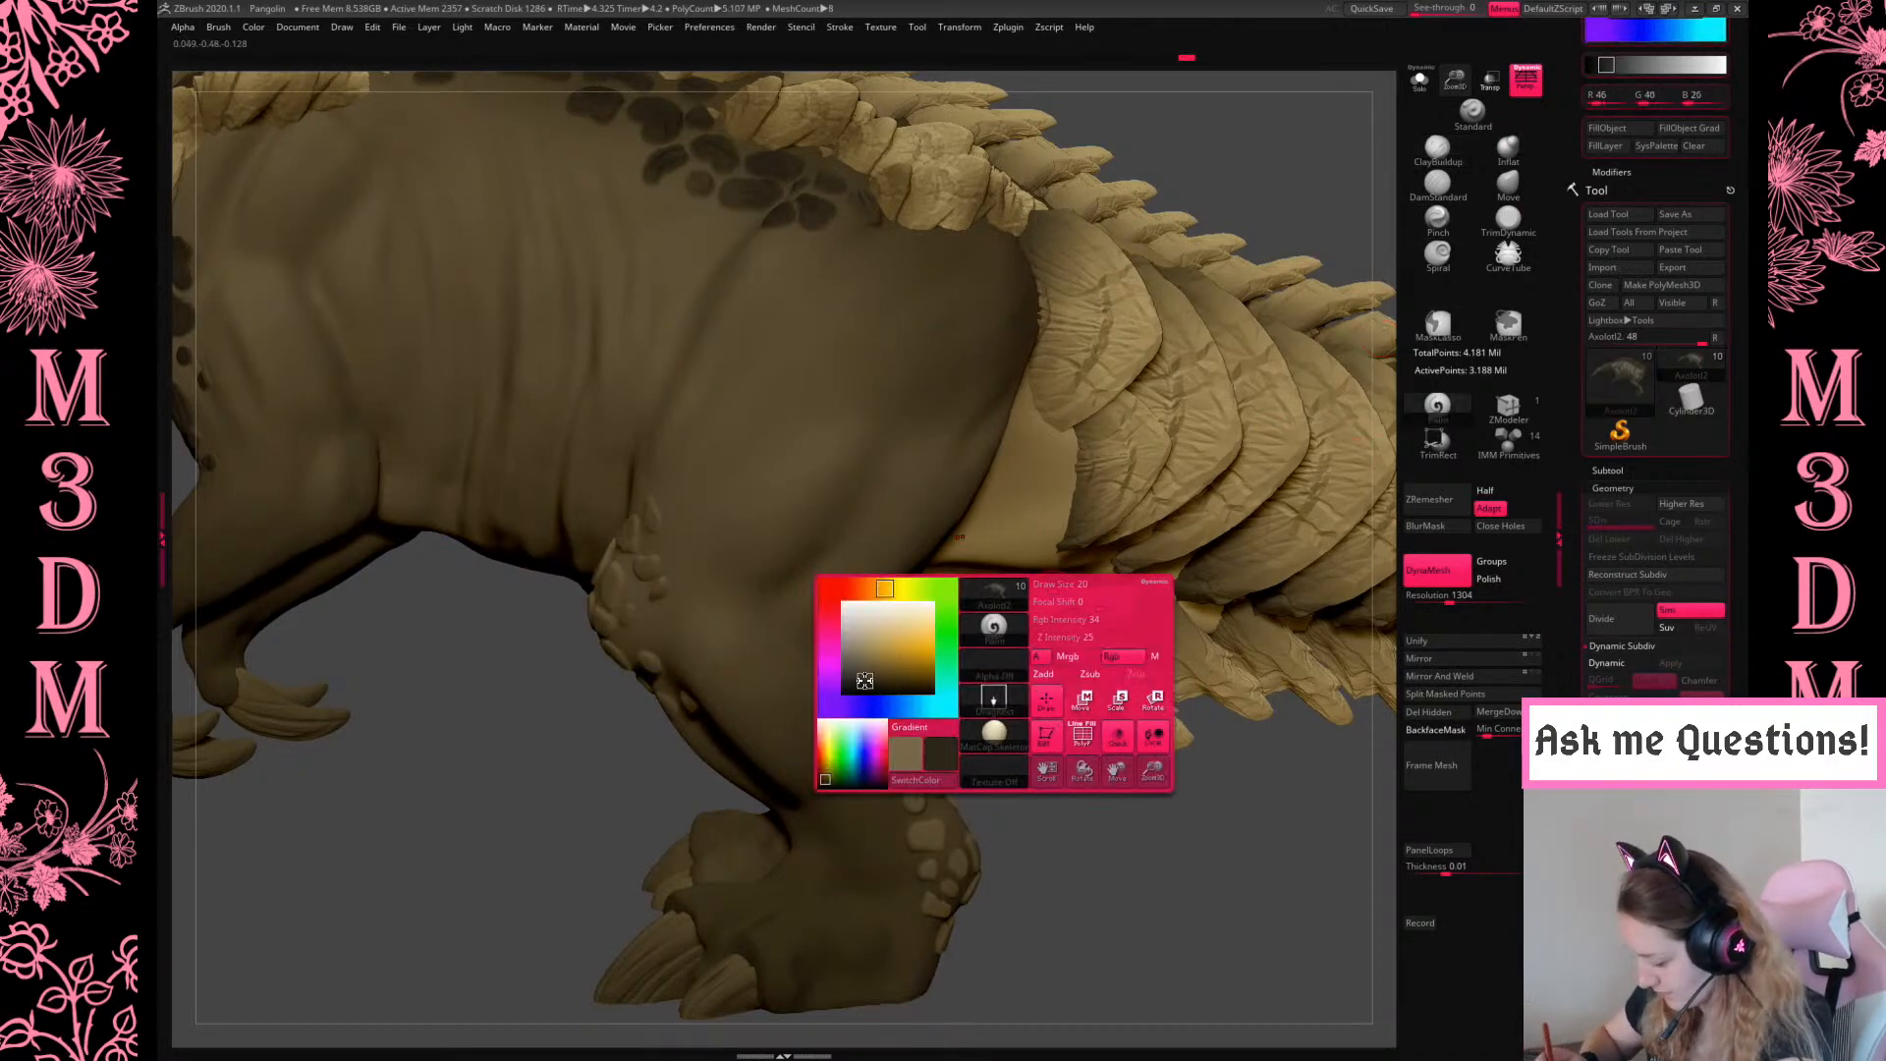
{"action": "left_click_drag", "start_coordinate": [941, 854], "coordinate": [918, 827]}
{"action": "left_click_drag", "start_coordinate": [1060, 856], "coordinate": [992, 899]}
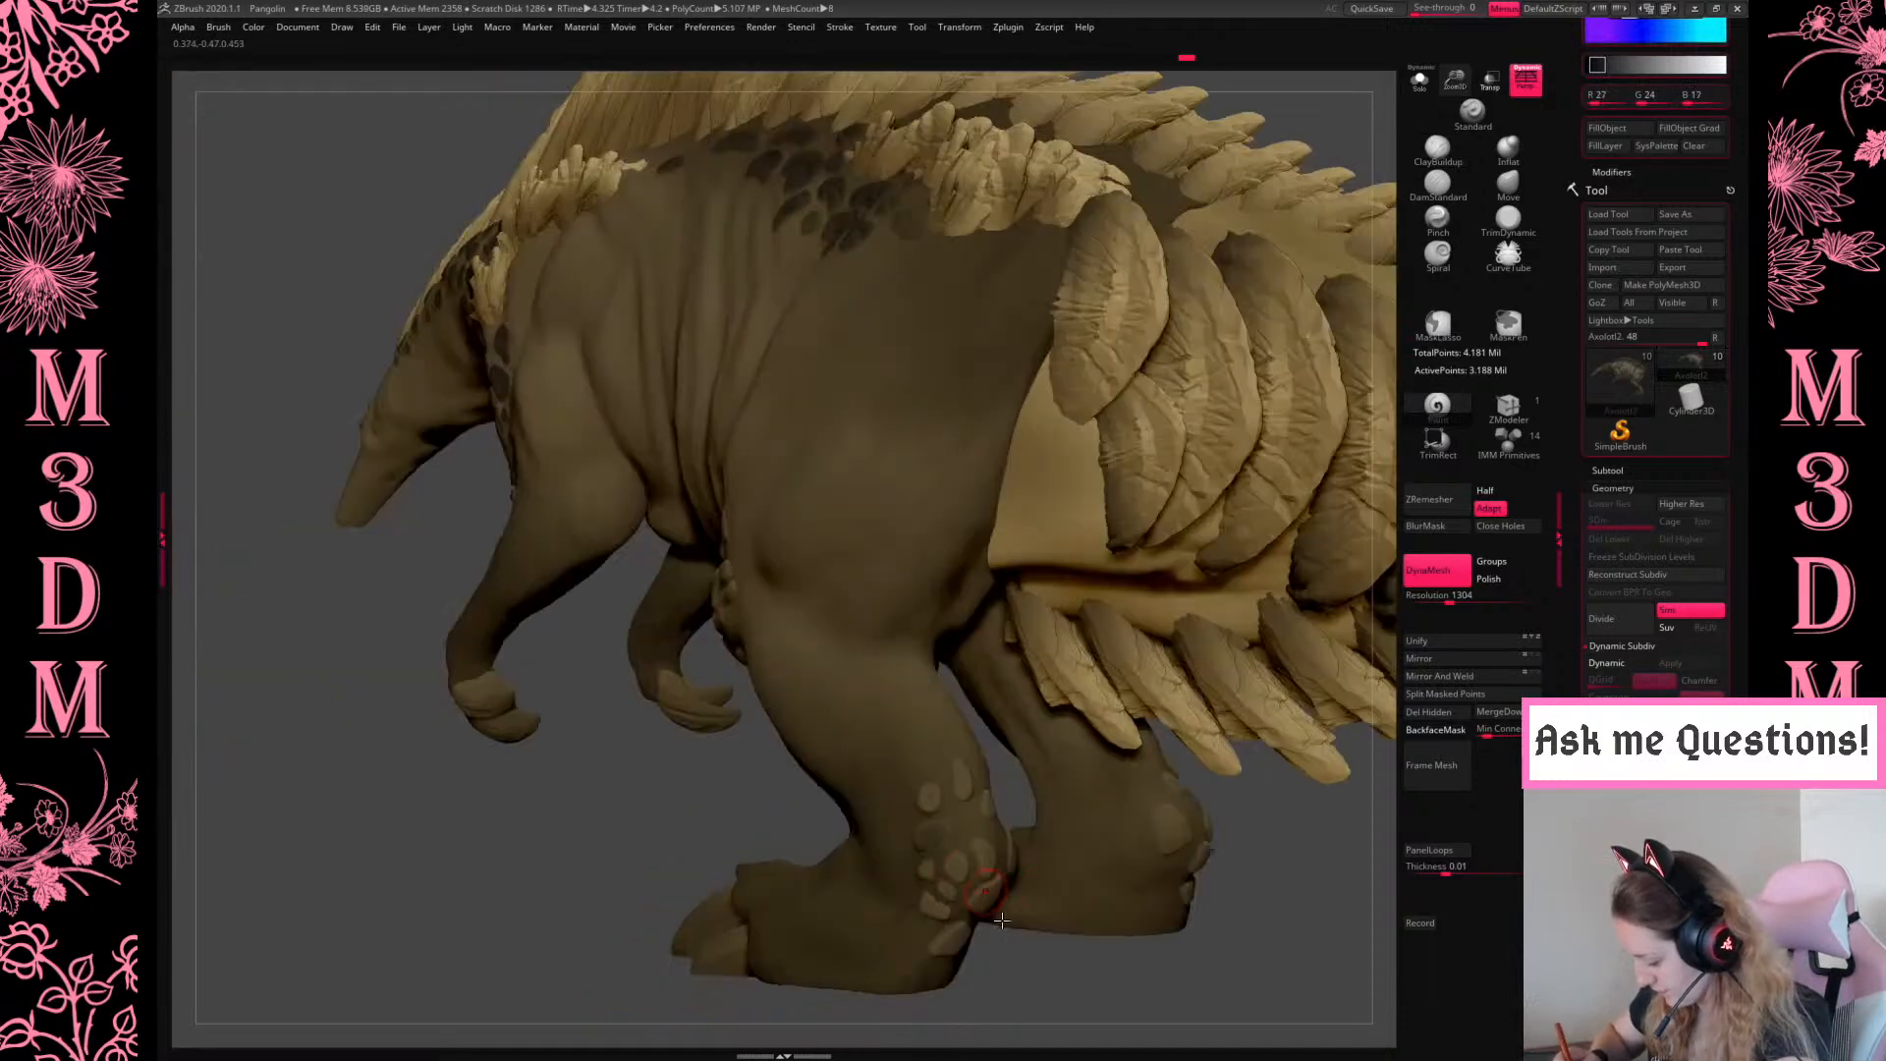
{"action": "left_click_drag", "start_coordinate": [1139, 988], "coordinate": [1124, 800]}
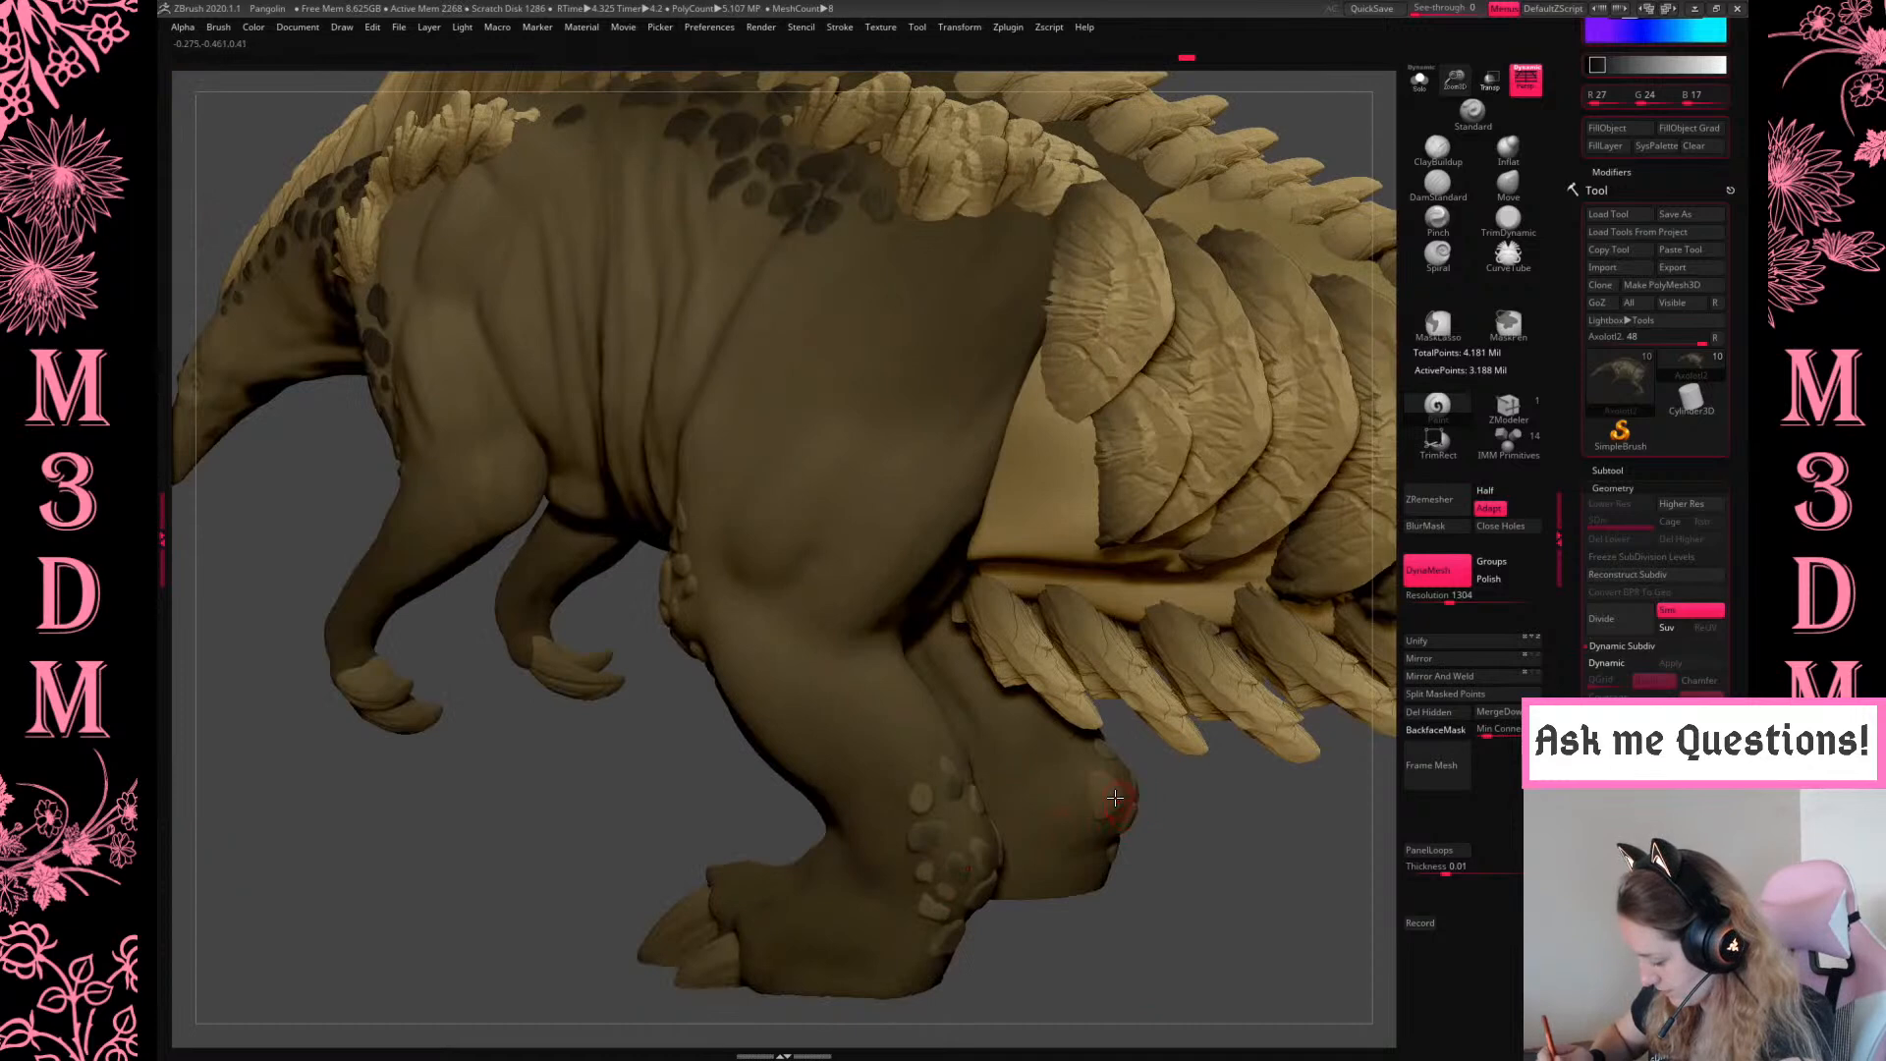
{"action": "left_click_drag", "start_coordinate": [1174, 912], "coordinate": [797, 602]}
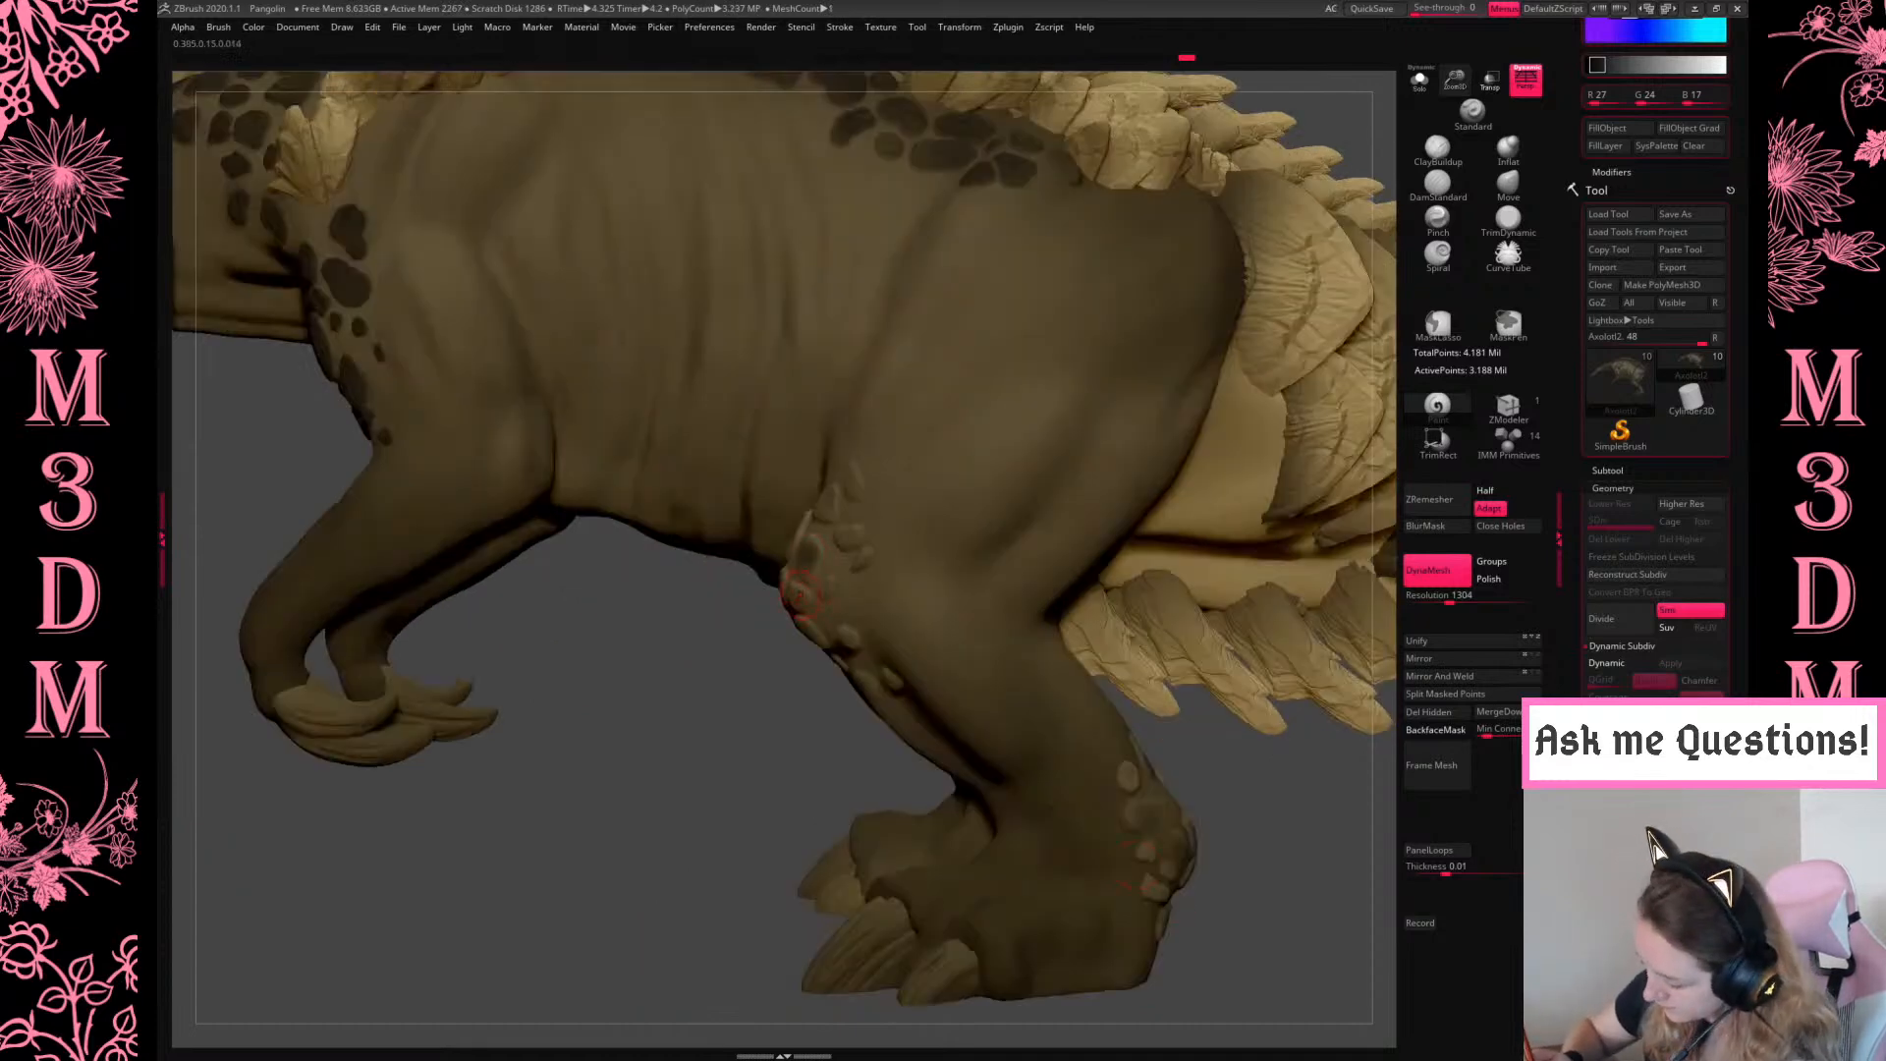
{"action": "left_click_drag", "start_coordinate": [1301, 770], "coordinate": [841, 650]}
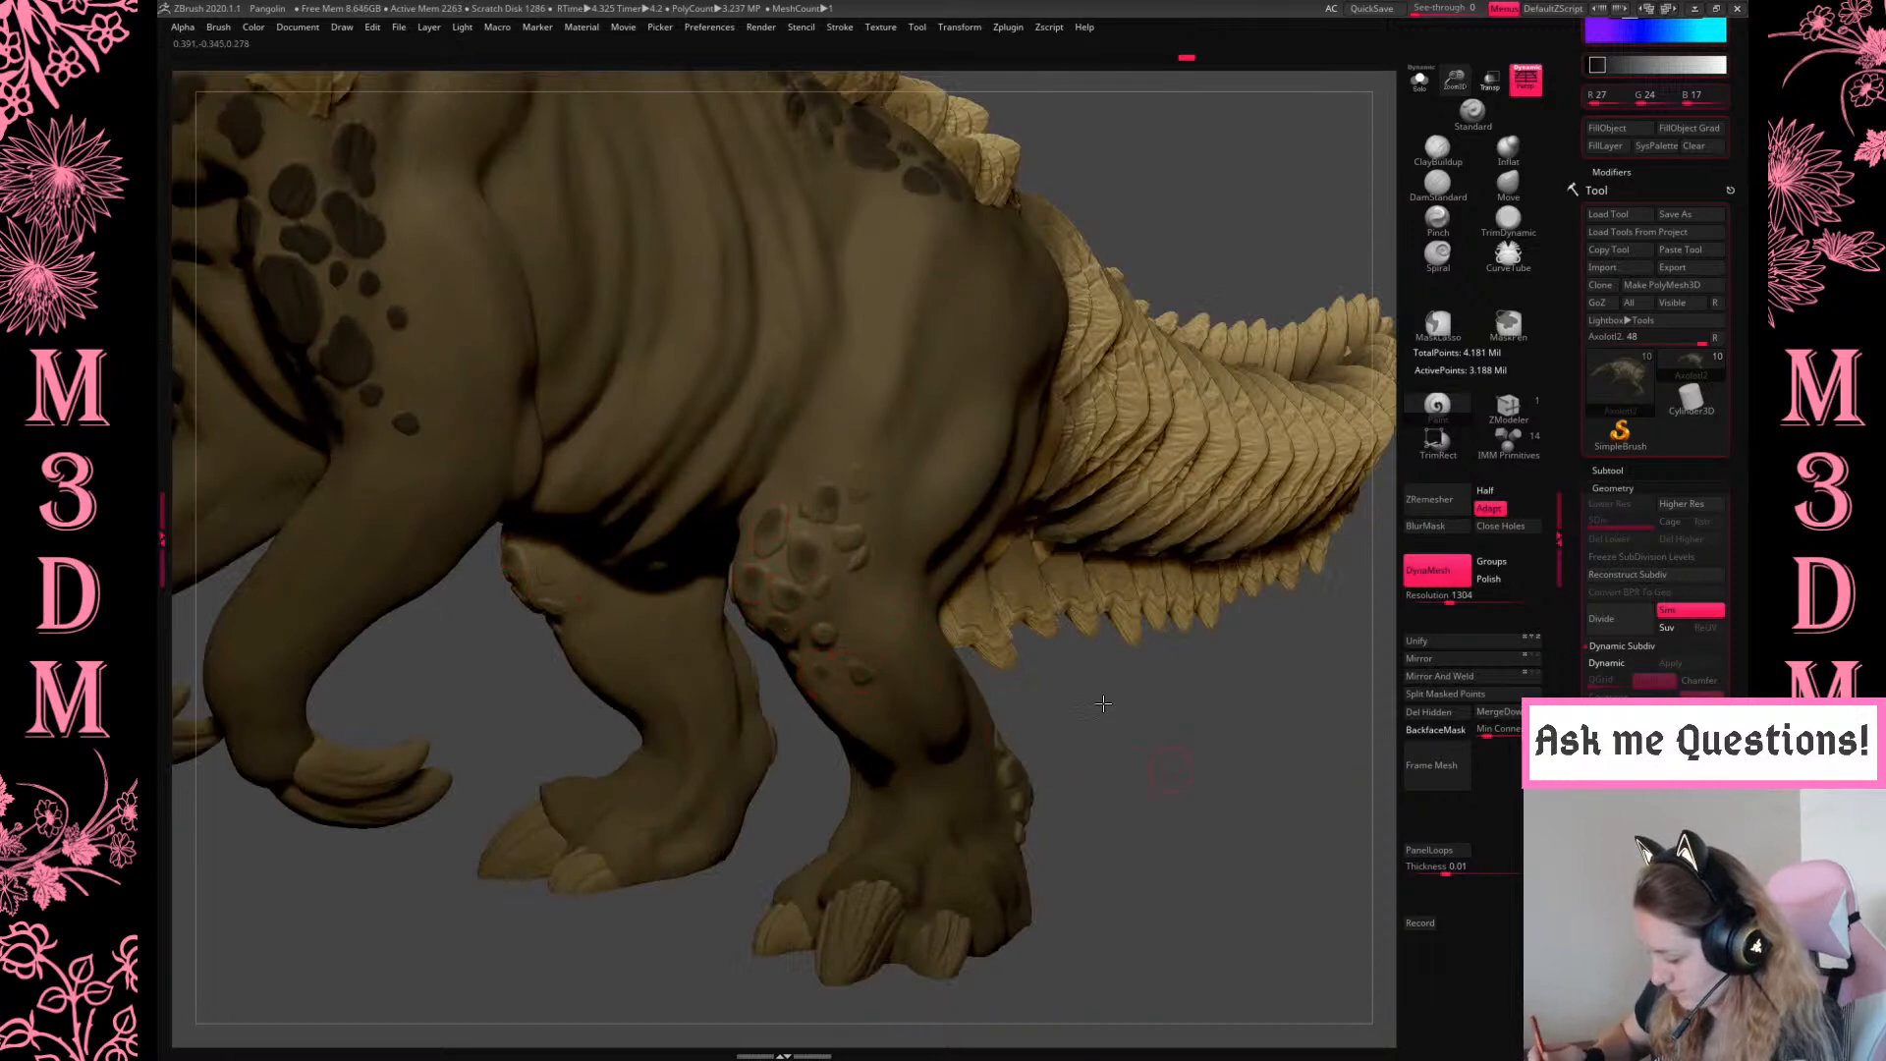
{"action": "left_click_drag", "start_coordinate": [1134, 715], "coordinate": [790, 672]}
{"action": "left_click_drag", "start_coordinate": [1156, 830], "coordinate": [1262, 739]}
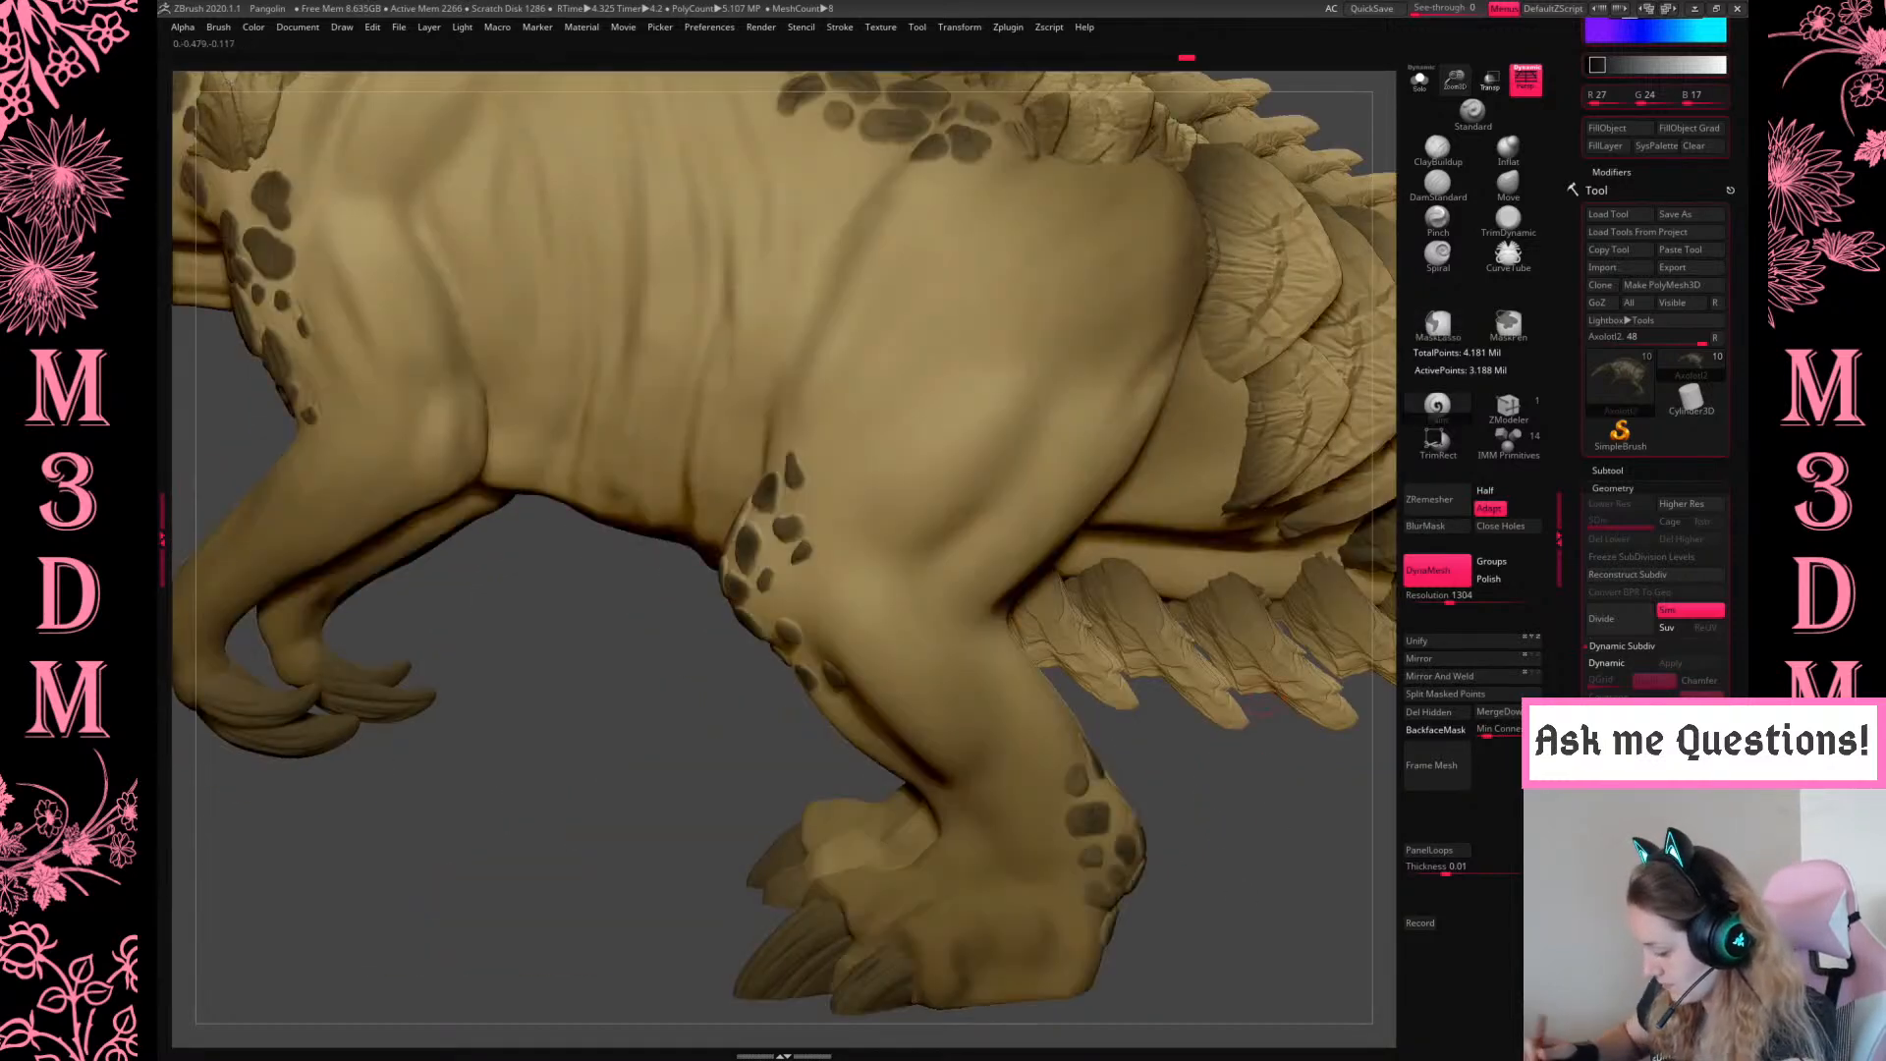
Carve fine grooves into the raised scales on the hind knee with the DamStandard brush
{"action": "left_click", "coordinate": [1433, 156]}
{"action": "left_click", "coordinate": [1435, 184]}
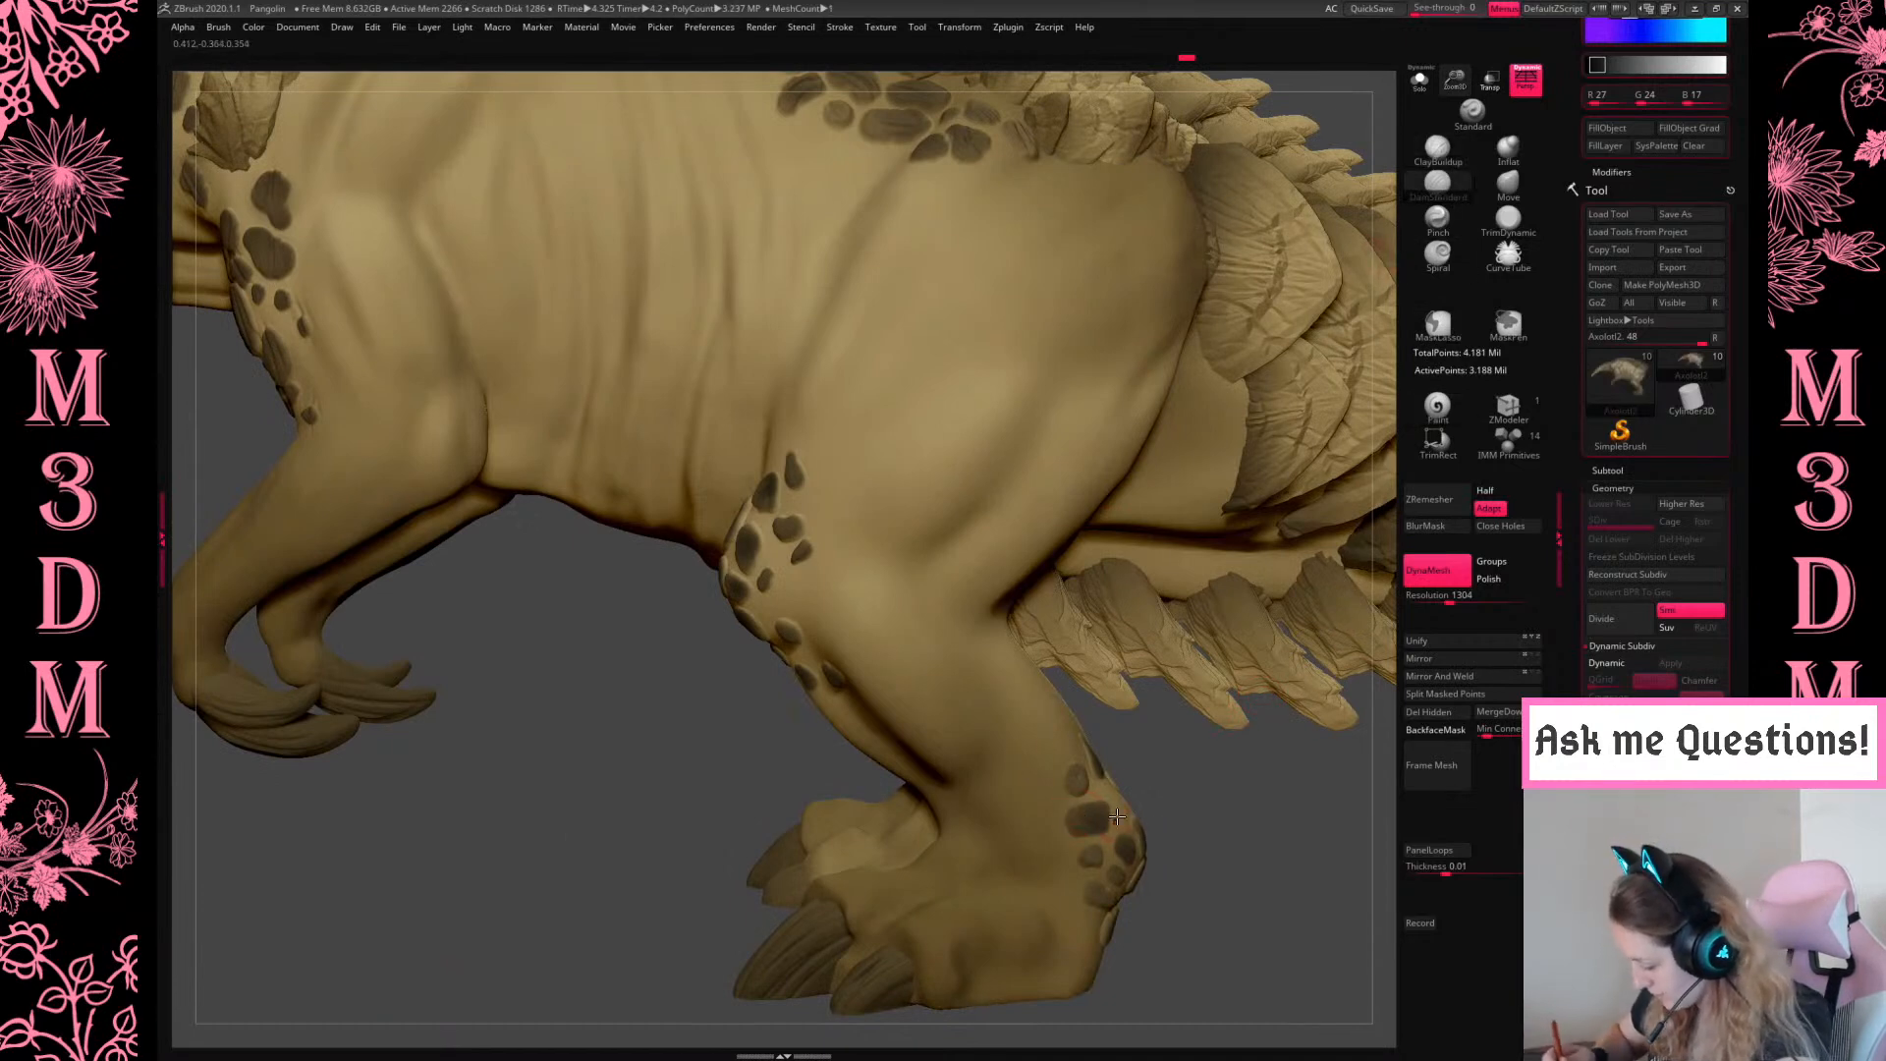
{"action": "key", "text": "space"}
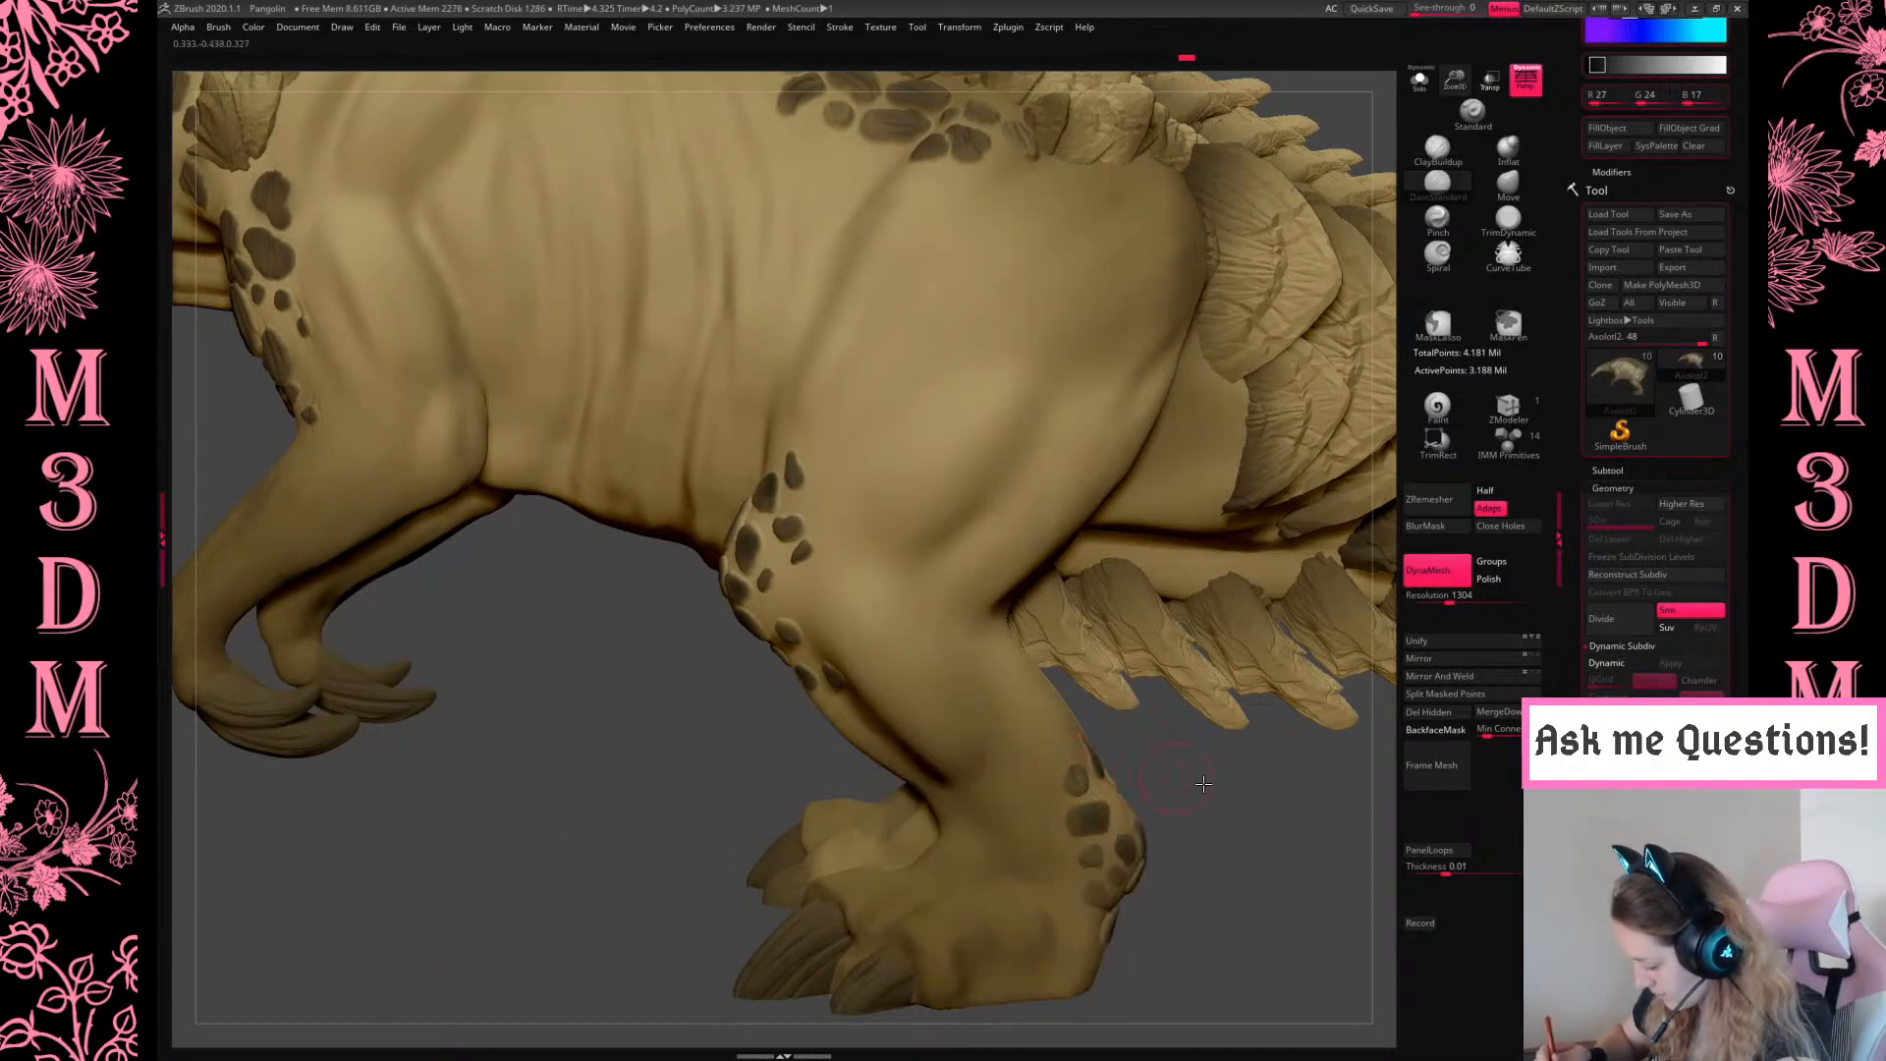
{"action": "left_click_drag", "start_coordinate": [1201, 785], "coordinate": [862, 552]}
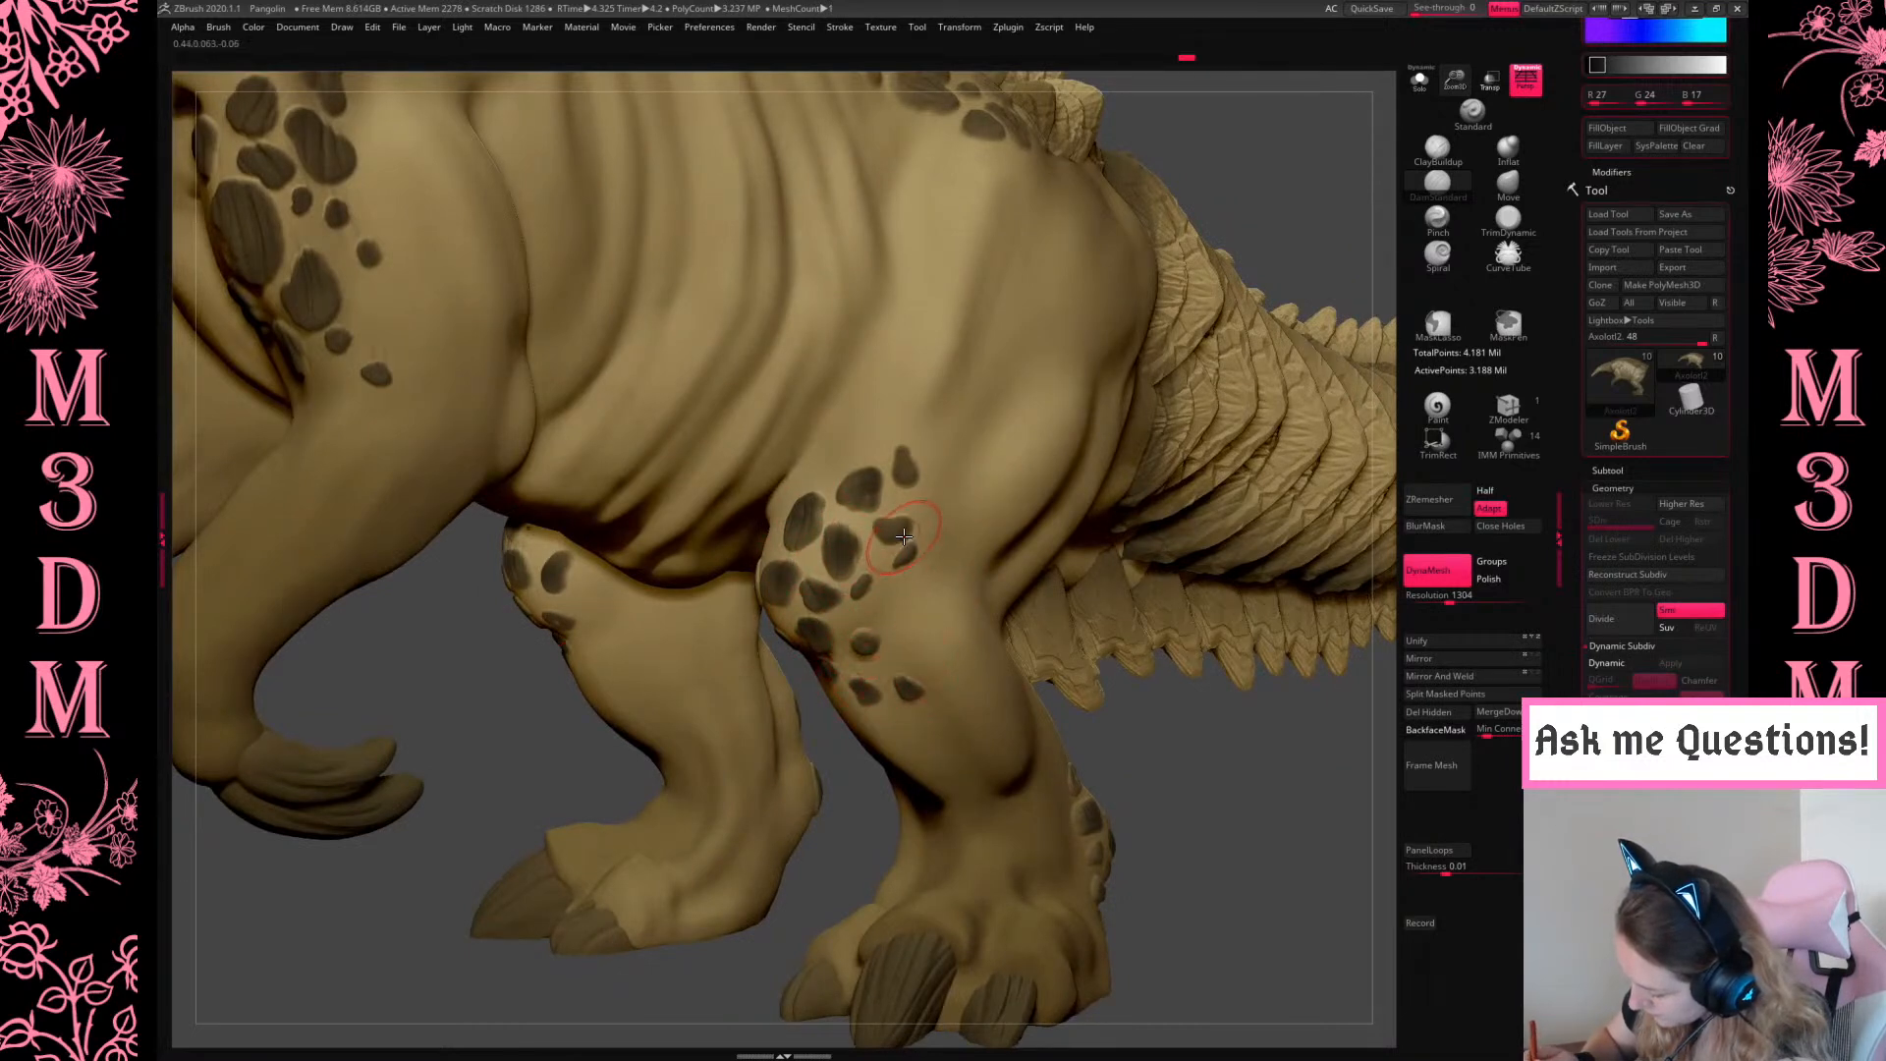
{"action": "left_click_drag", "start_coordinate": [1221, 720], "coordinate": [783, 640]}
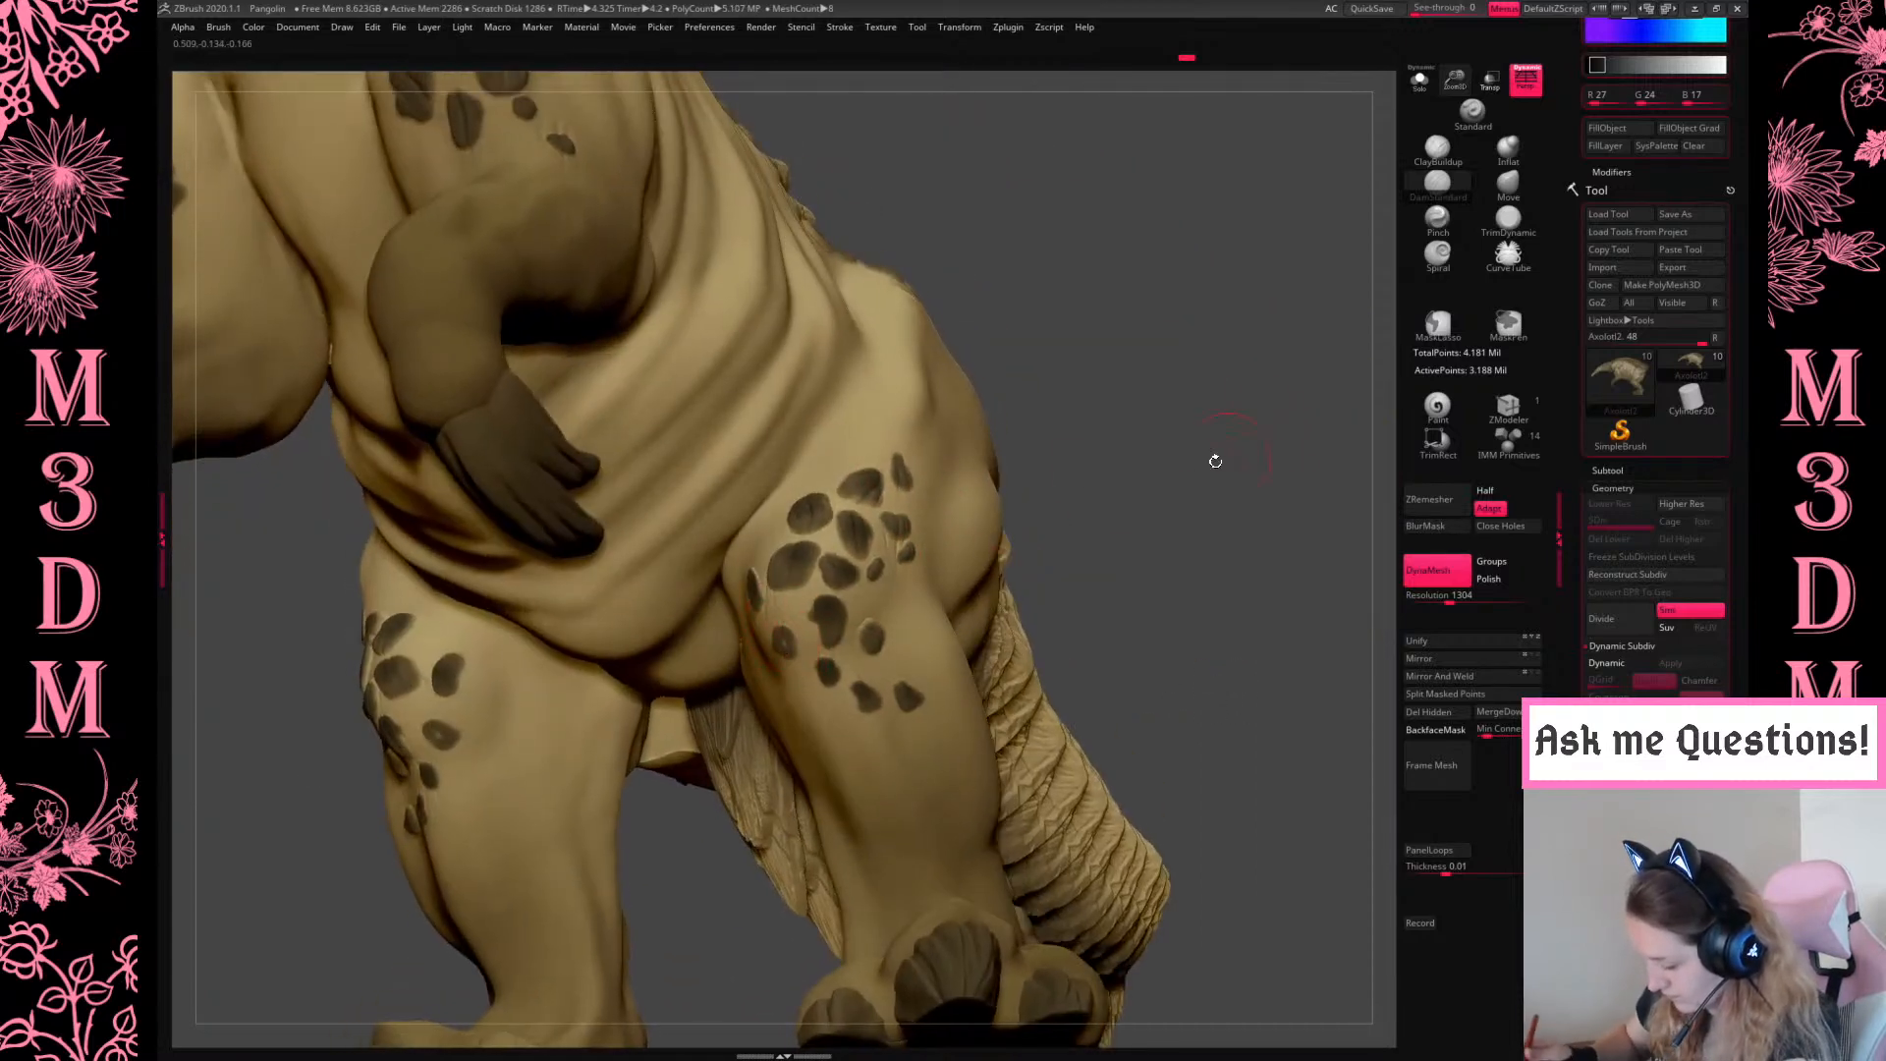
Continue the carved grooves across the raised scales on the hind heel, and check the whole creature
{"action": "left_click_drag", "start_coordinate": [1250, 514], "coordinate": [1310, 762]}
{"action": "left_click_drag", "start_coordinate": [1218, 700], "coordinate": [982, 673]}
{"action": "left_click_drag", "start_coordinate": [1275, 750], "coordinate": [1184, 731]}
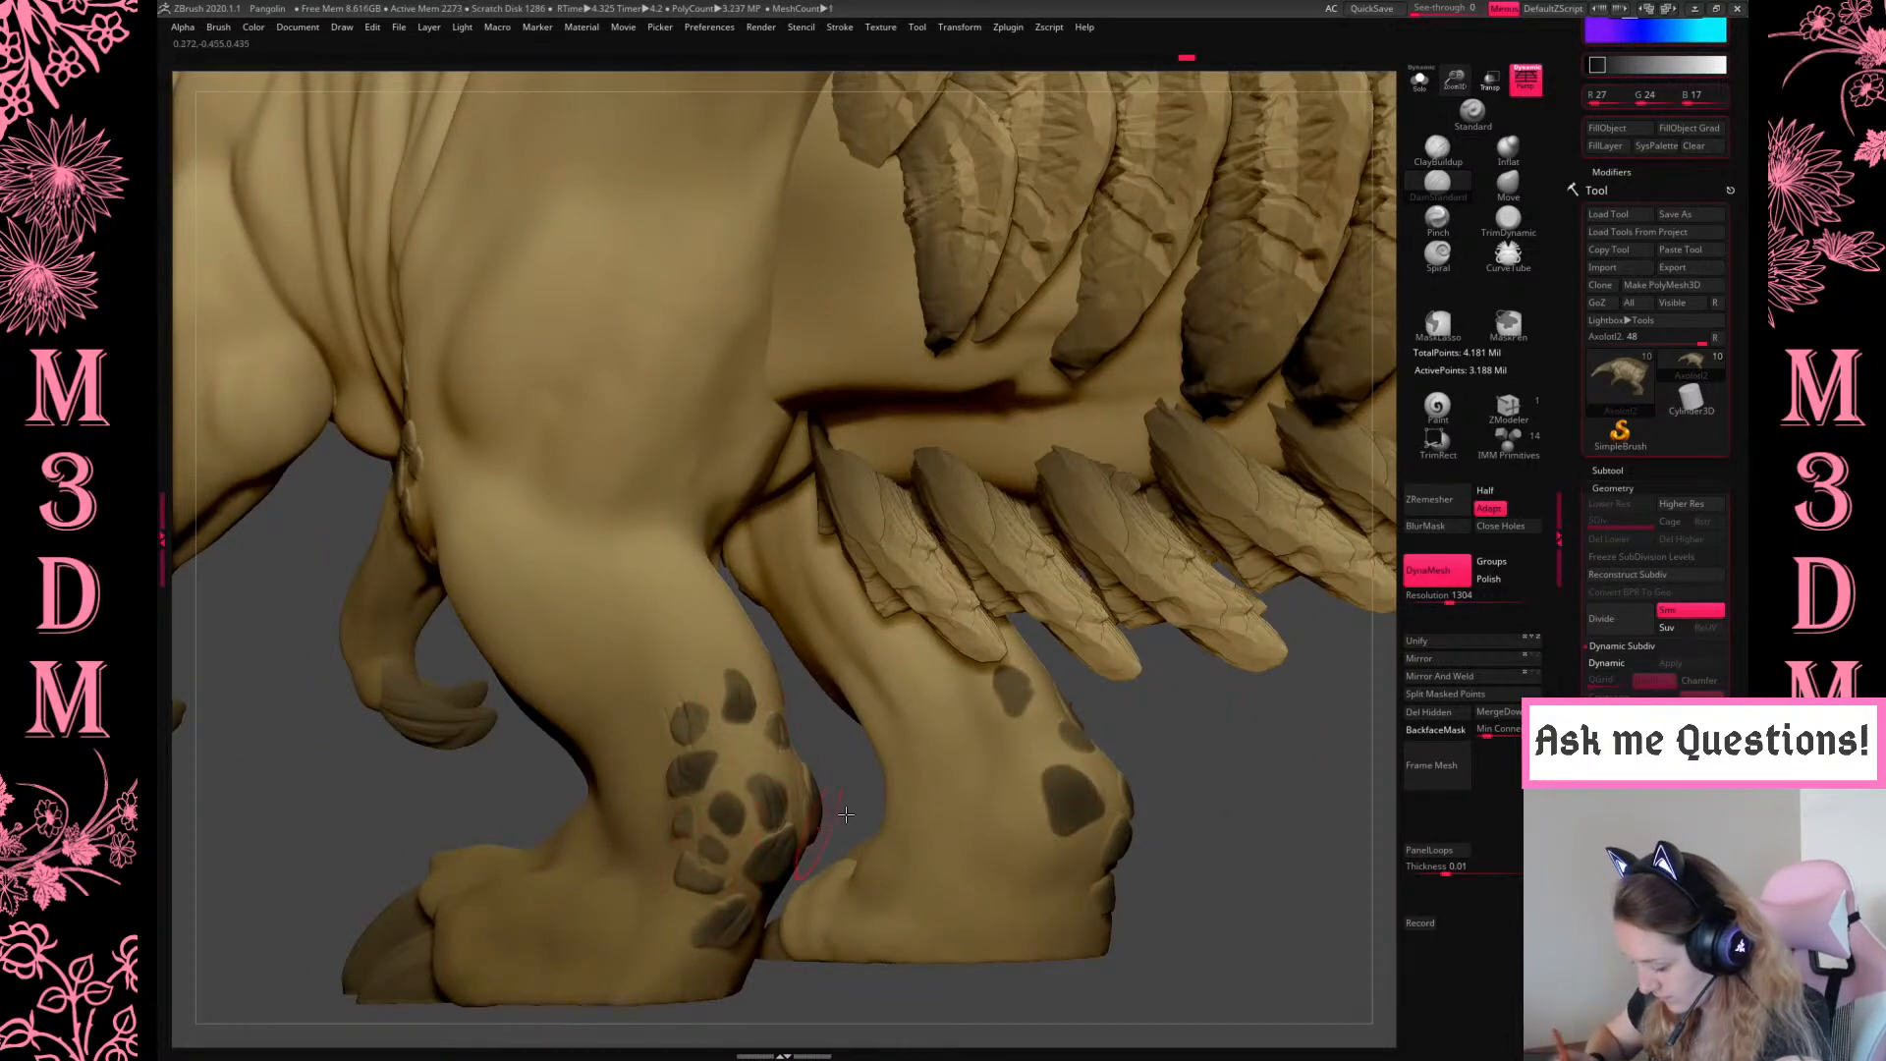
{"action": "mouse_move", "coordinate": [1225, 787]}
{"action": "left_mouse_down"}
{"action": "mouse_move", "coordinate": [1199, 787]}
{"action": "mouse_move", "coordinate": [1191, 820]}
{"action": "mouse_move", "coordinate": [1129, 614]}
{"action": "mouse_move", "coordinate": [1212, 308]}
{"action": "mouse_move", "coordinate": [1337, 172]}
{"action": "mouse_move", "coordinate": [1077, 384]}
{"action": "mouse_move", "coordinate": [943, 638]}
{"action": "left_mouse_up"}
{"action": "key", "text": "f"}
{"action": "left_click_drag", "start_coordinate": [770, 926], "coordinate": [914, 1031], "text": "alt"}
{"action": "left_click_drag", "start_coordinate": [786, 442], "coordinate": [851, 464], "text": "shift"}
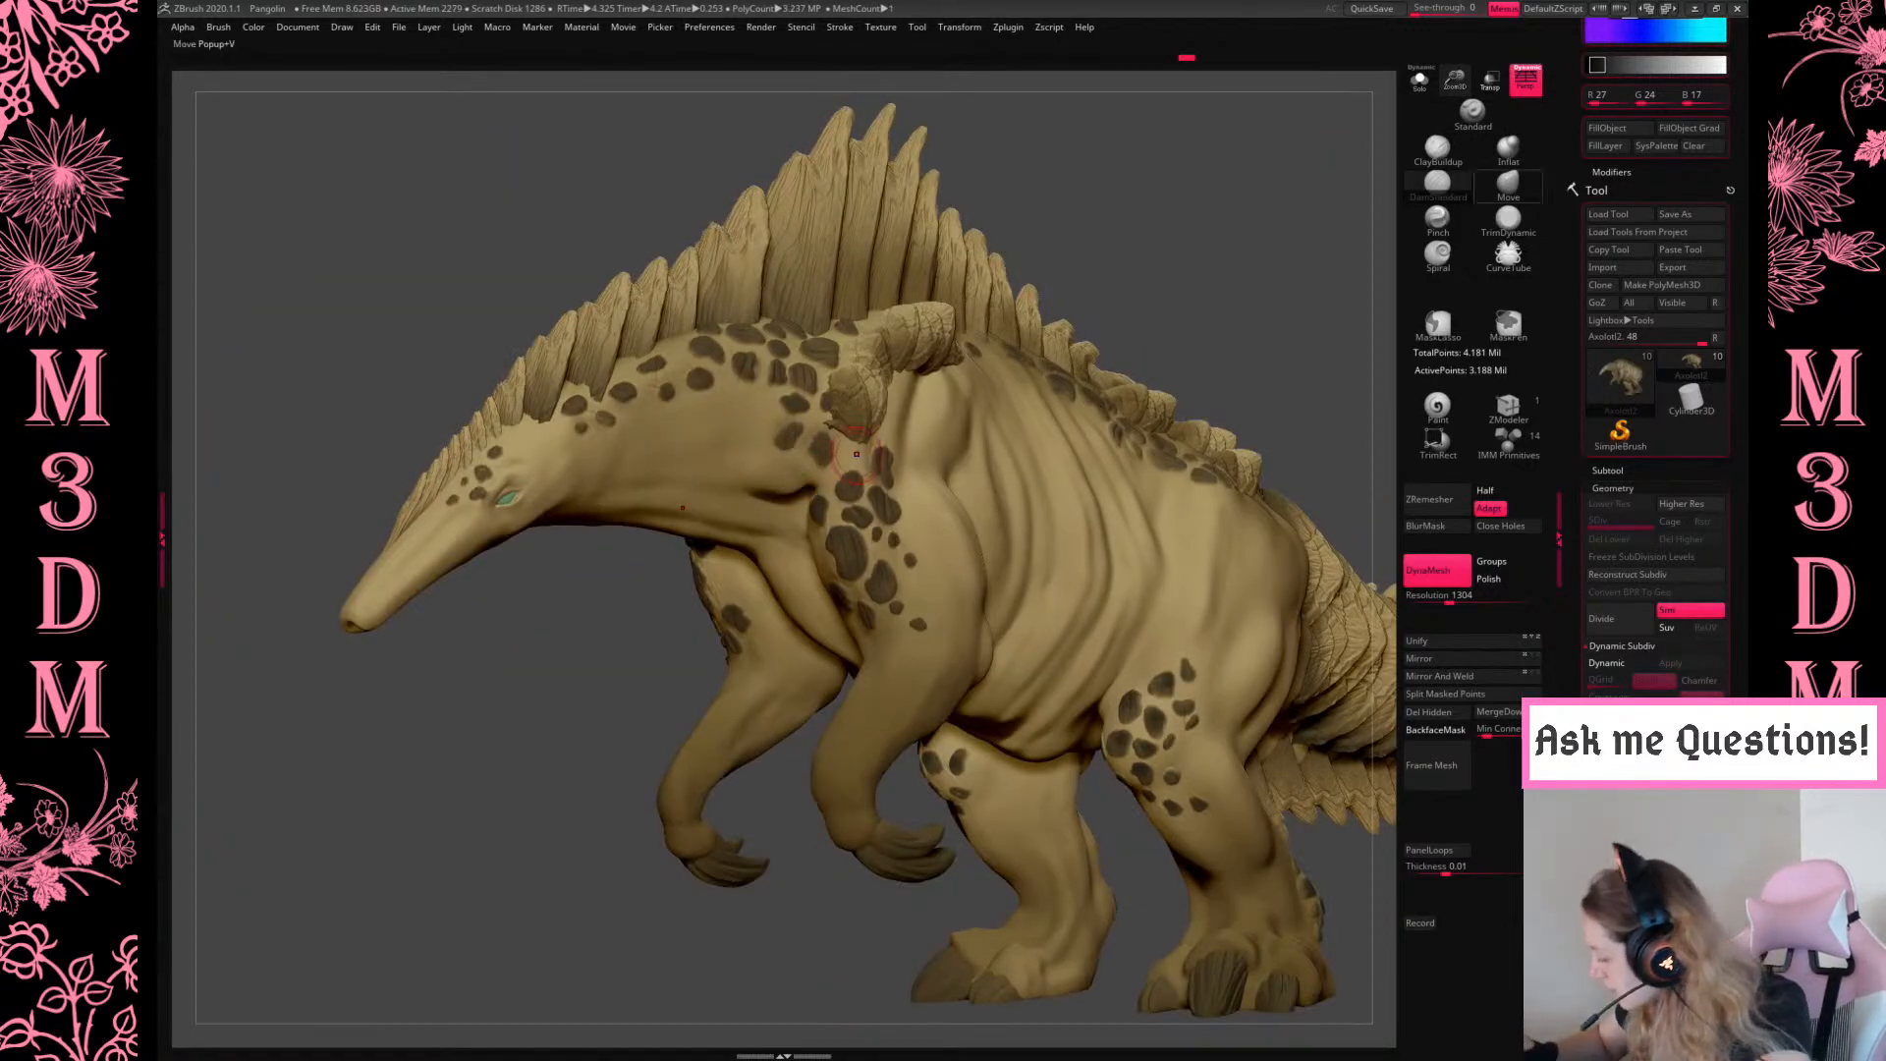
Isolate the body and paint over the scales low on the neck with sampled skin colour (R 136, G 120, B 89)
{"action": "left_click", "coordinate": [1437, 406]}
{"action": "left_click_drag", "start_coordinate": [789, 440], "coordinate": [844, 469]}
{"action": "key", "text": "ctrl+z"}
{"action": "key", "text": "c"}
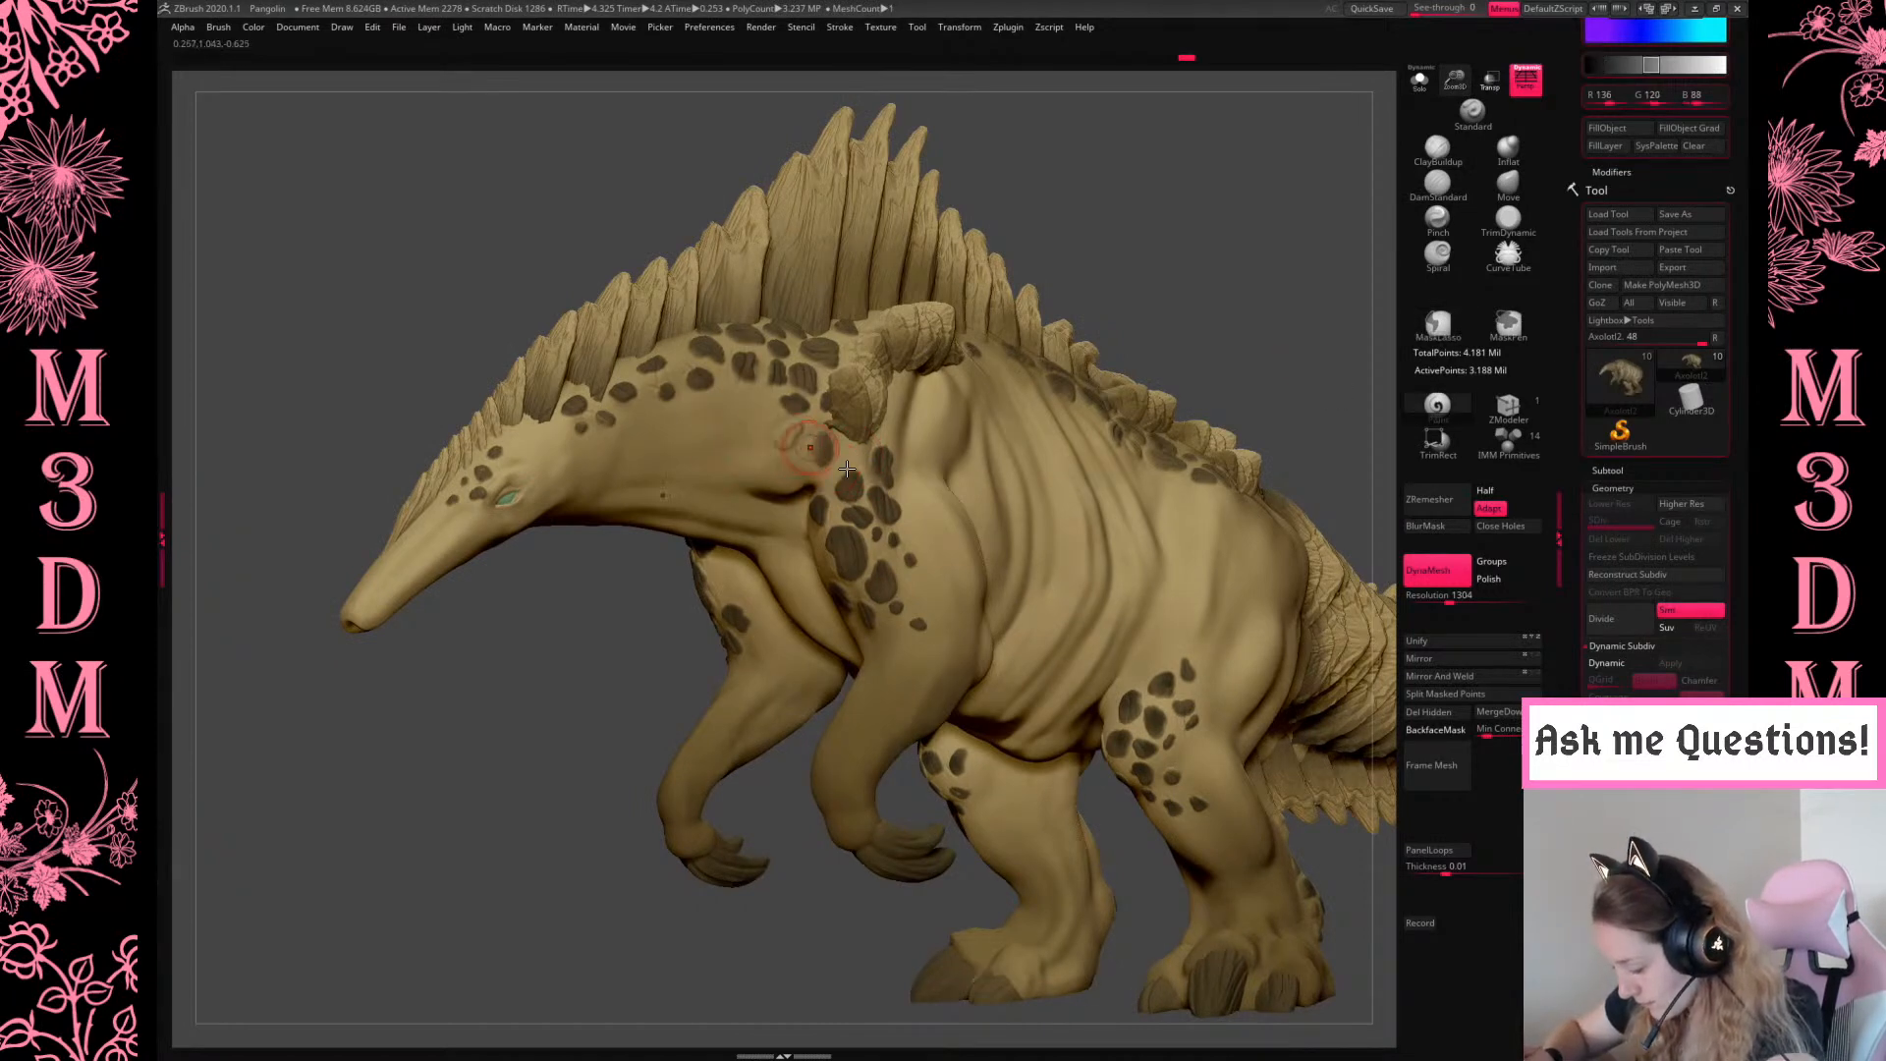
{"action": "left_click", "coordinate": [1421, 83]}
{"action": "left_click_drag", "start_coordinate": [1455, 83], "coordinate": [1432, 128]}
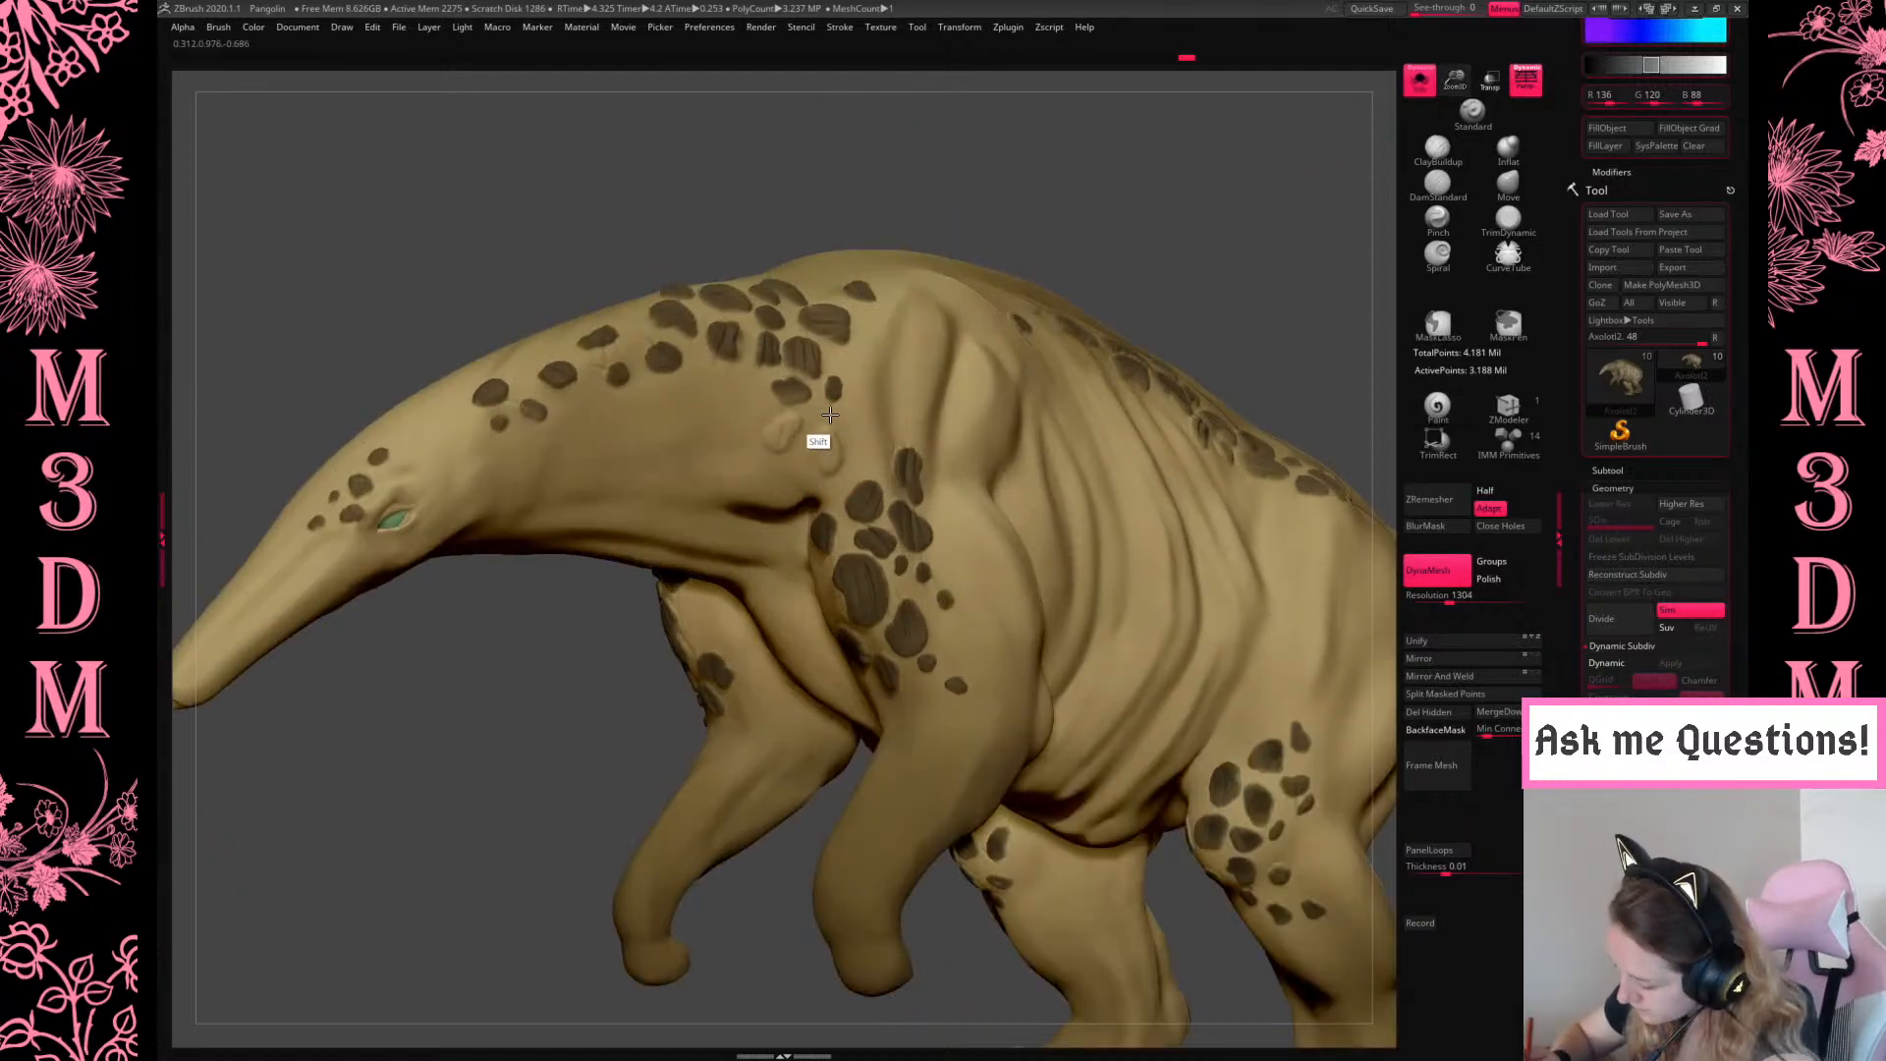
{"action": "left_click_drag", "start_coordinate": [781, 393], "coordinate": [845, 391]}
Flatten the painted-over neck scales with TrimDynamic, smooth them, and blend the area with sampled skin colour (R 132, G 116, B 85)
{"action": "left_click", "coordinate": [1508, 224]}
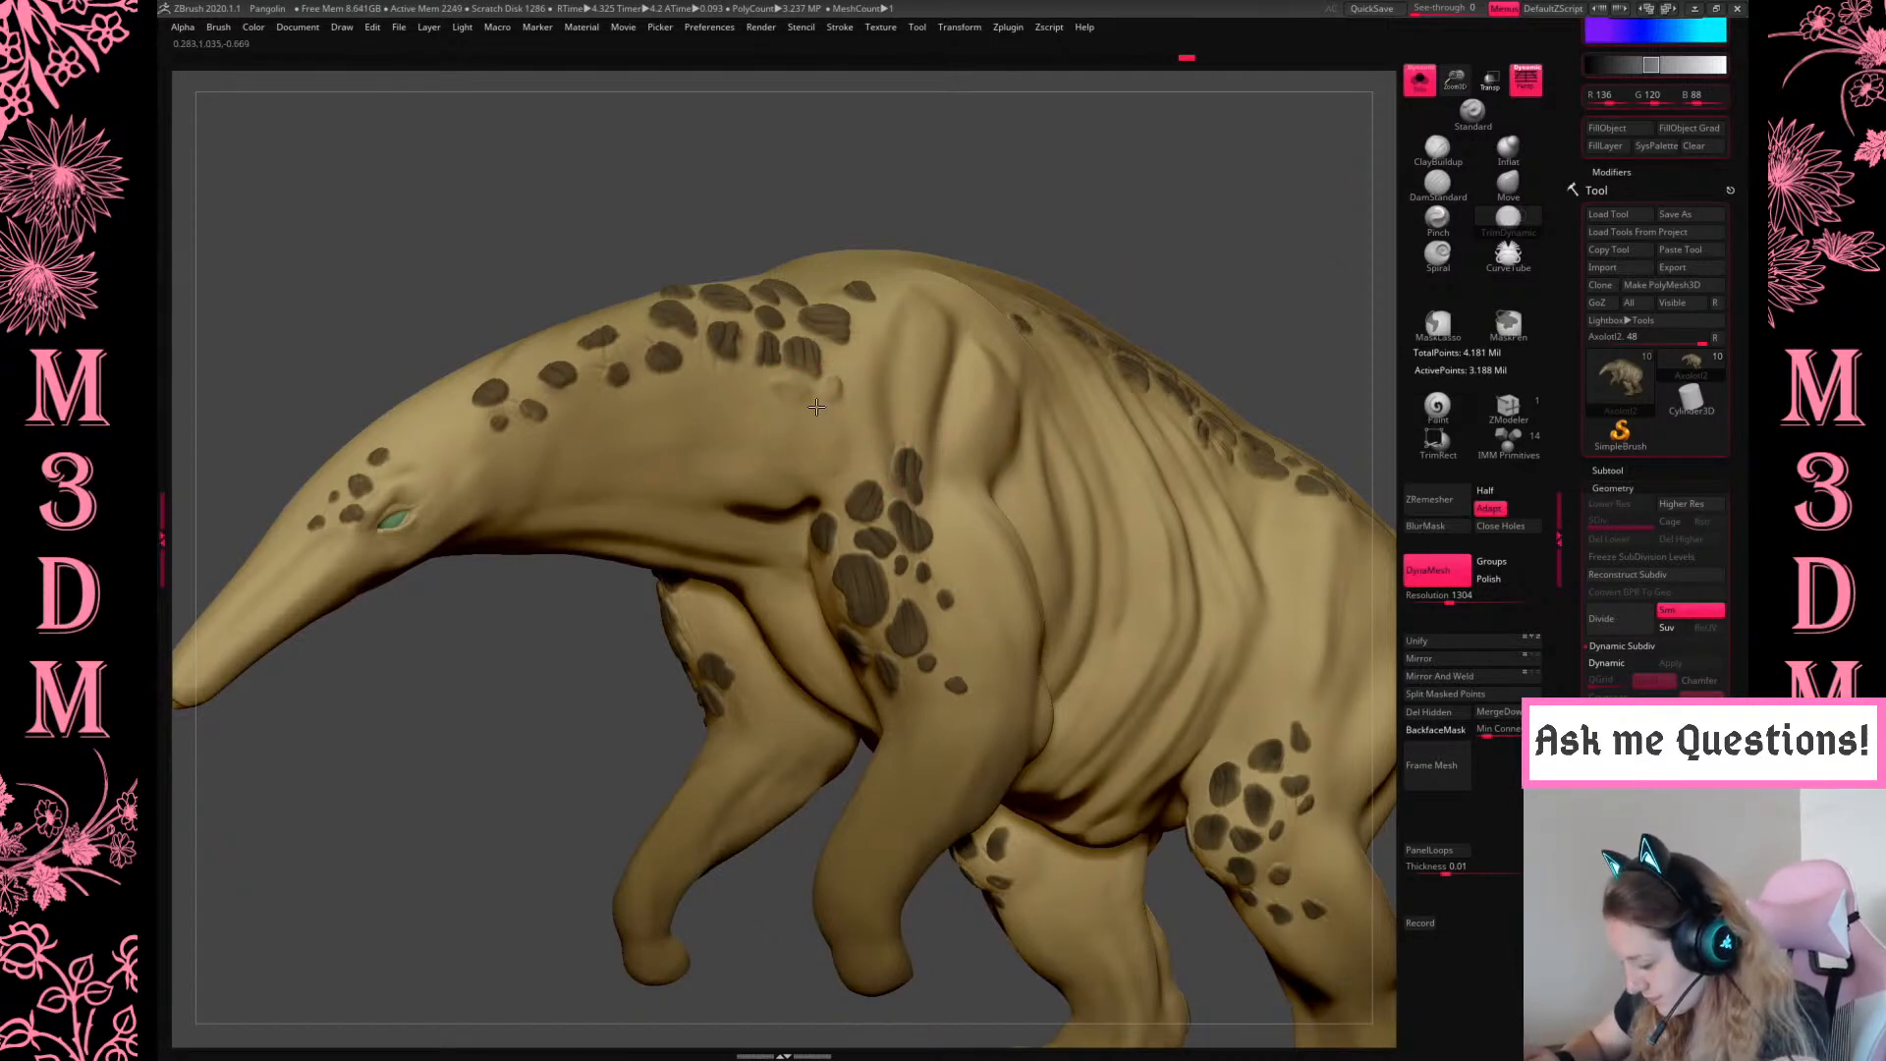
{"action": "left_click_drag", "start_coordinate": [817, 450], "coordinate": [864, 456], "text": "shift"}
{"action": "key", "text": "c"}
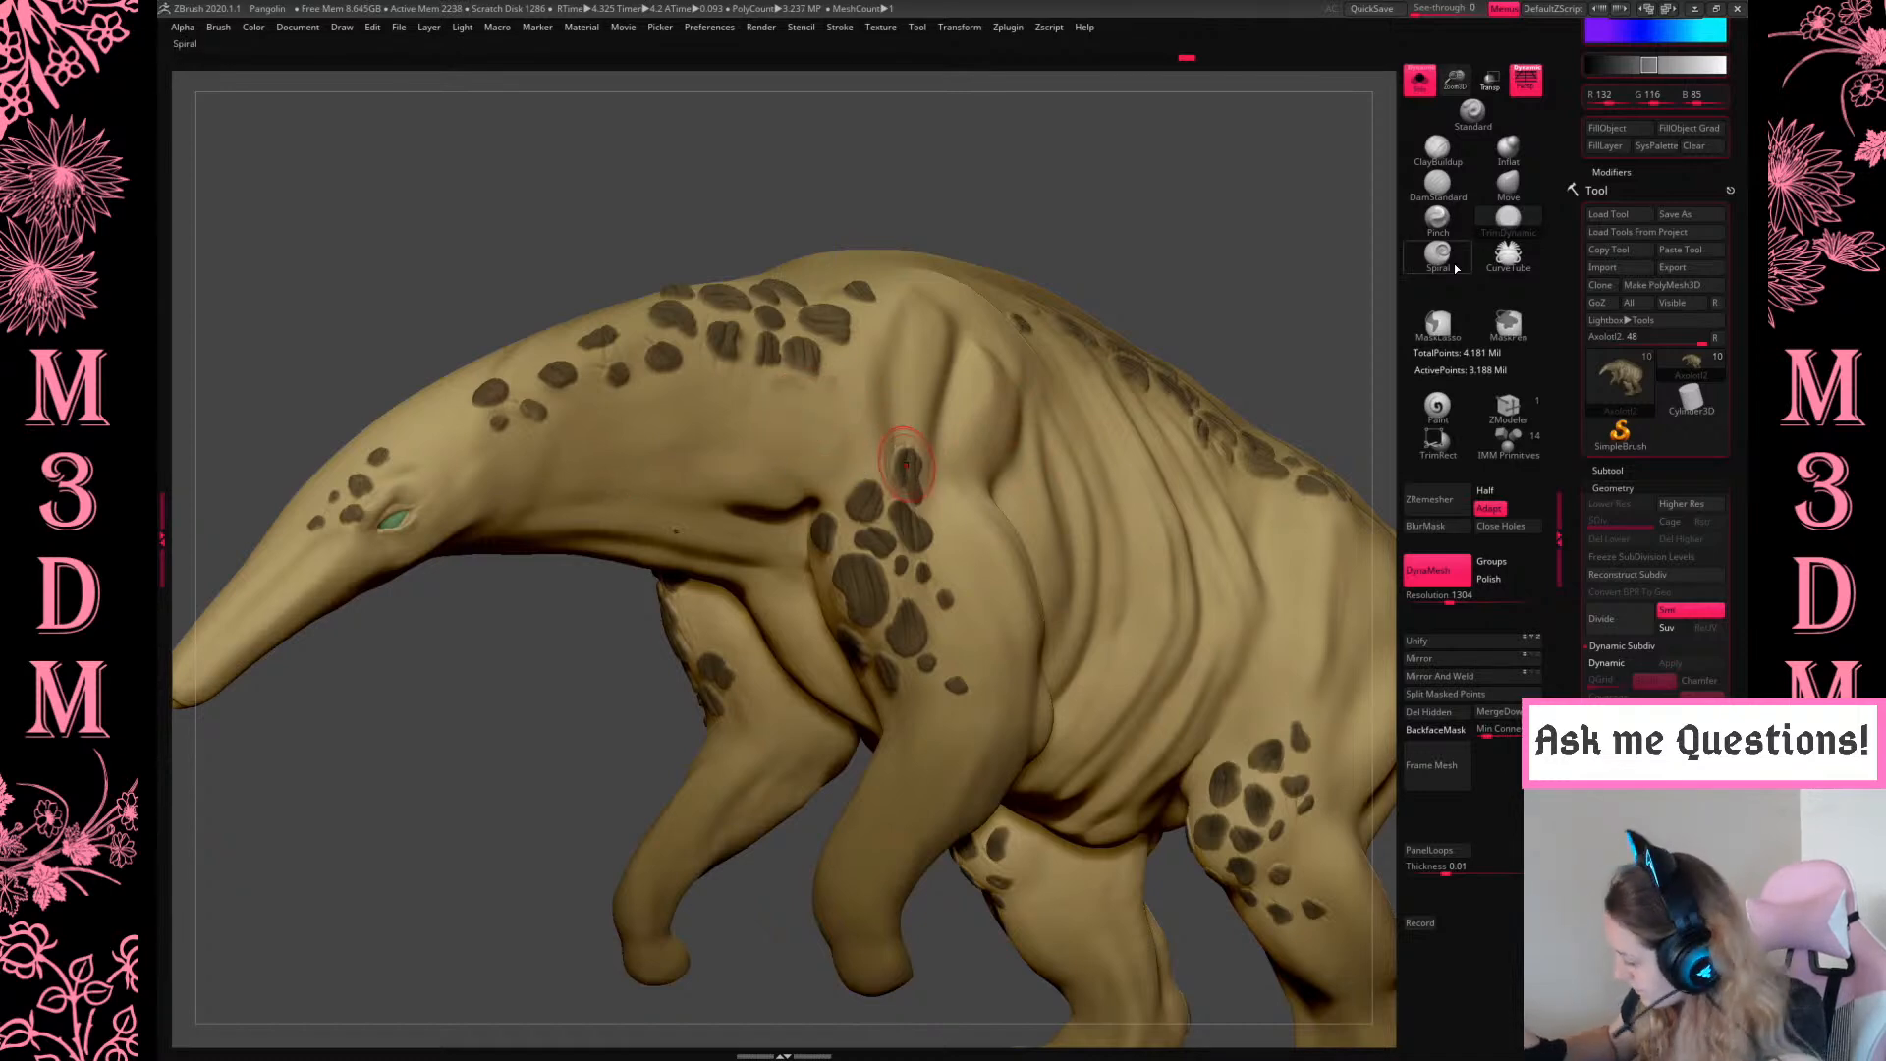
{"action": "left_click", "coordinate": [1434, 404]}
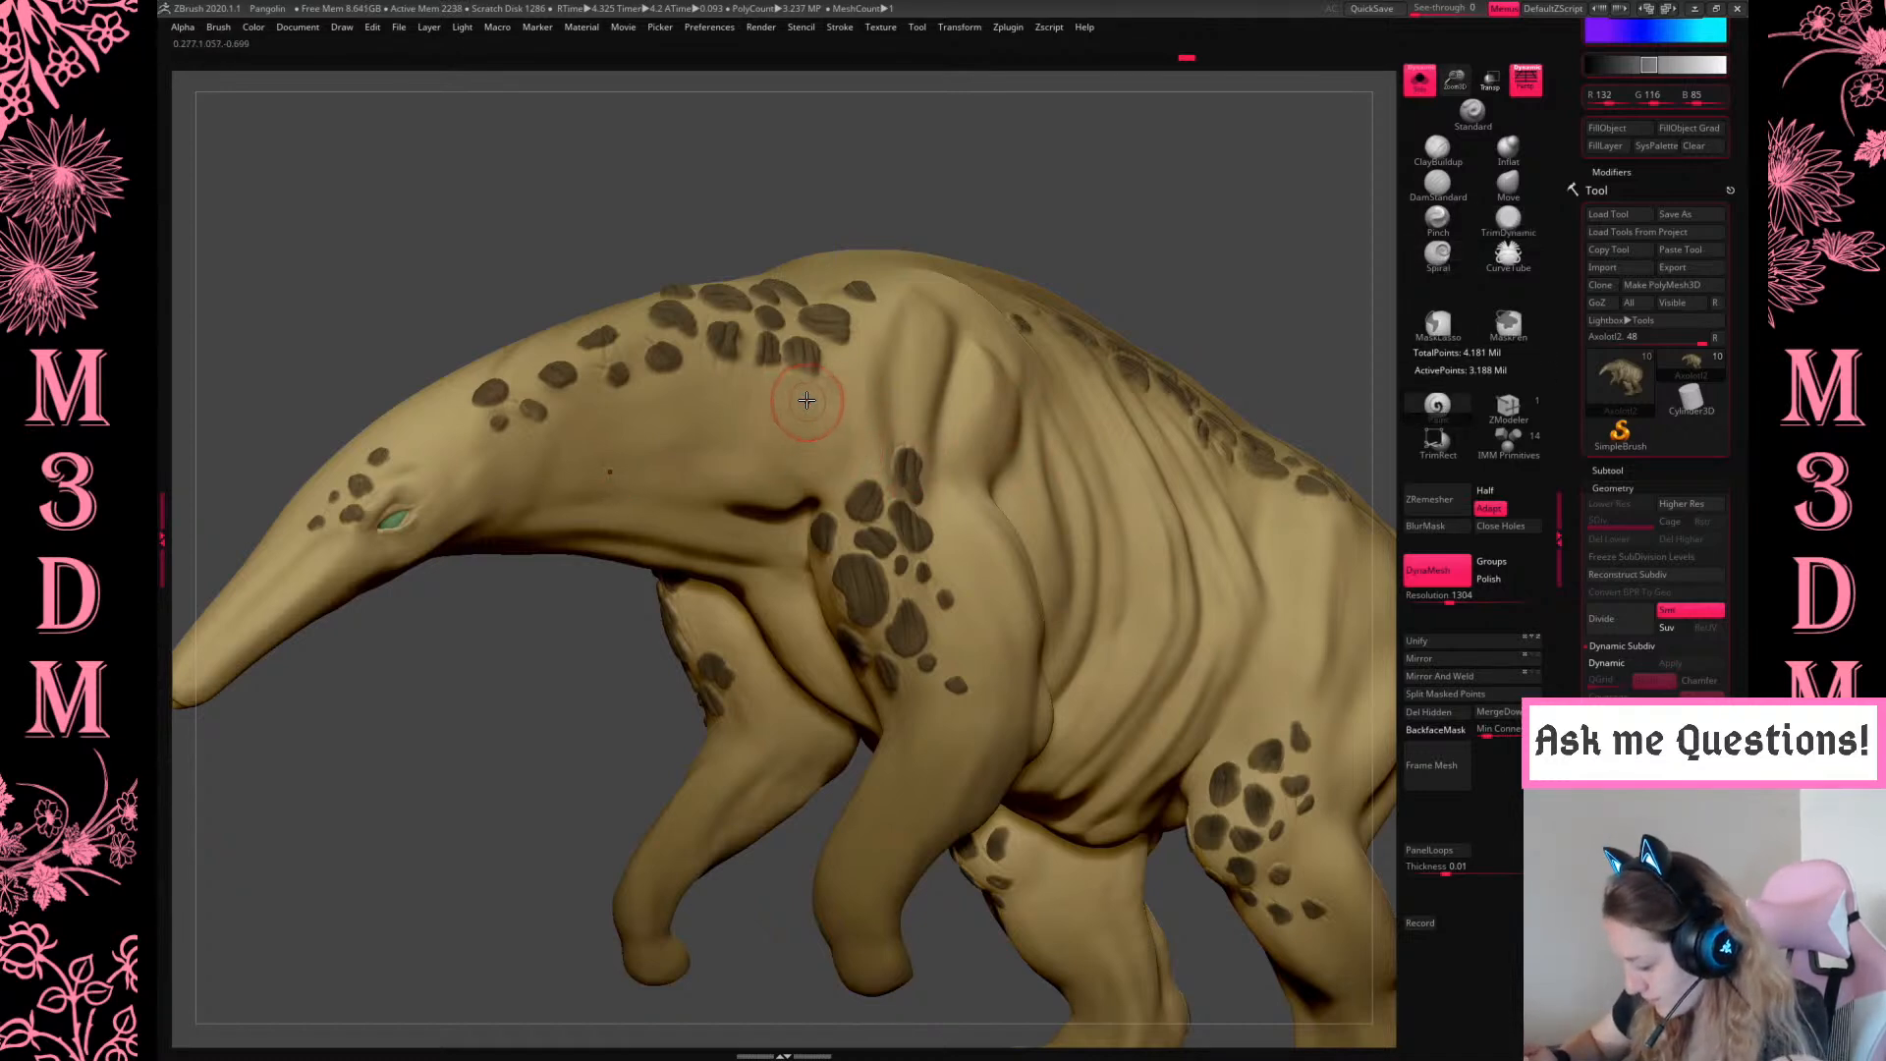
{"action": "right_click_drag", "start_coordinate": [882, 453], "coordinate": [828, 293], "text": "alt"}
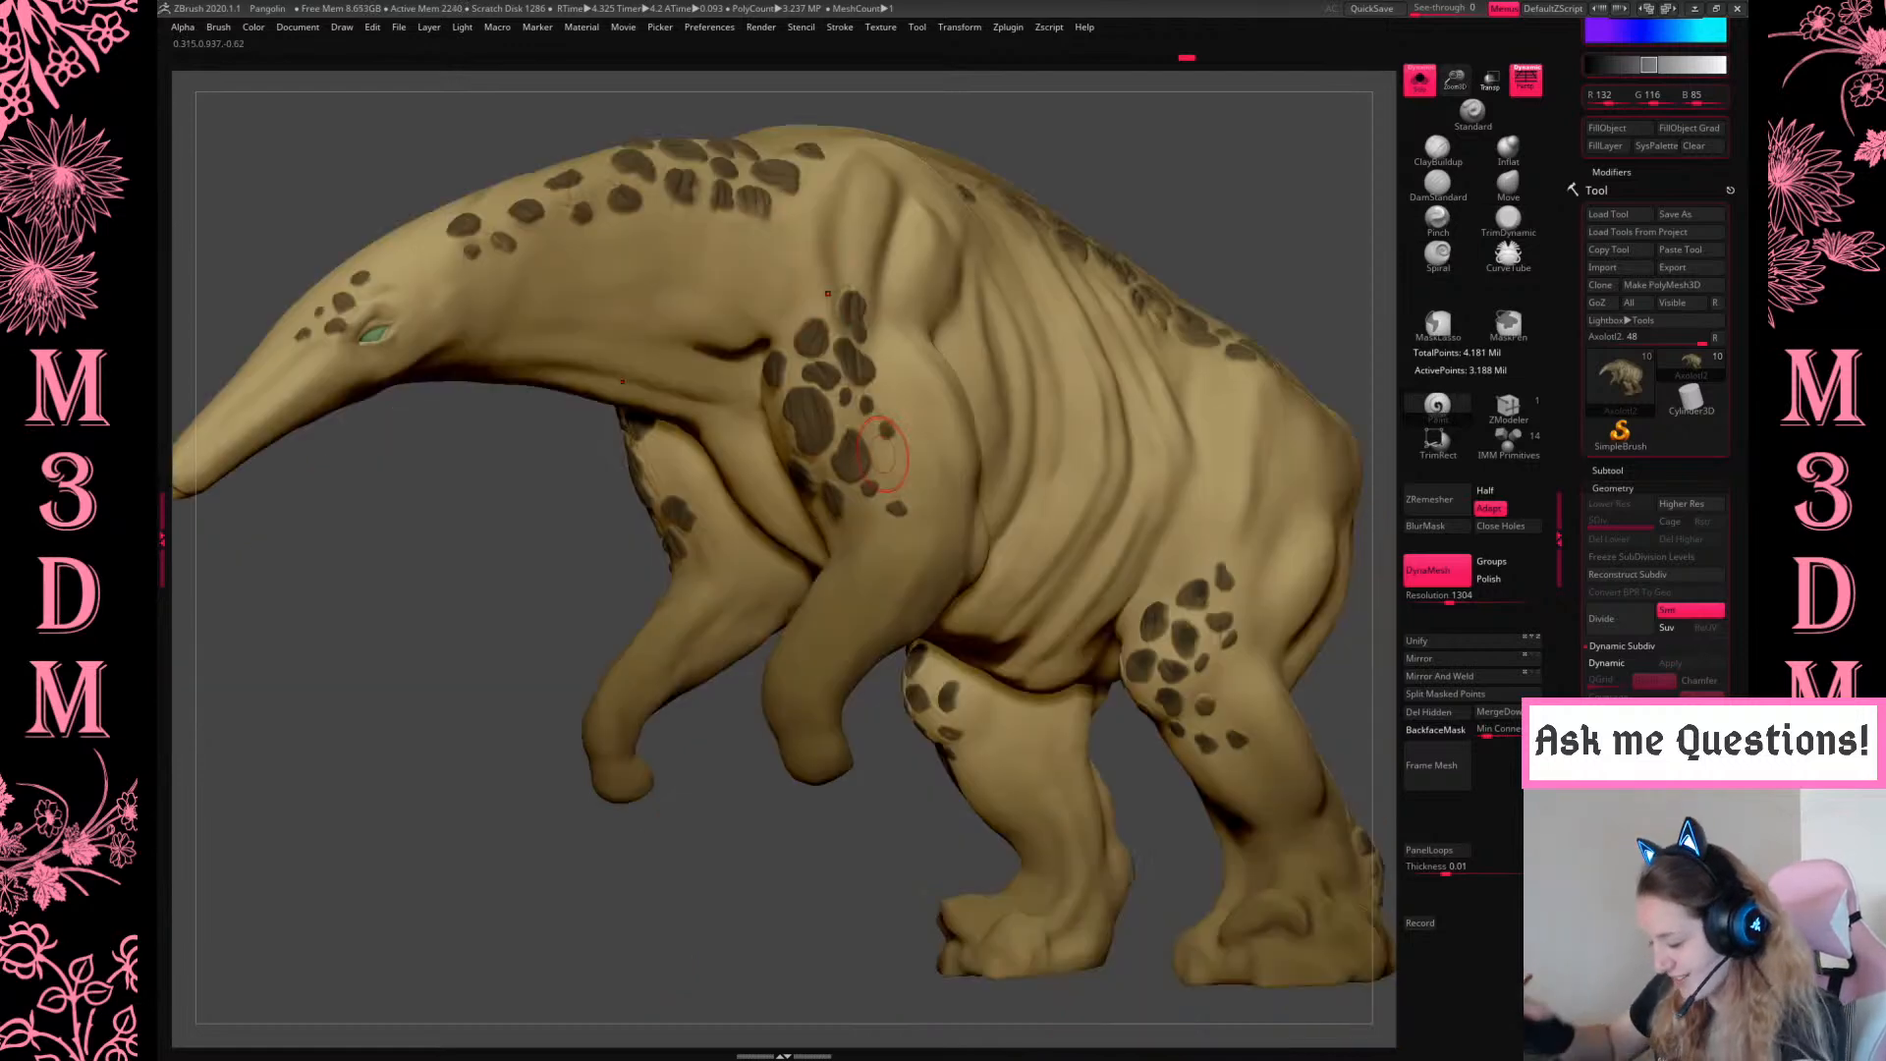
Check the isolated body, show the hidden parts again, and view the whole creature from the side
{"action": "mouse_move", "coordinate": [1249, 163]}
{"action": "left_mouse_down"}
{"action": "mouse_move", "coordinate": [1157, 253]}
{"action": "mouse_move", "coordinate": [1186, 282]}
{"action": "mouse_move", "coordinate": [1179, 164]}
{"action": "mouse_move", "coordinate": [1267, 148]}
{"action": "left_mouse_up"}
{"action": "left_click_drag", "start_coordinate": [1267, 148], "coordinate": [1366, 157], "text": "alt"}
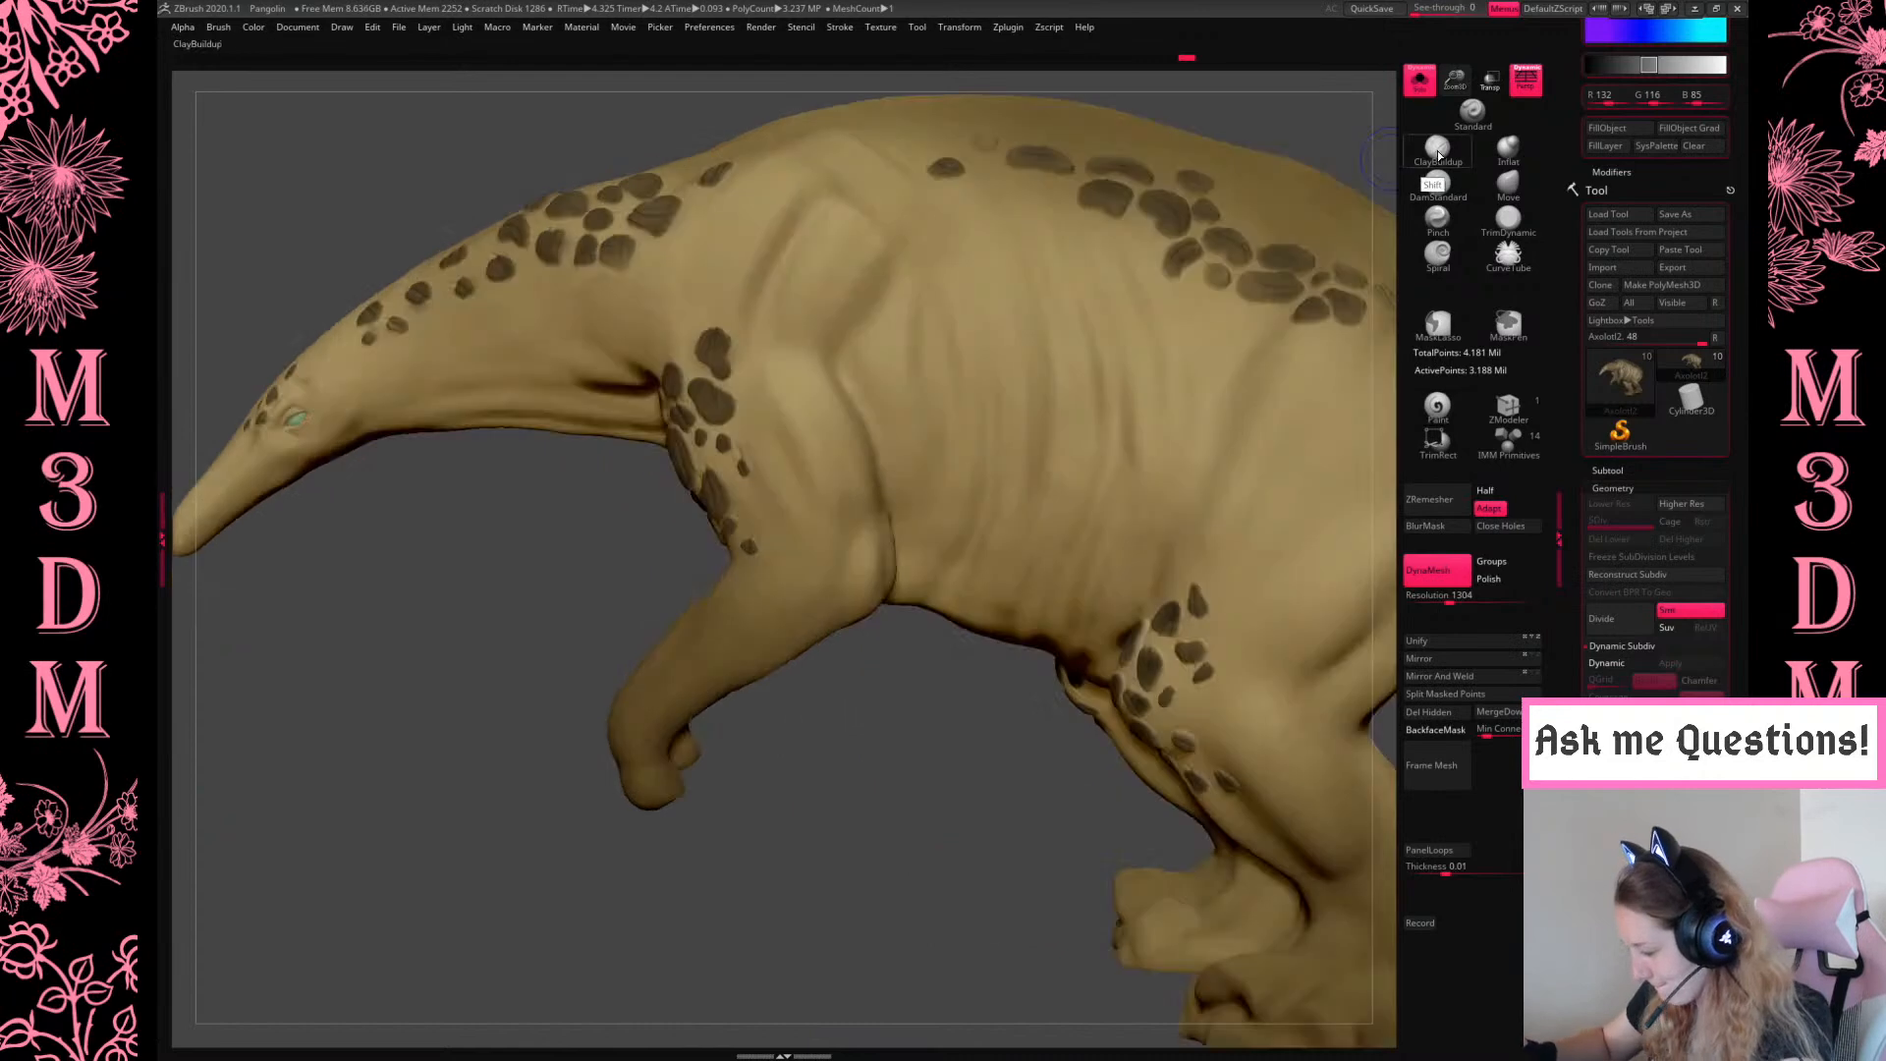
{"action": "key", "text": "f"}
{"action": "left_click_drag", "start_coordinate": [1198, 896], "coordinate": [1159, 617], "text": "alt"}
{"action": "left_click_drag", "start_coordinate": [1210, 430], "coordinate": [1220, 441]}
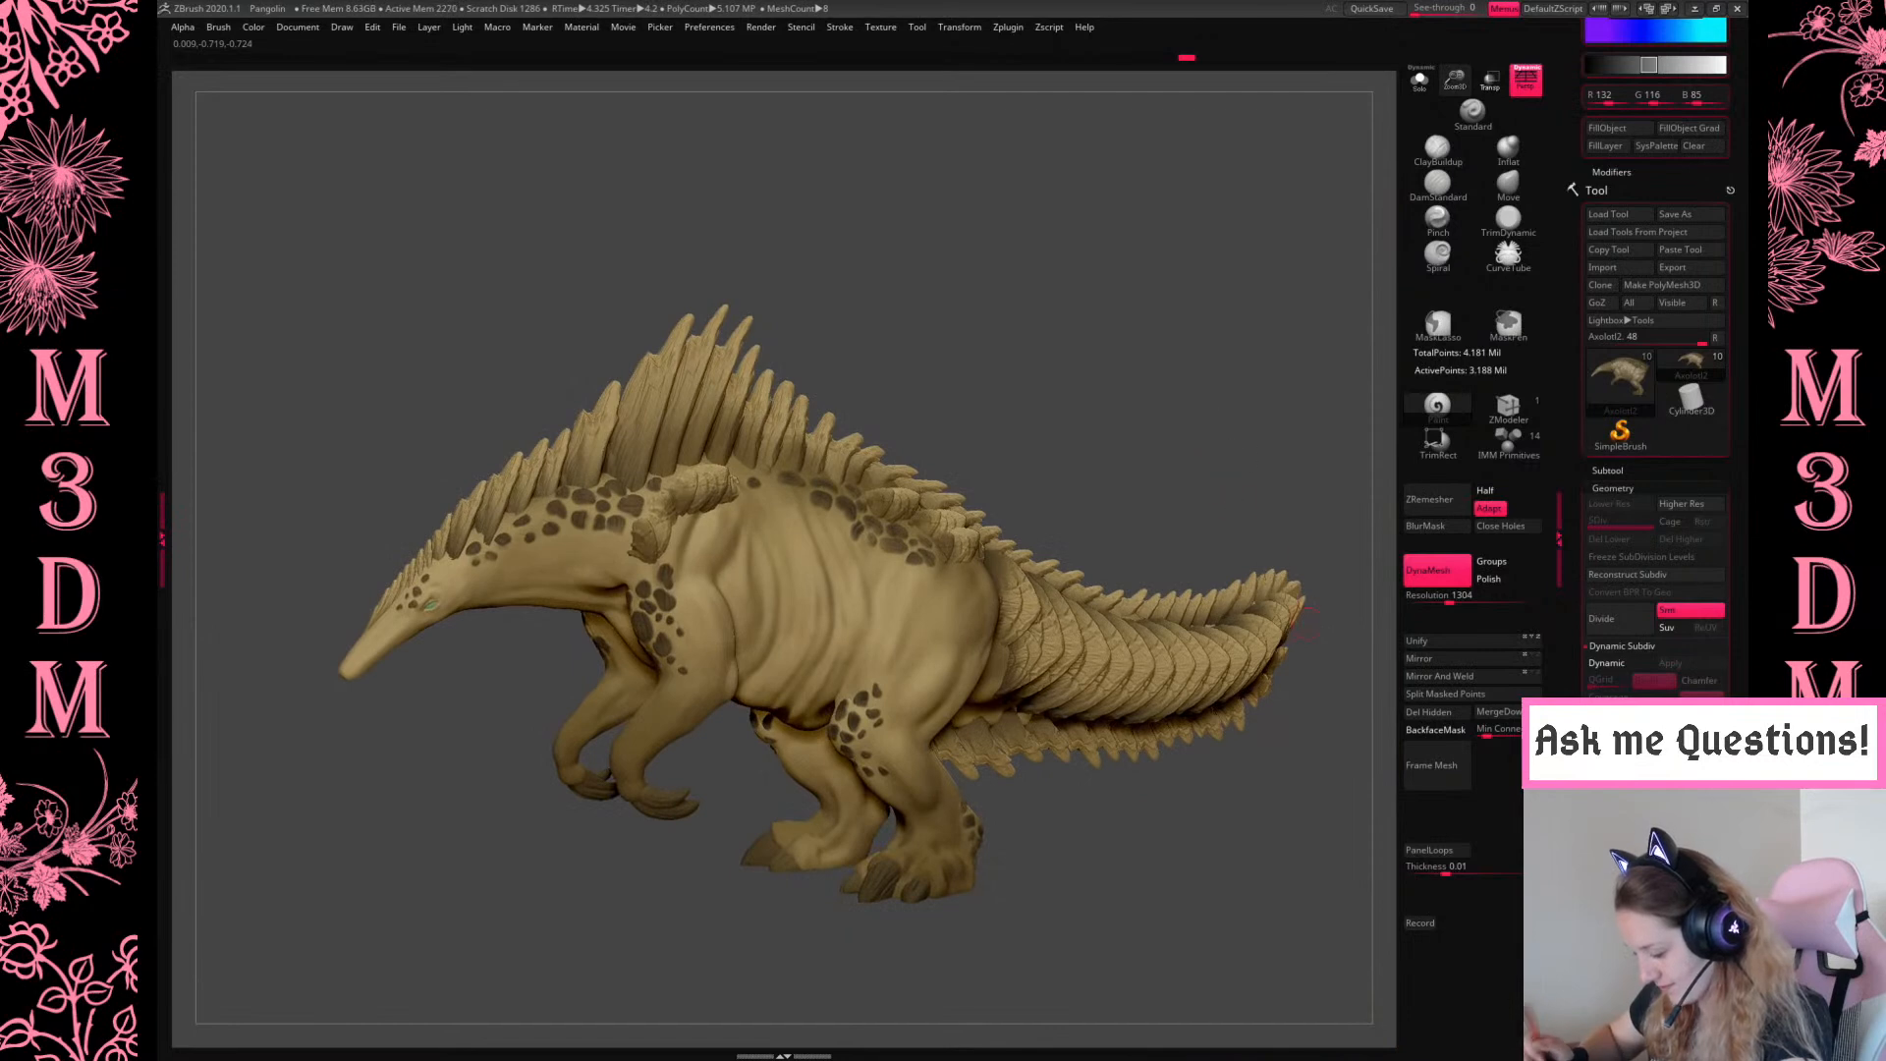
{"action": "left_click_drag", "start_coordinate": [1185, 830], "coordinate": [1187, 821], "text": "alt"}
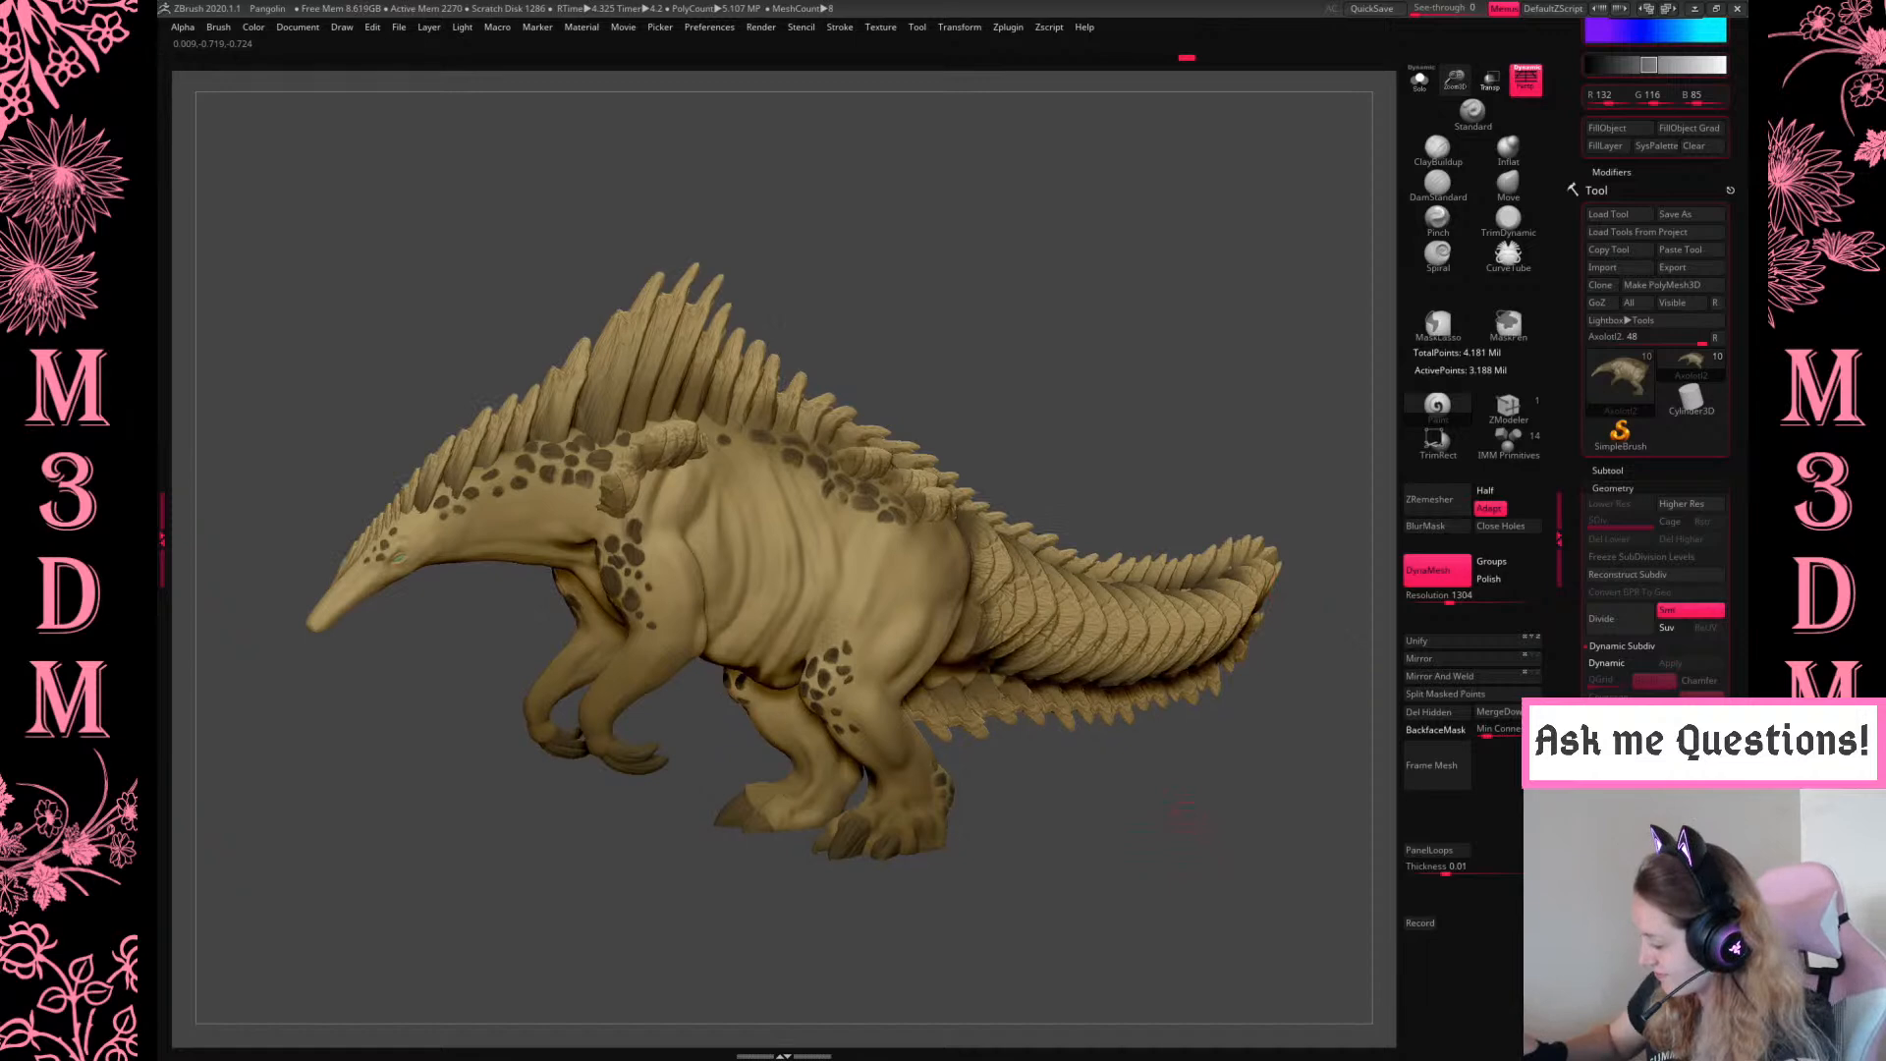
Reshape the lower front forearm near the wrist with the Move brush, adjusting the brush size
{"action": "left_click", "coordinate": [1473, 114]}
{"action": "left_click_drag", "start_coordinate": [1455, 83], "coordinate": [1453, 104]}
{"action": "key", "text": "space"}
{"action": "key", "text": "space"}
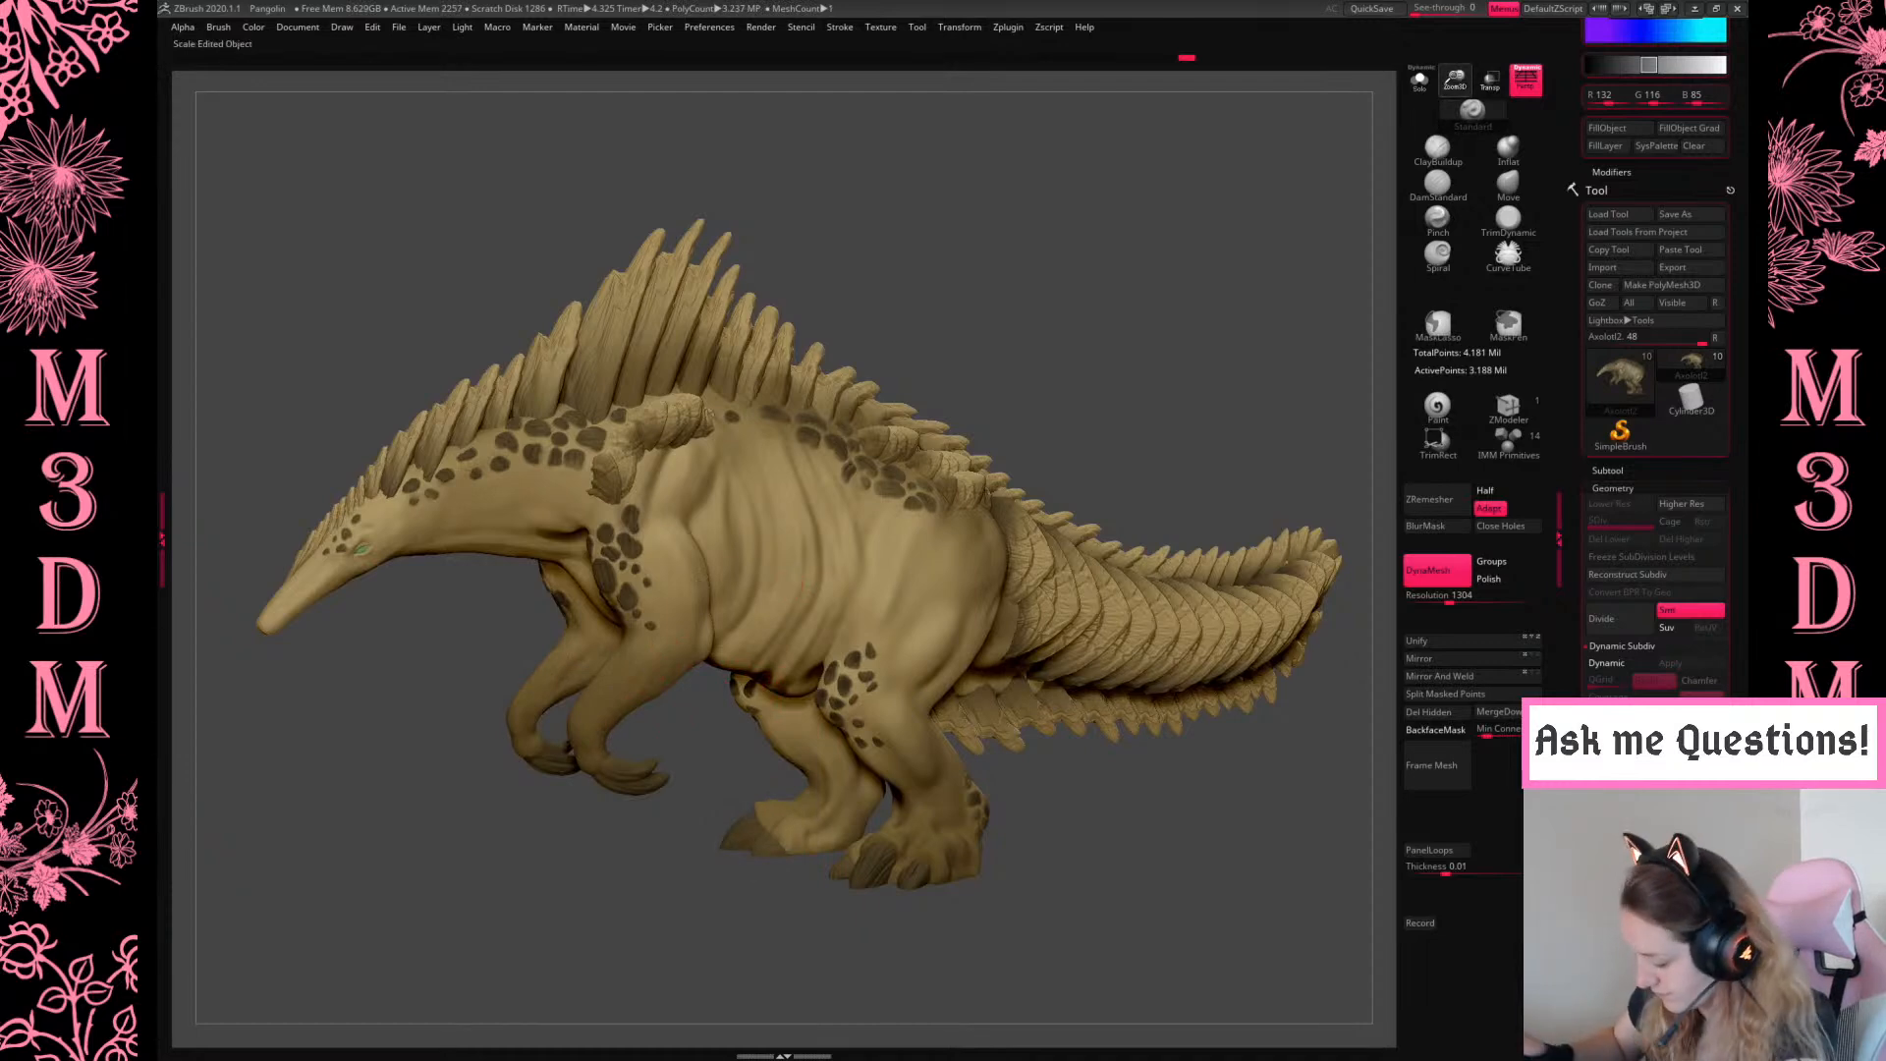
{"action": "left_click_drag", "start_coordinate": [1455, 82], "coordinate": [1458, 110]}
{"action": "key", "text": "space"}
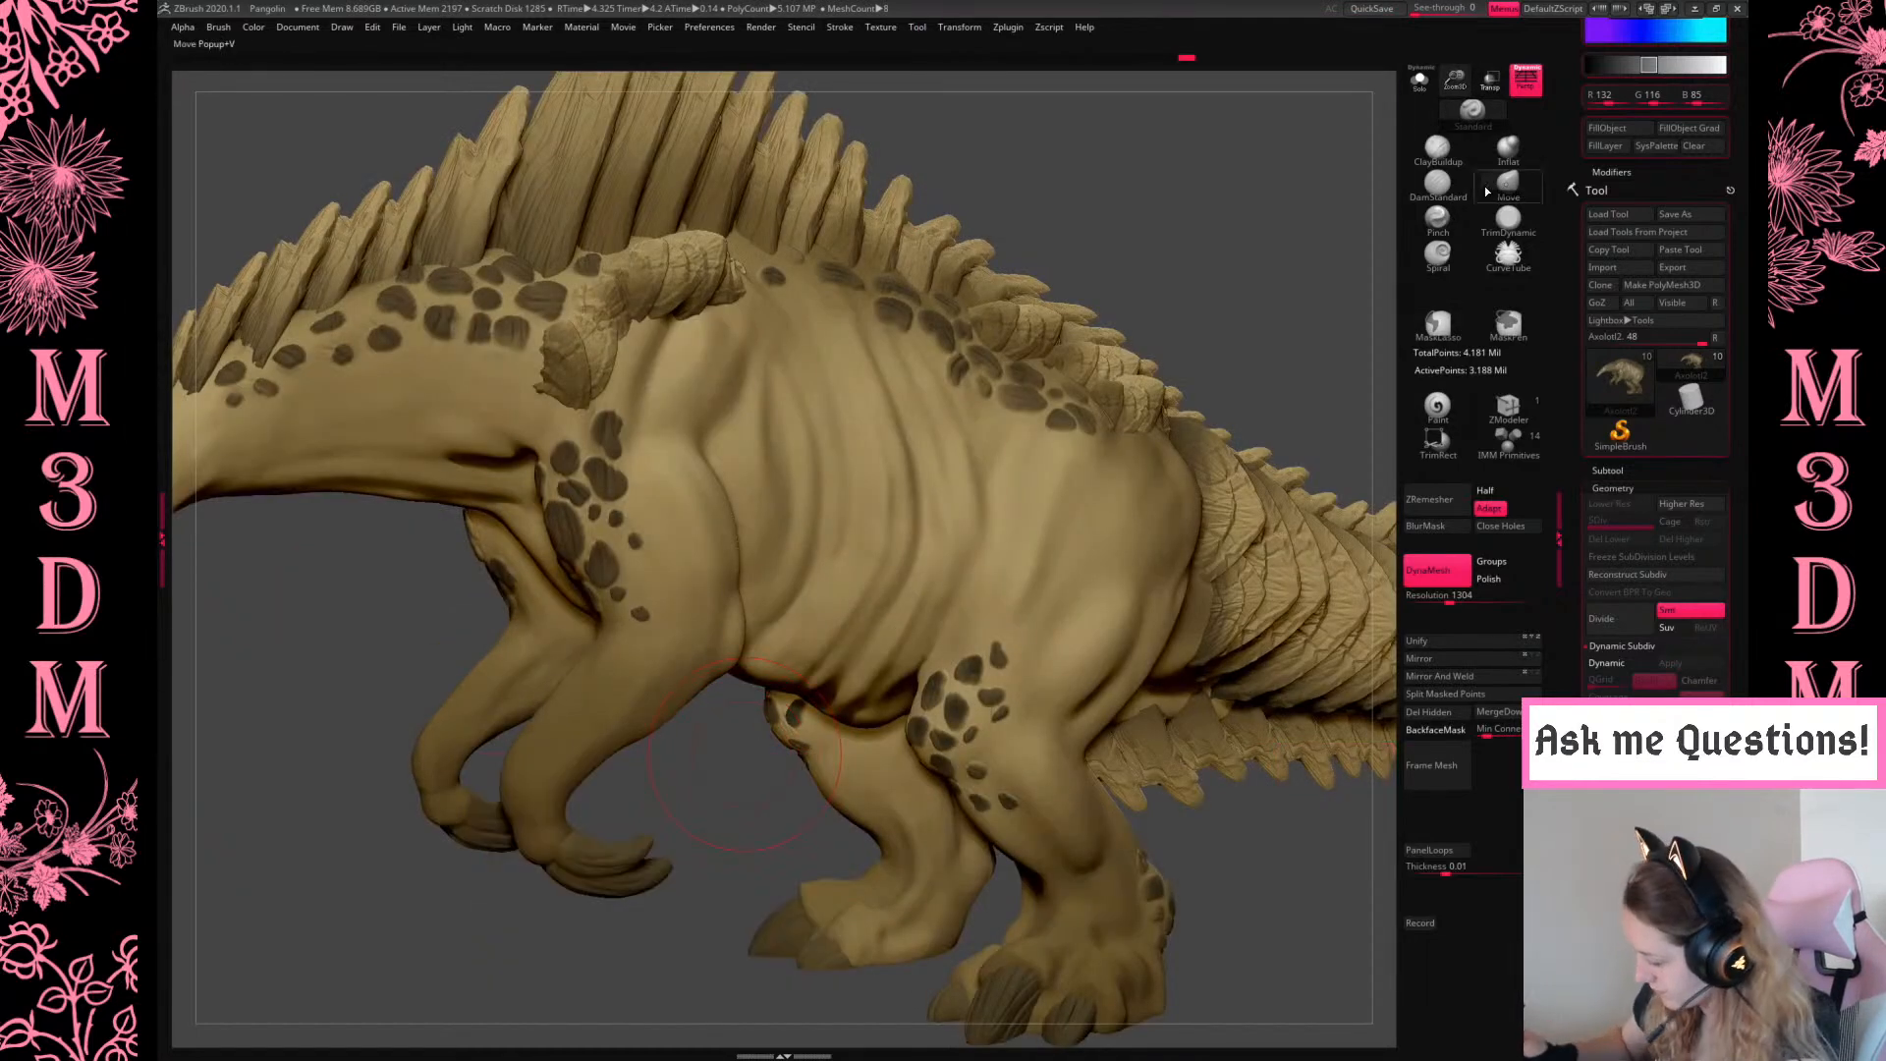
{"action": "key", "text": "space"}
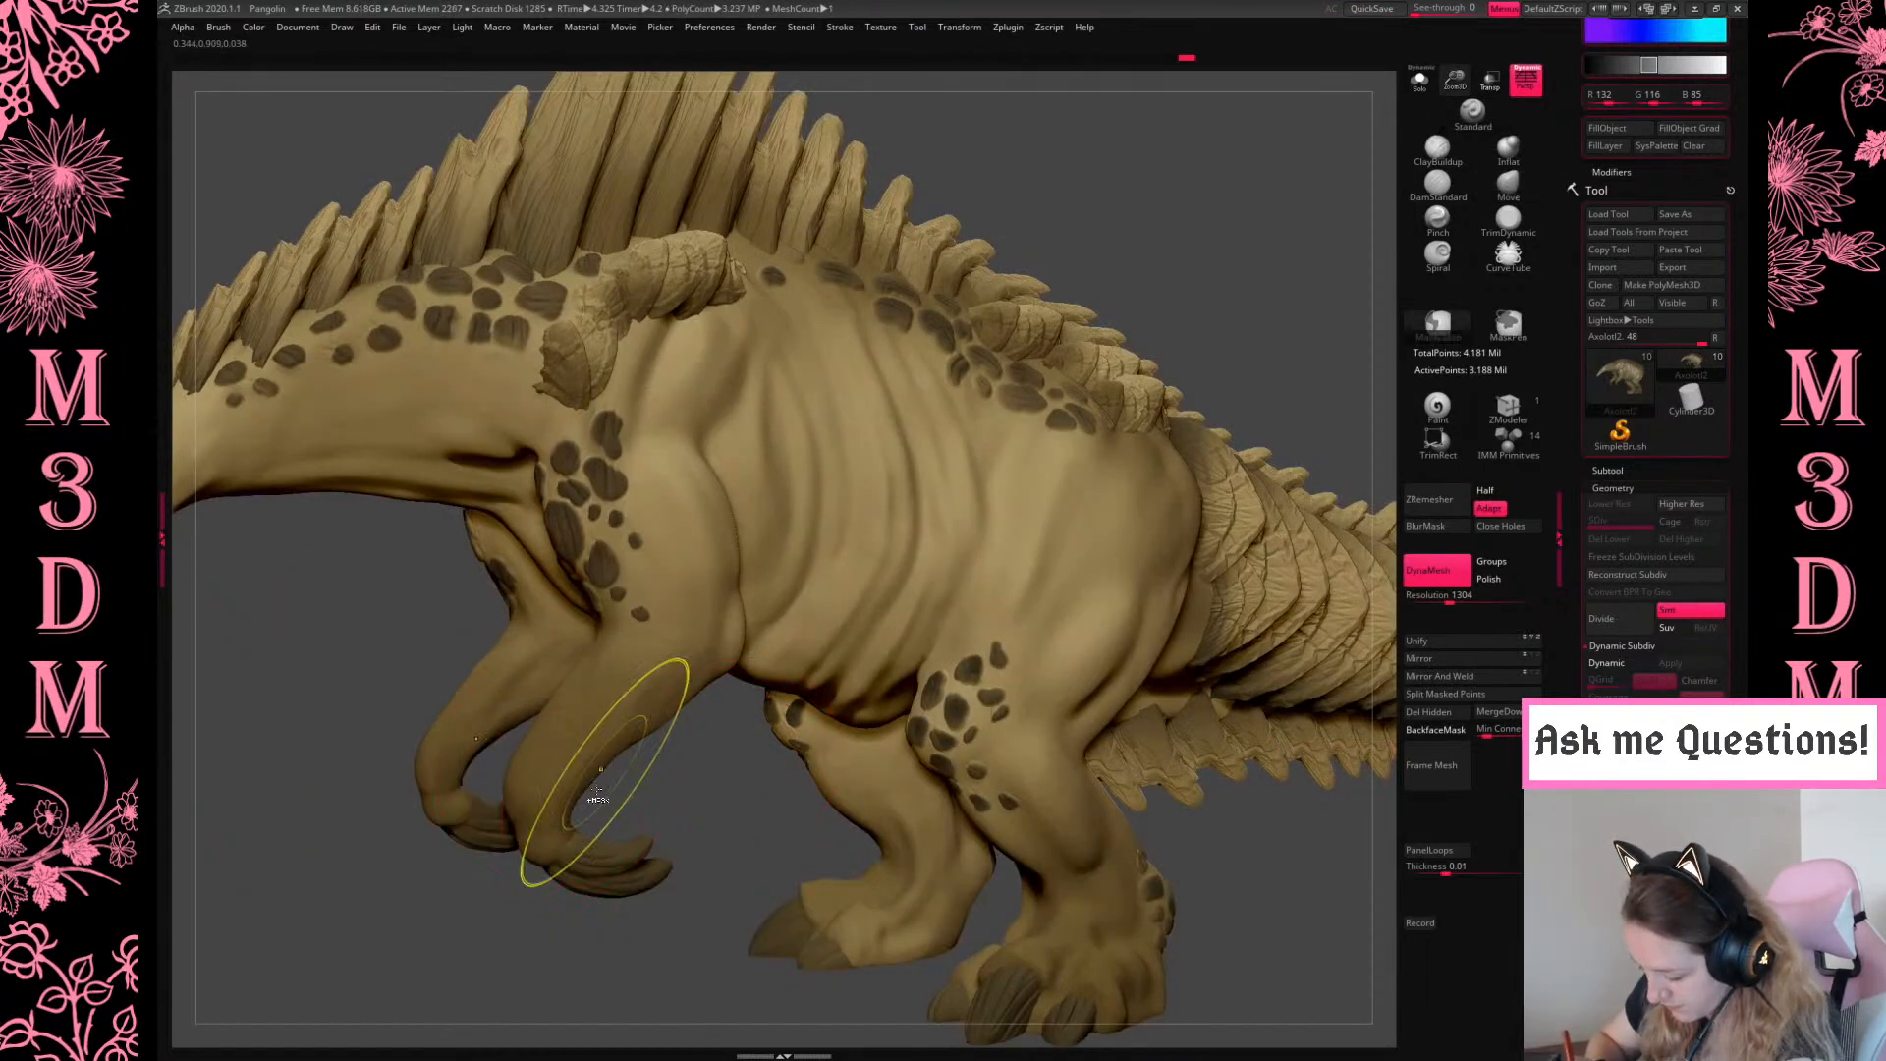
{"action": "key", "text": "space"}
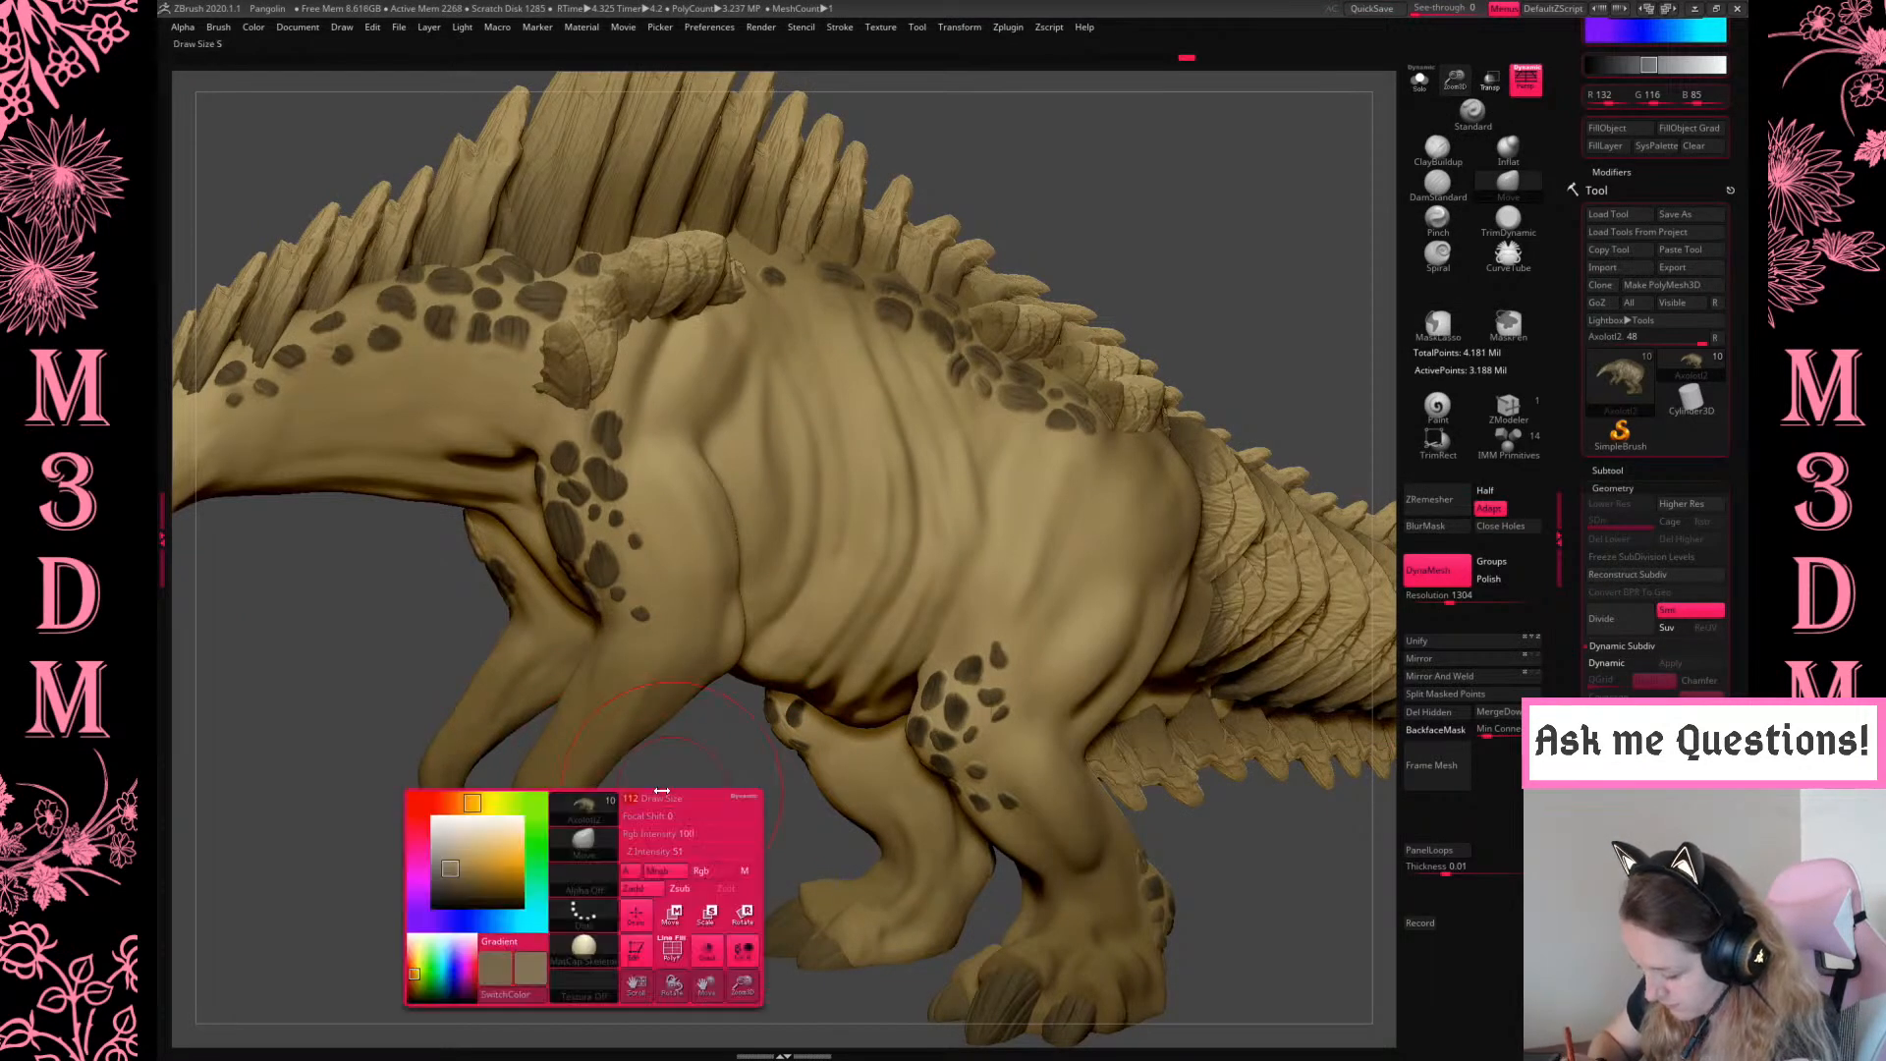
{"action": "left_click_drag", "start_coordinate": [568, 779], "coordinate": [550, 774]}
{"action": "left_click_drag", "start_coordinate": [705, 810], "coordinate": [672, 792]}
{"action": "key", "text": "space"}
{"action": "mouse_move", "coordinate": [553, 780]}
{"action": "left_mouse_down"}
{"action": "mouse_move", "coordinate": [555, 764]}
{"action": "mouse_move", "coordinate": [535, 774]}
{"action": "left_mouse_up"}
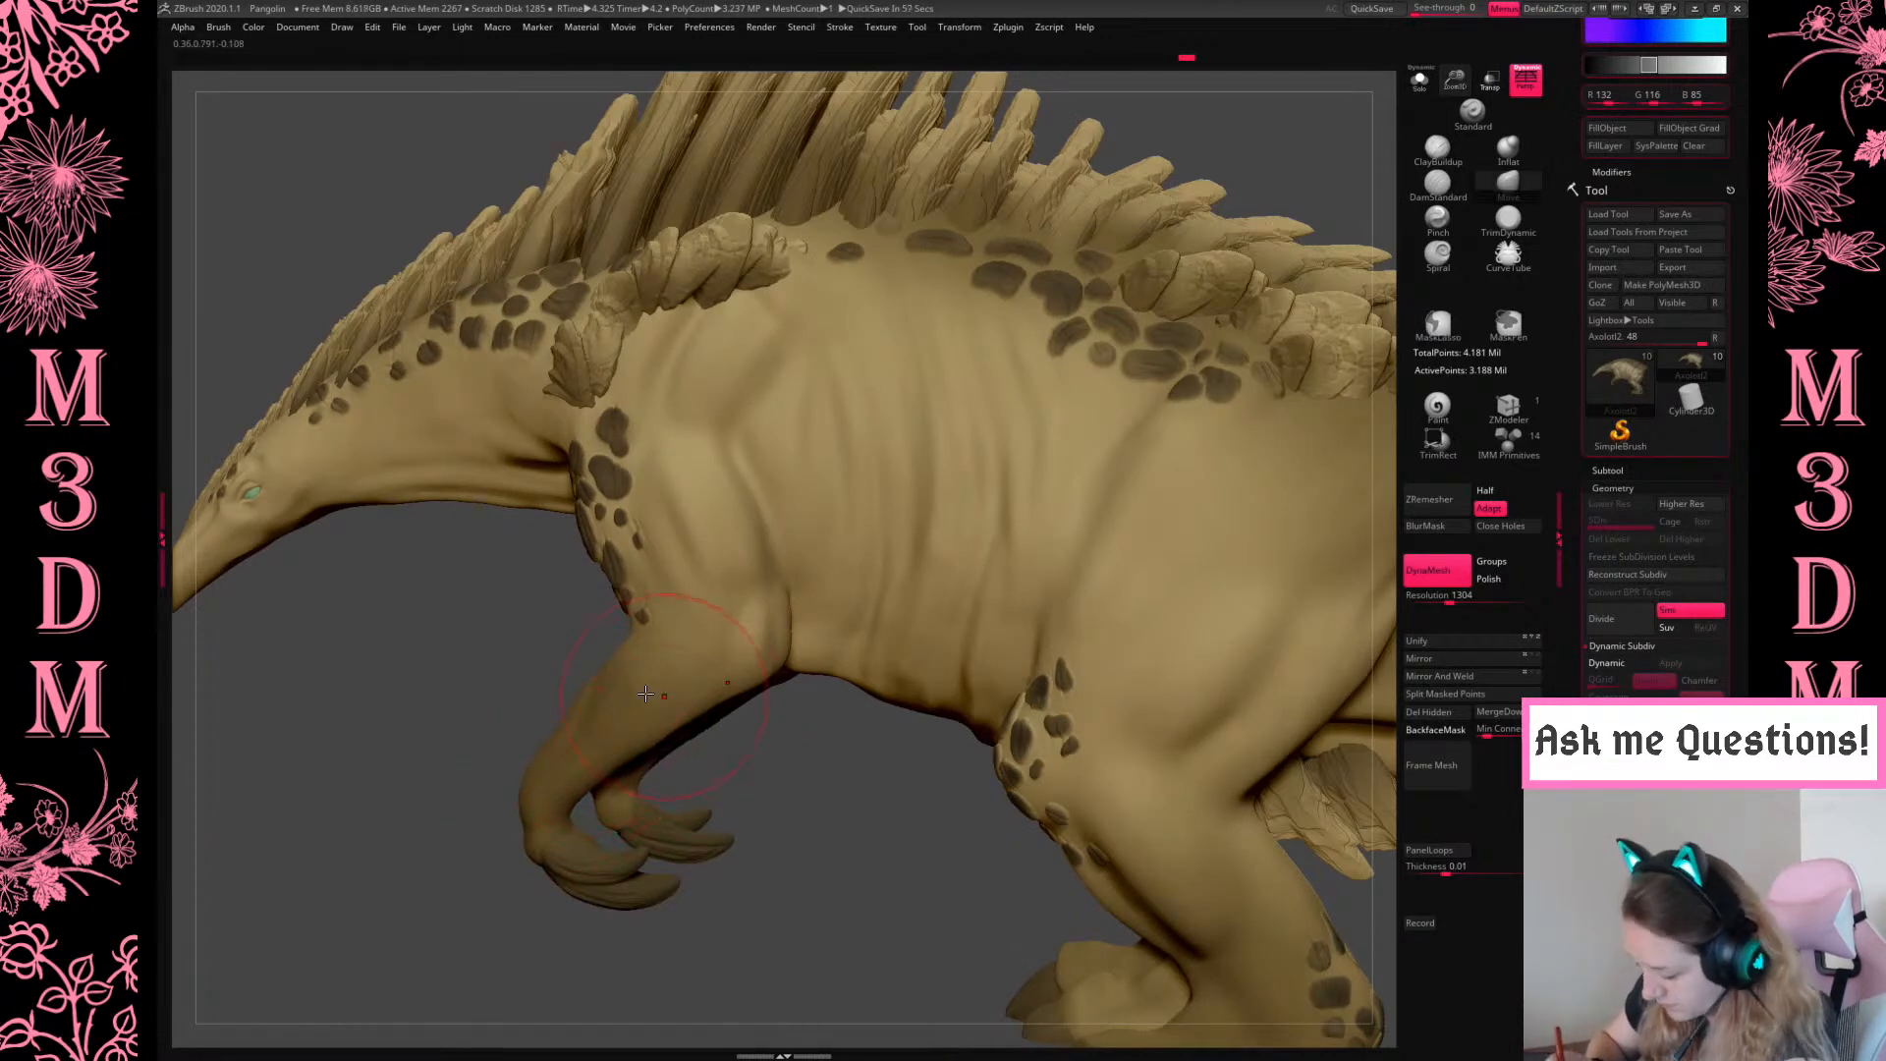
Refine the shape of the front forearms with the Move brush, checking them from the front and from below
{"action": "key", "text": "space"}
{"action": "left_click_drag", "start_coordinate": [844, 761], "coordinate": [824, 722]}
{"action": "key", "text": "space"}
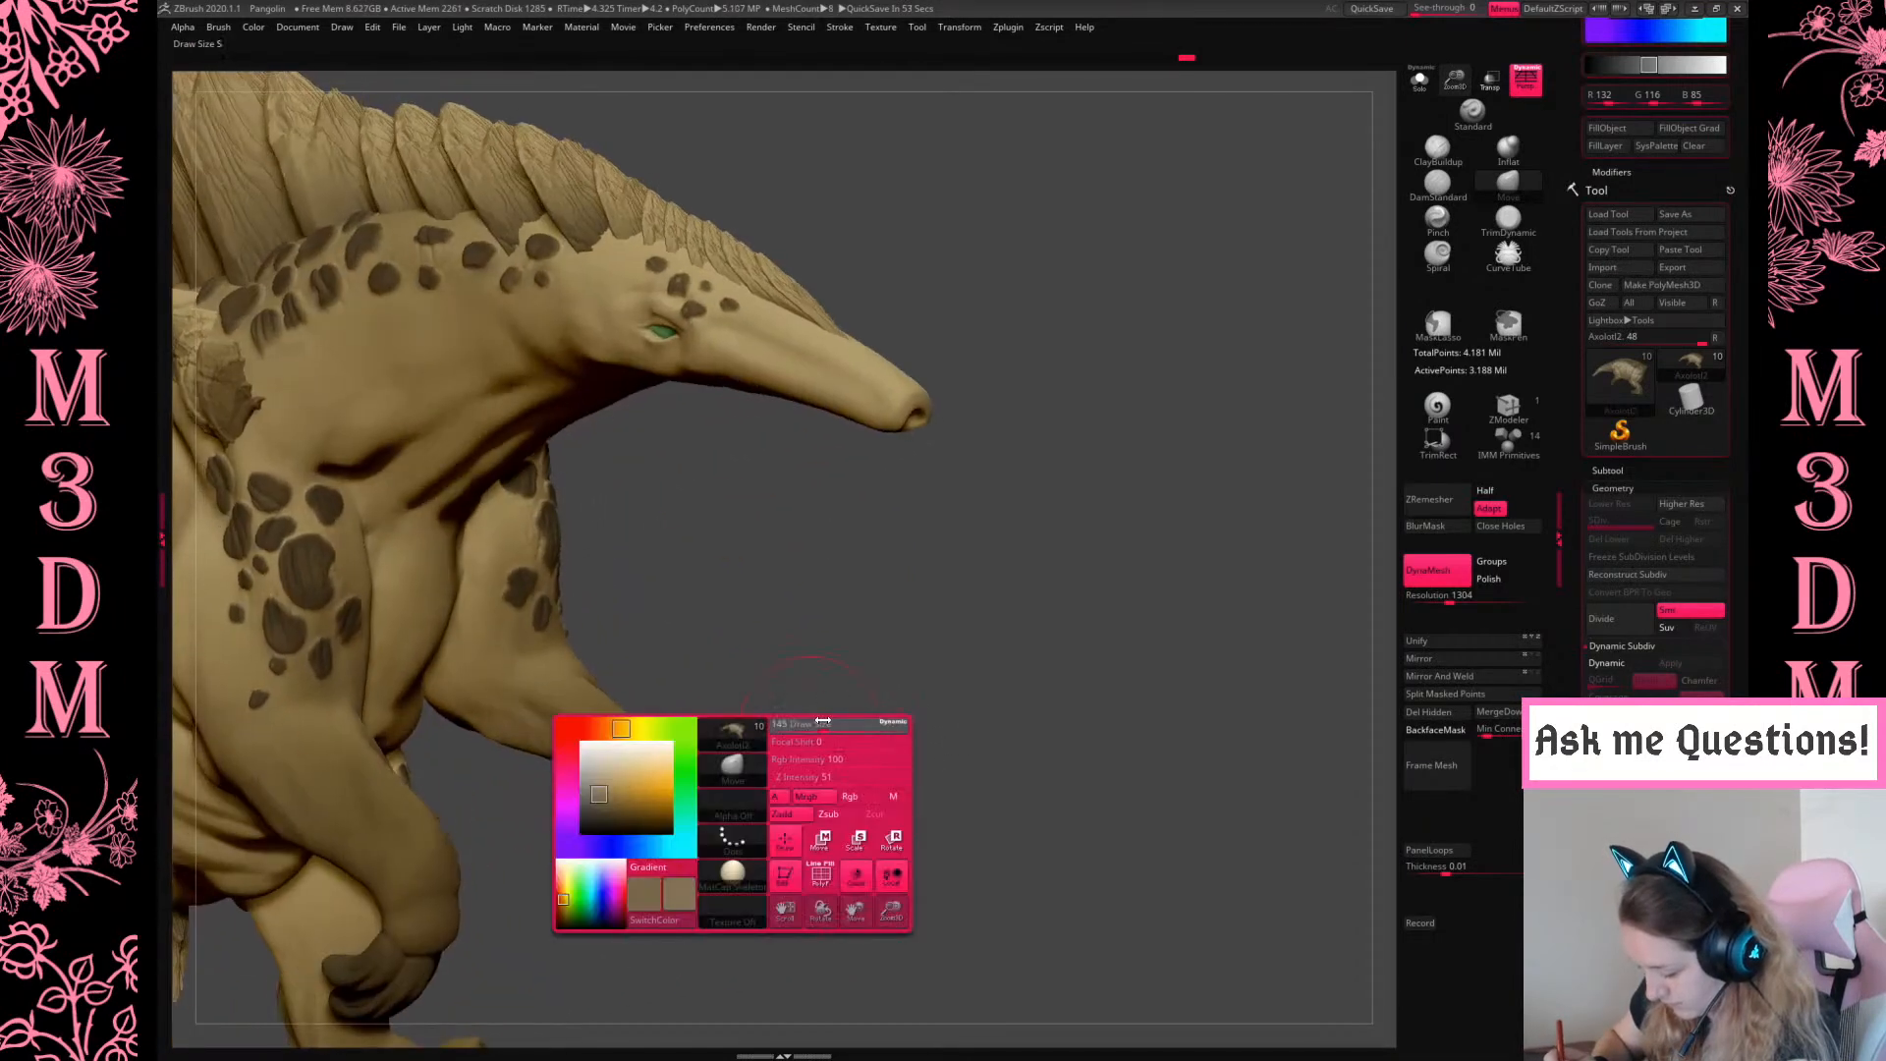
{"action": "left_click_drag", "start_coordinate": [846, 643], "coordinate": [674, 666]}
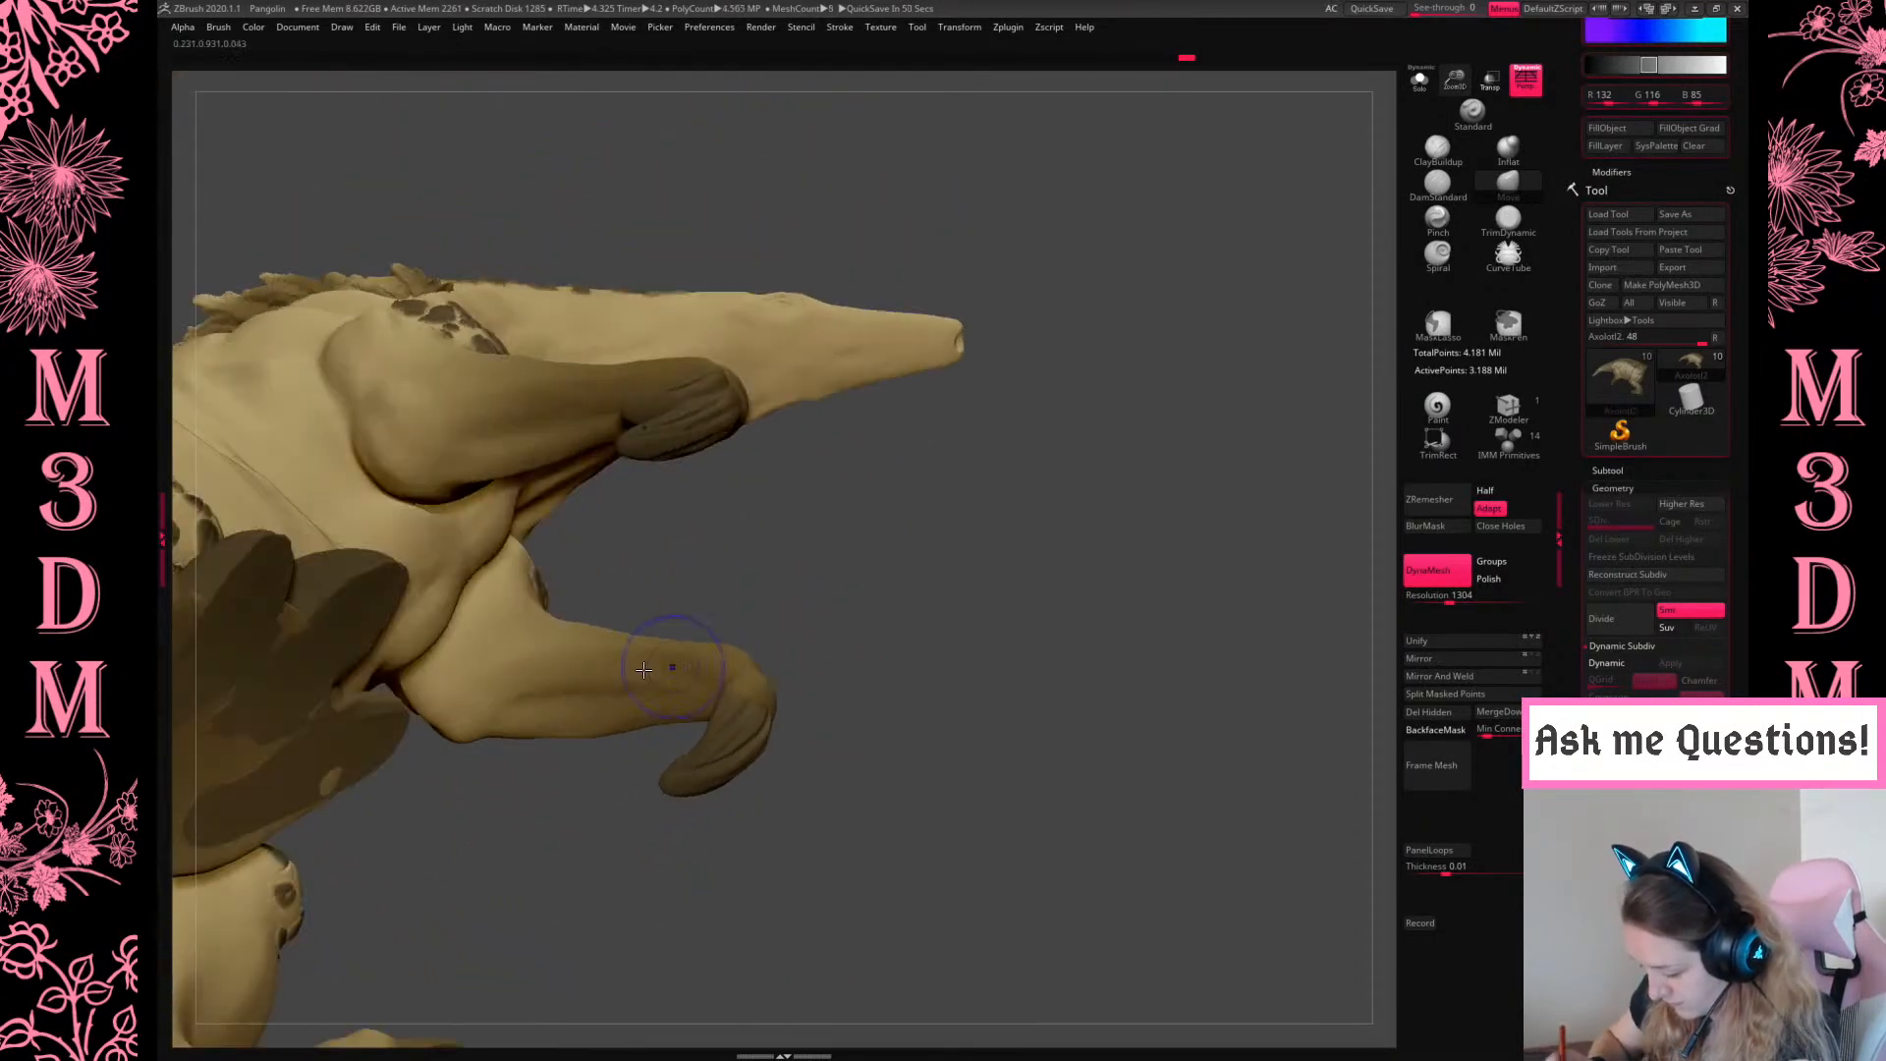
{"action": "left_click_drag", "start_coordinate": [939, 686], "coordinate": [985, 468]}
Smooth the underside of the head along the jaw, undoing the last two strokes, and check it from several angles
{"action": "mouse_move", "coordinate": [784, 269]}
{"action": "left_mouse_down", "text": "alt"}
{"action": "mouse_move", "coordinate": [880, 249]}
{"action": "mouse_move", "coordinate": [815, 284]}
{"action": "mouse_move", "coordinate": [926, 258]}
{"action": "left_mouse_up", "text": "alt"}
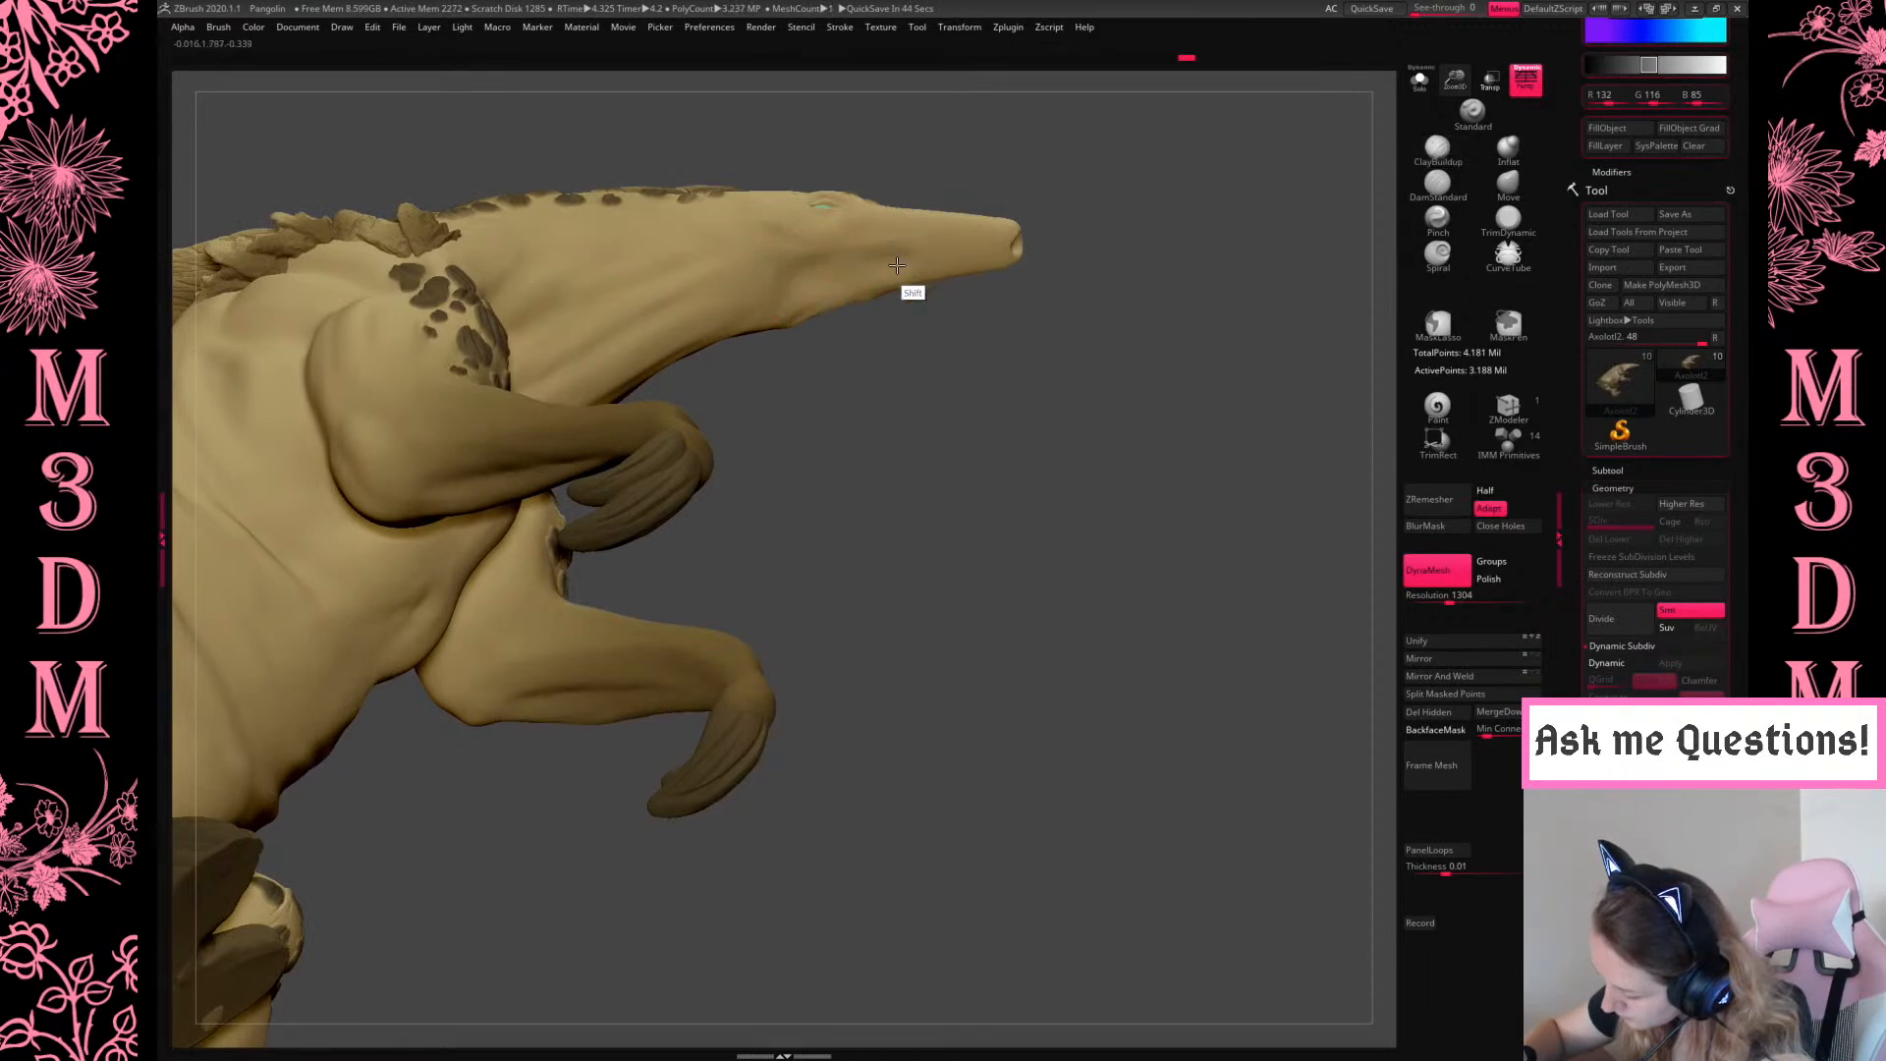
{"action": "left_click_drag", "start_coordinate": [1070, 426], "coordinate": [1140, 442], "text": "shift"}
{"action": "key", "text": "ctrl+z"}
{"action": "key", "text": "ctrl+z"}
{"action": "left_click_drag", "start_coordinate": [823, 206], "coordinate": [914, 257]}
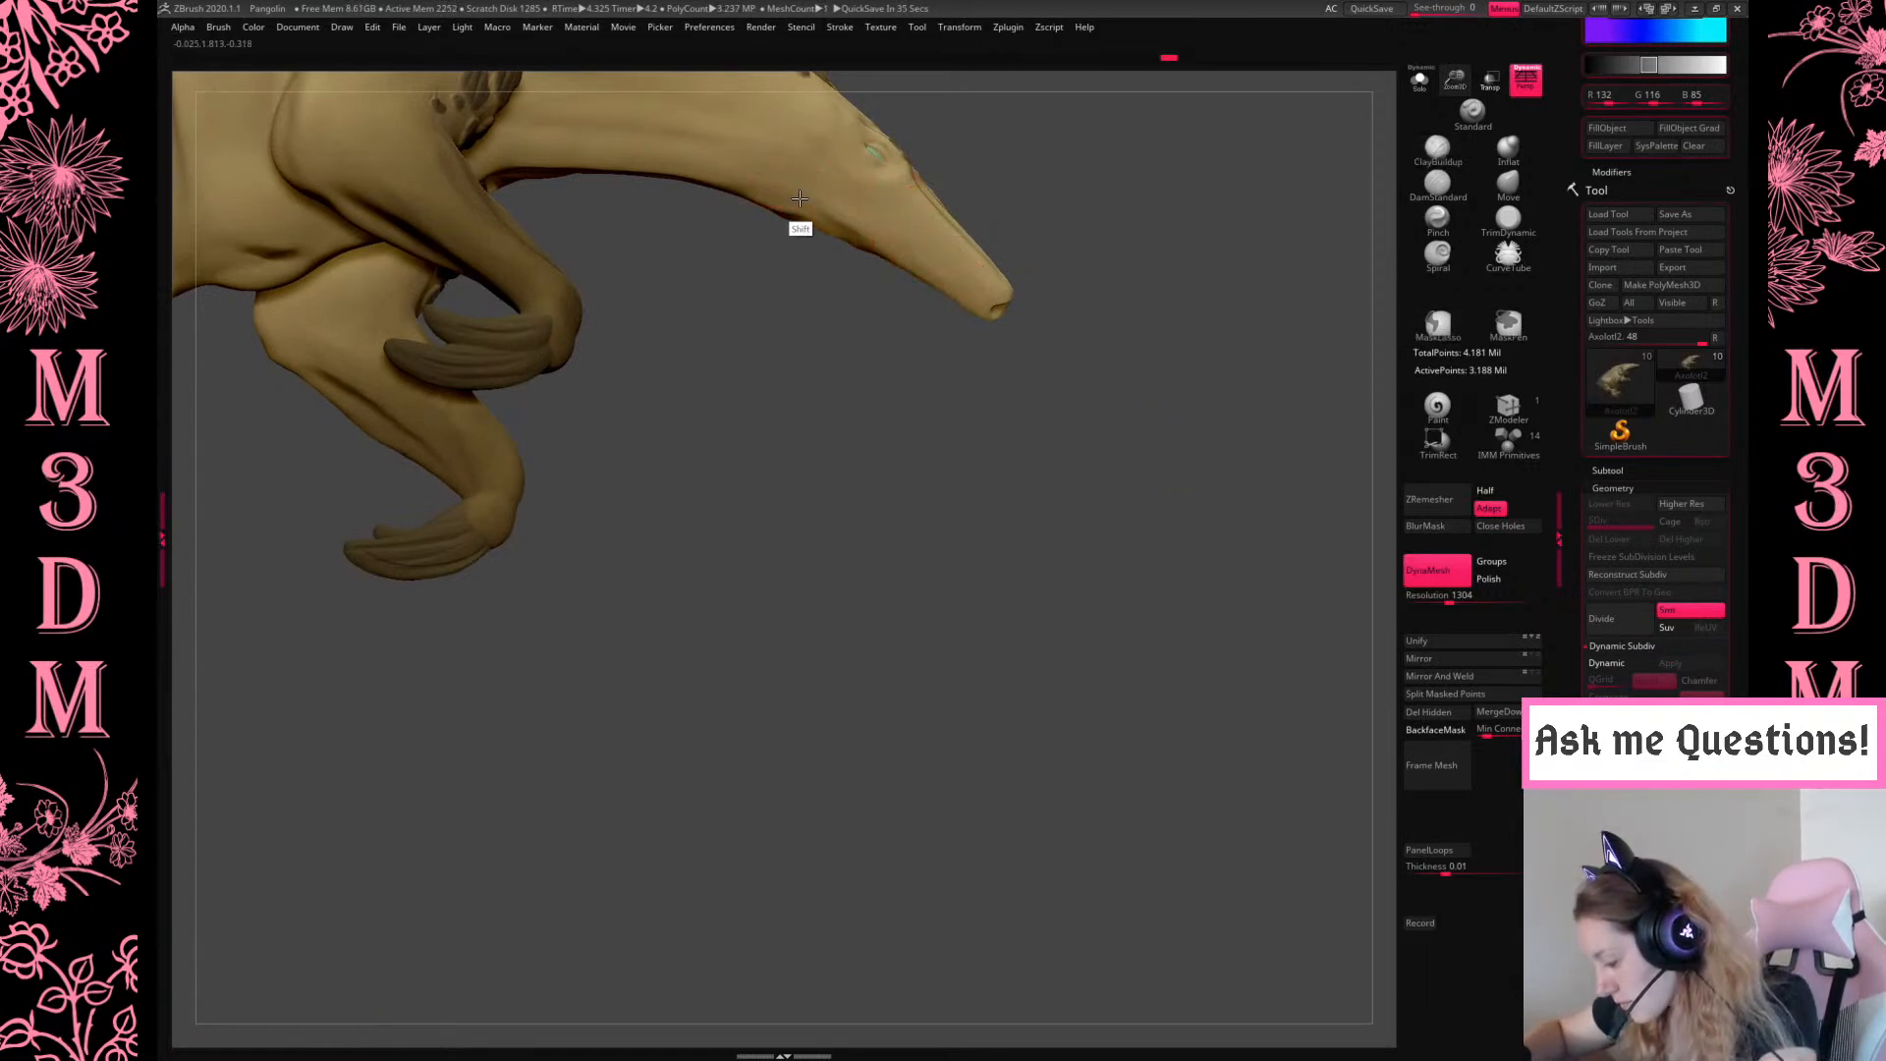
{"action": "left_click_drag", "start_coordinate": [1058, 542], "coordinate": [1018, 533], "text": "shift"}
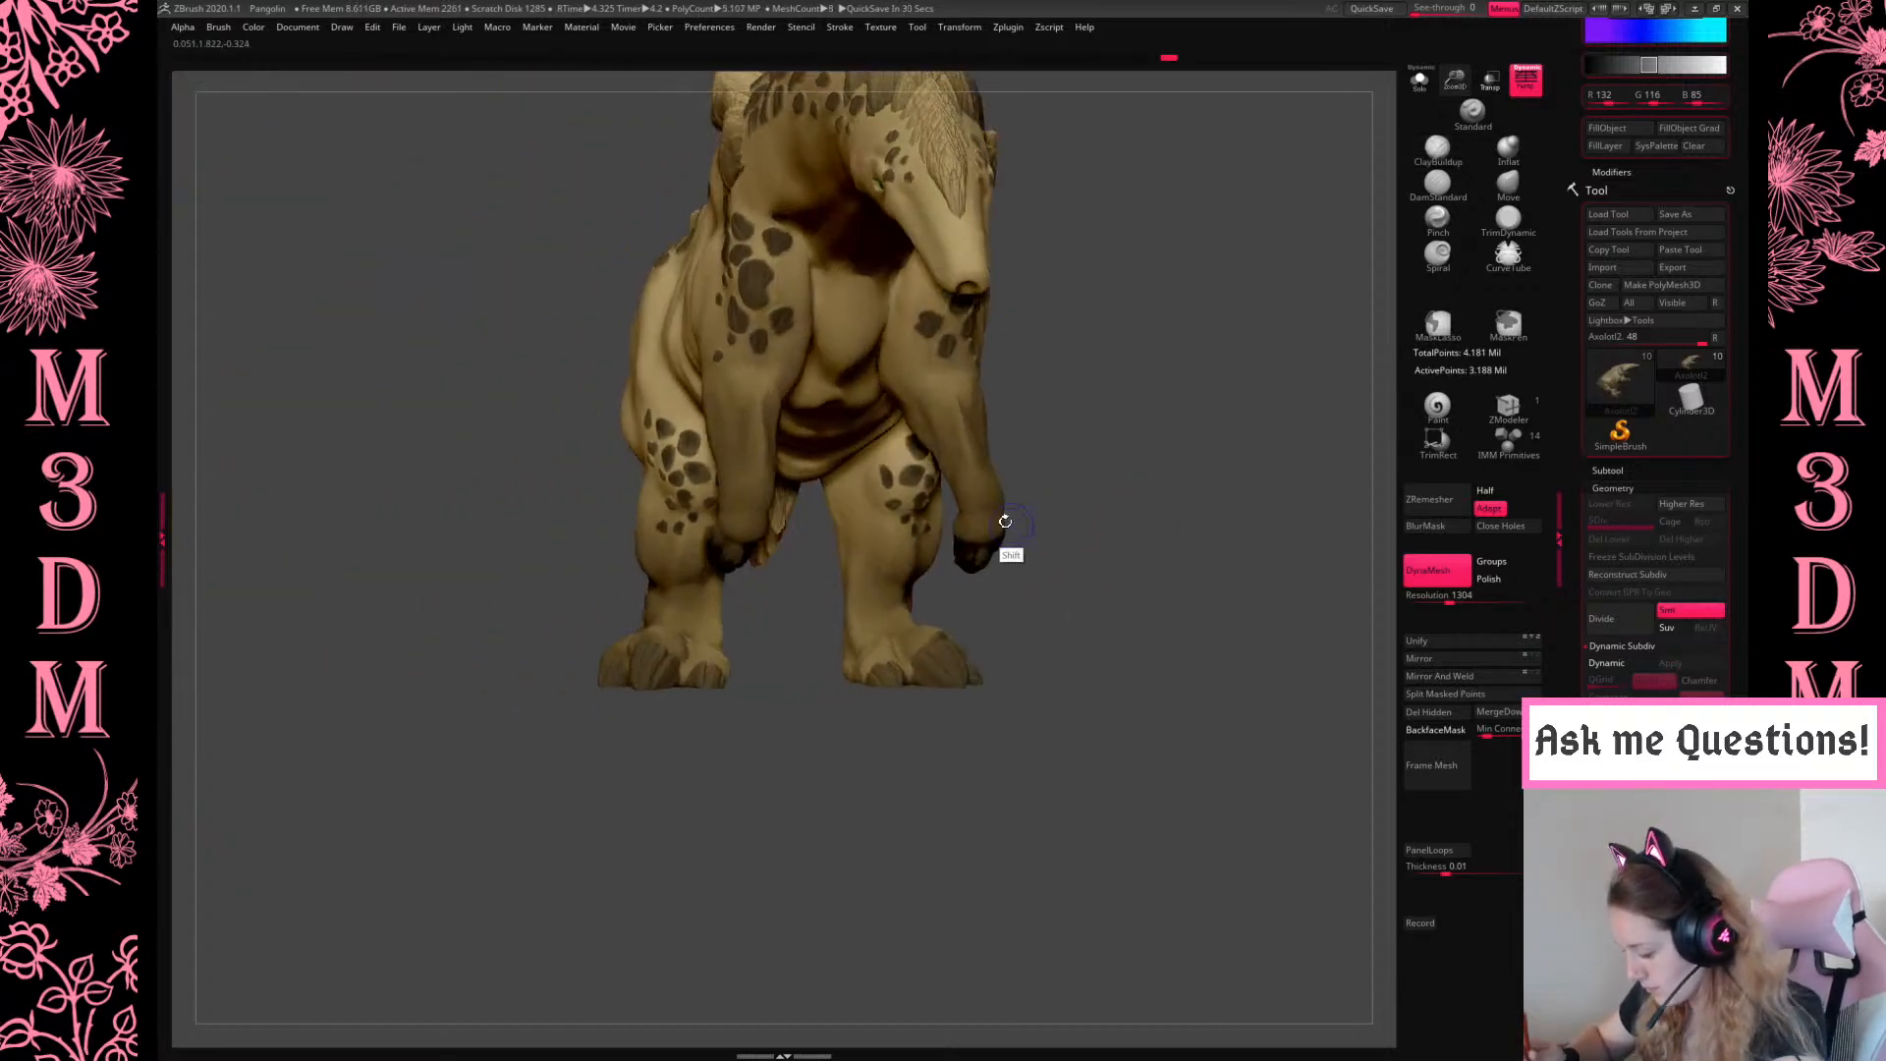
{"action": "left_click_drag", "start_coordinate": [1113, 414], "coordinate": [994, 553]}
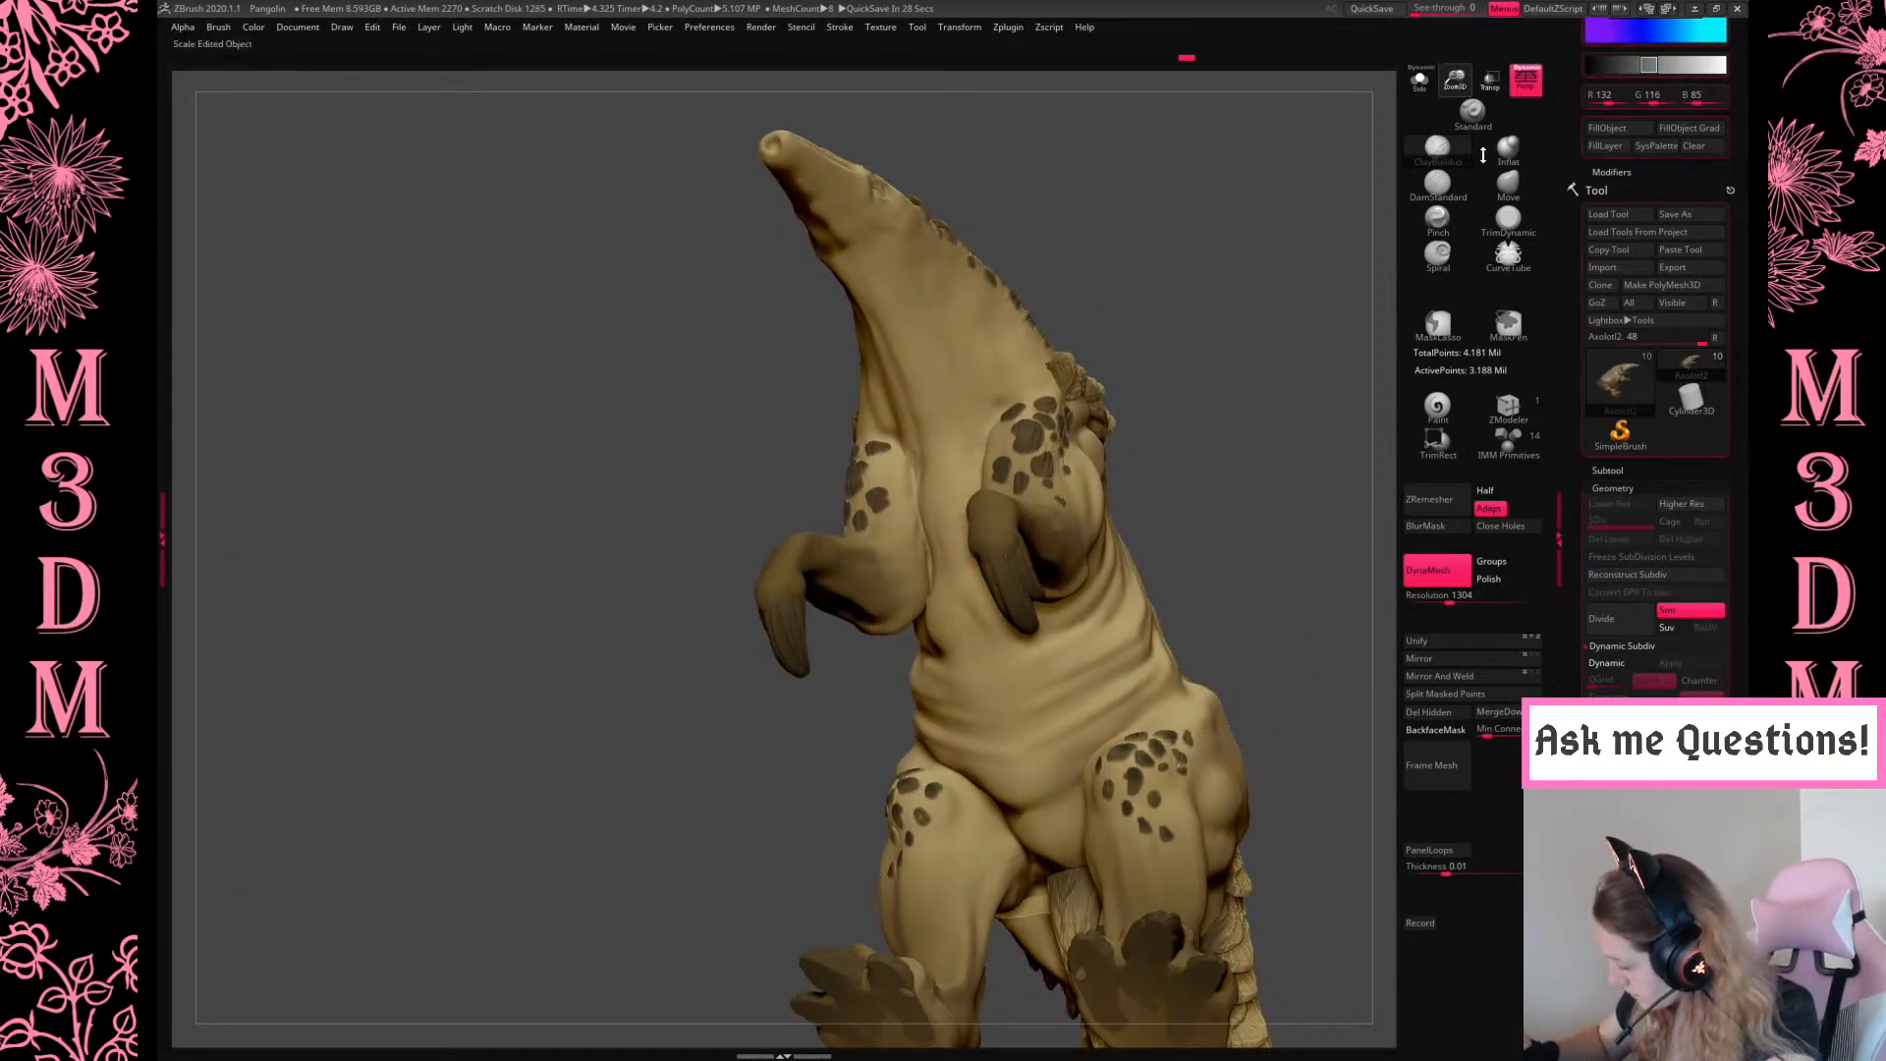
Carve a crisp crease around the base of the front claws with the DamStandard brush
{"action": "left_click_drag", "start_coordinate": [1456, 82], "coordinate": [1454, 219]}
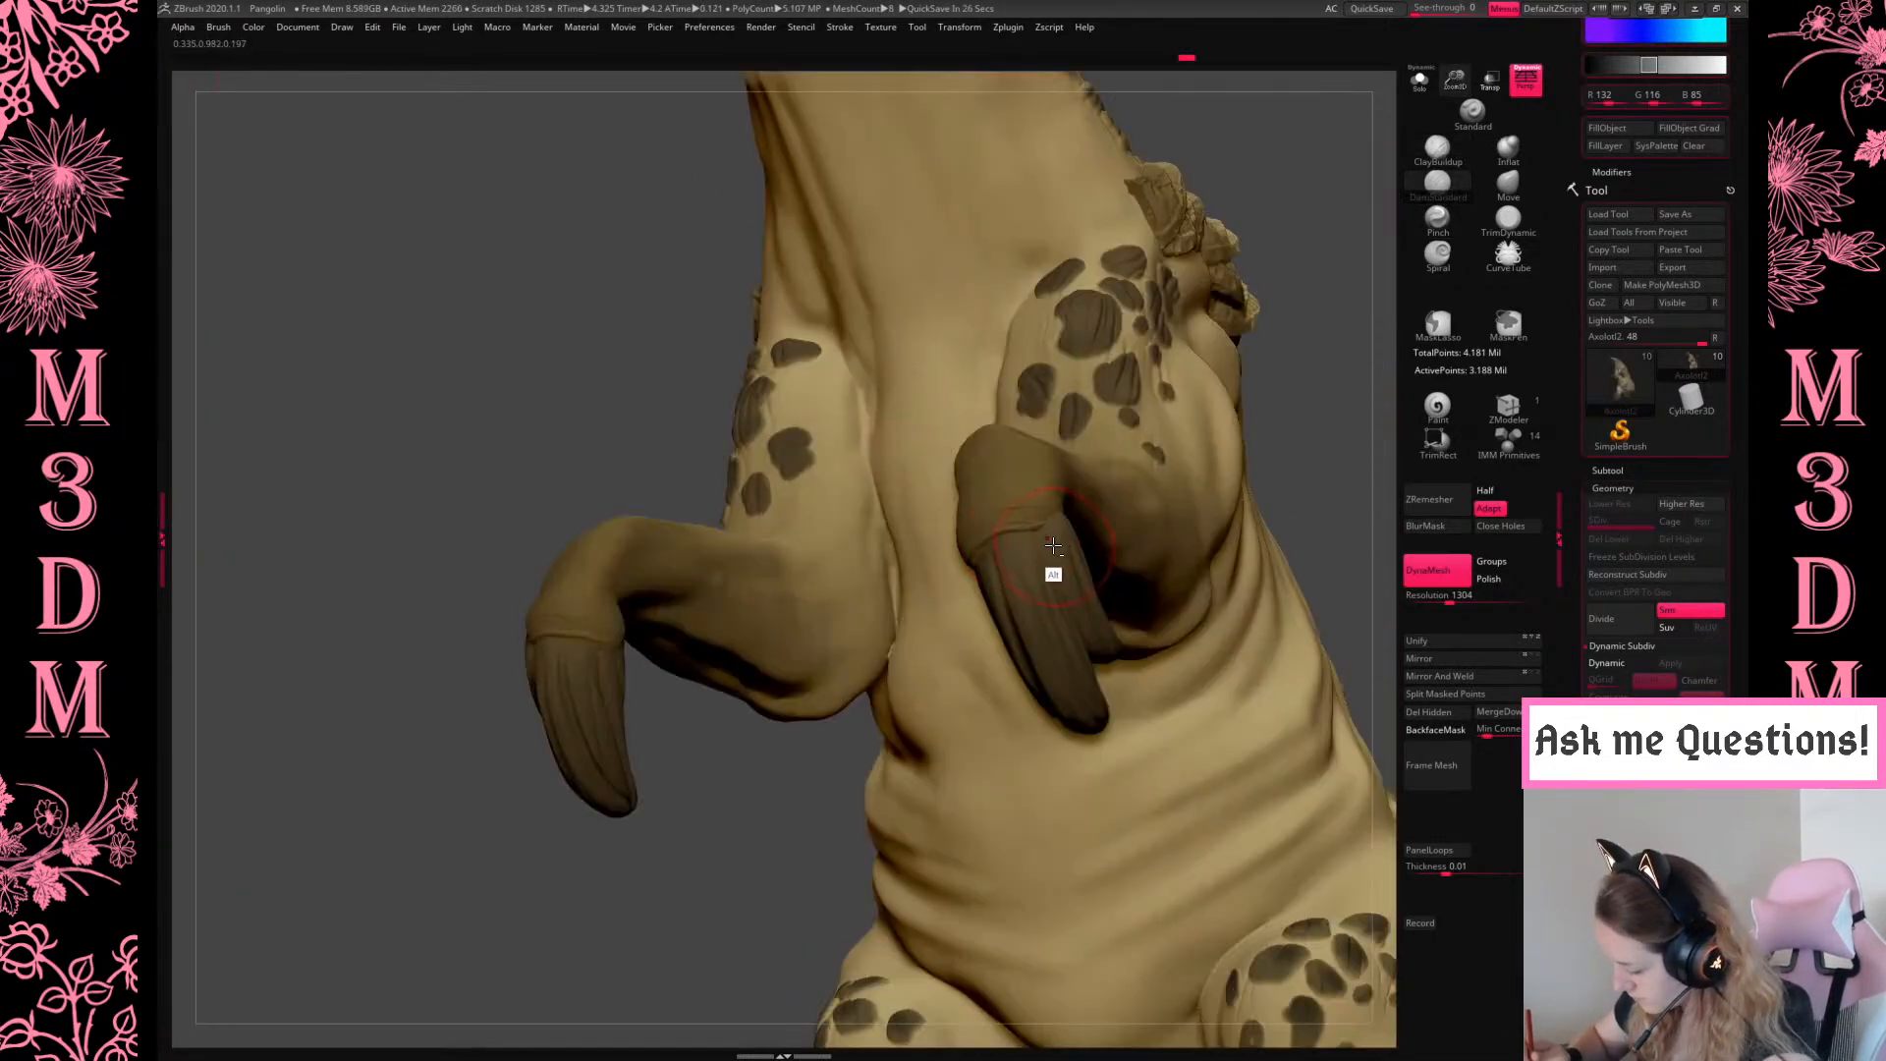
{"action": "key", "text": "space"}
{"action": "key", "text": "ctrl+z"}
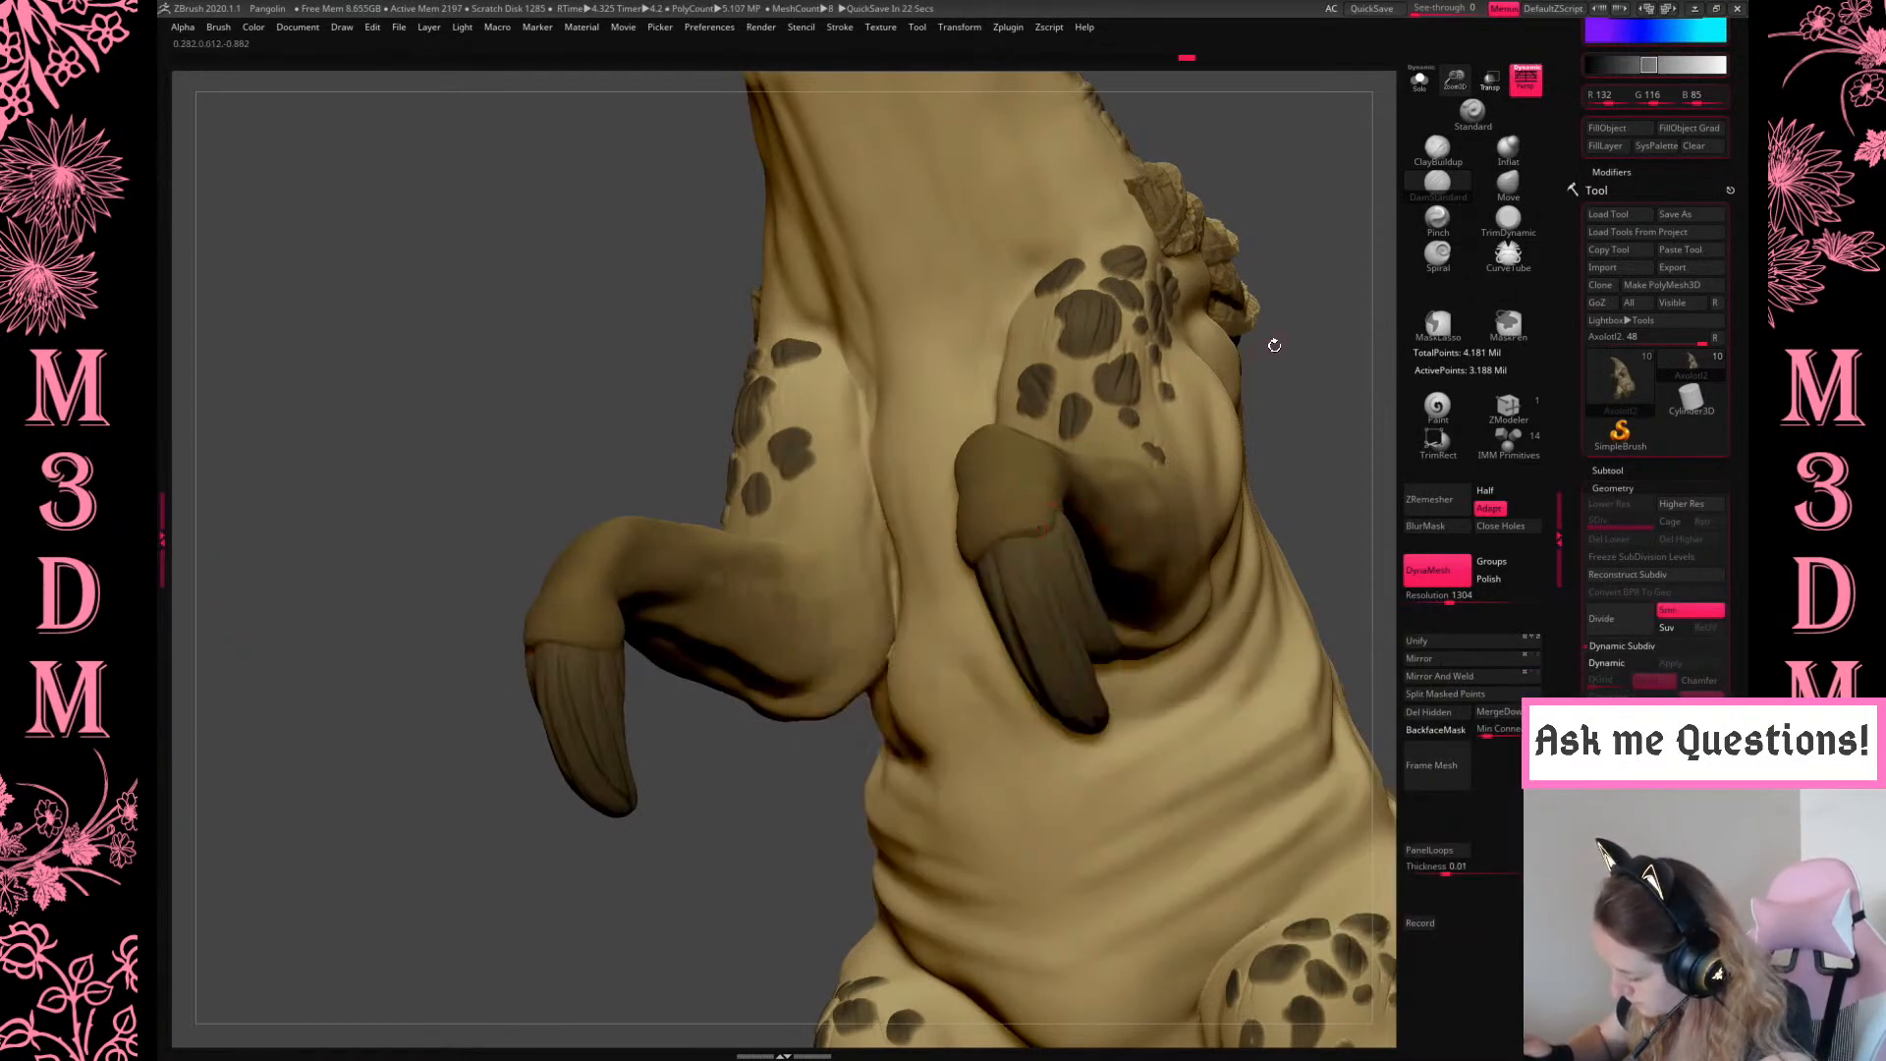
{"action": "mouse_move", "coordinate": [1326, 337]}
{"action": "left_mouse_down"}
{"action": "mouse_move", "coordinate": [1143, 501]}
{"action": "mouse_move", "coordinate": [1044, 535]}
{"action": "mouse_move", "coordinate": [1103, 451]}
{"action": "mouse_move", "coordinate": [976, 535]}
{"action": "mouse_move", "coordinate": [1107, 403]}
{"action": "mouse_move", "coordinate": [968, 593]}
{"action": "left_mouse_up"}
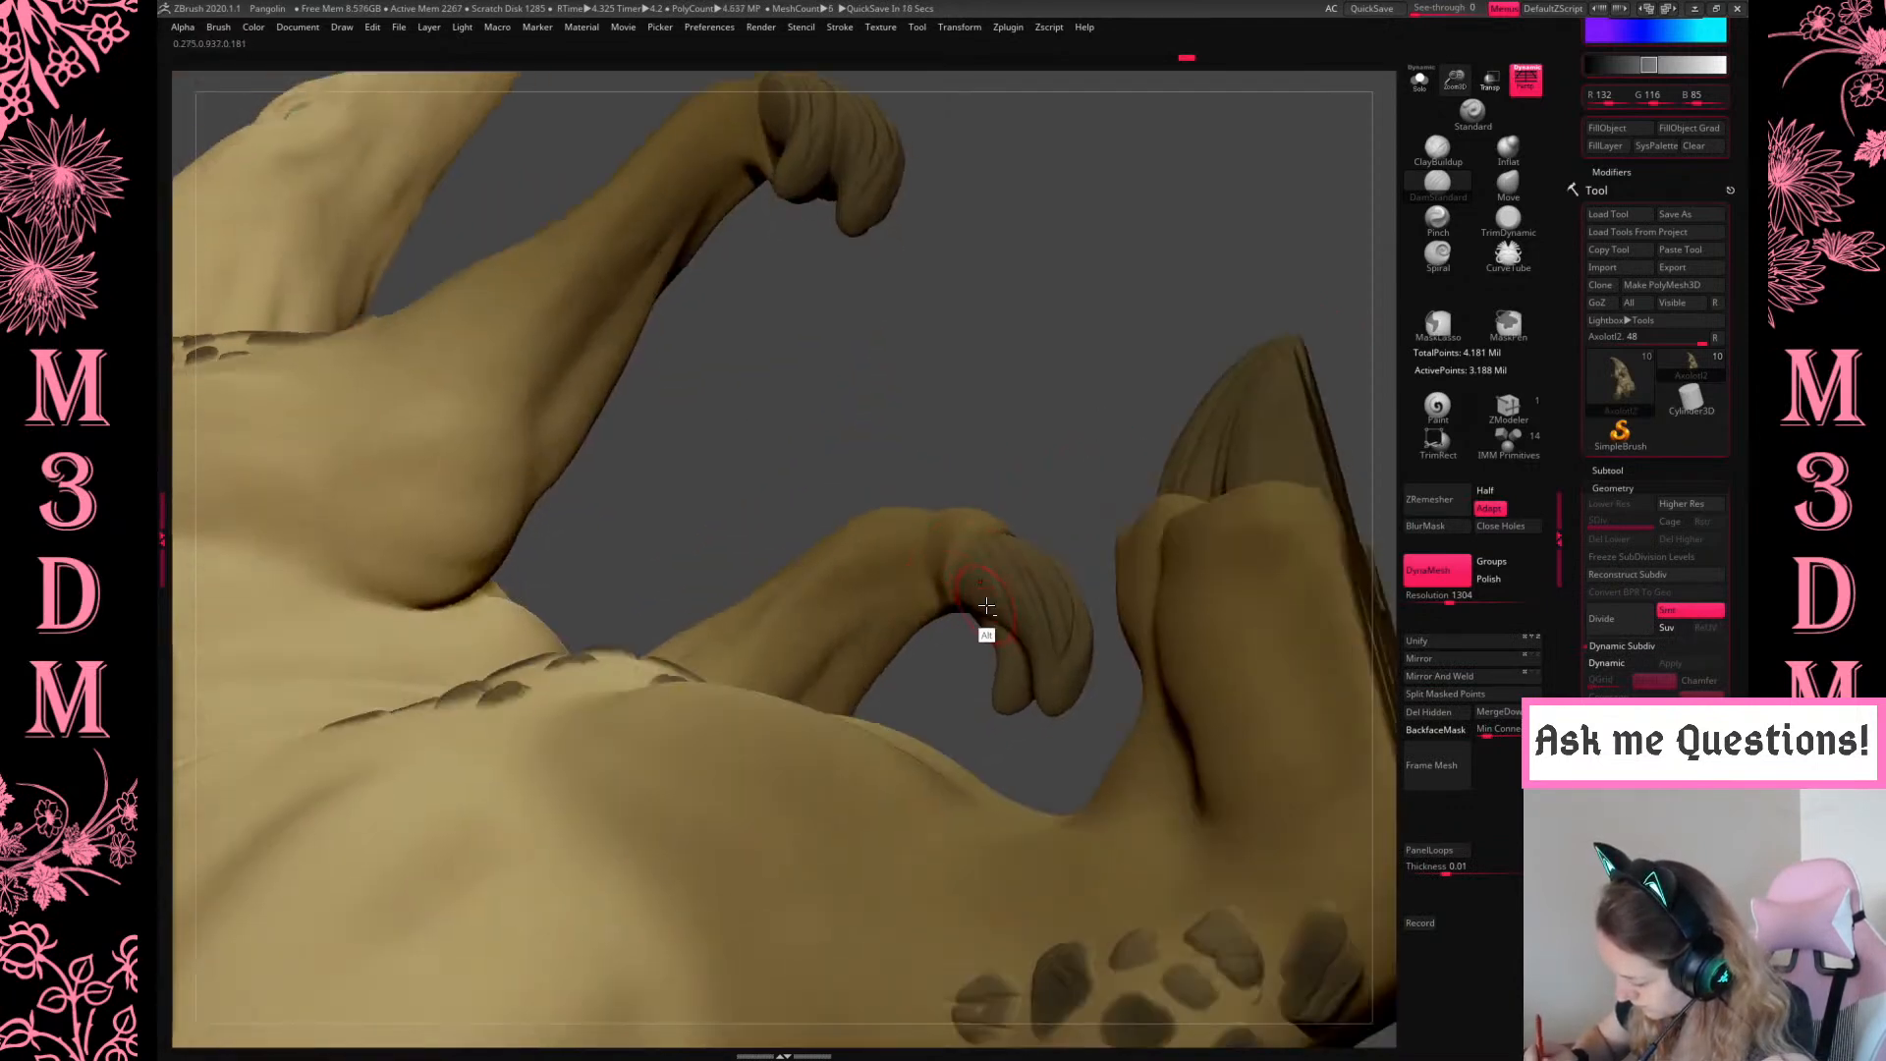
{"action": "mouse_move", "coordinate": [1120, 488]}
{"action": "left_mouse_down"}
{"action": "mouse_move", "coordinate": [1128, 476]}
{"action": "mouse_move", "coordinate": [1135, 541]}
{"action": "left_mouse_up"}
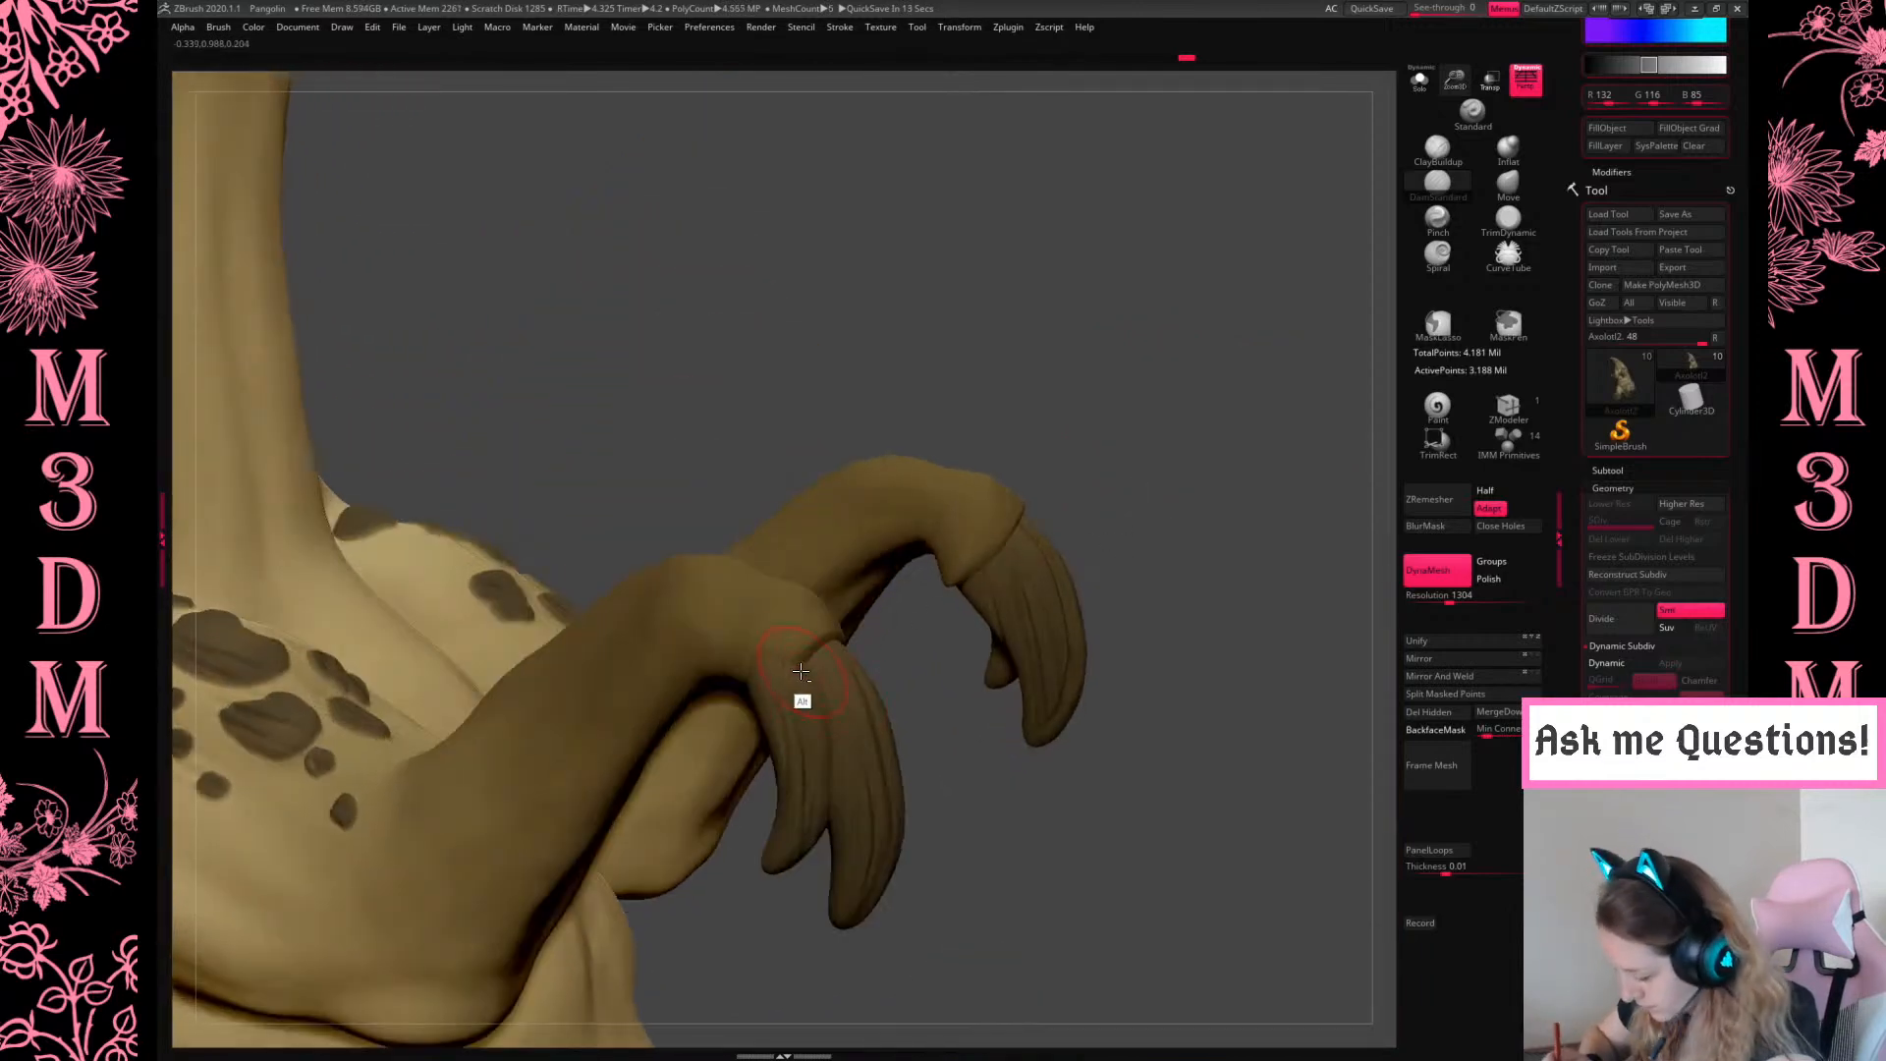
{"action": "left_click_drag", "start_coordinate": [790, 674], "coordinate": [781, 626]}
{"action": "mouse_move", "coordinate": [1059, 474]}
{"action": "left_mouse_down"}
{"action": "mouse_move", "coordinate": [1082, 390]}
{"action": "mouse_move", "coordinate": [757, 747]}
{"action": "mouse_move", "coordinate": [972, 534]}
{"action": "mouse_move", "coordinate": [821, 551]}
{"action": "left_mouse_up"}
Swell the skin fold above the front claws with the Inflat brush
{"action": "key", "text": "space"}
{"action": "left_click_drag", "start_coordinate": [771, 673], "coordinate": [864, 619]}
{"action": "key", "text": "space"}
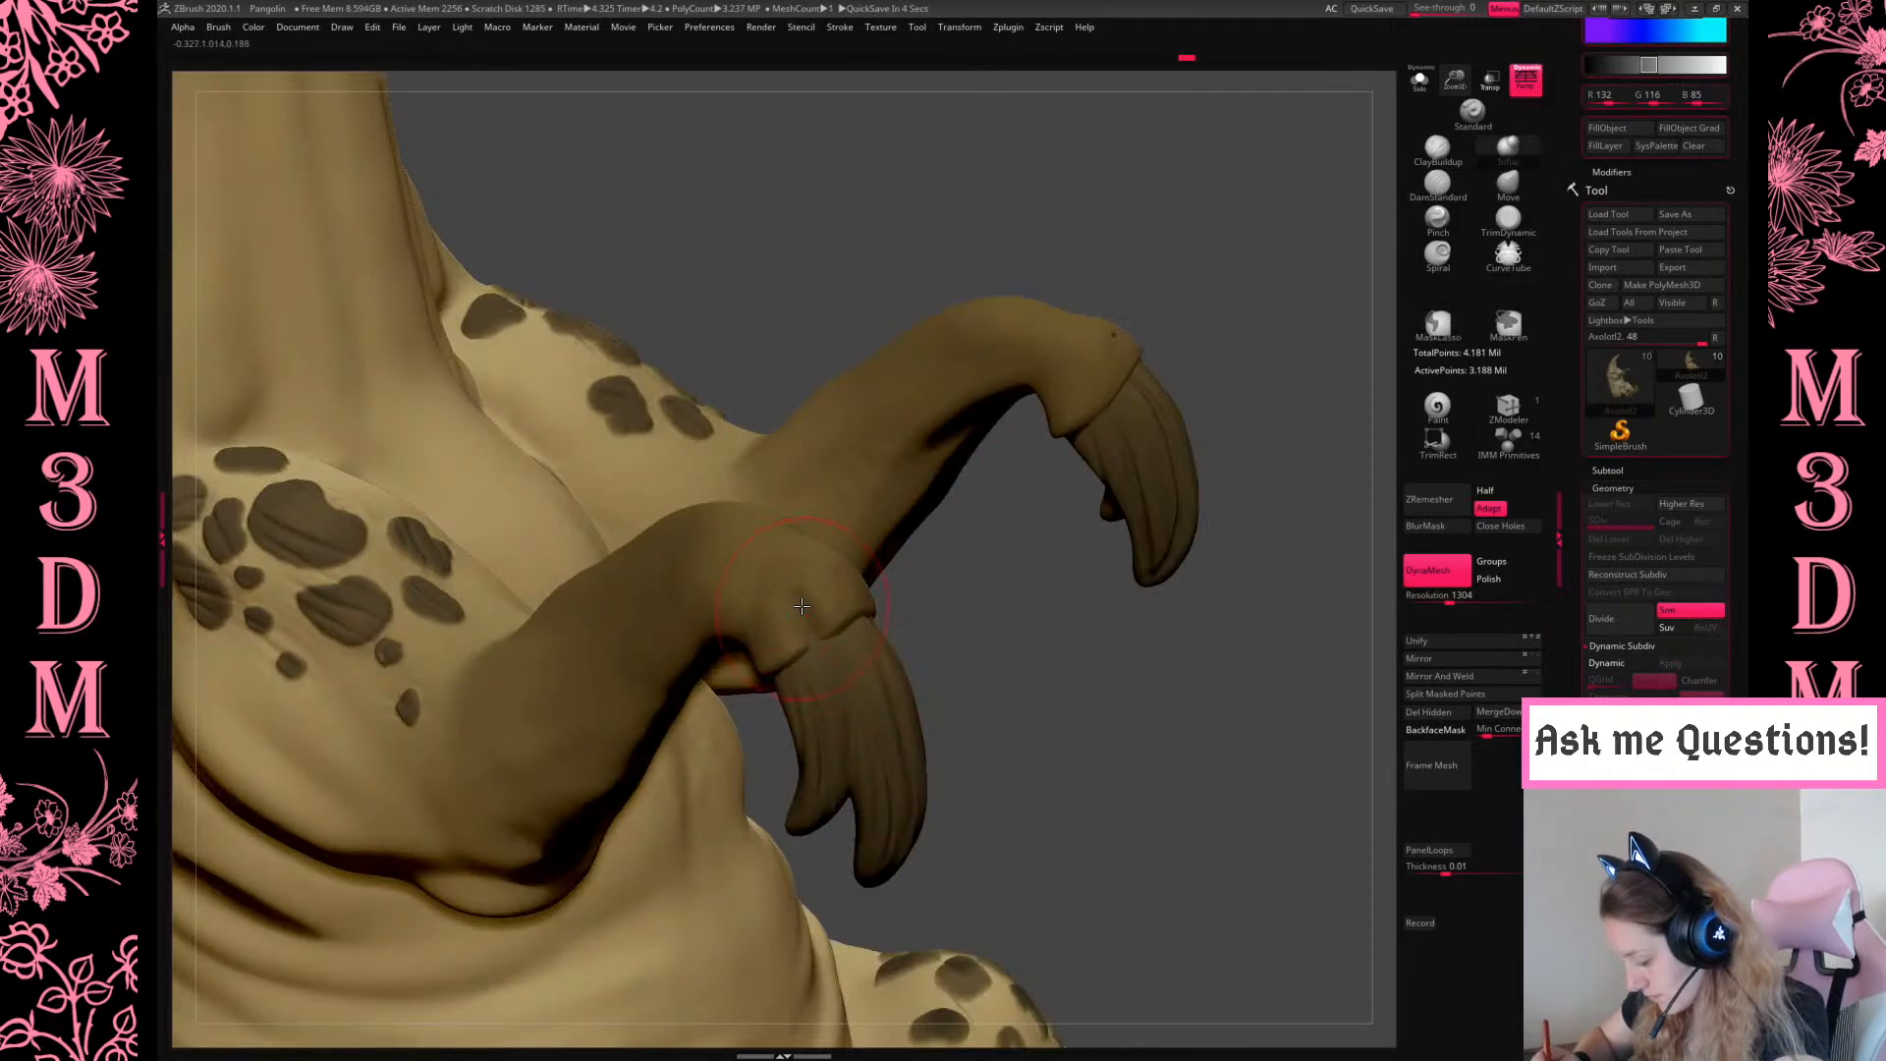
{"action": "left_click_drag", "start_coordinate": [1137, 733], "coordinate": [1130, 756]}
{"action": "left_click_drag", "start_coordinate": [1210, 599], "coordinate": [1225, 556]}
Build up and smooth the muscles of the front forearms with the ClayBuildup brush
{"action": "key", "text": "space"}
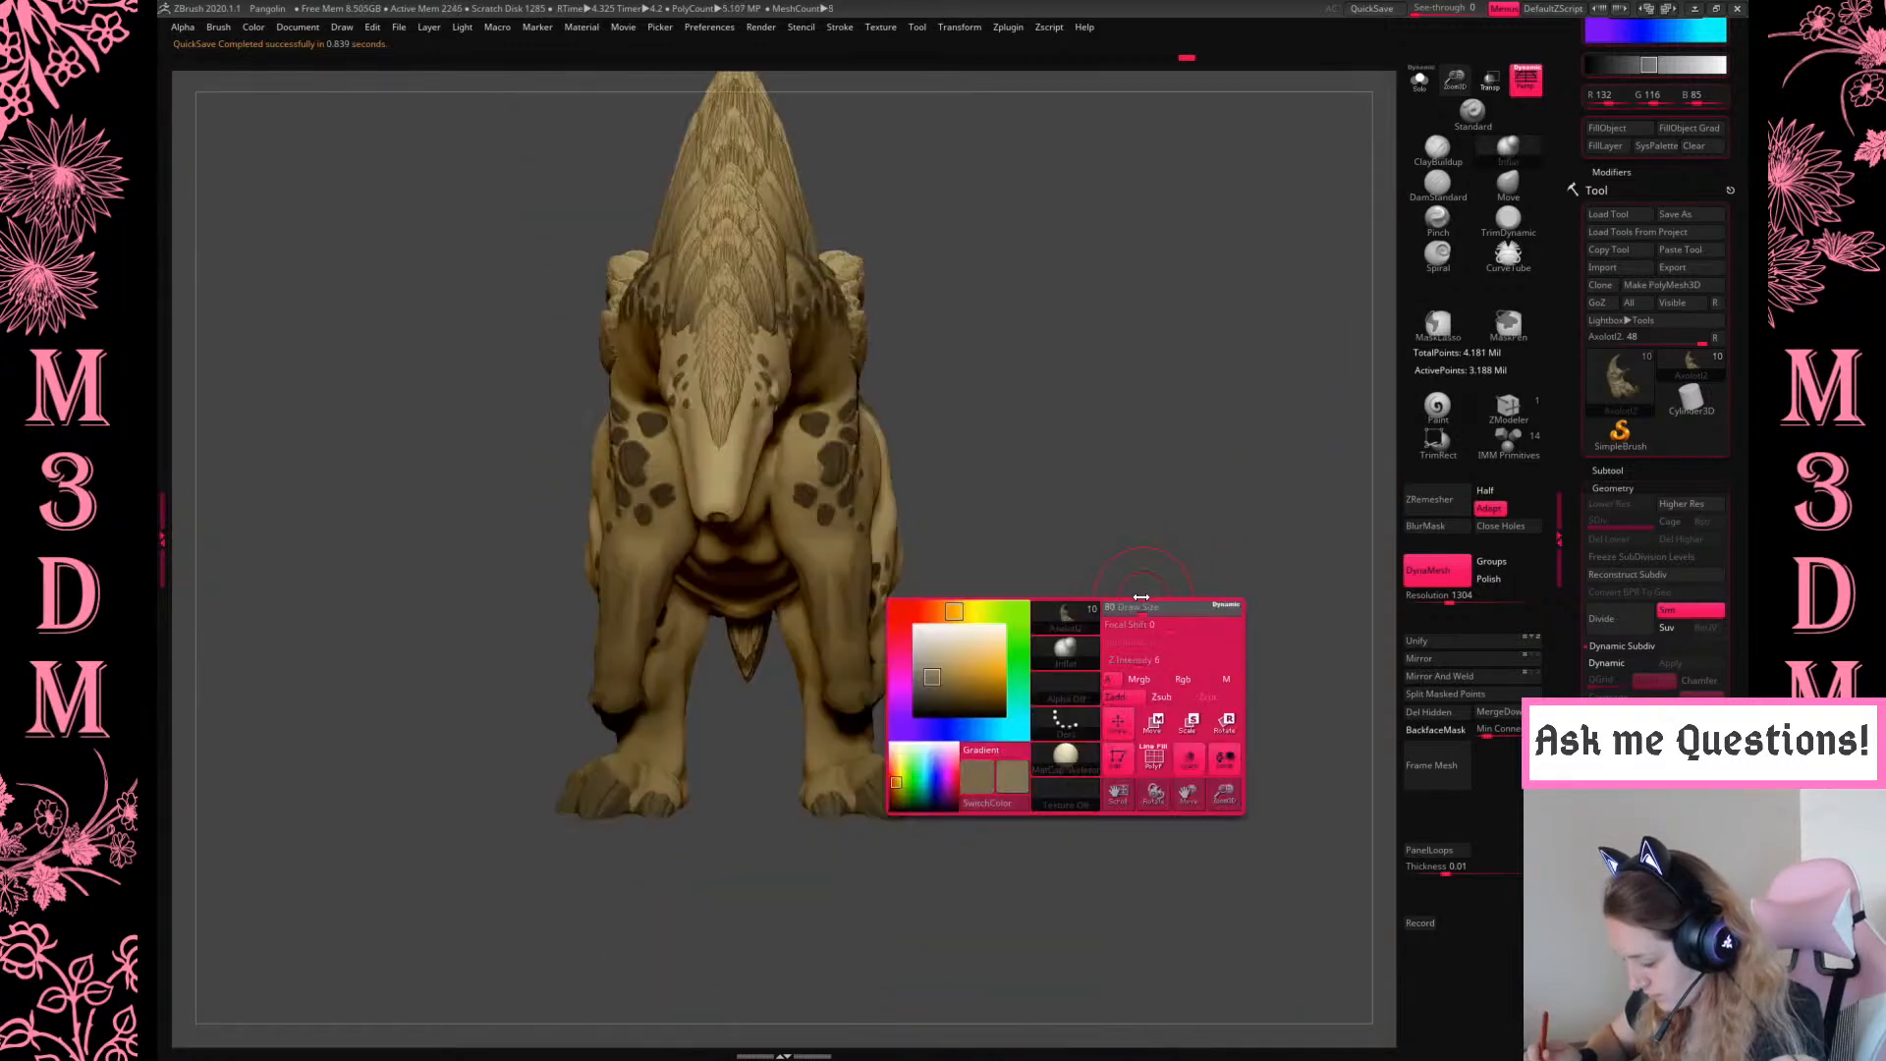
{"action": "key", "text": "b"}
{"action": "key", "text": "c"}
{"action": "key", "text": "b"}
{"action": "key", "text": "space"}
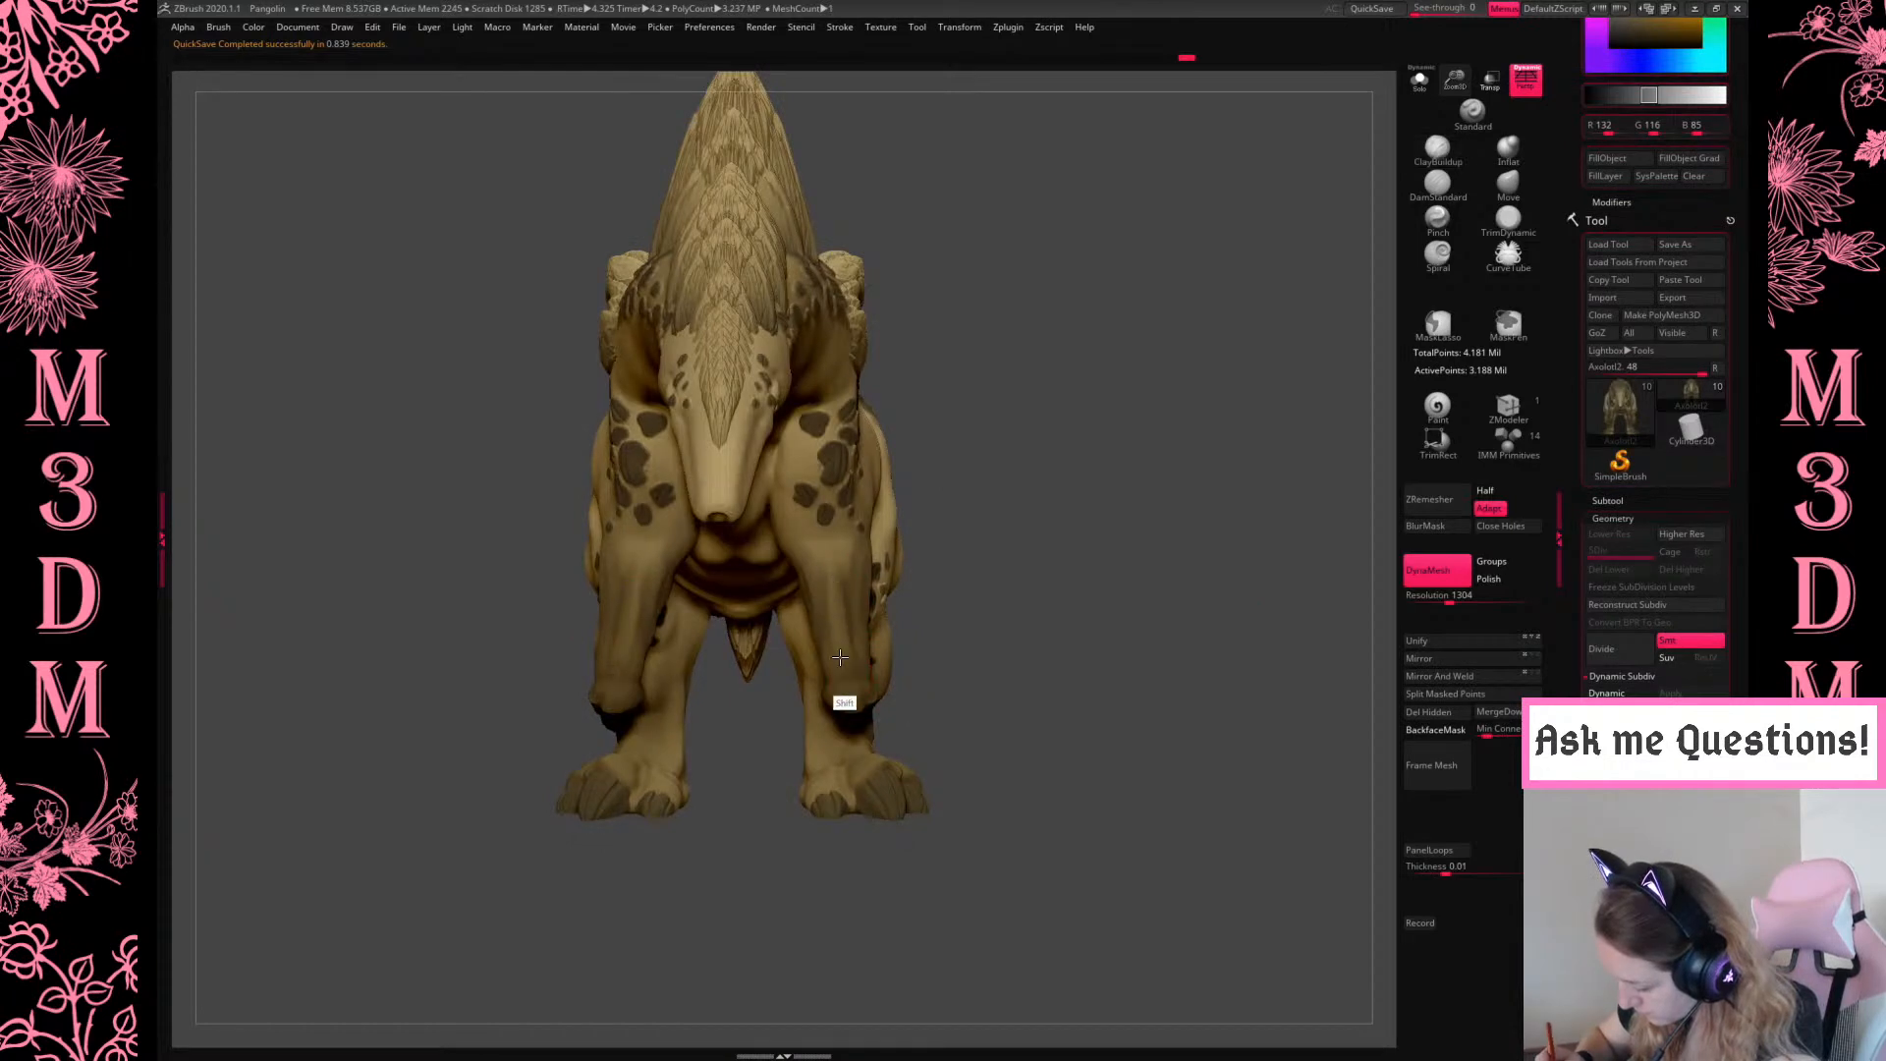
{"action": "left_click_drag", "start_coordinate": [987, 540], "coordinate": [884, 617]}
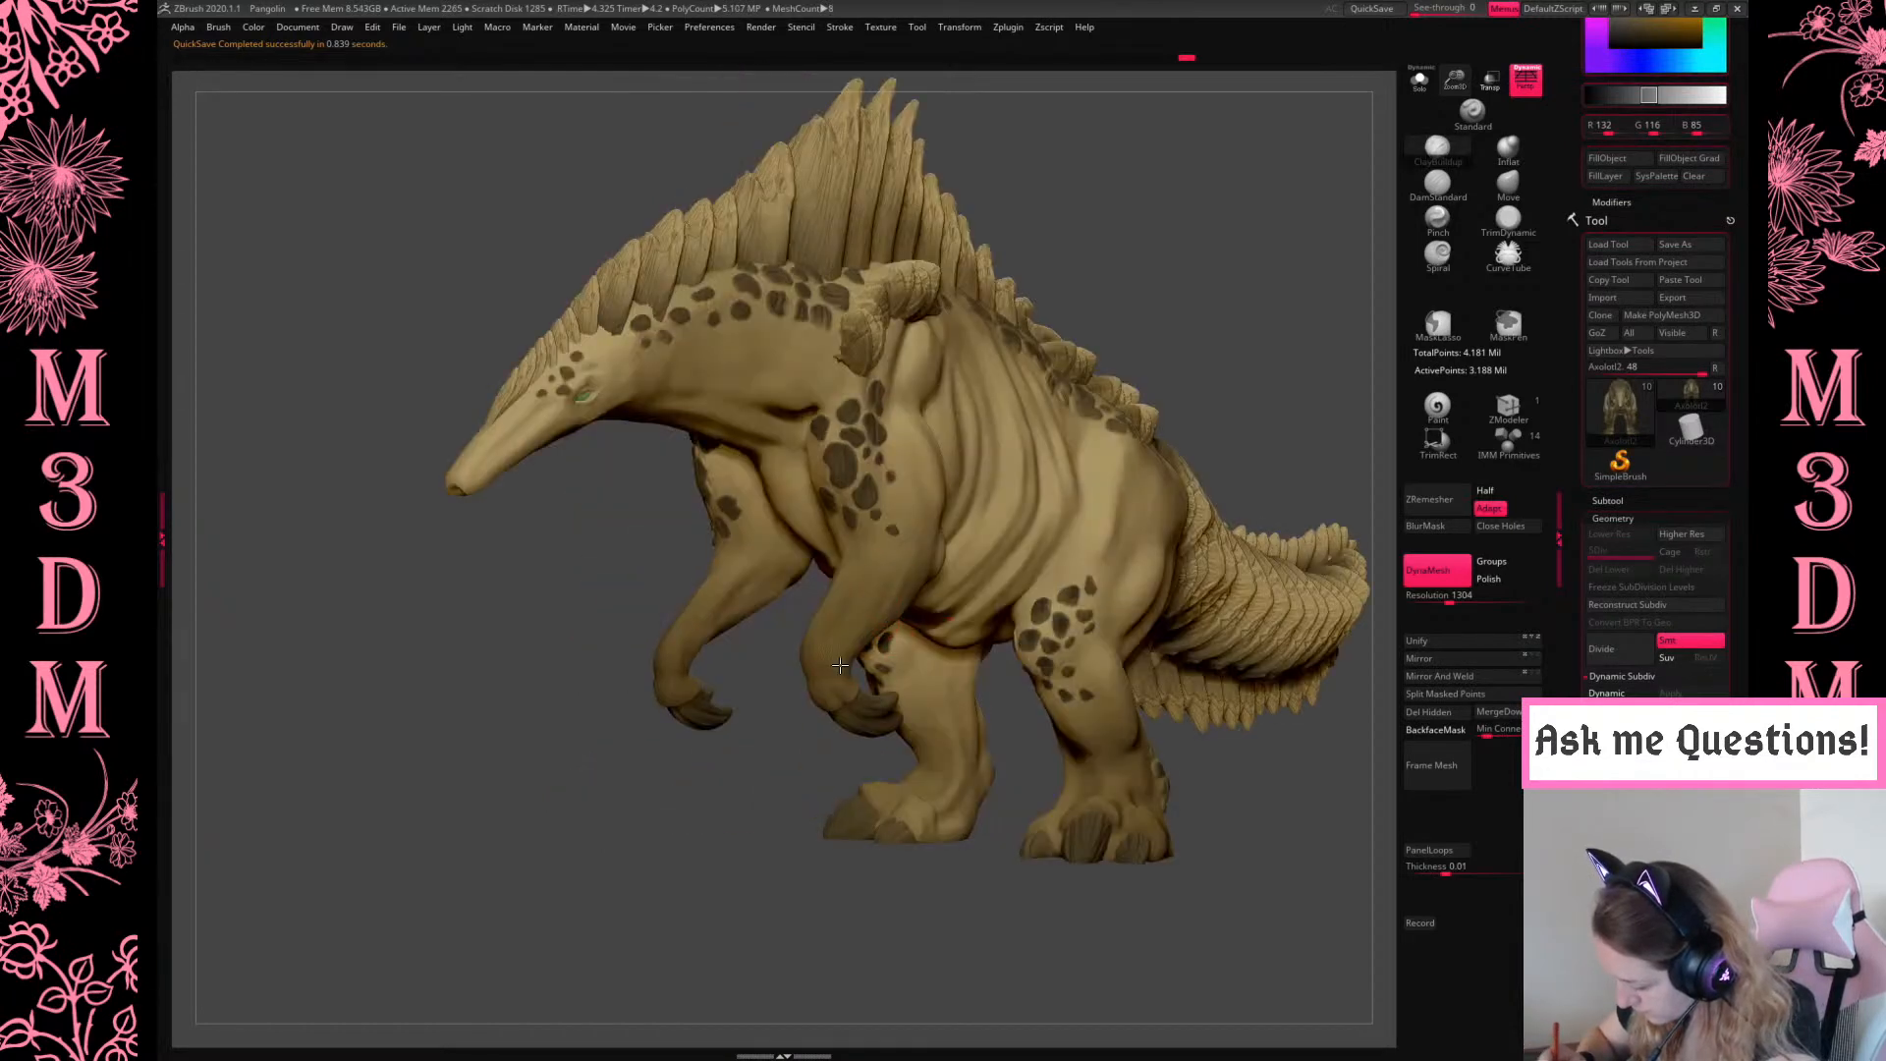
{"action": "left_click_drag", "start_coordinate": [797, 878], "coordinate": [878, 716]}
{"action": "left_click_drag", "start_coordinate": [1006, 627], "coordinate": [889, 774]}
Adjust the contour of the front forearm and elbow with the Move brush, and check the whole creature's silhouette
{"action": "key", "text": "space"}
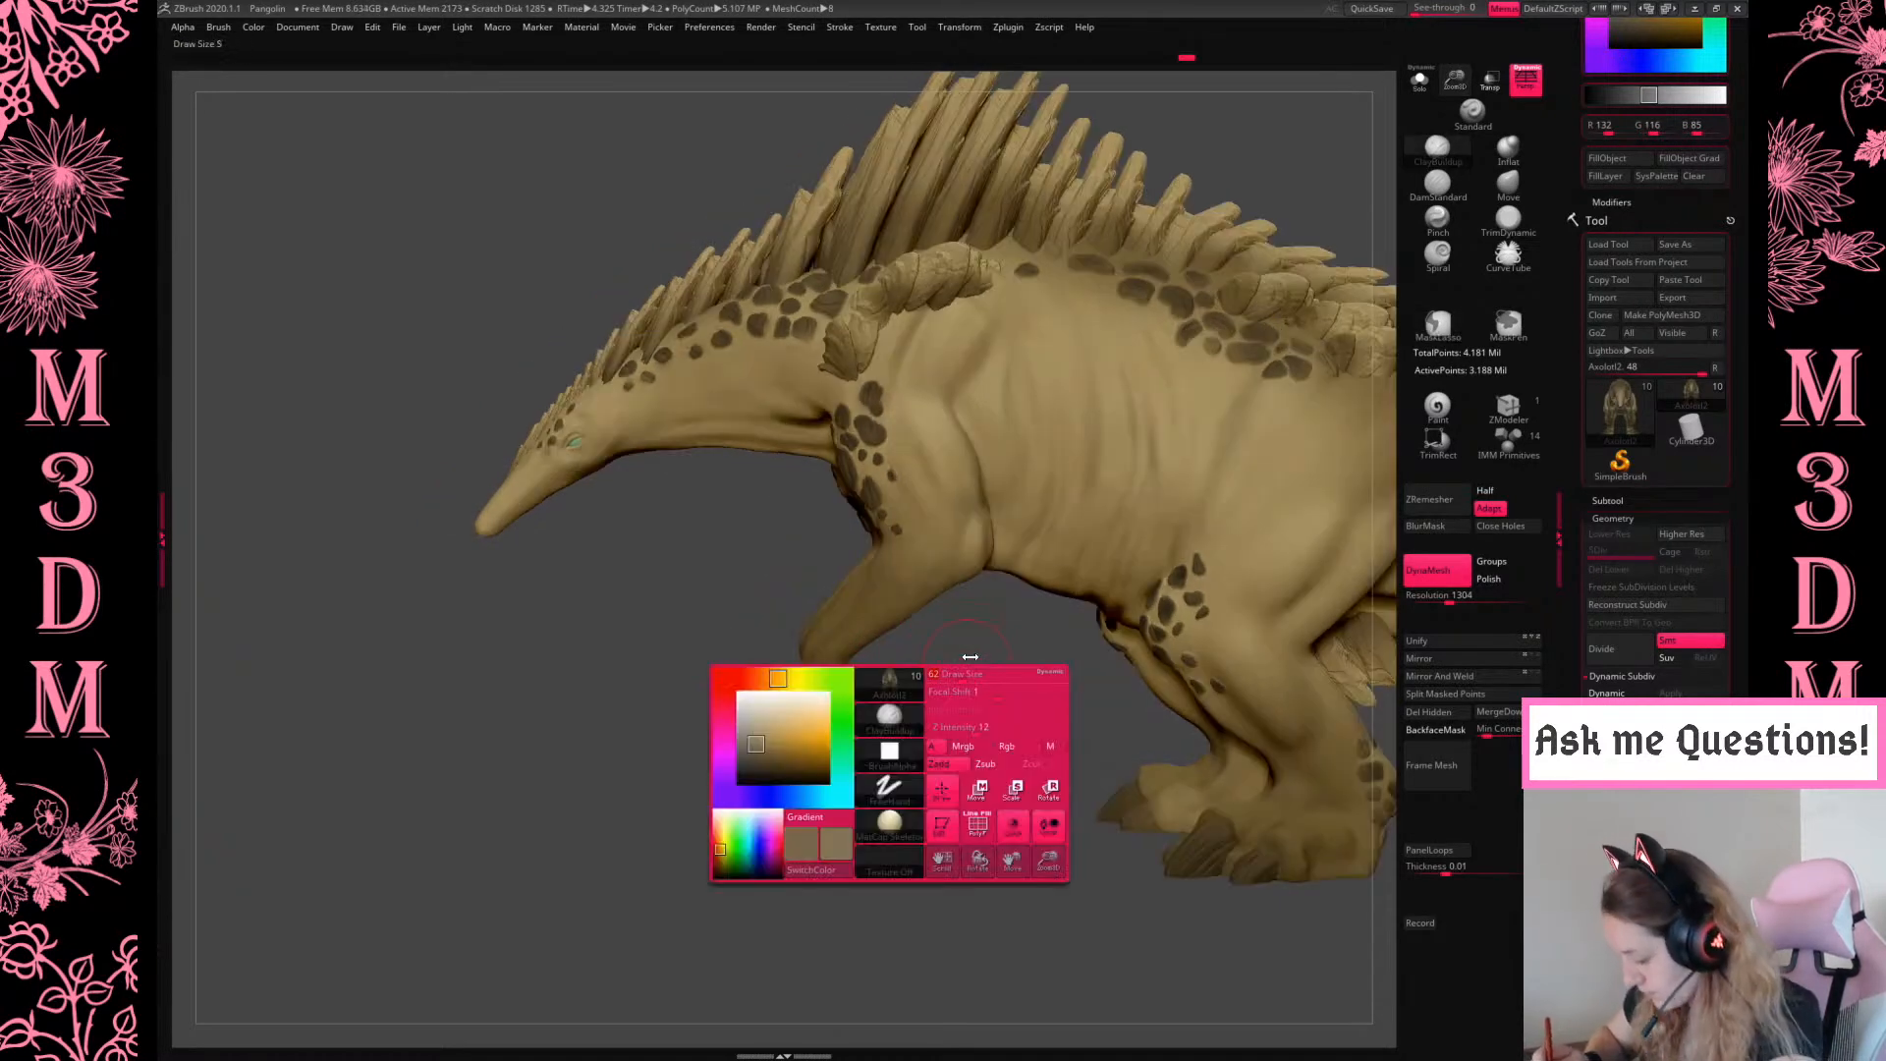
{"action": "left_click", "coordinate": [1506, 184]}
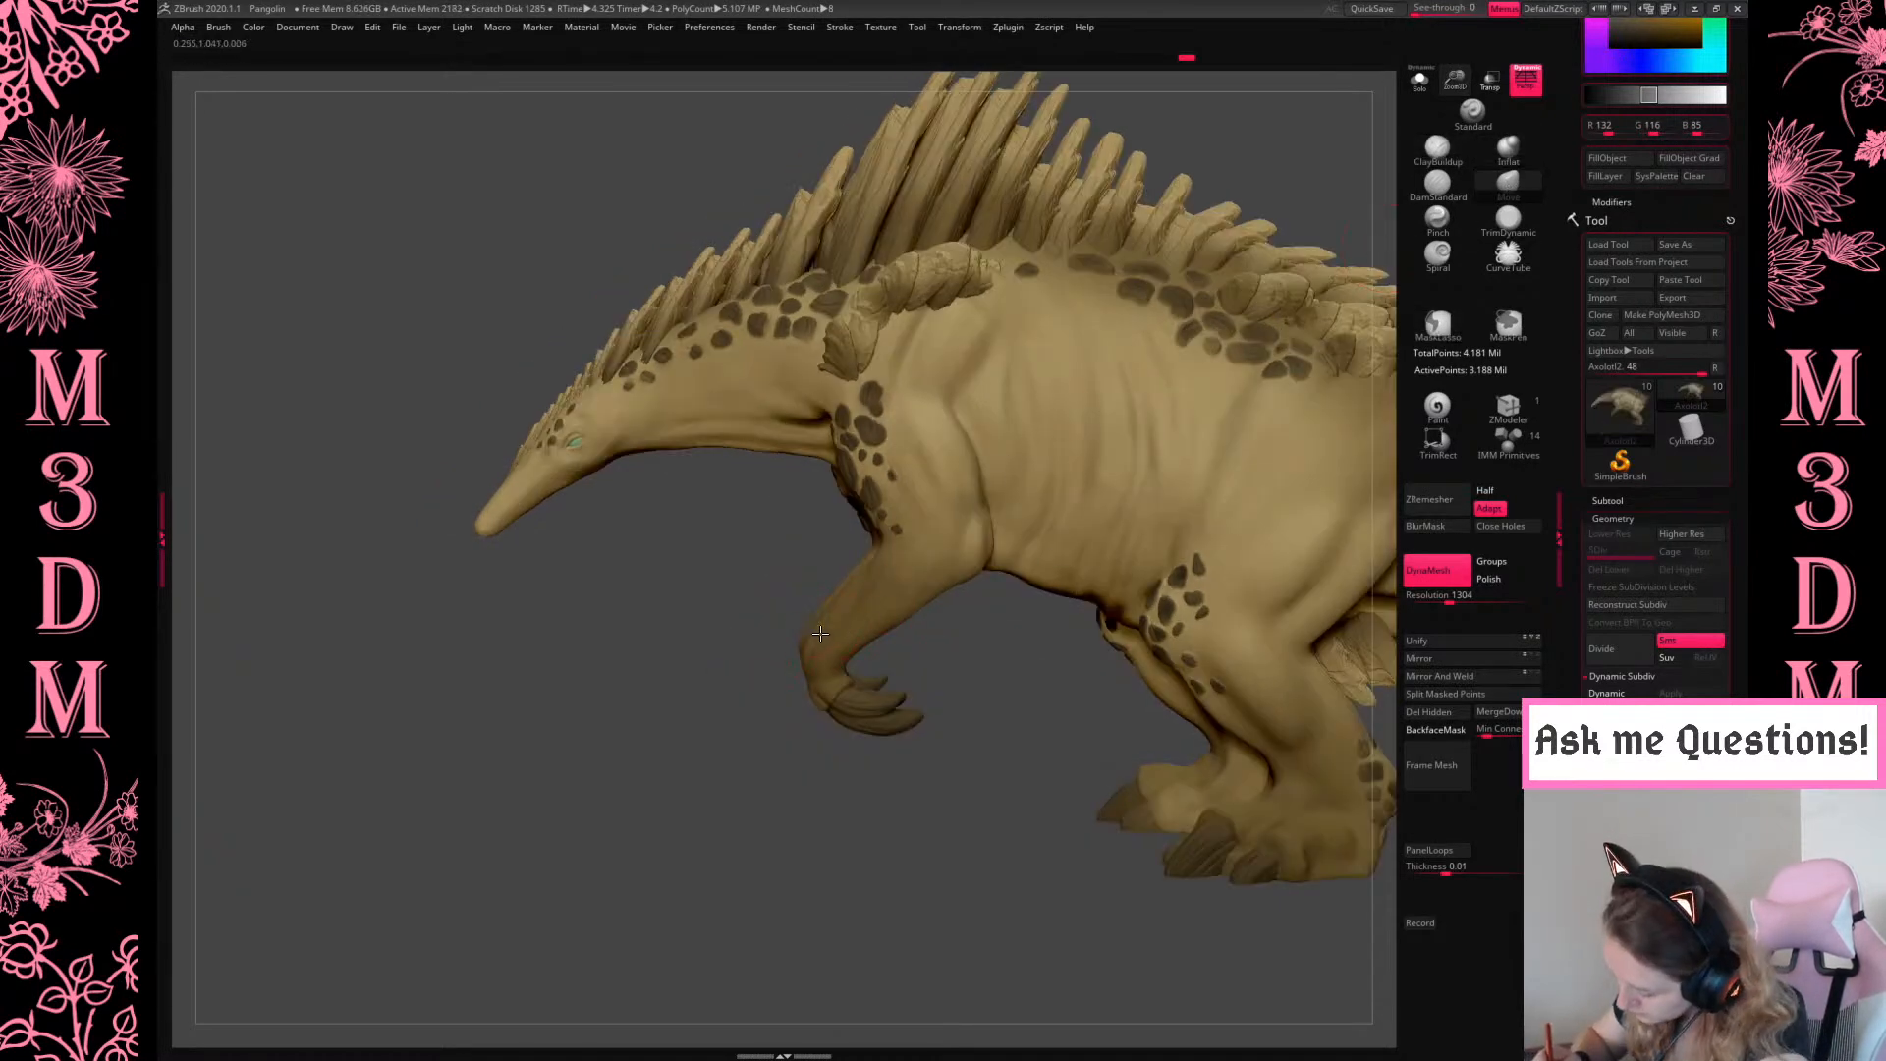
{"action": "left_click_drag", "start_coordinate": [822, 626], "coordinate": [864, 579]}
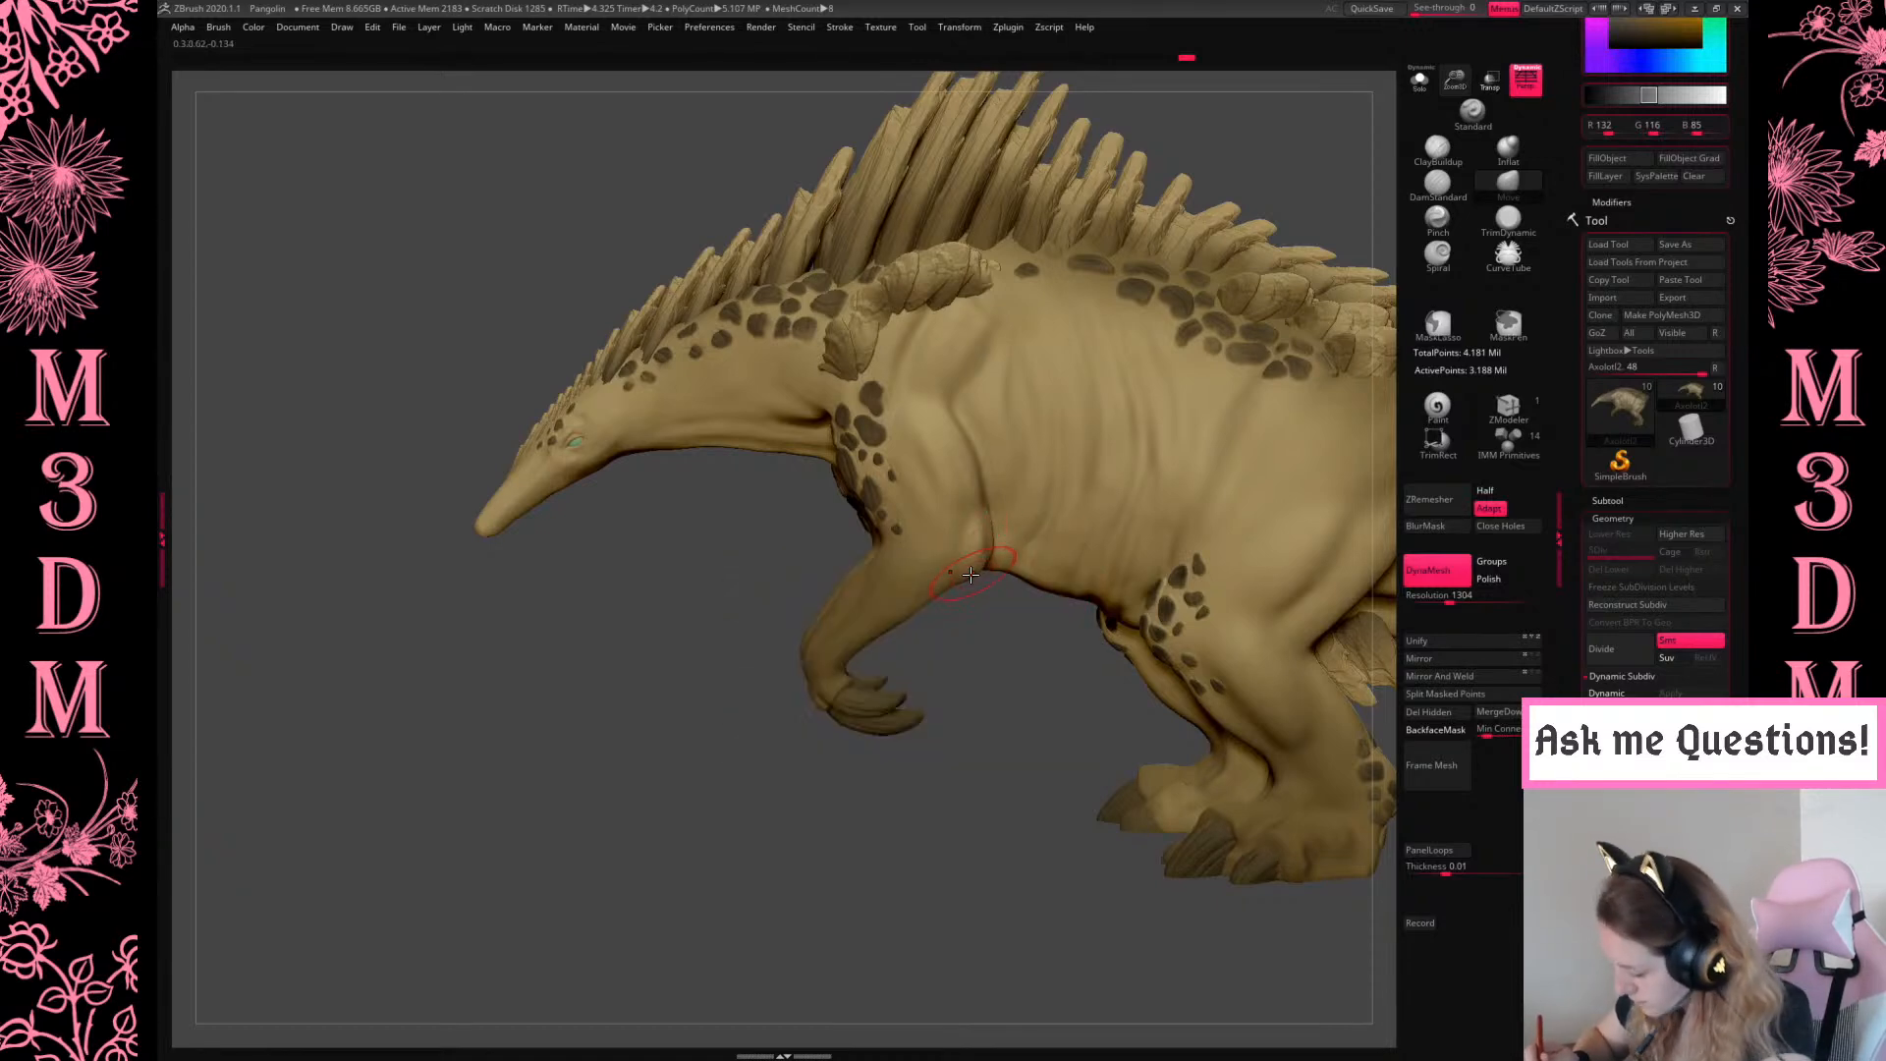
{"action": "key", "text": "space"}
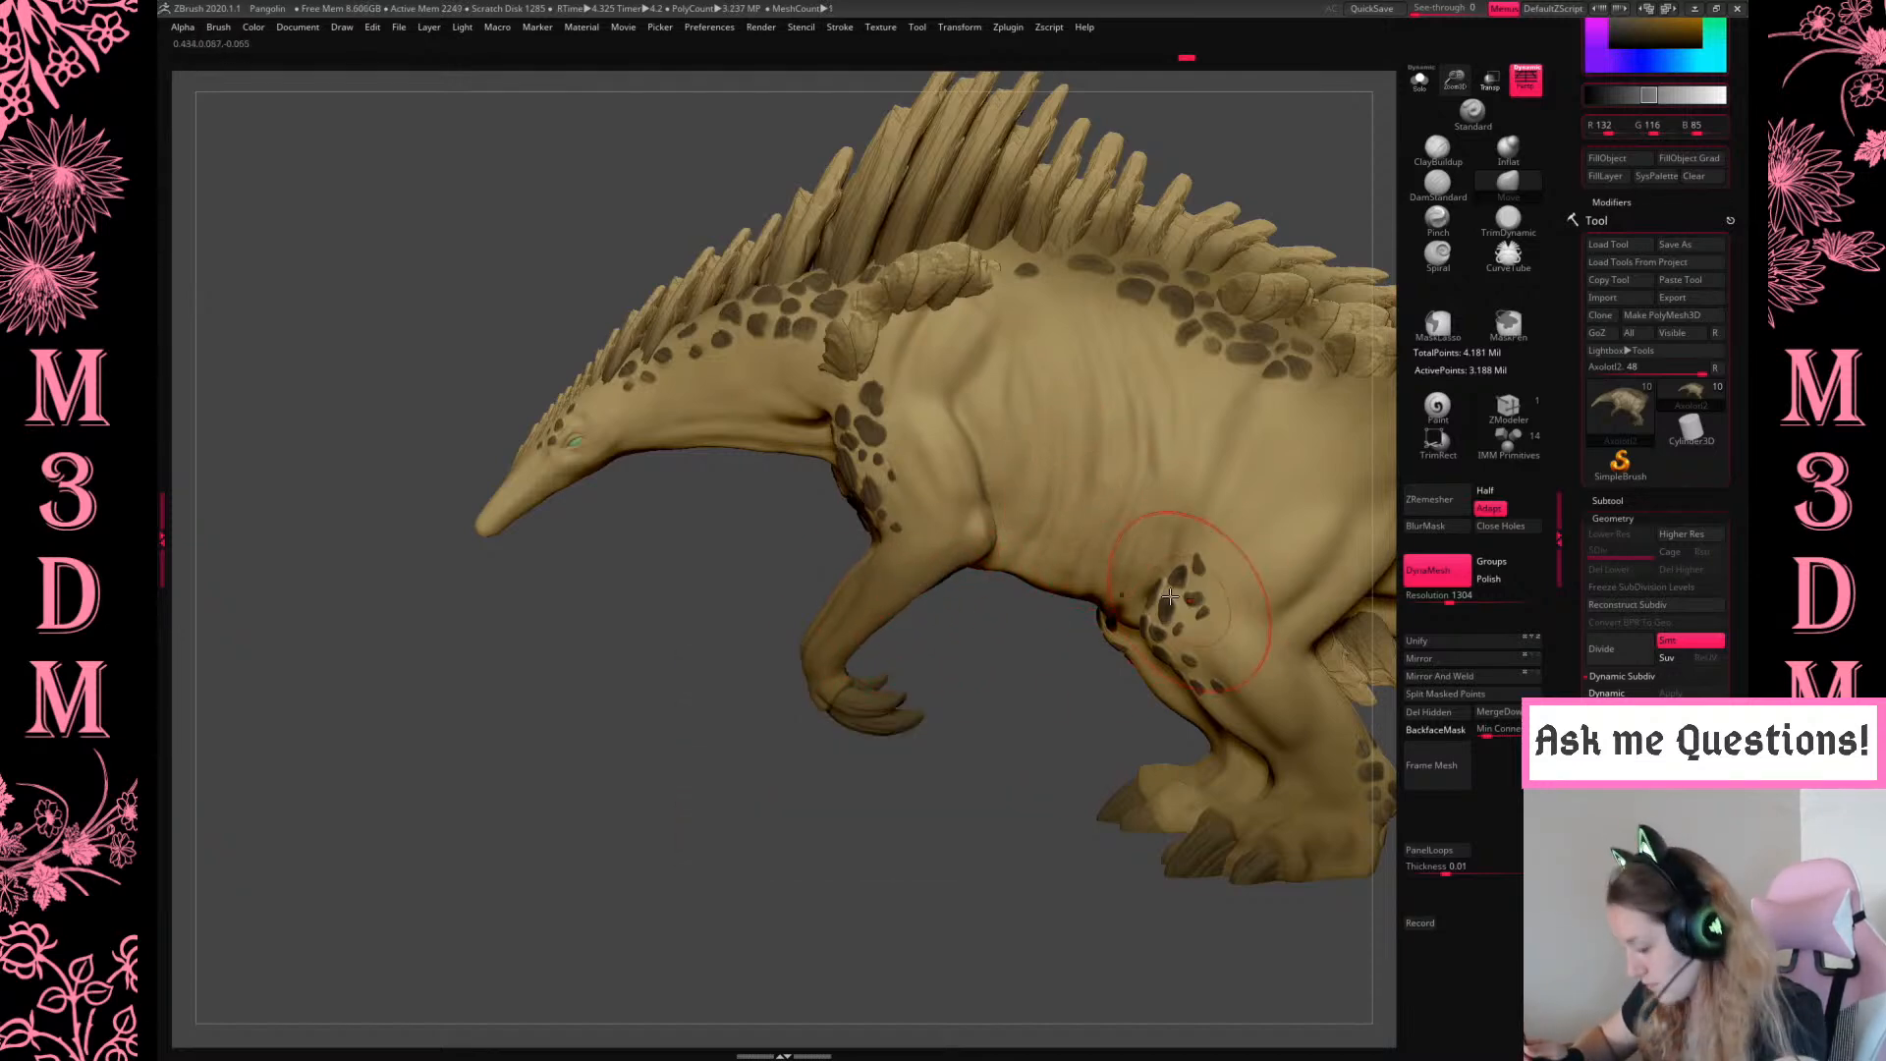
{"action": "right_click_drag", "start_coordinate": [930, 632], "coordinate": [865, 594]}
{"action": "right_click_drag", "start_coordinate": [1007, 702], "coordinate": [992, 655]}
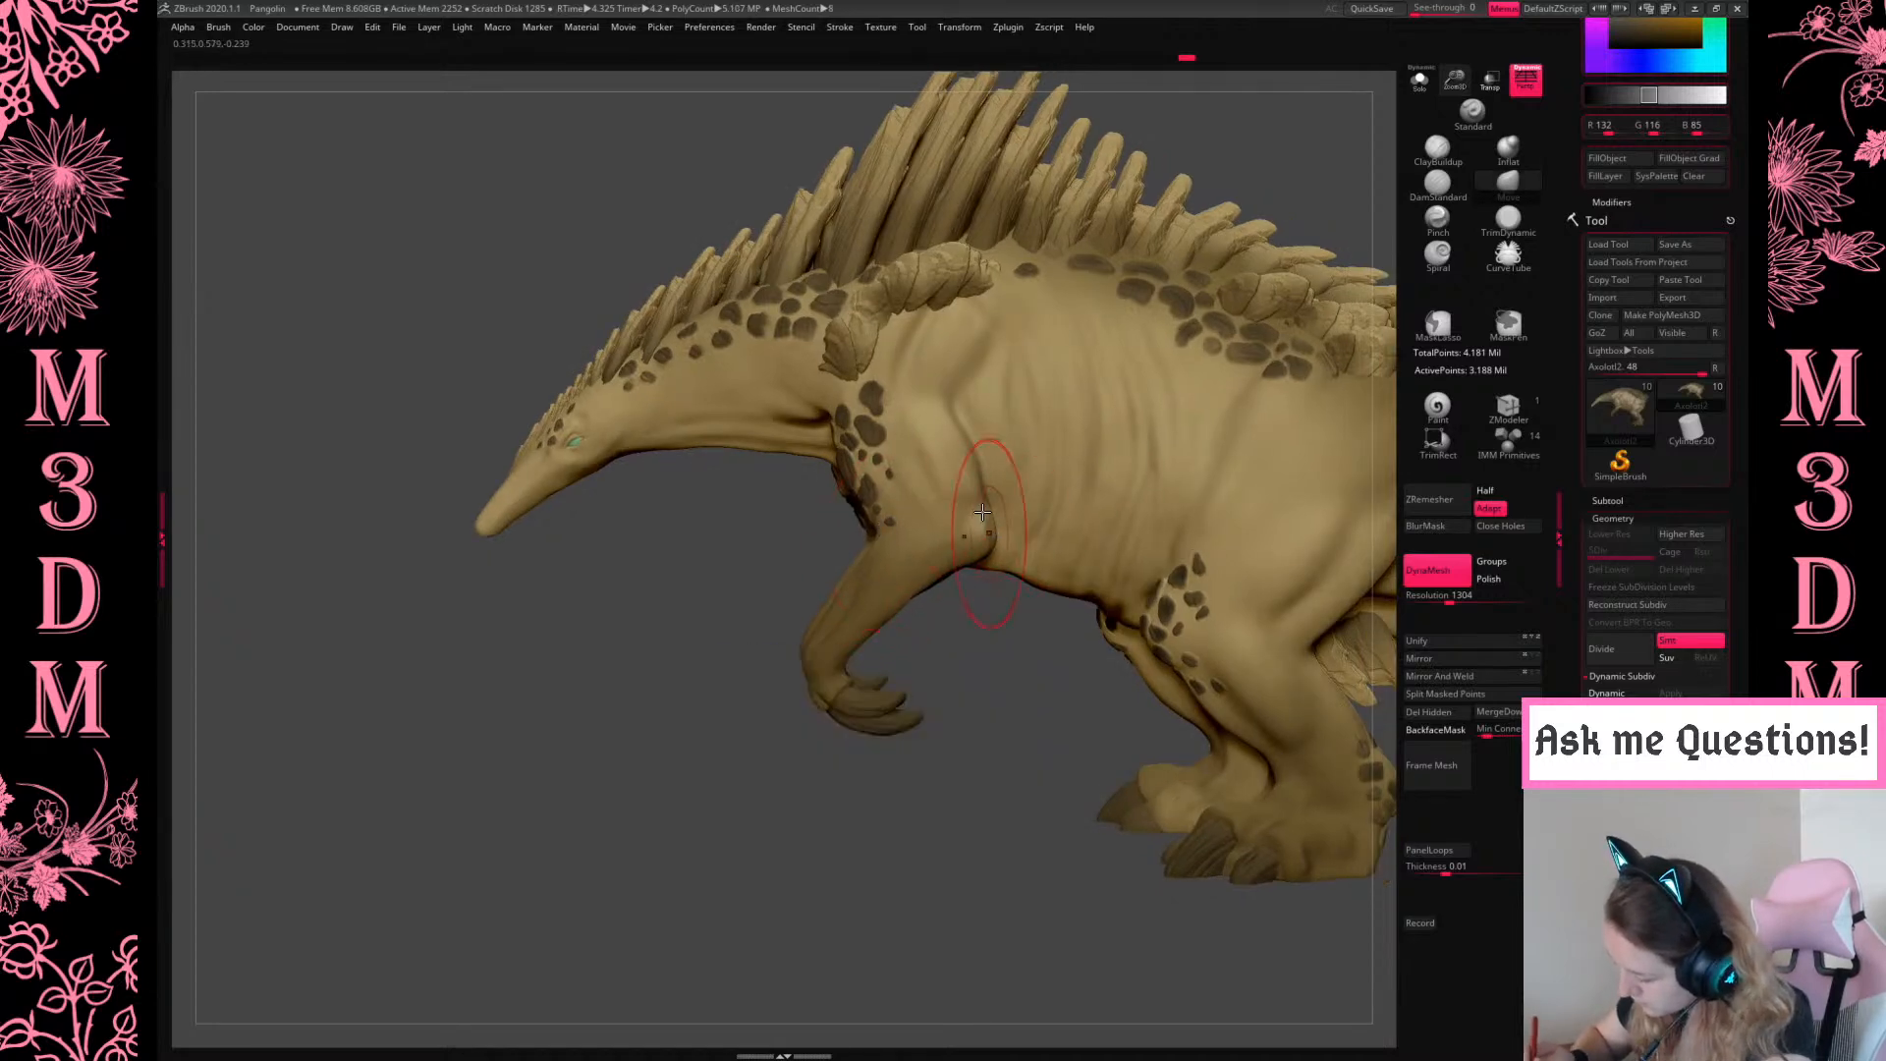
{"action": "right_click_drag", "start_coordinate": [1086, 414], "coordinate": [1162, 717], "text": "ctrl"}
{"action": "right_click_drag", "start_coordinate": [903, 877], "coordinate": [776, 934], "text": "alt"}
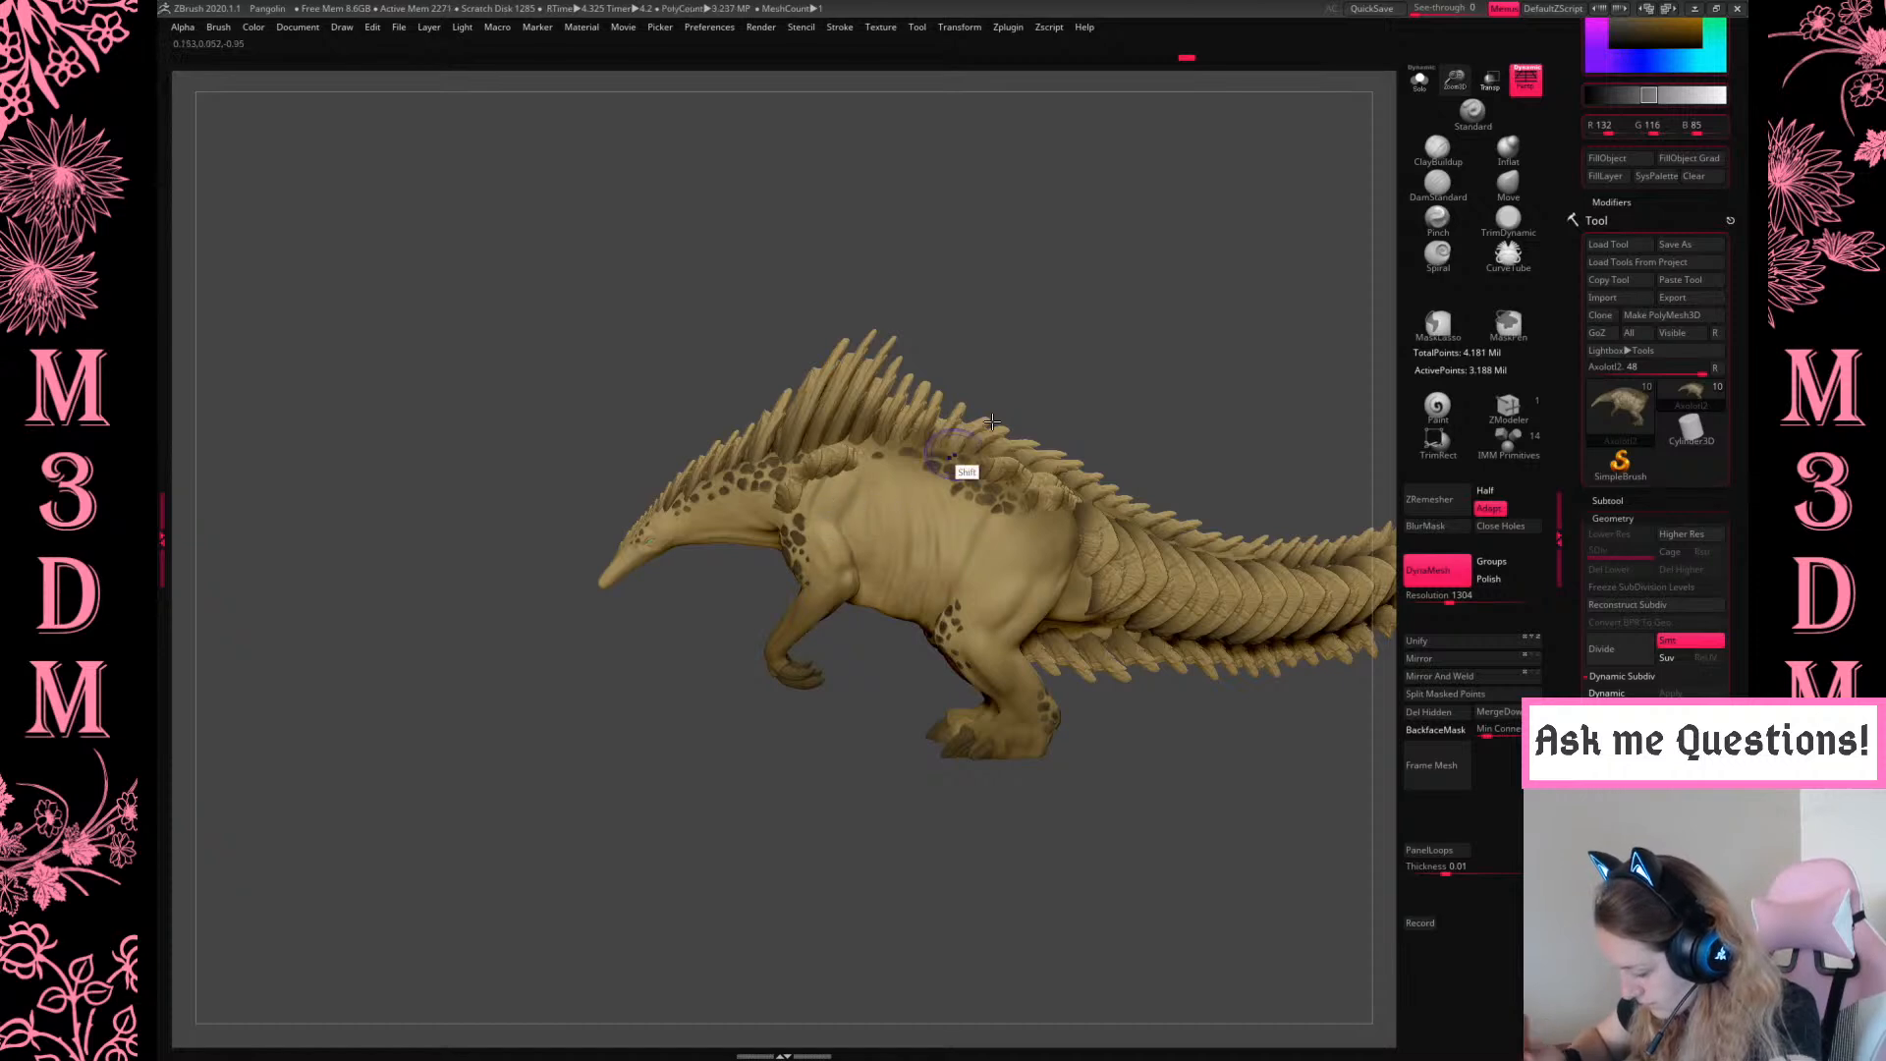
{"action": "left_click_drag", "start_coordinate": [1225, 291], "coordinate": [1171, 367], "text": "shift"}
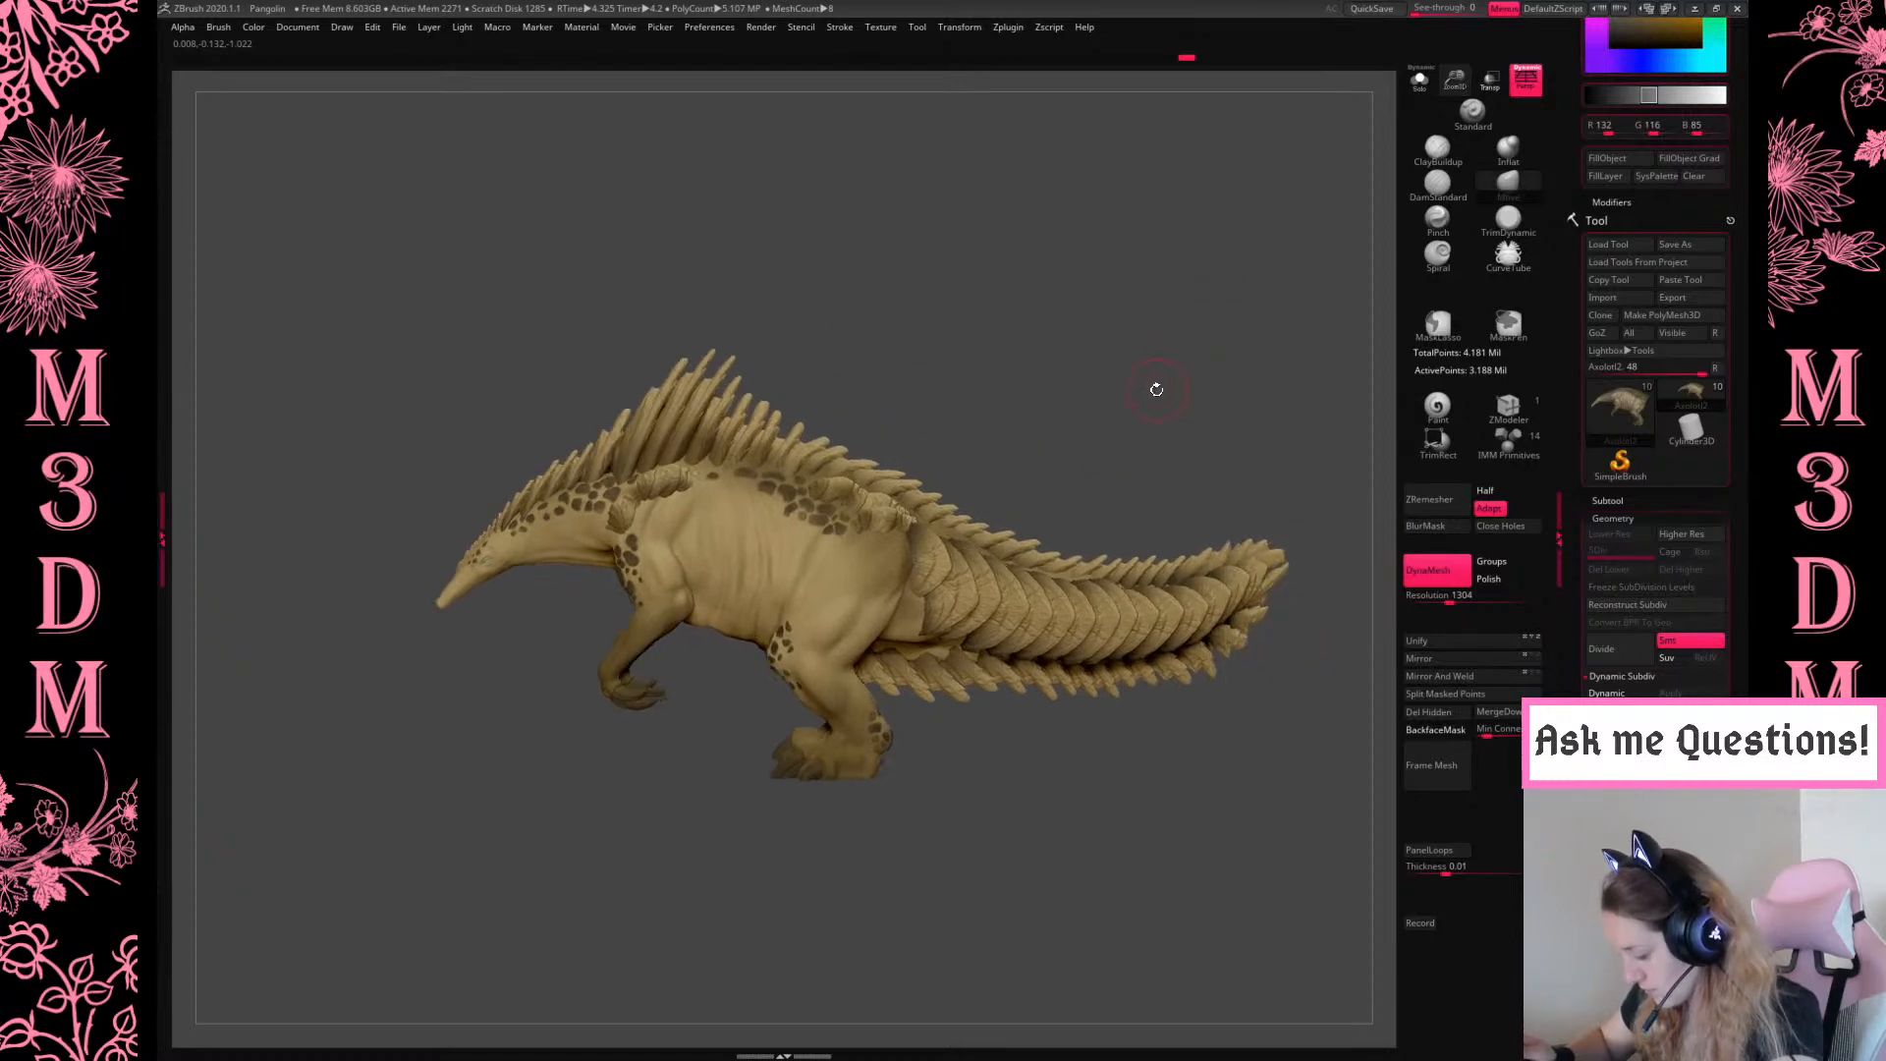
Frame the whole creature in a three-quarter view and render a BPR preview of it
{"action": "mouse_move", "coordinate": [1086, 425]}
{"action": "left_mouse_down"}
{"action": "mouse_move", "coordinate": [1129, 416]}
{"action": "mouse_move", "coordinate": [1076, 427]}
{"action": "mouse_move", "coordinate": [1052, 408]}
{"action": "mouse_move", "coordinate": [1069, 404]}
{"action": "left_mouse_up"}
{"action": "left_click_drag", "start_coordinate": [1456, 79], "coordinate": [1466, 113]}
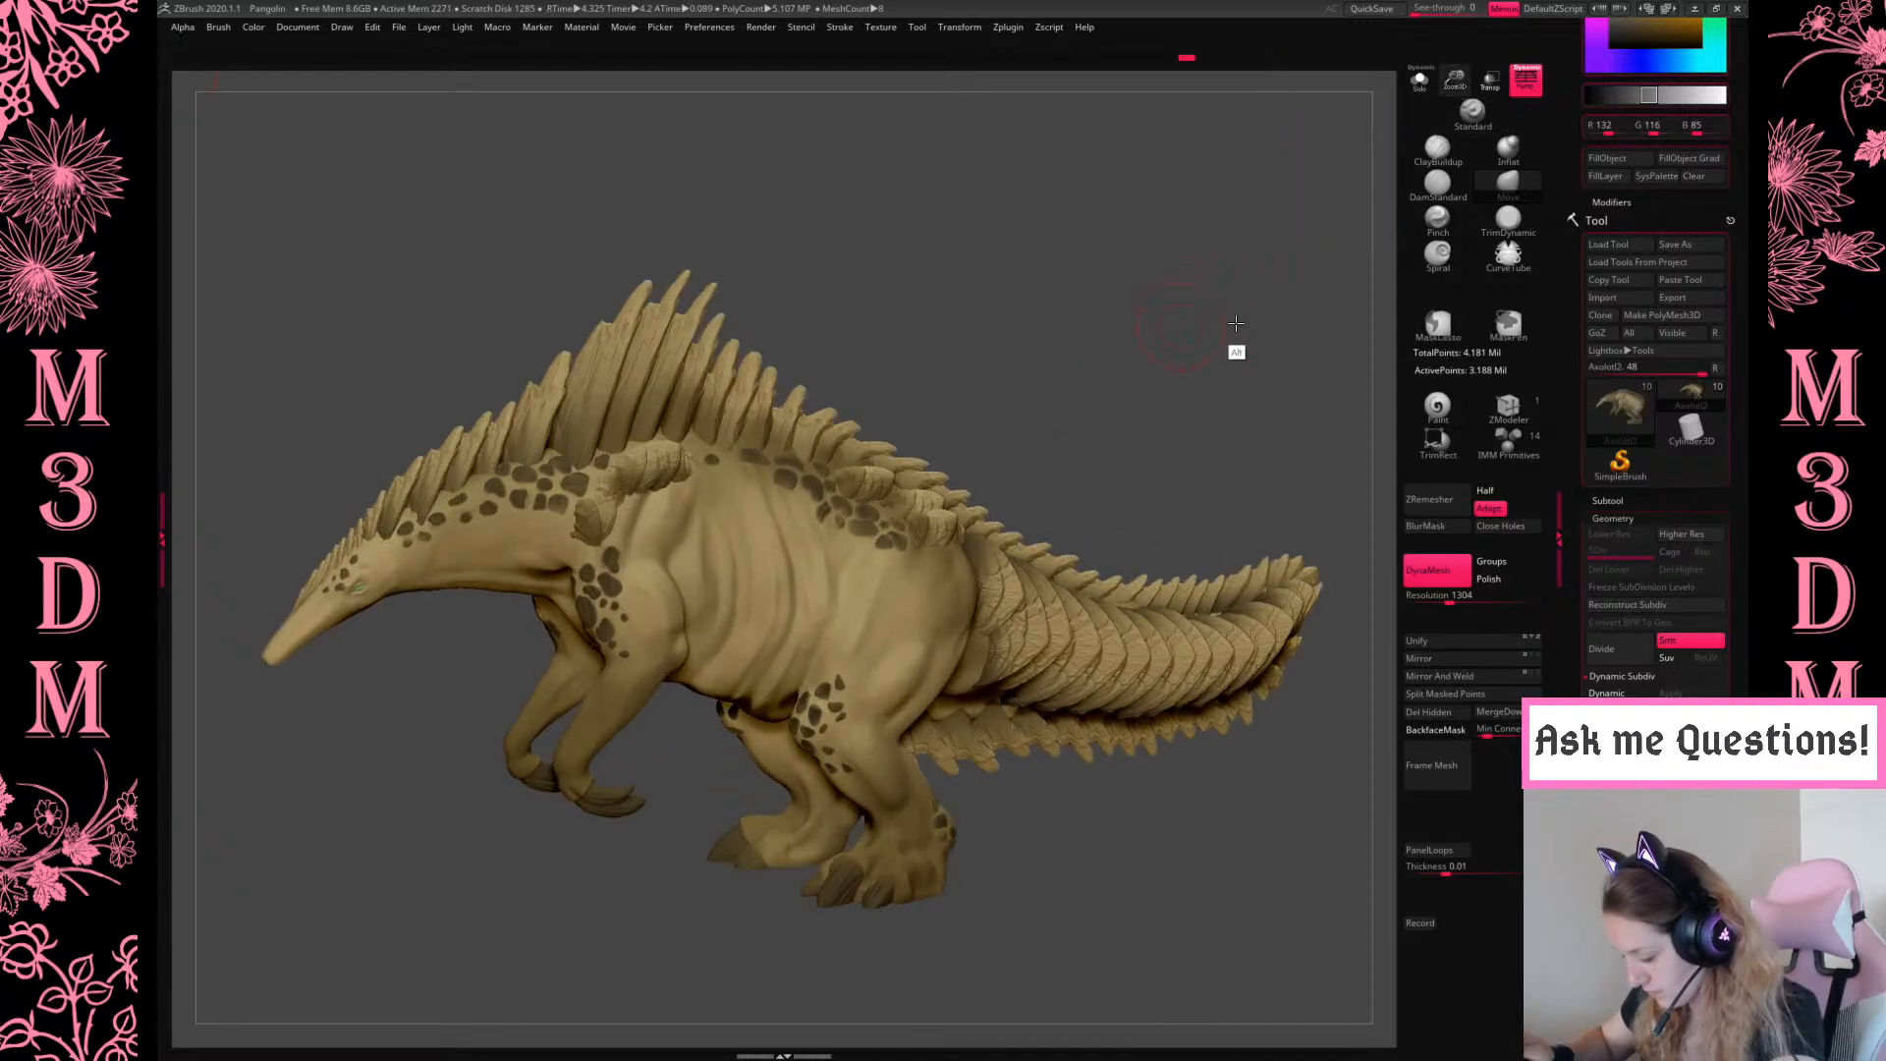
{"action": "left_click_drag", "start_coordinate": [1187, 319], "coordinate": [1234, 322], "text": "alt"}
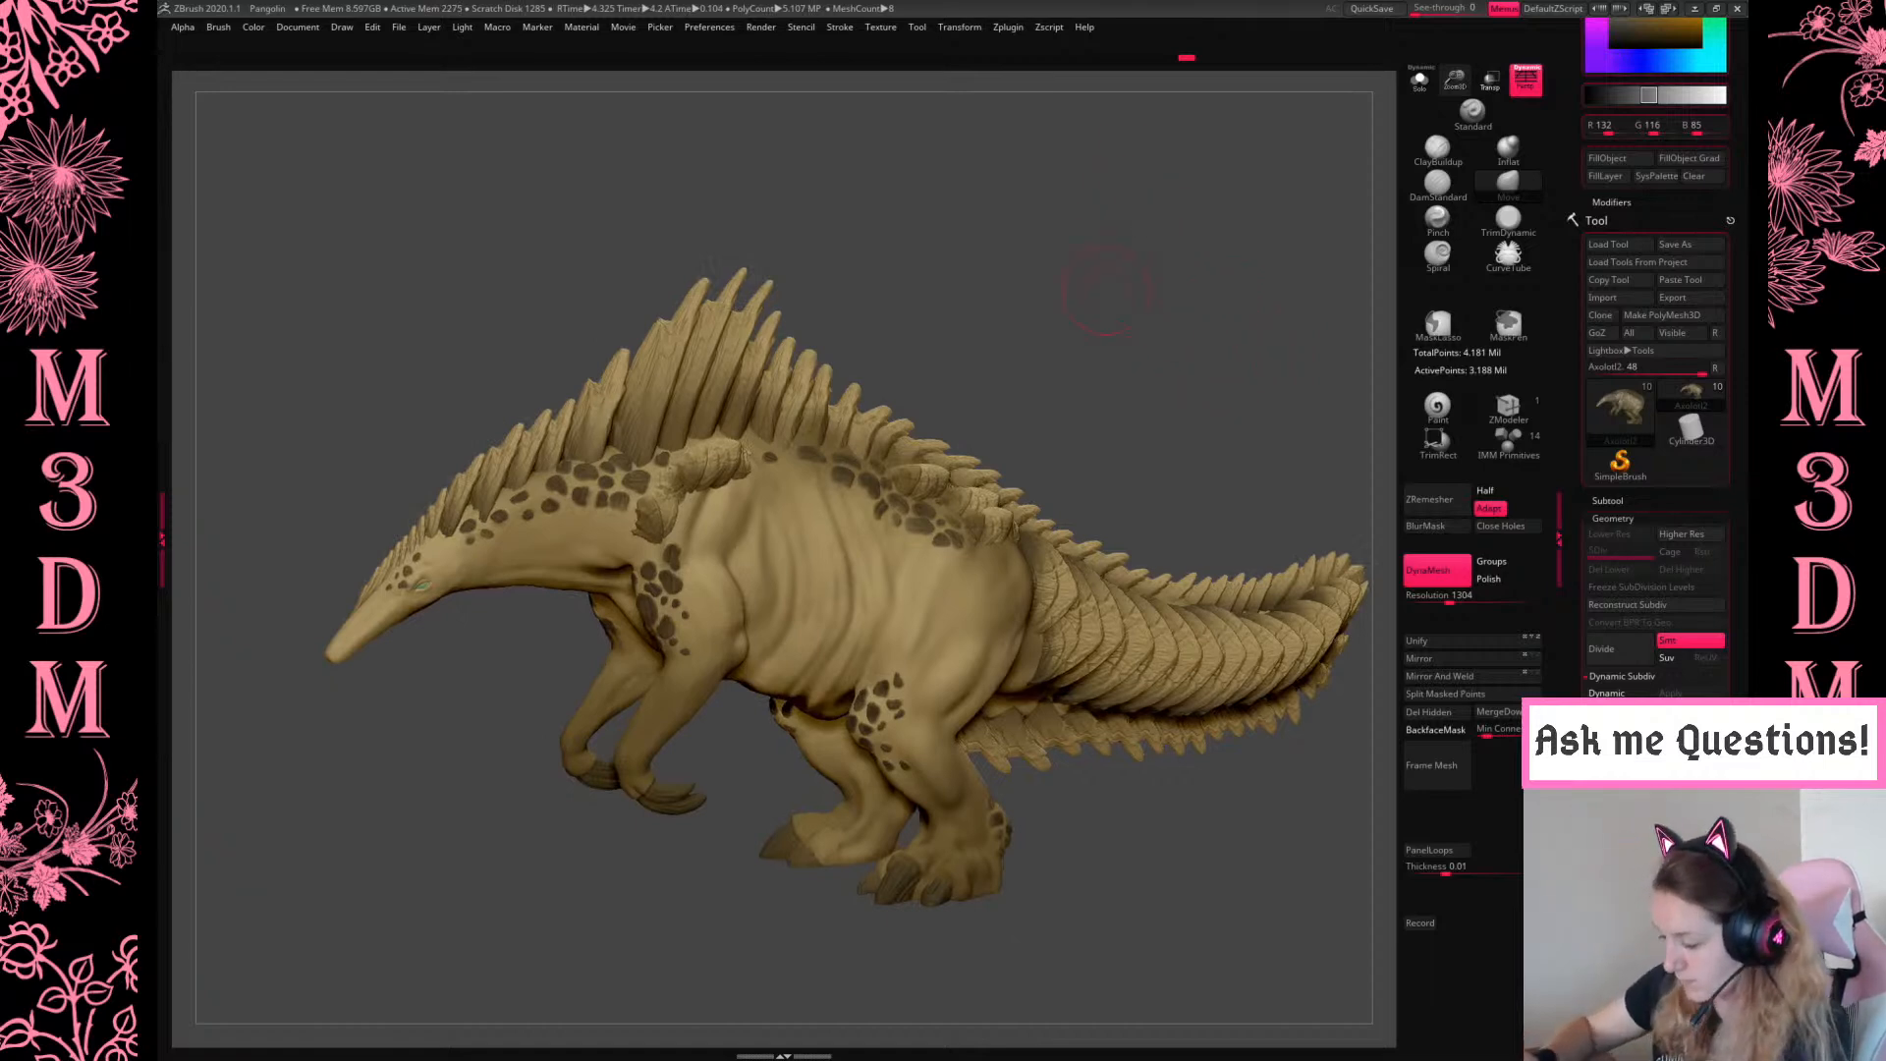
{"action": "right_click", "coordinate": [1045, 595]}
{"action": "left_click", "coordinate": [1437, 184]}
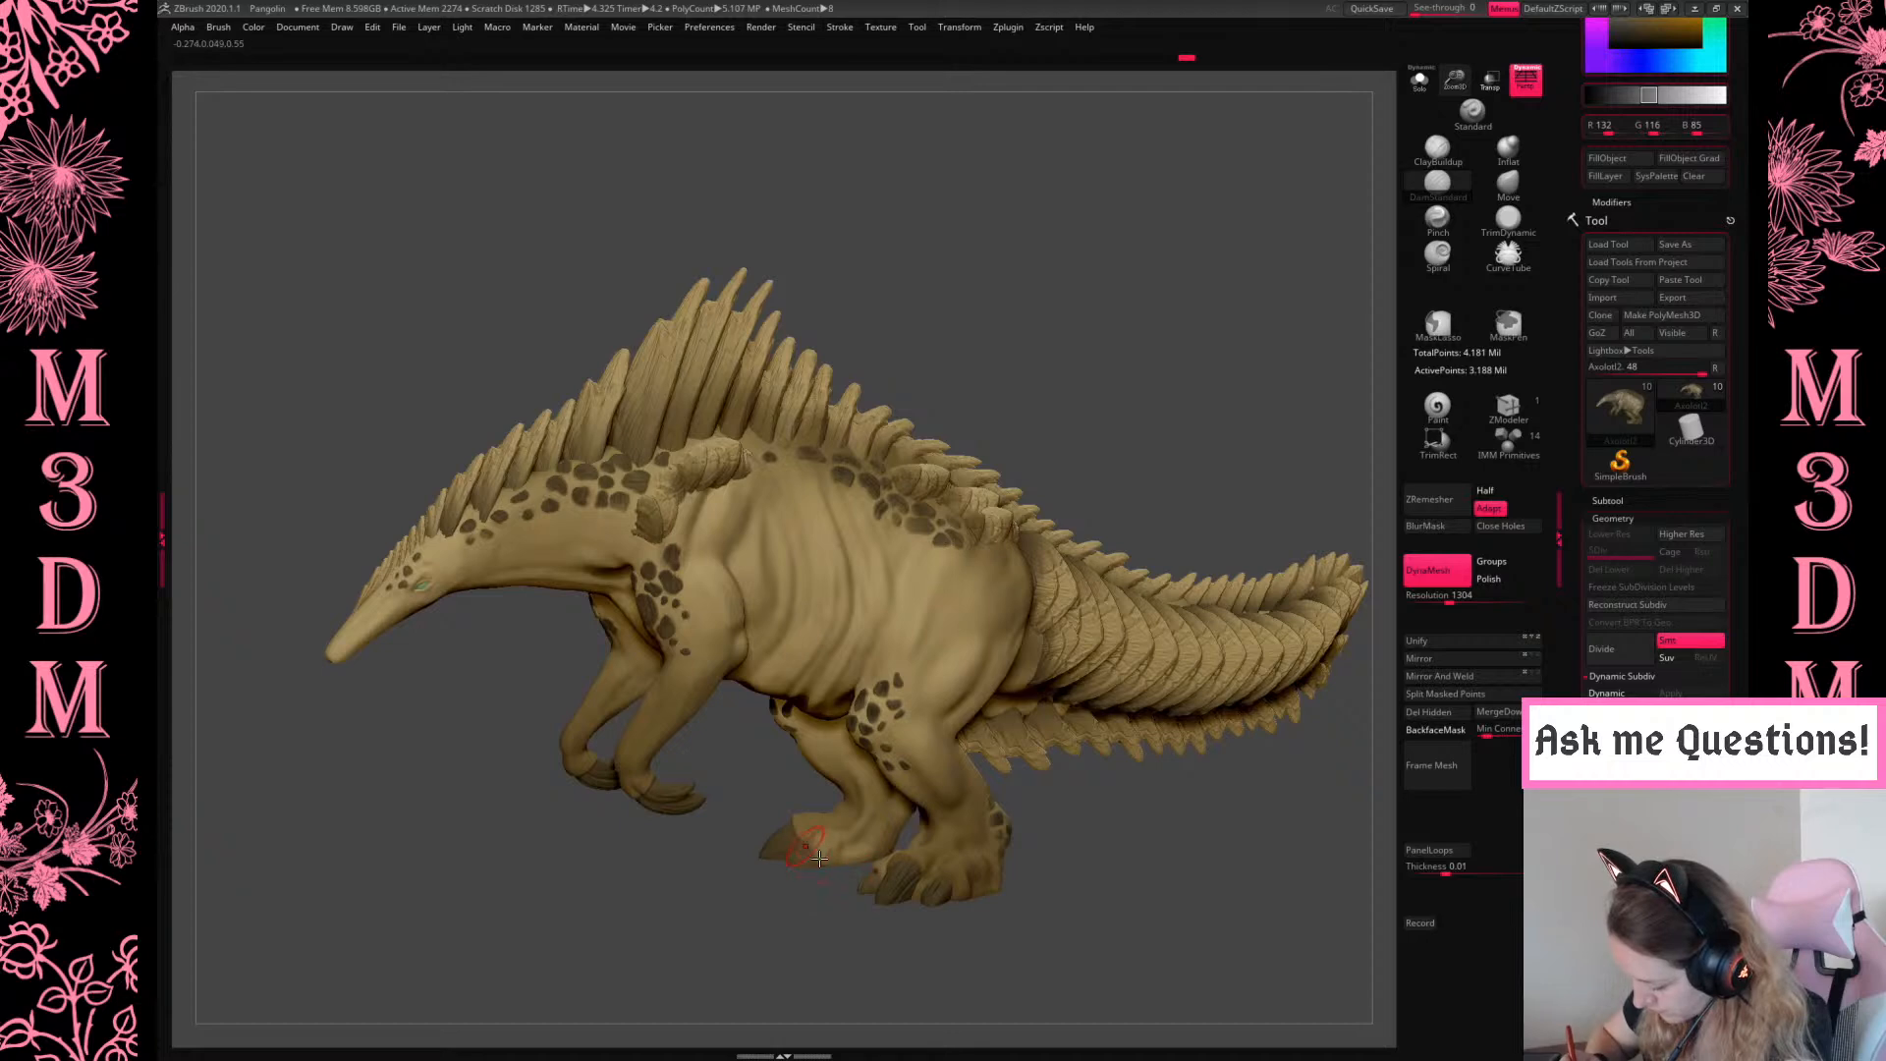
{"action": "left_click", "coordinate": [1507, 152]}
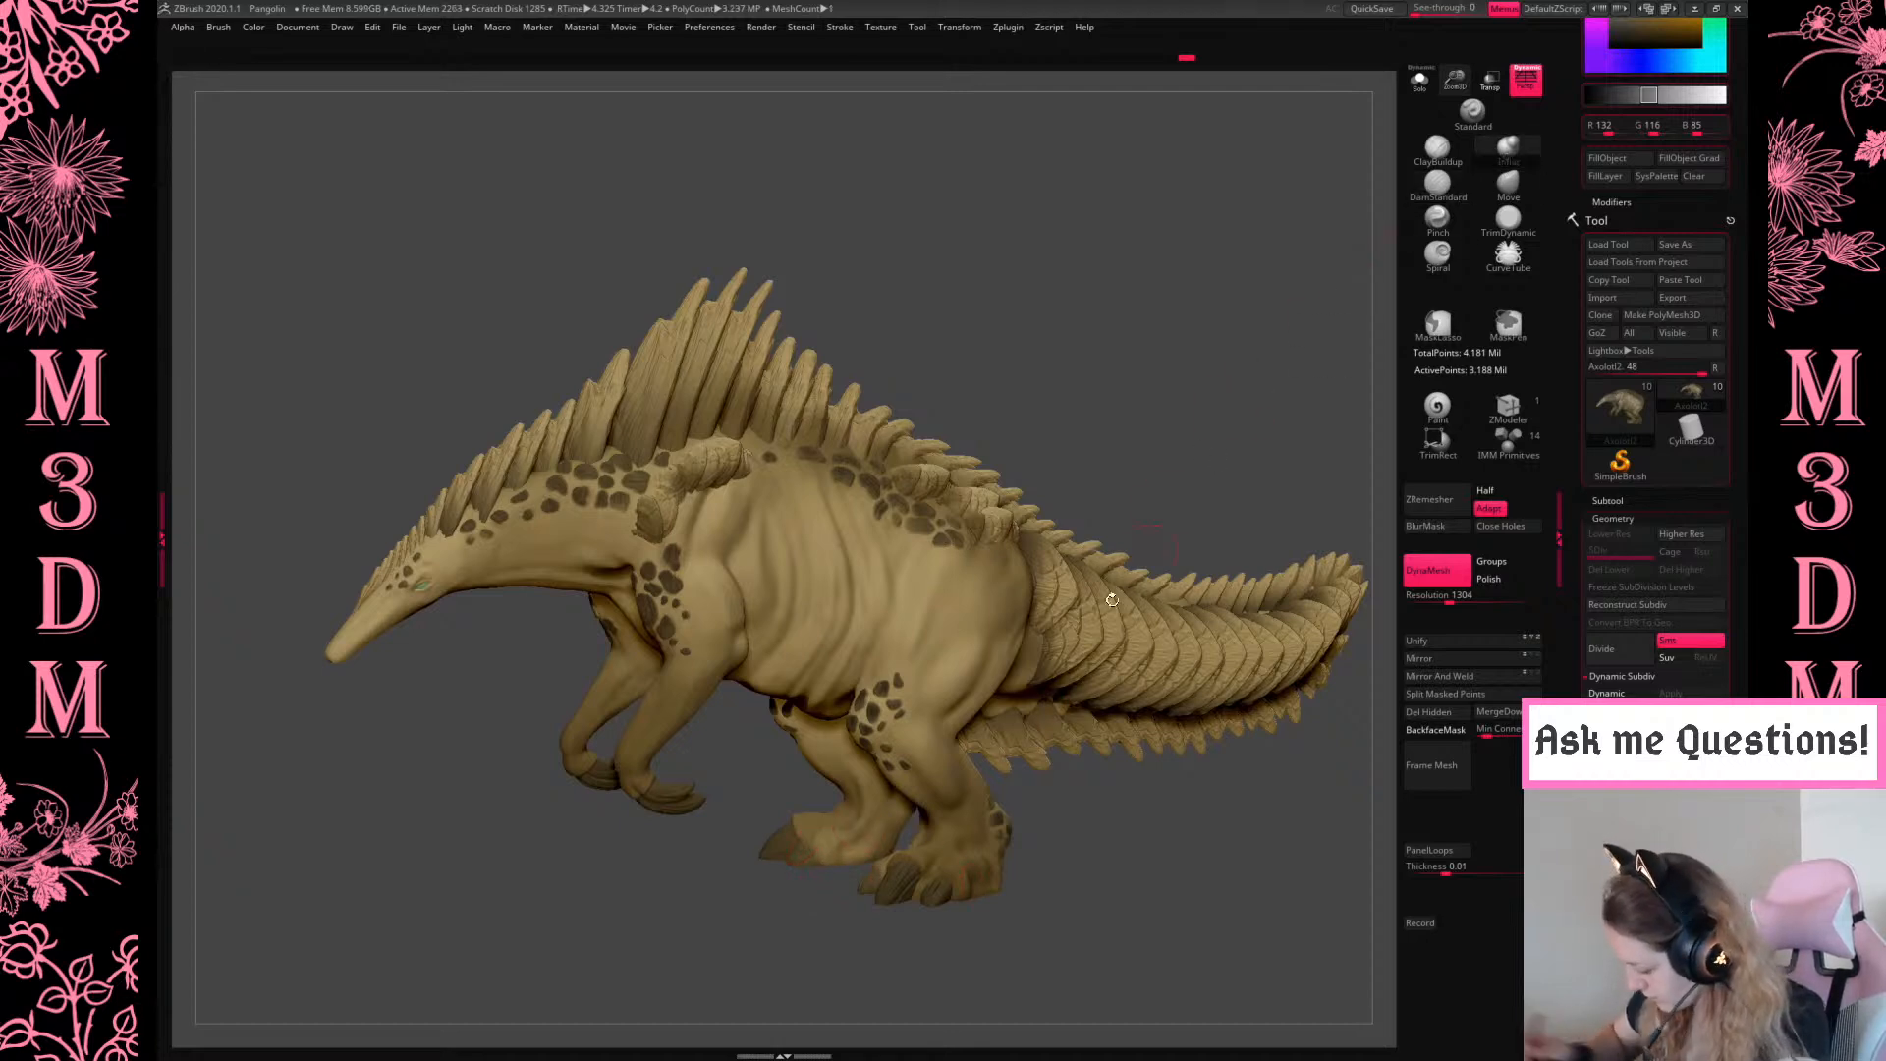
{"action": "left_click", "coordinate": [1507, 183]}
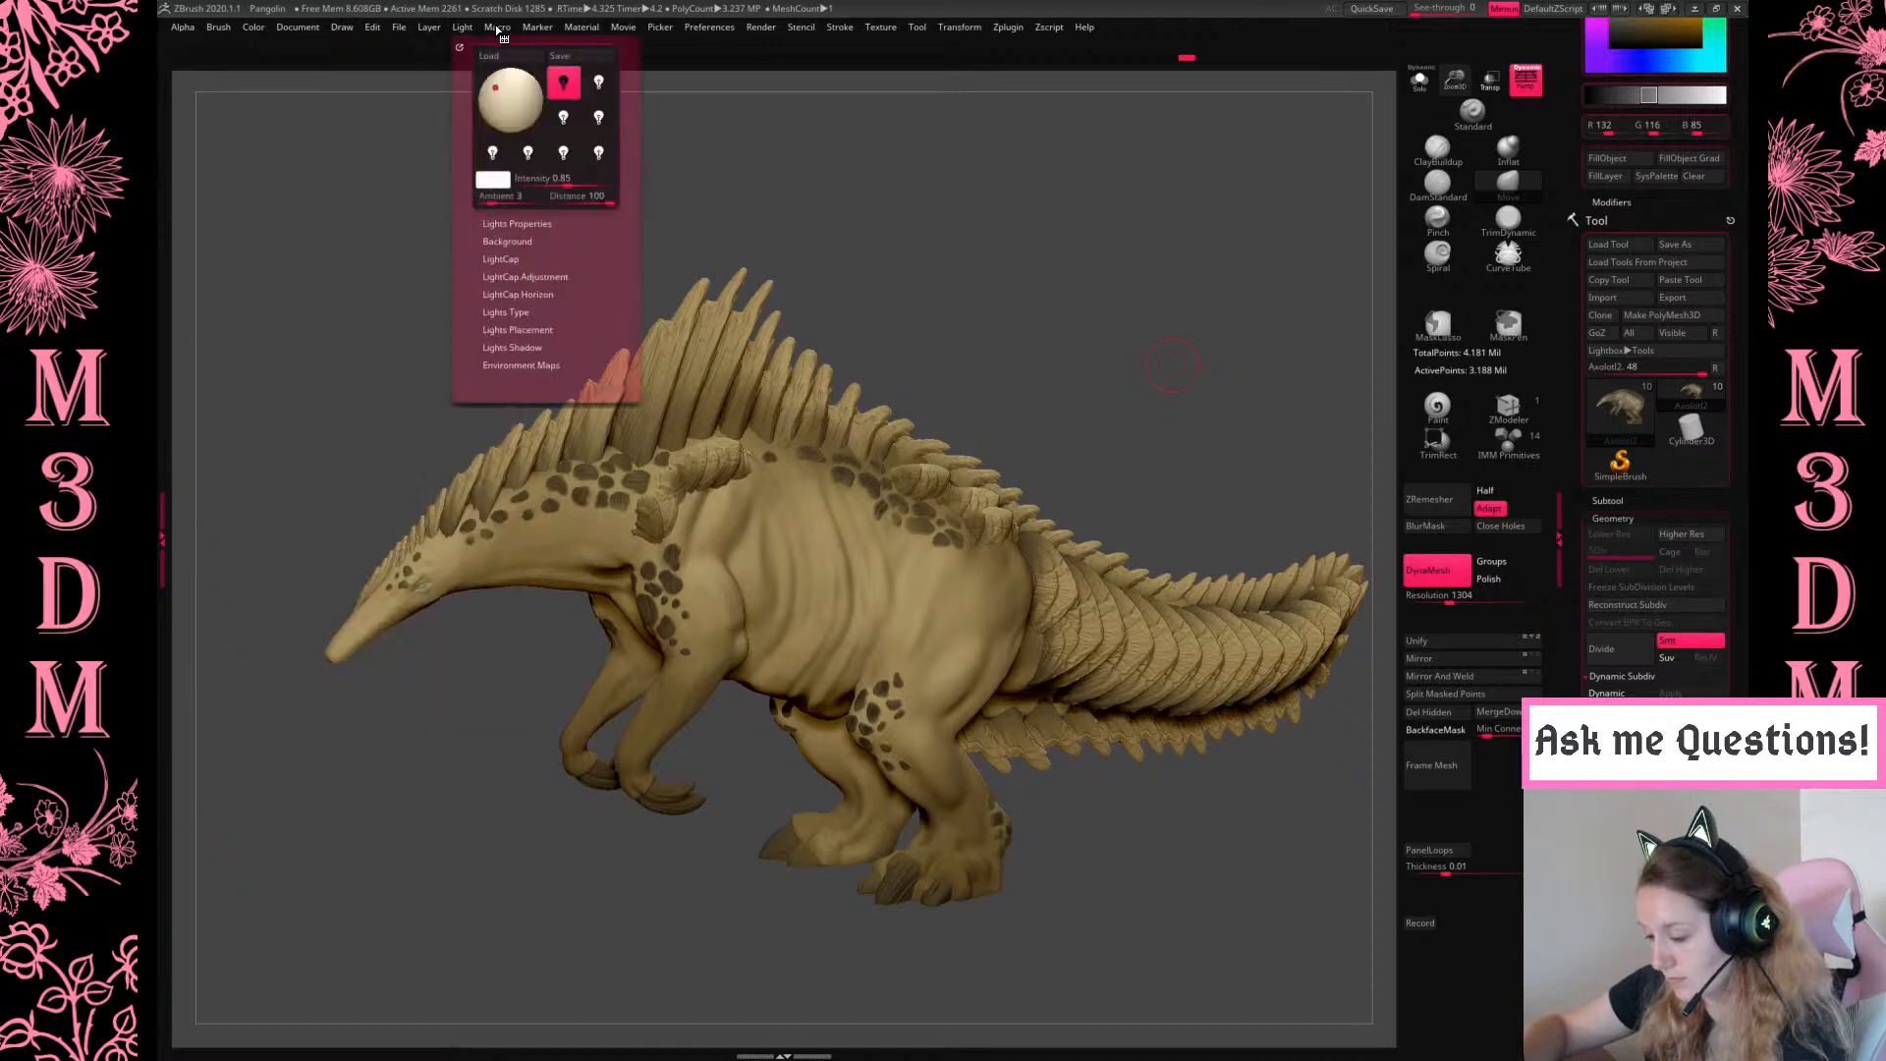
{"action": "key", "text": "shift+r"}
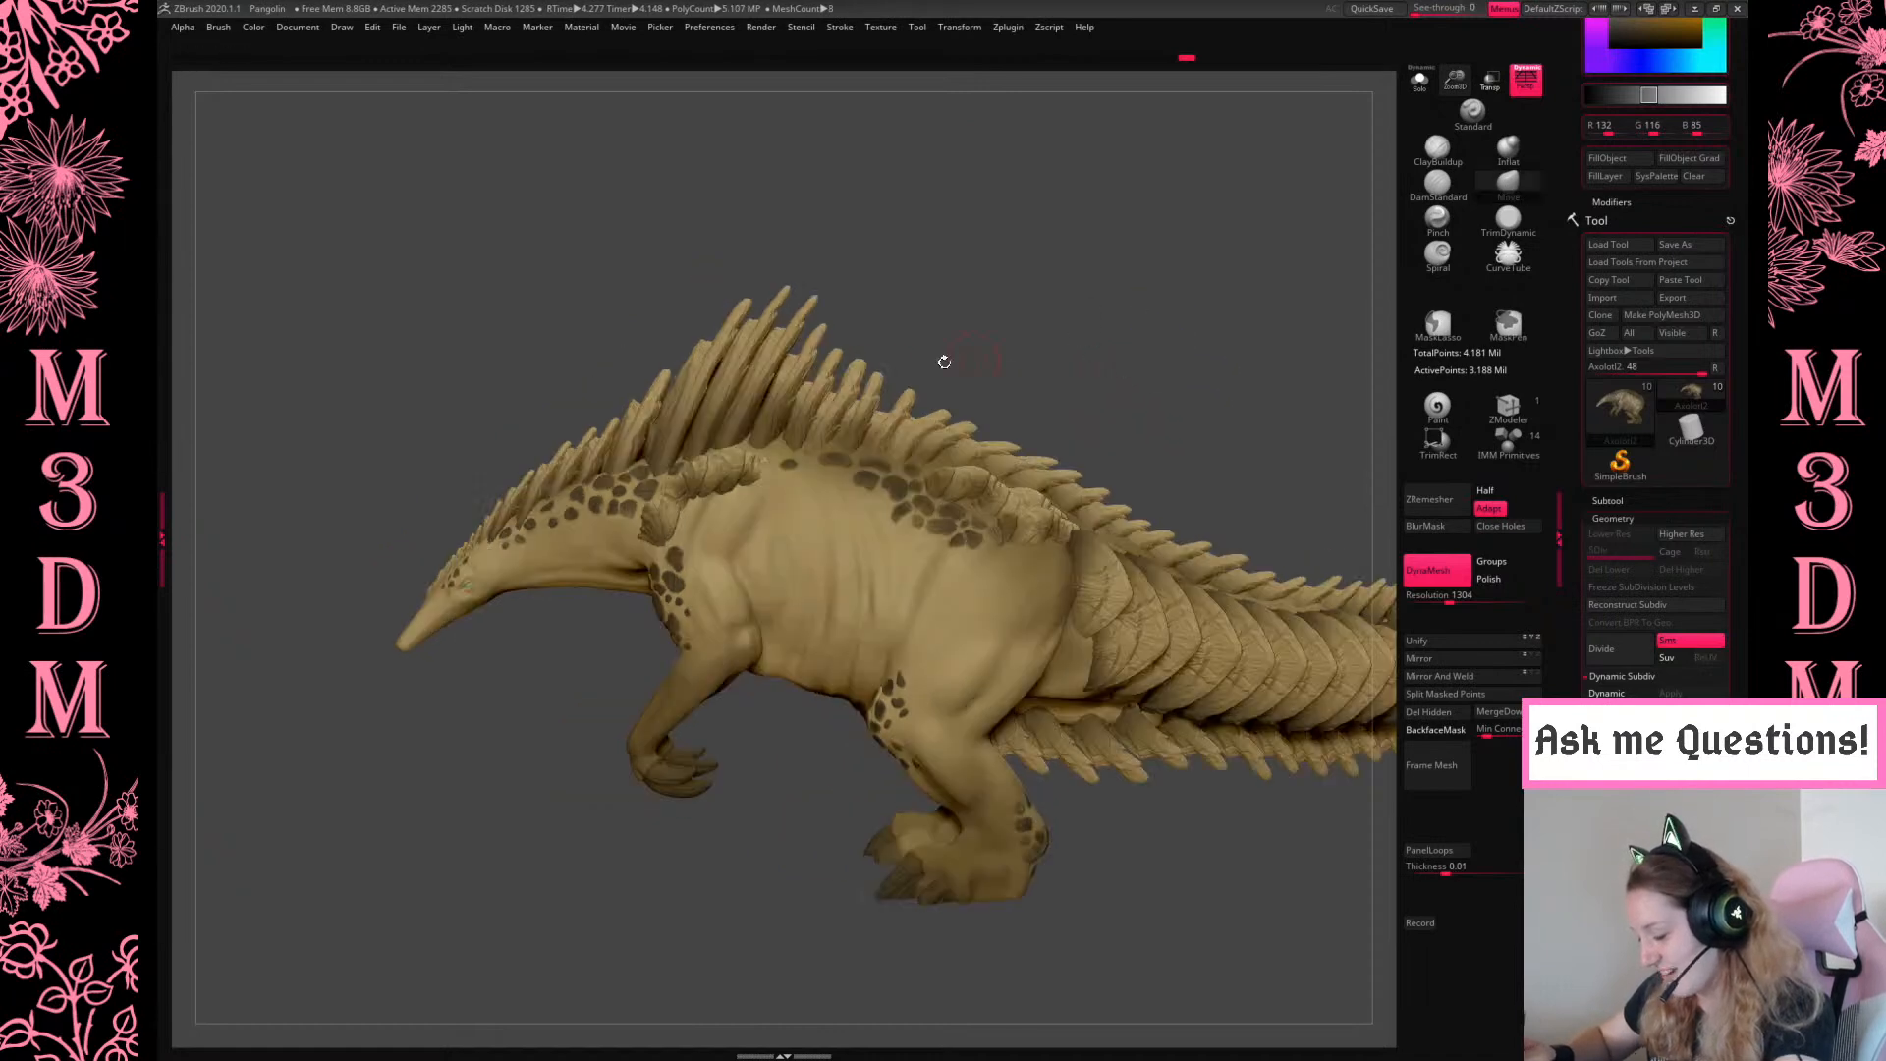
Select the back-spikes subtool and shift the tall spikes above the shoulders towards the head with the Move brush
{"action": "left_click", "coordinate": [753, 428], "text": "alt"}
{"action": "key", "text": "space"}
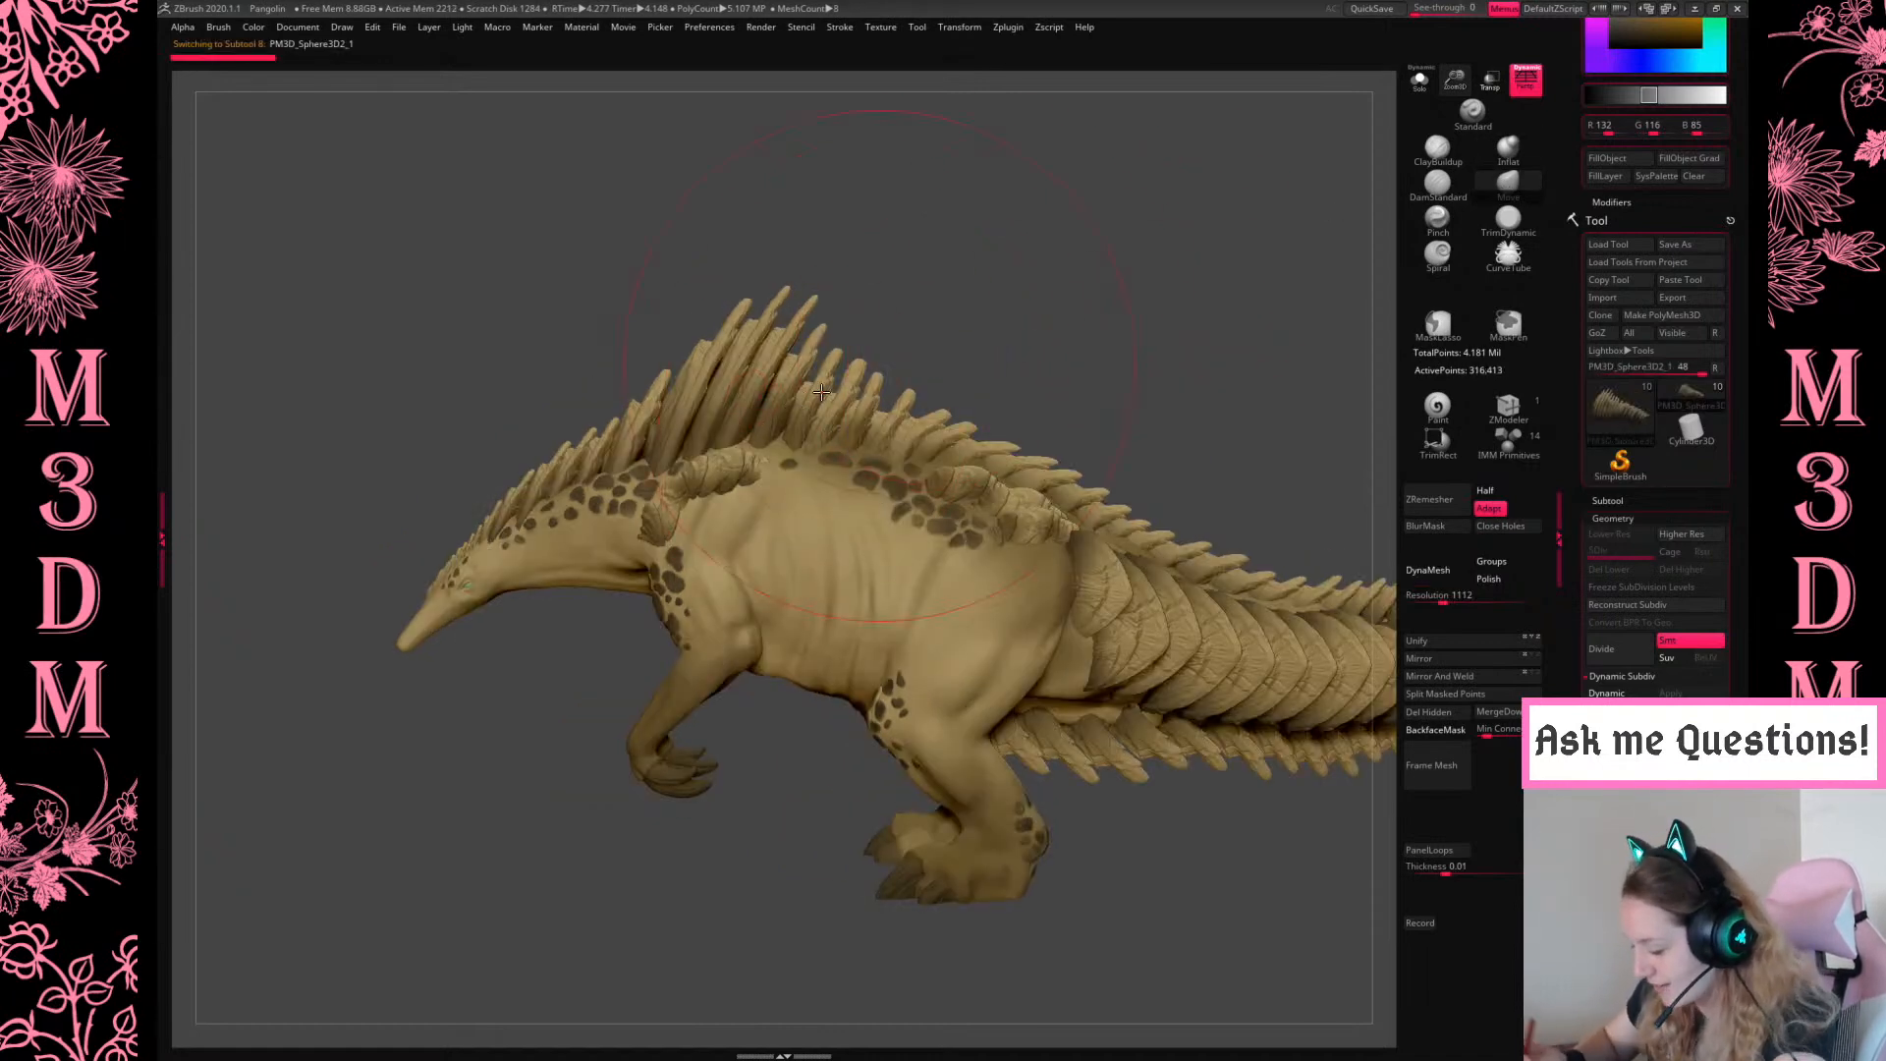
{"action": "key", "text": "ctrl+z"}
{"action": "left_click_drag", "start_coordinate": [760, 391], "coordinate": [727, 414]}
{"action": "key", "text": "ctrl+z"}
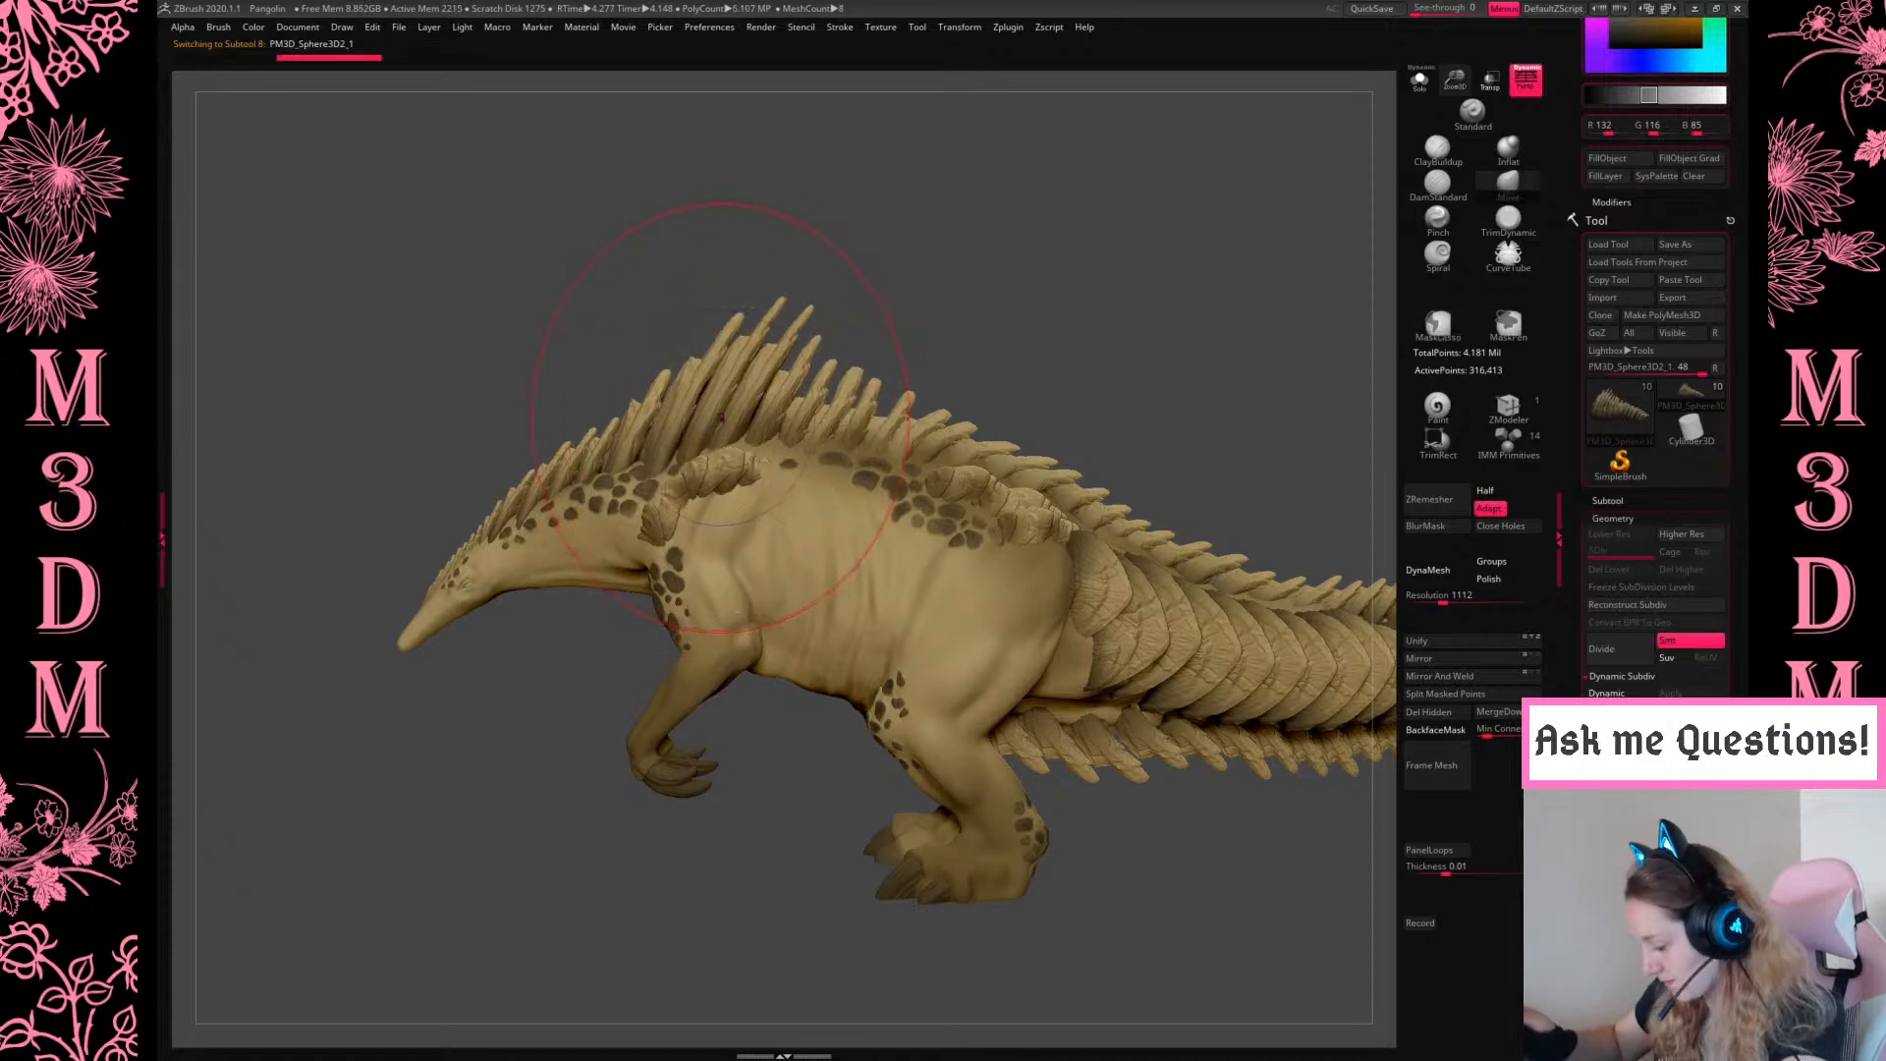
{"action": "key", "text": "ctrl+shift+z"}
{"action": "right_click", "coordinate": [1042, 486]}
{"action": "right_click", "coordinate": [1076, 629]}
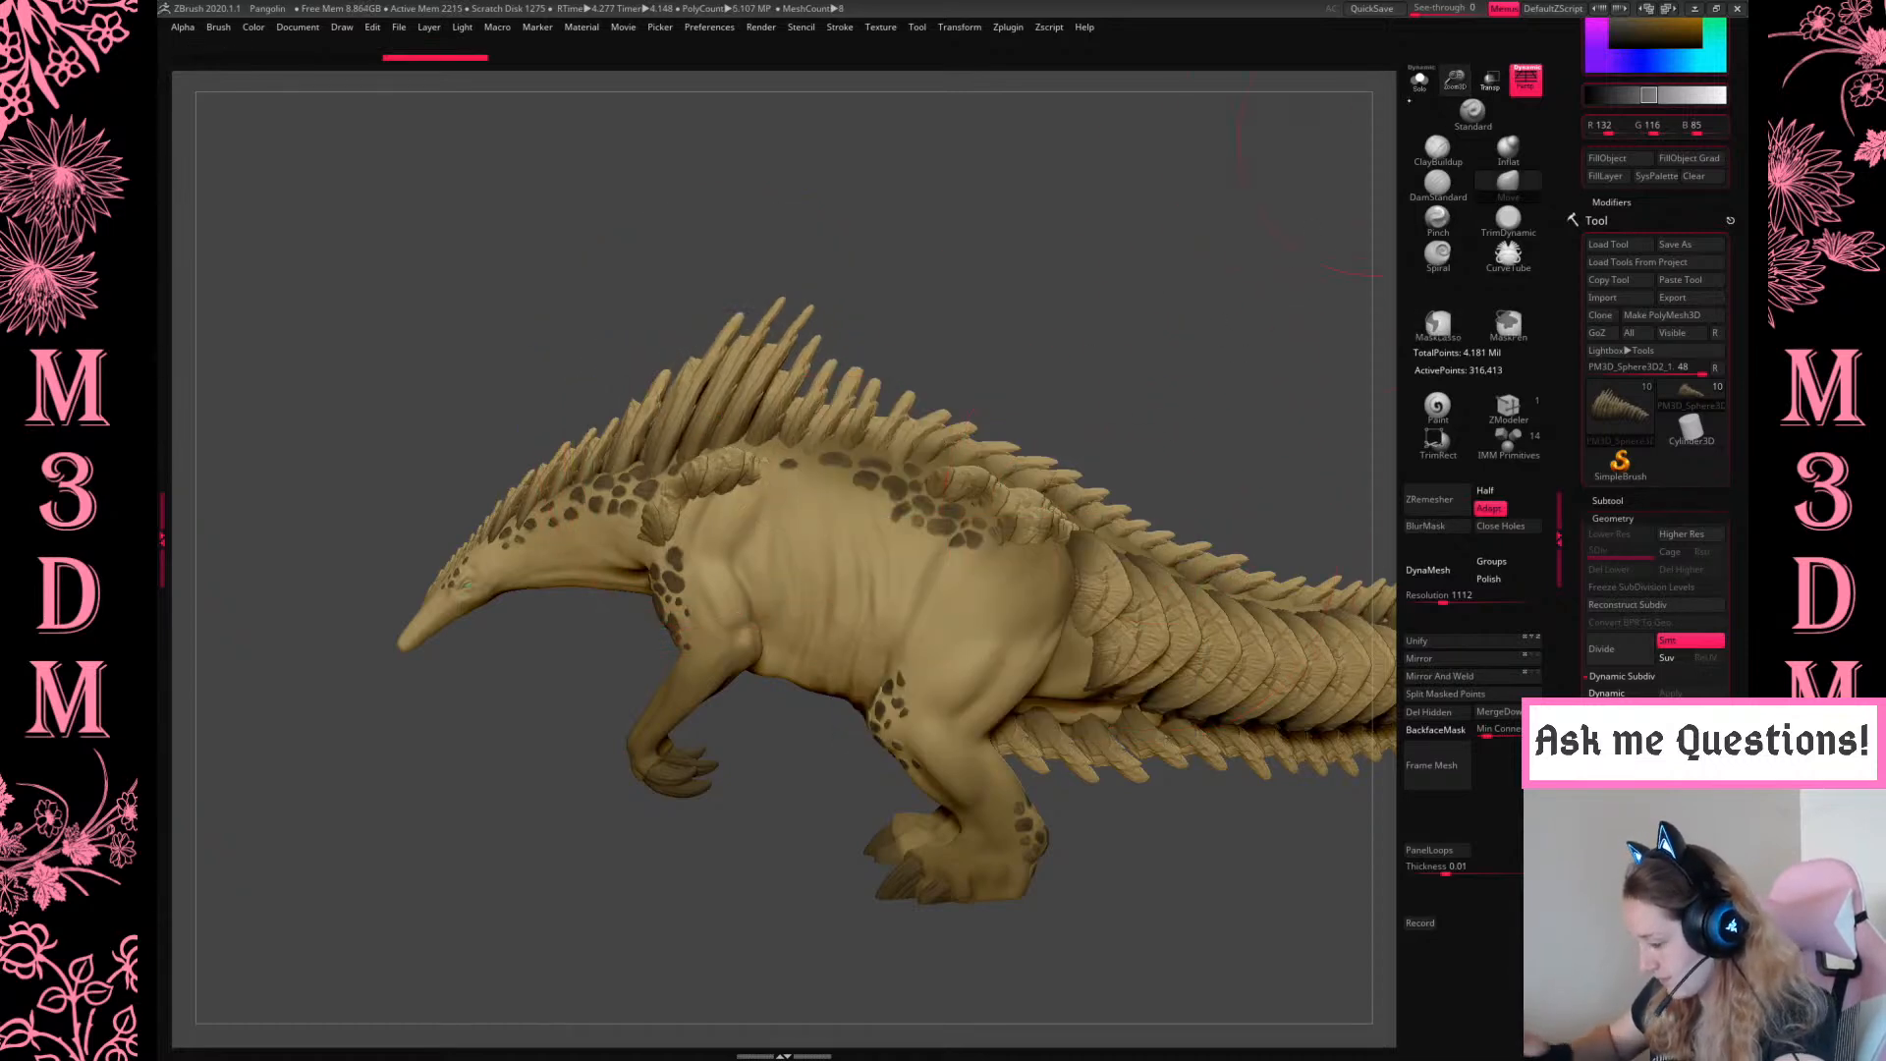
Change the document background to black and render the creature in three-quarter view with BPR under a repositioned light
{"action": "left_click_drag", "start_coordinate": [1455, 81], "coordinate": [1380, 118]}
{"action": "left_click_drag", "start_coordinate": [1218, 378], "coordinate": [1208, 386]}
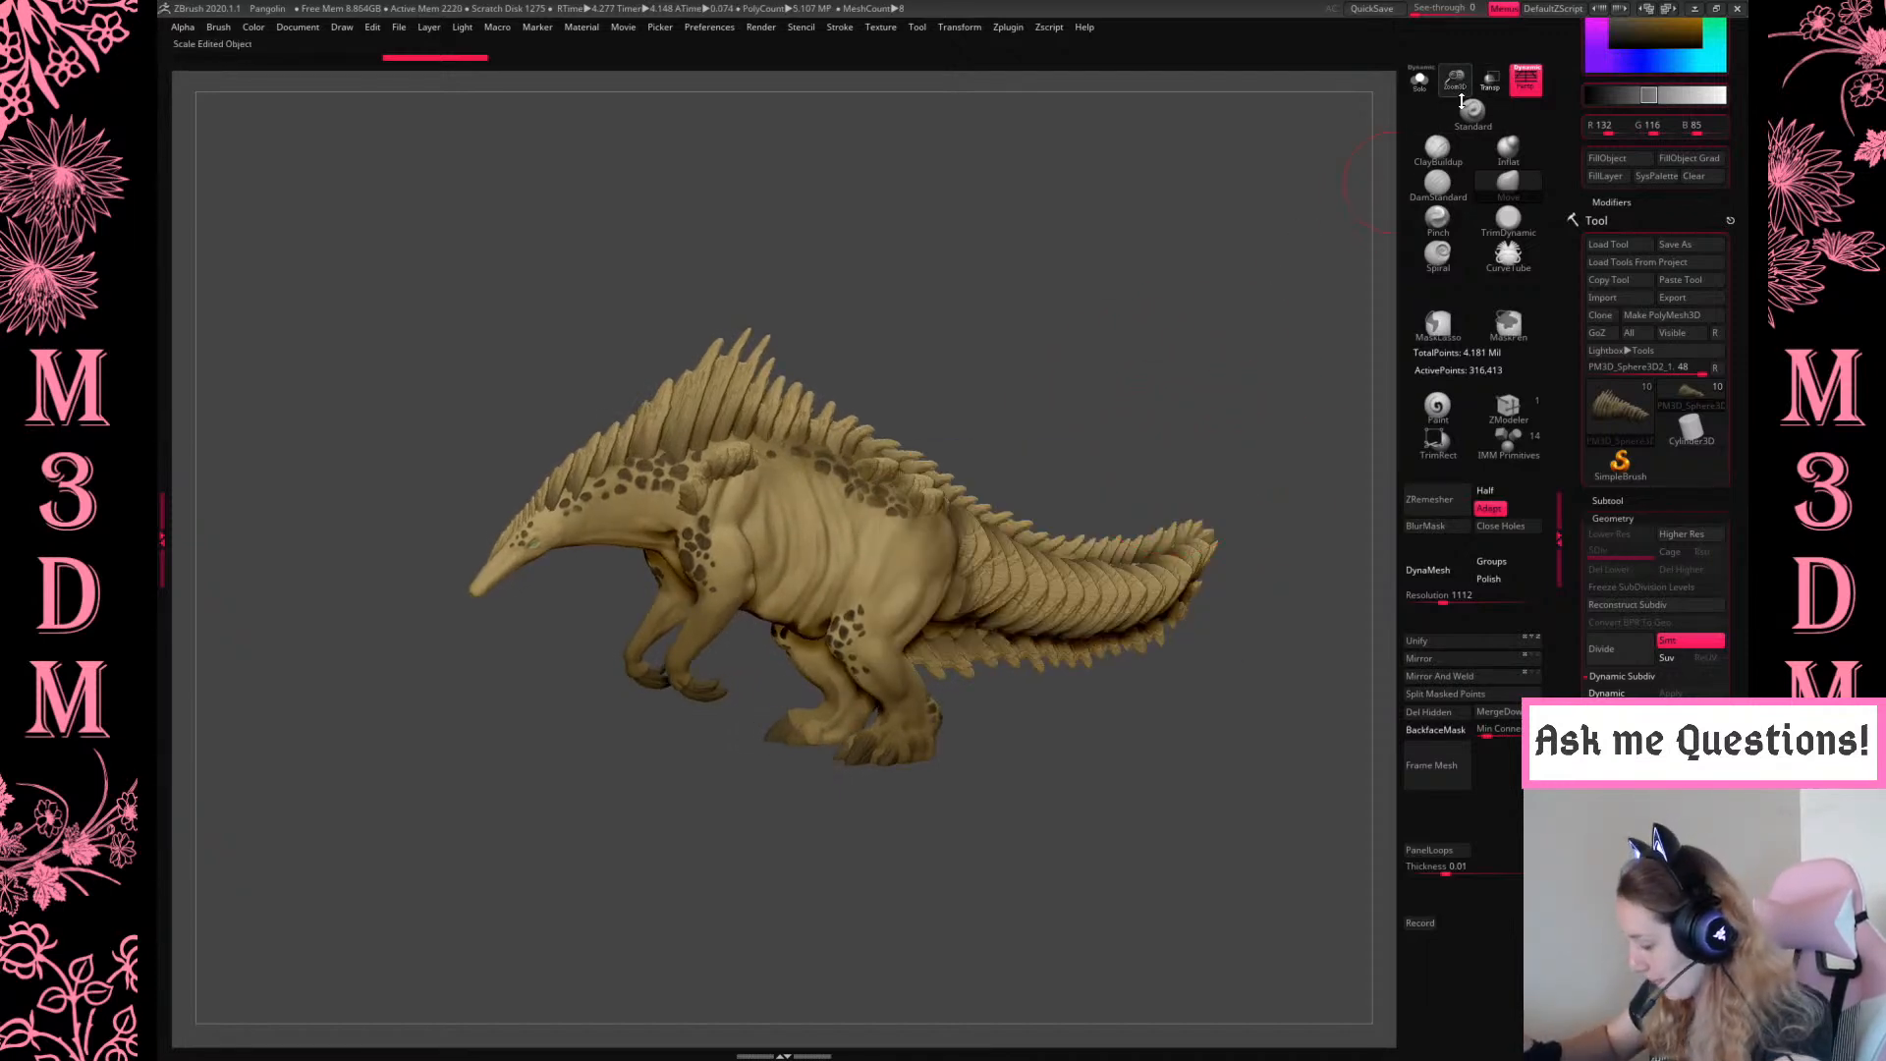
{"action": "left_click_drag", "start_coordinate": [1455, 80], "coordinate": [1456, 115]}
{"action": "left_click_drag", "start_coordinate": [1173, 345], "coordinate": [1170, 330], "text": "alt"}
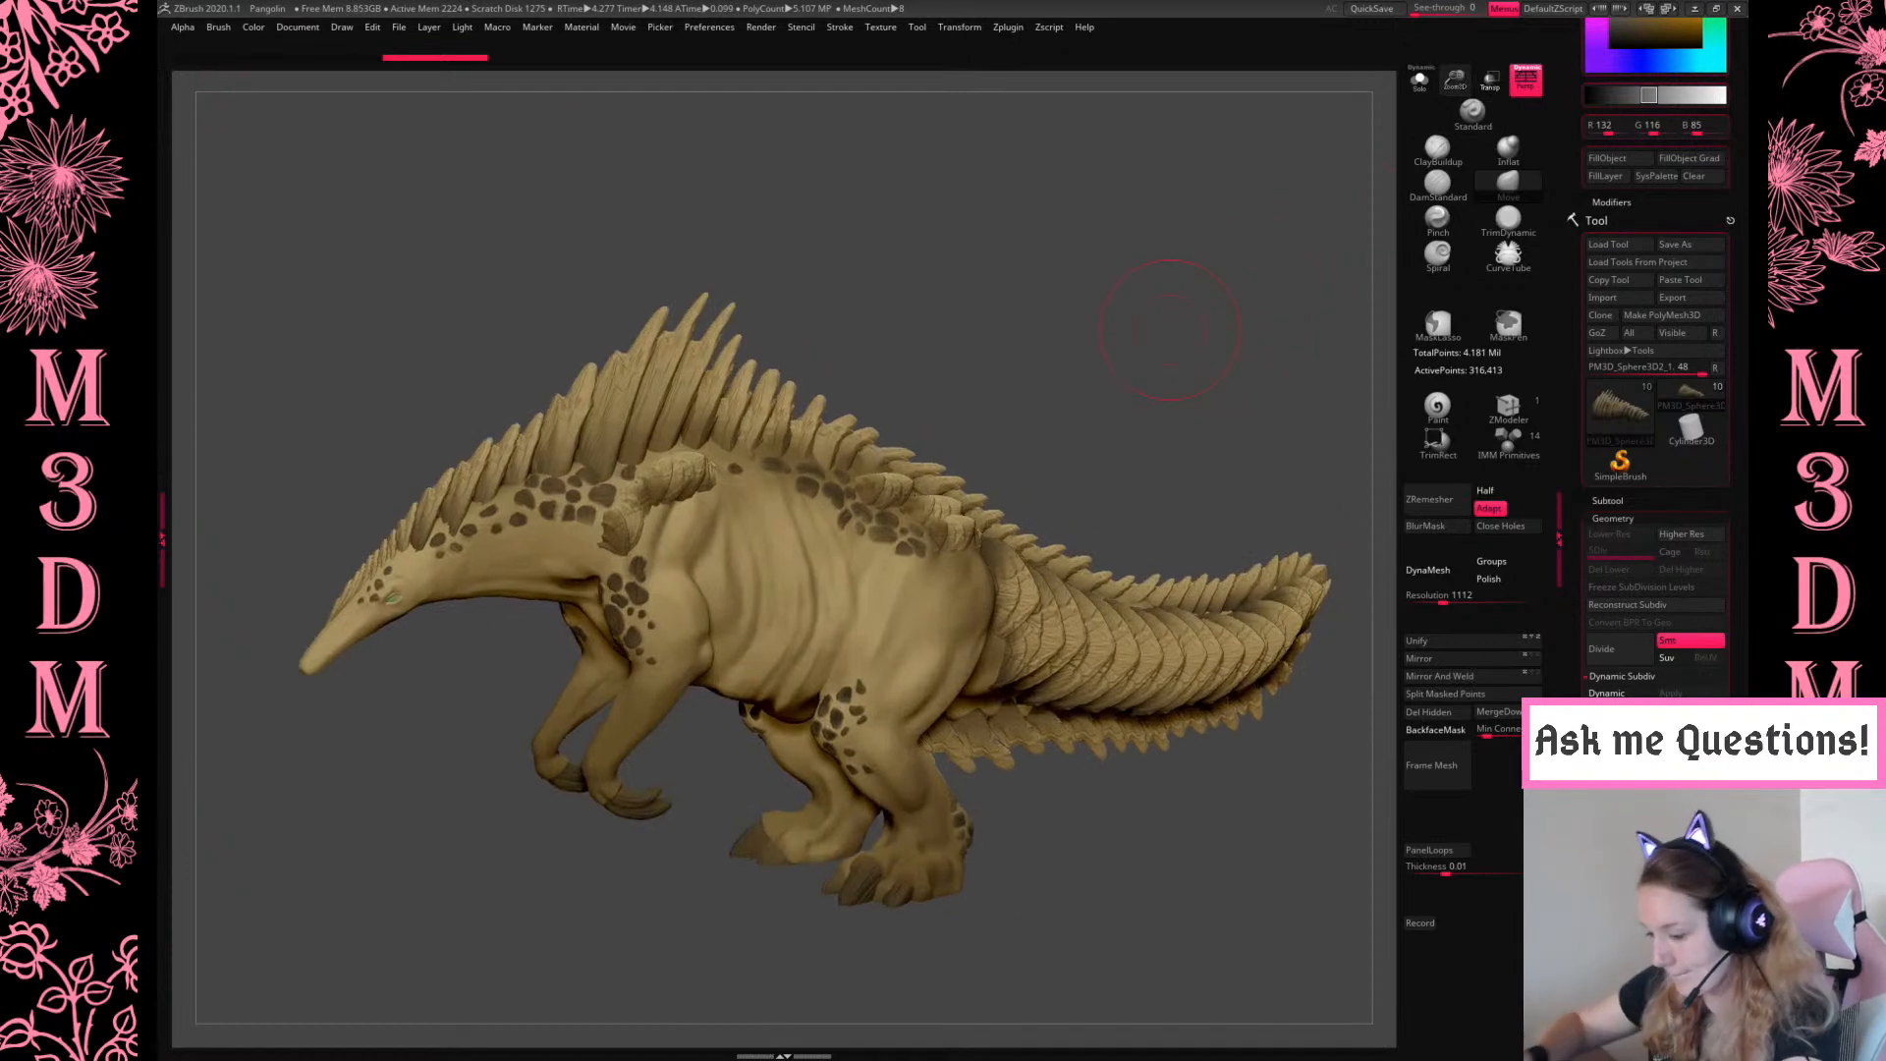
{"action": "left_click", "coordinate": [312, 34]}
{"action": "left_click", "coordinate": [378, 322]}
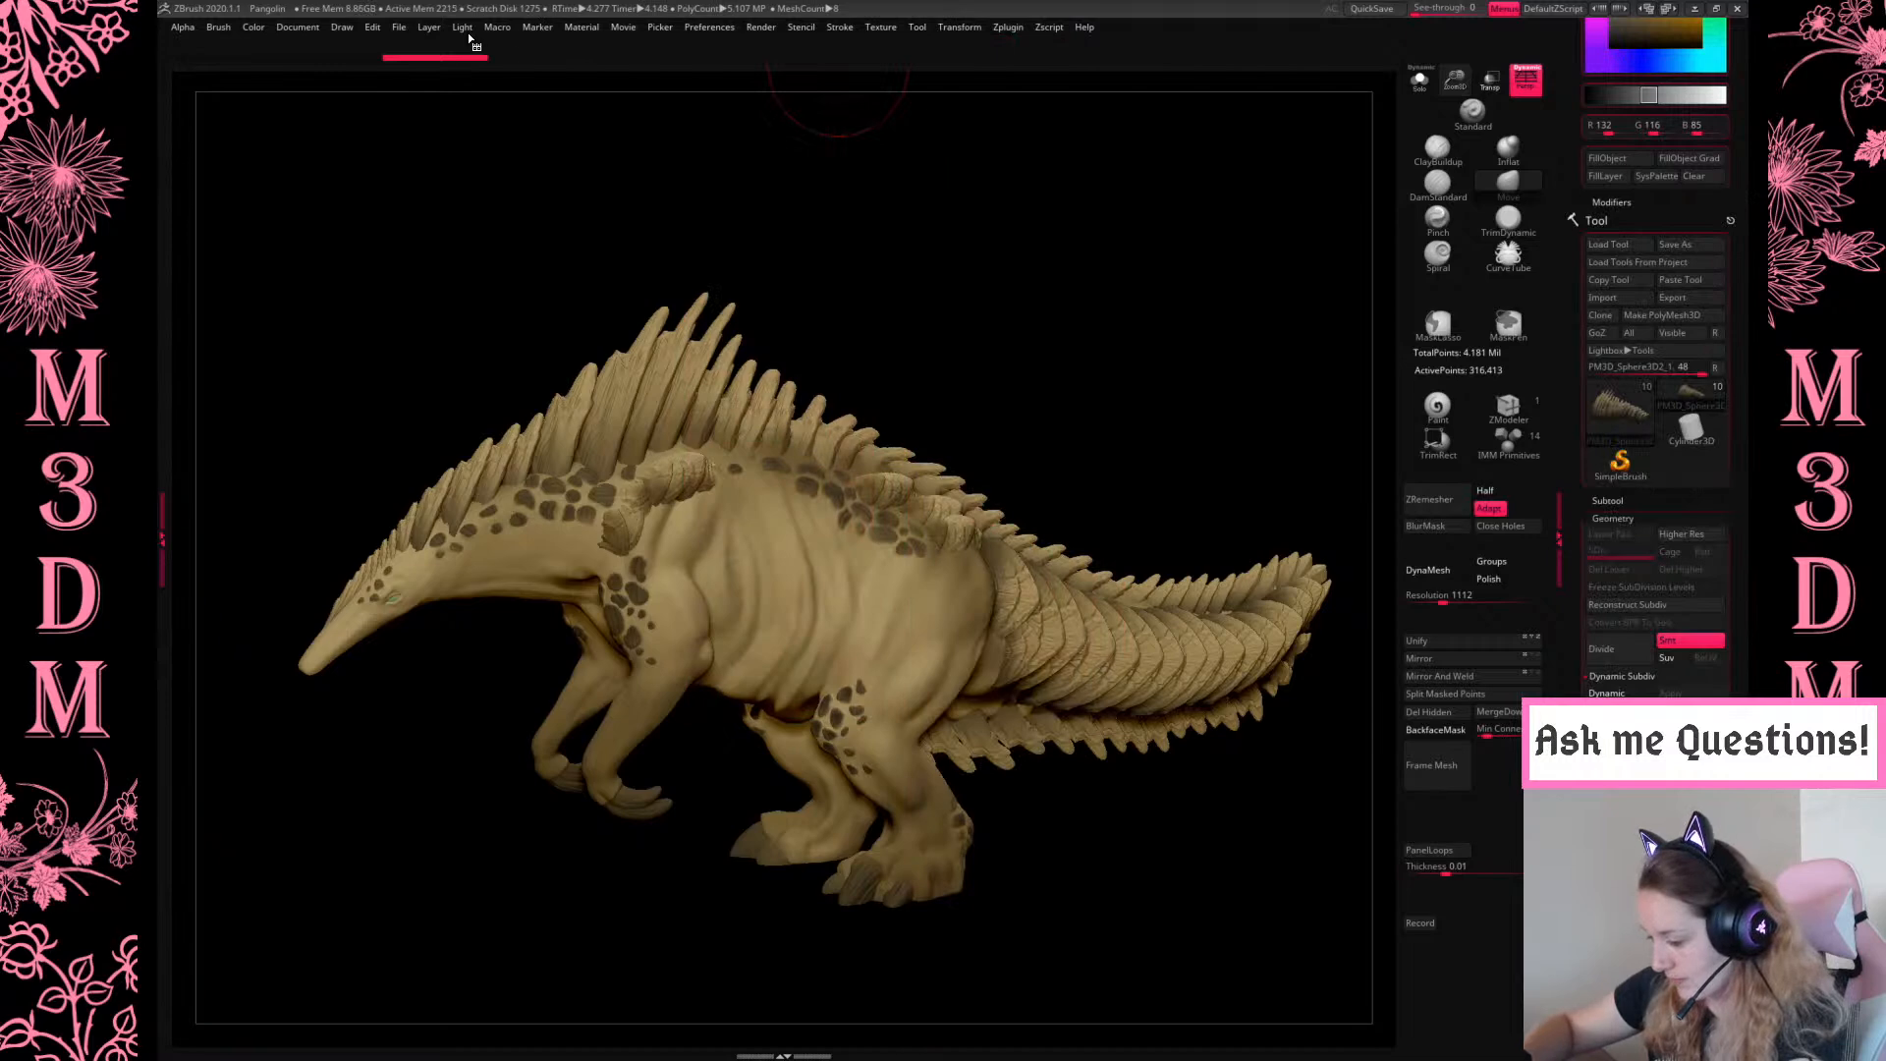
{"action": "mouse_move", "coordinate": [469, 37]}
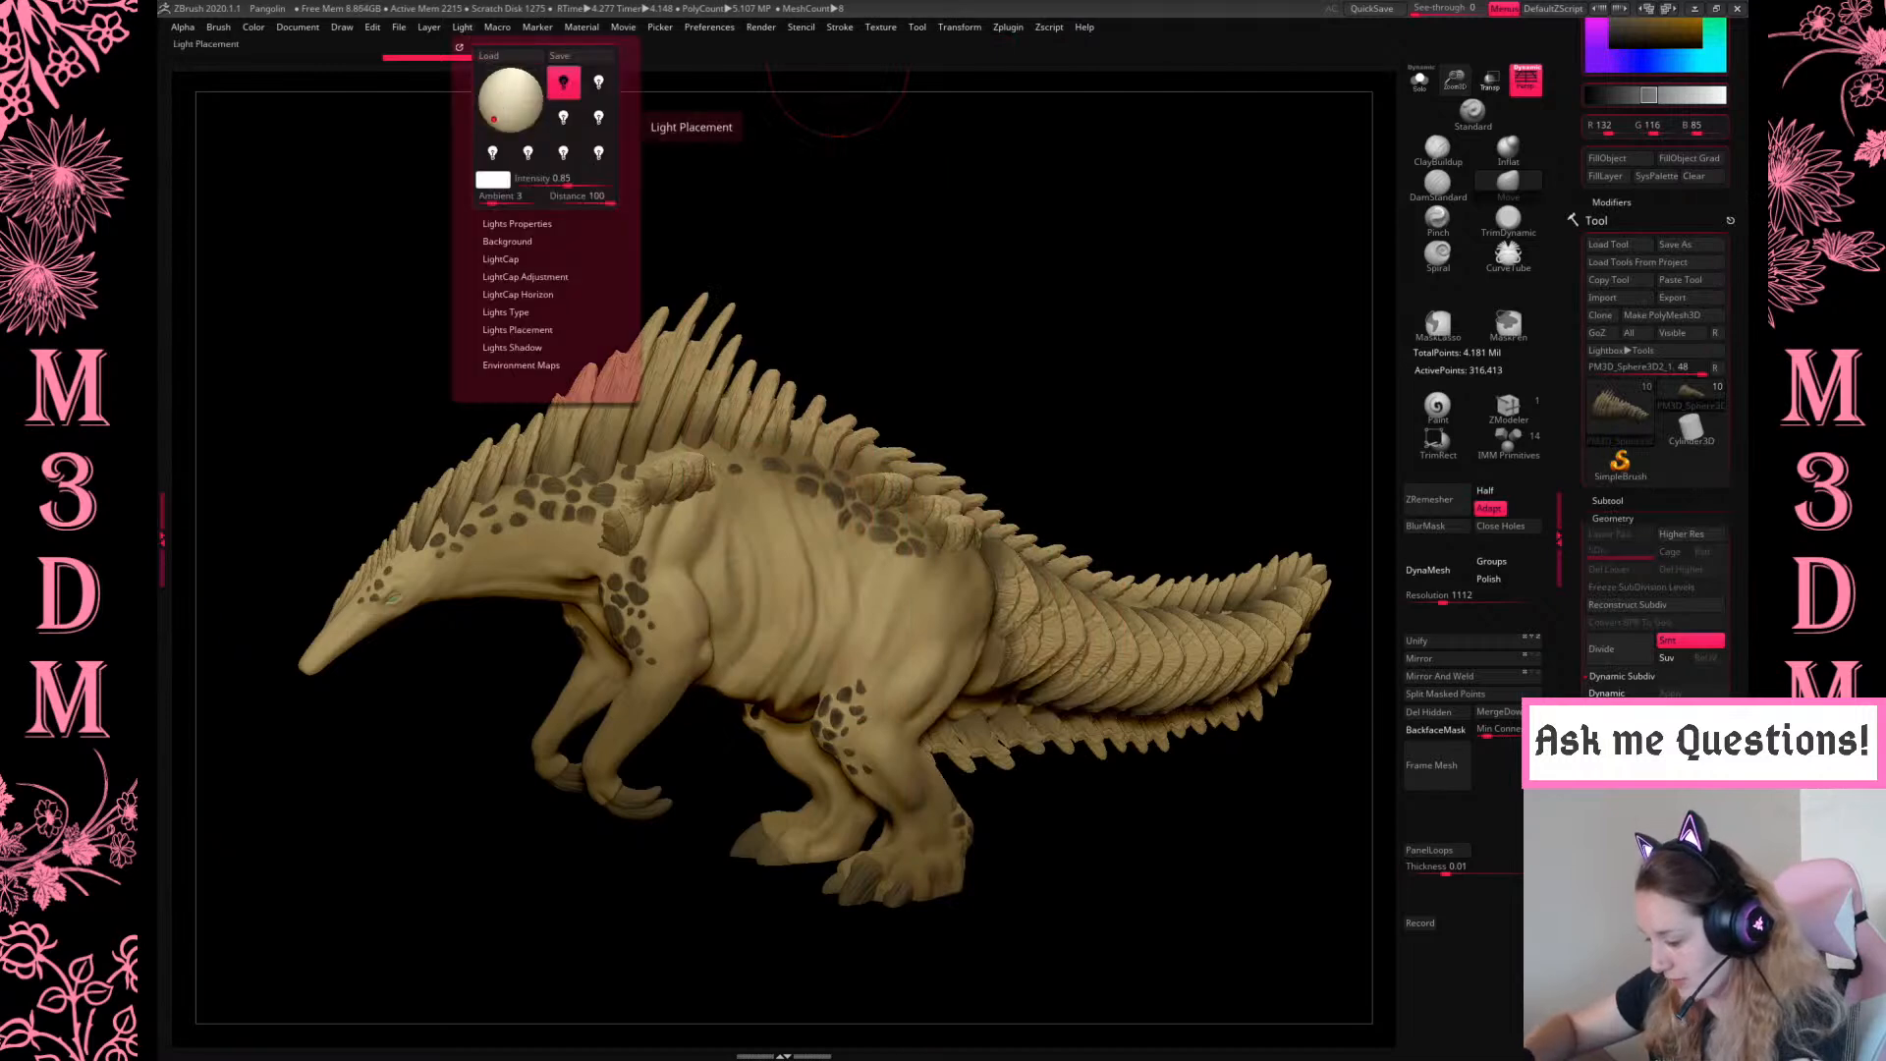
{"action": "key", "text": "shift+r"}
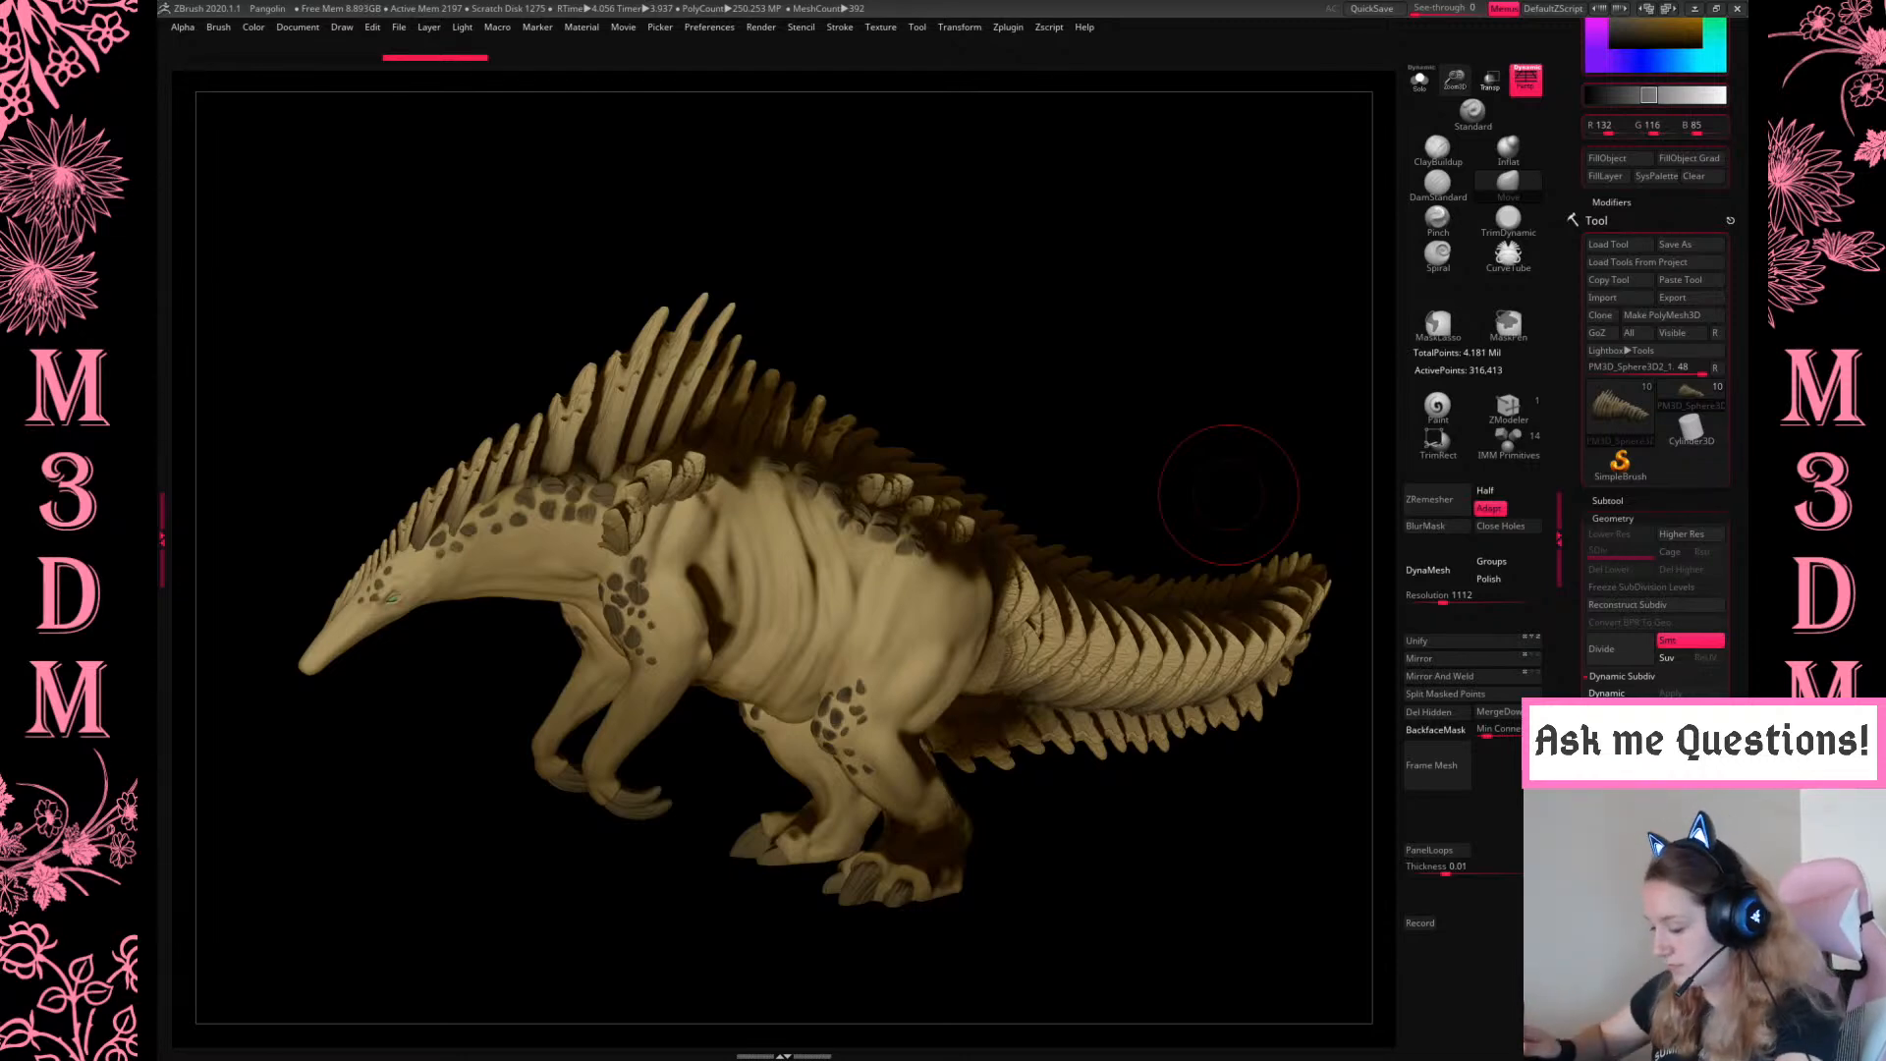
Save the project as Pangolin in the June Pat folder, replacing the existing file
{"action": "key", "text": "ctrl+s"}
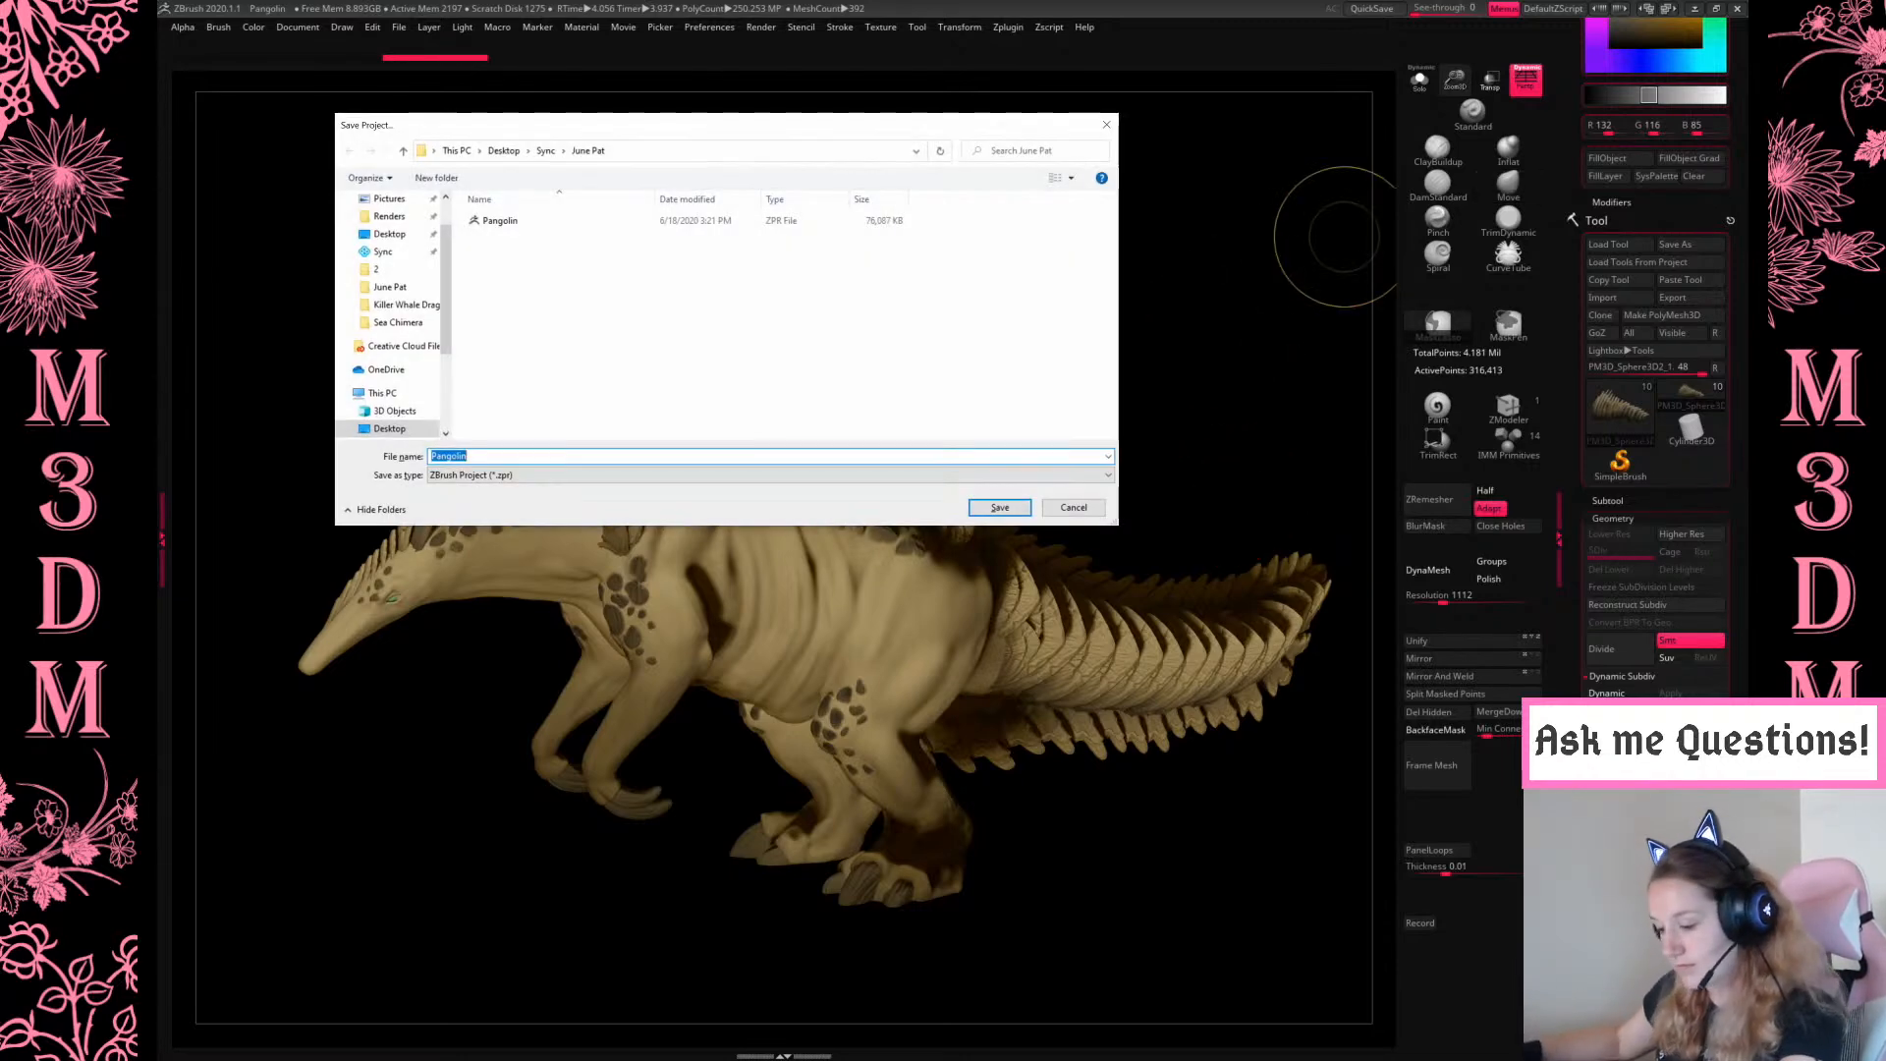
{"action": "left_click", "coordinate": [1002, 507]}
{"action": "left_click", "coordinate": [982, 526]}
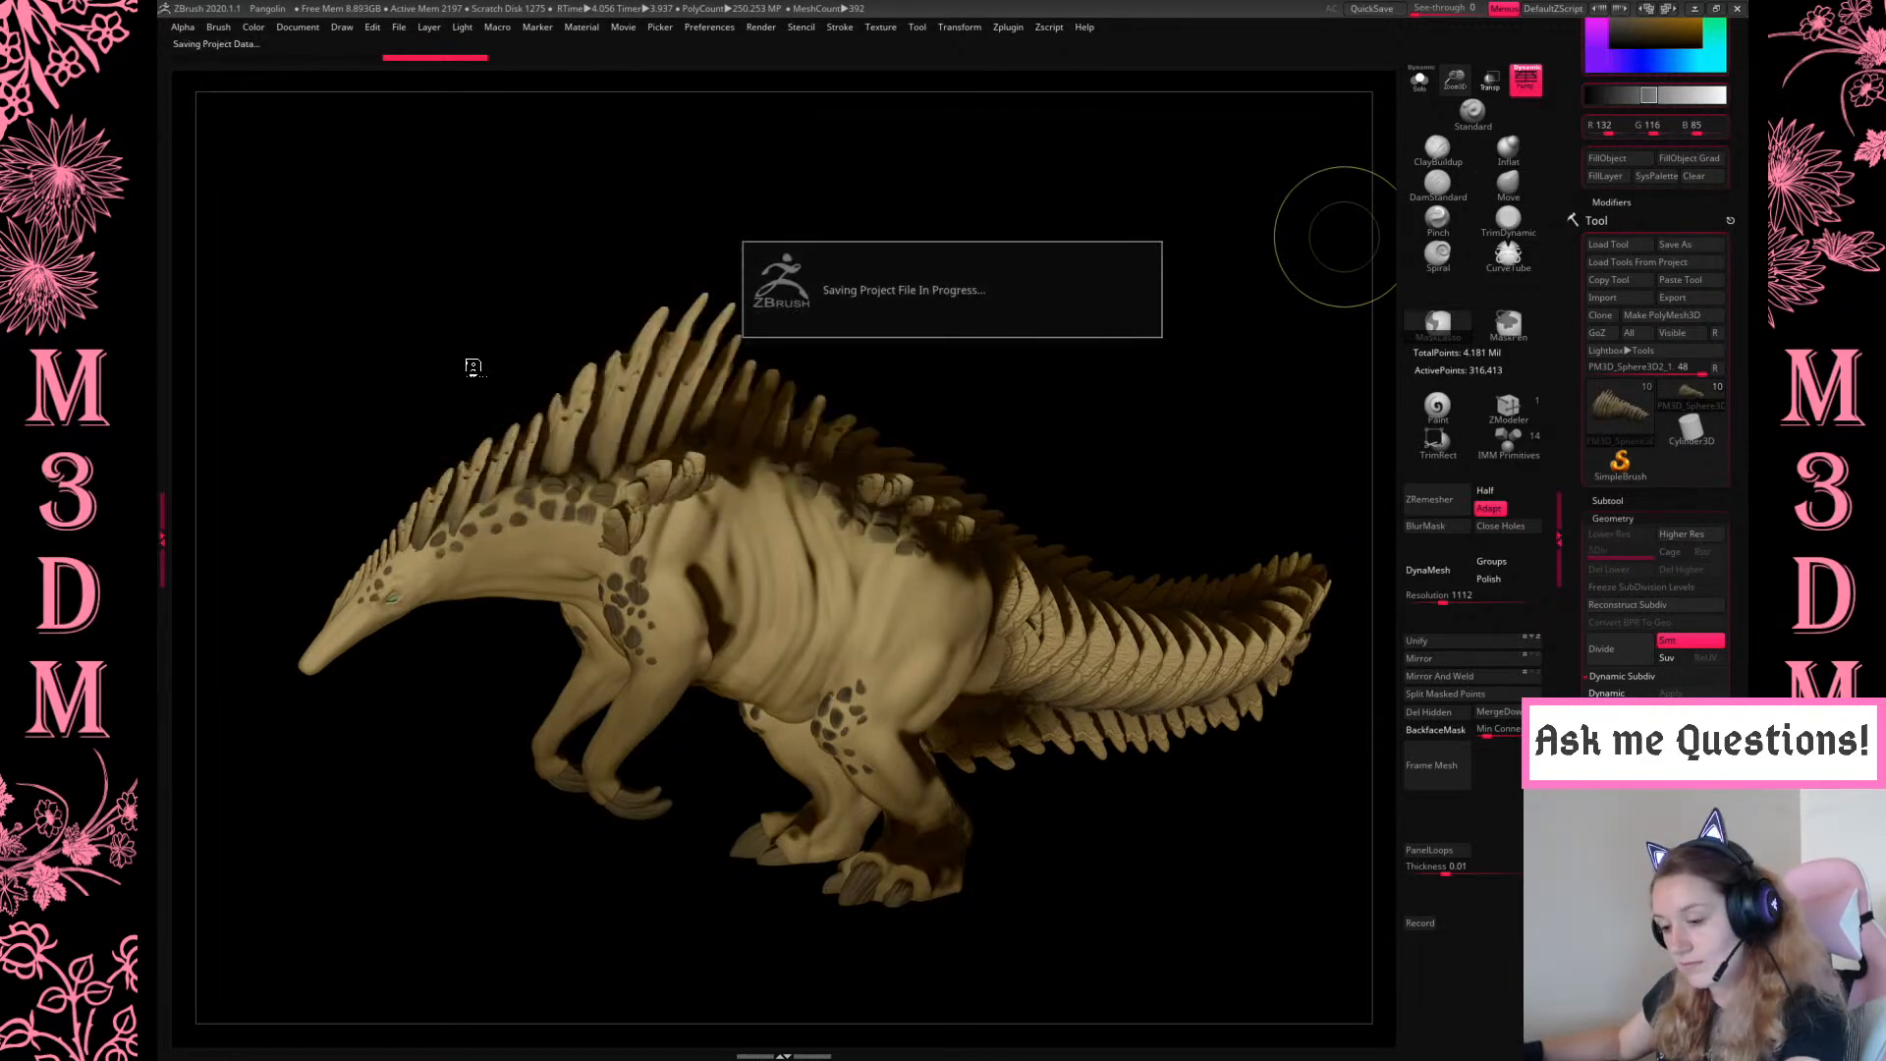
Launch ZBrushCoreMini on a new virtual desktop and dismiss its home page and upgrade notice
{"action": "key", "text": "super+Tab"}
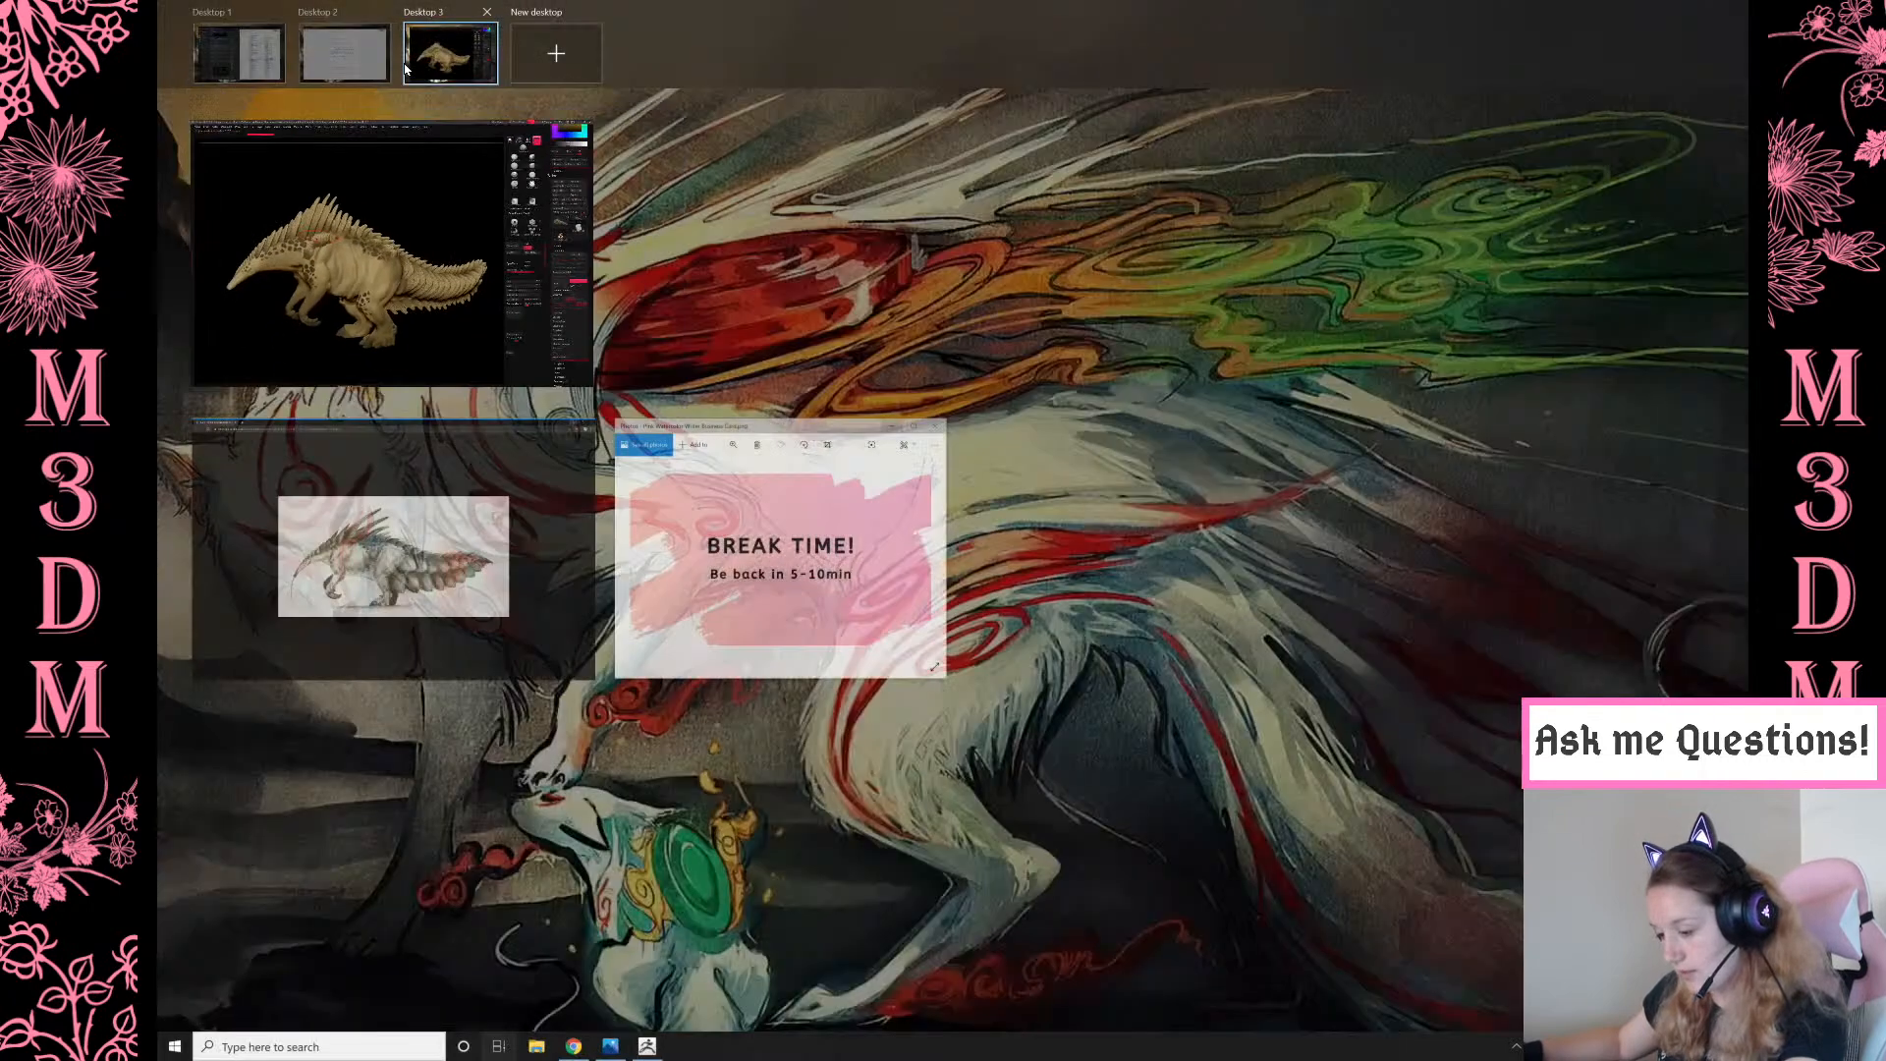
{"action": "left_click", "coordinate": [556, 53]}
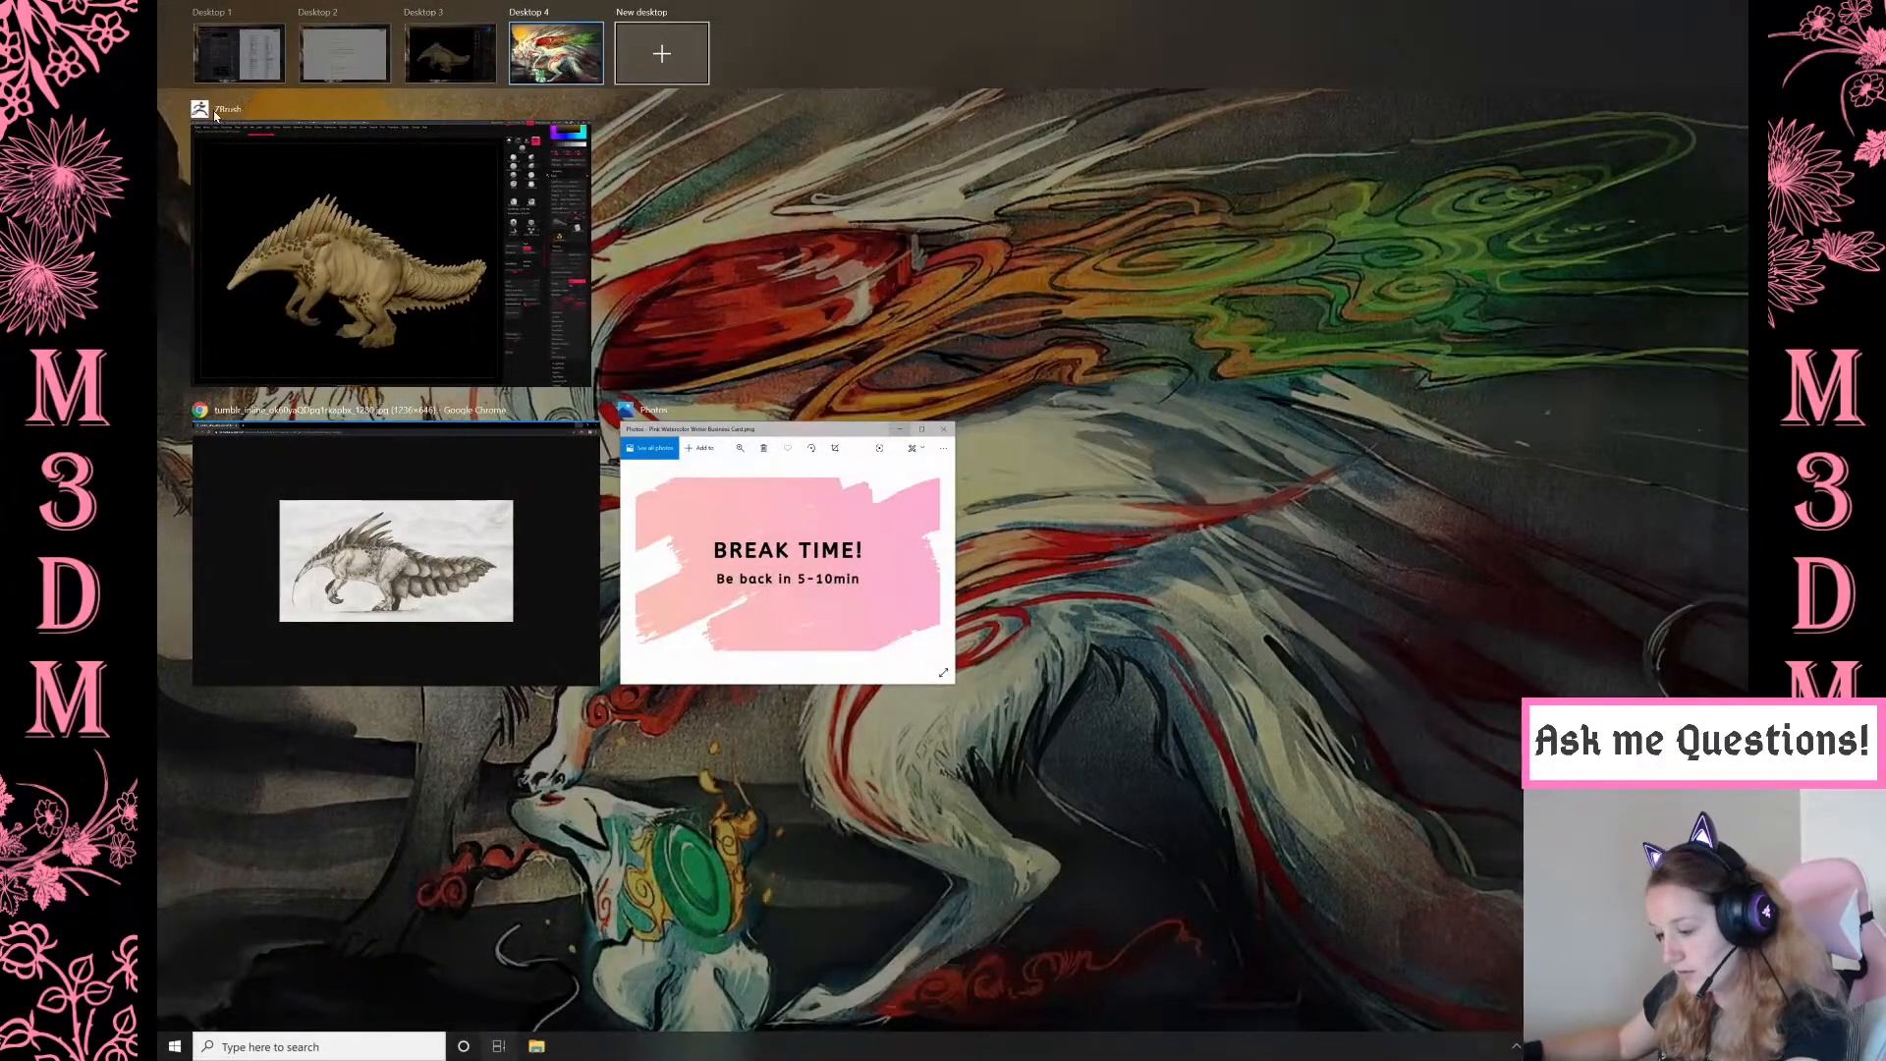
{"action": "left_click", "coordinate": [833, 276]}
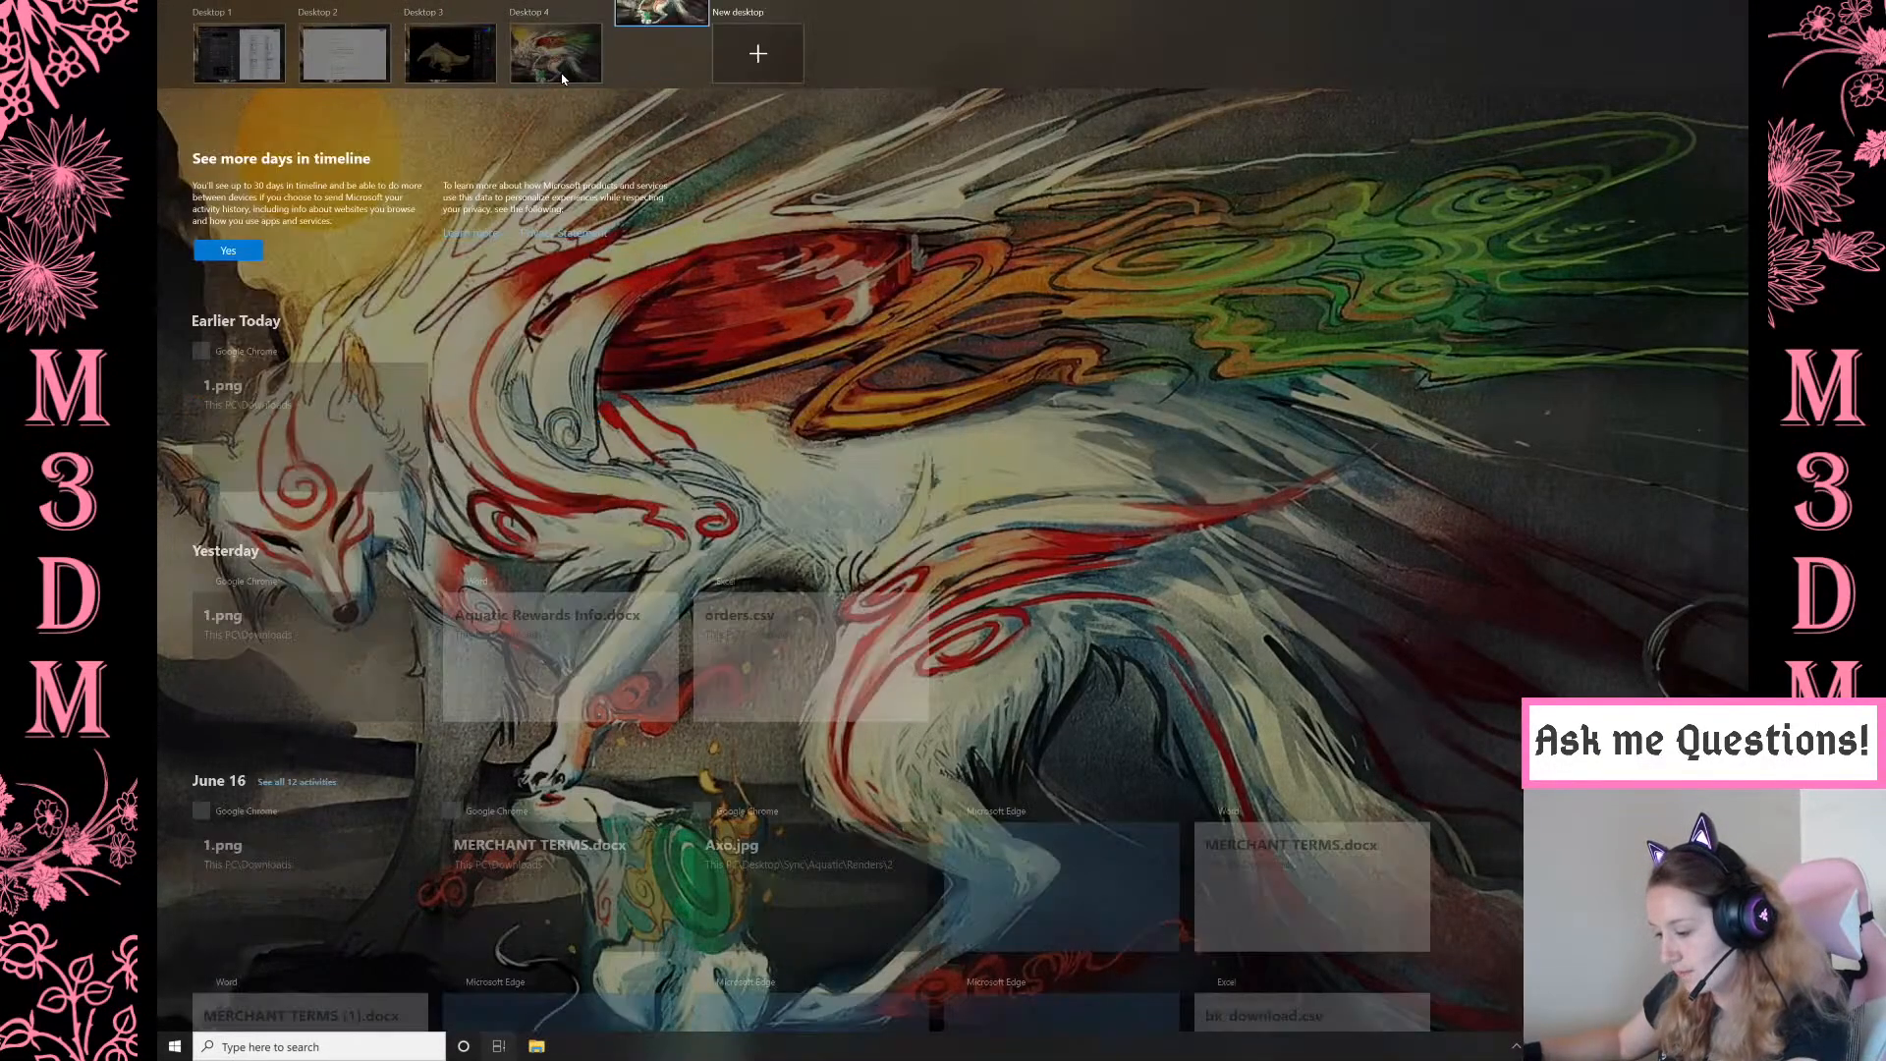
{"action": "double_click", "coordinate": [193, 462]}
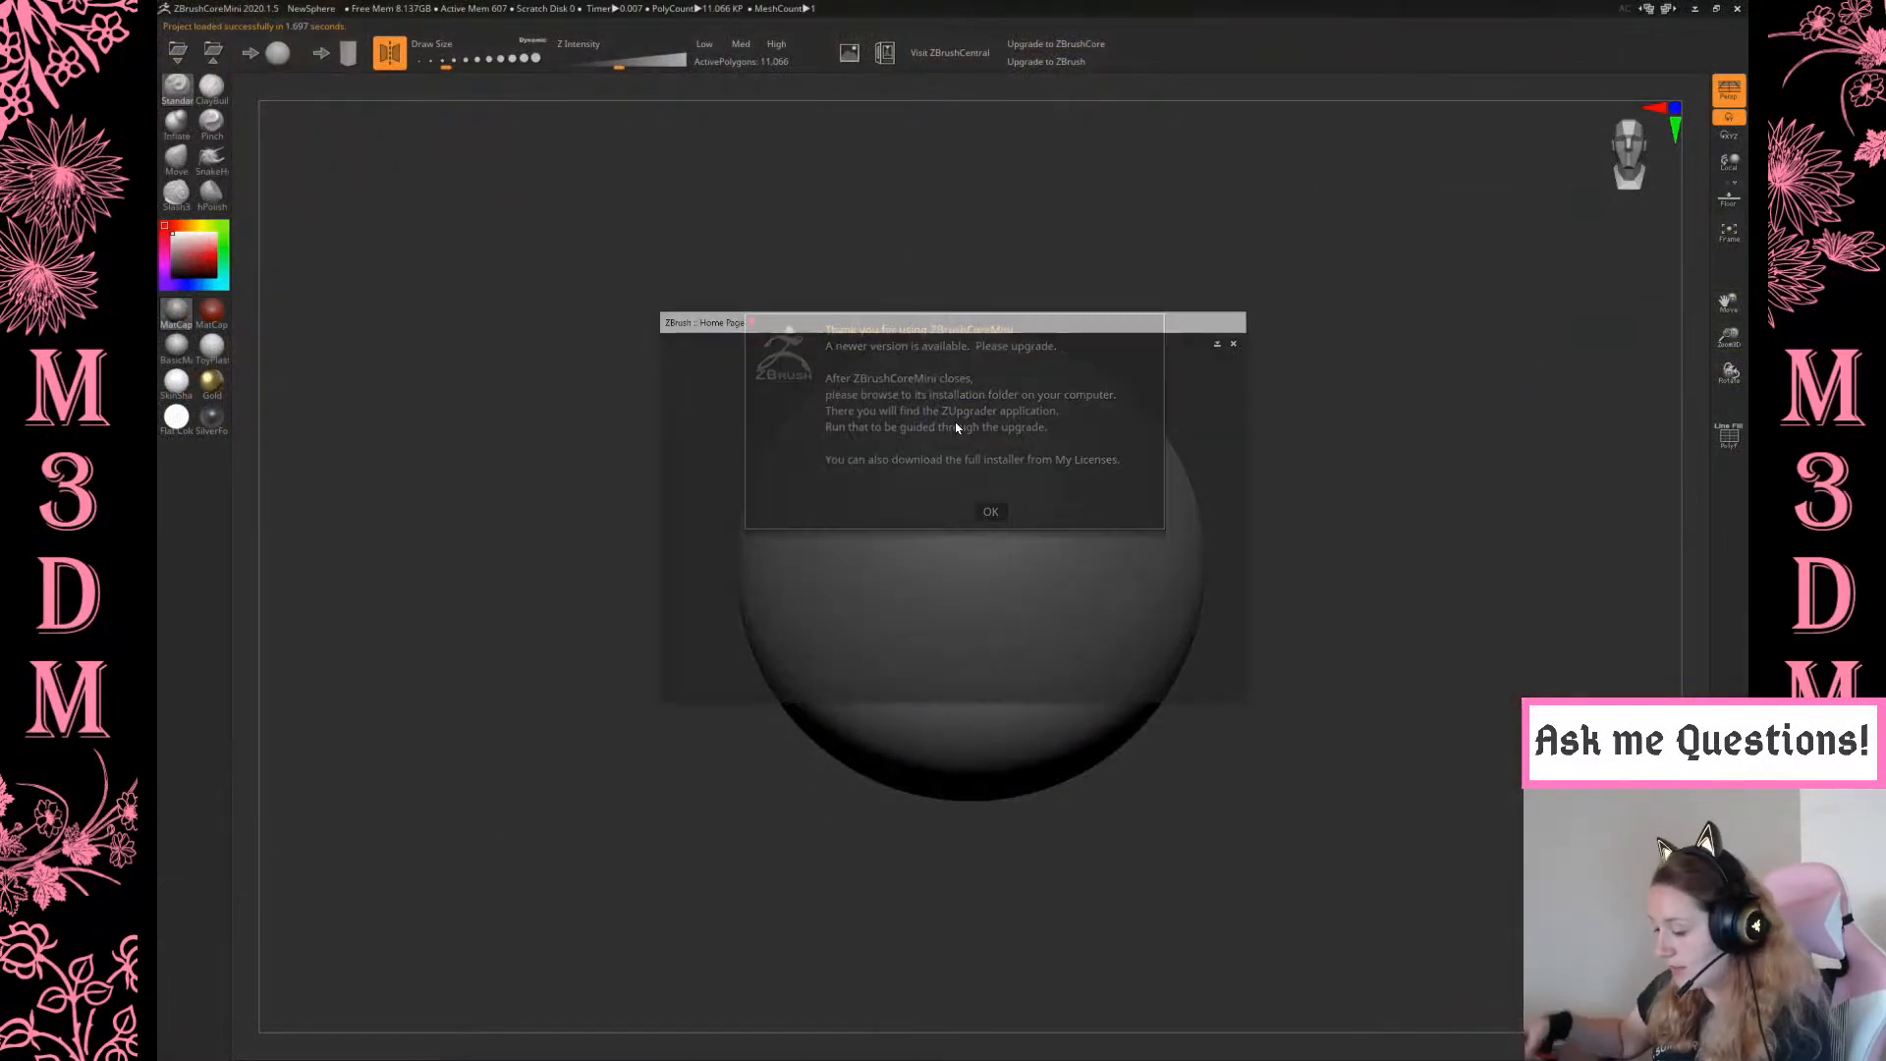
{"action": "left_click", "coordinate": [1232, 345]}
{"action": "left_click", "coordinate": [990, 510]}
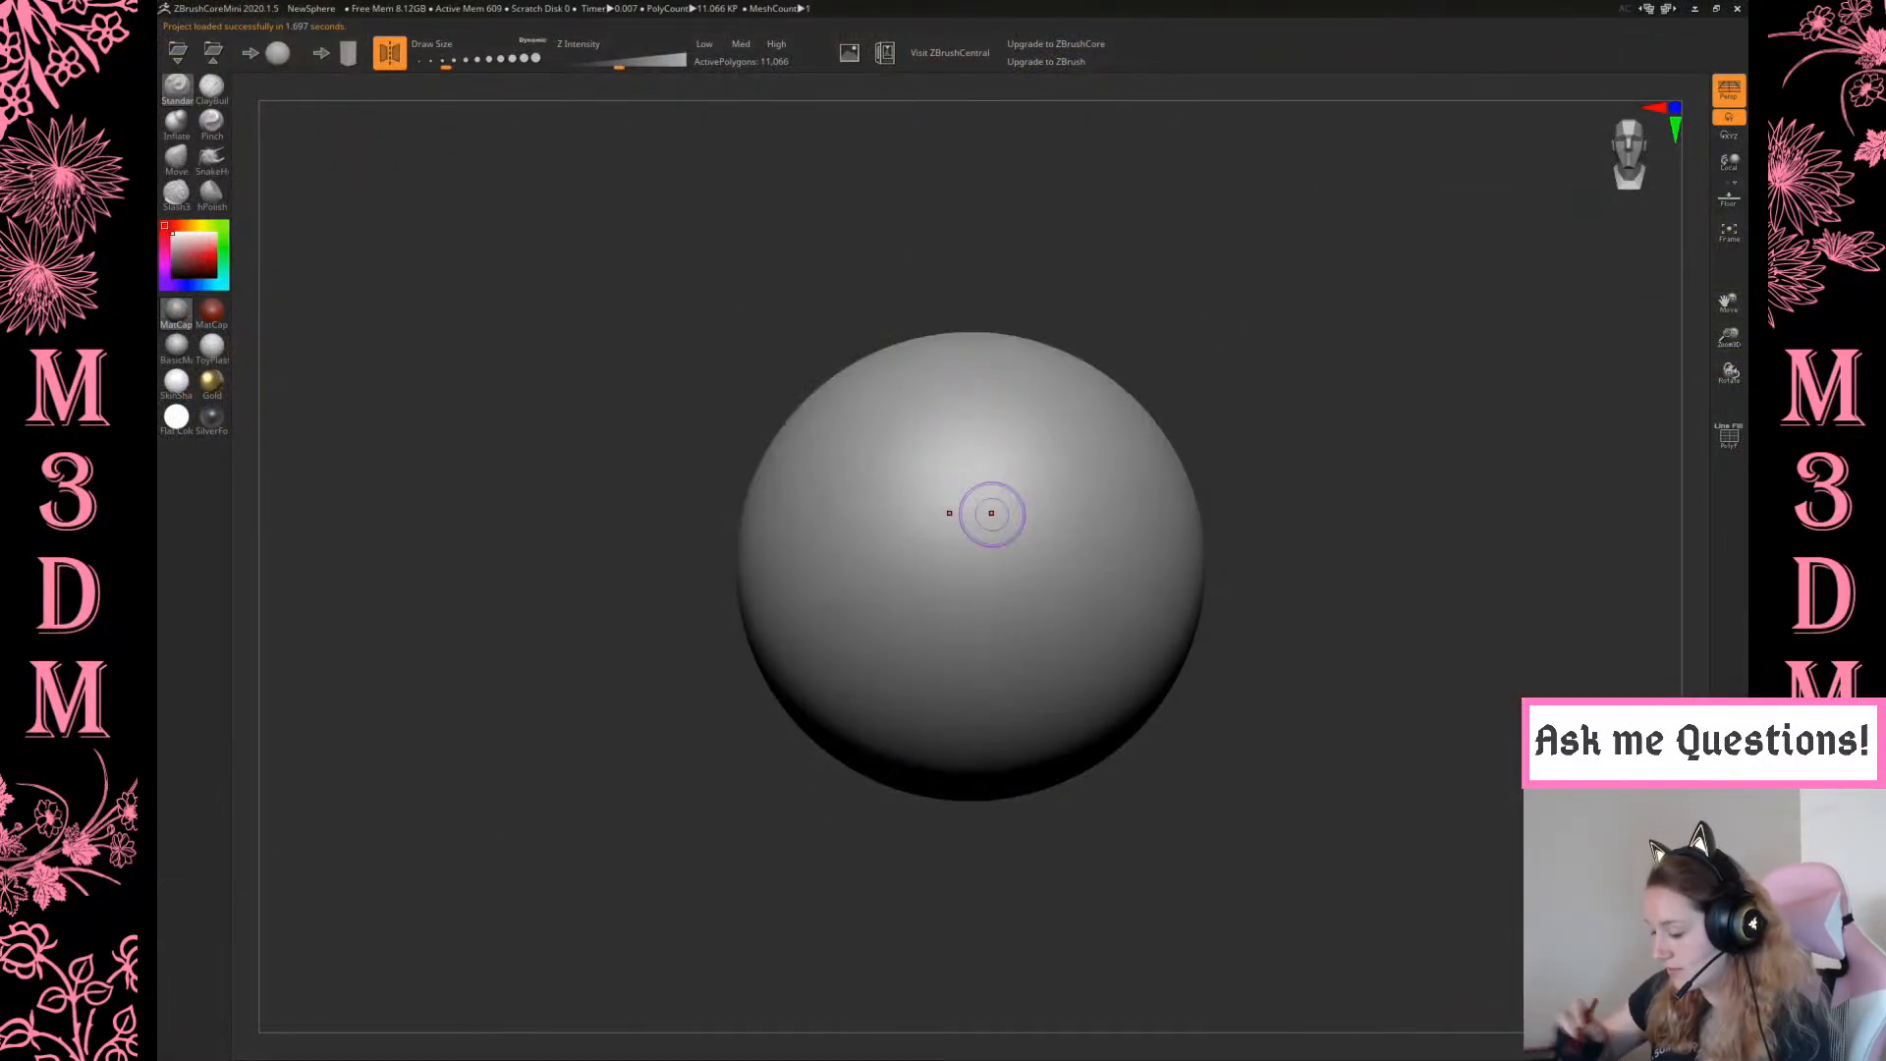
Sculpt raised zigzag test strokes on the sphere with the Standard and ClayBuildup brushes and smooth the middle ones
{"action": "left_click_drag", "start_coordinate": [1321, 358], "coordinate": [1169, 361]}
{"action": "left_click", "coordinate": [177, 90]}
{"action": "left_click_drag", "start_coordinate": [882, 466], "coordinate": [1159, 555]}
{"action": "left_click_drag", "start_coordinate": [1218, 388], "coordinate": [1346, 413]}
{"action": "left_click", "coordinate": [211, 89]}
{"action": "left_click_drag", "start_coordinate": [768, 540], "coordinate": [1103, 599]}
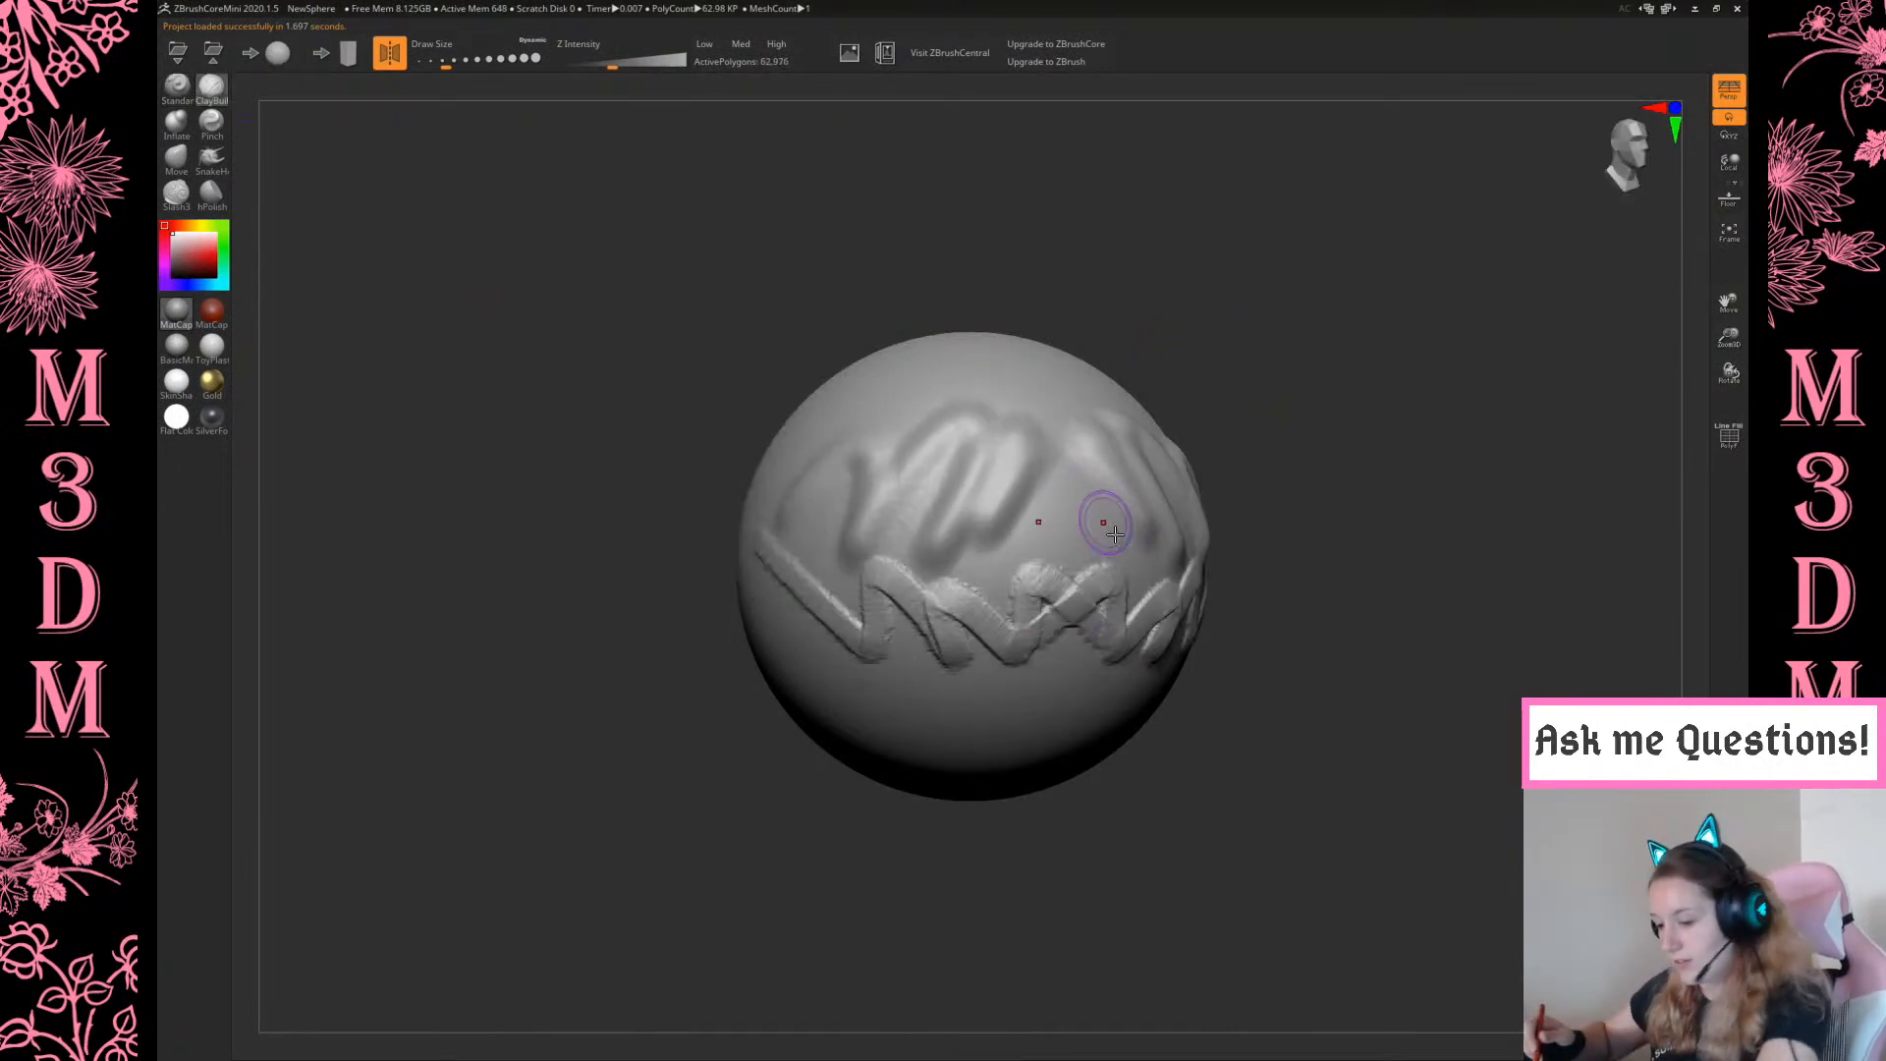
{"action": "left_click_drag", "start_coordinate": [1070, 481], "coordinate": [1061, 575]}
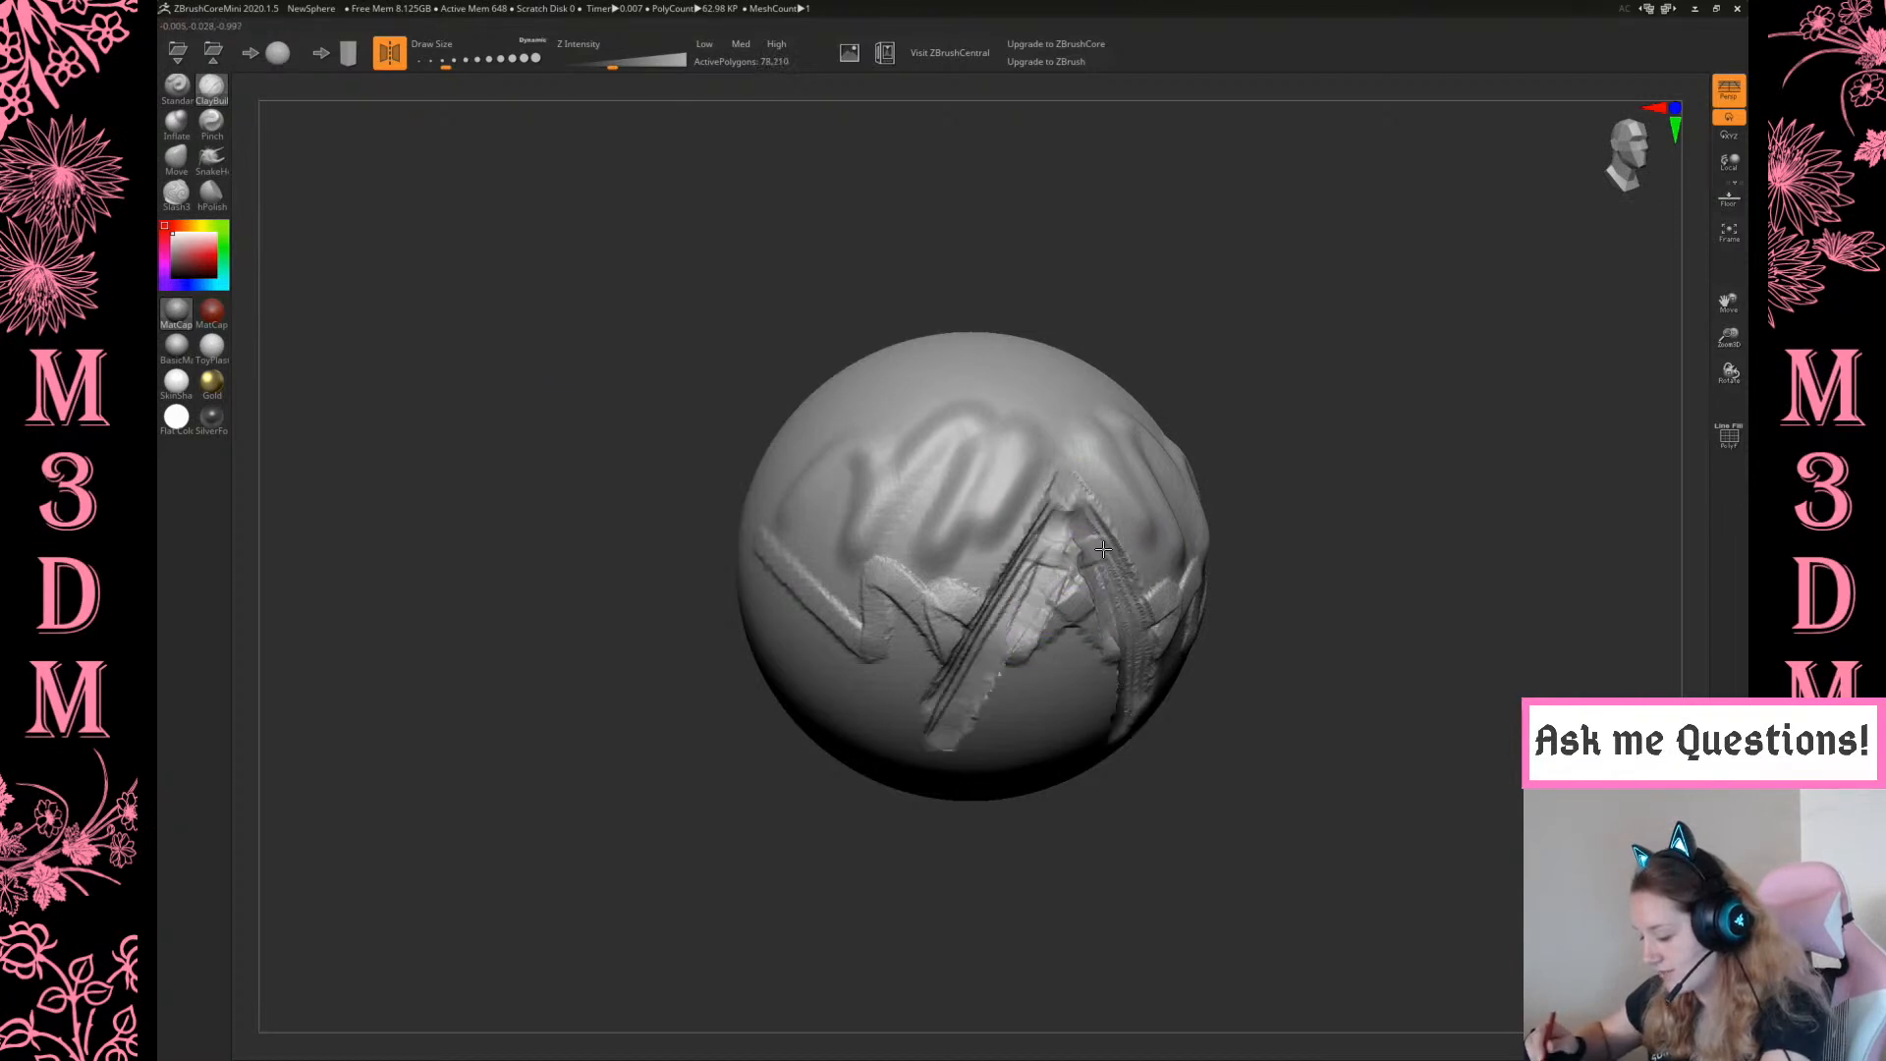
{"action": "left_click_drag", "start_coordinate": [1071, 508], "coordinate": [1077, 643], "text": "shift"}
Carve two deep eye sockets and a wide jagged mouth into the sphere with the ClayBuildup brush
{"action": "left_click_drag", "start_coordinate": [1424, 398], "coordinate": [1270, 417]}
{"action": "mouse_move", "coordinate": [996, 528]}
{"action": "left_mouse_down", "text": "alt"}
{"action": "mouse_move", "coordinate": [1030, 532]}
{"action": "mouse_move", "coordinate": [1018, 602]}
{"action": "mouse_move", "coordinate": [1035, 540]}
{"action": "mouse_move", "coordinate": [934, 539]}
{"action": "mouse_move", "coordinate": [1079, 535]}
{"action": "left_mouse_up", "text": "alt"}
{"action": "left_click_drag", "start_coordinate": [1210, 460], "coordinate": [1267, 424]}
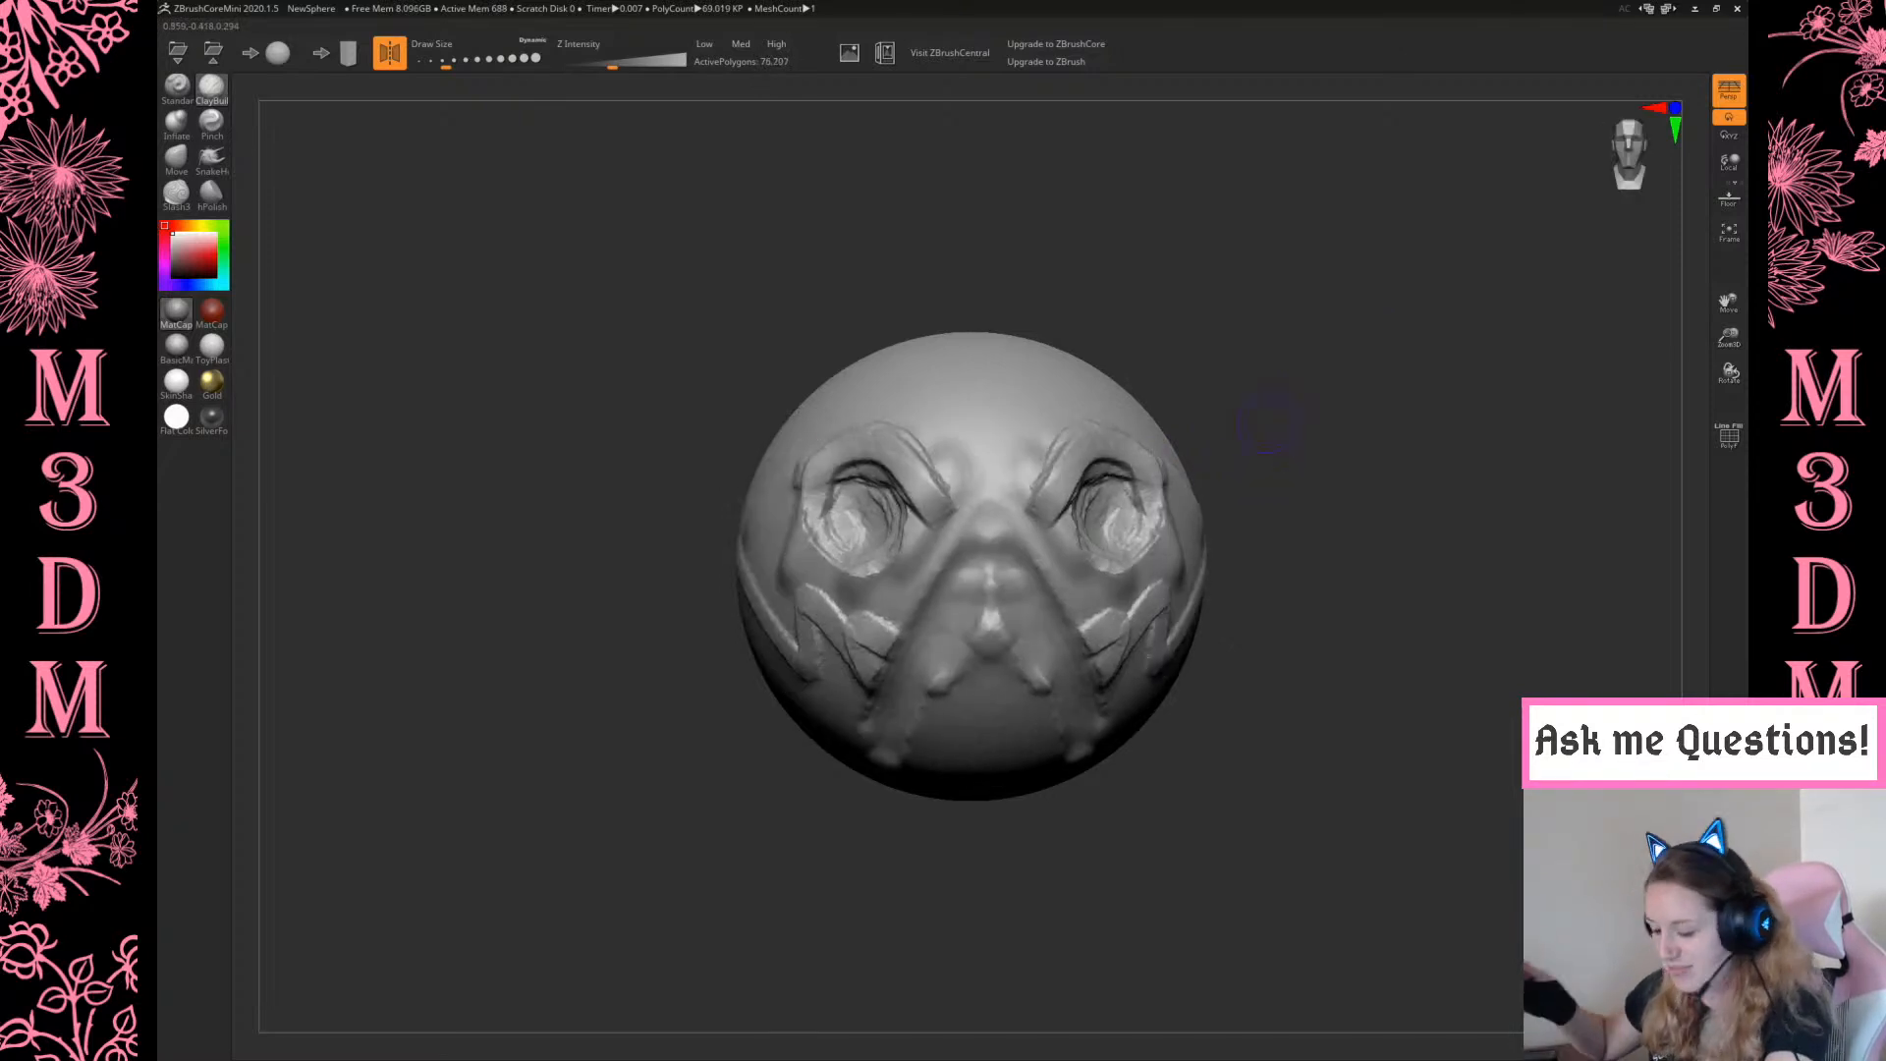
{"action": "left_click_drag", "start_coordinate": [1128, 648], "coordinate": [1093, 704], "text": "alt"}
{"action": "mouse_move", "coordinate": [985, 660]}
{"action": "left_mouse_down"}
{"action": "mouse_move", "coordinate": [1057, 737]}
{"action": "mouse_move", "coordinate": [1188, 674]}
{"action": "mouse_move", "coordinate": [1021, 629]}
{"action": "mouse_move", "coordinate": [1169, 604]}
{"action": "left_mouse_up"}
{"action": "mouse_move", "coordinate": [1292, 531]}
{"action": "left_mouse_down"}
{"action": "mouse_move", "coordinate": [1271, 530]}
{"action": "mouse_move", "coordinate": [1292, 538]}
{"action": "left_mouse_up"}
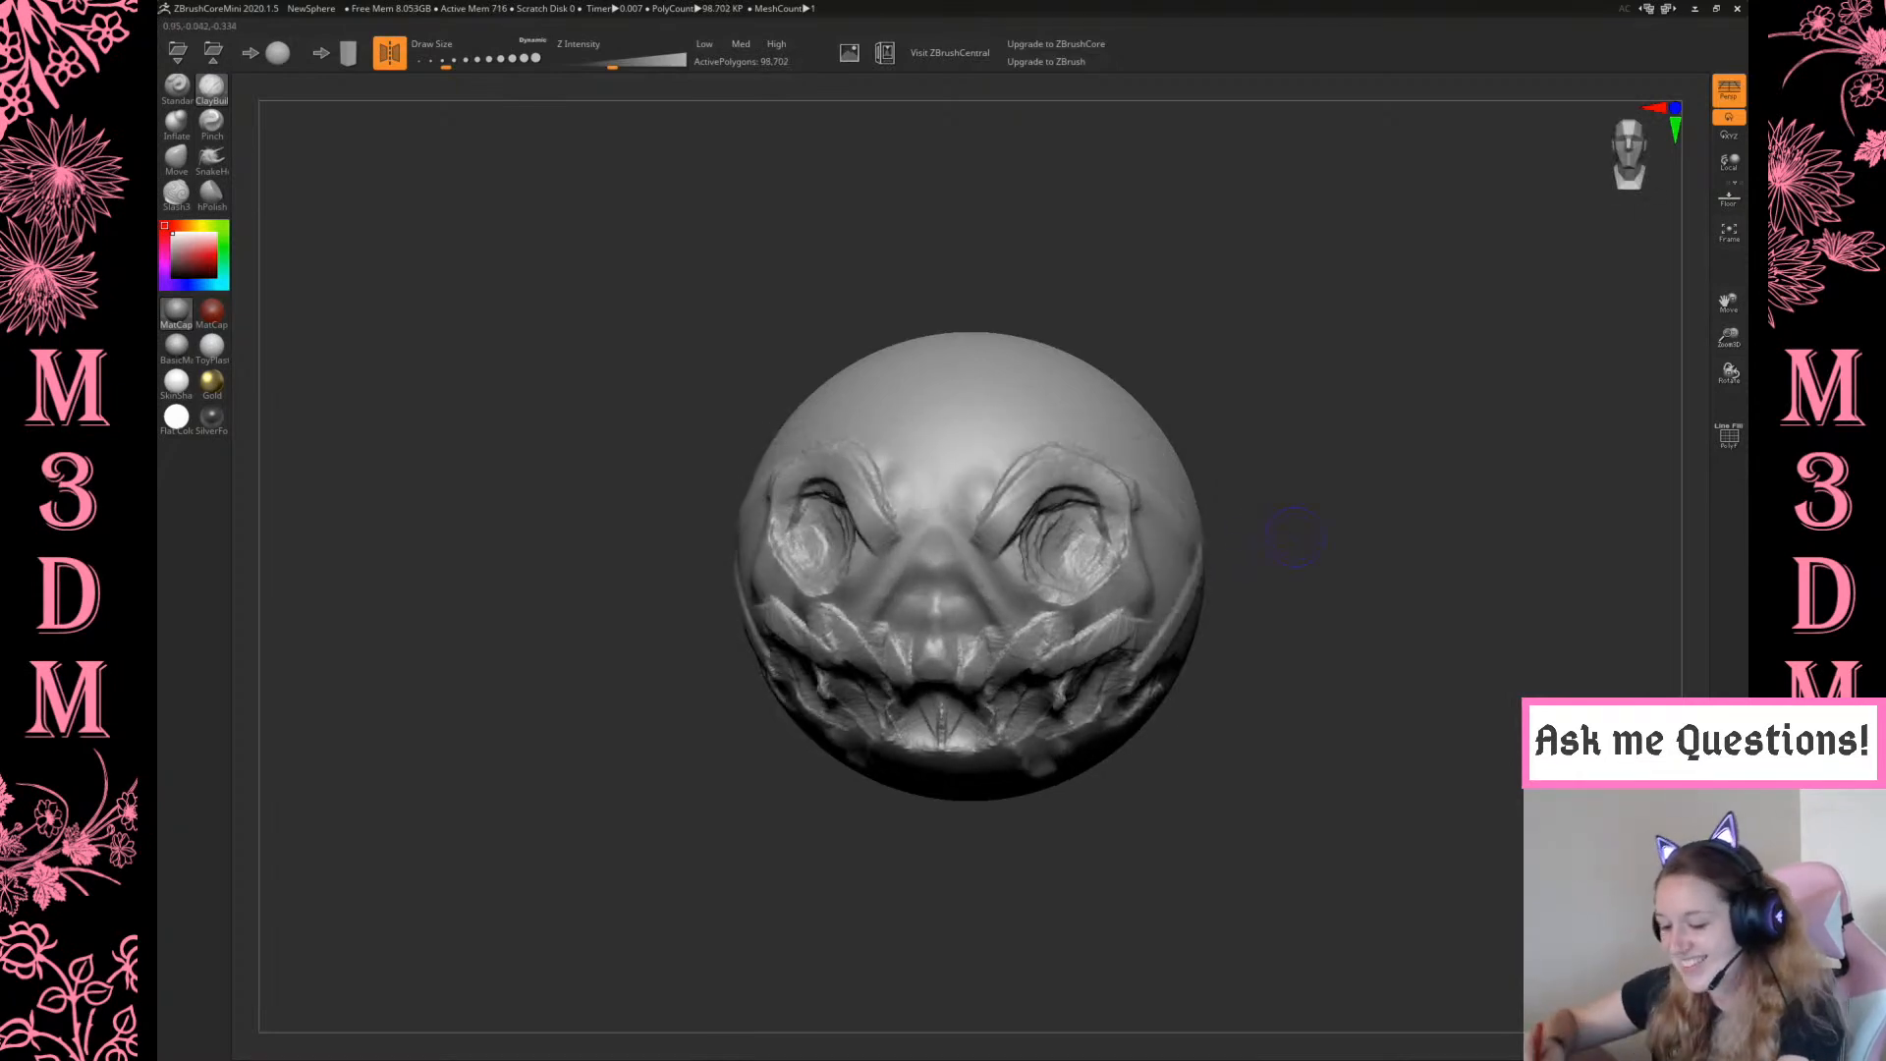
Pull two symmetrical pairs of curved horns out of the head with SnakeHook, and adjust the brush's draw size and Z intensity
{"action": "left_click", "coordinate": [216, 163]}
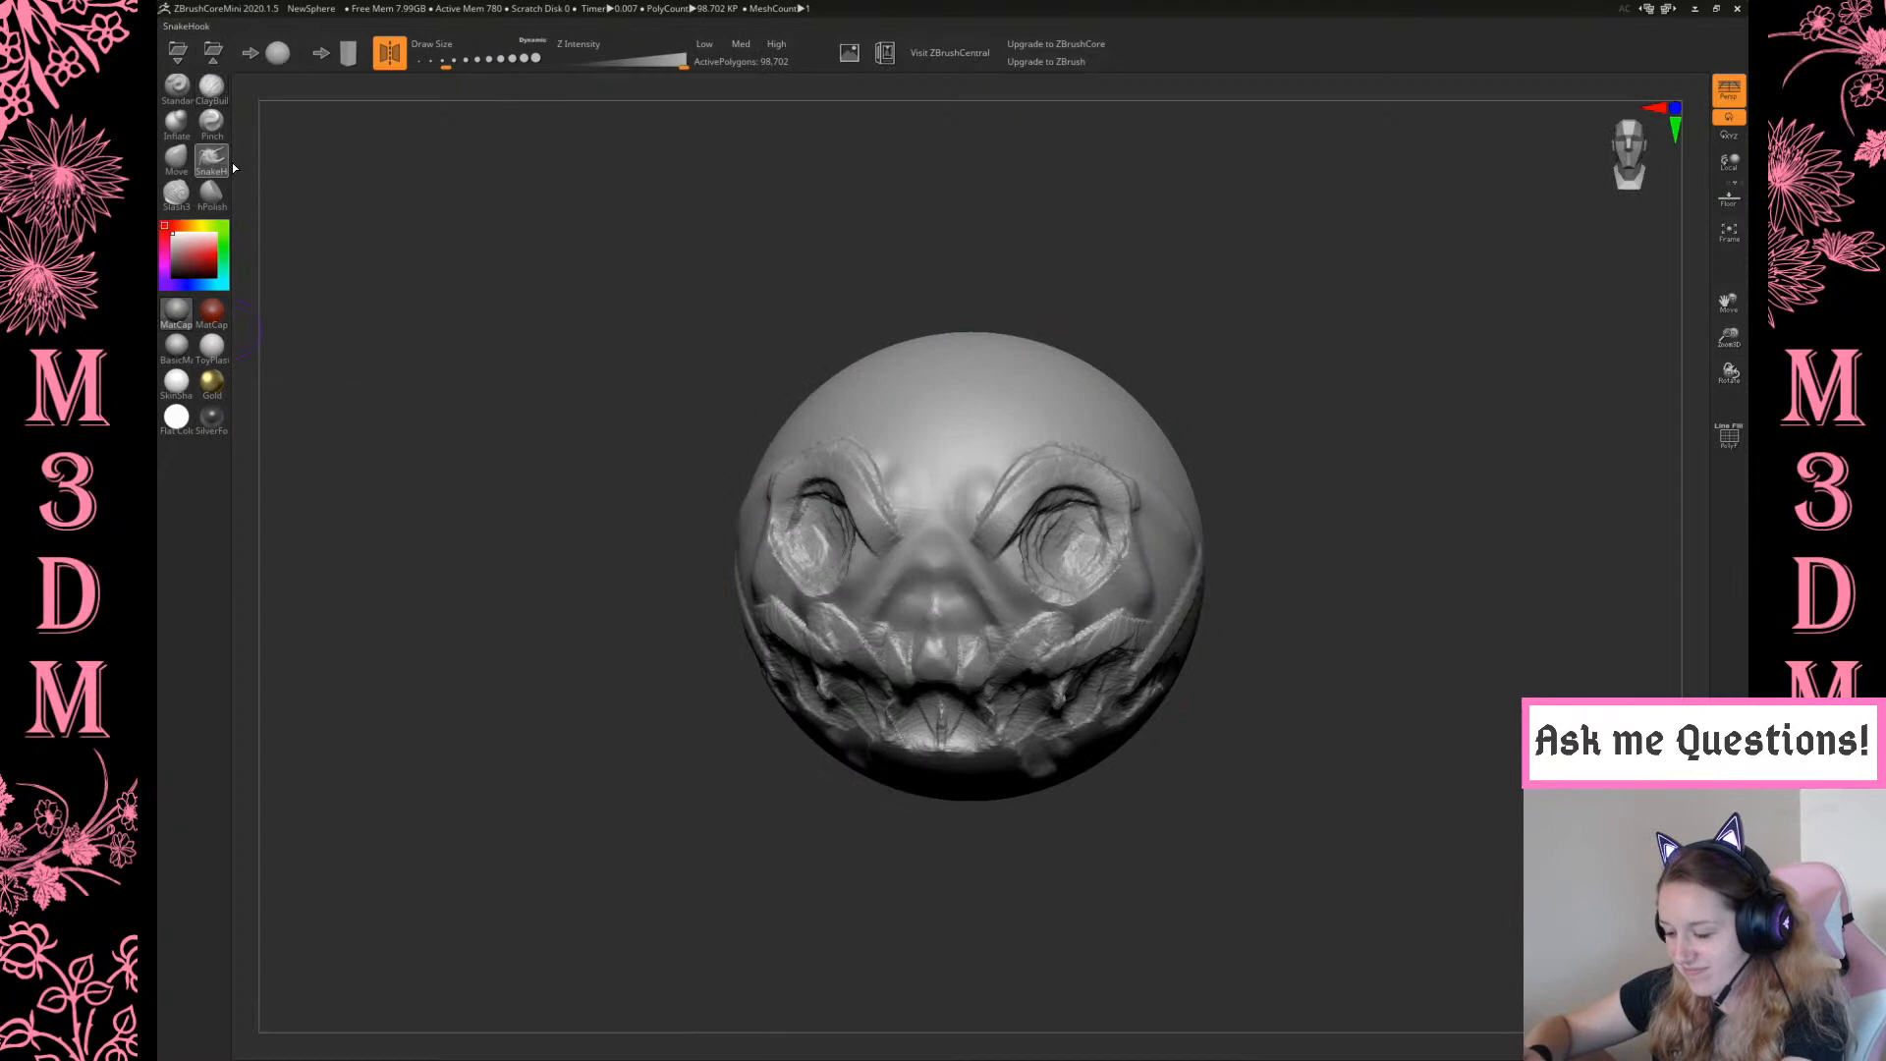
{"action": "left_click_drag", "start_coordinate": [1066, 442], "coordinate": [1263, 350]}
{"action": "left_click_drag", "start_coordinate": [1139, 492], "coordinate": [1287, 469]}
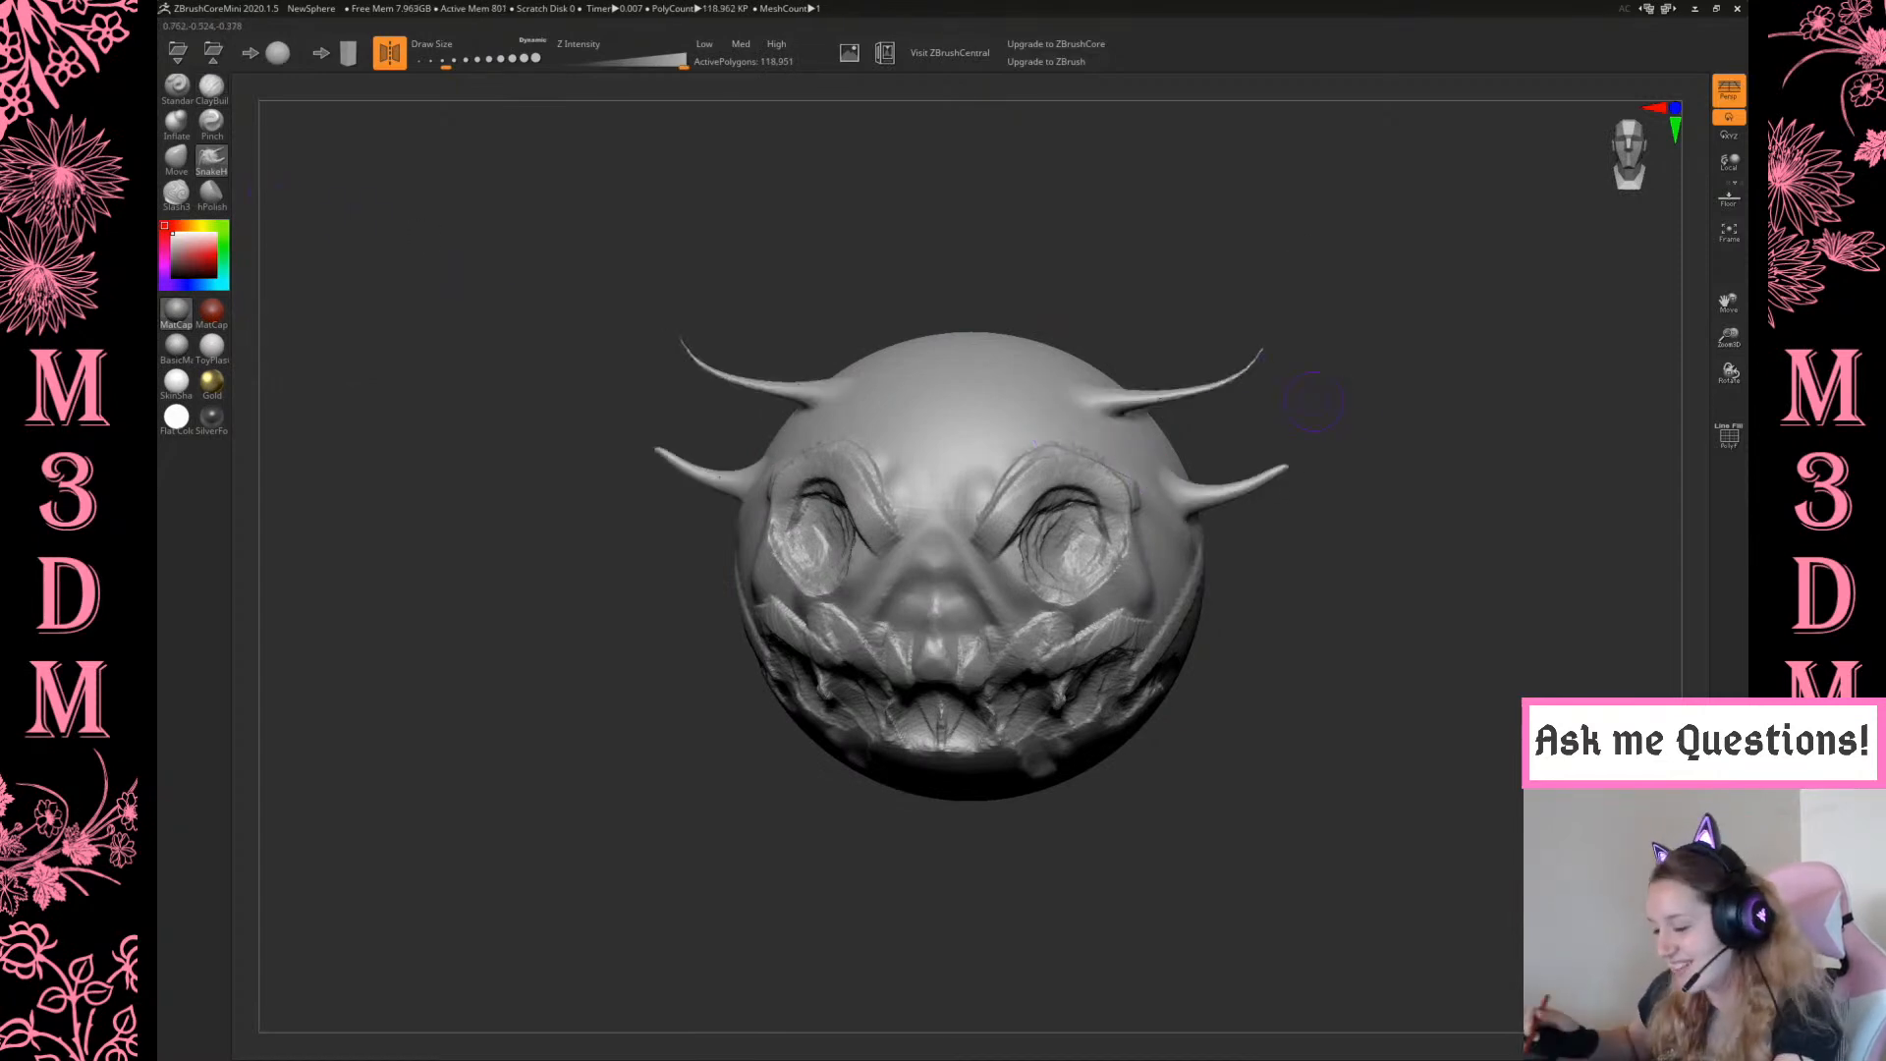
{"action": "left_click_drag", "start_coordinate": [459, 60], "coordinate": [492, 60]}
{"action": "left_click", "coordinate": [646, 61]}
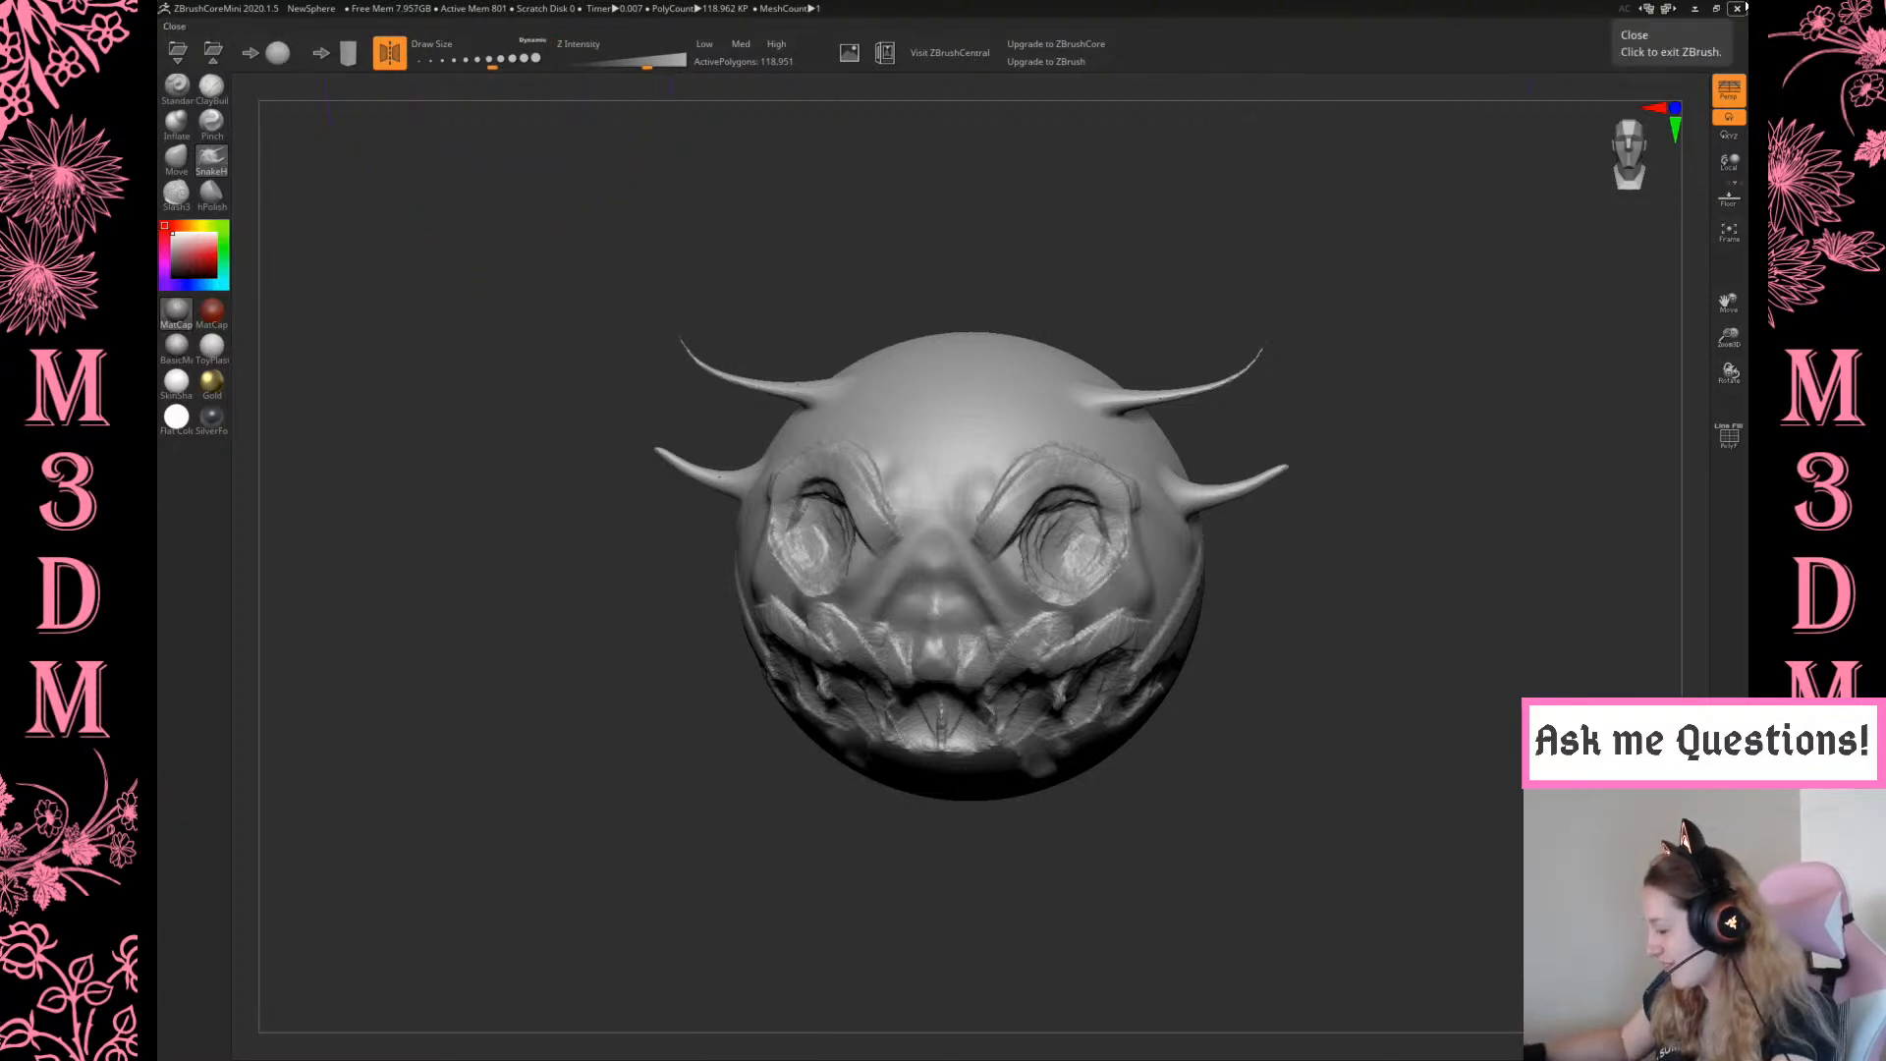
Close ZBrushCoreMini, remove the extra virtual desktops and switch back to the creature project in ZBrush
{"action": "left_click", "coordinate": [1743, 7]}
{"action": "left_click", "coordinate": [994, 576]}
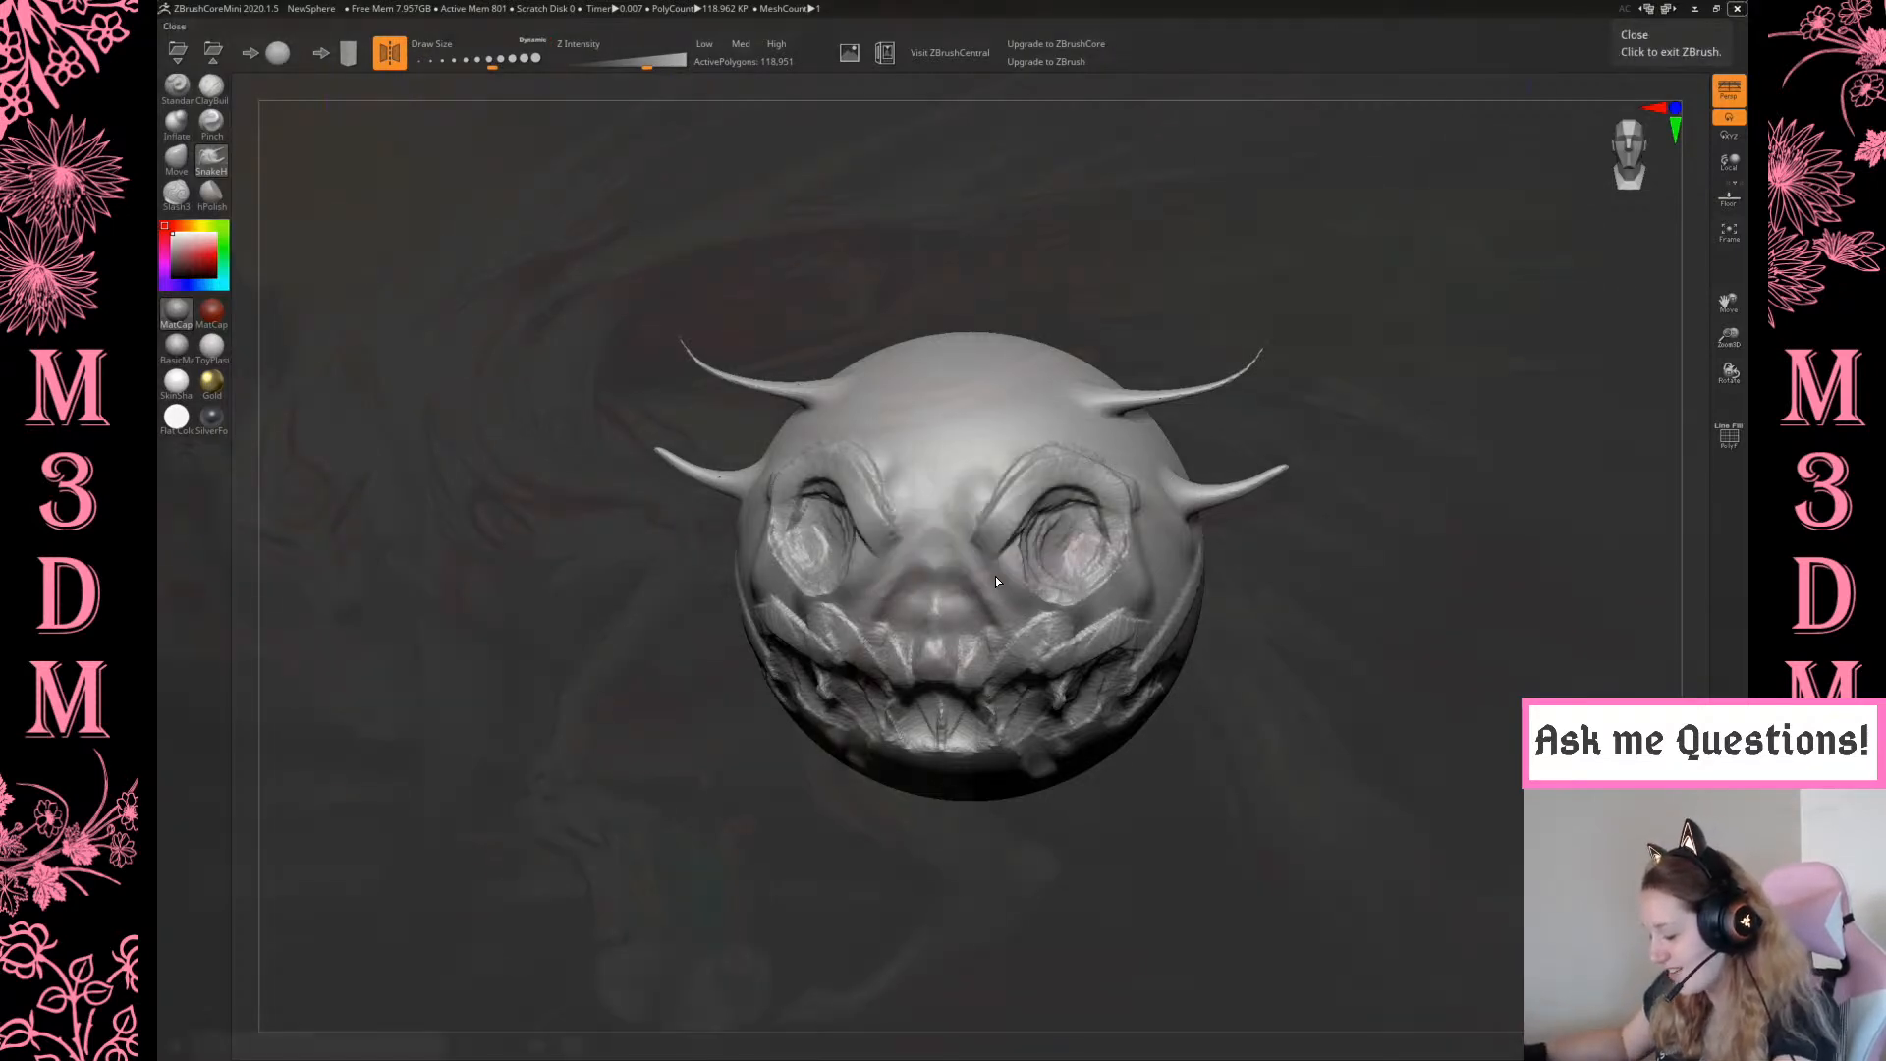
{"action": "key", "text": "super+Tab"}
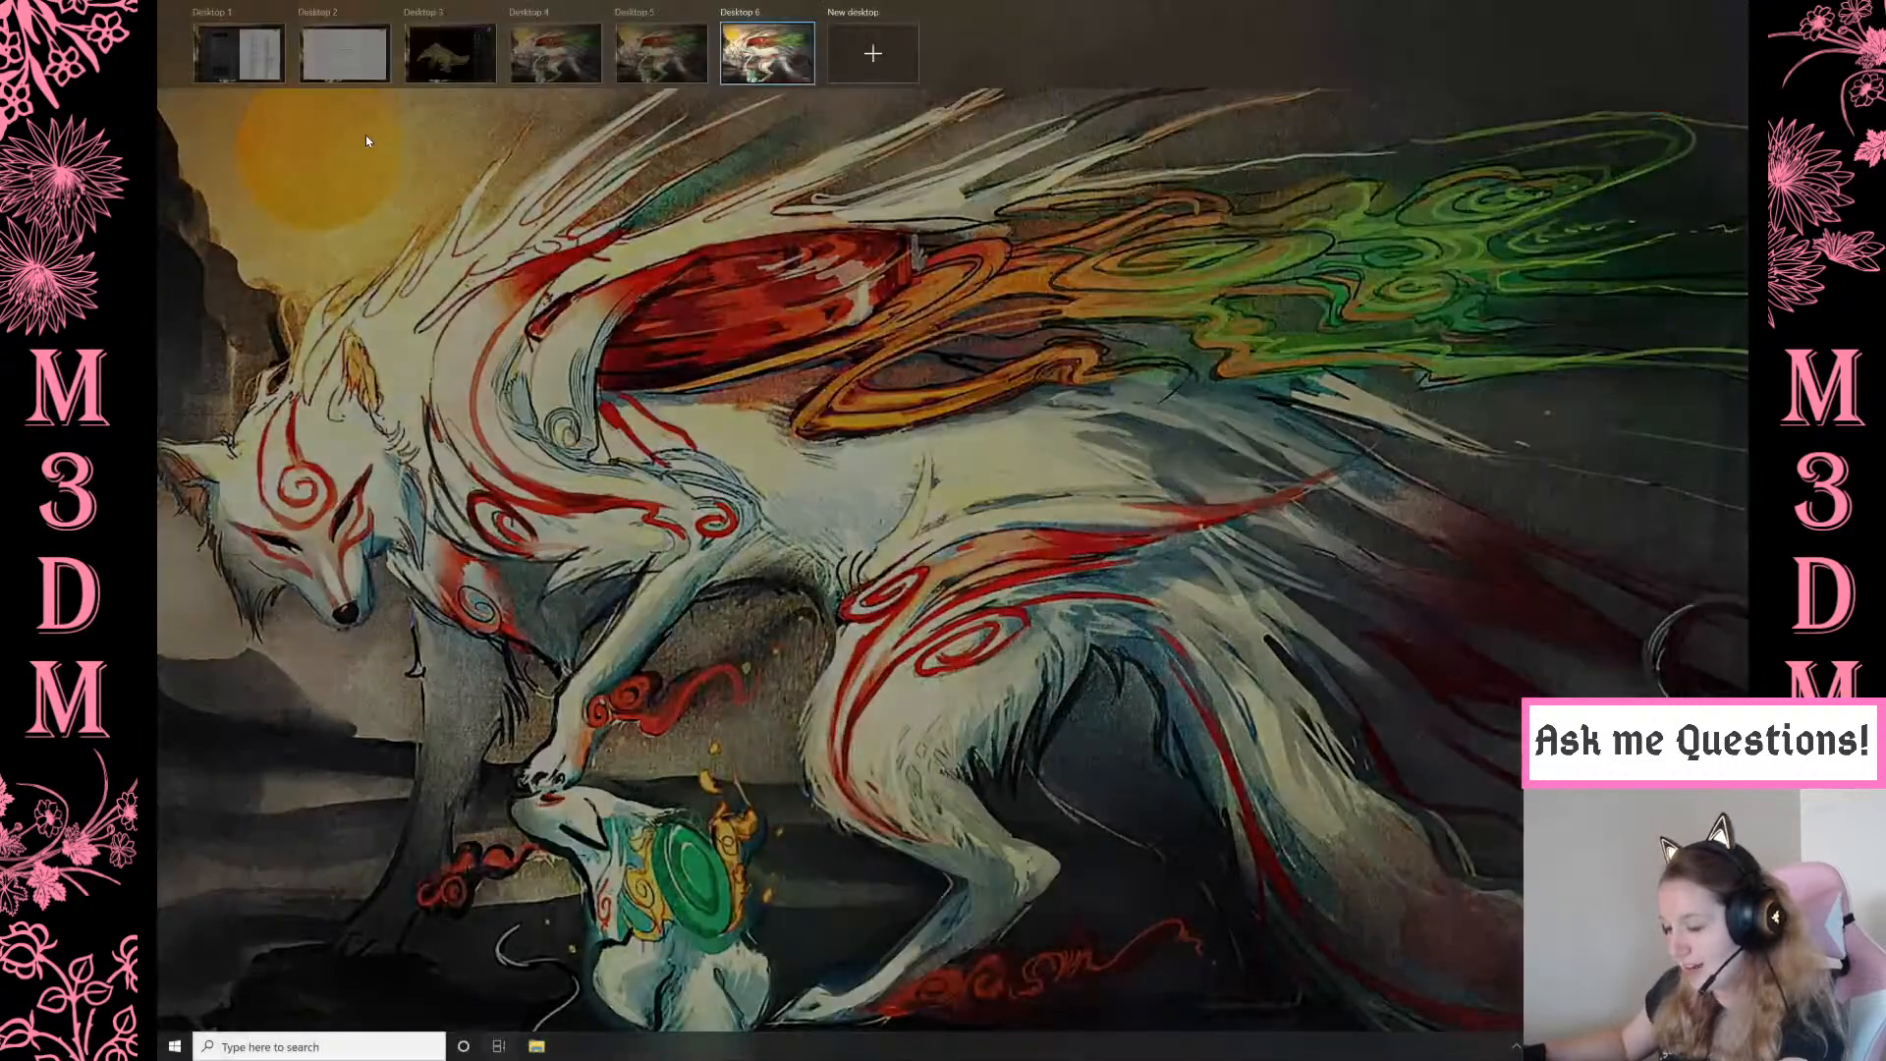
{"action": "left_click", "coordinate": [702, 13]}
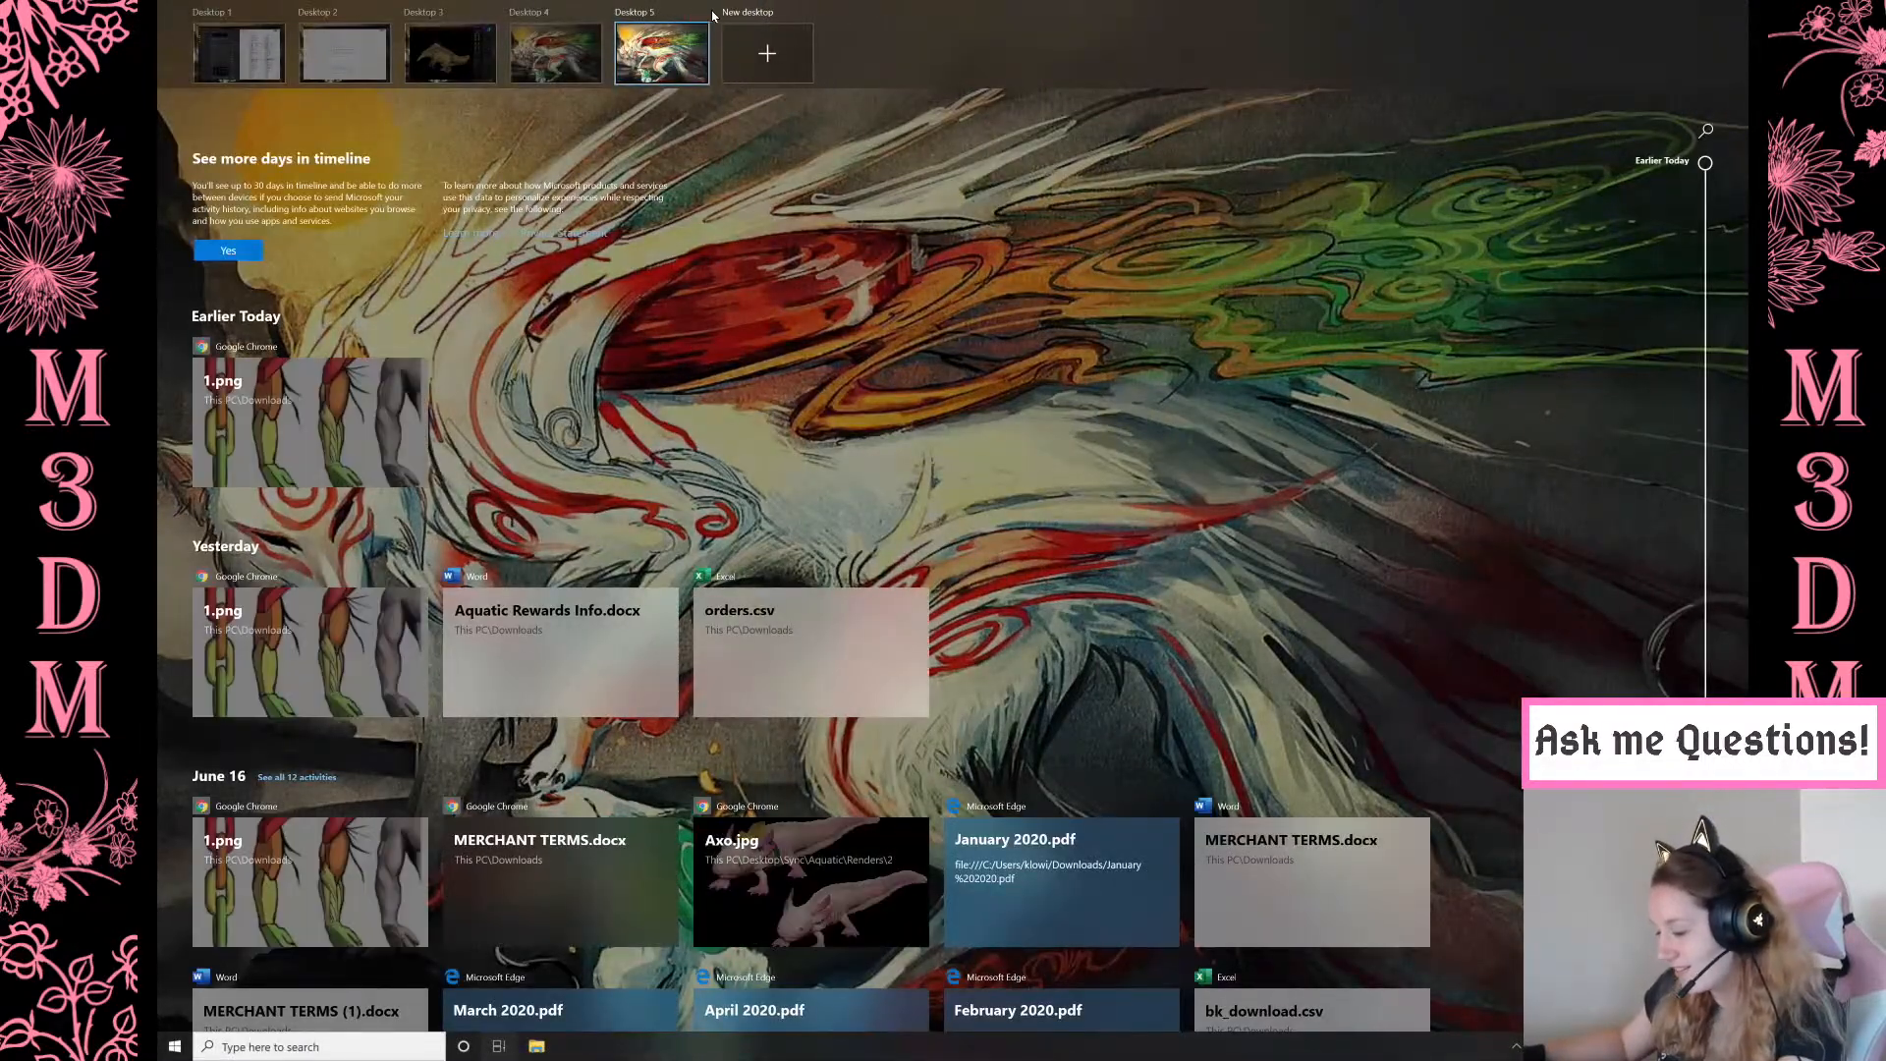
{"action": "left_click", "coordinate": [698, 12]}
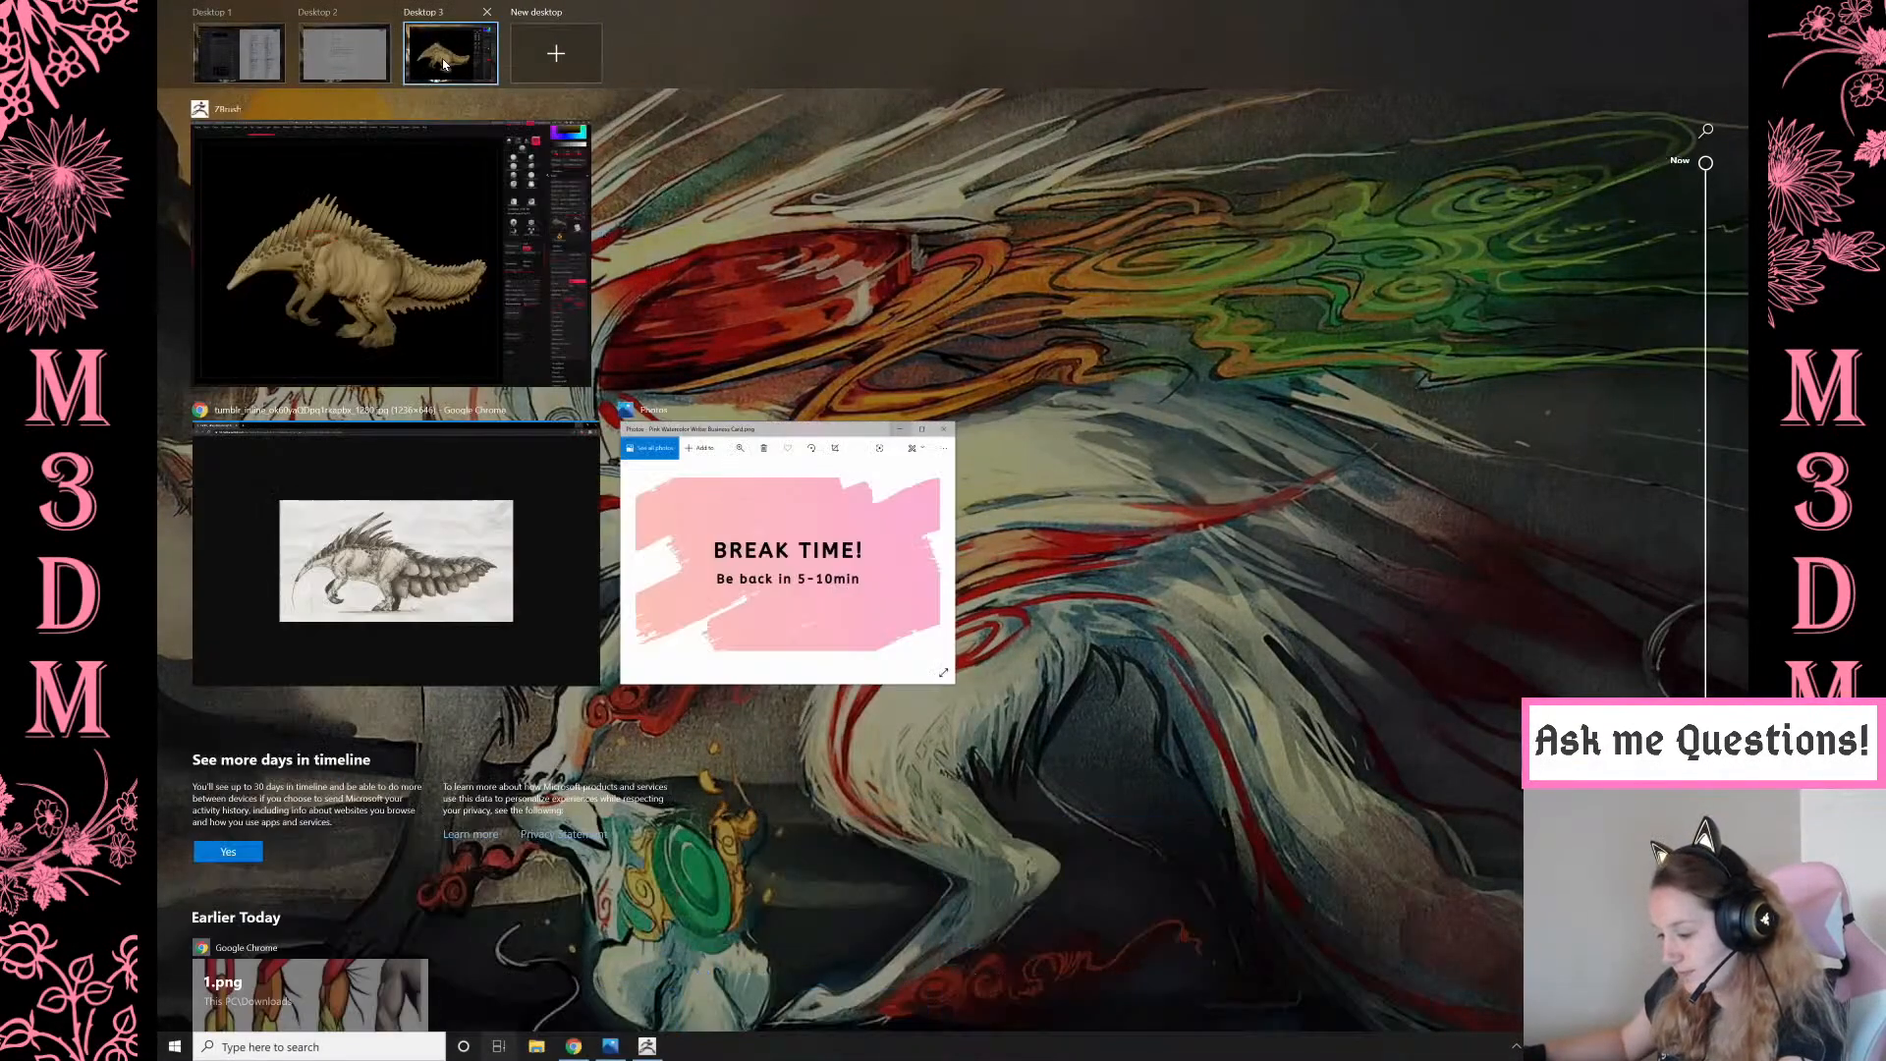
{"action": "left_click", "coordinate": [442, 57]}
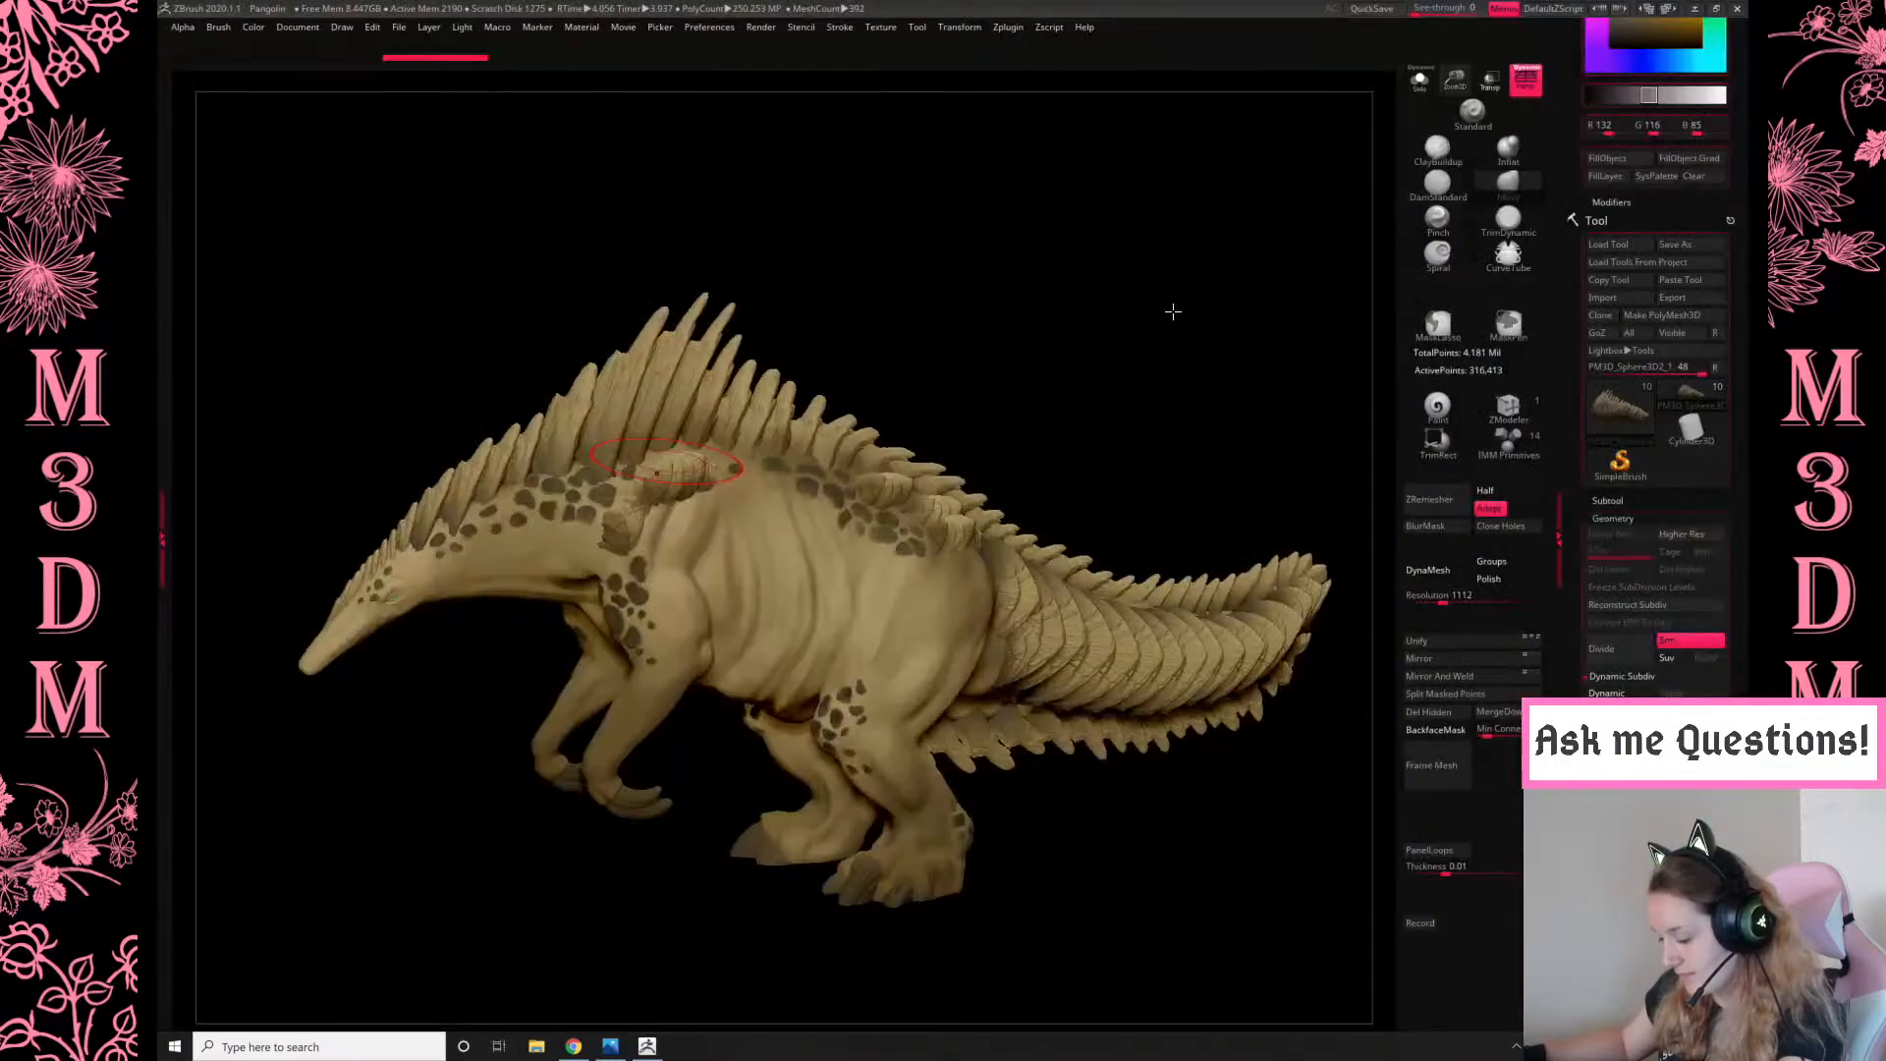